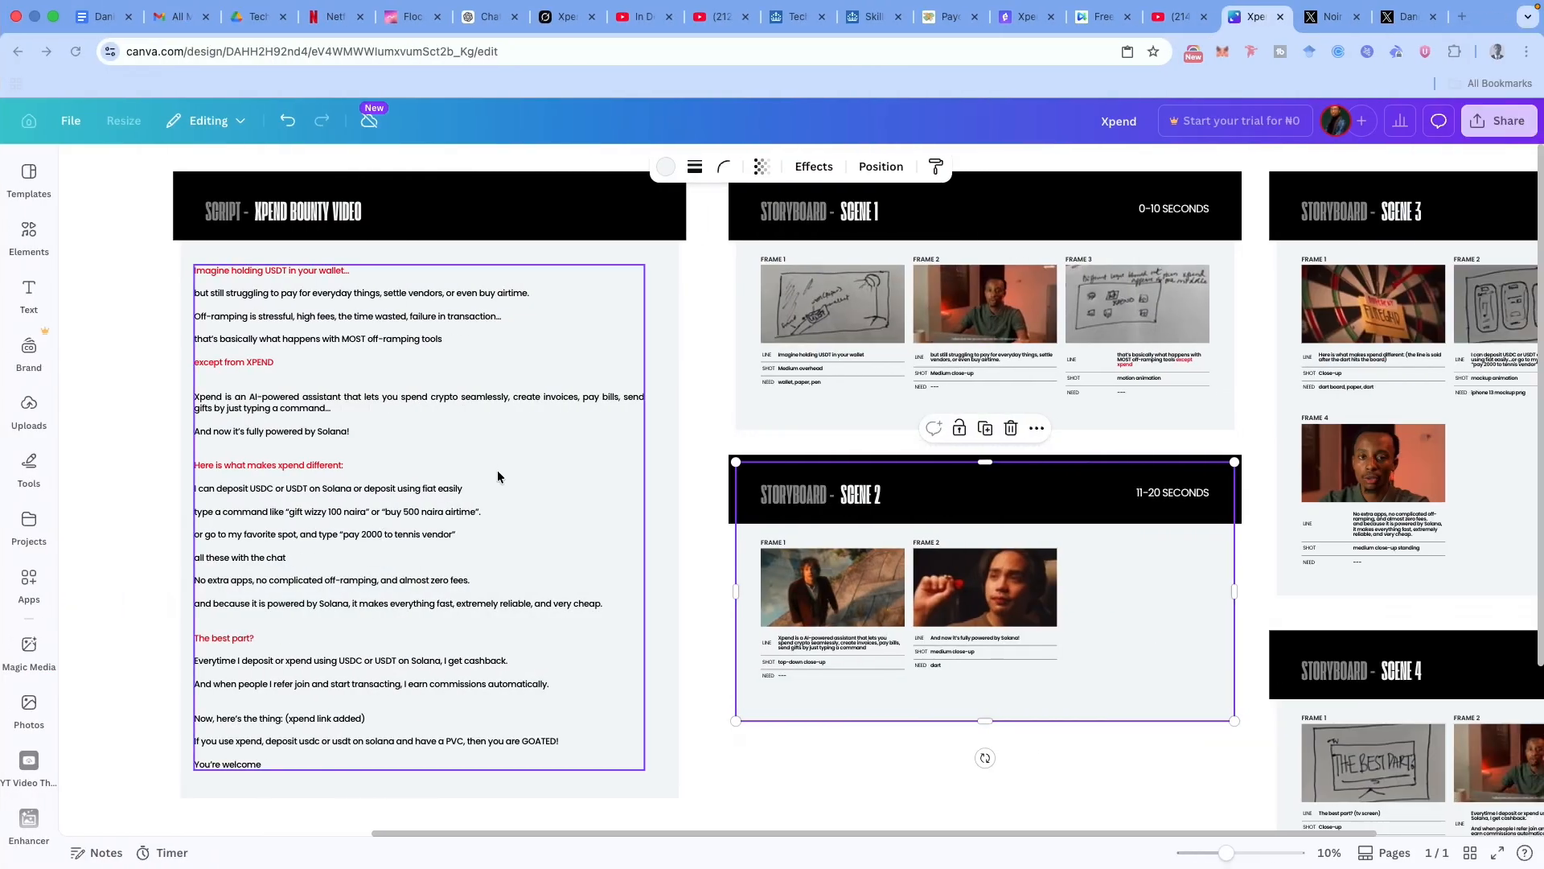
# Read through the Xpend bounty video script on the whiteboard.
pyautogui.hscroll(1, 497, 477)
pyautogui.keyDown('ctrl'); pyautogui.scroll(-2, 498, 476); pyautogui.keyUp('ctrl')
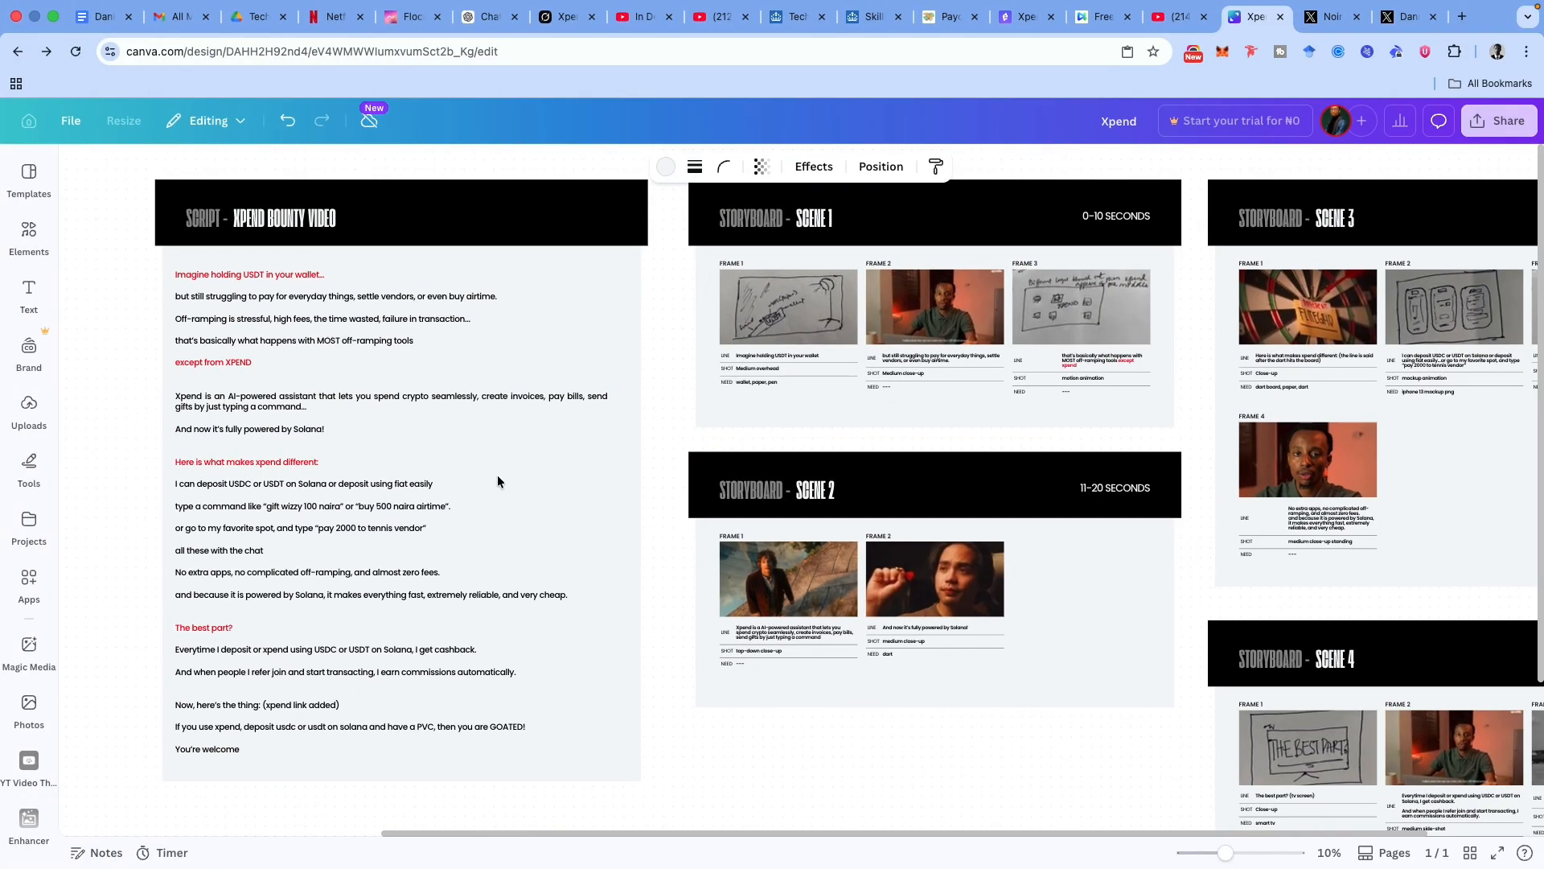
pyautogui.keyDown('ctrl'); pyautogui.scroll(1, 235, 390); pyautogui.keyUp('ctrl')
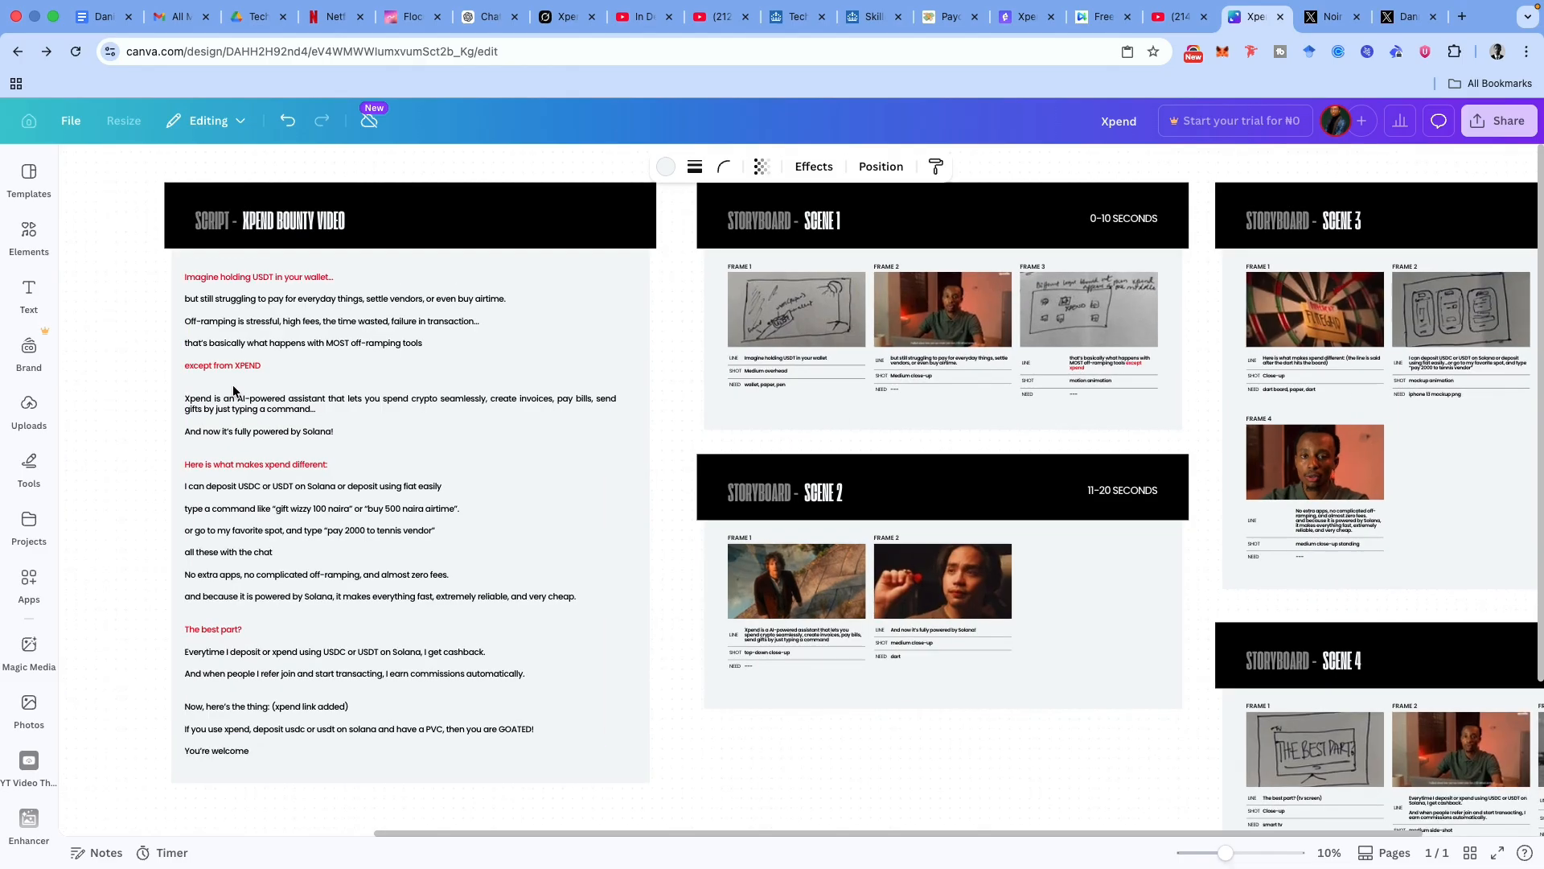
pyautogui.keyDown('ctrl'); pyautogui.scroll(2, 283, 310); pyautogui.keyUp('ctrl')
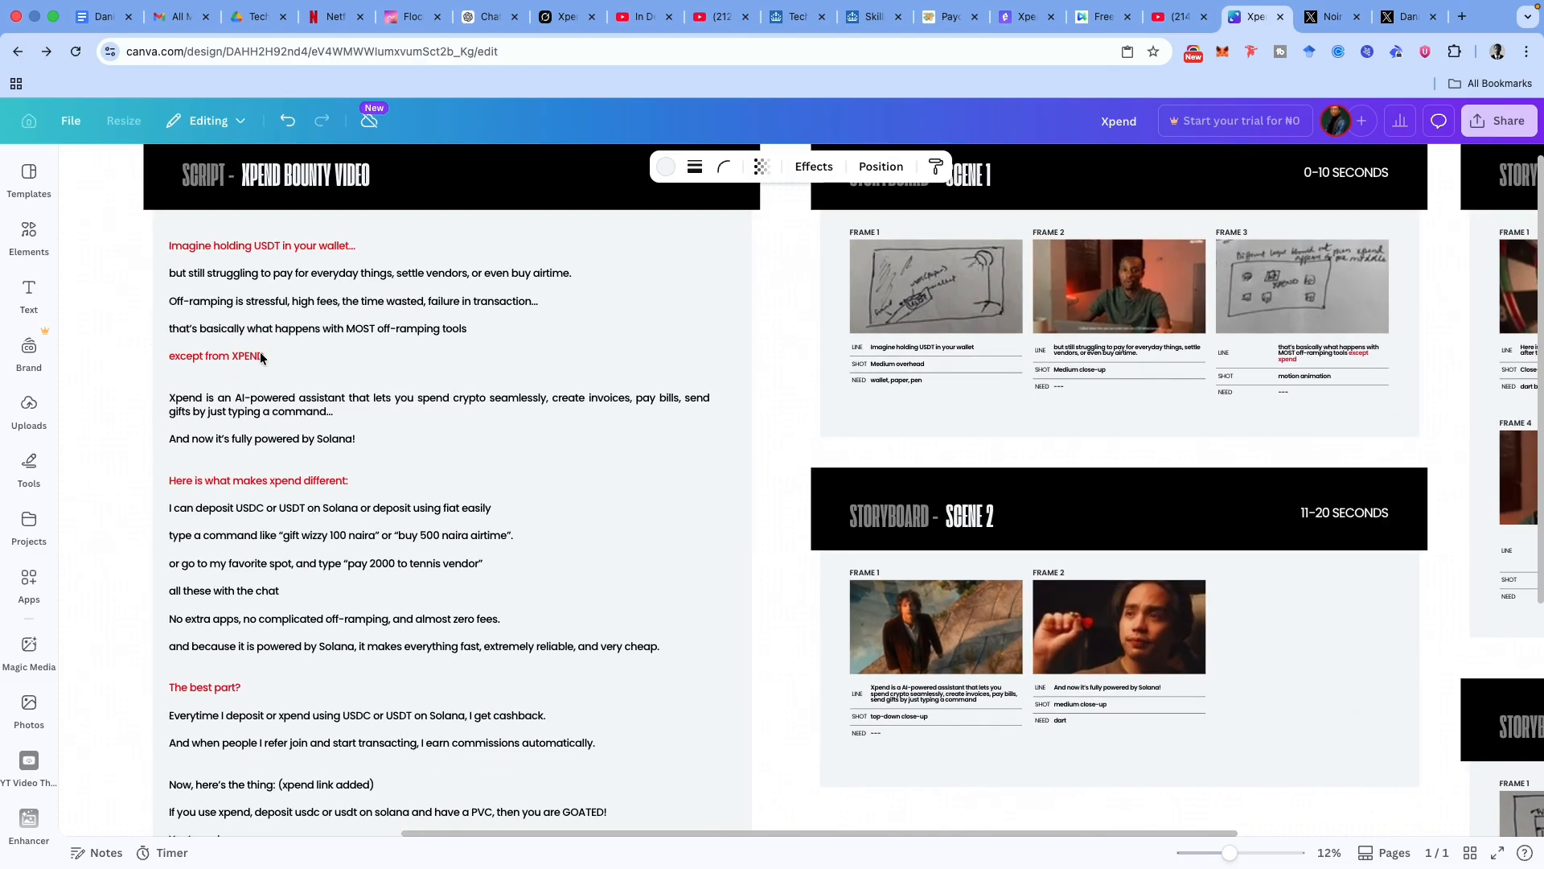
pyautogui.keyDown('ctrl'); pyautogui.scroll(-1, 238, 320); pyautogui.keyUp('ctrl')
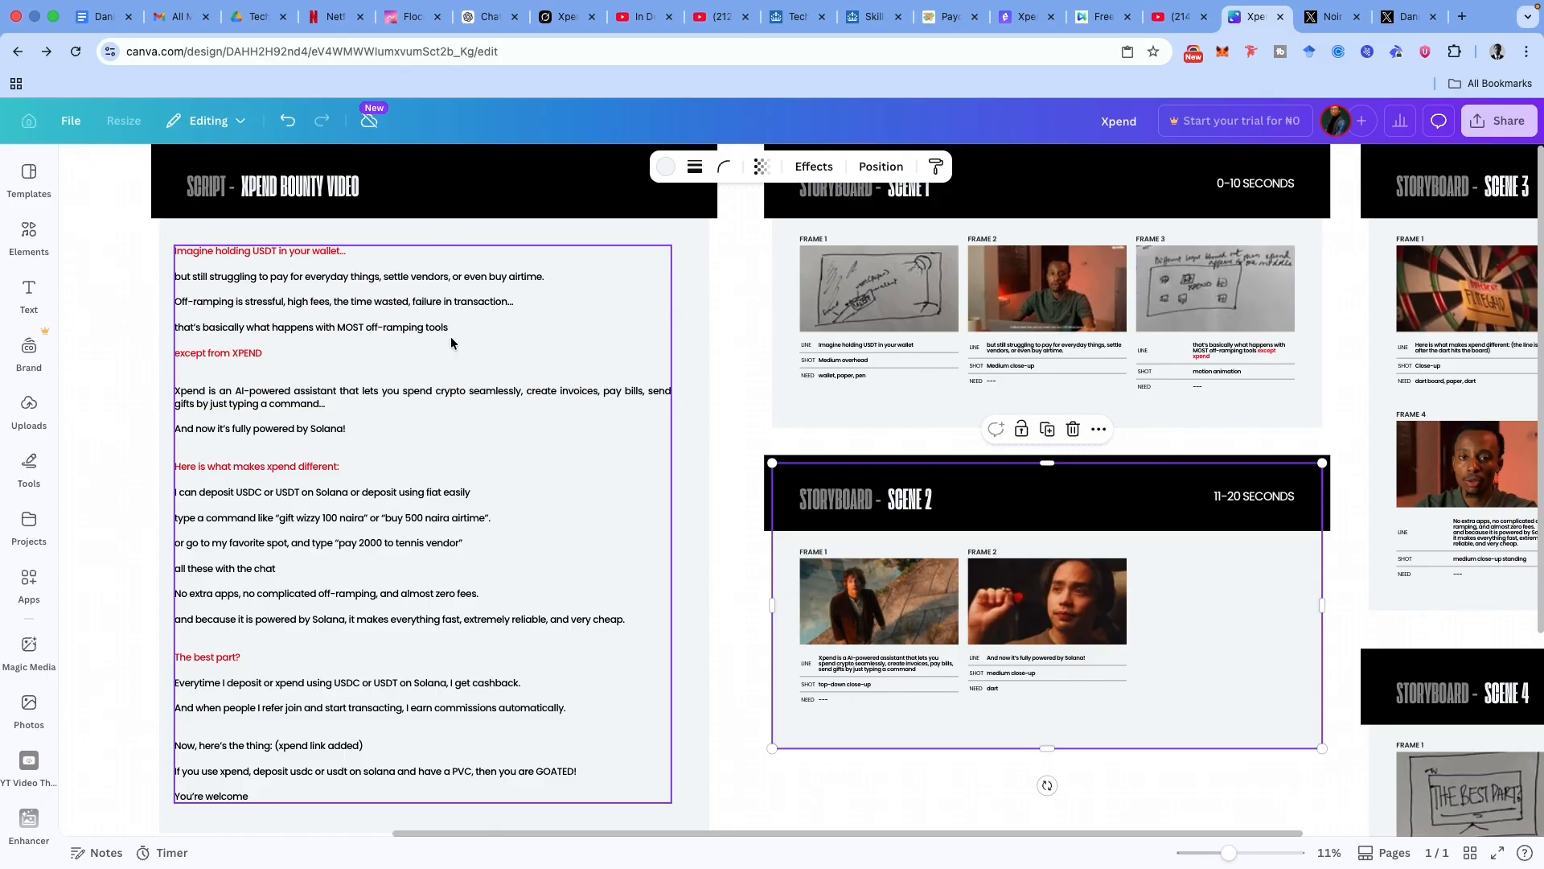
# Examine the three frames of storyboard Scene 1 with their line, shot and need notes.
pyautogui.scroll(2, 950, 359)
pyautogui.hscroll(3, 950, 358)
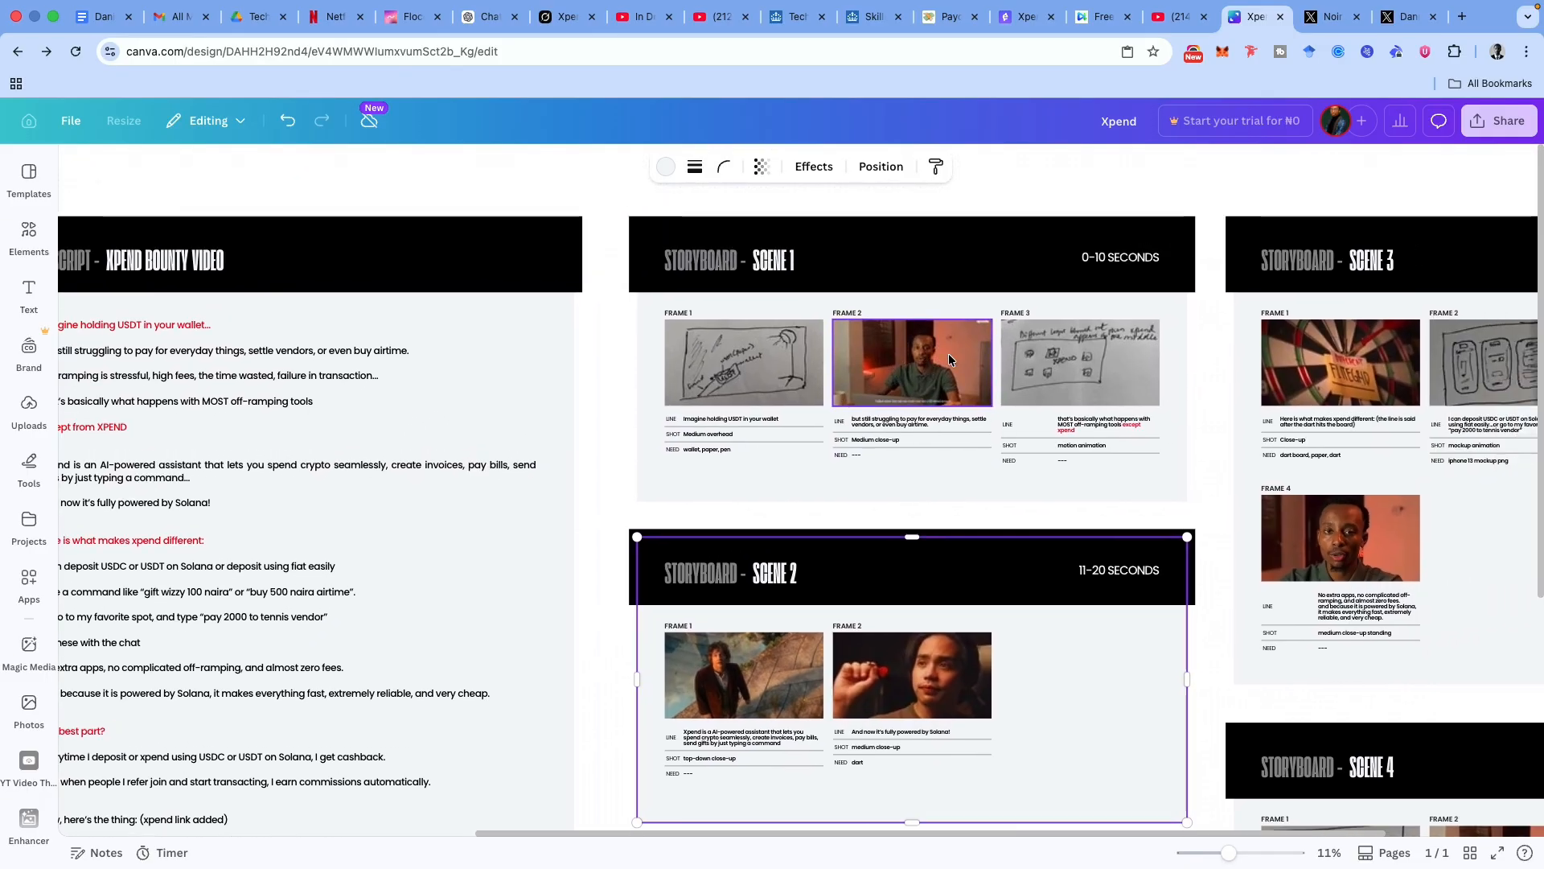
pyautogui.hscroll(1, 949, 359)
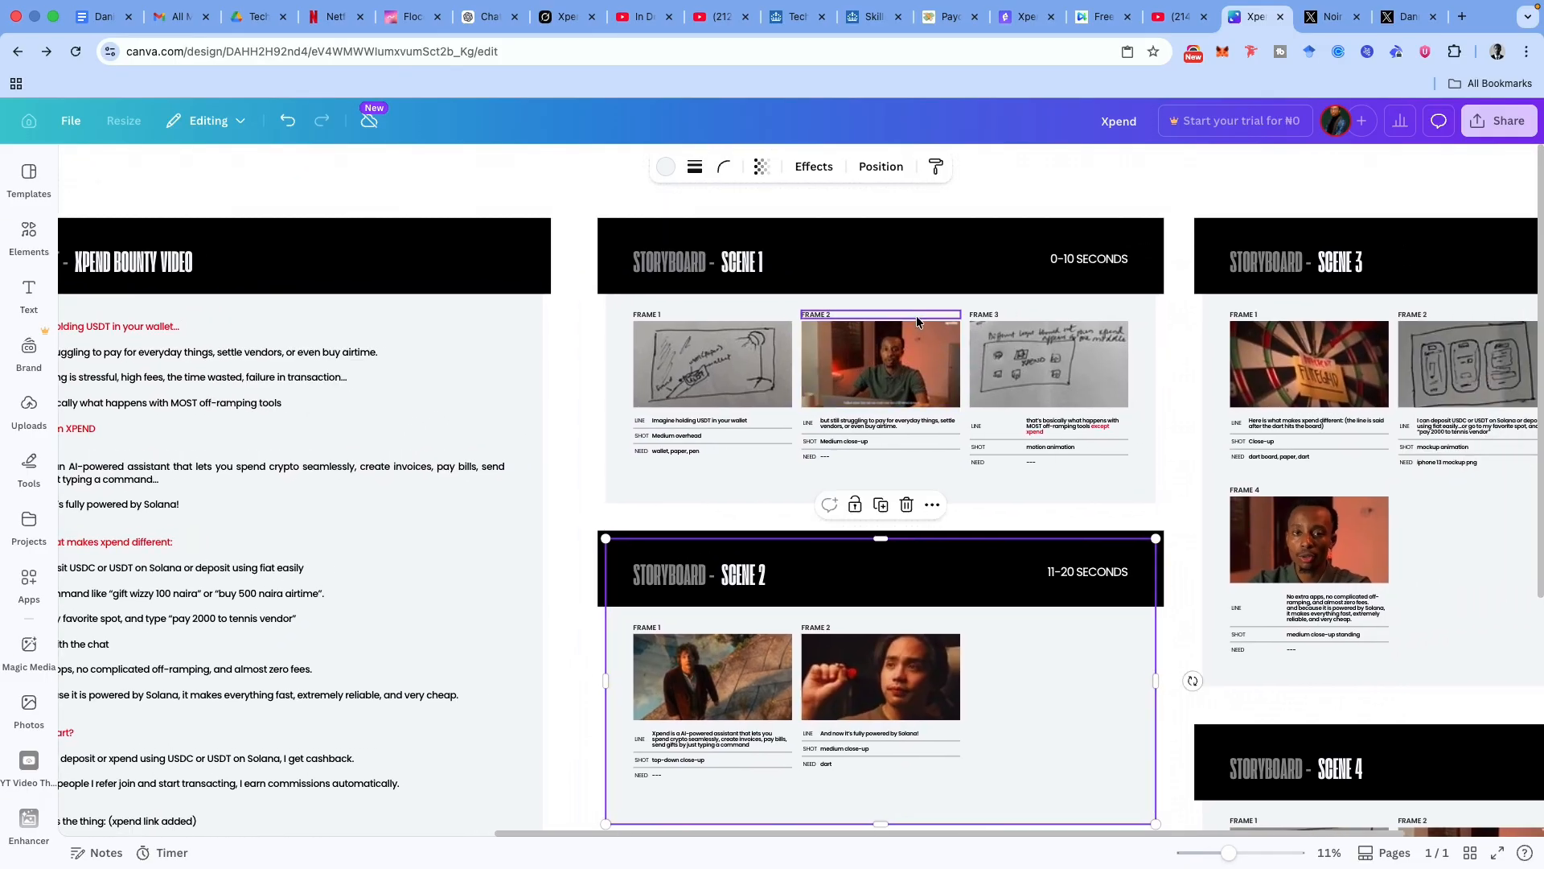
pyautogui.scroll(5, 685, 380)
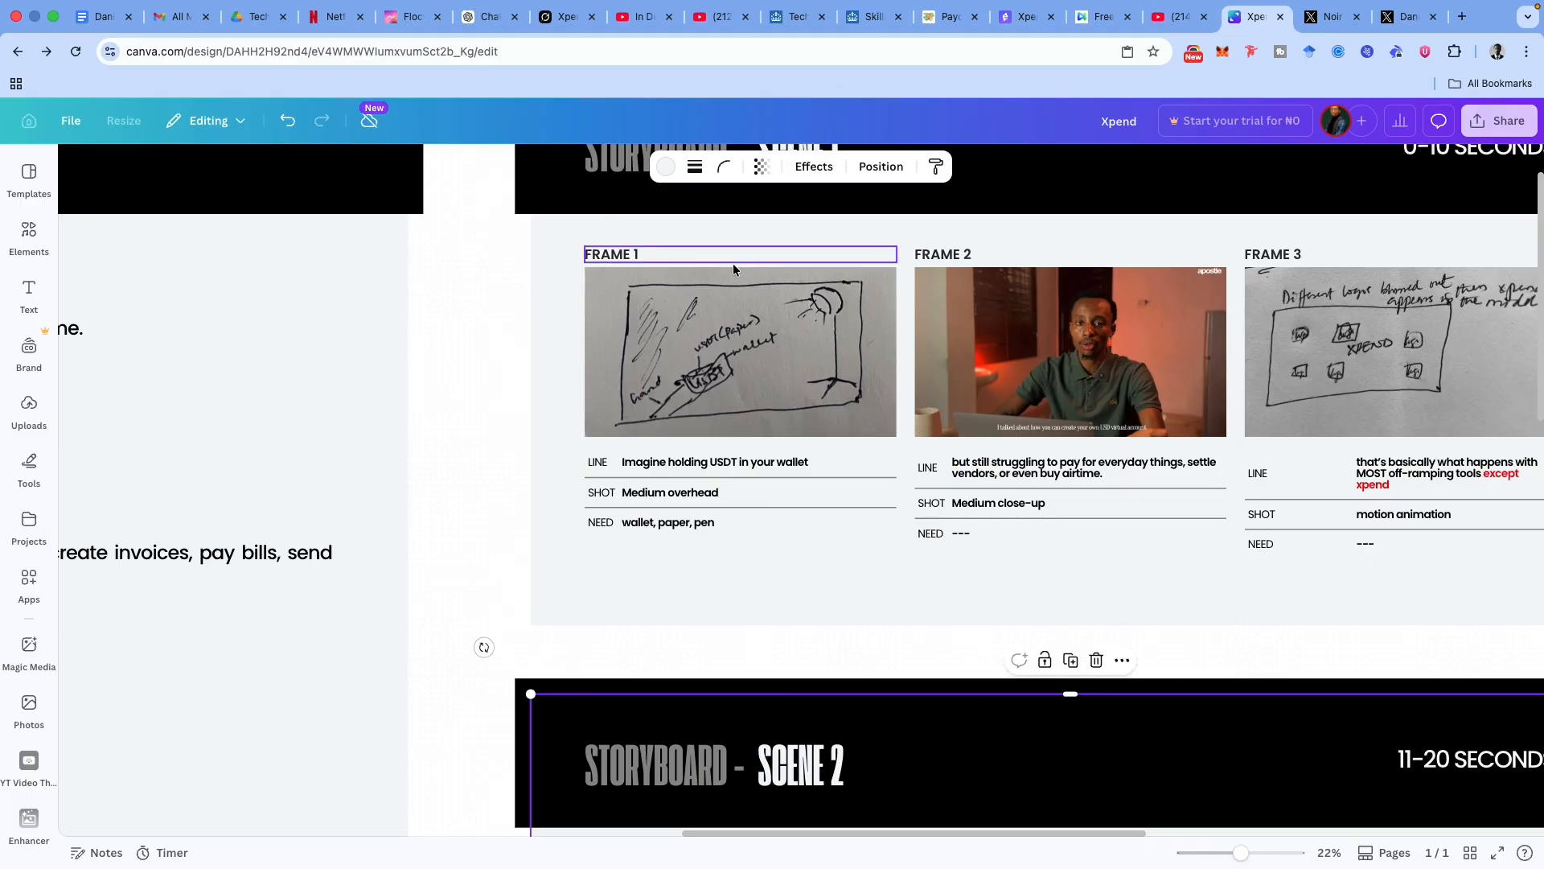
pyautogui.keyDown('ctrl'); pyautogui.scroll(-5, 1011, 347); pyautogui.keyUp('ctrl')
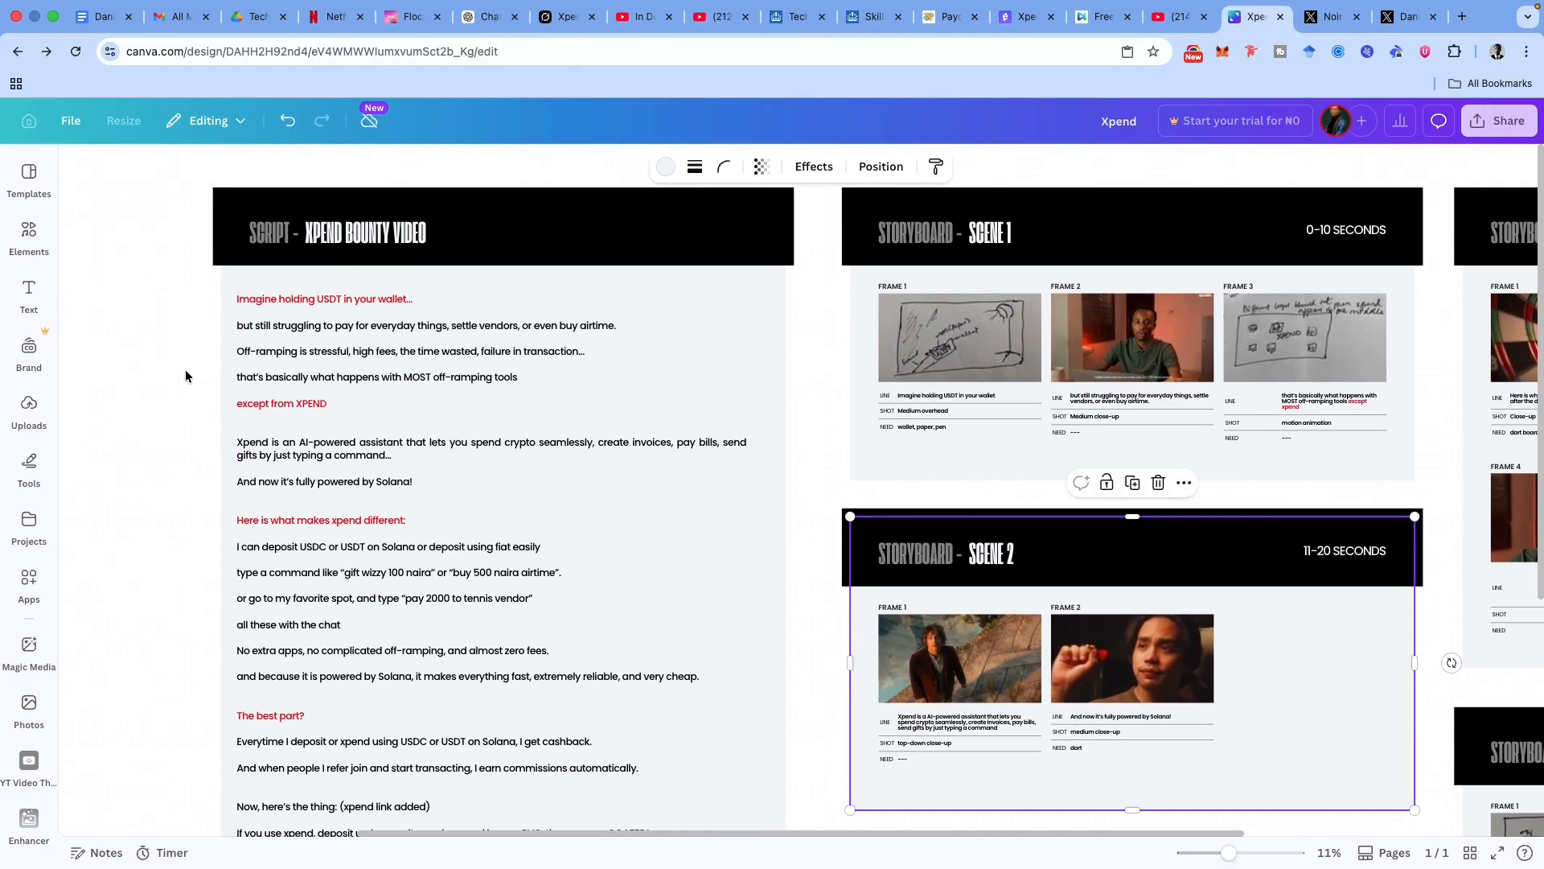
# Review the full script alongside the storyboard layouts of Scenes 1 to 4.
pyautogui.scroll(-1, 313, 388)
pyautogui.hscroll(-1, 312, 387)
pyautogui.scroll(-1, 313, 387)
pyautogui.hscroll(-1, 313, 387)
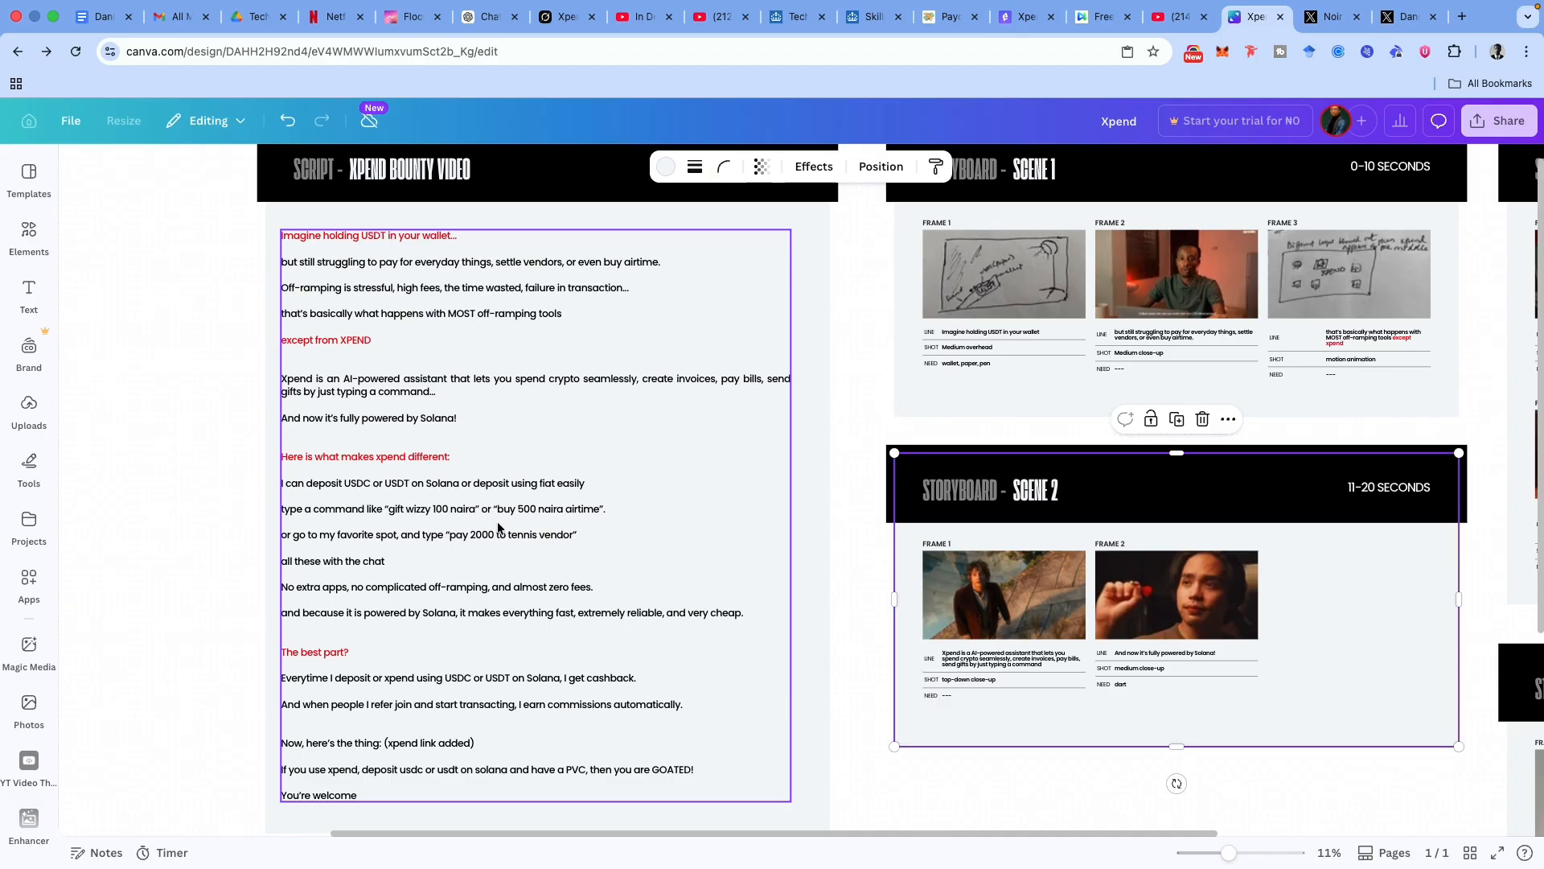
pyautogui.scroll(-1, 900, 538)
pyautogui.scroll(-1, 900, 537)
pyautogui.click(900, 537)
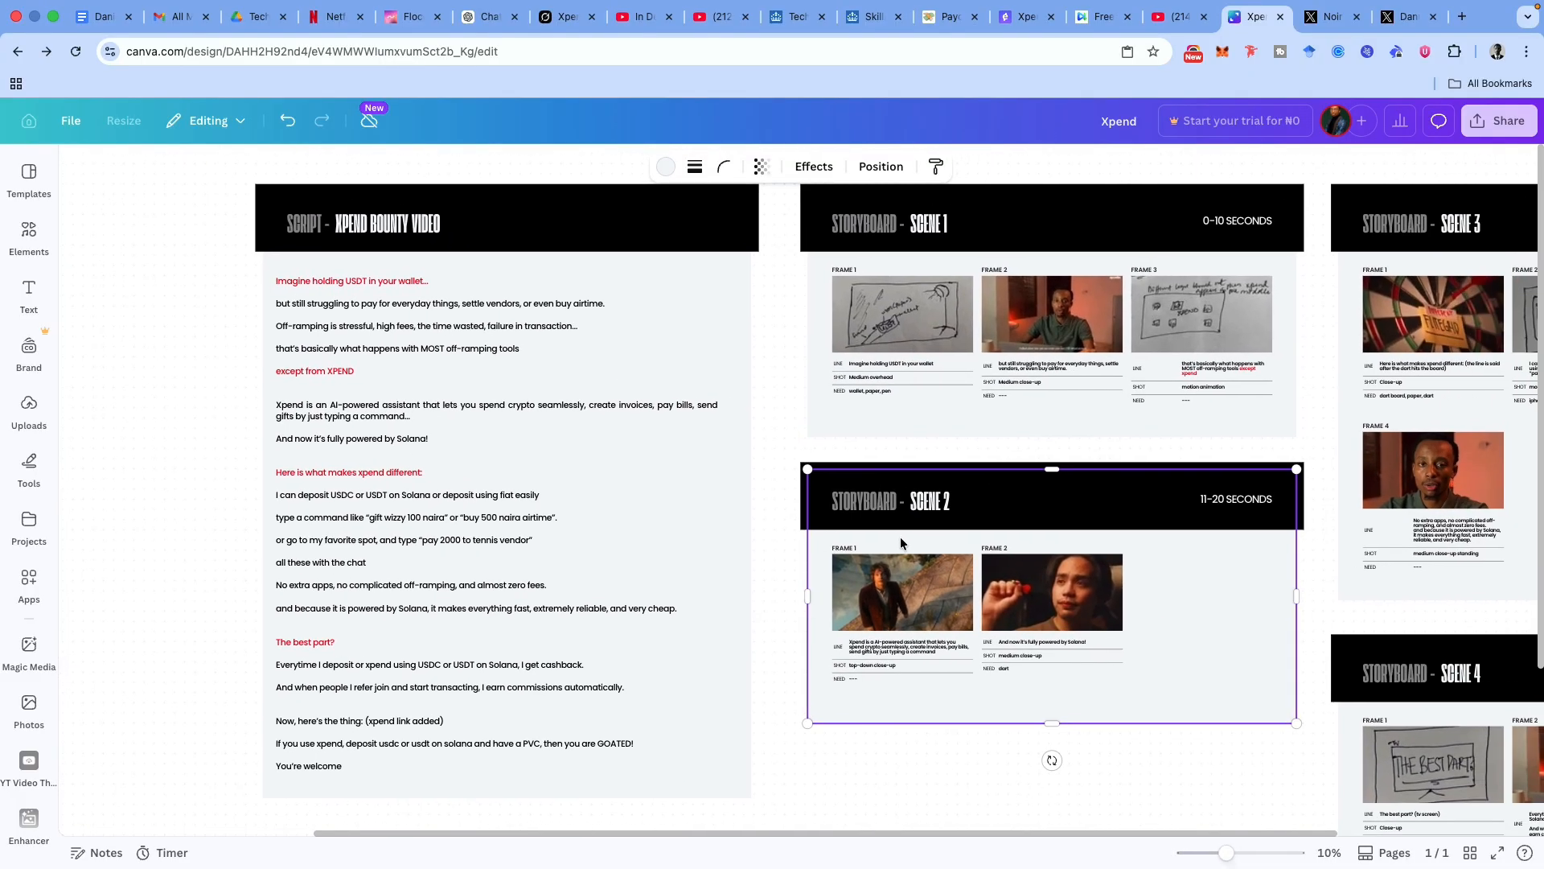
pyautogui.scroll(-2, 900, 537)
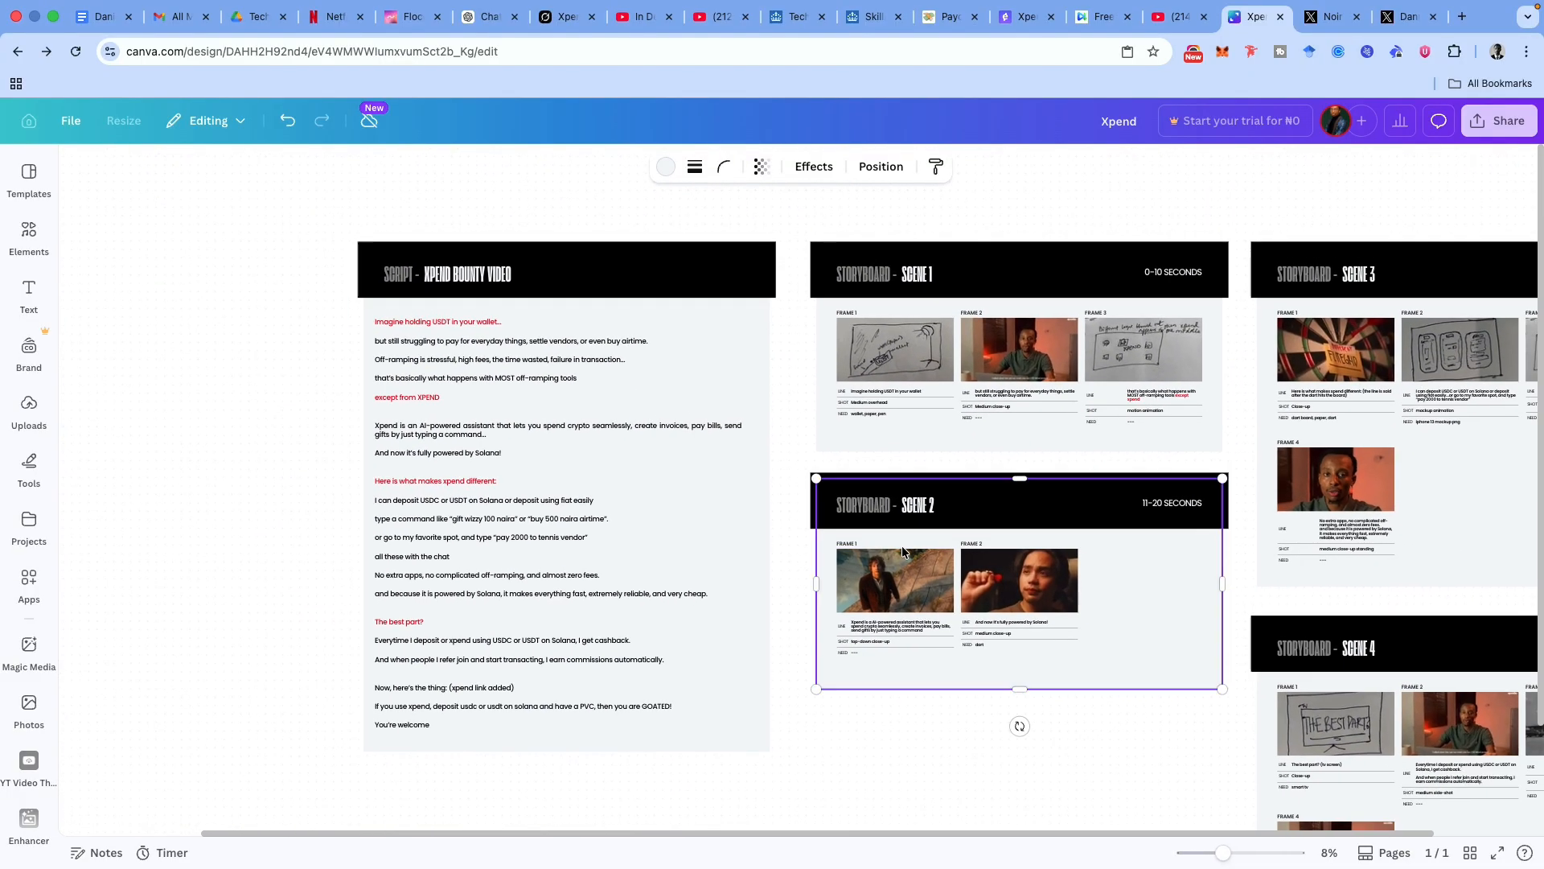
pyautogui.hscroll(5, 901, 545)
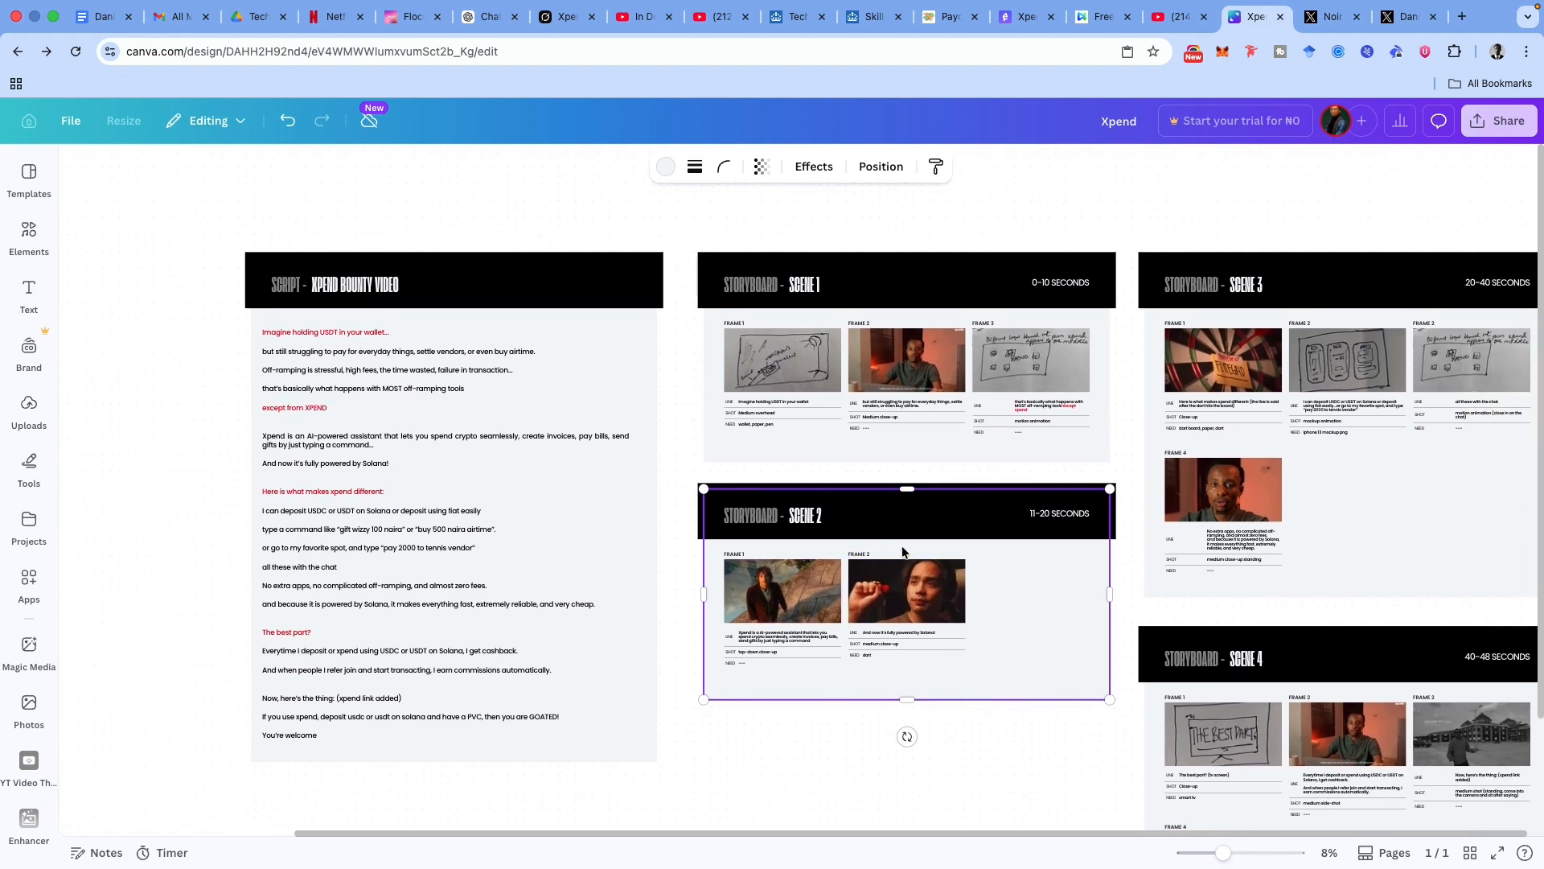
pyautogui.hscroll(2, 883, 545)
pyautogui.scroll(-1, 883, 544)
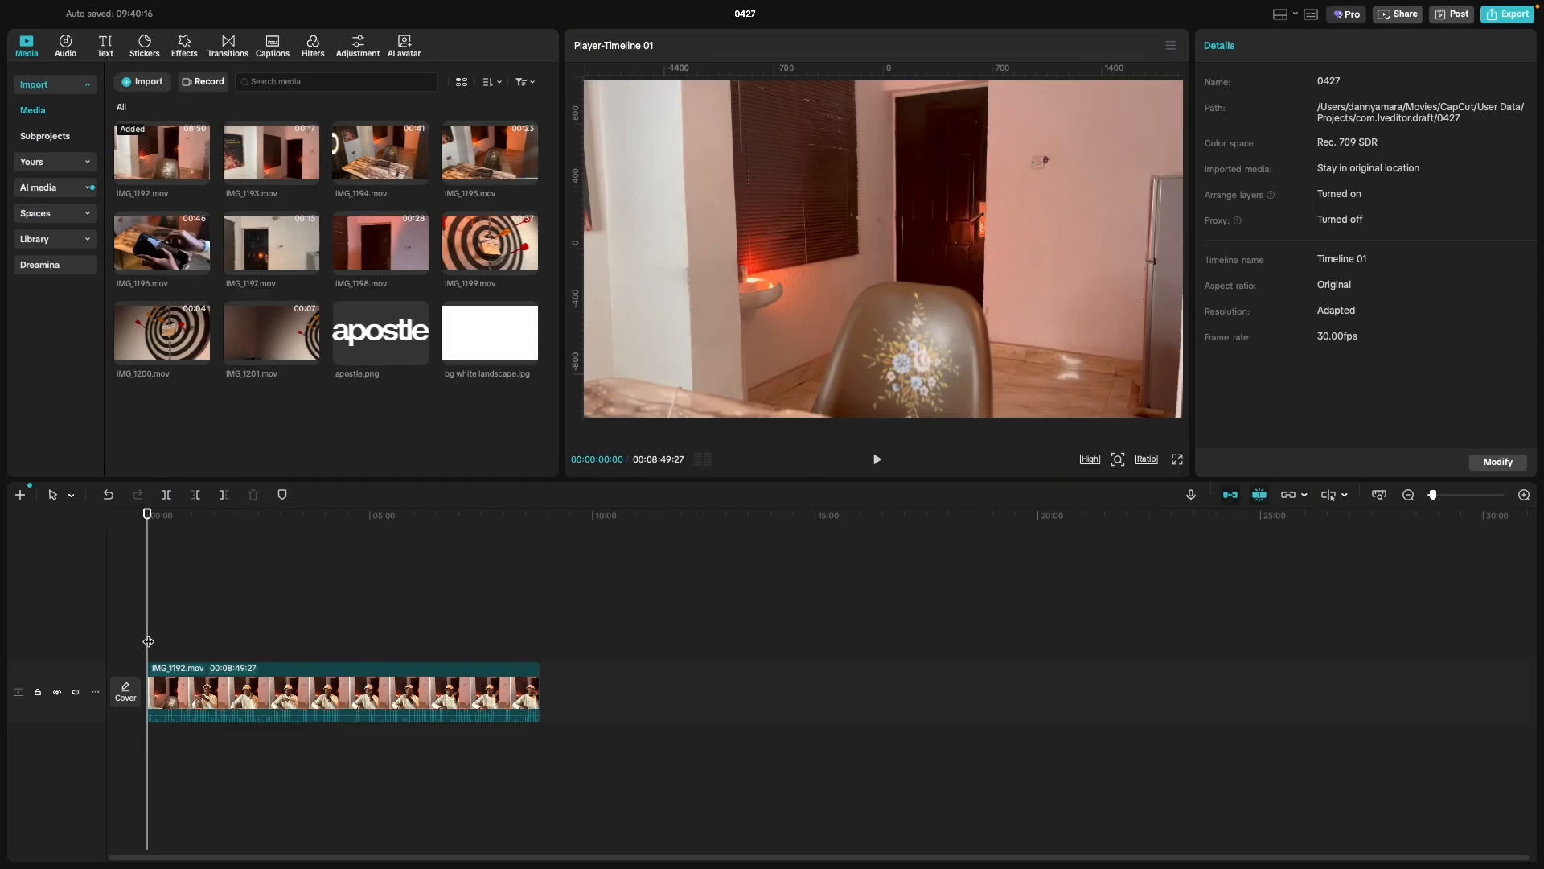
# In CapCut, scrub the timeline to about 00:07:21:09 and preview the source clip IMG_1193.mov.
pyautogui.moveTo(148, 641); pyautogui.dragTo(475, 648)
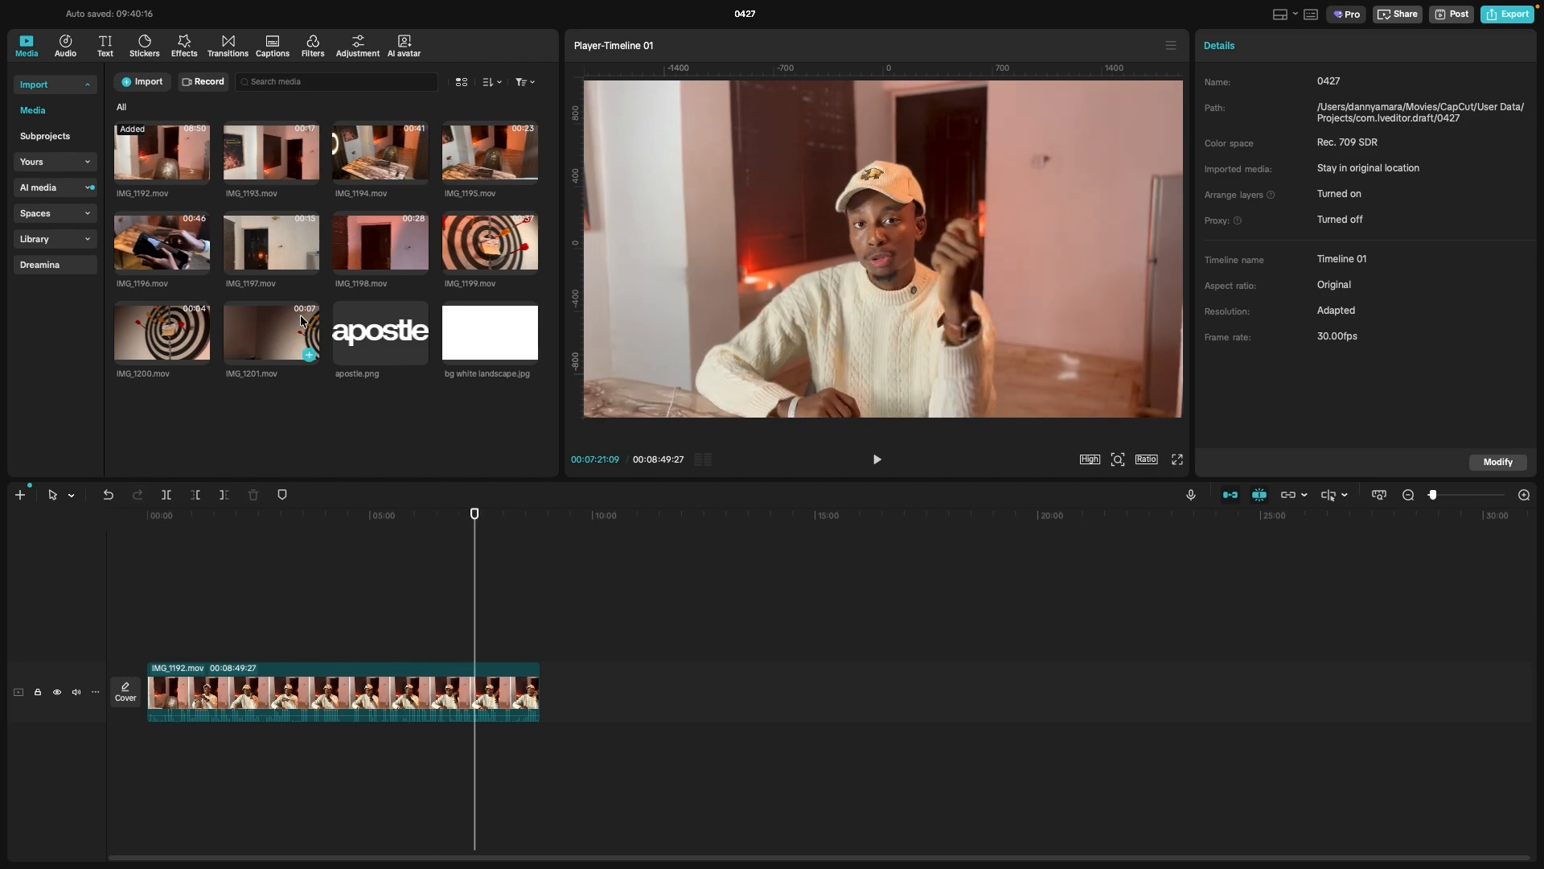
pyautogui.click(271, 157)
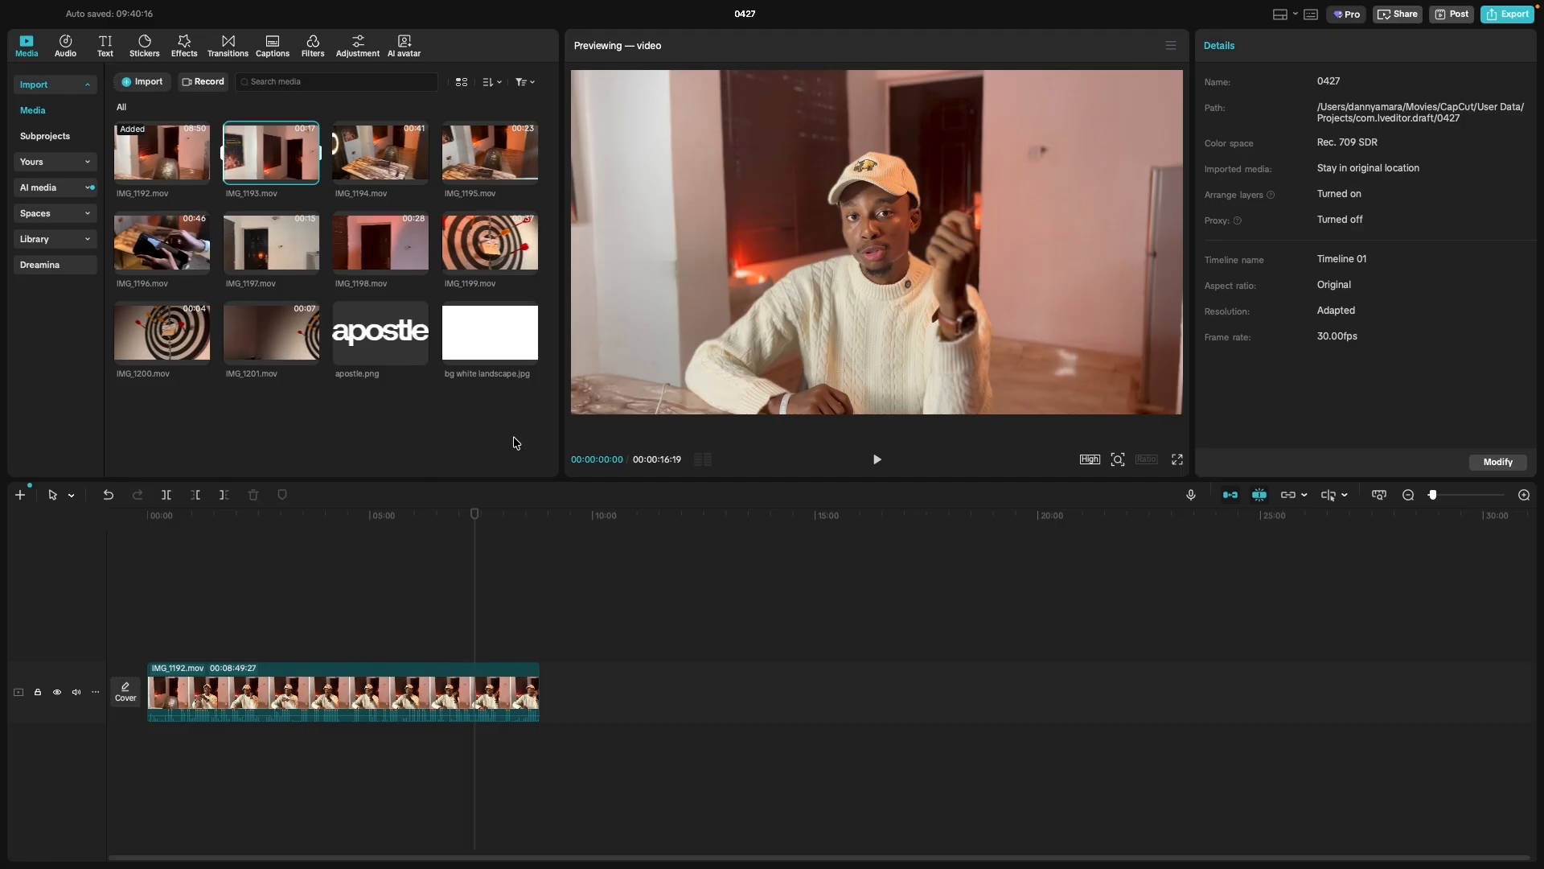
pyautogui.press('space')
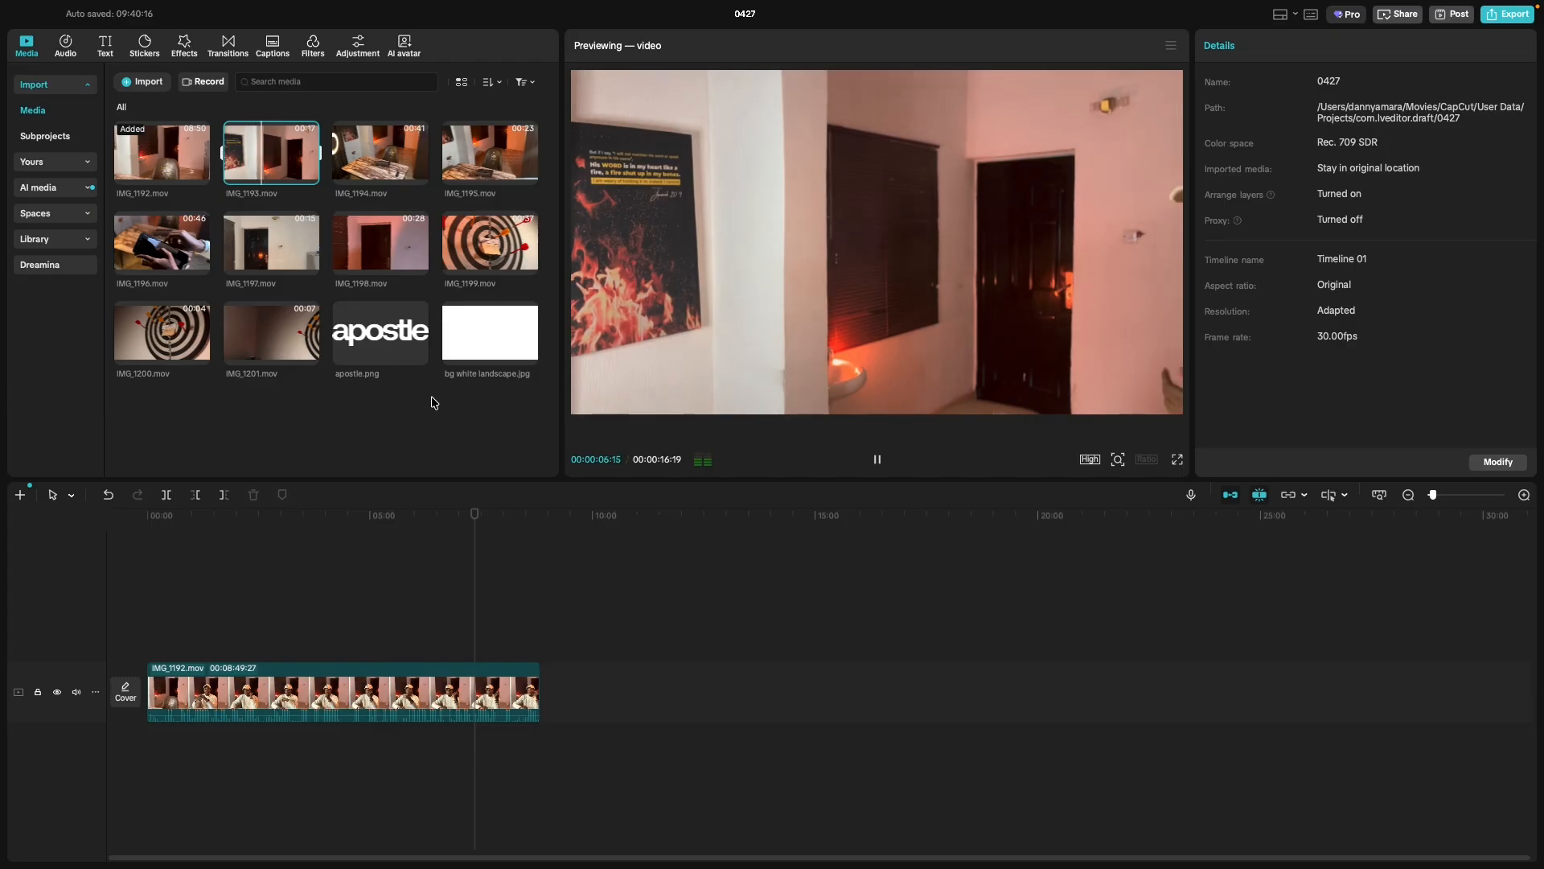
pyautogui.press('space')
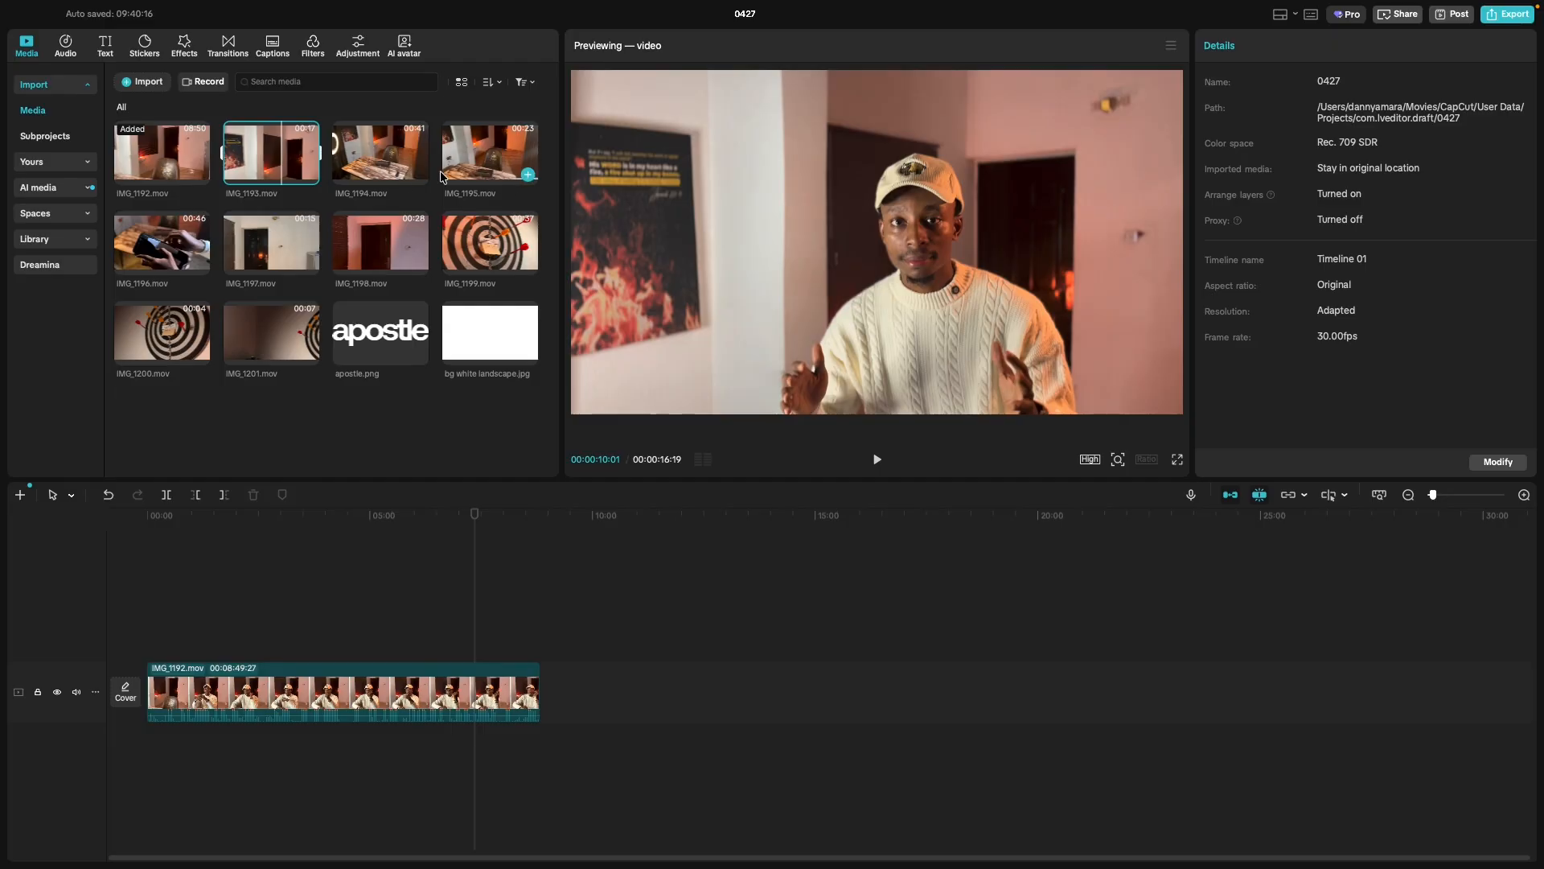
# Play the source clip IMG_1195.mov in the preview and pause it.
pyautogui.click(487, 168)
pyautogui.press('space')
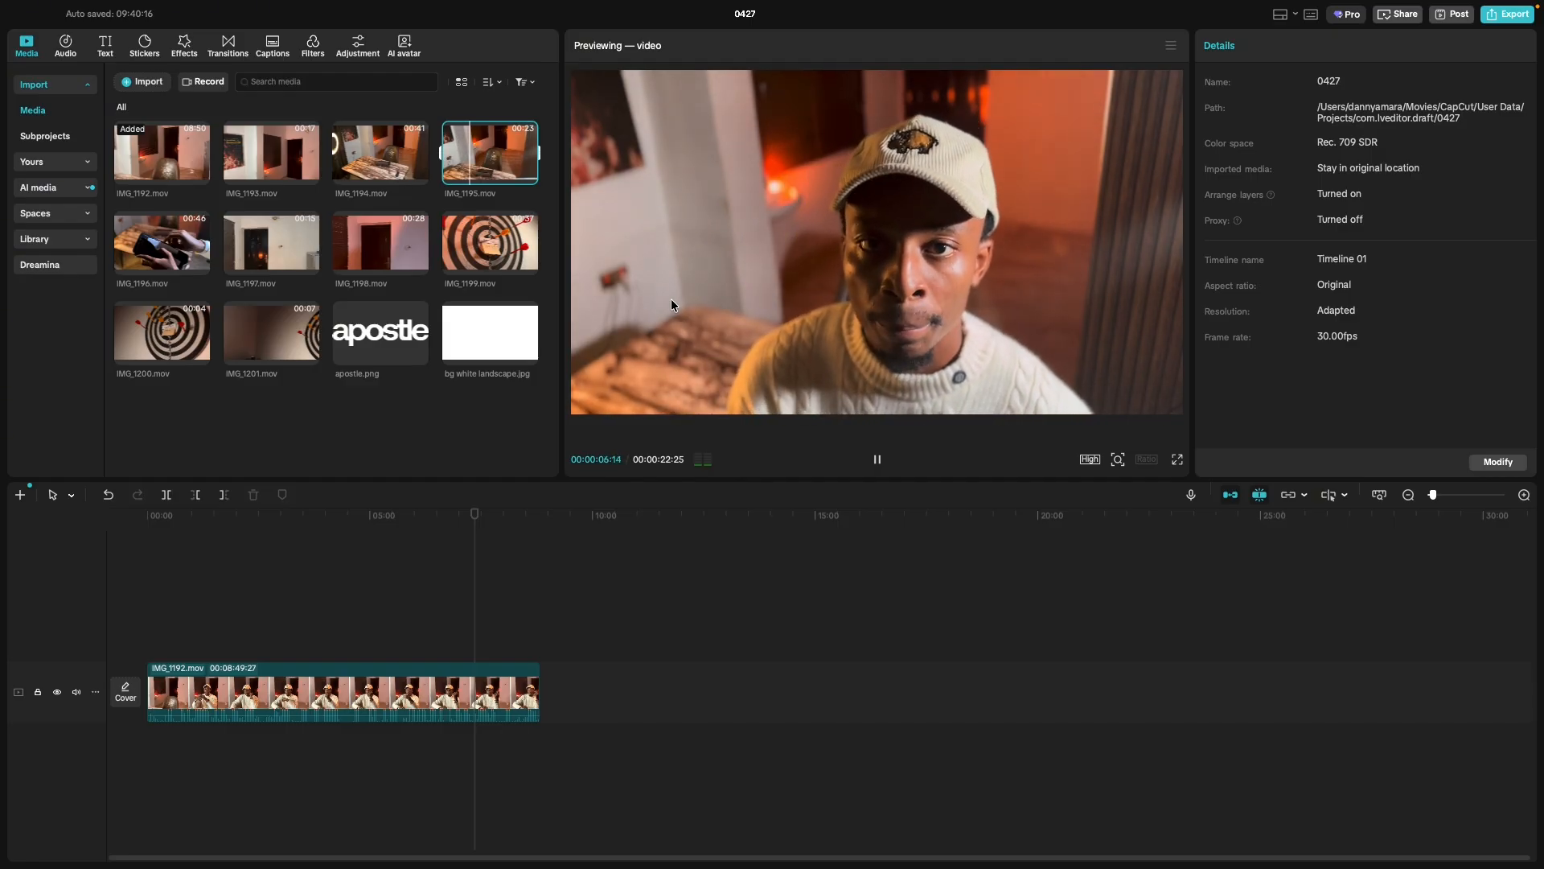
pyautogui.press('space')
pyautogui.press('space')
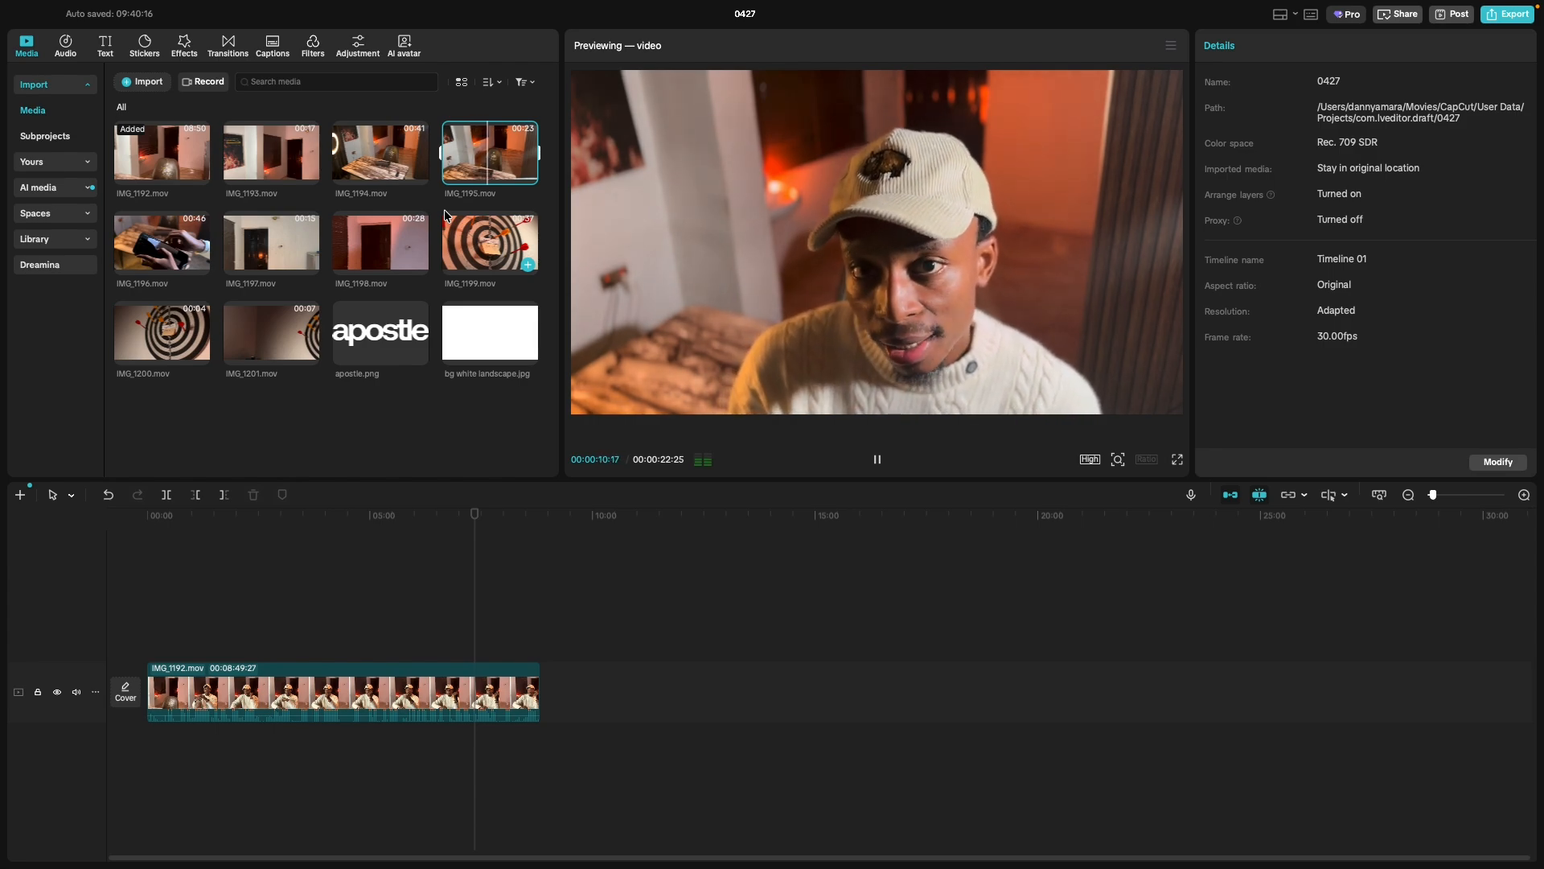
pyautogui.press('space')
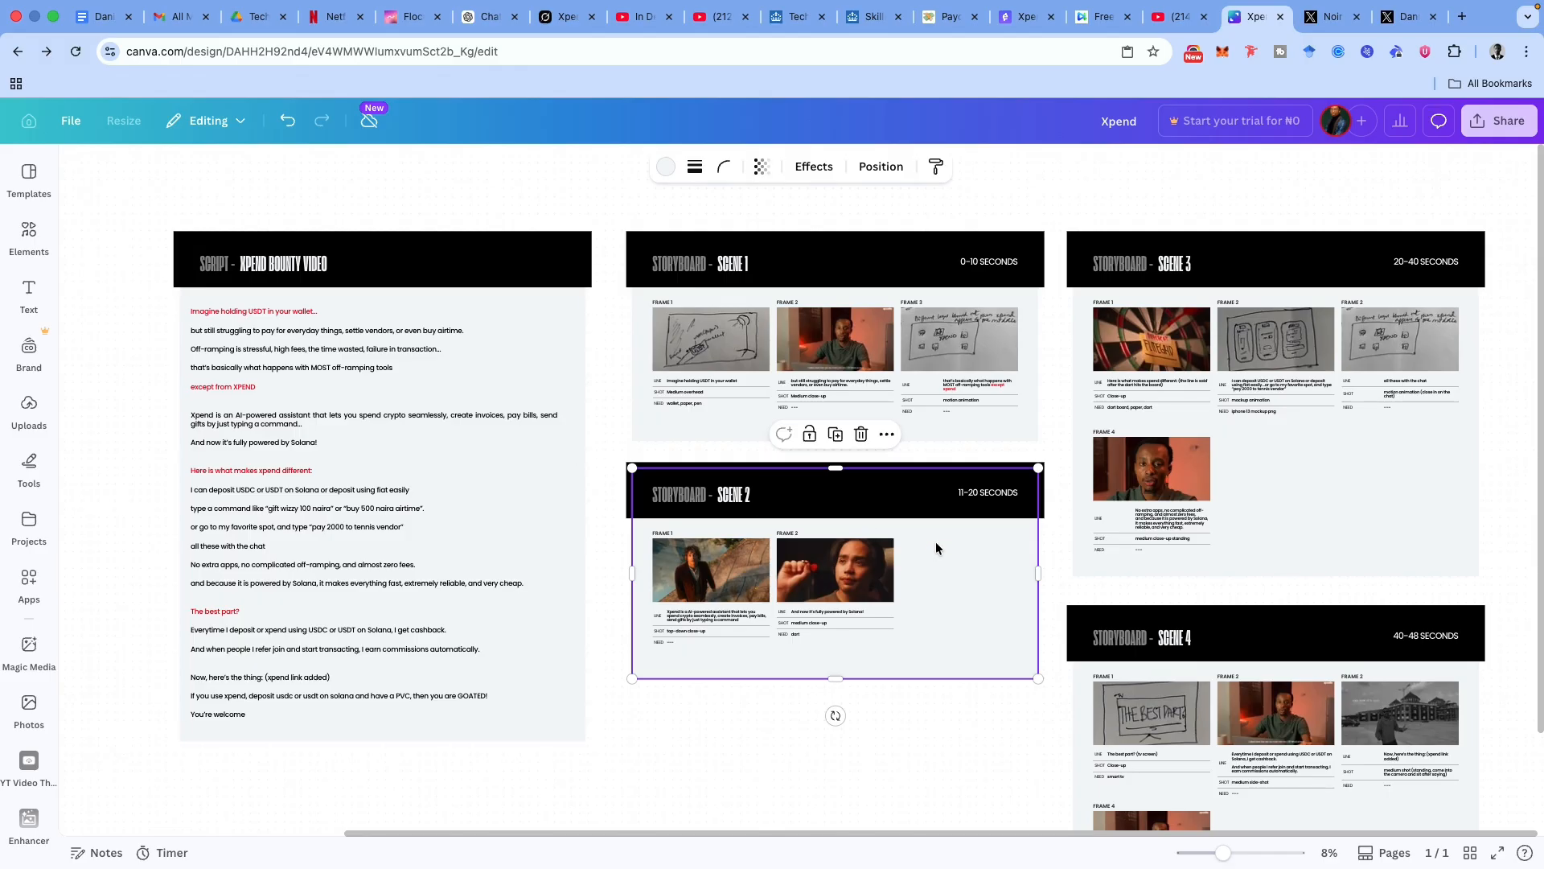
# Switch to the Canva whiteboard and look over the script and storyboard scenes.
pyautogui.scroll(5, 927, 531)
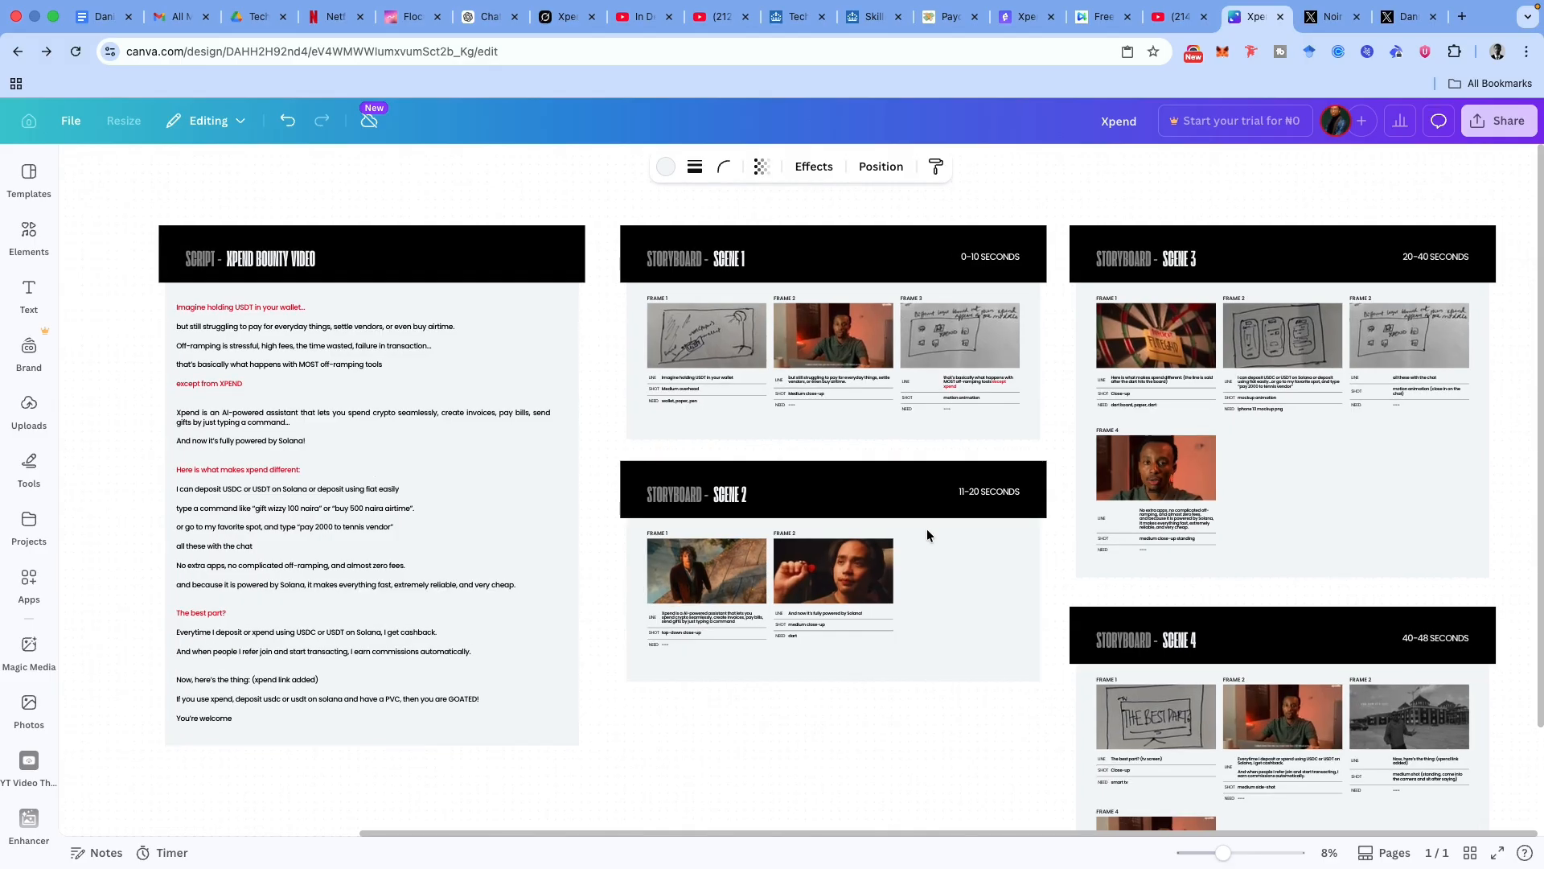
pyautogui.scroll(-4, 927, 529)
pyautogui.hscroll(4, 927, 529)
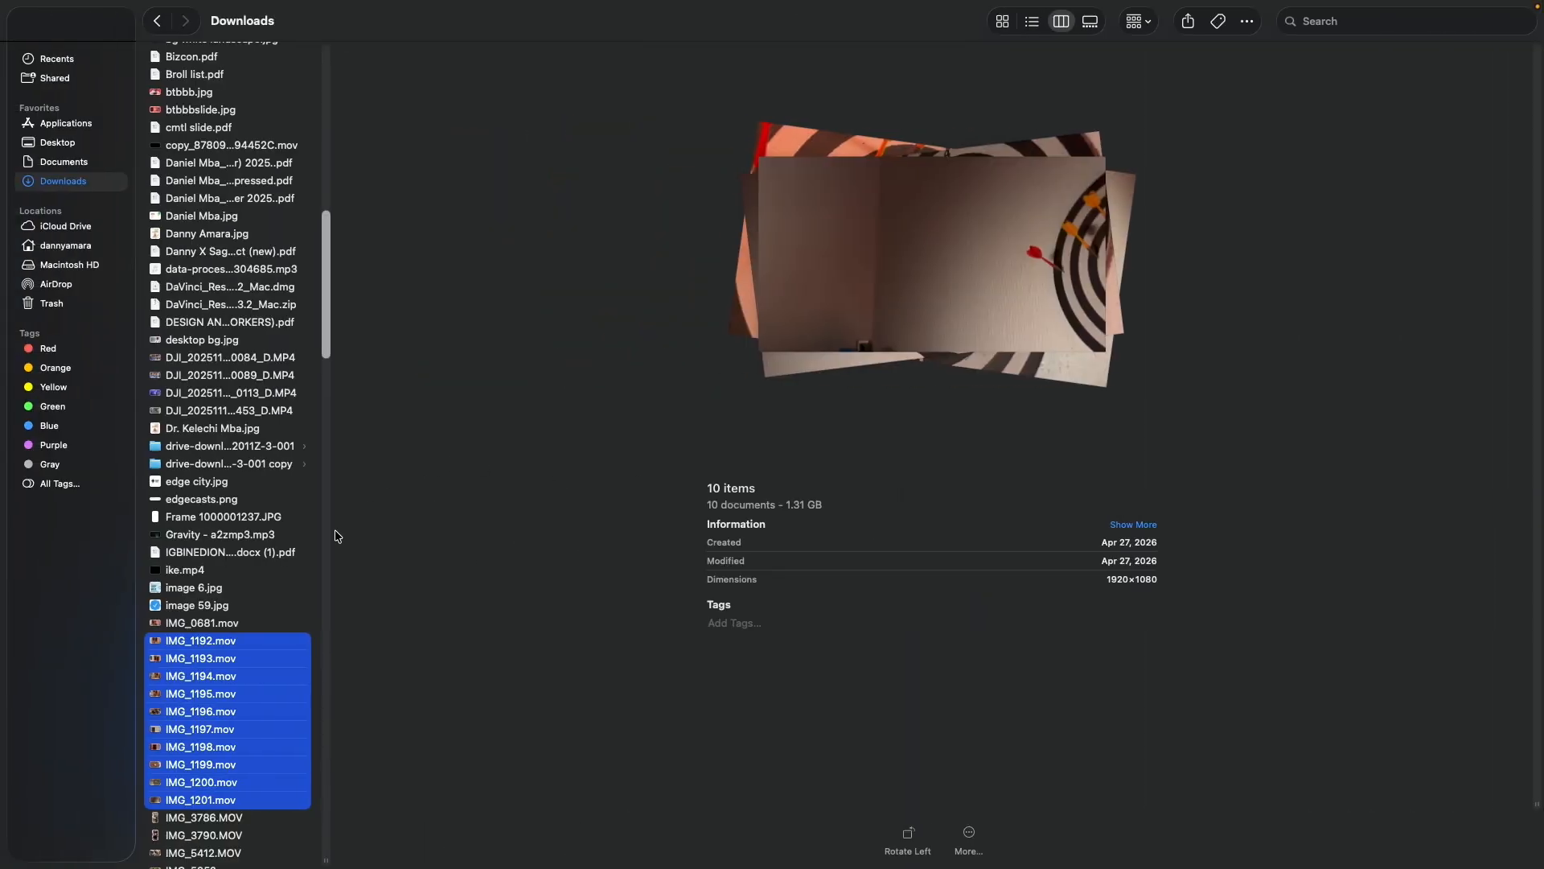
# Find 0427(1).mp4 in the Downloads folder in Finder and play its preview.
pyautogui.scroll(15, 177, 302)
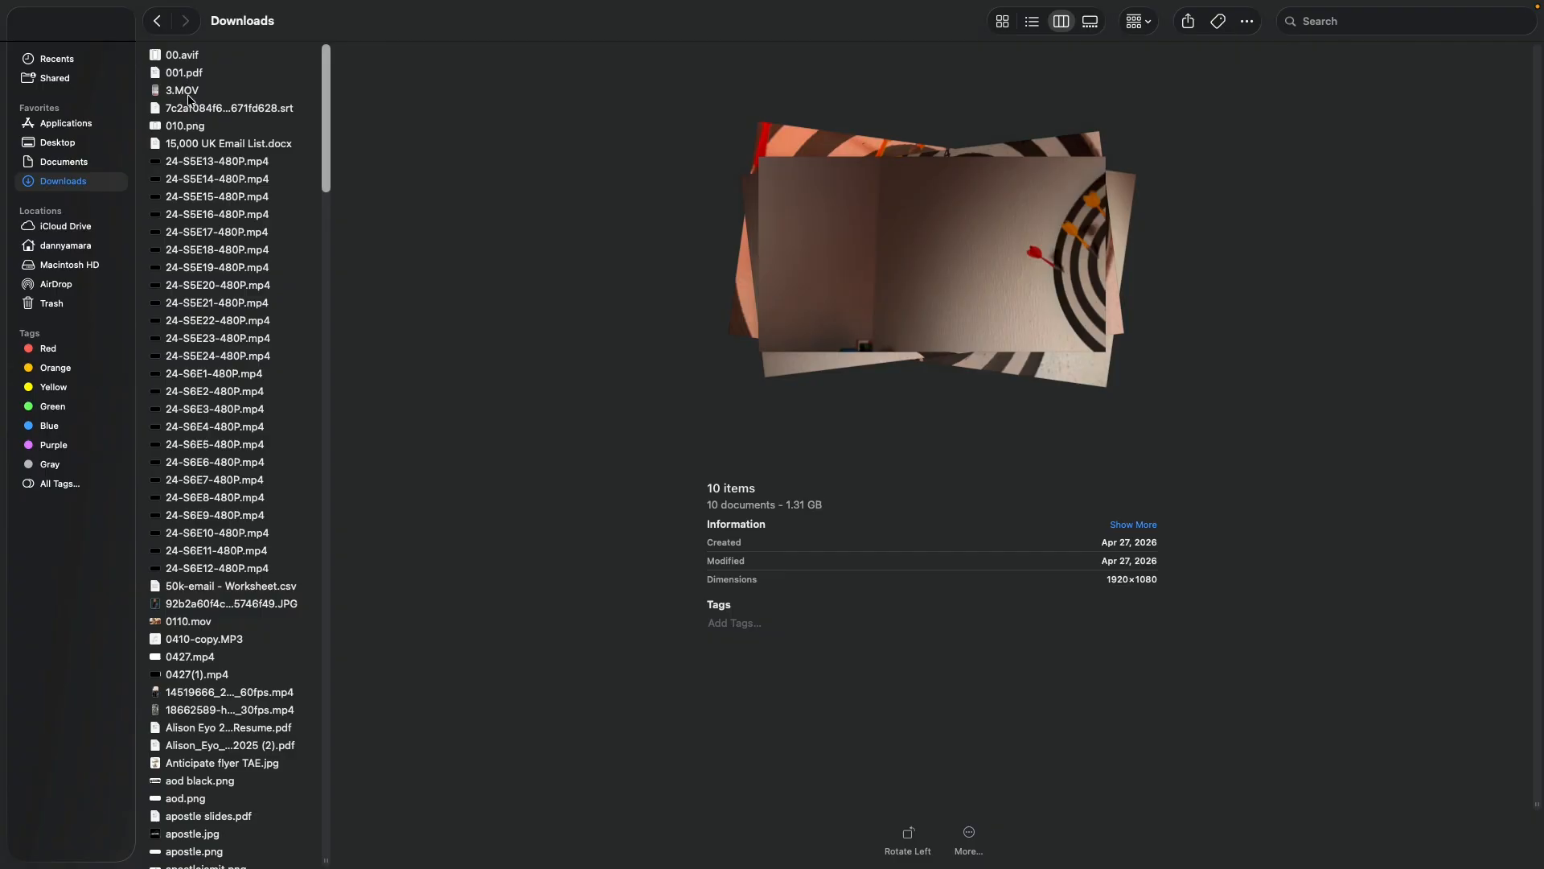
pyautogui.click(195, 676)
pyautogui.moveTo(904, 271)
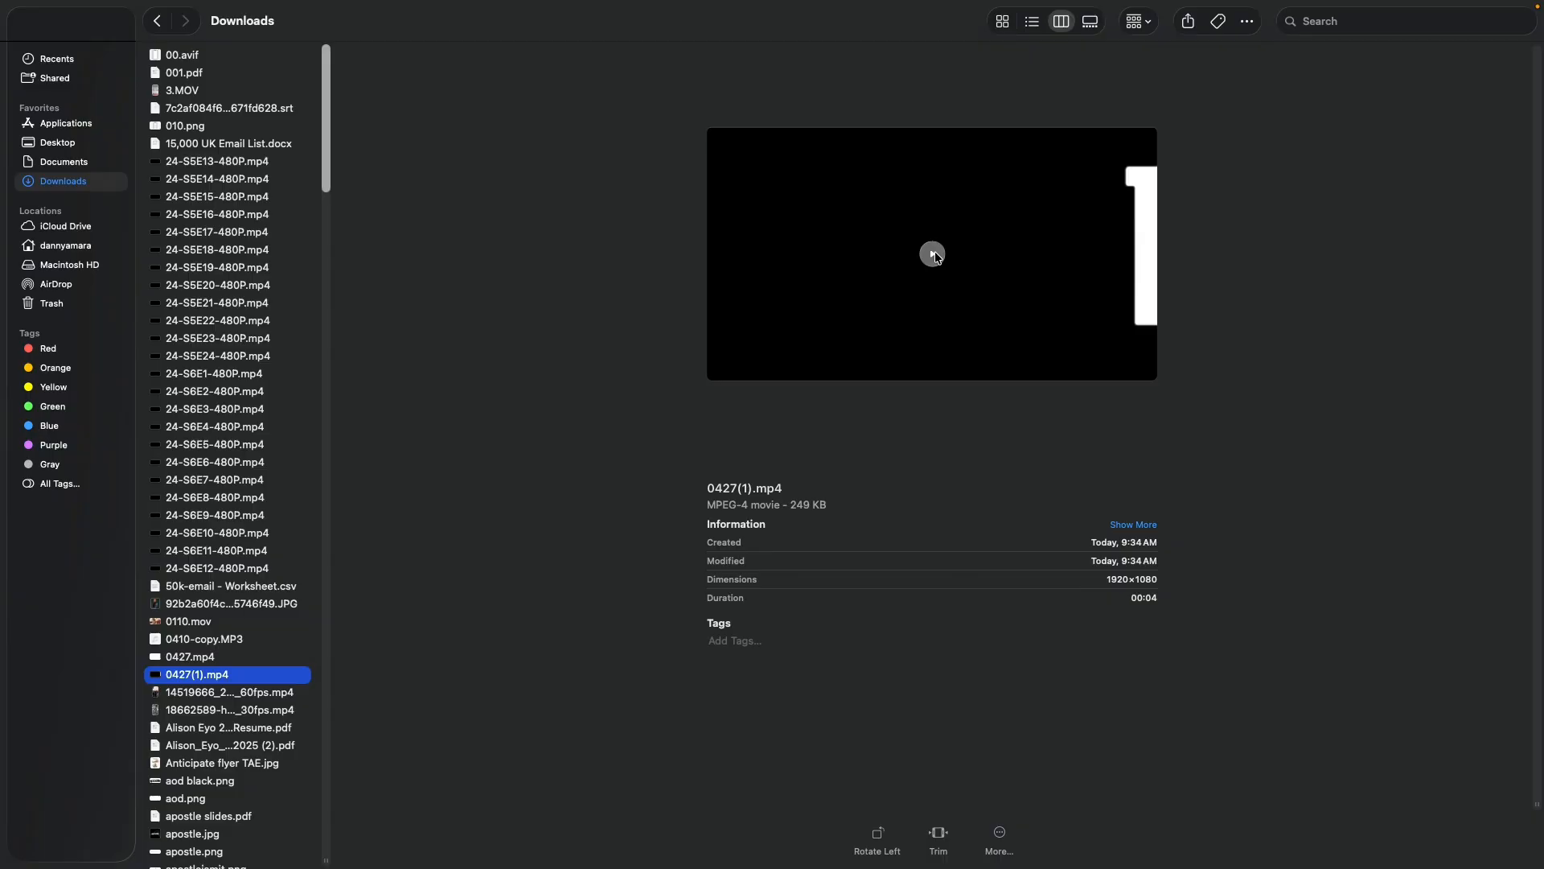
pyautogui.click(933, 254)
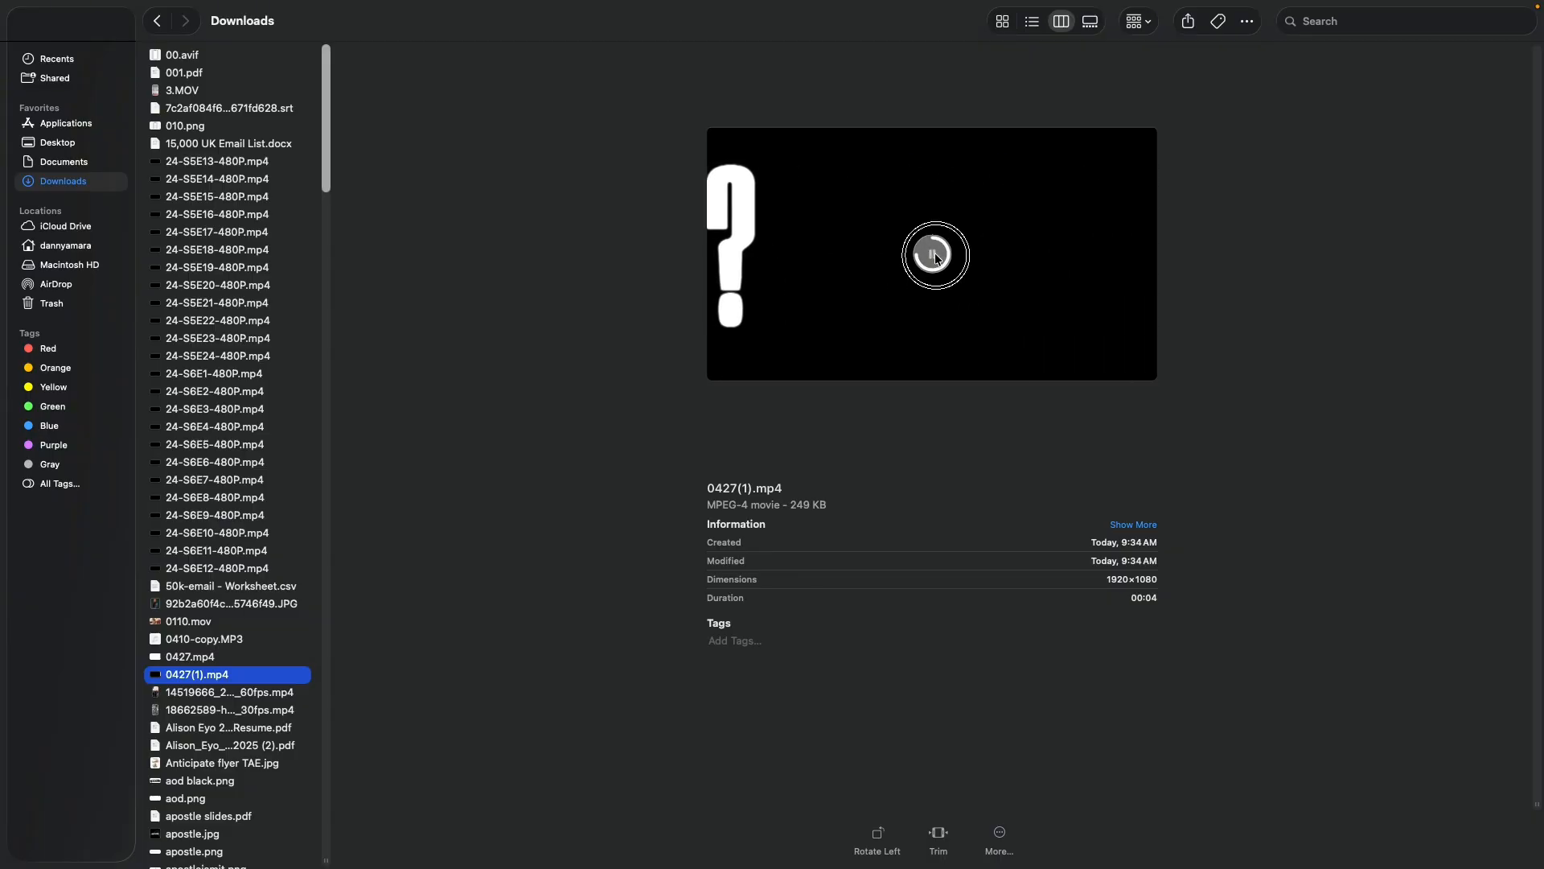
pyautogui.click(936, 255)
# Switch back to CapCut and append IMG_1193.mov after IMG_1192.mov on the timeline, adapting it to the SDR project color space.
pyautogui.hotkey('ctrl', 'Left')
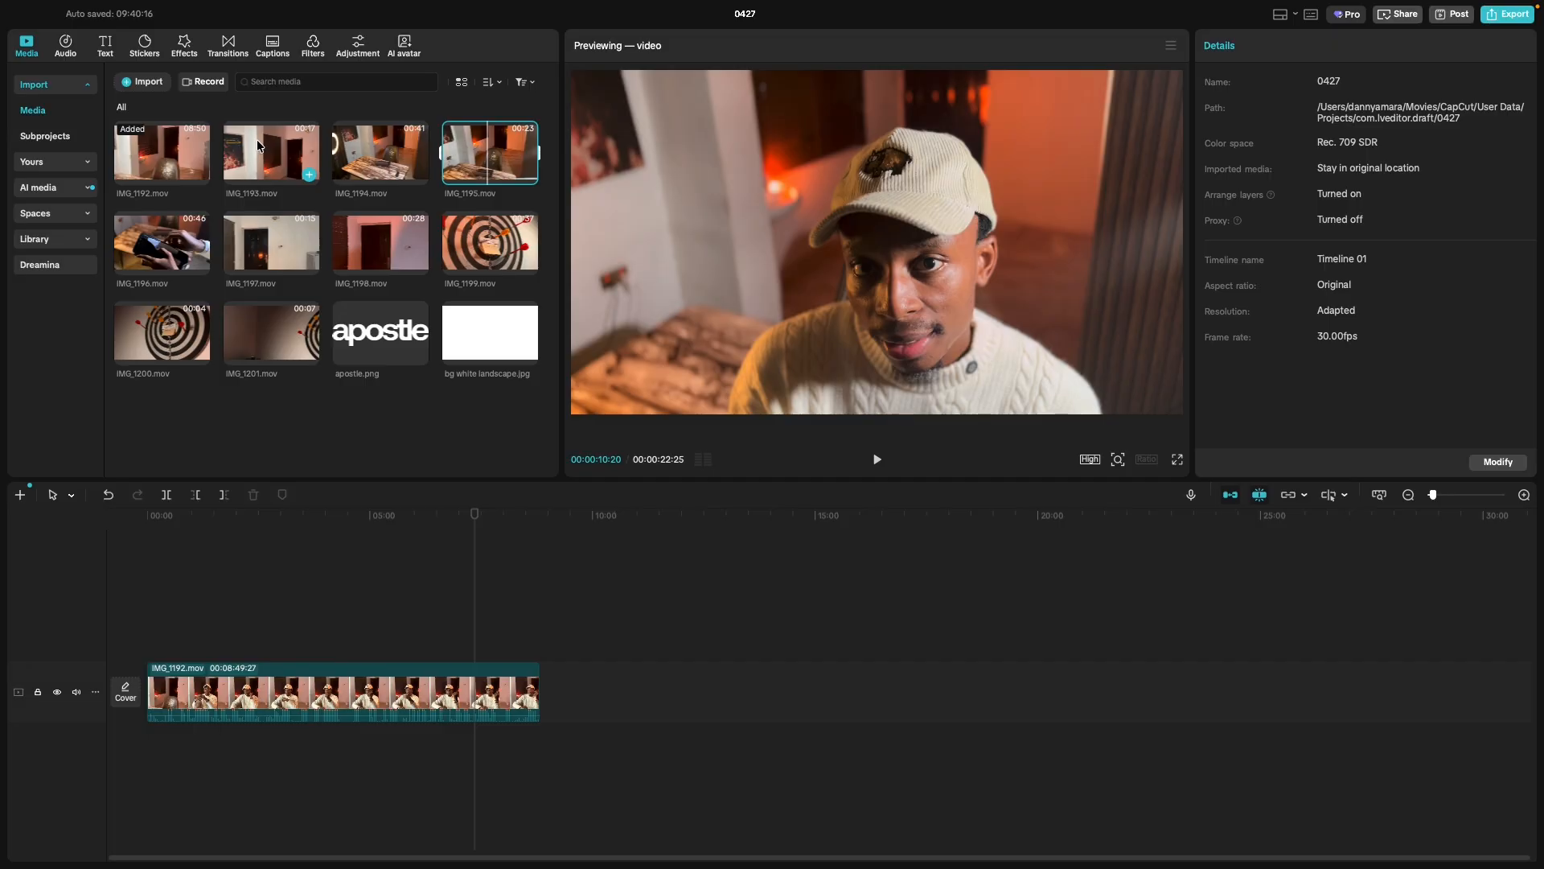
pyautogui.moveTo(257, 138); pyautogui.dragTo(592, 712)
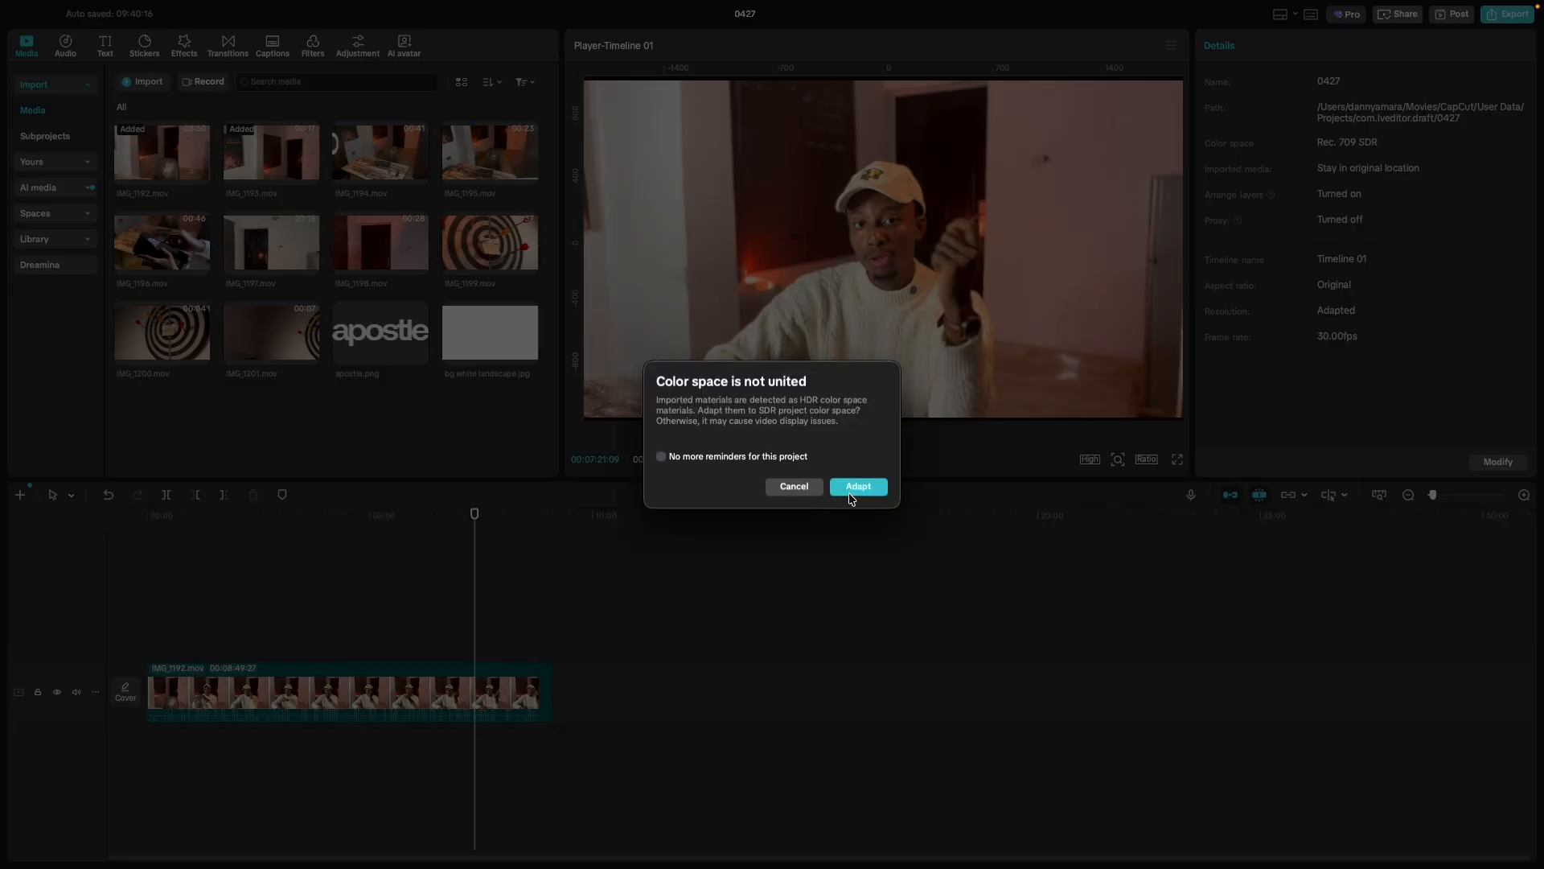
pyautogui.click(849, 494)
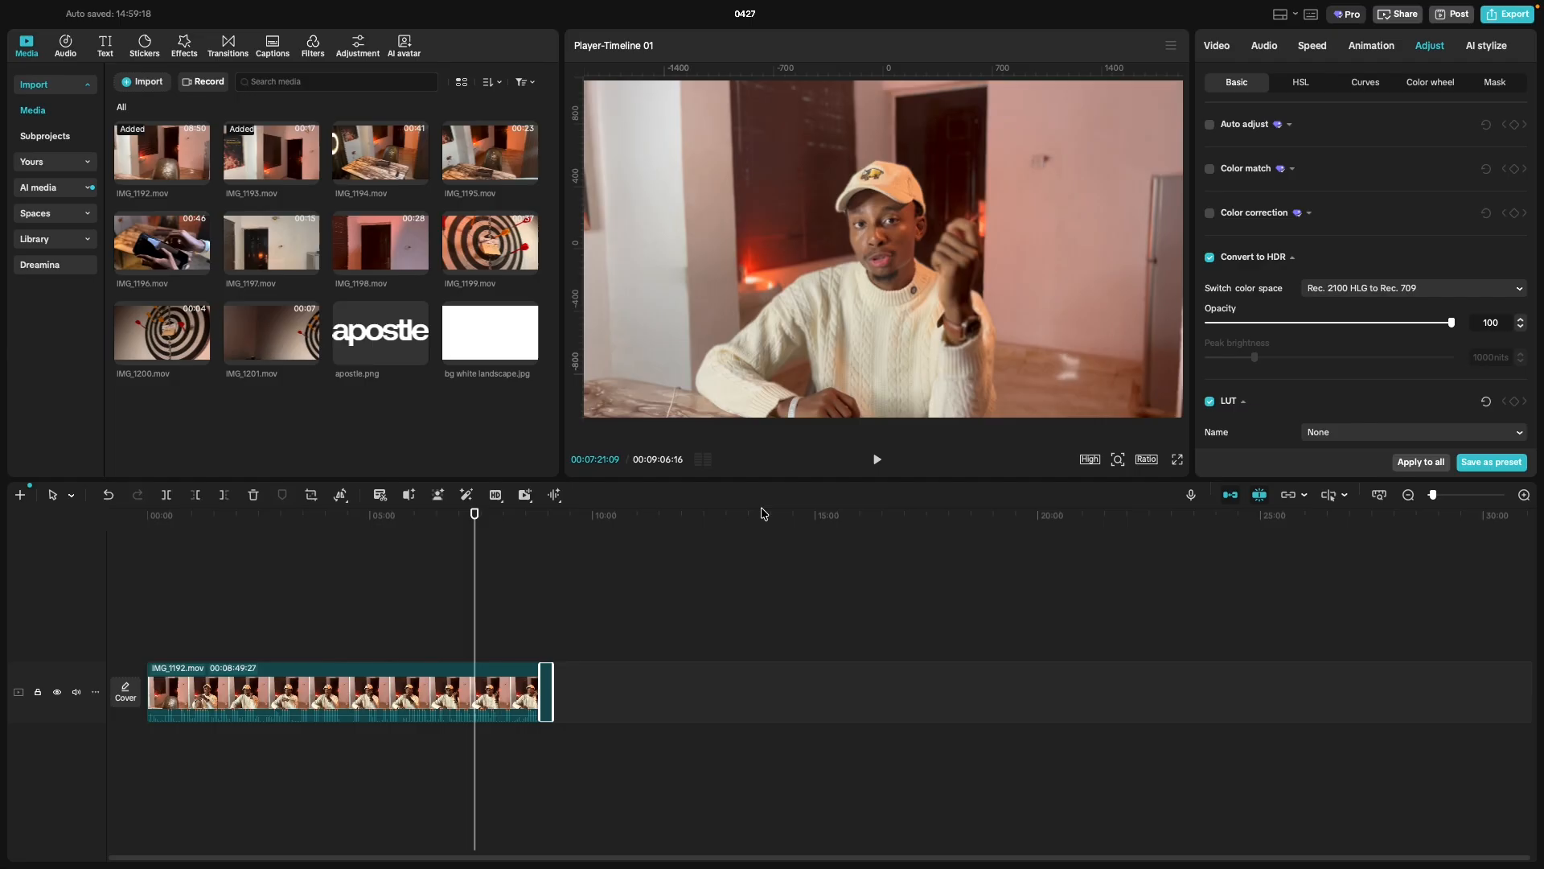
# Append the remaining clips, IMG_1194.mov through IMG_1201.mov, to the end of the timeline, adapting them to the SDR project color space.
pyautogui.click(374, 160)
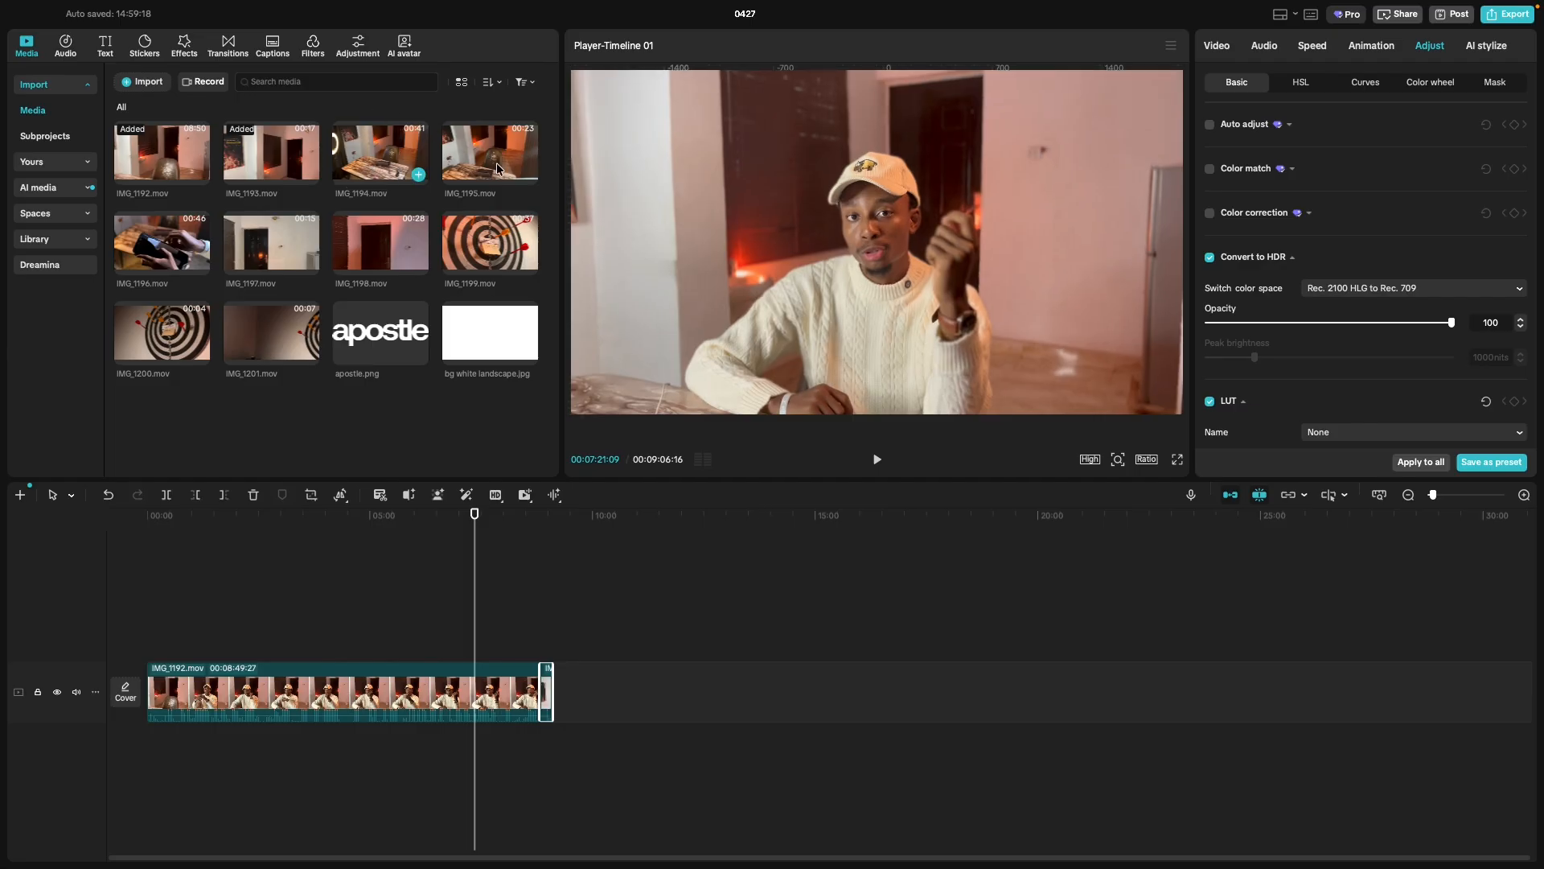
pyautogui.keyDown('super'); pyautogui.click(495, 163); pyautogui.keyUp('super')
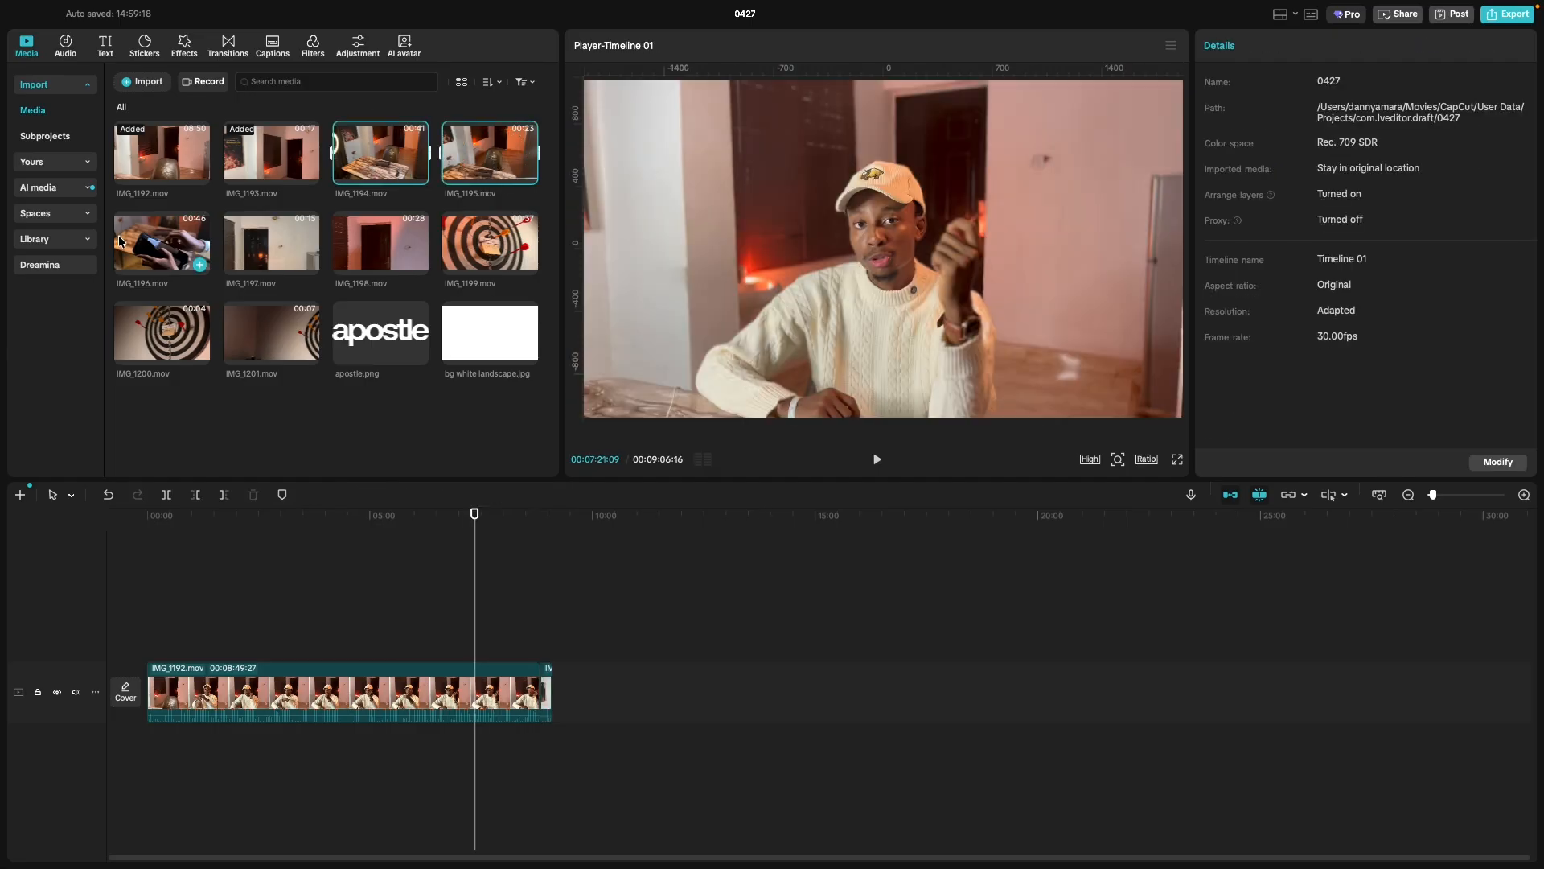
pyautogui.keyDown('super'); pyautogui.click(161, 242); pyautogui.keyUp('super')
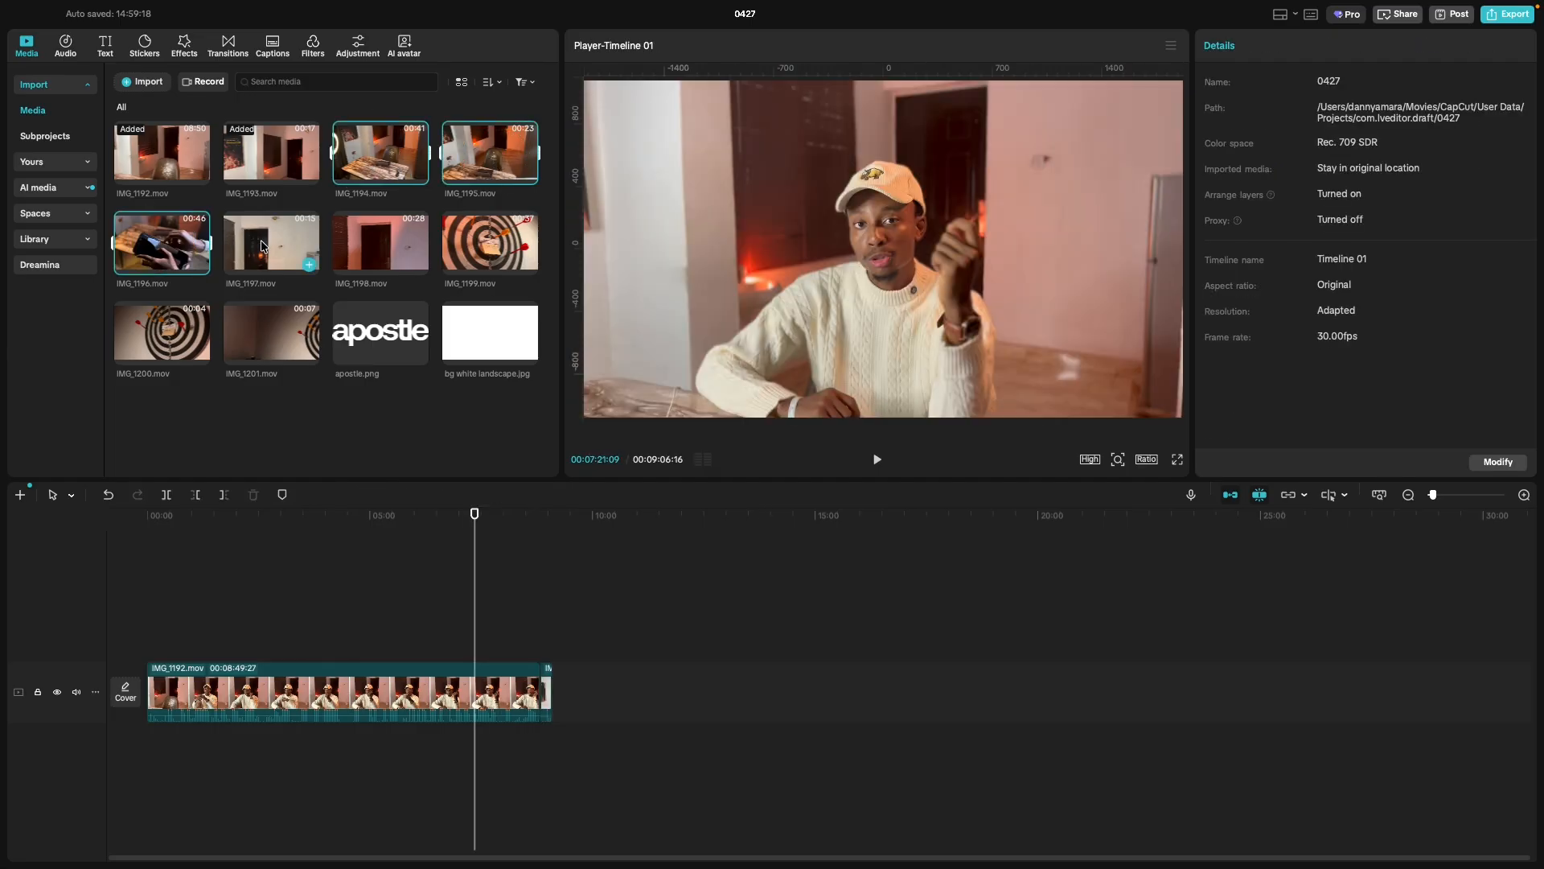
pyautogui.keyDown('super'); pyautogui.click(263, 245); pyautogui.keyUp('super')
pyautogui.keyDown('super'); pyautogui.click(358, 253); pyautogui.keyUp('super')
pyautogui.keyDown('super'); pyautogui.click(281, 253); pyautogui.keyUp('super')
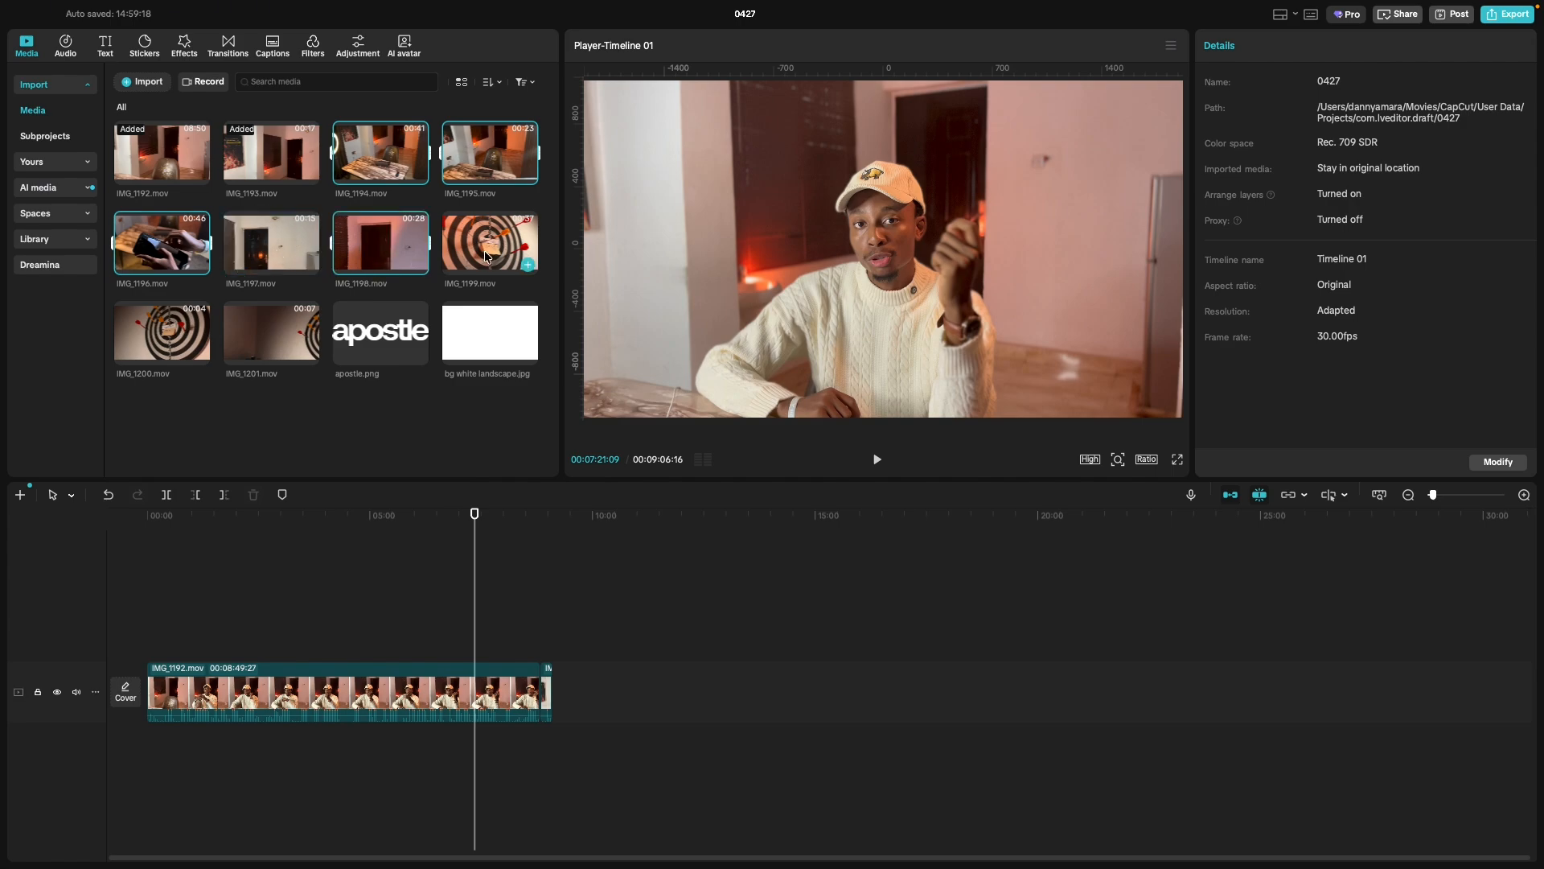
pyautogui.keyDown('super'); pyautogui.click(458, 260); pyautogui.keyUp('super')
pyautogui.keyDown('super'); pyautogui.click(179, 341); pyautogui.keyUp('super')
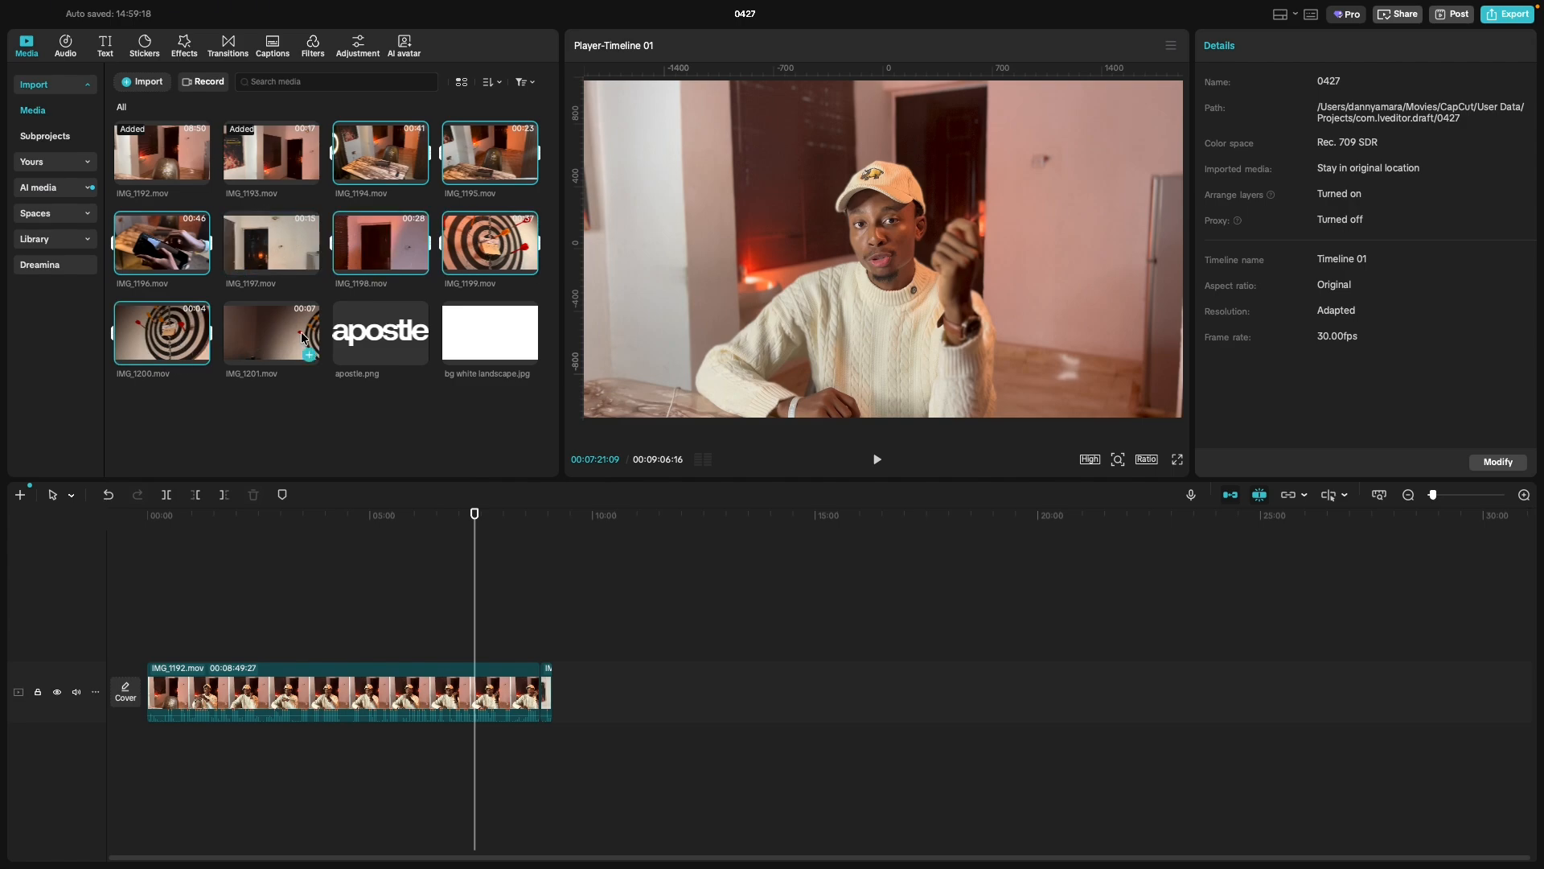
pyautogui.keyDown('super'); pyautogui.click(278, 331); pyautogui.keyUp('super')
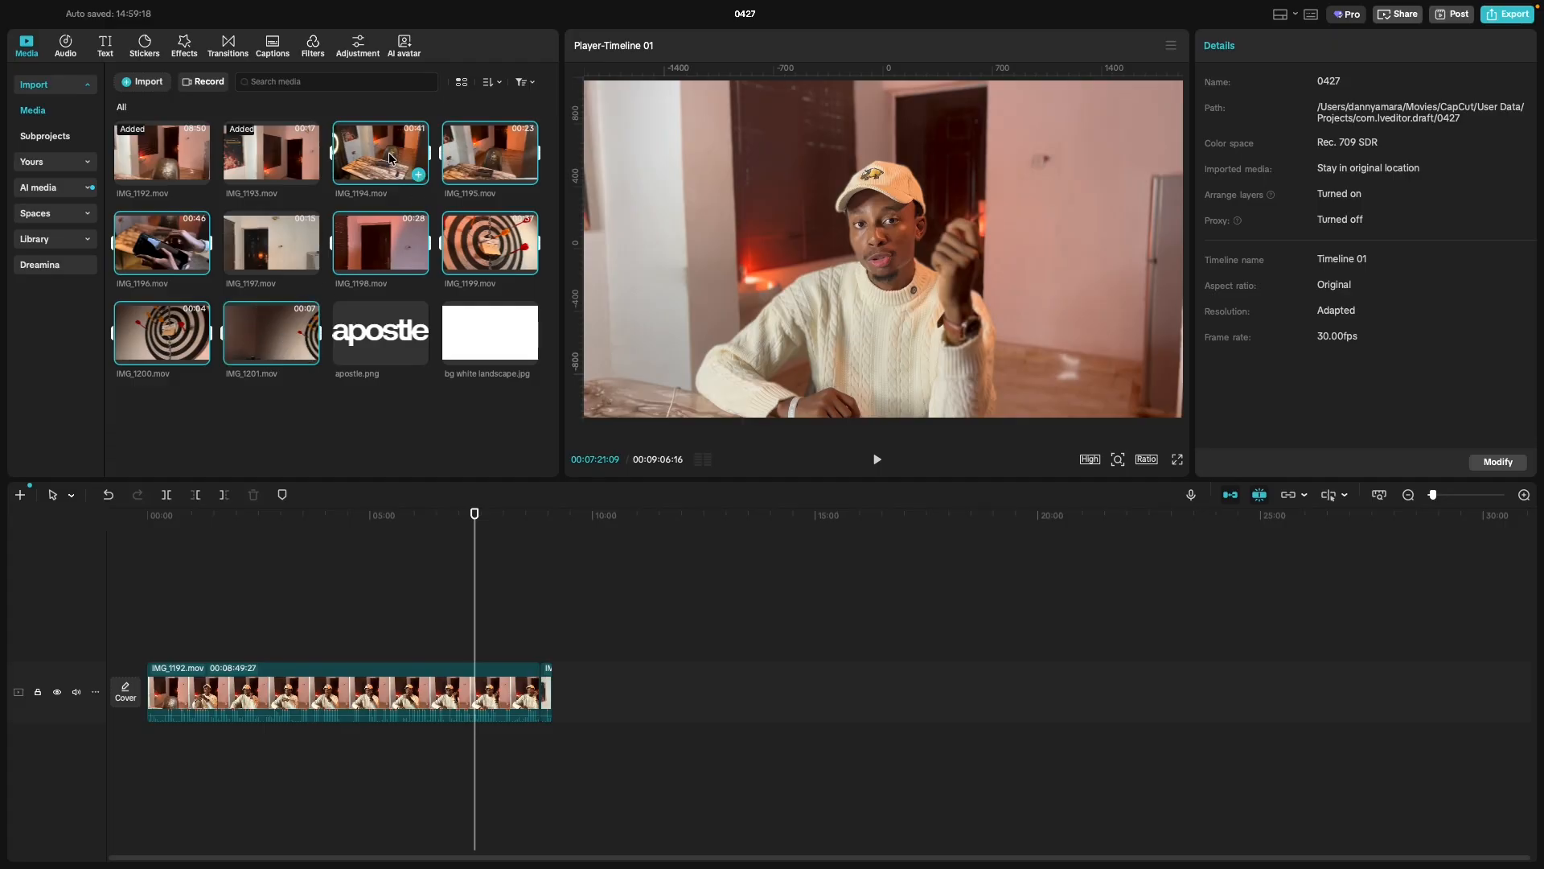
pyautogui.moveTo(388, 152); pyautogui.dragTo(603, 706)
pyautogui.click(857, 486)
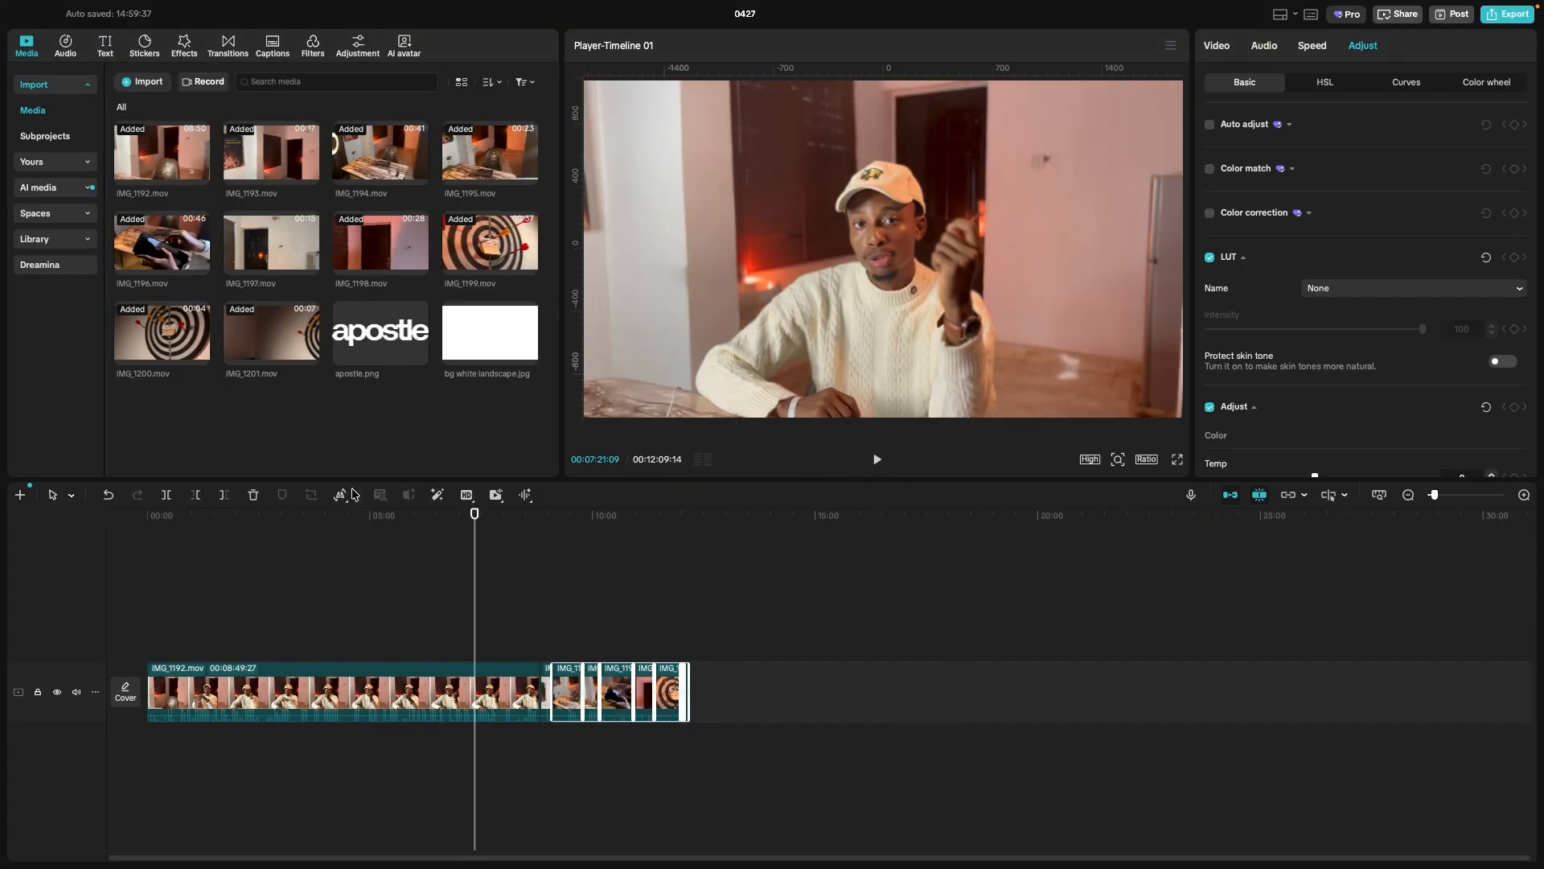
# Play a preview of IMG_1197.mov from the media library and scrub the opening of IMG_1192.mov on the timeline.
pyautogui.click(338, 332)
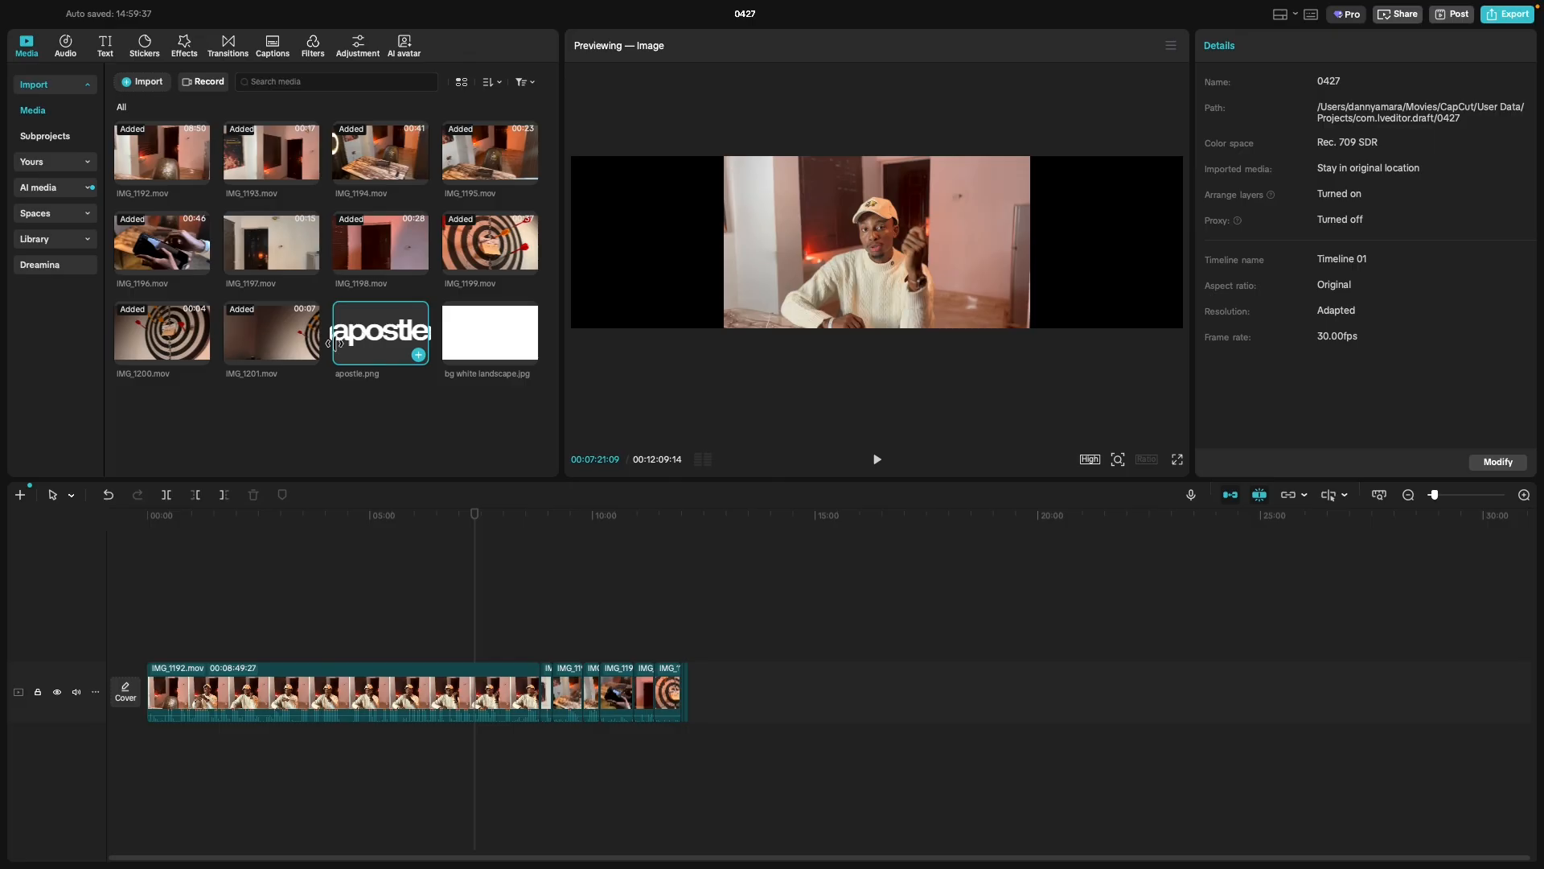
pyautogui.click(297, 259)
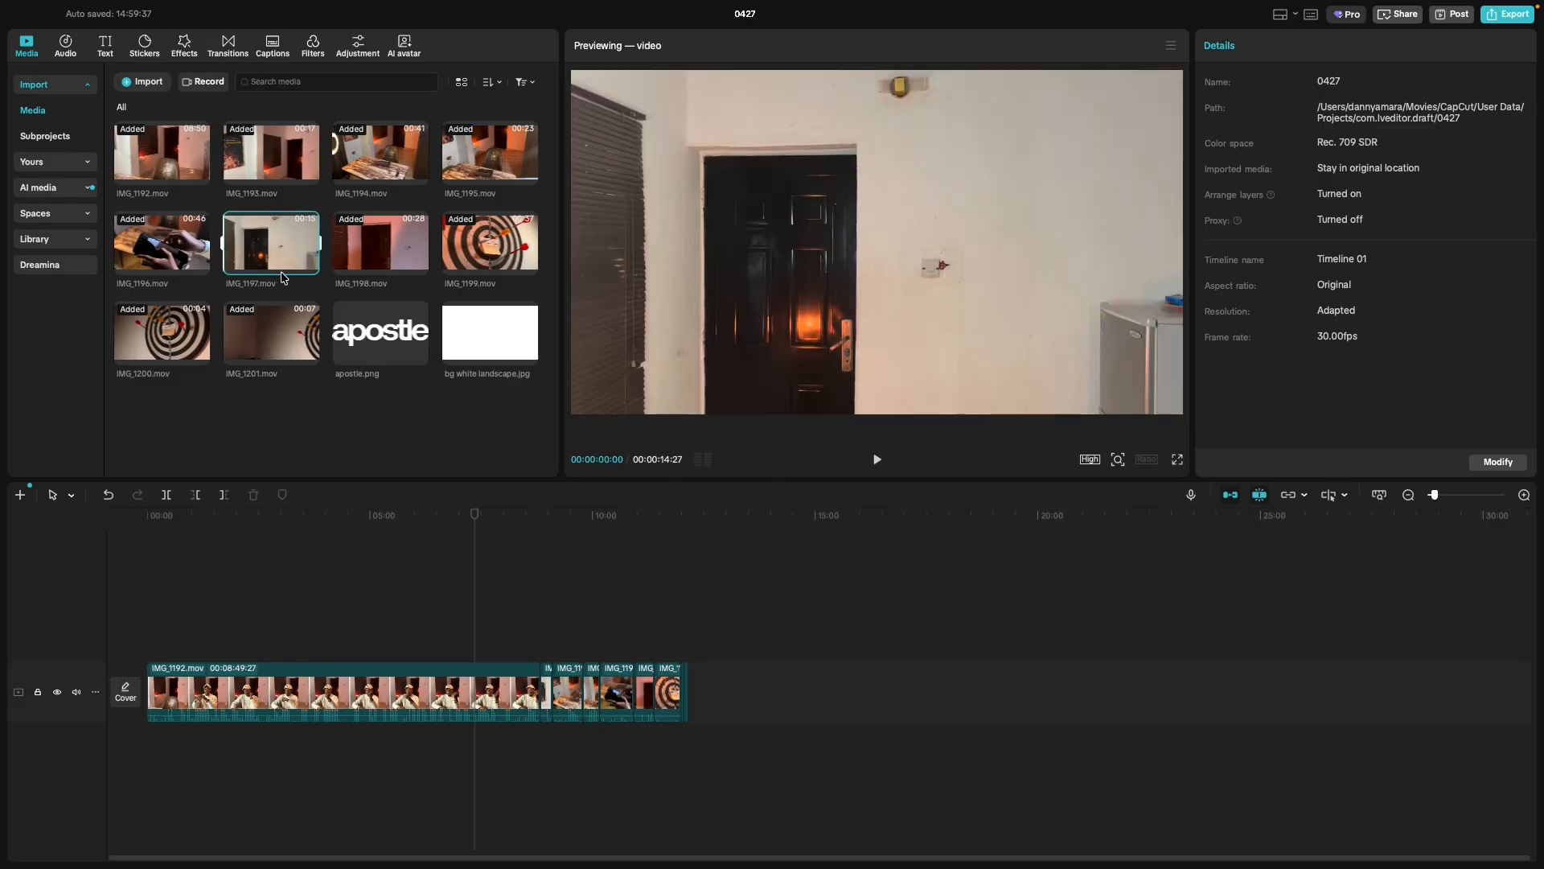
pyautogui.press('space')
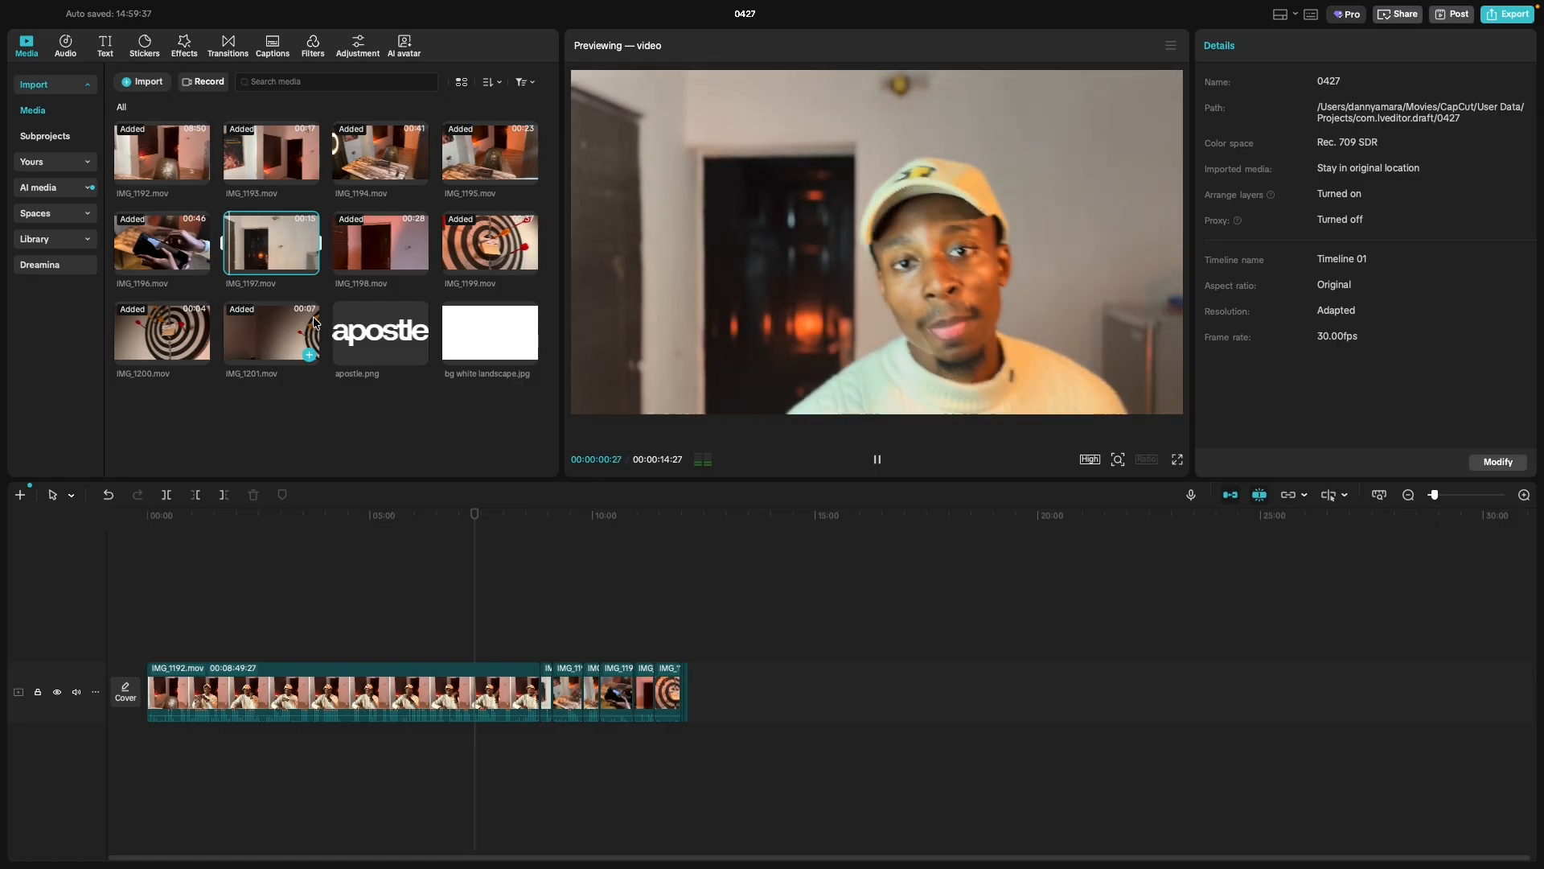
pyautogui.press('space')
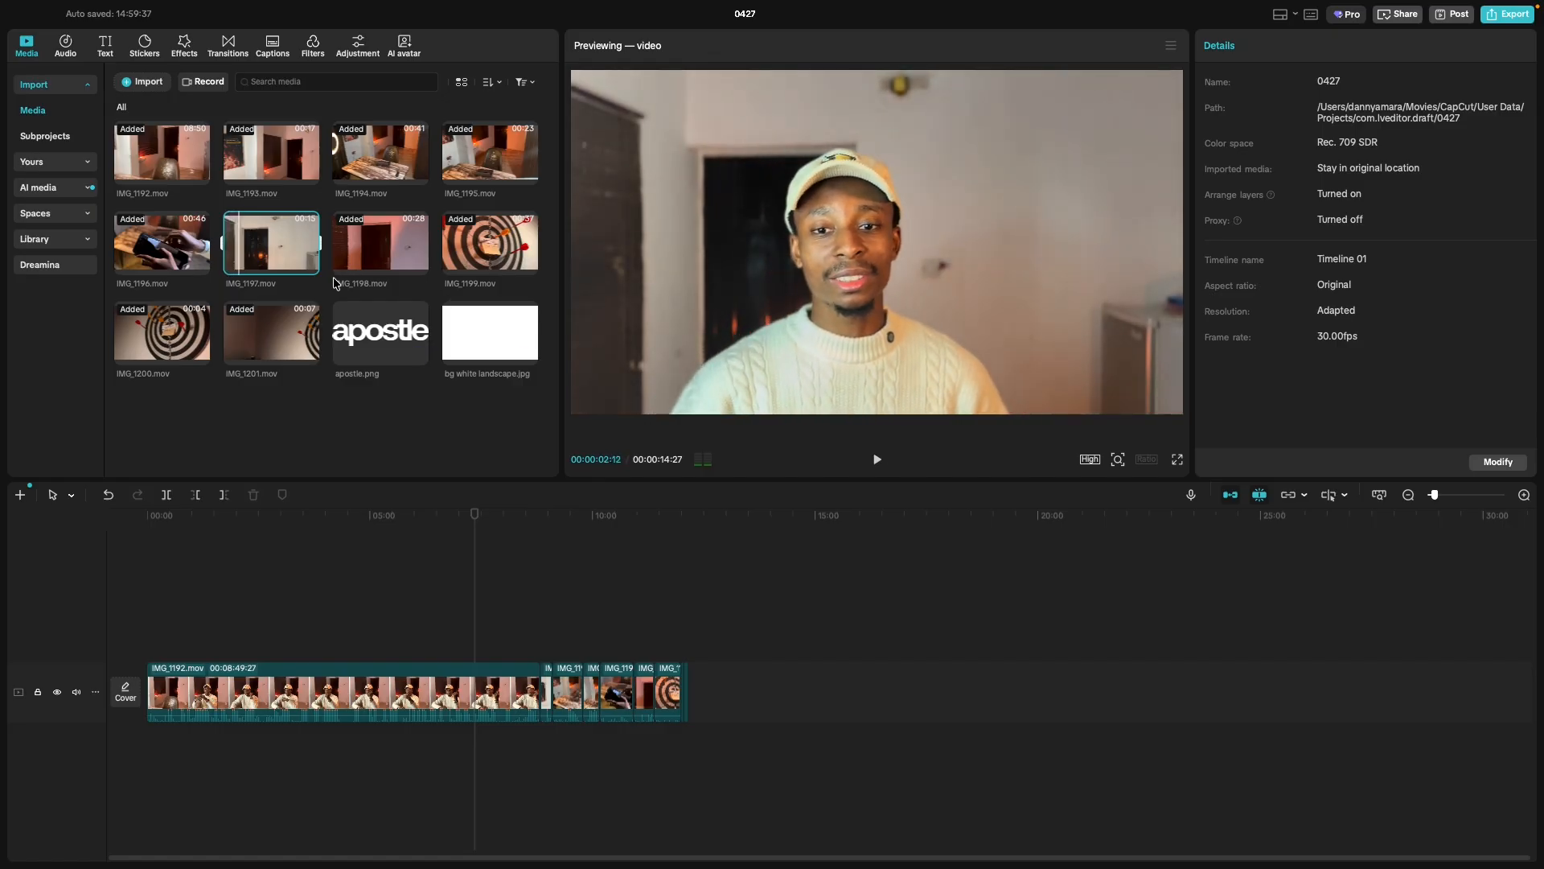
pyautogui.click(148, 656)
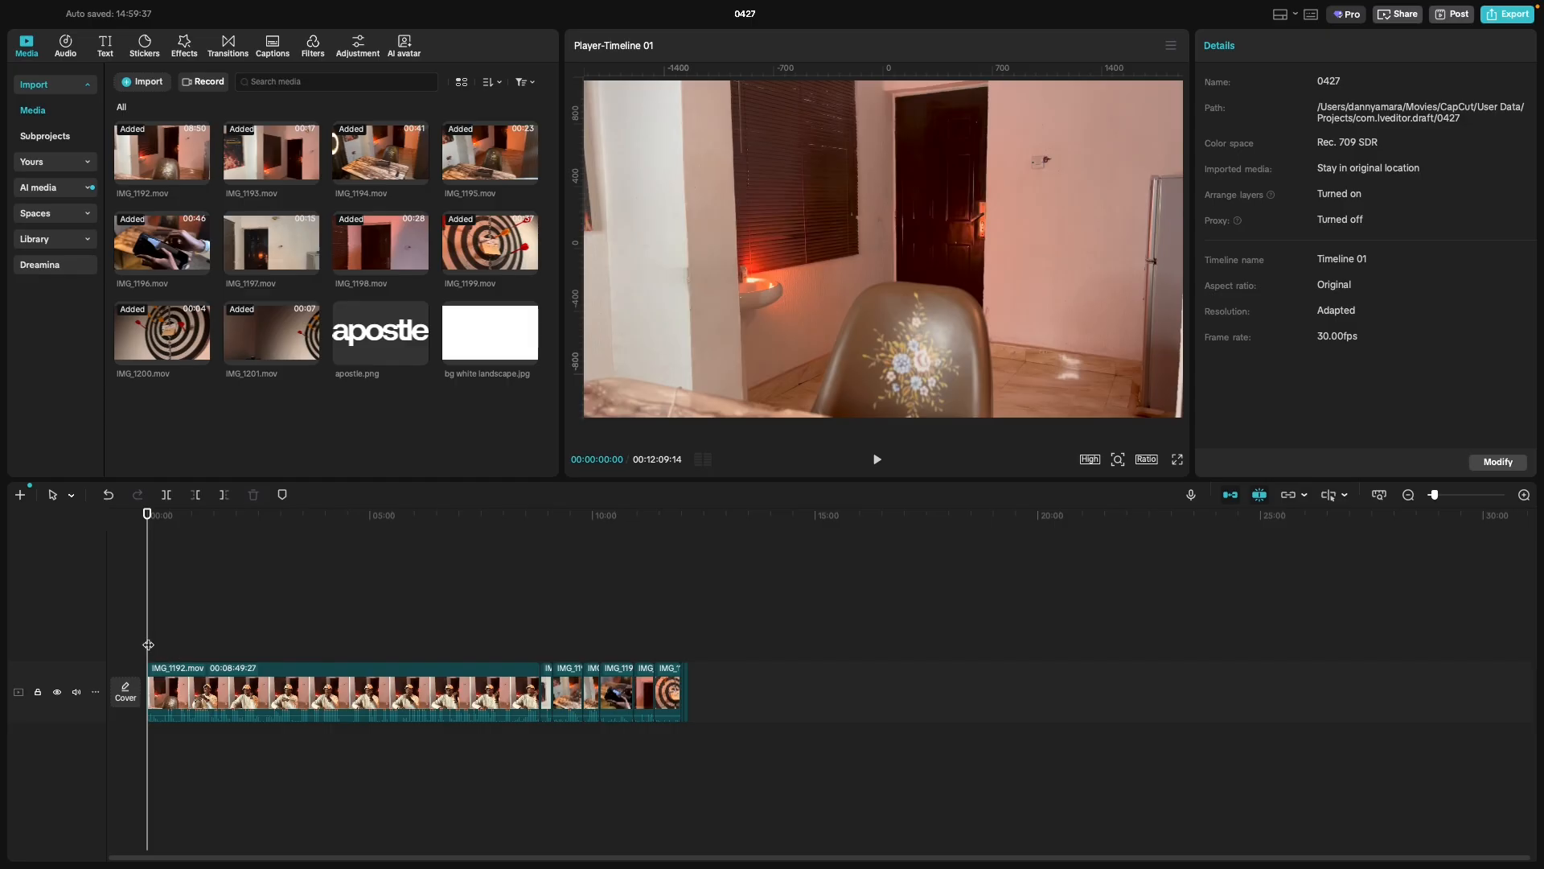
pyautogui.moveTo(148, 644)
pyautogui.mouseDown()
pyautogui.moveTo(159, 631)
pyautogui.moveTo(164, 643)
pyautogui.mouseUp()
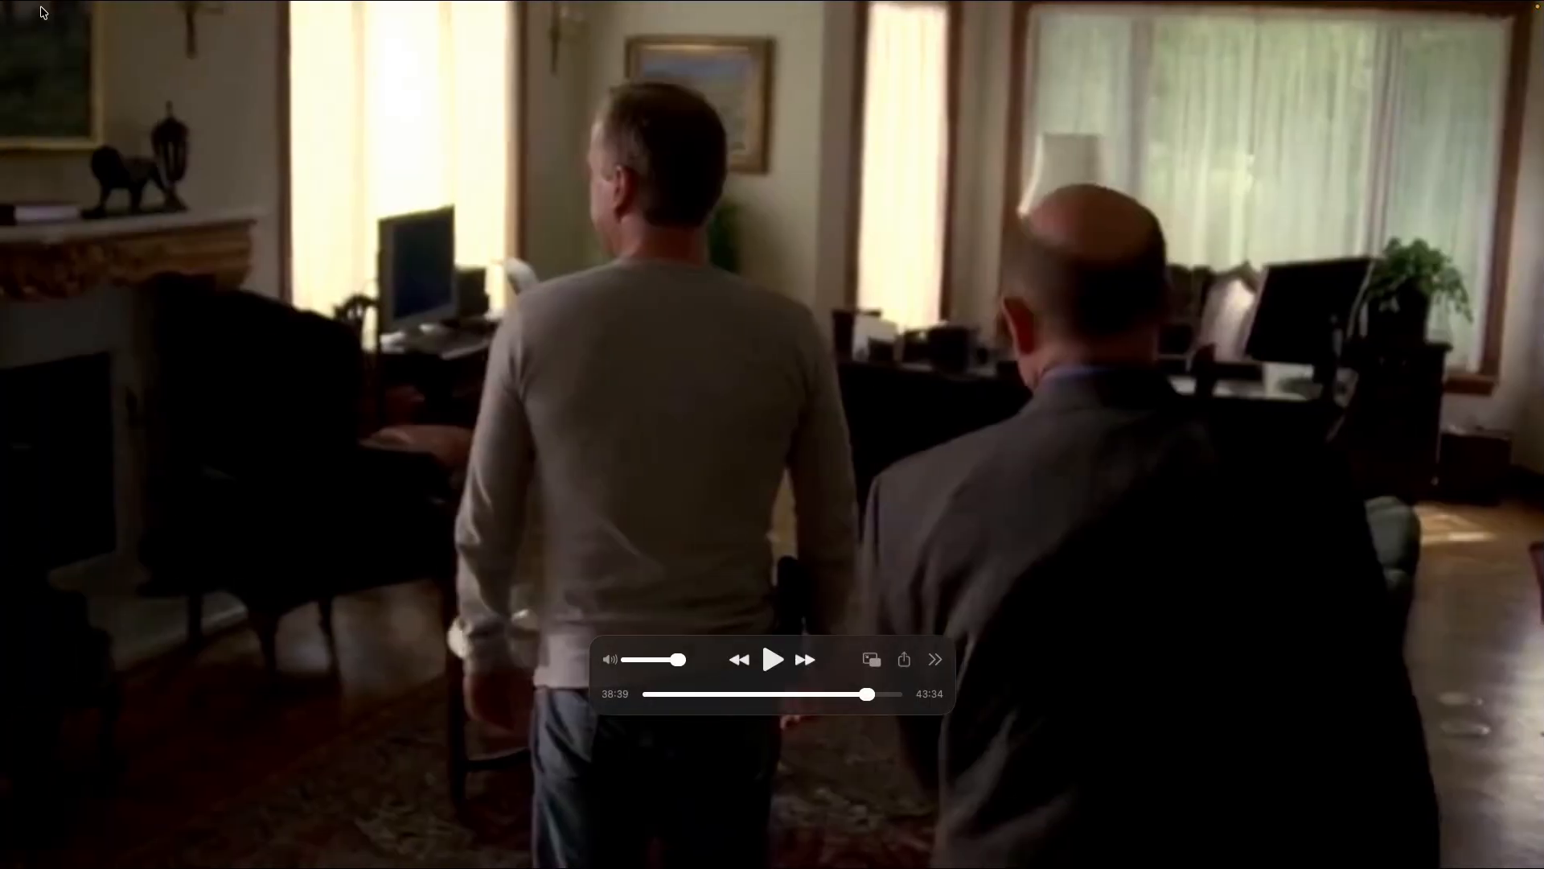
# Close the 24-S6E5-480P.mp4 video in QuickTime Player and switch back to CapCut.
pyautogui.moveTo(42, 4)
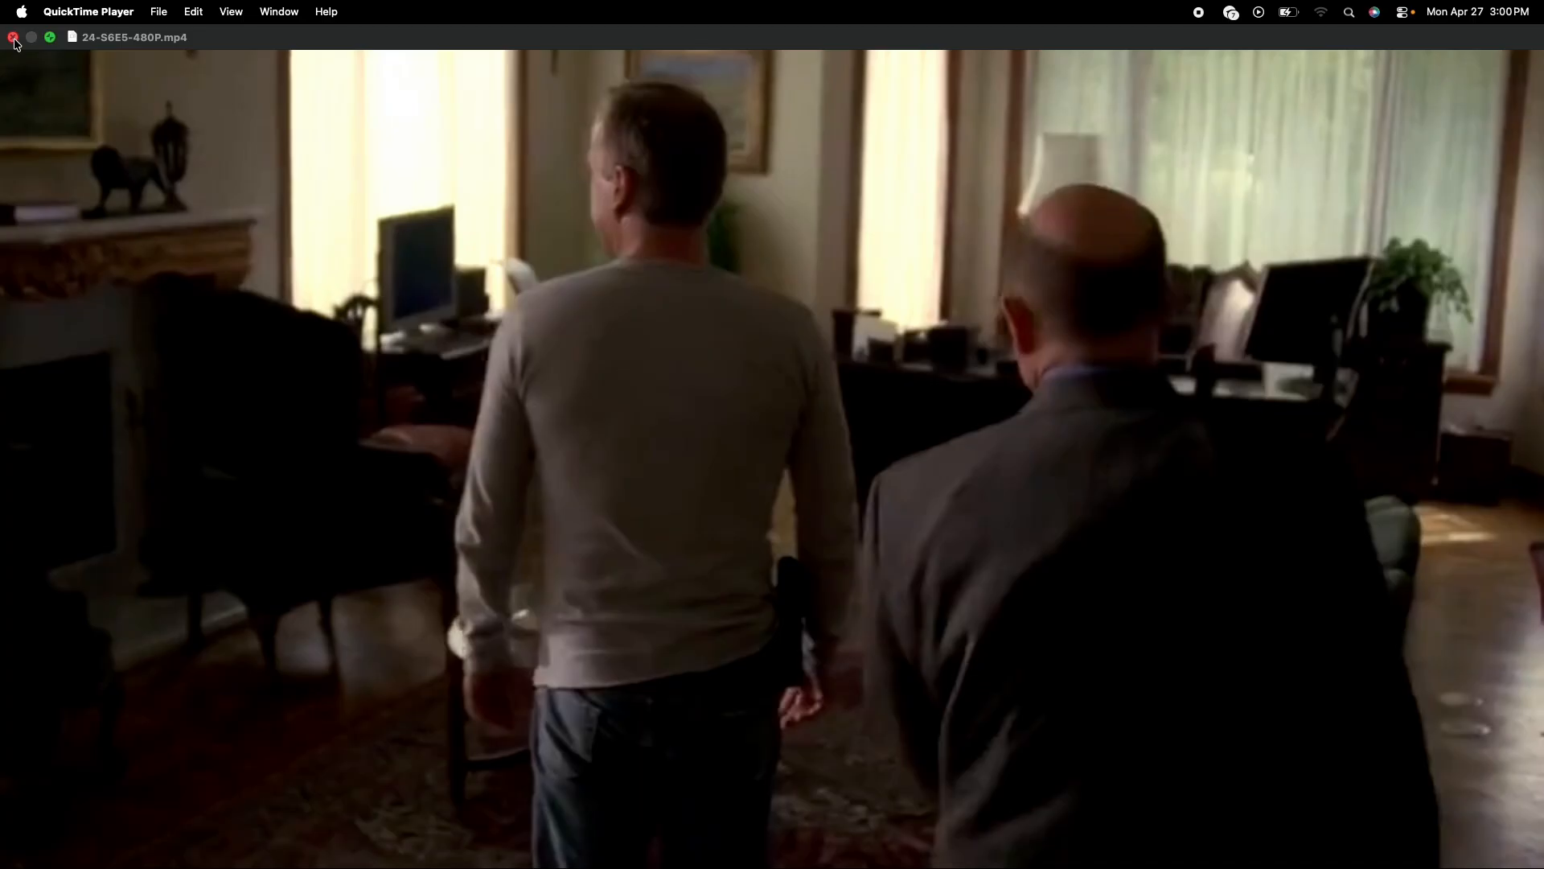
pyautogui.click(13, 38)
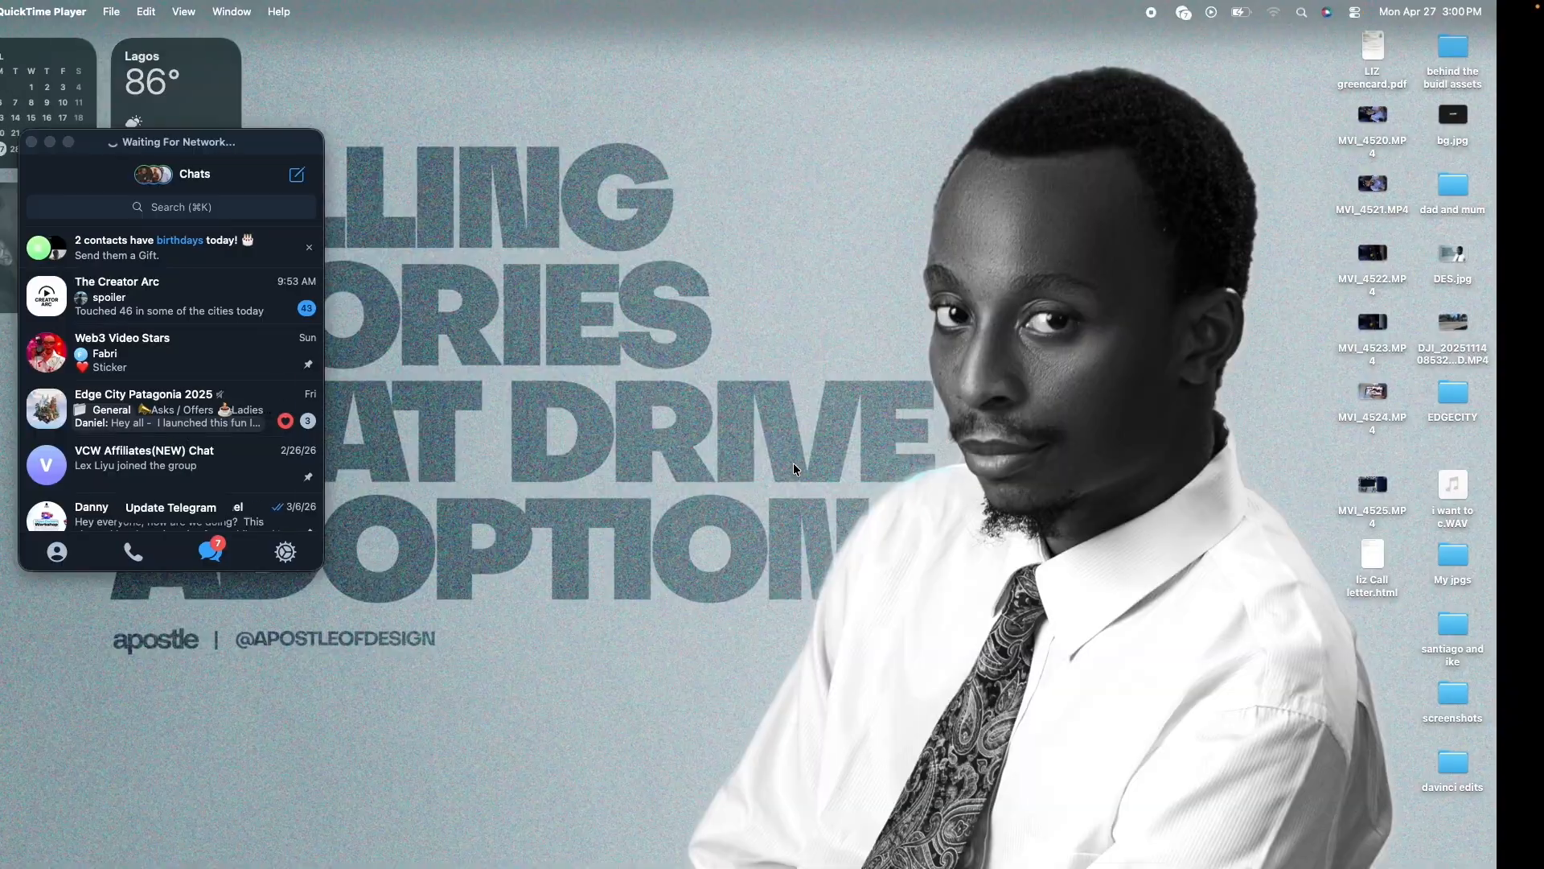
pyautogui.hotkey('ctrl', 'Right')
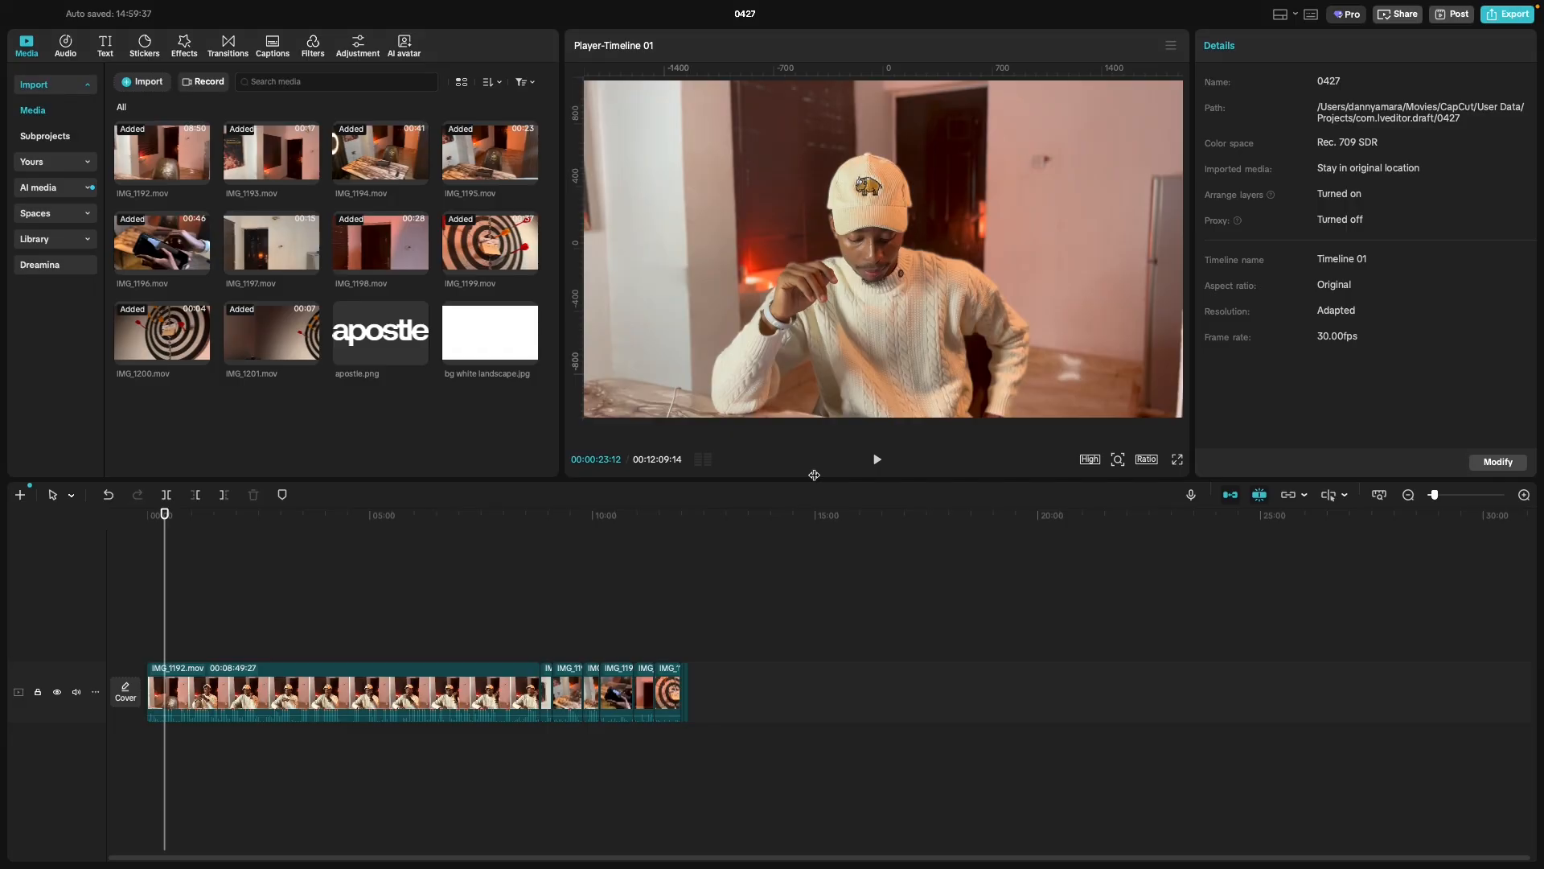
# Switch to the Canva whiteboard in Chrome and review storyboard scenes 1 to 4.
pyautogui.hotkey('ctrl', 'Right')
pyautogui.hotkey('ctrl', 'Right')
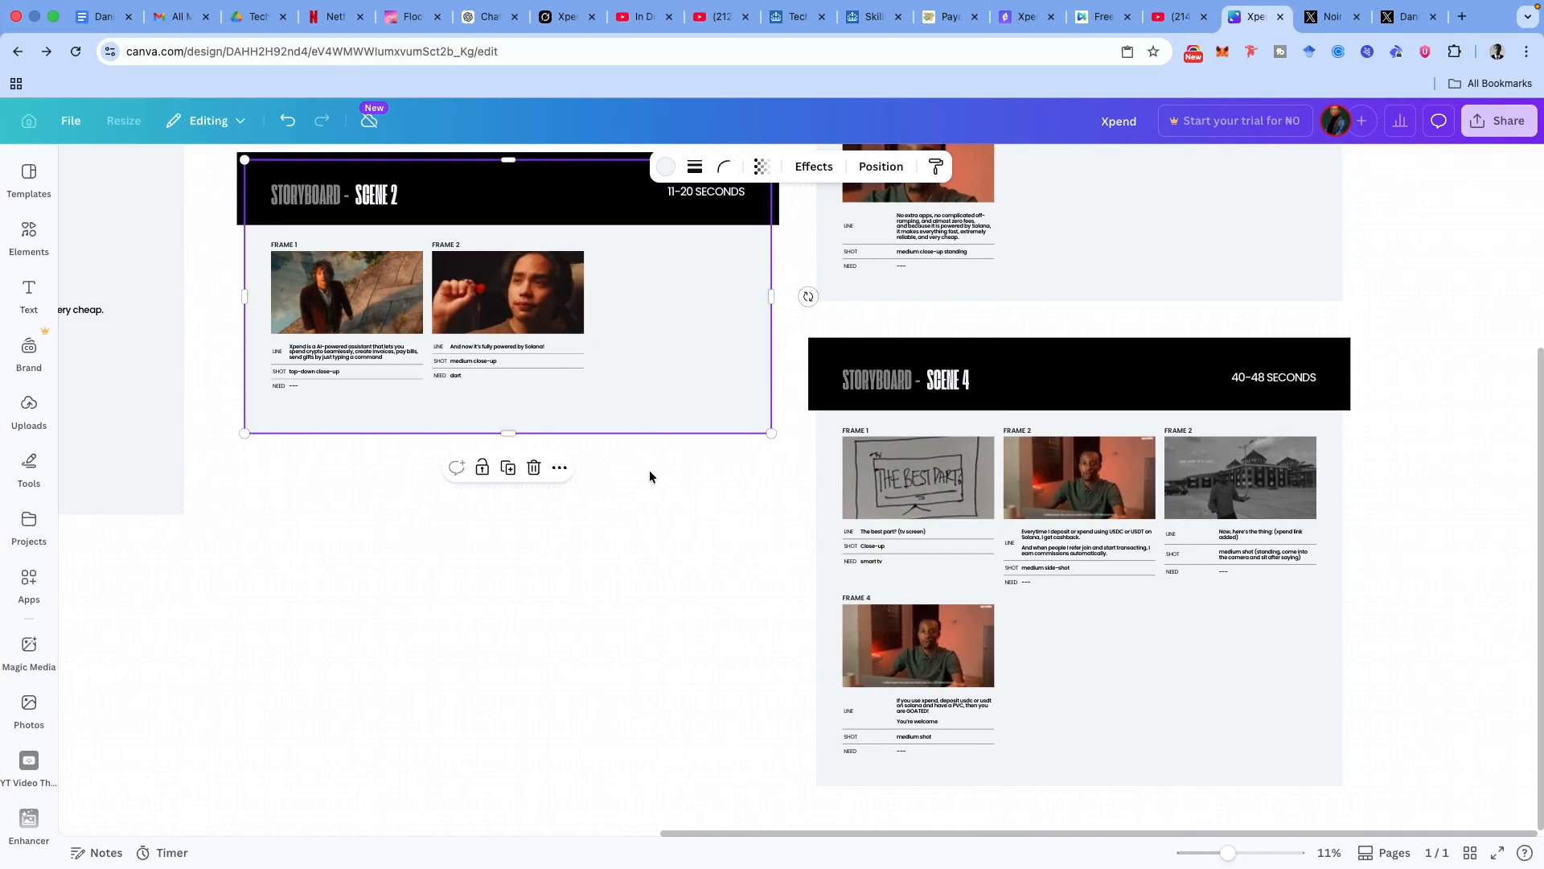
pyautogui.scroll(3, 649, 469)
pyautogui.scroll(5, 649, 469)
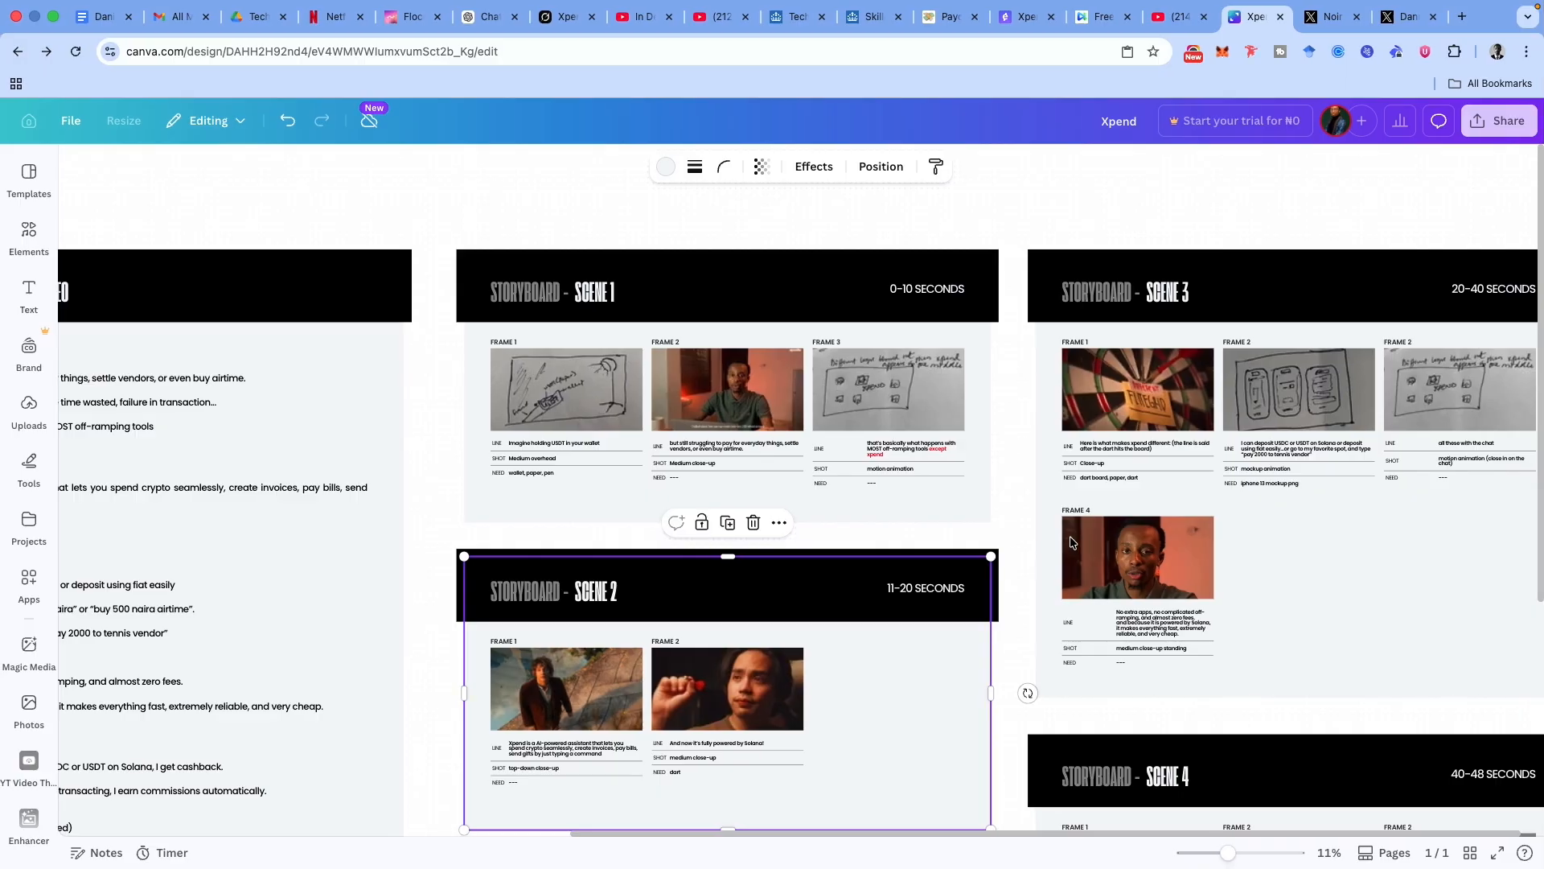
pyautogui.scroll(-3, 1071, 542)
pyautogui.hscroll(1, 1070, 542)
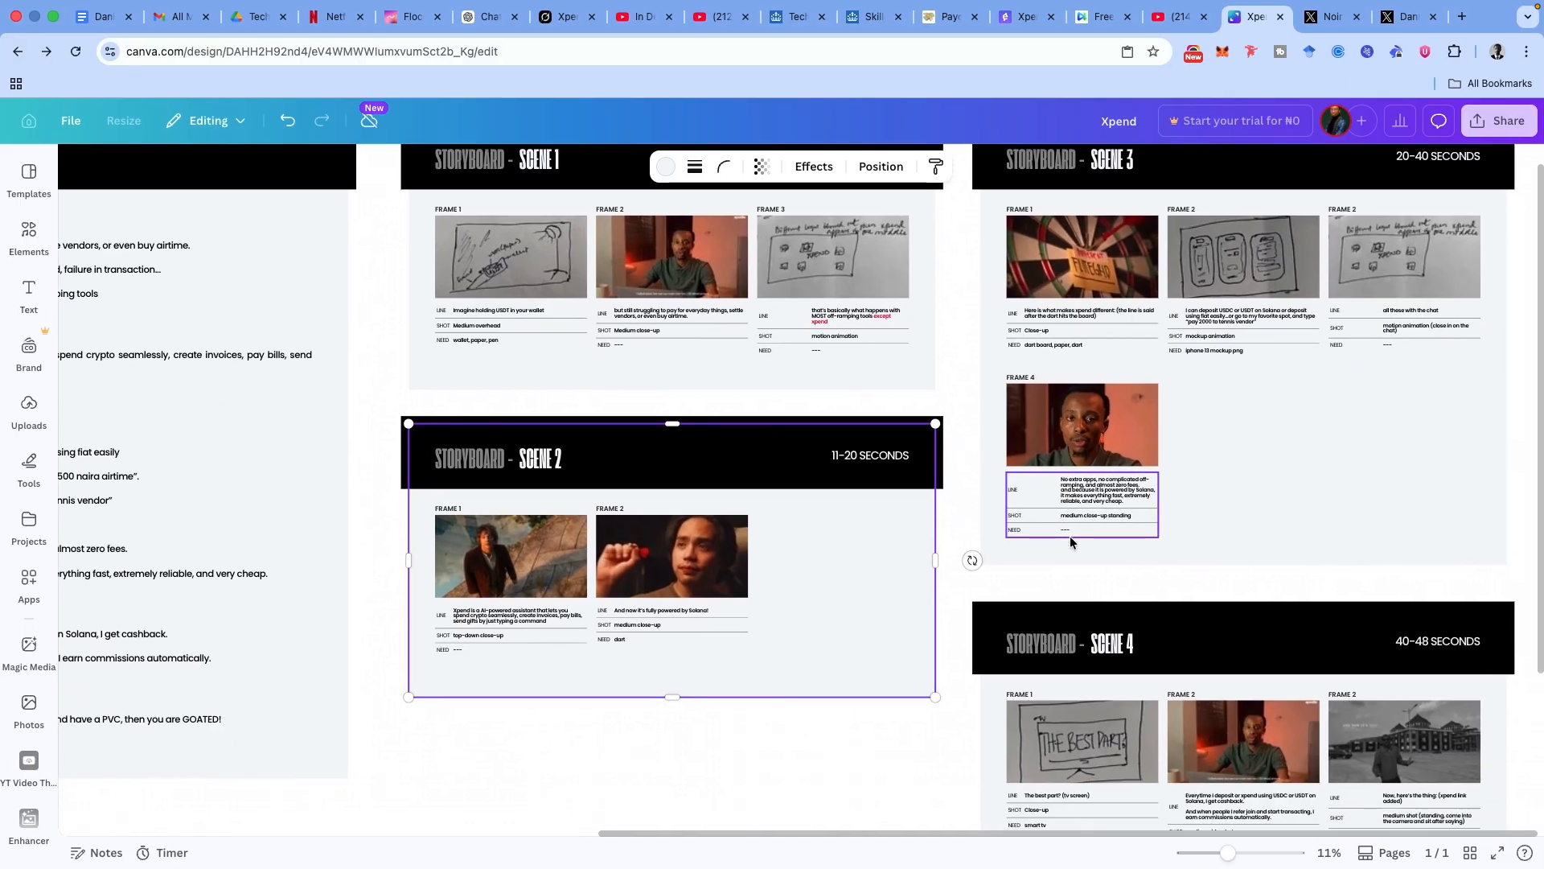
pyautogui.hscroll(-1, 1071, 543)
# Return to CapCut and scrub through the assembled clips from the start to the end of the timeline.
pyautogui.hotkey('ctrl', 'Left')
pyautogui.hotkey('ctrl', 'Left')
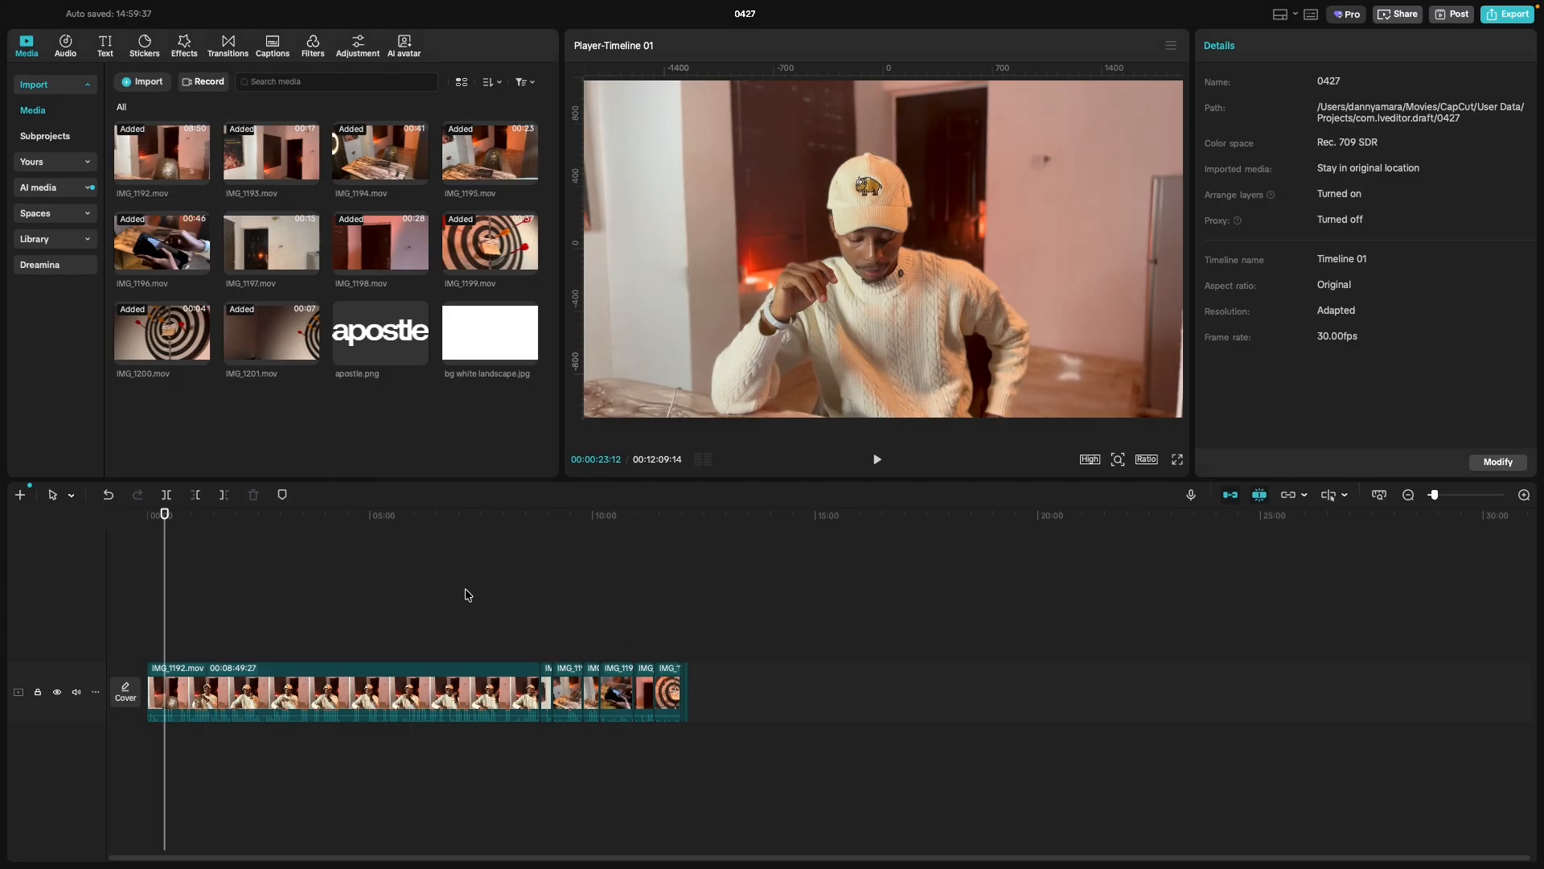
pyautogui.moveTo(166, 649); pyautogui.dragTo(681, 673)
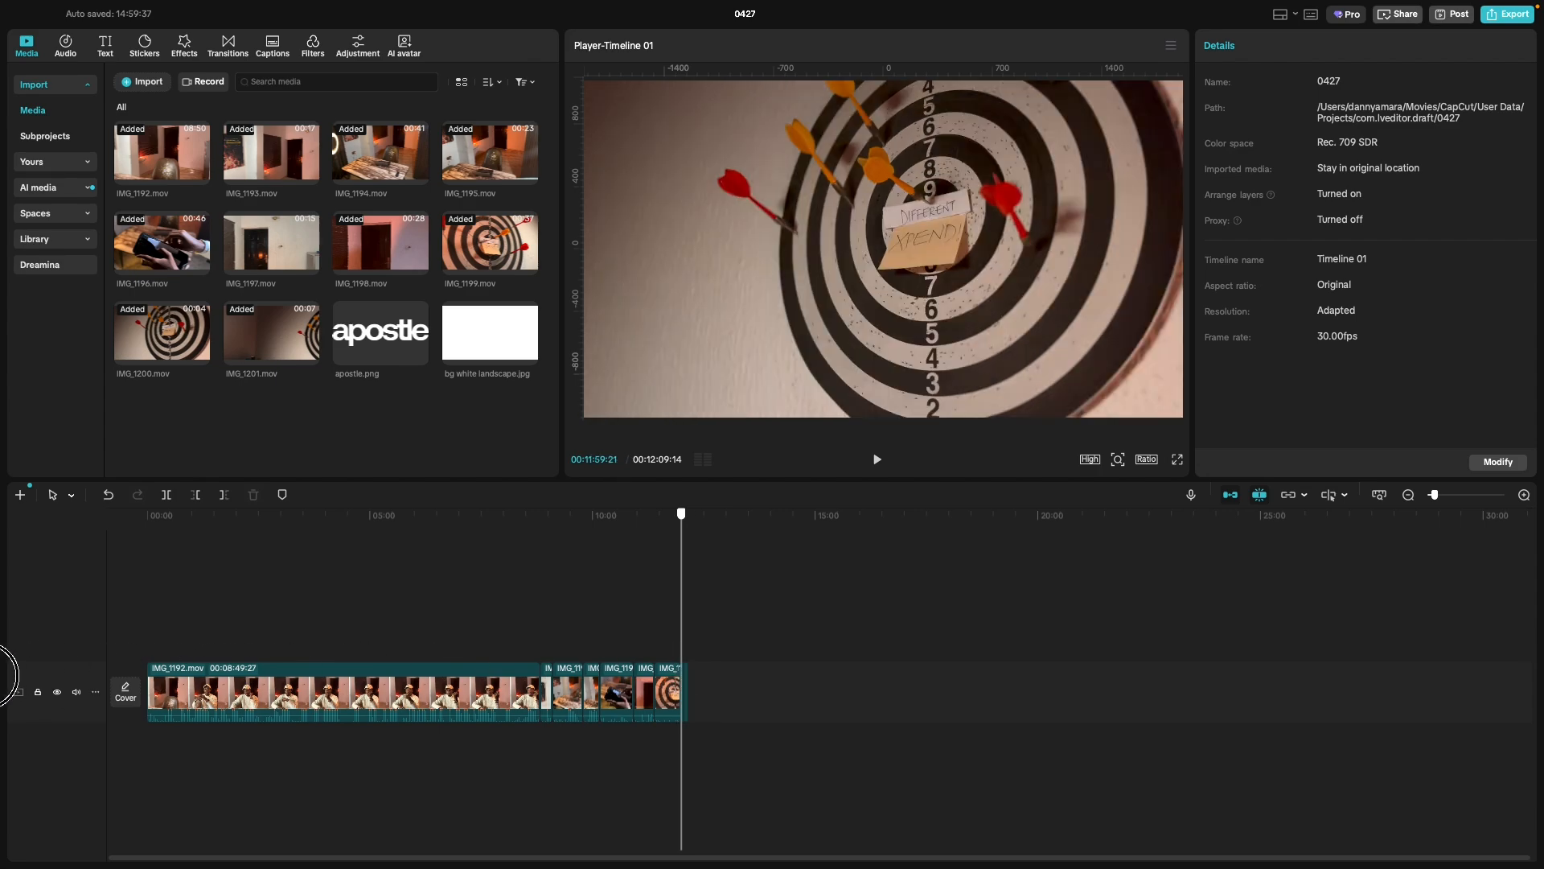
pyautogui.click(146, 657)
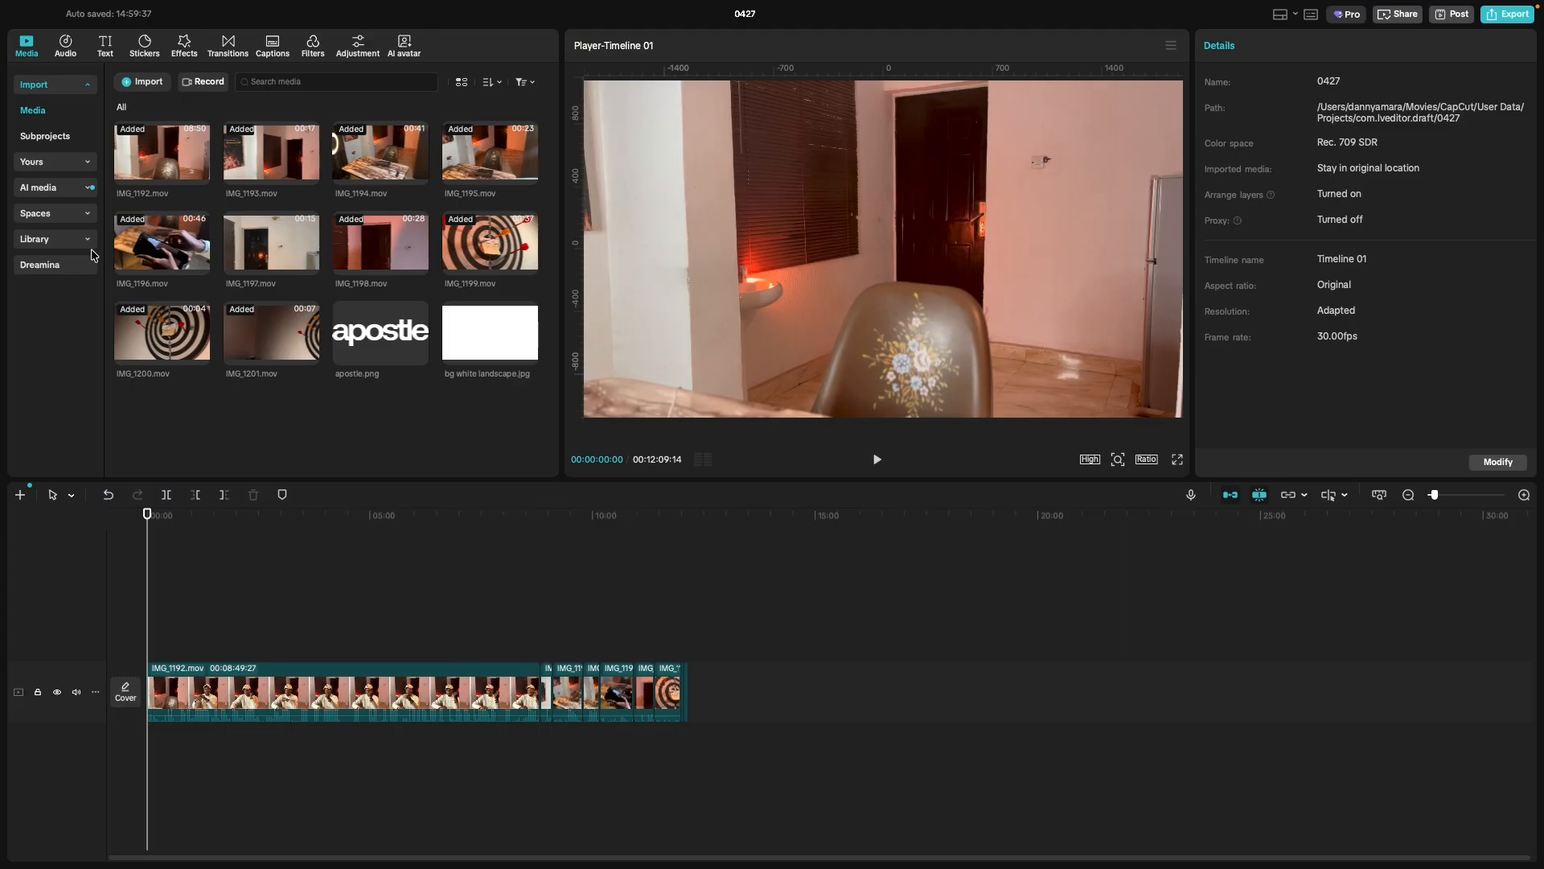
pyautogui.moveTo(145, 638); pyautogui.dragTo(624, 704)
pyautogui.click(353, 50)
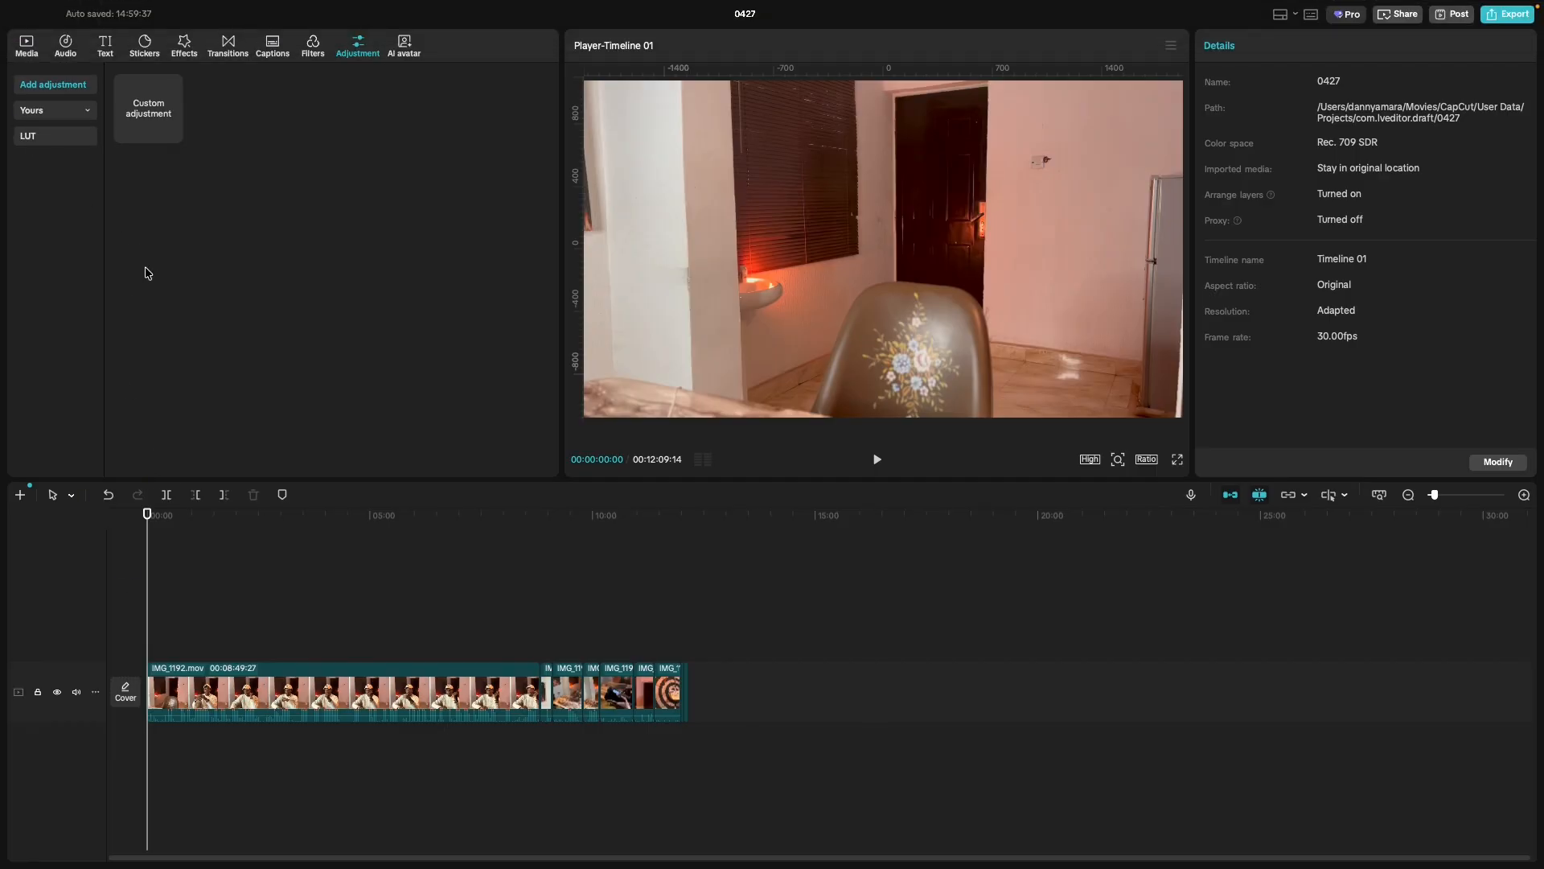
pyautogui.click(31, 56)
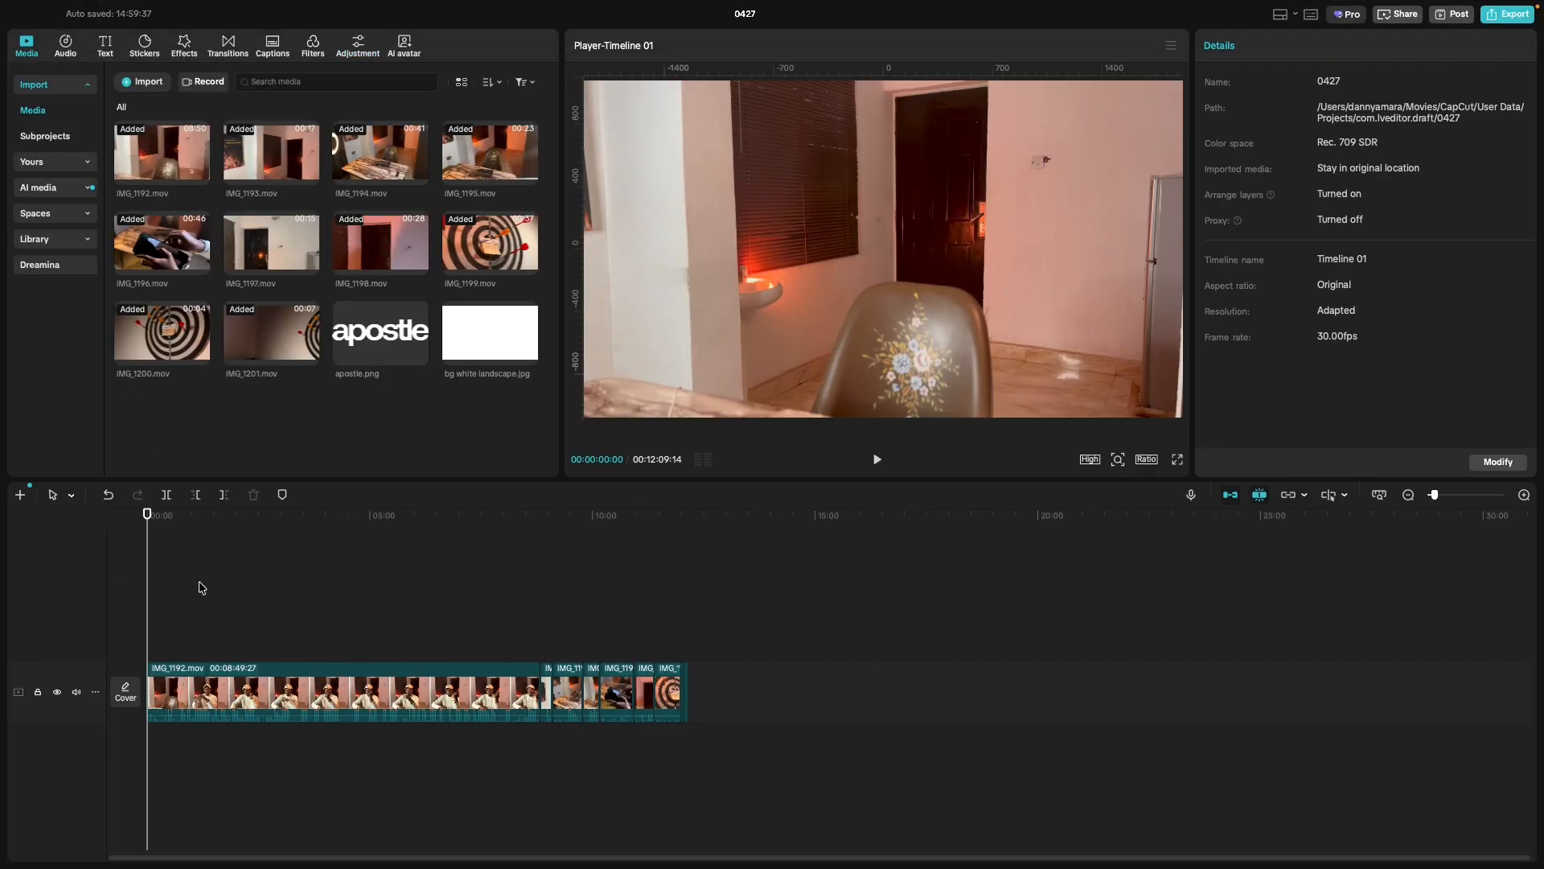
pyautogui.scroll(2, 199, 639)
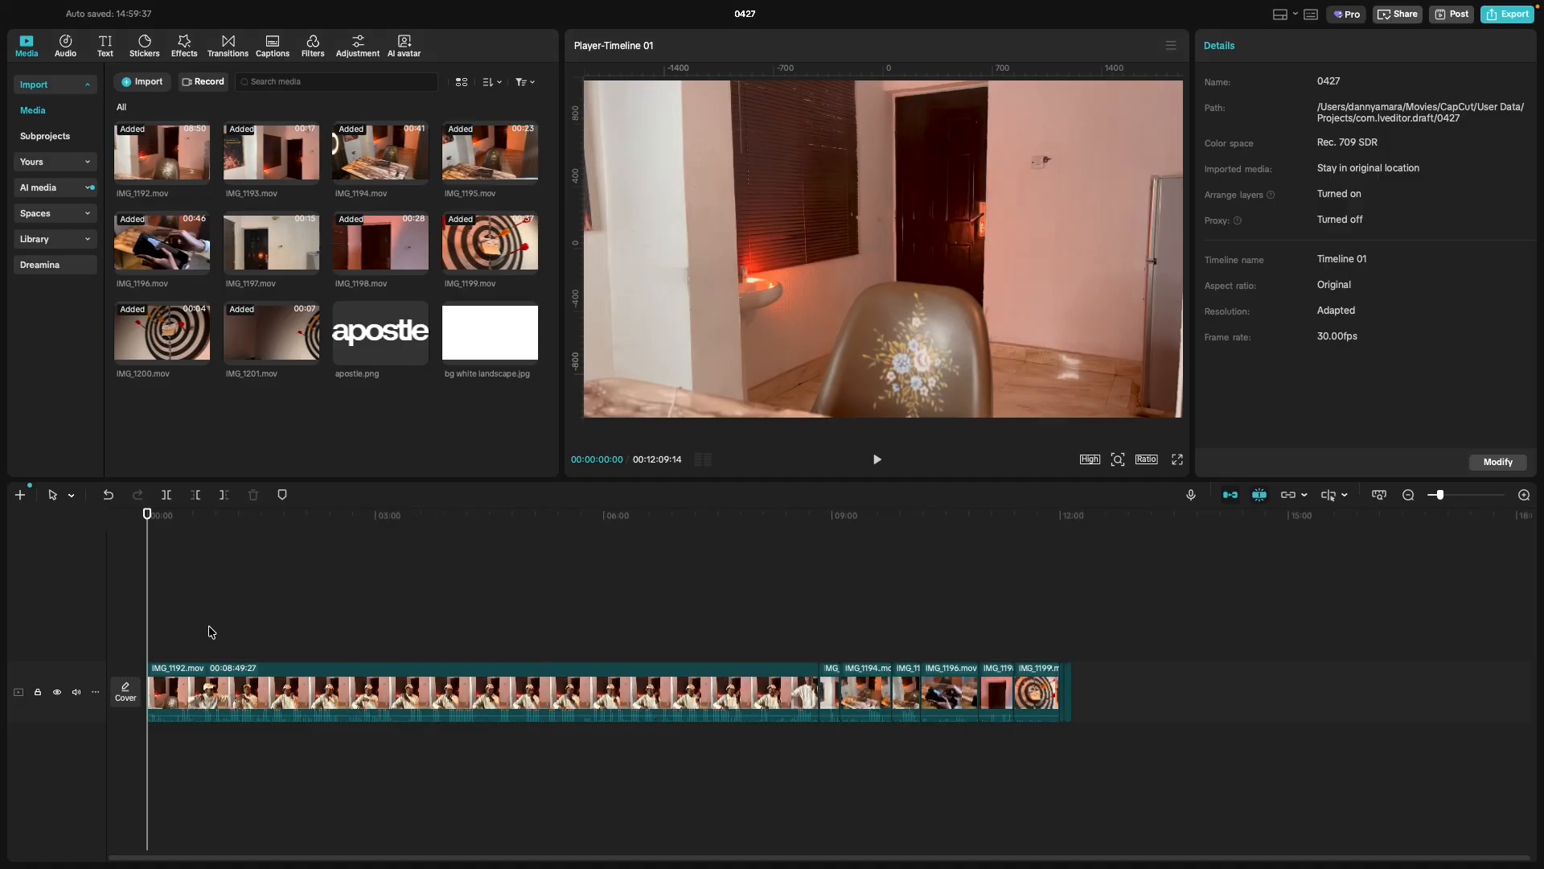
# Move the Google Chrome full-screen space directly beside CapCut in the desktop spaces overview and open it.
pyautogui.hotkey('ctrl', 'Right')
pyautogui.hotkey('ctrl', 'Right')
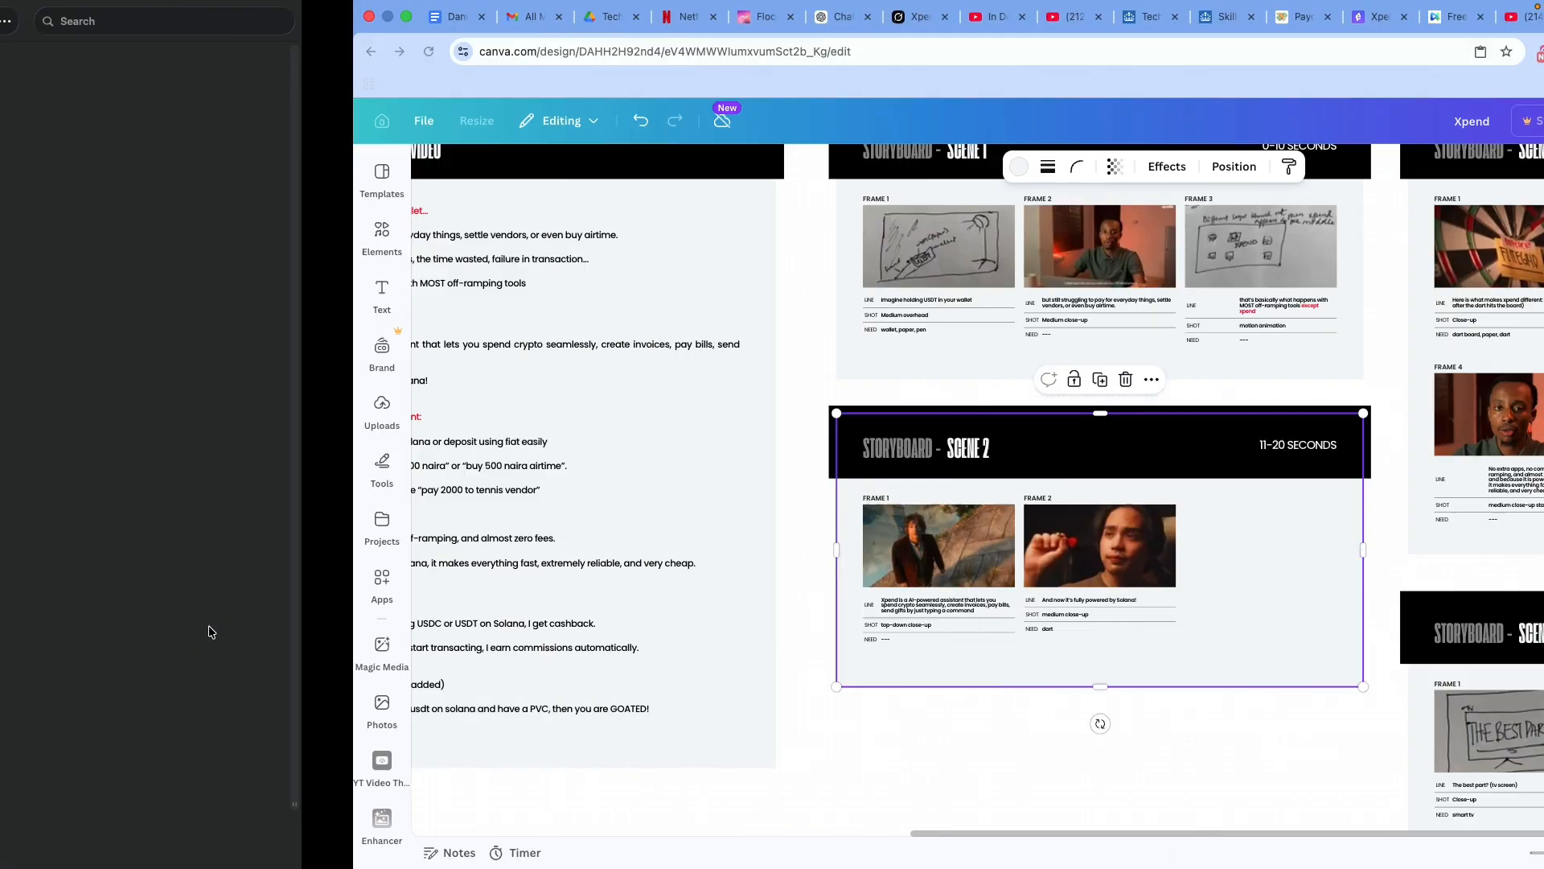
pyautogui.hotkey('ctrl', 'Up')
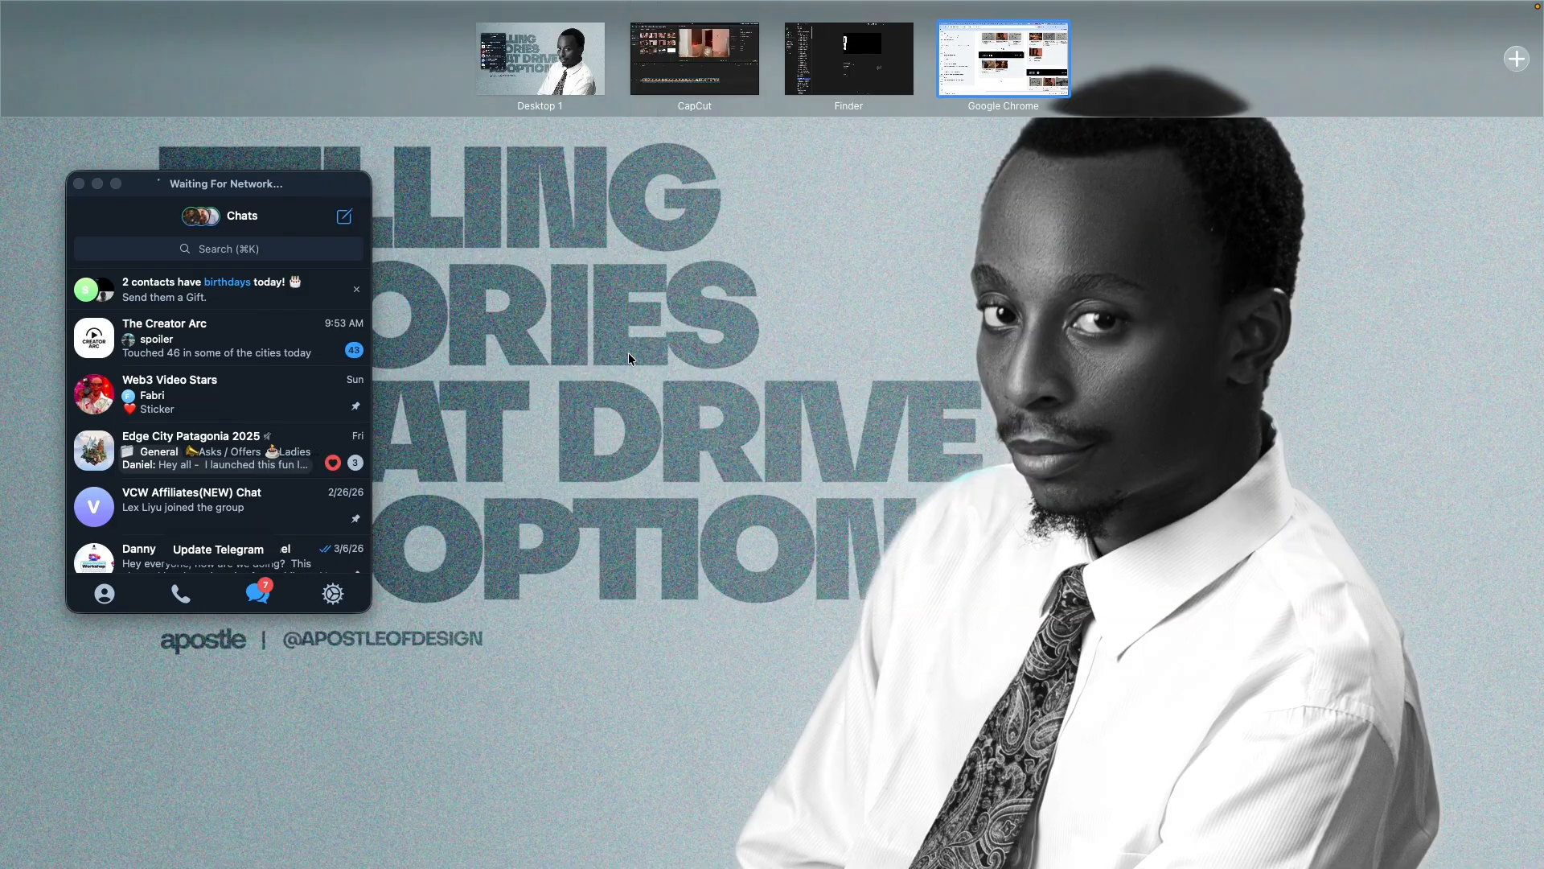
pyautogui.moveTo(972, 65); pyautogui.dragTo(801, 87)
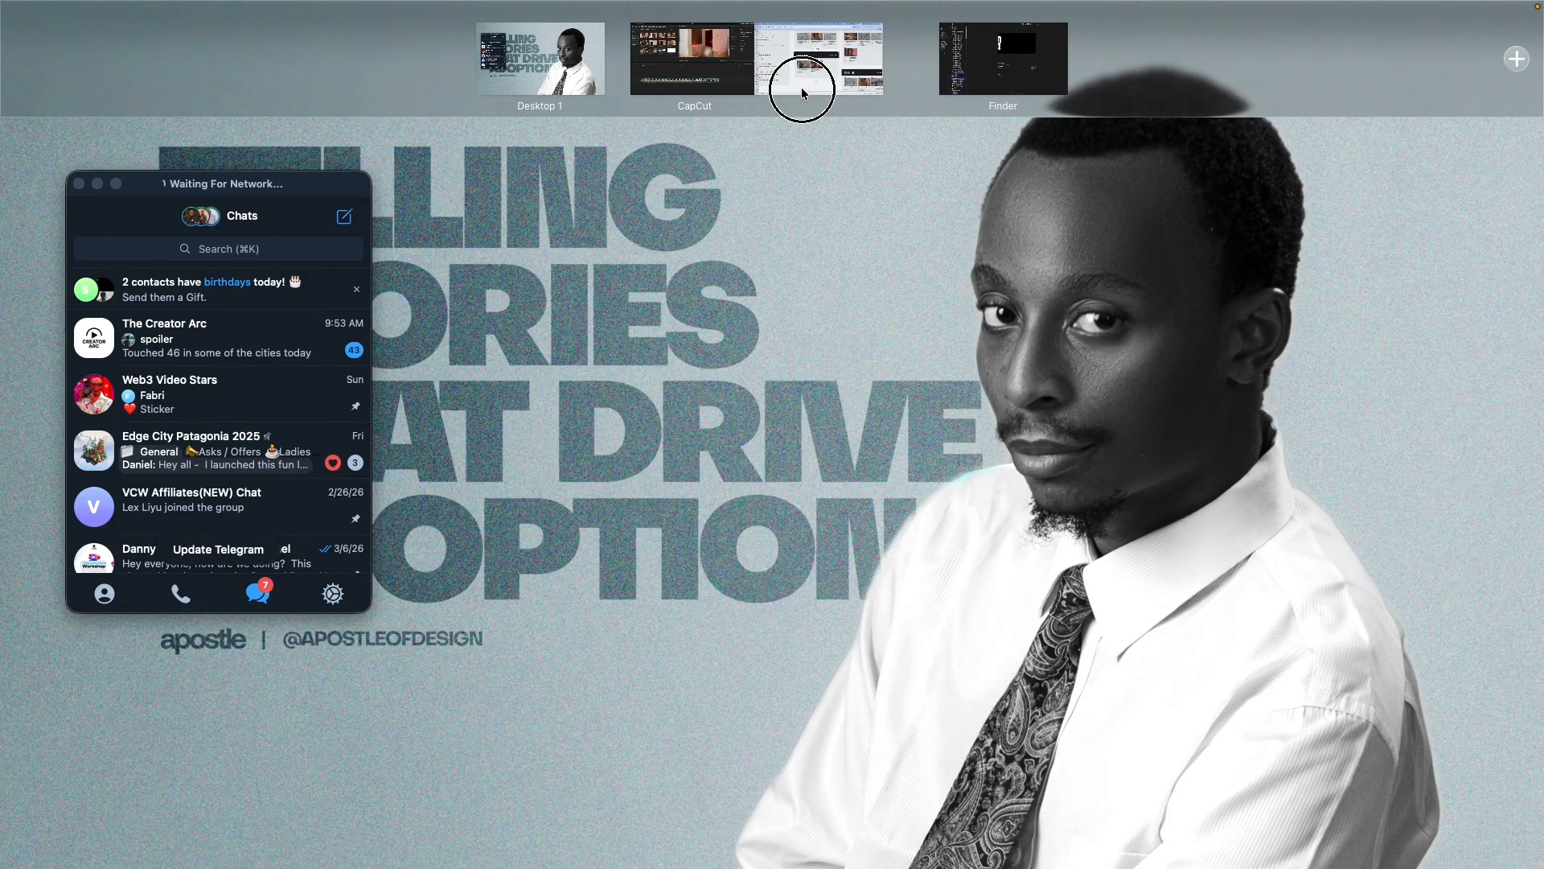
pyautogui.click(800, 87)
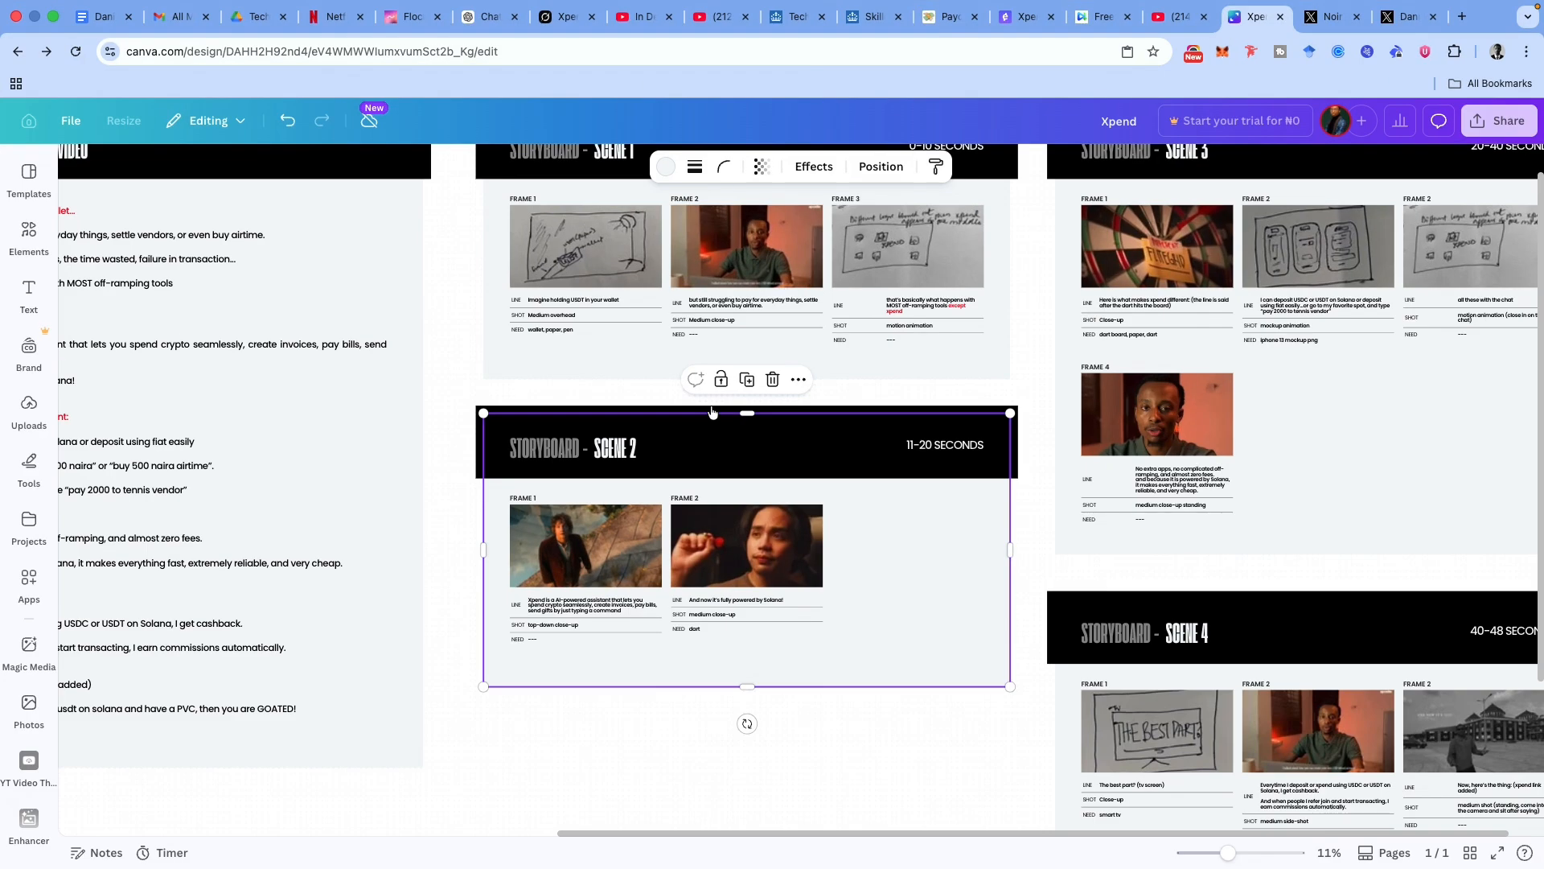
# Look over the full Xpend bounty video script on the Canva whiteboard and switch back to CapCut.
pyautogui.hscroll(-5, 432, 529)
pyautogui.scroll(1, 432, 529)
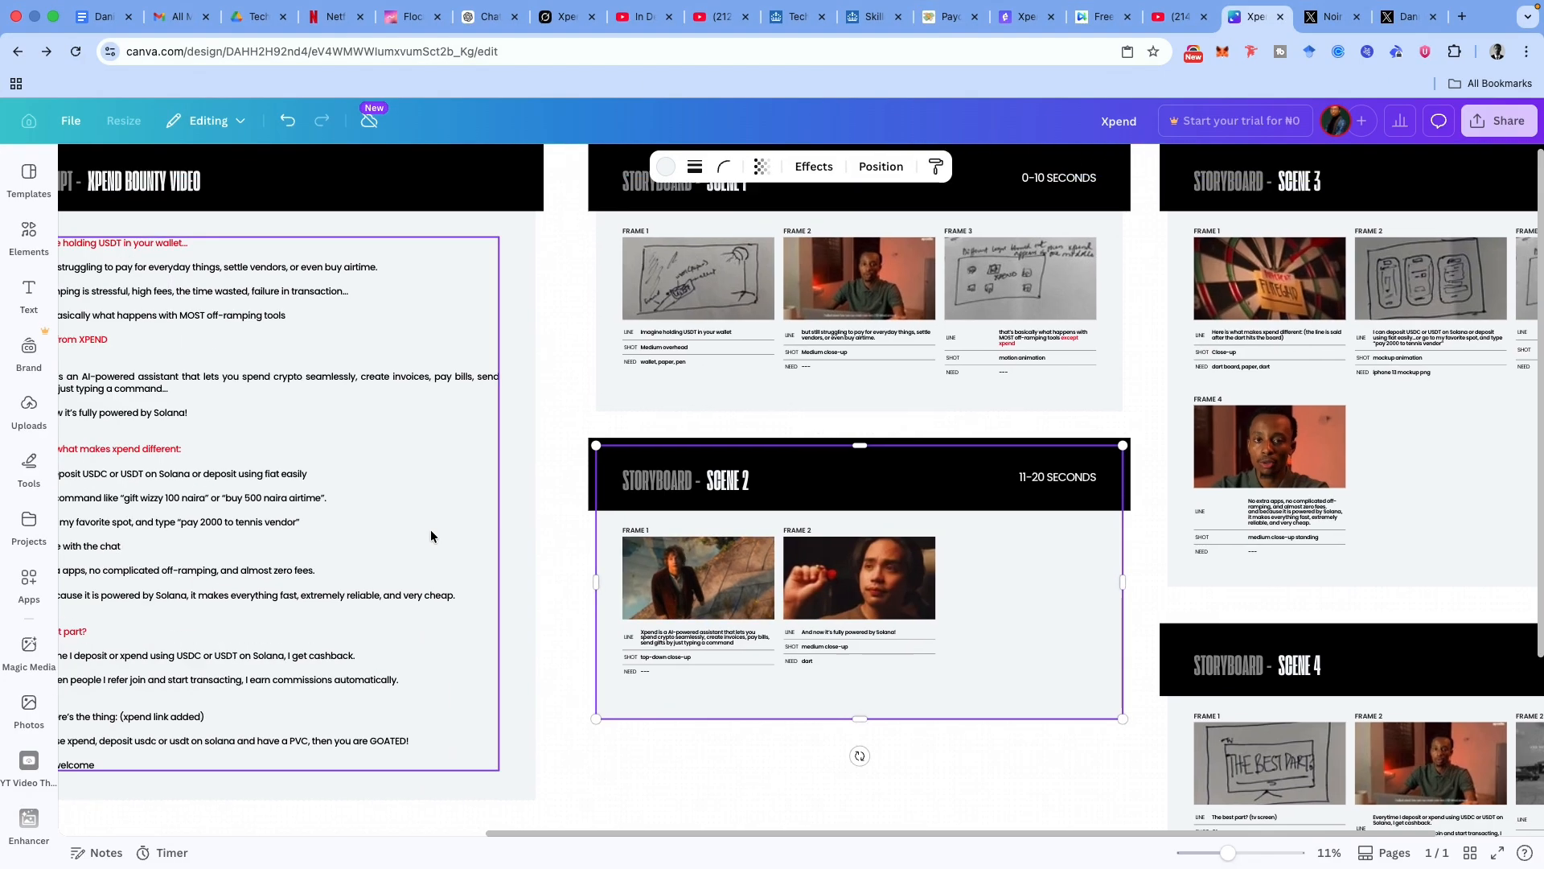
pyautogui.hscroll(-6, 441, 525)
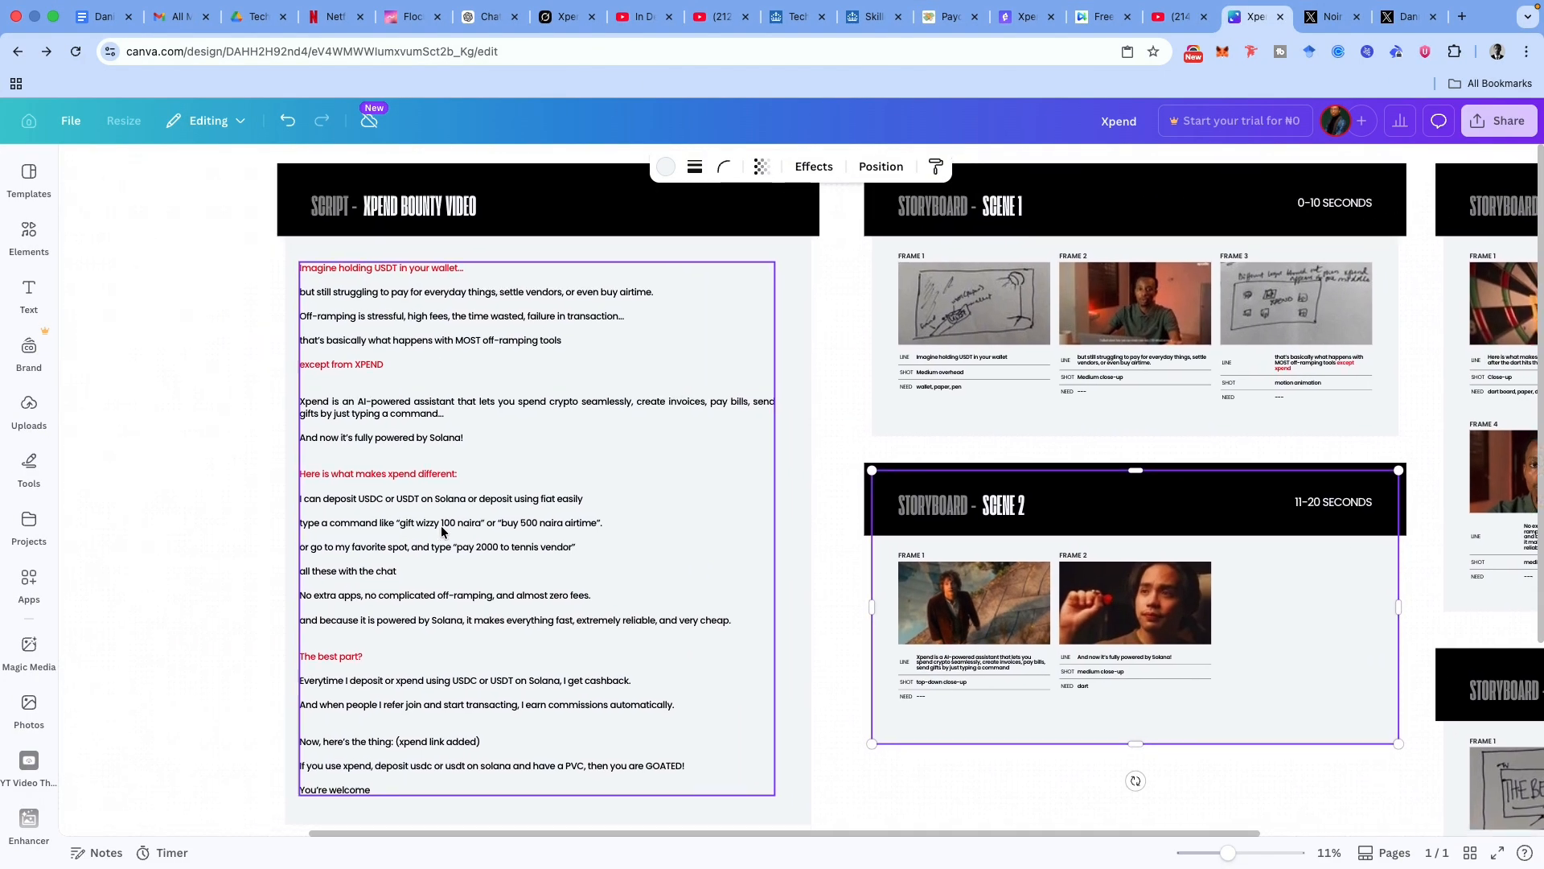
pyautogui.hscroll(-2, 441, 531)
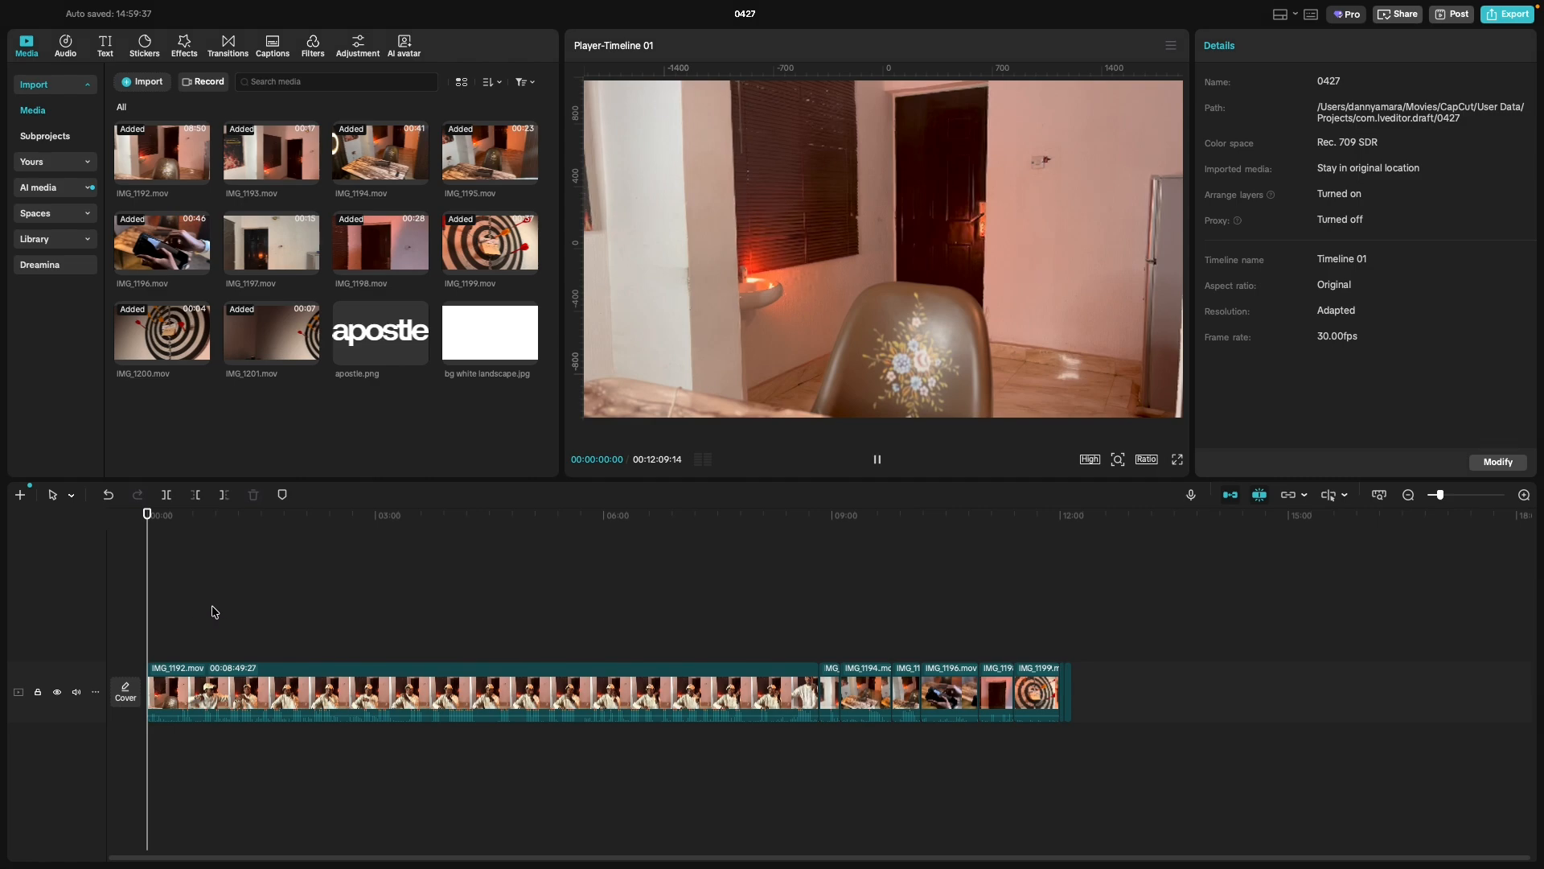
# Play the opening of IMG_1192.mov and trim about 28 seconds off its start, leaving a clip length of 00:08:22:00.
pyautogui.scroll(3, 174, 656)
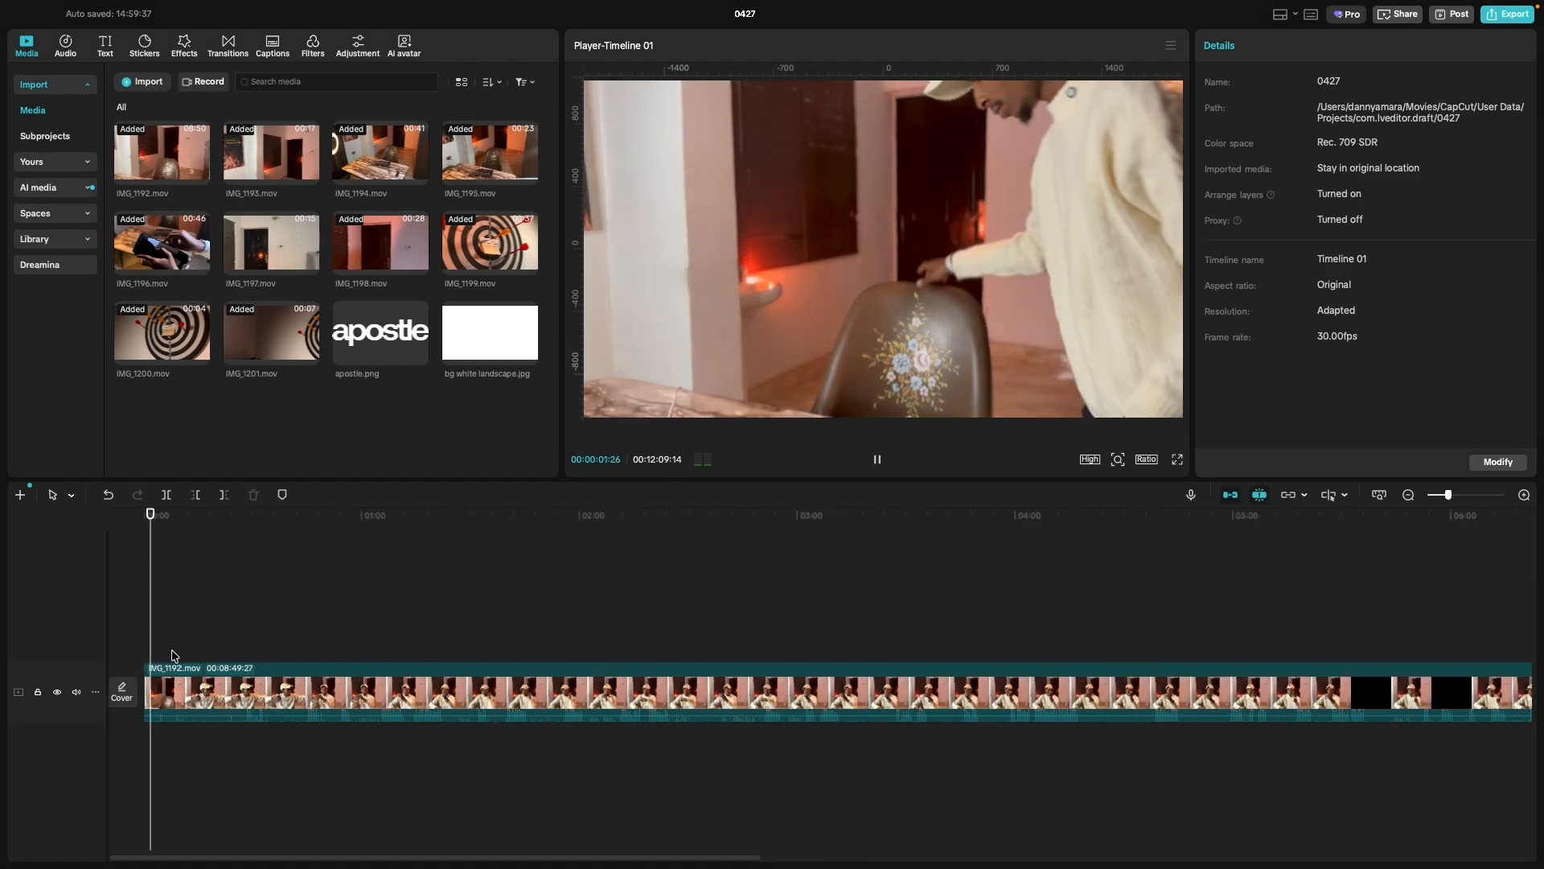
pyautogui.scroll(2, 173, 655)
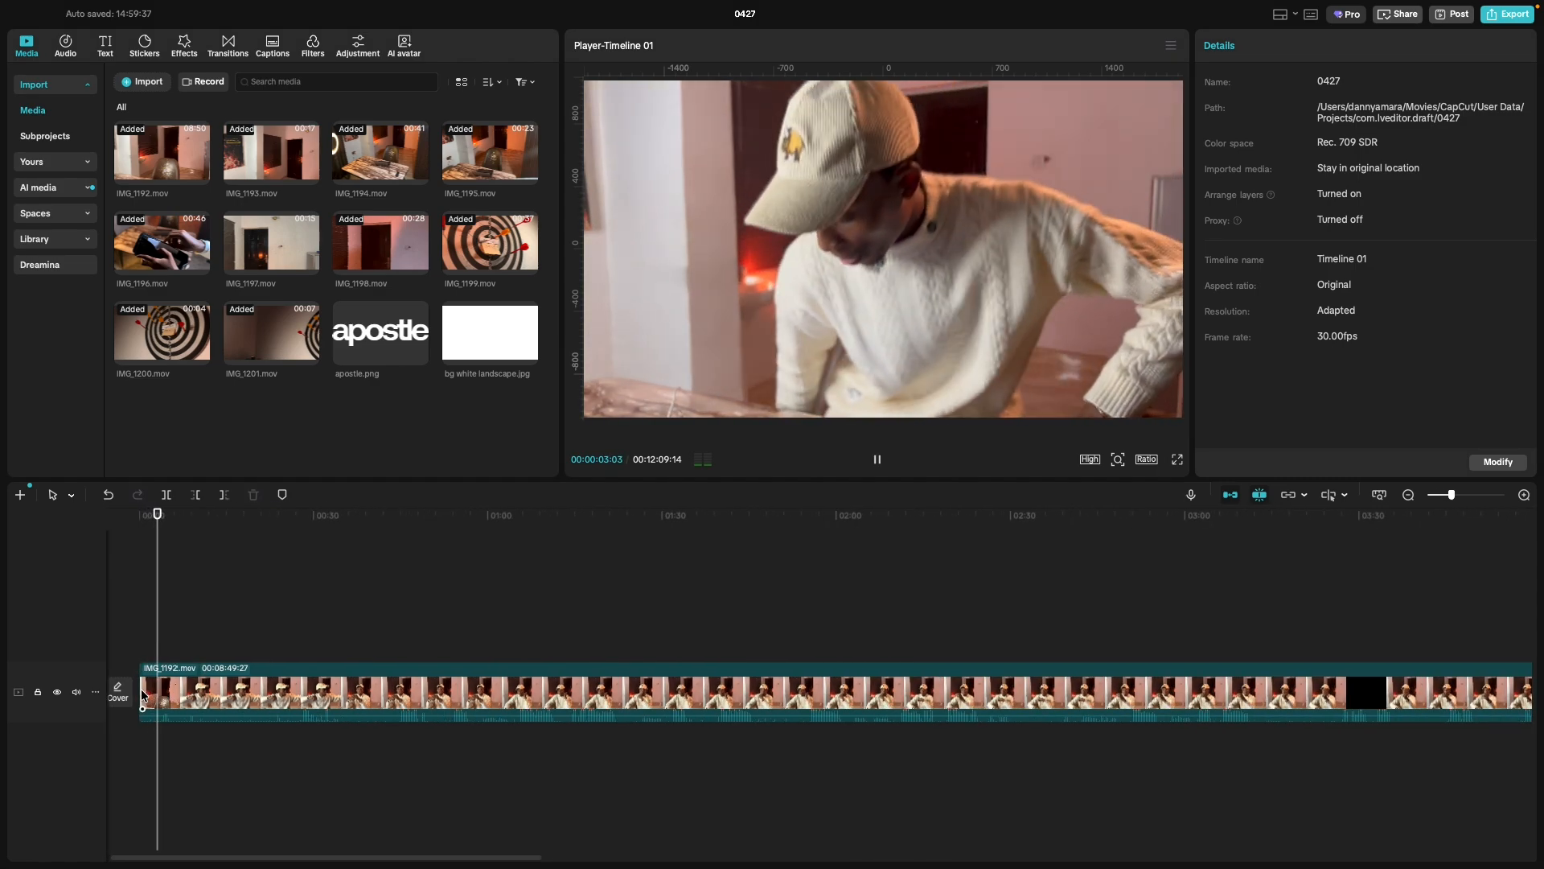
pyautogui.click(163, 692)
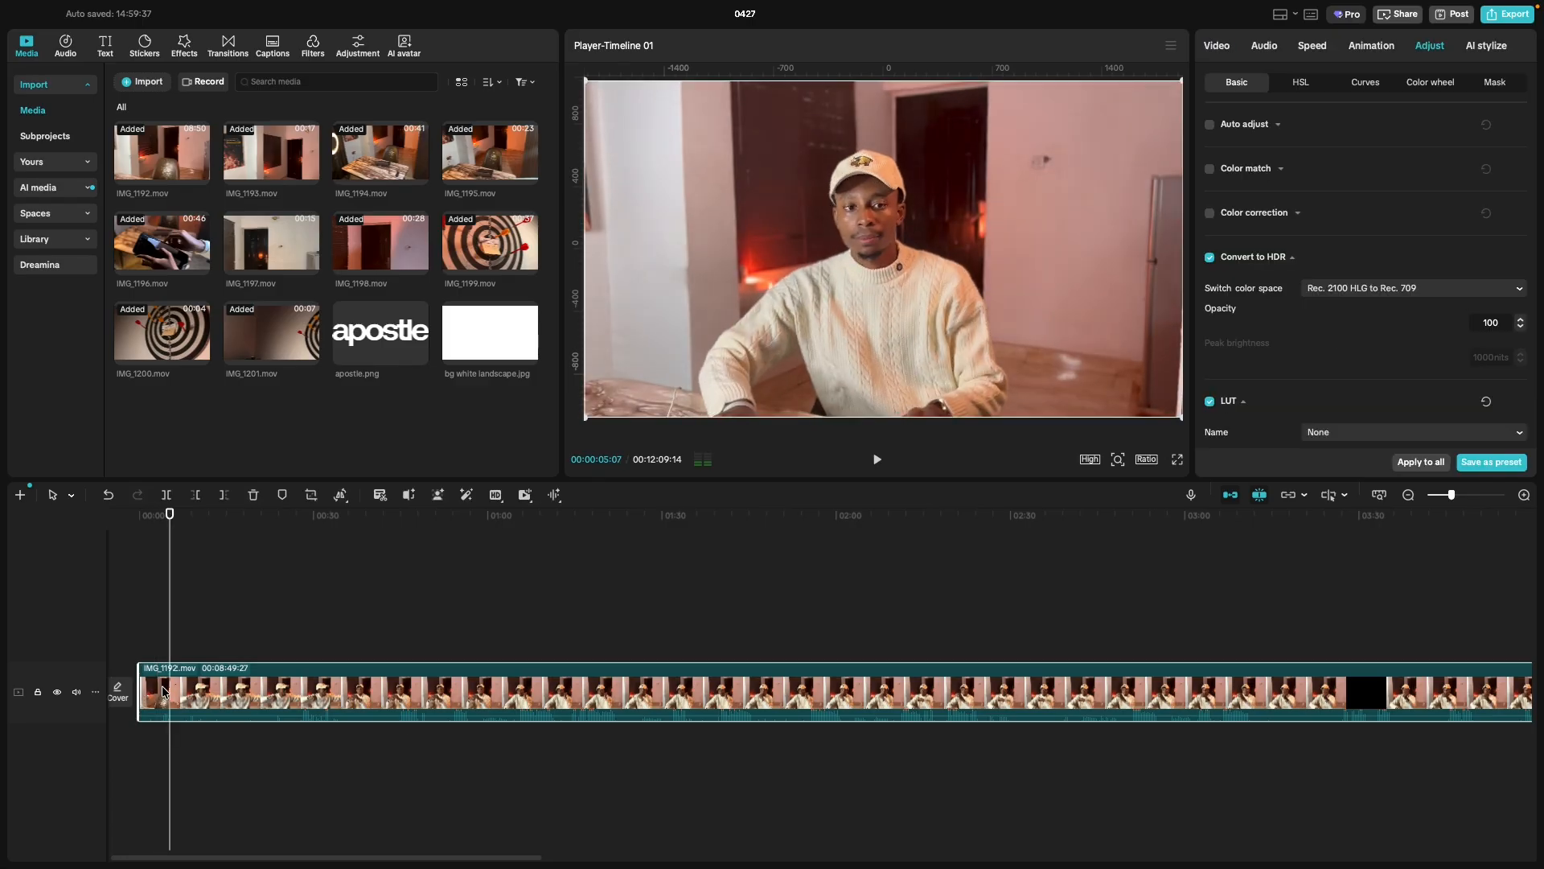
pyautogui.press('space')
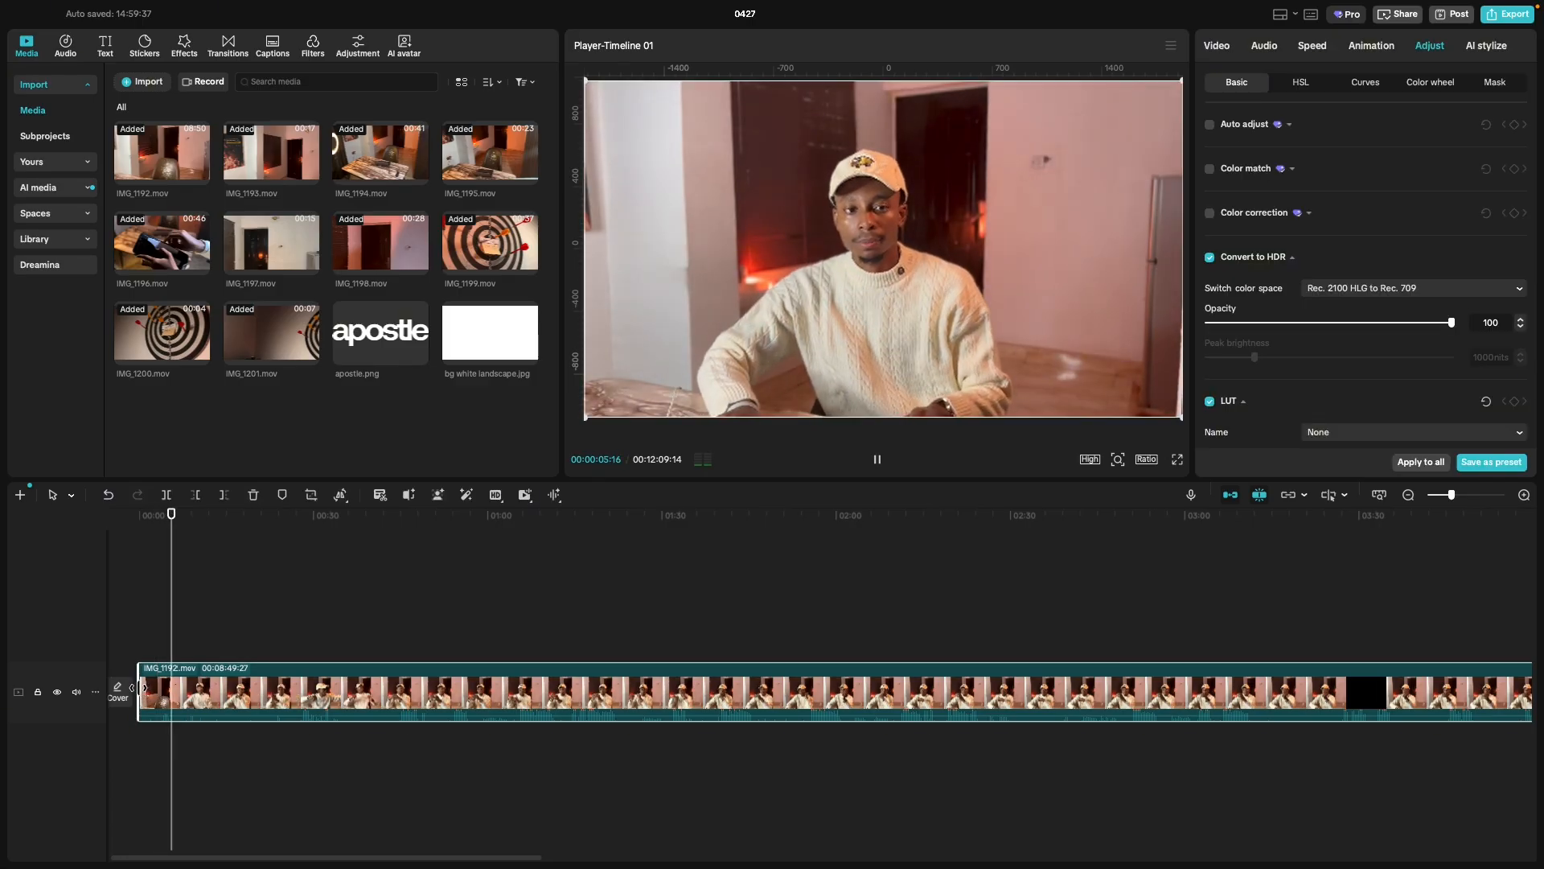
pyautogui.press('space')
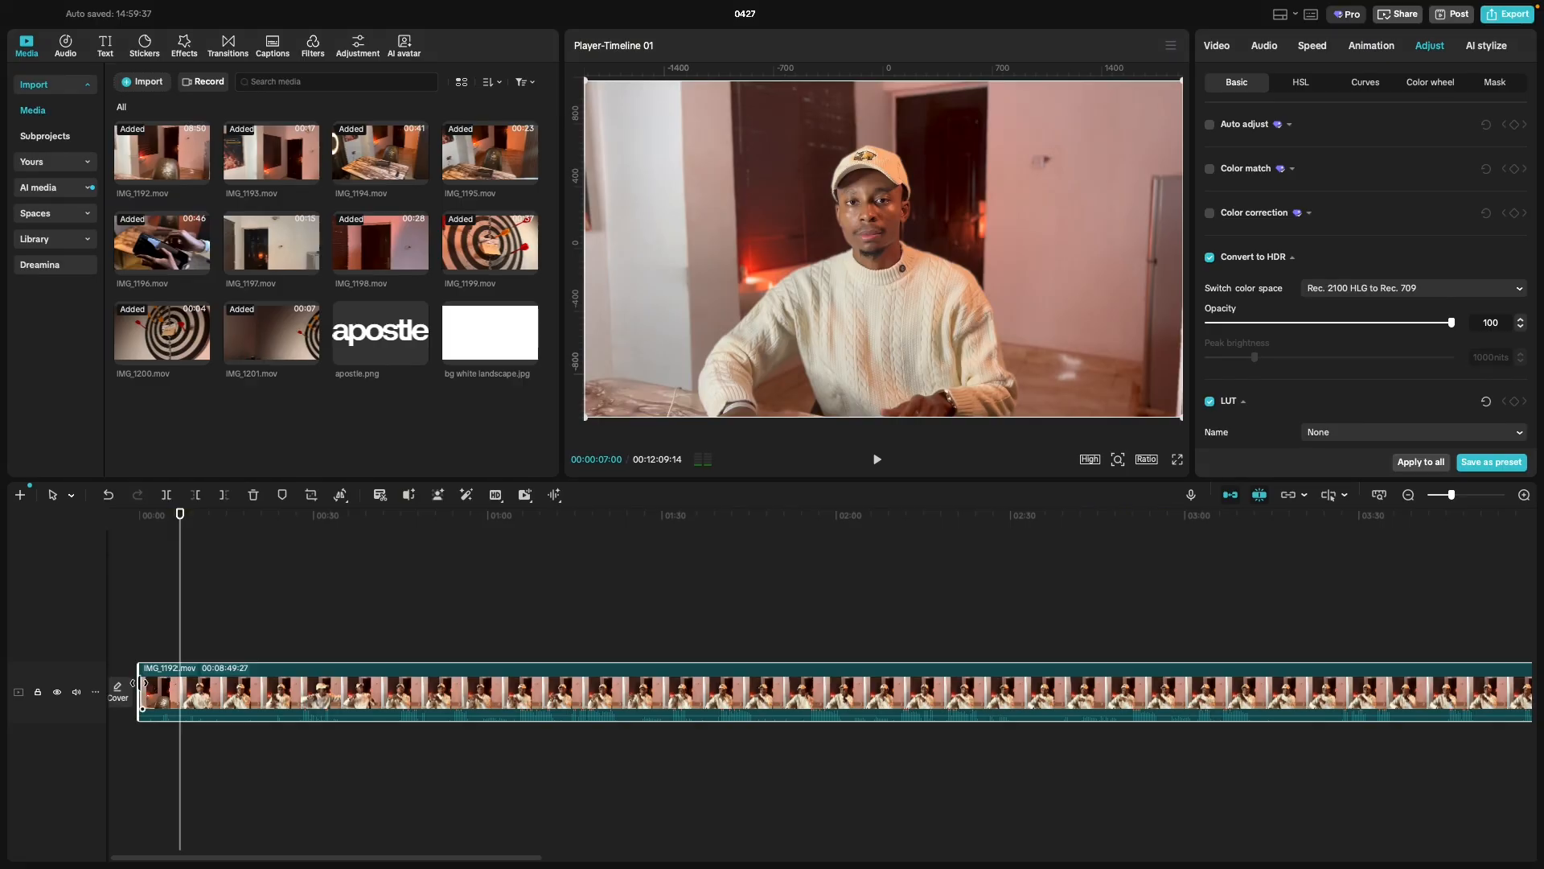
pyautogui.moveTo(143, 684); pyautogui.dragTo(255, 688)
pyautogui.moveTo(262, 687); pyautogui.dragTo(283, 695)
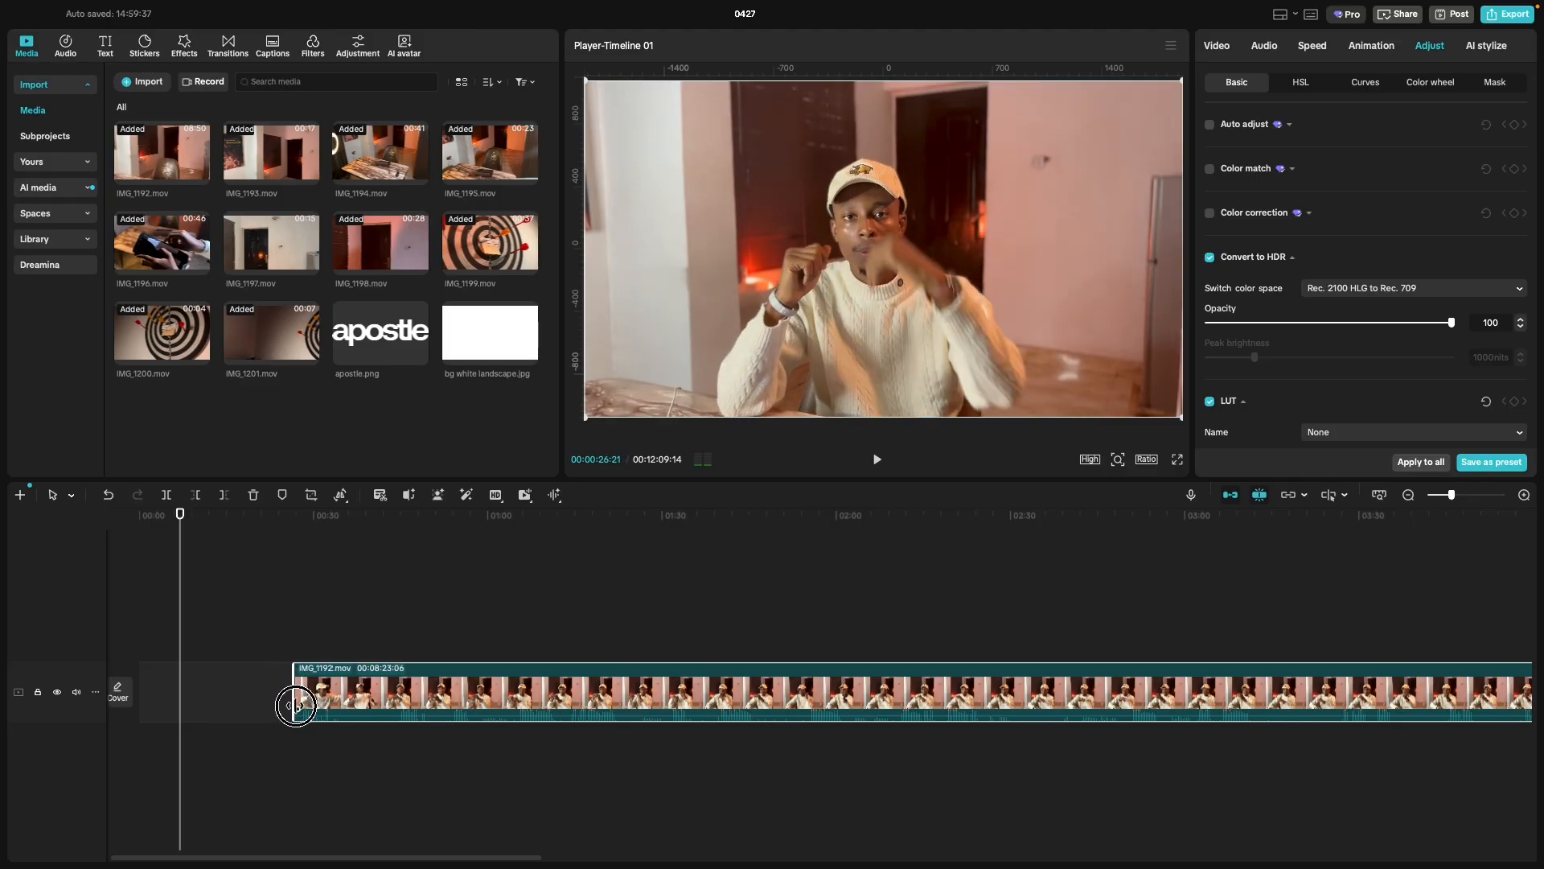
pyautogui.moveTo(302, 709); pyautogui.dragTo(302, 709)
# Play IMG_1192.mov from its new start and trim about 17 more seconds off the beginning, down to 00:08:05:04.
pyautogui.click(124, 652)
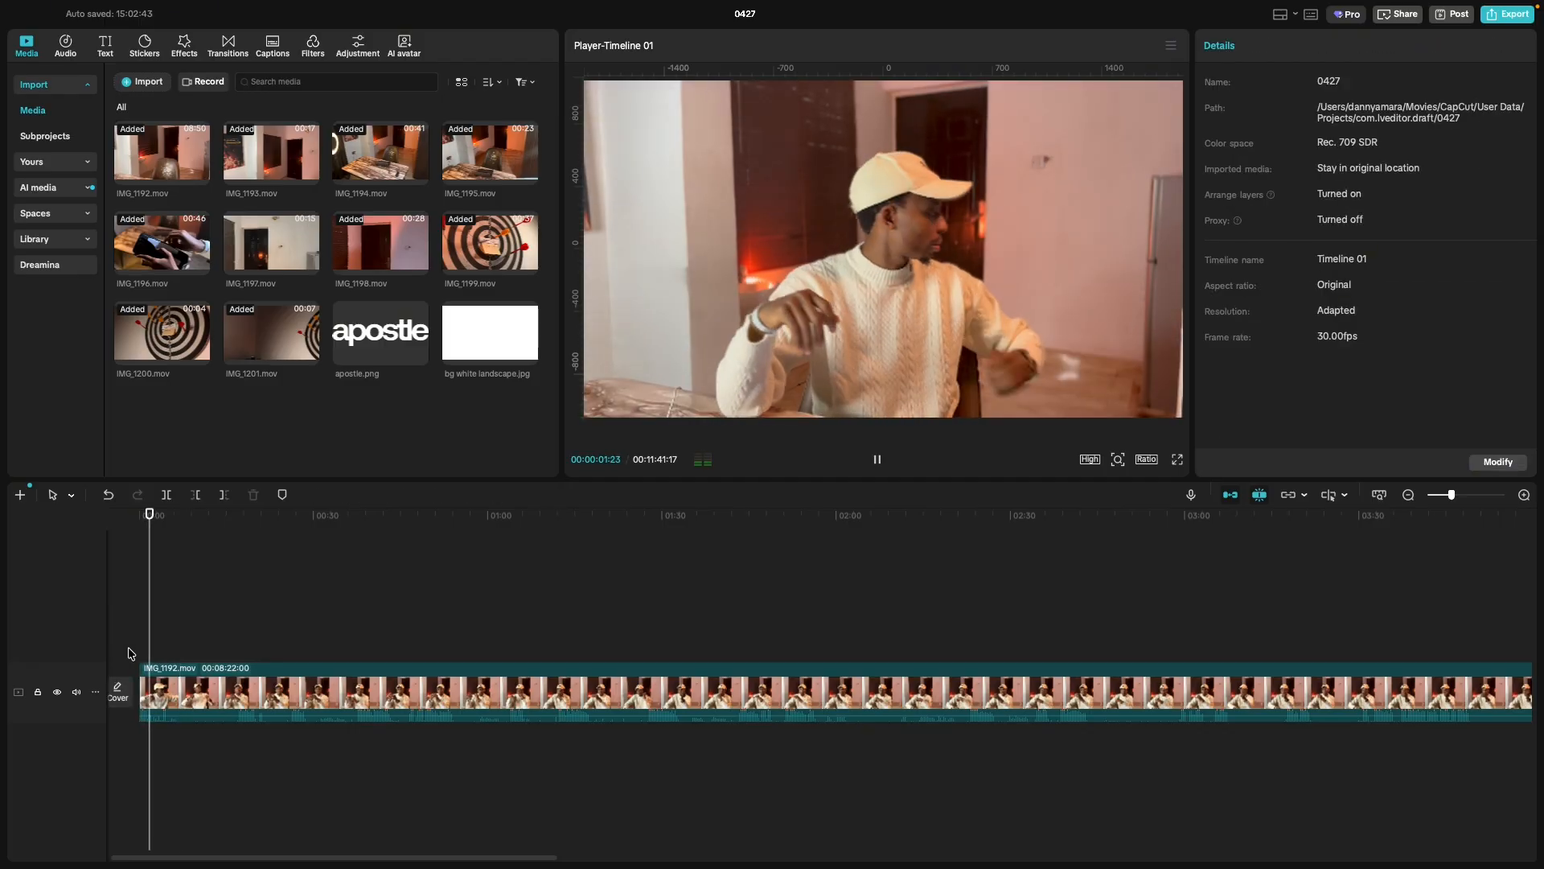
pyautogui.click(152, 694)
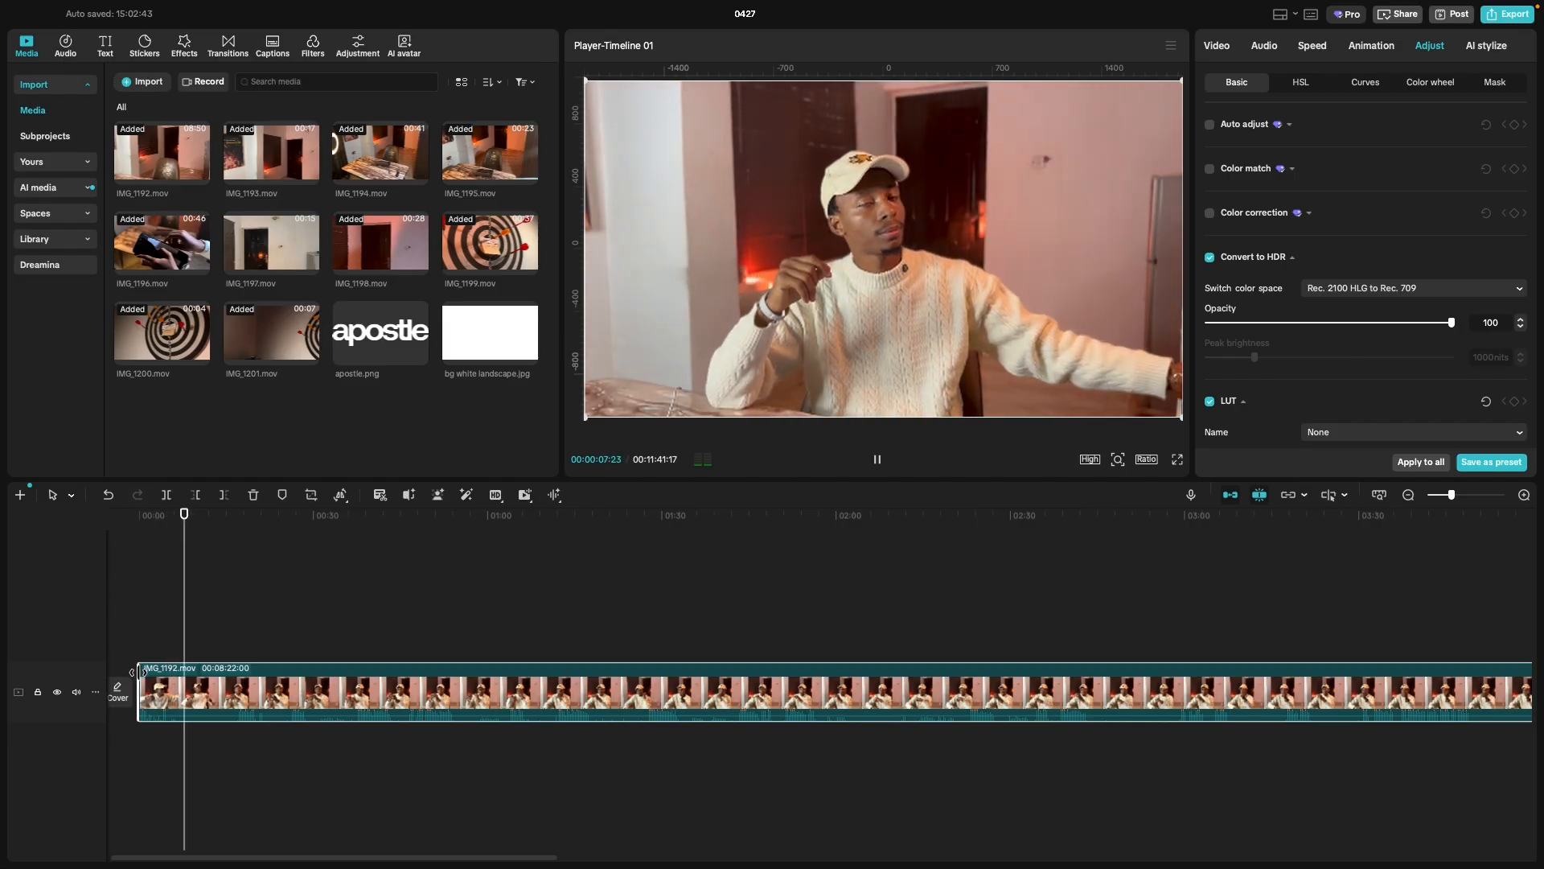
pyautogui.moveTo(138, 672); pyautogui.dragTo(235, 704)
pyautogui.scroll(4, 181, 690)
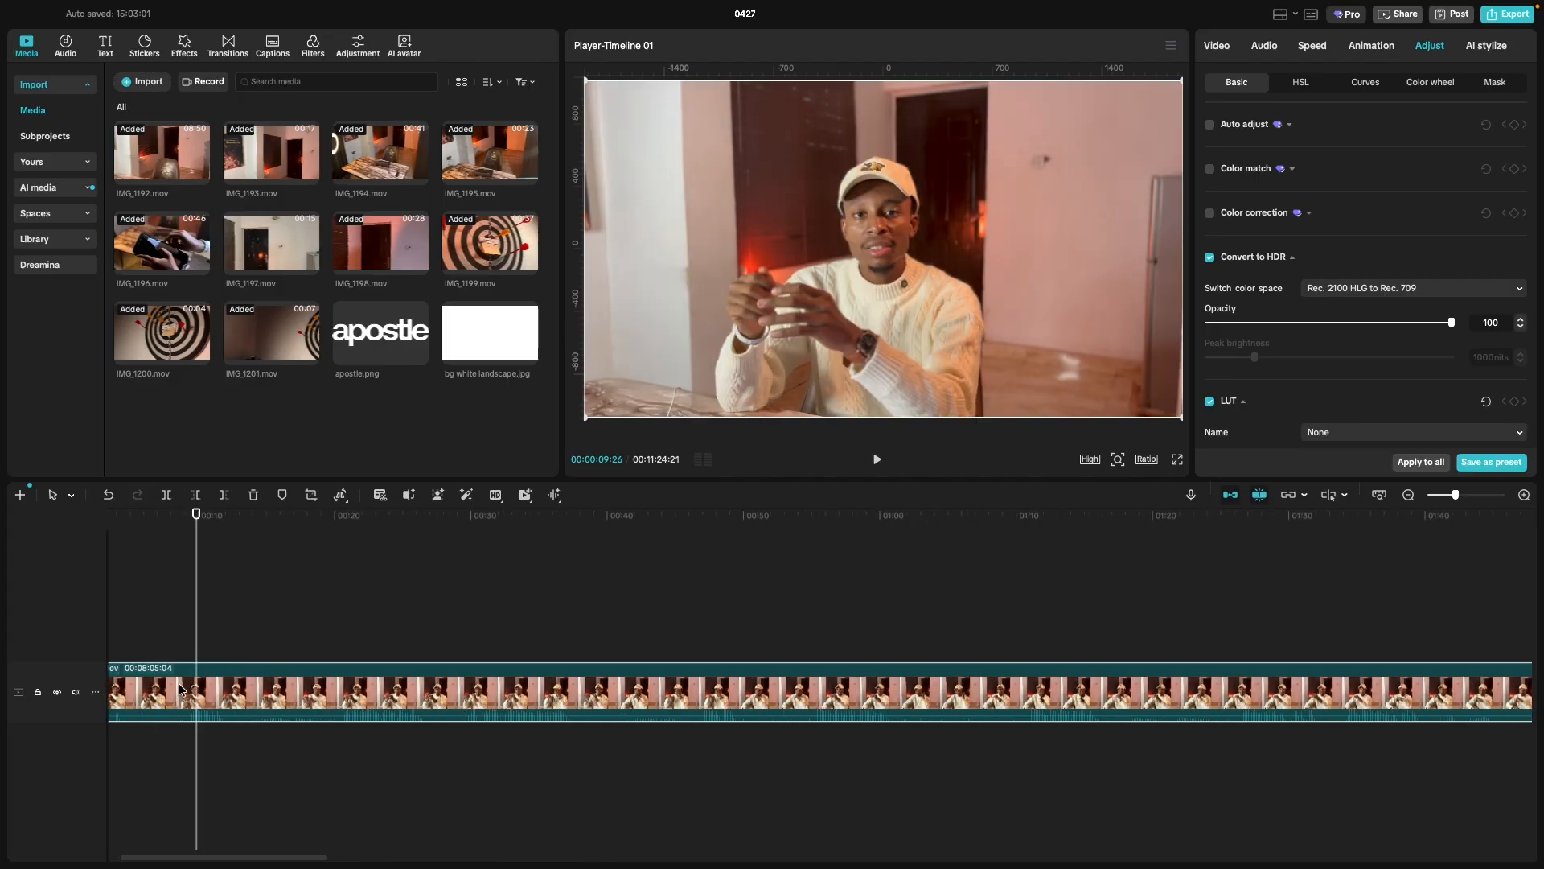
pyautogui.hscroll(-3, 181, 690)
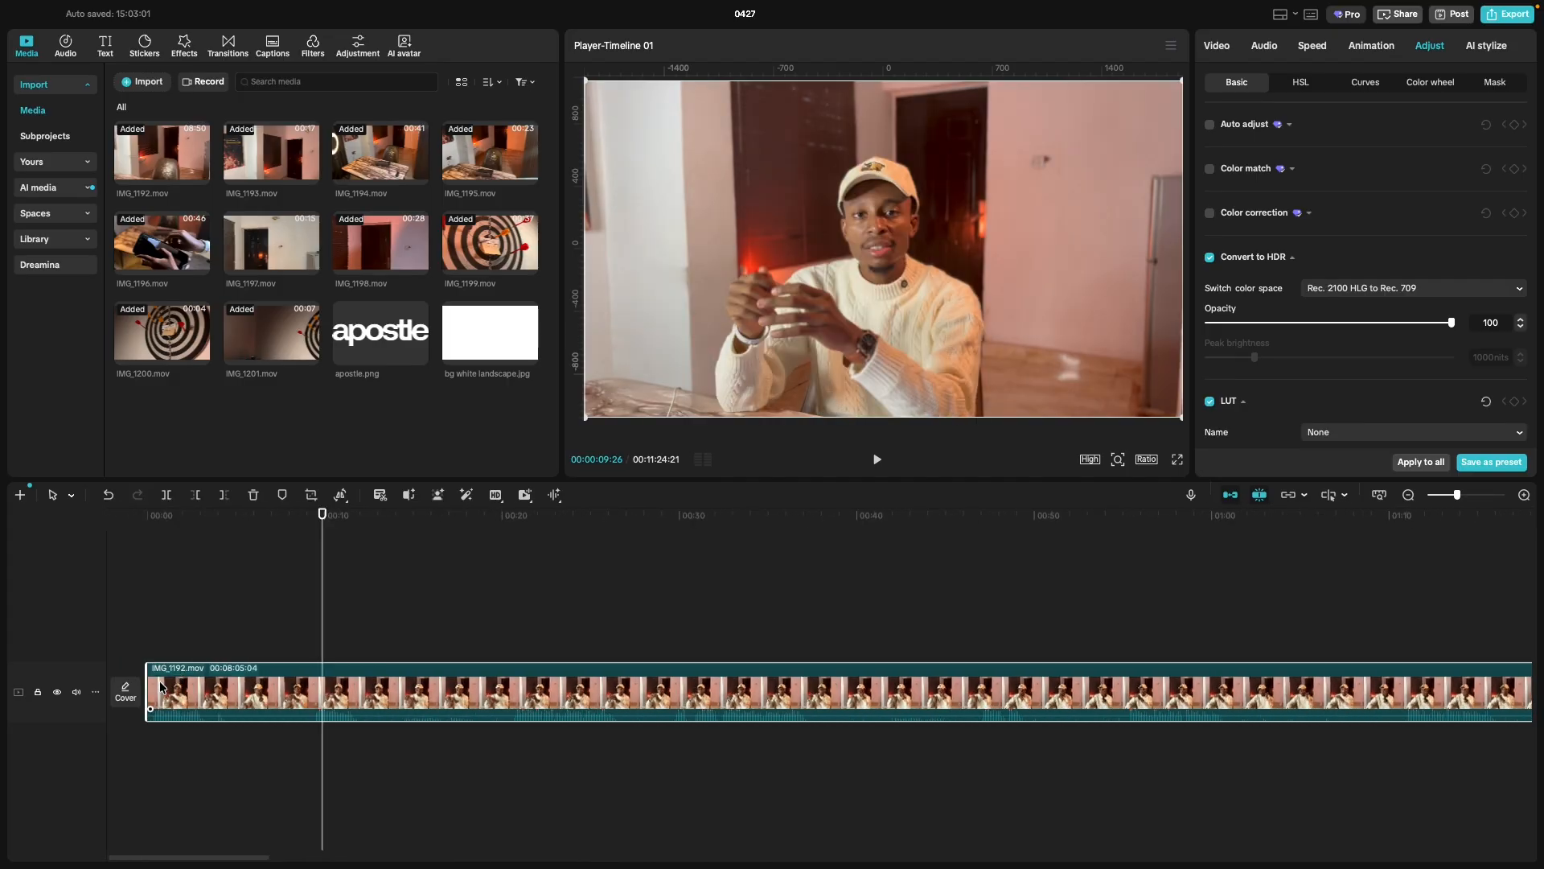
# Trim the start of IMG_1192.mov to a clip length of 00:08:04:25, play the opening, and split the clip at 00:00:02:29.
pyautogui.scroll(3, 148, 689)
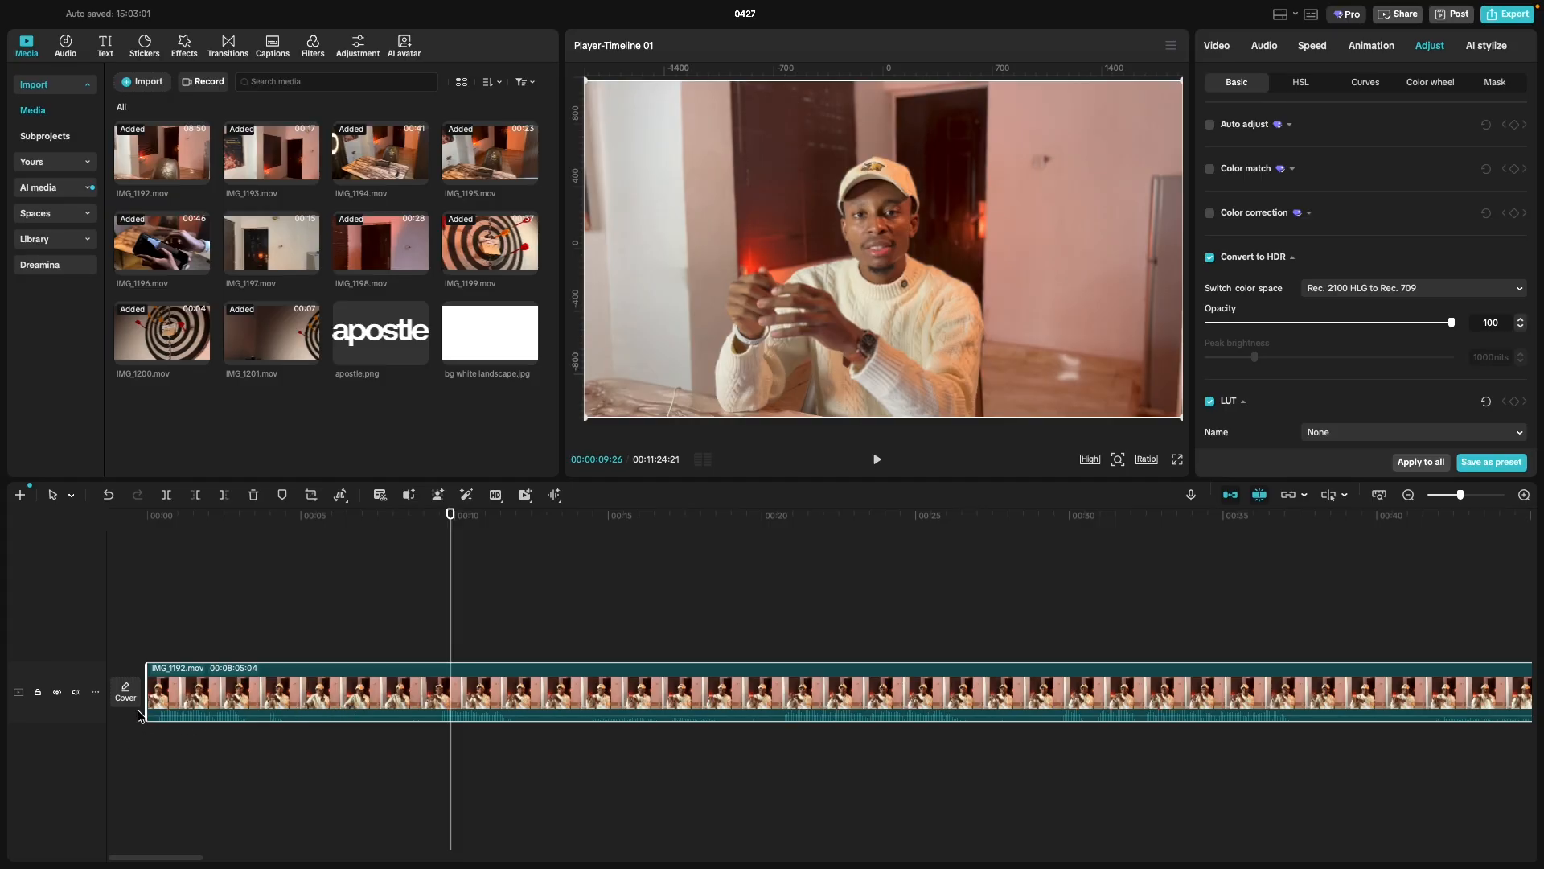
pyautogui.moveTo(151, 707); pyautogui.dragTo(155, 711)
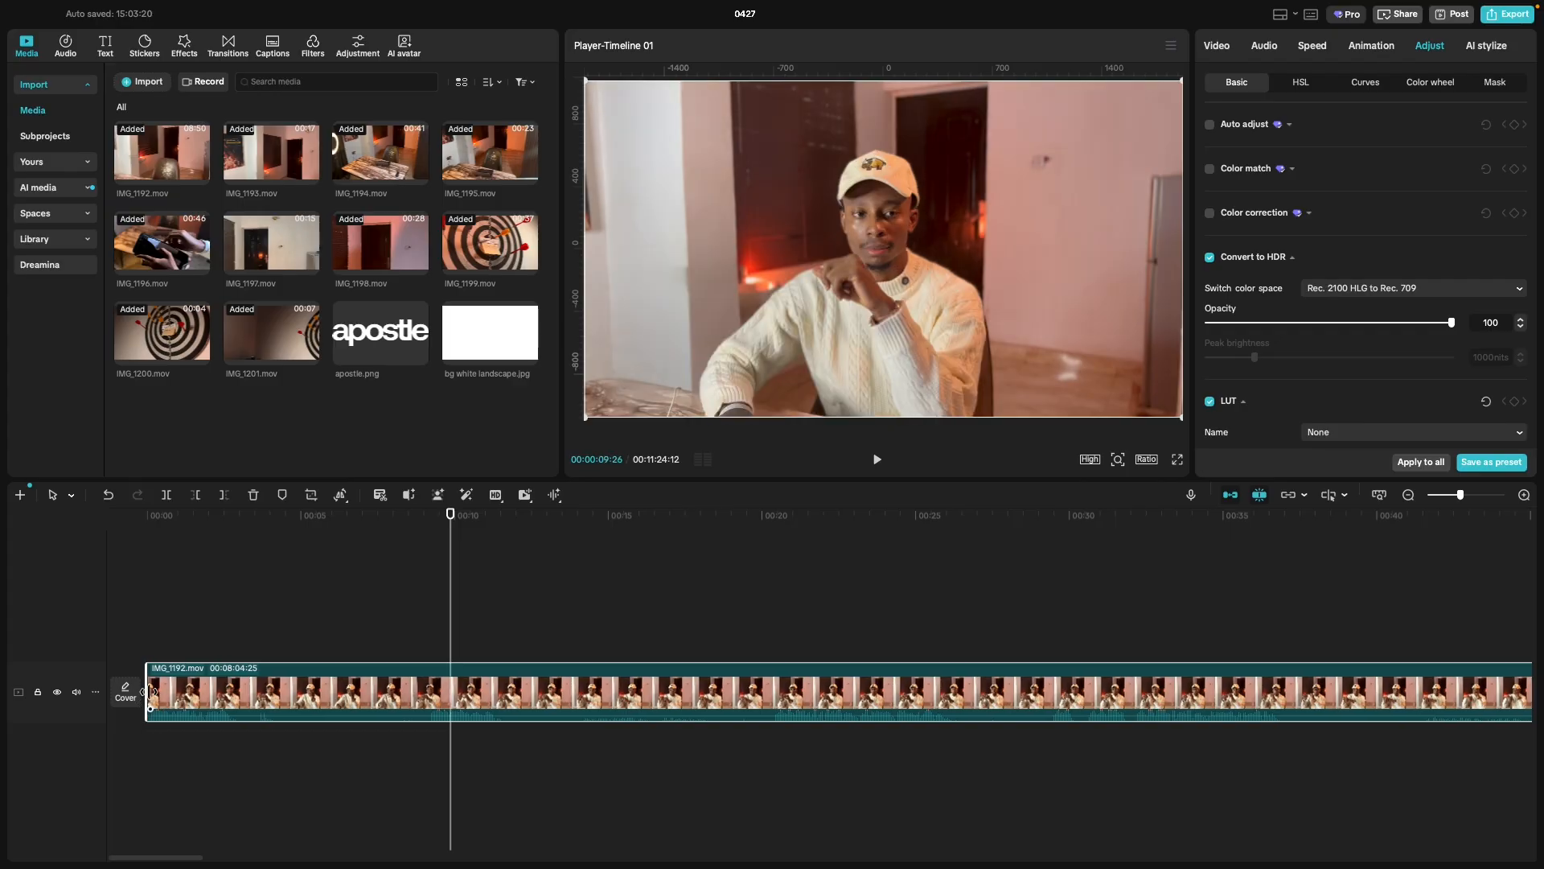
pyautogui.click(134, 647)
pyautogui.press('space')
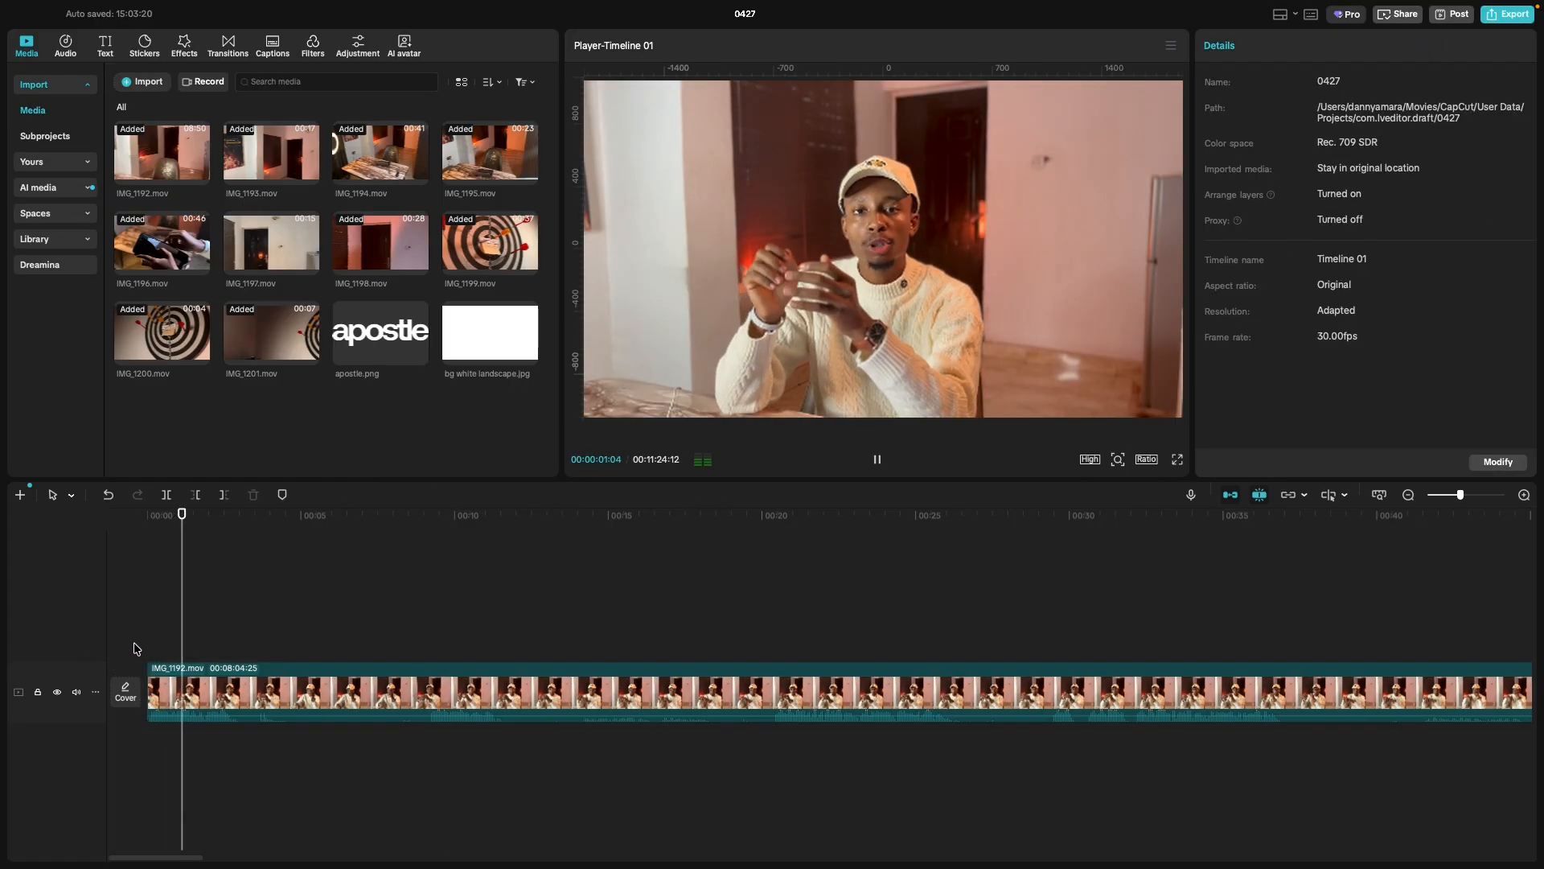
pyautogui.press('space')
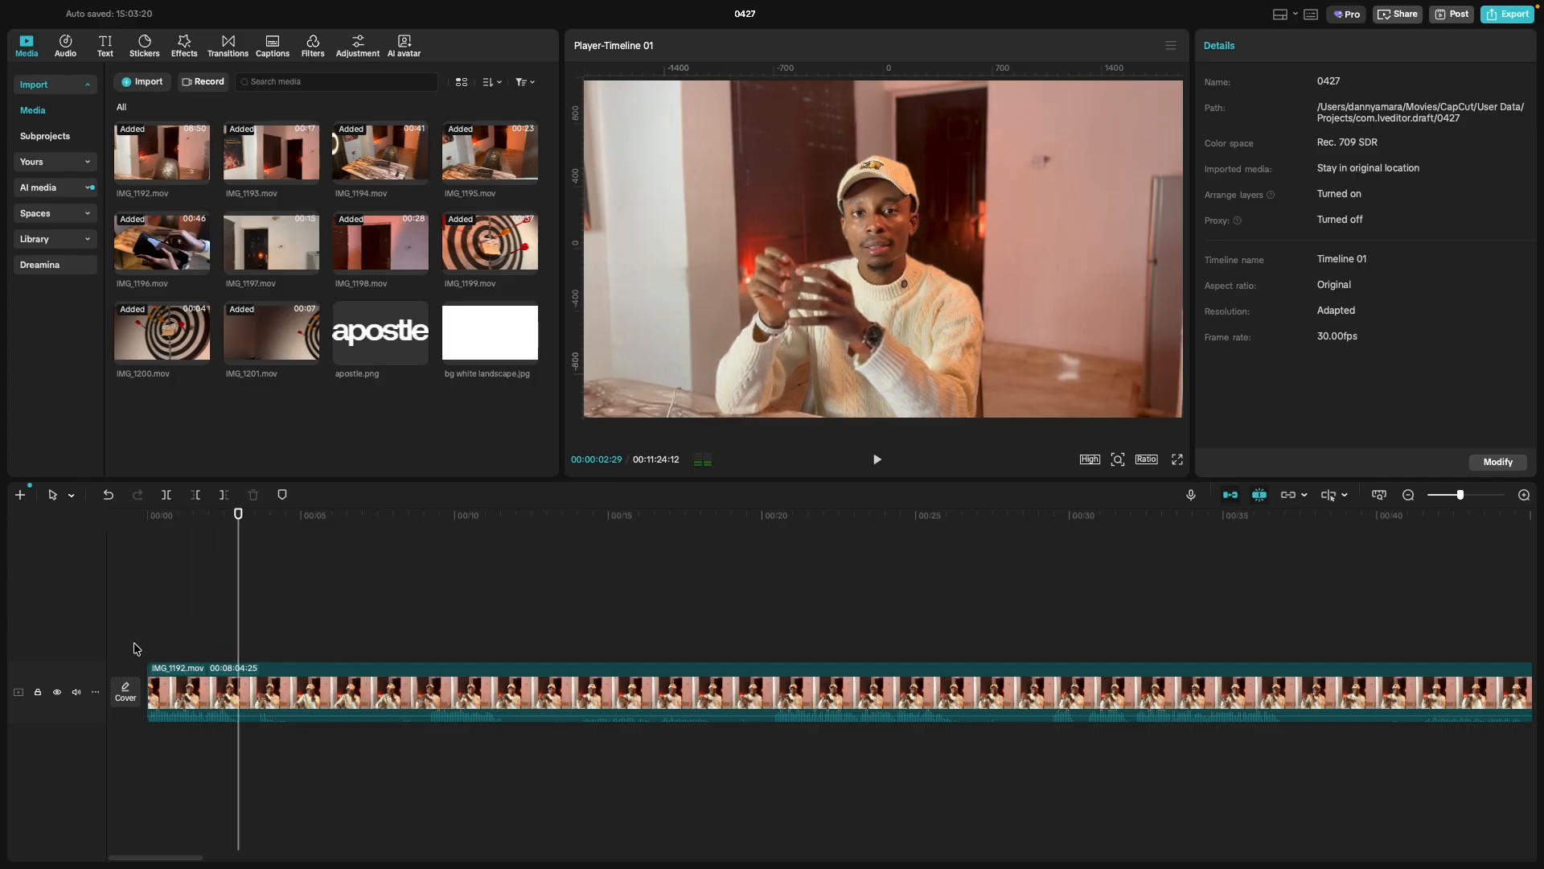
pyautogui.press('super+b')
# Play on past the first cut, split IMG_1192.mov at 00:00:09:04, and delete the segment between 00:00:02:29 and that split.
pyautogui.press('space')
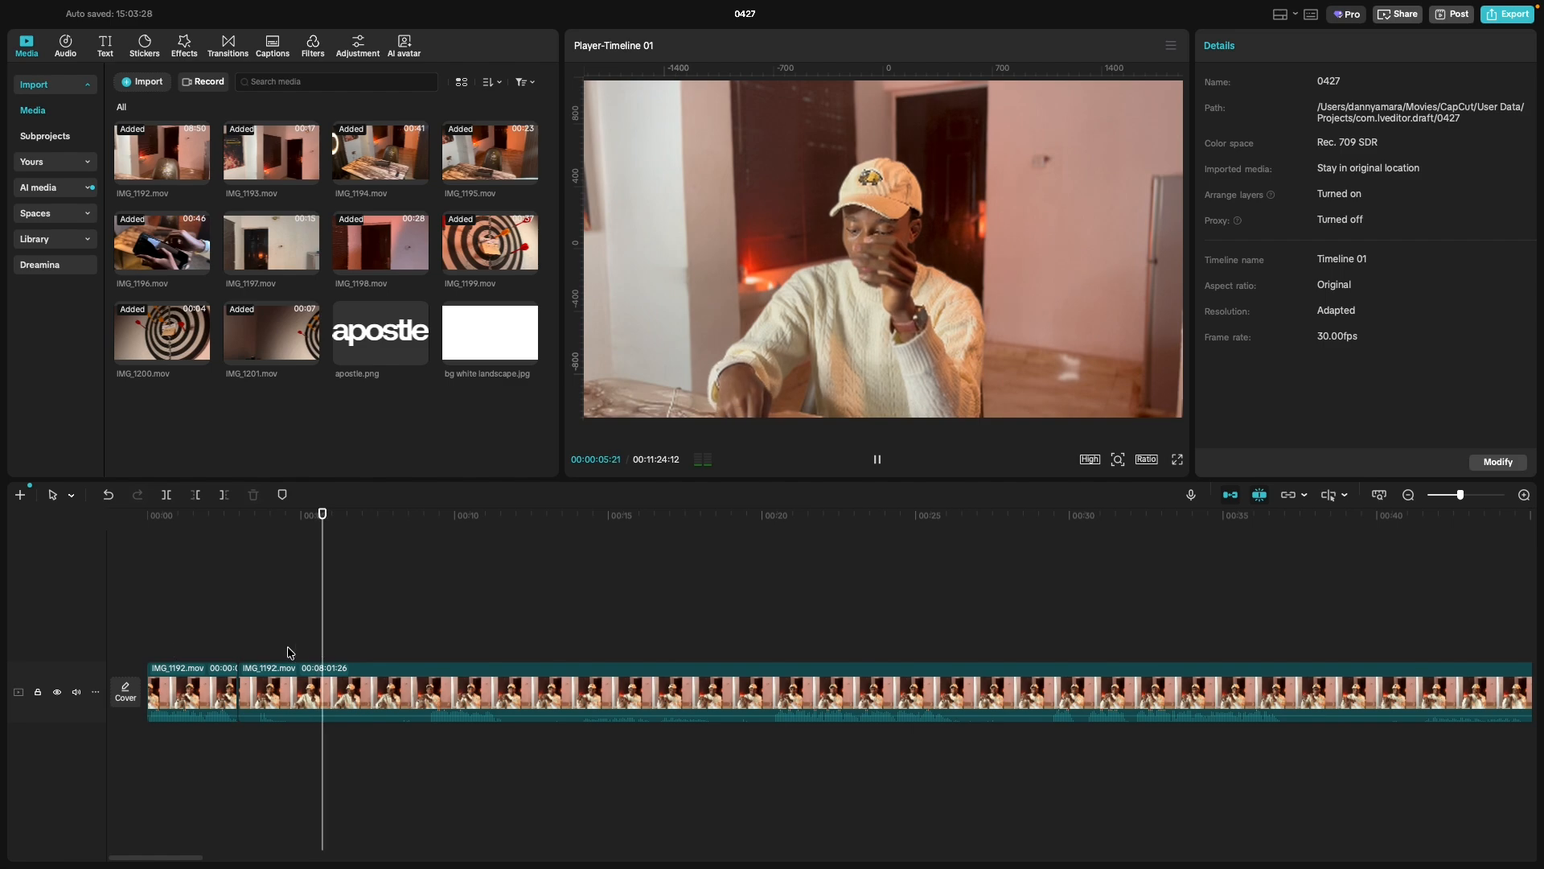
pyautogui.click(425, 649)
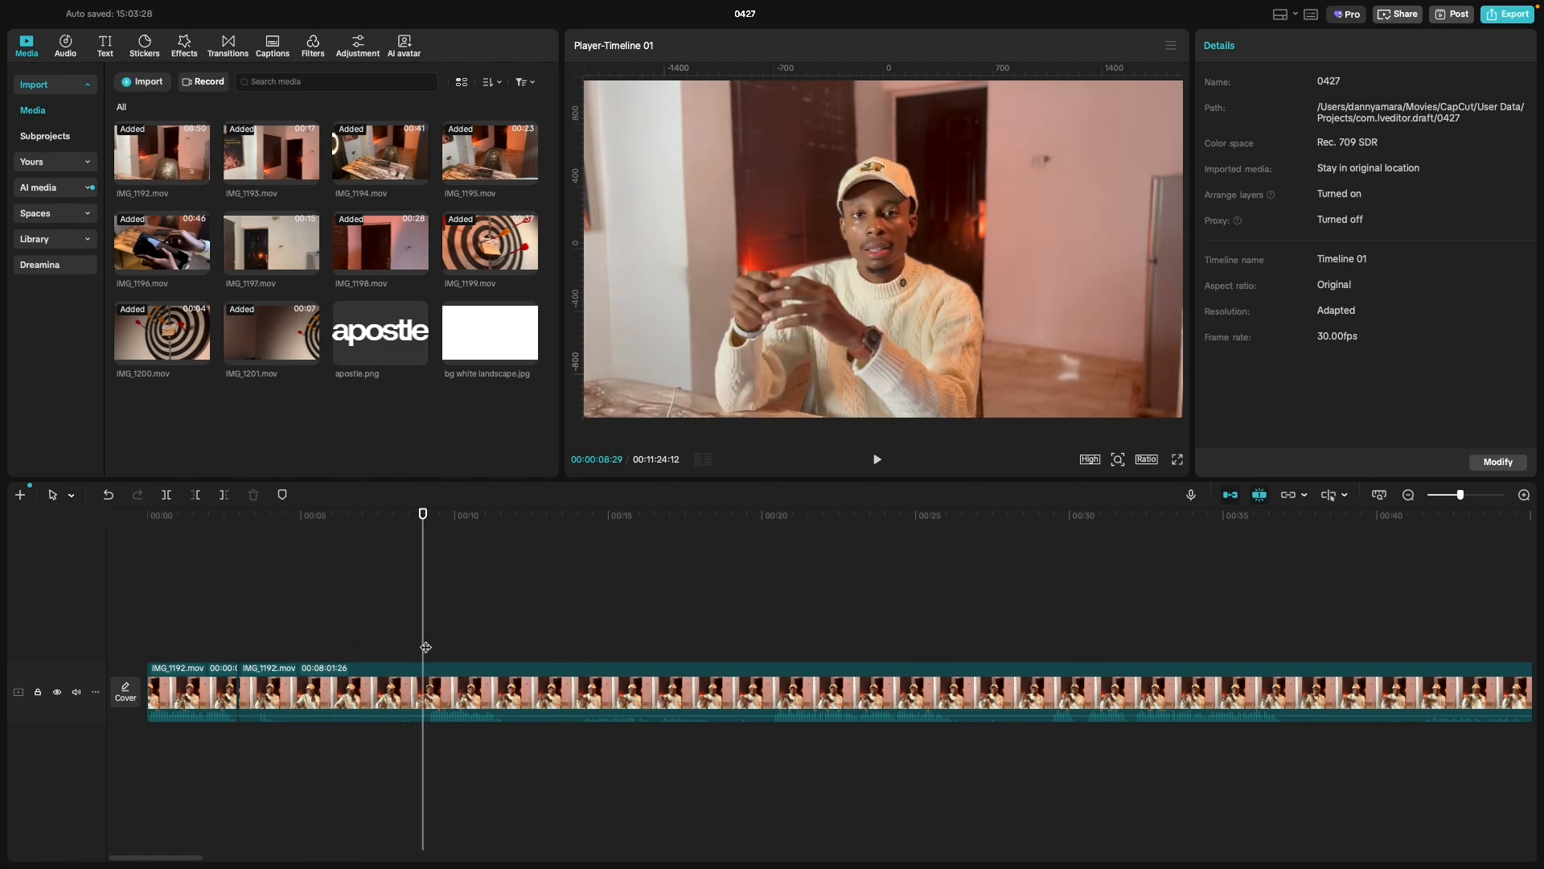
pyautogui.click(425, 648)
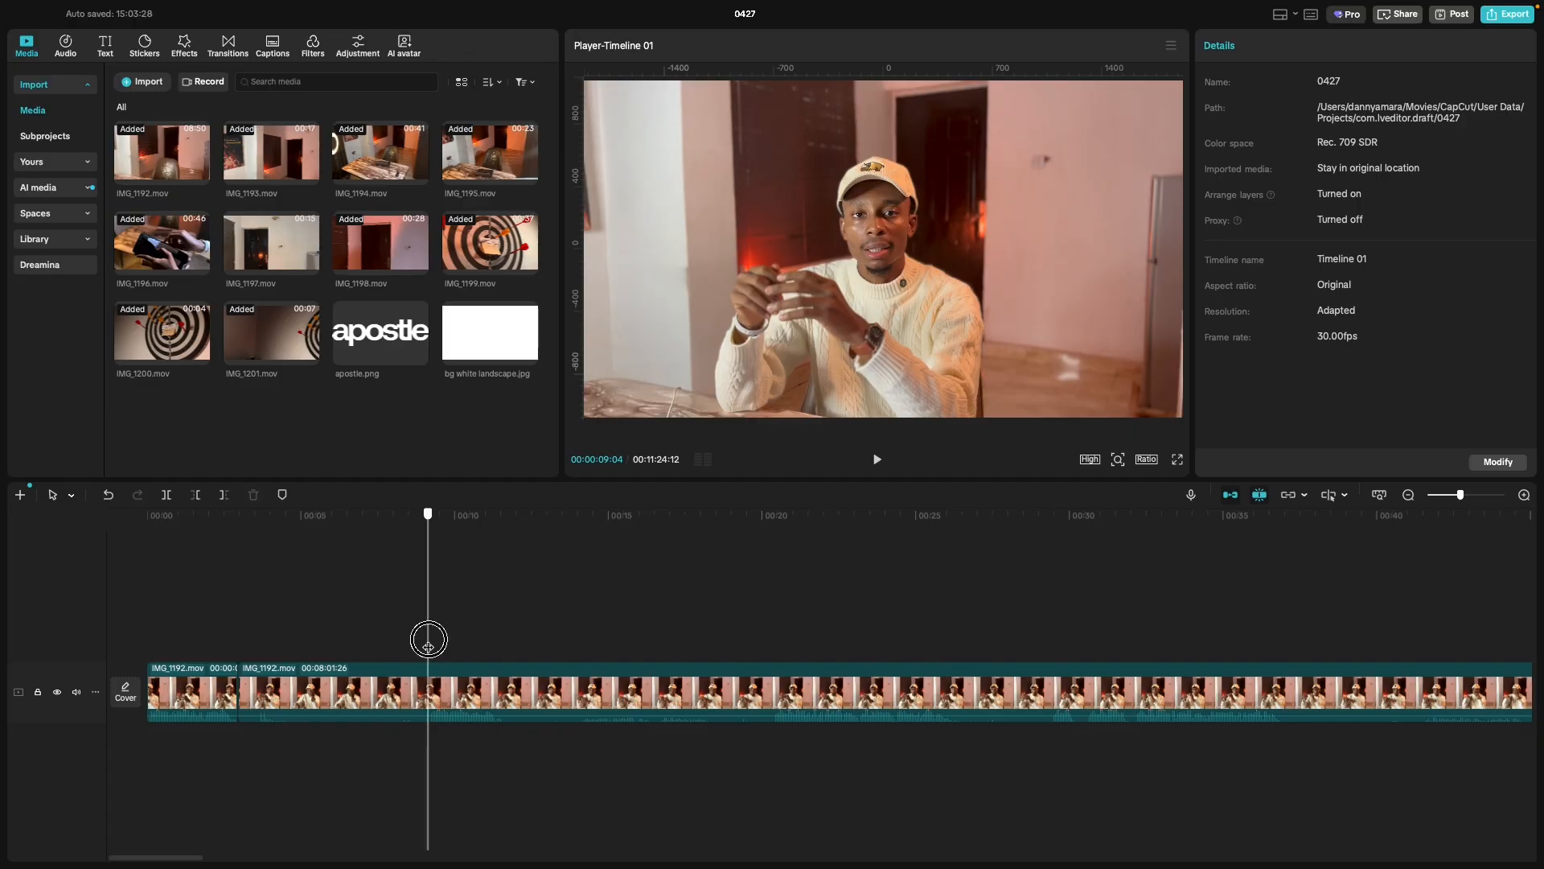
pyautogui.click(428, 647)
pyautogui.click(383, 694)
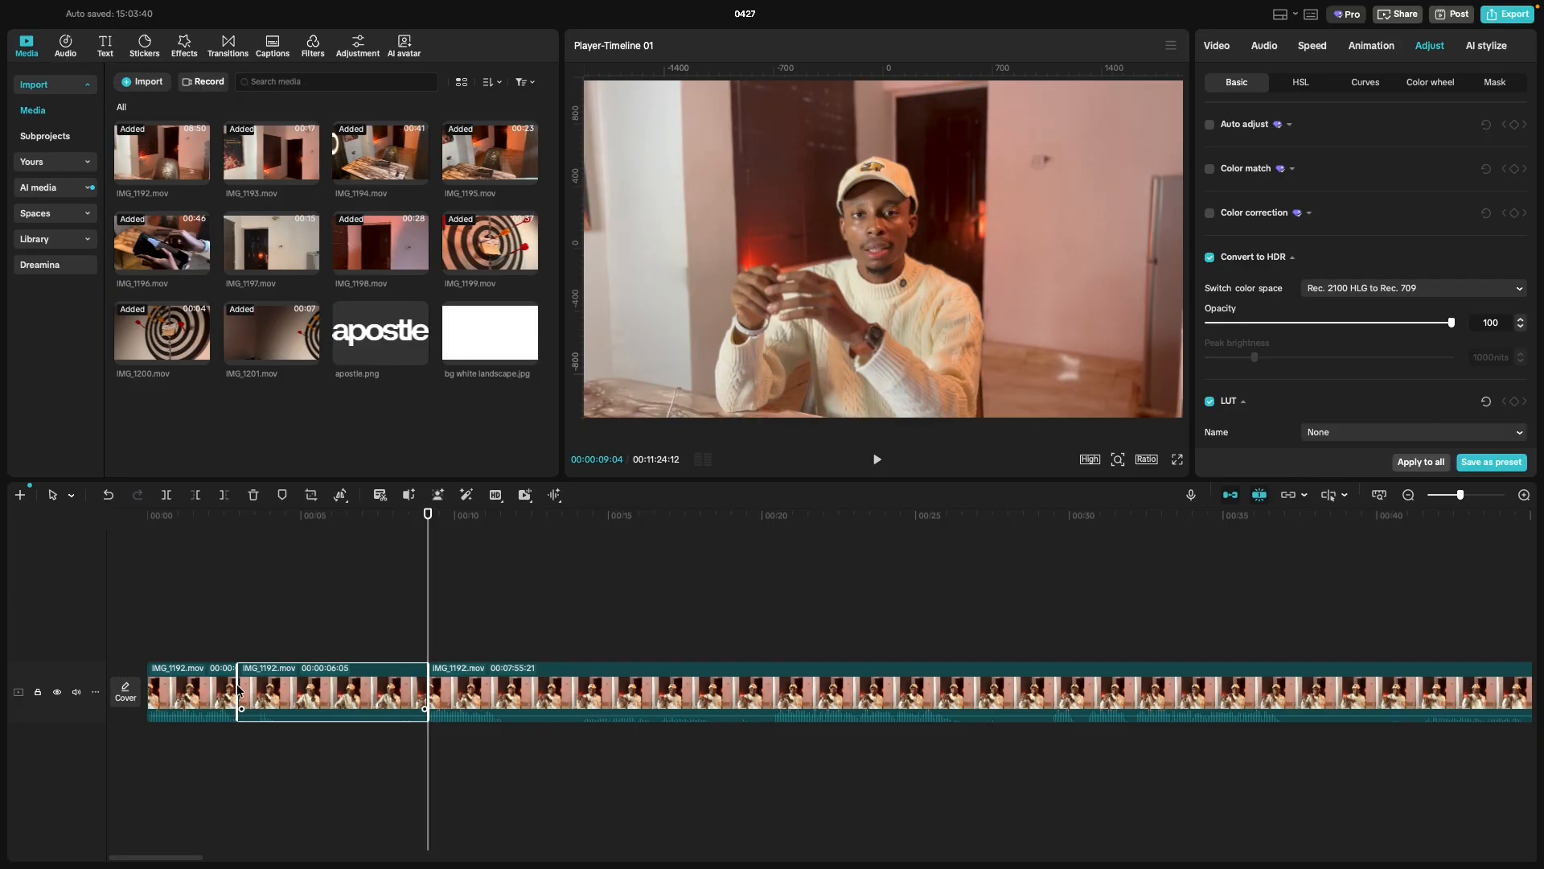
pyautogui.press('Delete')
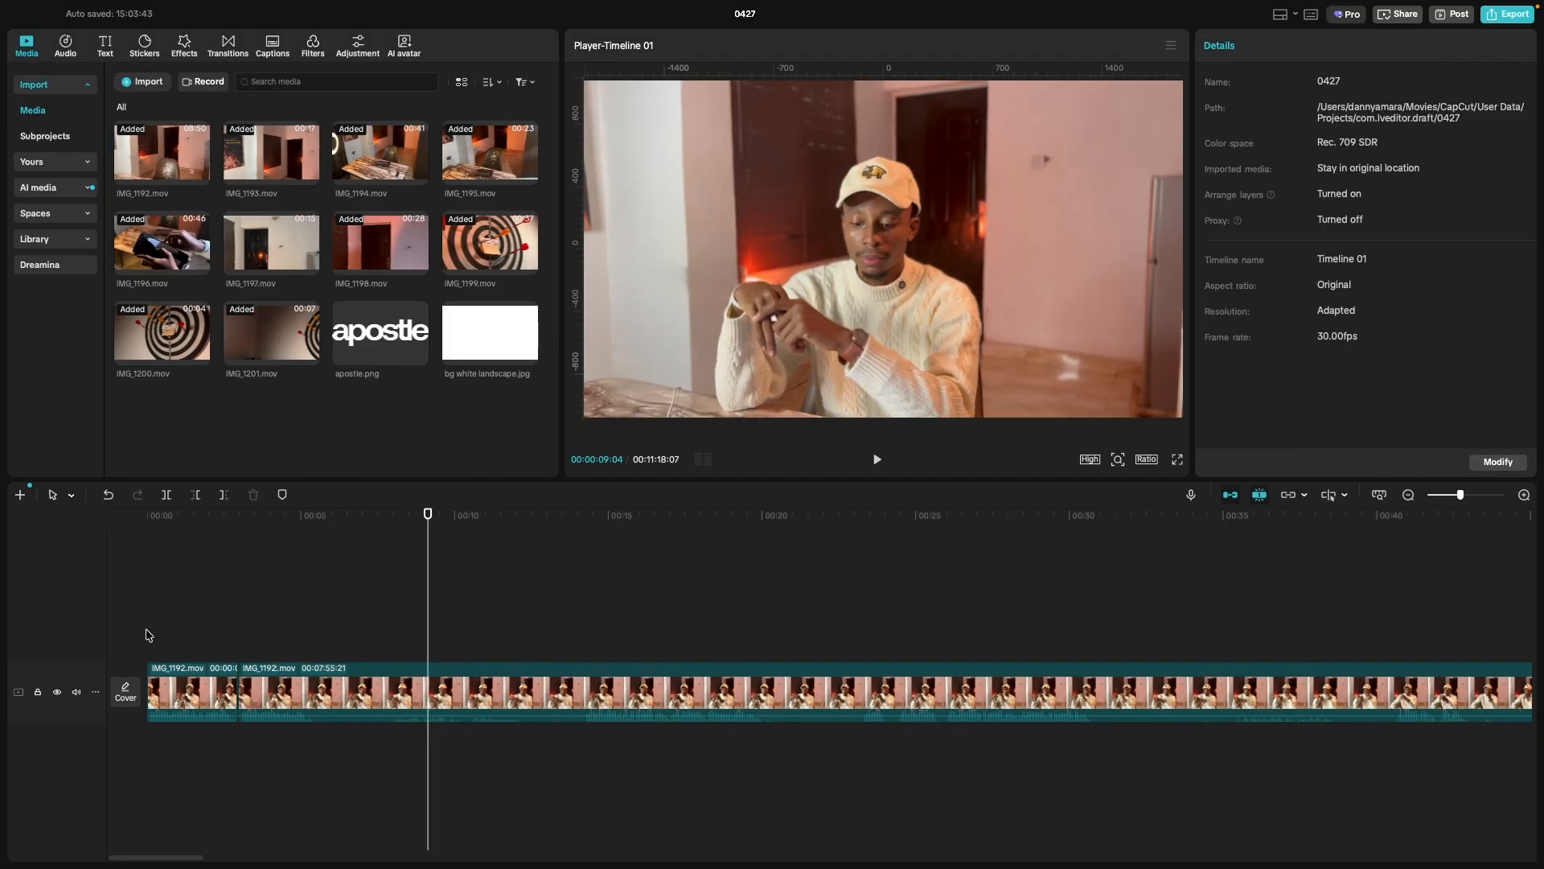
# Play the timeline from the beginning across the first cut and split IMG_1192.mov at 00:00:05:13.
pyautogui.click(125, 641)
pyautogui.press('space')
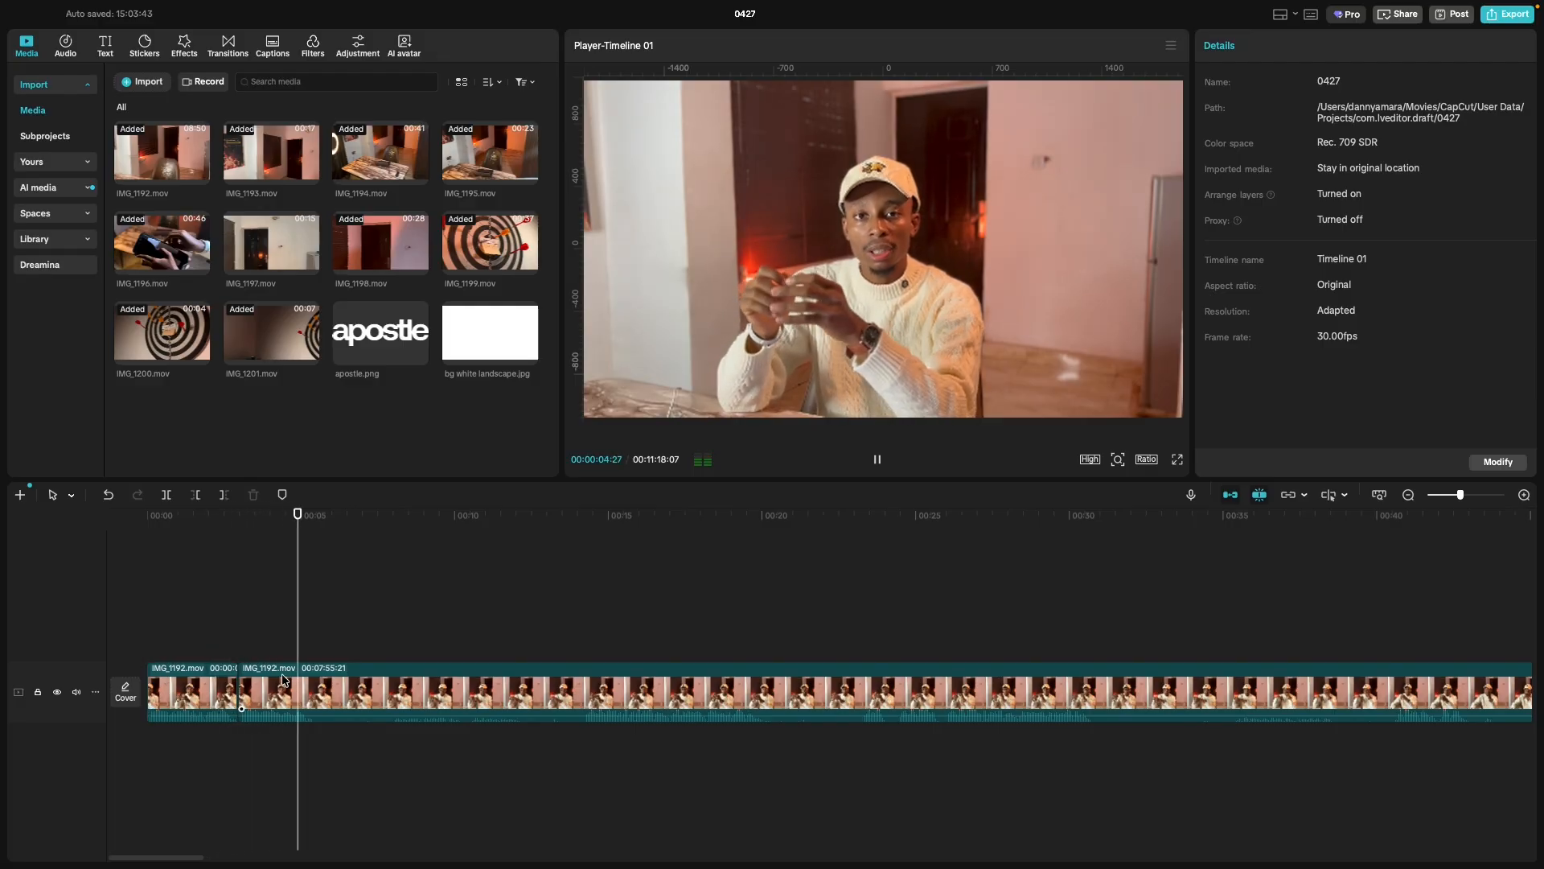
pyautogui.press('space')
pyautogui.press('space')
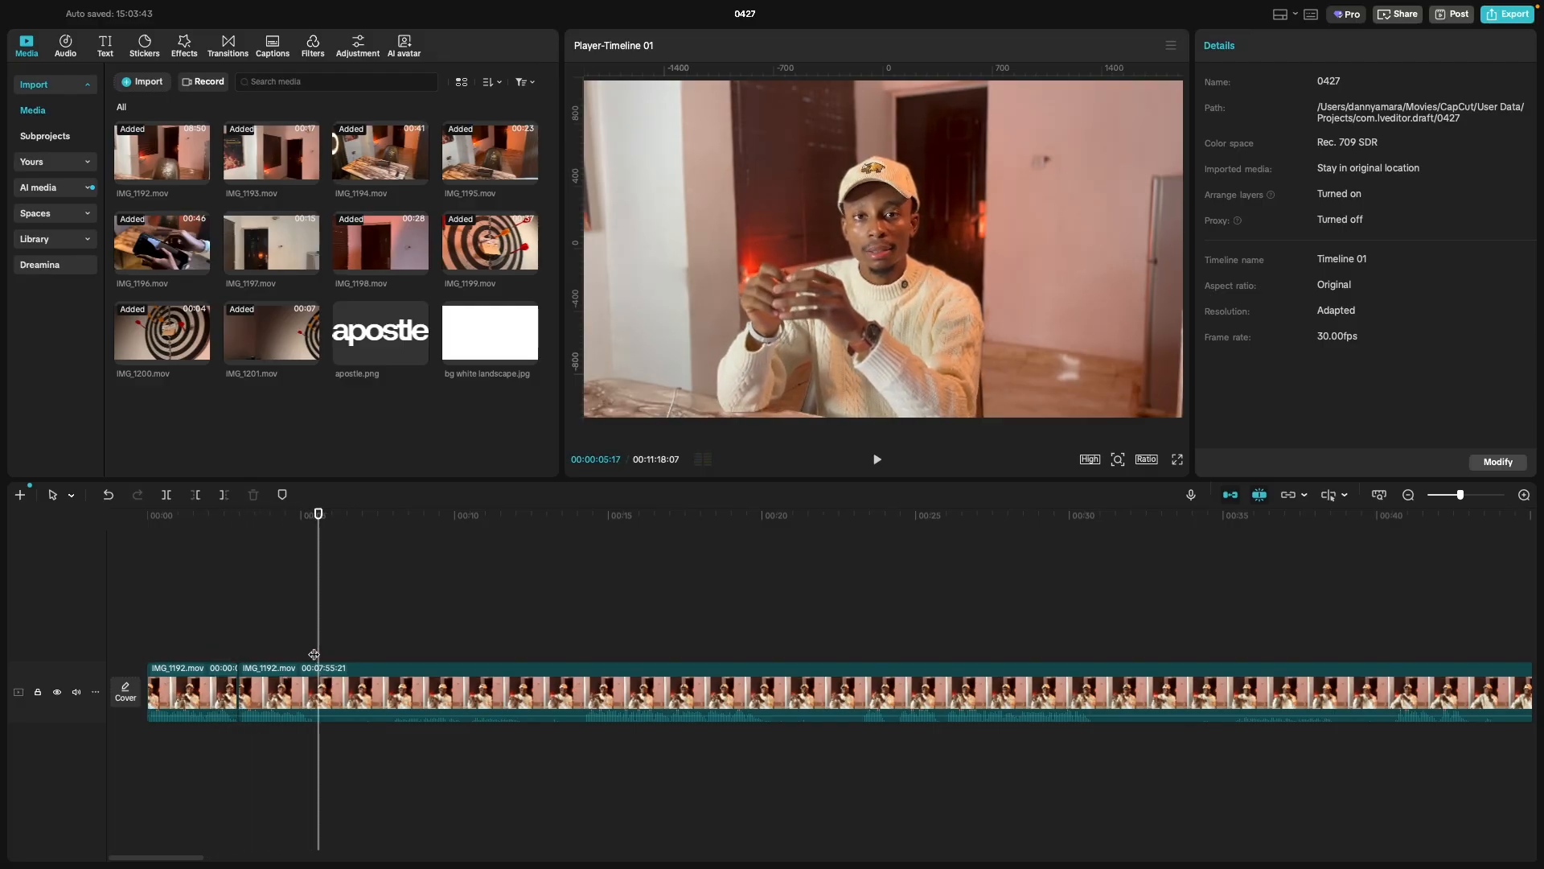
pyautogui.click(313, 654)
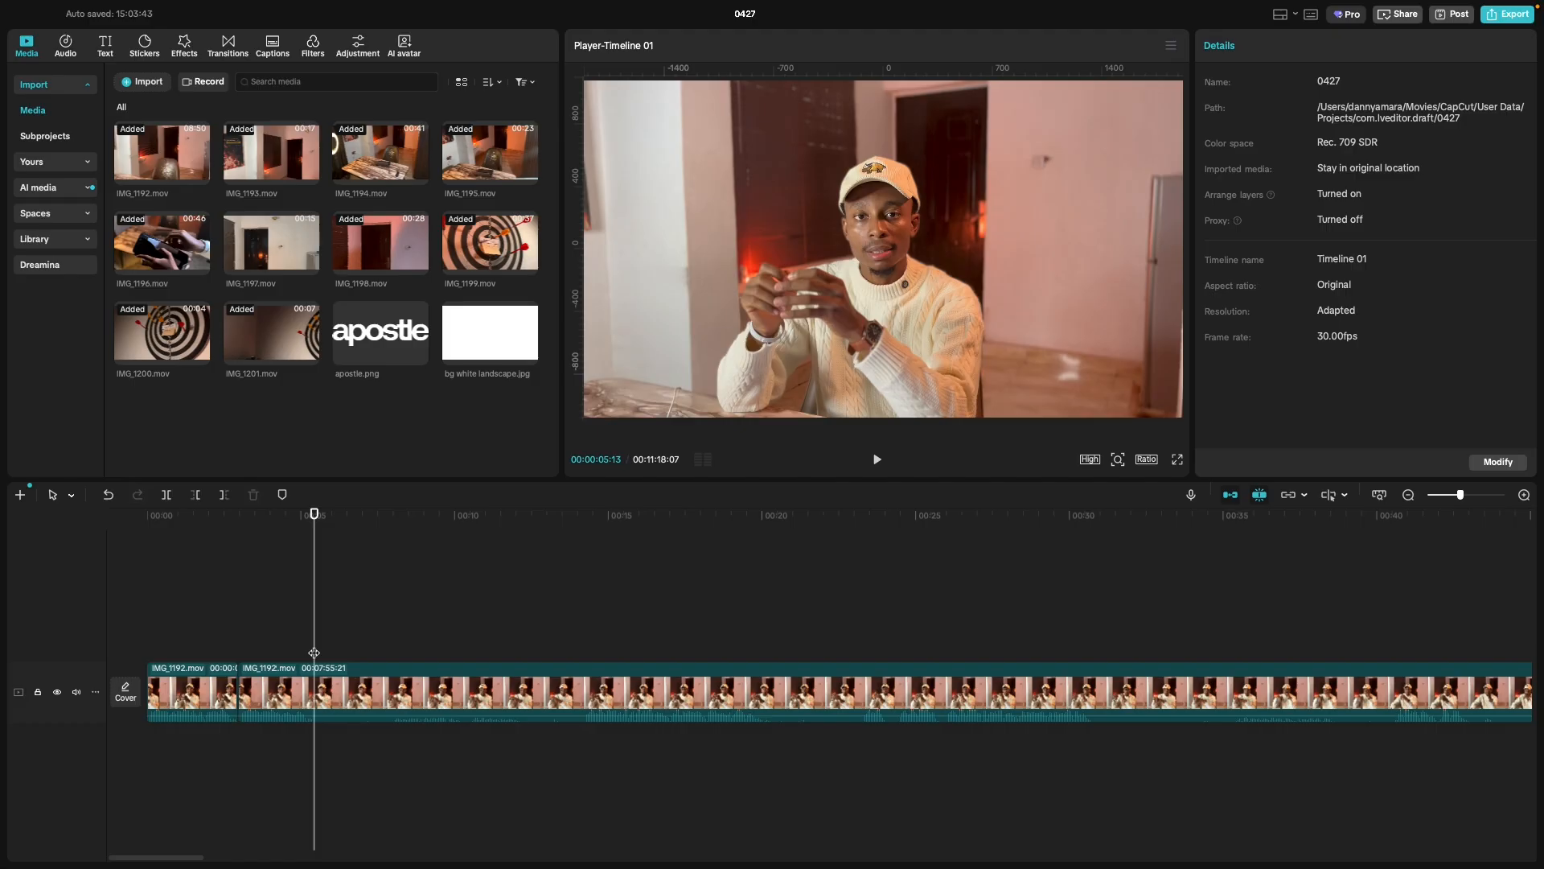
# Review the footage after 00:00:05:13, split it at 00:00:14:06, and delete the unwanted segment between the two cuts.
pyautogui.press('space')
pyautogui.click(399, 625)
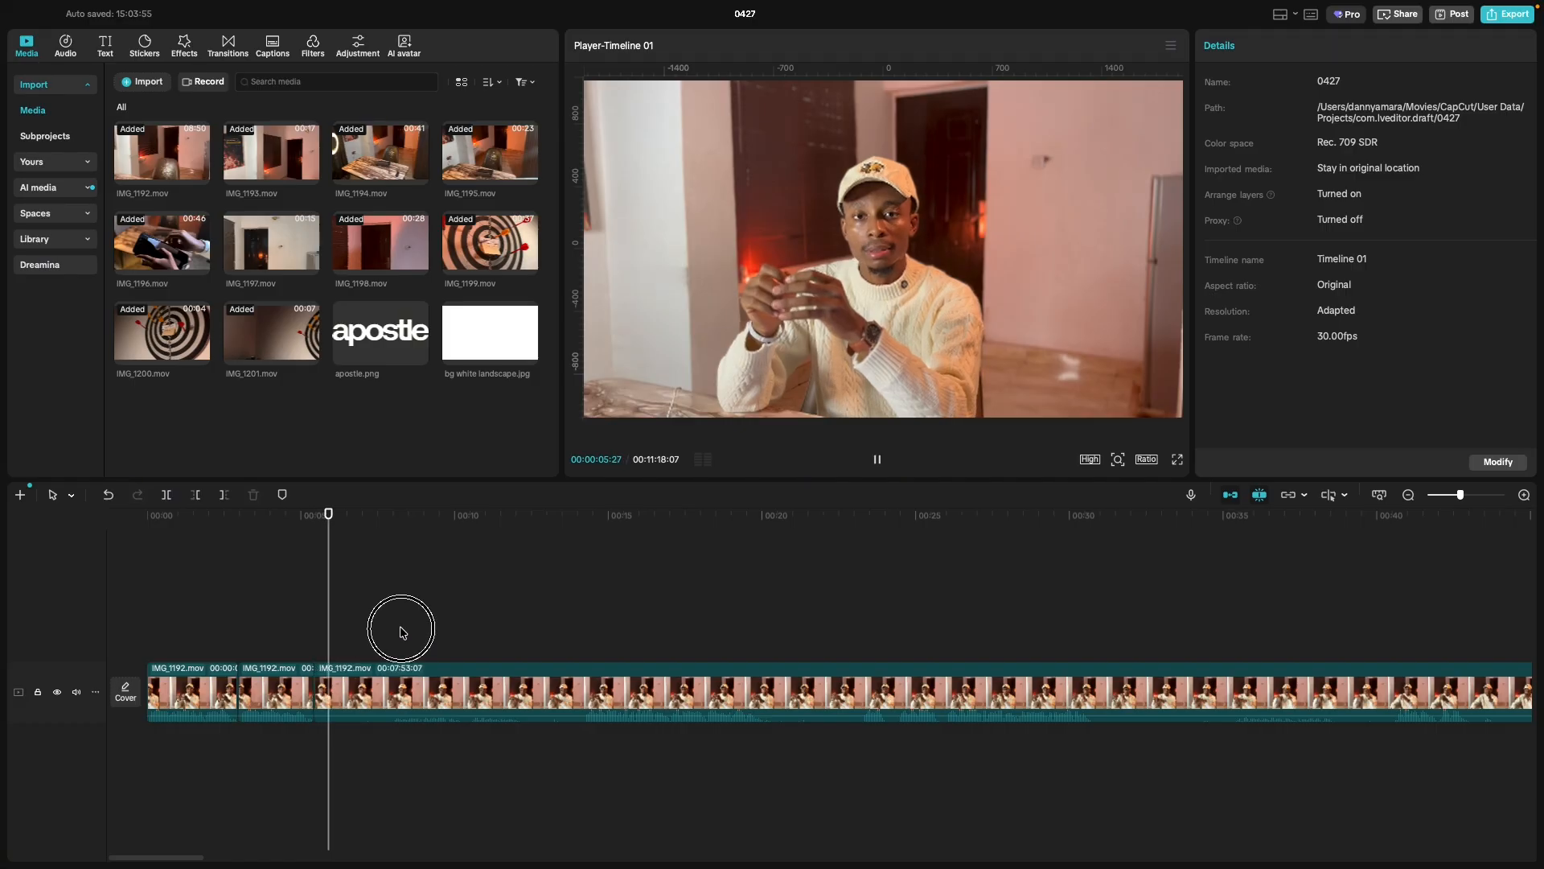
pyautogui.click(584, 632)
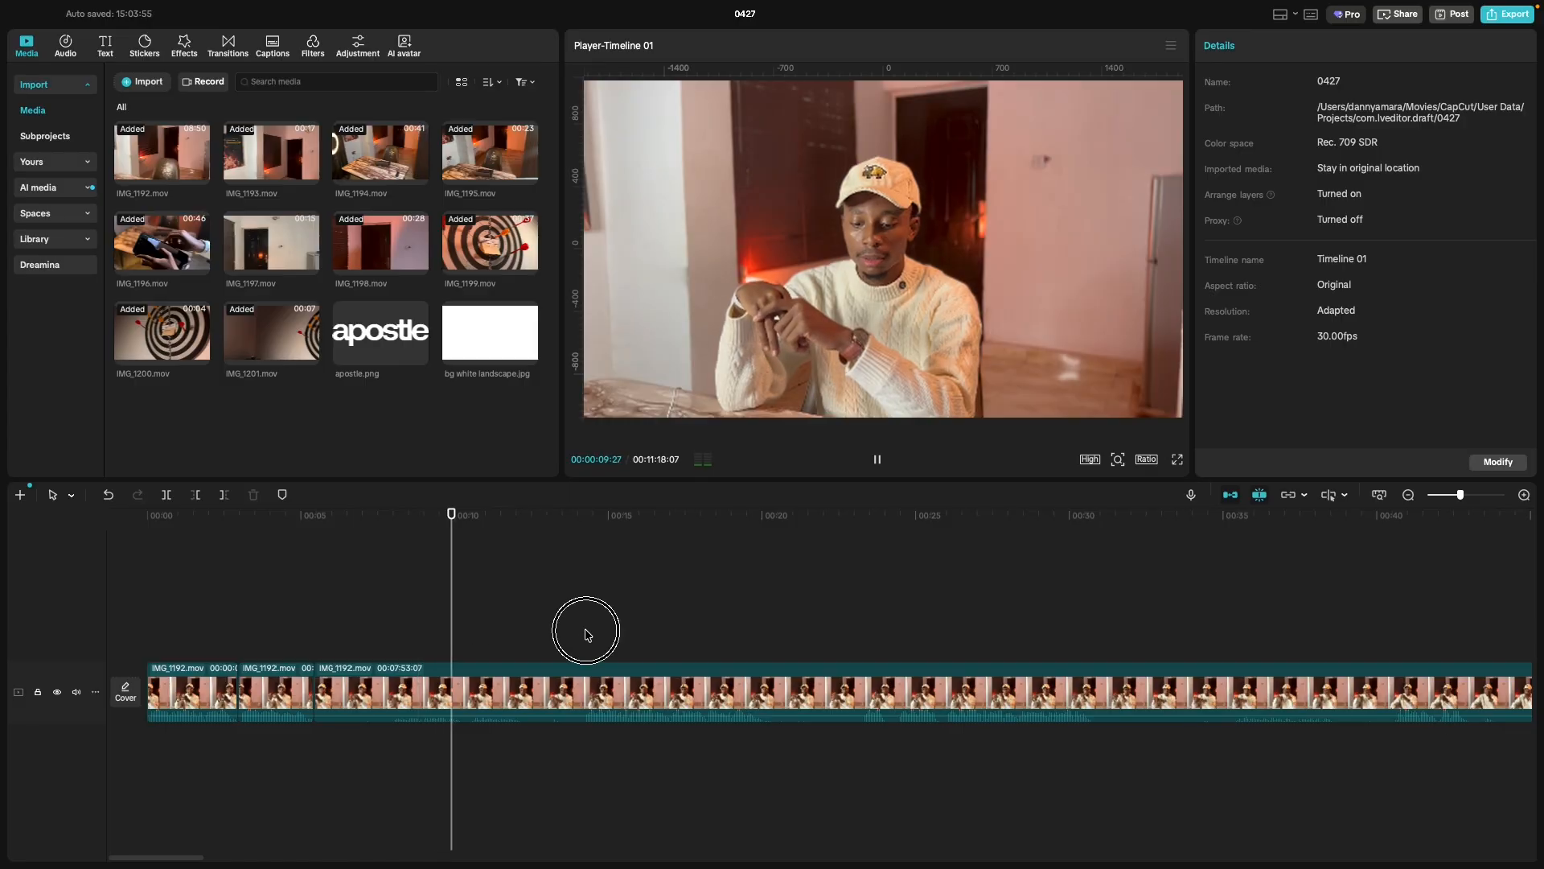
pyautogui.click(584, 634)
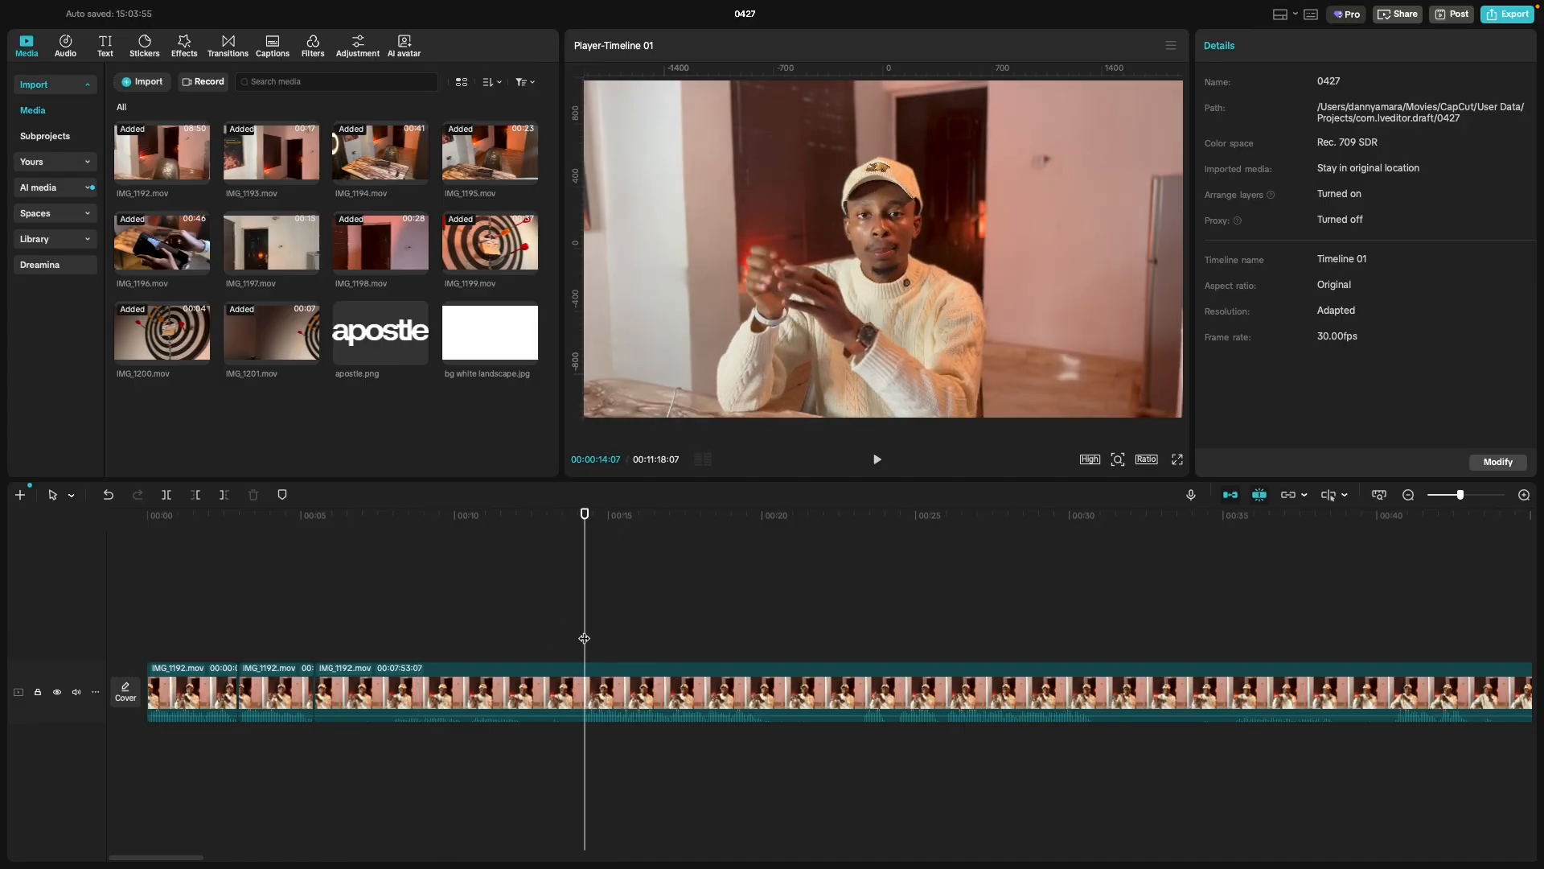
pyautogui.press('space')
pyautogui.click(585, 638)
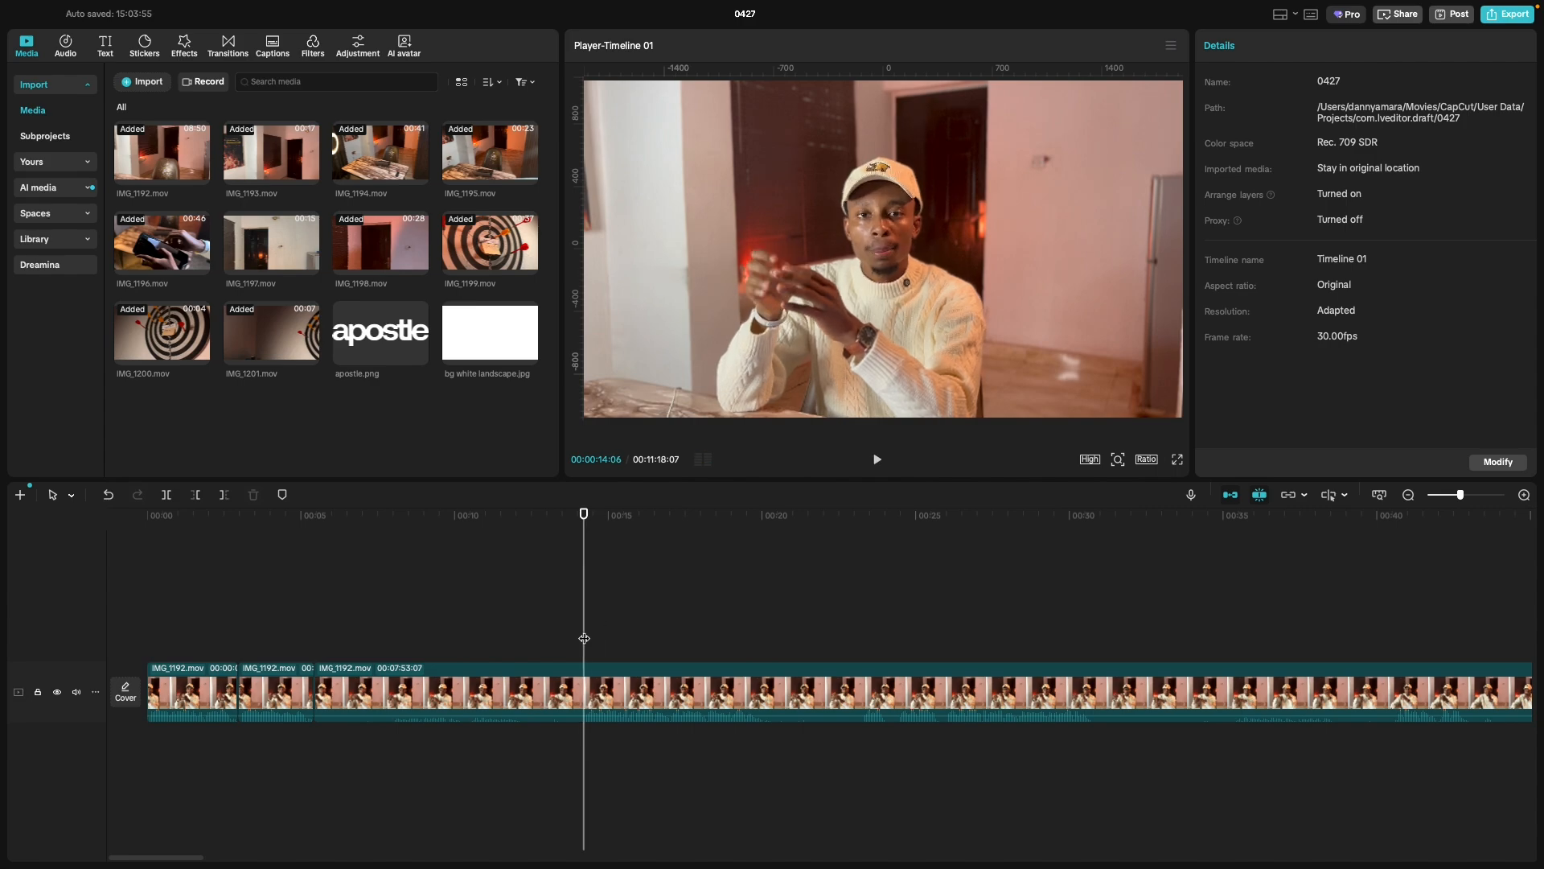
pyautogui.click(528, 685)
pyautogui.press('Delete')
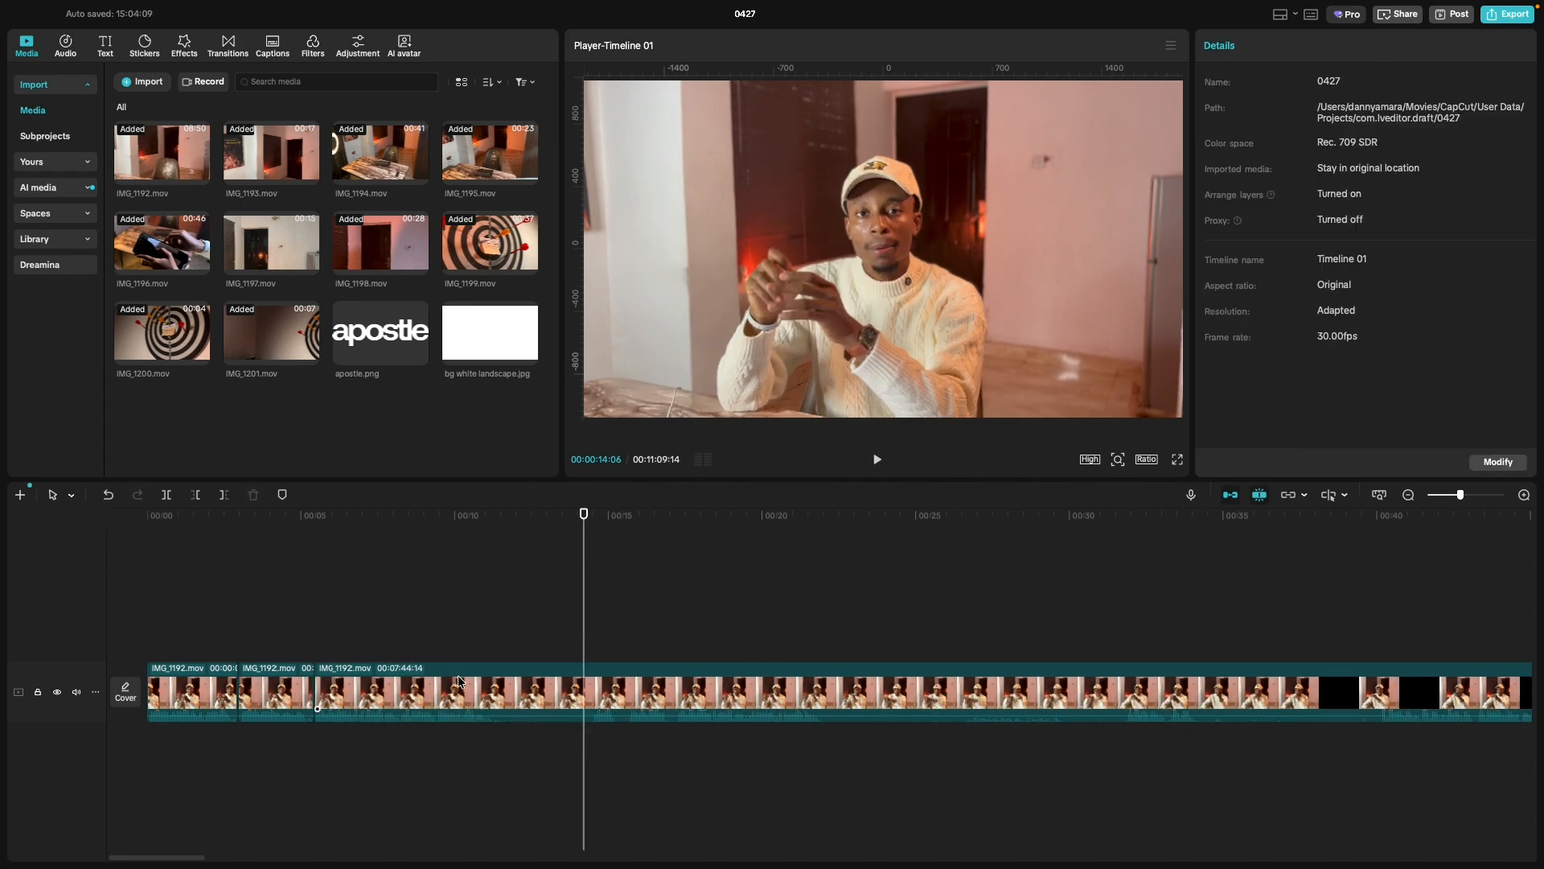
# Play the following take, split it at 00:00:17:06, and delete the segment from 00:00:05:13 up to that split.
pyautogui.click(314, 615)
pyautogui.press('space')
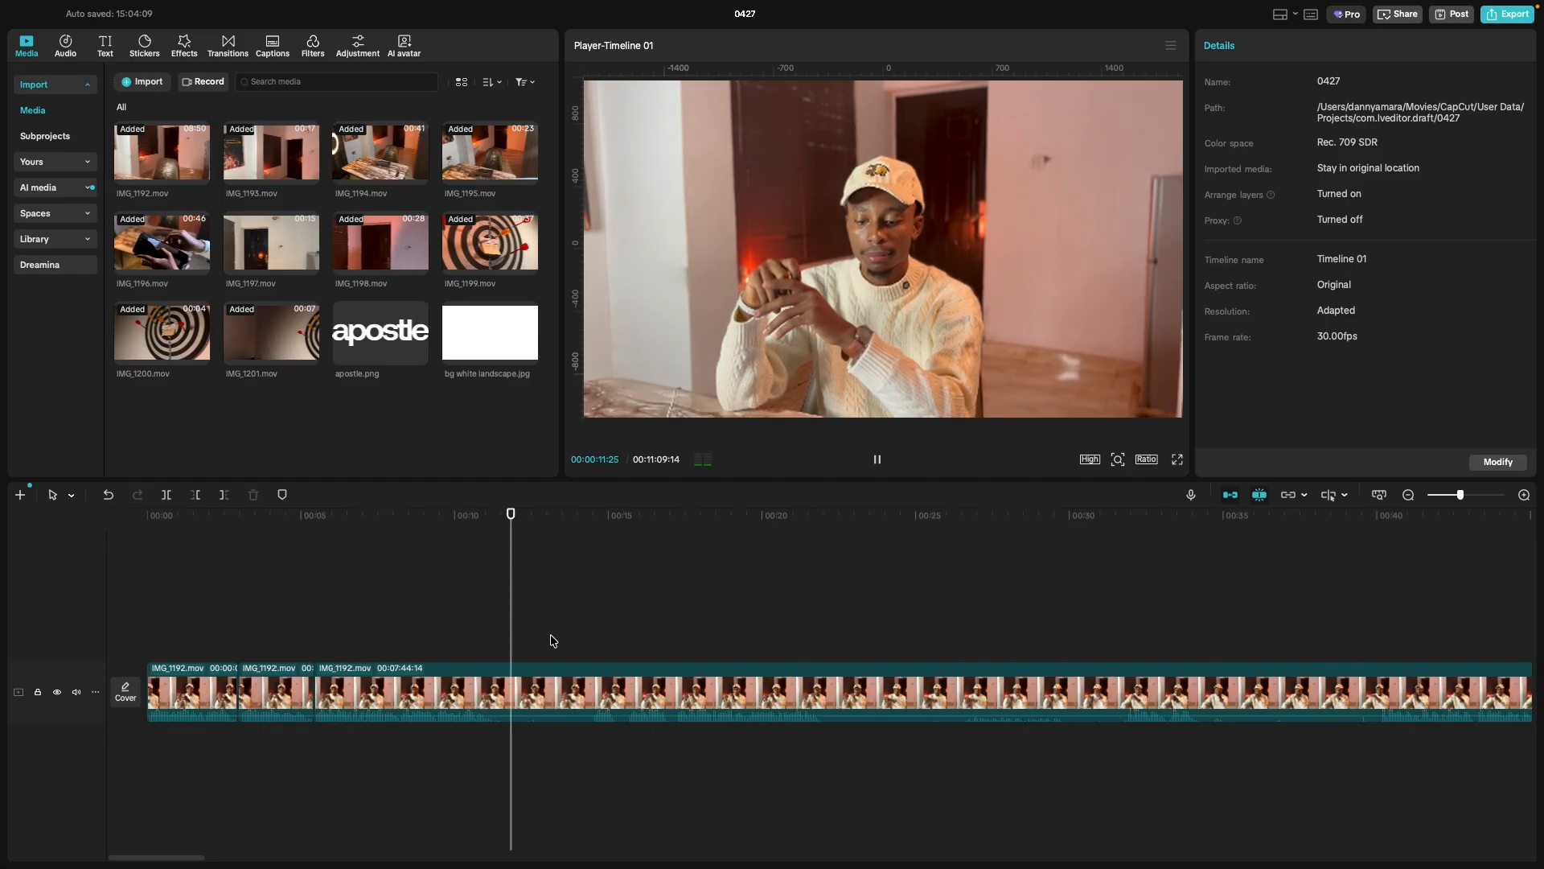
pyautogui.click(581, 644)
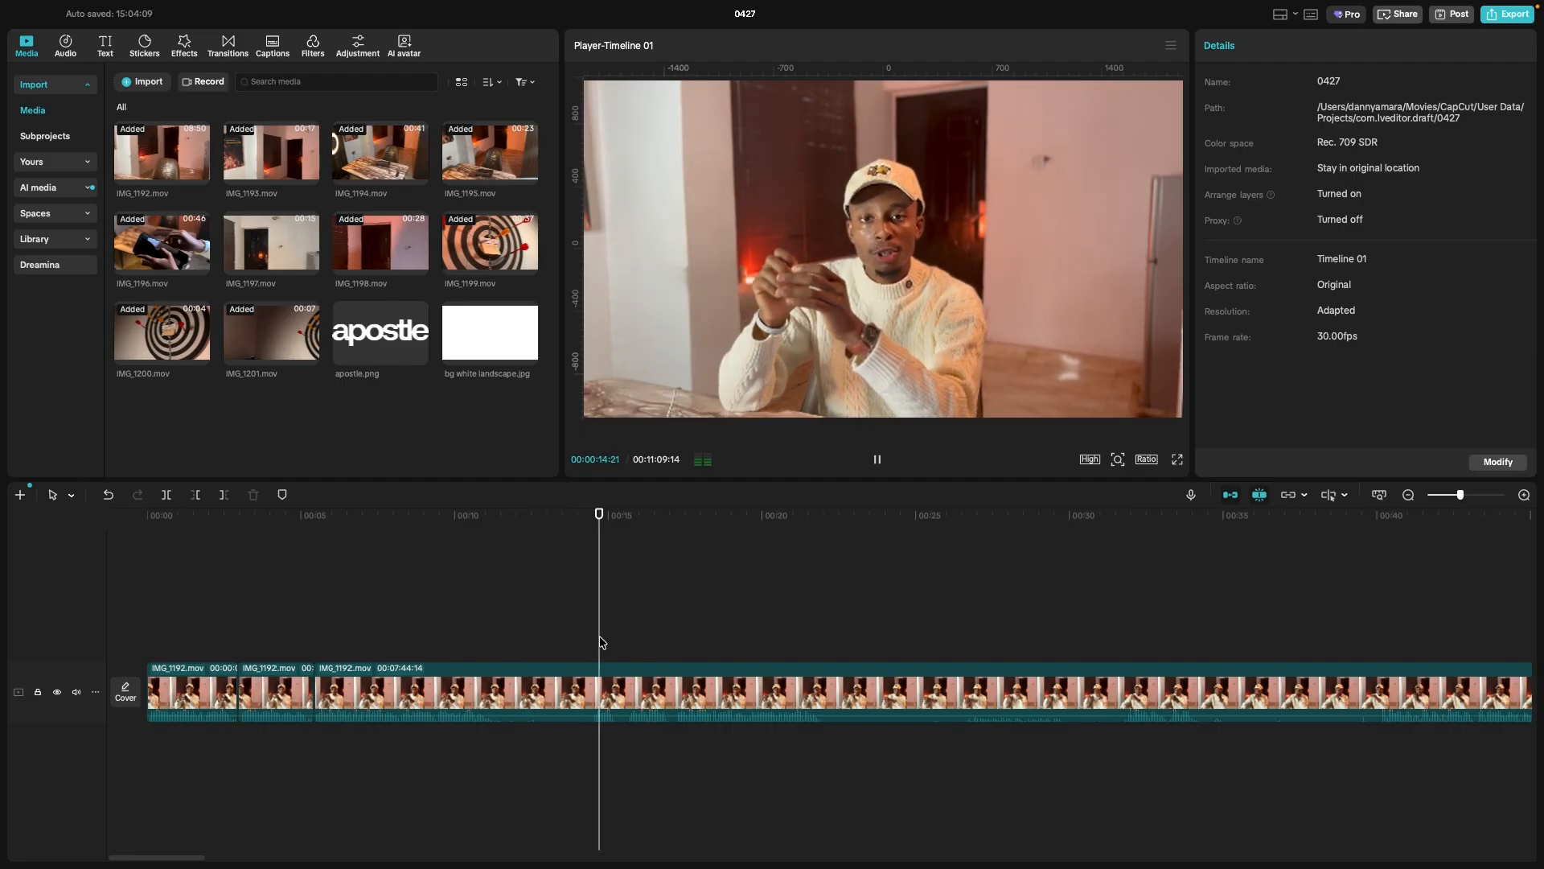
pyautogui.click(678, 642)
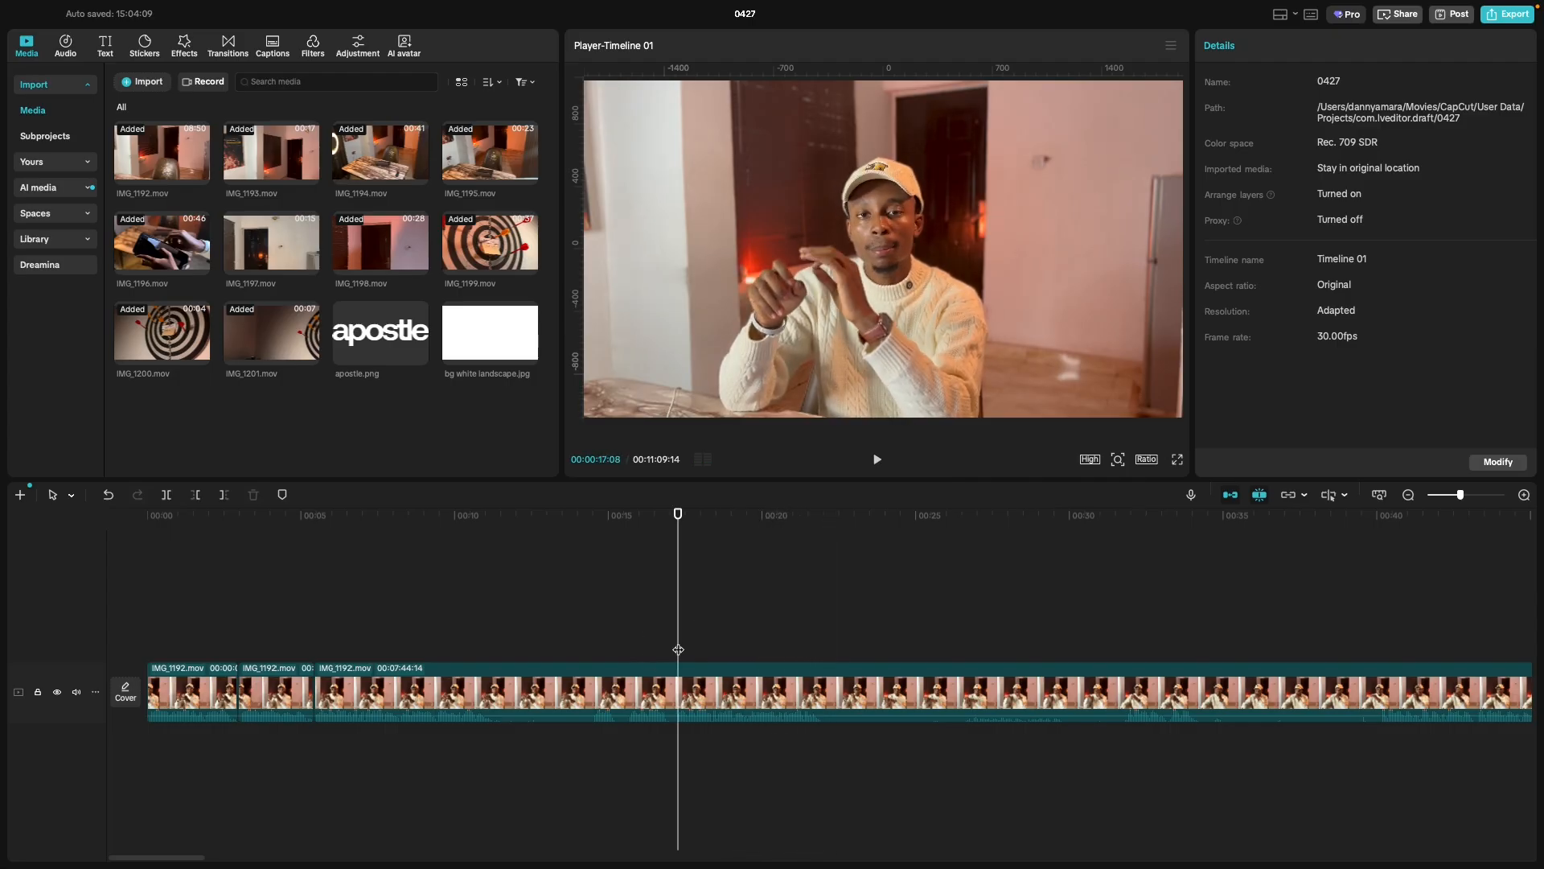
pyautogui.click(582, 683)
pyautogui.press('Delete')
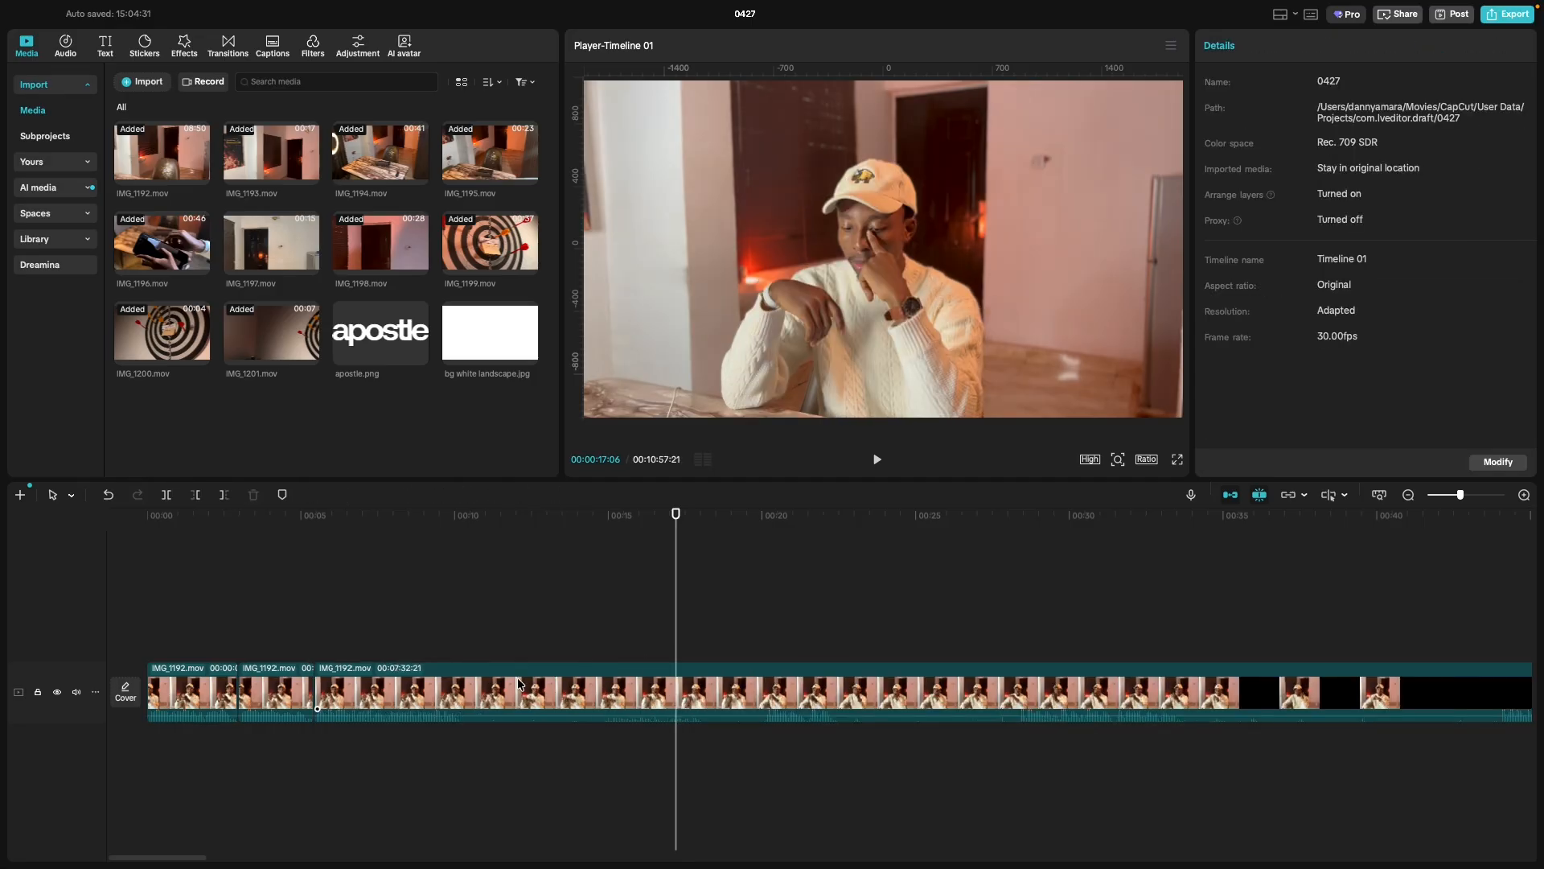
# Play across the second cut and split the last IMG_1192.mov clip at 00:00:10:07.
pyautogui.click(292, 643)
pyautogui.press('space')
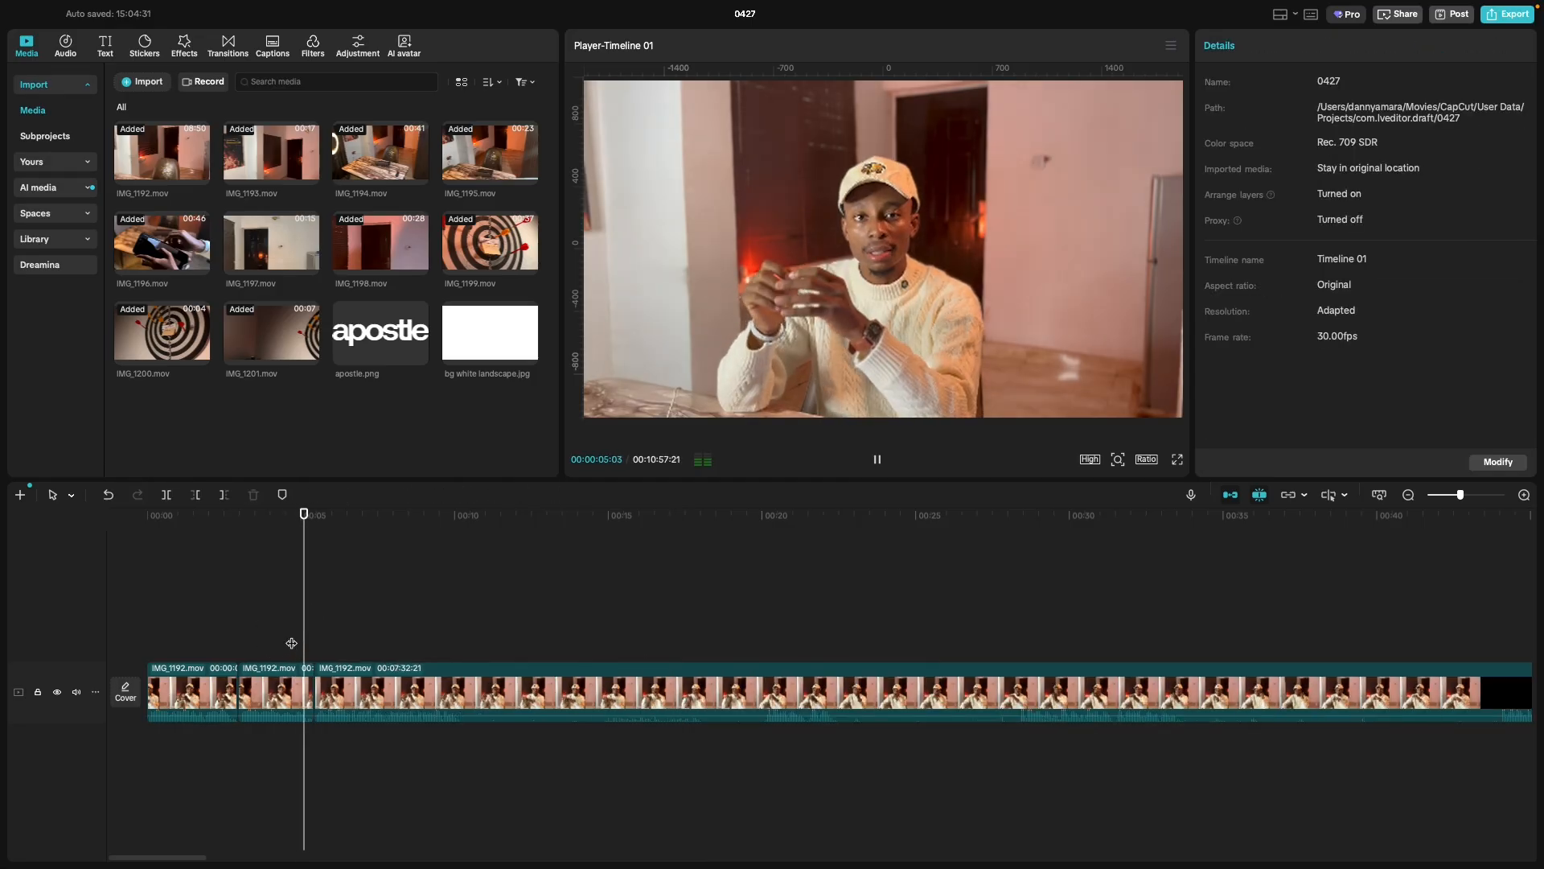
pyautogui.click(461, 643)
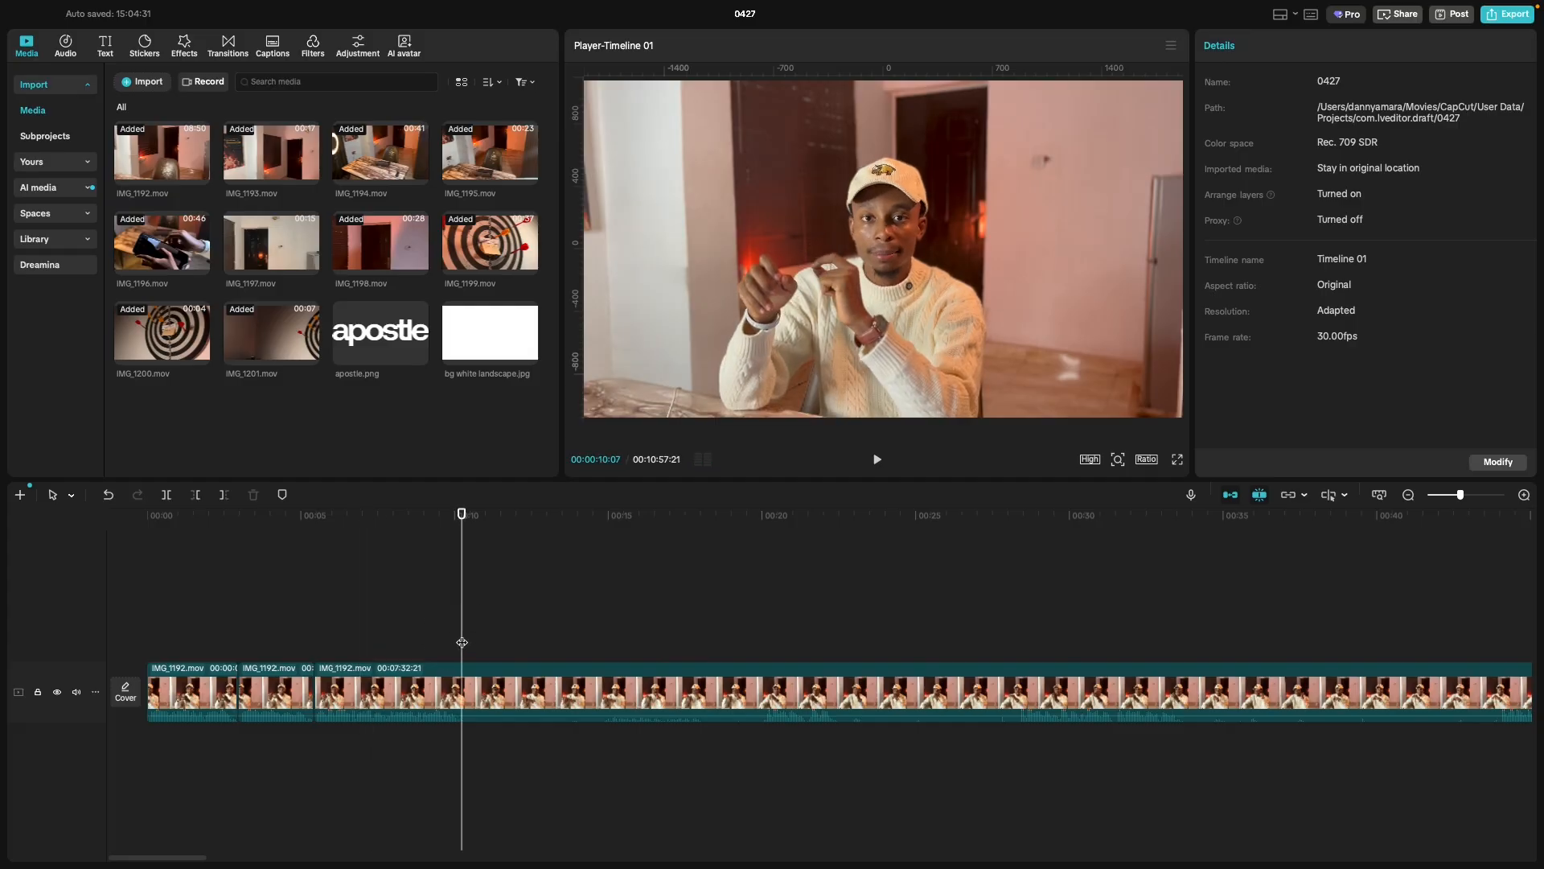
# Skim the footage after 00:00:10:07, split it at 00:00:28:11, and delete the segment between the two cuts.
pyautogui.press('space')
pyautogui.click(616, 632)
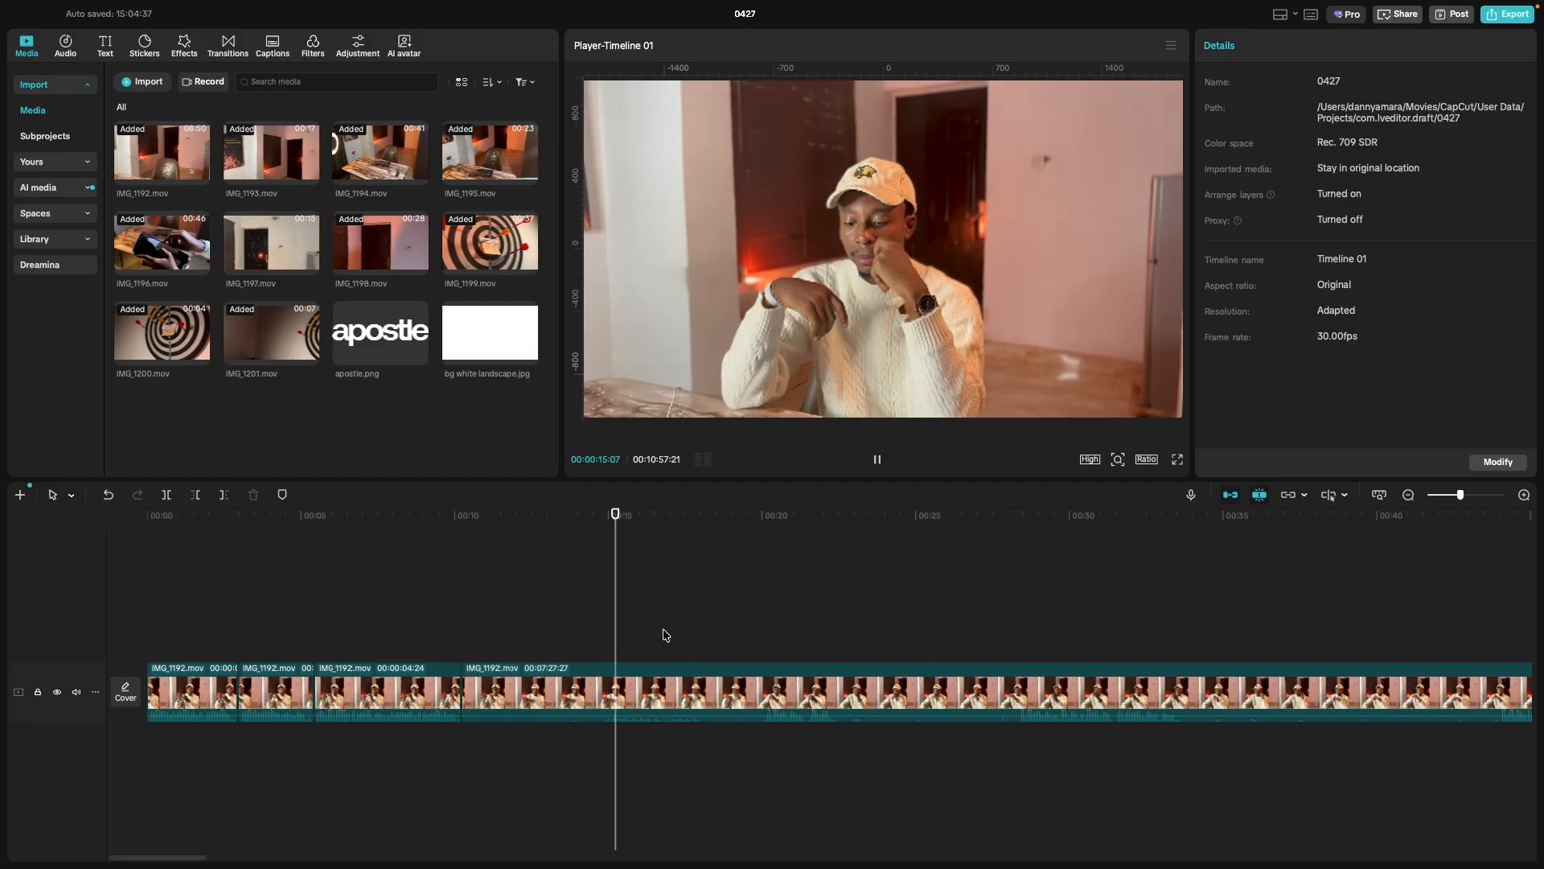
pyautogui.click(757, 635)
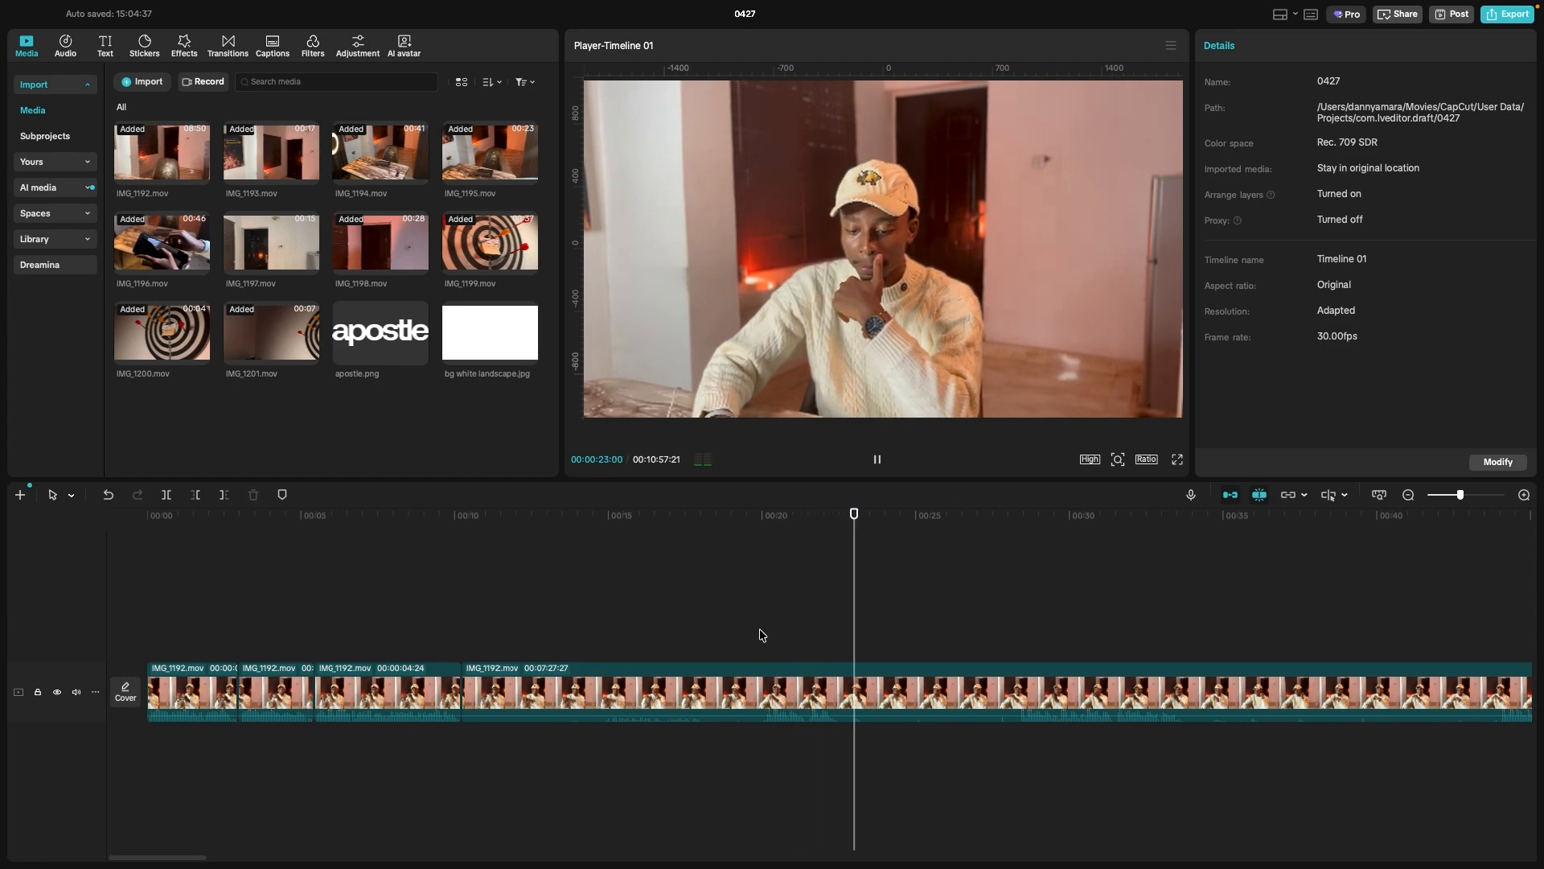
pyautogui.click(1016, 621)
pyautogui.click(1015, 621)
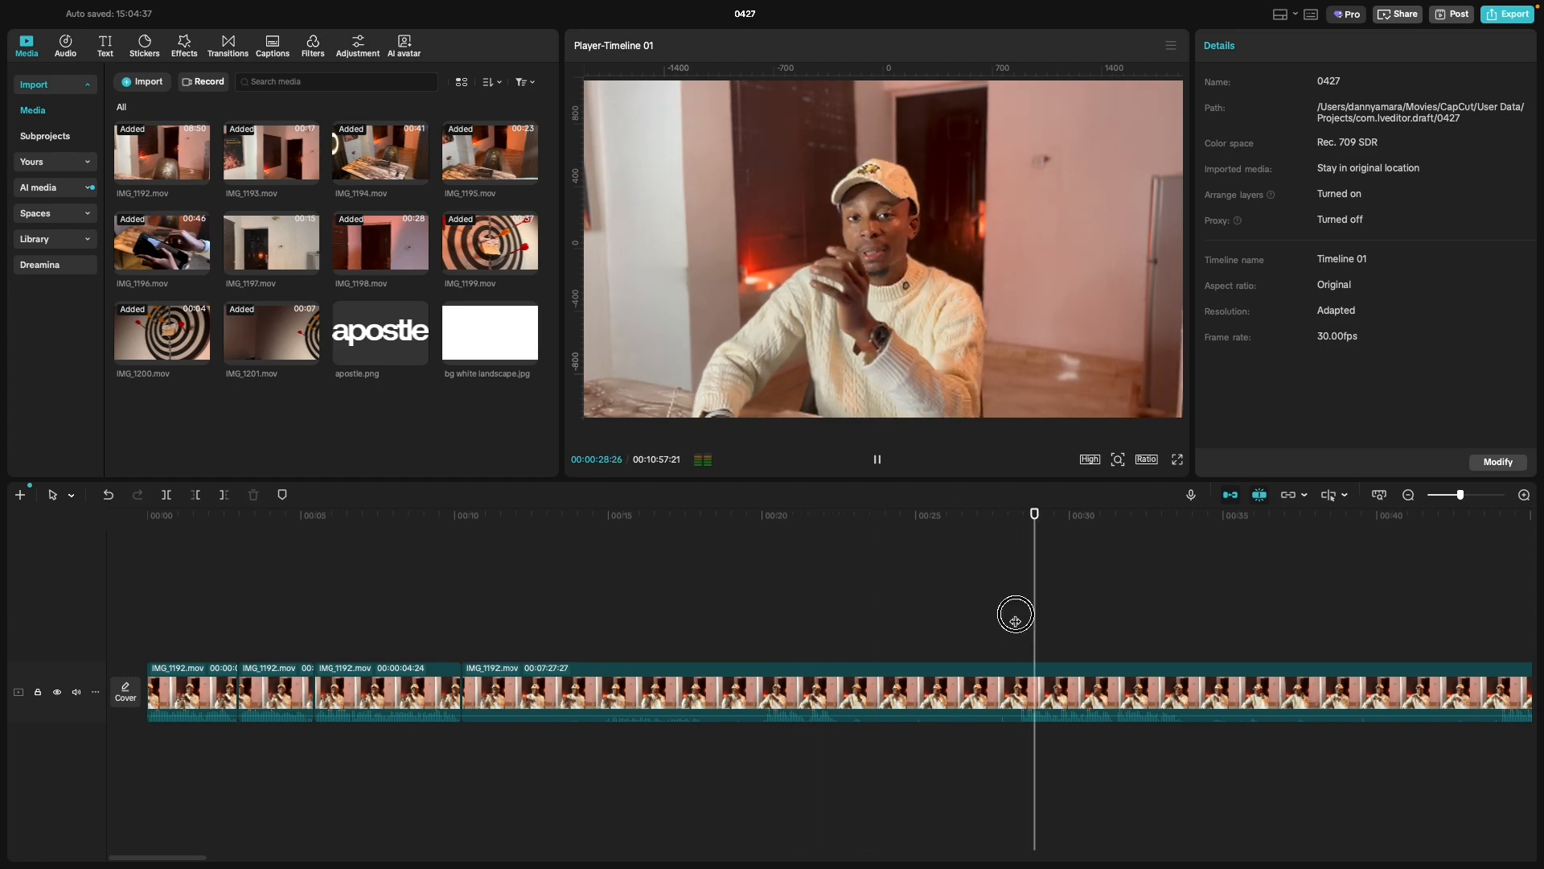
pyautogui.press('space')
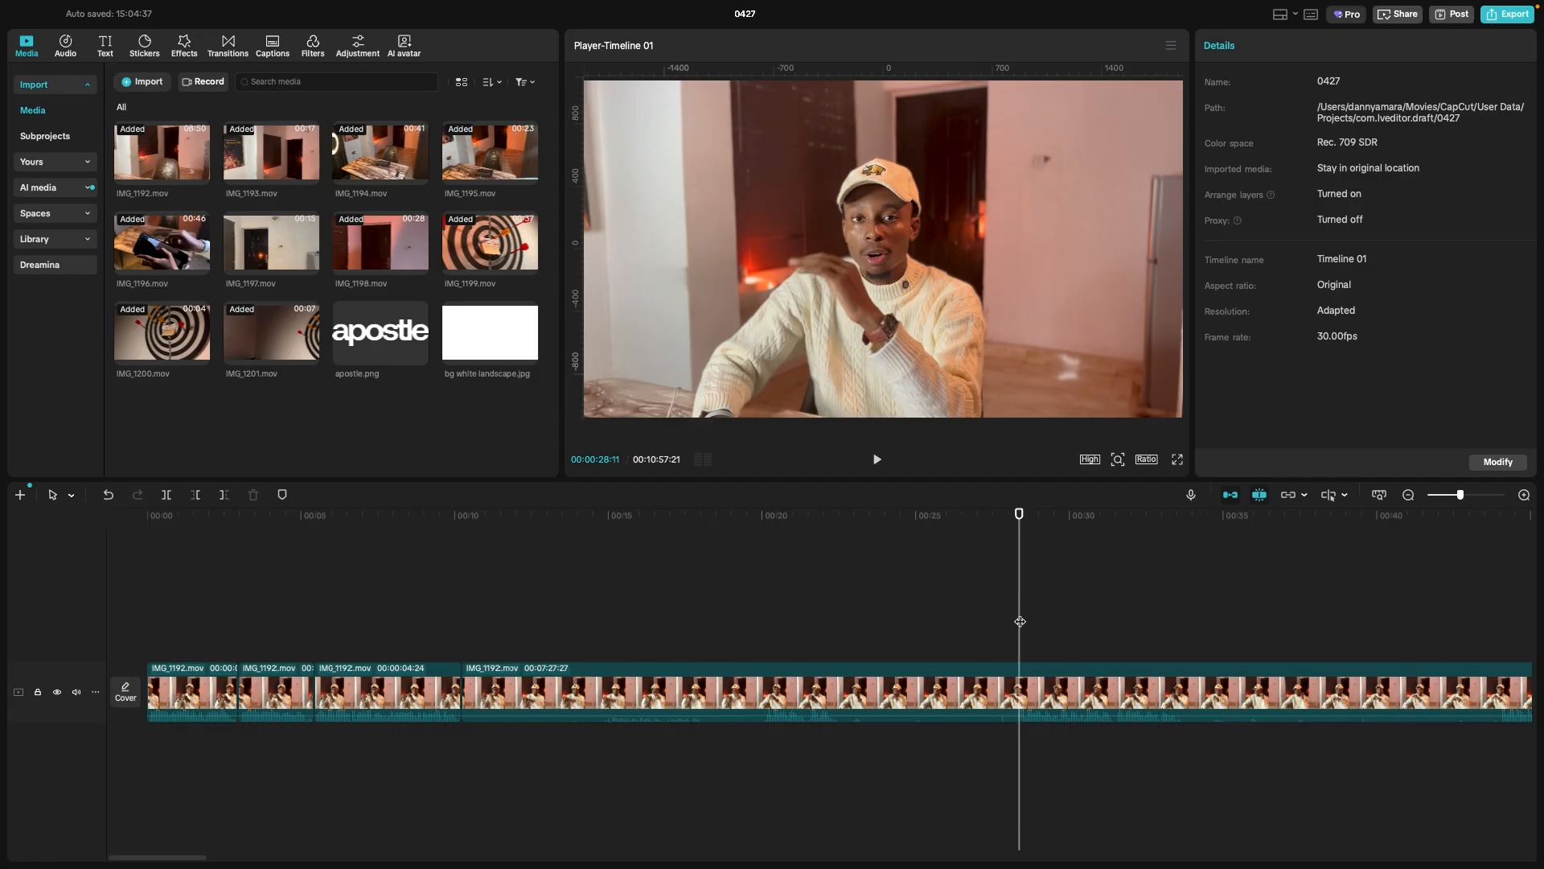
pyautogui.click(942, 683)
pyautogui.press('Delete')
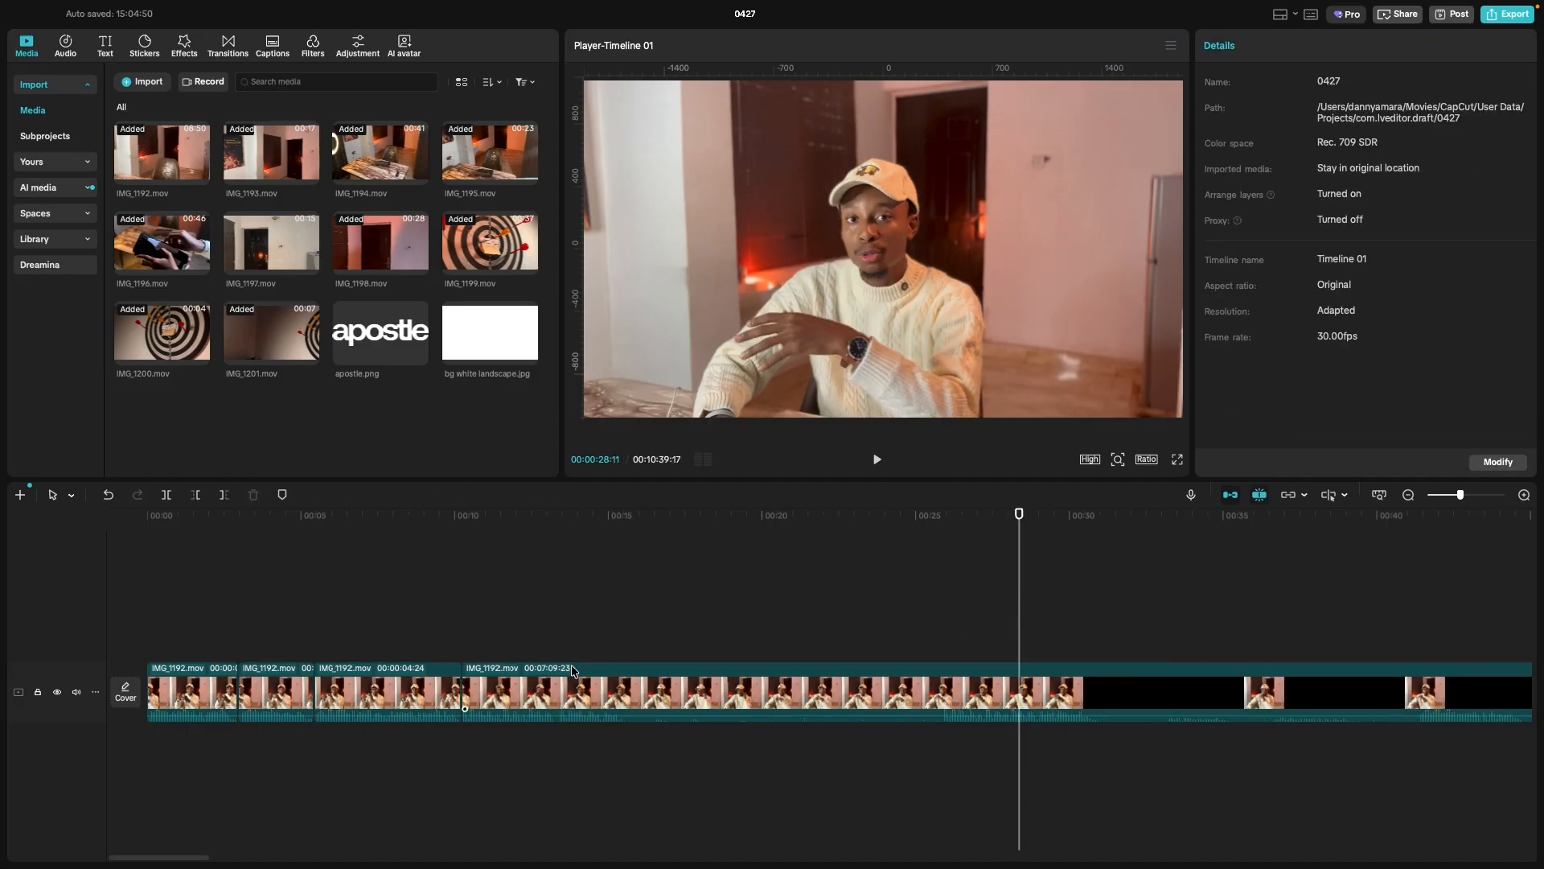
# Play on from 00:00:07:11, split the last clip at 00:00:25:24, delete the segment from 00:00:10:07, and return the playhead to 00:00:09:03.
pyautogui.click(373, 637)
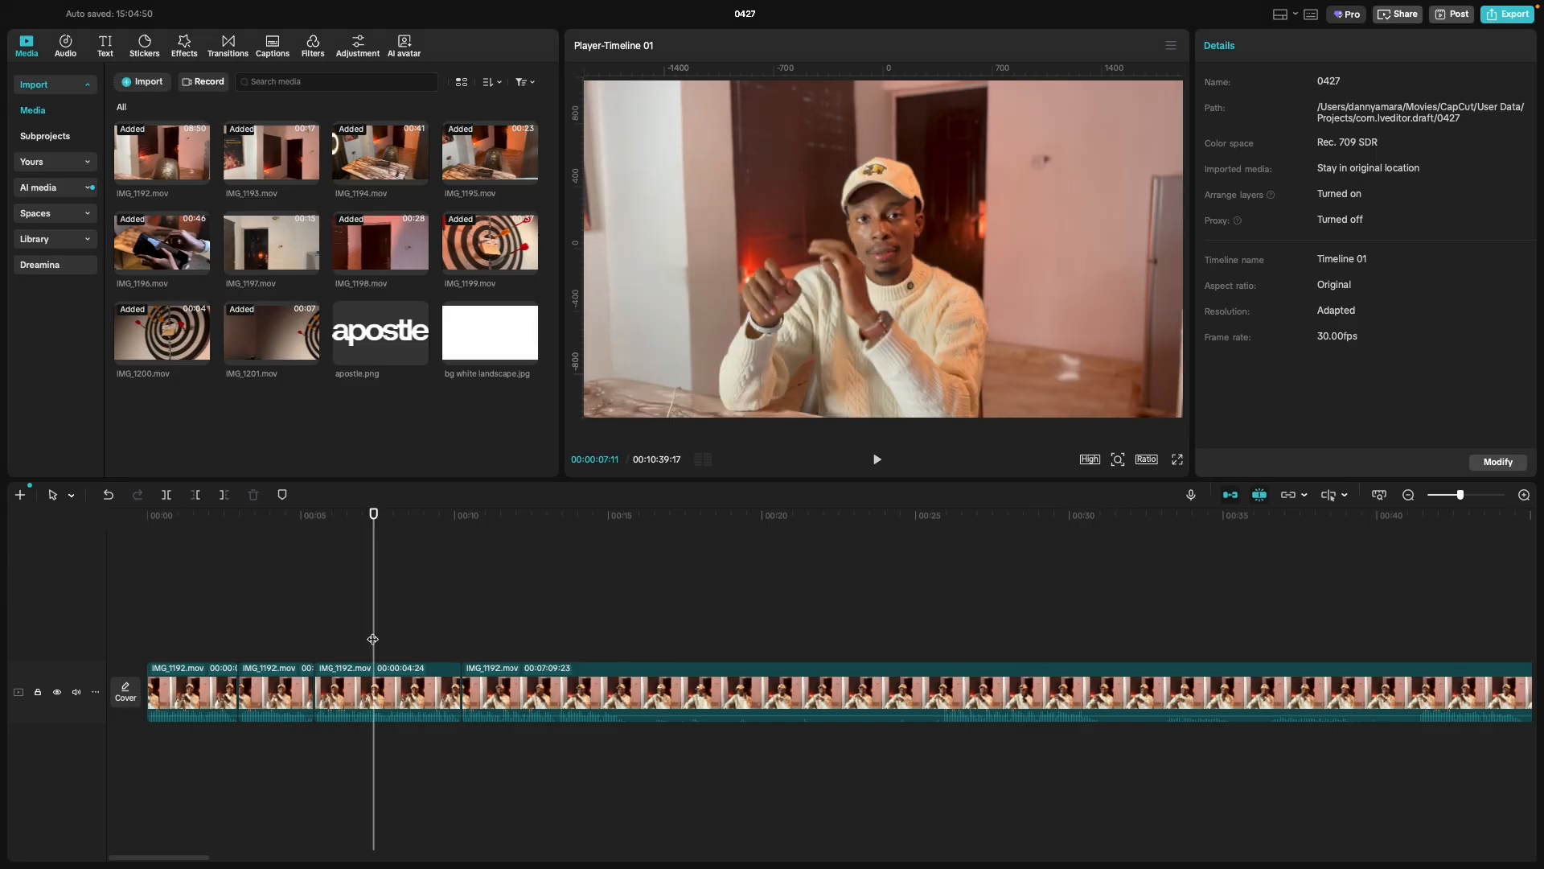
pyautogui.press('space')
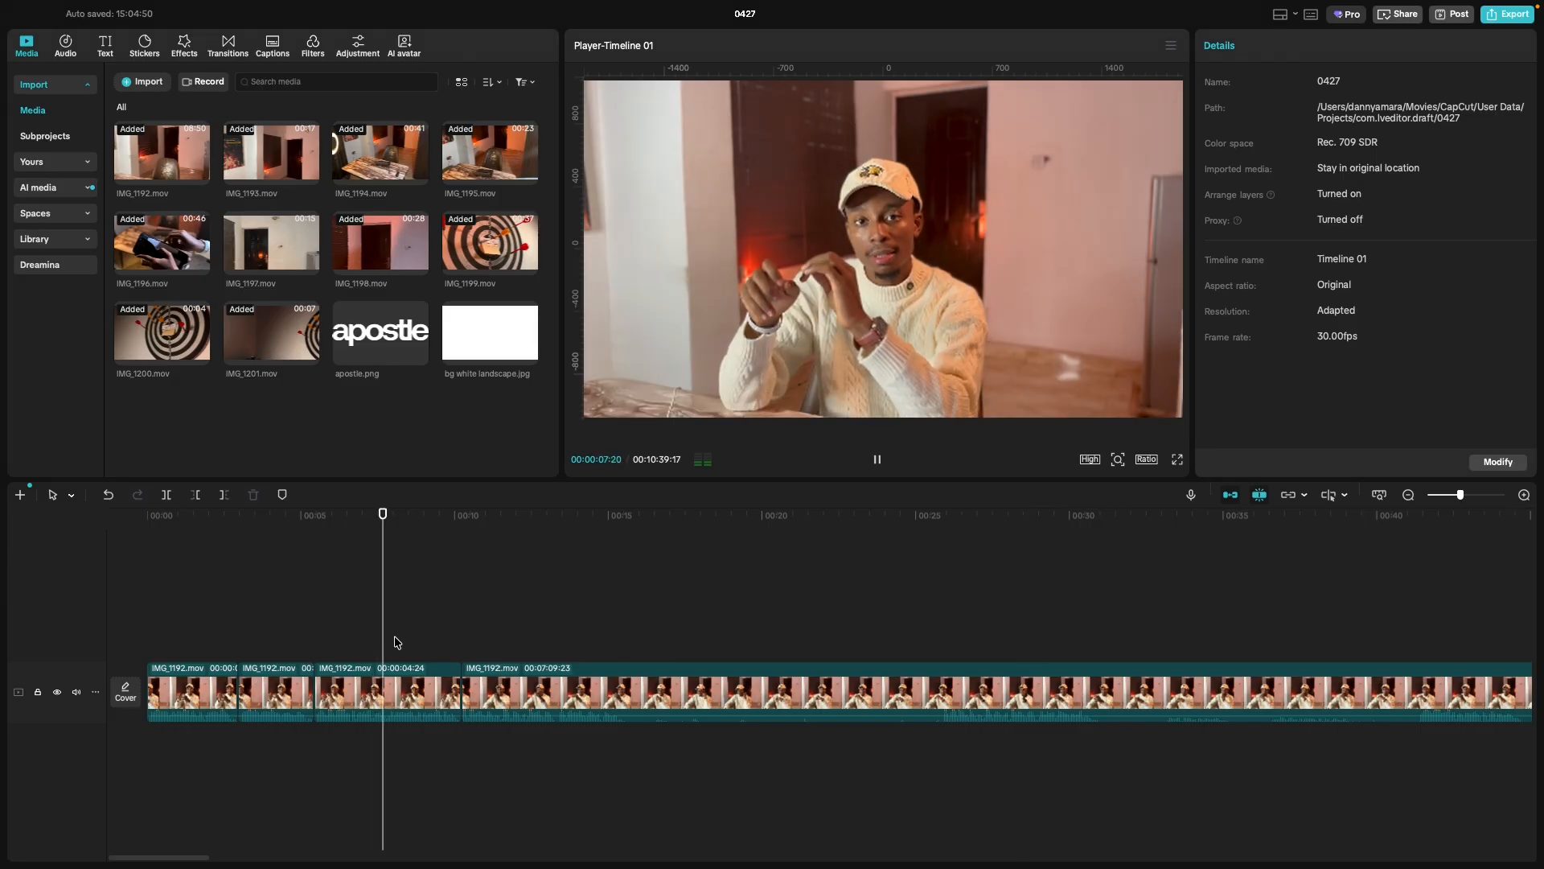
pyautogui.click(445, 648)
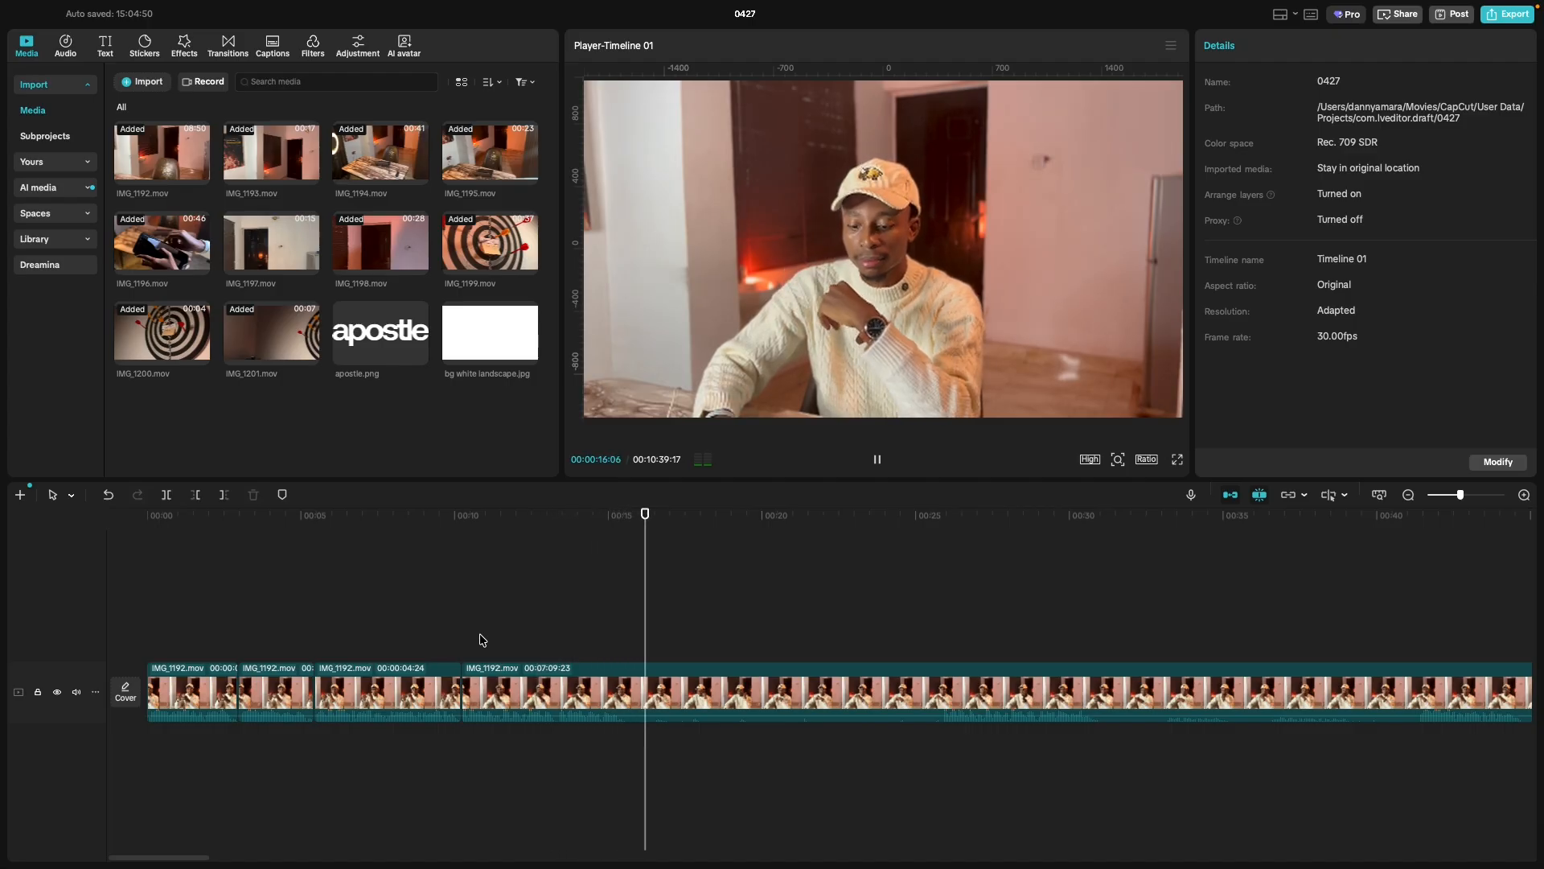
pyautogui.click(946, 631)
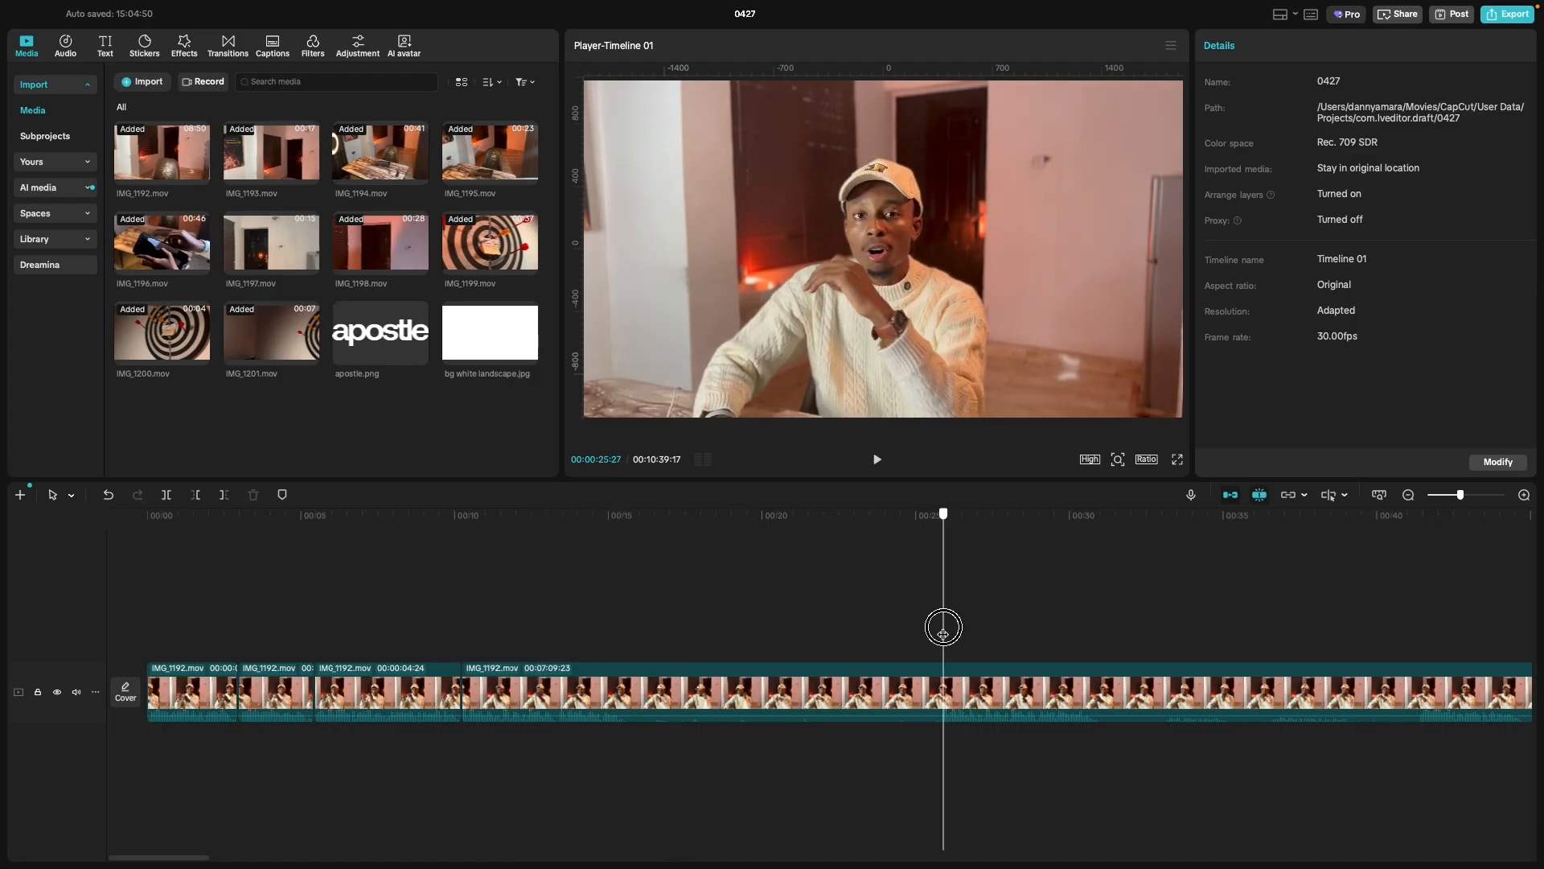
pyautogui.click(940, 633)
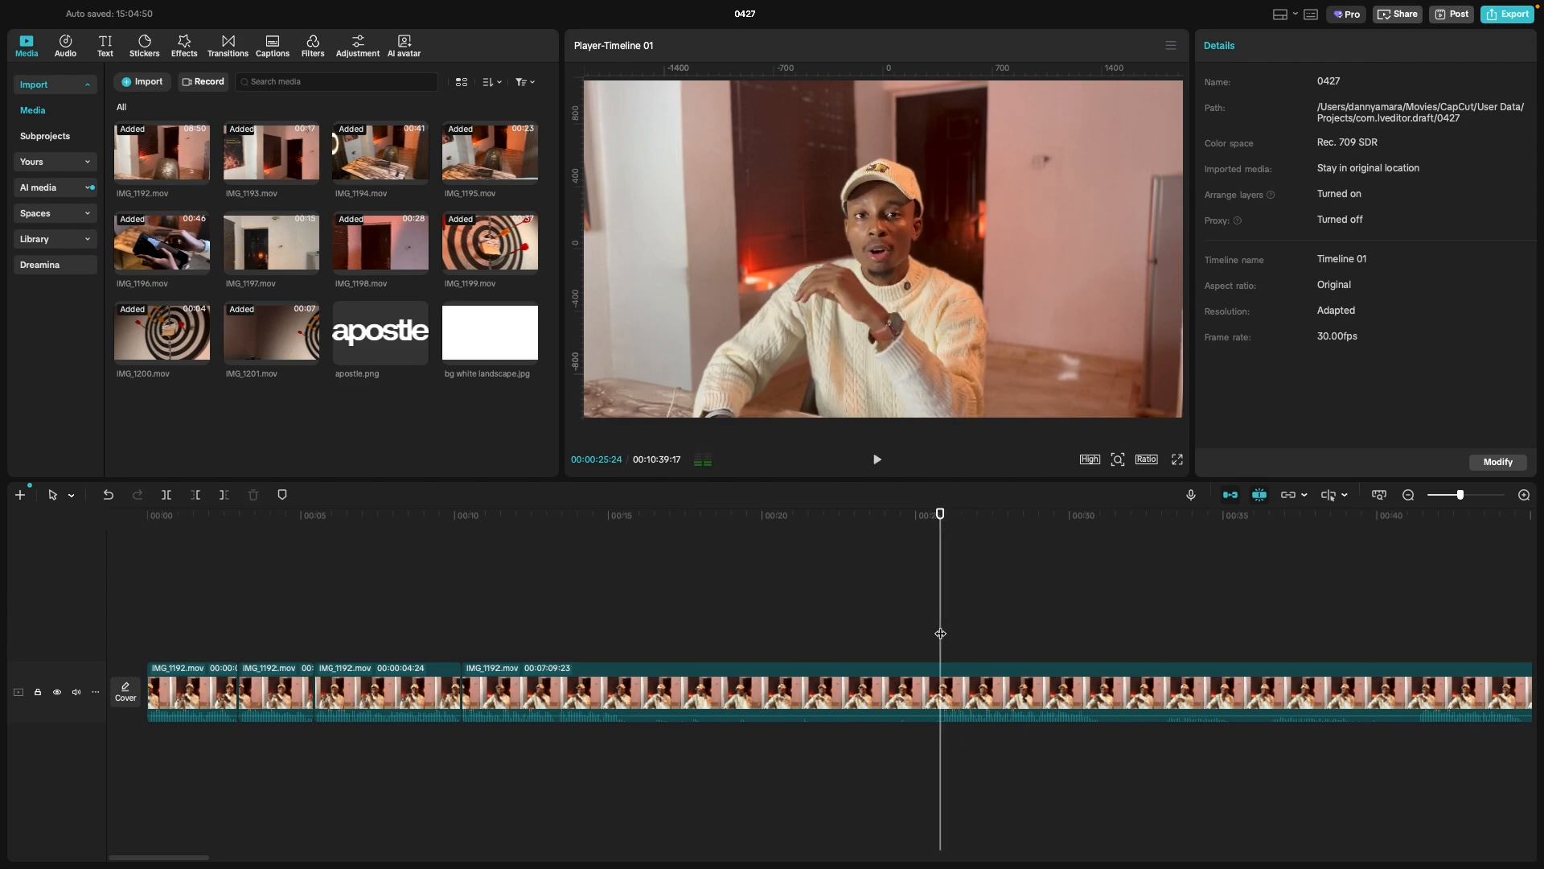
pyautogui.click(849, 694)
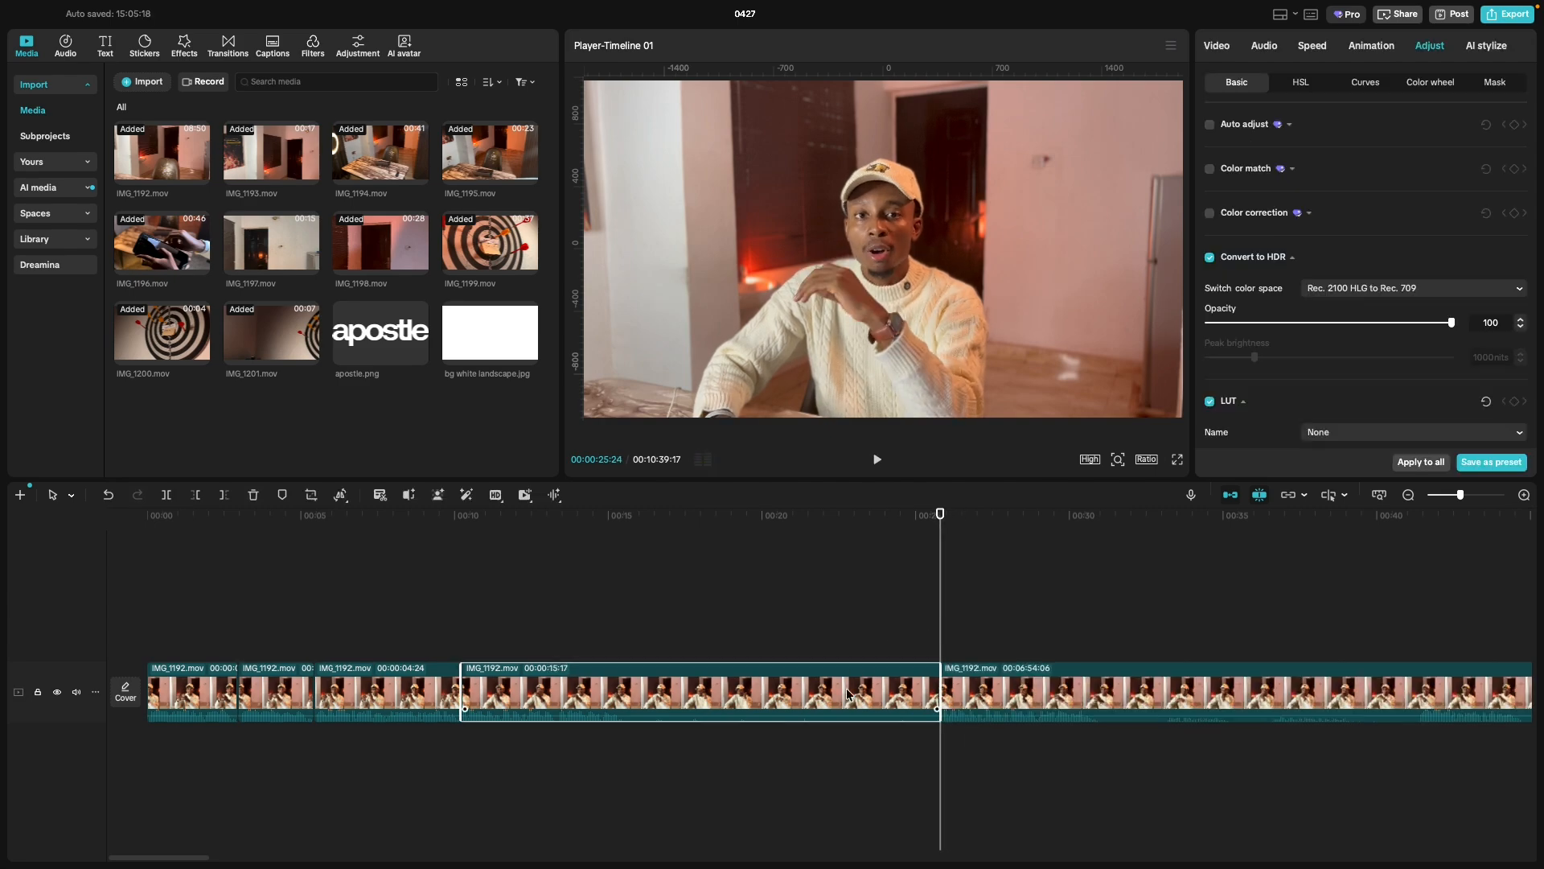
pyautogui.press('Delete')
pyautogui.click(427, 639)
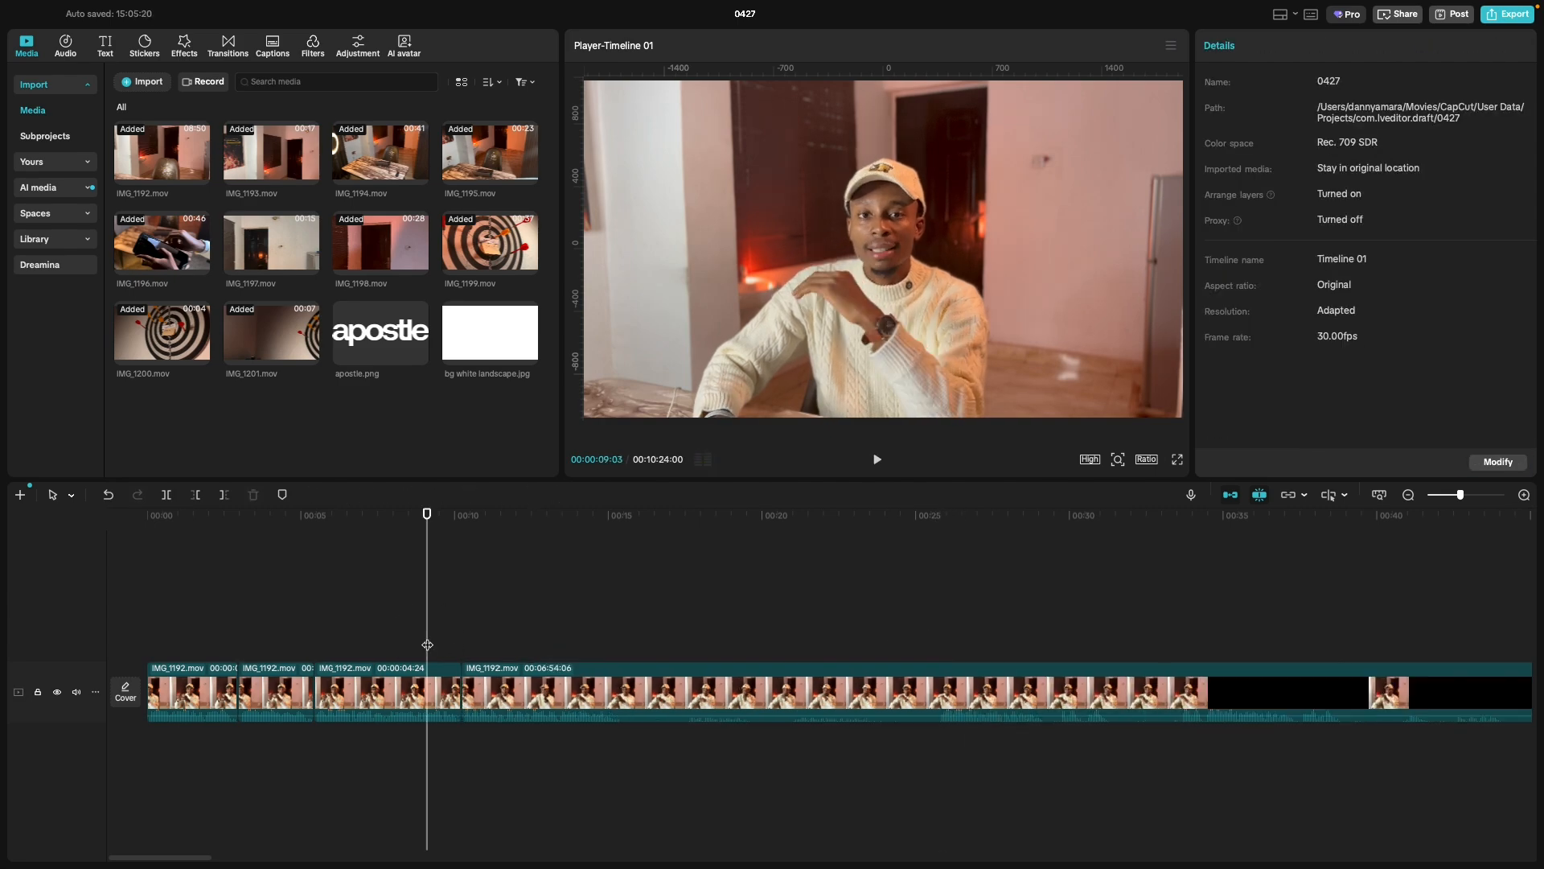
# Play on from 00:00:09:03, split the last IMG_1192.mov clip at 00:00:15:14 and 00:00:25:23, and delete the segment between the cuts.
pyautogui.press('space')
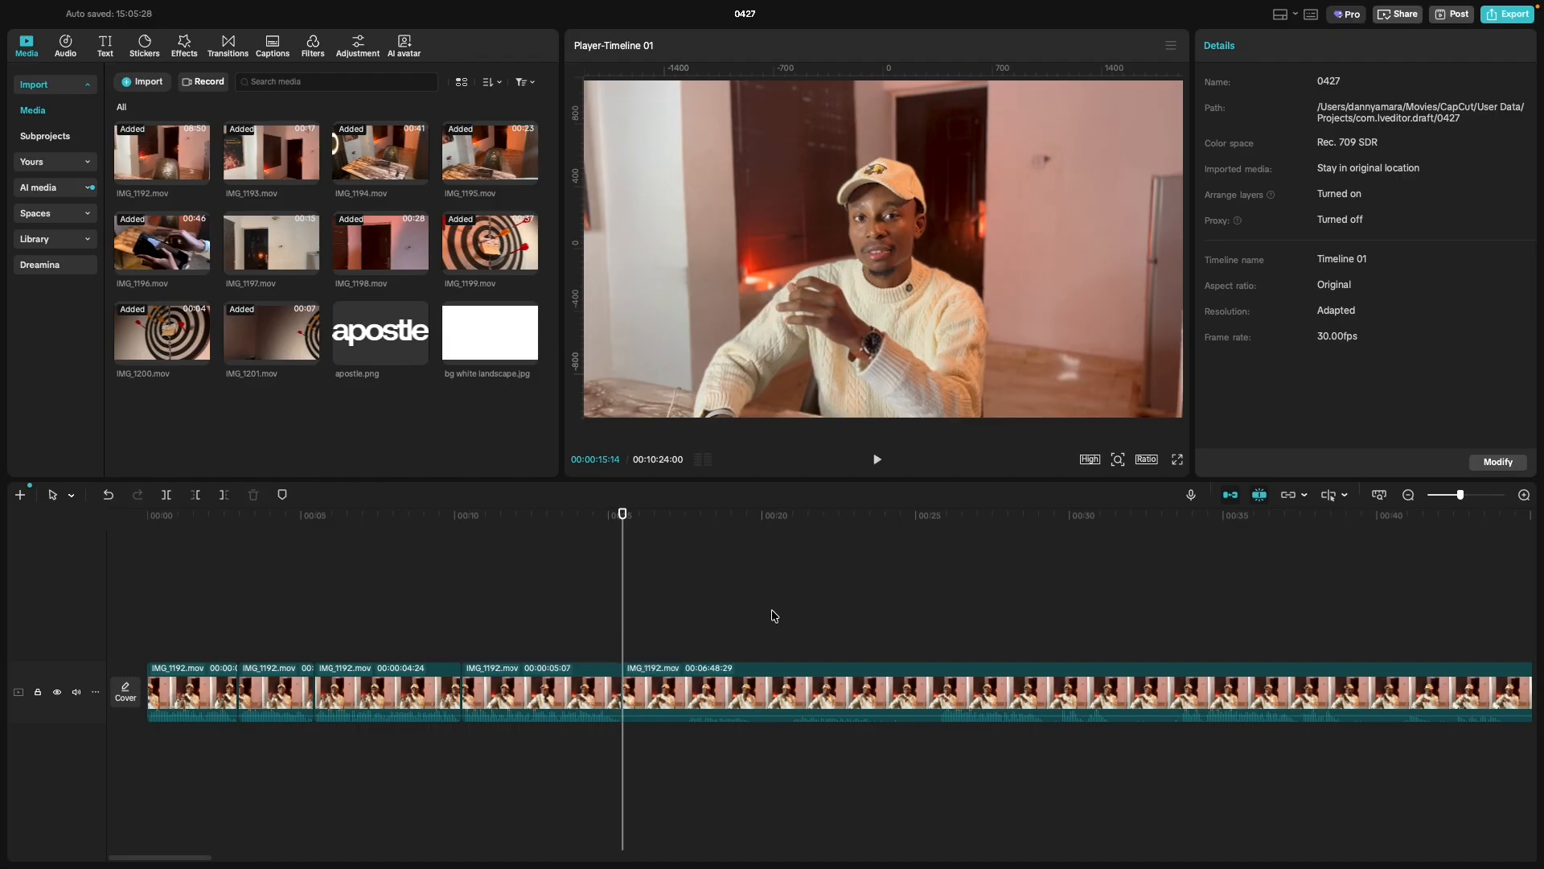
pyautogui.press('space')
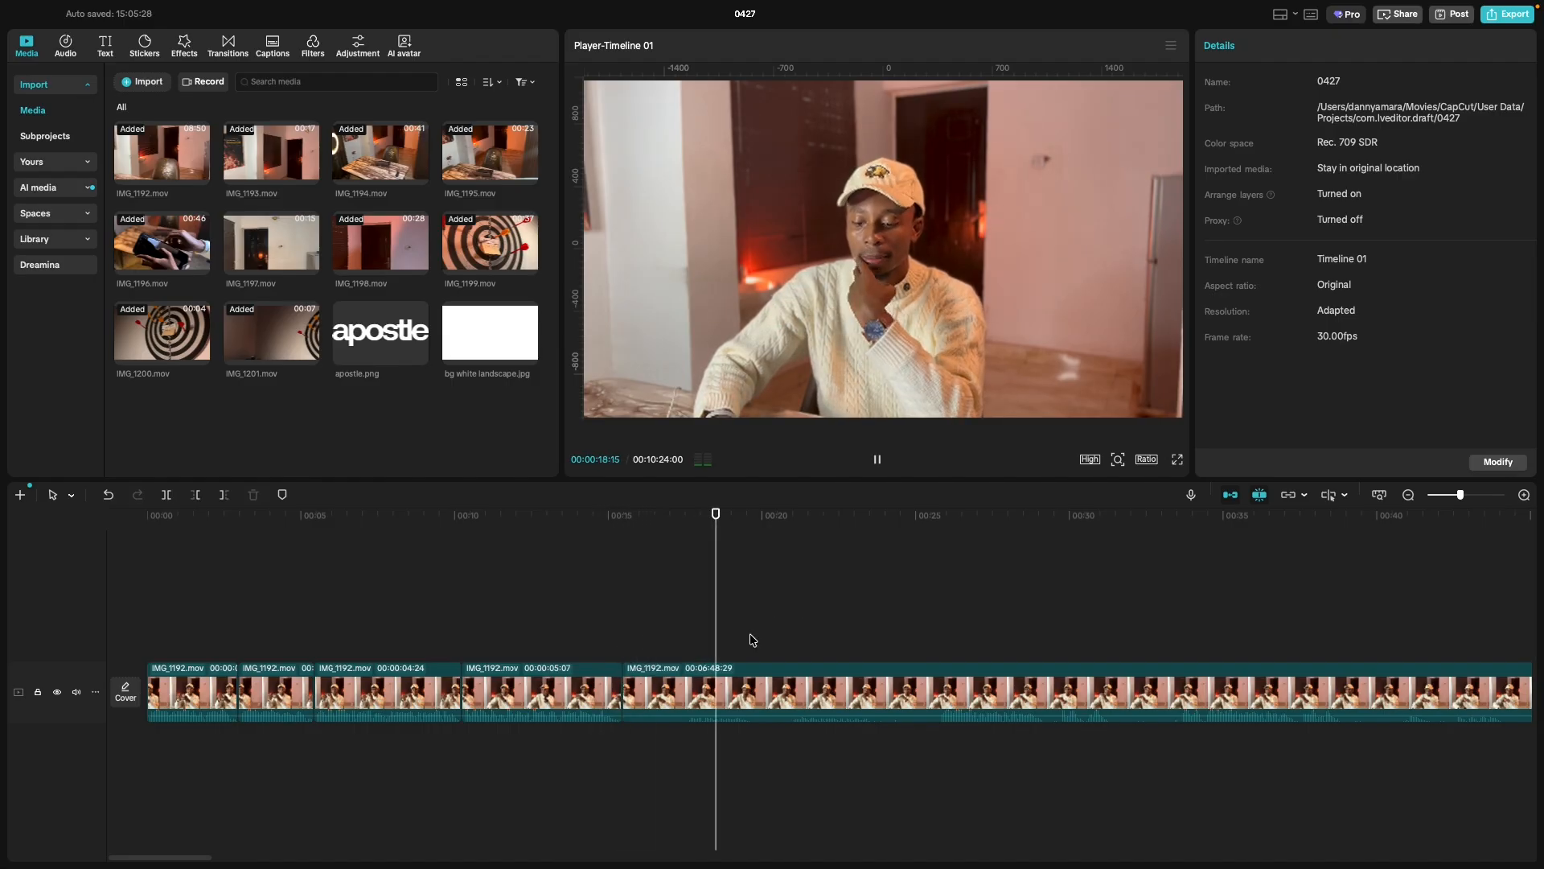
pyautogui.click(831, 635)
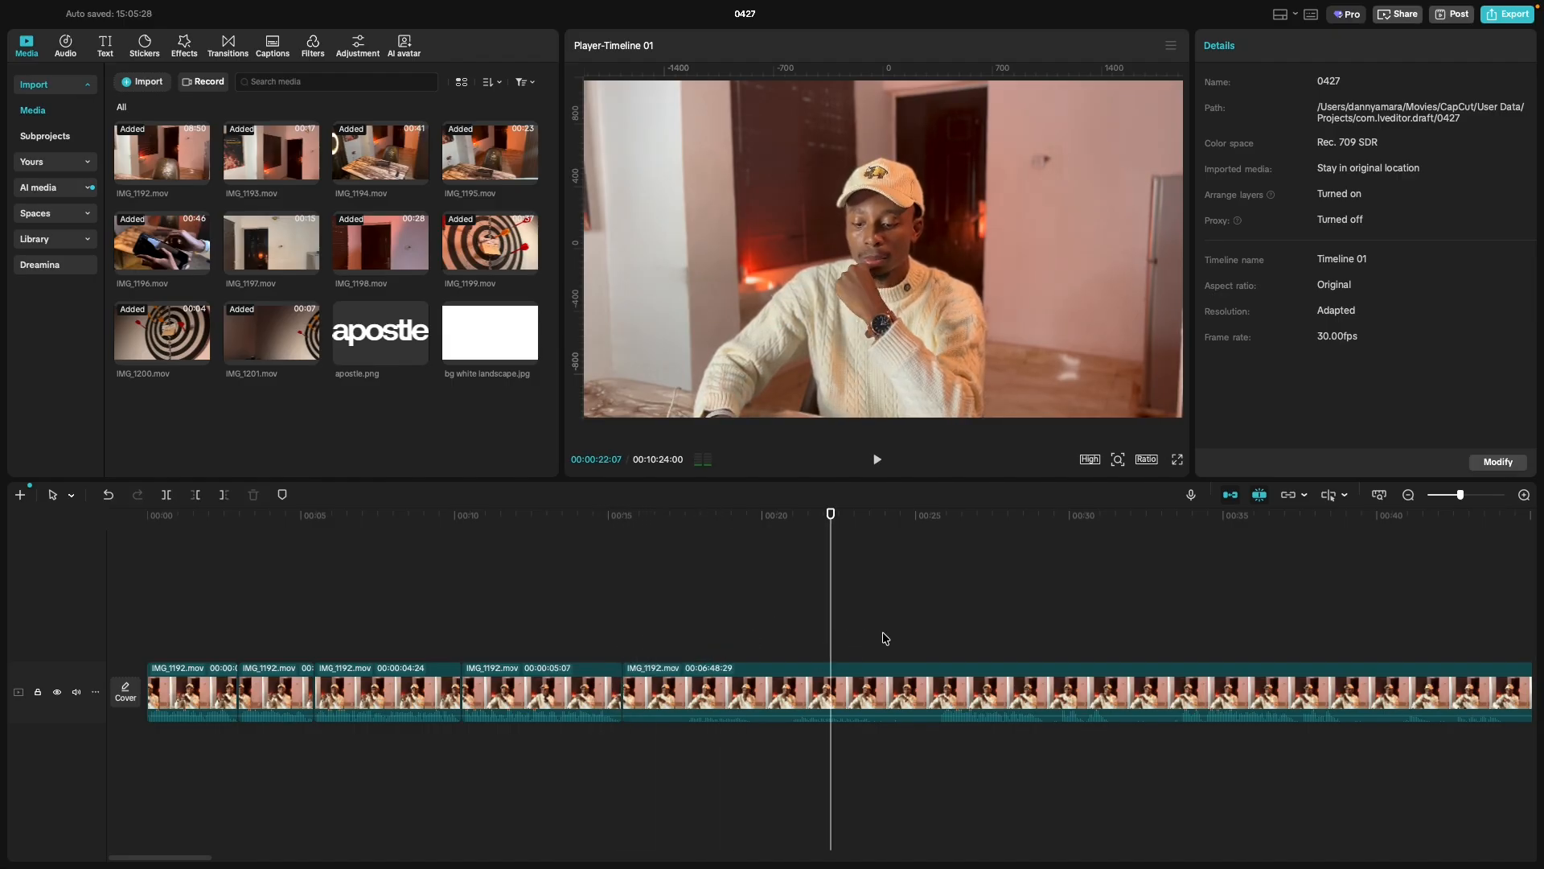
pyautogui.click(938, 637)
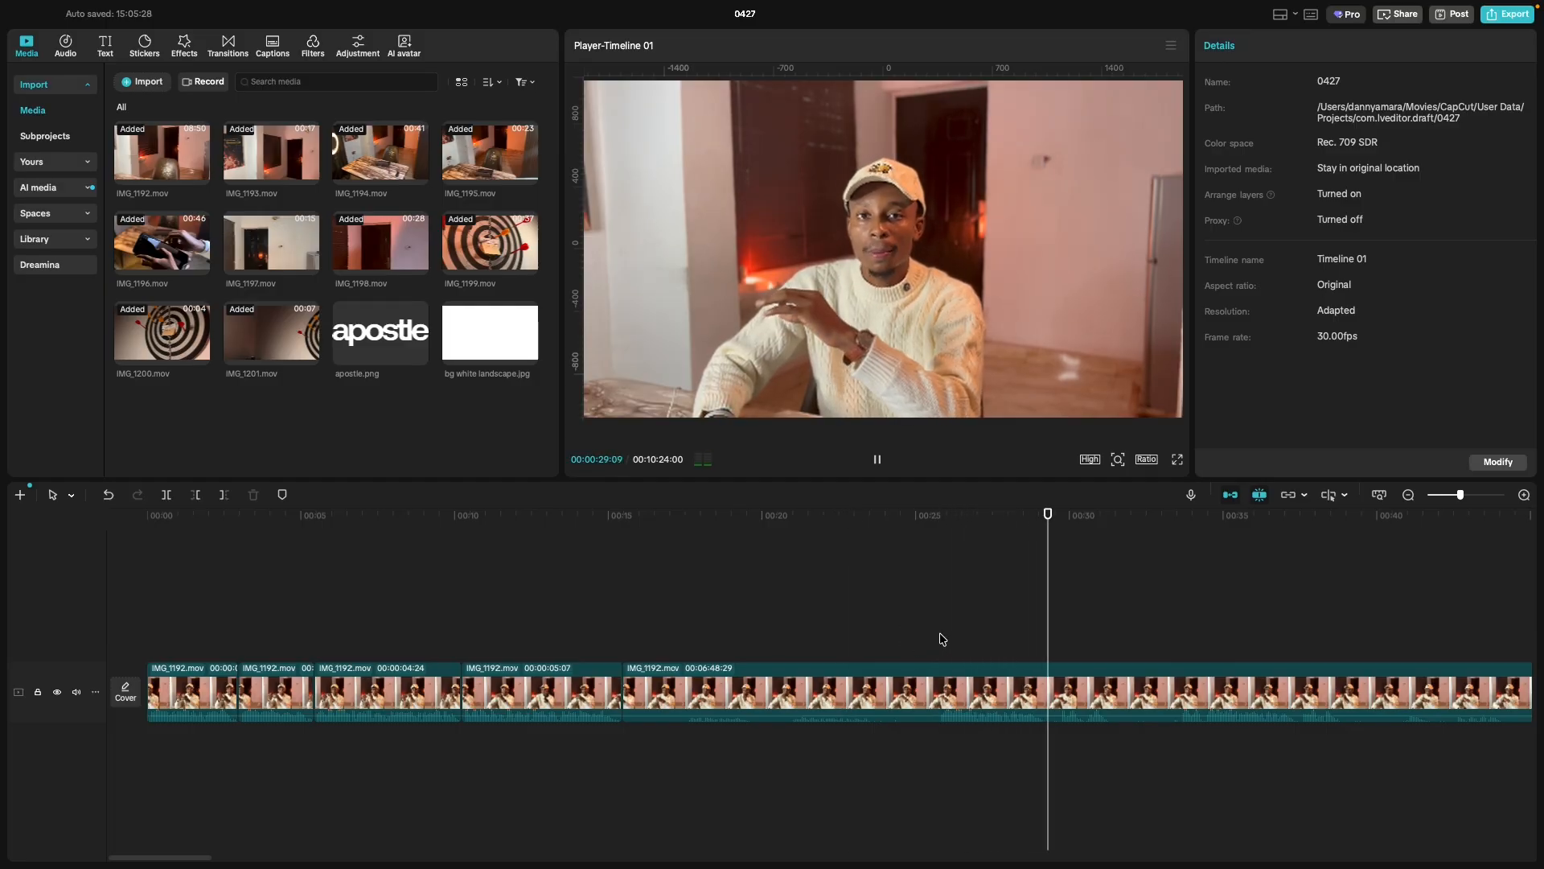
pyautogui.hscroll(3, 942, 639)
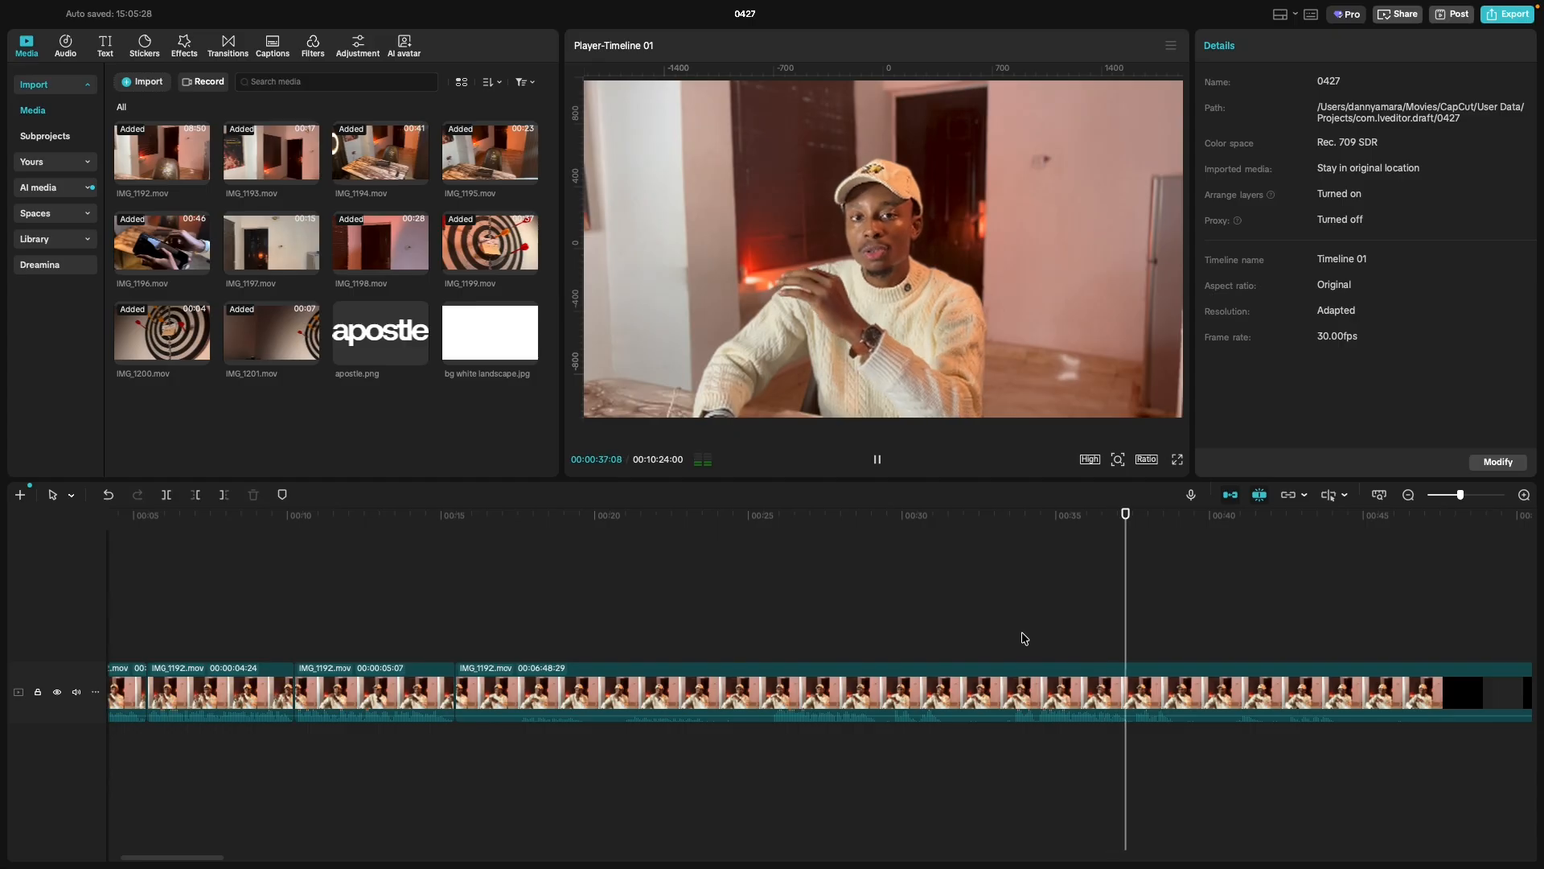
pyautogui.click(760, 653)
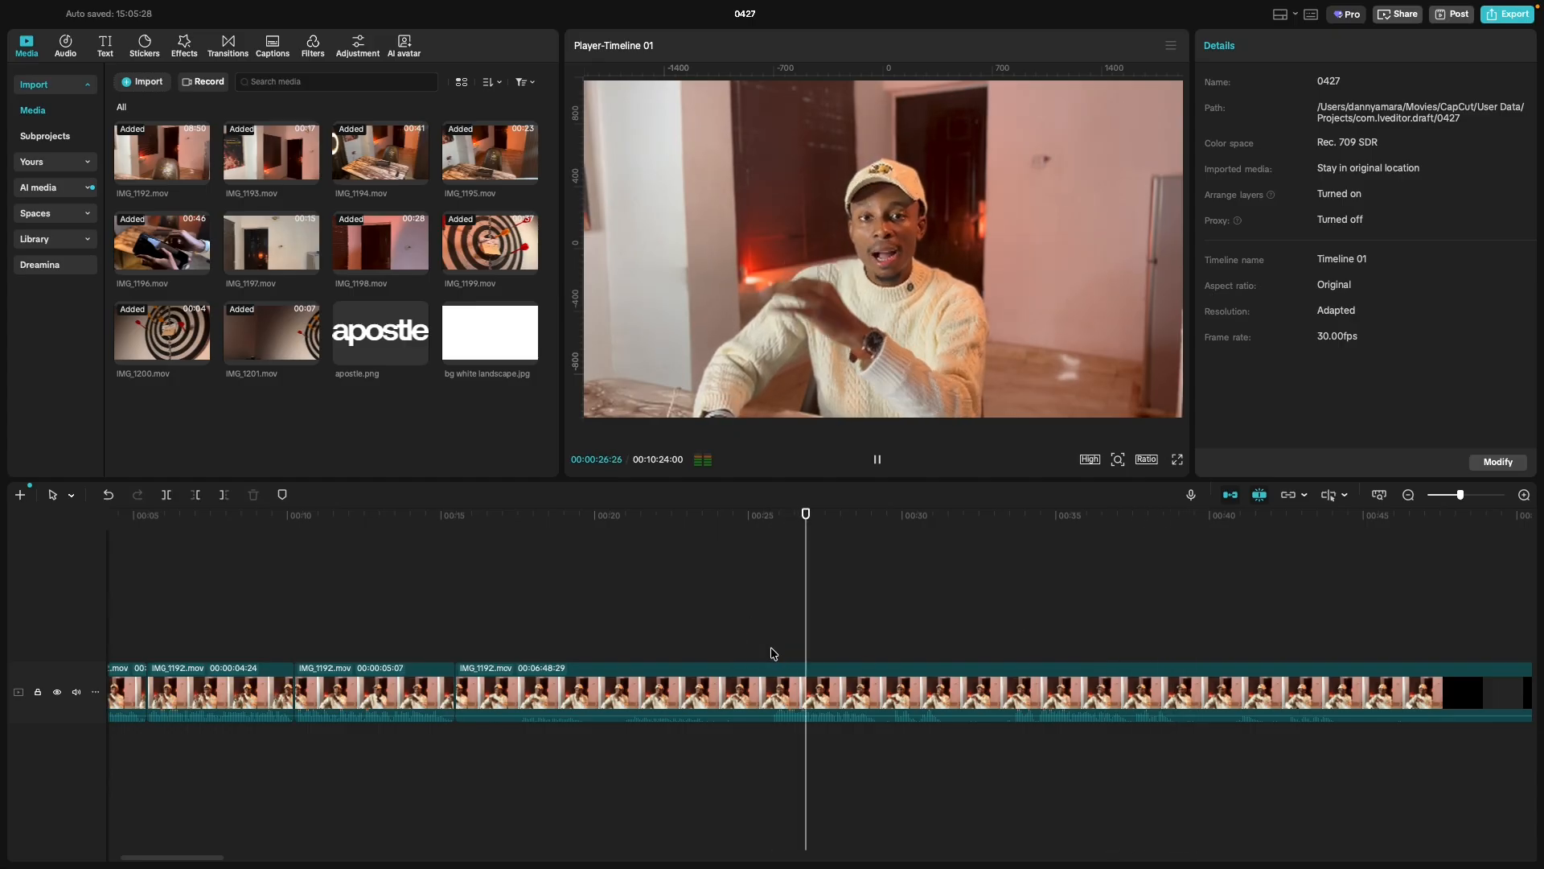
pyautogui.click(772, 653)
pyautogui.press('super+b')
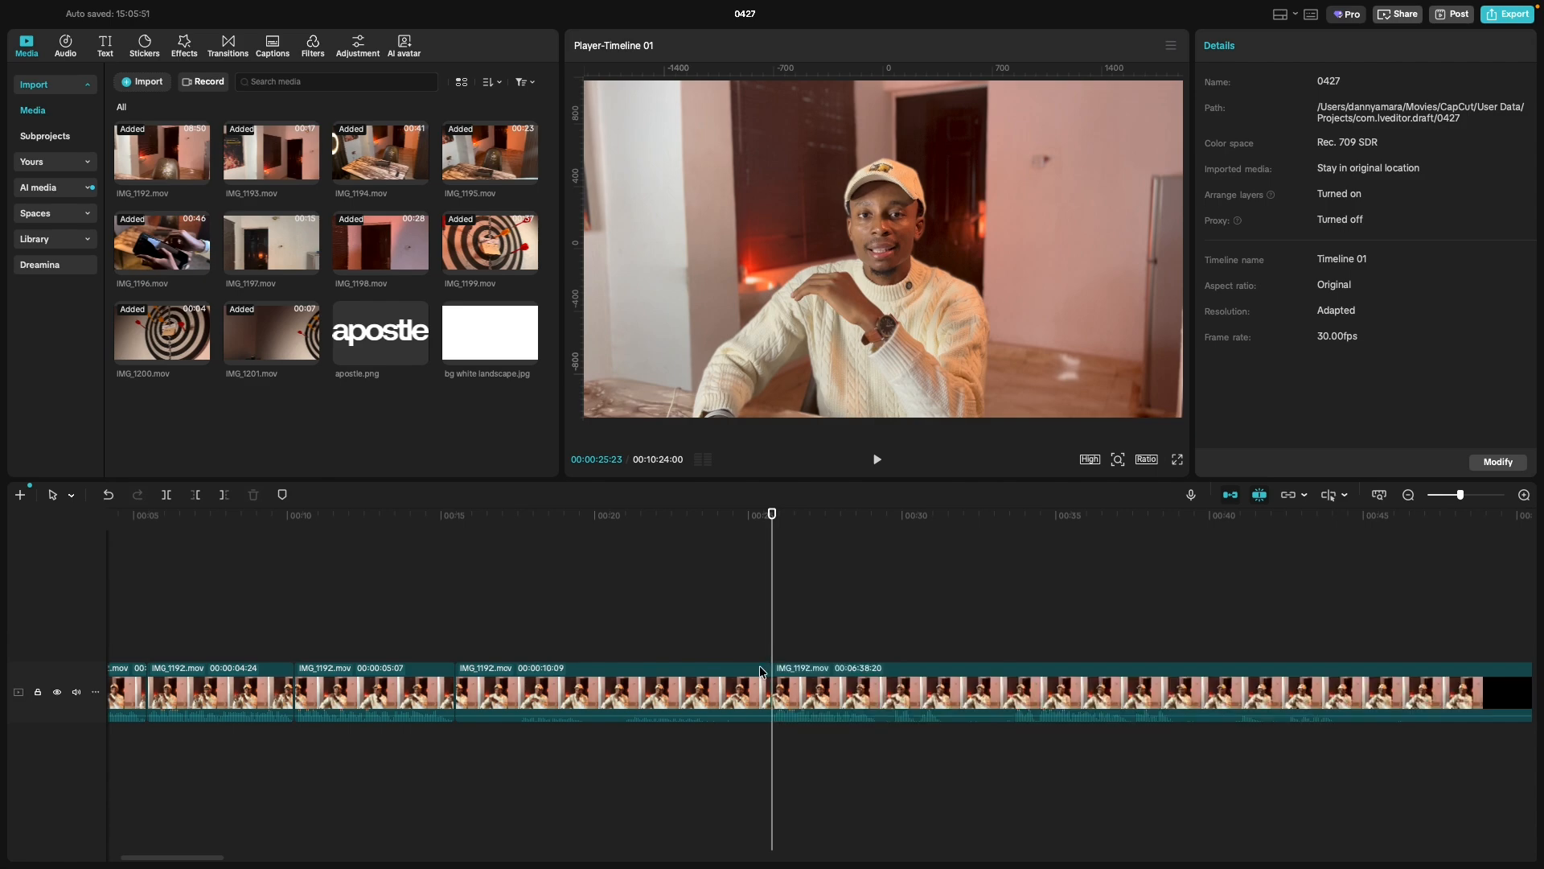
pyautogui.click(731, 689)
pyautogui.press('Delete')
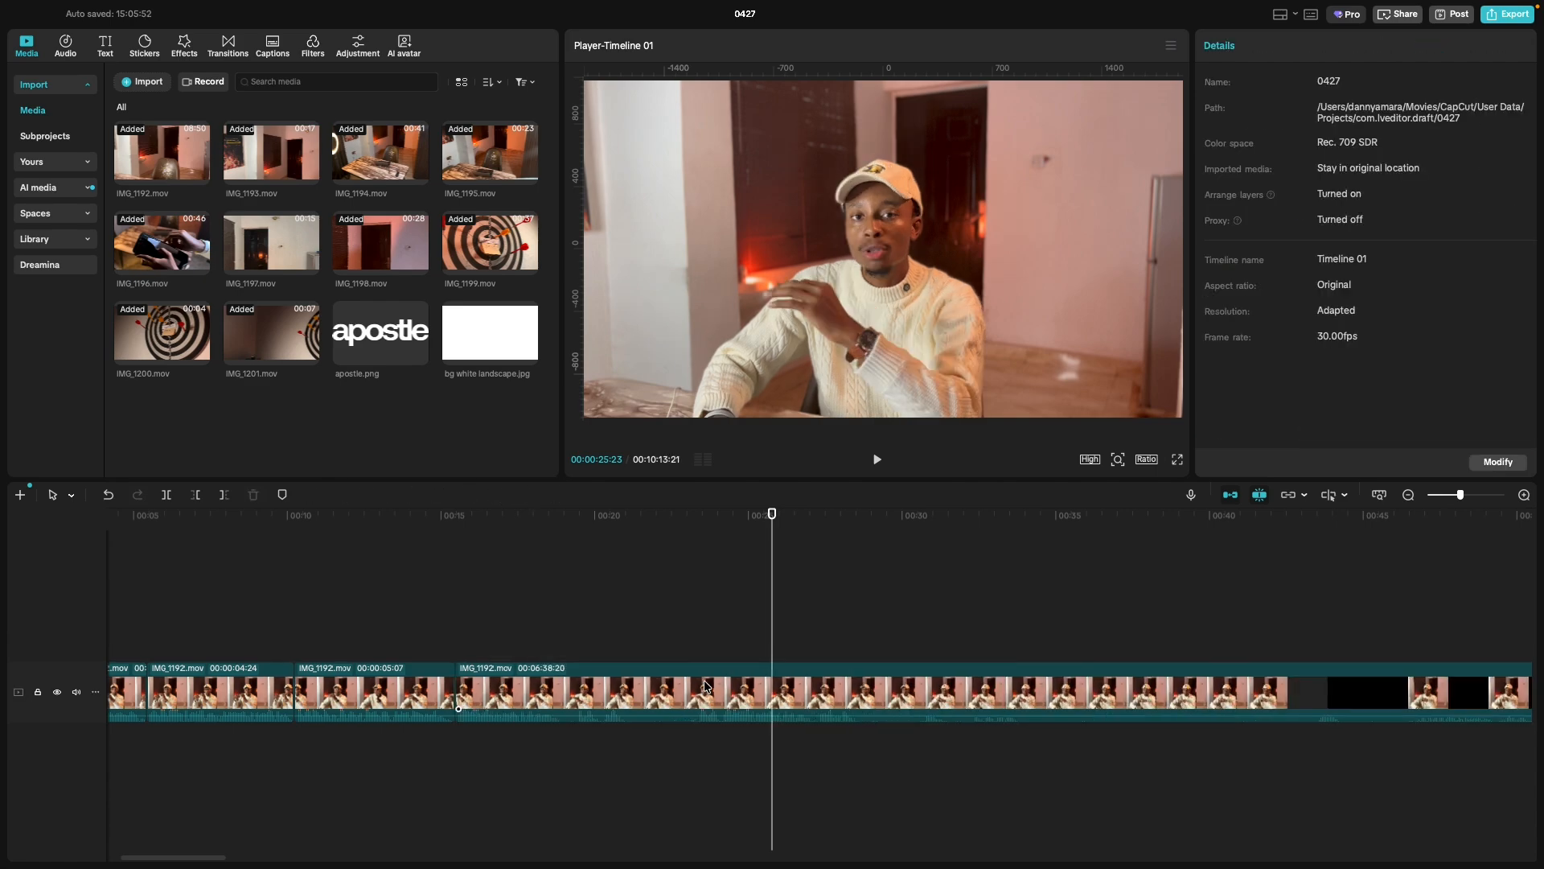
# Play the take after 00:00:15:14, split it at 00:00:18:26 and 00:00:19:13, and delete the short segment between those cuts.
pyautogui.click(440, 620)
pyautogui.press('space')
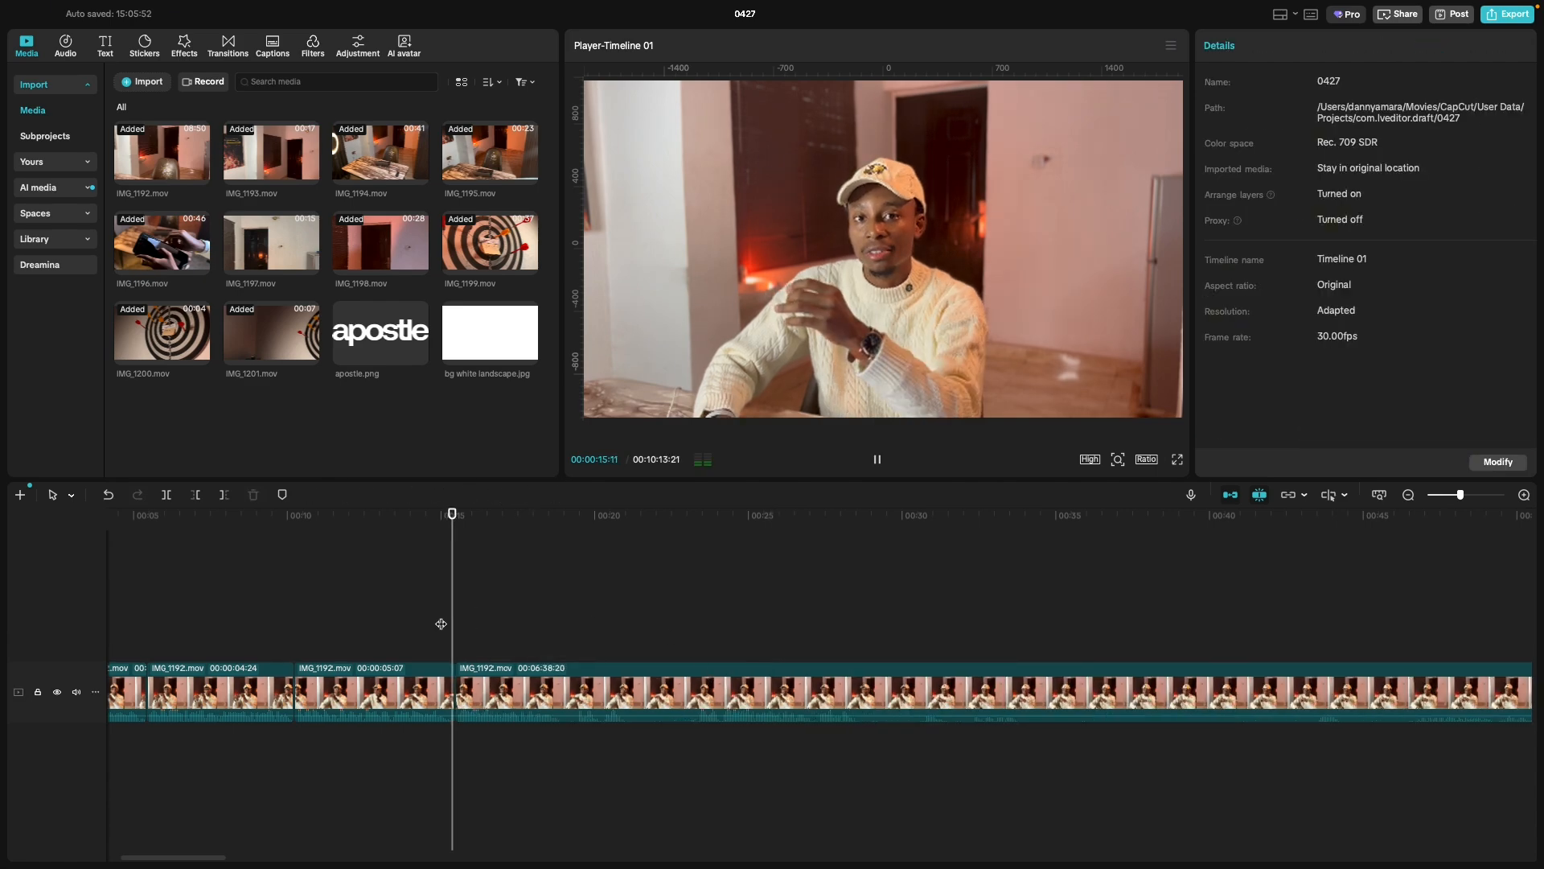
pyautogui.click(562, 630)
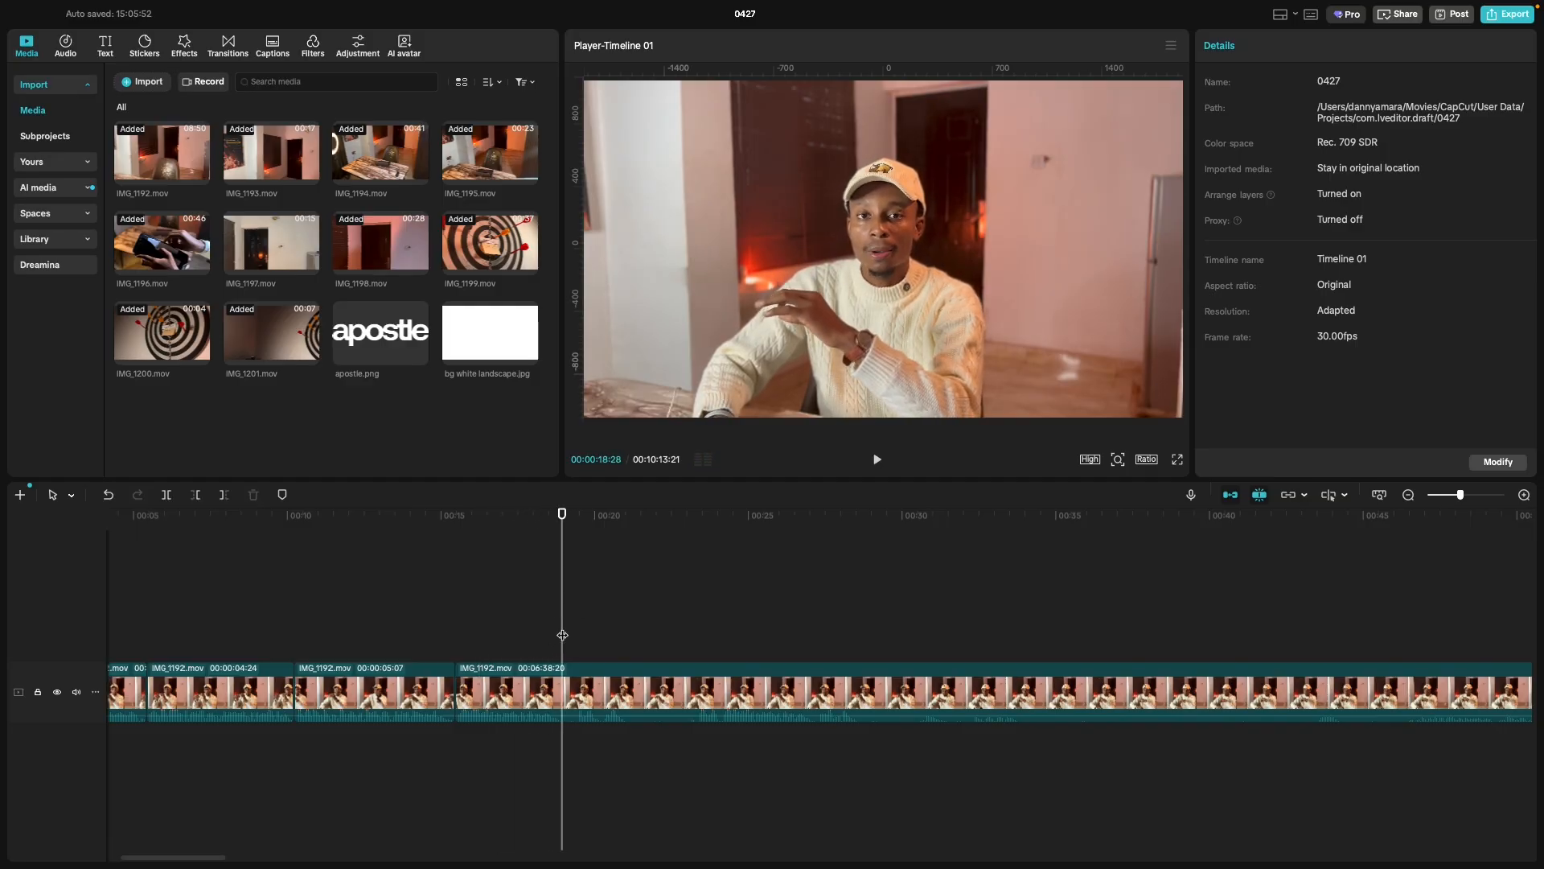
pyautogui.scroll(2, 563, 636)
pyautogui.click(558, 635)
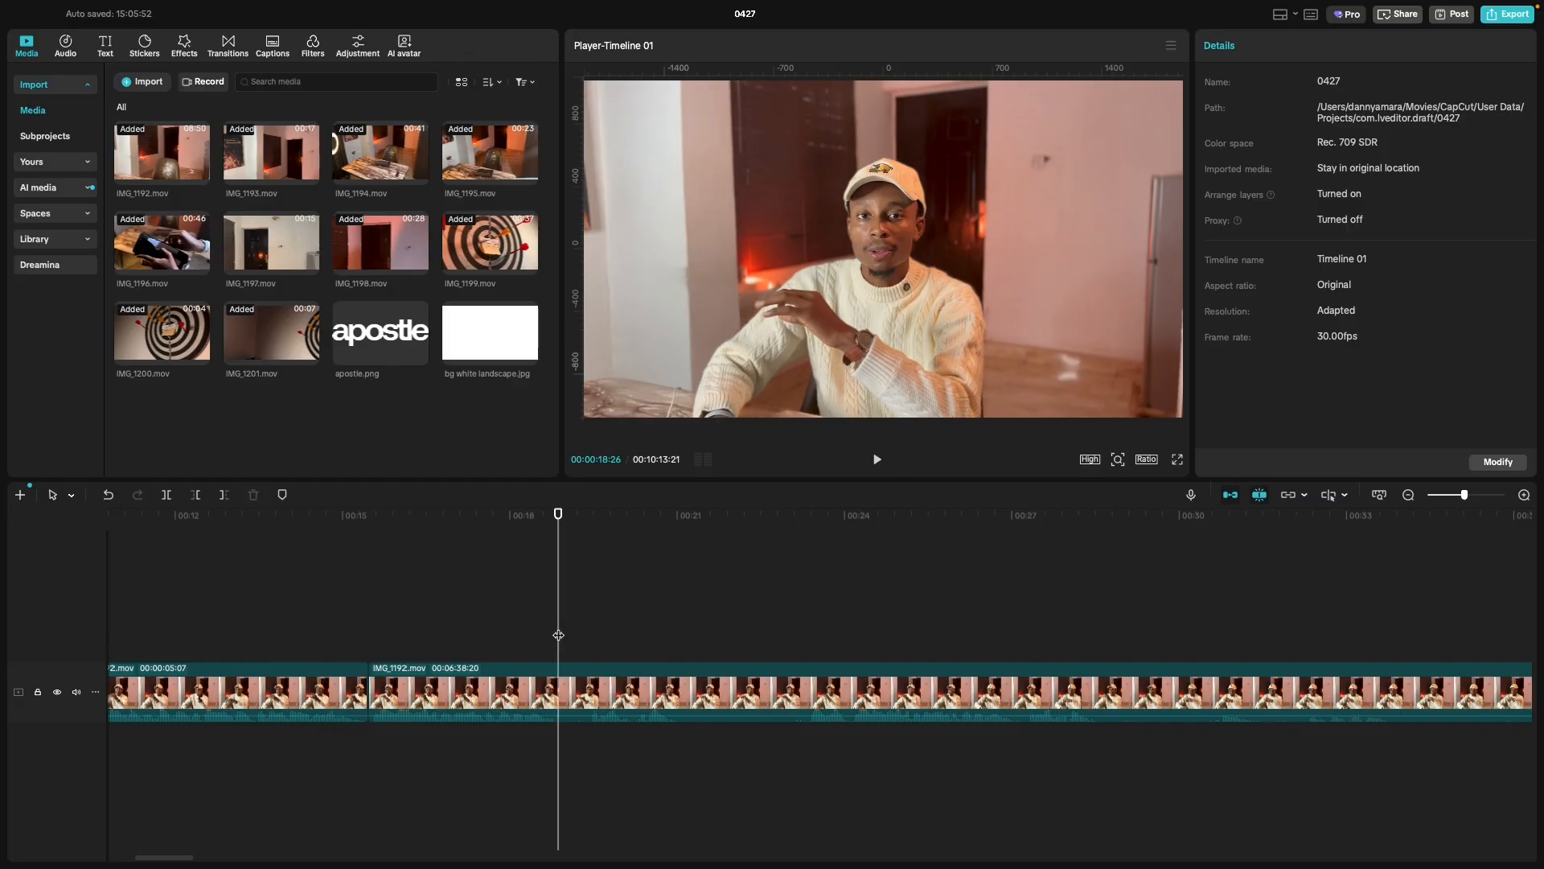
pyautogui.press('super+b')
pyautogui.click(582, 635)
pyautogui.click(589, 635)
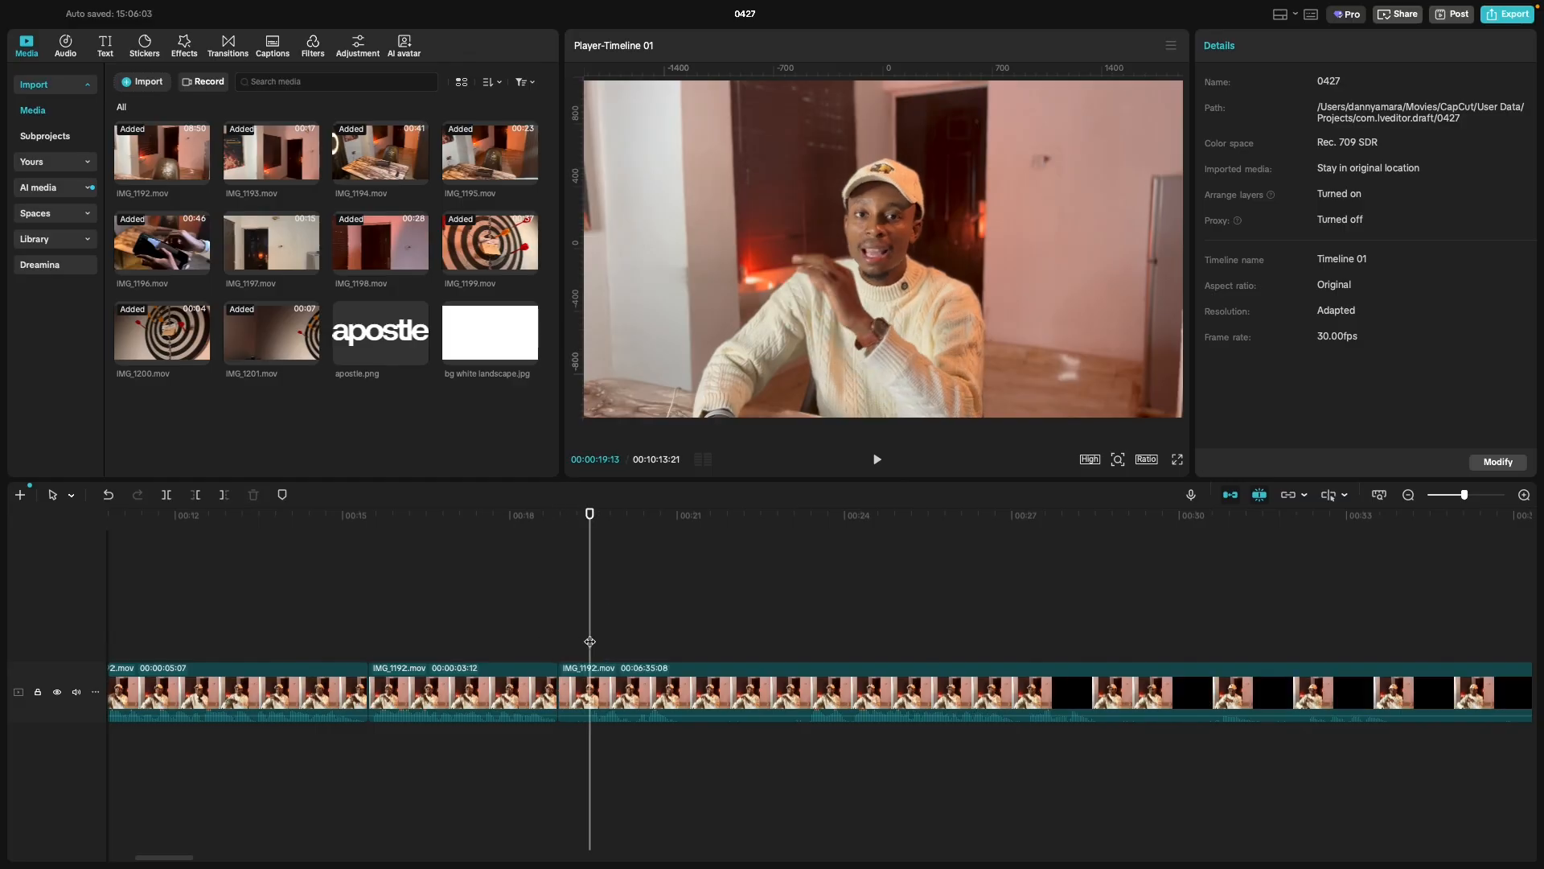
pyautogui.press('super+b')
pyautogui.click(566, 684)
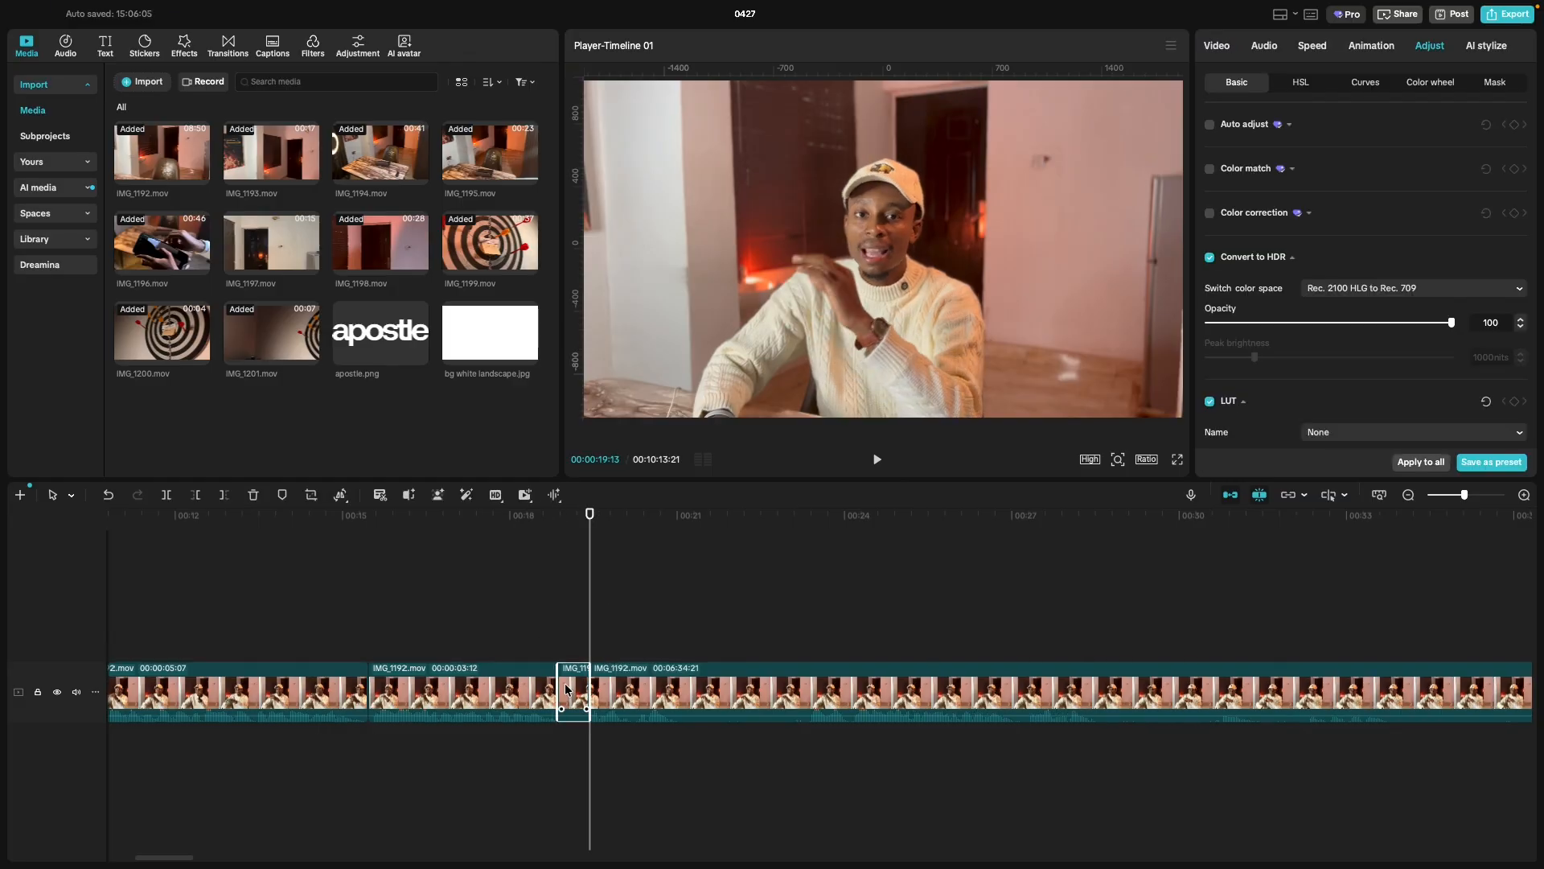
pyautogui.press('Delete')
# Skim the footage across and beyond the 00:00:18:26 cut and split the last IMG_1192.mov clip at 00:00:23:16.
pyautogui.press('space')
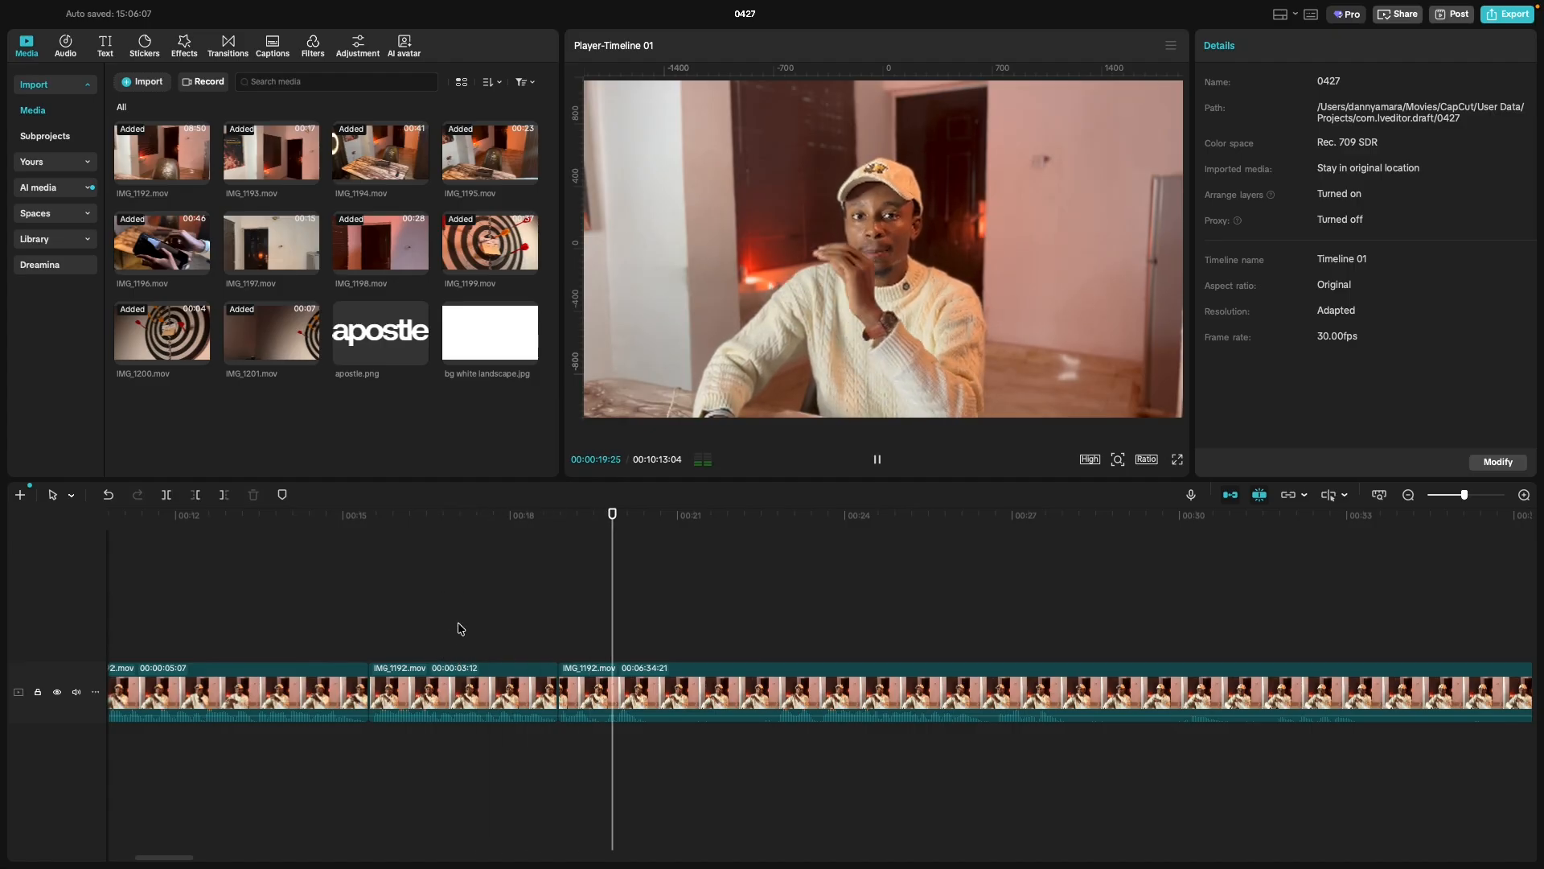
pyautogui.click(470, 628)
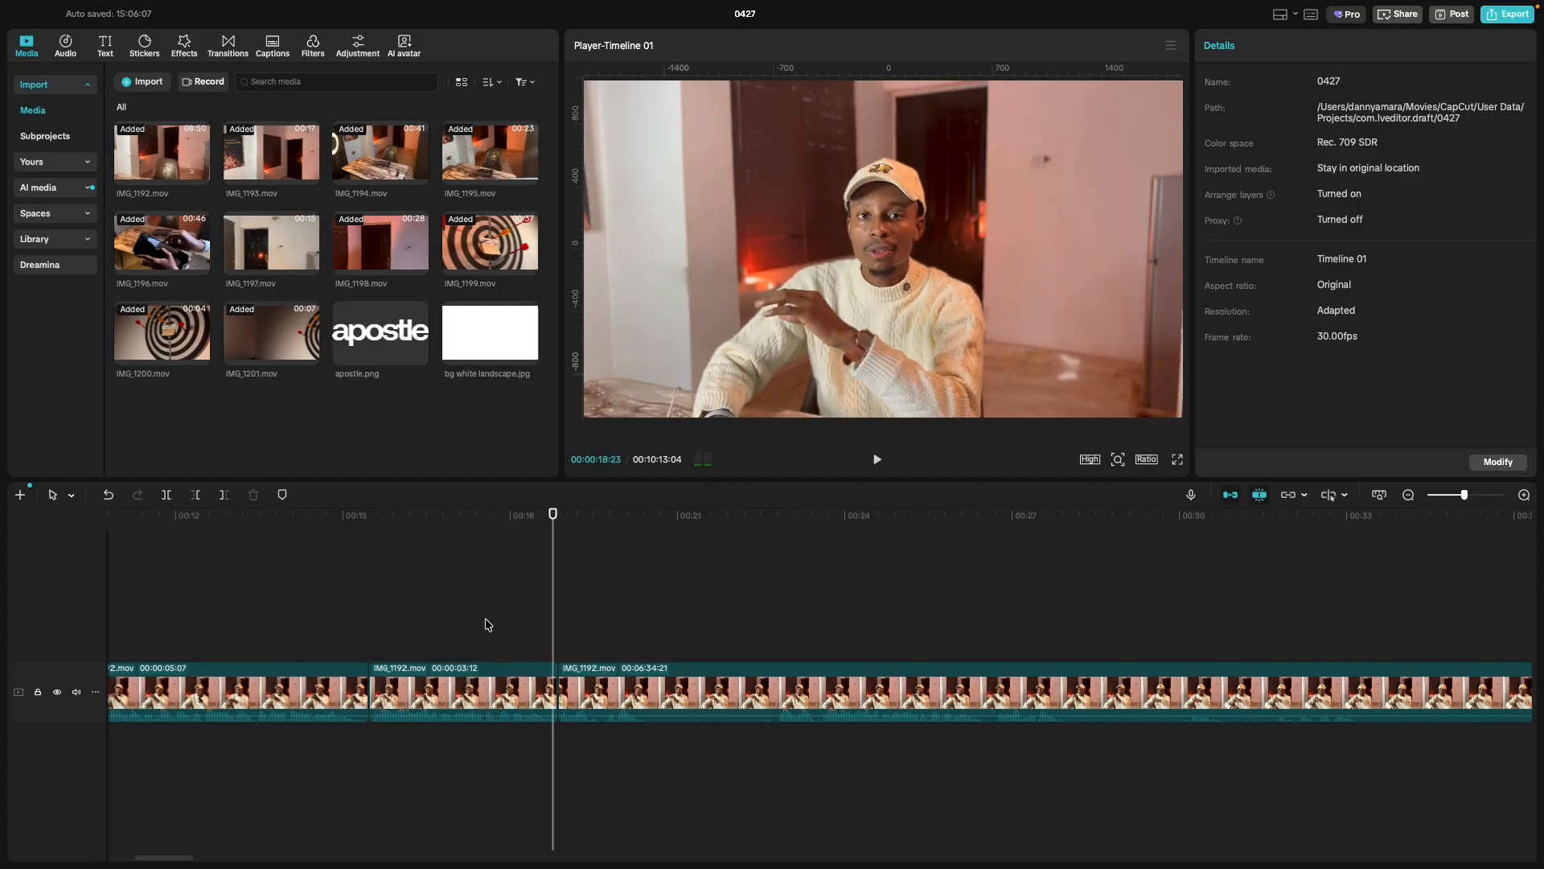
pyautogui.click(742, 618)
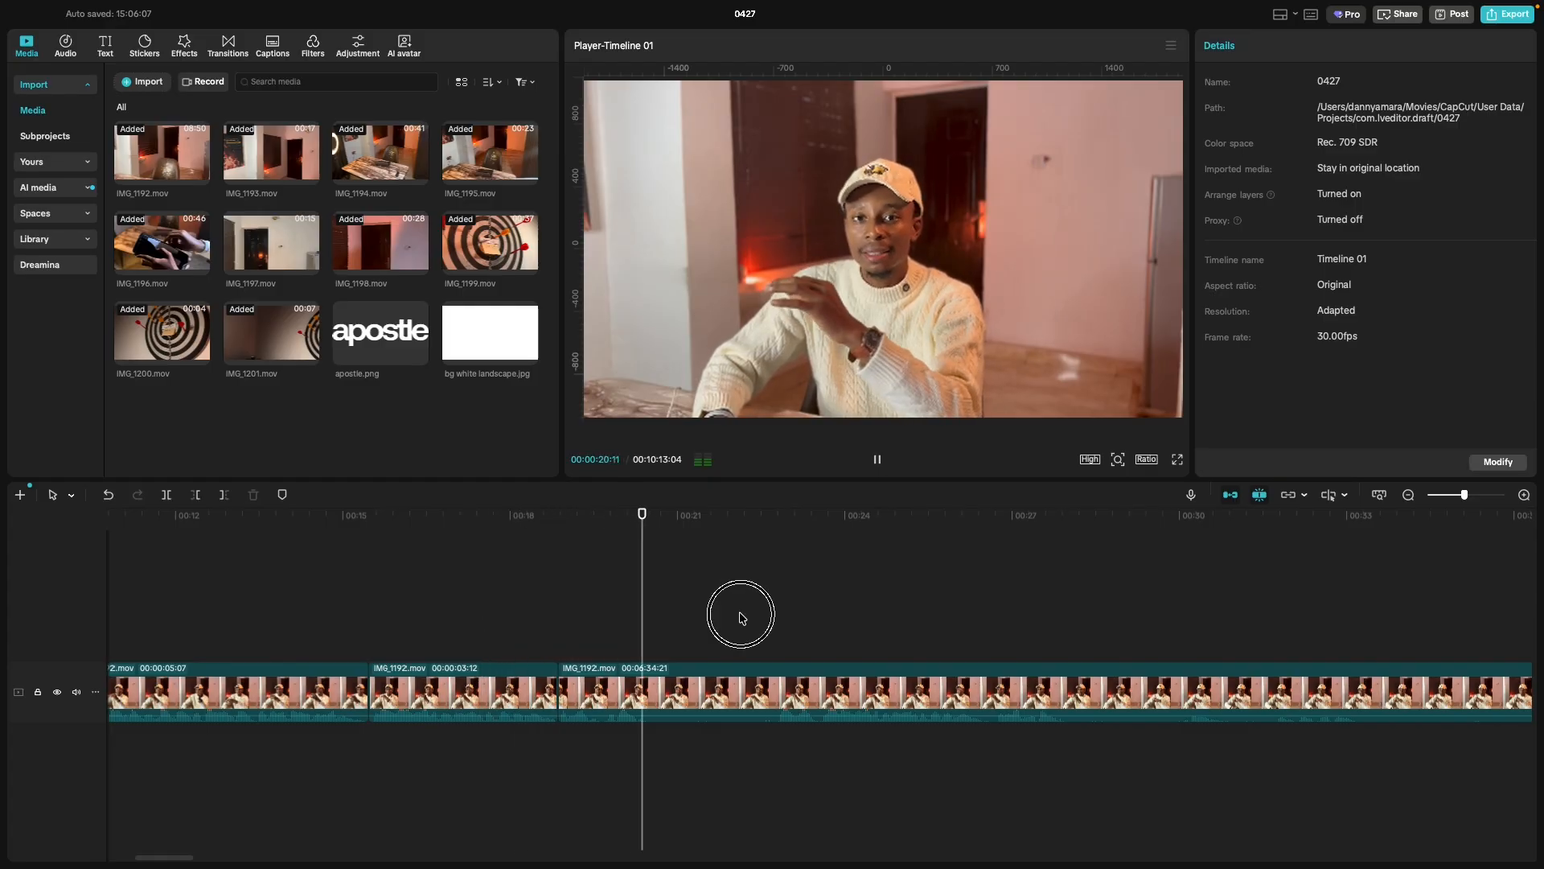
pyautogui.click(783, 618)
pyautogui.click(763, 619)
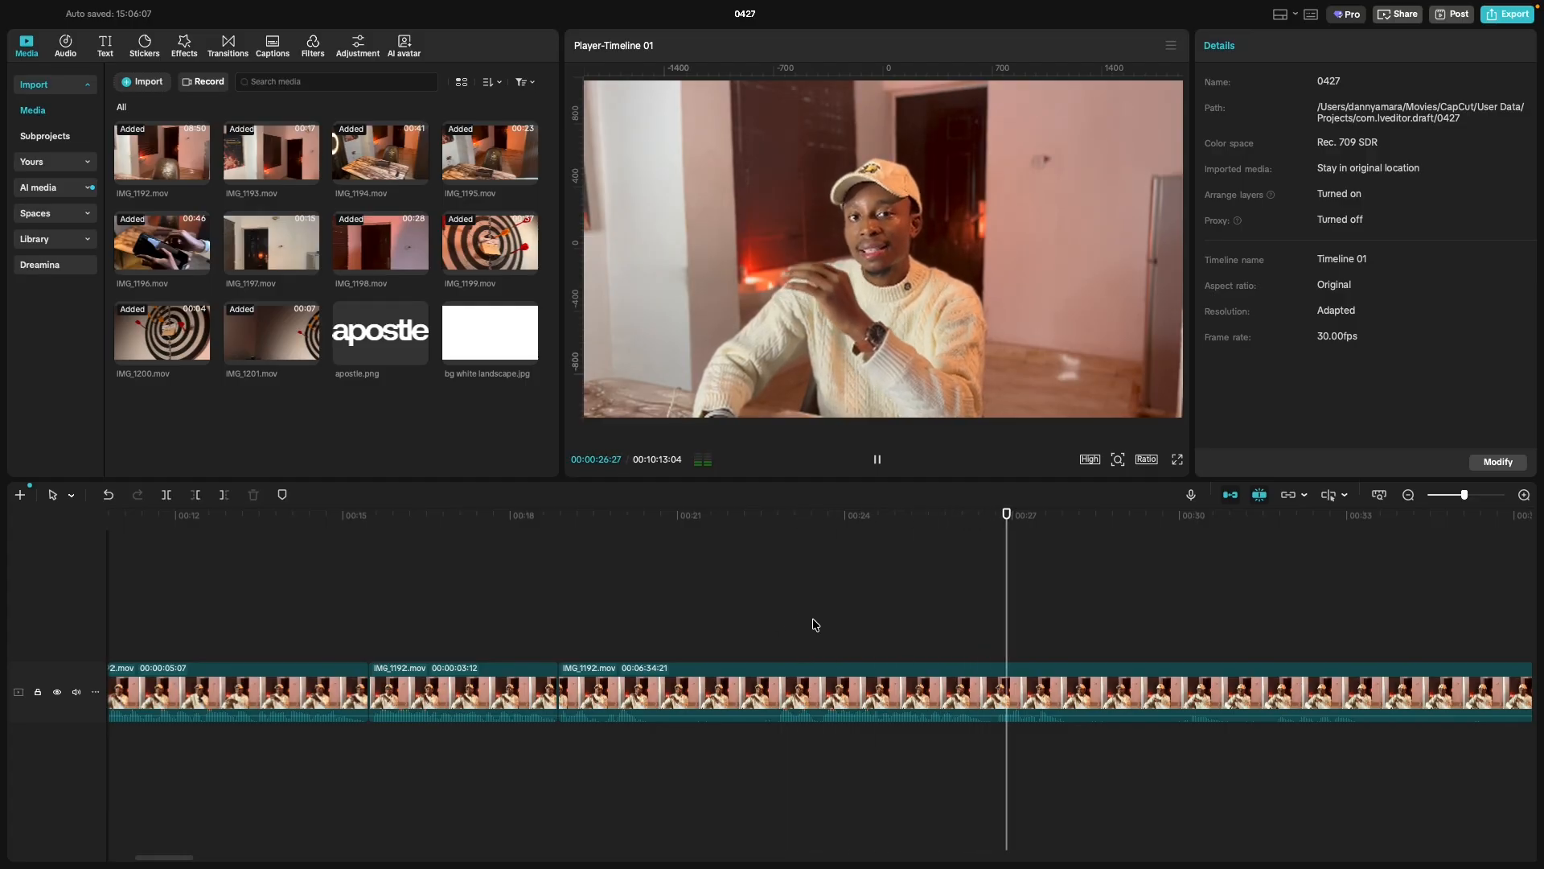
pyautogui.press('space')
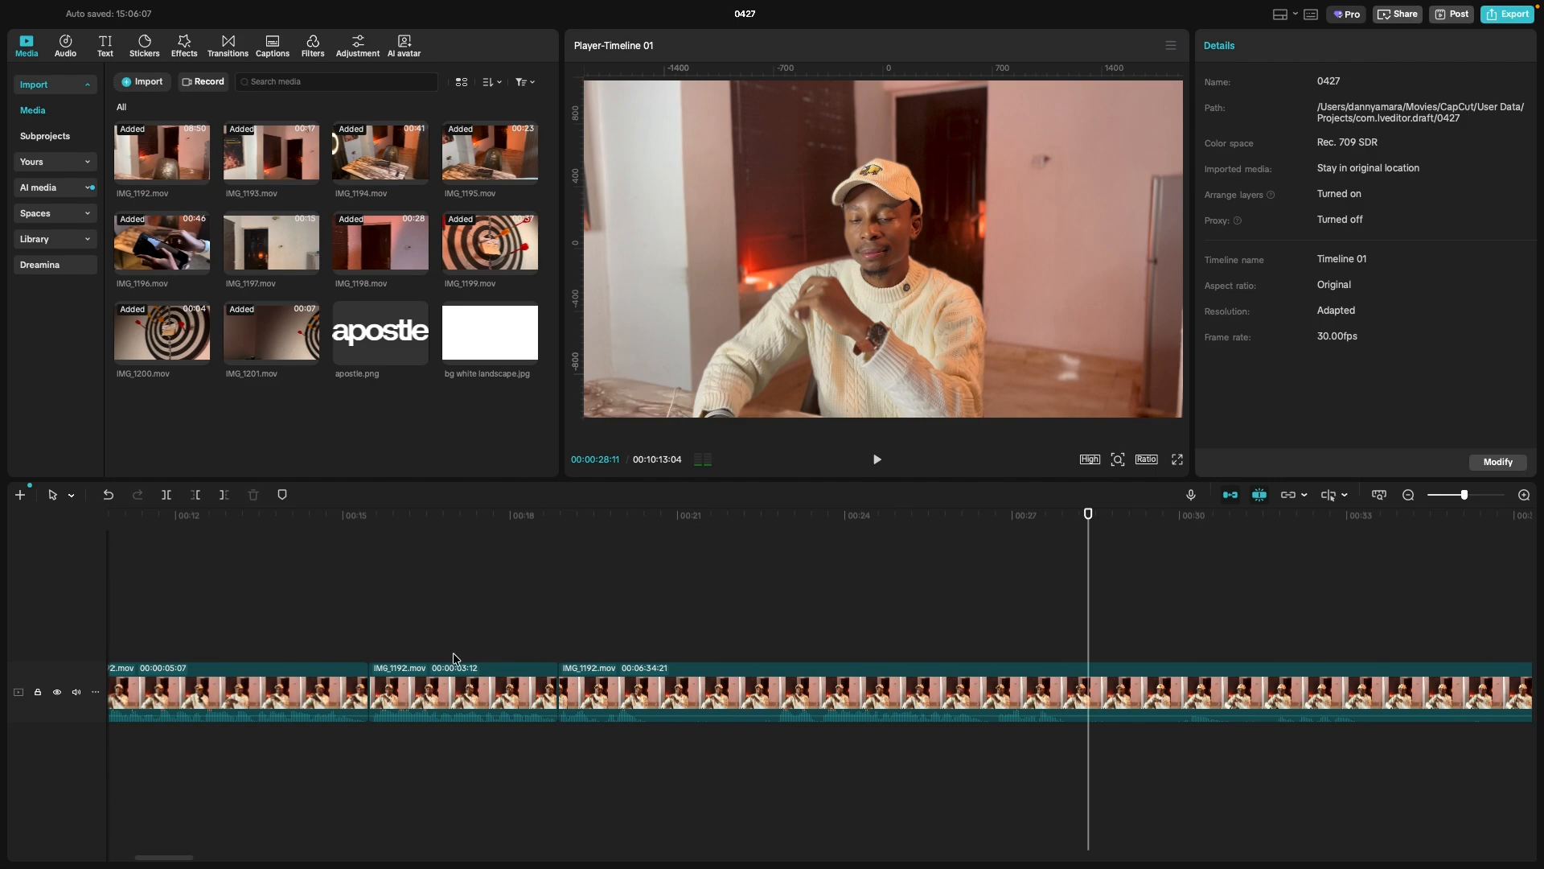
pyautogui.click(812, 646)
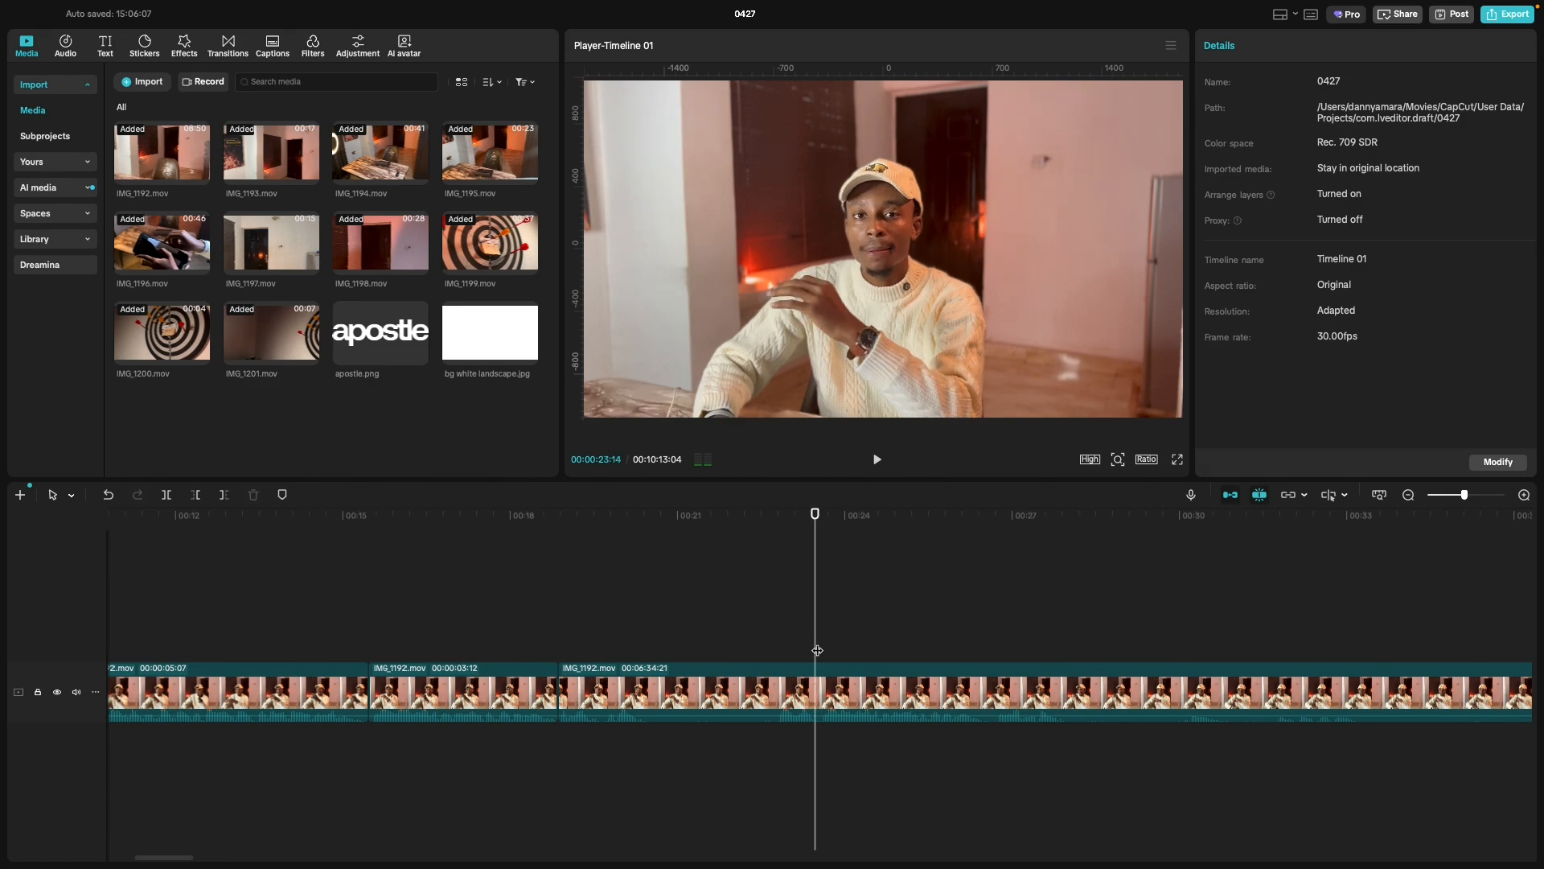
pyautogui.click(817, 648)
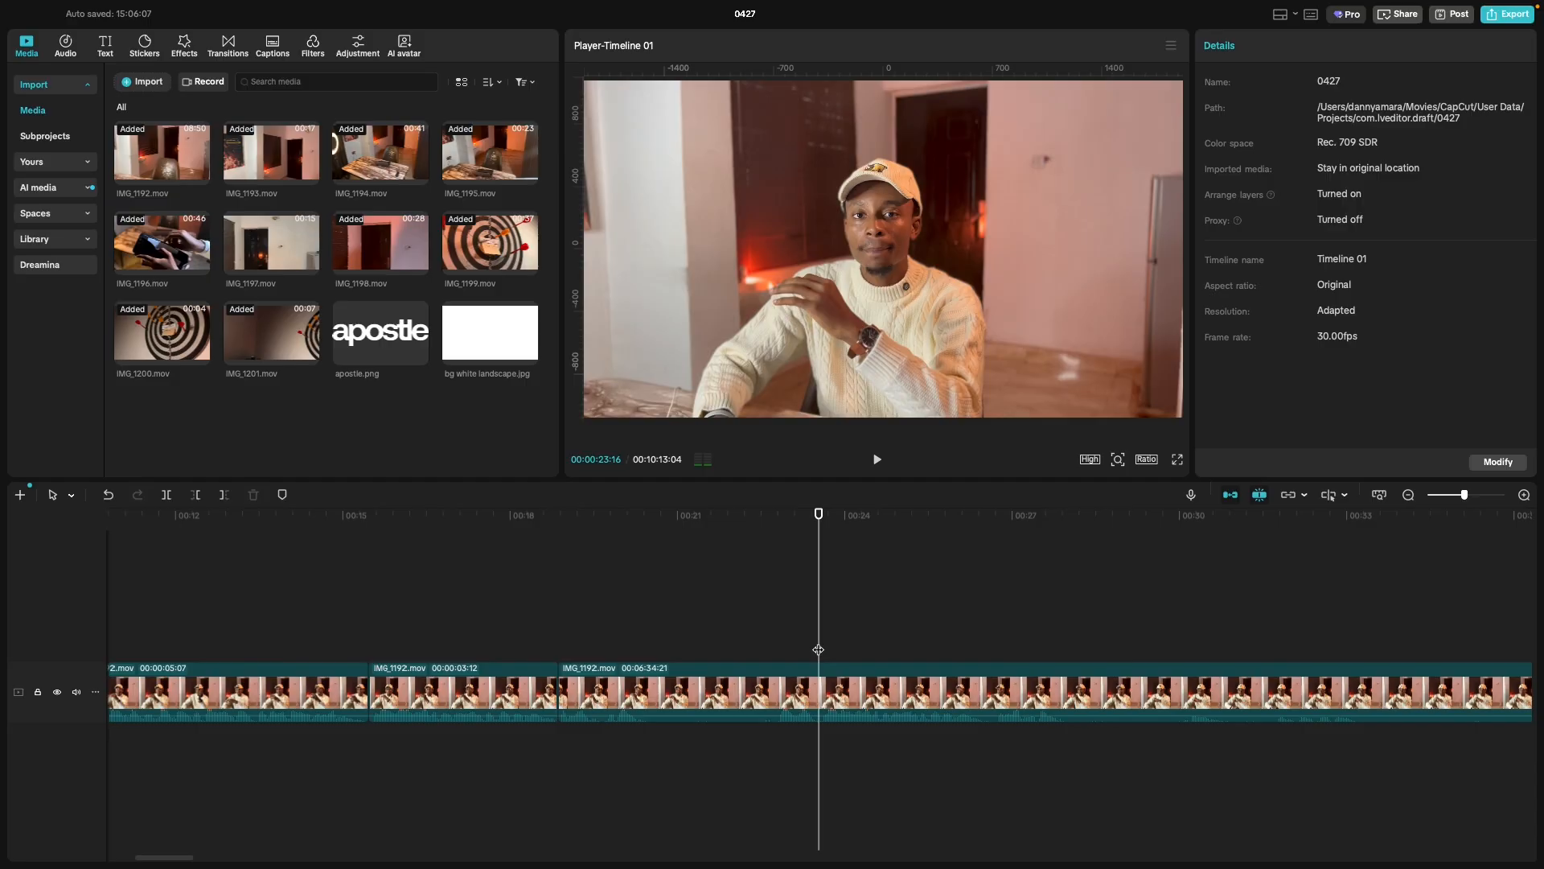
pyautogui.click(666, 698)
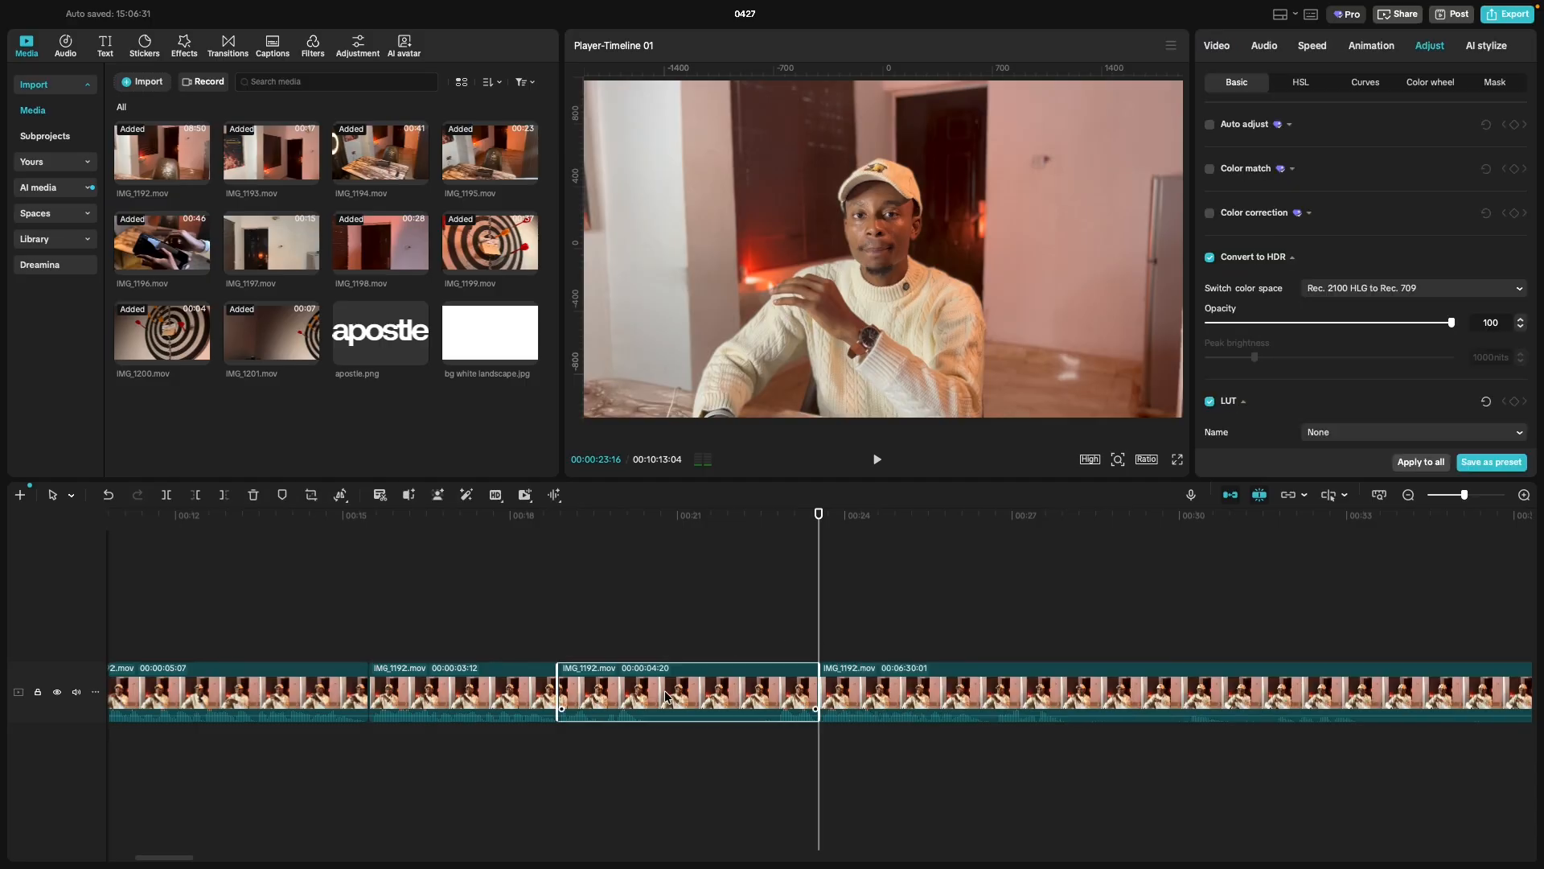
# Play across the 00:00:18:26 cut, split the clip at 00:00:20:12, and delete the segment from there to 00:00:23:16.
pyautogui.click(531, 641)
pyautogui.press('space')
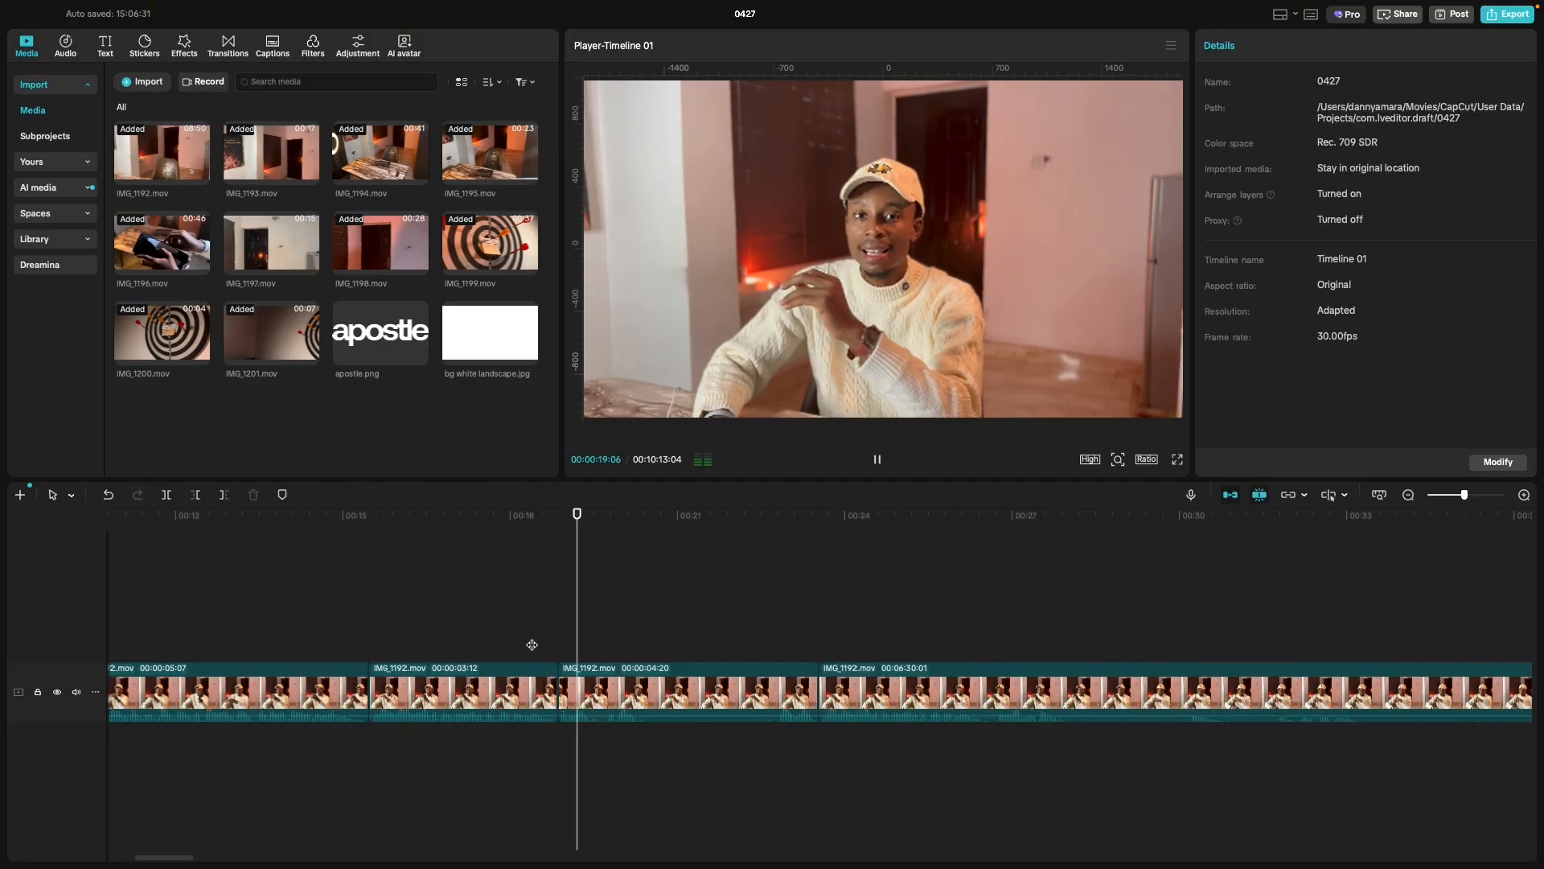
pyautogui.press('space')
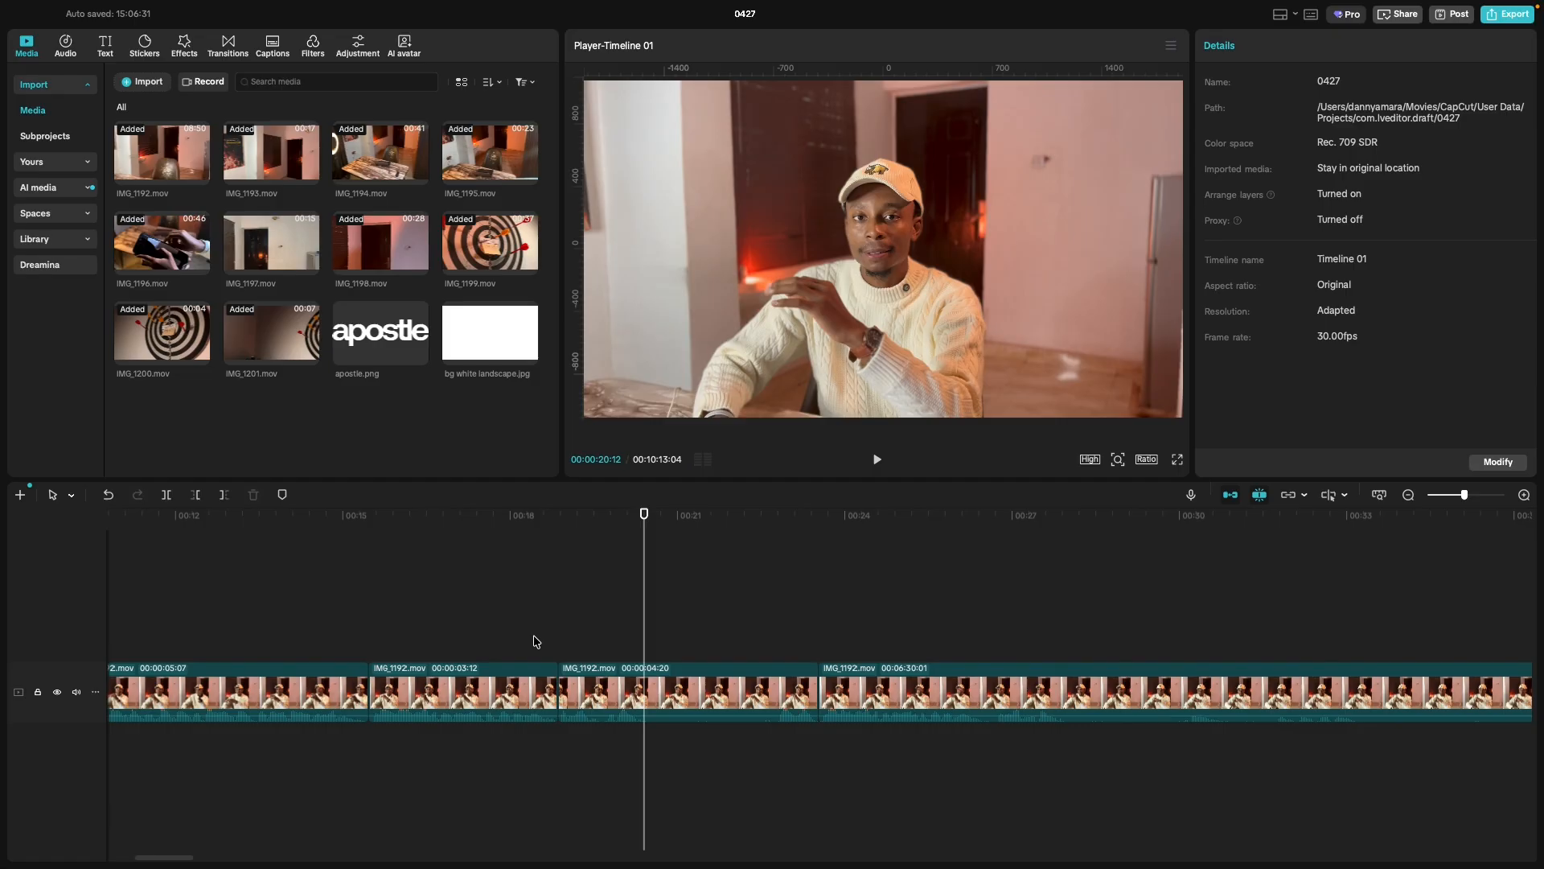
pyautogui.click(711, 698)
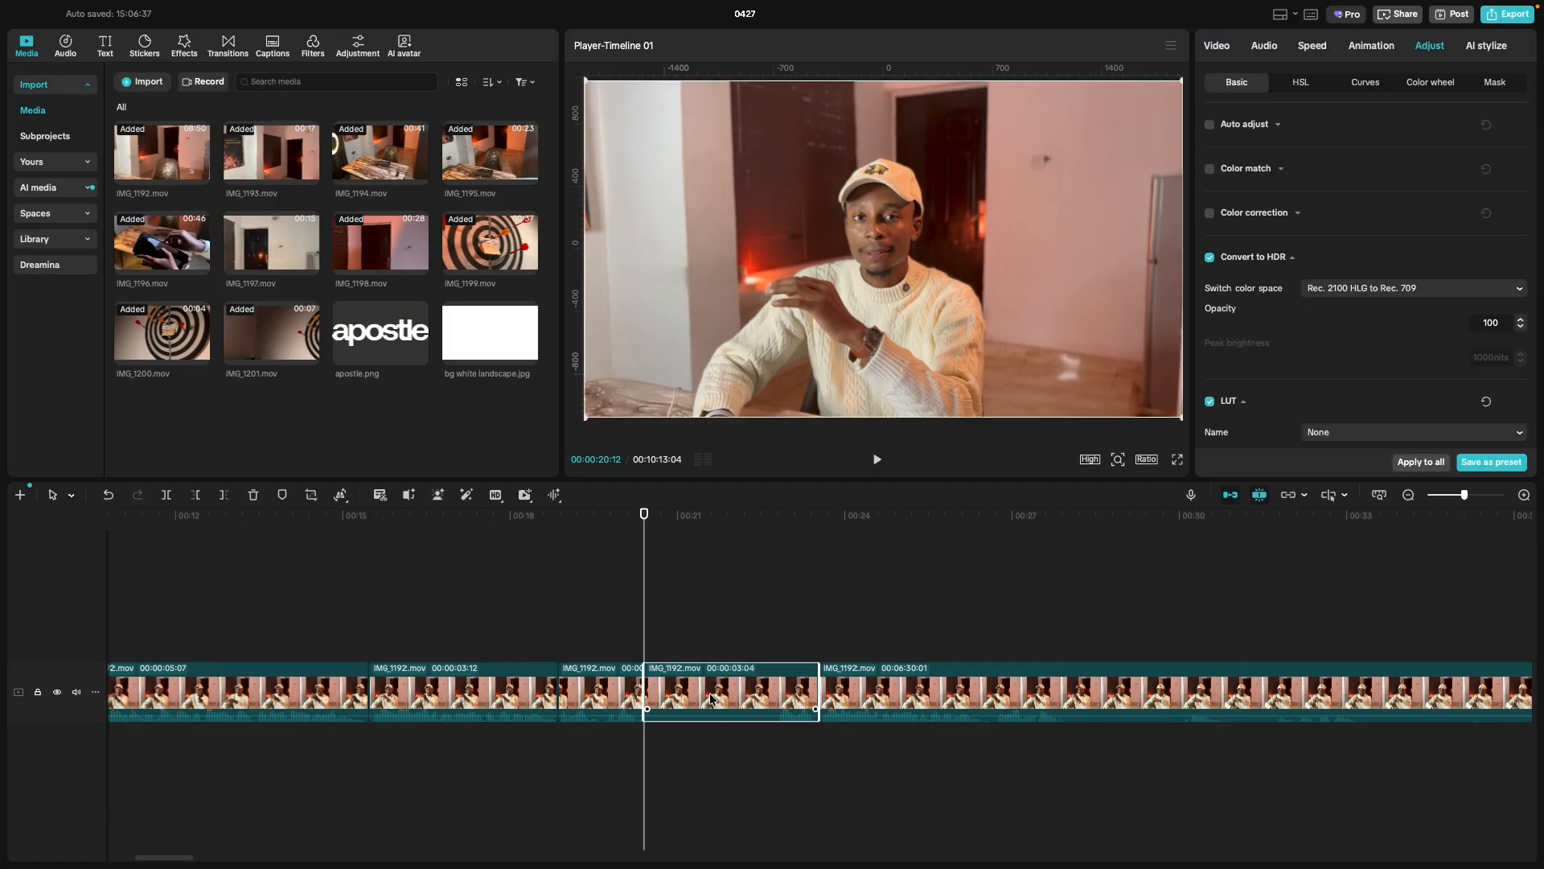
pyautogui.press('Delete')
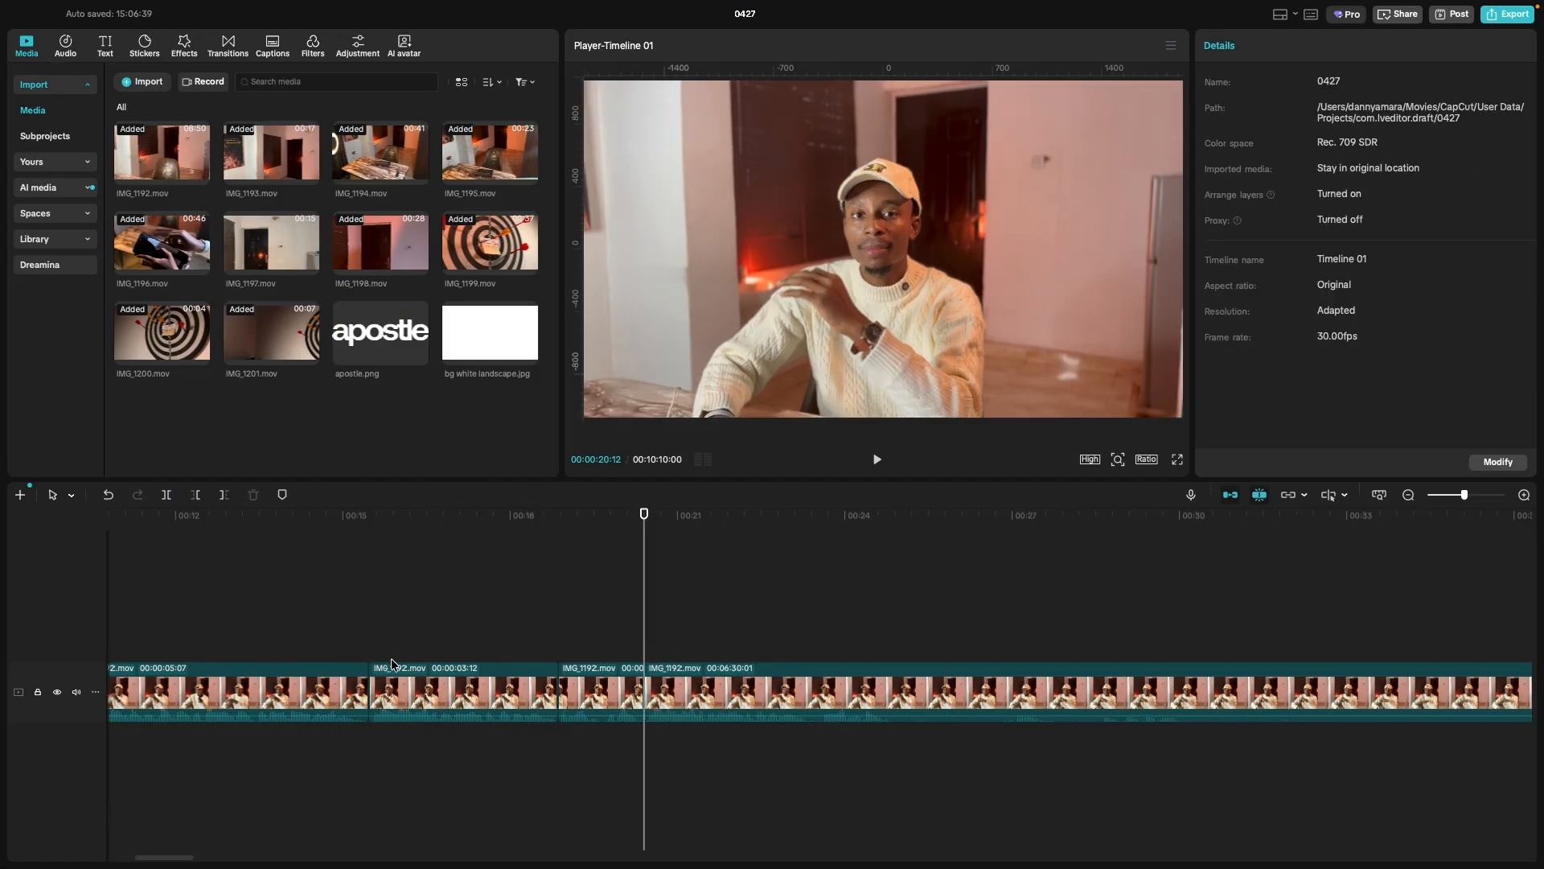
# Play the footage after the 00:00:20:12 cut and split the last IMG_1192.mov clip at 00:00:24:24.
pyautogui.scroll(5, 594, 676)
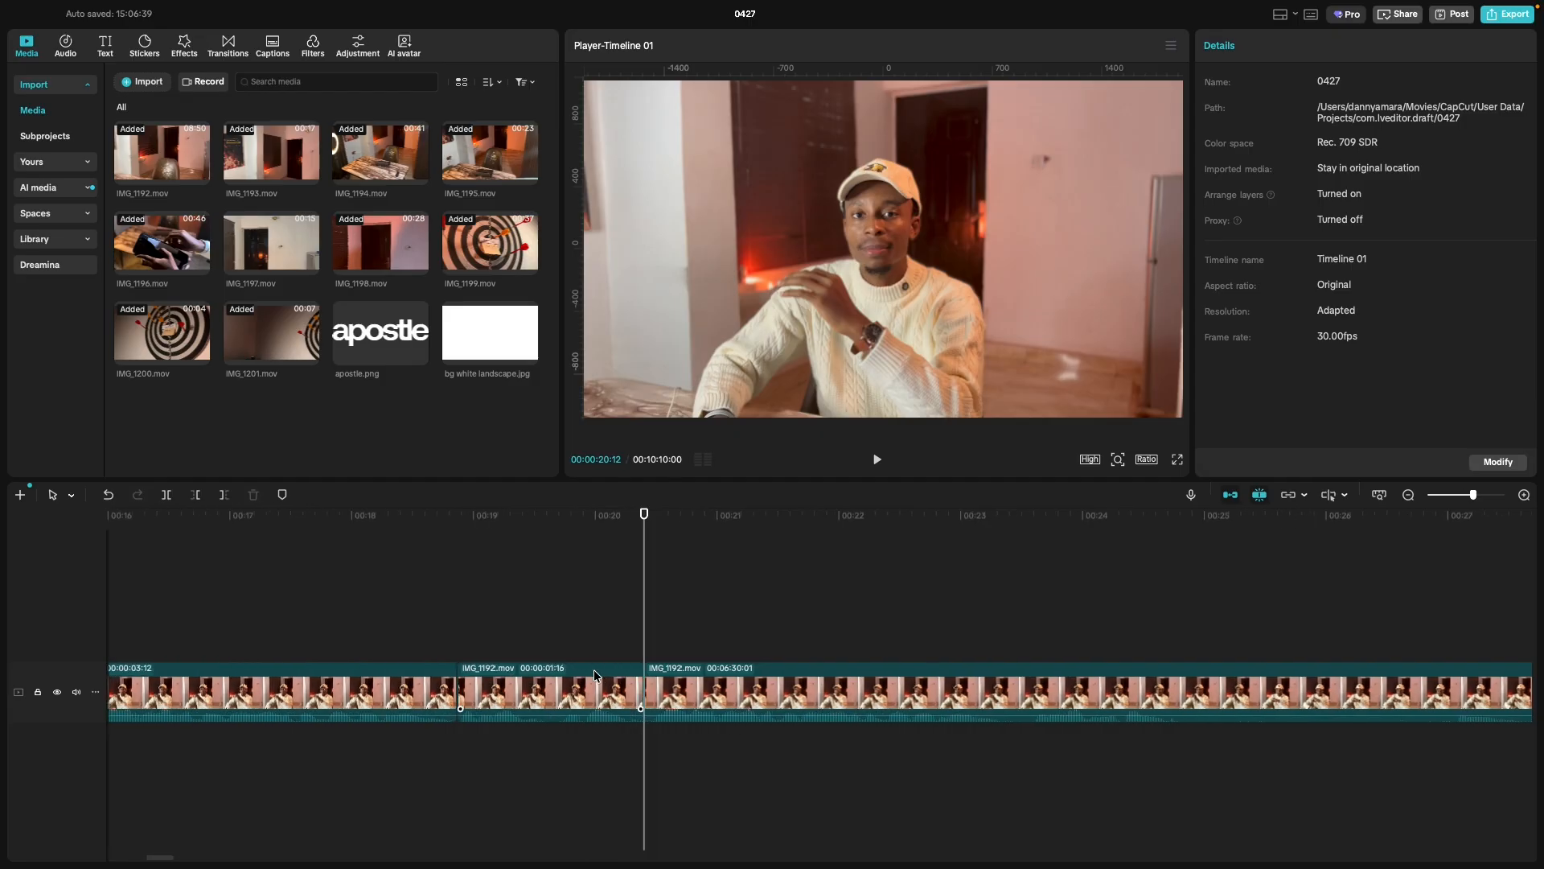
pyautogui.scroll(-5, 595, 675)
pyautogui.scroll(-1, 595, 676)
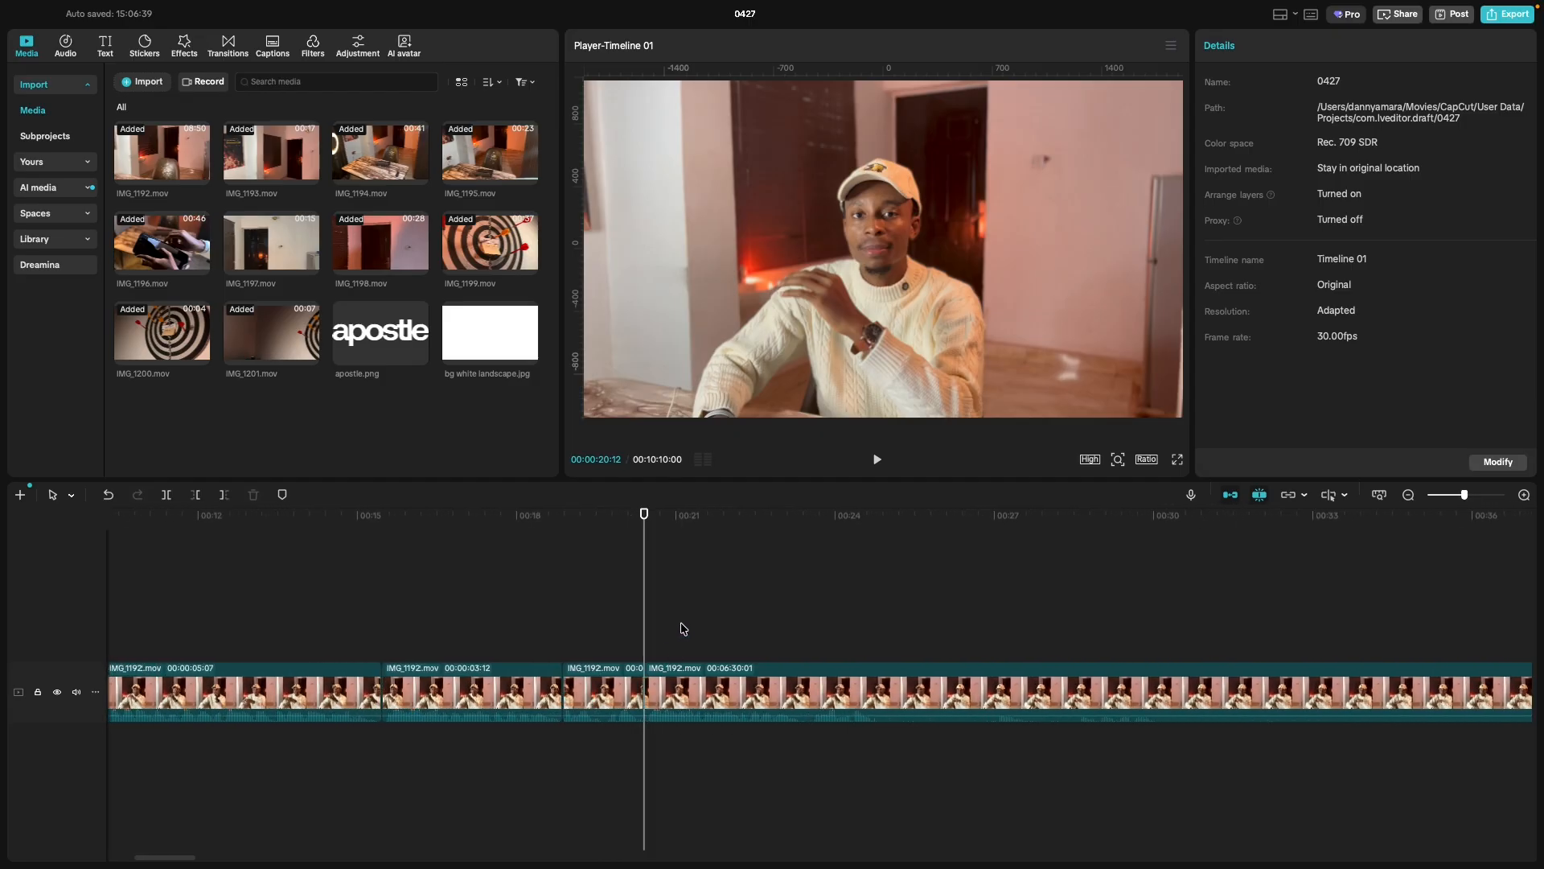
pyautogui.click(686, 621)
pyautogui.press('space')
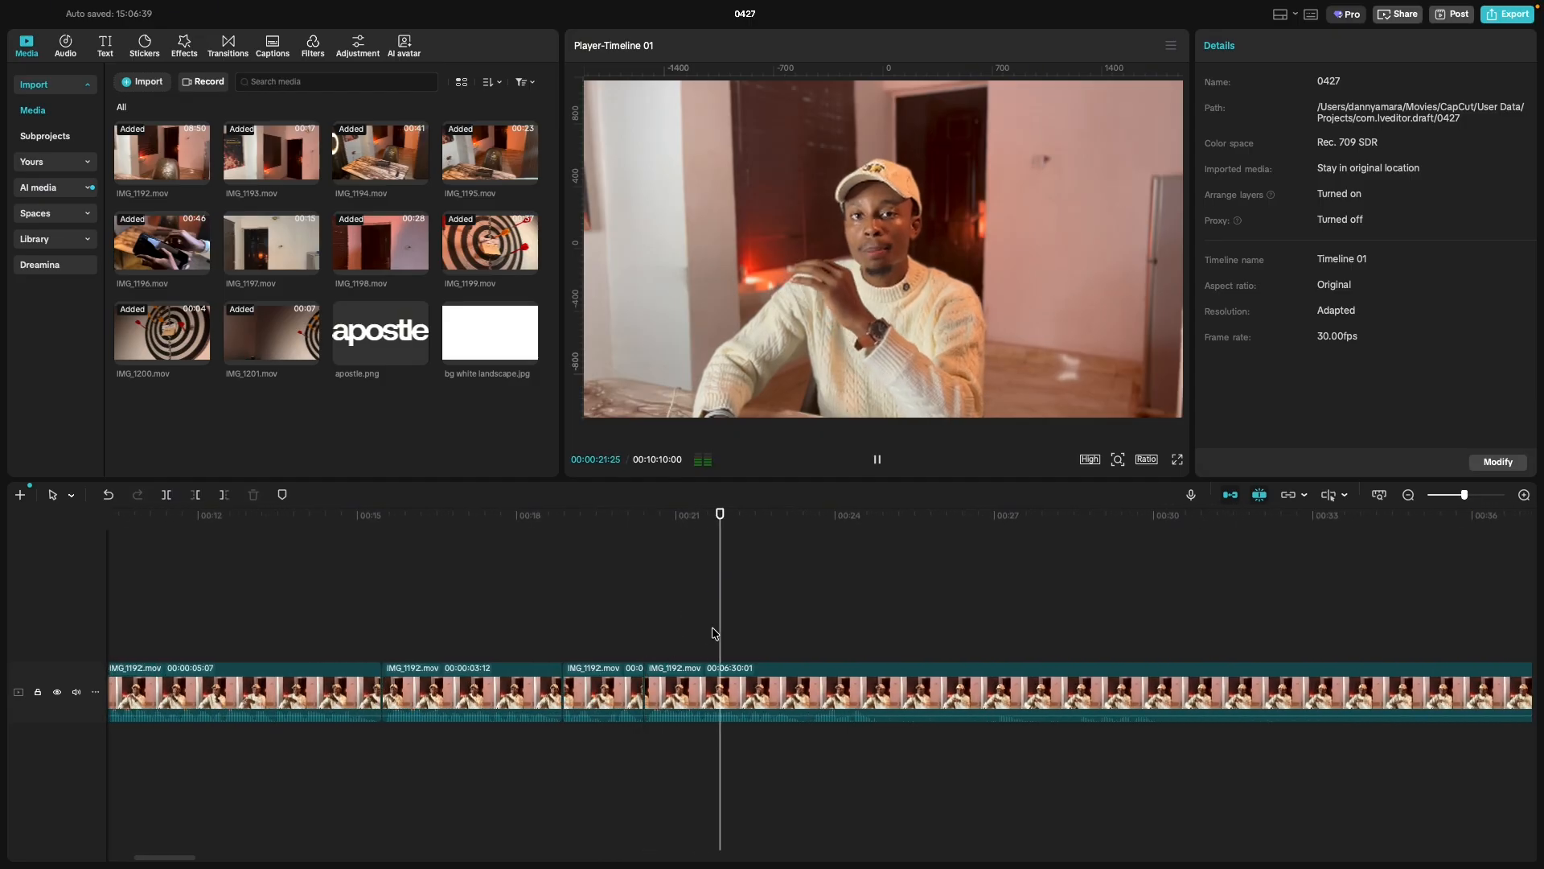
pyautogui.click(875, 640)
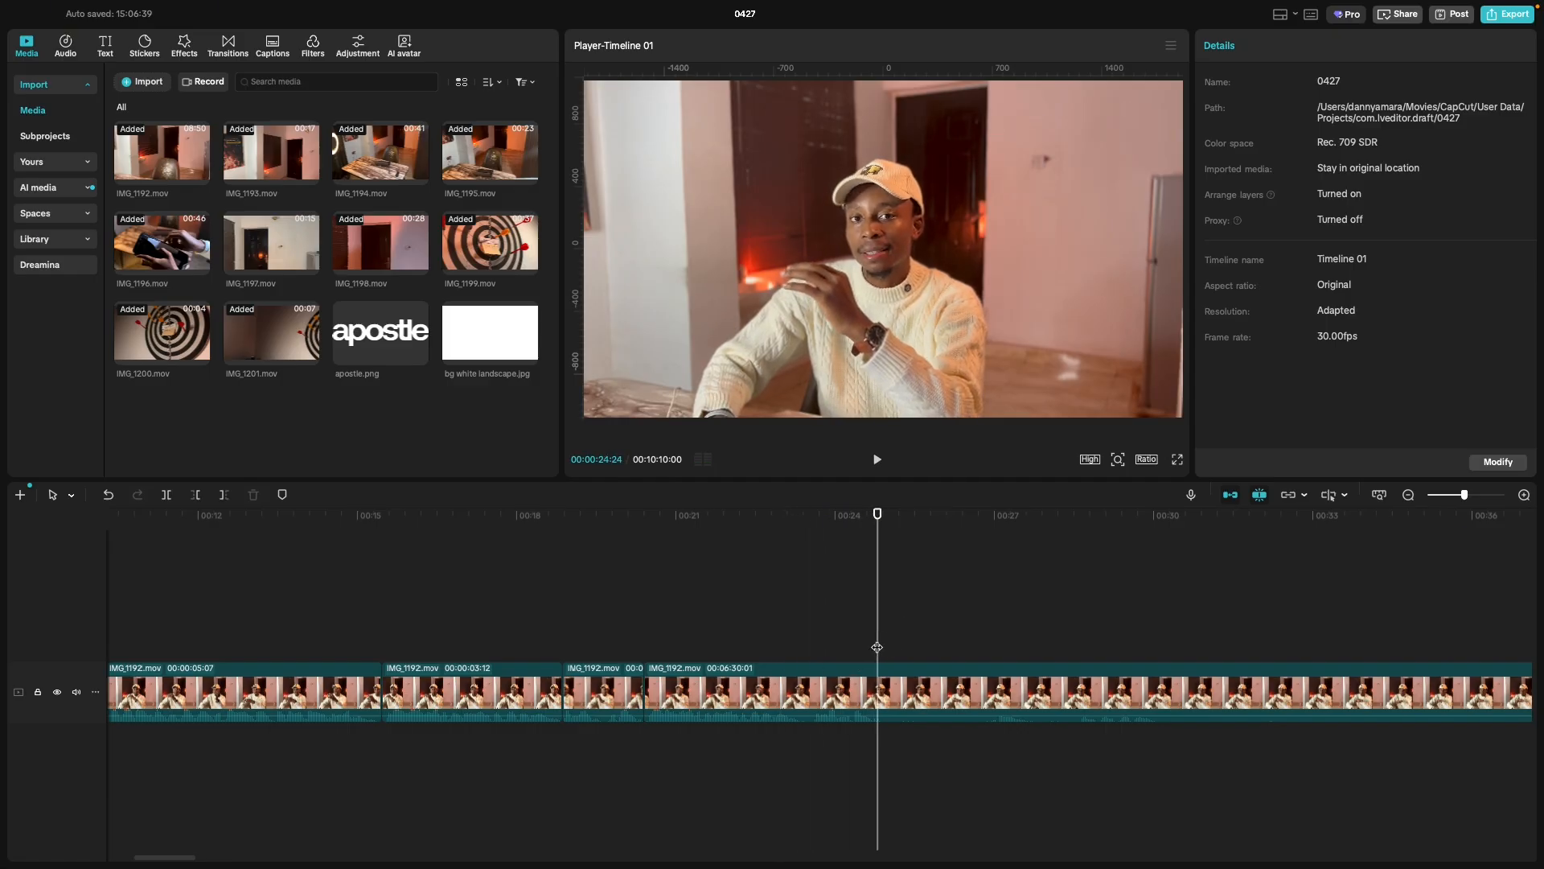
# Replay the two short clips between 00:00:18:26 and 00:00:24:24 to compare their takes of the line.
pyautogui.click(562, 632)
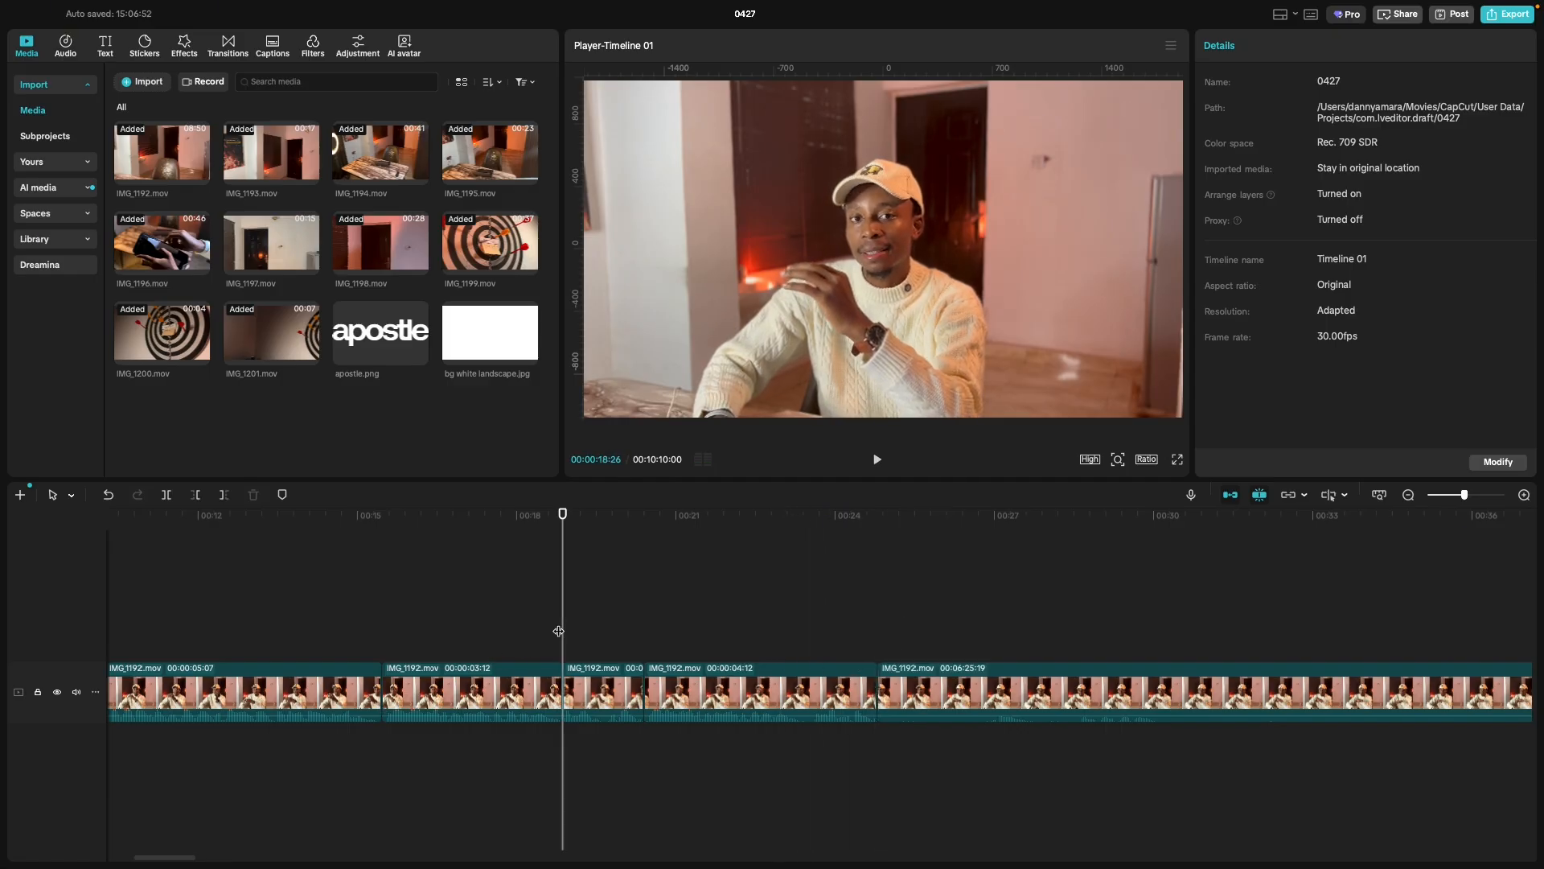
pyautogui.press('space')
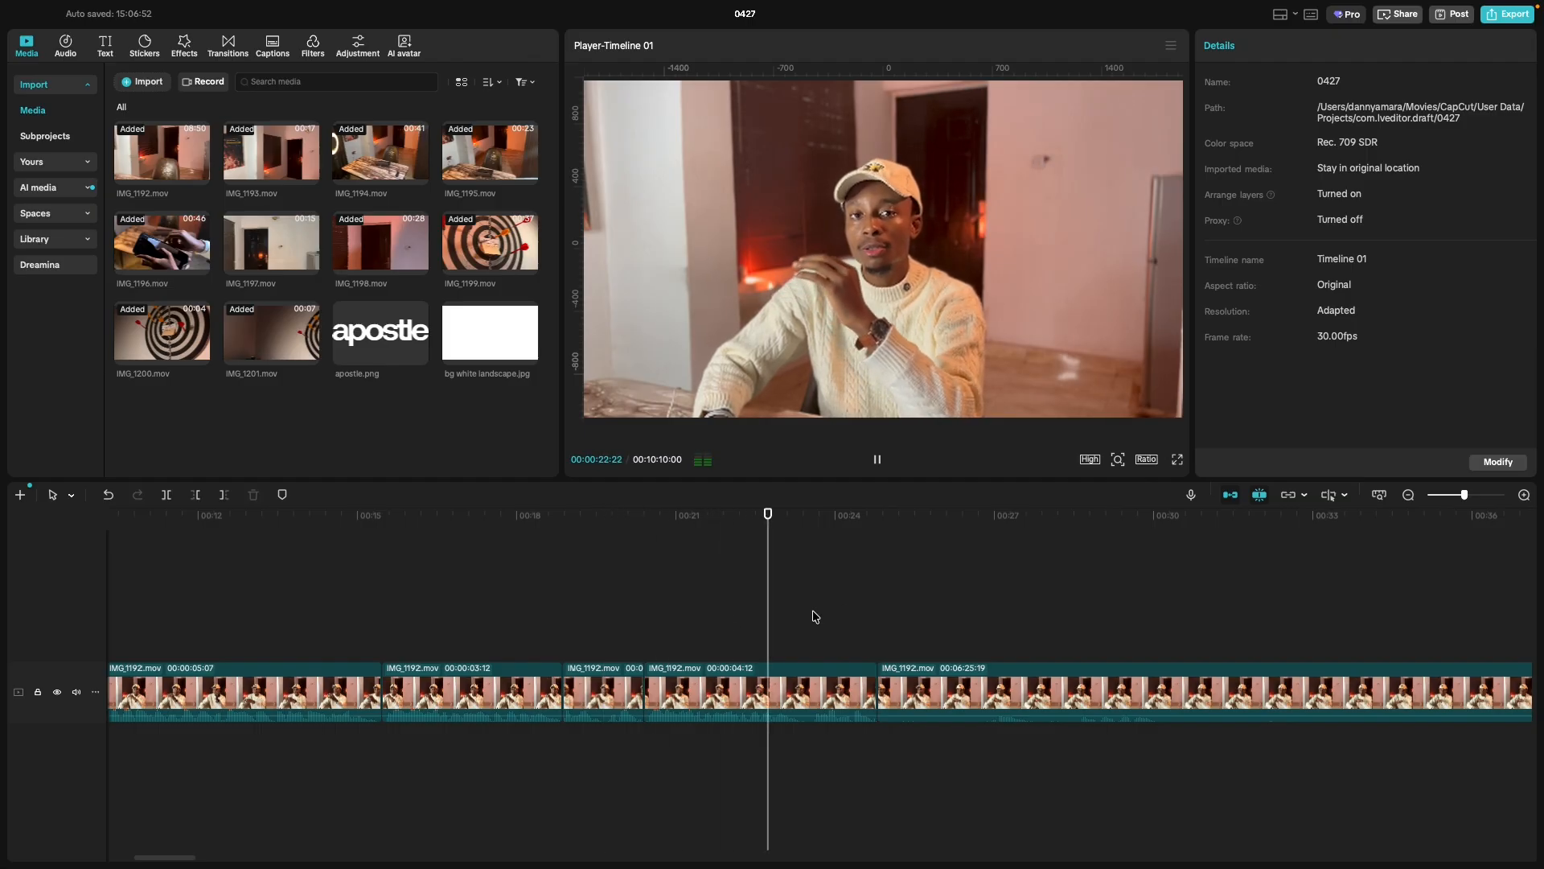
pyautogui.click(380, 650)
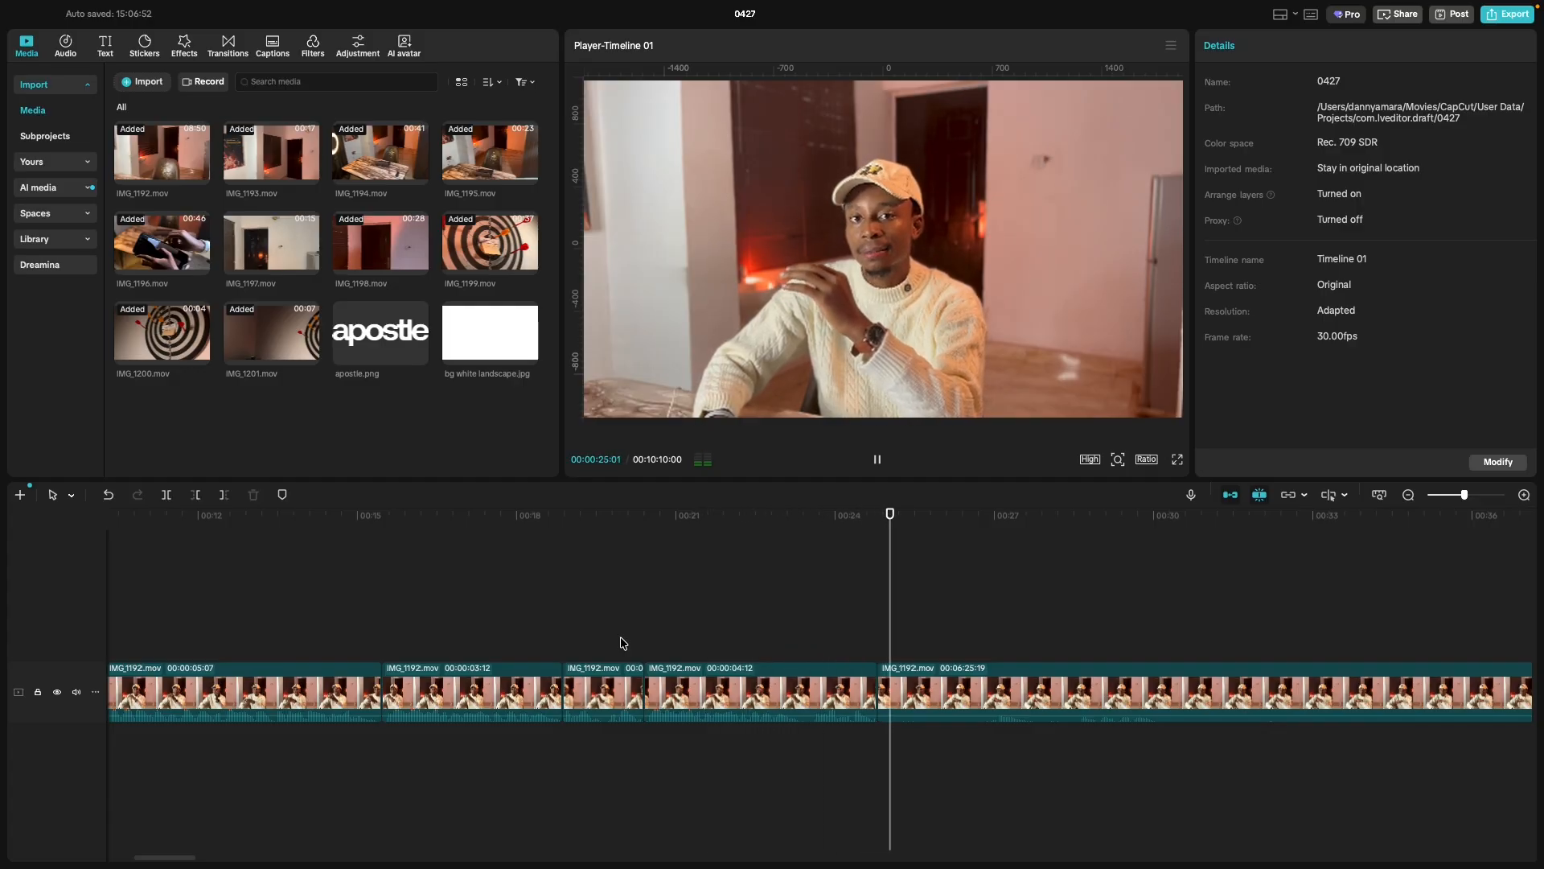
pyautogui.press('space')
pyautogui.click(562, 641)
pyautogui.press('space')
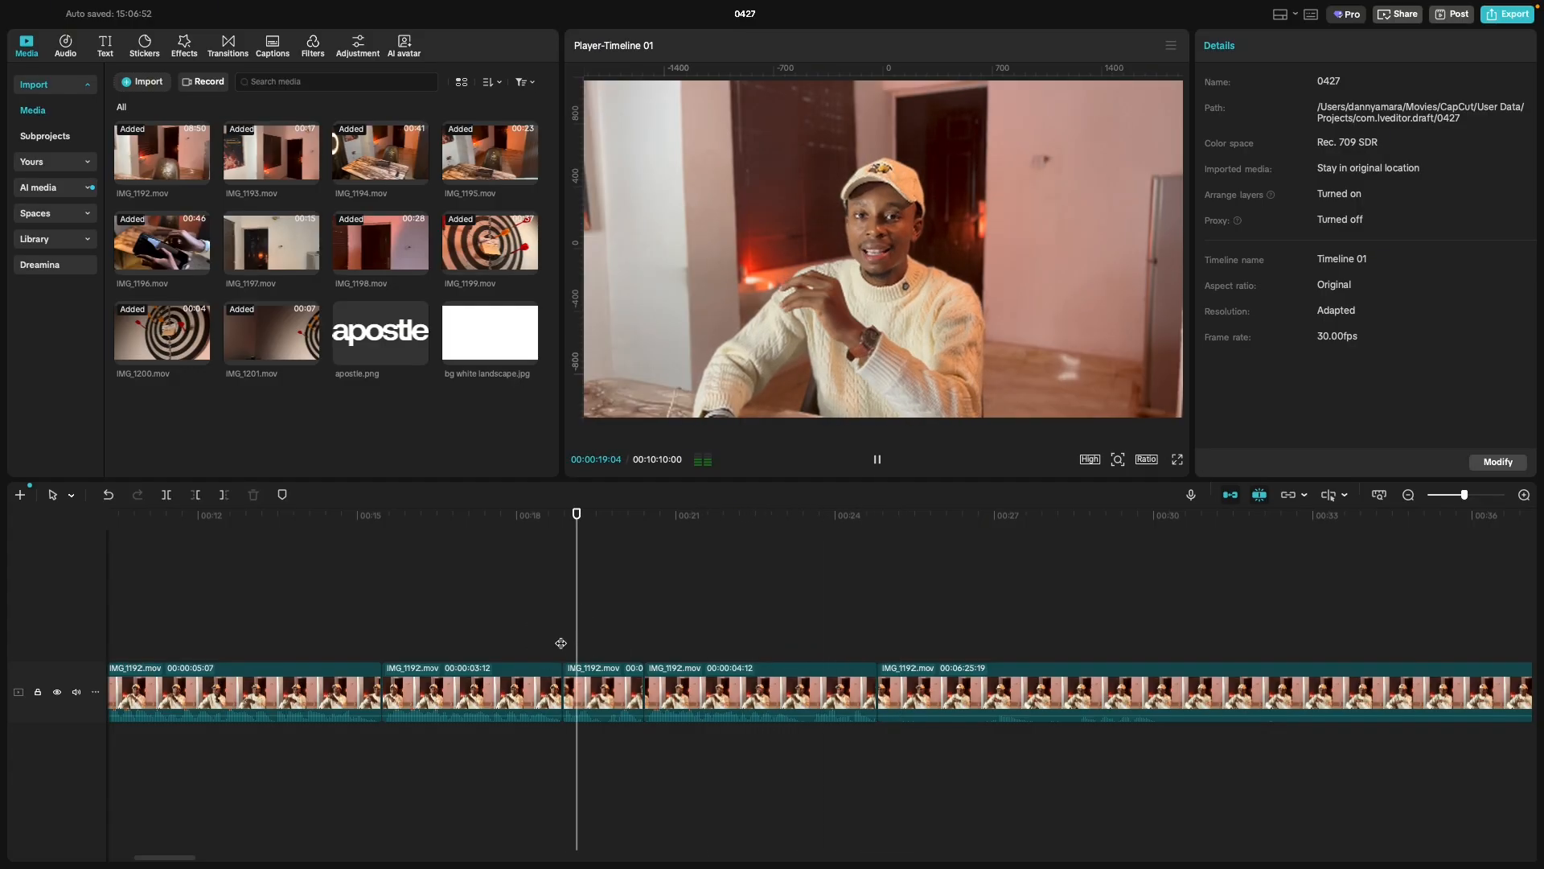
pyautogui.press('space')
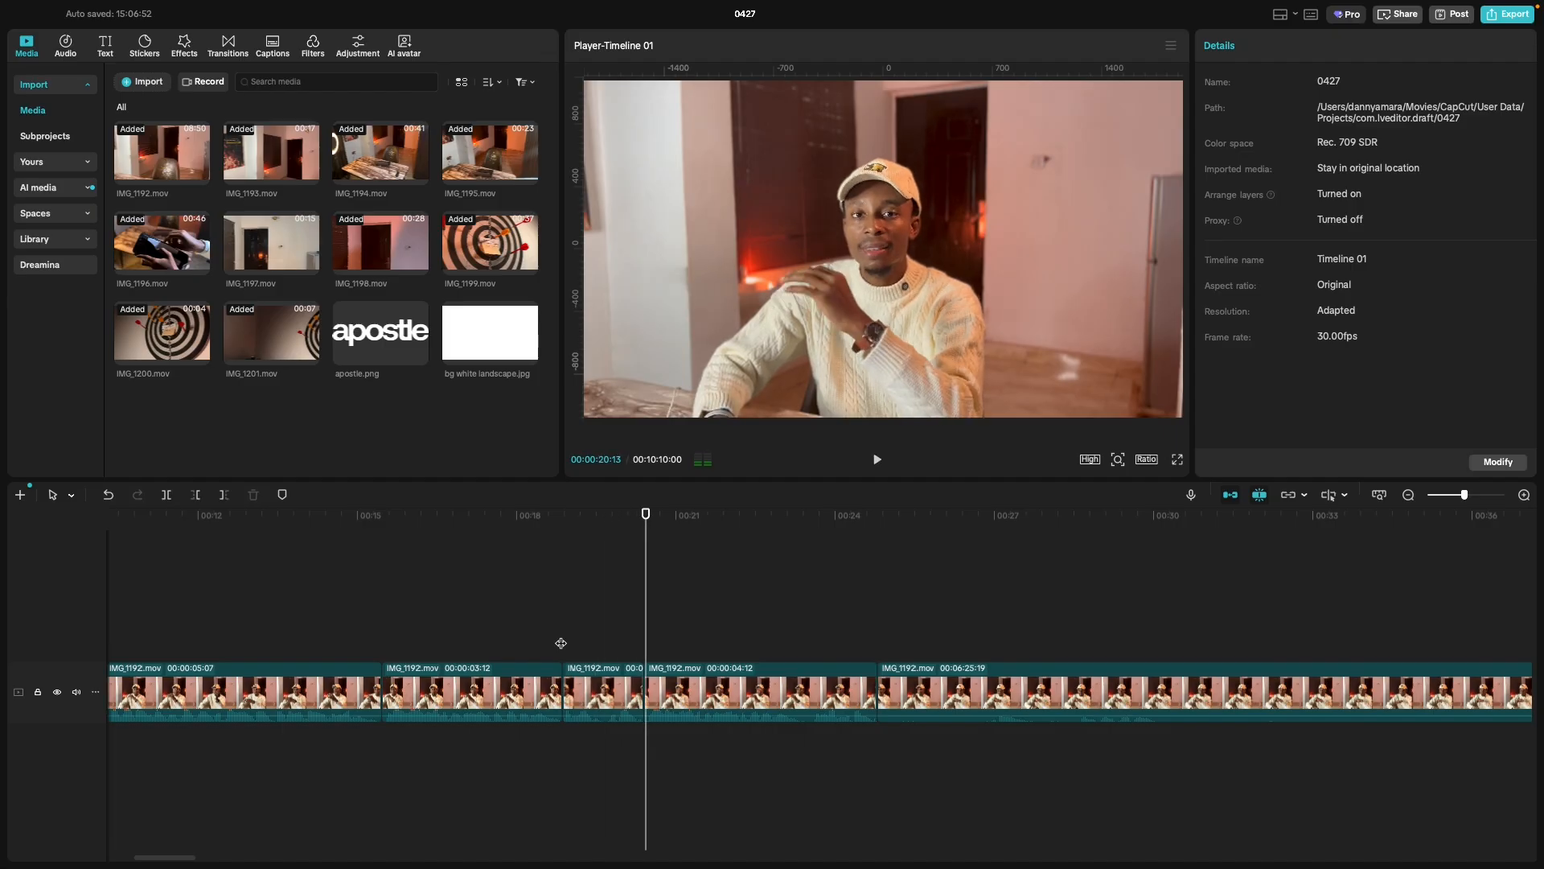
pyautogui.click(789, 629)
pyautogui.press('space')
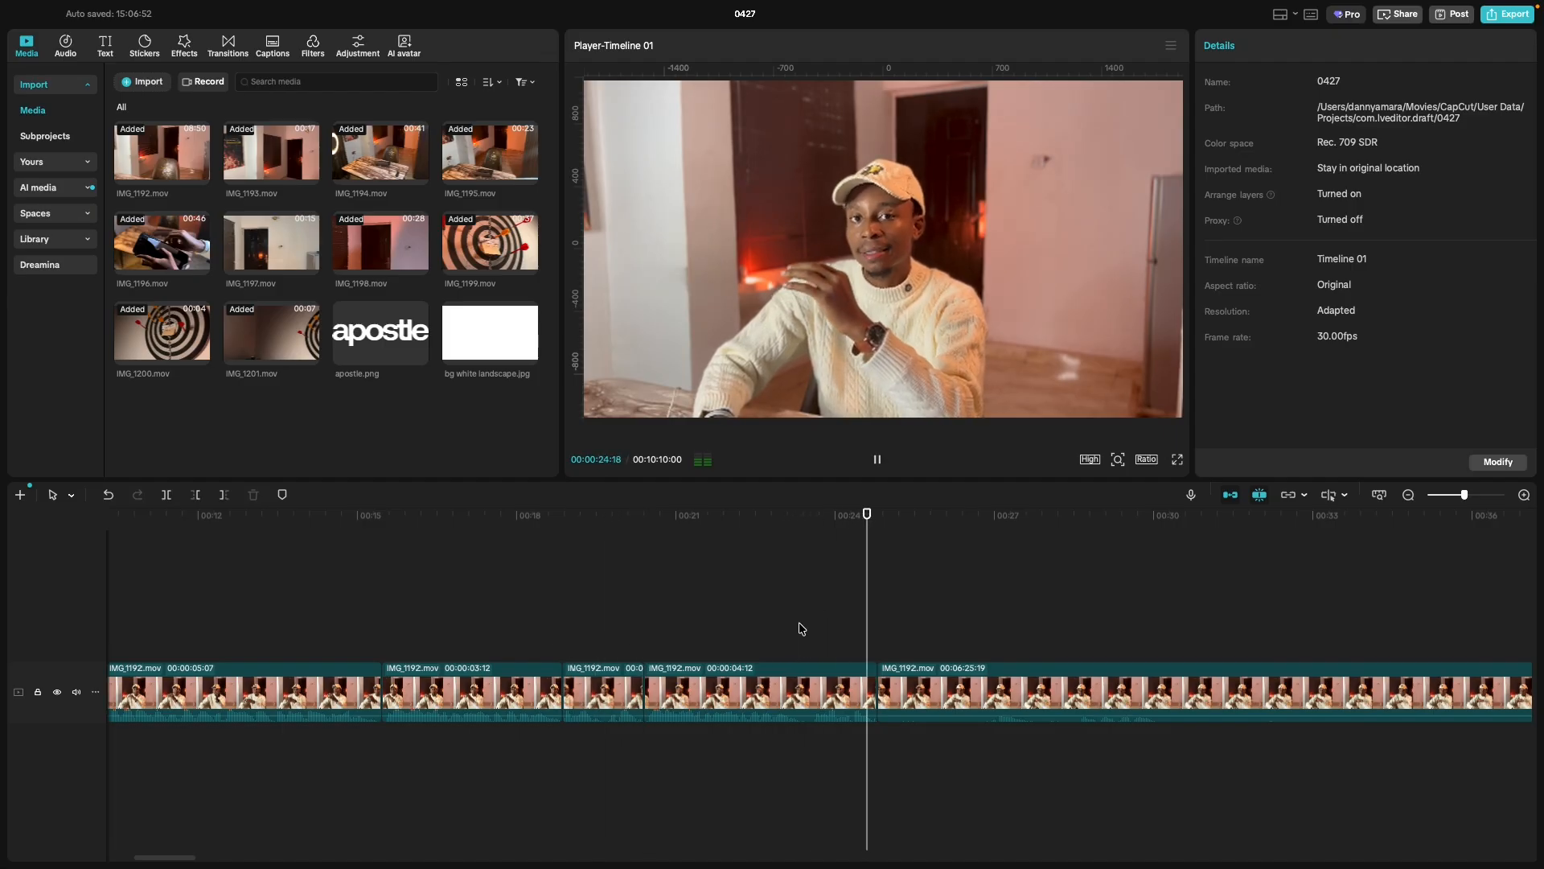
# Replay the short takes around the 00:00:20:12 cut, split the clip at 00:00:23:18, and delete the segment from 00:00:20:12 to there.
pyautogui.press('space')
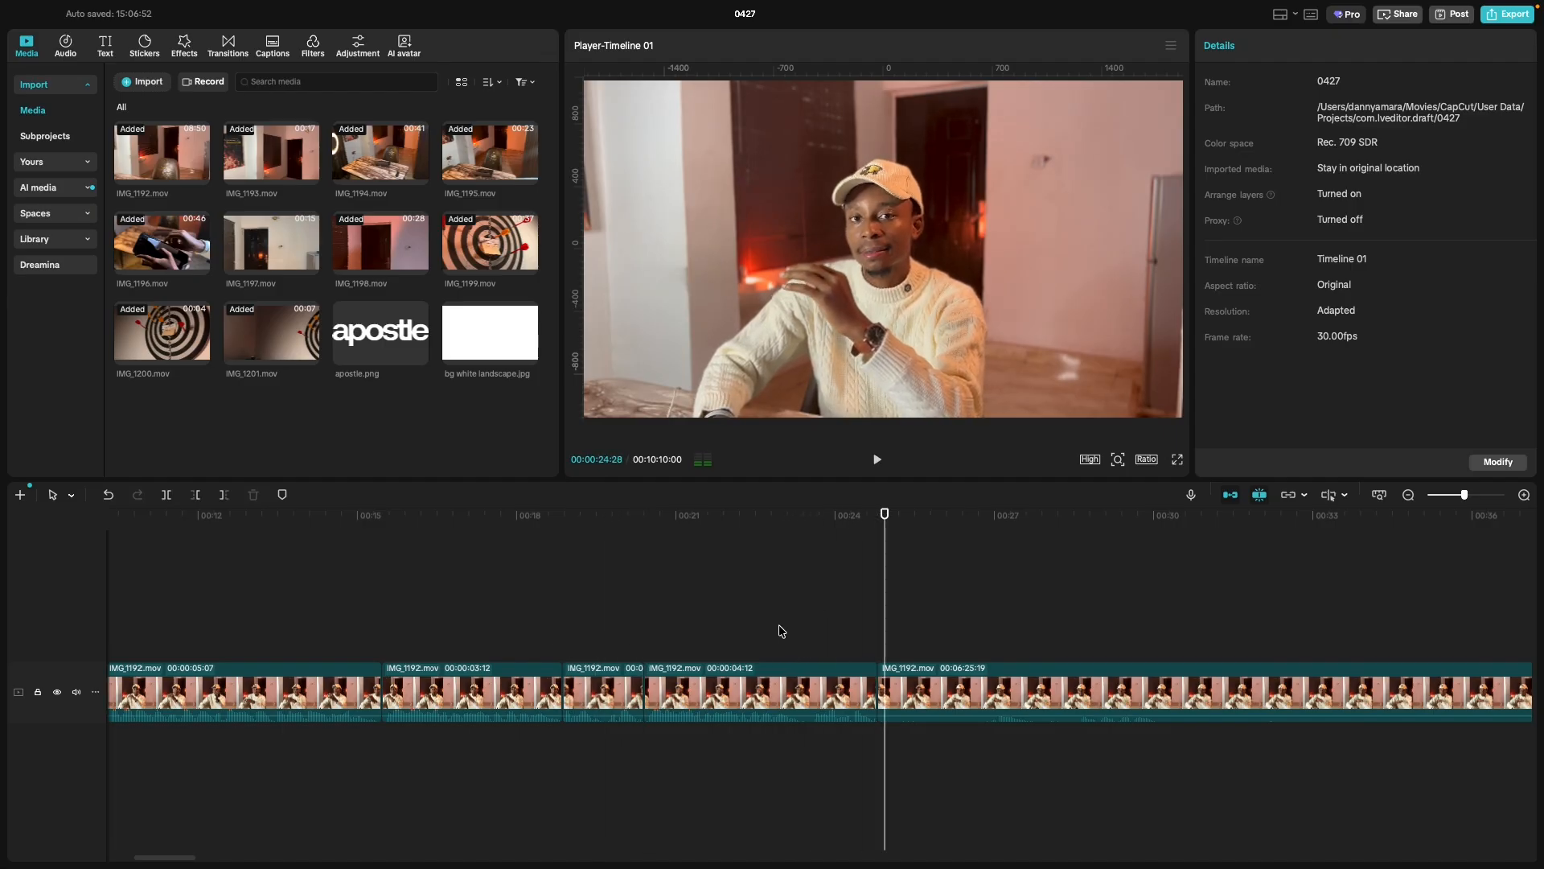
pyautogui.click(570, 639)
pyautogui.press('space')
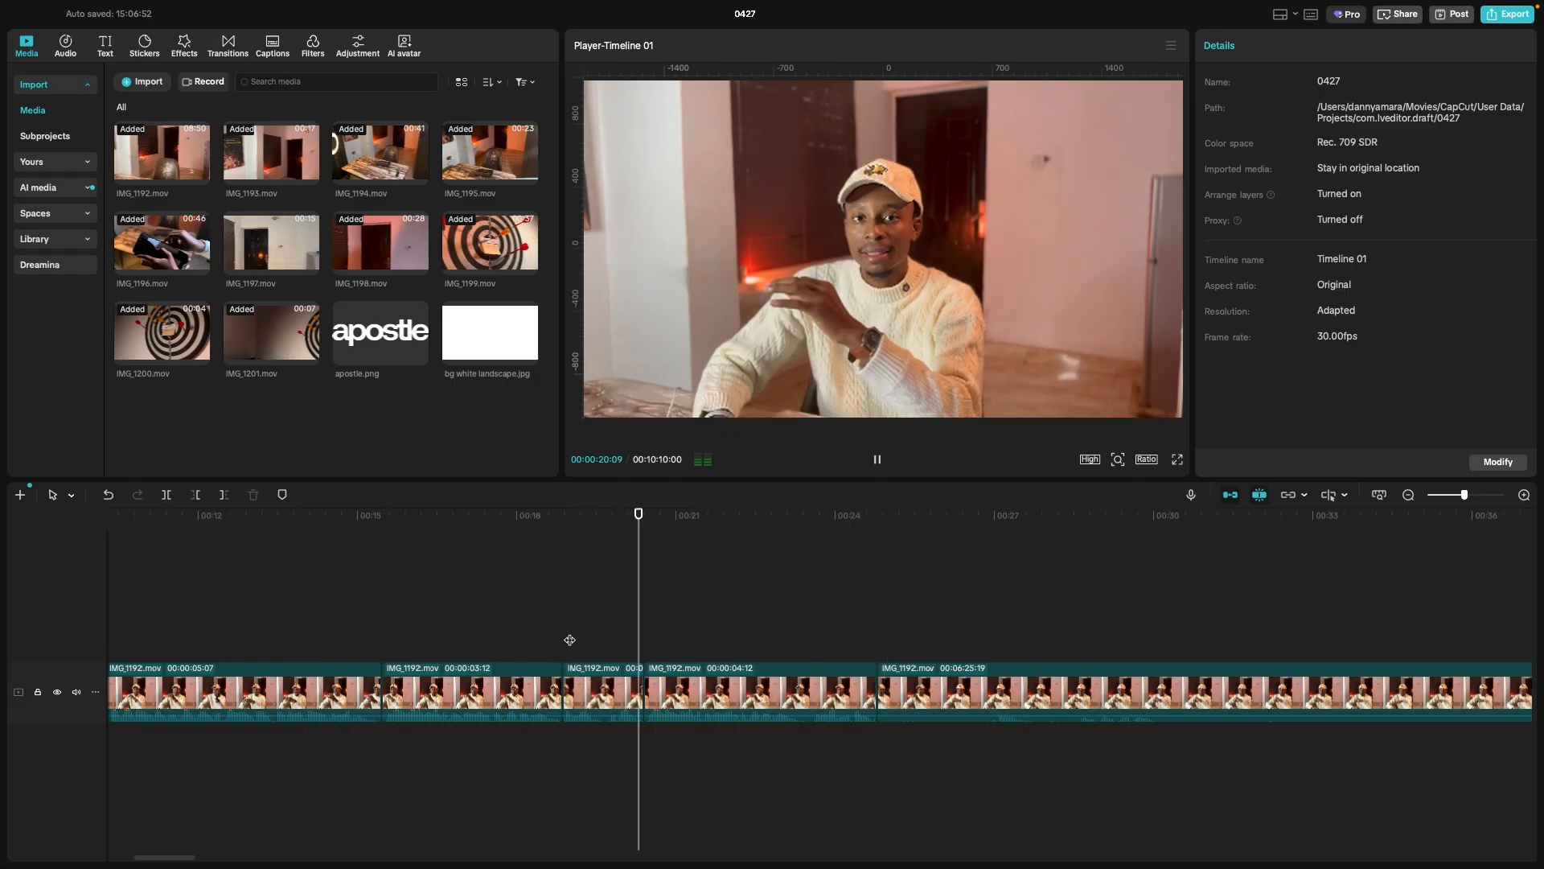
pyautogui.click(813, 643)
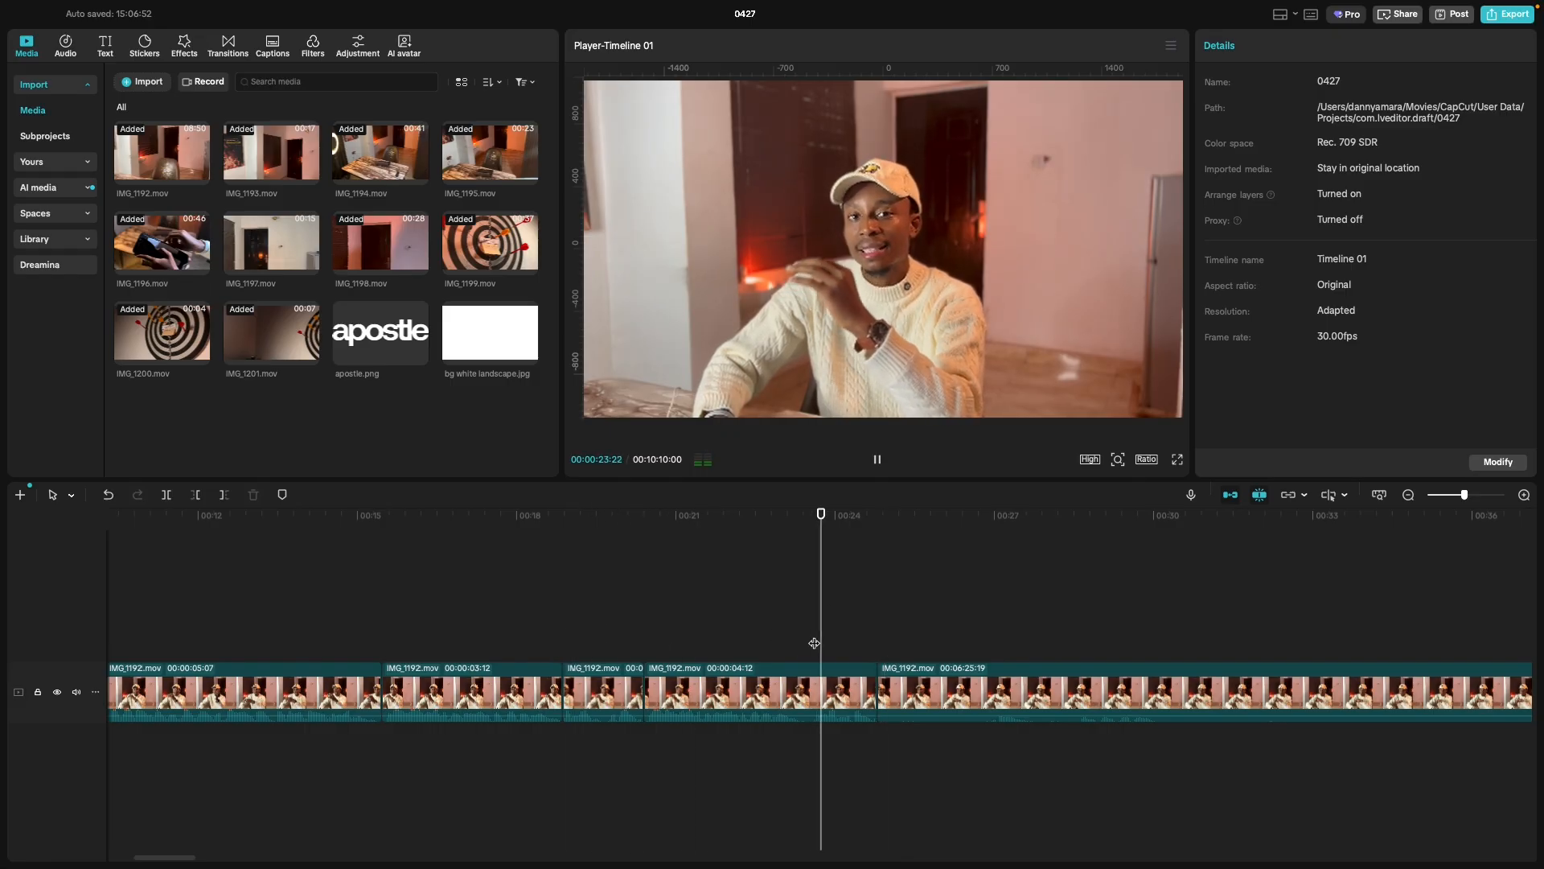
pyautogui.press('space')
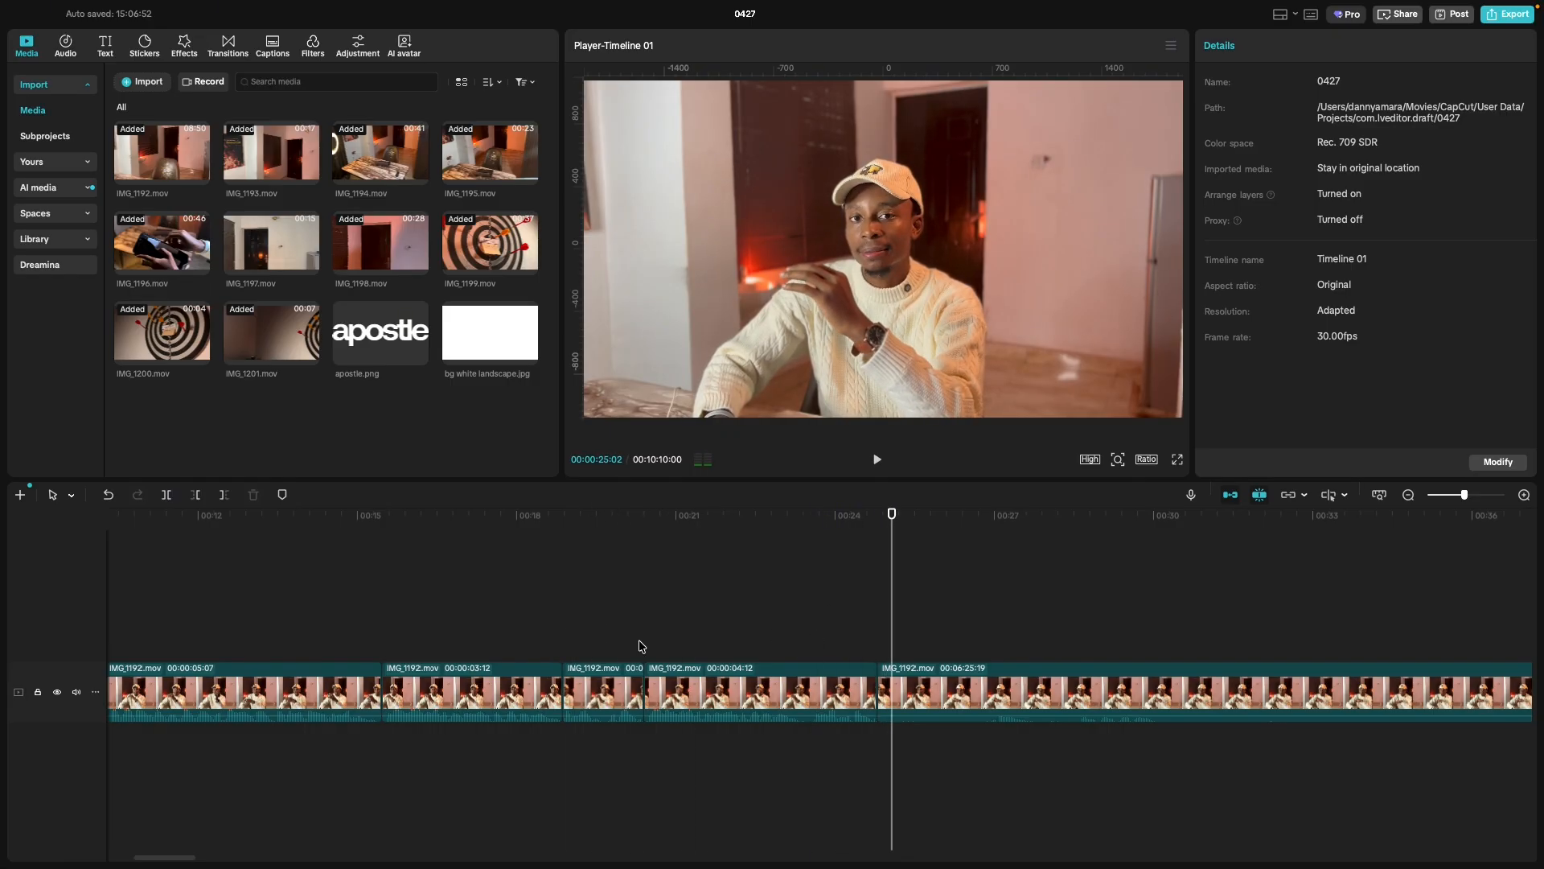
pyautogui.click(446, 650)
pyautogui.press('space')
pyautogui.press('space')
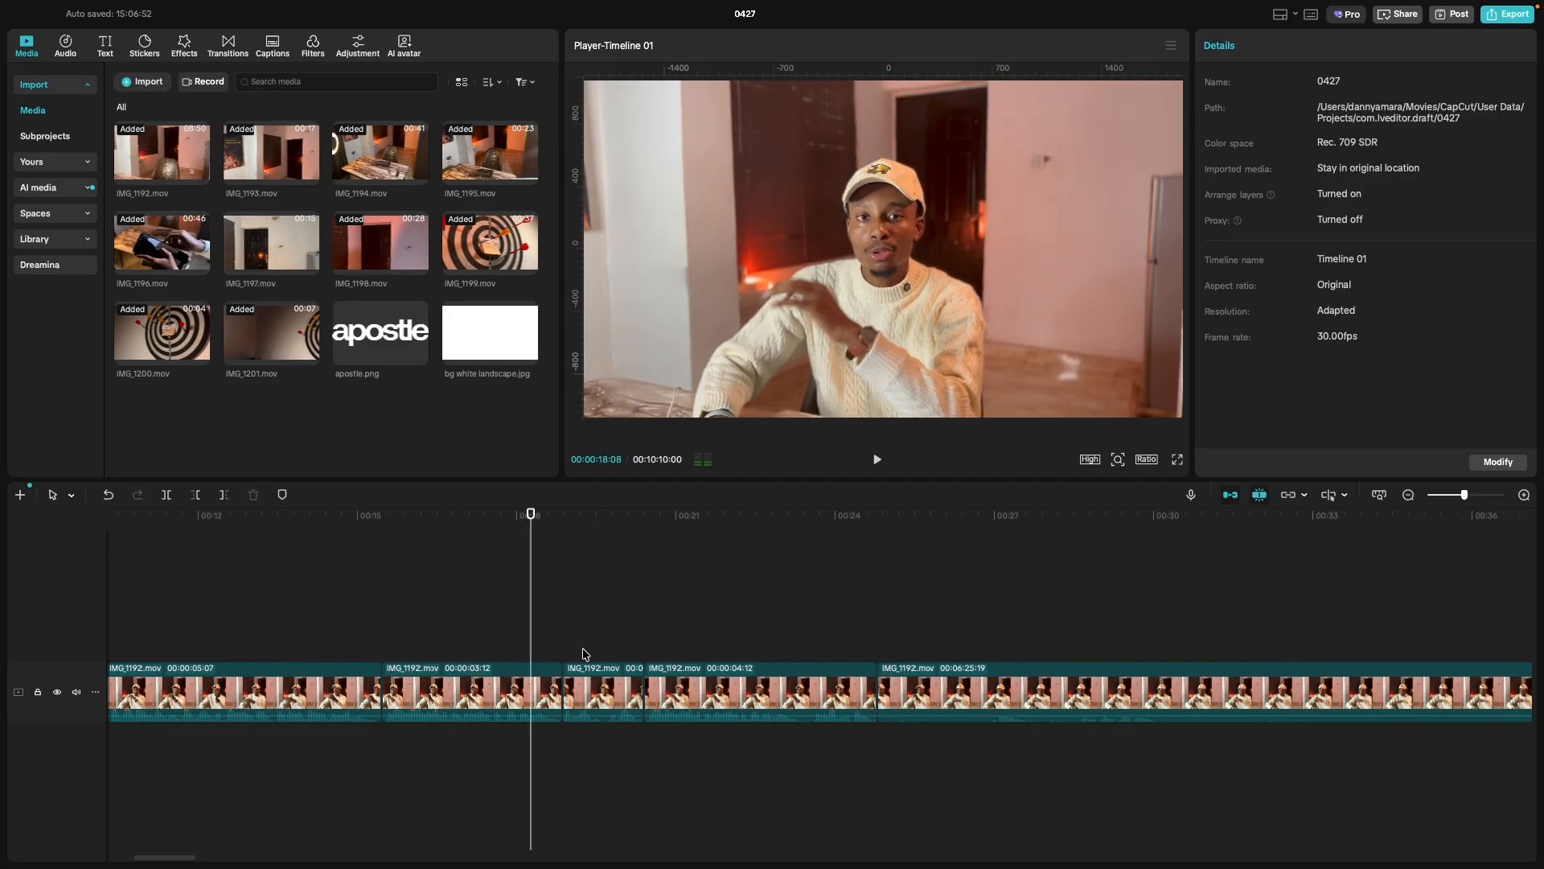
pyautogui.click(814, 647)
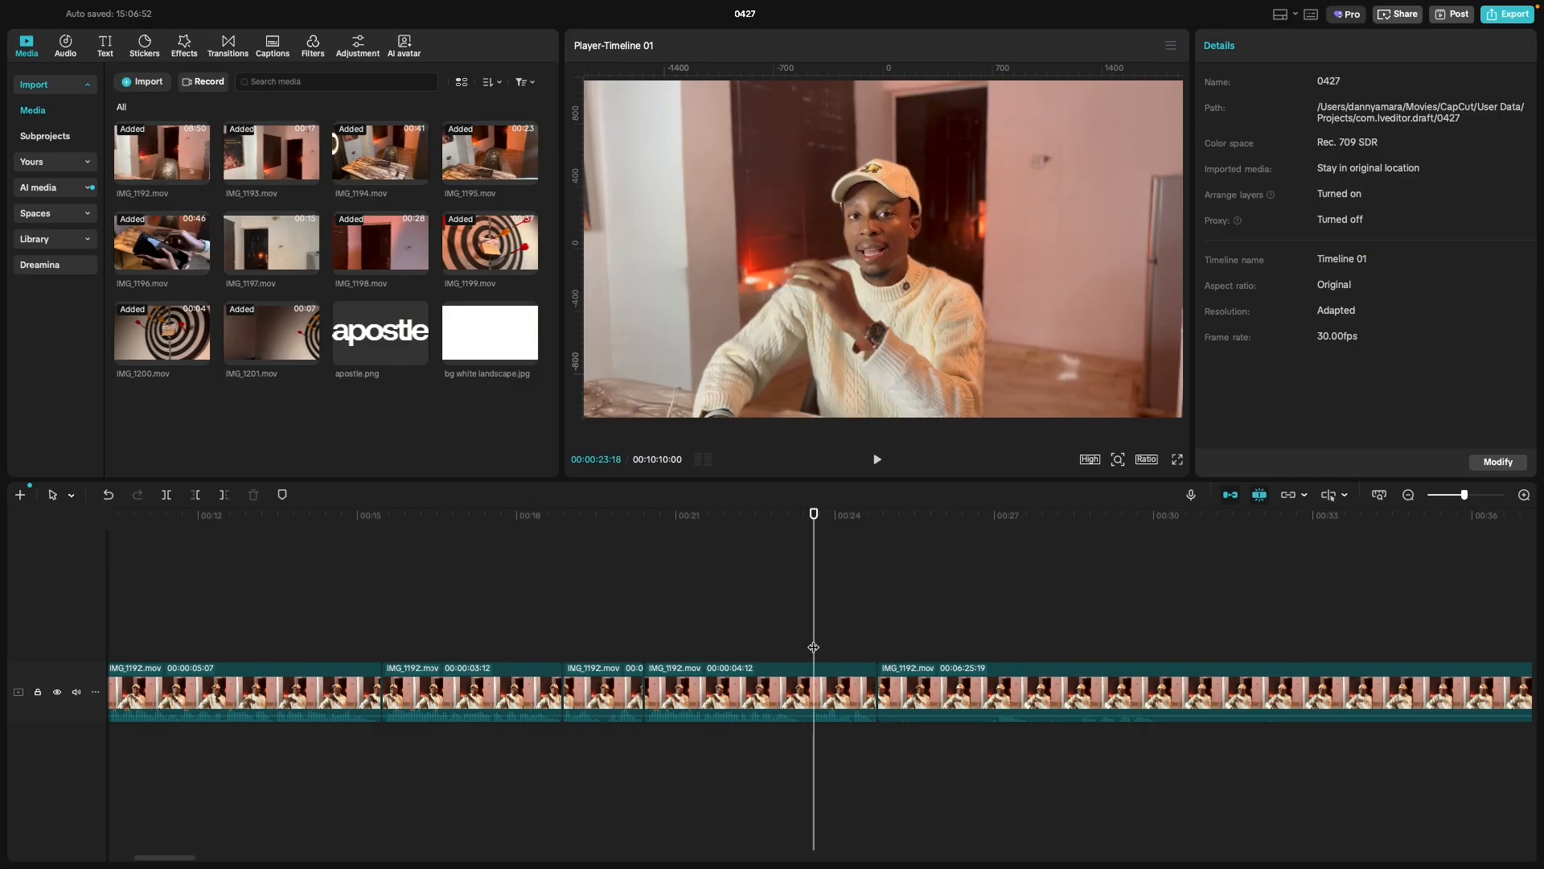
pyautogui.click(754, 690)
pyautogui.press('Delete')
# Play across the 00:00:20:12 cut and delete the short IMG_1192.mov clip that starts there.
pyautogui.click(541, 648)
pyautogui.press('space')
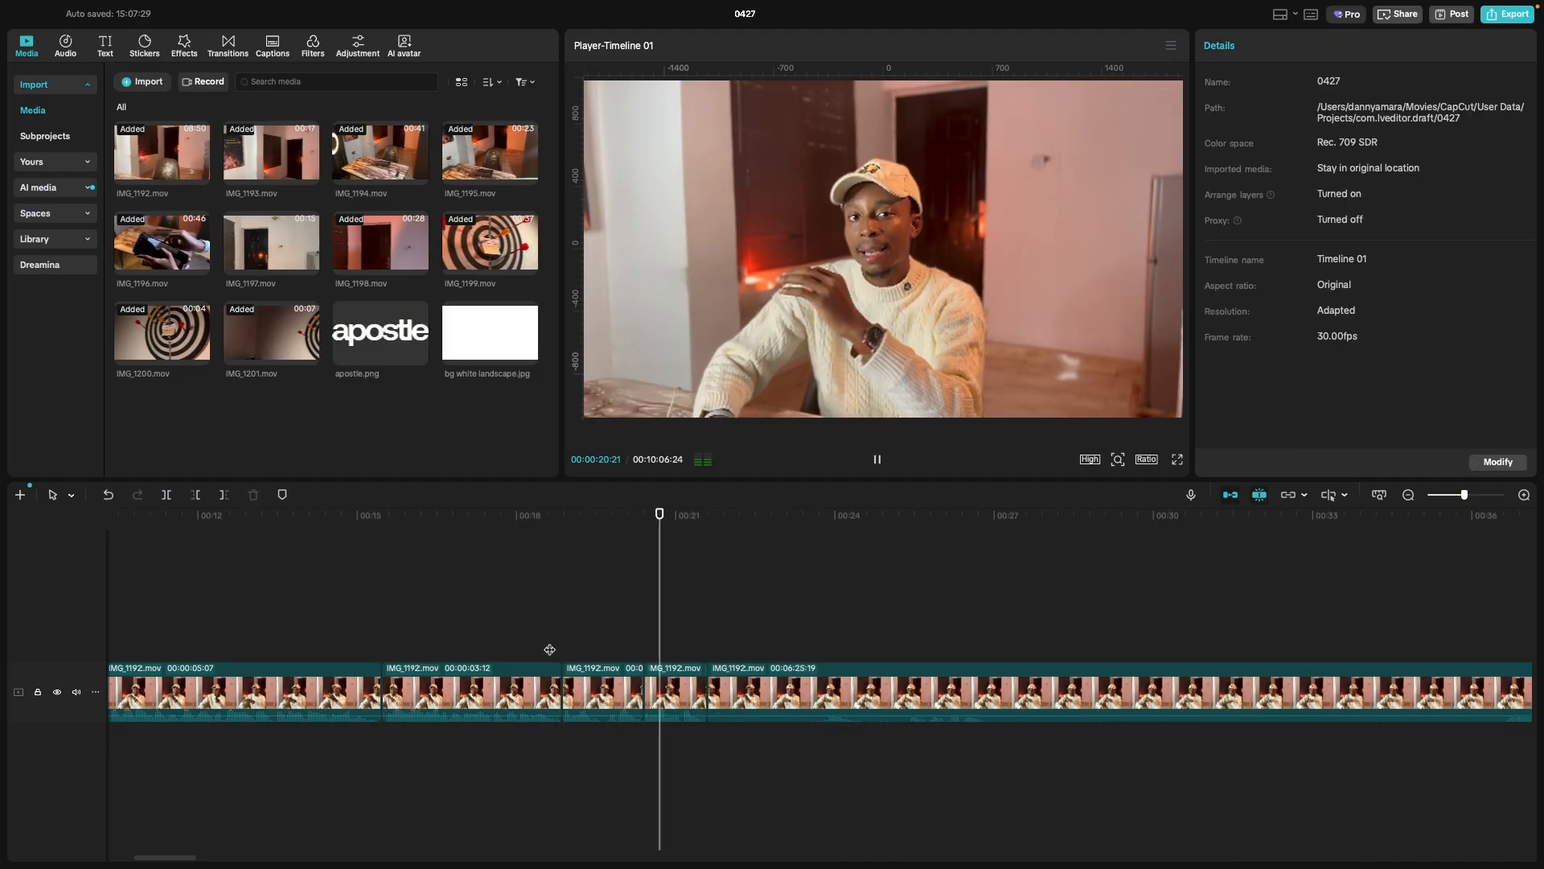
pyautogui.click(555, 649)
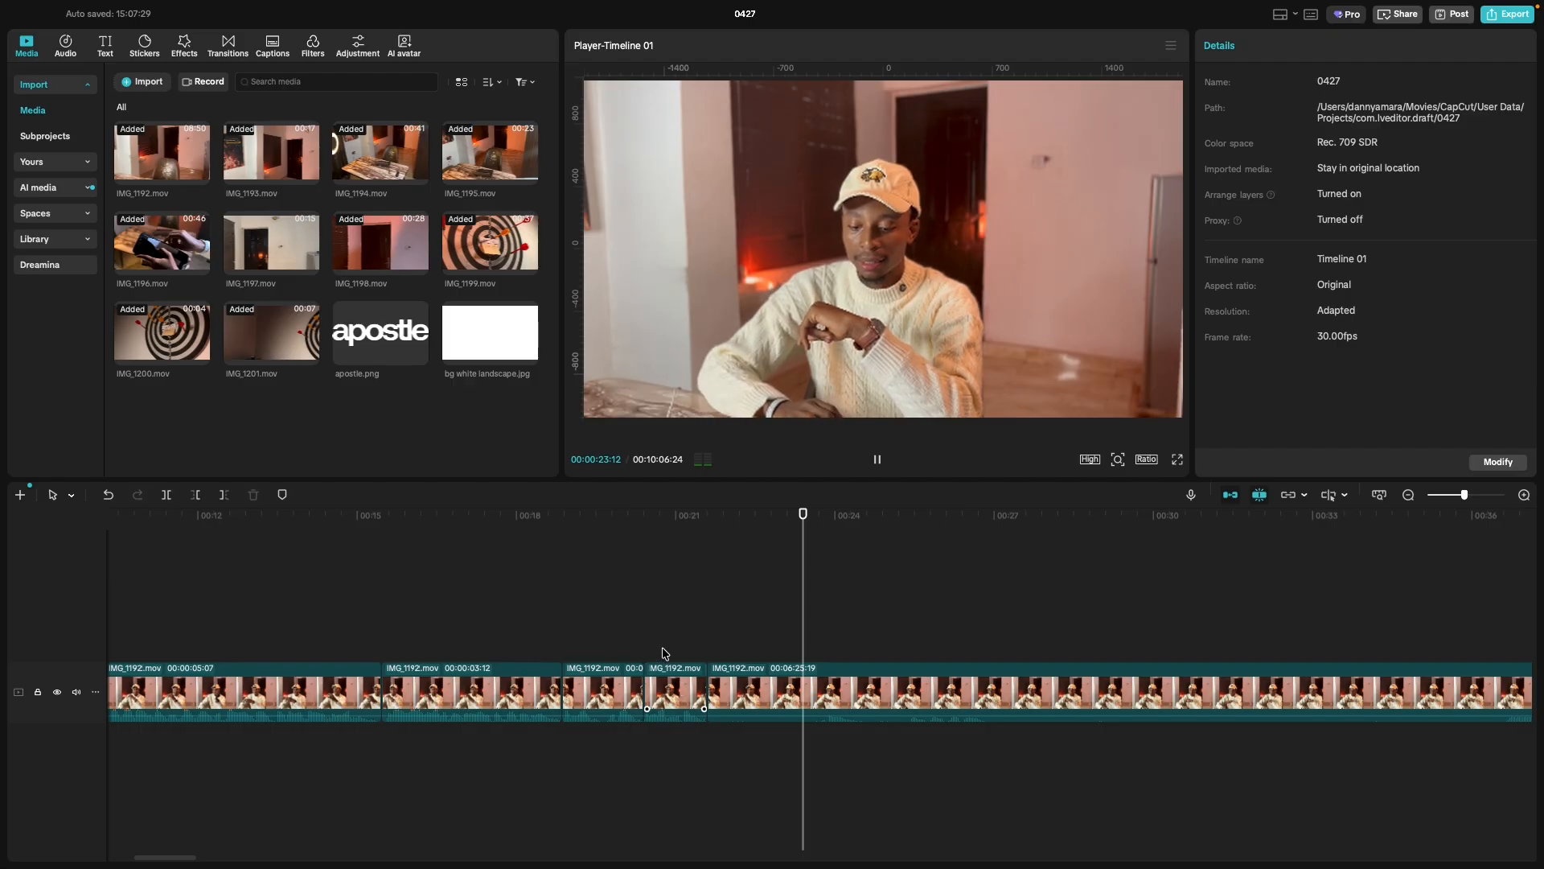
pyautogui.click(664, 686)
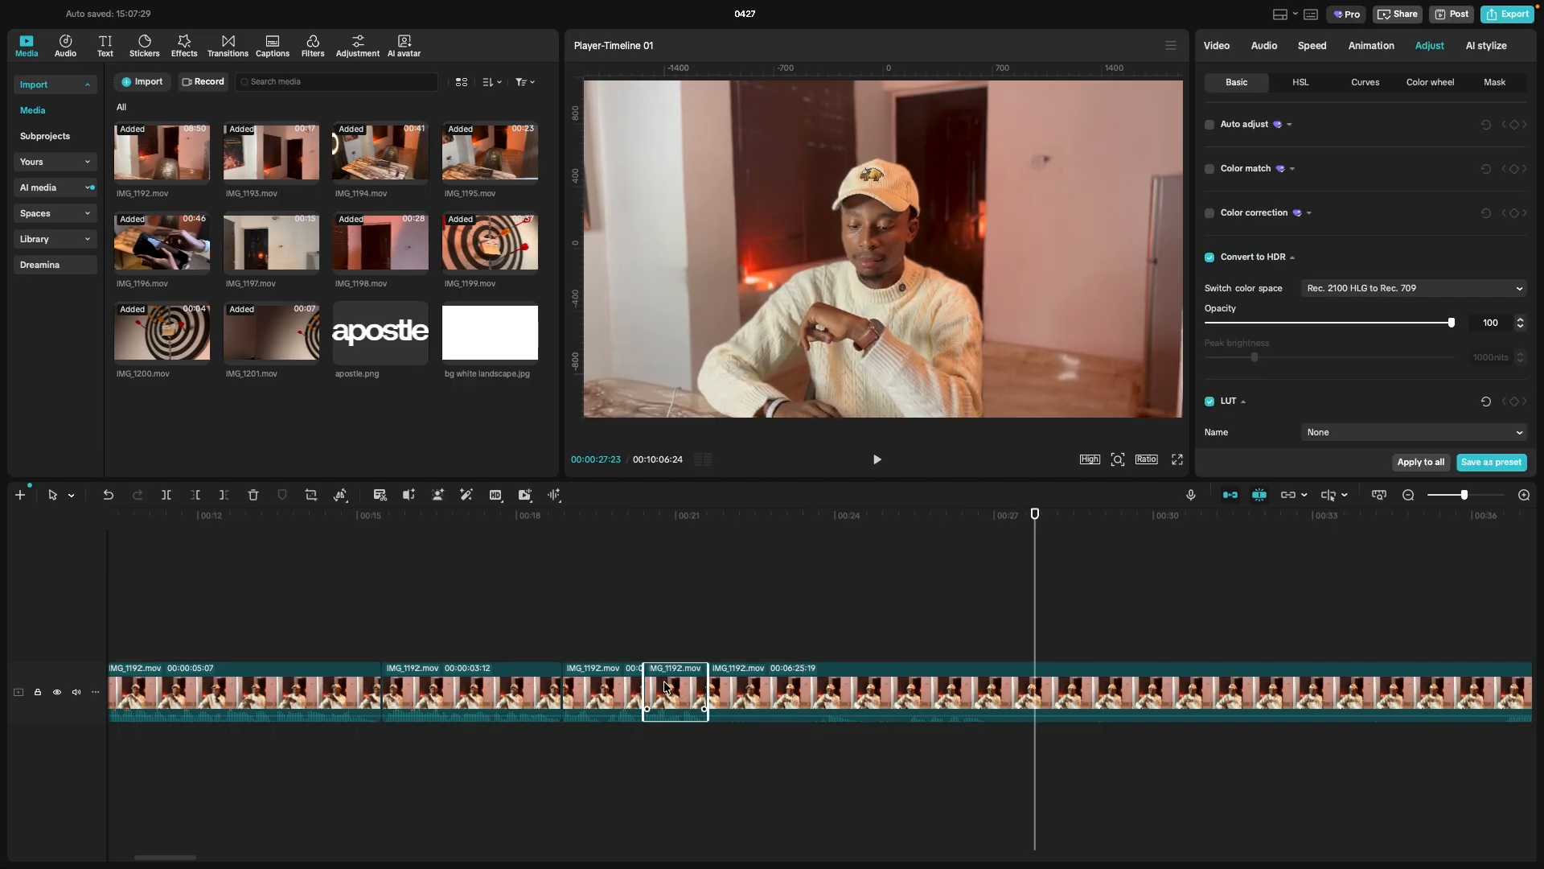
pyautogui.press('Delete')
# Check the short IMG_1192.mov clip starting at 00:00:18:26 and split it at 00:00:19:16.
pyautogui.click(563, 652)
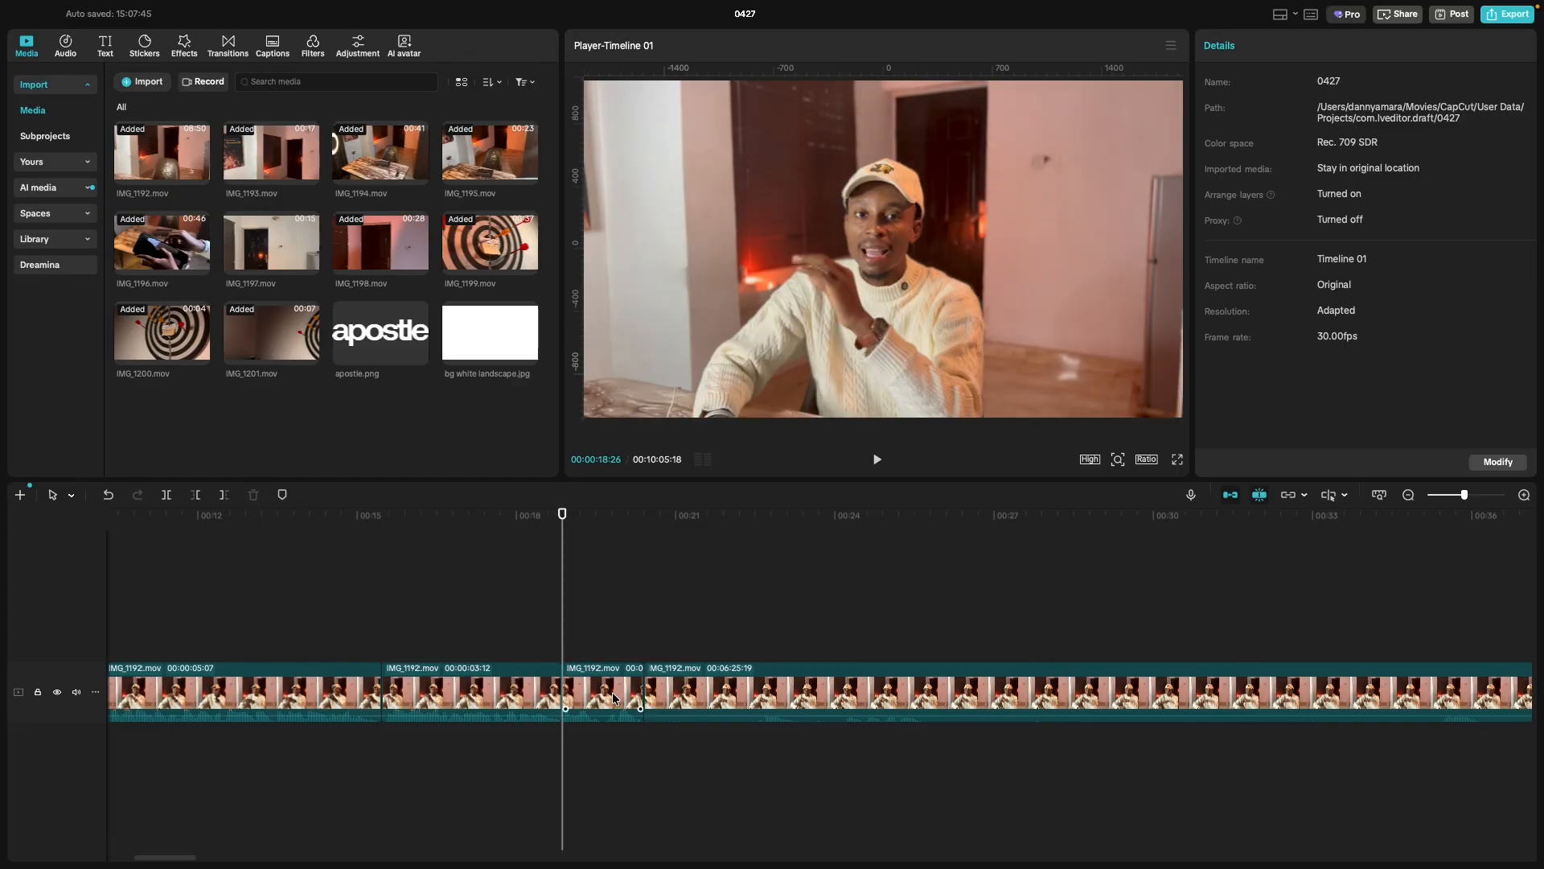
pyautogui.scroll(2, 600, 687)
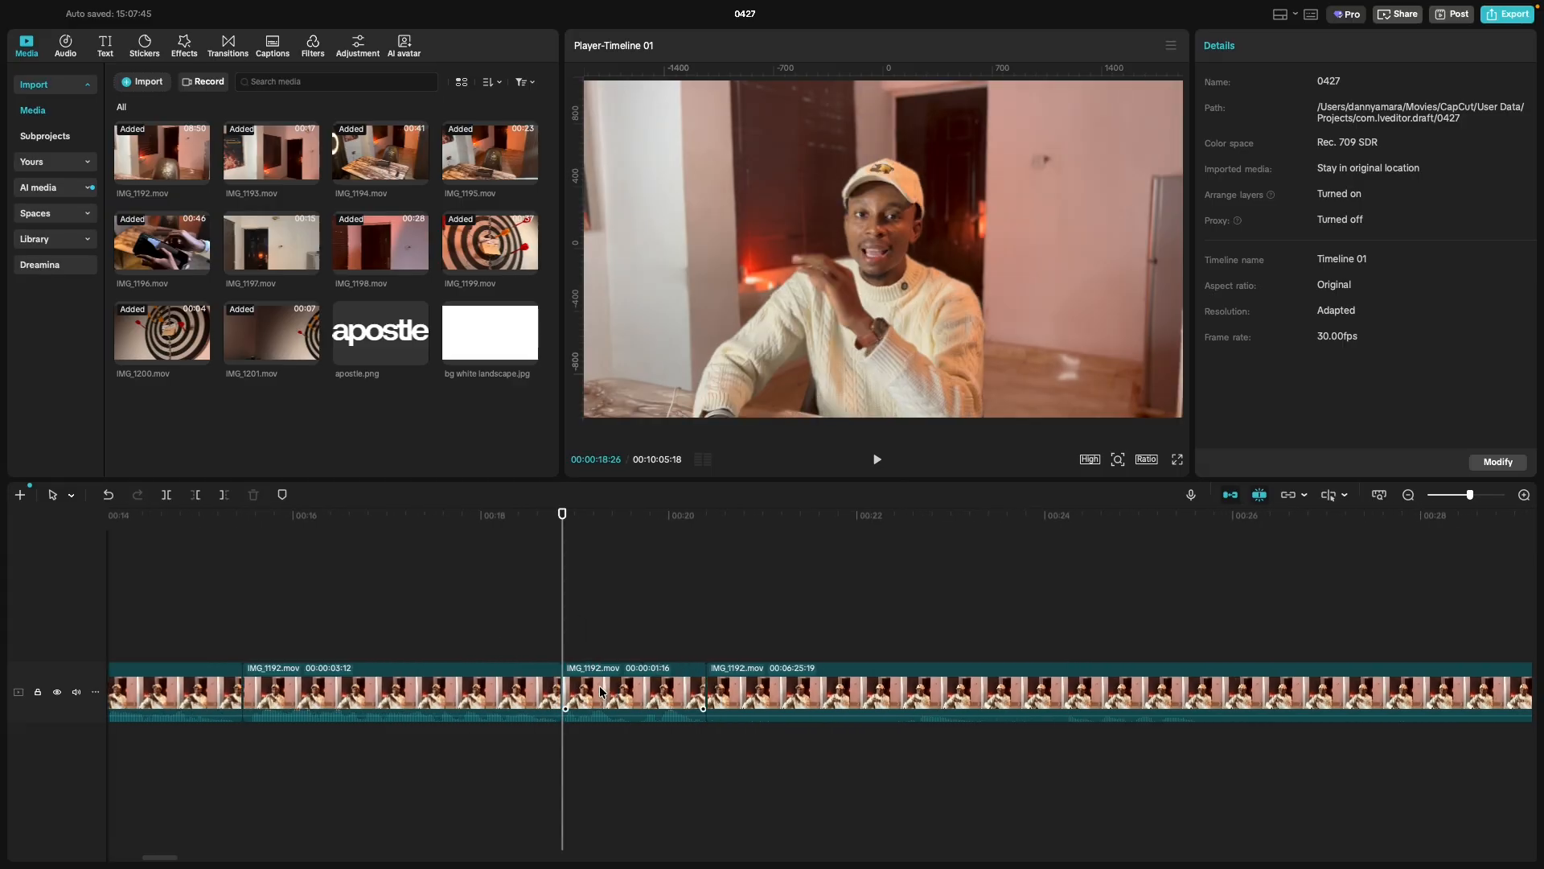
pyautogui.click(621, 636)
pyautogui.click(625, 636)
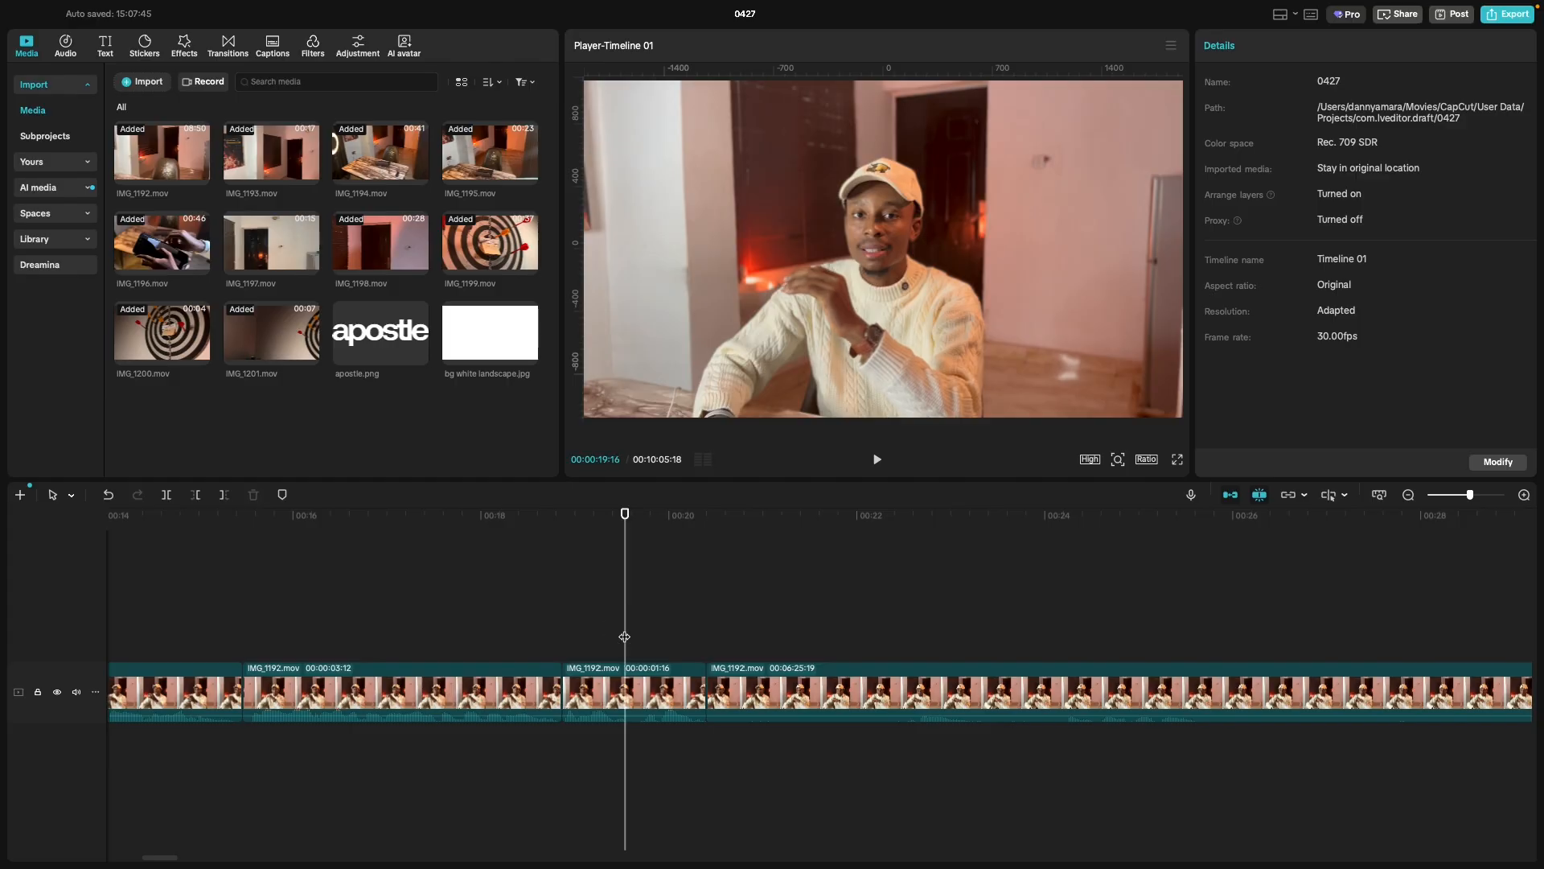
pyautogui.press('space')
pyautogui.press('space')
# Play the footage after the 00:00:19:16 cut, split the clip at 00:00:19:22, and delete the sliver between the two cuts.
pyautogui.click(638, 634)
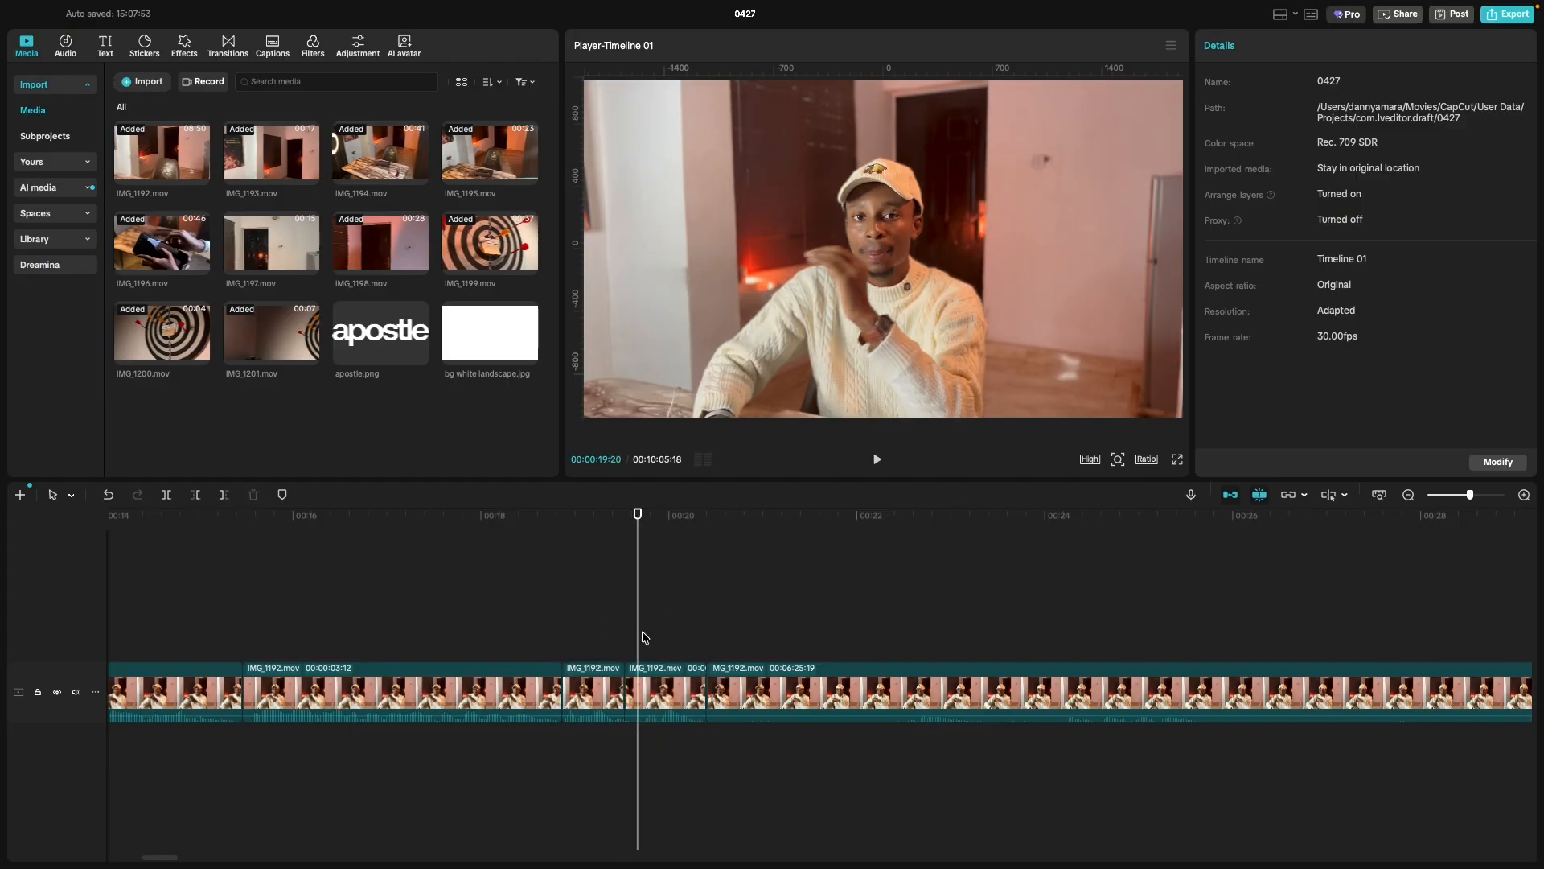
pyautogui.click(644, 634)
pyautogui.click(640, 641)
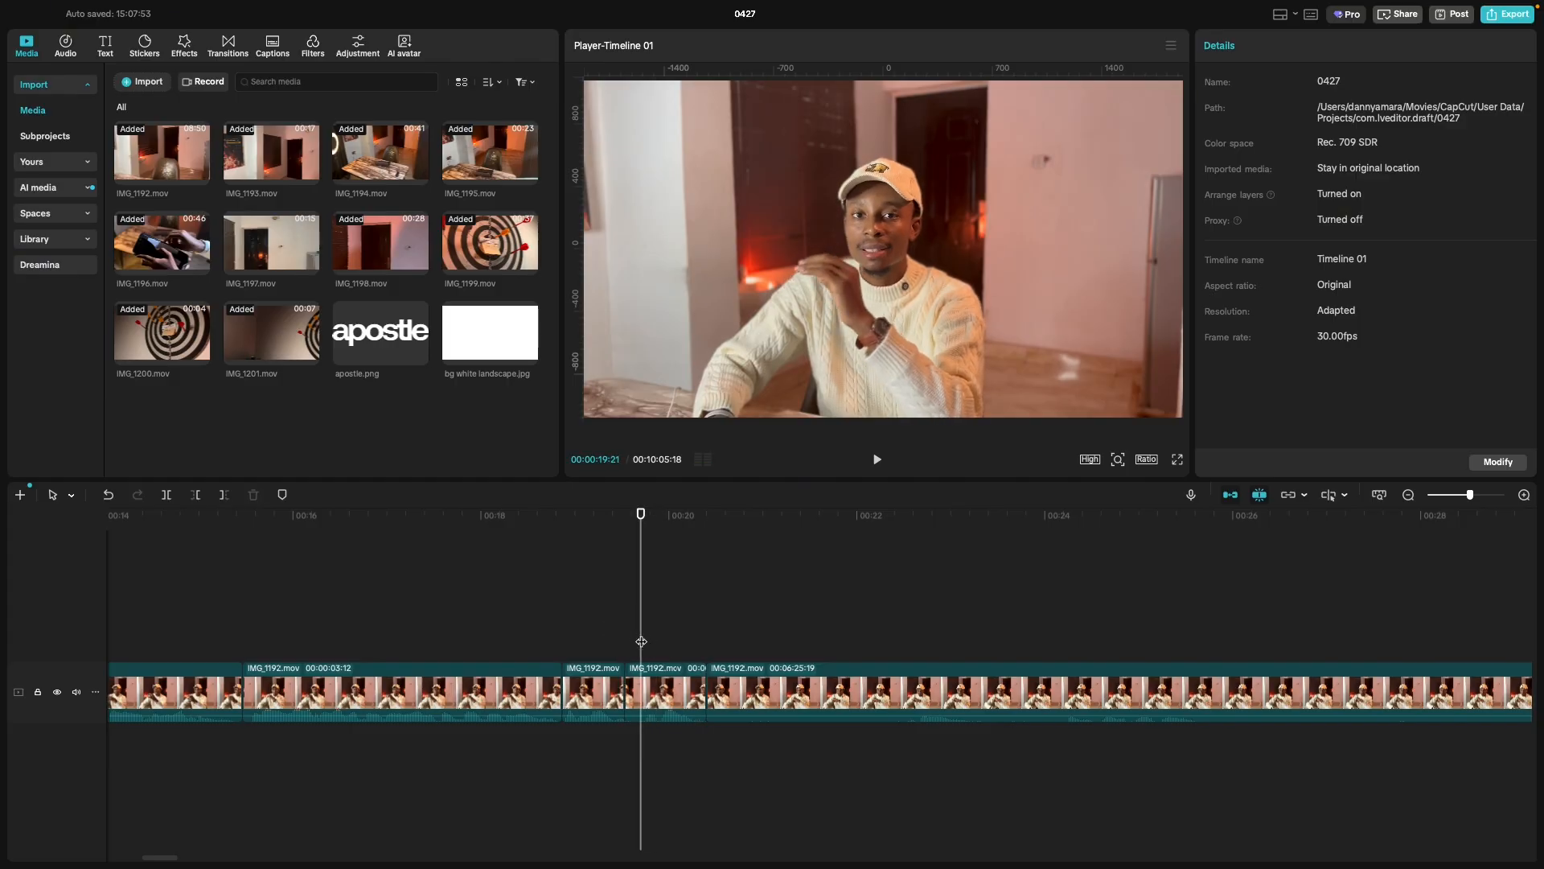
pyautogui.press('space')
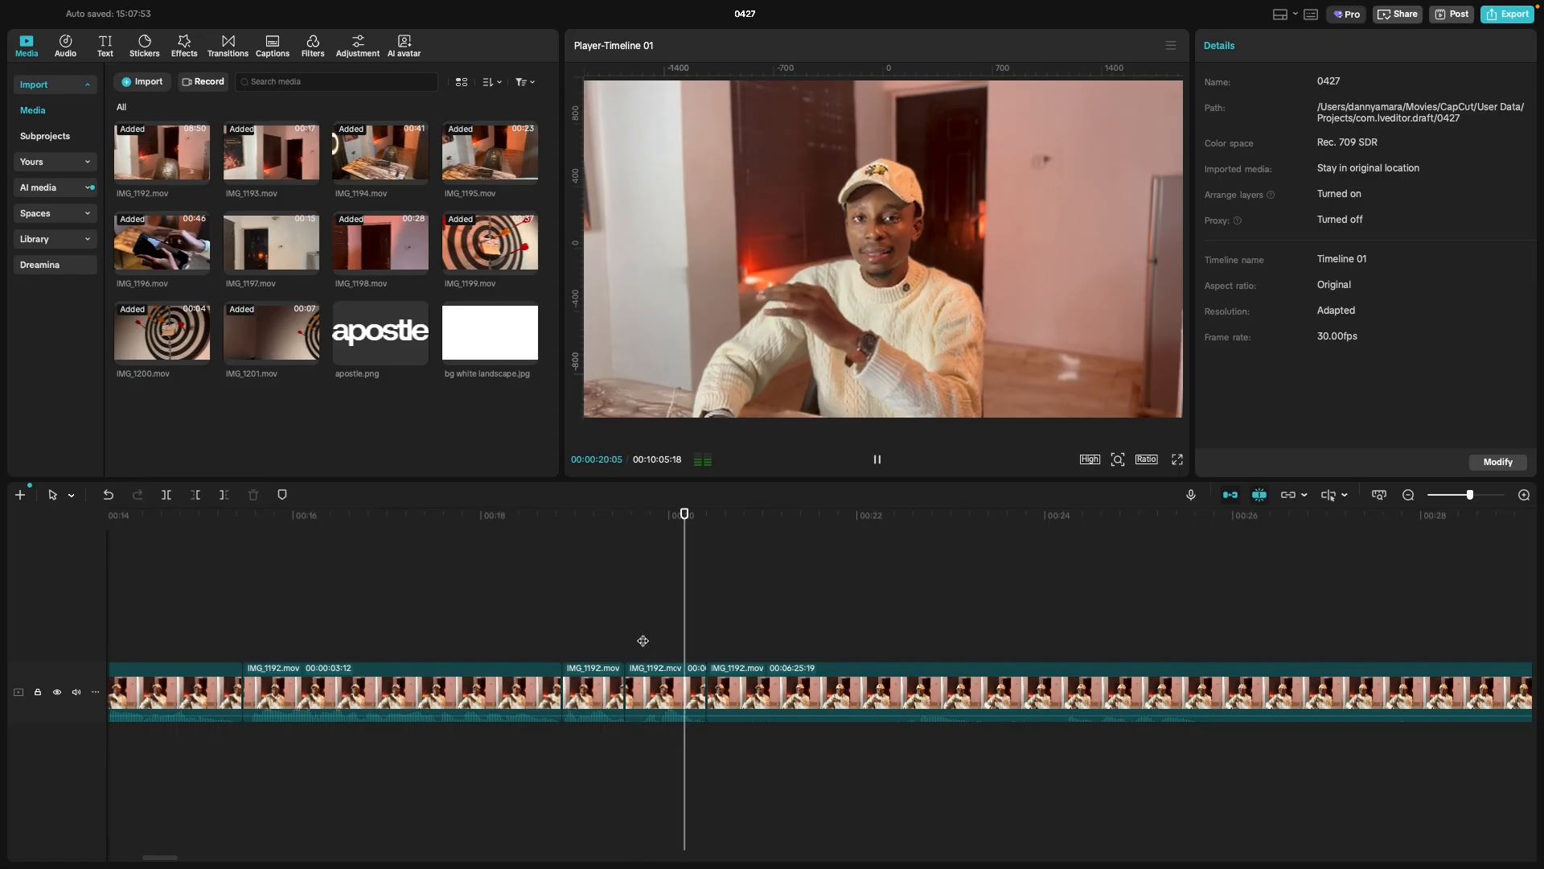
pyautogui.press('space')
pyautogui.click(642, 640)
pyautogui.press('space')
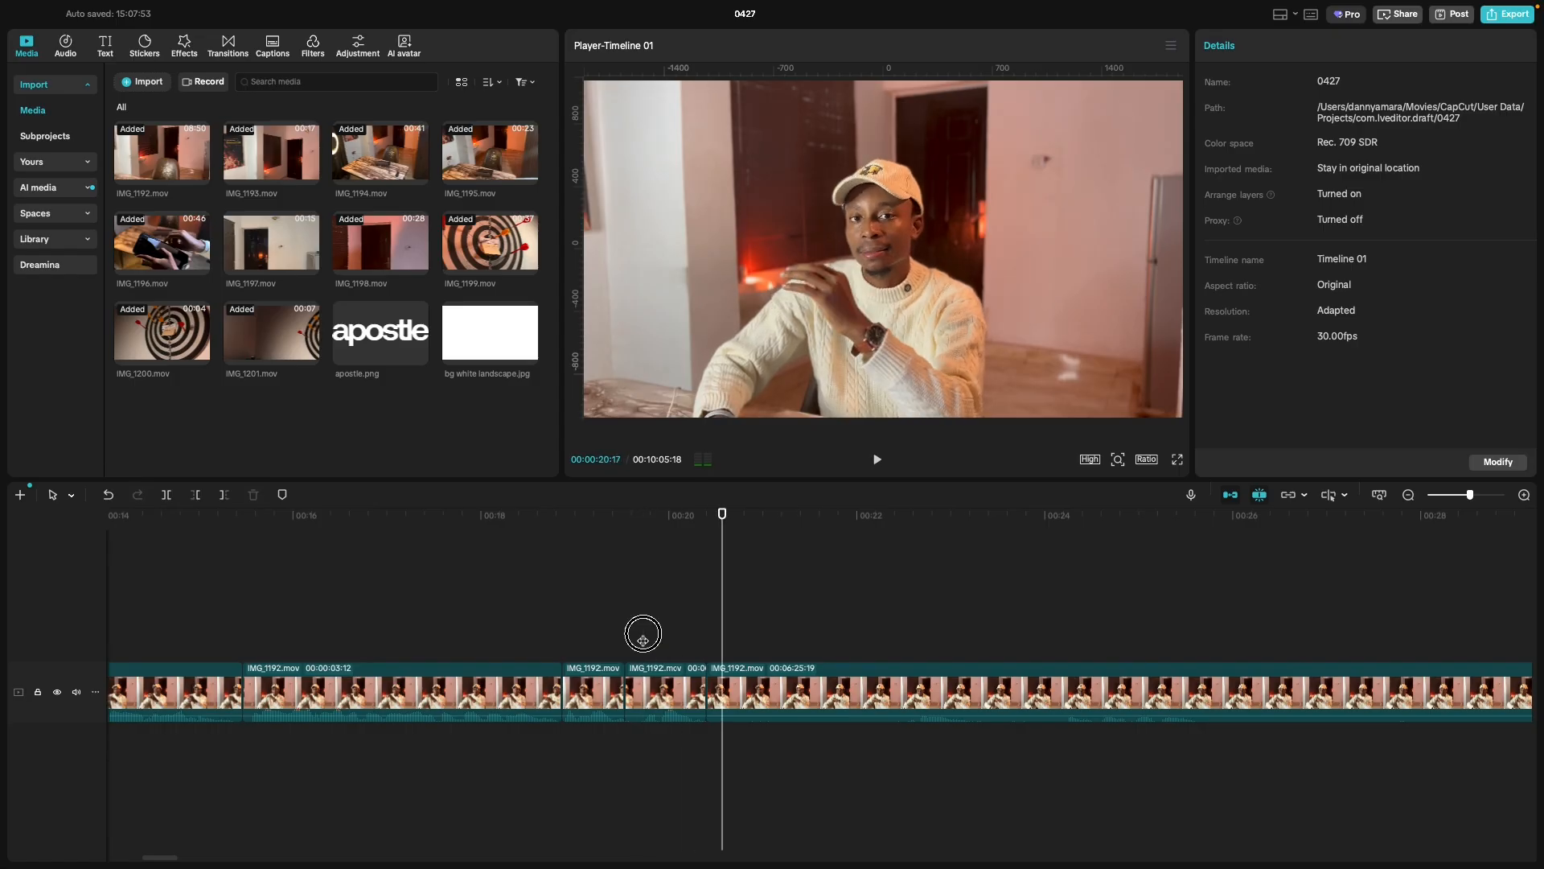
pyautogui.click(643, 640)
pyautogui.hotkey('ctrl', 'b')
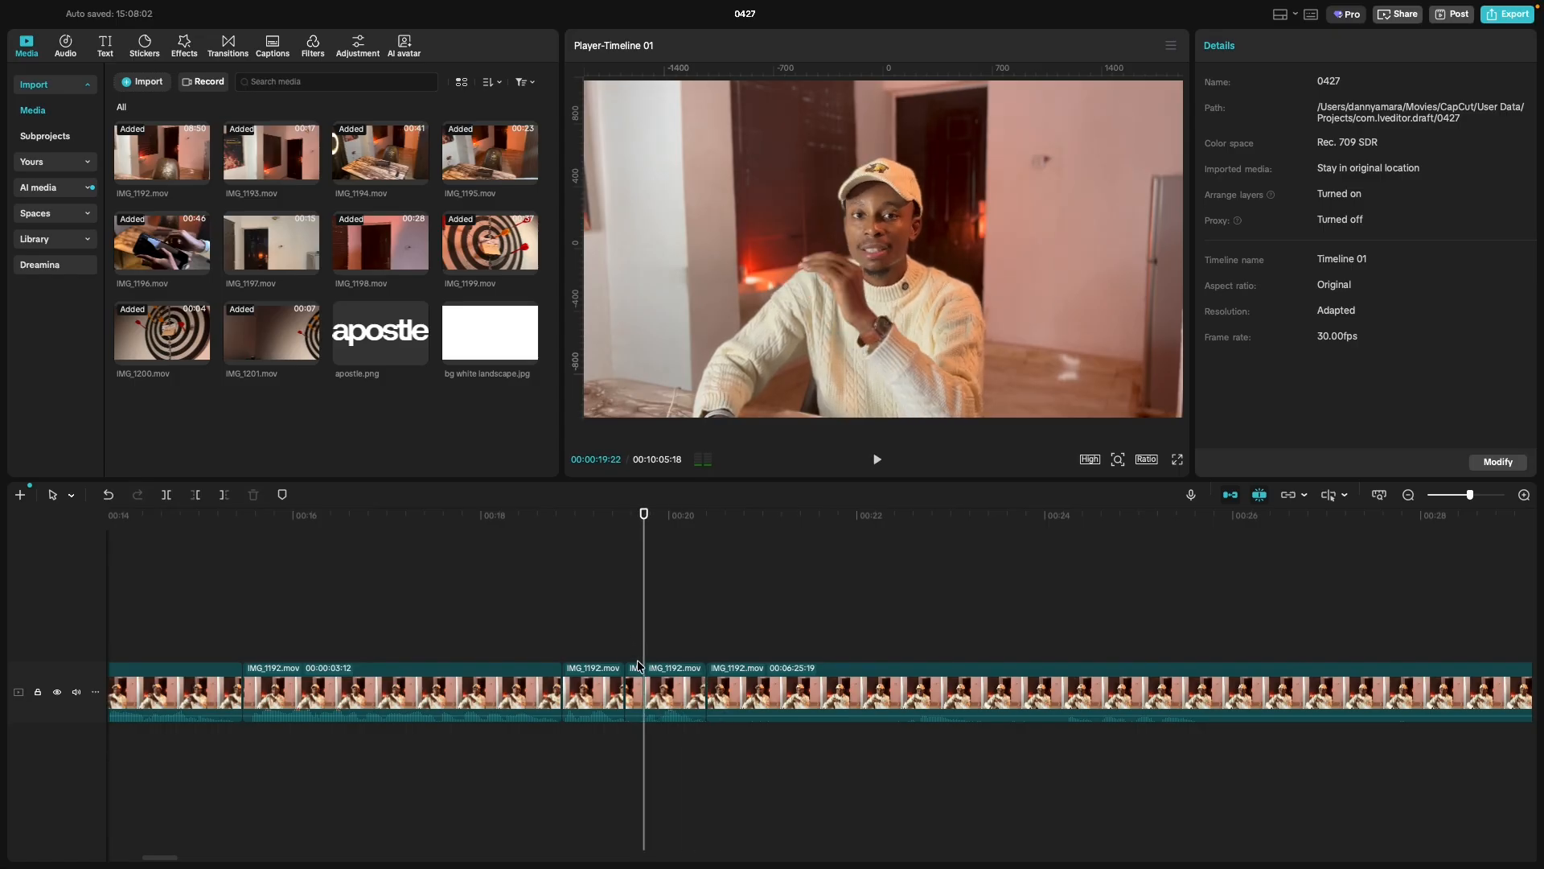
pyautogui.click(635, 673)
pyautogui.press('Delete')
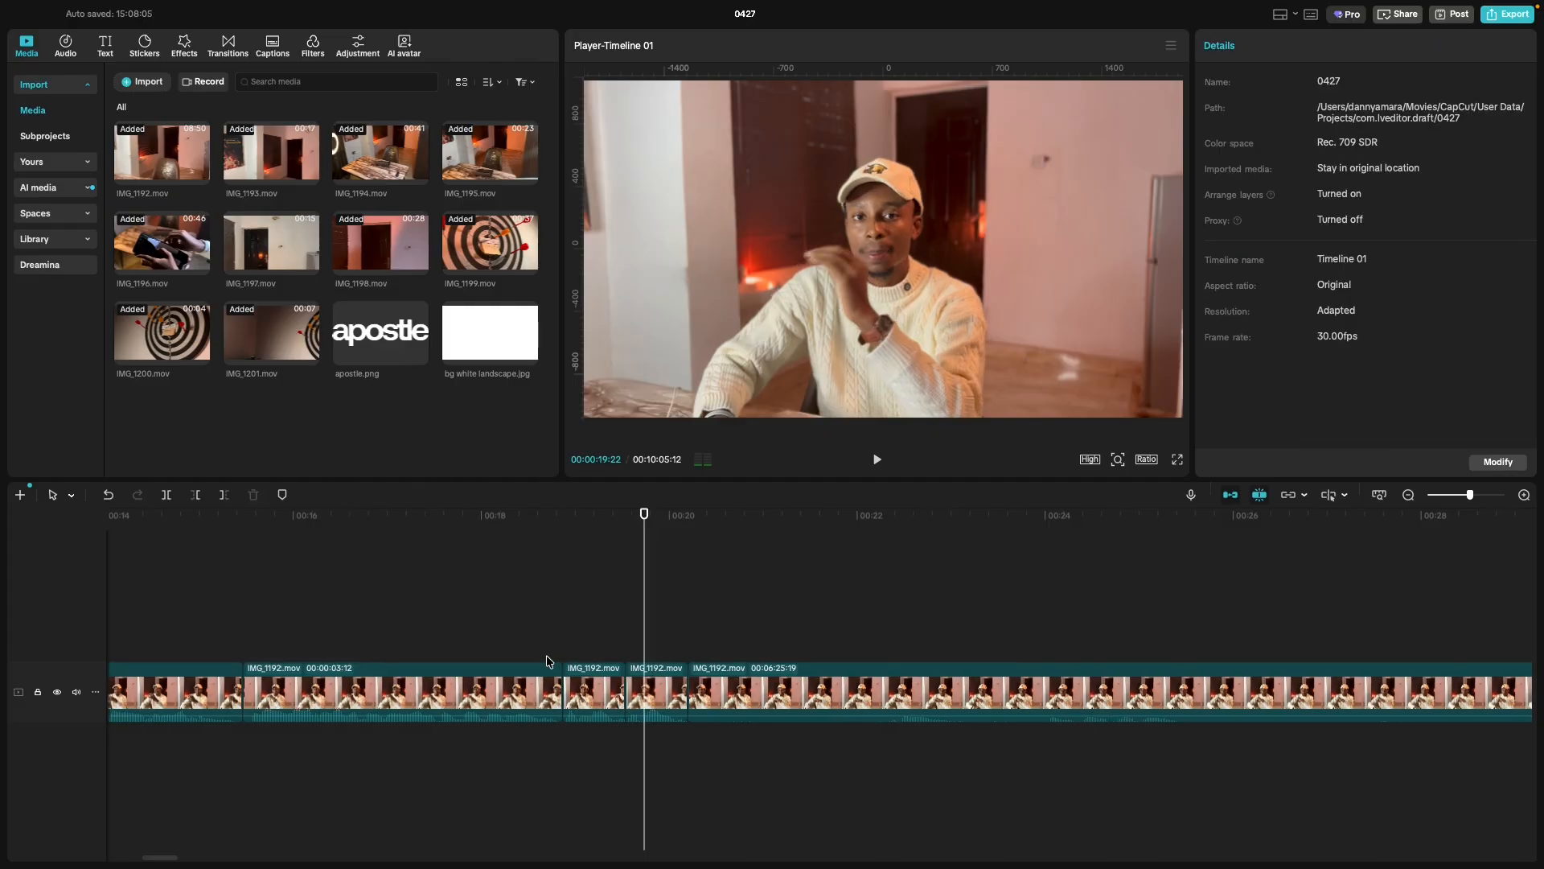
# Play back the short clips around the 00:00:19:16 cut and continue into the last IMG_1192.mov clip.
pyautogui.click(534, 640)
pyautogui.press('space')
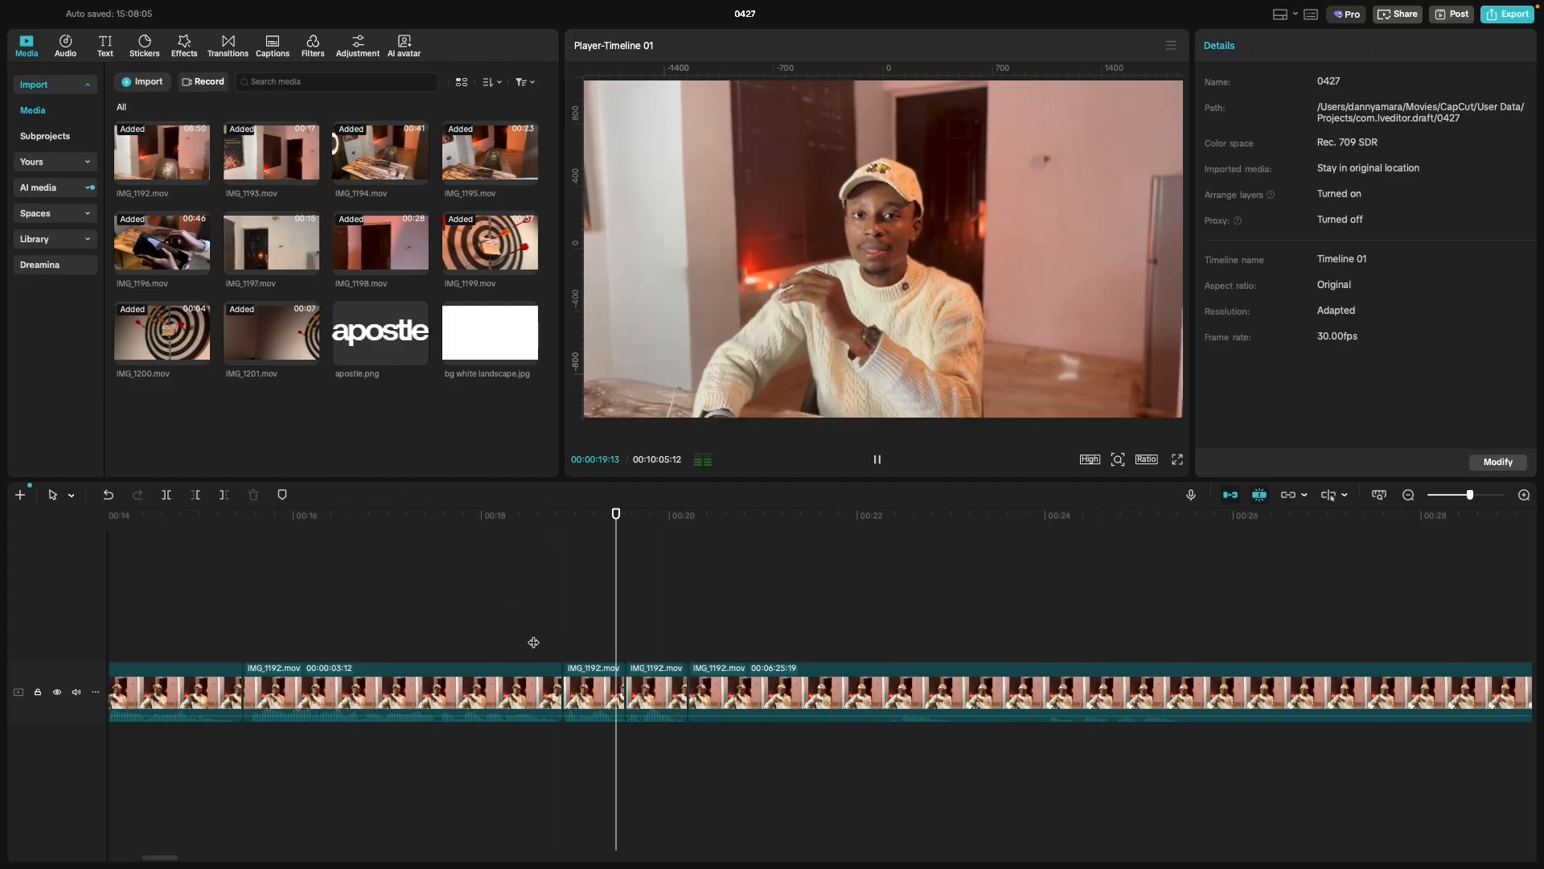
pyautogui.press('space')
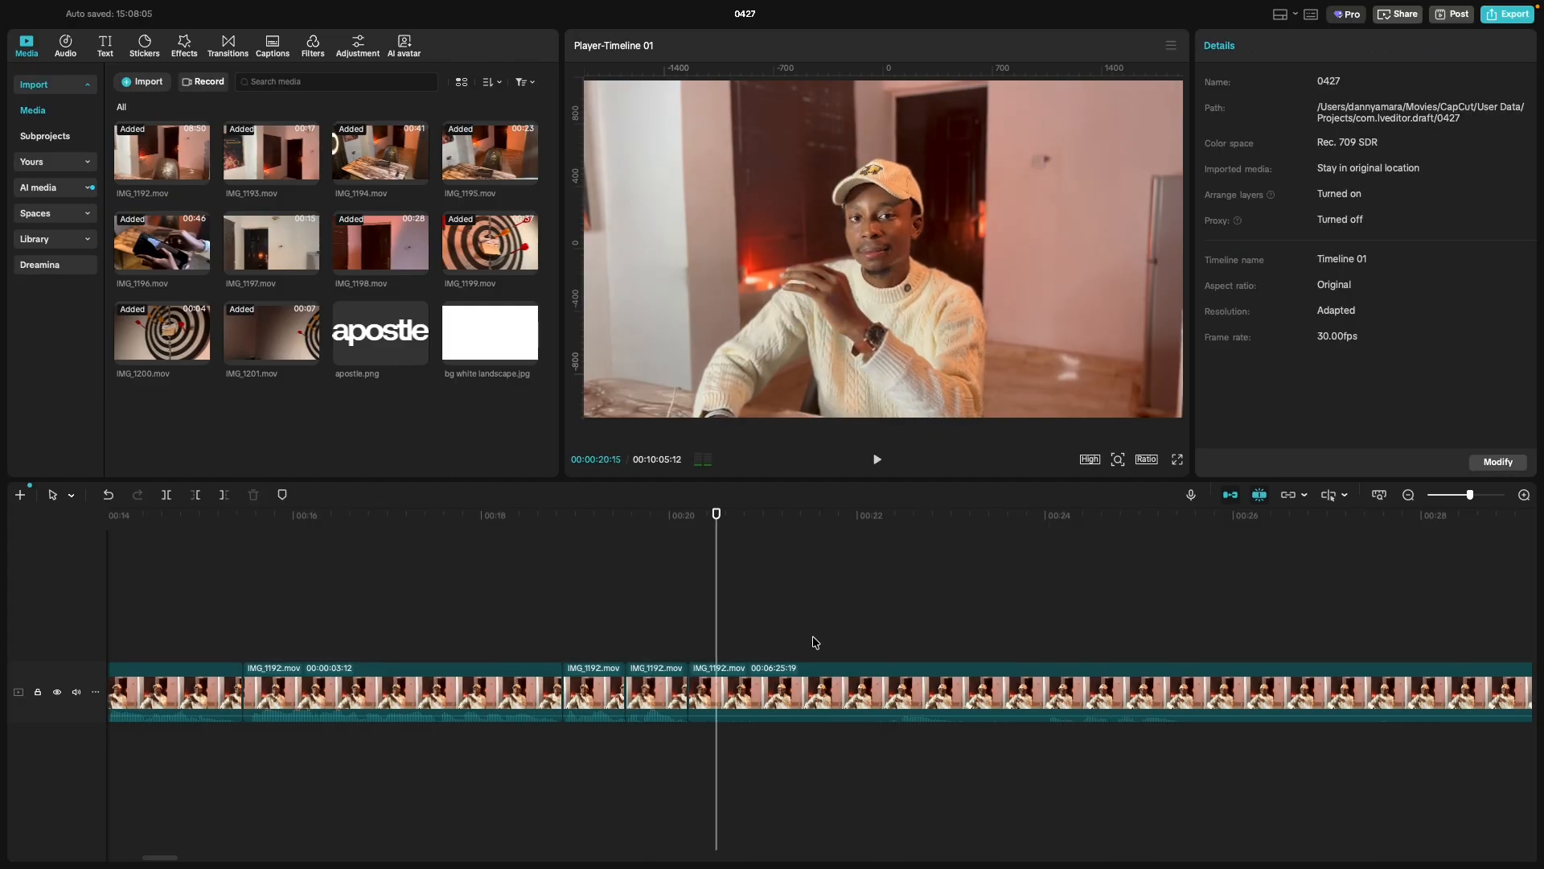
pyautogui.scroll(-2, 817, 642)
pyautogui.press('space')
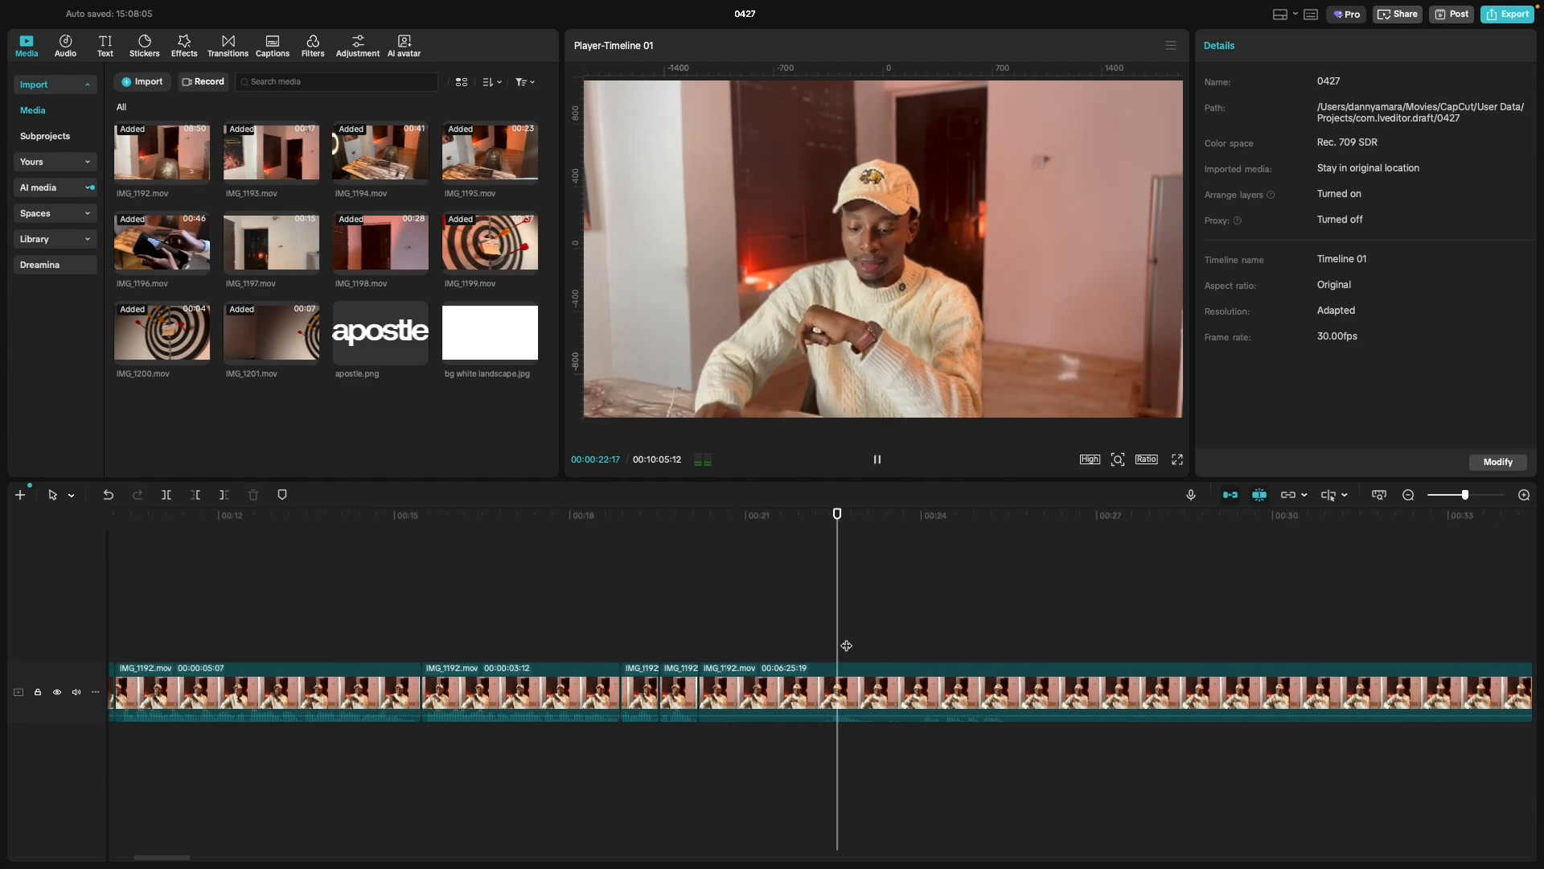
# Skim ahead to the next spoken line, split the last IMG_1192.mov clip at 00:00:47:00, and delete the segment before that cut.
pyautogui.hscroll(5, 889, 637)
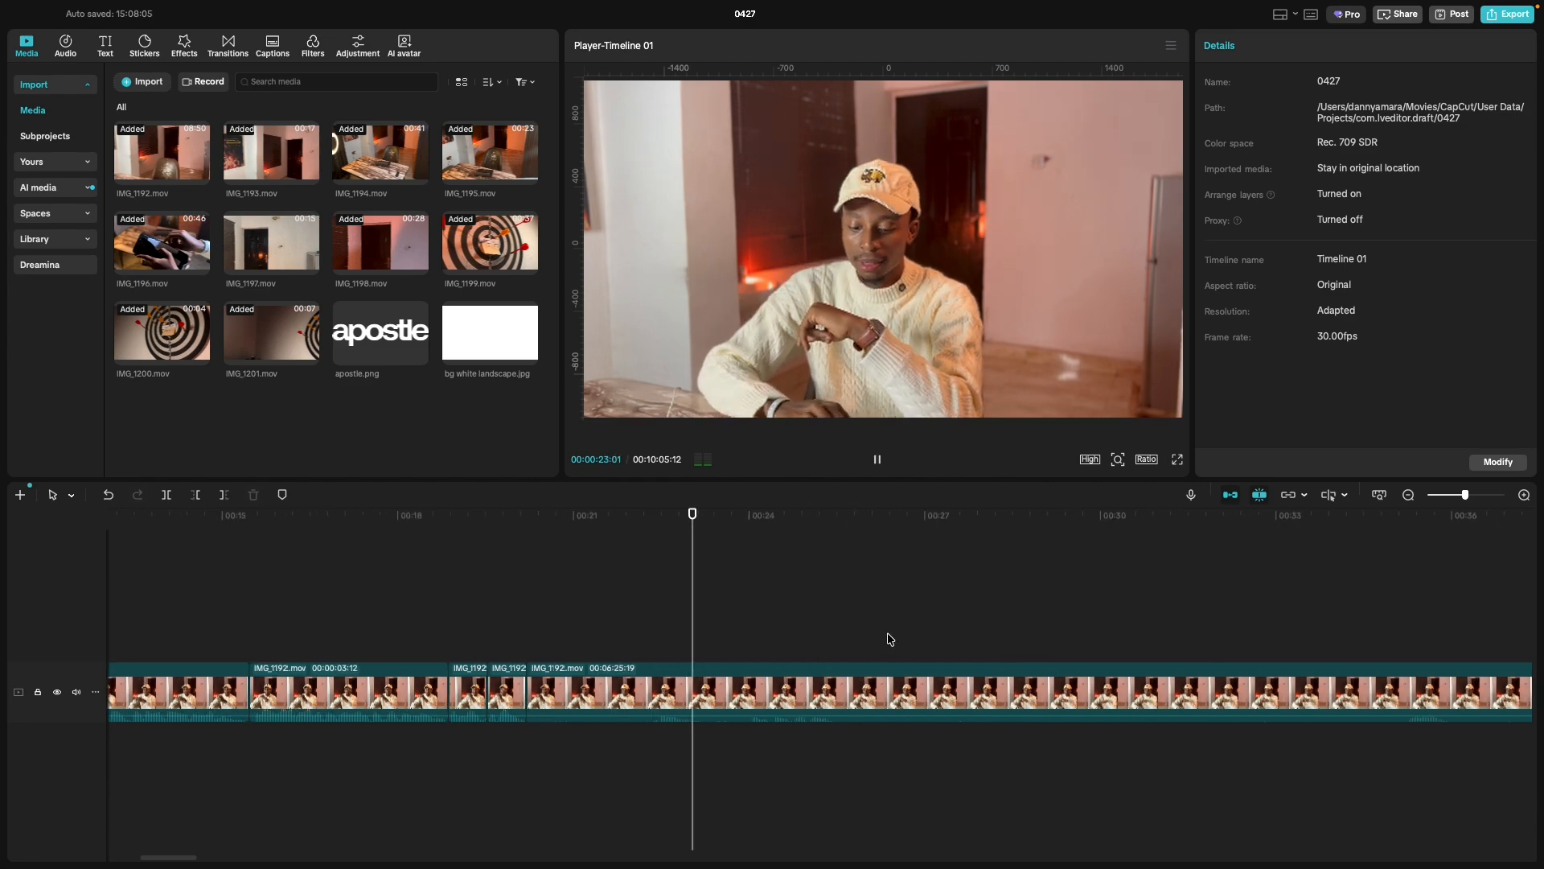
pyautogui.click(1174, 617)
pyautogui.hscroll(5, 1201, 632)
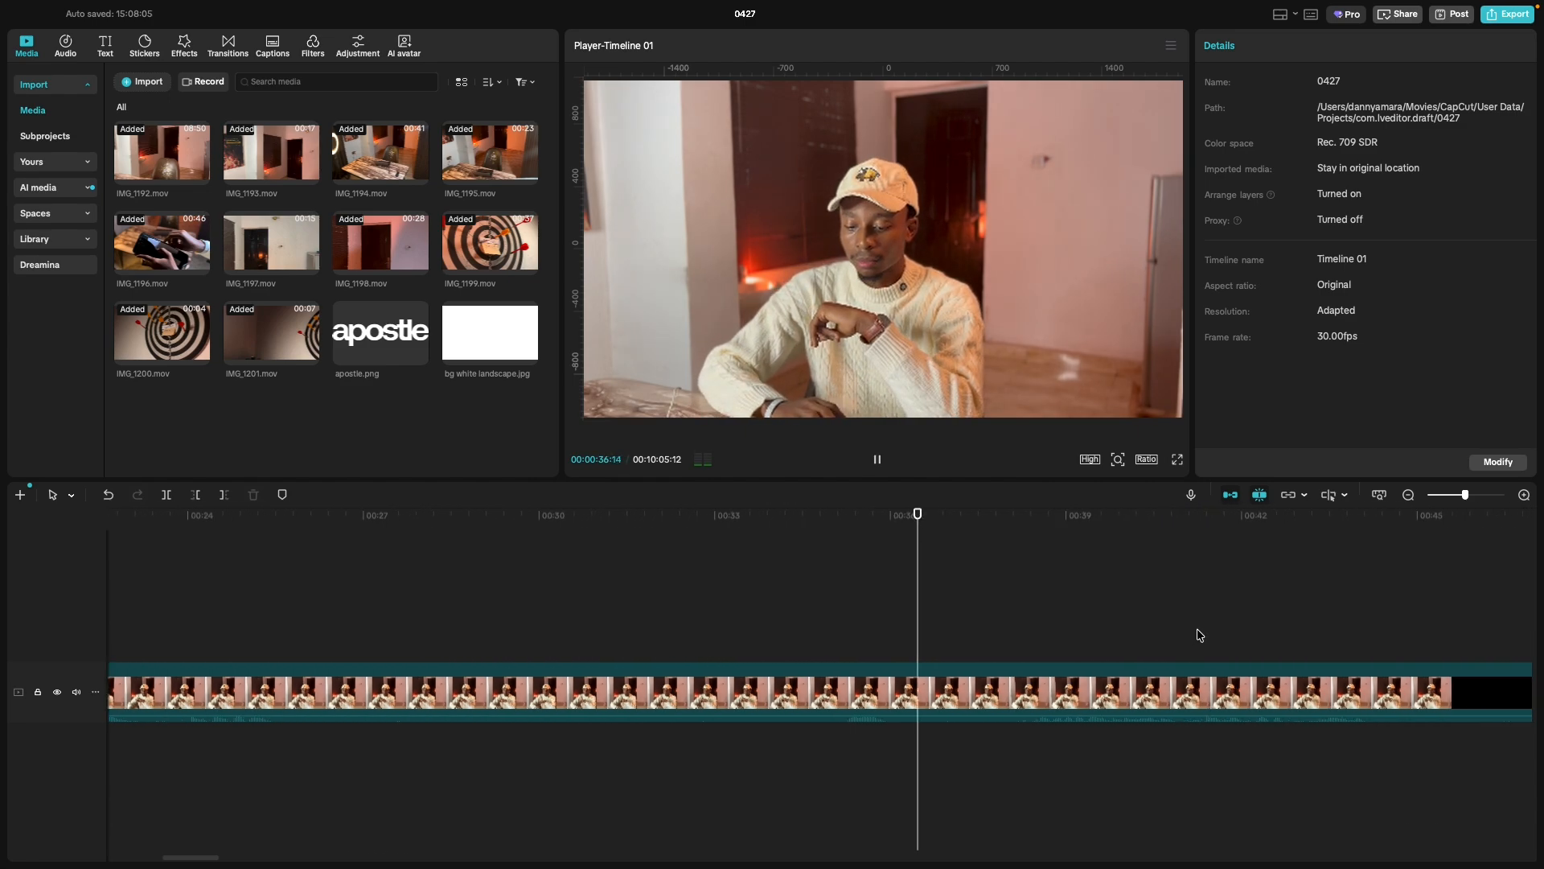
pyautogui.scroll(-2, 1223, 649)
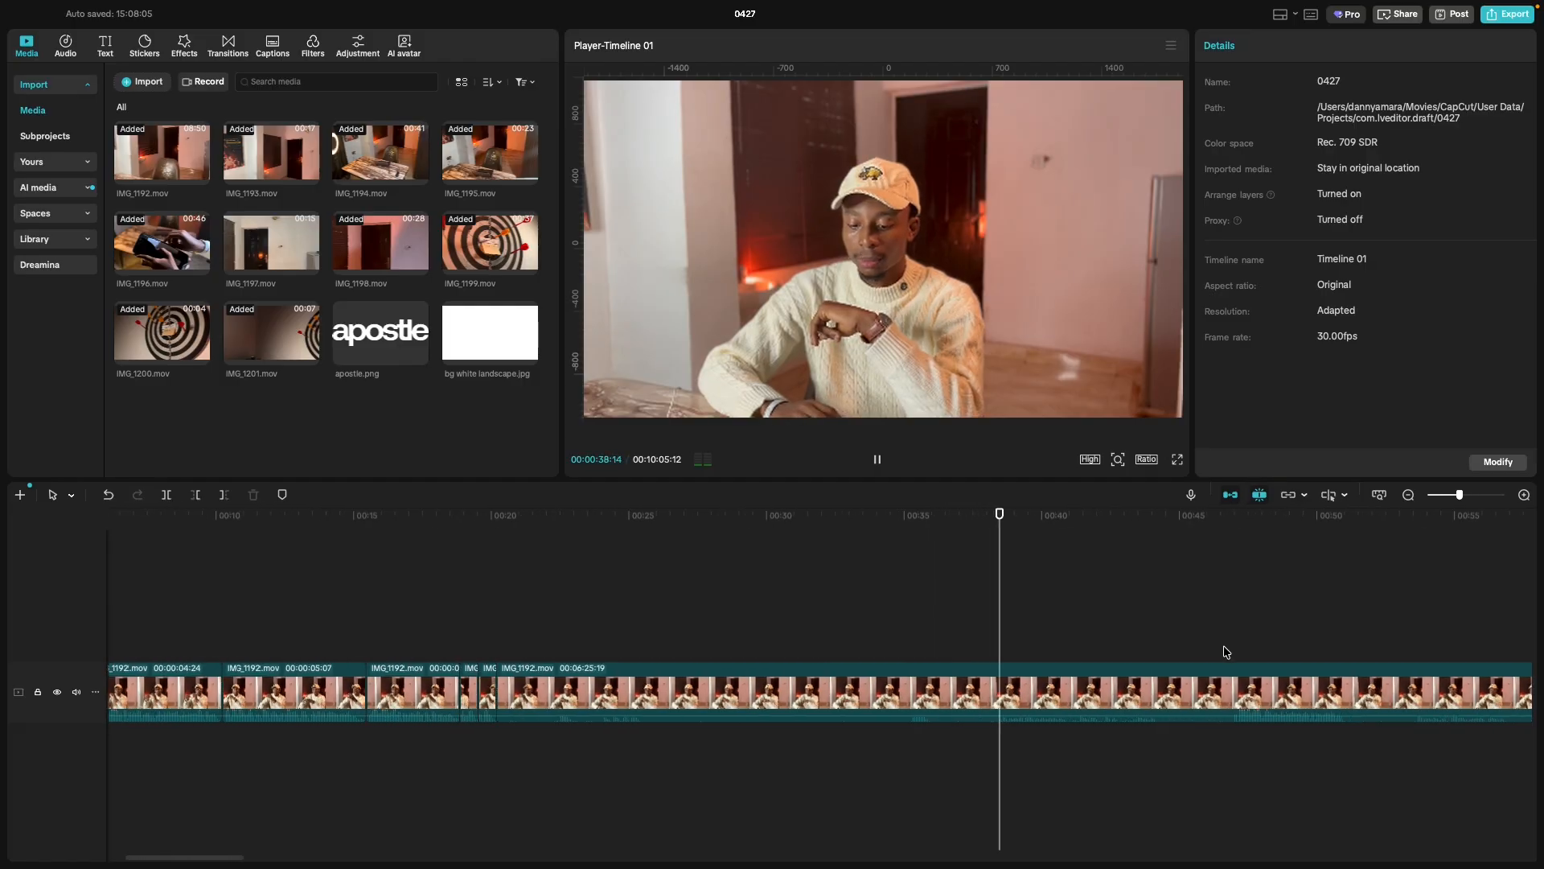
pyautogui.hscroll(2, 1183, 652)
pyautogui.click(1111, 653)
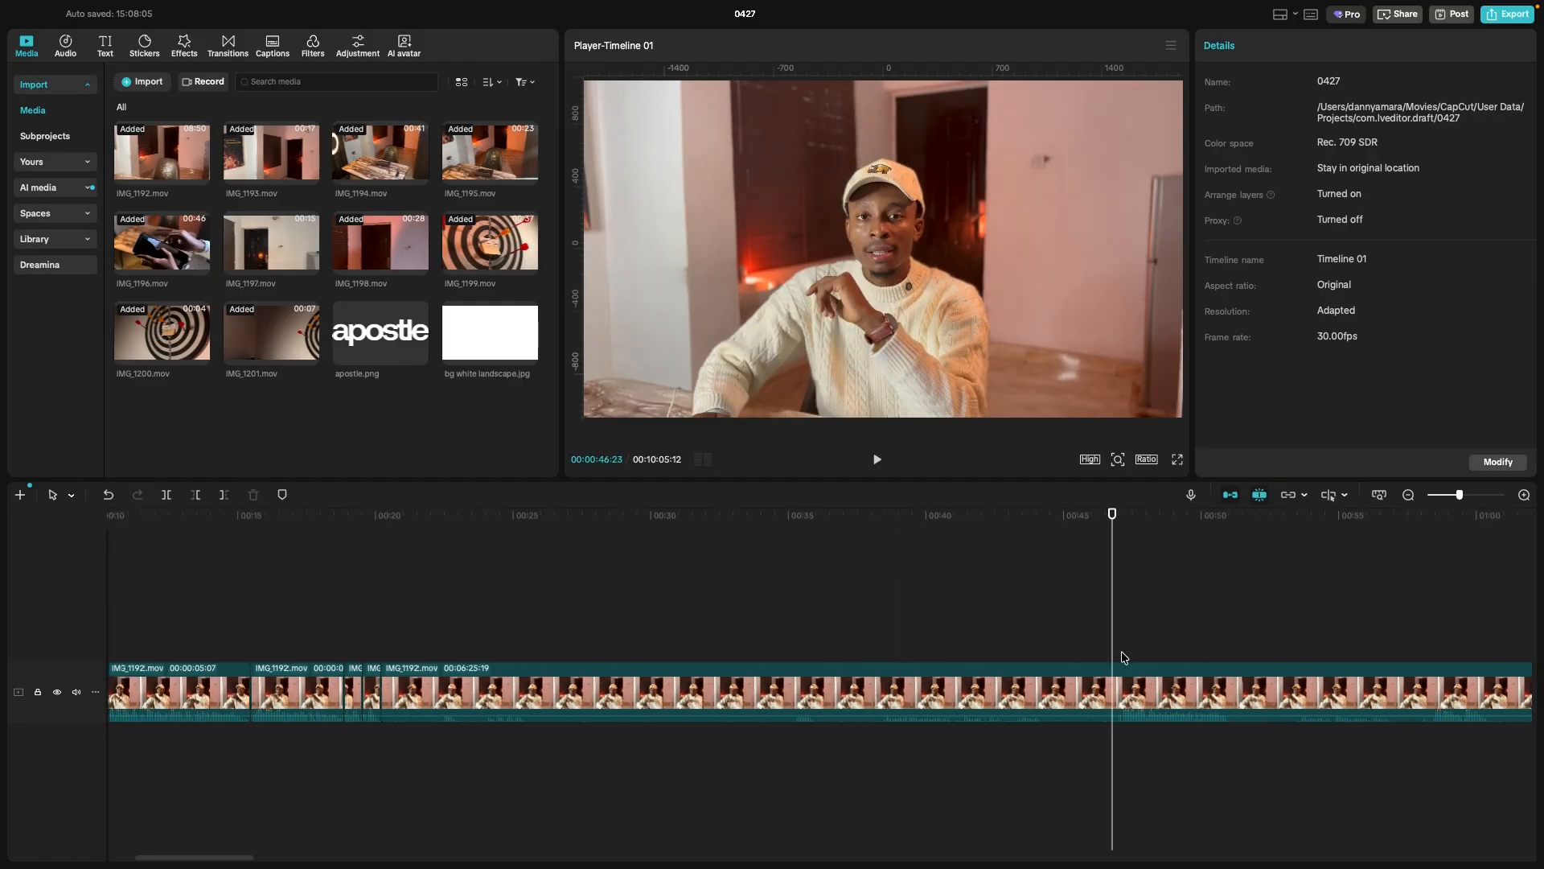
pyautogui.press('space')
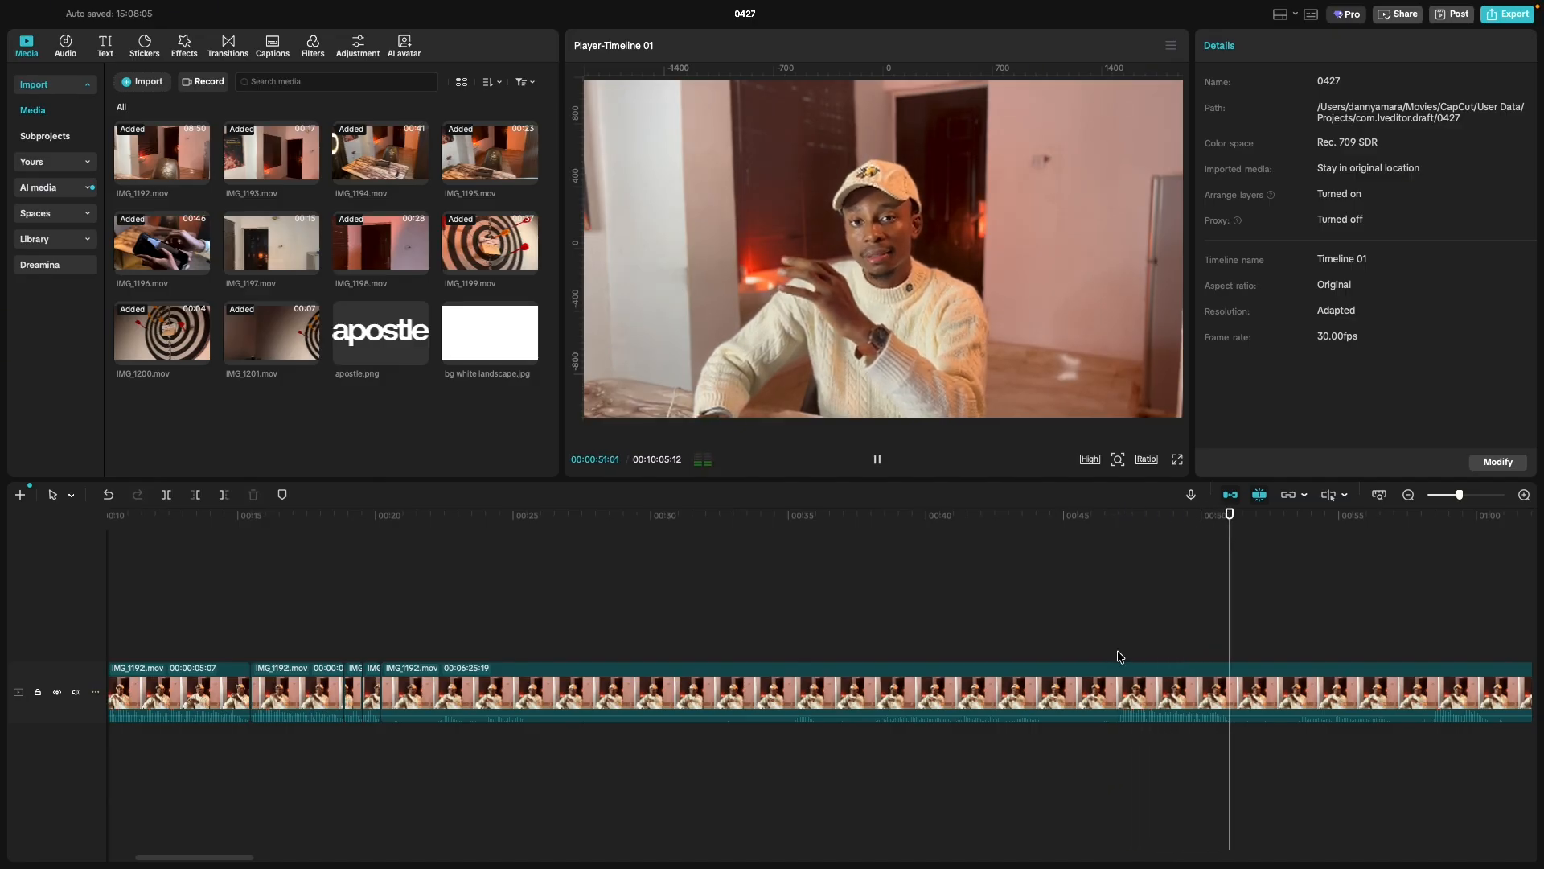
pyautogui.click(1118, 657)
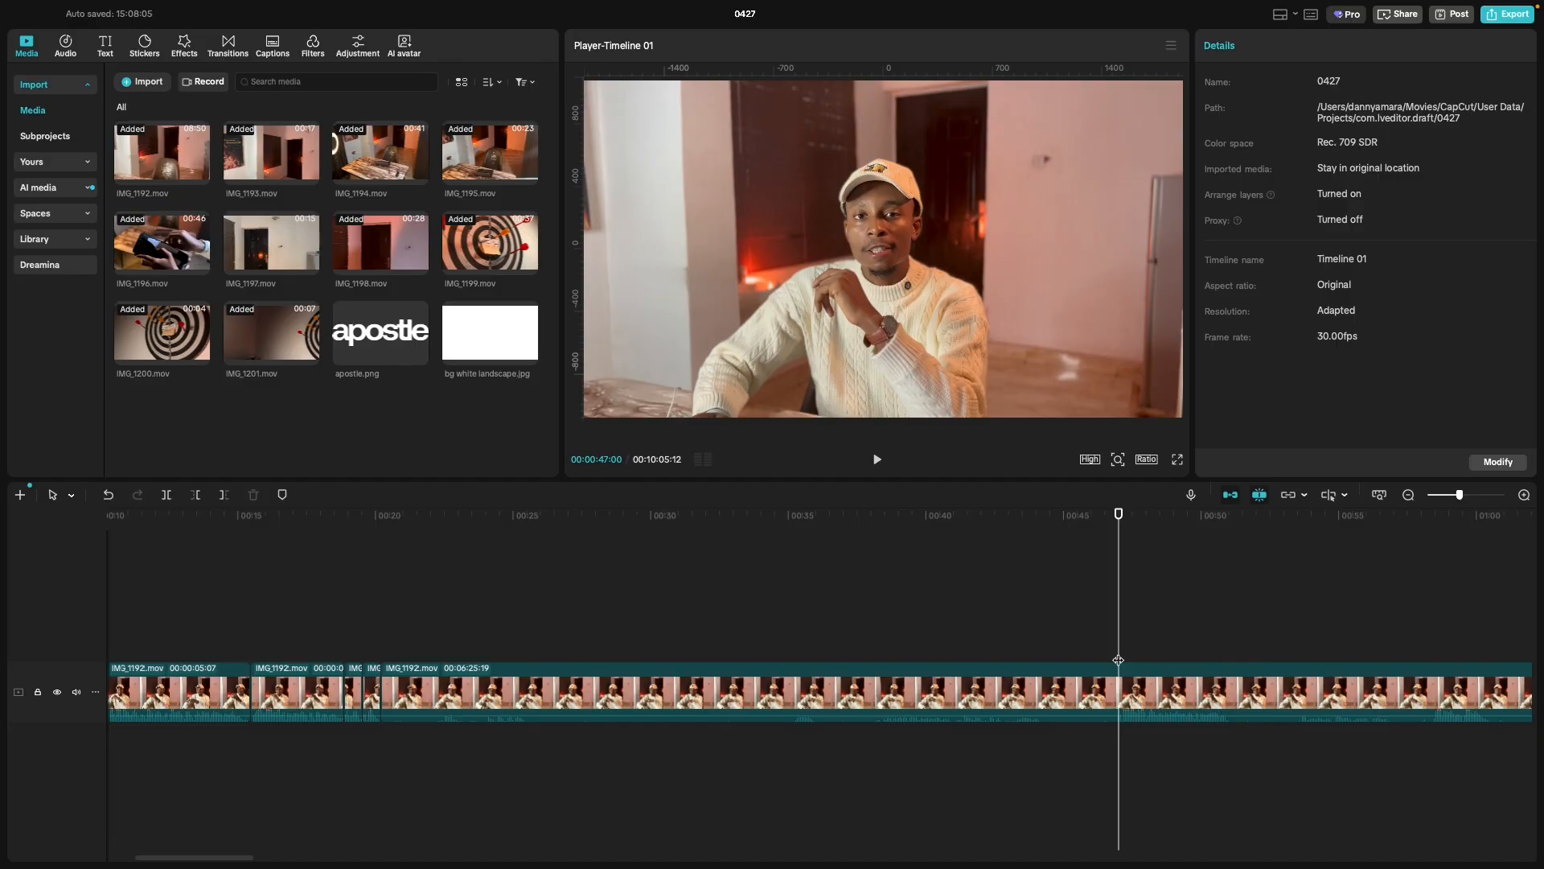
pyautogui.press('super+b')
pyautogui.click(1037, 691)
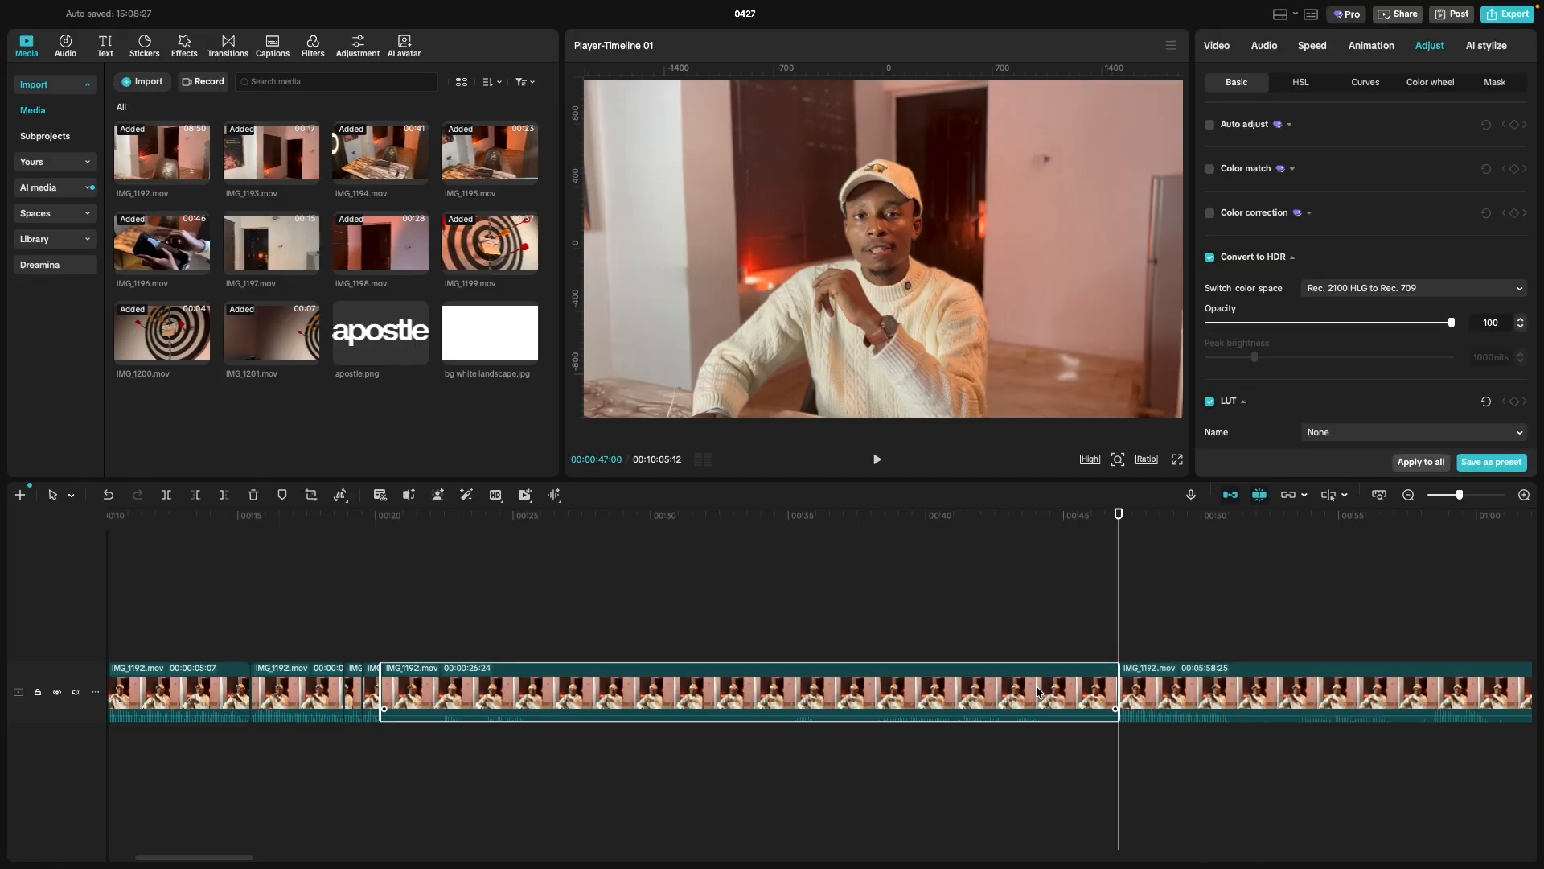
pyautogui.press('Delete')
# Play the next line after the short clips, skim the later footage, and split the last IMG_1192.mov clip at 00:00:24:05.
pyautogui.click(351, 640)
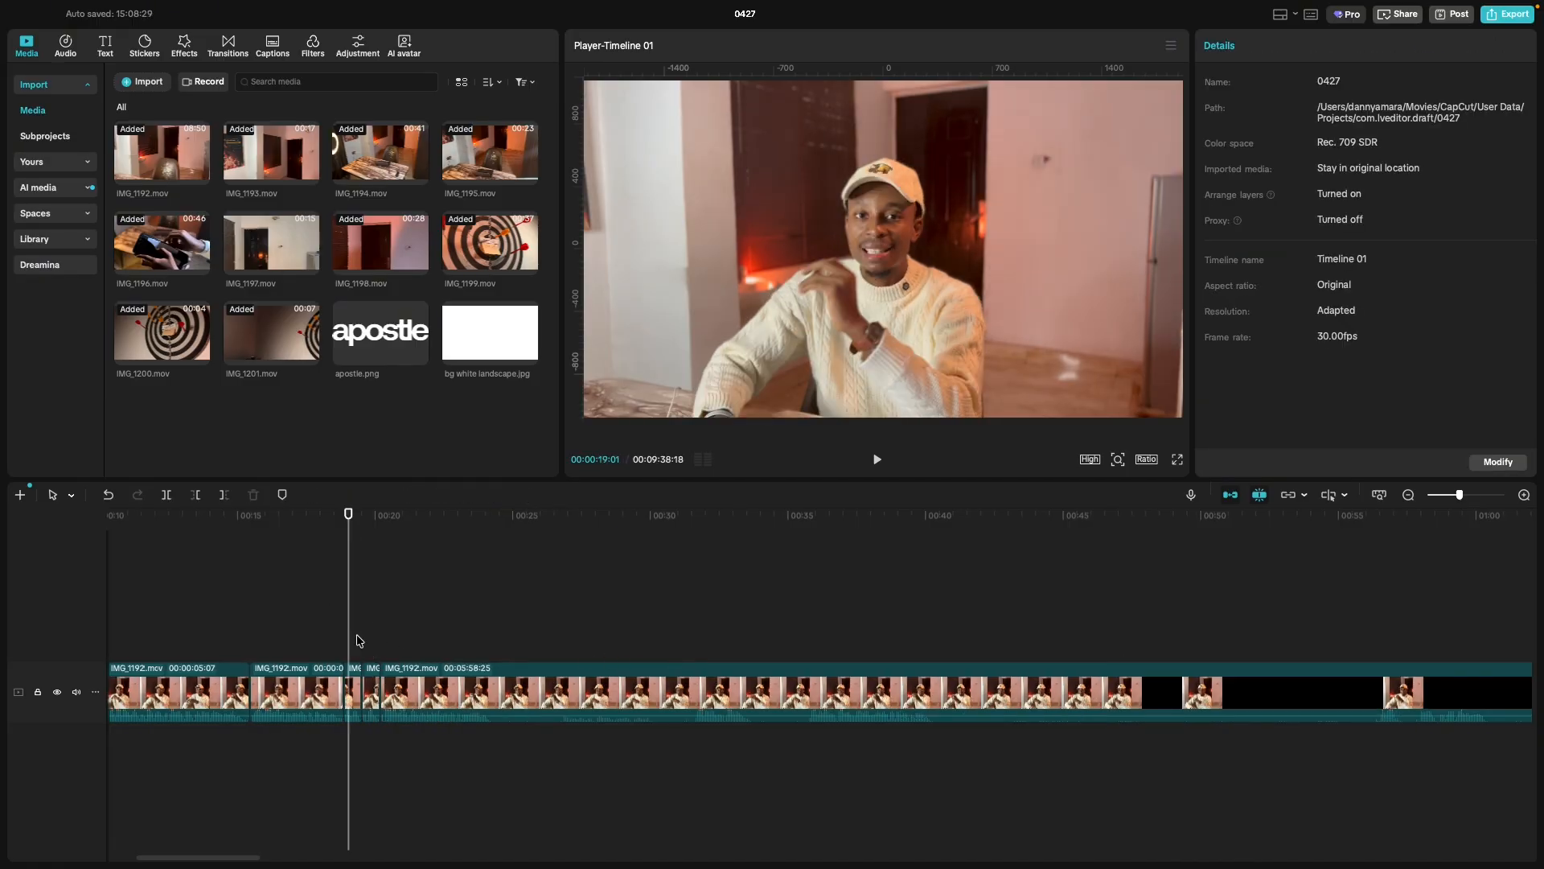
pyautogui.click(371, 646)
pyautogui.press('space')
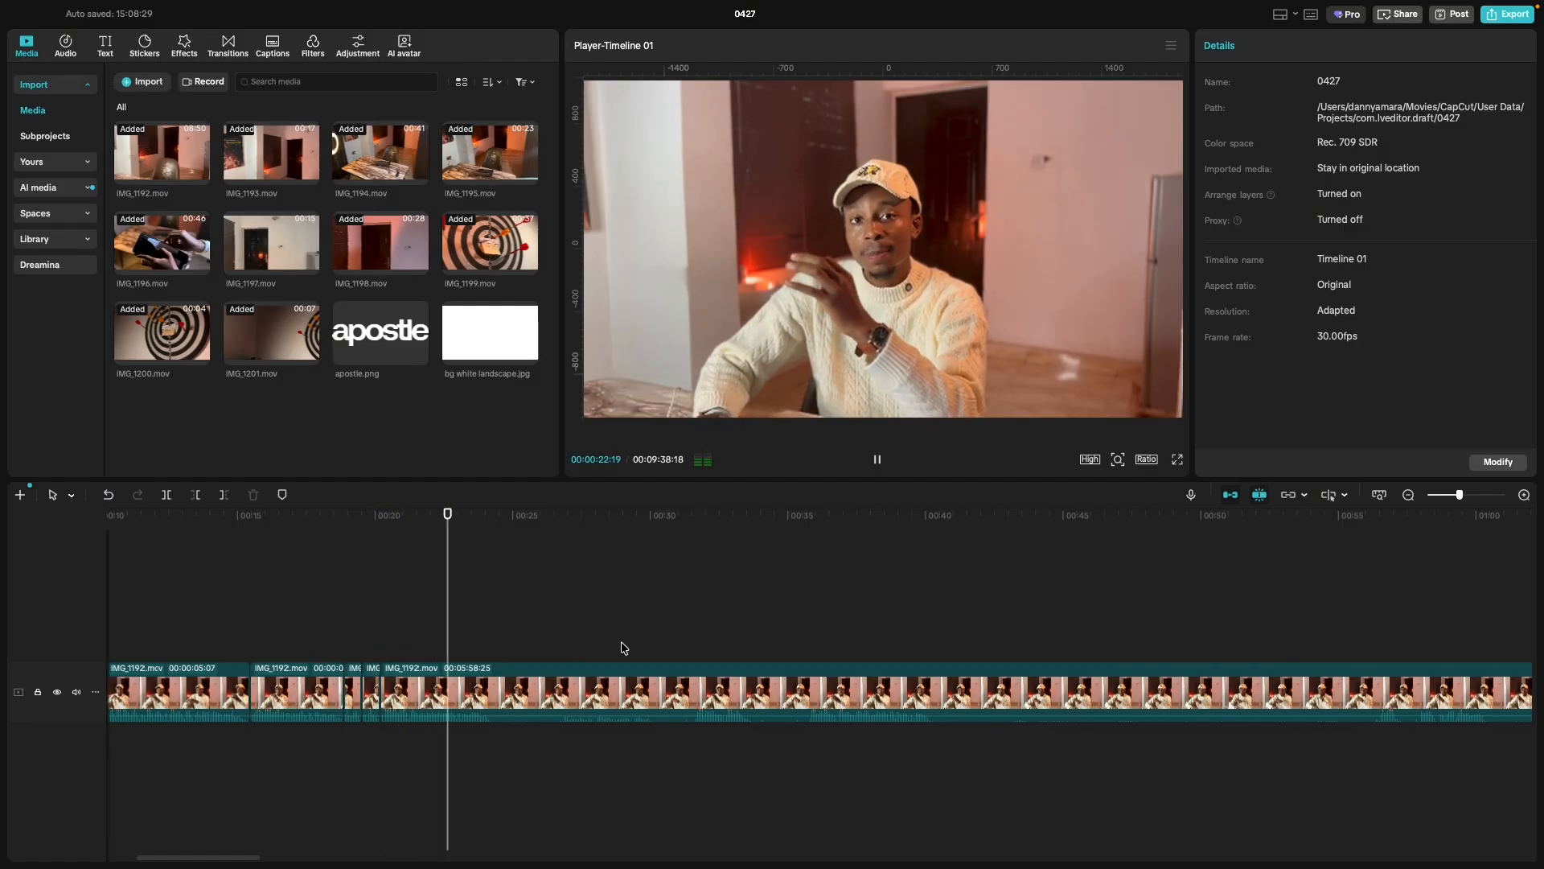
pyautogui.click(699, 647)
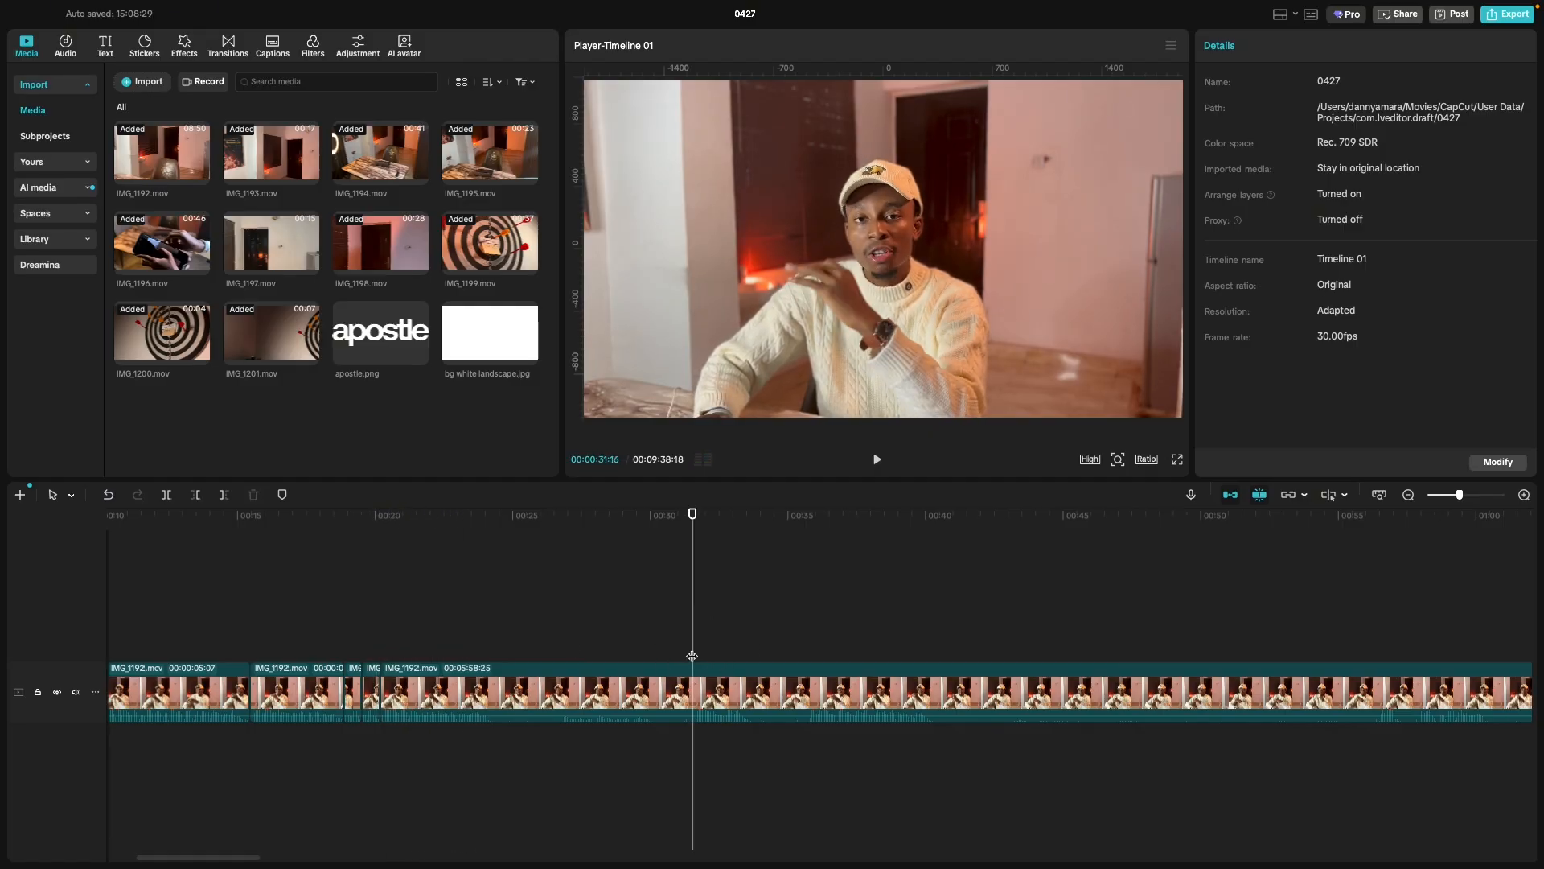
pyautogui.press('space')
pyautogui.click(691, 656)
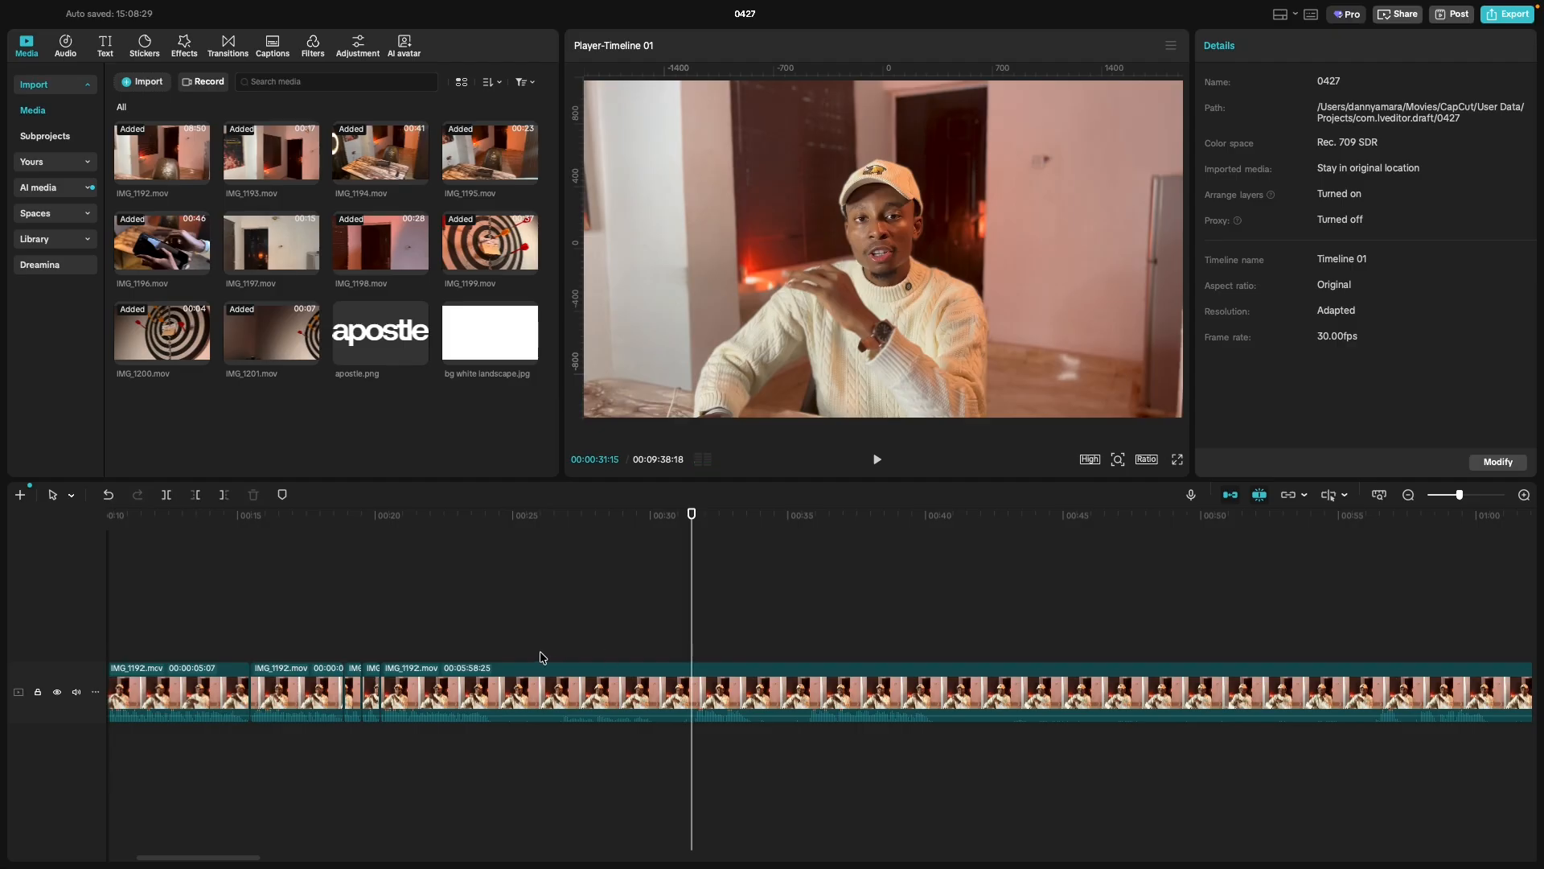
pyautogui.click(488, 657)
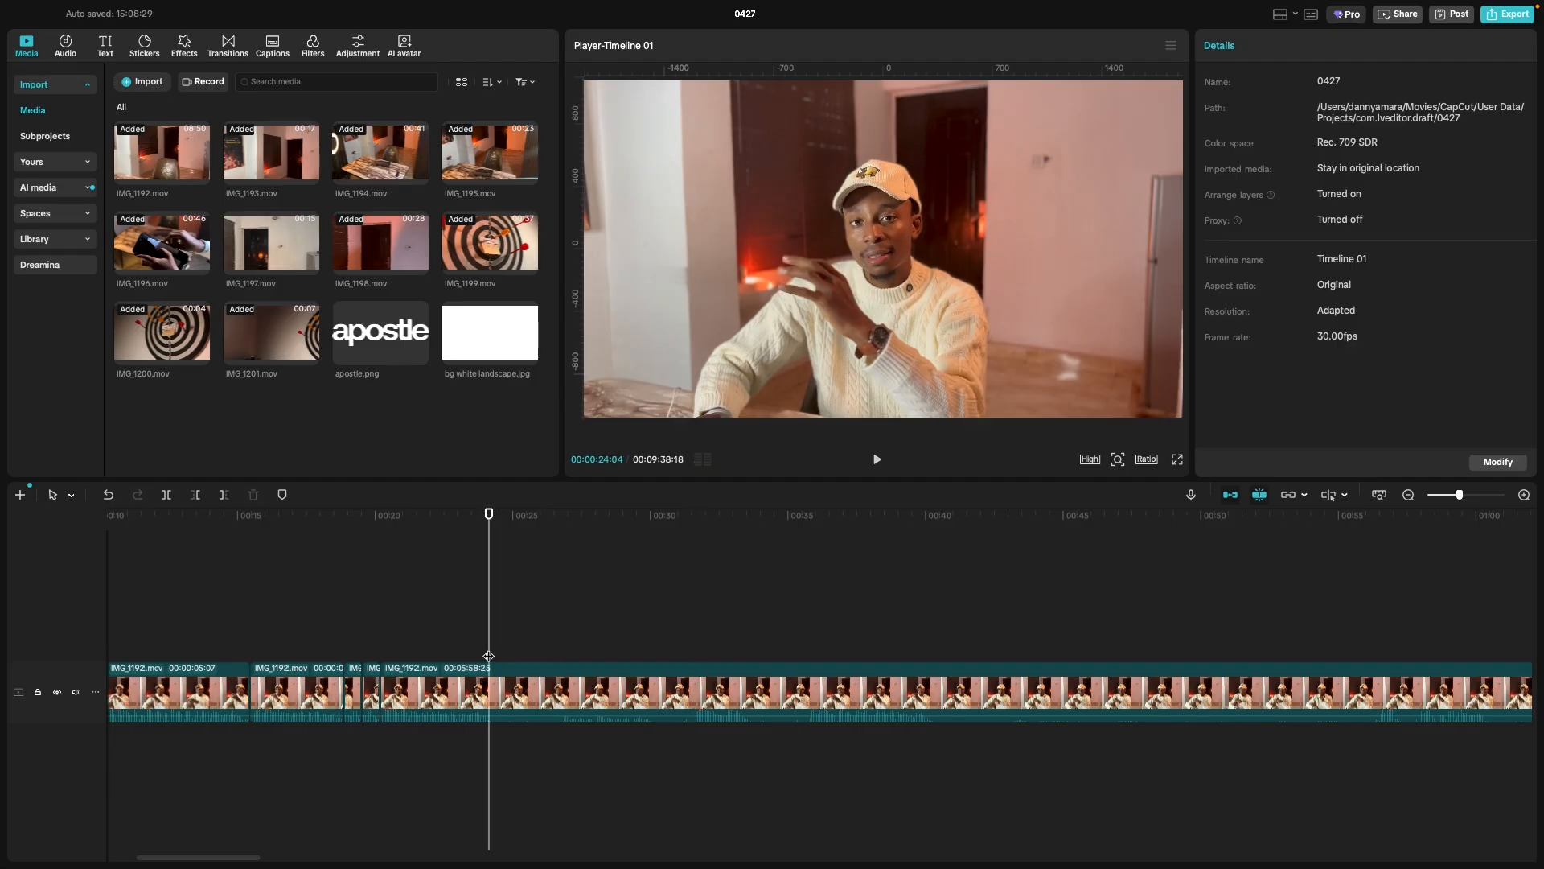
pyautogui.scroll(3, 489, 655)
pyautogui.click(493, 651)
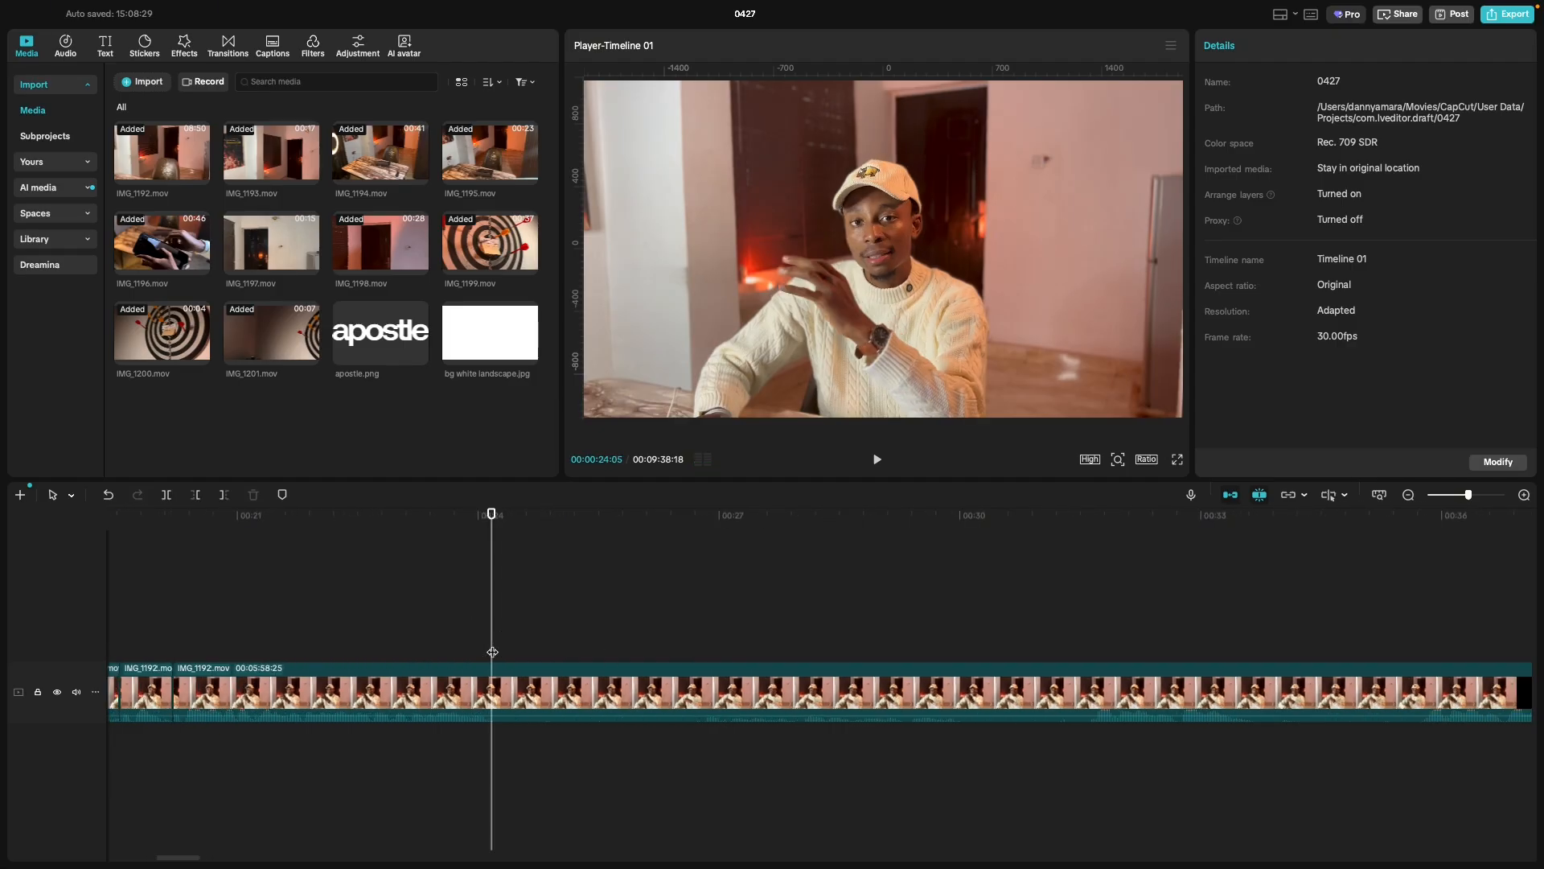
pyautogui.press('super+b')
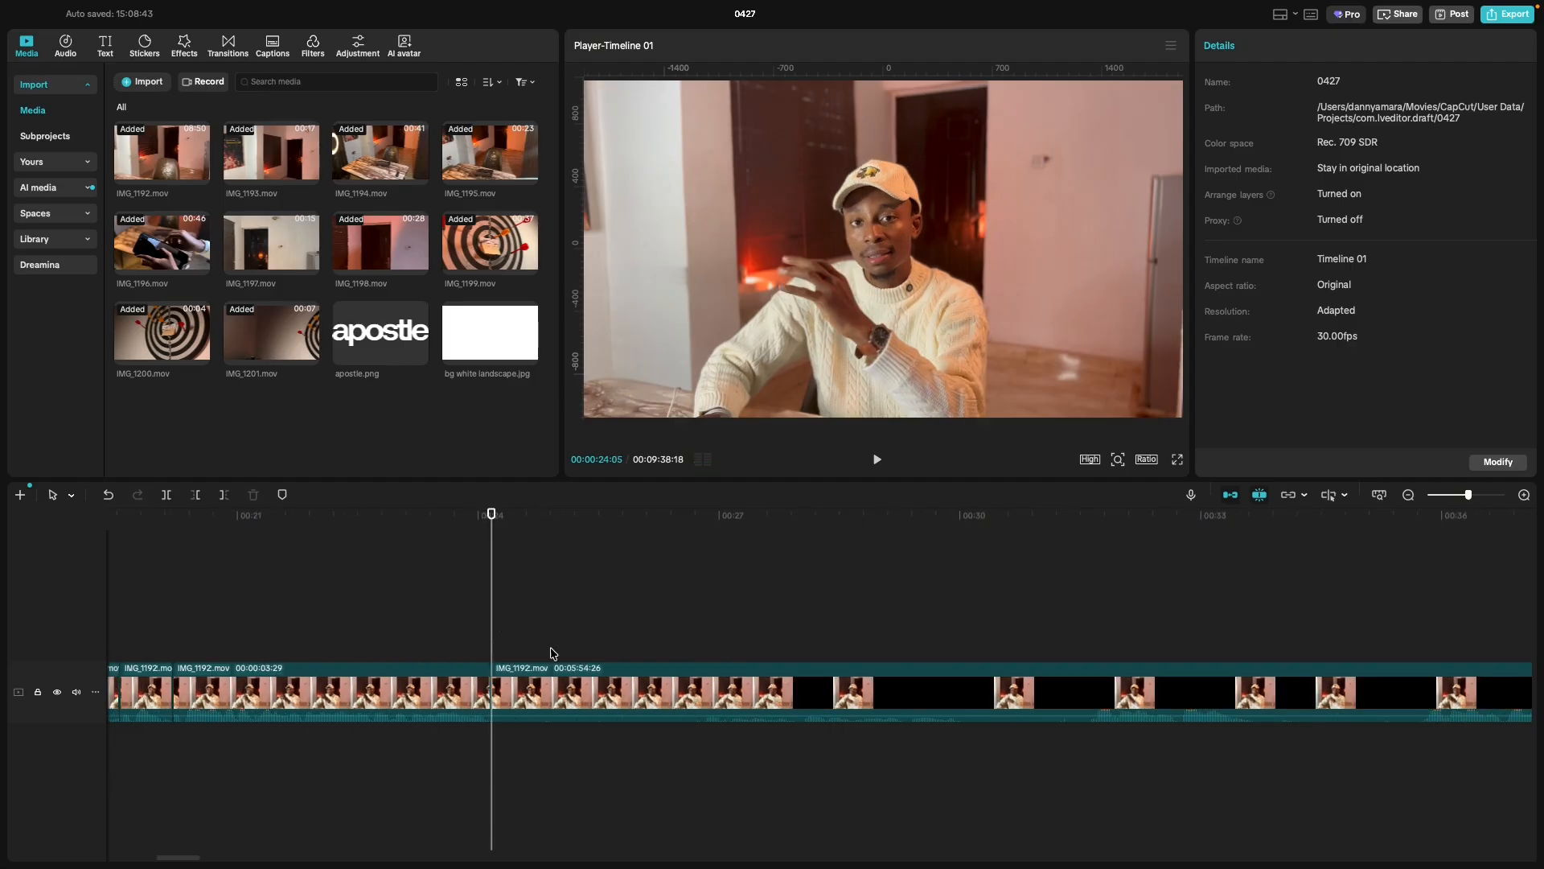
# Split the last IMG_1192.mov clip at 00:00:31:18 and delete the segment between 00:00:24:05 and that cut.
pyautogui.click(1088, 656)
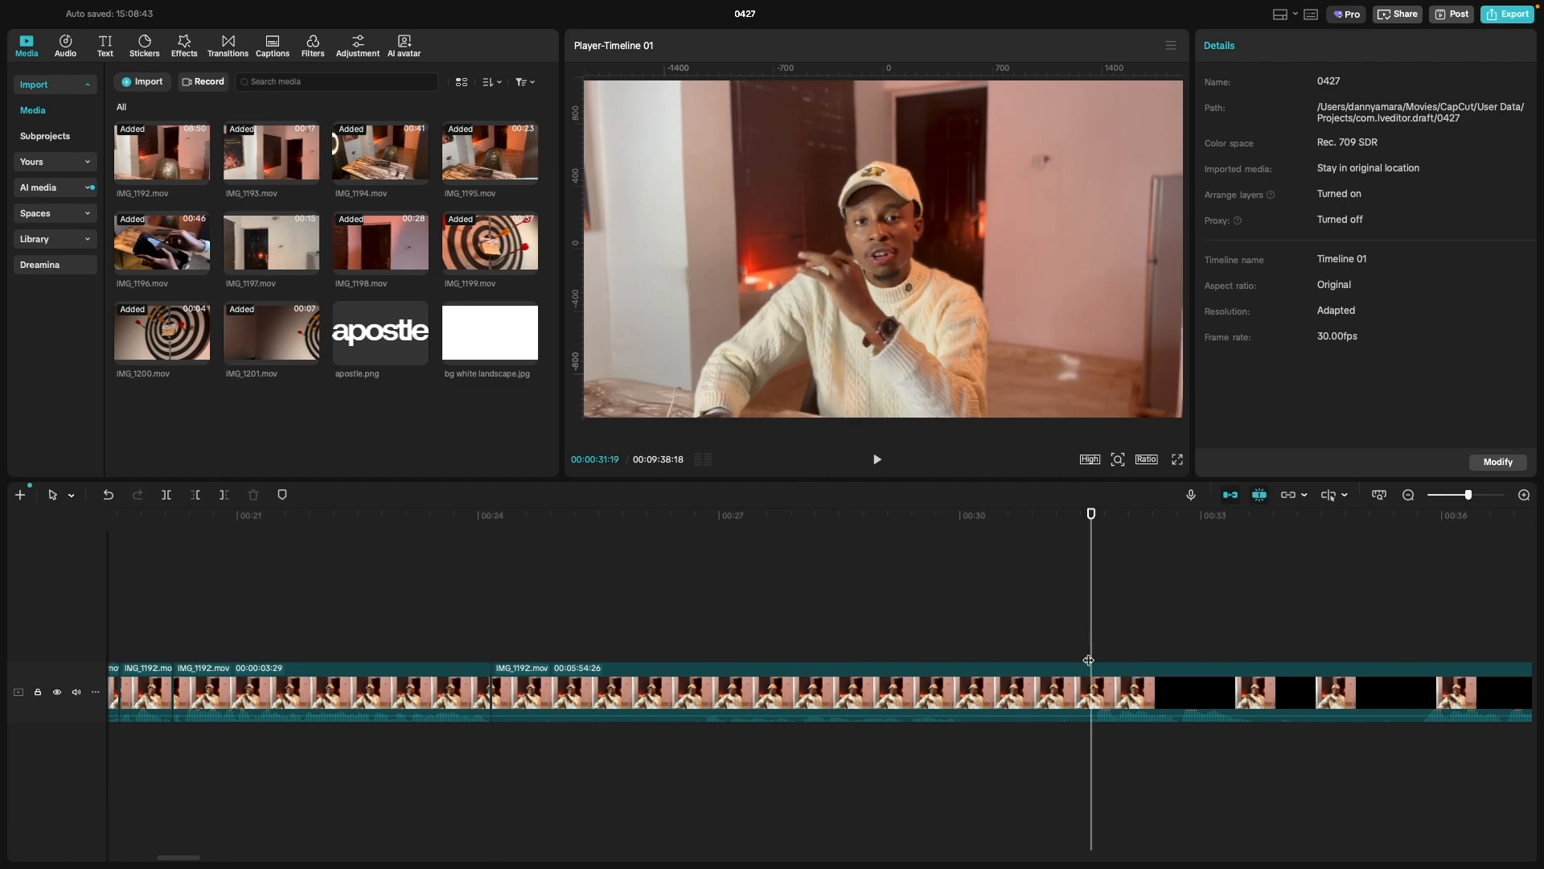
pyautogui.click(1088, 659)
pyautogui.press('super+b')
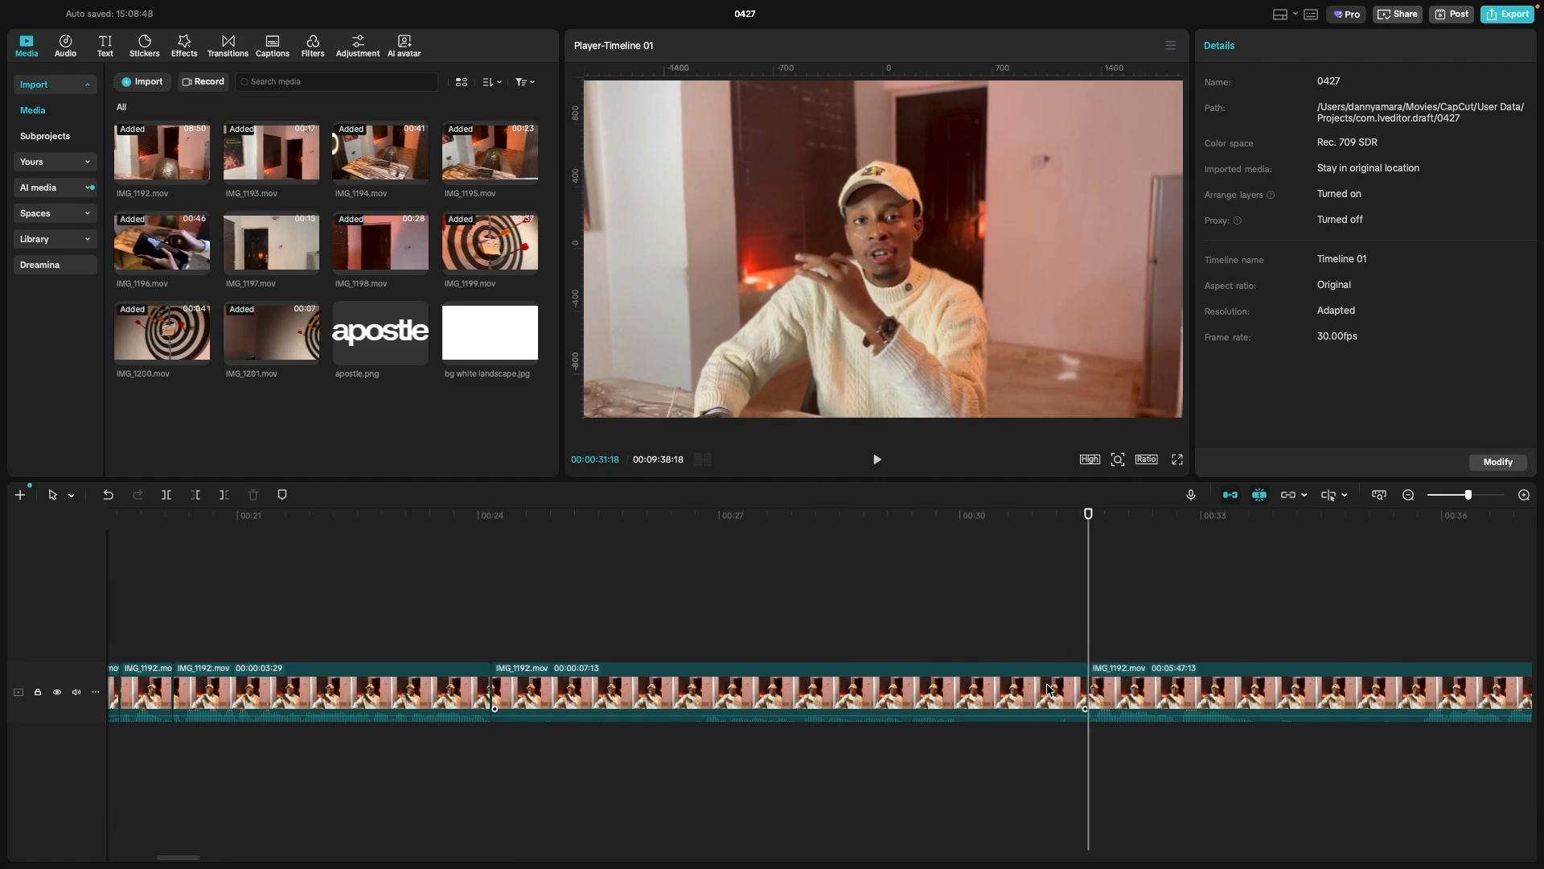
pyautogui.click(1045, 683)
pyautogui.press('Delete')
# Play back across the 00:00:24:05 cut and split the last IMG_1192.mov clip at 00:00:26:05, where the line ends.
pyautogui.press('super+minus')
pyautogui.press('super+minus')
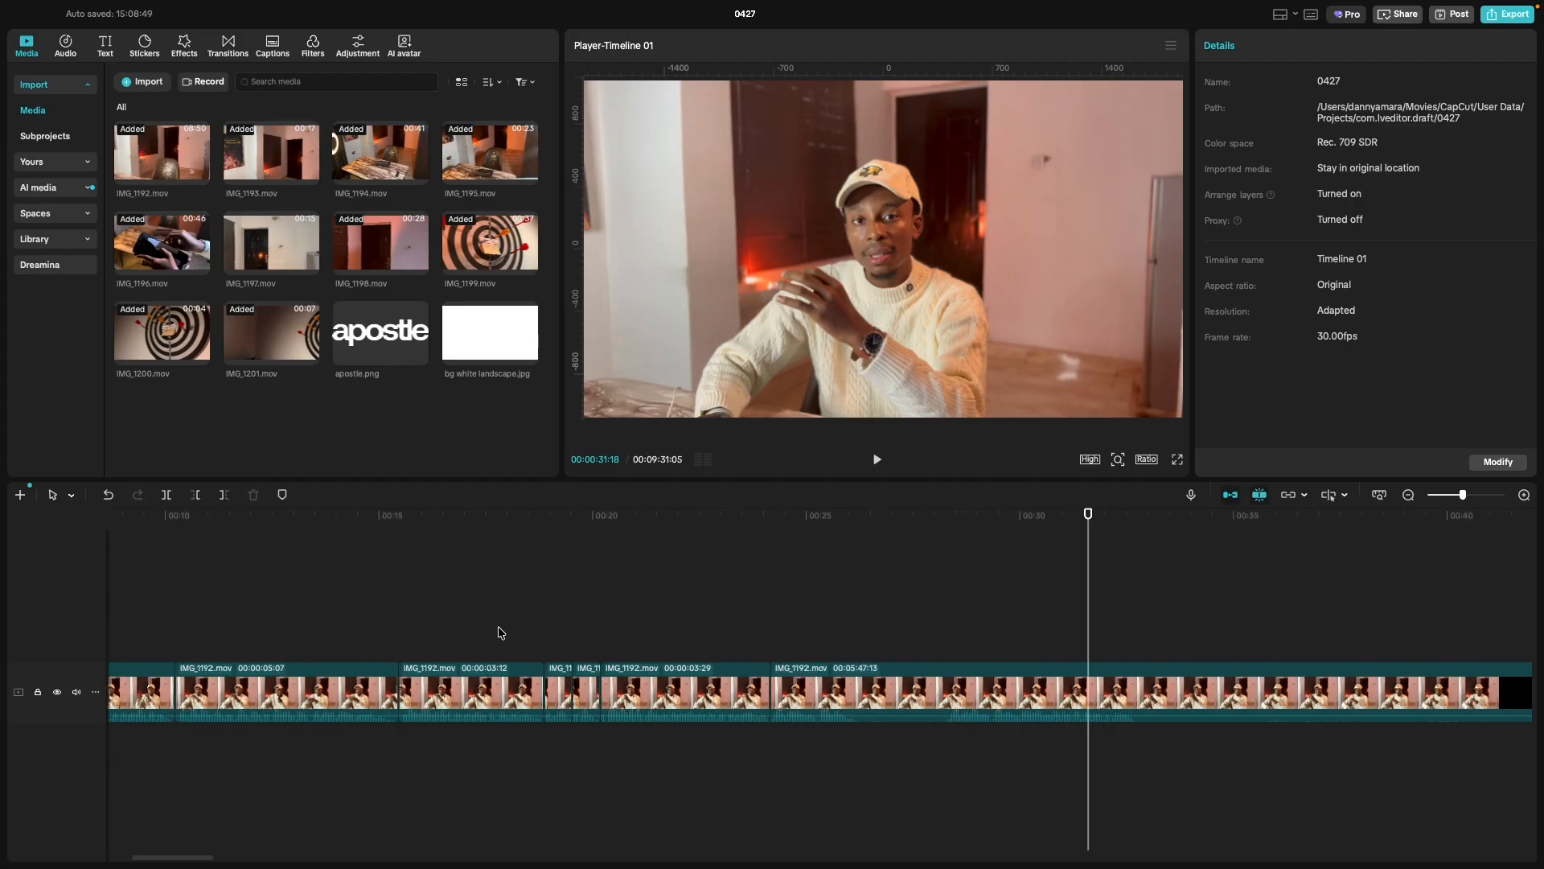
pyautogui.click(644, 617)
pyautogui.press('space')
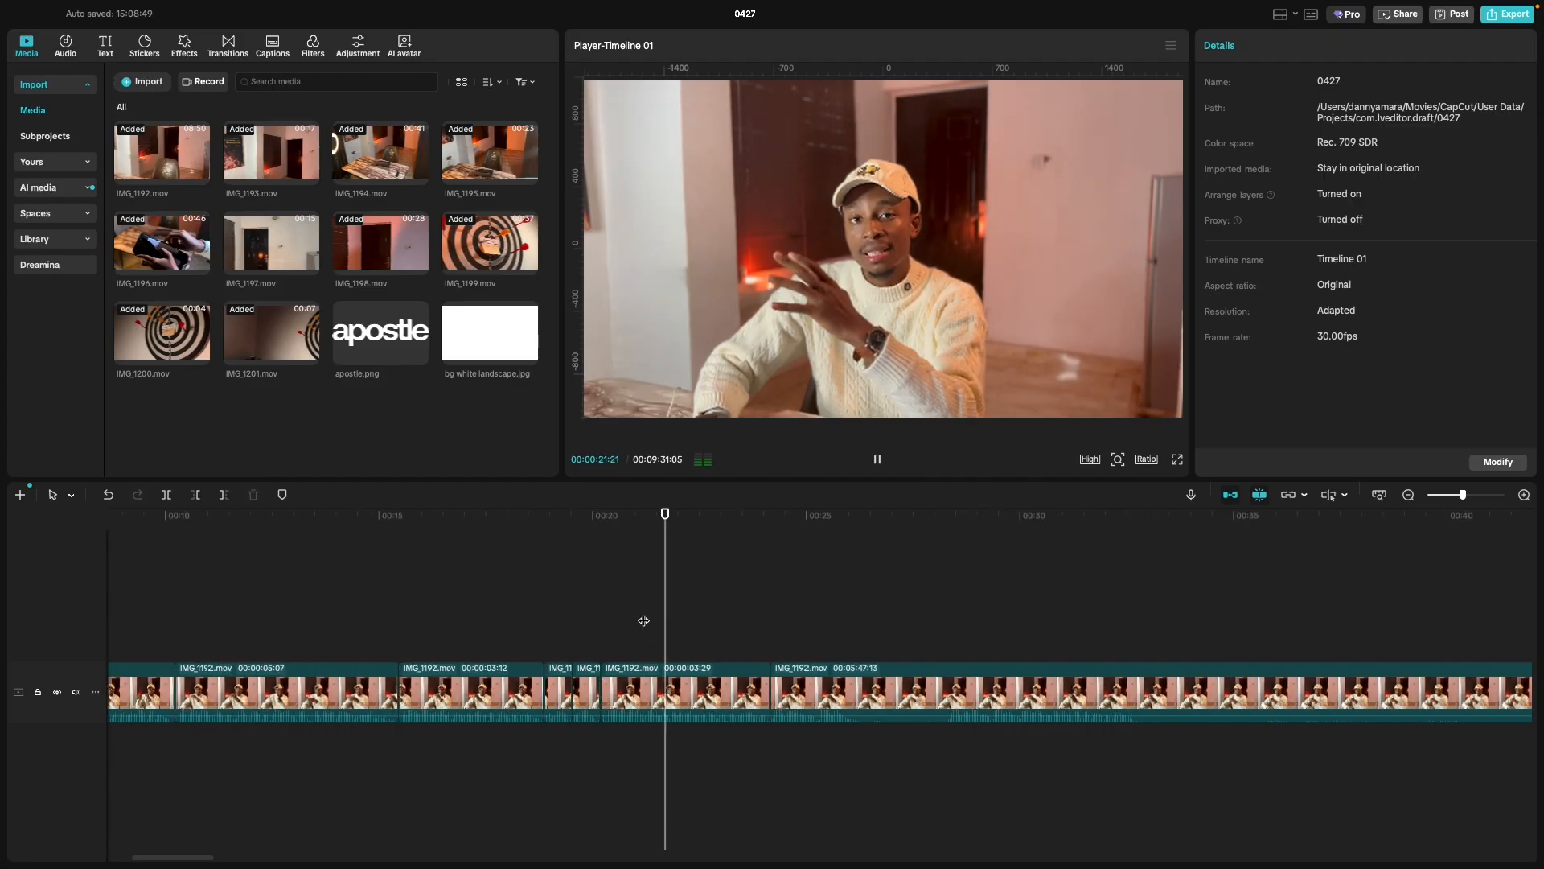
pyautogui.press('super+equal')
pyautogui.hscroll(3, 644, 620)
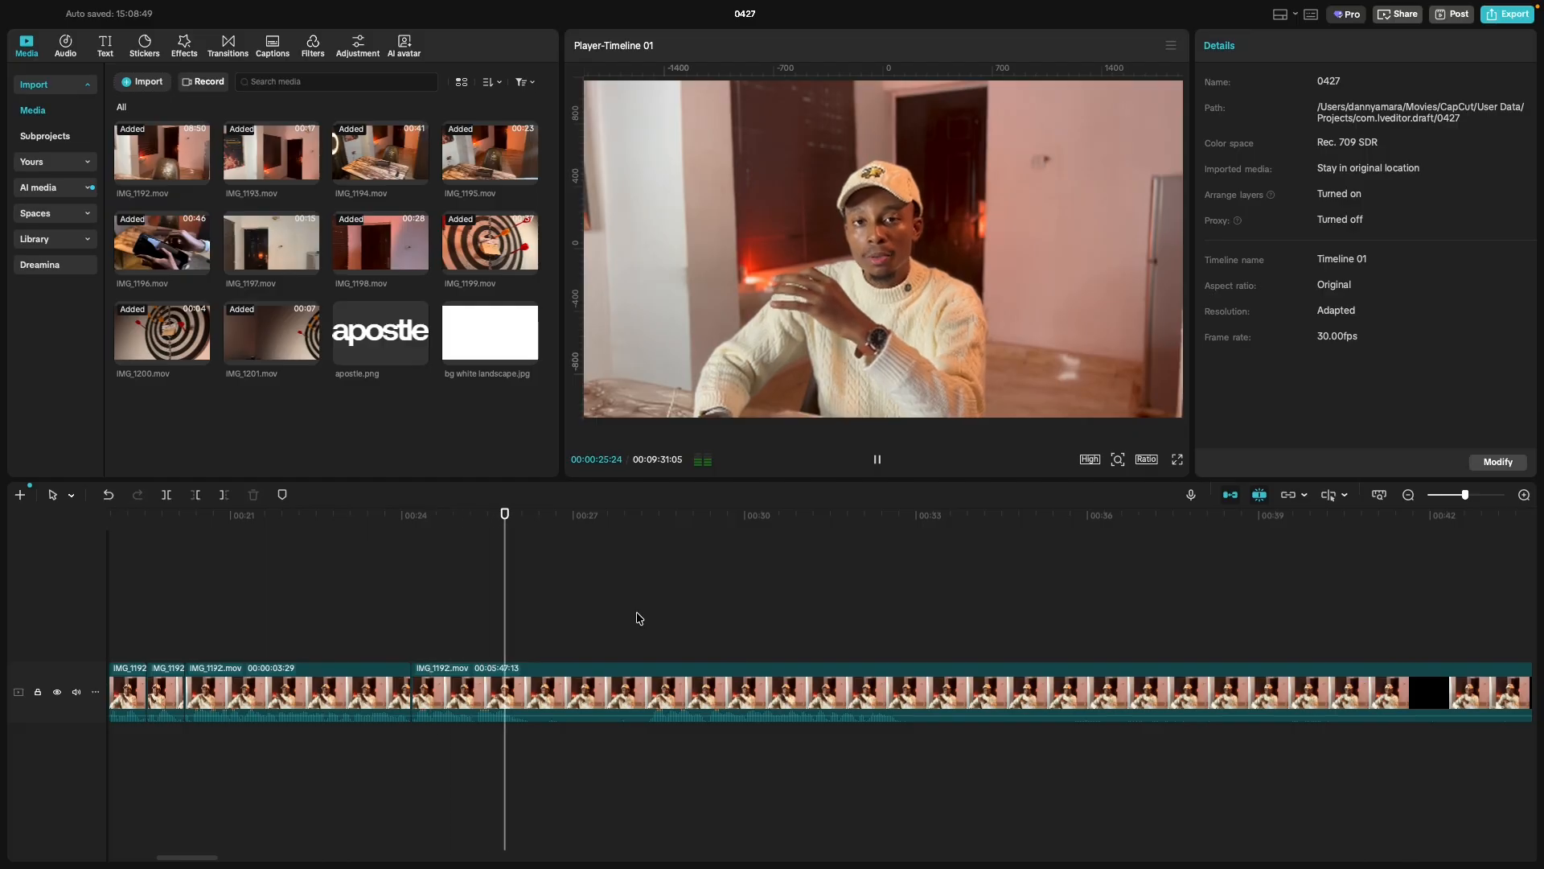
pyautogui.press('space')
pyautogui.press('Right')
pyautogui.press('Right')
pyautogui.press('Right')
pyautogui.press('Right')
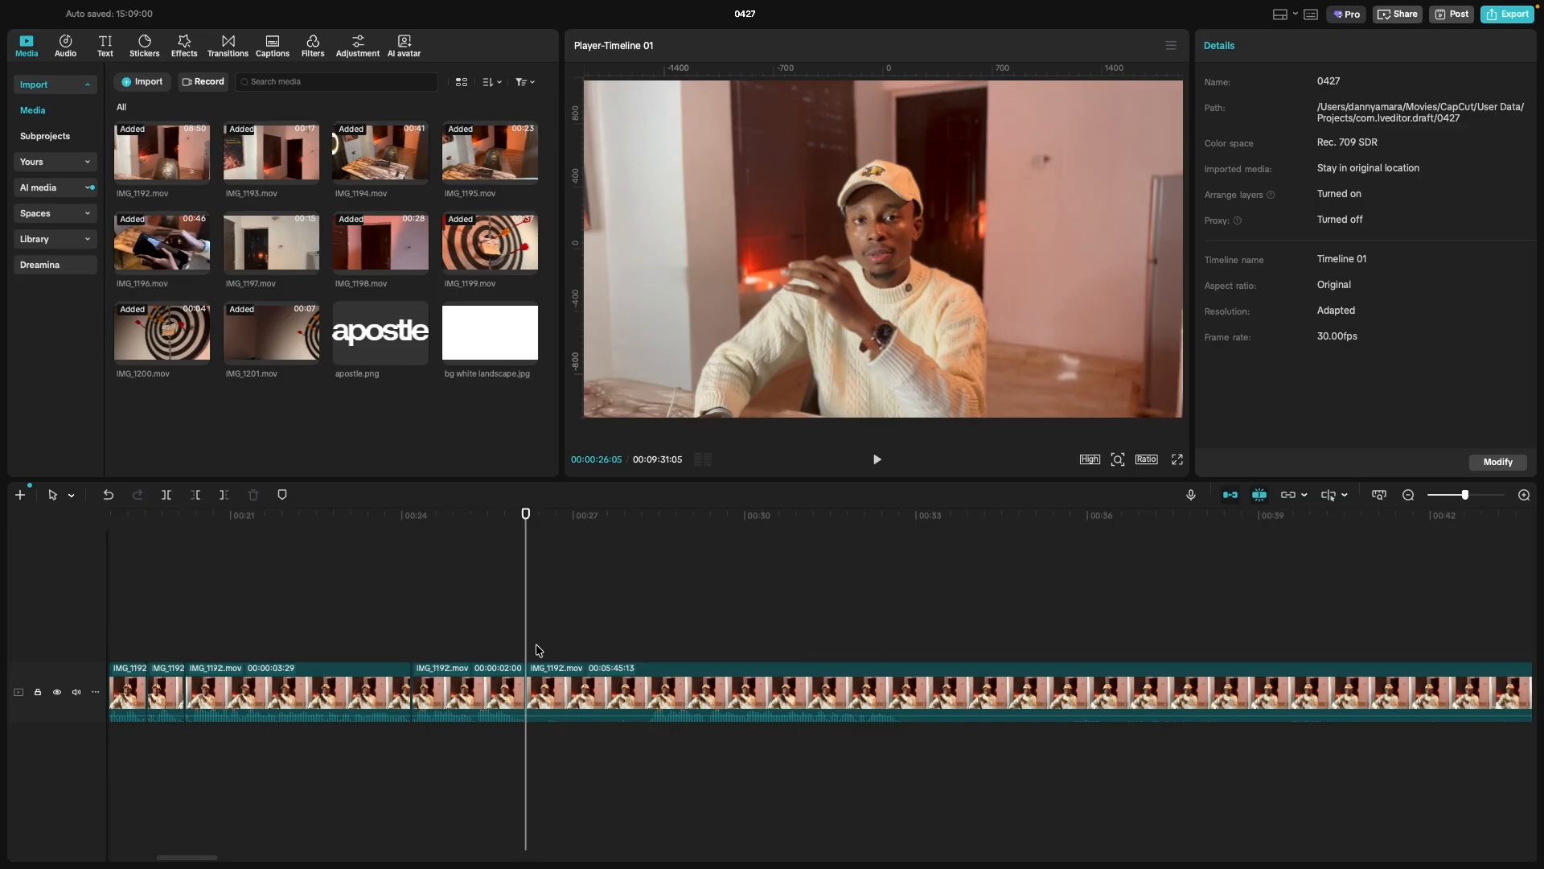
# Find the start of the next take, split the last IMG_1192.mov clip at 00:00:28:09, and delete the segment from 00:00:26:05 to there.
pyautogui.click(643, 655)
pyautogui.click(646, 649)
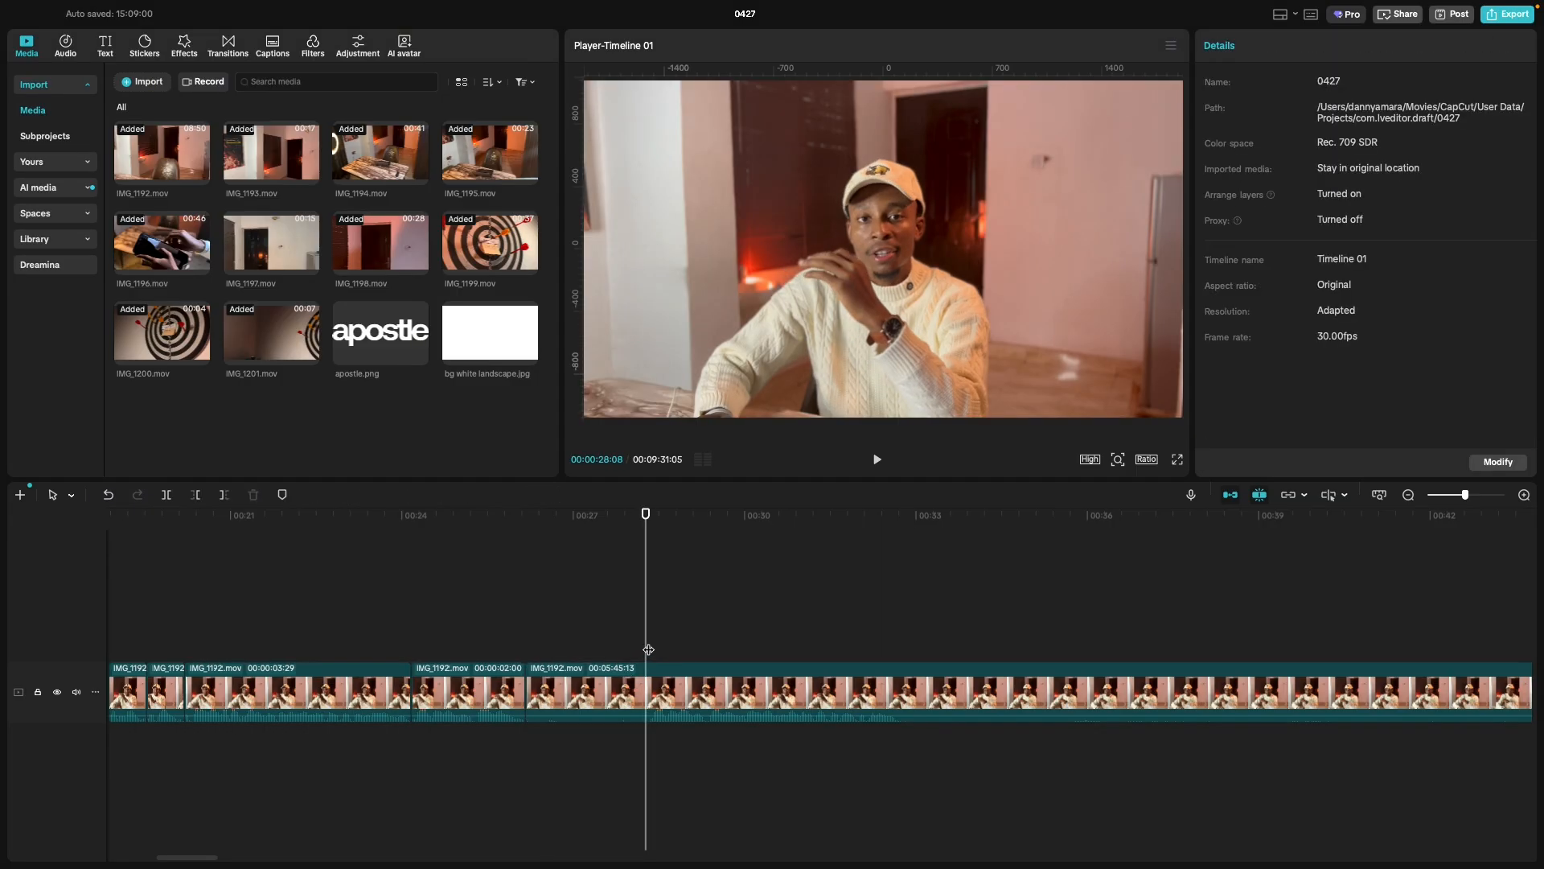
pyautogui.click(648, 649)
pyautogui.press('Left')
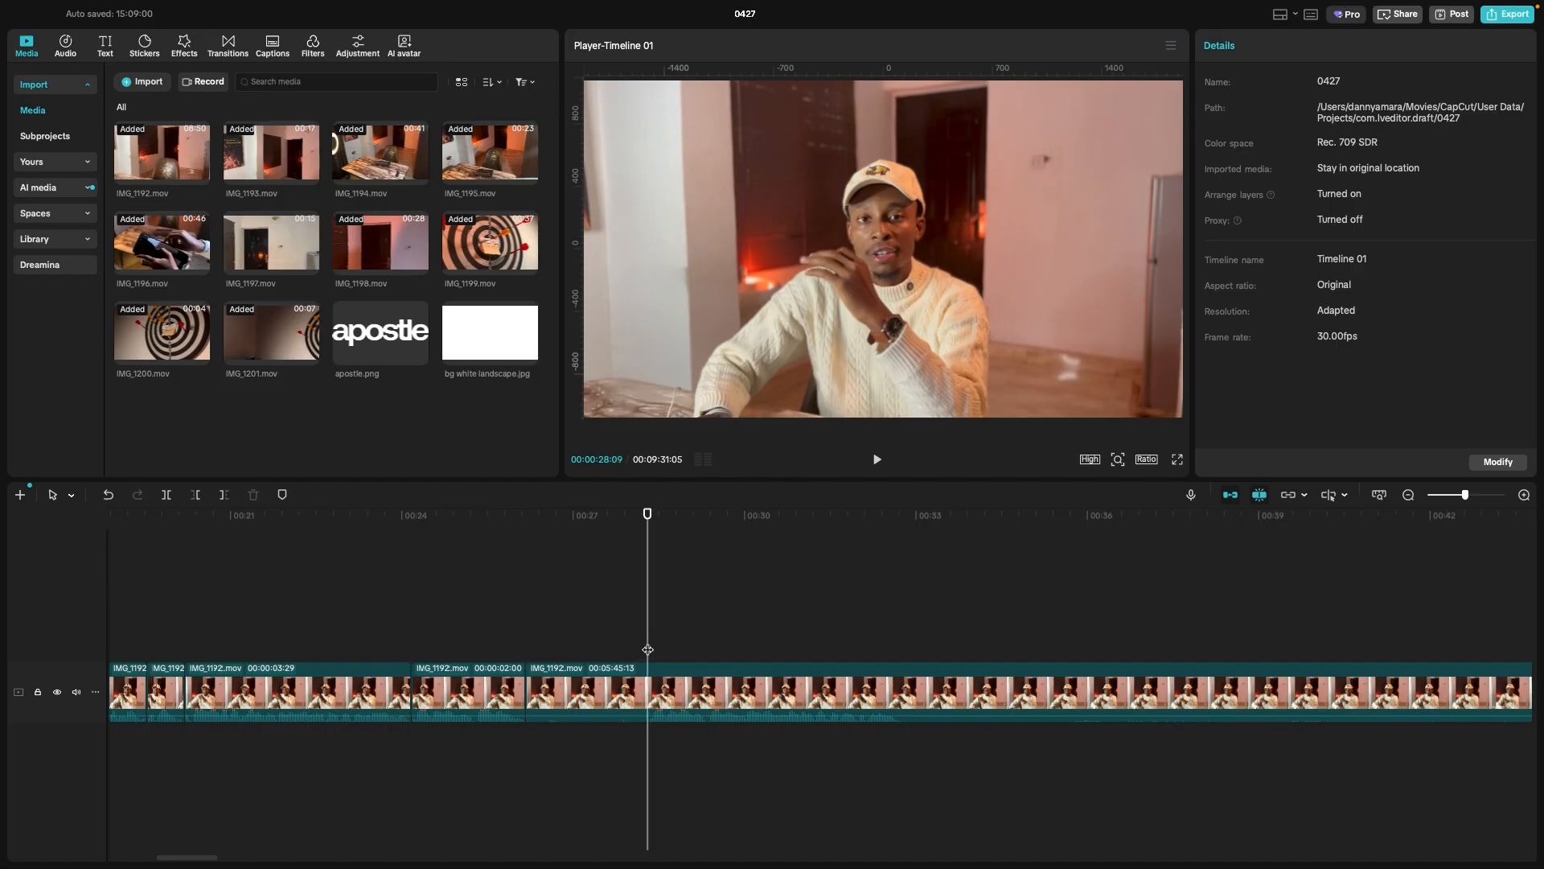
pyautogui.click(573, 706)
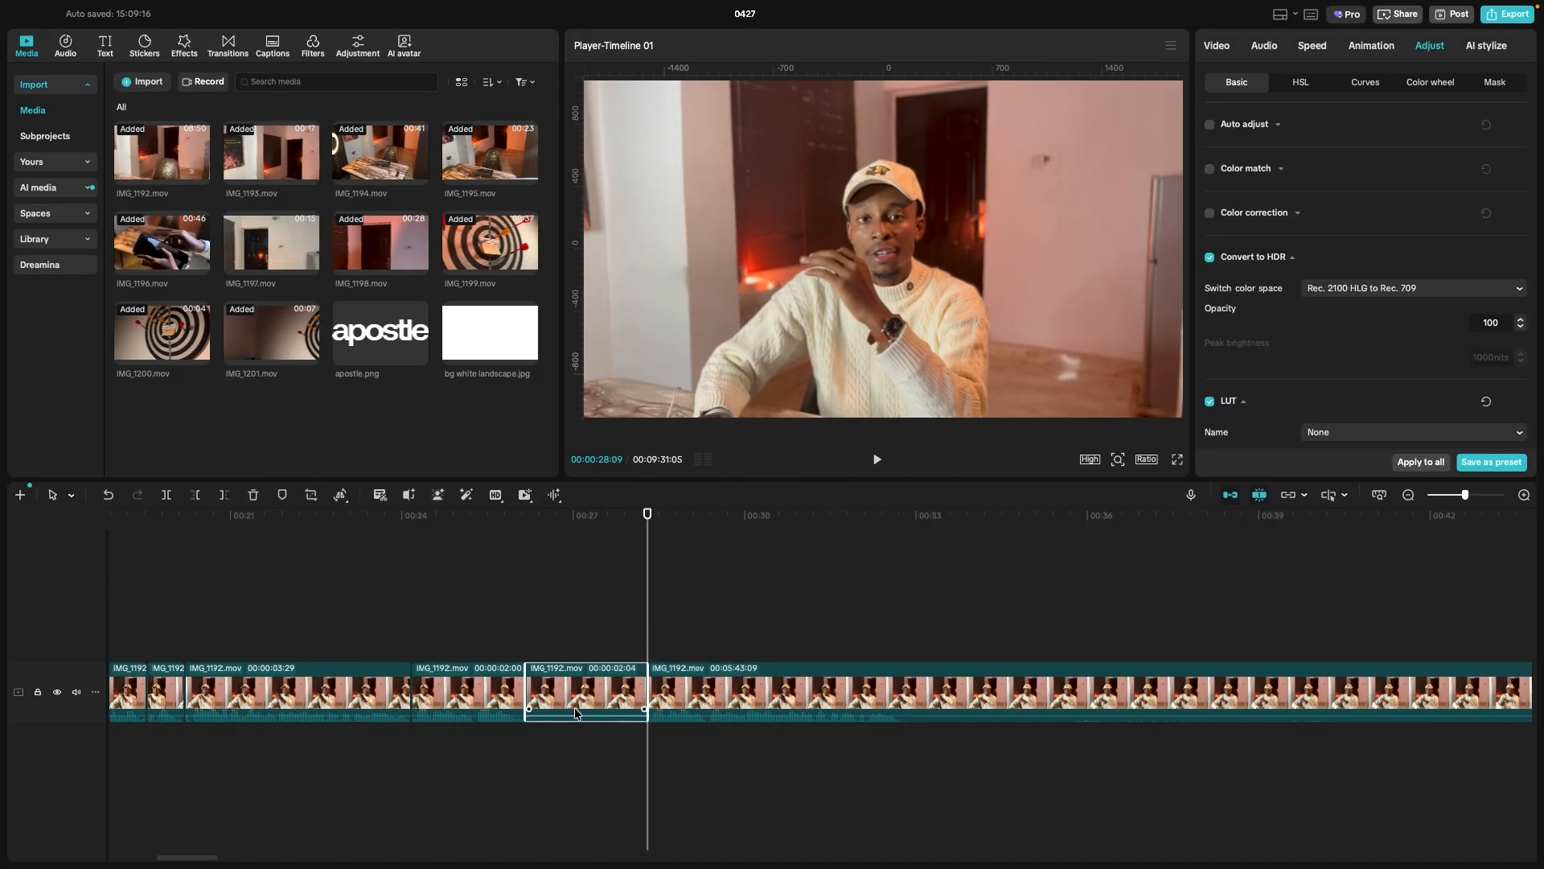
# Play the two-second clip starting at 00:00:24:05 together with the following take, and delete that two-second clip.
pyautogui.click(427, 641)
pyautogui.press('space')
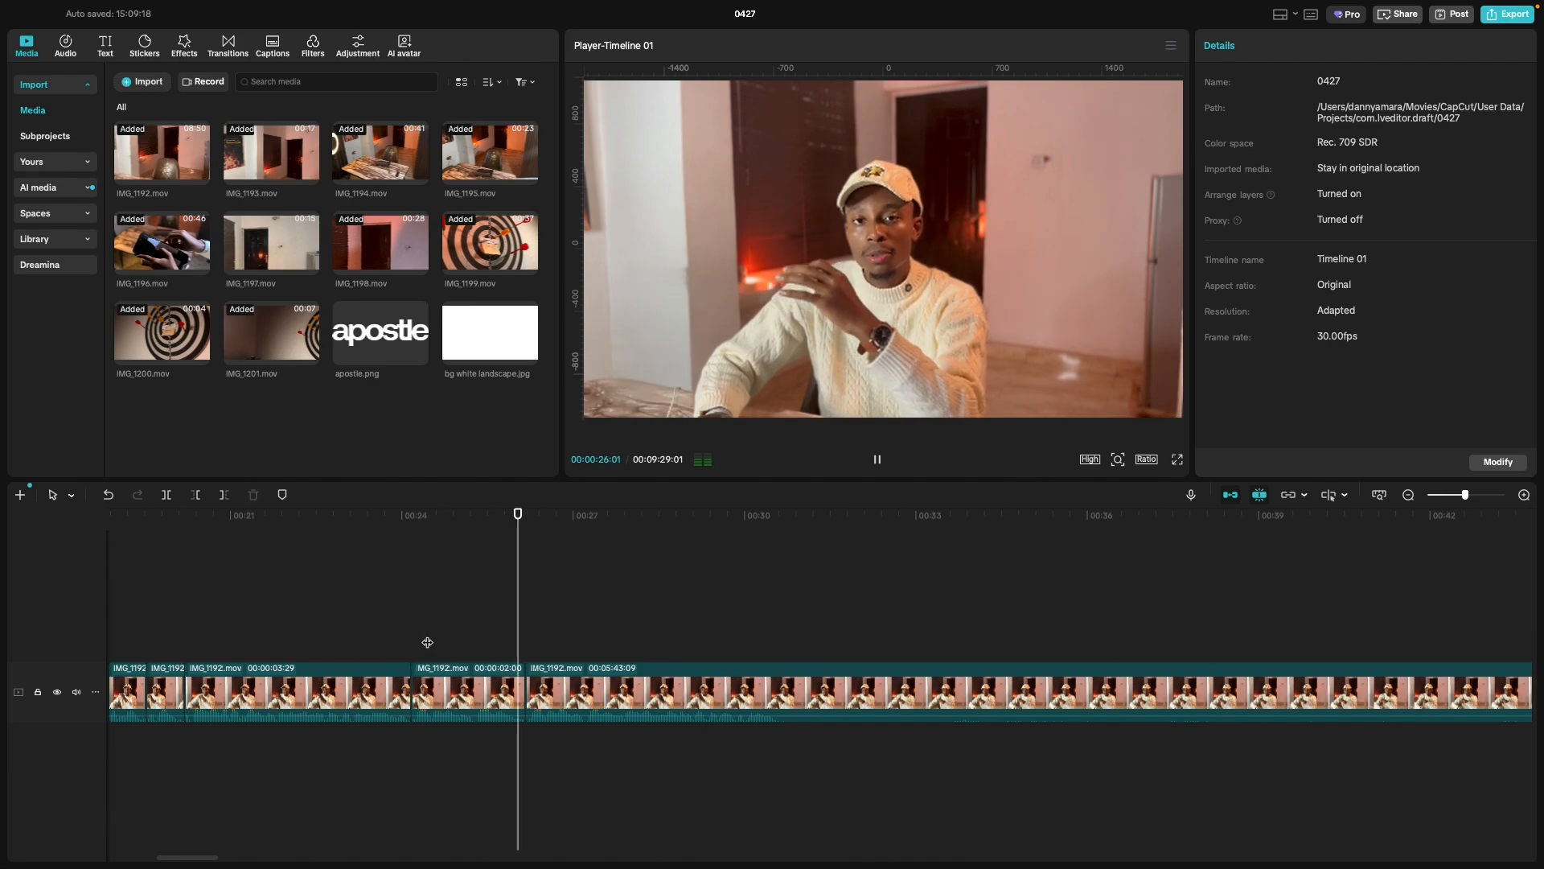
pyautogui.click(458, 683)
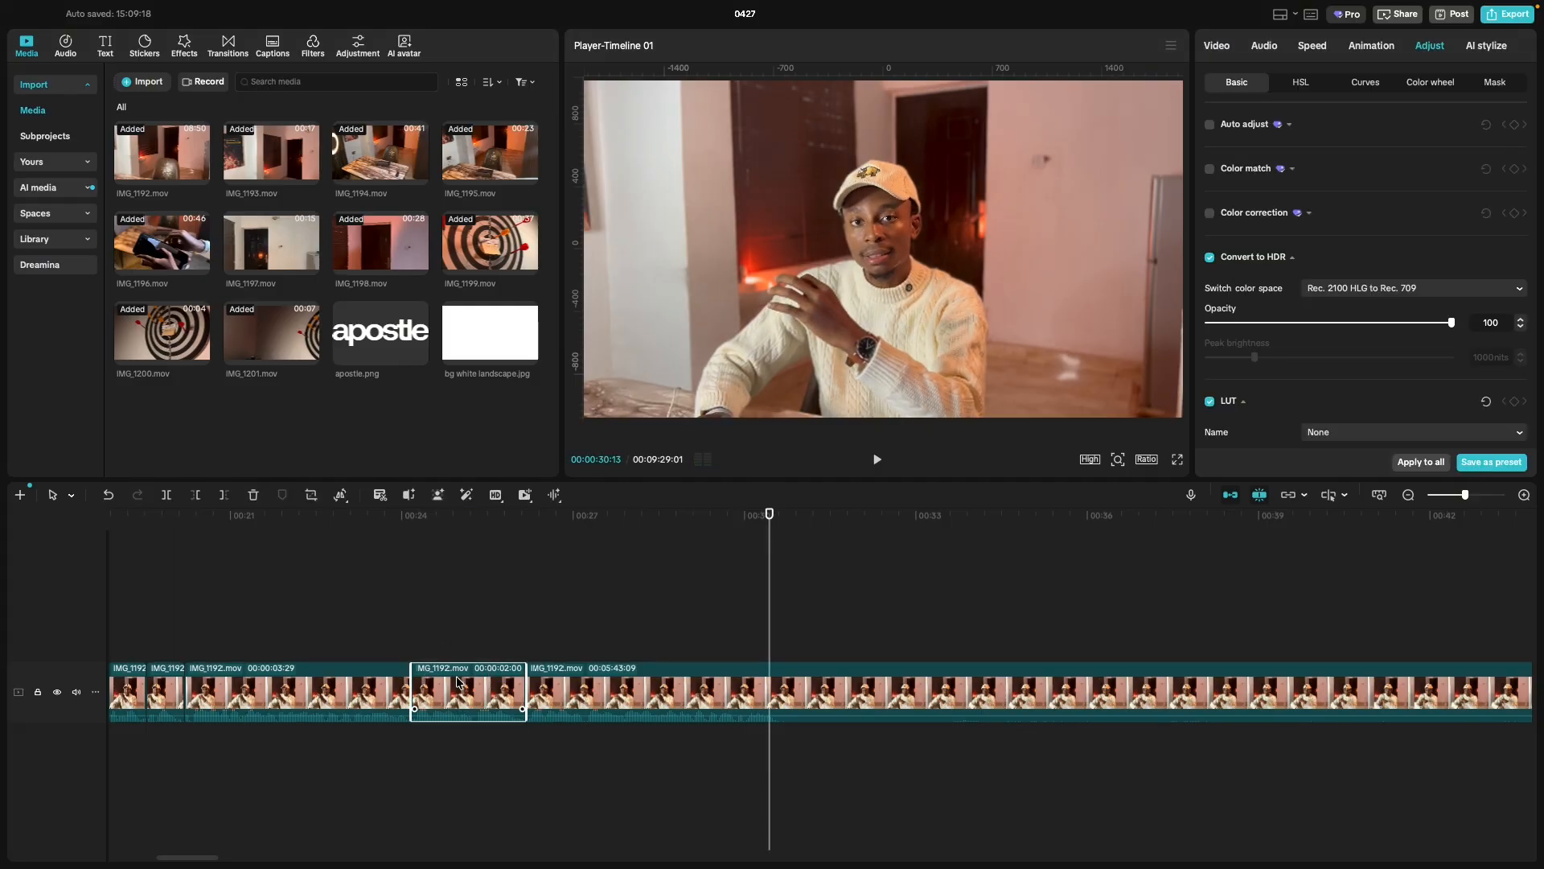
pyautogui.press('Delete')
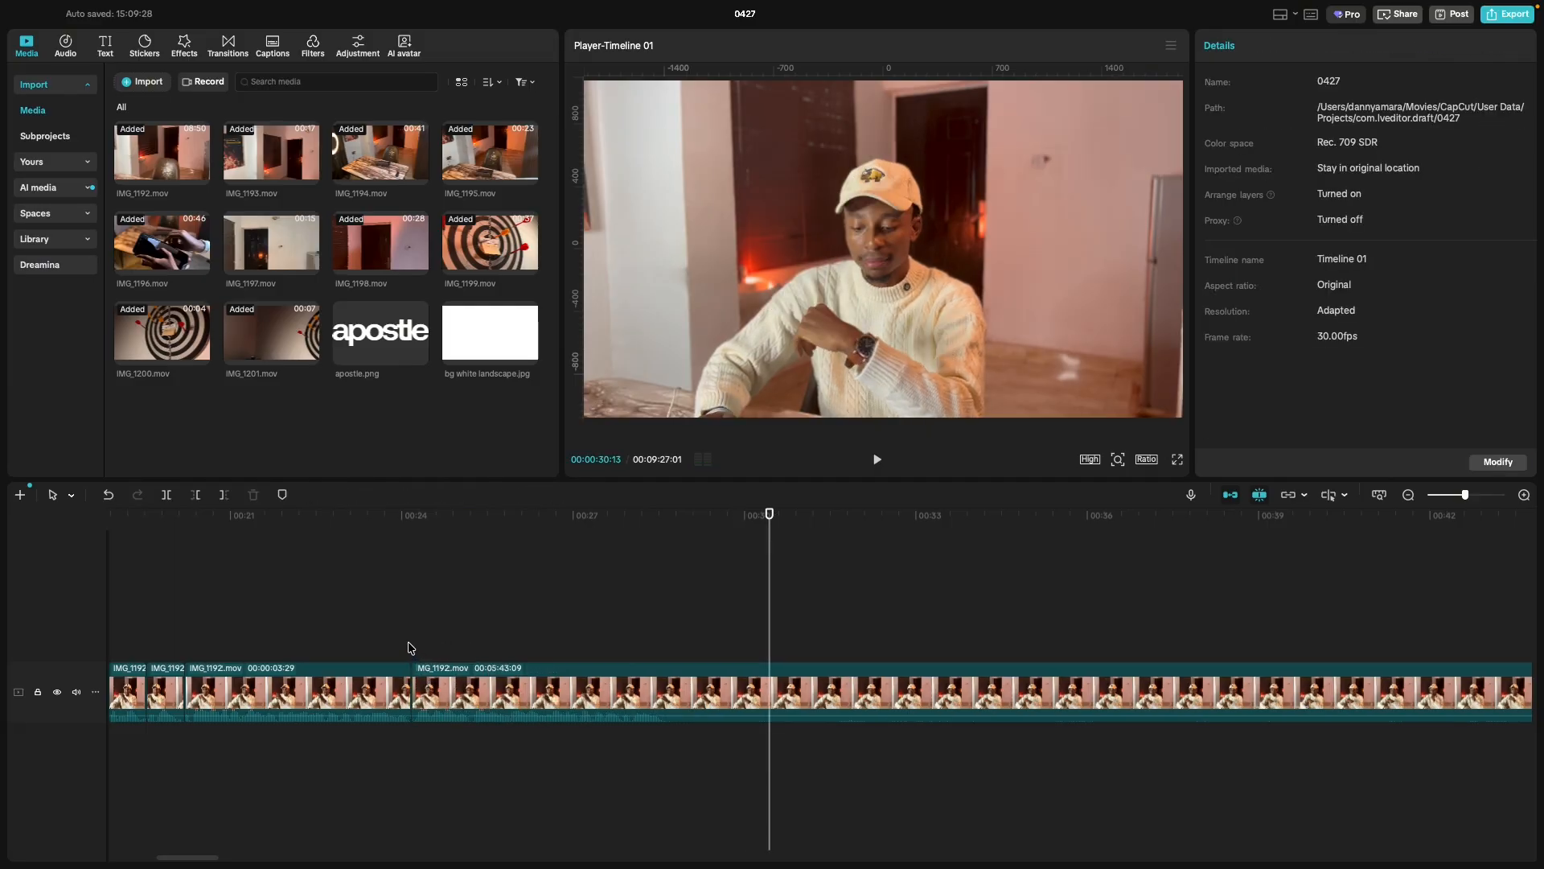
# Play the take after the 00:00:24:05 cut and split the last IMG_1192.mov clip at 00:00:28:20.
pyautogui.click(410, 647)
pyautogui.press('space')
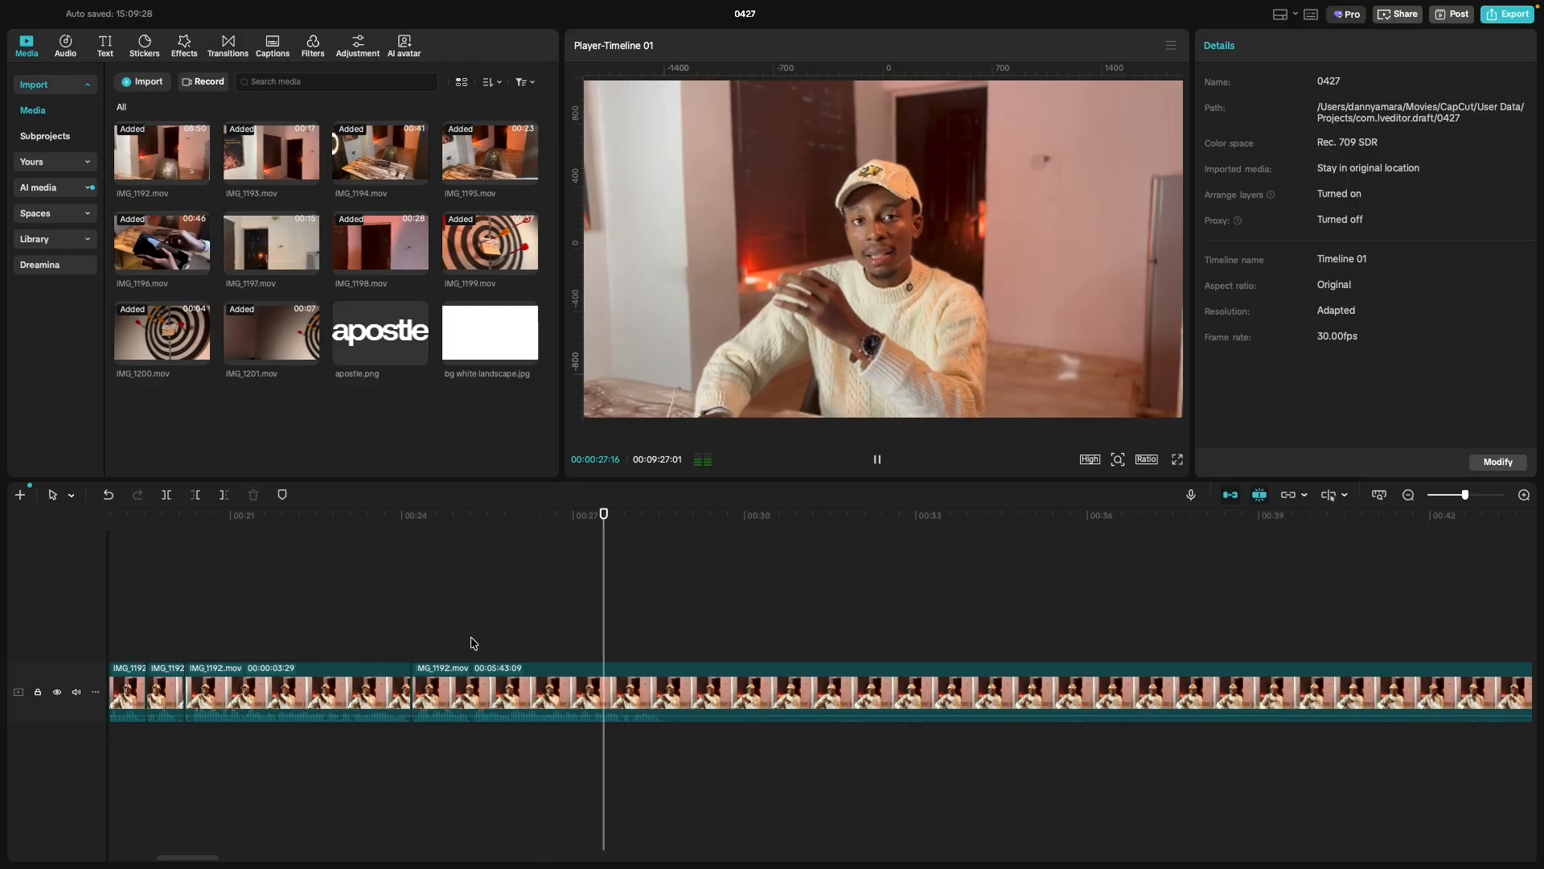
pyautogui.press('space')
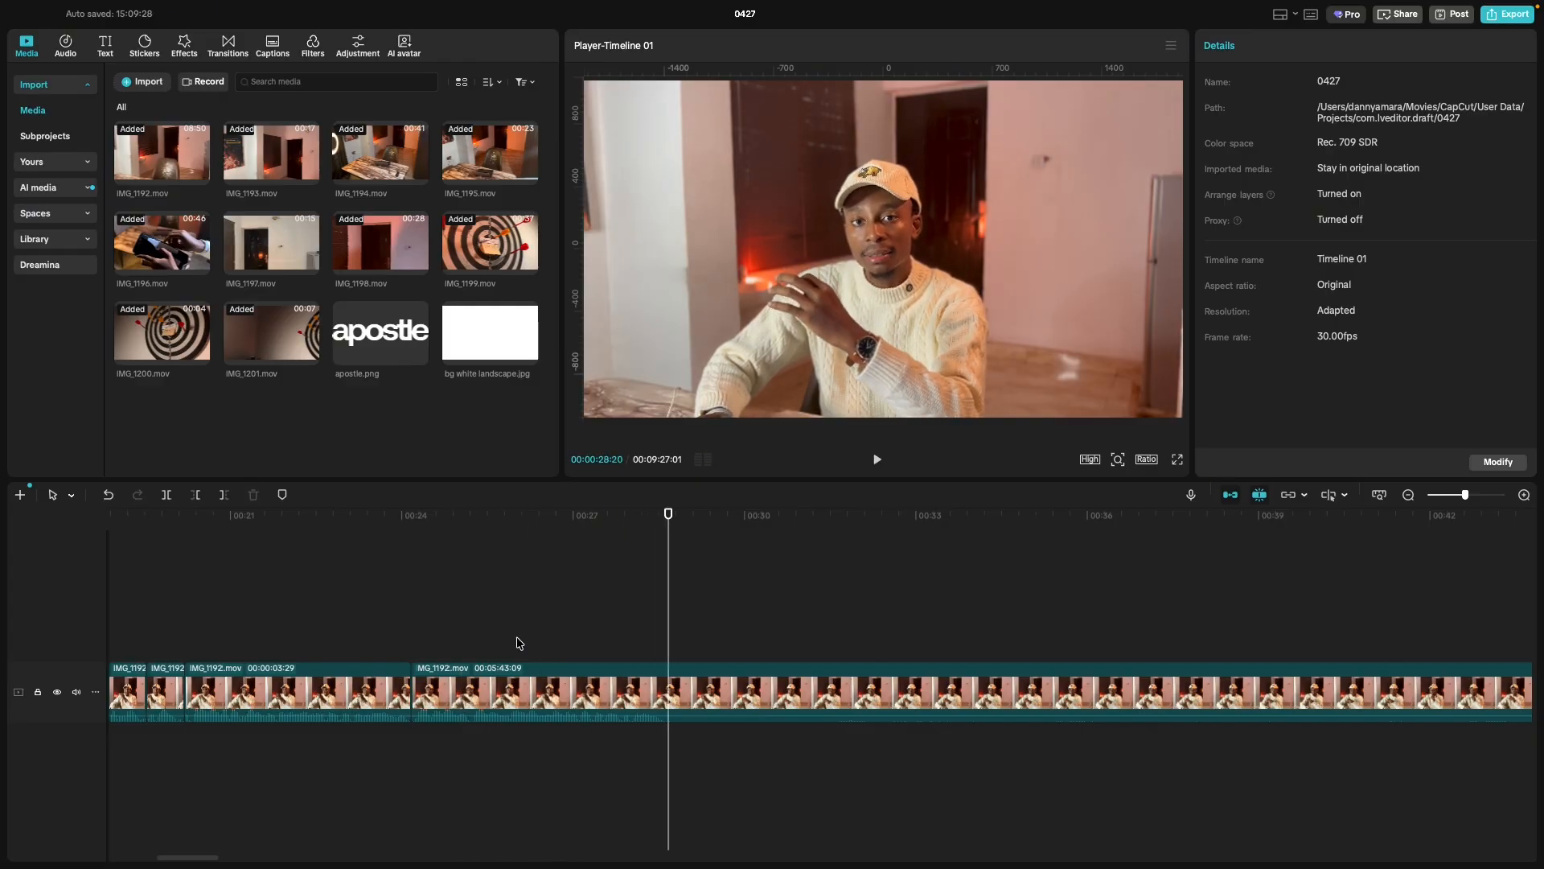
# Skim ahead to the next spoken line, split the clip at 00:00:44:28, and delete the segment between 00:00:28:20 and that cut.
pyautogui.hscroll(5, 1098, 650)
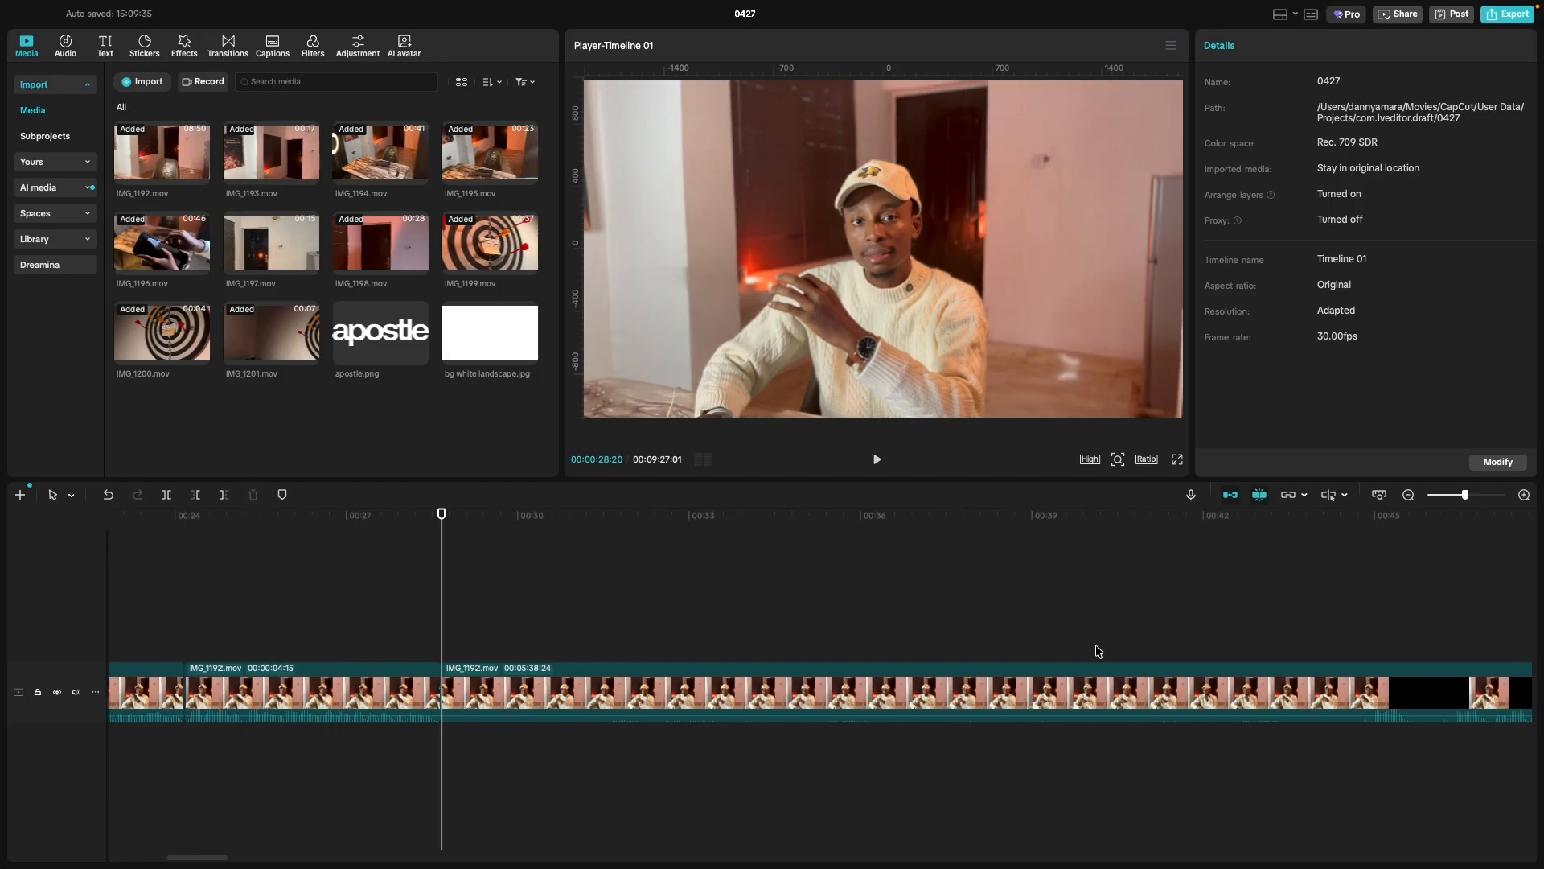
pyautogui.click(1216, 654)
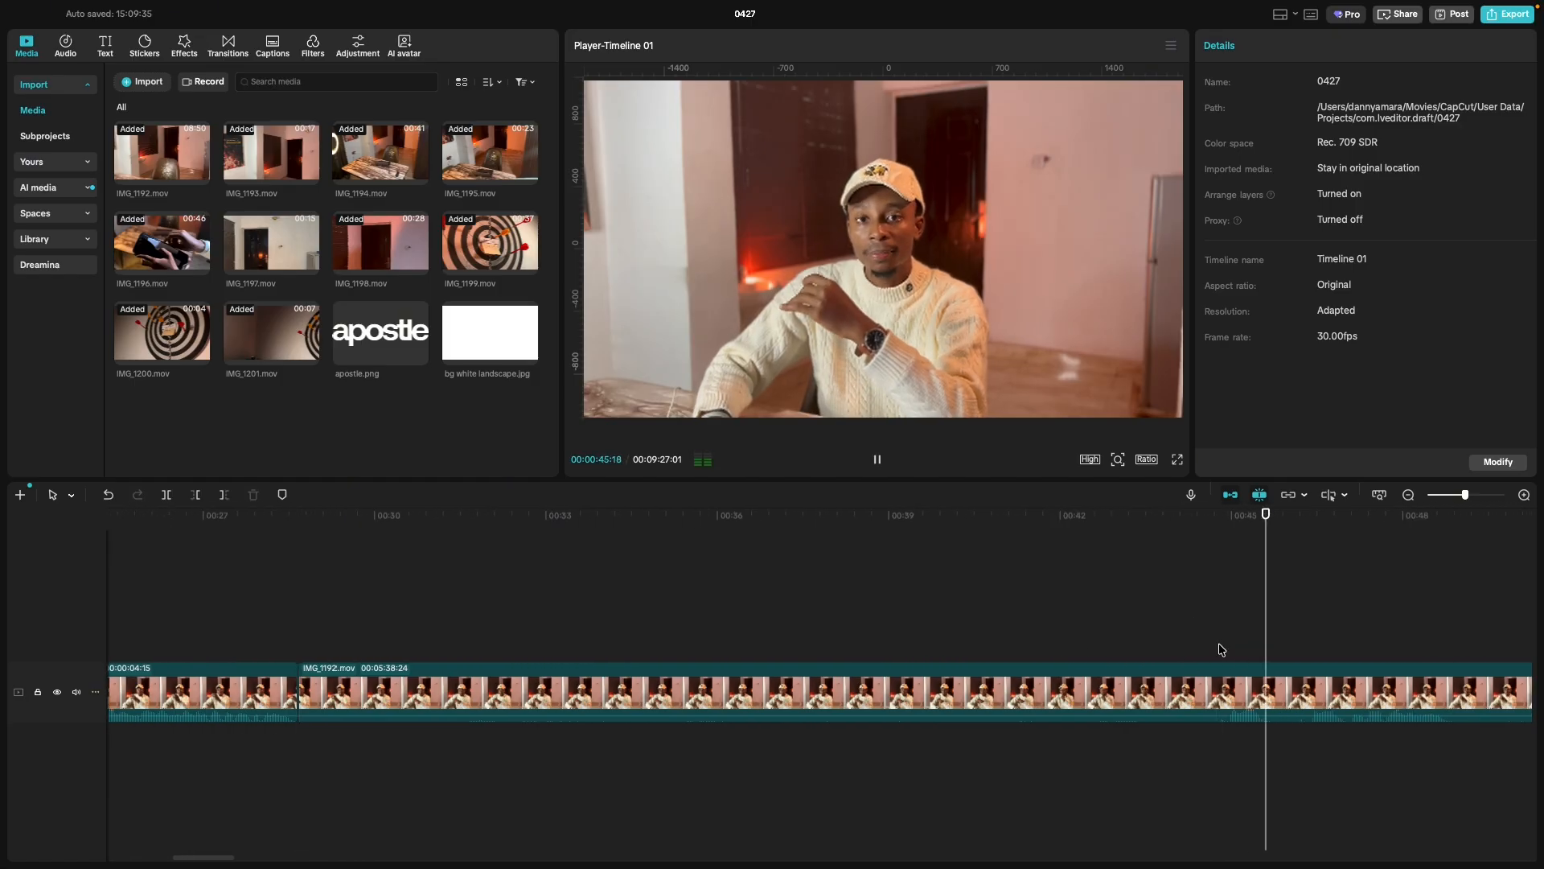
pyautogui.click(1223, 644)
pyautogui.moveTo(1223, 644); pyautogui.dragTo(1228, 644)
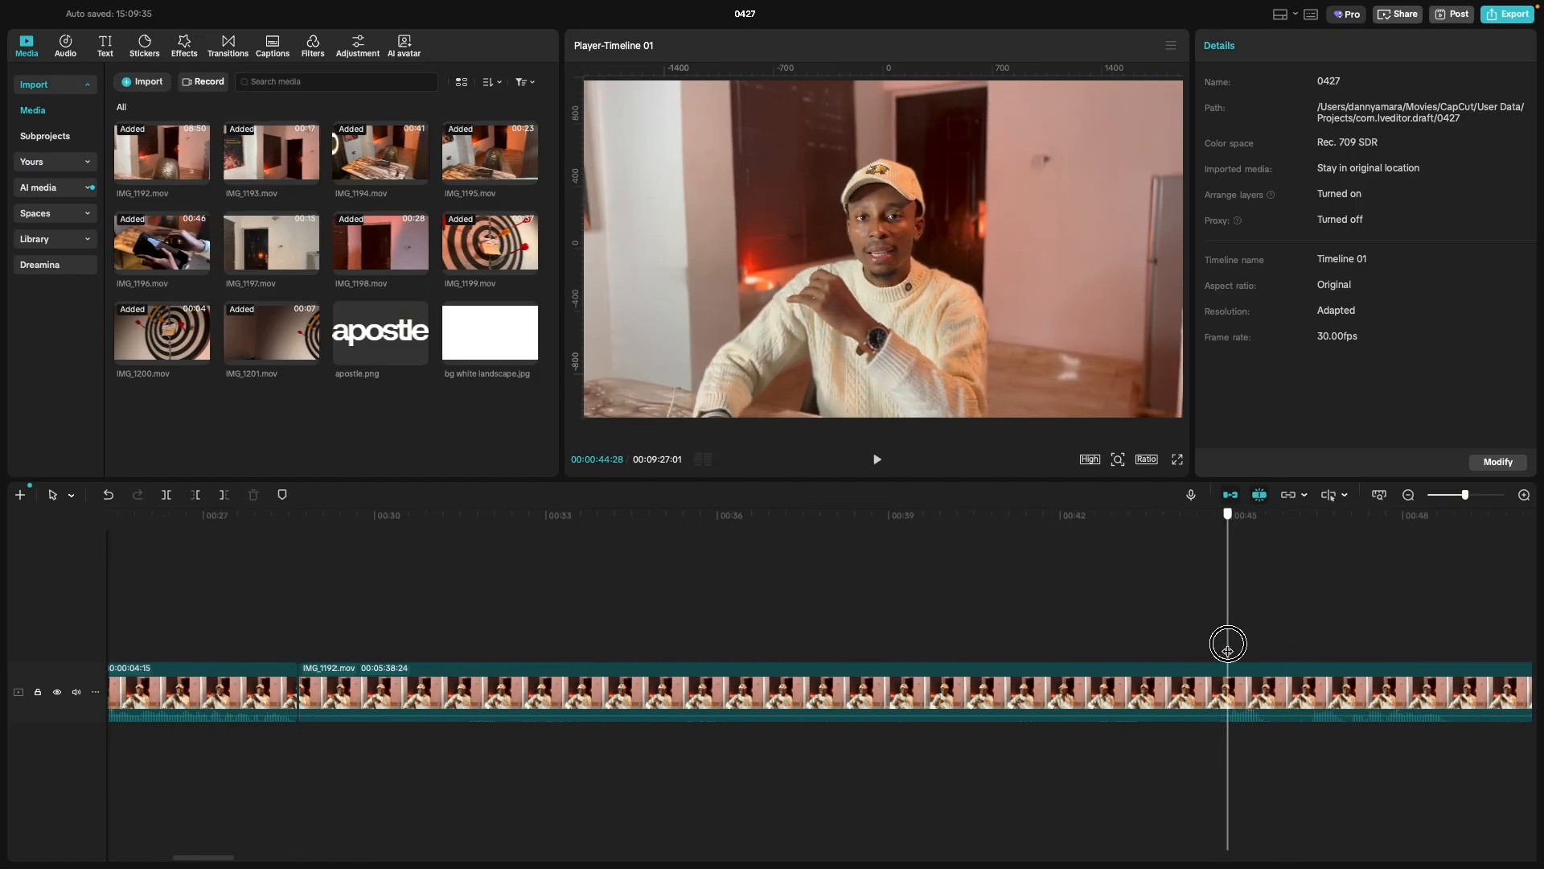
pyautogui.click(1153, 693)
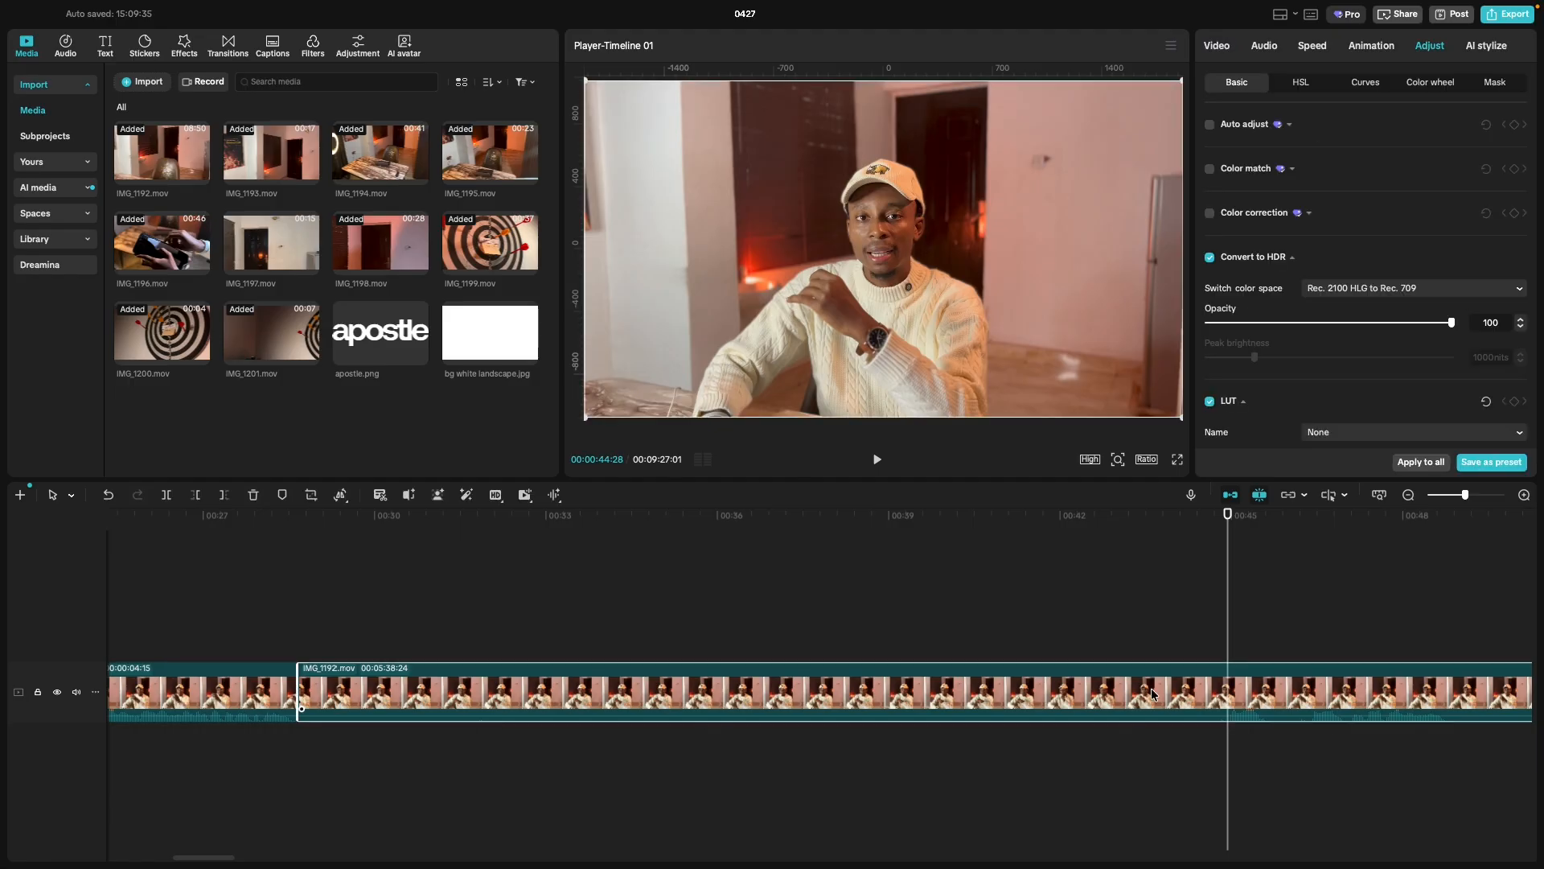
pyautogui.hotkey('ctrl', 'b')
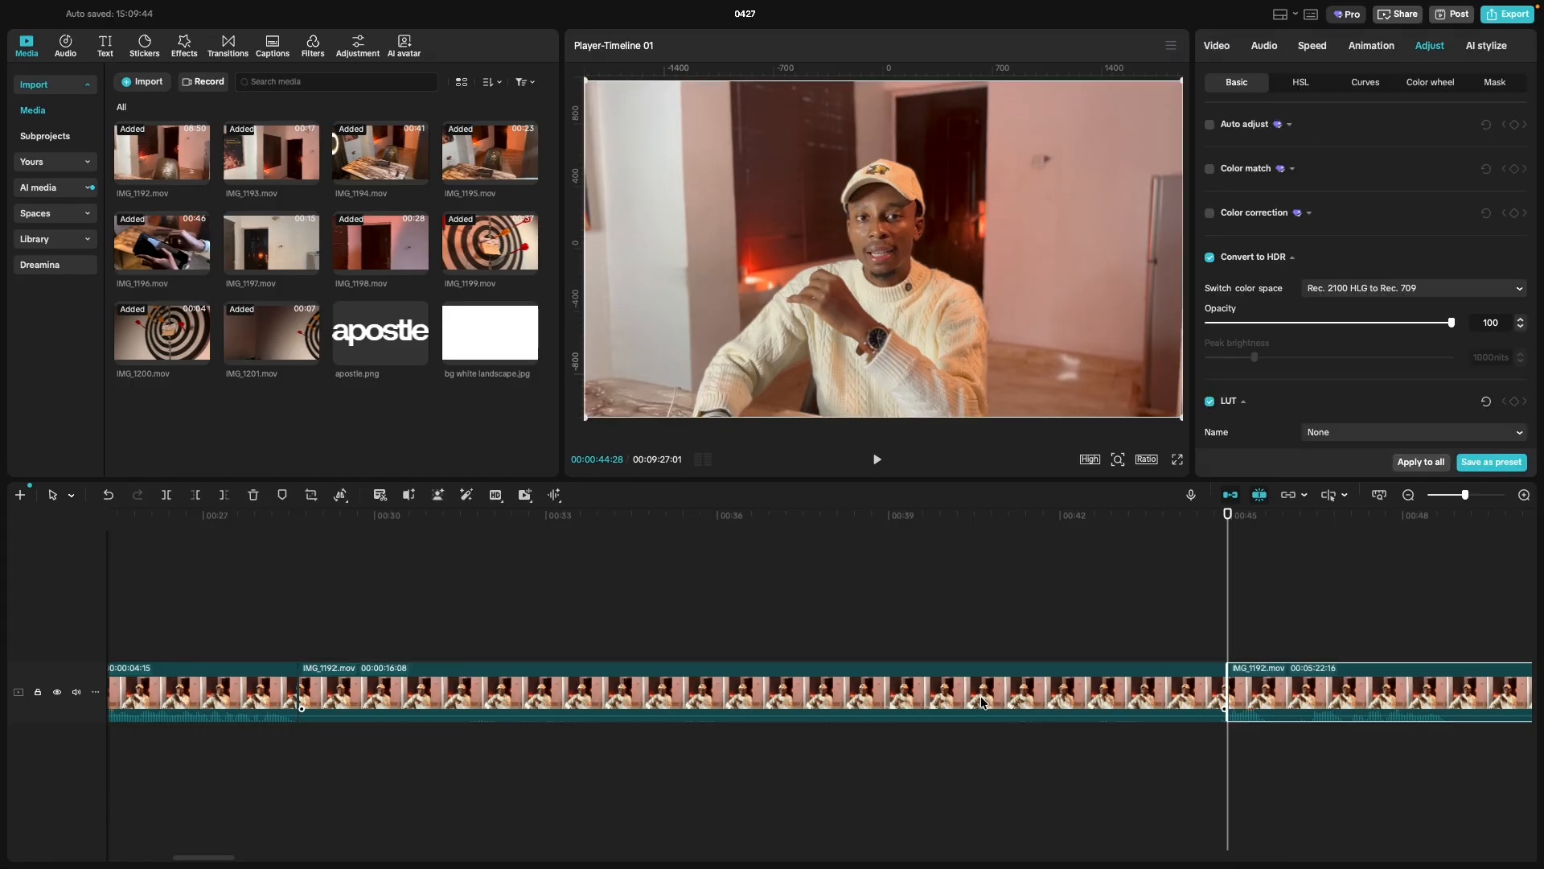
pyautogui.click(981, 701)
pyautogui.press('Delete')
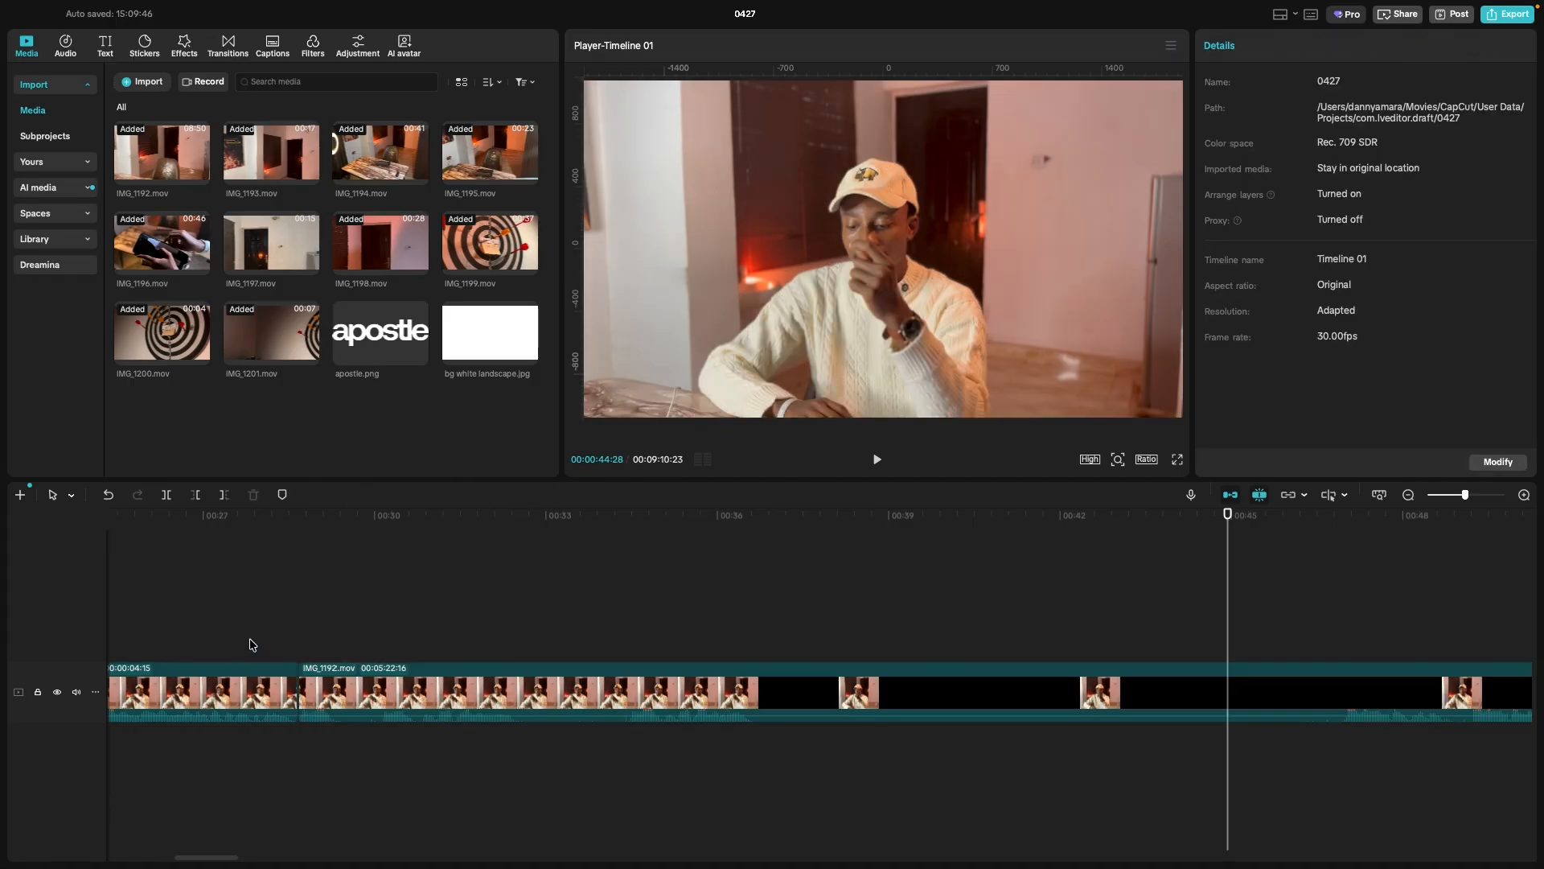
# Play back across the 00:00:28:20 cut and check the line against the Xpend bounty script in Canva, returning to CapCut.
pyautogui.click(250, 641)
pyautogui.press('space')
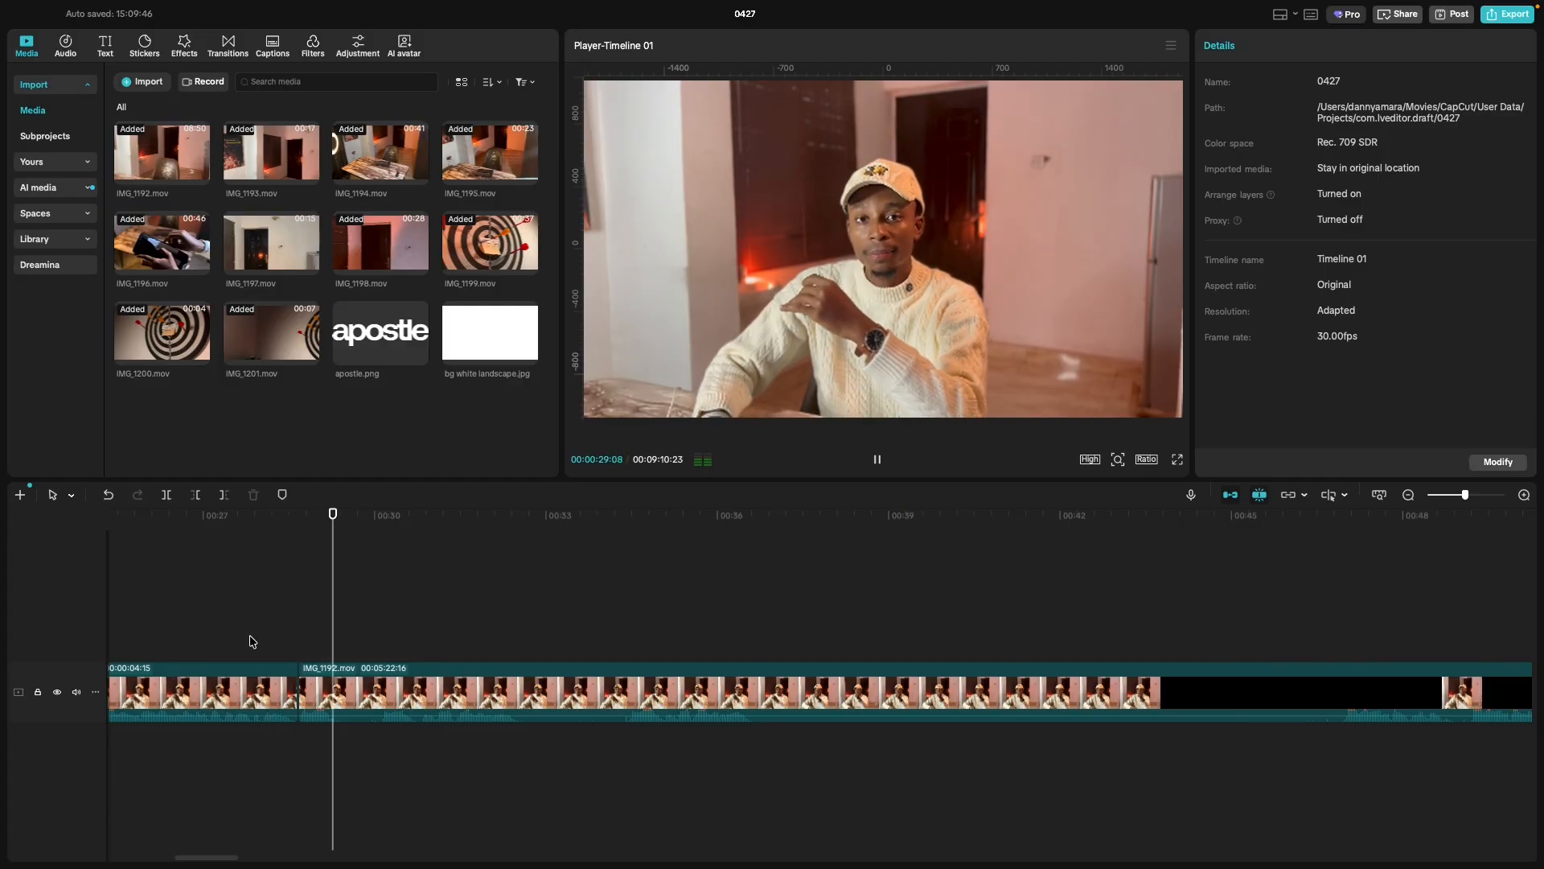
pyautogui.press('space')
pyautogui.click(339, 643)
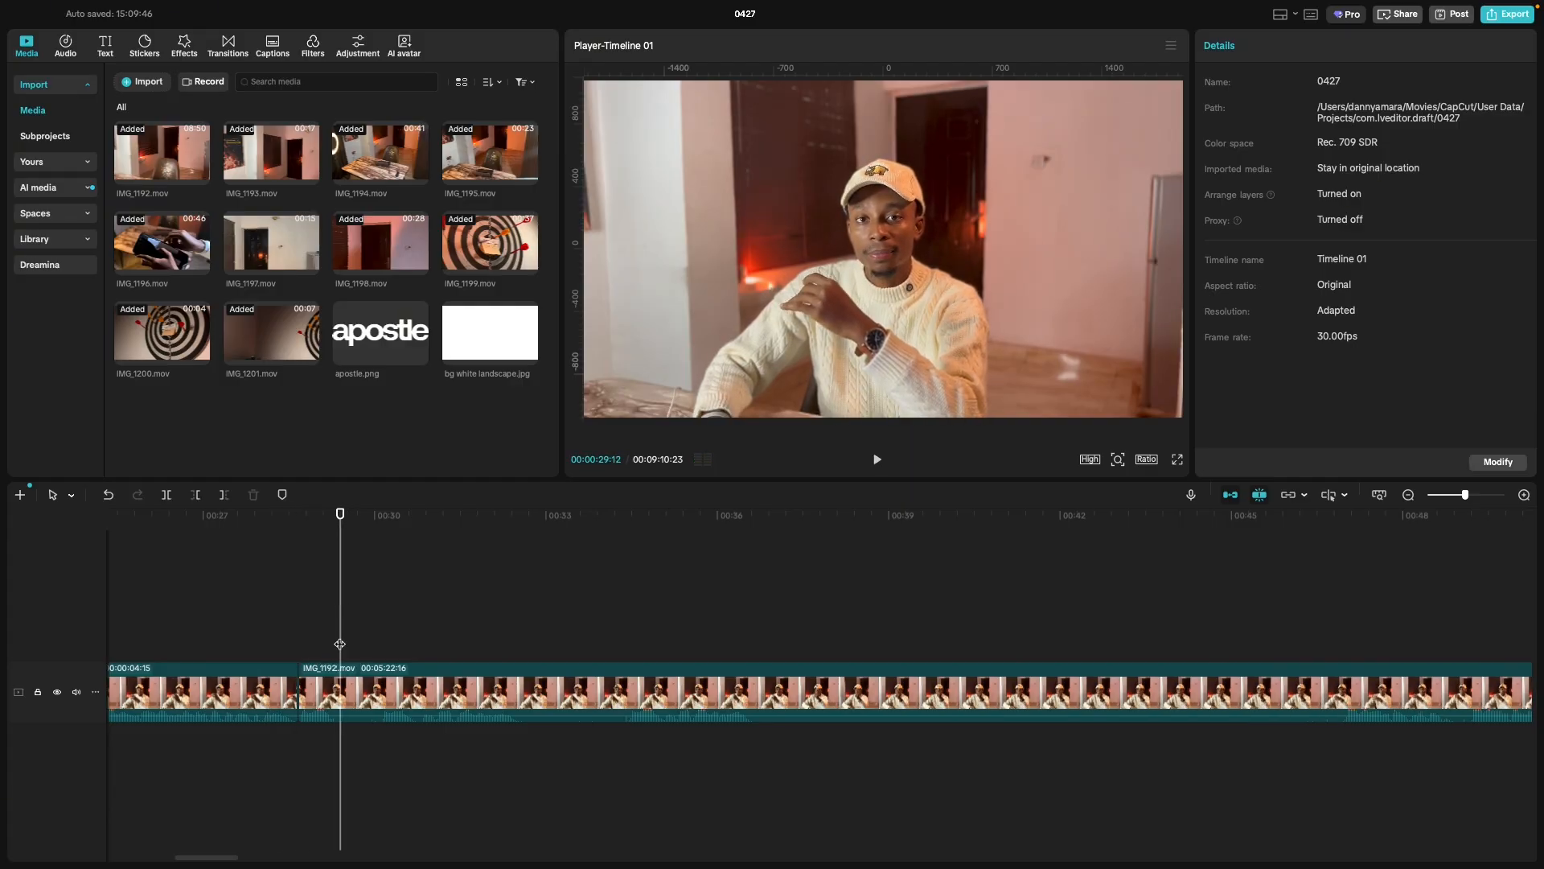
pyautogui.hotkey('ctrl', 'Right')
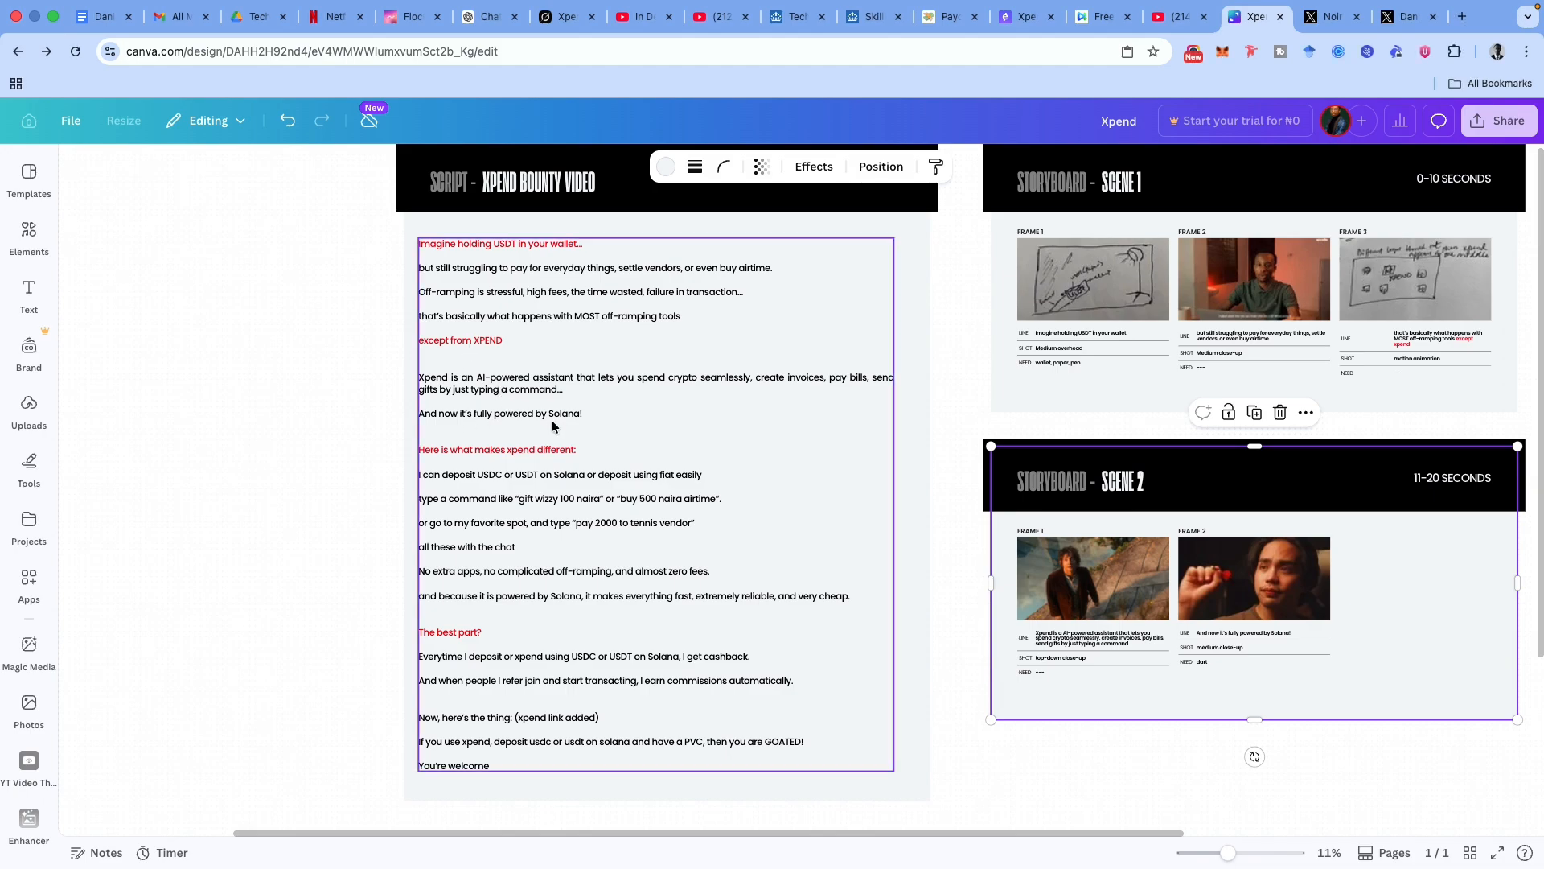
pyautogui.hotkey('ctrl', 'Left')
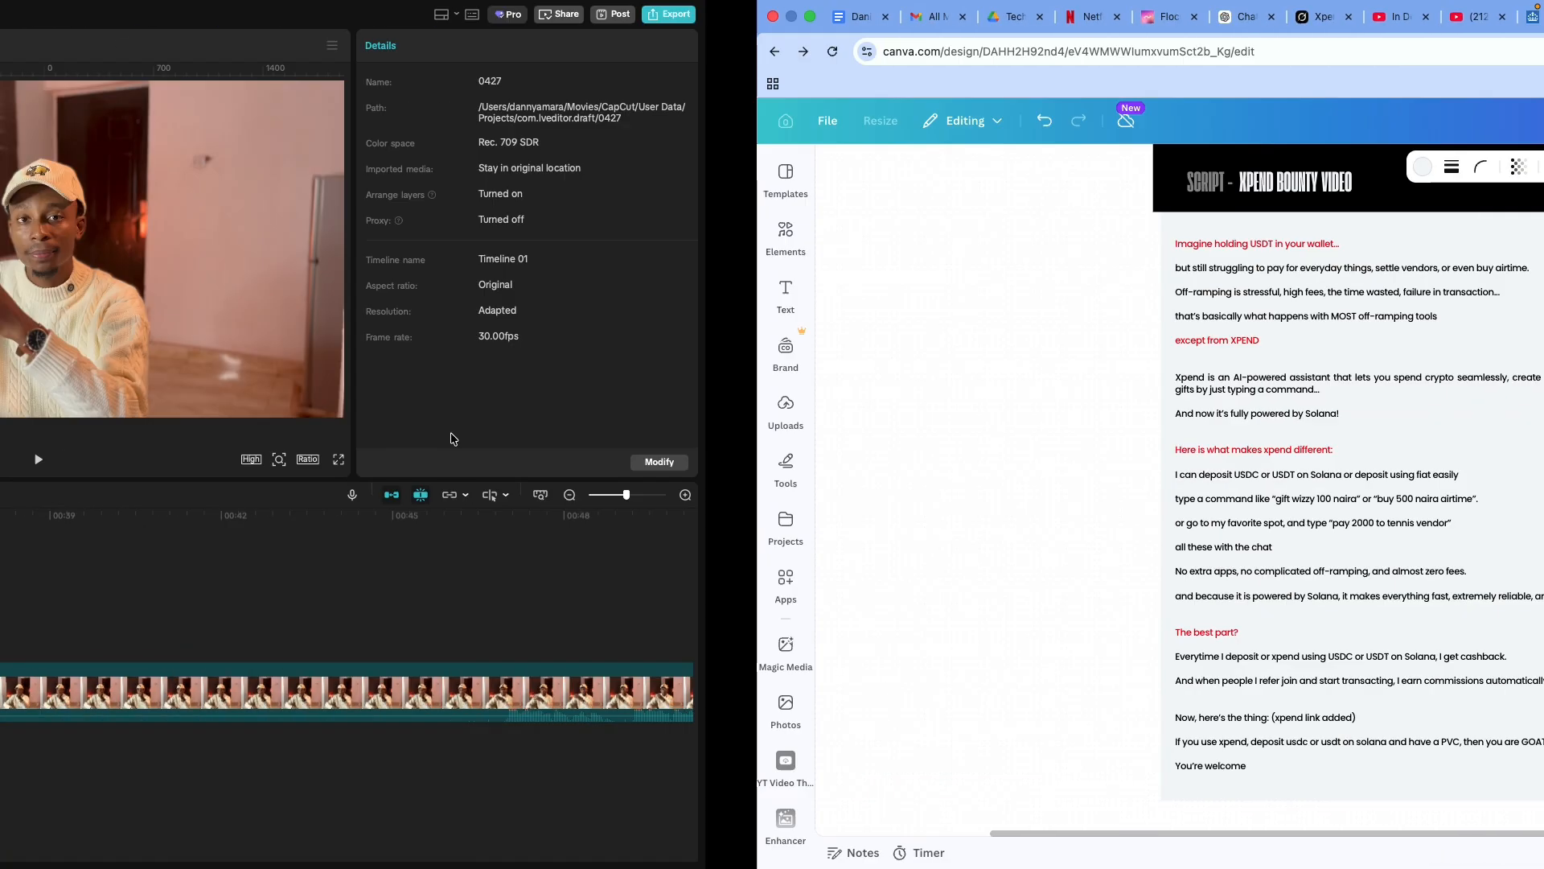
# Play the following footage, split the last clip at 00:00:30:03, and delete the segment from 00:00:28:20 to that cut.
pyautogui.press('space')
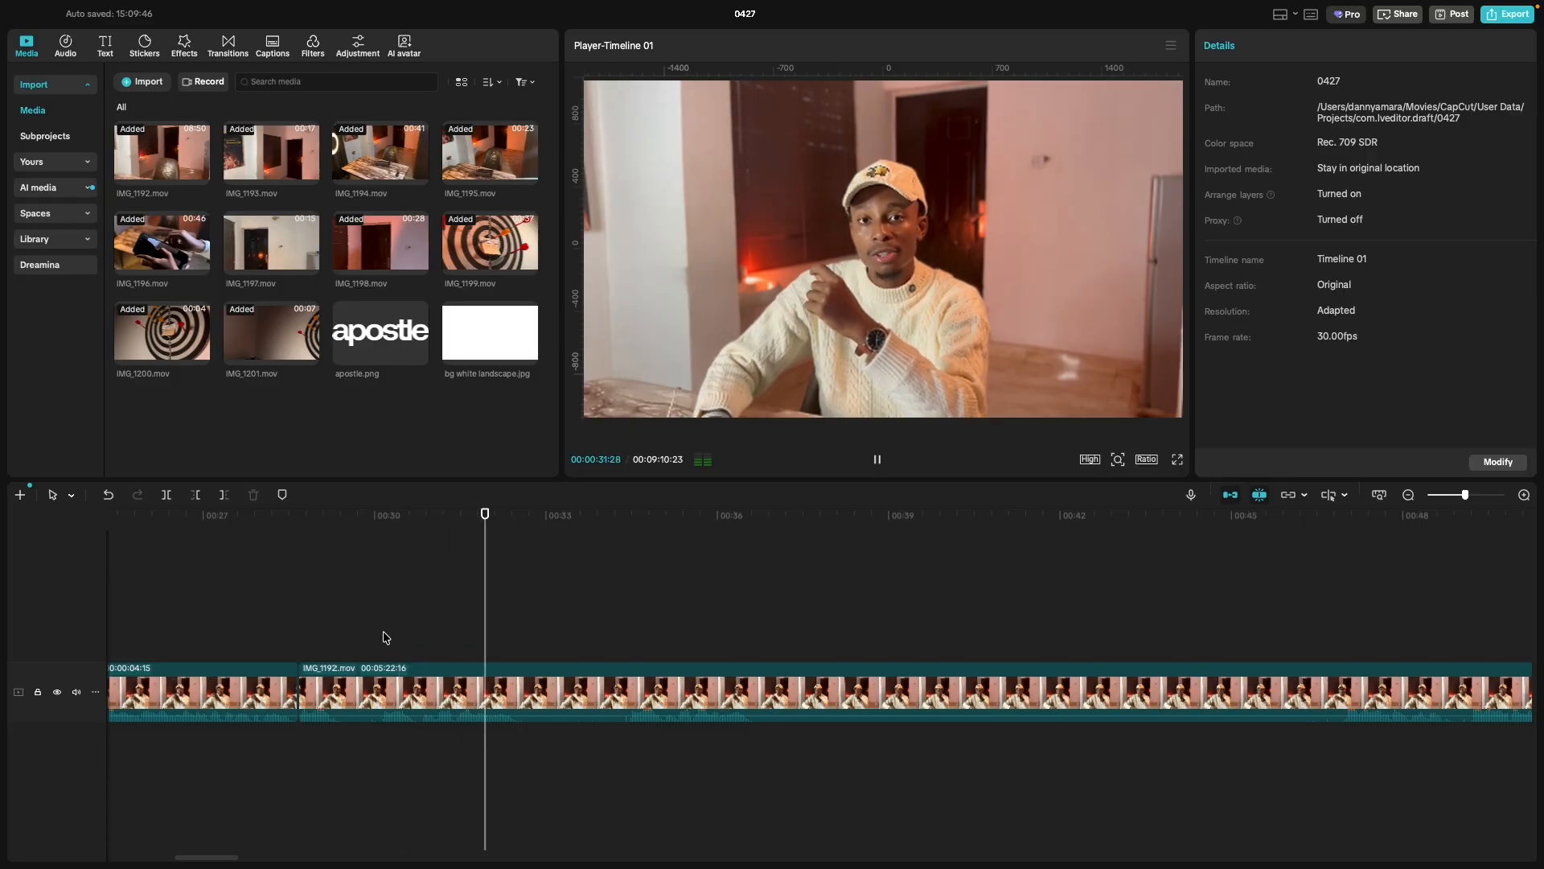
pyautogui.click(380, 634)
pyautogui.hotkey('ctrl', 'b')
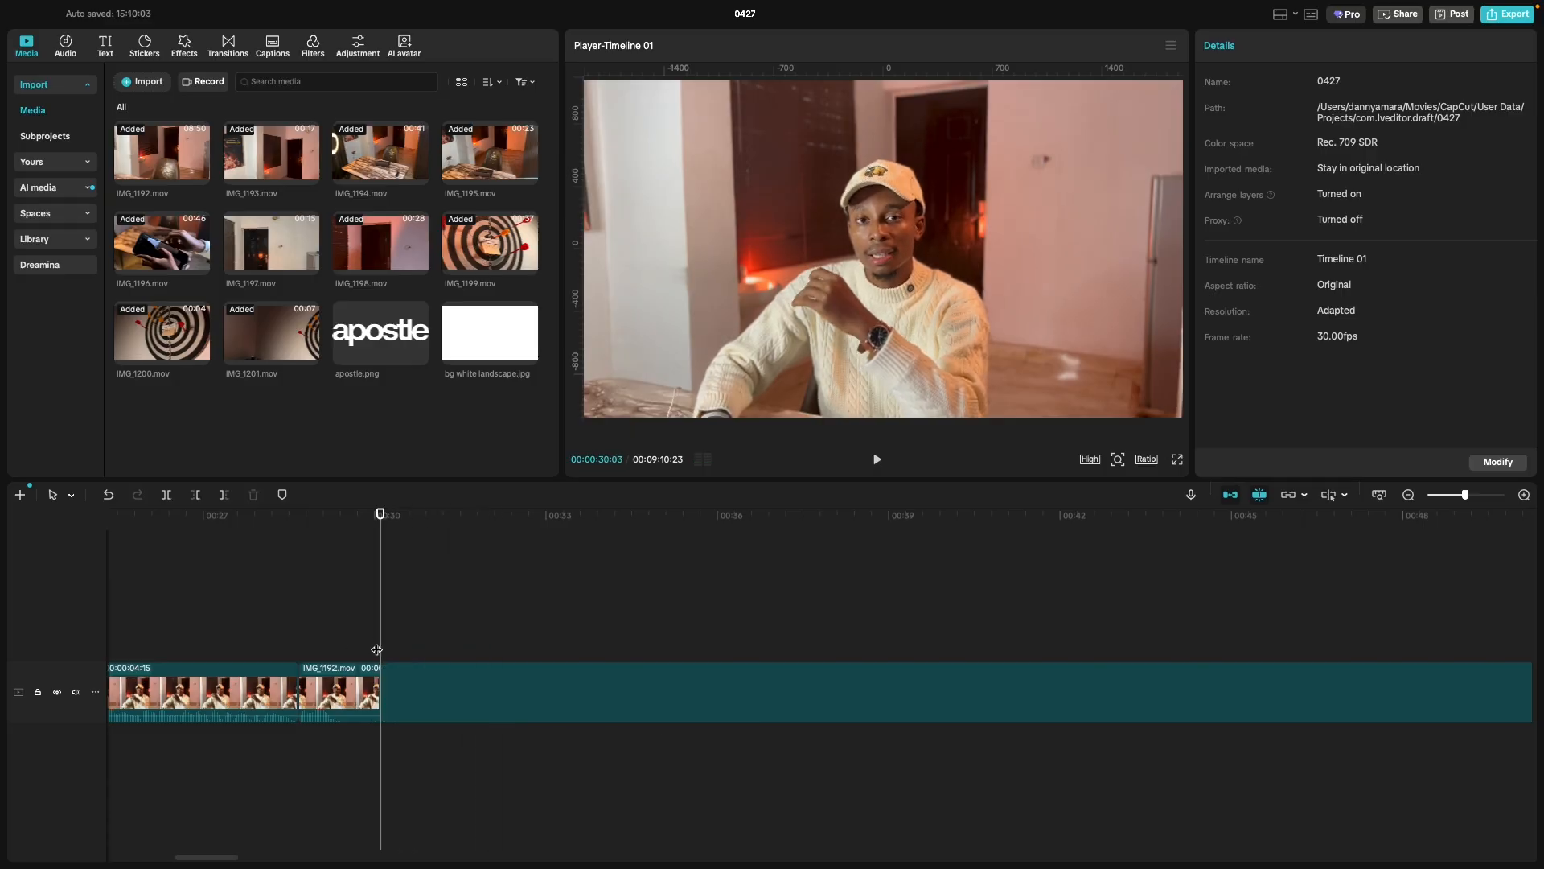
pyautogui.click(349, 687)
pyautogui.press('Delete')
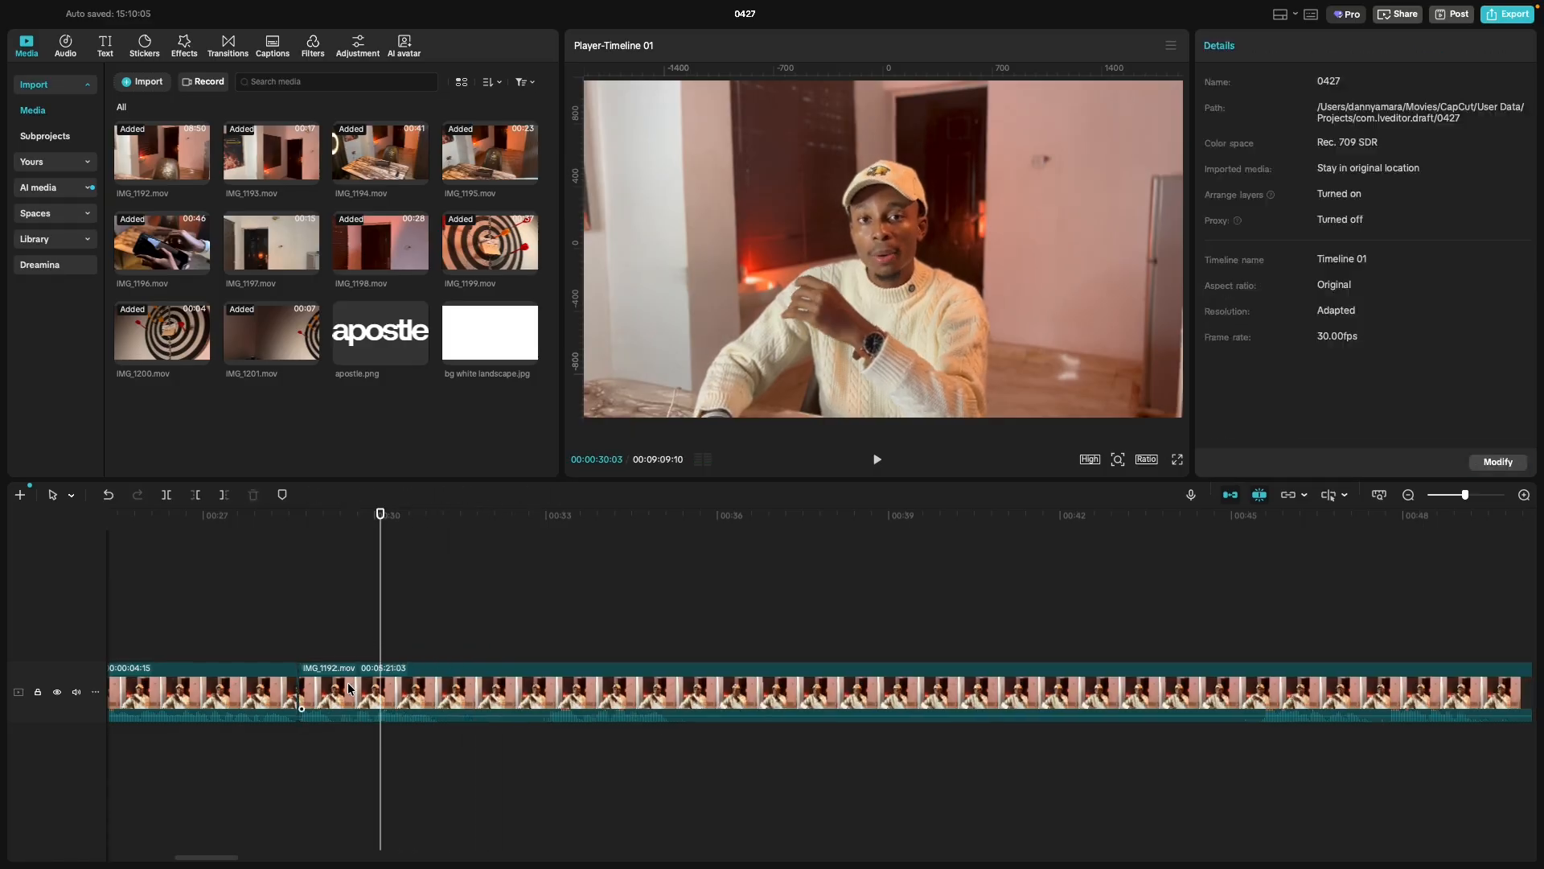
# Split the last IMG_1192.mov clip at 00:00:31:03 and play the footage from about 00:00:33.
pyautogui.click(439, 648)
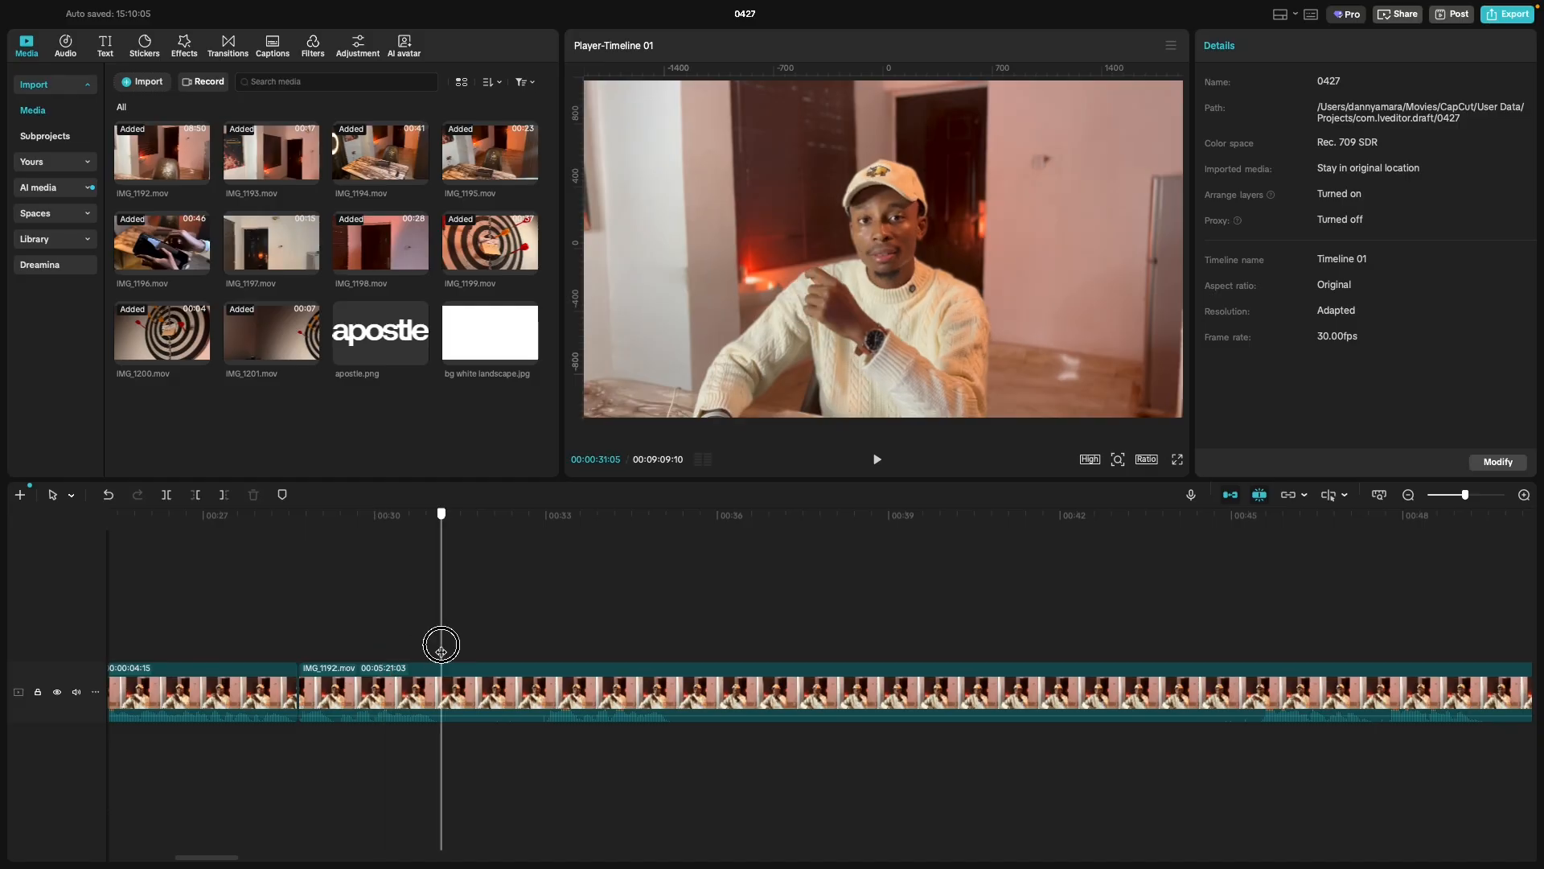
pyautogui.click(539, 658)
pyautogui.press('space')
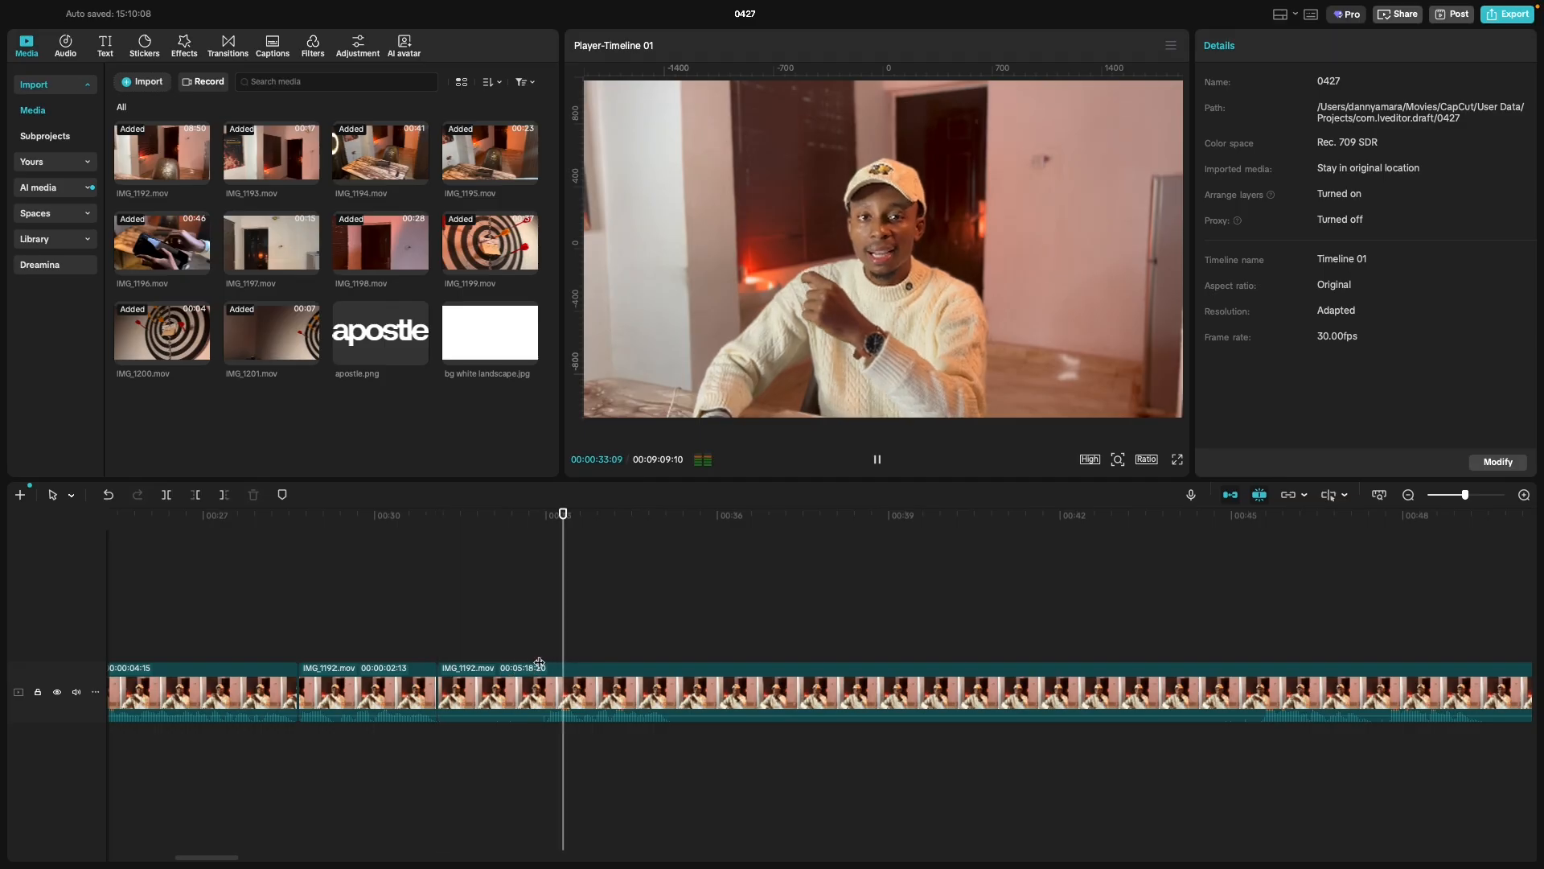
# Replay the short clip ending at 00:00:31:03 and compare it with the Canva script, returning to CapCut.
pyautogui.click(345, 653)
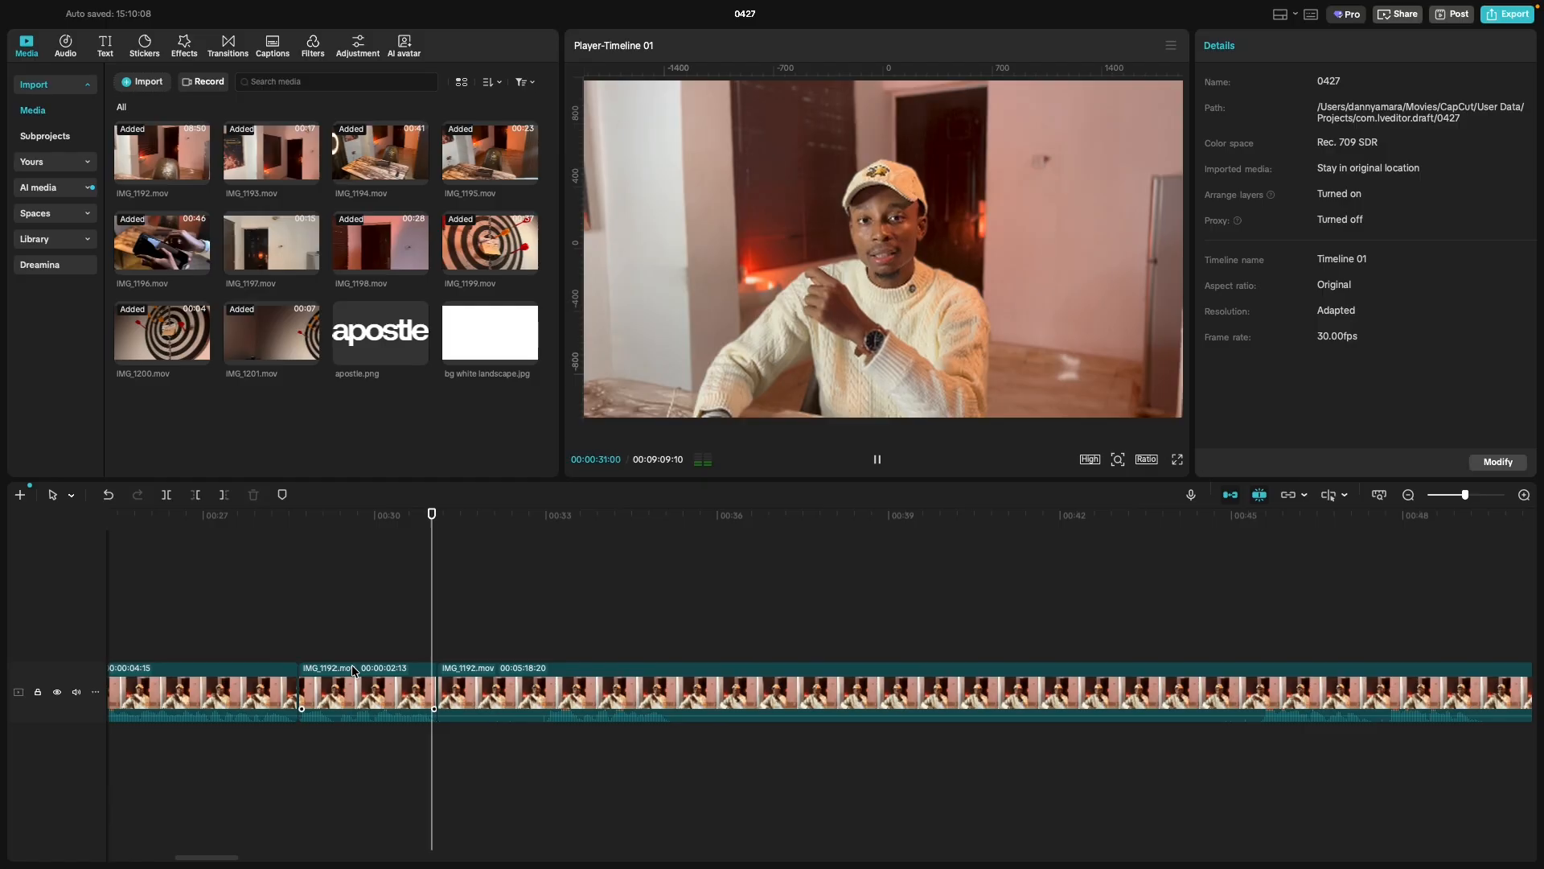
pyautogui.press('space')
pyautogui.hotkey('ctrl', 'Right')
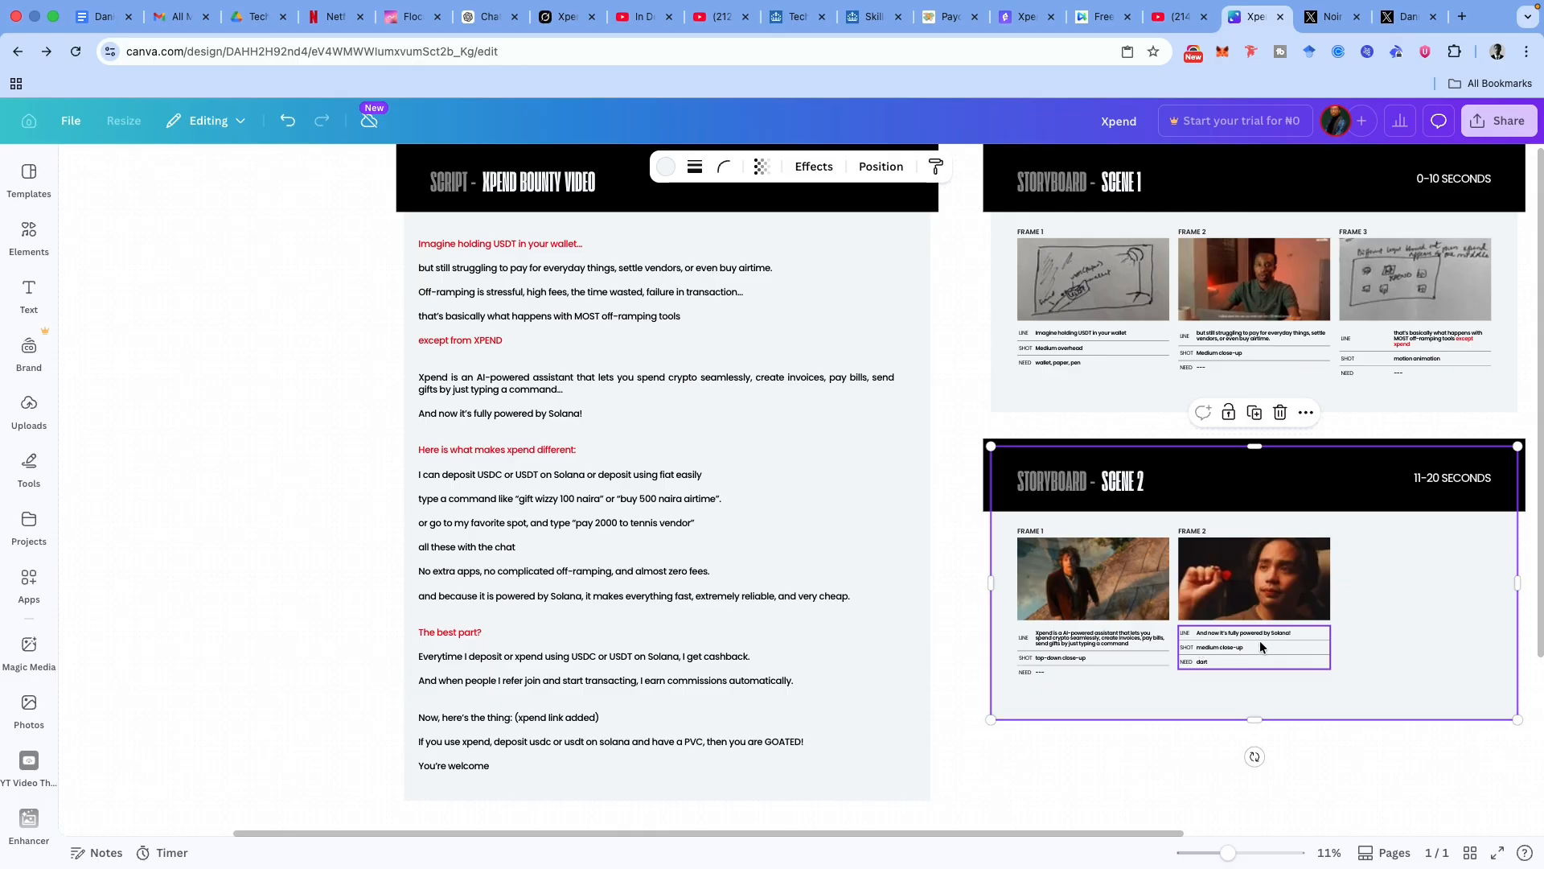
pyautogui.hotkey('ctrl', 'Left')
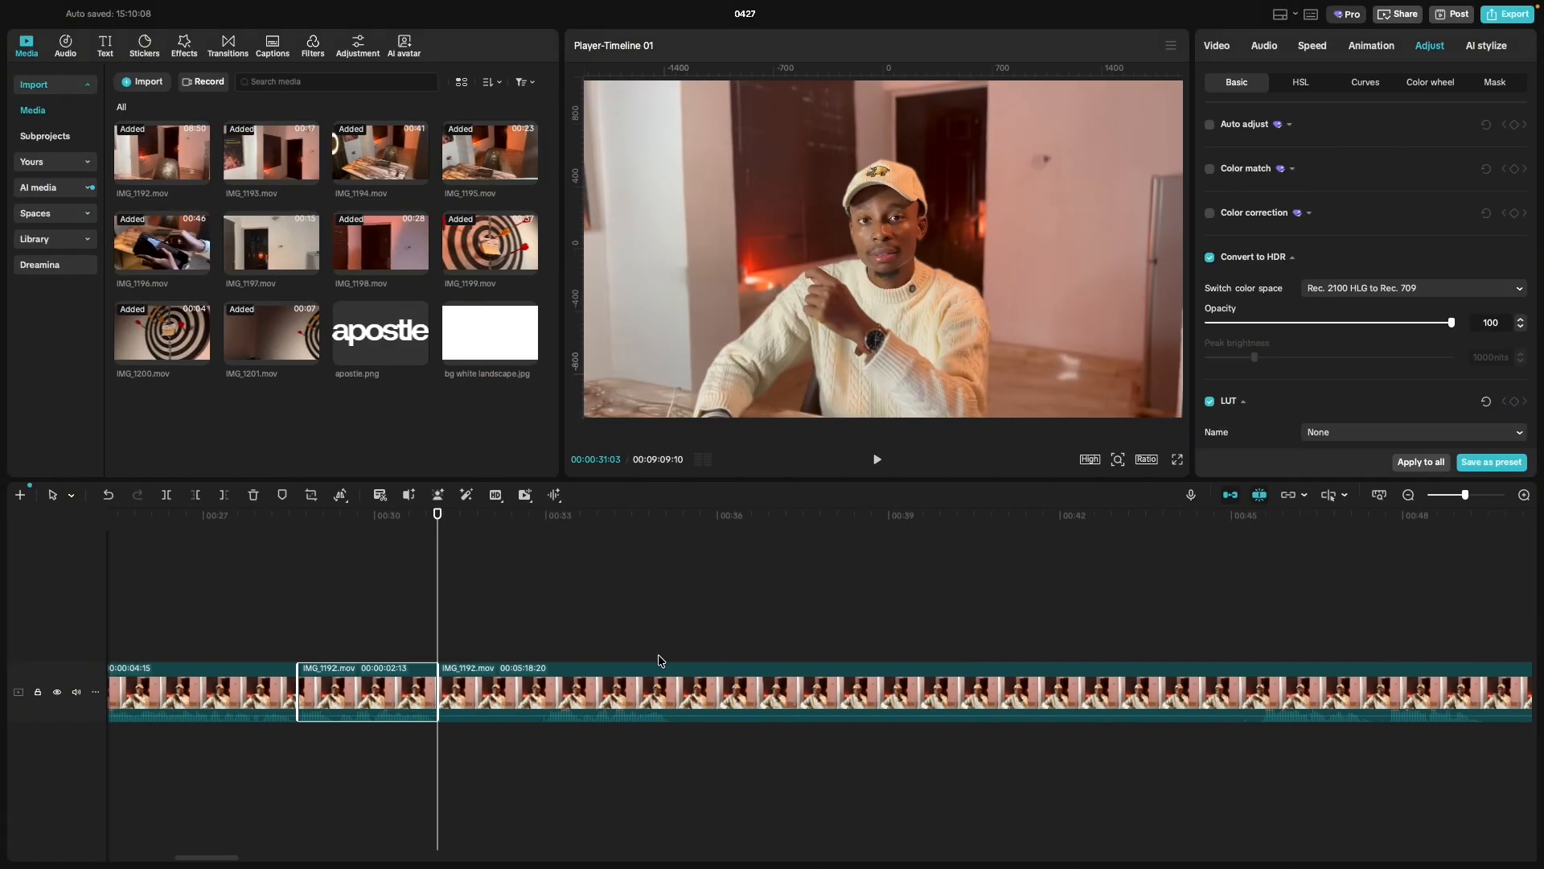
# Play the following footage, split the last IMG_1192.mov clip at 00:00:45:14, and delete the segment from 00:00:31:03 to that cut.
pyautogui.click(551, 616)
pyautogui.press('space')
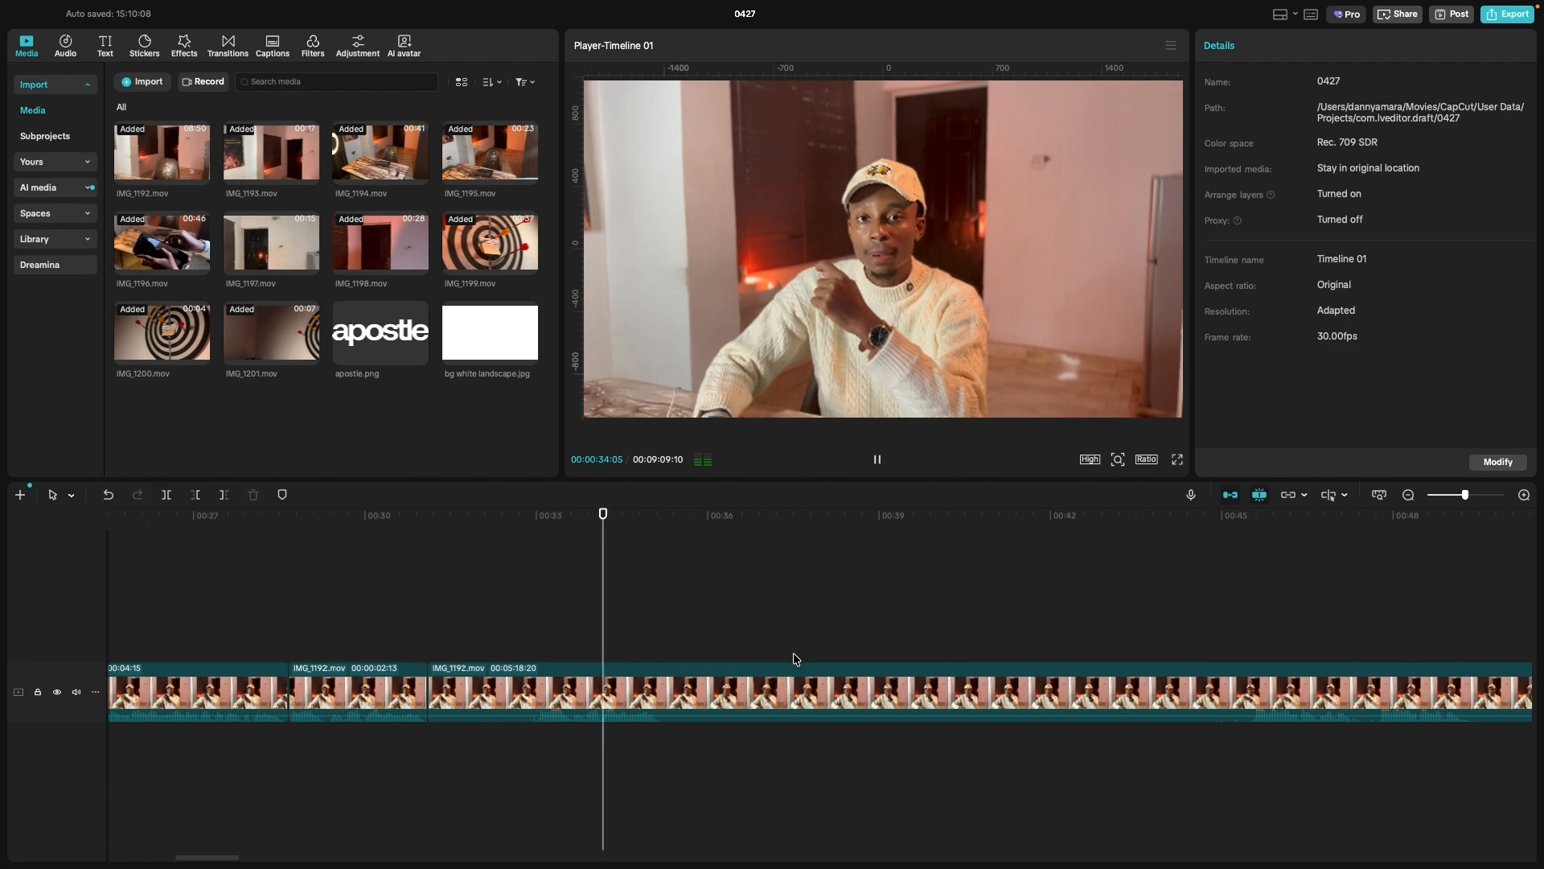
pyautogui.hscroll(1, 793, 653)
pyautogui.scroll(-3, 793, 653)
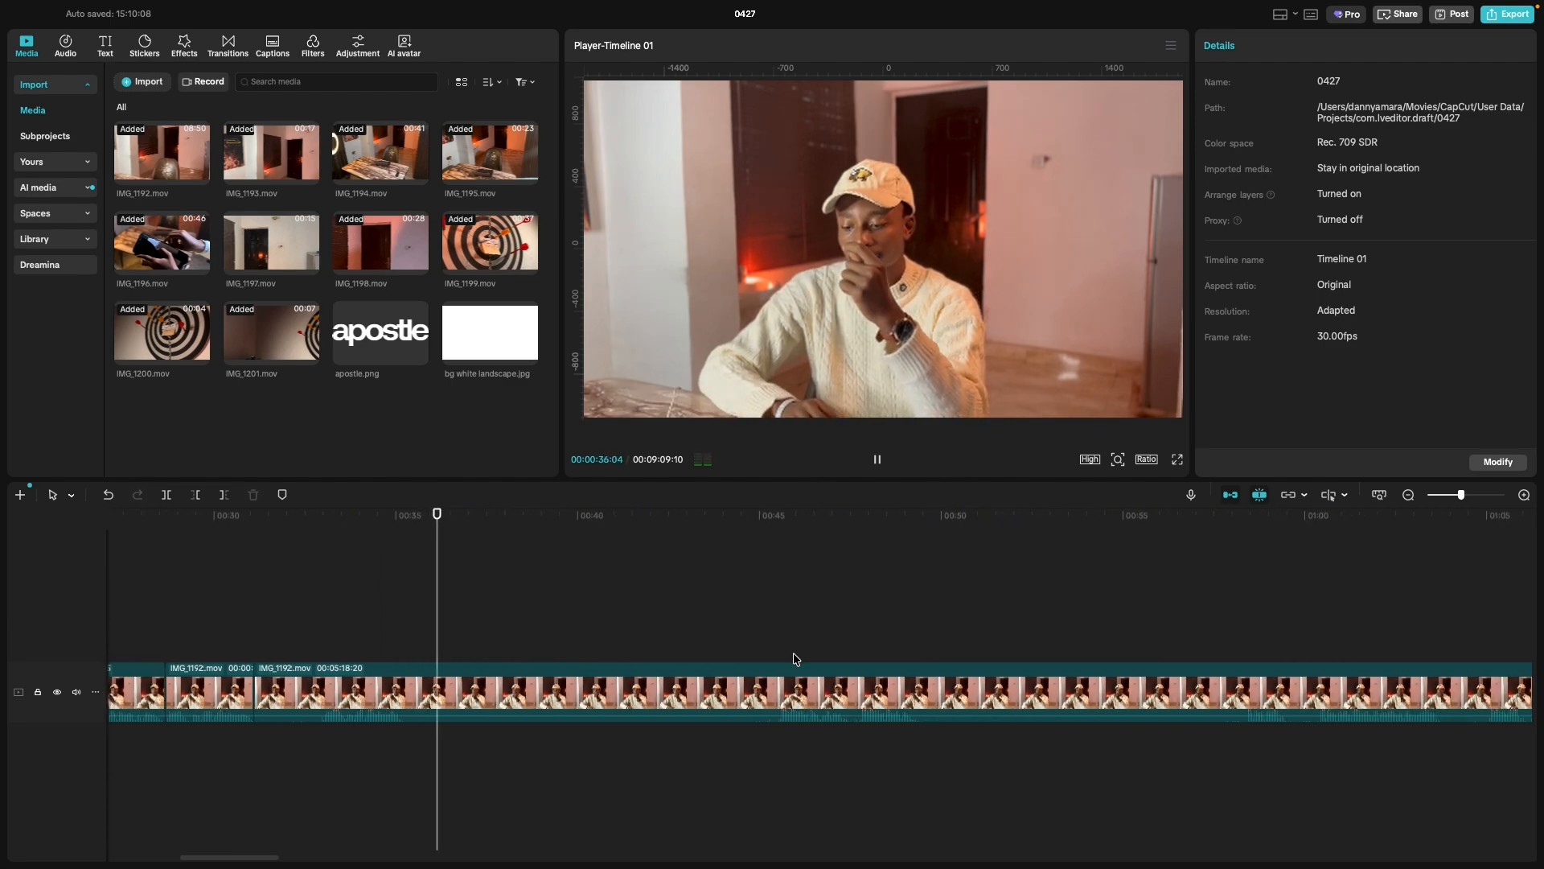
pyautogui.hscroll(1, 793, 653)
pyautogui.click(728, 652)
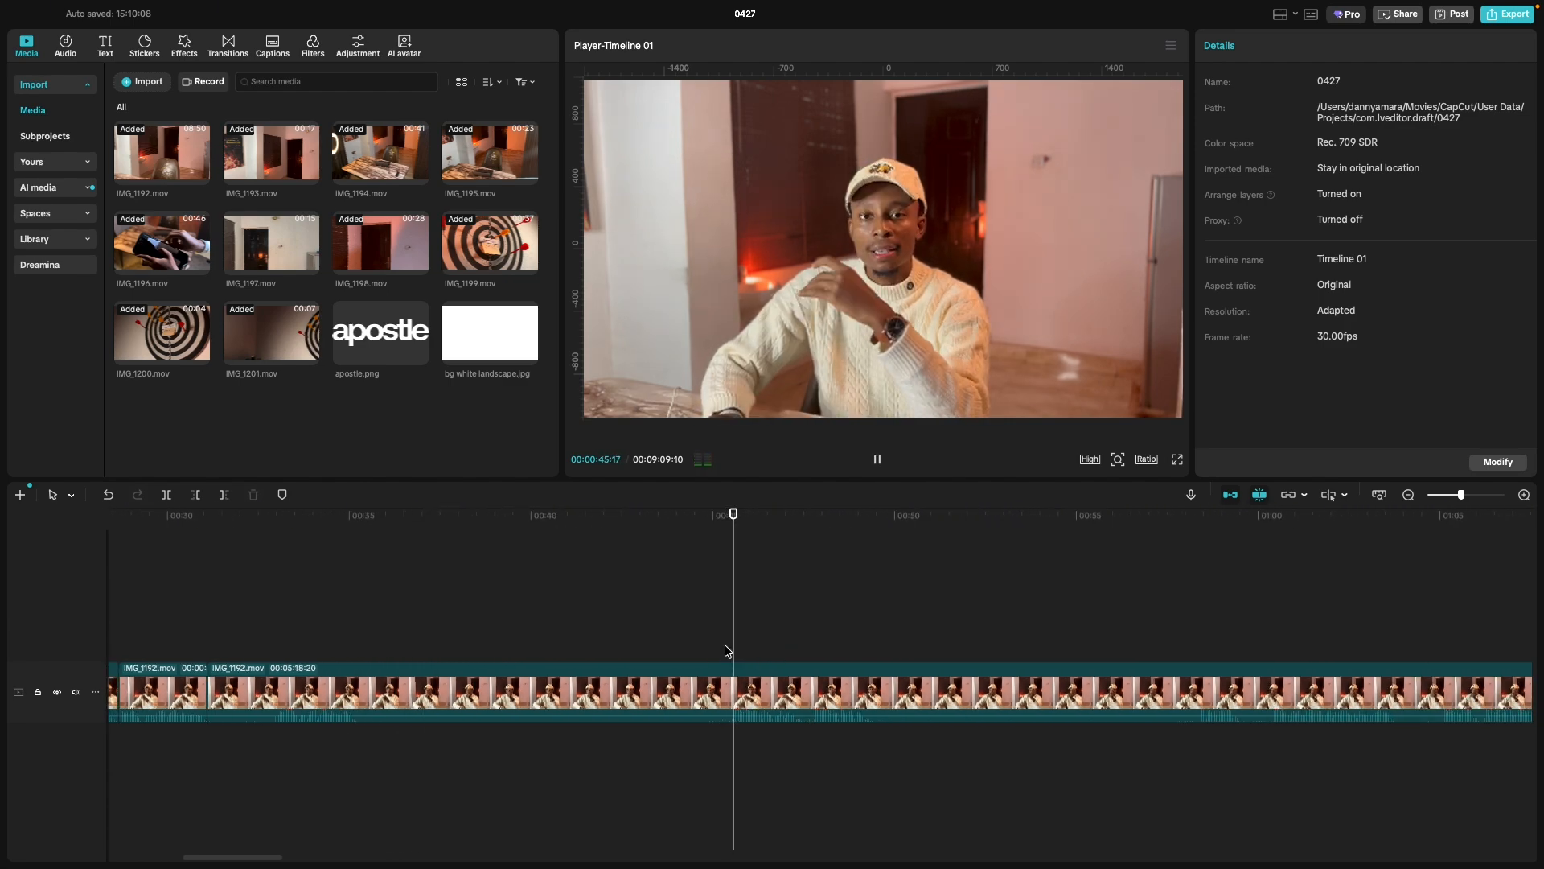
pyautogui.click(728, 652)
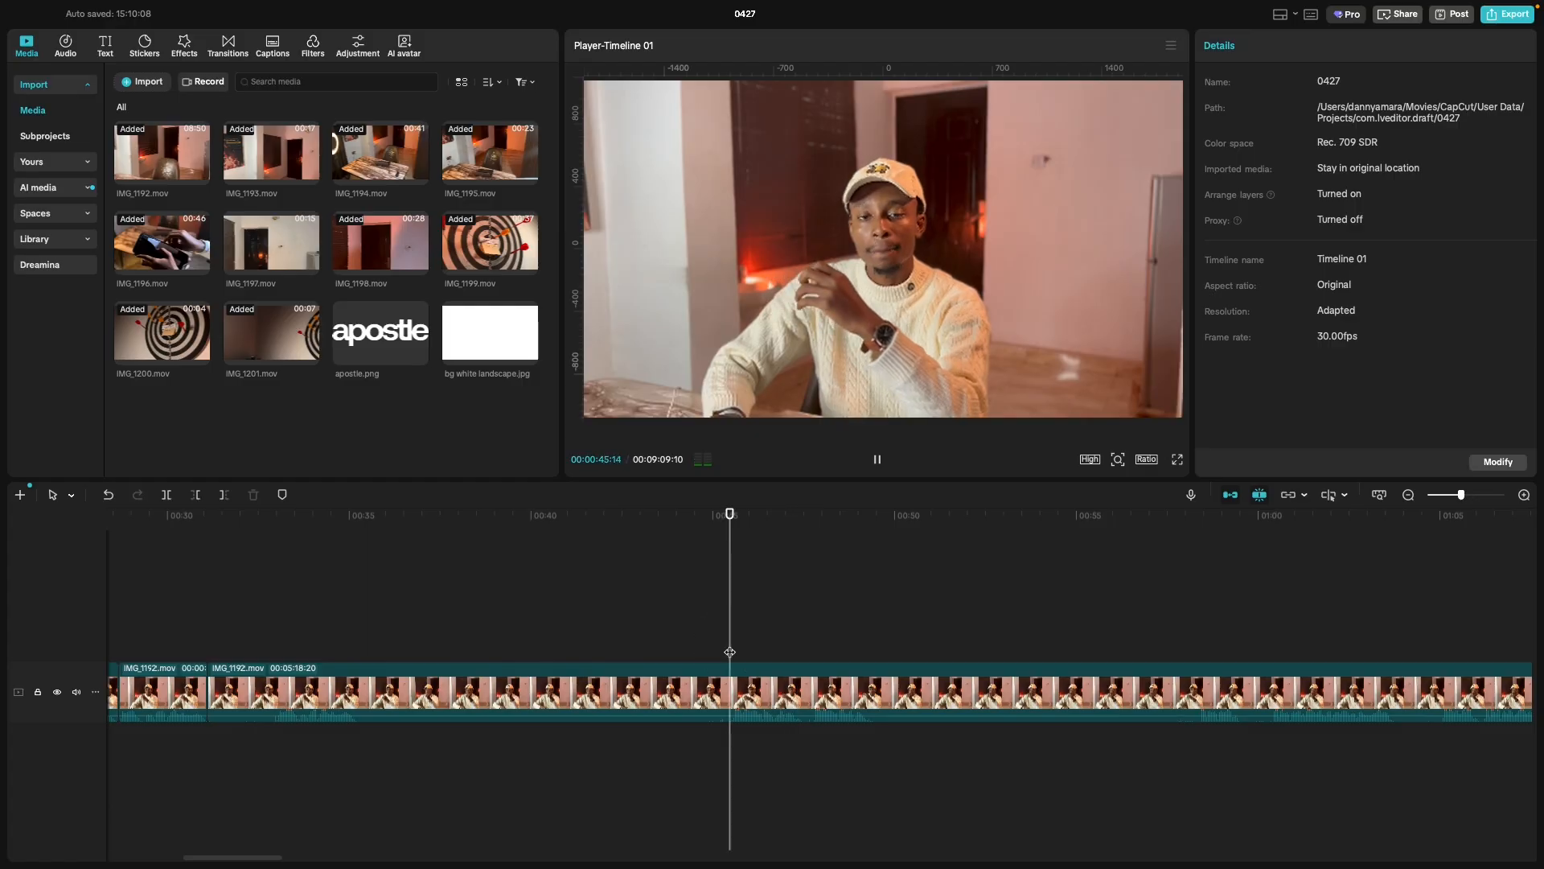
pyautogui.press('space')
pyautogui.click(630, 665)
pyautogui.press('super+b')
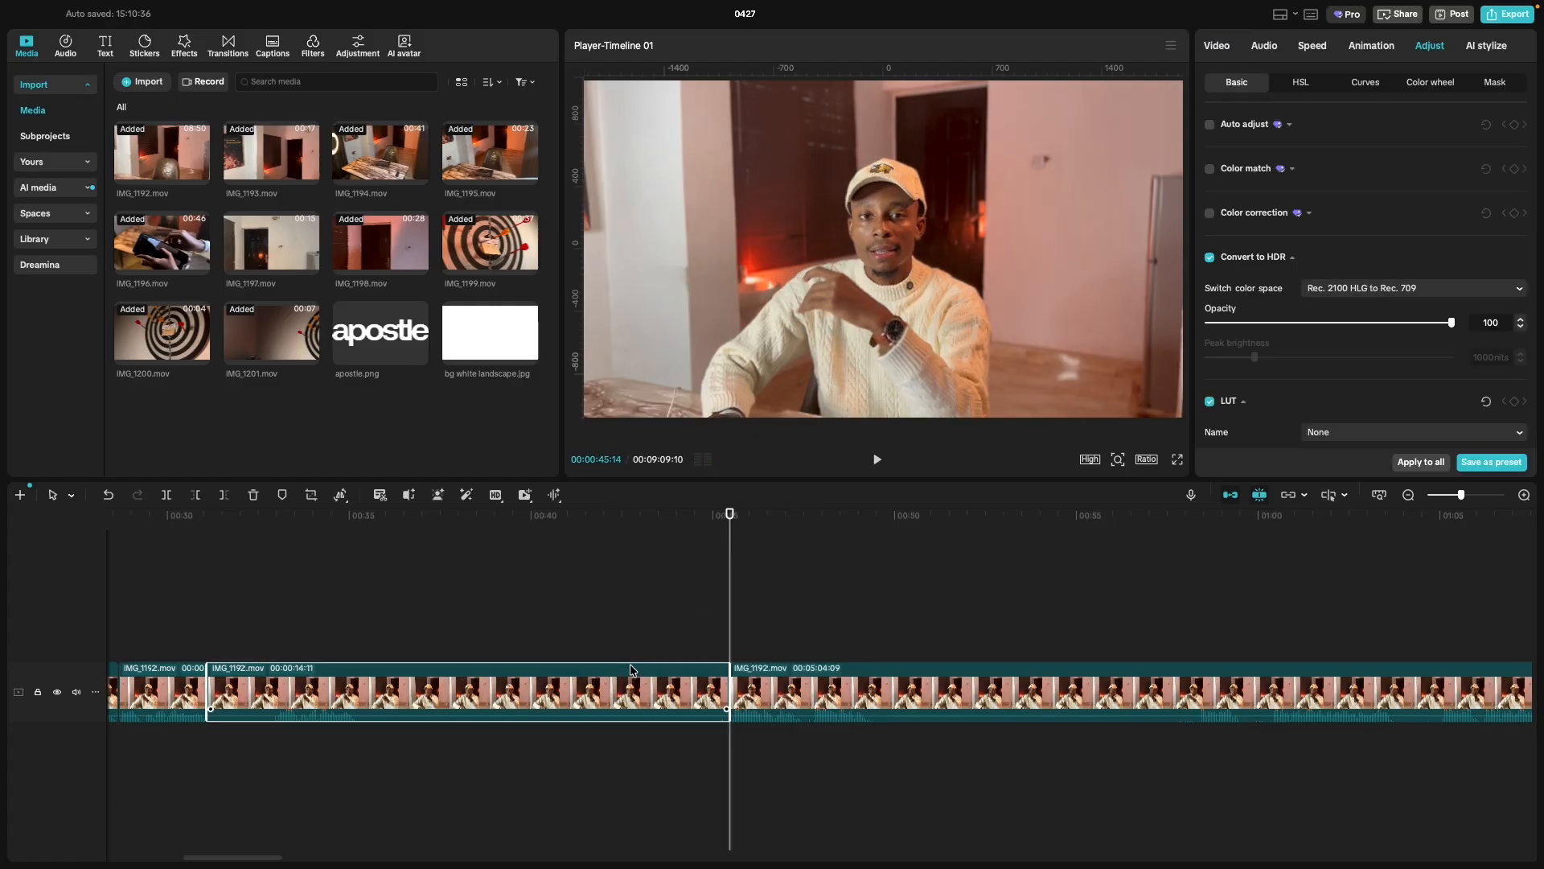
pyautogui.press('Delete')
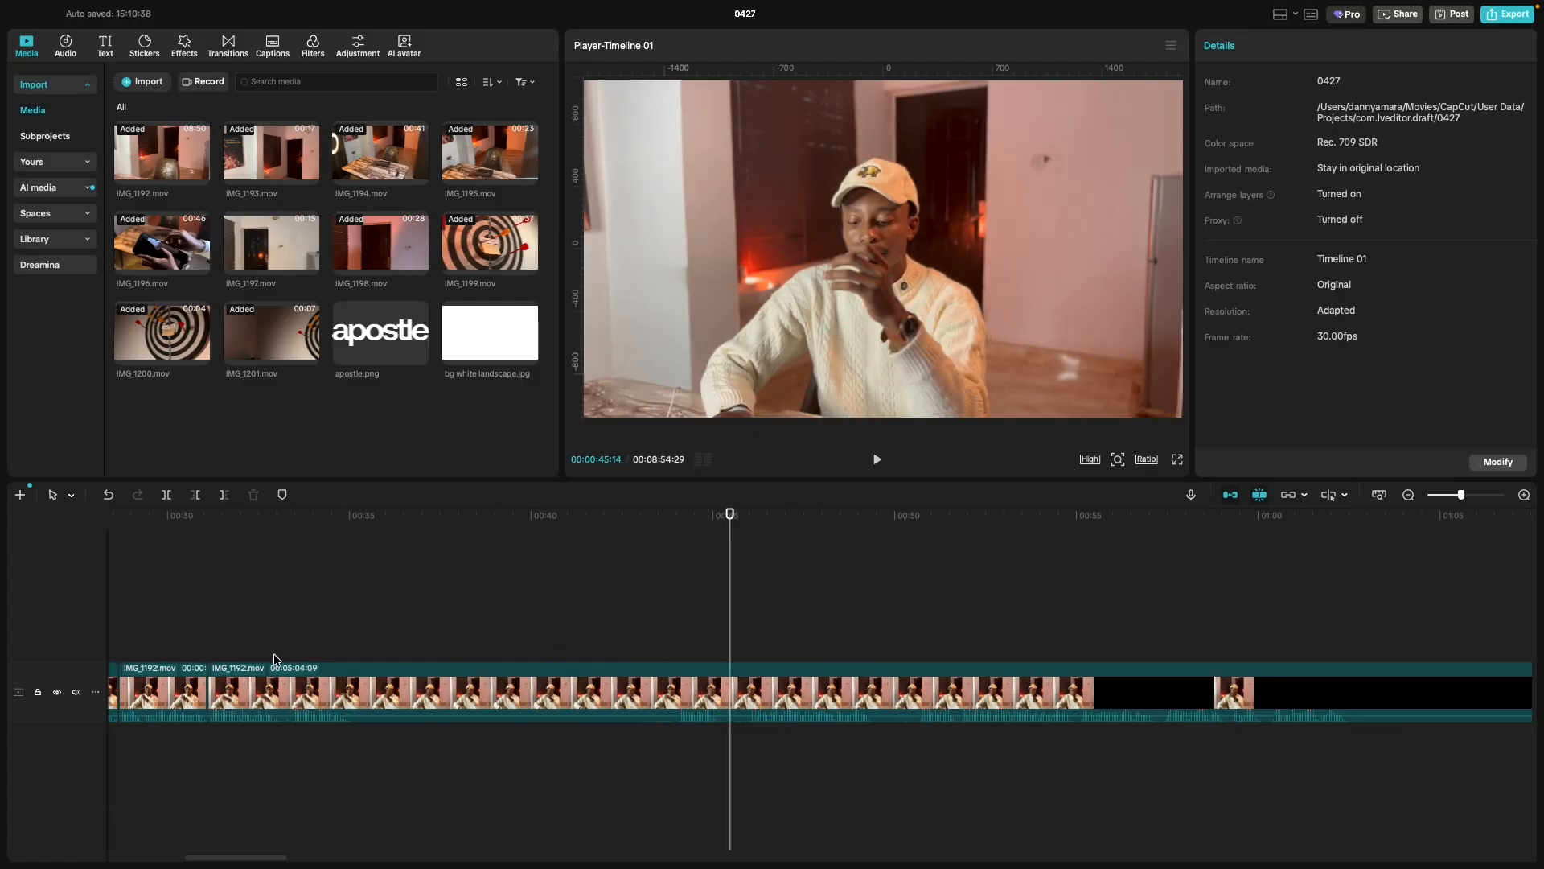
# Play back across the 00:00:31:03 cut and split the last IMG_1192.mov clip at 00:00:33:04.
pyautogui.click(252, 651)
pyautogui.press('space')
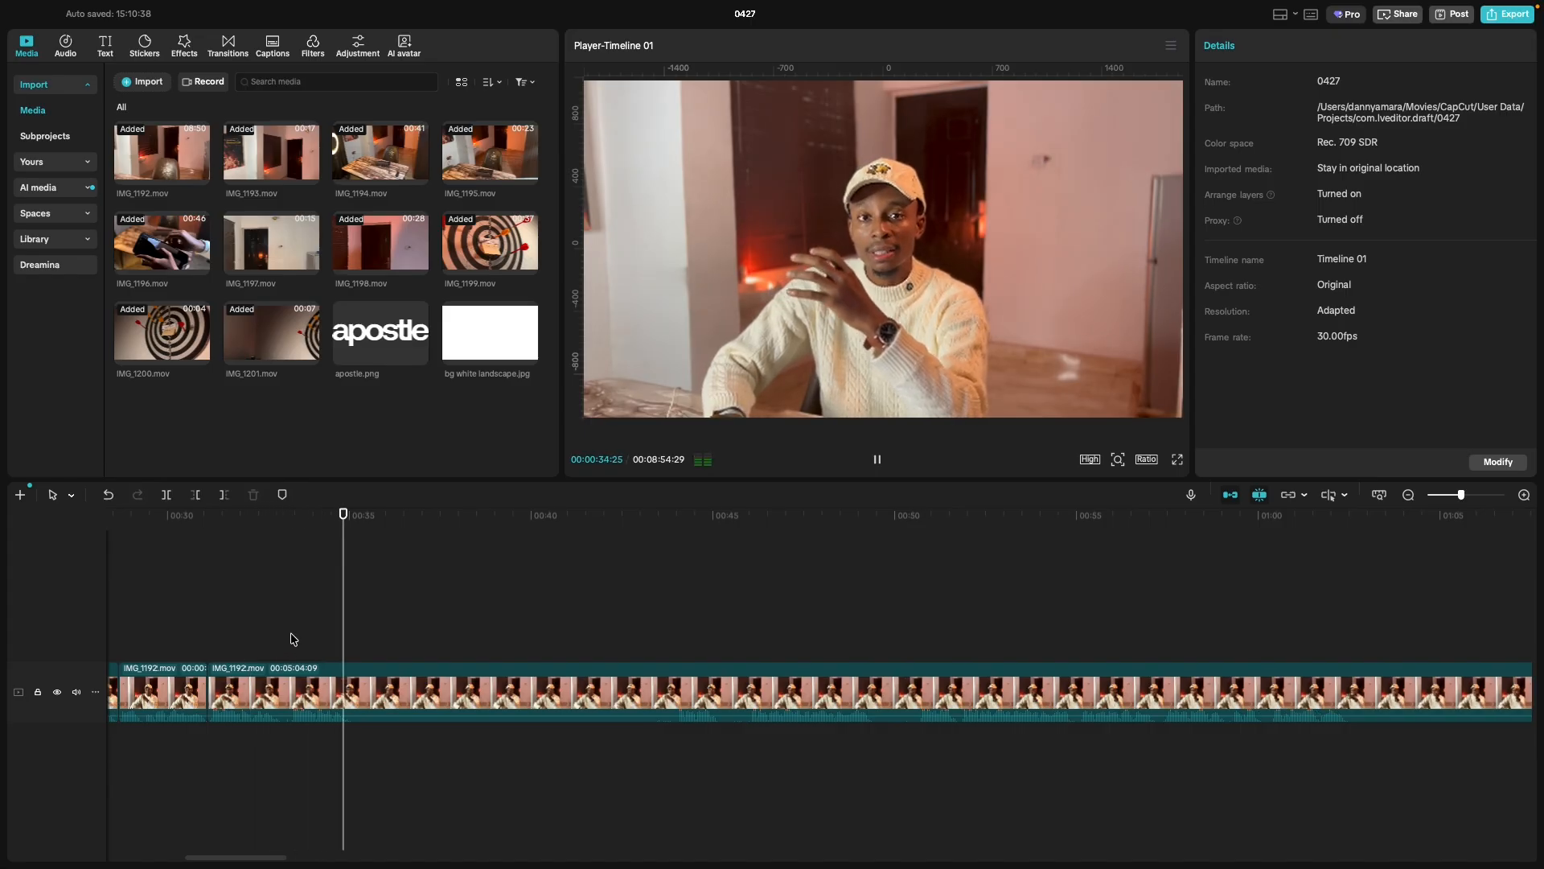
pyautogui.click(200, 635)
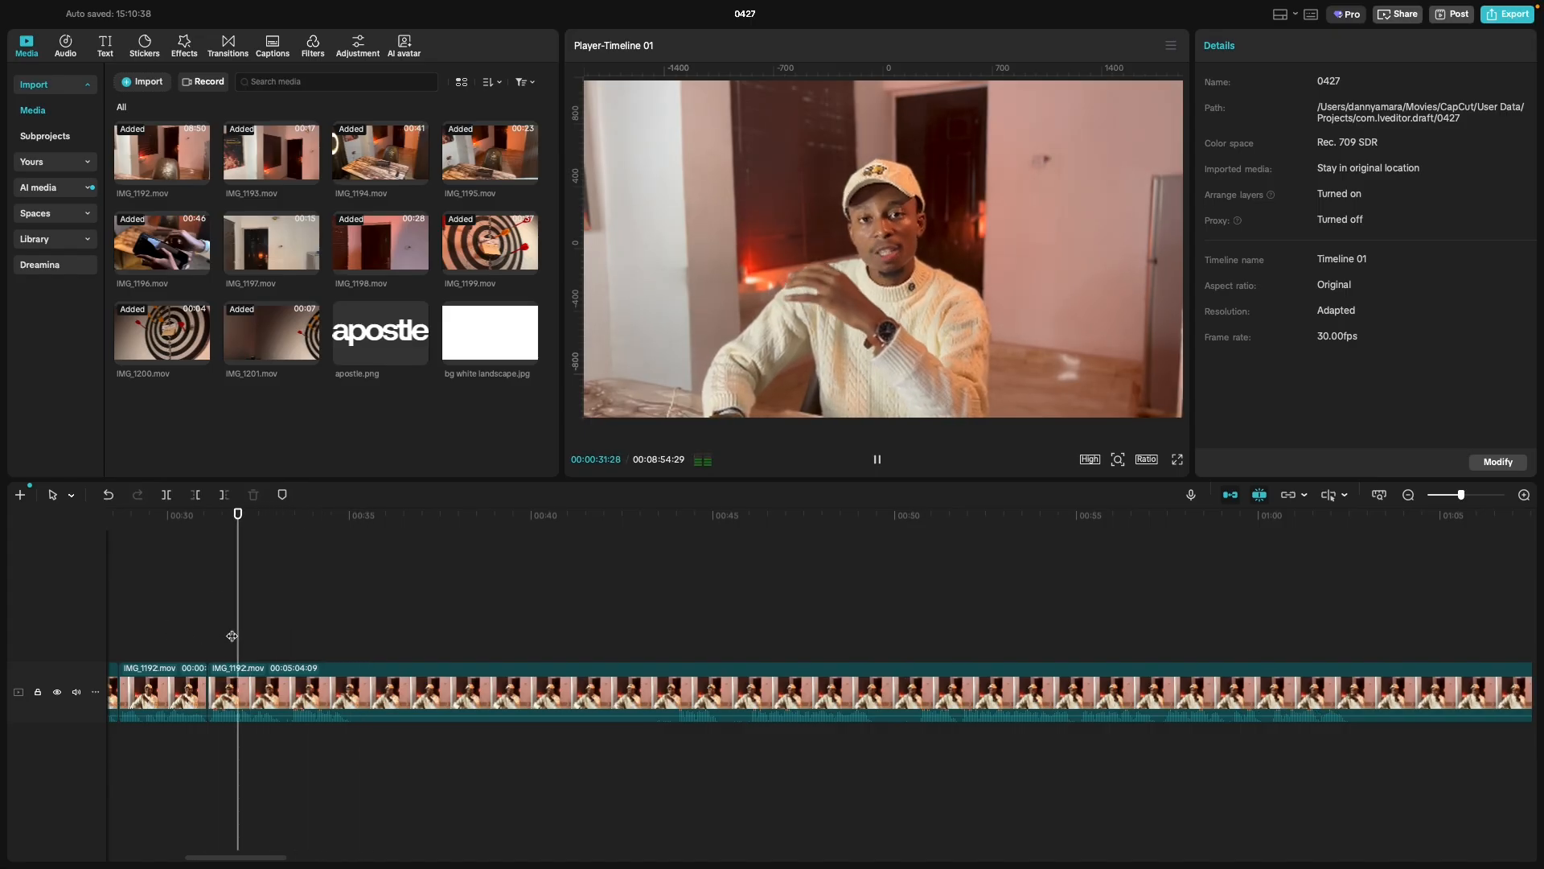
pyautogui.press('space')
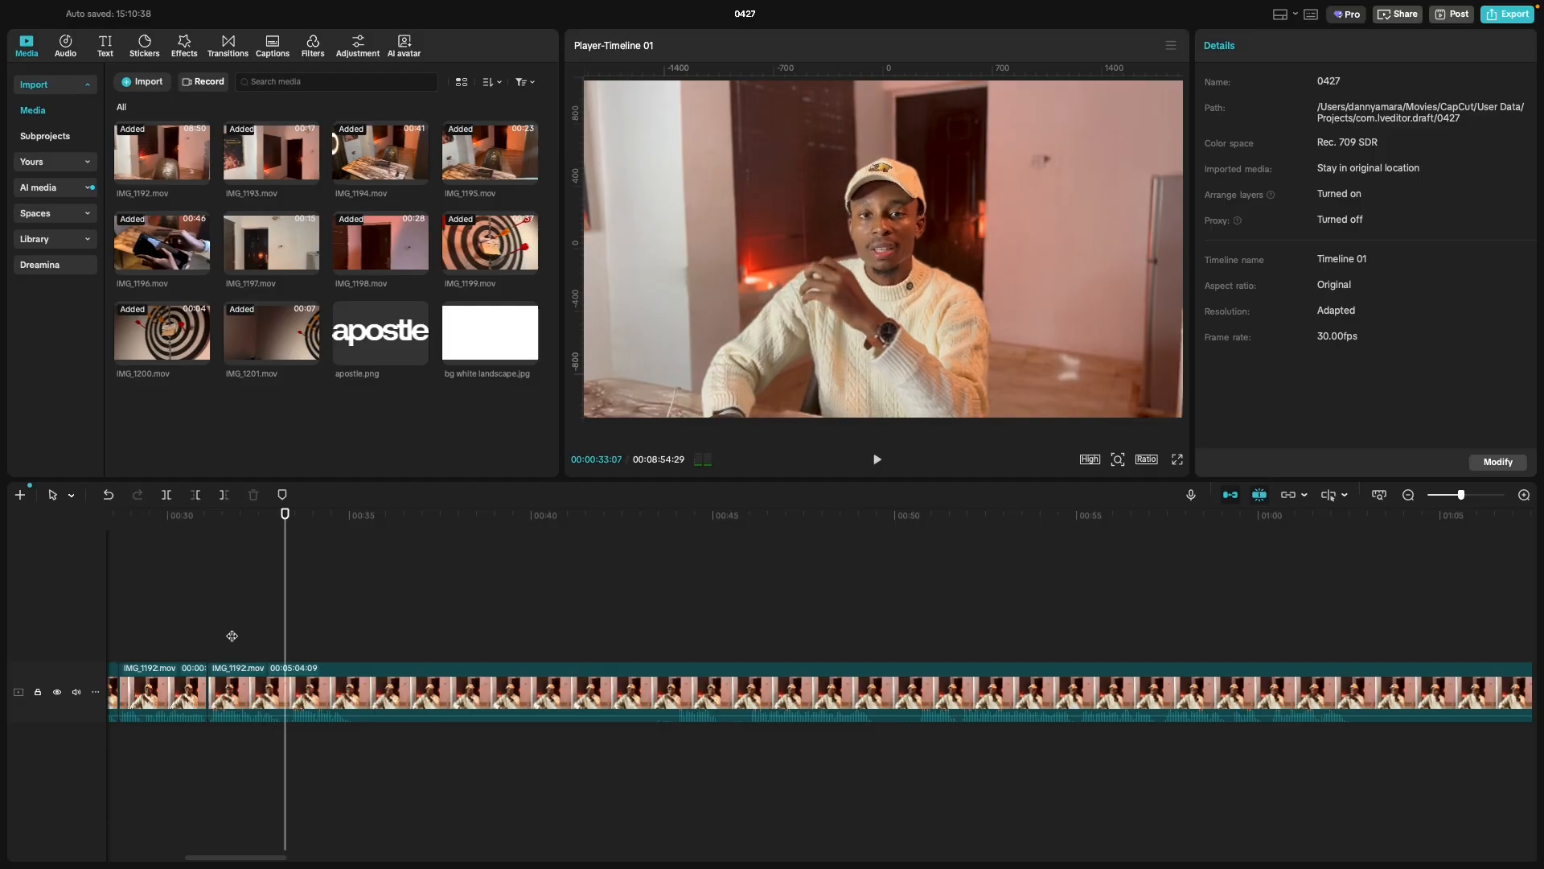
pyautogui.click(281, 628)
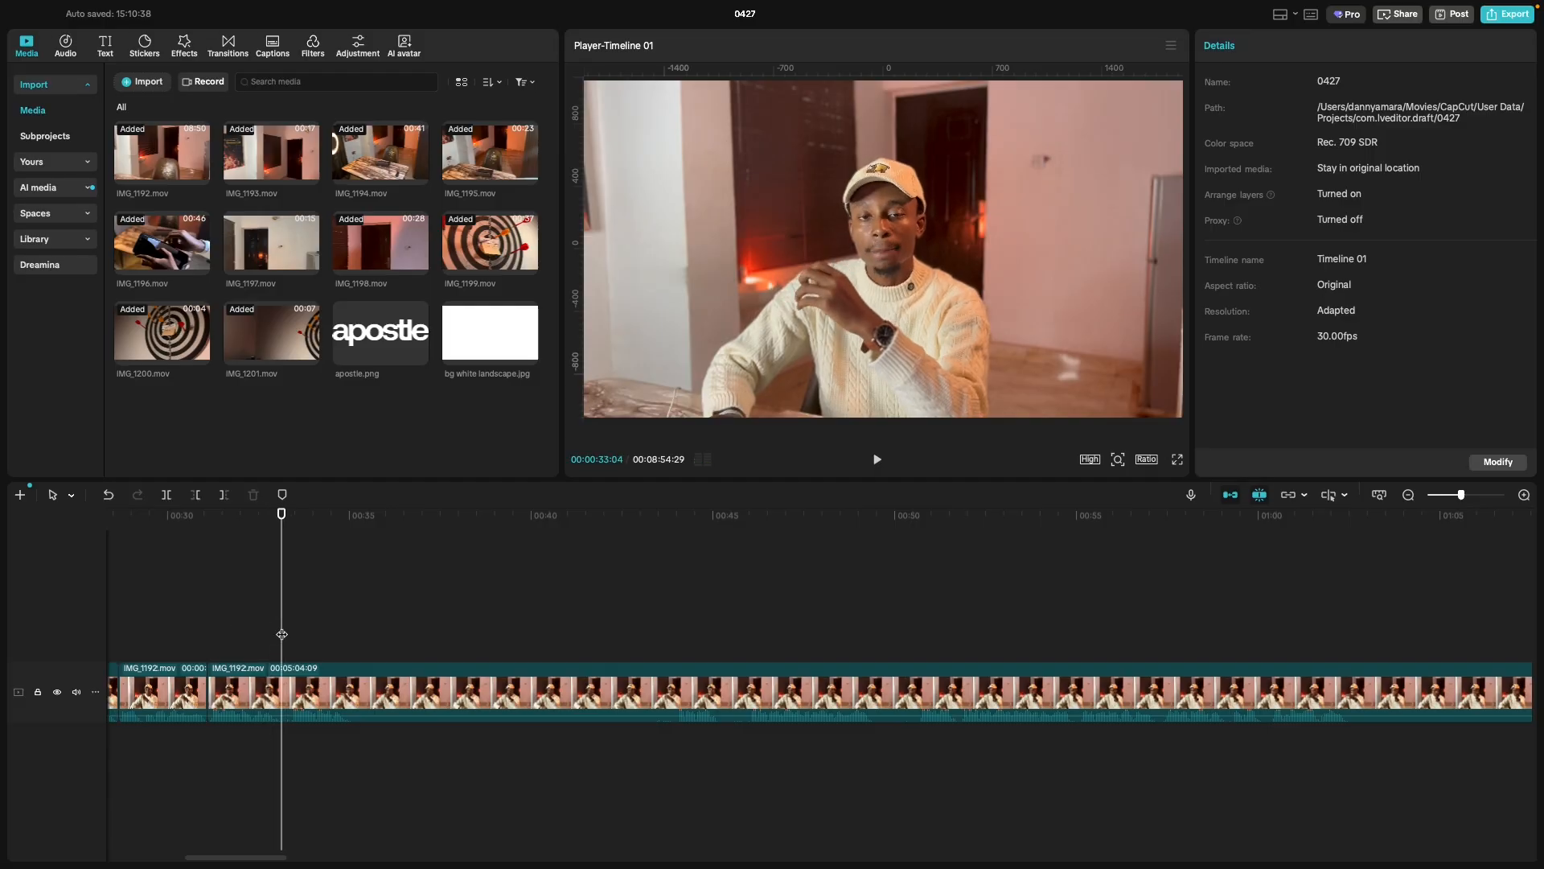
pyautogui.press('super+b')
# Split the last IMG_1192.mov clip at 00:00:44:00 and delete the segment from 00:00:33:04 to that cut.
pyautogui.click(668, 649)
pyautogui.press('space')
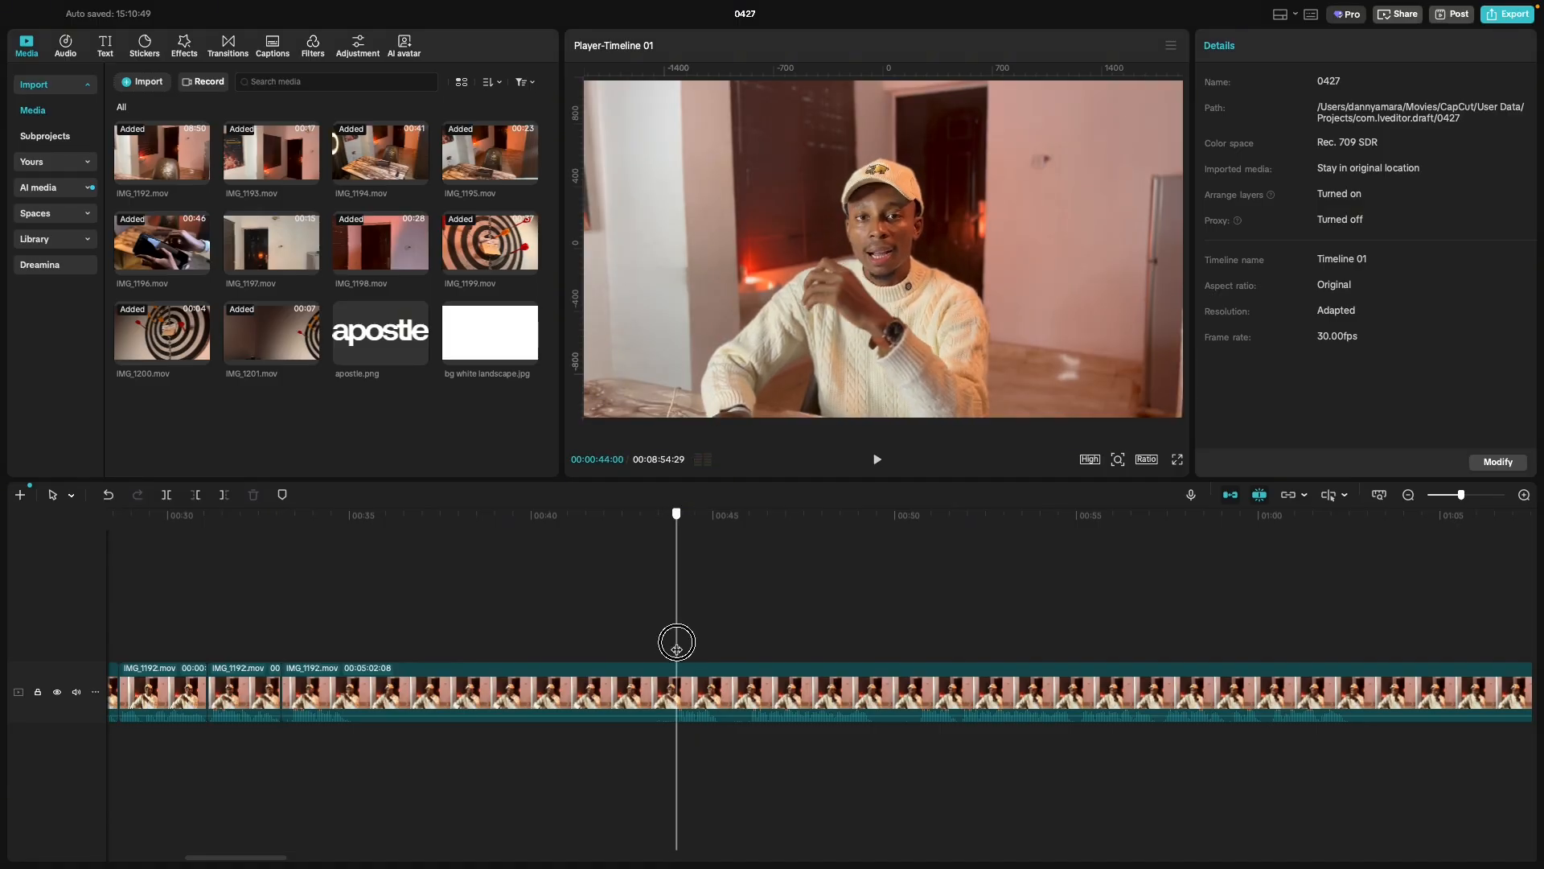
pyautogui.click(640, 670)
pyautogui.press('Delete')
# Play back across the 00:00:33:04 cut and continue through the following take to about 00:00:49.
pyautogui.click(255, 625)
pyautogui.press('space')
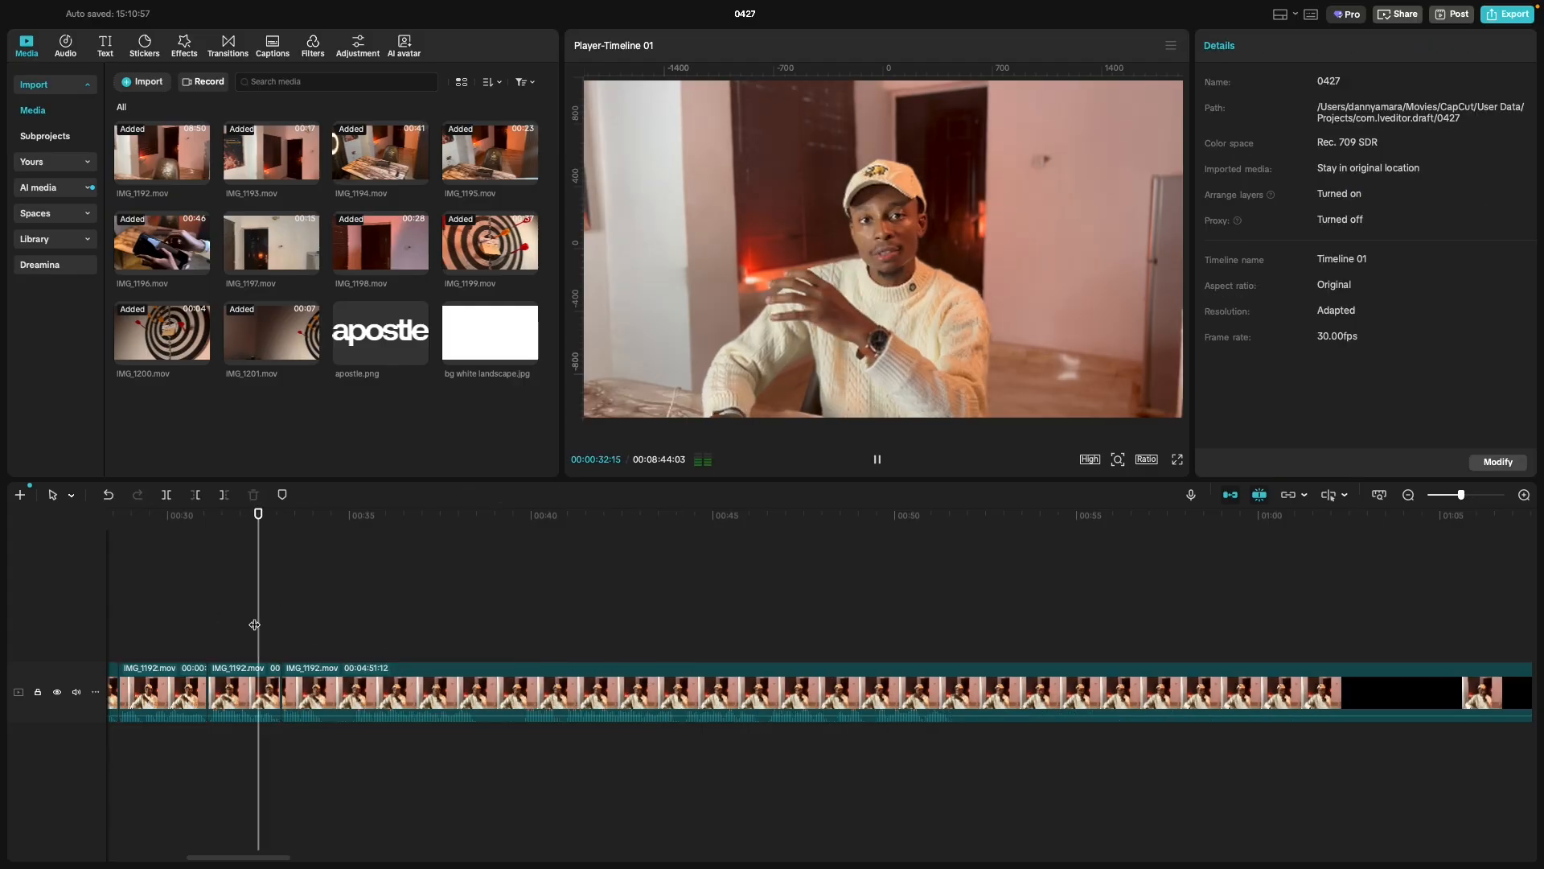
pyautogui.press('space')
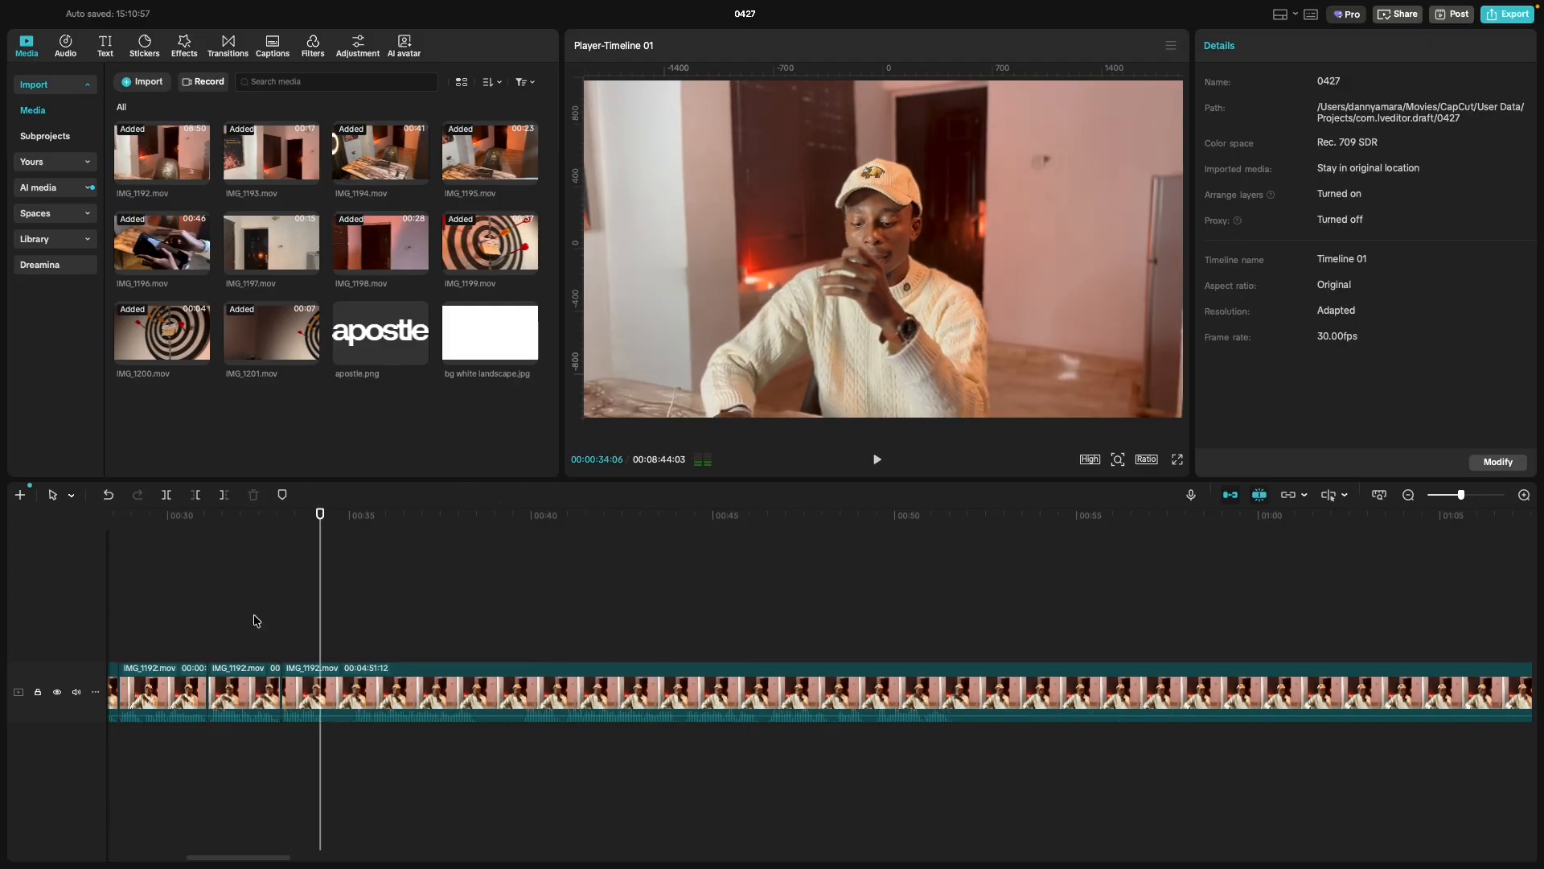
pyautogui.press('space')
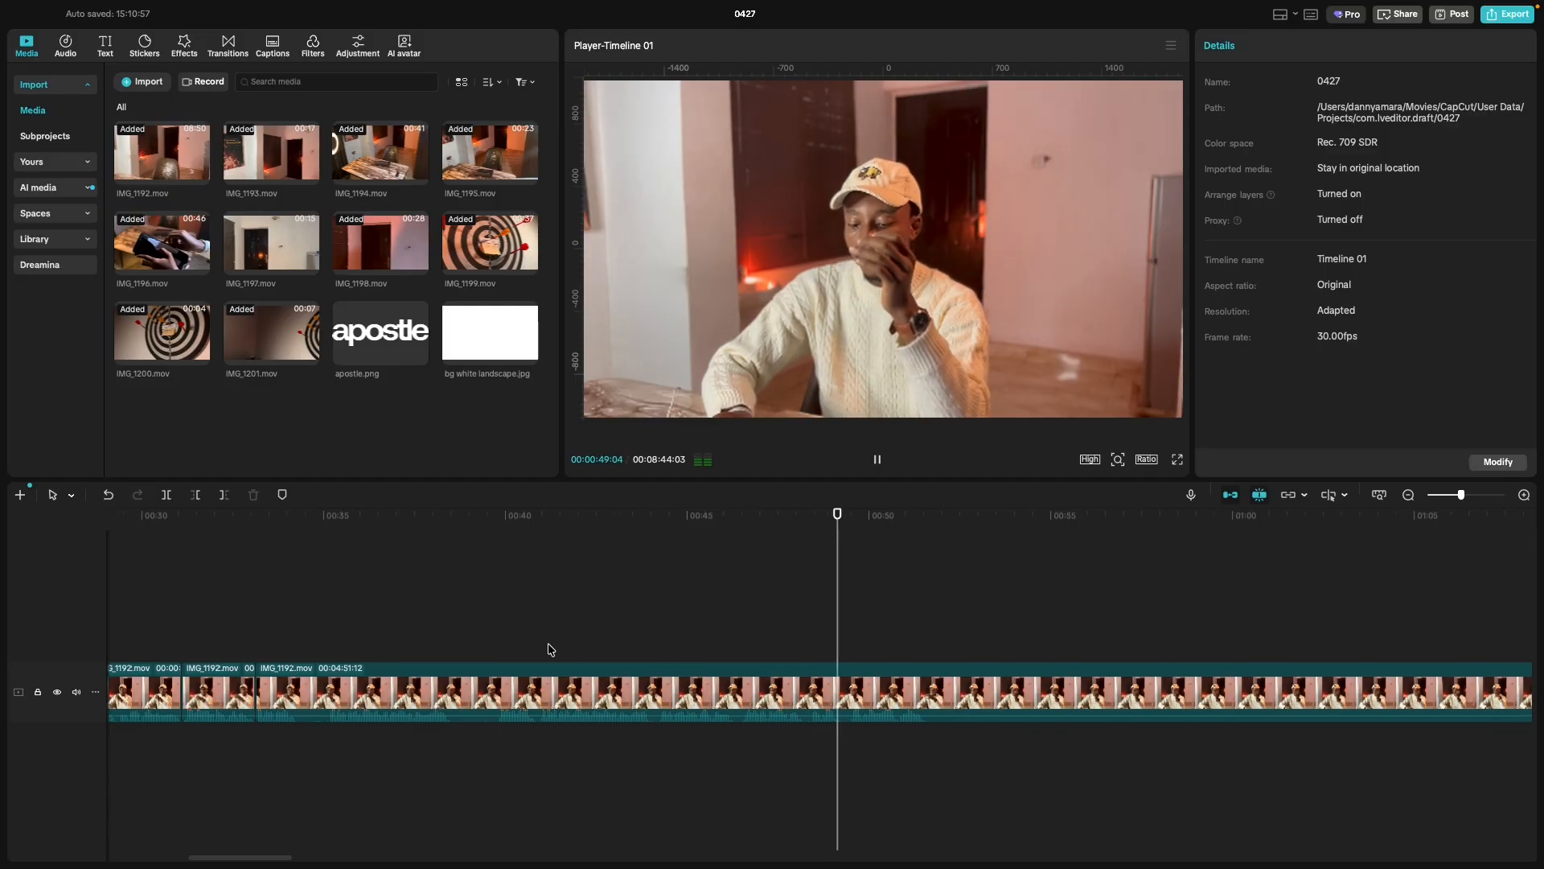
# Sample the footage from about 00:00:51 to 00:01:35 to find where the next usable take starts.
pyautogui.scroll(-2, 551, 650)
pyautogui.hscroll(1, 834, 661)
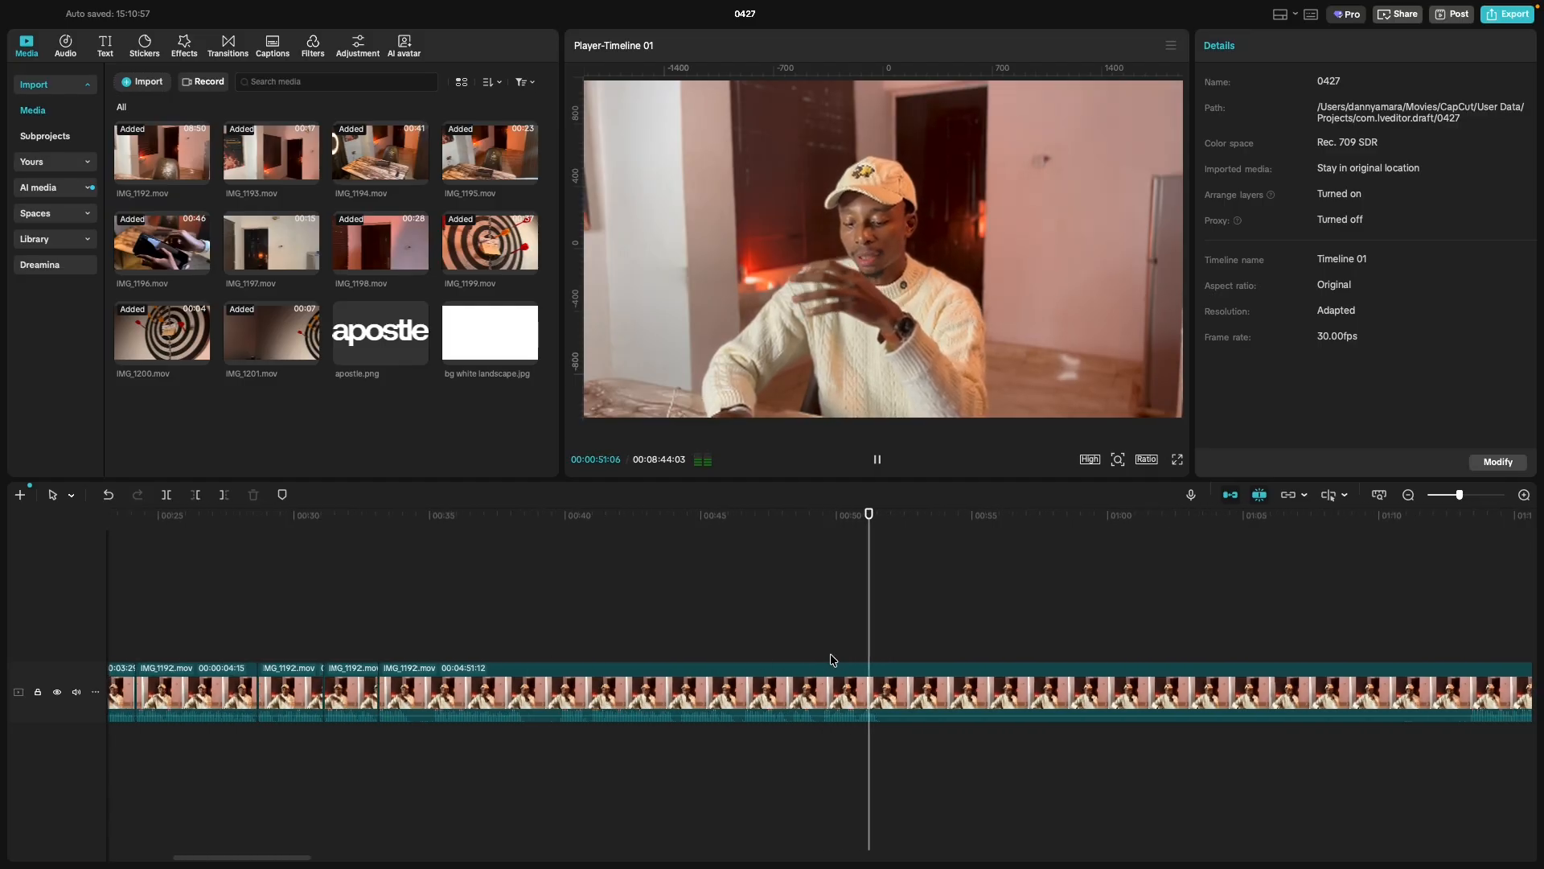
pyautogui.hscroll(3, 831, 654)
pyautogui.click(1196, 641)
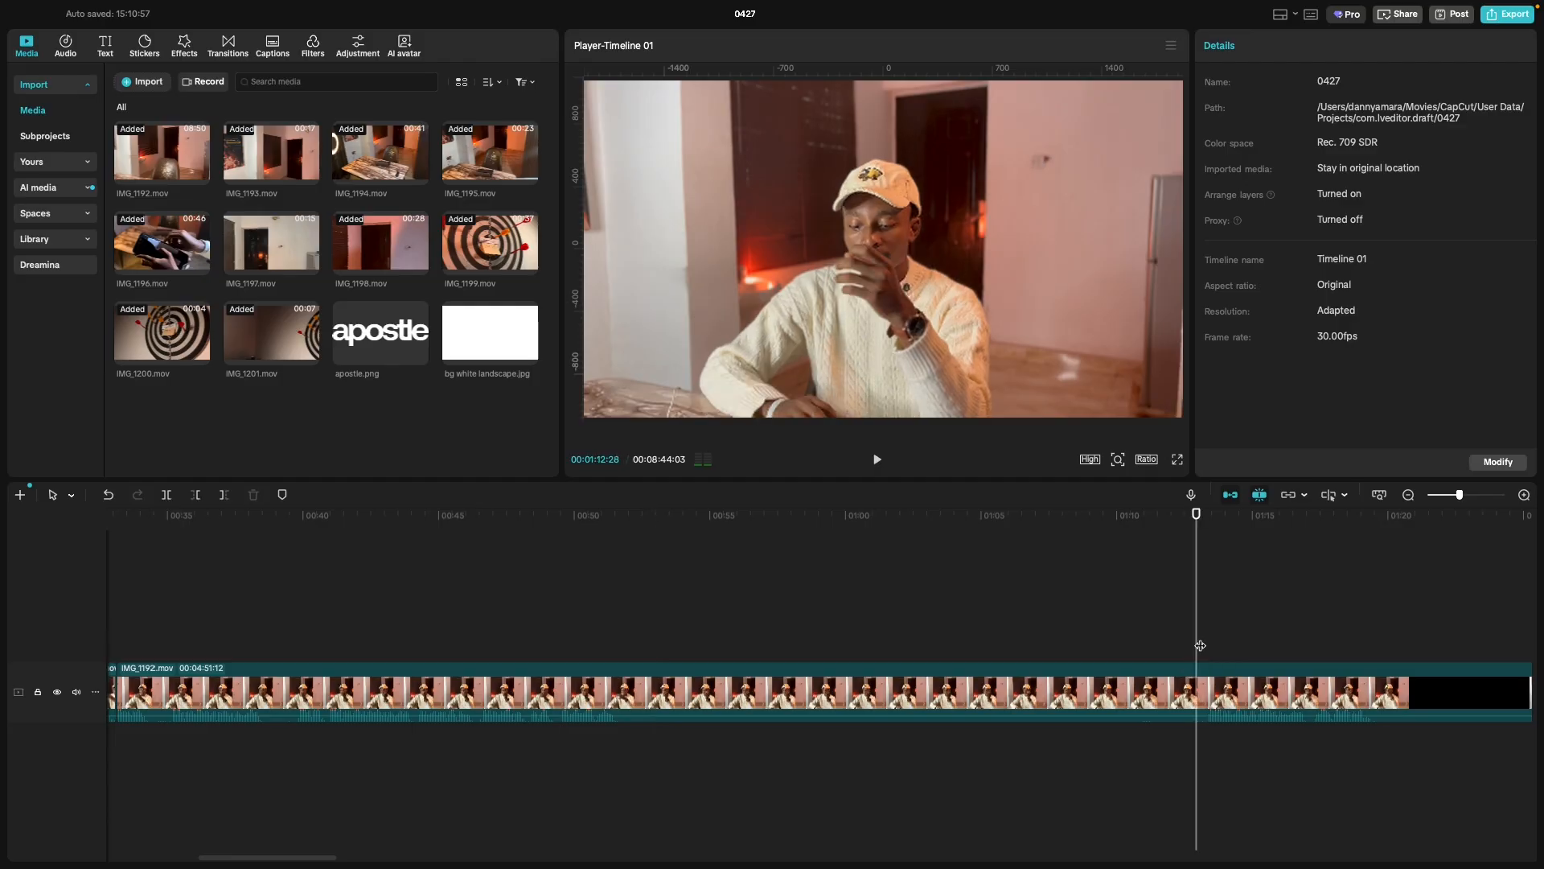
pyautogui.press('space')
pyautogui.hscroll(5, 1202, 643)
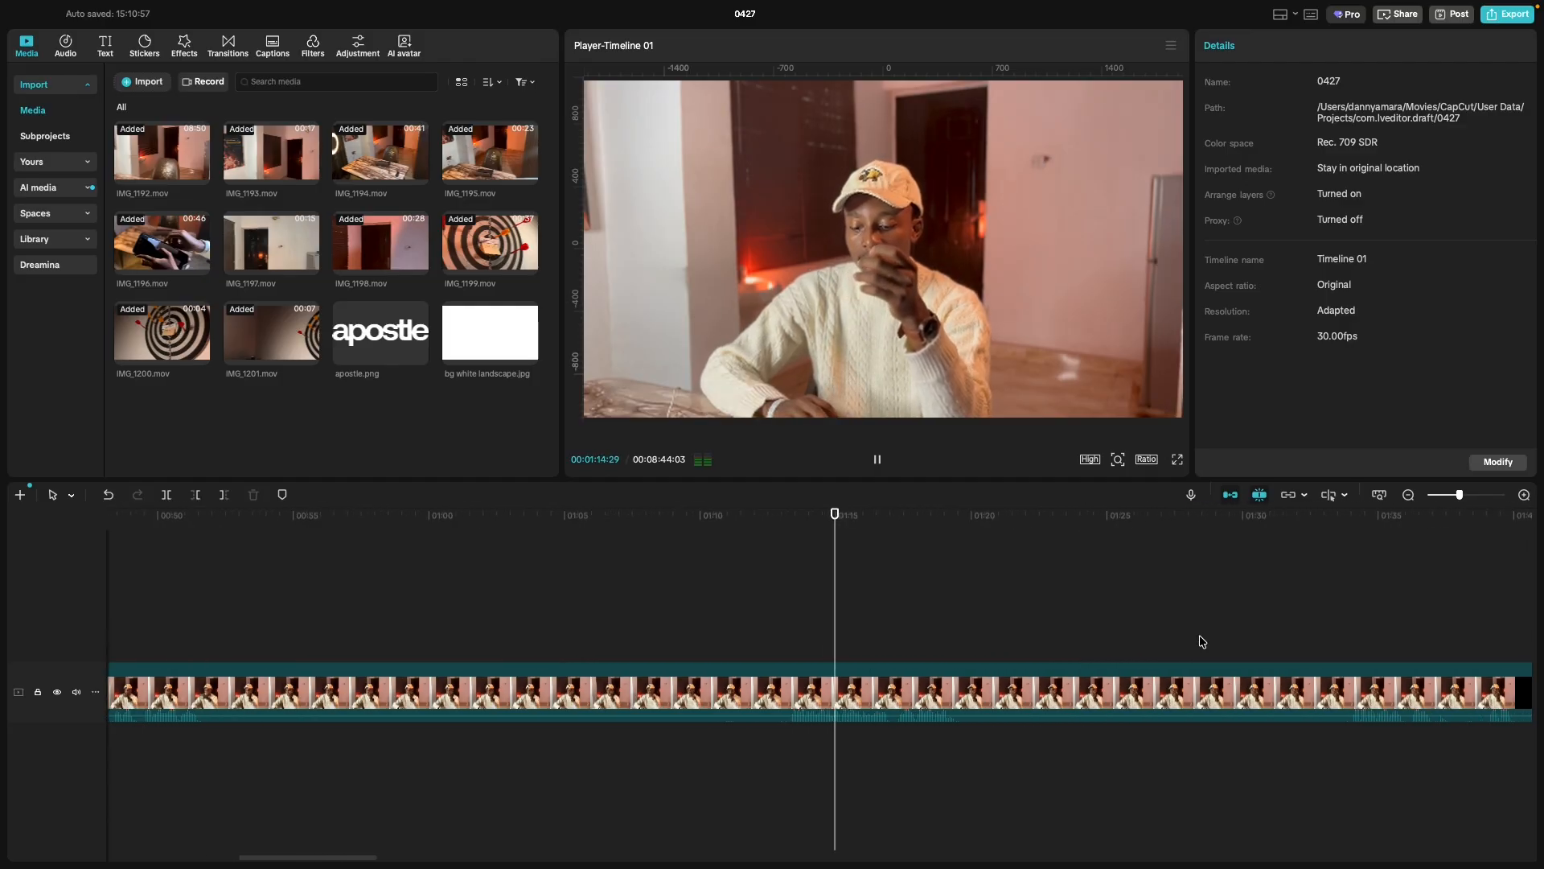
pyautogui.hscroll(5, 1202, 641)
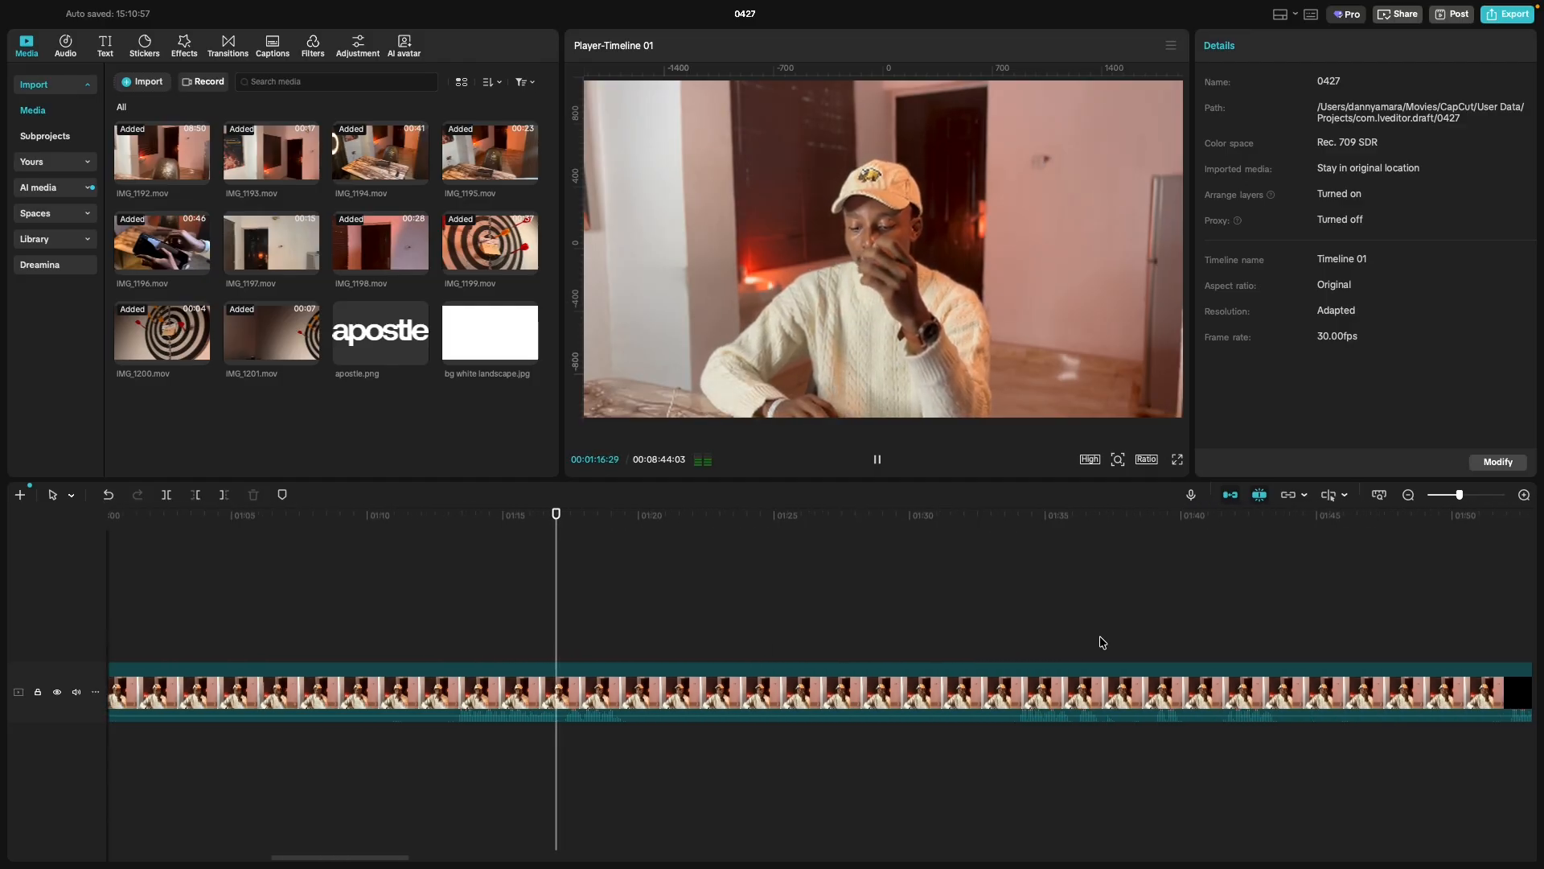
pyautogui.click(1011, 638)
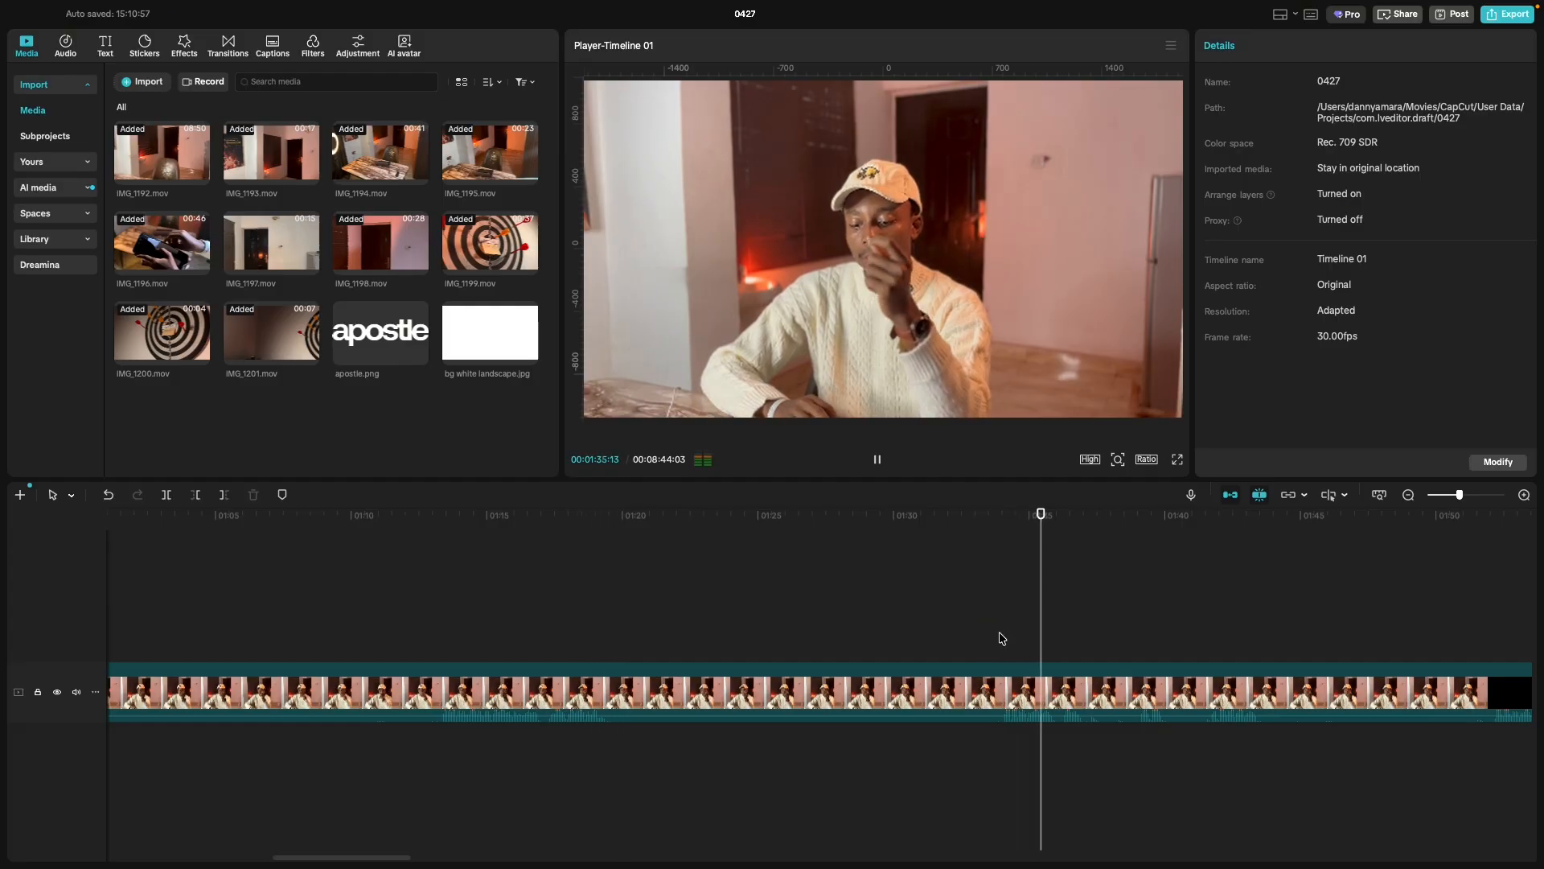
# Split the last IMG_1192.mov clip at 00:01:13:10 and delete the segment from 00:00:33:04 to that cut.
pyautogui.click(438, 617)
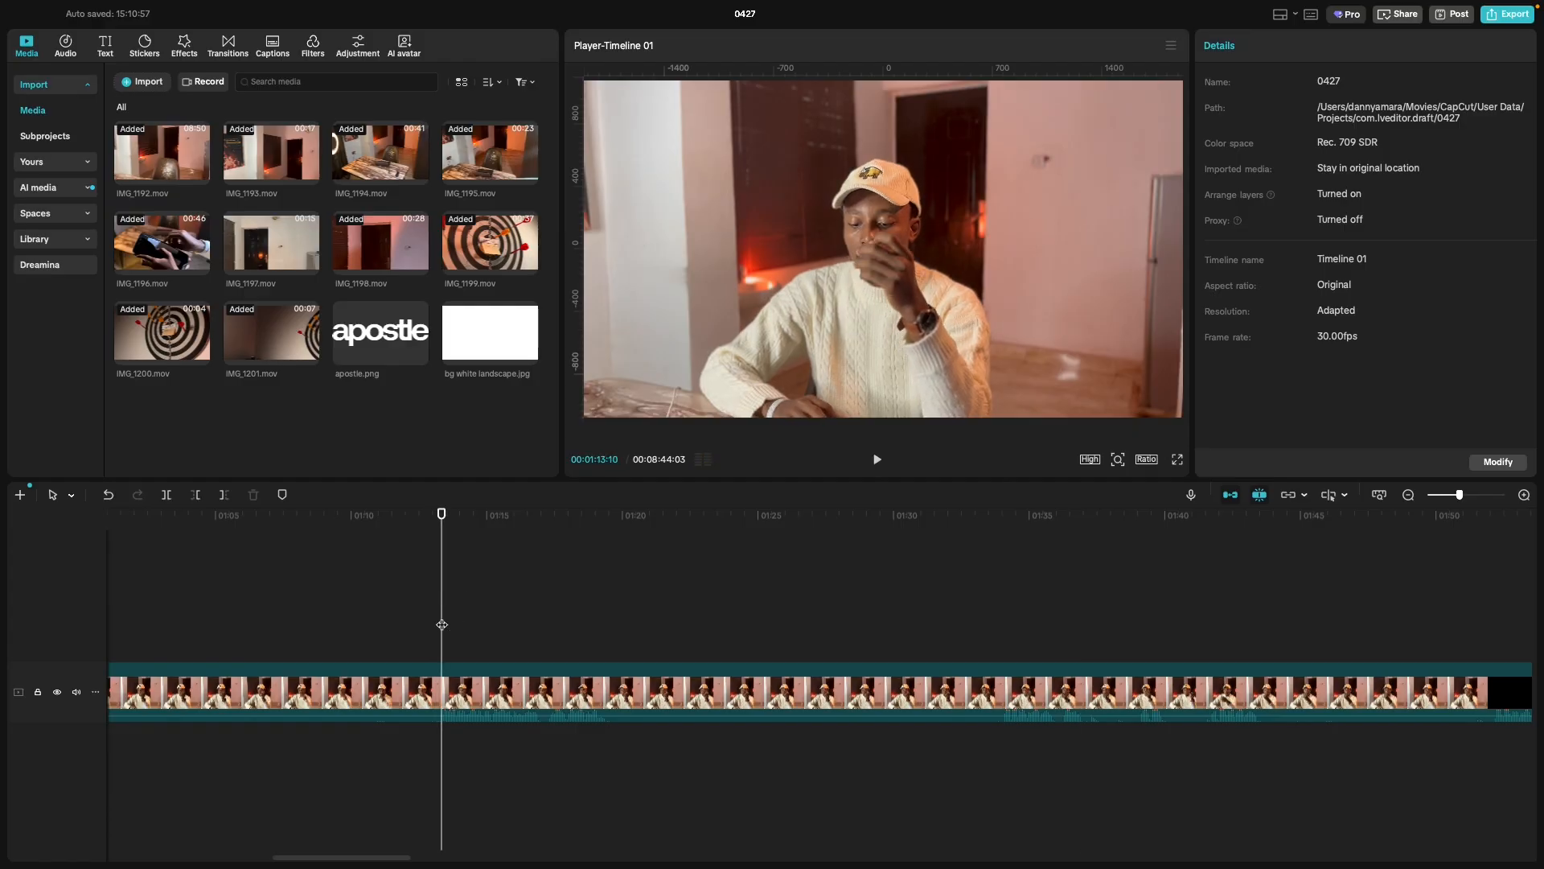
pyautogui.hscroll(-5, 441, 629)
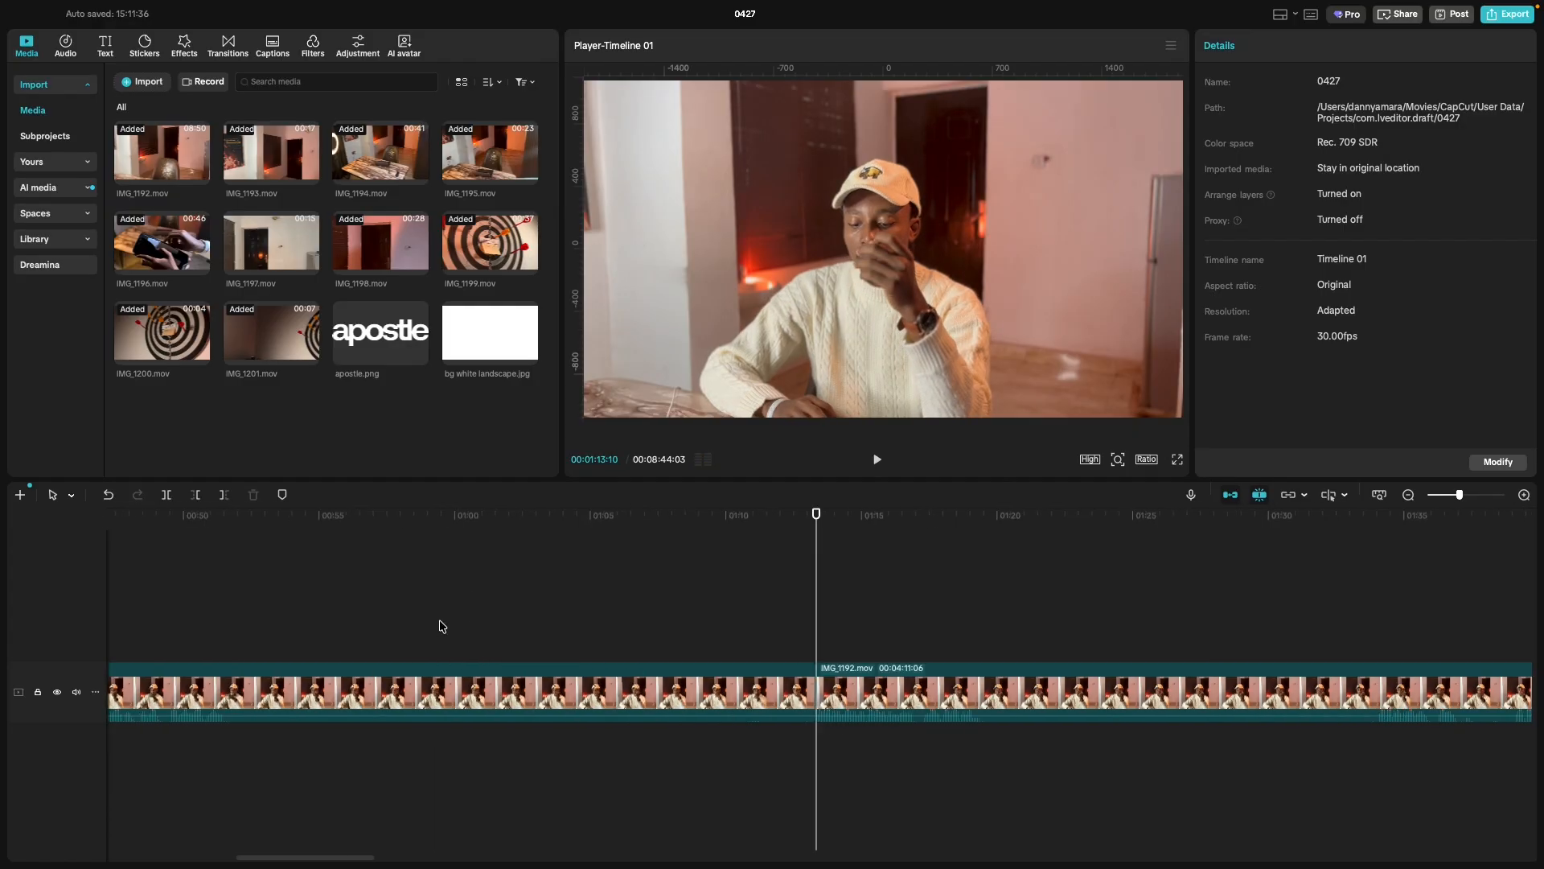
pyautogui.click(462, 687)
pyautogui.hscroll(-7, 462, 686)
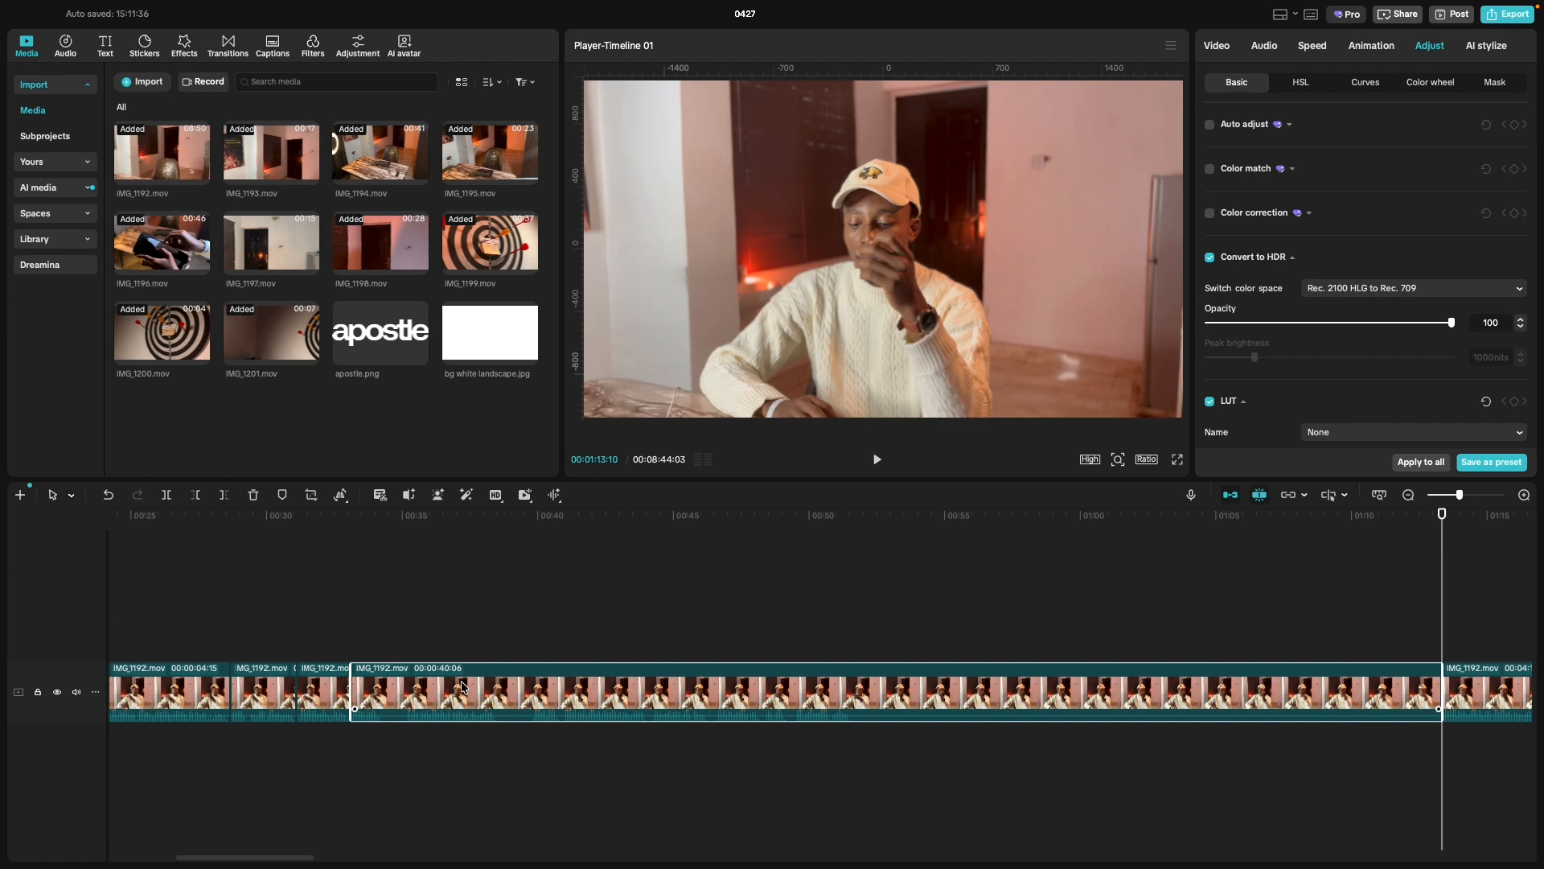
pyautogui.press('Delete')
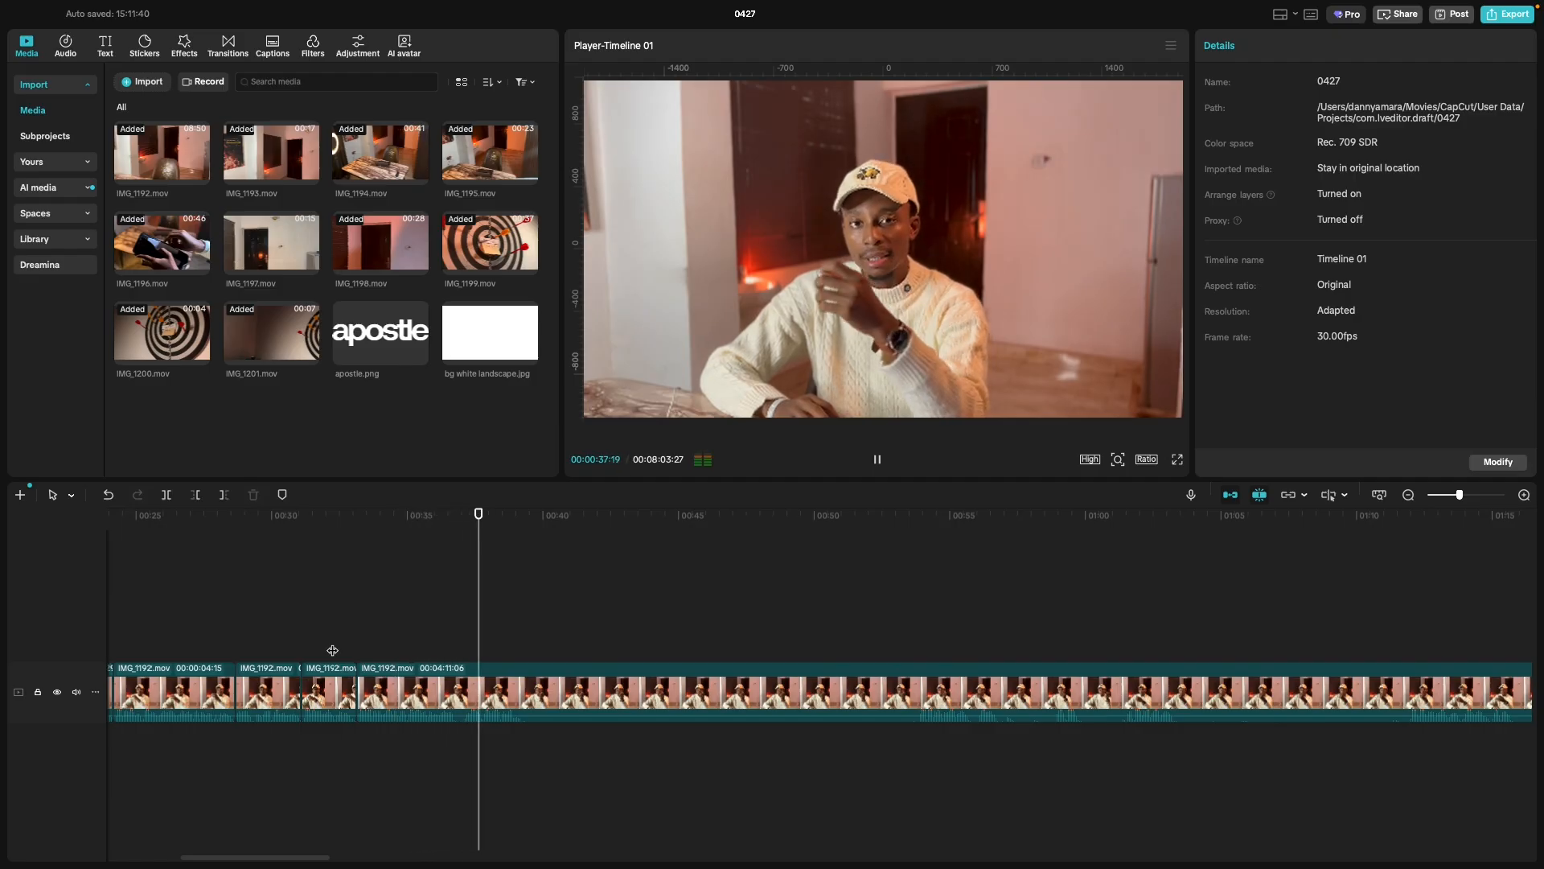
# Split the last IMG_1192.mov clip at 00:00:36:25 and 00:00:37:03, and delete the short segment between the two cuts.
pyautogui.press('space')
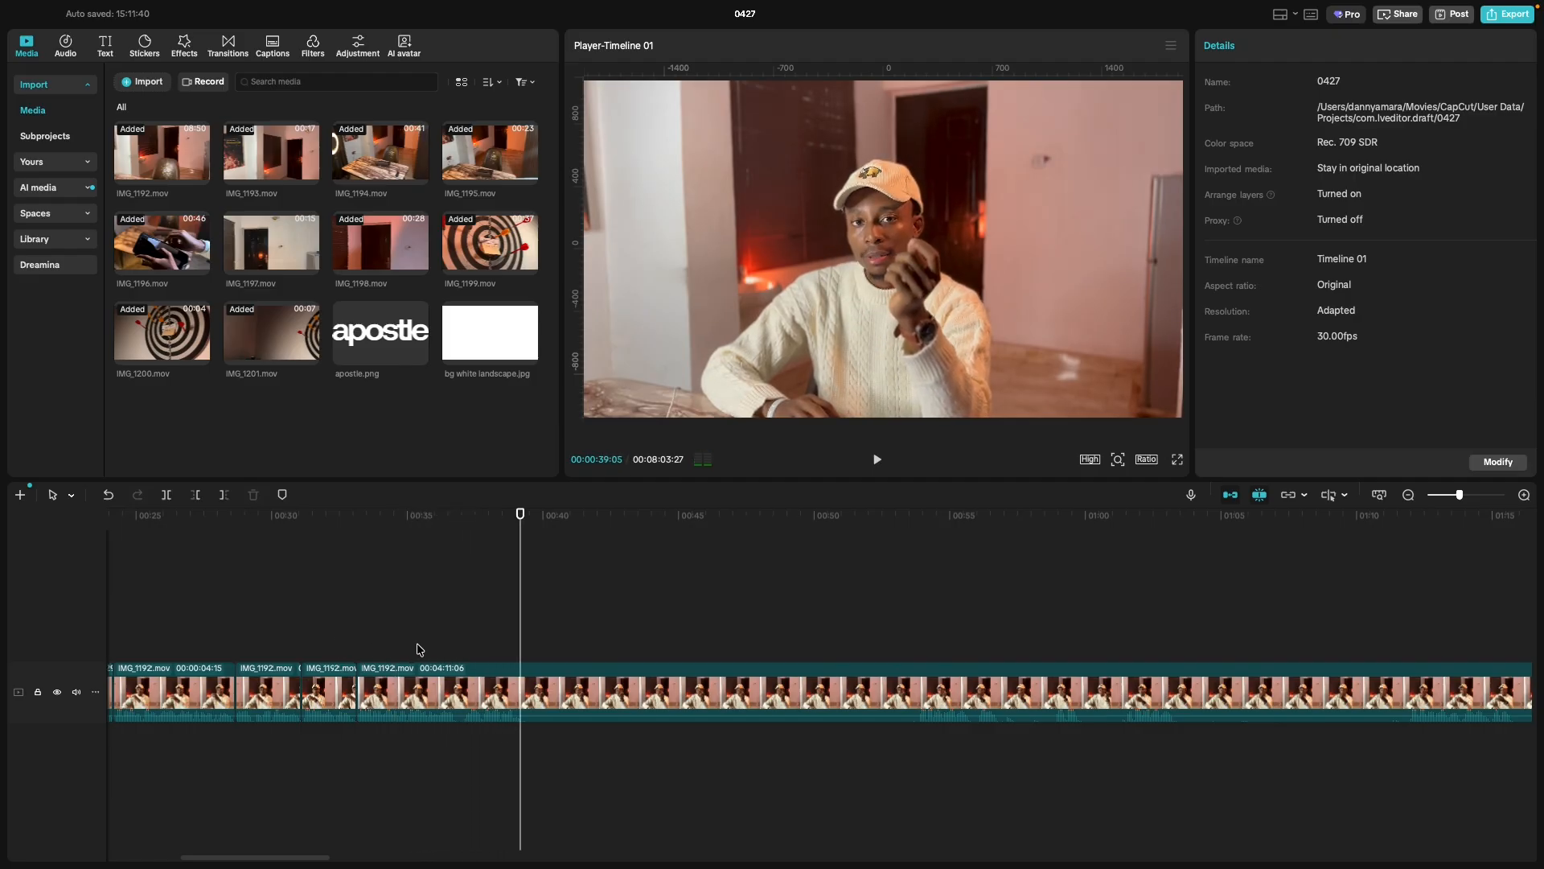
pyautogui.hscroll(1, 420, 650)
pyautogui.click(456, 649)
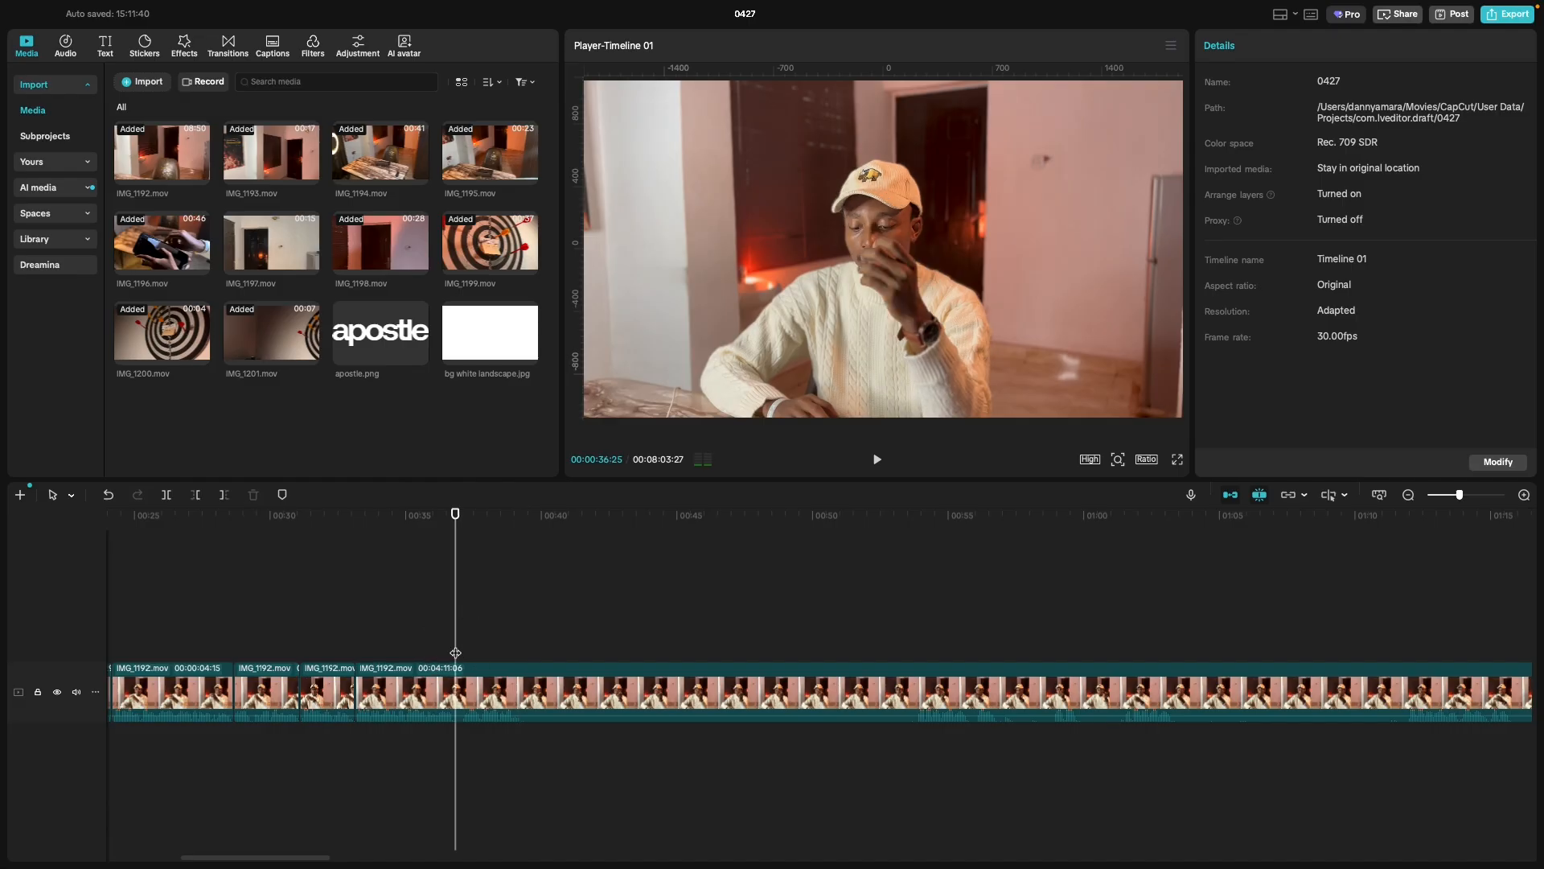
pyautogui.scroll(3, 455, 652)
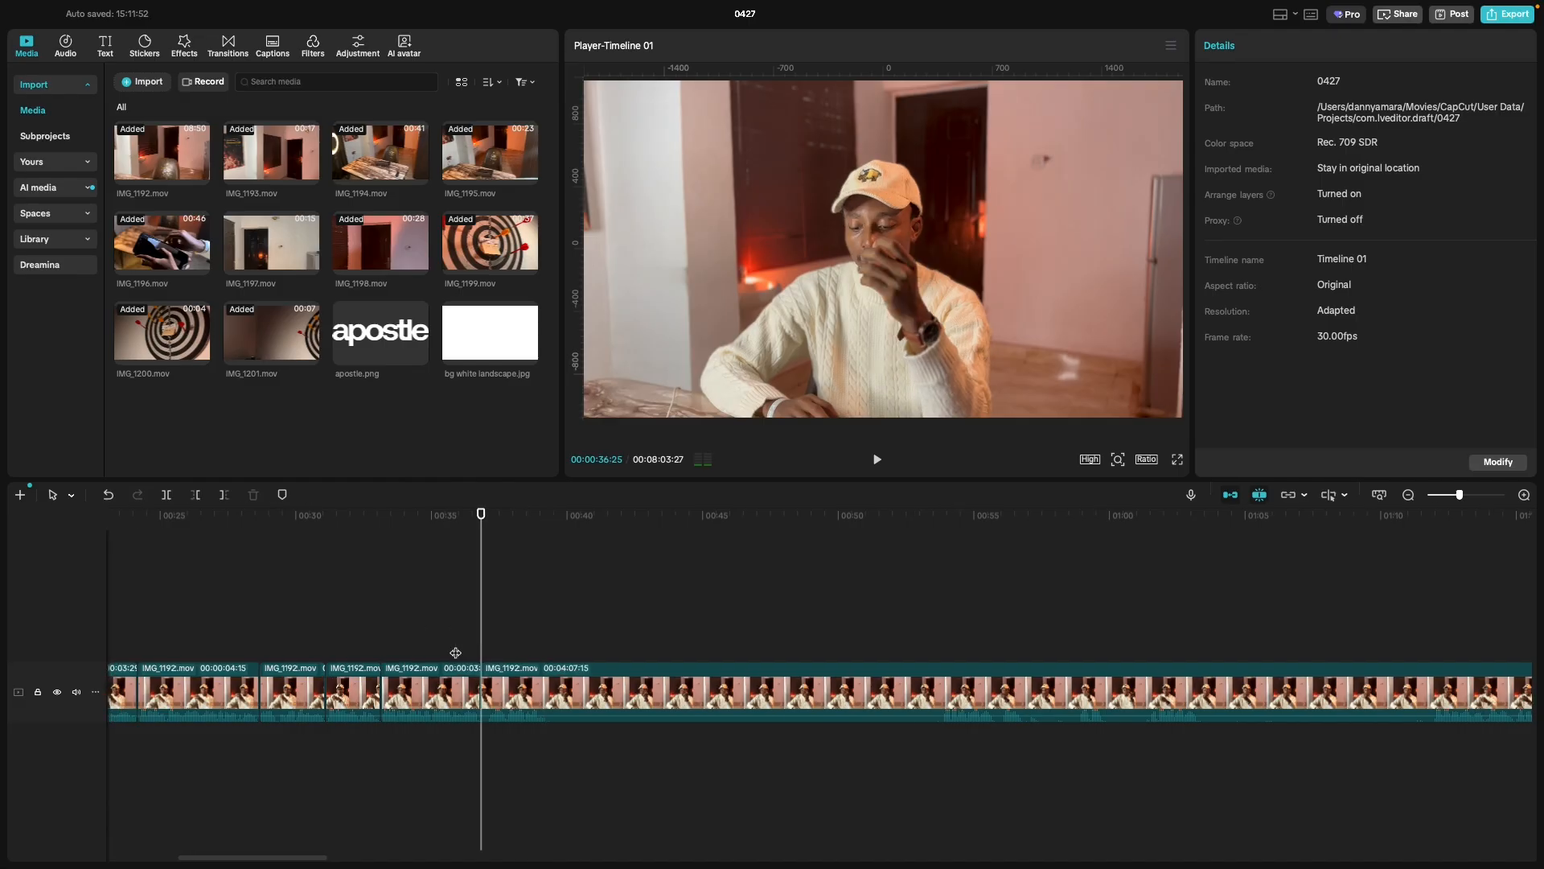
pyautogui.click(499, 641)
pyautogui.moveTo(499, 642); pyautogui.dragTo(496, 643)
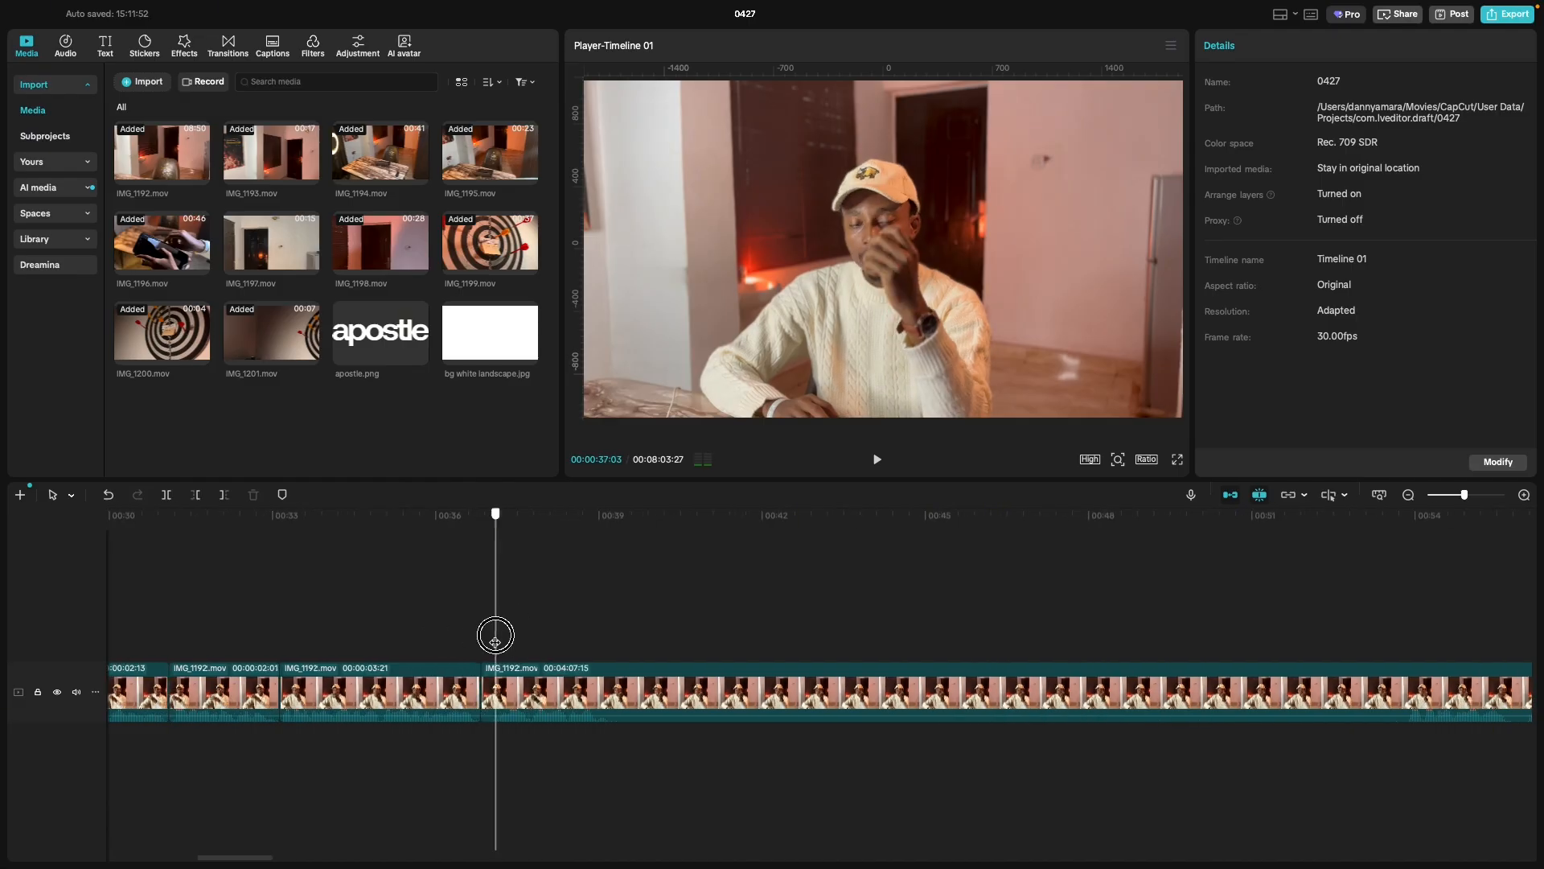
pyautogui.press('super+b')
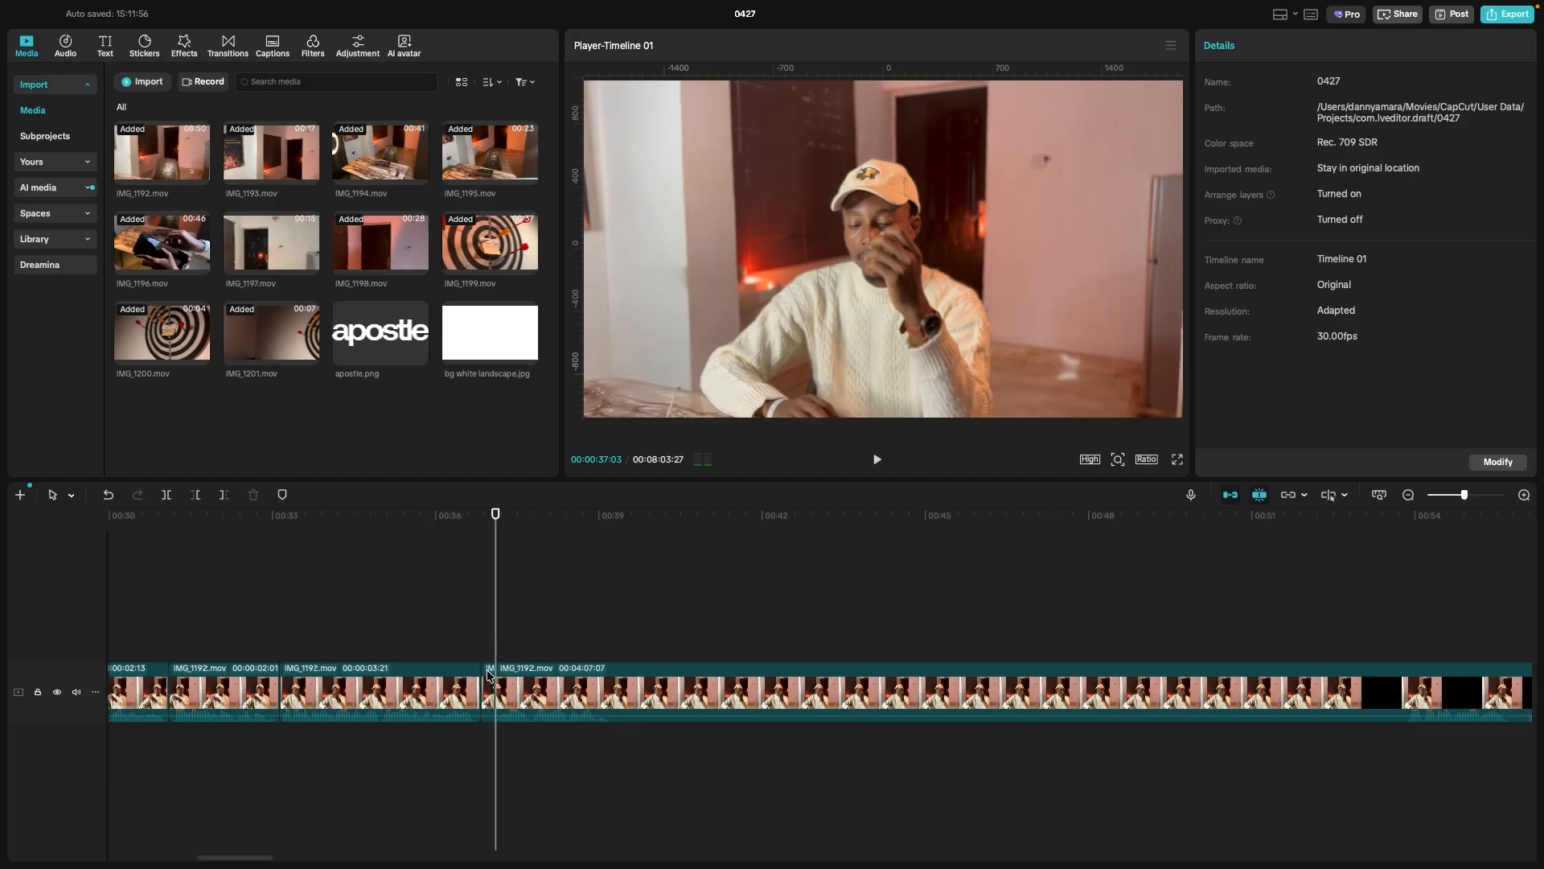
pyautogui.click(488, 674)
pyautogui.press('Delete')
# Play back across the 00:00:36:25 cut and split the last IMG_1192.mov clip at 00:00:38:28.
pyautogui.click(435, 619)
pyautogui.press('space')
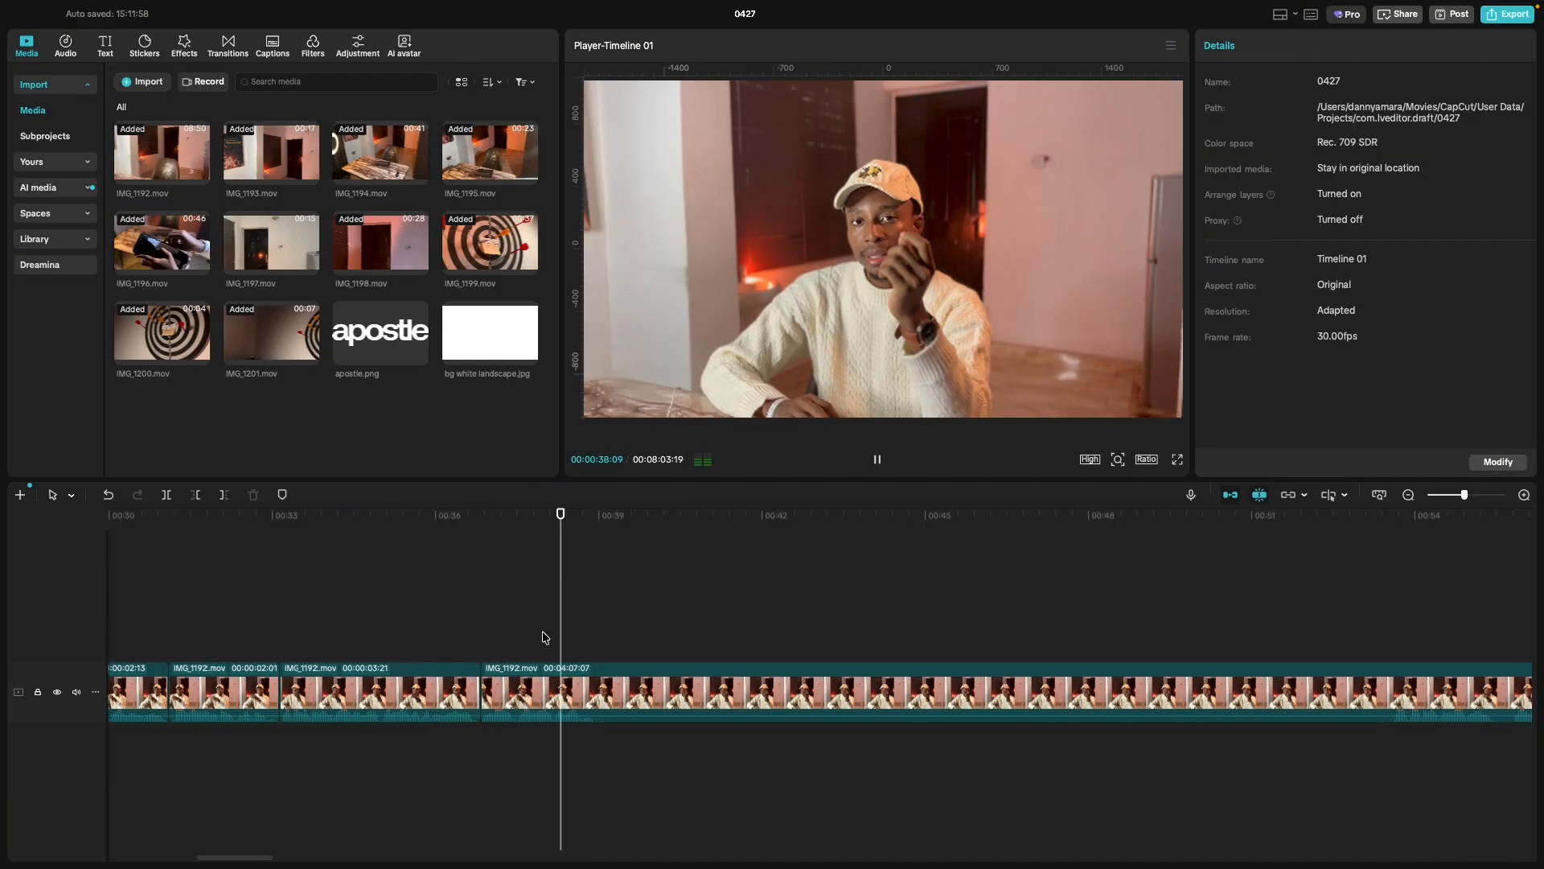
pyautogui.press('space')
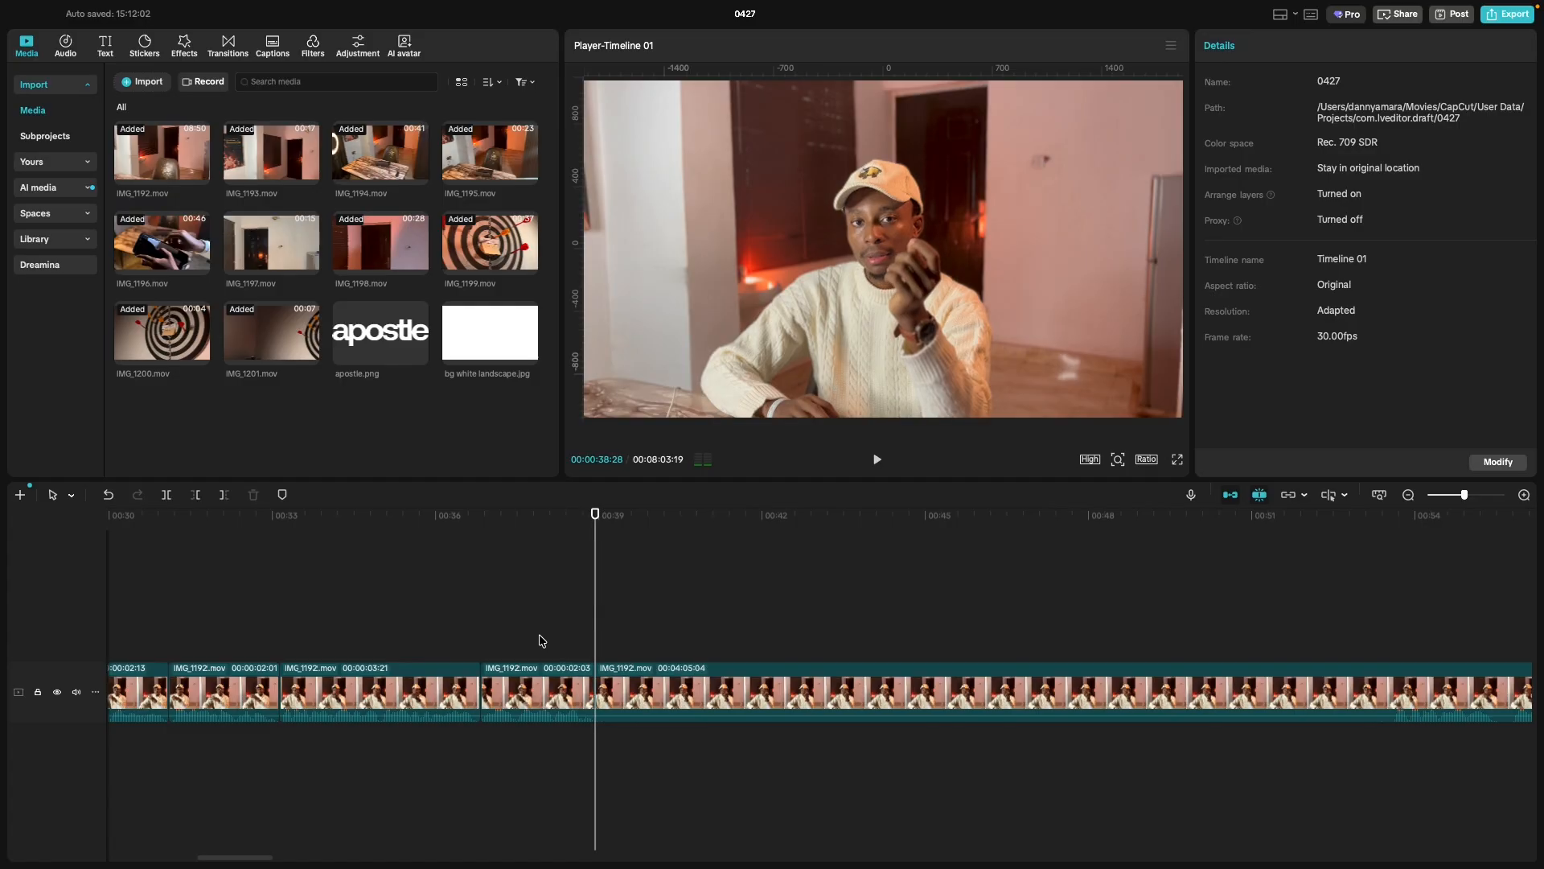
# Split the last IMG_1192.mov clip at 00:00:53:18 and delete the segment from 00:00:38:28 to that cut.
pyautogui.hscroll(5, 613, 649)
pyautogui.click(1007, 639)
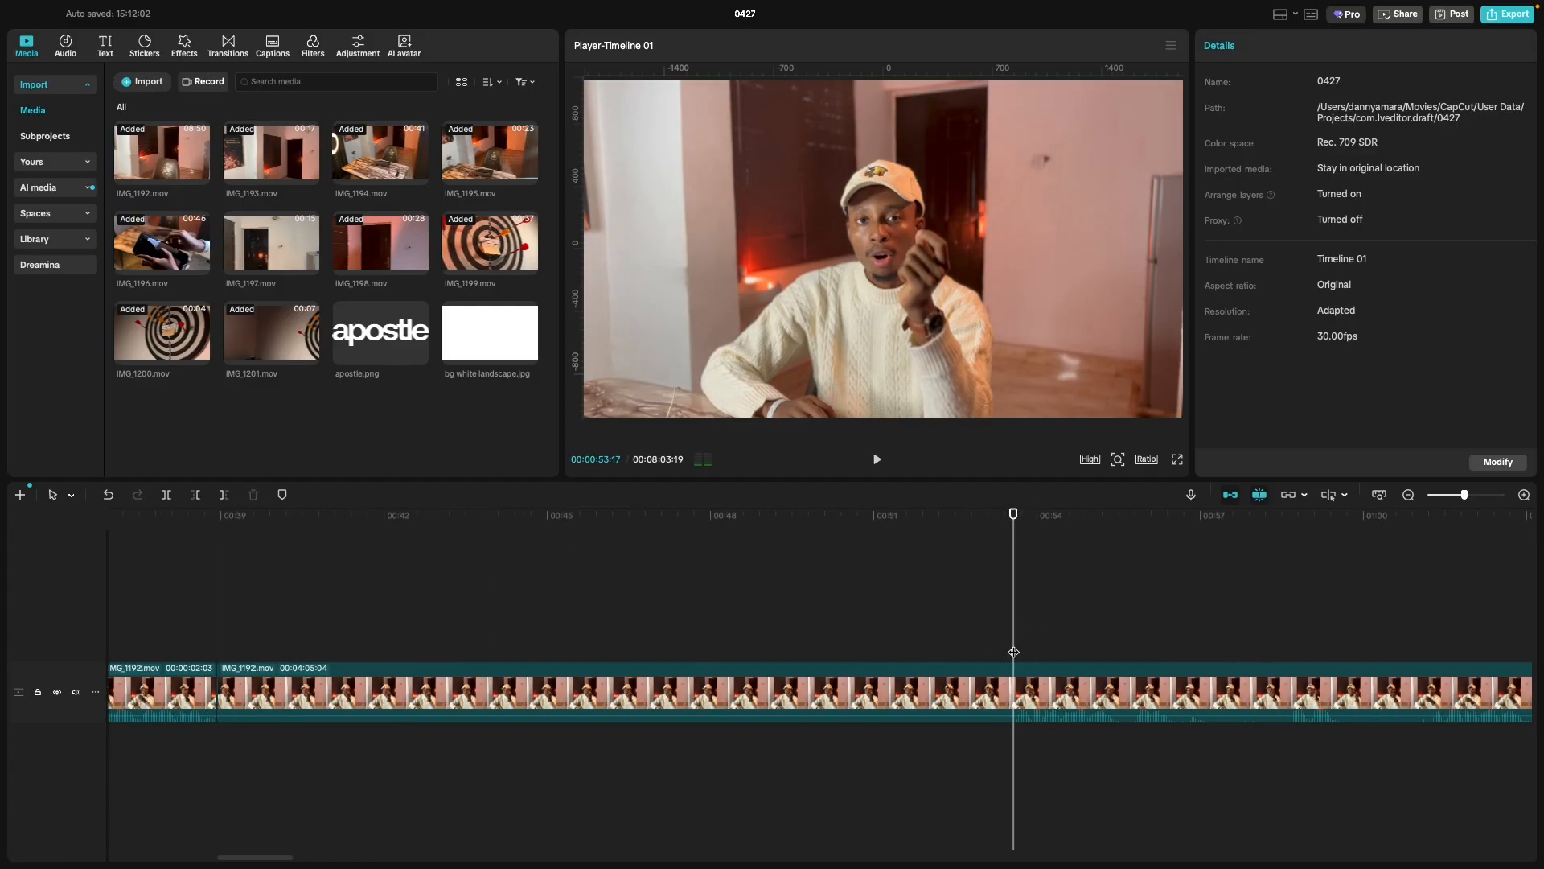
pyautogui.press('space')
pyautogui.click(1013, 648)
pyautogui.click(1015, 645)
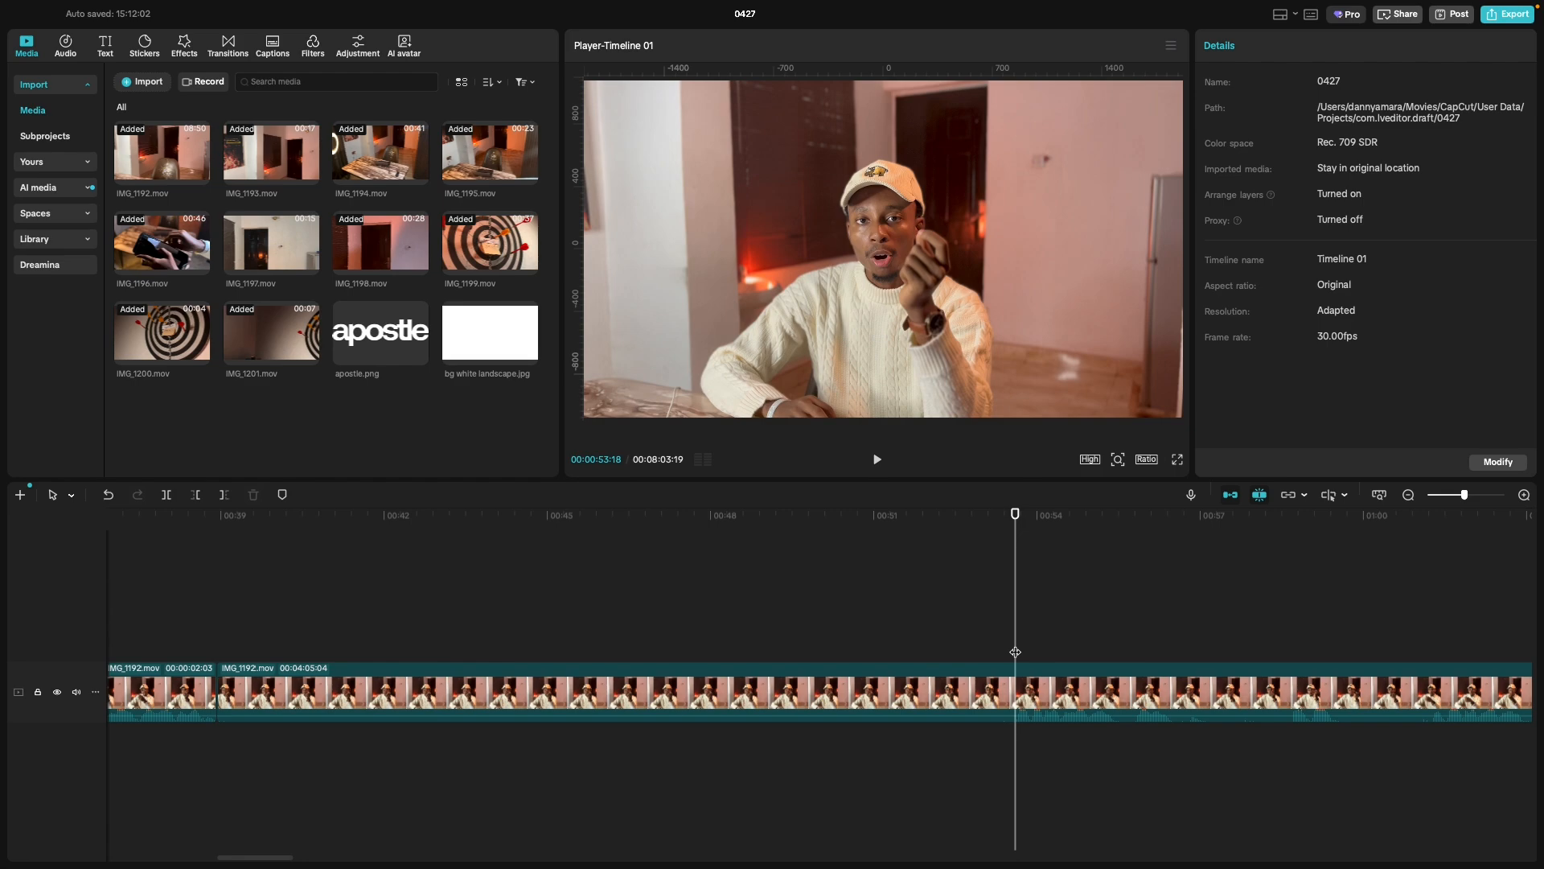
pyautogui.click(971, 696)
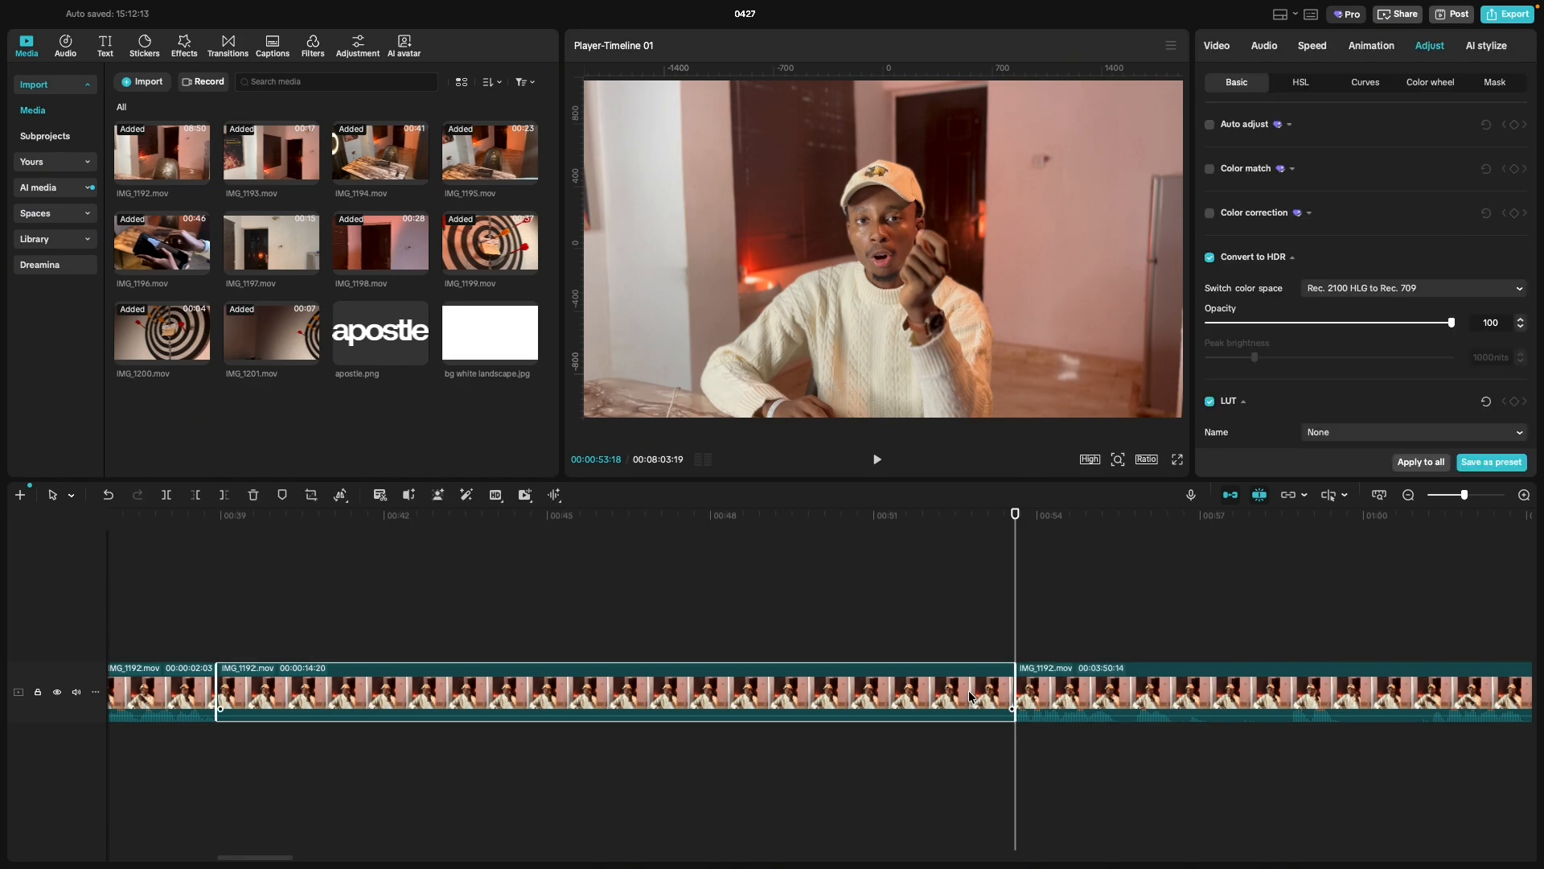
pyautogui.press('Delete')
# Play back across the 00:00:38:28 cut to check the transition into the next take.
pyautogui.scroll(-2, 231, 609)
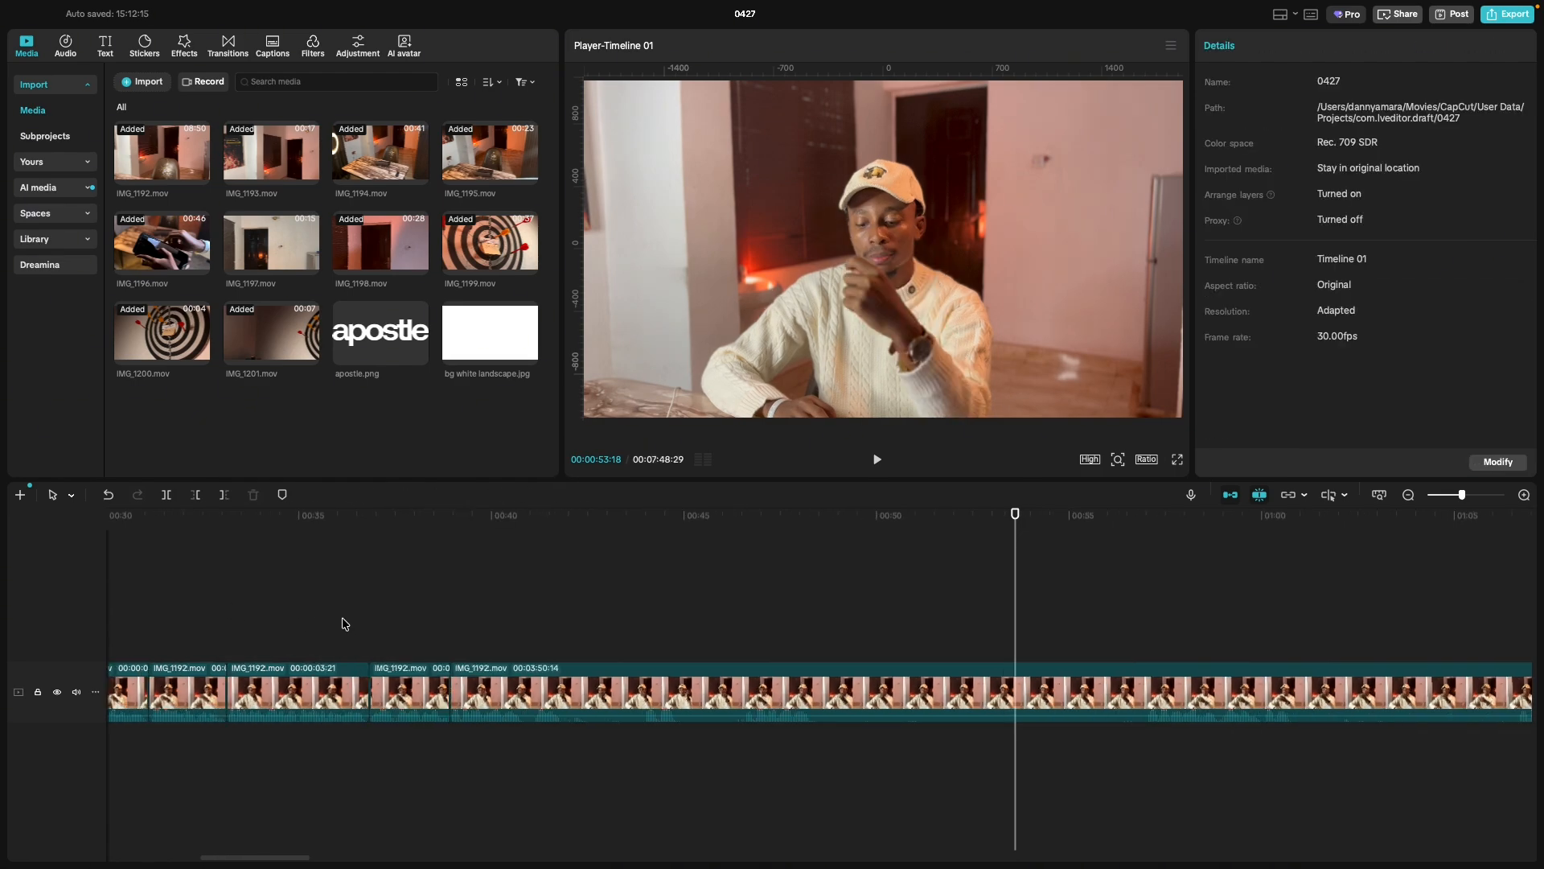
pyautogui.click(395, 623)
pyautogui.press('space')
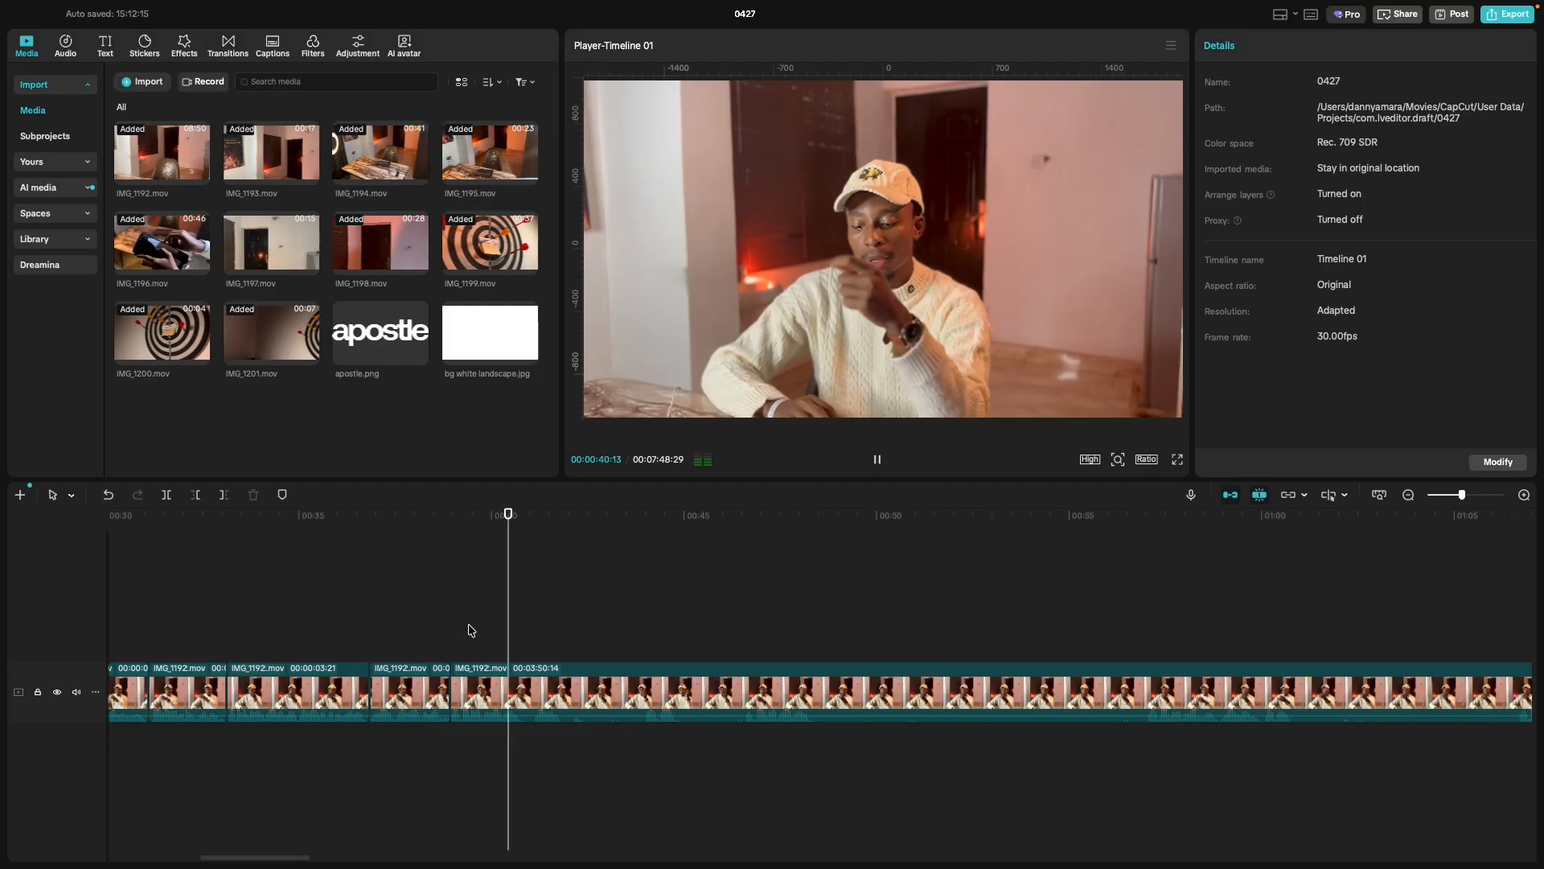
# Split the last IMG_1192.mov clip at 00:00:40:23, replay that part, and delete the segment from 00:00:38:28 to the cut.
pyautogui.press('space')
pyautogui.press('super+b')
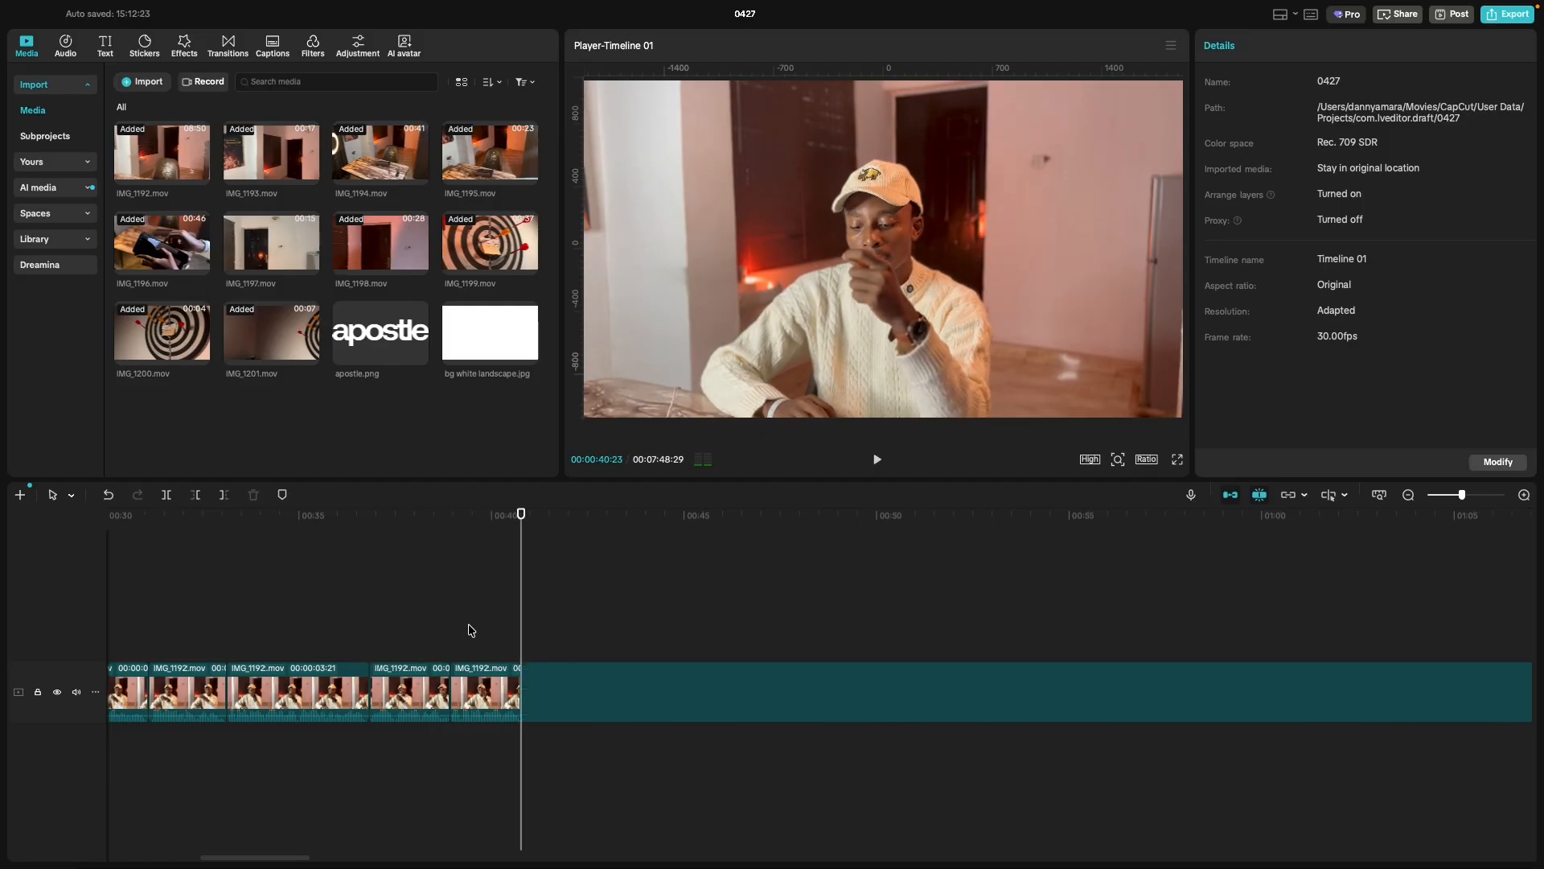
pyautogui.press('space')
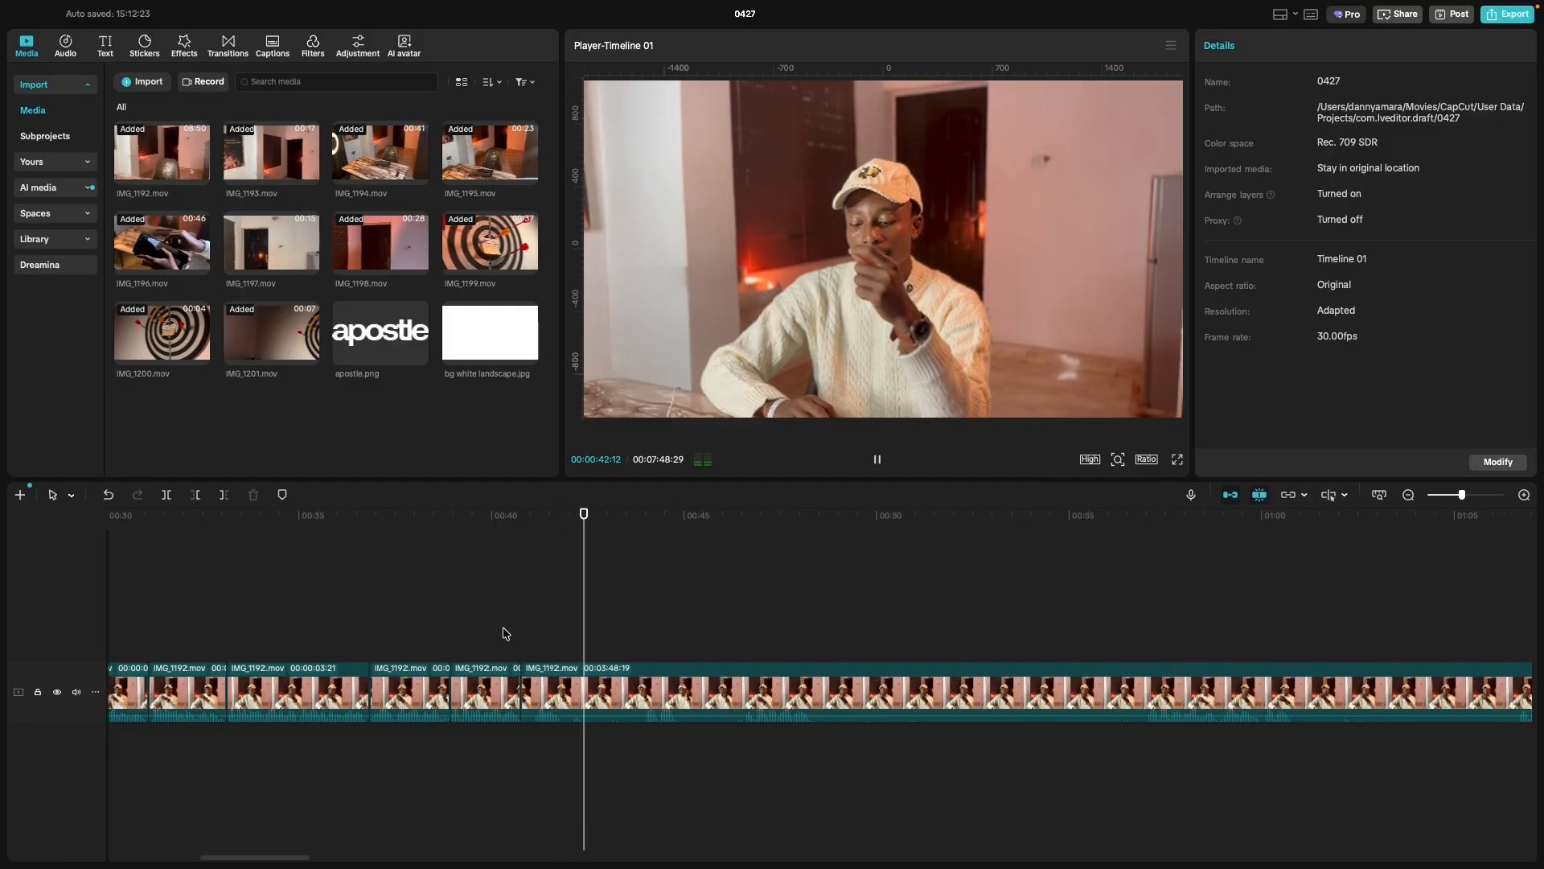
pyautogui.click(451, 650)
pyautogui.click(484, 674)
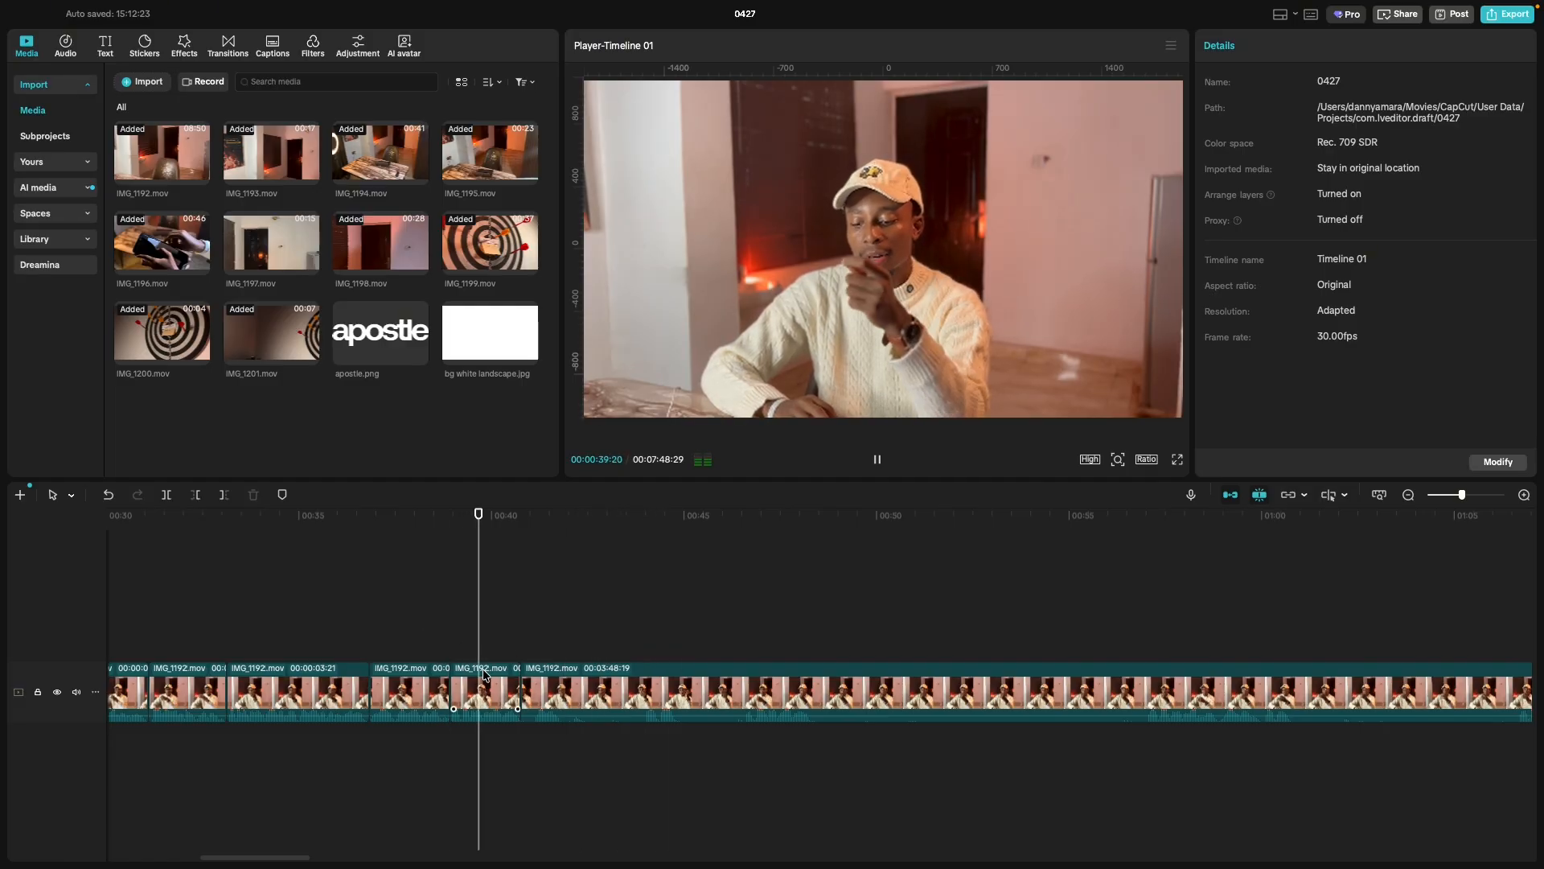
pyautogui.press('Delete')
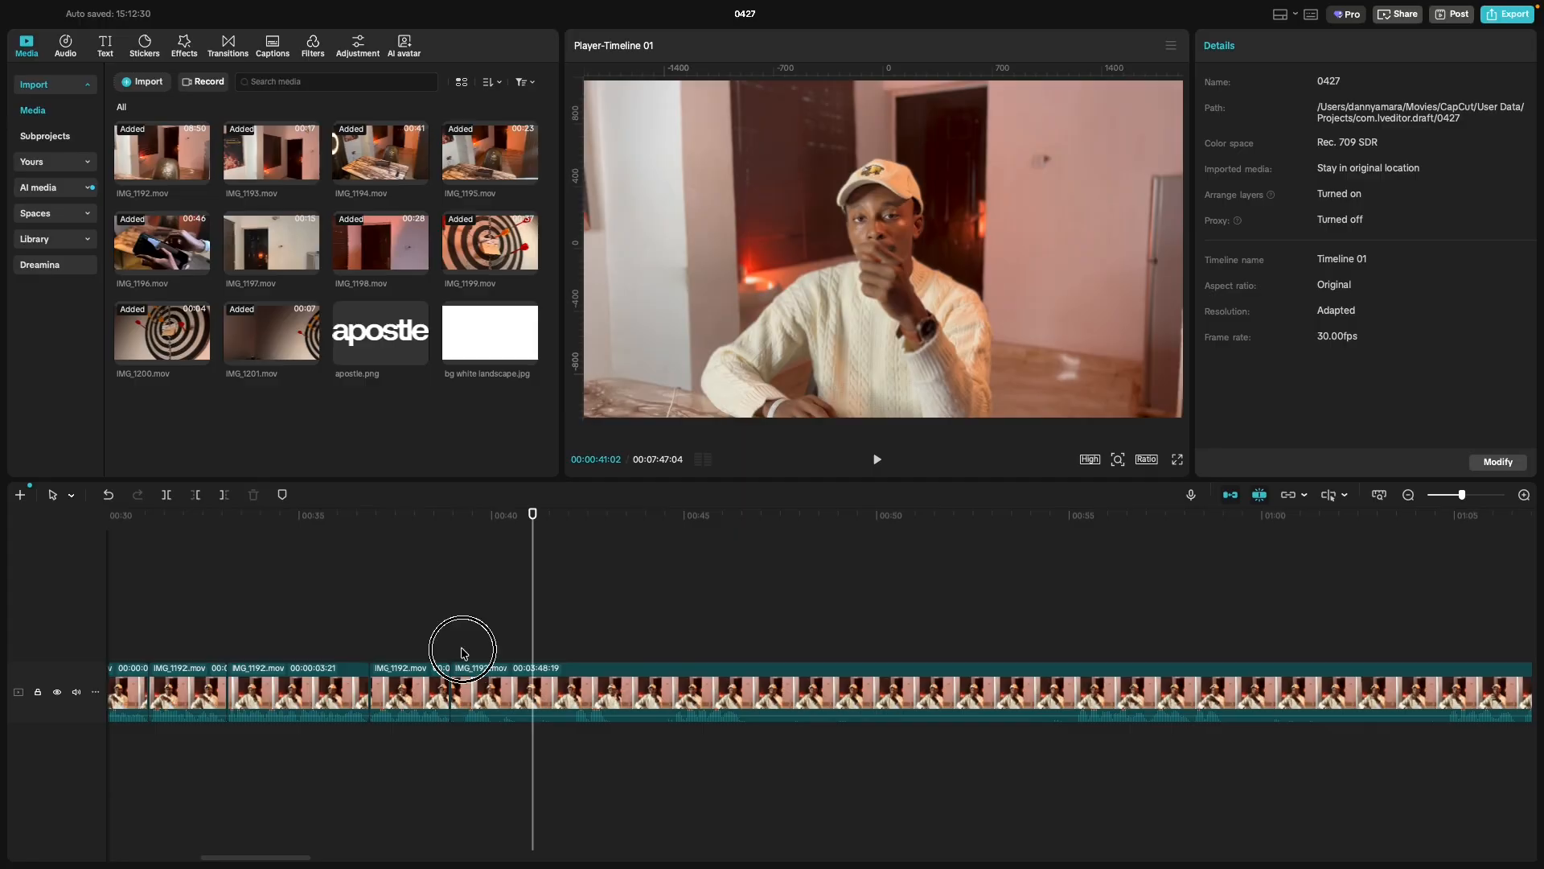
# Find the start of the next take, split the last IMG_1192.mov clip at 00:00:44:23, and delete the segment from 00:00:38:28 to that cut.
pyautogui.click(464, 653)
pyautogui.press('space')
pyautogui.click(571, 655)
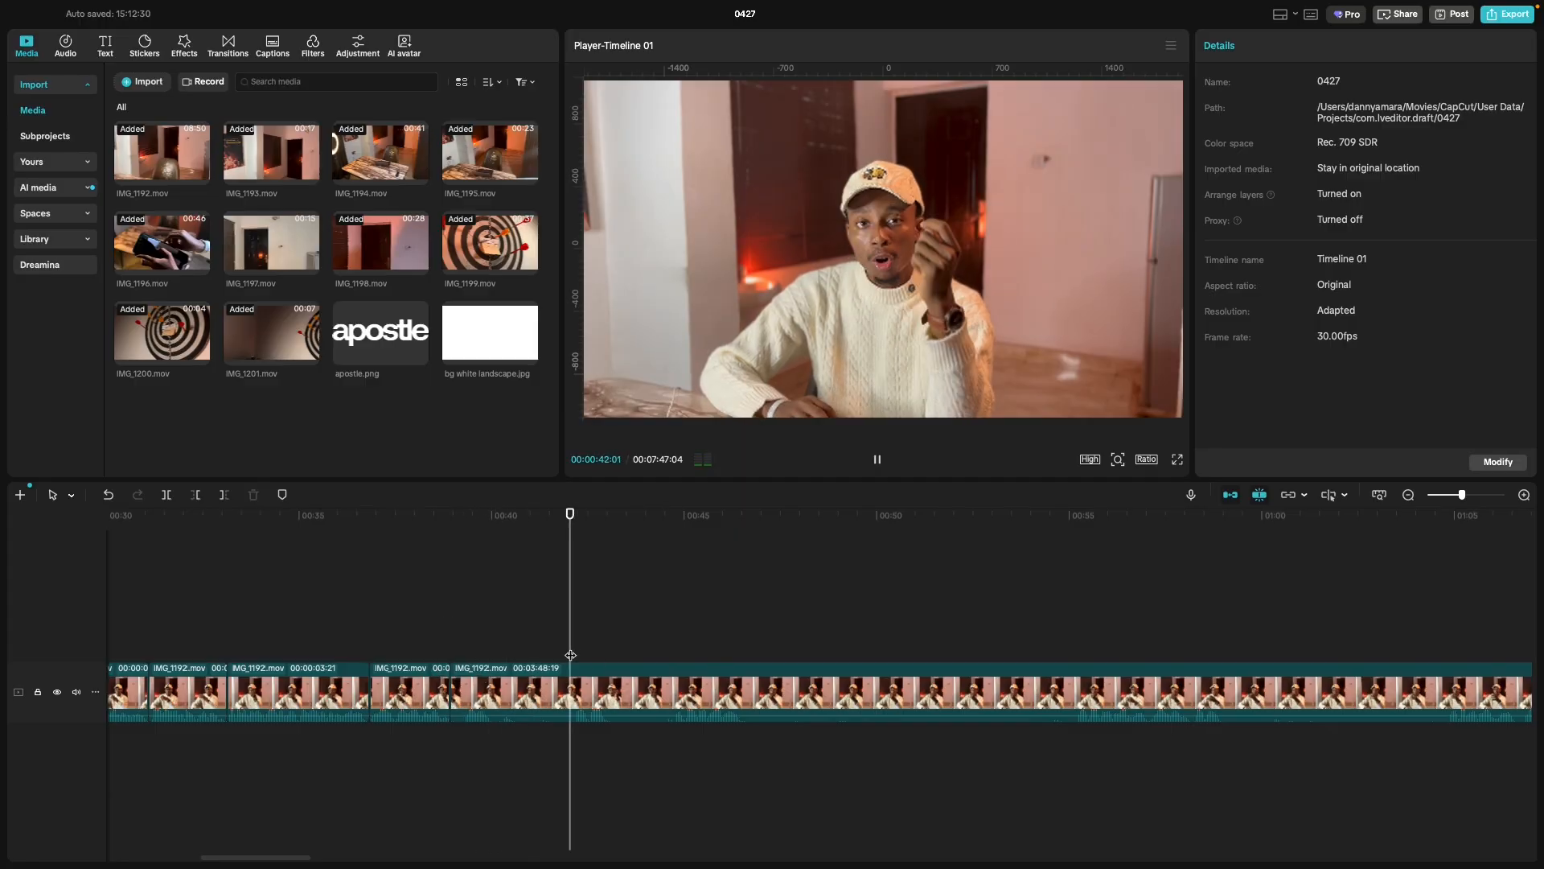
pyautogui.click(679, 650)
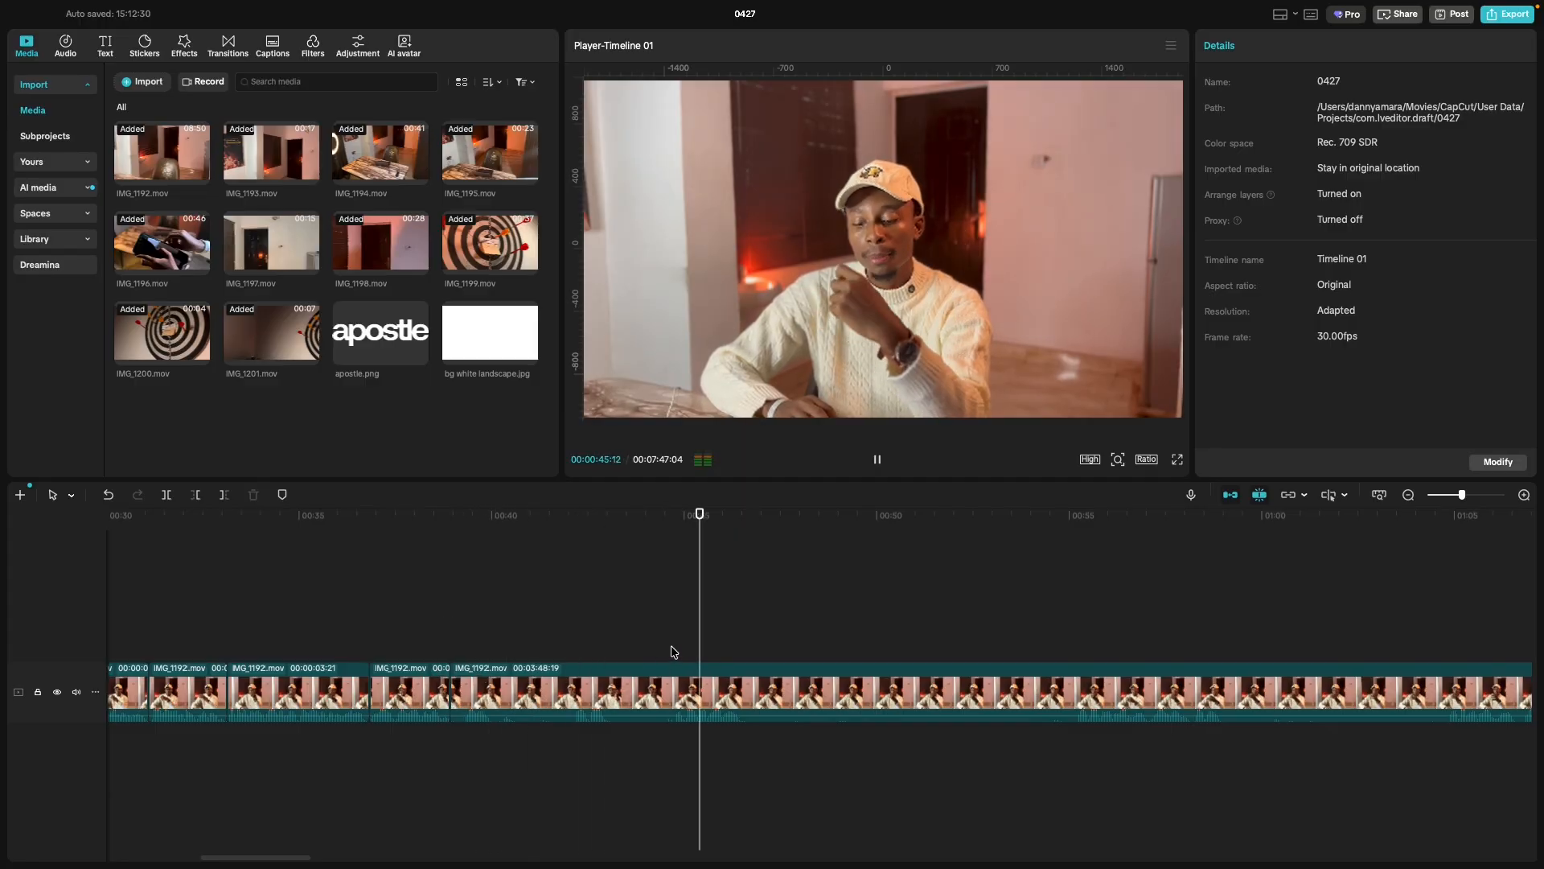
pyautogui.click(672, 654)
pyautogui.click(672, 654)
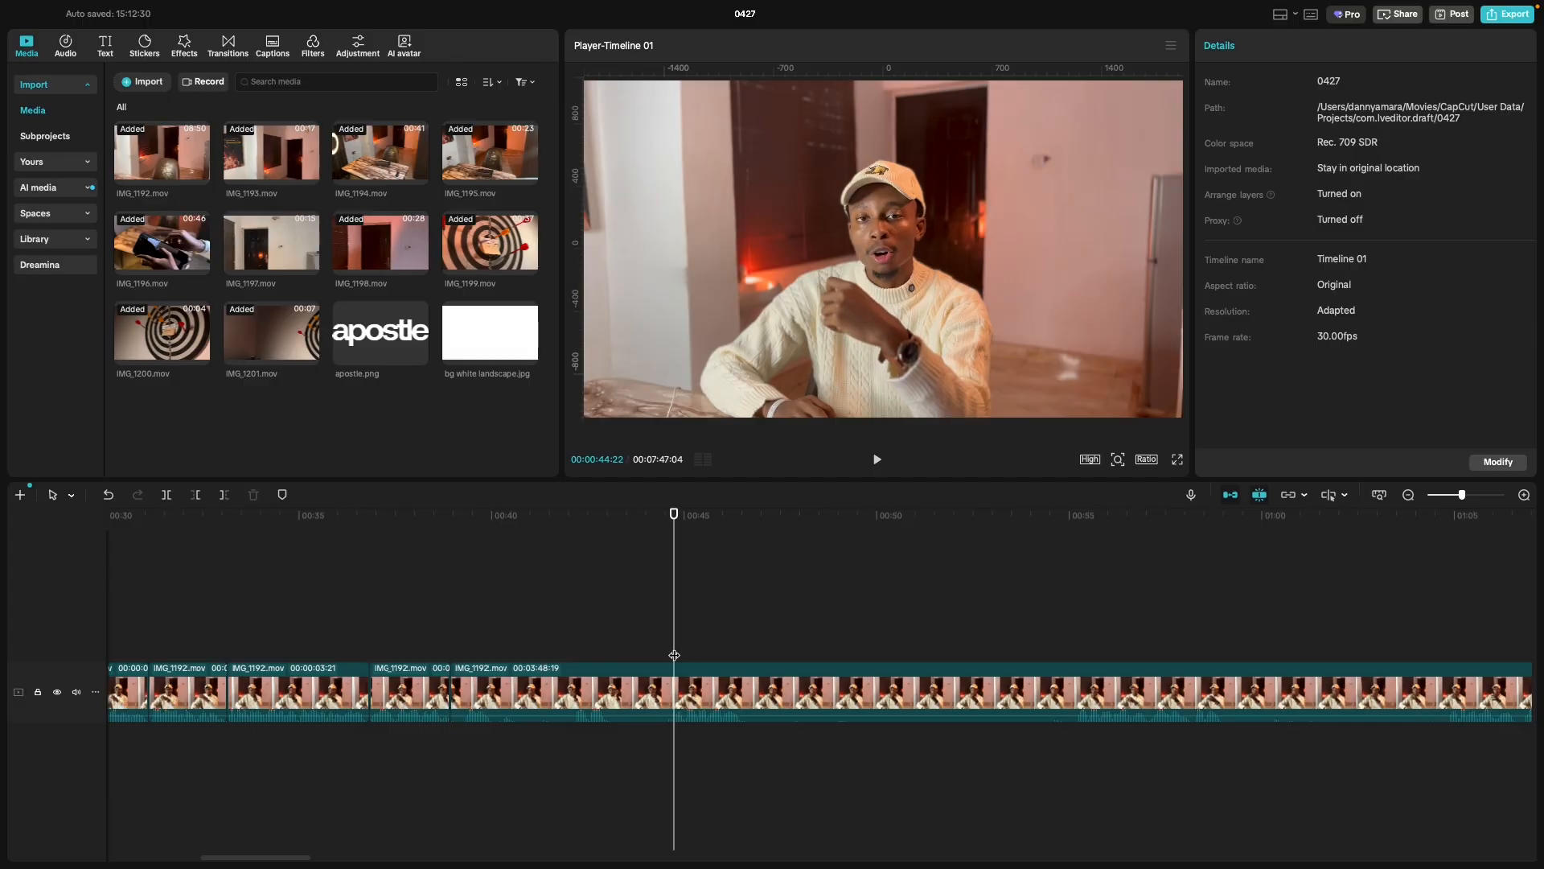
pyautogui.press('space')
pyautogui.click(674, 656)
pyautogui.scroll(3, 683, 661)
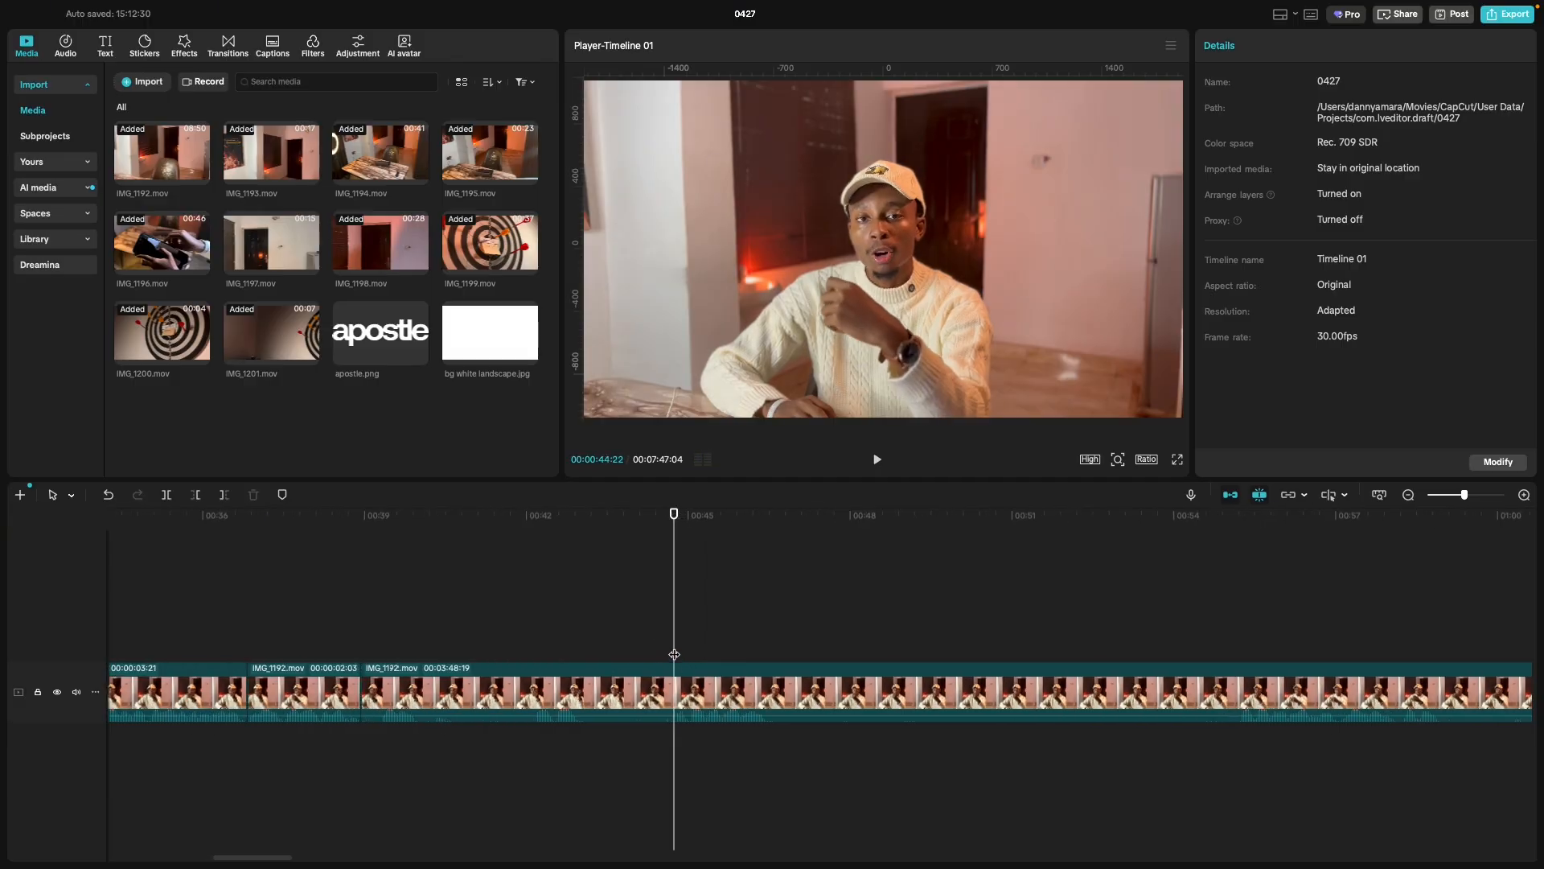
pyautogui.click(675, 654)
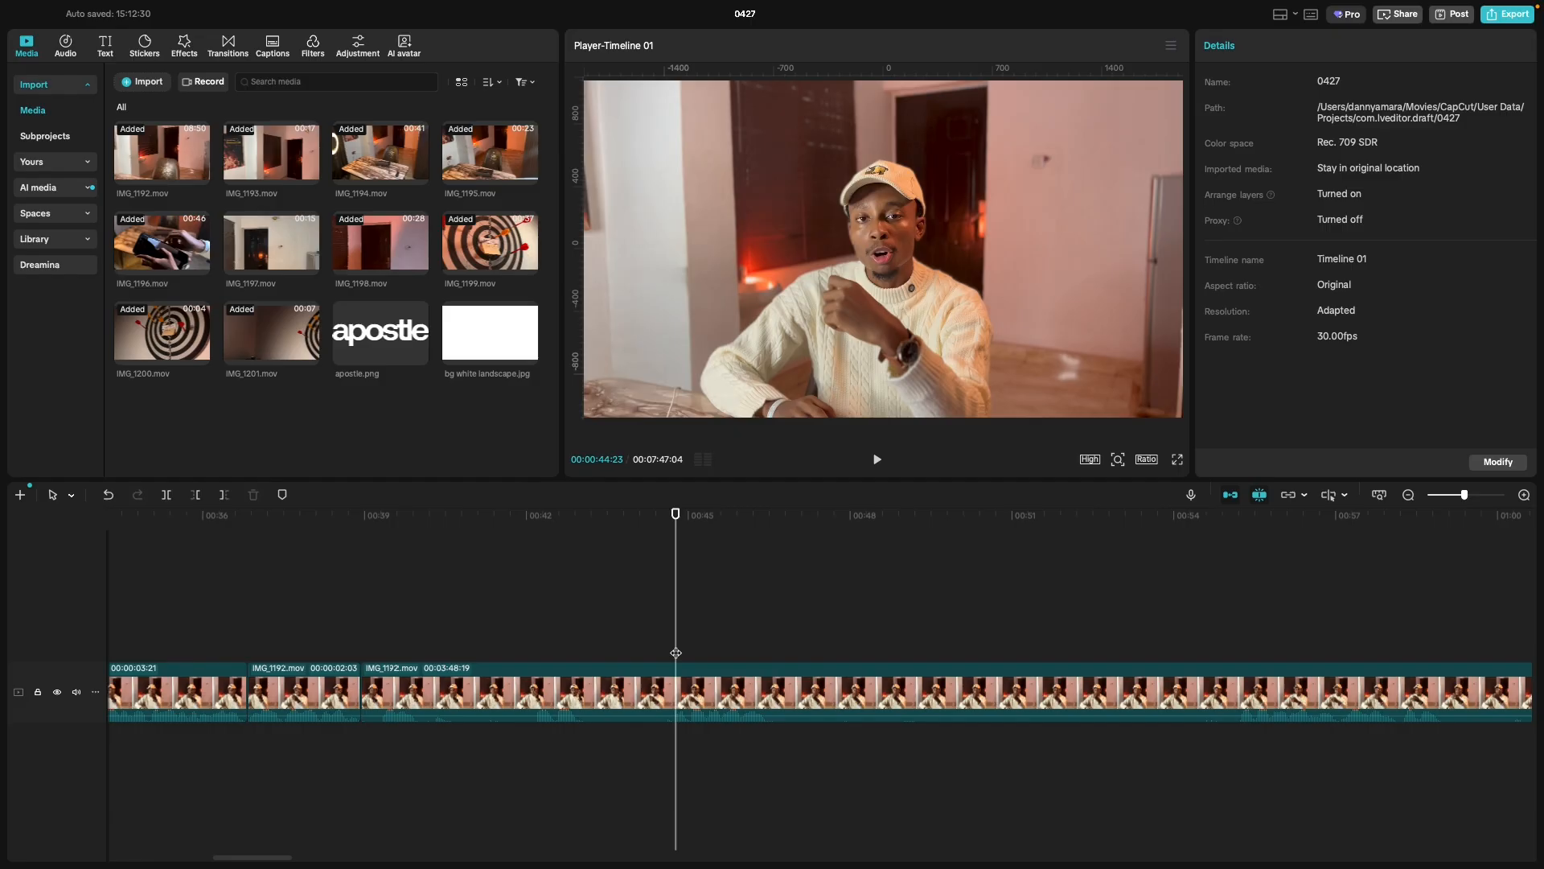
pyautogui.hotkey('ctrl', 'b')
pyautogui.click(570, 689)
pyautogui.press('BackSpace')
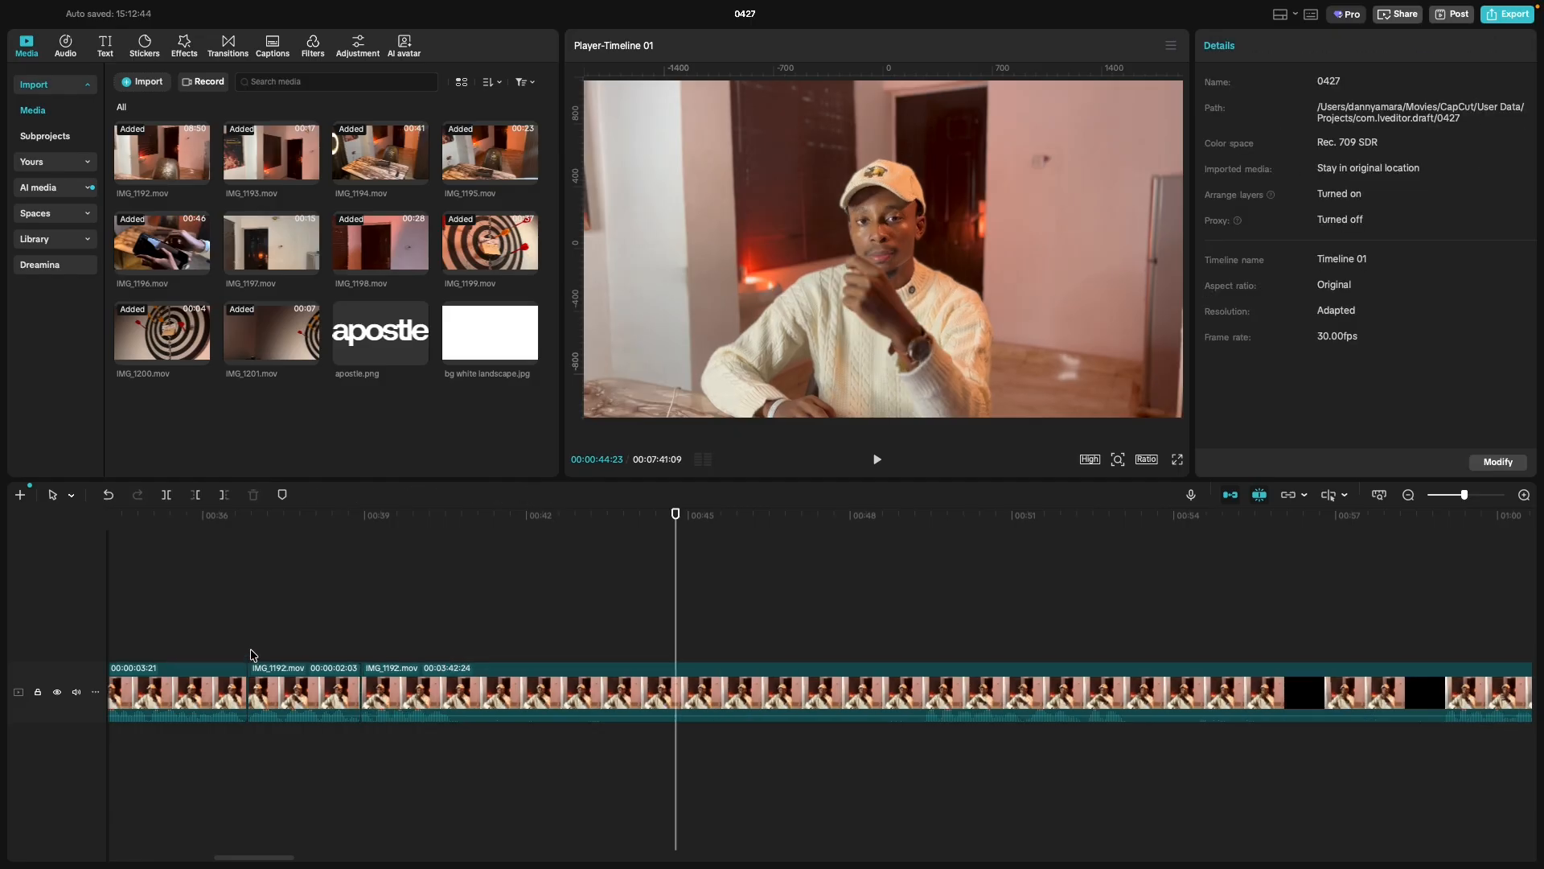
# Play back across the 00:00:38:28 cut and split the last IMG_1192.mov clip at 00:00:40:18.
pyautogui.click(296, 640)
pyautogui.press('space')
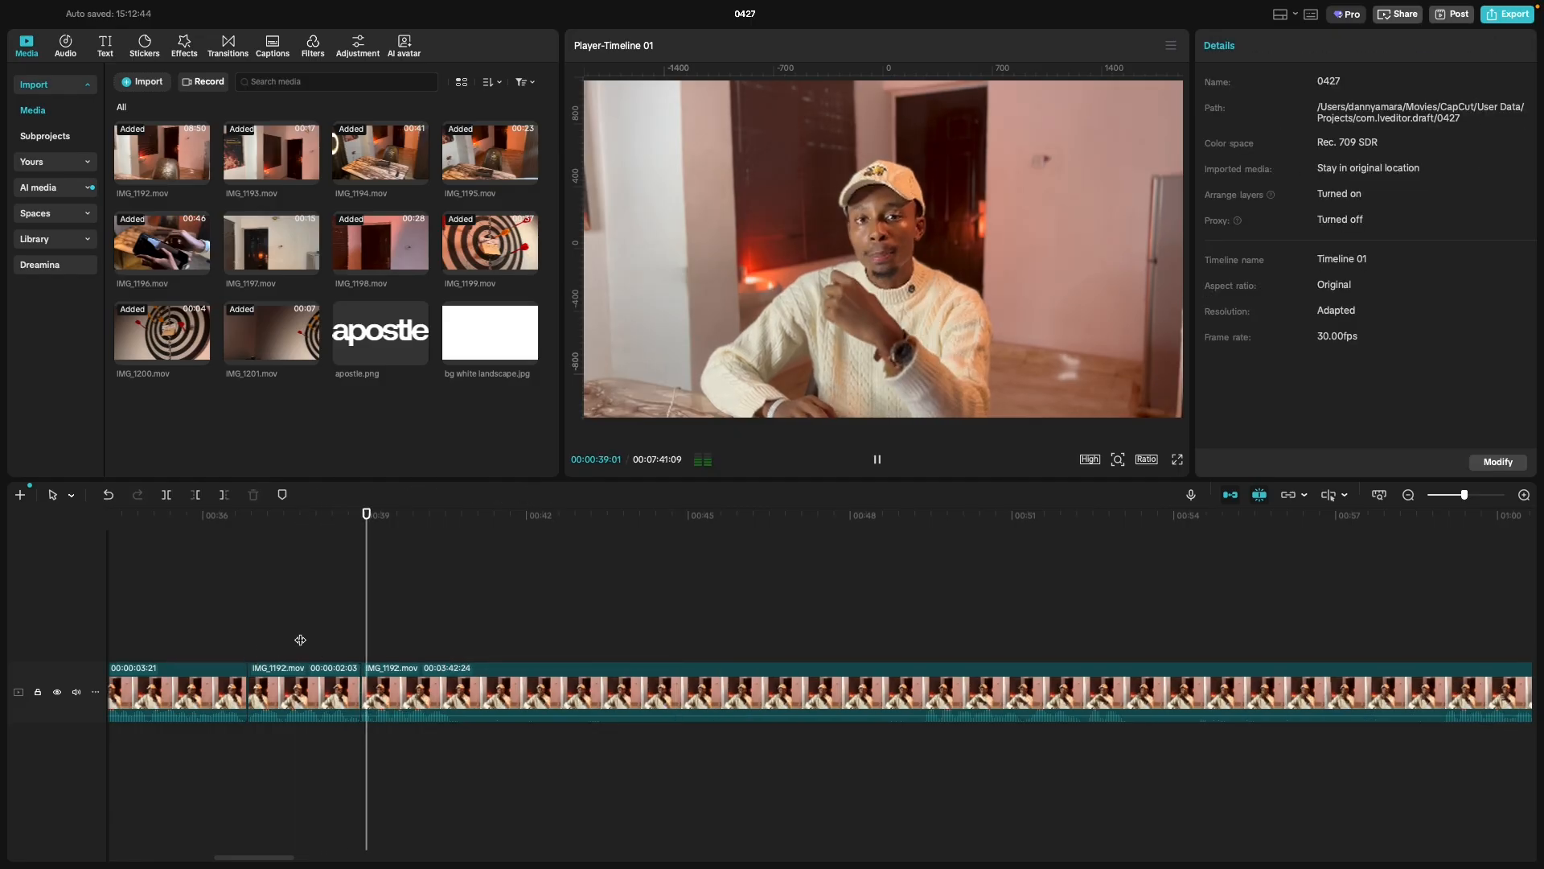
pyautogui.press('space')
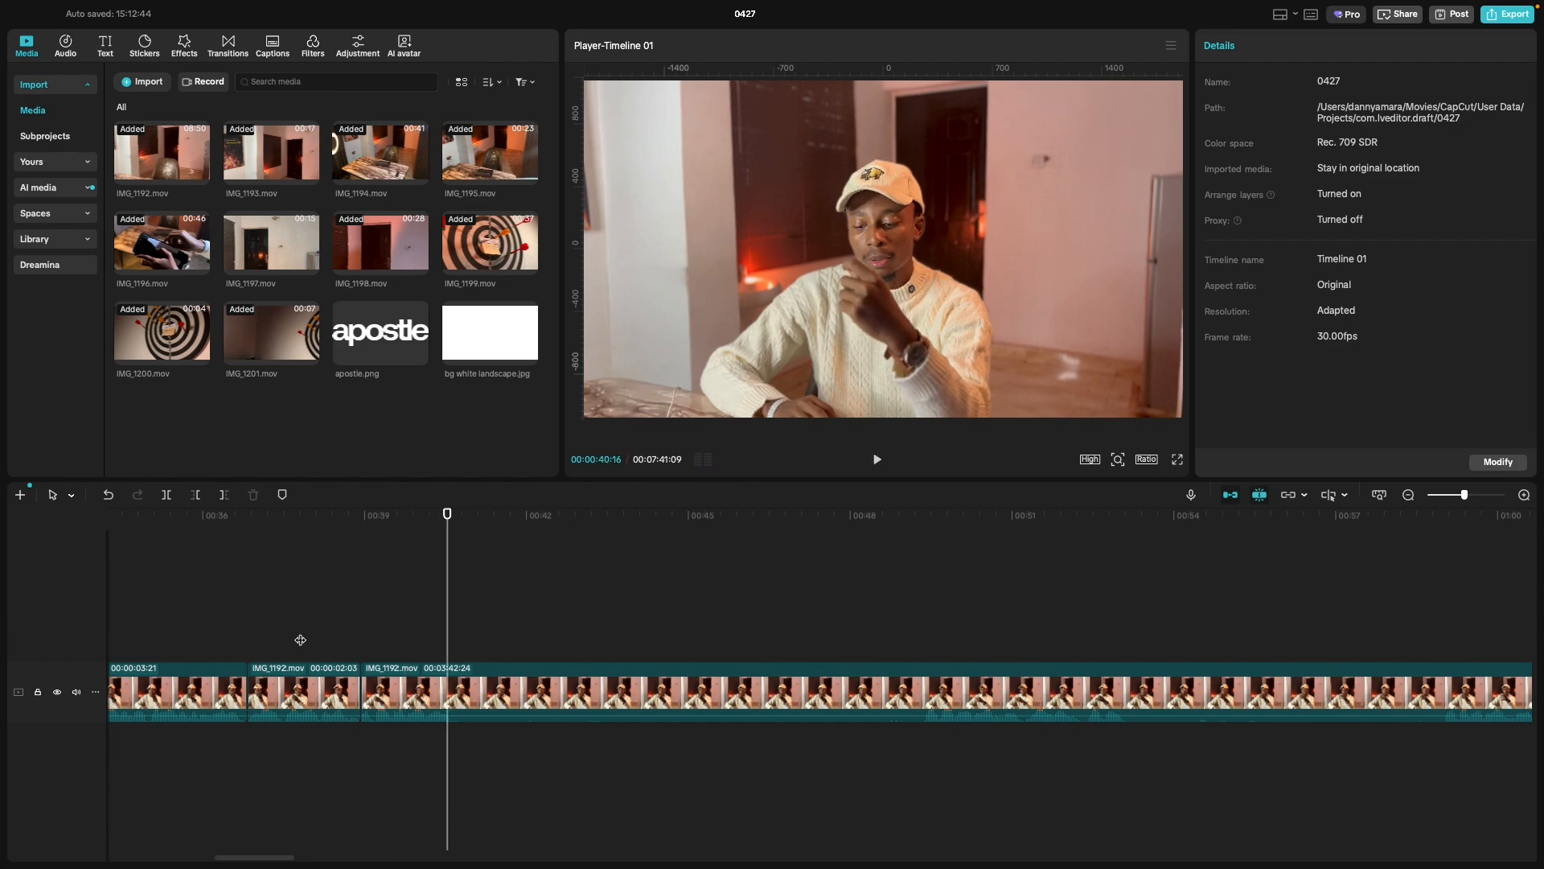
pyautogui.click(452, 651)
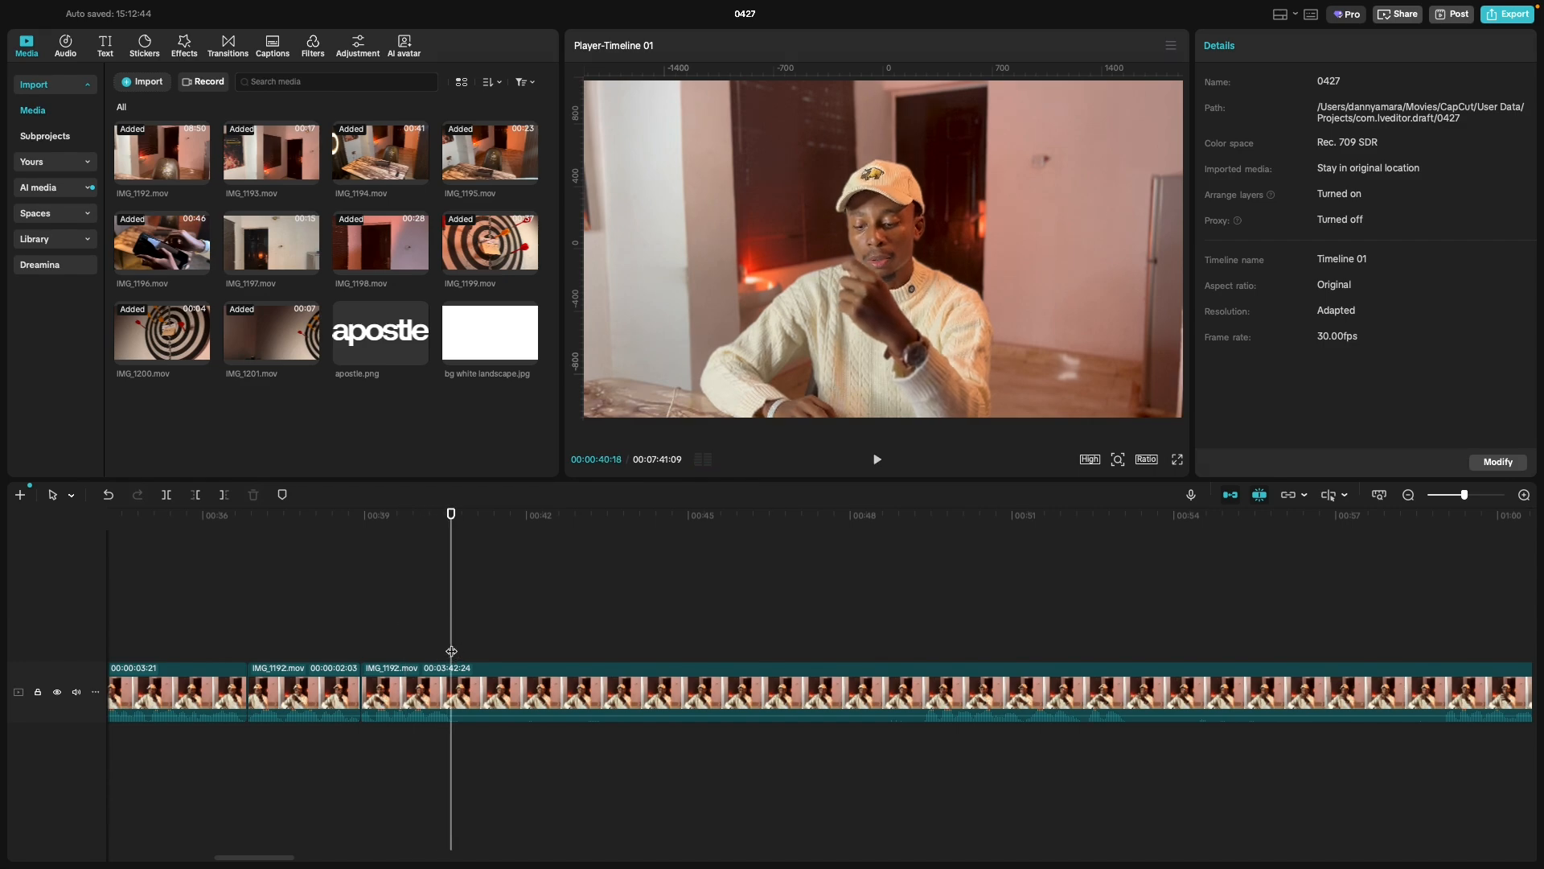
pyautogui.press('super+b')
# Split the last IMG_1192.mov clip at 00:00:49:11 and delete everything between 00:00:38:28 and that cut.
pyautogui.press('space')
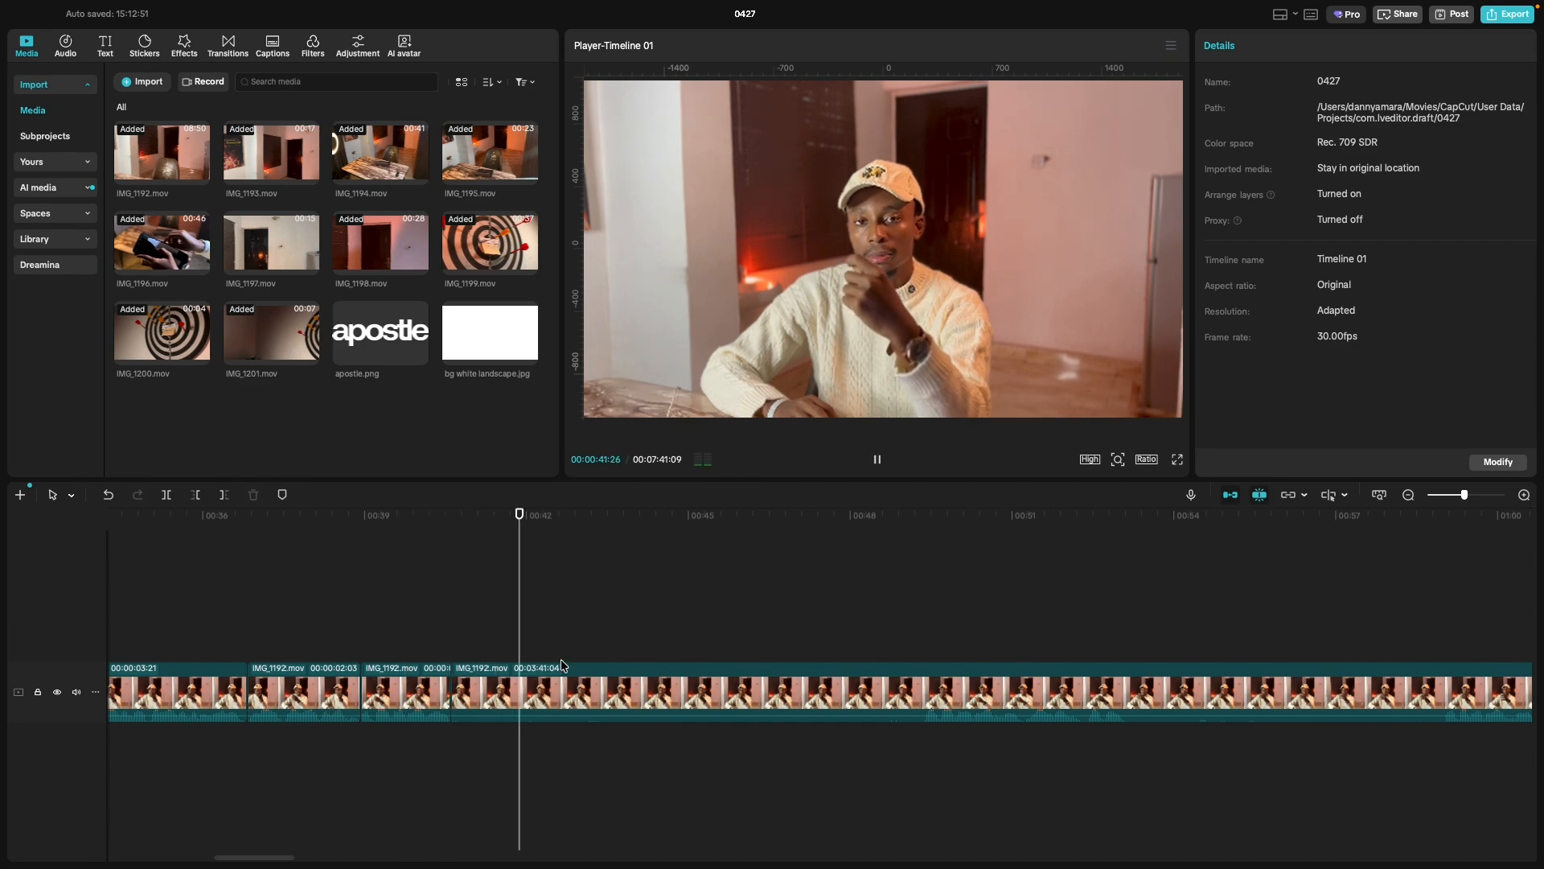
pyautogui.click(919, 650)
pyautogui.press('space')
pyautogui.click(918, 651)
pyautogui.click(922, 650)
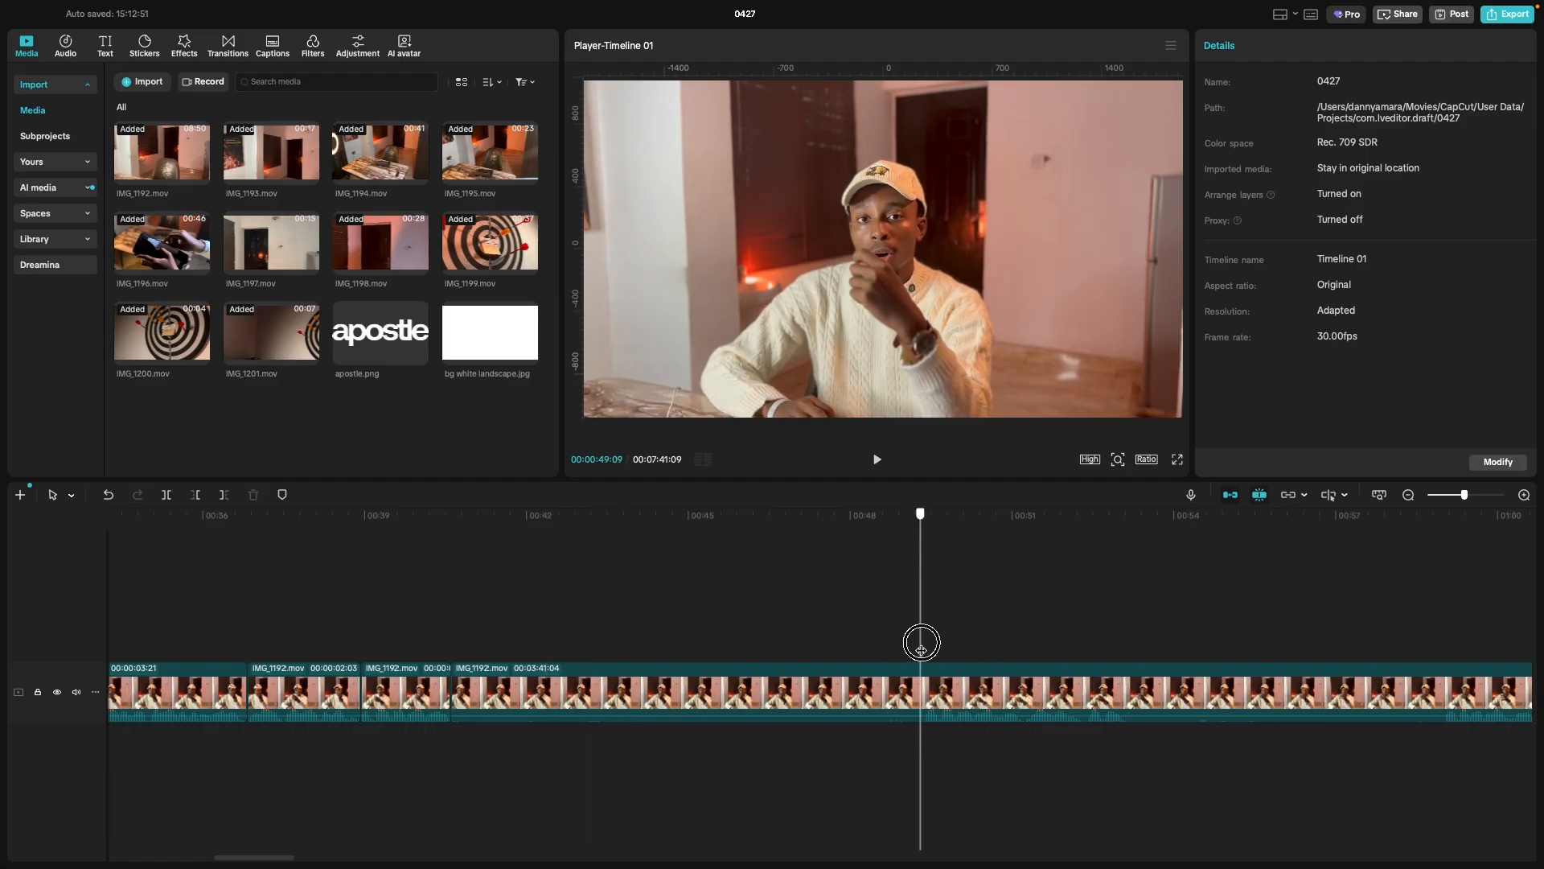
pyautogui.click(924, 649)
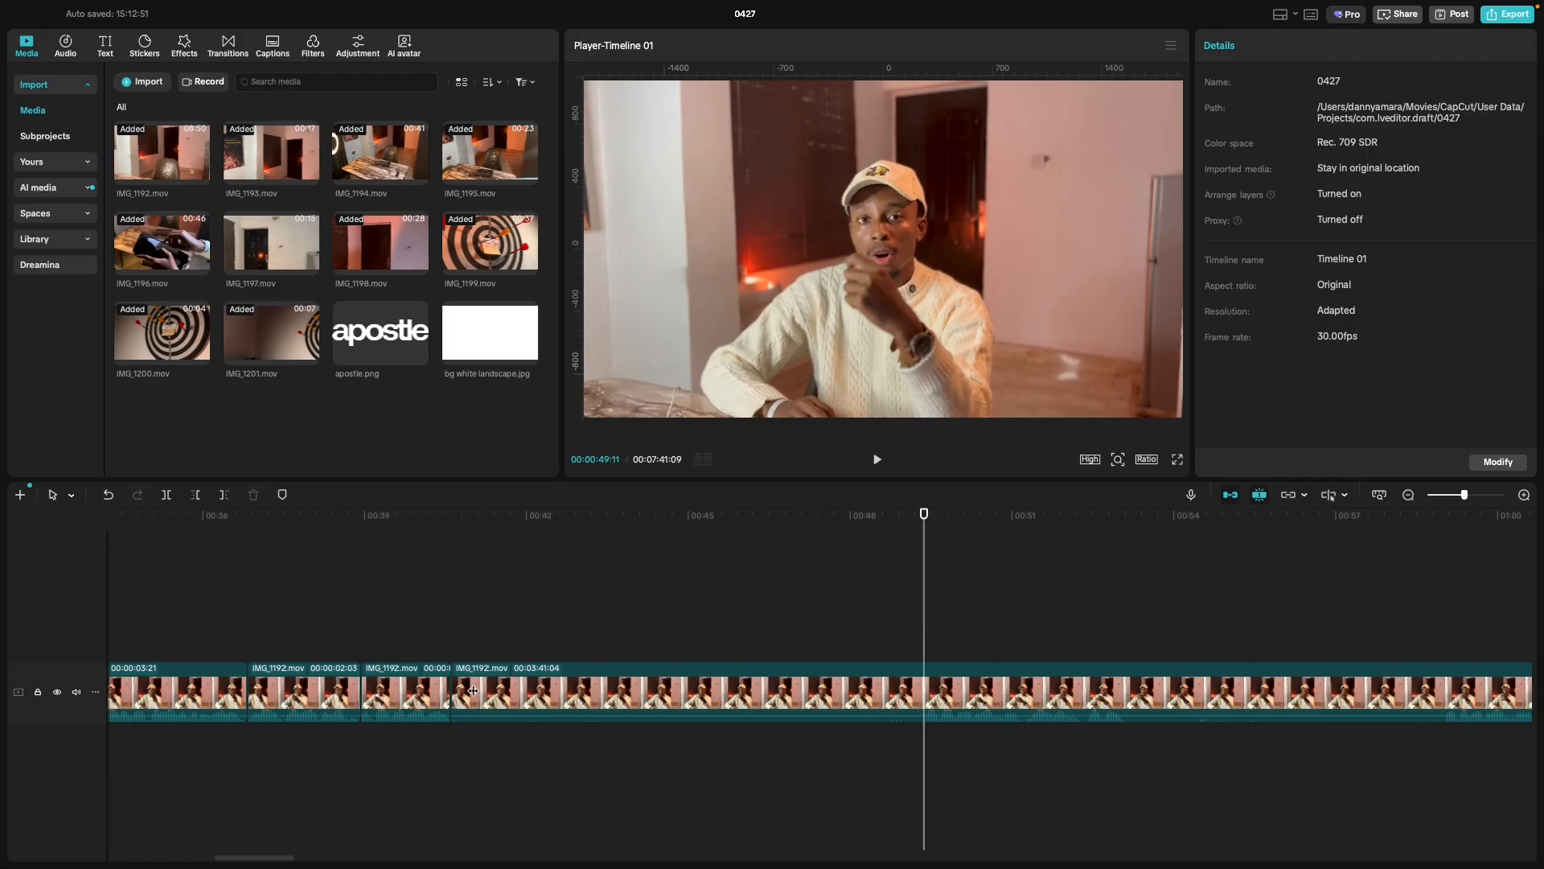
pyautogui.press('super+b')
pyautogui.click(406, 688)
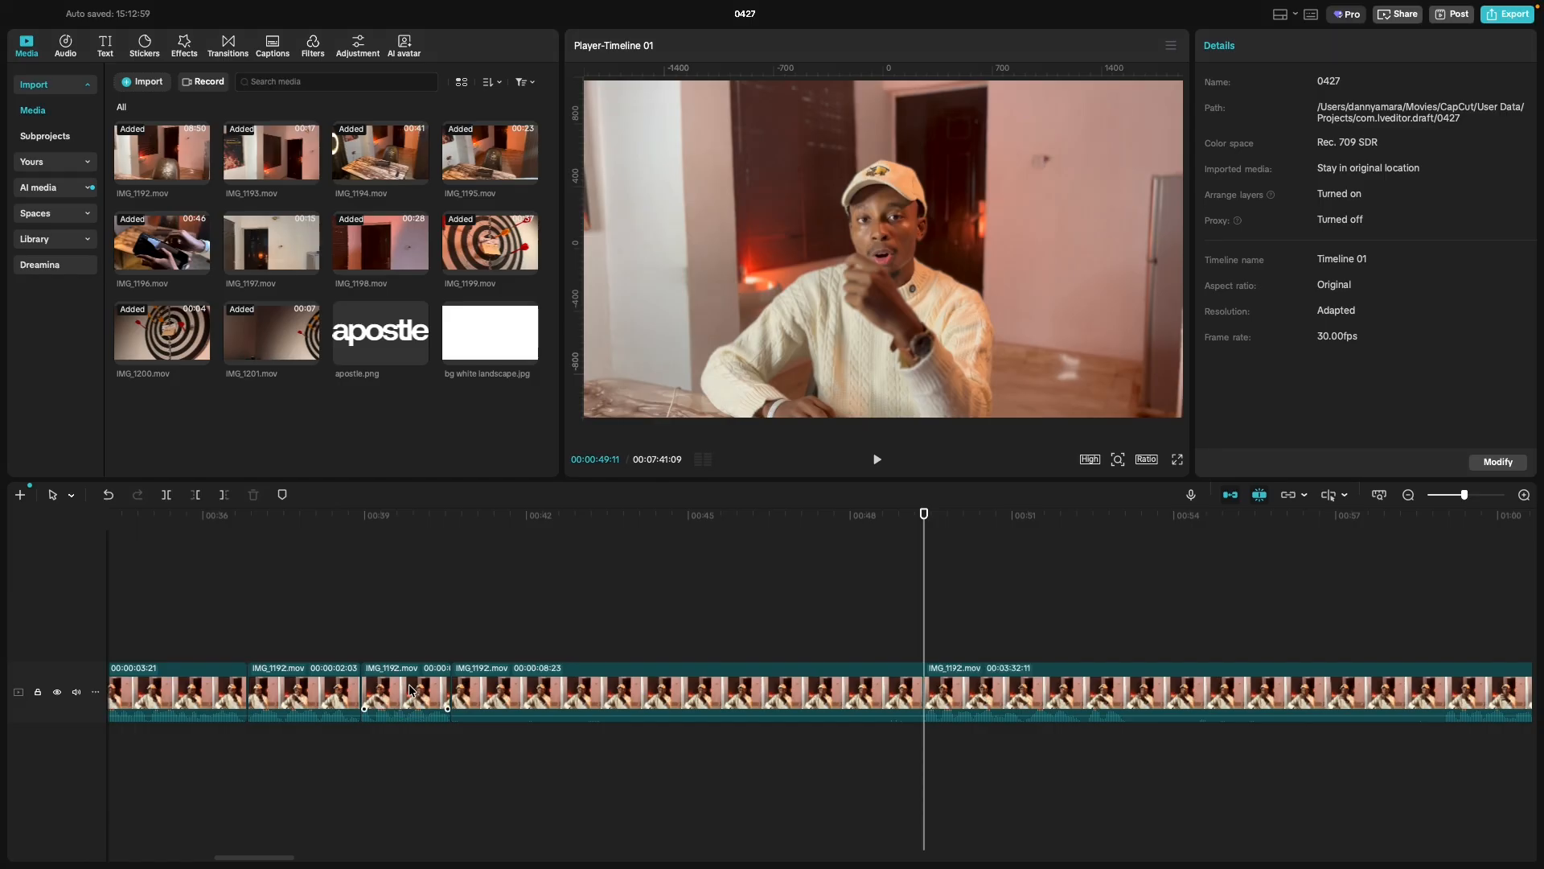
pyautogui.click(410, 689)
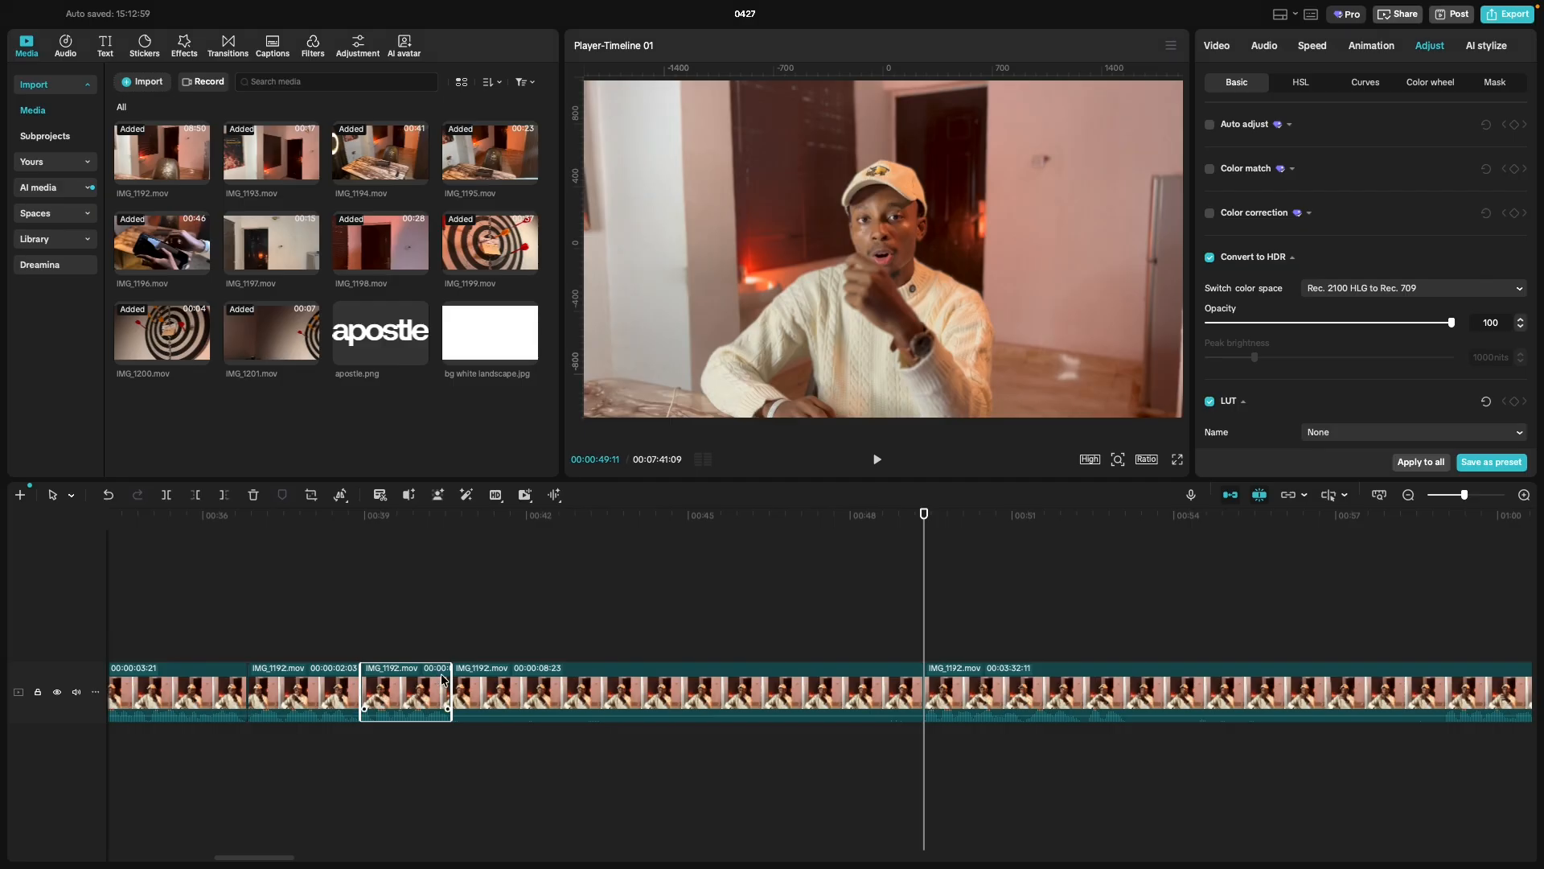
pyautogui.keyDown('shift'); pyautogui.click(525, 694); pyautogui.keyUp('shift')
pyautogui.press('BackSpace')
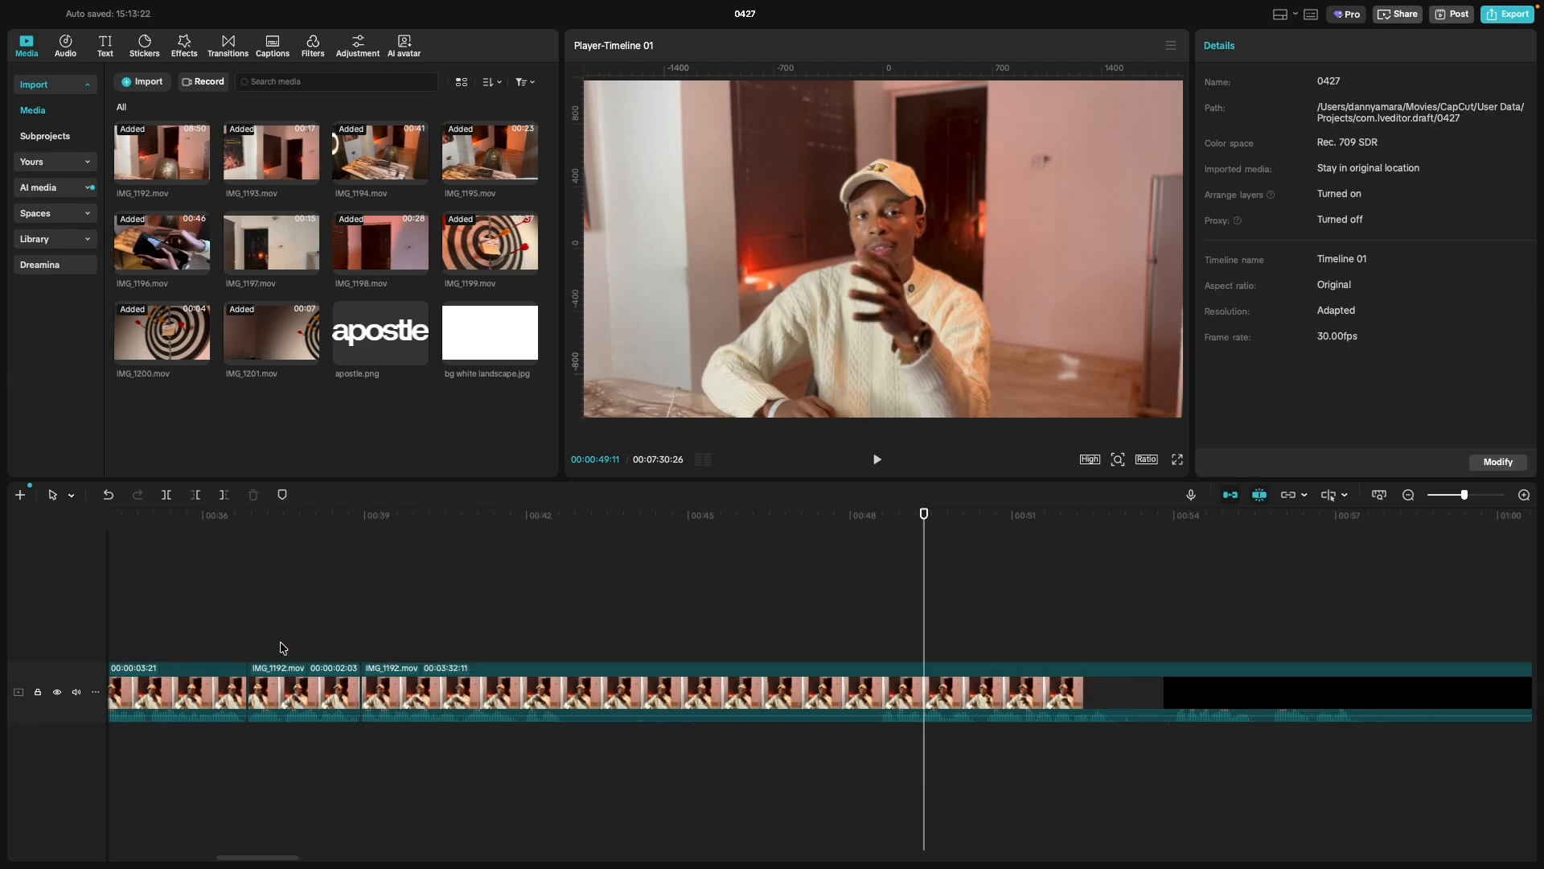
# Play on through the following takes, split the last IMG_1192.mov clip at 00:00:54:00, and delete the segment from 00:00:38:28 to that cut.
pyautogui.click(359, 644)
pyautogui.press('space')
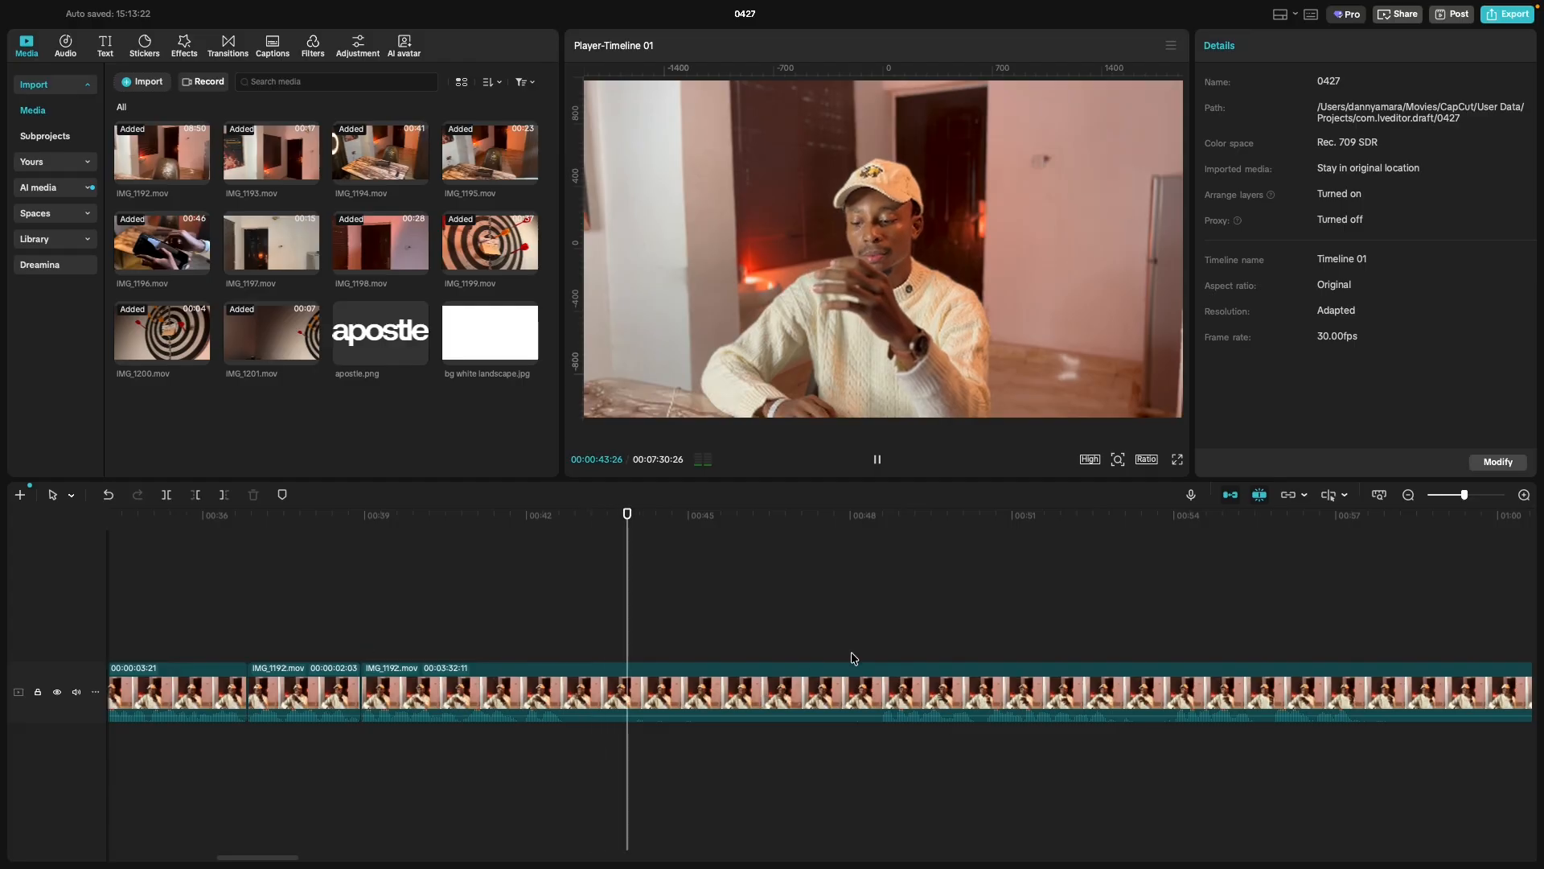
pyautogui.click(875, 647)
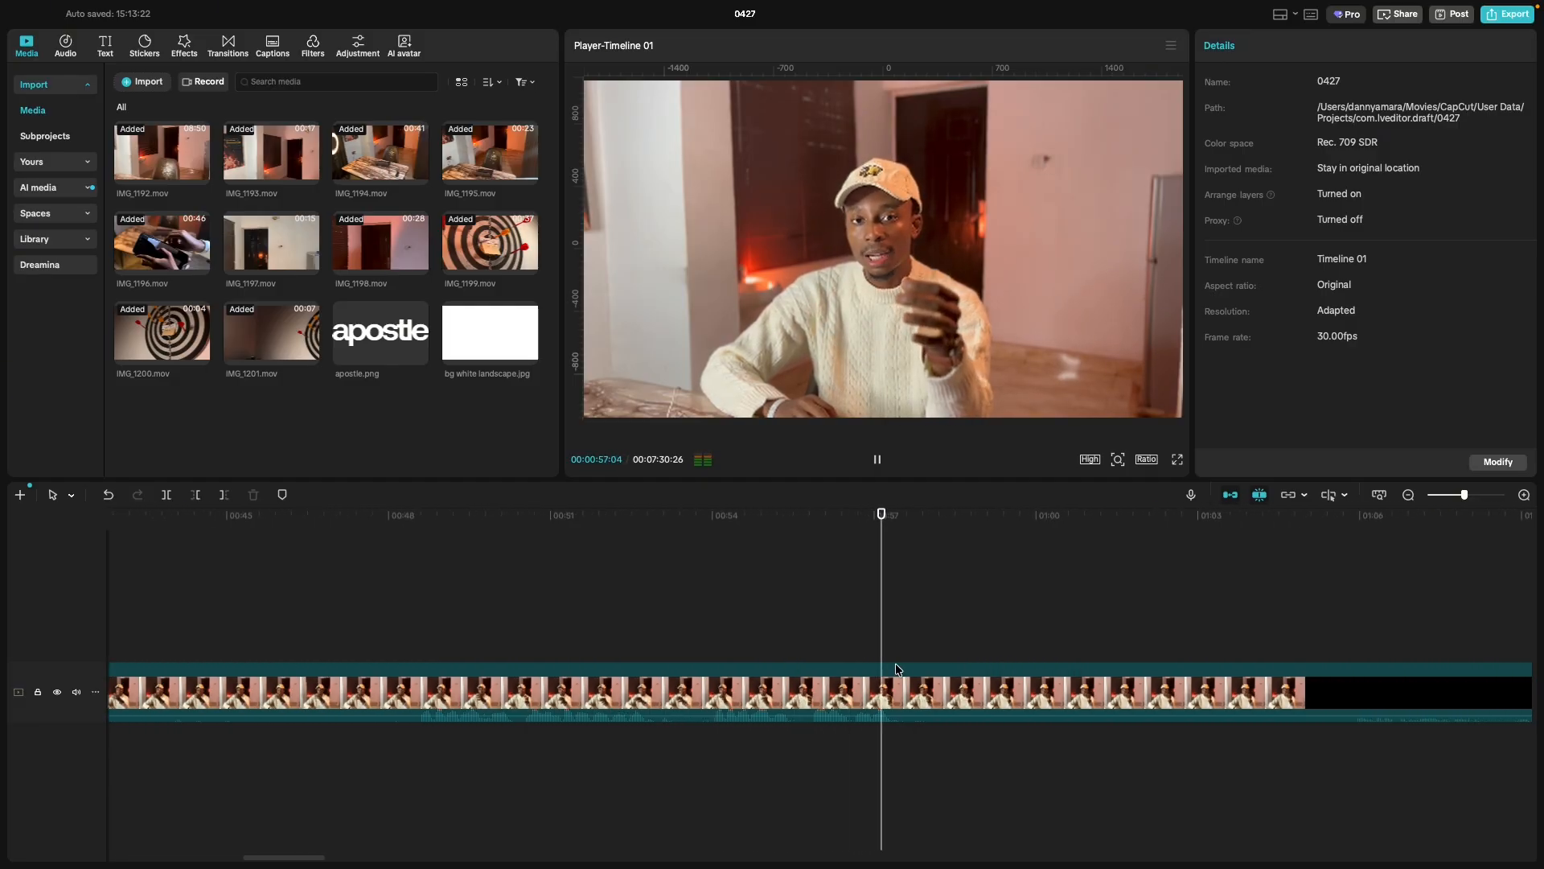
pyautogui.click(715, 645)
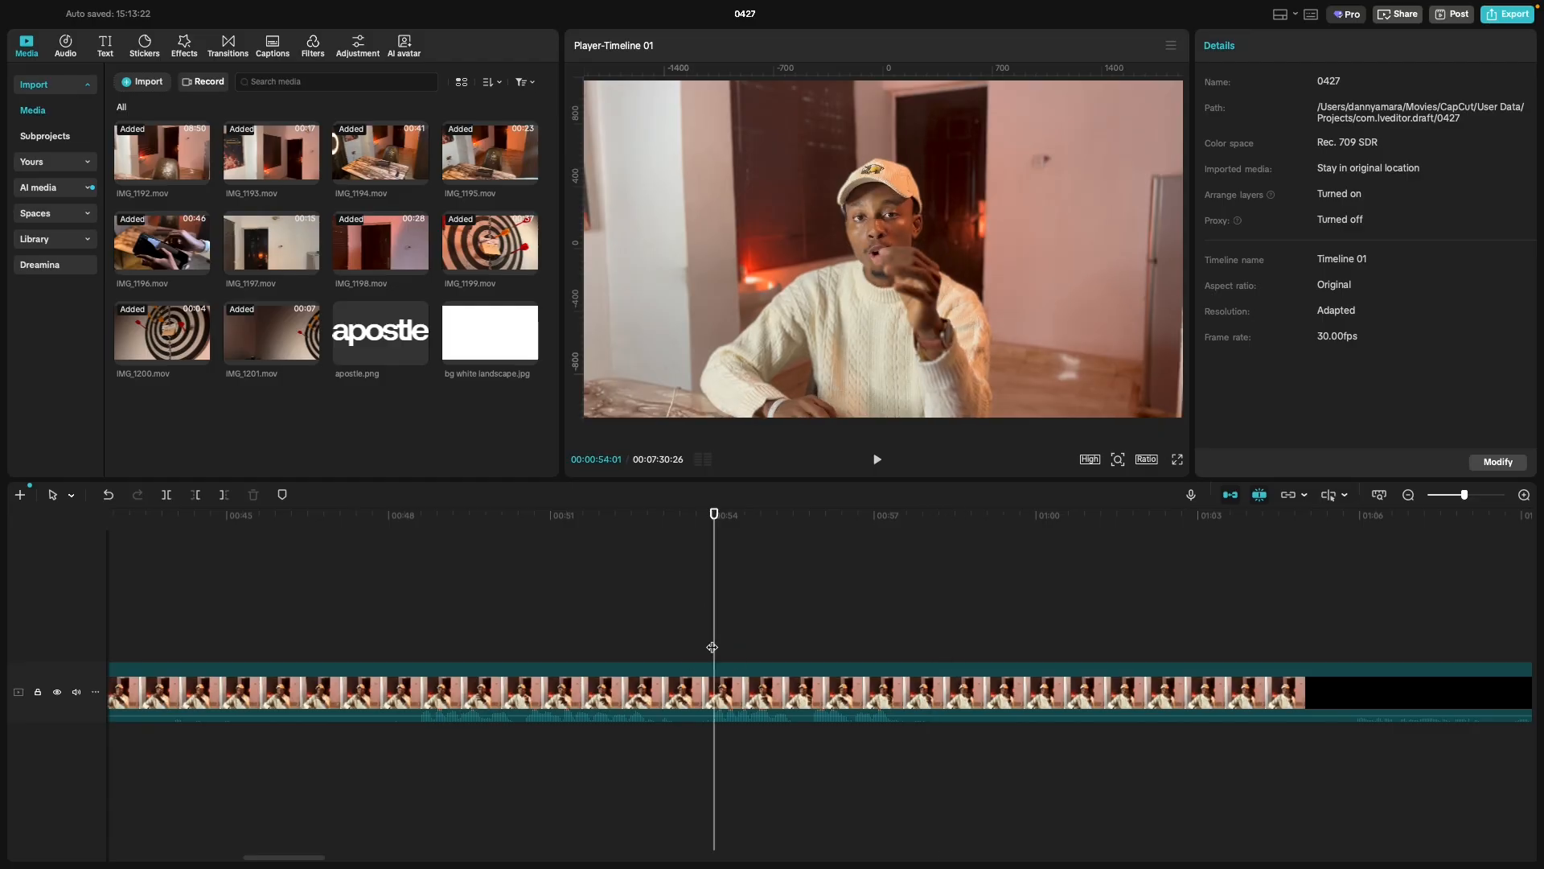
pyautogui.moveTo(715, 646); pyautogui.dragTo(713, 646)
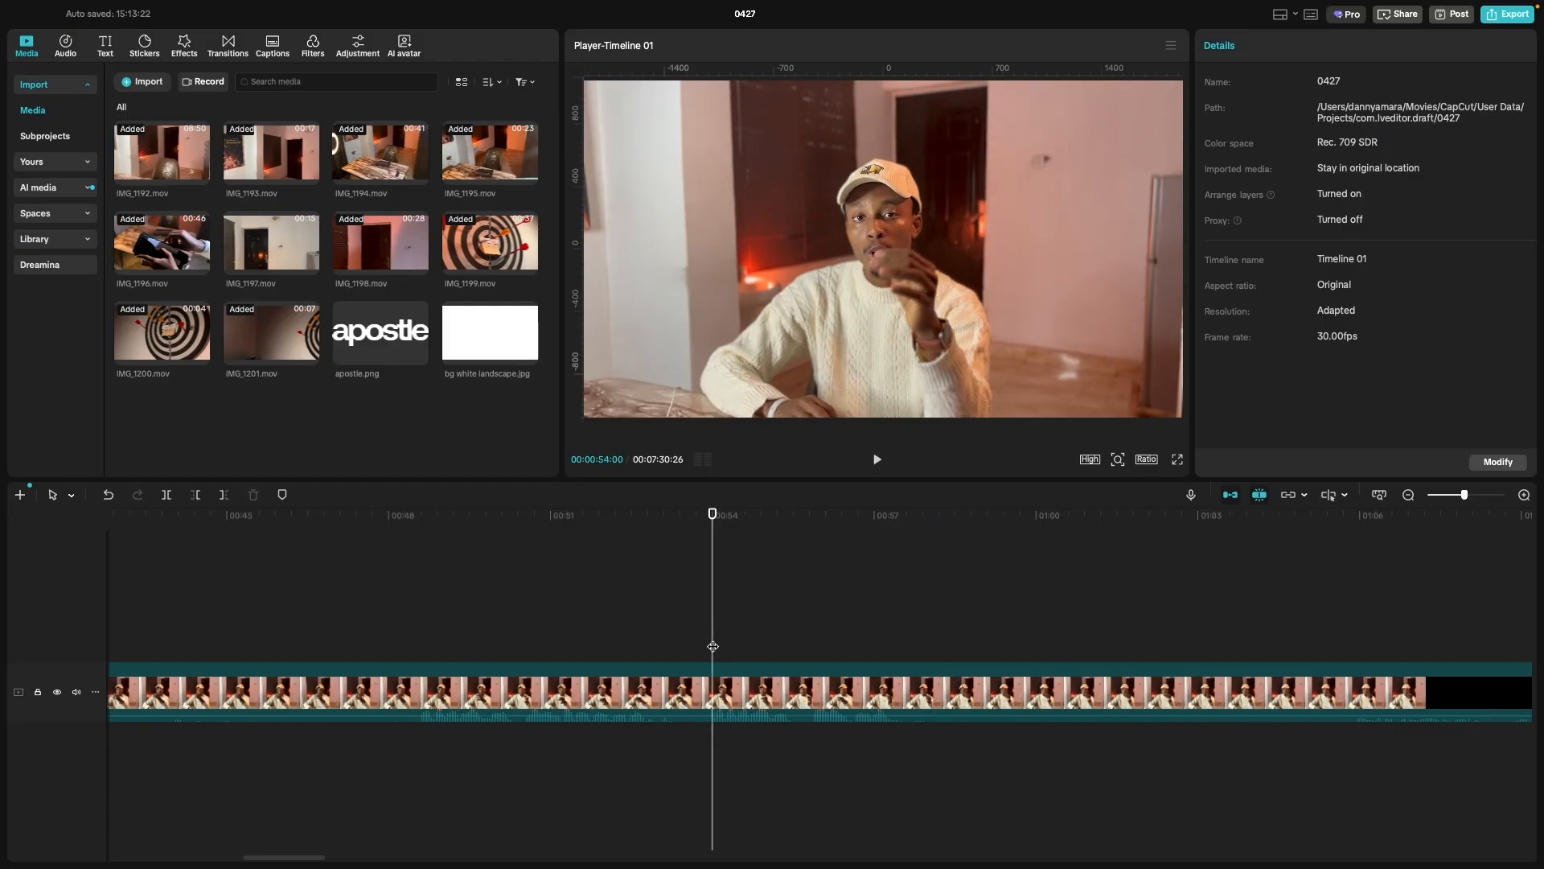
pyautogui.press('super+b')
pyautogui.click(674, 681)
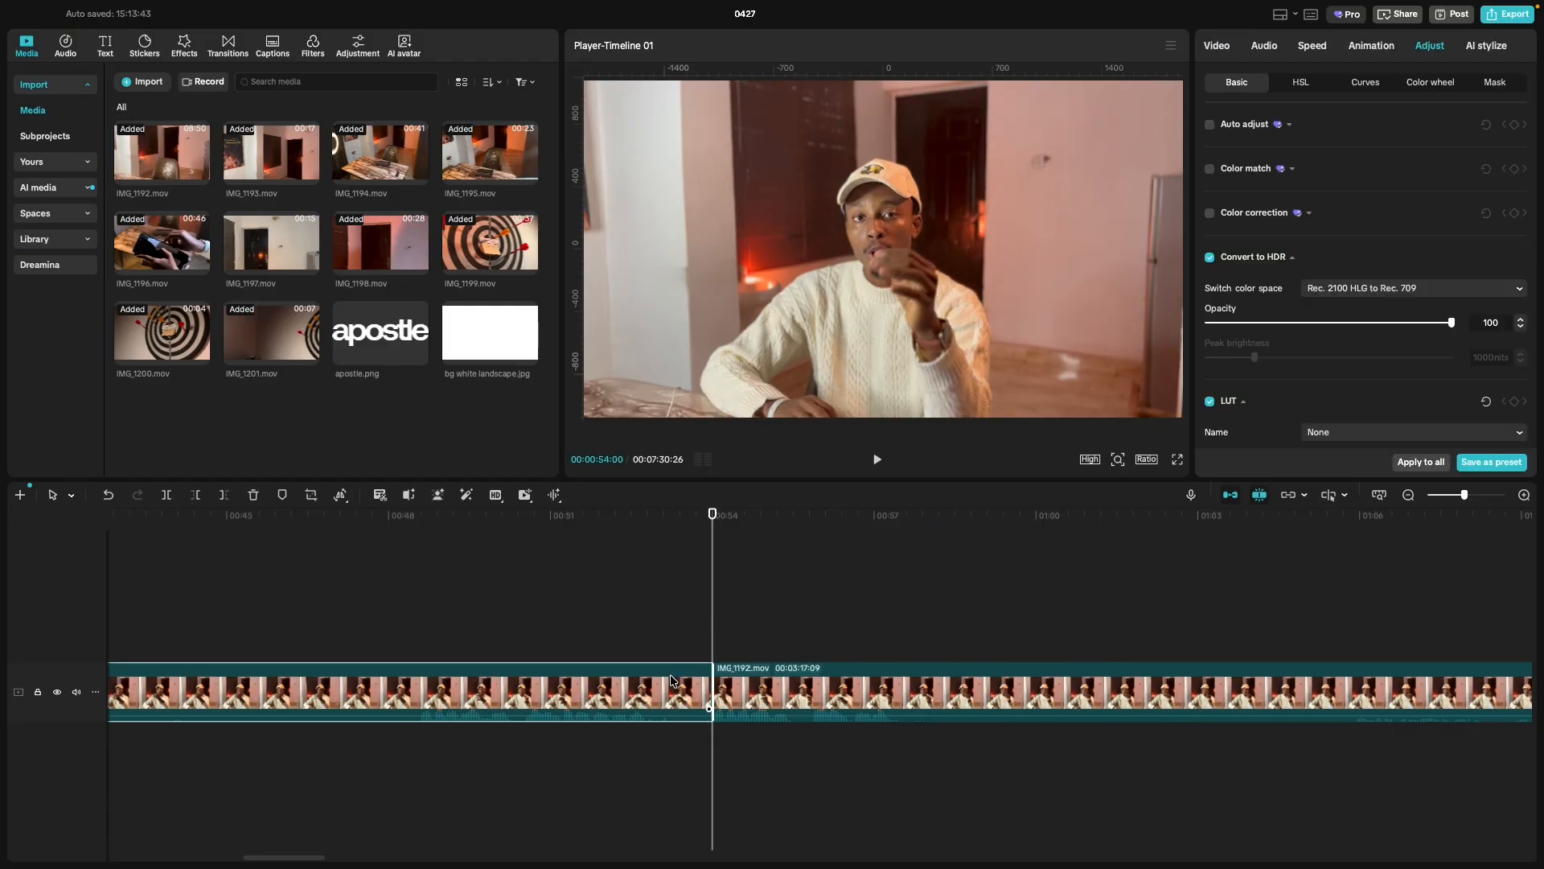
pyautogui.press('BackSpace')
# Split the last IMG_1192.mov clip at 00:00:40:13 and 00:00:40:24, and delete the short segment between the two cuts.
pyautogui.hscroll(-10, 708, 668)
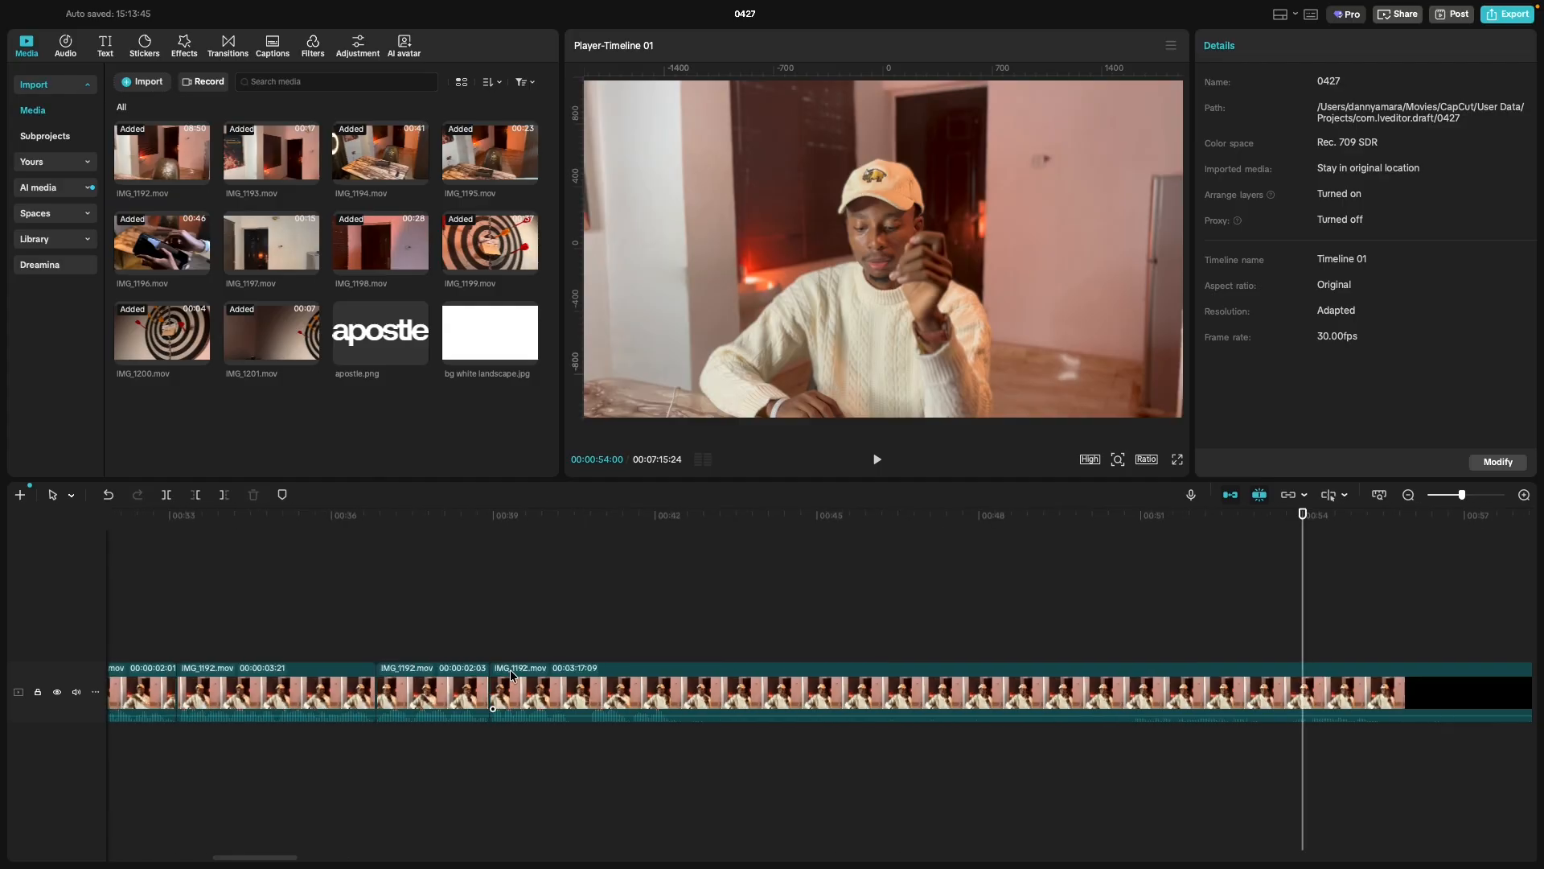
pyautogui.hscroll(1, 728, 659)
pyautogui.click(734, 651)
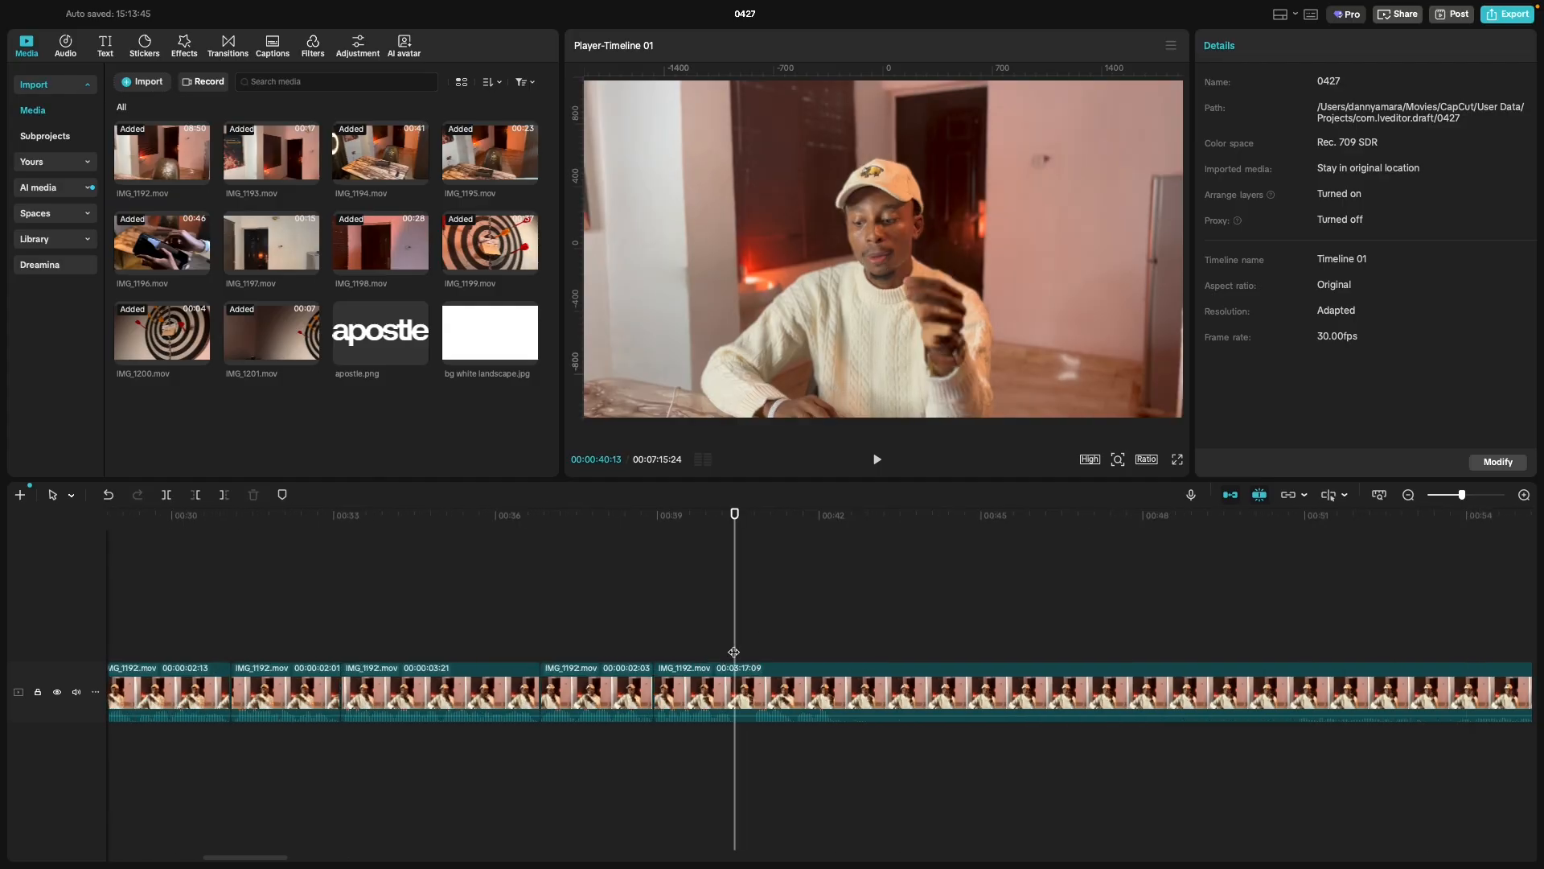
pyautogui.press('super+b')
pyautogui.click(750, 651)
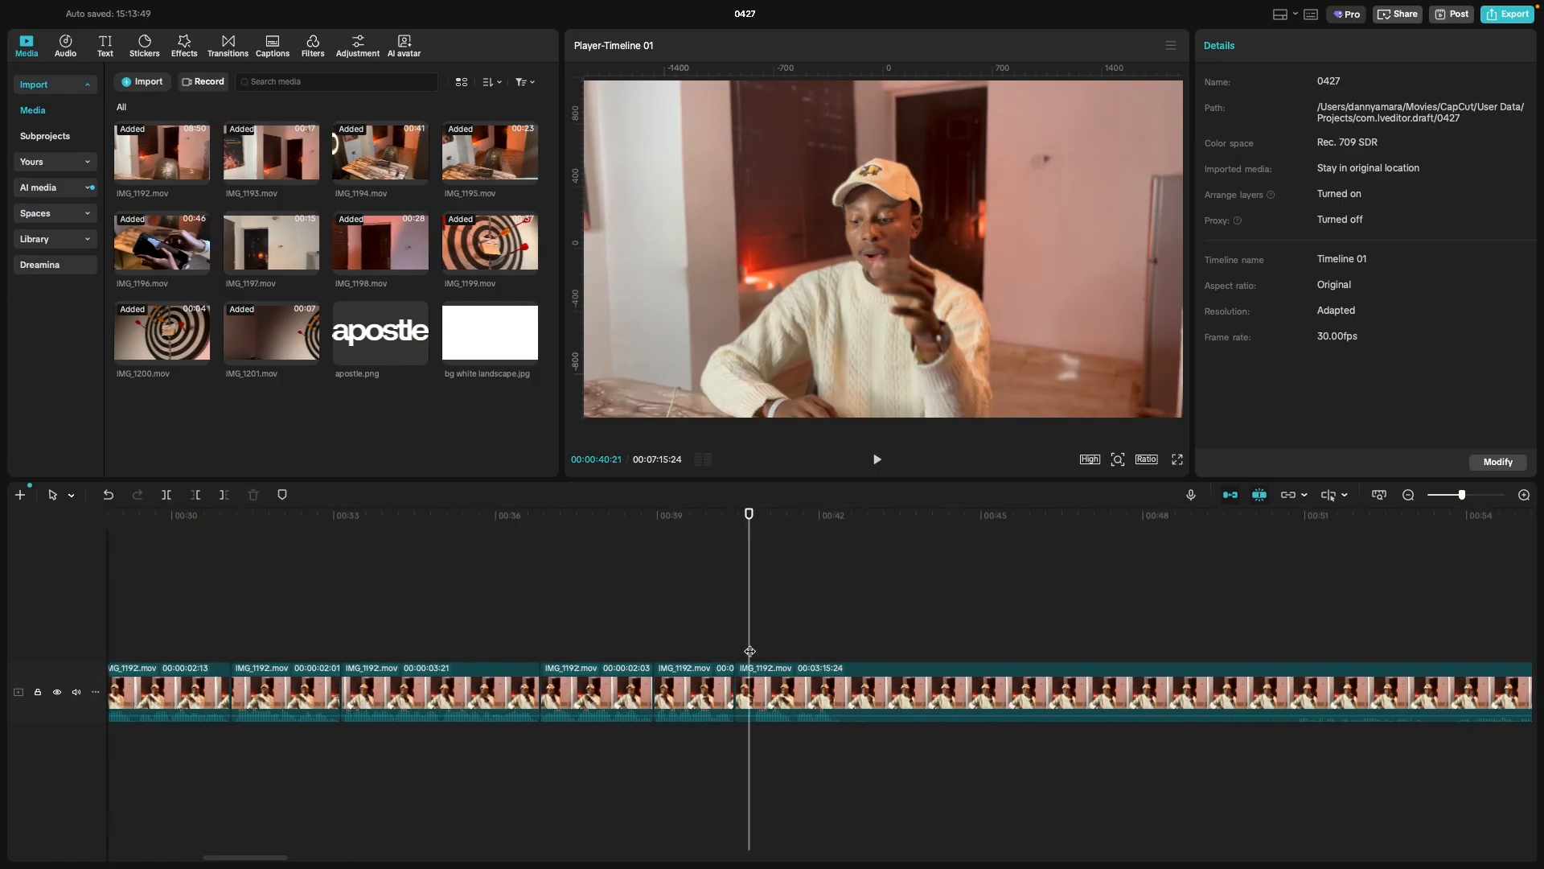
pyautogui.click(752, 651)
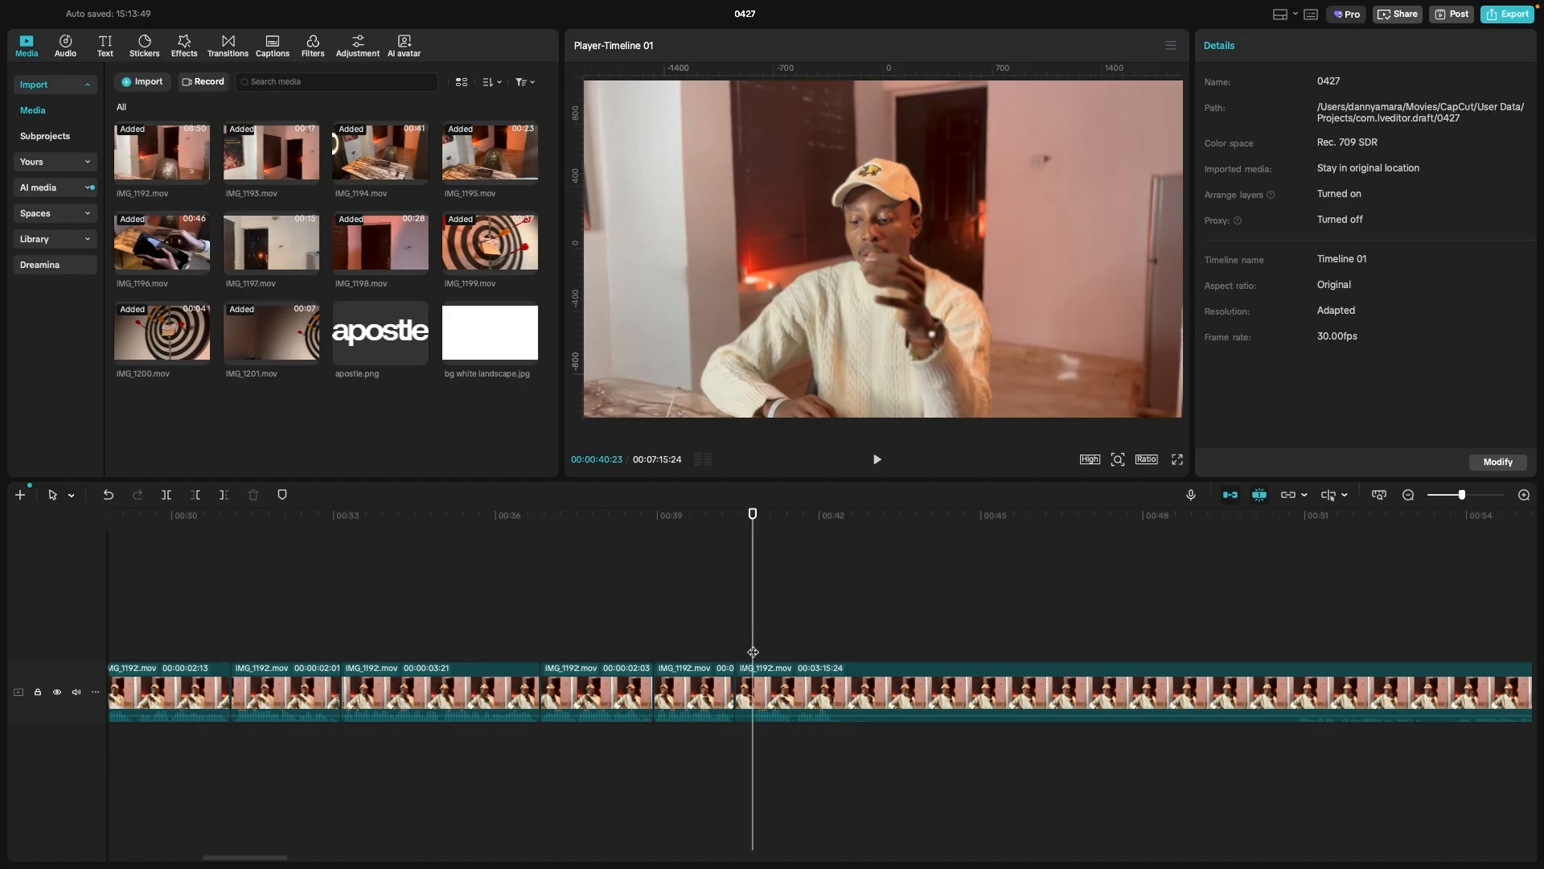
pyautogui.click(755, 652)
pyautogui.press('super+b')
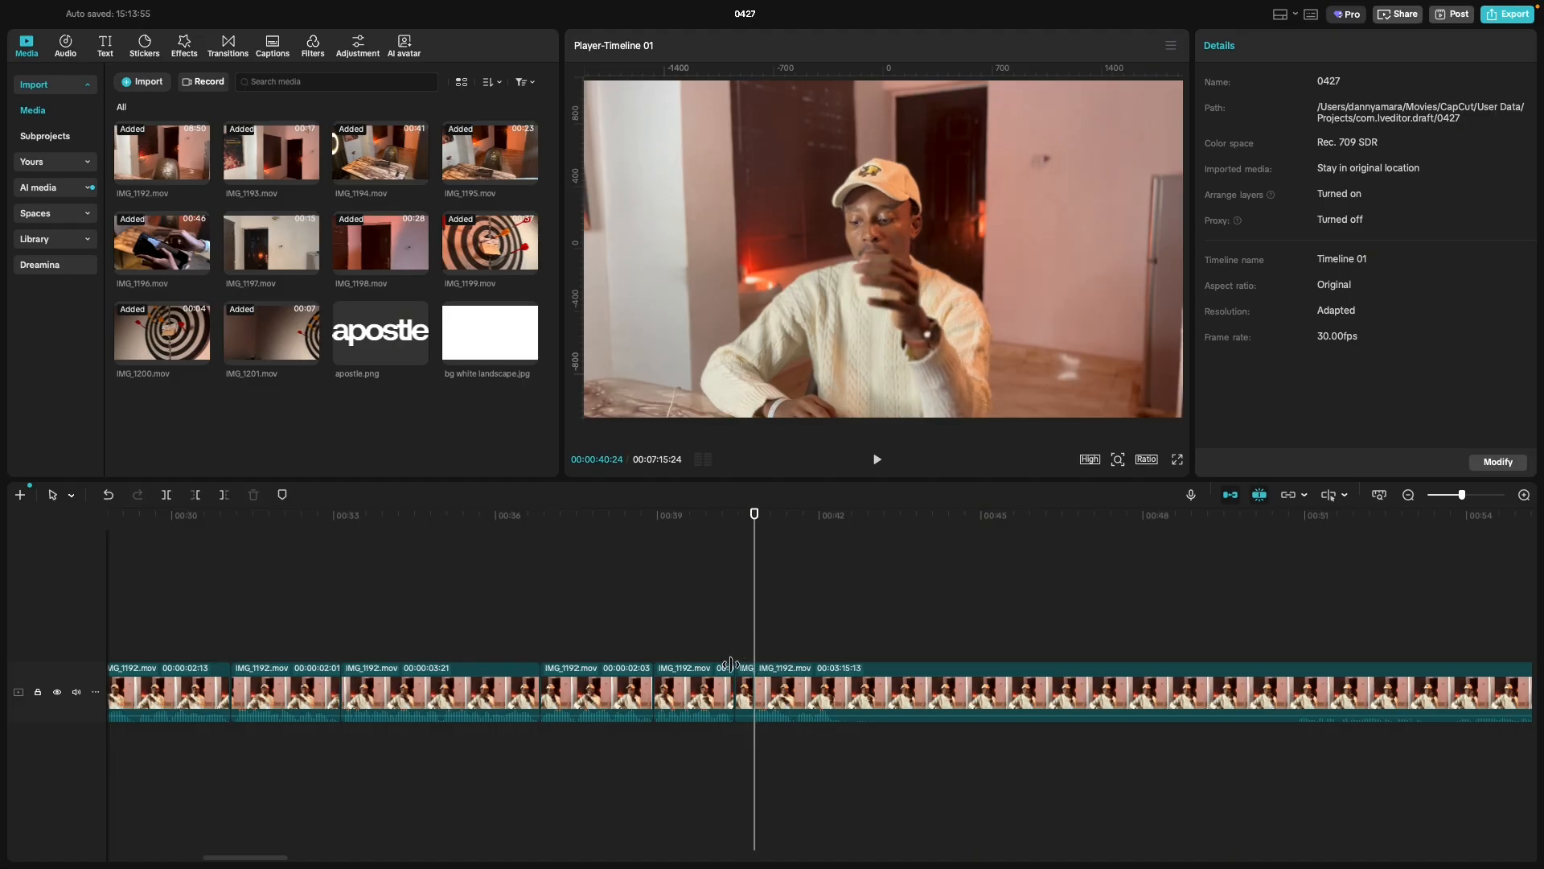
pyautogui.click(740, 675)
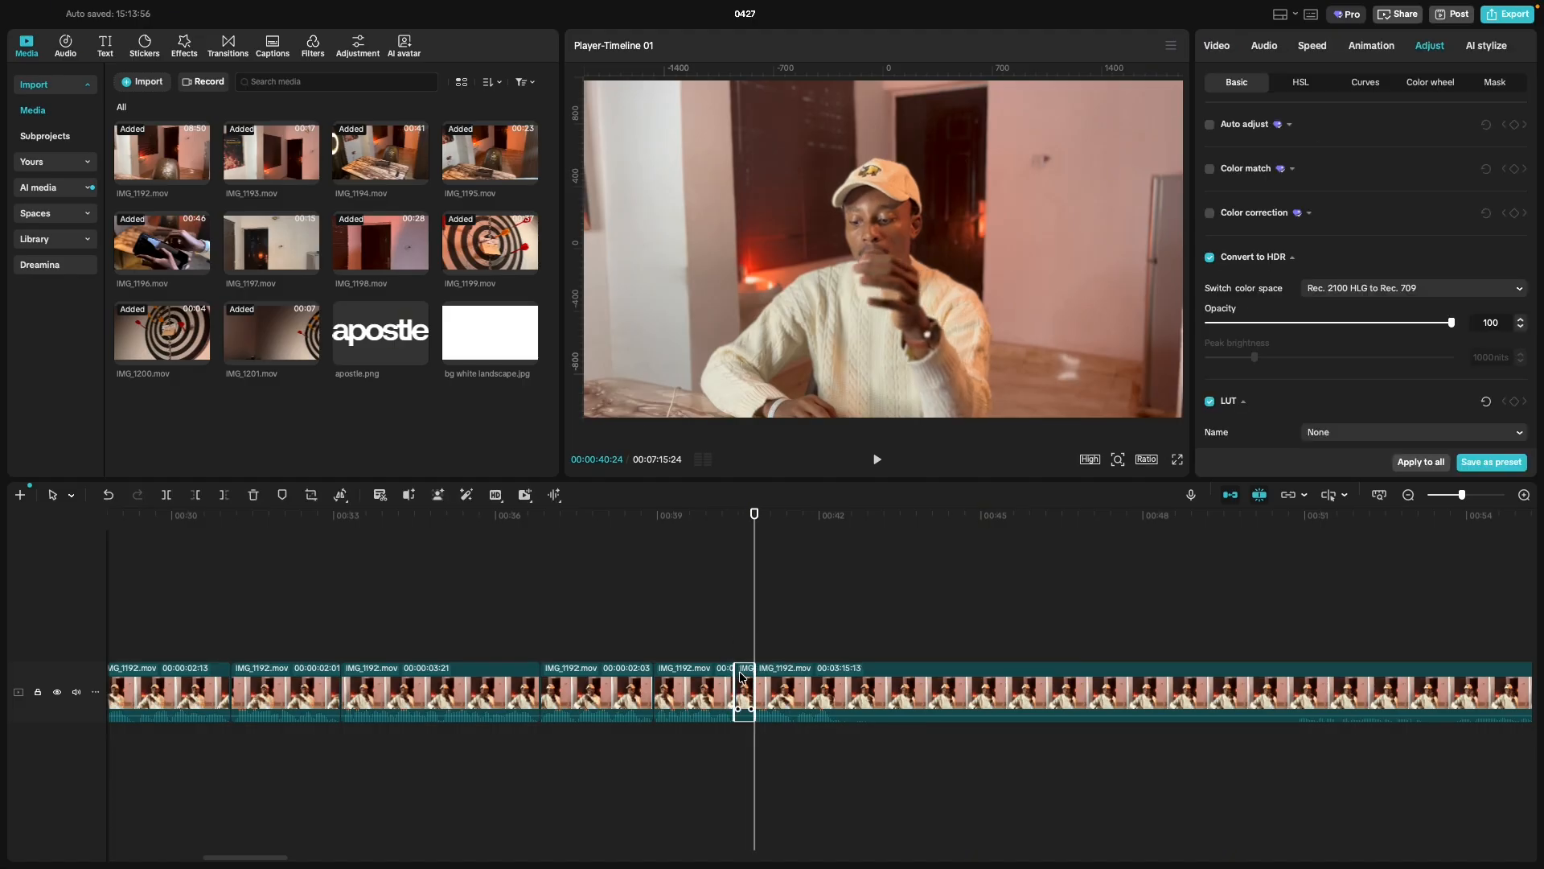
pyautogui.press('BackSpace')
# Play back across the 00:00:40:13 cut and split the last IMG_1192.mov clip at 00:00:42:01.
pyautogui.click(653, 660)
pyautogui.press('space')
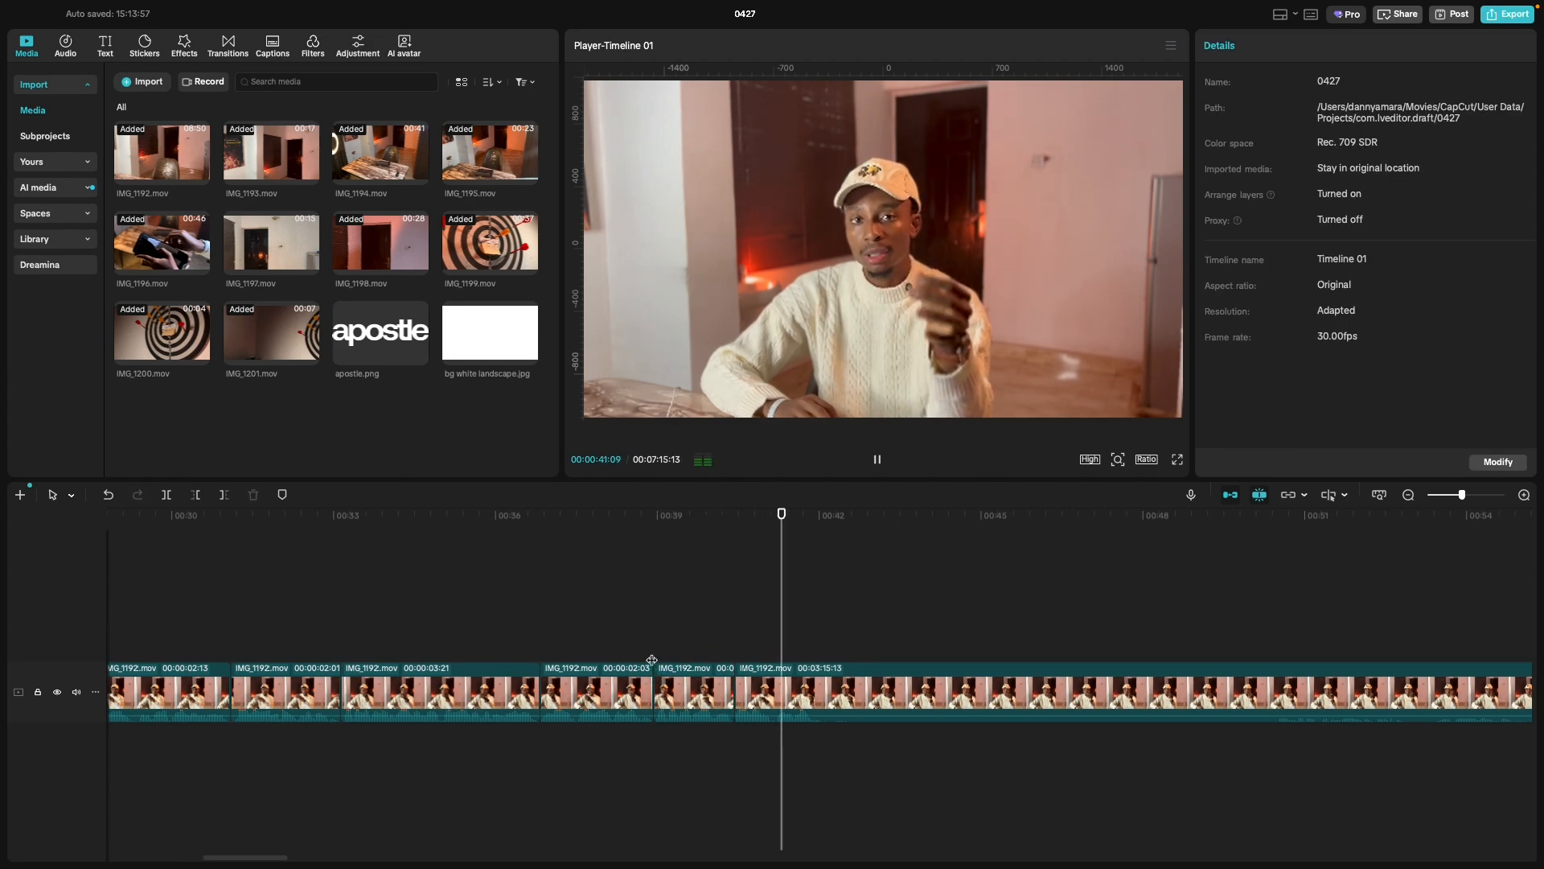
pyautogui.press('space')
pyautogui.press('super+b')
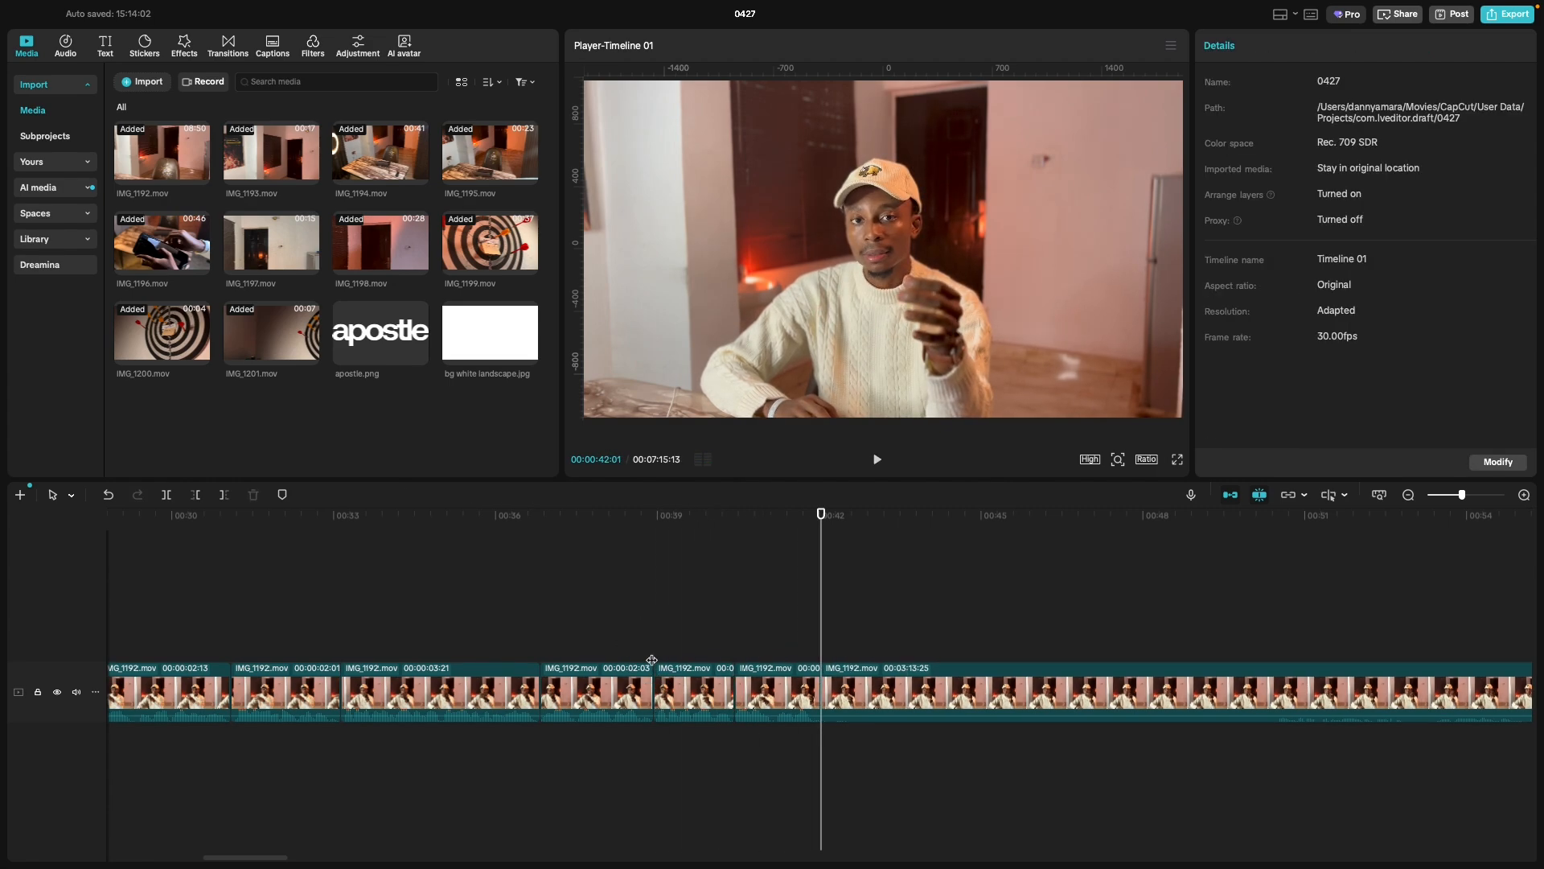
# Split the last IMG_1192.mov clip at 00:00:58:17 and delete the segment between 00:00:42:01 and that cut.
pyautogui.hscroll(10, 652, 659)
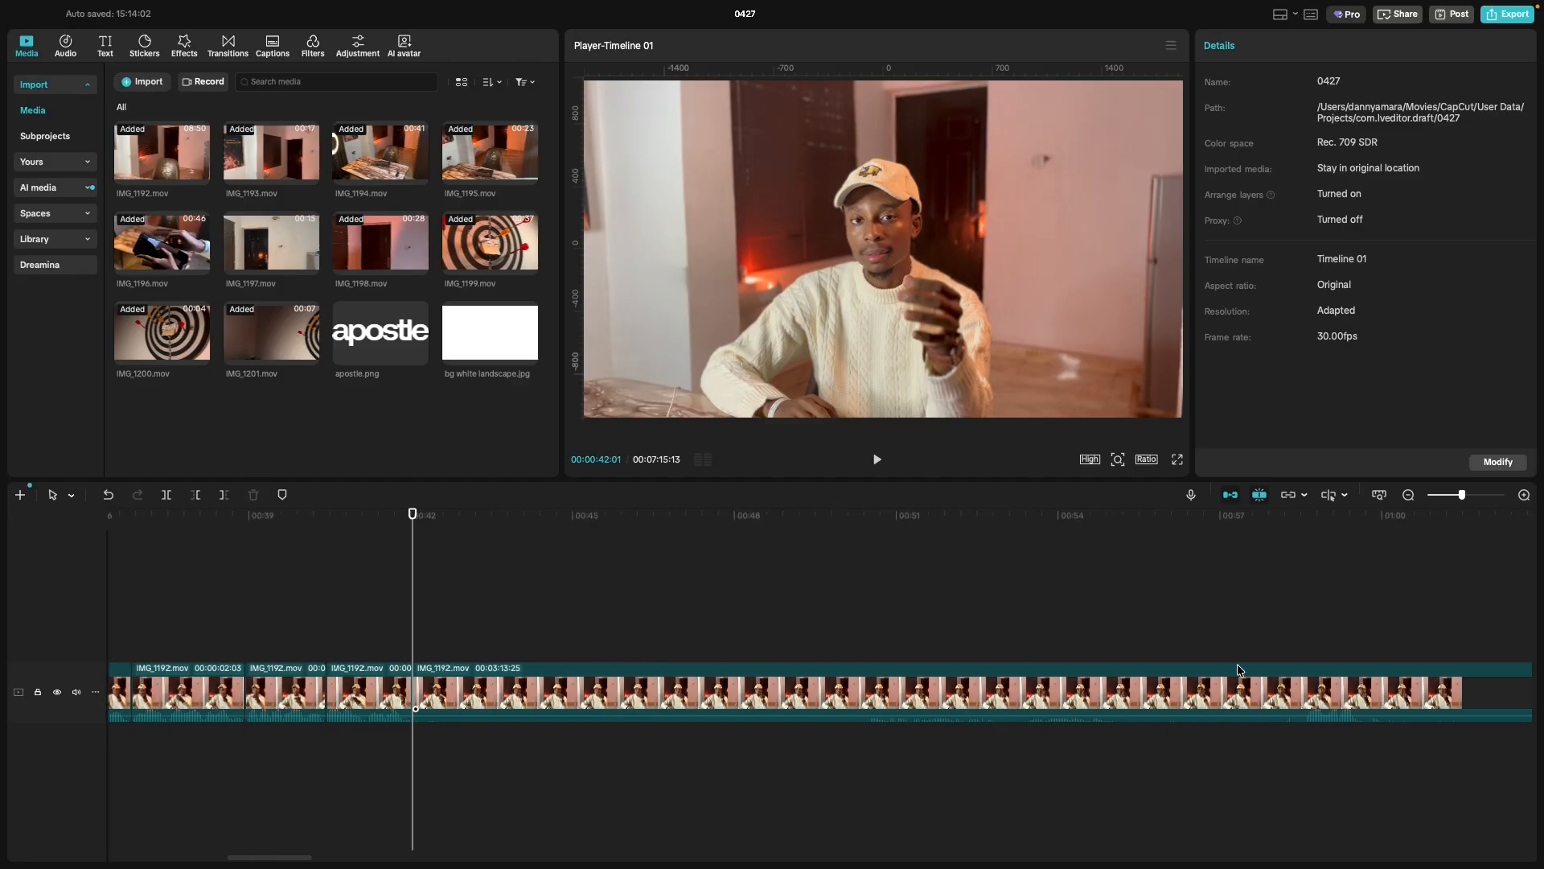
pyautogui.click(1294, 658)
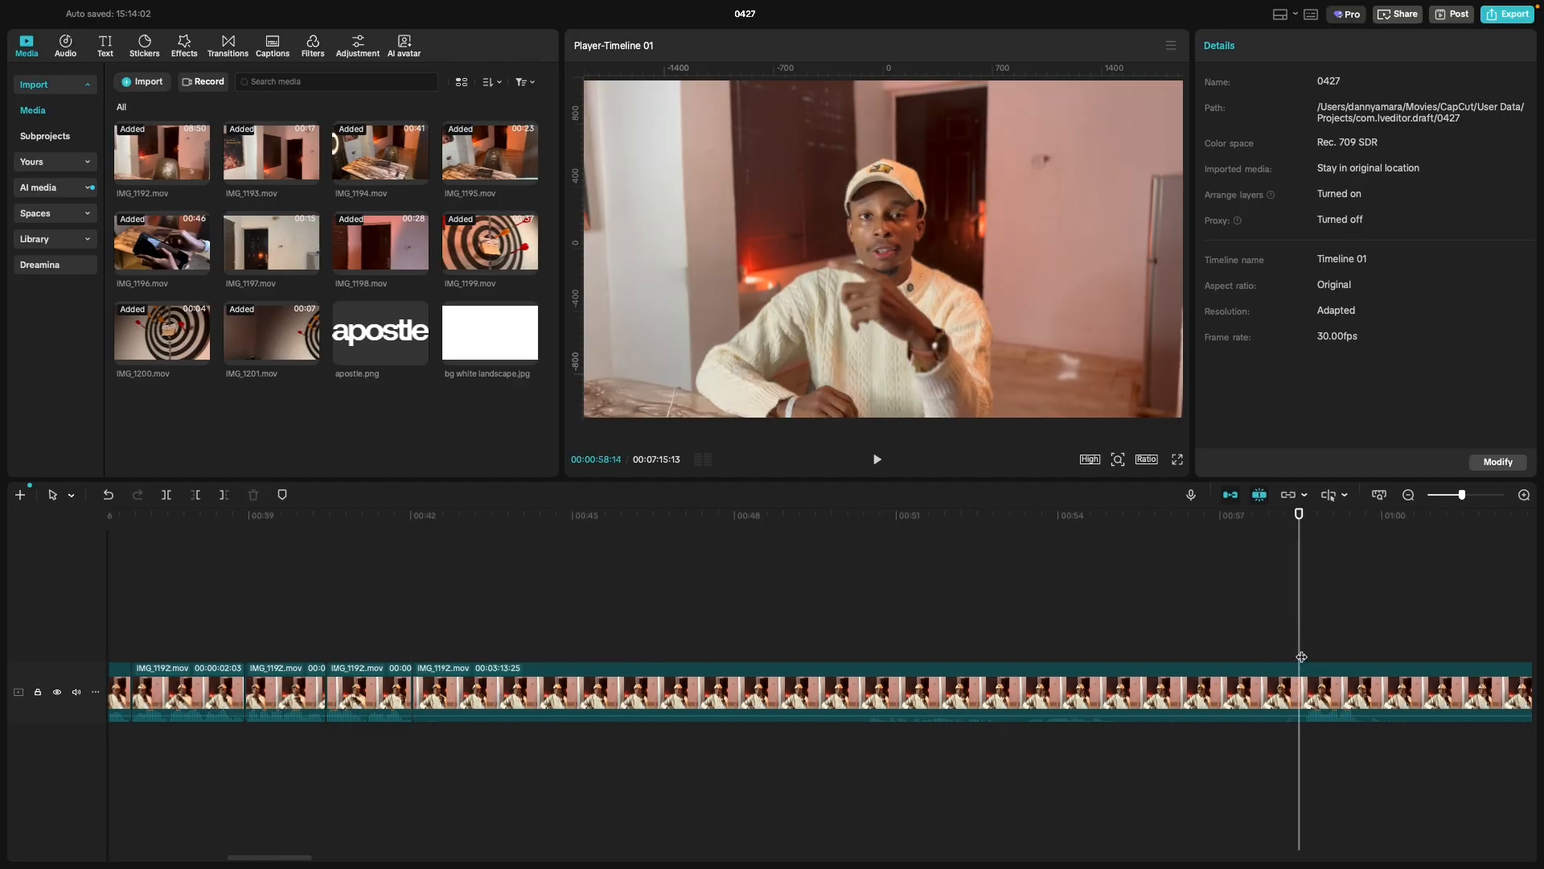
pyautogui.click(1304, 653)
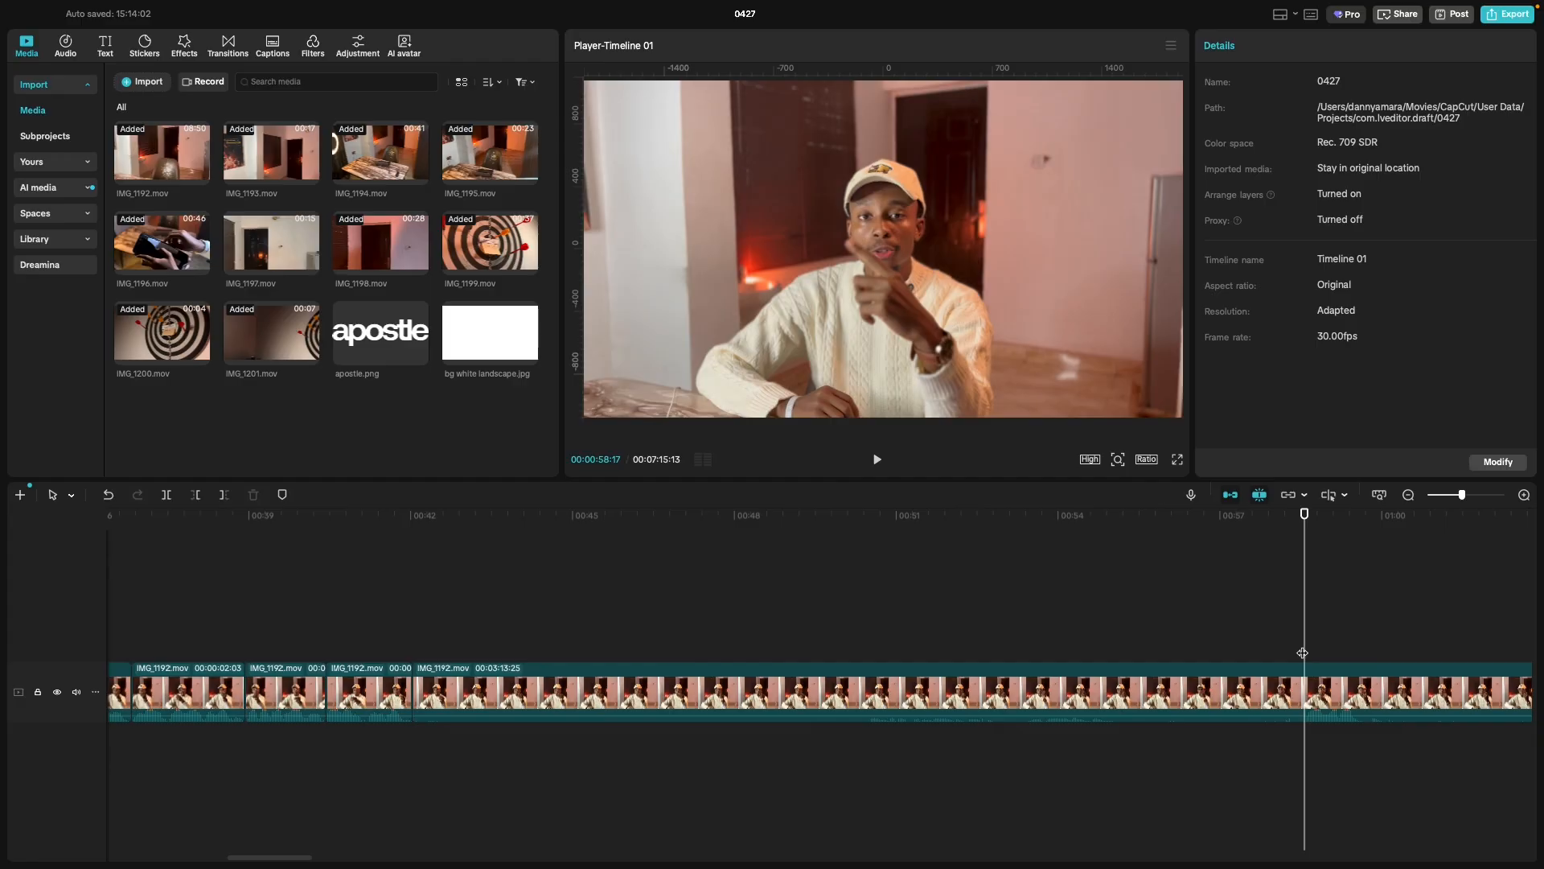
pyautogui.press('super+b')
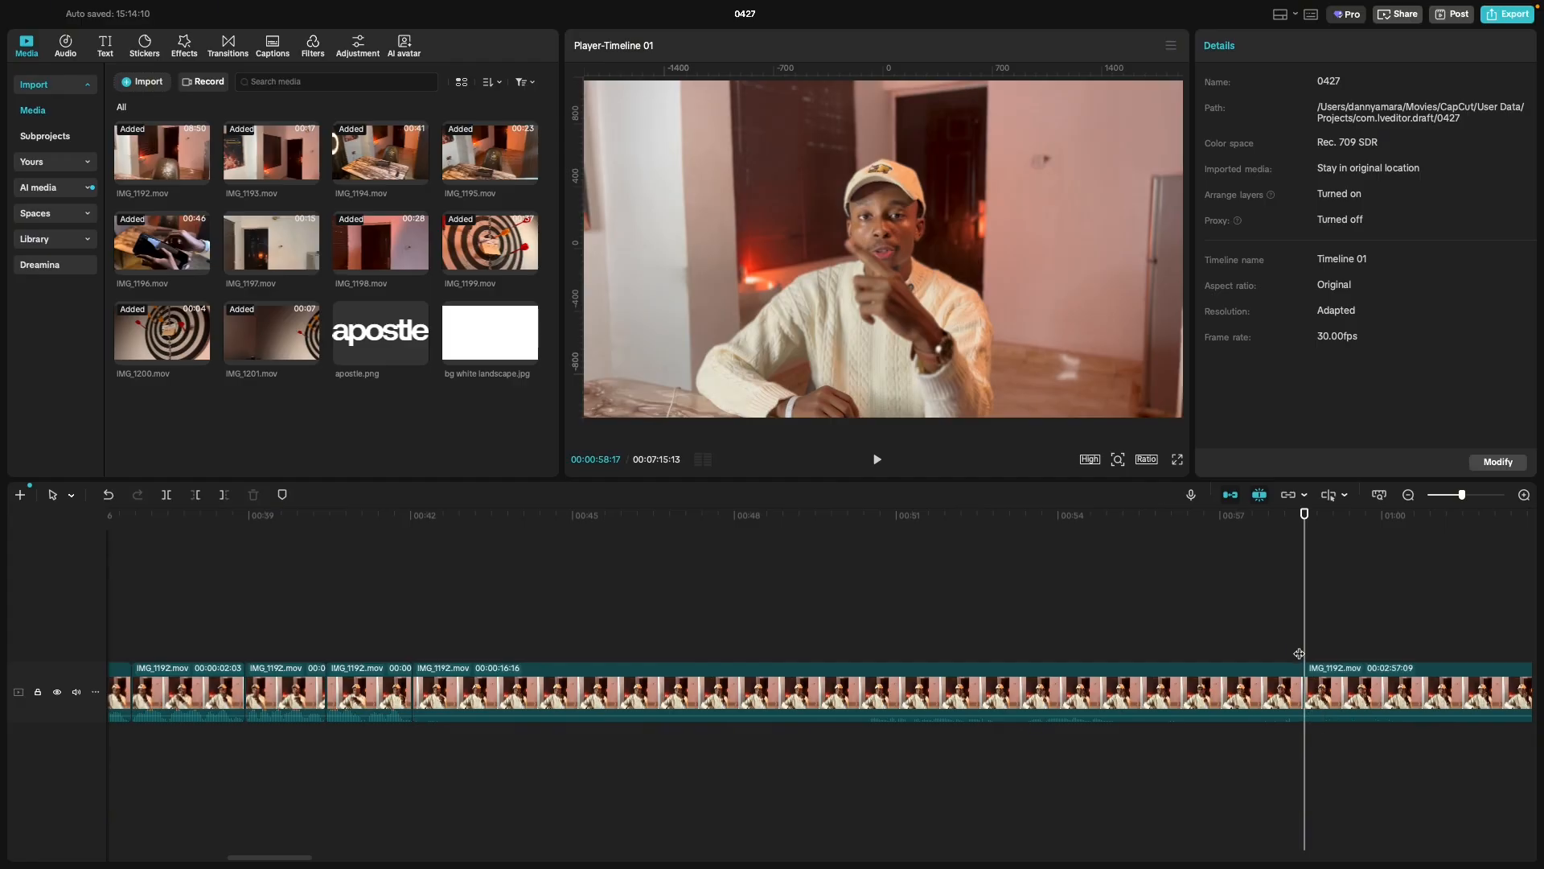
pyautogui.click(1180, 693)
pyautogui.press('Delete')
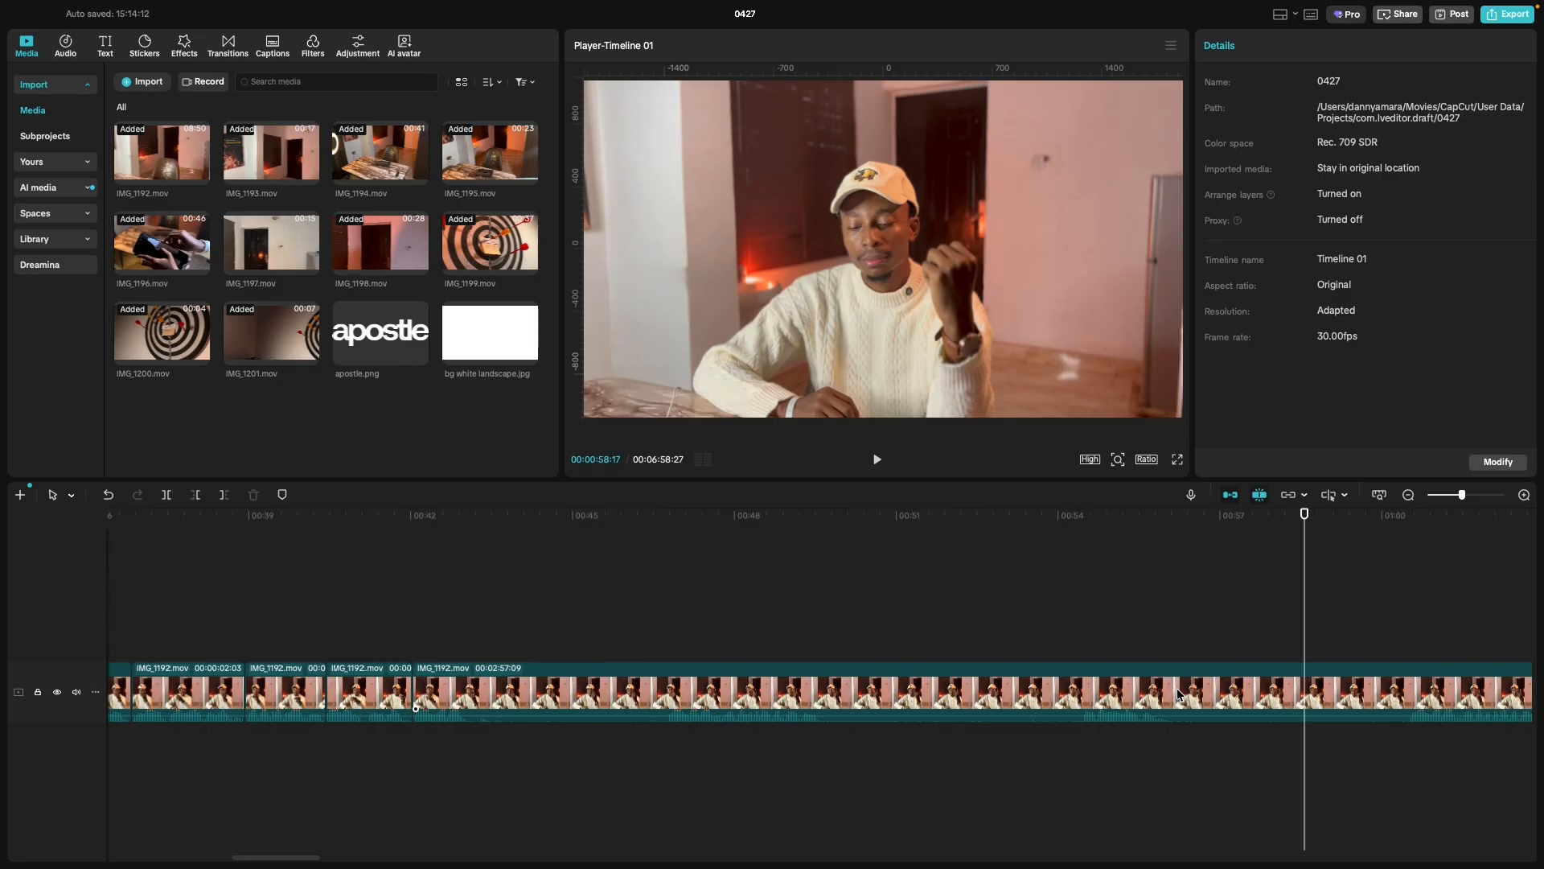
# Switch to the Canva design and review the Xpend bounty video script alongside the storyboard scenes.
pyautogui.hotkey('ctrl', 'Right')
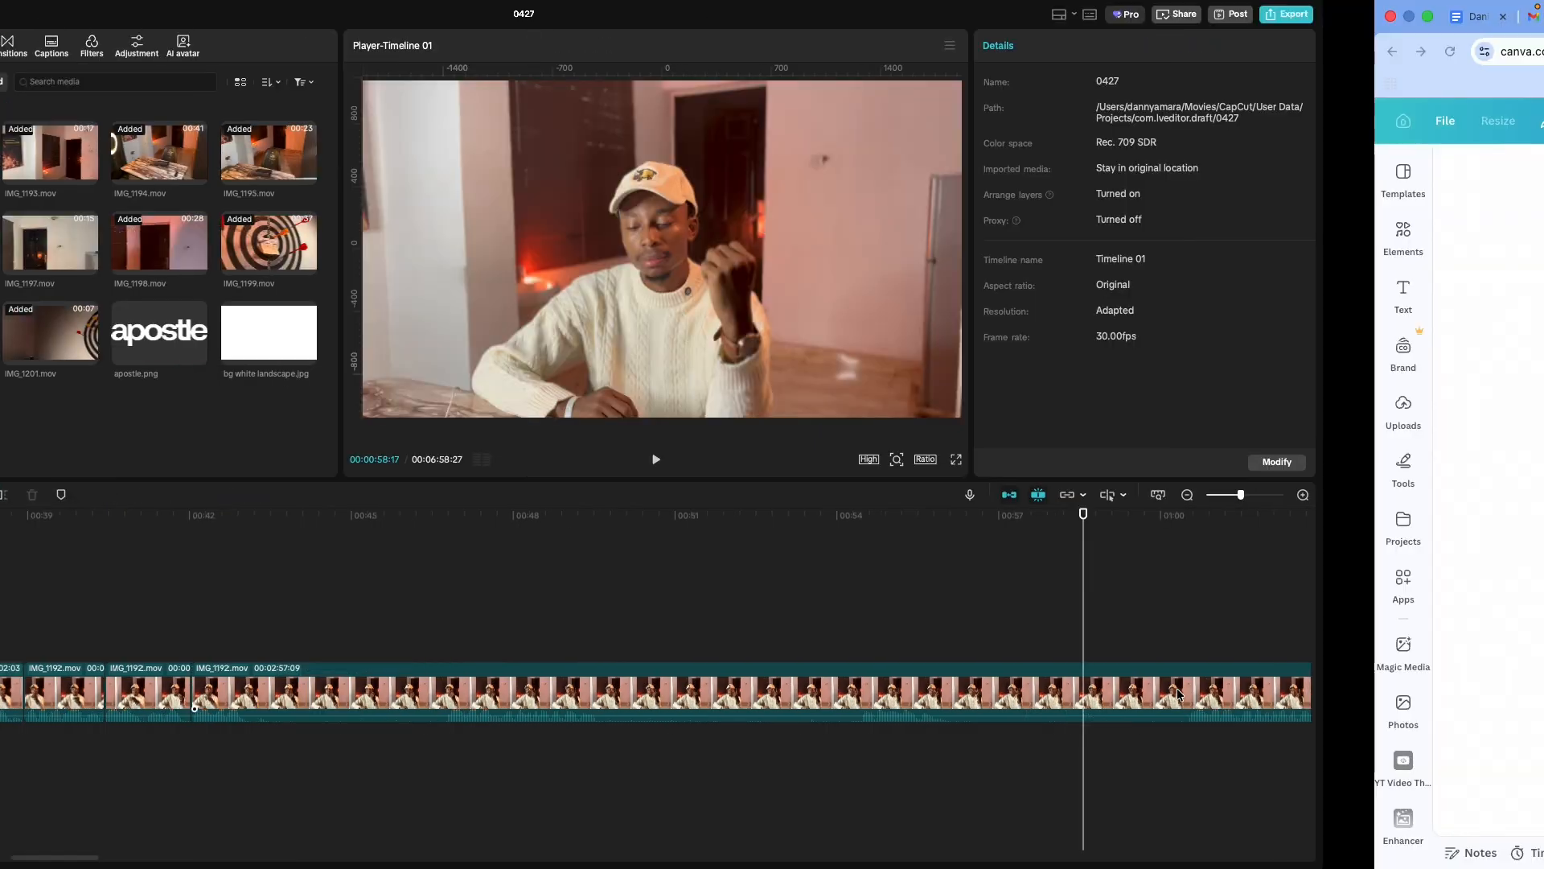
pyautogui.hotkey('ctrl', 'Left')
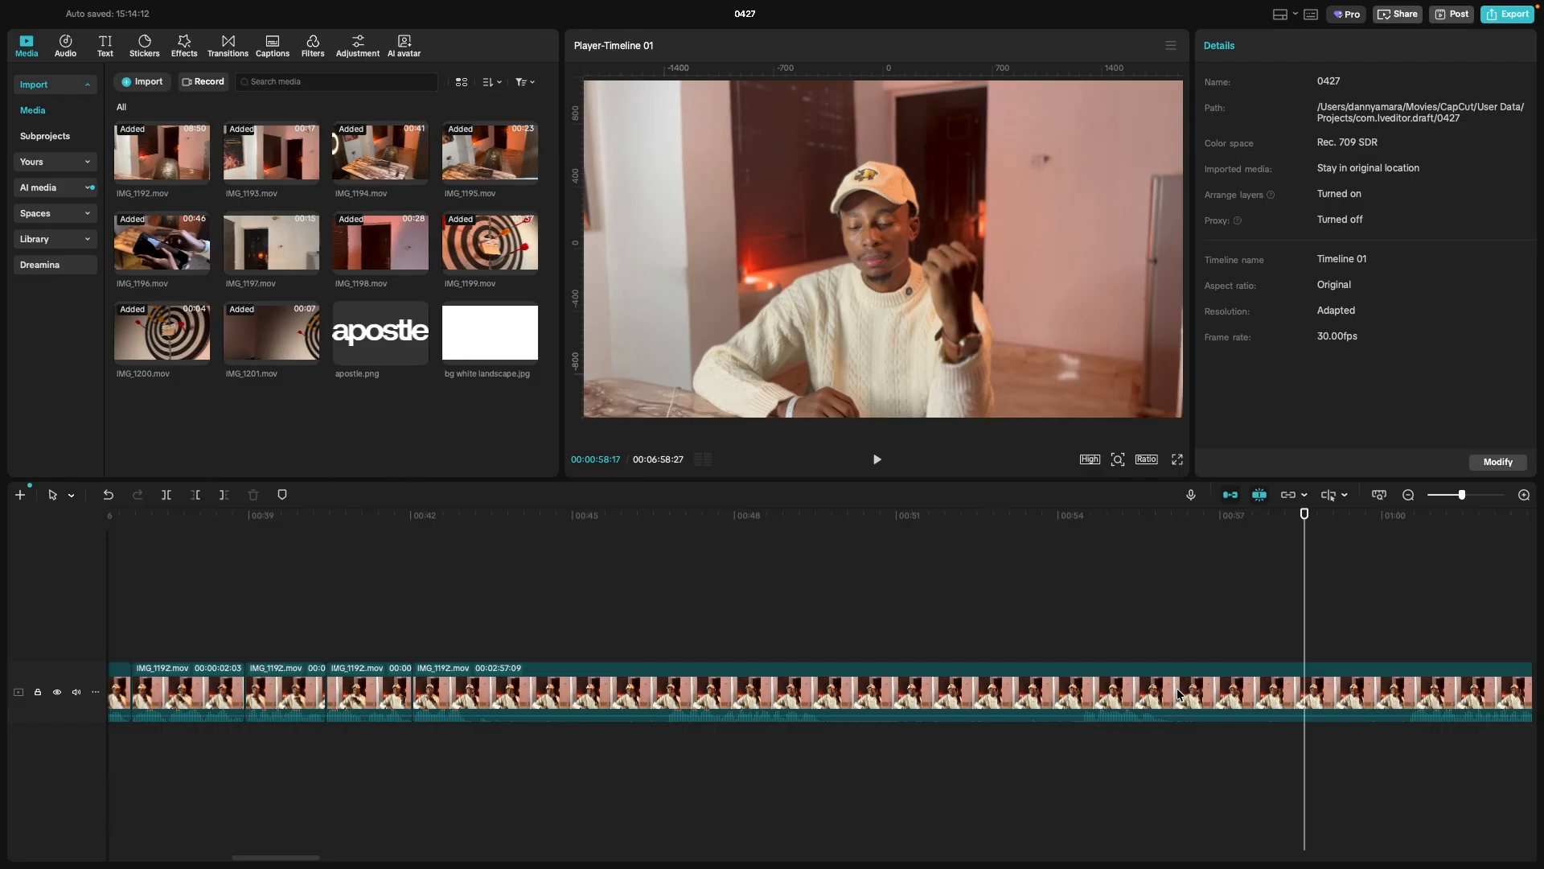
pyautogui.hotkey('ctrl', 'Right')
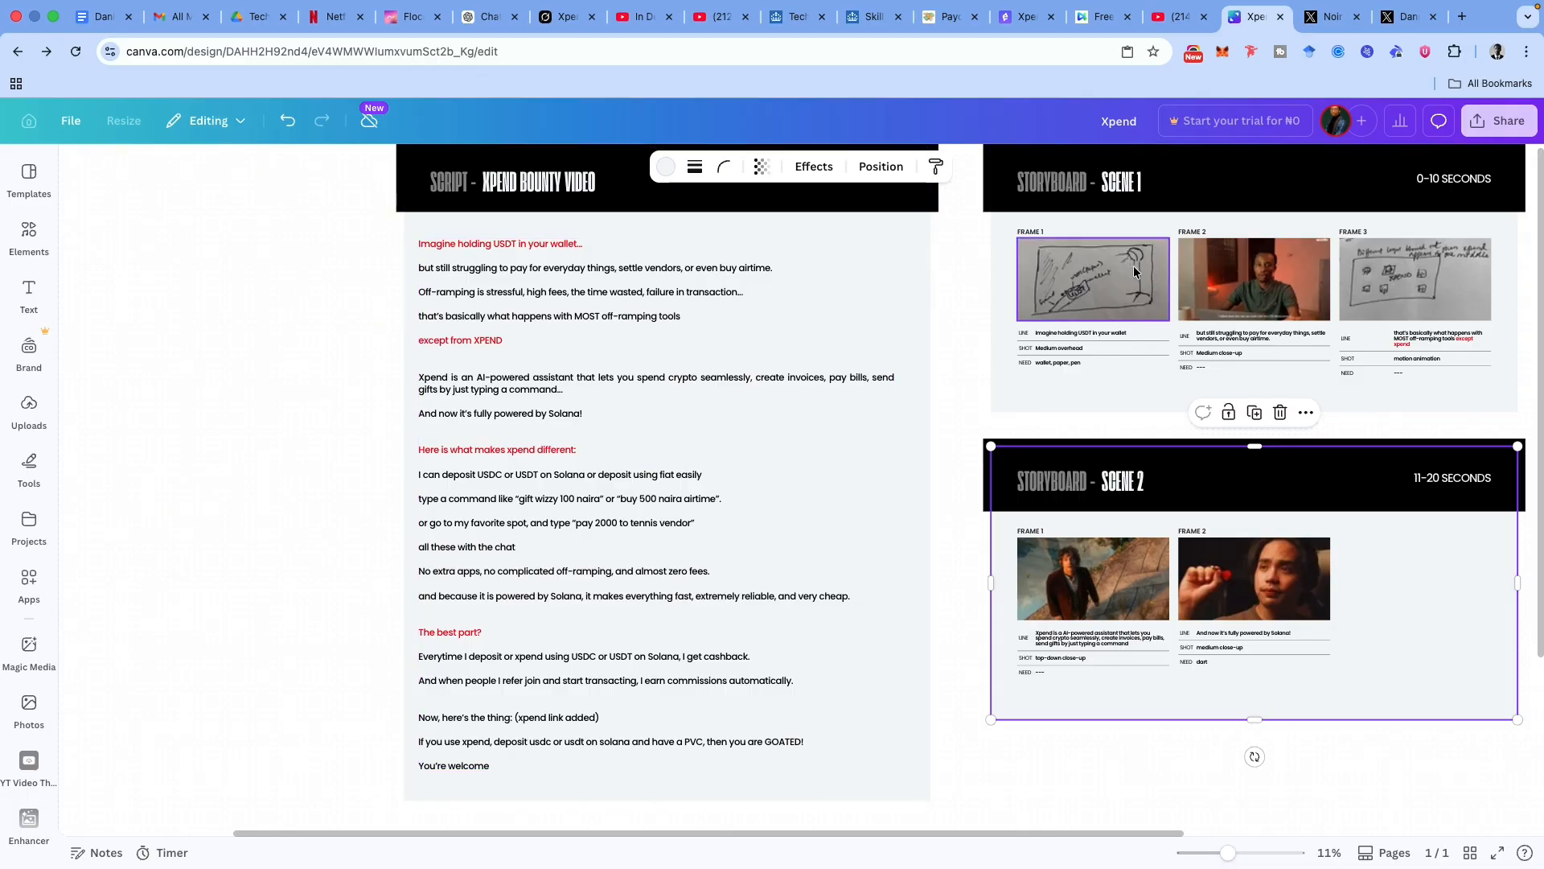
pyautogui.hscroll(5, 1155, 325)
pyautogui.scroll(1, 1155, 325)
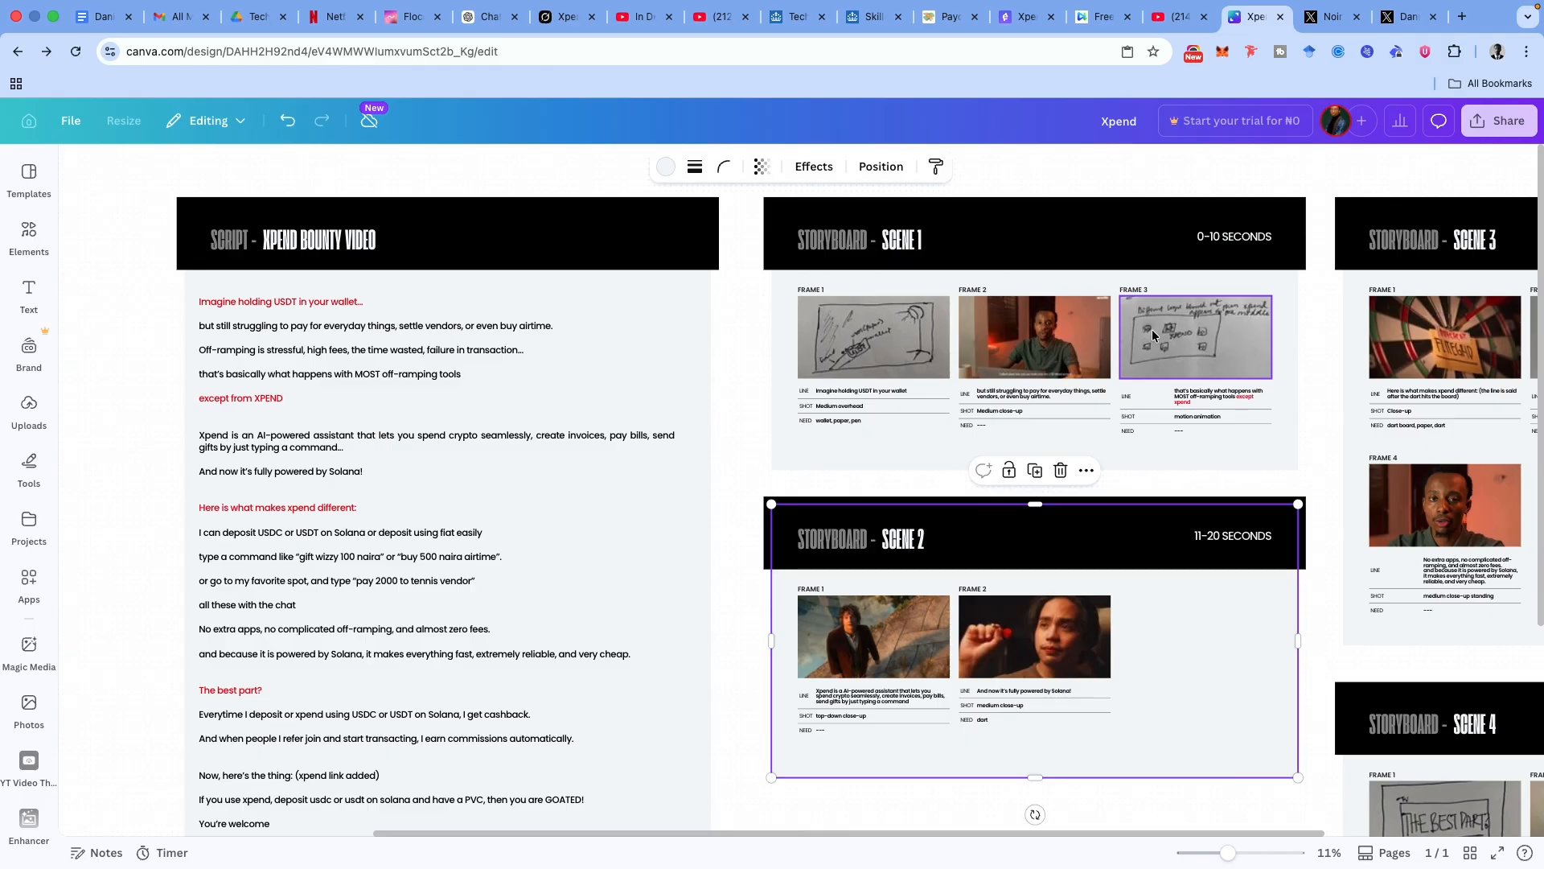
pyautogui.hscroll(5, 1152, 334)
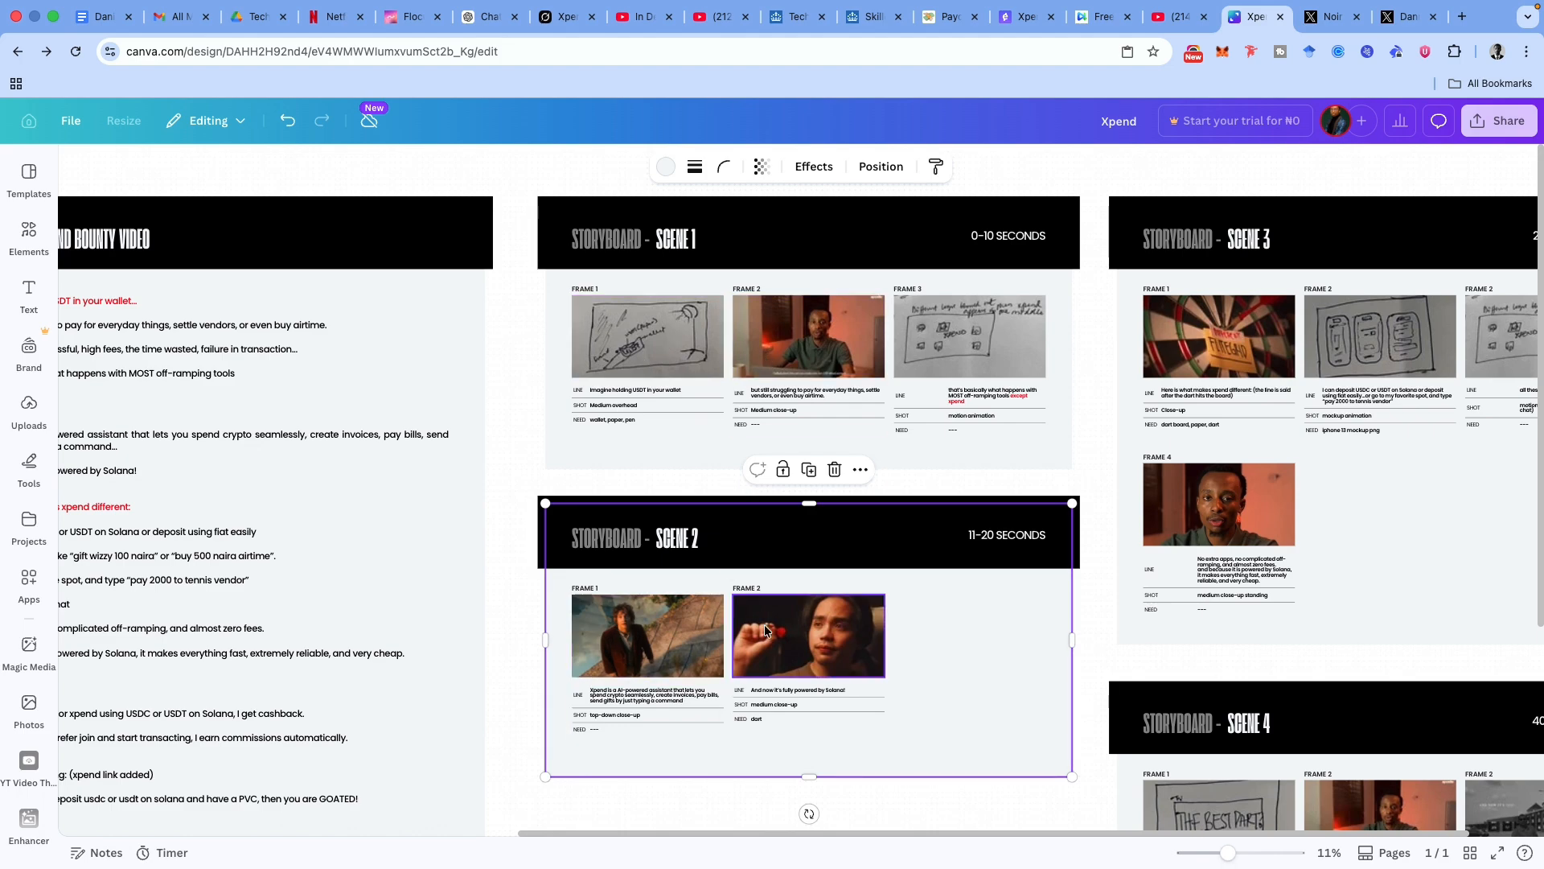
pyautogui.scroll(-3, 734, 624)
pyautogui.hscroll(2, 733, 624)
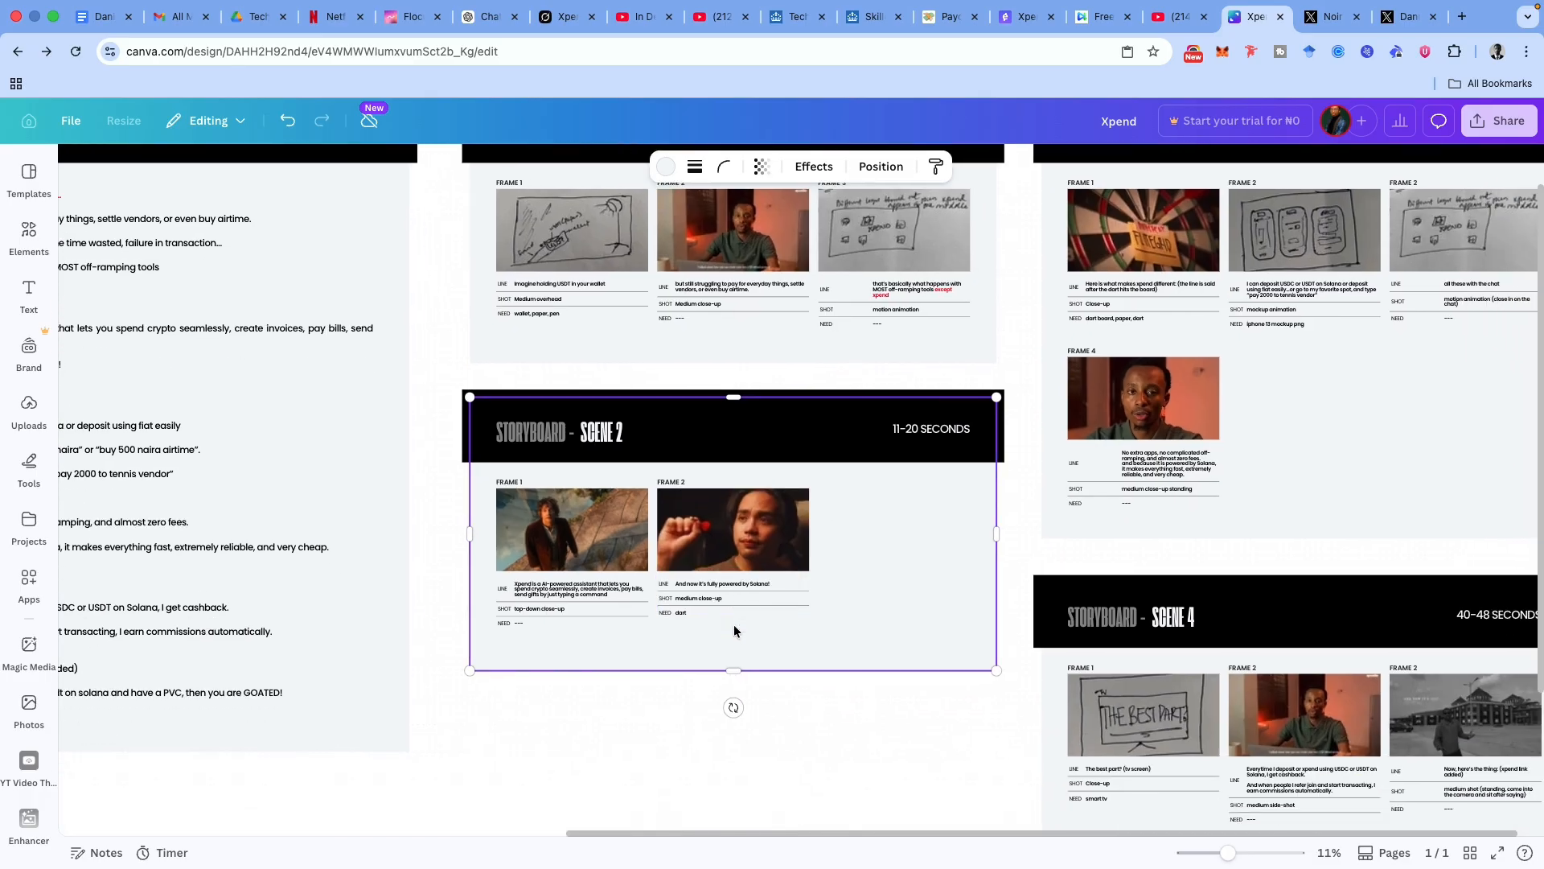
pyautogui.scroll(1, 733, 625)
pyautogui.hscroll(-1, 734, 625)
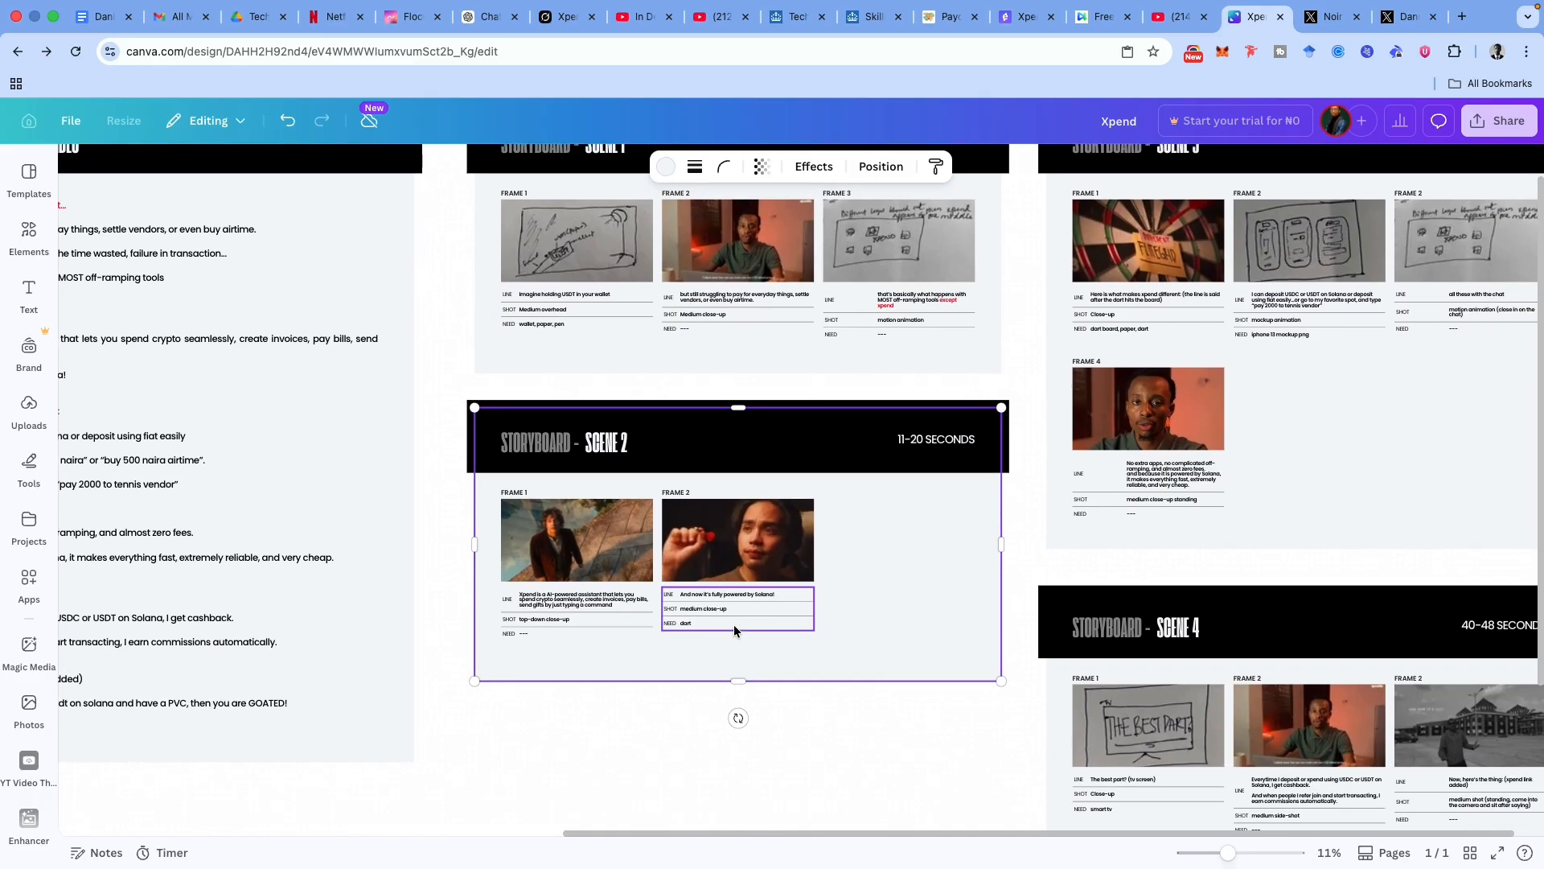
pyautogui.scroll(1, 734, 630)
pyautogui.hscroll(-2, 734, 630)
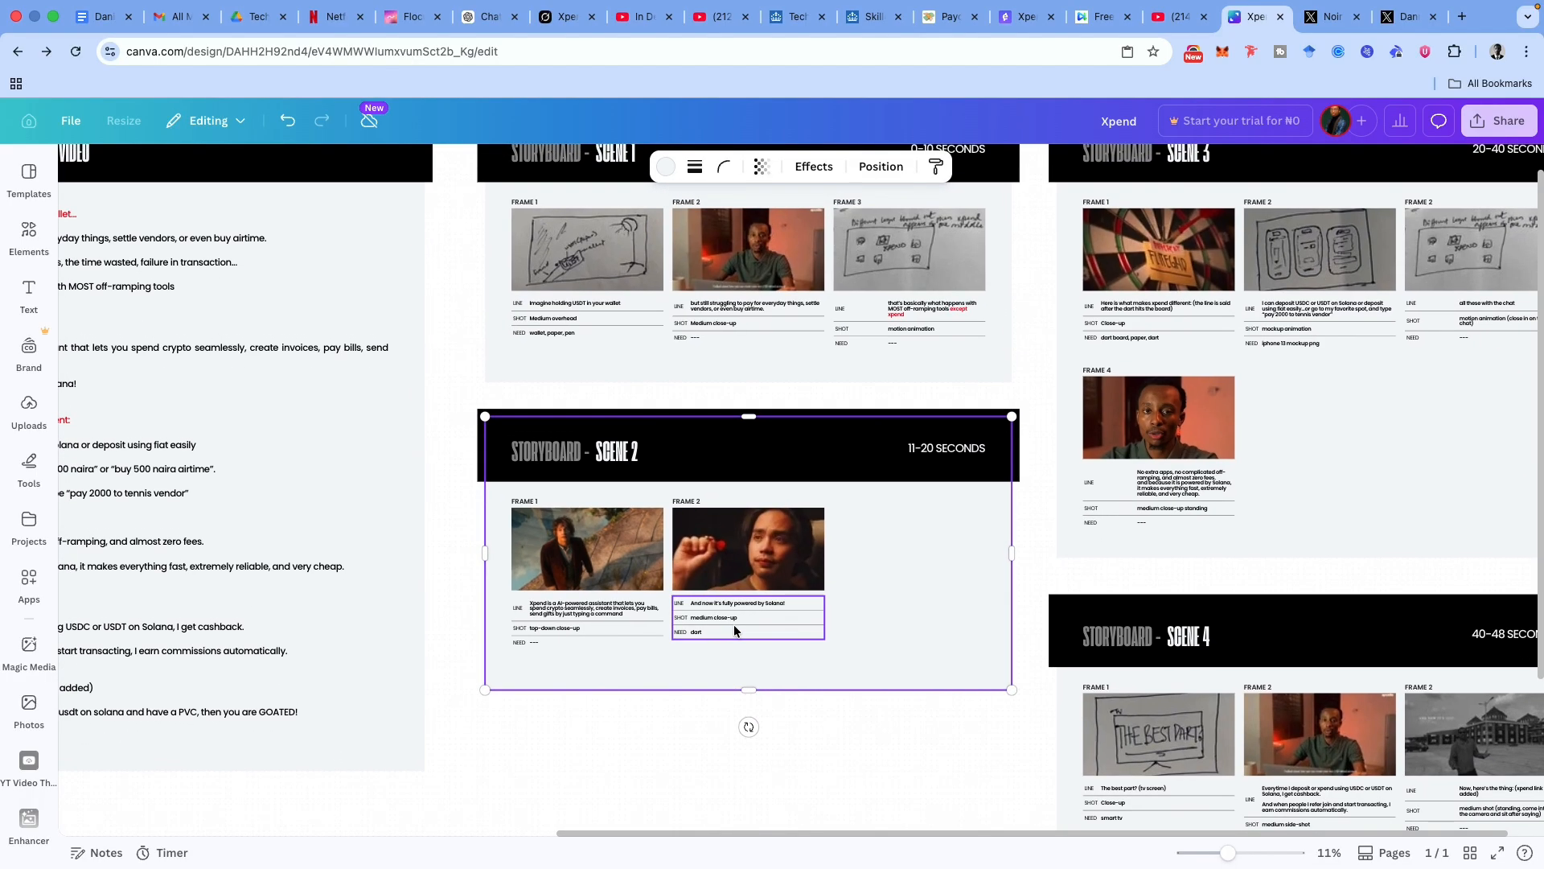
pyautogui.hscroll(-1, 733, 629)
pyautogui.scroll(1, 734, 629)
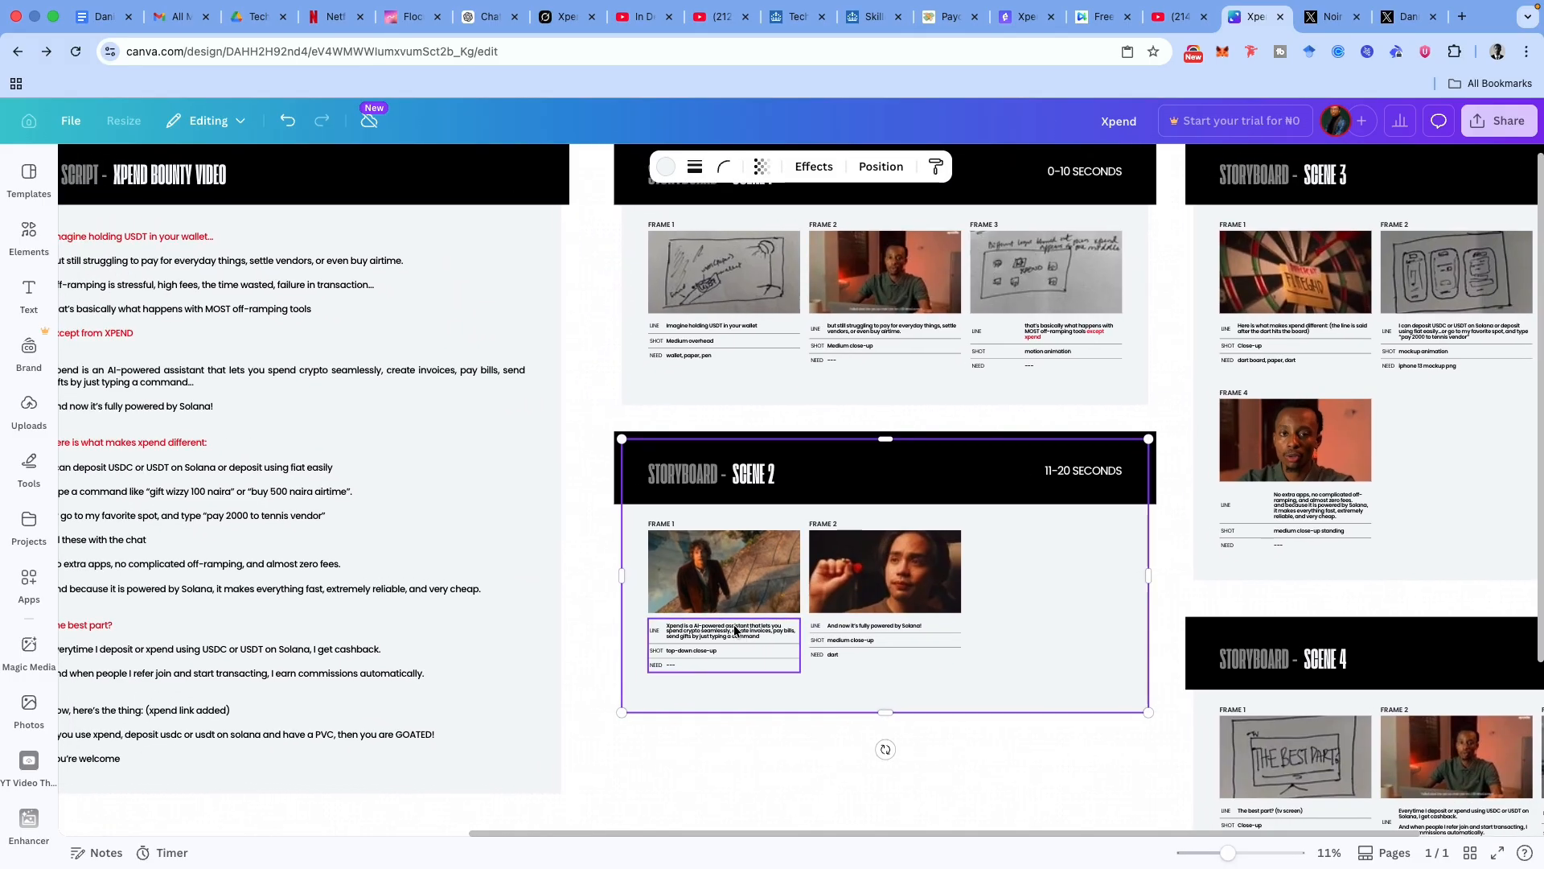
pyautogui.hscroll(3, 734, 628)
pyautogui.scroll(1, 734, 628)
pyautogui.hscroll(1, 734, 630)
pyautogui.scroll(-3, 734, 630)
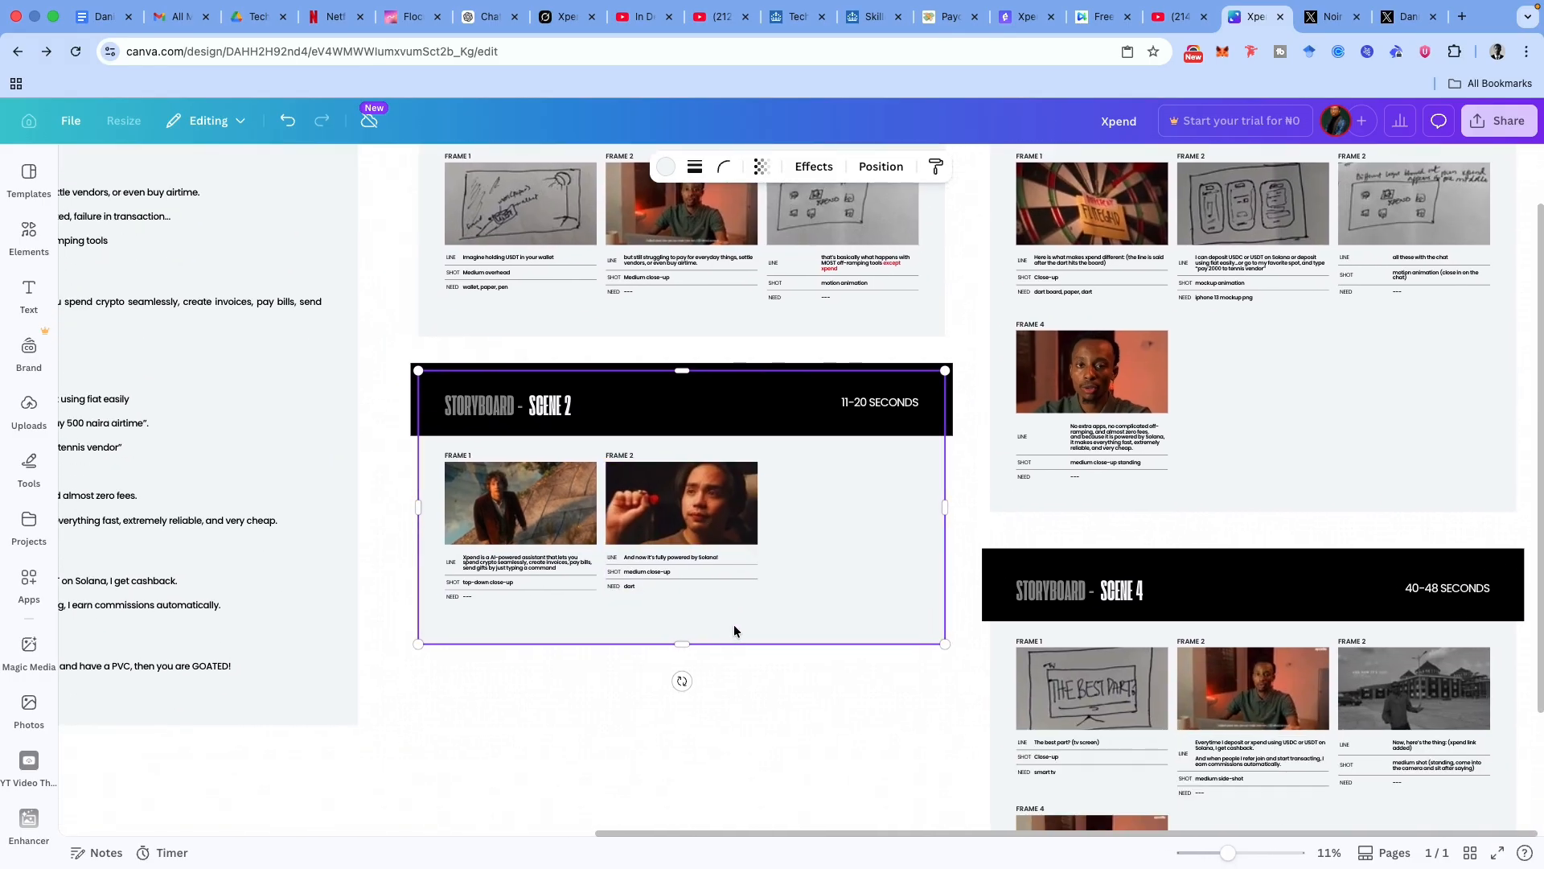
pyautogui.hscroll(-5, 734, 631)
pyautogui.scroll(2, 734, 630)
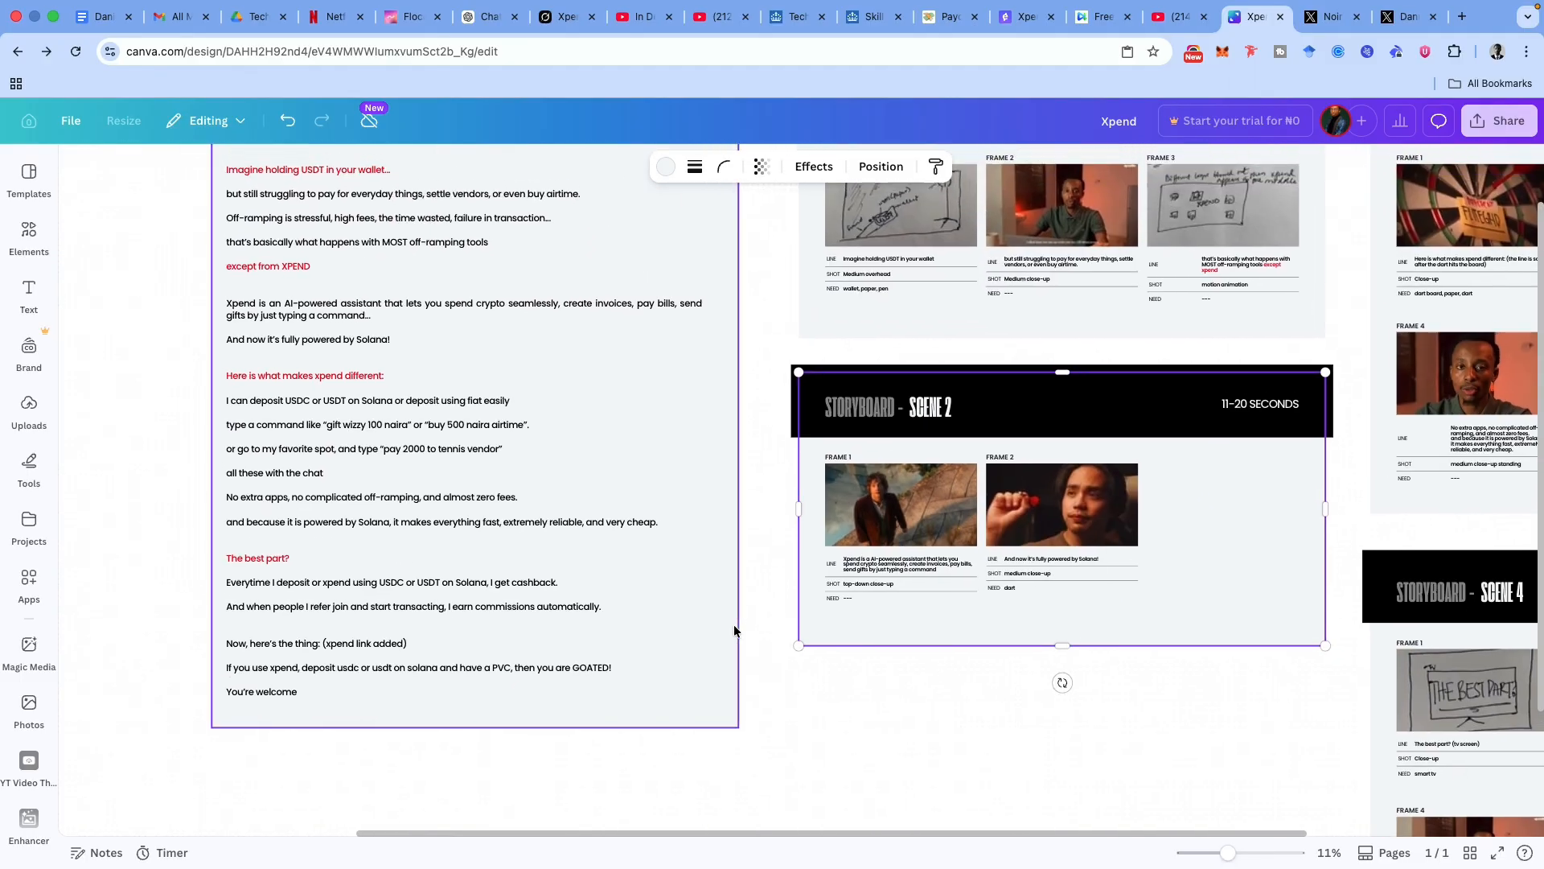
# Switch back to CapCut and play through the takes in the last IMG_1192.mov clip, from just before the 00:00:42:01 cut to past 00:01:00.
pyautogui.hotkey('ctrl', 'Left')
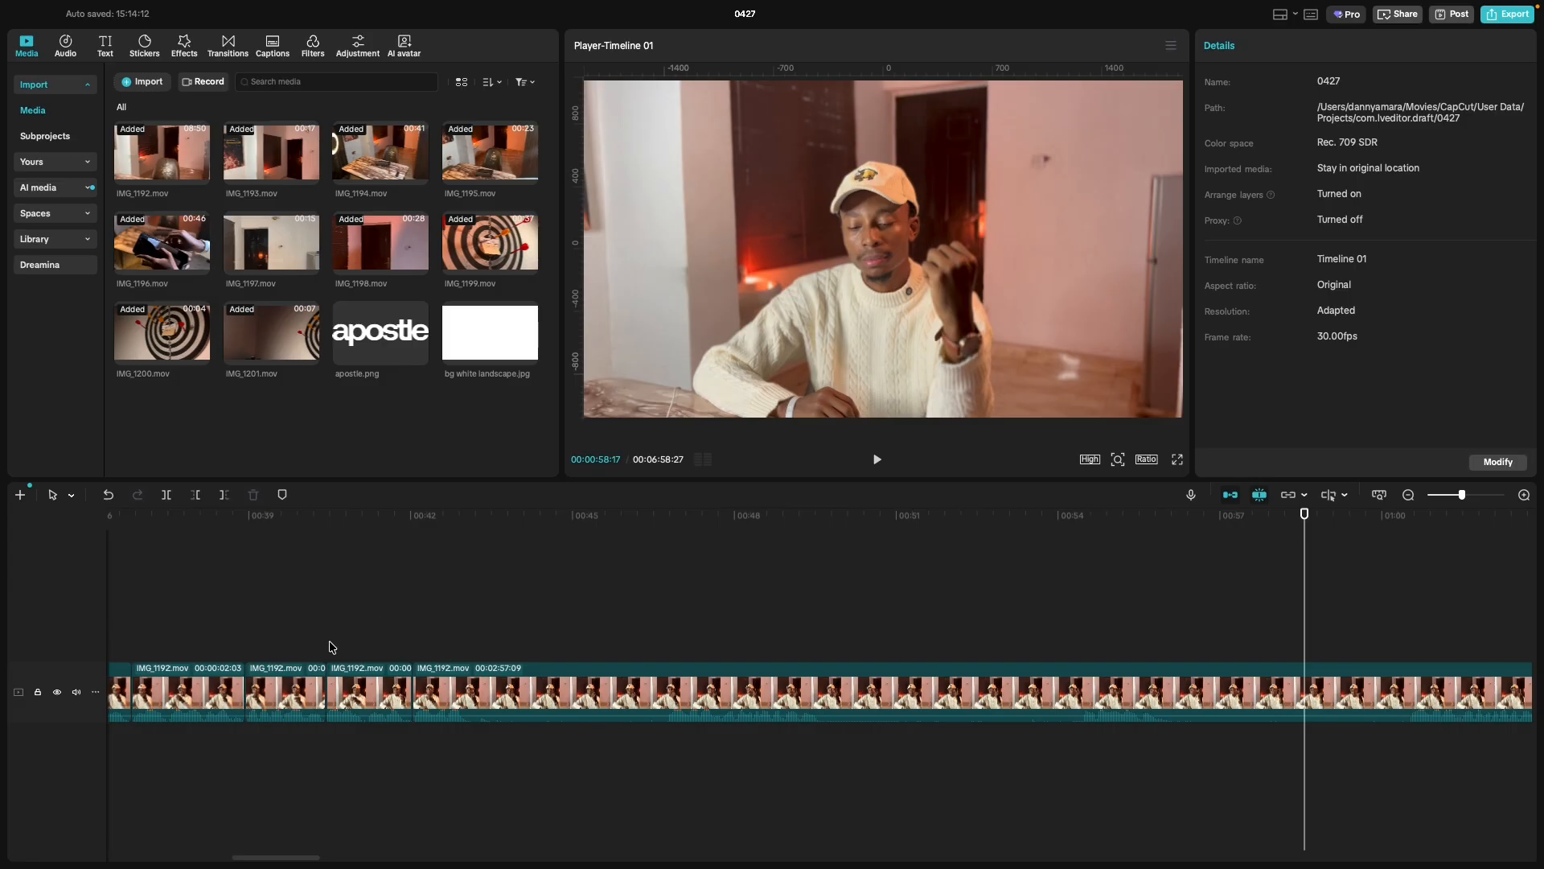
pyautogui.click(395, 647)
pyautogui.press('space')
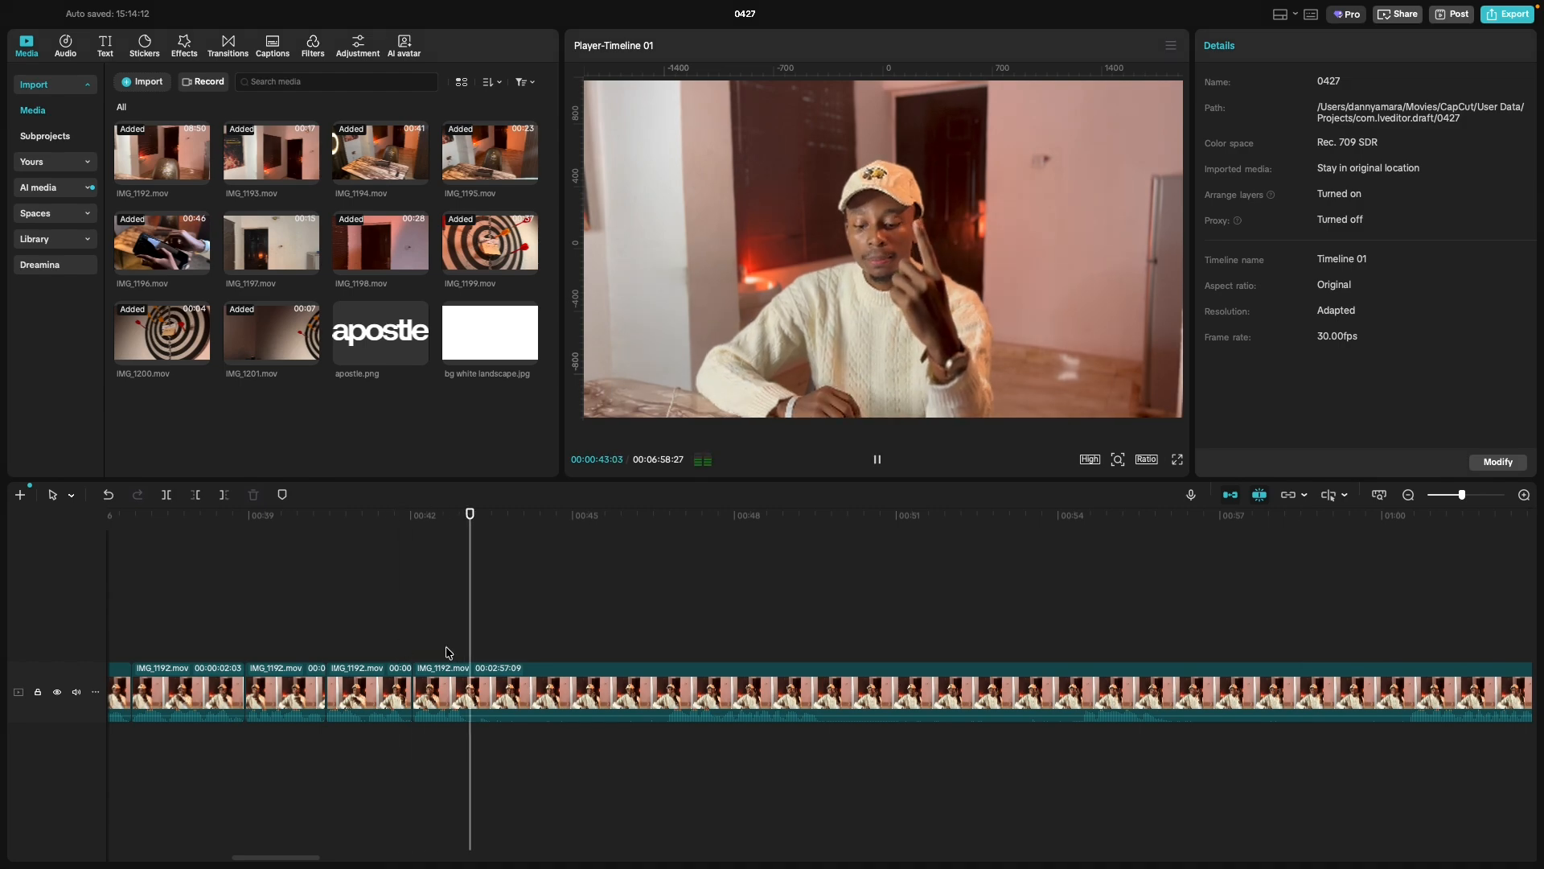
pyautogui.click(659, 638)
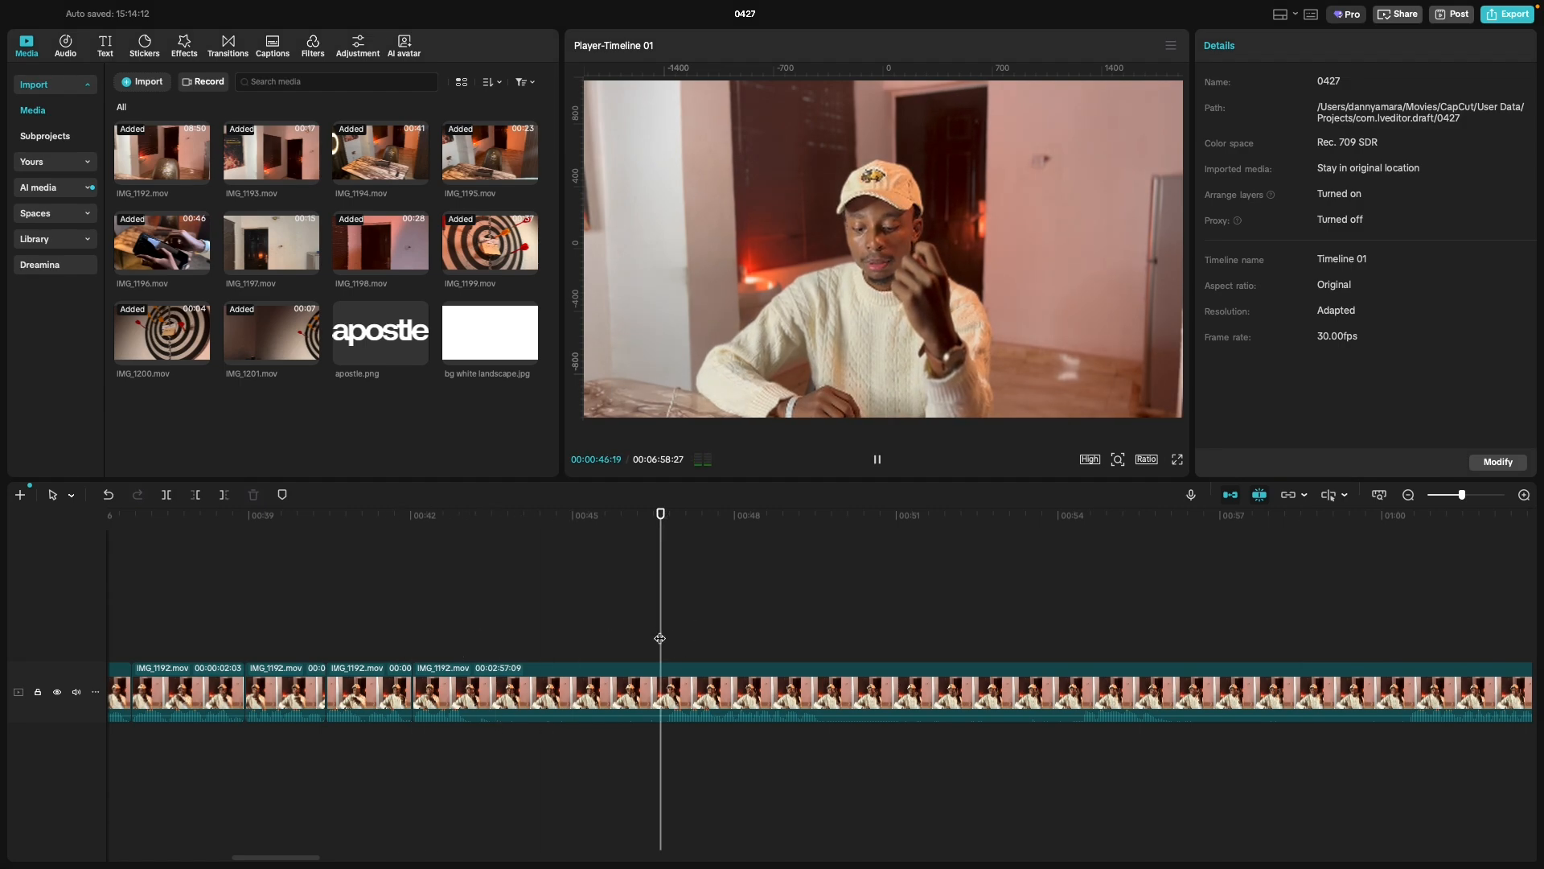
pyautogui.click(664, 638)
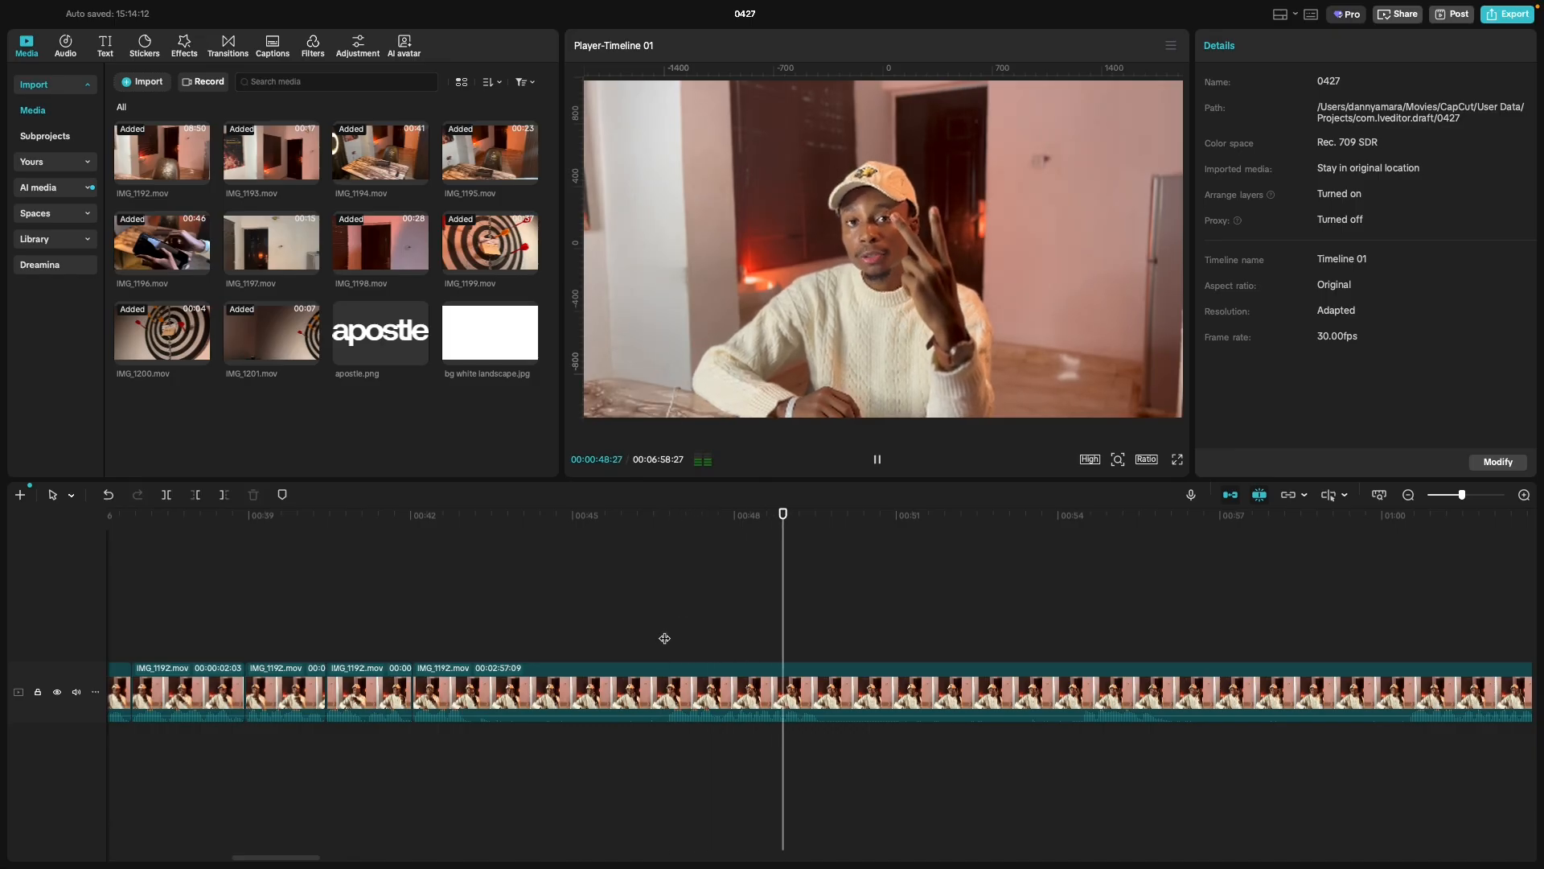
pyautogui.click(1066, 626)
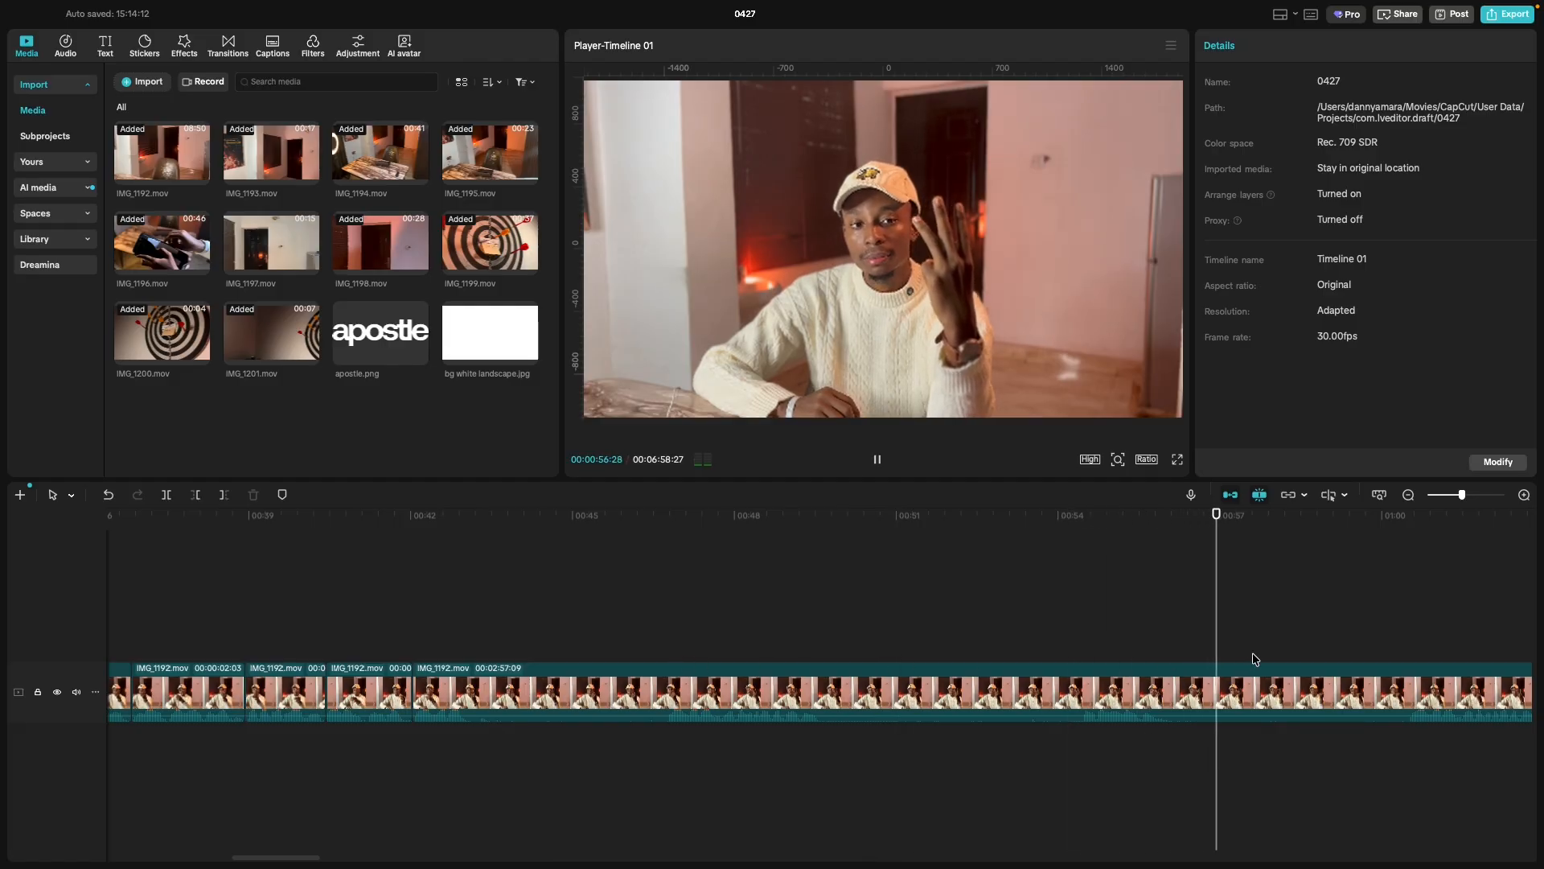
pyautogui.hscroll(4, 1254, 660)
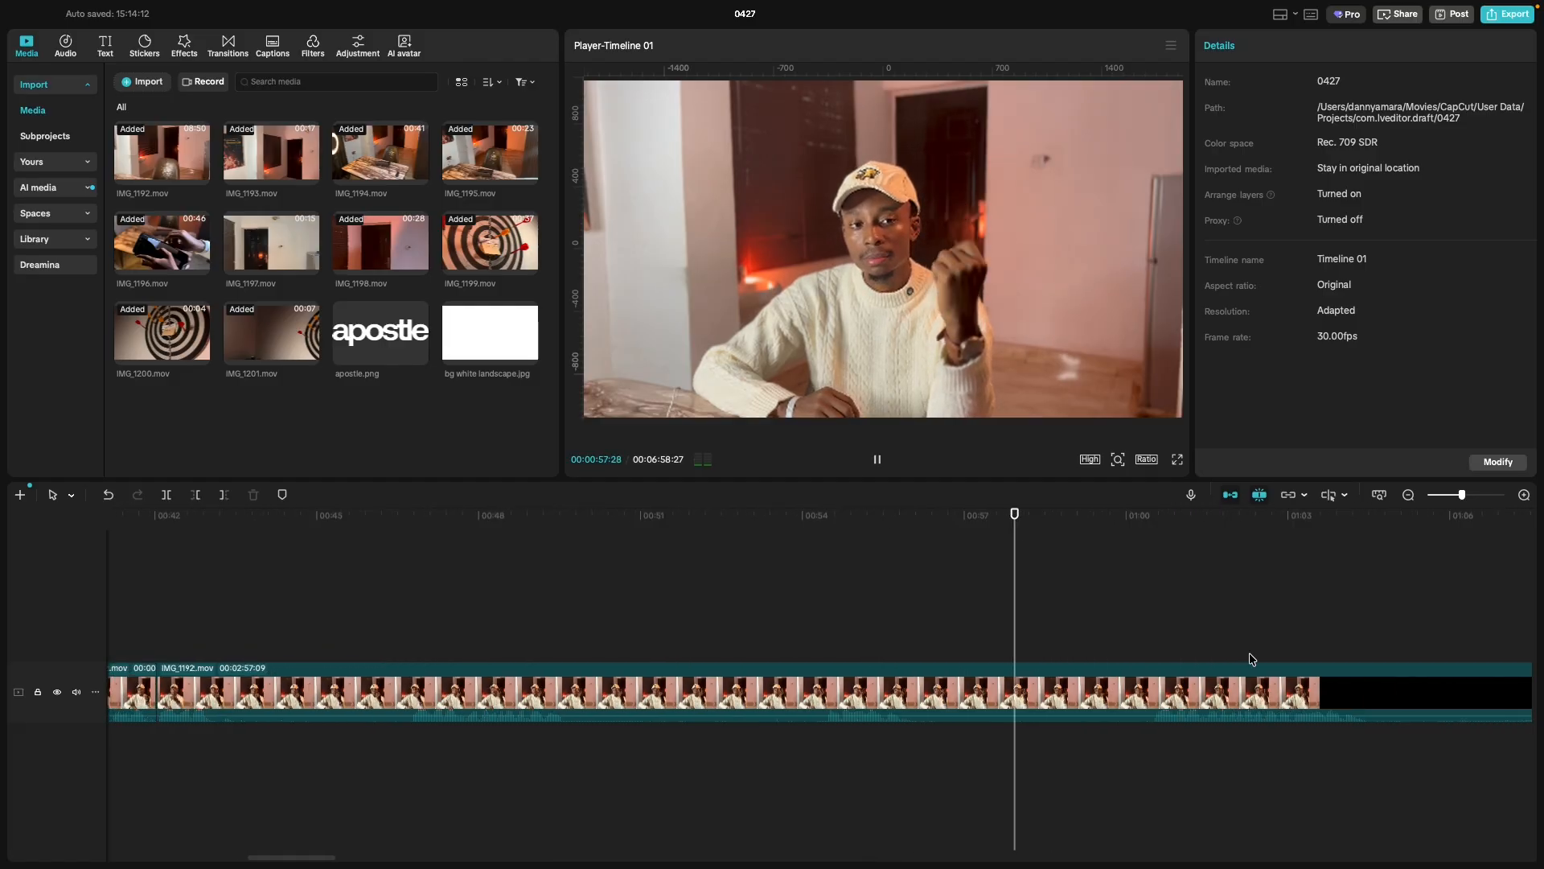
pyautogui.click(1089, 658)
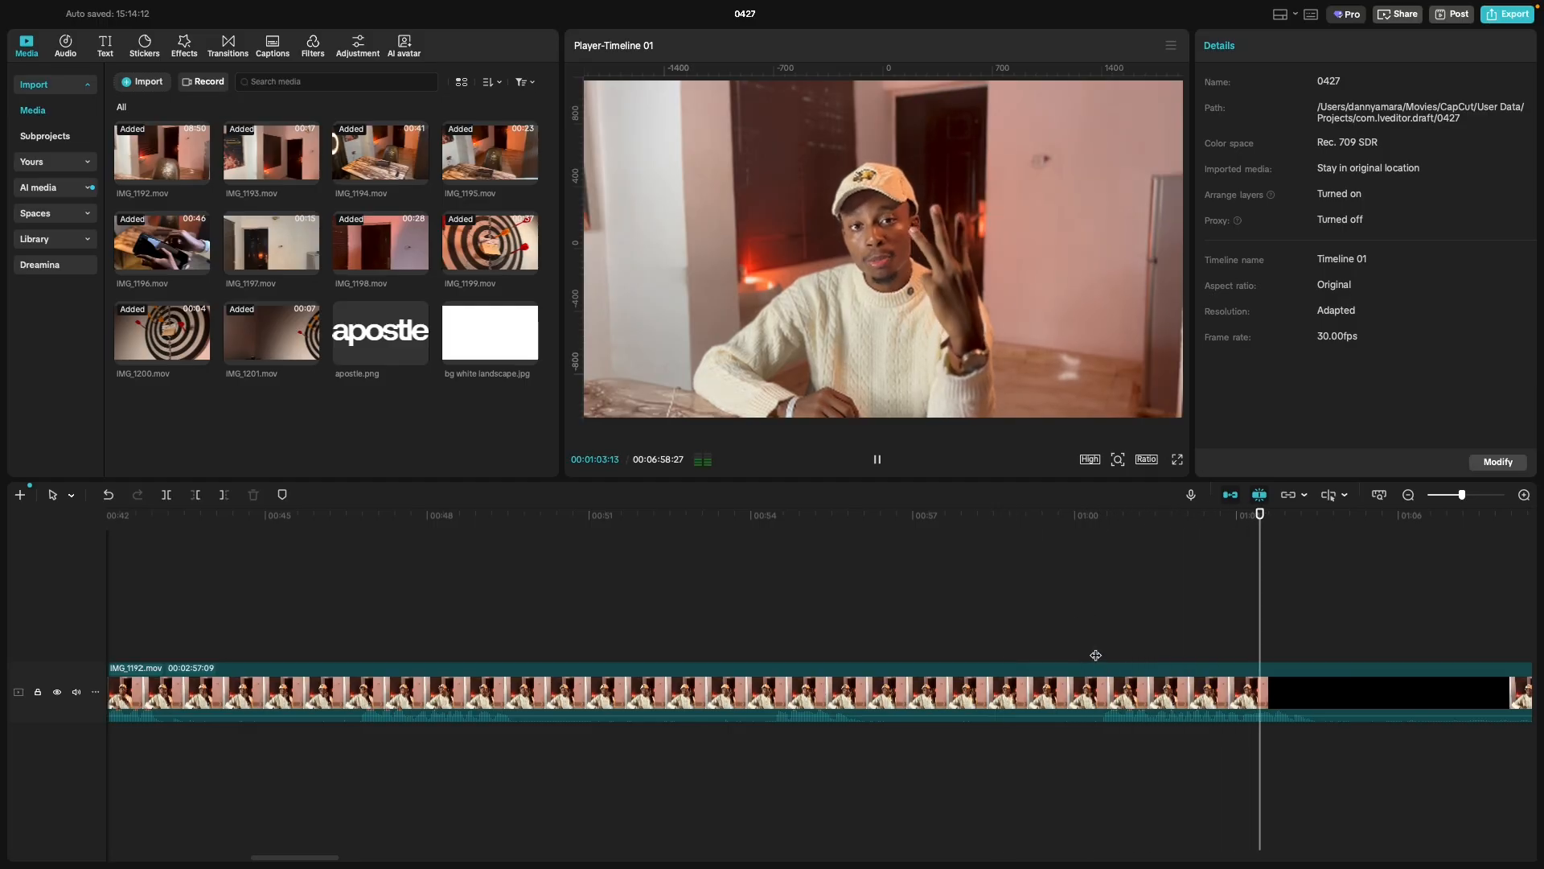
pyautogui.press('space')
# Split the last IMG_1192.mov clip at 00:01:00:15 and delete the segment from 00:00:42:01 to that cut.
pyautogui.click(1096, 654)
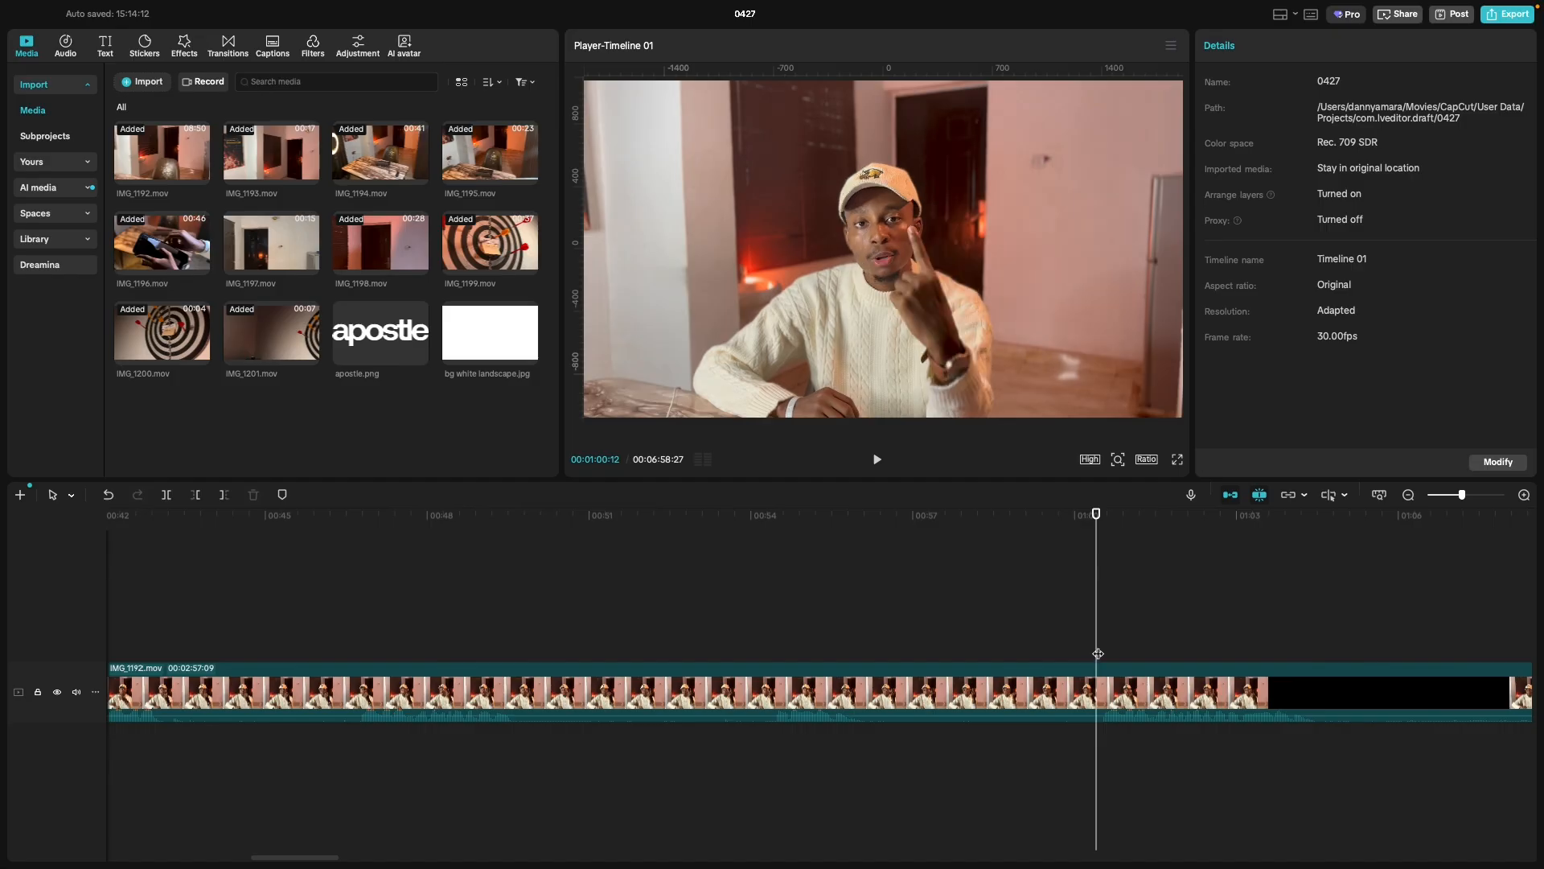
pyautogui.click(1102, 651)
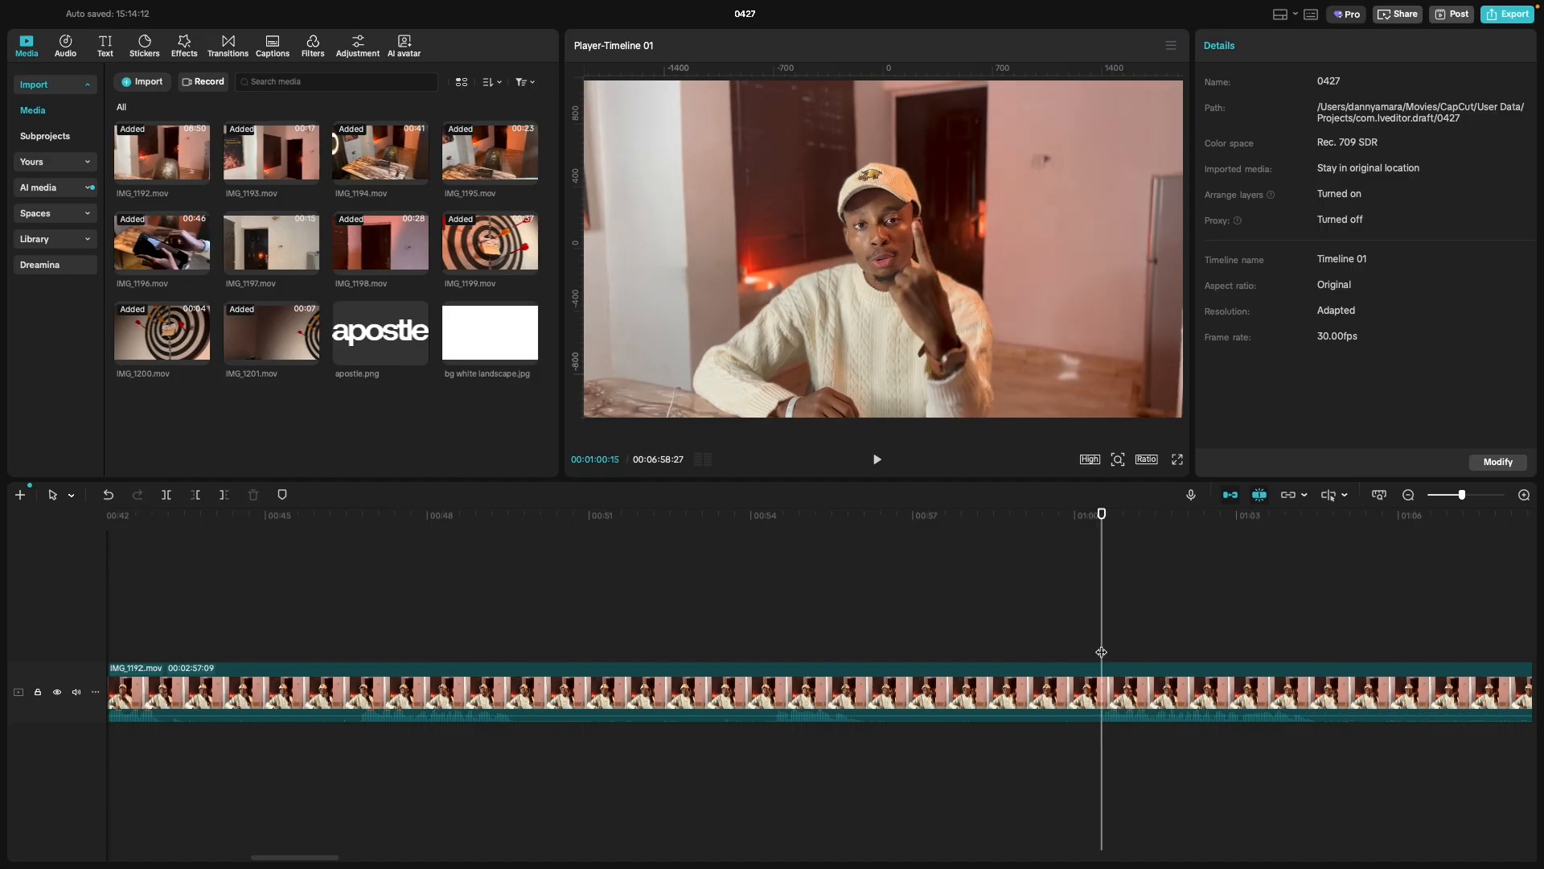
pyautogui.click(464, 708)
pyautogui.press('w')
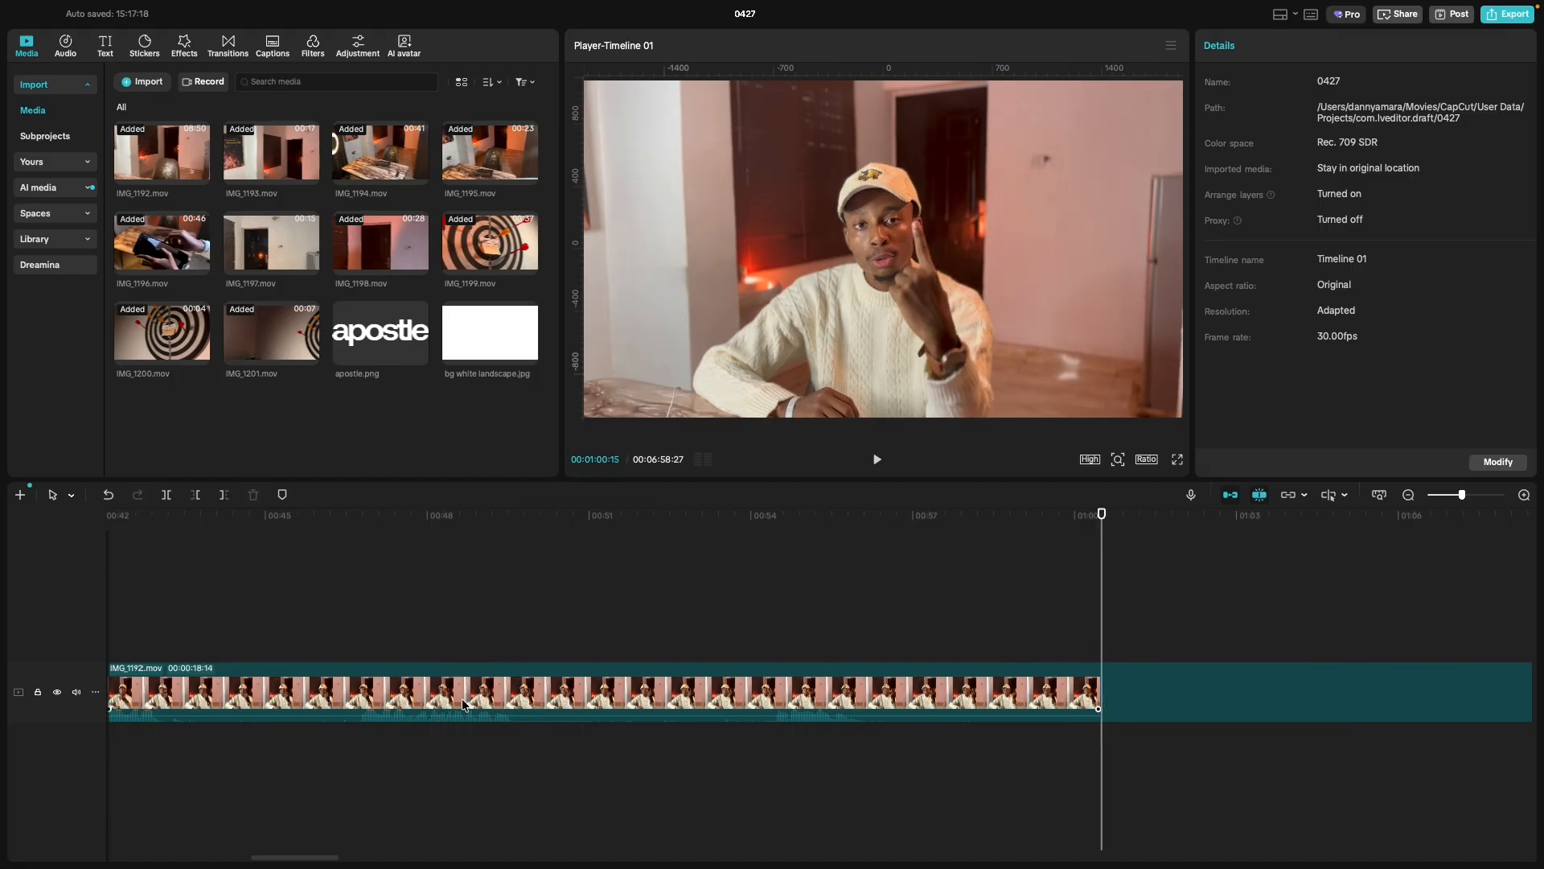
pyautogui.click(462, 698)
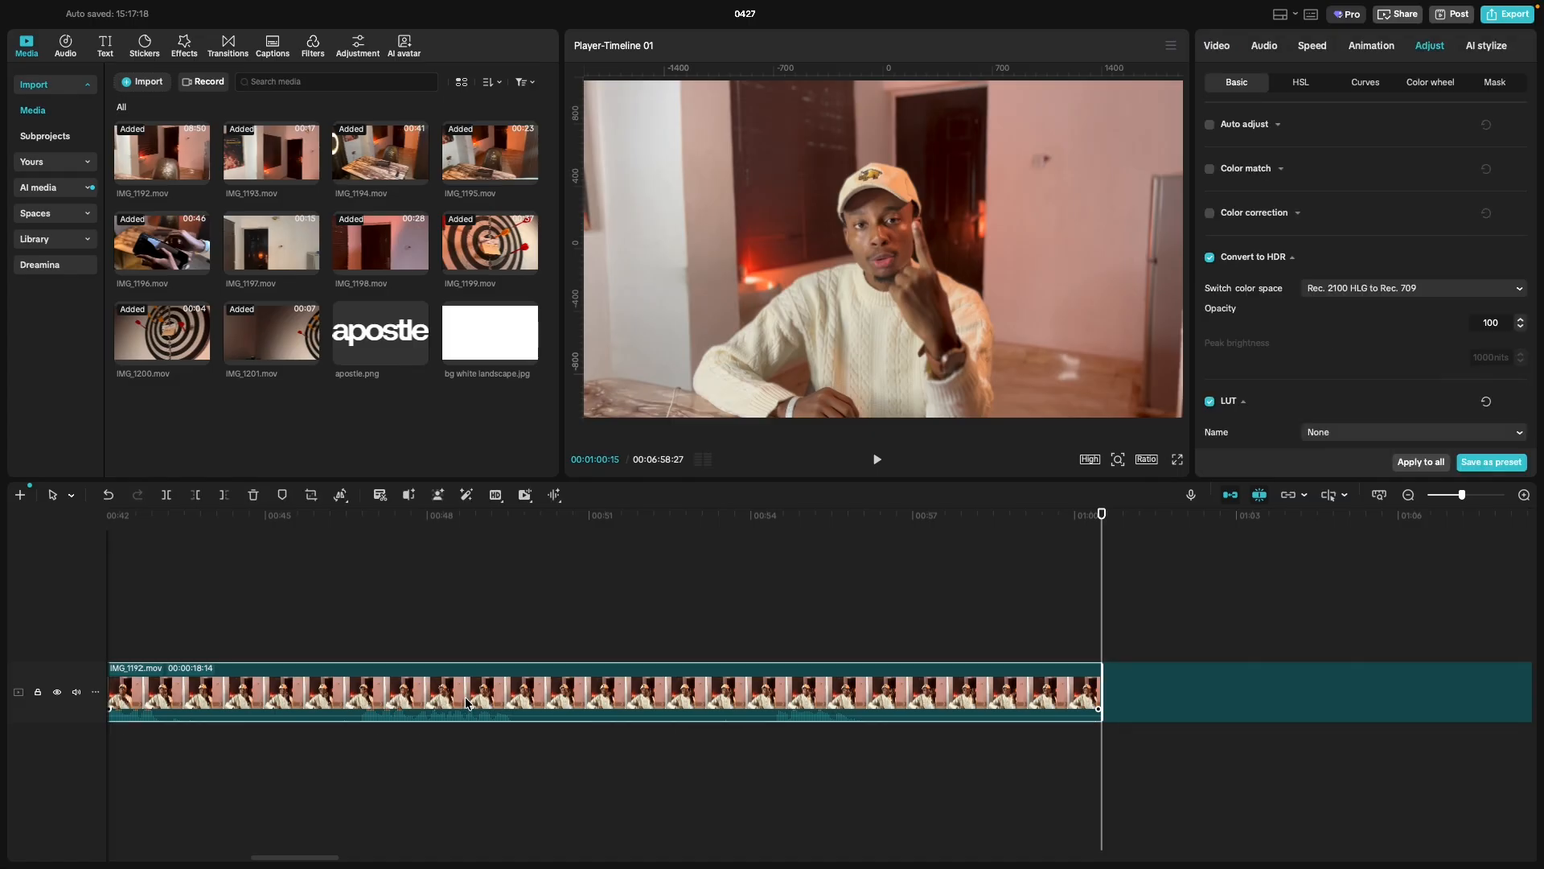
pyautogui.press('Delete')
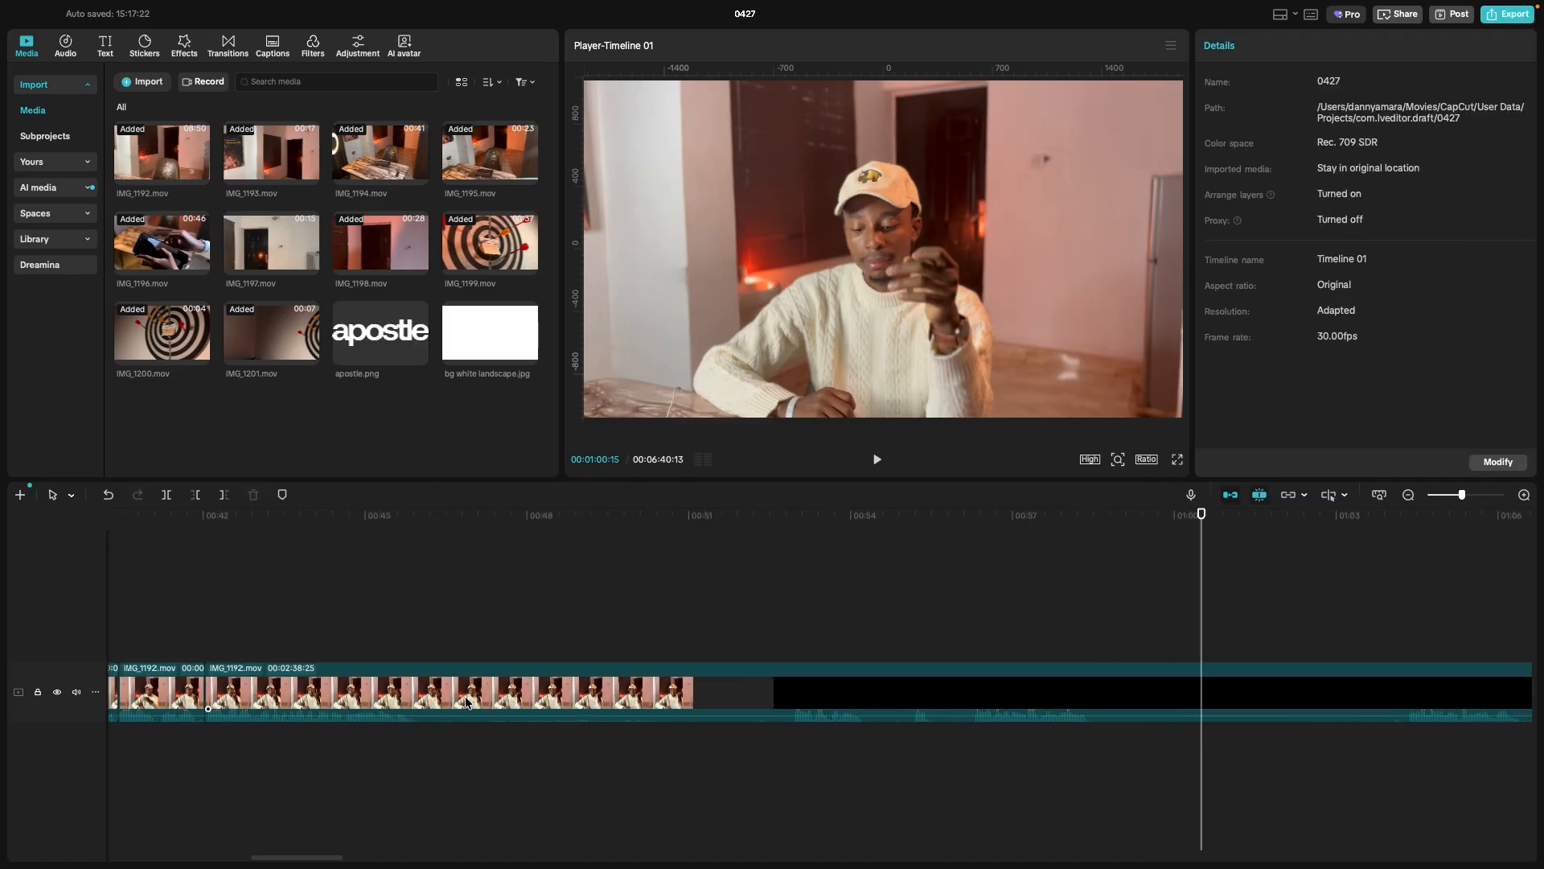
# Play back across the 00:00:42:01 cut and split the last IMG_1192.mov clip at 00:00:46:01, where the spoken line ends.
pyautogui.click(191, 623)
pyautogui.press('space')
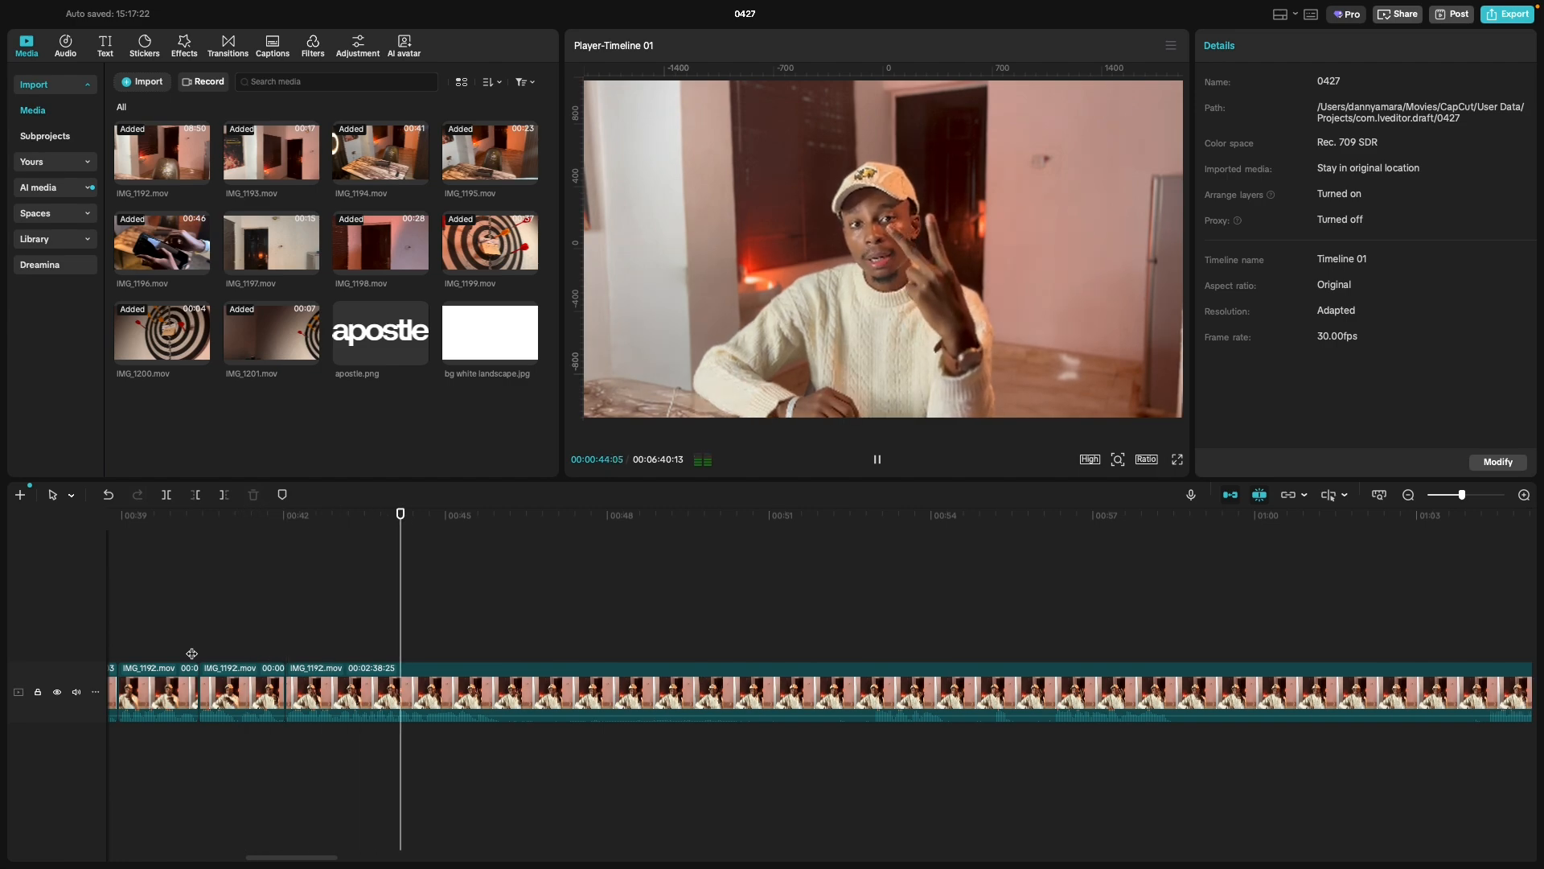
pyautogui.press('space')
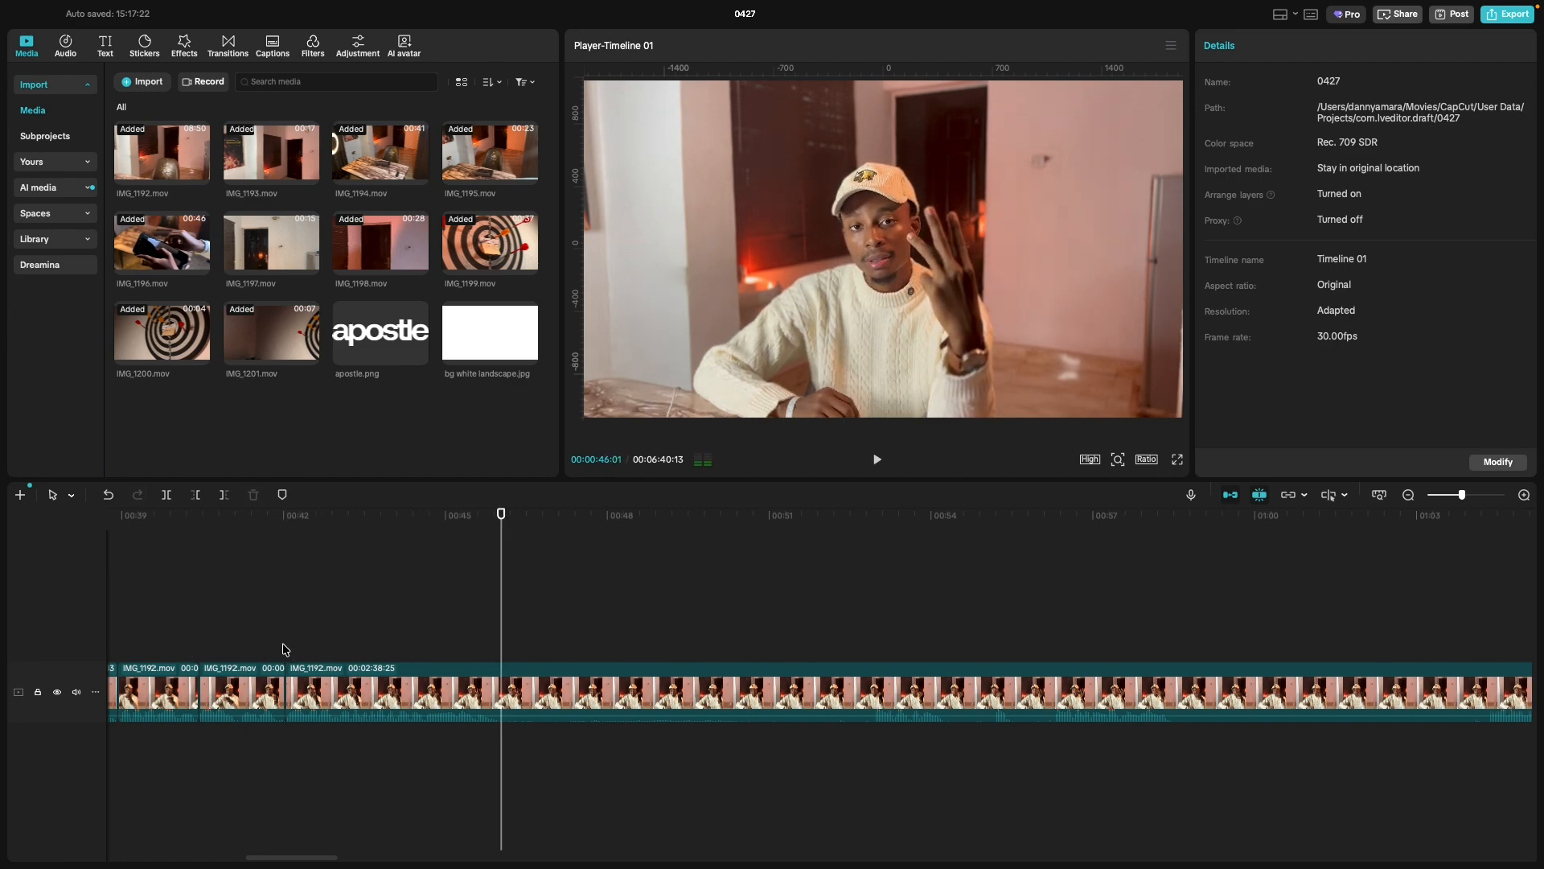
pyautogui.press('super+b')
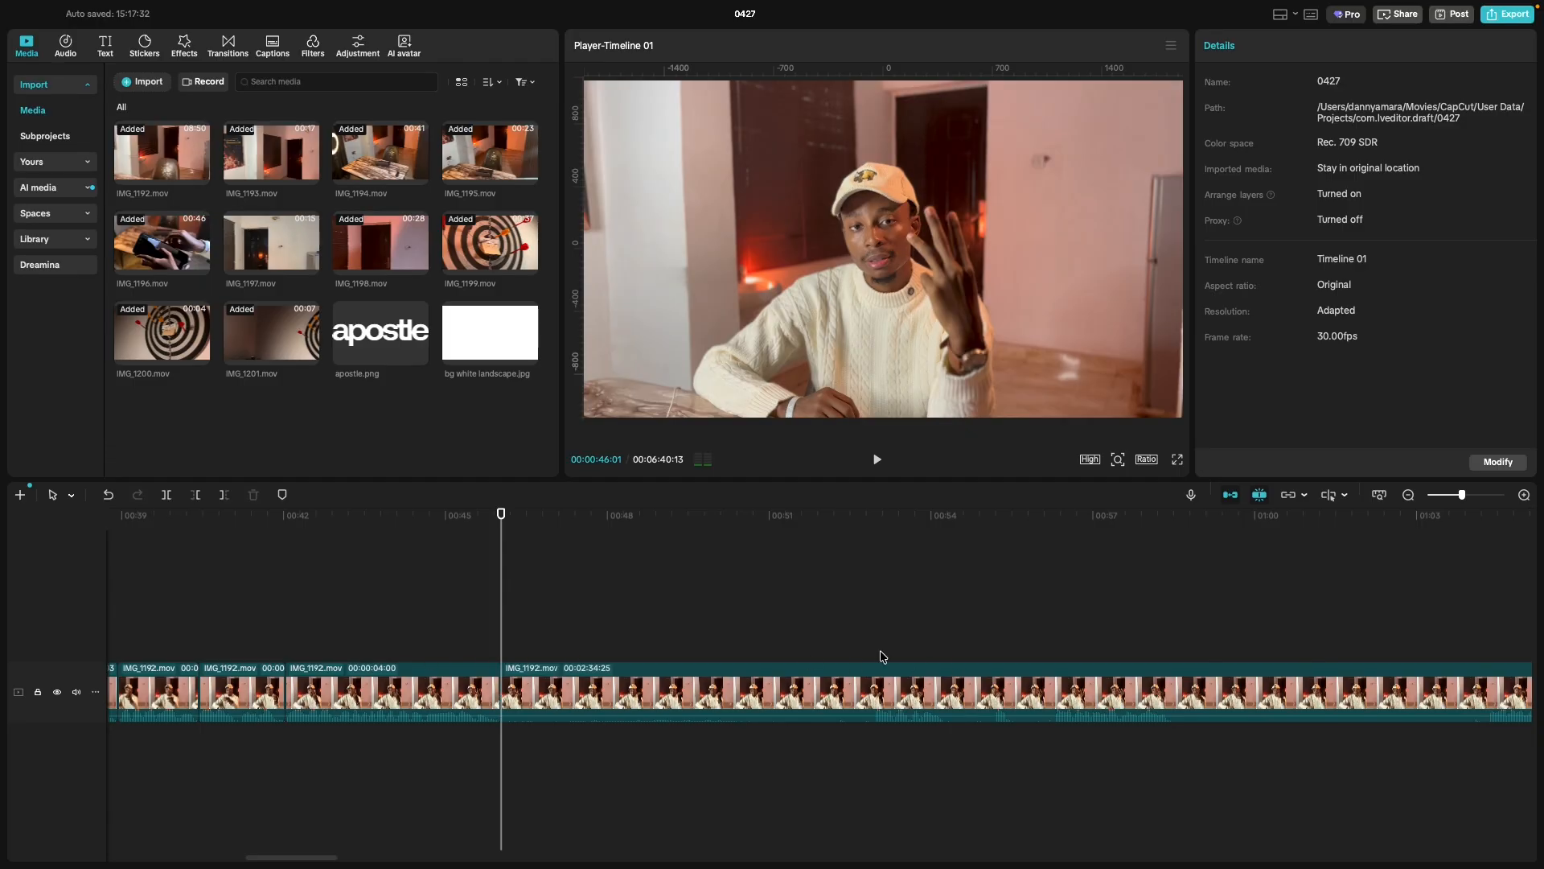
# Split the last IMG_1192.mov clip at 00:00:52:28 and delete the segment from 00:00:46:01 to that cut.
pyautogui.click(874, 647)
pyautogui.press('space')
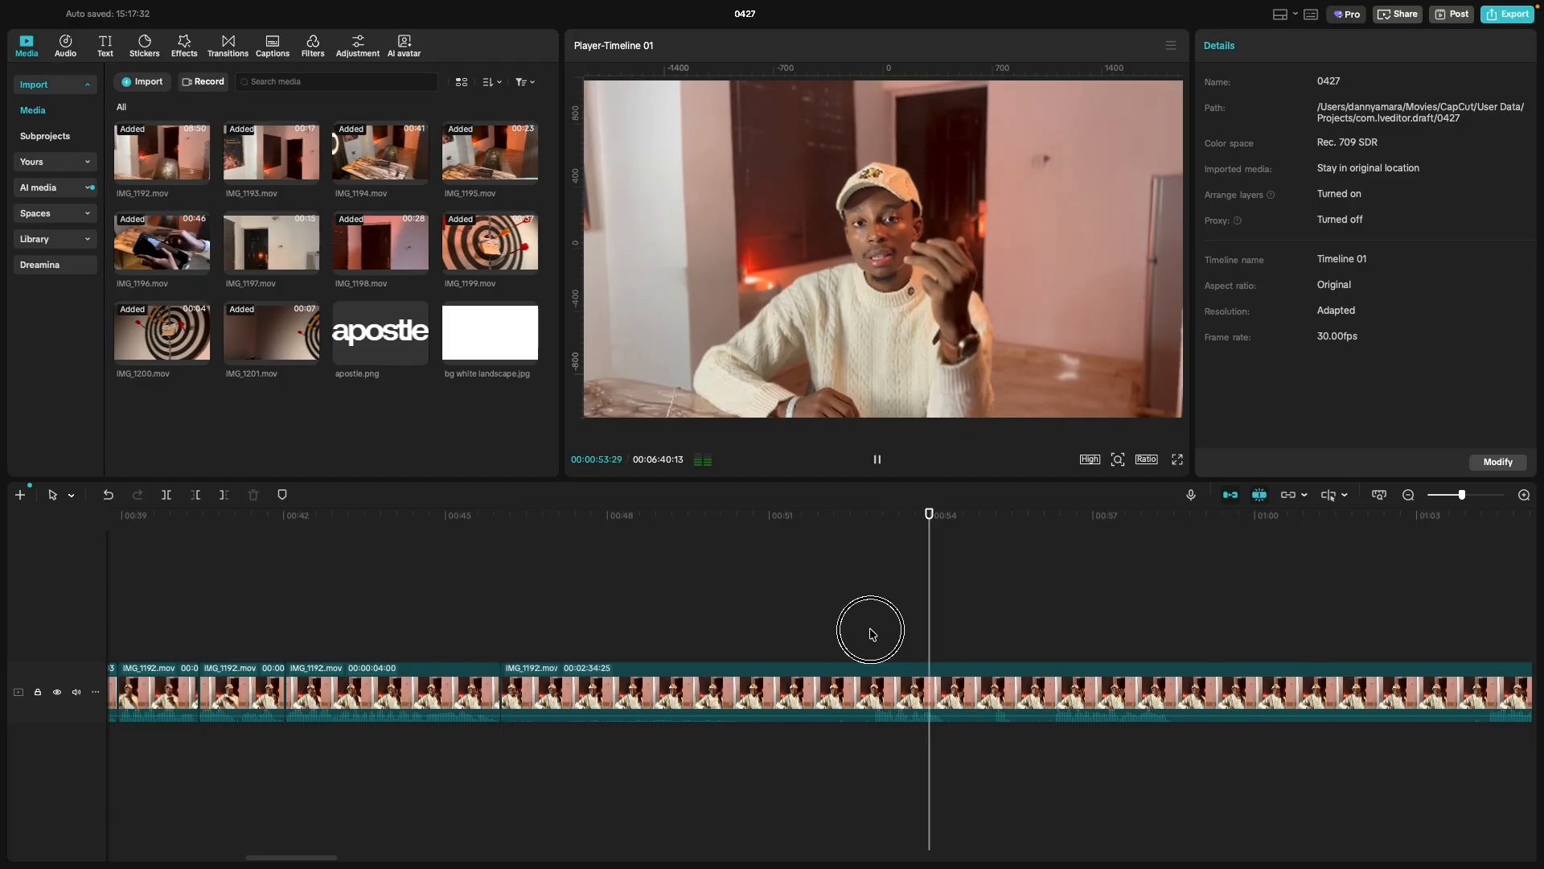
pyautogui.click(873, 633)
pyautogui.press('super+b')
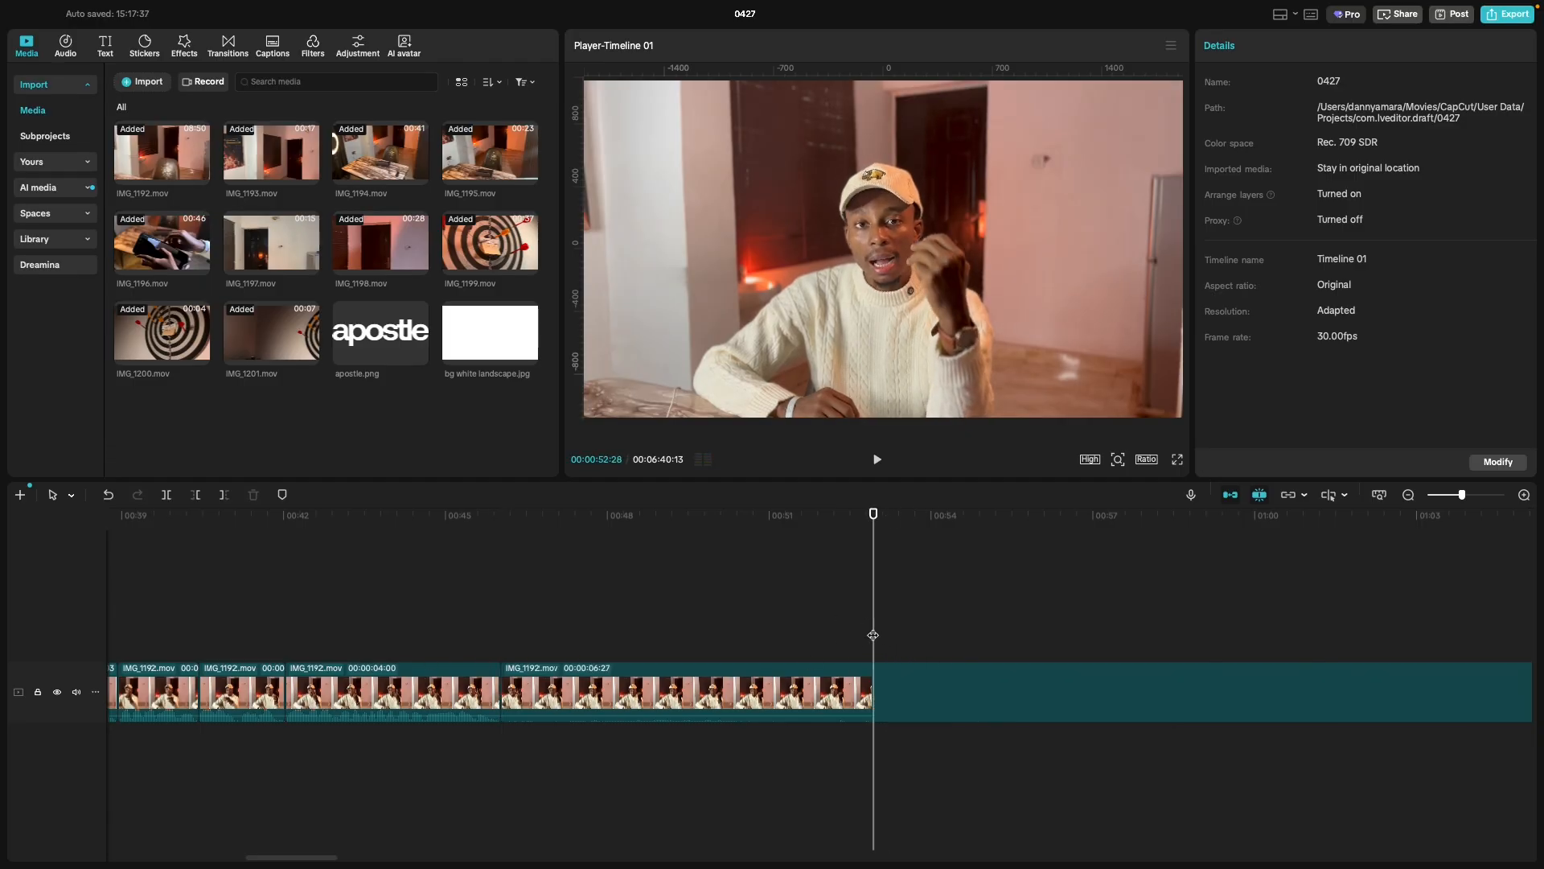
pyautogui.click(770, 688)
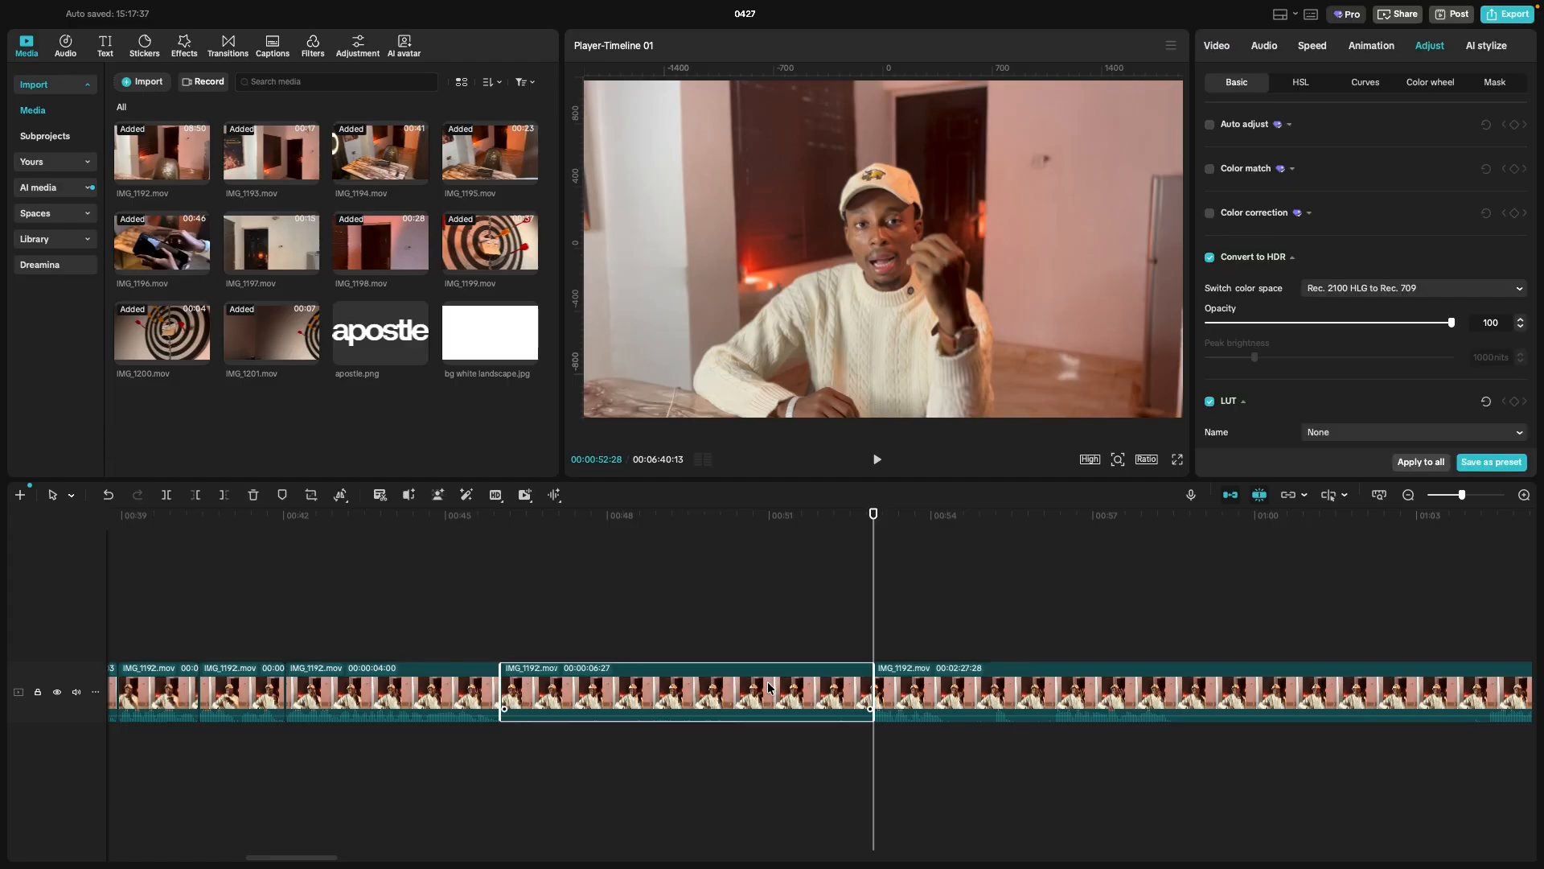
pyautogui.press('Delete')
# Play through the last IMG_1192.mov clip, split it at 00:00:49:11 and delete the segment from 00:00:46:01 to that cut.
pyautogui.click(491, 636)
pyautogui.press('space')
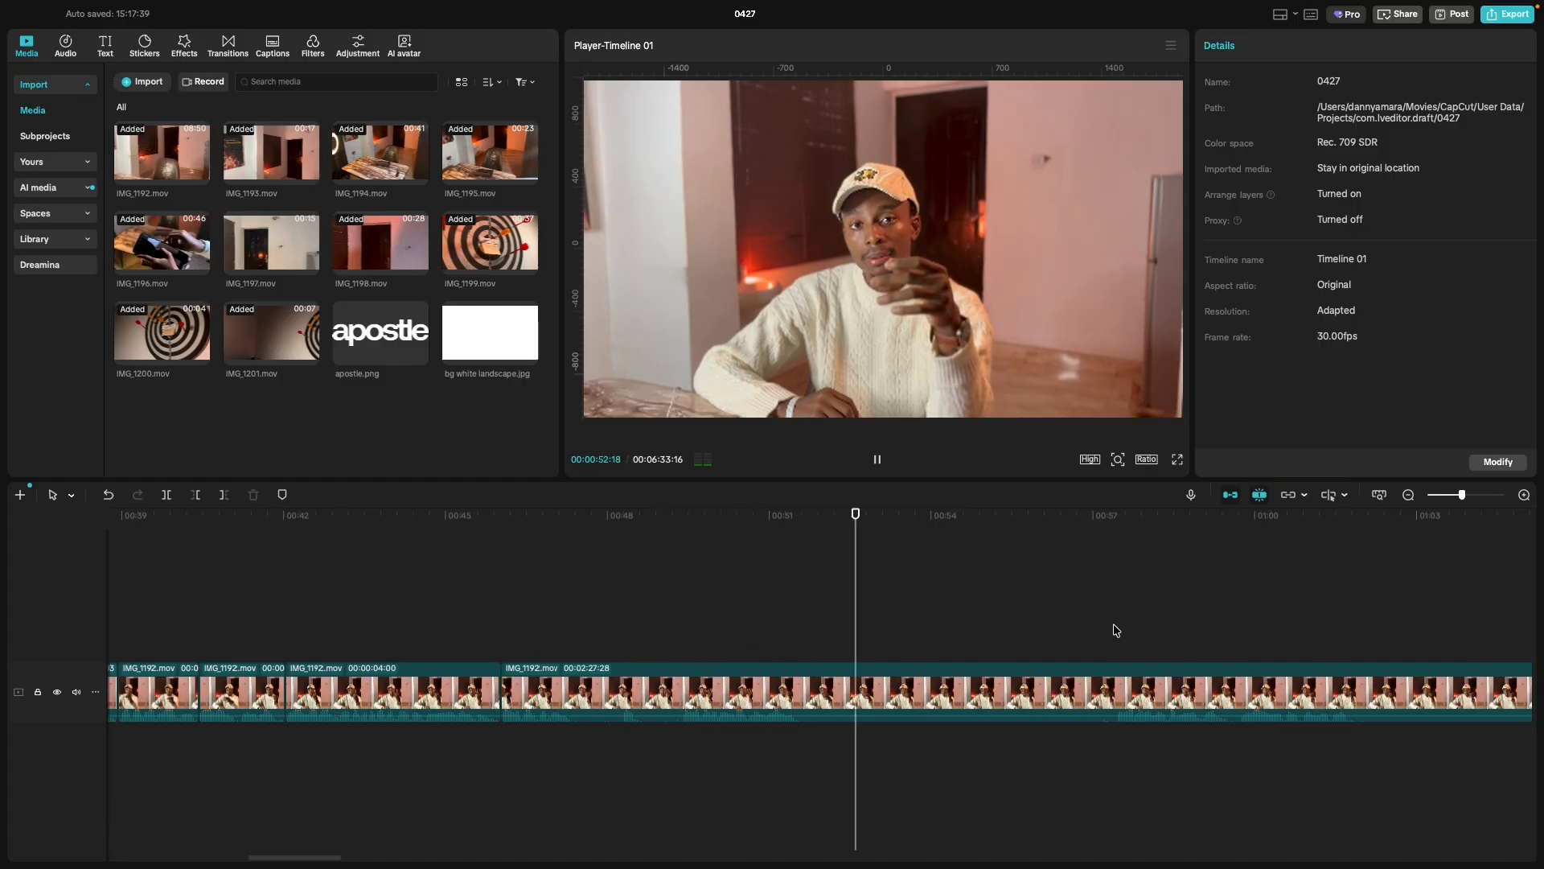
pyautogui.click(683, 645)
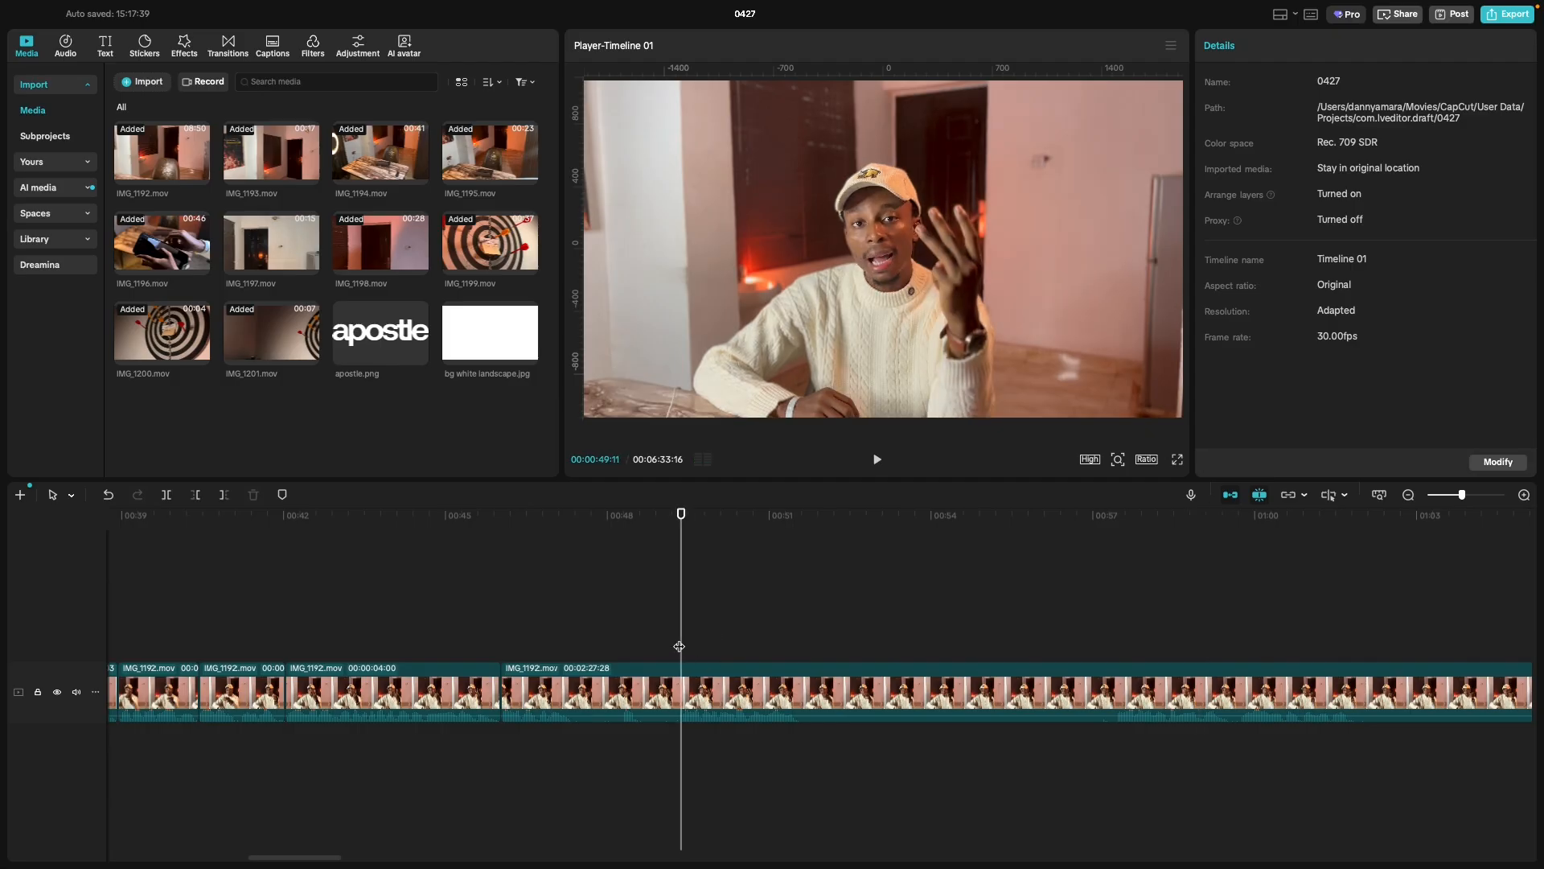
pyautogui.hotkey('ctrl', 'b')
pyautogui.click(638, 689)
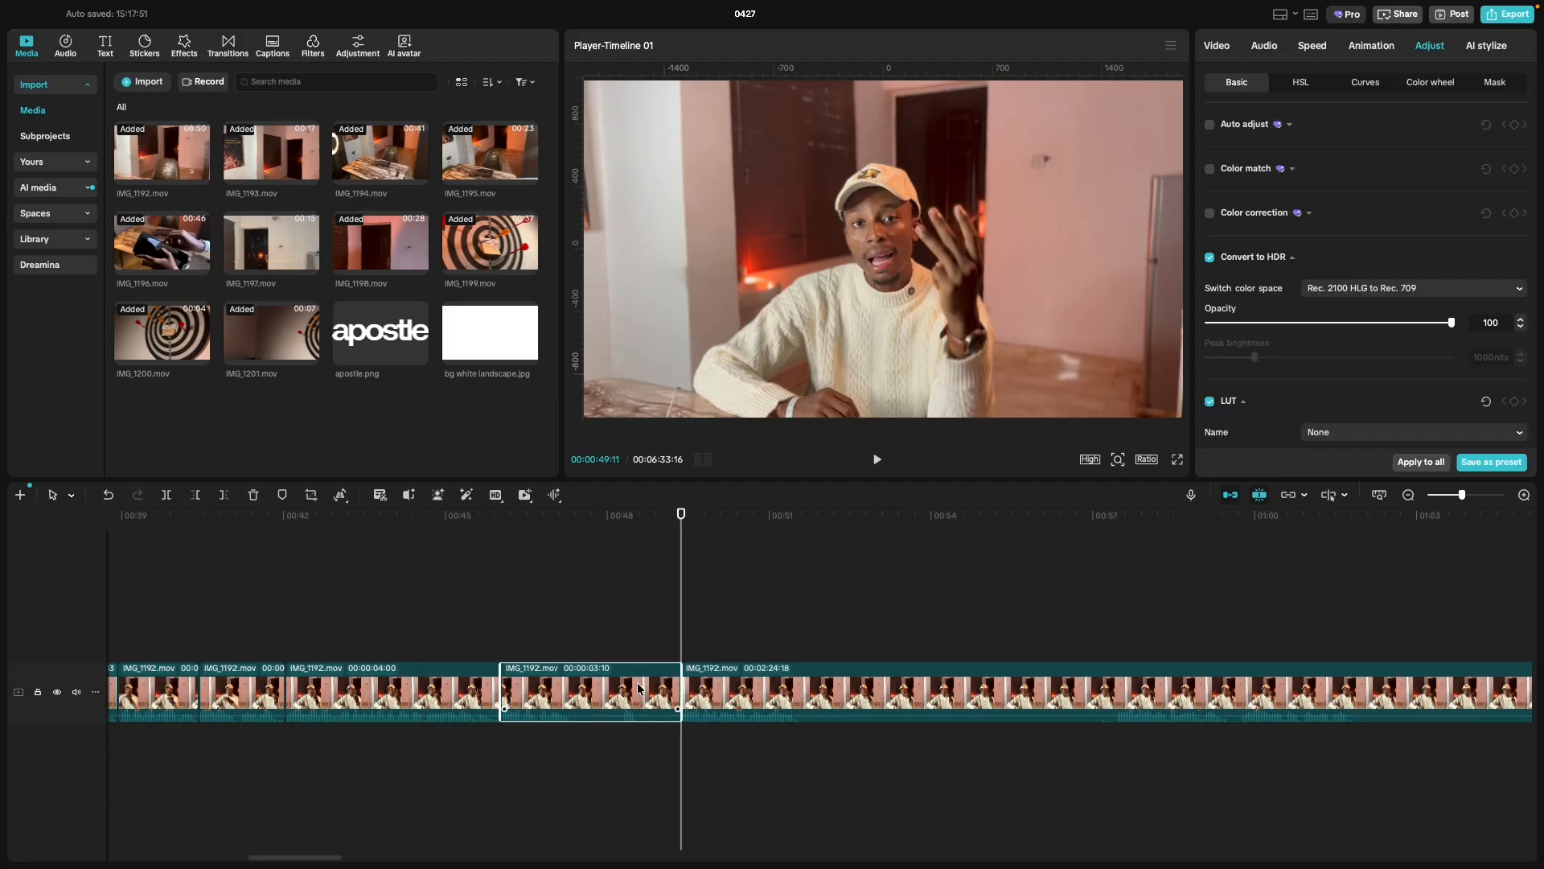
pyautogui.press('Delete')
# Split the last IMG_1192.mov clip at 00:00:48:06, where the spoken line ends.
pyautogui.click(623, 637)
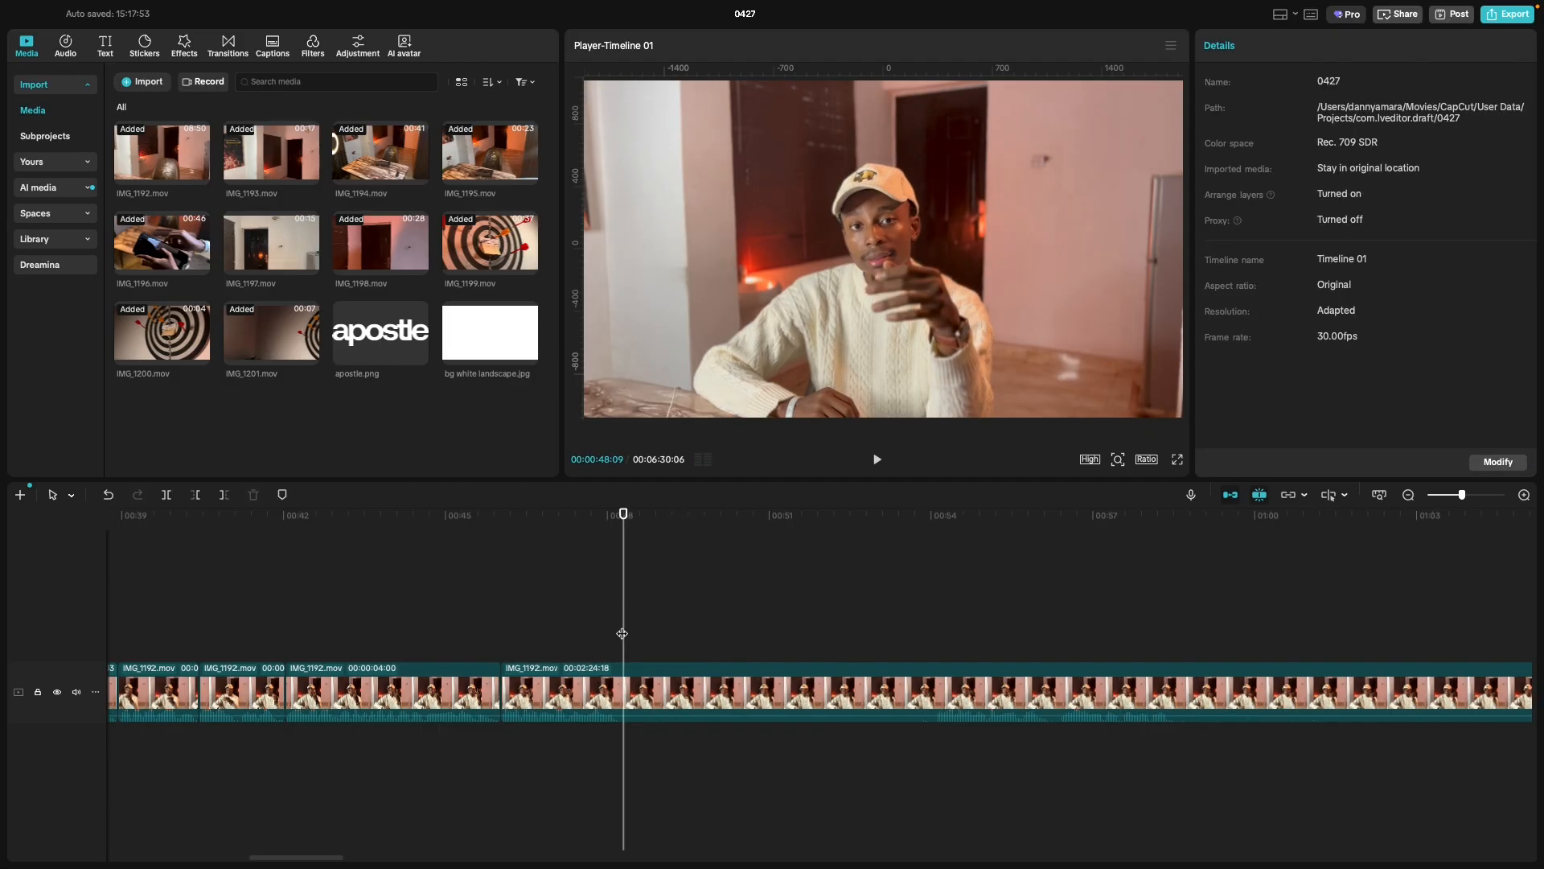
pyautogui.click(617, 635)
pyautogui.hotkey('ctrl', 'b')
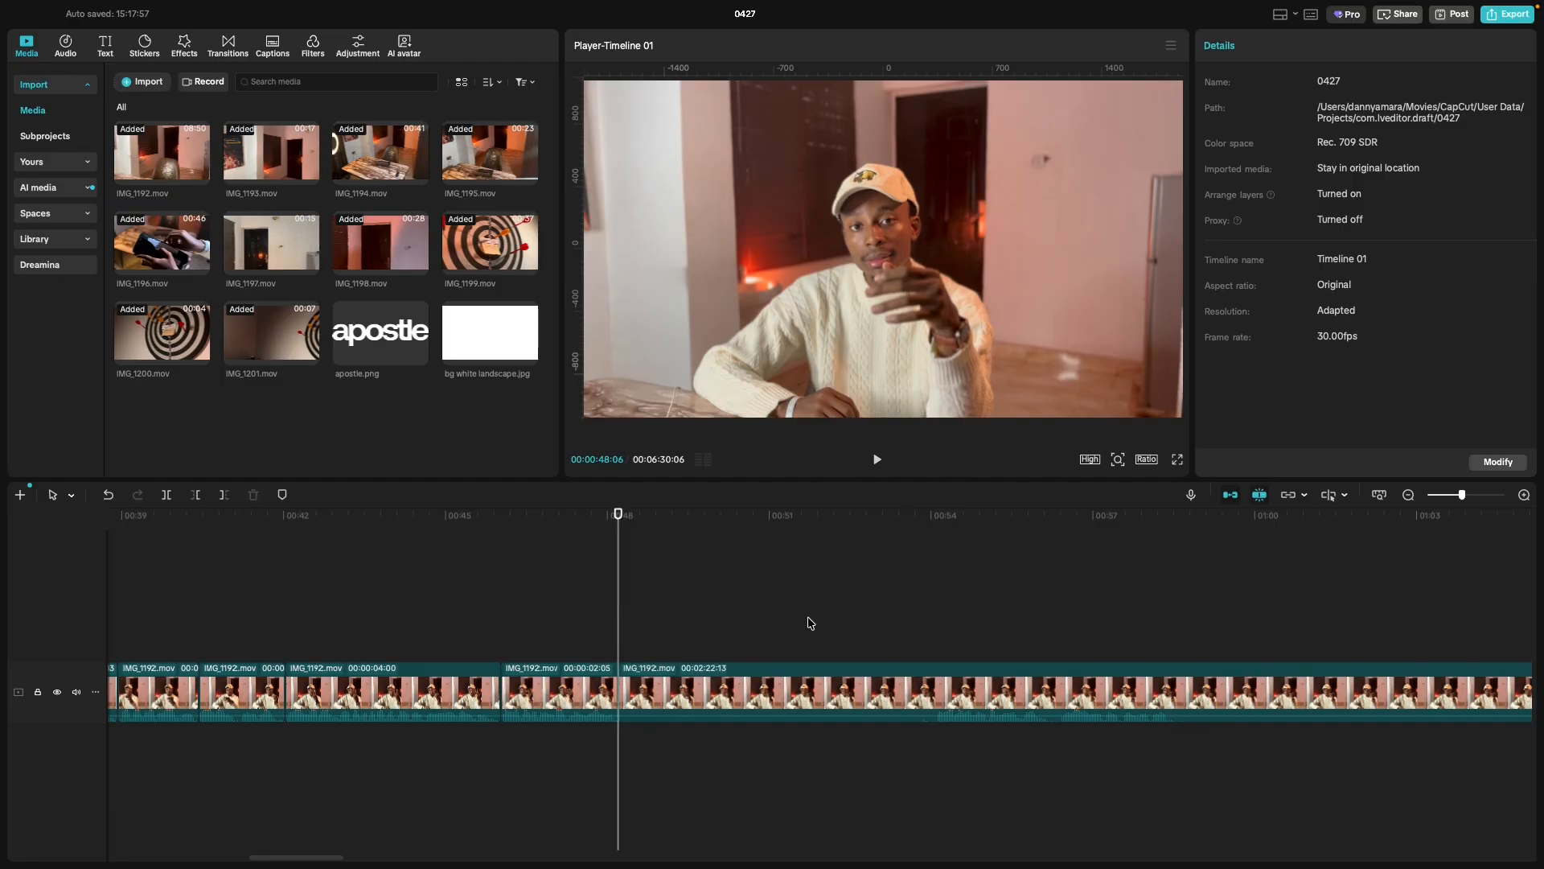
# Split the last IMG_1192.mov clip at 00:00:54:02 and delete the segment from 00:00:48:06 to that cut.
pyautogui.click(937, 630)
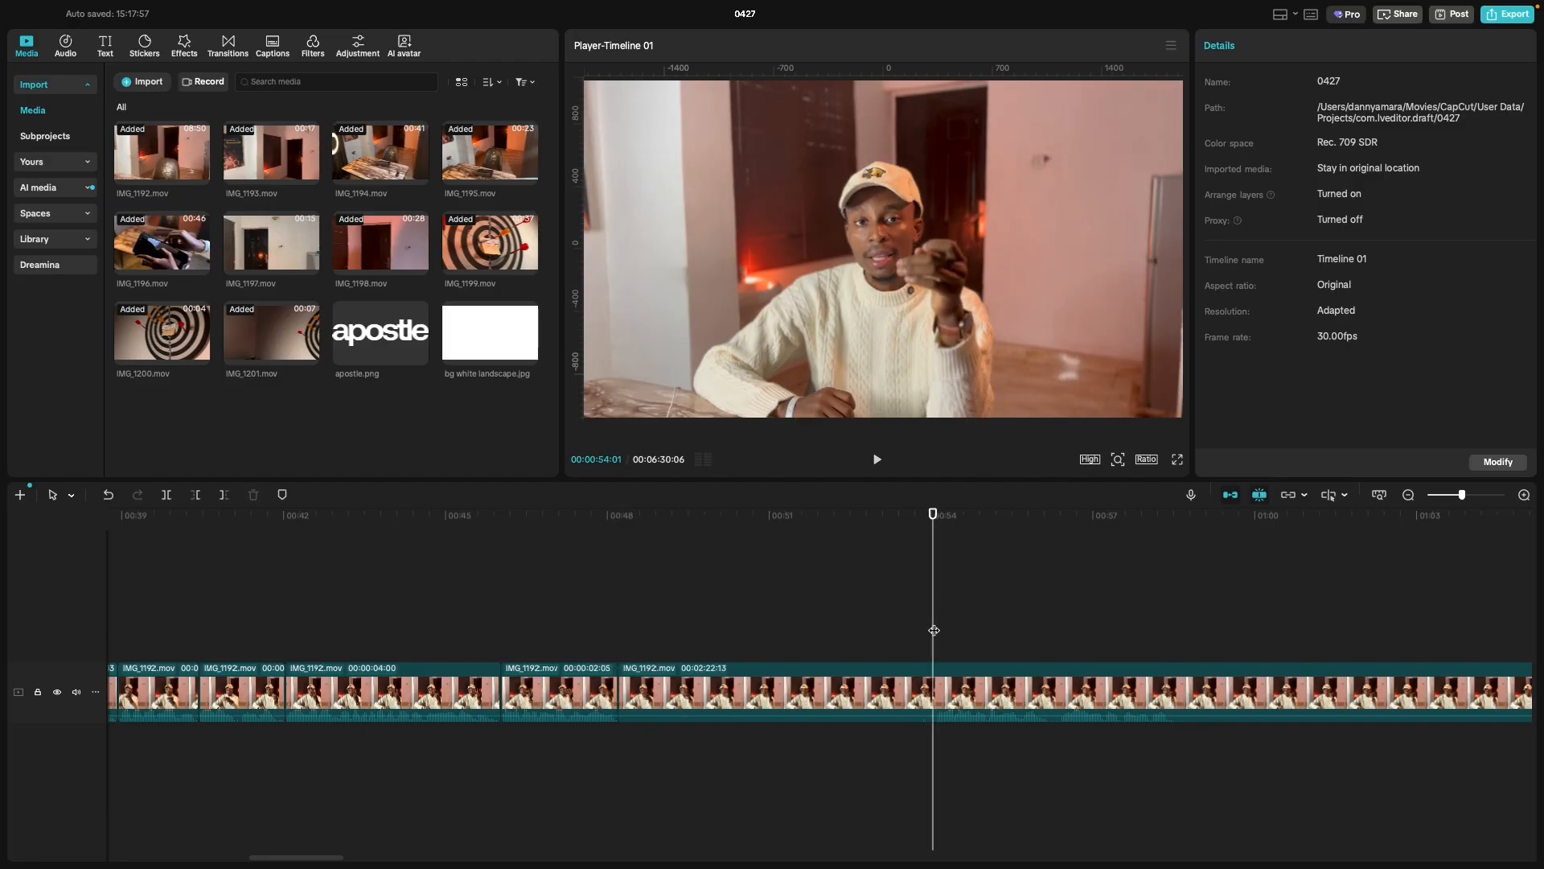
pyautogui.click(935, 630)
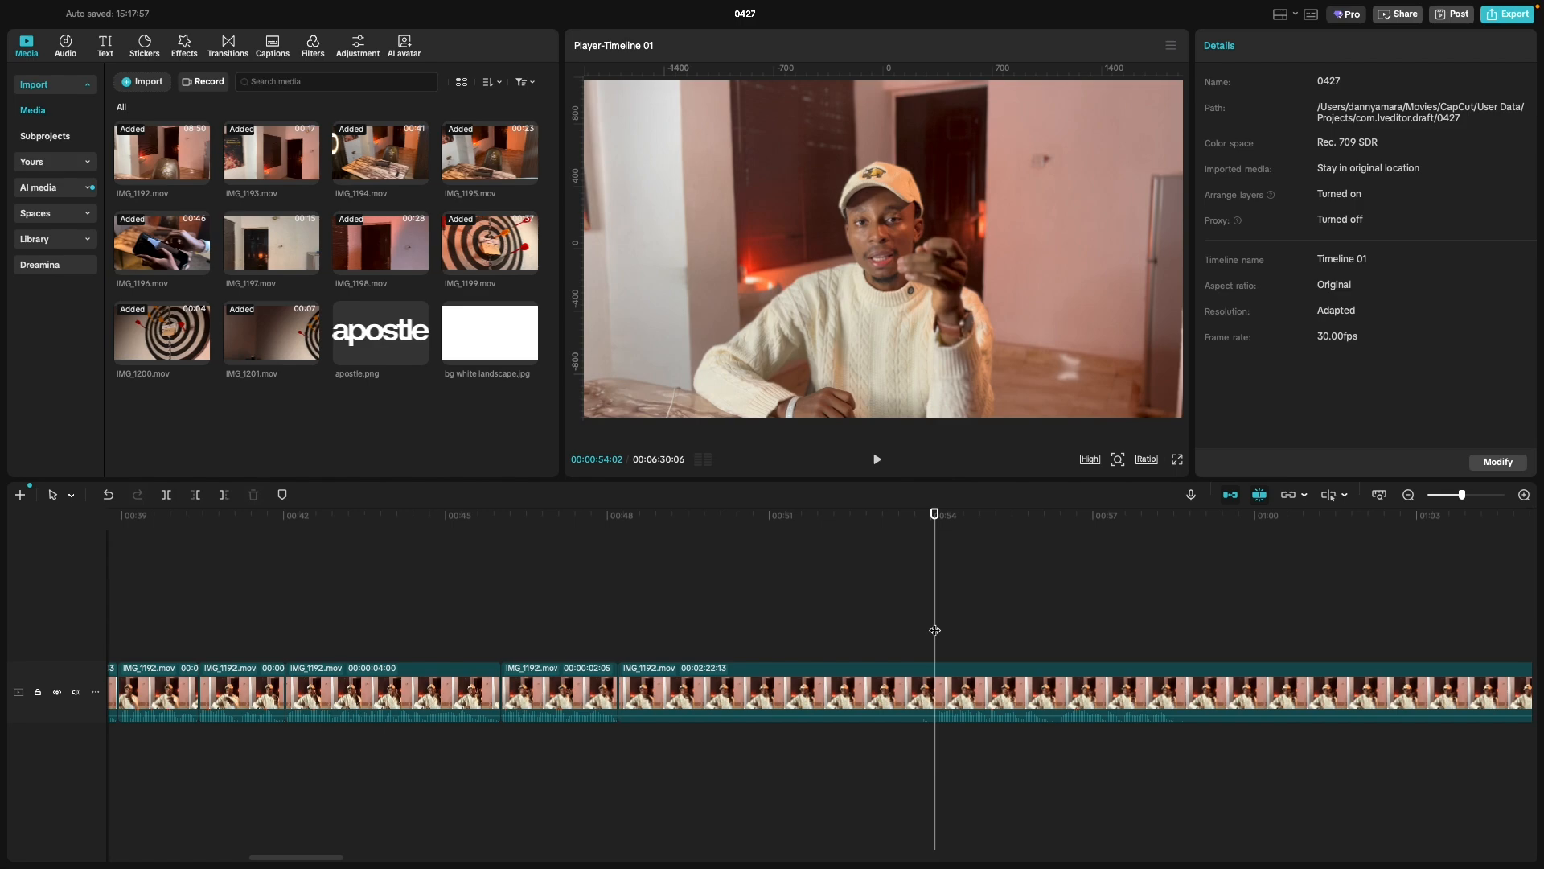
pyautogui.hotkey('ctrl', 'b')
pyautogui.click(894, 670)
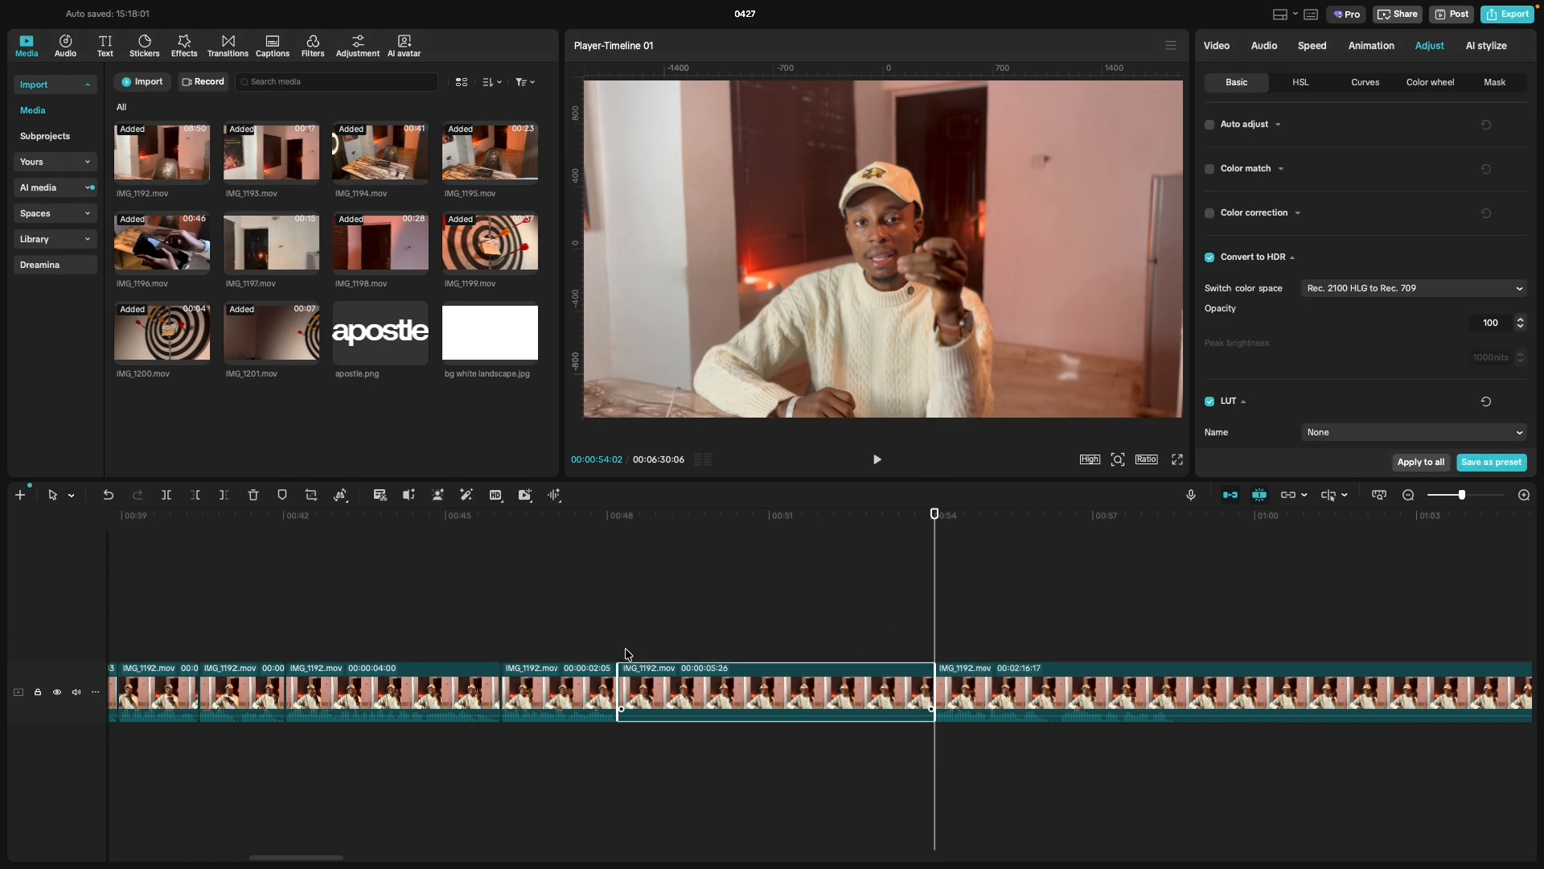
pyautogui.press('Delete')
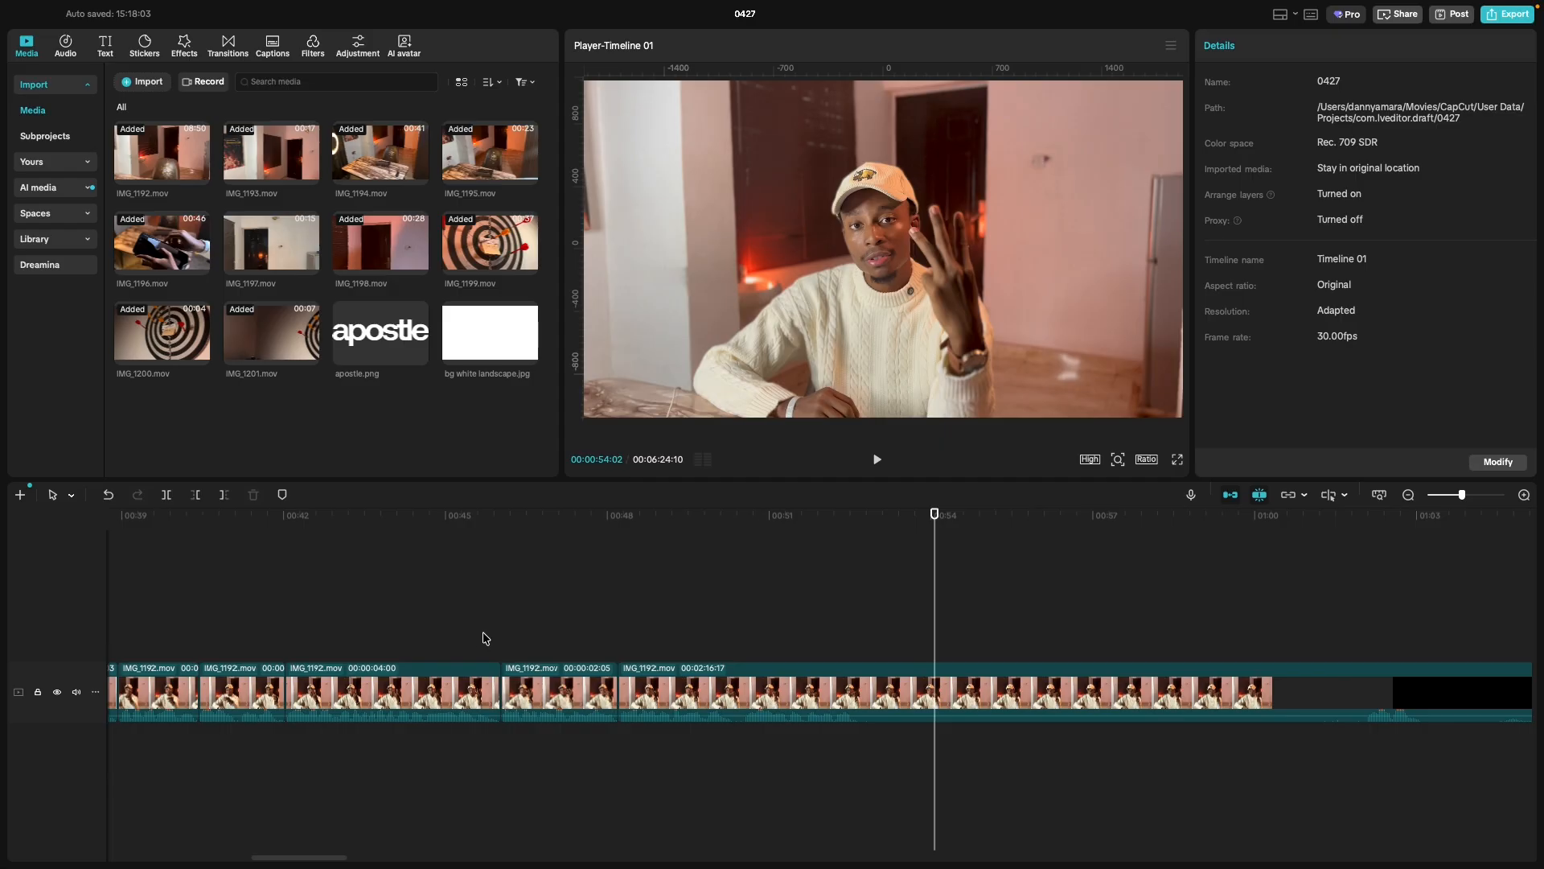
# Play back across the 00:00:48:06 cut and split the last IMG_1192.mov clip at 00:00:50:09.
pyautogui.click(483, 638)
pyautogui.press('space')
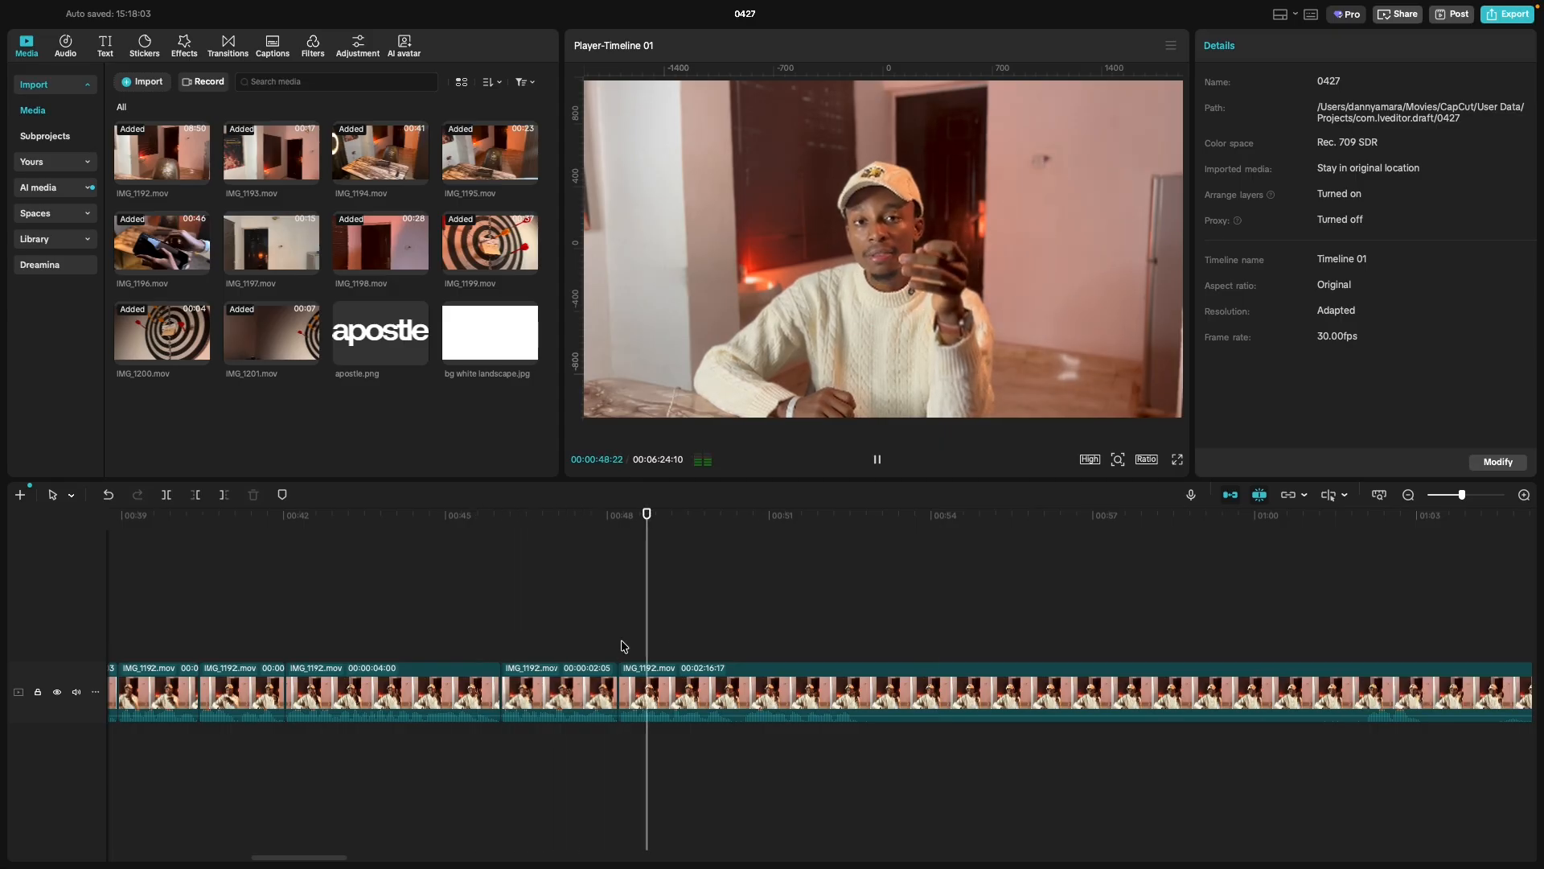
pyautogui.press('space')
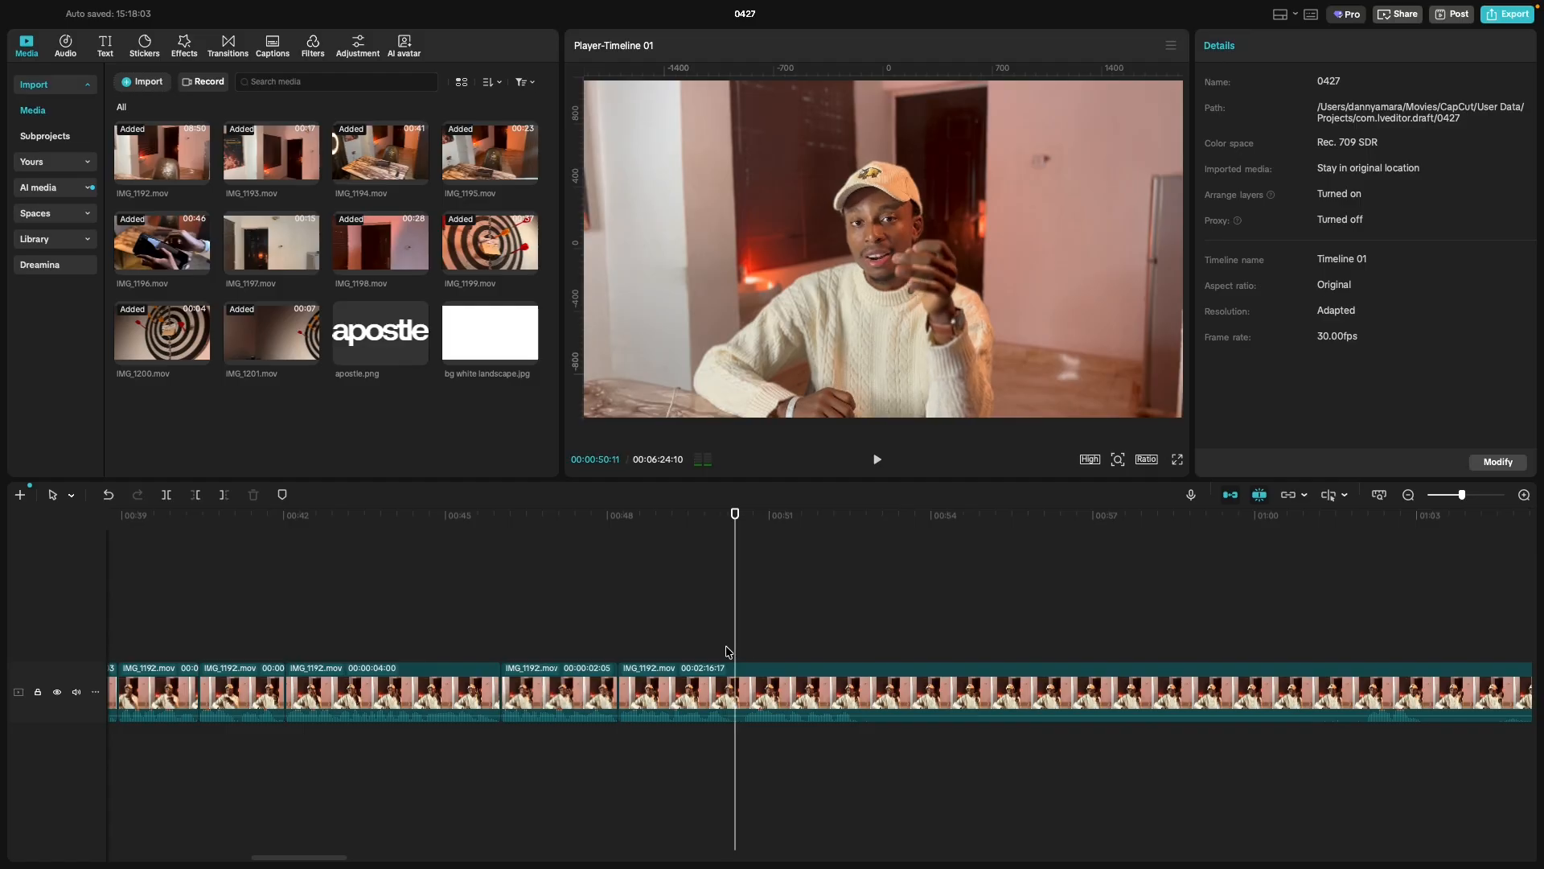
pyautogui.click(727, 647)
pyautogui.moveTo(742, 642); pyautogui.dragTo(732, 644)
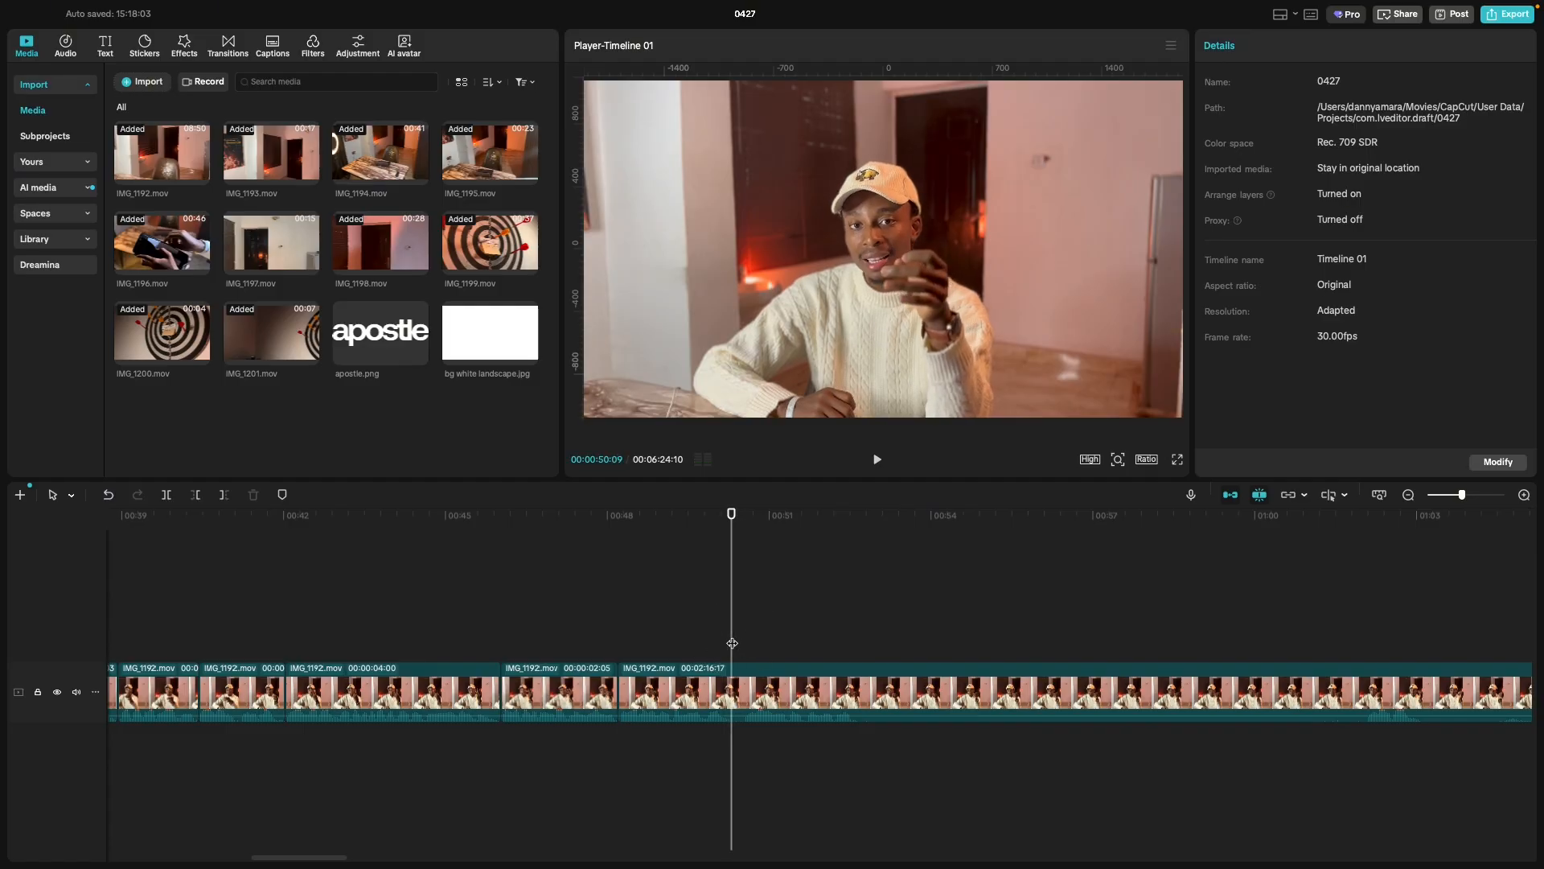
pyautogui.press('super+b')
# Split the last IMG_1192.mov clip at 00:00:50:16 and delete the short pause from 00:00:50:09 to that cut.
pyautogui.press('space')
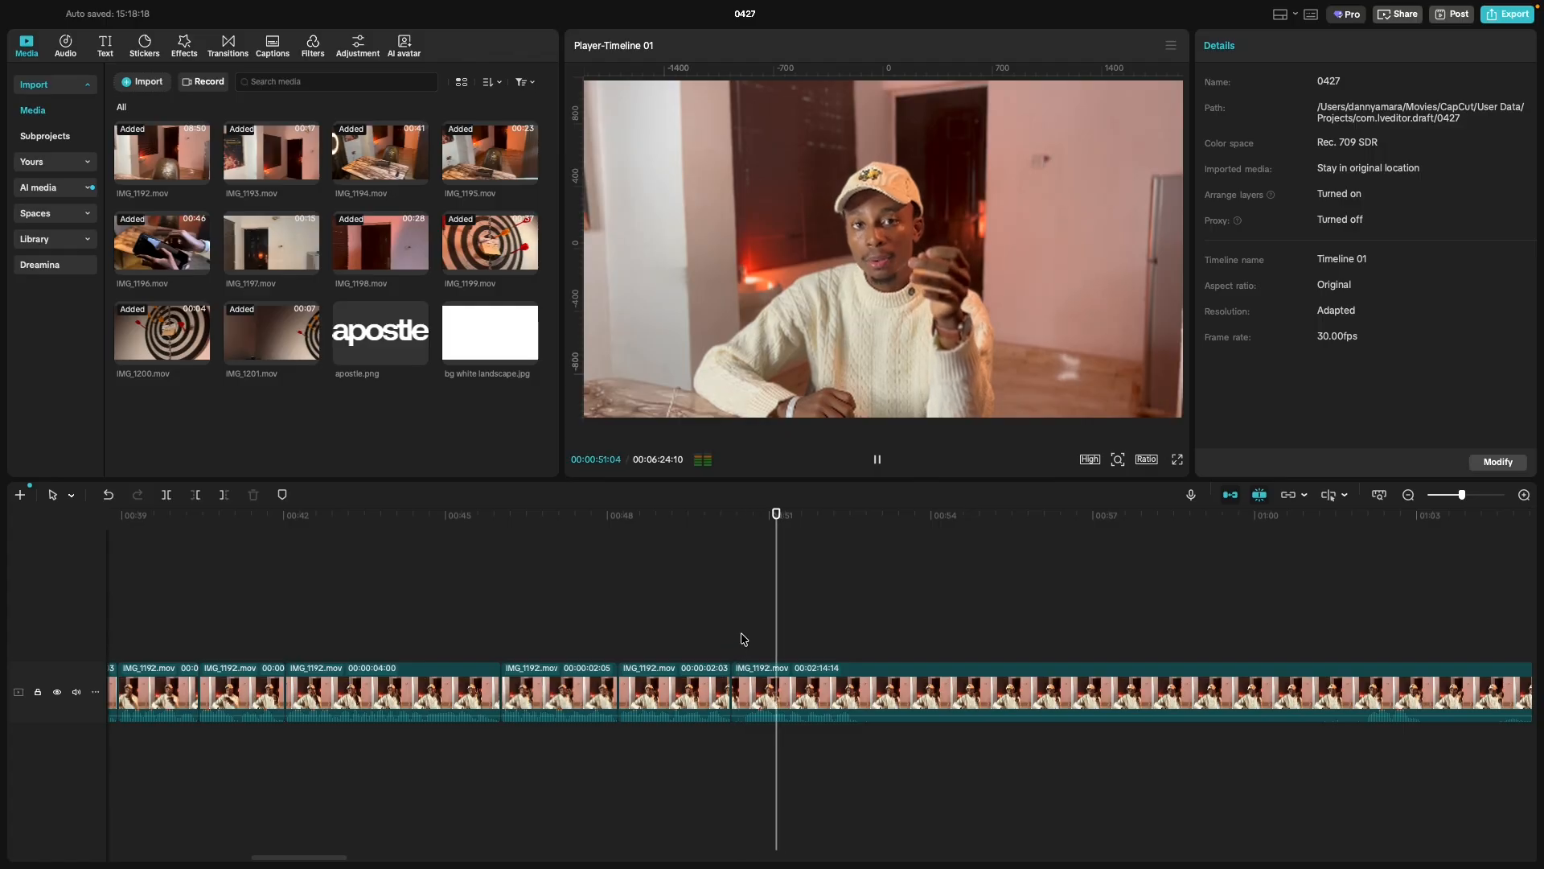
pyautogui.click(742, 642)
pyautogui.moveTo(743, 643); pyautogui.dragTo(745, 643)
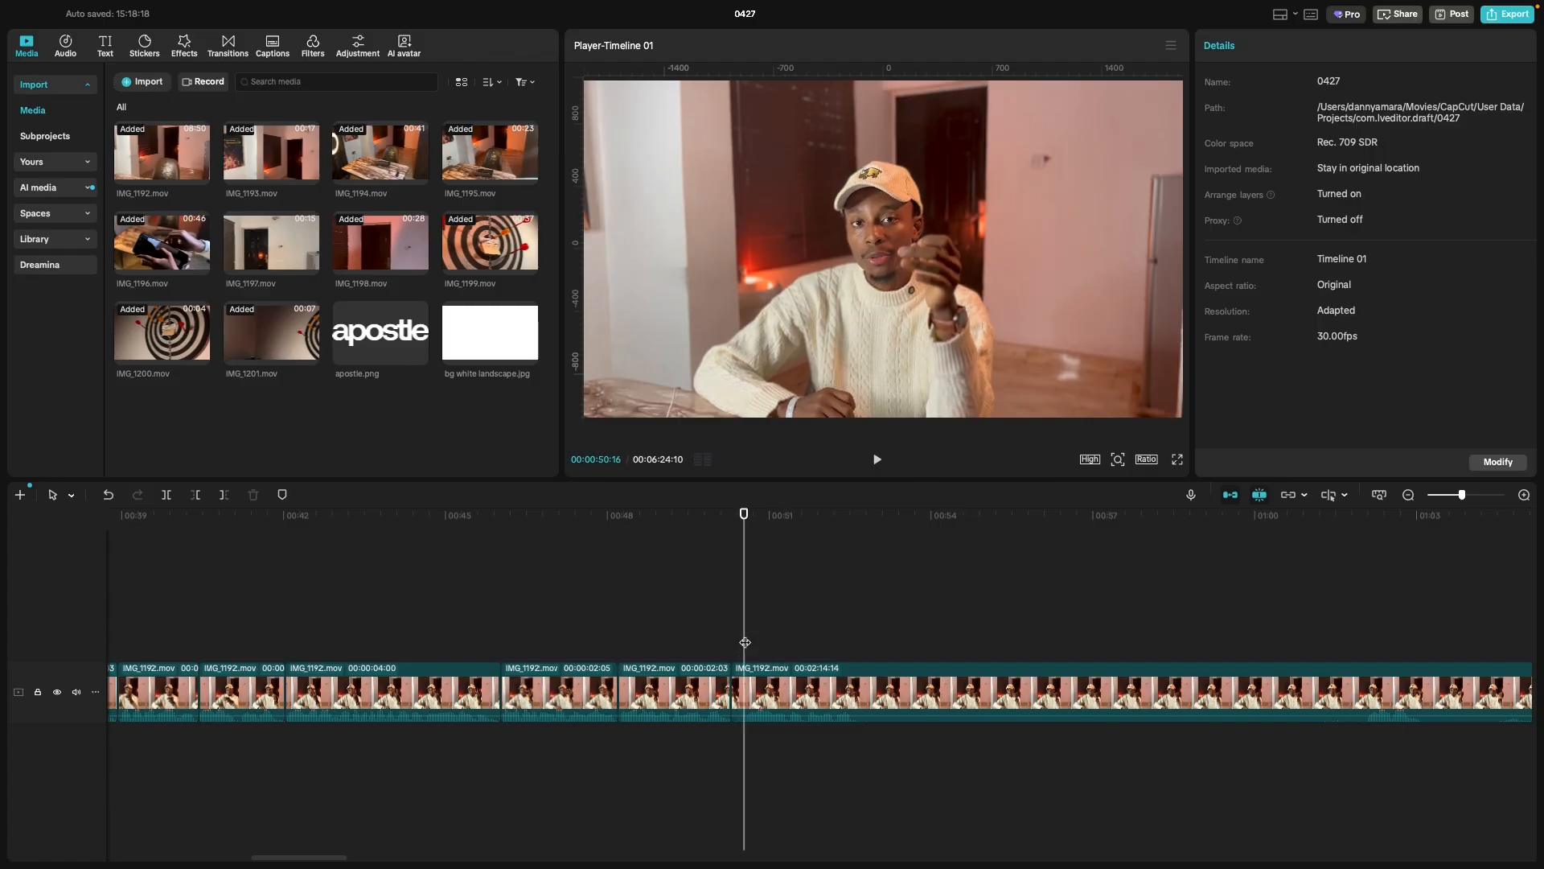
pyautogui.press('super+b')
pyautogui.click(731, 684)
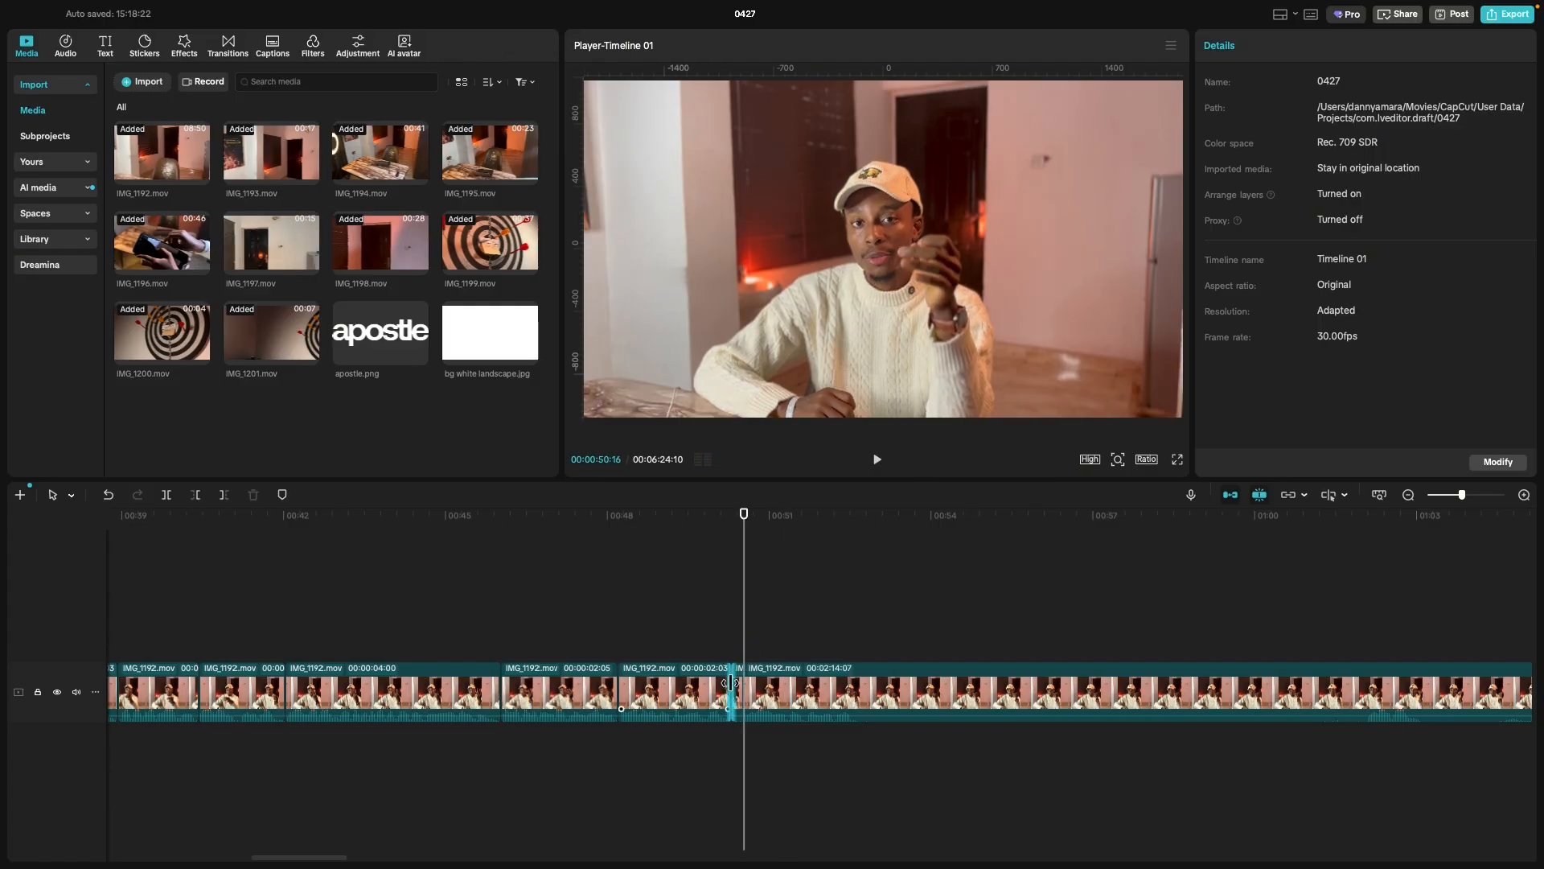
pyautogui.click(732, 683)
pyautogui.click(735, 683)
pyautogui.press('Delete')
# Play back across the 00:00:50:09 cut and split the last IMG_1192.mov clip at 00:00:52:13.
pyautogui.click(679, 644)
pyautogui.press('space')
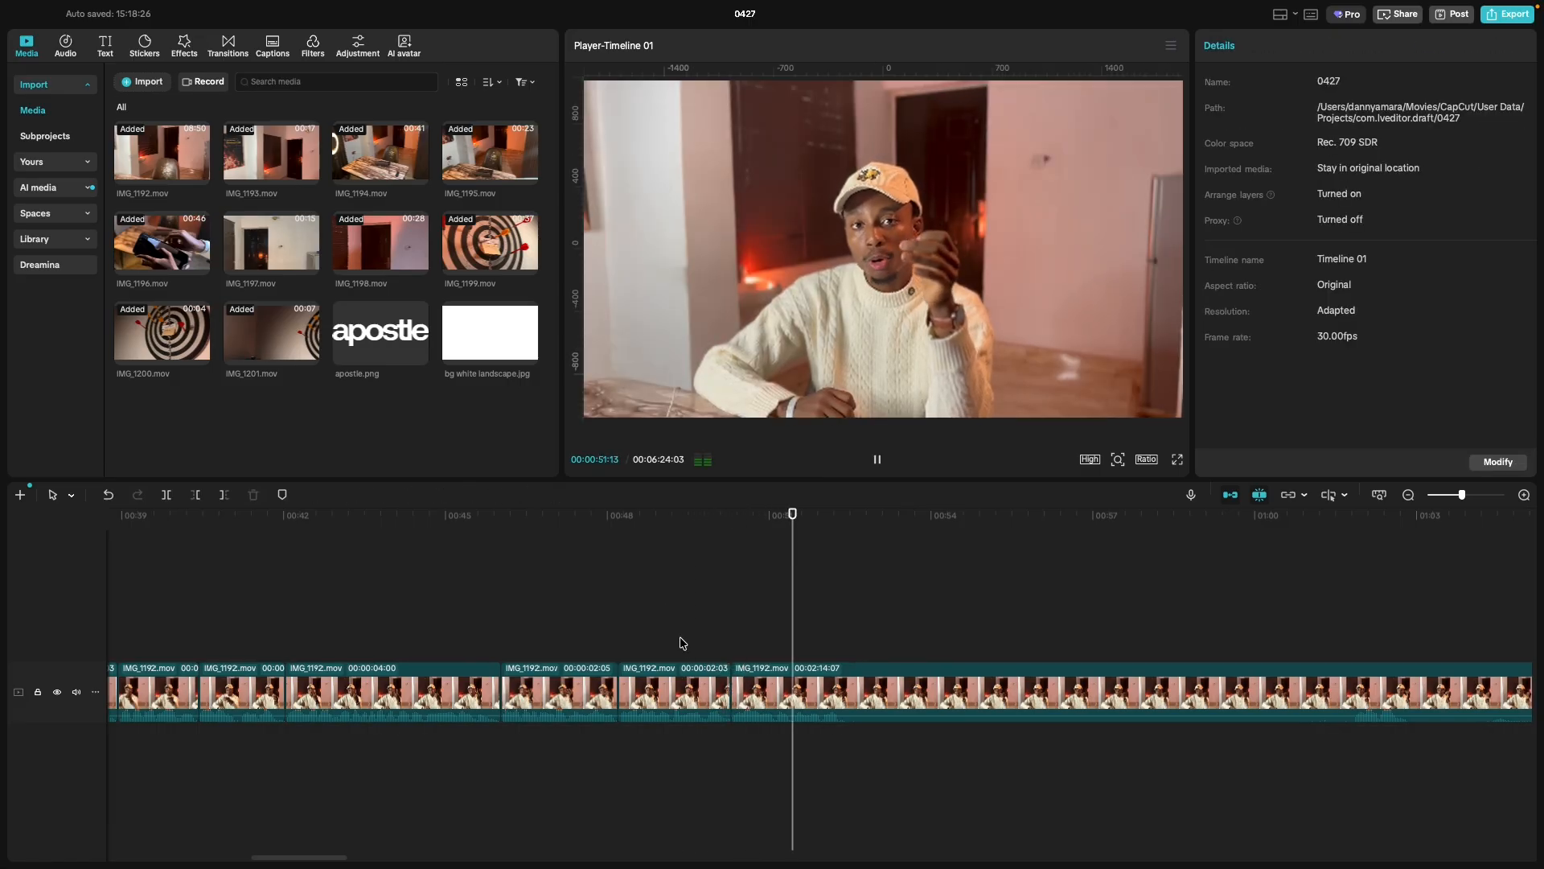
pyautogui.press('space')
pyautogui.press('super+b')
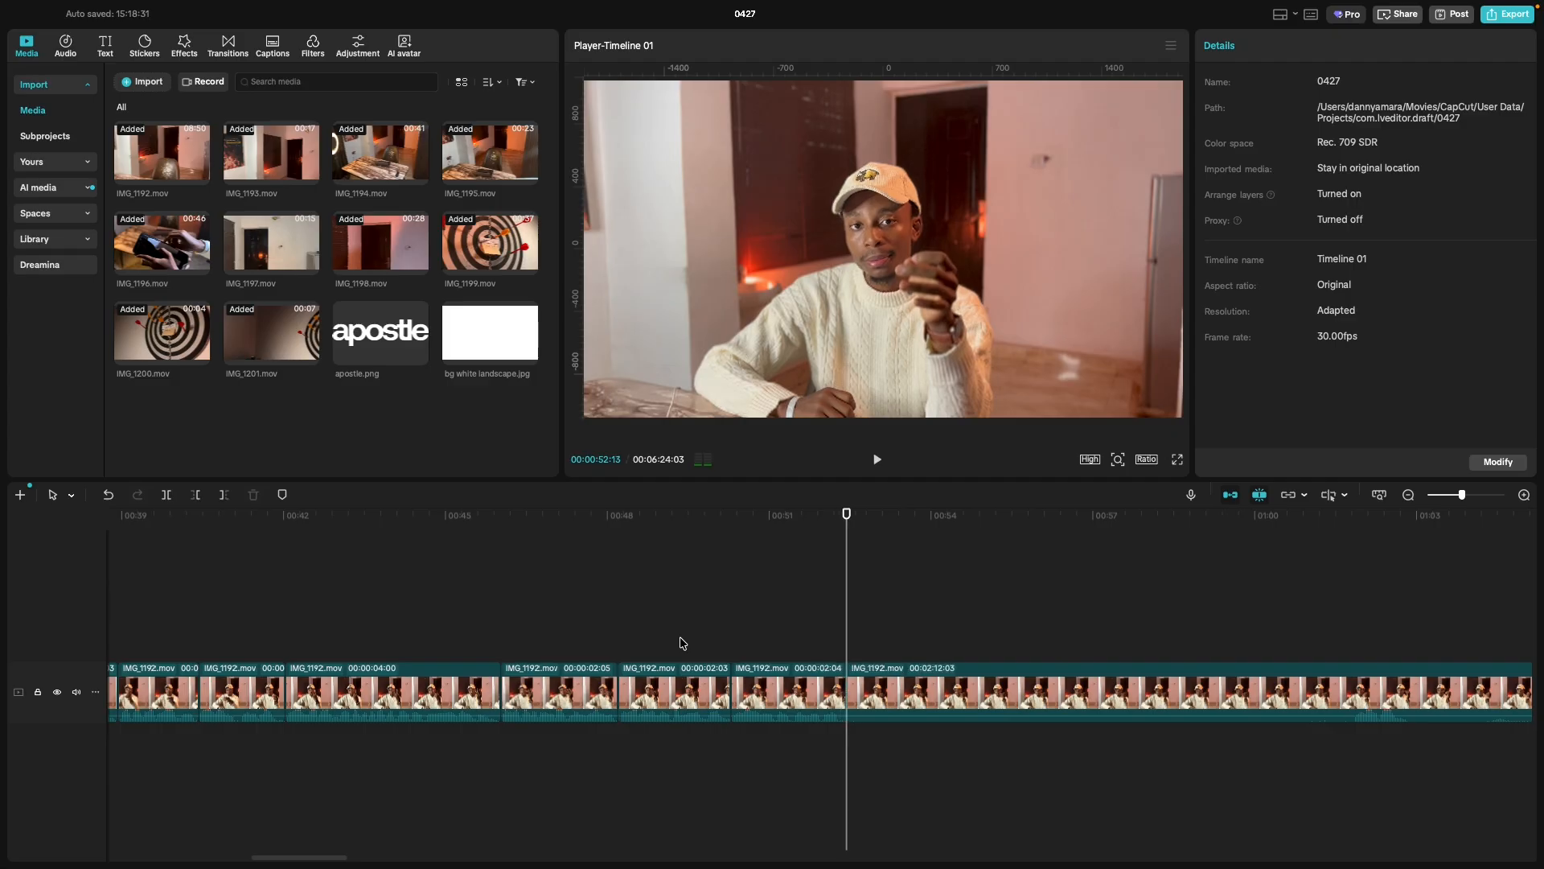
# Split the last IMG_1192.mov clip at 00:01:01:25 and delete the segment from 00:00:52:13 to that cut.
pyautogui.hscroll(4, 1103, 644)
pyautogui.click(1010, 635)
pyautogui.press('space')
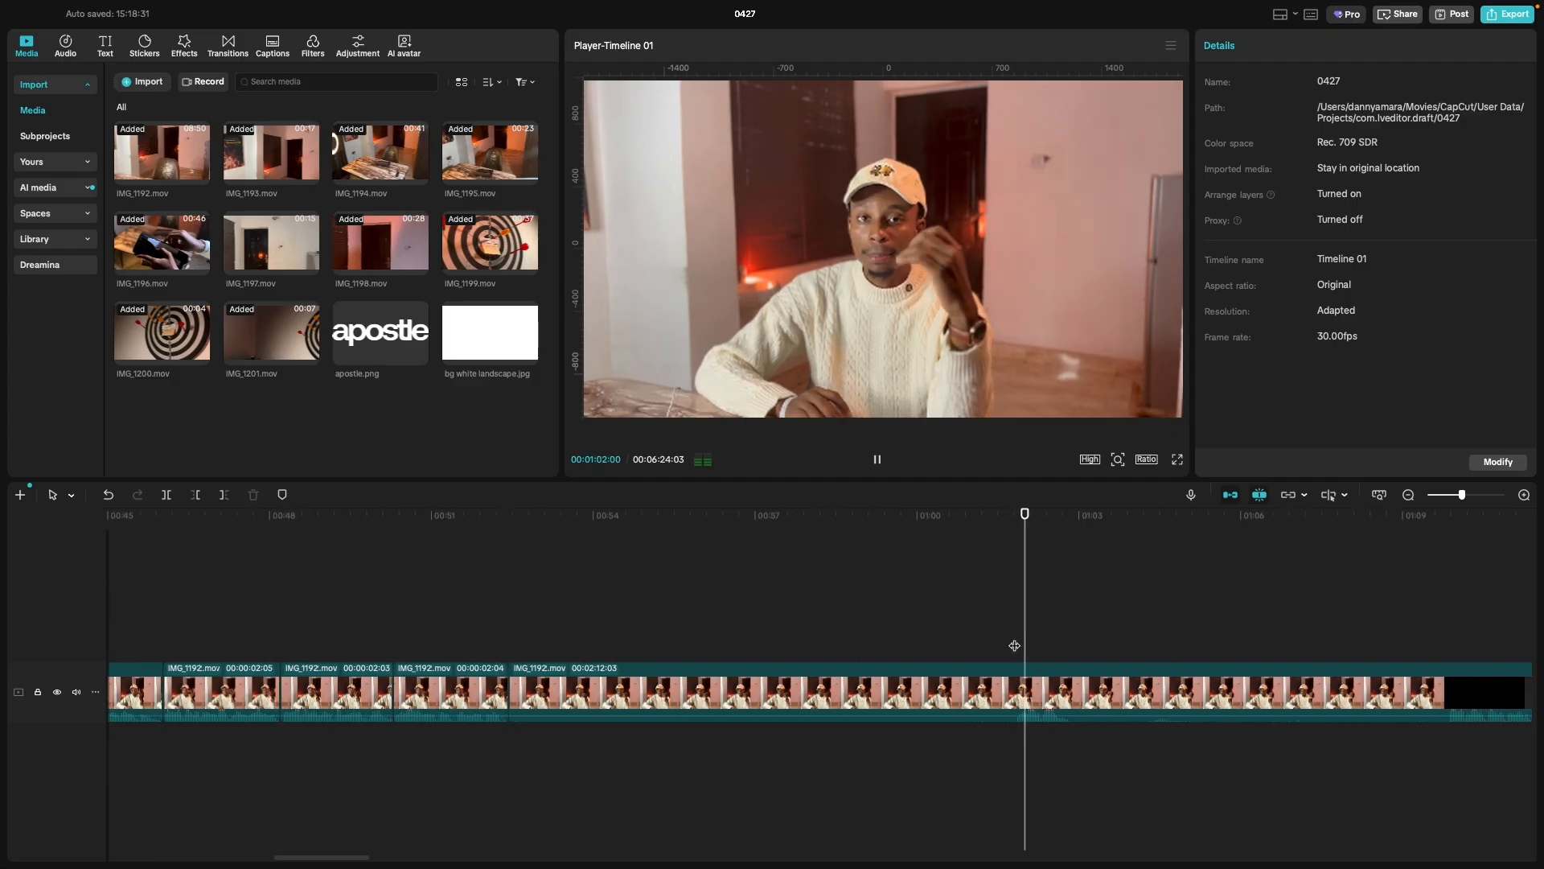
pyautogui.click(1016, 640)
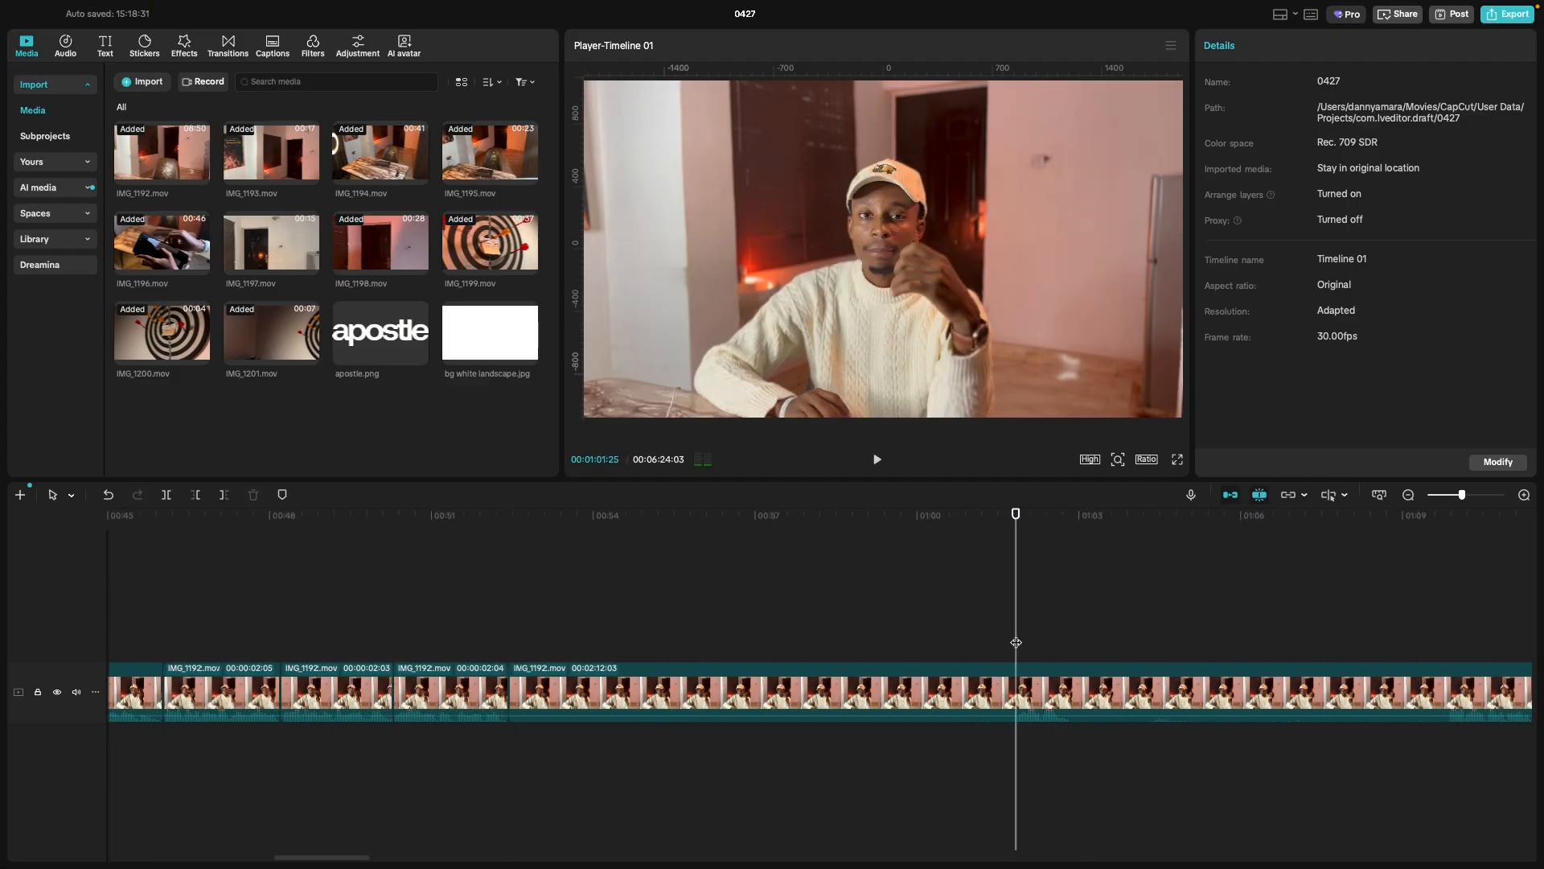
pyautogui.press('super+b')
pyautogui.click(962, 692)
pyautogui.press('Delete')
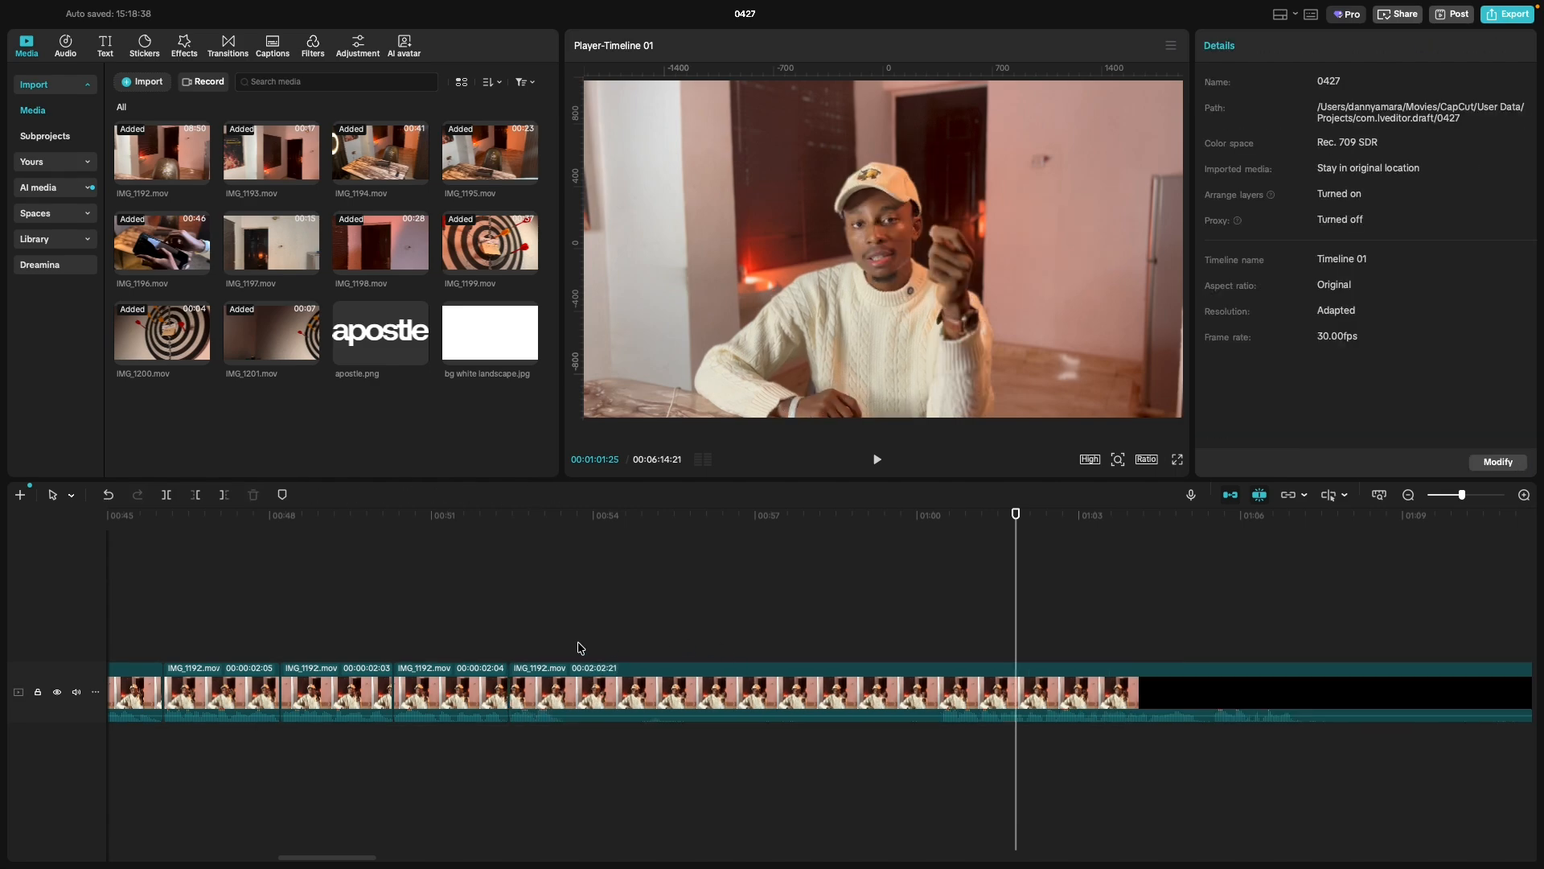
# Split the last IMG_1192.mov clip at 00:00:53:13 and play back from before the 00:00:52:13 cut to check the line.
pyautogui.click(563, 645)
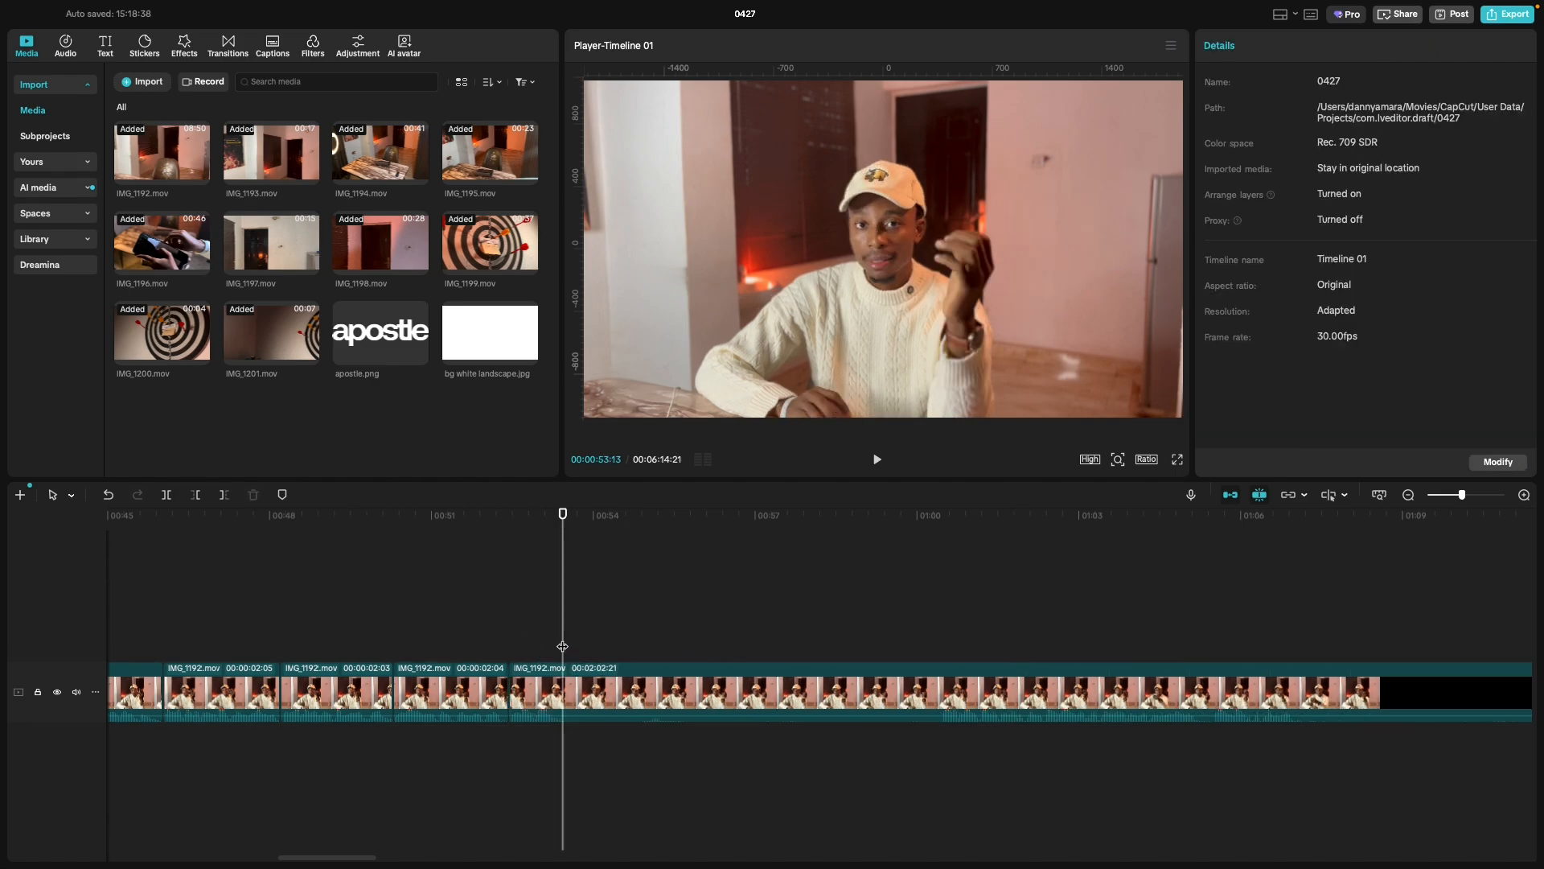
pyautogui.press('super+b')
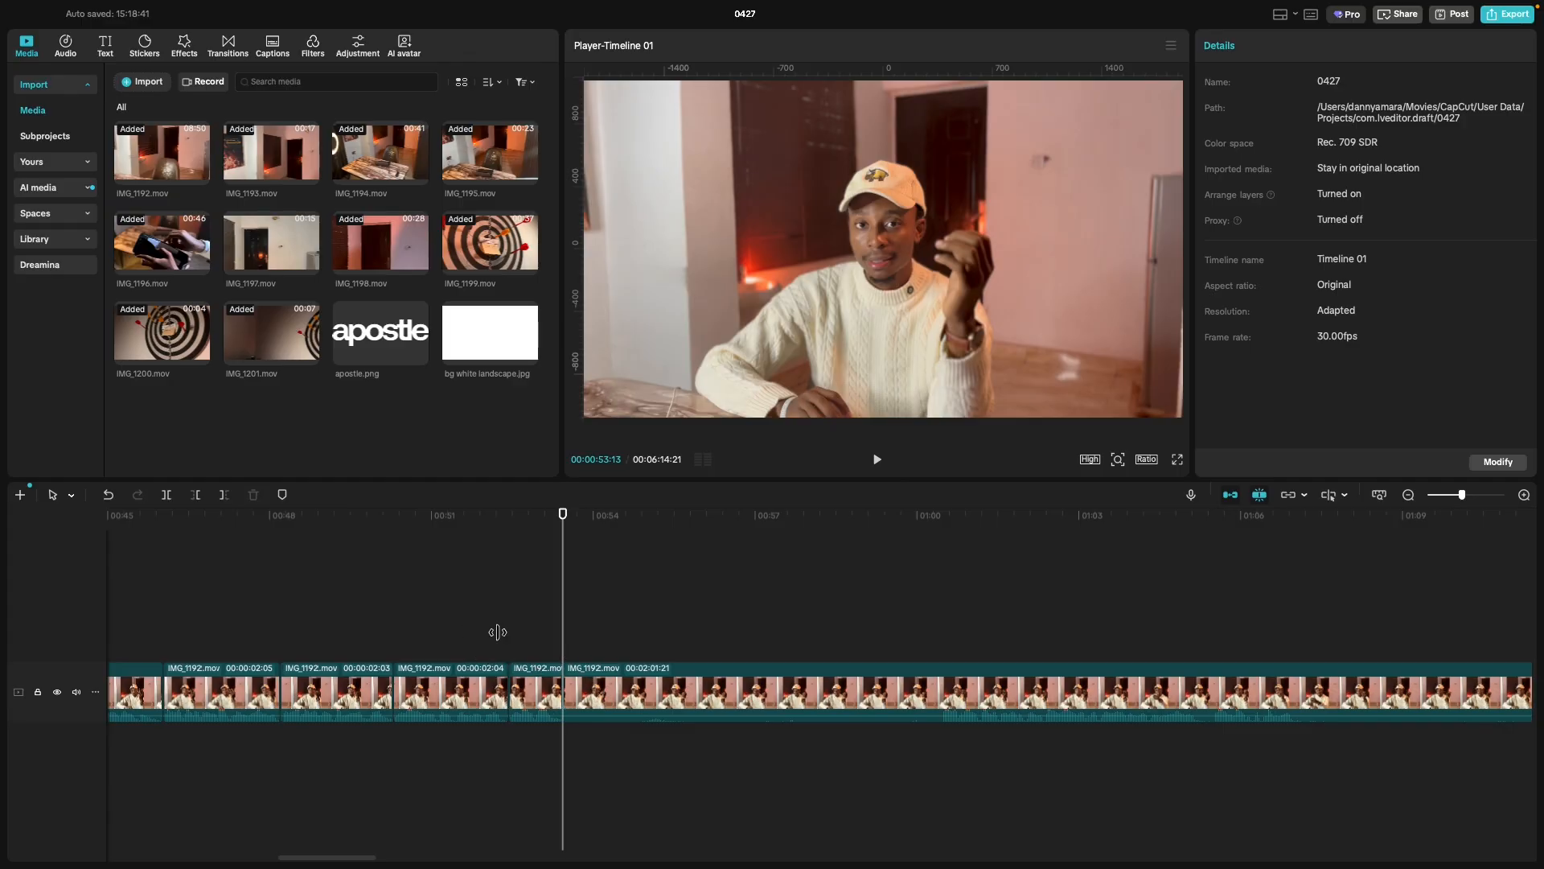
pyautogui.click(498, 640)
pyautogui.press('space')
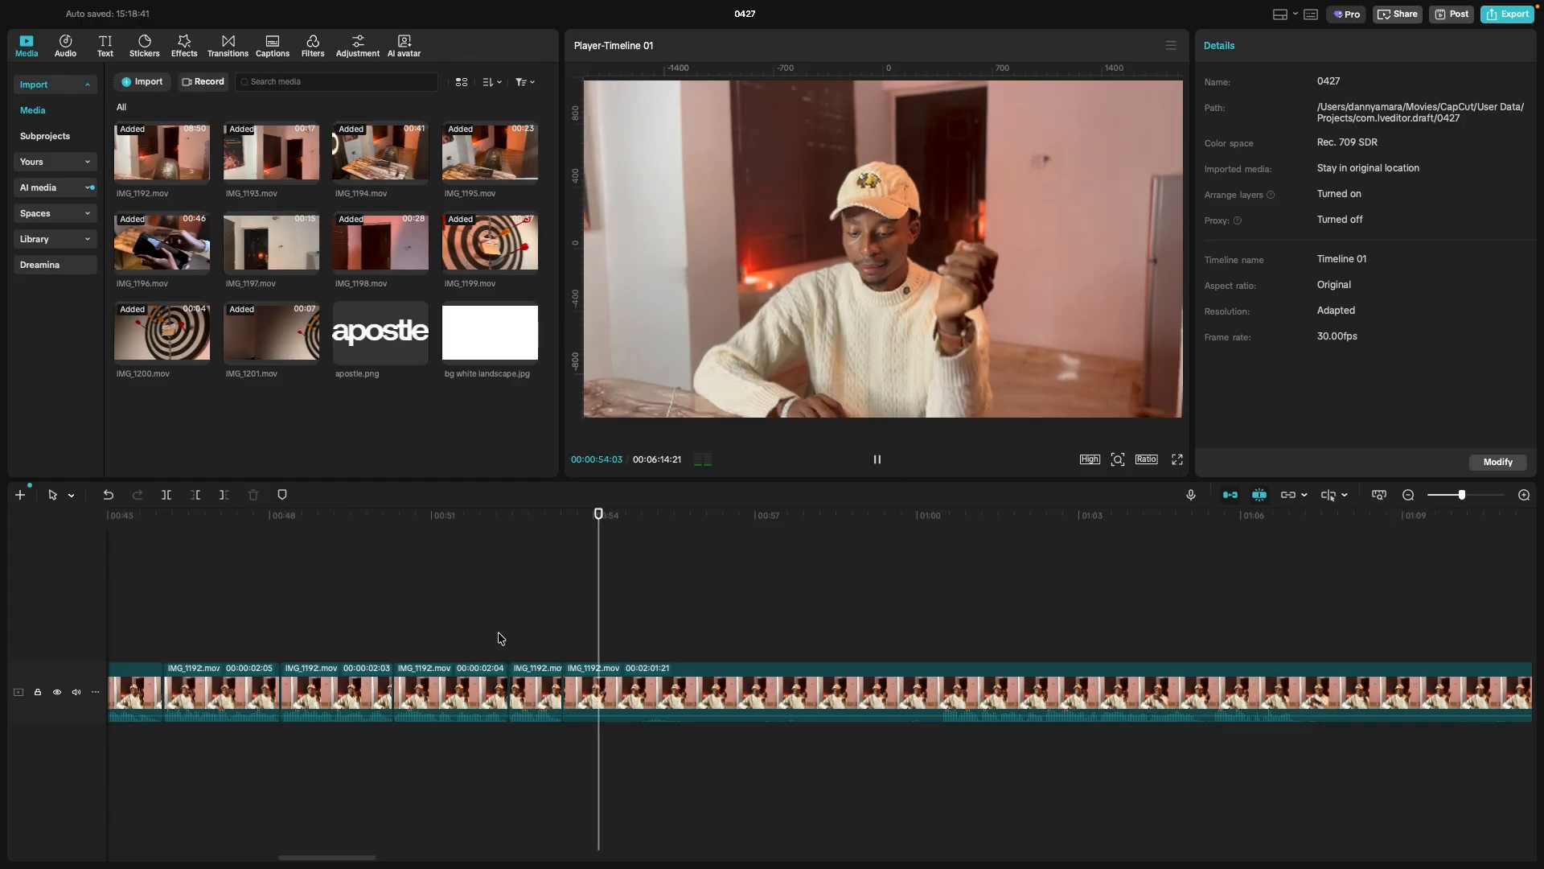
pyautogui.press('space')
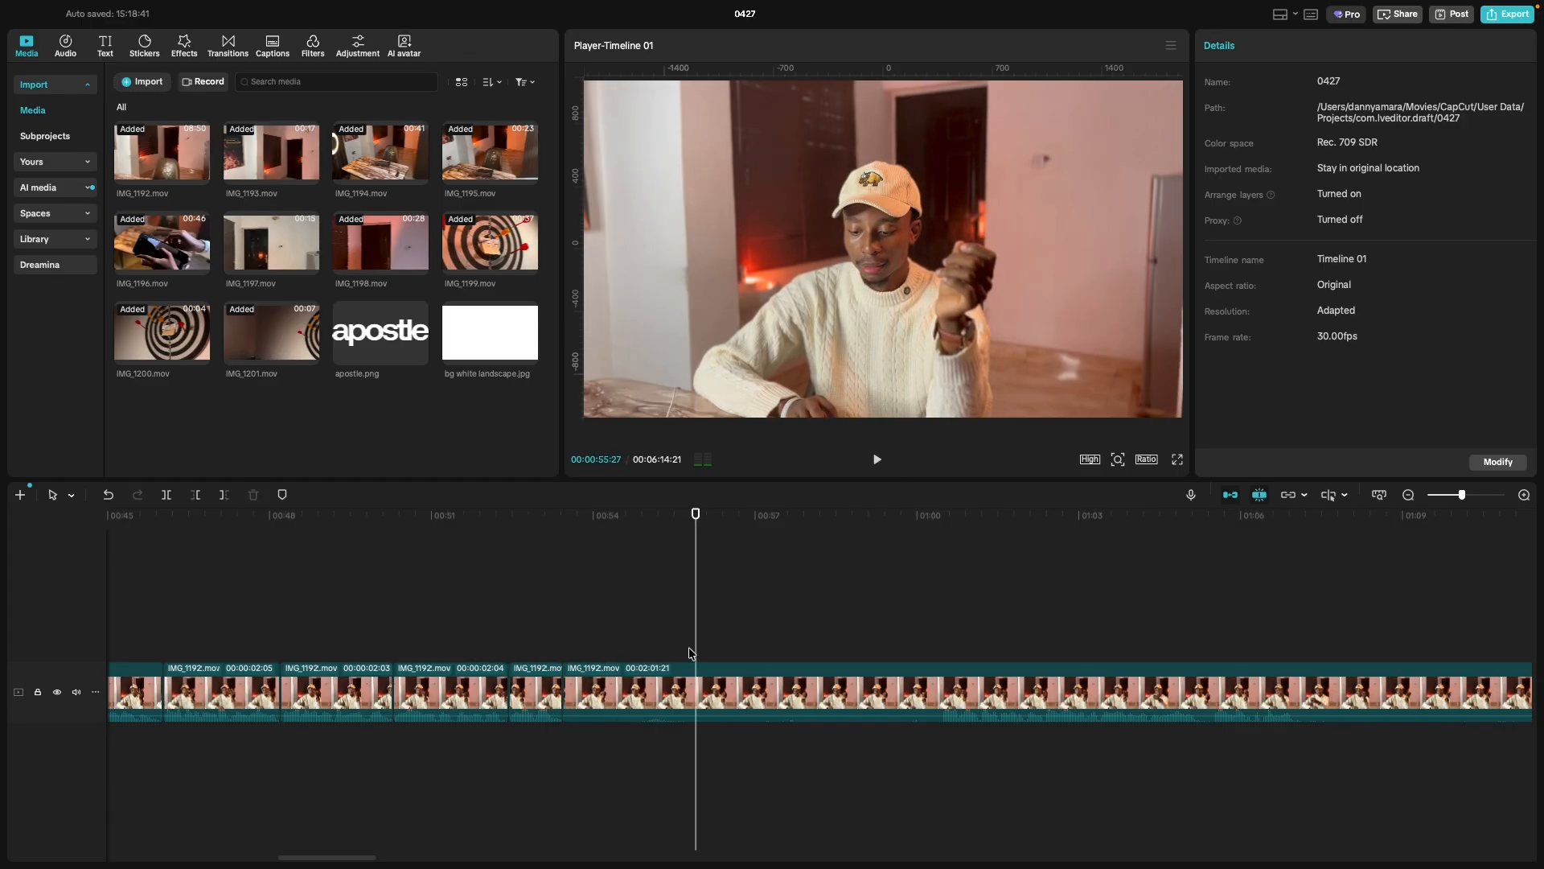
# Split the last IMG_1192.mov clip at 00:01:00:13 and delete the segment from 00:00:53:13 to that cut.
pyautogui.click(943, 632)
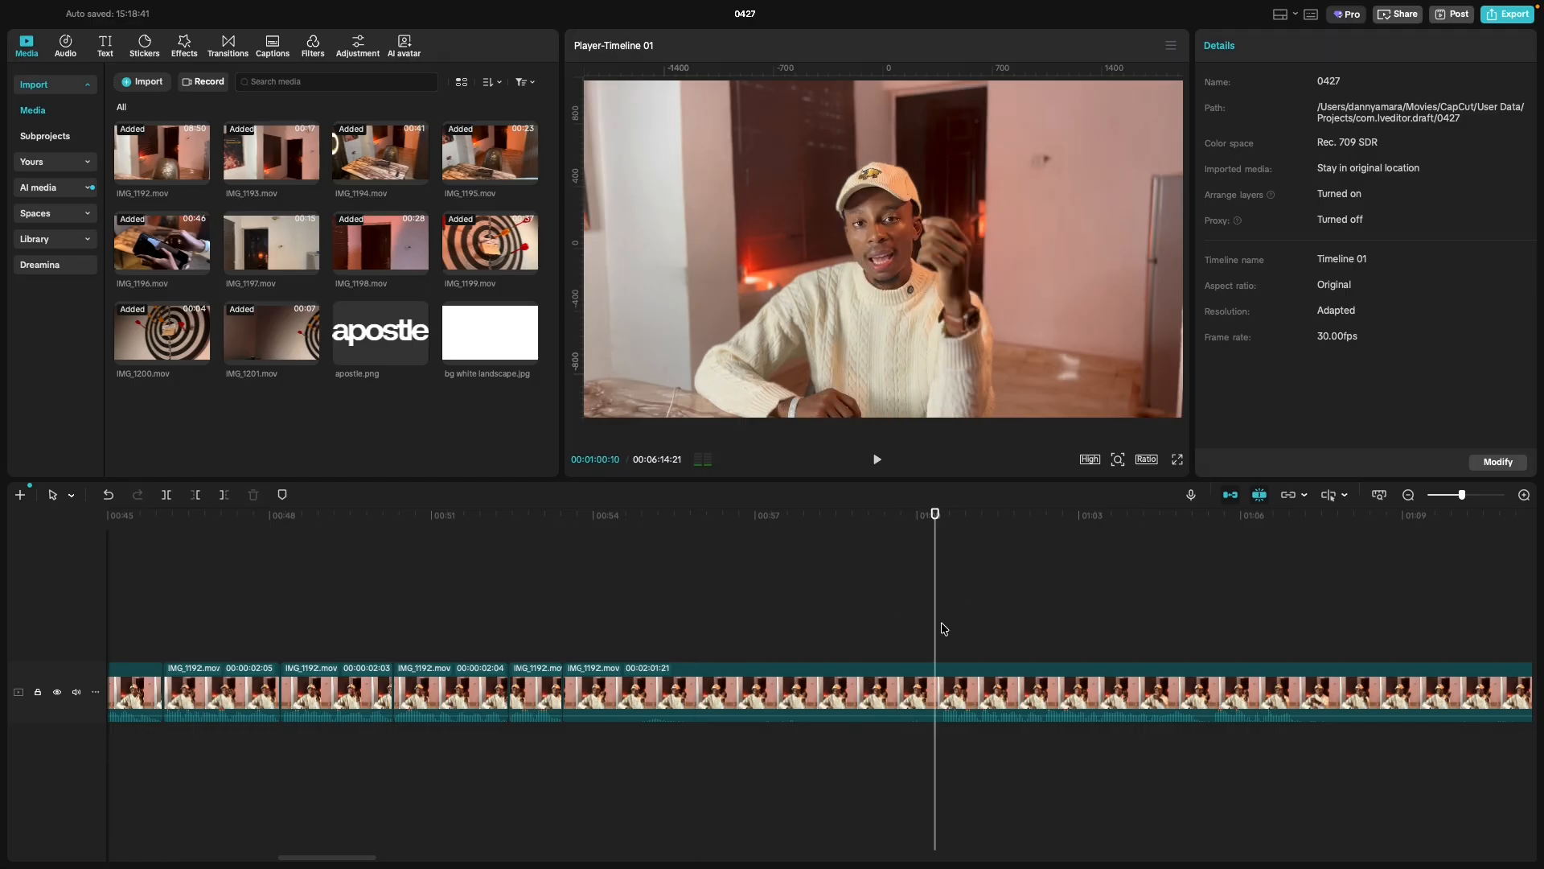
pyautogui.press('space')
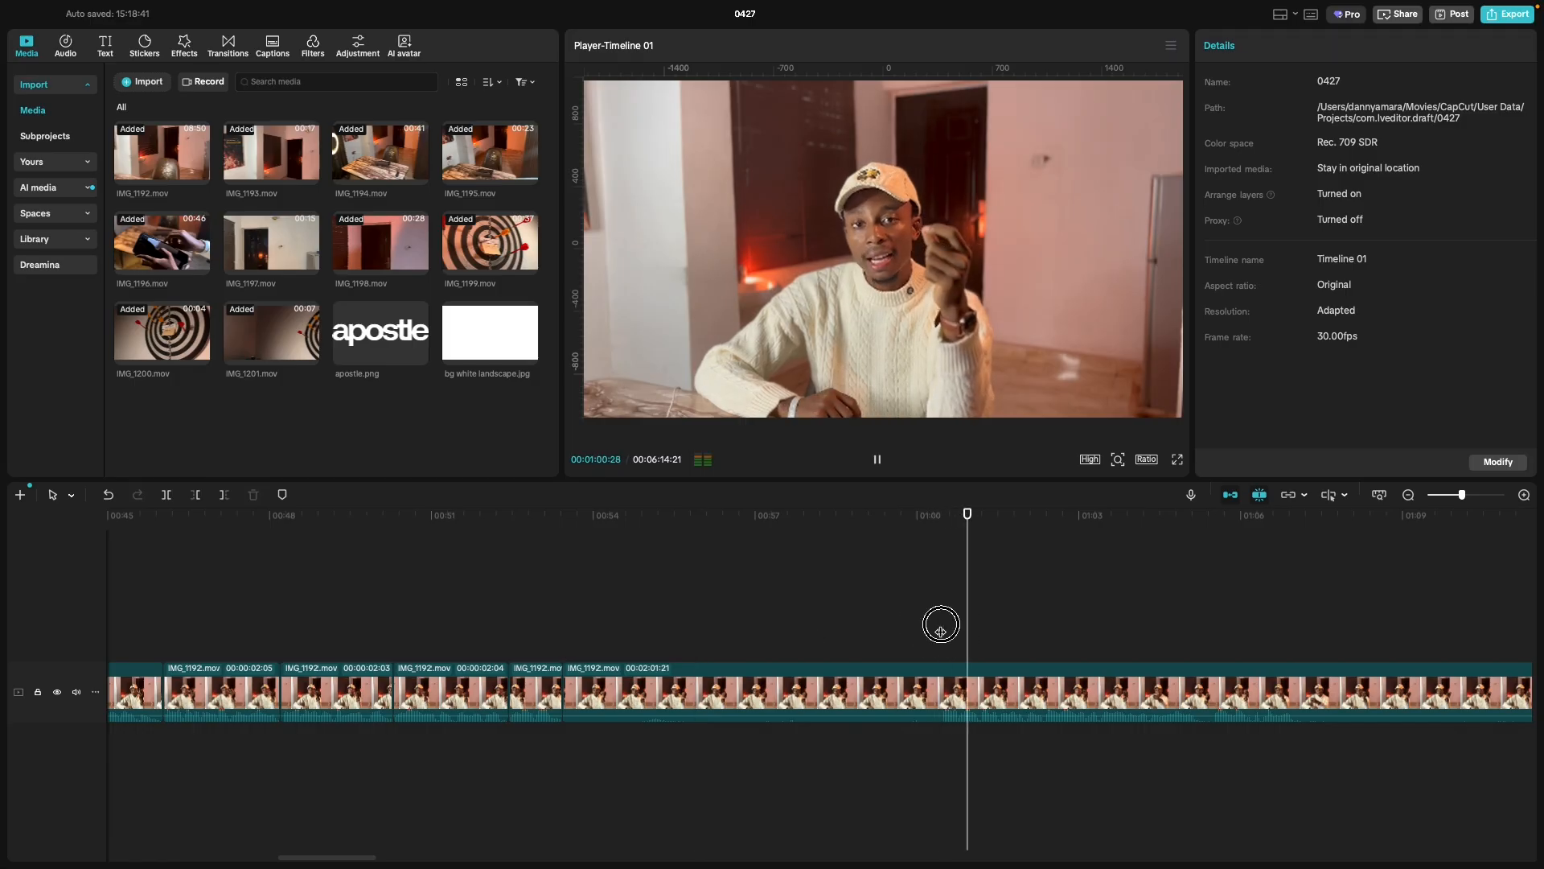
pyautogui.click(941, 632)
pyautogui.press('super+b')
pyautogui.click(841, 708)
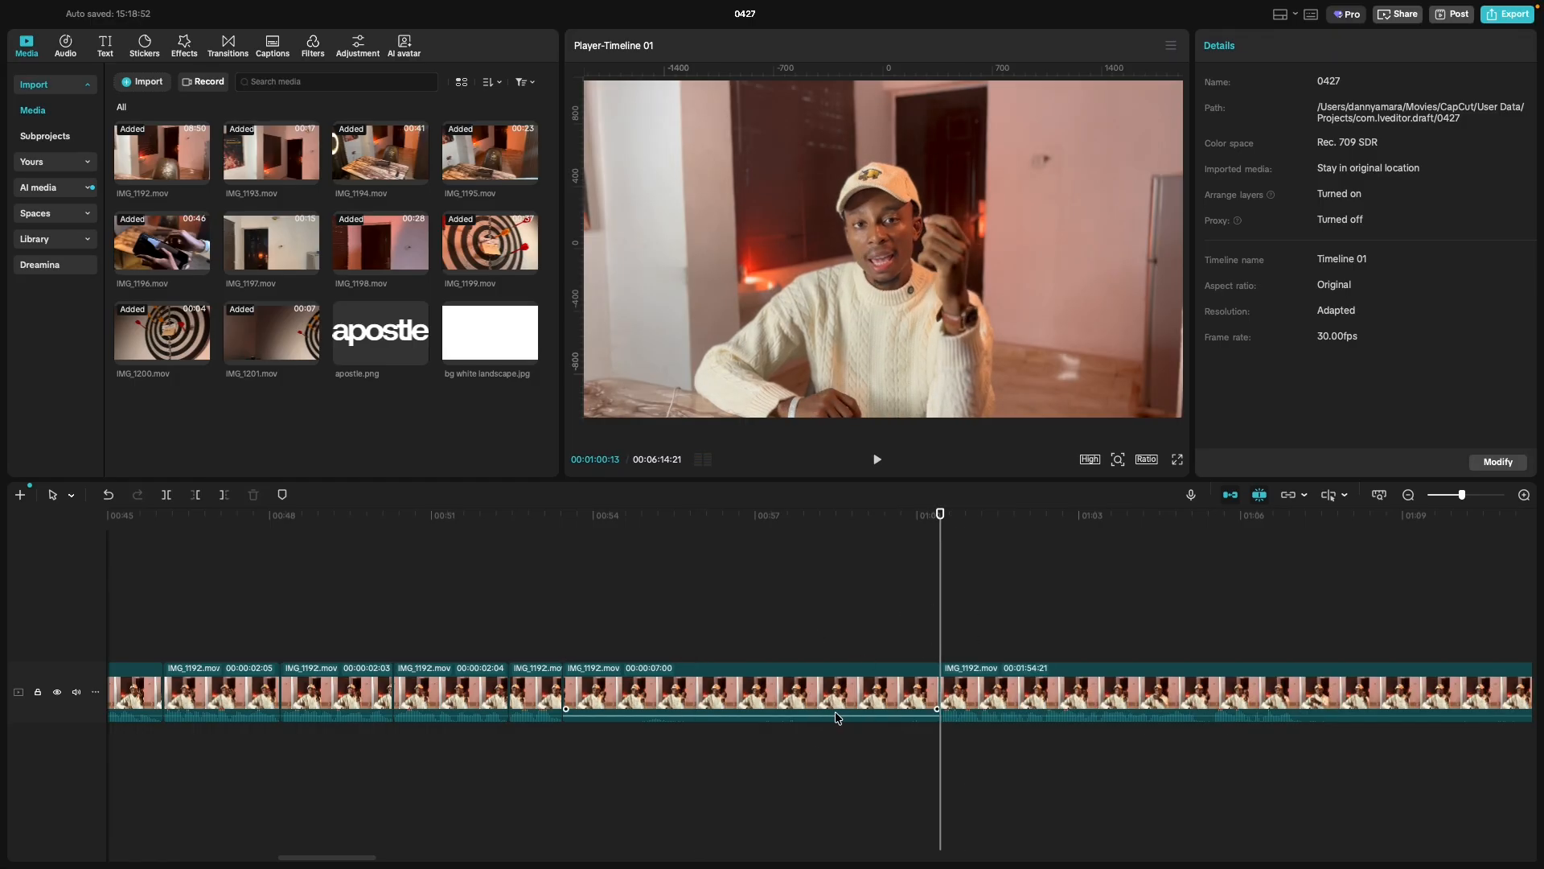
pyautogui.click(833, 708)
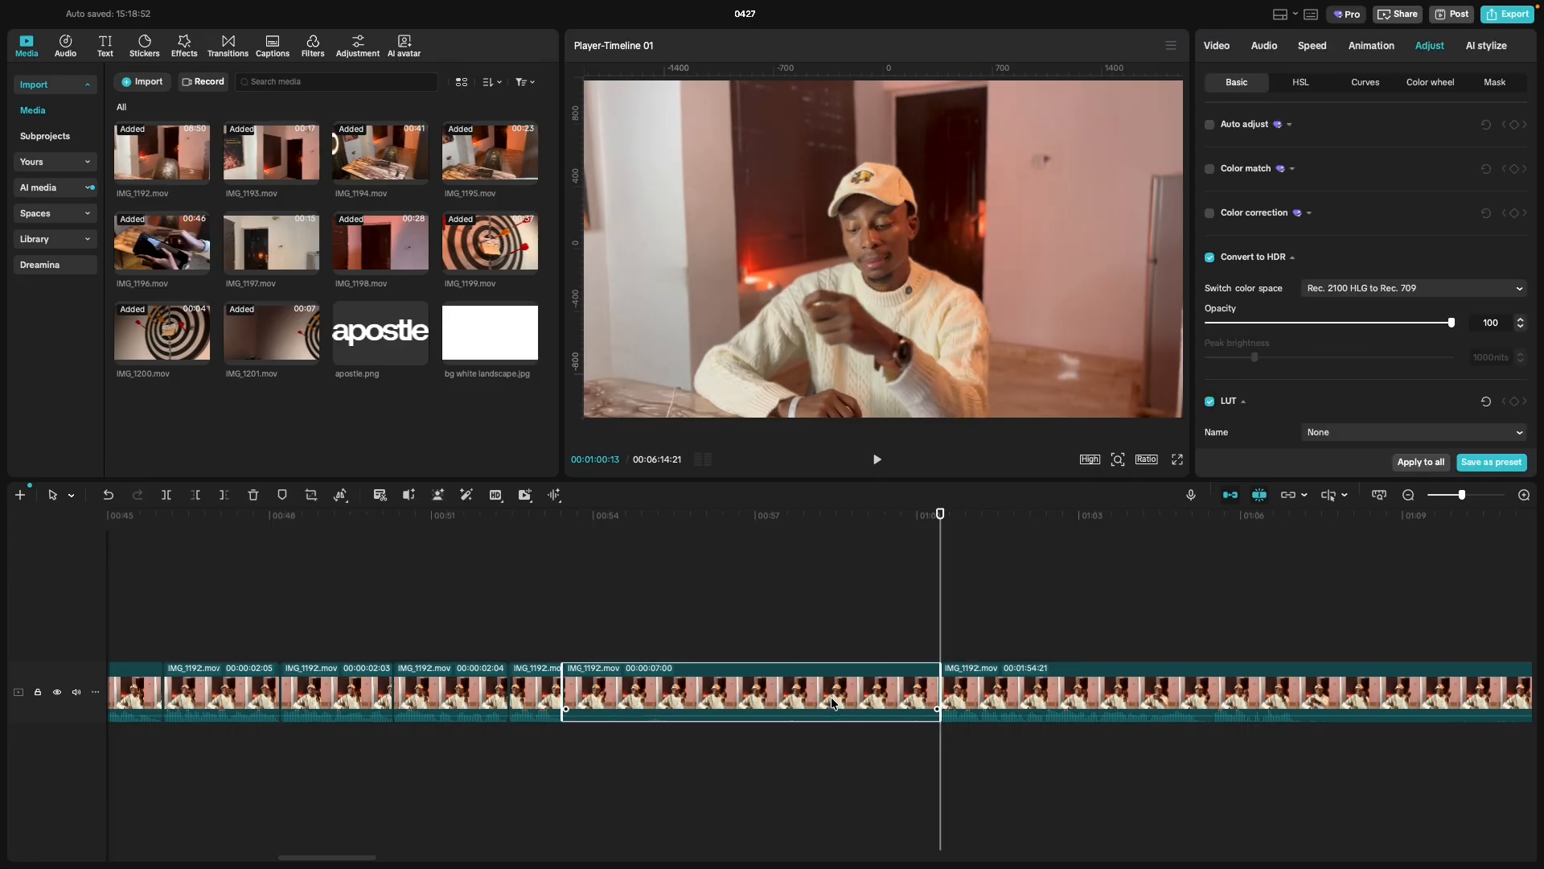
pyautogui.press('Delete')
# Play the take after the 00:00:53:13 cut and split the last IMG_1192.mov clip at 00:00:58:05.
pyautogui.click(568, 636)
pyautogui.press('space')
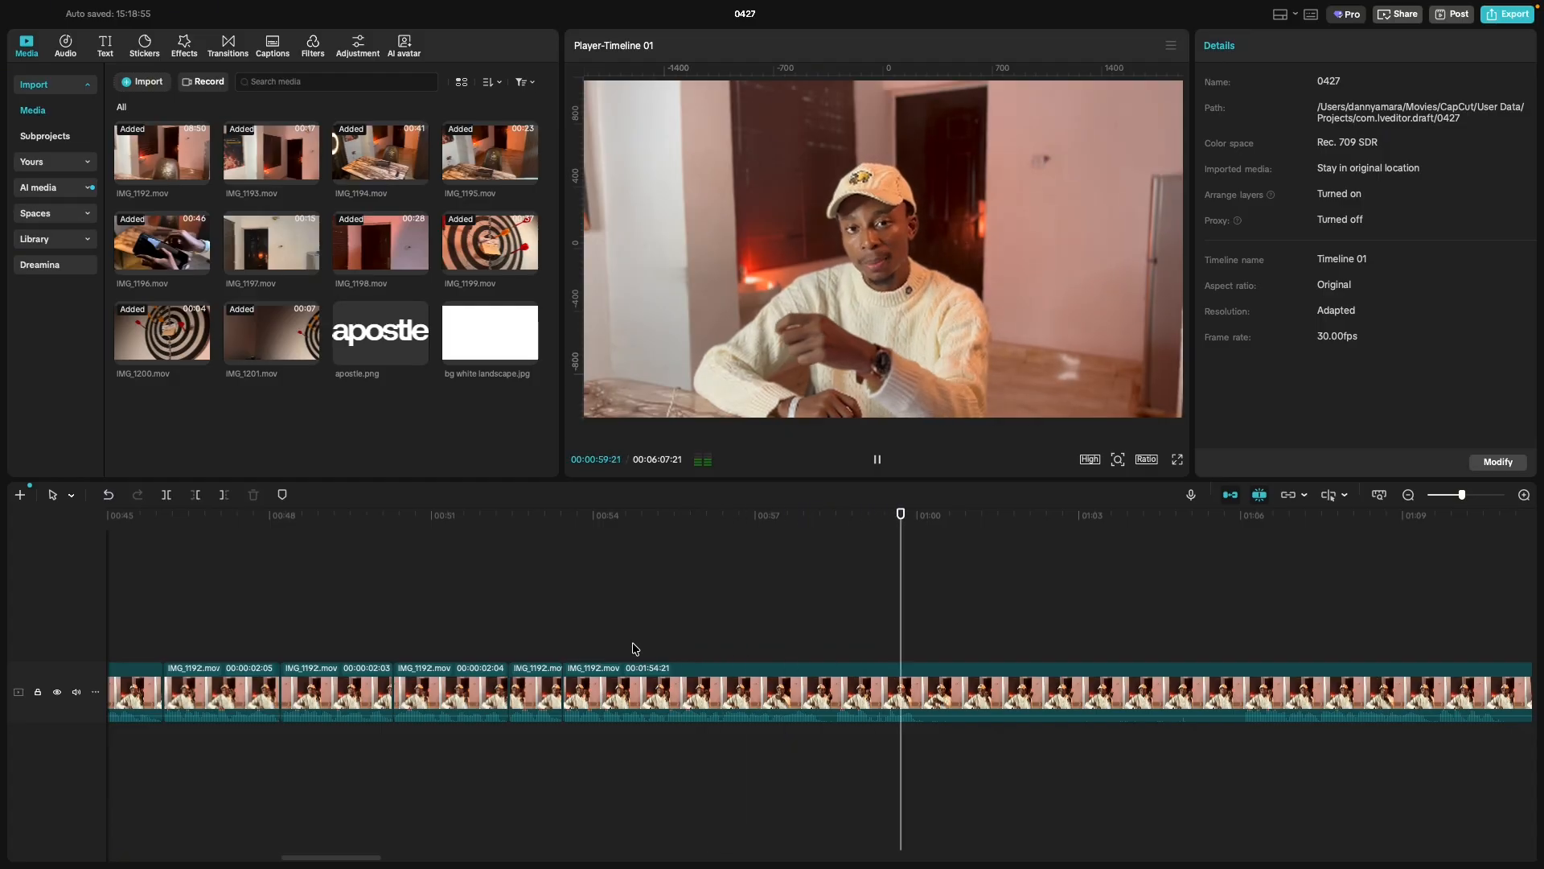
pyautogui.press('space')
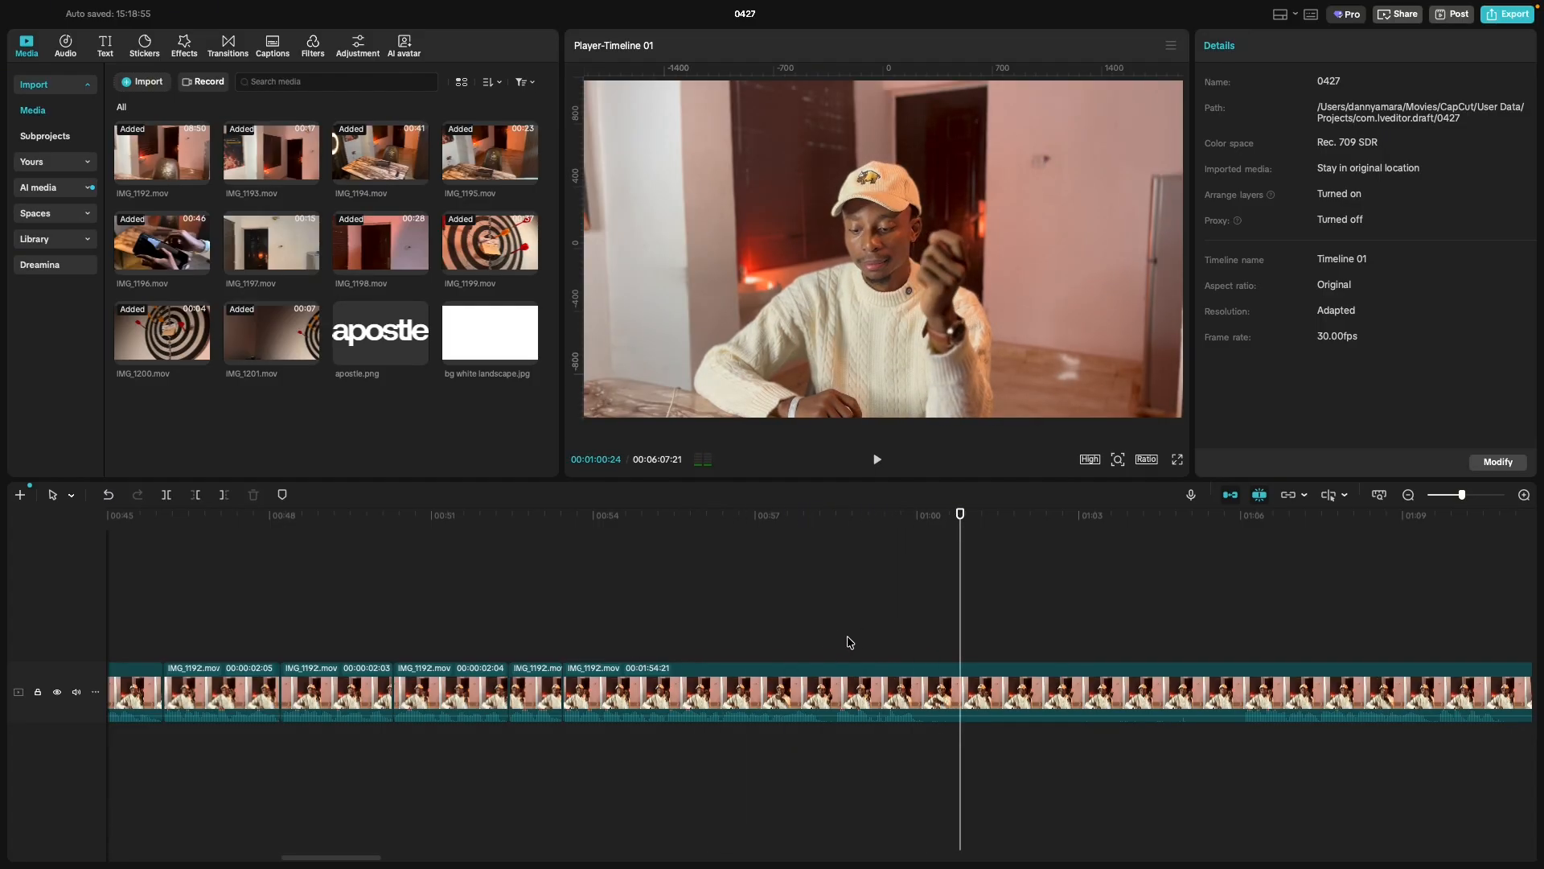
pyautogui.click(796, 631)
pyautogui.press('super+b')
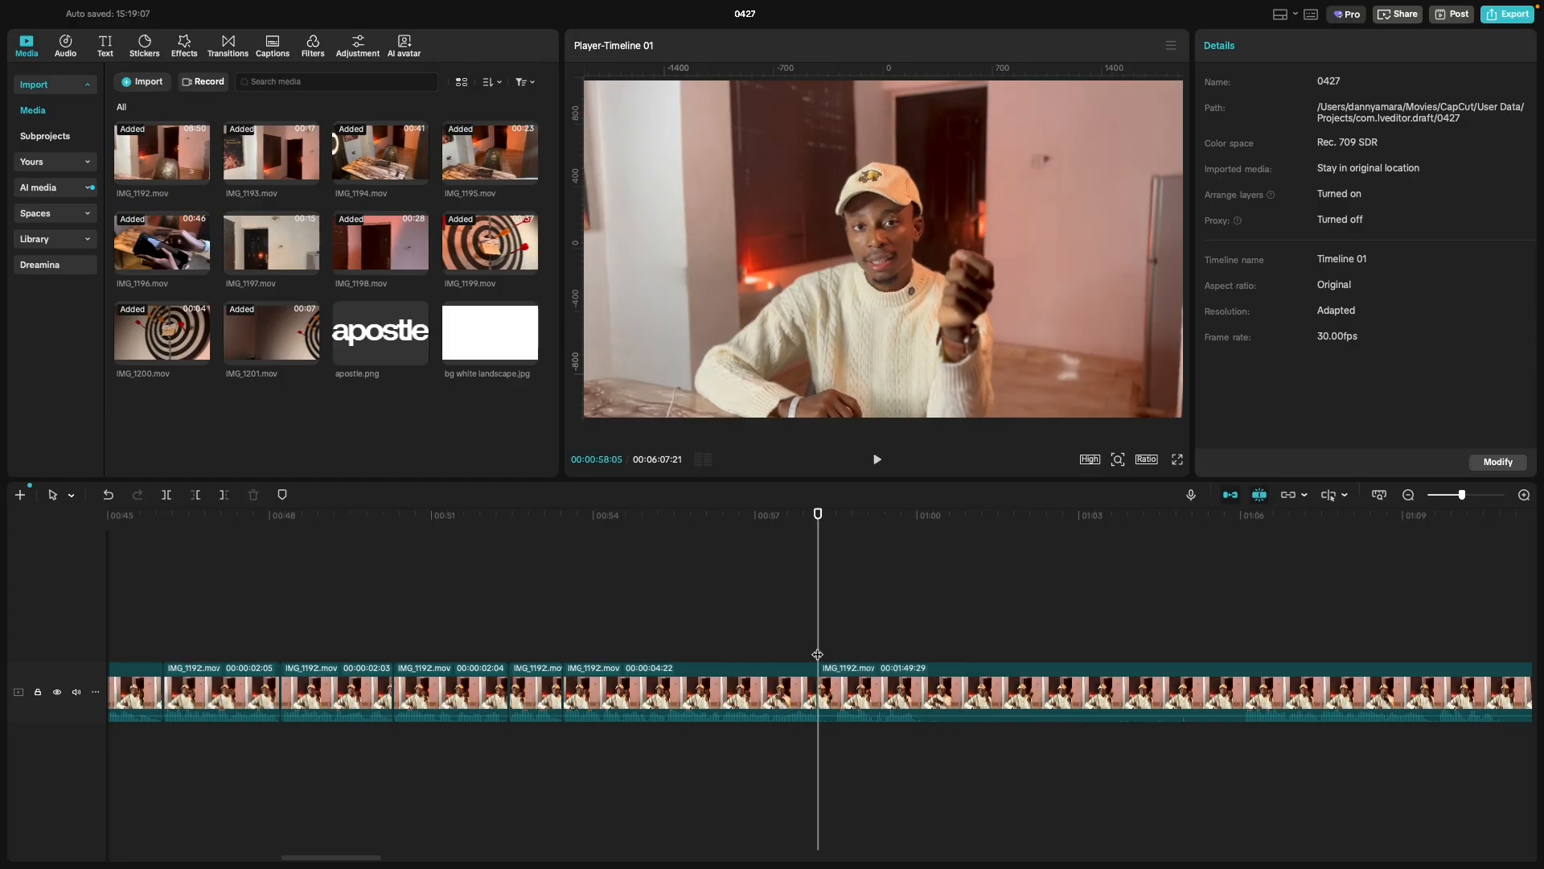
# Split the last IMG_1192.mov clip at 00:00:58:14 and delete the short pause from 00:00:58:05 to that cut.
pyautogui.moveTo(818, 643); pyautogui.dragTo(835, 649)
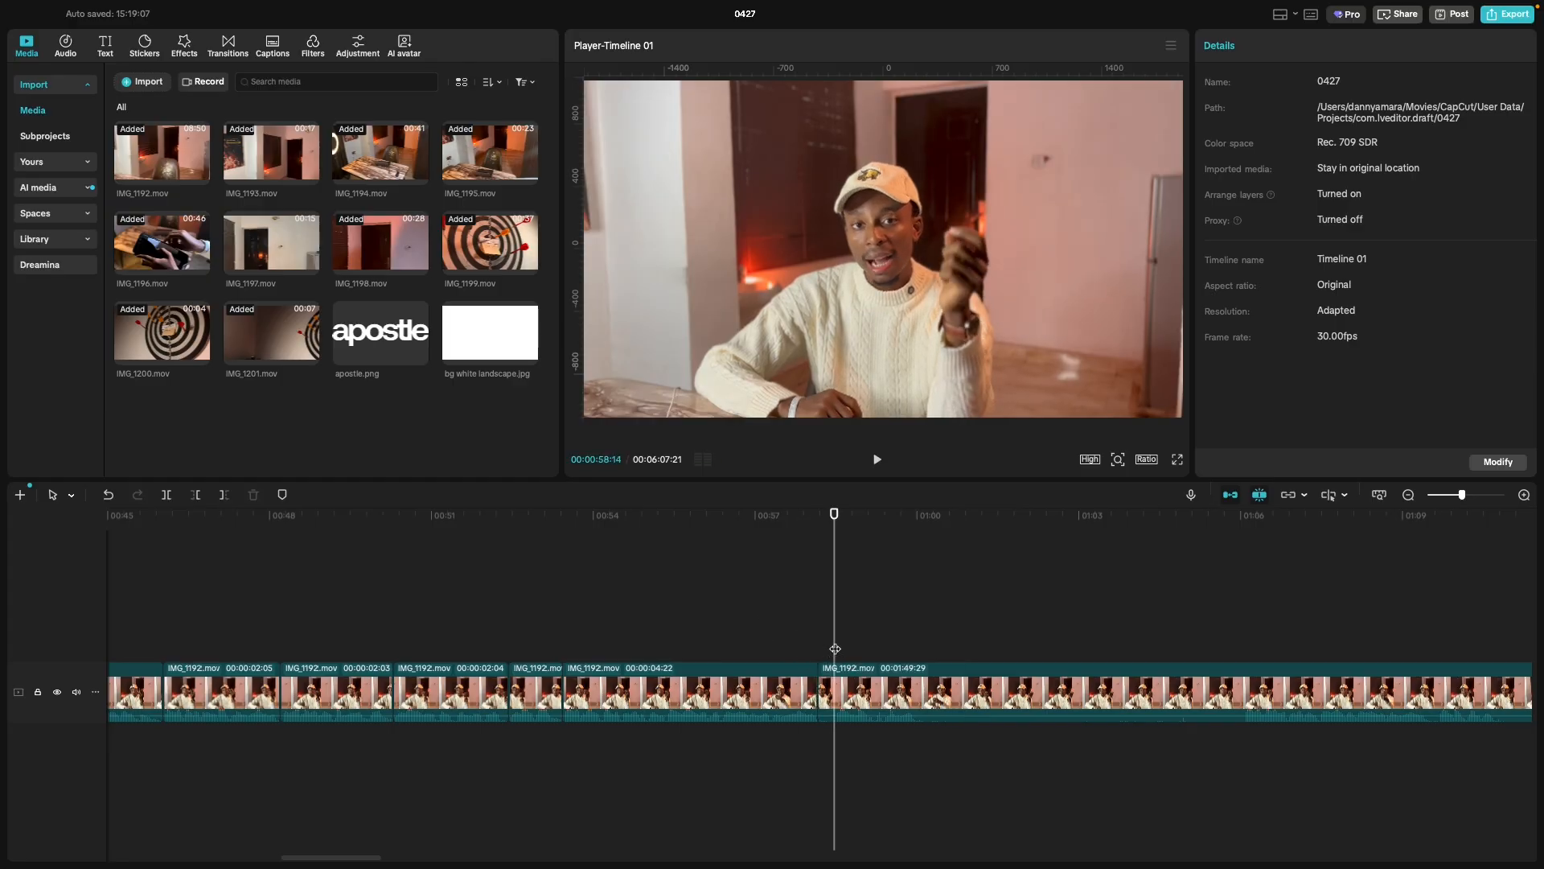
pyautogui.press('super+b')
pyautogui.click(823, 675)
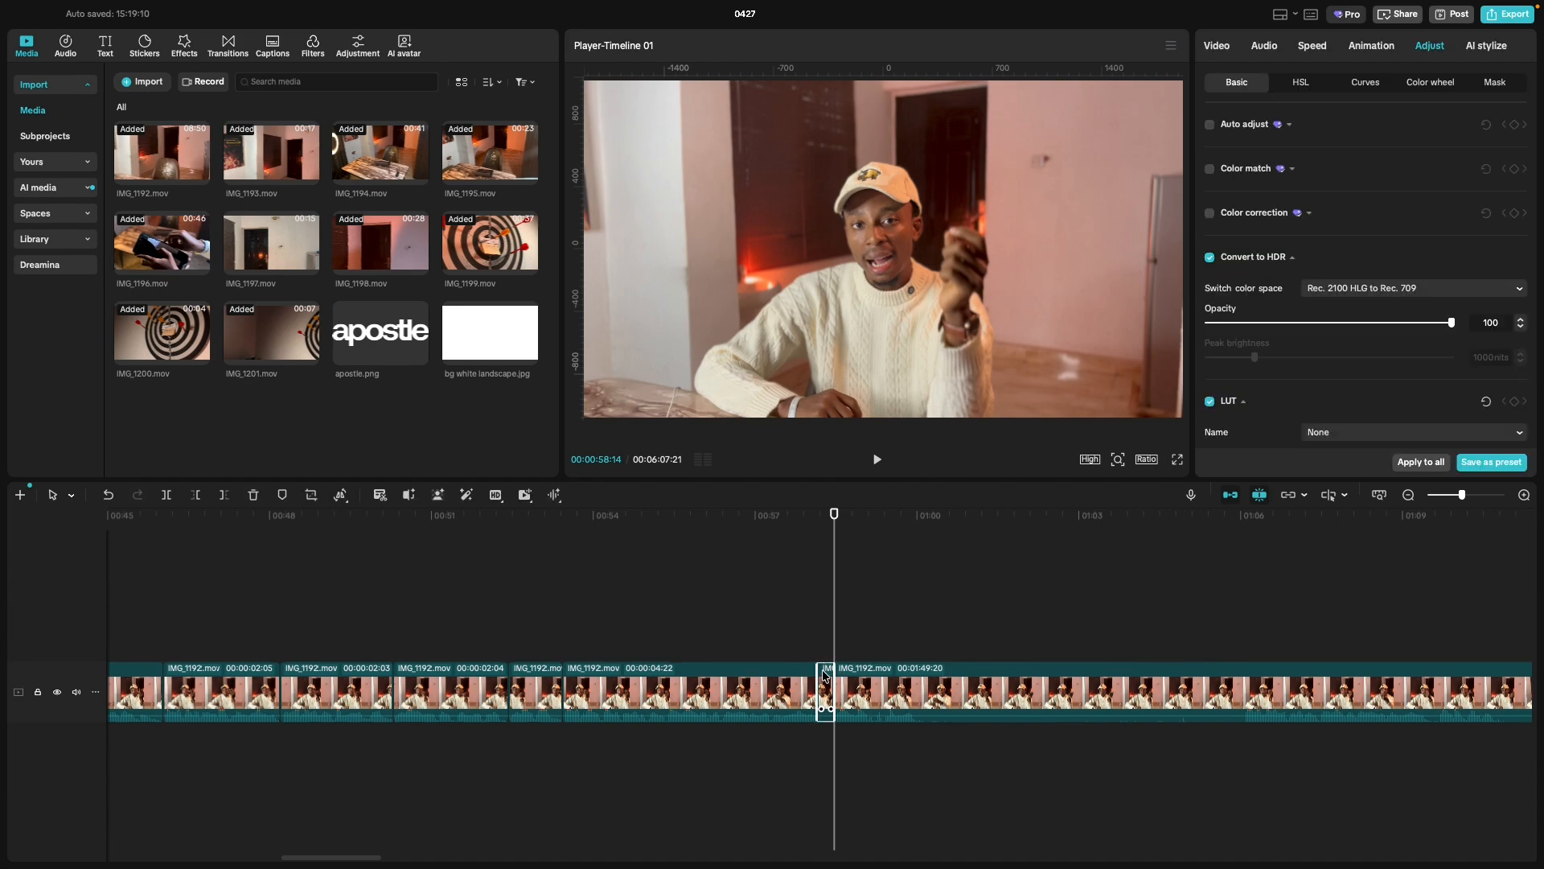
pyautogui.press('Delete')
# Play back across the 00:00:58:05 cut and split the last IMG_1192.mov clip at 00:00:59:23.
pyautogui.click(776, 616)
pyautogui.press('space')
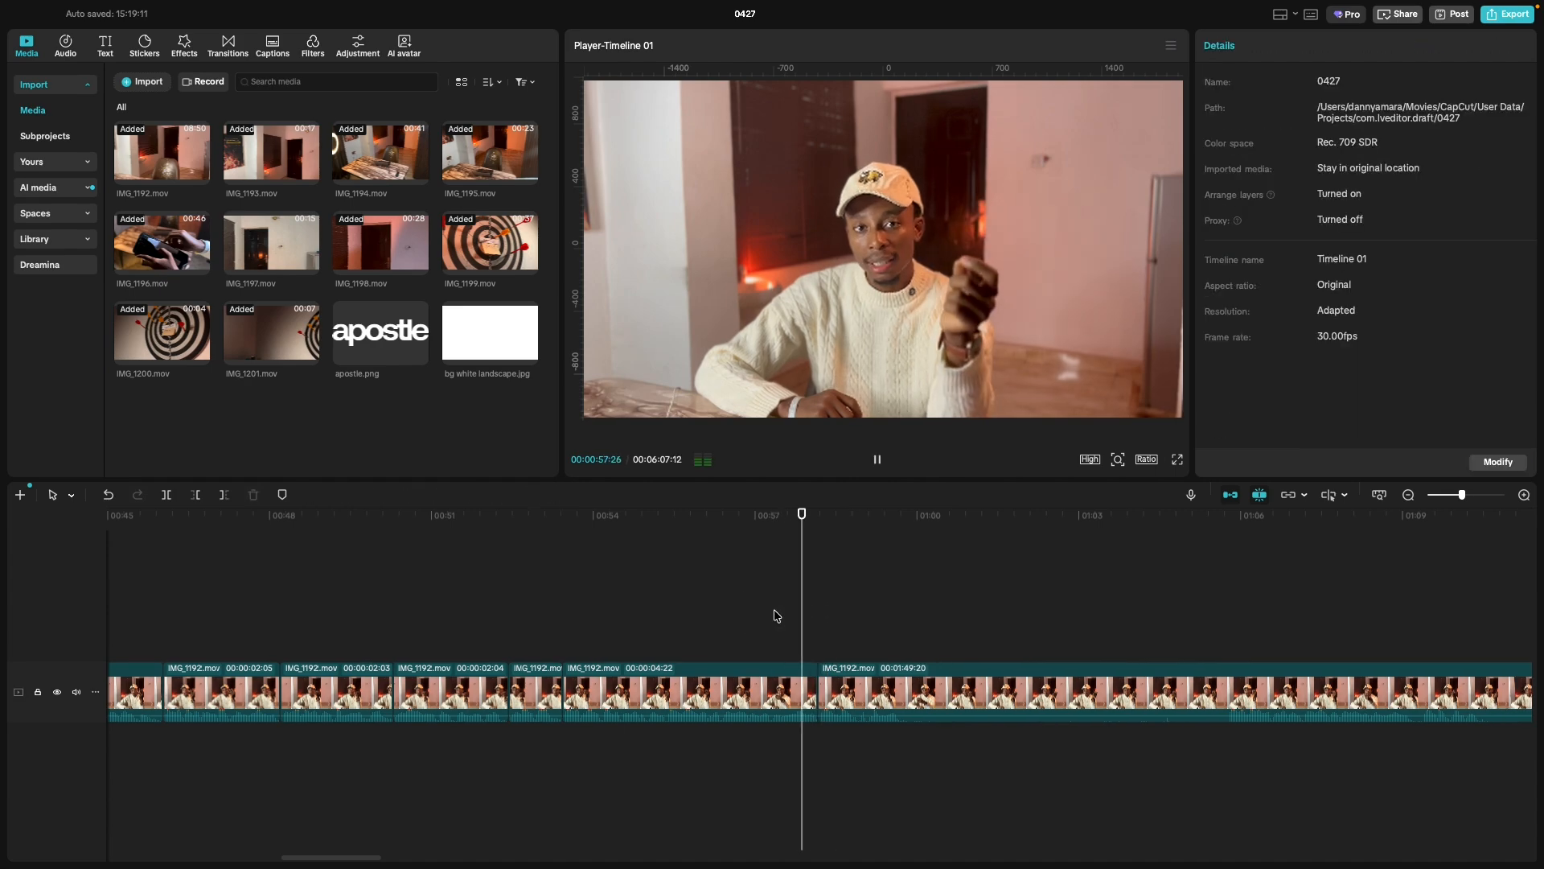
pyautogui.press('space')
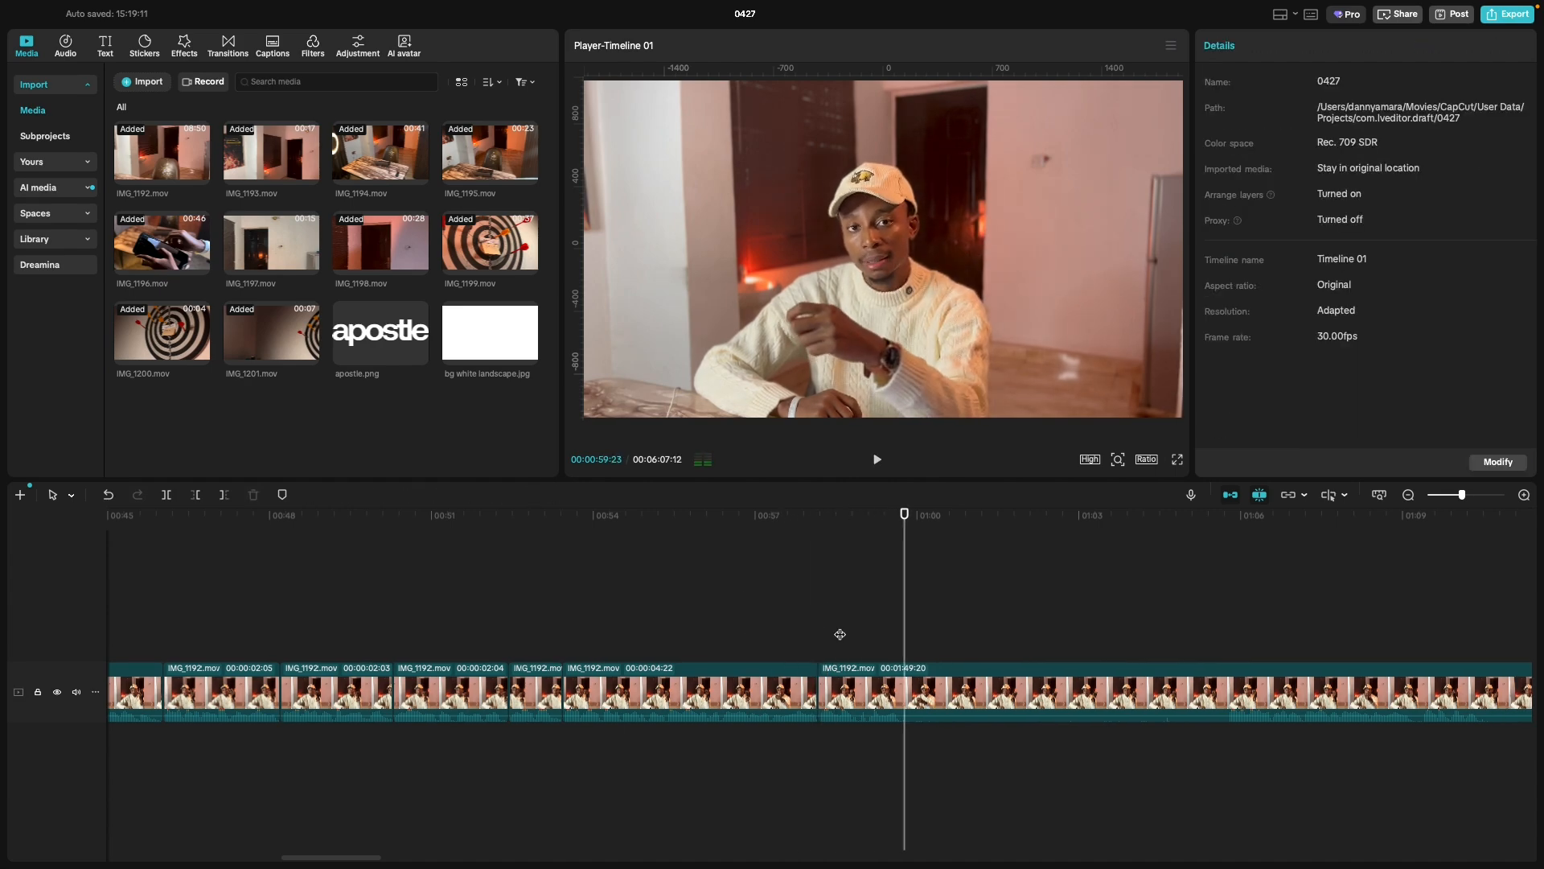
pyautogui.press('super+b')
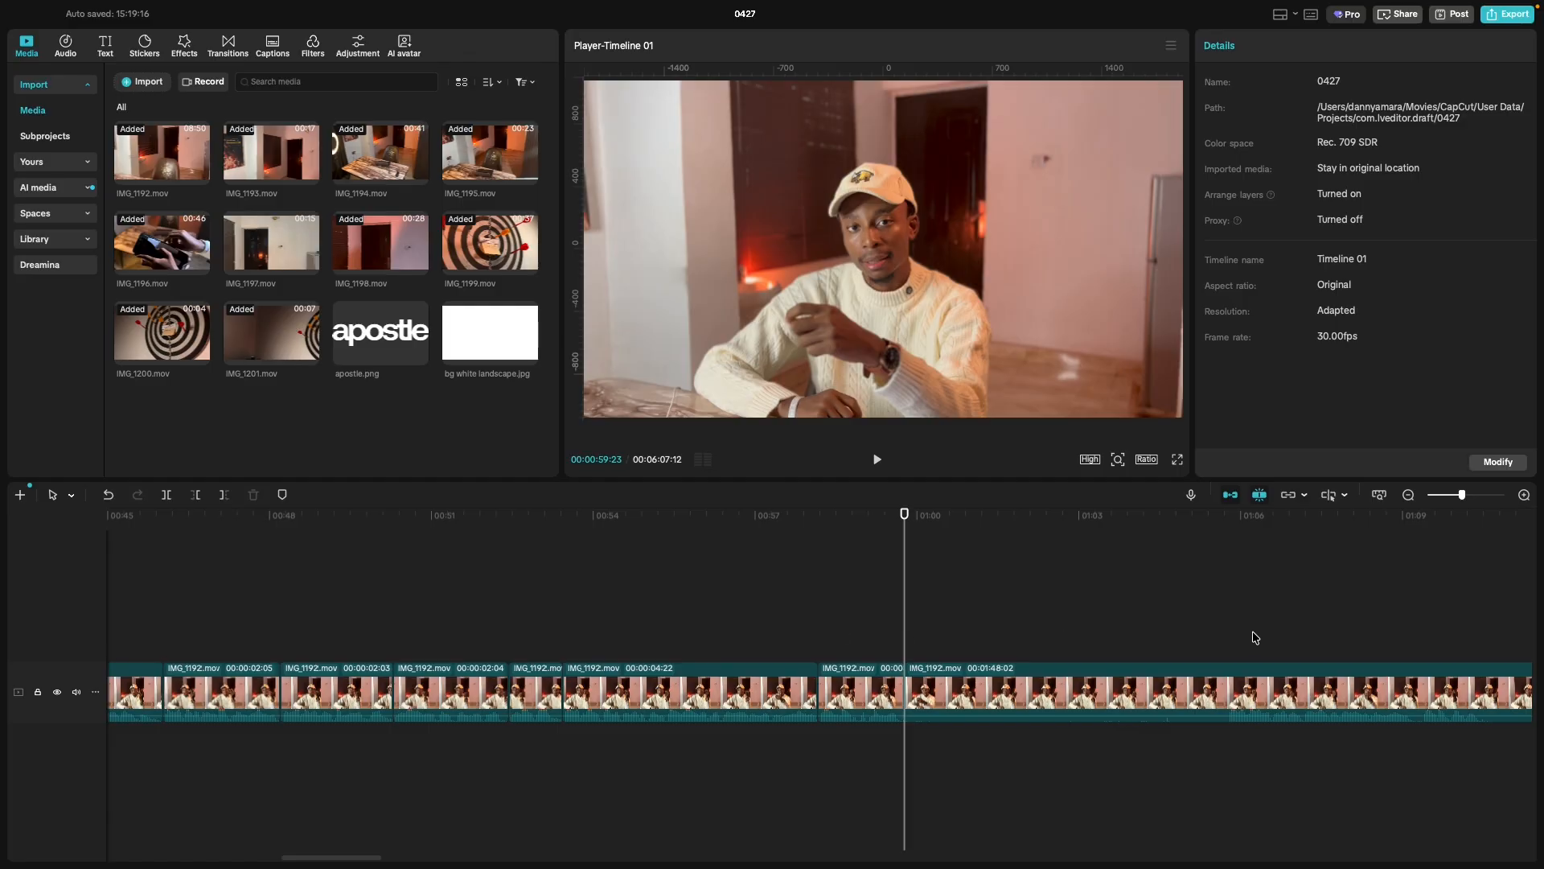
# Play the take further along the last IMG_1192.mov clip and compare it with the segments starting at 00:00:58:05 and 00:00:53:13.
pyautogui.click(1228, 635)
pyautogui.press('space')
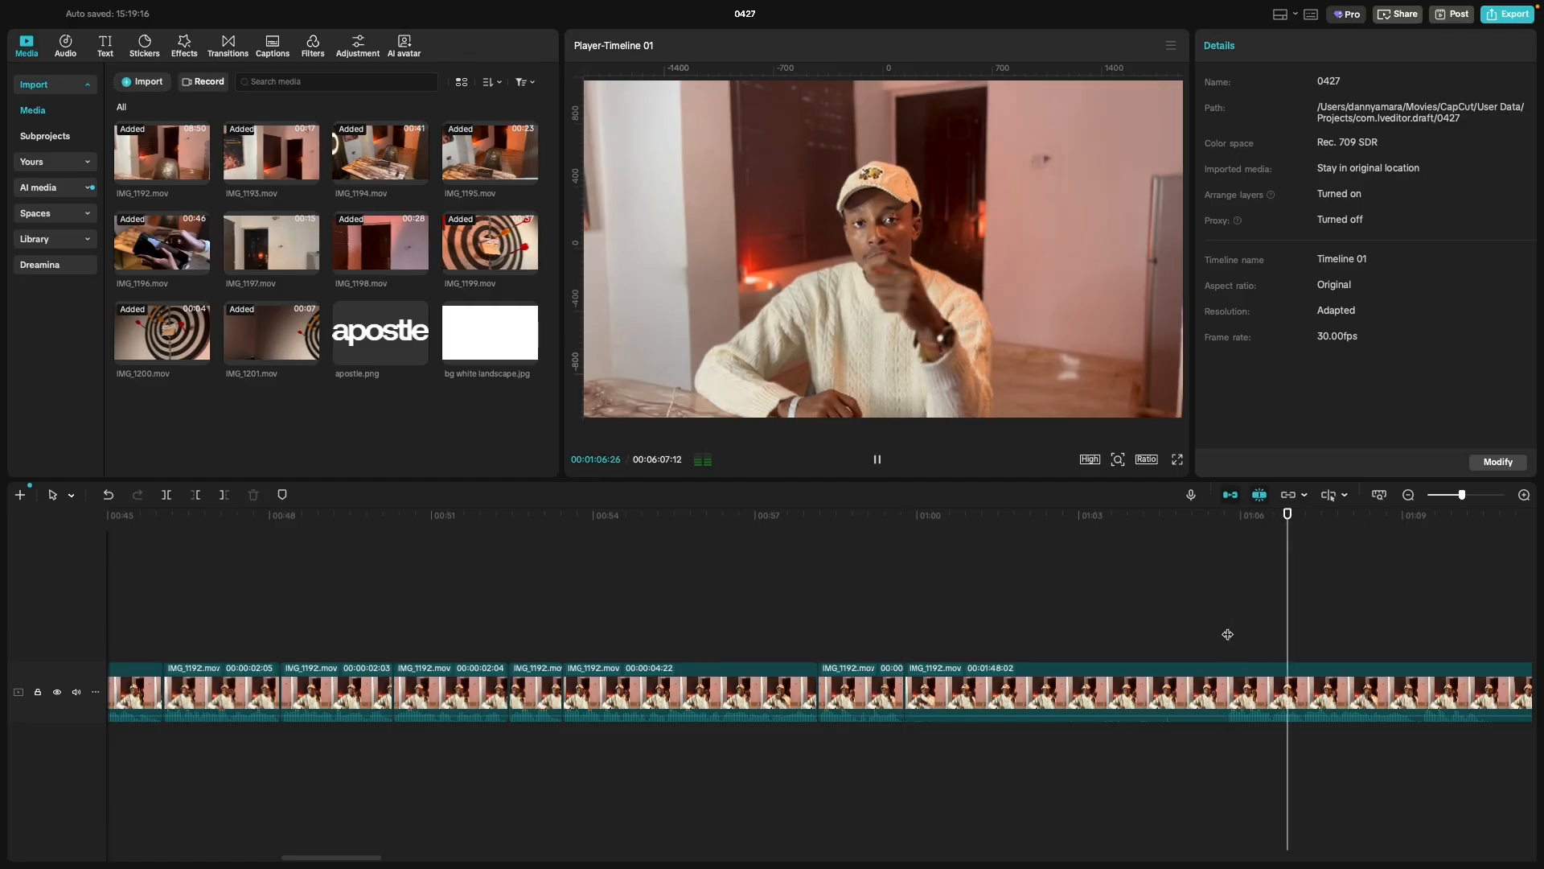
pyautogui.click(820, 650)
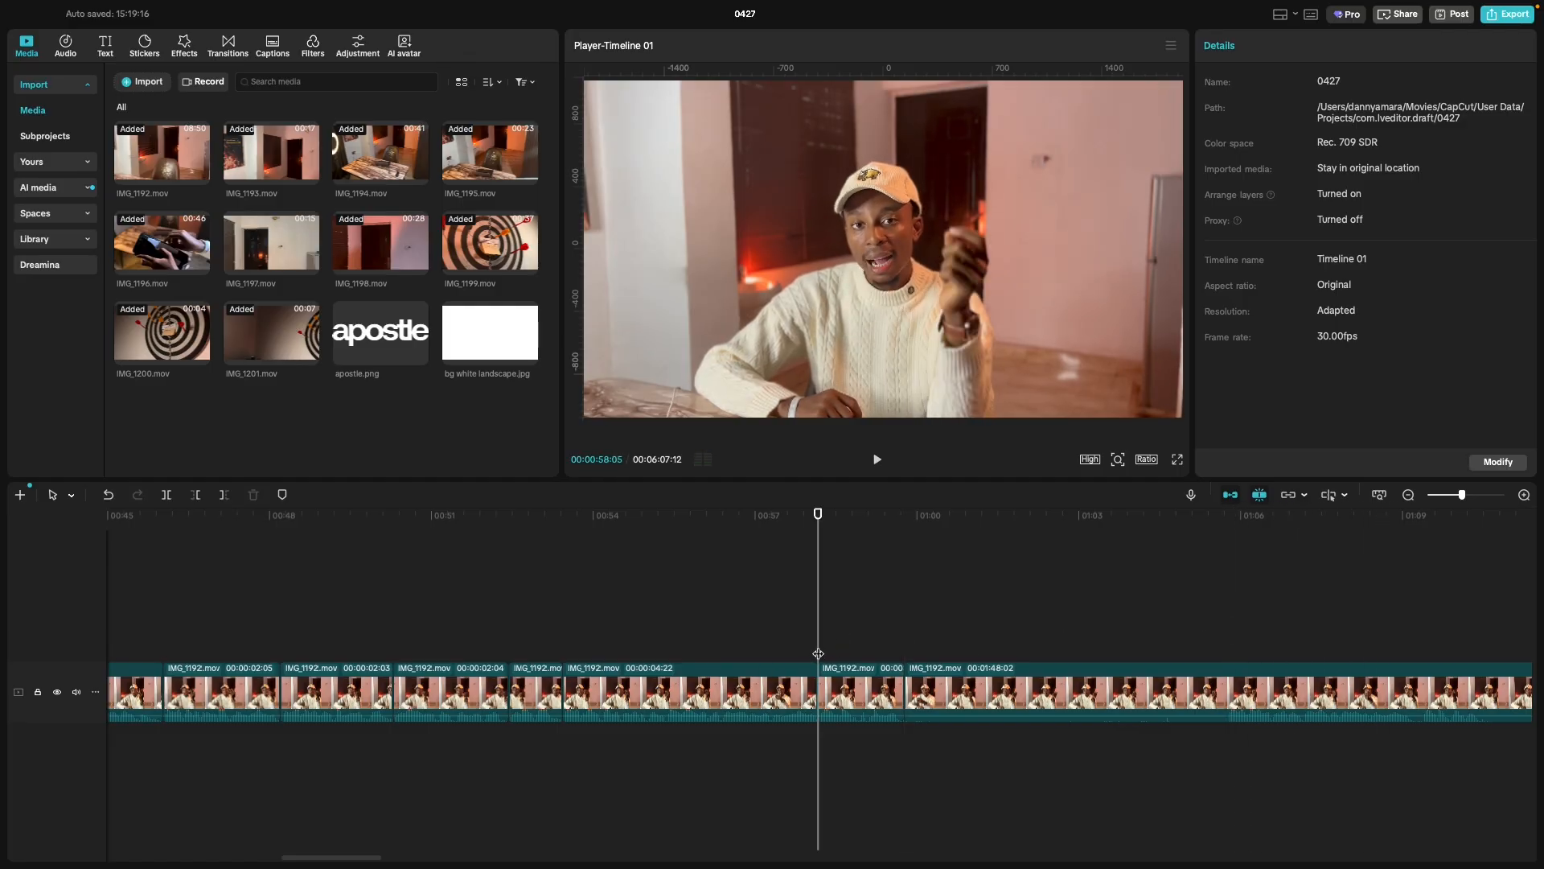
pyautogui.click(568, 650)
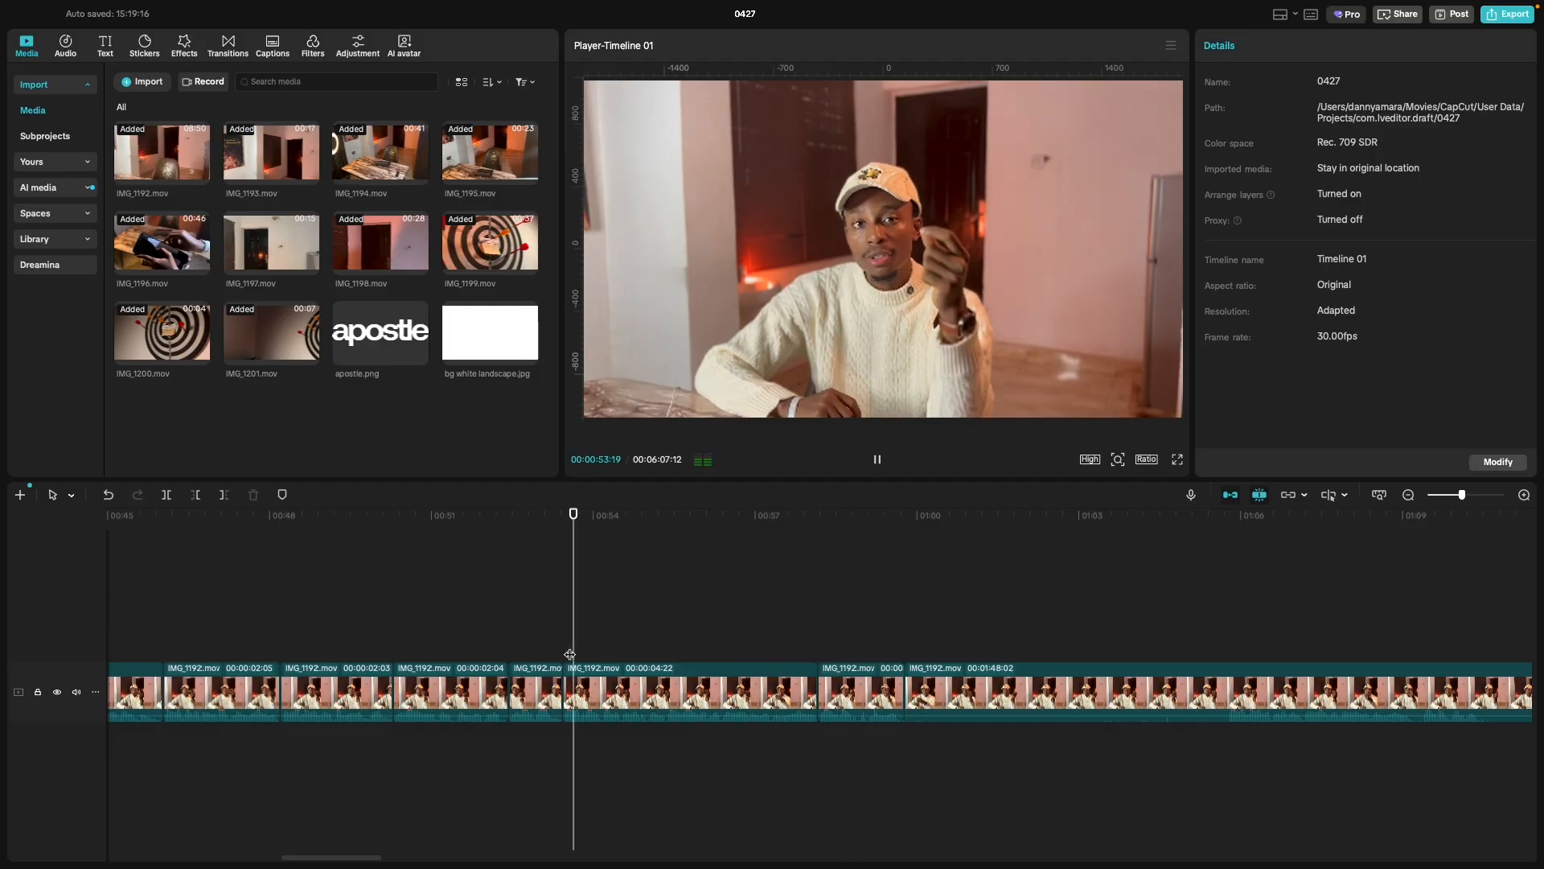
# Delete the two adjacent IMG_1192.mov segments between 00:00:53:13 and 00:00:59:23.
pyautogui.click(599, 682)
pyautogui.keyDown('shift'); pyautogui.click(834, 679); pyautogui.keyUp('shift')
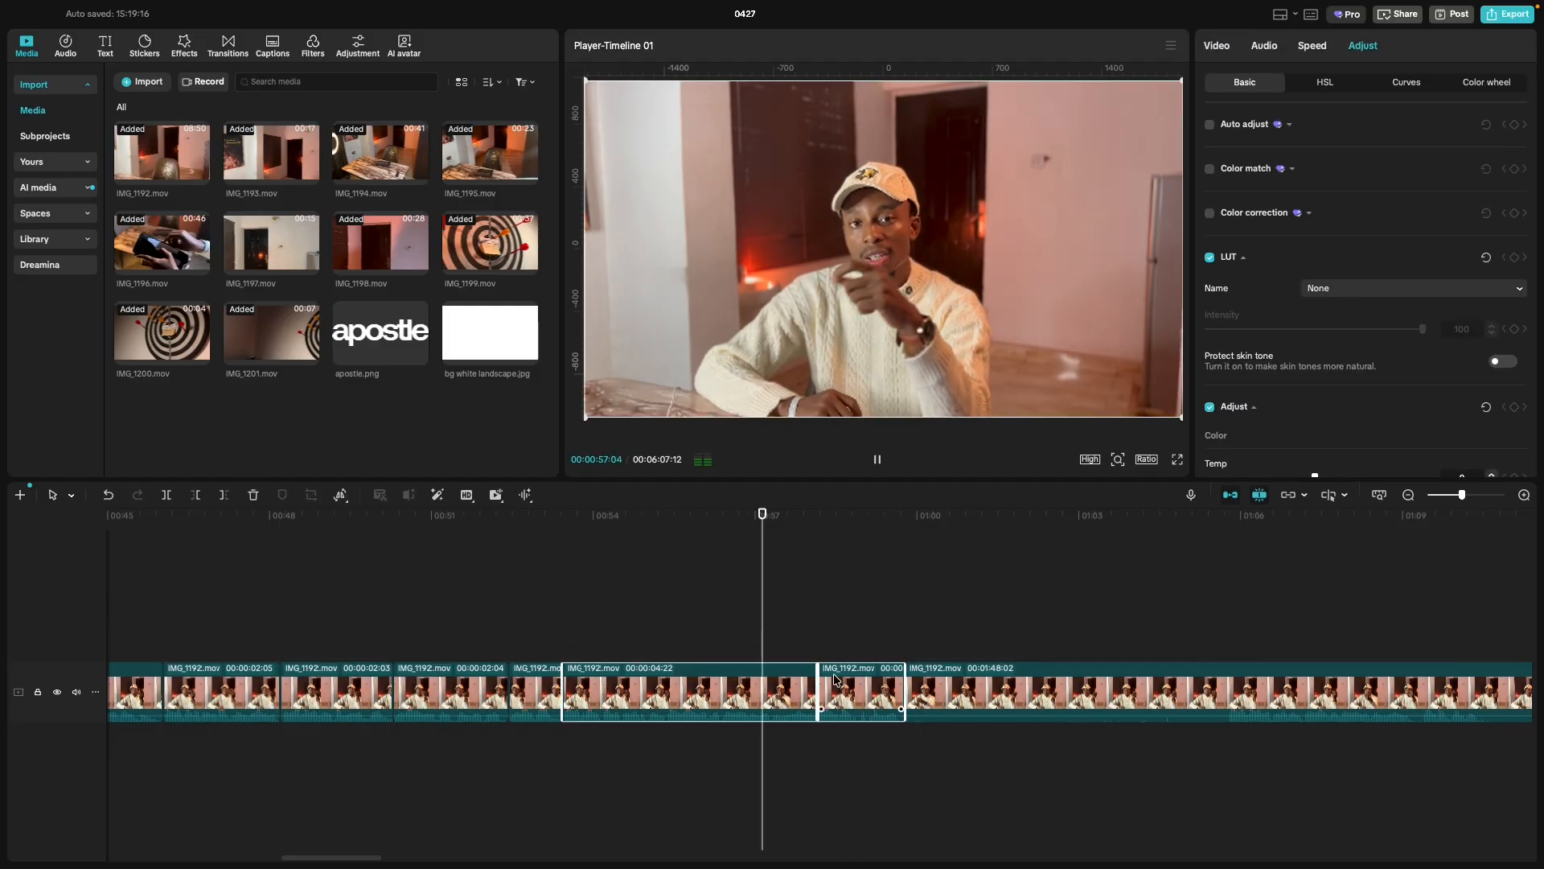
pyautogui.press('Delete')
# Play from the 00:00:53:13 cut, split the last IMG_1192.mov clip at 00:00:59:13 and select the segment before that split.
pyautogui.click(566, 653)
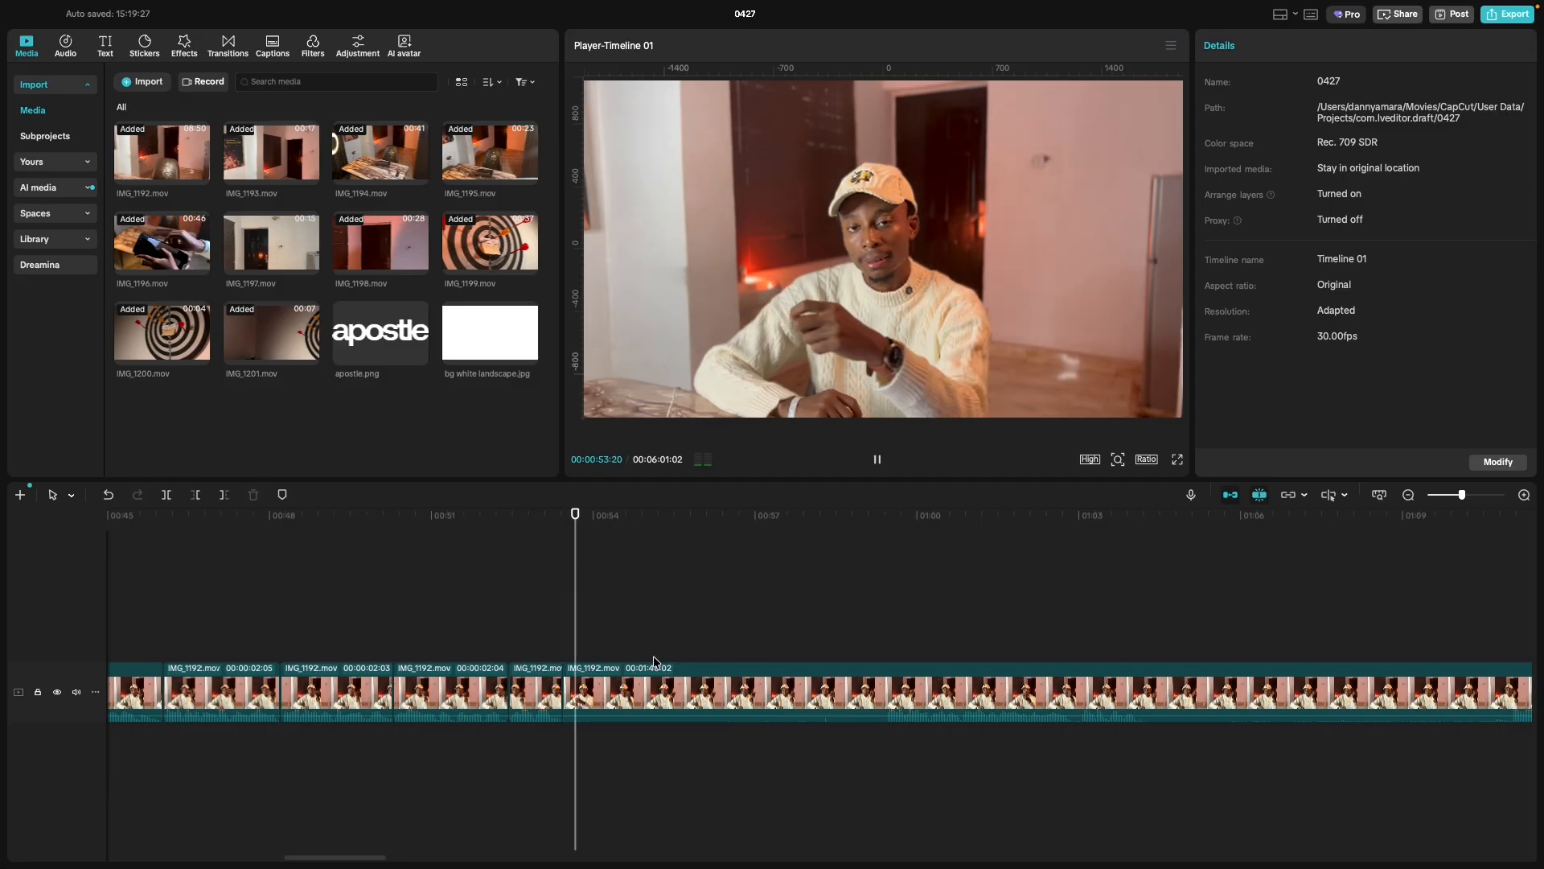
pyautogui.click(888, 653)
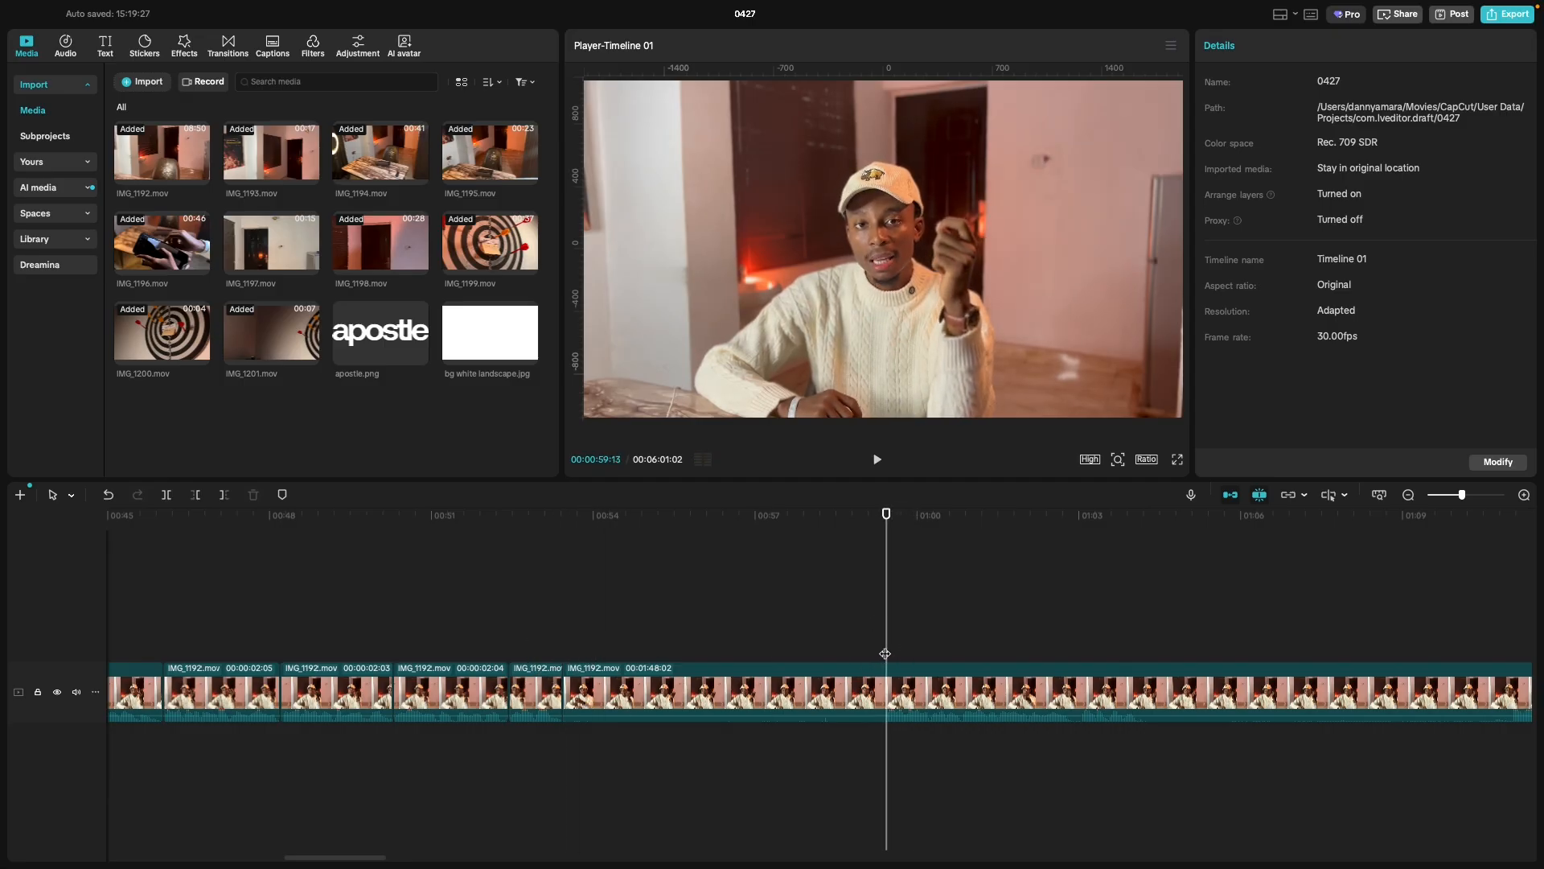
pyautogui.click(863, 705)
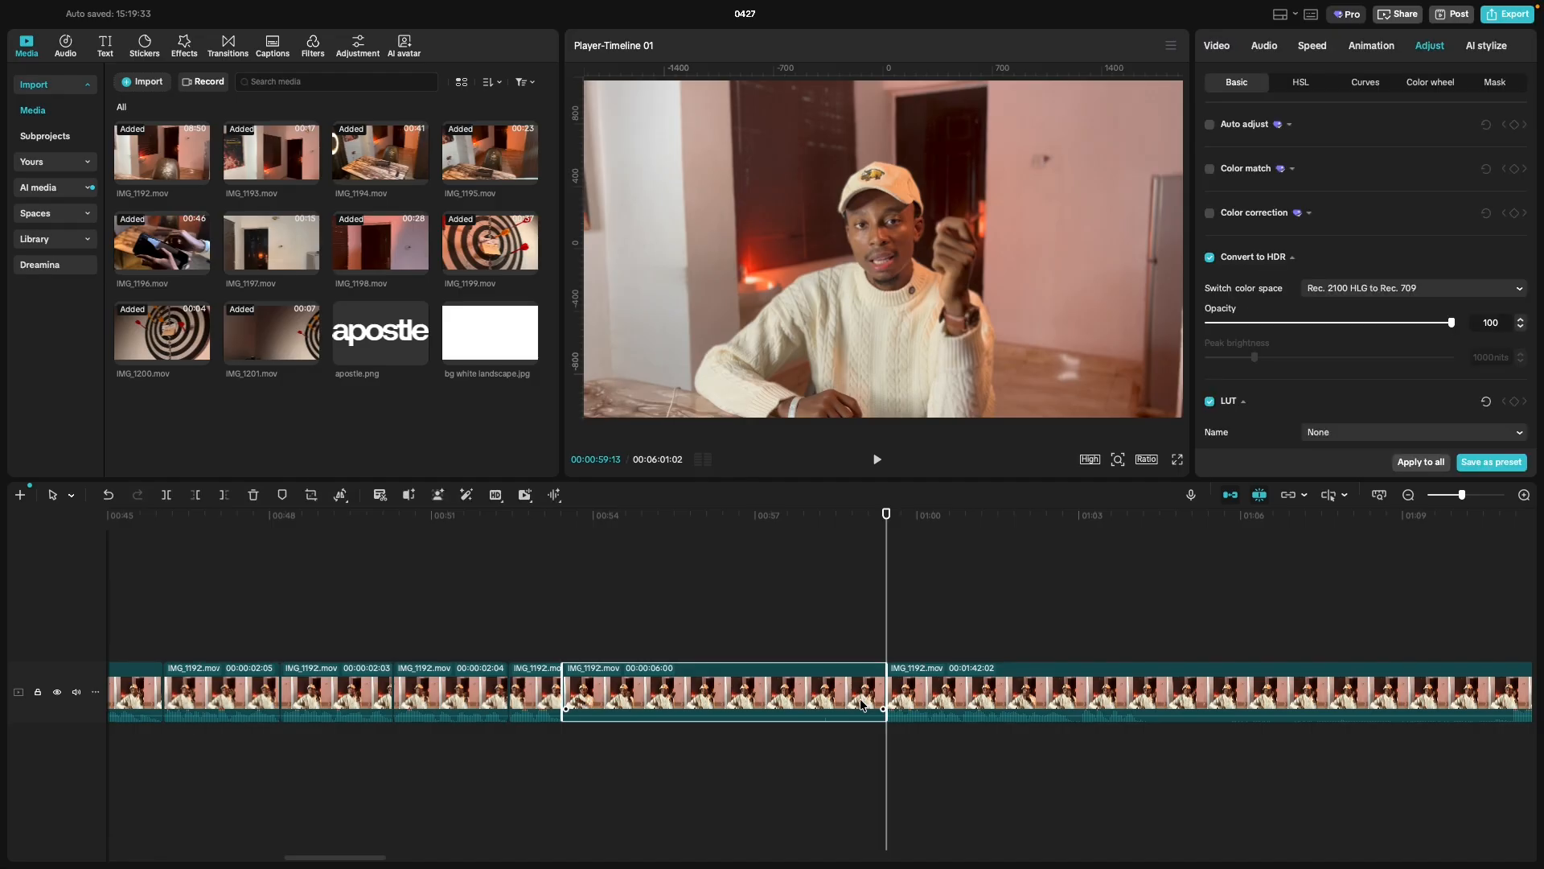
# Delete the selected six-second segment of IMG_1192.mov and play back across the closed gap.
pyautogui.press('Delete')
pyautogui.click(555, 644)
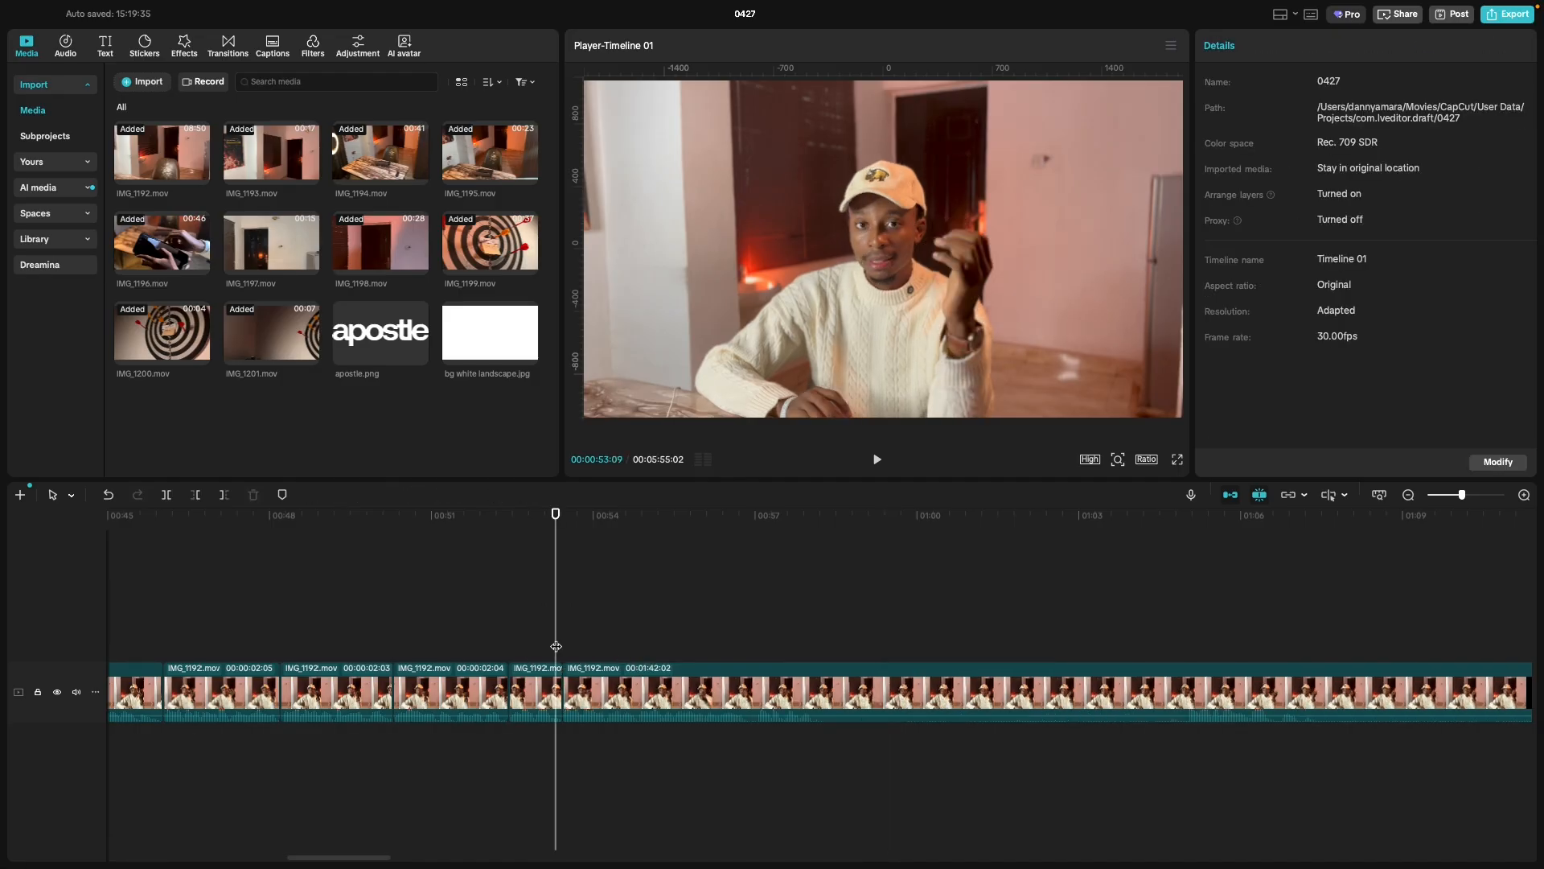
pyautogui.click(522, 649)
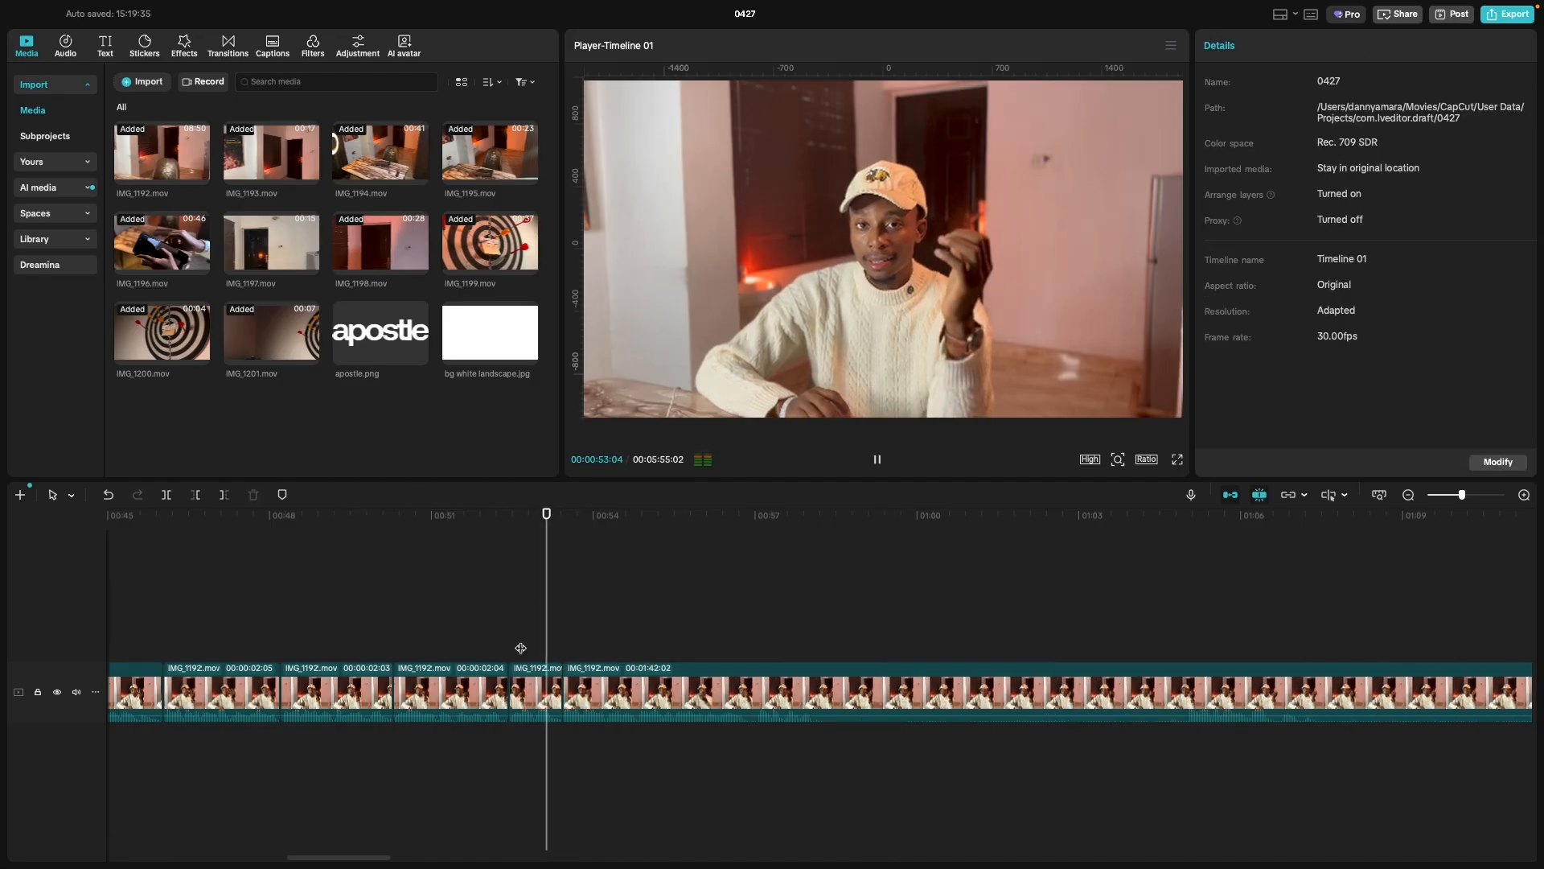
# Split the long IMG_1192.mov clip at 00:00:56:26.
pyautogui.click(748, 644)
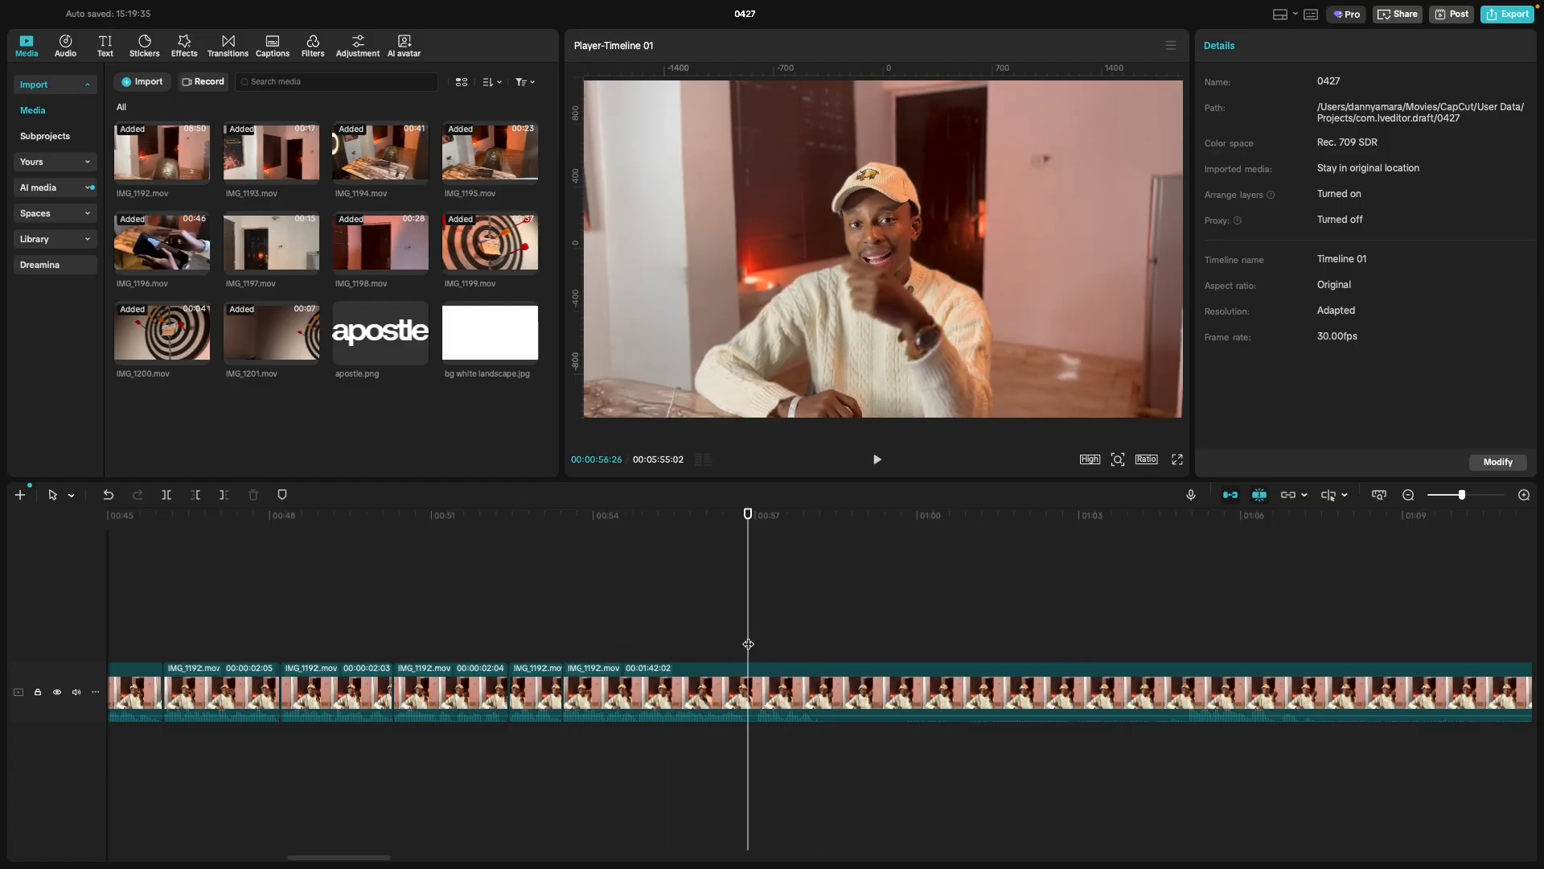
pyautogui.scroll(2, 748, 644)
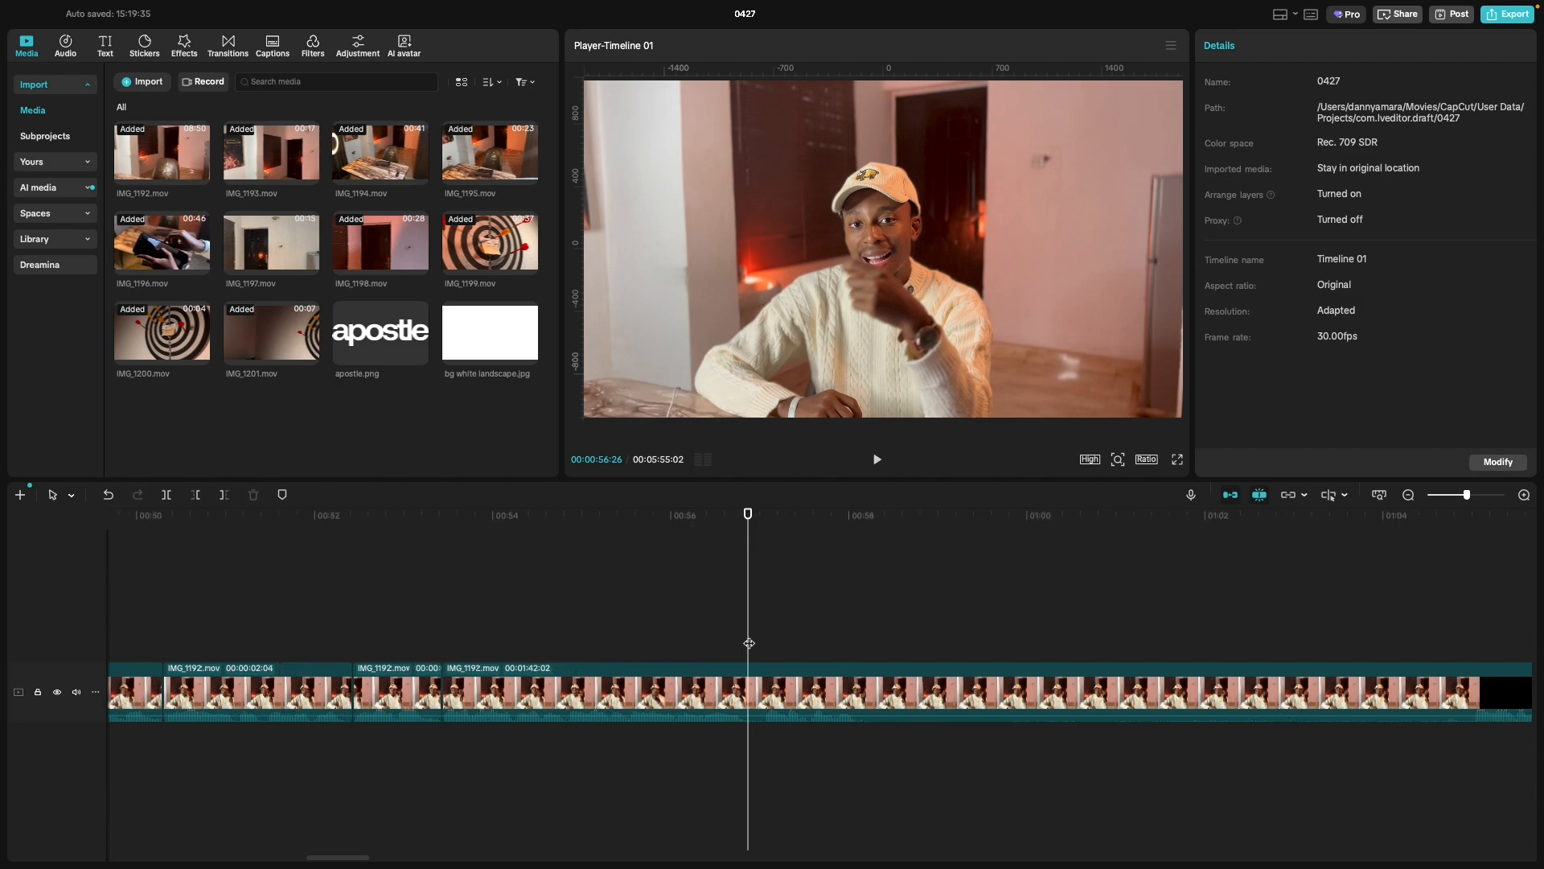
pyautogui.press('super+b')
# Trim about 5 frames off the start of the segment after the new cut and play back the join.
pyautogui.click(755, 685)
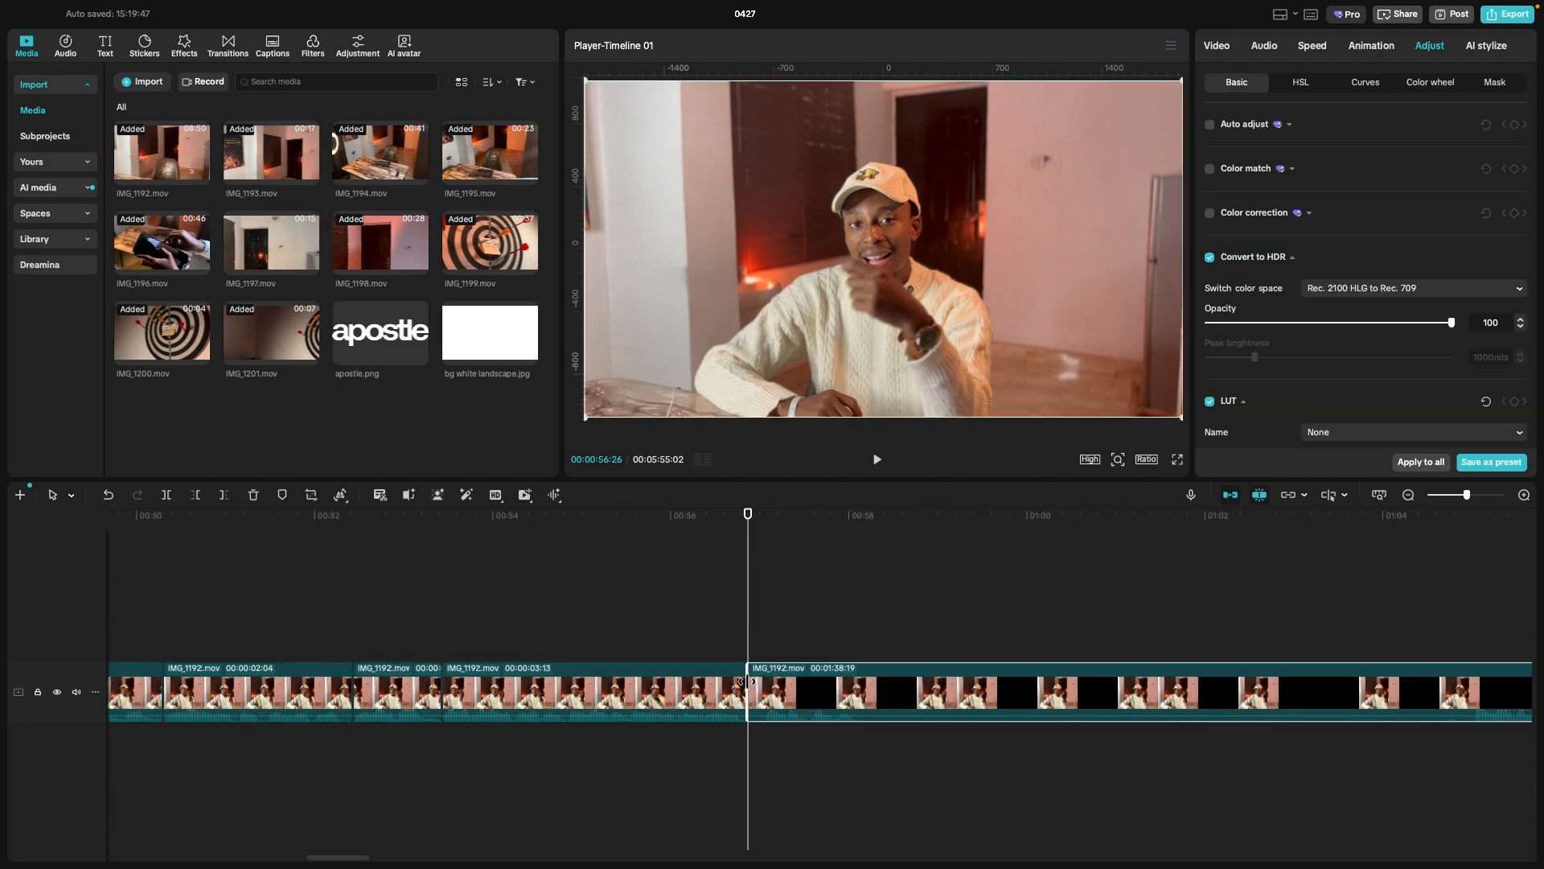
pyautogui.moveTo(747, 681); pyautogui.dragTo(763, 693)
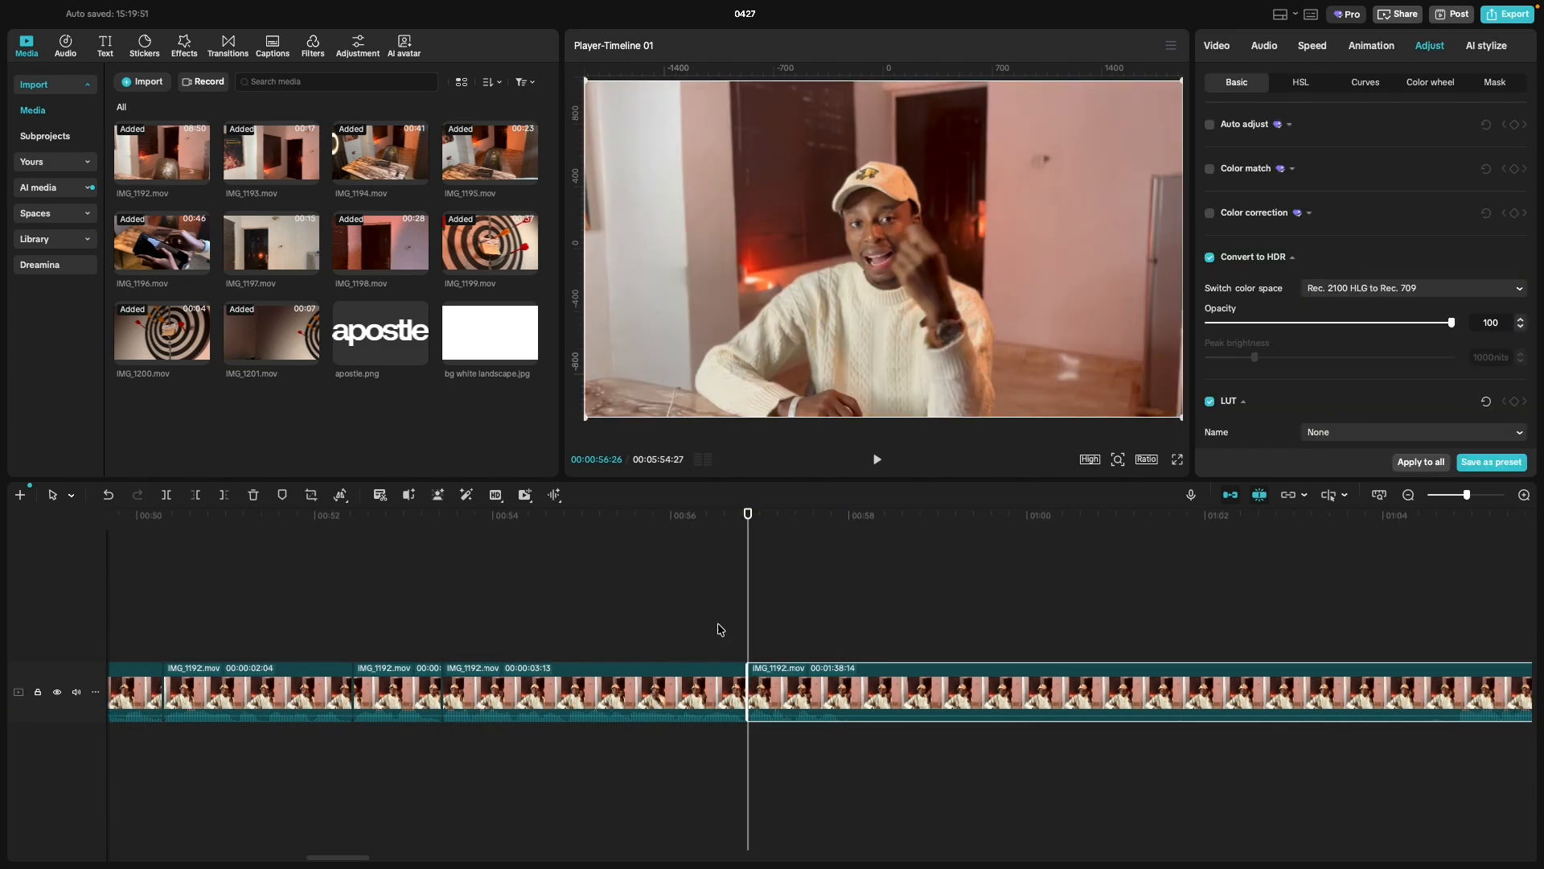
pyautogui.click(695, 608)
pyautogui.press('space')
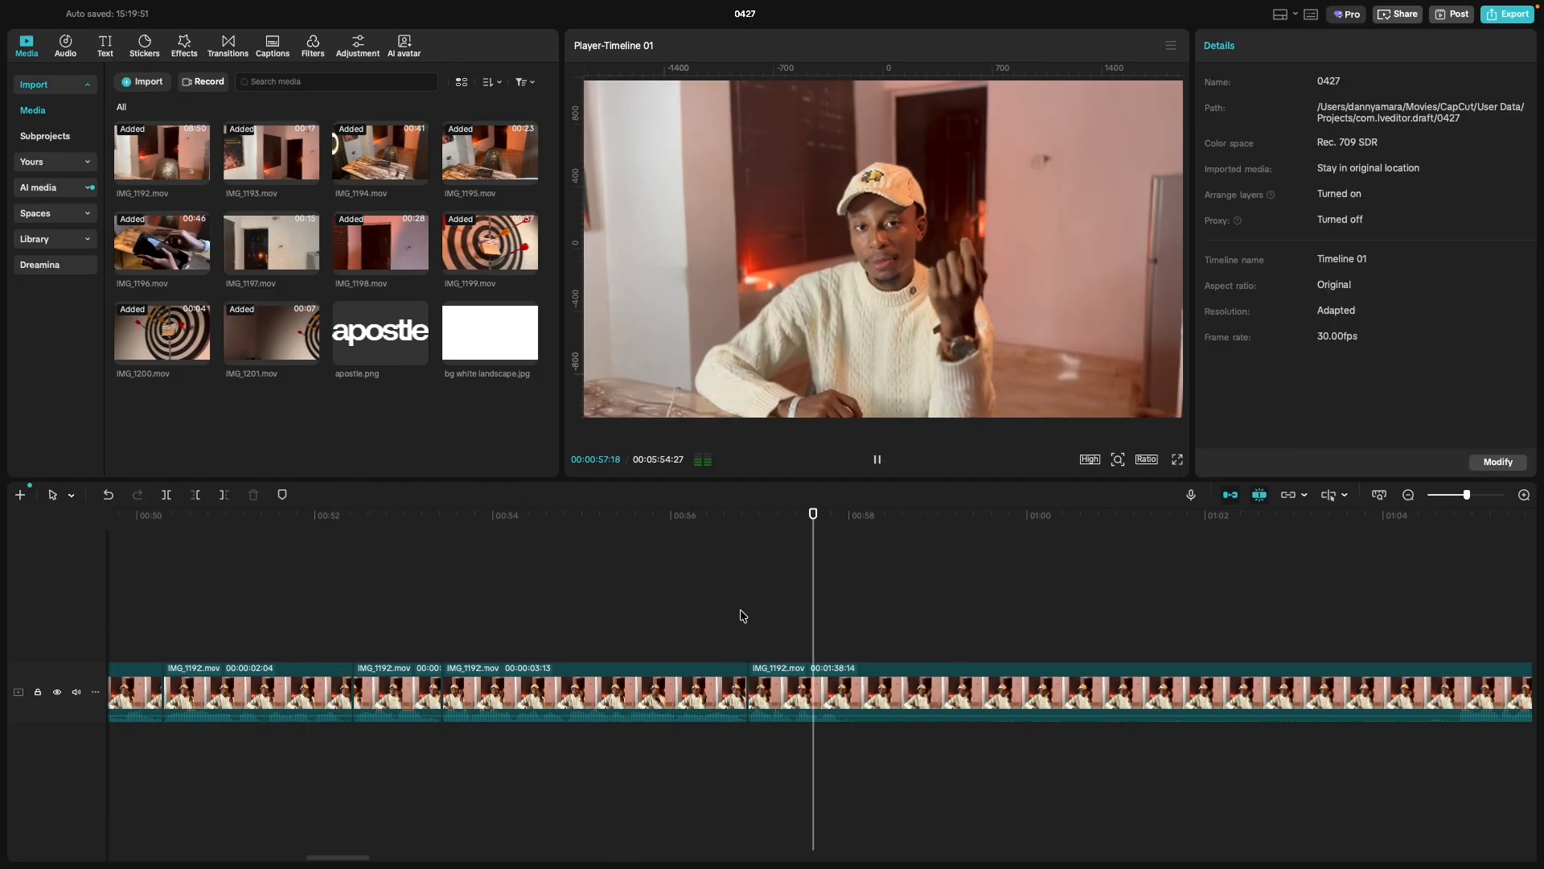
pyautogui.press('space')
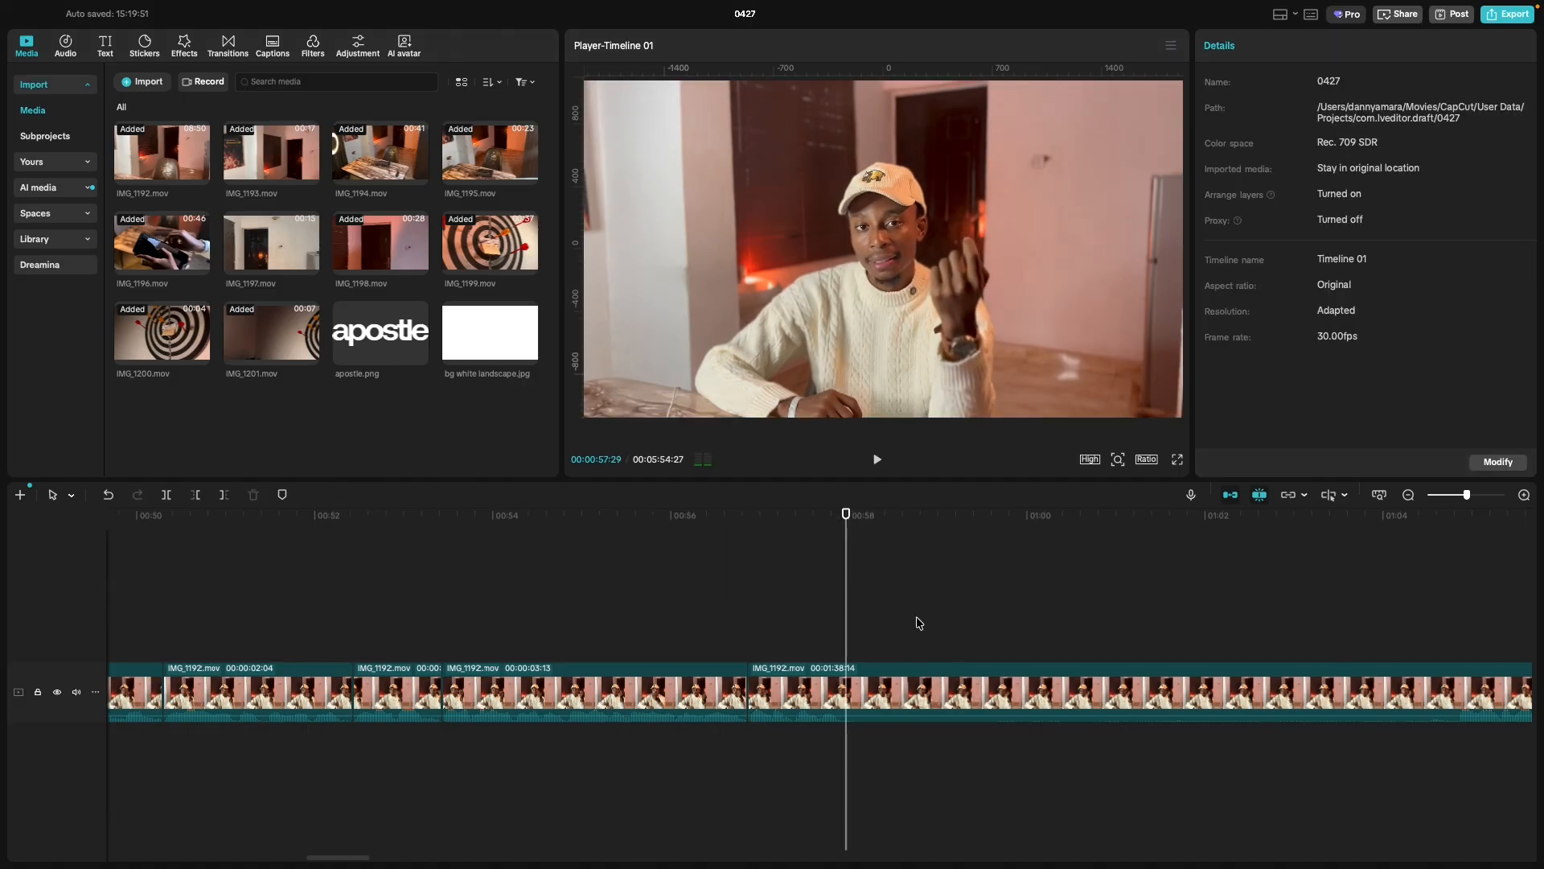
# Preview the footage from 00:01:04:29, then split the long IMG_1192.mov clip at 00:00:57:29.
pyautogui.hscroll(5, 1199, 606)
pyautogui.click(1179, 611)
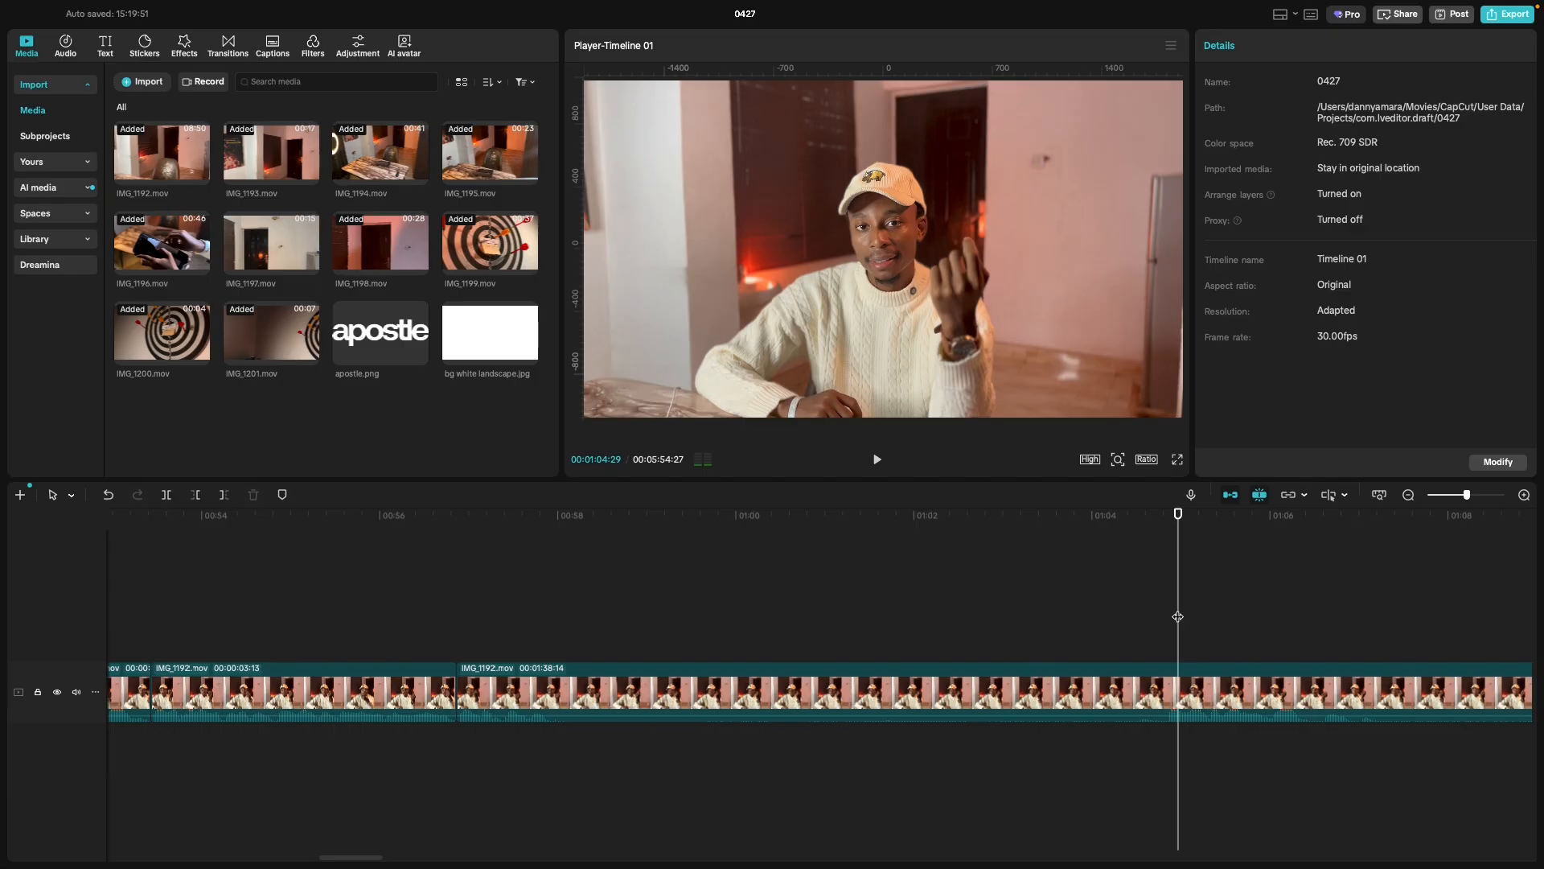
pyautogui.press('space')
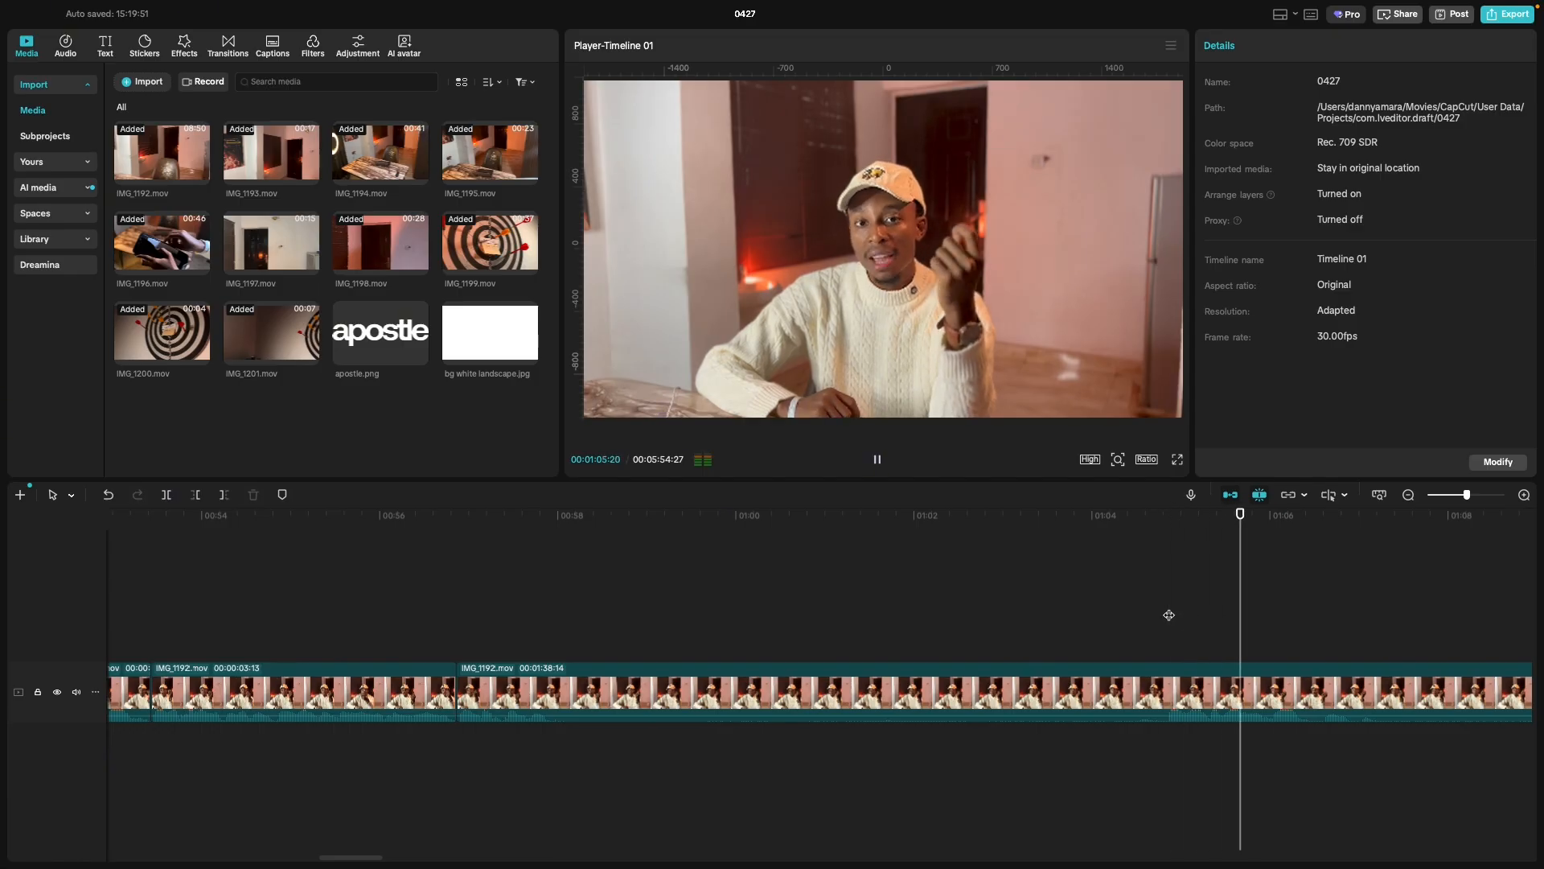
pyautogui.press('space')
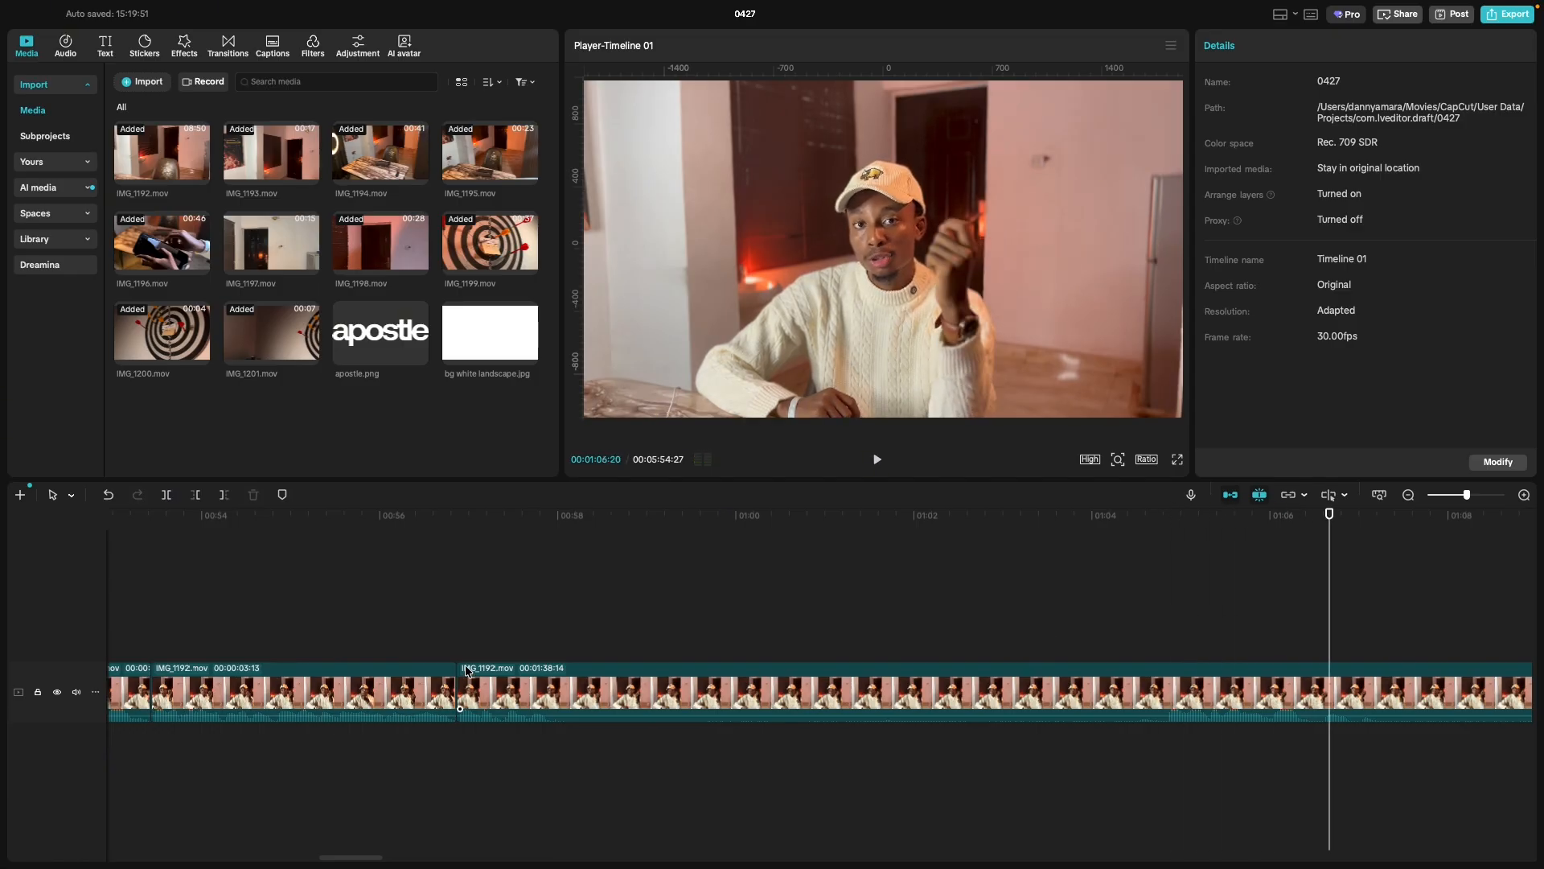
pyautogui.click(566, 636)
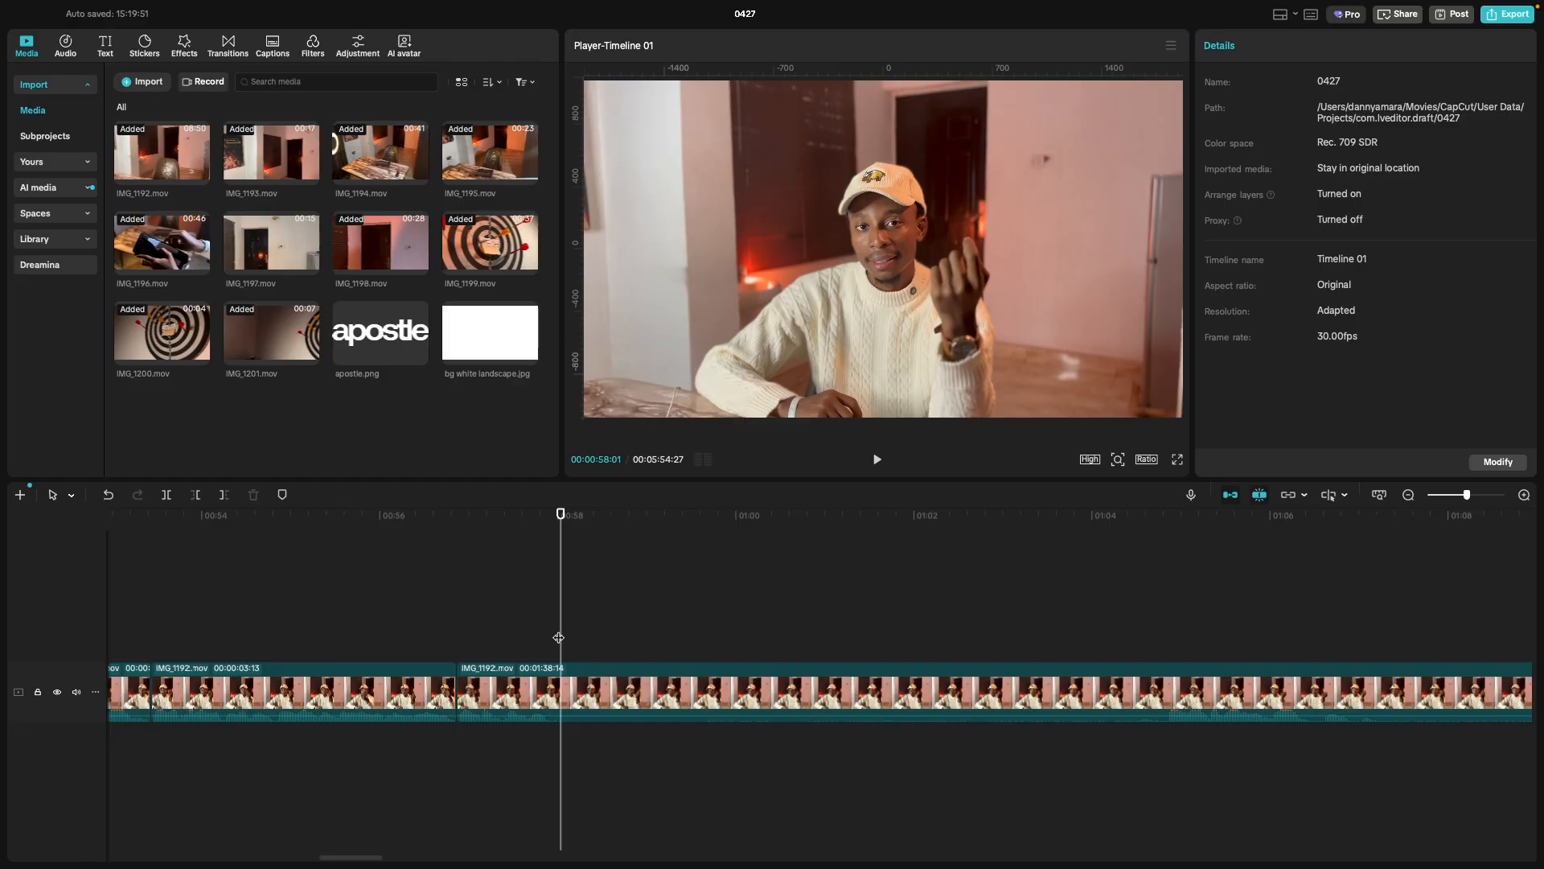
pyautogui.click(558, 637)
pyautogui.click(555, 632)
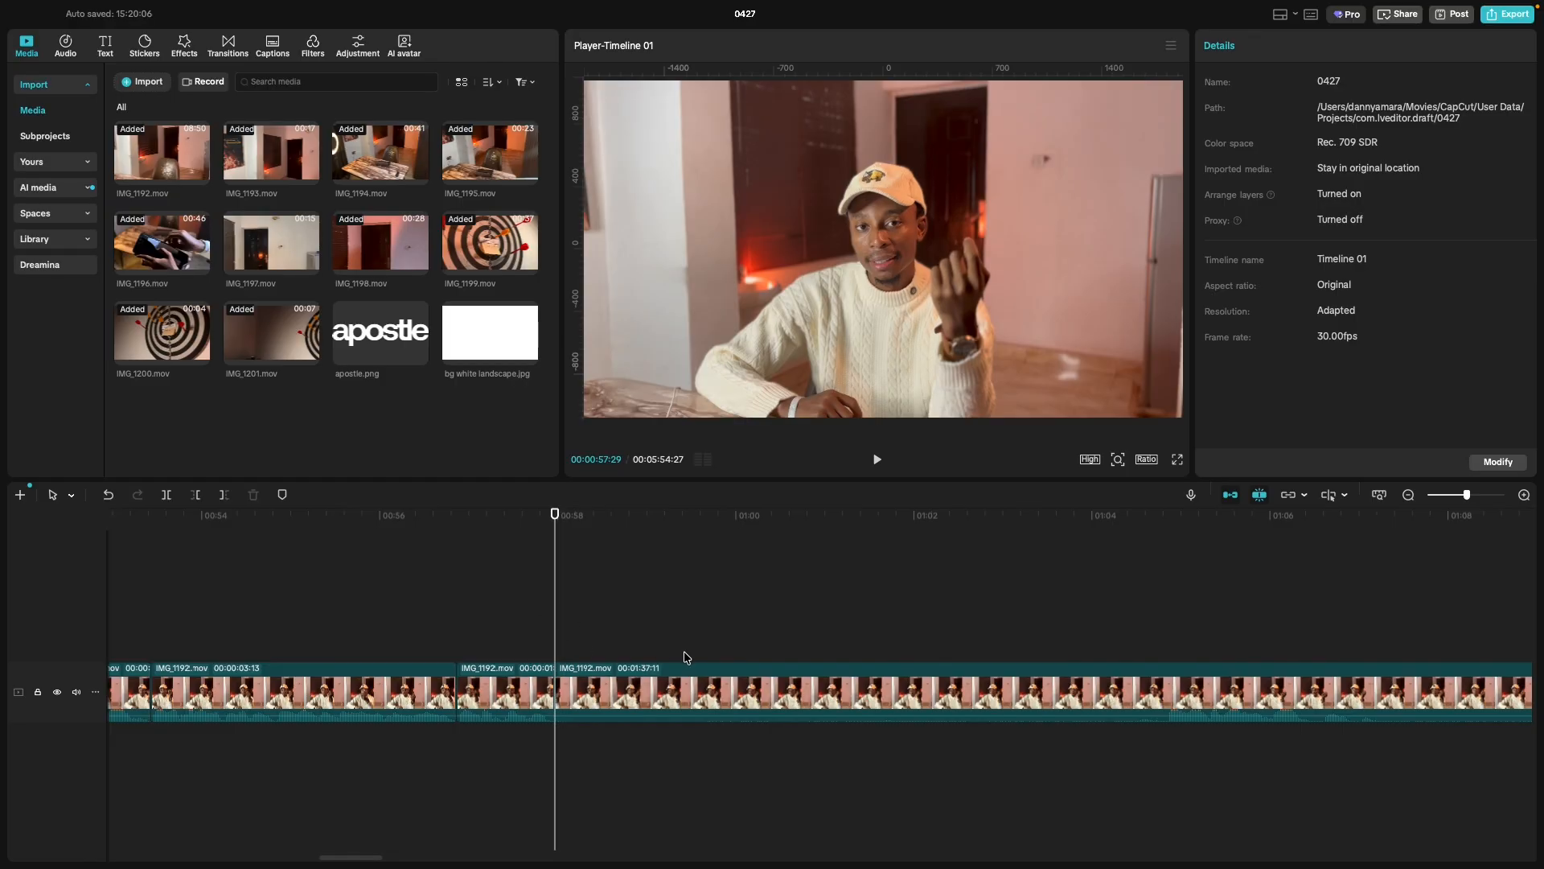
# Compare the closing lines of the script in Canva with the cut footage by playing the timeline in CapCut from about 00:00:53.
pyautogui.hotkey('ctrl', 'Right')
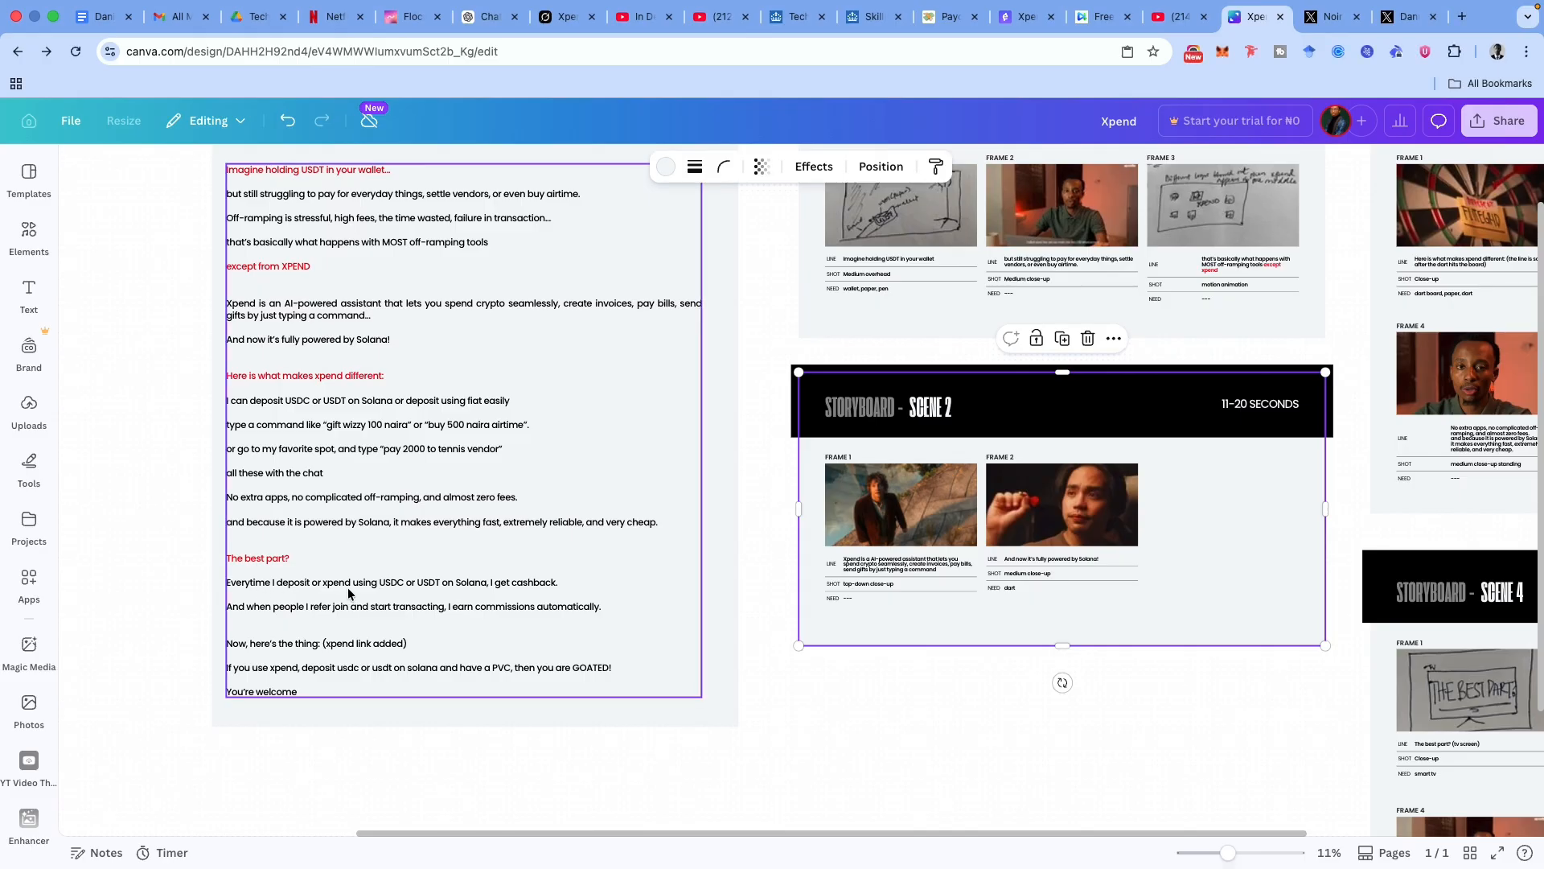
pyautogui.hotkey('ctrl', 'Left')
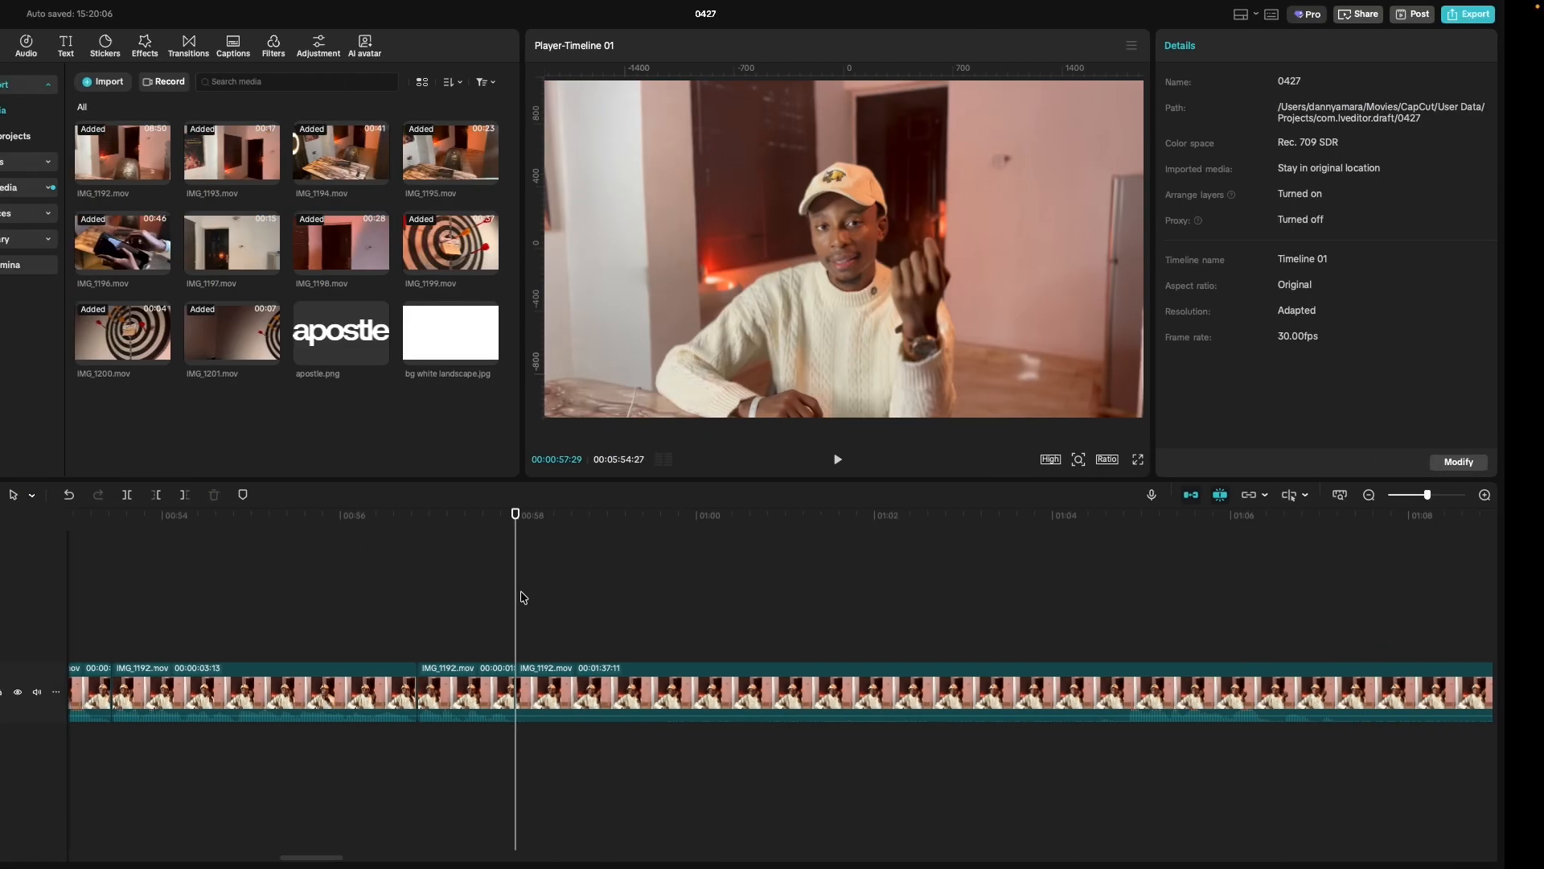
pyautogui.click(135, 636)
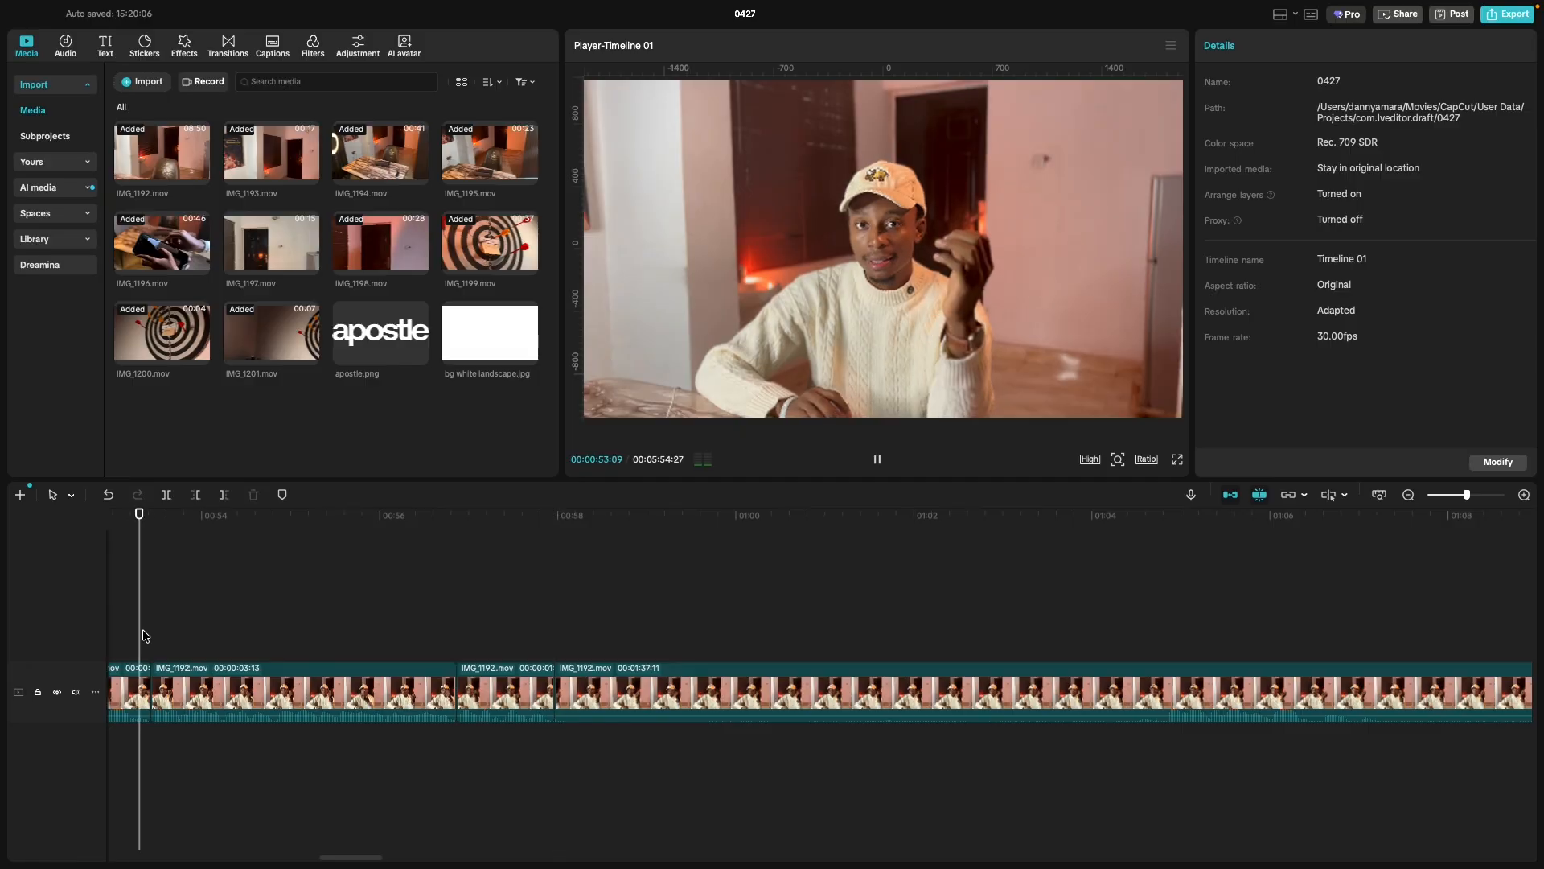
pyautogui.press('space')
pyautogui.hotkey('ctrl', 'Right')
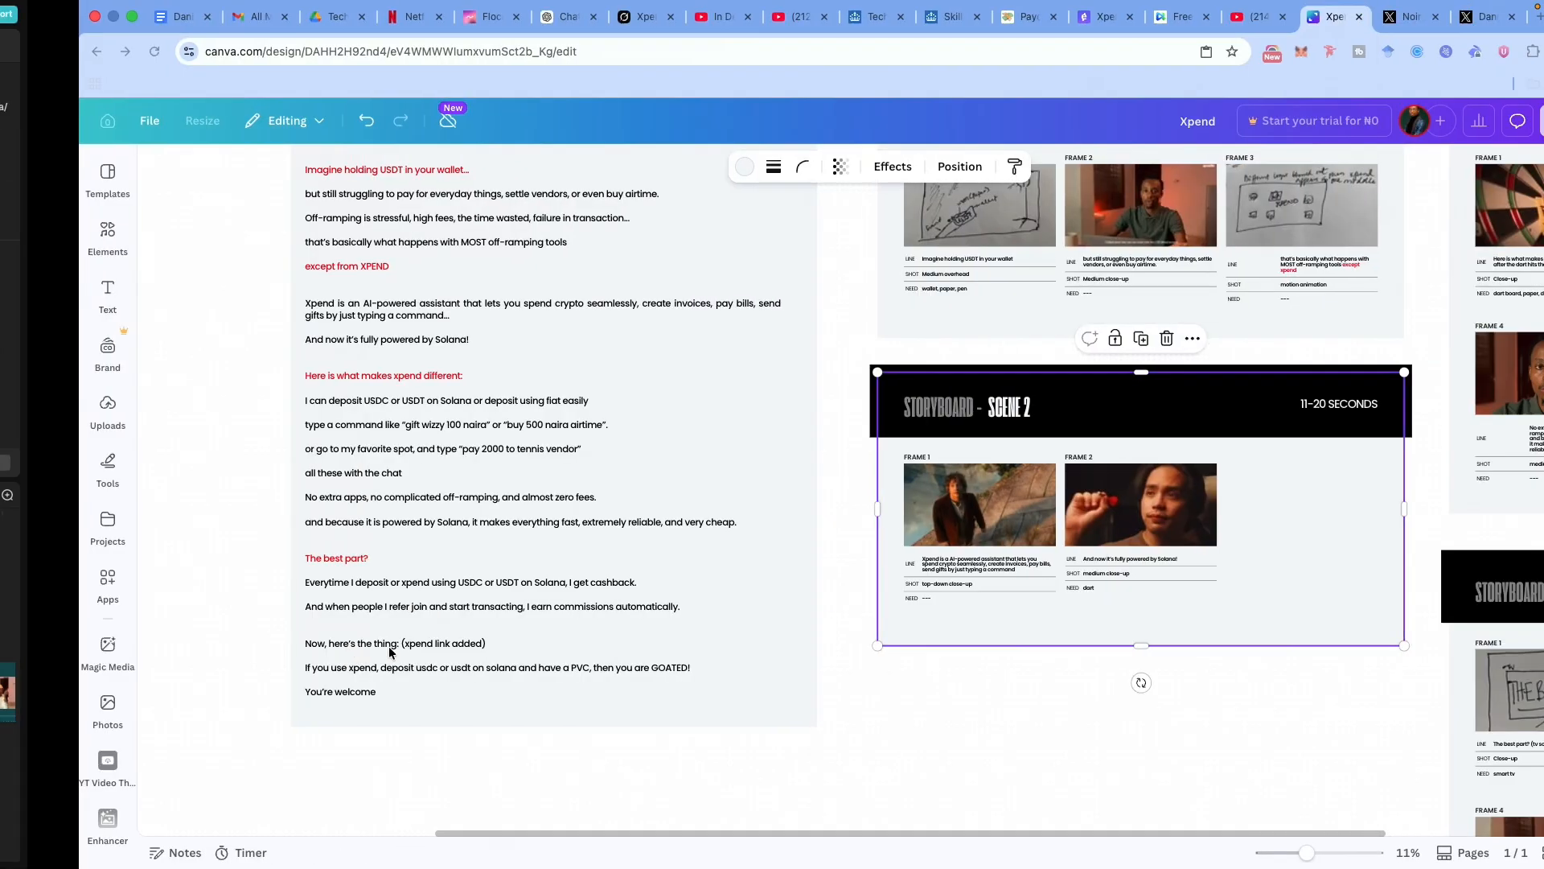
pyautogui.hotkey('ctrl', 'Left')
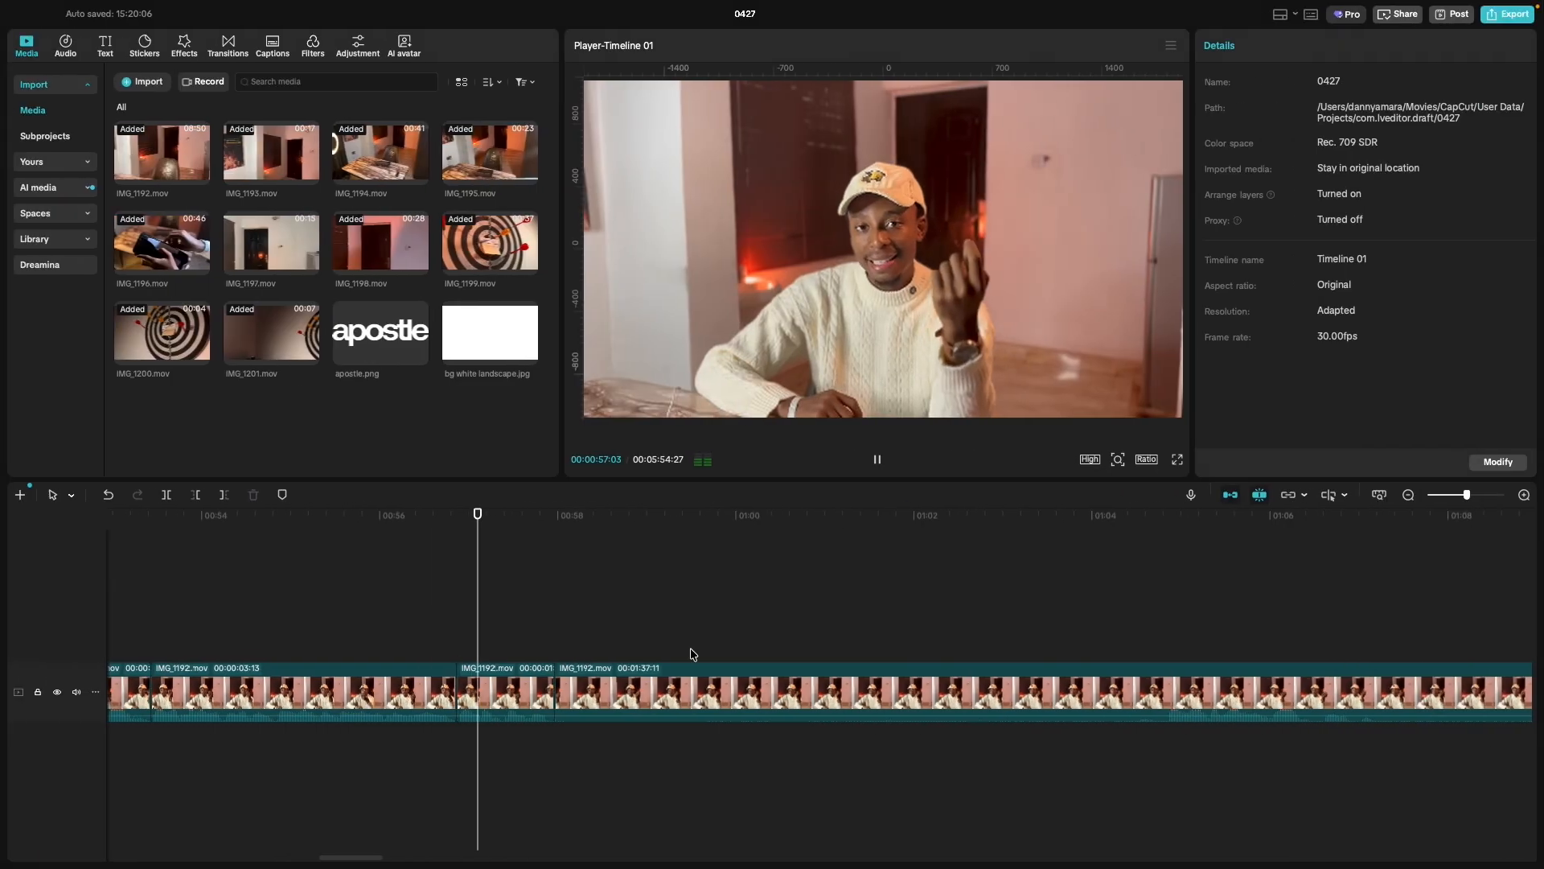
pyautogui.press('space')
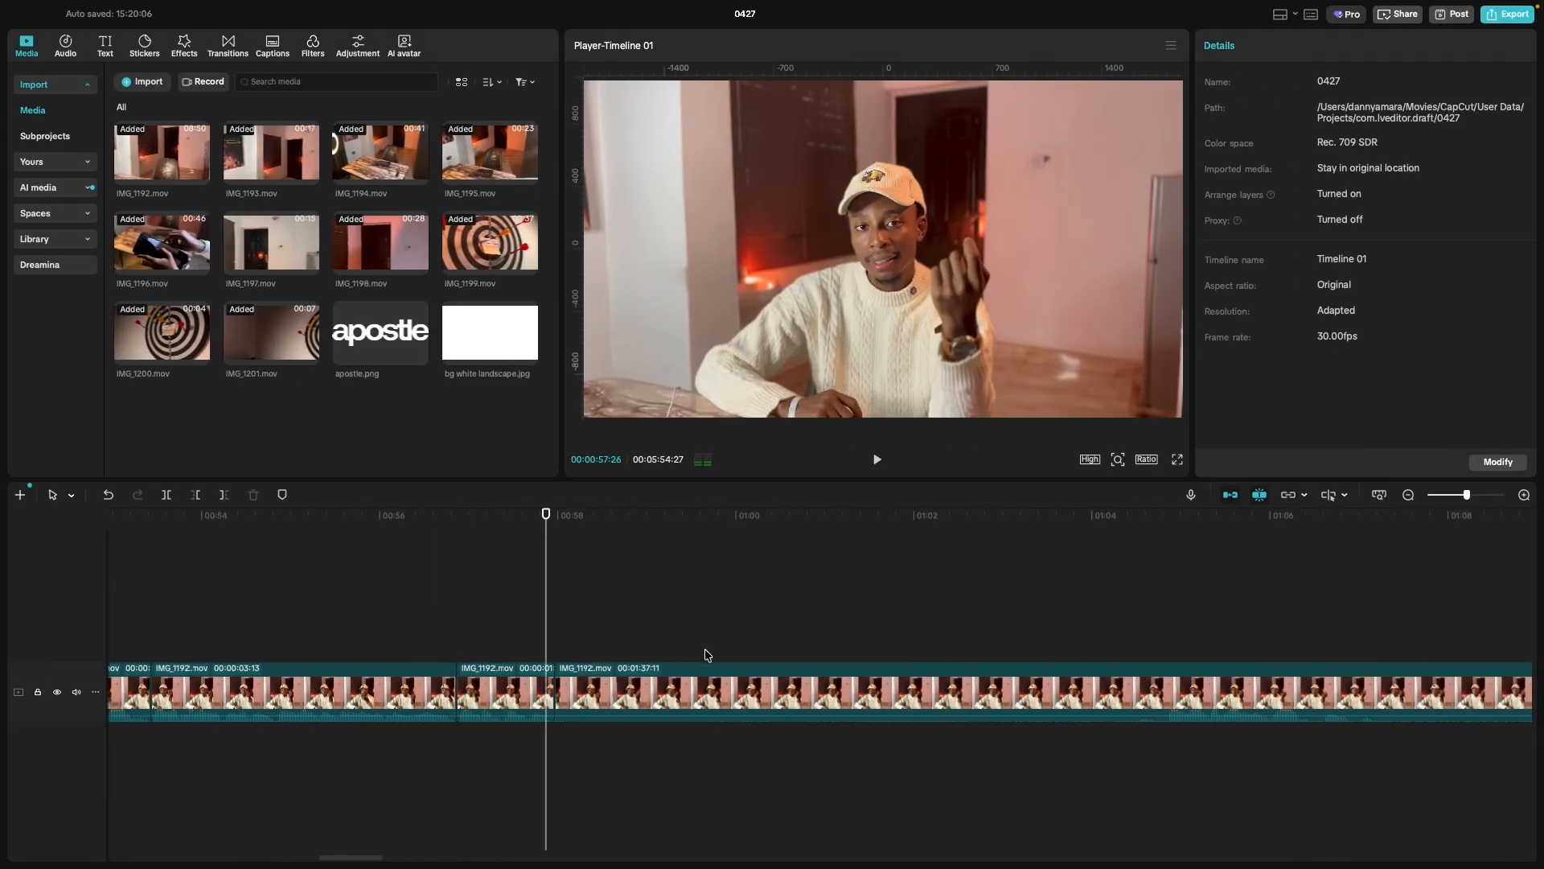
# Play through the uncut footage from about 00:01:04 to 00:01:32 to find the next usable take.
pyautogui.click(1161, 638)
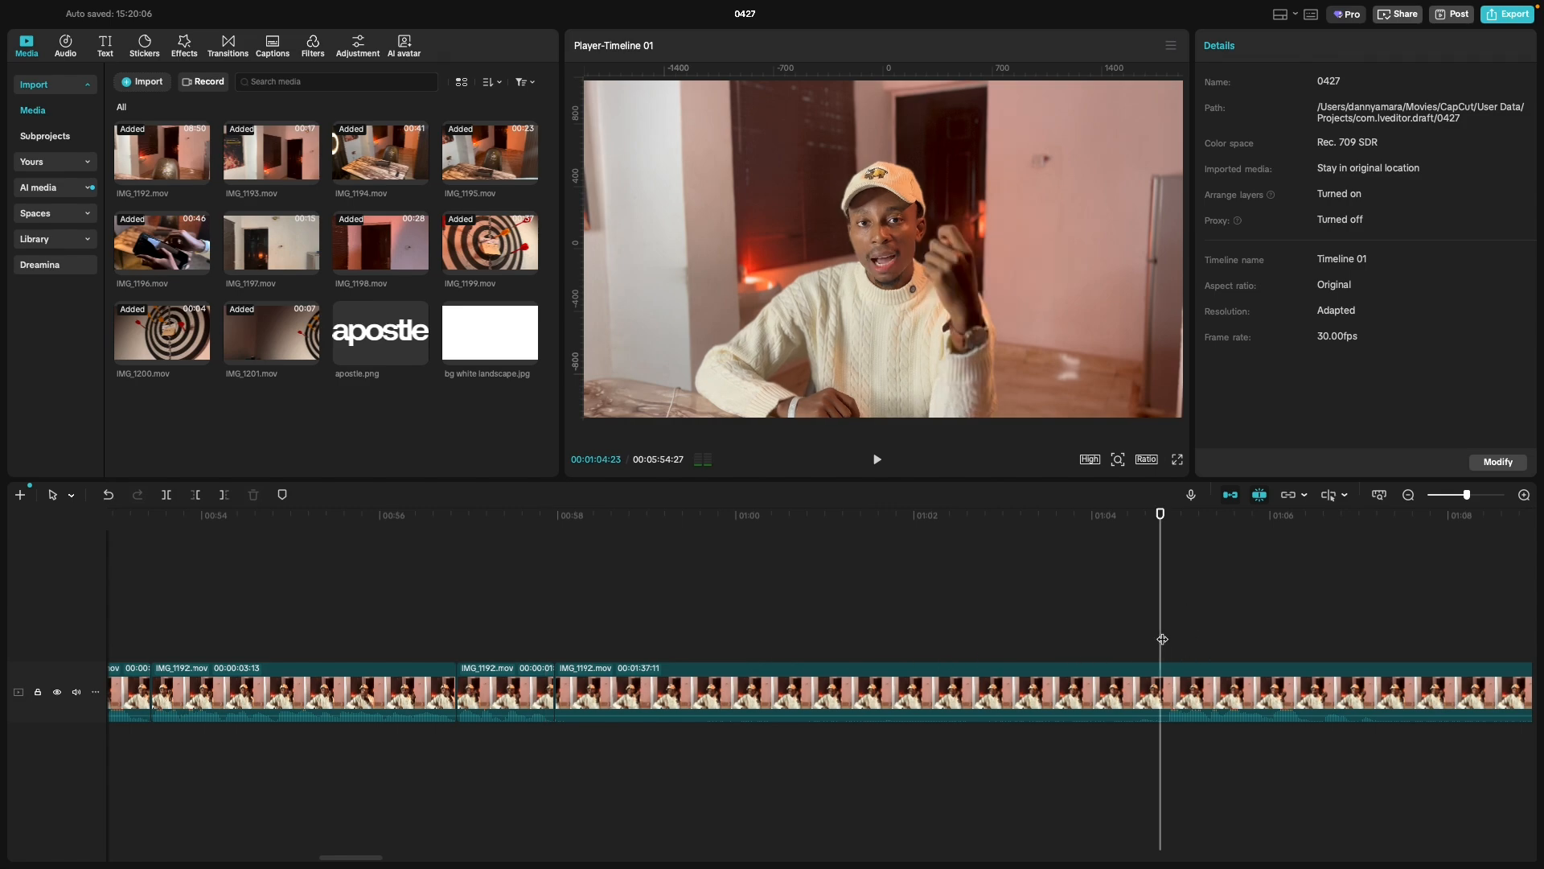
pyautogui.press('space')
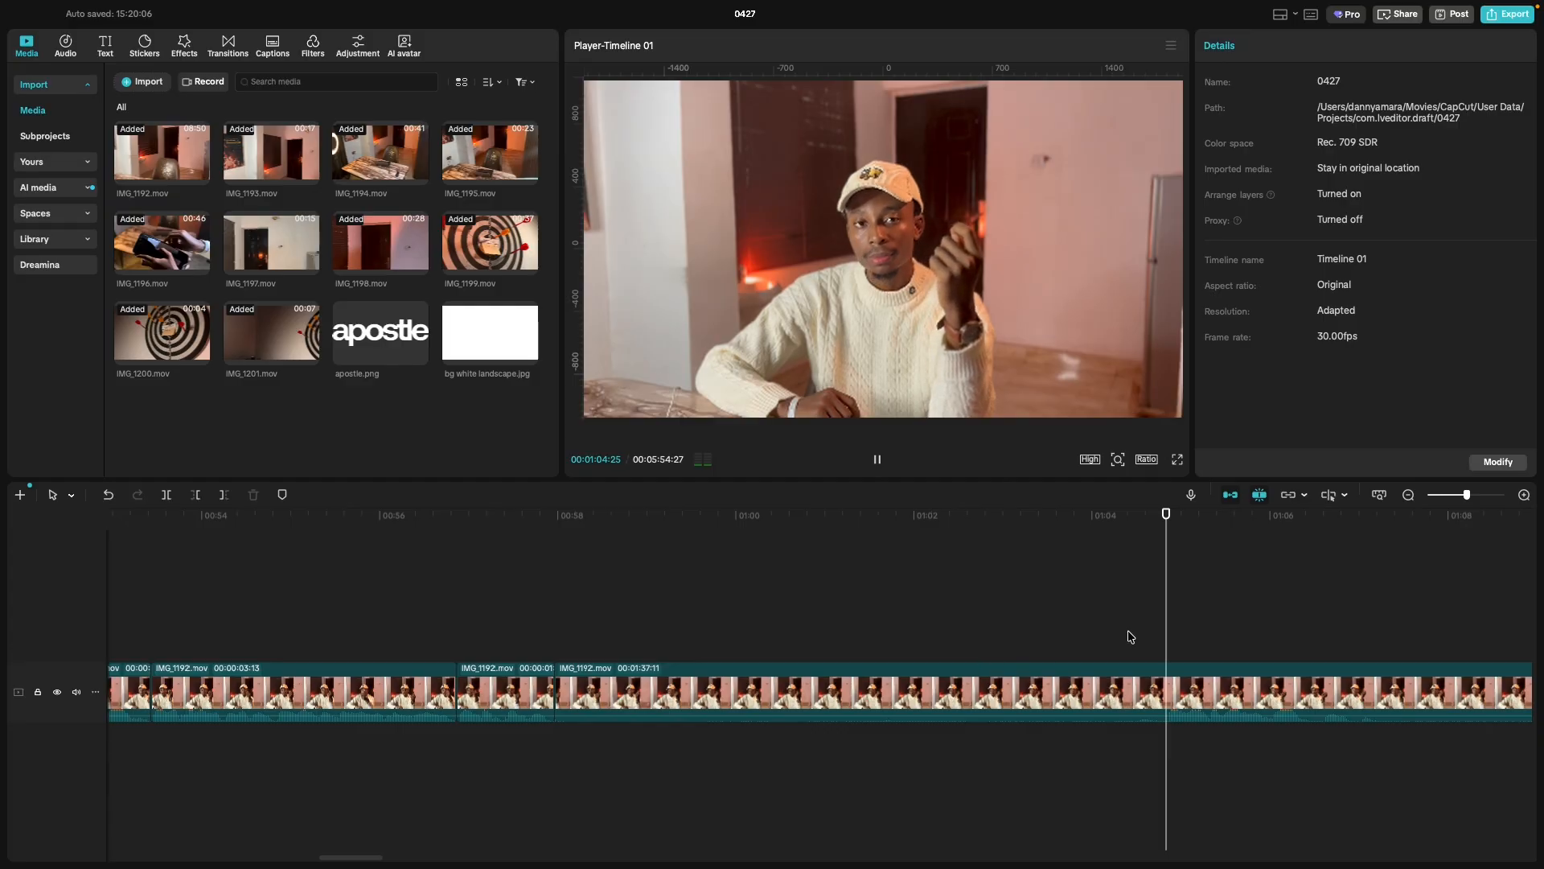
pyautogui.hscroll(3, 1152, 638)
pyautogui.click(1150, 640)
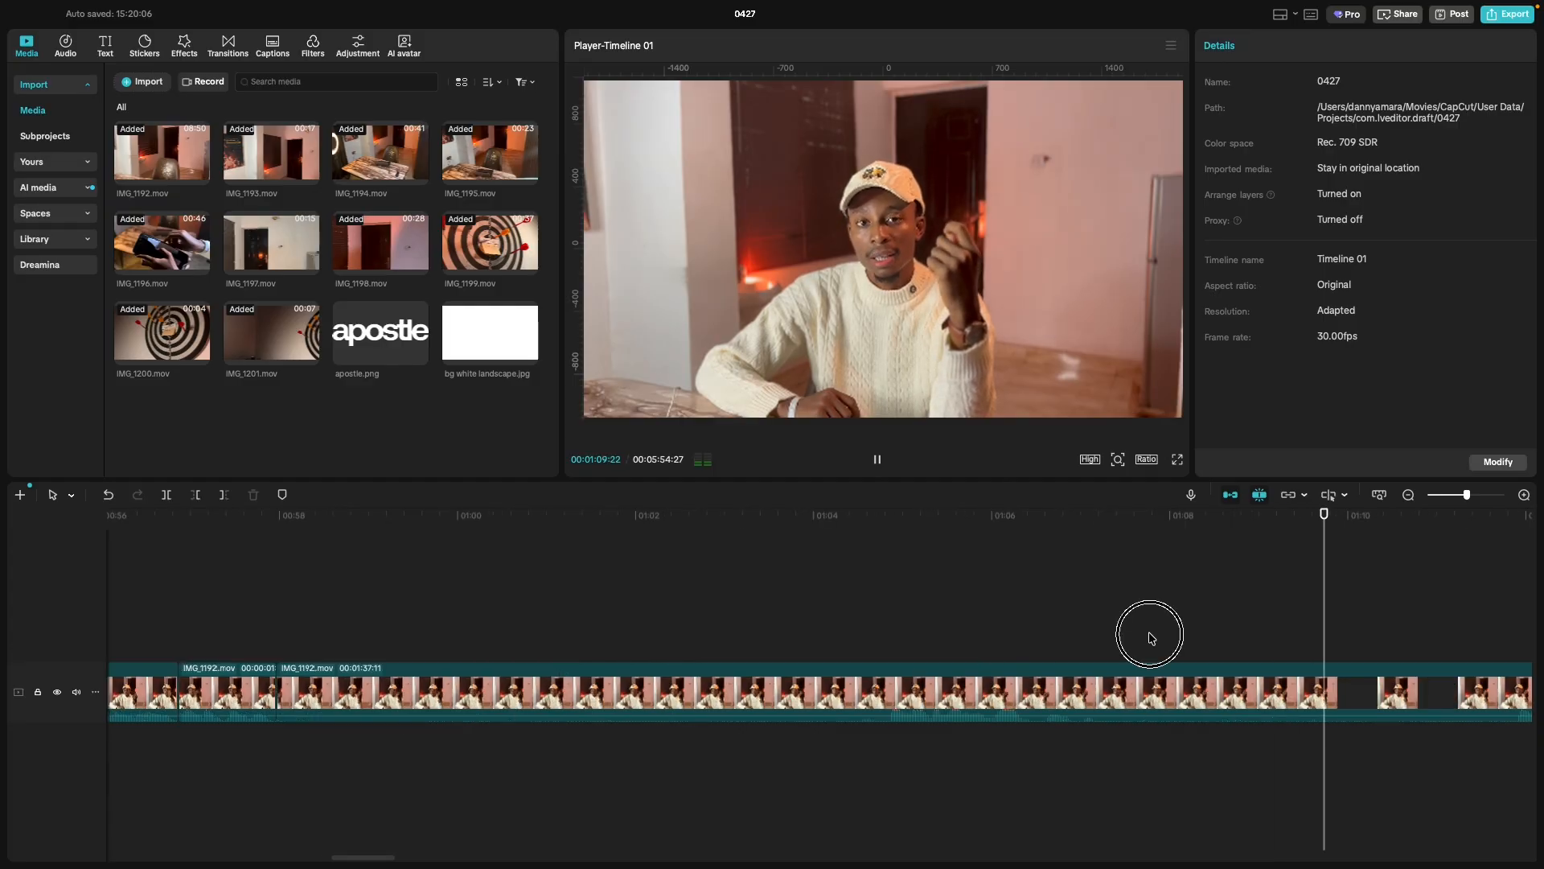
pyautogui.hscroll(5, 1149, 642)
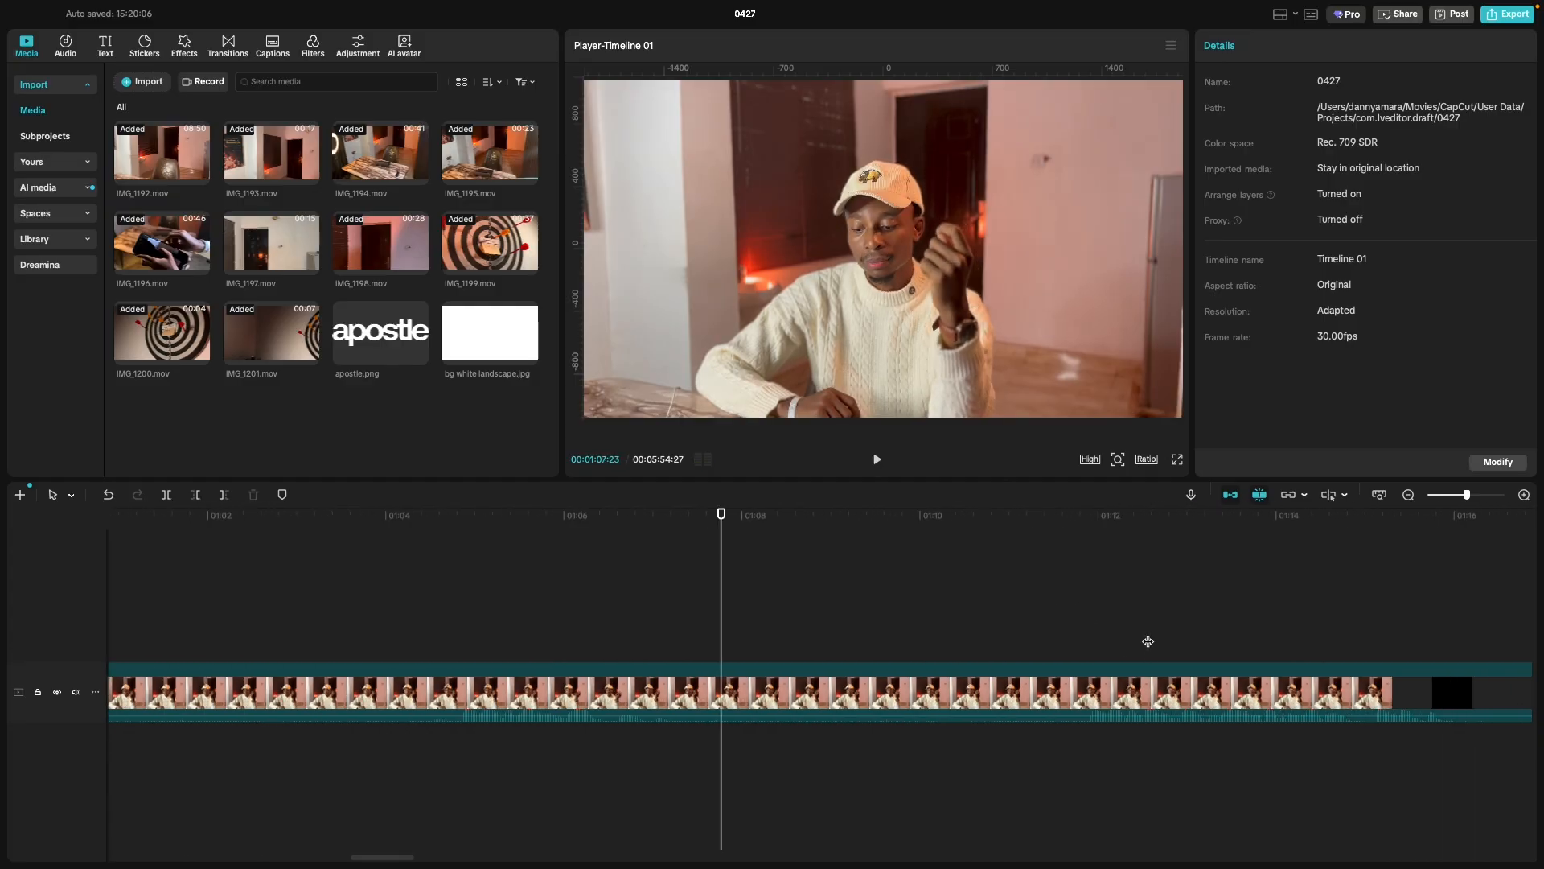
pyautogui.press('space')
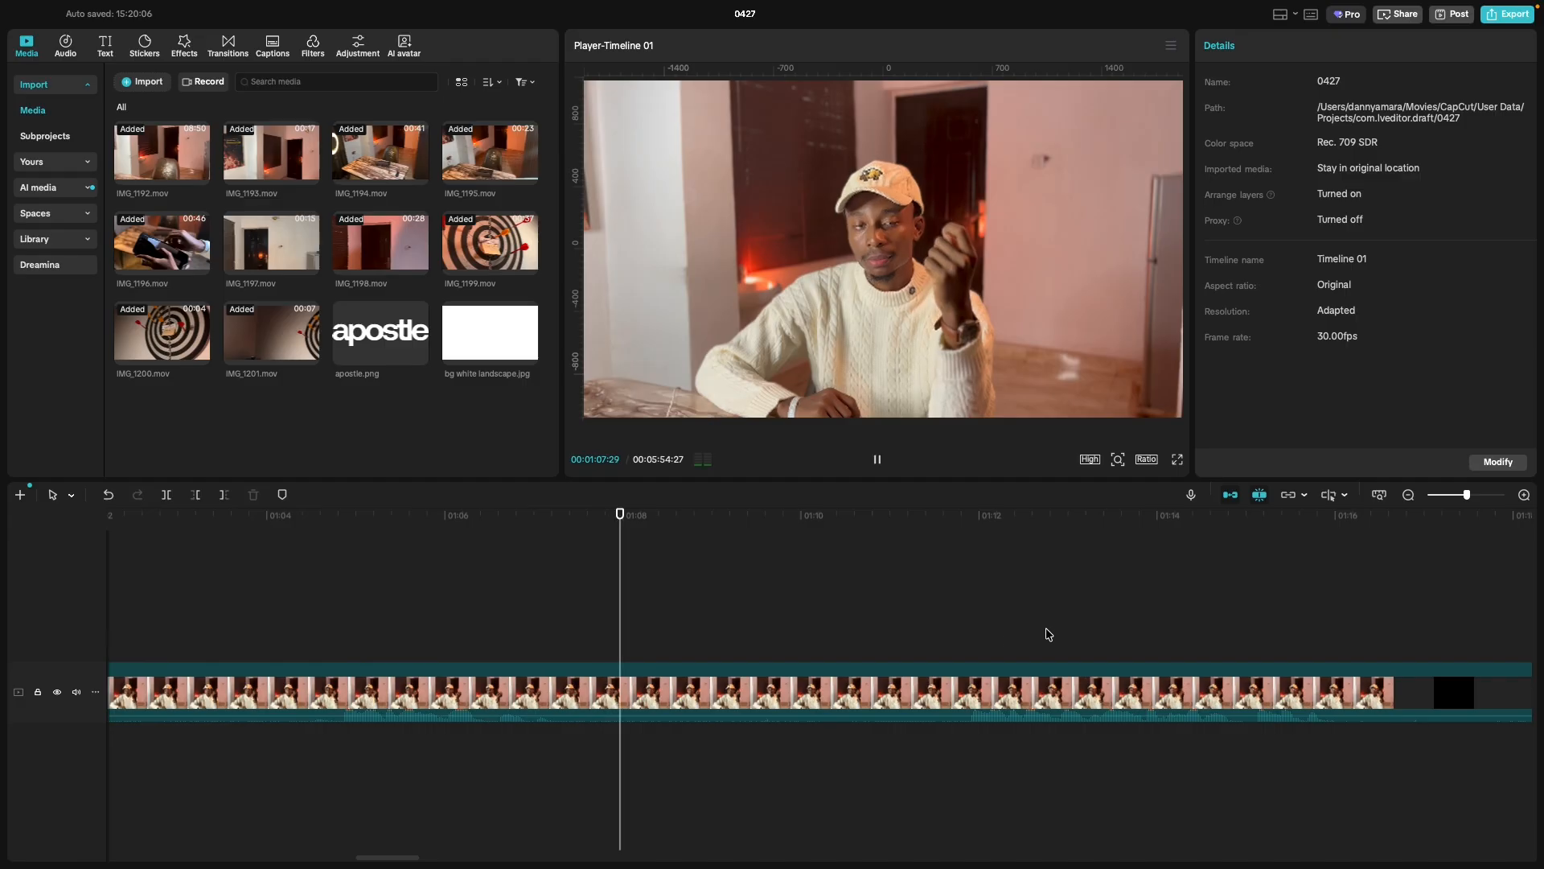
pyautogui.click(965, 626)
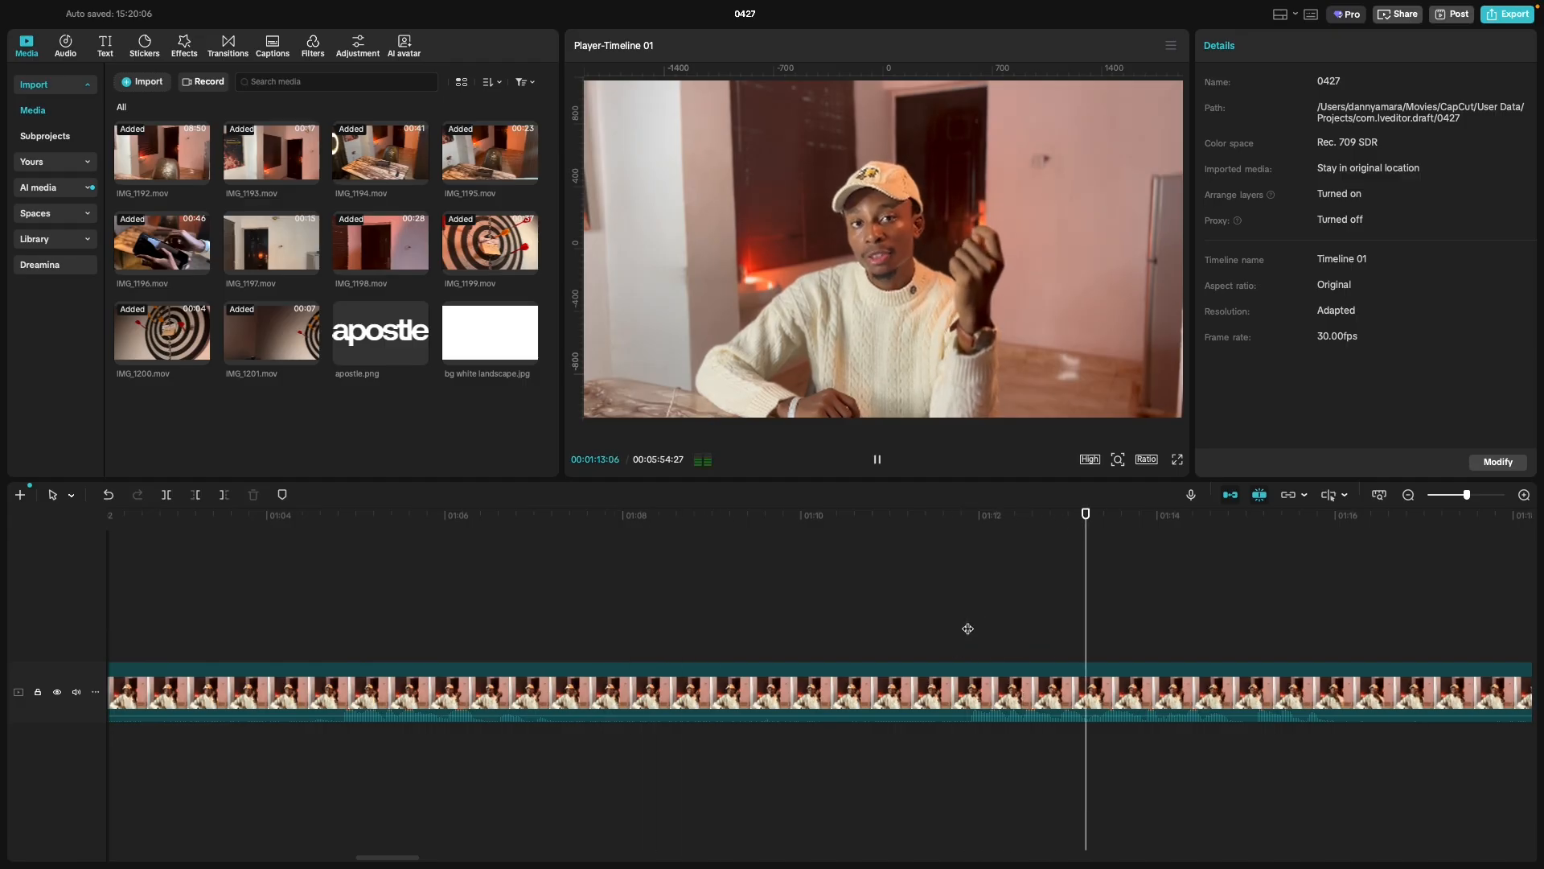
pyautogui.hscroll(4, 967, 628)
pyautogui.hscroll(1, 968, 628)
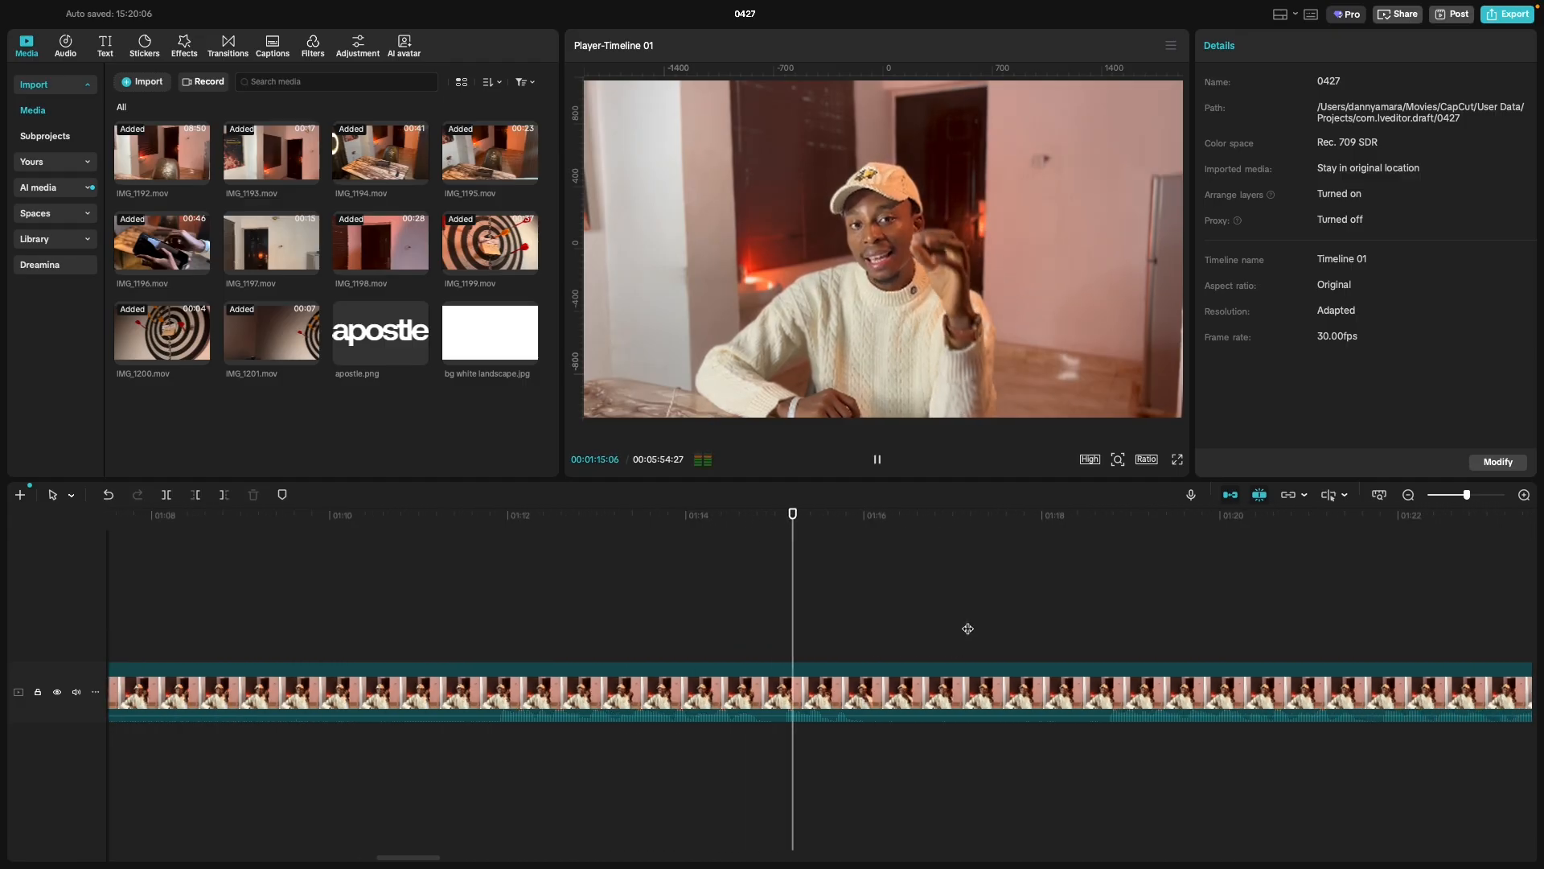
pyautogui.hscroll(4, 969, 625)
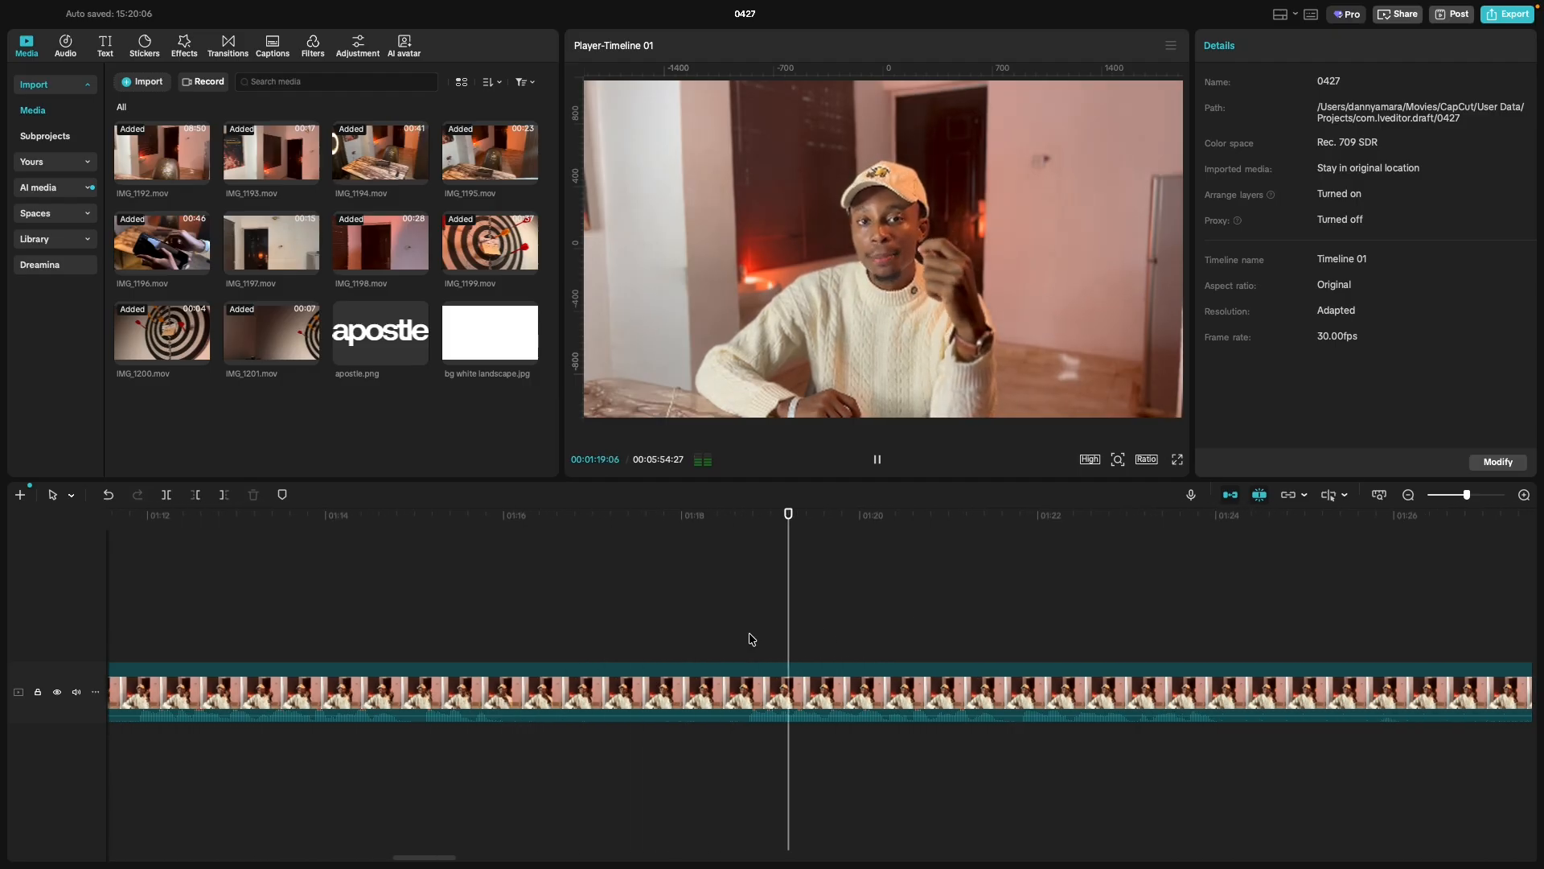
pyautogui.hscroll(1, 754, 639)
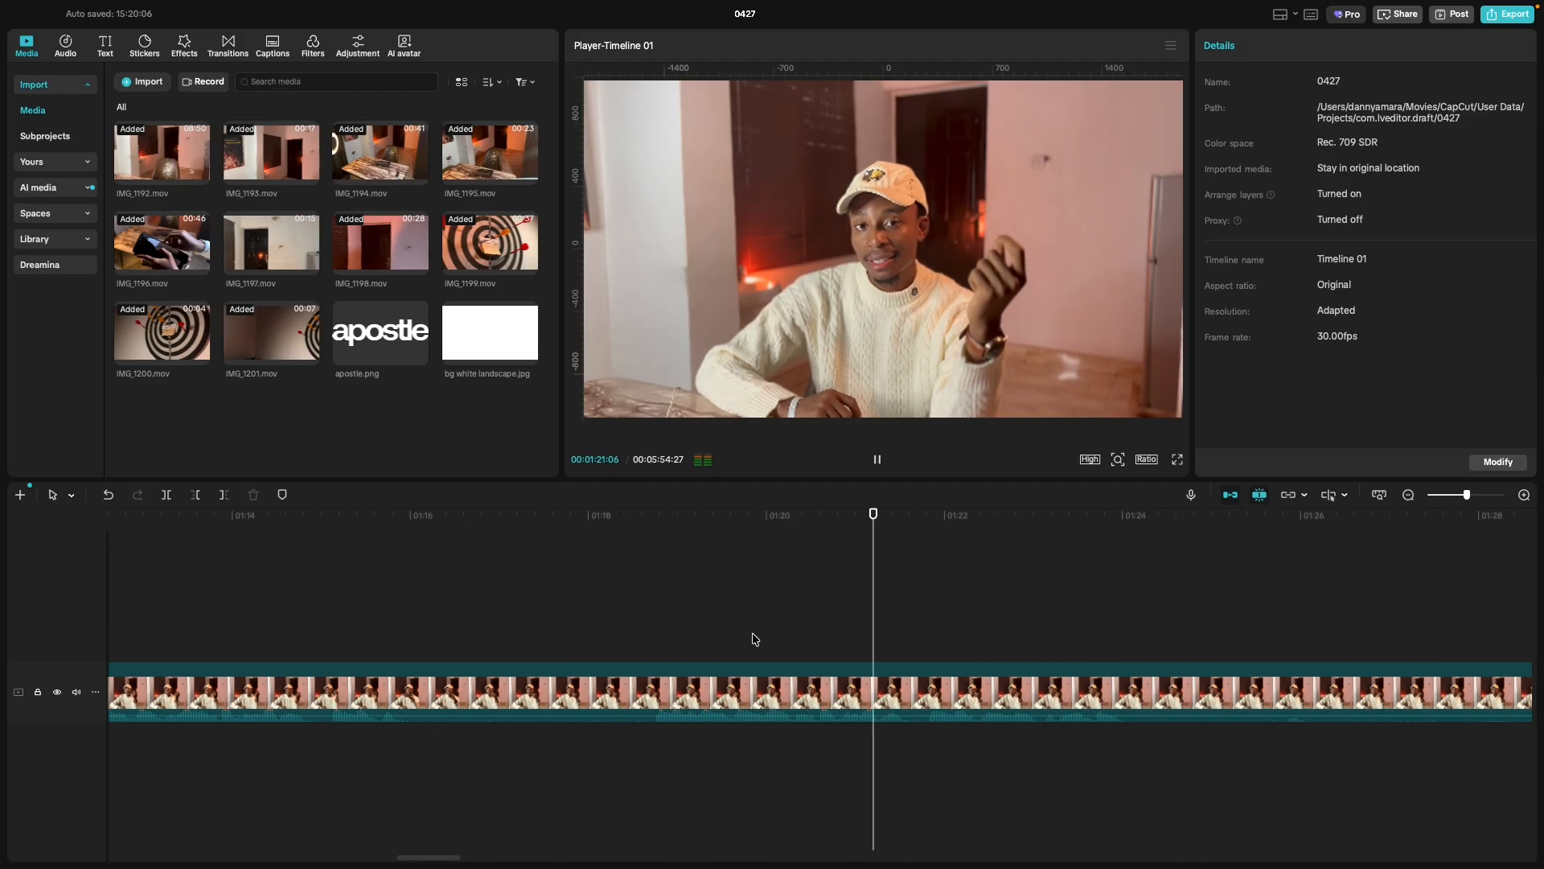
pyautogui.hscroll(8, 755, 638)
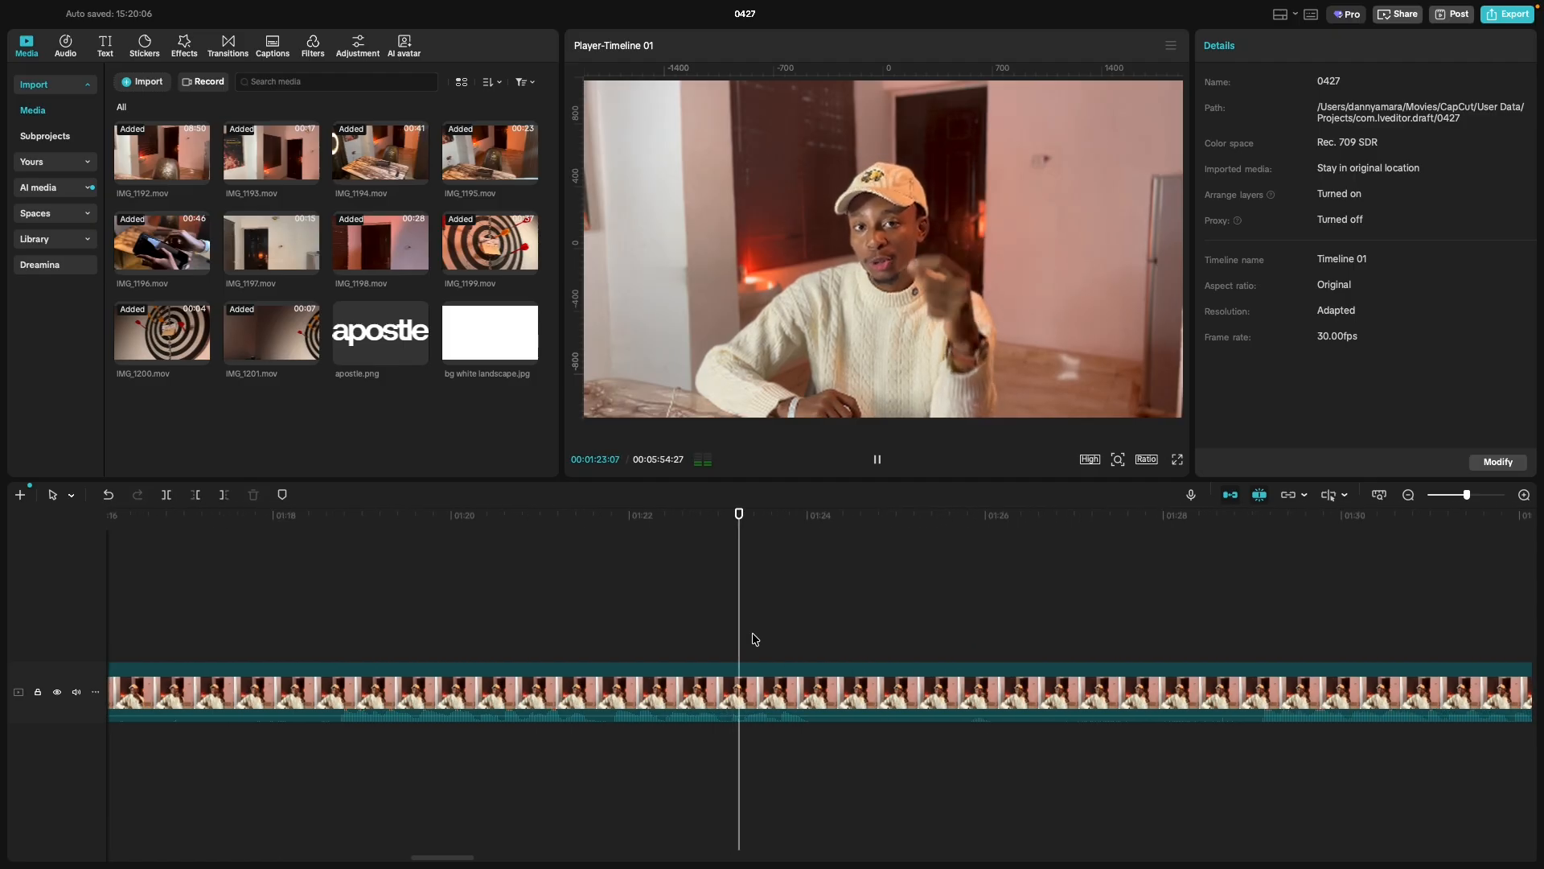
pyautogui.click(858, 630)
pyautogui.hscroll(4, 862, 630)
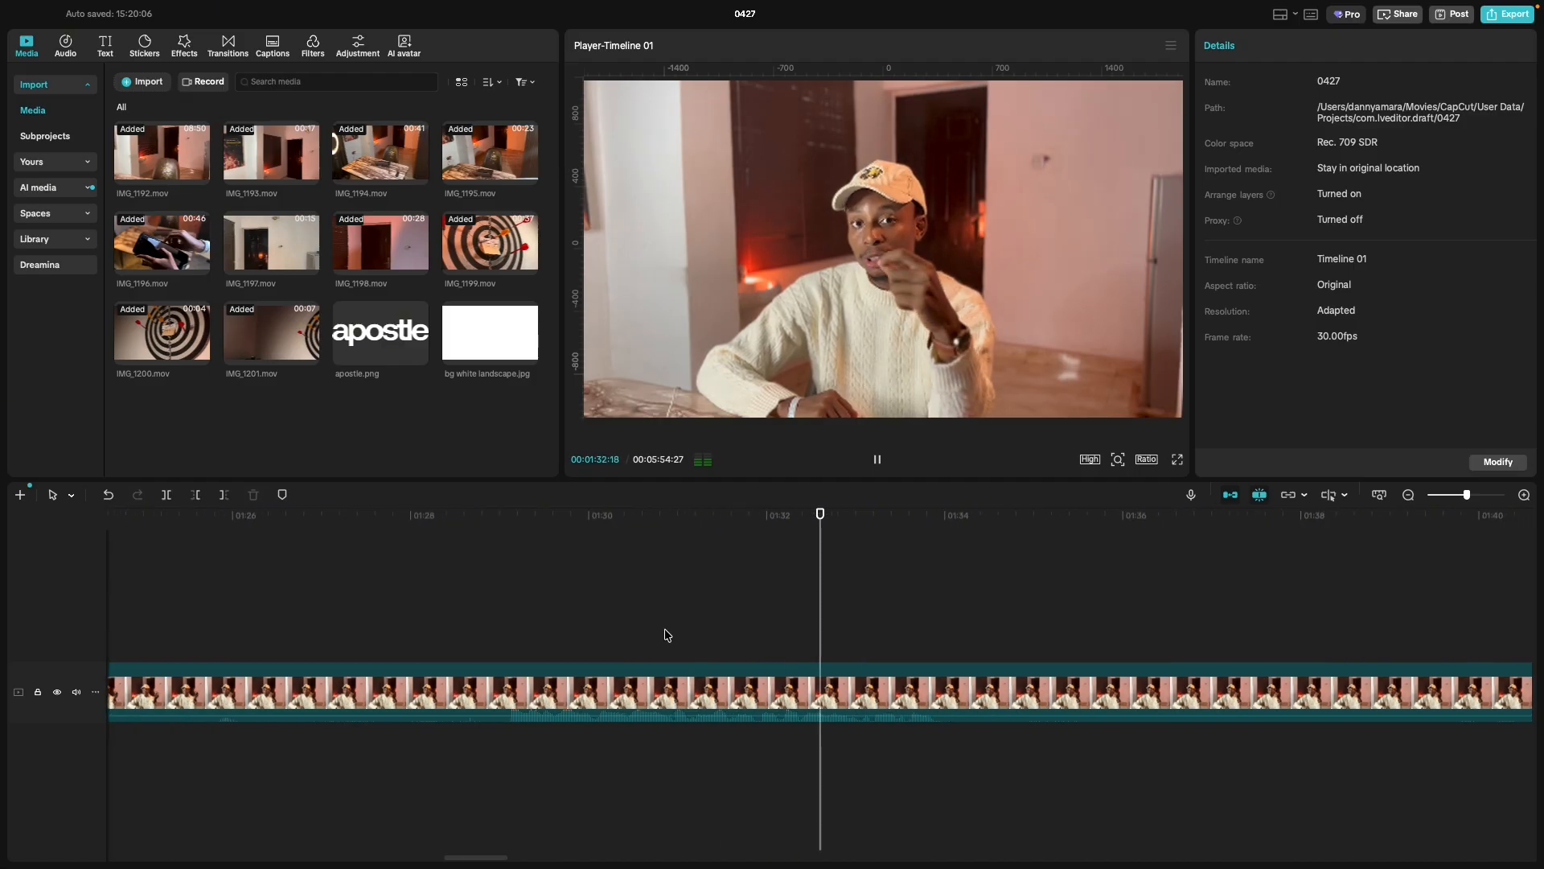
# Split the IMG_1192.mov clip at 00:01:29:03, where the usable take starts.
pyautogui.click(506, 638)
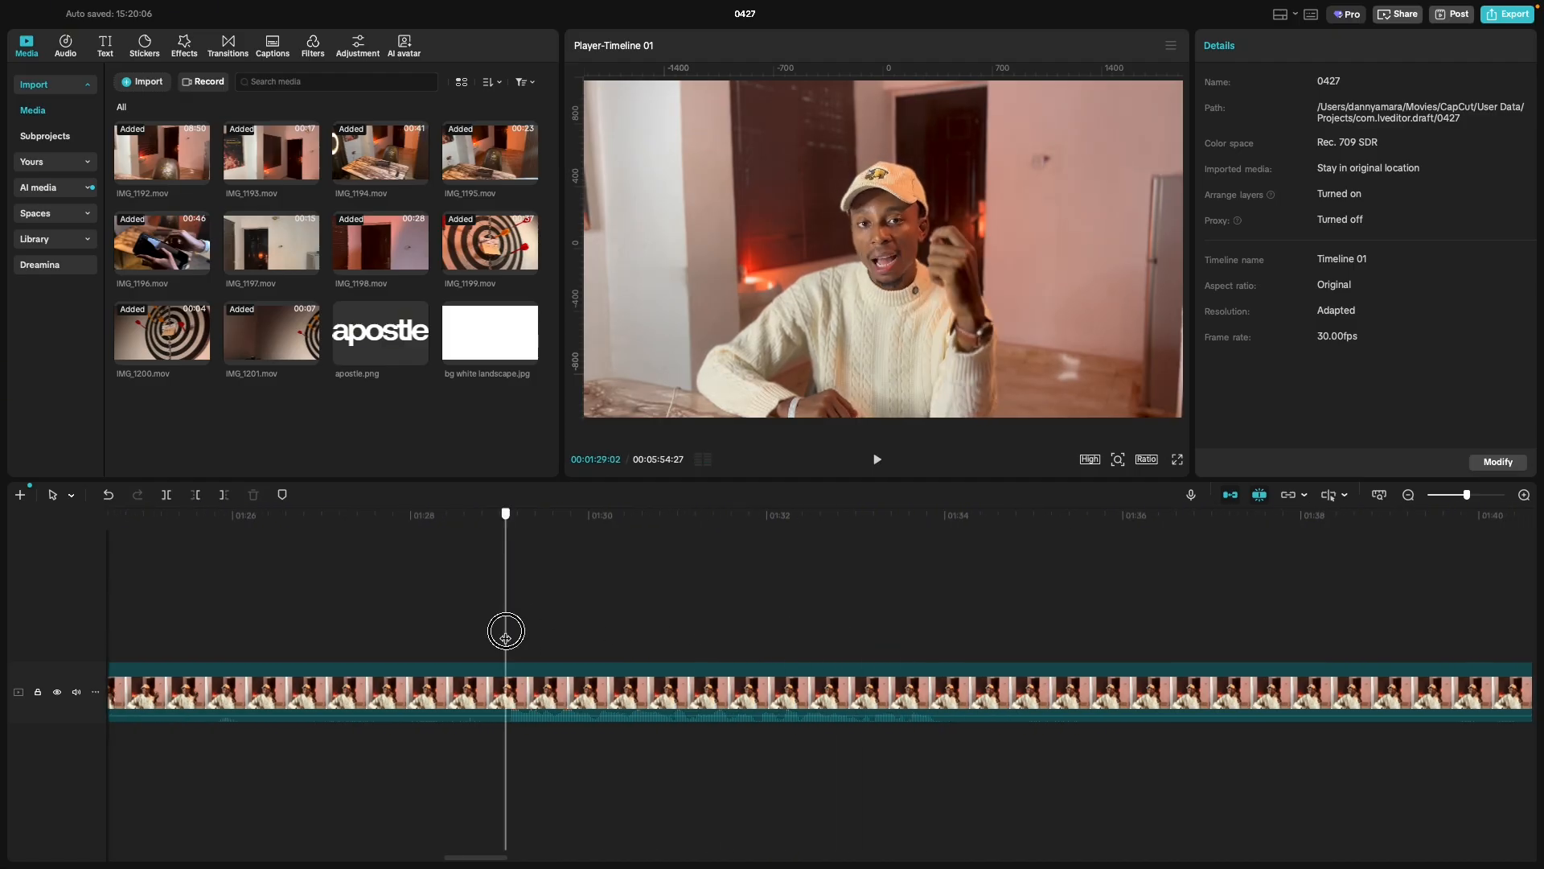
pyautogui.click(508, 640)
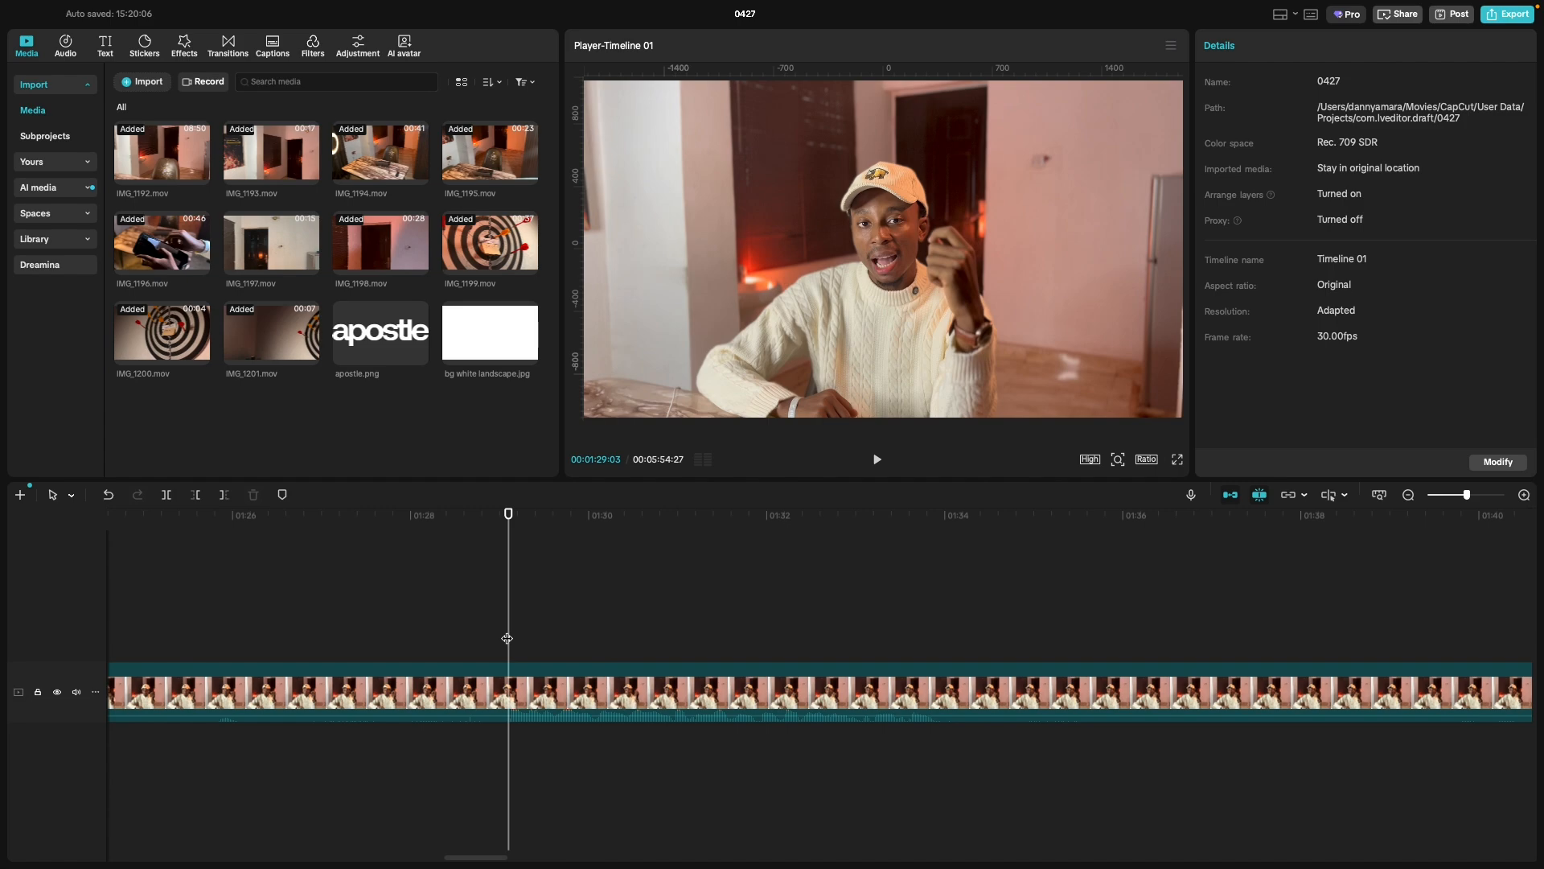
pyautogui.press('super+b')
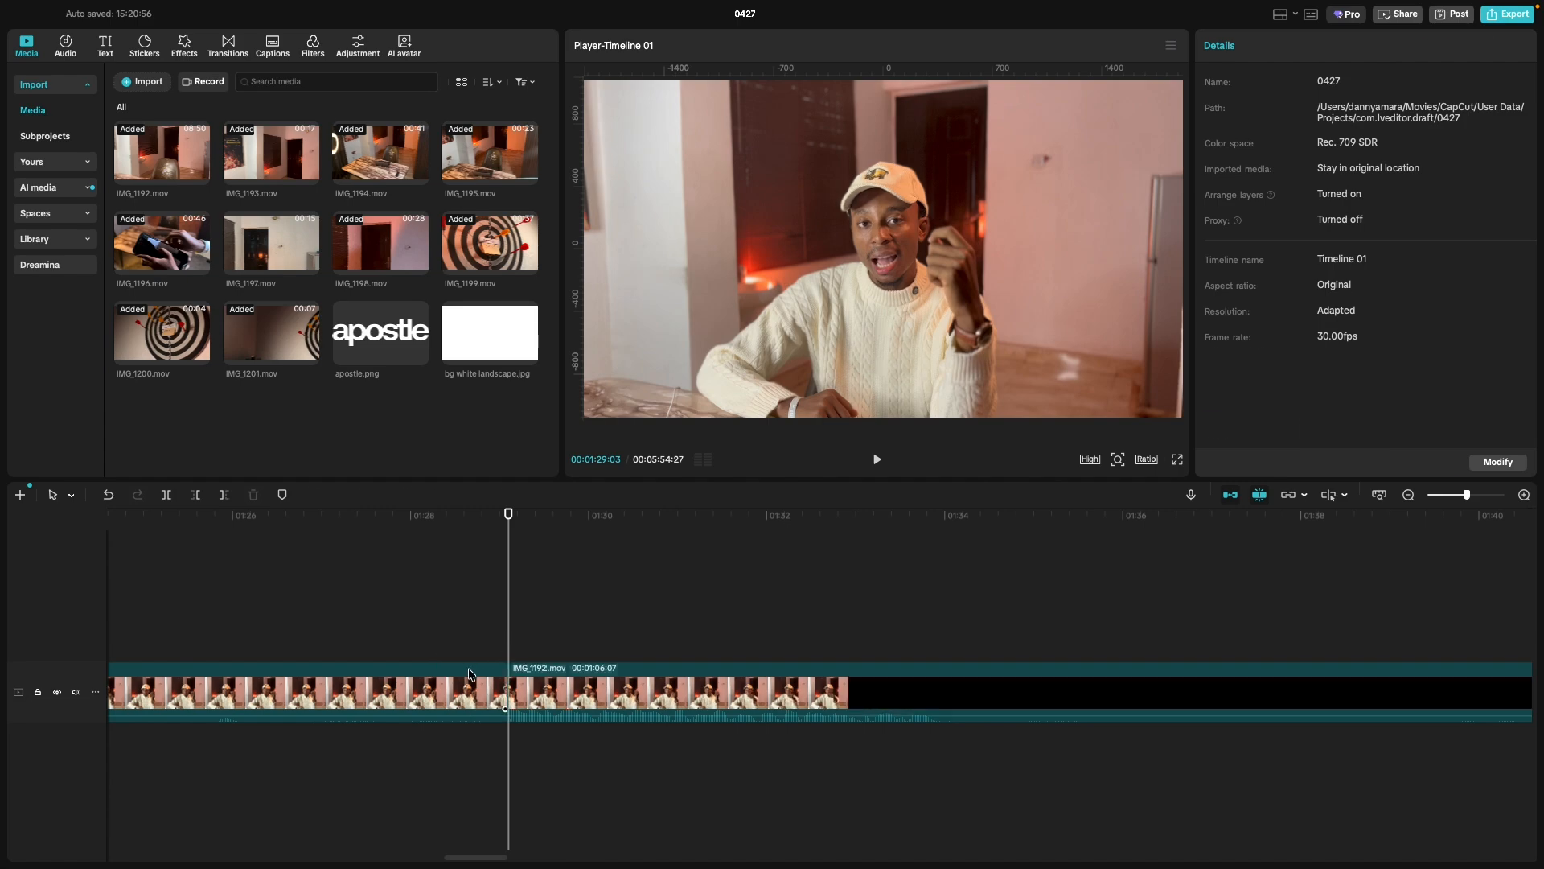
# Delete the unusable IMG_1192.mov segment between the cuts at 00:00:57:29 and 00:01:29:03.
pyautogui.click(470, 674)
pyautogui.hscroll(-10, 471, 674)
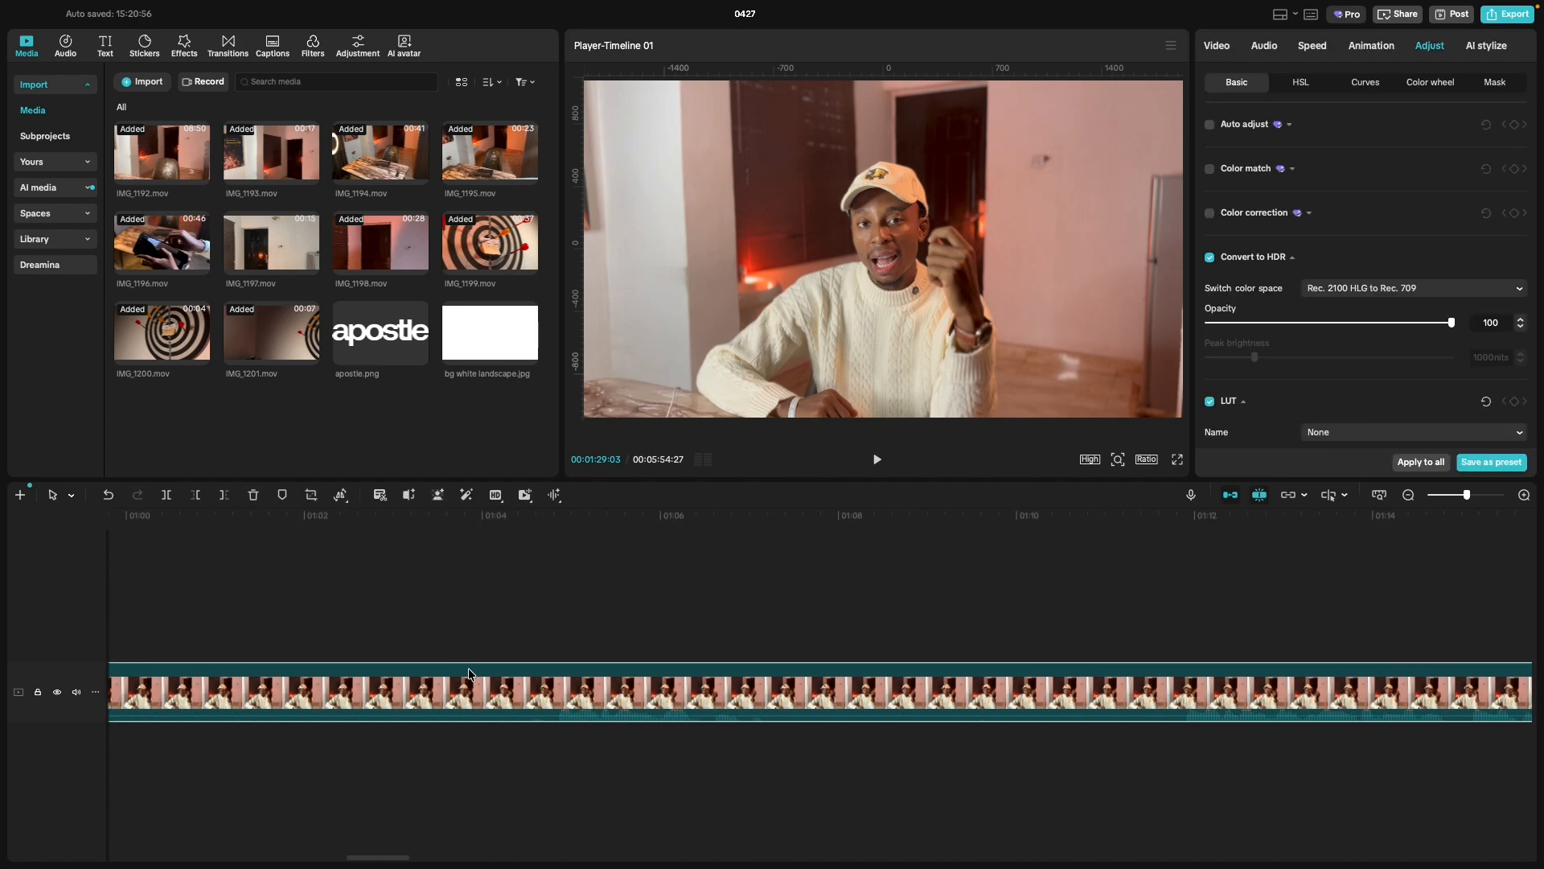
pyautogui.hscroll(-3, 471, 674)
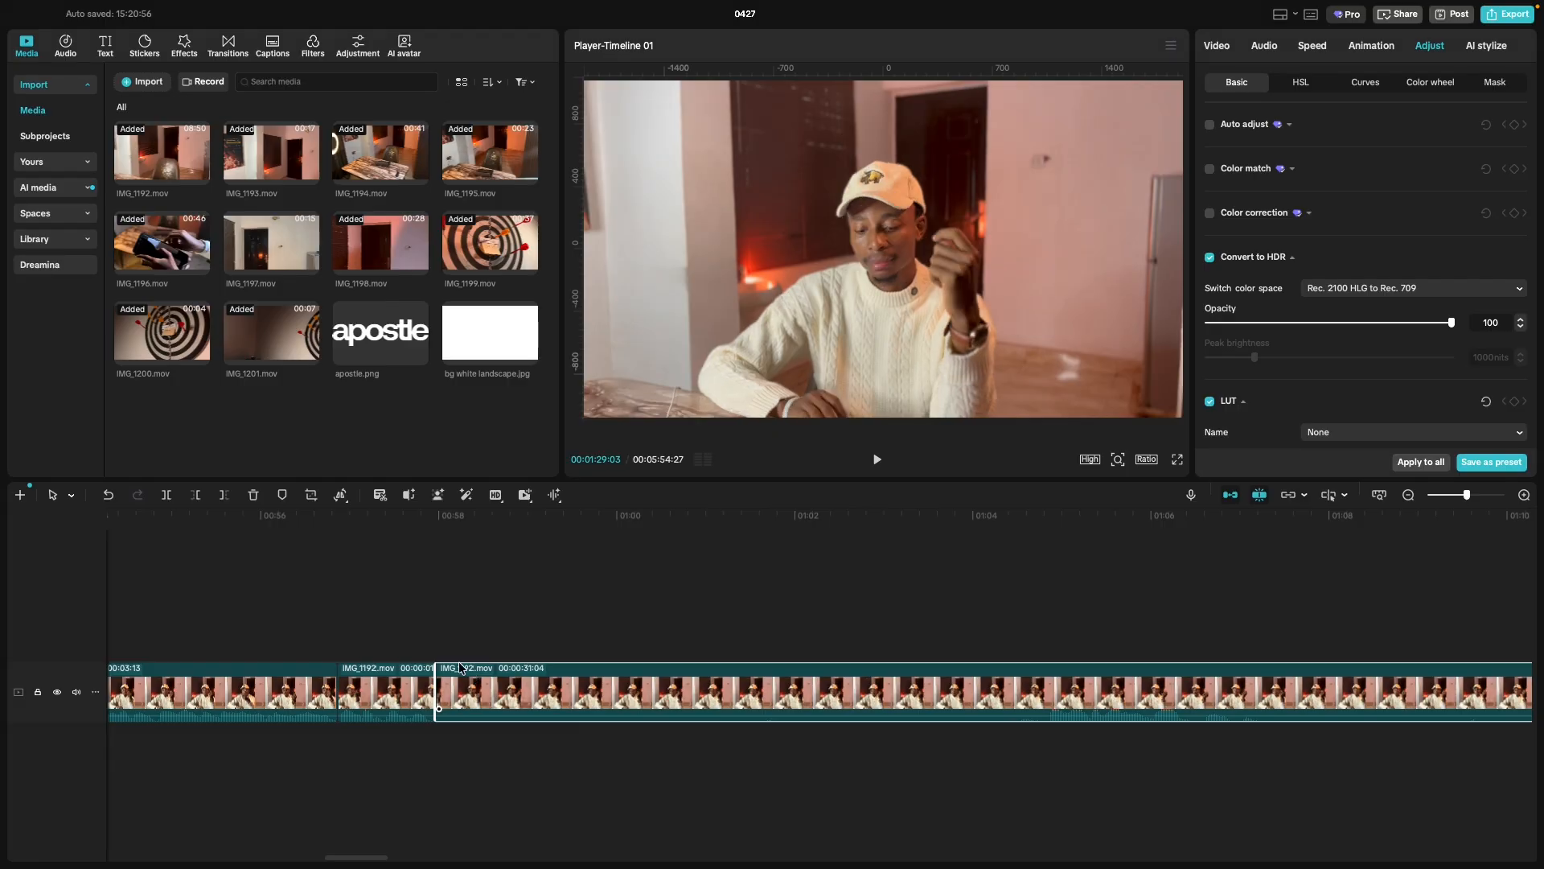
pyautogui.press('Delete')
# Play the new join from about 00:00:57 to 00:01:02, then check the spoken line against the Scene 4 storyboard in Canva.
pyautogui.press('space')
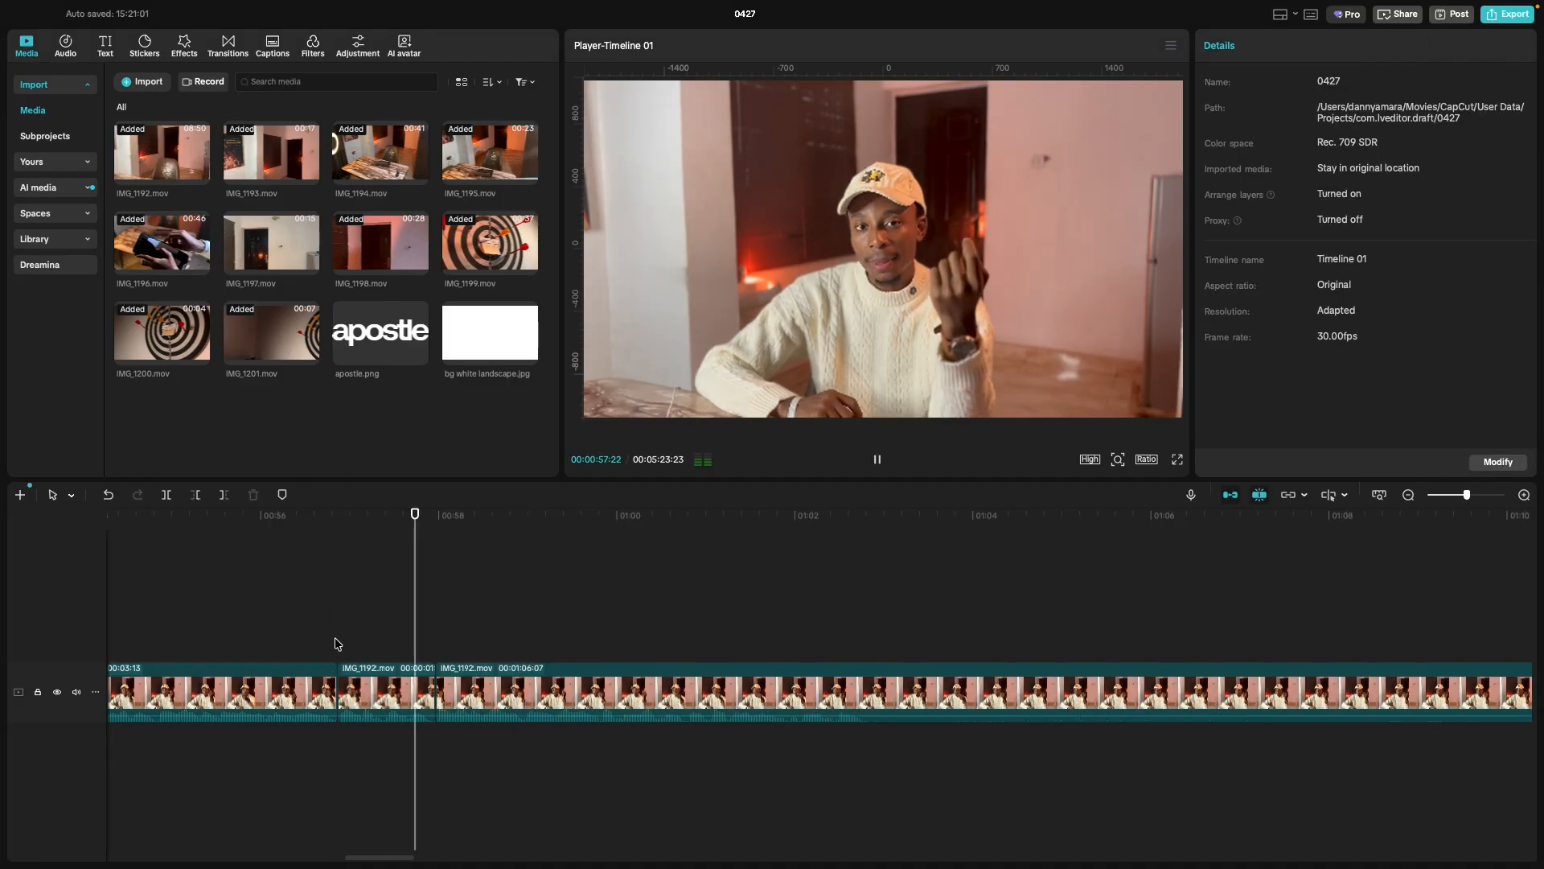
pyautogui.hscroll(5, 444, 666)
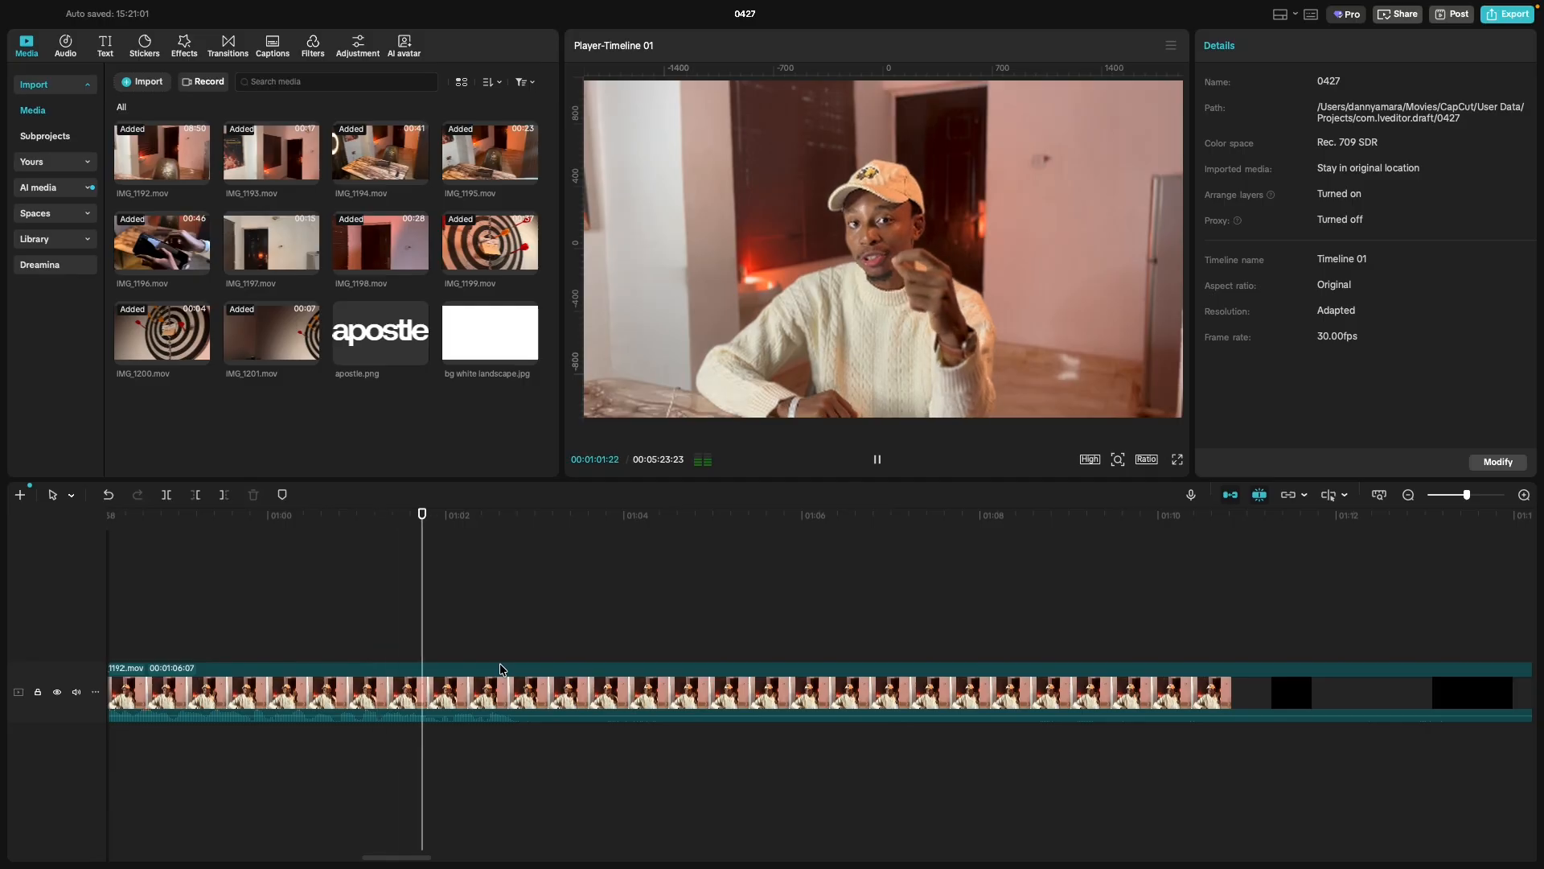
pyautogui.press('space')
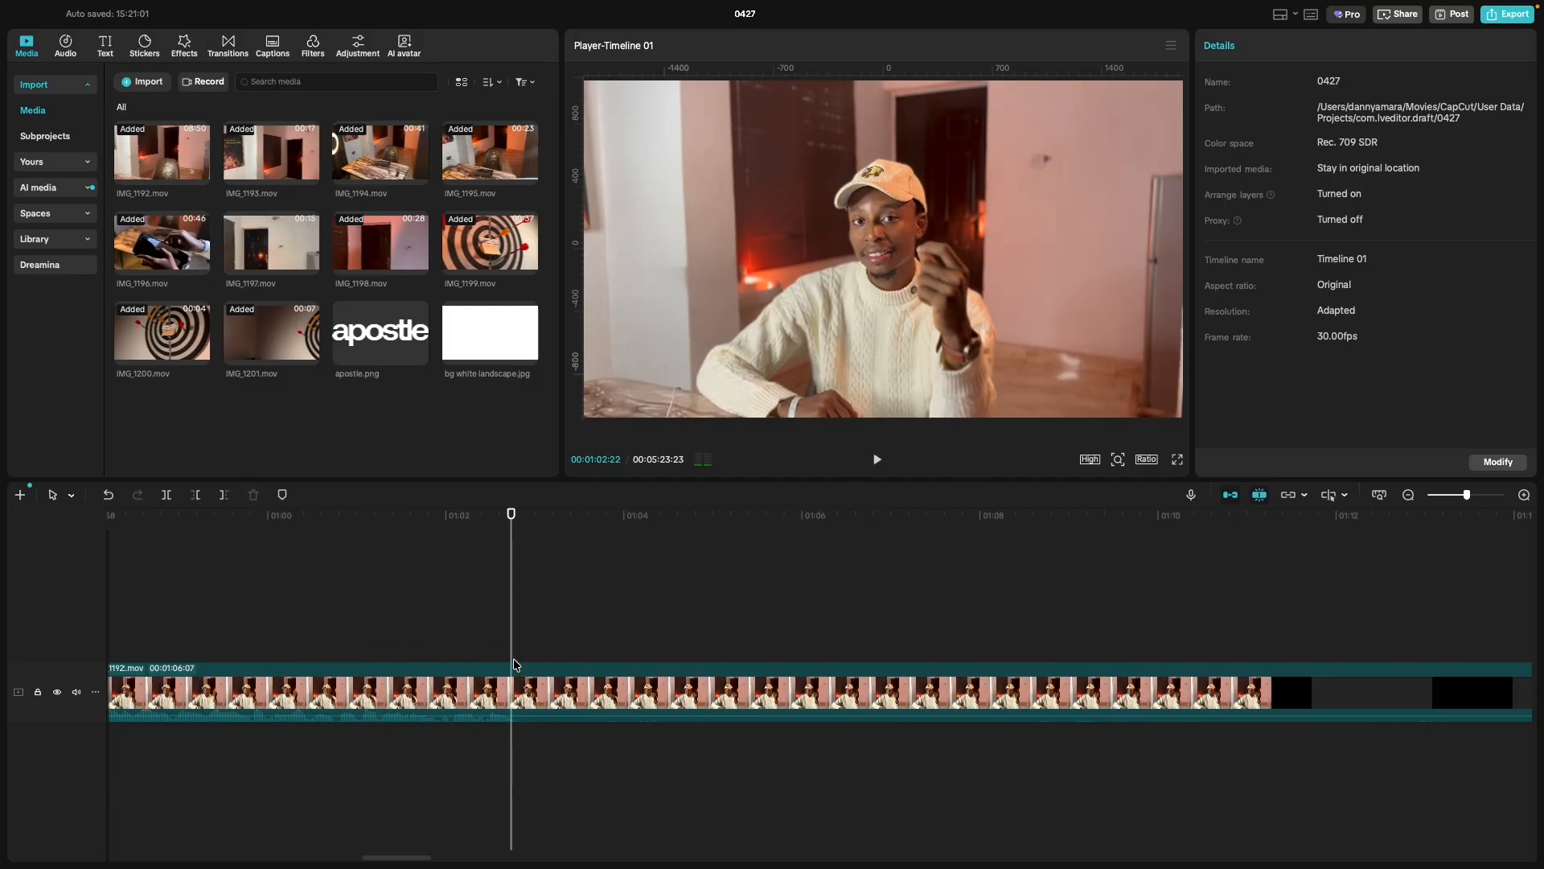
pyautogui.hotkey('ctrl', 'Right')
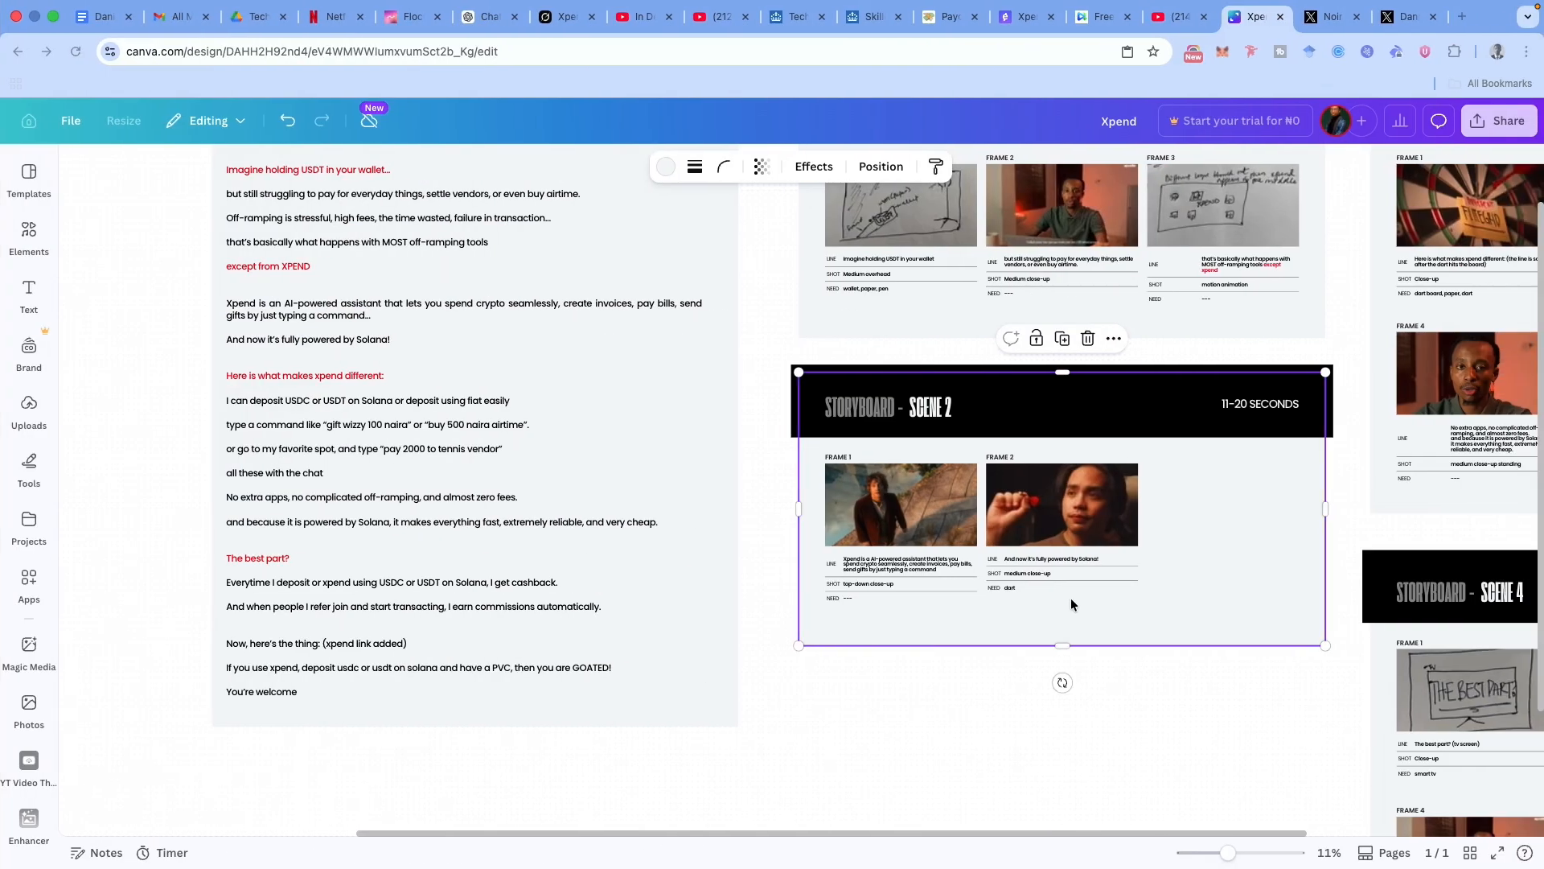
pyautogui.hscroll(5, 1070, 597)
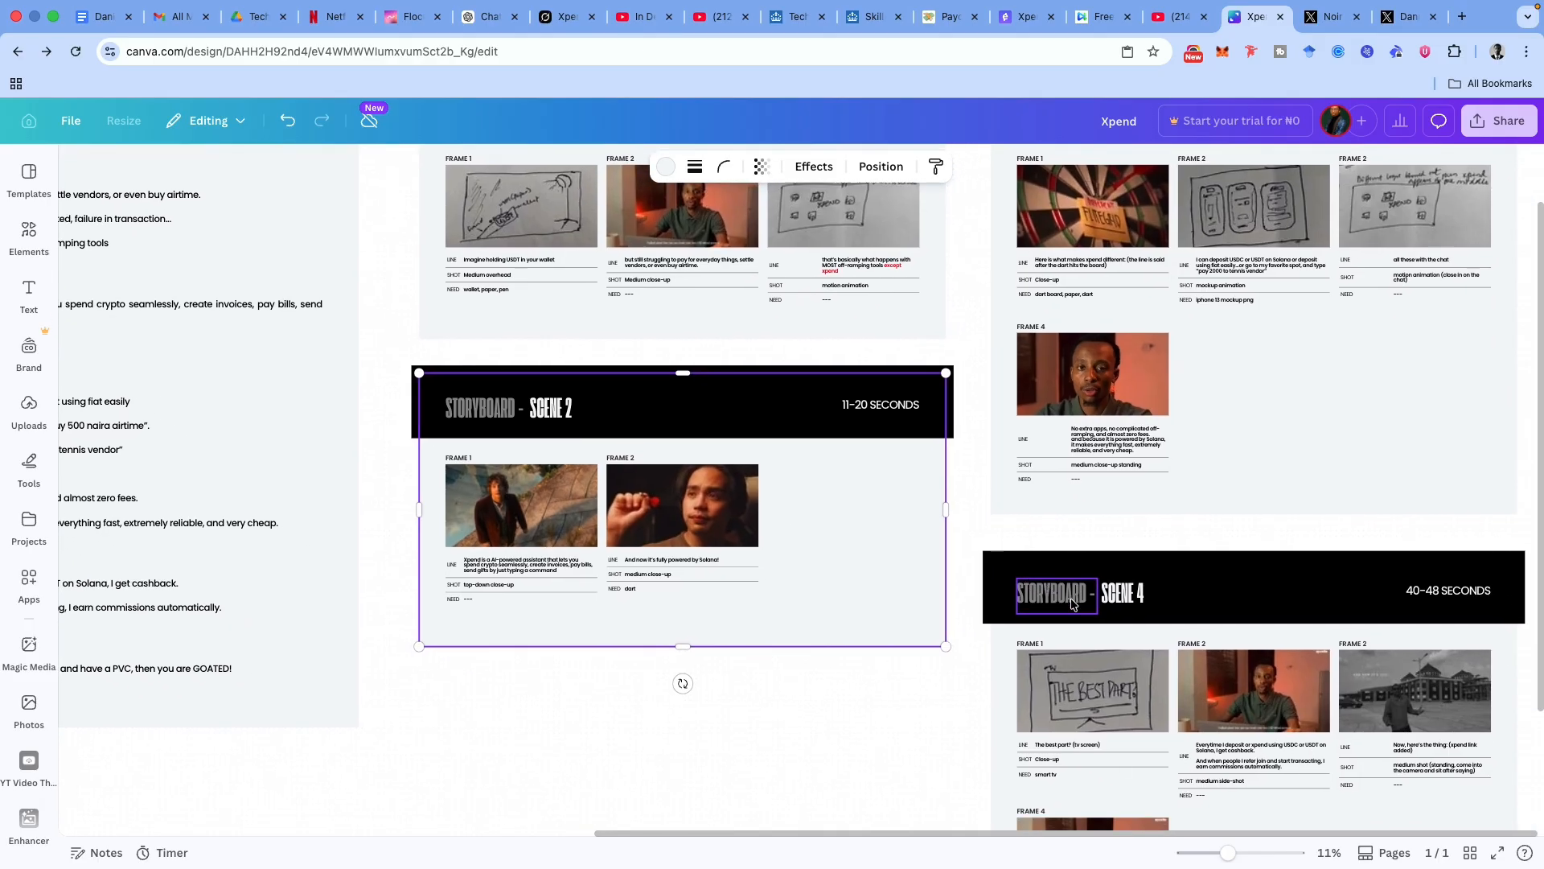
pyautogui.scroll(-1, 1073, 603)
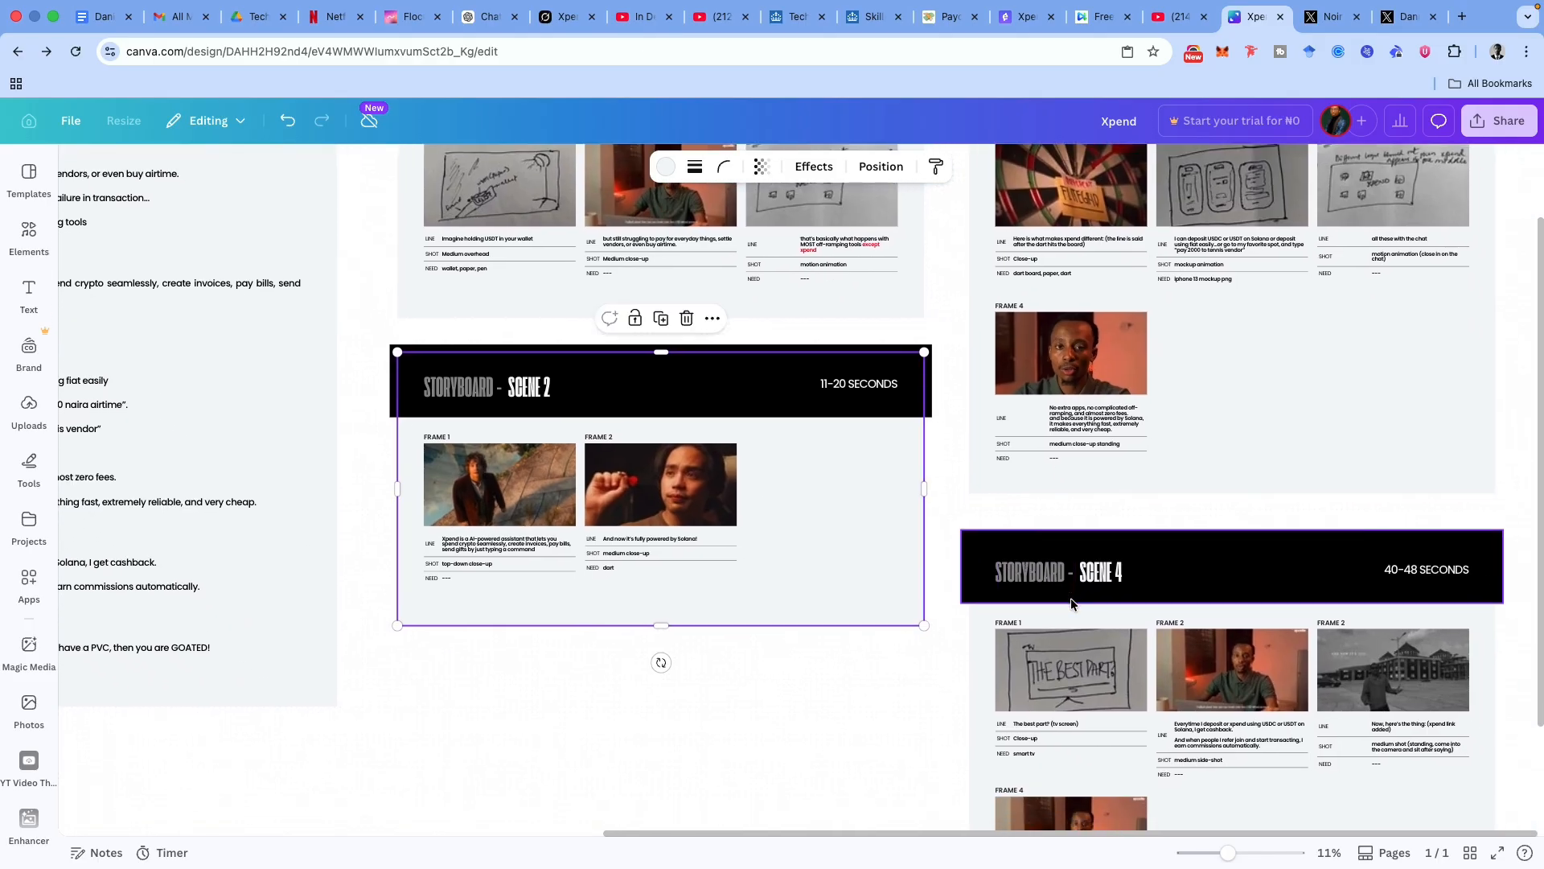
pyautogui.hotkey('ctrl', 'Left')
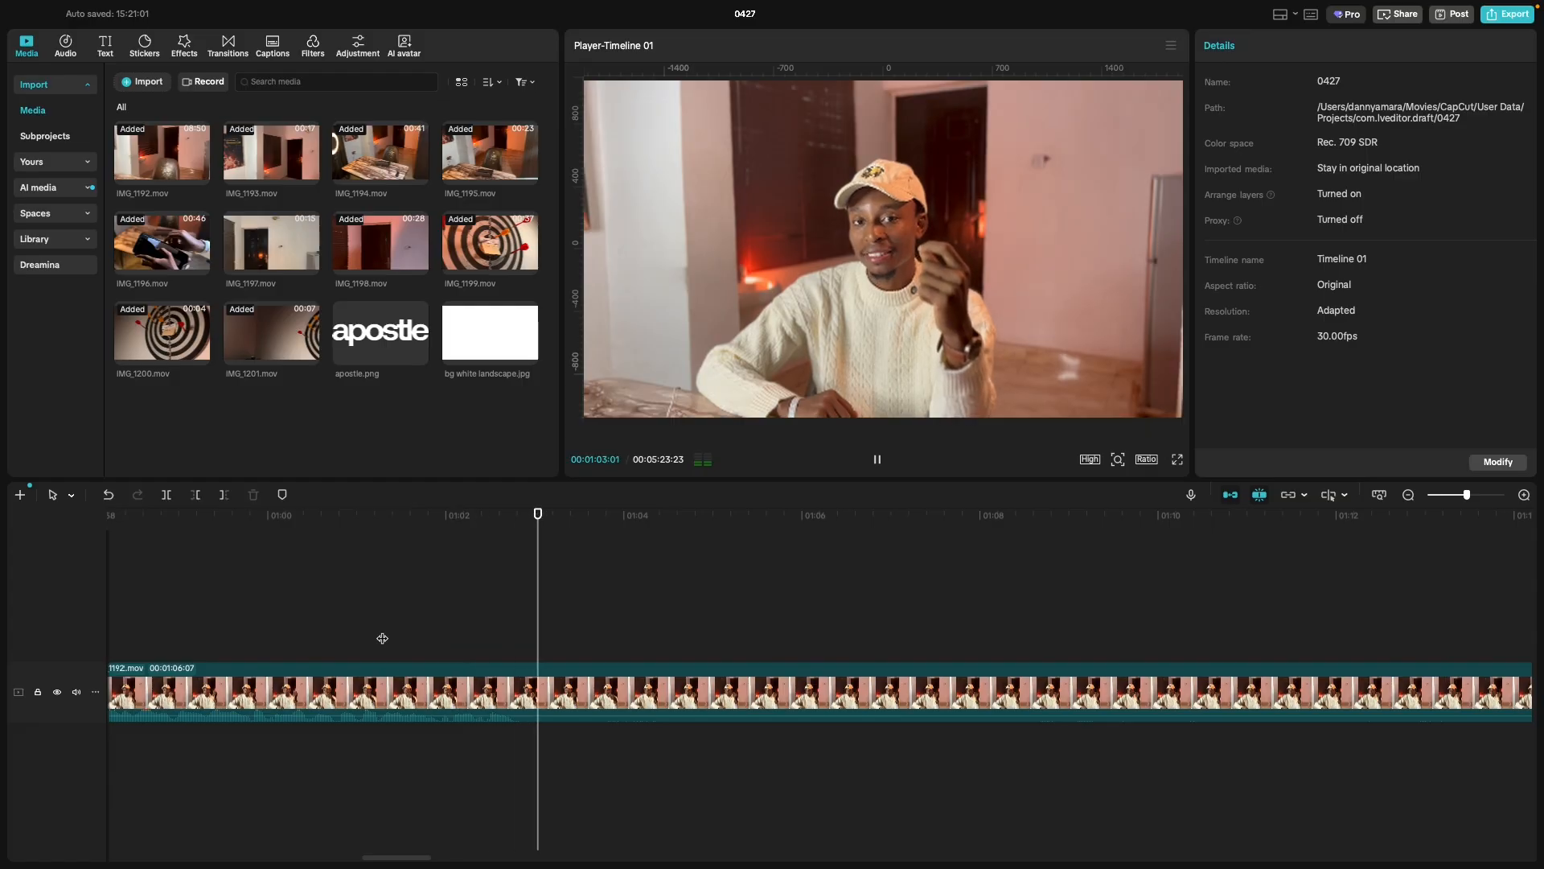
# Replay the line from about 00:01:00:29 in CapCut and split the IMG_1192.mov clip where it ends, at 00:01:02:23.
pyautogui.press('space')
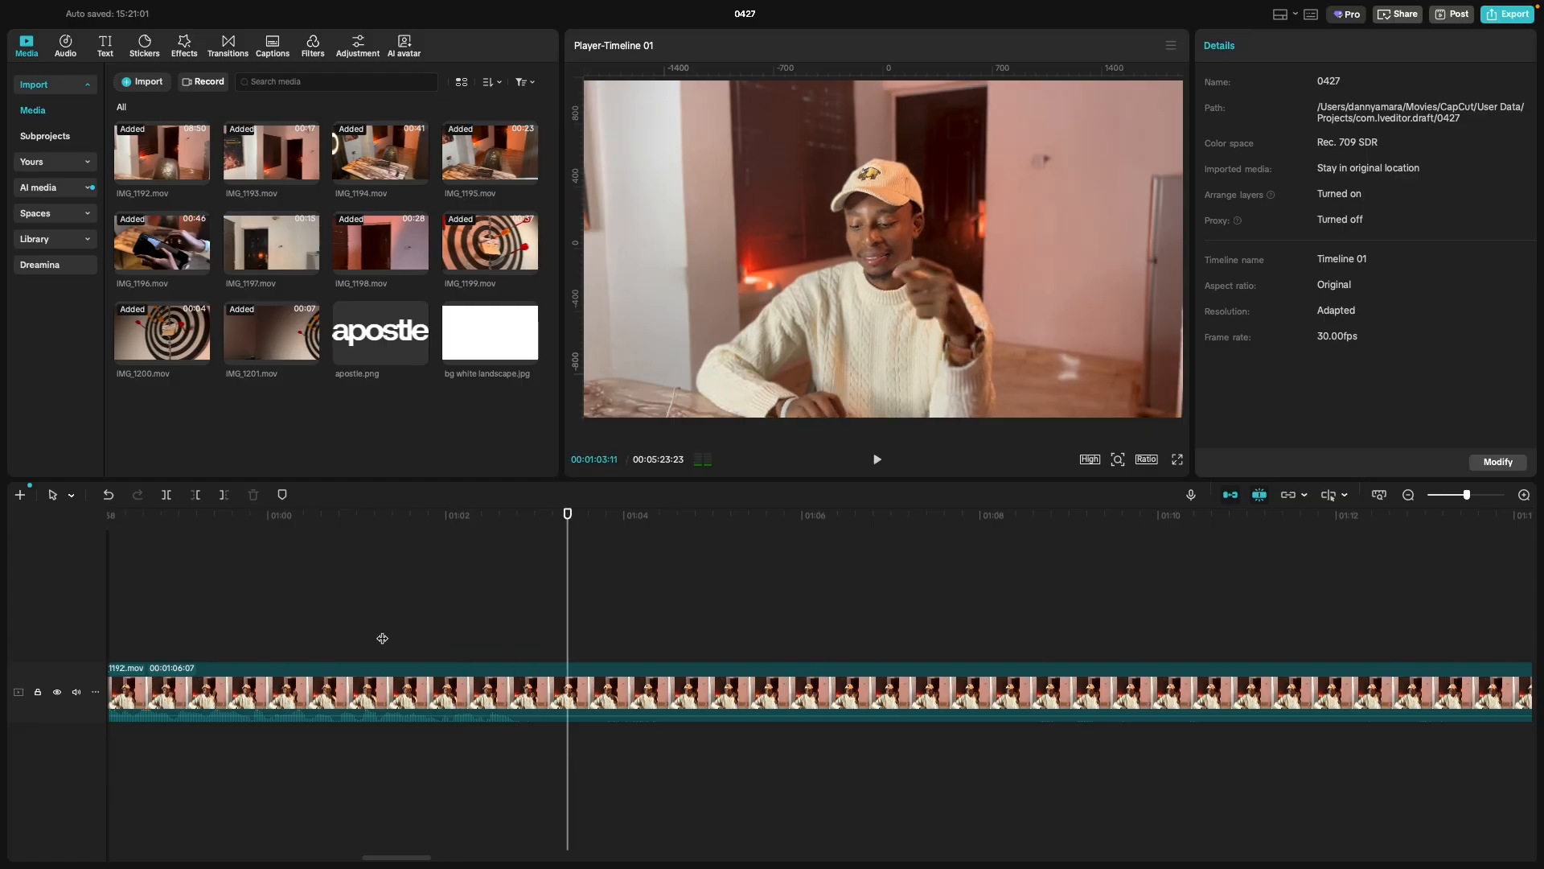
pyautogui.click(354, 603)
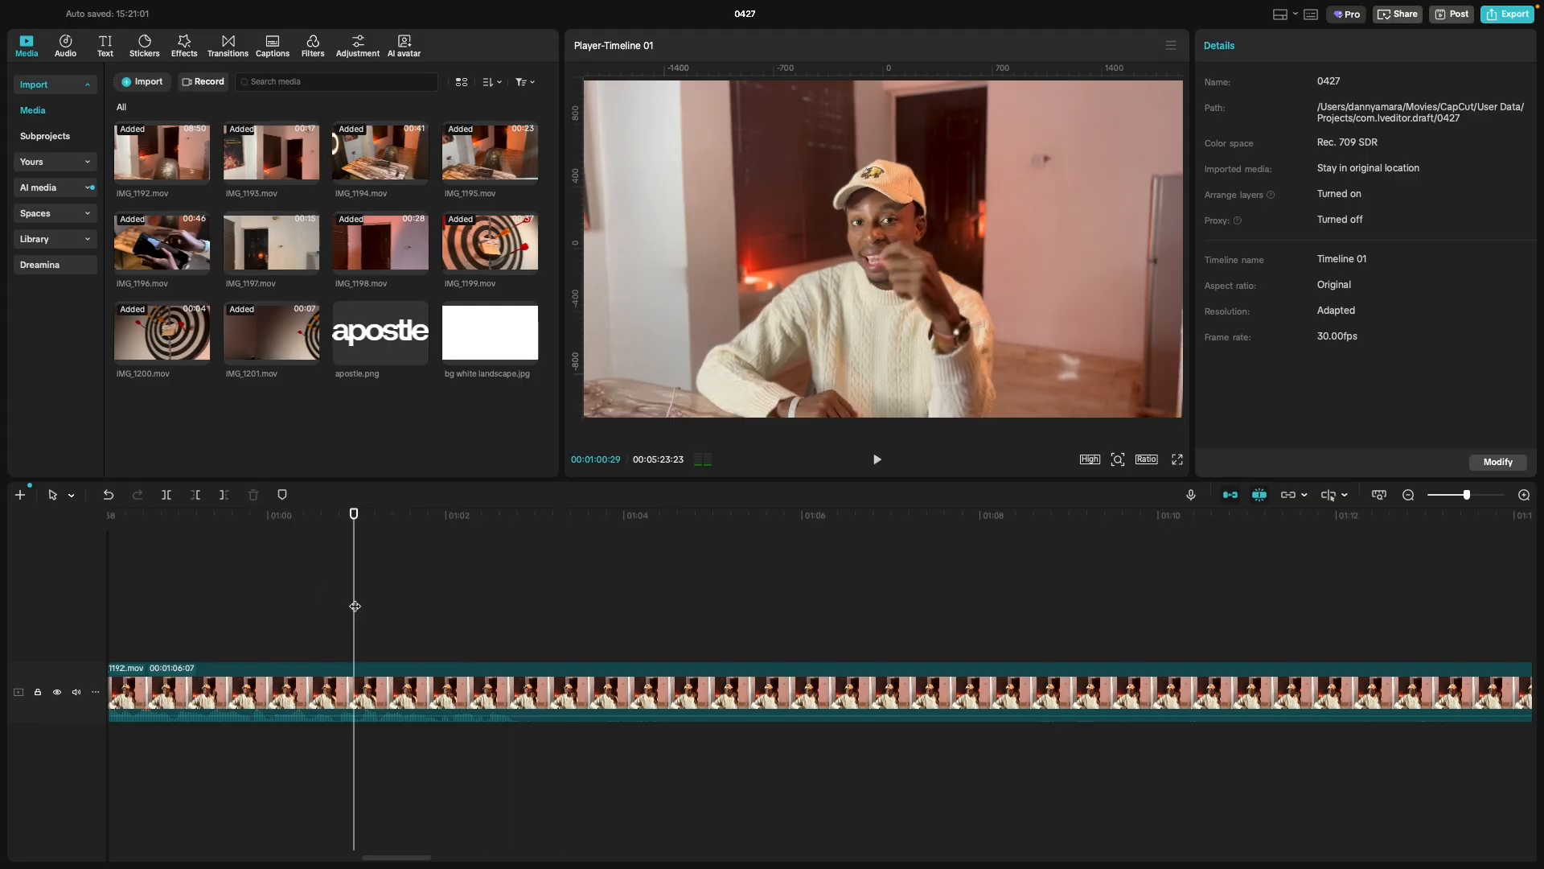
pyautogui.press('space')
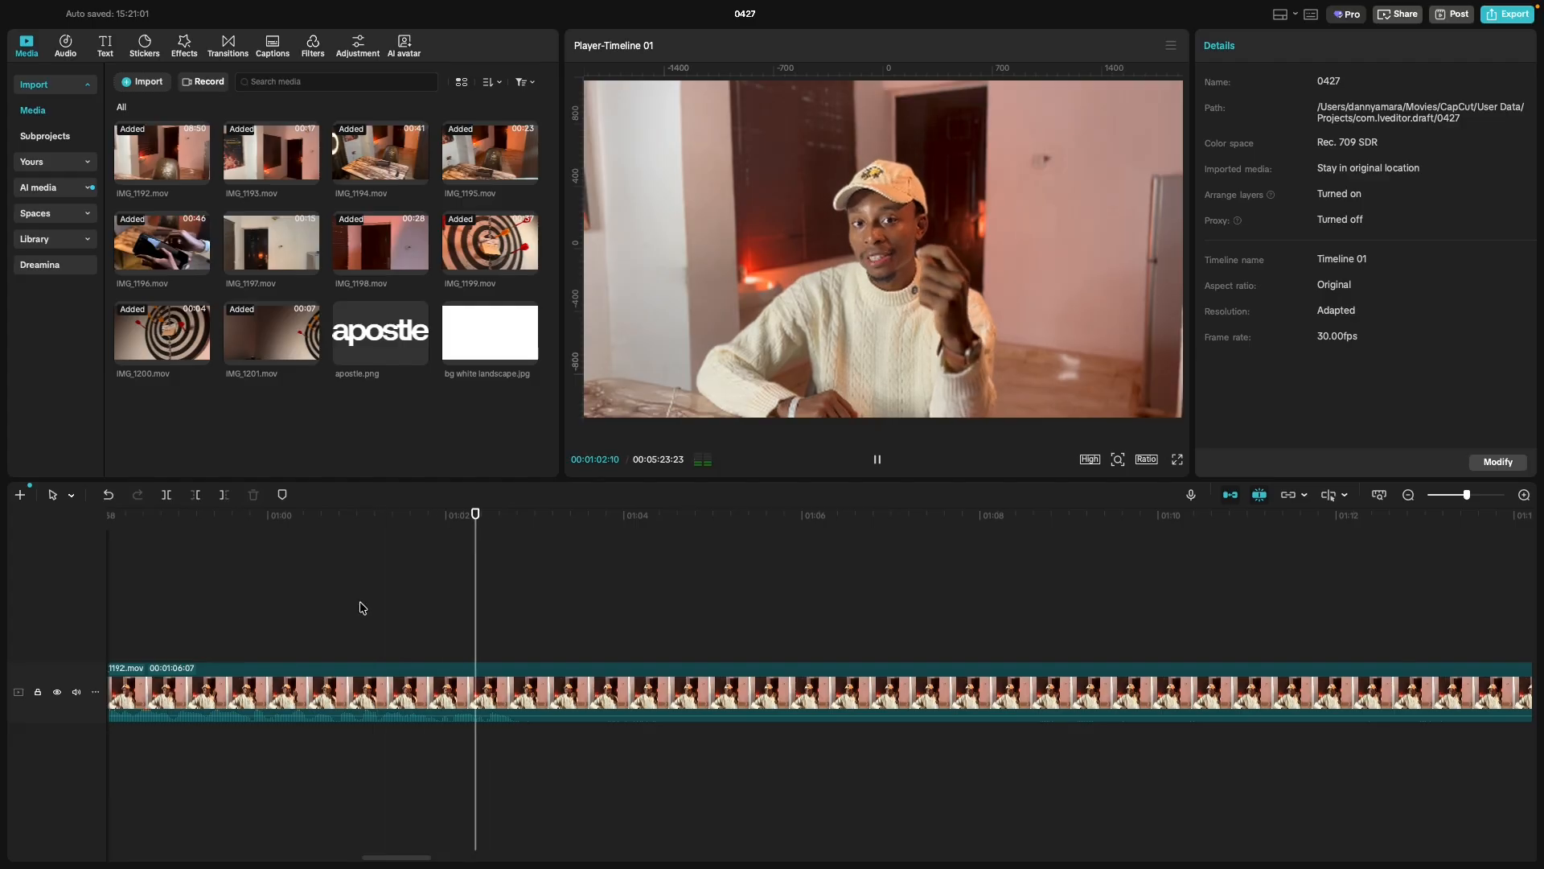
pyautogui.press('space')
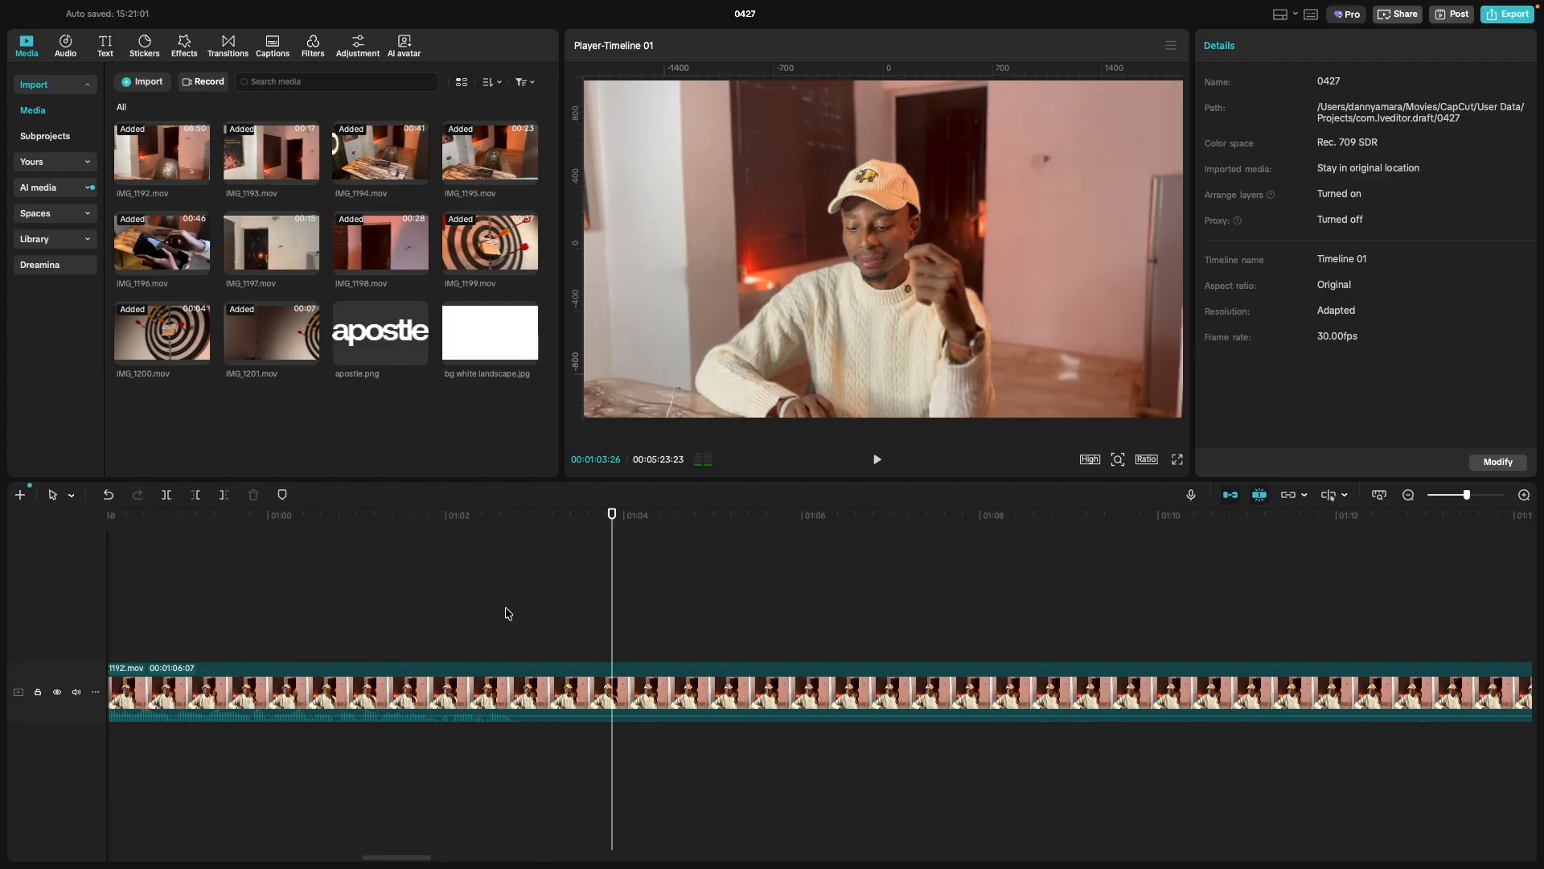
pyautogui.click(506, 617)
pyautogui.moveTo(511, 619); pyautogui.dragTo(515, 620)
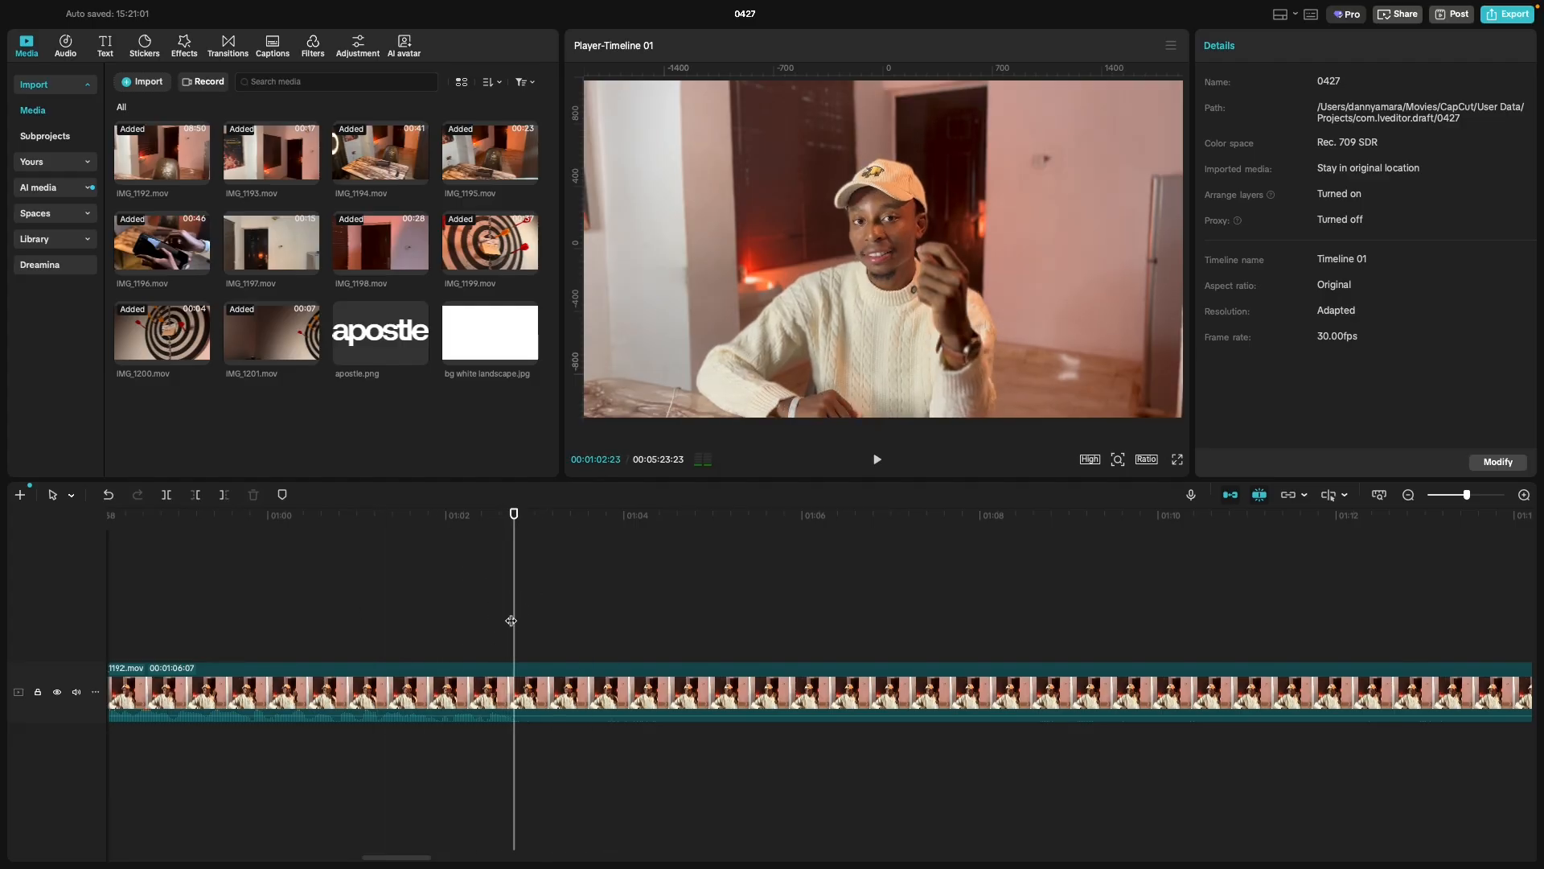
# Locate the next take around 00:01:18:05 and read the closing lines of the Xpend script in Canva.
pyautogui.hscroll(10, 904, 615)
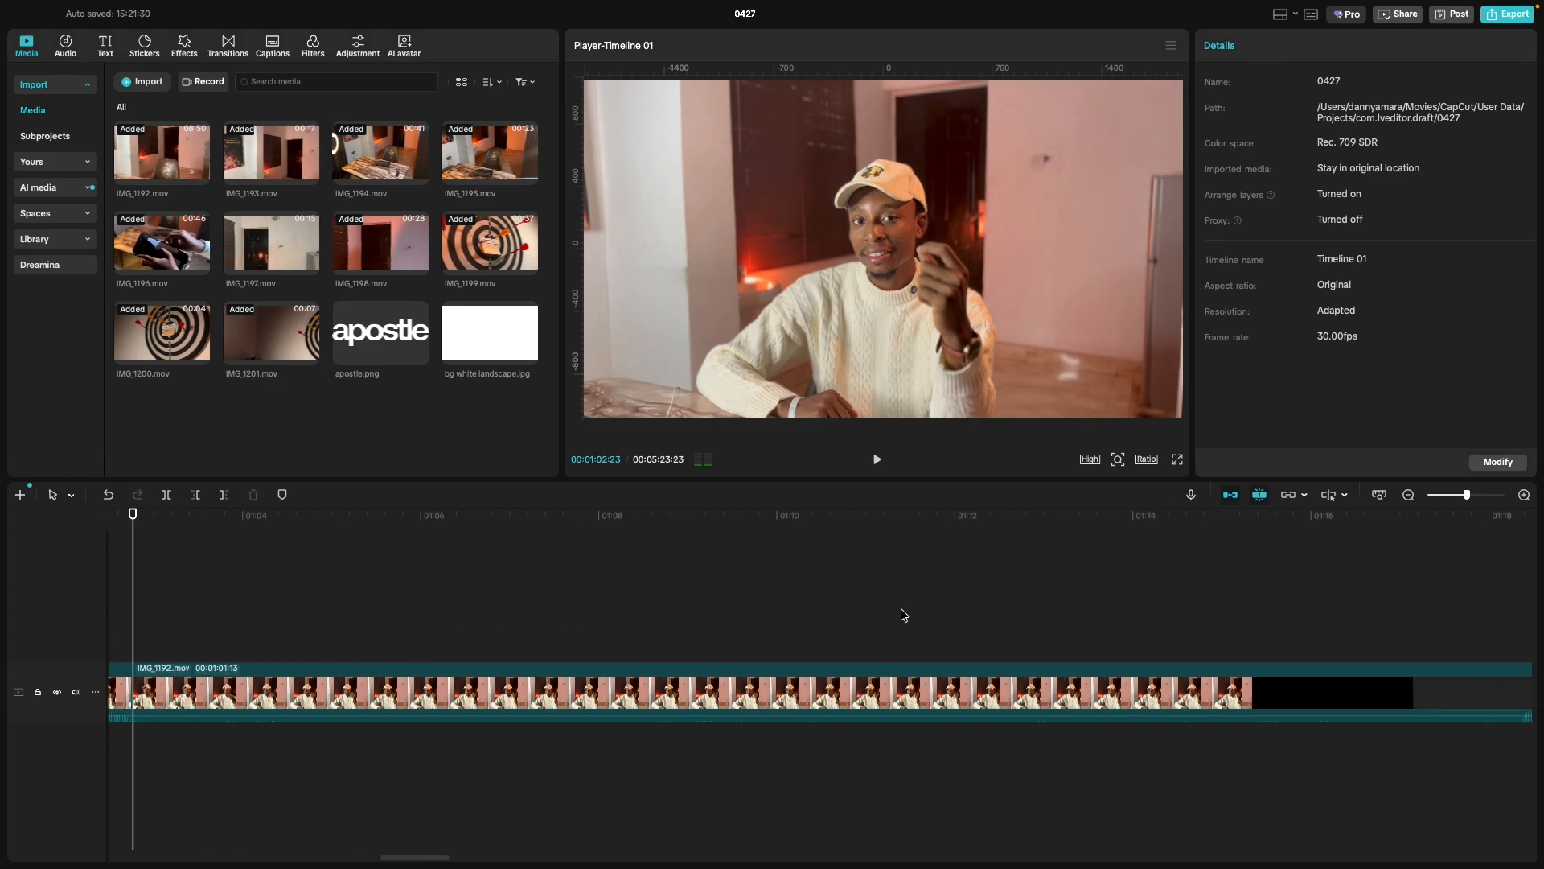
pyautogui.click(1015, 609)
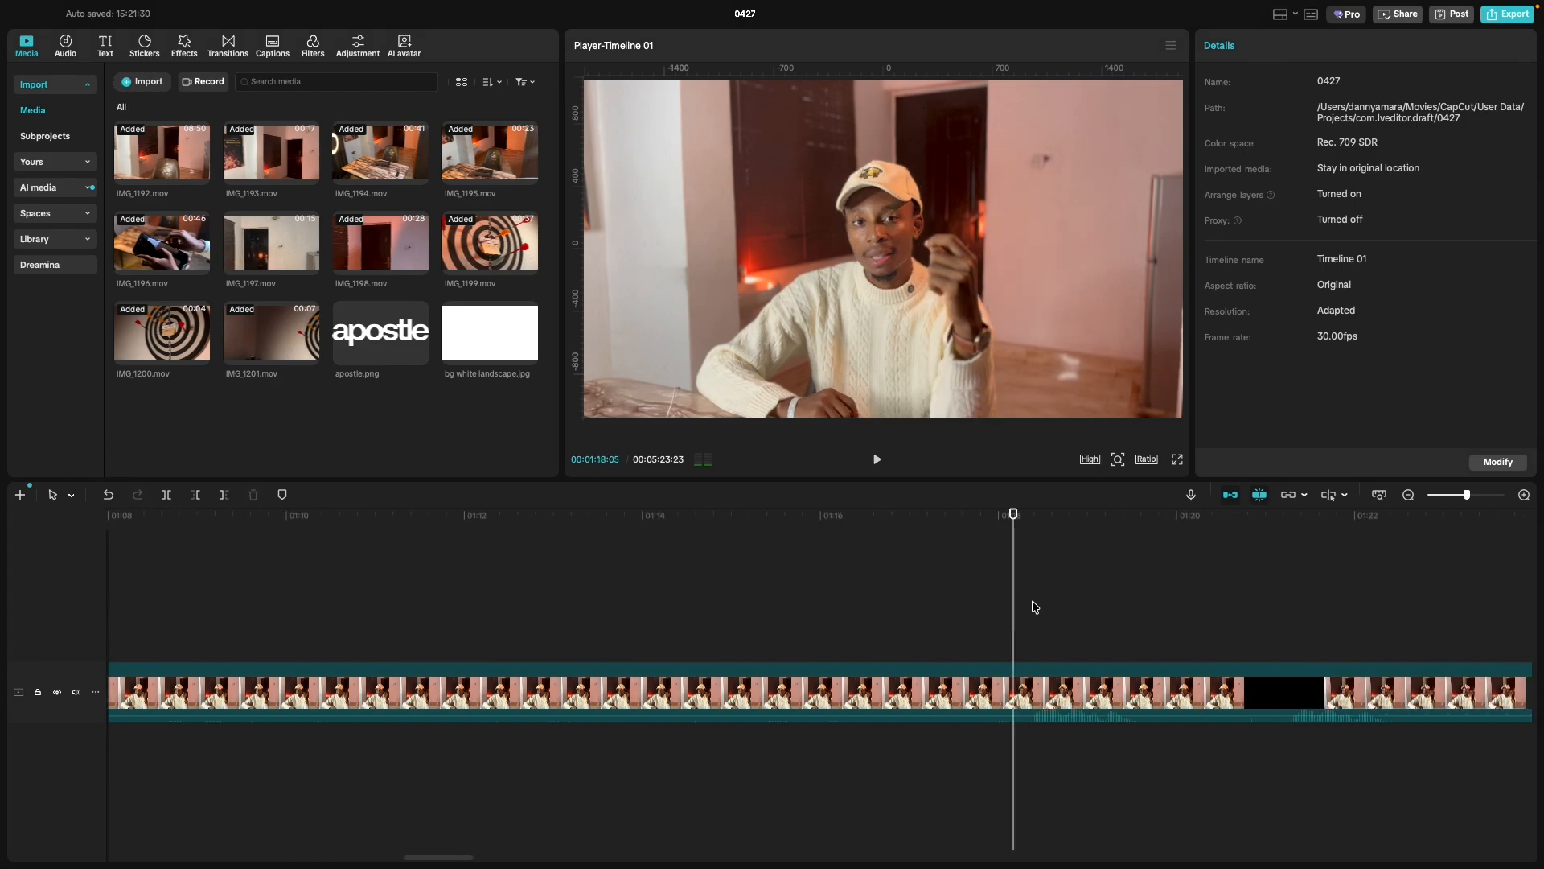
pyautogui.hotkey('ctrl', 'Right')
pyautogui.hscroll(-3, 426, 611)
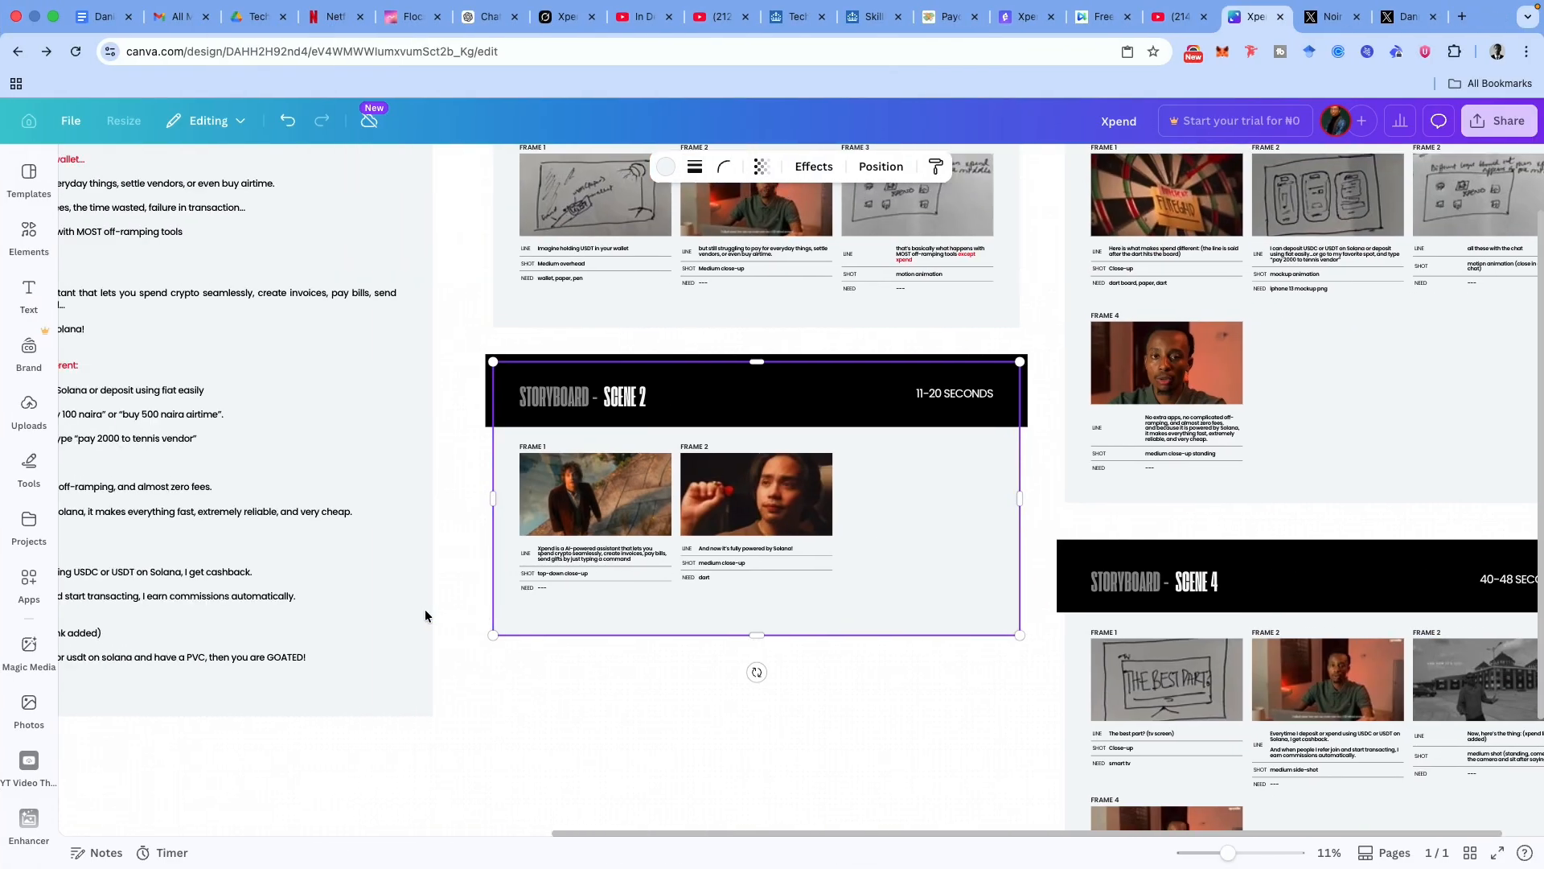
pyautogui.hscroll(-2, 425, 615)
pyautogui.scroll(-1, 426, 615)
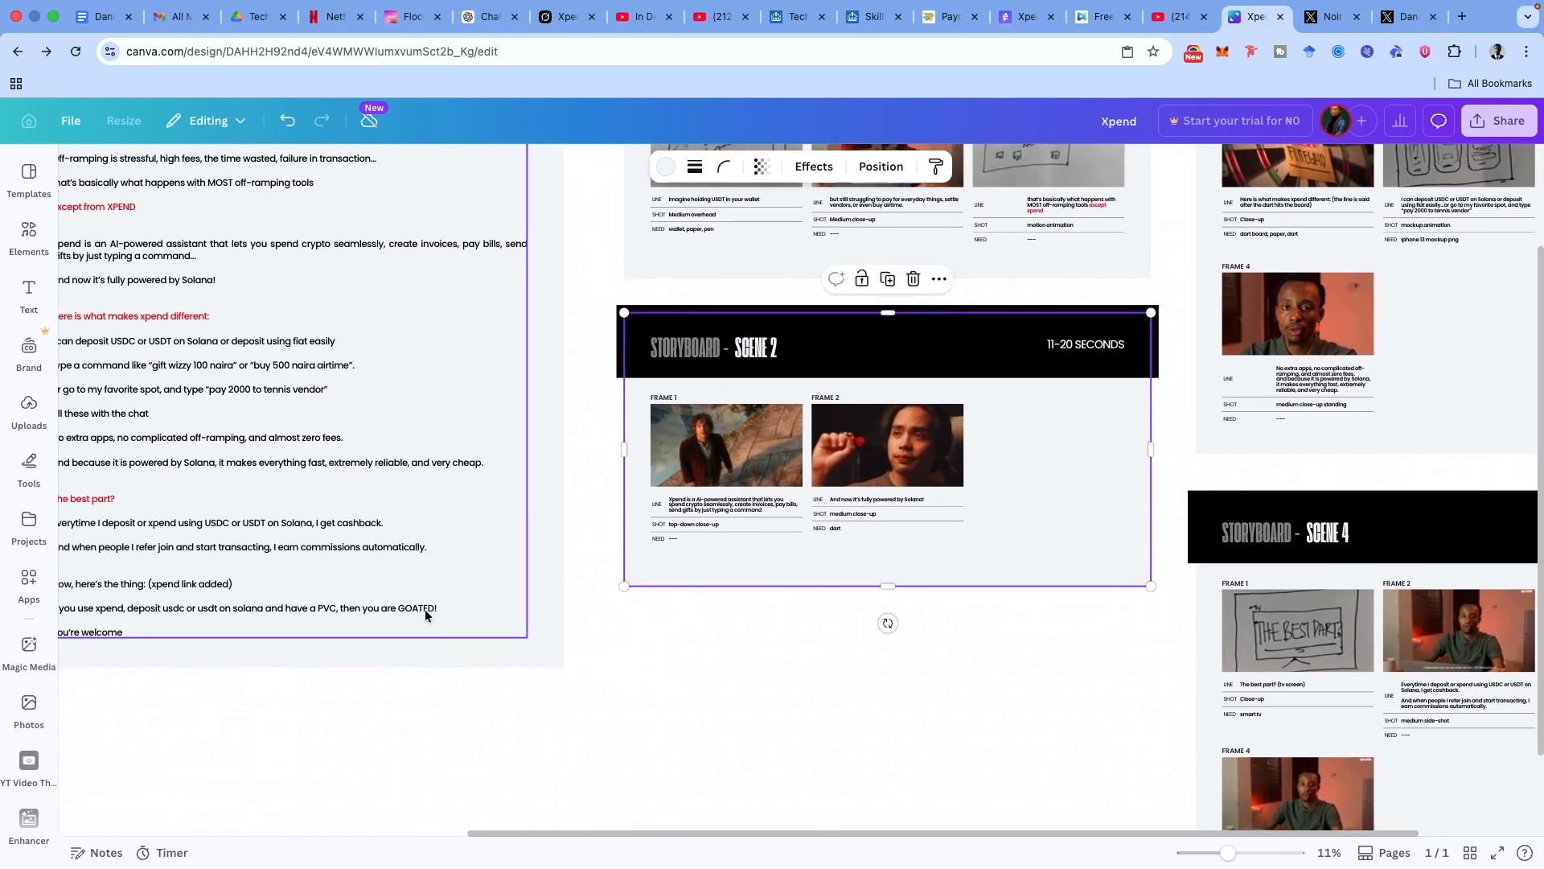
pyautogui.hscroll(-4, 426, 616)
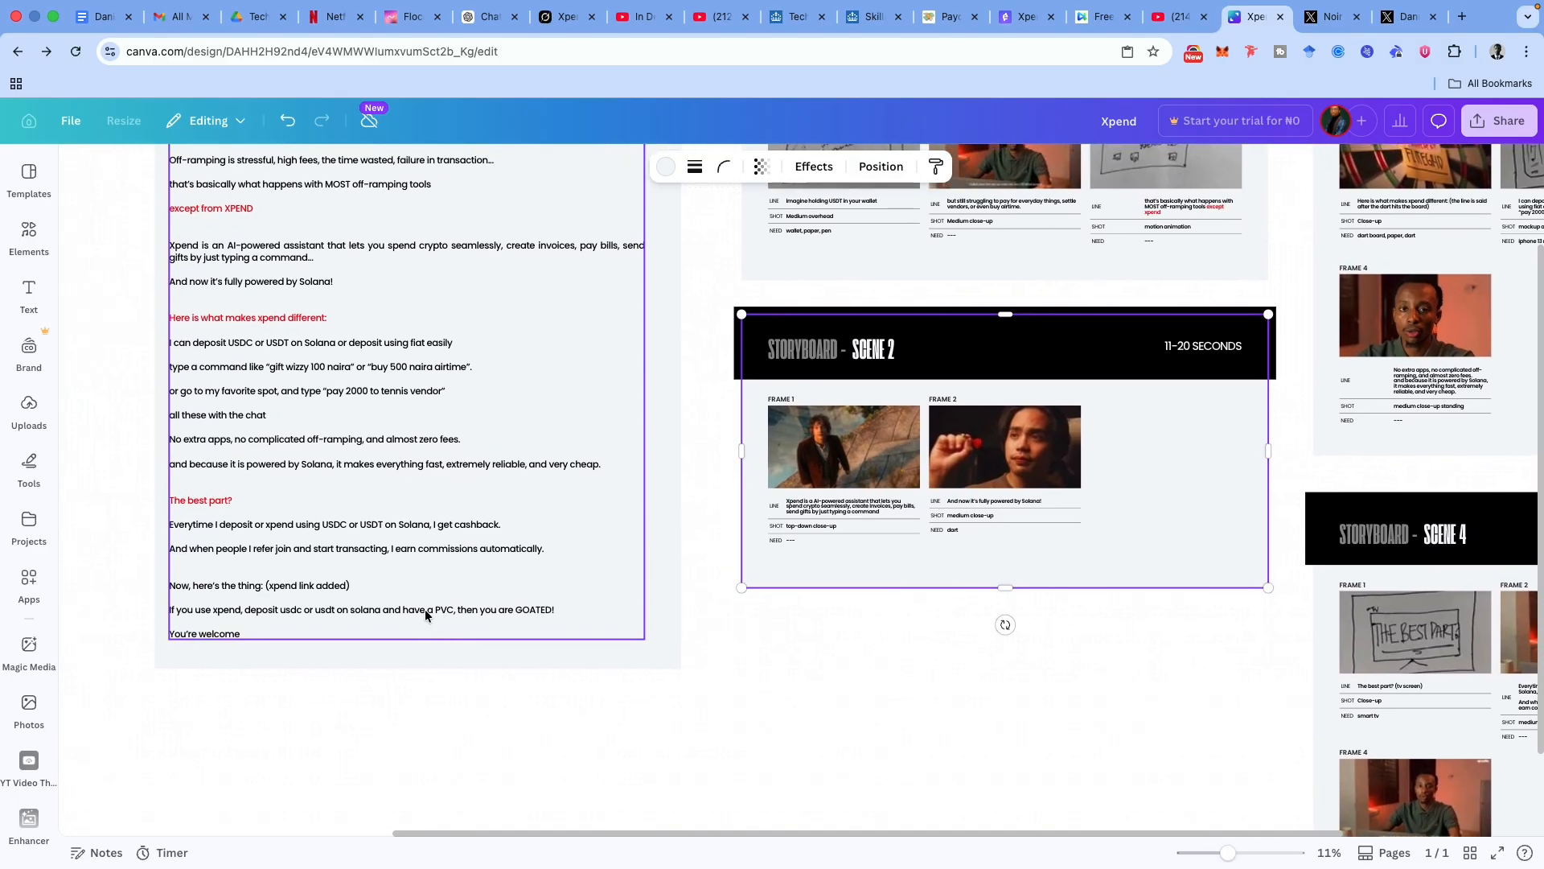
pyautogui.moveTo(1351, 3)
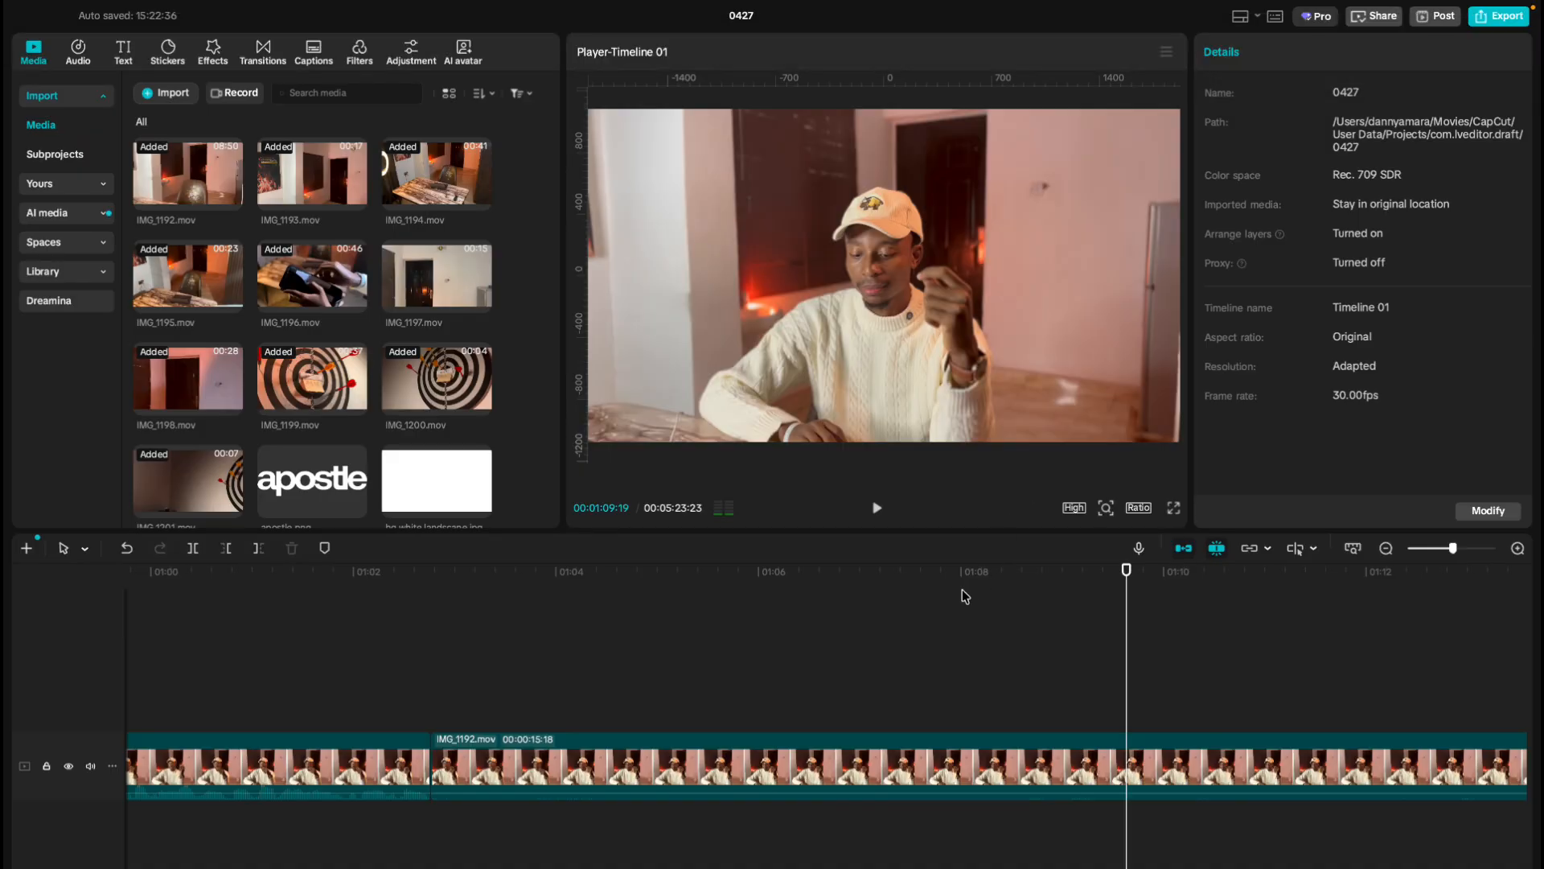
# Preview the footage after the 00:01:02:23 cut in CapCut and delete that segment up to the next cut at about 00:01:18.
pyautogui.click(431, 708)
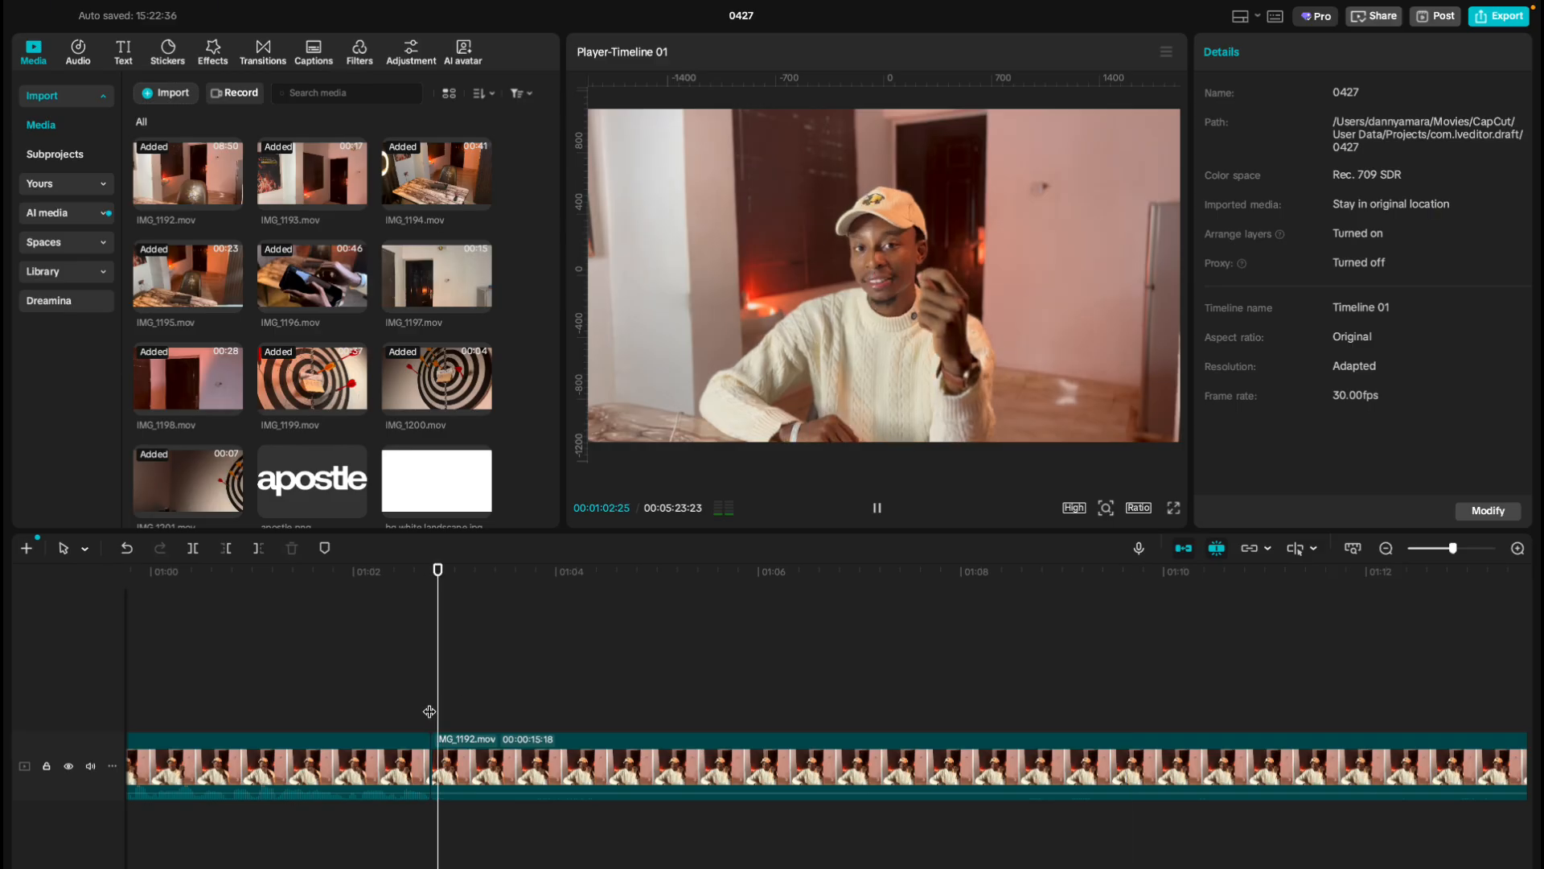
pyautogui.press('space')
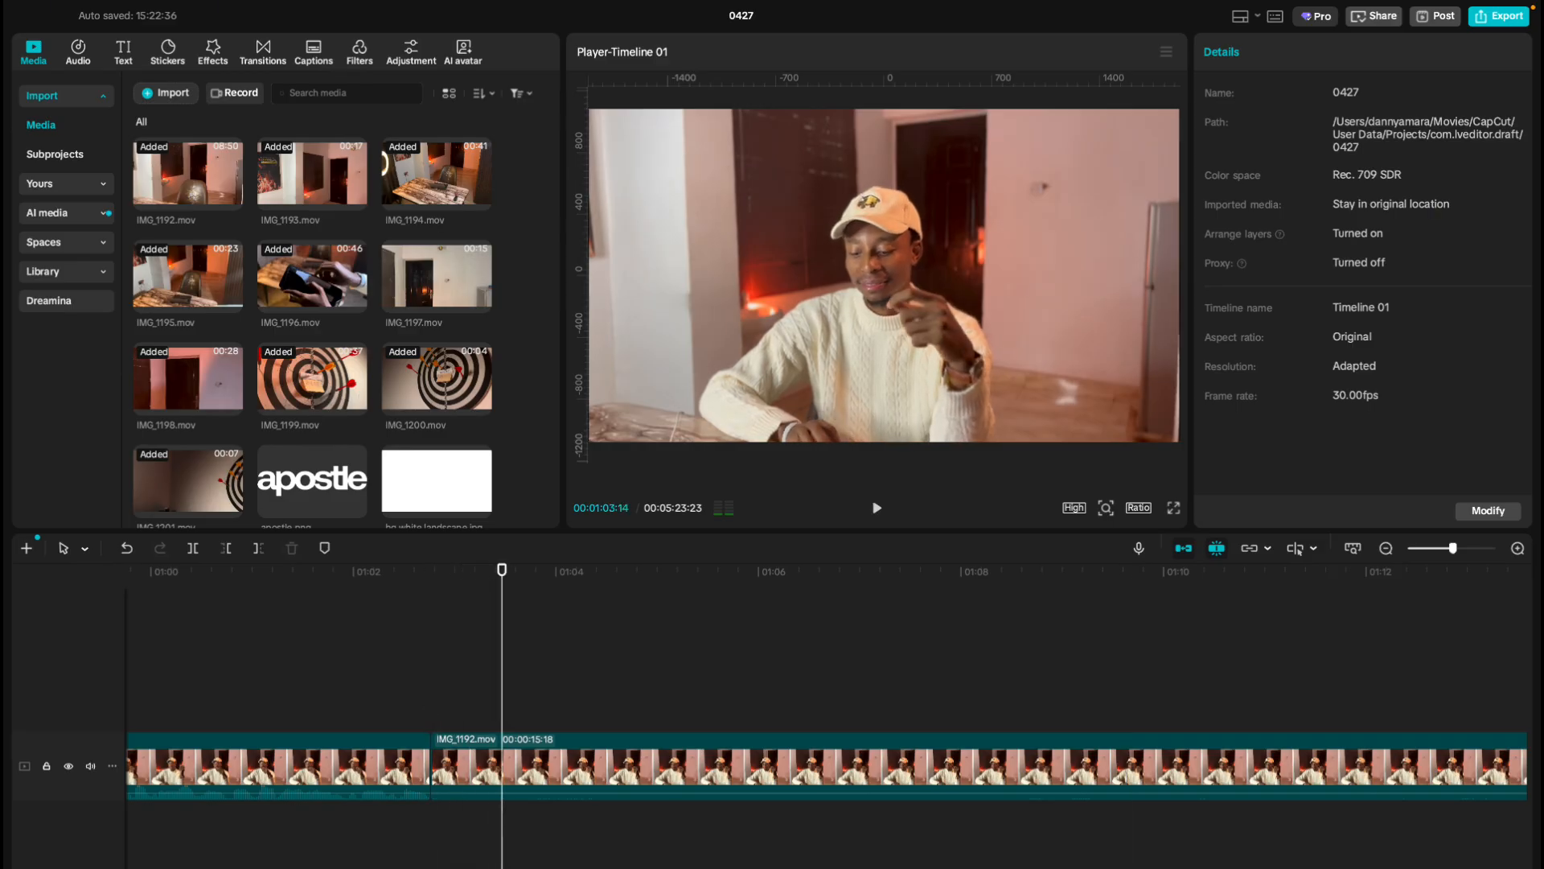
pyautogui.hscroll(10, 817, 857)
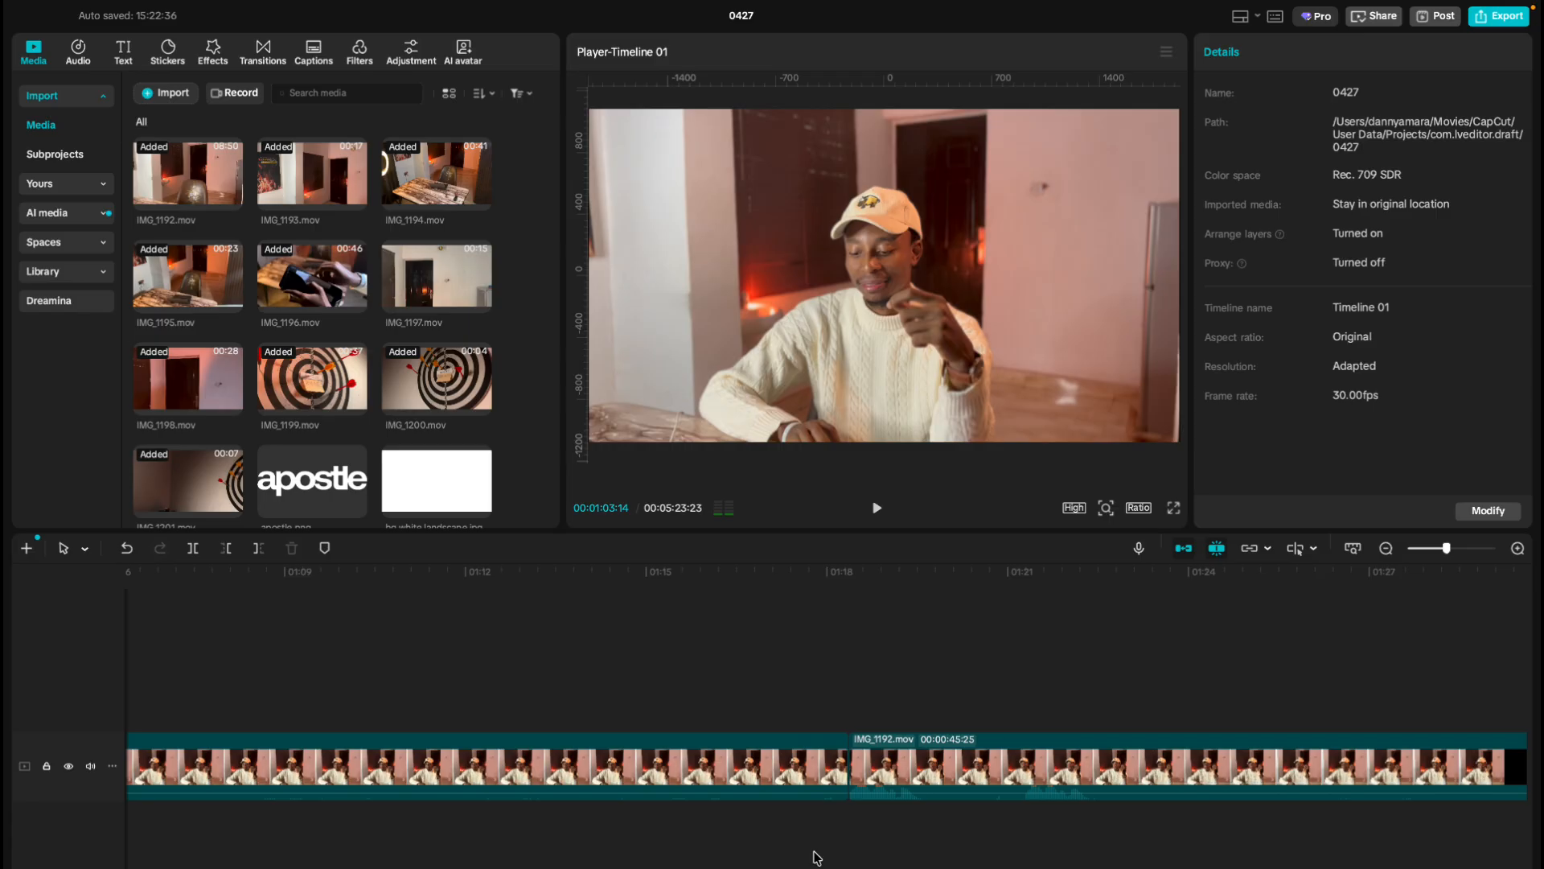
pyautogui.hscroll(-5, 835, 821)
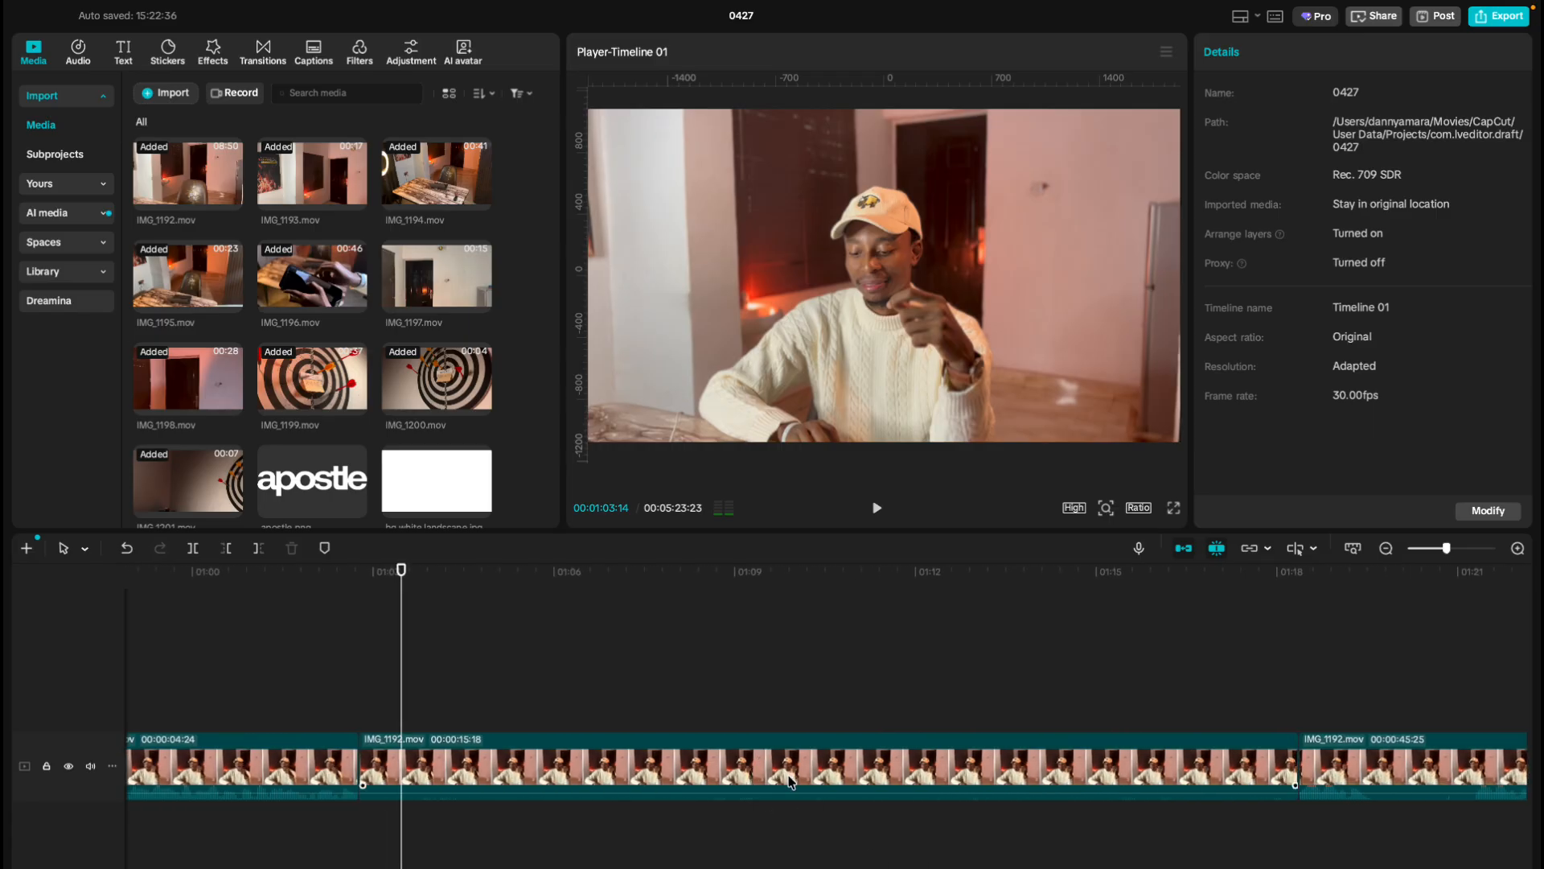
pyautogui.click(790, 780)
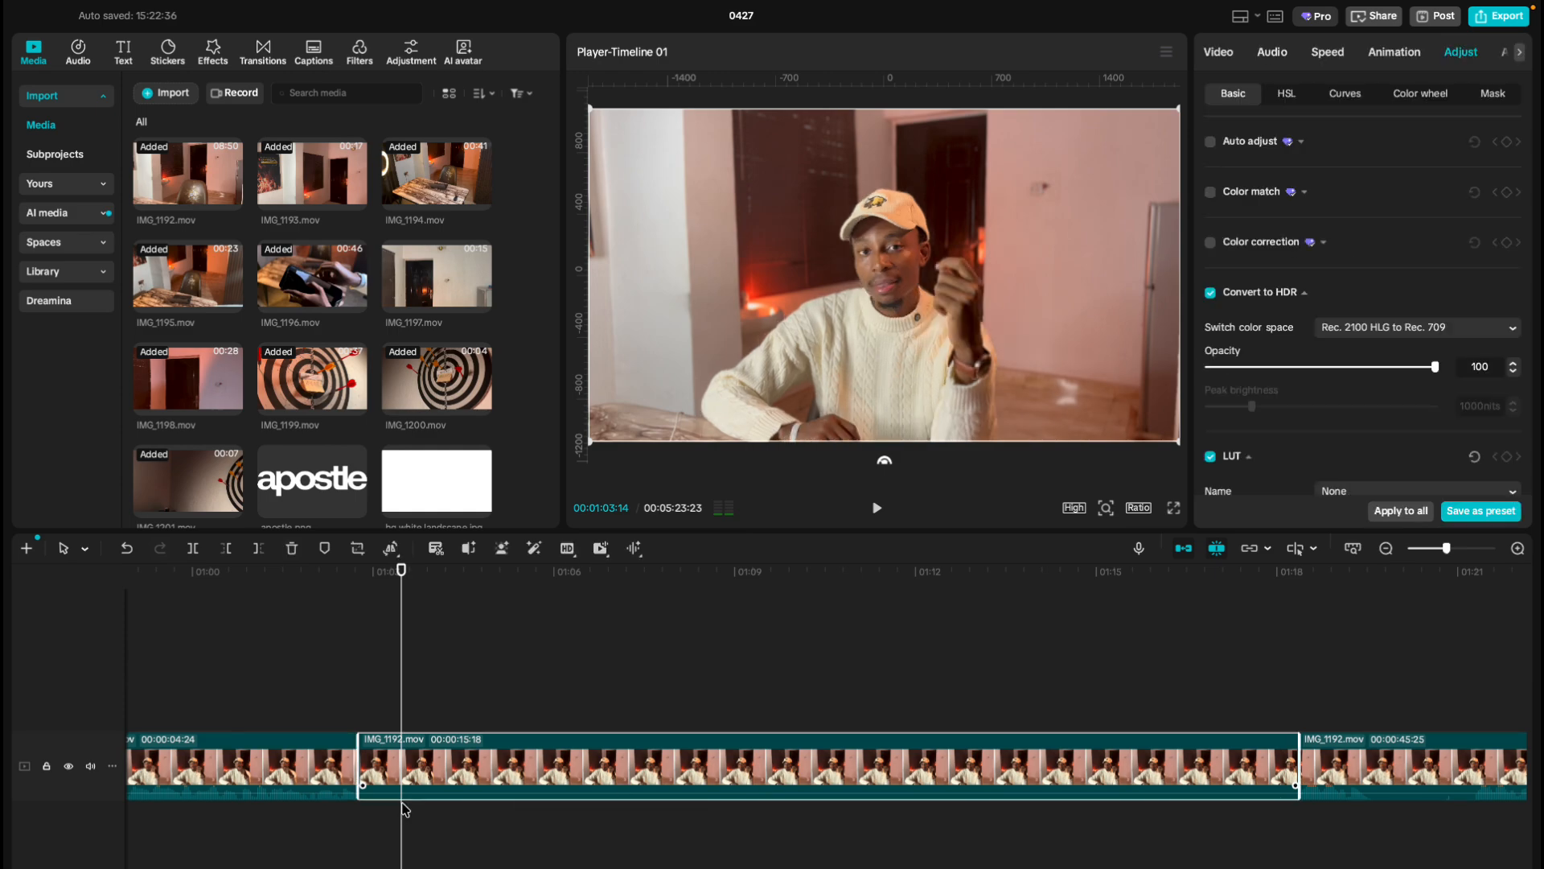
pyautogui.press('Delete')
# Play back the joined takes from about 00:00:57, then split the IMG_1192.mov clip at 00:01:03:29, where the pause begins.
pyautogui.hscroll(-5, 338, 784)
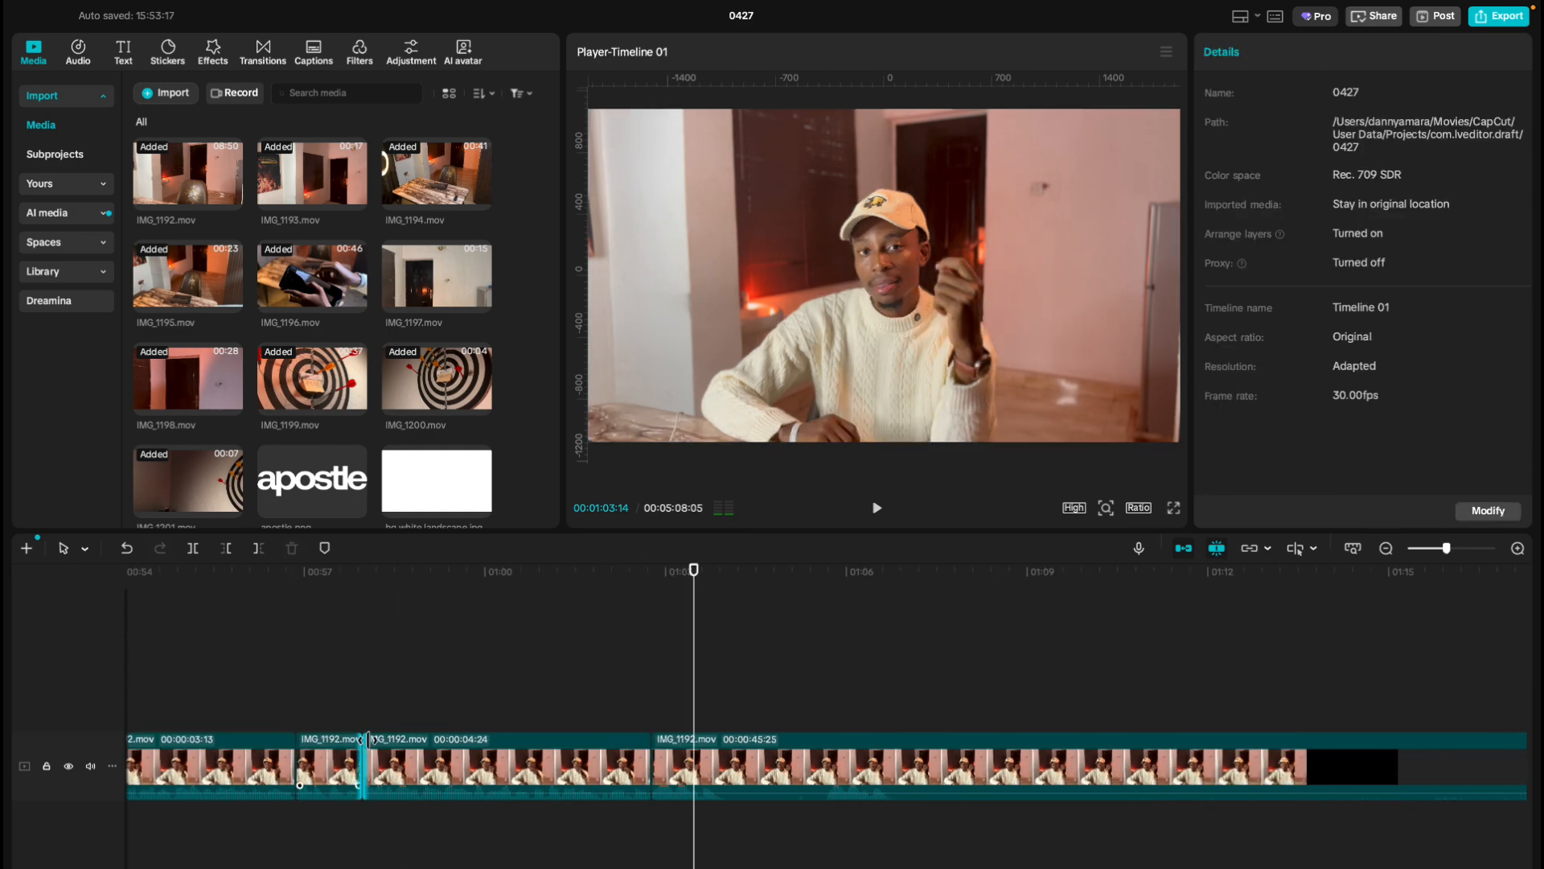
pyautogui.click(338, 700)
pyautogui.press('space')
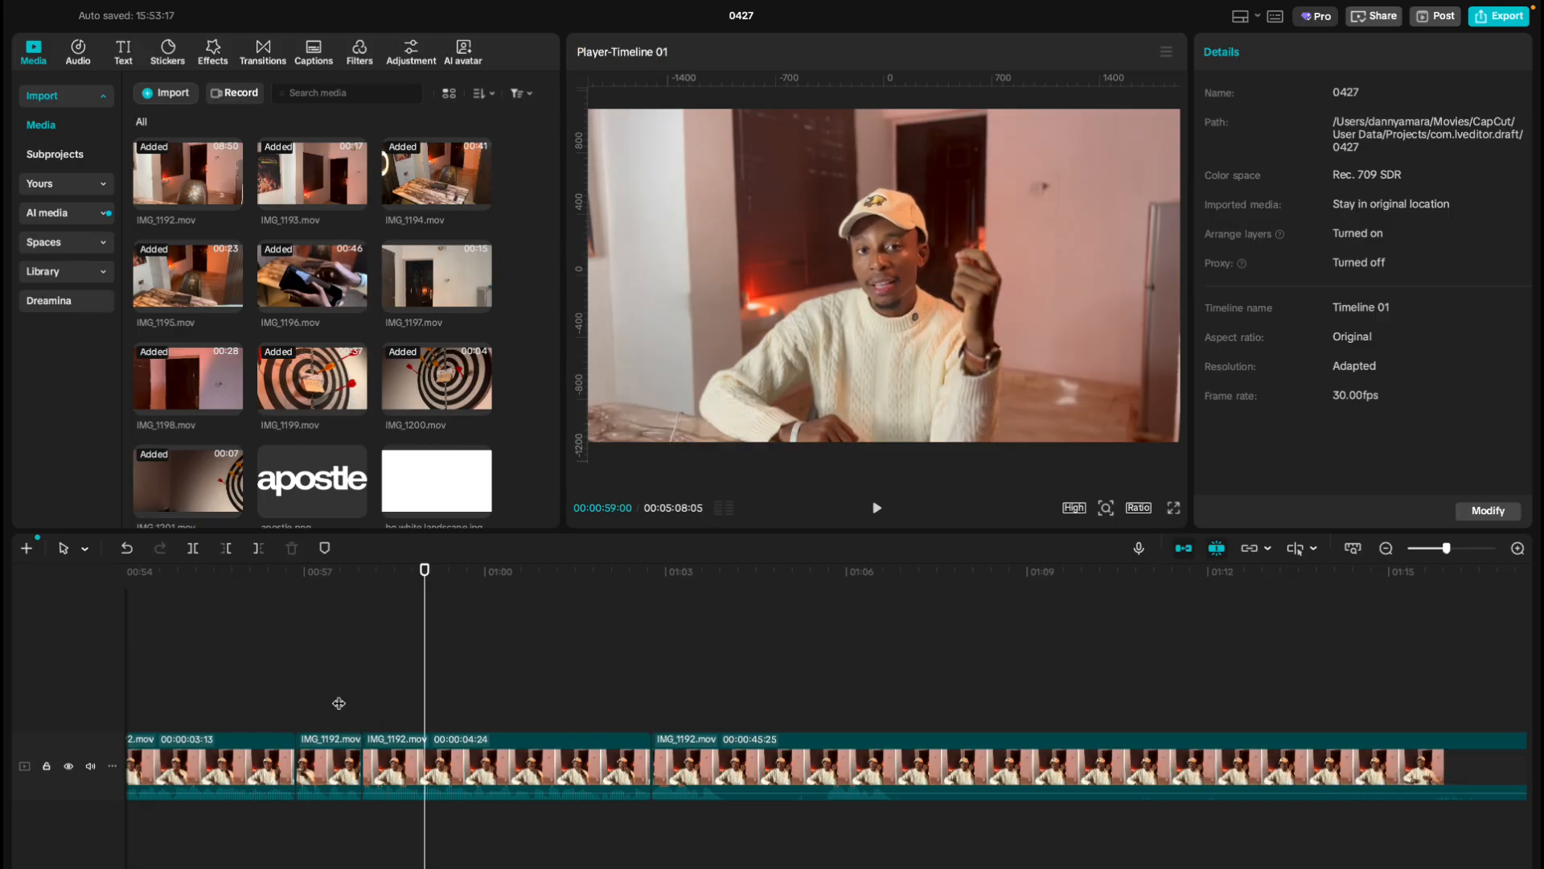
pyautogui.press('space')
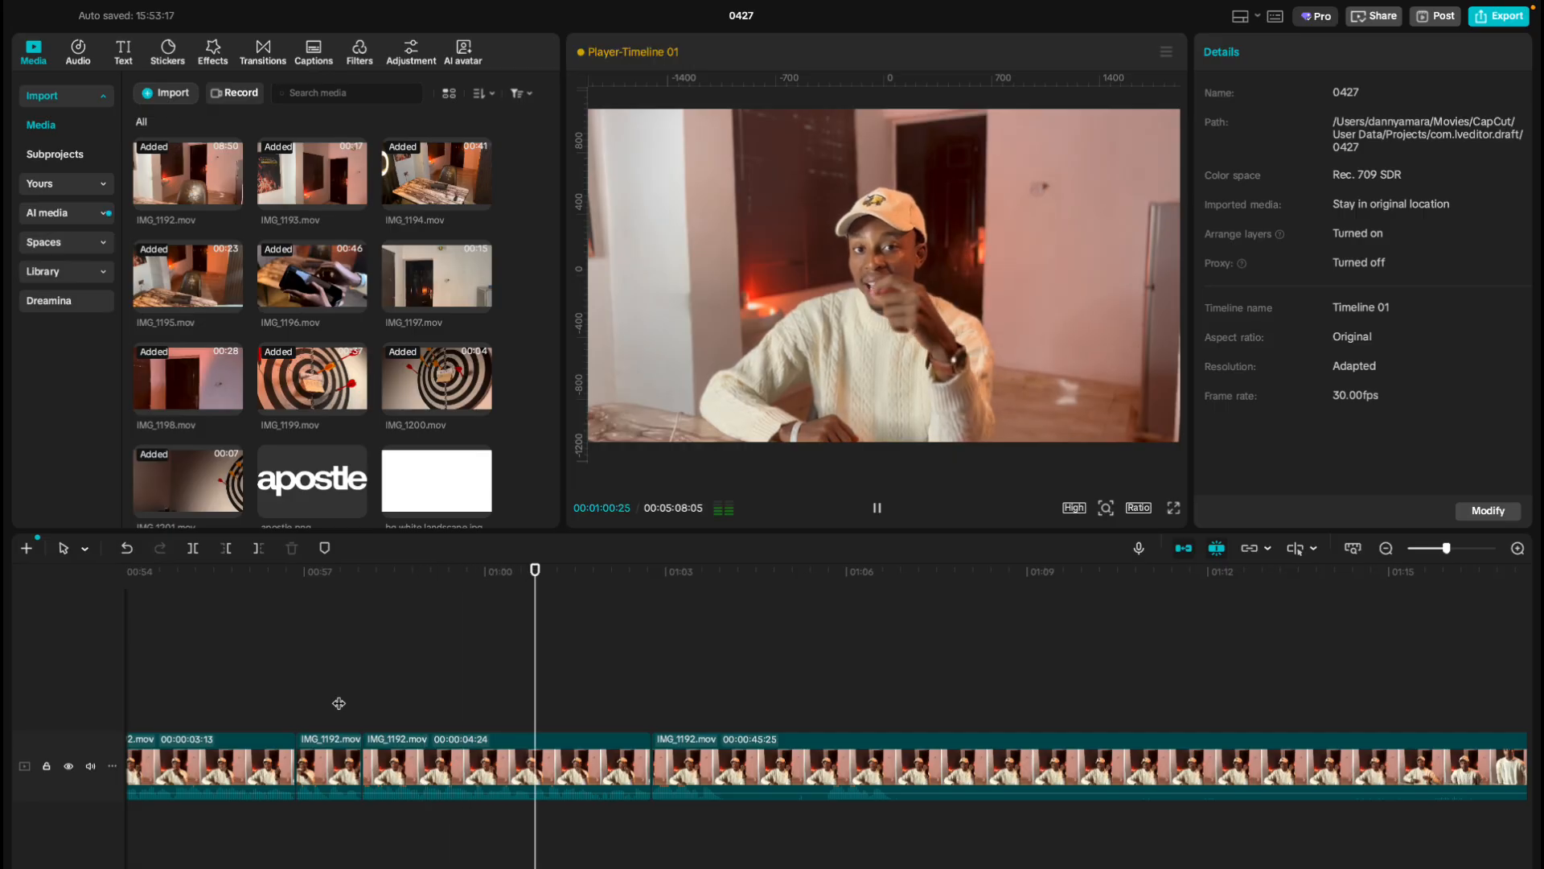
pyautogui.press('space')
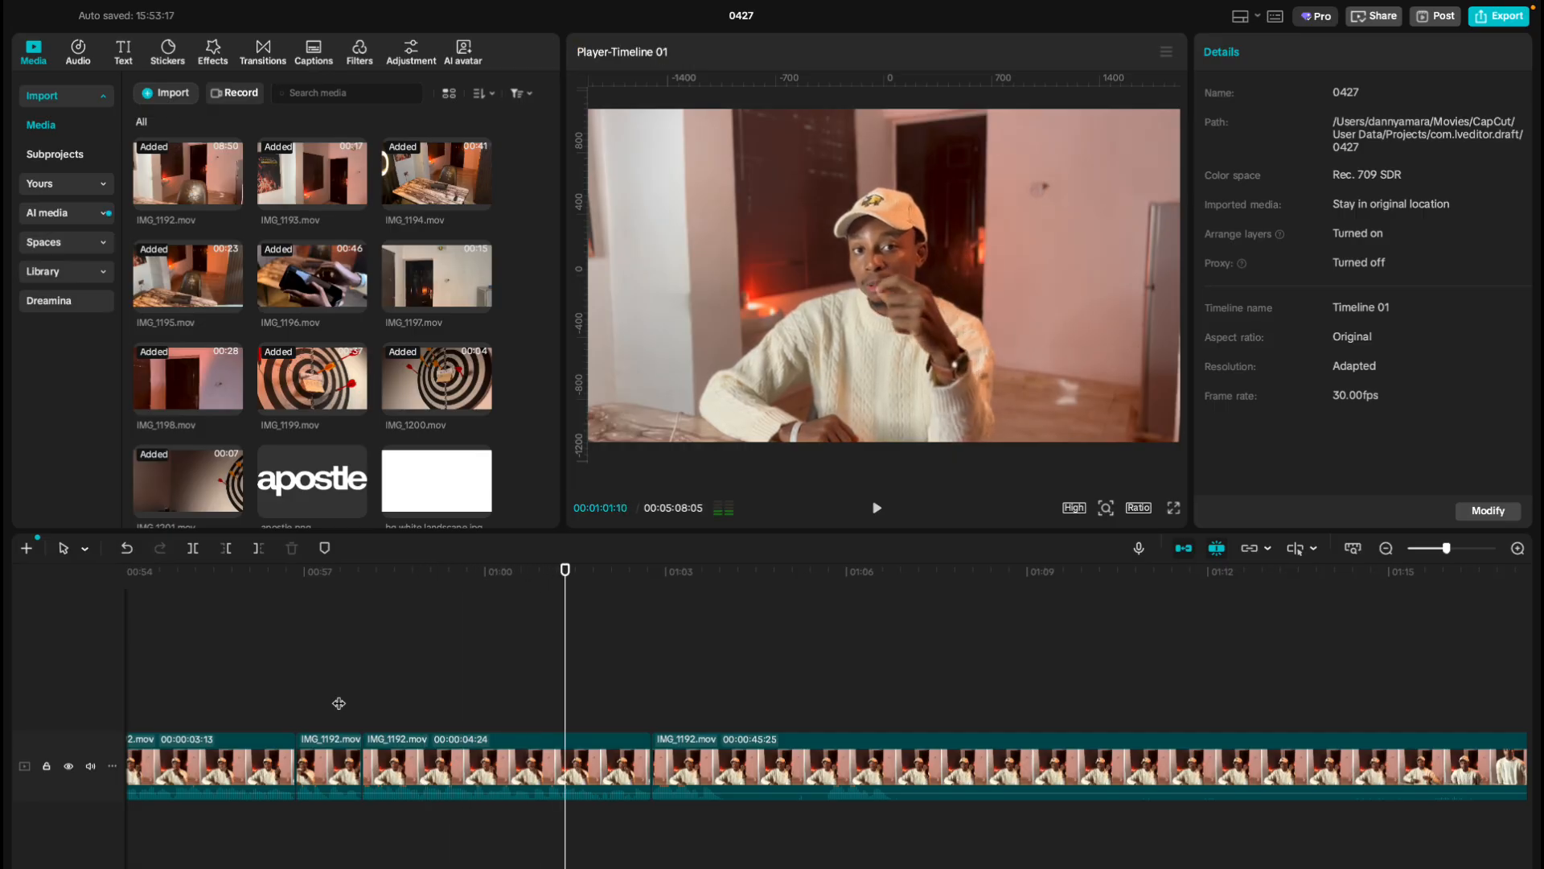
pyautogui.click(644, 710)
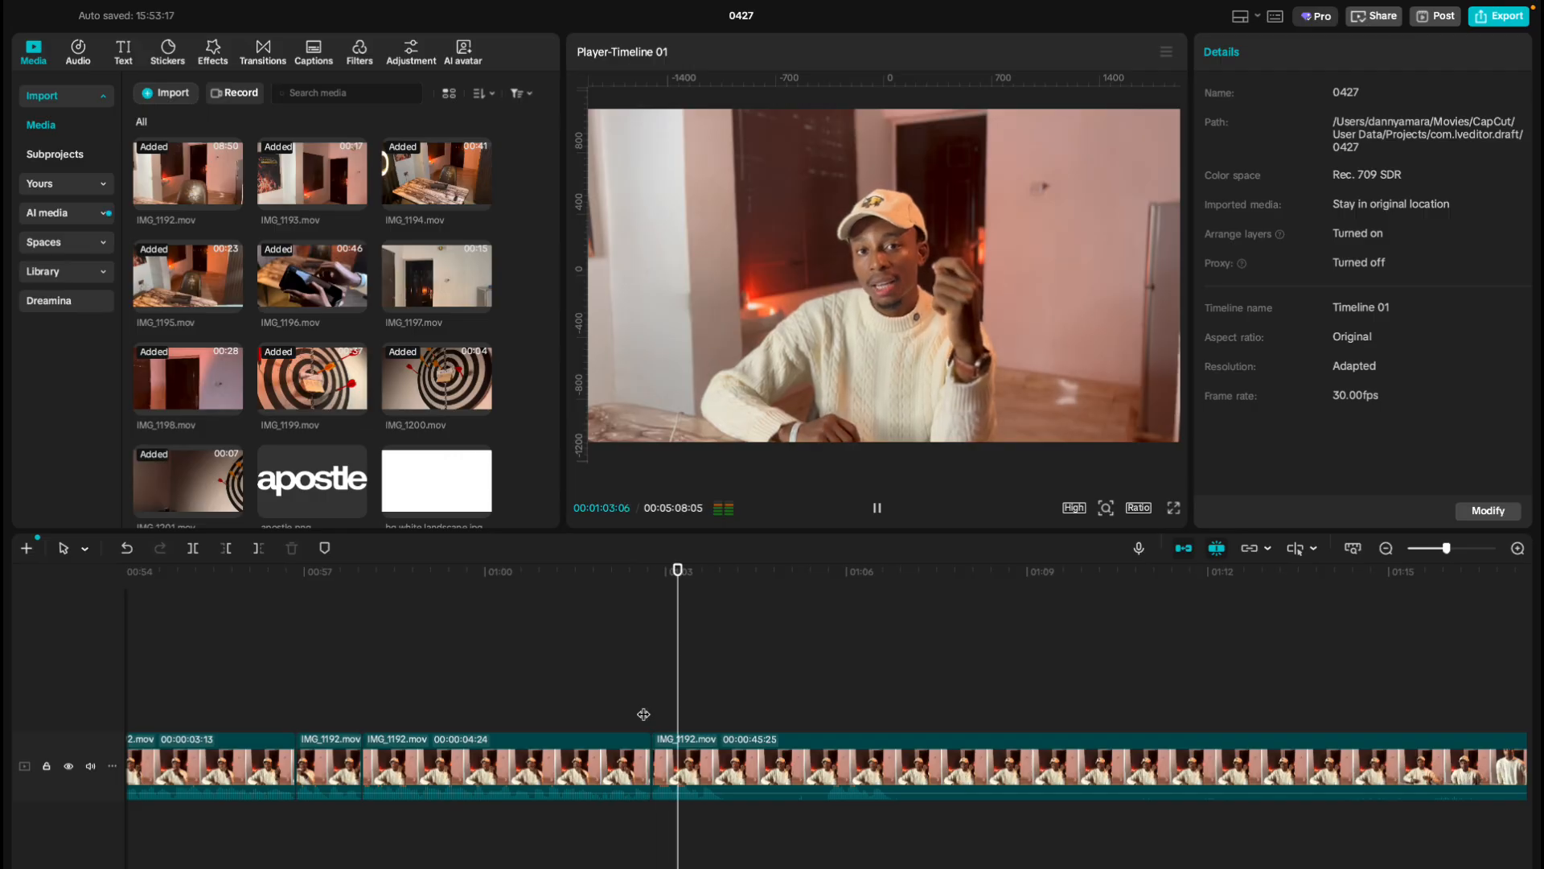
pyautogui.press('space')
pyautogui.click(708, 703)
pyautogui.click(719, 710)
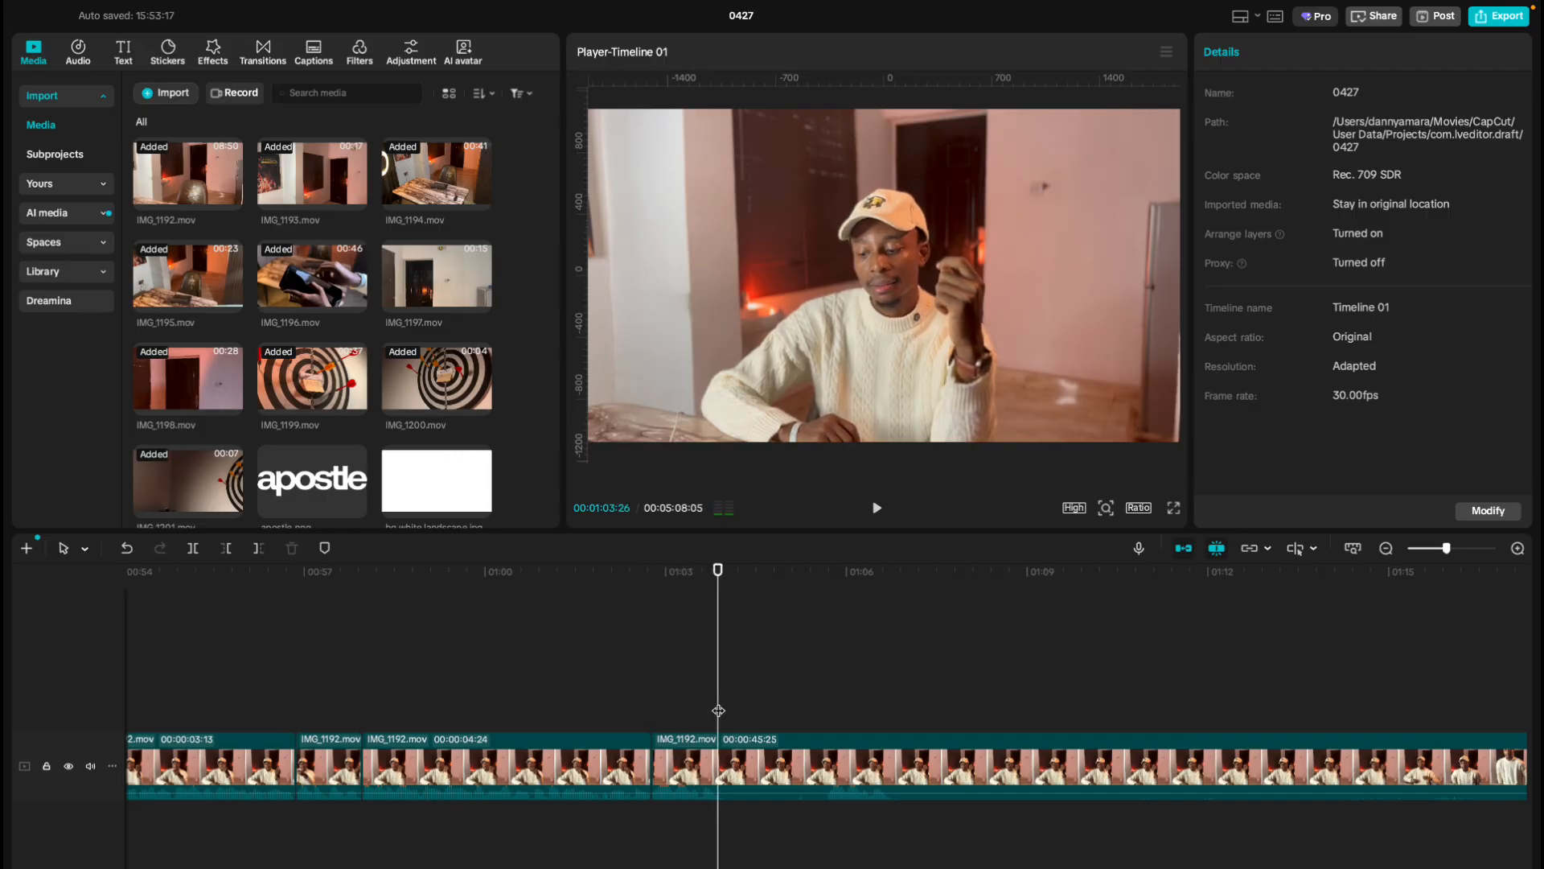
pyautogui.moveTo(720, 710); pyautogui.dragTo(723, 710)
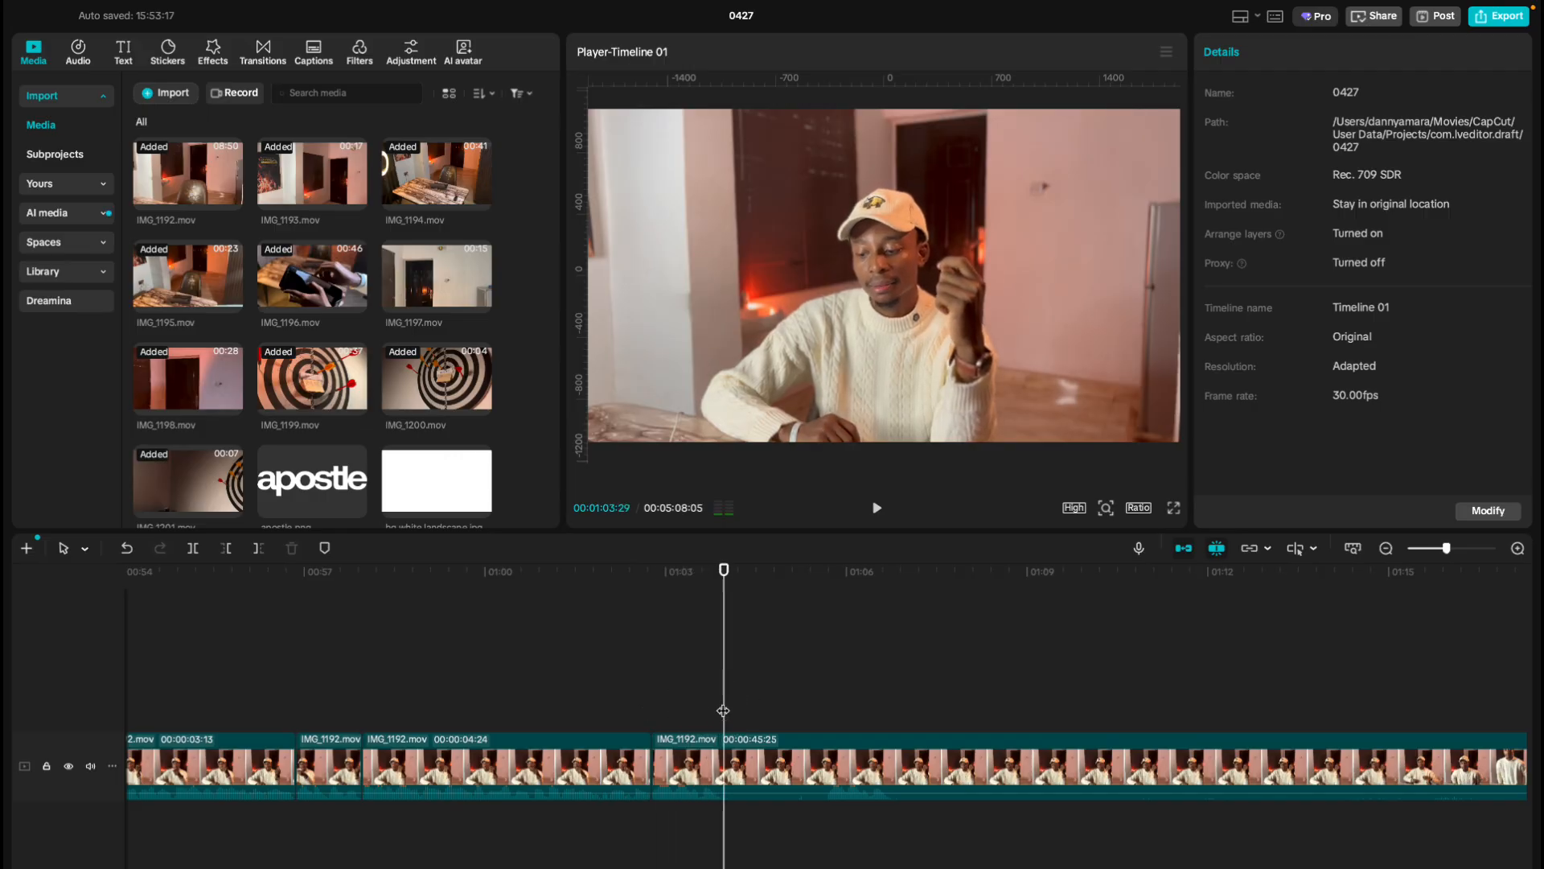
pyautogui.press('super+b')
# Play on to the end of the pause and split the IMG_1192.mov clip at 00:01:05:19.
pyautogui.press('space')
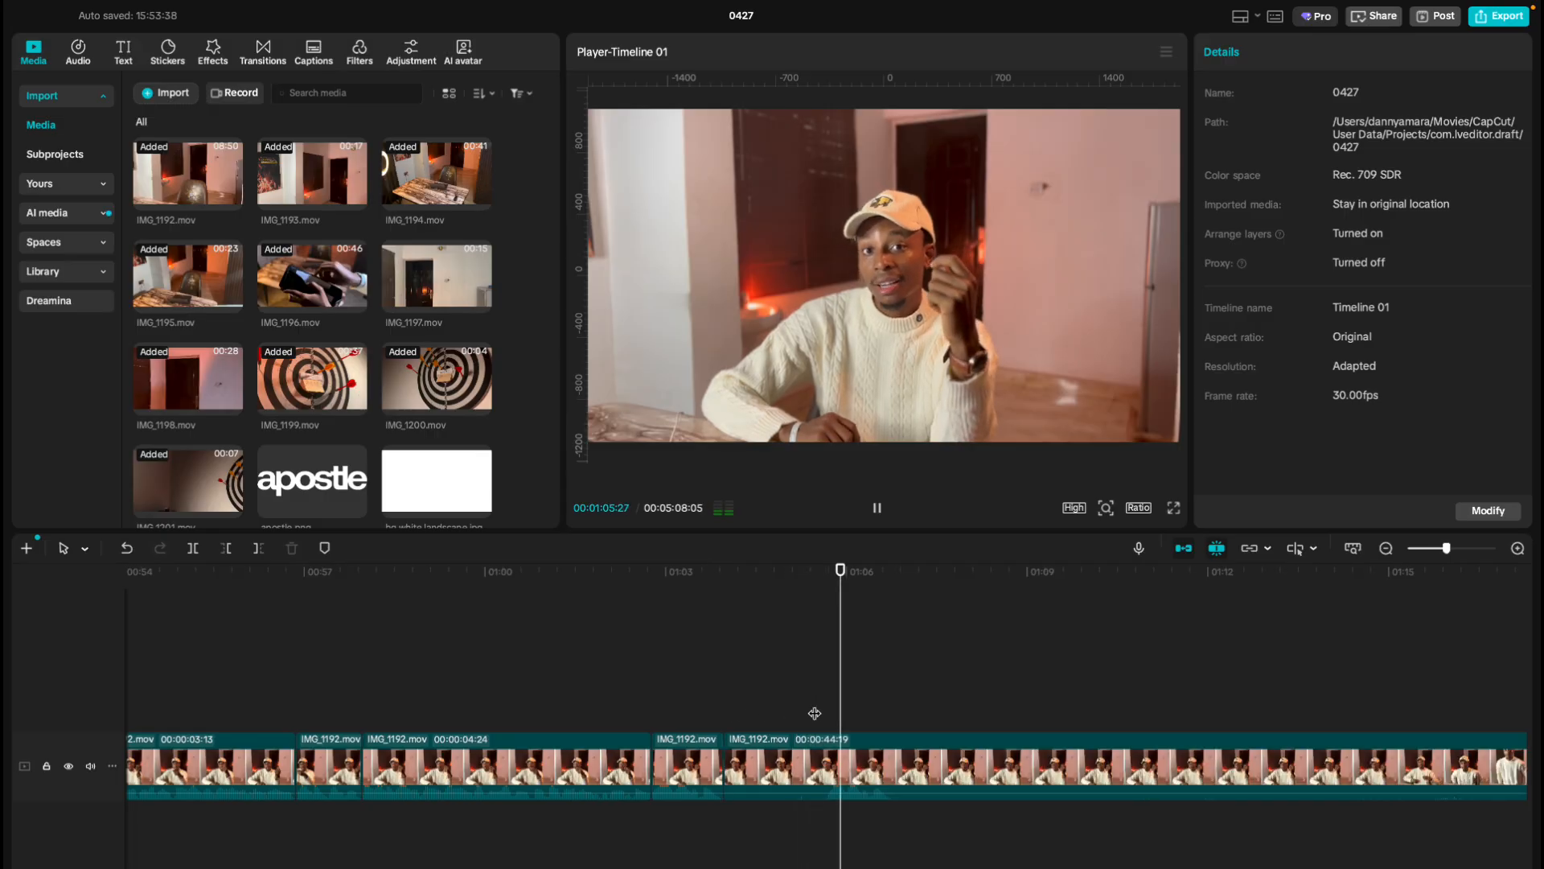
pyautogui.moveTo(820, 708); pyautogui.dragTo(825, 714)
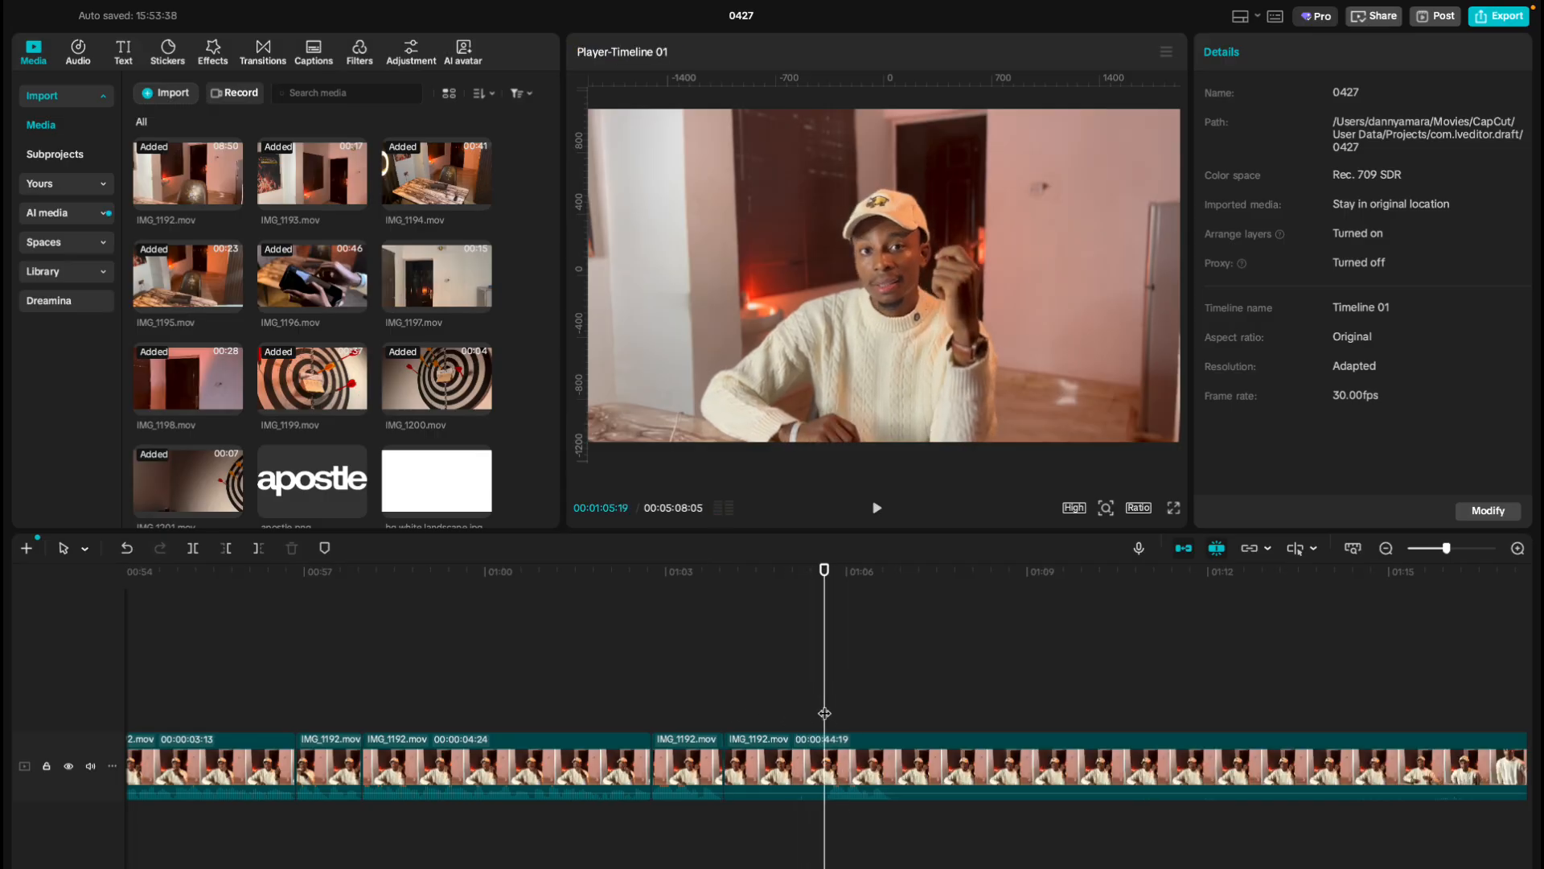
pyautogui.press('super+b')
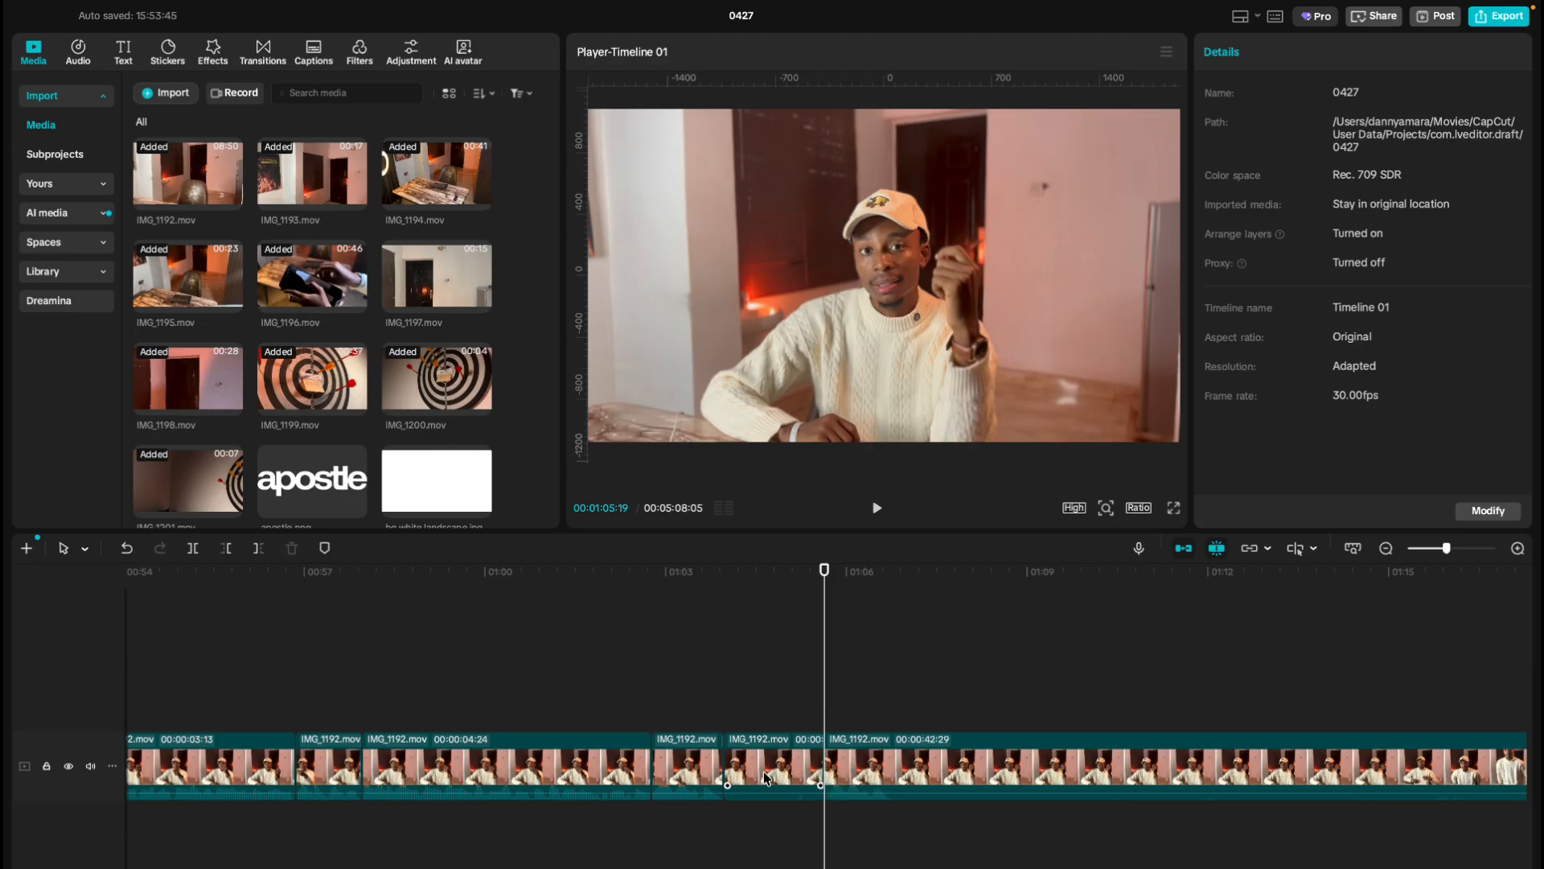
# Delete the pause segment between the 00:01:03:29 and 00:01:05:19 cuts, and replay the join from about 00:01:02.
pyautogui.click(767, 778)
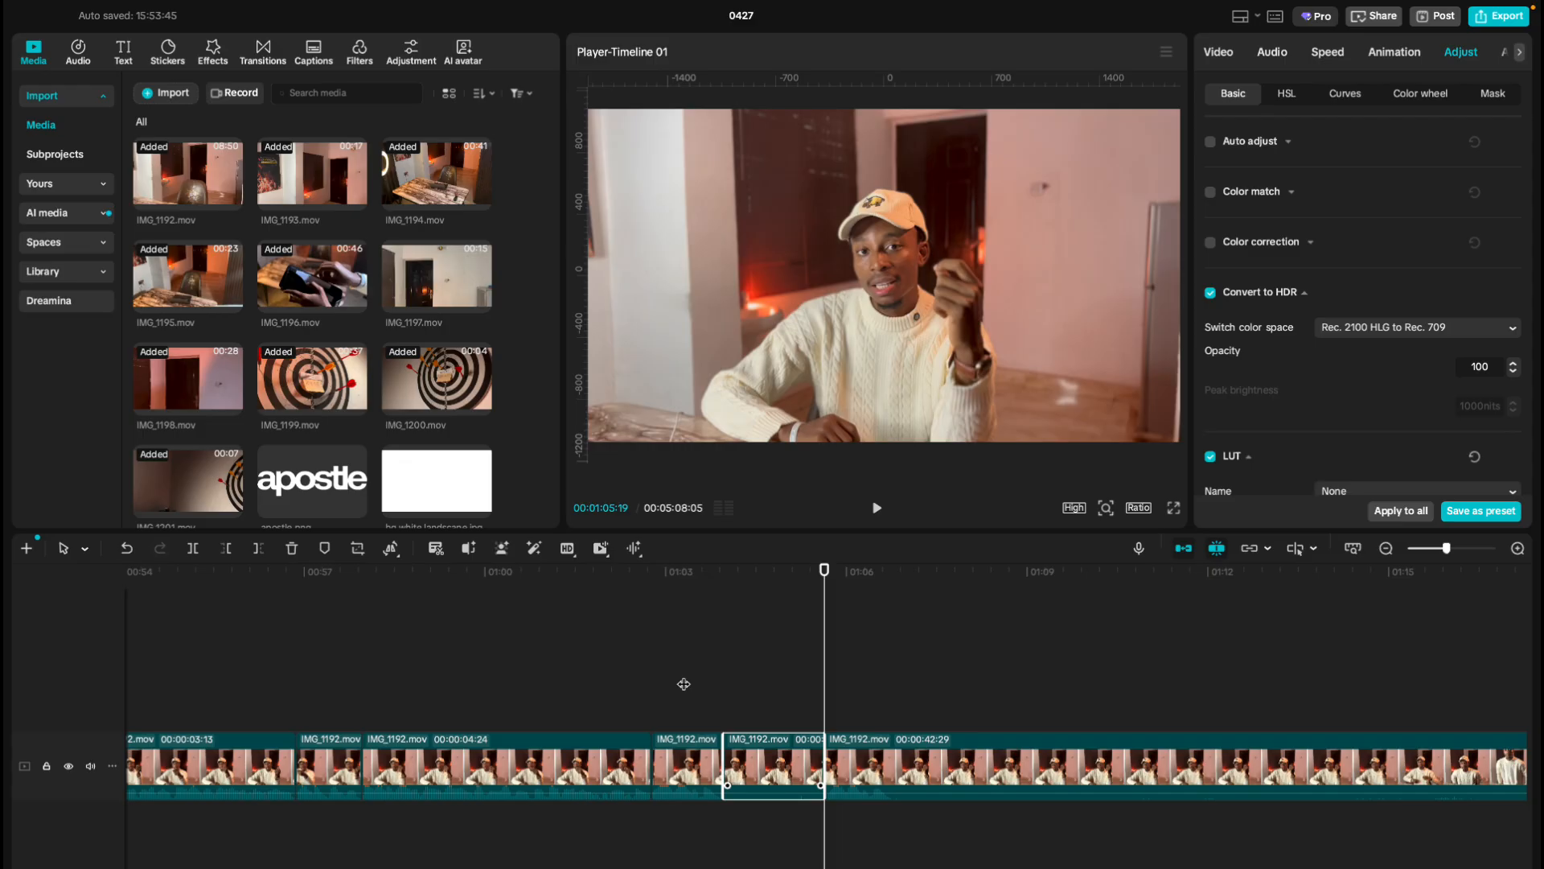
pyautogui.press('Delete')
pyautogui.click(684, 684)
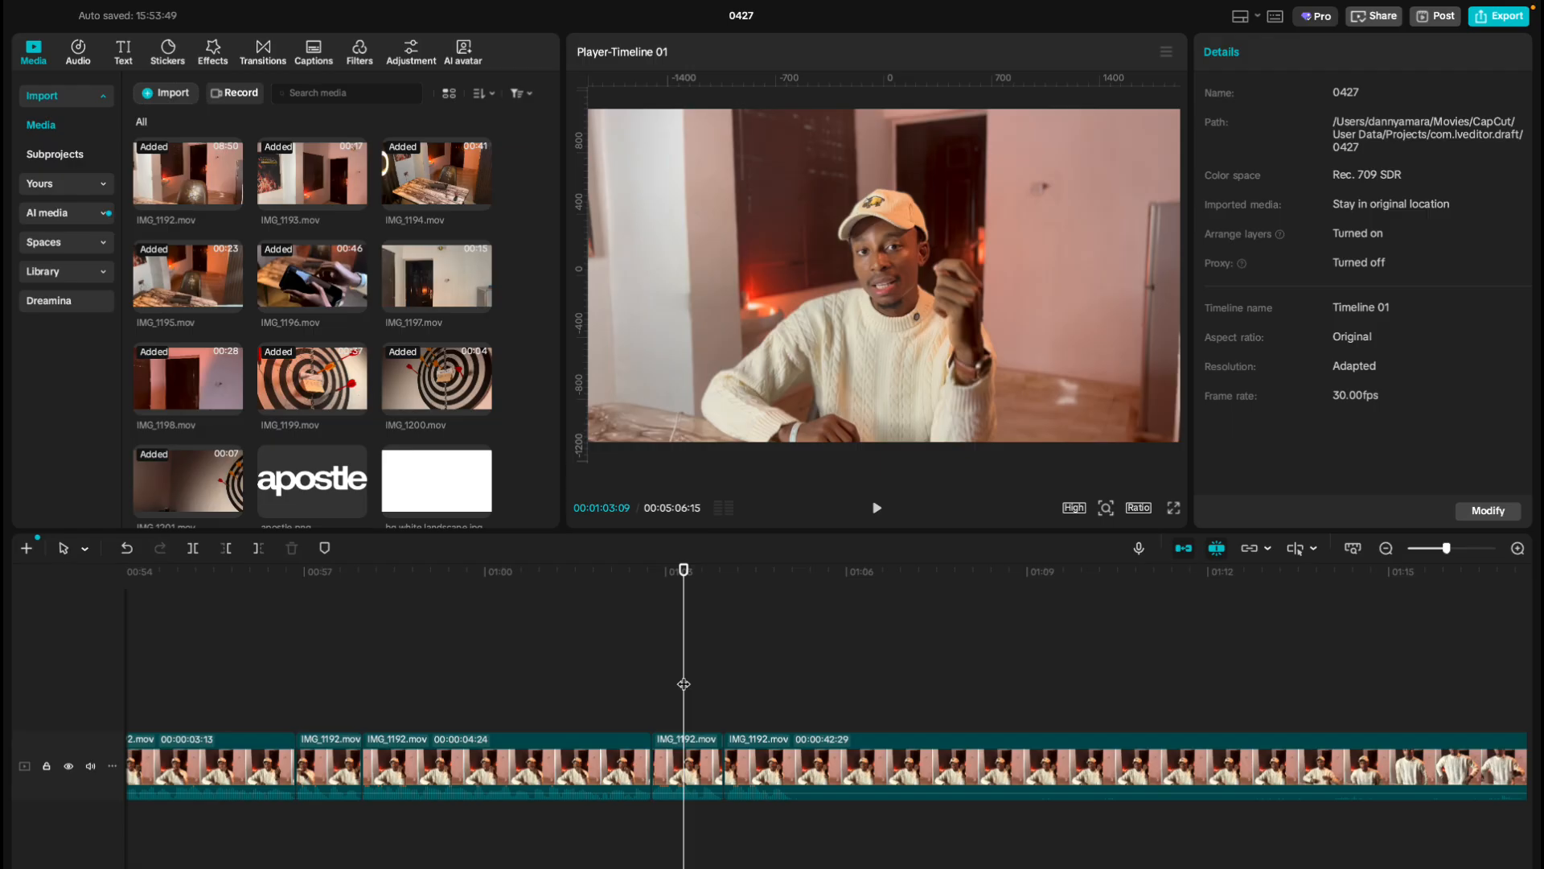
pyautogui.click(637, 692)
pyautogui.press('space')
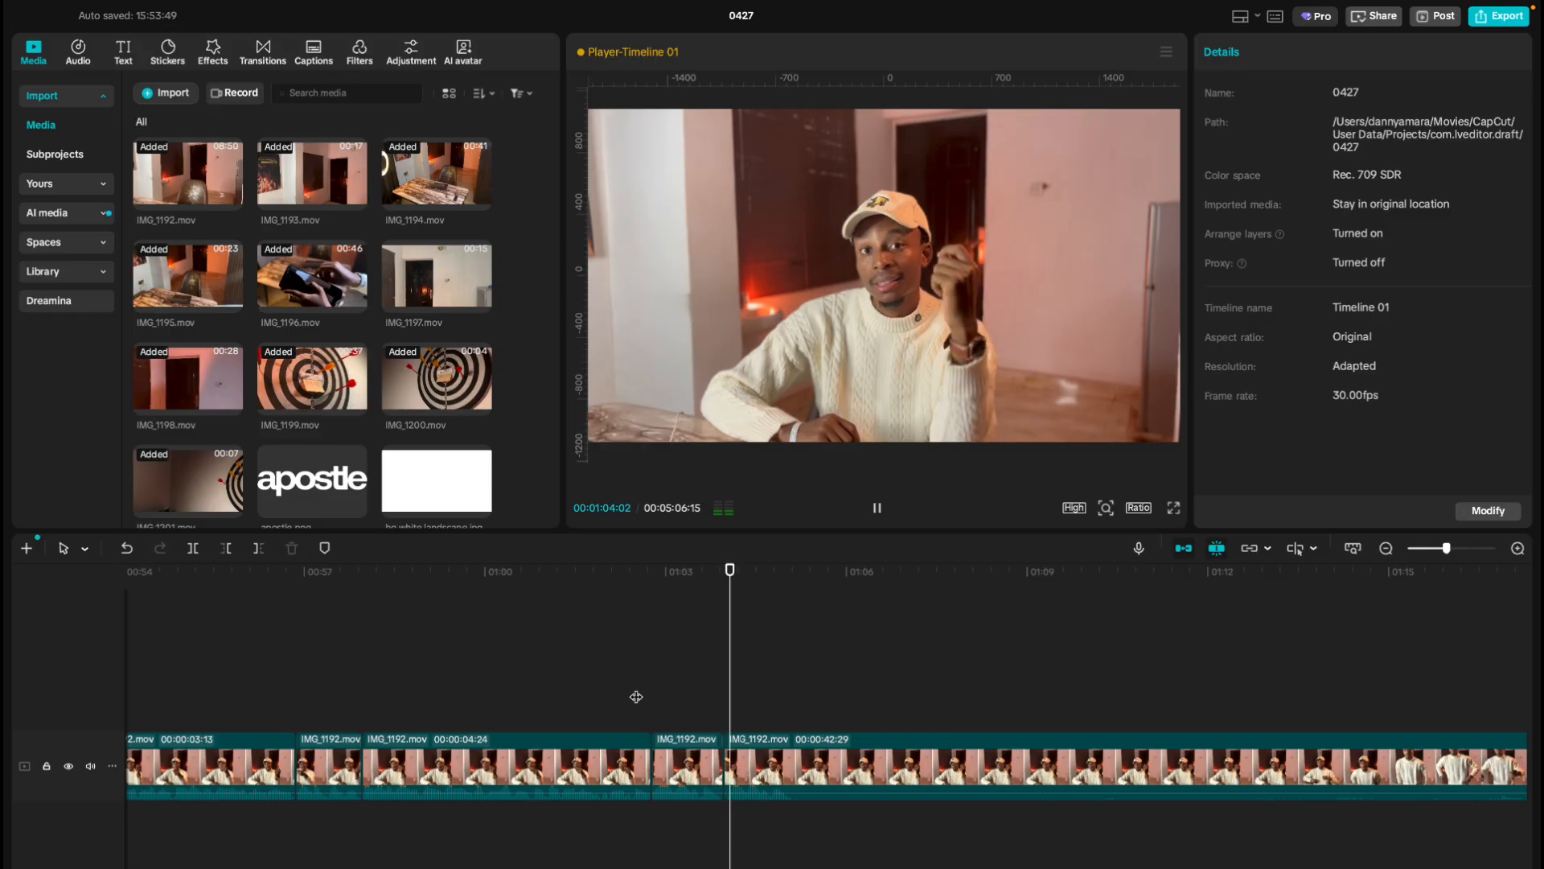
pyautogui.press('space')
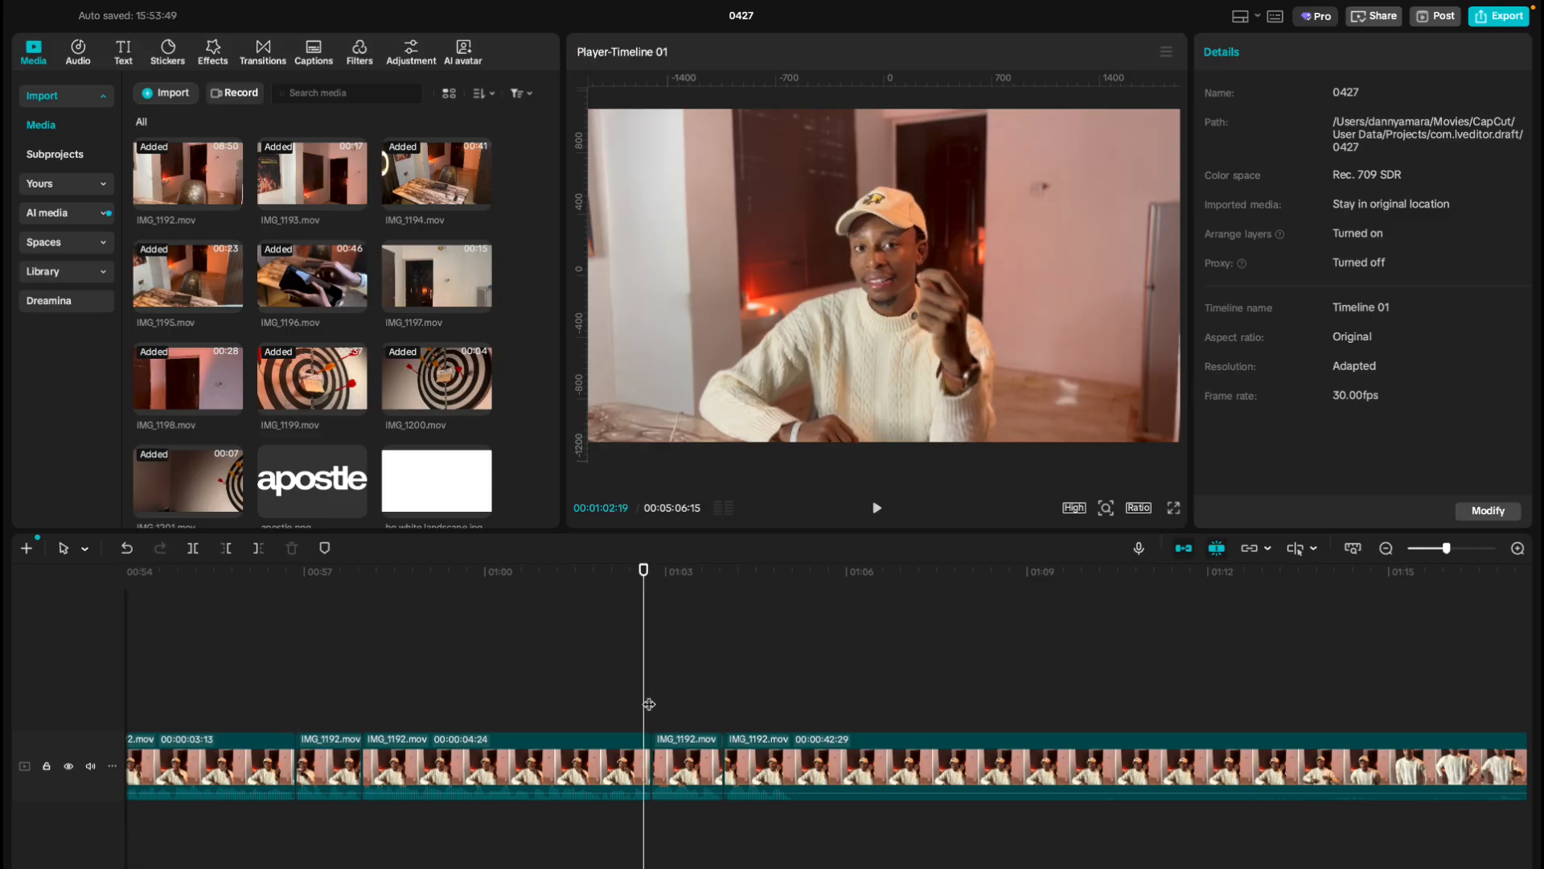
pyautogui.press('space')
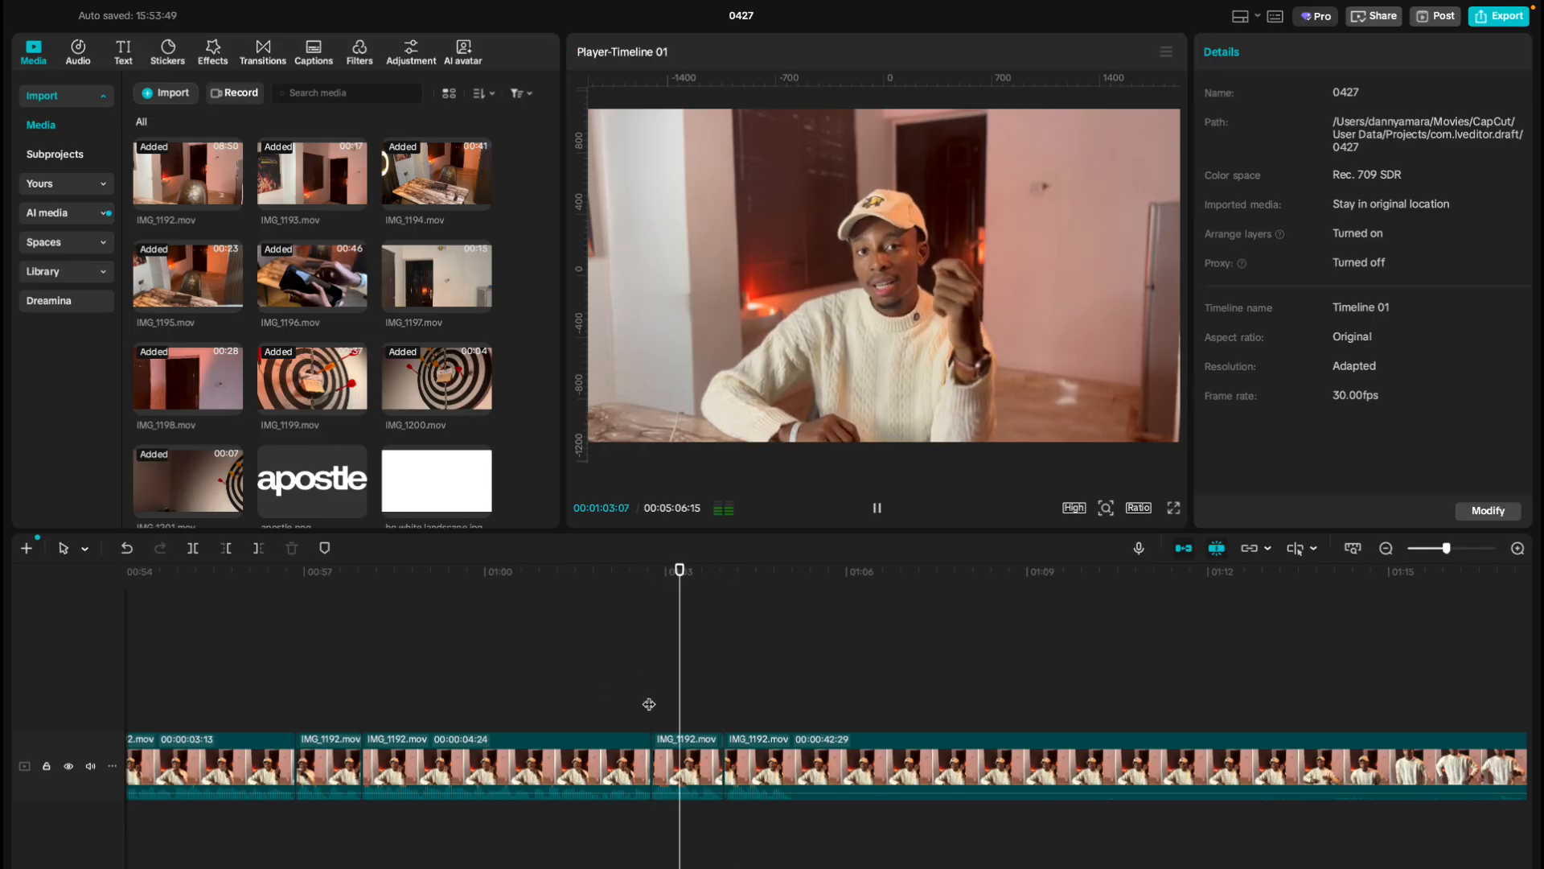
pyautogui.press('space')
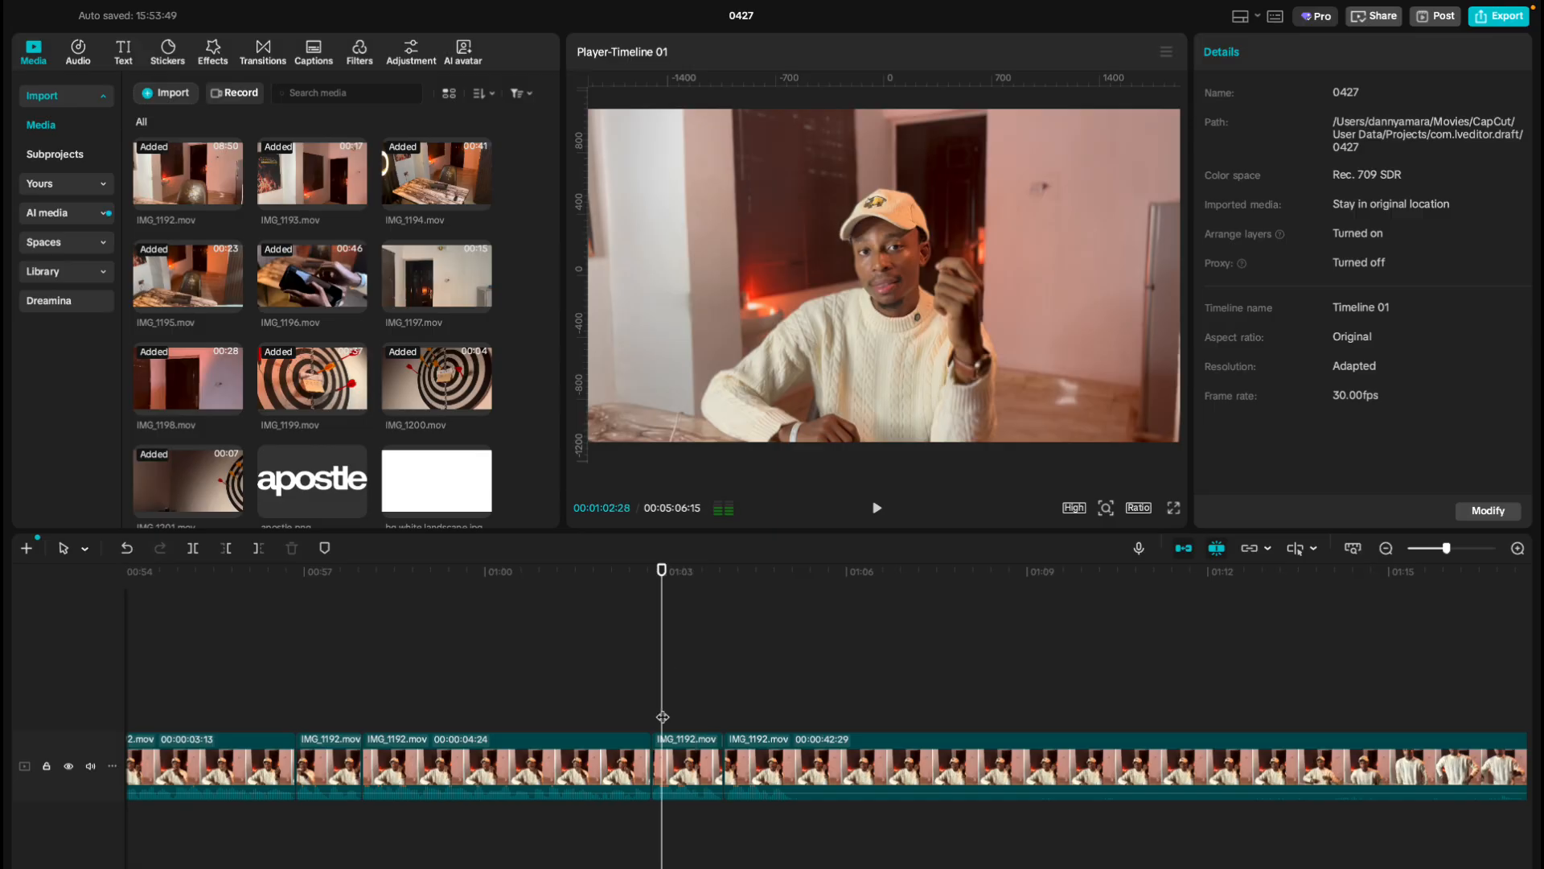
pyautogui.moveTo(662, 716)
pyautogui.mouseDown()
pyautogui.moveTo(704, 726)
pyautogui.moveTo(677, 722)
pyautogui.mouseUp()
pyautogui.press('space')
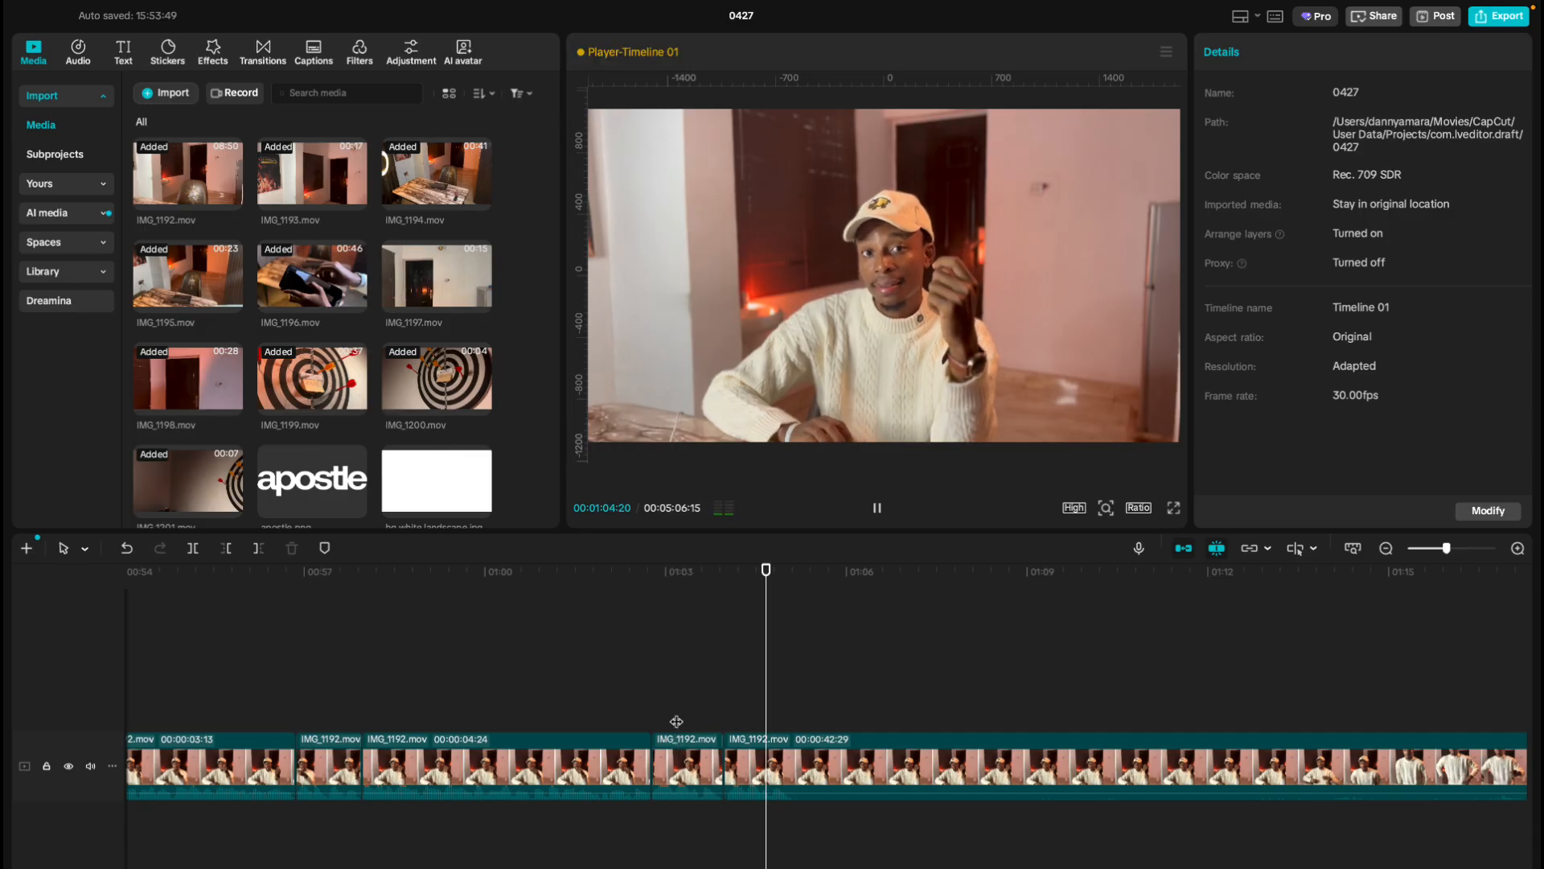
# Play on past the last joined take and split the IMG_1192.mov clip at 00:01:05:03.
pyautogui.click(739, 716)
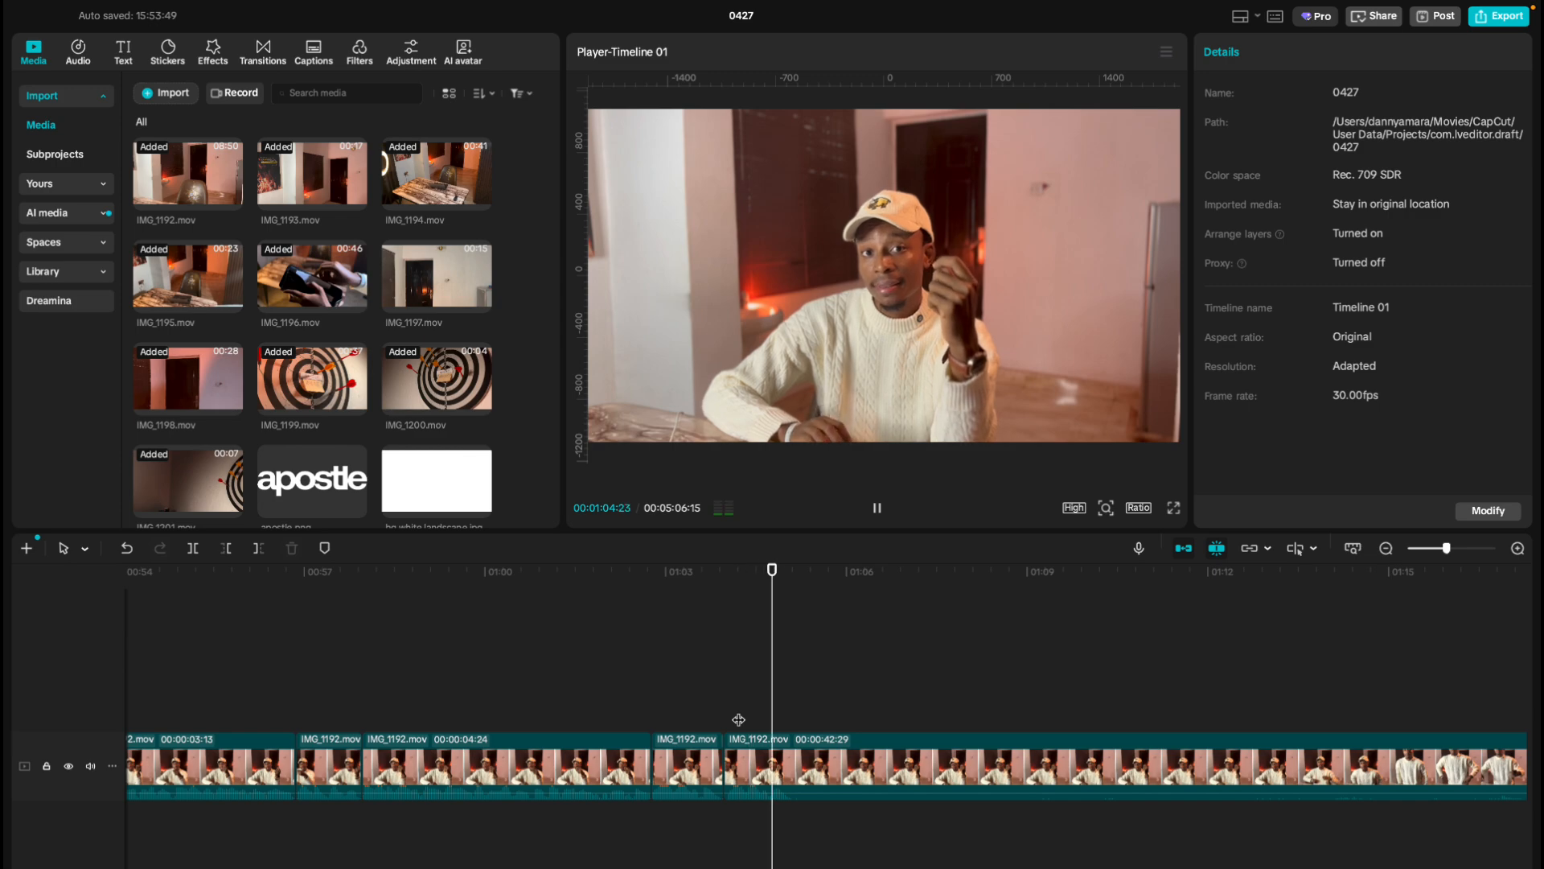
pyautogui.press('space')
pyautogui.moveTo(791, 723); pyautogui.dragTo(791, 728)
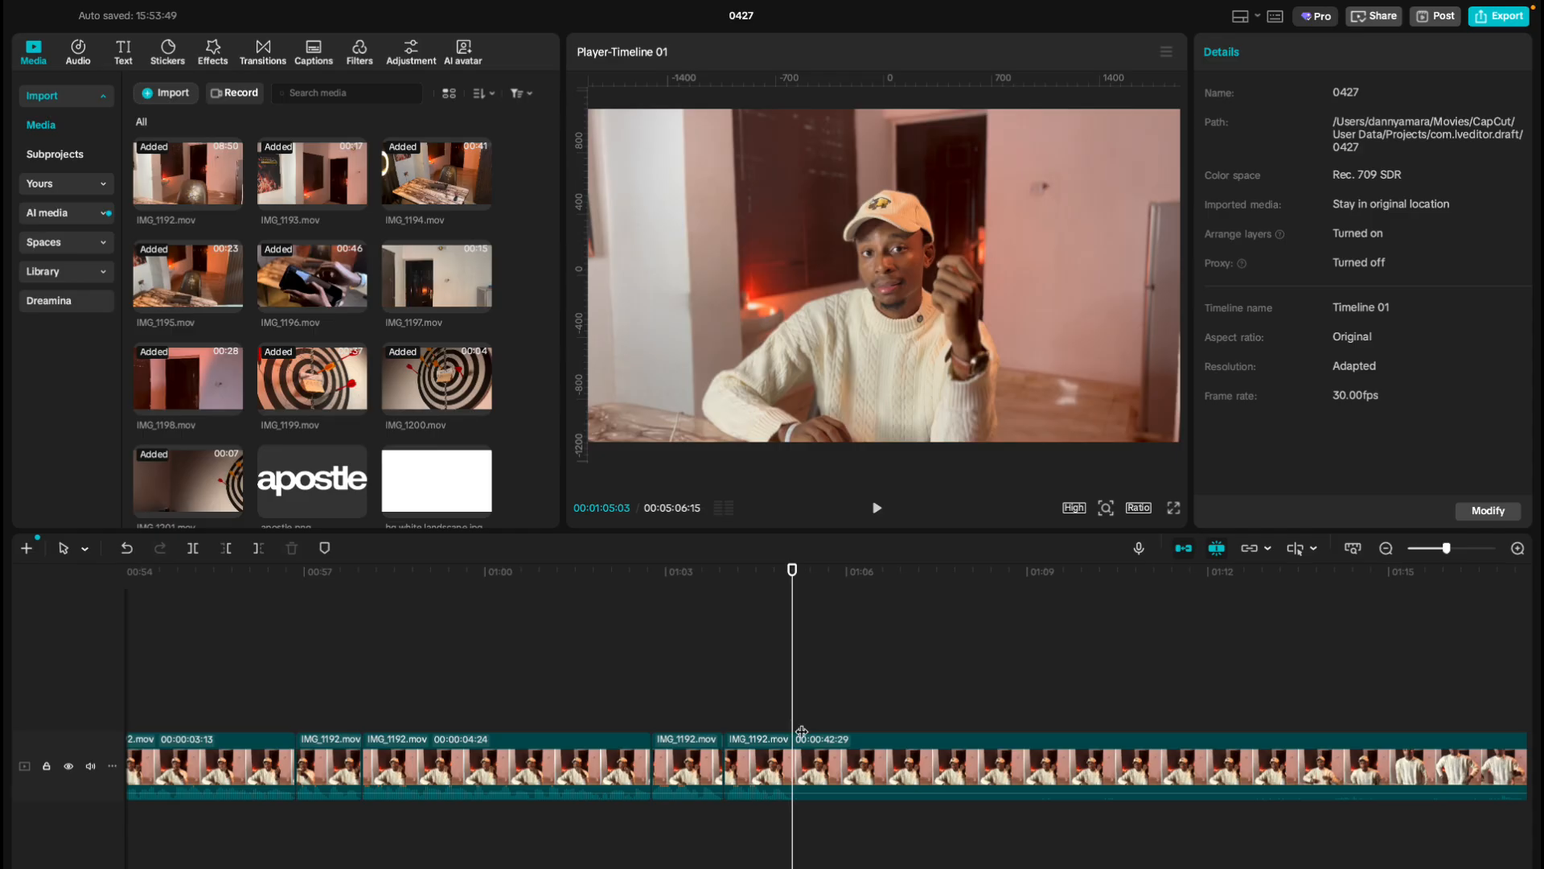
pyautogui.hscroll(5, 844, 749)
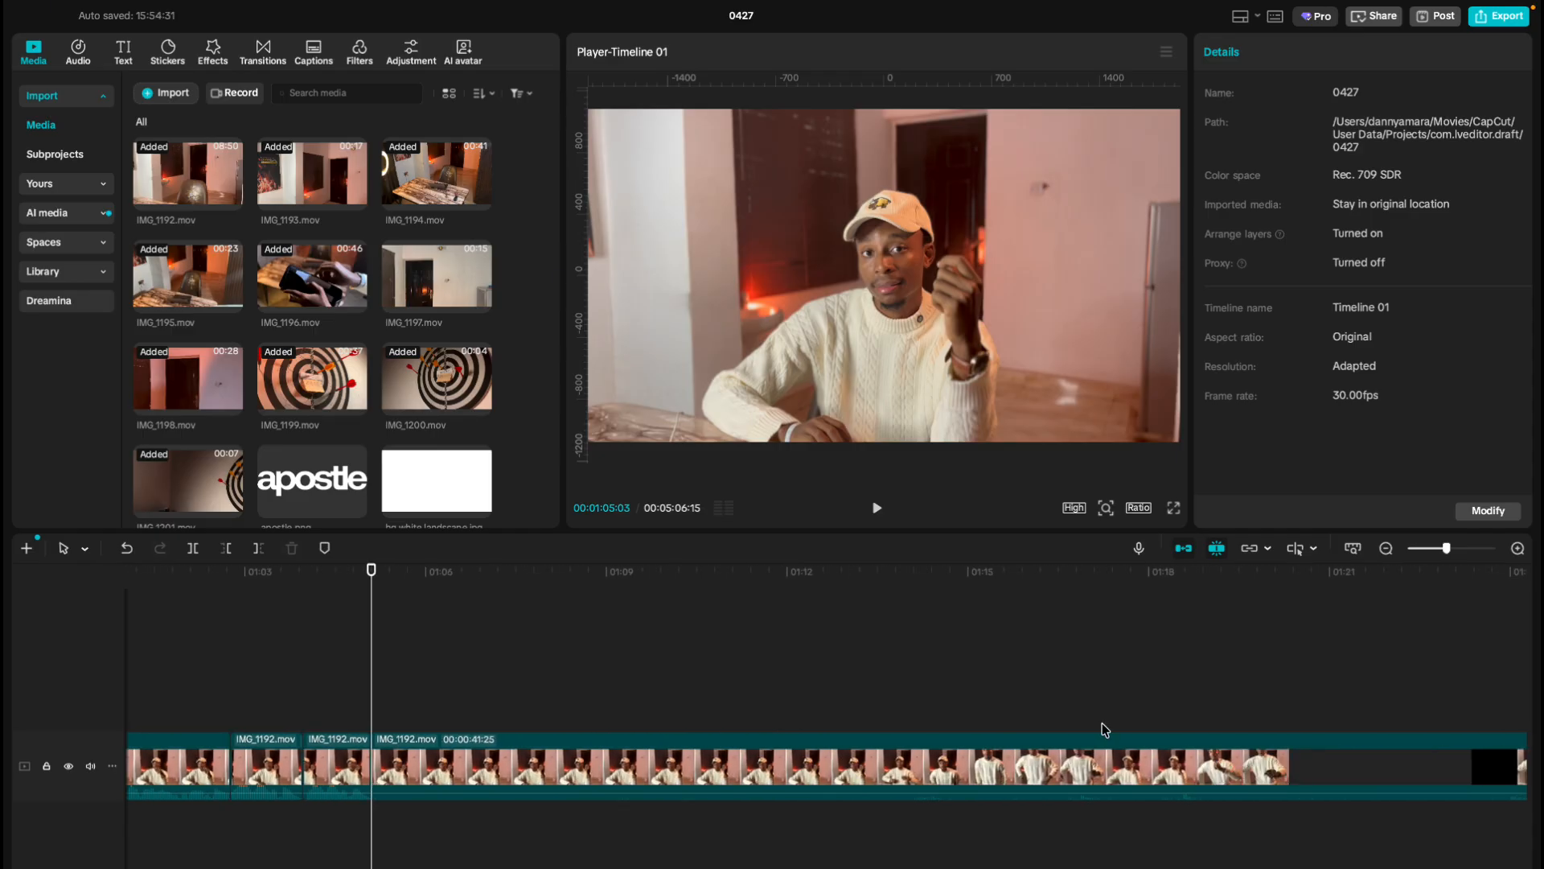
# Locate the start of the next usable take around 00:01:30 and split the IMG_1192.mov clip at 00:01:30:24.
pyautogui.scroll(-1, 1102, 730)
pyautogui.scroll(-1, 1104, 731)
pyautogui.hscroll(8, 1104, 730)
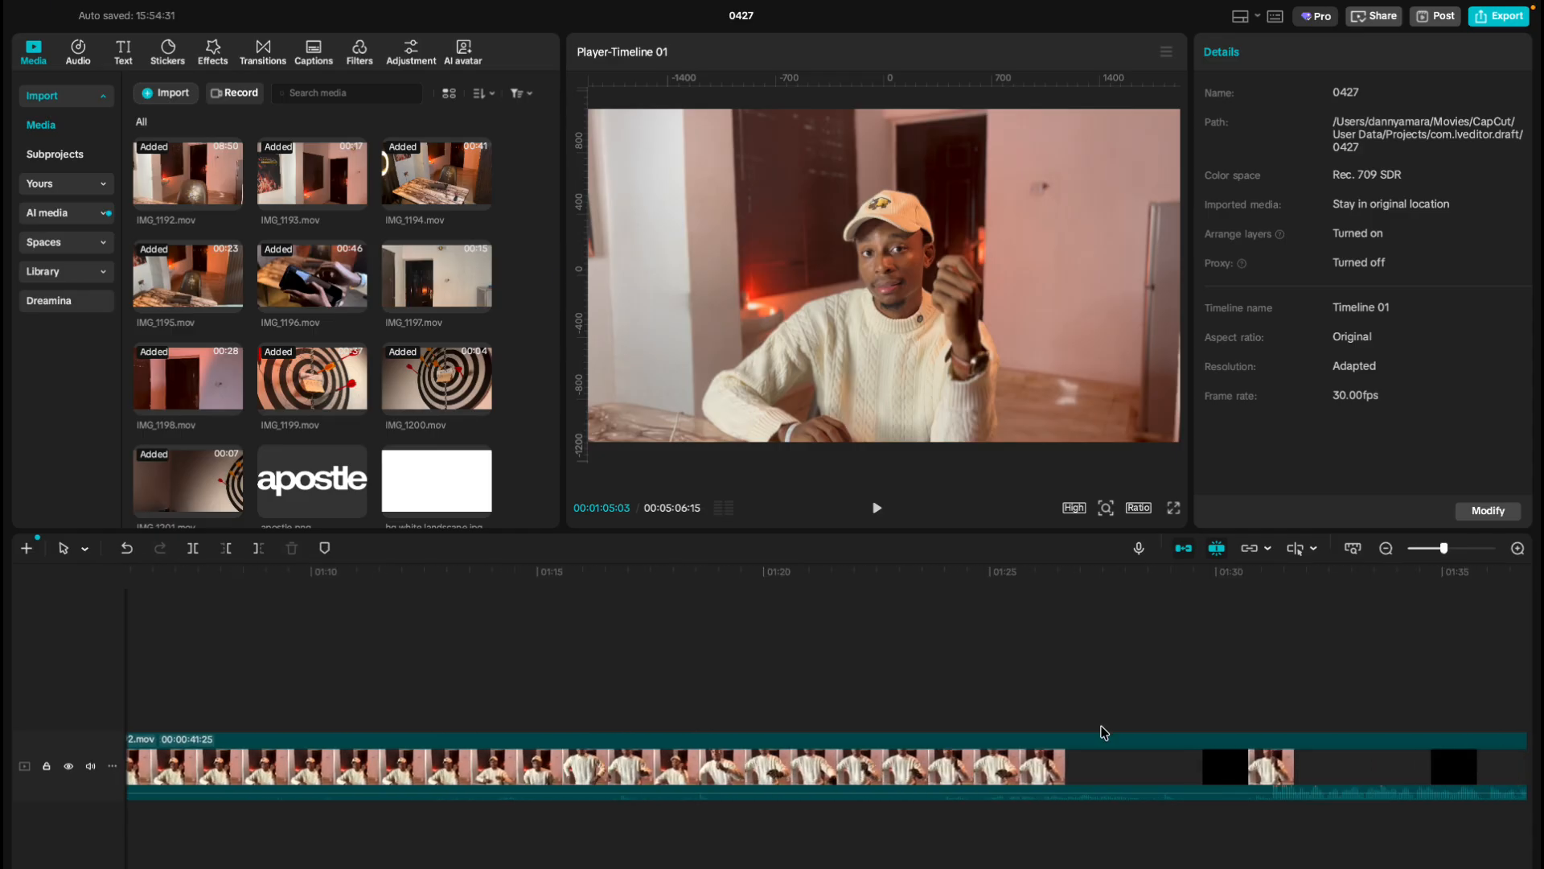
pyautogui.hscroll(-3, 915, 753)
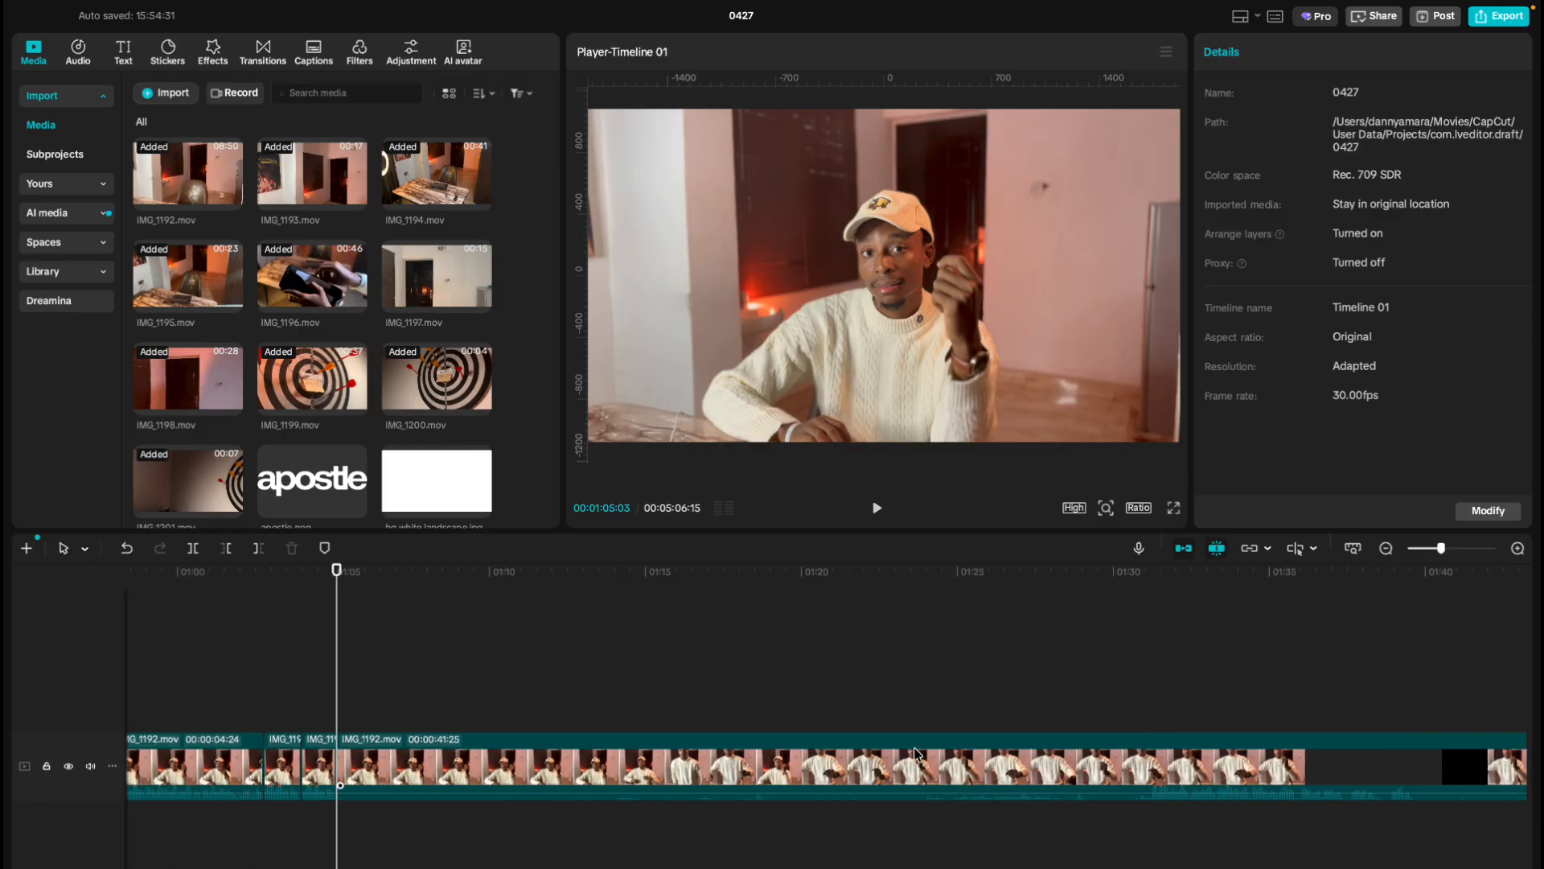
pyautogui.click(1125, 730)
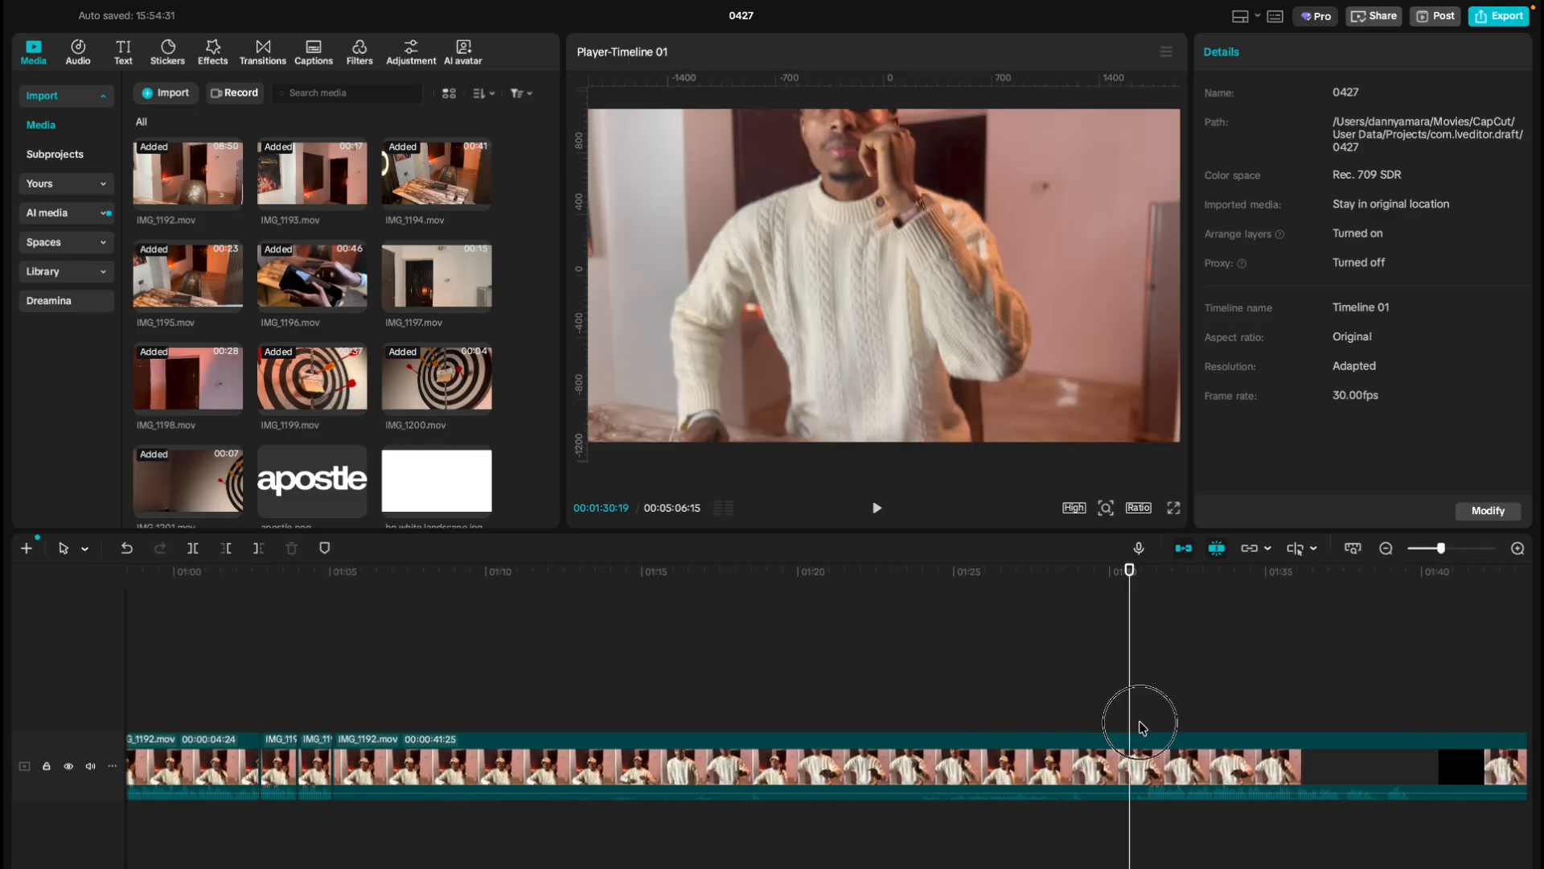
pyautogui.click(1137, 729)
pyautogui.press('space')
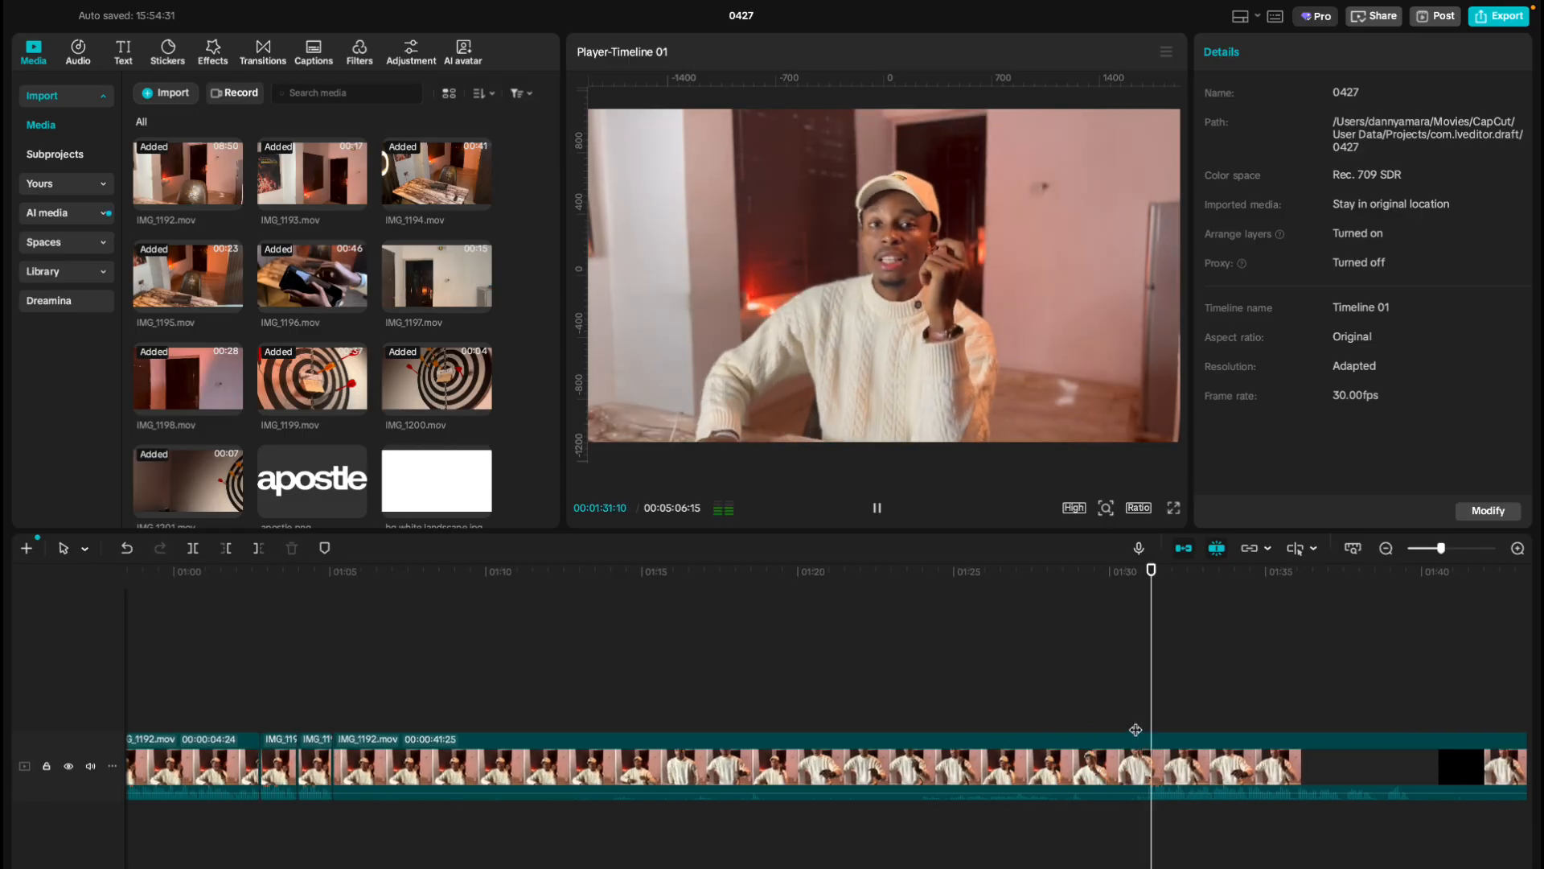
pyautogui.click(1131, 729)
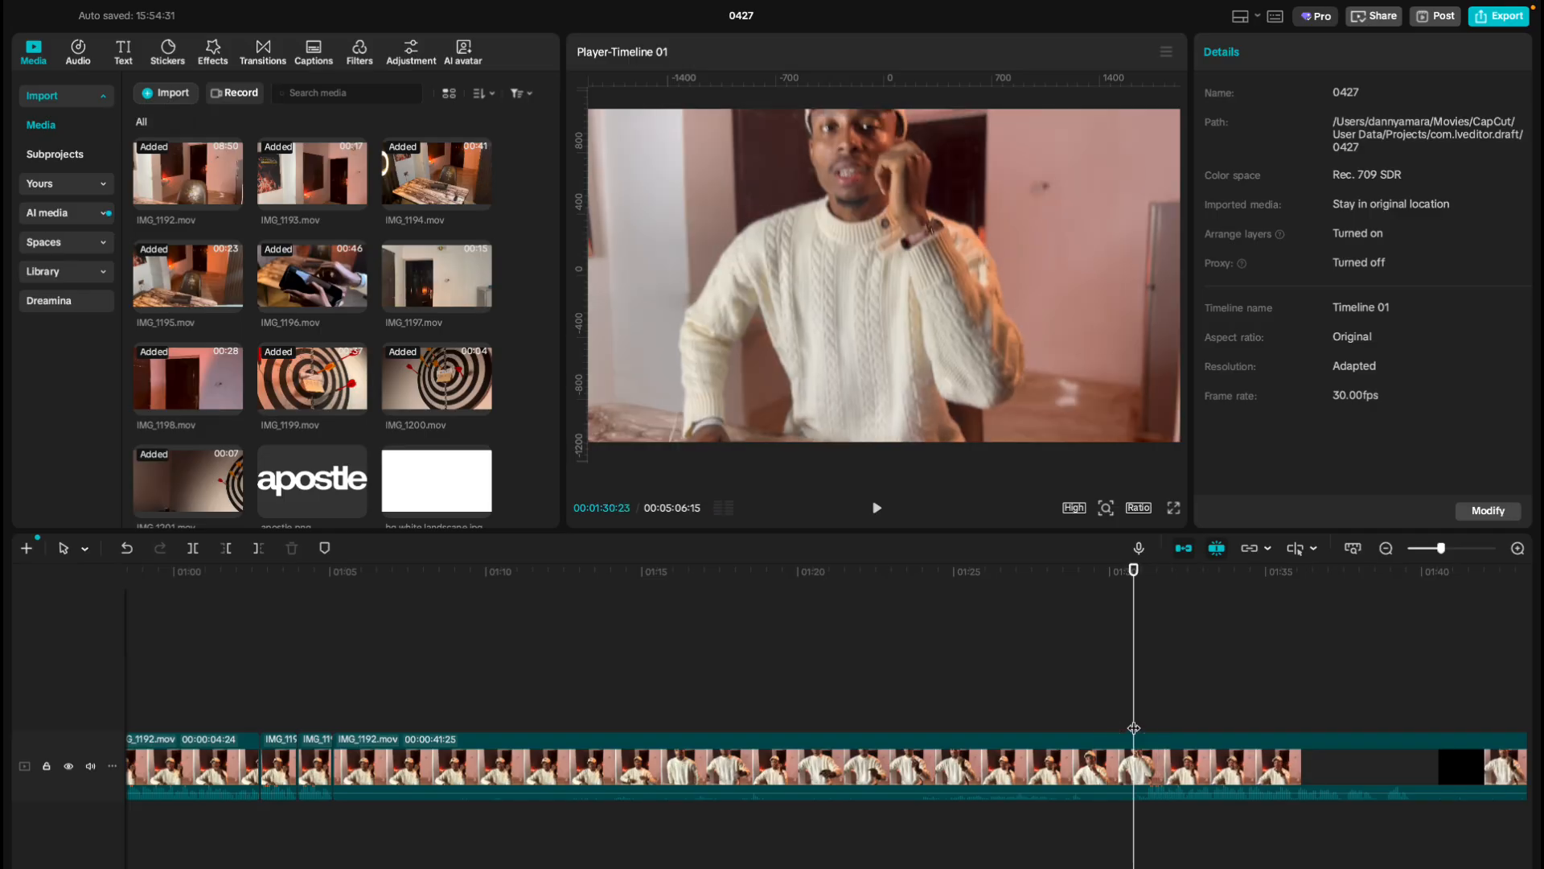
pyautogui.click(1135, 728)
pyautogui.press('space')
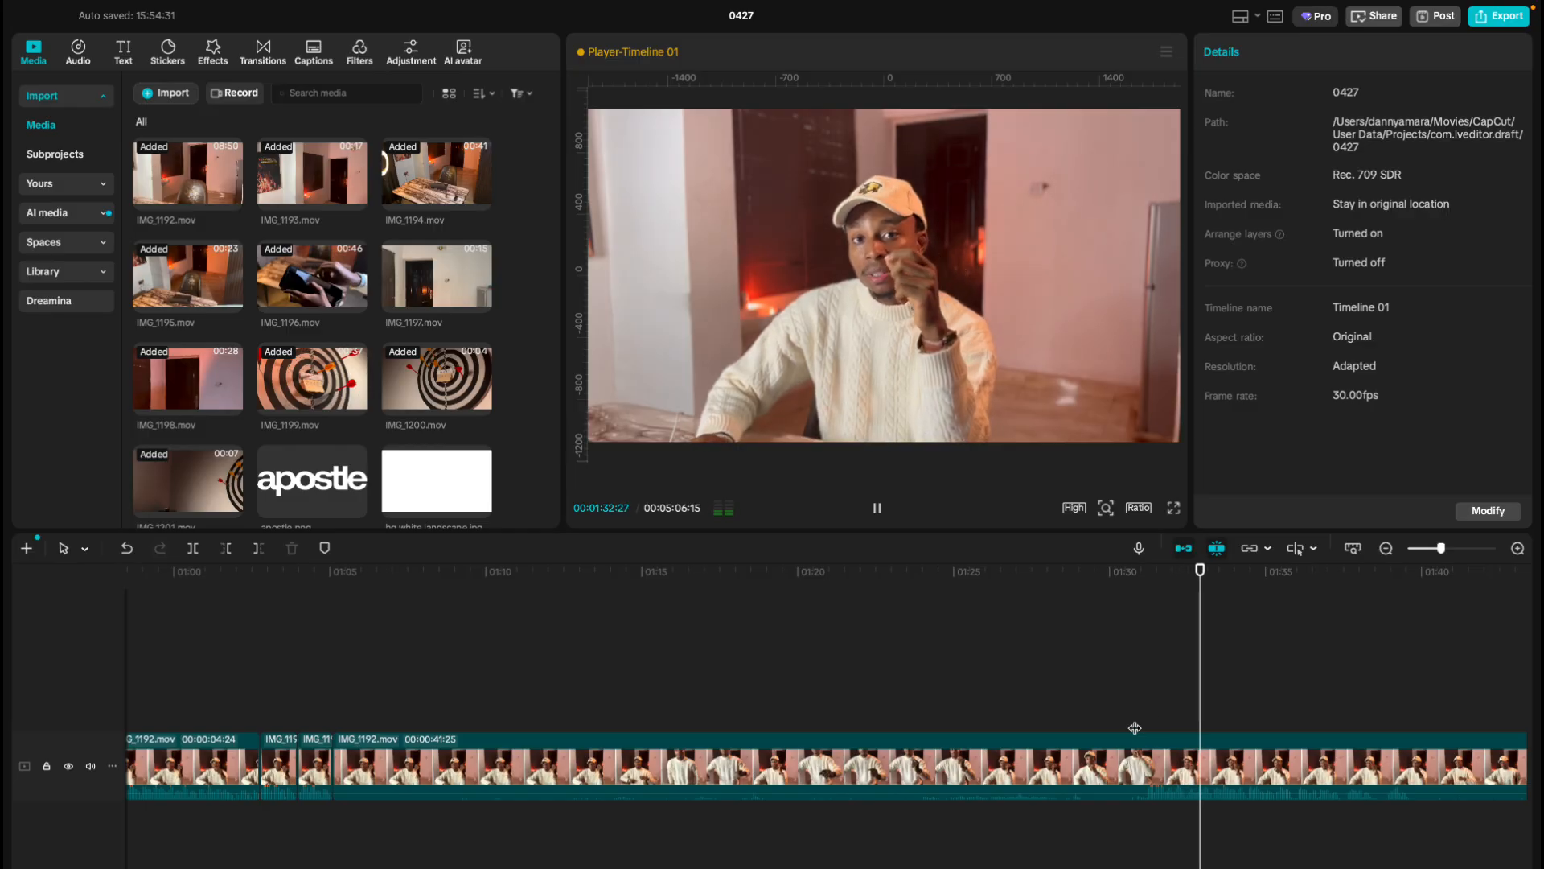
pyautogui.press('space')
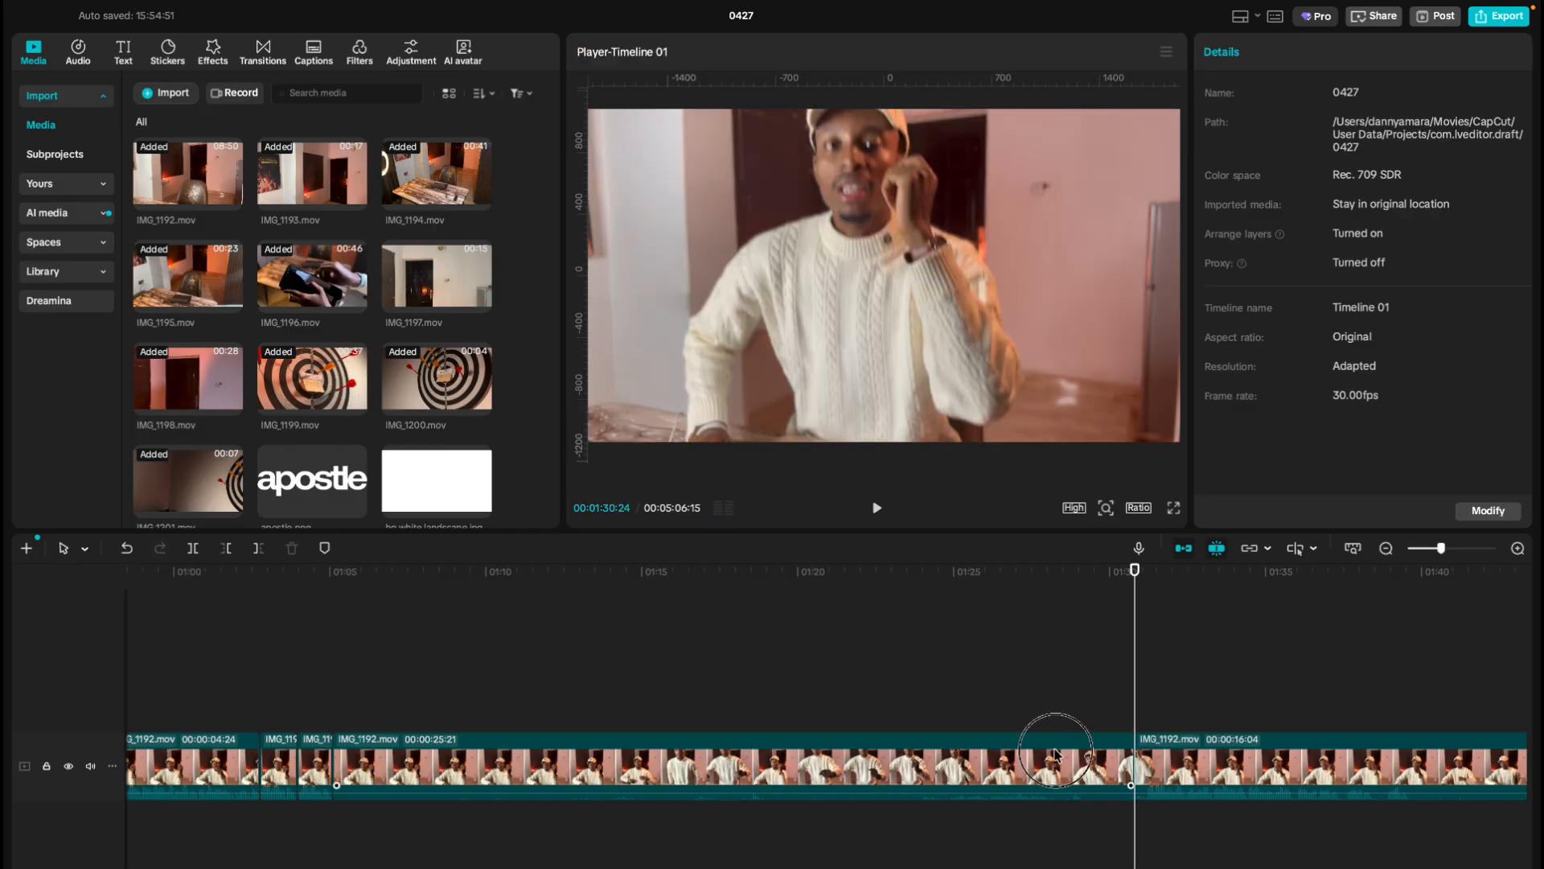
# Delete the IMG_1192.mov segment between the 00:01:05:03 and 00:01:30:24 cuts and play back the join.
pyautogui.click(1056, 755)
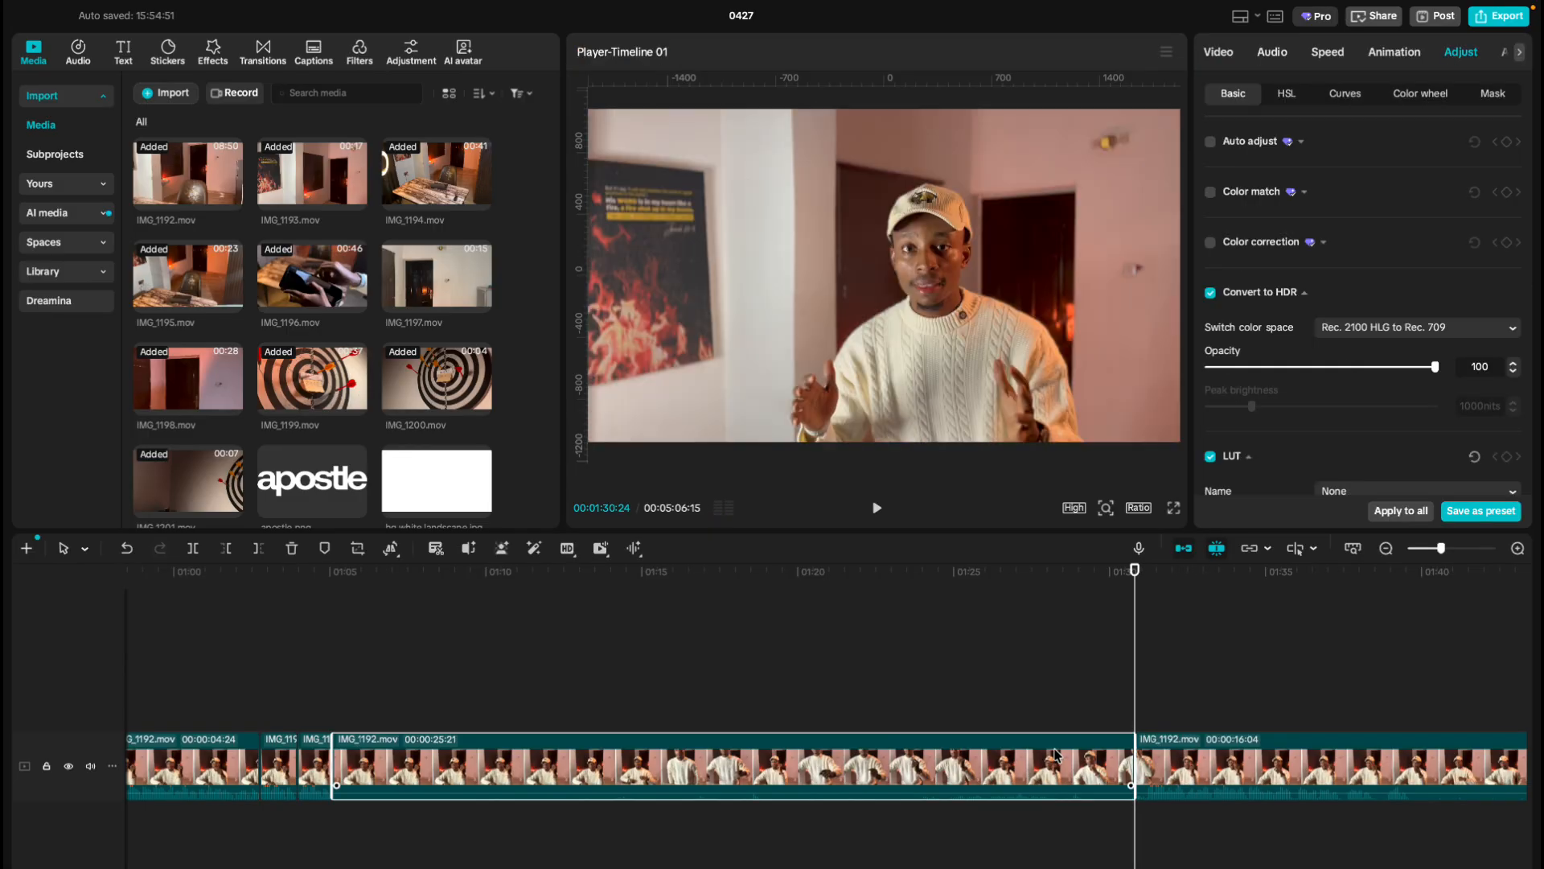
pyautogui.press('Delete')
pyautogui.click(326, 711)
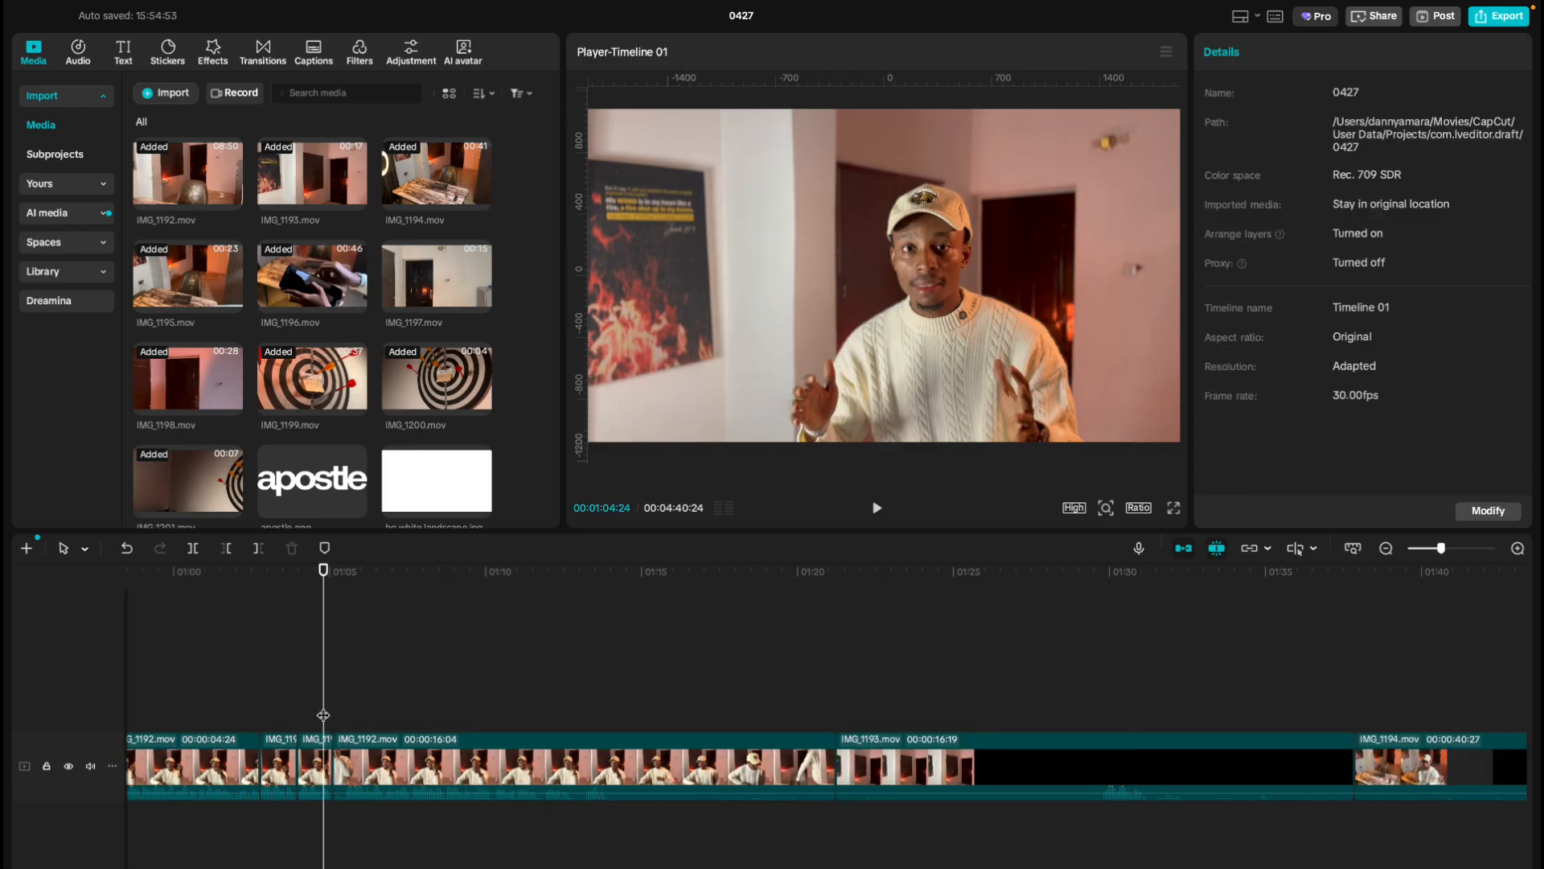
pyautogui.press('space')
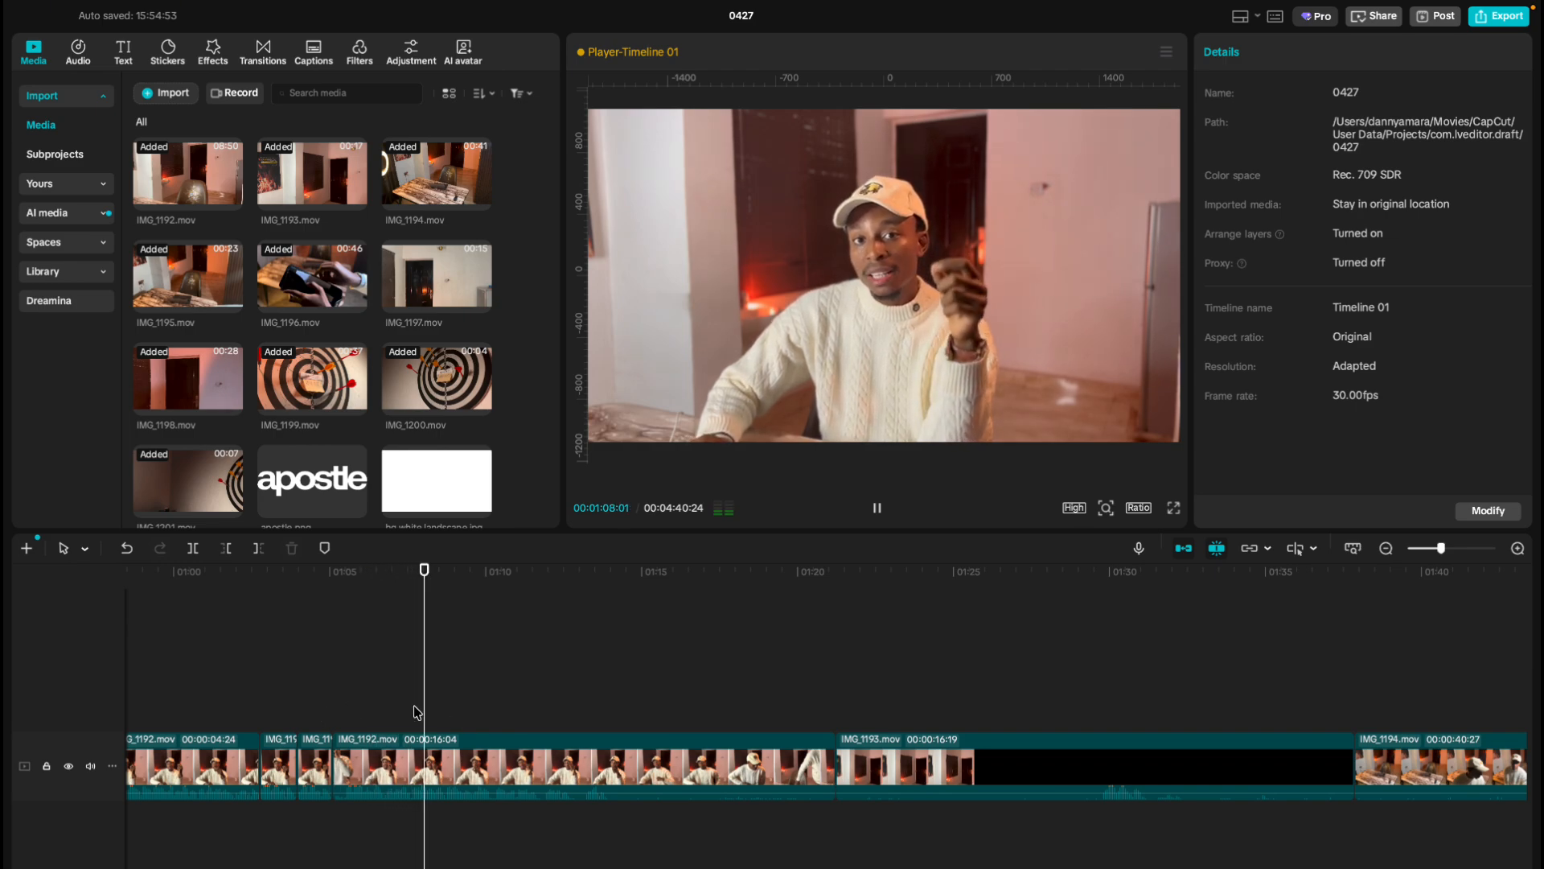
# Split the IMG_1192.mov clip at 00:01:13:29, where the take ends, and delete its remainder up to IMG_1193.mov.
pyautogui.click(583, 707)
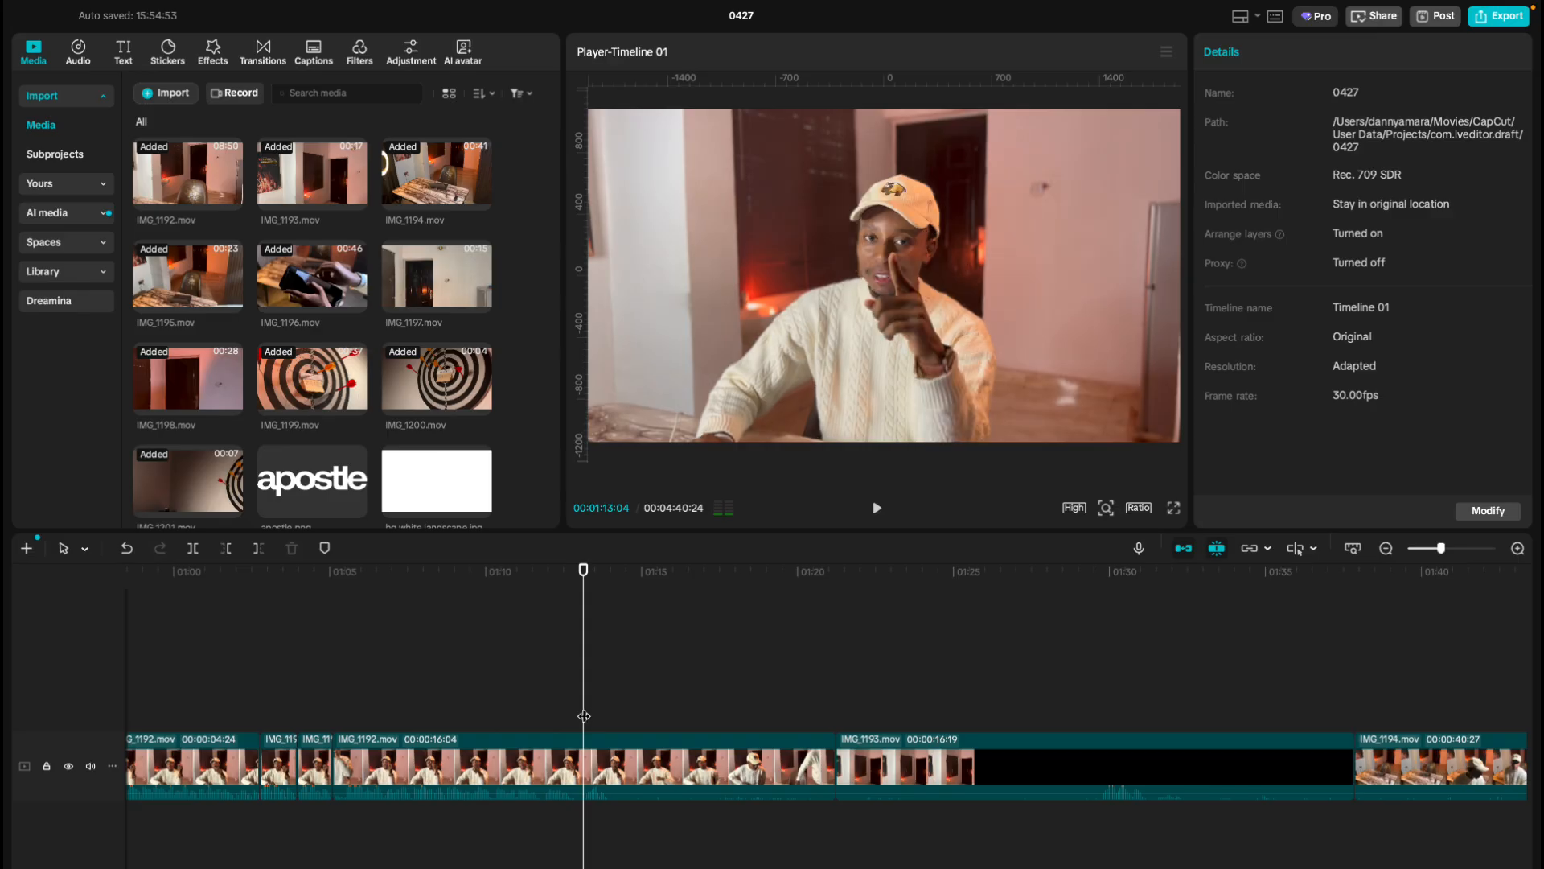
pyautogui.press('space')
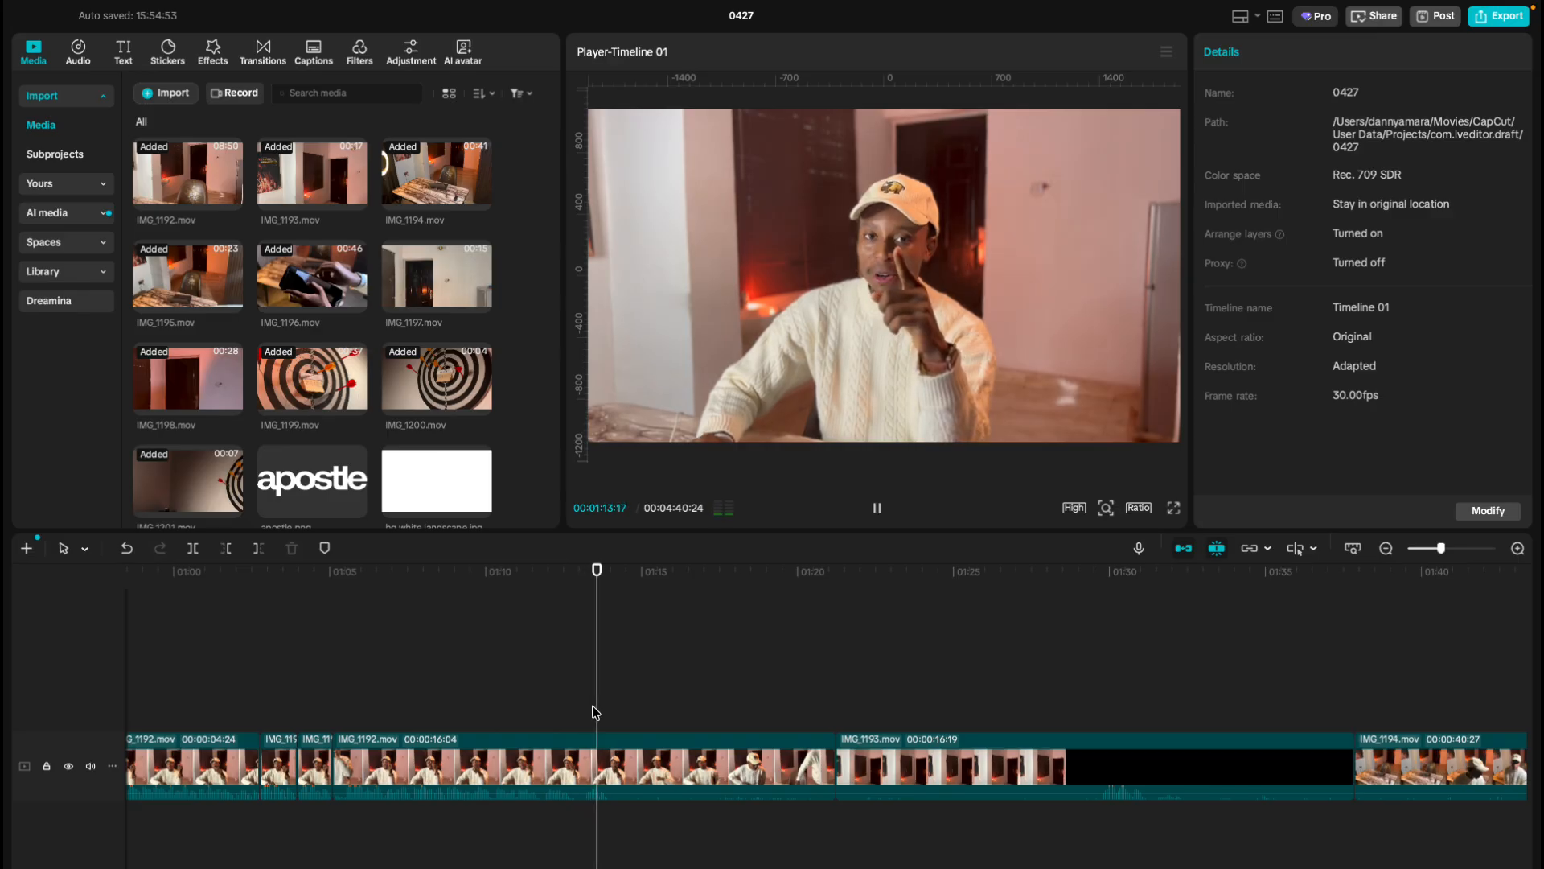
pyautogui.click(609, 722)
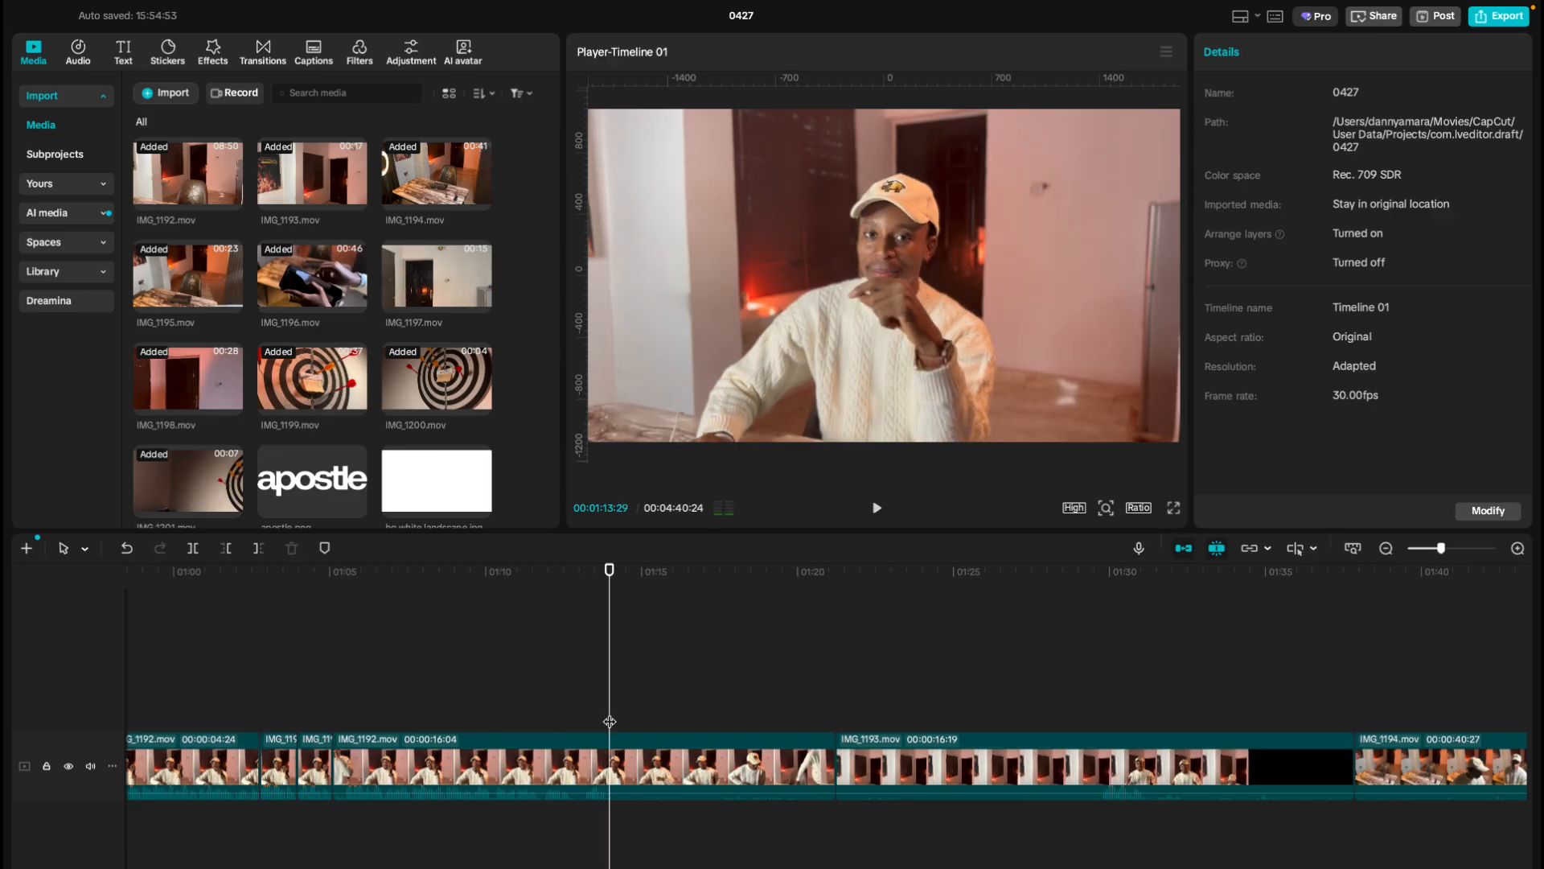
pyautogui.press('super+b')
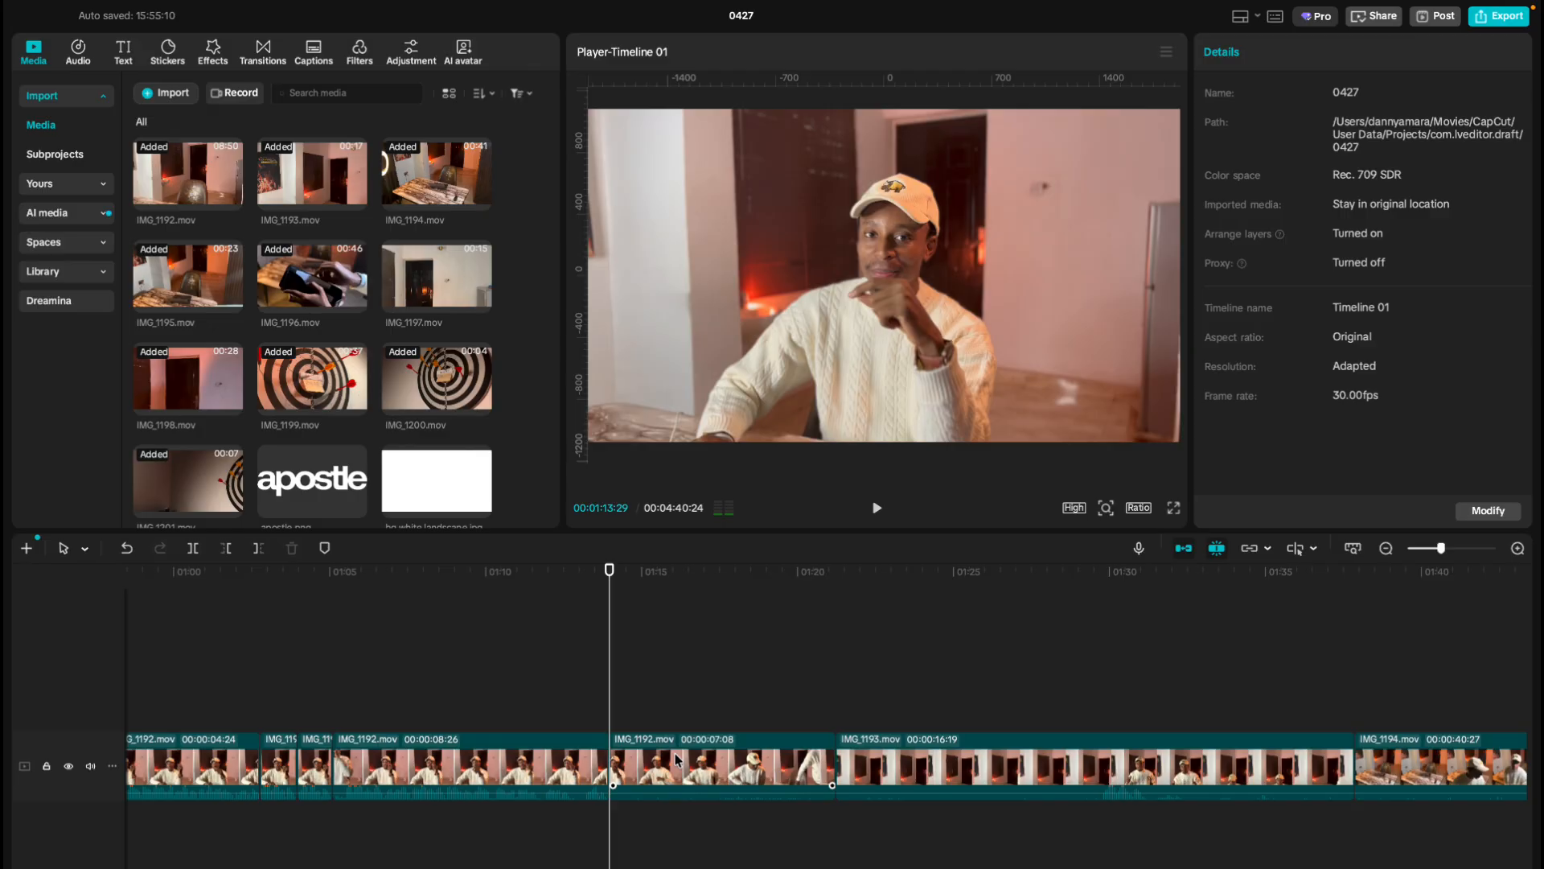
pyautogui.click(674, 753)
pyautogui.press('Delete')
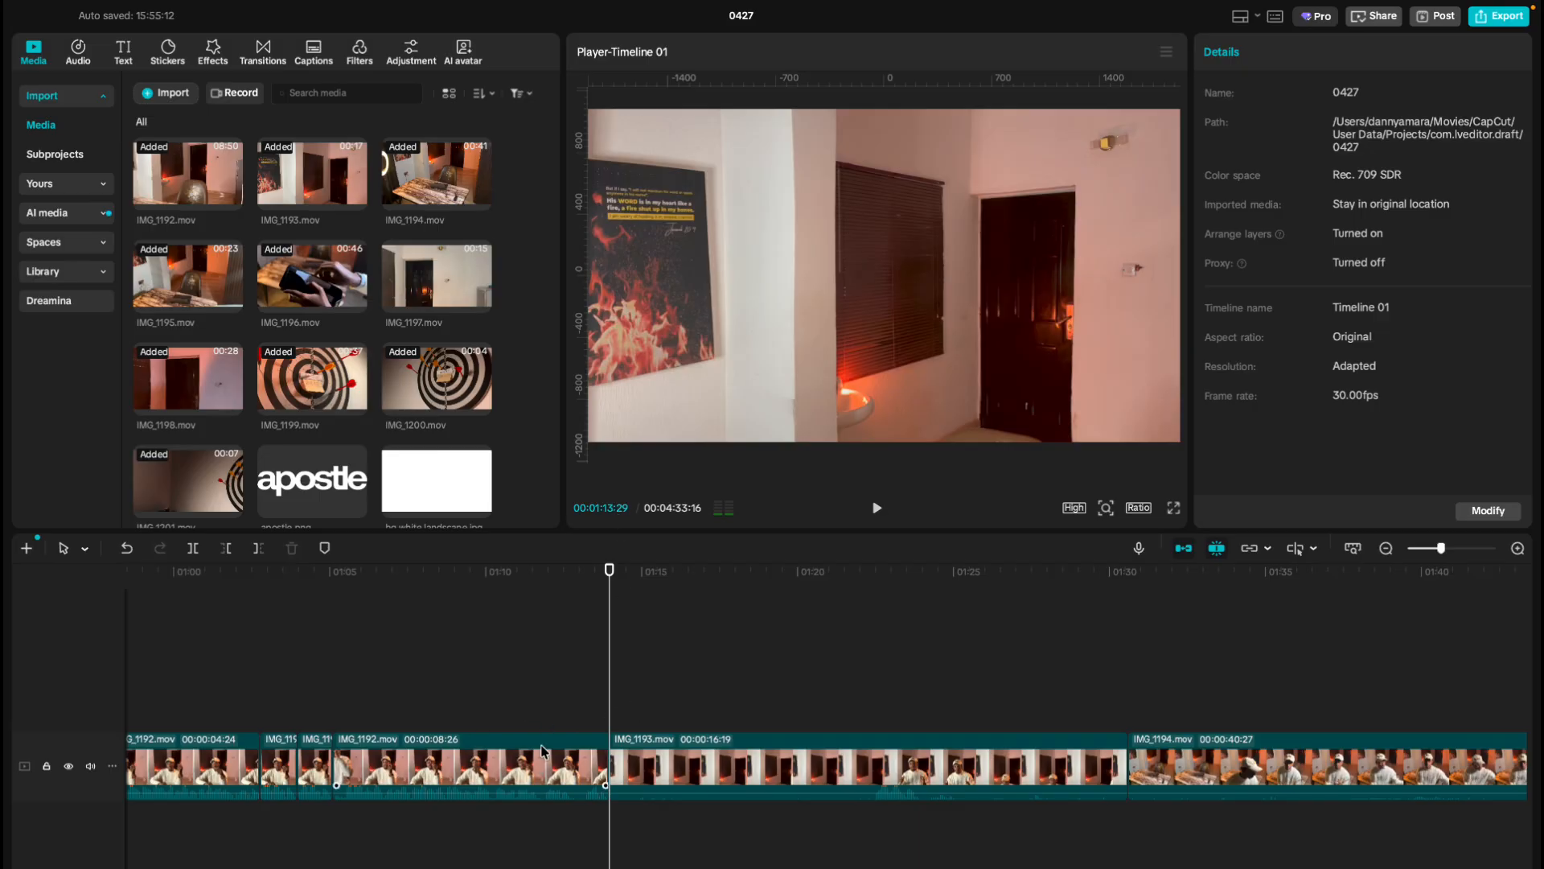
# Find where the speech starts in IMG_1193.mov, split the clip at 00:01:22:13 and delete the part before it.
pyautogui.click(834, 706)
pyautogui.press('space')
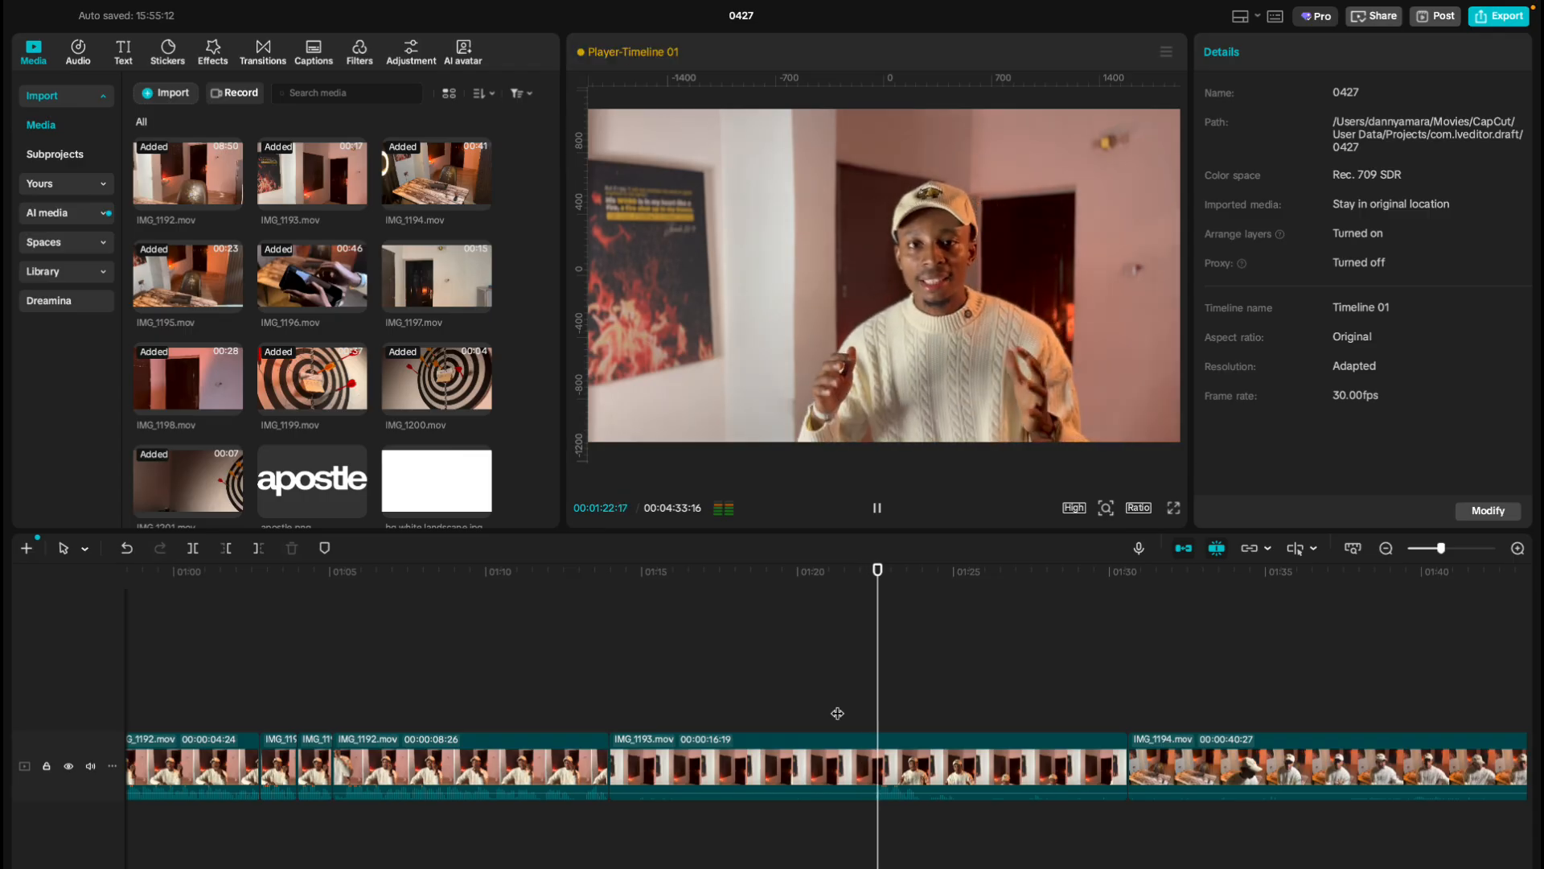
pyautogui.press('space')
pyautogui.click(872, 712)
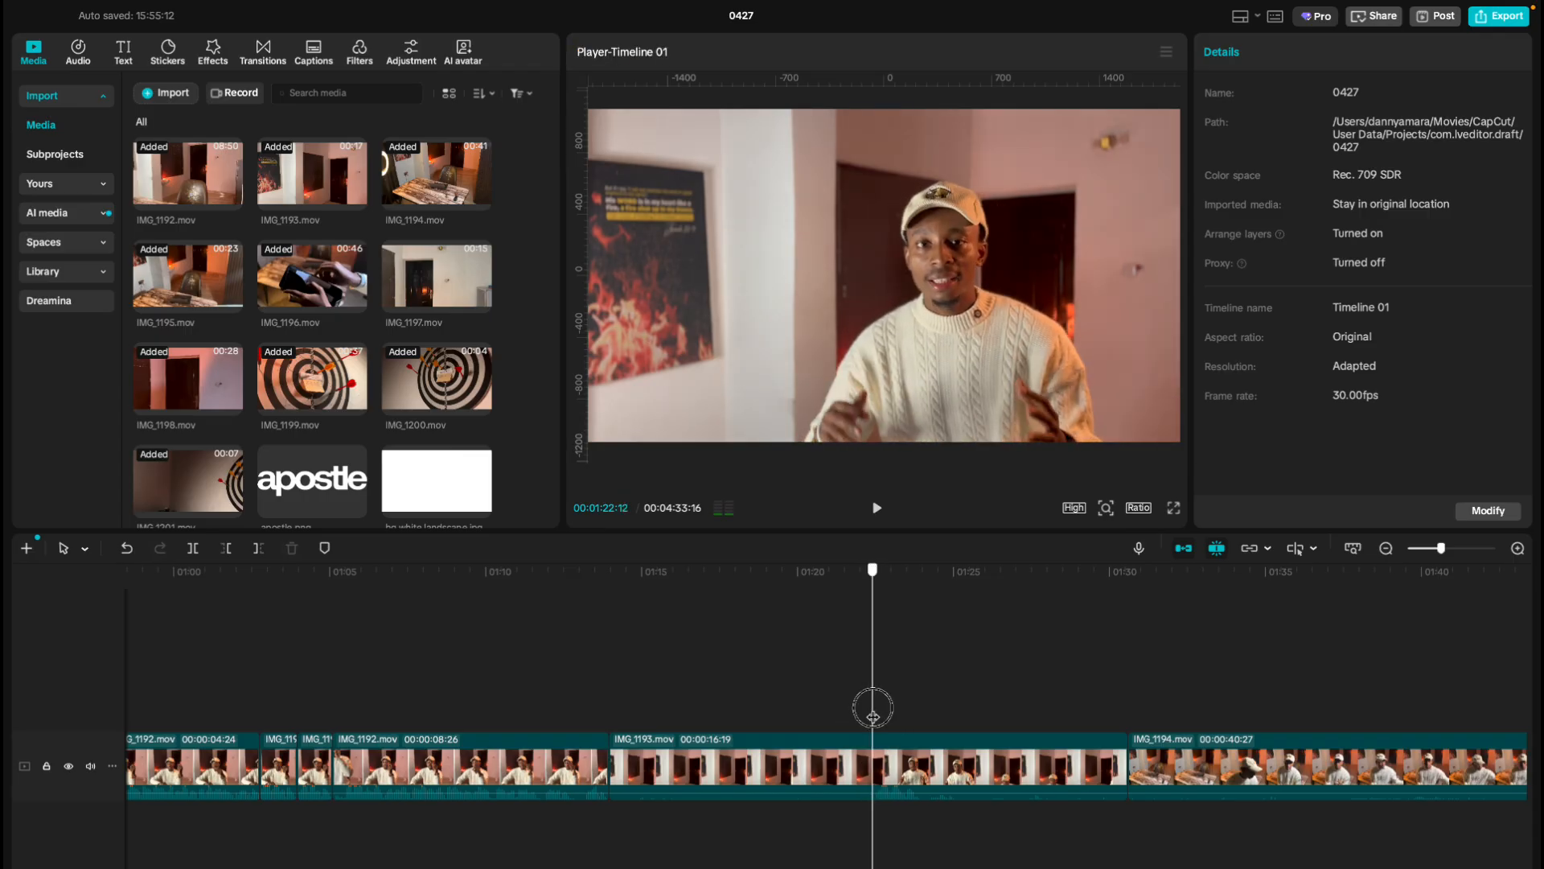
pyautogui.press('Right')
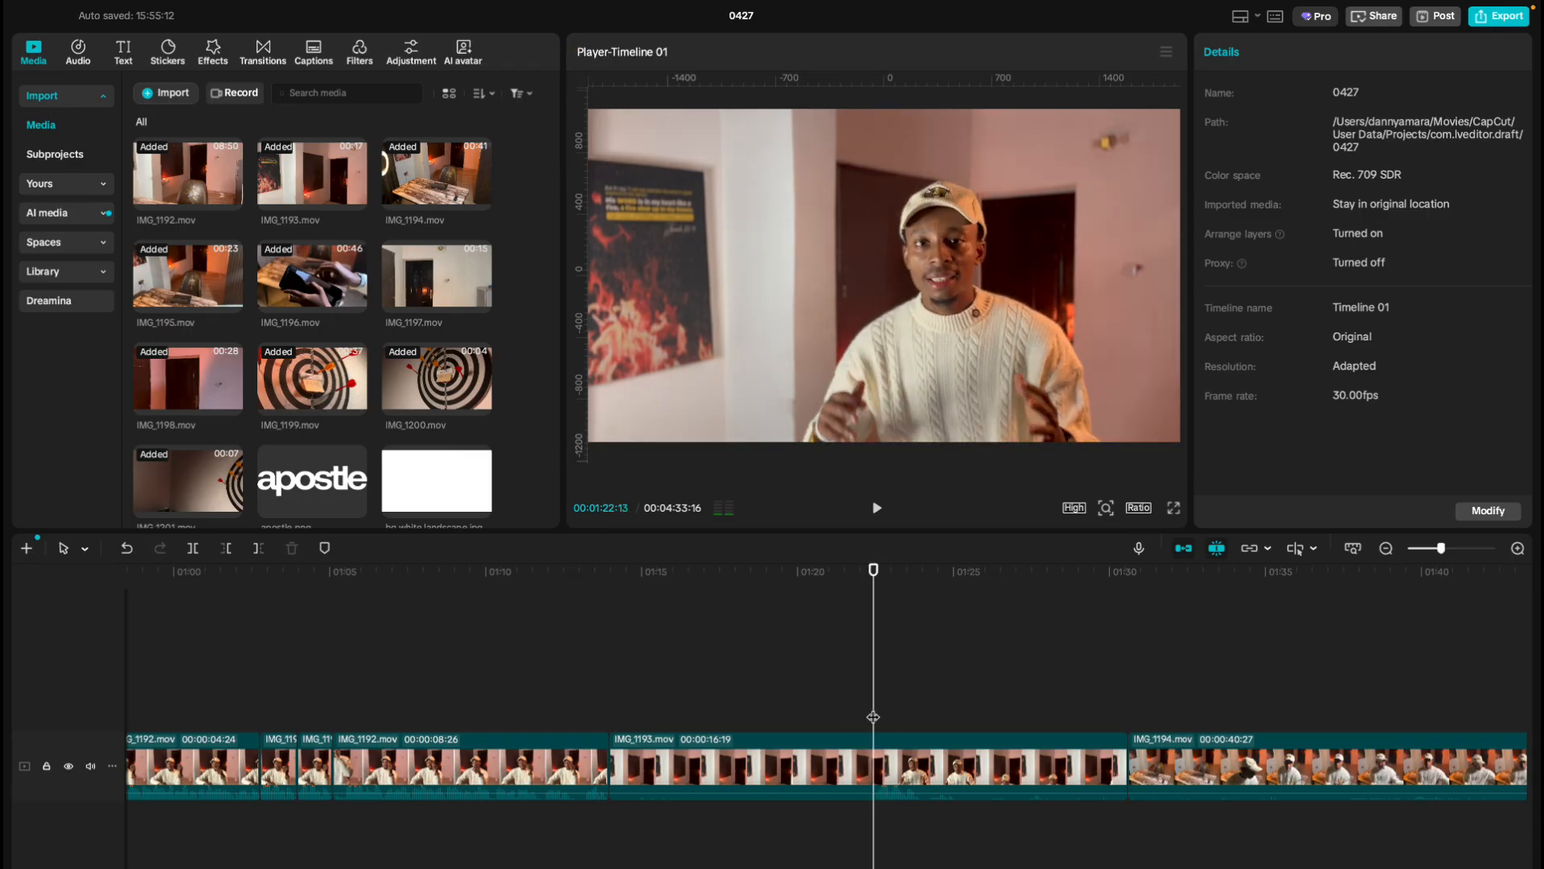
pyautogui.click(809, 756)
pyautogui.press('Delete')
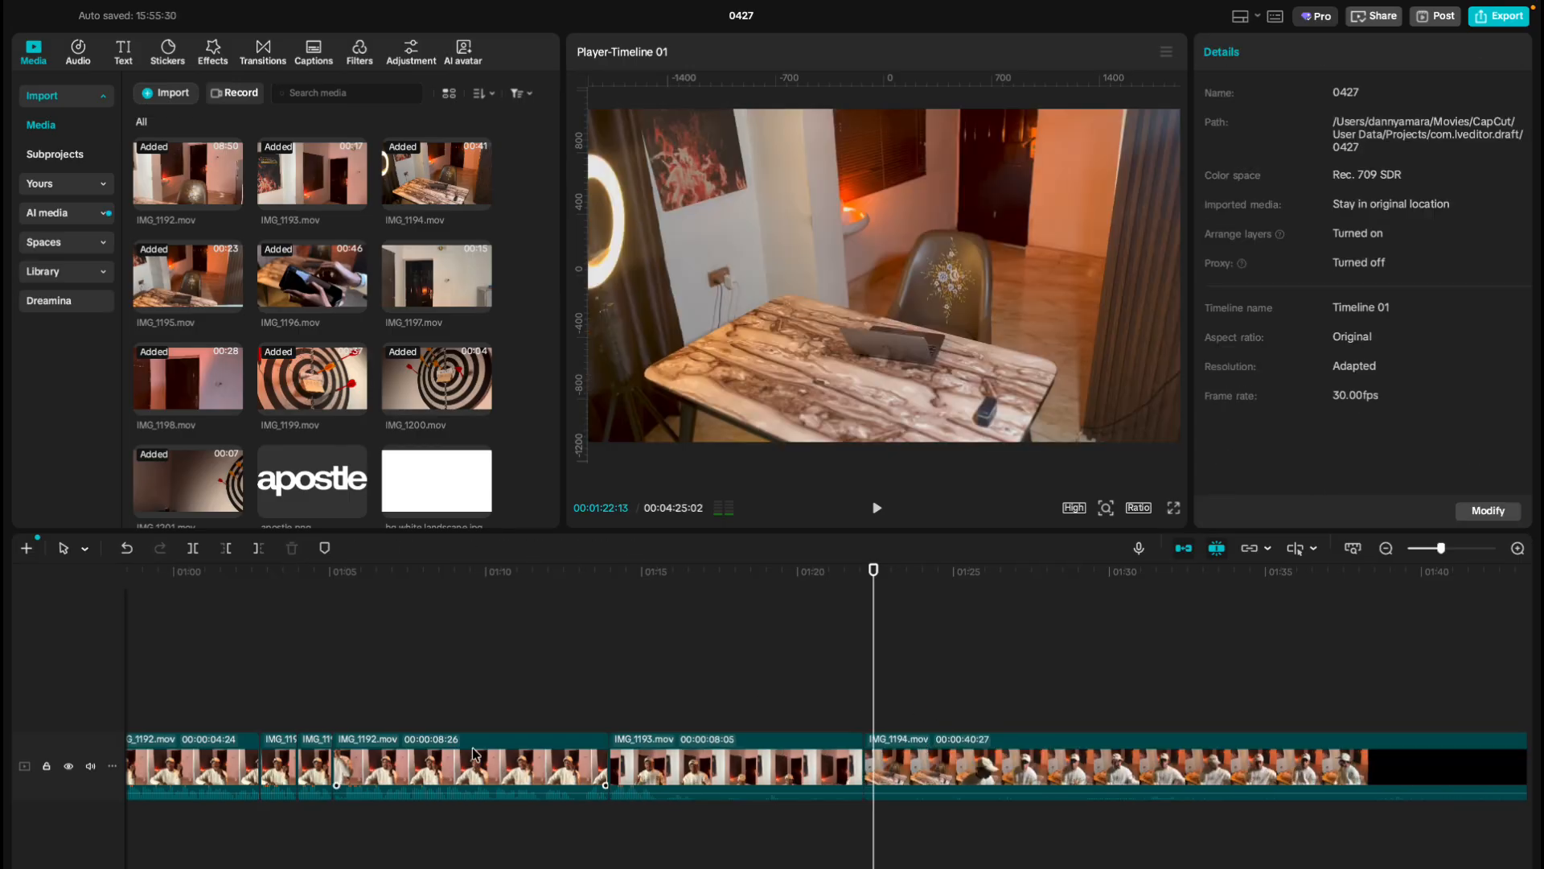
# Replay the takes from 00:01:02:23 and delete the two short IMG_1192.mov segments between there and the 00:01:05:03 cut.
pyautogui.hscroll(-3, 475, 754)
pyautogui.click(345, 717)
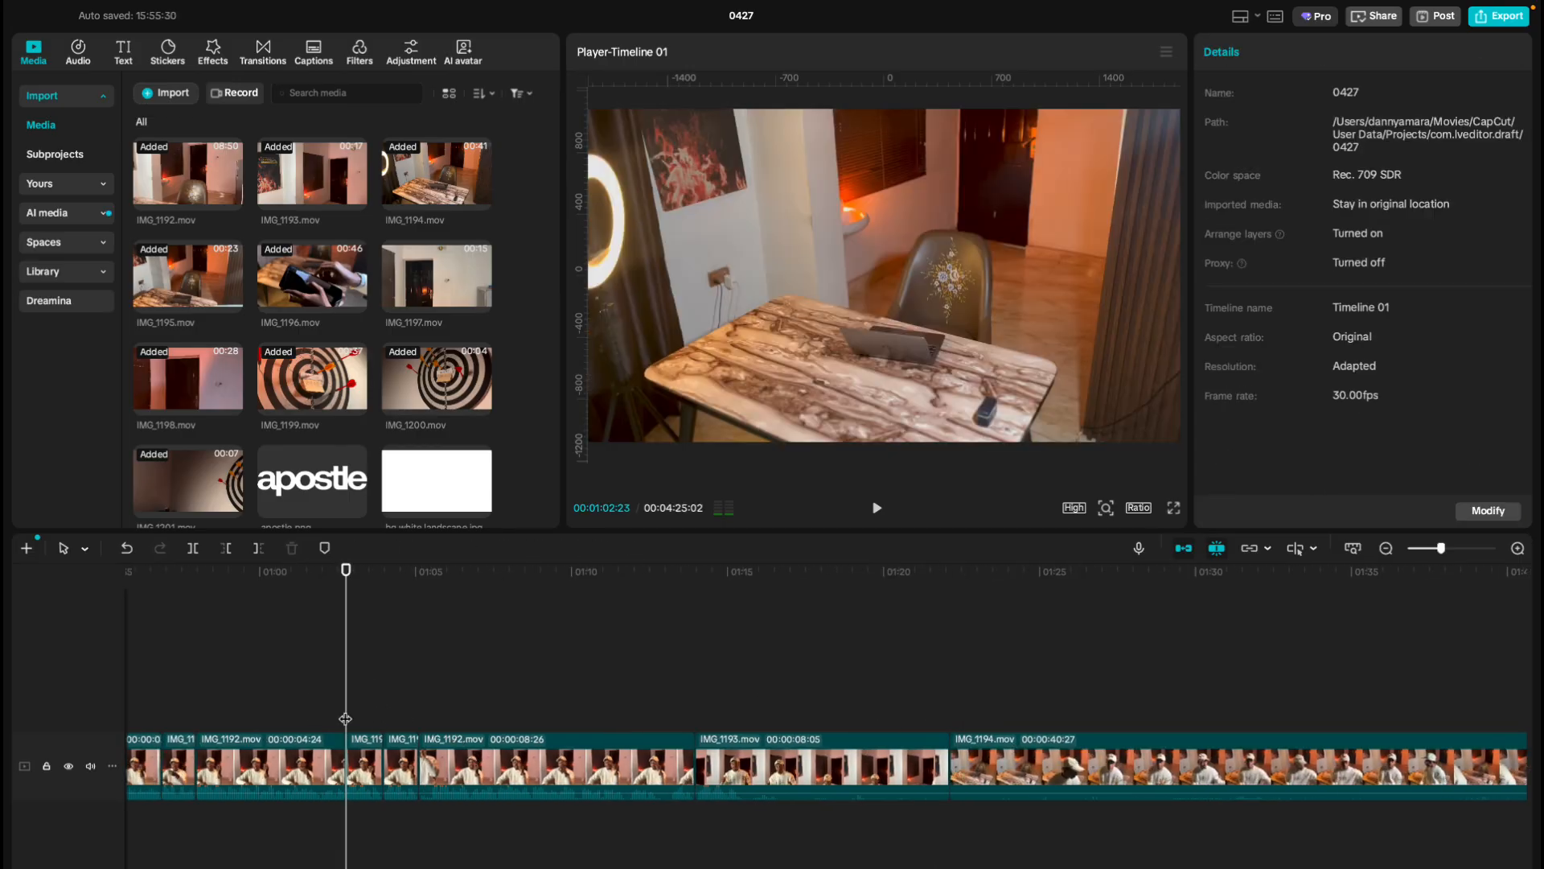
pyautogui.press('space')
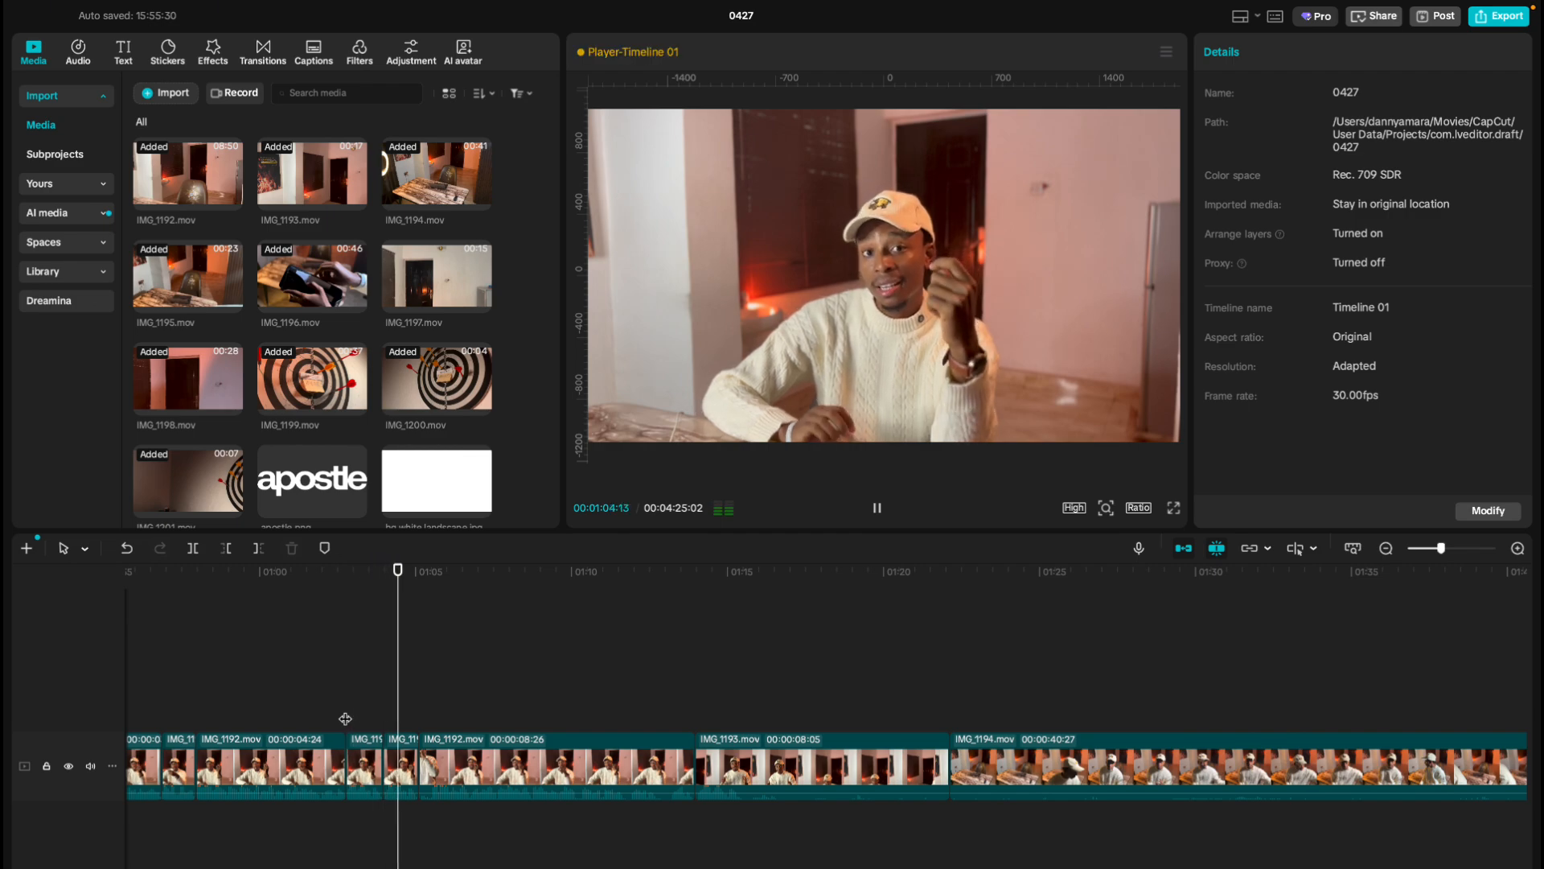
pyautogui.press('space')
pyautogui.click(348, 719)
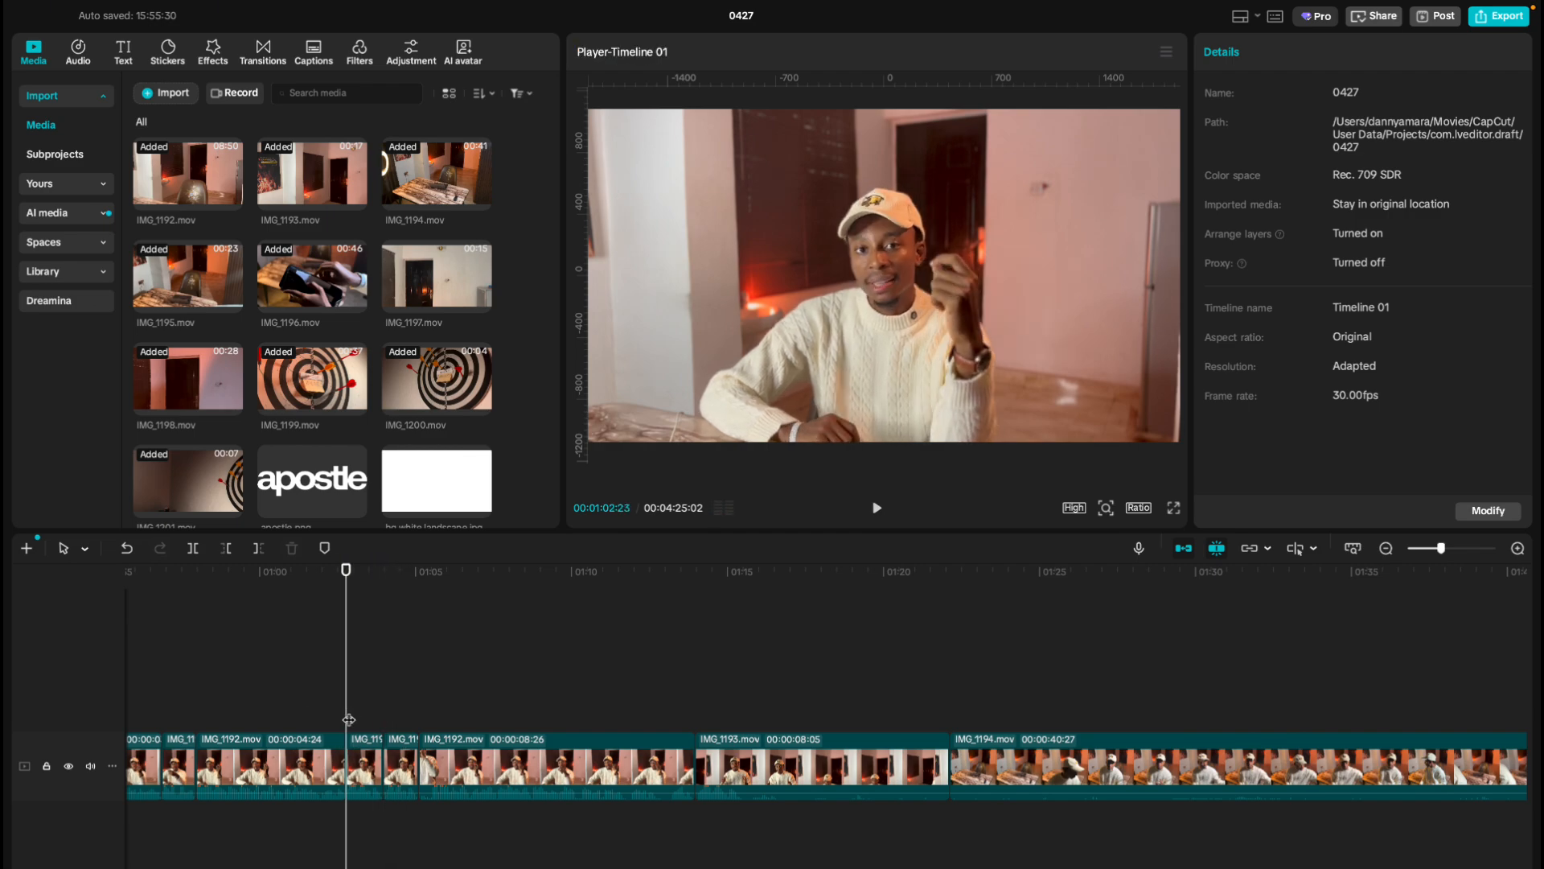
pyautogui.click(366, 748)
pyautogui.keyDown('super'); pyautogui.click(398, 759); pyautogui.keyUp('super')
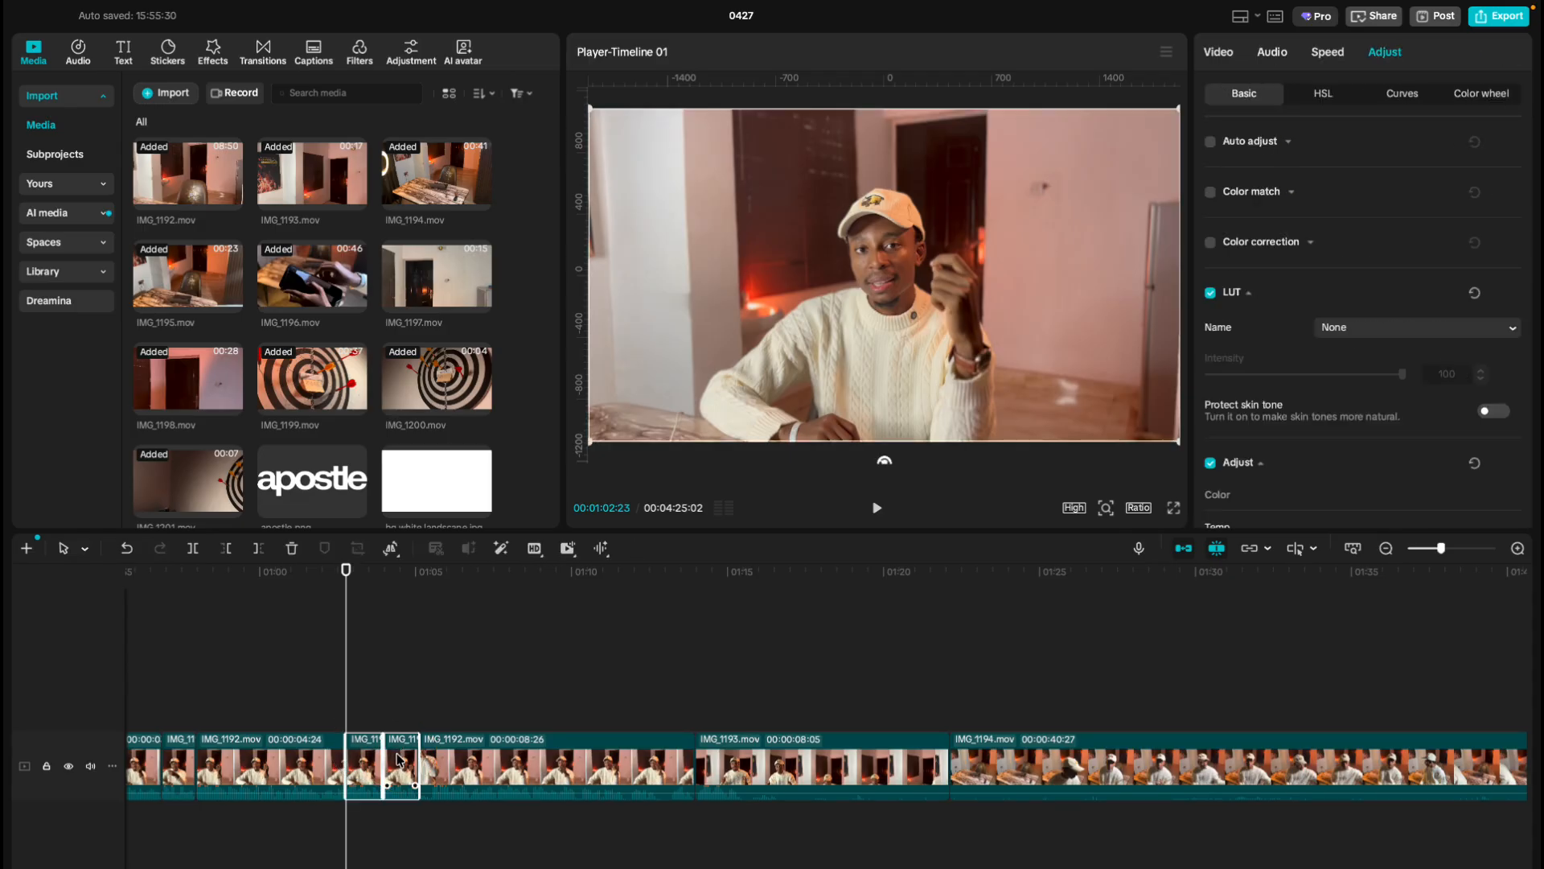
pyautogui.press('Delete')
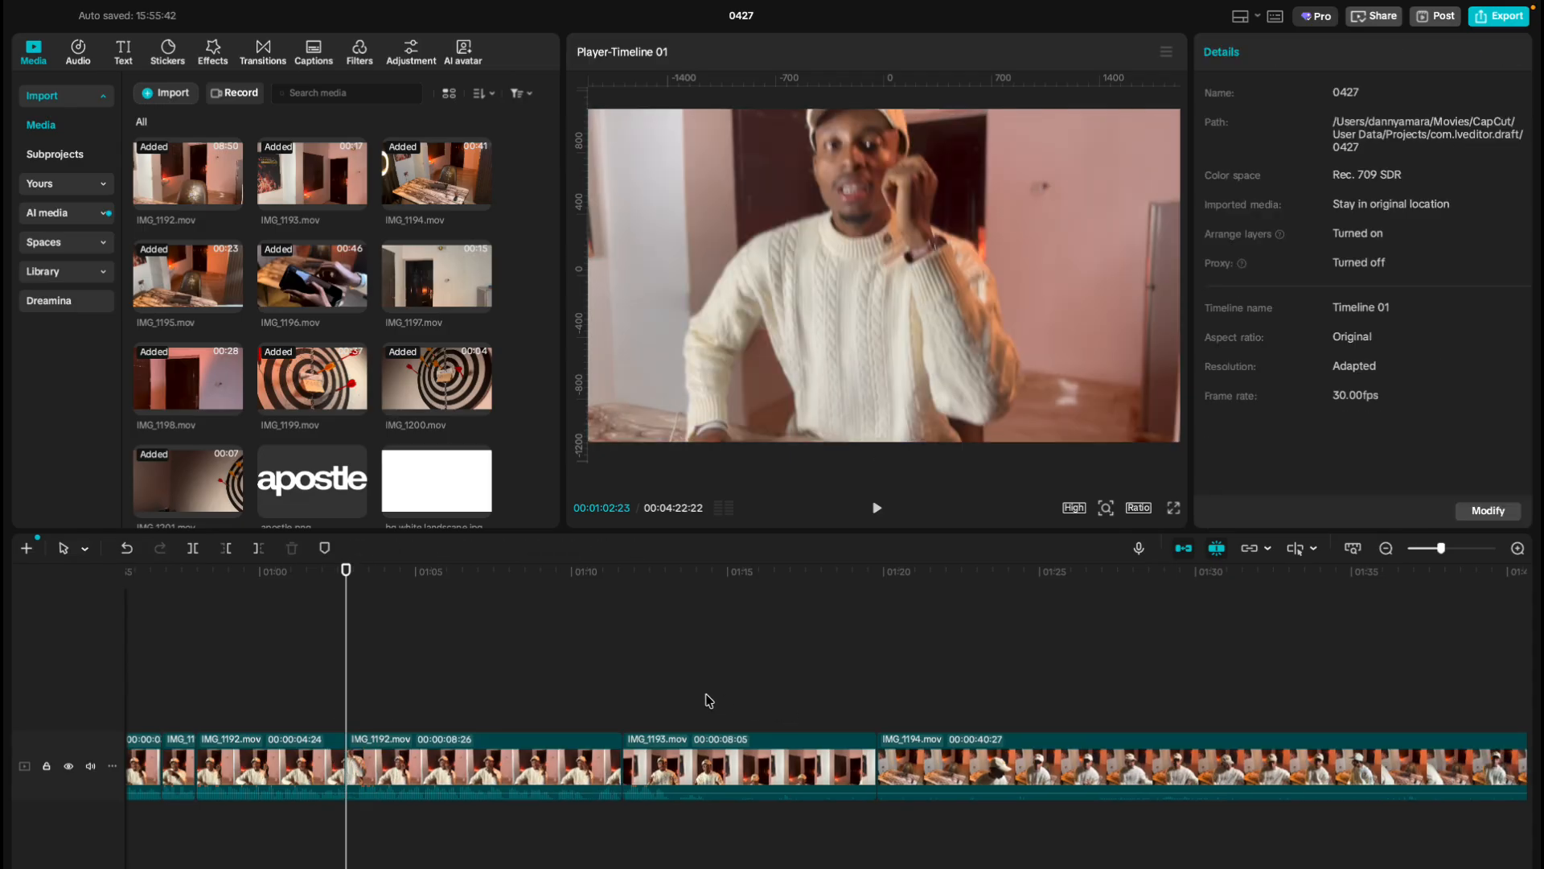
# Split the IMG_1193.mov clip at 00:01:14:07, where the take ends, and delete its remainder up to IMG_1194.mov.
pyautogui.click(658, 690)
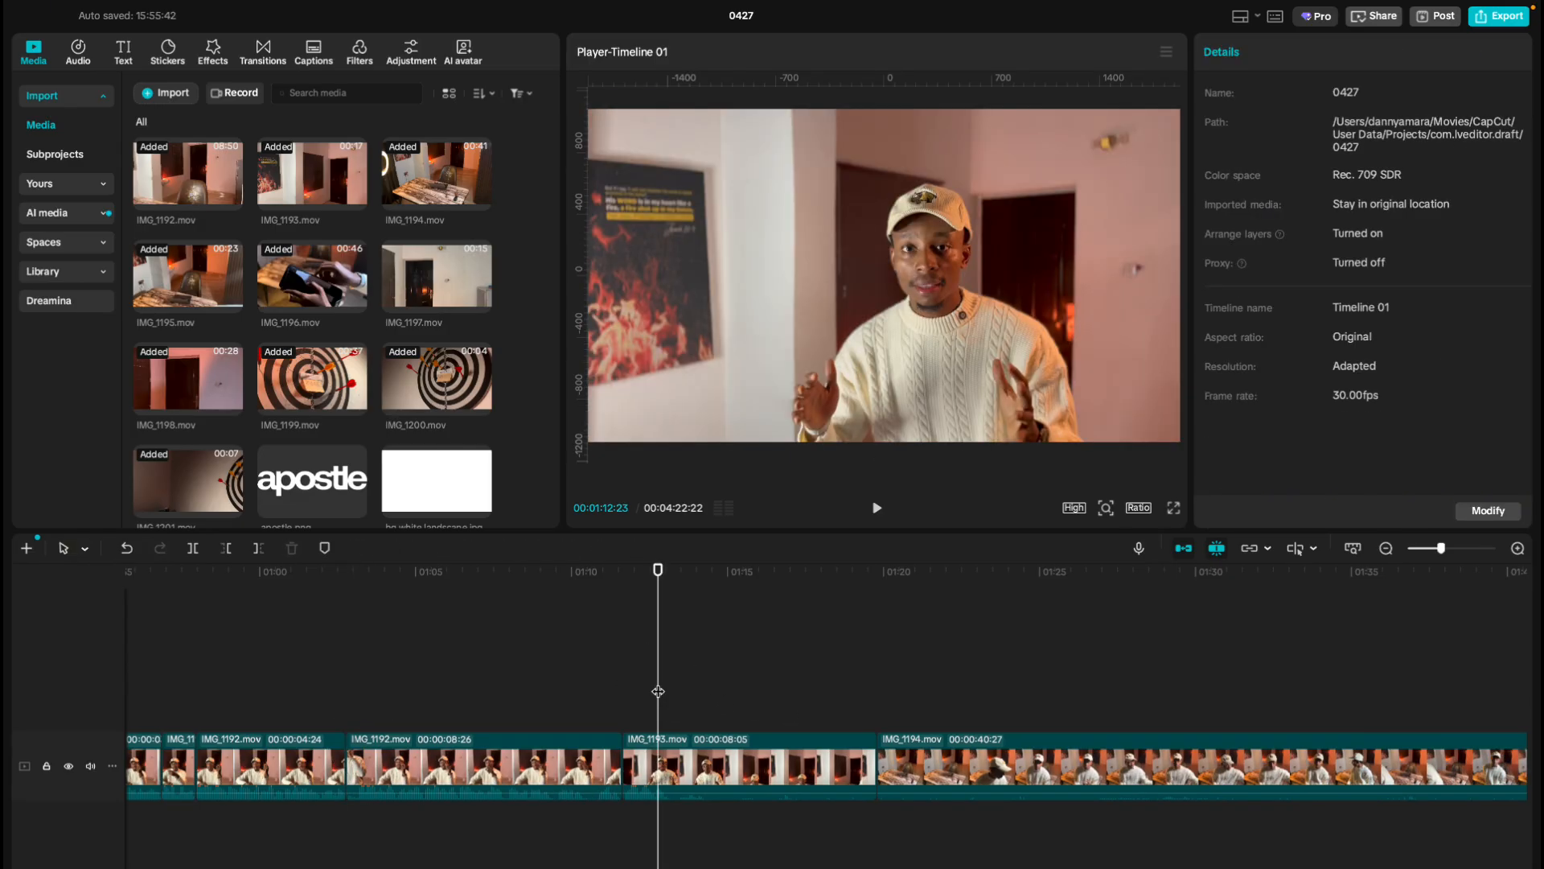
pyautogui.press('space')
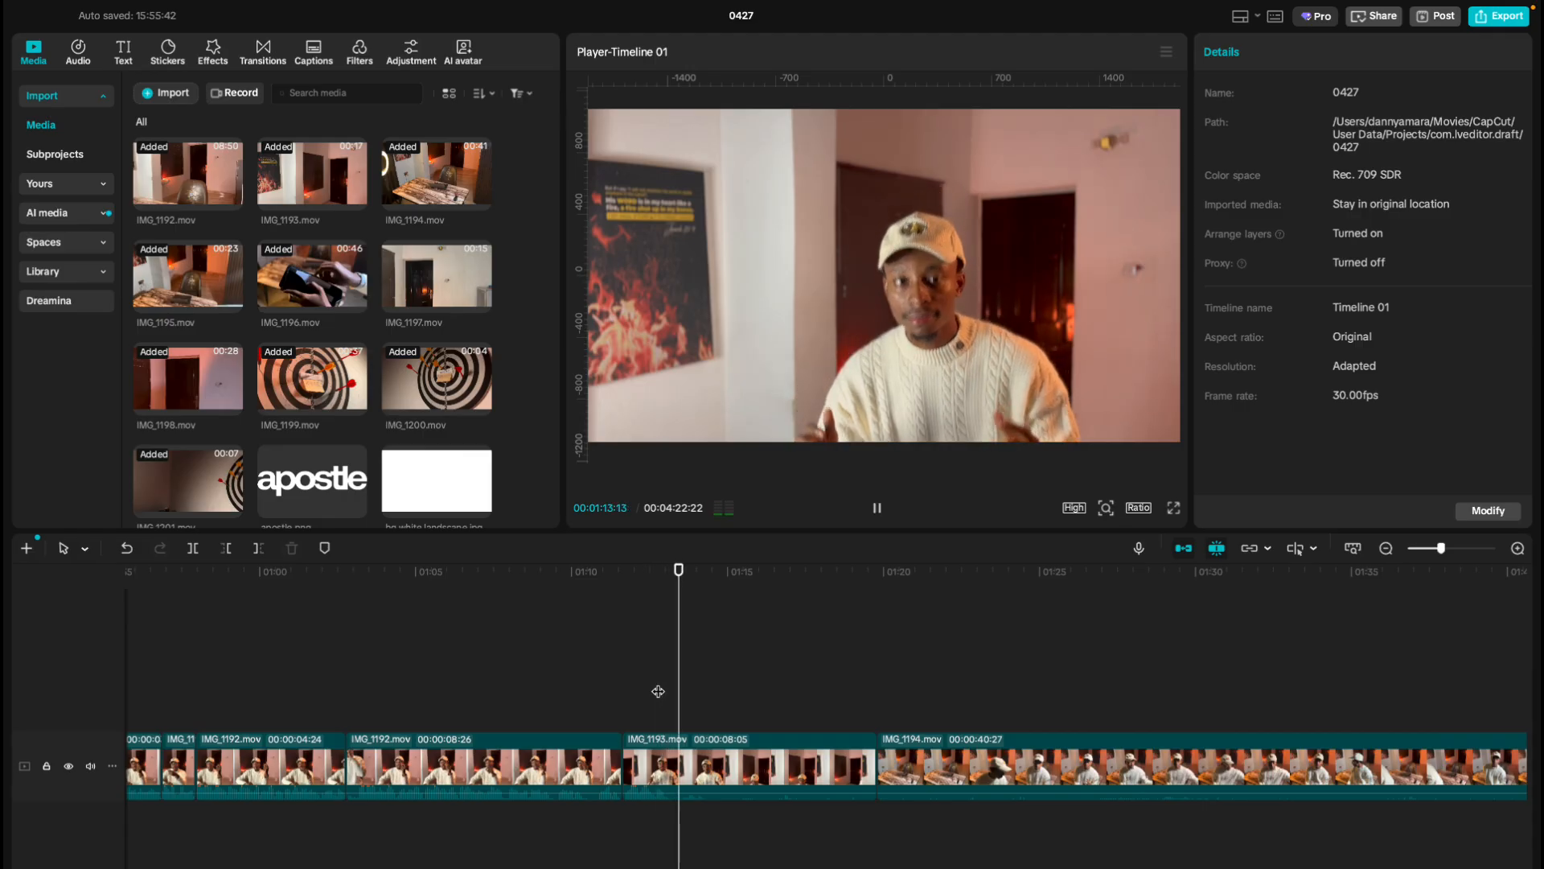
pyautogui.press('space')
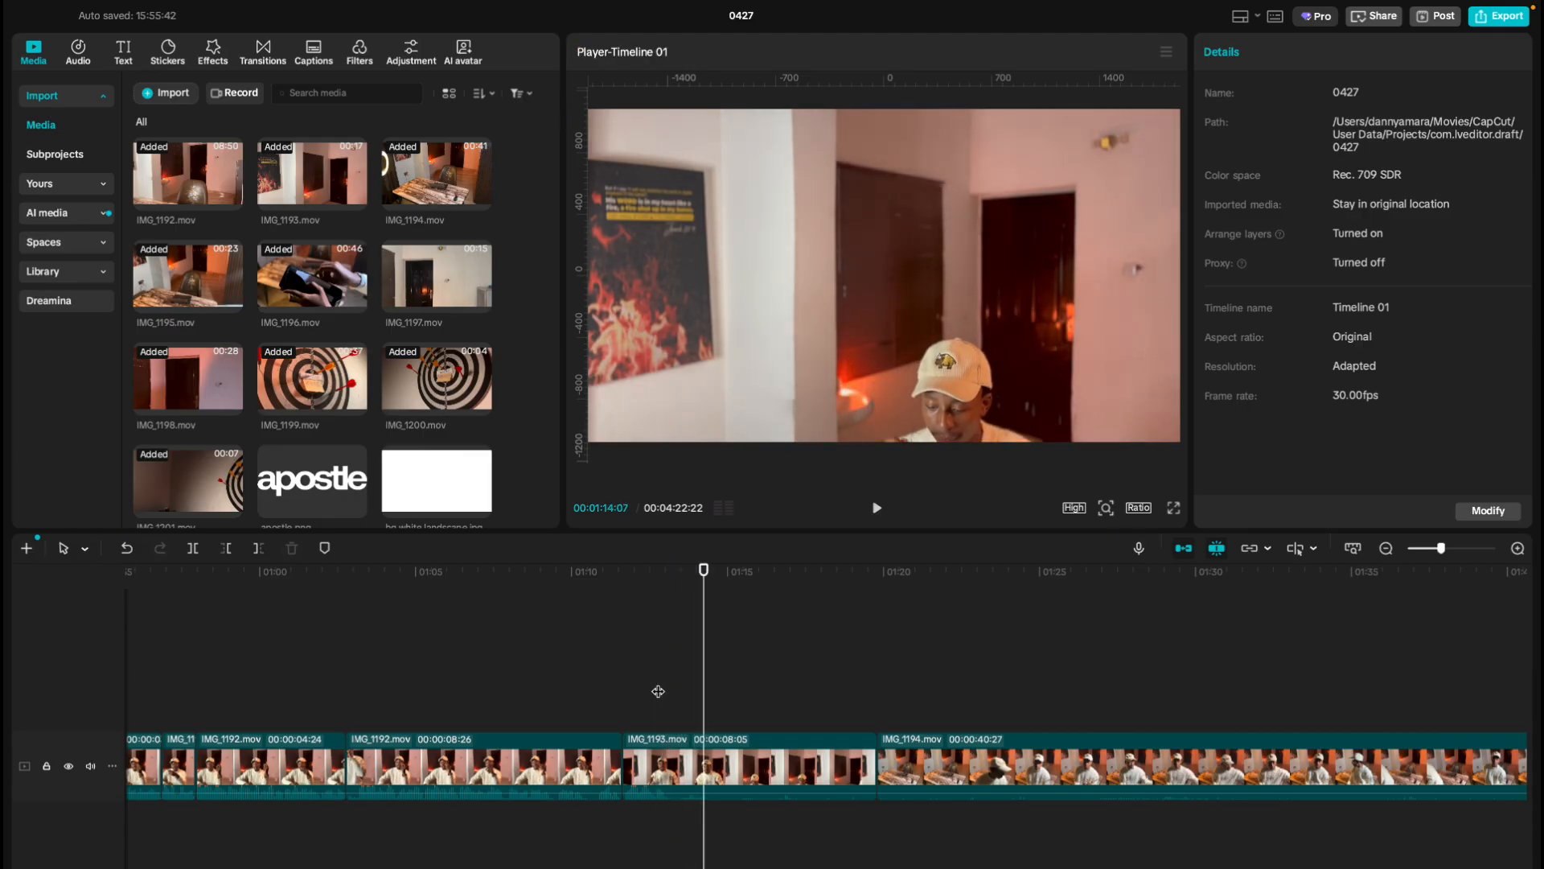
pyautogui.press('super+b')
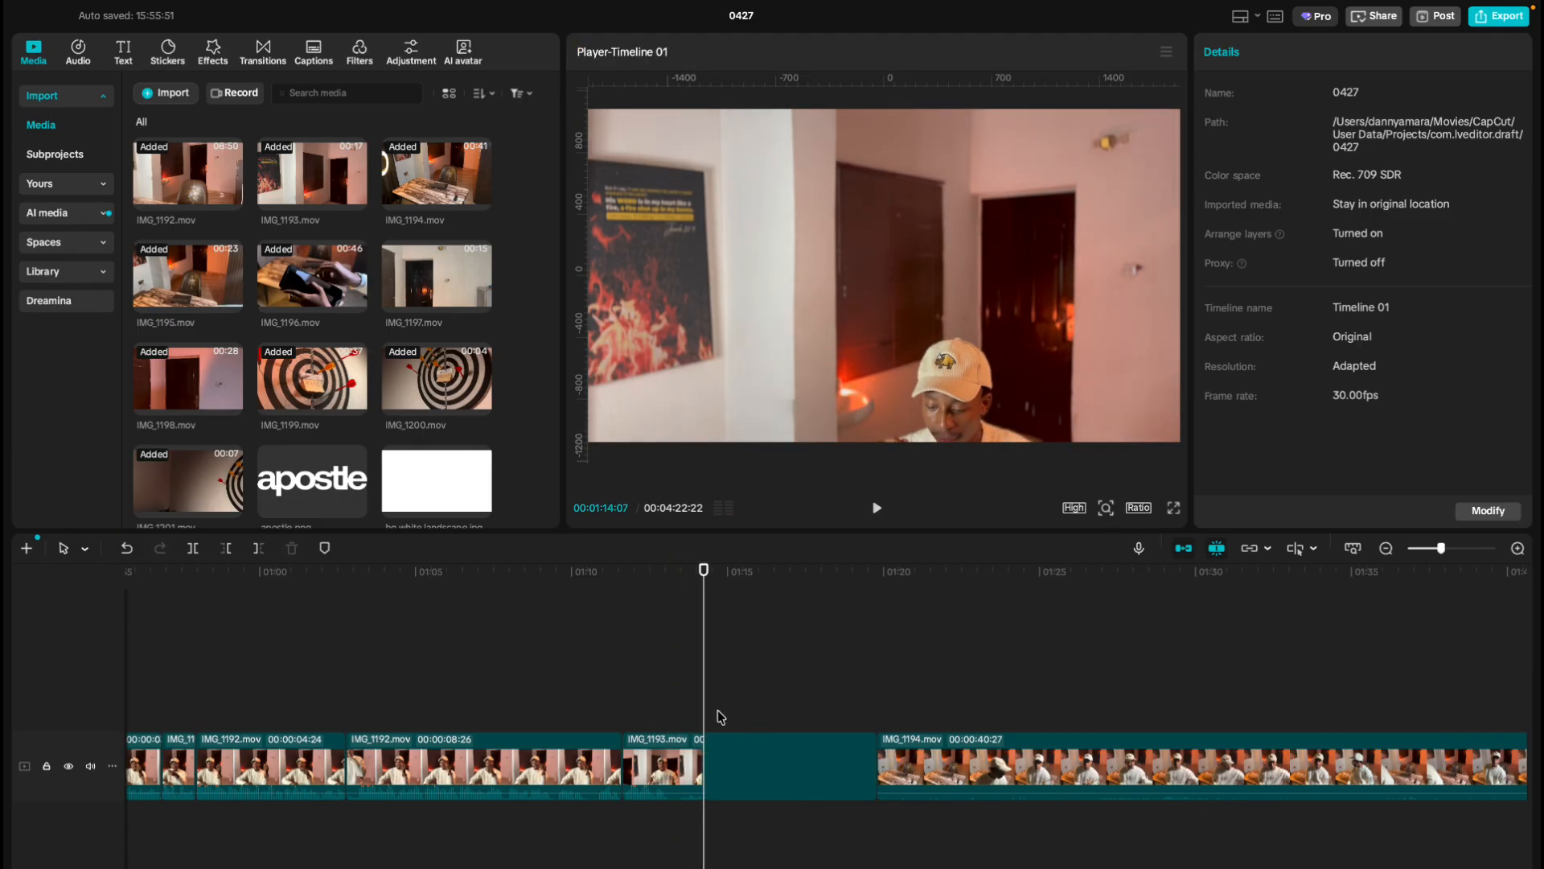
pyautogui.click(740, 770)
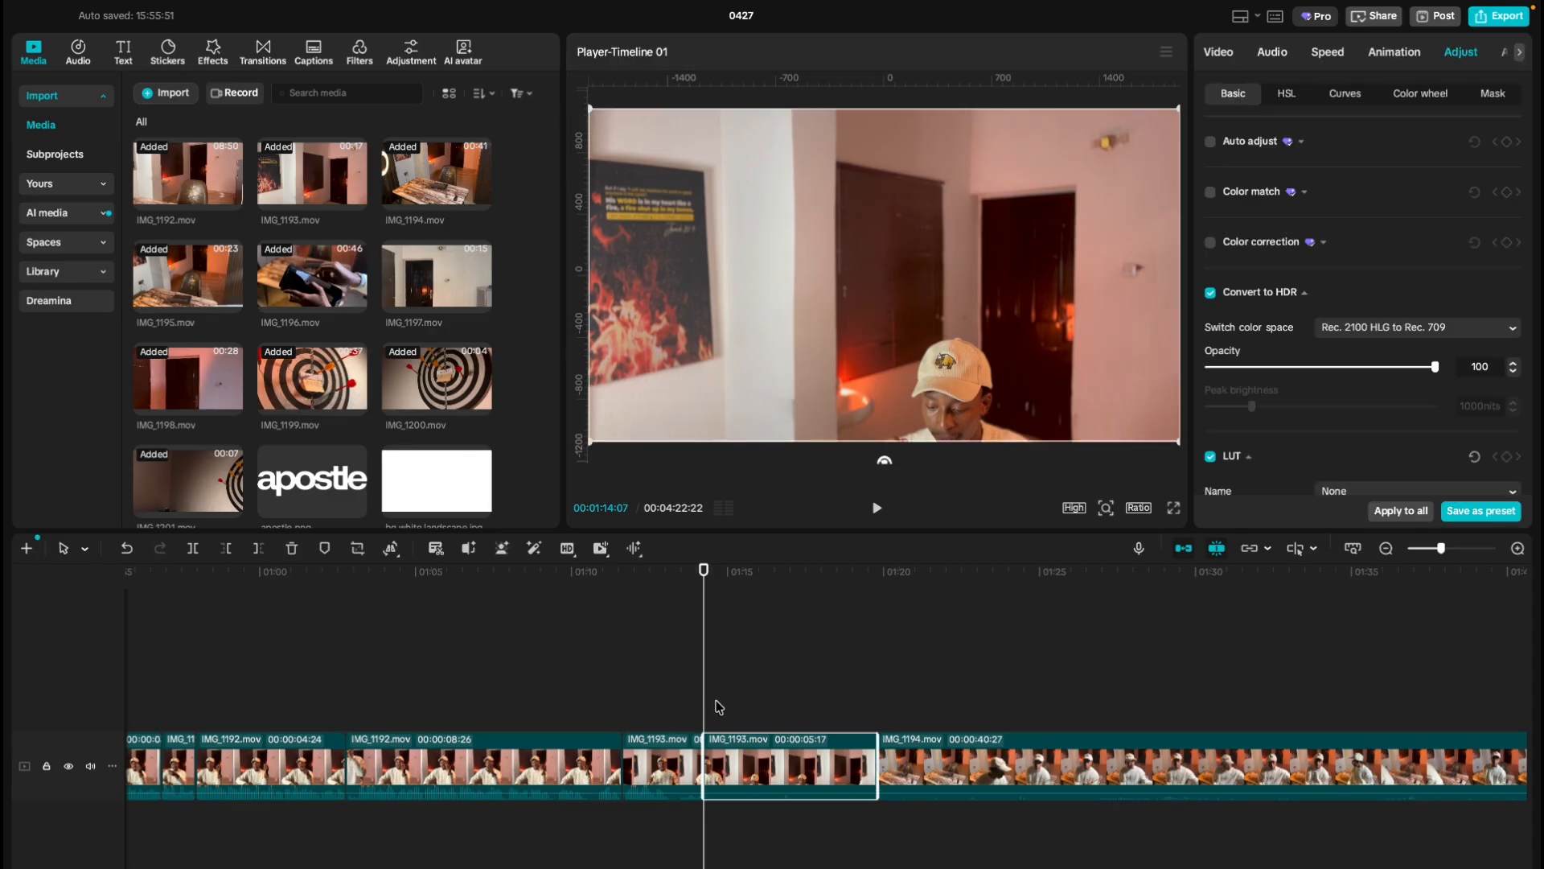
pyautogui.moveTo(705, 708); pyautogui.dragTo(797, 707)
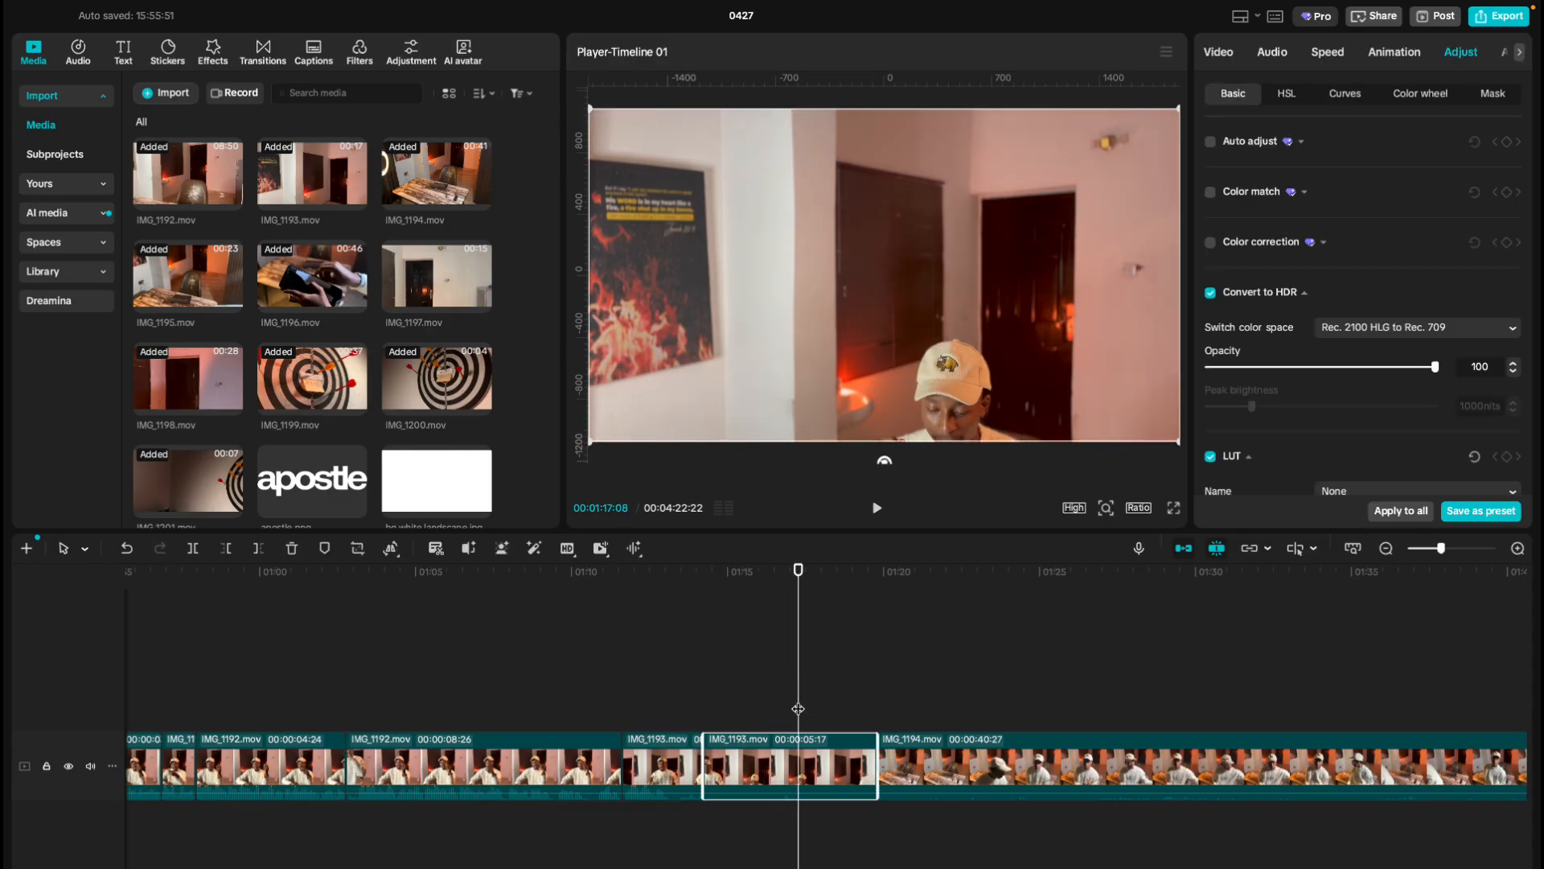
pyautogui.press('Delete')
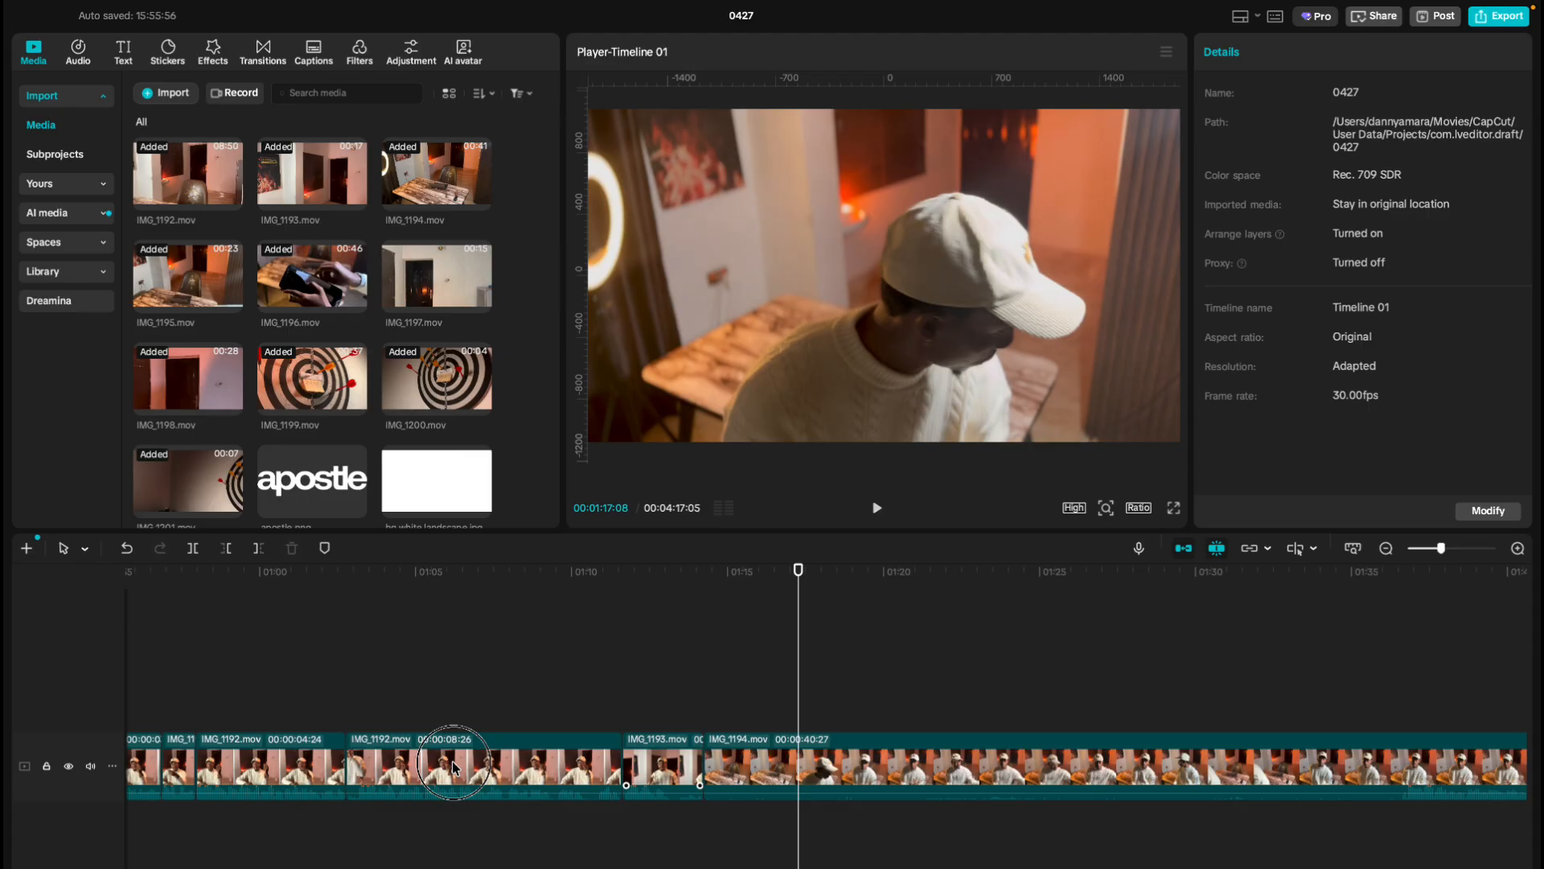
# Move the trimmed IMG_1193.mov segment ahead of the last IMG_1192.mov segment, replay it and check the line against the Xpend script.
pyautogui.moveTo(666, 768); pyautogui.dragTo(387, 766)
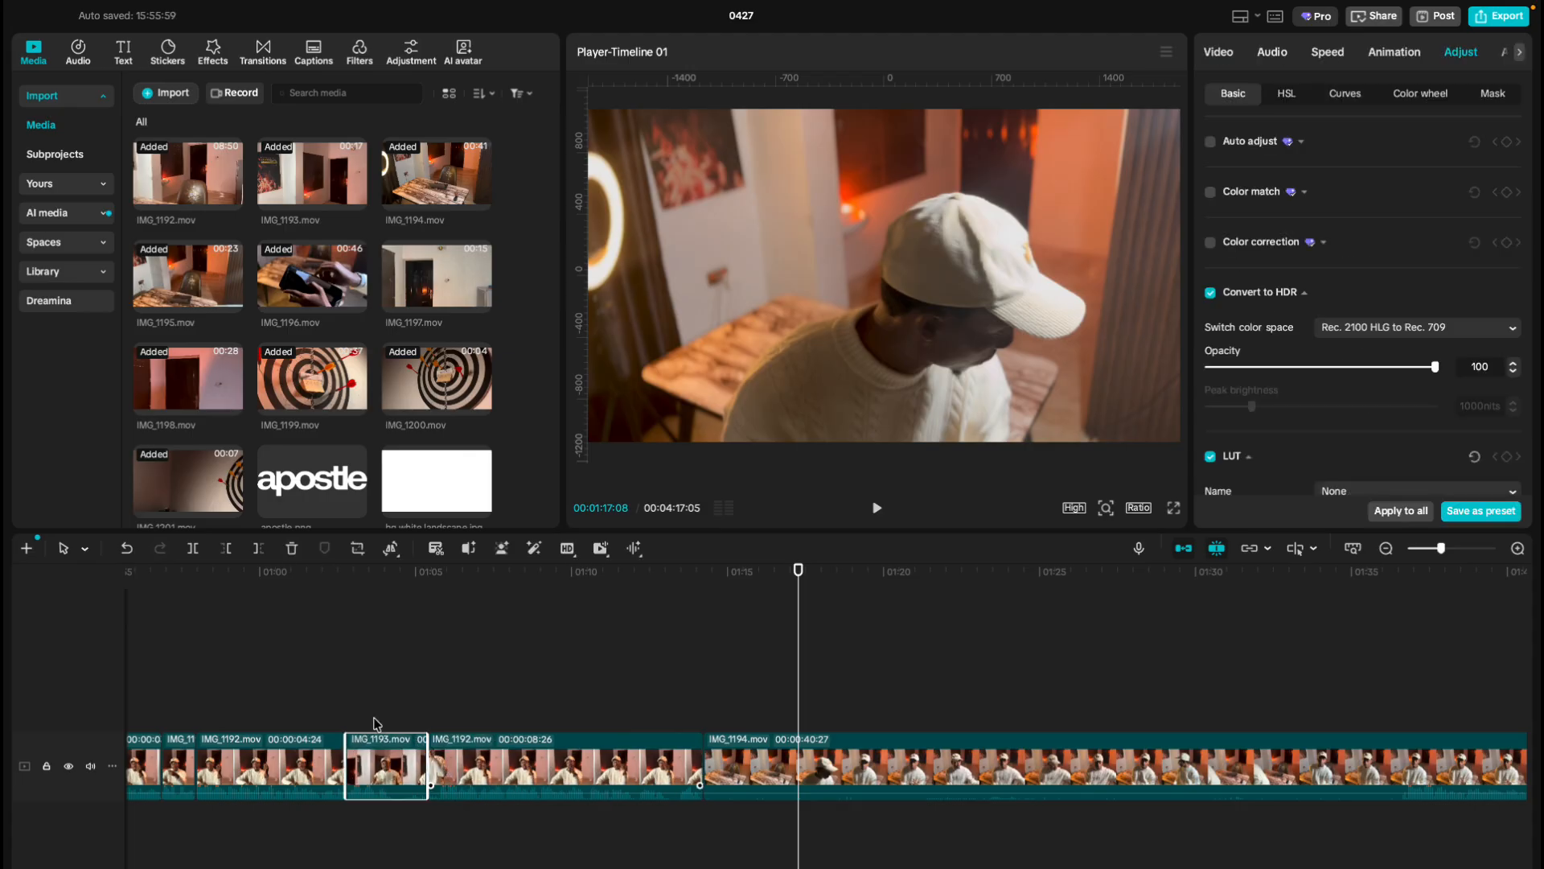
pyautogui.click(347, 706)
pyautogui.press('space')
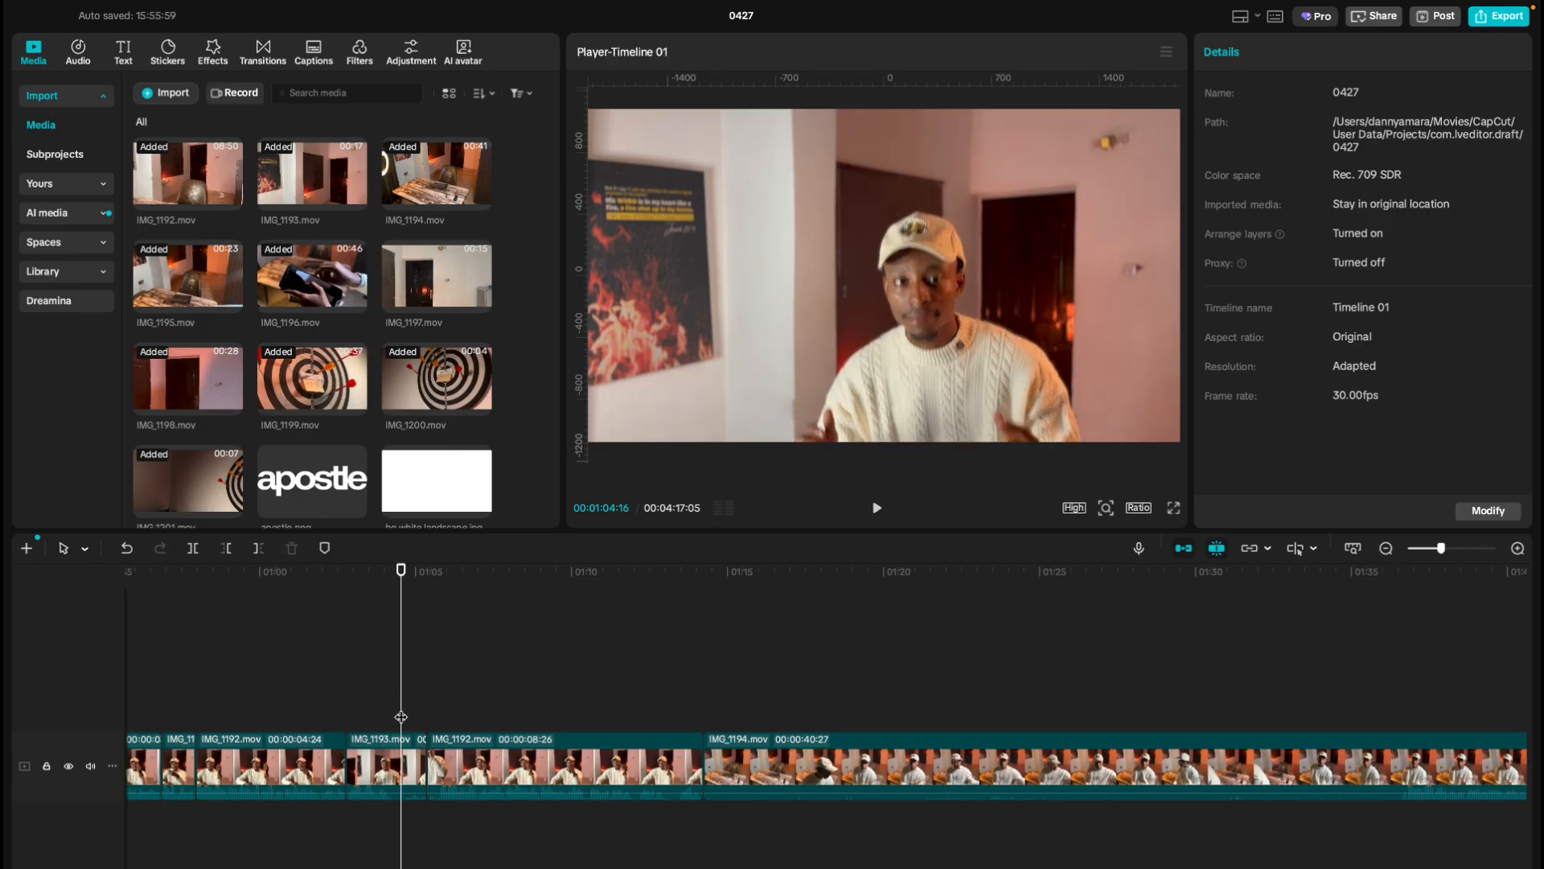
pyautogui.moveTo(401, 716); pyautogui.dragTo(383, 717)
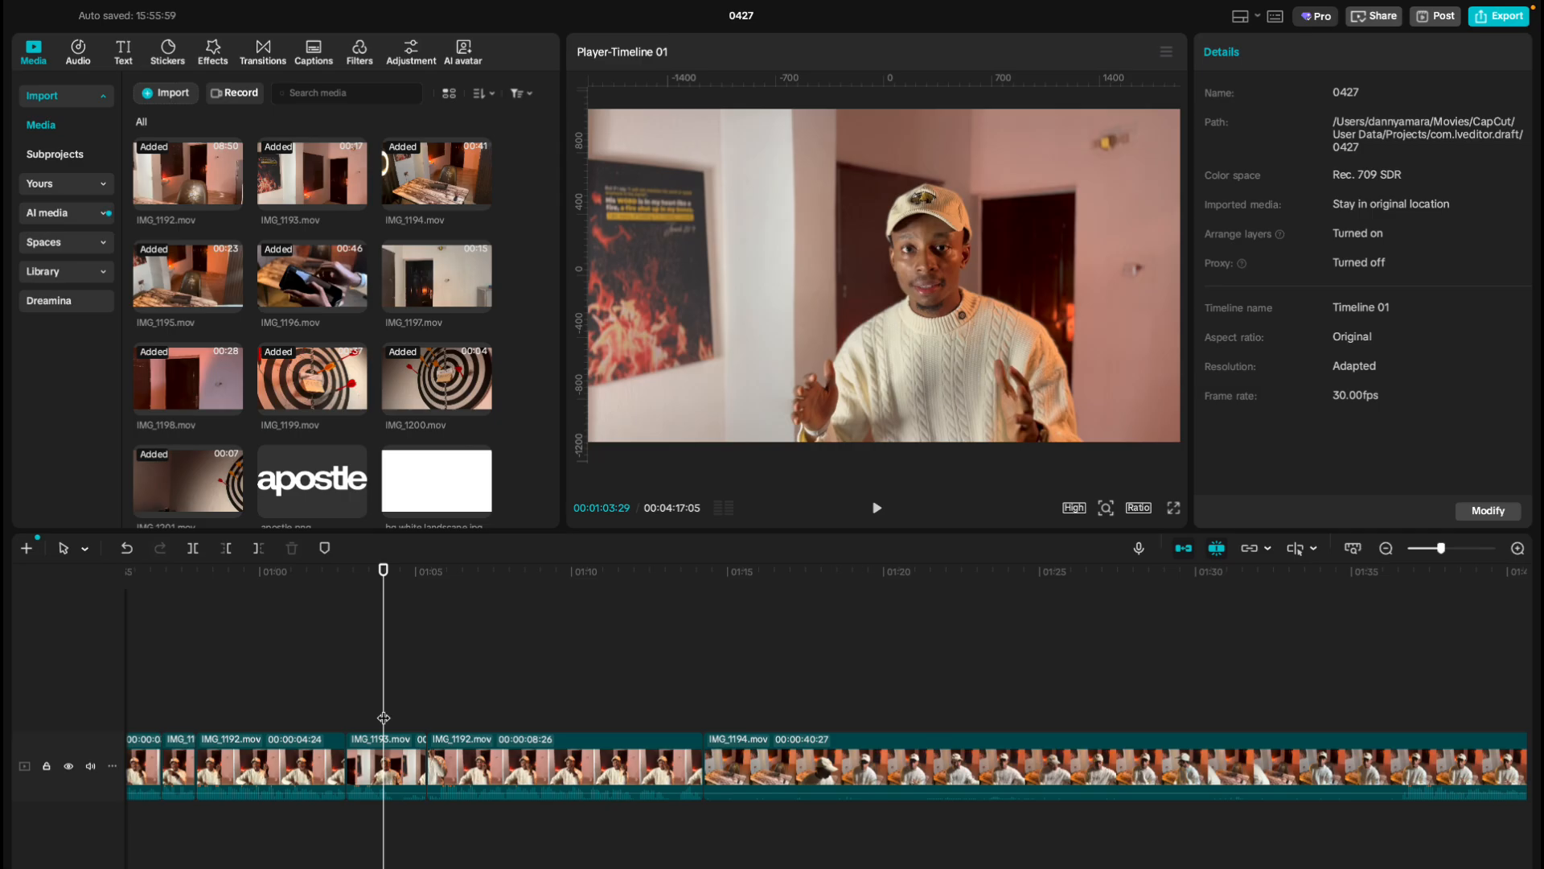
pyautogui.hotkey('ctrl', 'Right')
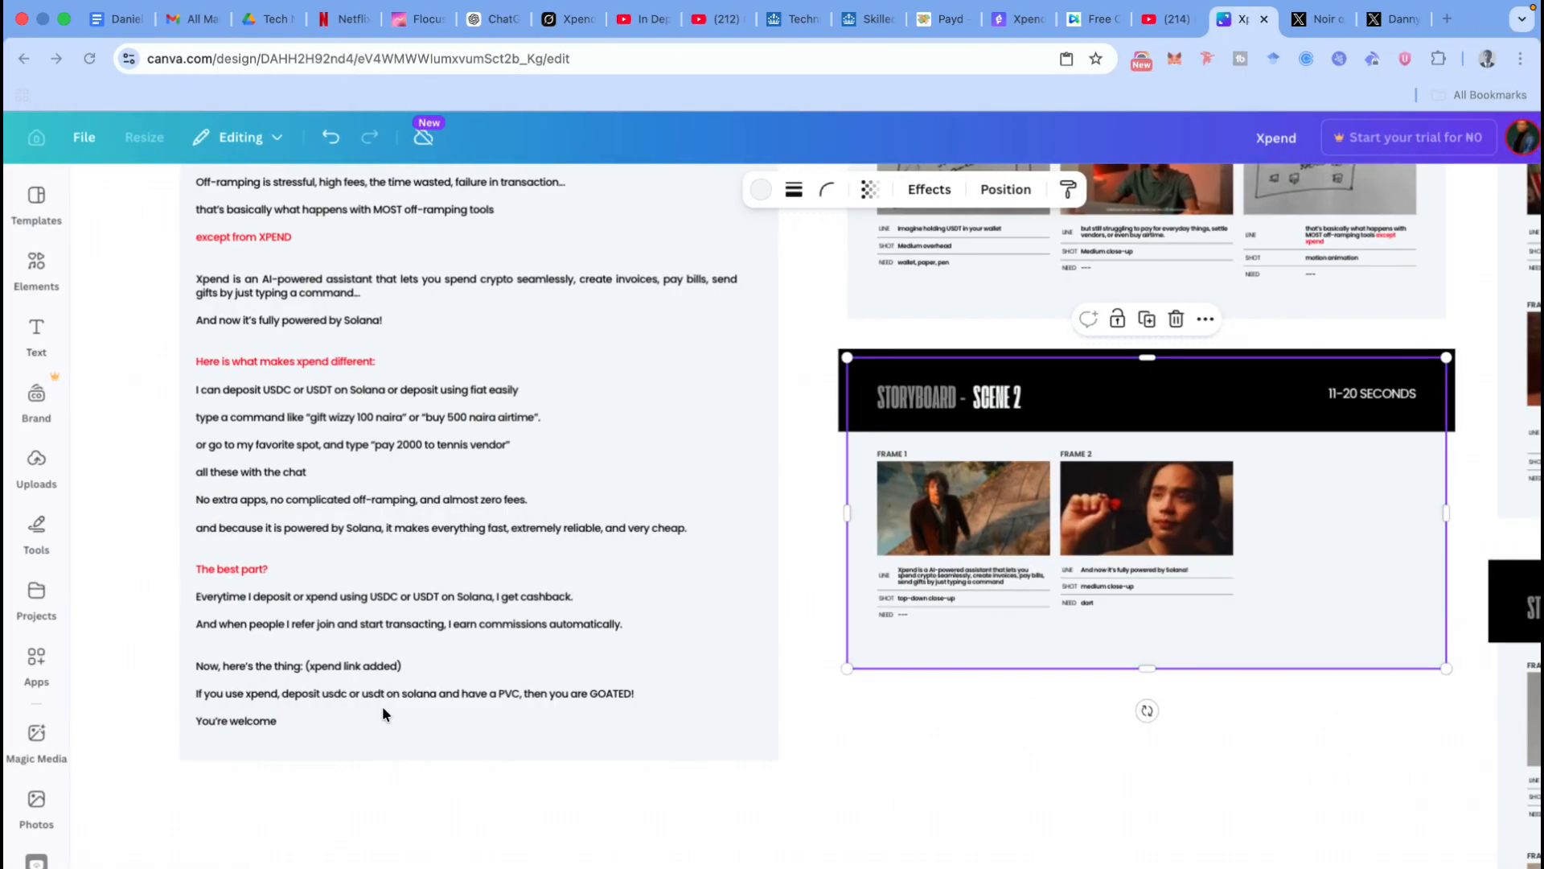
pyautogui.hotkey('ctrl', 'Left')
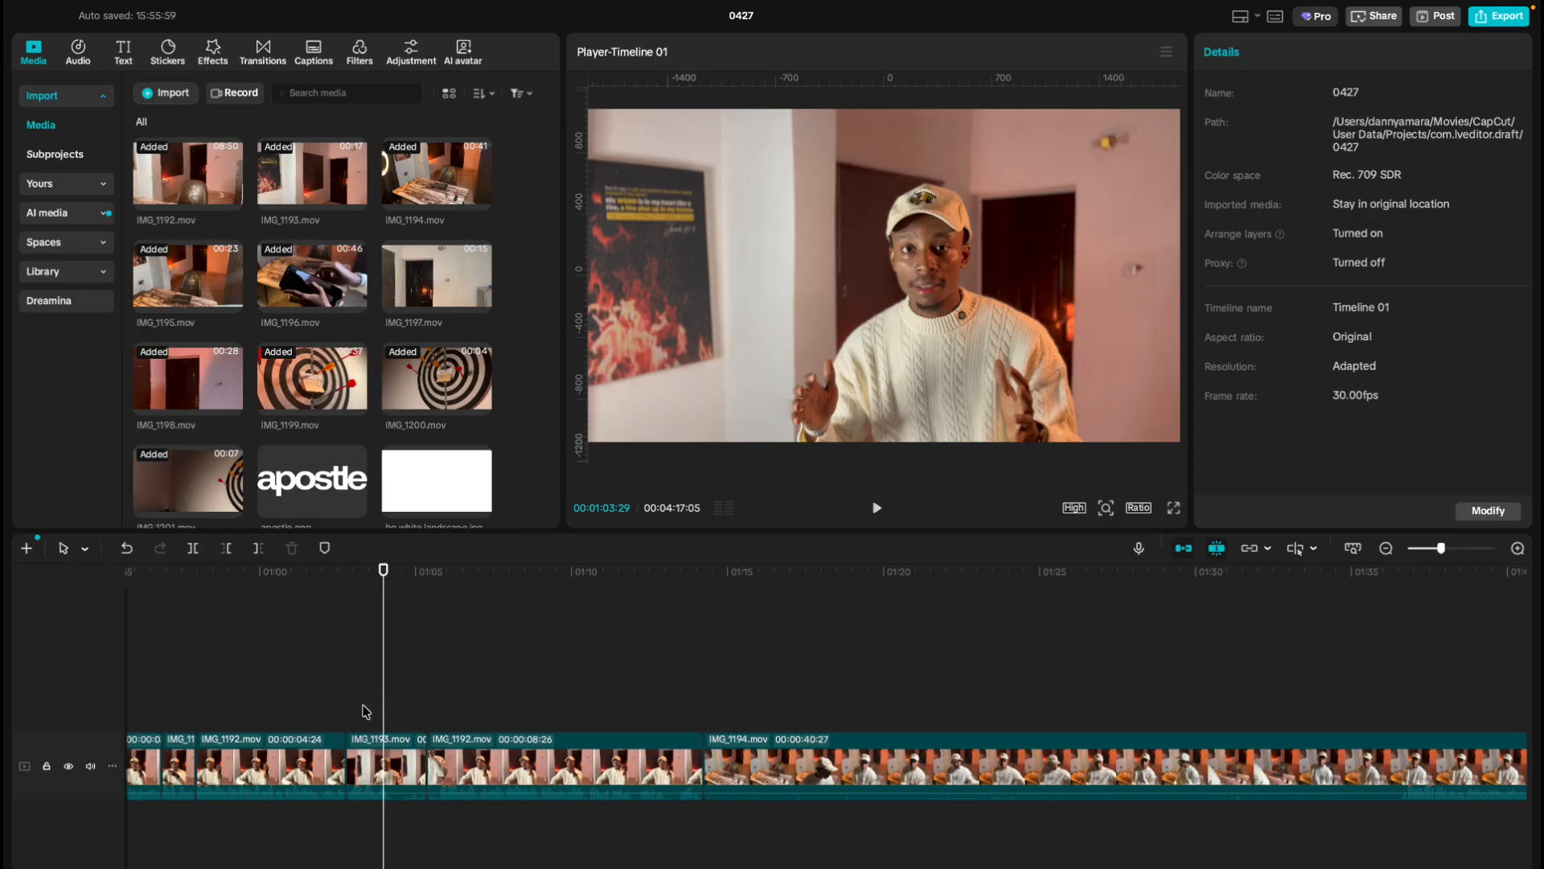
# Extend the start of the IMG_1192.mov segment after IMG_1193.mov to a clip length of 00:00:09:10, replaying the join.
pyautogui.moveTo(383, 717); pyautogui.dragTo(405, 761)
pyautogui.click(472, 777)
pyautogui.click(379, 711)
pyautogui.press('space')
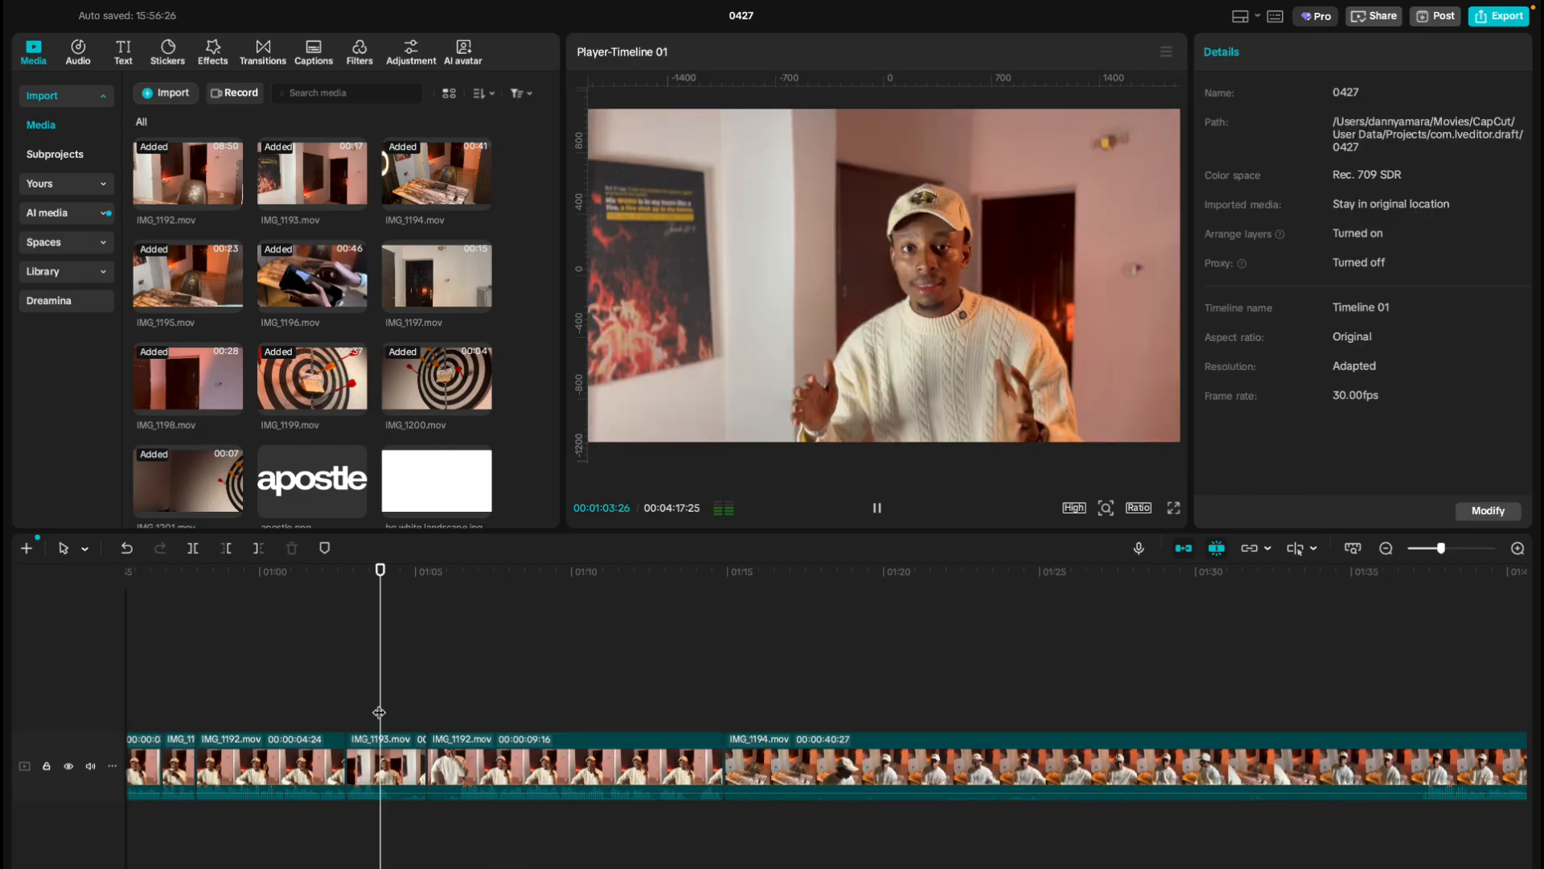
pyautogui.press('space')
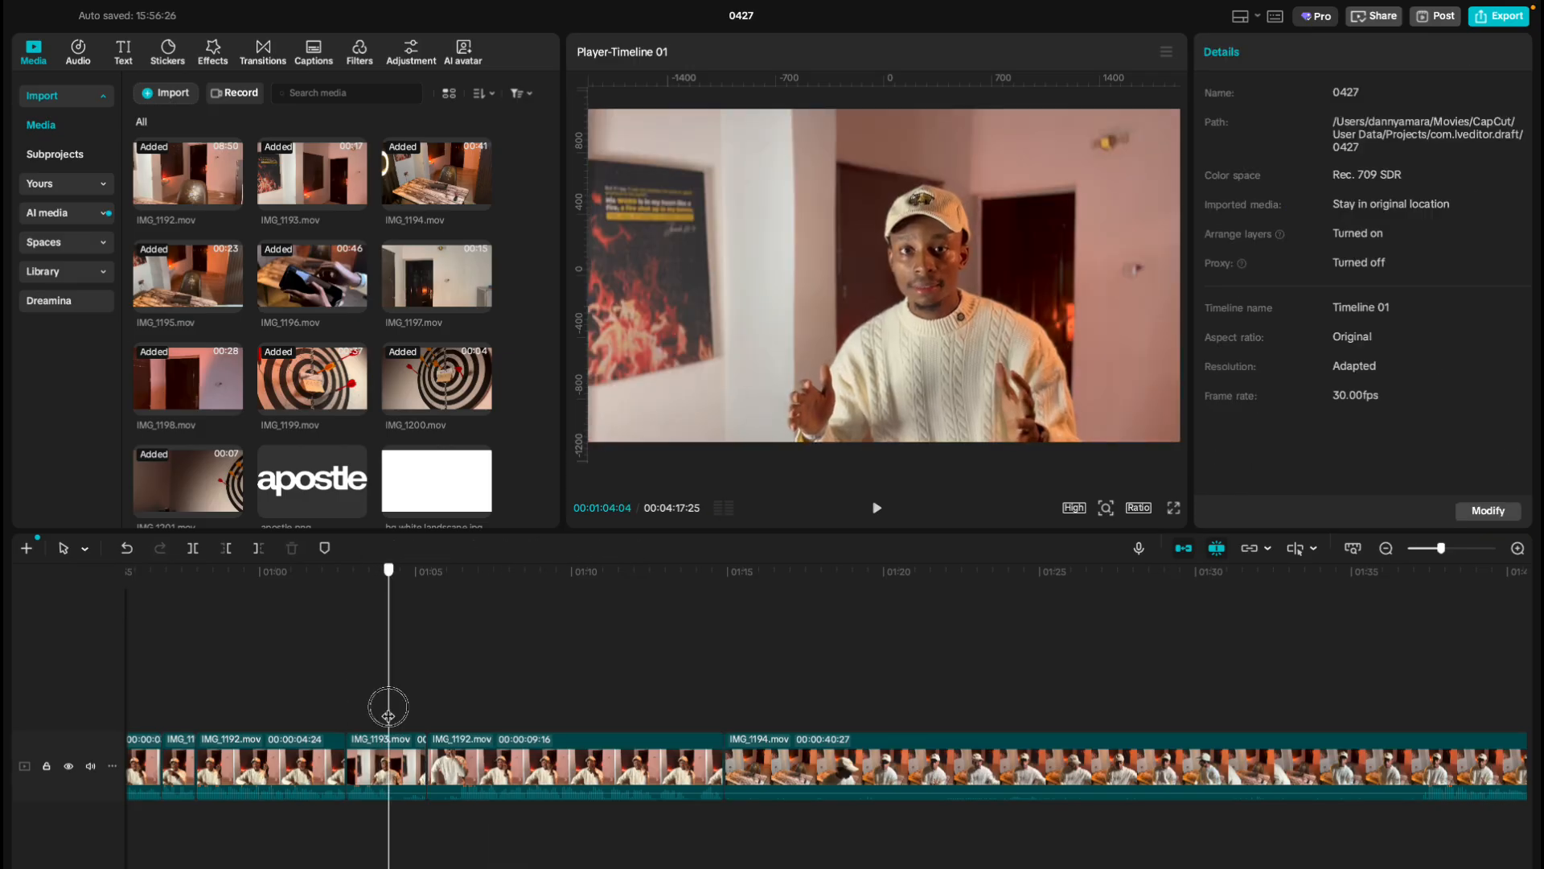
pyautogui.moveTo(388, 716); pyautogui.dragTo(435, 751)
pyautogui.click(430, 749)
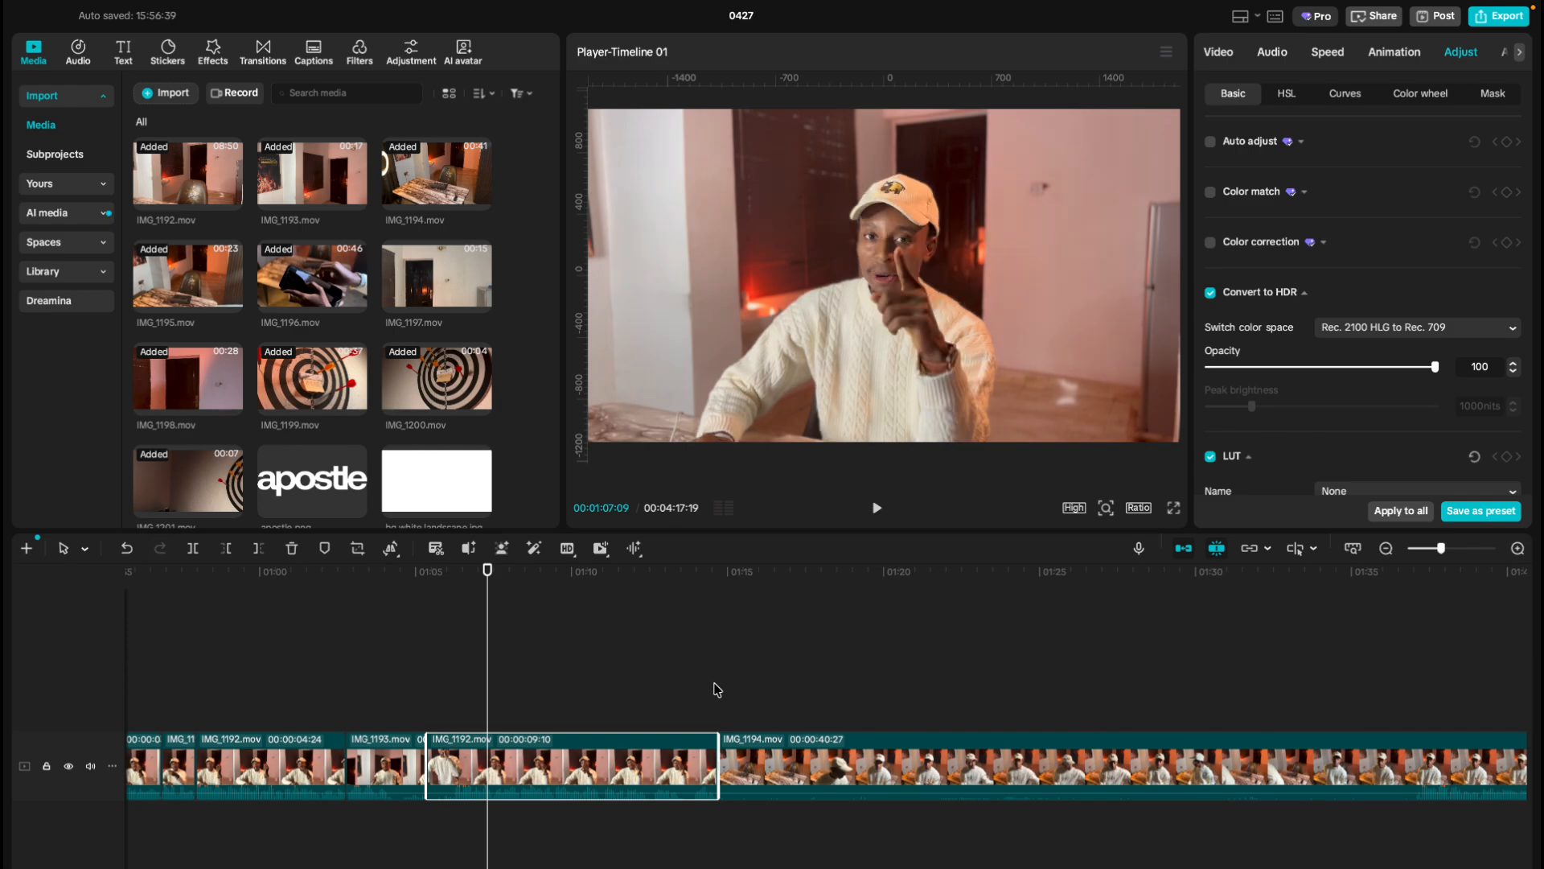
# Find the usable take in IMG_1194.mov, split the clip at 00:01:37:01 and delete the part before it.
pyautogui.click(716, 689)
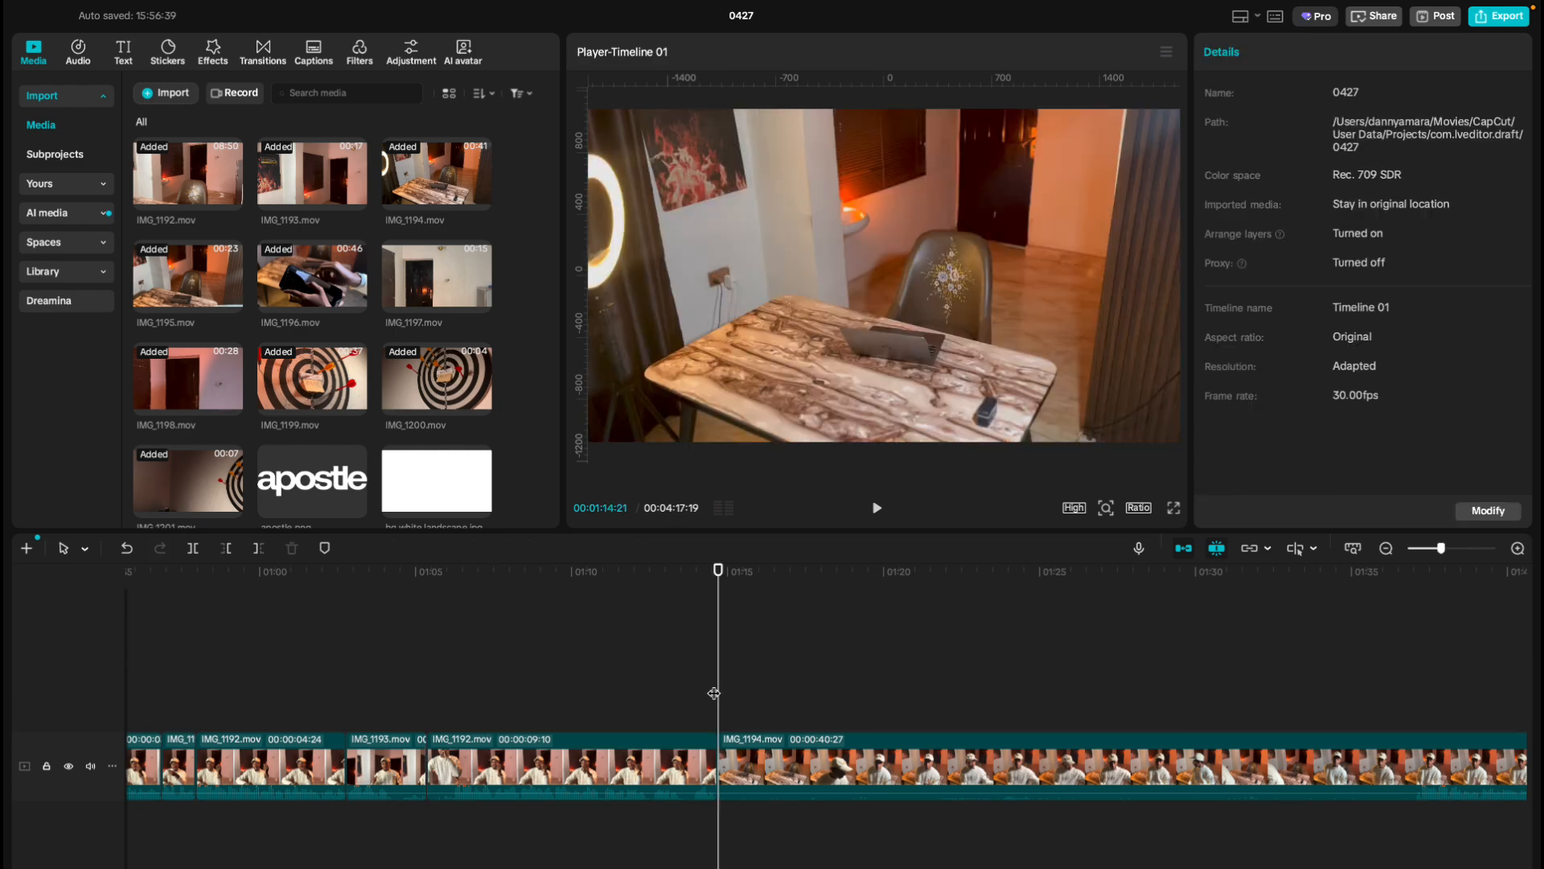
pyautogui.moveTo(714, 690); pyautogui.dragTo(1414, 724)
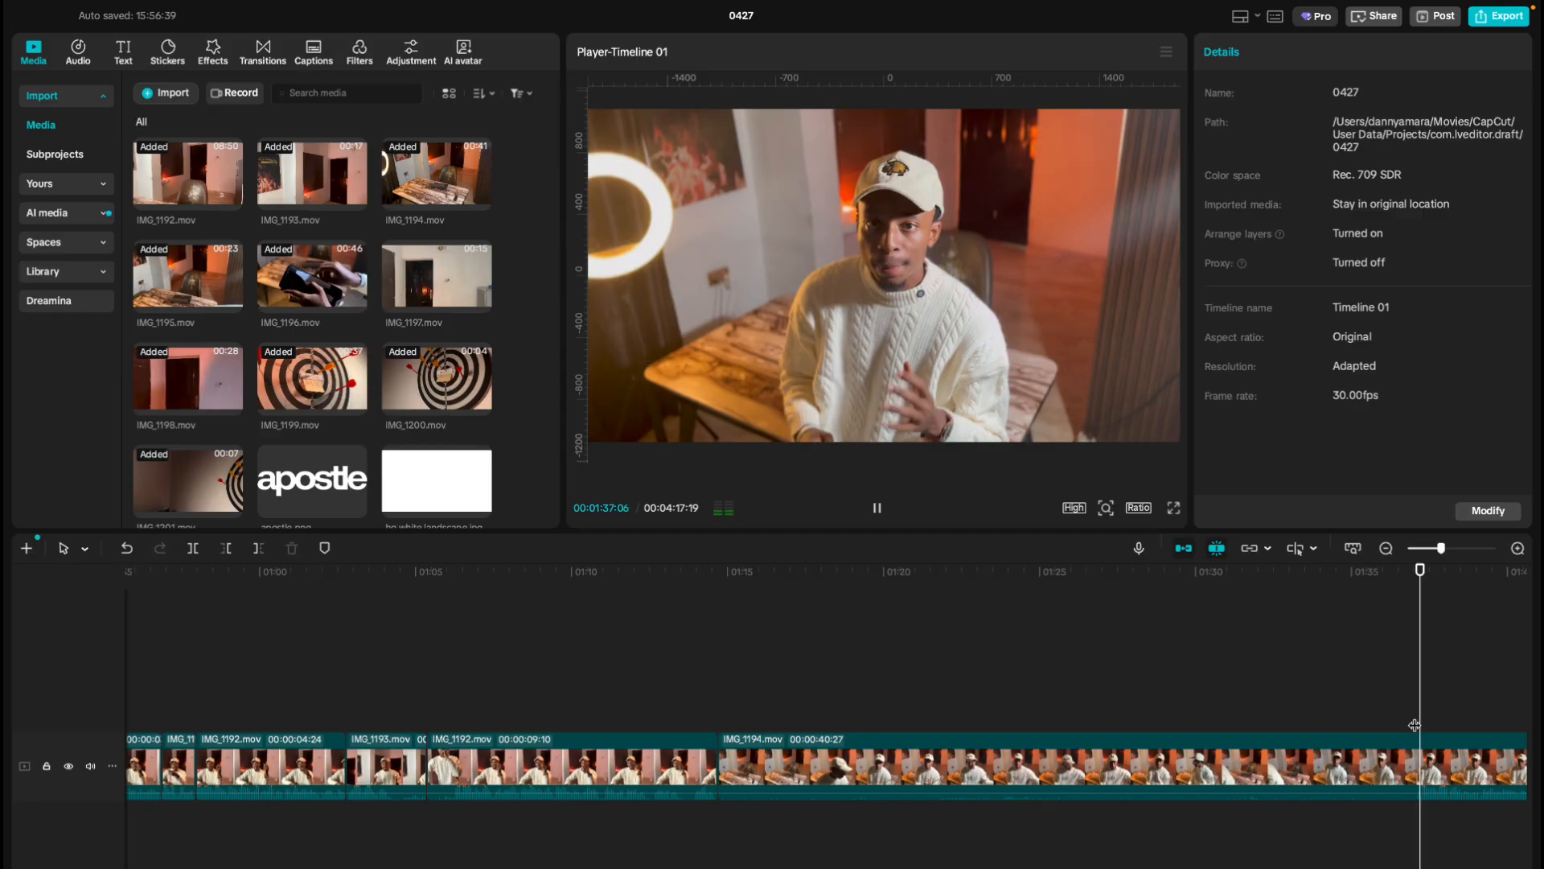
pyautogui.press('space')
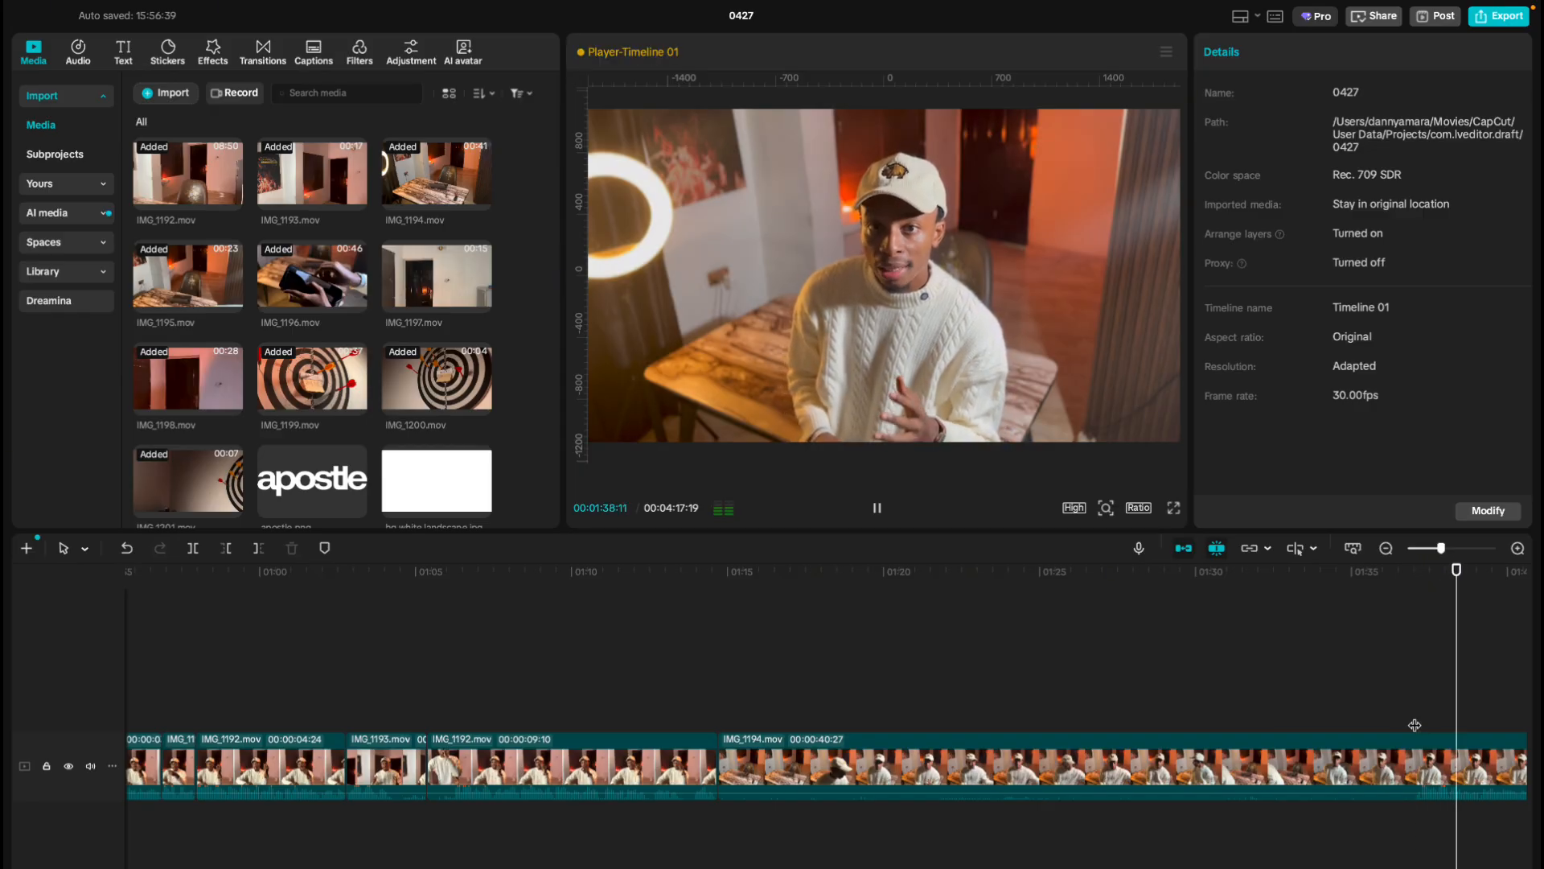
pyautogui.press('space')
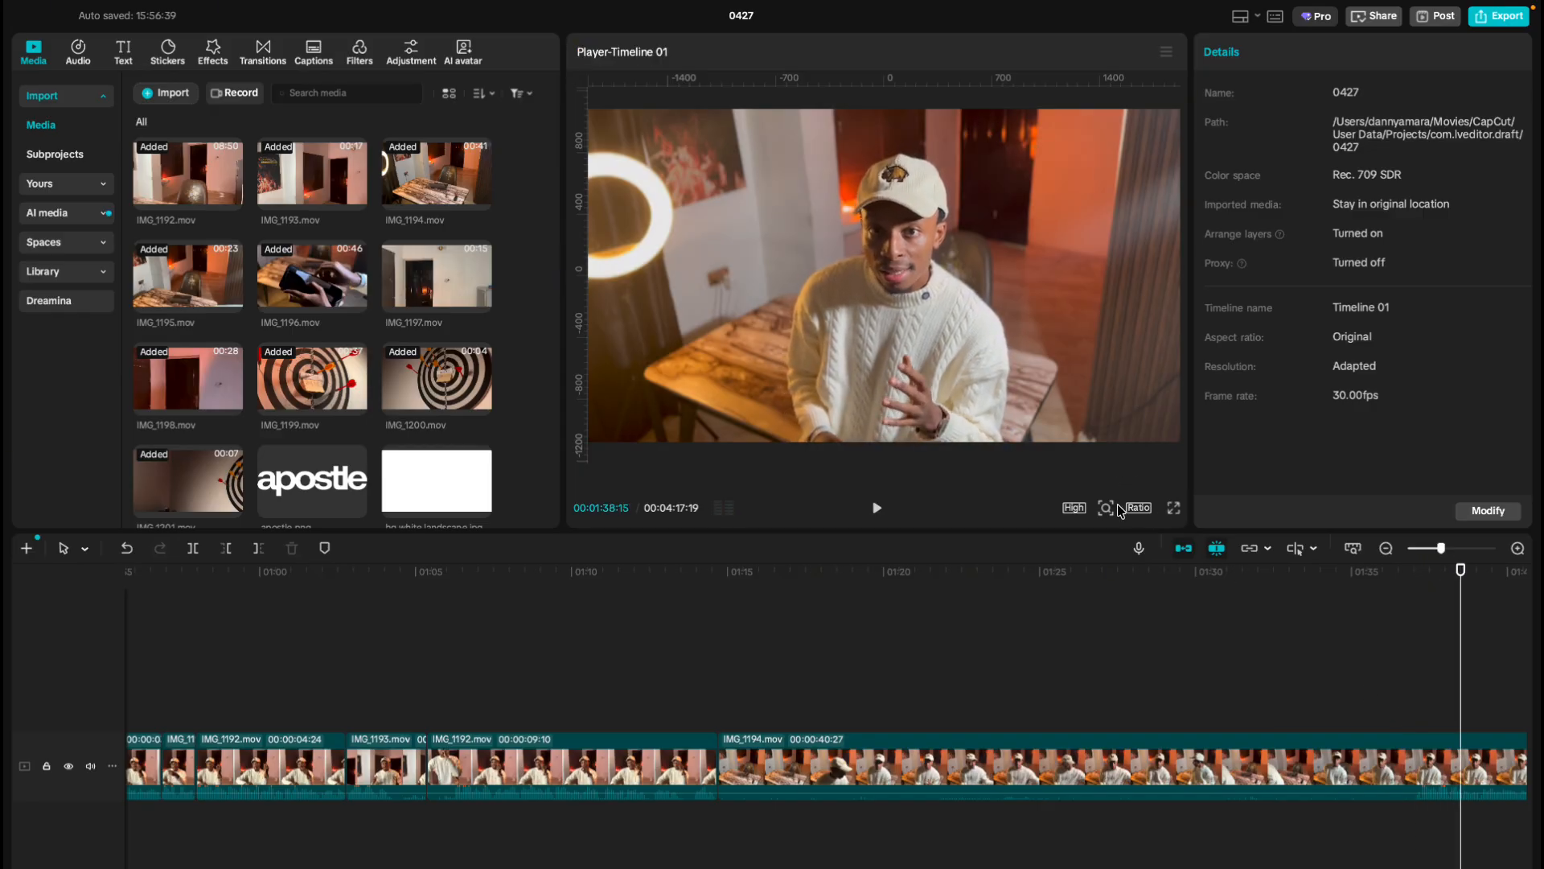
pyautogui.hscroll(5, 1114, 672)
pyautogui.click(1091, 670)
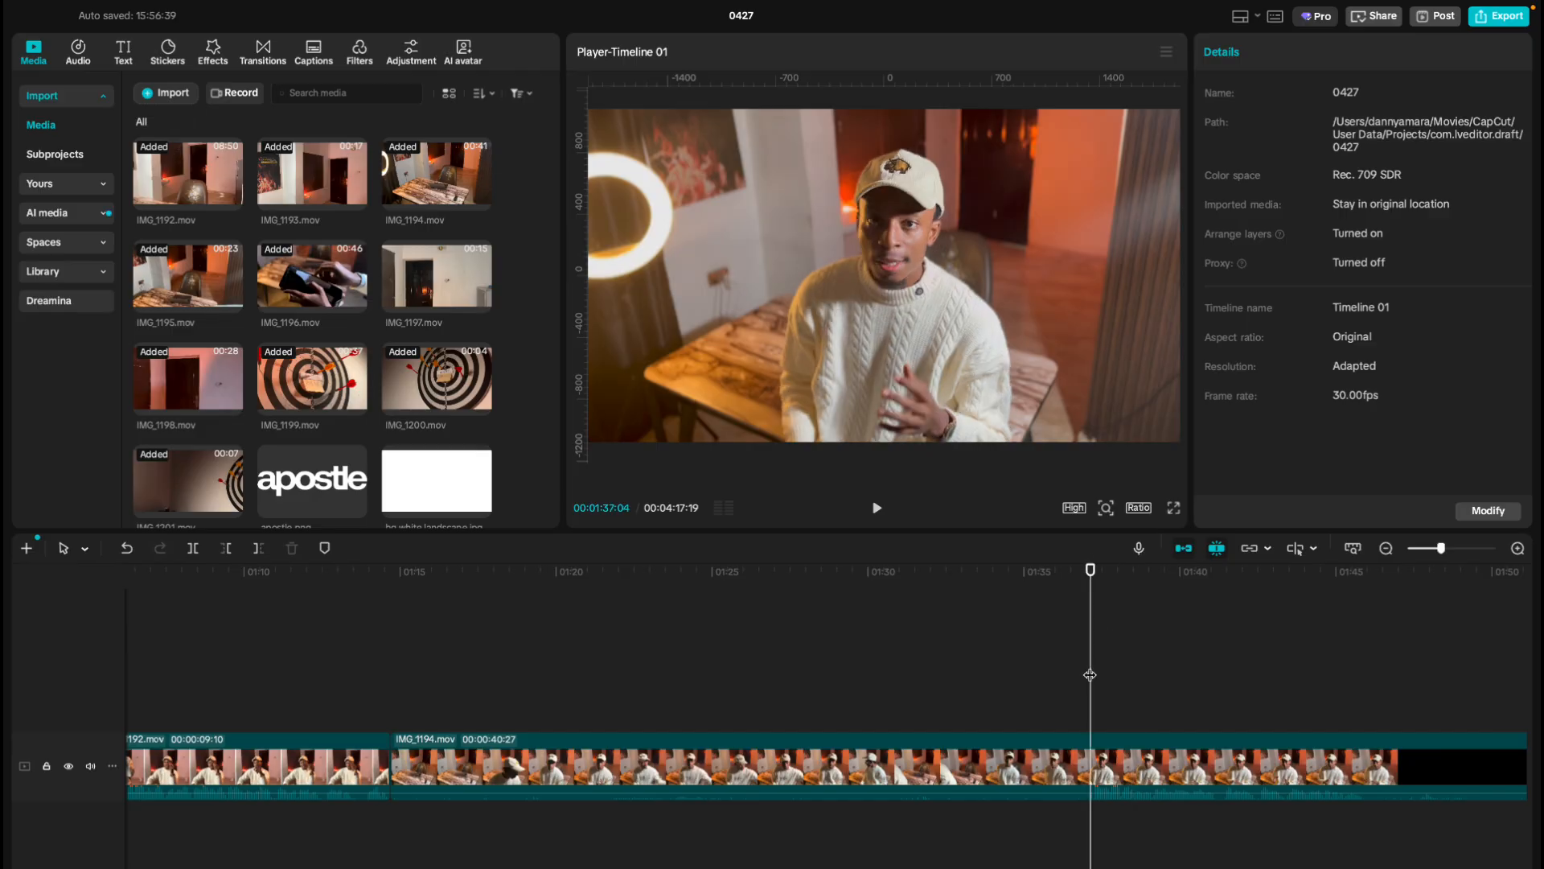
pyautogui.click(1085, 675)
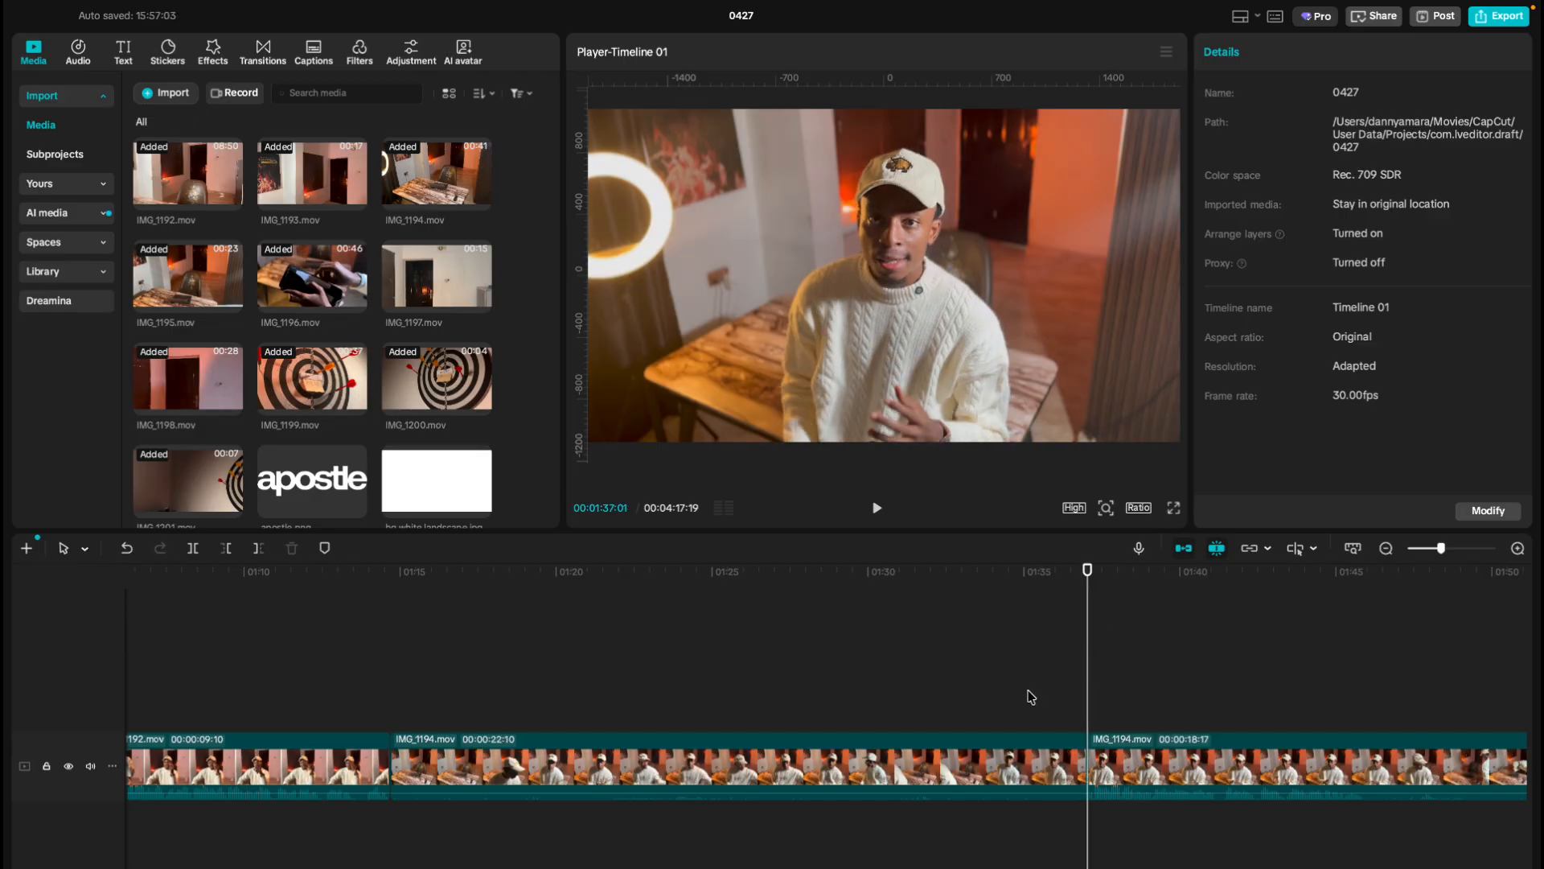
pyautogui.click(970, 743)
pyautogui.press('Delete')
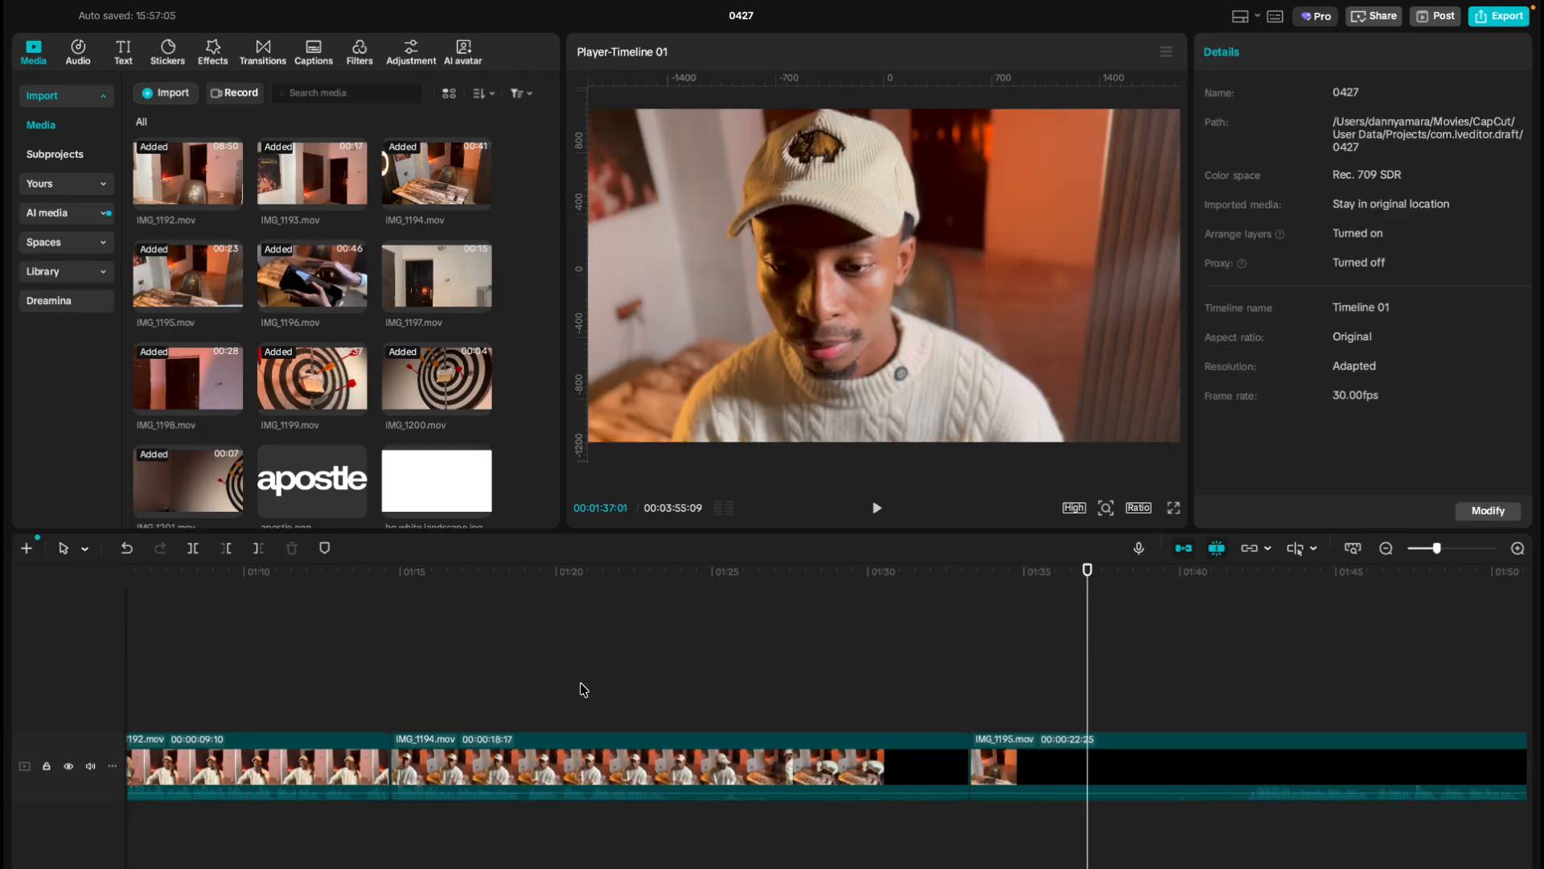
# Play the IMG_1194.mov take, split it at 00:01:23:17 and delete the remainder up to IMG_1195.mov.
pyautogui.click(384, 692)
pyautogui.press('space')
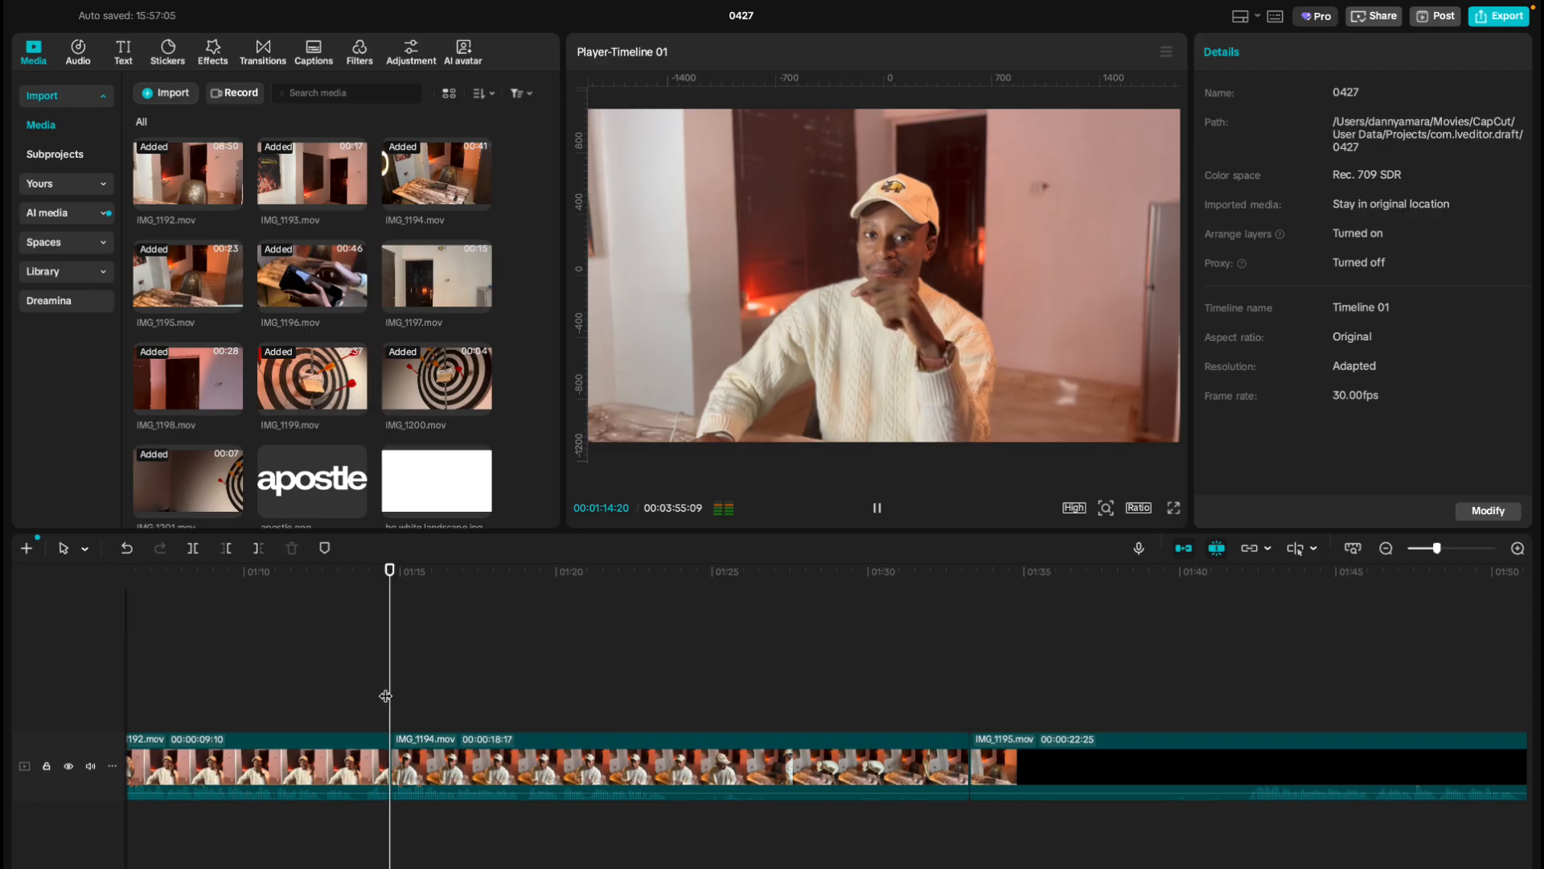
pyautogui.press('space')
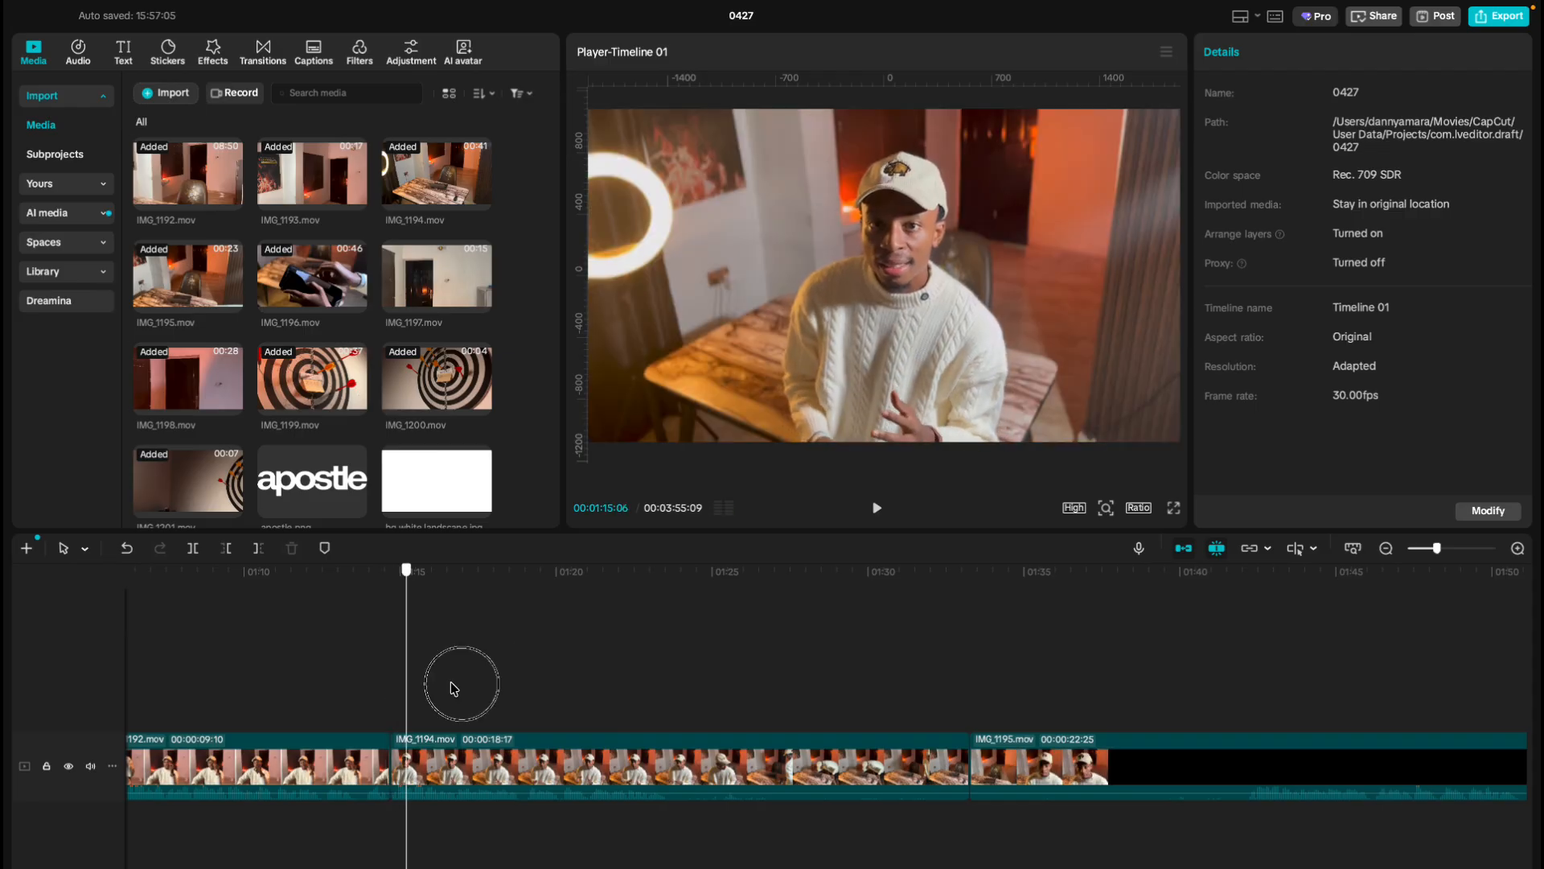
pyautogui.moveTo(451, 682); pyautogui.dragTo(667, 706)
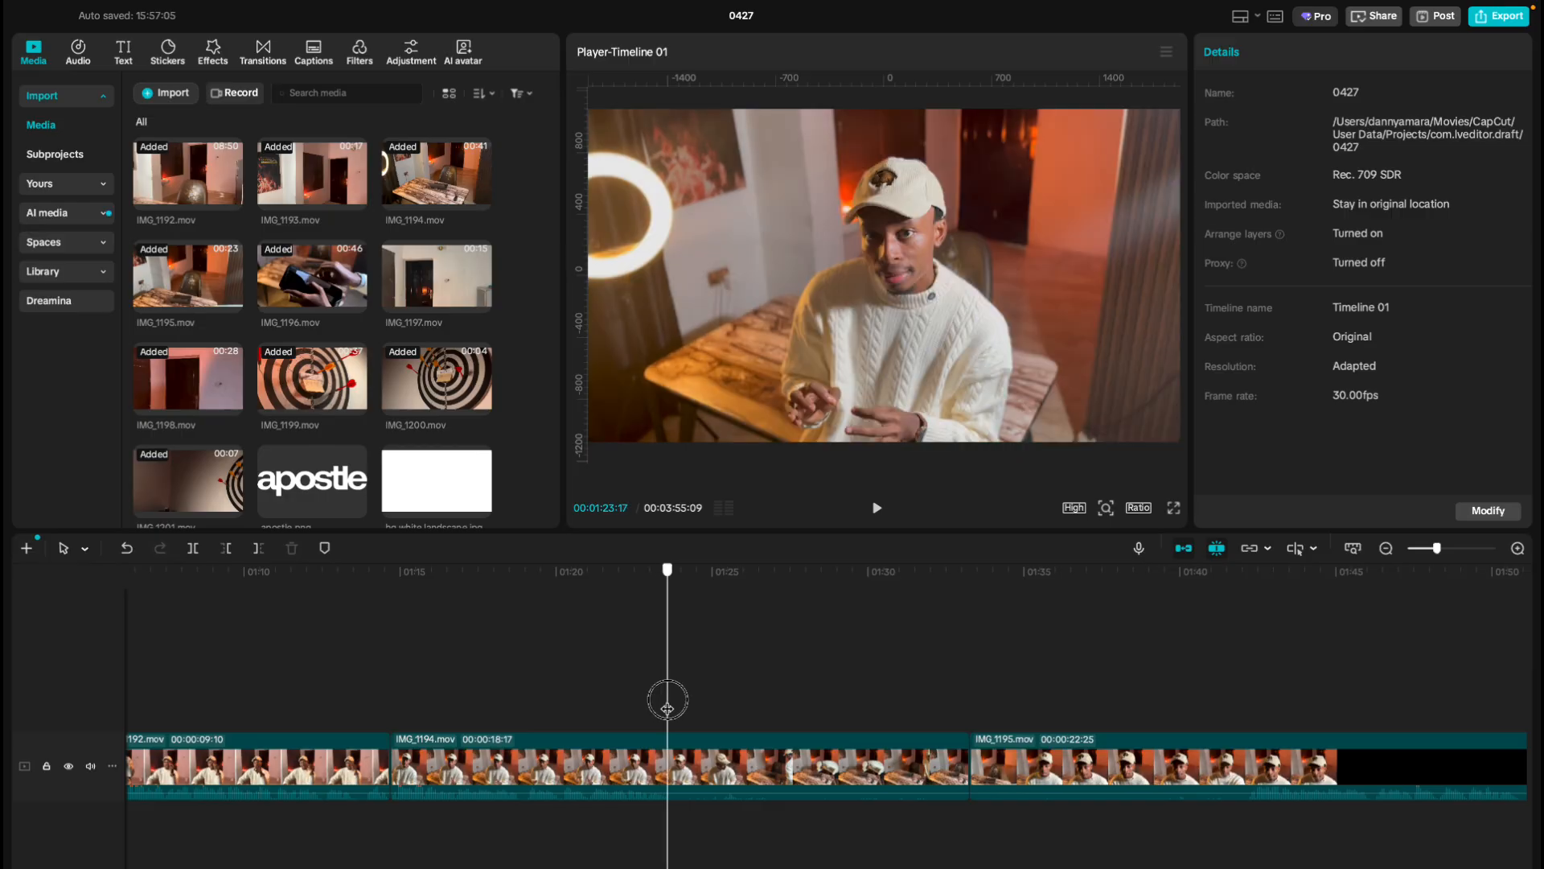
pyautogui.press('super+b')
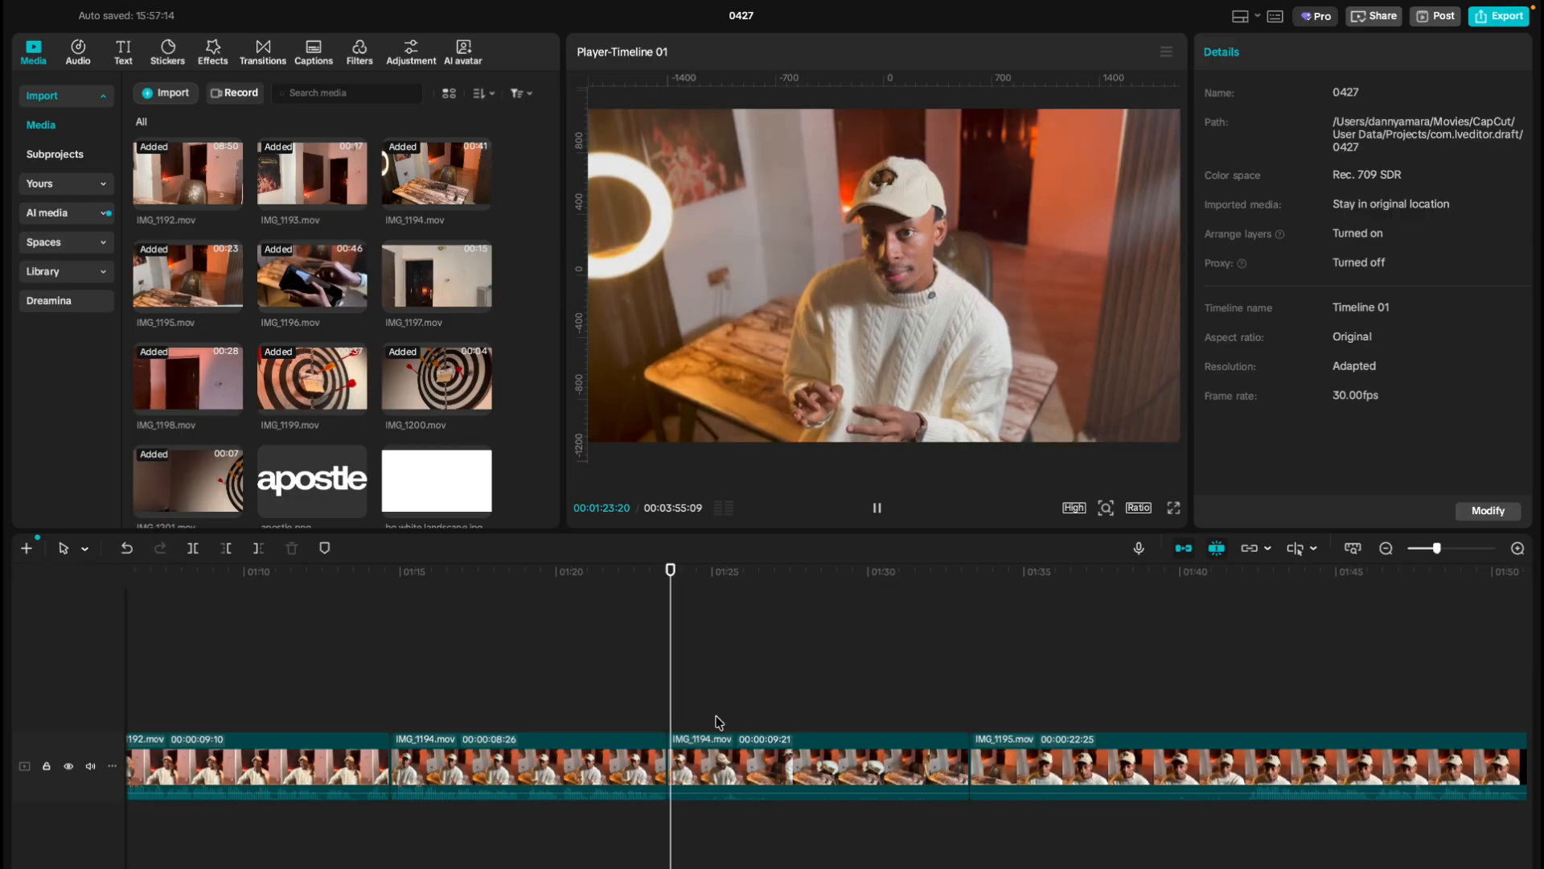
pyautogui.click(747, 758)
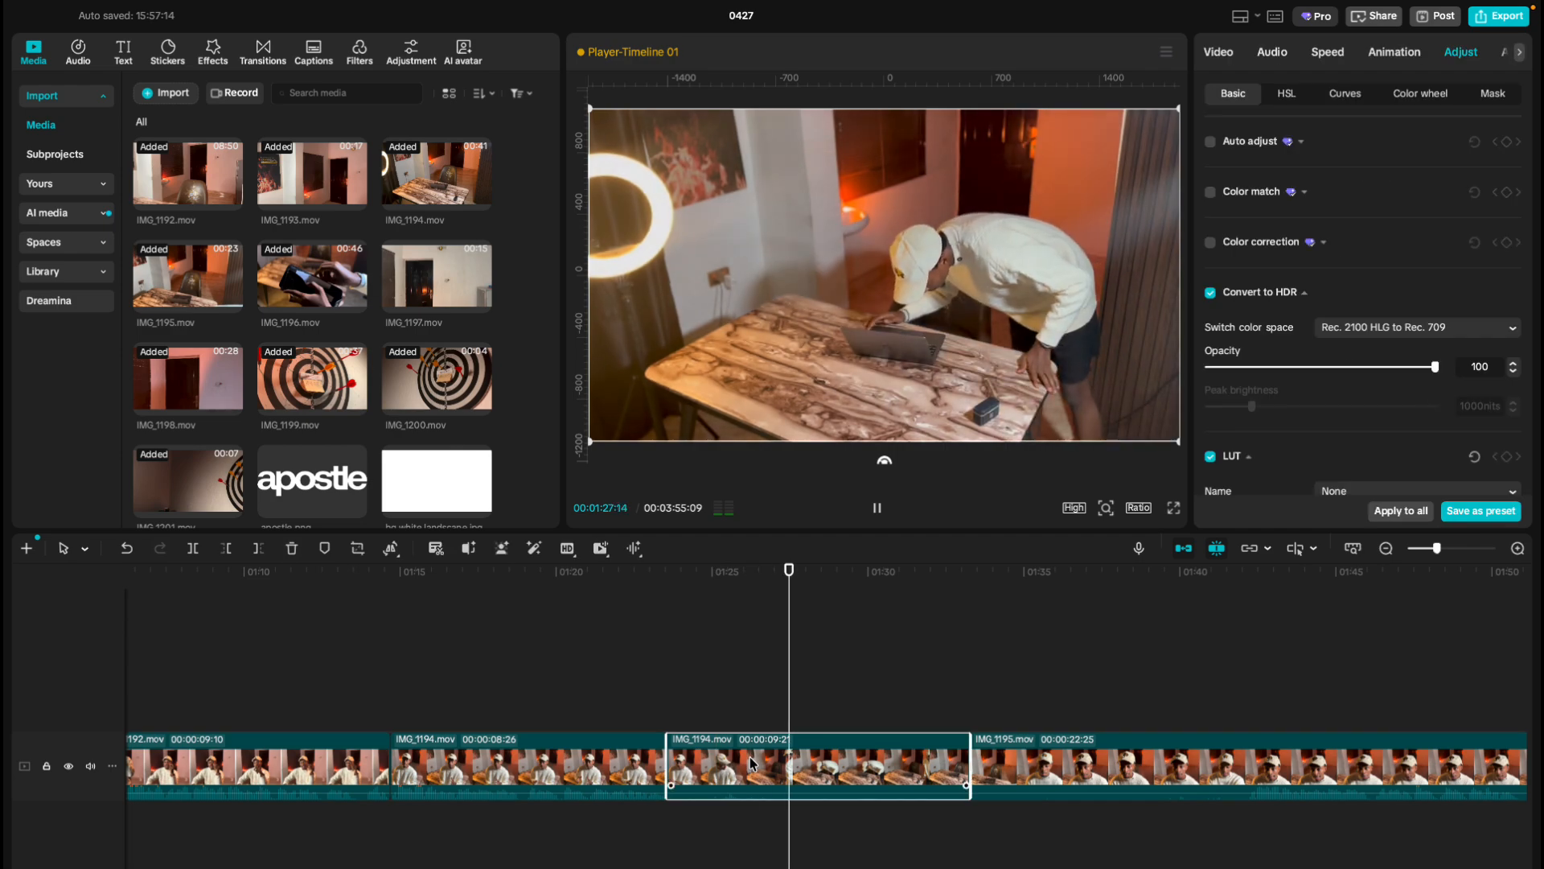
pyautogui.press('BackSpace')
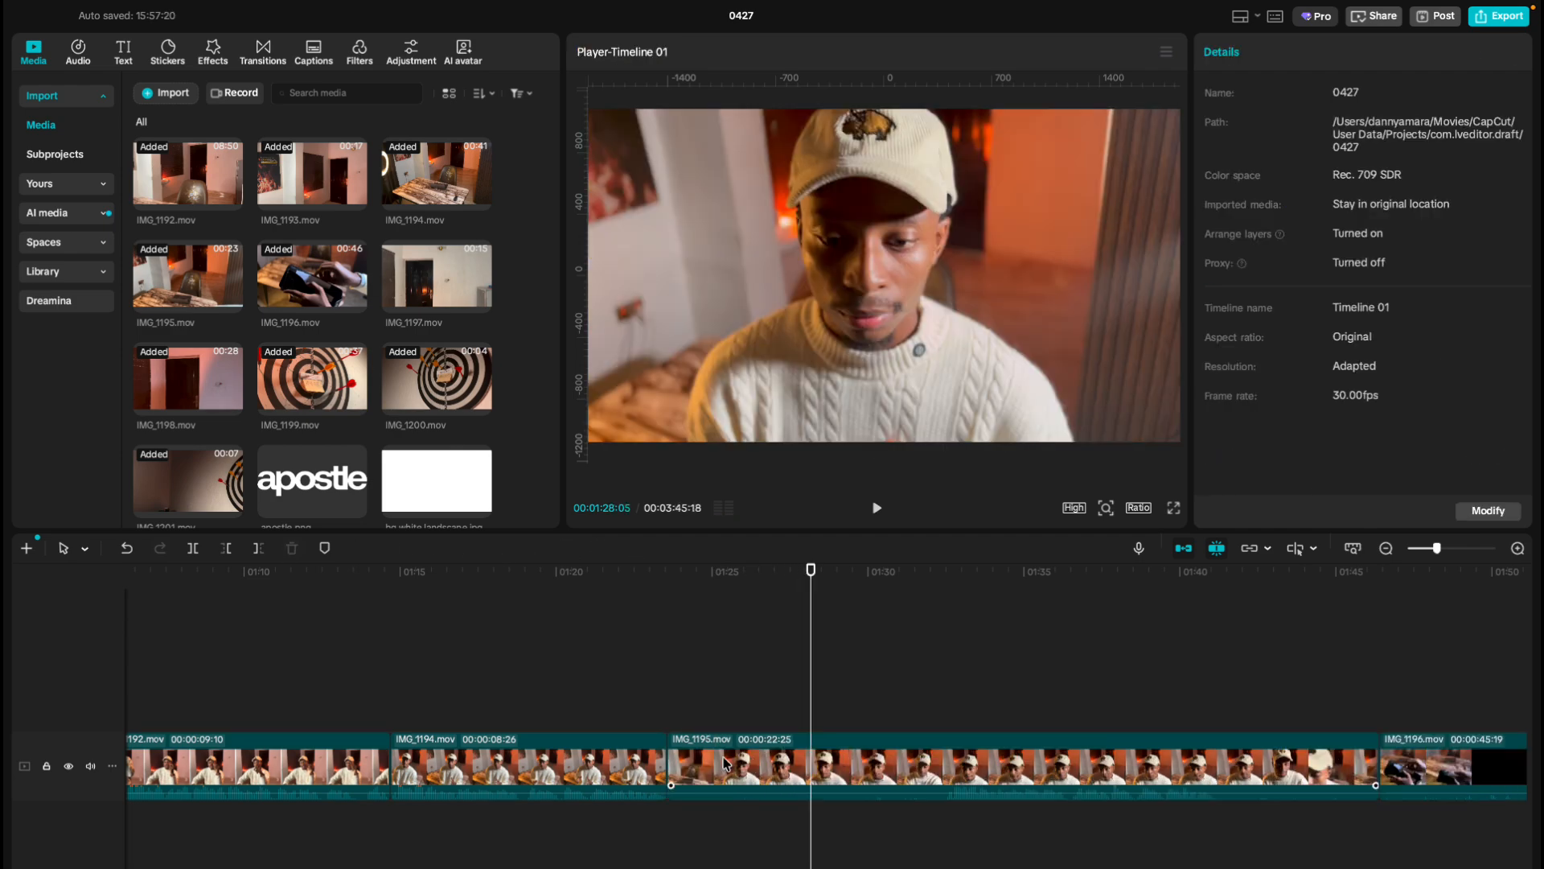
pyautogui.press('super+z')
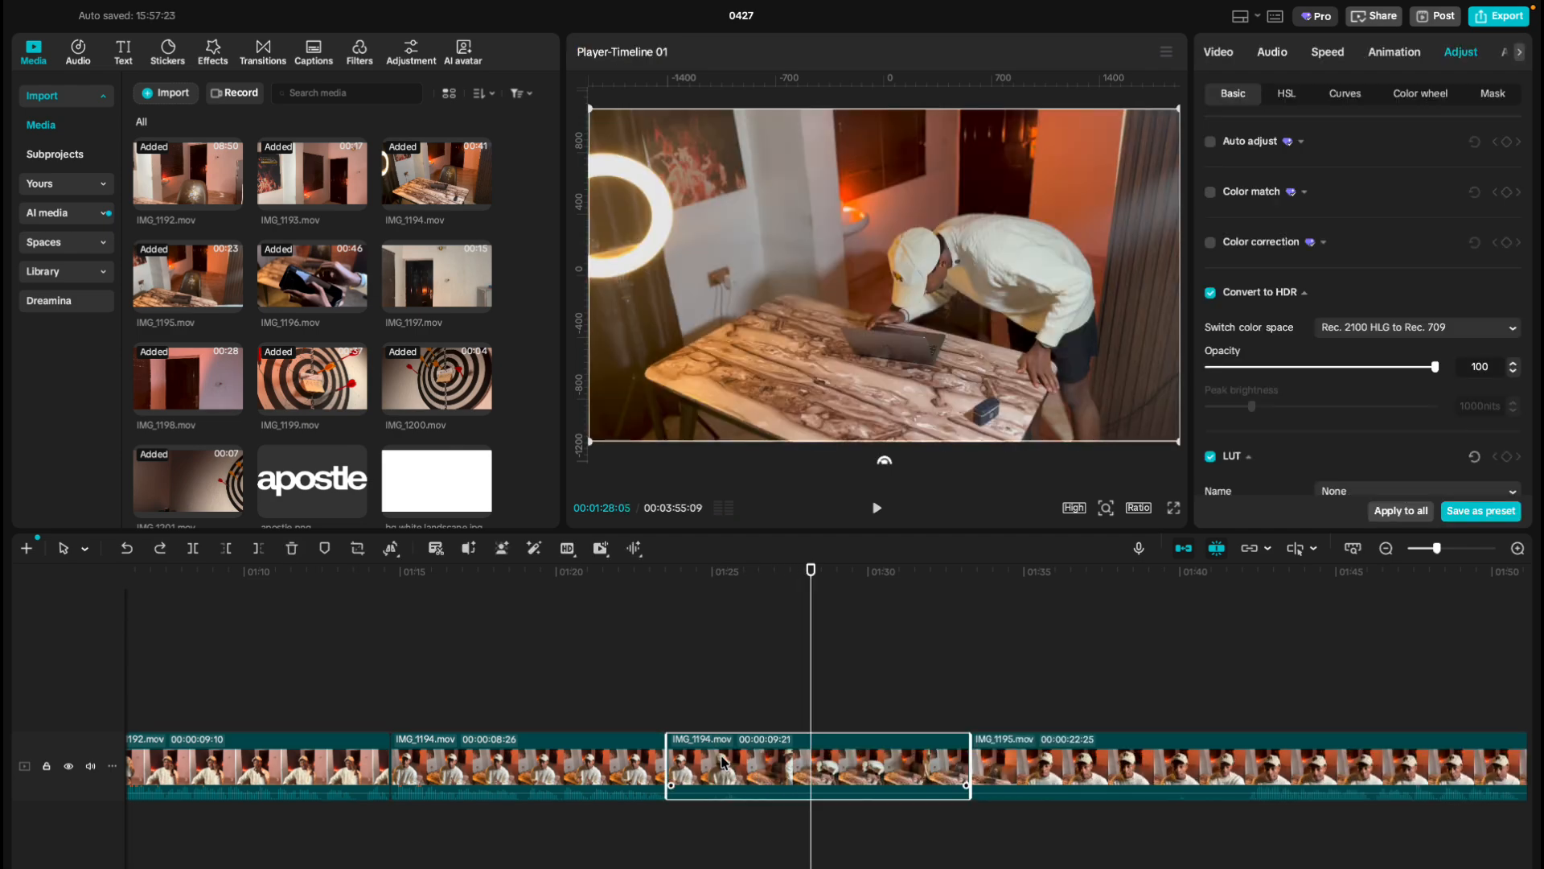
pyautogui.press('BackSpace')
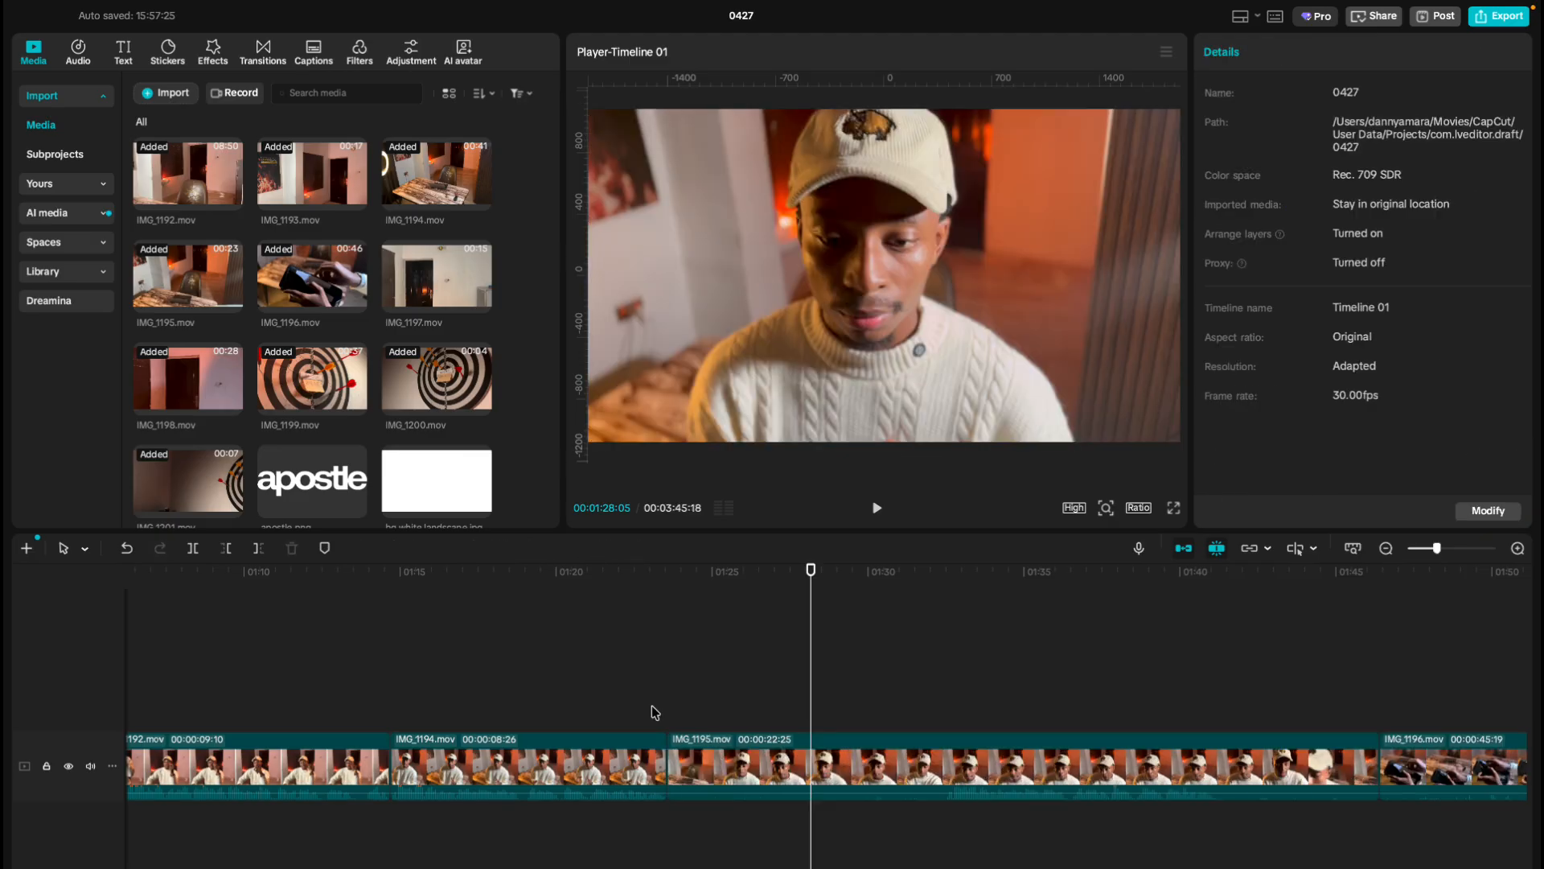
# Find where the speech starts in IMG_1195.mov, split the clip at 00:01:32:12 and delete the part before it.
pyautogui.click(665, 571)
pyautogui.press('space')
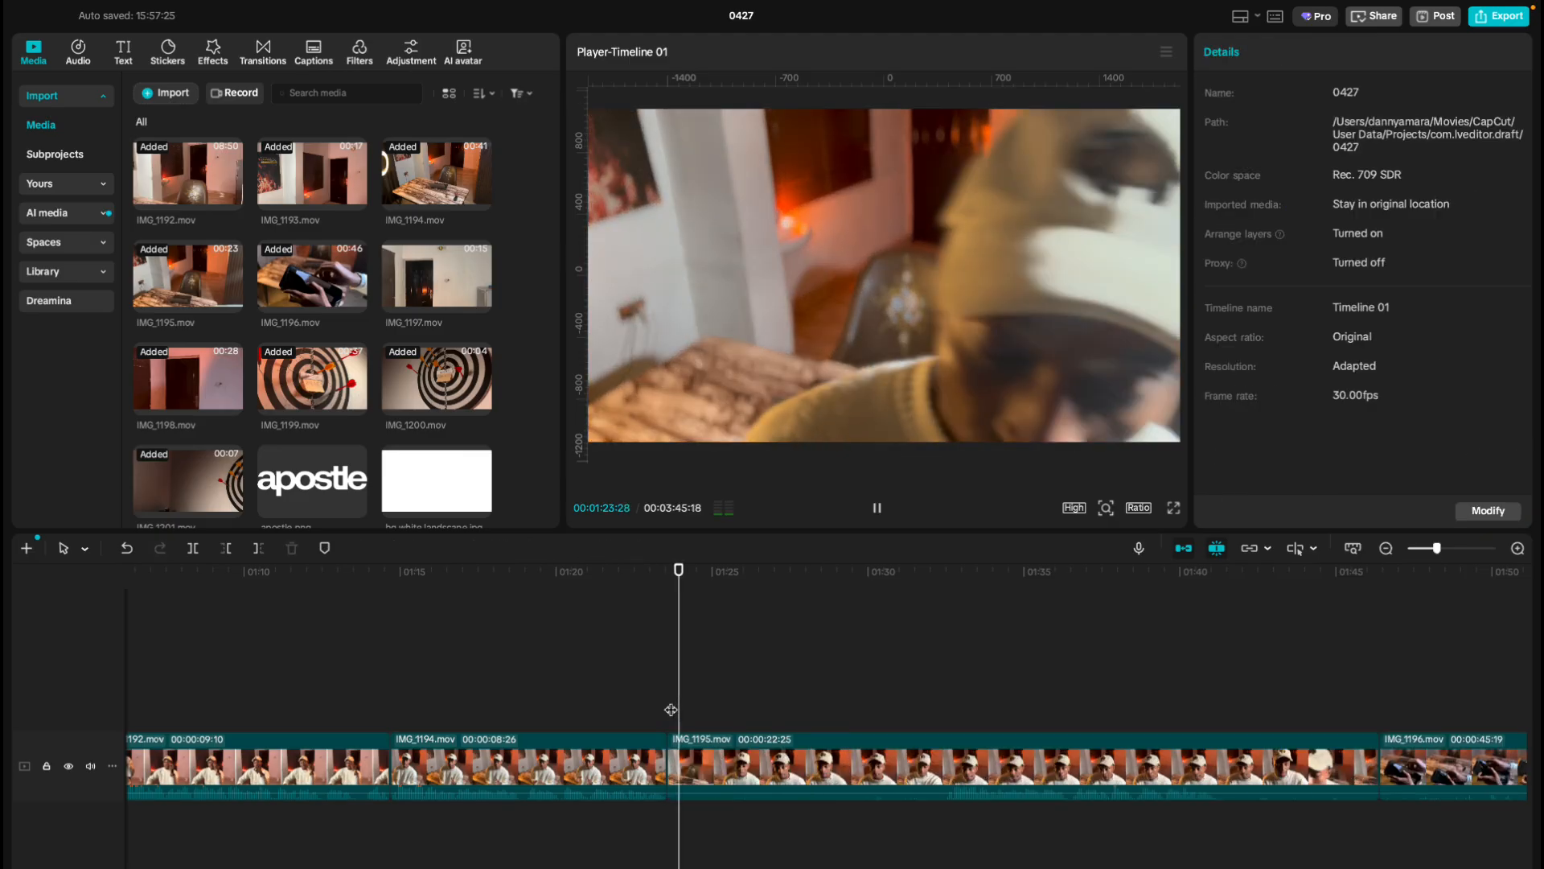
pyautogui.click(940, 708)
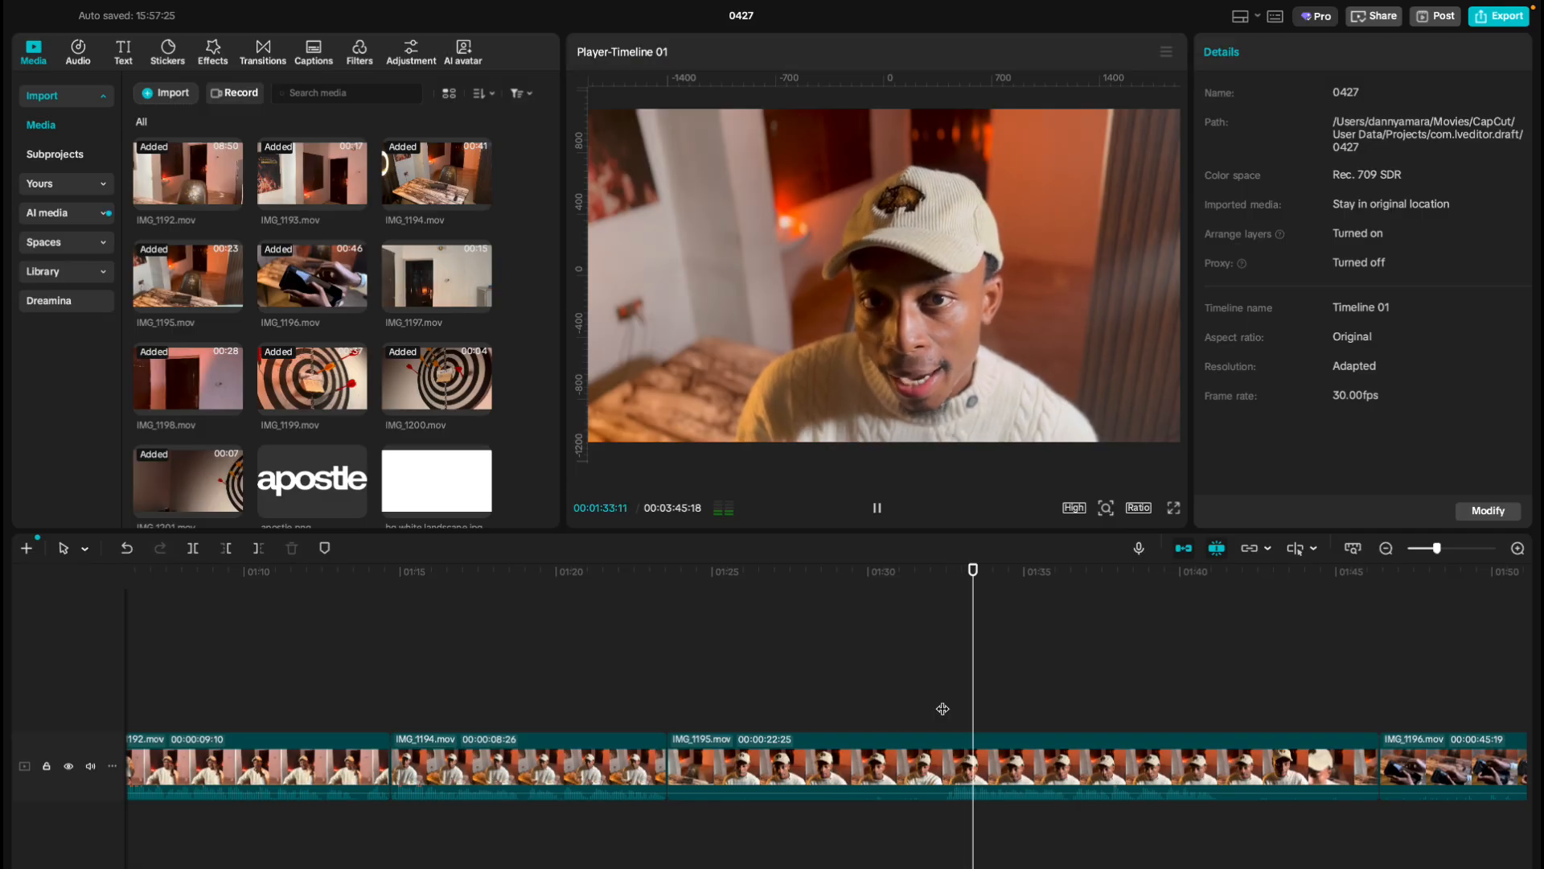
pyautogui.press('space')
pyautogui.press('super+b')
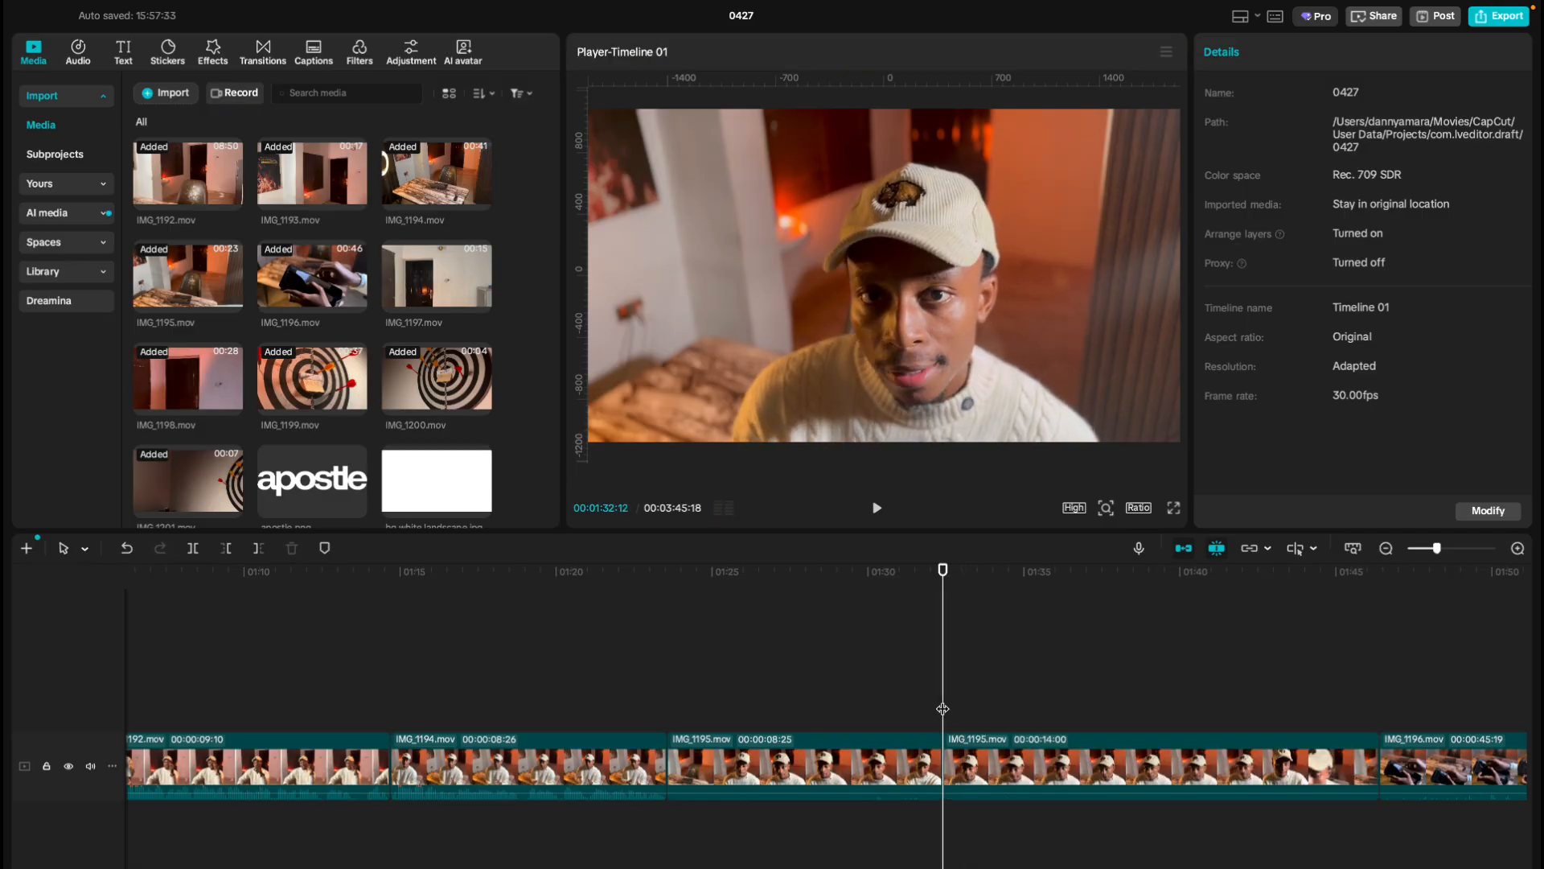
pyautogui.click(861, 762)
pyautogui.press('Delete')
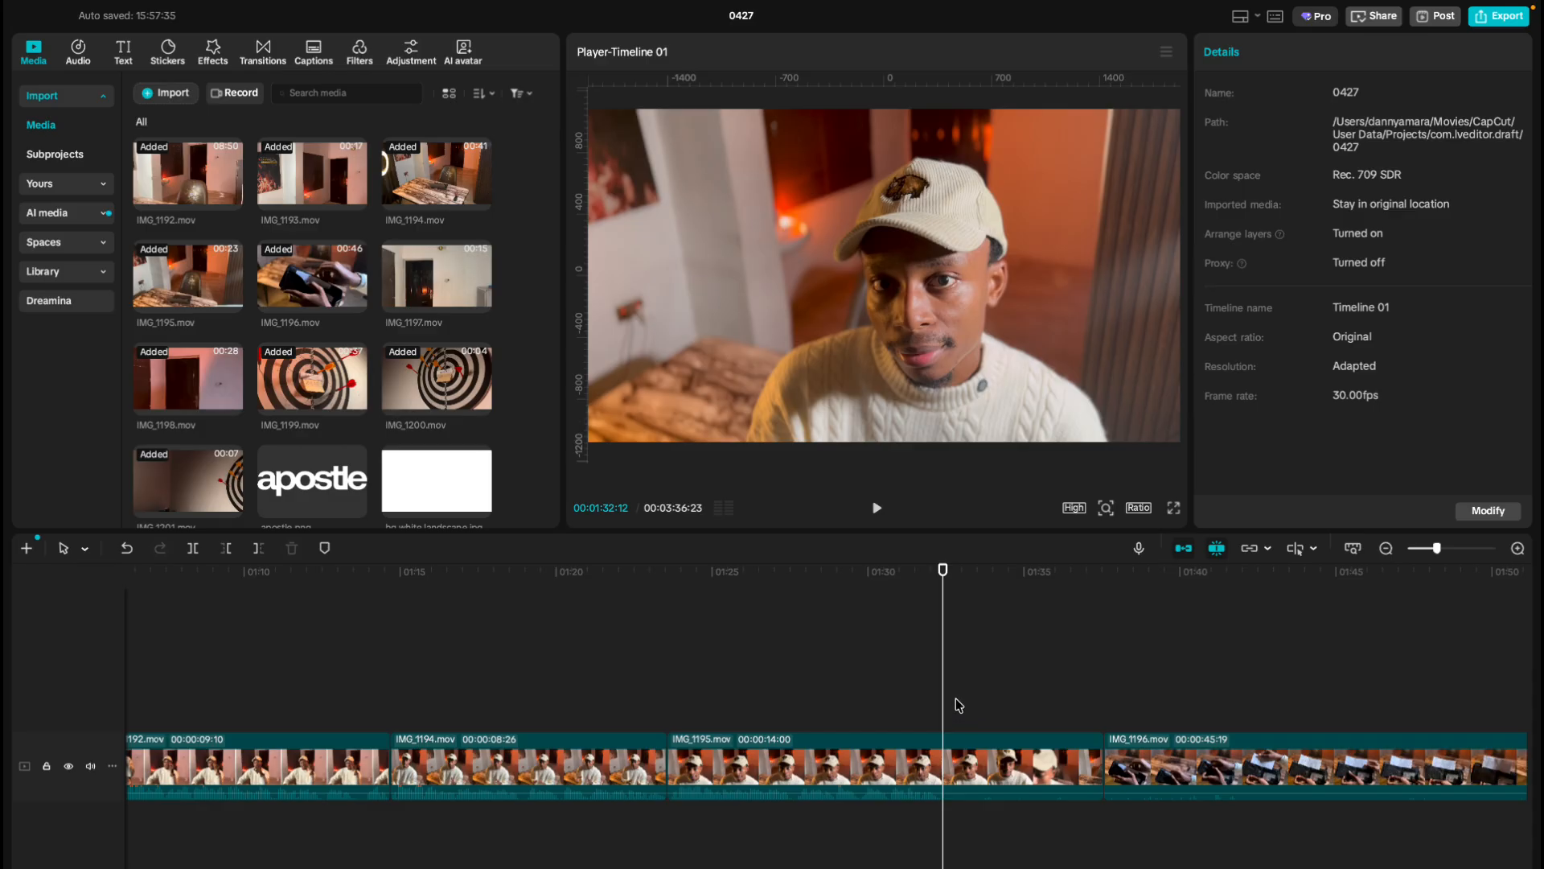
# Split IMG_1195.mov at 00:01:32:12, check the footage after the split and delete that remainder up to IMG_1196.mov.
pyautogui.press('super+b')
pyautogui.press('space')
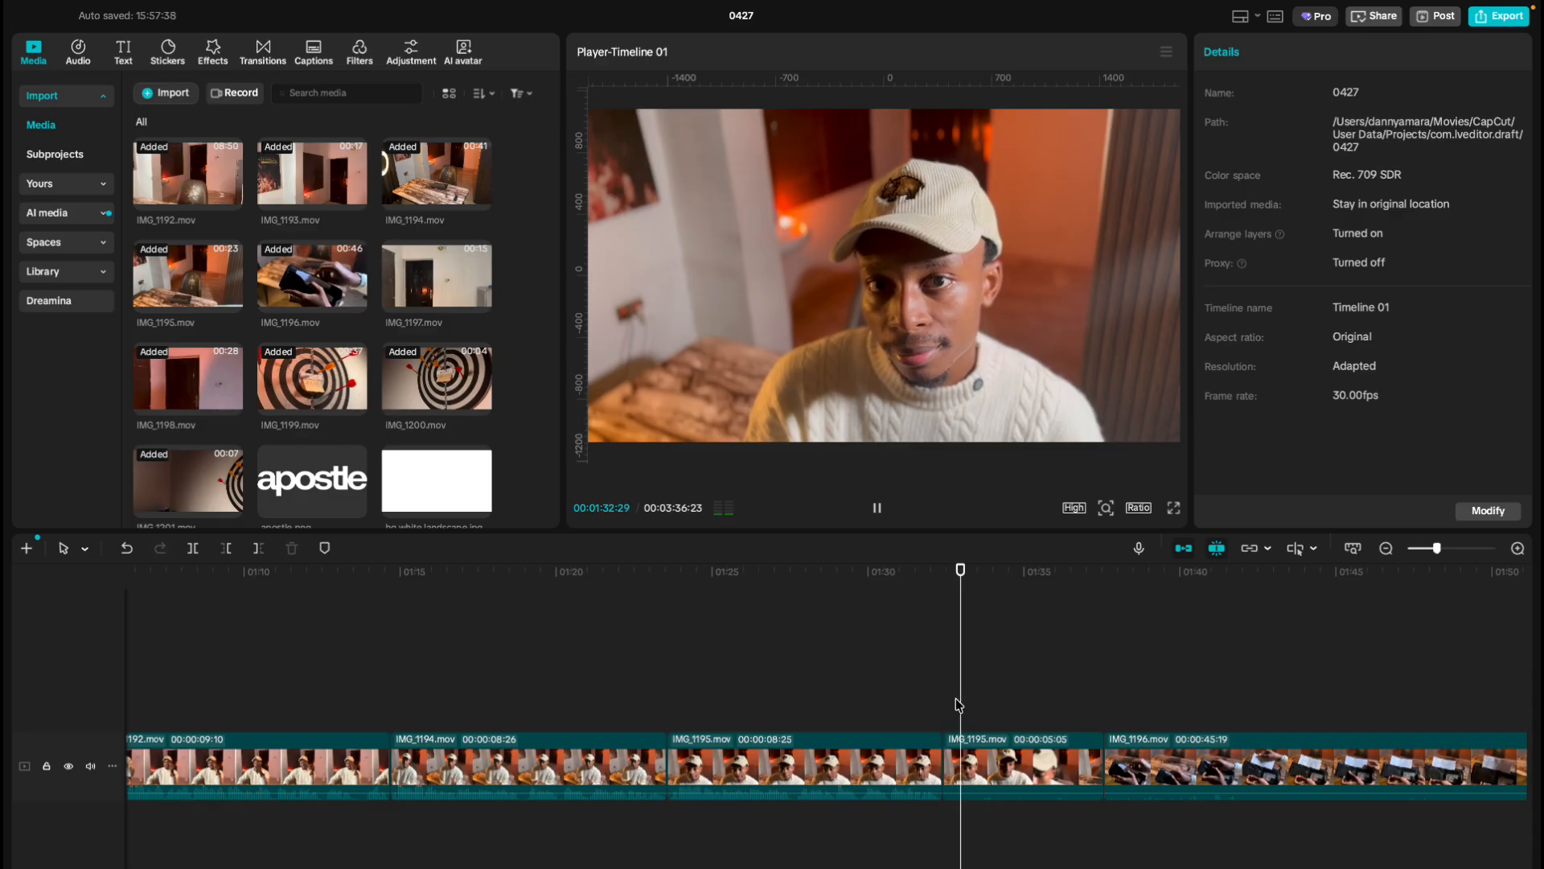
pyautogui.click(1066, 708)
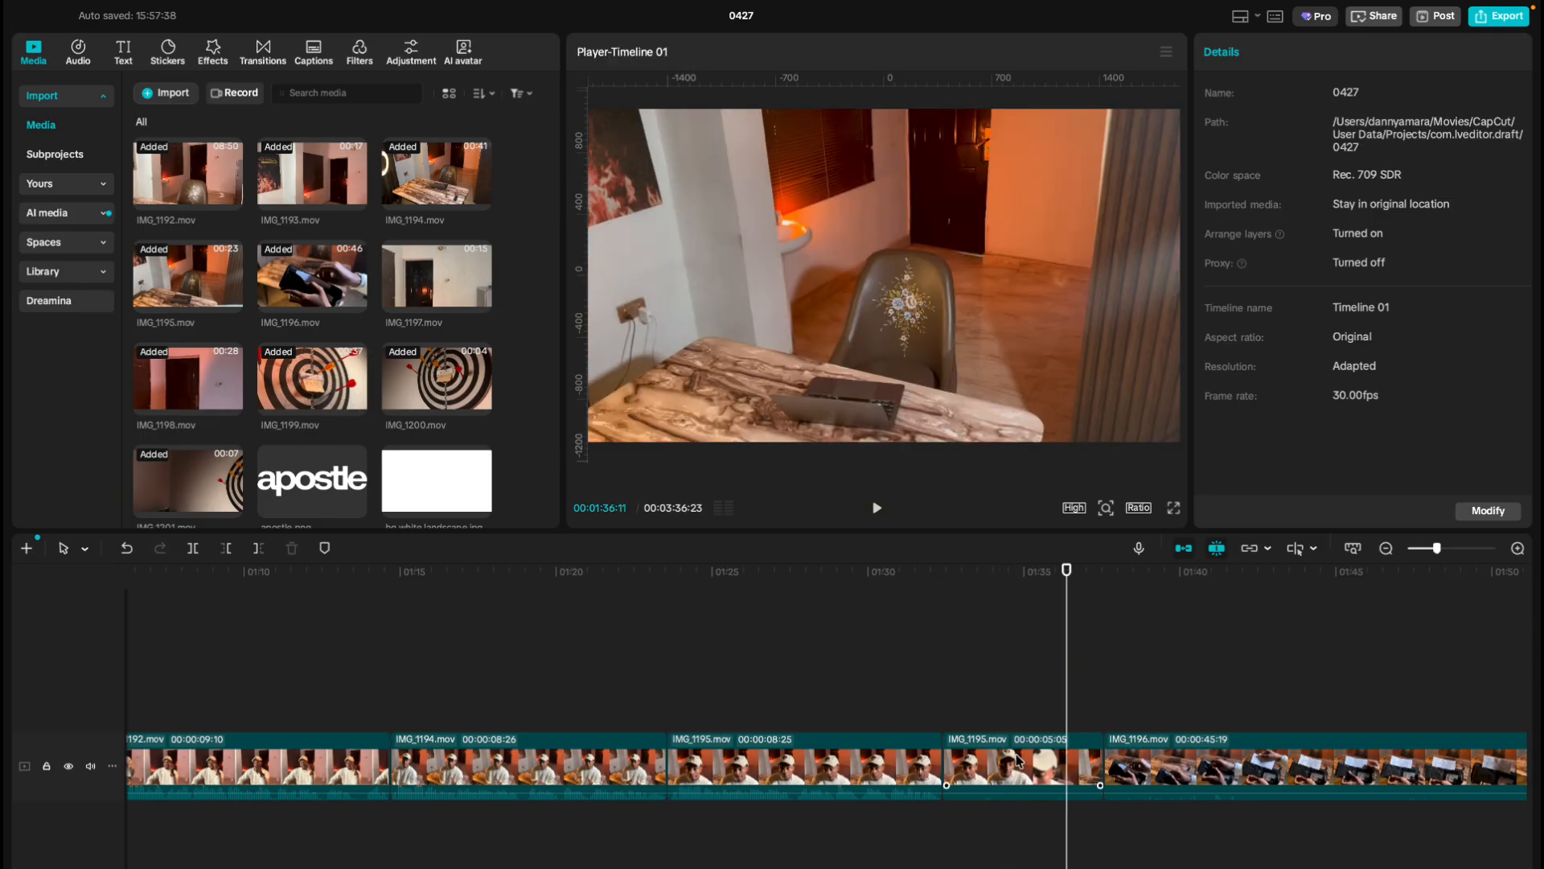
pyautogui.click(1017, 760)
pyautogui.press('Delete')
pyautogui.click(935, 713)
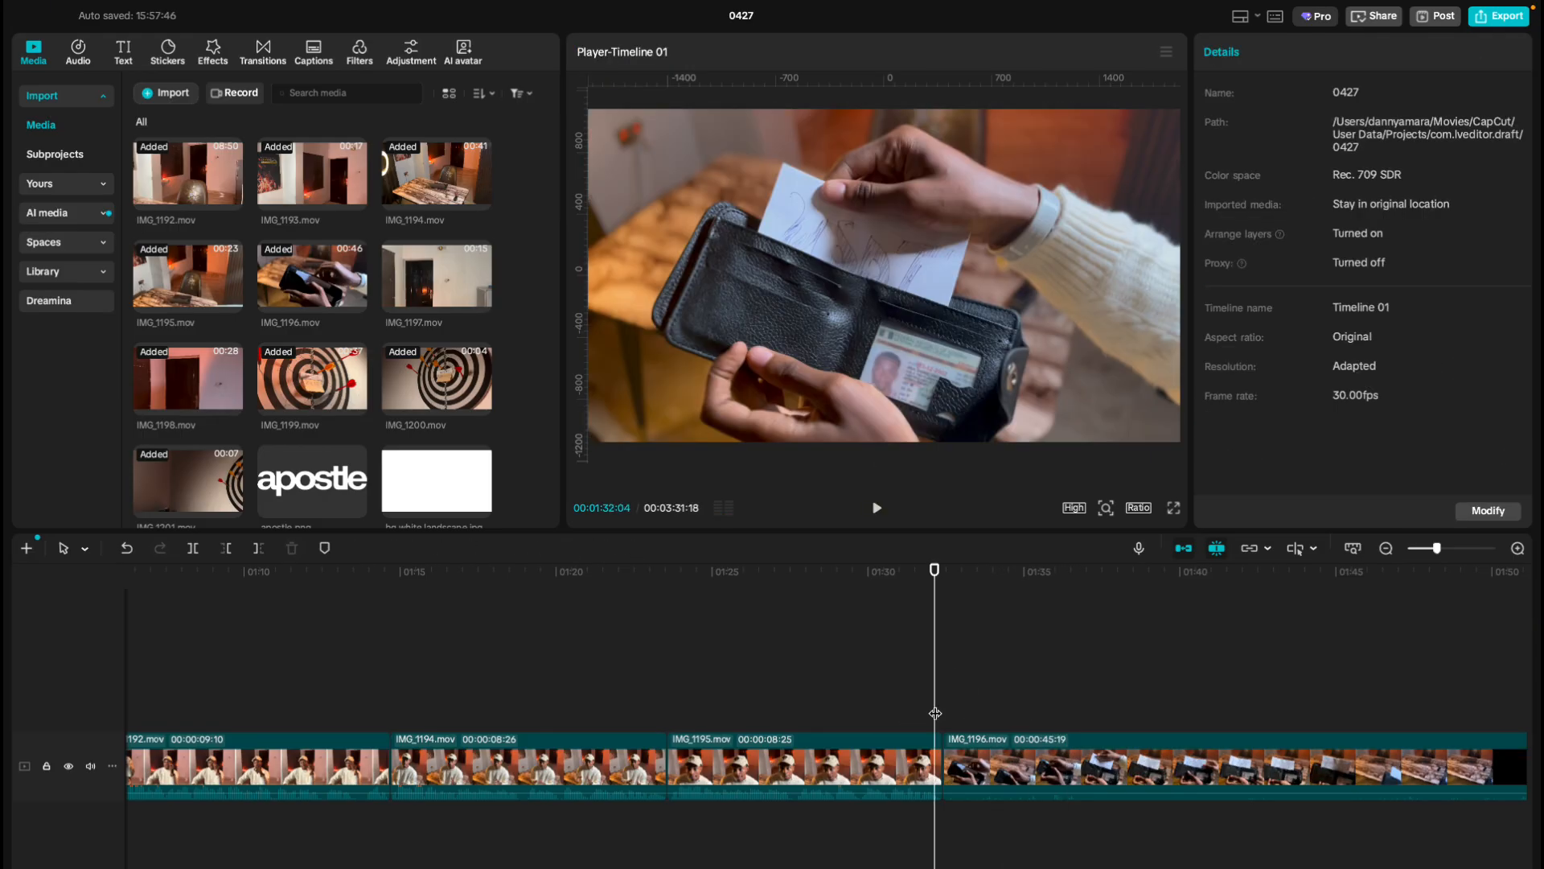
# Play the beginning of IMG_1196.mov and trim its start to a clip length of 00:00:37:25.
pyautogui.press('space')
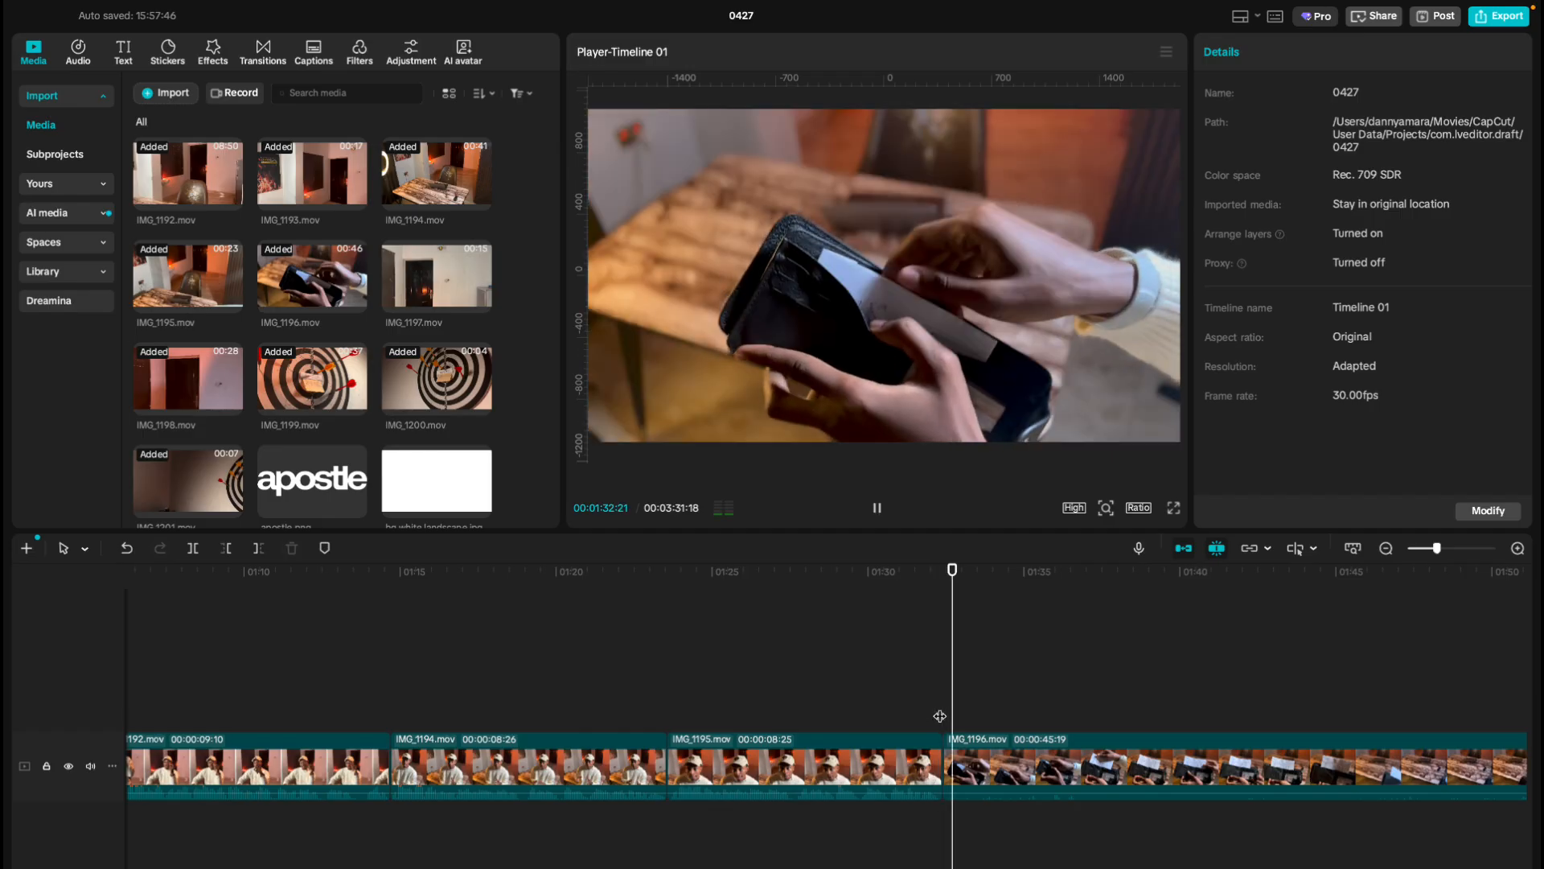
pyautogui.hscroll(7, 940, 716)
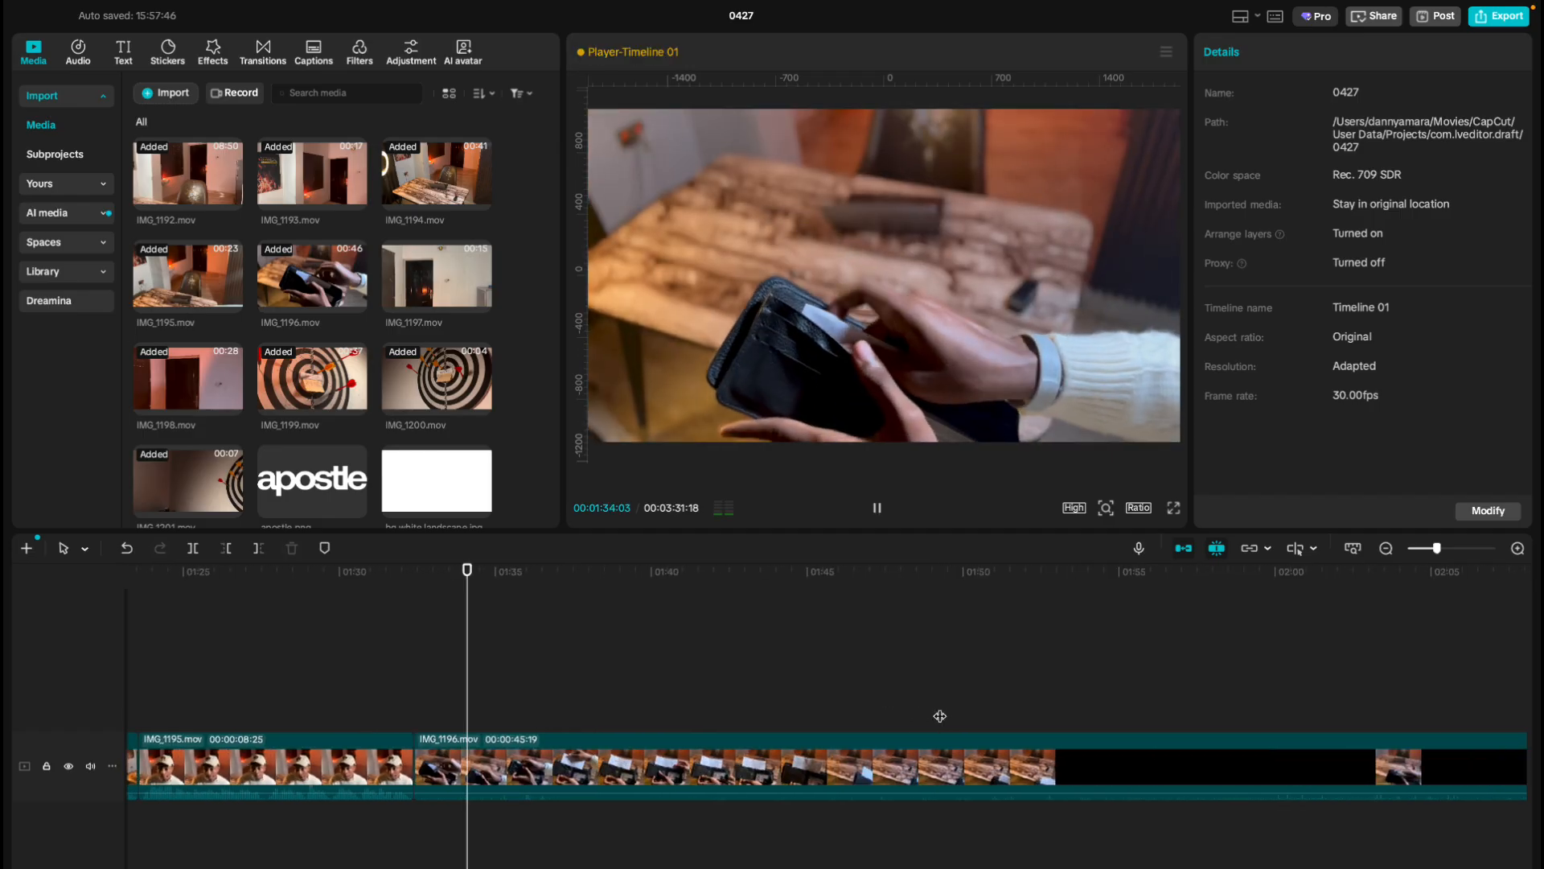
pyautogui.scroll(-2, 939, 716)
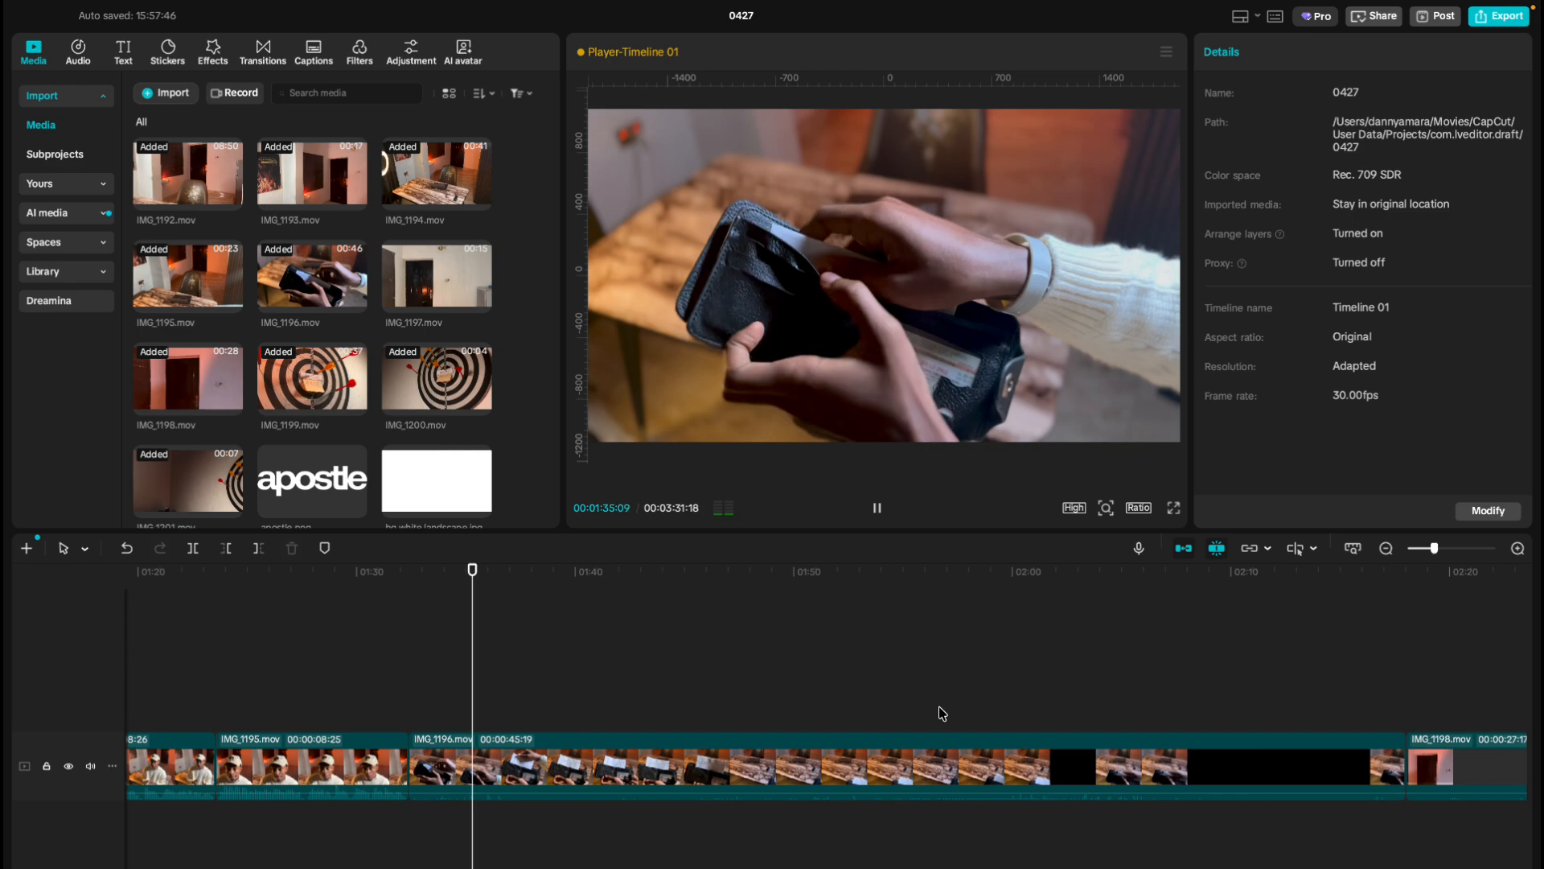
pyautogui.scroll(-2, 751, 736)
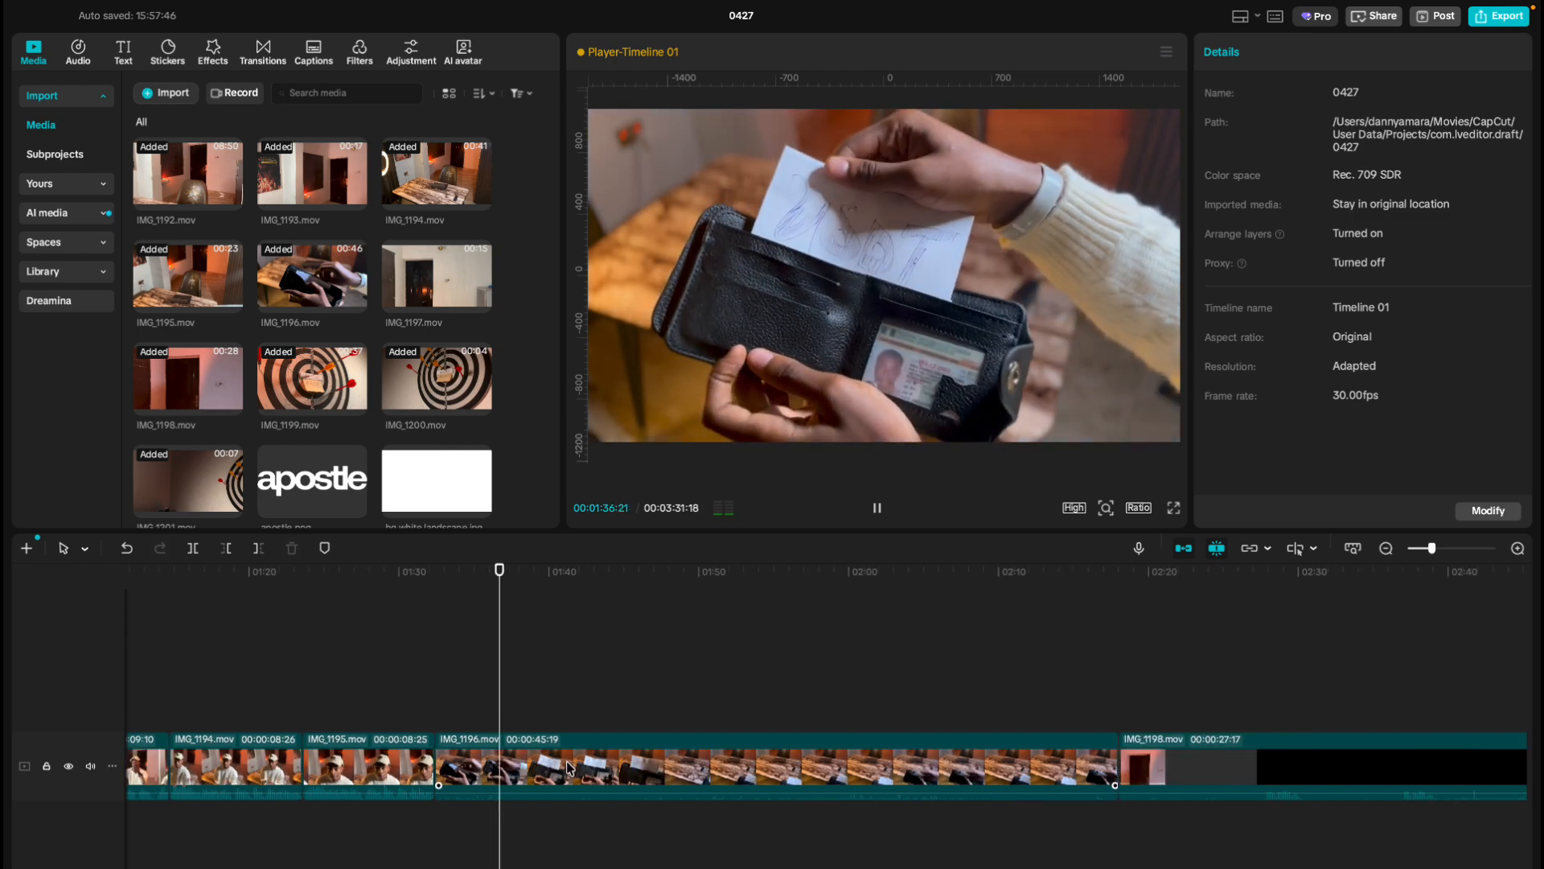
pyautogui.press('space')
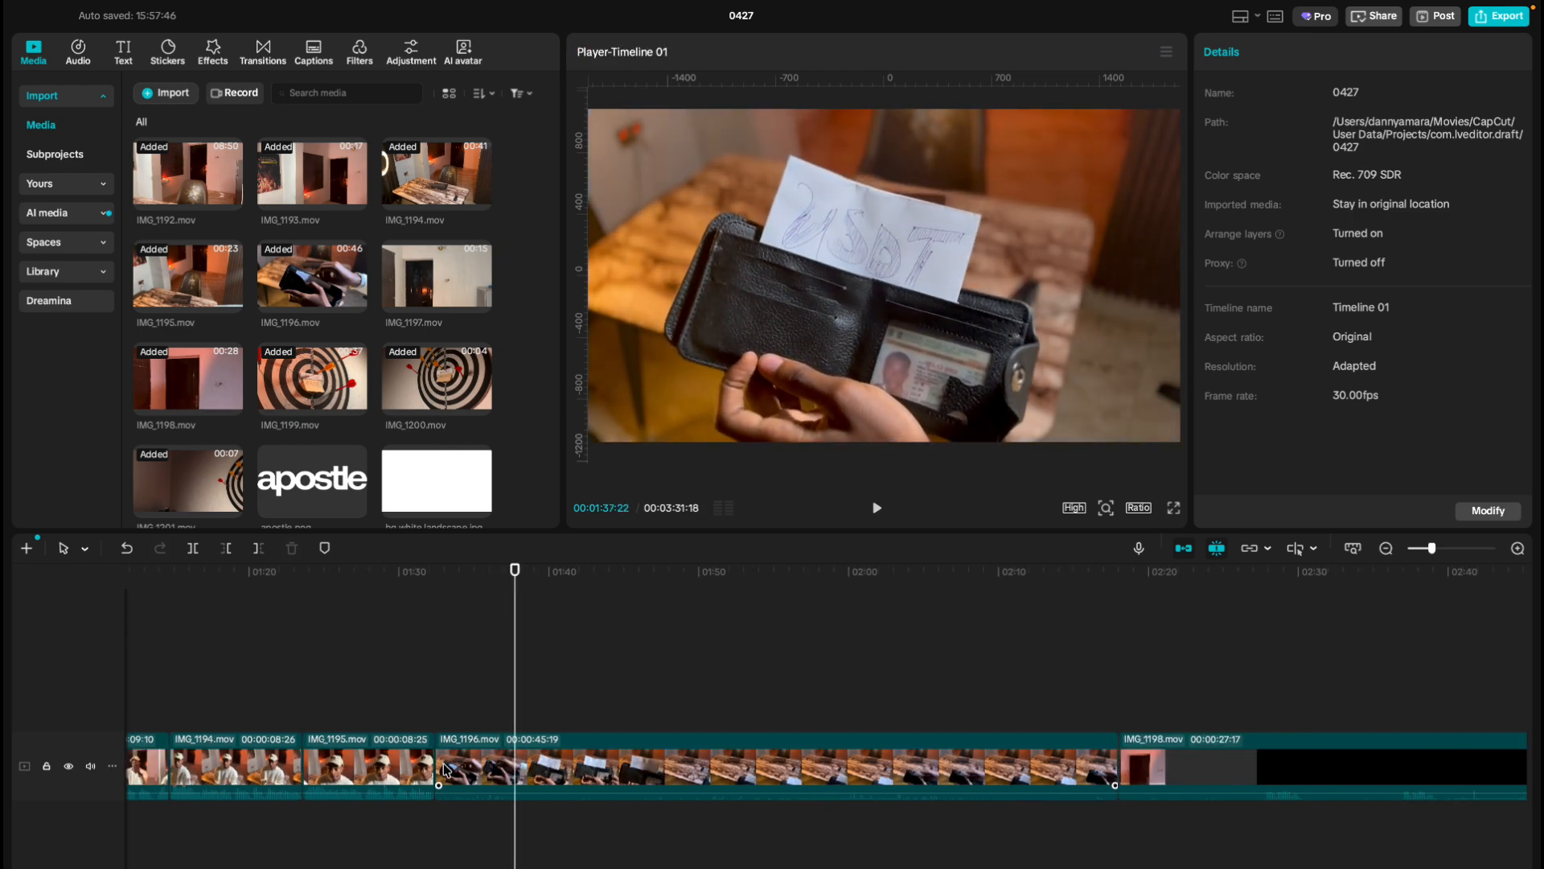
pyautogui.click(440, 761)
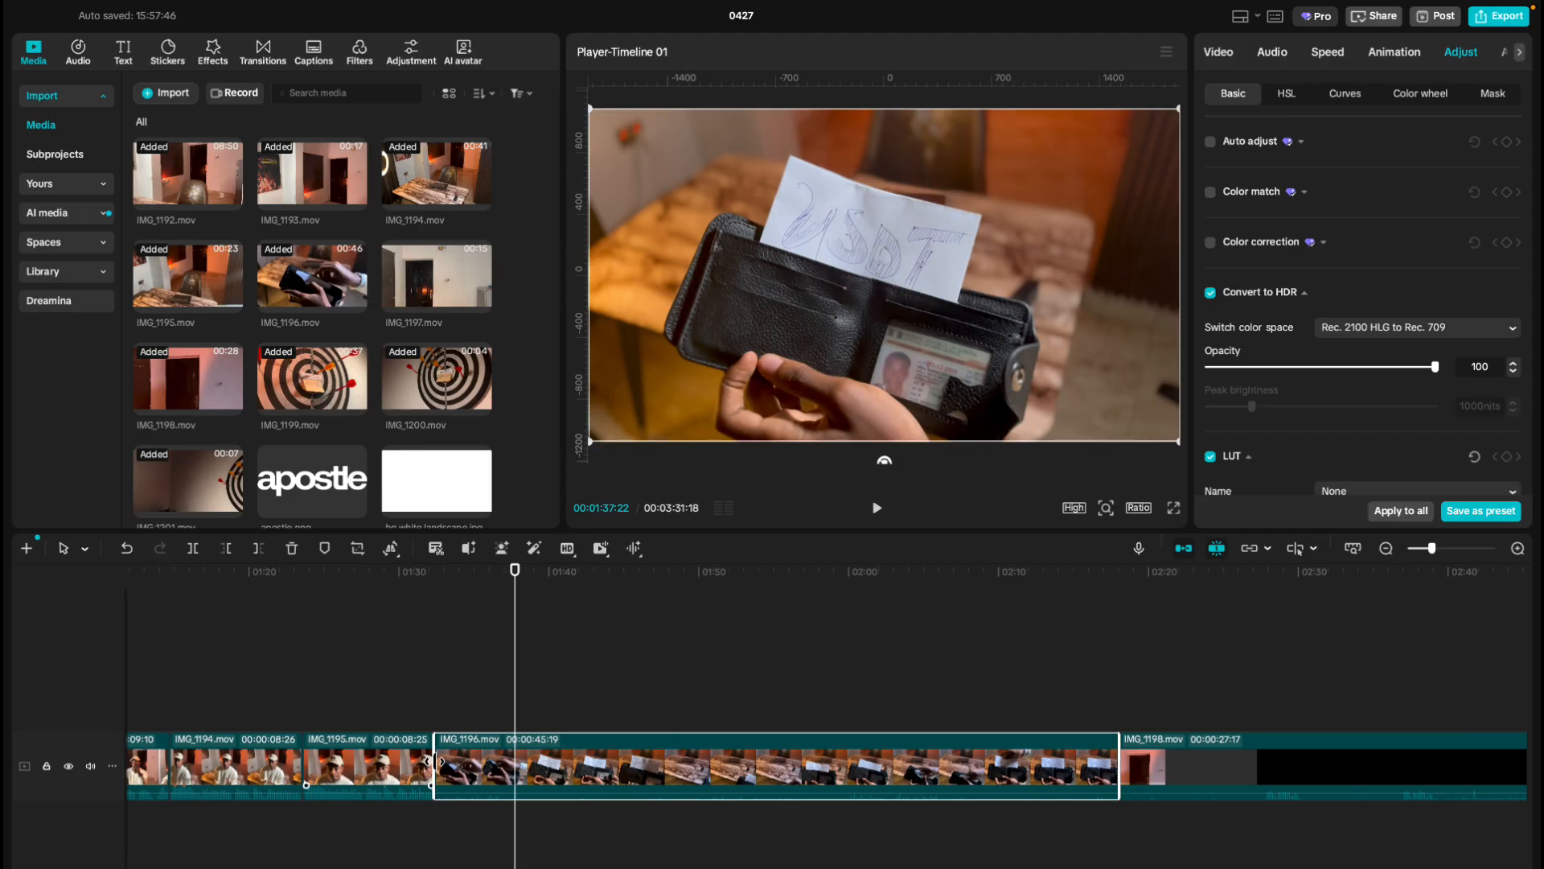
pyautogui.moveTo(435, 761); pyautogui.dragTo(553, 761)
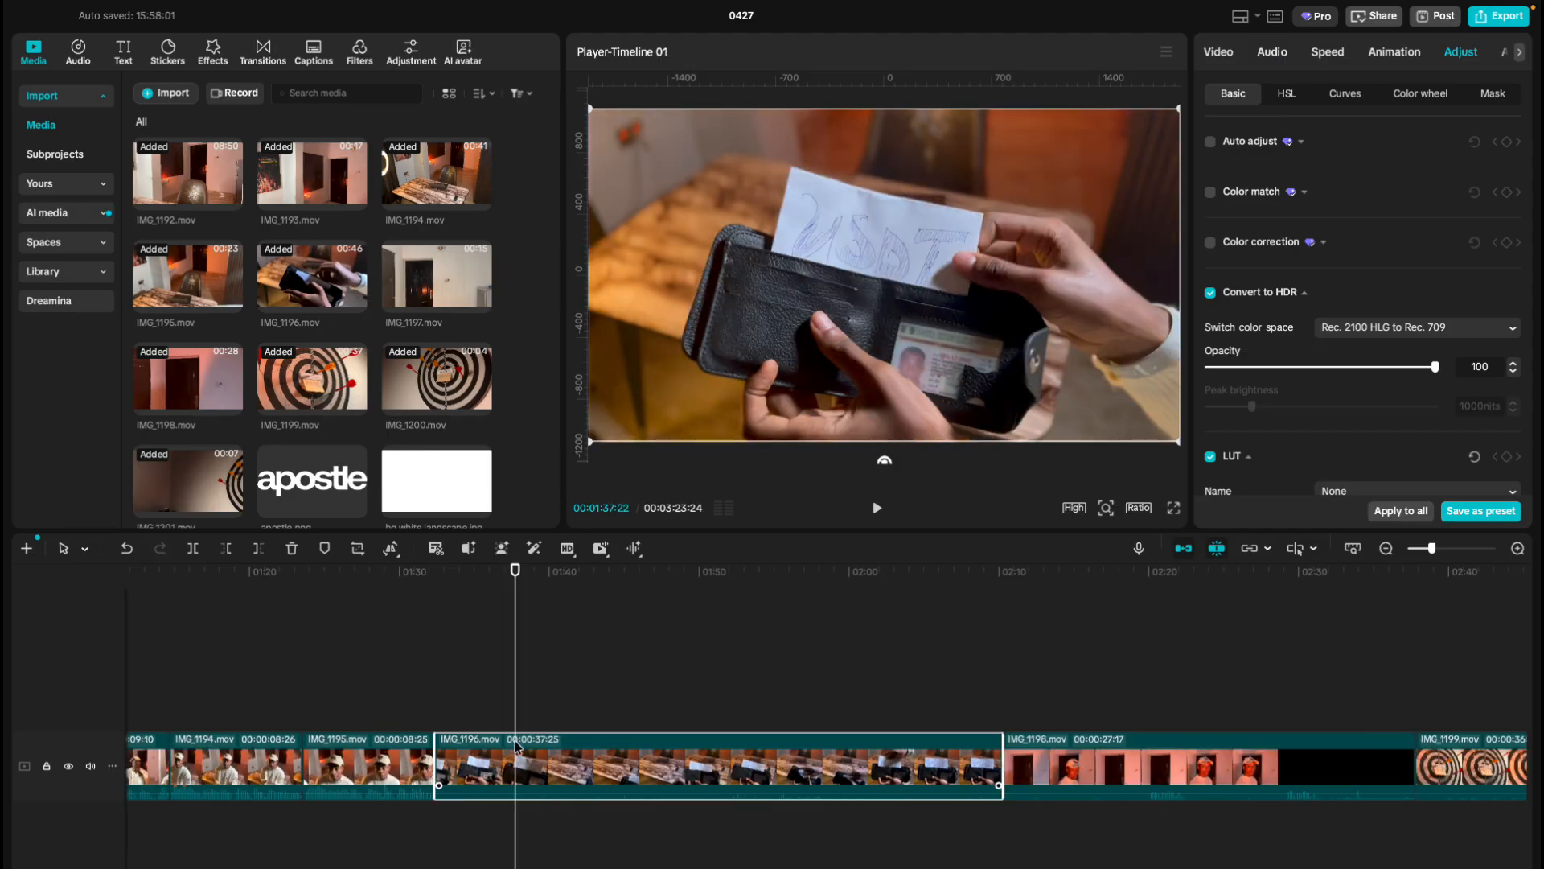
# Find the usable wallet shot in IMG_1196.mov, split the clip at 00:01:59:17 and delete the part before it.
pyautogui.click(438, 706)
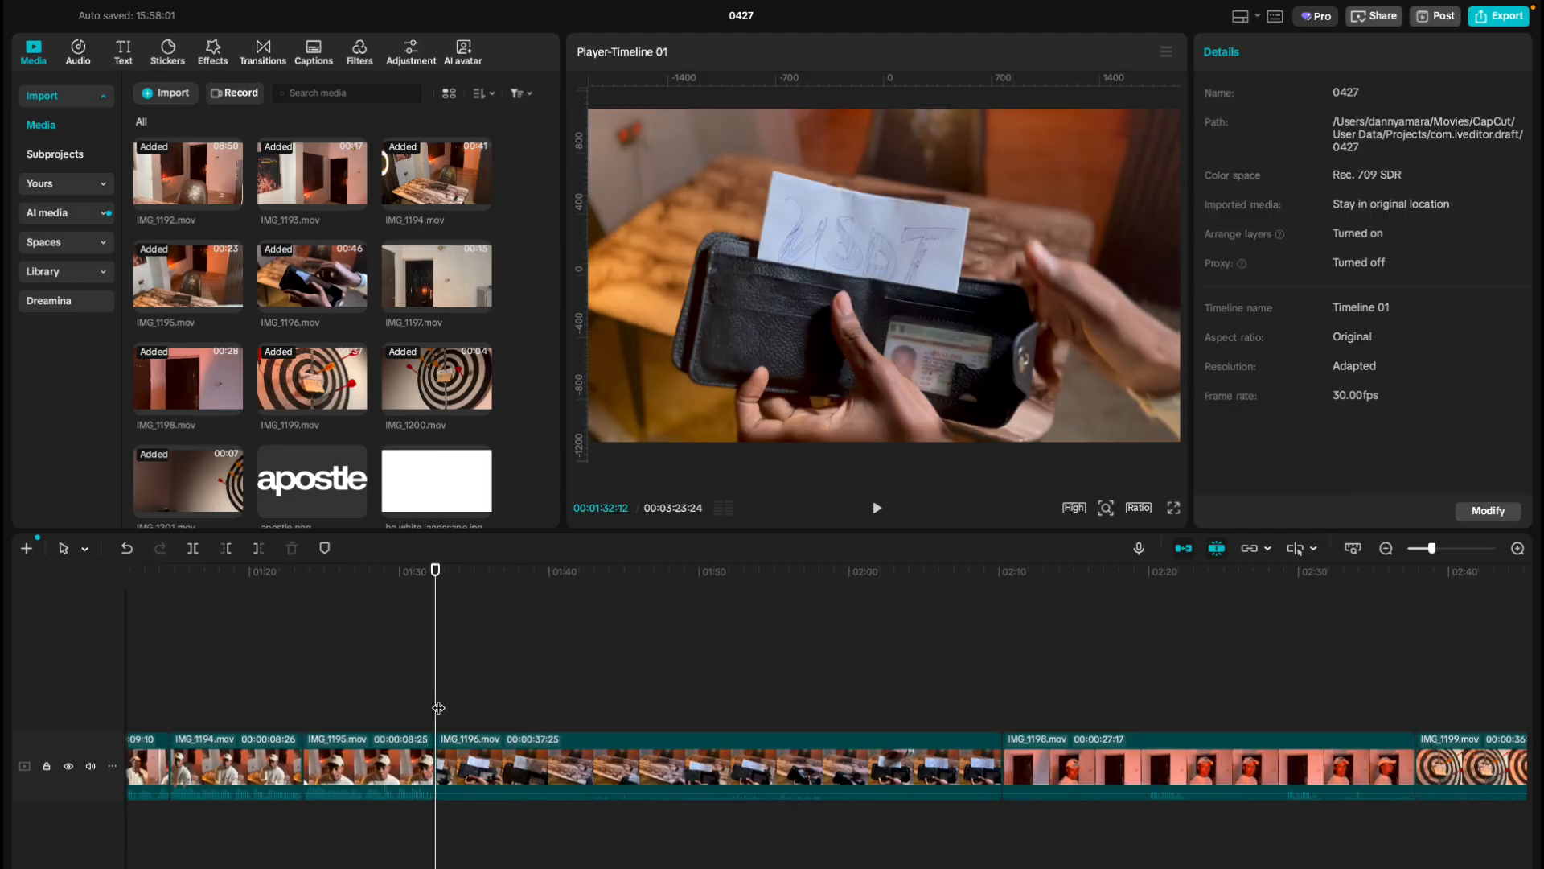
pyautogui.moveTo(434, 706); pyautogui.dragTo(842, 722)
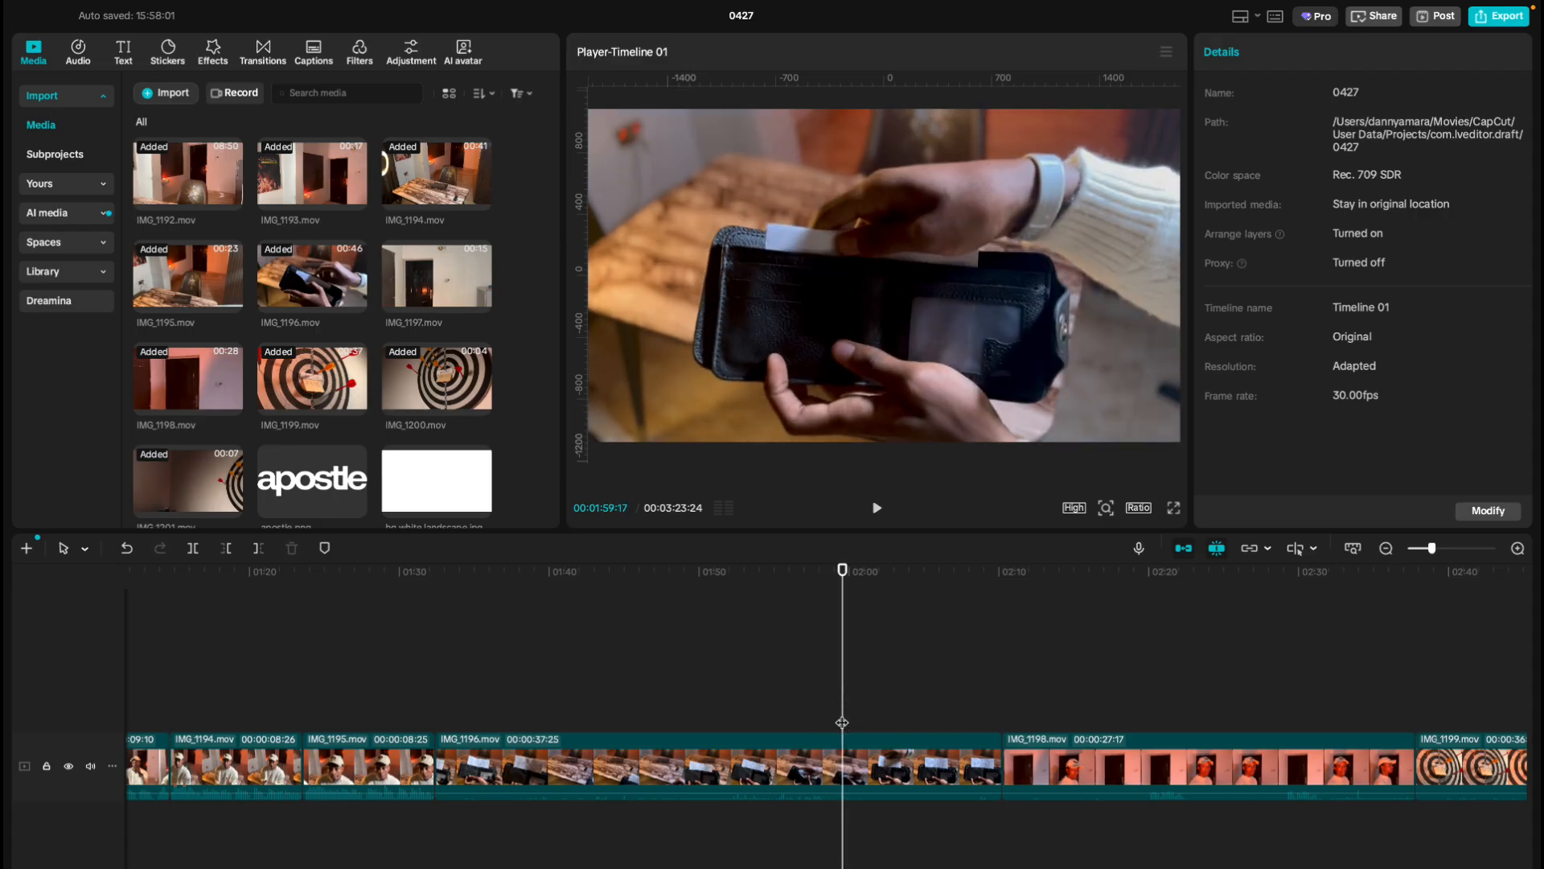
pyautogui.click(786, 770)
pyautogui.press('Delete')
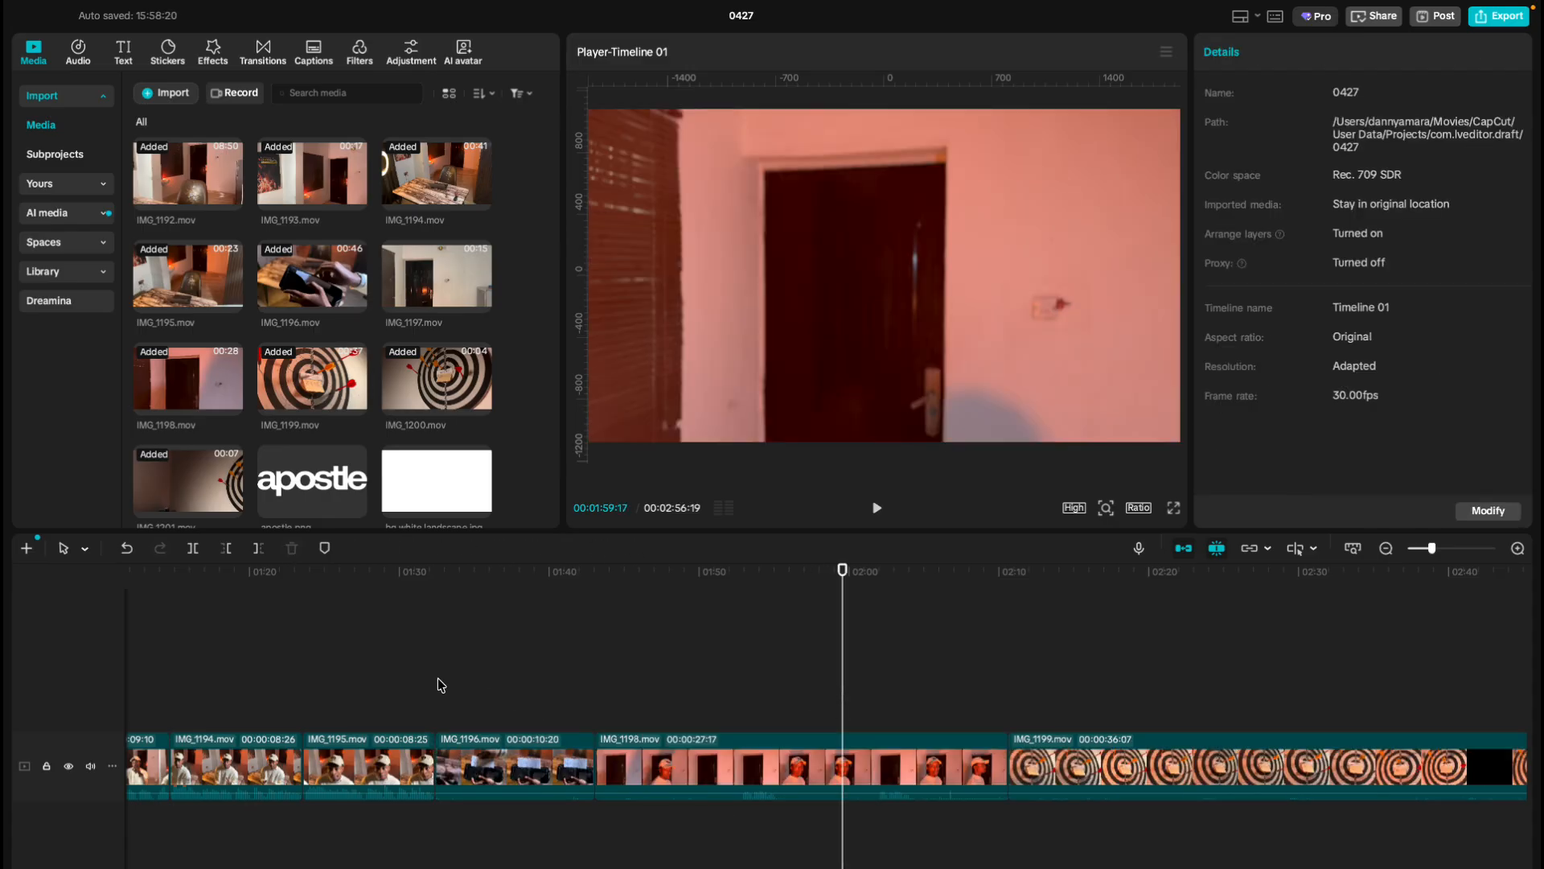
# Play the remaining IMG_1196.mov wallet shot and trim its end to a clip length of about 5 seconds.
pyautogui.click(433, 712)
pyautogui.press('space')
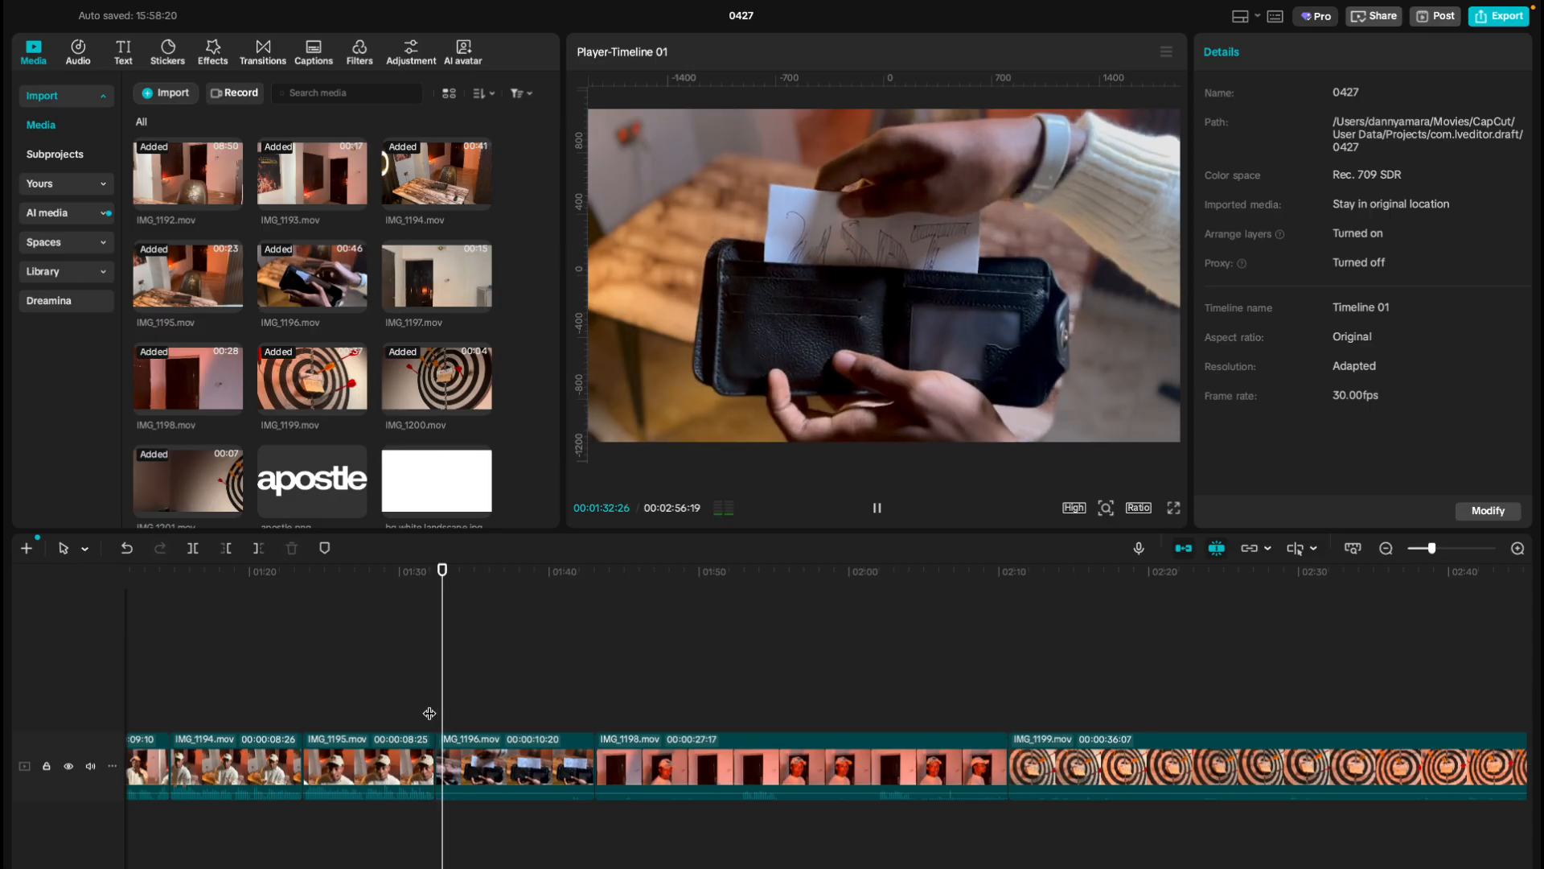
pyautogui.press('space')
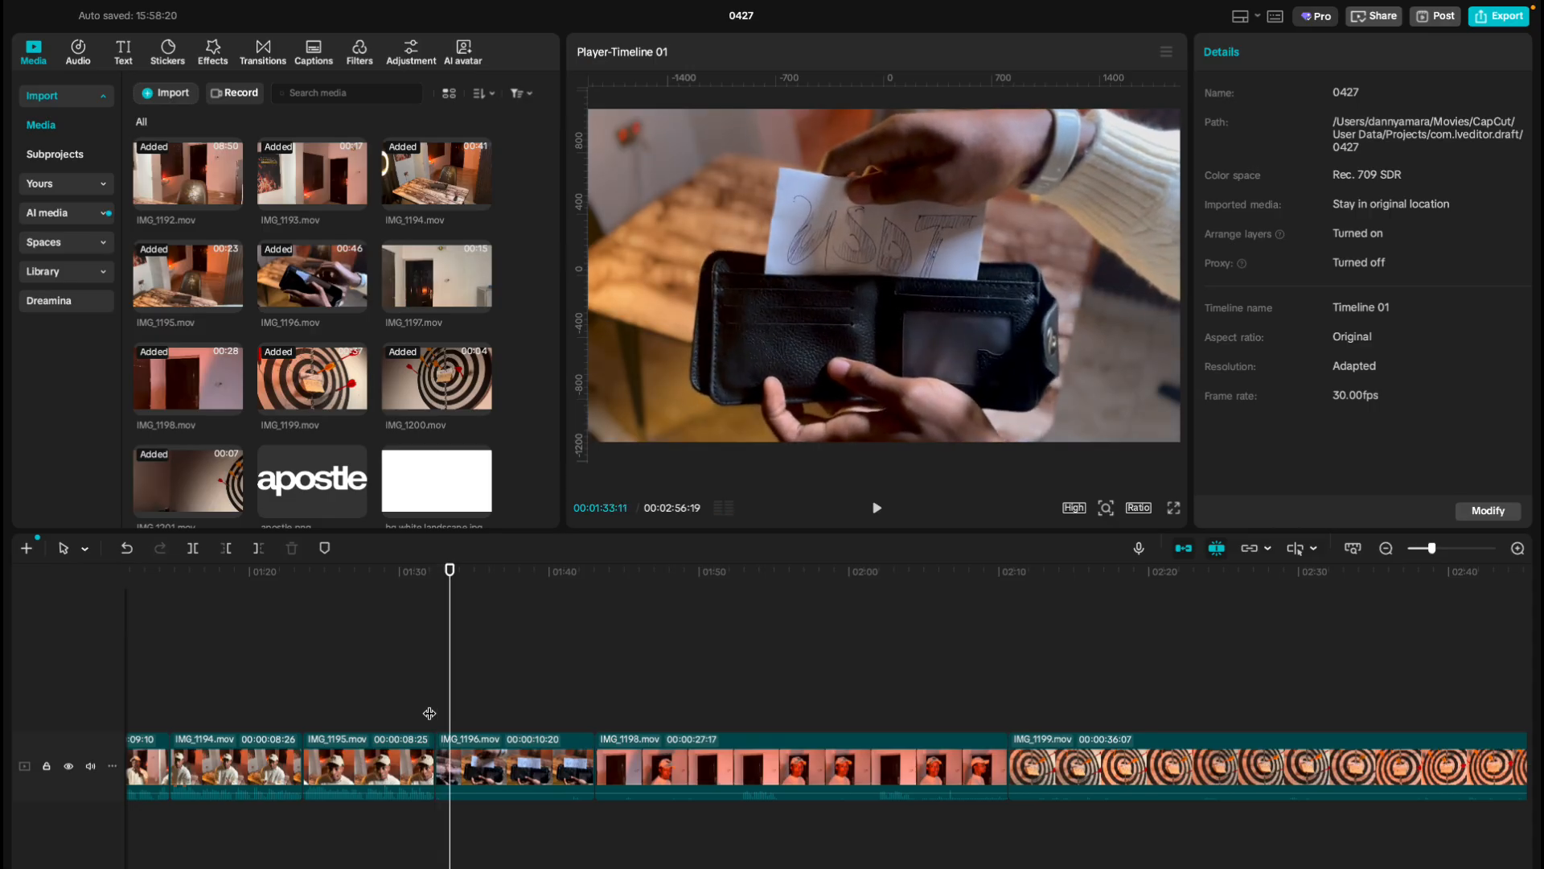
pyautogui.press('space')
pyautogui.press('space')
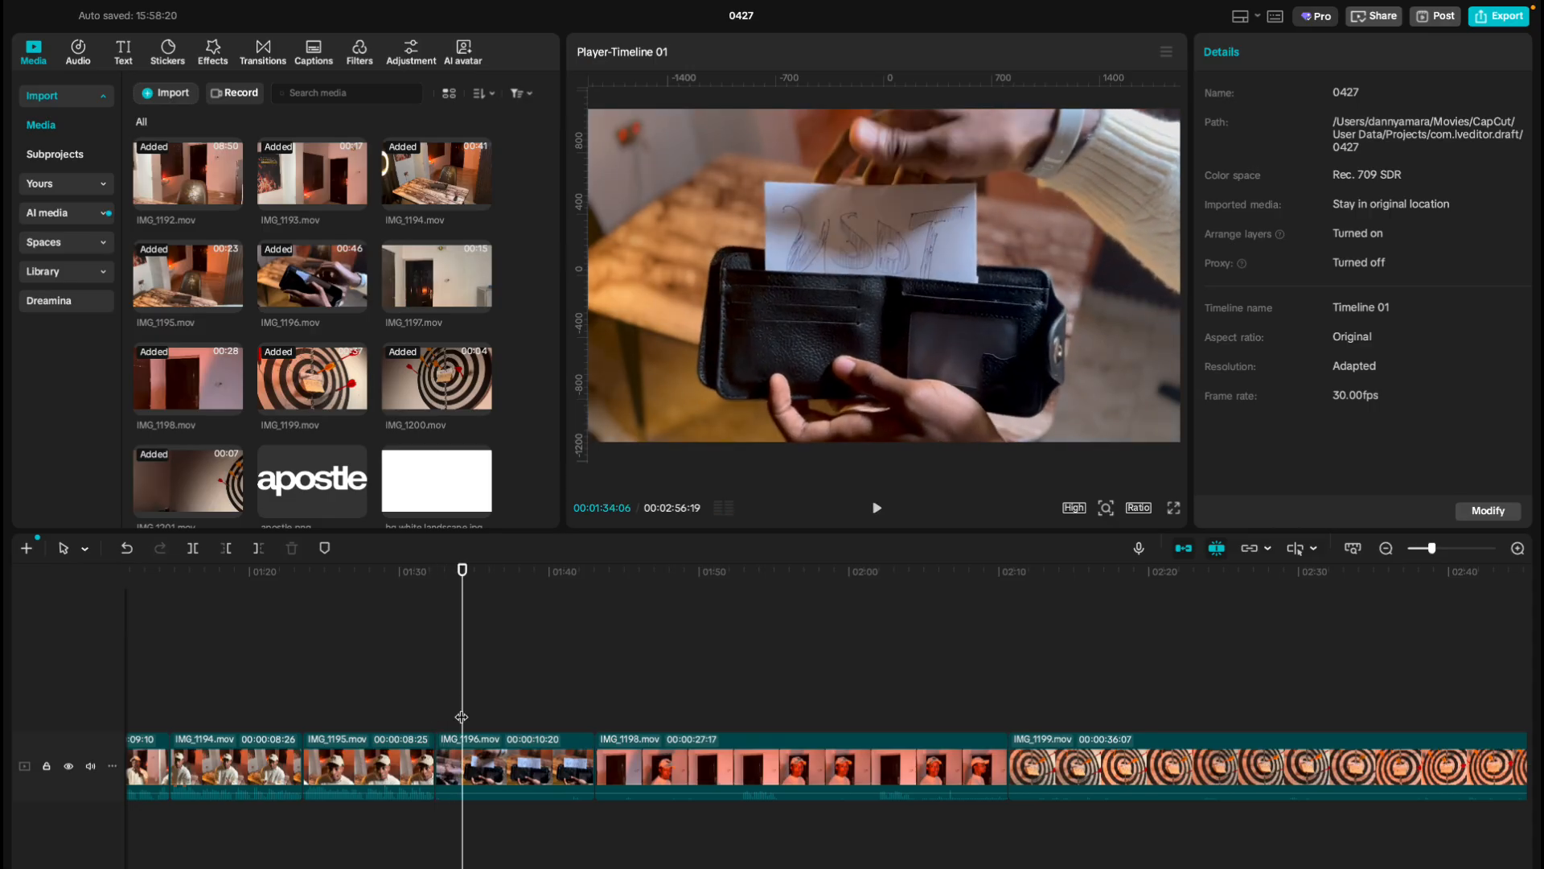
pyautogui.press('space')
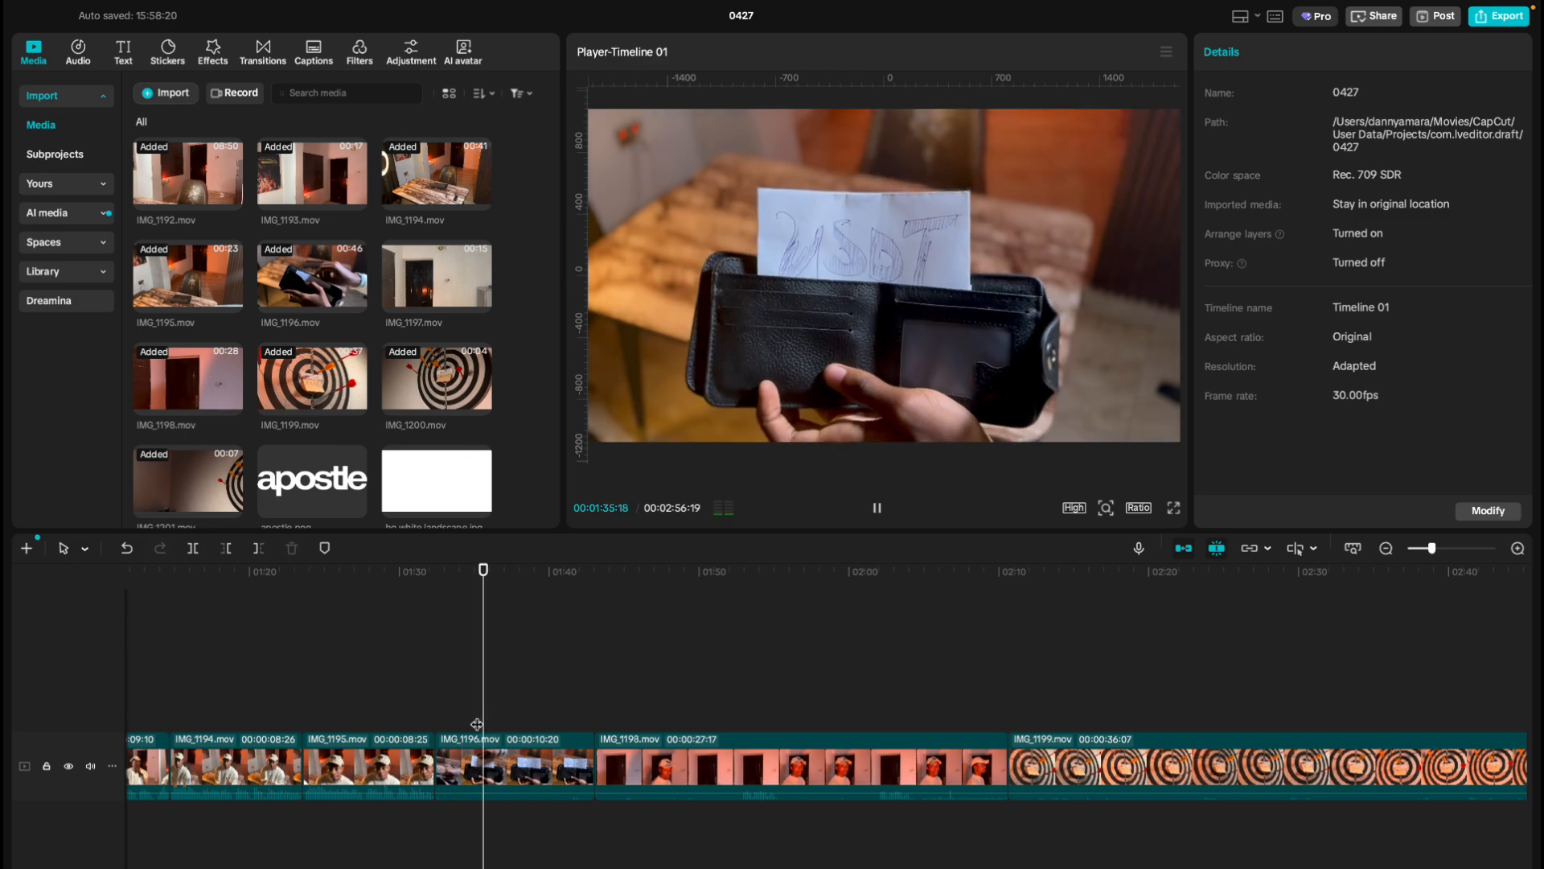
pyautogui.press('space')
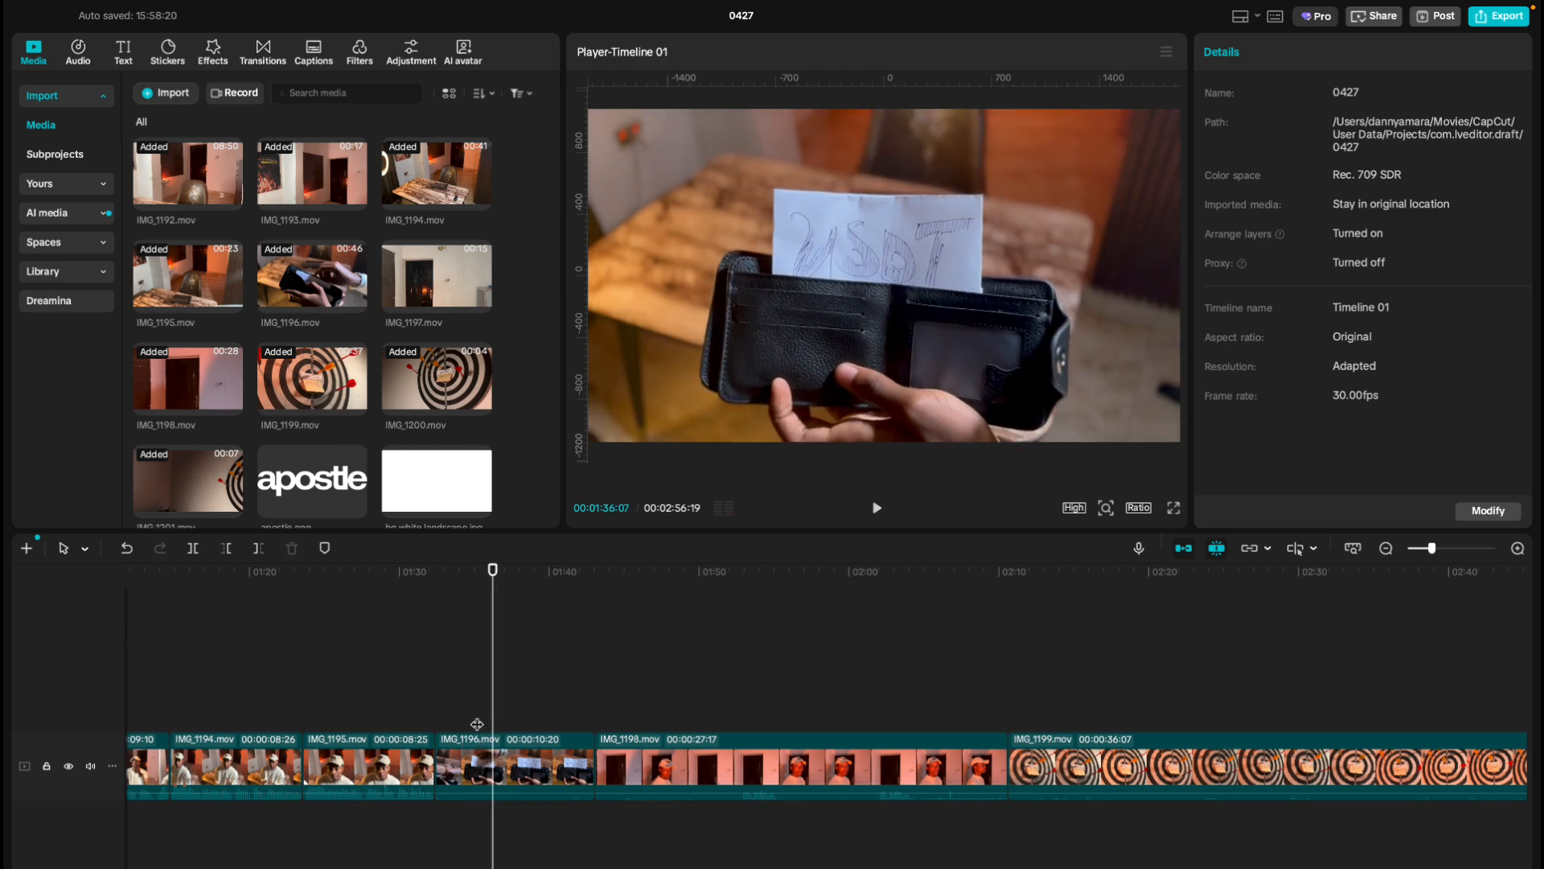
pyautogui.moveTo(502, 722); pyautogui.dragTo(534, 716)
pyautogui.click(561, 763)
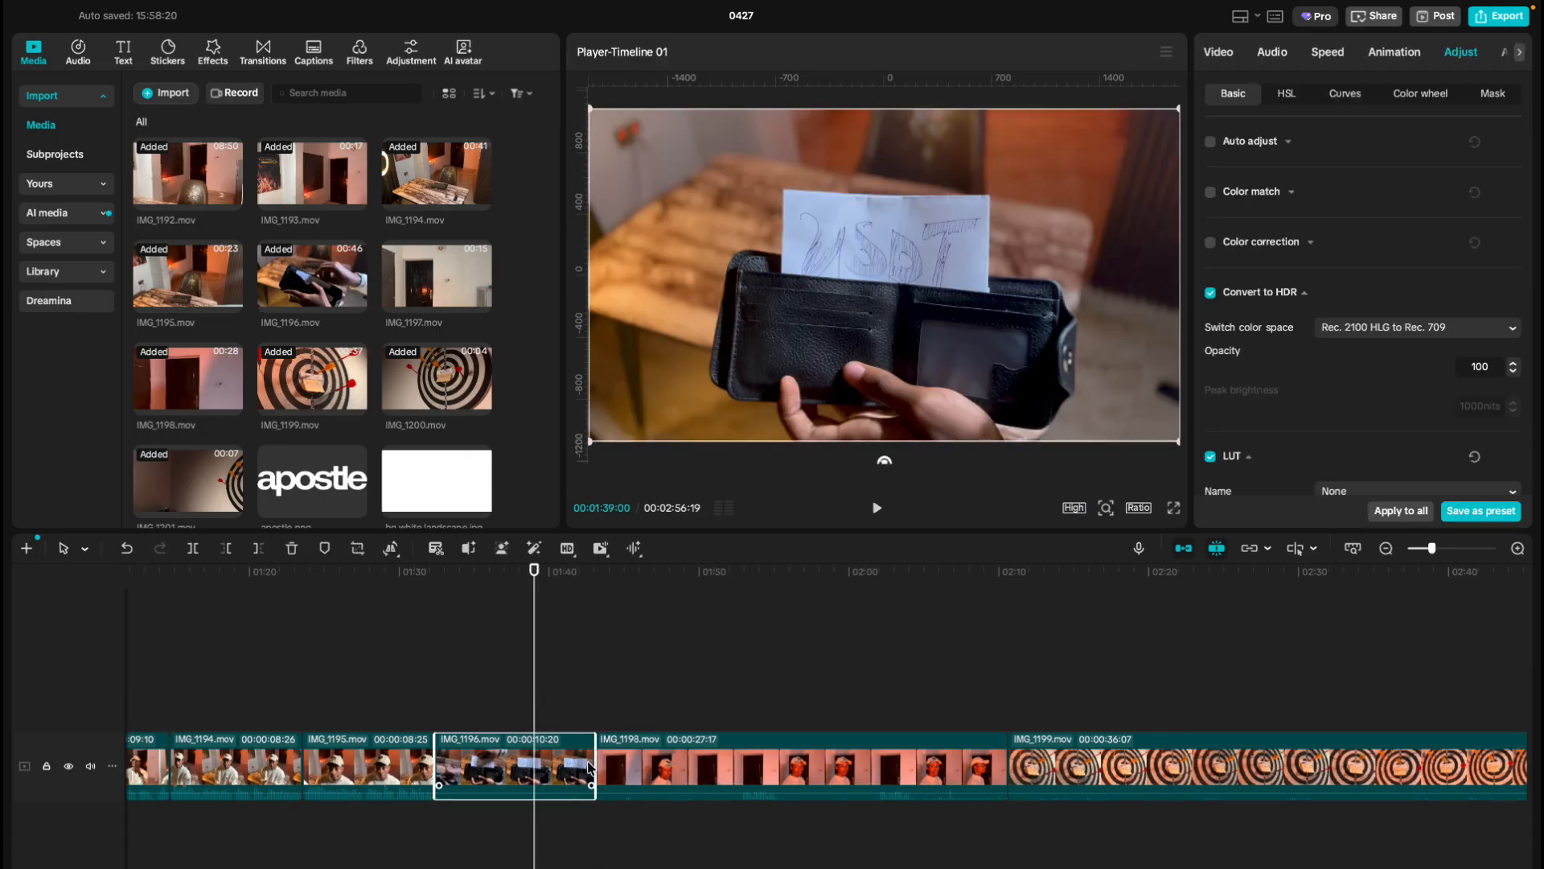
pyautogui.moveTo(595, 762); pyautogui.dragTo(517, 762)
# Move the IMG_1196.mov clip onto a new track above the main footage, starting at 00:00 over the first IMG_1192.mov segments.
pyautogui.moveTo(250, 728); pyautogui.dragTo(226, 689)
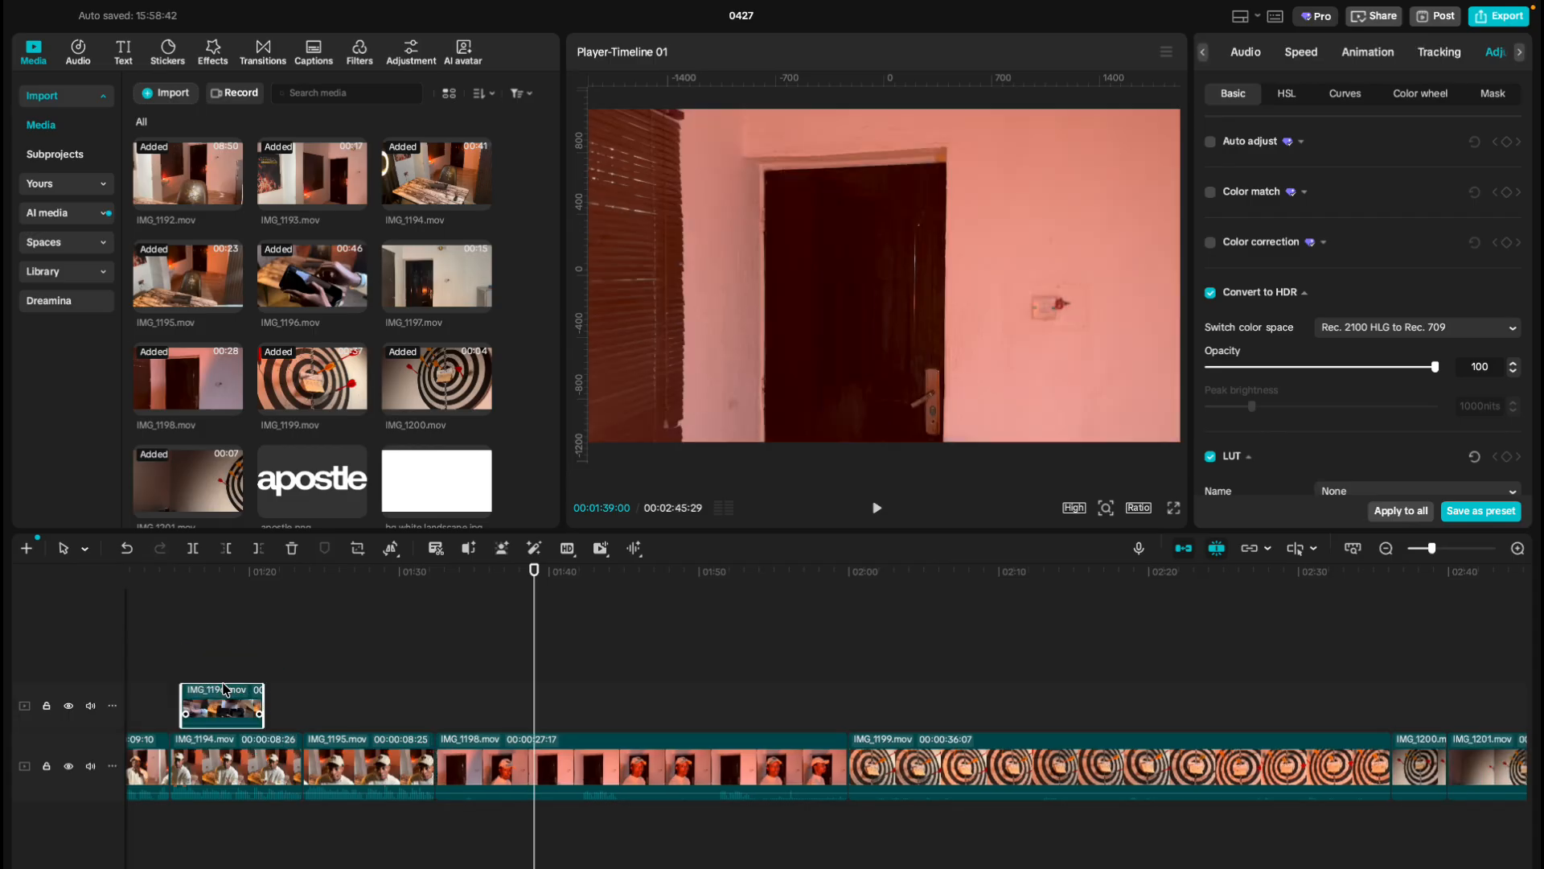
pyautogui.hscroll(-10, 225, 690)
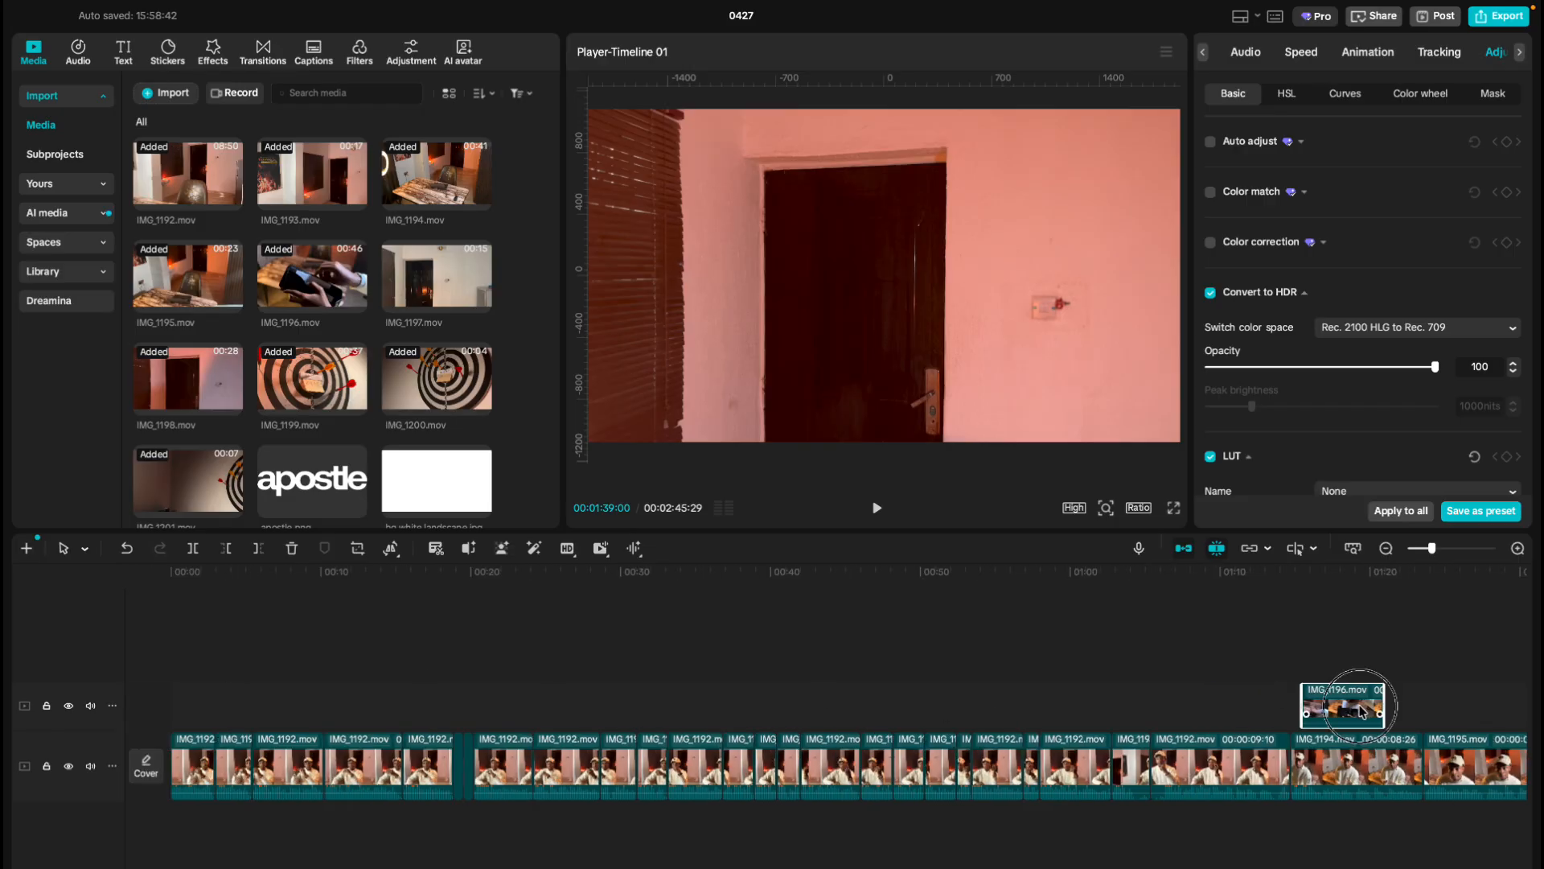
pyautogui.moveTo(1362, 712); pyautogui.dragTo(226, 712)
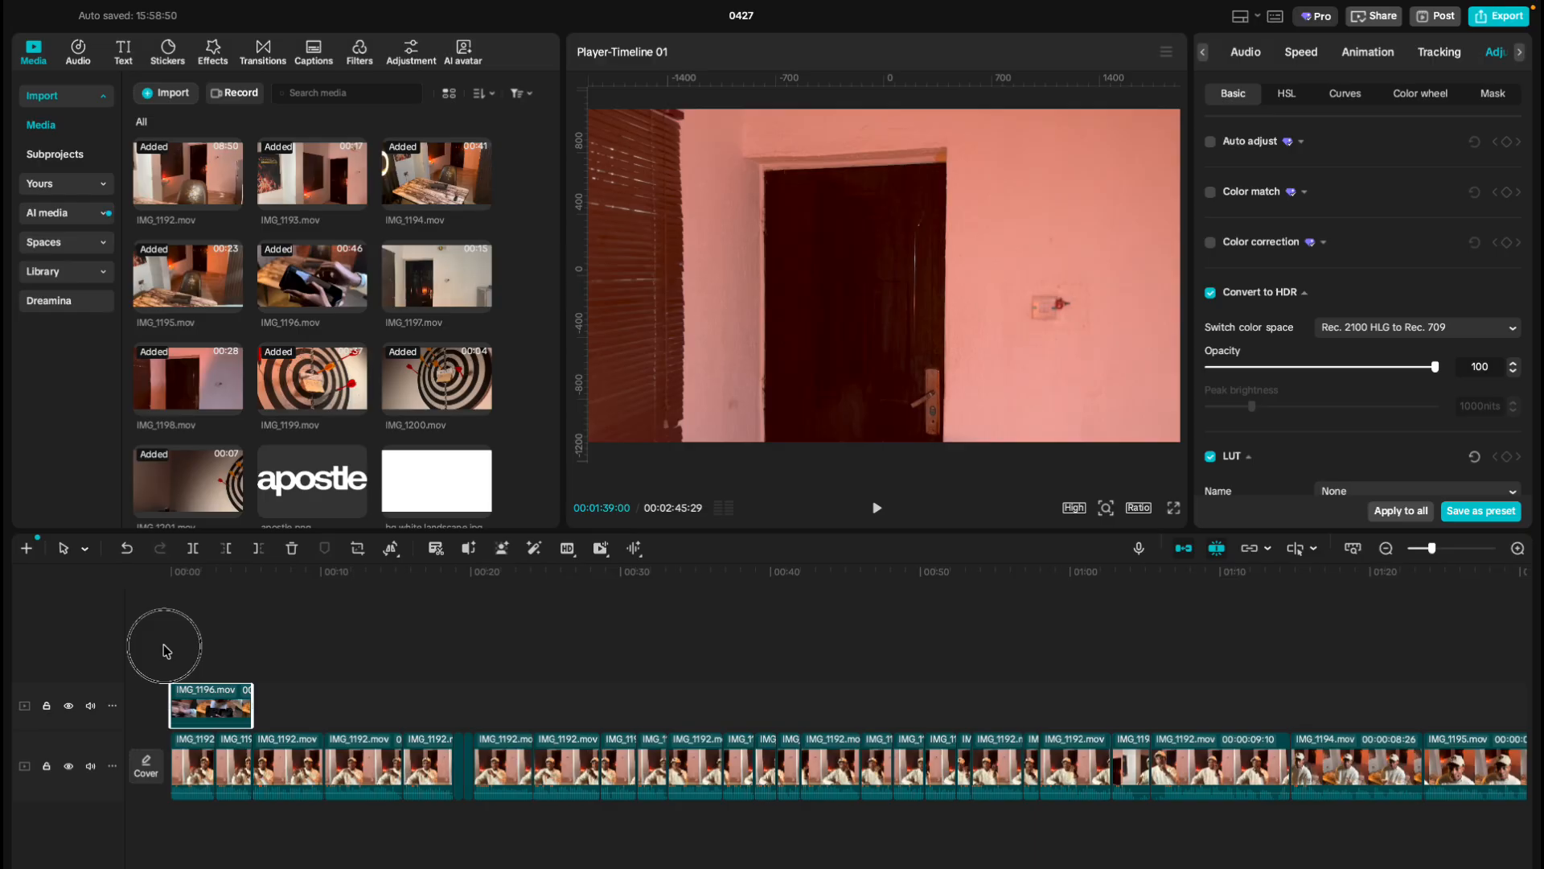
# Play the opening with the overlaid wallet shot and split the IMG_1196.mov overlay at 00:00:02:29.
pyautogui.click(214, 665)
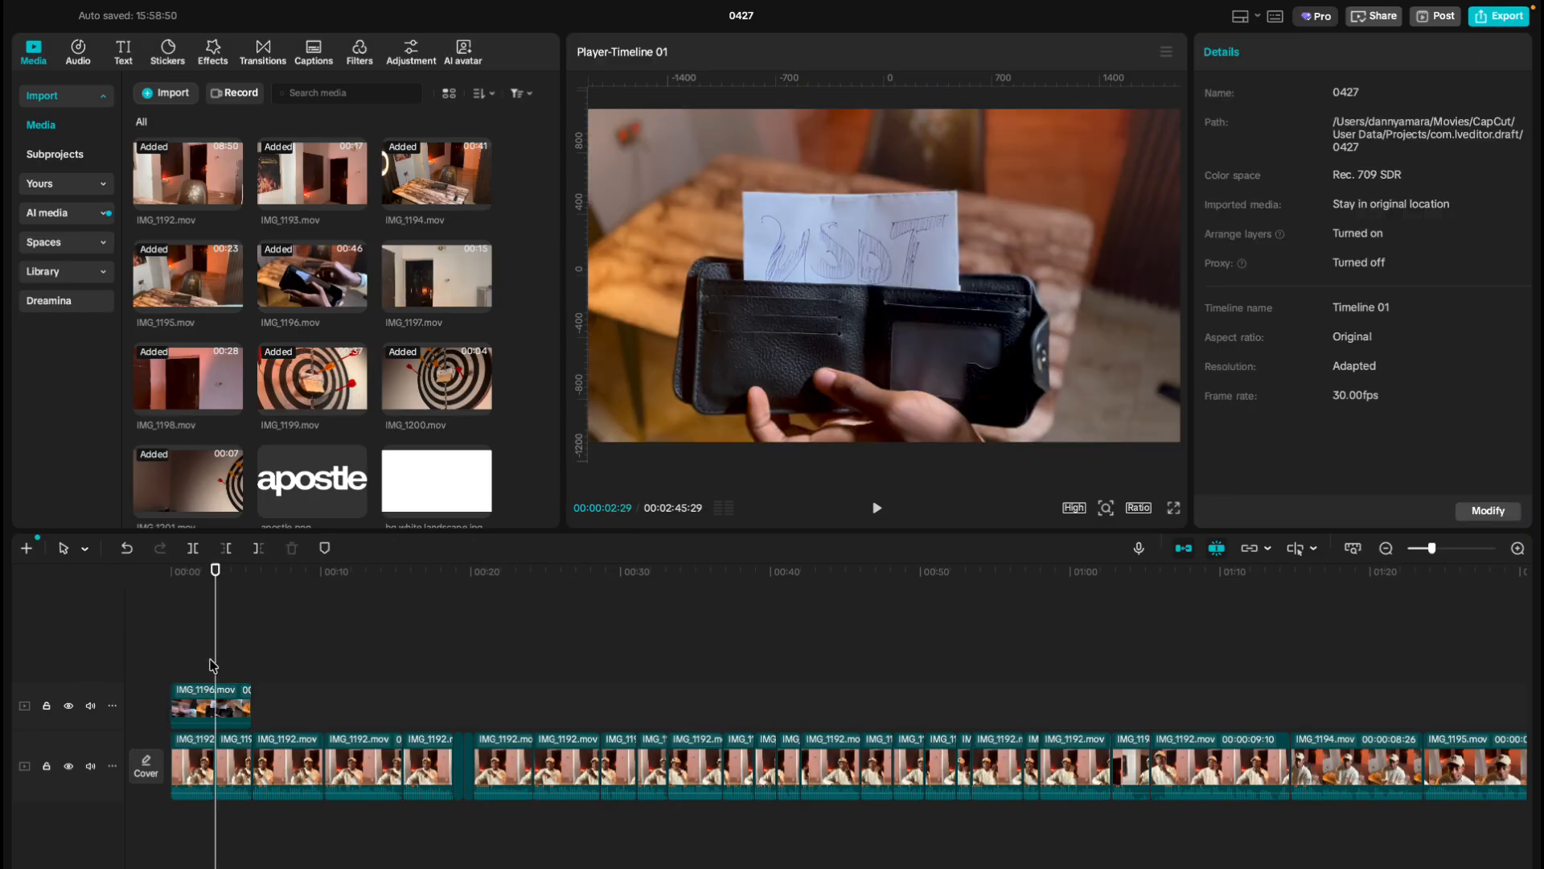
pyautogui.click(149, 692)
pyautogui.press('space')
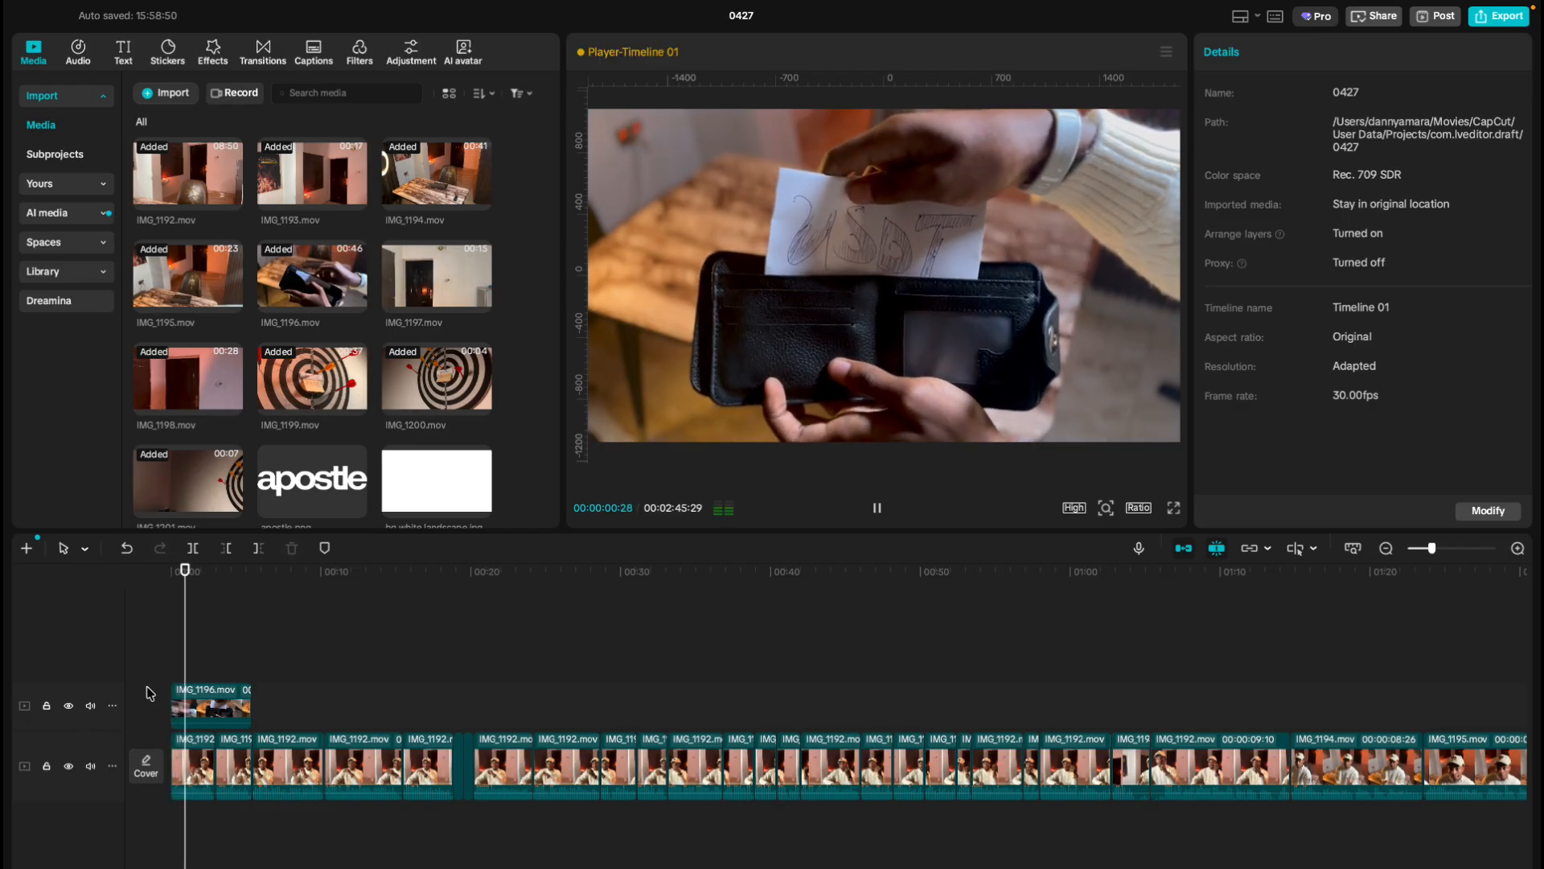
pyautogui.press('space')
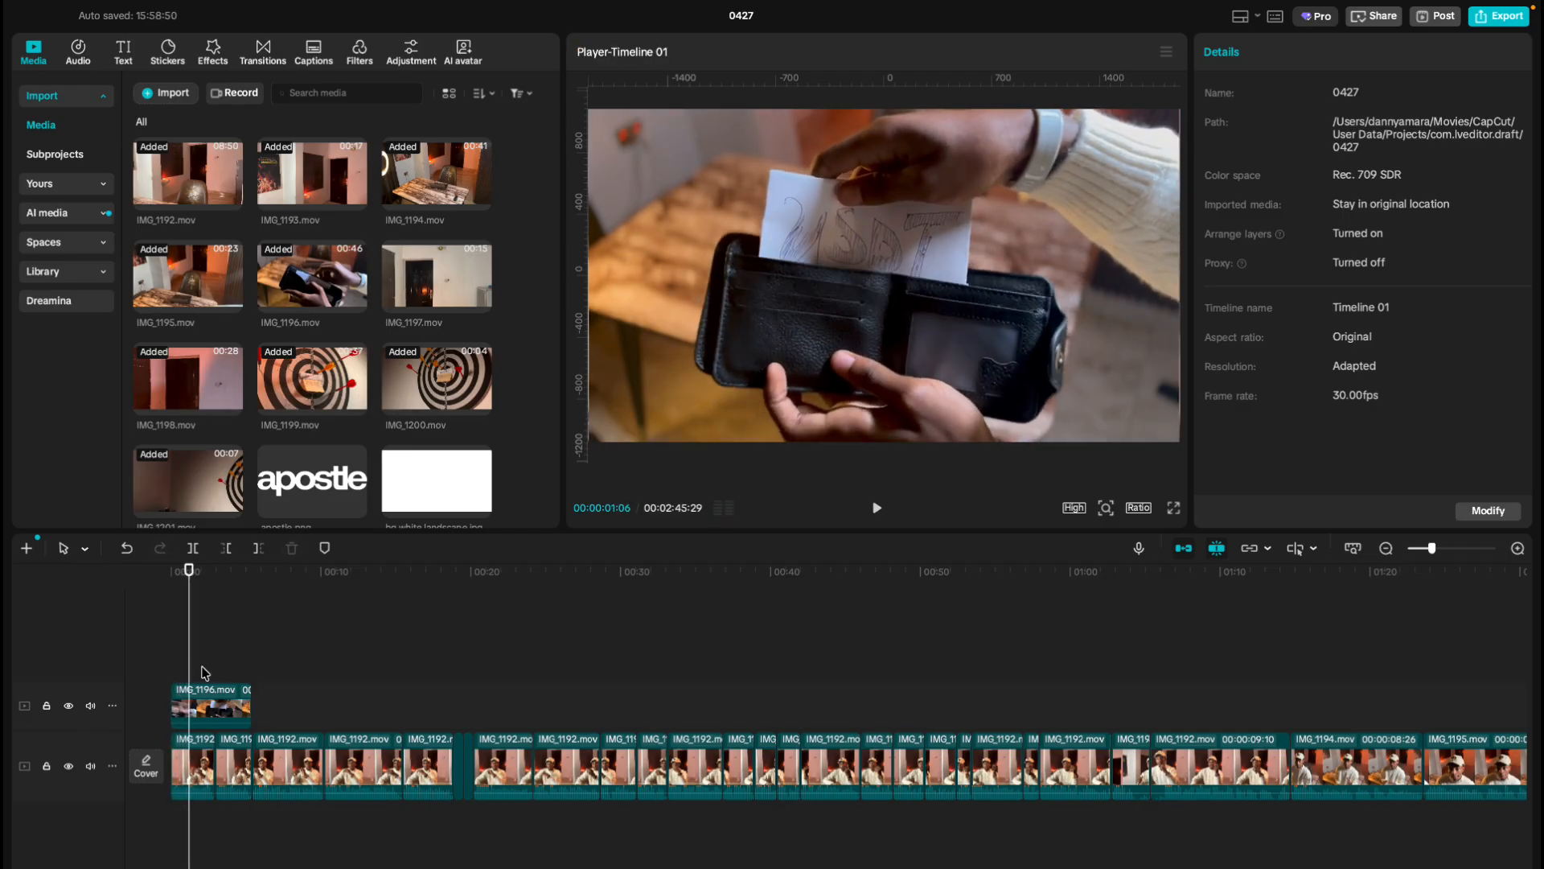
pyautogui.moveTo(194, 664); pyautogui.dragTo(213, 668)
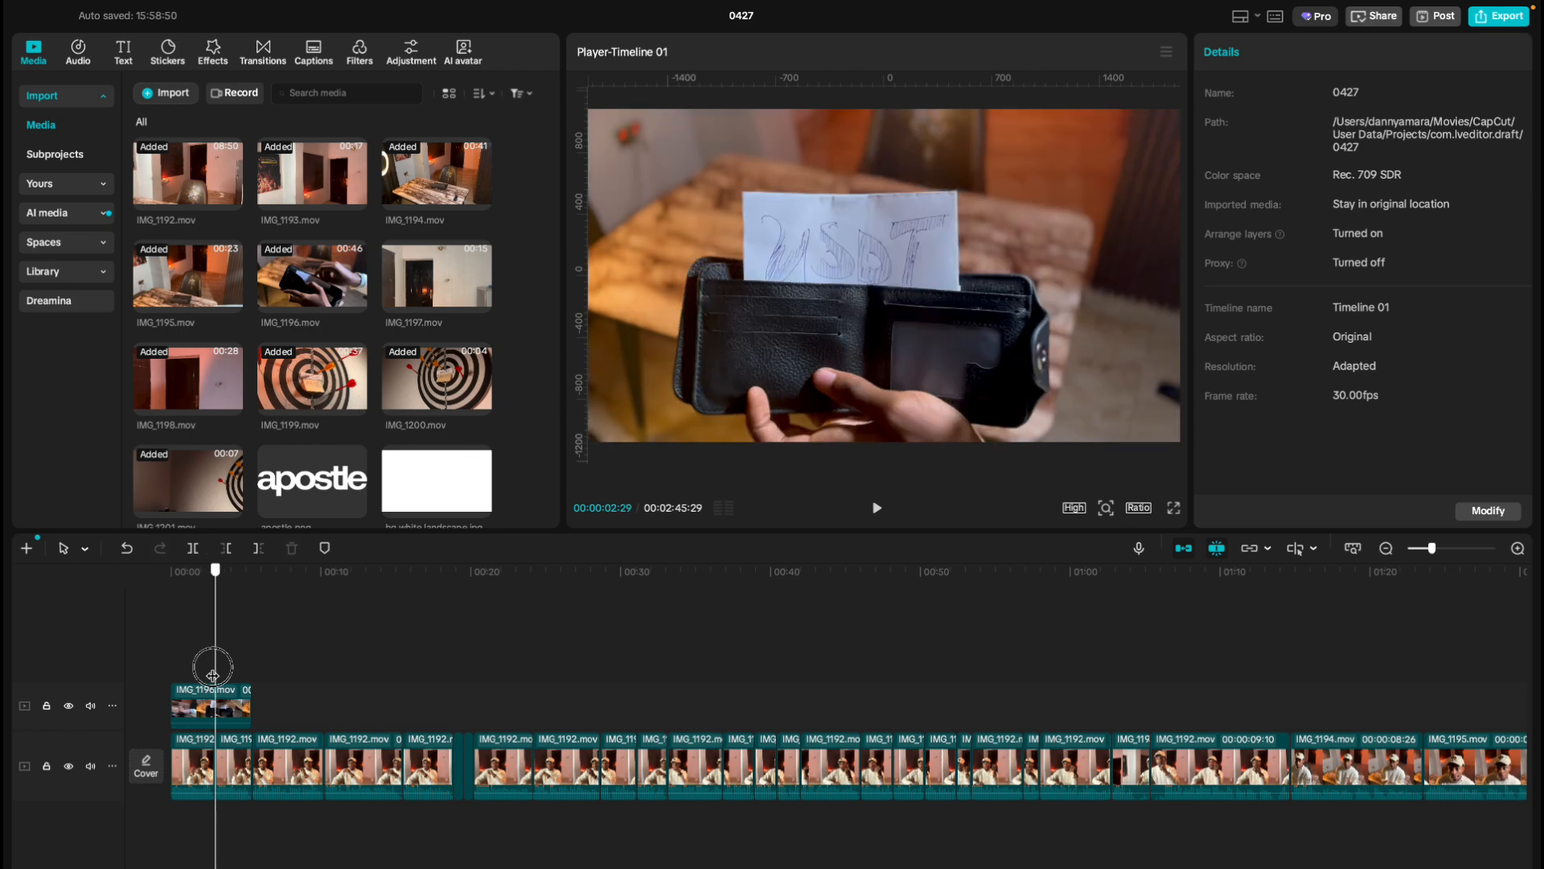
pyautogui.click(229, 698)
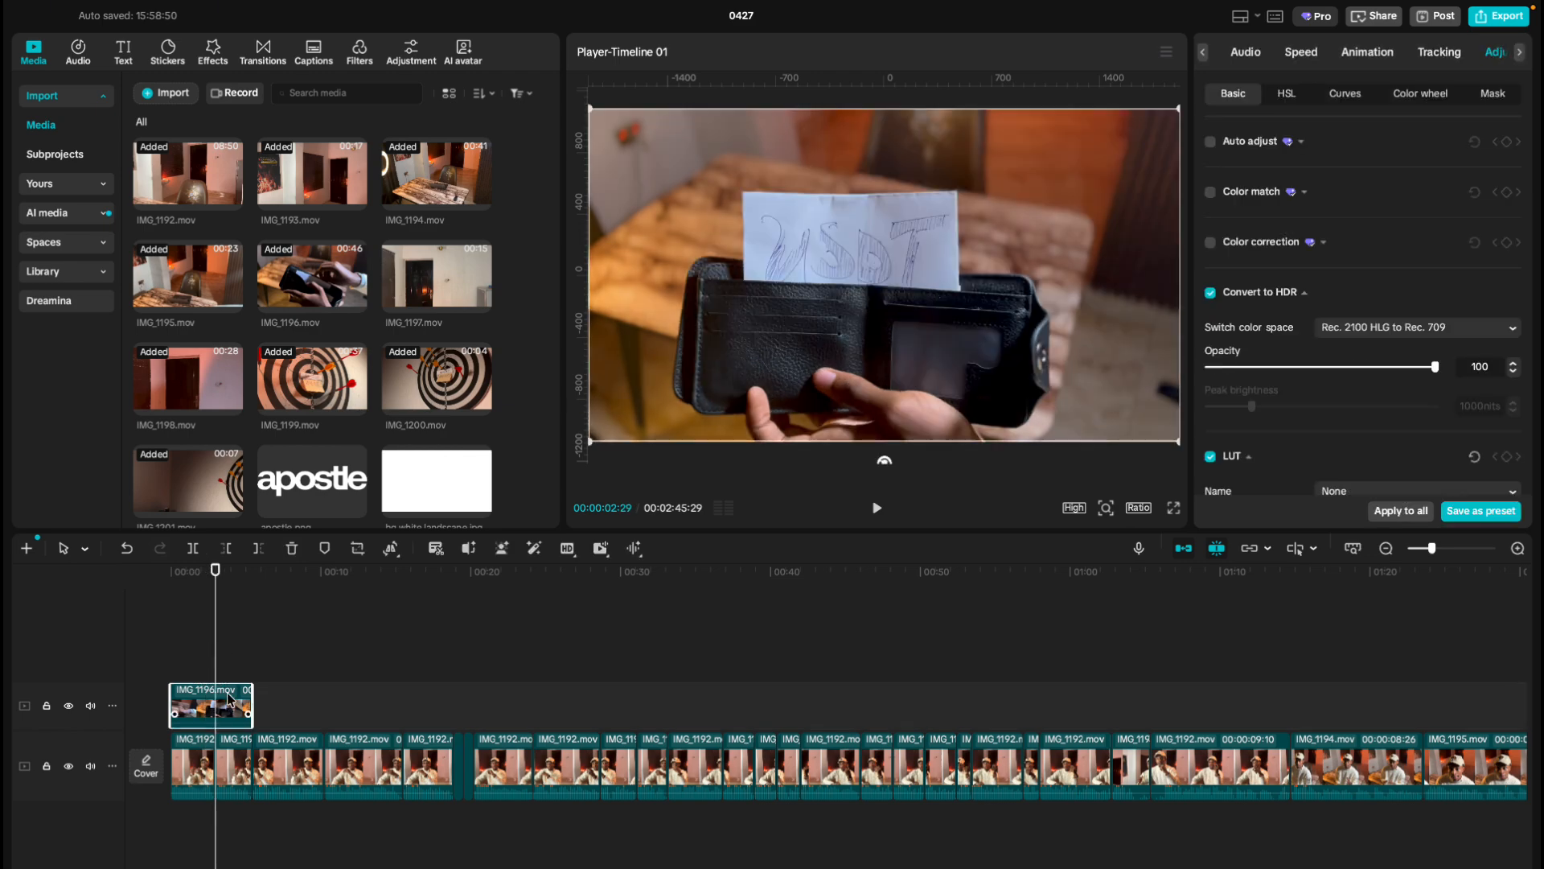
pyautogui.hotkey('ctrl', 'b')
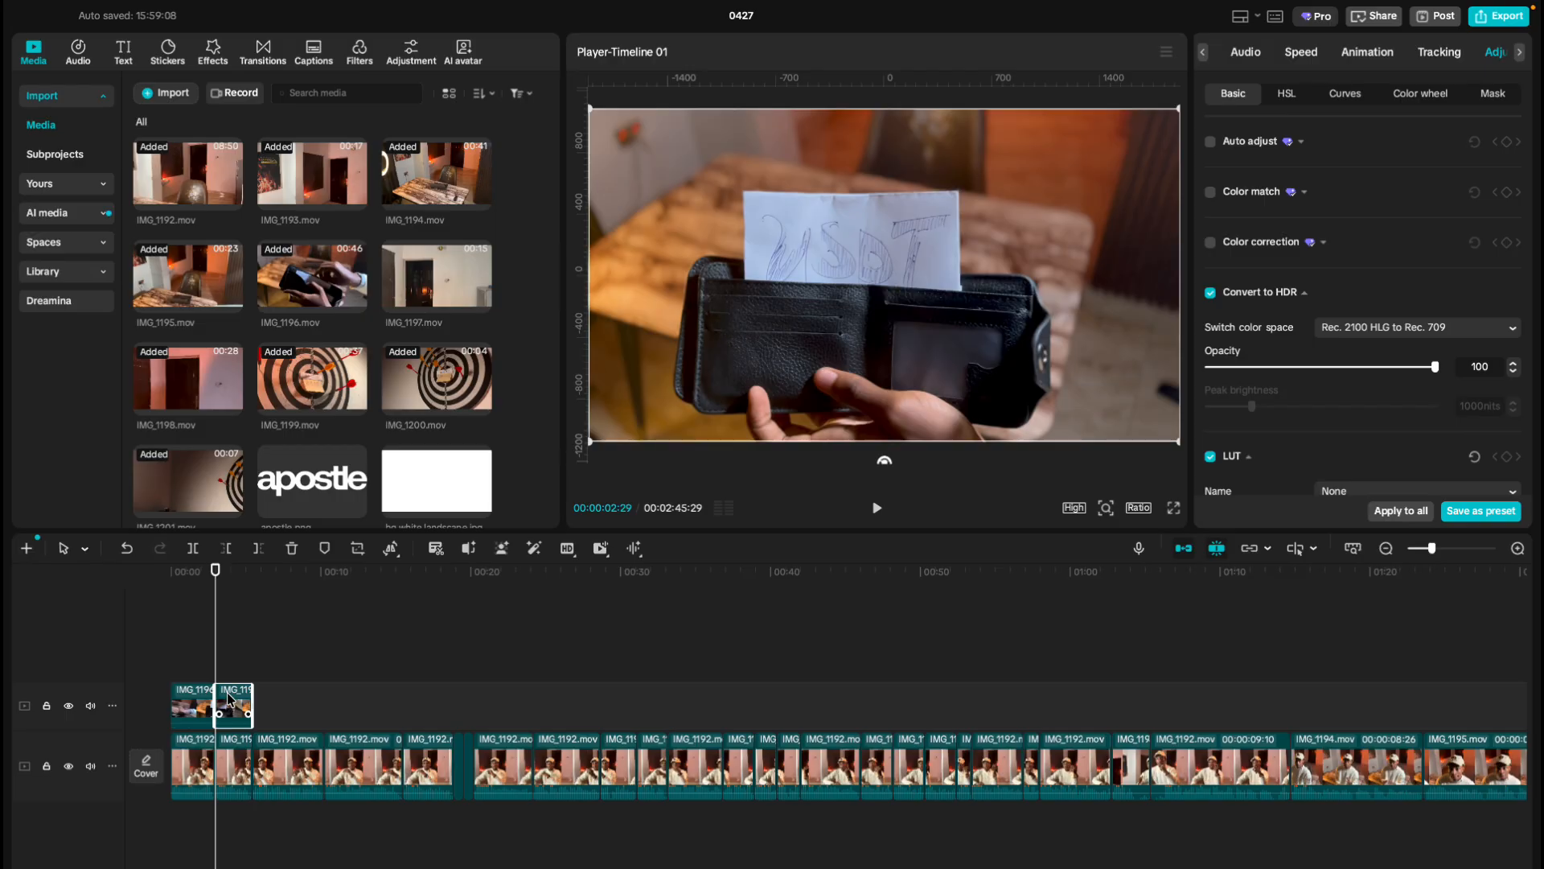
# Replay the opening seconds to check the split IMG_1196.mov overlay against the IMG_1192.mov speech underneath.
pyautogui.press('super+equal')
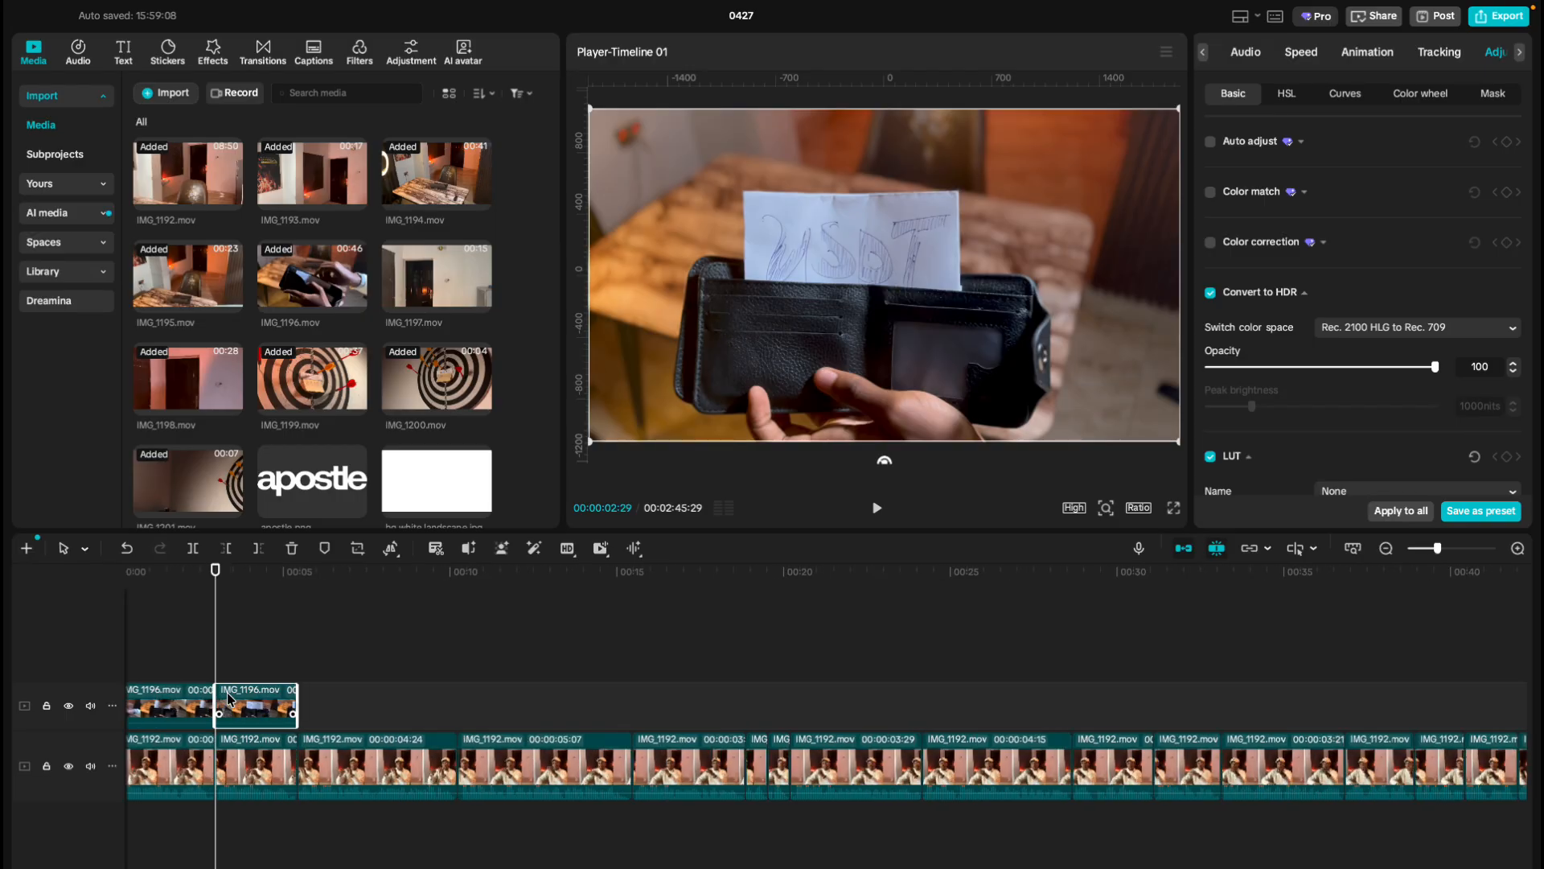
pyautogui.press('space')
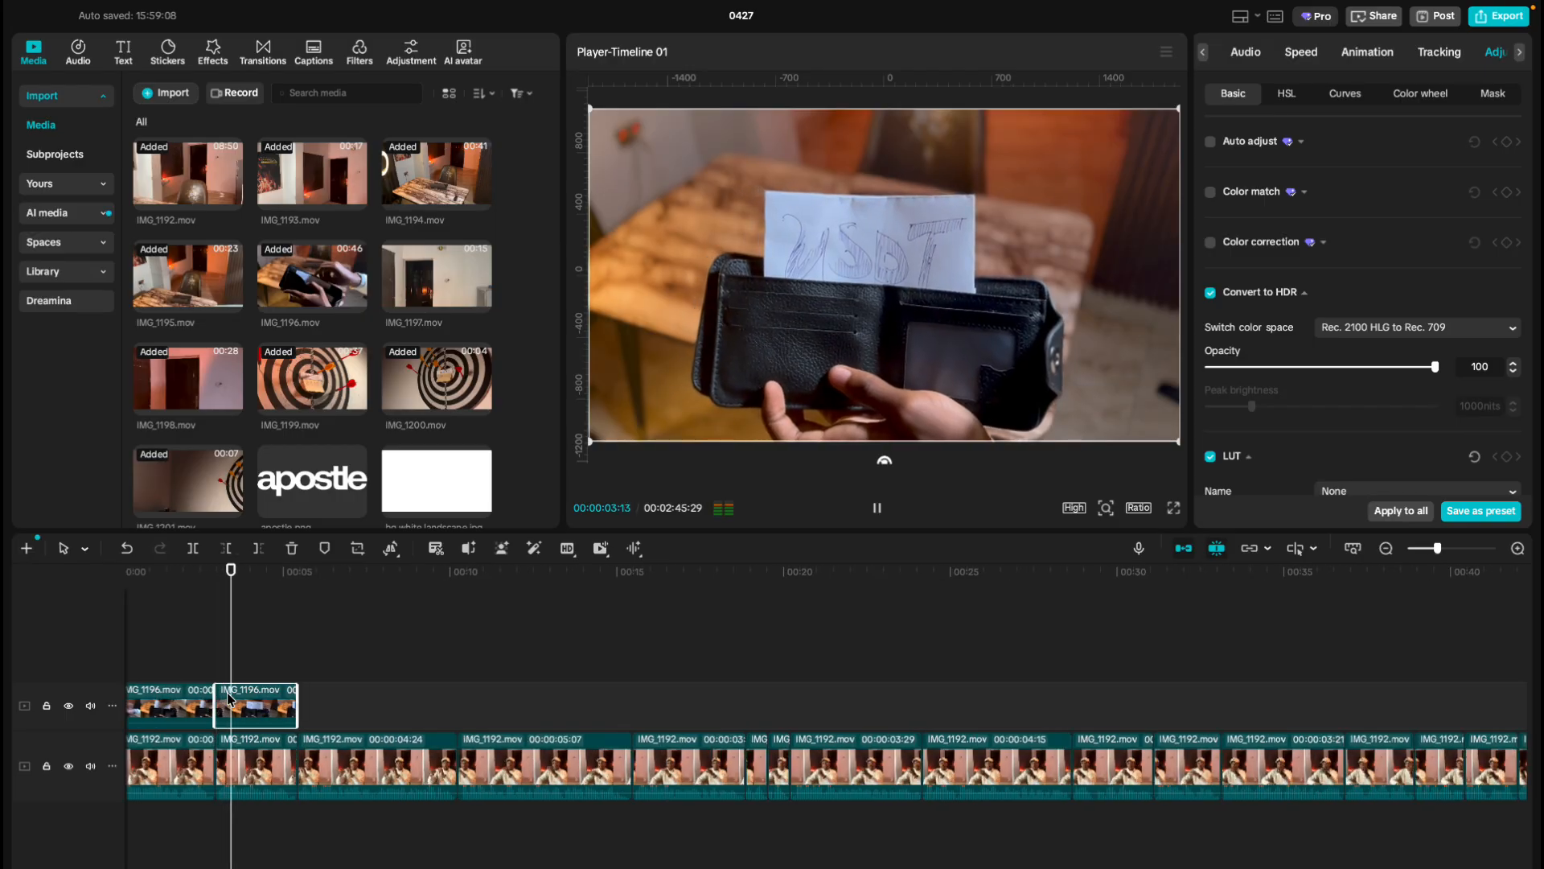
pyautogui.press('space')
pyautogui.hscroll(-1, 228, 698)
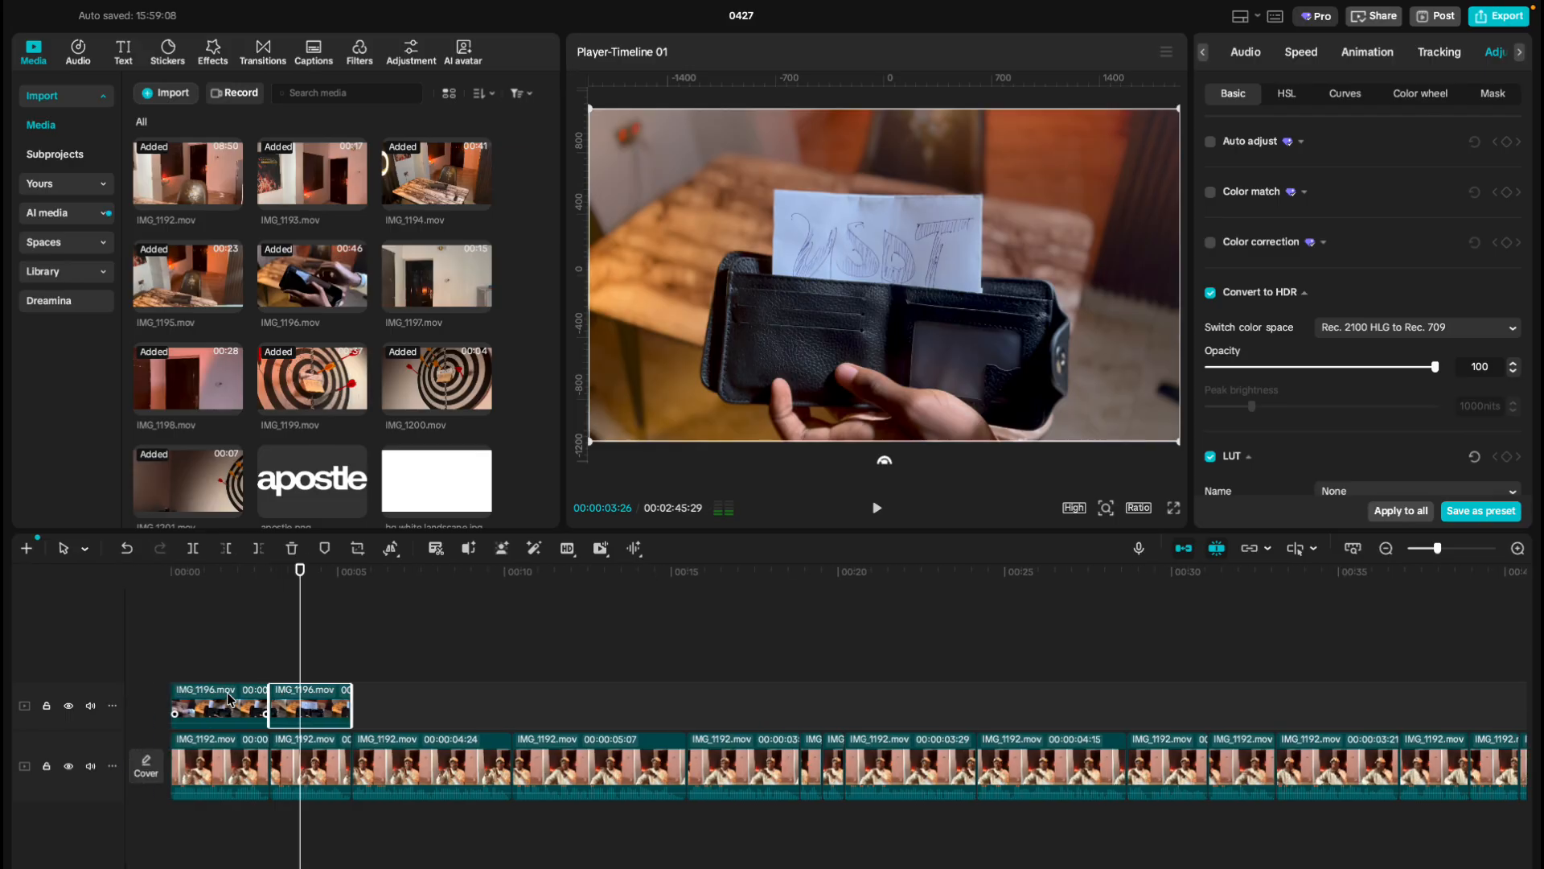
pyautogui.click(153, 696)
pyautogui.press('space')
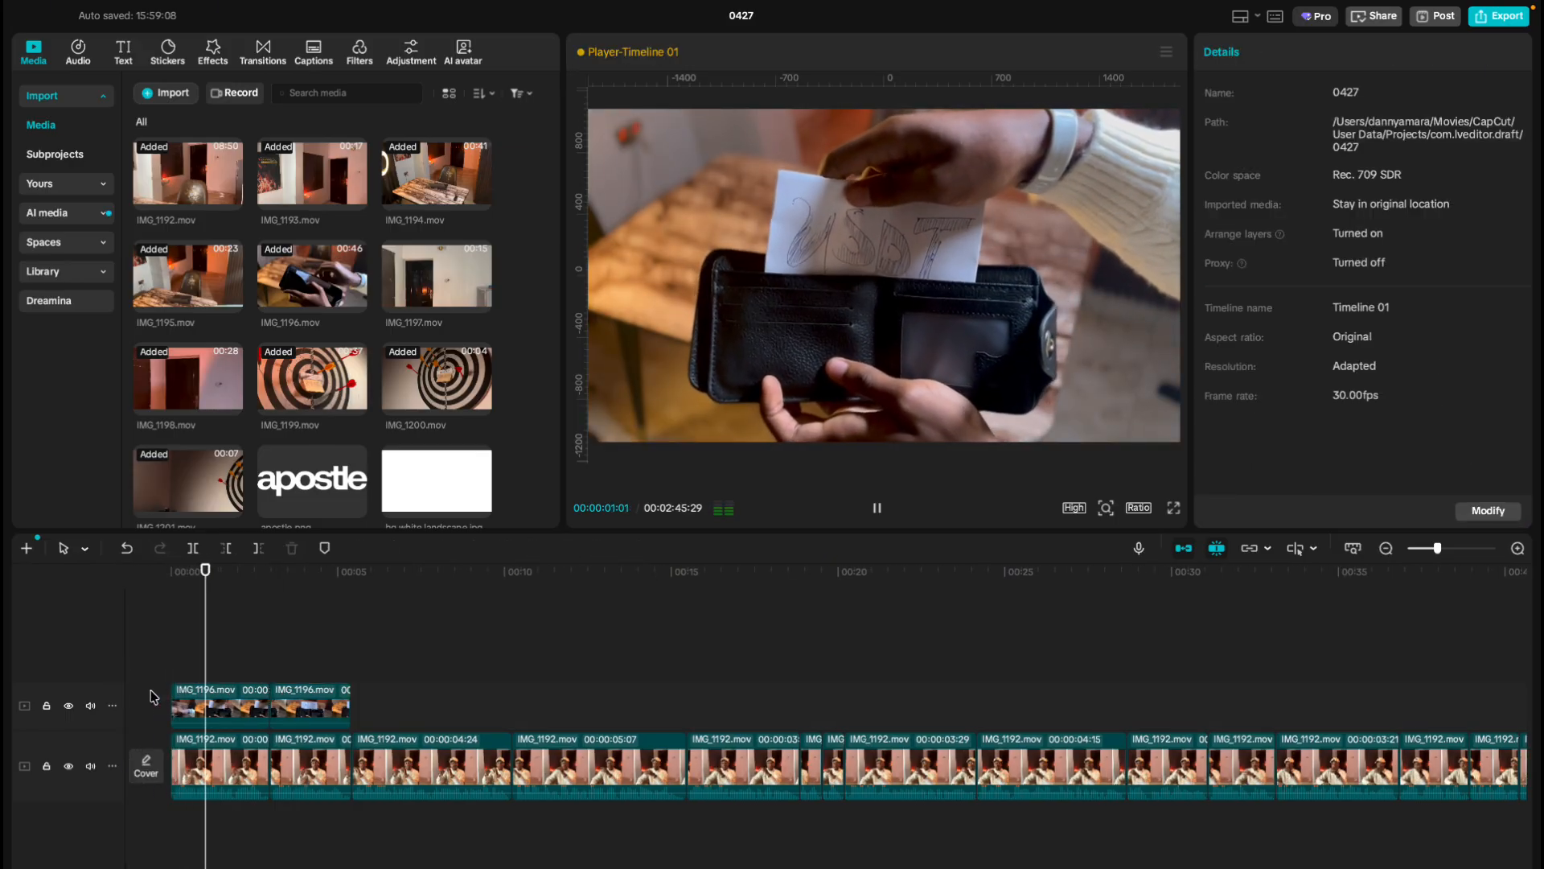
pyautogui.press('space')
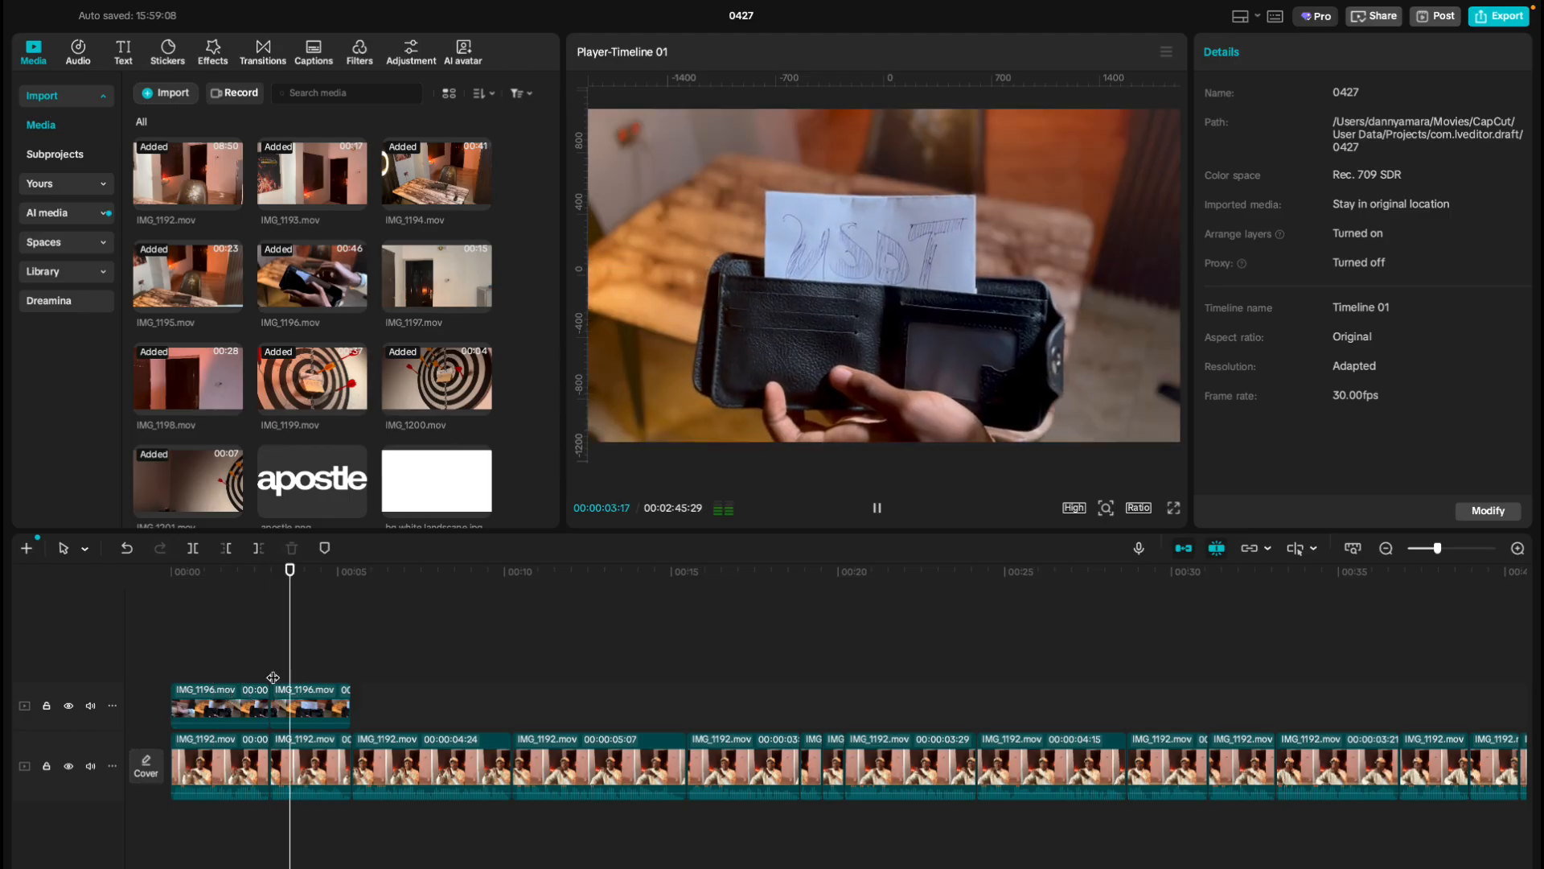
pyautogui.press('space')
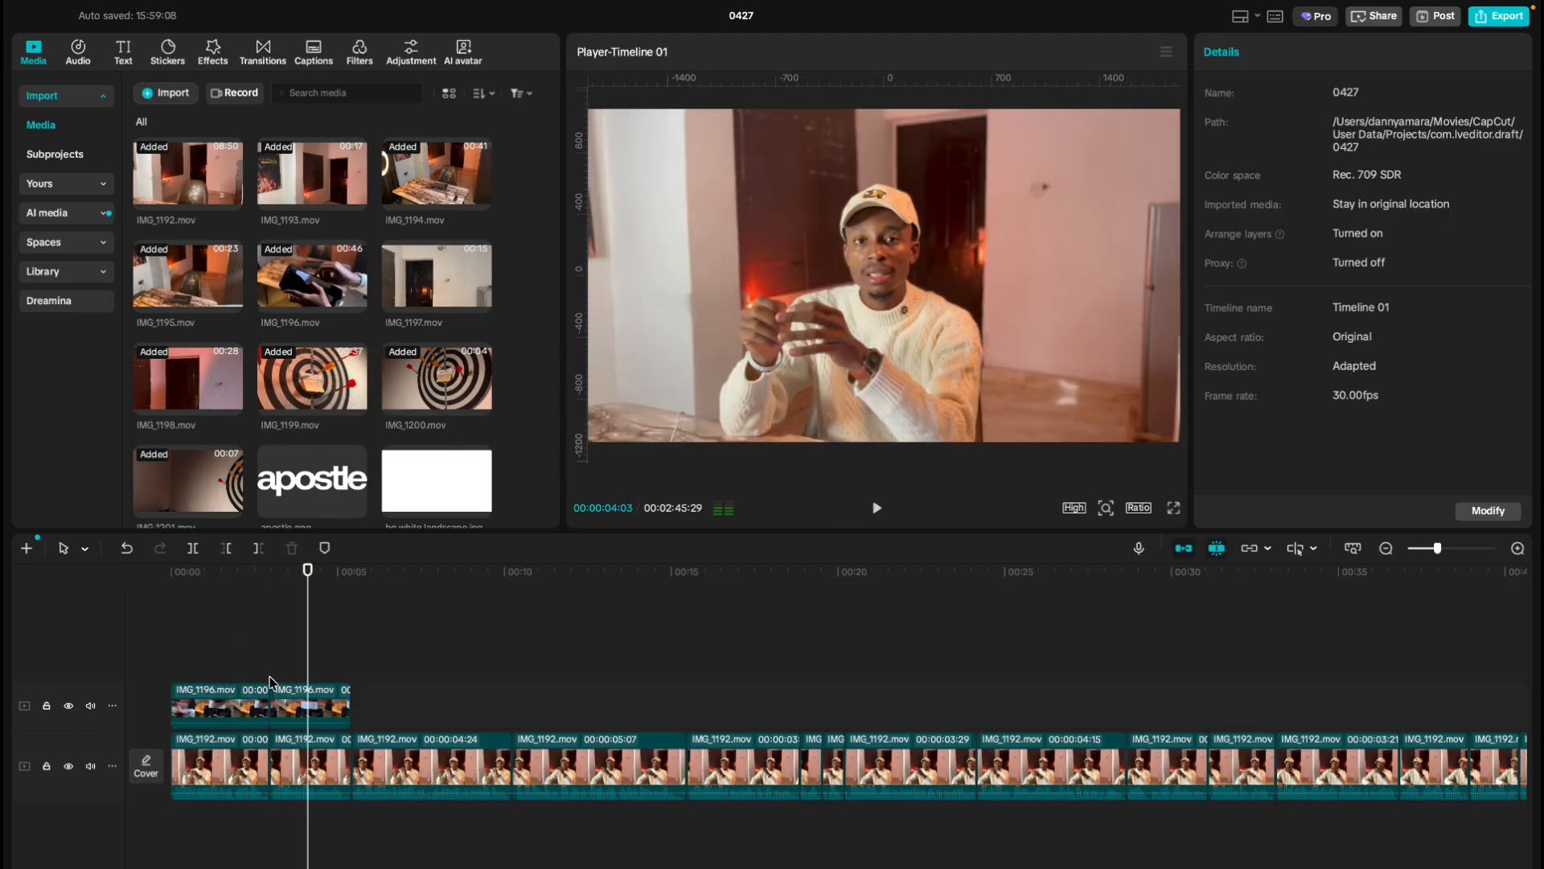
pyautogui.scroll(5, 312, 781)
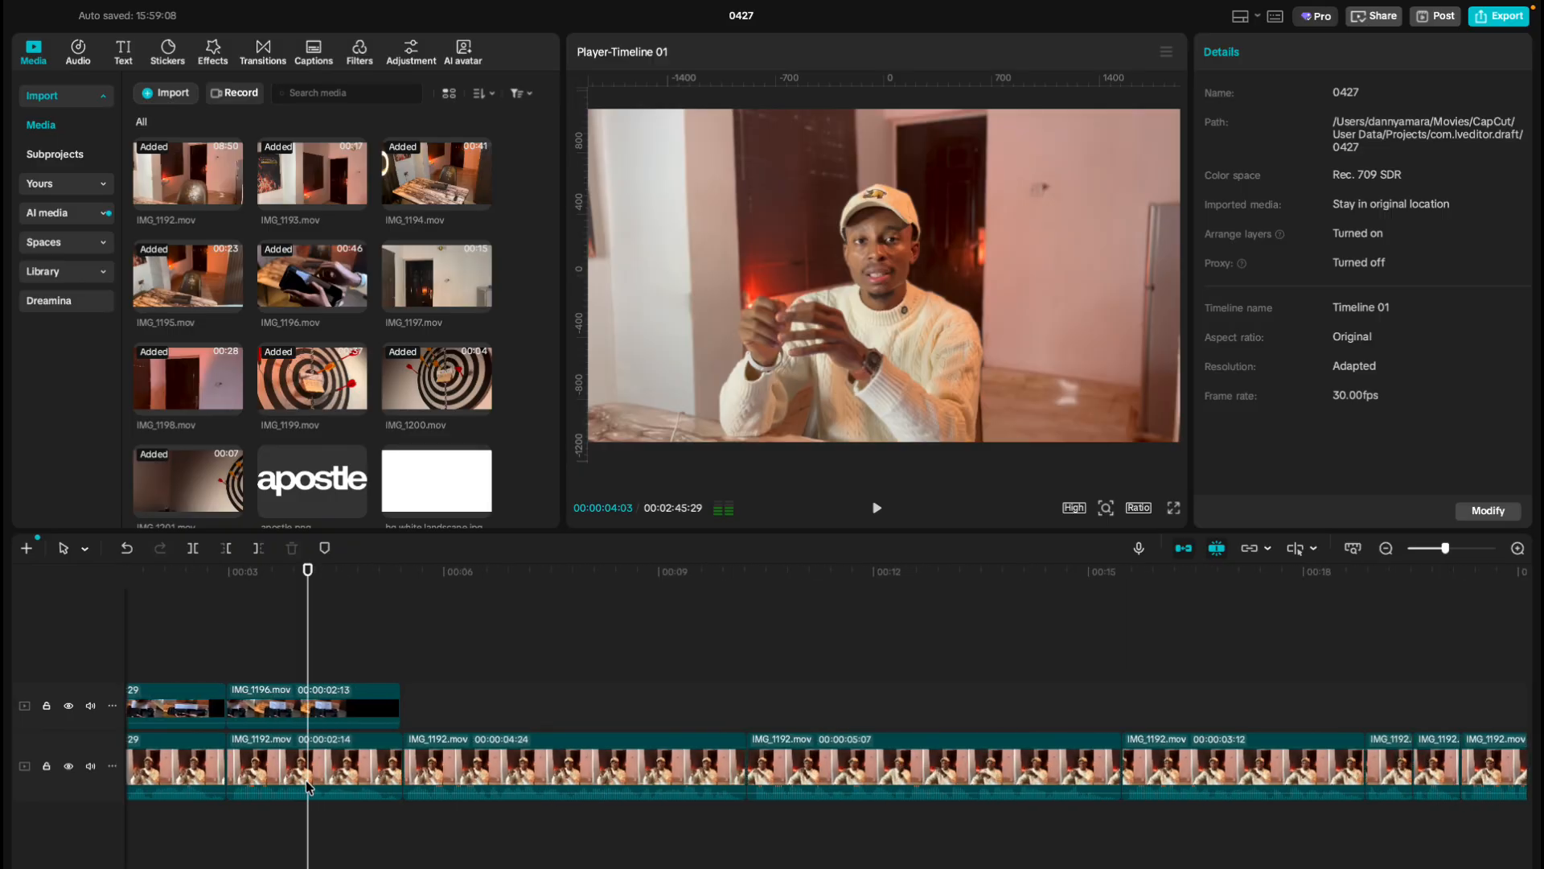
# Replay the opening from 00:00 to compare the split IMG_1196.mov wallet overlay with the speech in the first IMG_1192.mov segment.
pyautogui.hscroll(-4, 306, 780)
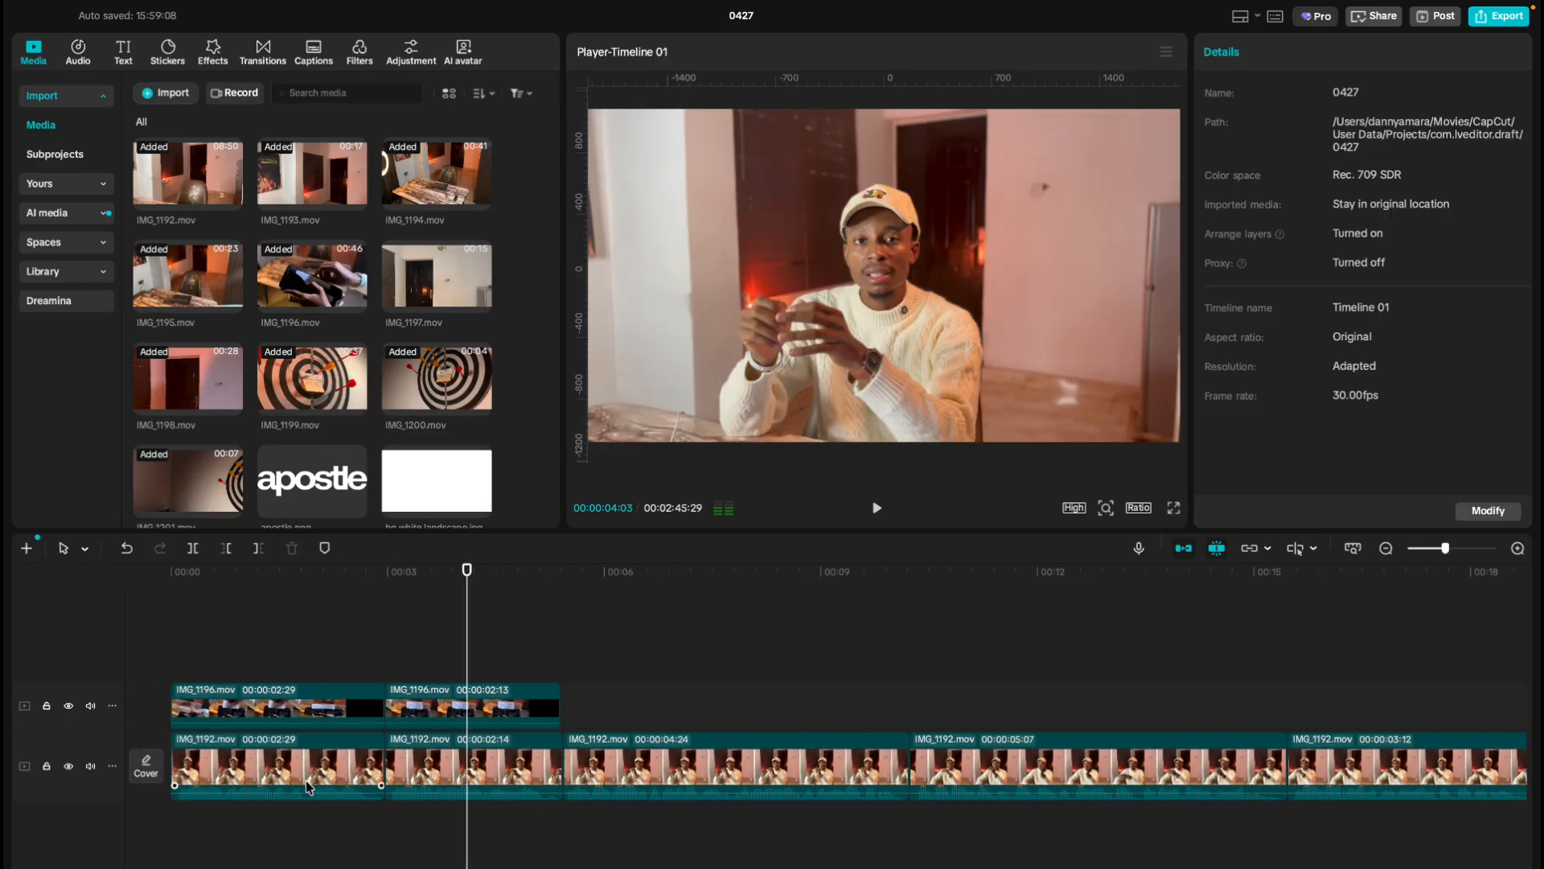
pyautogui.click(433, 708)
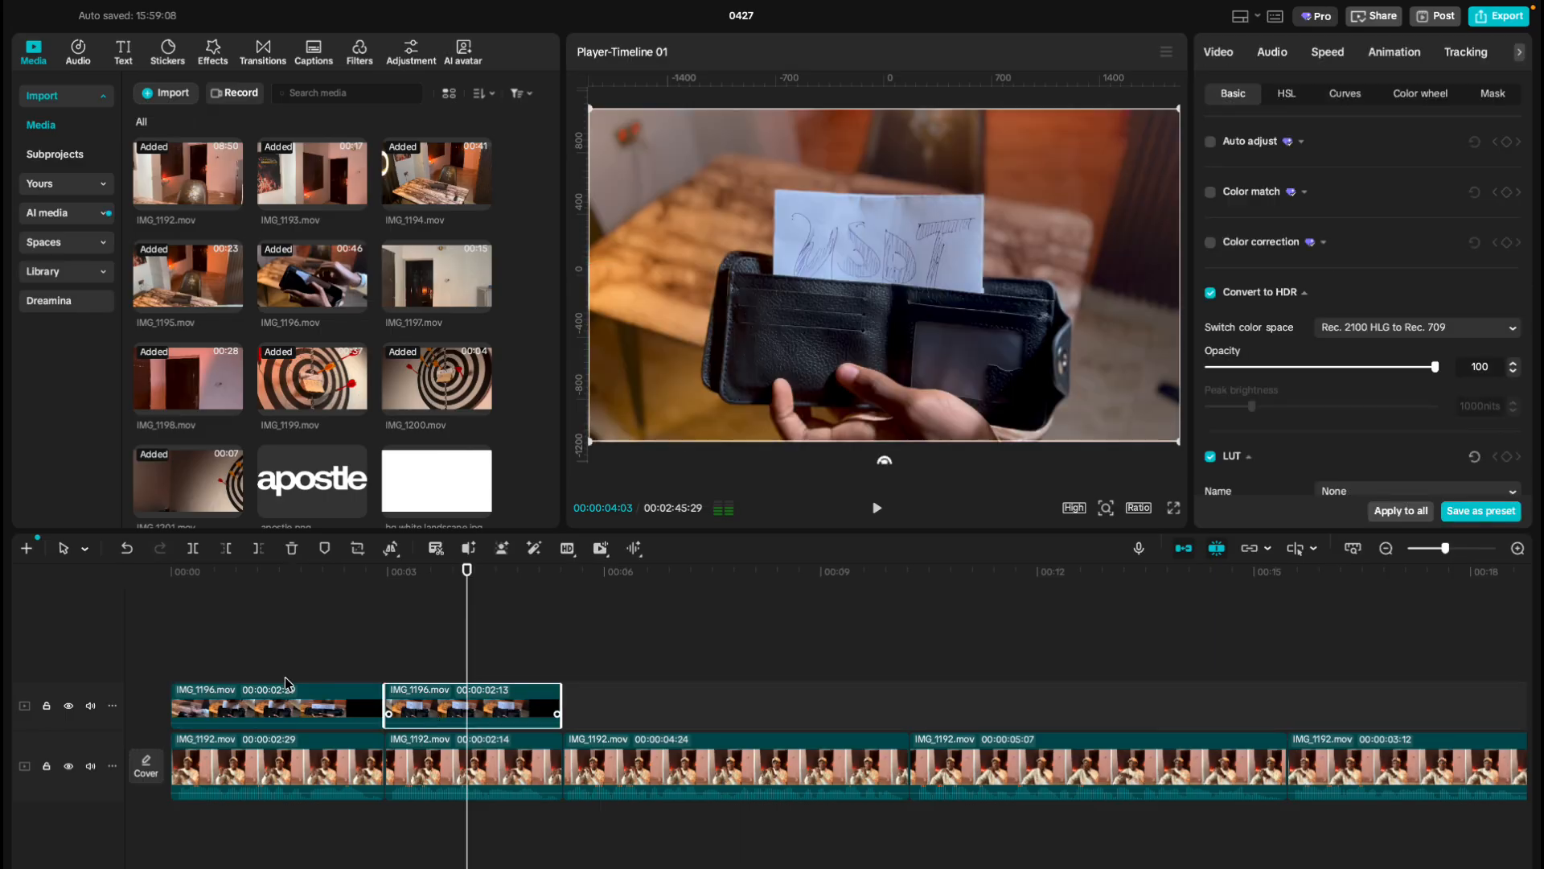
pyautogui.click(158, 683)
pyautogui.press('space')
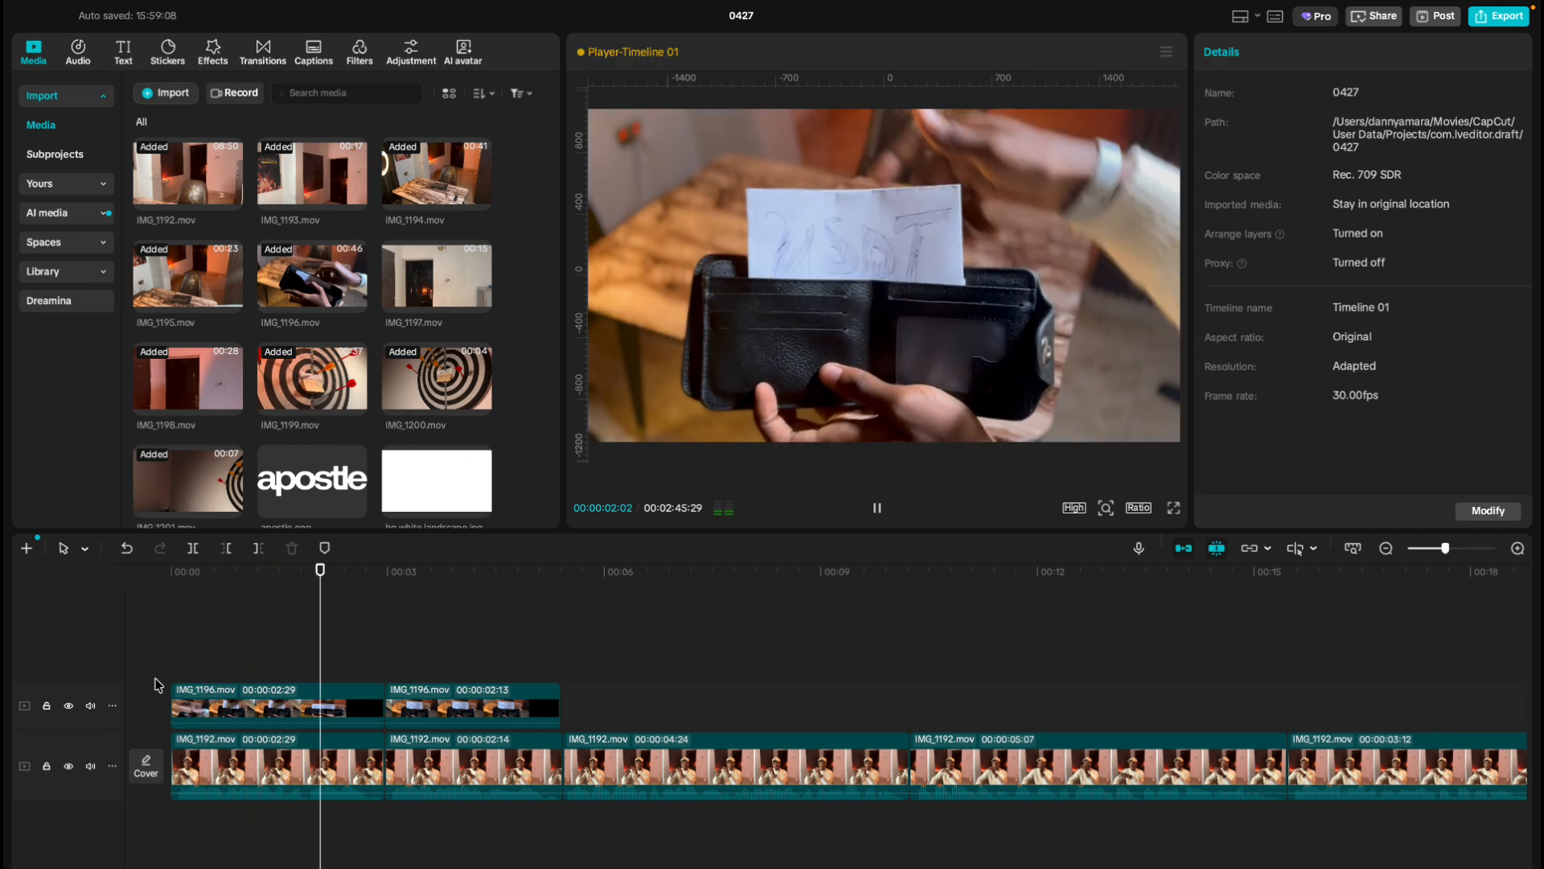
pyautogui.press('space')
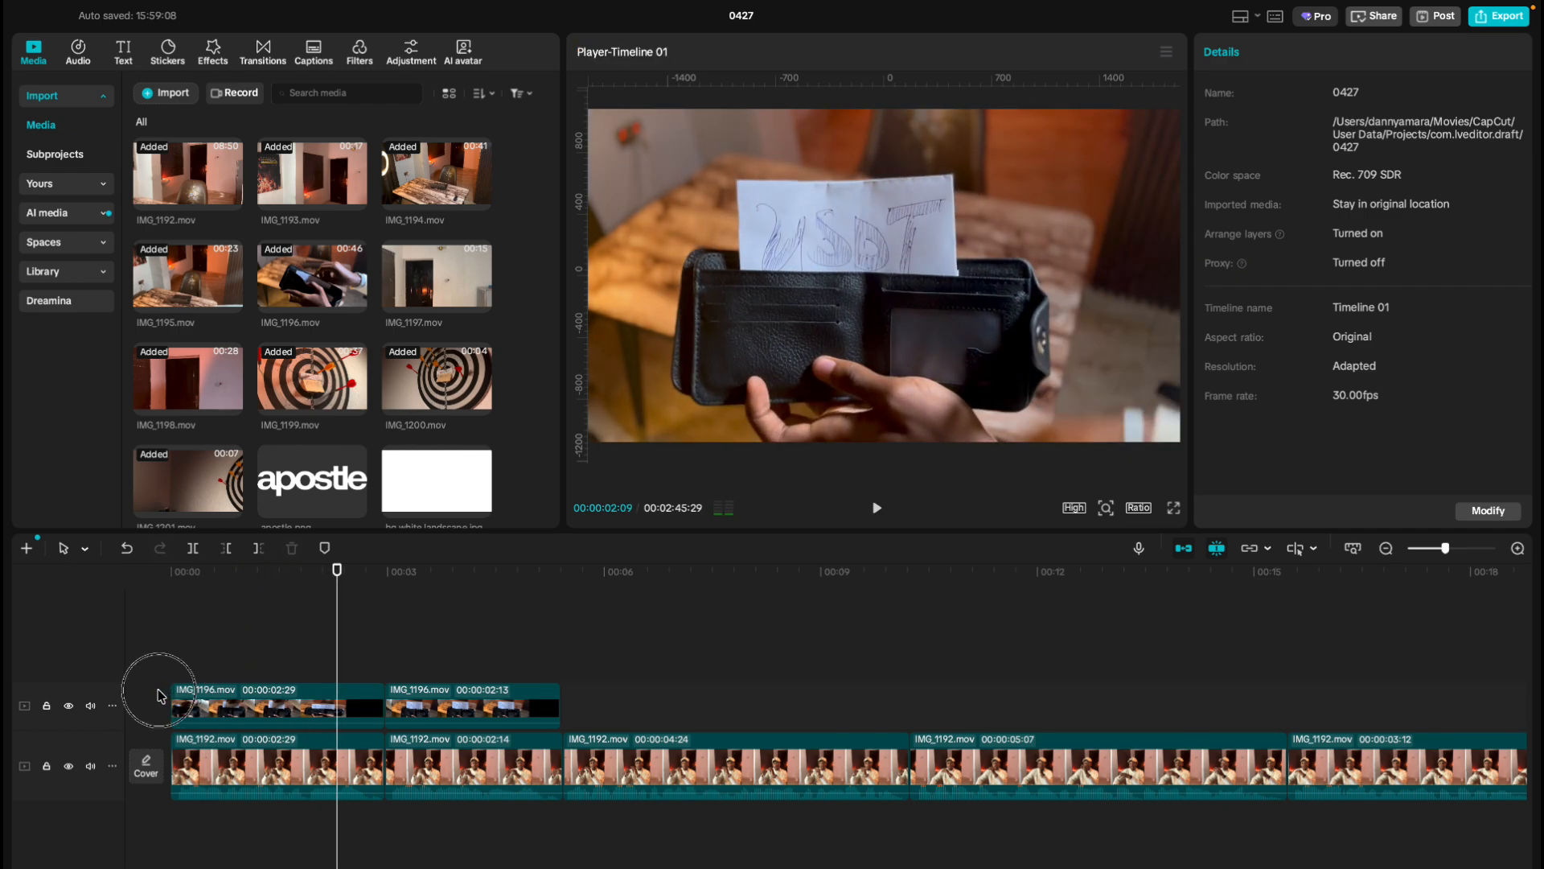
pyautogui.press('Home')
pyautogui.press('space')
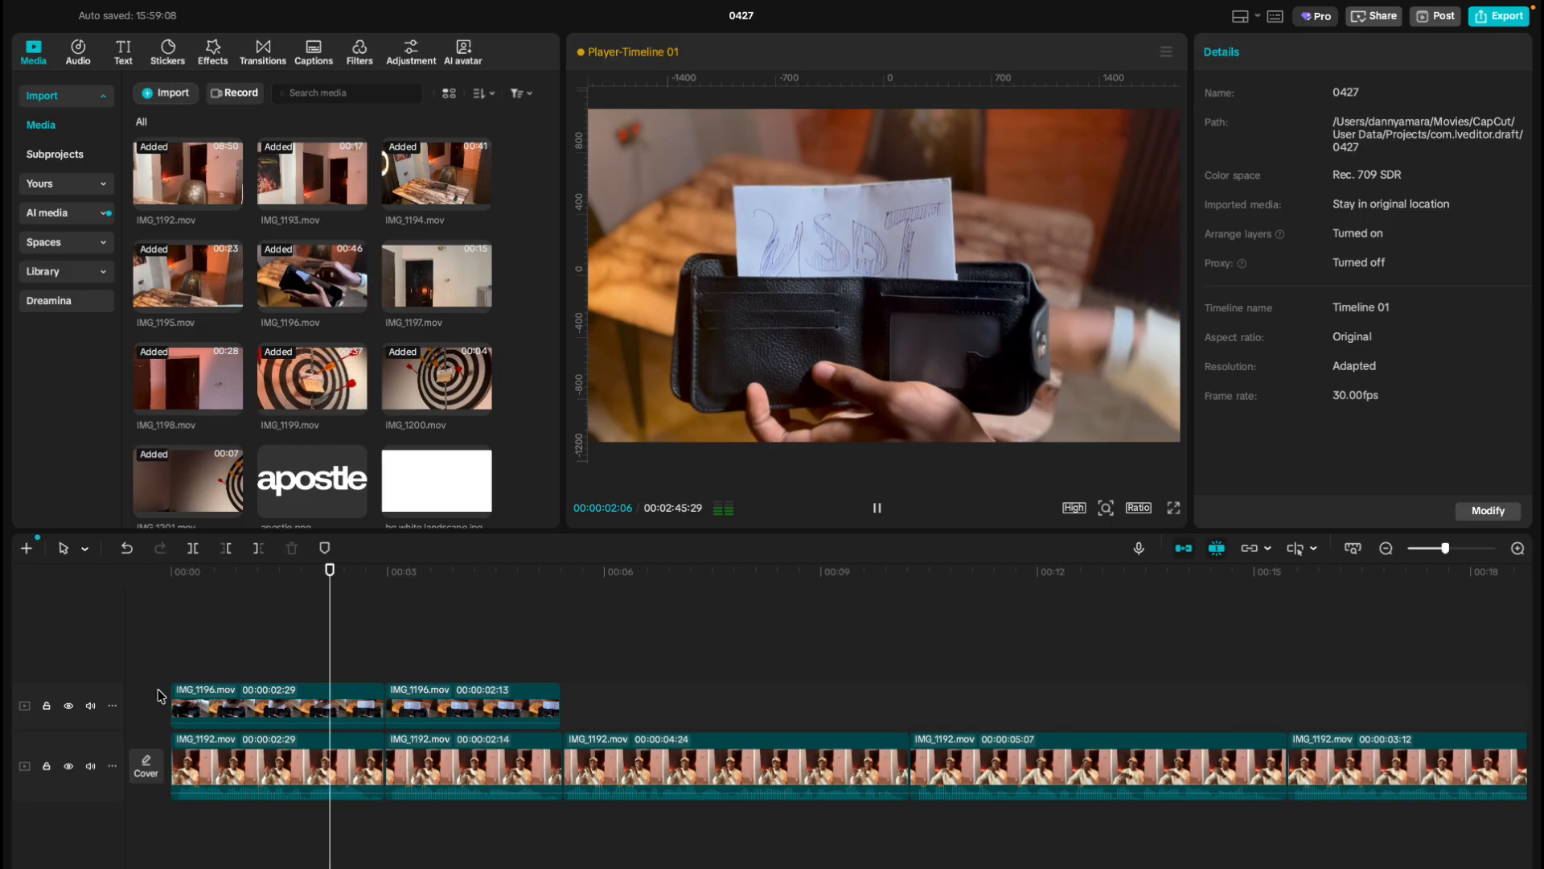
pyautogui.press('space')
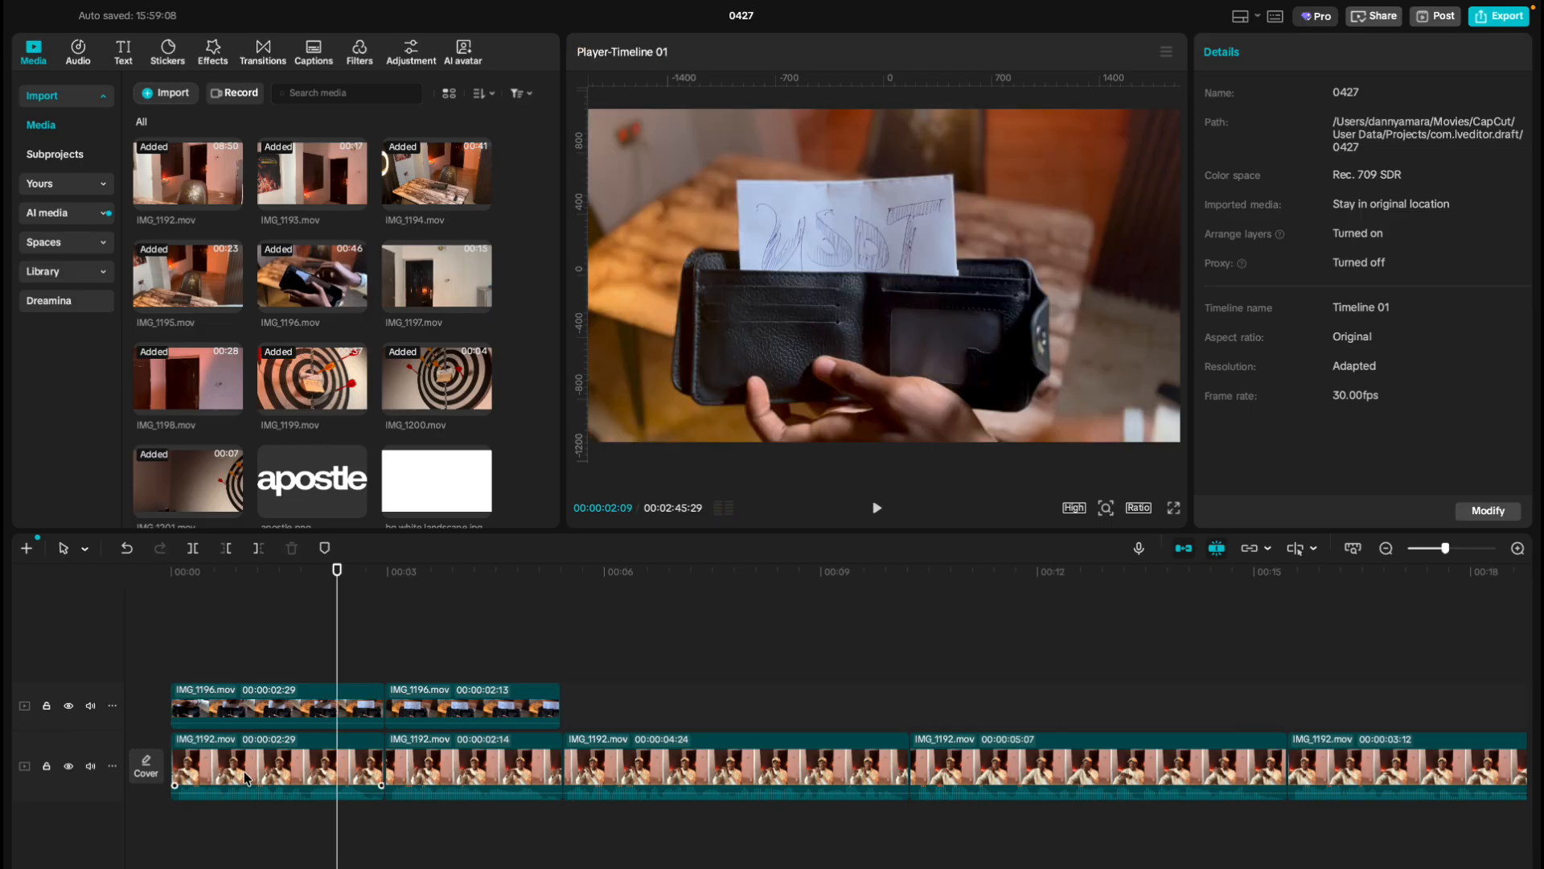
# Try deleting the first IMG_1192.mov segment, play the new opening, and undo the deletion.
pyautogui.click(246, 778)
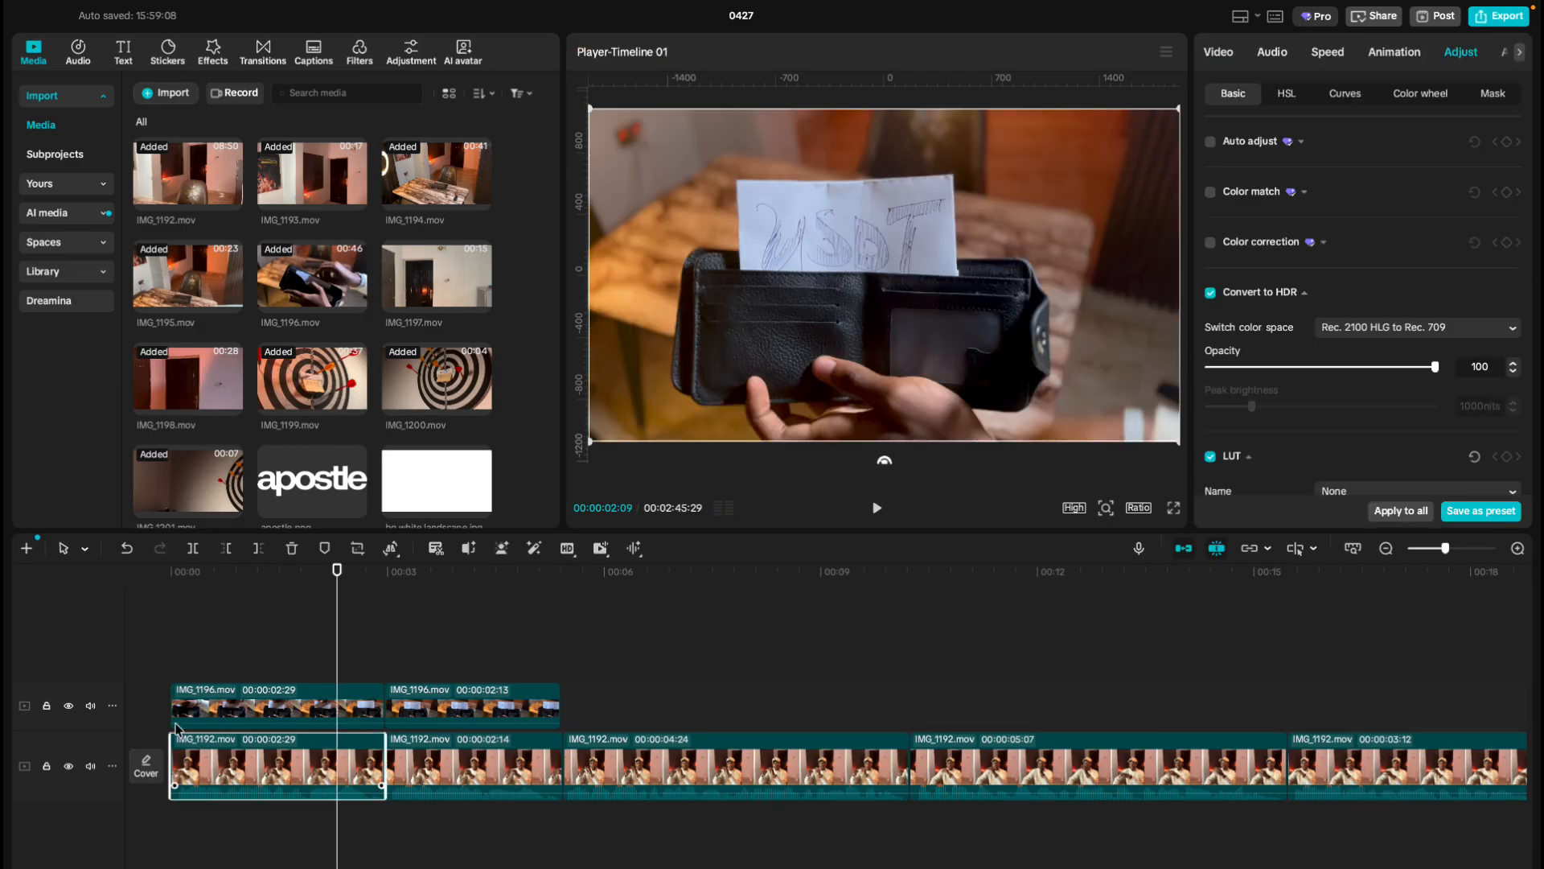
pyautogui.press('Delete')
pyautogui.press('space')
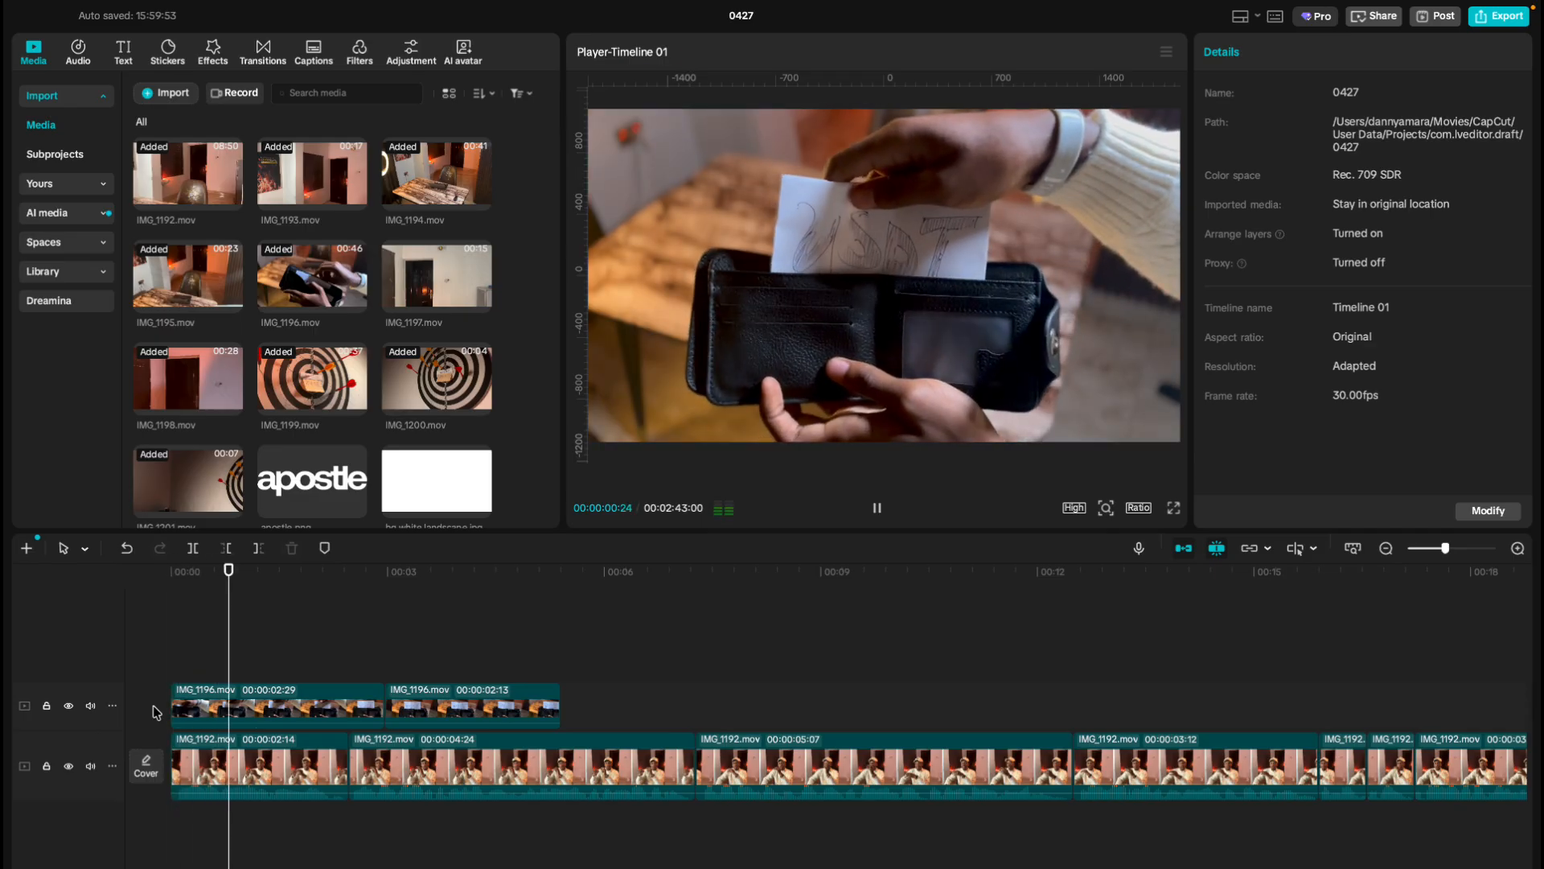
pyautogui.press('space')
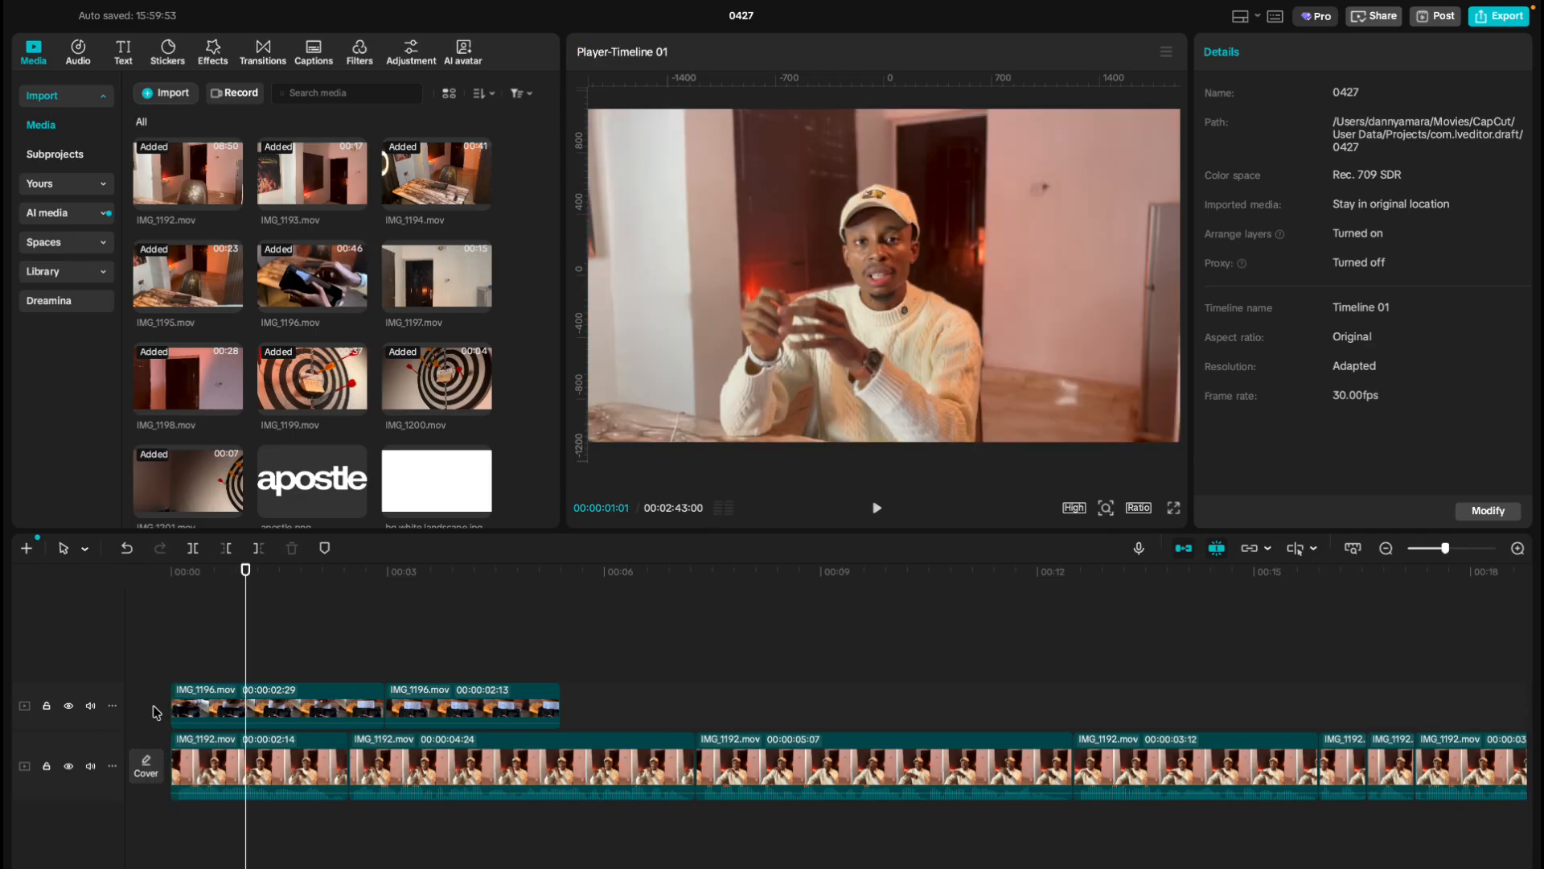
pyautogui.hotkey('ctrl', 'z')
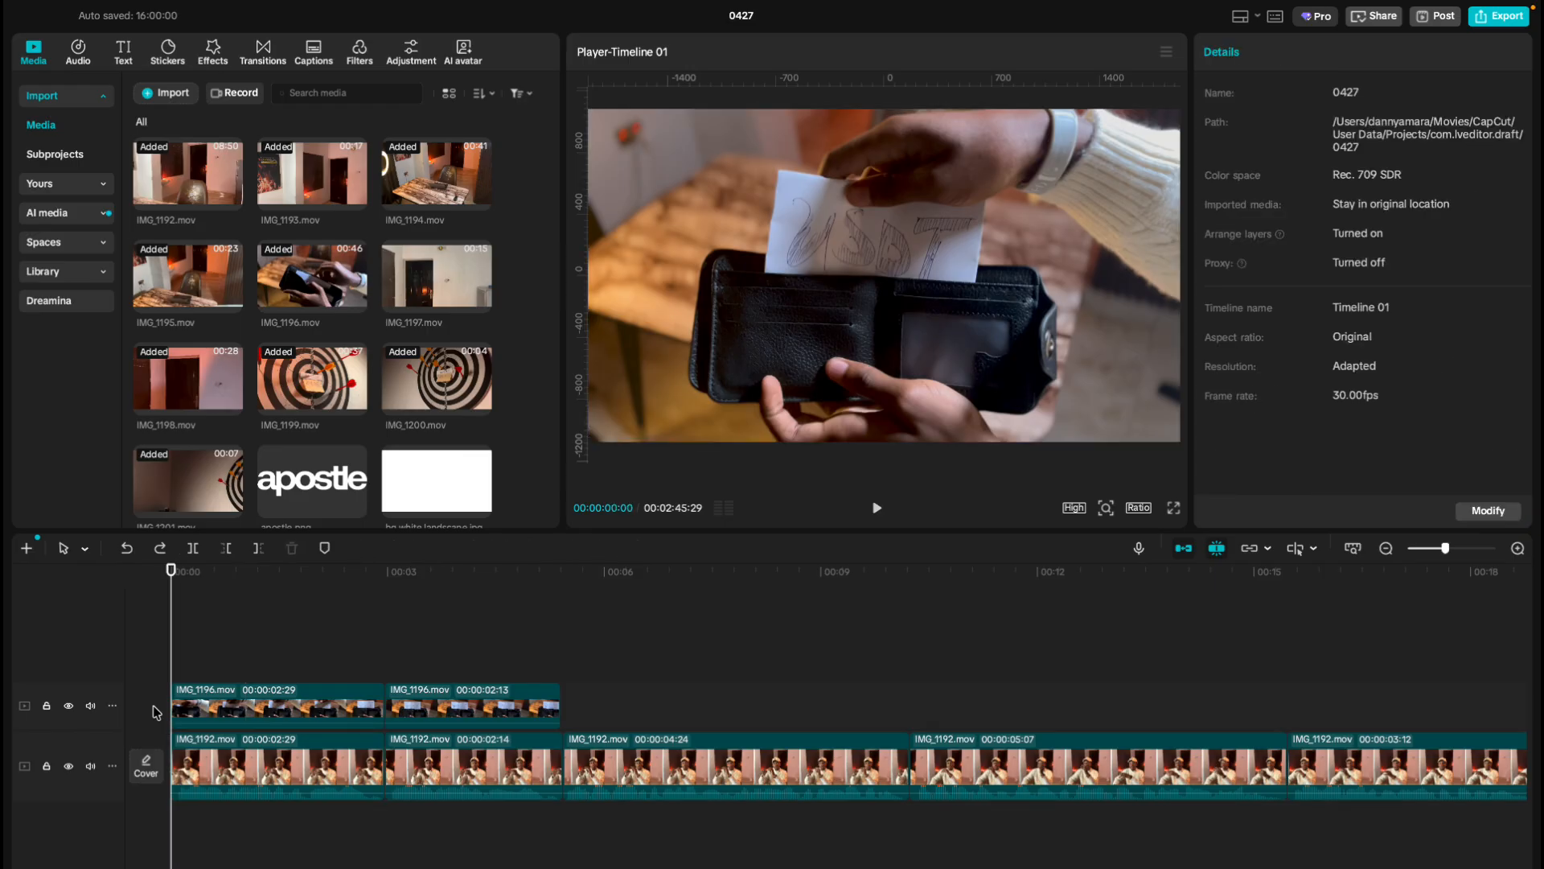
# Replay the opening several times to compare the speech in the first and second IMG_1192.mov segments under the wallet overlay.
pyautogui.press('space')
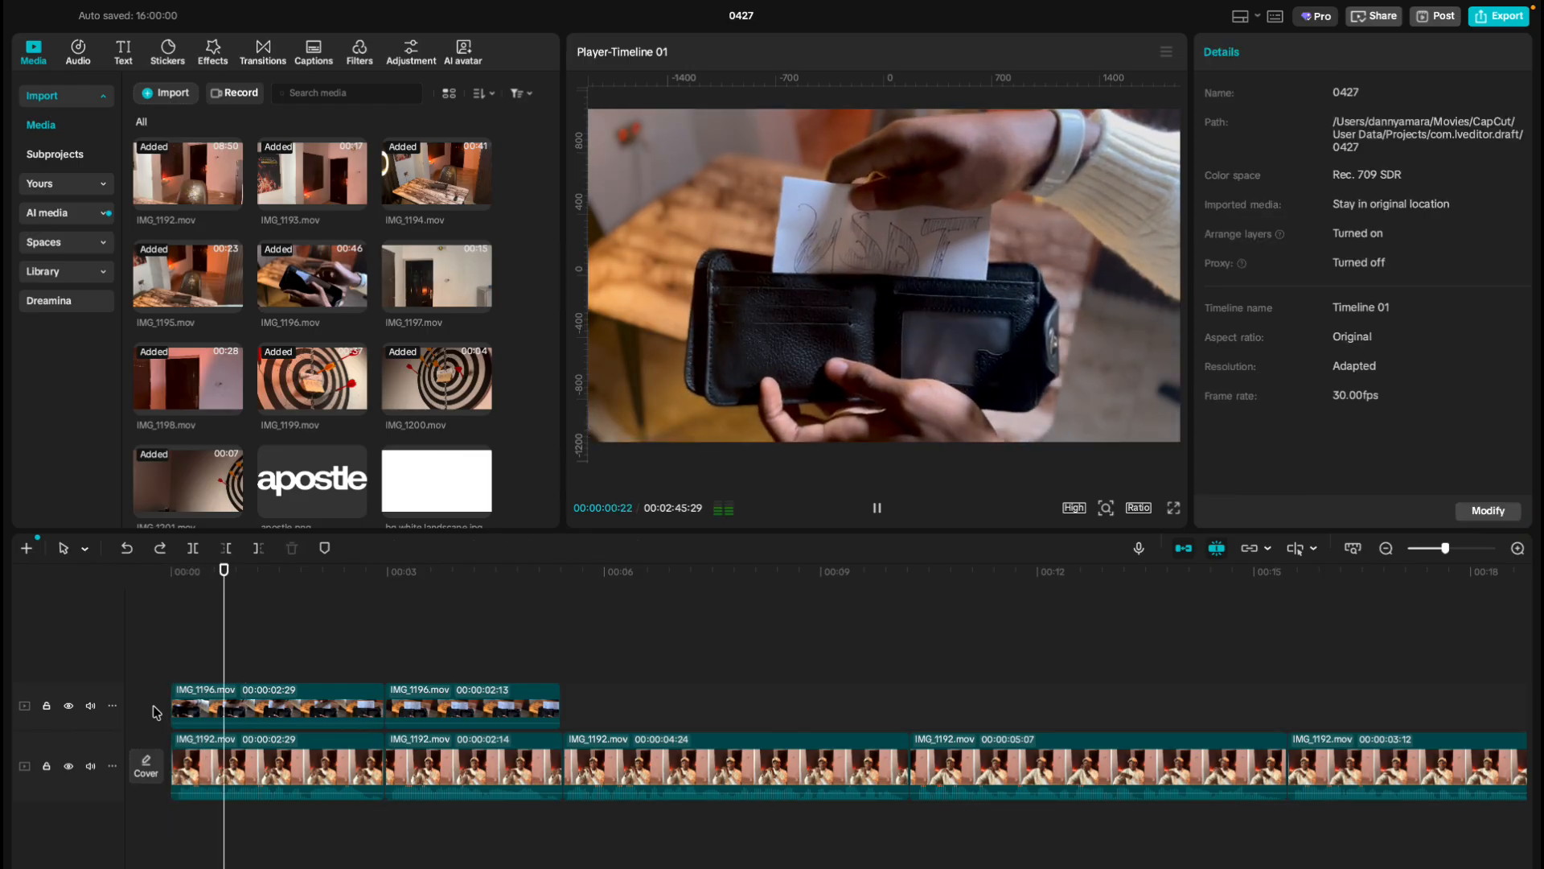
pyautogui.press('space')
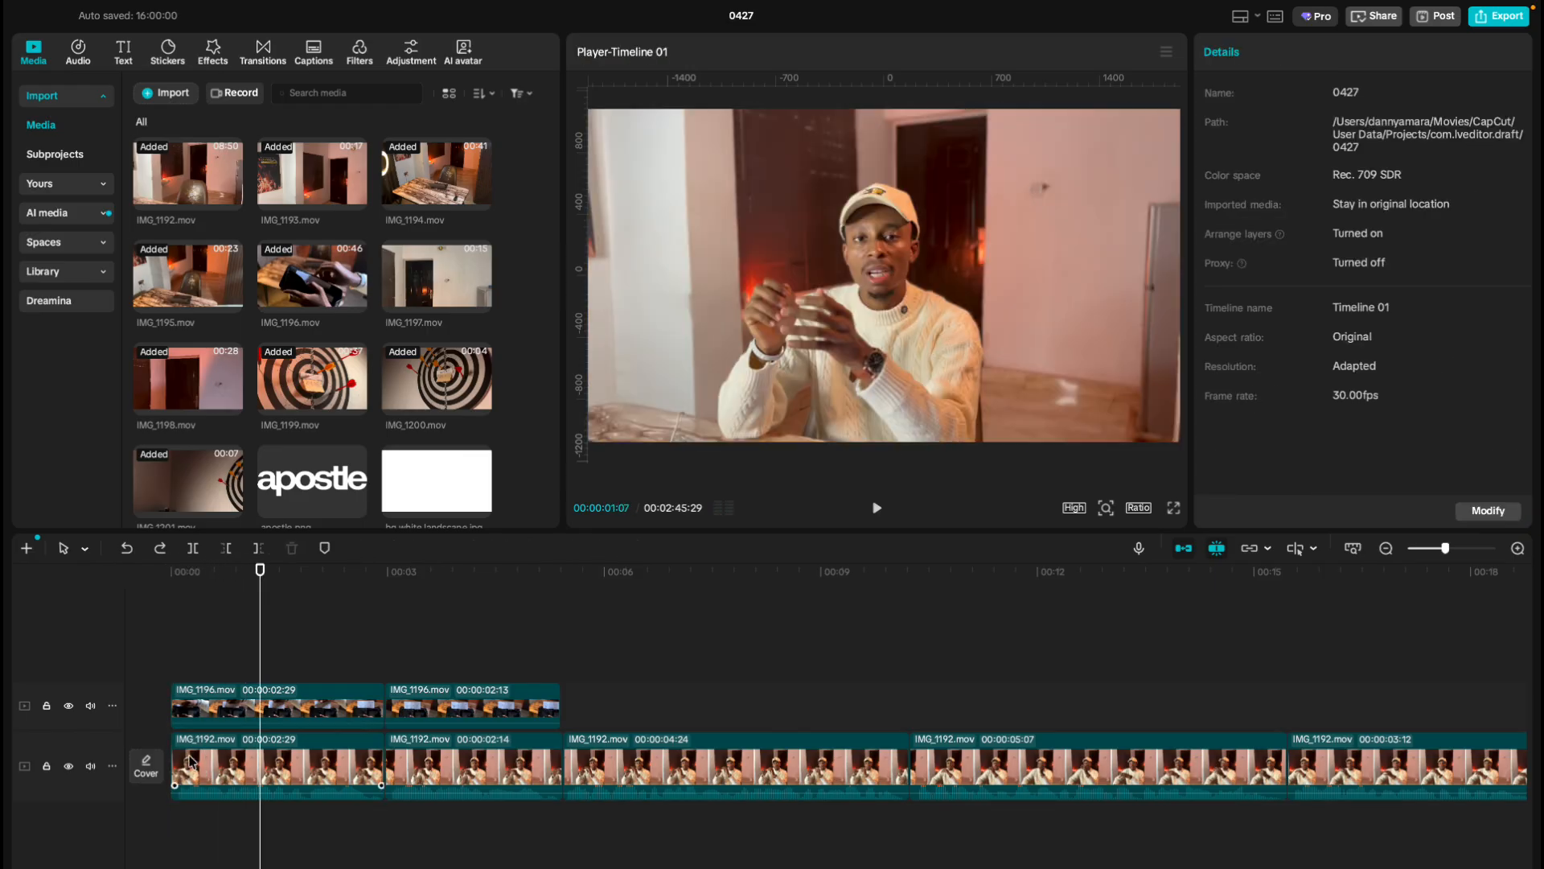
pyautogui.press('space')
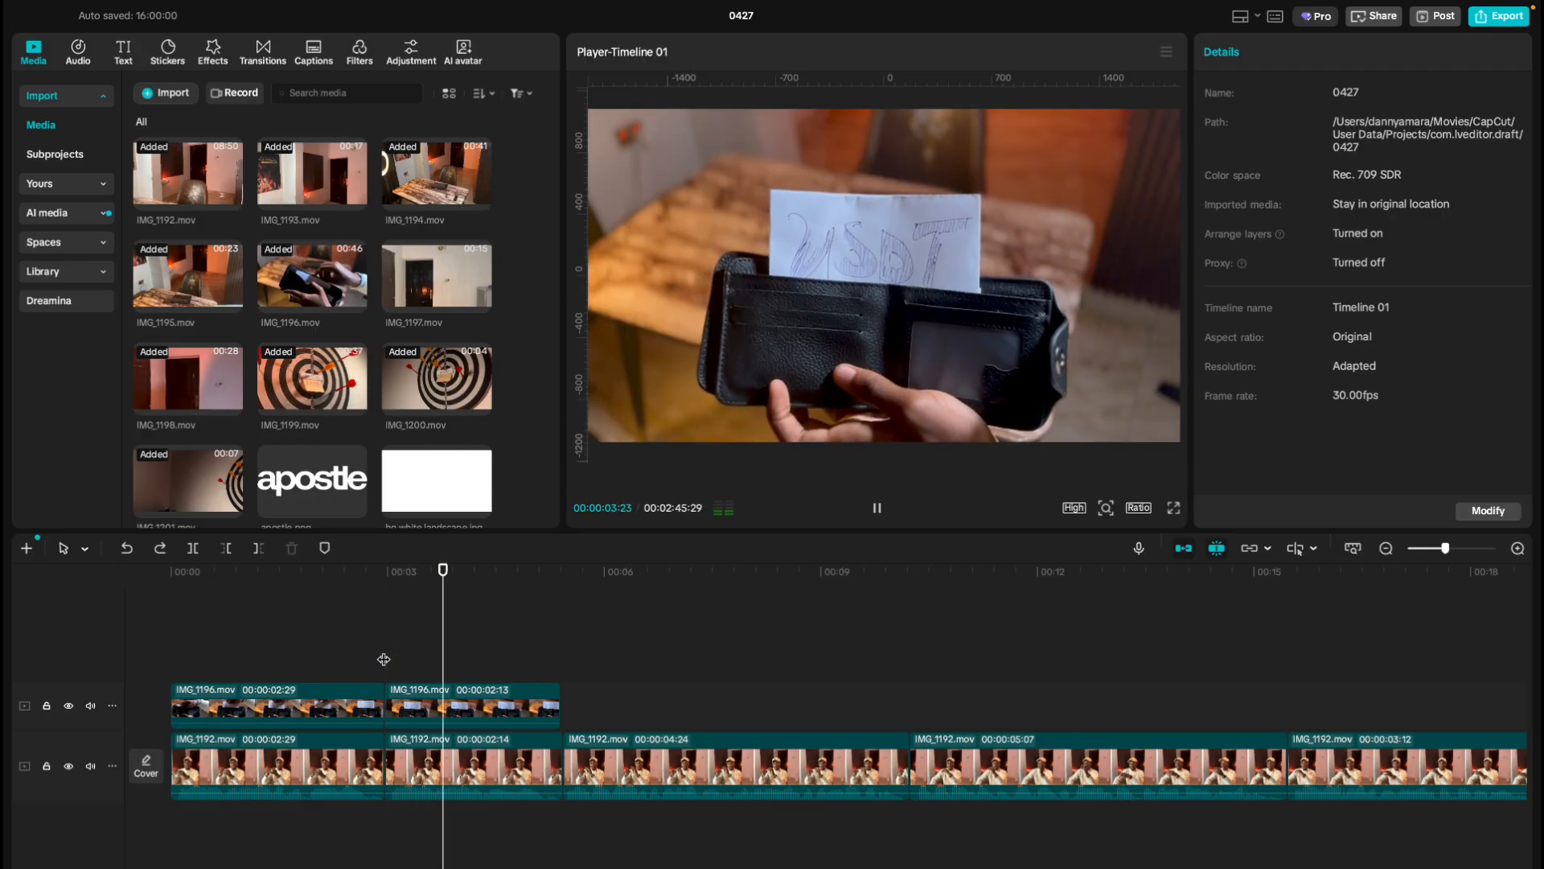
pyautogui.press('space')
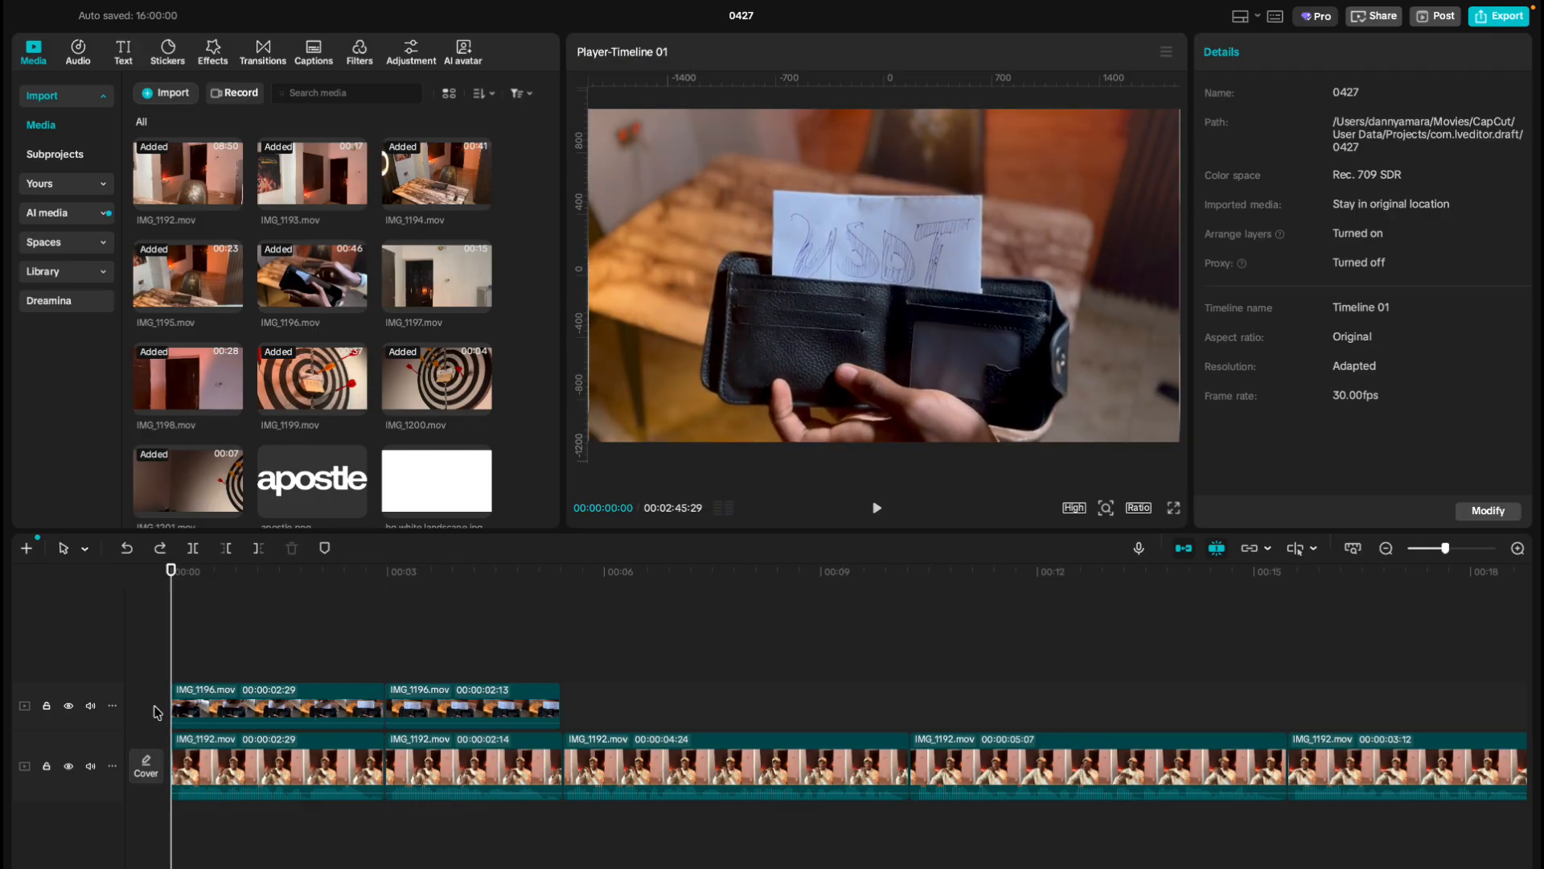
pyautogui.press('space')
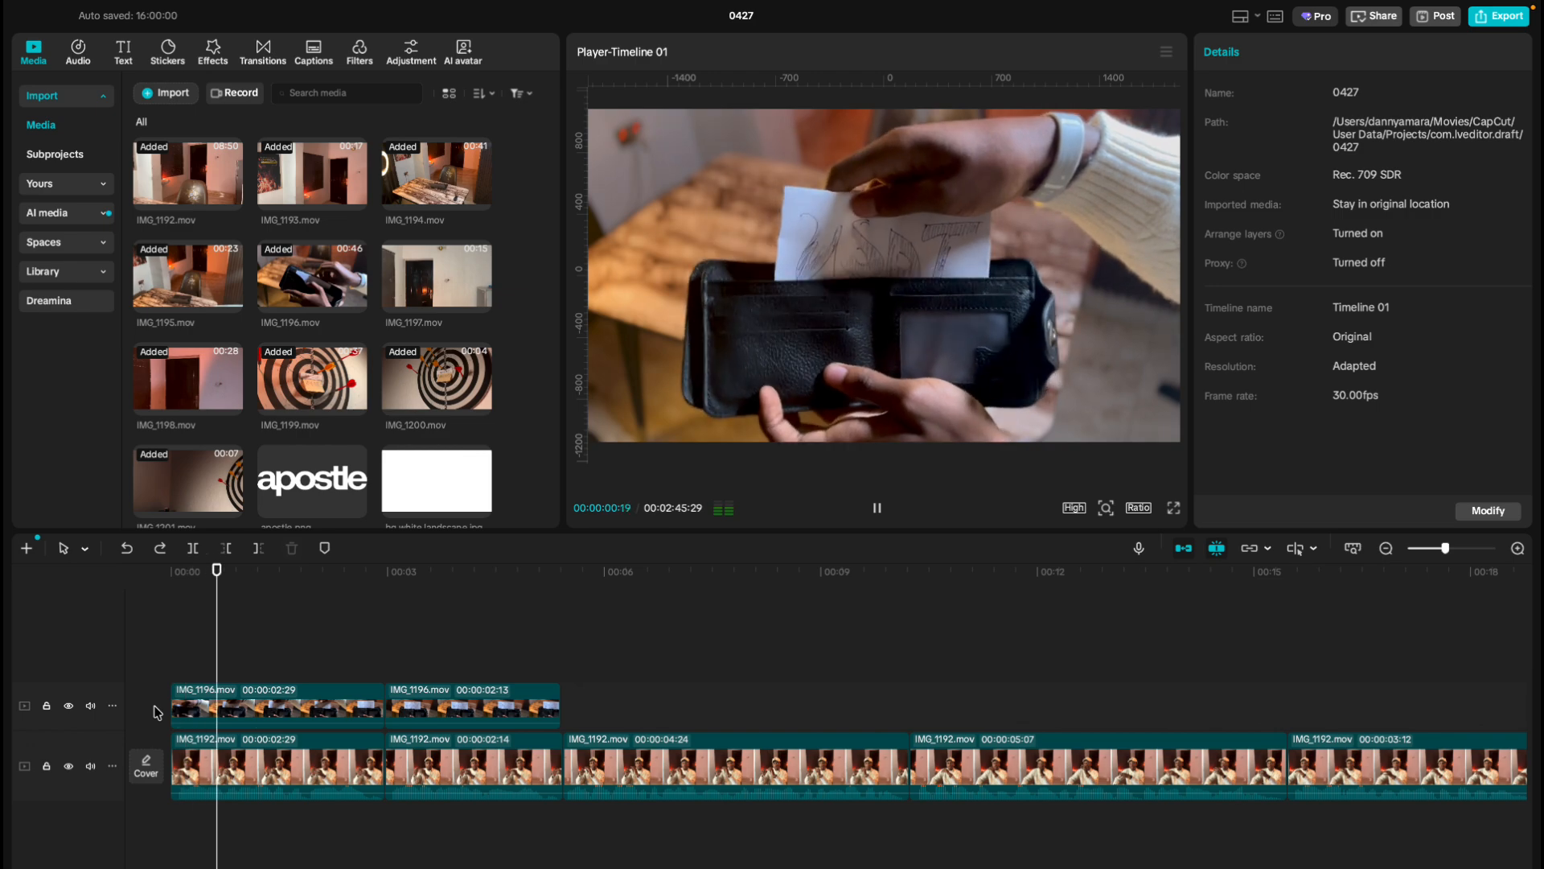
pyautogui.press('space')
pyautogui.click(350, 701)
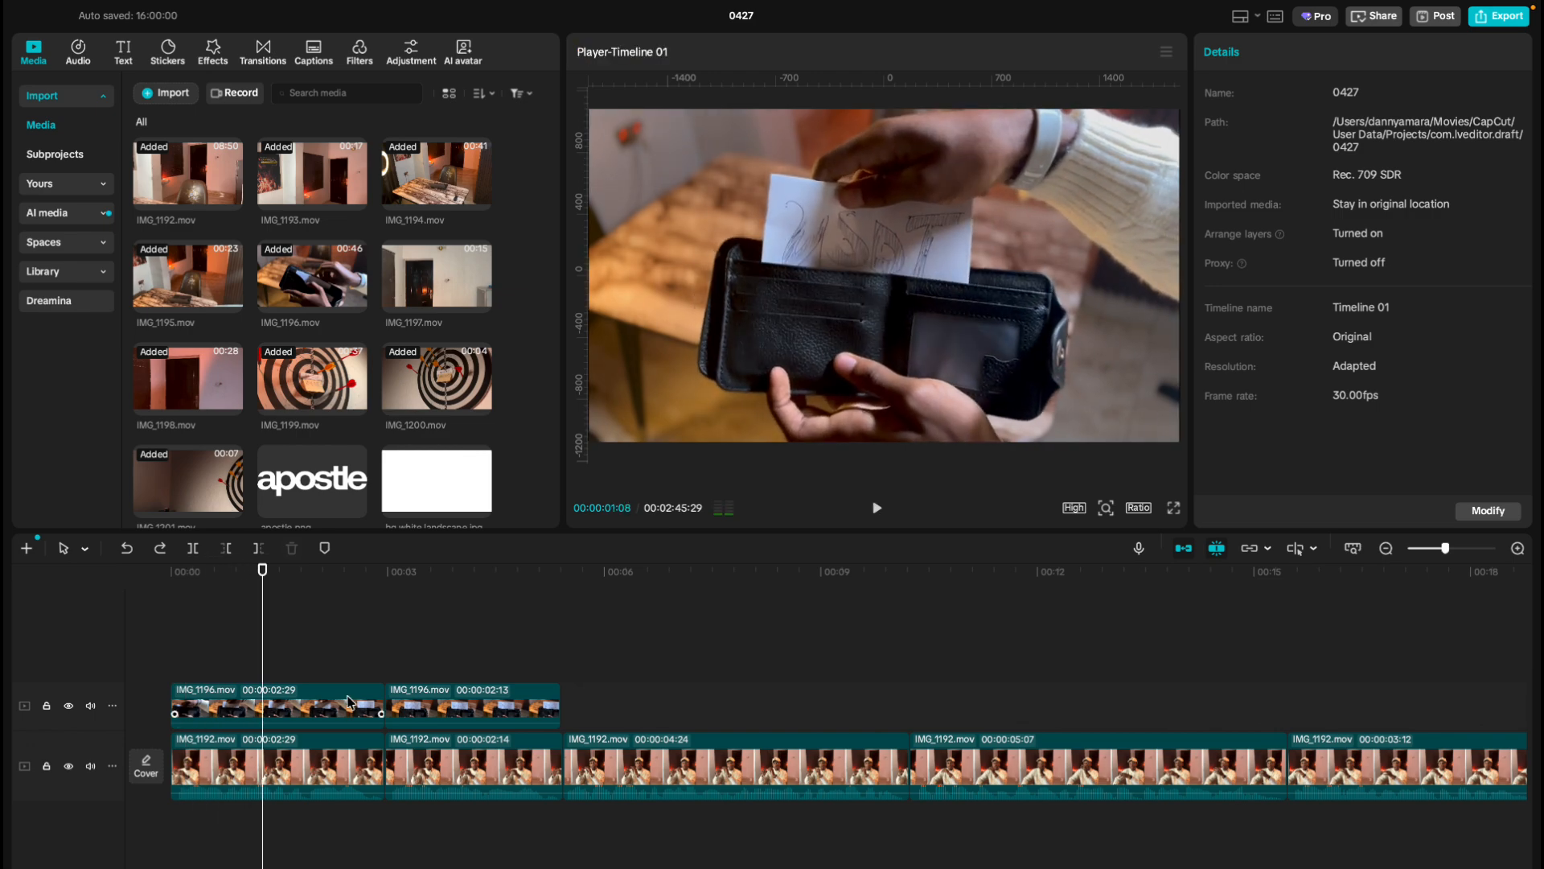
pyautogui.press('space')
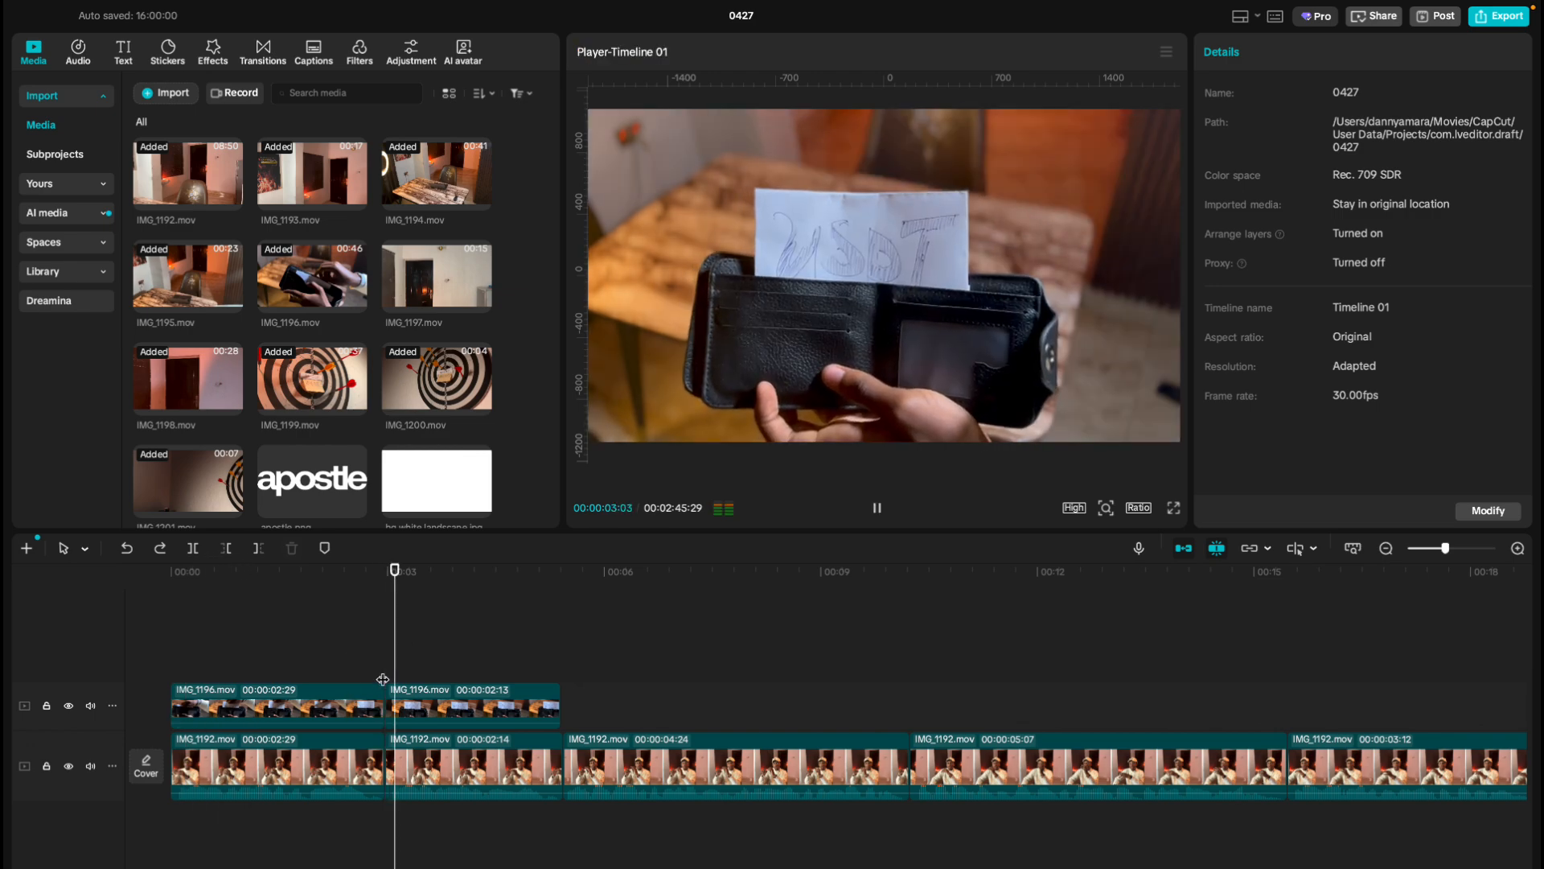
pyautogui.press('space')
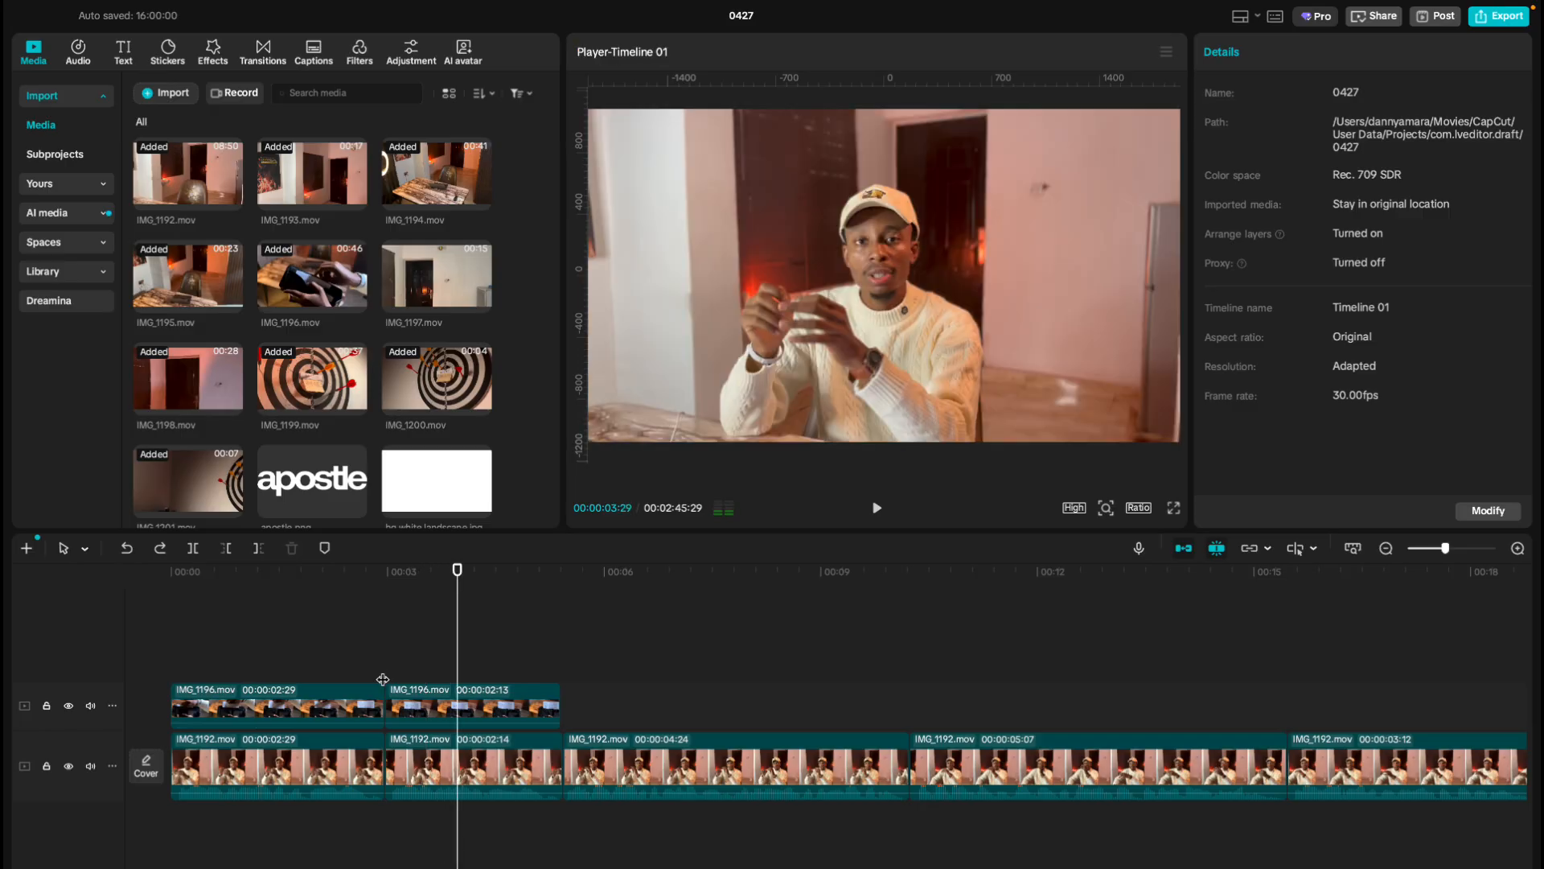
# Delete the first IMG_1192.mov segment from the main track and return the playhead to the start of the timeline.
pyautogui.click(258, 765)
pyautogui.click(258, 764)
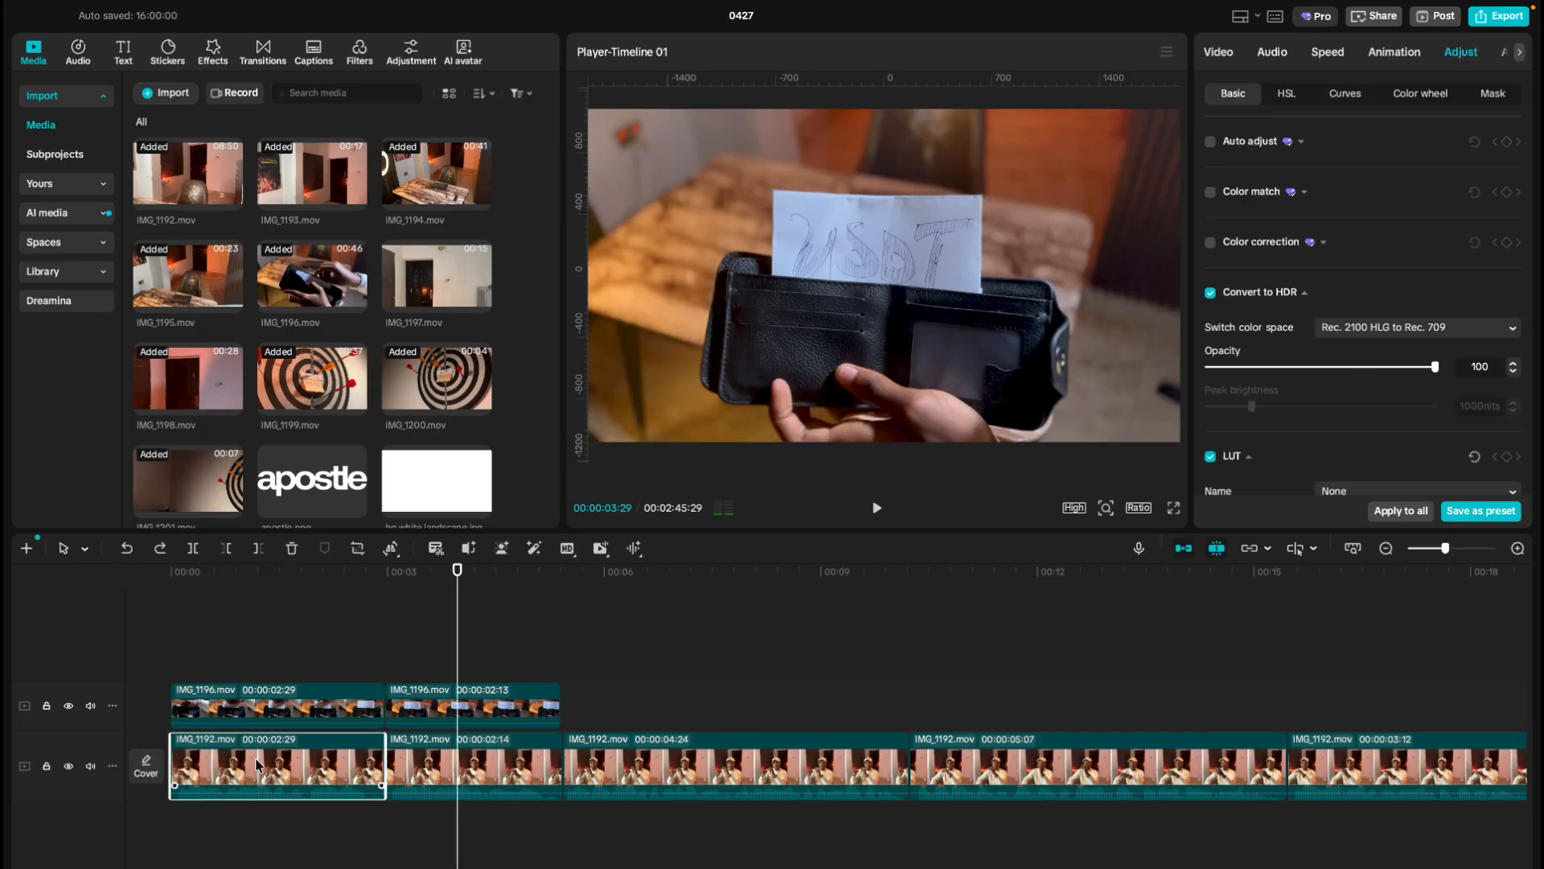
pyautogui.press('Delete')
pyautogui.click(154, 713)
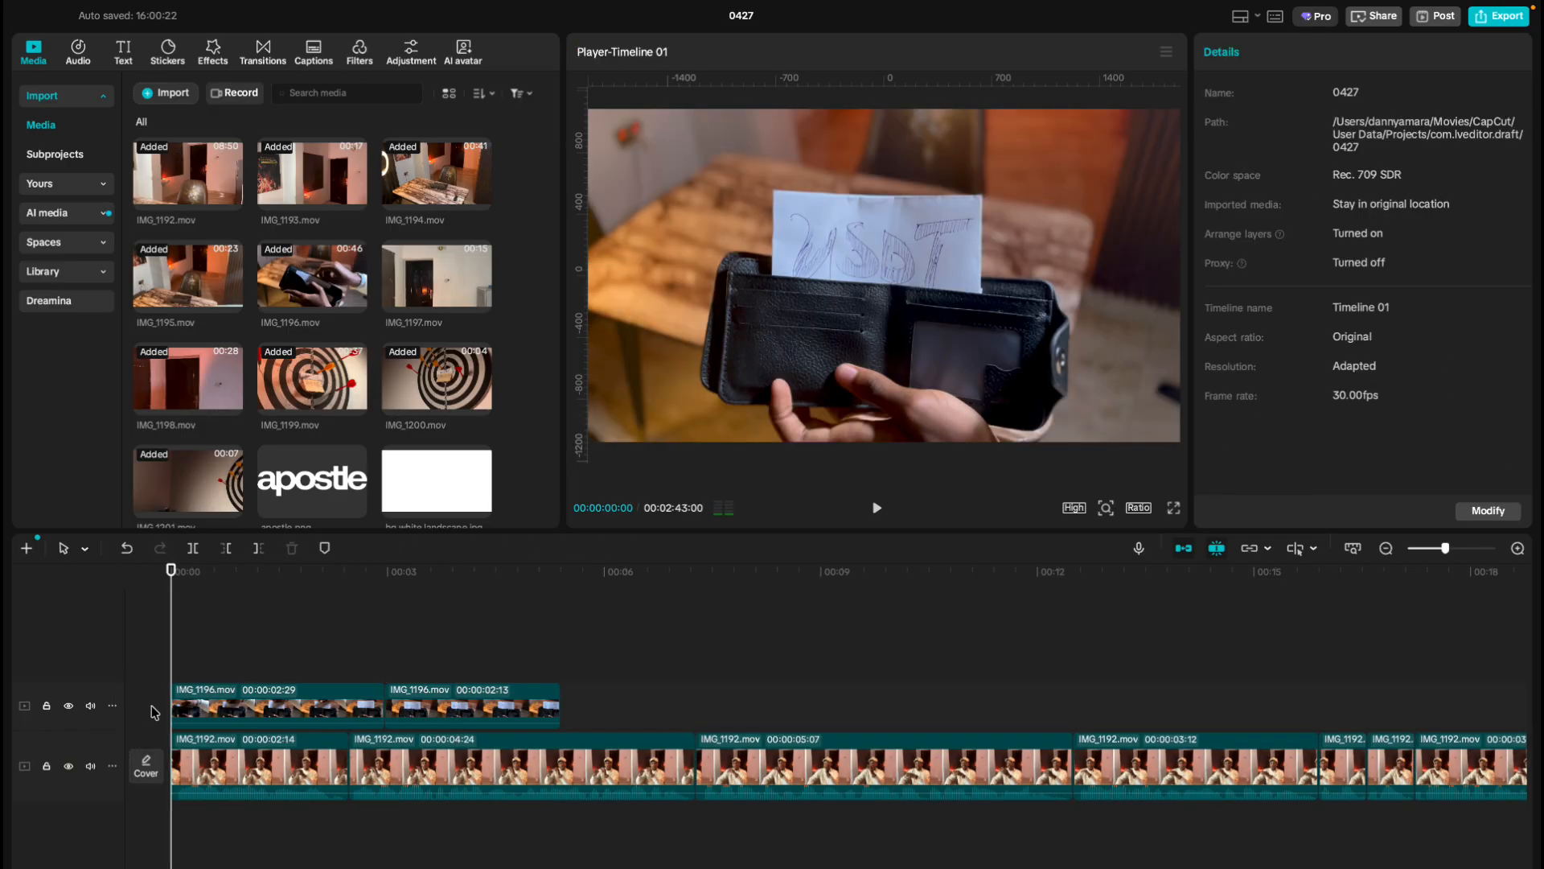
# Trim the start of the opening IMG_1192.mov segment to a length of 00:00:02:12 and play it from the beginning.
pyautogui.scroll(3, 207, 793)
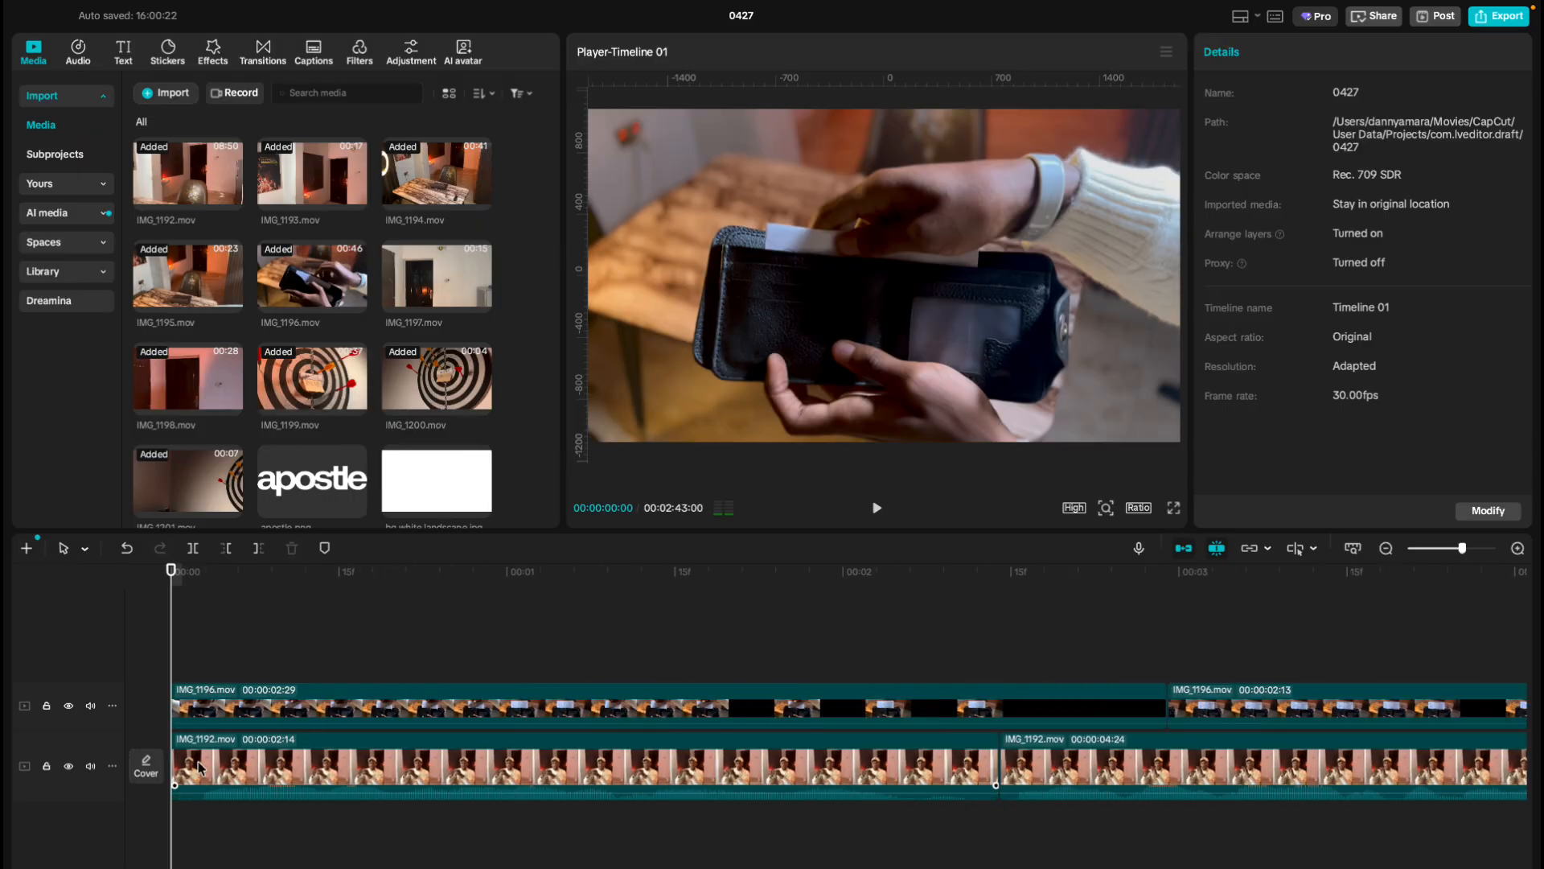
pyautogui.click(183, 766)
pyautogui.moveTo(171, 760); pyautogui.dragTo(196, 763)
pyautogui.moveTo(198, 762); pyautogui.dragTo(200, 766)
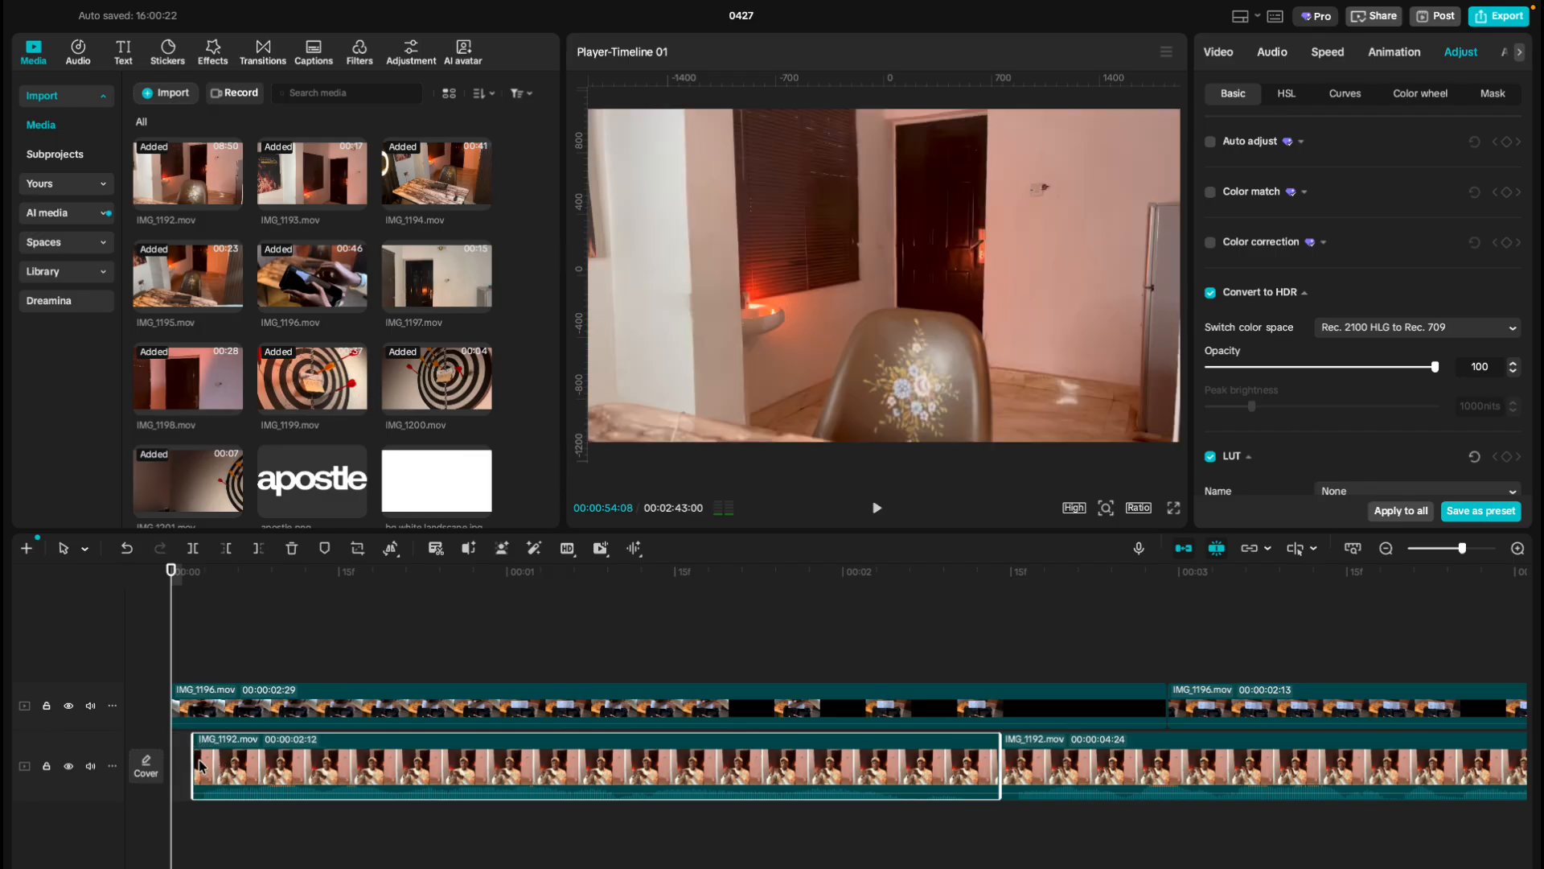
pyautogui.click(153, 688)
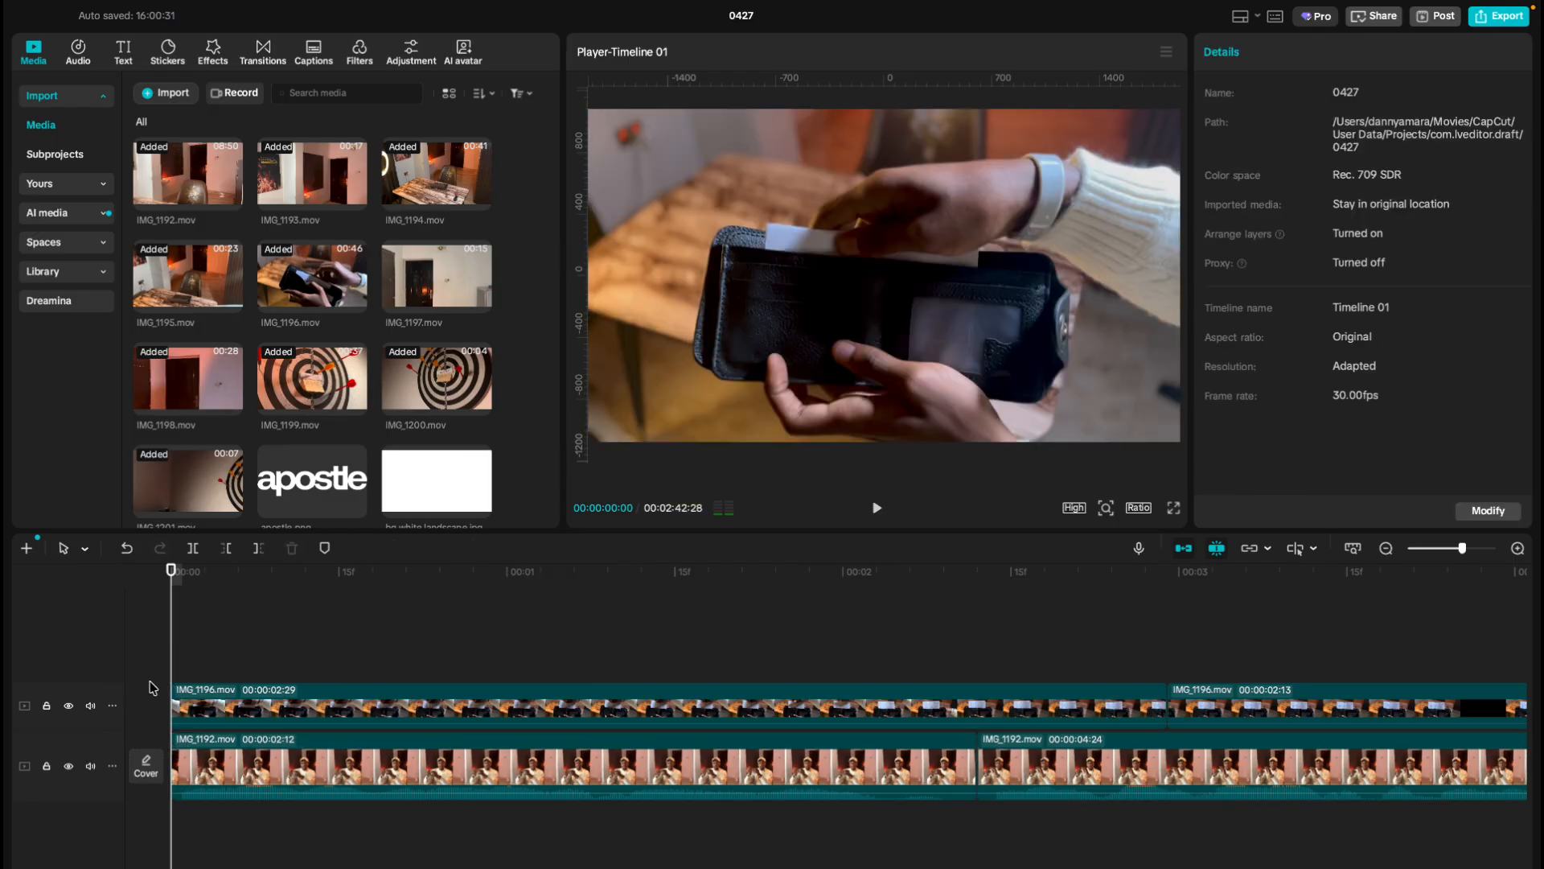
pyautogui.press('space')
pyautogui.scroll(-5, 153, 688)
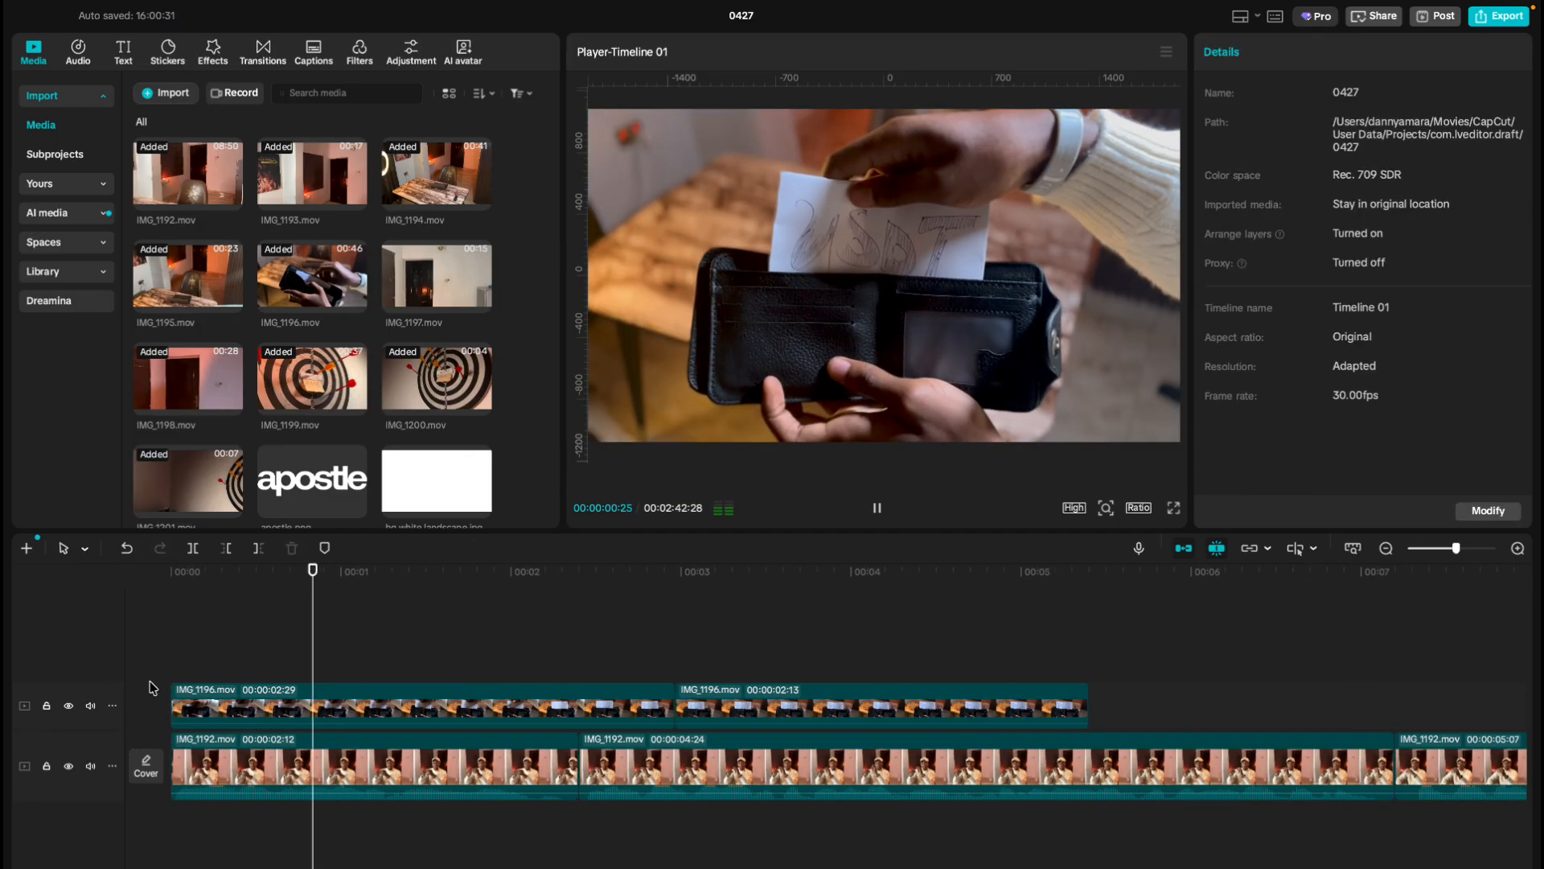
pyautogui.press('space')
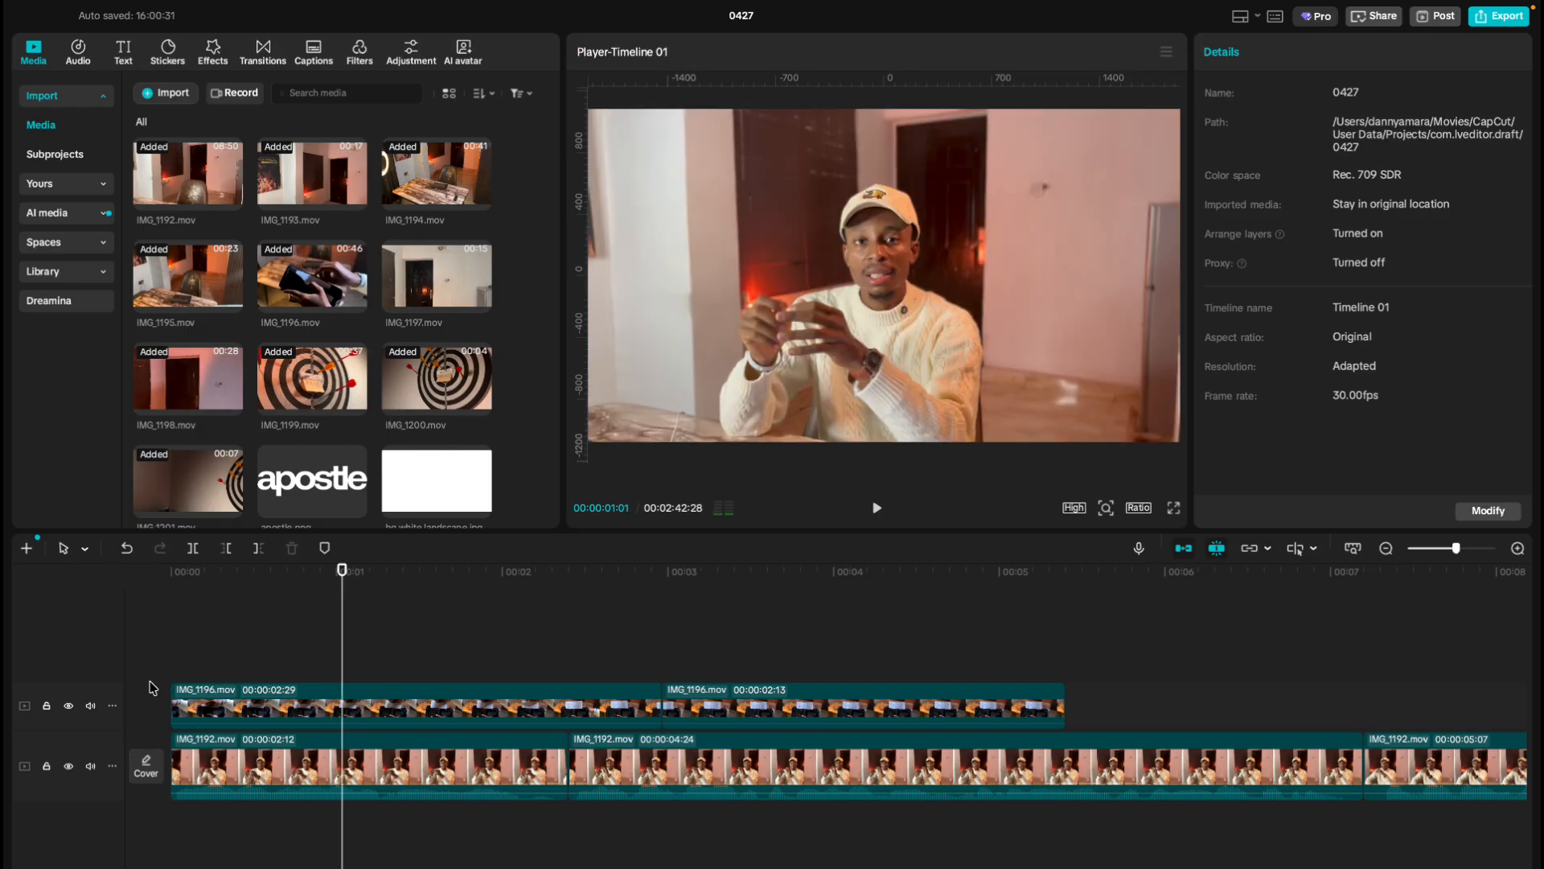
# Play to the end of the opening IMG_1192.mov segment and trim its end to a length of 00:00:02:10.
pyautogui.click(519, 648)
pyautogui.press('space')
pyautogui.press('space')
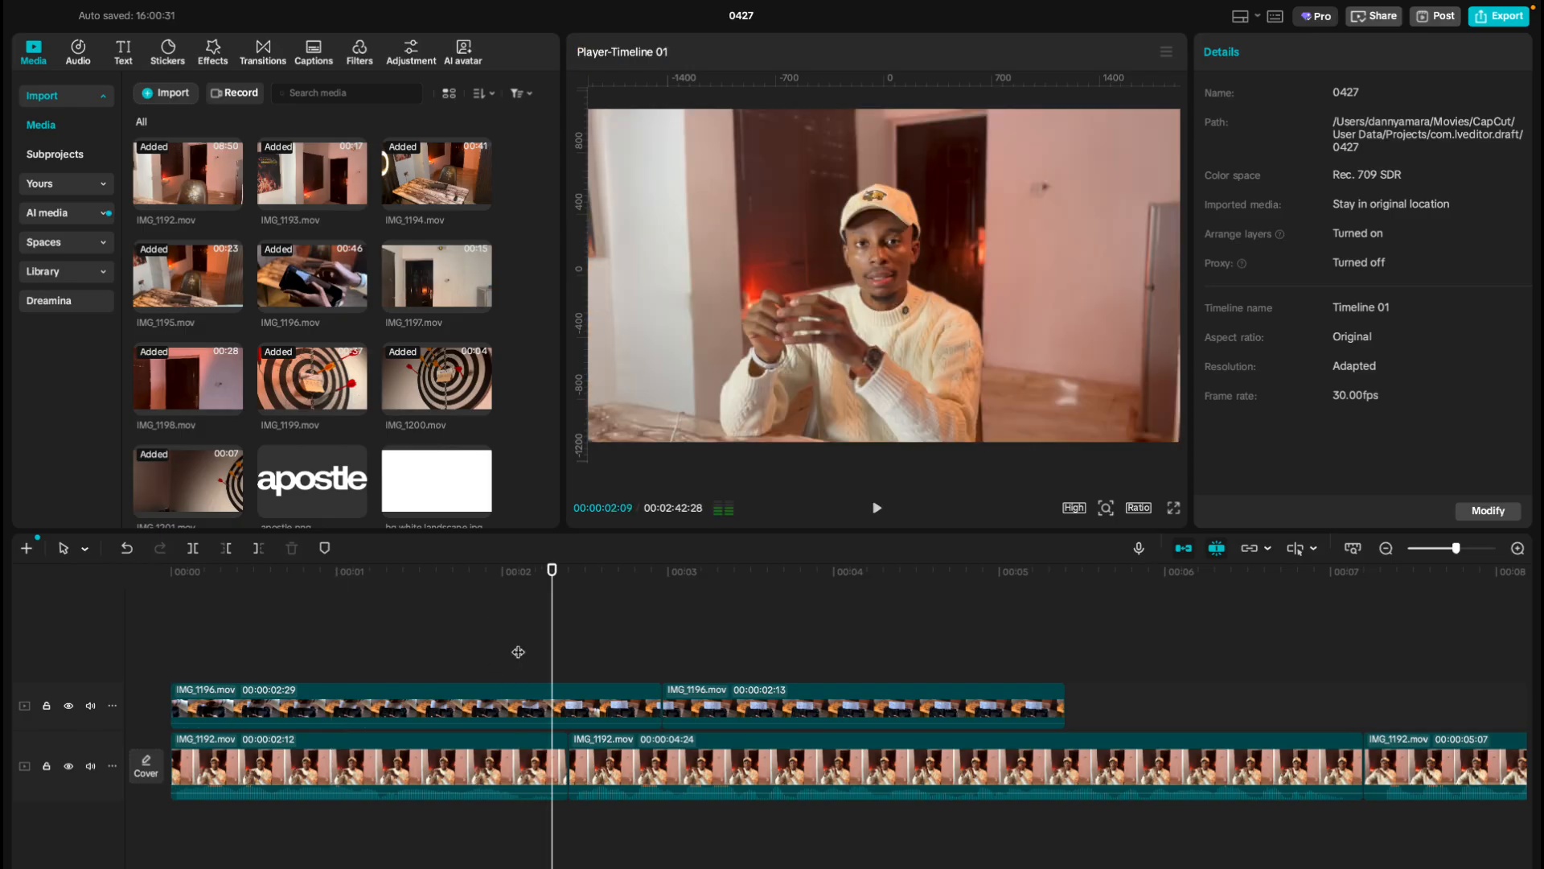
pyautogui.click(541, 756)
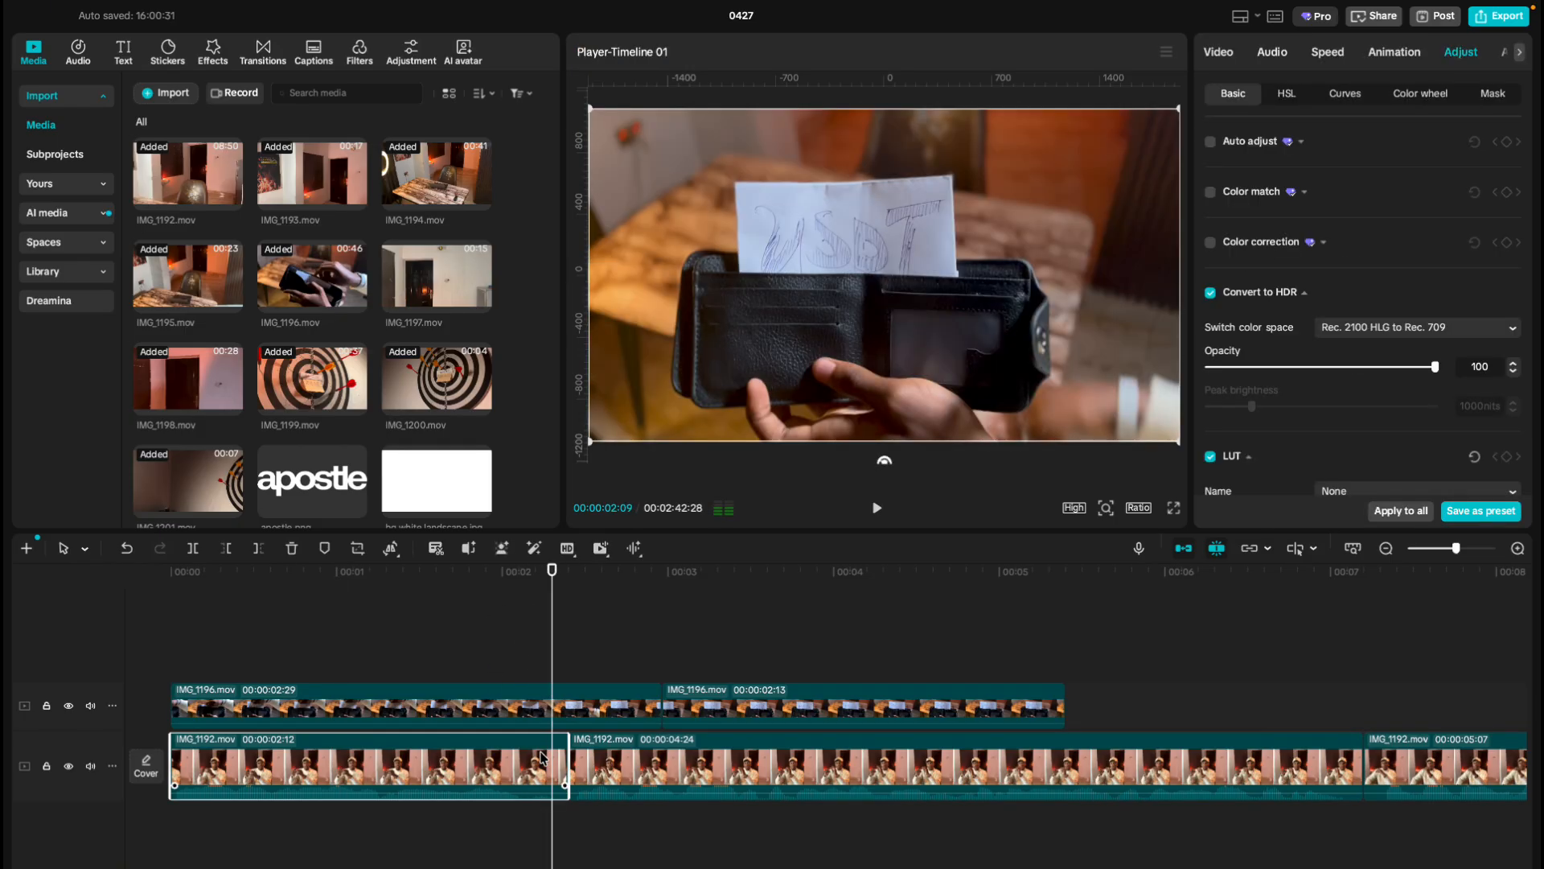
pyautogui.scroll(2, 541, 756)
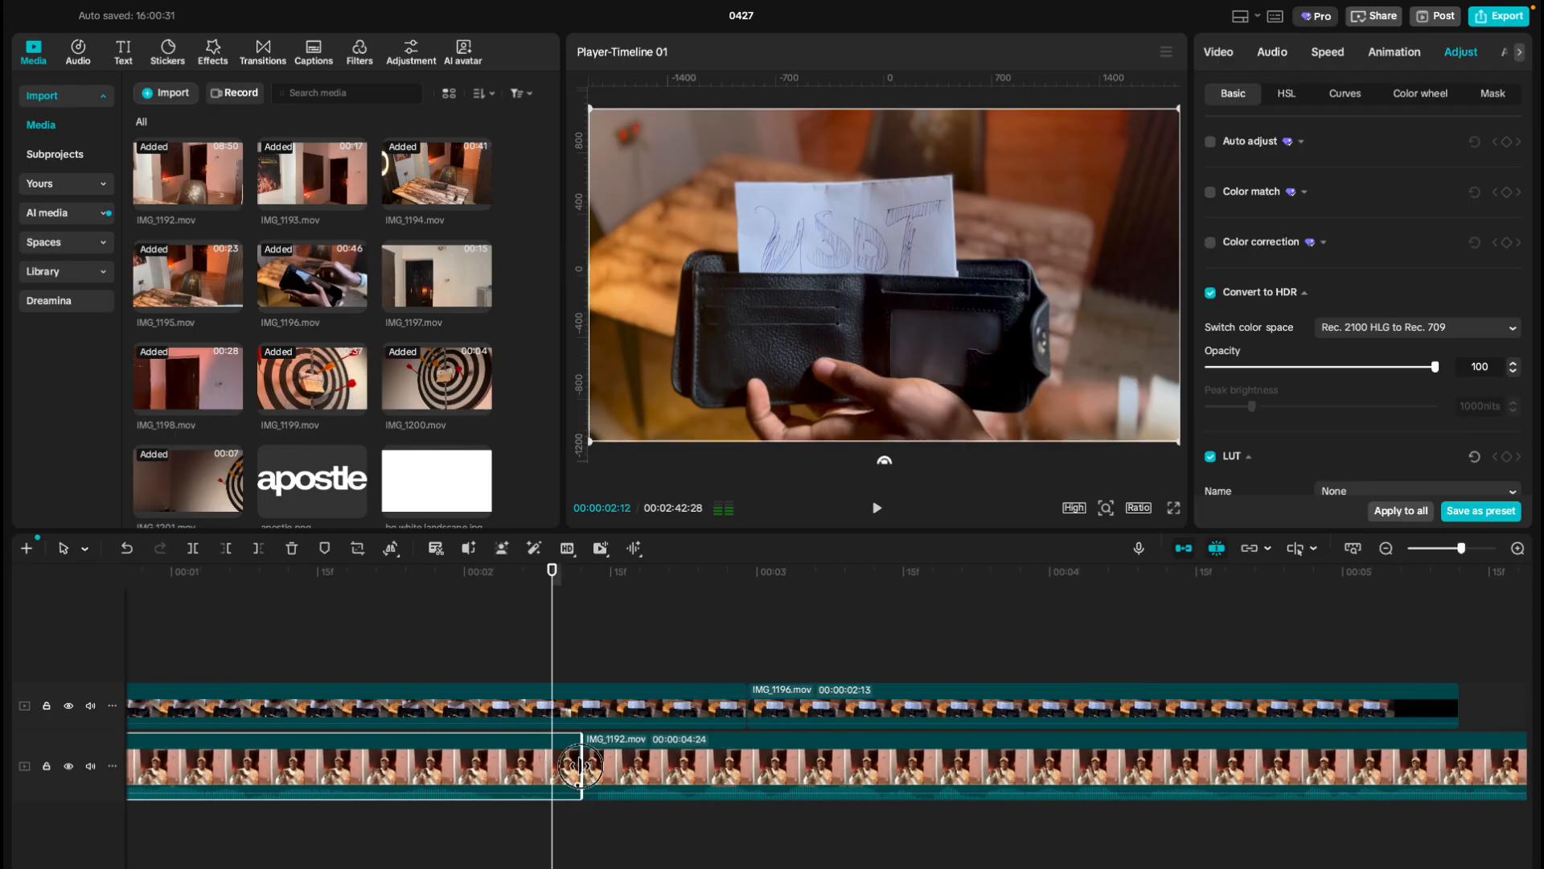
pyautogui.moveTo(580, 765); pyautogui.dragTo(560, 766)
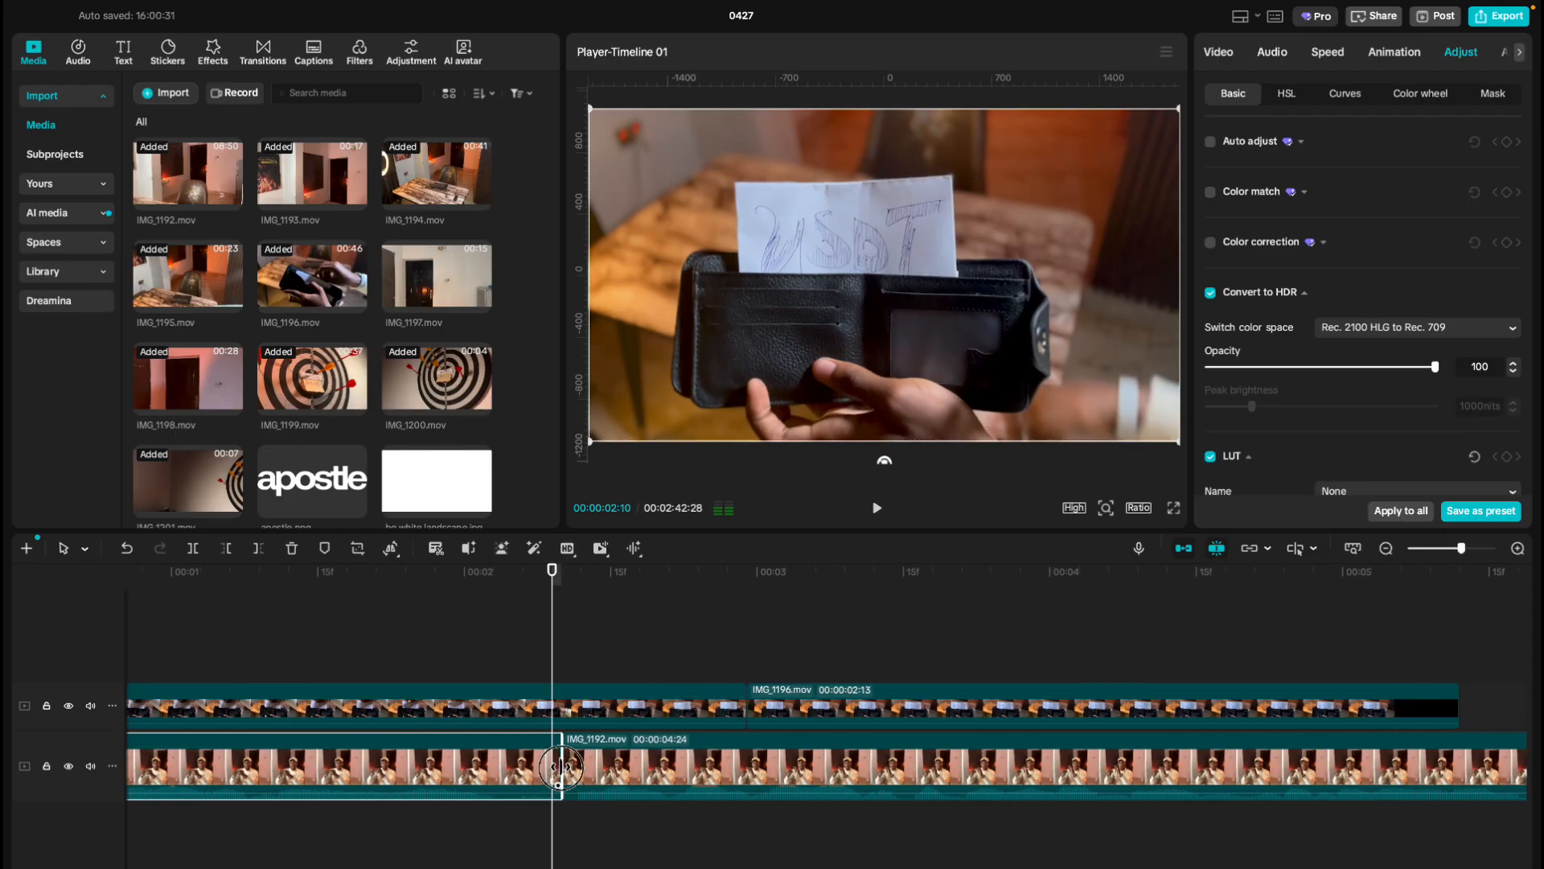
pyautogui.scroll(-2, 404, 644)
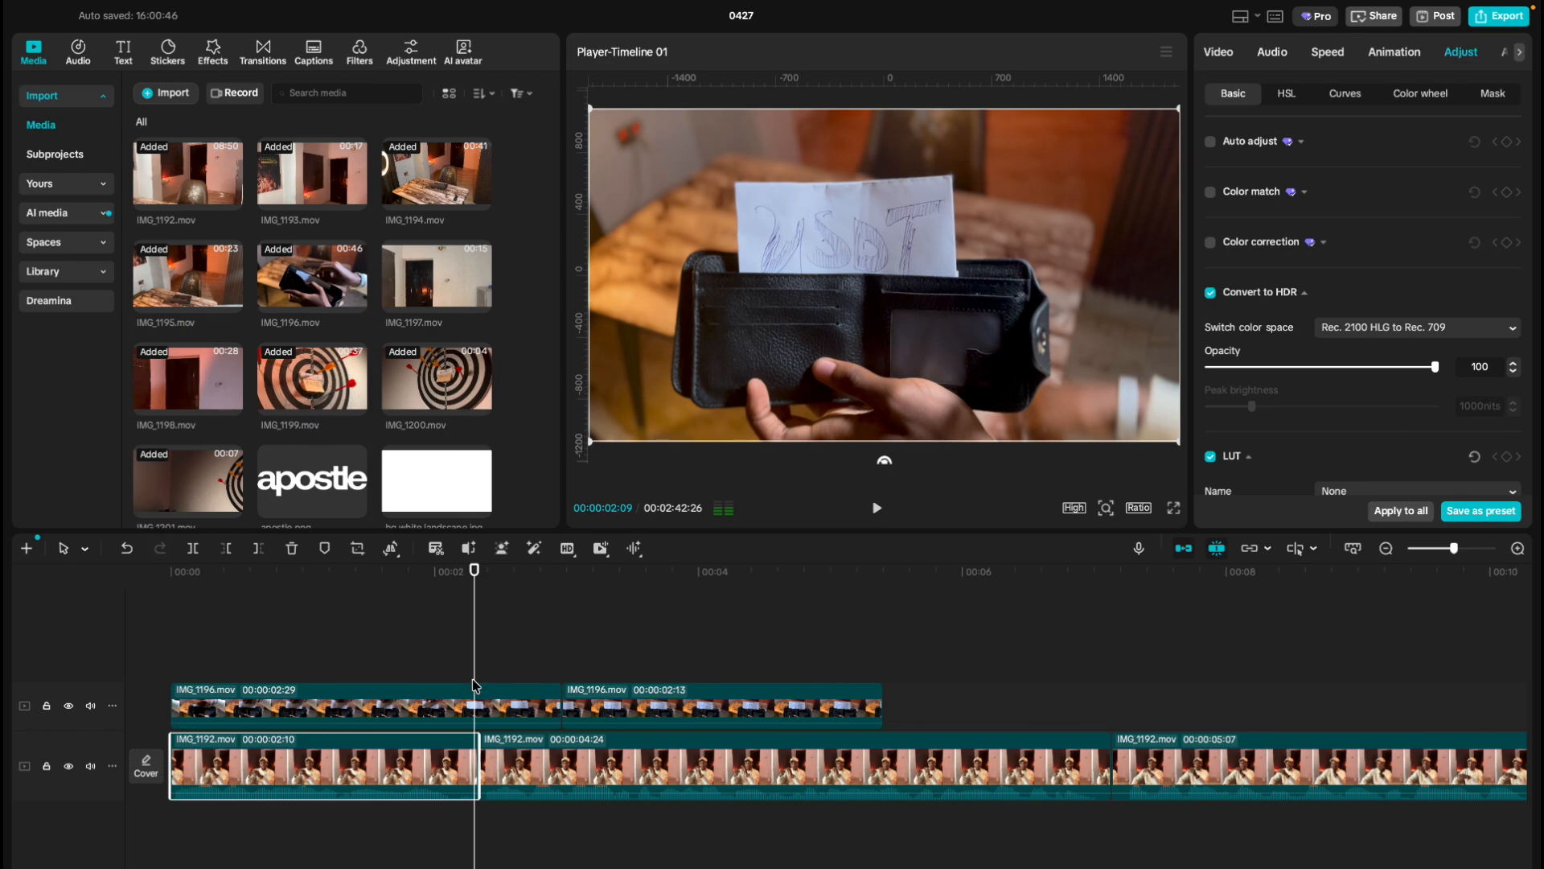
# Trim the end of the first IMG_1196.mov overlay clip to a length of 00:00:02:22.
pyautogui.click(455, 709)
pyautogui.moveTo(560, 708); pyautogui.dragTo(480, 708)
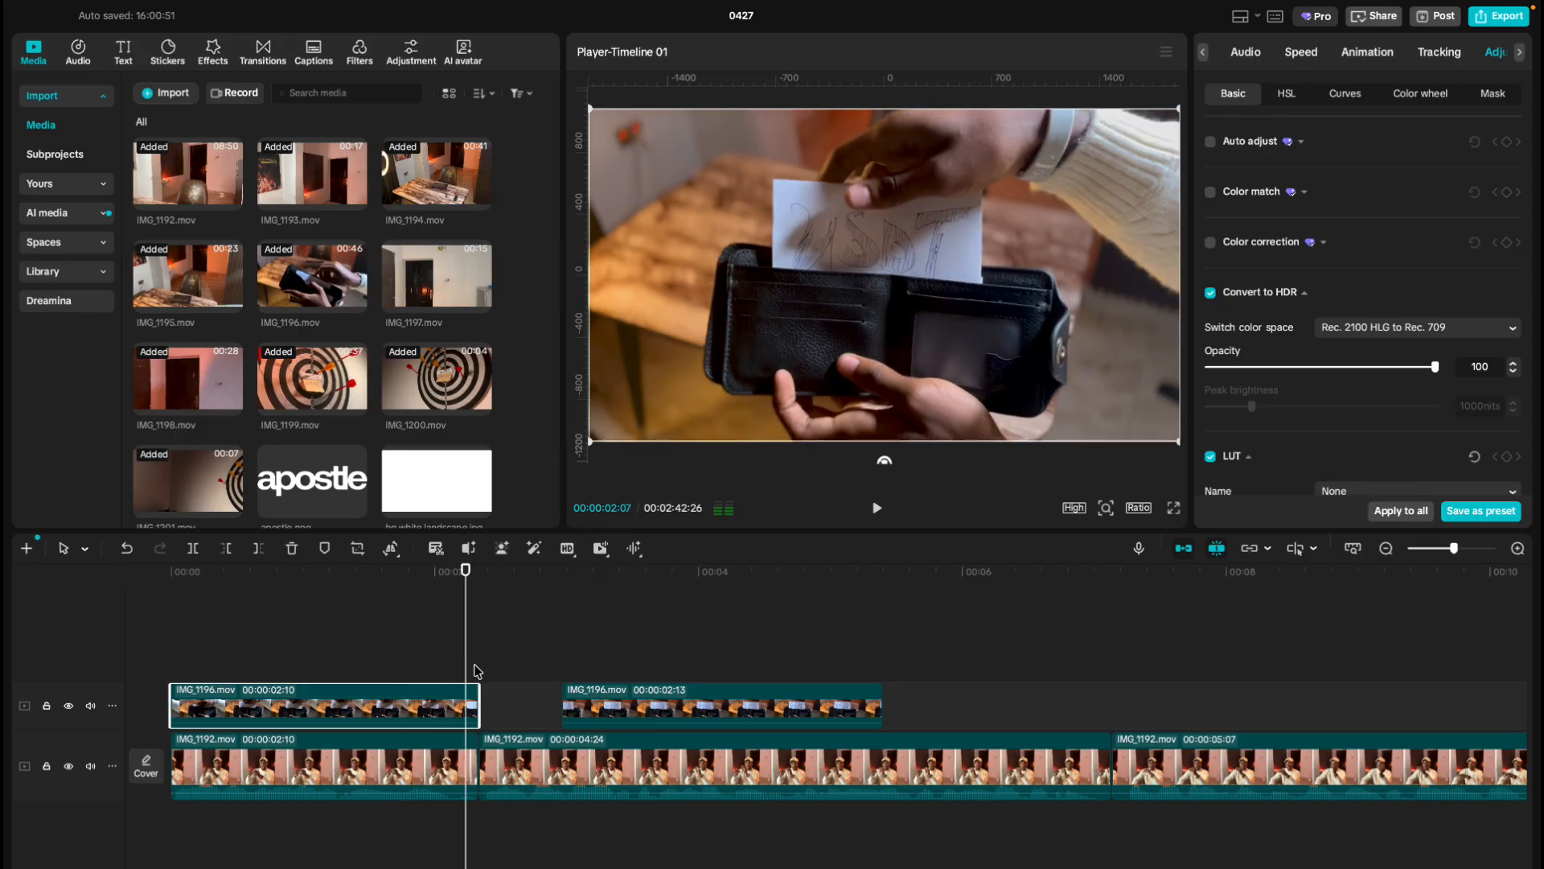
pyautogui.moveTo(476, 693); pyautogui.dragTo(532, 694)
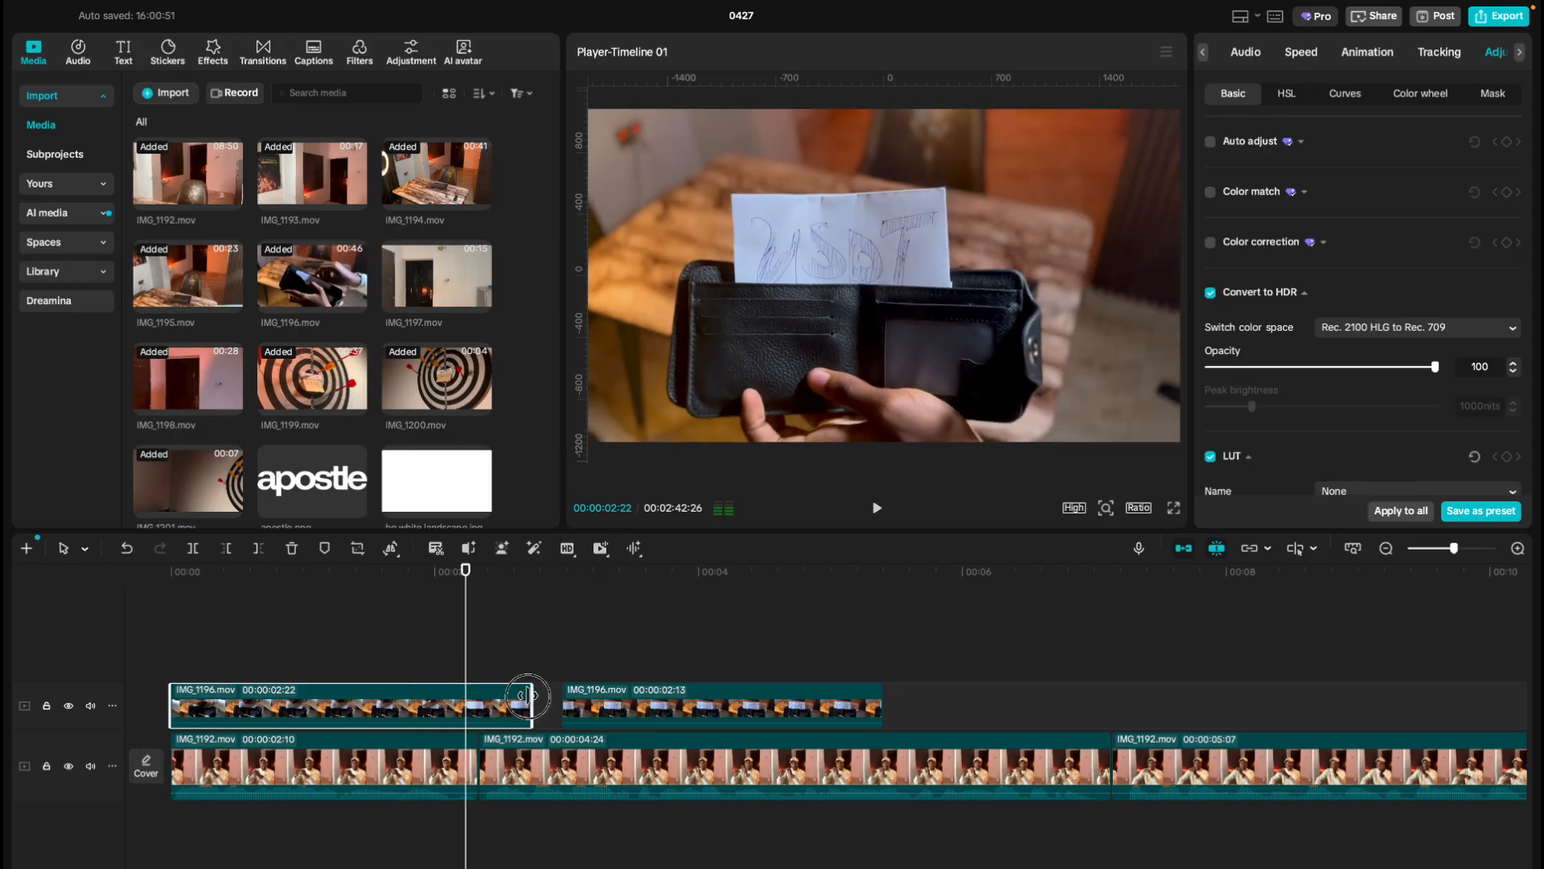
# Set the first IMG_1196.mov overlay clip's speed to 1.20x and deselect it.
pyautogui.click(1301, 53)
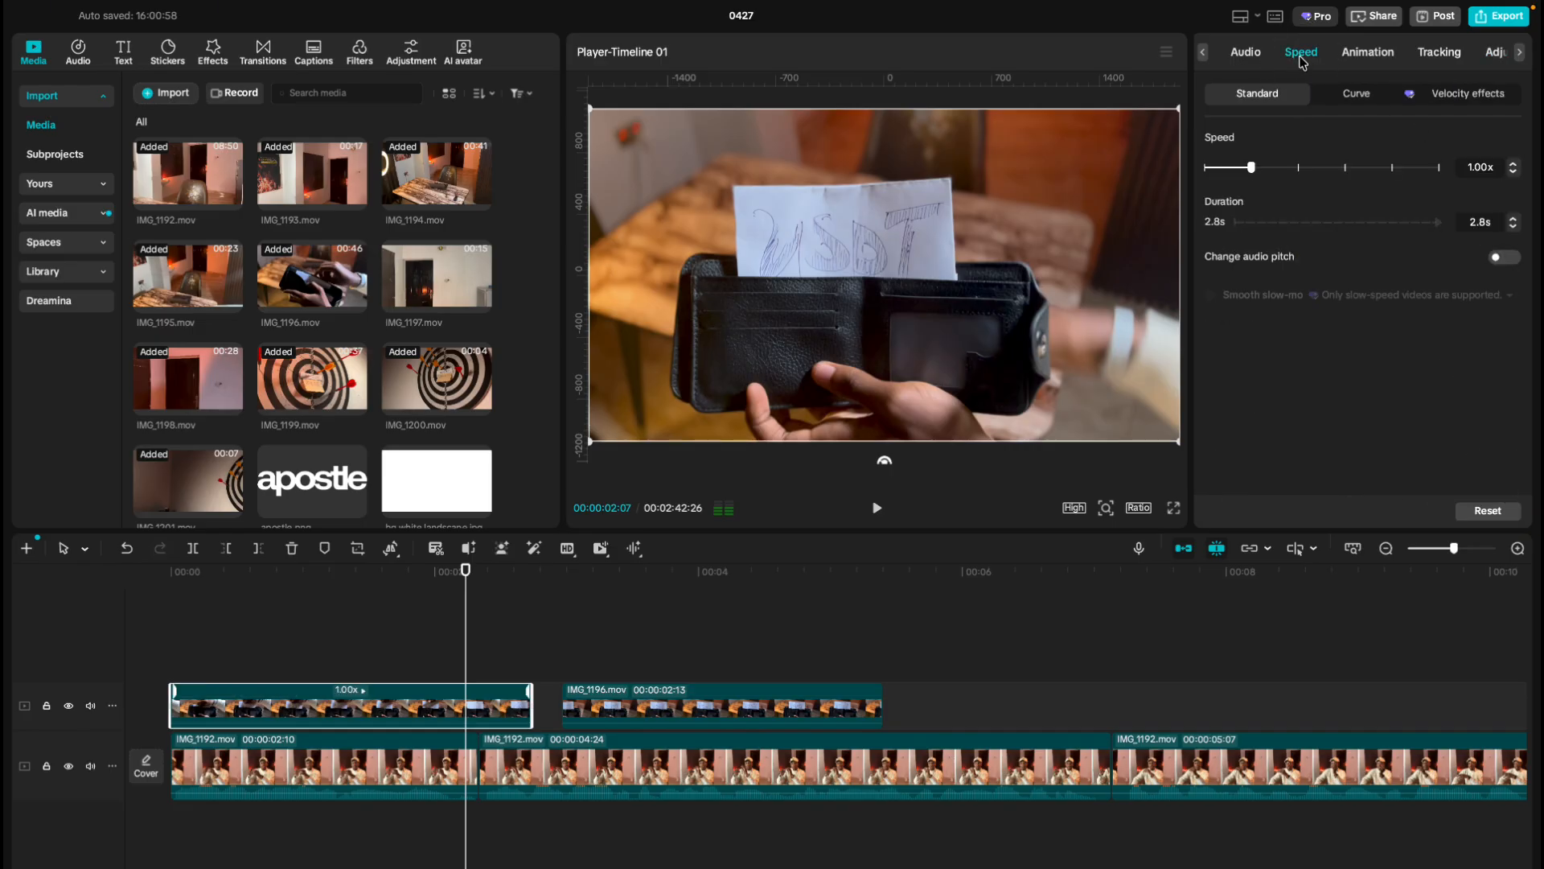
pyautogui.click(1514, 165)
pyautogui.click(1514, 164)
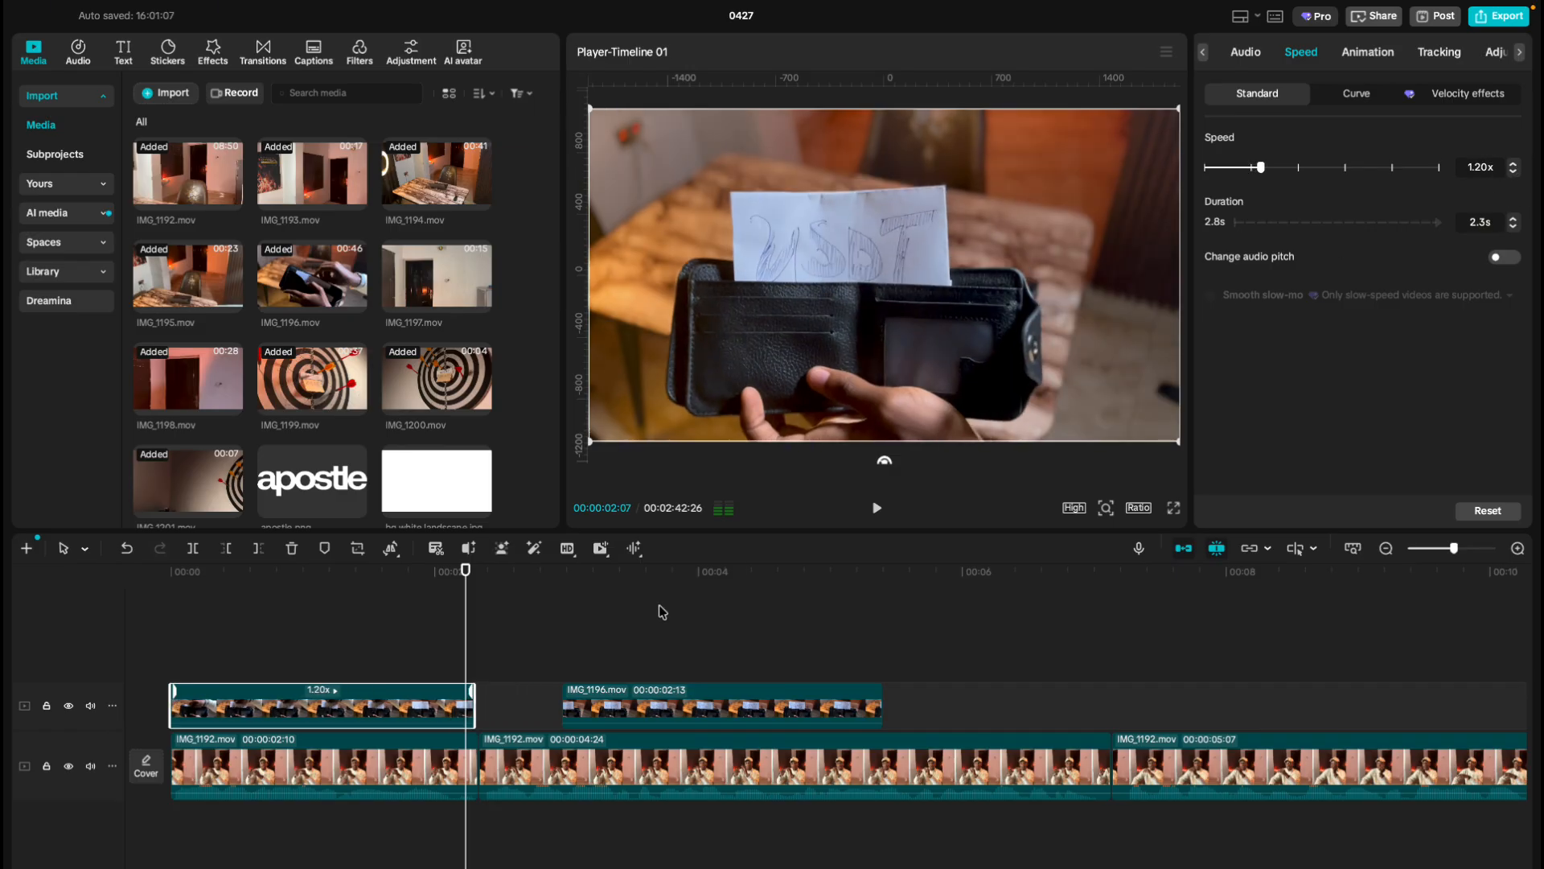
pyautogui.click(479, 719)
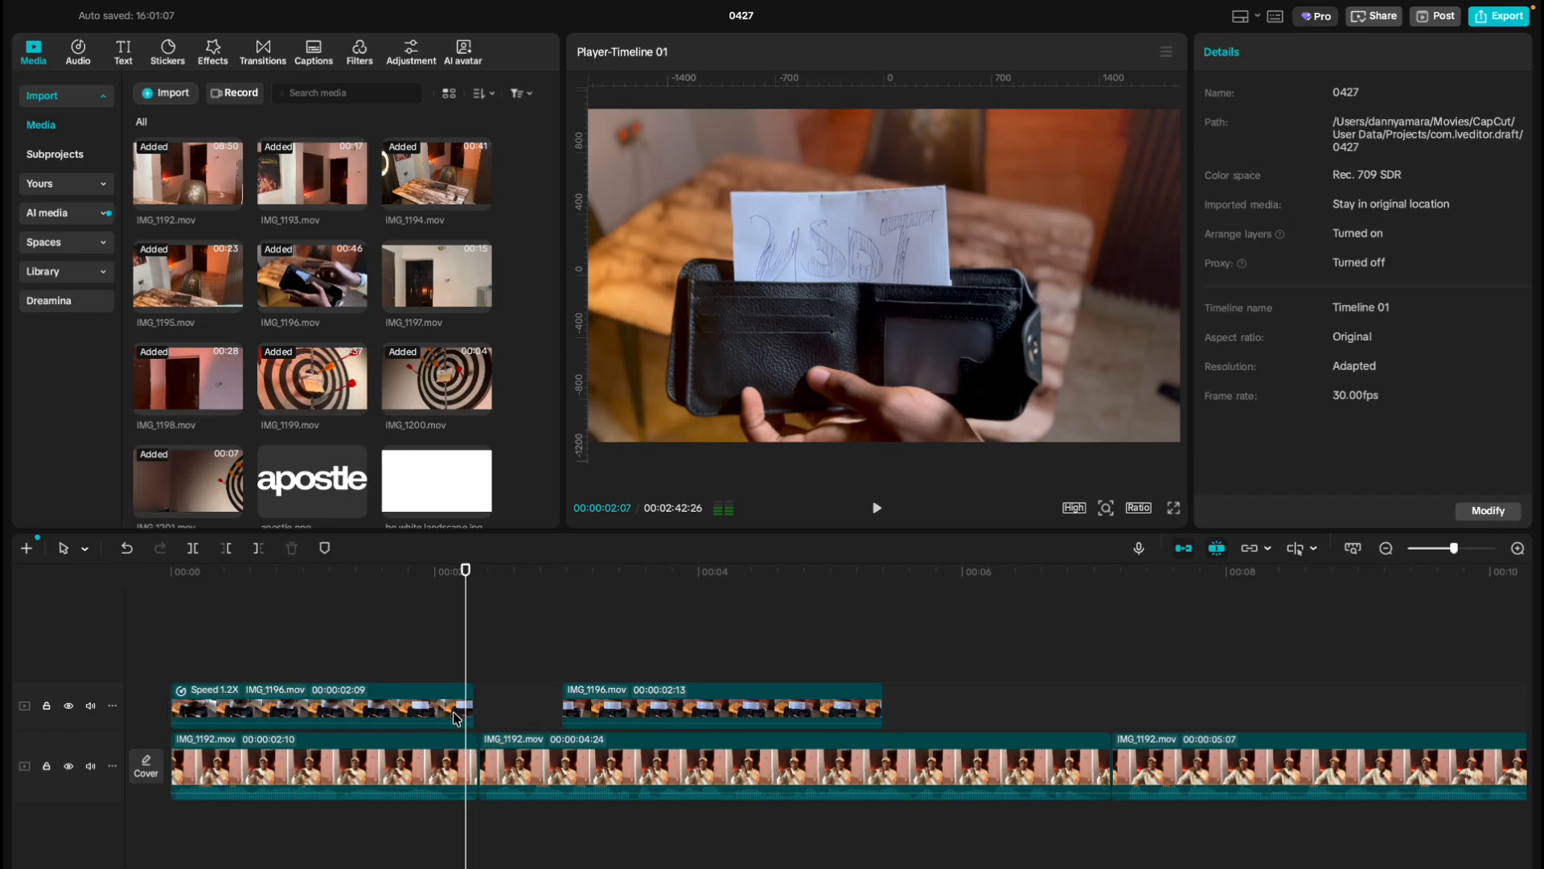
# Extend the end of the first IMG_1196.mov overlay clip to a length of 00:00:02:10 and delete the second IMG_1196.mov overlay clip.
pyautogui.click(438, 708)
pyautogui.moveTo(472, 708); pyautogui.dragTo(479, 708)
pyautogui.moveTo(461, 656); pyautogui.dragTo(540, 664)
pyautogui.click(620, 708)
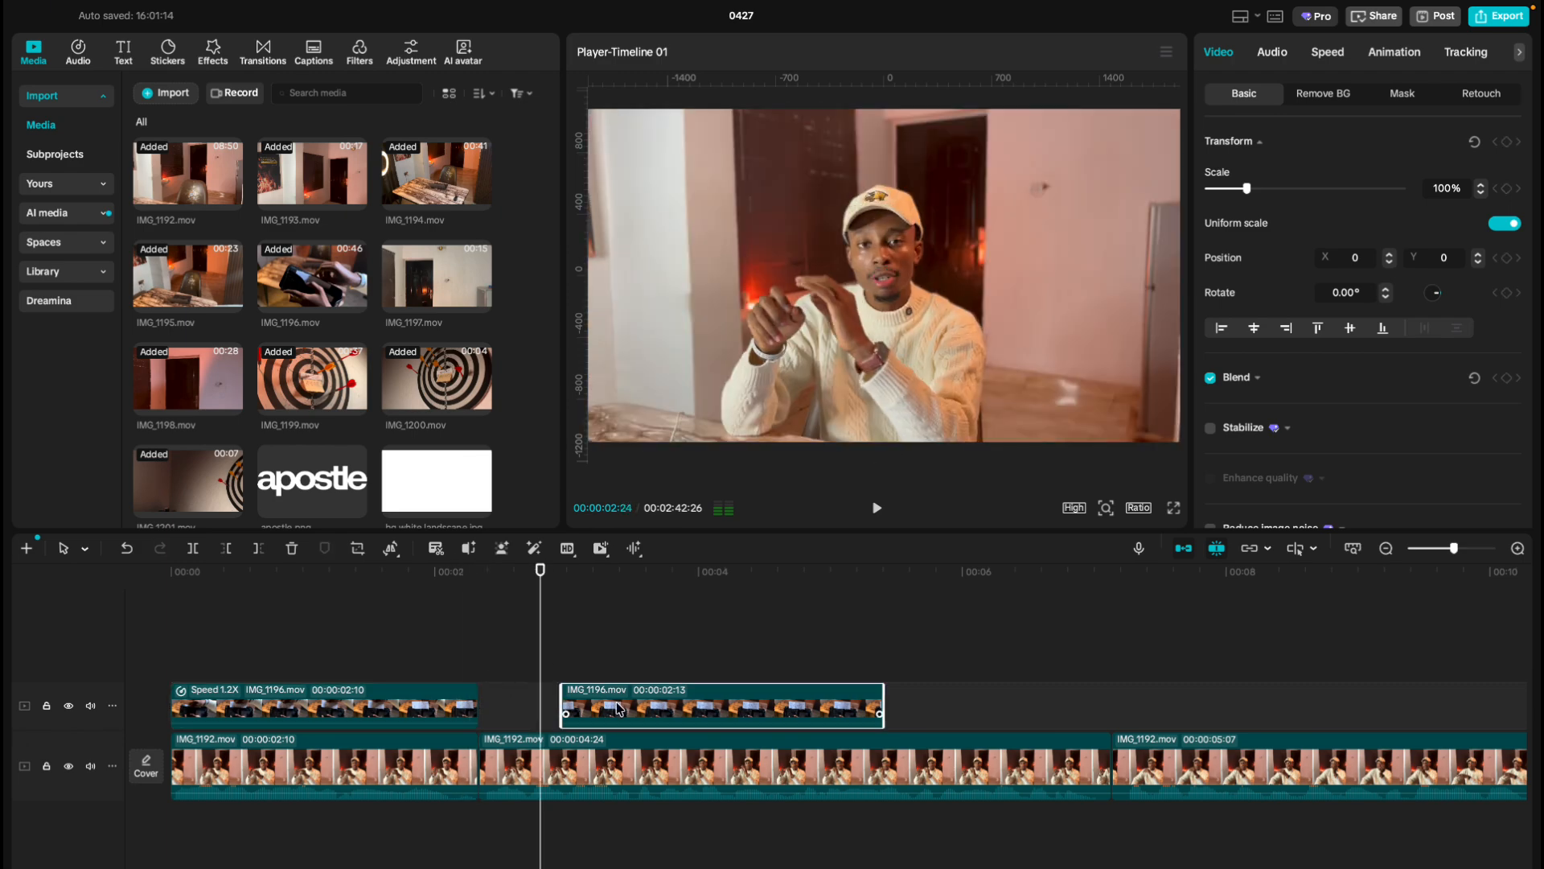
pyautogui.press('Delete')
# Look over the whole clip sequence on the timeline, return to its start and read the Xpend script in Canva.
pyautogui.press('super+minus')
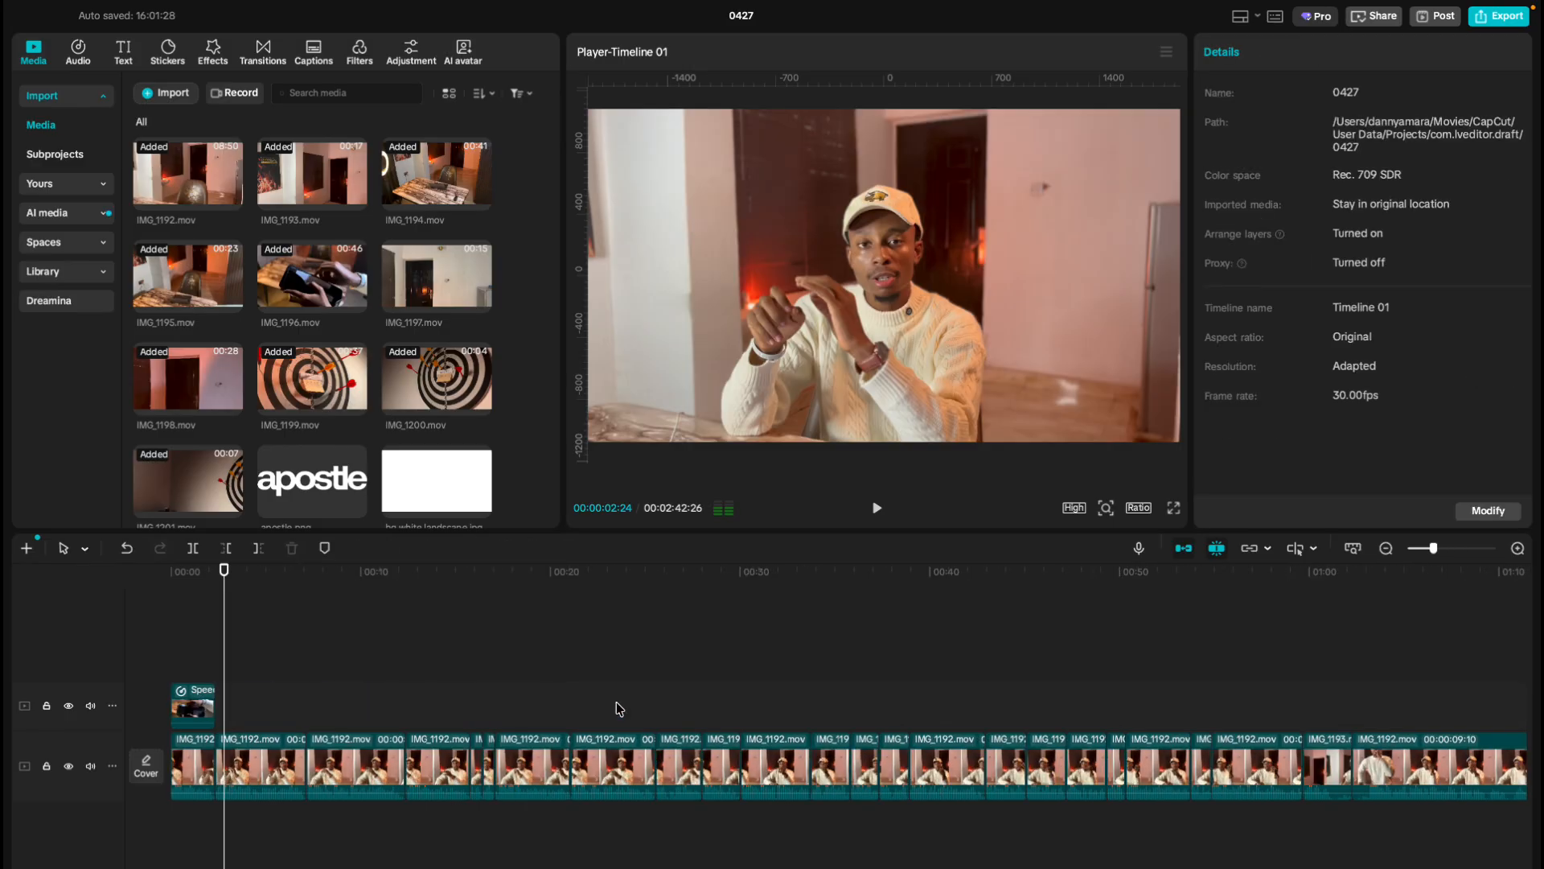
pyautogui.hscroll(10, 616, 701)
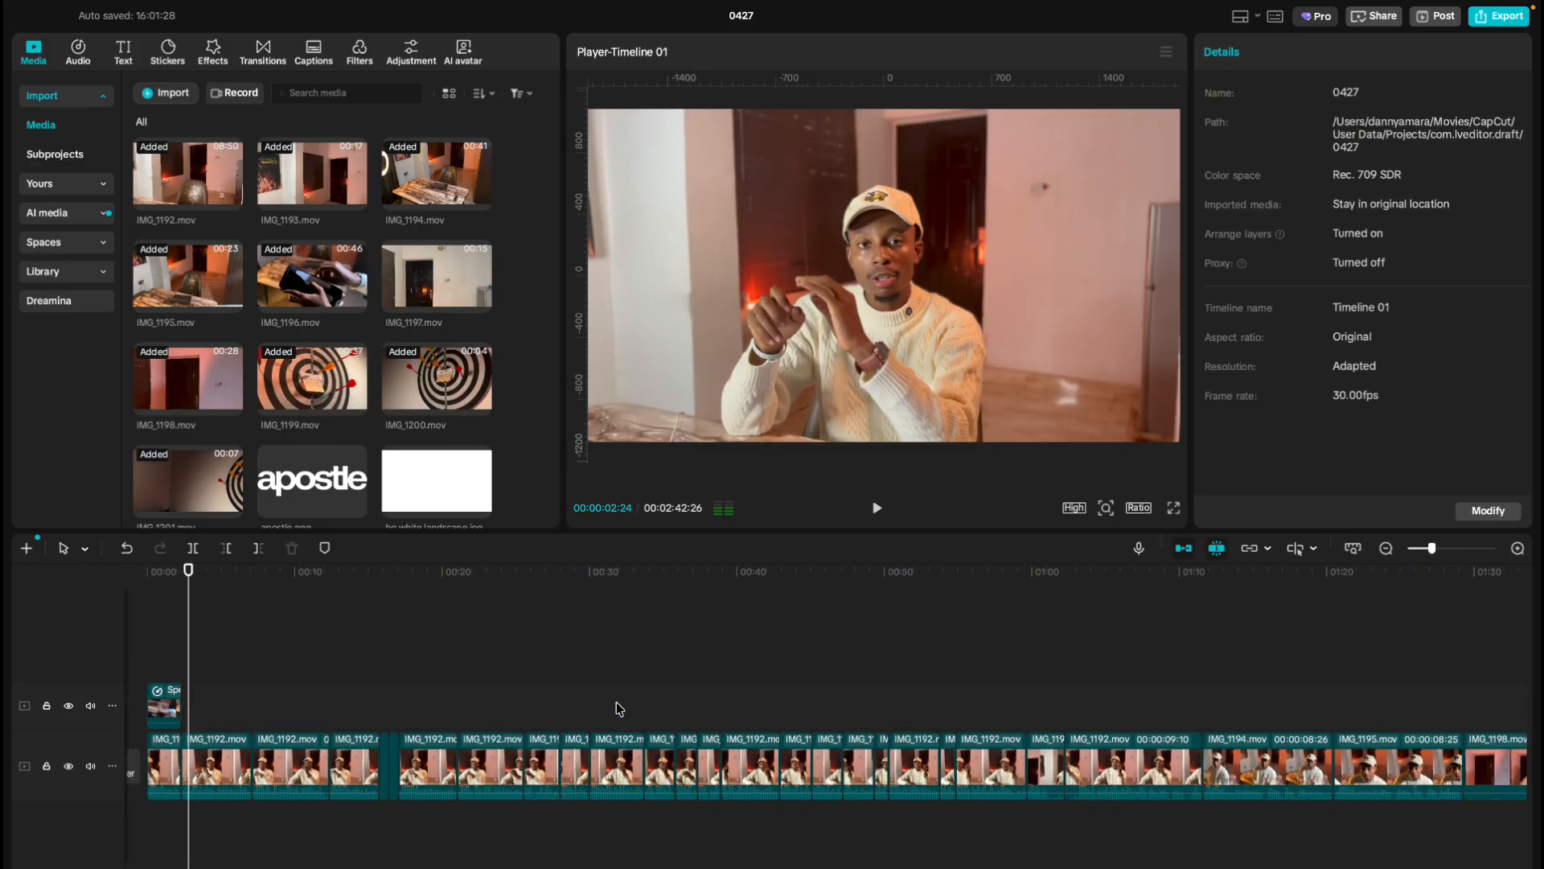
pyautogui.click(708, 702)
pyautogui.click(727, 715)
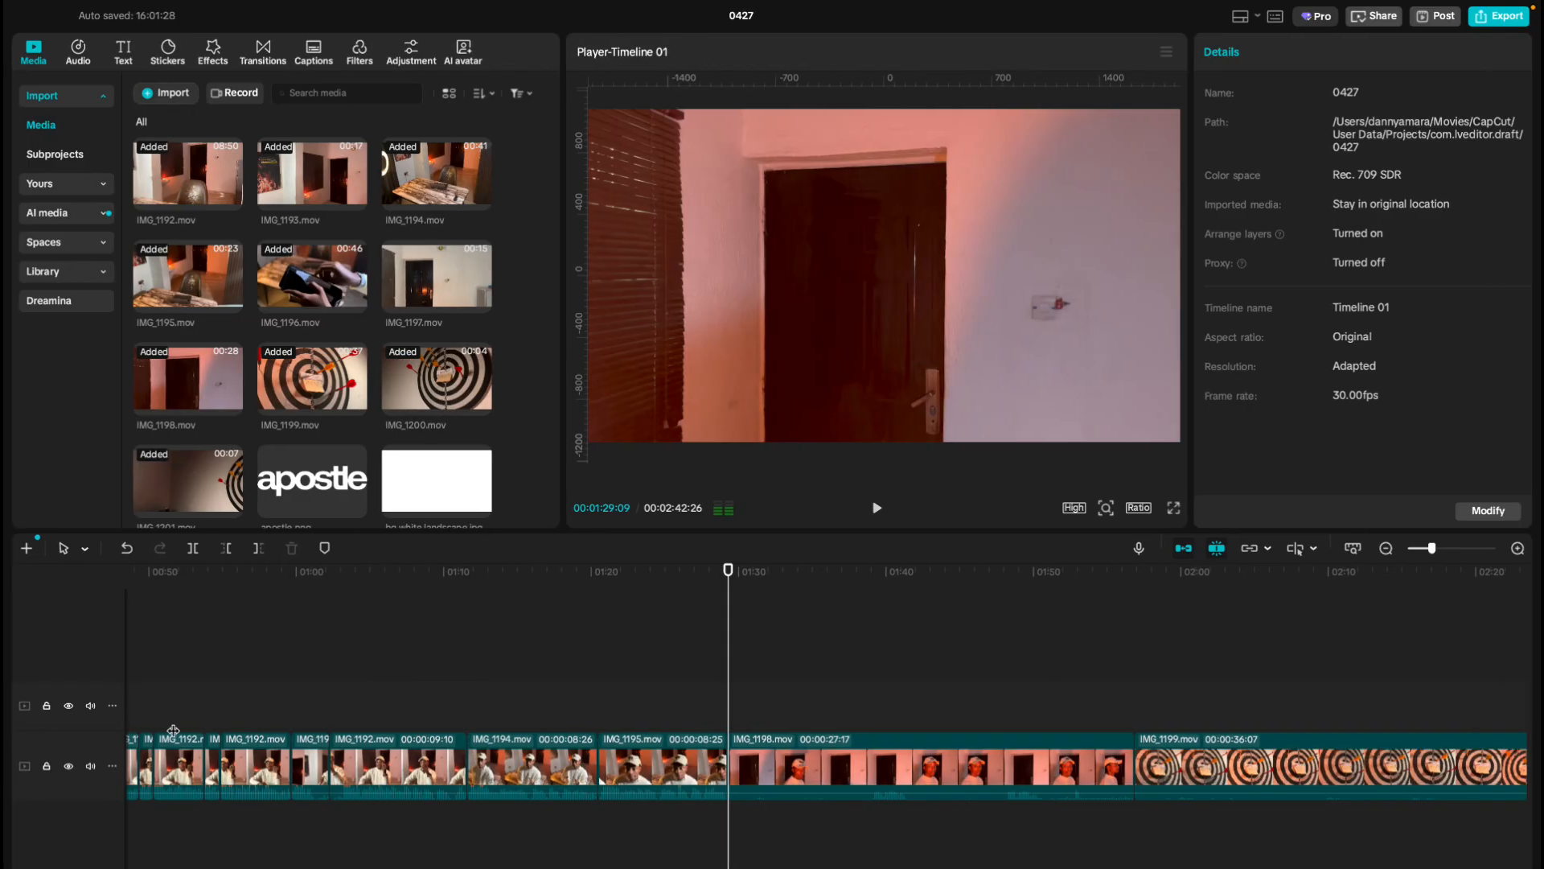
pyautogui.hscroll(-5, 185, 728)
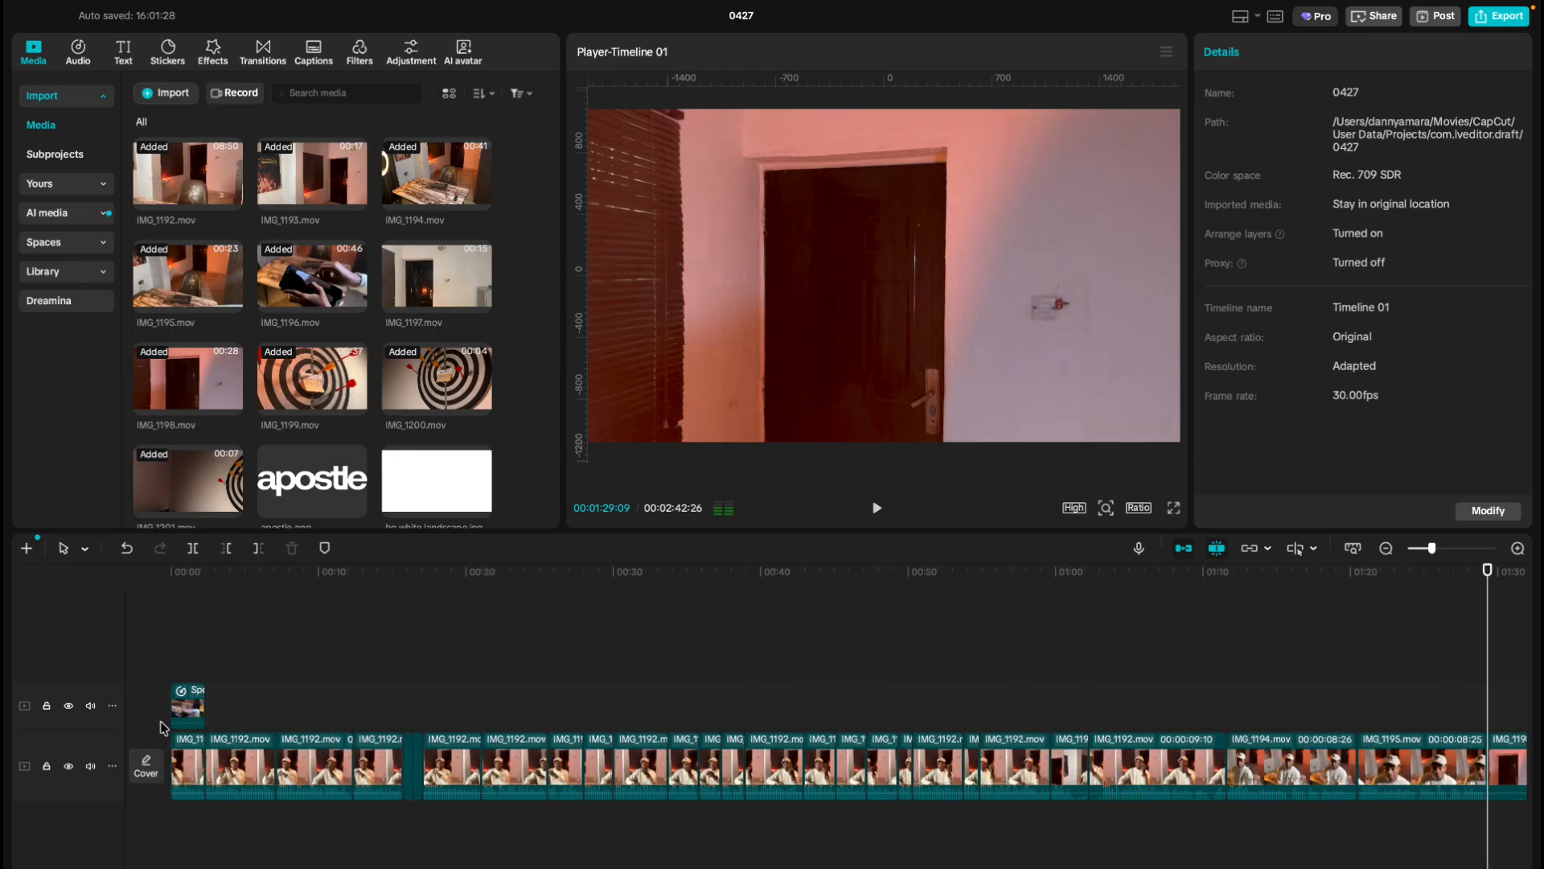
pyautogui.click(158, 720)
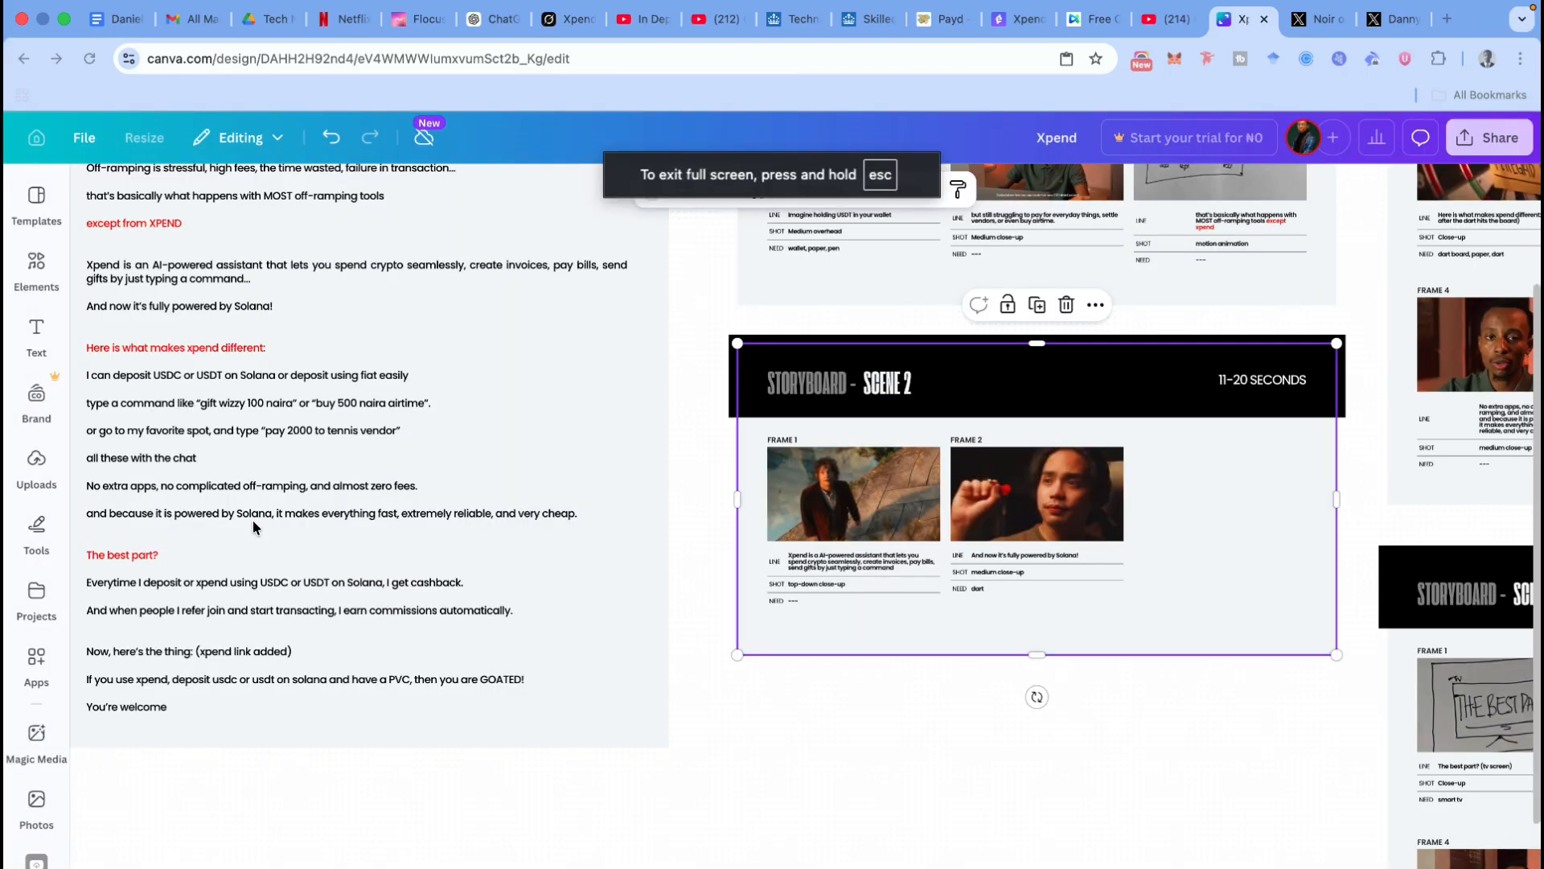
pyautogui.scroll(2, 254, 528)
pyautogui.scroll(-2, 254, 527)
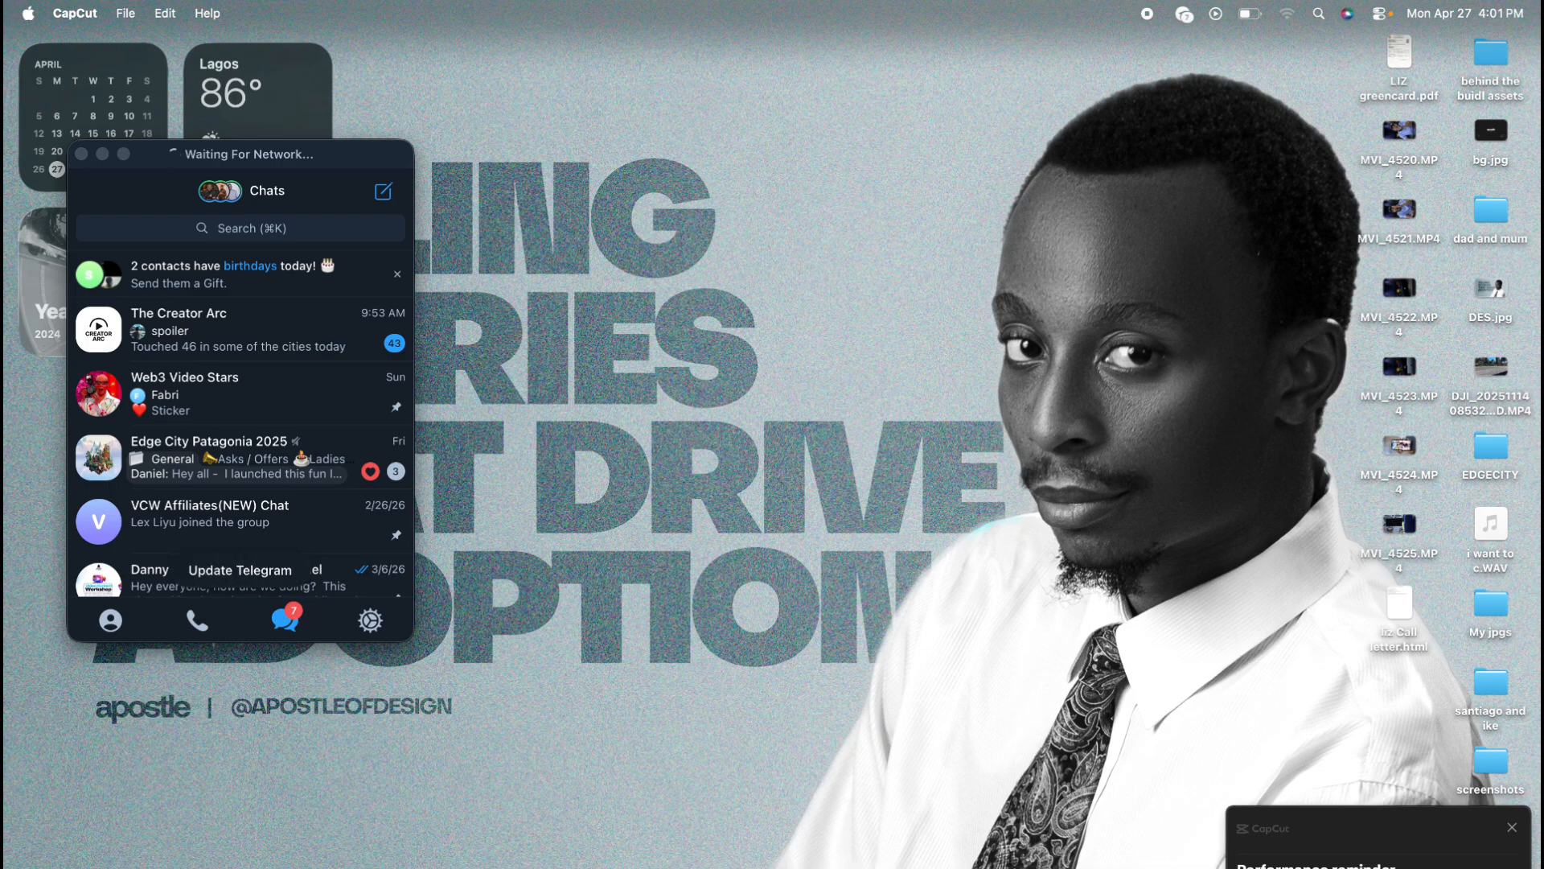
# Switch back to CapCut and save the project settings with Proxy turned on at 720P resolution.
pyautogui.hotkey('ctrl', 'Right')
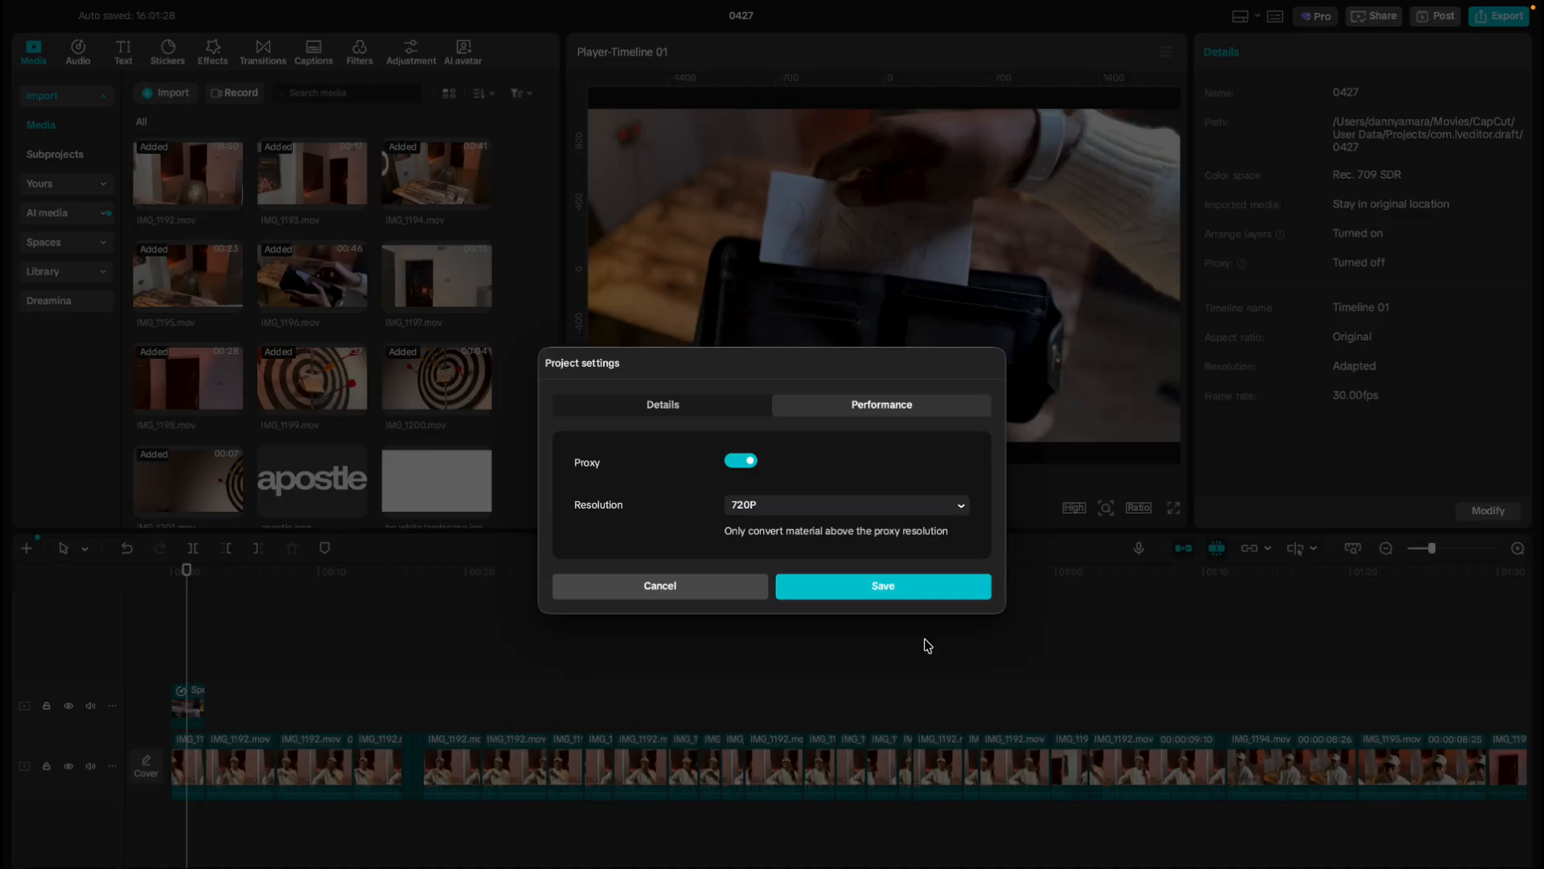
pyautogui.click(862, 587)
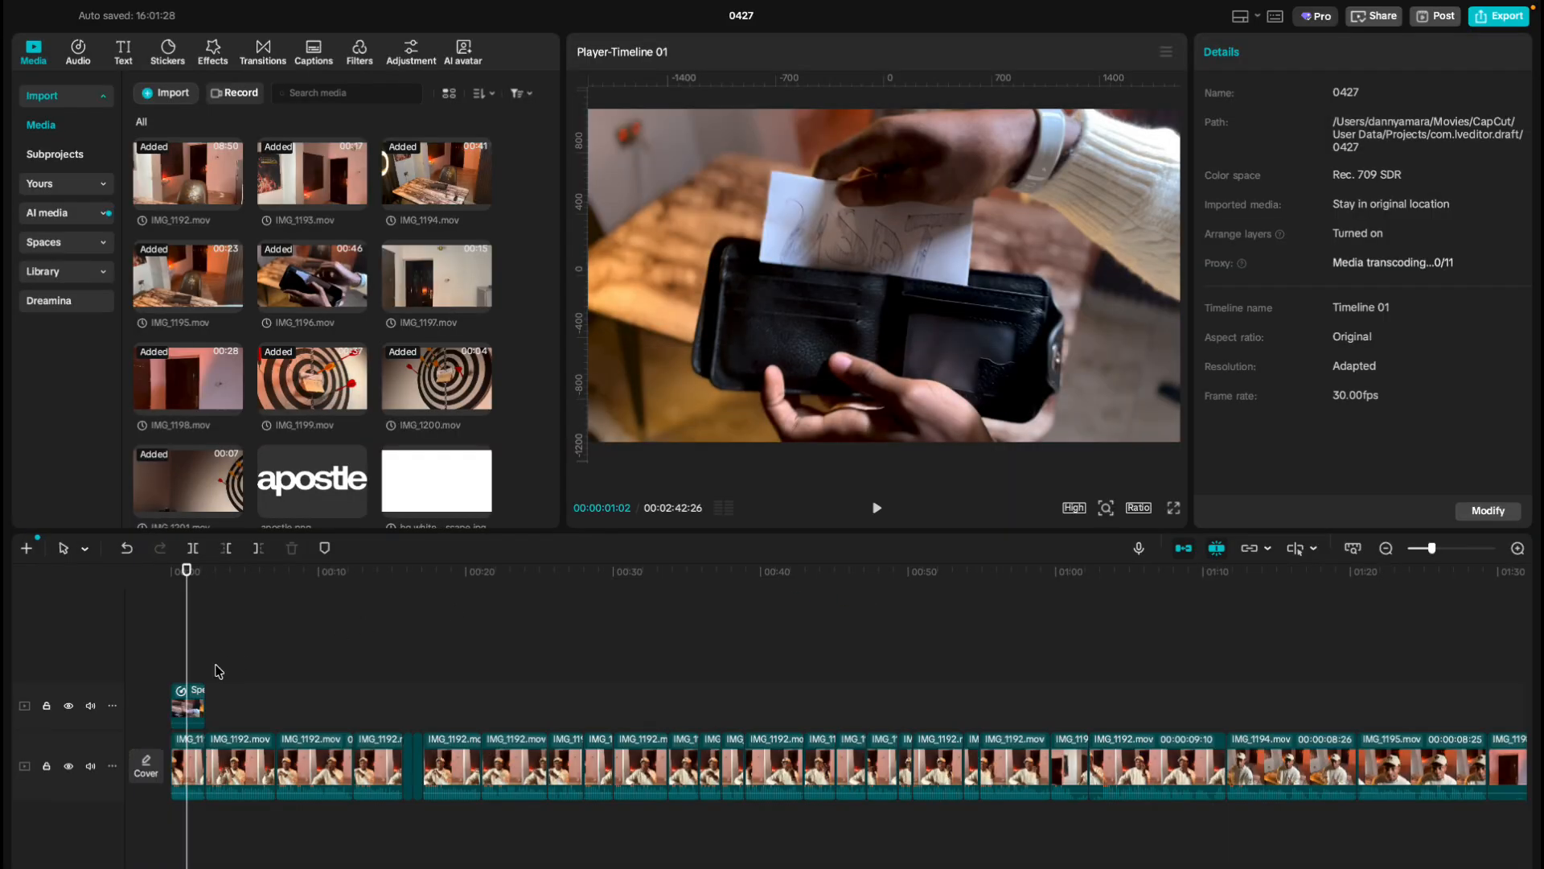
# Play the rough cut from the beginning while following the Xpend script in Canva, stopping within the IMG_1194.mov clip.
pyautogui.click(148, 684)
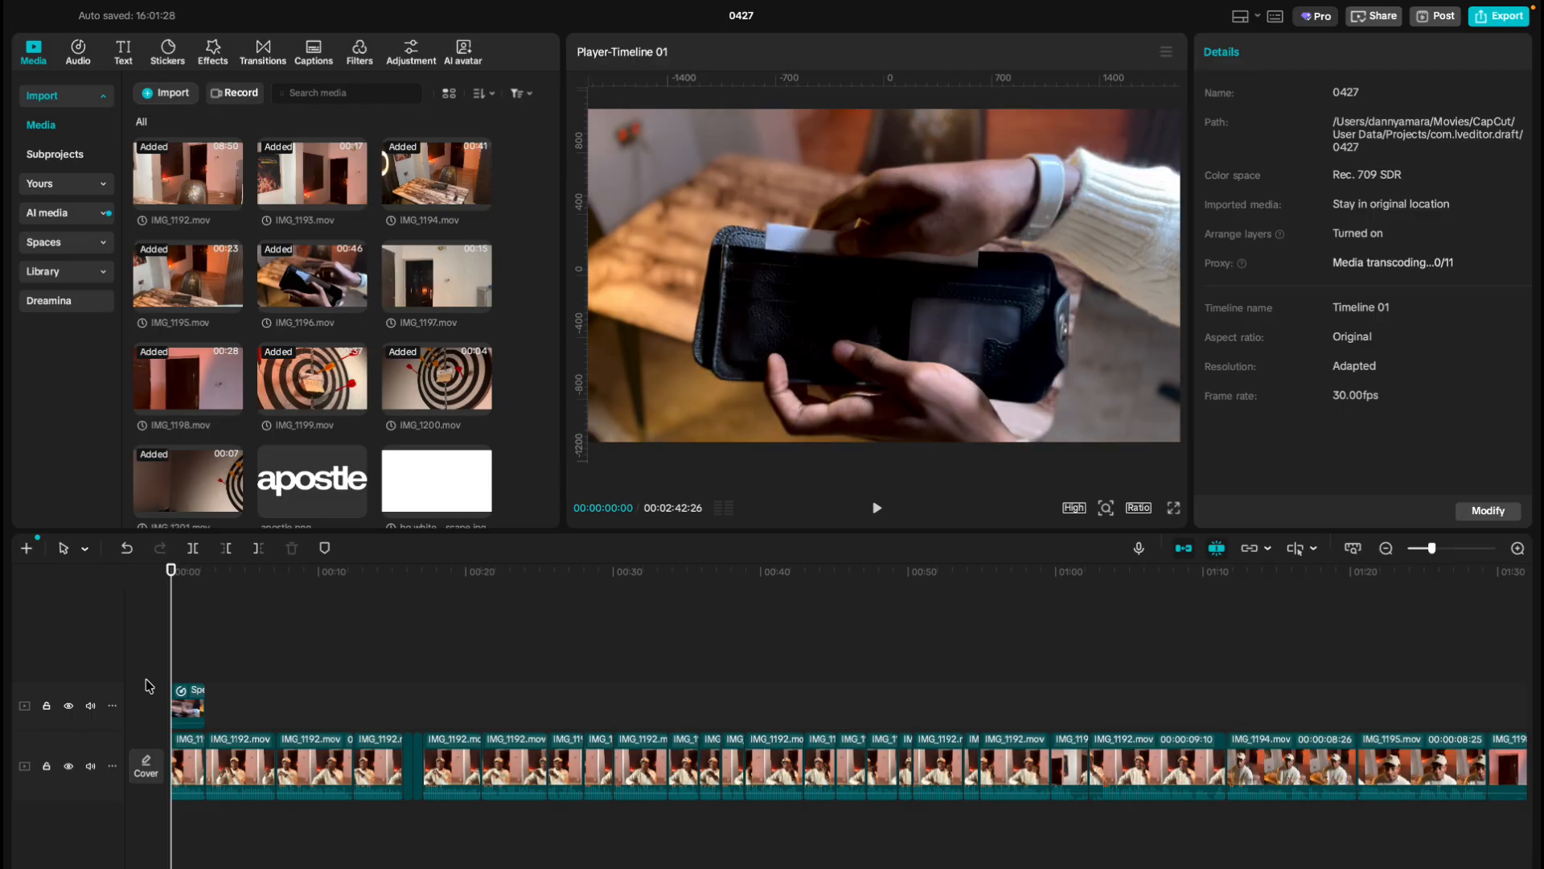
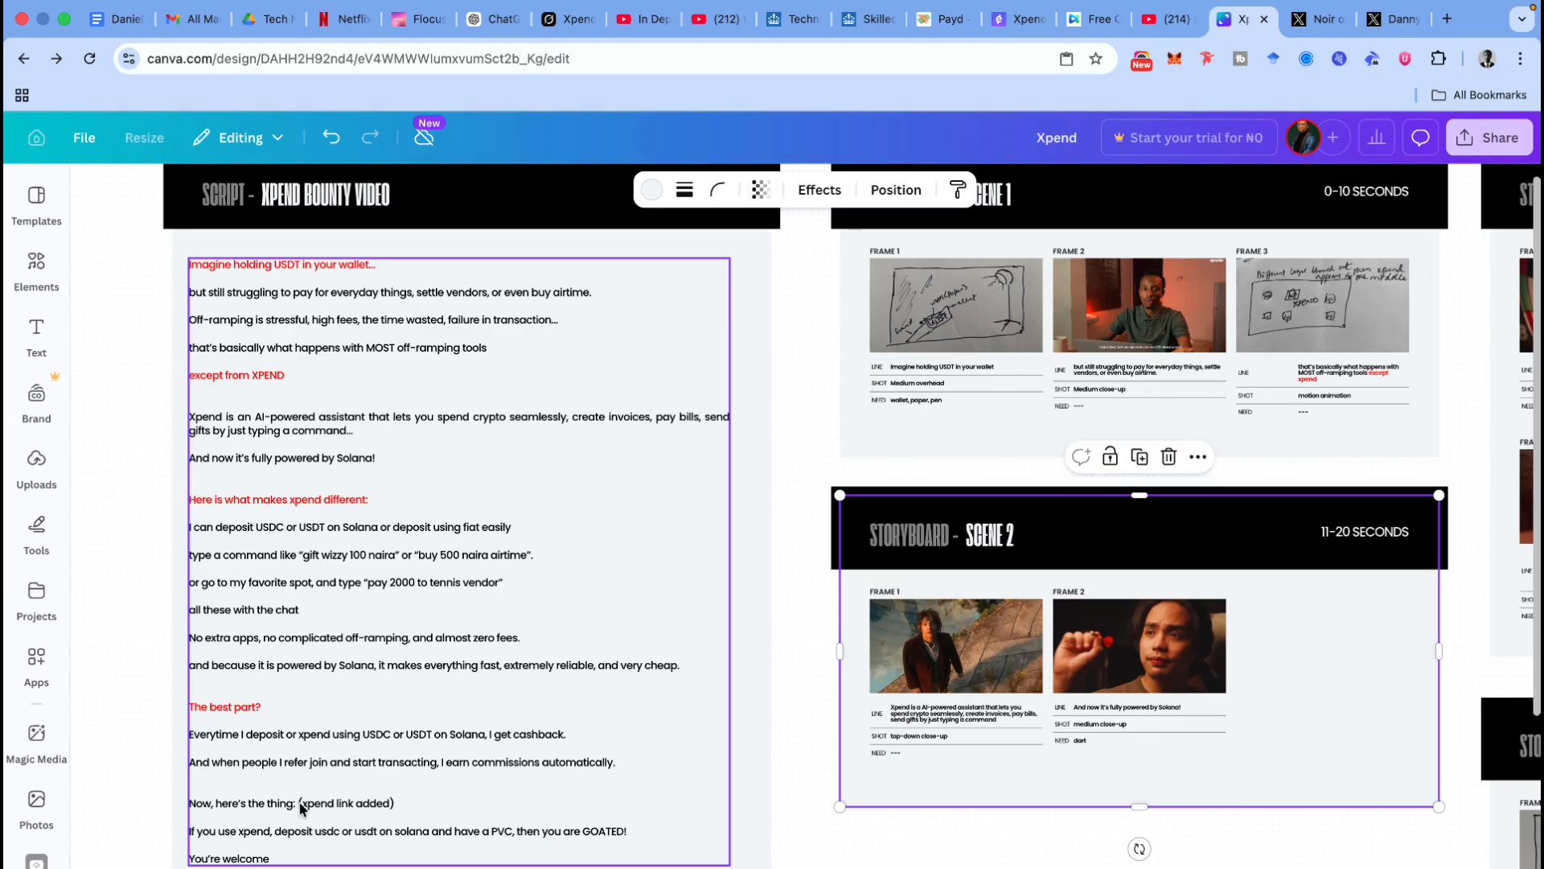
pyautogui.hotkey('ctrl', 'Left')
pyautogui.hotkey('ctrl', 'Right')
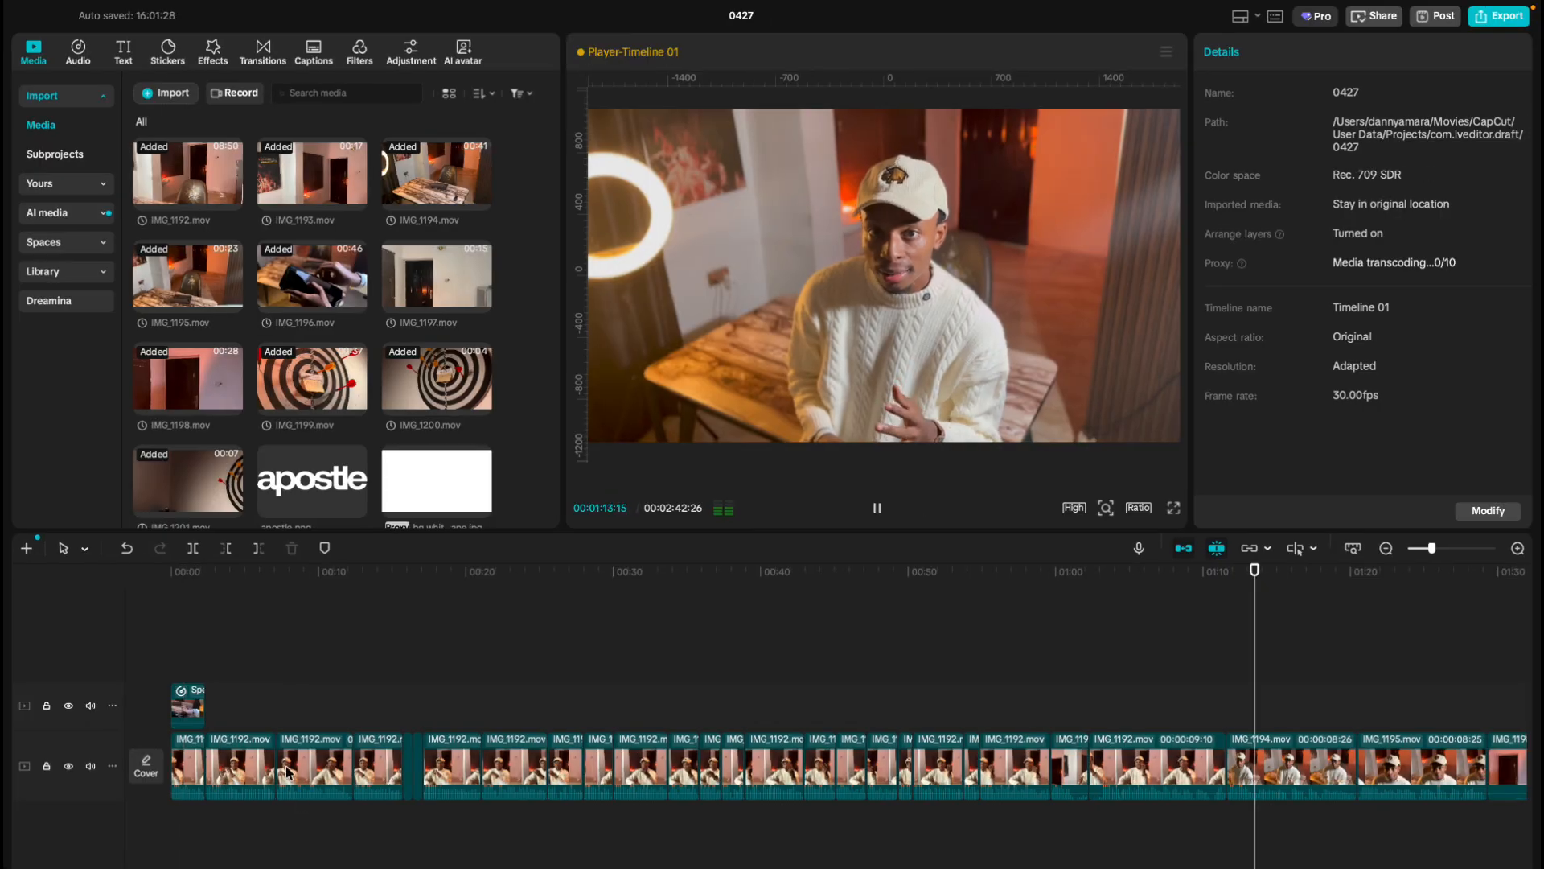
pyautogui.press('space')
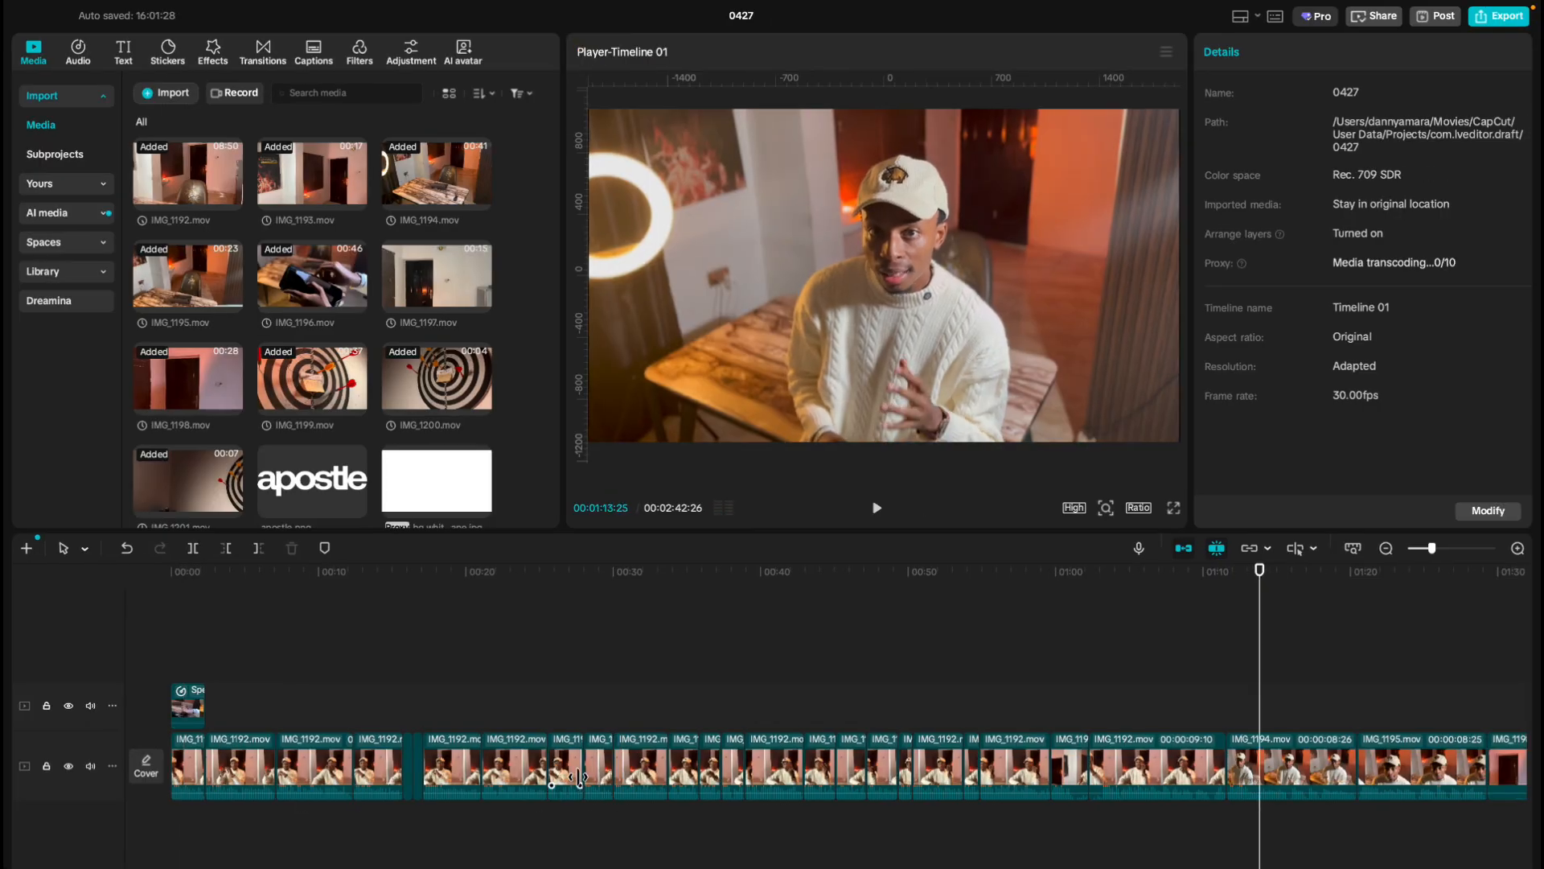
# Review playback from about 00:00:53:23 through the IMG_1193.mov segment, up to the start of the 00:00:09:10 IMG_1192.mov segment.
pyautogui.scroll(-3, 578, 778)
pyautogui.hscroll(2, 578, 778)
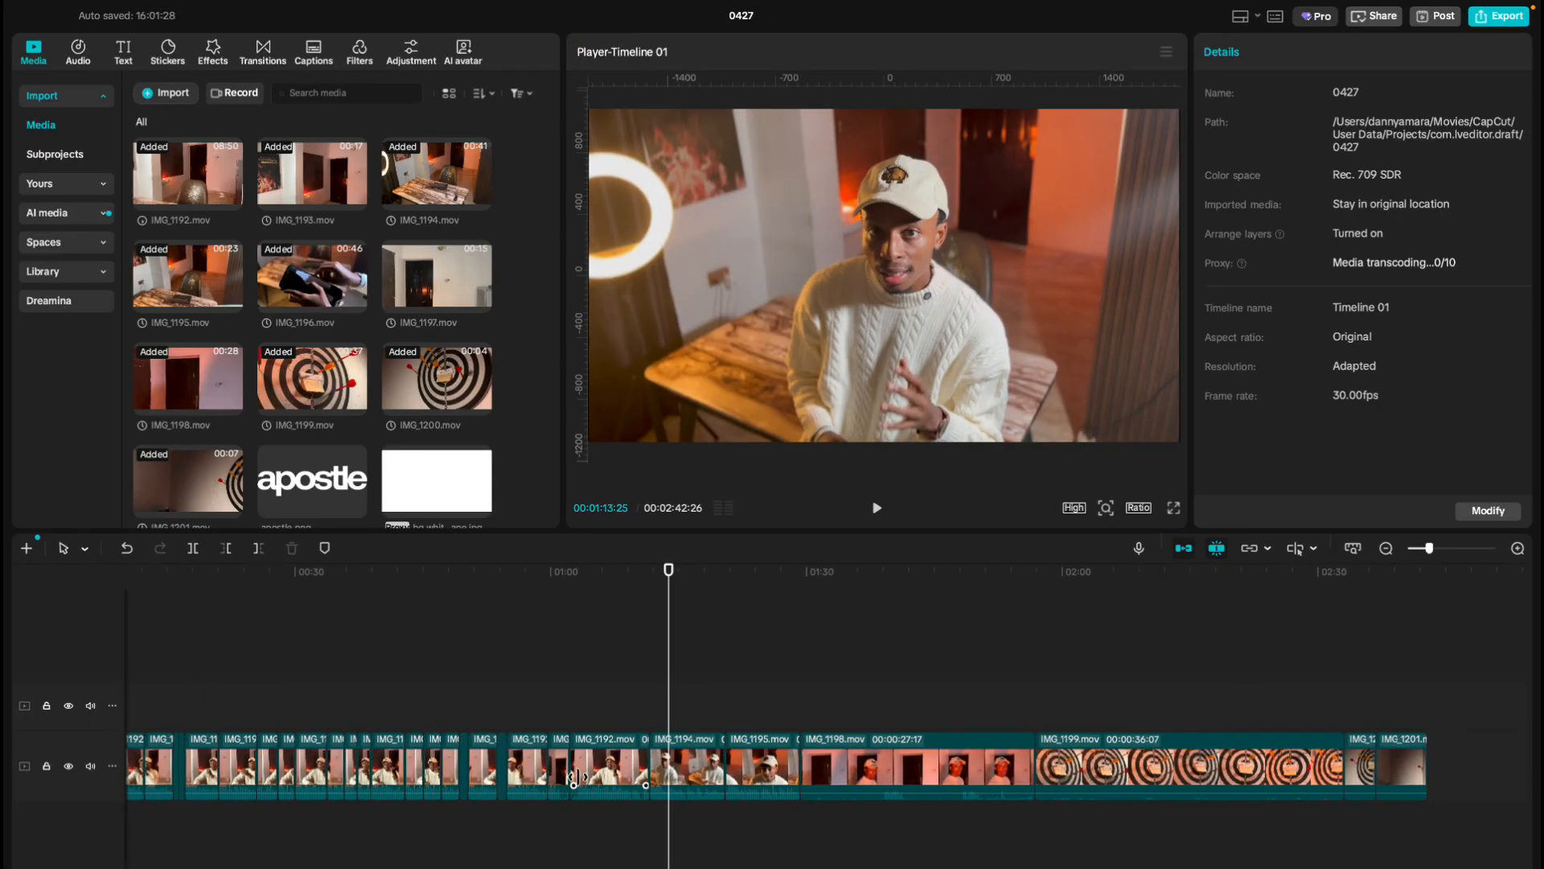
pyautogui.click(495, 693)
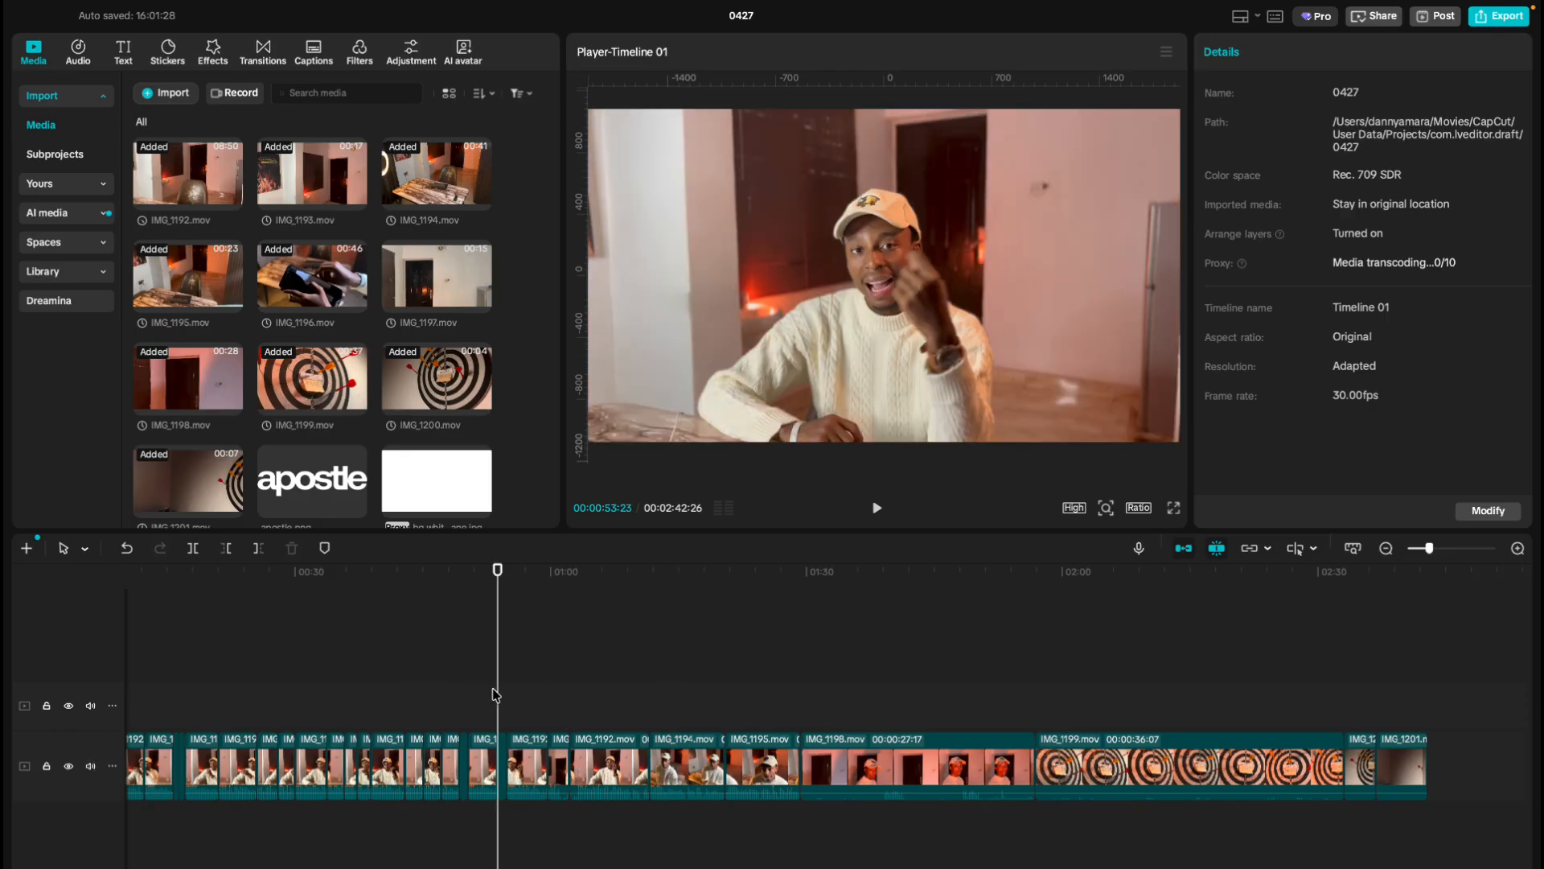
pyautogui.press('space')
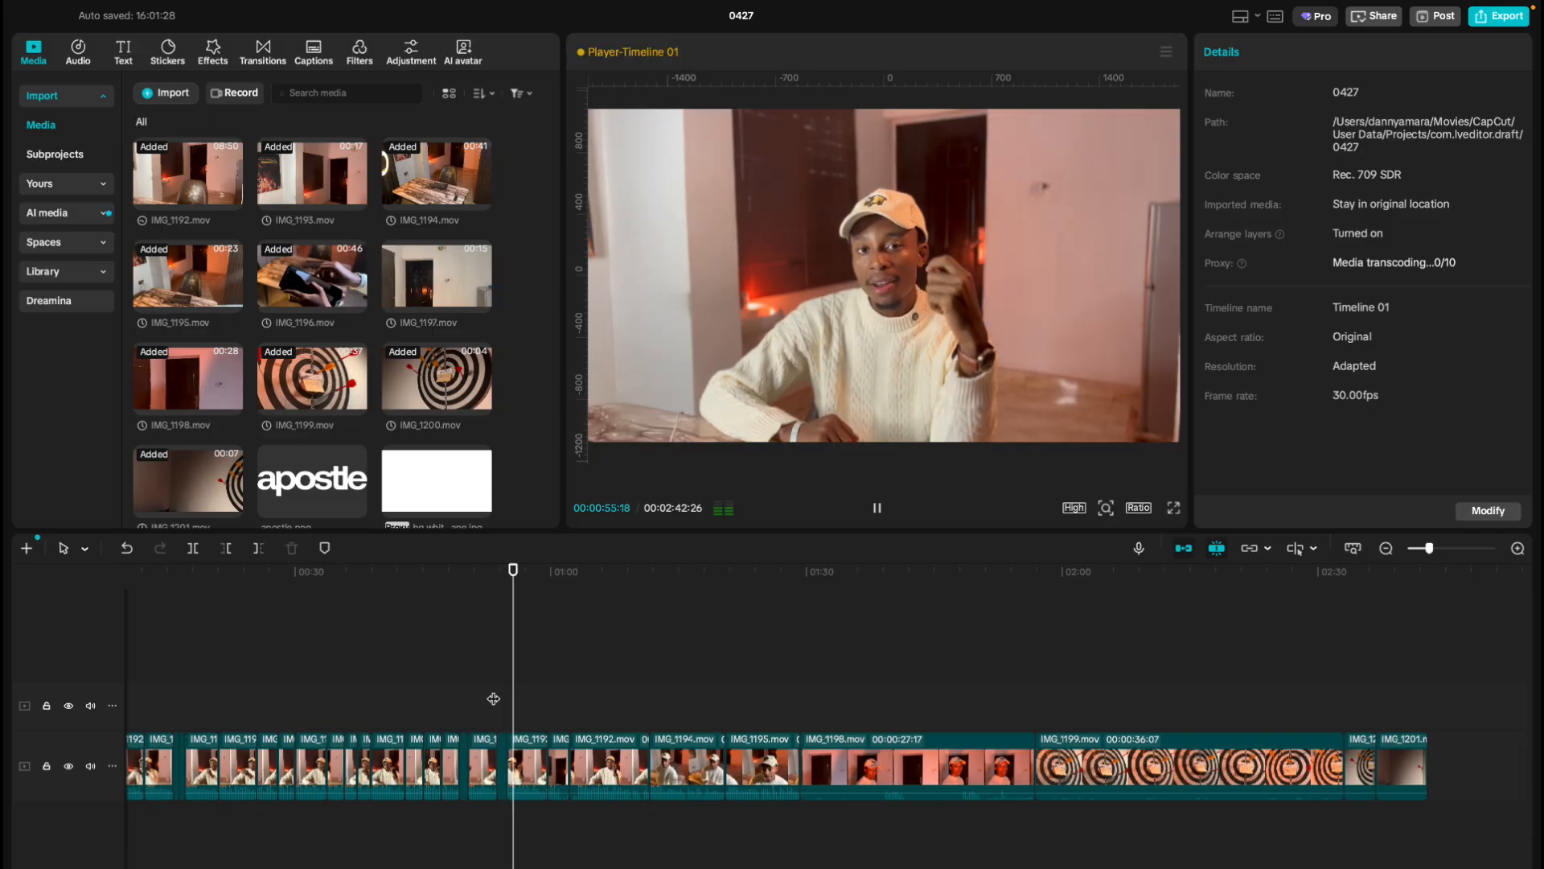
pyautogui.press('space')
pyautogui.click(547, 713)
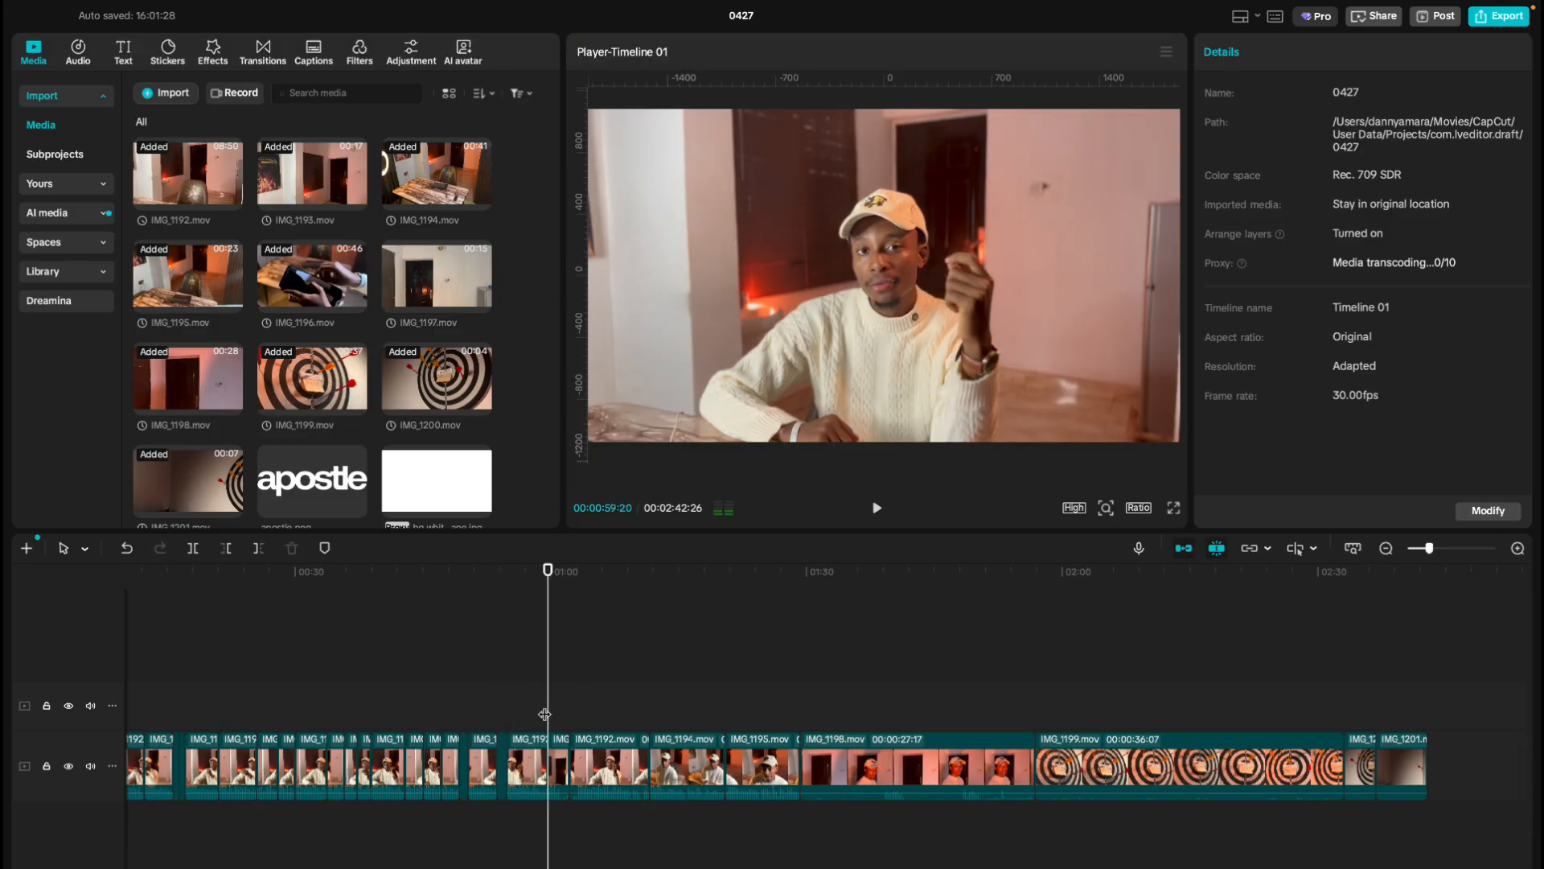
pyautogui.press('space')
pyautogui.click(570, 716)
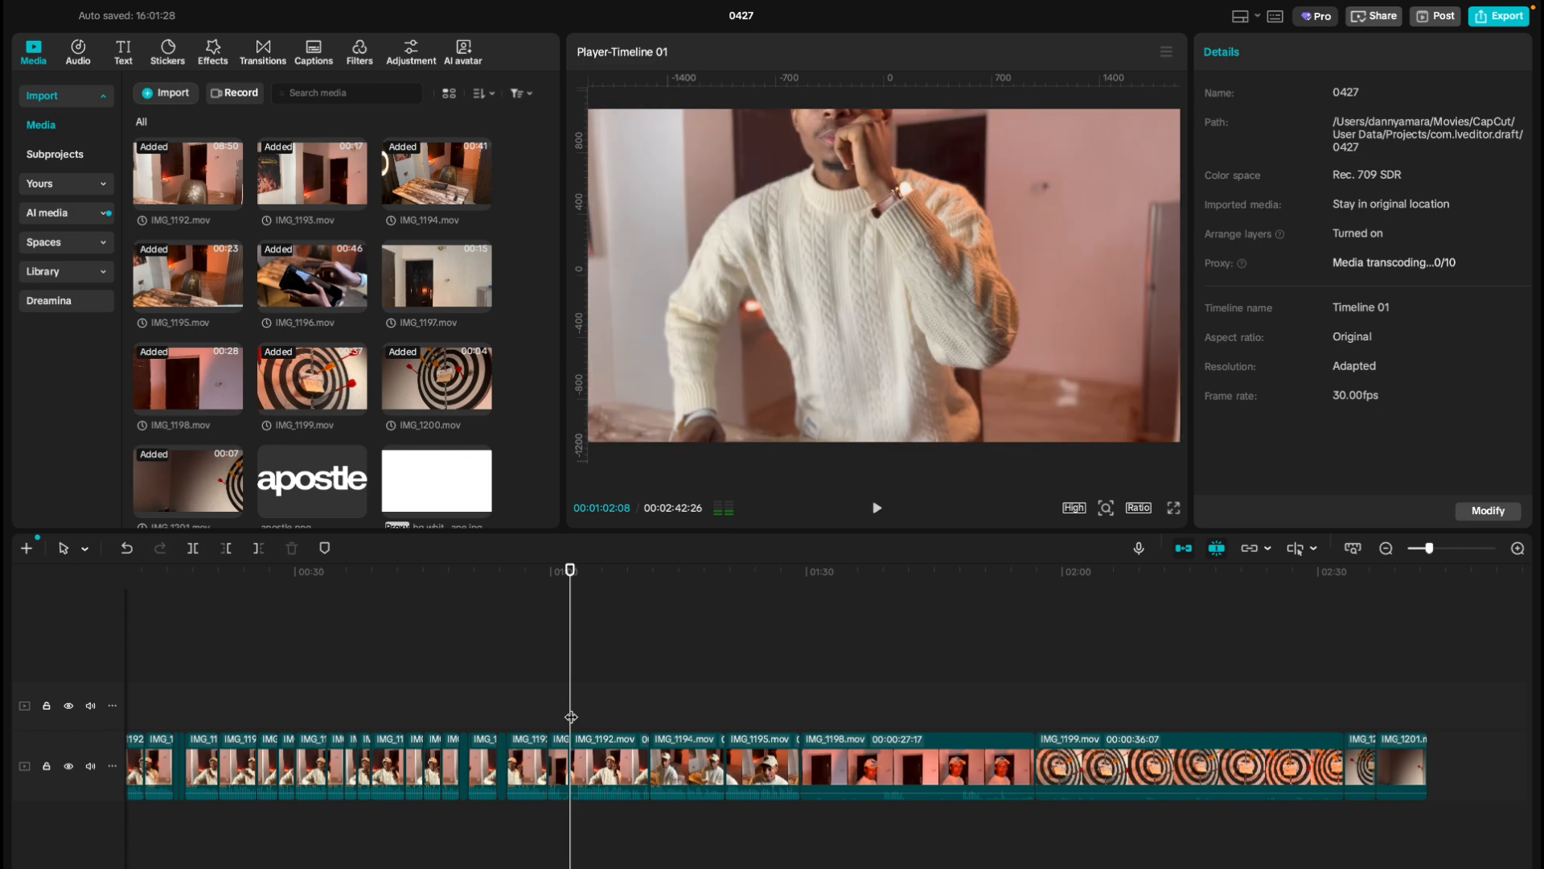
# Replay the opening seconds of the 00:00:09:10 IMG_1192.mov segment several times to check the spoken line.
pyautogui.press('space')
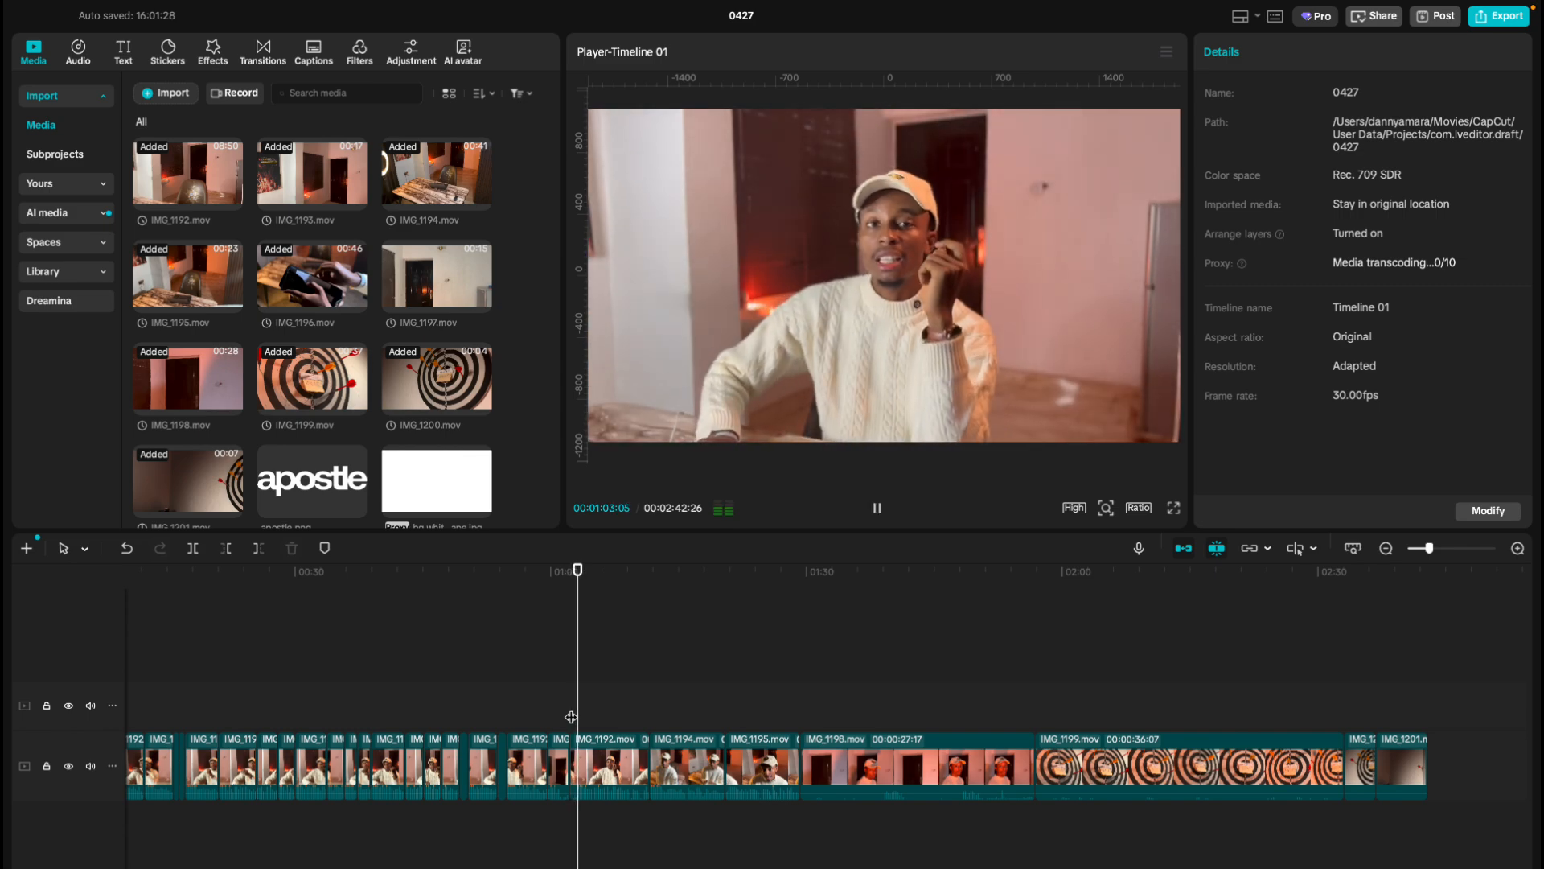
pyautogui.press('space')
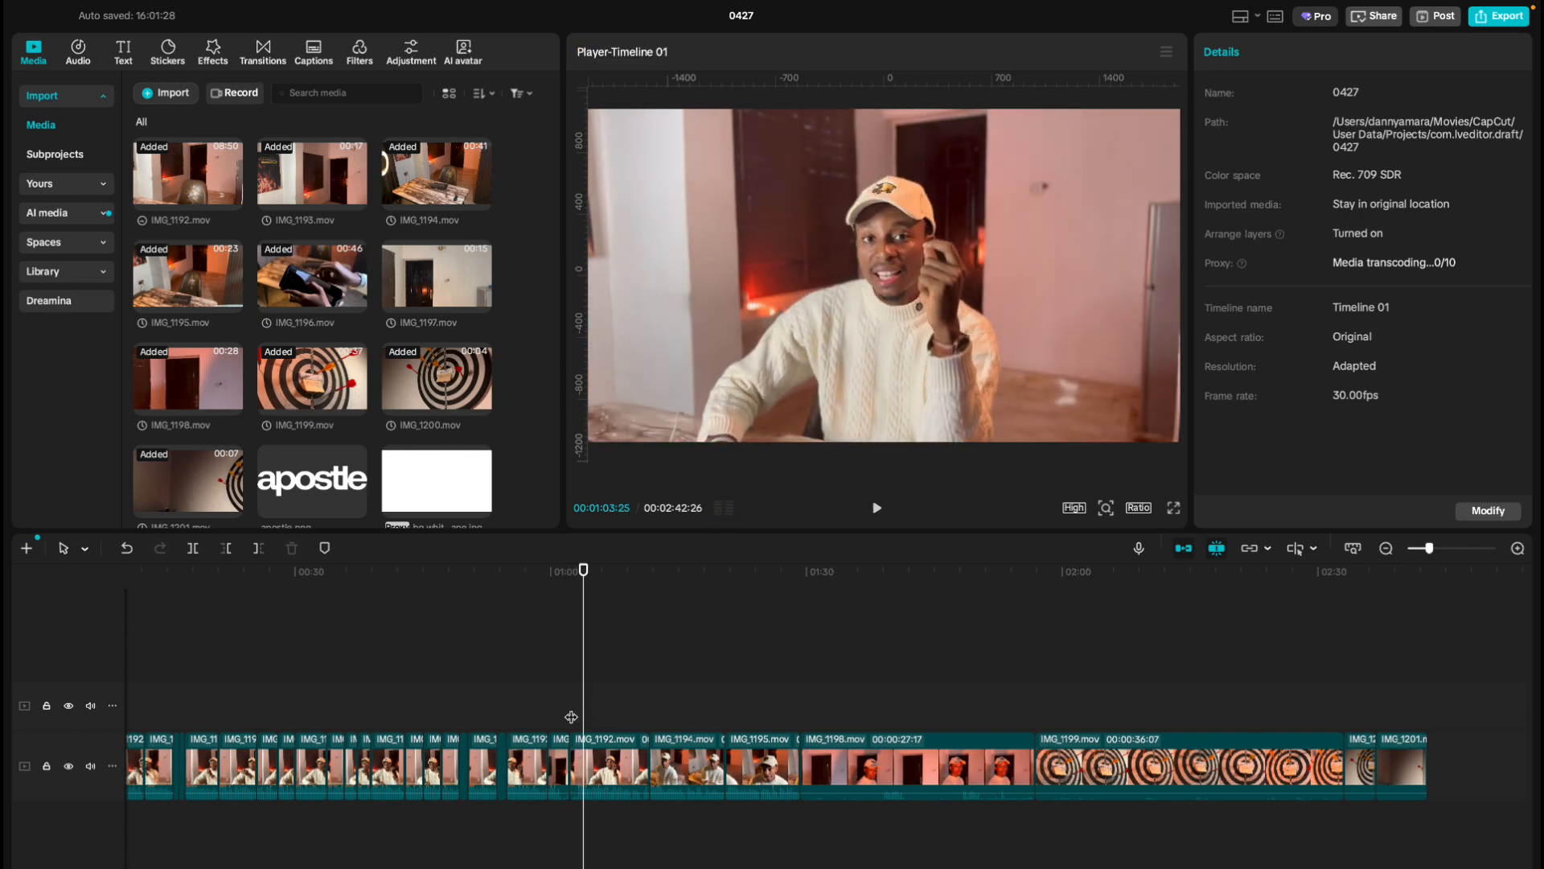
pyautogui.click(571, 715)
pyautogui.press('space')
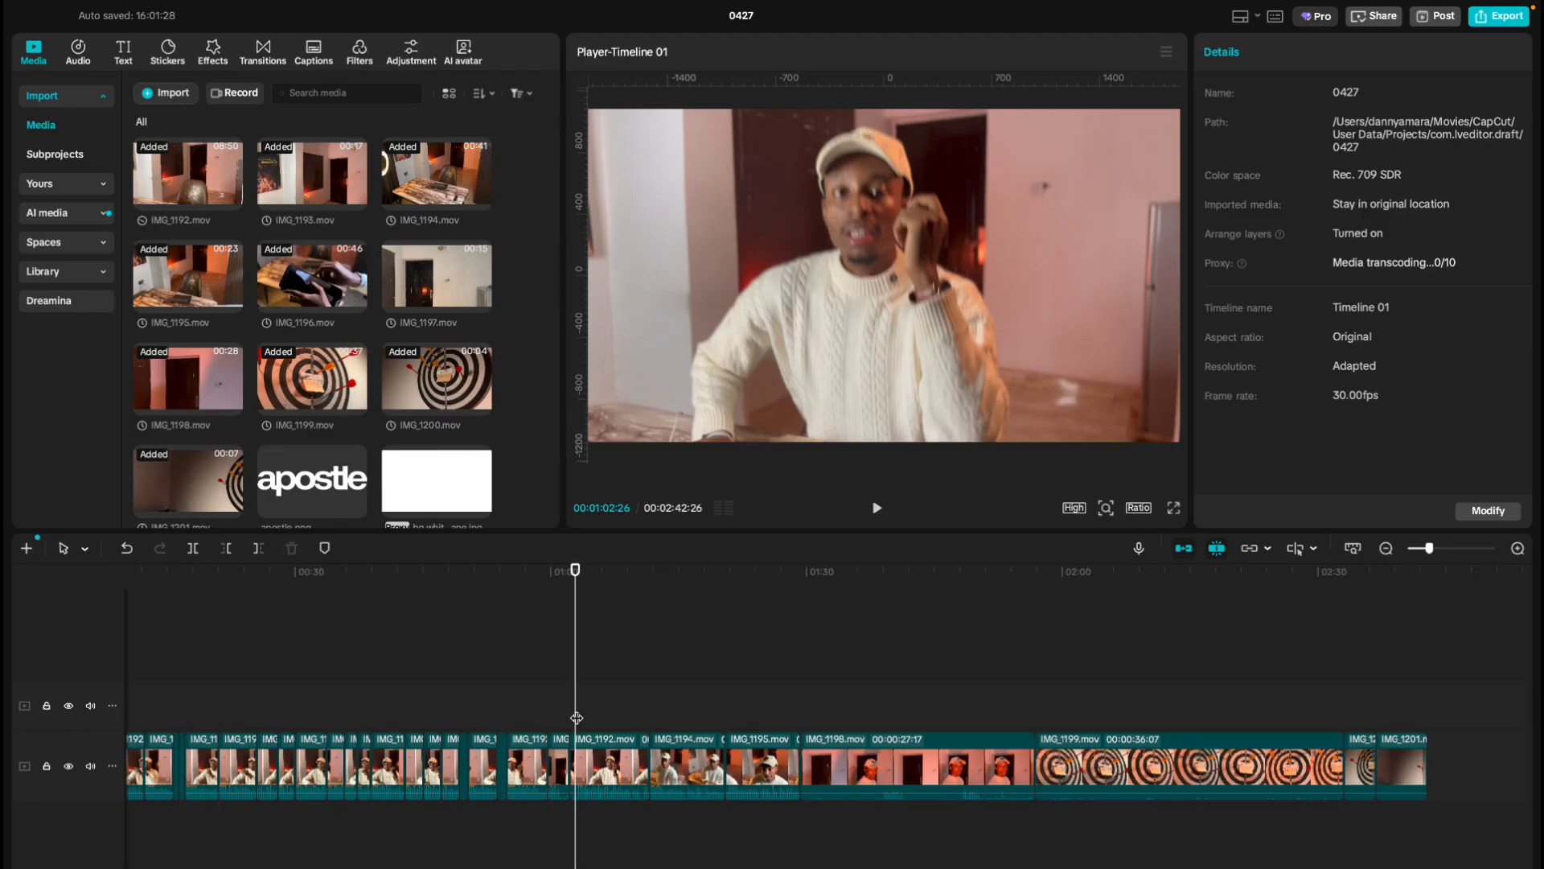
pyautogui.click(570, 720)
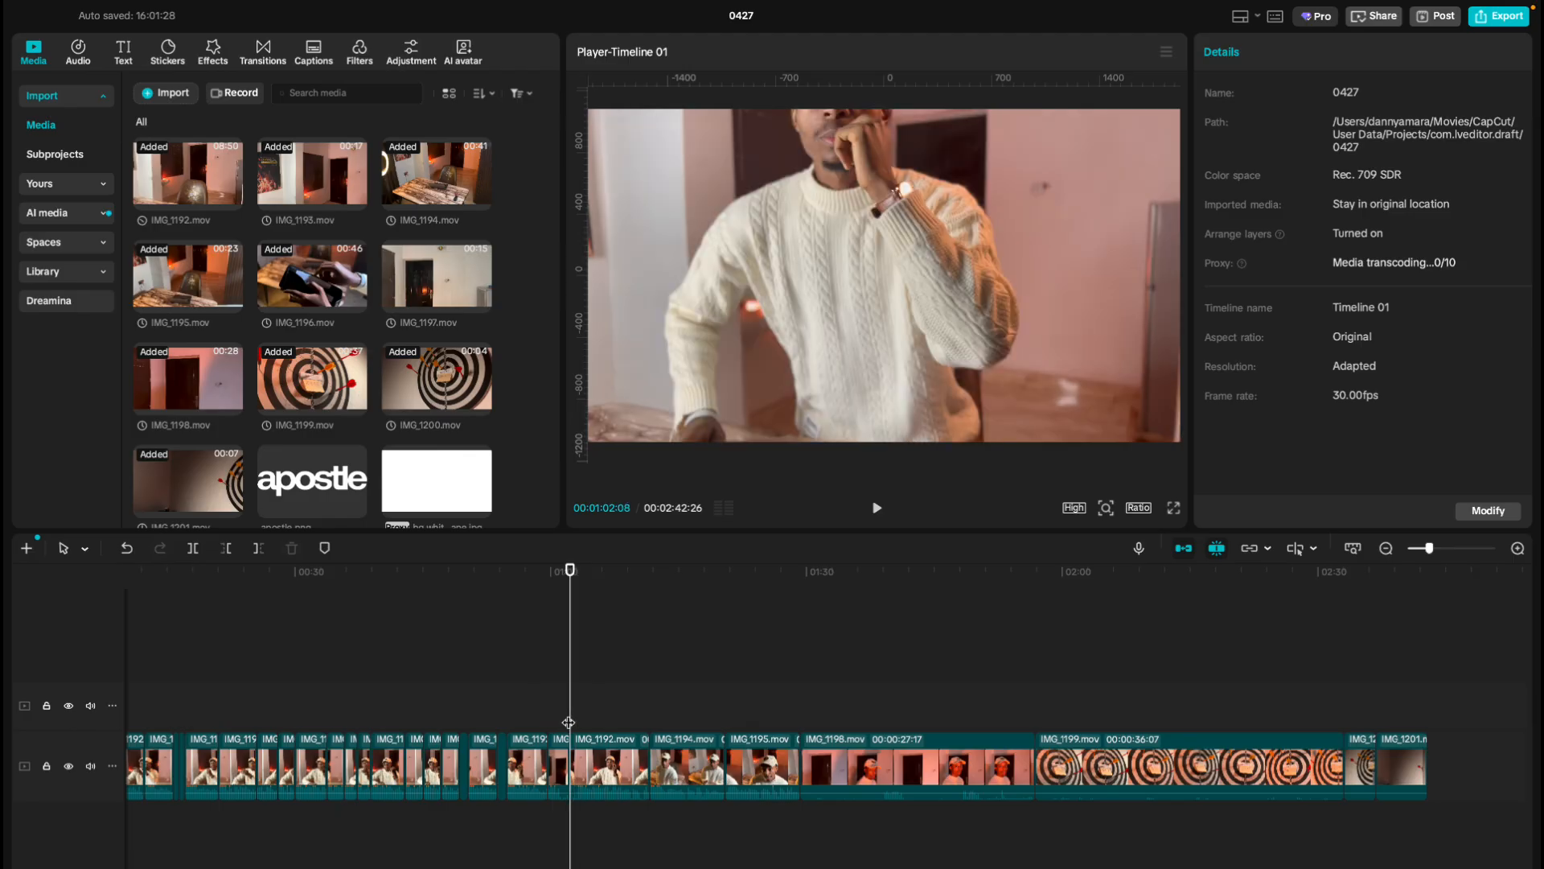
pyautogui.press('space')
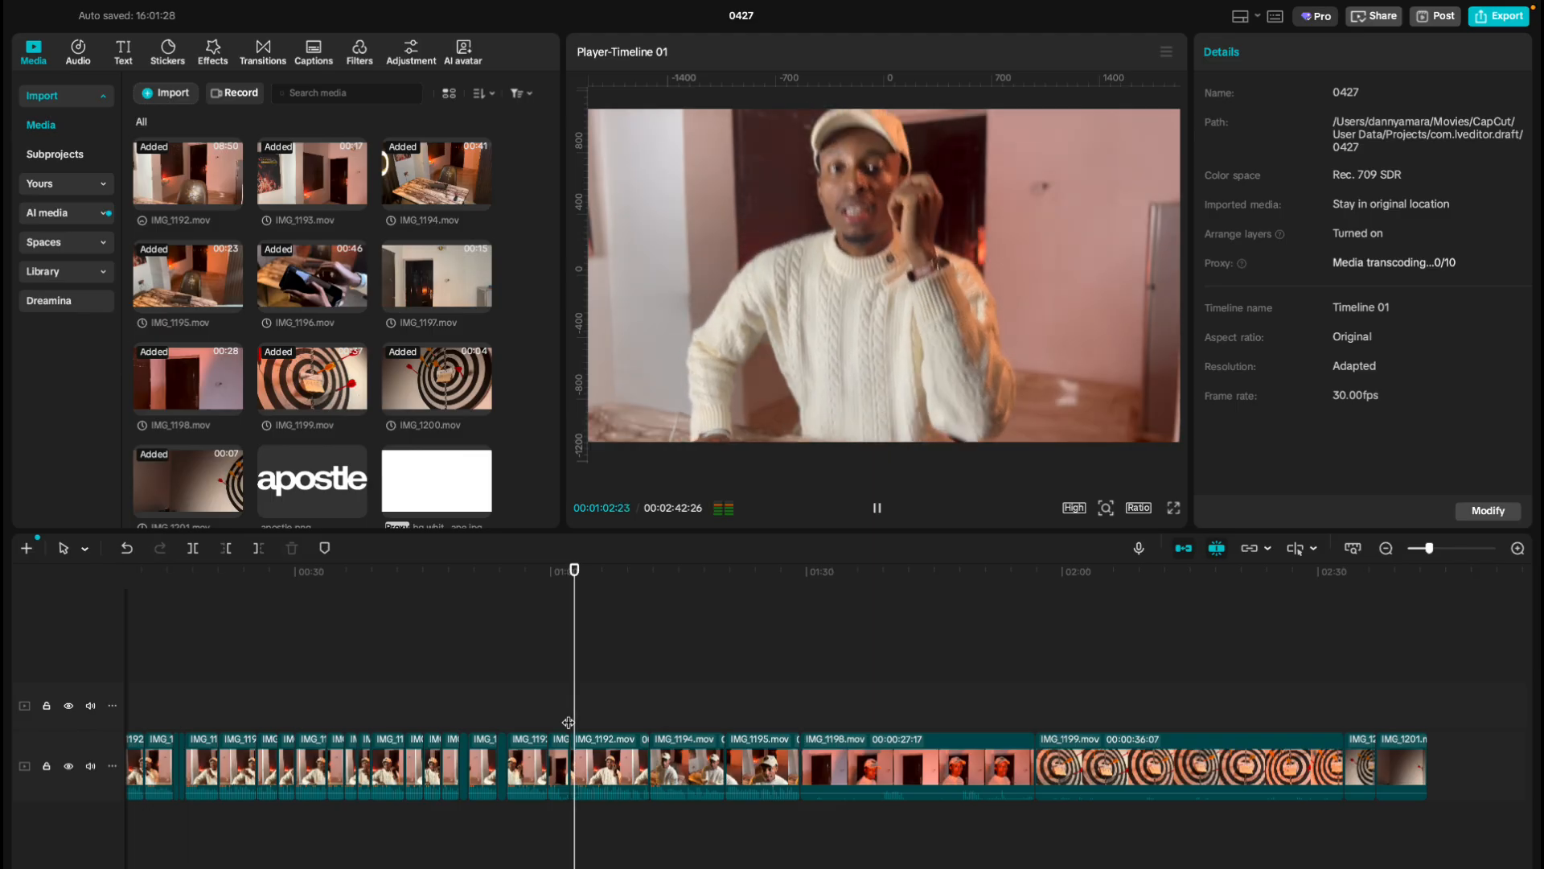
pyautogui.press('space')
pyautogui.click(583, 723)
pyautogui.press('space')
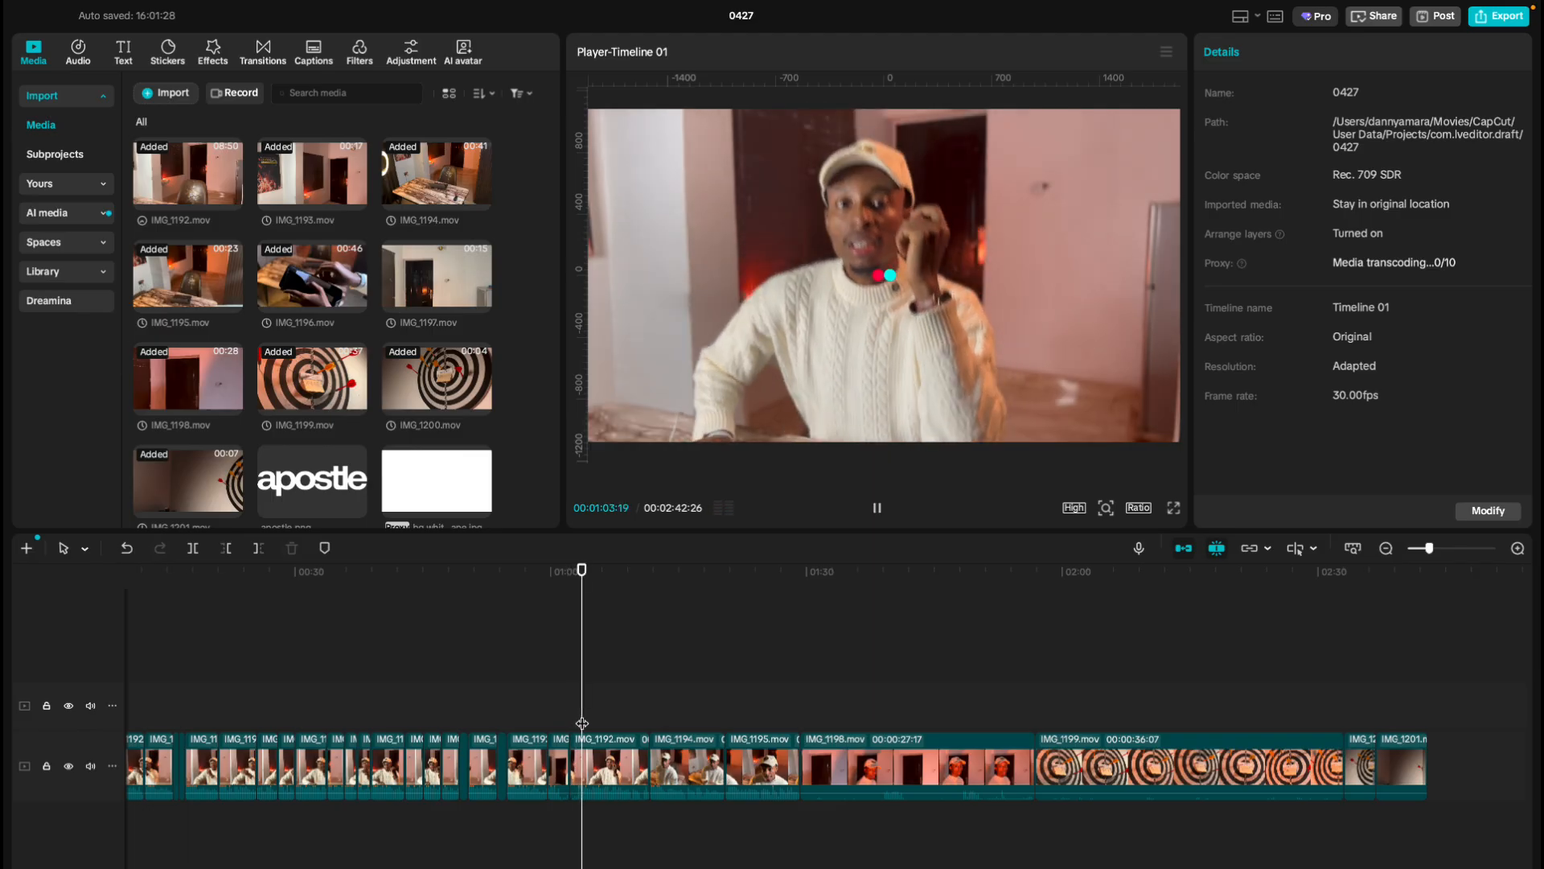
pyautogui.click(583, 723)
pyautogui.press('space')
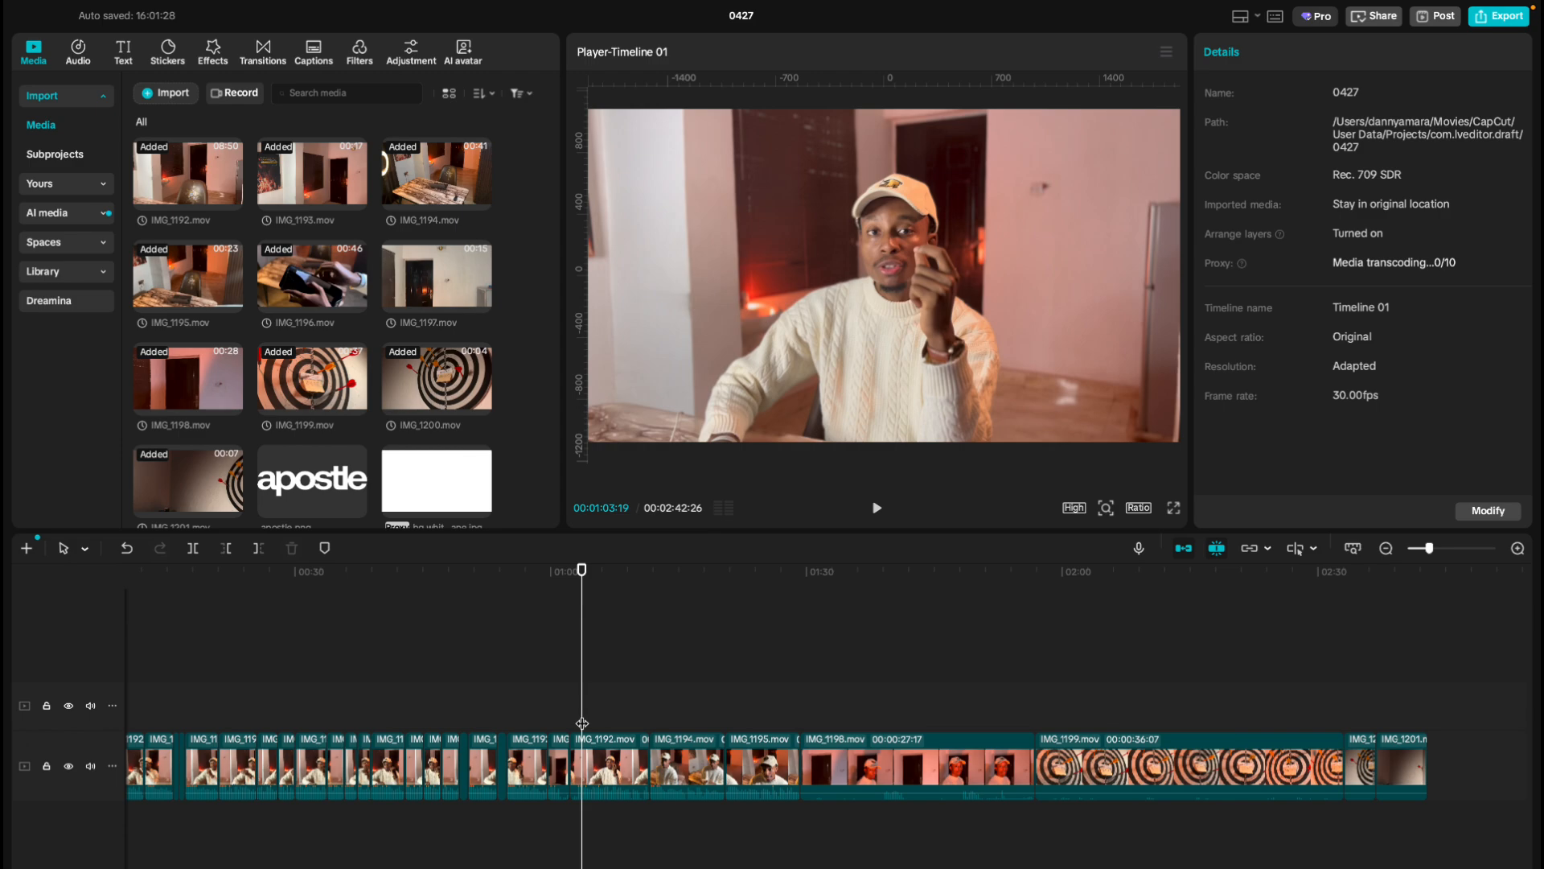
pyautogui.press('space')
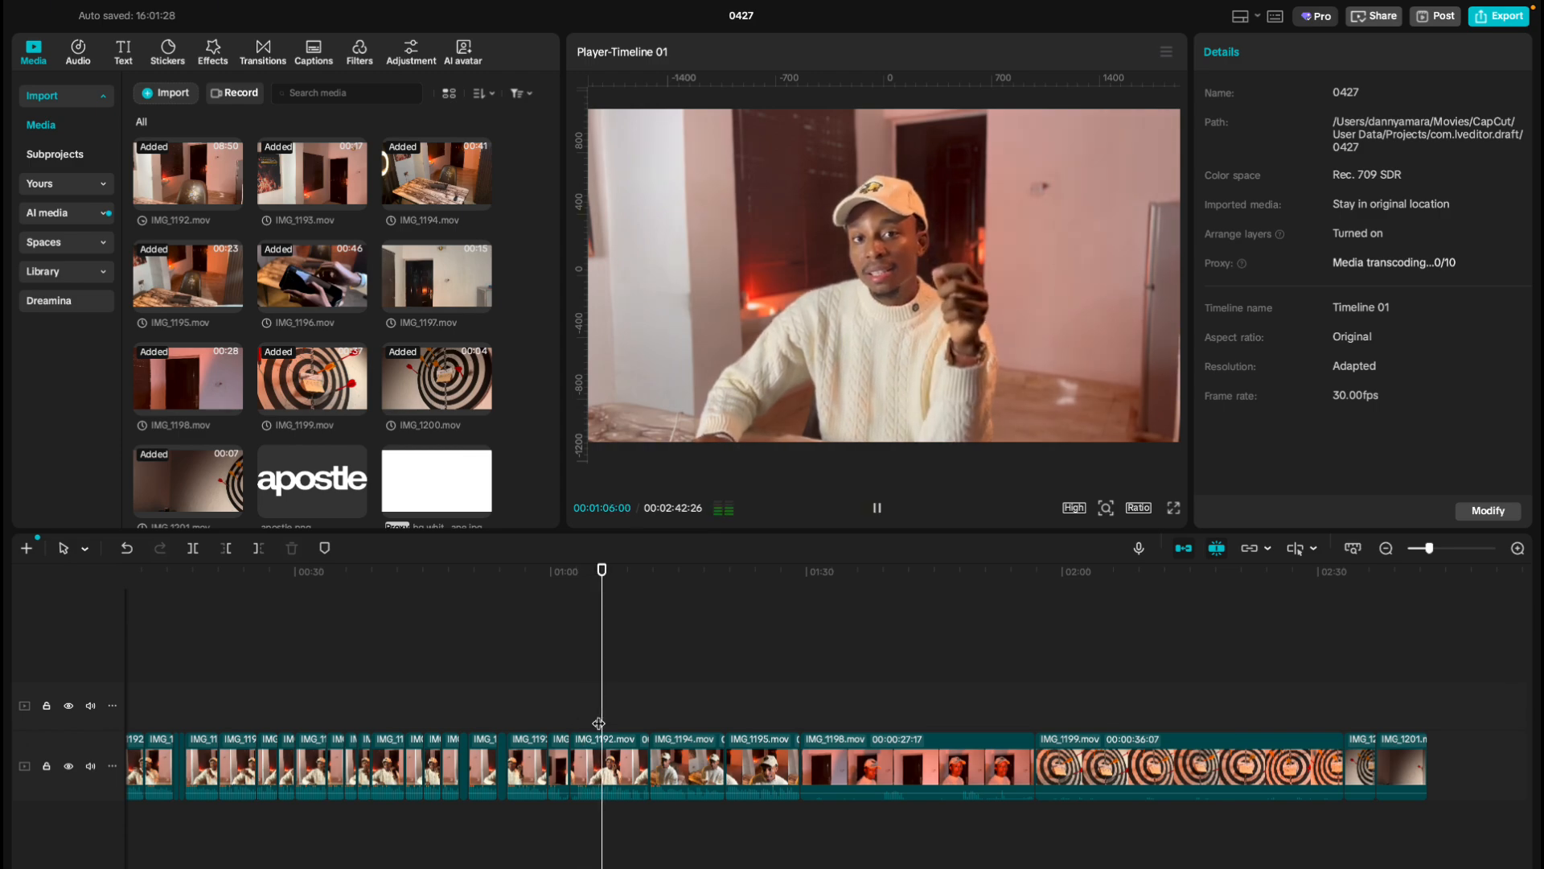
# Replay the IMG_1193.mov segment and its cut into the 00:00:09:10 IMG_1192.mov segment.
pyautogui.click(567, 724)
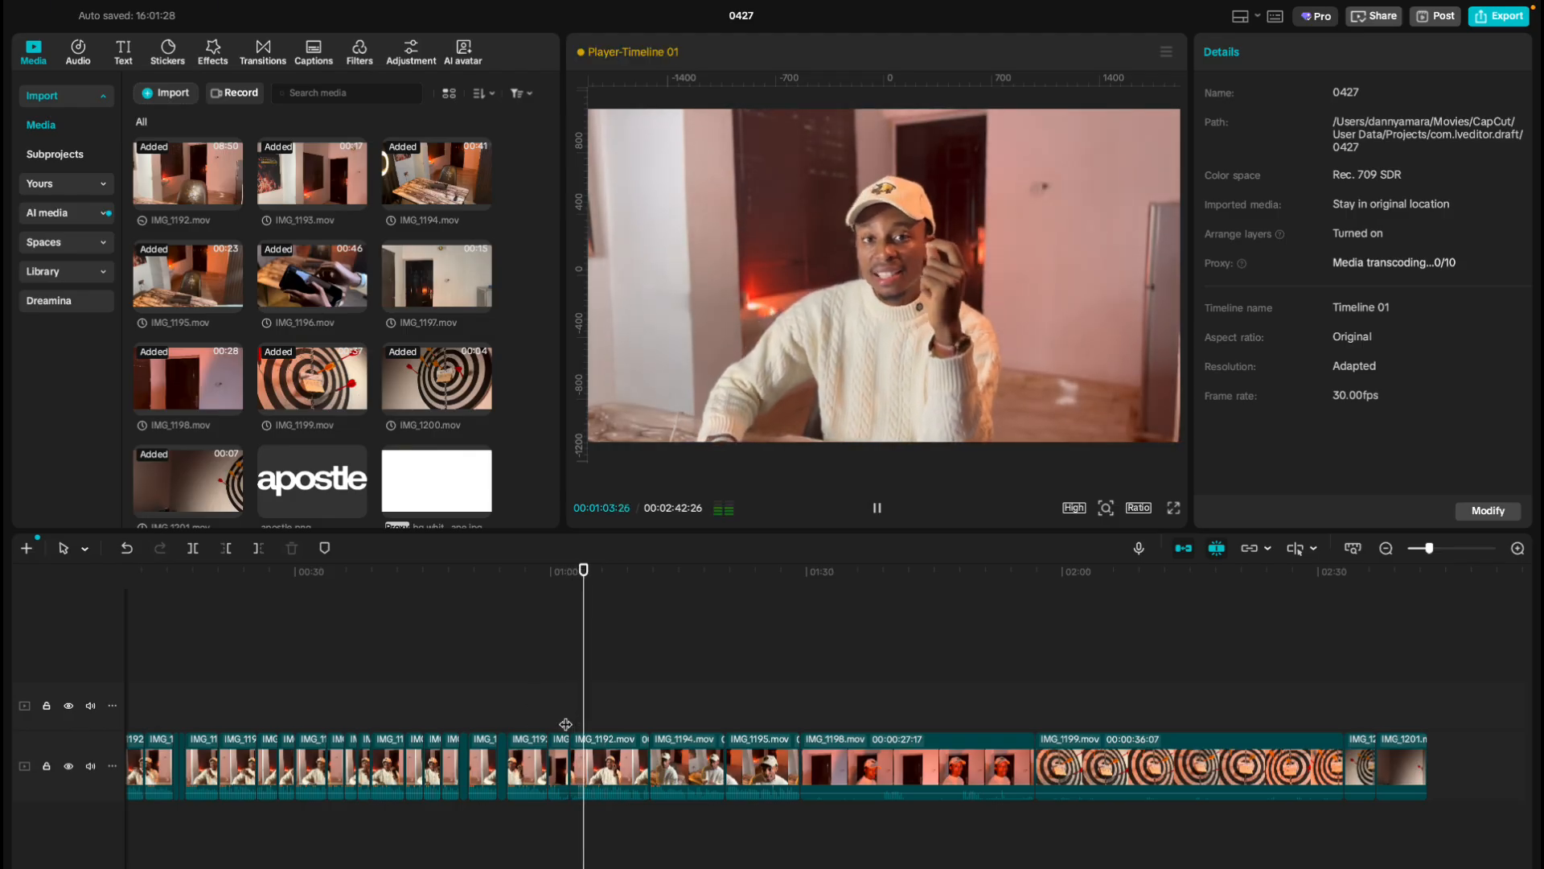
pyautogui.click(544, 724)
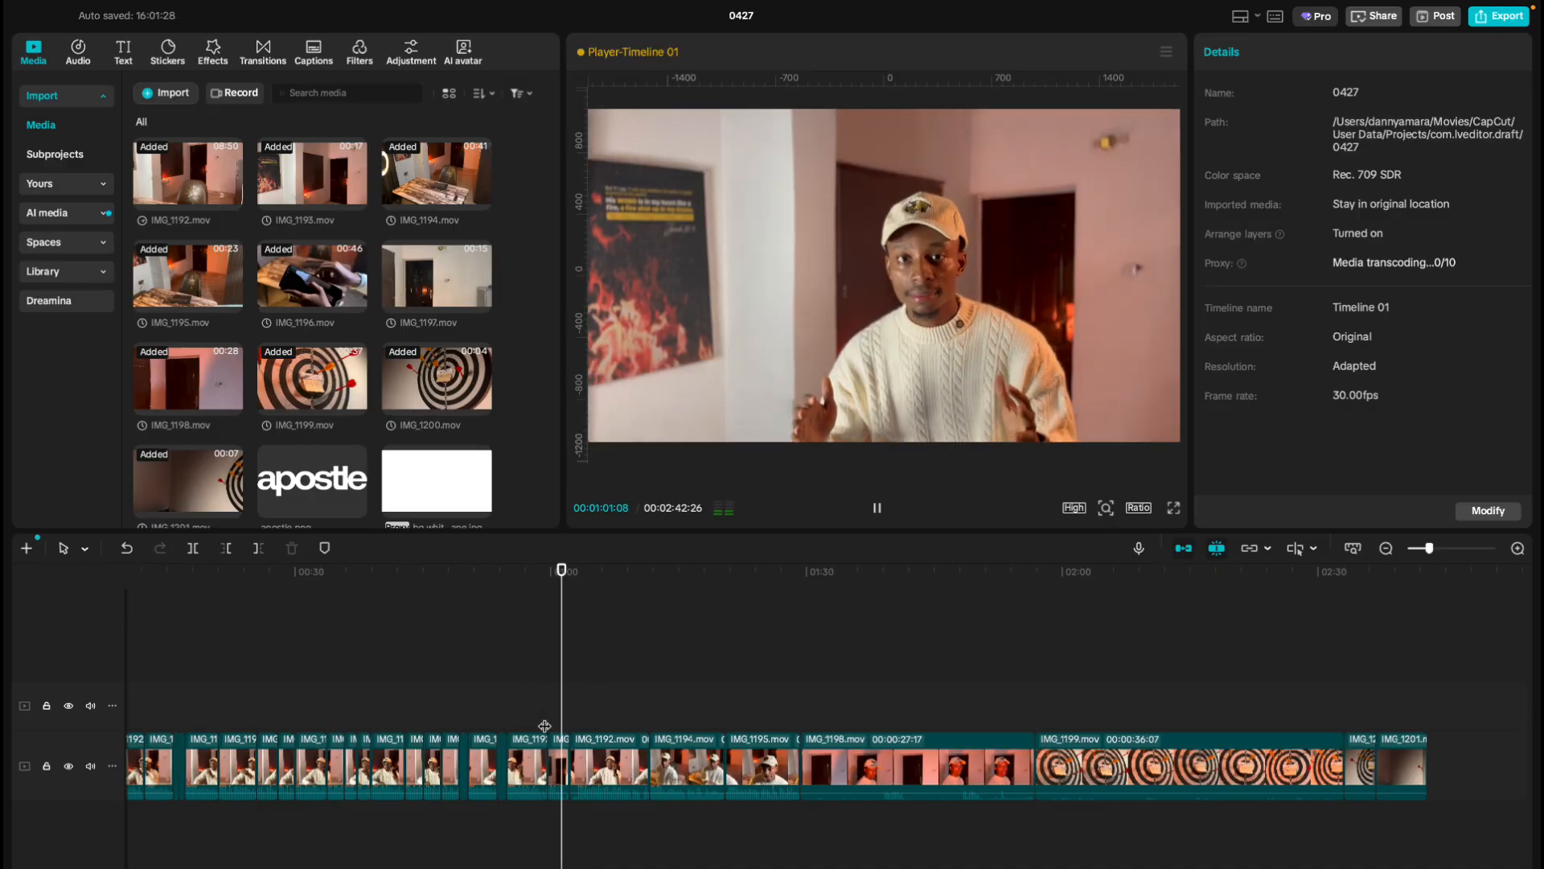
pyautogui.press('space')
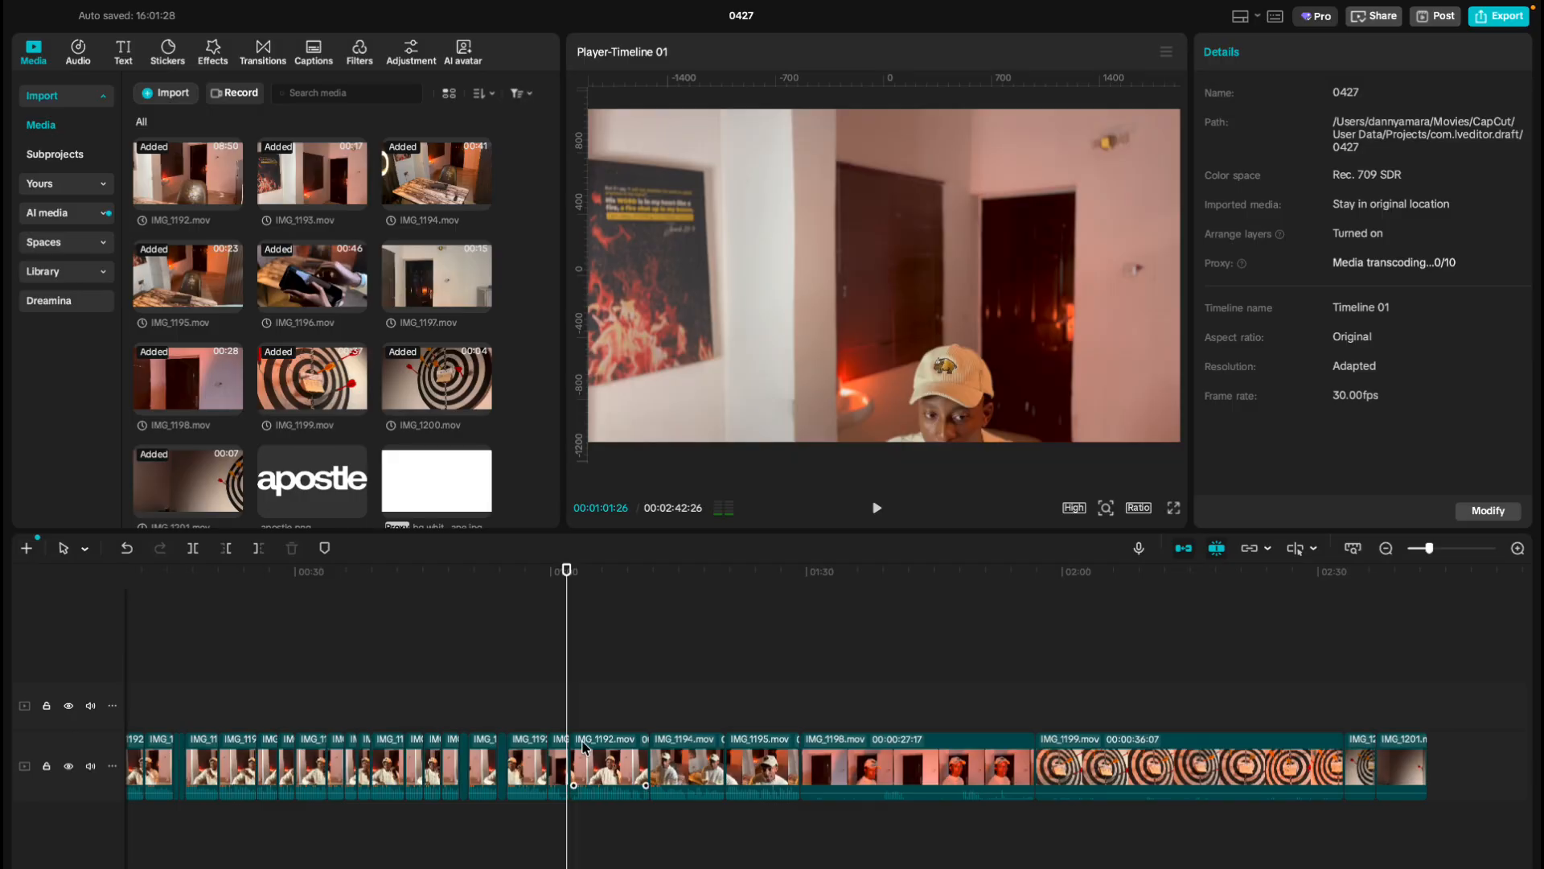
# Play the 00:00:09:10 IMG_1192.mov segment on into the IMG_1194.mov clip, and replay it from just before the IMG_1193.mov cut.
pyautogui.scroll(3, 585, 747)
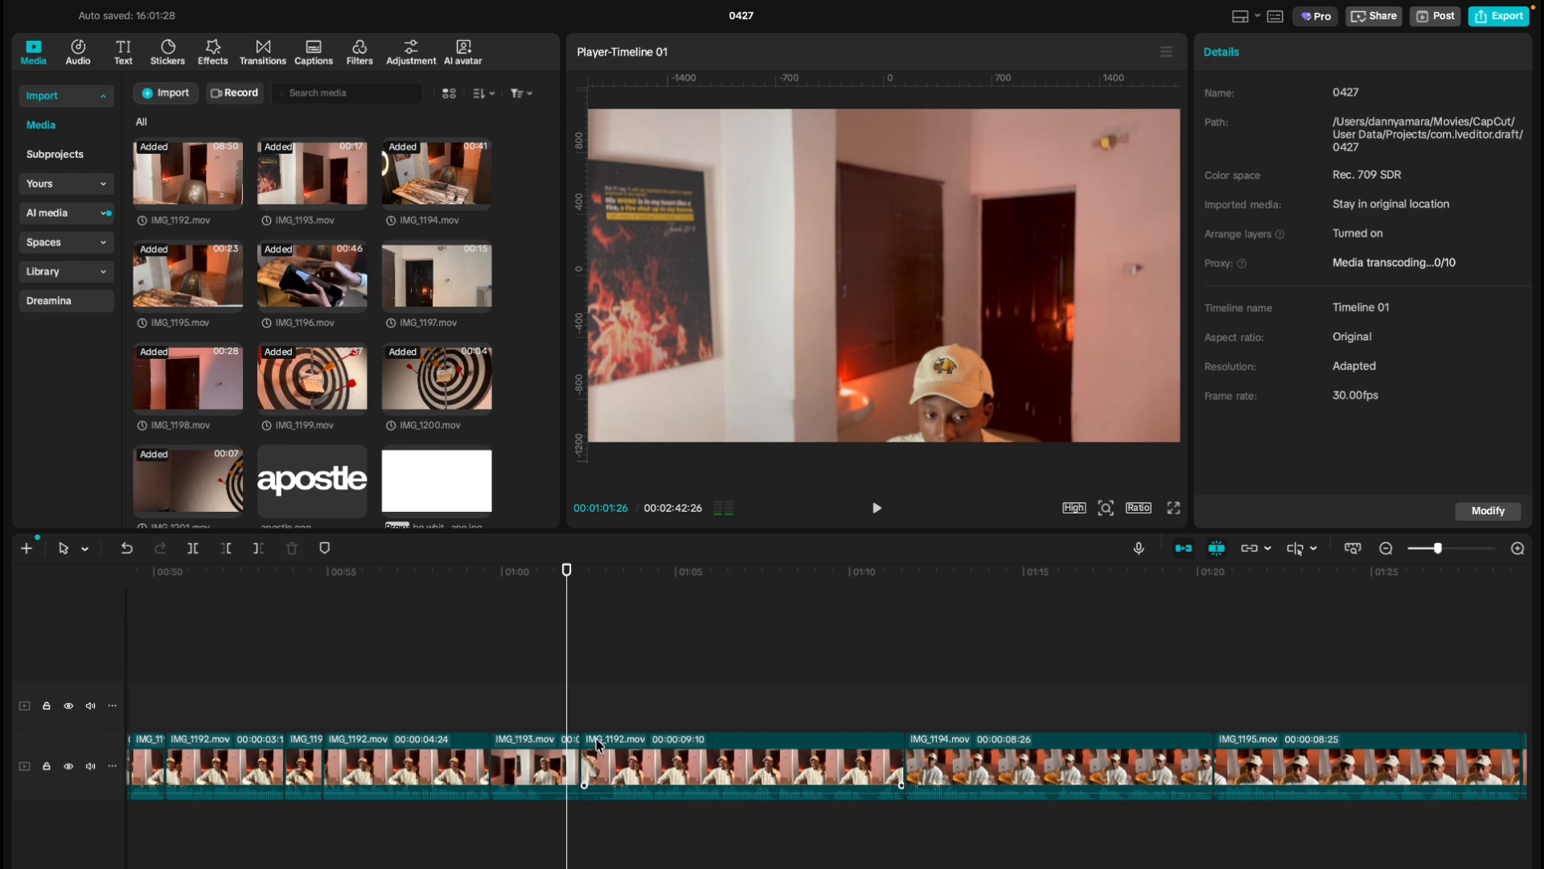
pyautogui.click(580, 721)
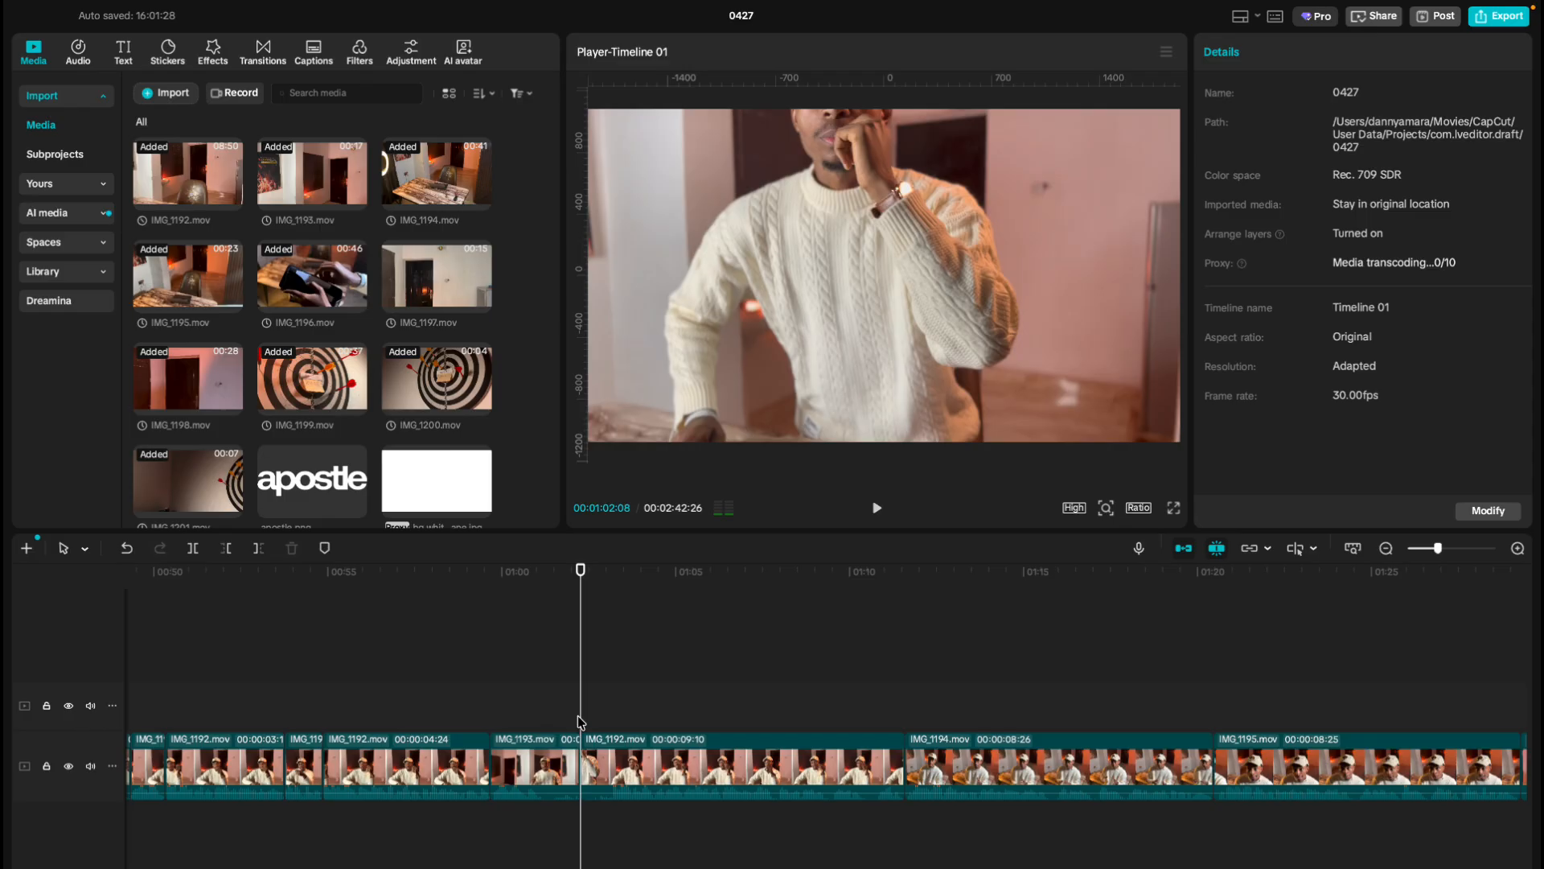
pyautogui.press('space')
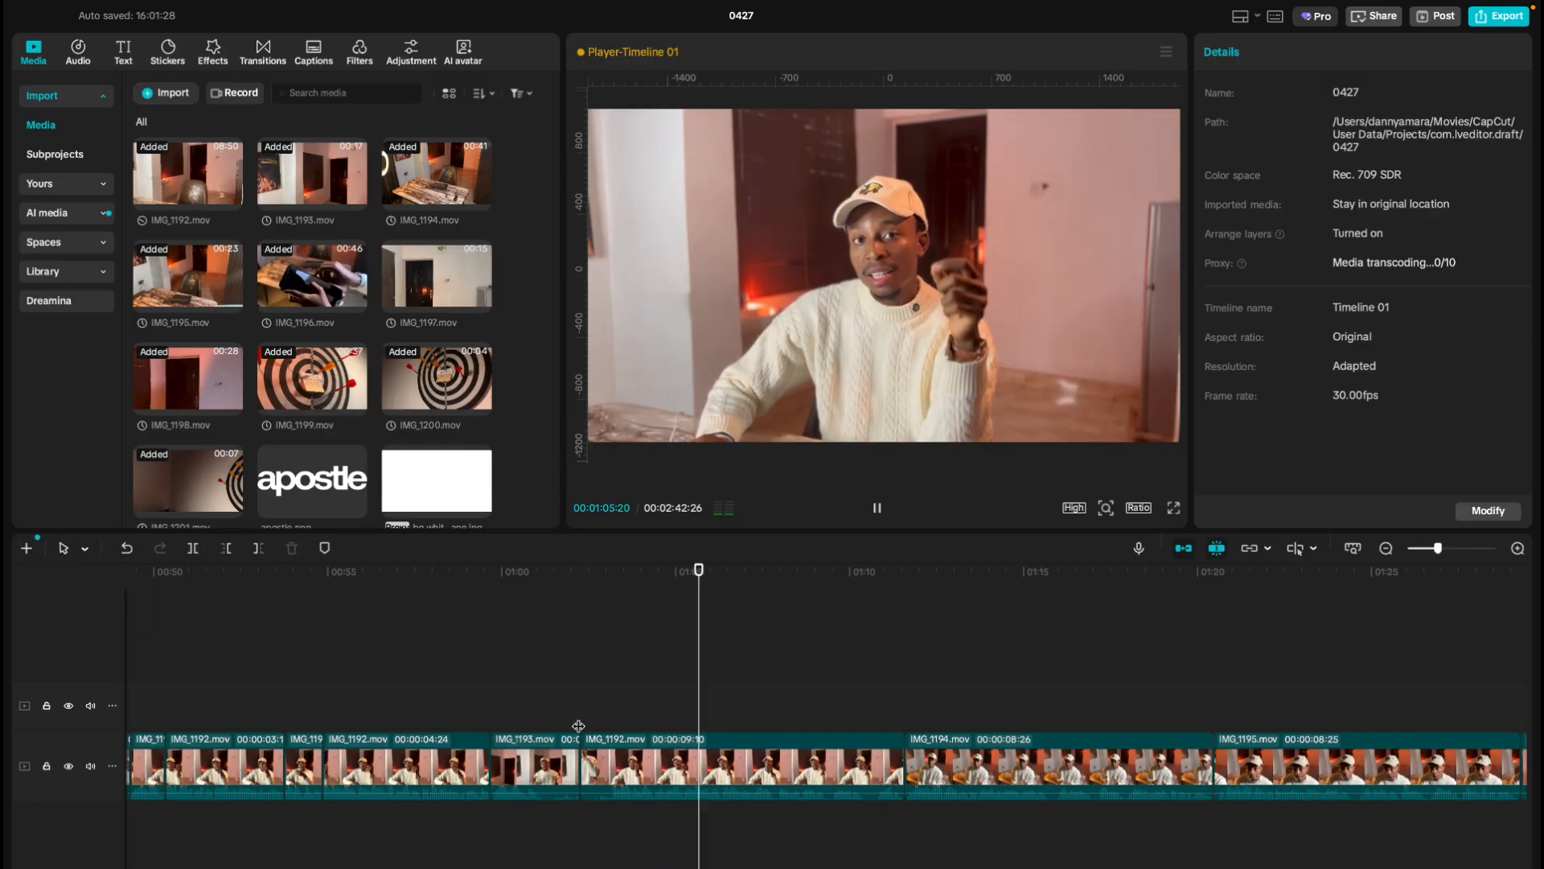
pyautogui.press('space')
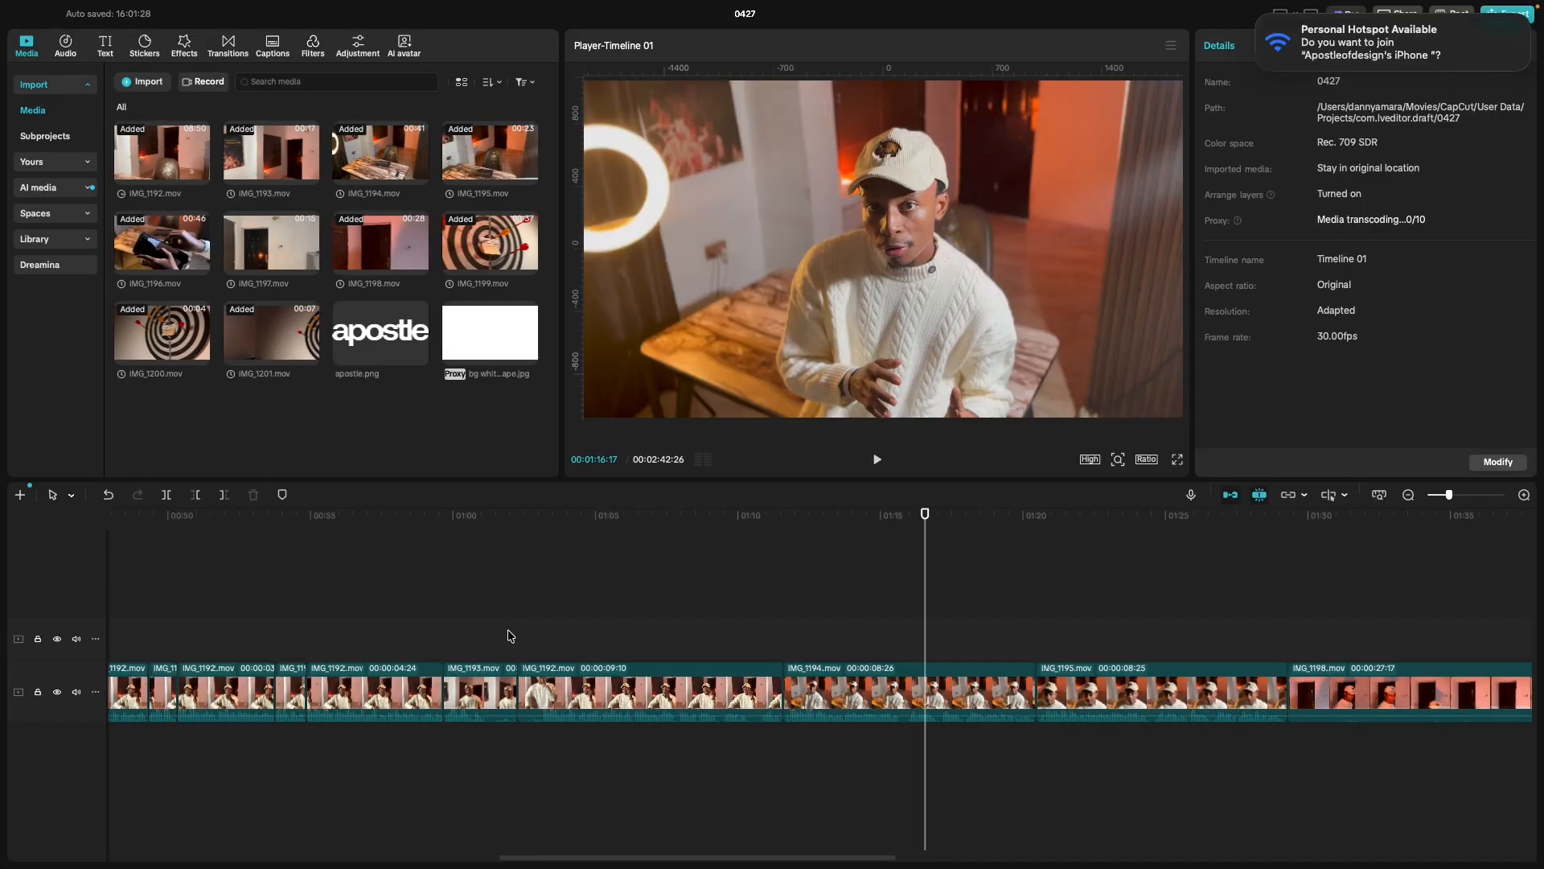
pyautogui.click(508, 639)
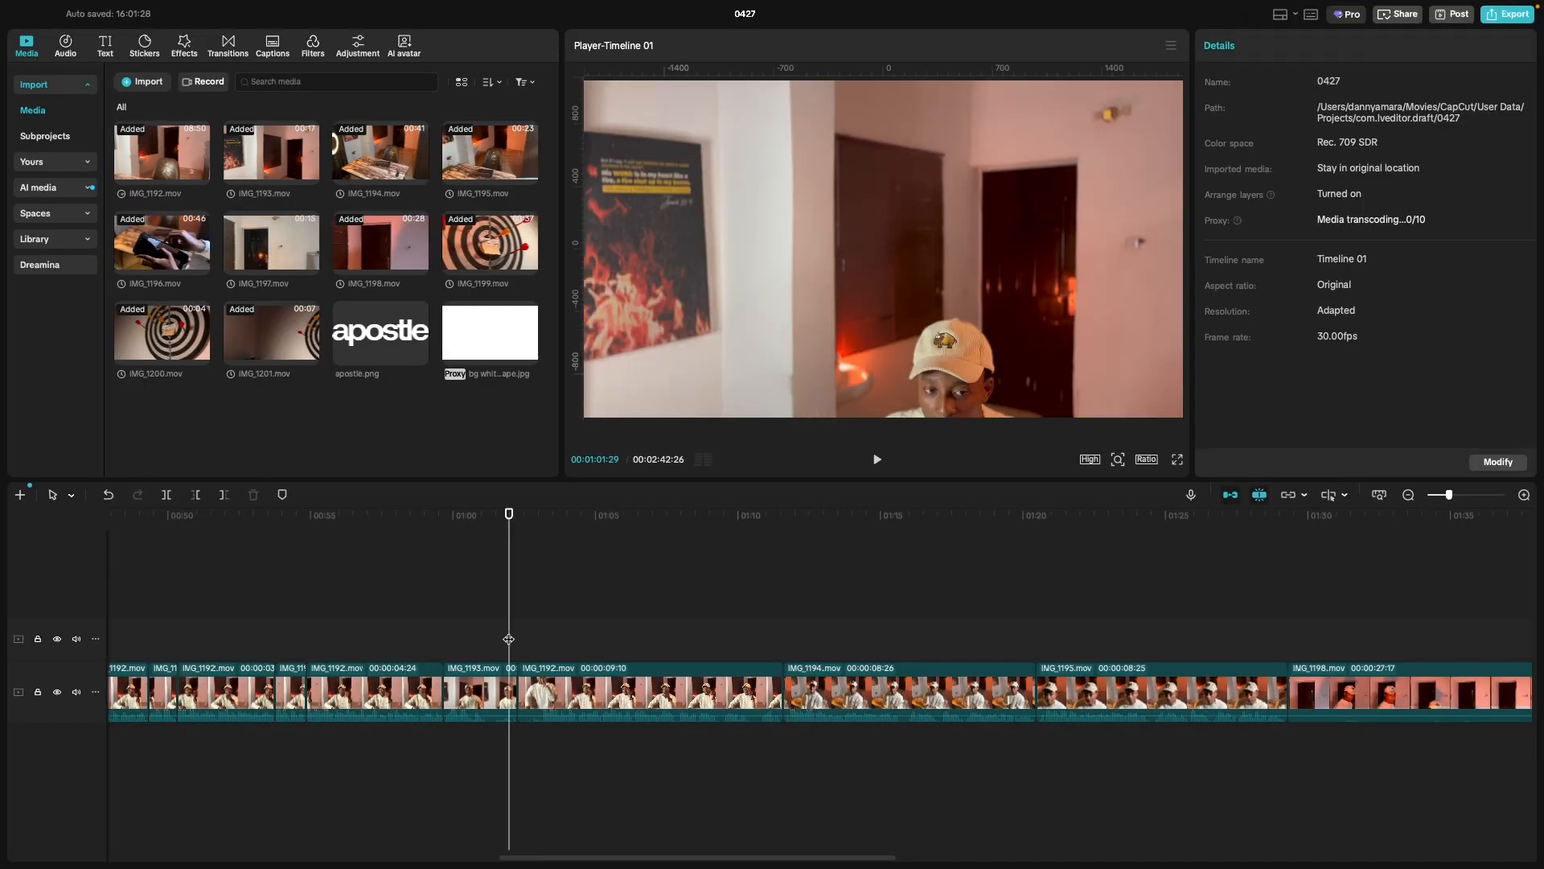
pyautogui.press('space')
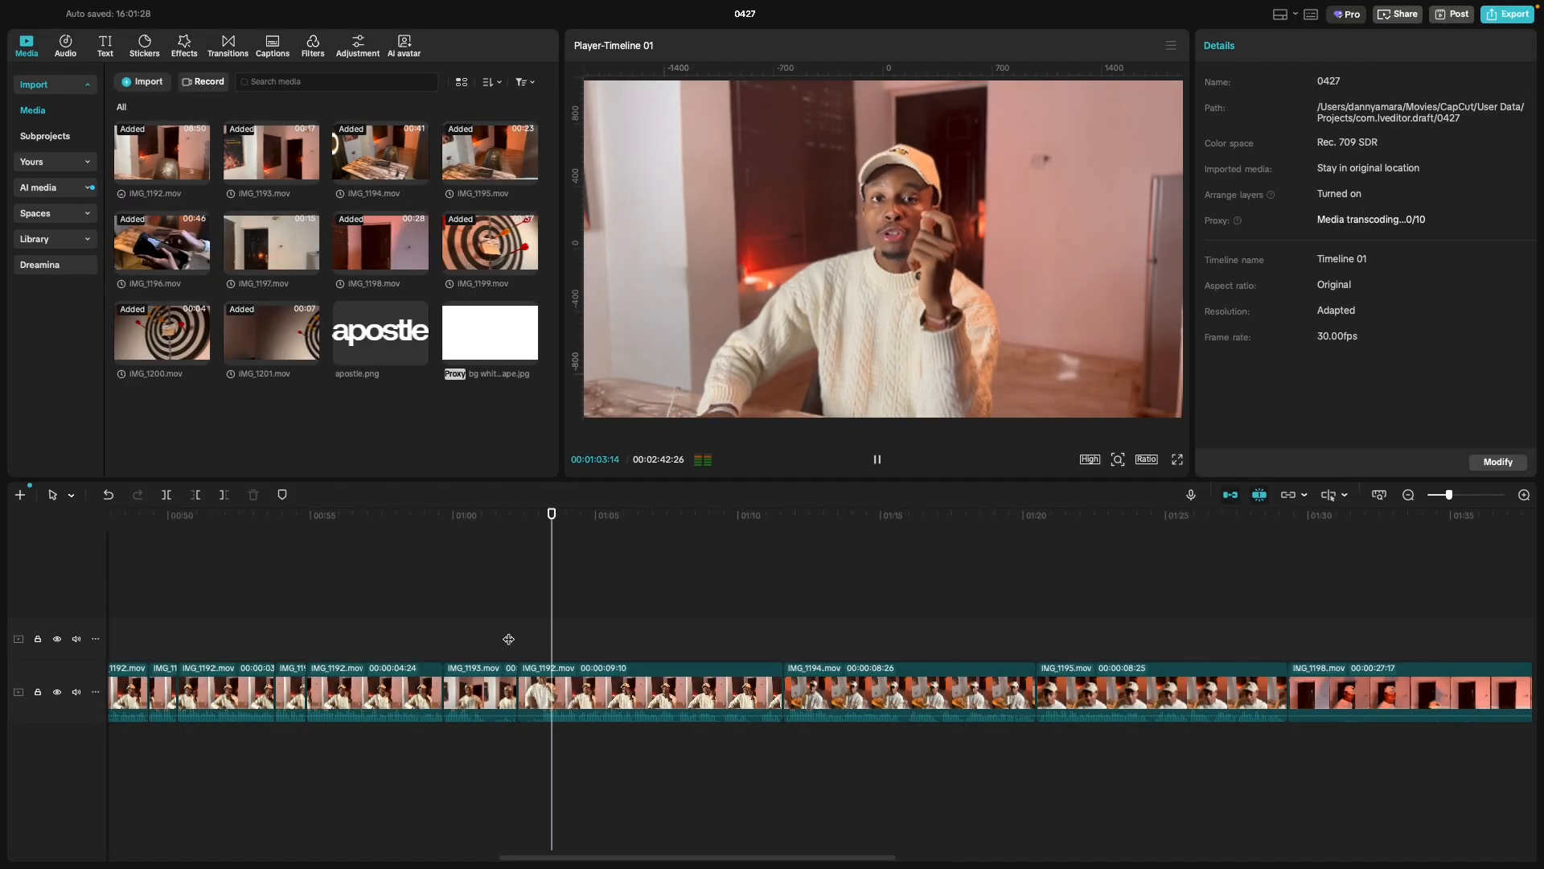
# Replay the 00:00:09:10 IMG_1192.mov segment from about 00:01:03:04 to locate a cut point in the spoken line.
pyautogui.press('space')
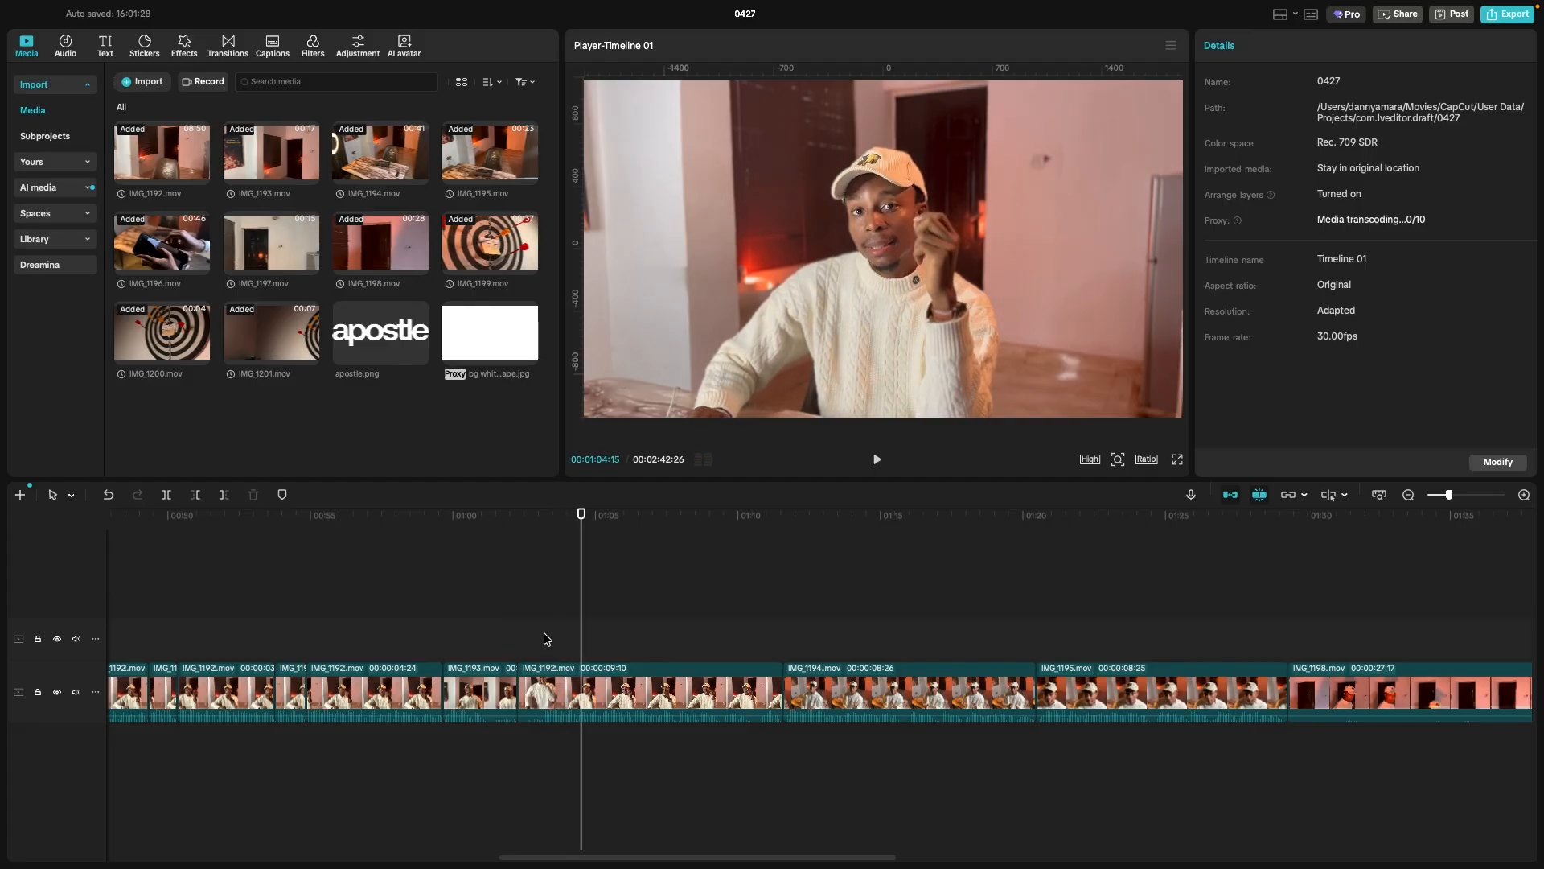
pyautogui.scroll(2, 547, 641)
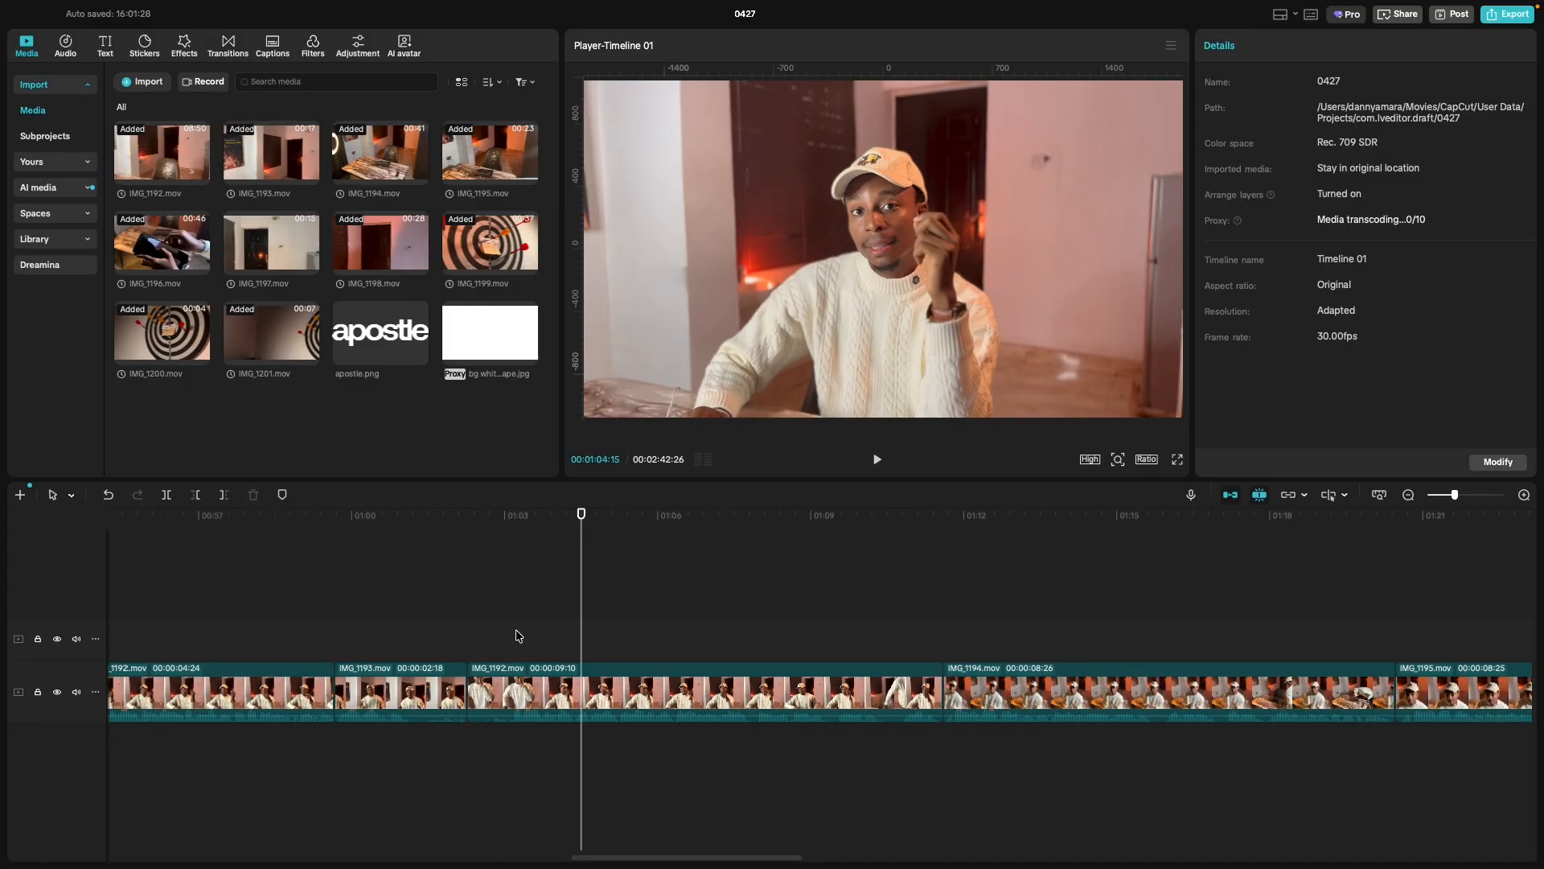
pyautogui.moveTo(504, 641); pyautogui.dragTo(512, 643)
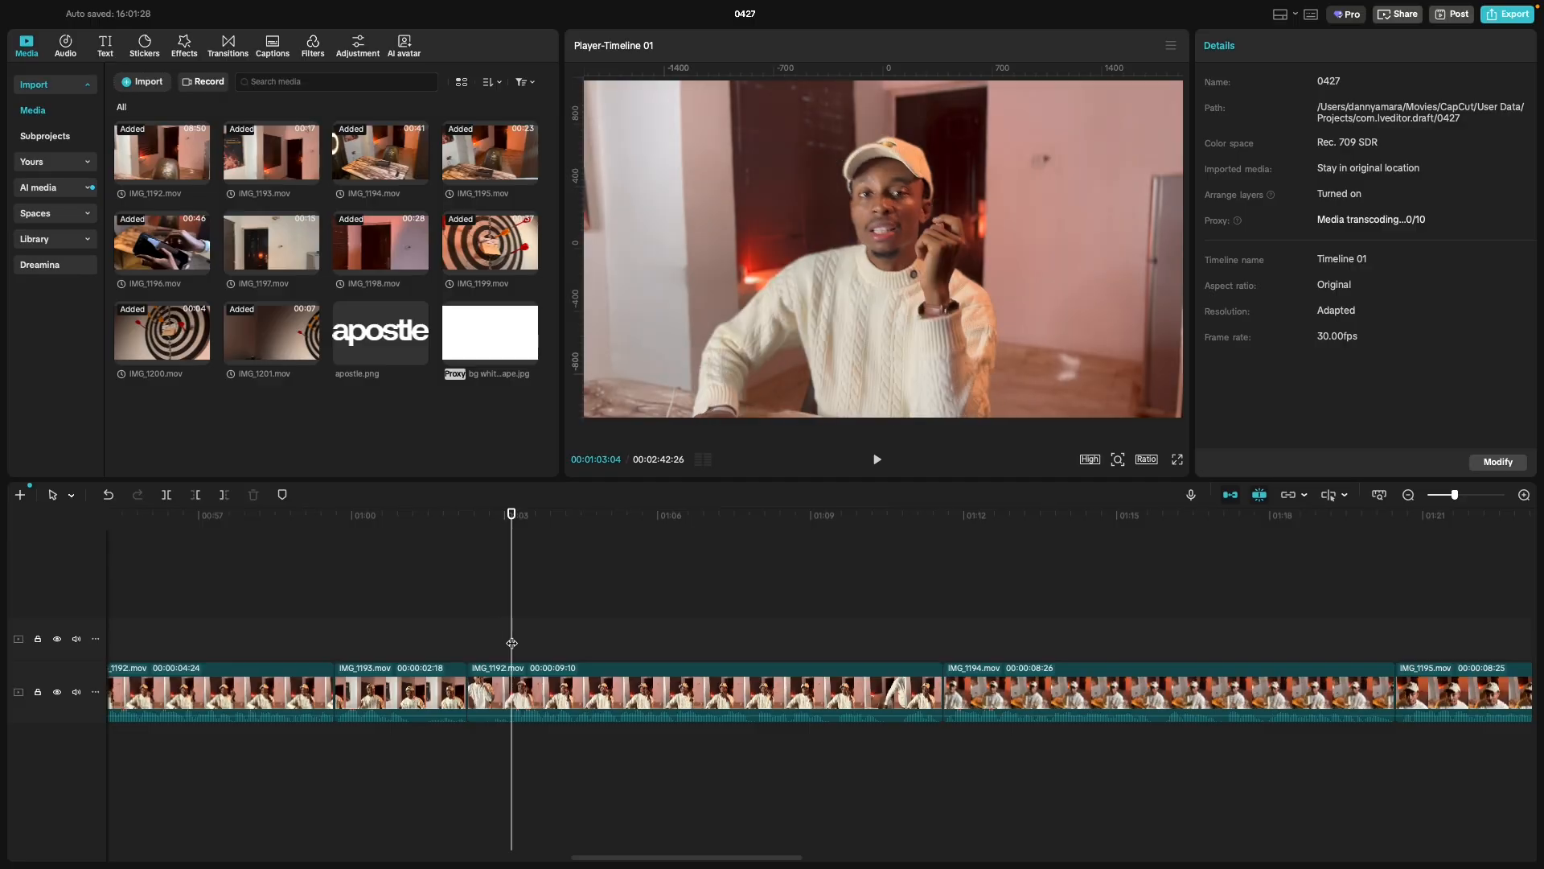
pyautogui.click(515, 635)
pyautogui.hscroll(-1, 514, 657)
pyautogui.scroll(5, 515, 657)
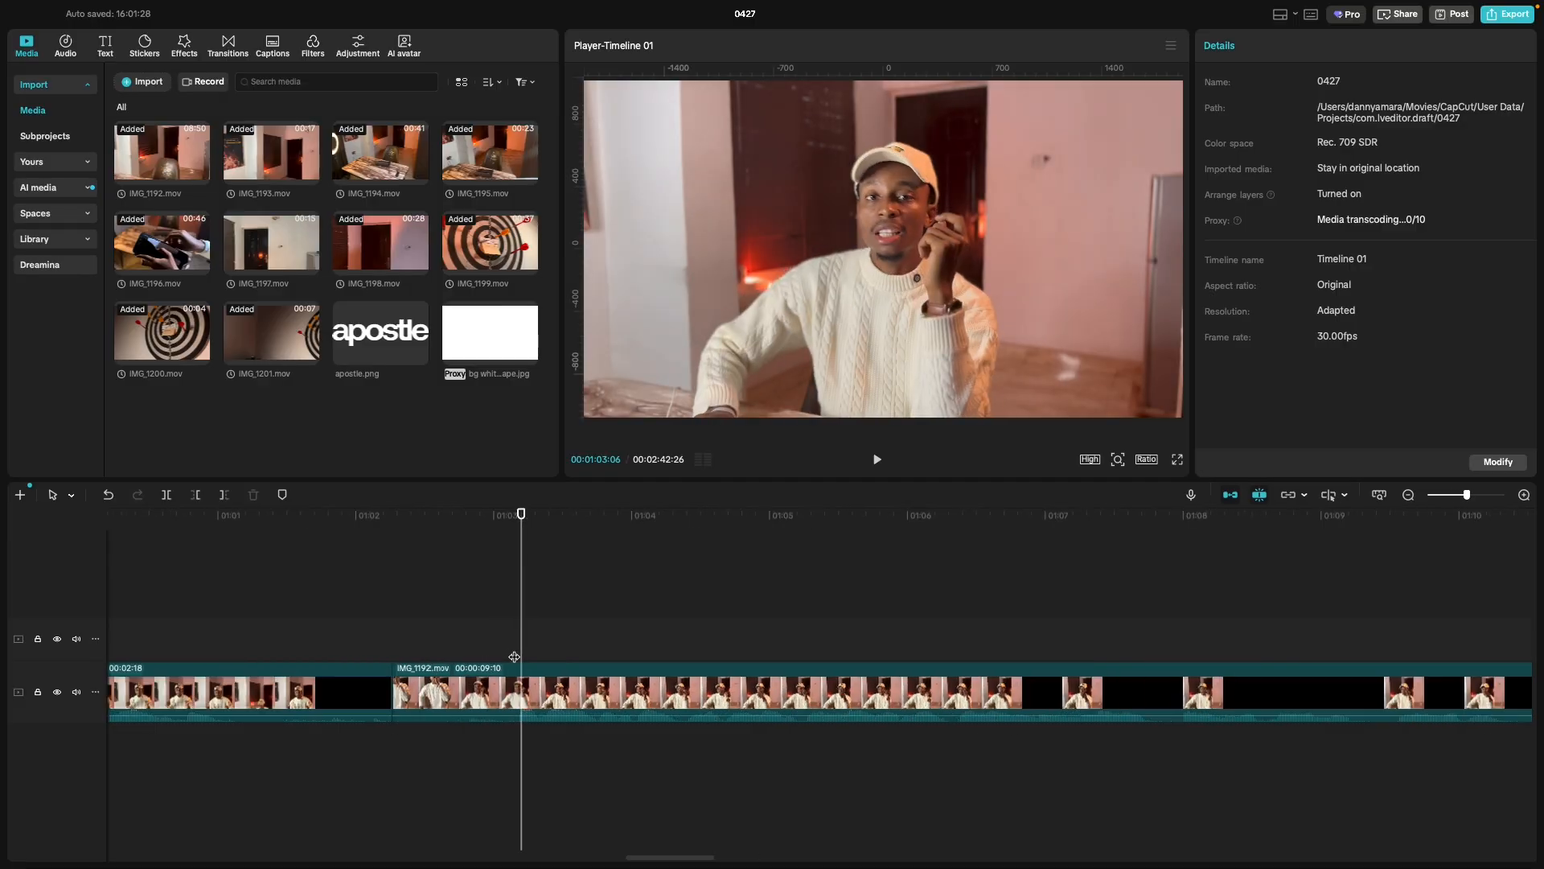
pyautogui.press('space')
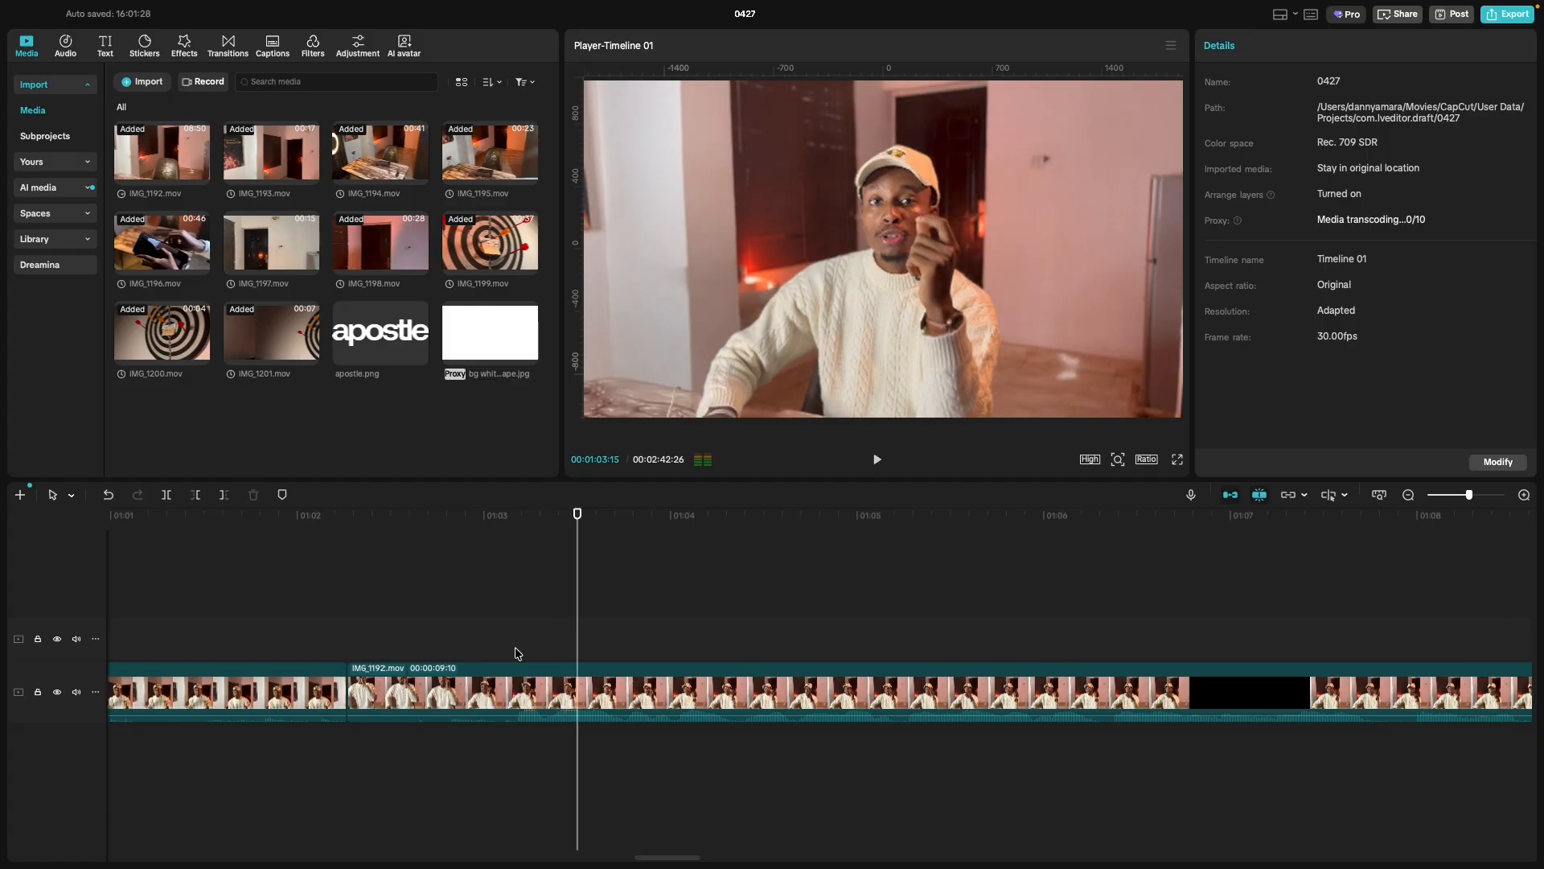
pyautogui.click(541, 653)
pyautogui.click(545, 658)
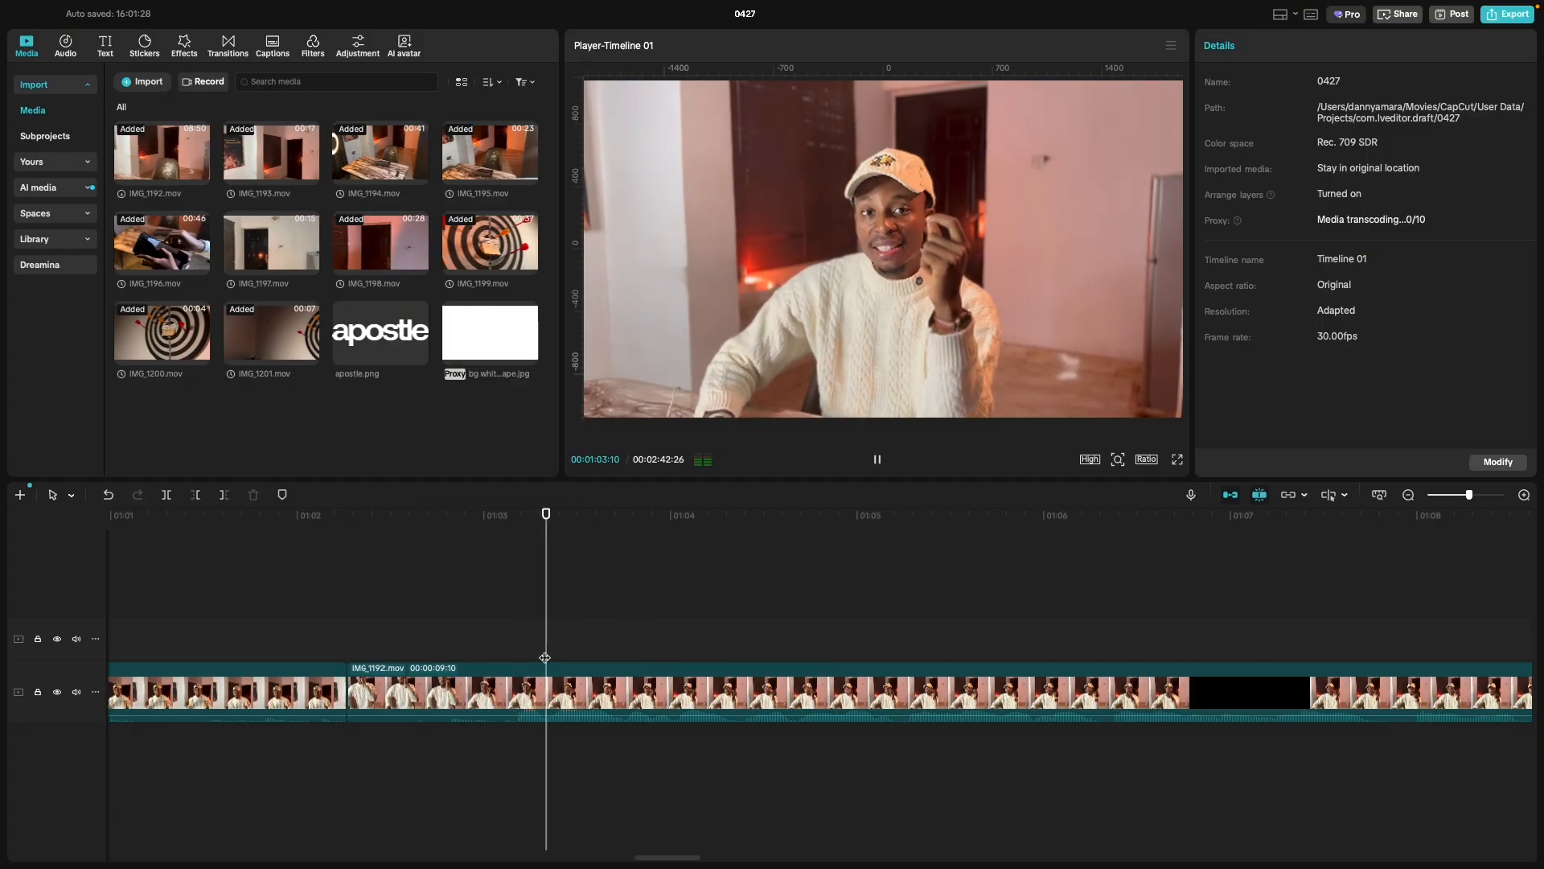
pyautogui.click(555, 658)
pyautogui.click(558, 657)
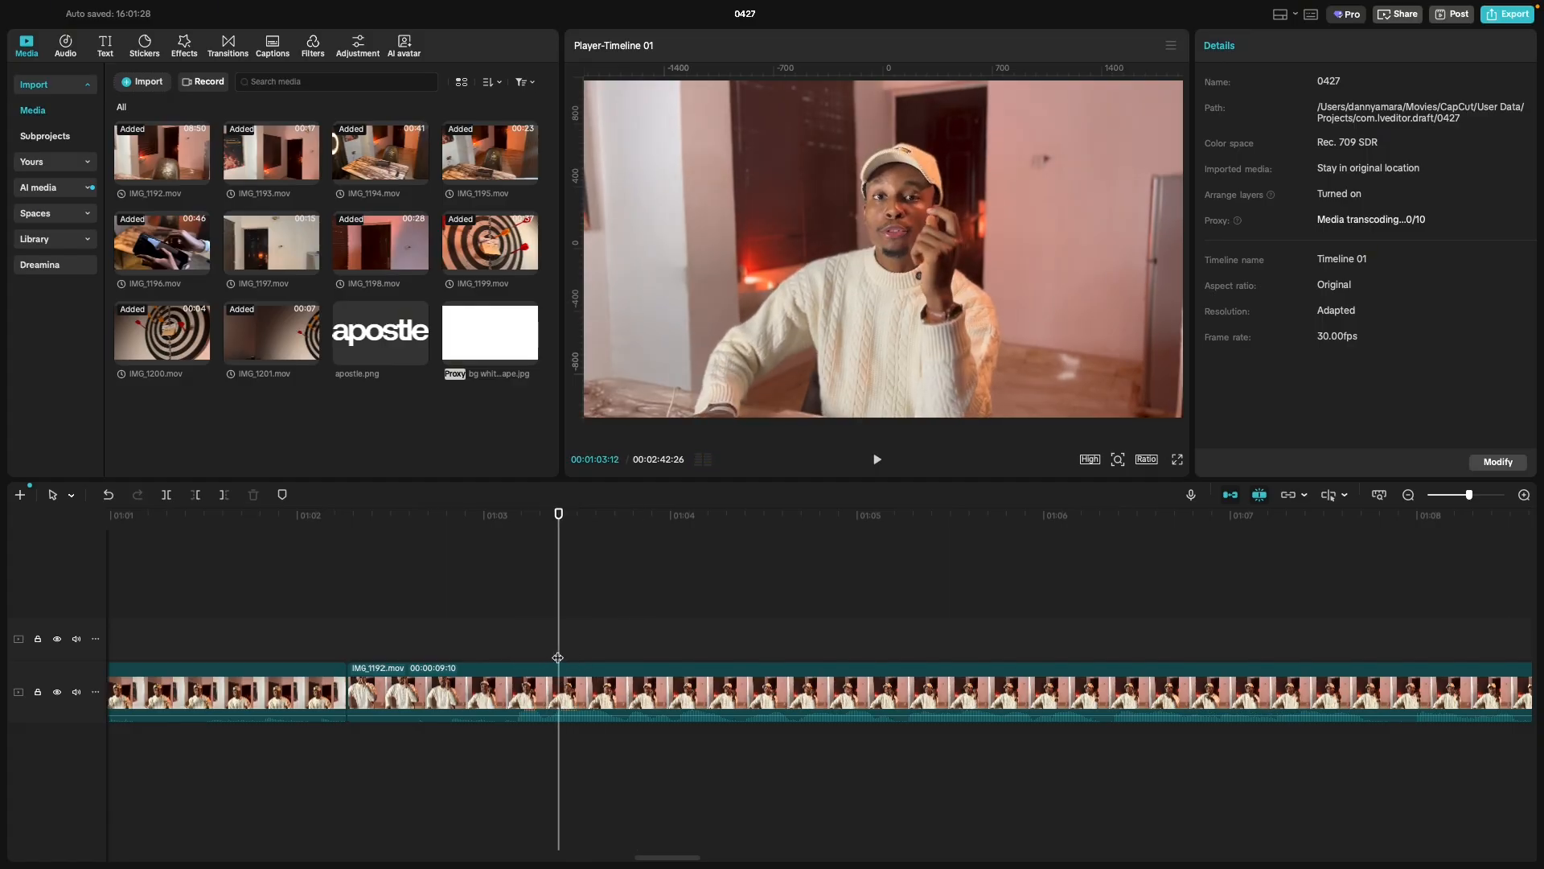
# Check the audio frame by frame from 00:01:03:12 to 00:01:03:15 to narrow down the cut point.
pyautogui.press('space')
pyautogui.press('space')
pyautogui.click(562, 657)
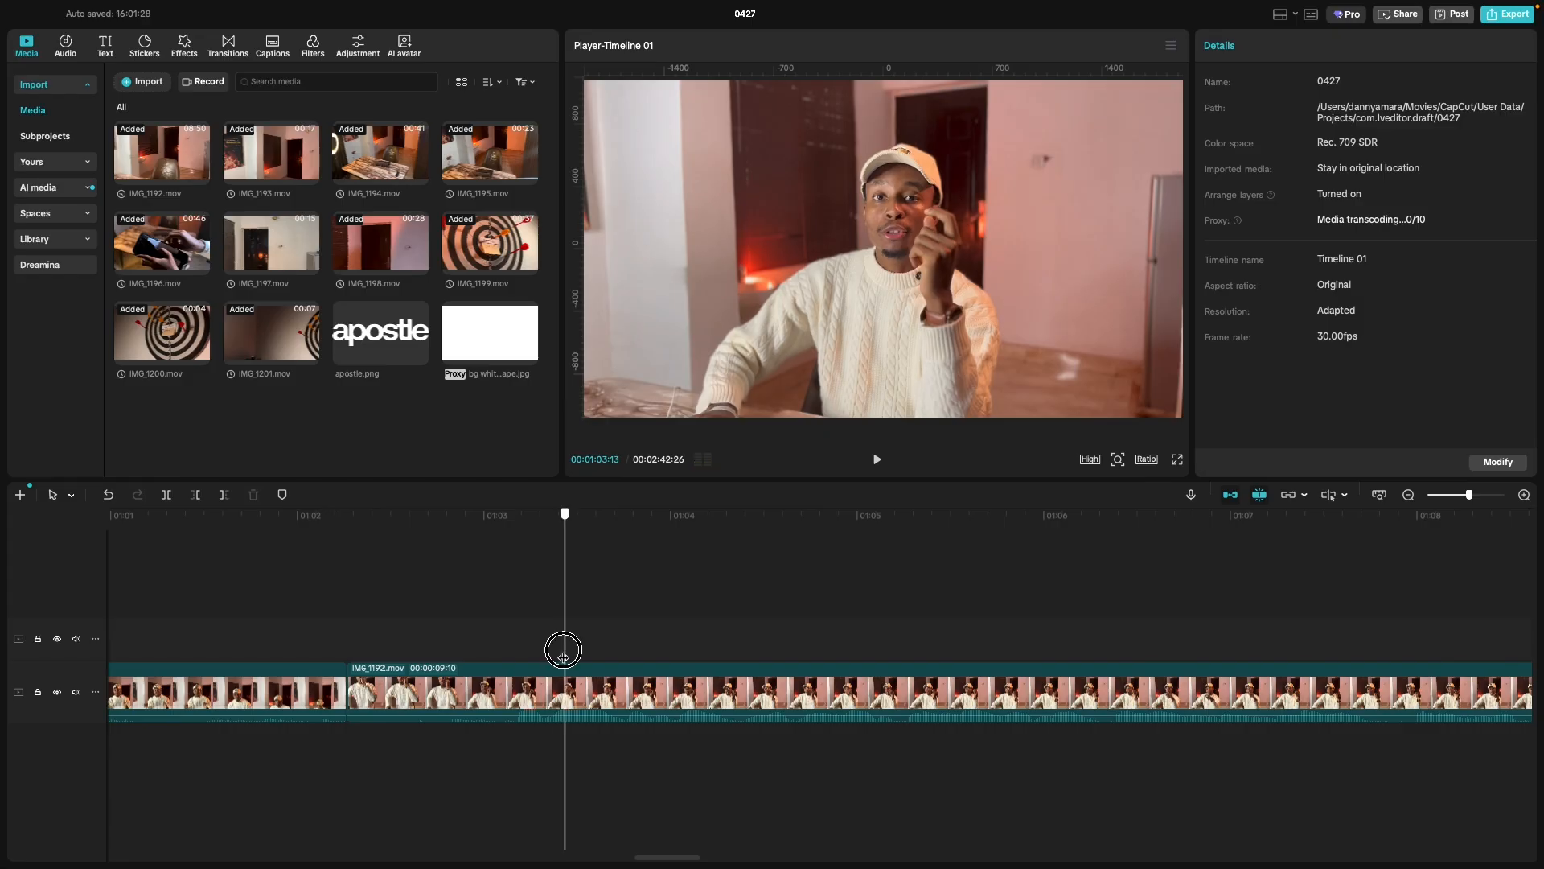
pyautogui.press('space')
pyautogui.press('space')
pyautogui.click(568, 653)
pyautogui.press('space')
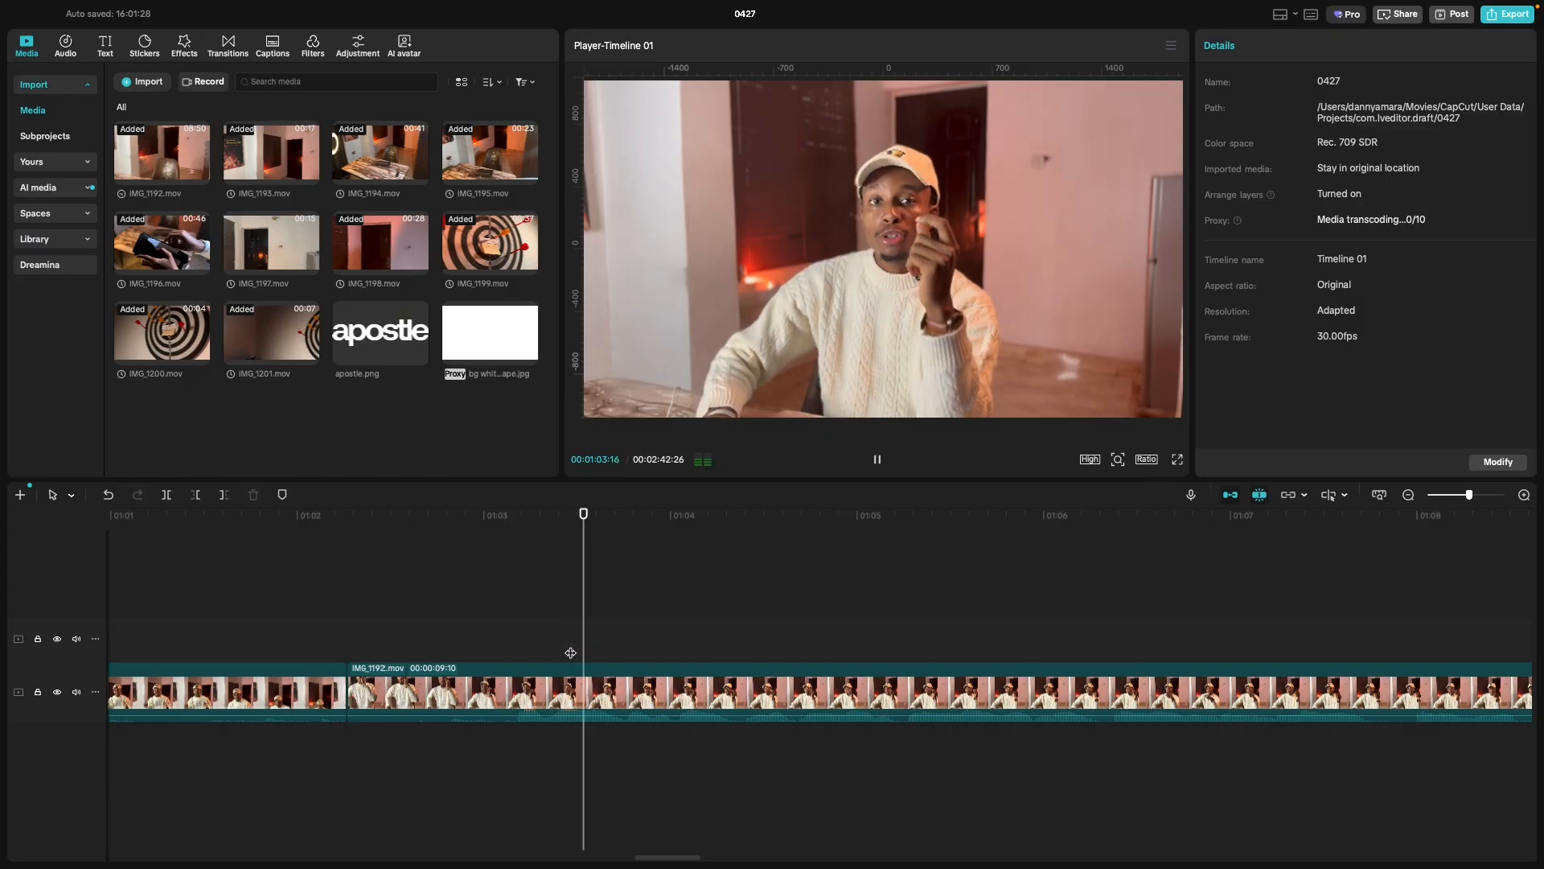
pyautogui.press('space')
pyautogui.click(573, 651)
pyautogui.click(576, 653)
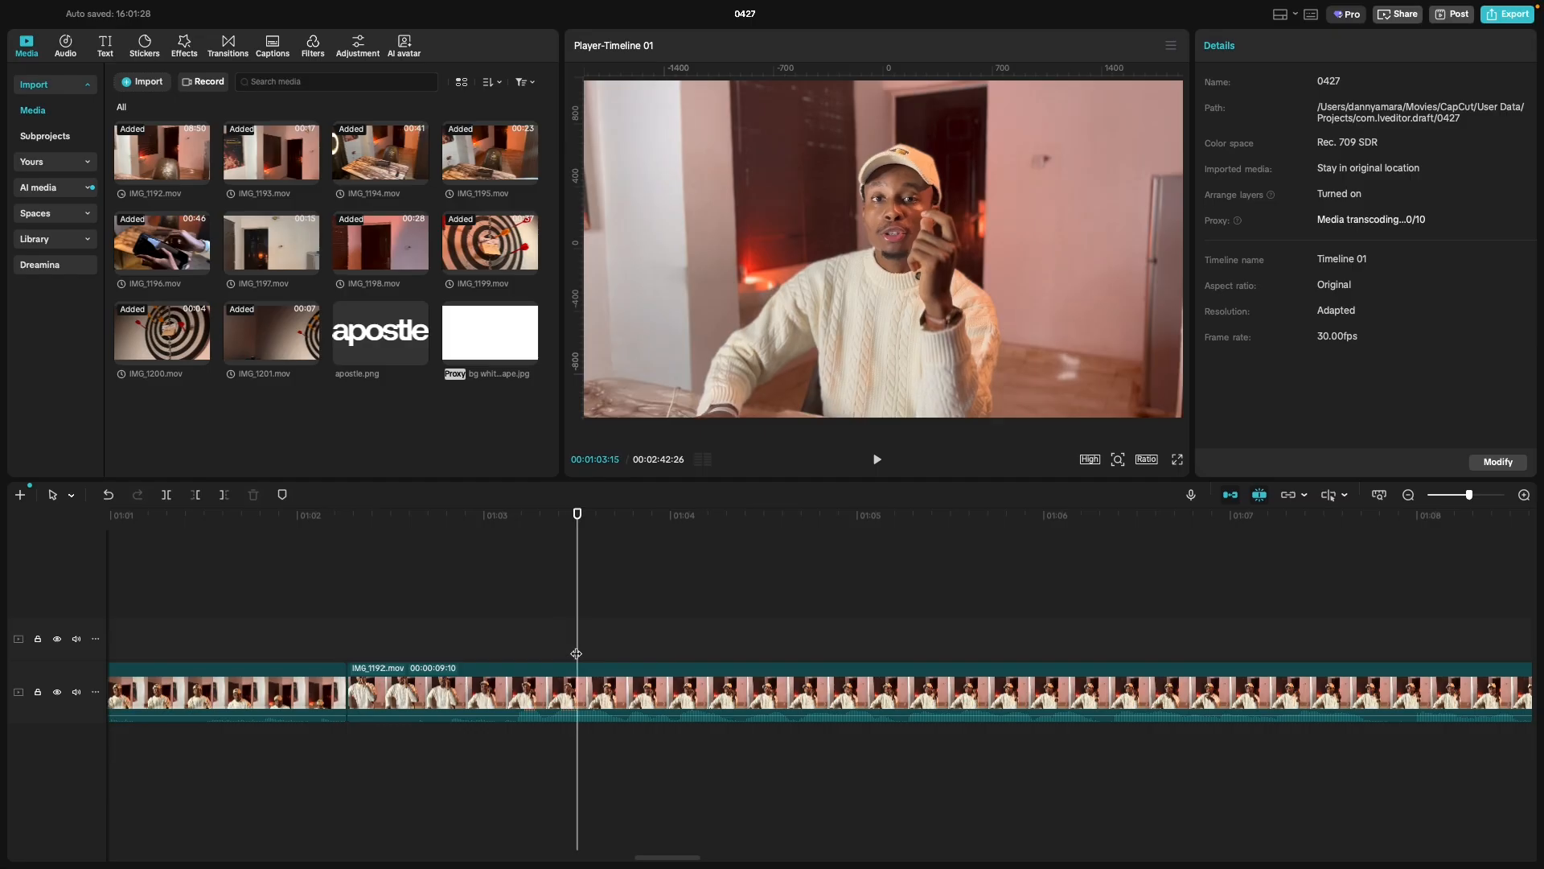
# Try splitting the 00:00:09:10 IMG_1192.mov segment at 00:01:03:15, play past the cut, and undo the split.
pyautogui.press('space')
pyautogui.press('space')
pyautogui.press('super+b')
pyautogui.press('space')
pyautogui.click(593, 653)
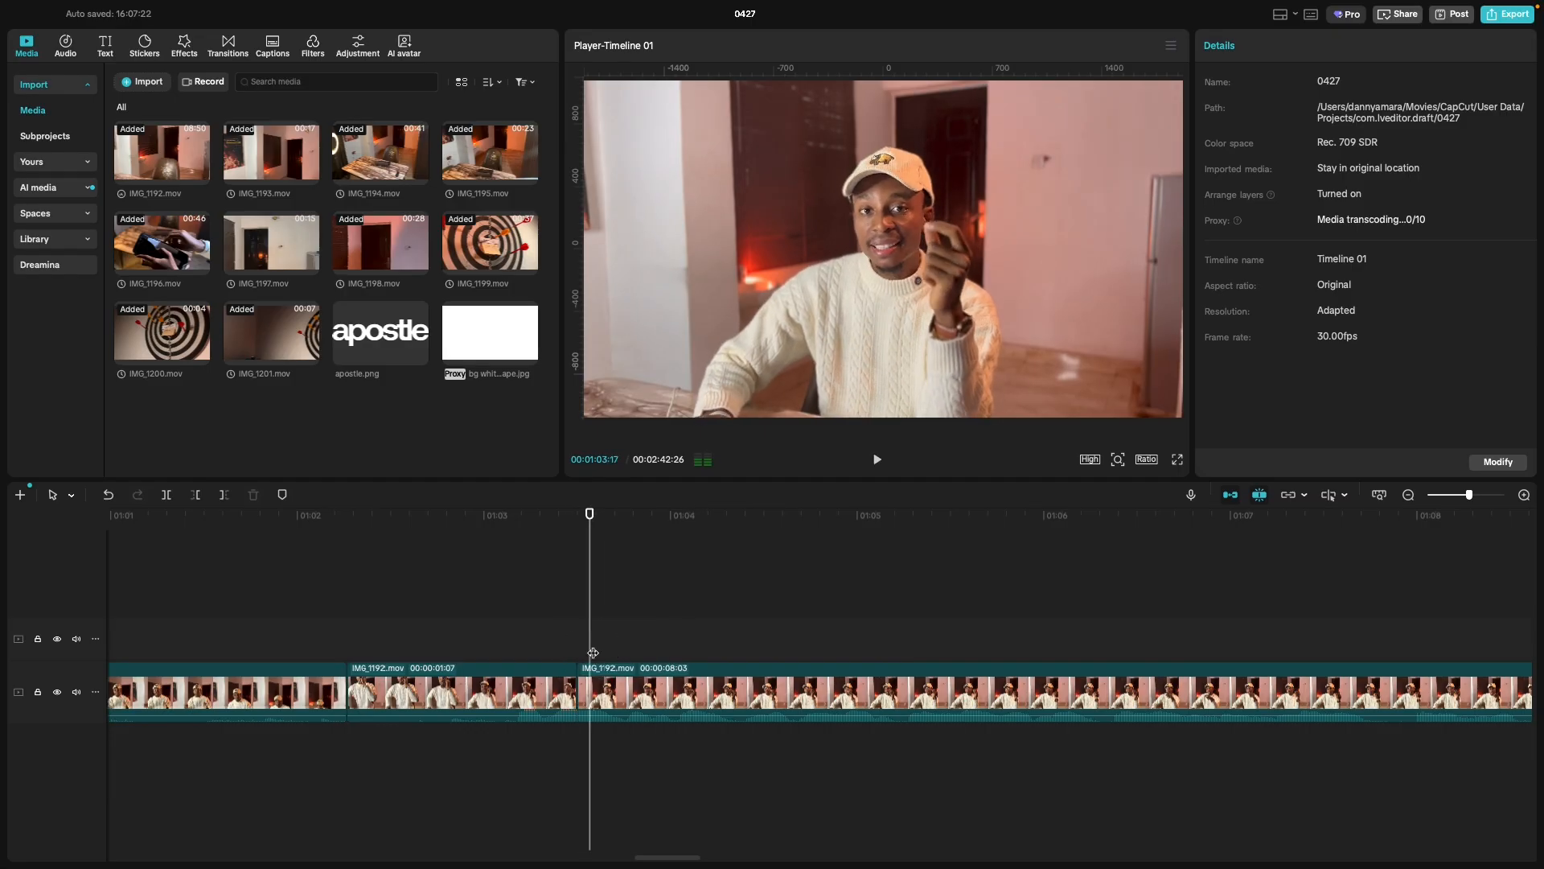
pyautogui.press('space')
pyautogui.press('space')
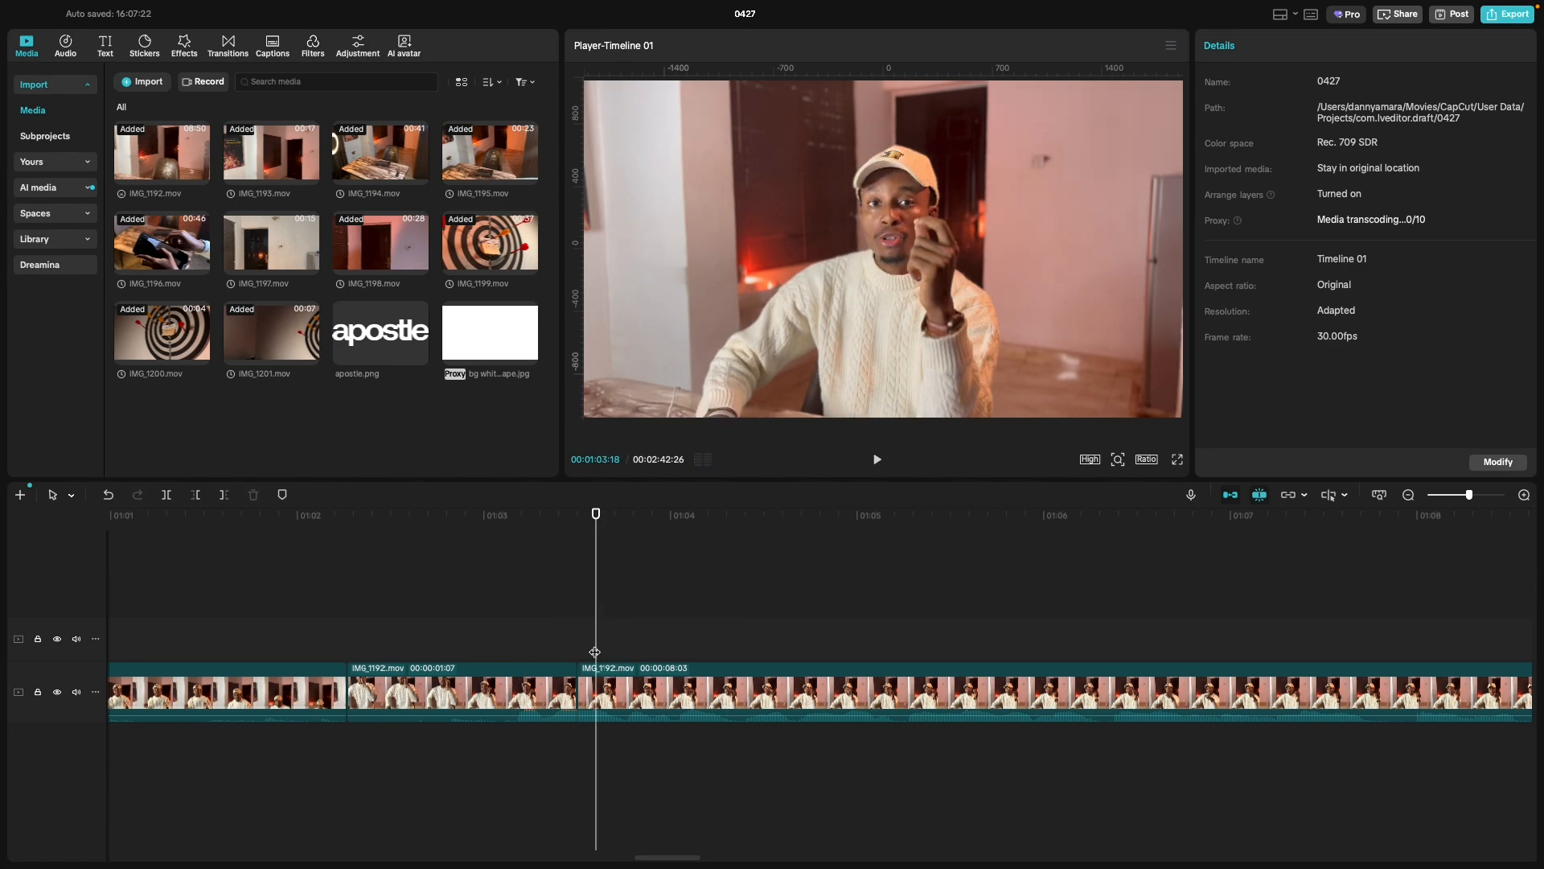
pyautogui.press('super+z')
# Replay the unsplit IMG_1192.mov segment from start points between 00:01:03:17 and 00:01:03:15 to recheck where the phrase begins.
pyautogui.click(590, 650)
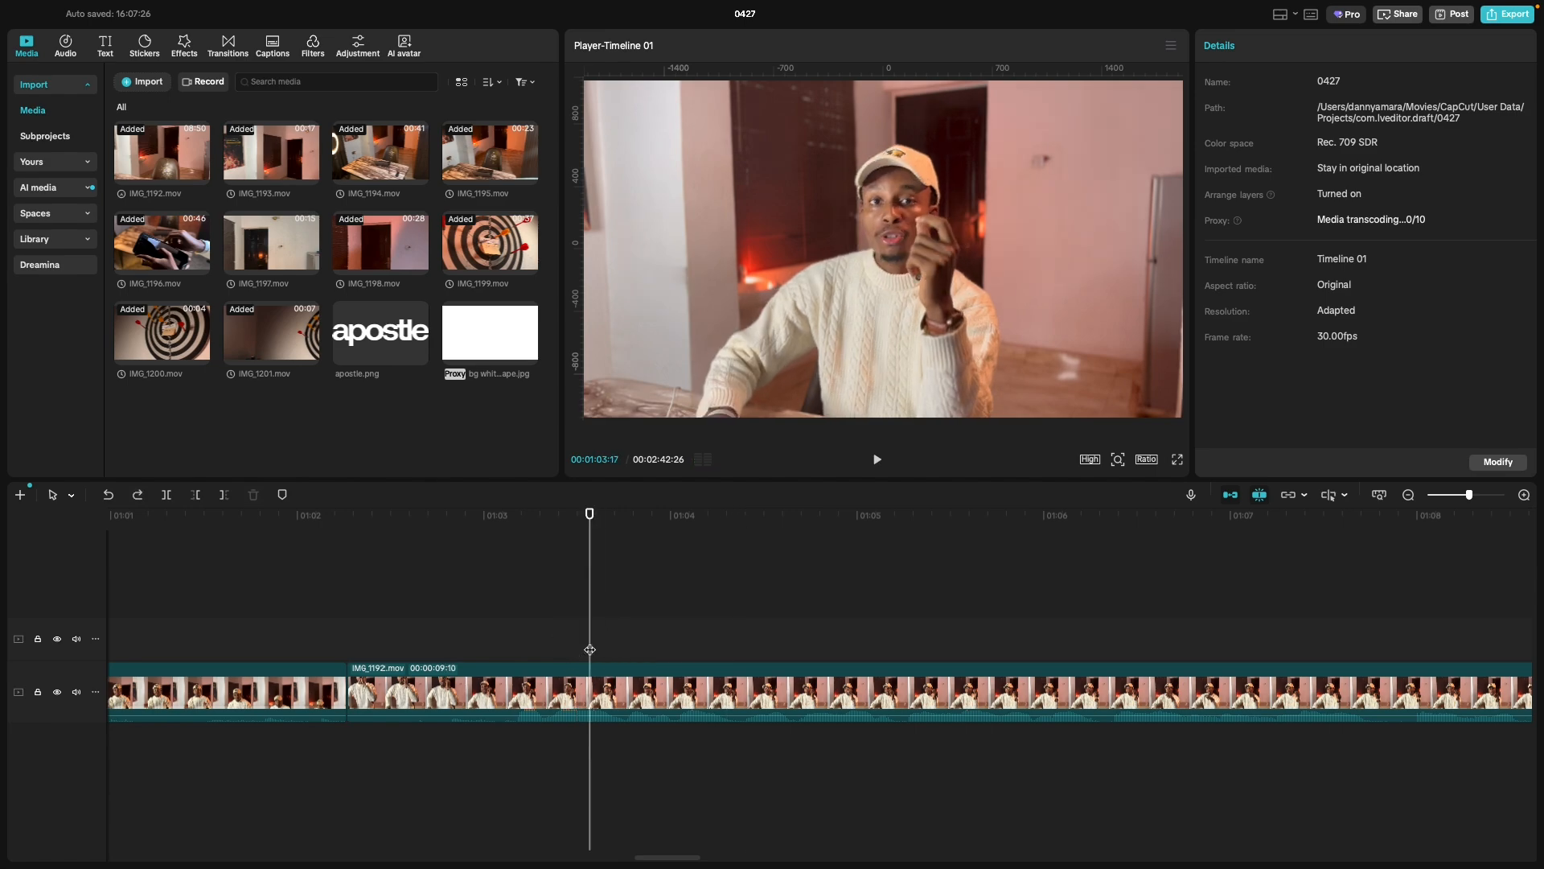
pyautogui.press('space')
pyautogui.press('space')
pyautogui.click(584, 650)
pyautogui.press('space')
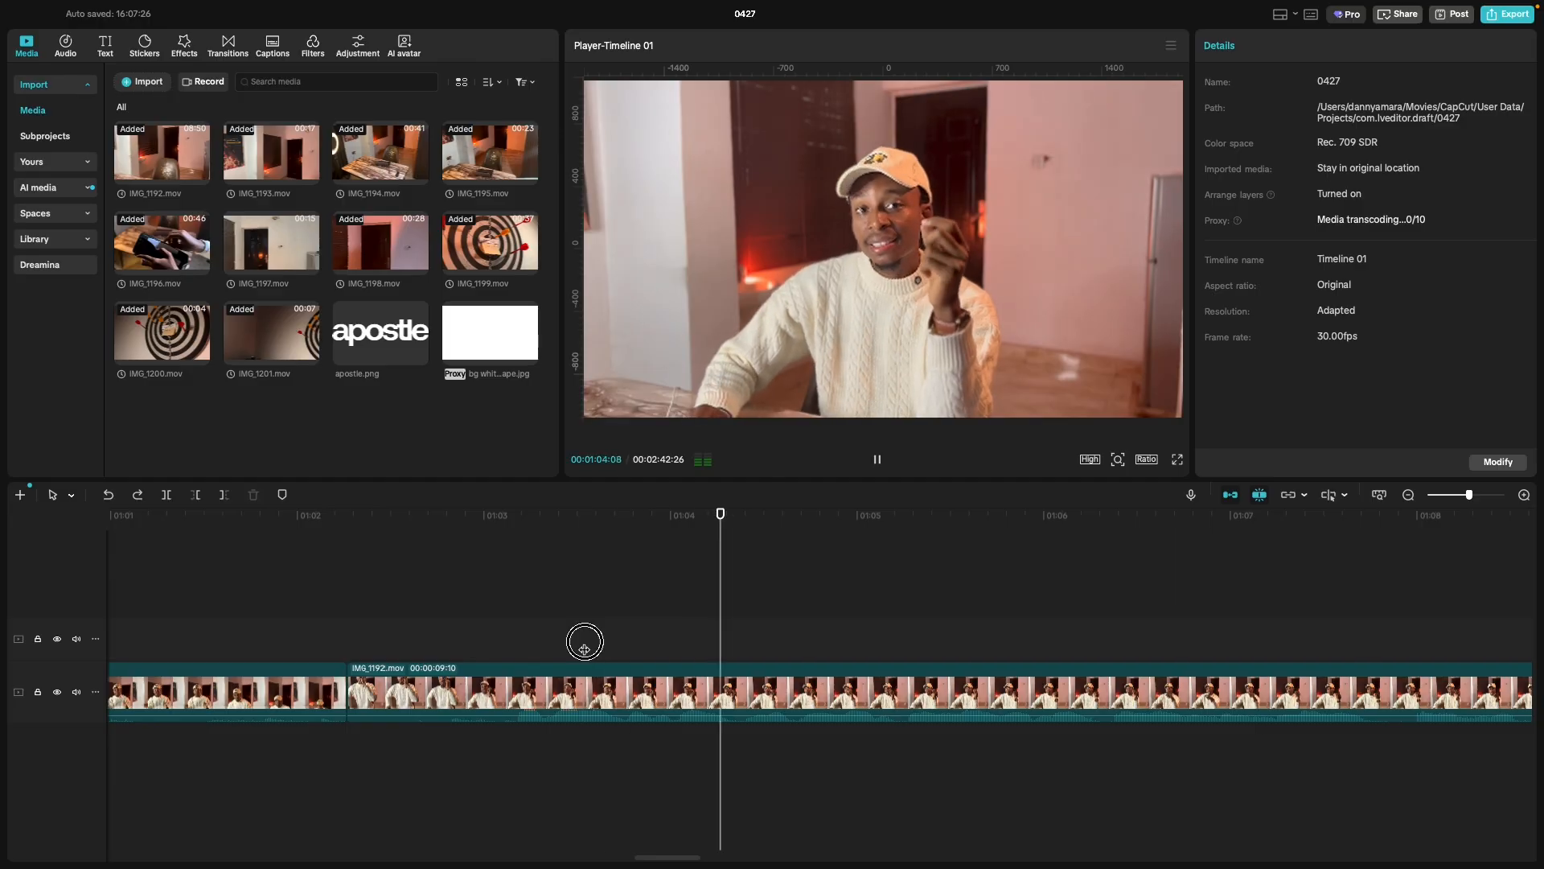
pyautogui.press('space')
pyautogui.press('space')
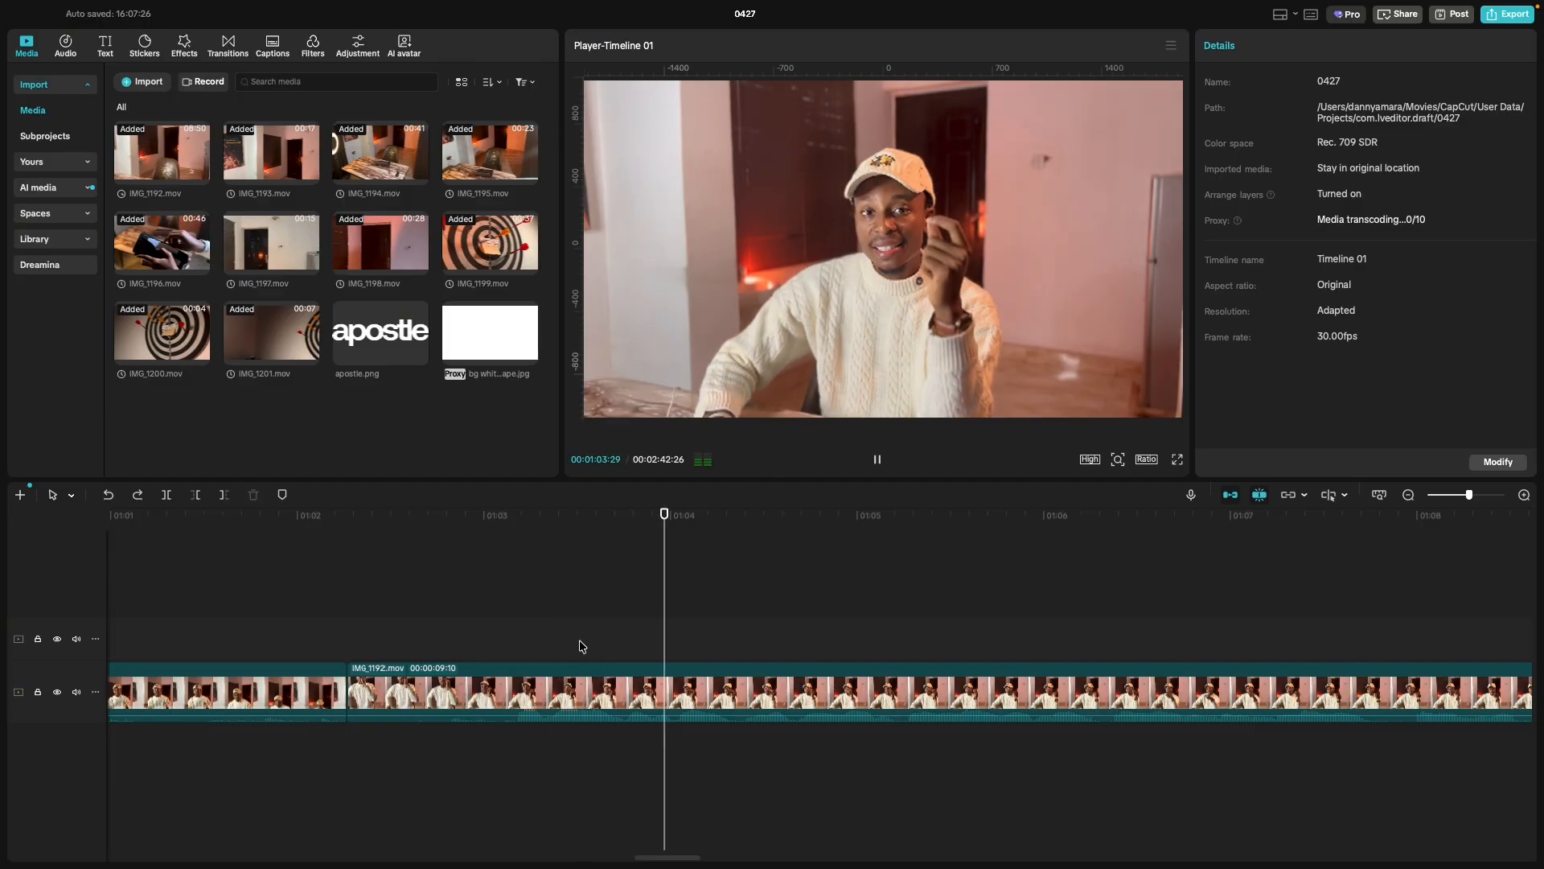
pyautogui.press('space')
pyautogui.press('space')
pyautogui.click(577, 649)
pyautogui.press('space')
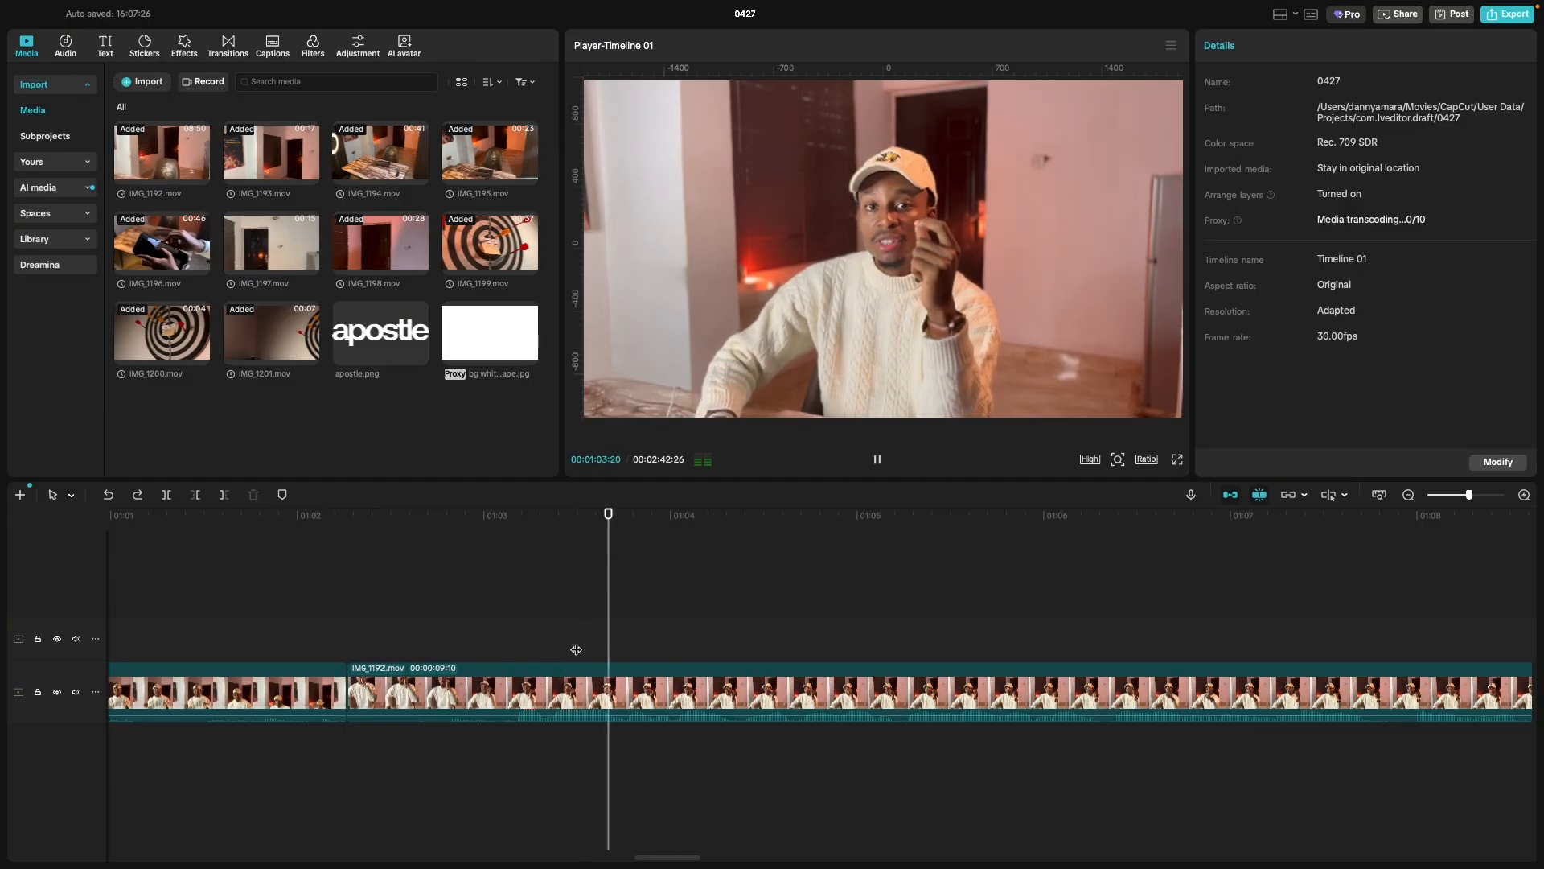
# Replay the phrase from progressively earlier frames back to 00:01:03:13 to compare possible cut points.
pyautogui.click(574, 649)
pyautogui.press('space')
pyautogui.click(570, 649)
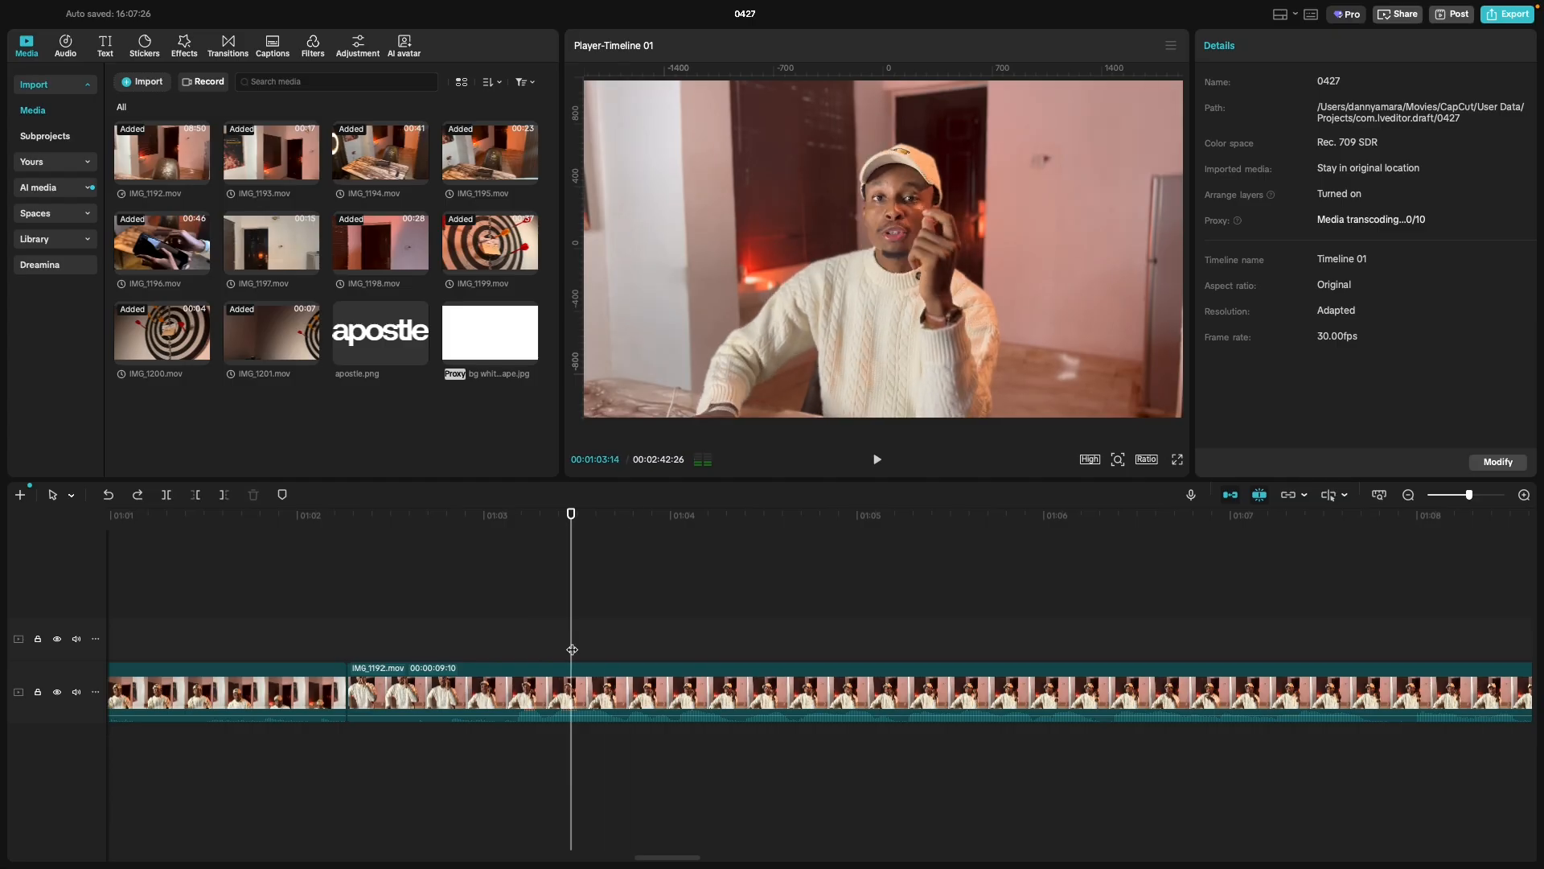
pyautogui.press('space')
pyautogui.click(567, 650)
pyautogui.press('space')
pyautogui.click(564, 649)
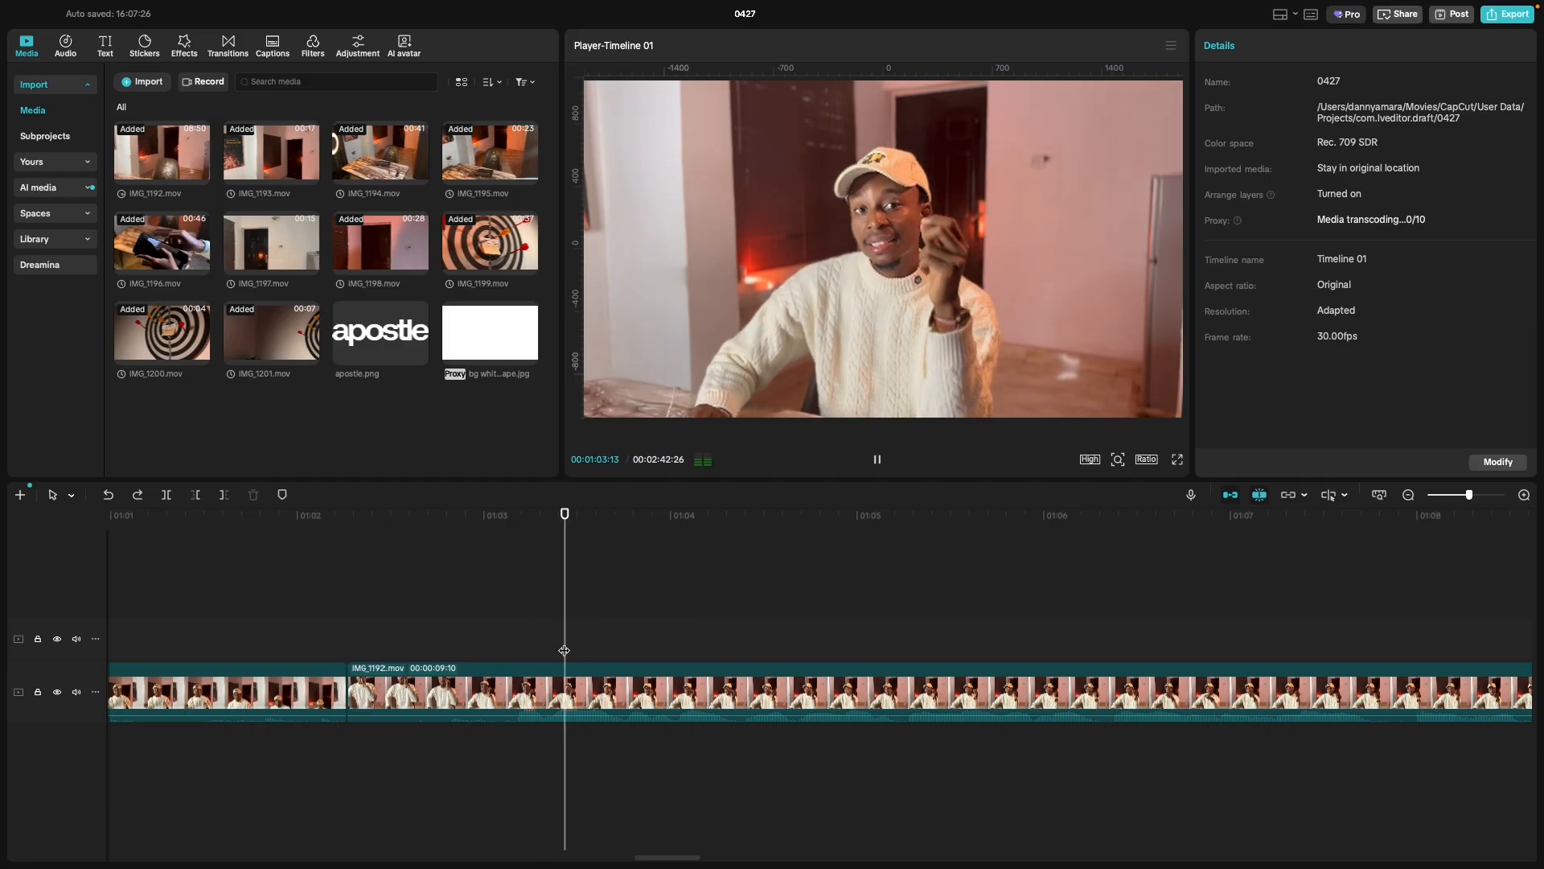
pyautogui.press('space')
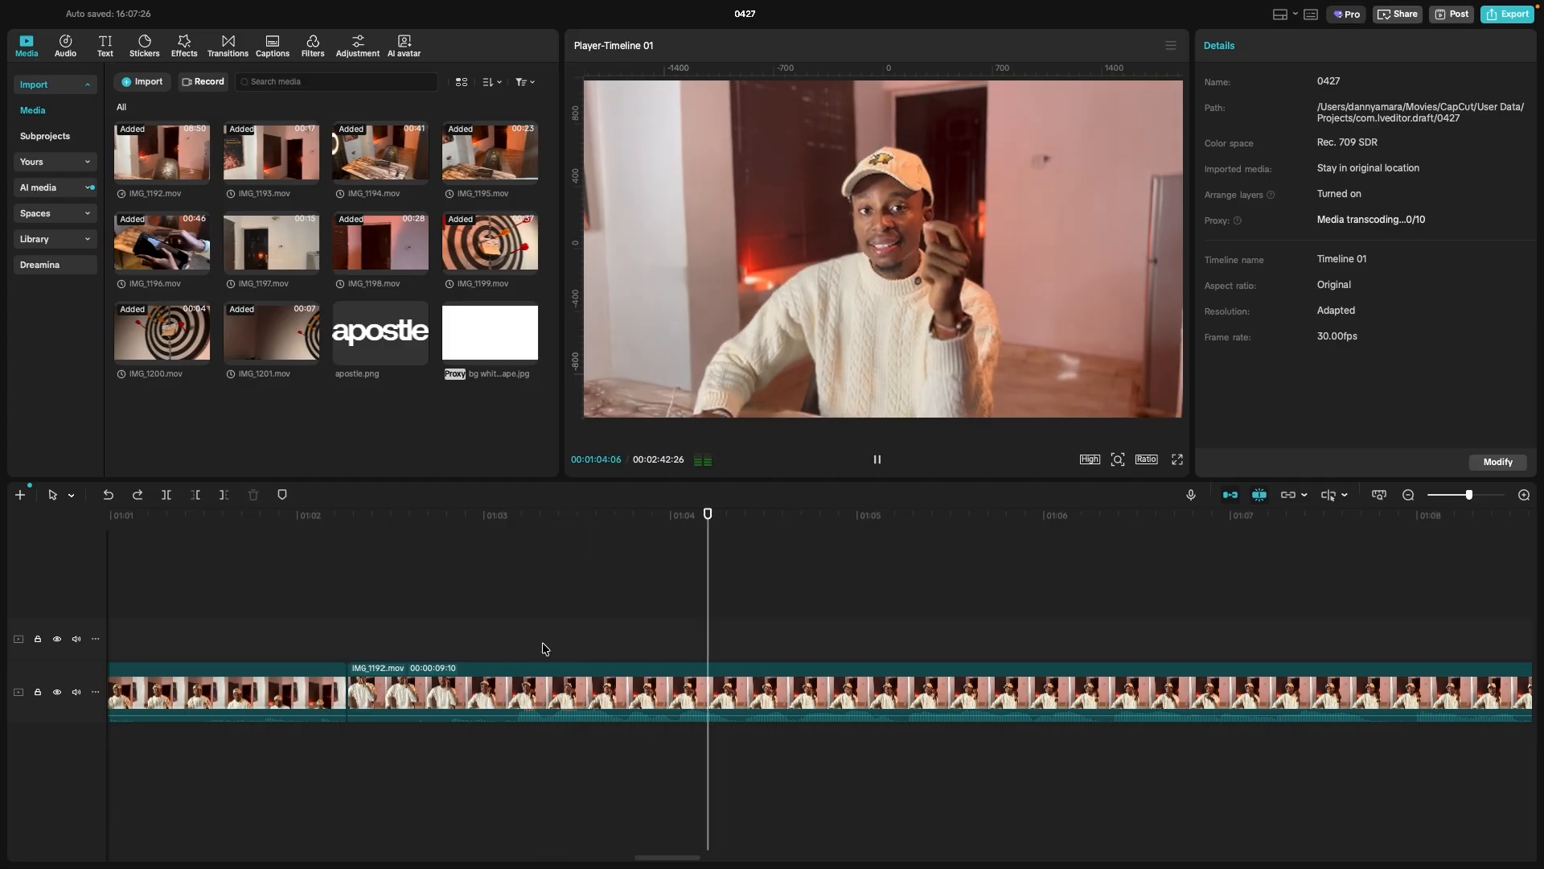
# Replay the phrase from about 00:01:03:10, advancing the start point frame by frame to 00:01:03:14.
pyautogui.click(544, 651)
pyautogui.click(547, 651)
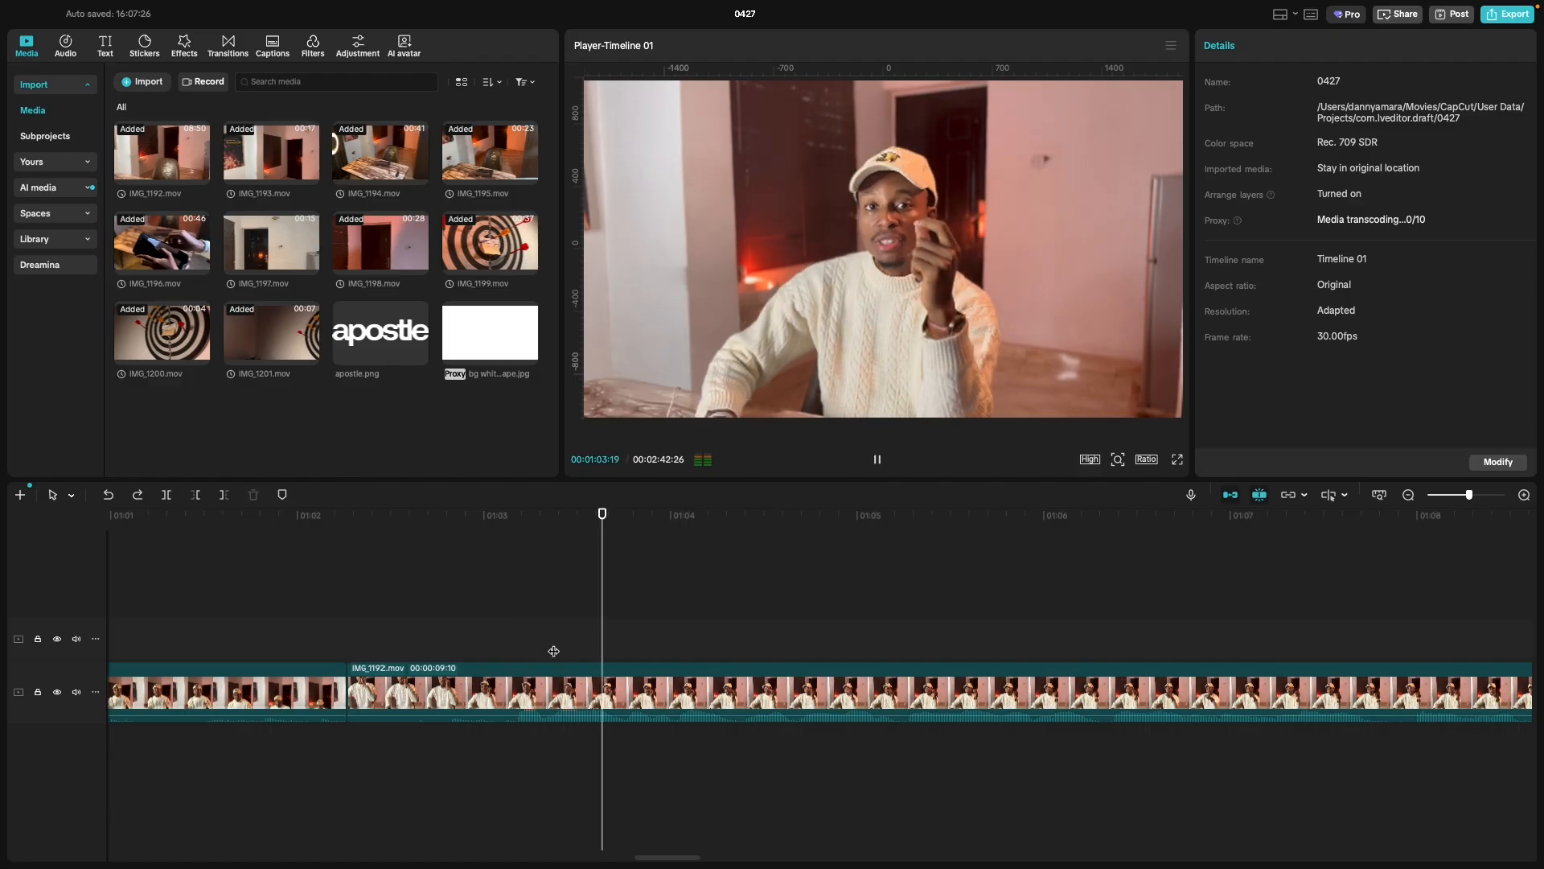
pyautogui.press('space')
pyautogui.click(555, 651)
pyautogui.press('space')
pyautogui.click(560, 648)
pyautogui.press('space')
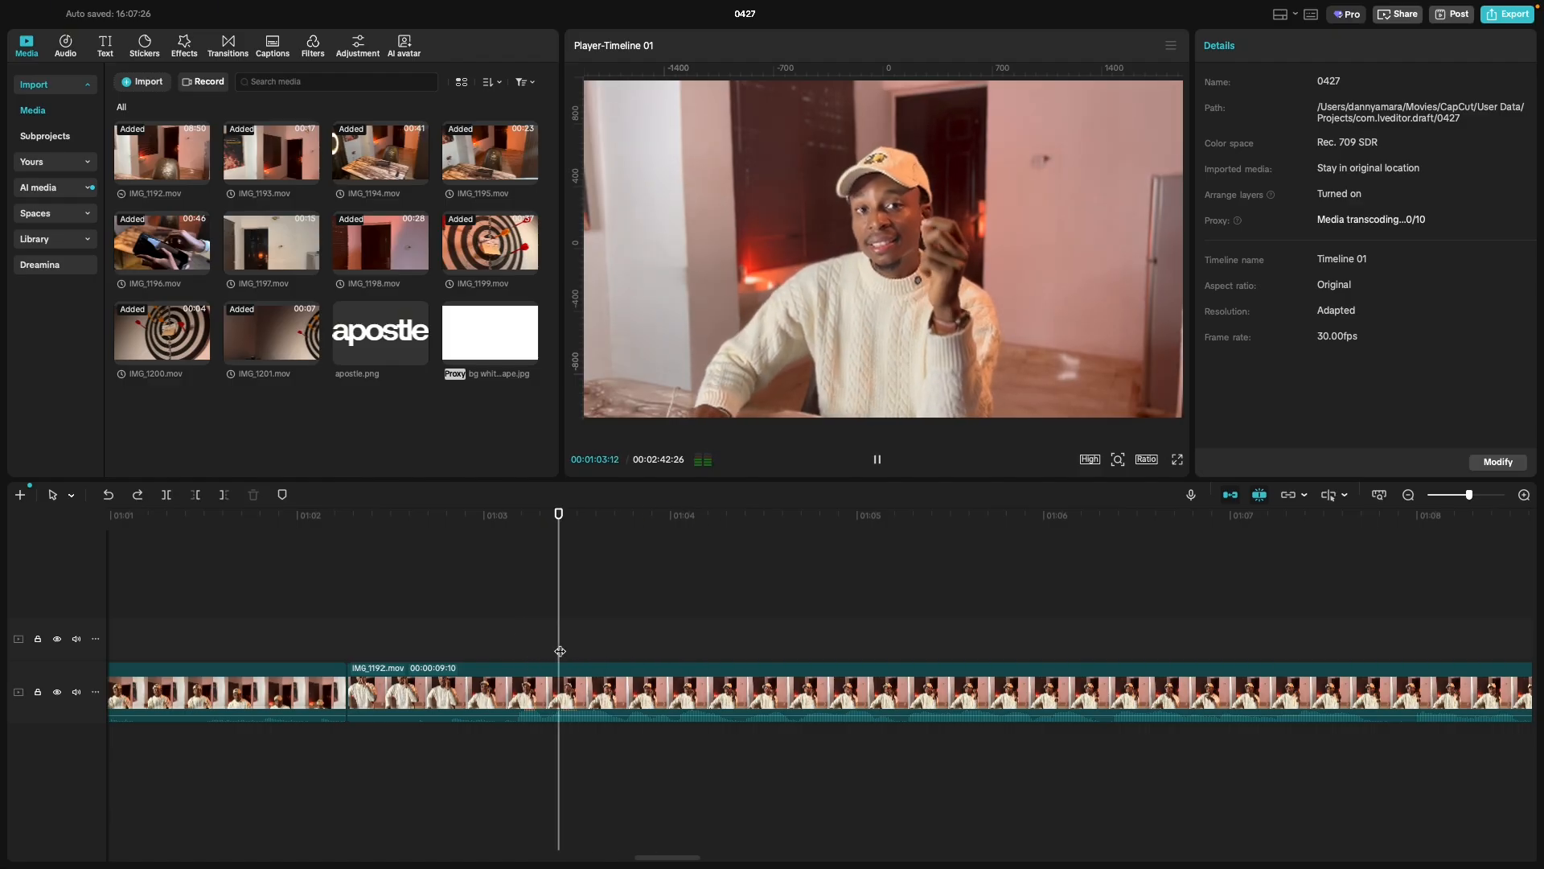
pyautogui.click(566, 646)
pyautogui.press('space')
pyautogui.click(569, 642)
pyautogui.press('space')
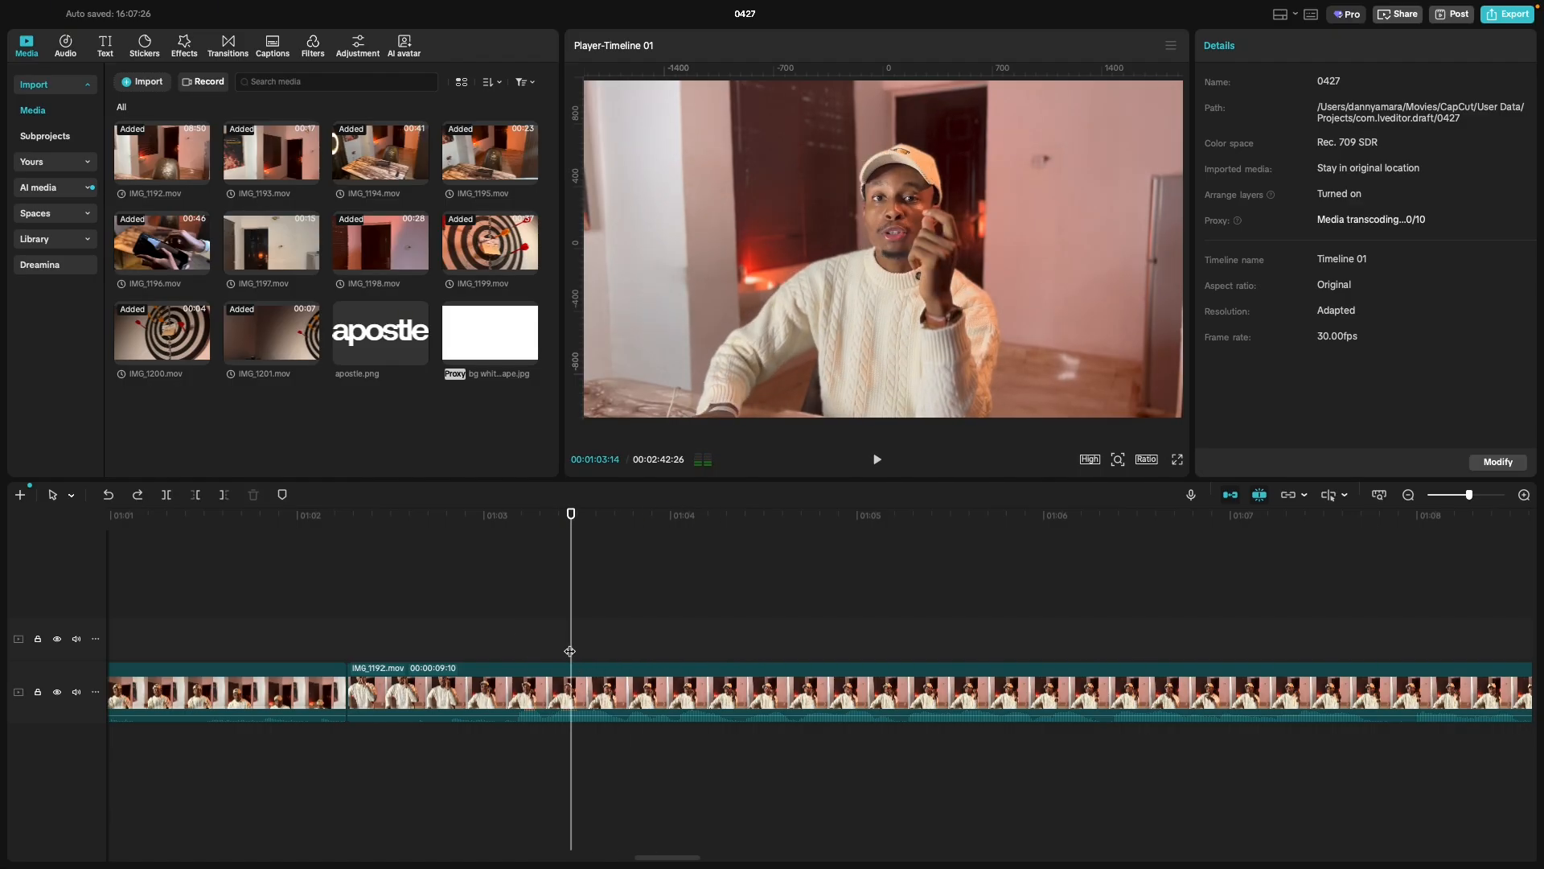
# Split the 00:00:09:10 IMG_1192.mov segment at 00:01:03:15, where the unwanted phrase begins.
pyautogui.click(569, 650)
pyautogui.press('space')
pyautogui.click(572, 644)
pyautogui.press('space')
pyautogui.press('space')
pyautogui.press('space')
pyautogui.click(576, 651)
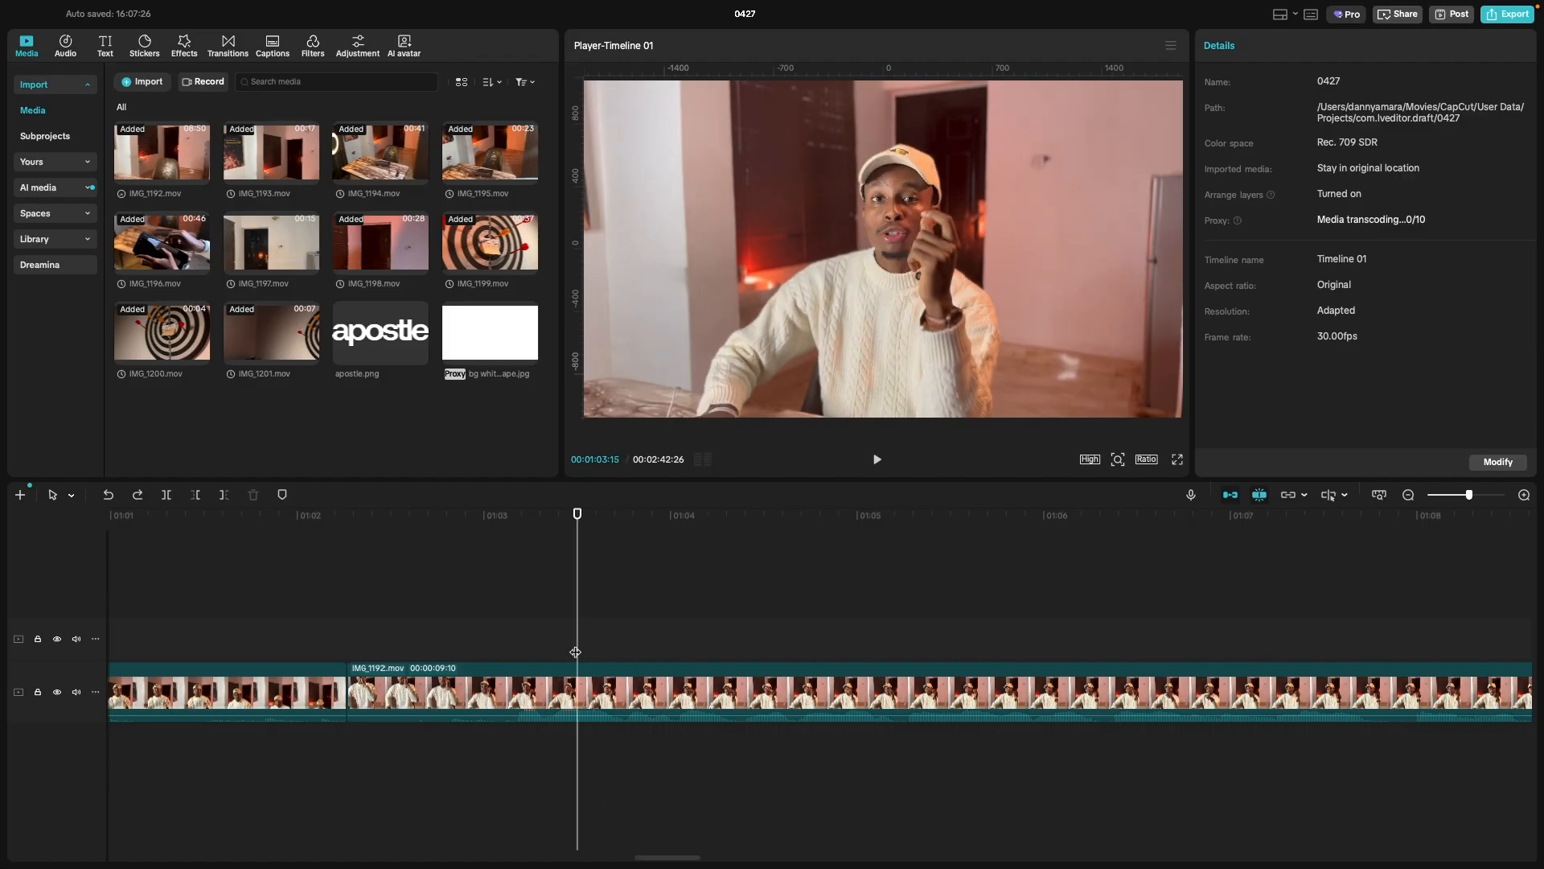
pyautogui.press('super+b')
# Split the IMG_1192.mov segment again at 00:01:04:12 and delete the 27-frame piece between the two cuts.
pyautogui.press('space')
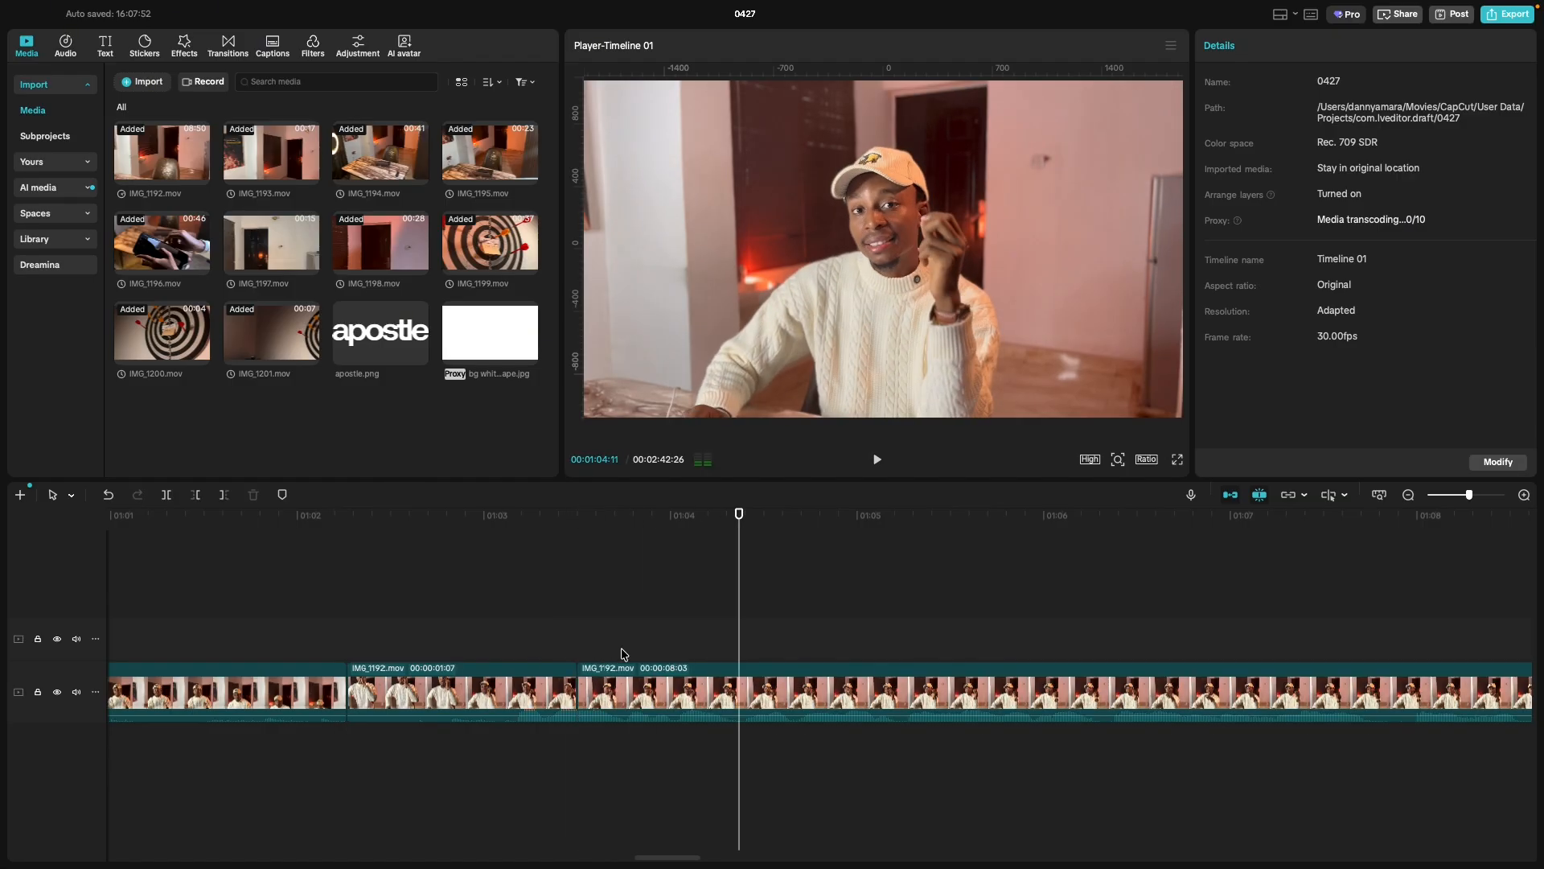
pyautogui.press('space')
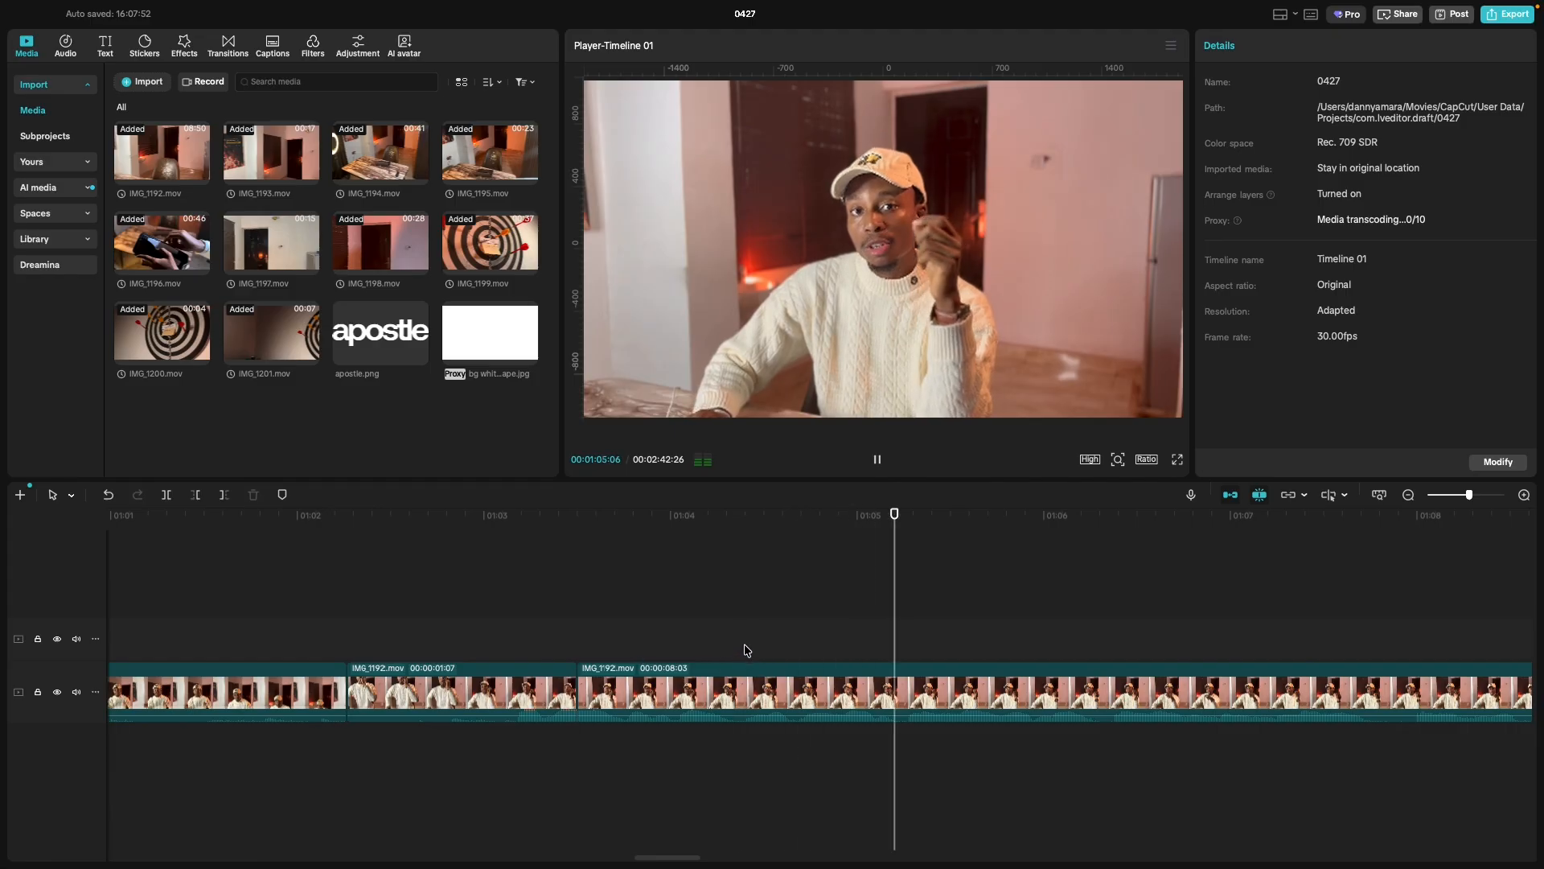
pyautogui.click(745, 650)
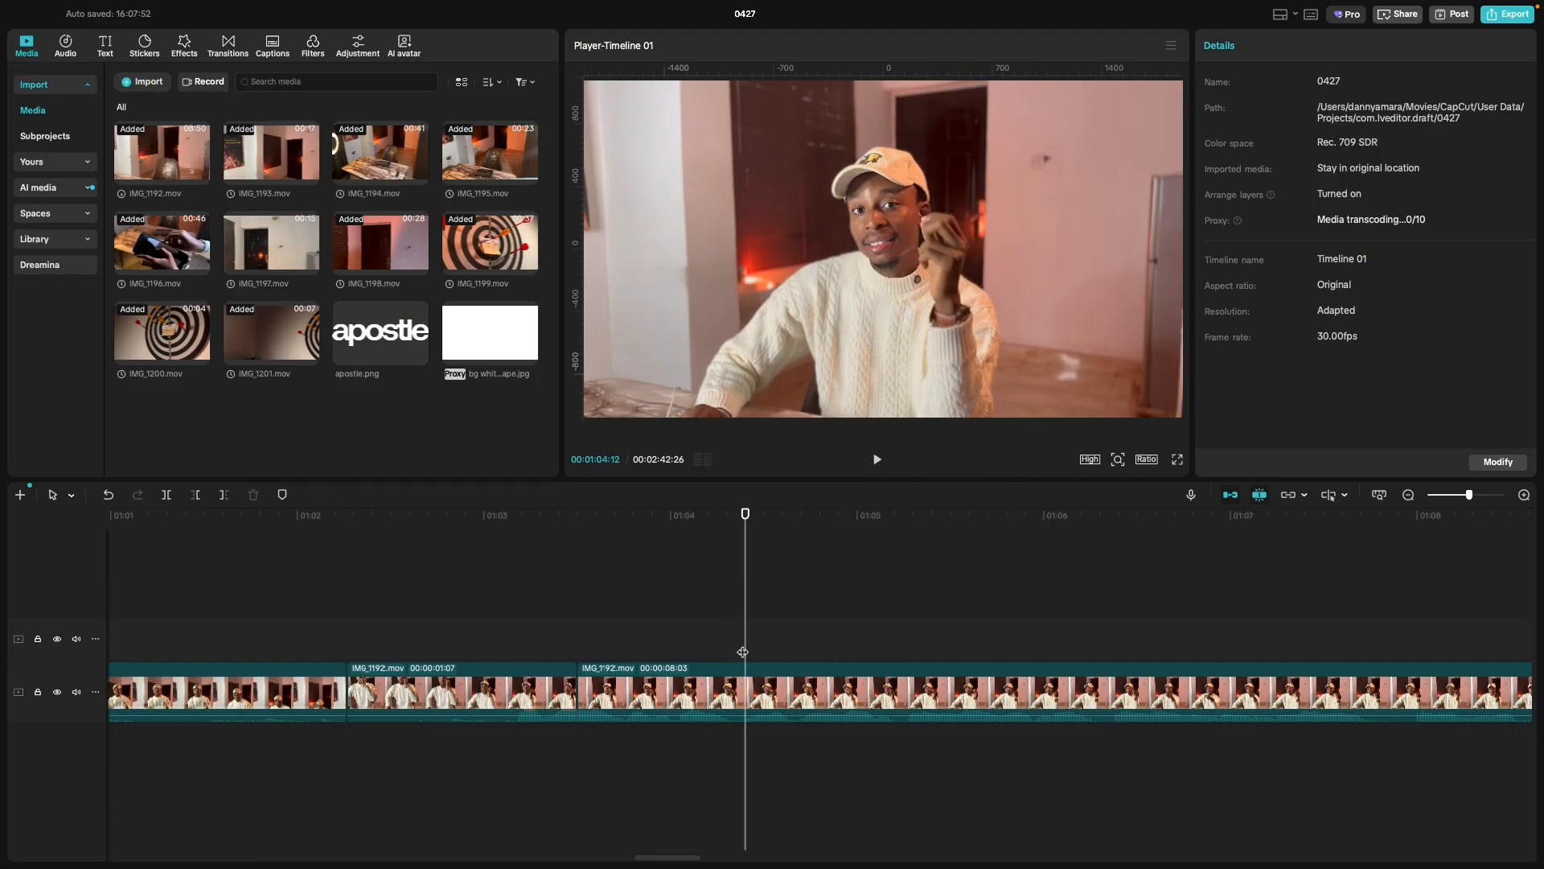
pyautogui.click(740, 650)
pyautogui.click(743, 652)
pyautogui.press('super+b')
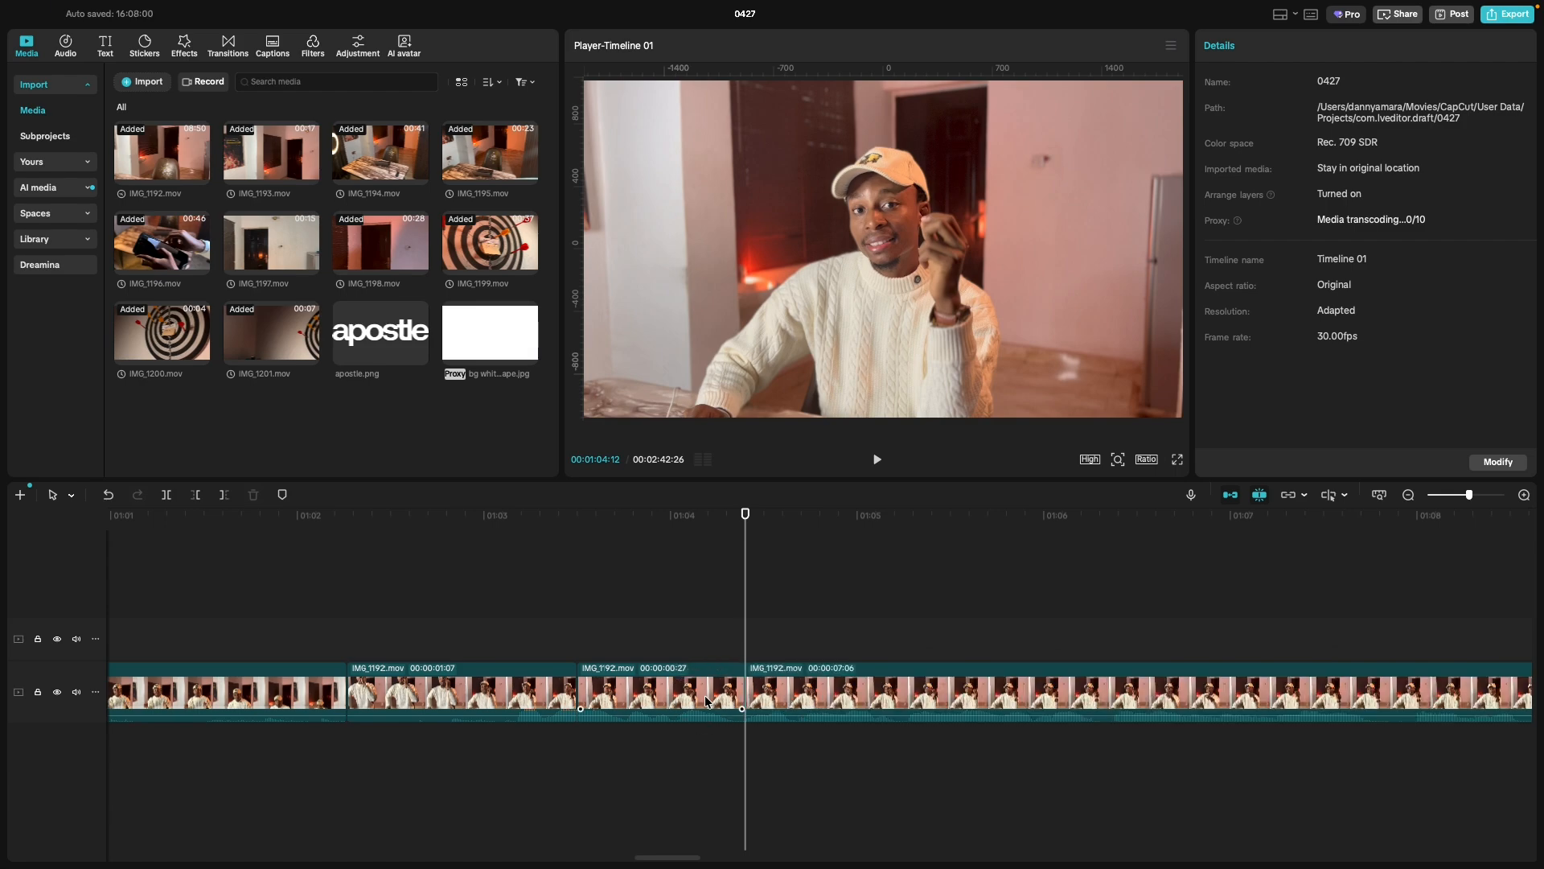
pyautogui.click(702, 699)
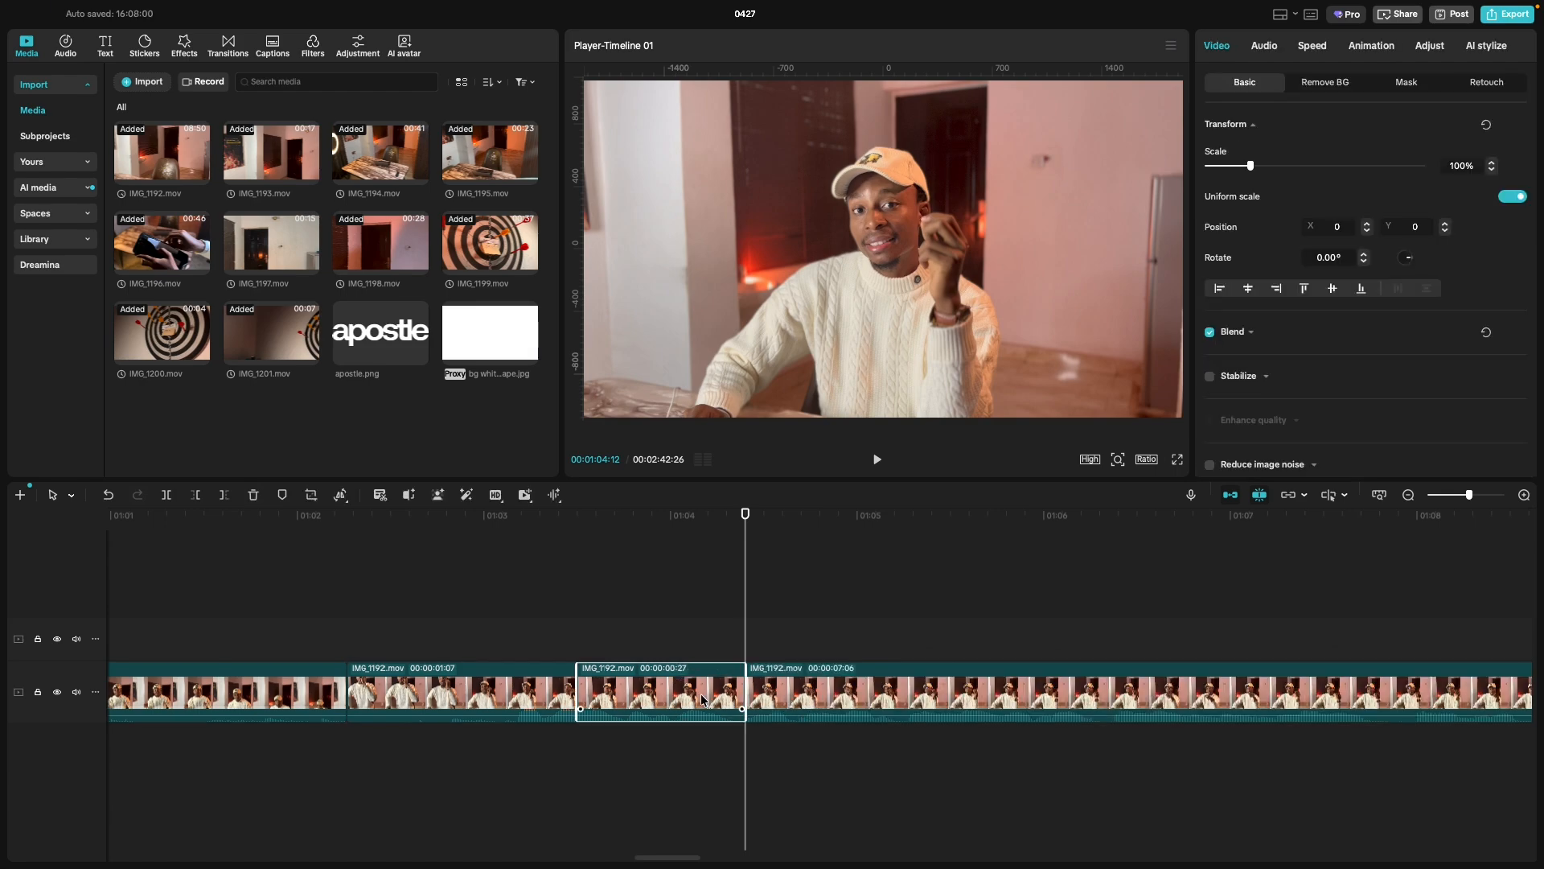
pyautogui.press('Delete')
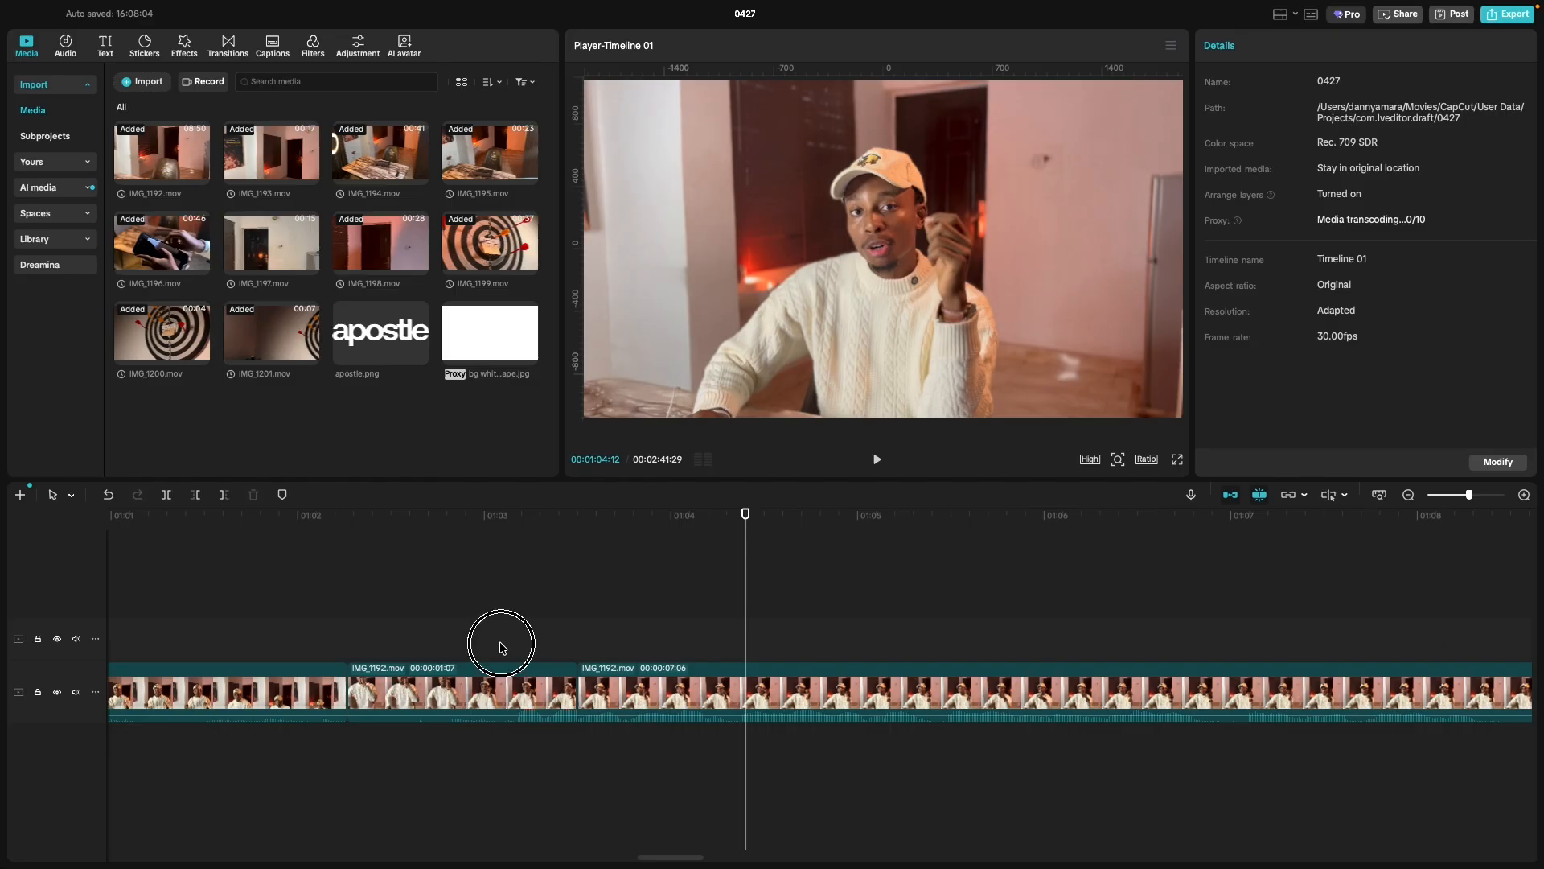
# Replay the new join between the 00:00:01:07 and 00:00:07:06 IMG_1192.mov segments, including the lead-in from IMG_1193.mov.
pyautogui.click(501, 650)
pyautogui.press('space')
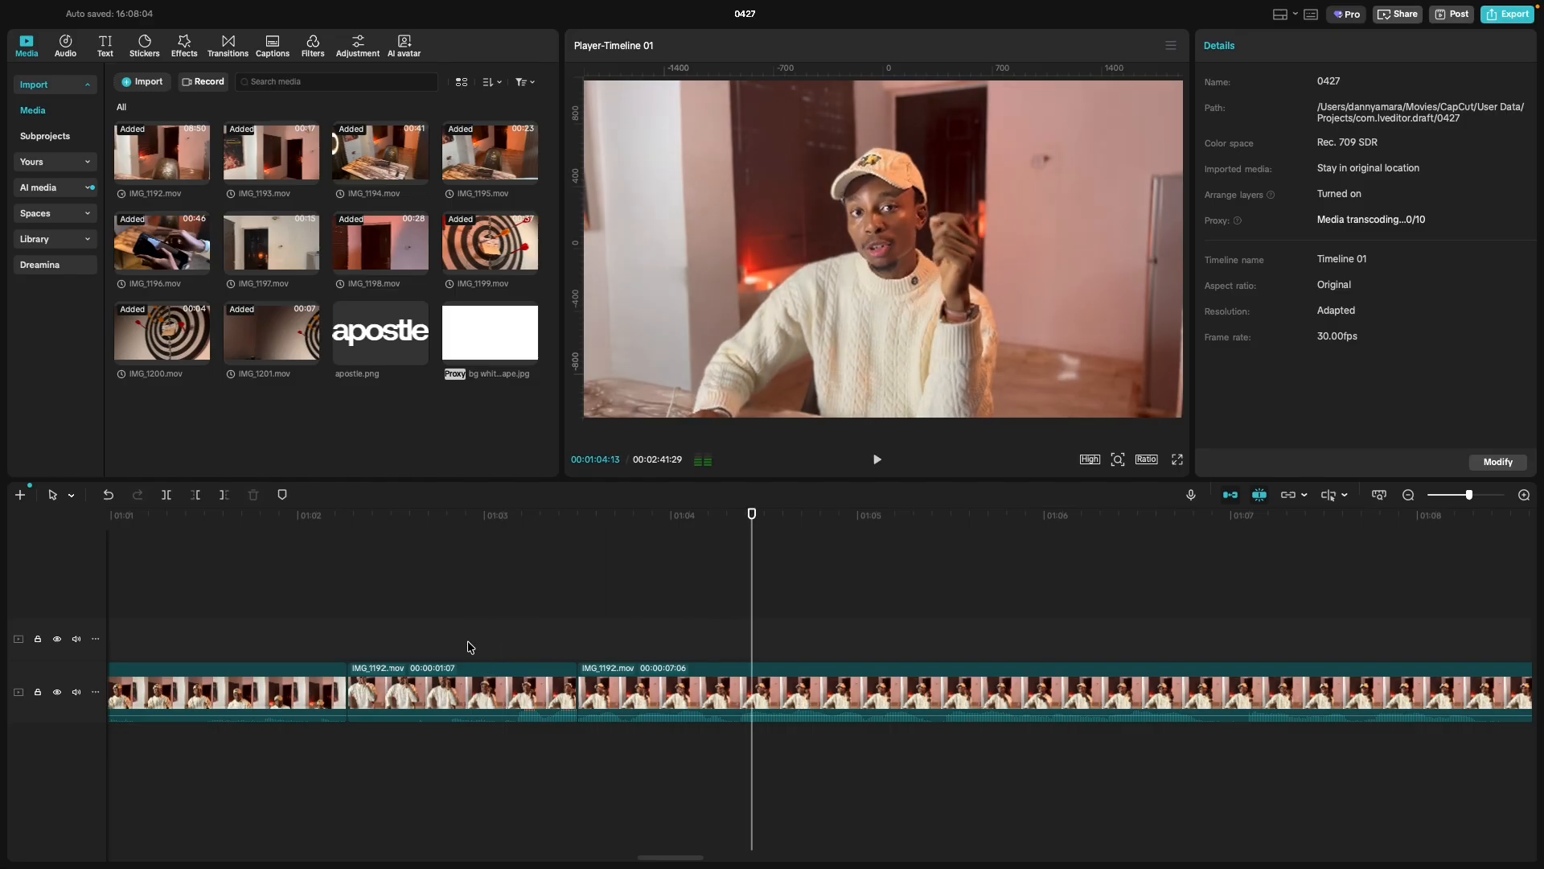
pyautogui.click(452, 648)
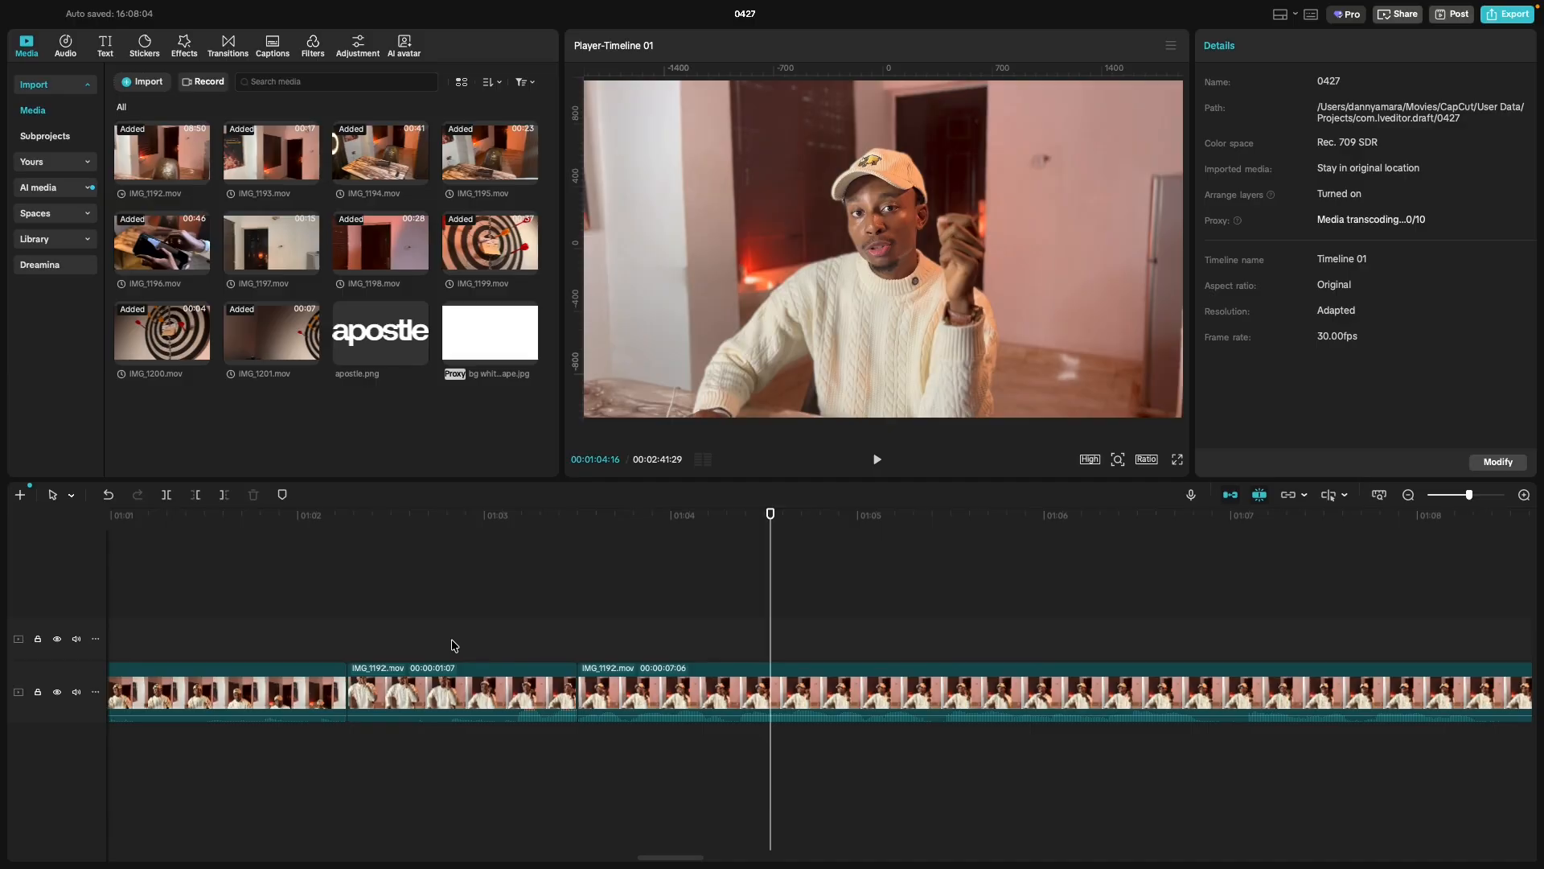
pyautogui.scroll(-1, 163, 678)
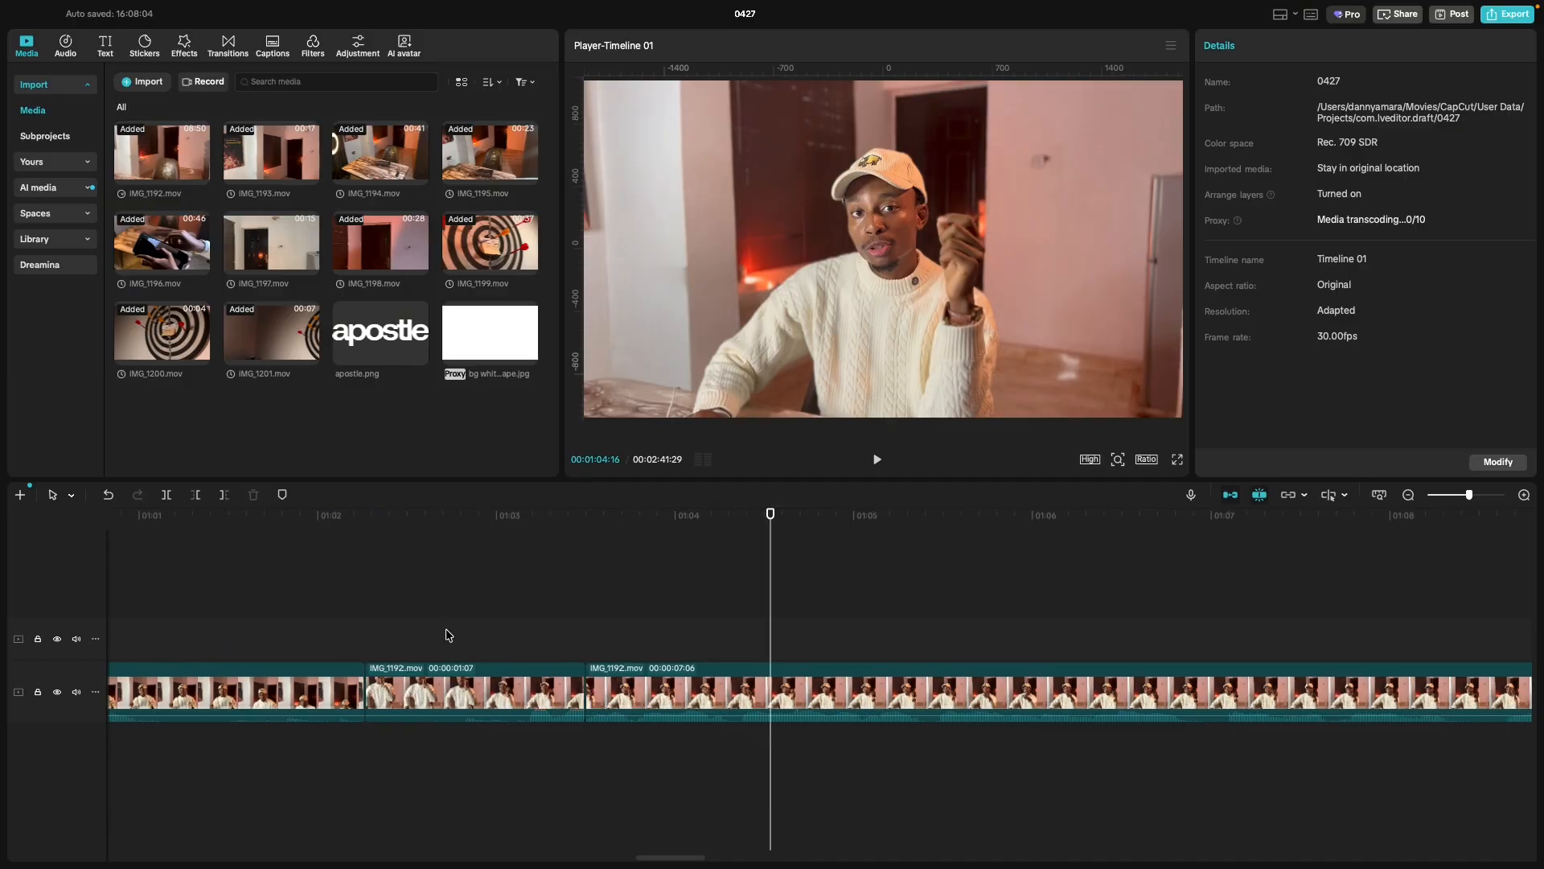
pyautogui.click(294, 623)
pyautogui.press('space')
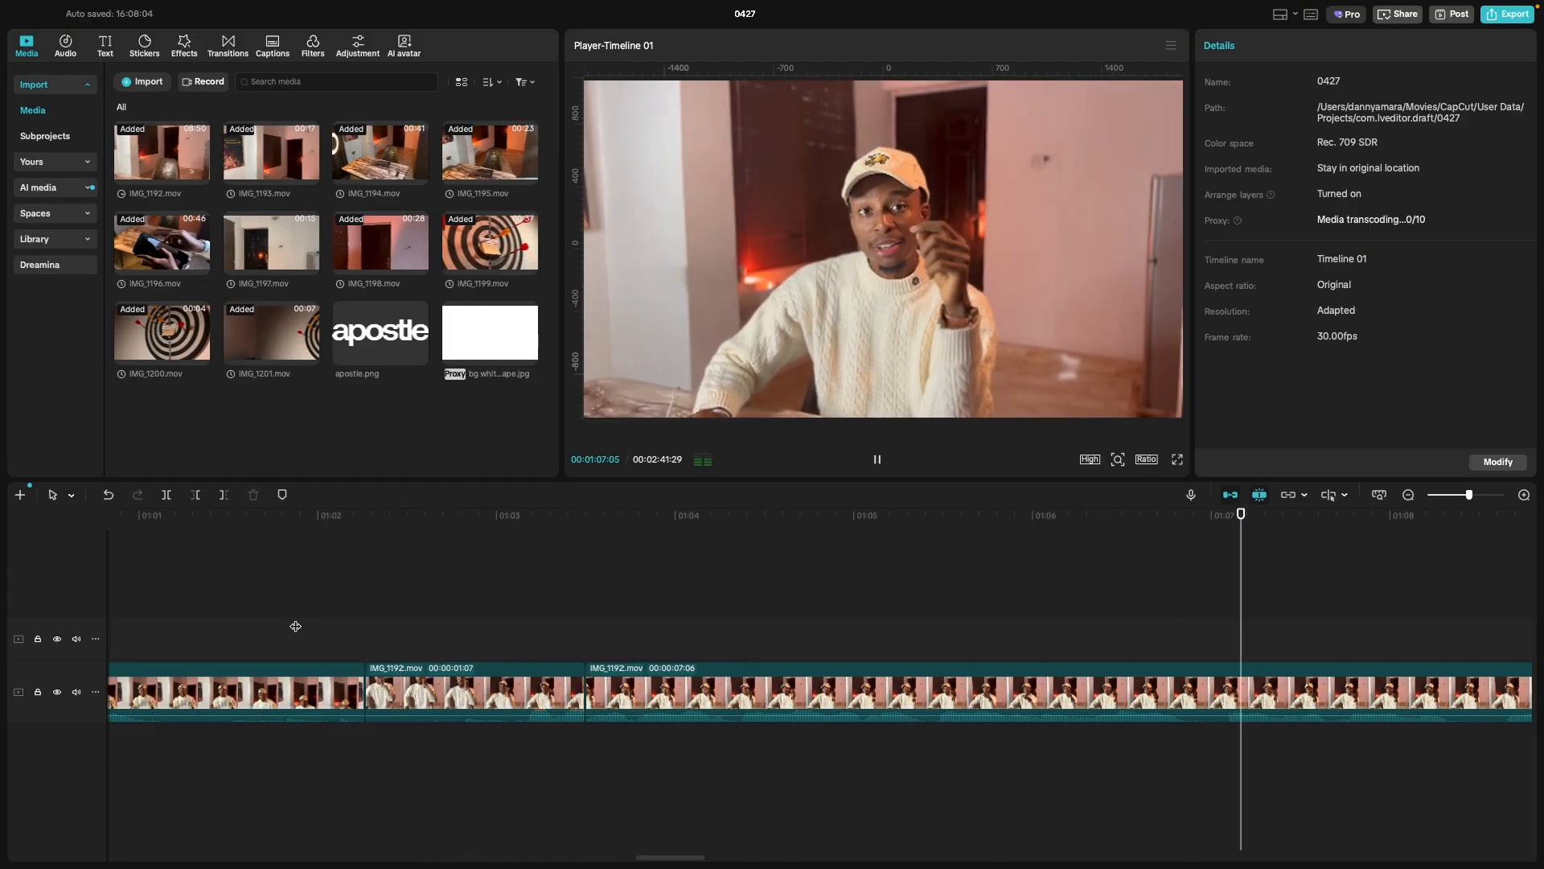
pyautogui.press('space')
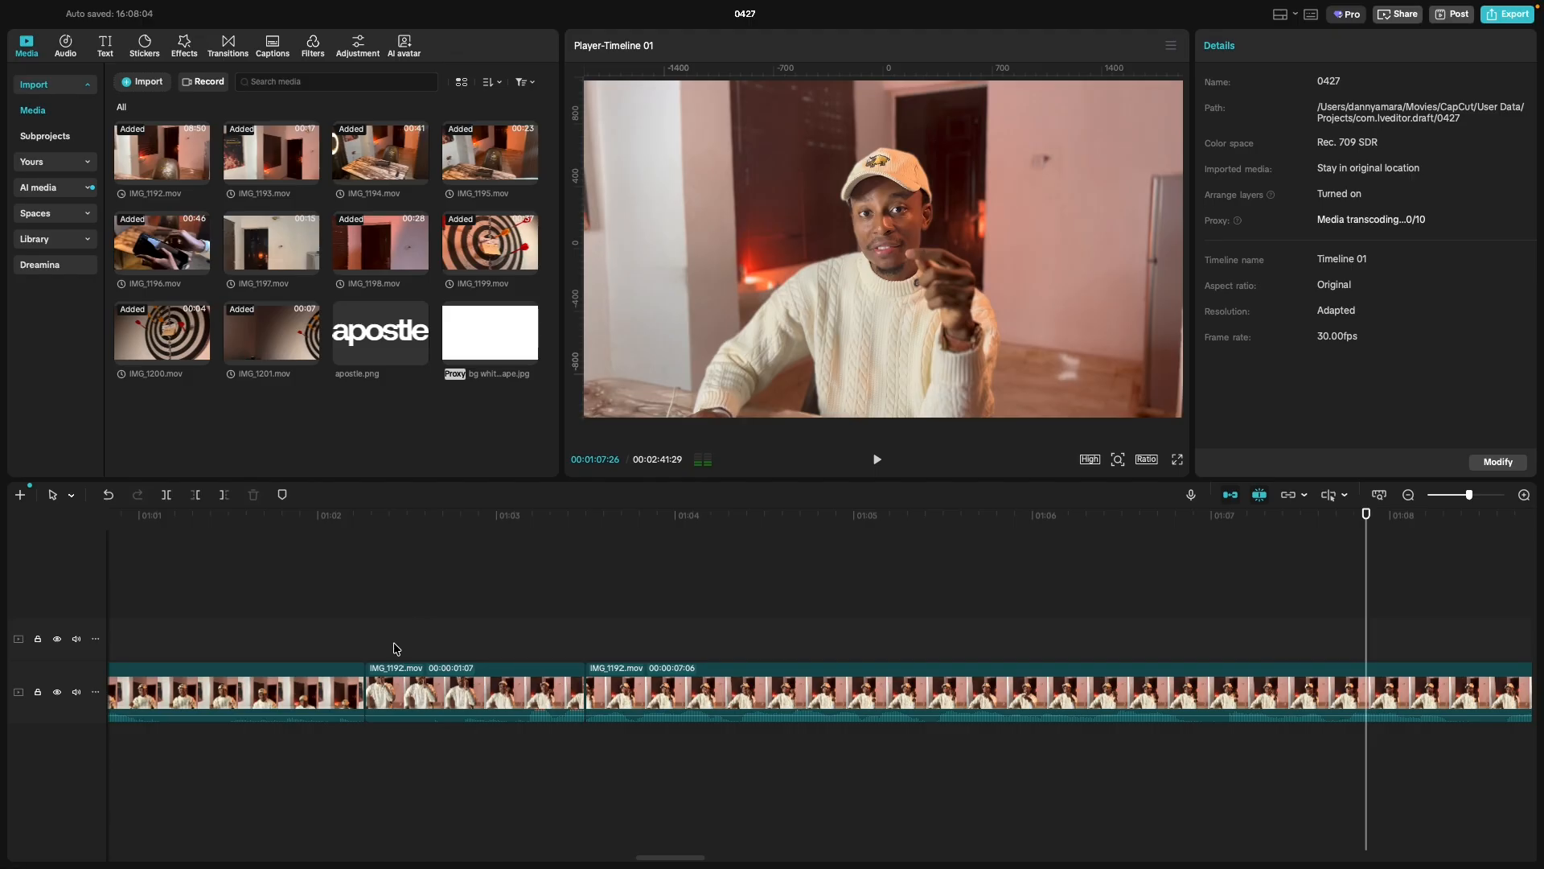
pyautogui.click(451, 699)
pyautogui.click(453, 626)
pyautogui.press('space')
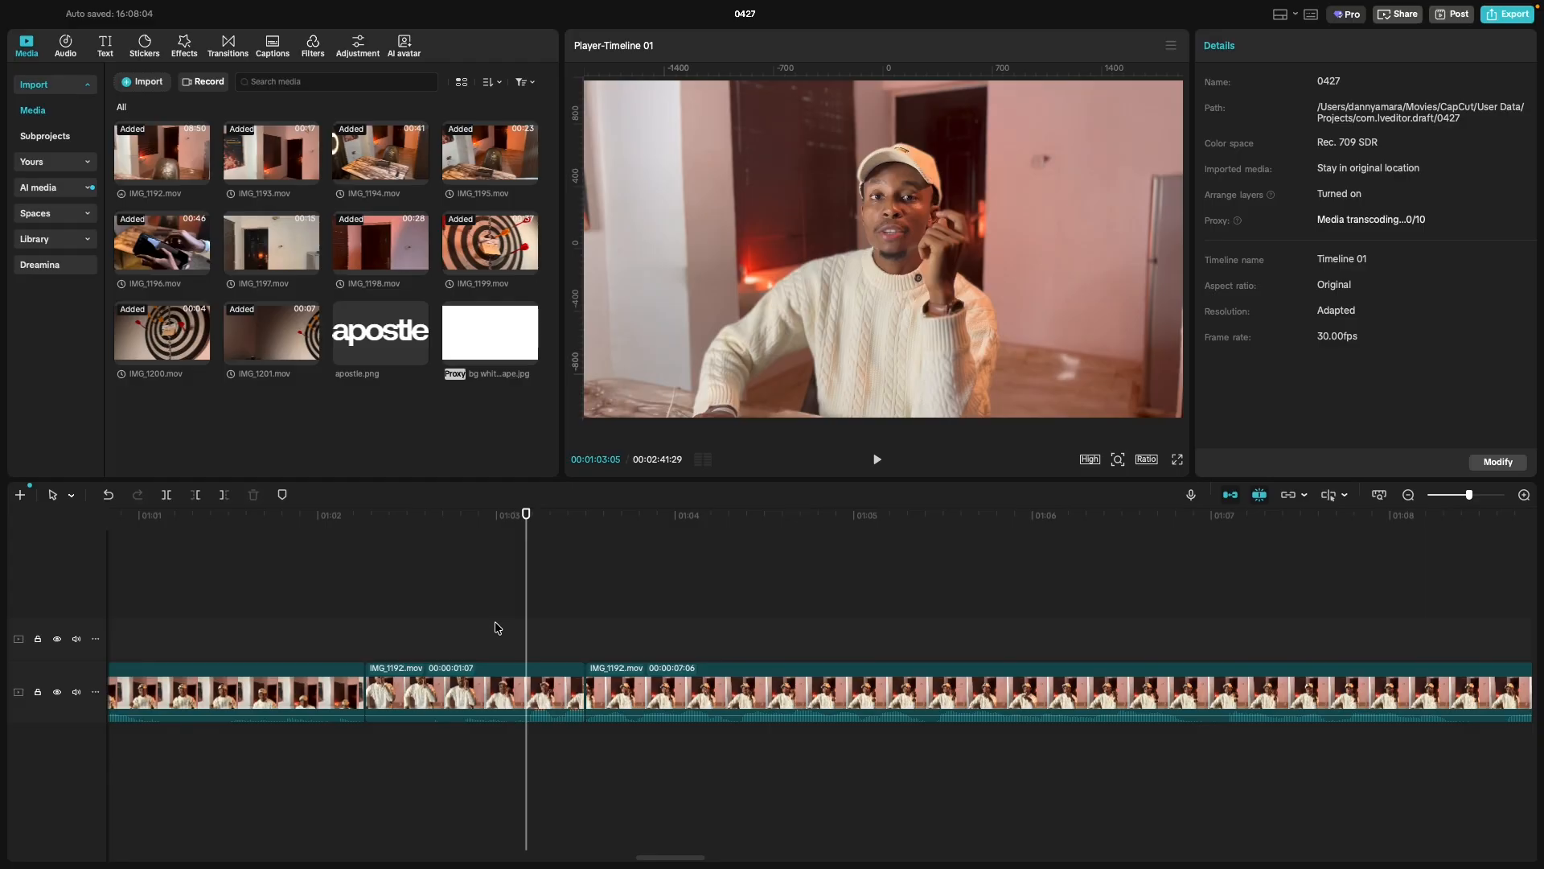
# Undo a trial split at 00:01:03:05 together with the earlier splits and deletion in the IMG_1192.mov segment.
pyautogui.press('super+b')
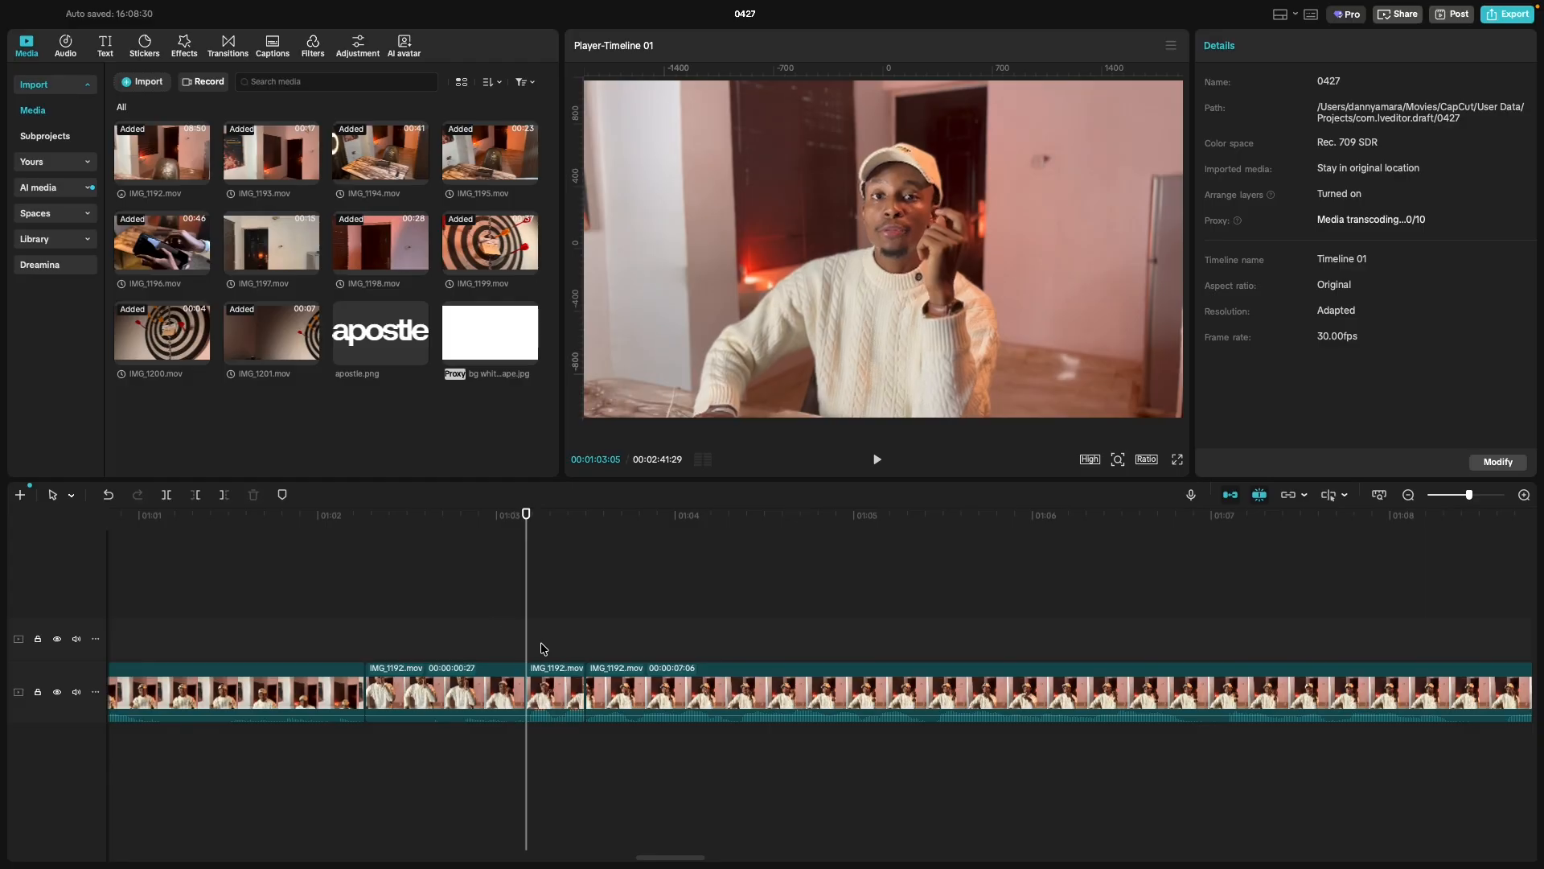
pyautogui.press('space')
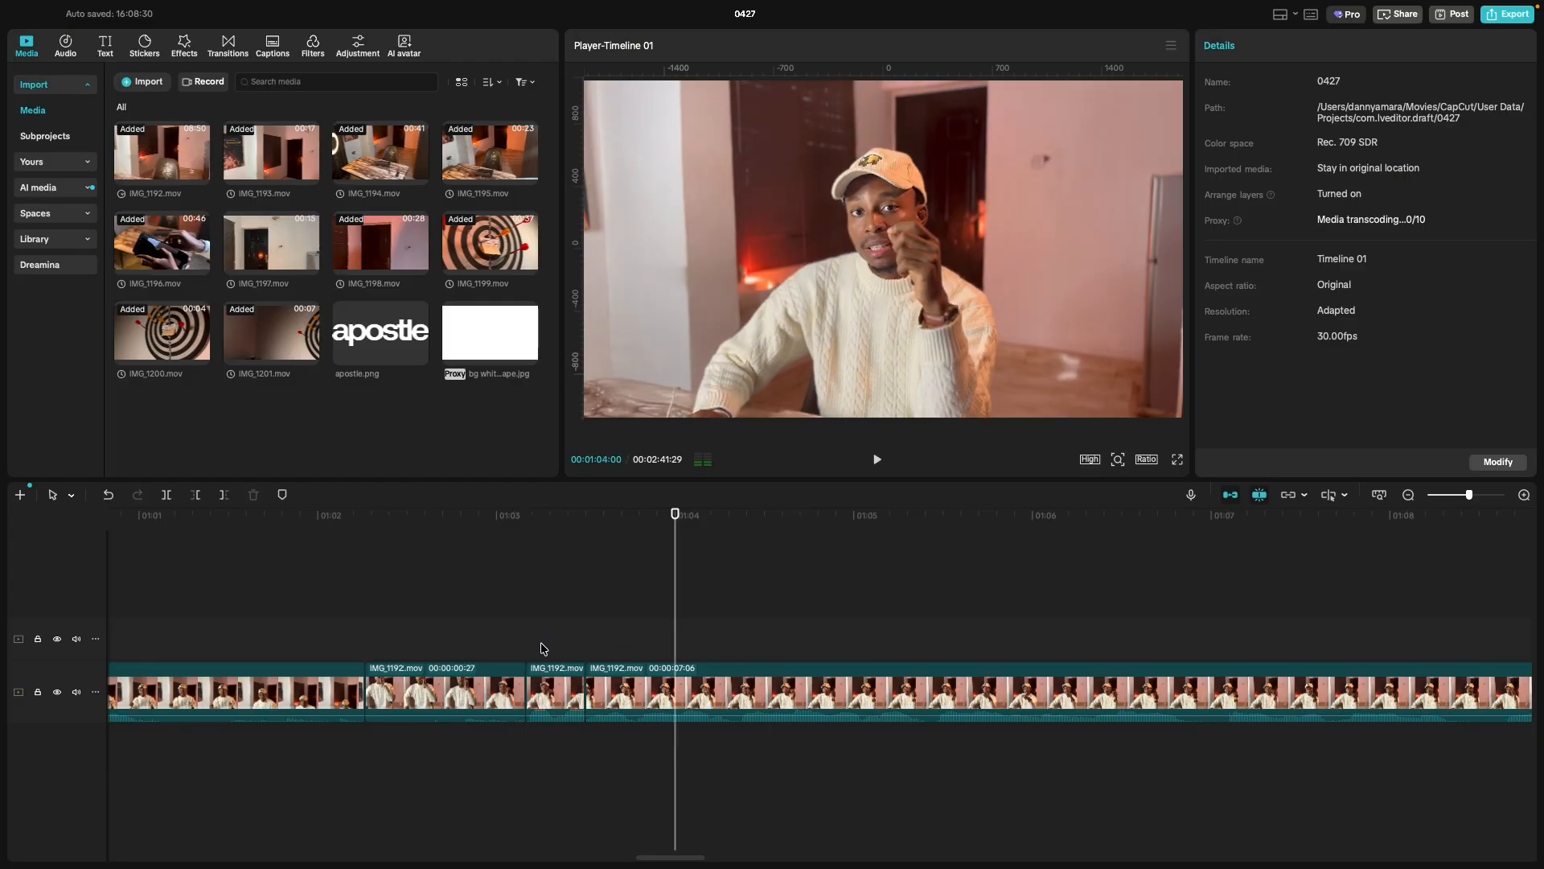
pyautogui.press('super+z')
pyautogui.press('super+z')
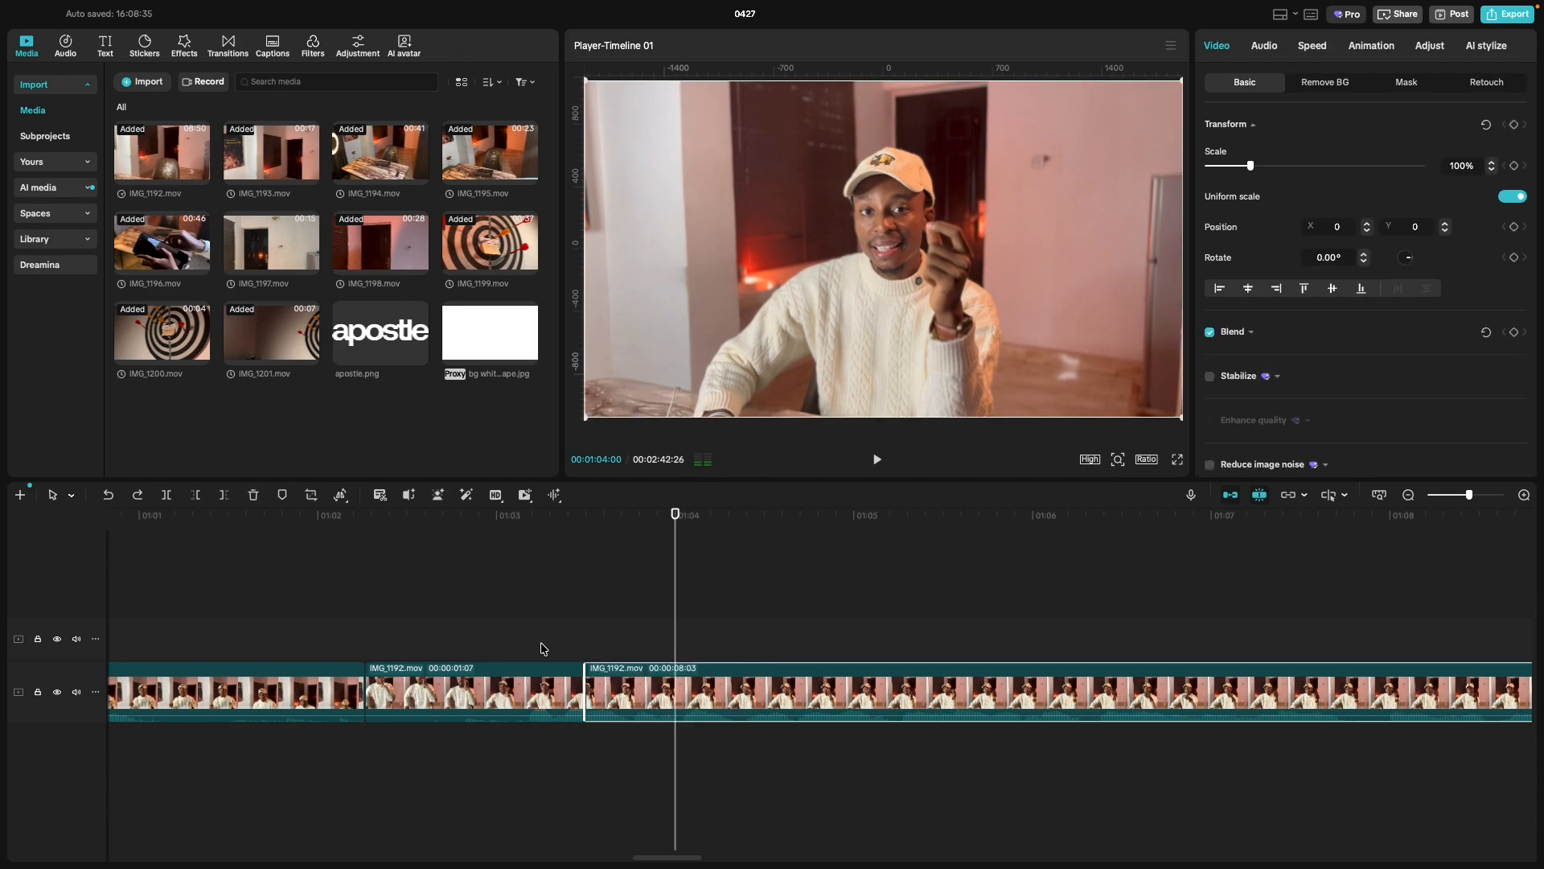
pyautogui.press('super+z')
# Split the 00:00:09:10 IMG_1192.mov segment at 00:01:03:05, where the unwanted phrase begins.
pyautogui.click(527, 626)
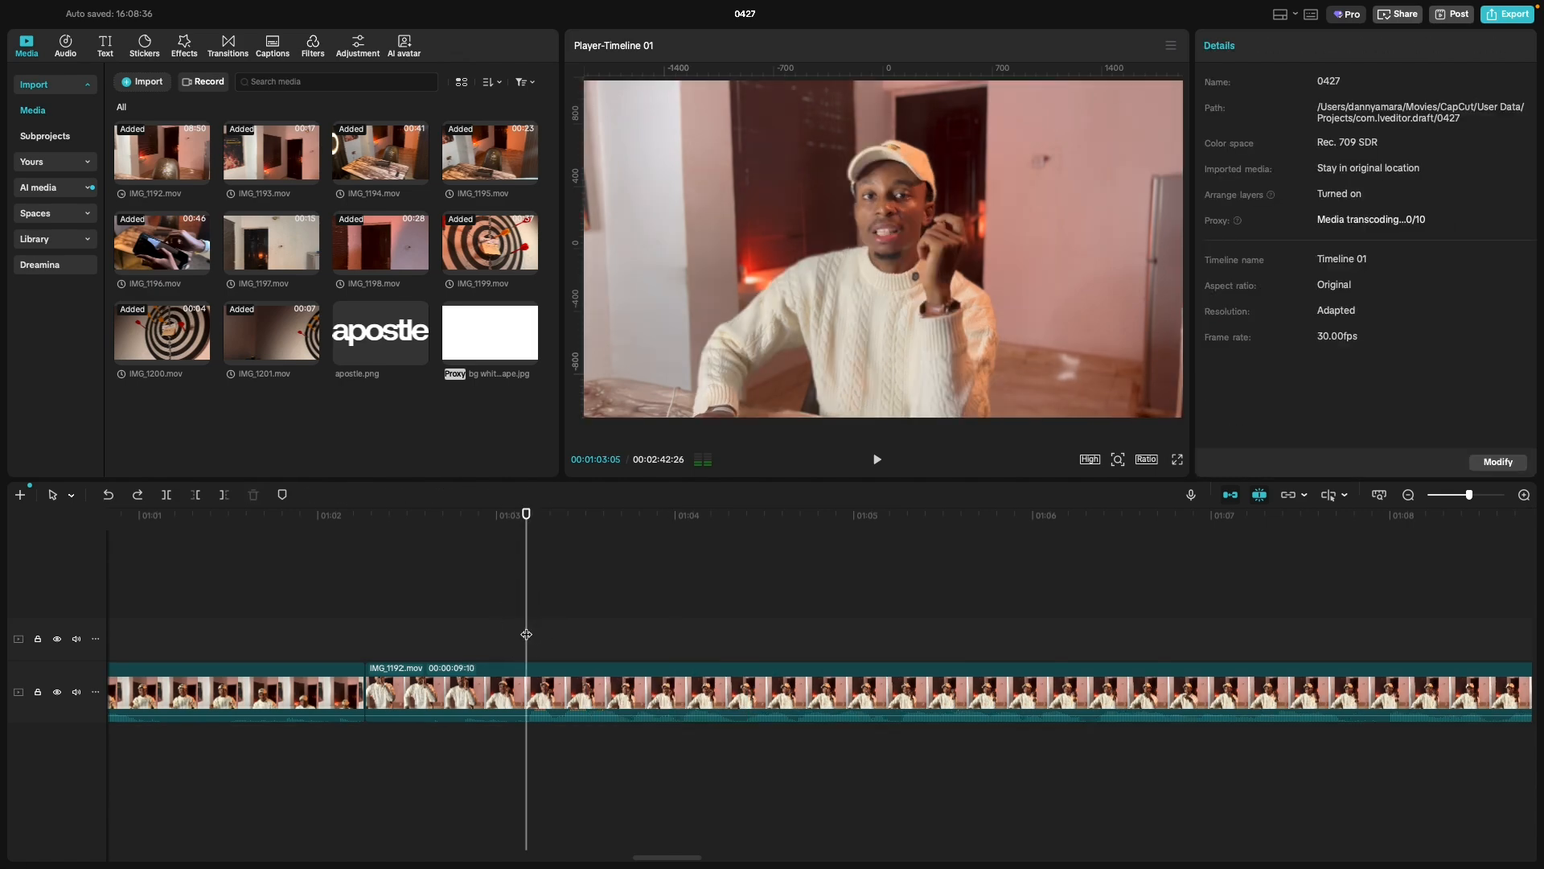
pyautogui.press('space')
pyautogui.press('space')
pyautogui.click(527, 627)
pyautogui.press('super+b')
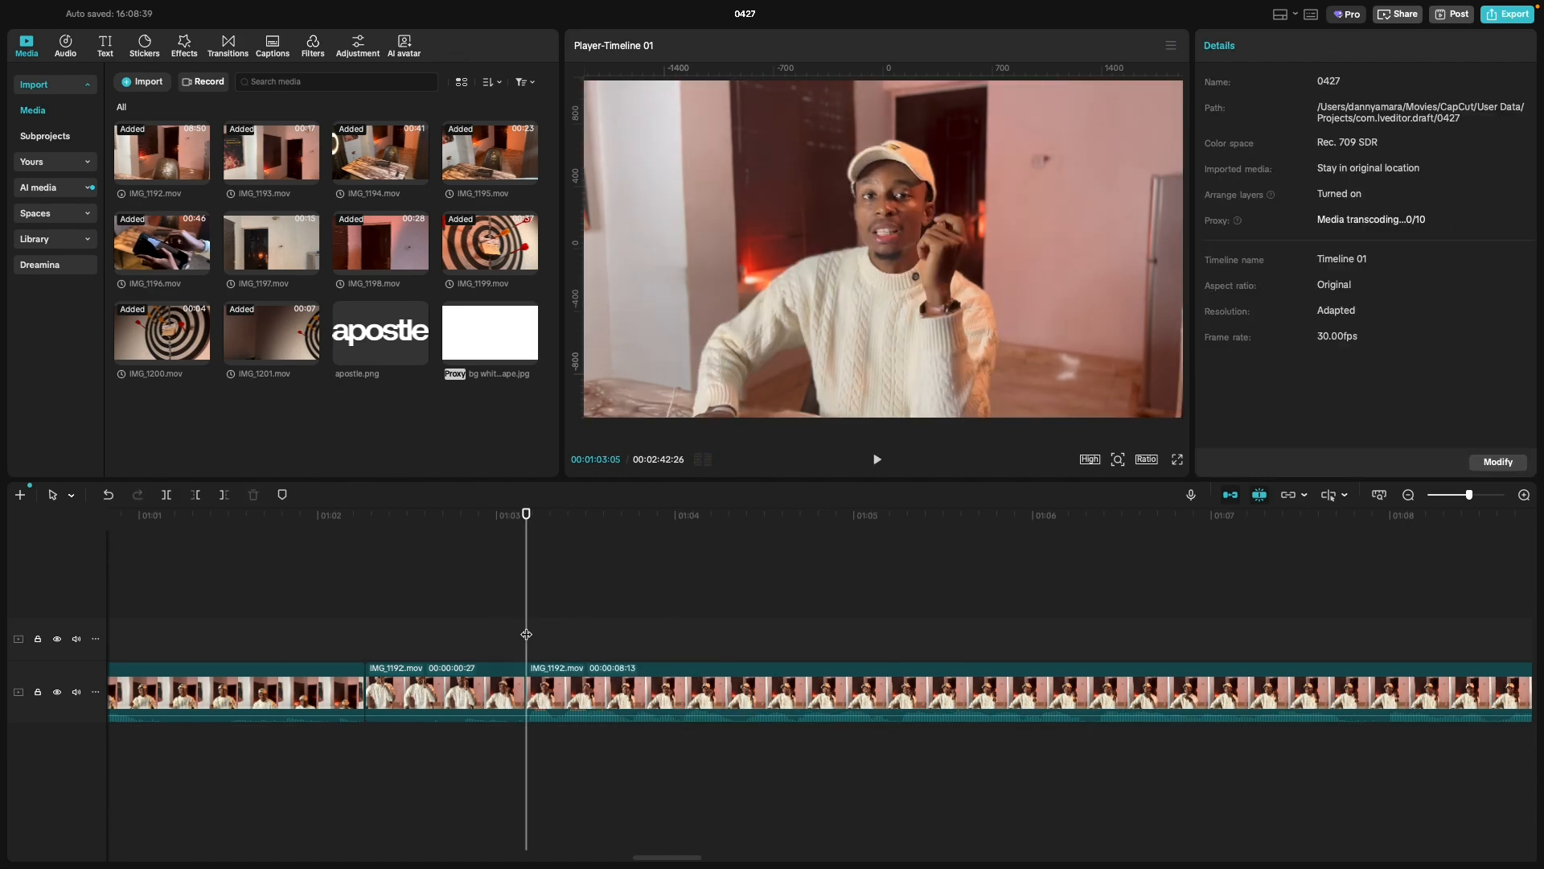
# Split the IMG_1192.mov segment again at 00:01:04:11 and delete the 00:00:01:06 piece between the two cuts.
pyautogui.press('space')
pyautogui.press('space')
pyautogui.click(527, 635)
pyautogui.press('space')
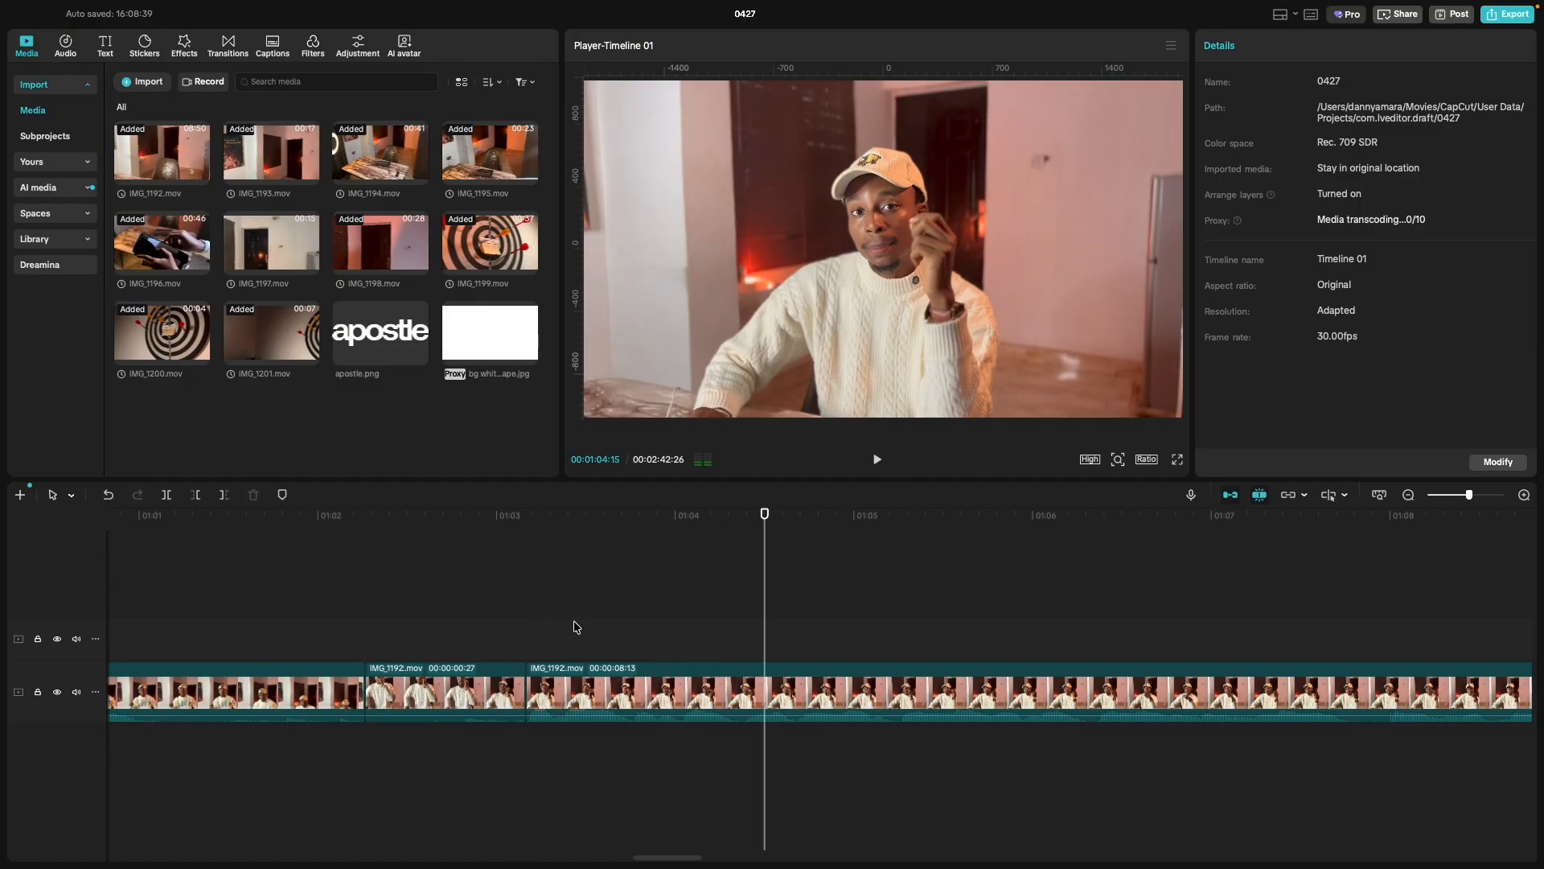
pyautogui.click(749, 626)
pyautogui.click(745, 627)
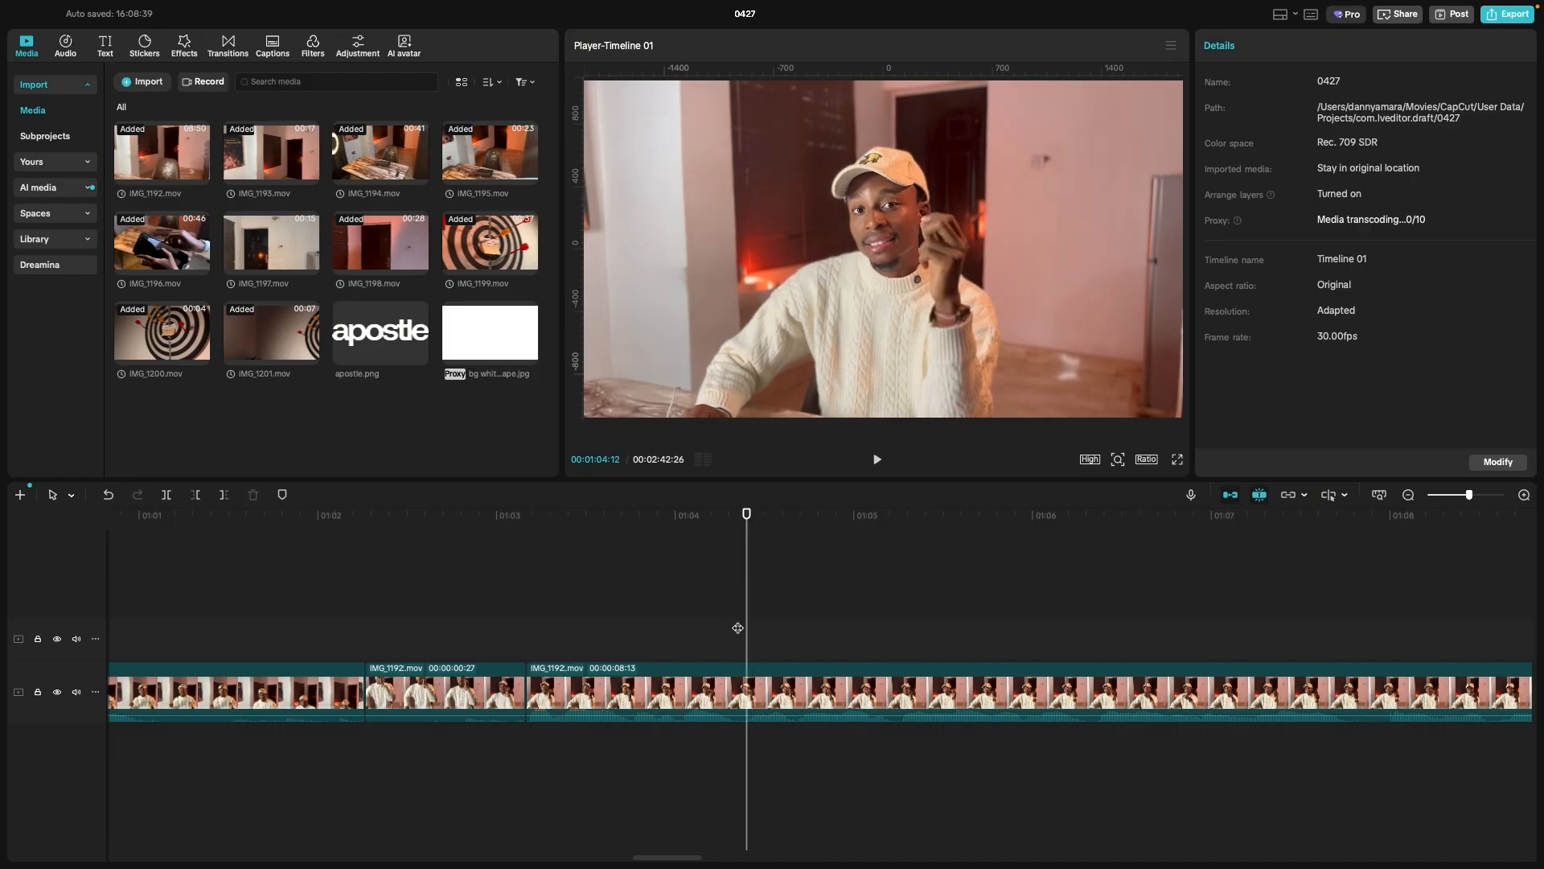
pyautogui.click(740, 627)
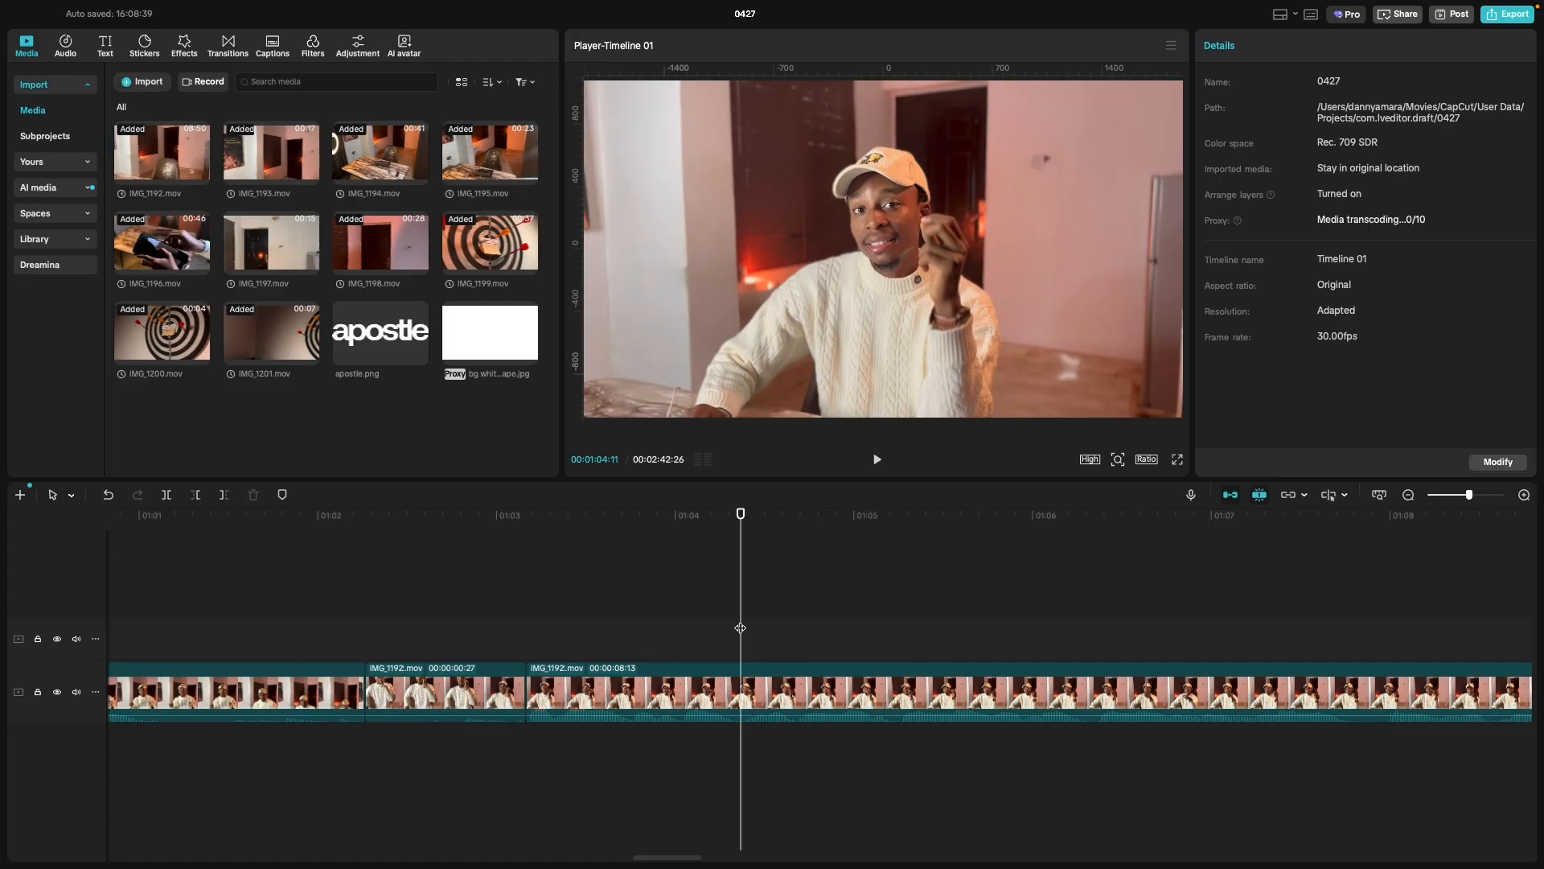
pyautogui.press('w')
pyautogui.click(707, 689)
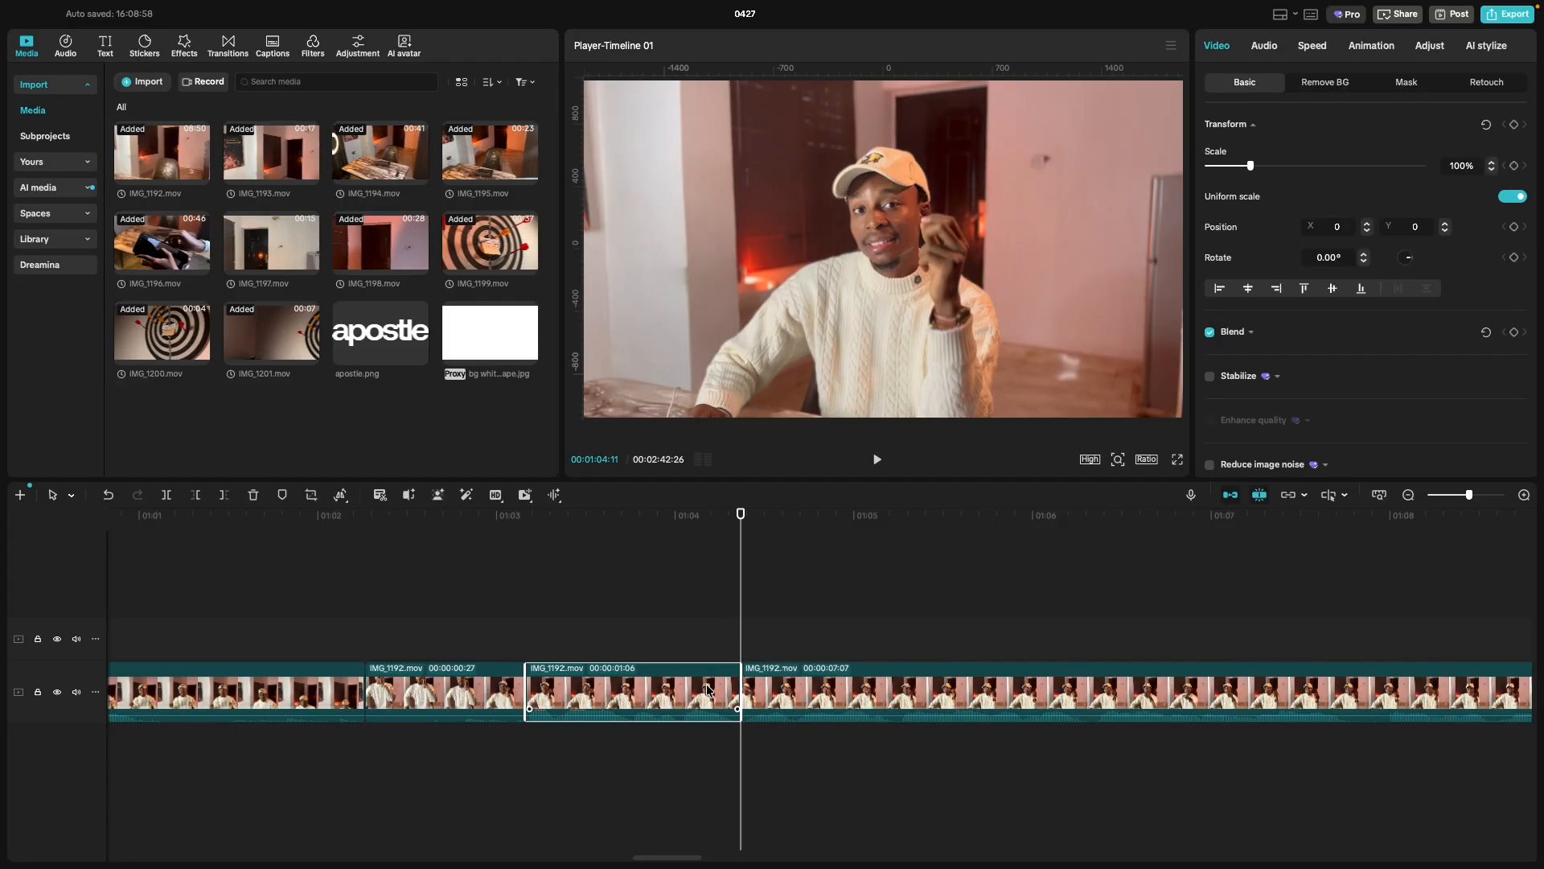
pyautogui.press('Delete')
# Play back the lead-in from the 00:00:02:18 IMG_1193.mov segment into the shortened IMG_1192.mov segments.
pyautogui.scroll(-3, 559, 702)
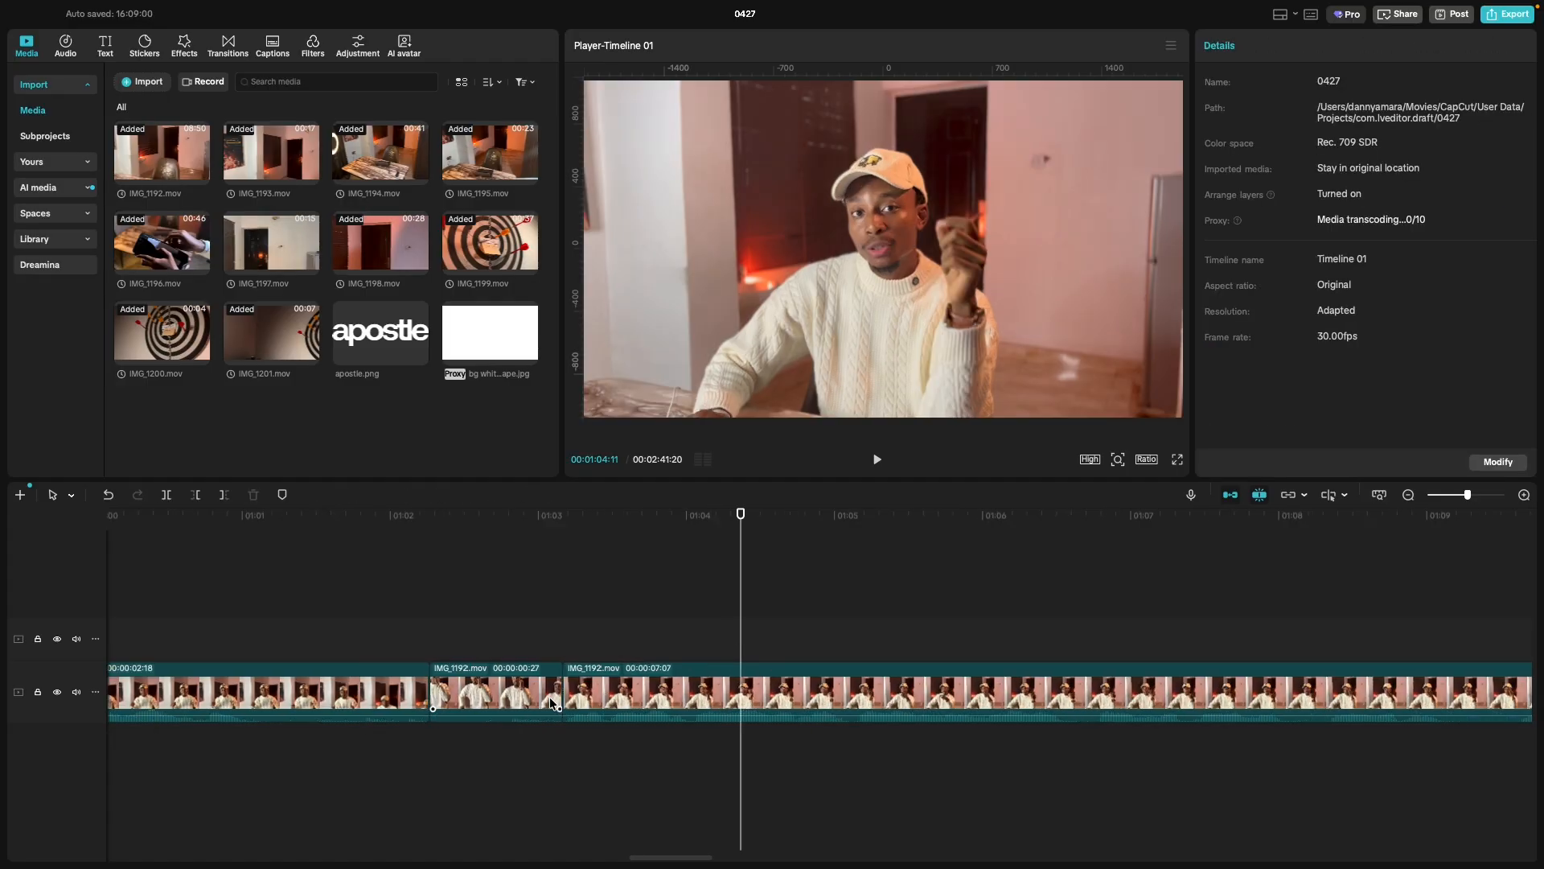
pyautogui.click(213, 602)
pyautogui.press('space')
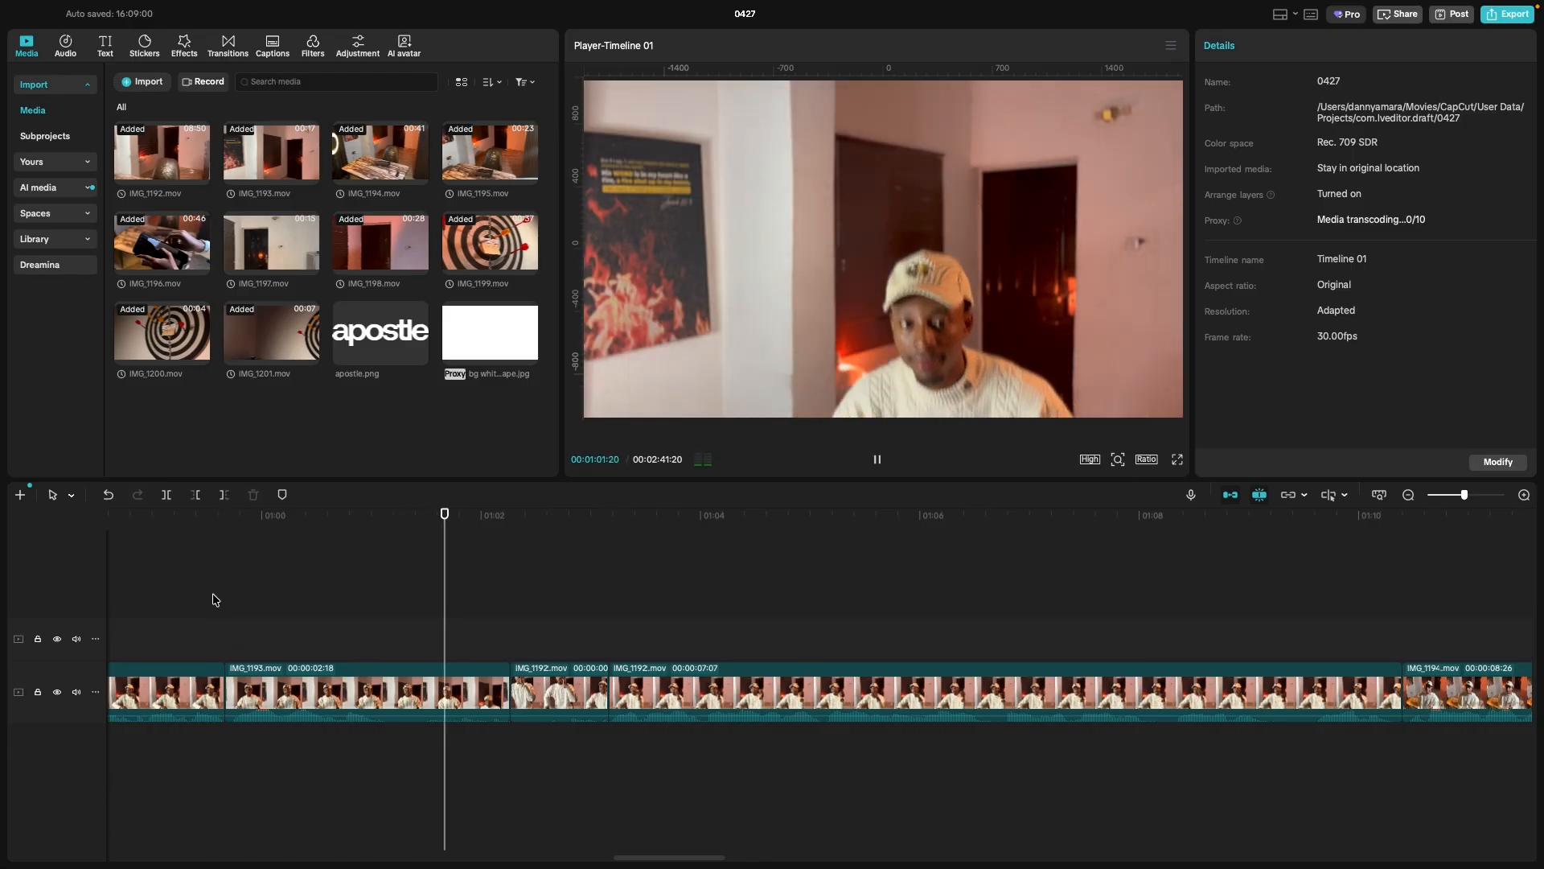
pyautogui.click(213, 602)
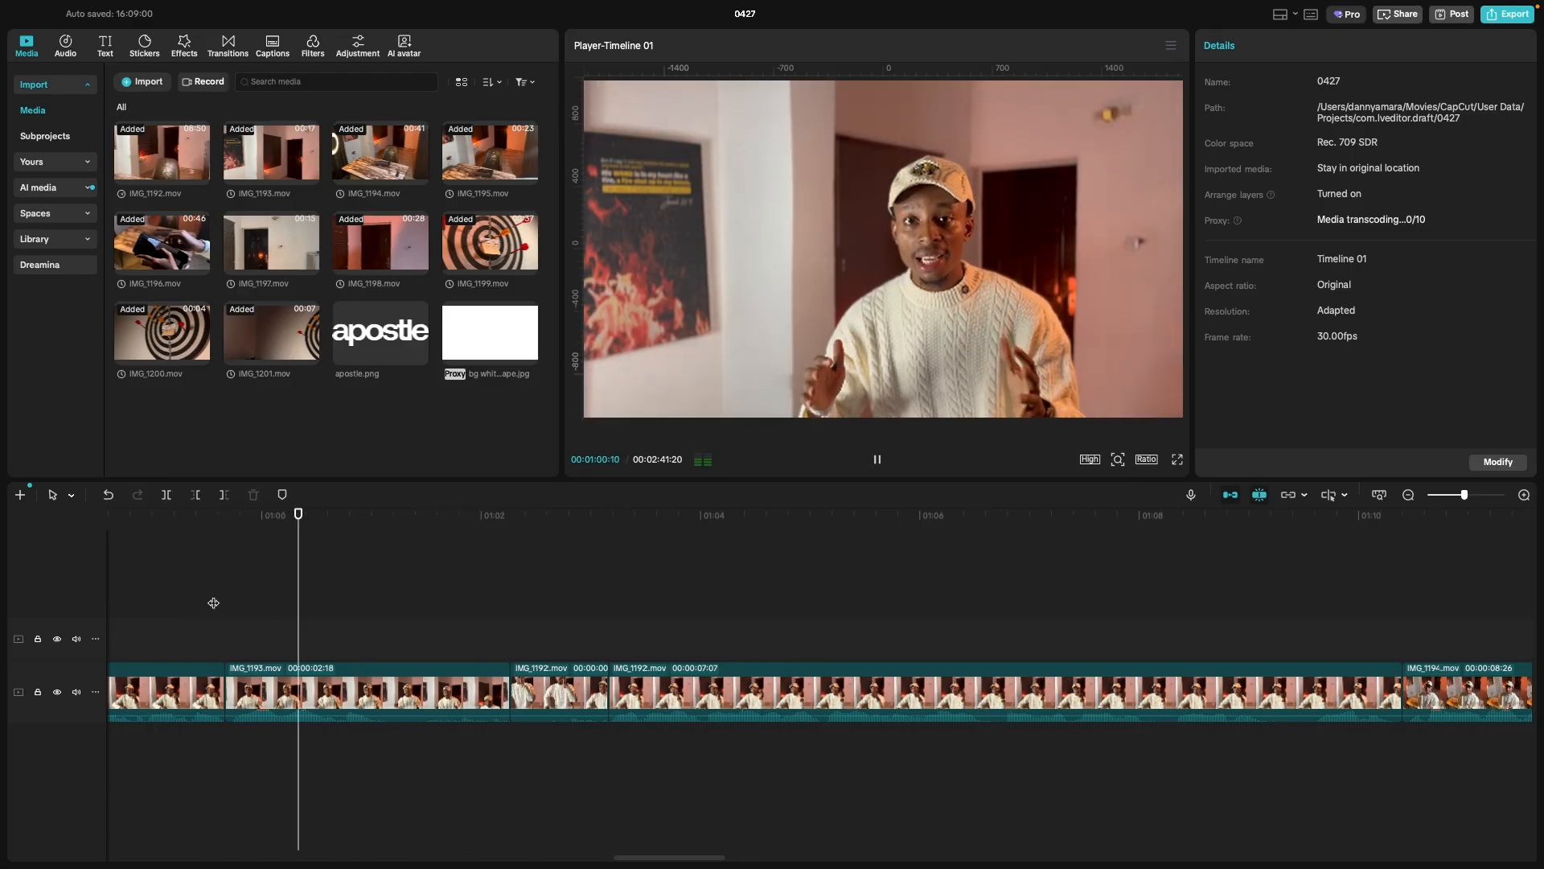
pyautogui.press('space')
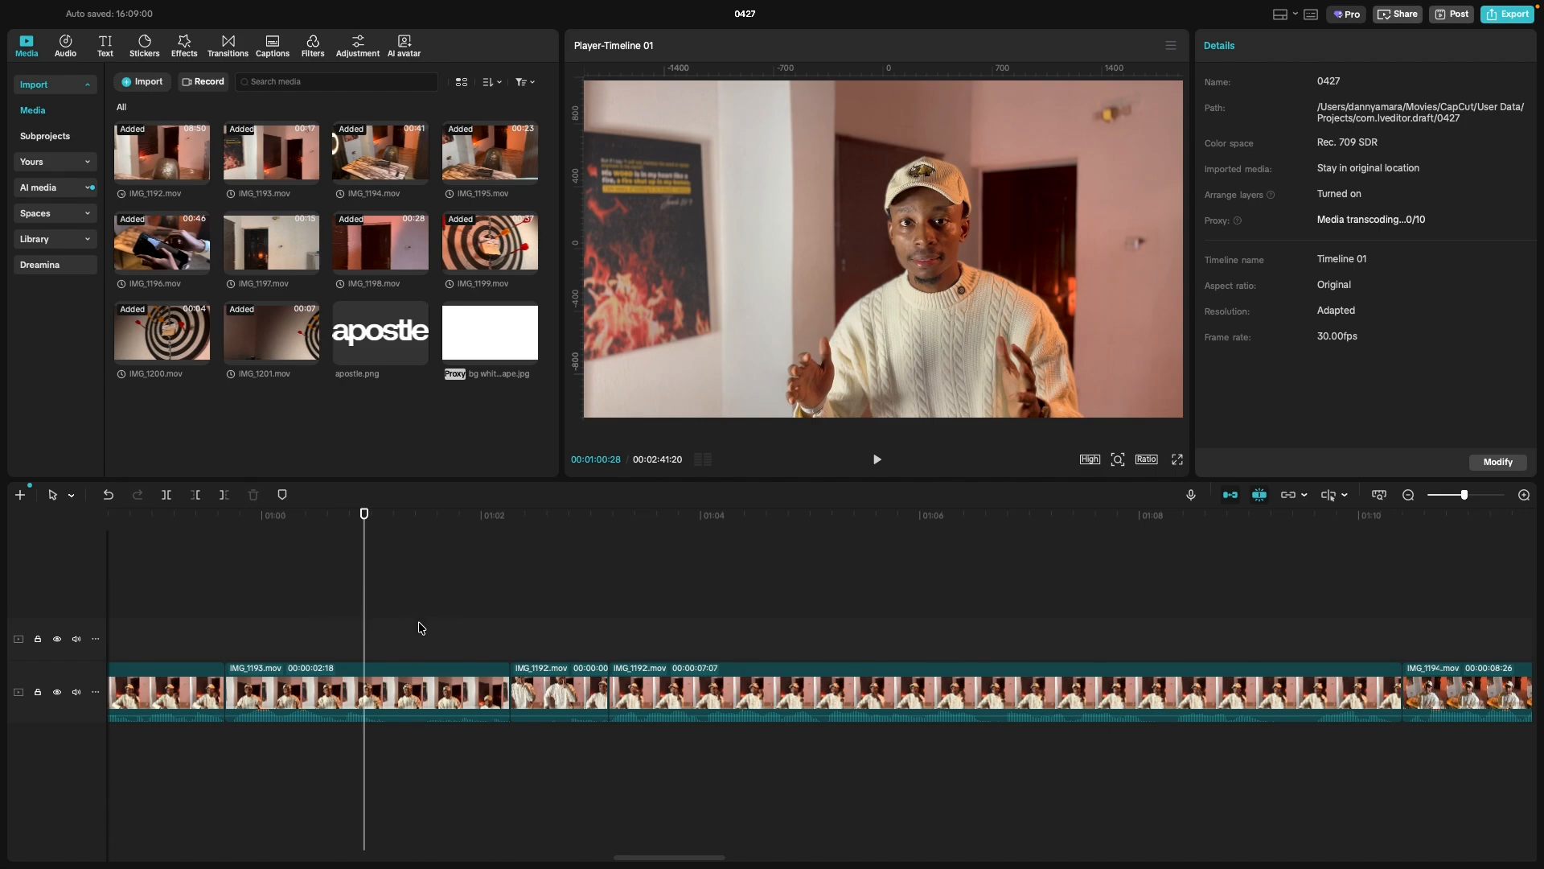
# Split the 00:00:02:18 IMG_1193.mov segment at 00:01:01:01.
pyautogui.click(373, 635)
pyautogui.press('space')
pyautogui.click(372, 637)
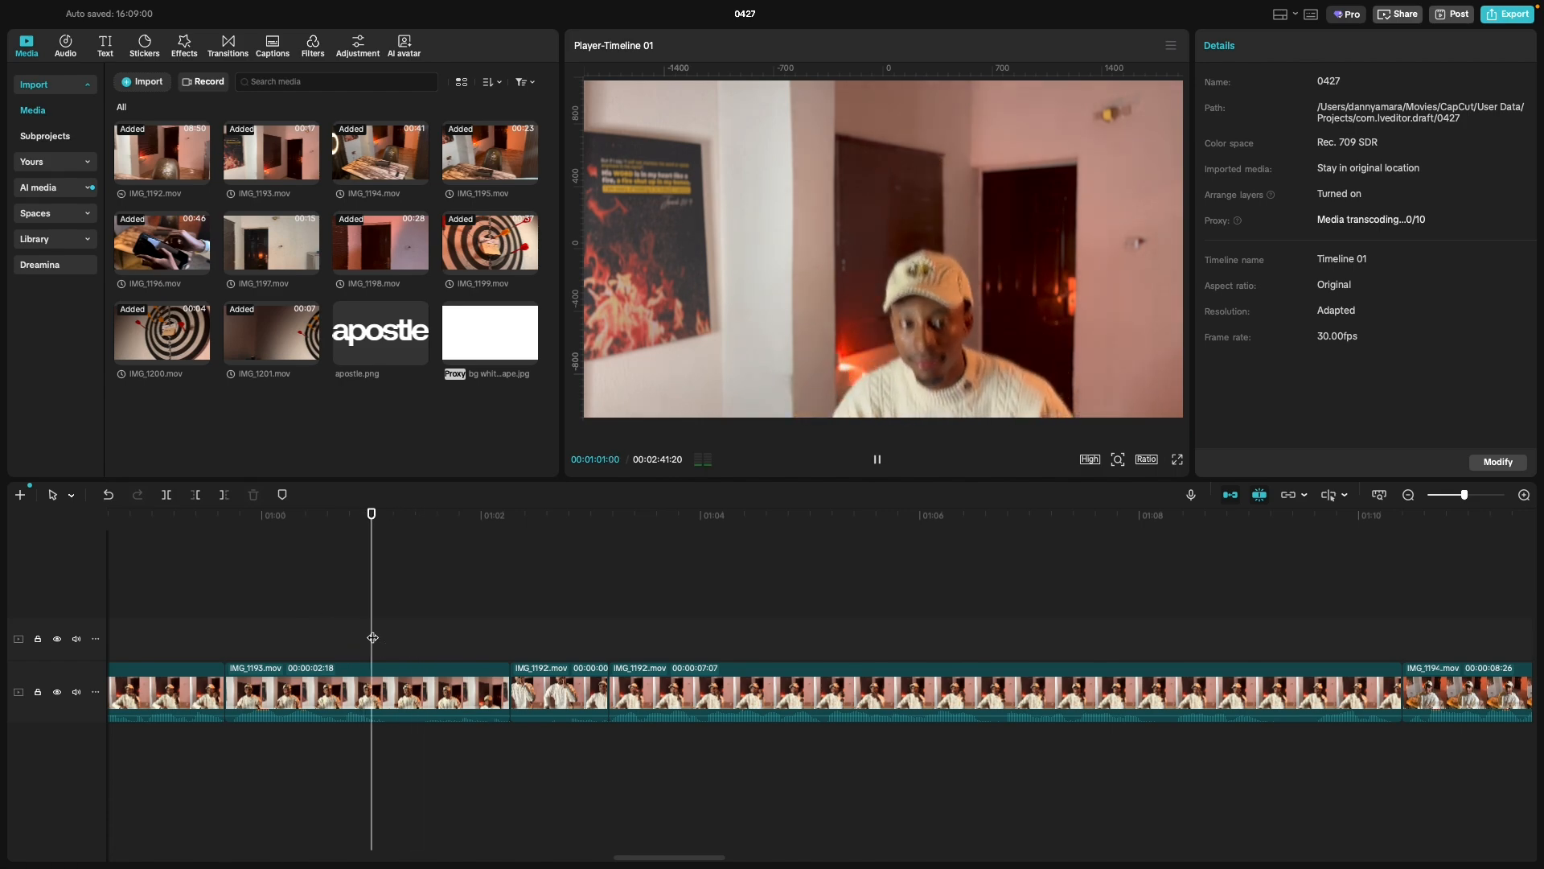
pyautogui.click(375, 638)
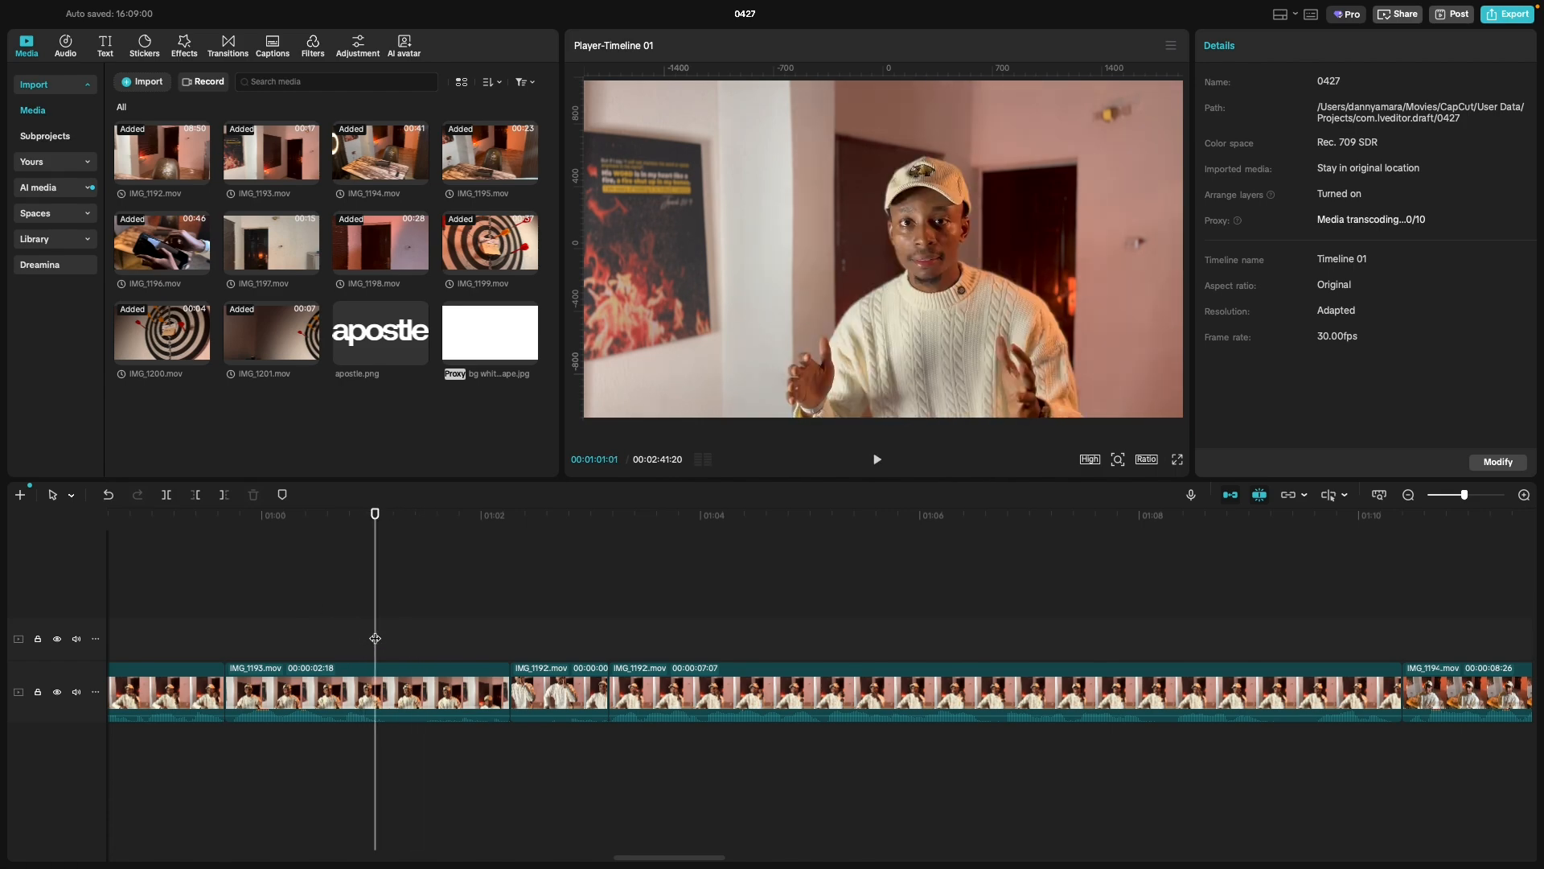
pyautogui.press('super+b')
# Replay the IMG_1193.mov cut at 00:01:01:01, including the lead-in from about 00:01:00:24.
pyautogui.press('space')
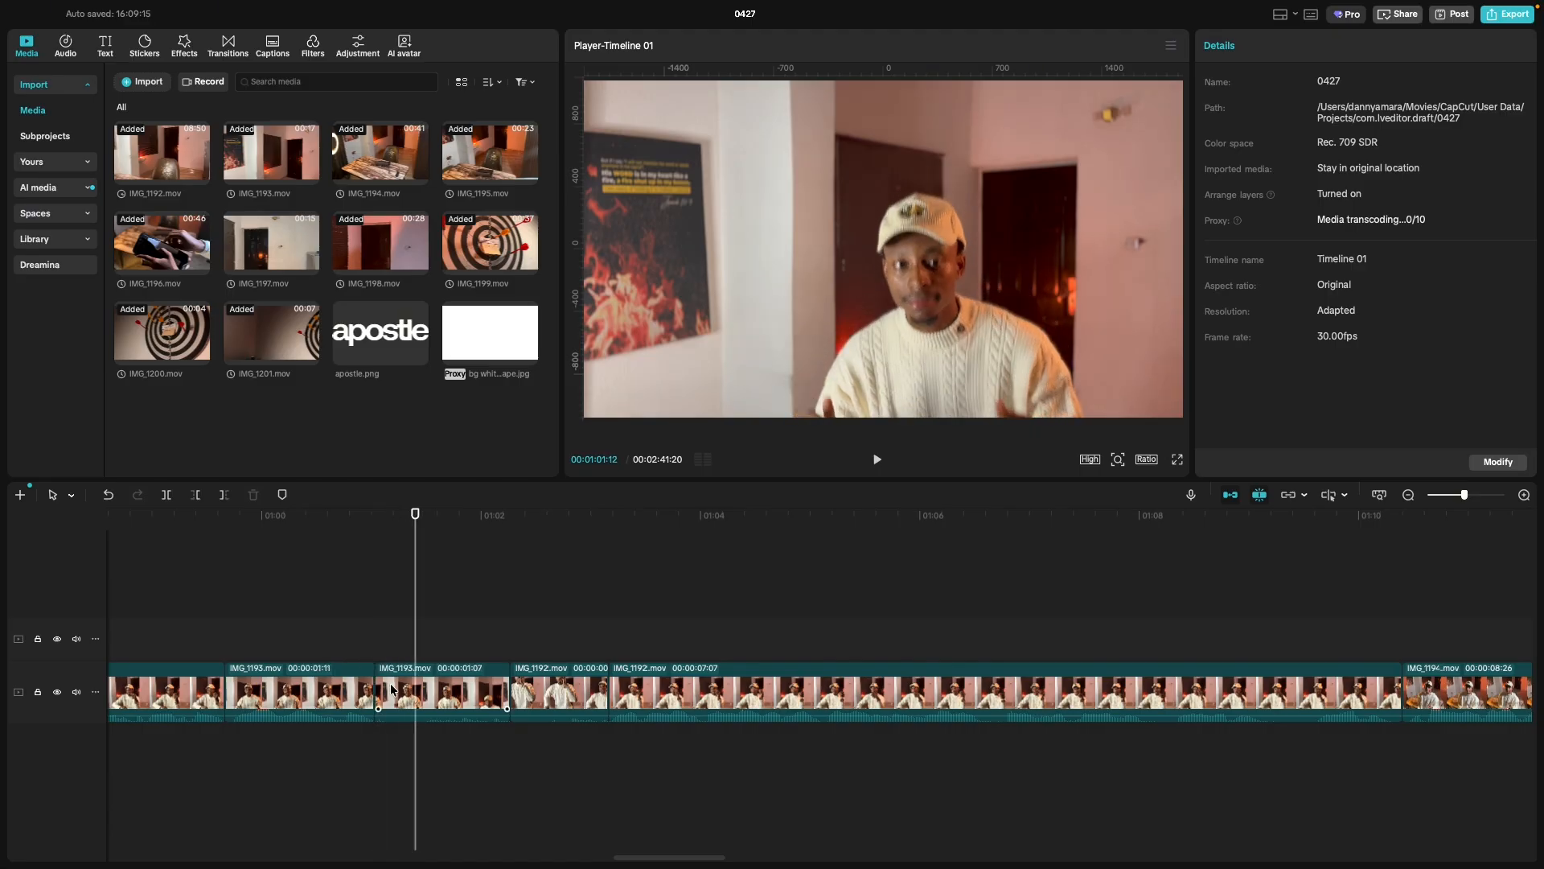
pyautogui.click(392, 689)
pyautogui.moveTo(374, 678); pyautogui.dragTo(373, 676)
pyautogui.click(354, 638)
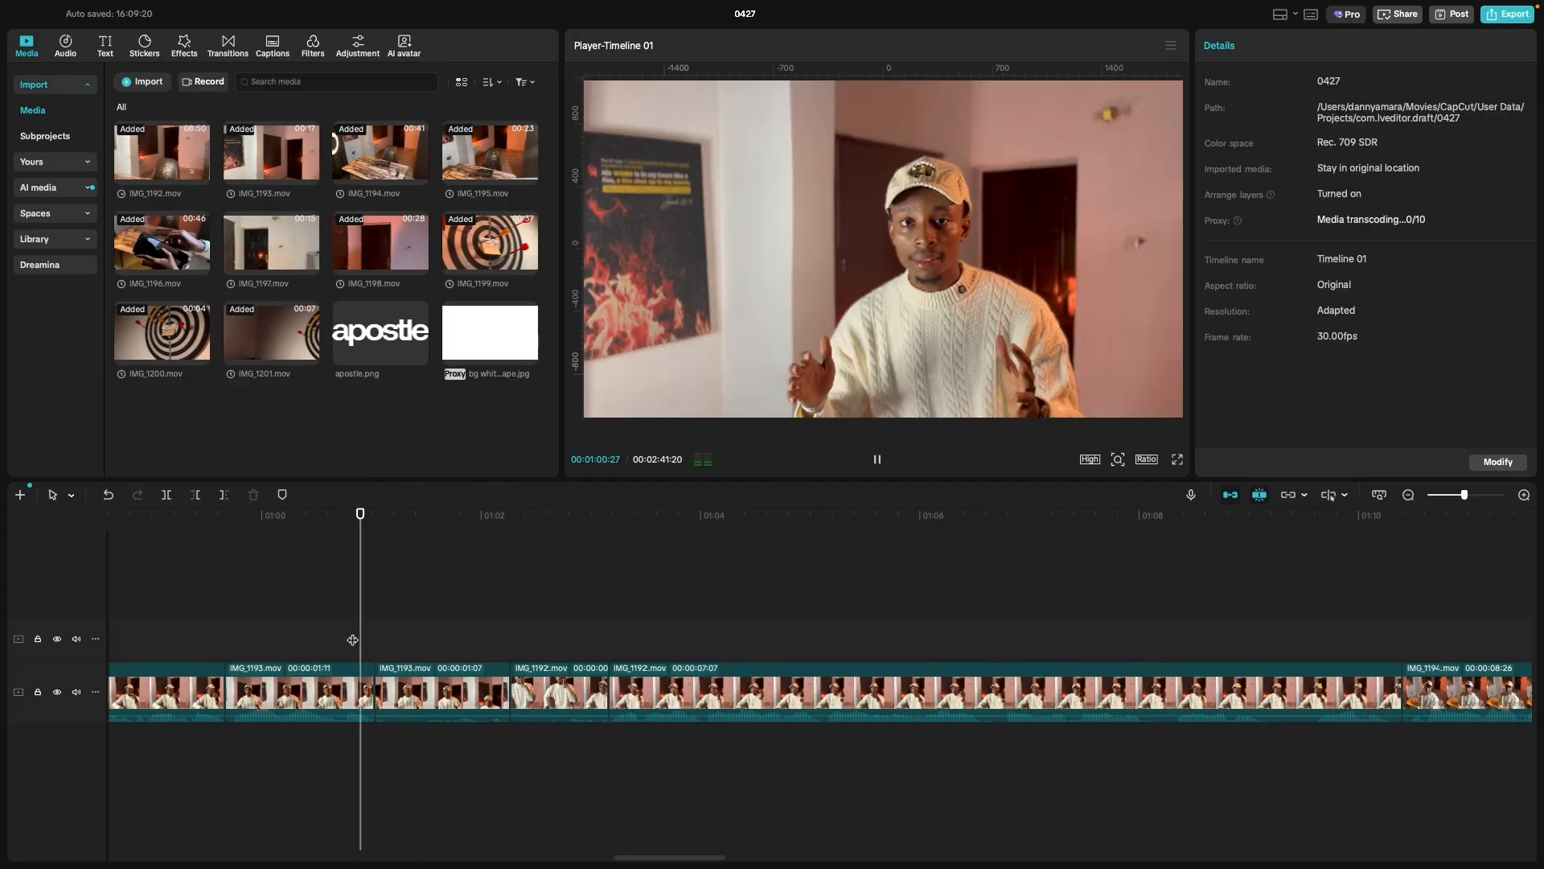
pyautogui.press('space')
pyautogui.click(350, 638)
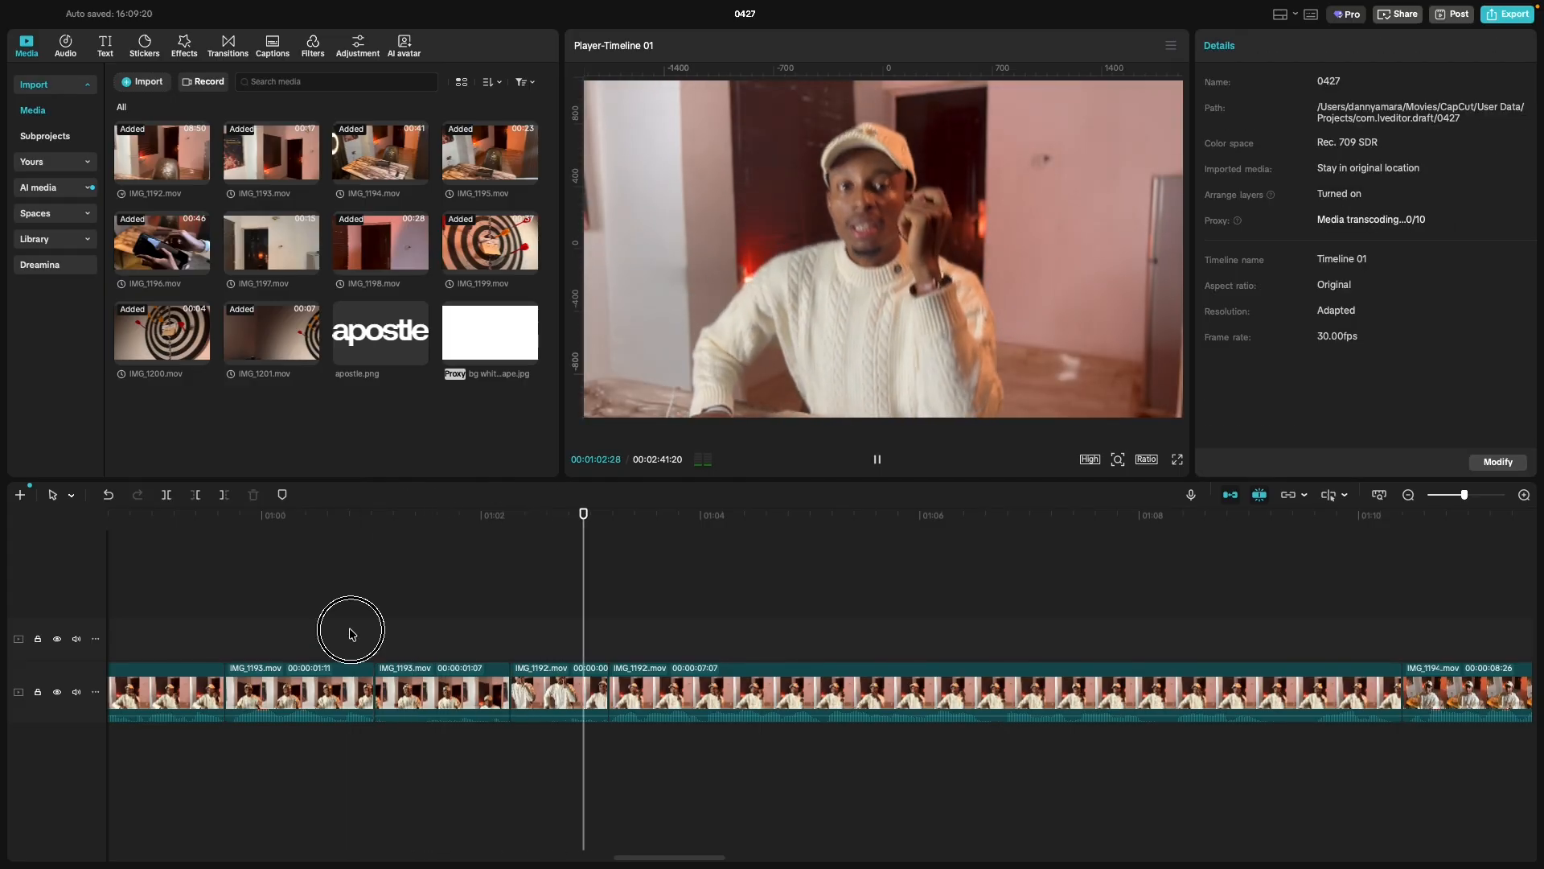
pyautogui.click(350, 637)
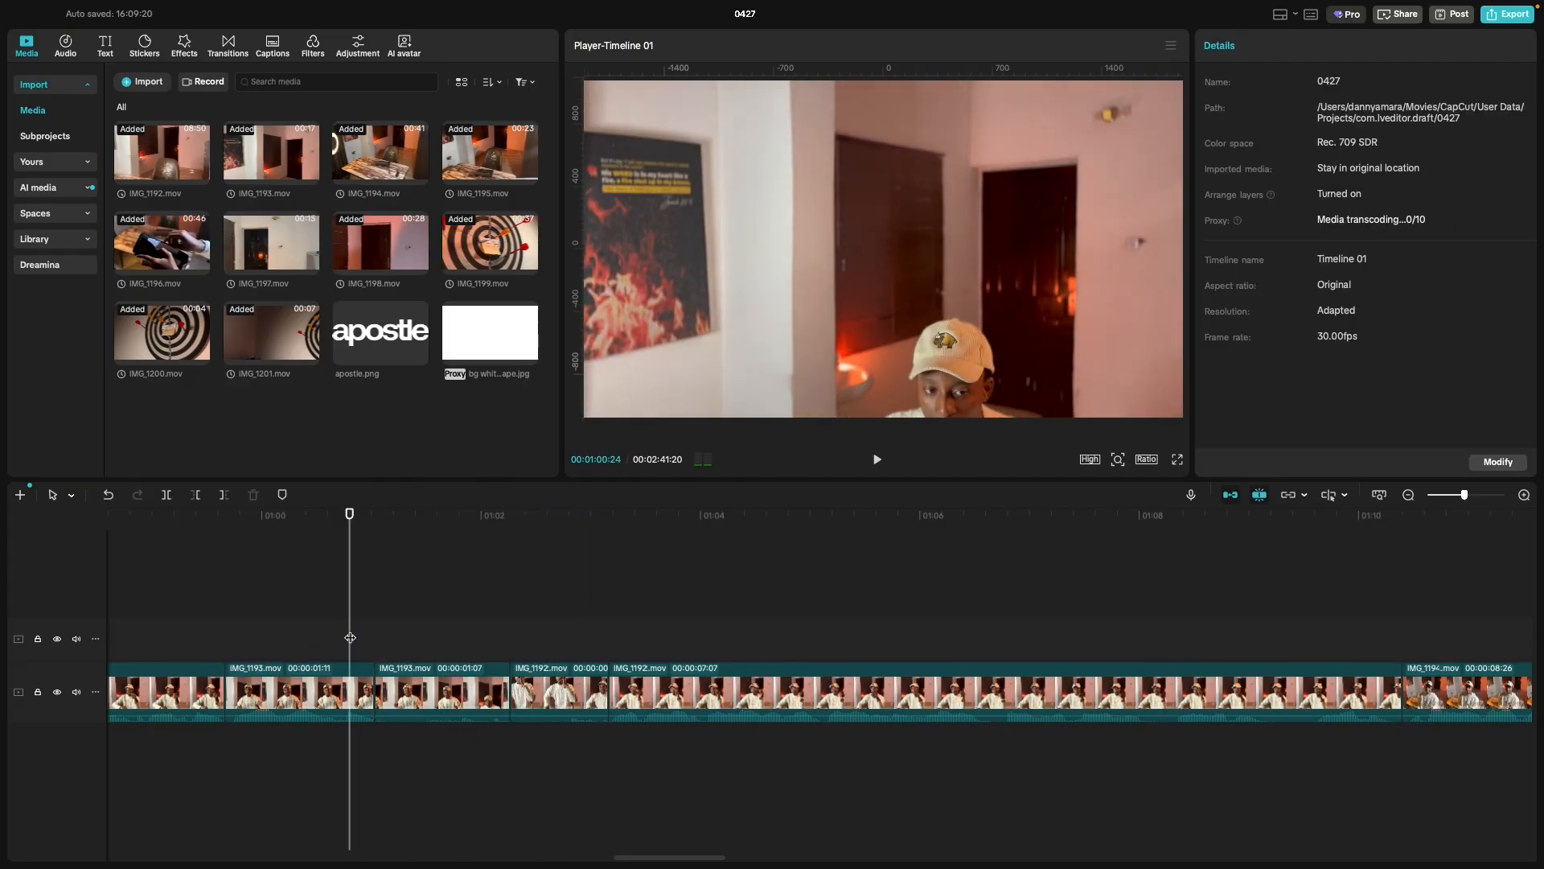
pyautogui.click(350, 637)
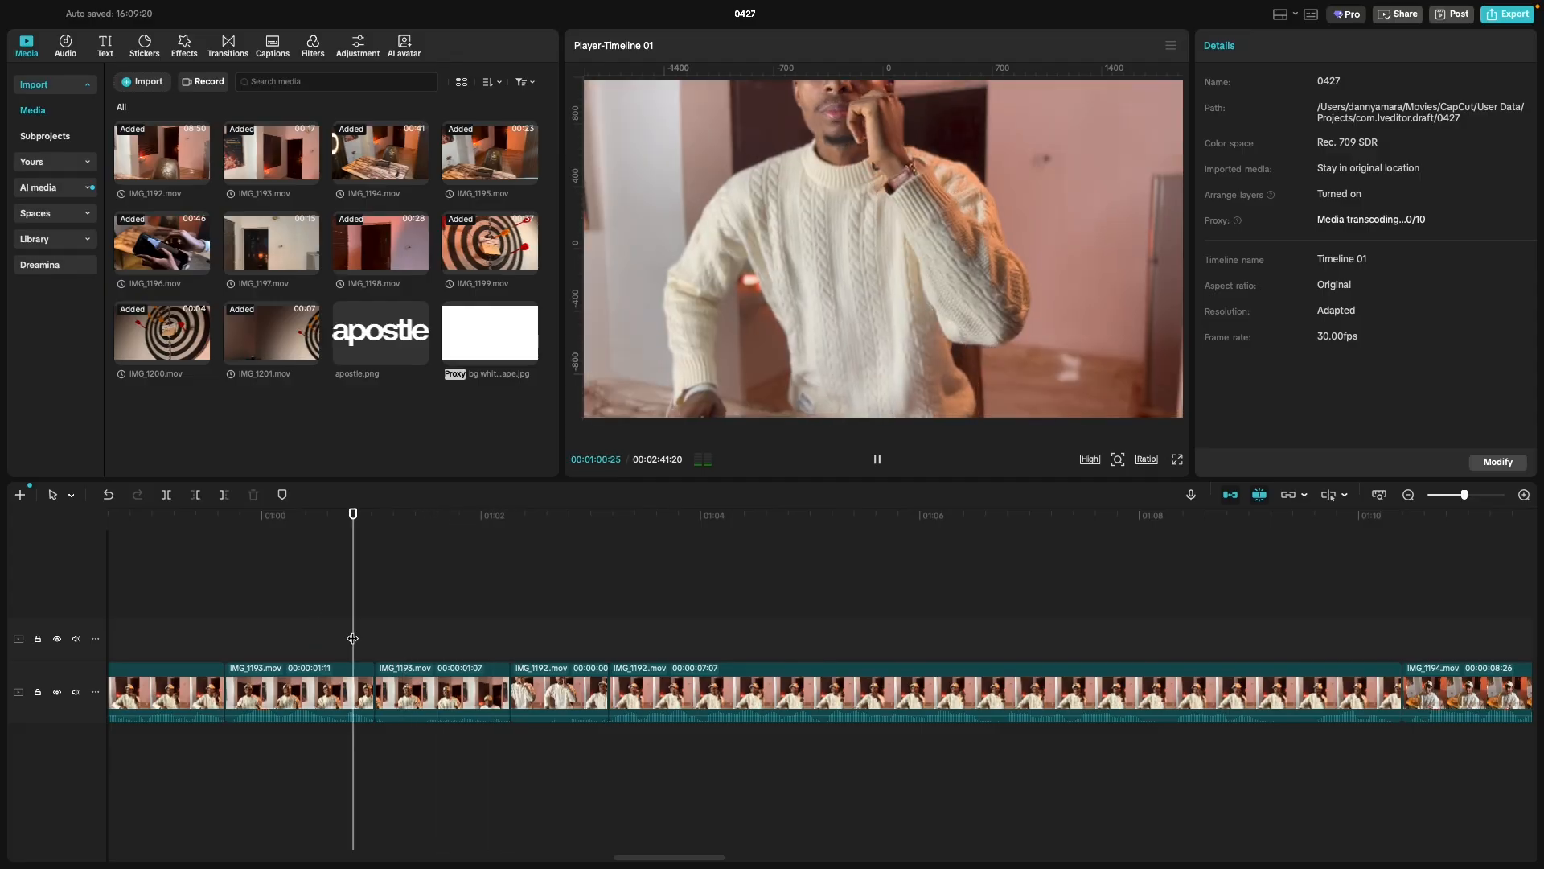
# Trim one frame off the start of the 00:00:01:07 IMG_1193.mov segment, shortening it to 00:00:01:06.
pyautogui.click(404, 682)
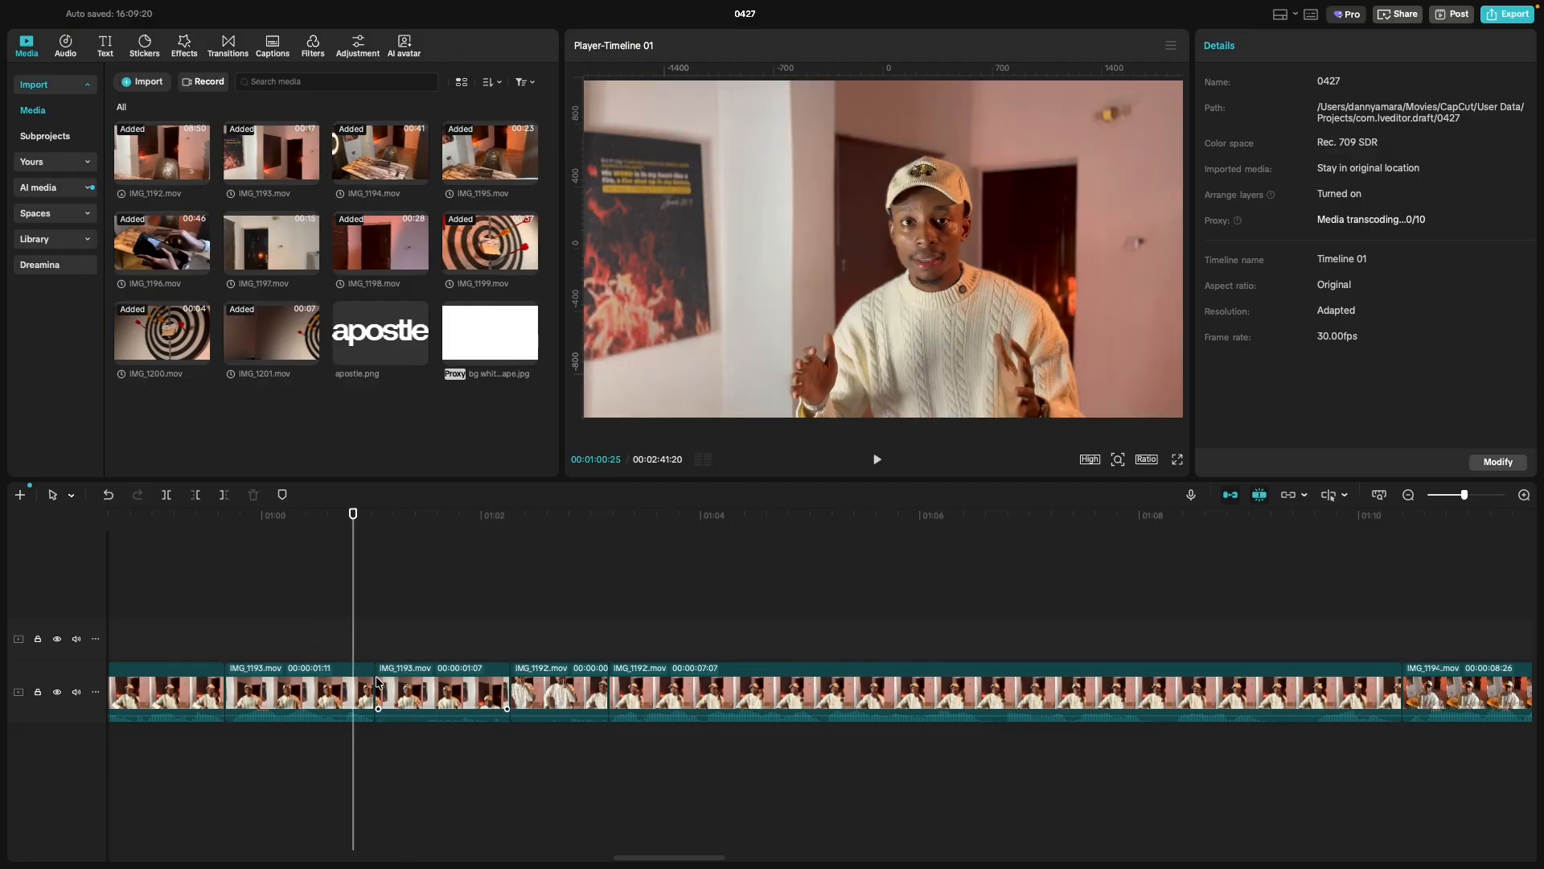
pyautogui.click(386, 679)
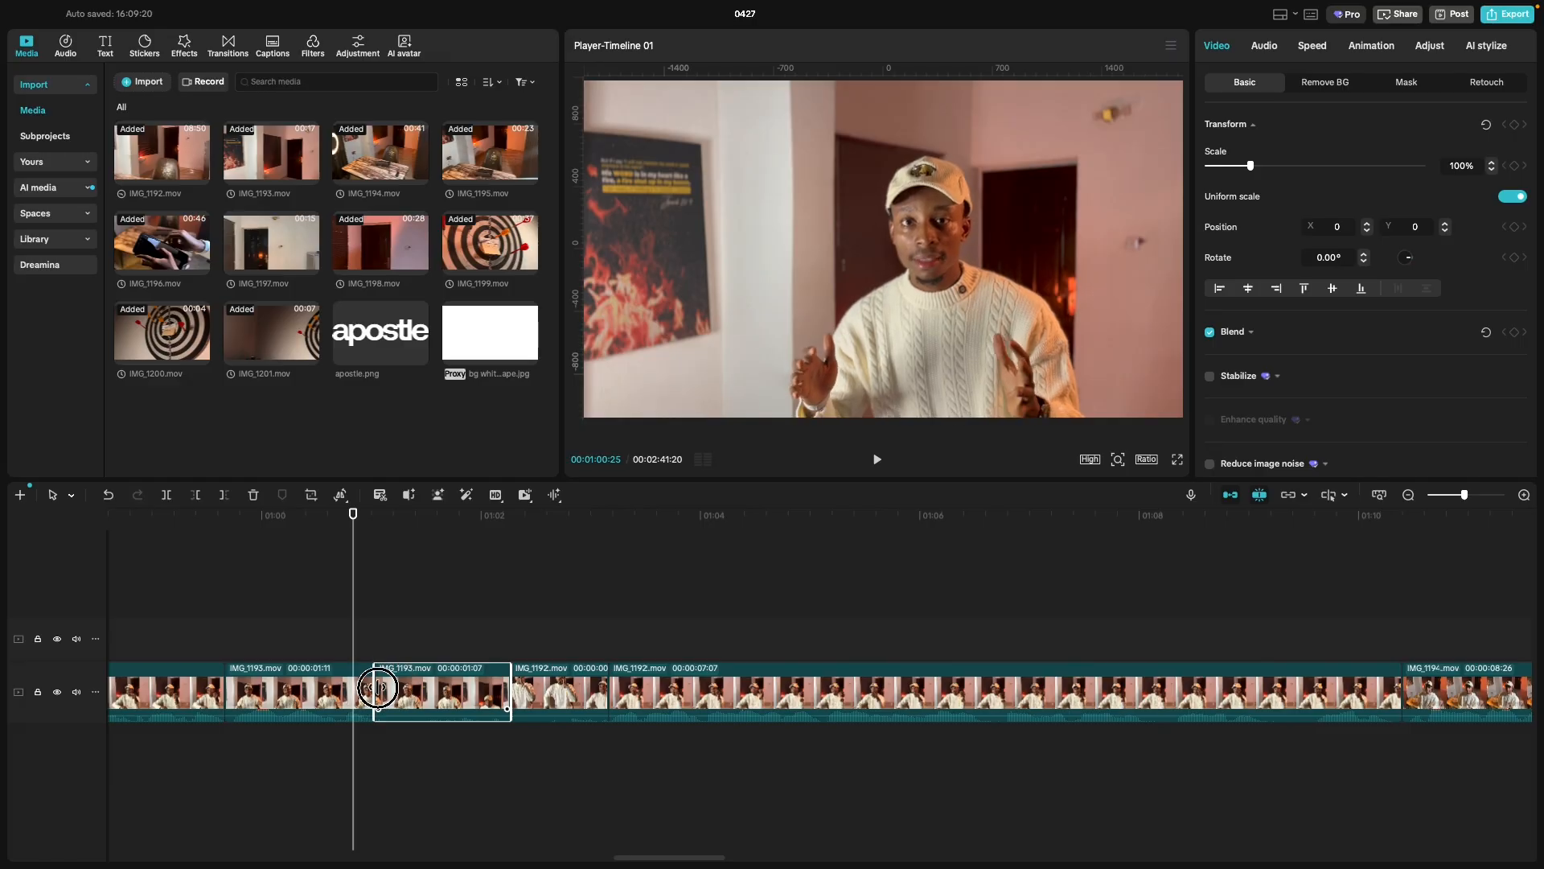
pyautogui.press('super+z')
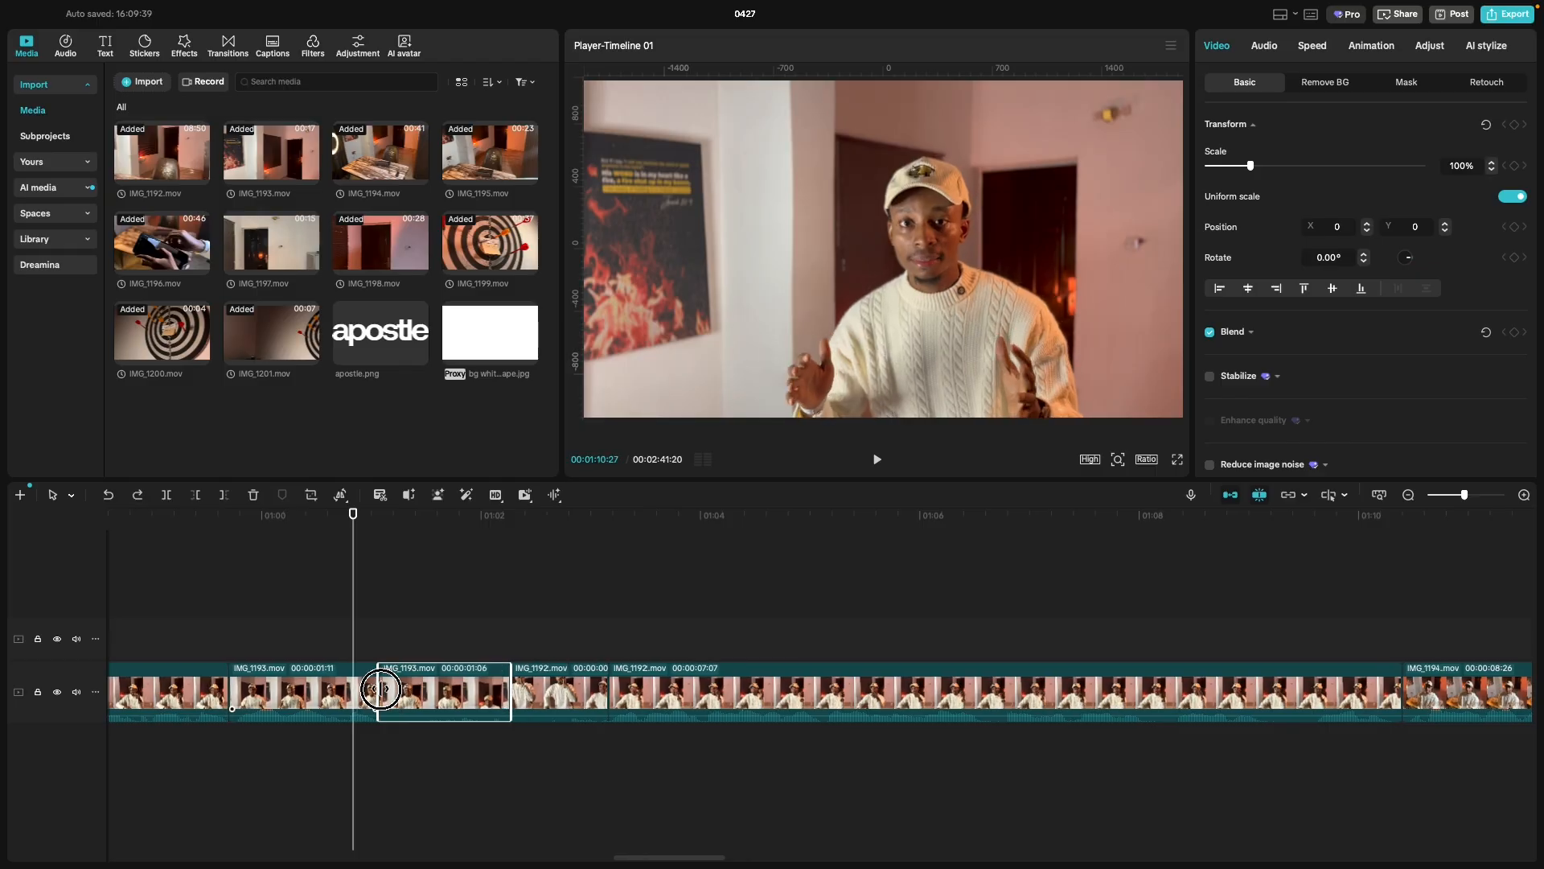
# Check the trimmed cut by playback and trim the second IMG_1193.mov segment's start further, to a length of 00:00:01:04.
pyautogui.click(347, 620)
pyautogui.press('space')
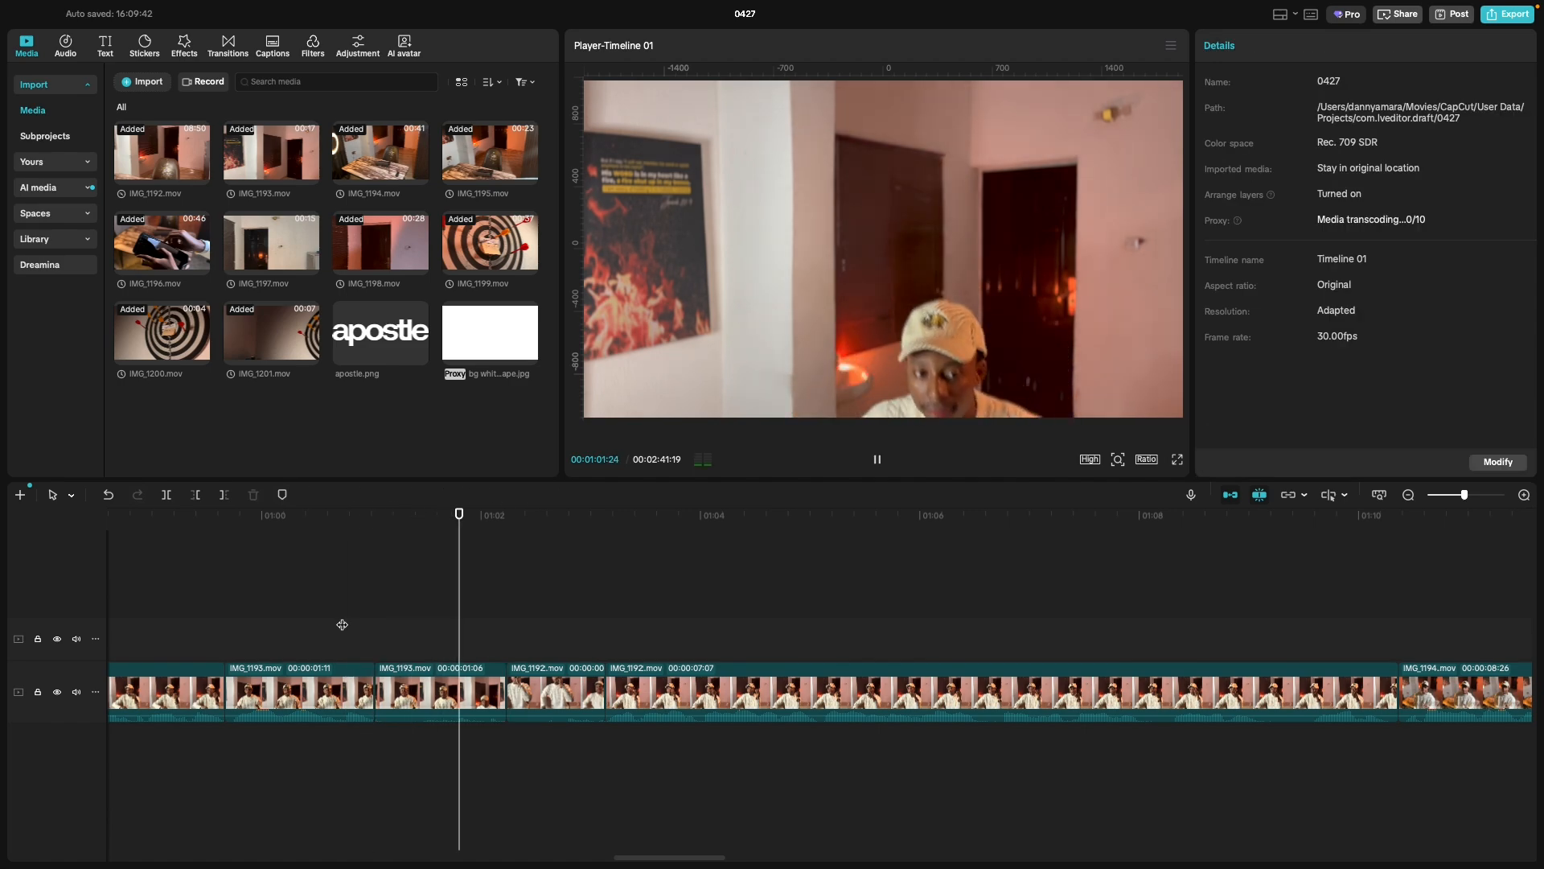
pyautogui.click(312, 624)
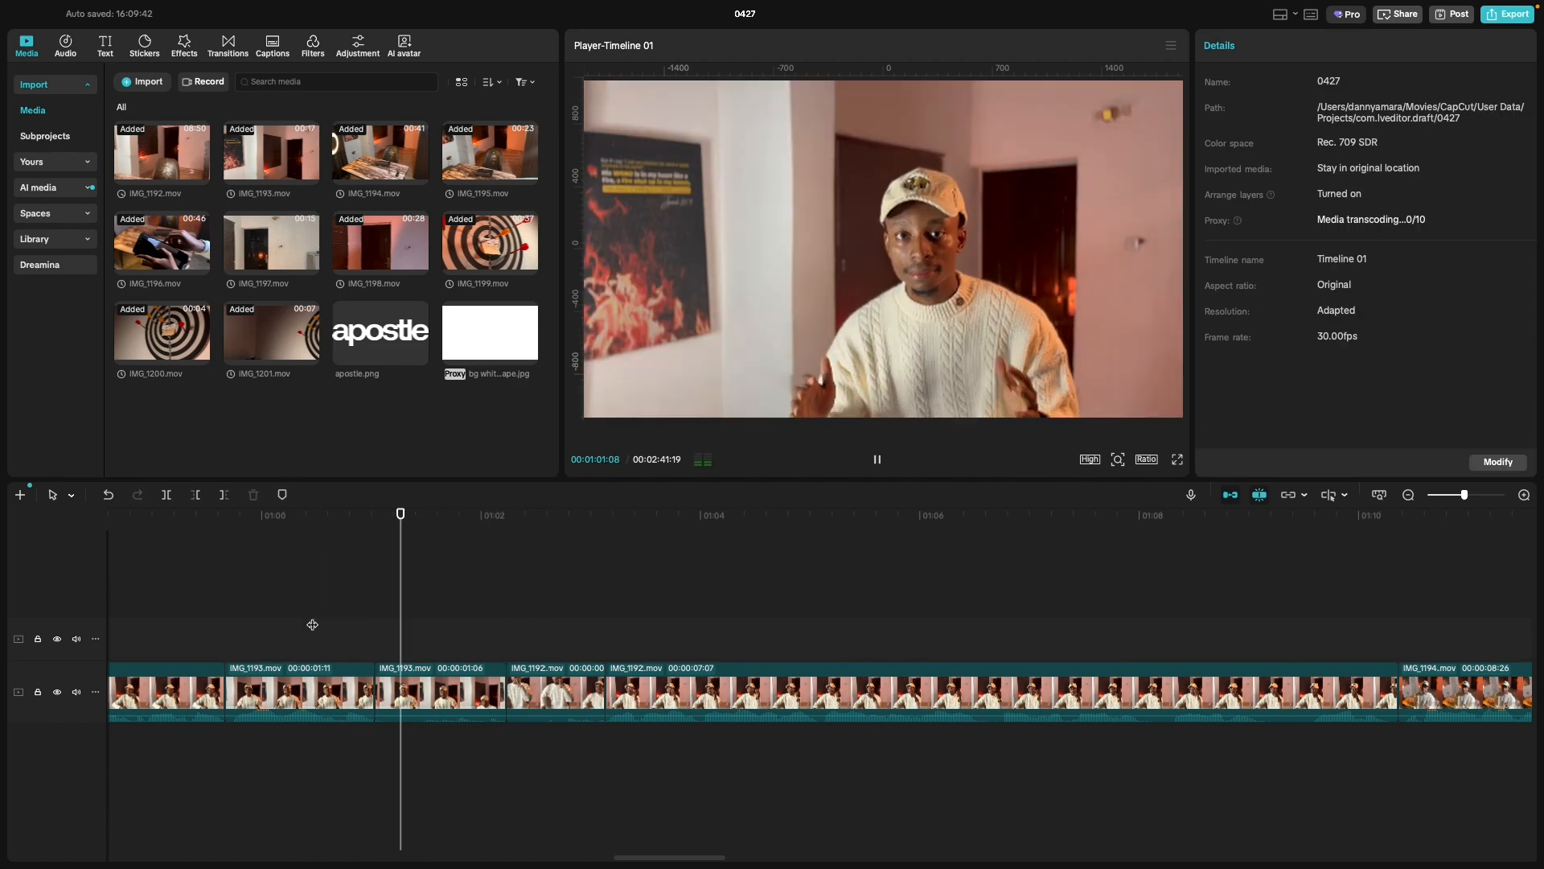
pyautogui.click(312, 624)
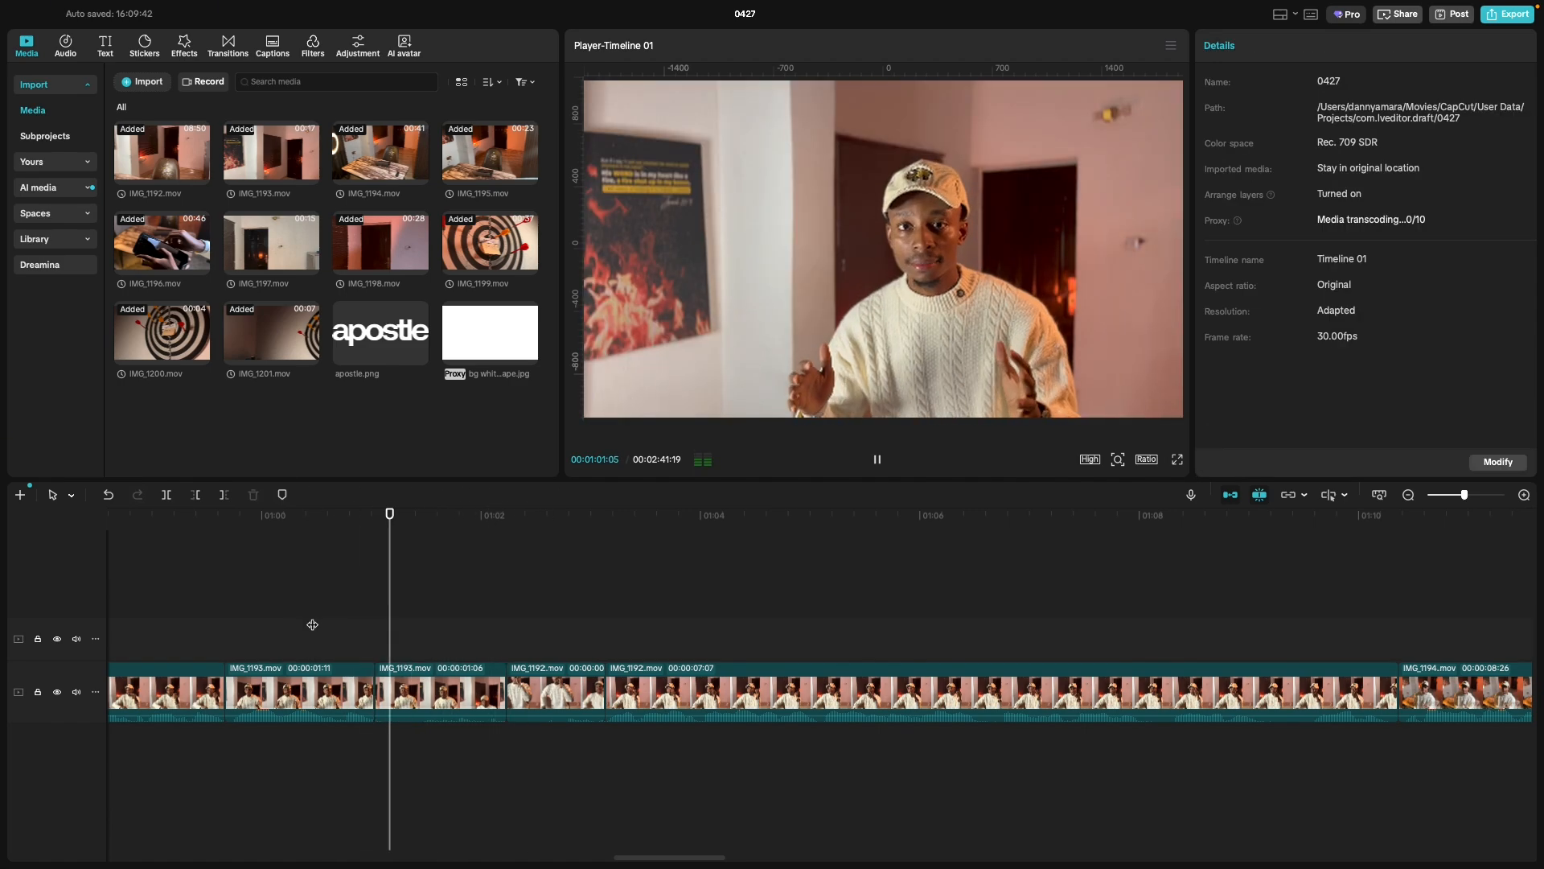
pyautogui.press('space')
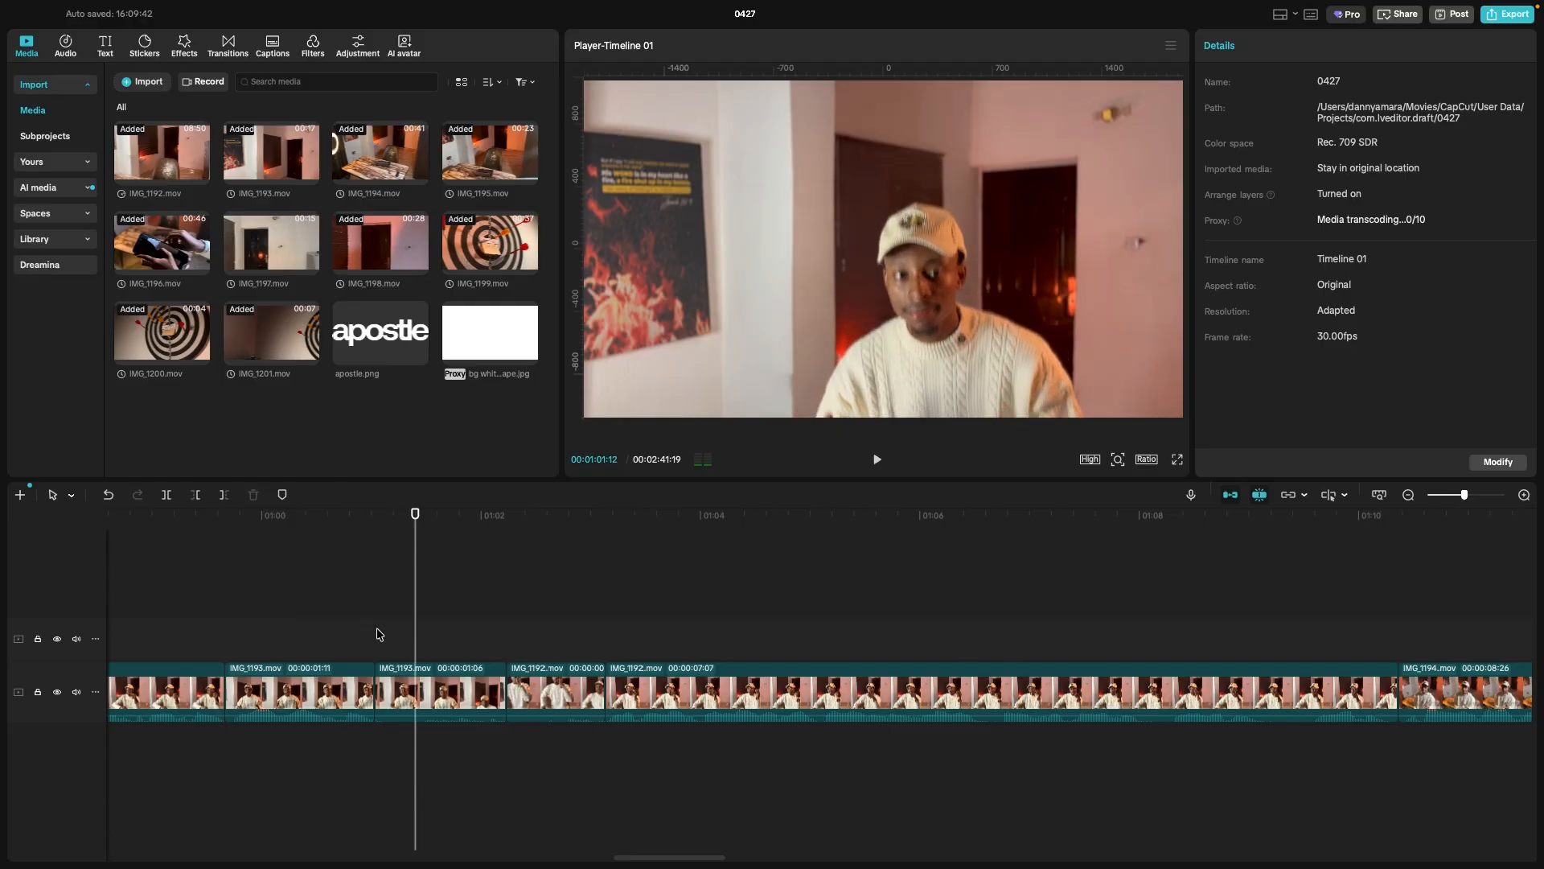
pyautogui.click(392, 706)
pyautogui.moveTo(373, 692); pyautogui.dragTo(382, 693)
# Replay the join between the 00:00:01:11 and 00:00:01:04 IMG_1193.mov segments, including the lead-in from the first segment's start.
pyautogui.click(316, 626)
pyautogui.press('space')
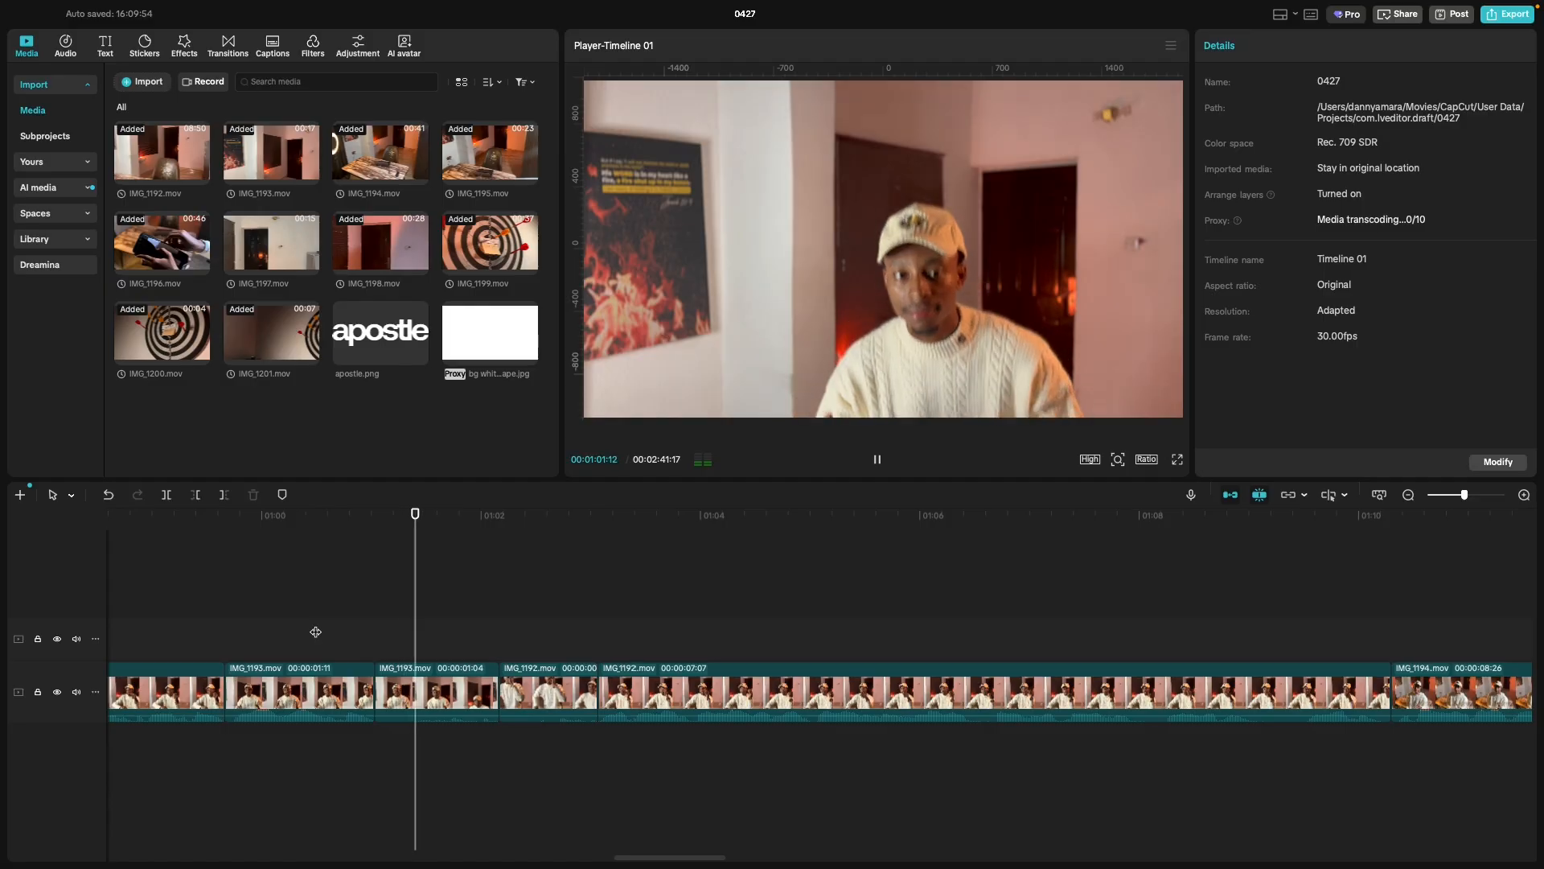
pyautogui.click(316, 631)
pyautogui.press('space')
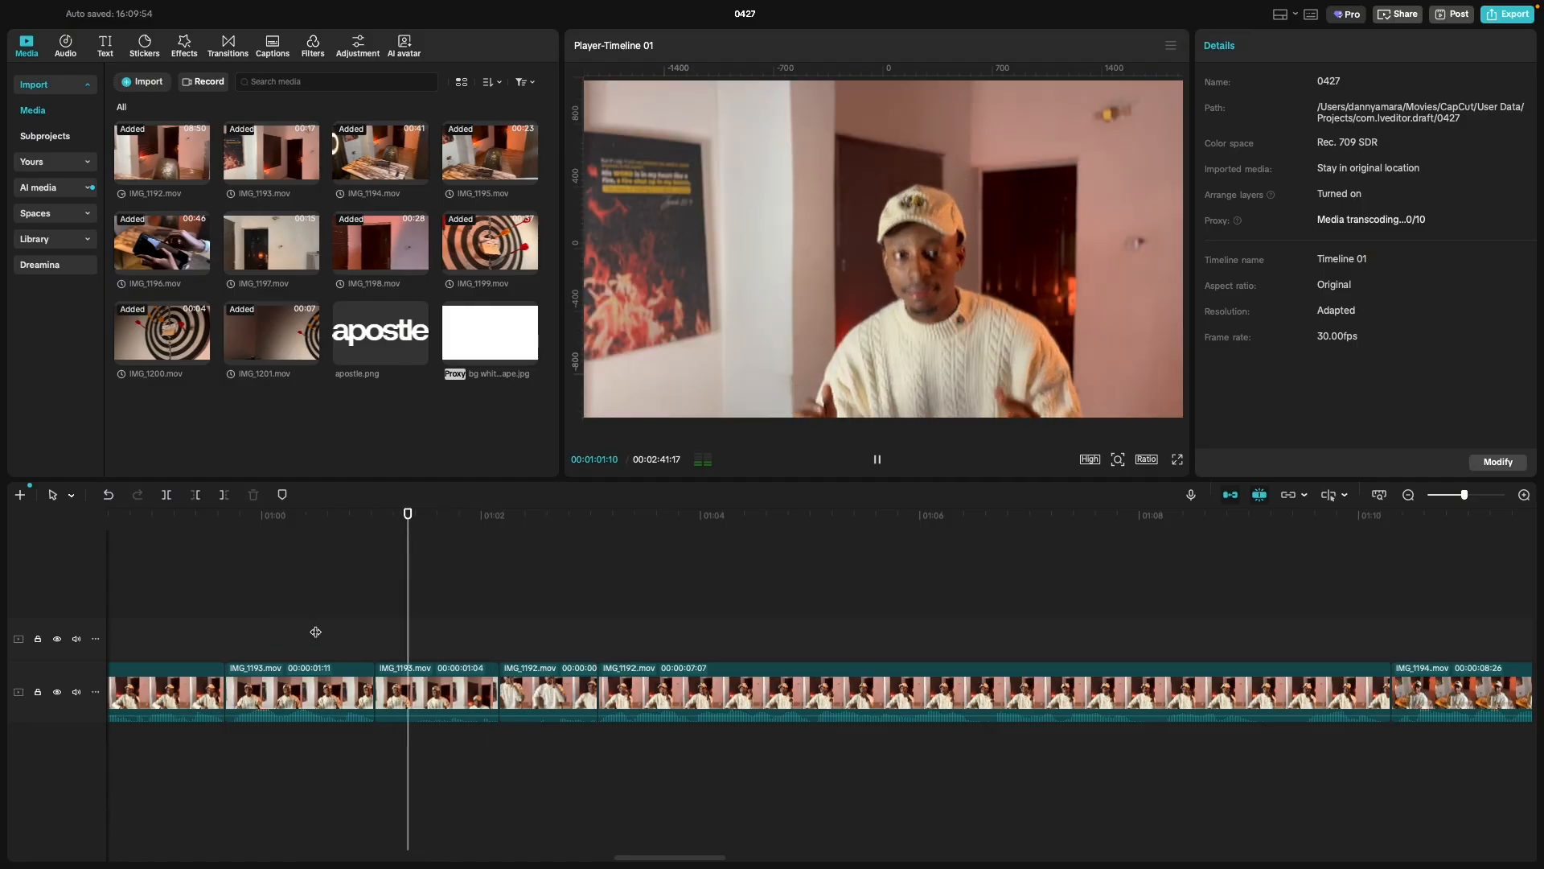
pyautogui.press('space')
pyautogui.click(225, 633)
pyautogui.press('space')
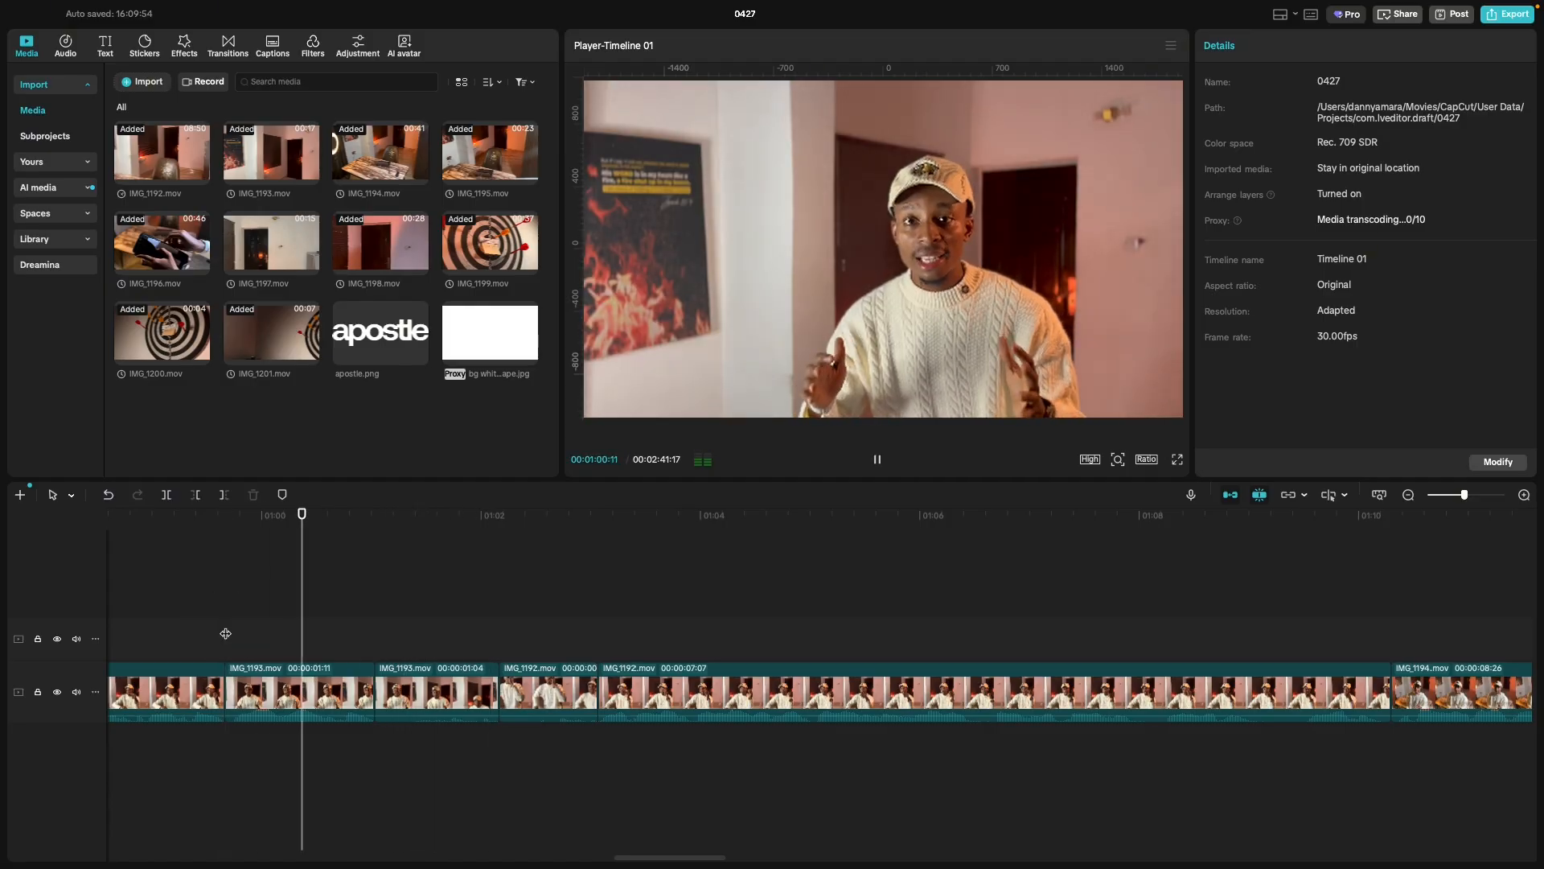
pyautogui.press('space')
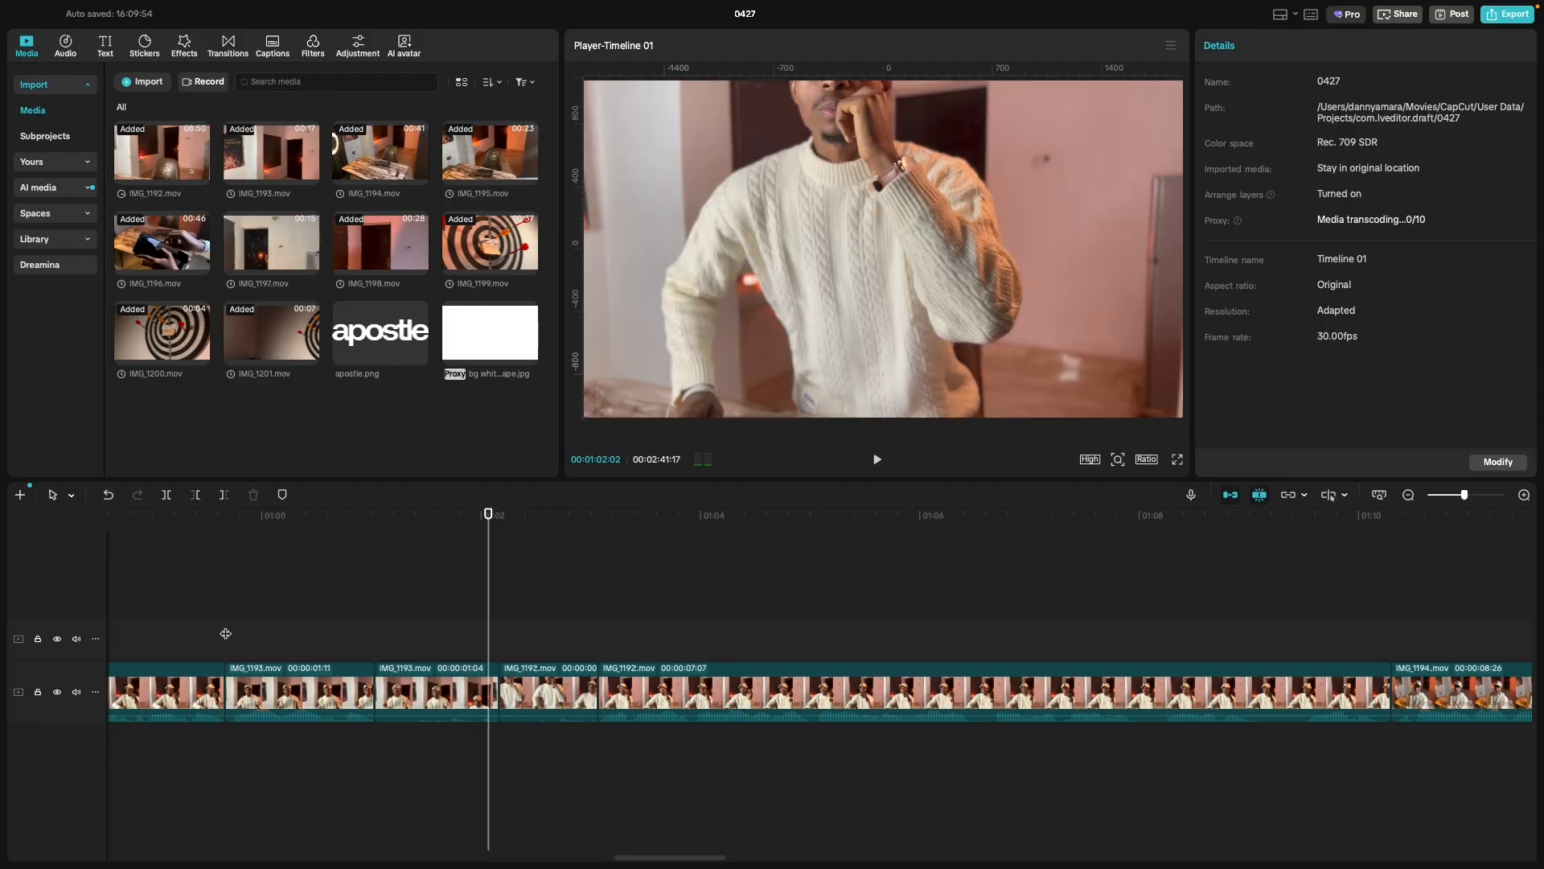
# Trim the end of the 00:00:01:04 IMG_1193.mov segment back to 00:01:01:22.
pyautogui.click(322, 625)
pyautogui.press('space')
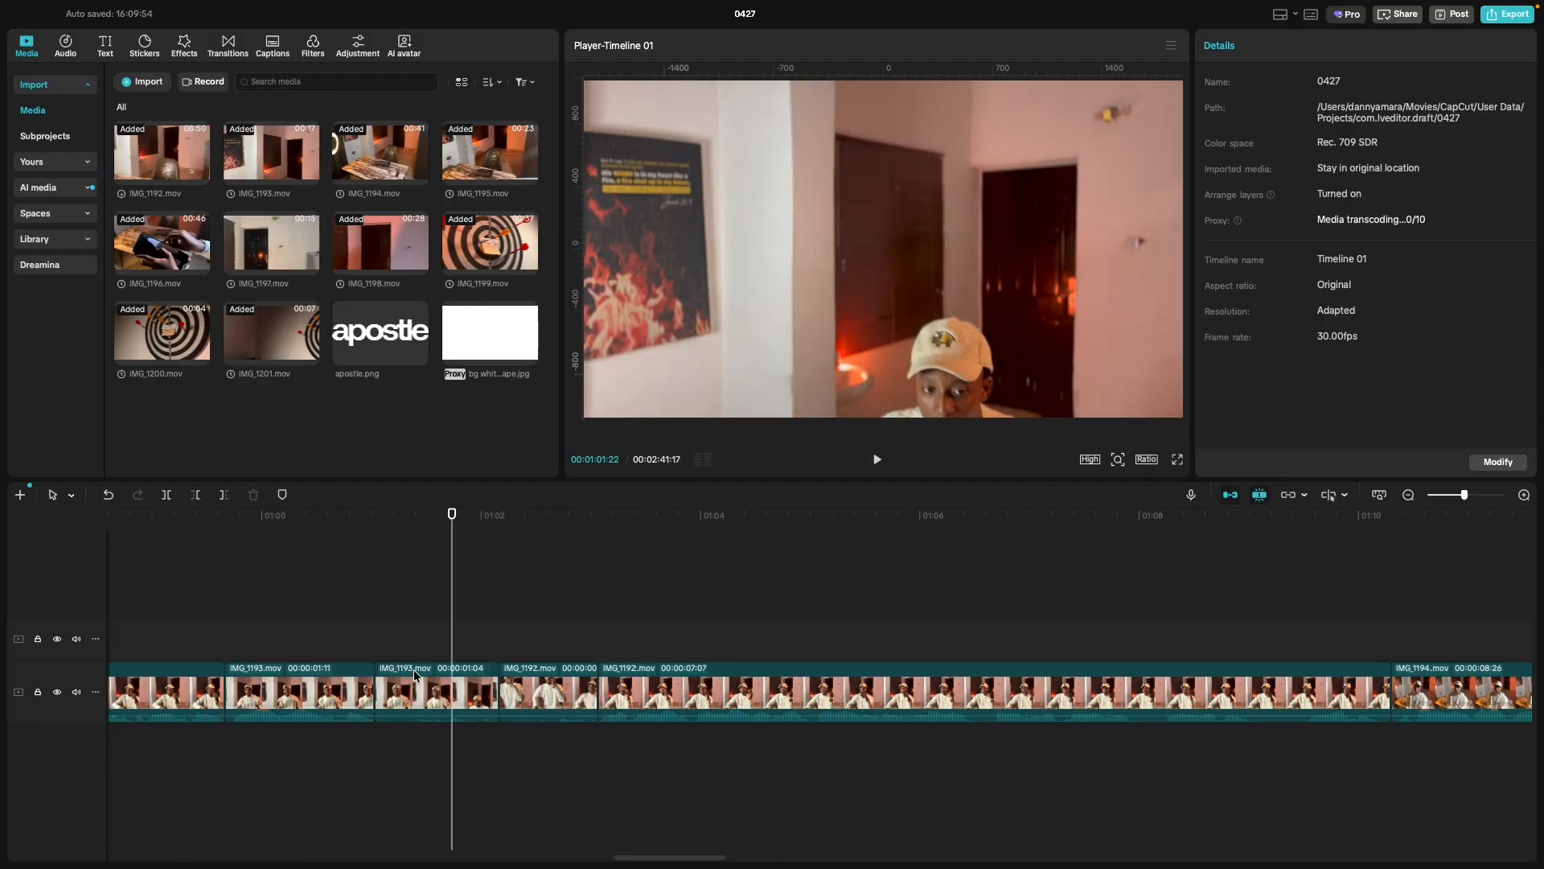
pyautogui.click(491, 690)
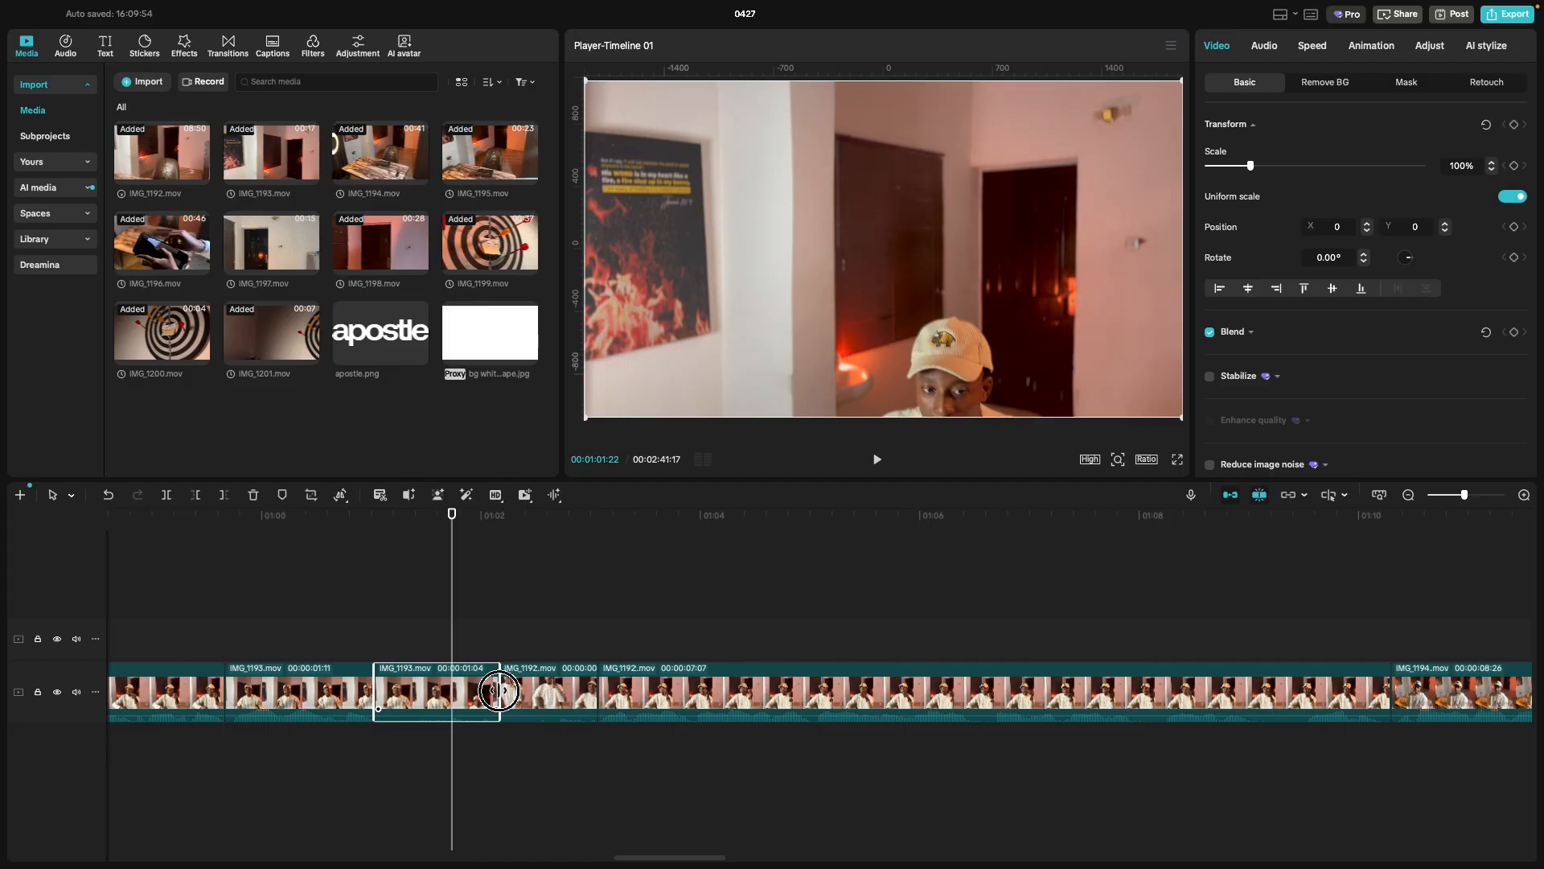
pyautogui.moveTo(499, 690); pyautogui.dragTo(451, 691)
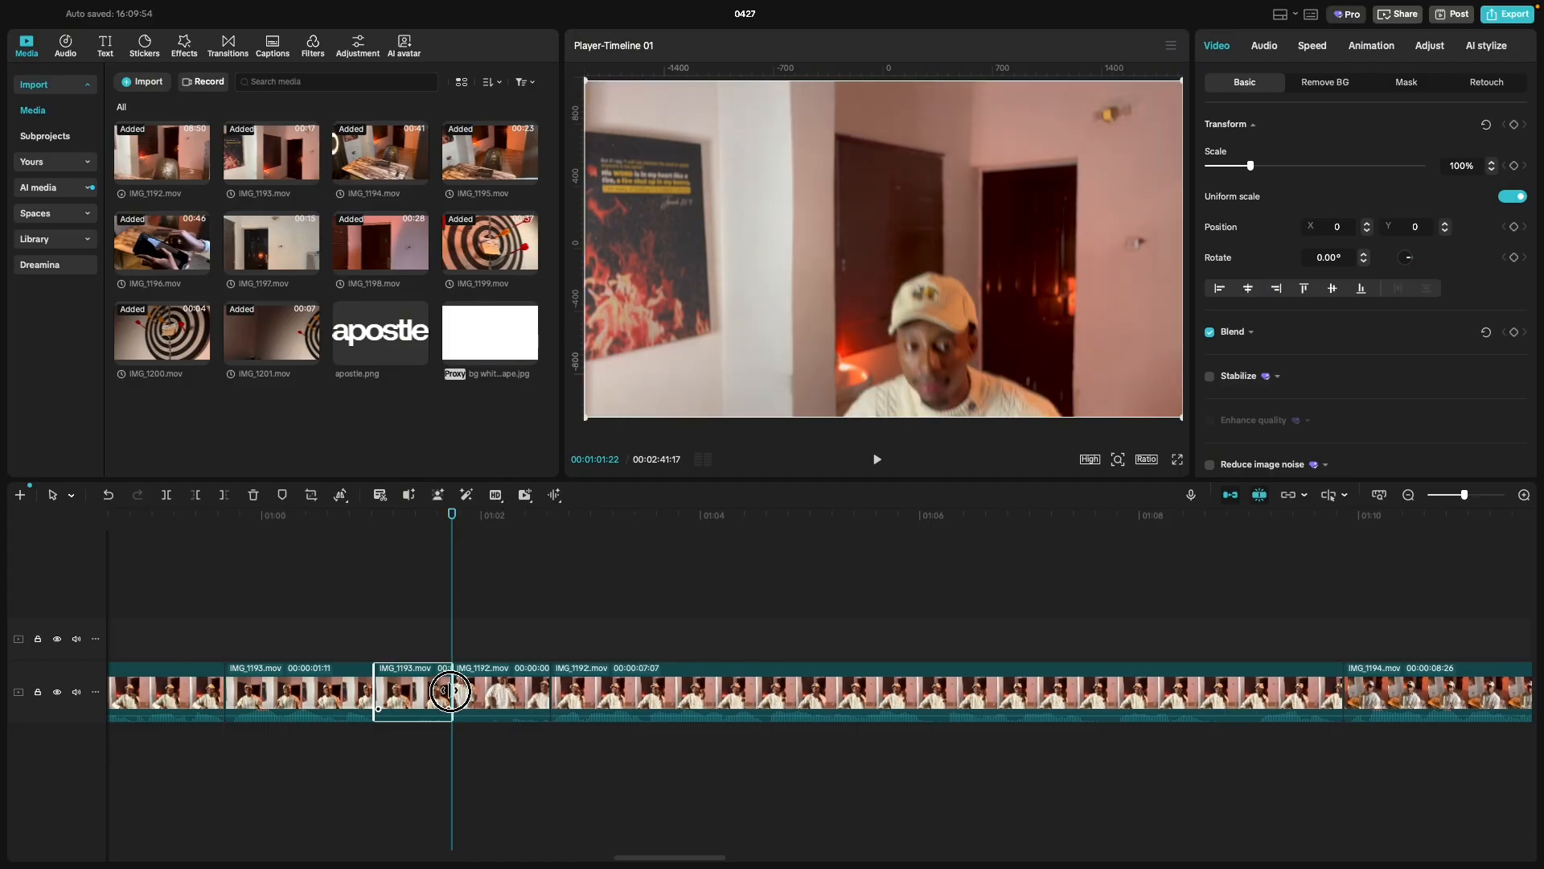
# Play through the cut and trim 16 frames off the start of the short IMG_1192.mov segment before the 00:00:07:07 one.
pyautogui.click(334, 633)
pyautogui.press('space')
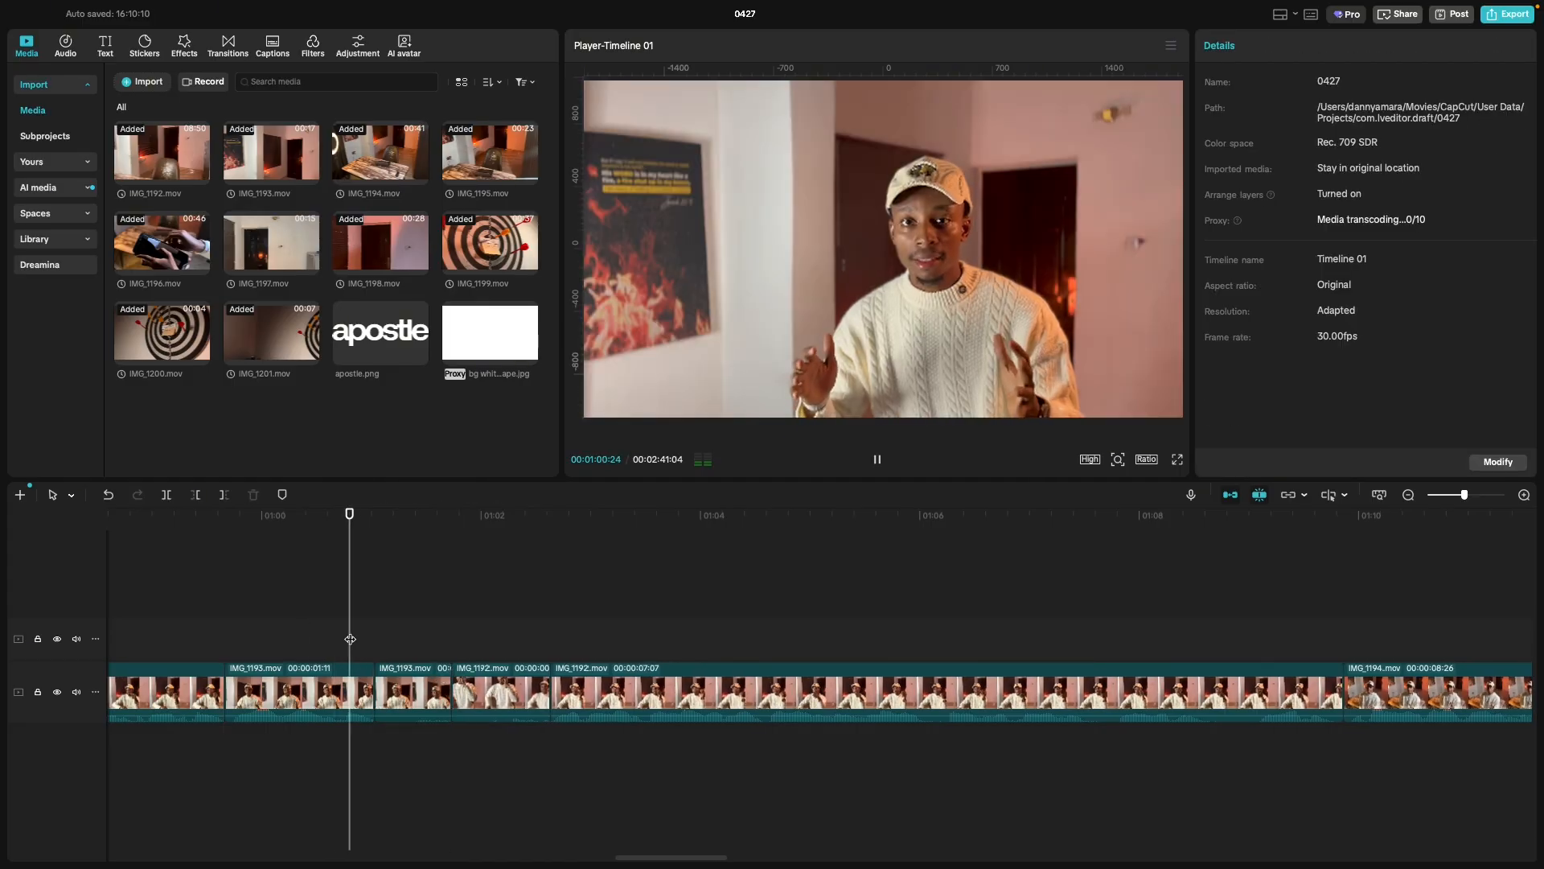
pyautogui.press('space')
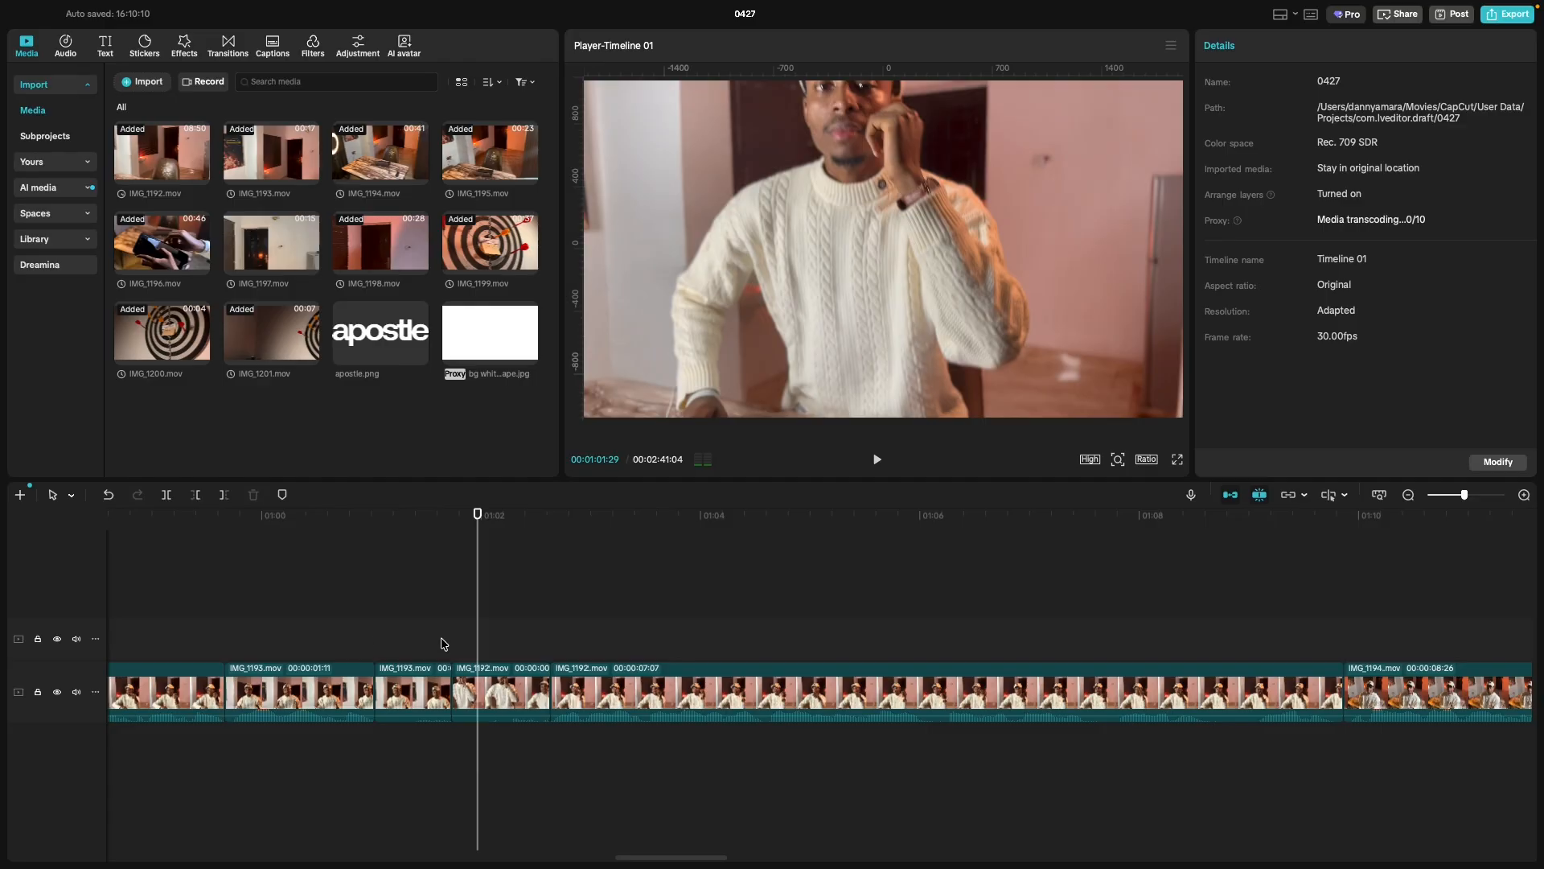
pyautogui.click(488, 701)
pyautogui.moveTo(447, 690); pyautogui.dragTo(505, 706)
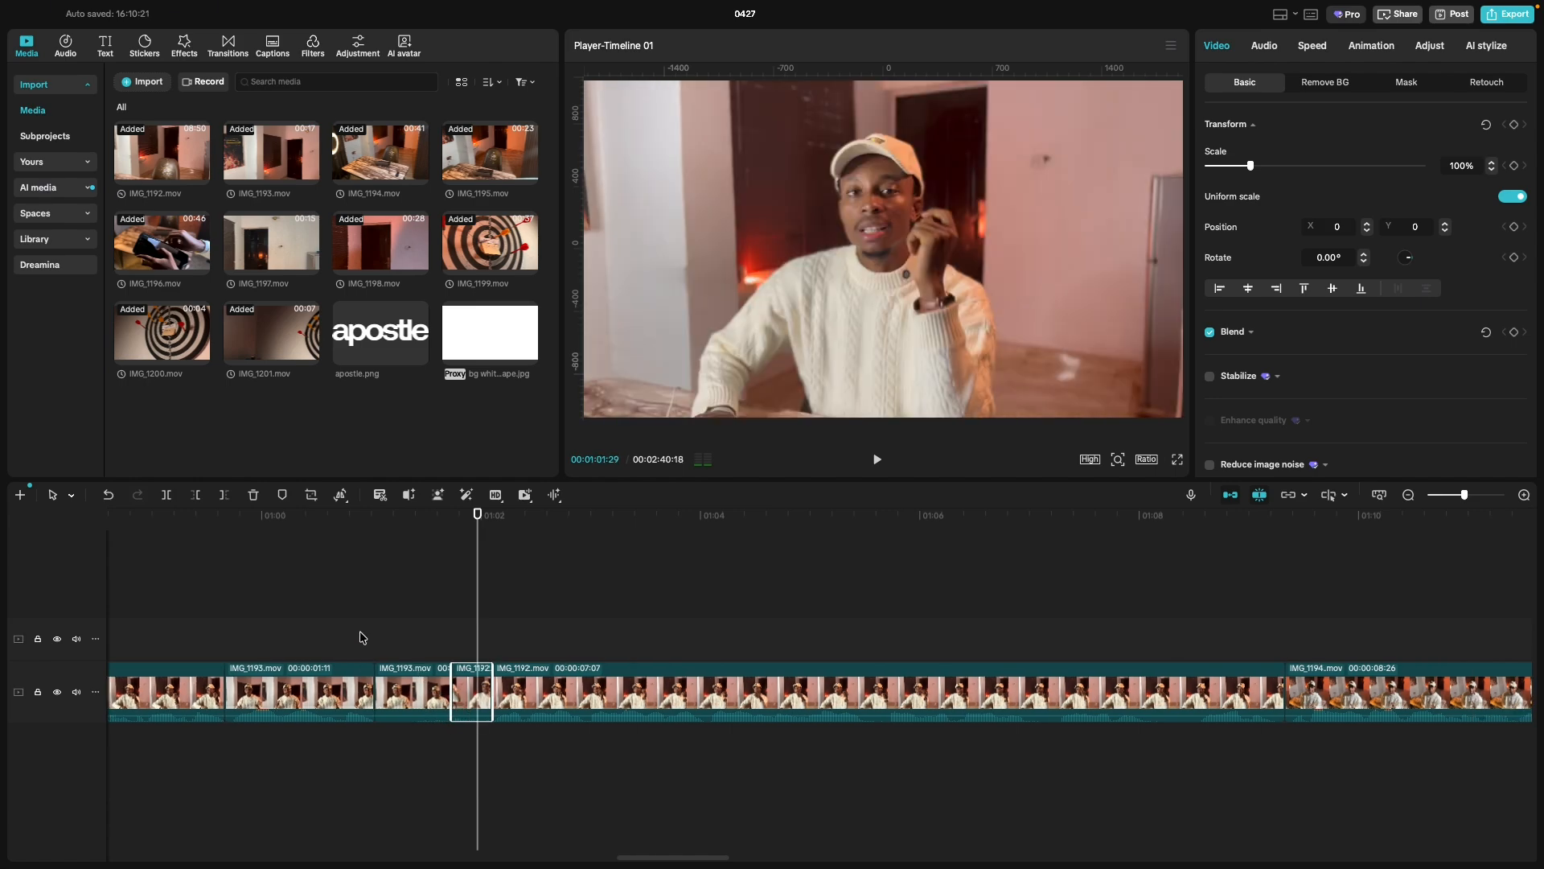
# Replay the lead-in from the 00:00:01:11 IMG_1193.mov segment and extend the end of the short IMG_1192.mov segment to 00:01:02:11.
pyautogui.click(351, 635)
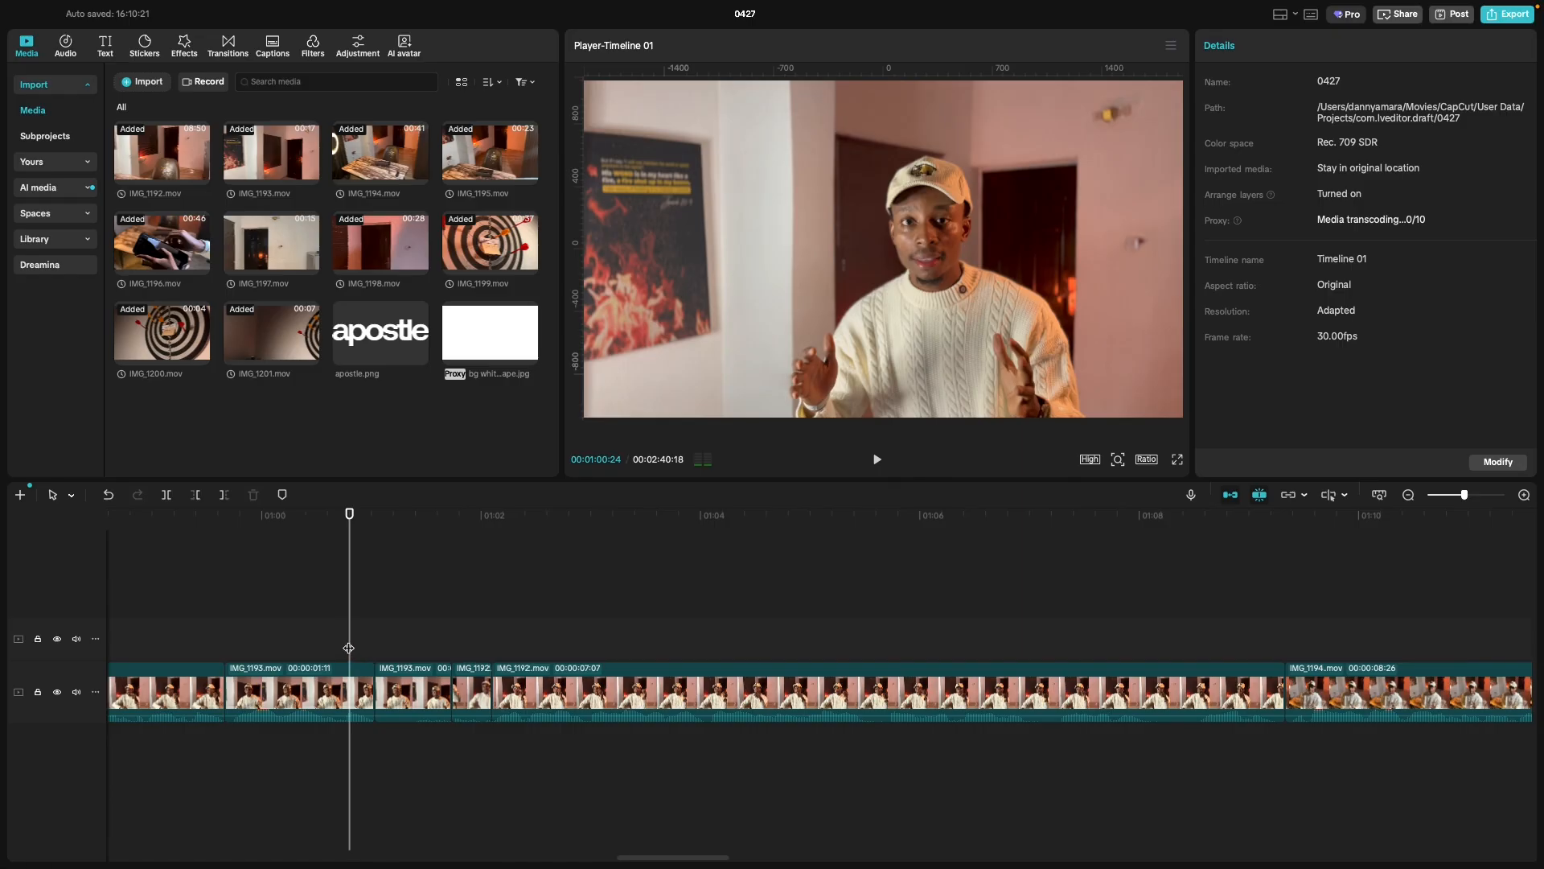
pyautogui.click(302, 642)
pyautogui.press('space')
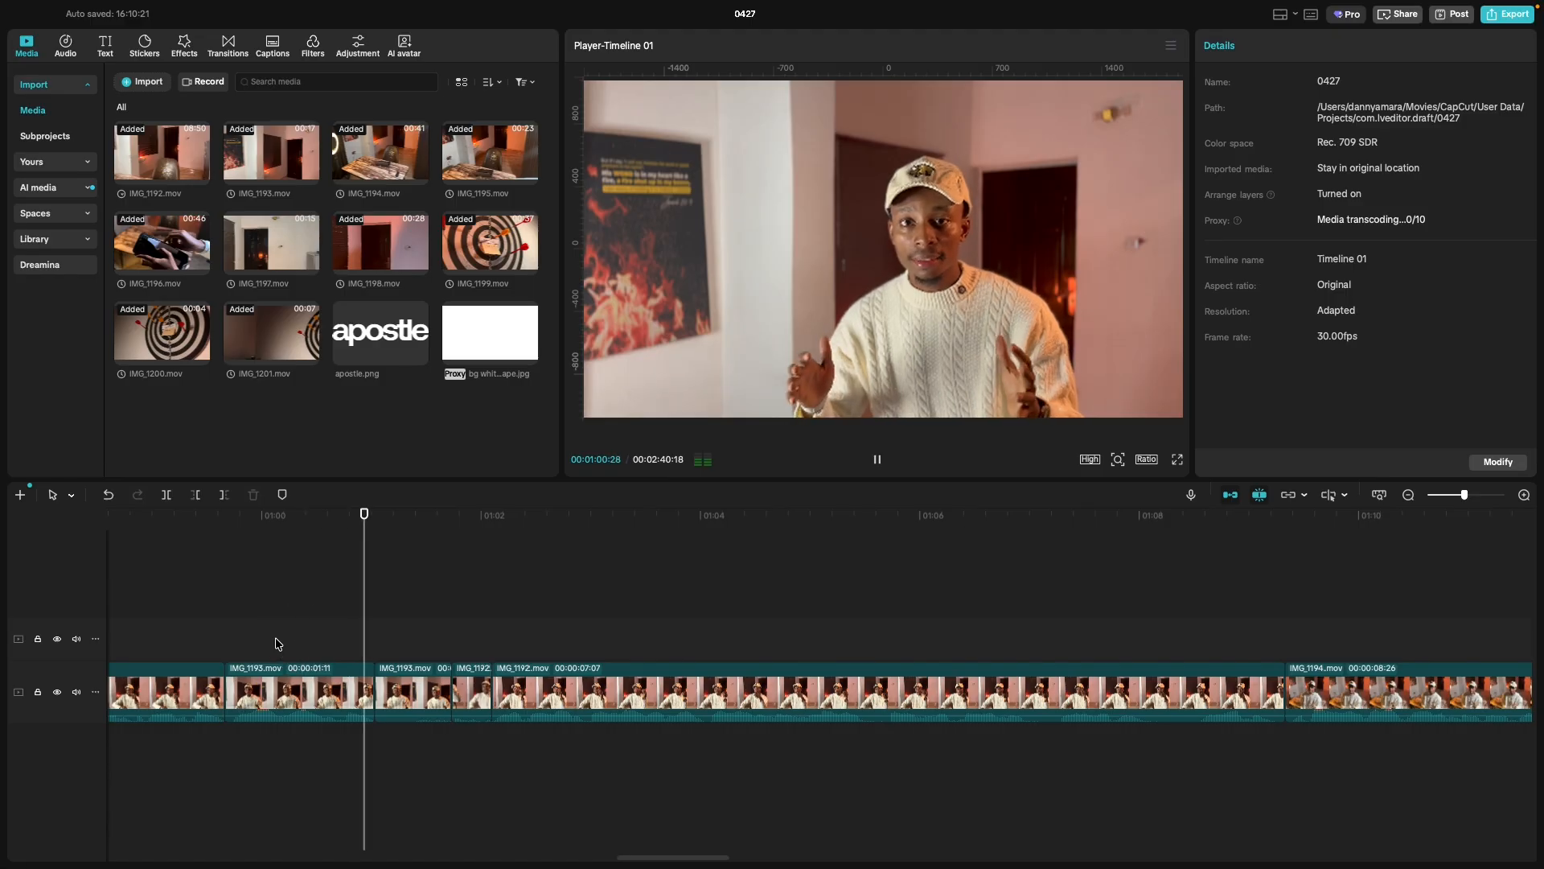
pyautogui.click(238, 641)
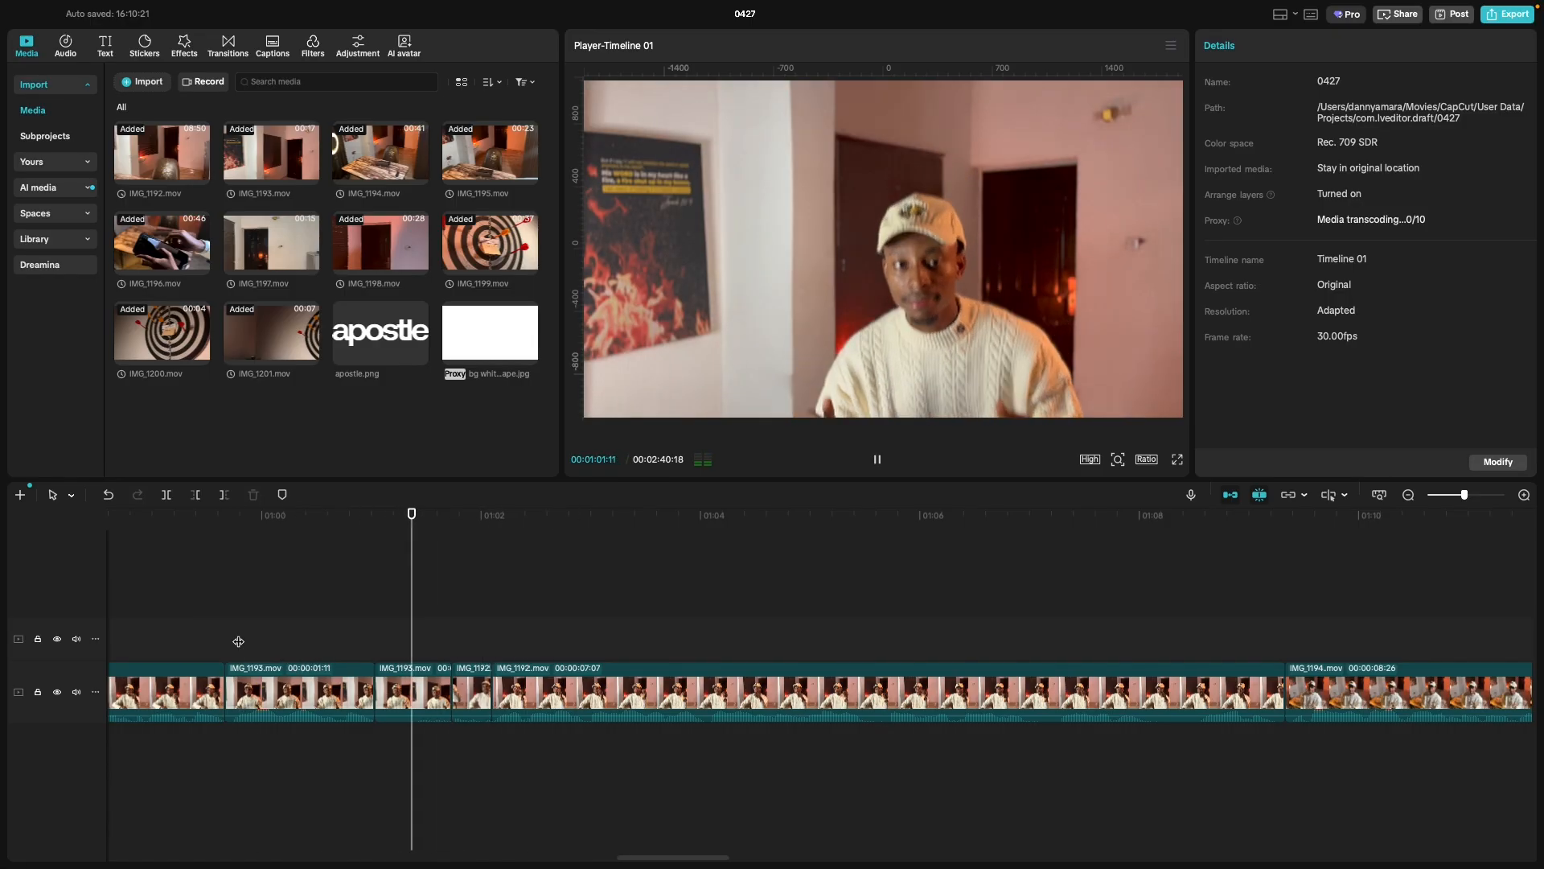
pyautogui.click(238, 641)
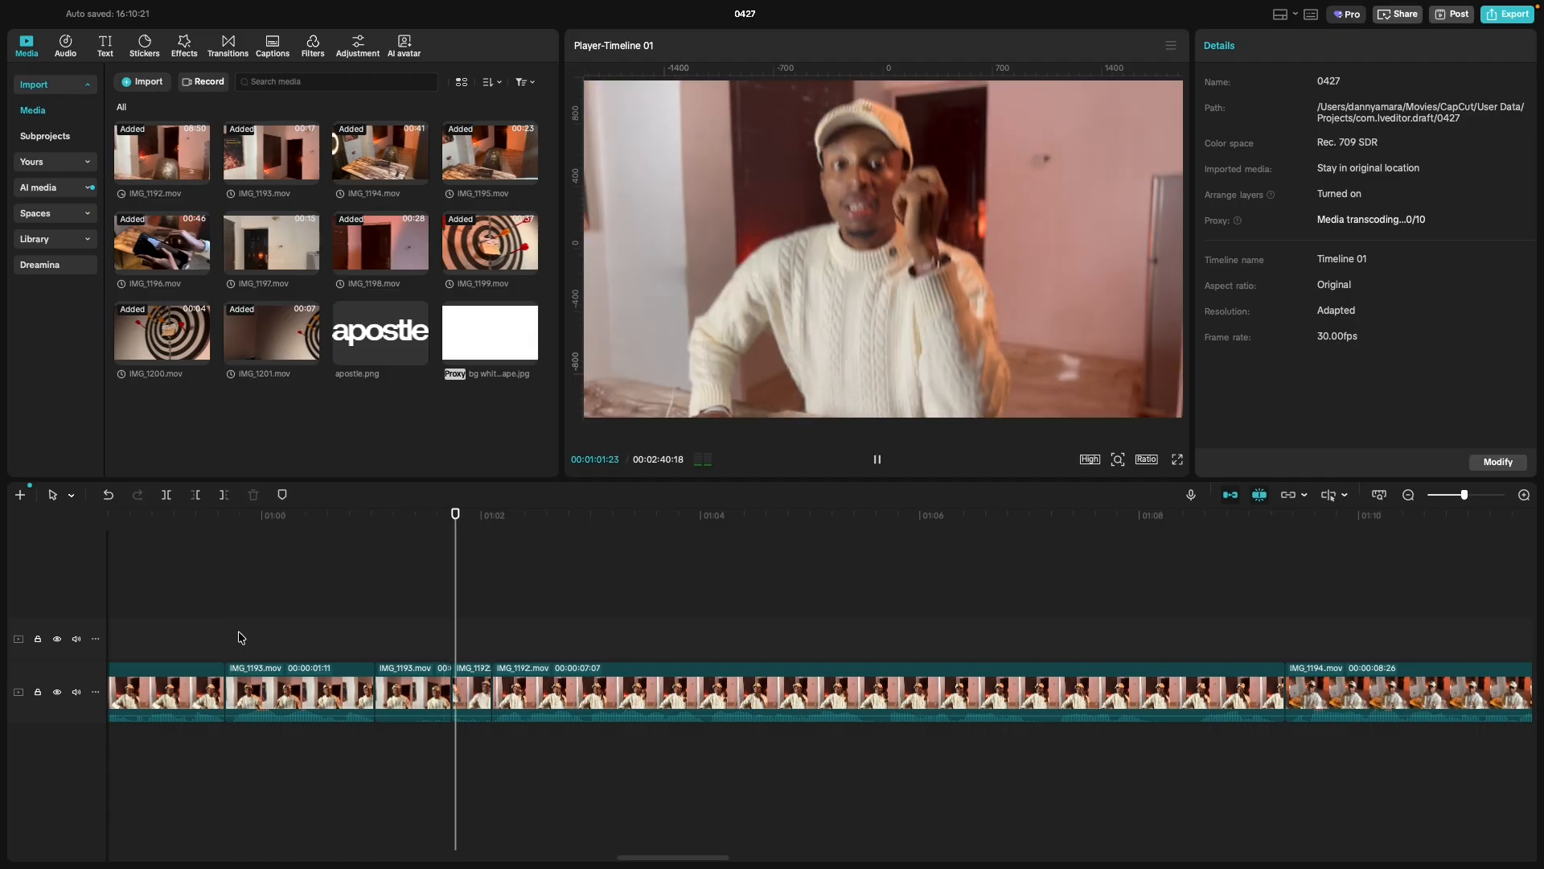
pyautogui.click(239, 637)
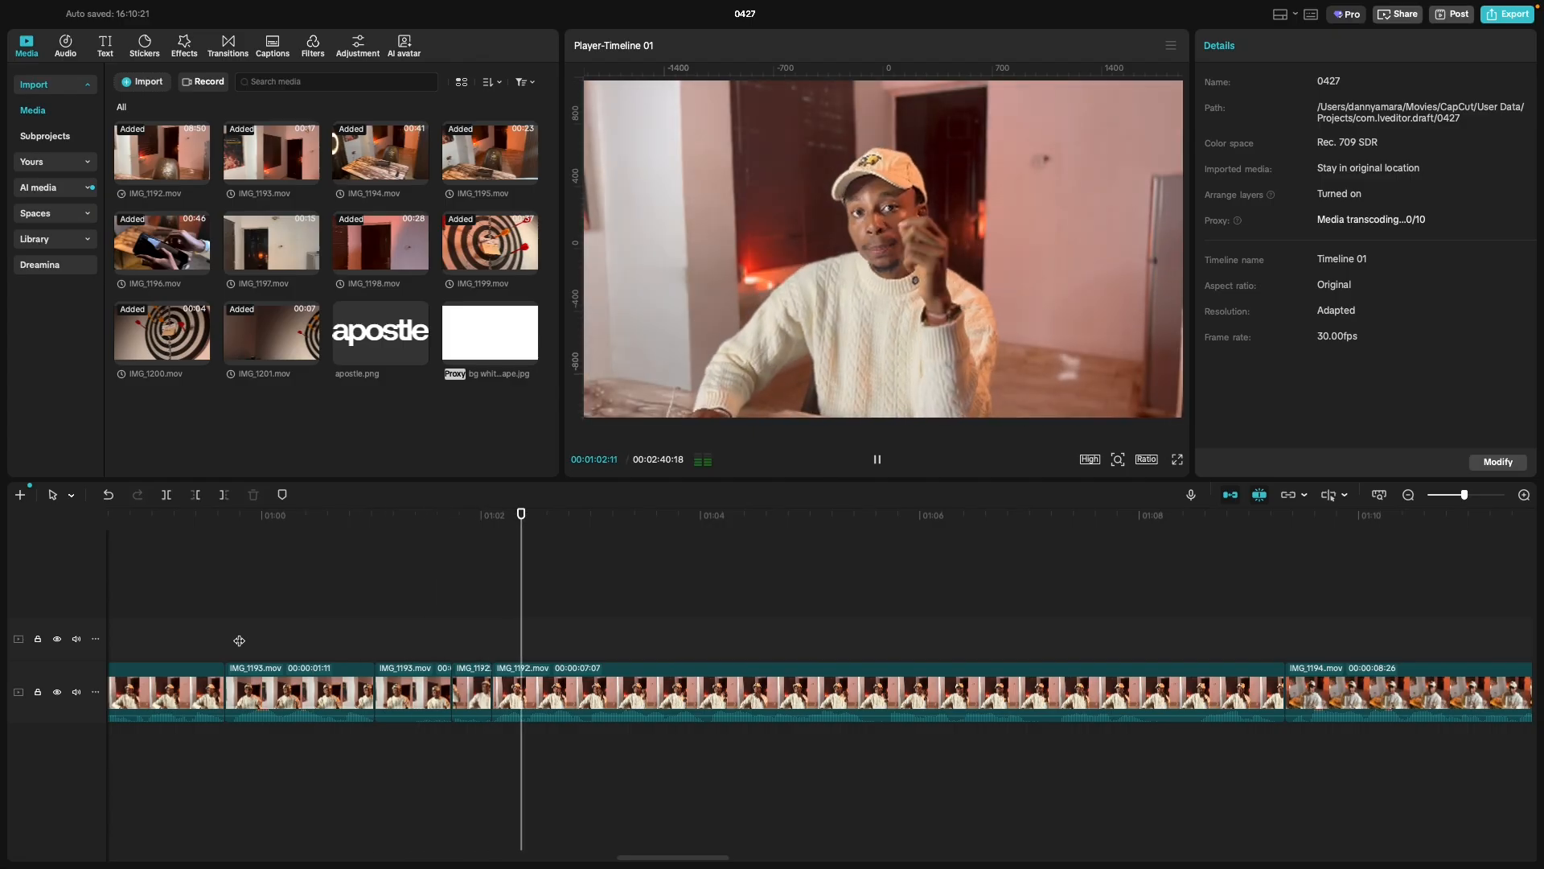
pyautogui.press('space')
pyautogui.moveTo(489, 688); pyautogui.dragTo(522, 690)
# Replay the joins around the short IMG_1192.mov segment and extend its end by three more frames.
pyautogui.click(386, 633)
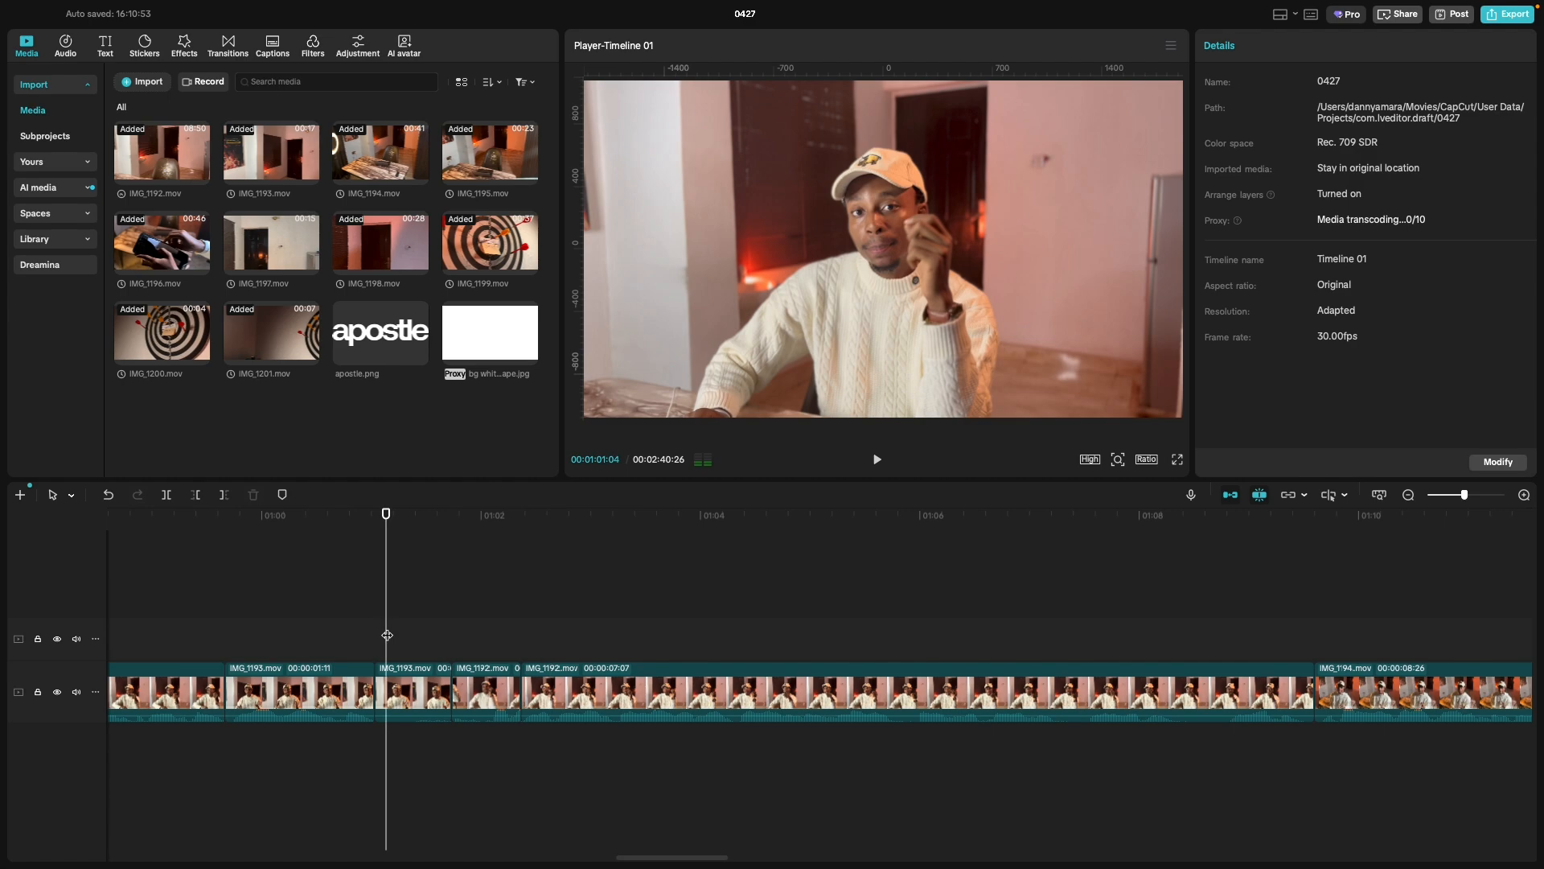
pyautogui.press('space')
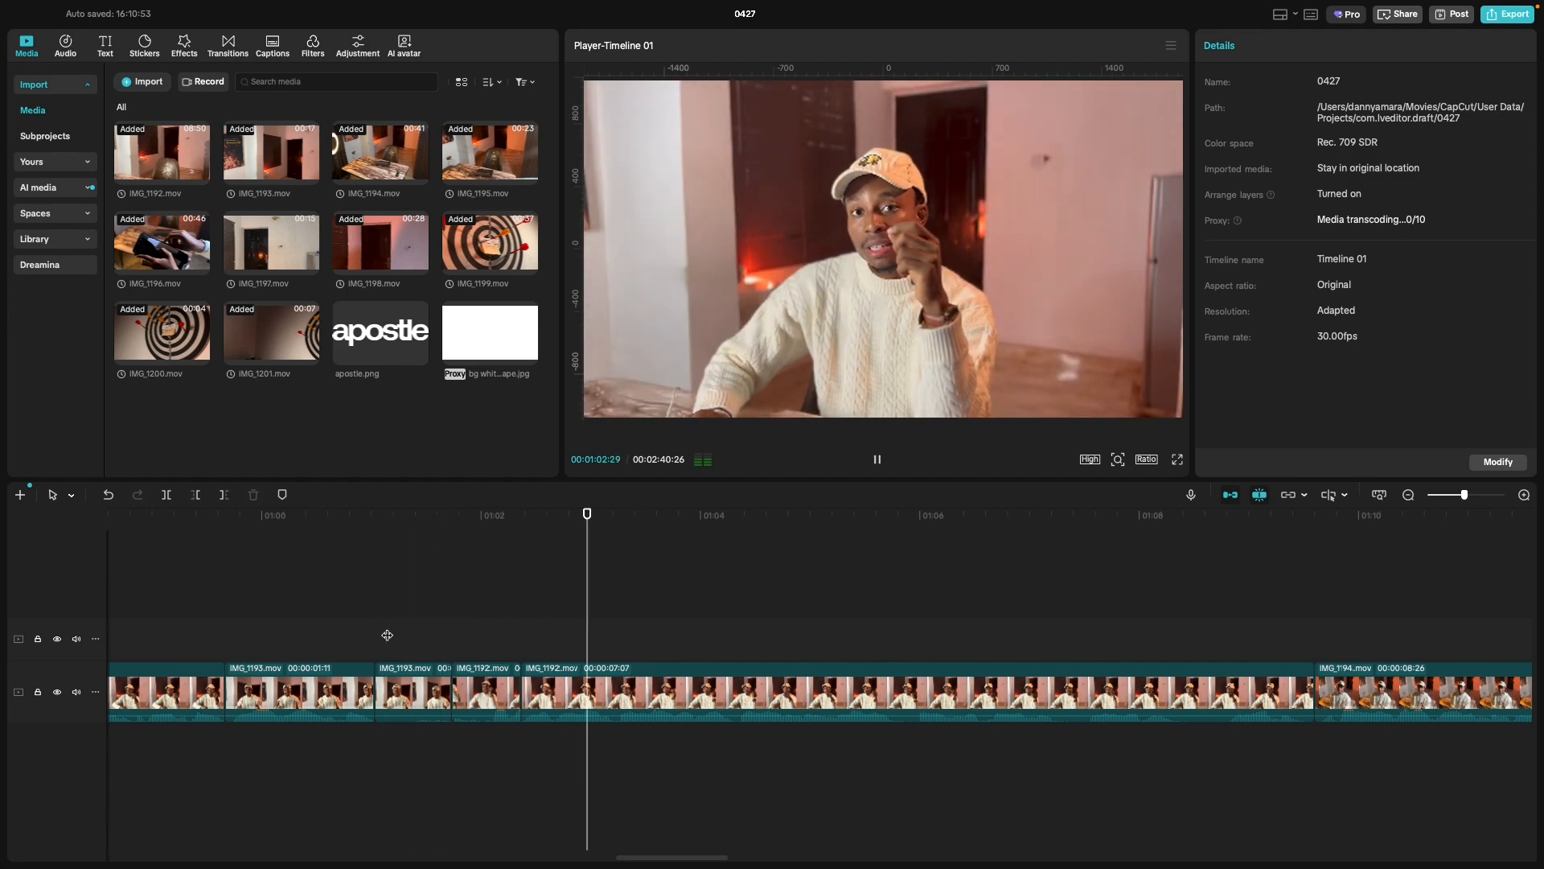
pyautogui.press('space')
pyautogui.click(460, 641)
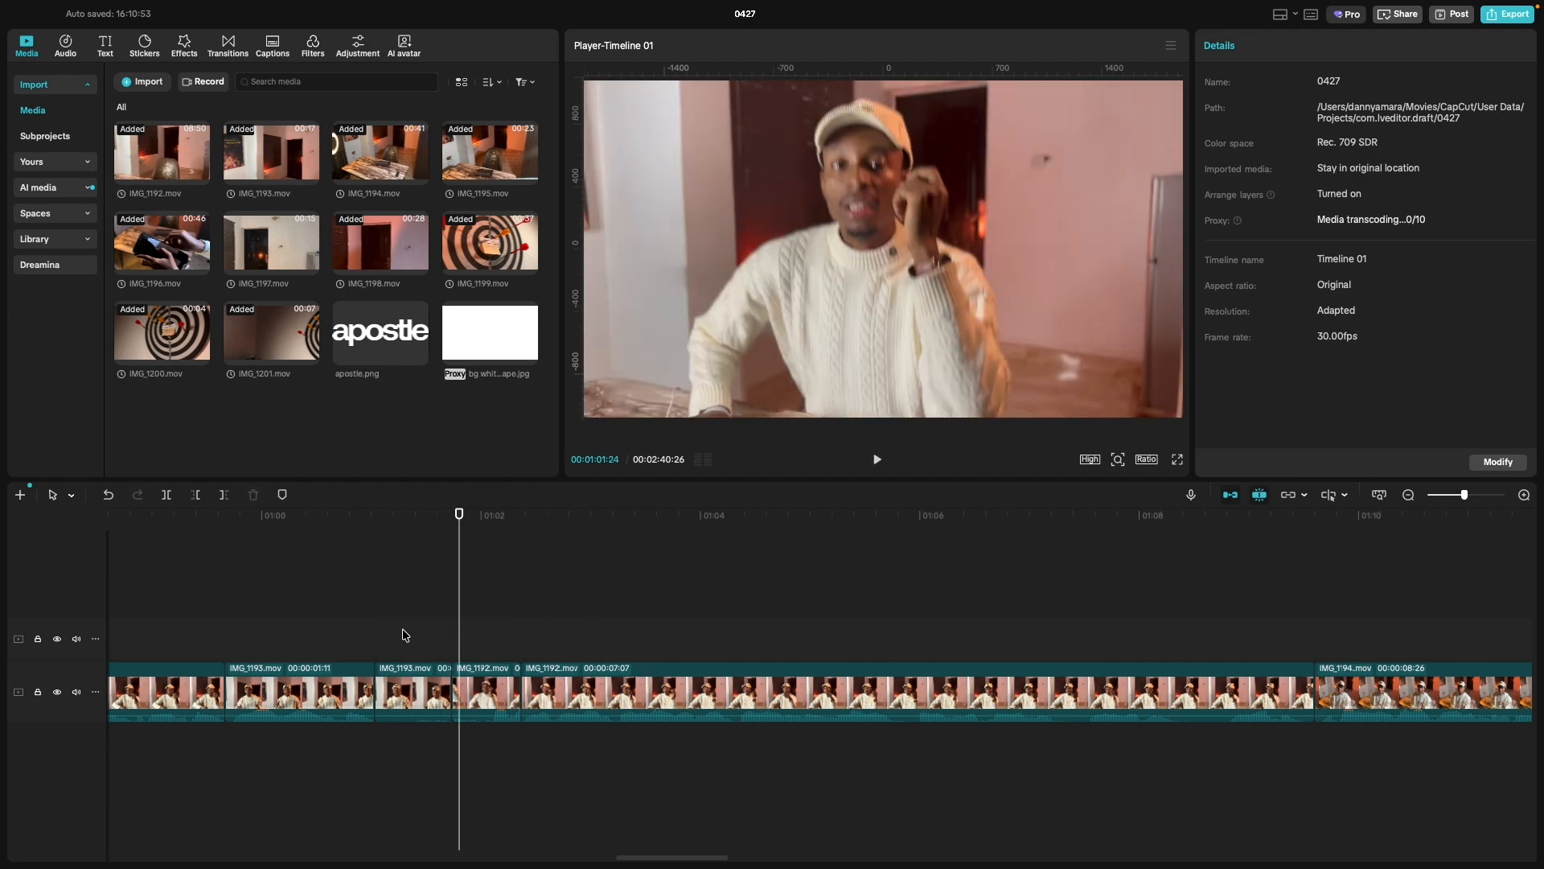
pyautogui.click(380, 632)
pyautogui.press('space')
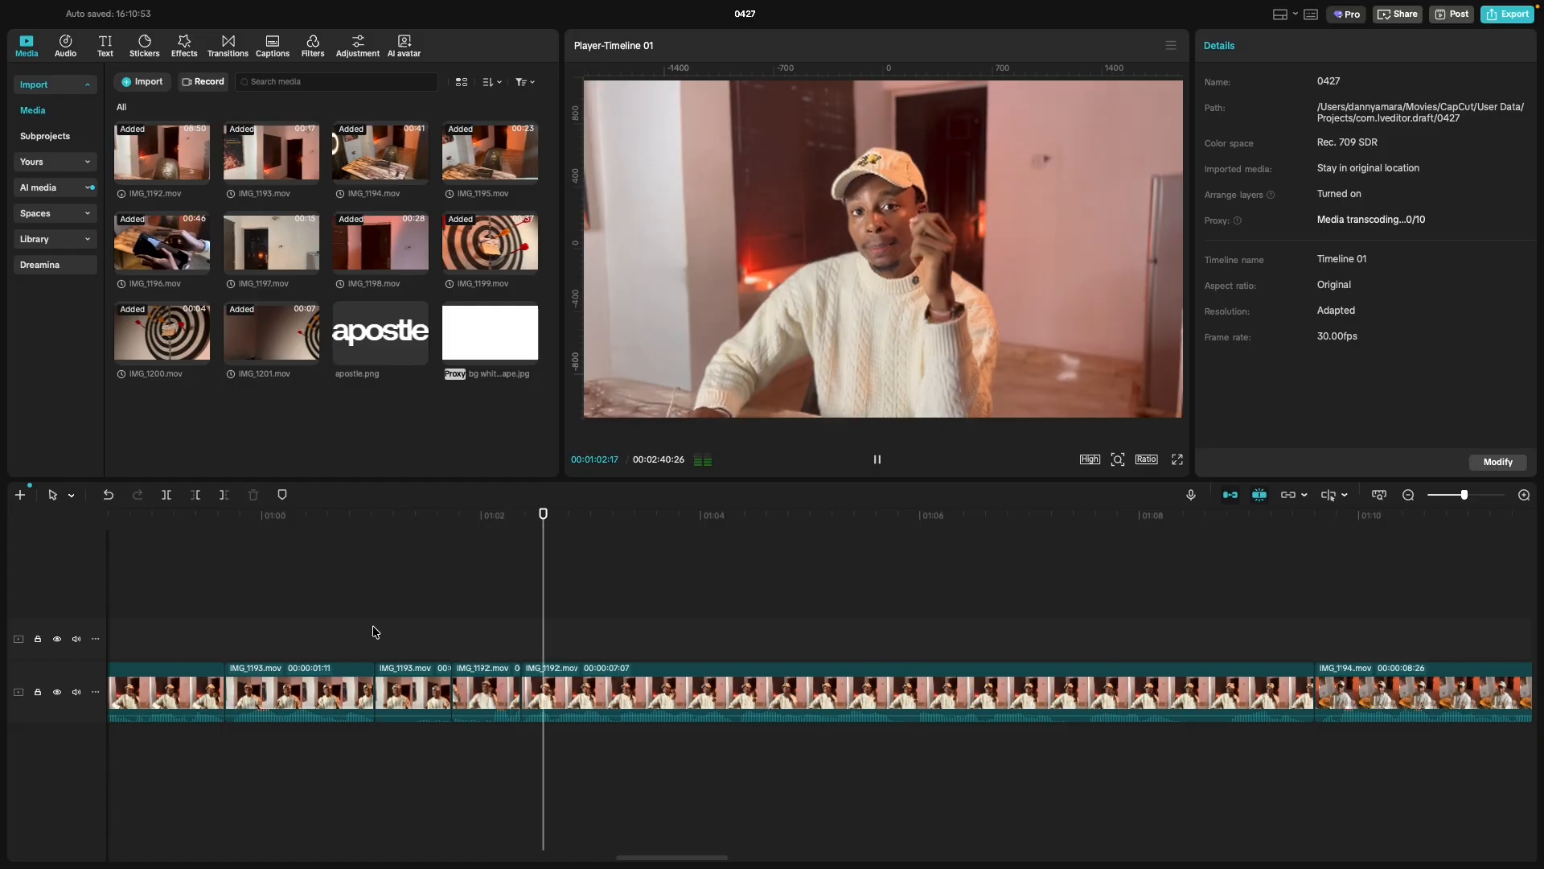
pyautogui.press('space')
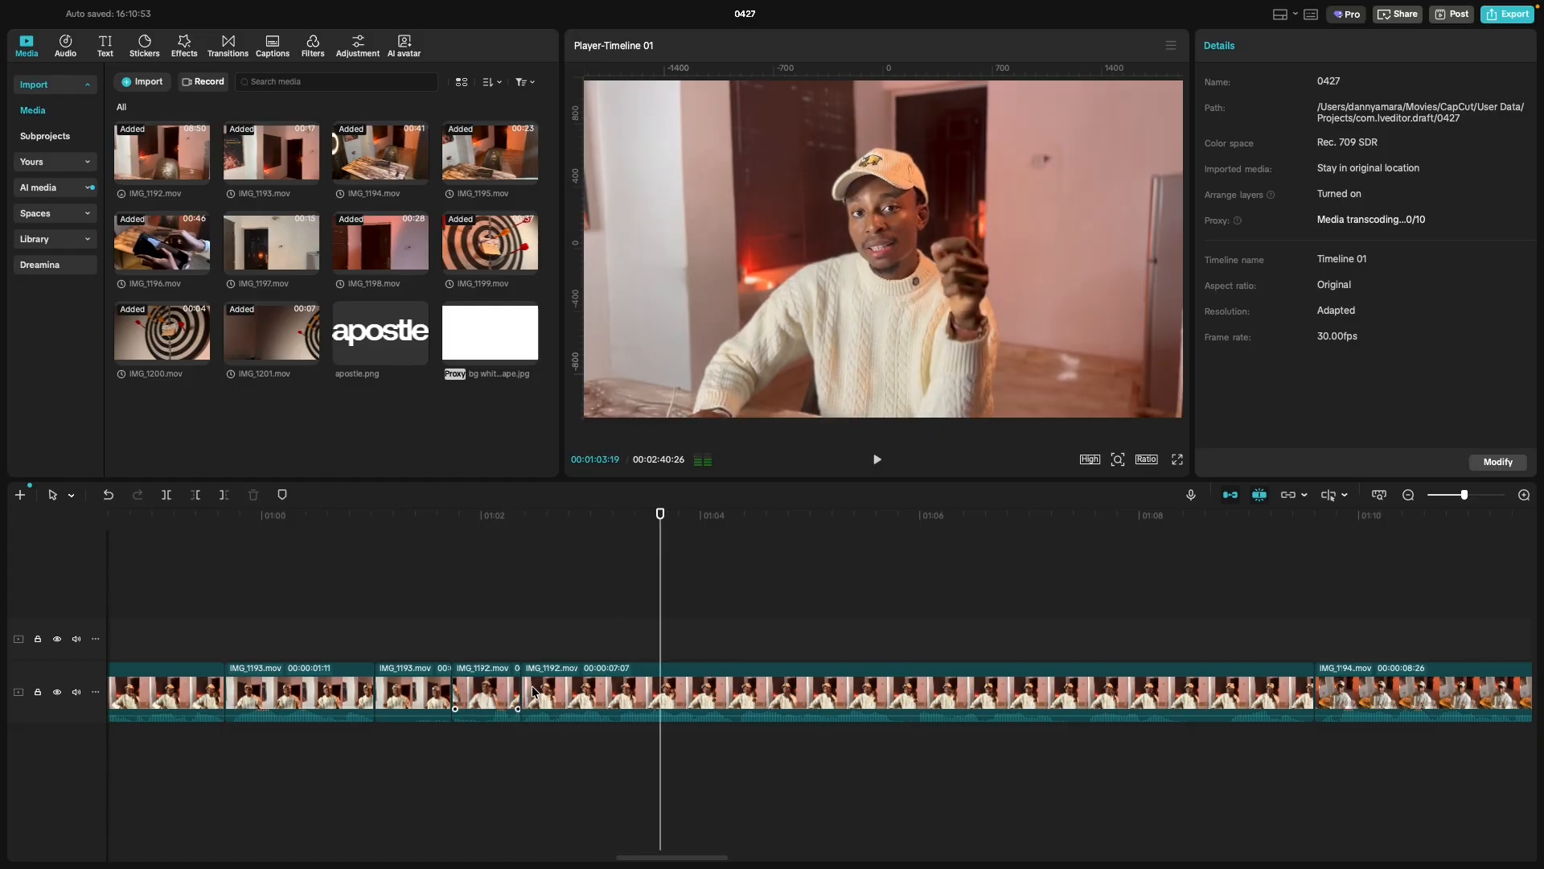
pyautogui.moveTo(521, 692); pyautogui.dragTo(532, 695)
# Check the extended cut by playback and trim the short IMG_1192.mov segment's end back one frame, to a length of 00:00:00:21.
pyautogui.click(397, 631)
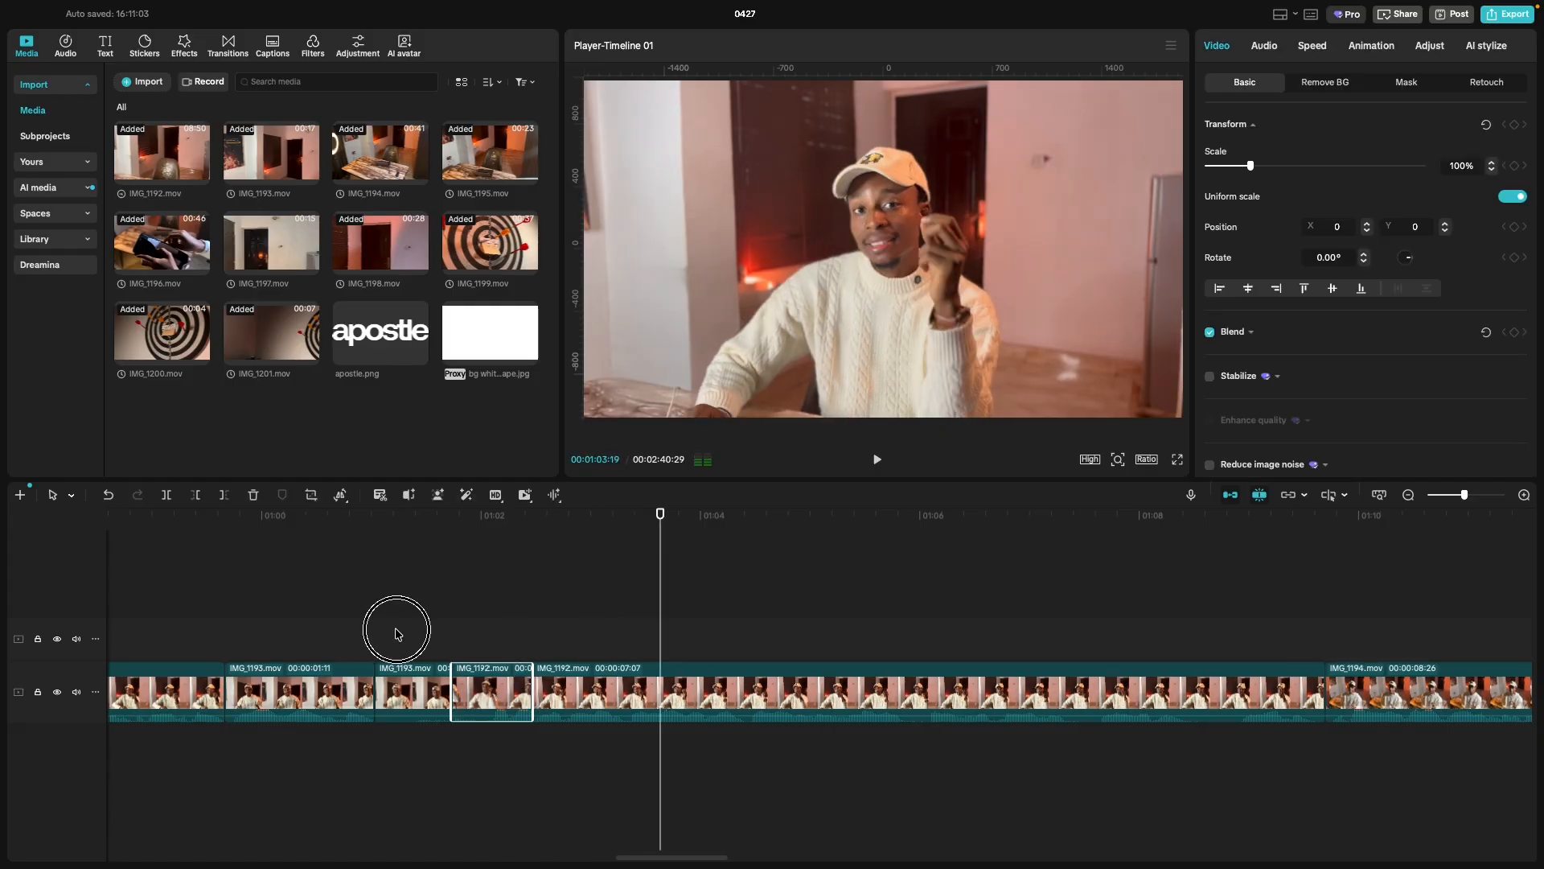
pyautogui.press('space')
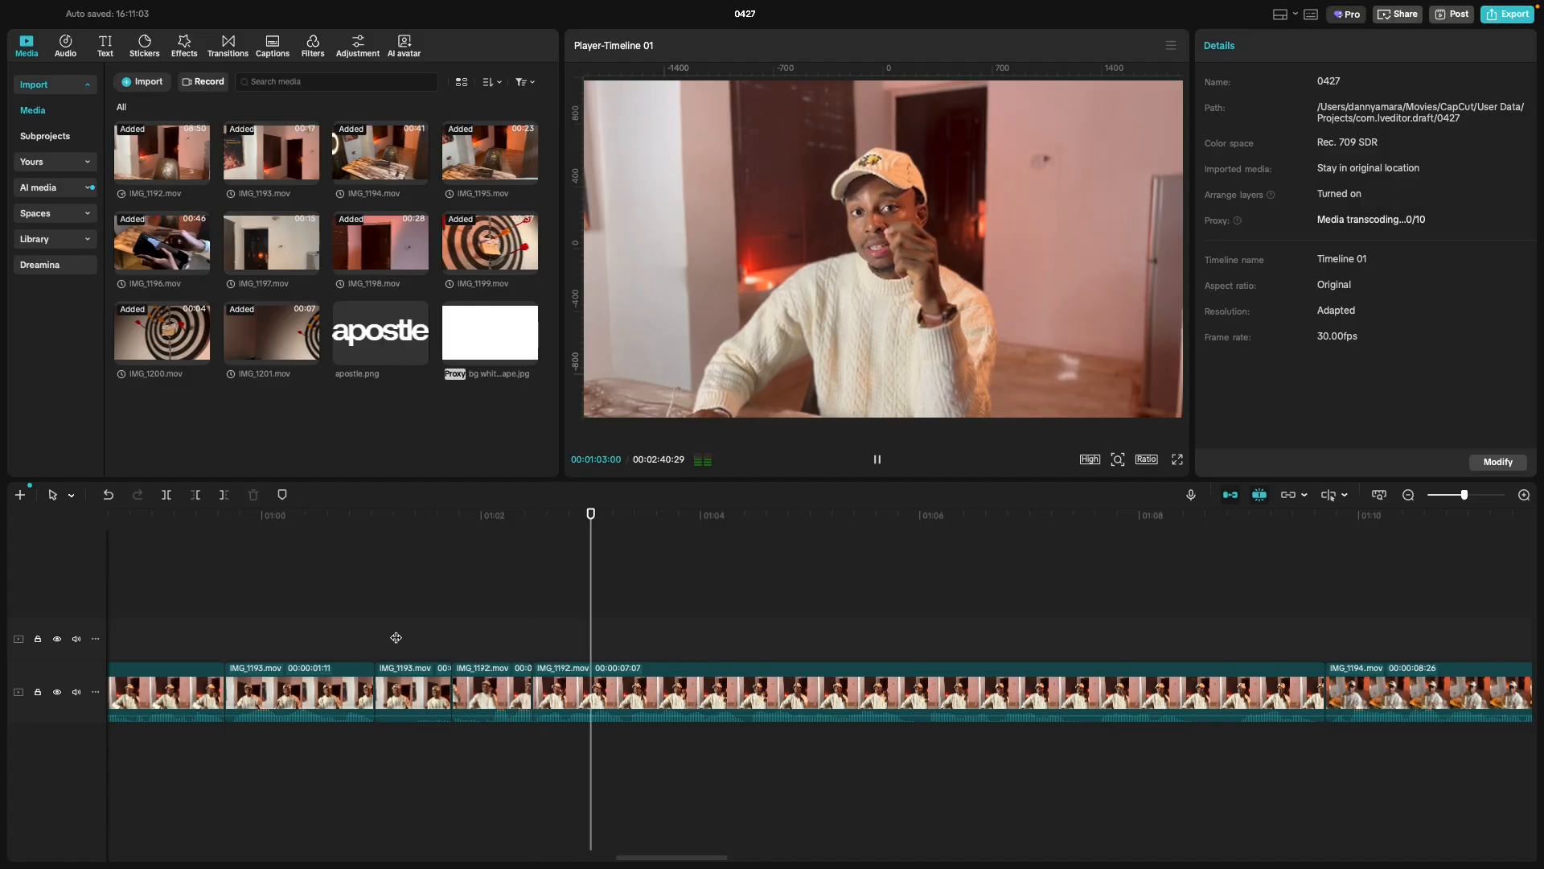
pyautogui.click(397, 634)
pyautogui.click(527, 690)
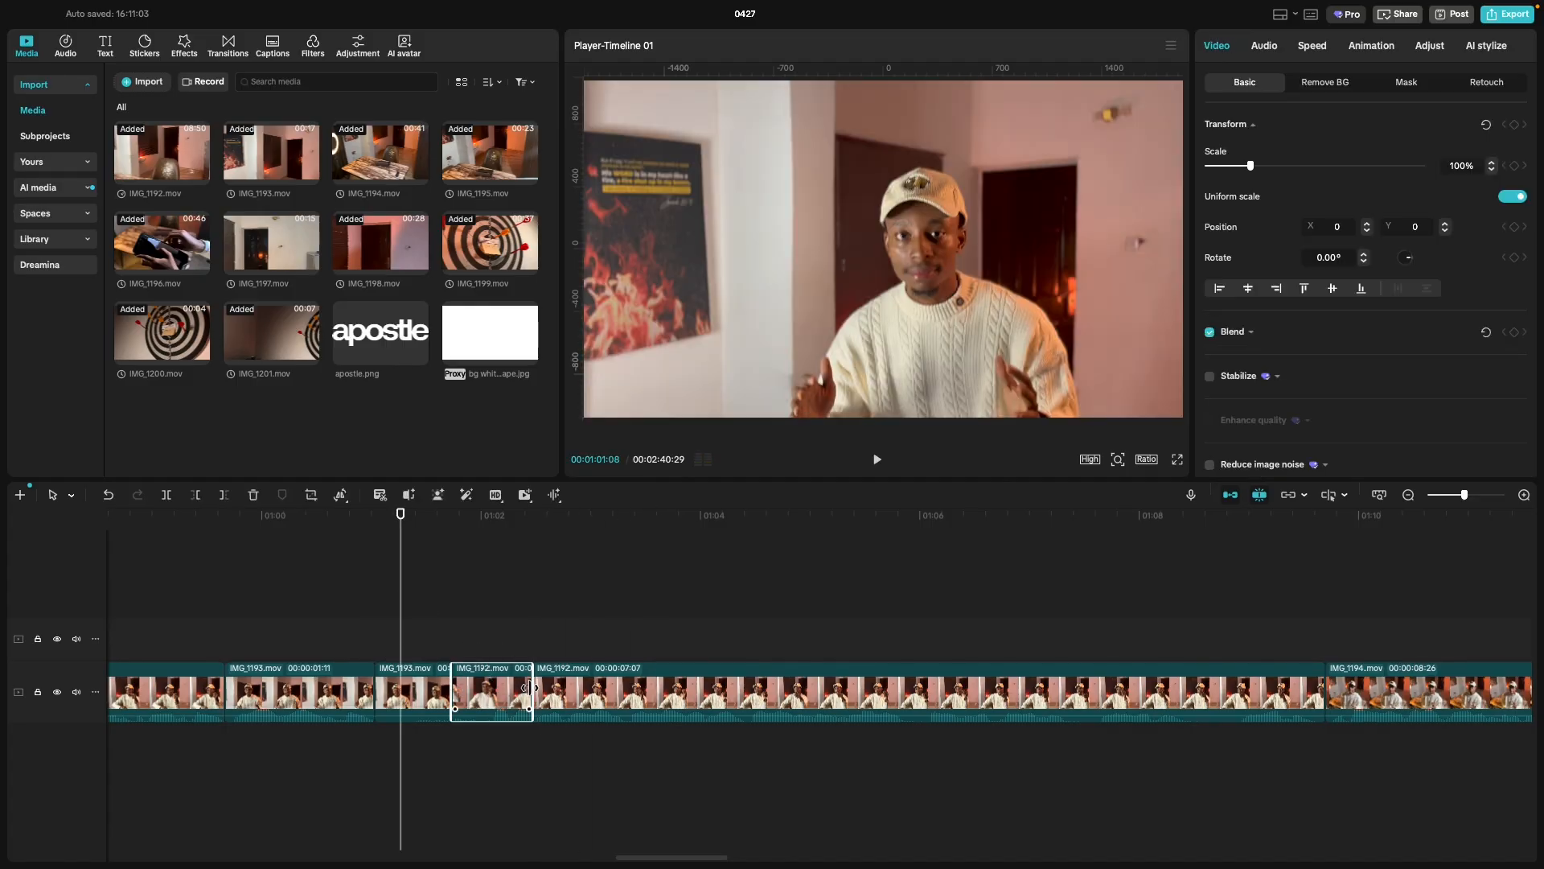
pyautogui.click(528, 689)
pyautogui.moveTo(527, 689); pyautogui.dragTo(510, 689)
# Replay the cut and trim one frame off the start of the 00:00:07:07 IMG_1192.mov segment, shortening it to 00:00:07:06.
pyautogui.click(334, 615)
pyautogui.press('space')
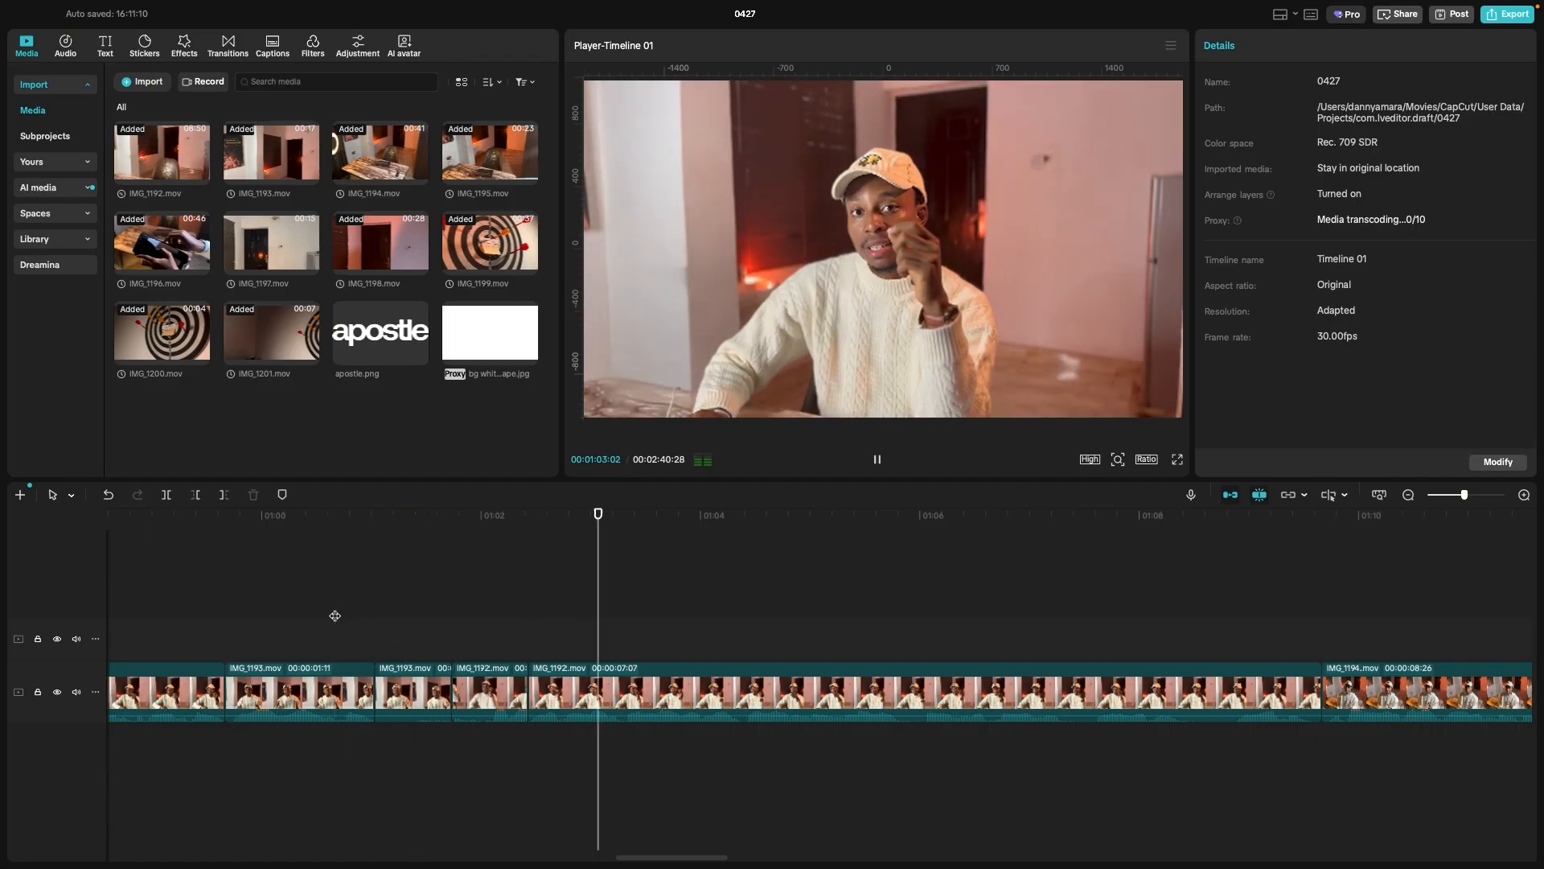
pyautogui.press('space')
pyautogui.scroll(2, 574, 717)
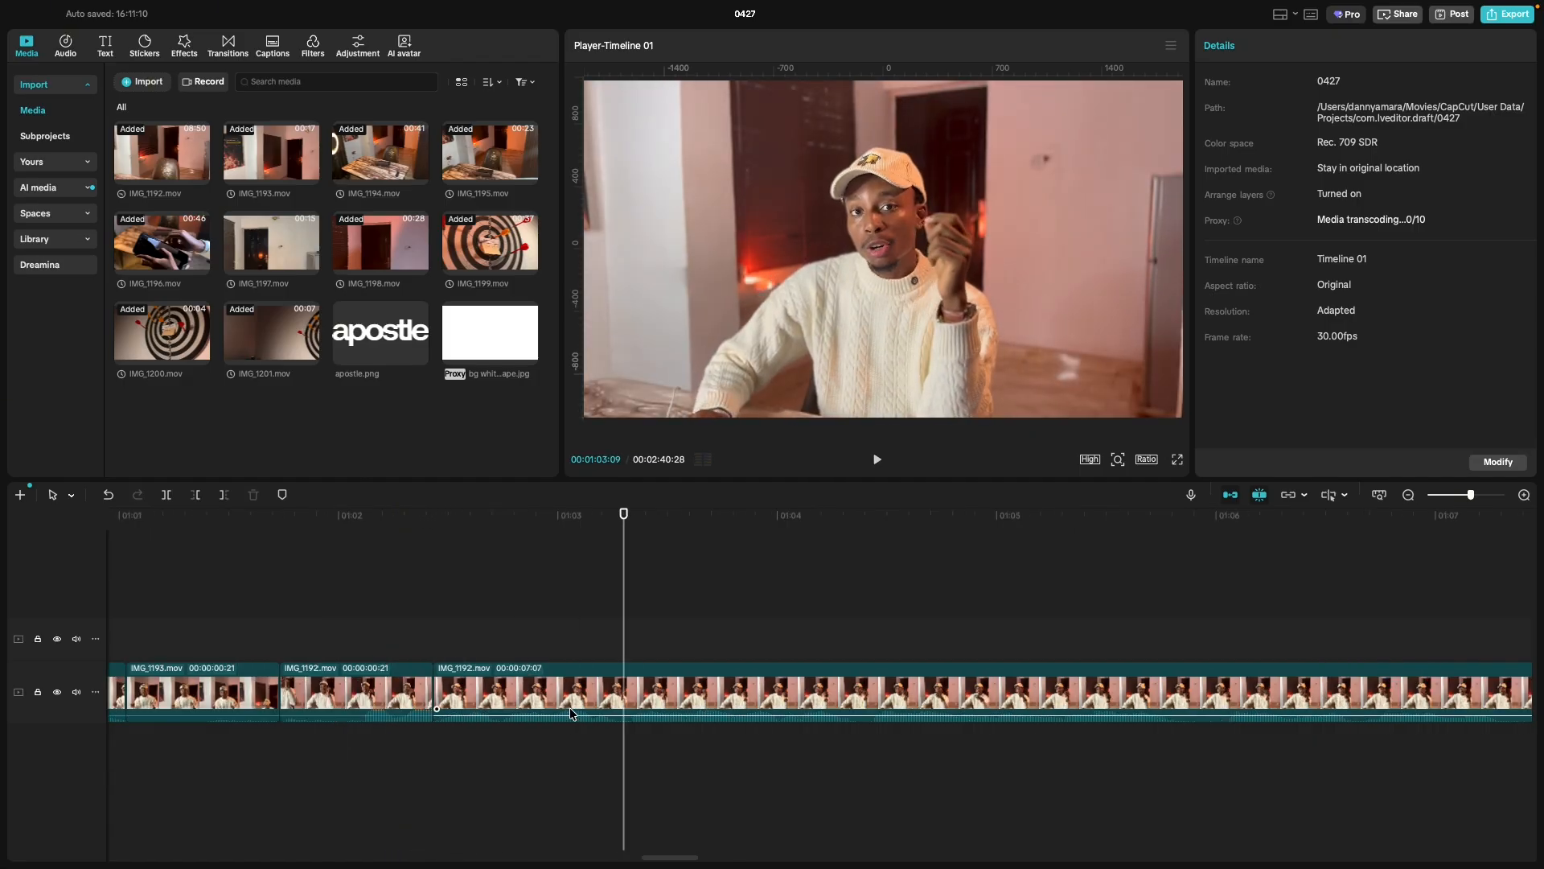
pyautogui.click(435, 689)
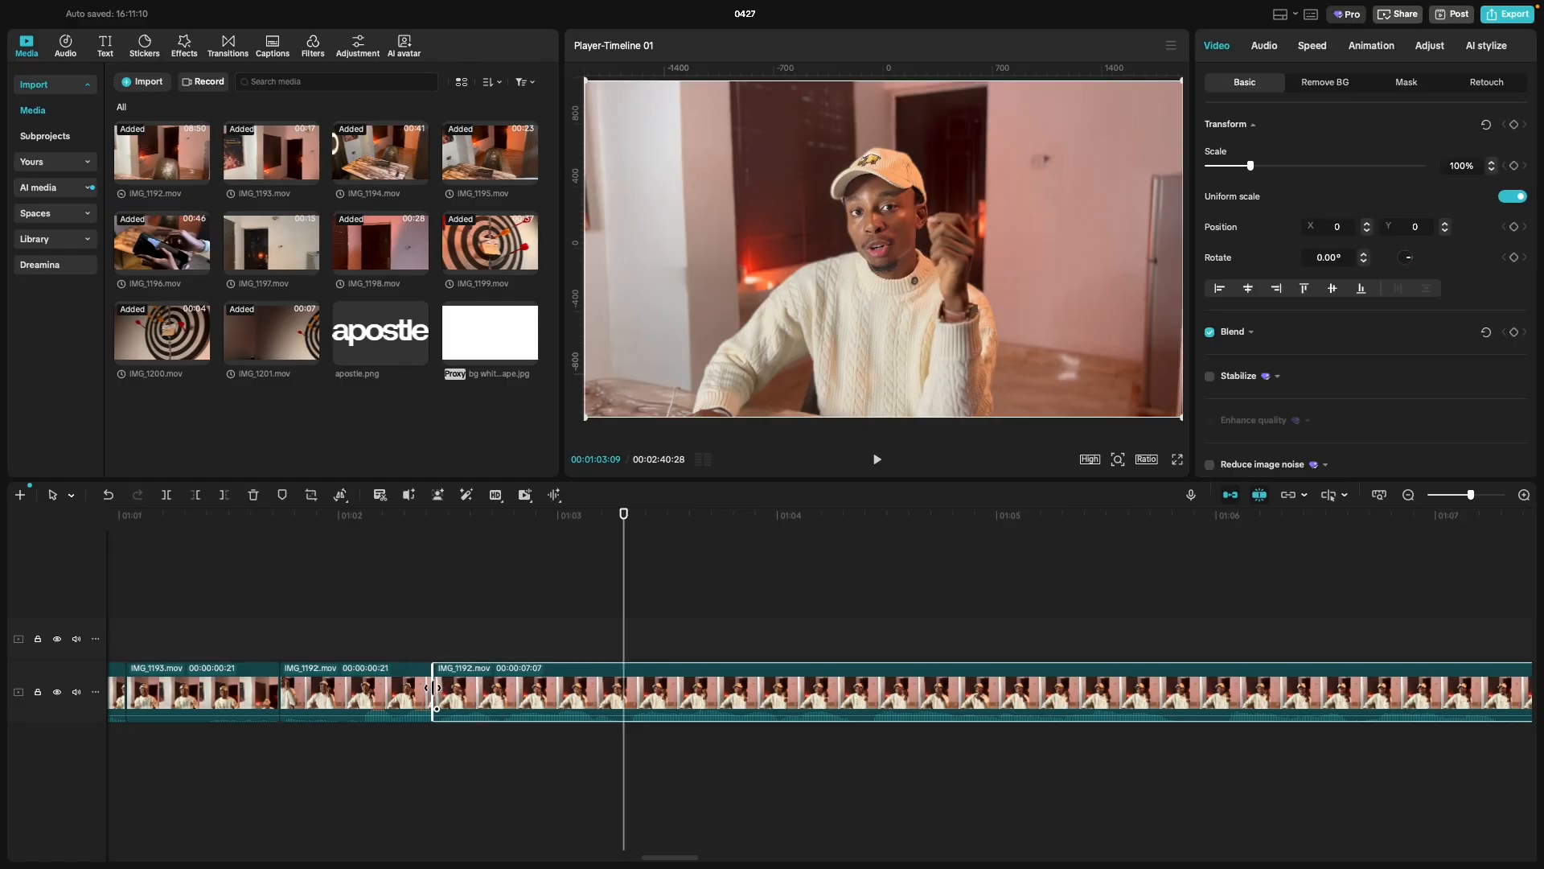
pyautogui.moveTo(436, 689); pyautogui.dragTo(435, 689)
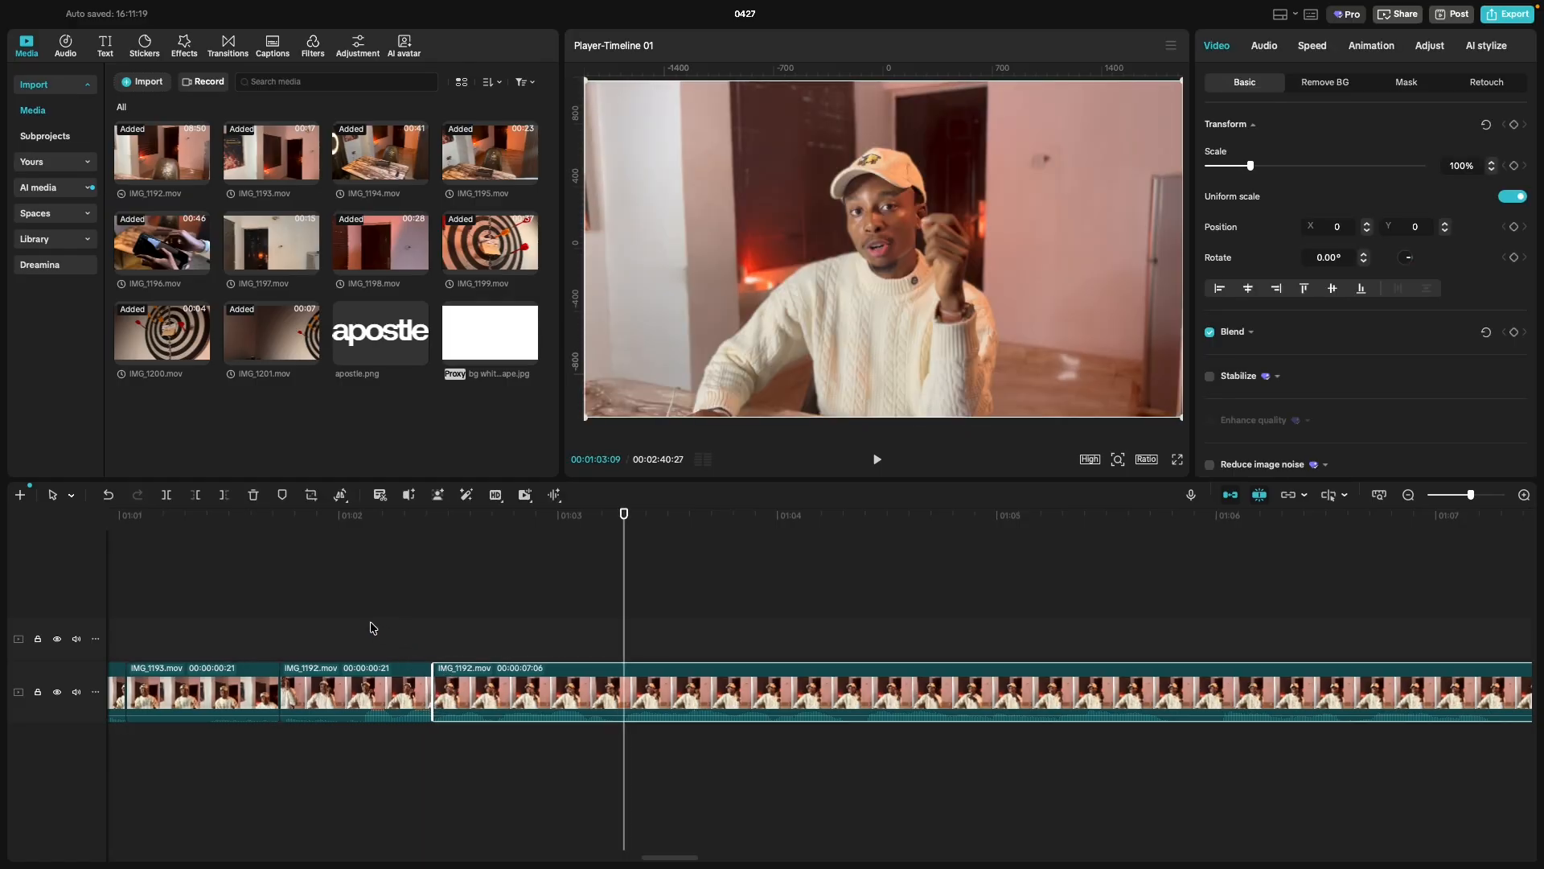
# Replay the join between the two IMG_1192.mov segments and trim the longer one's start further, to a length of 00:00:07:05.
pyautogui.click(369, 630)
pyautogui.press('space')
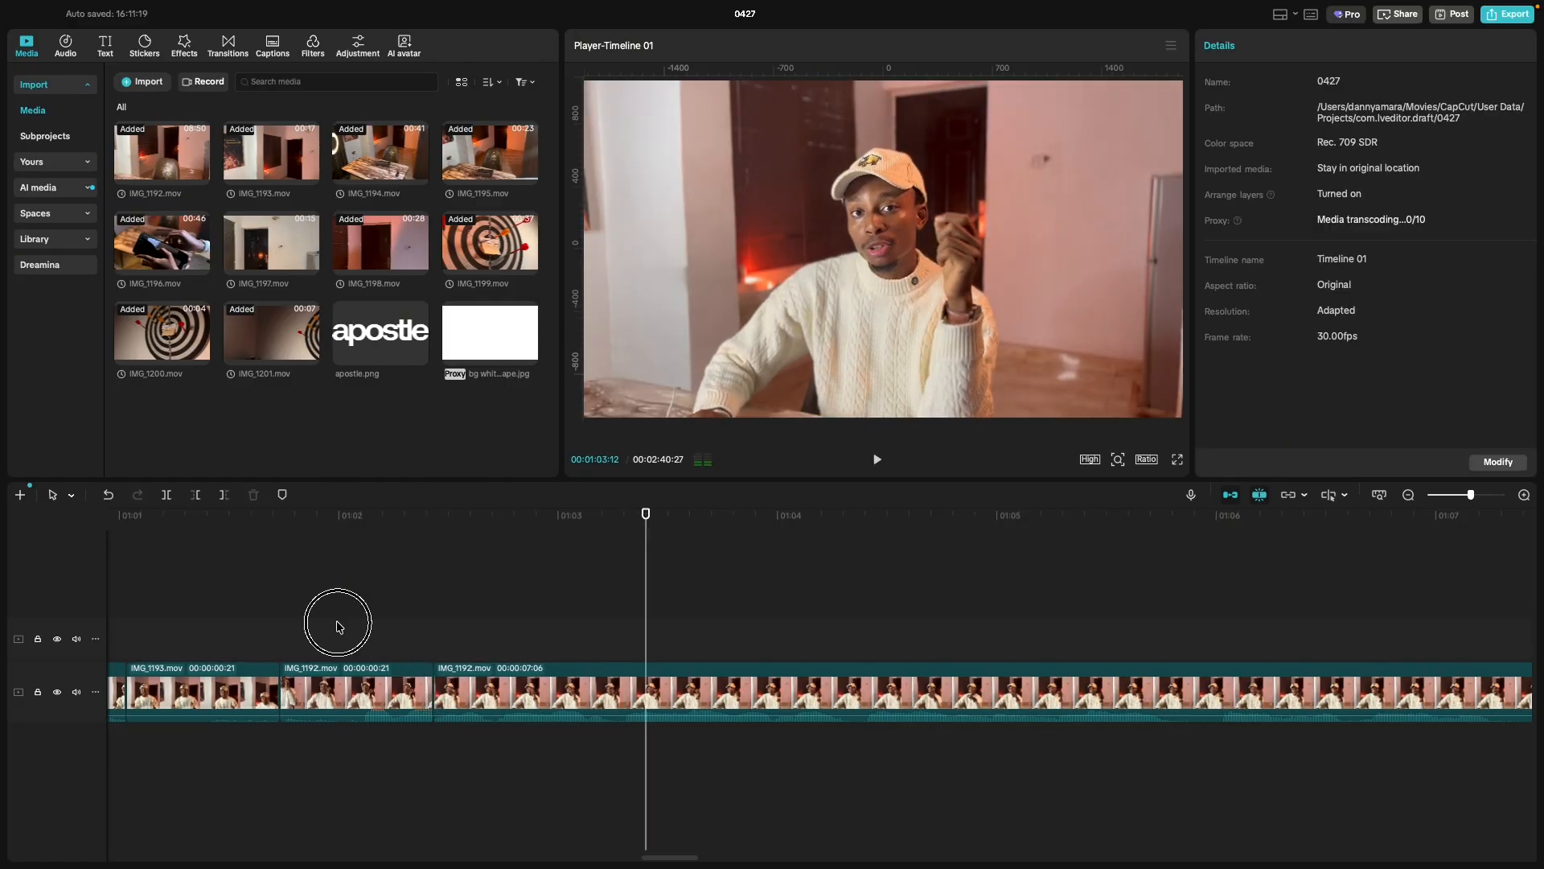
pyautogui.click(338, 630)
pyautogui.press('space')
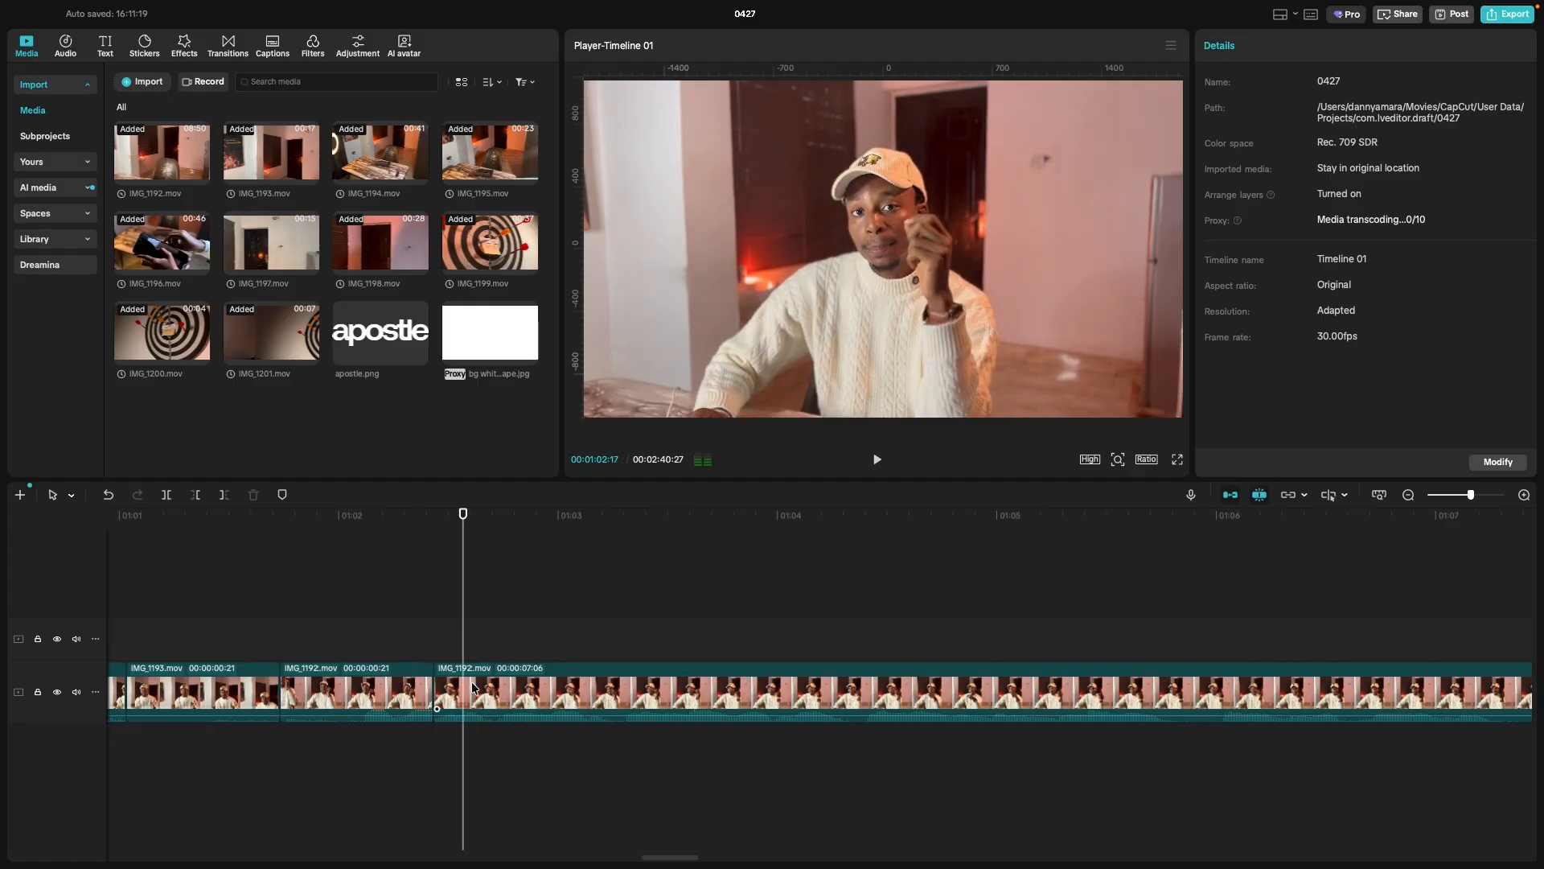
pyautogui.click(440, 690)
pyautogui.moveTo(434, 687); pyautogui.dragTo(440, 691)
# Replay the join and trim one frame off the end of the 00:00:00:21 IMG_1192.mov segment, shortening it to 00:00:00:20.
pyautogui.click(314, 622)
pyautogui.press('space')
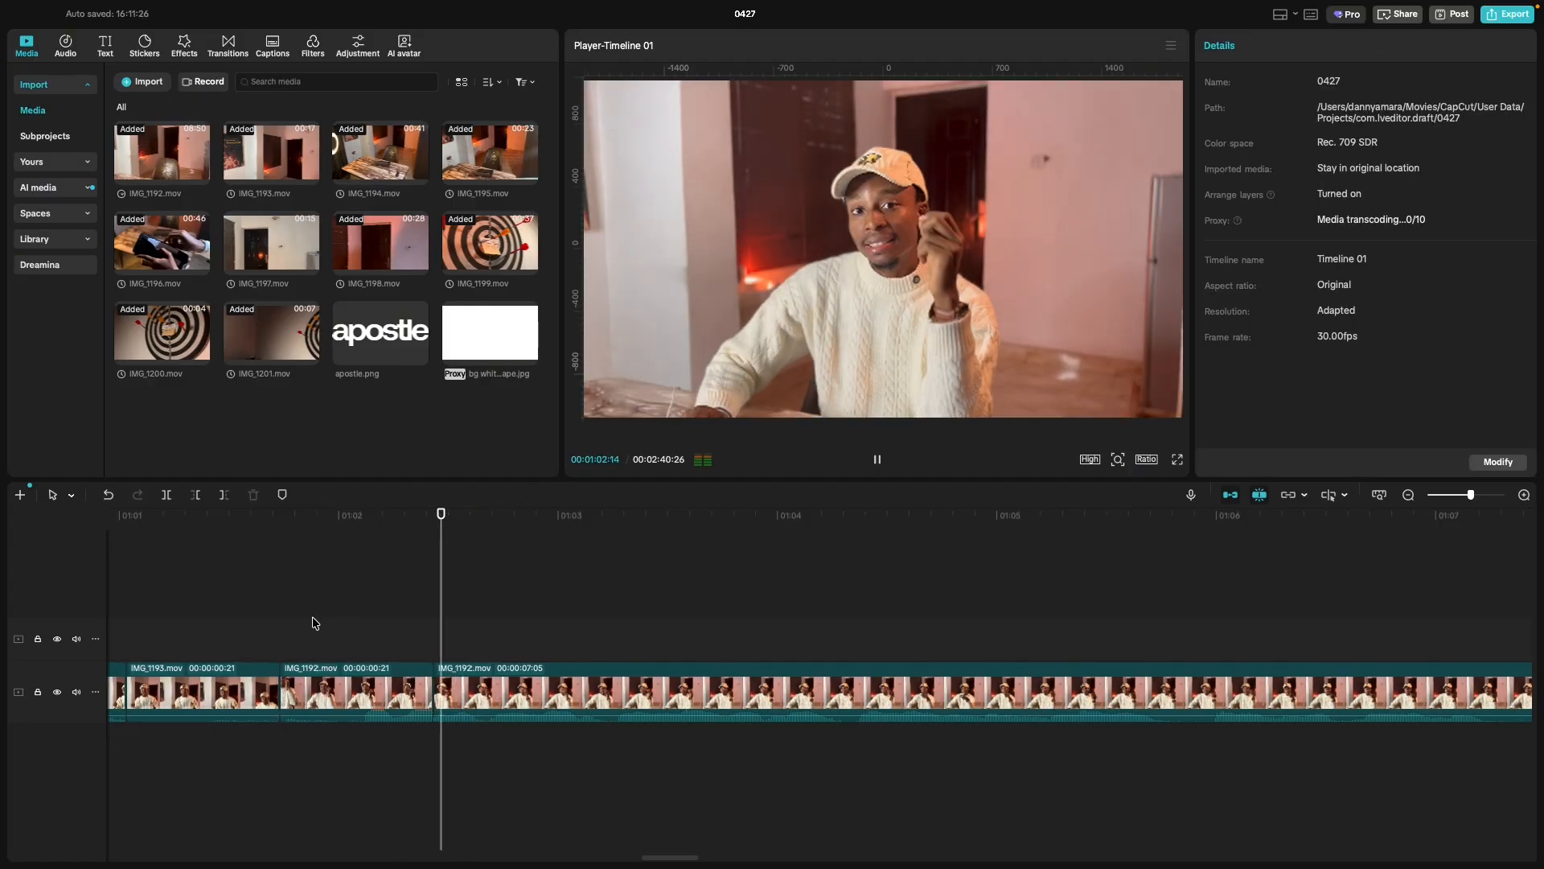
pyautogui.click(279, 621)
pyautogui.press('space')
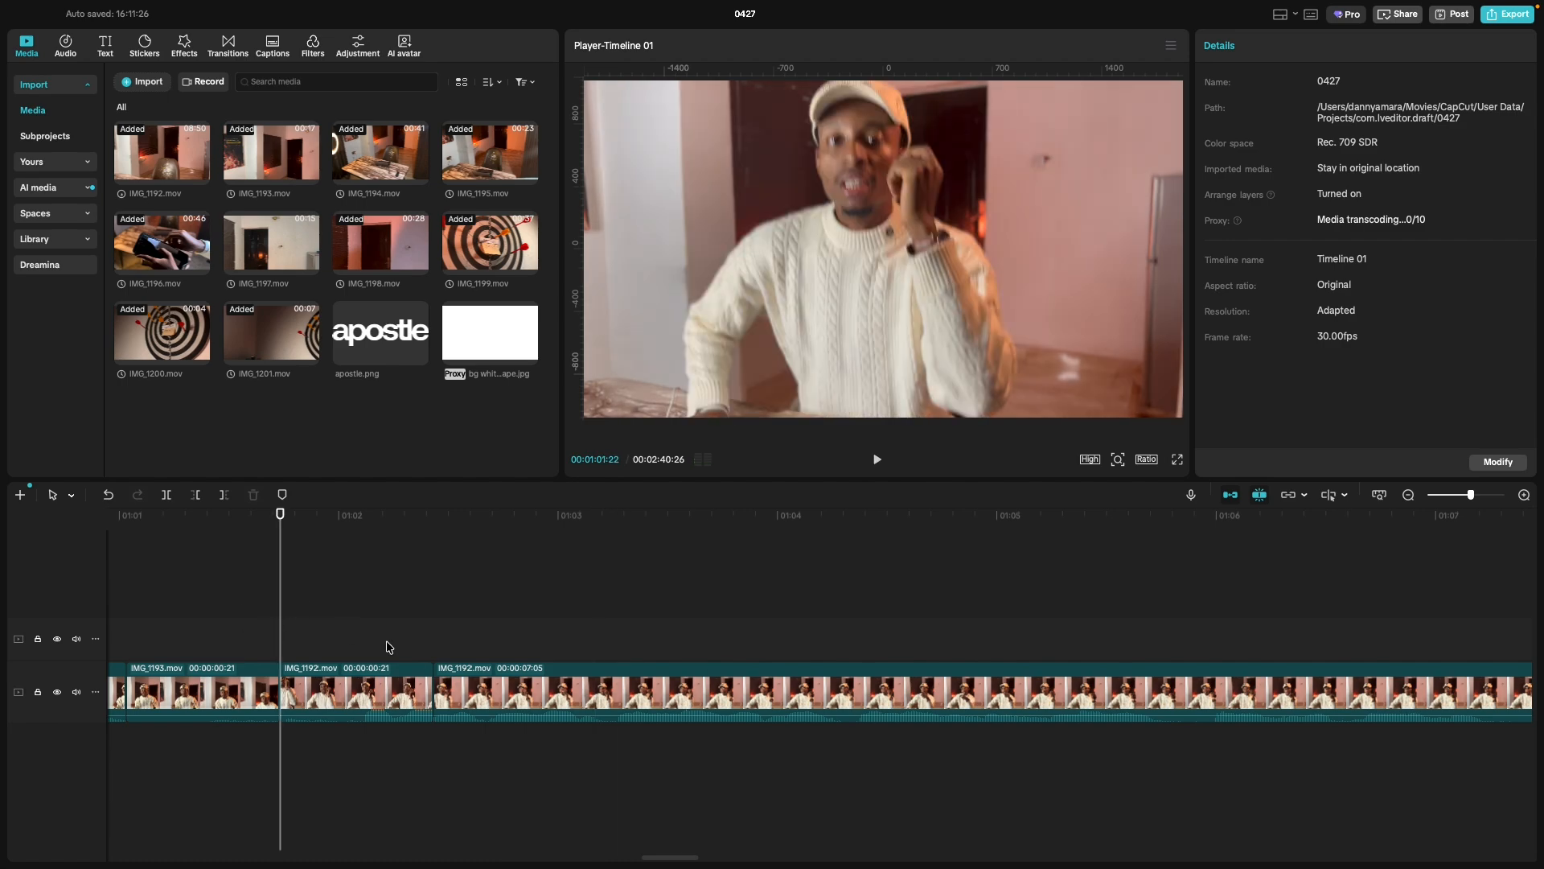
pyautogui.press('super+plus')
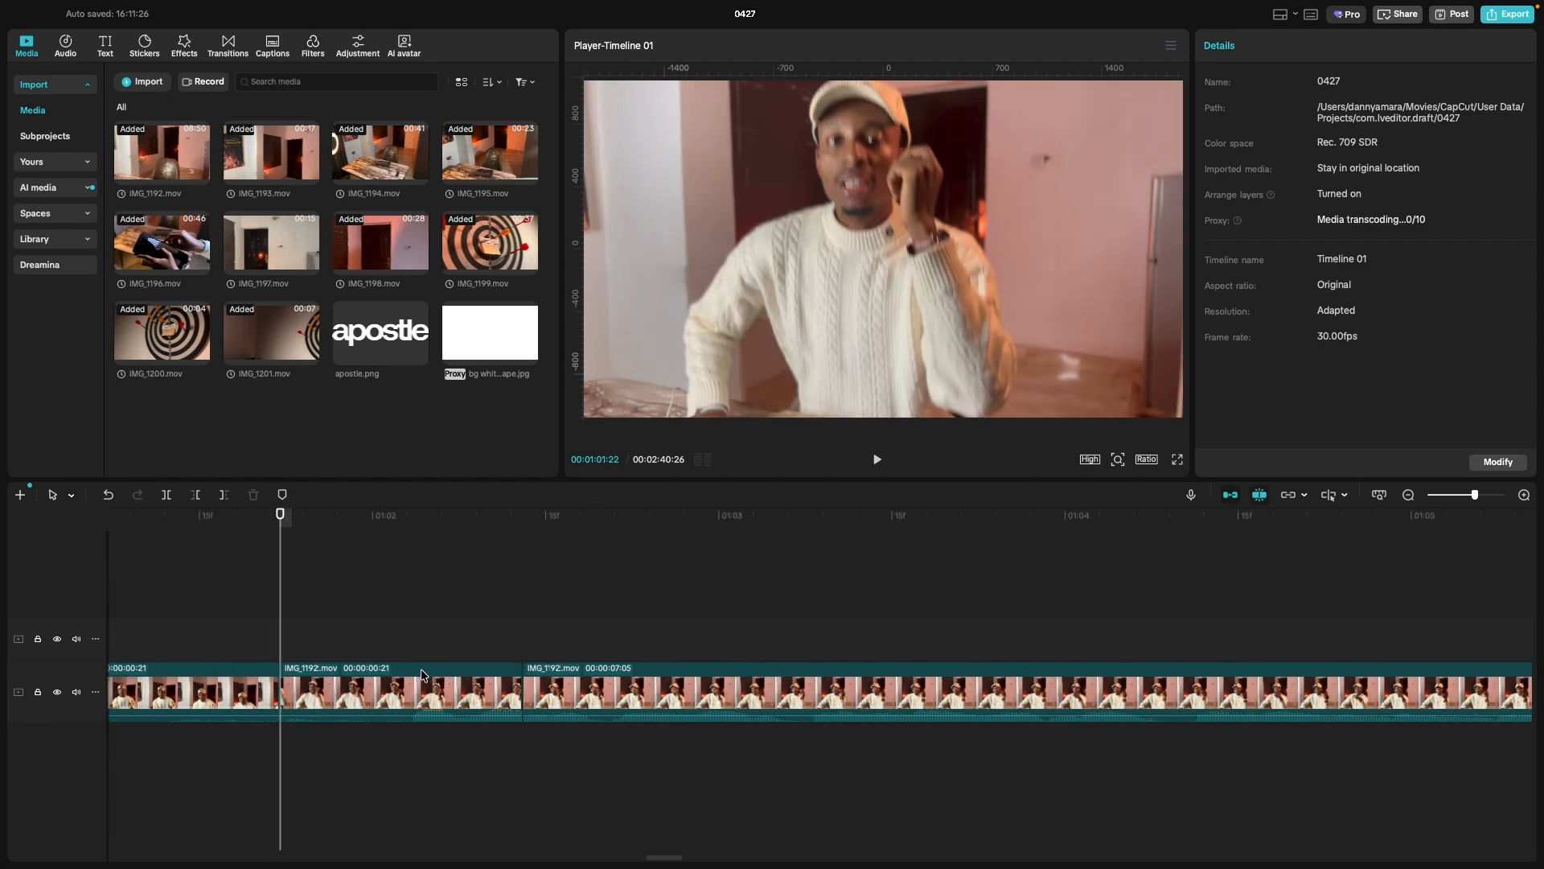
pyautogui.click(513, 692)
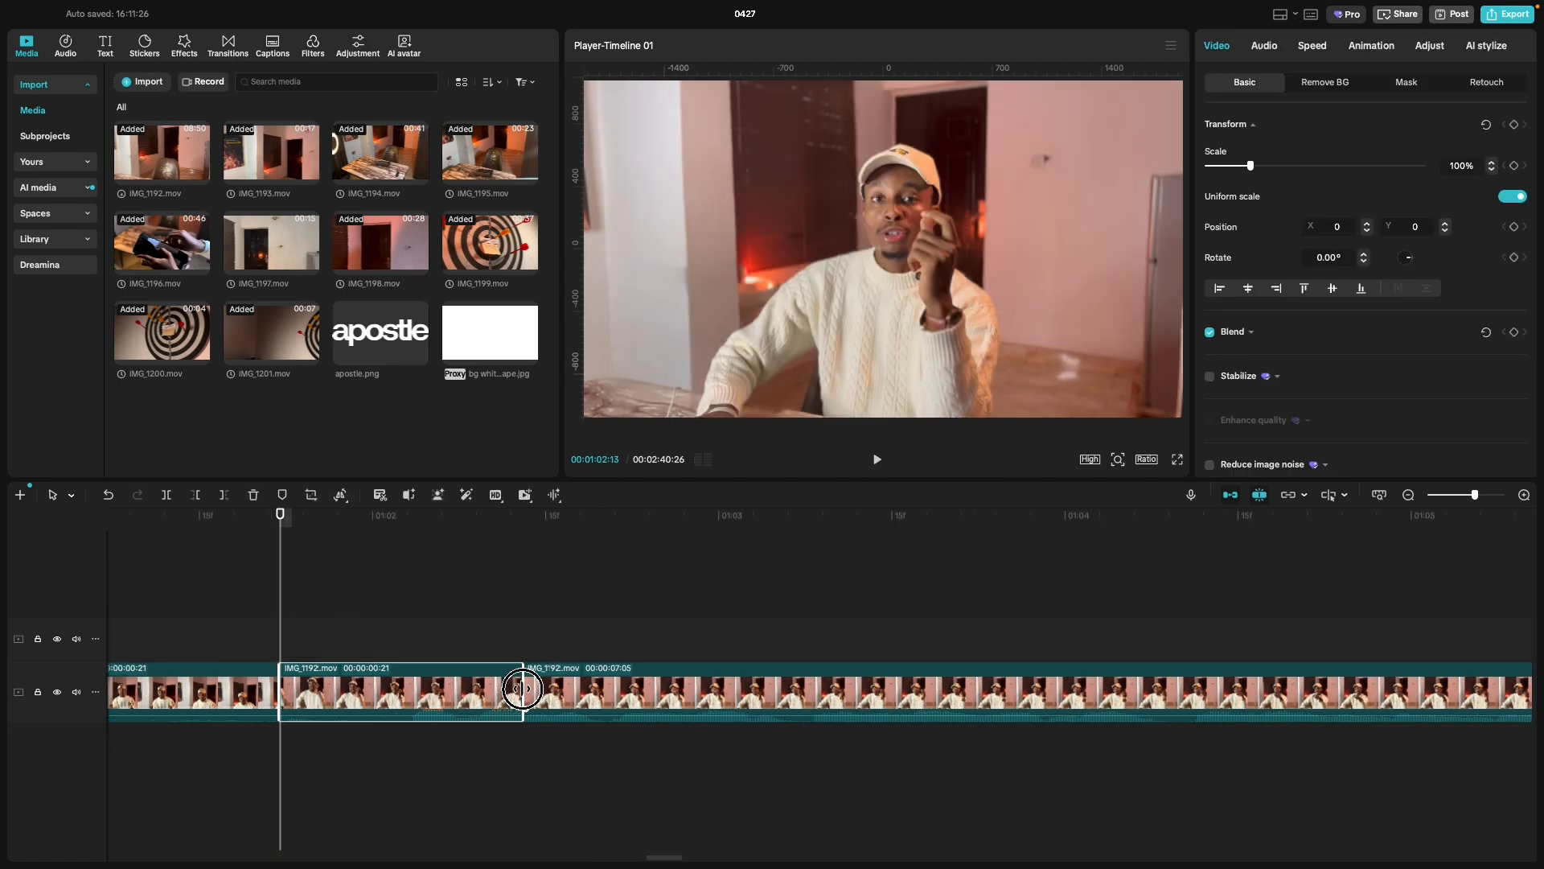
pyautogui.moveTo(516, 685); pyautogui.dragTo(512, 685)
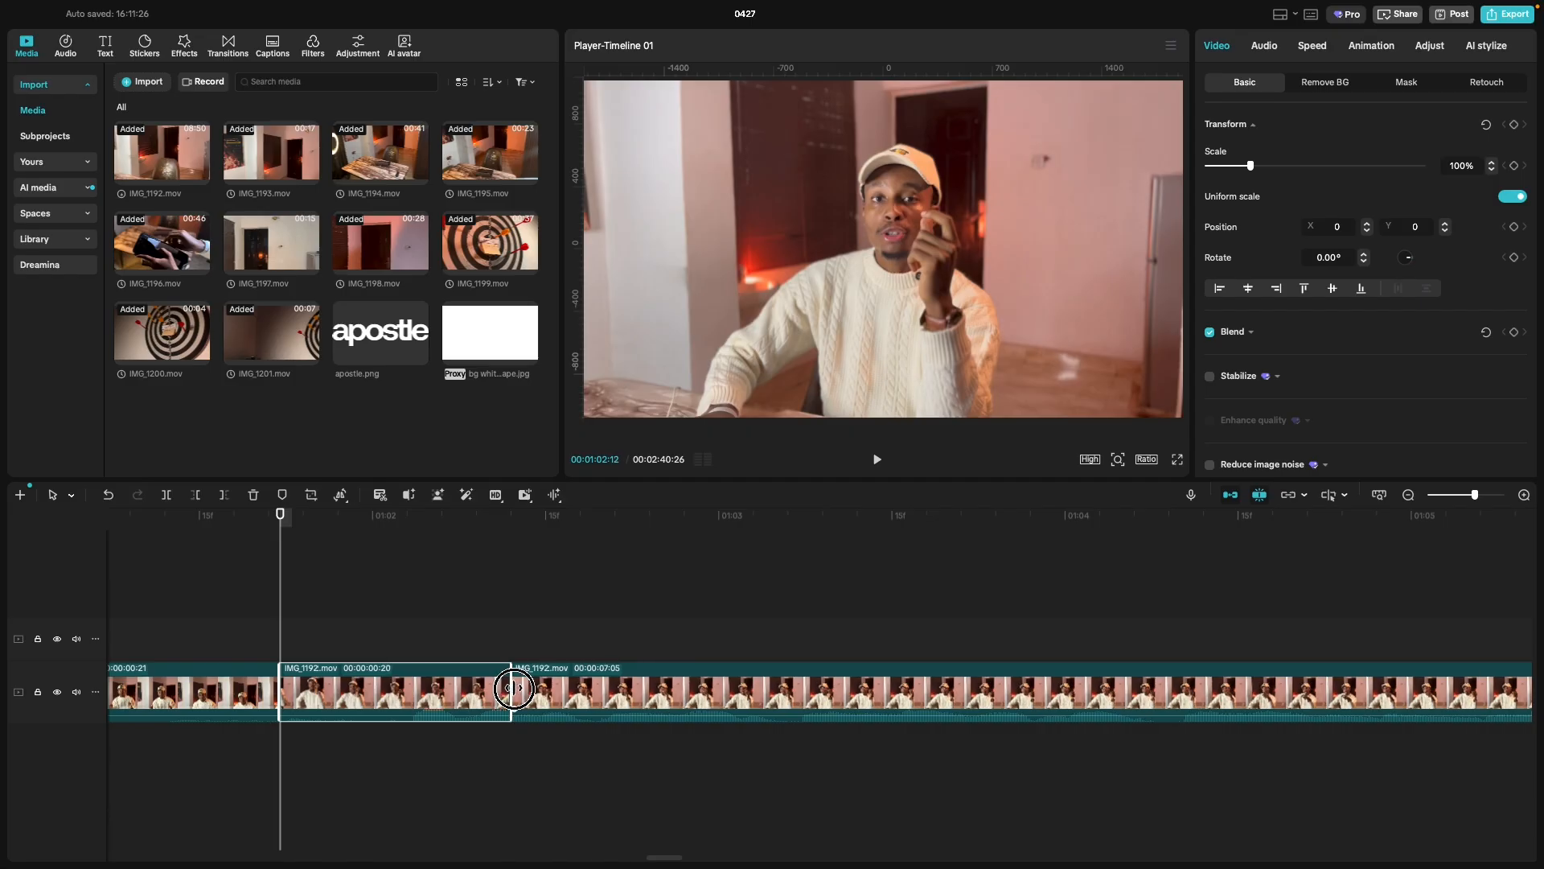
# Review the tightened cuts by playback, from the 00:00:01:11 IMG_1193.mov segment into the 00:00:07:05 IMG_1192.mov segment.
pyautogui.click(177, 650)
pyautogui.press('space')
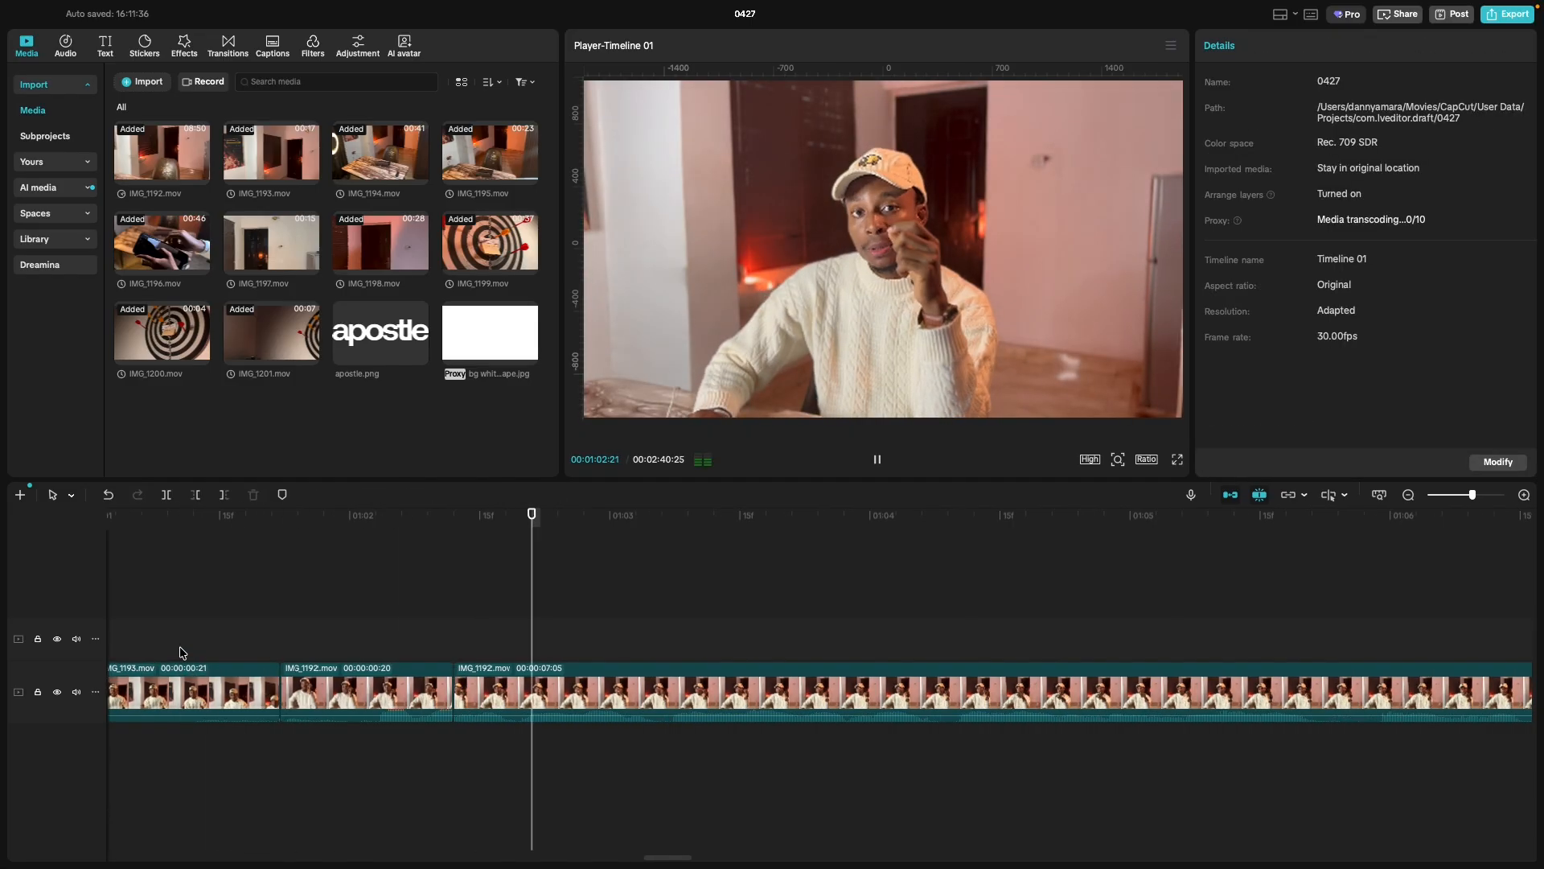
pyautogui.click(178, 650)
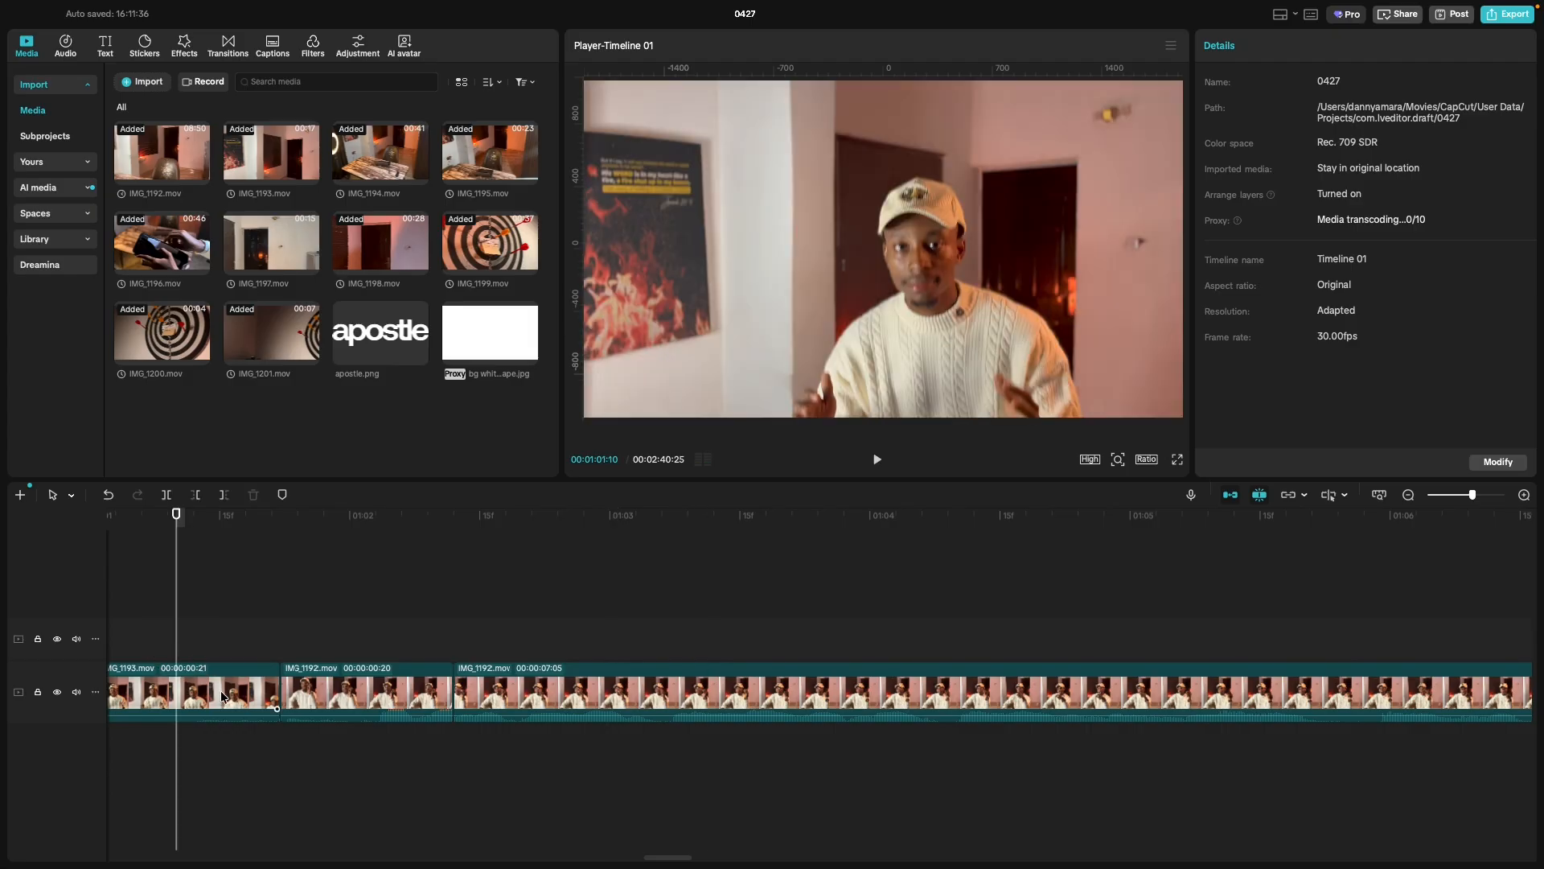
pyautogui.scroll(-2, 220, 690)
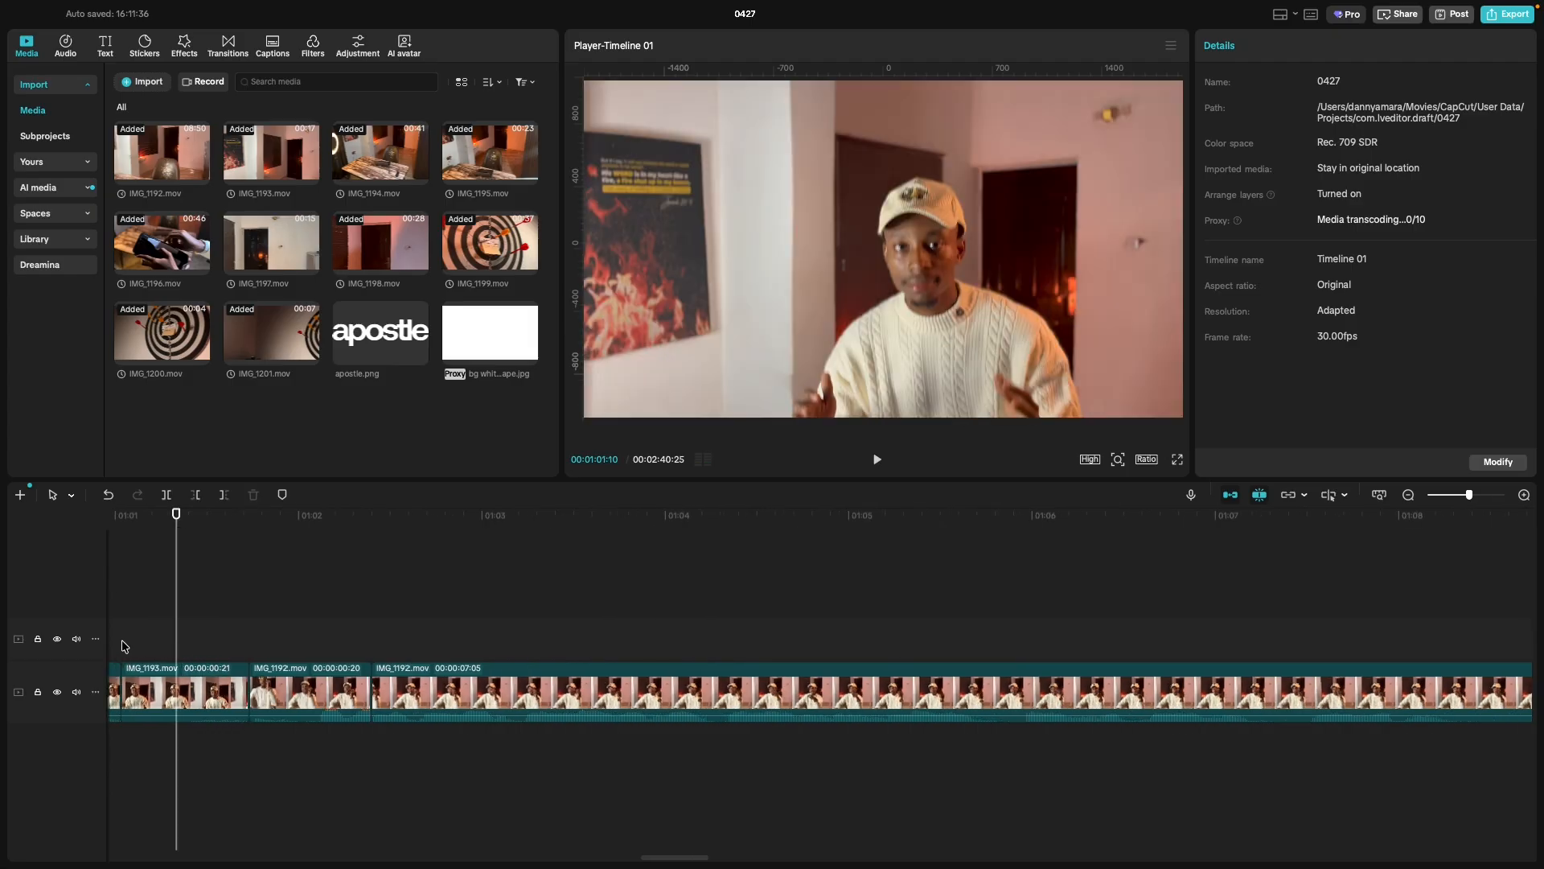
pyautogui.hscroll(-3, 124, 646)
pyautogui.click(320, 639)
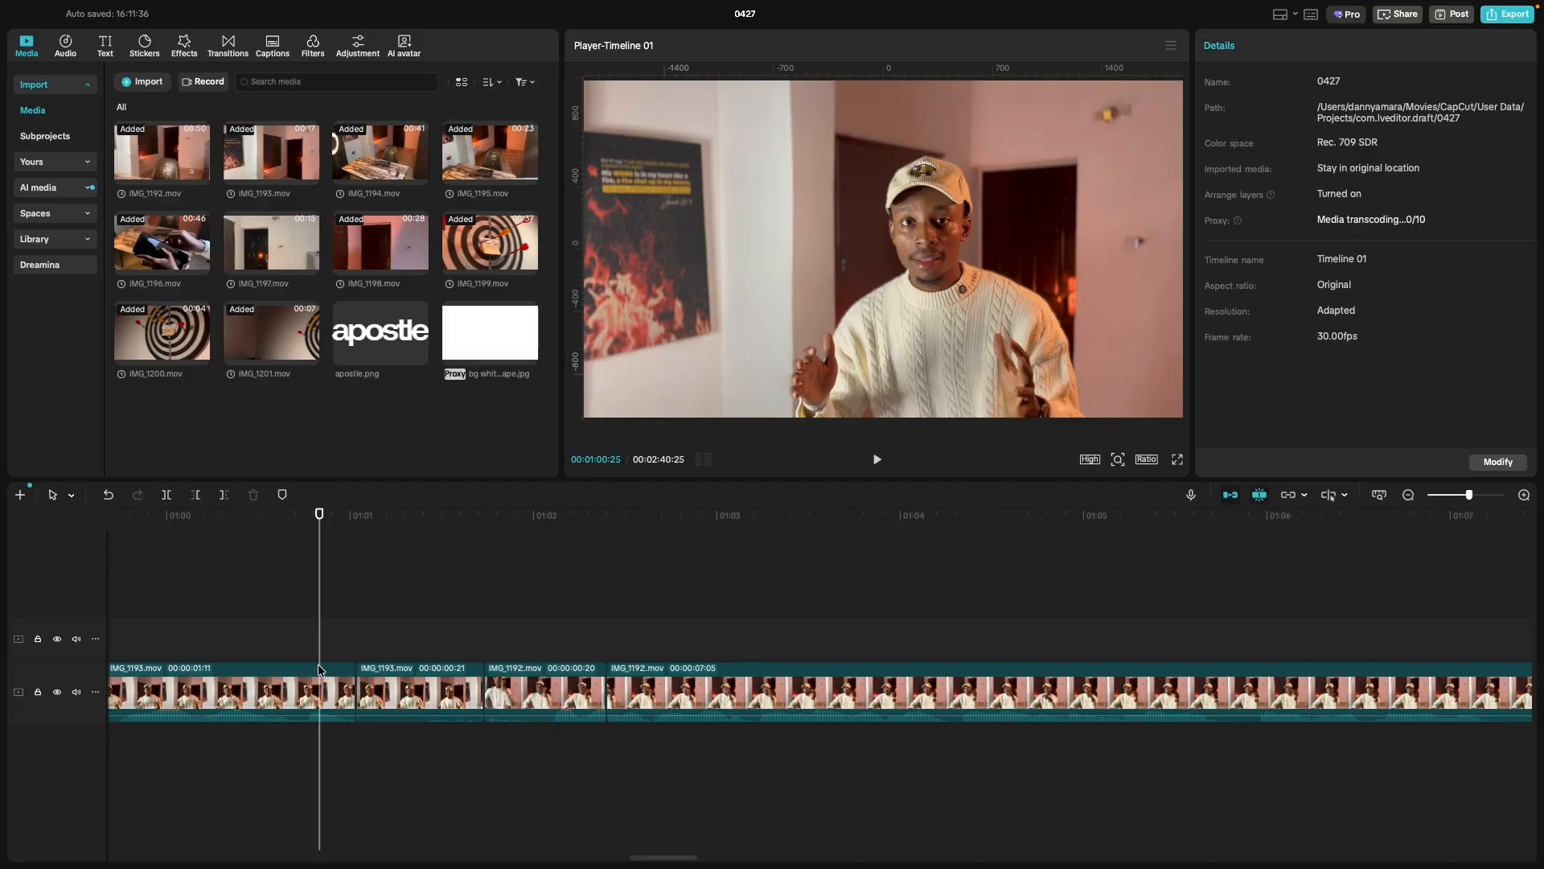
pyautogui.click(238, 639)
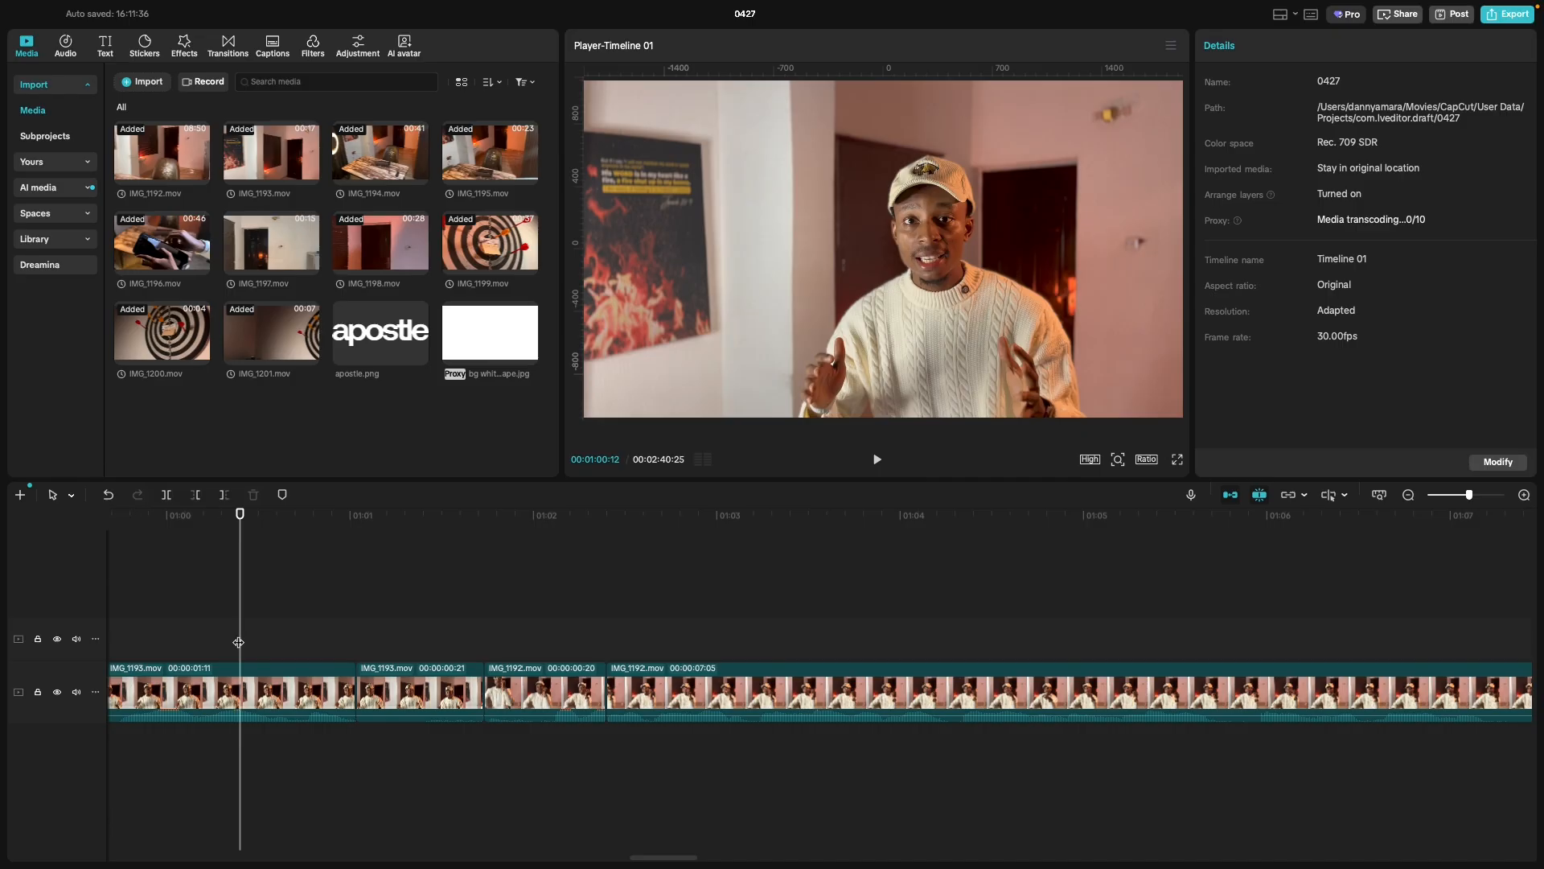
pyautogui.click(201, 640)
pyautogui.press('space')
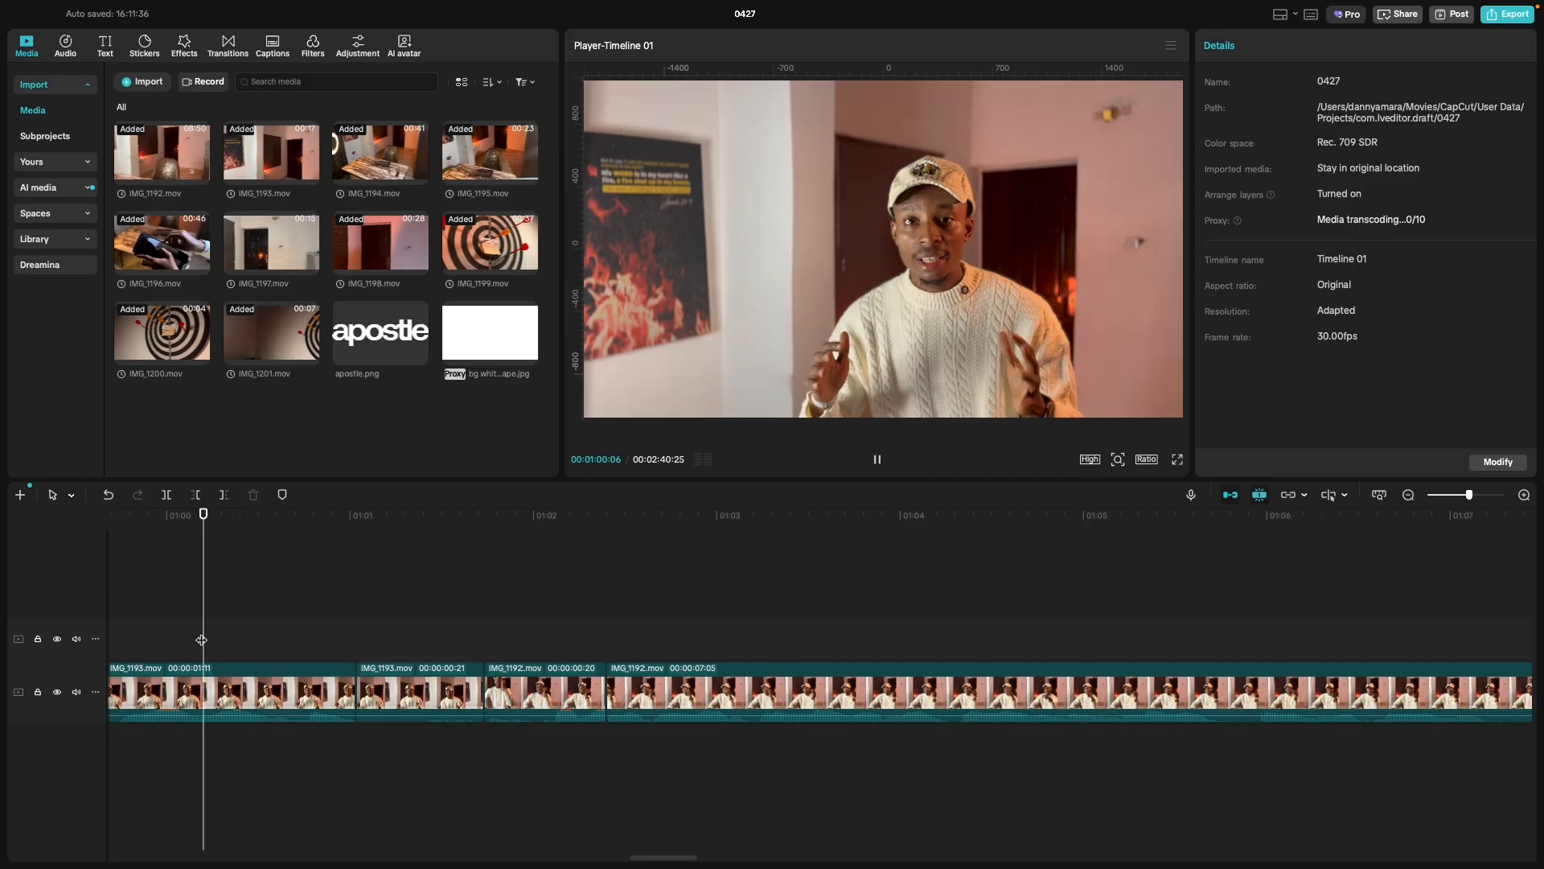
pyautogui.press('space')
pyautogui.click(169, 638)
pyautogui.press('space')
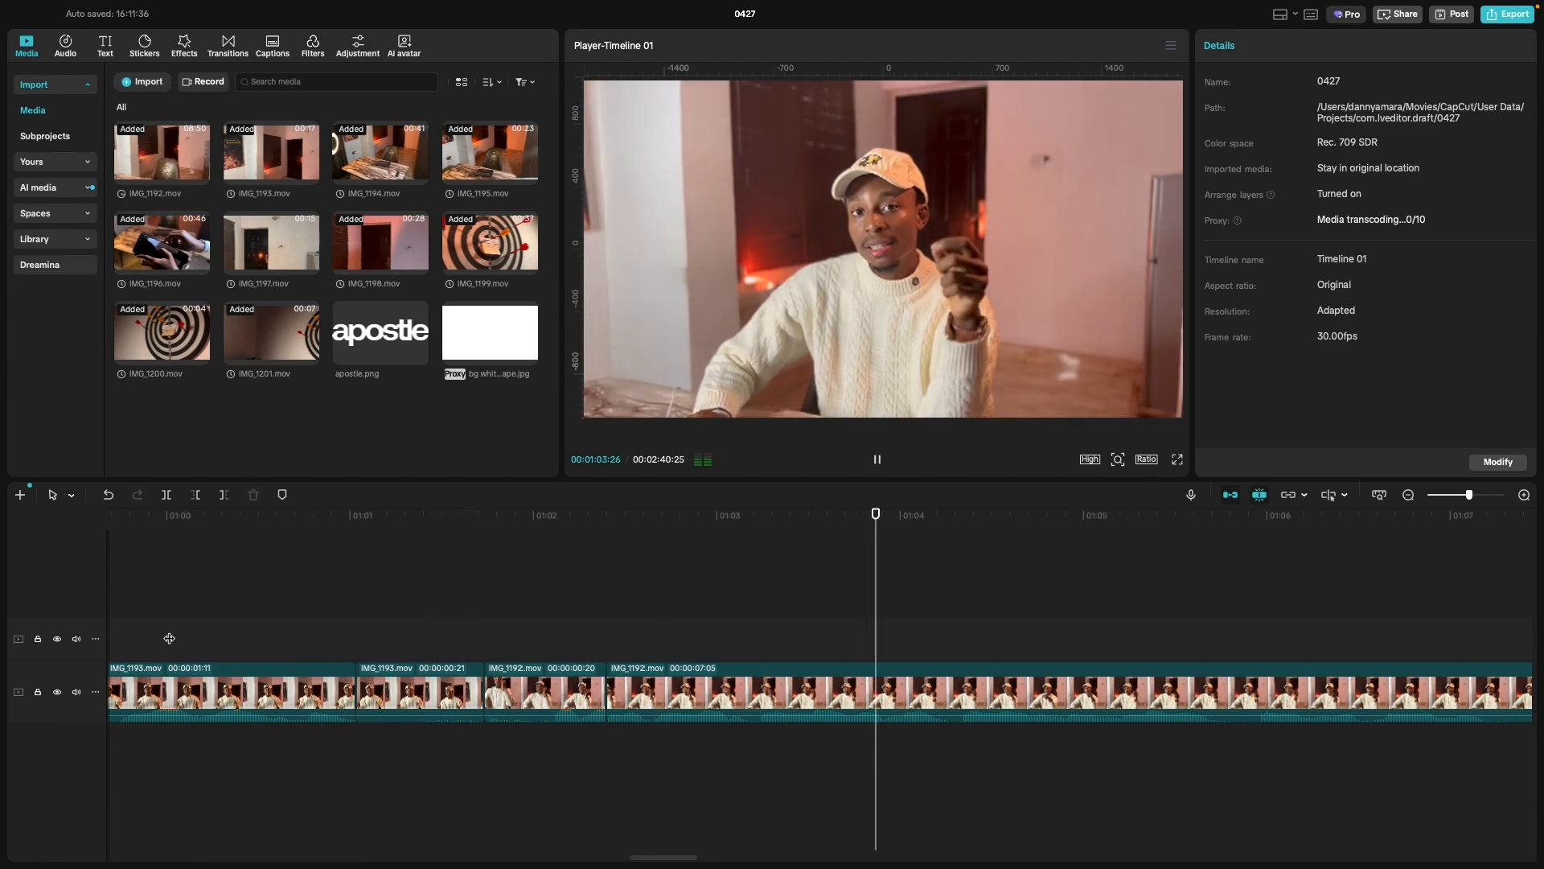
pyautogui.hscroll(5, 798, 631)
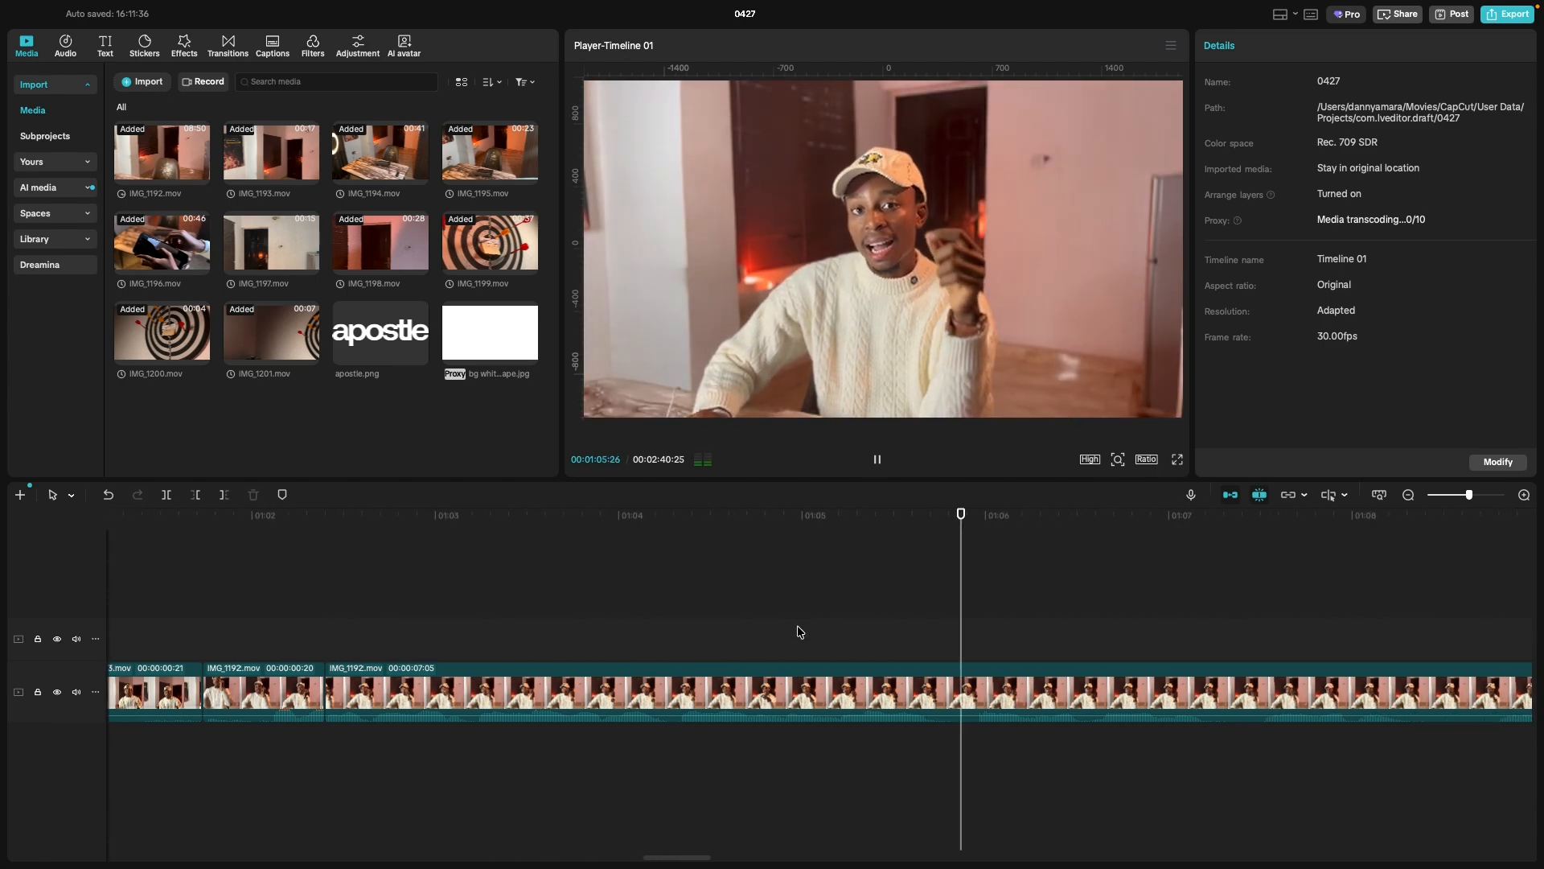
# Replay the 00:00:07:05 IMG_1192.mov segment and split it at 00:01:05:22.
pyautogui.click(485, 610)
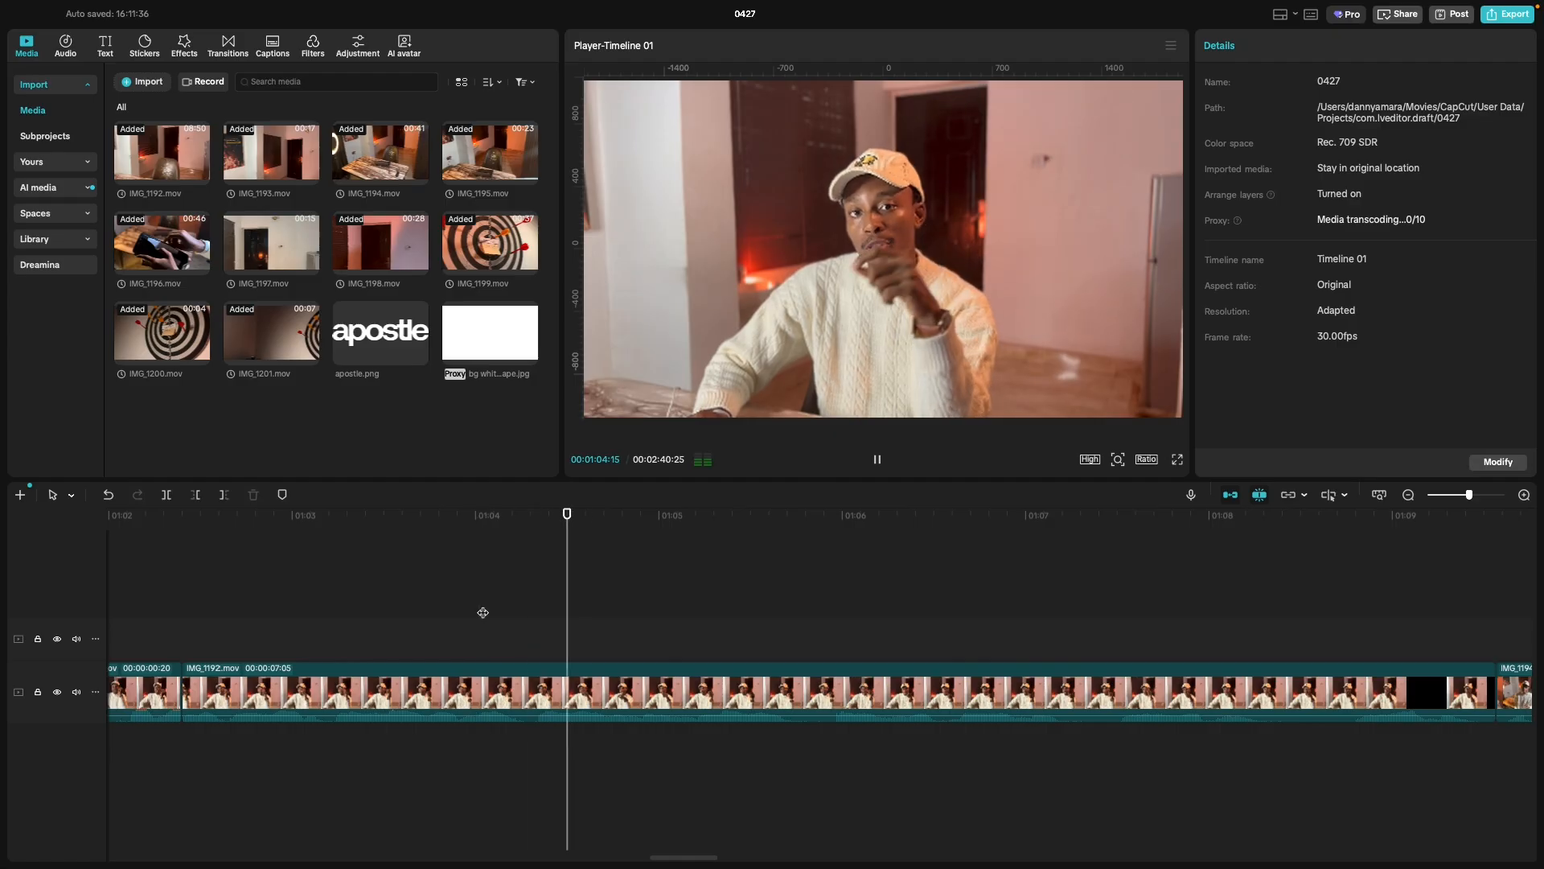
pyautogui.press('space')
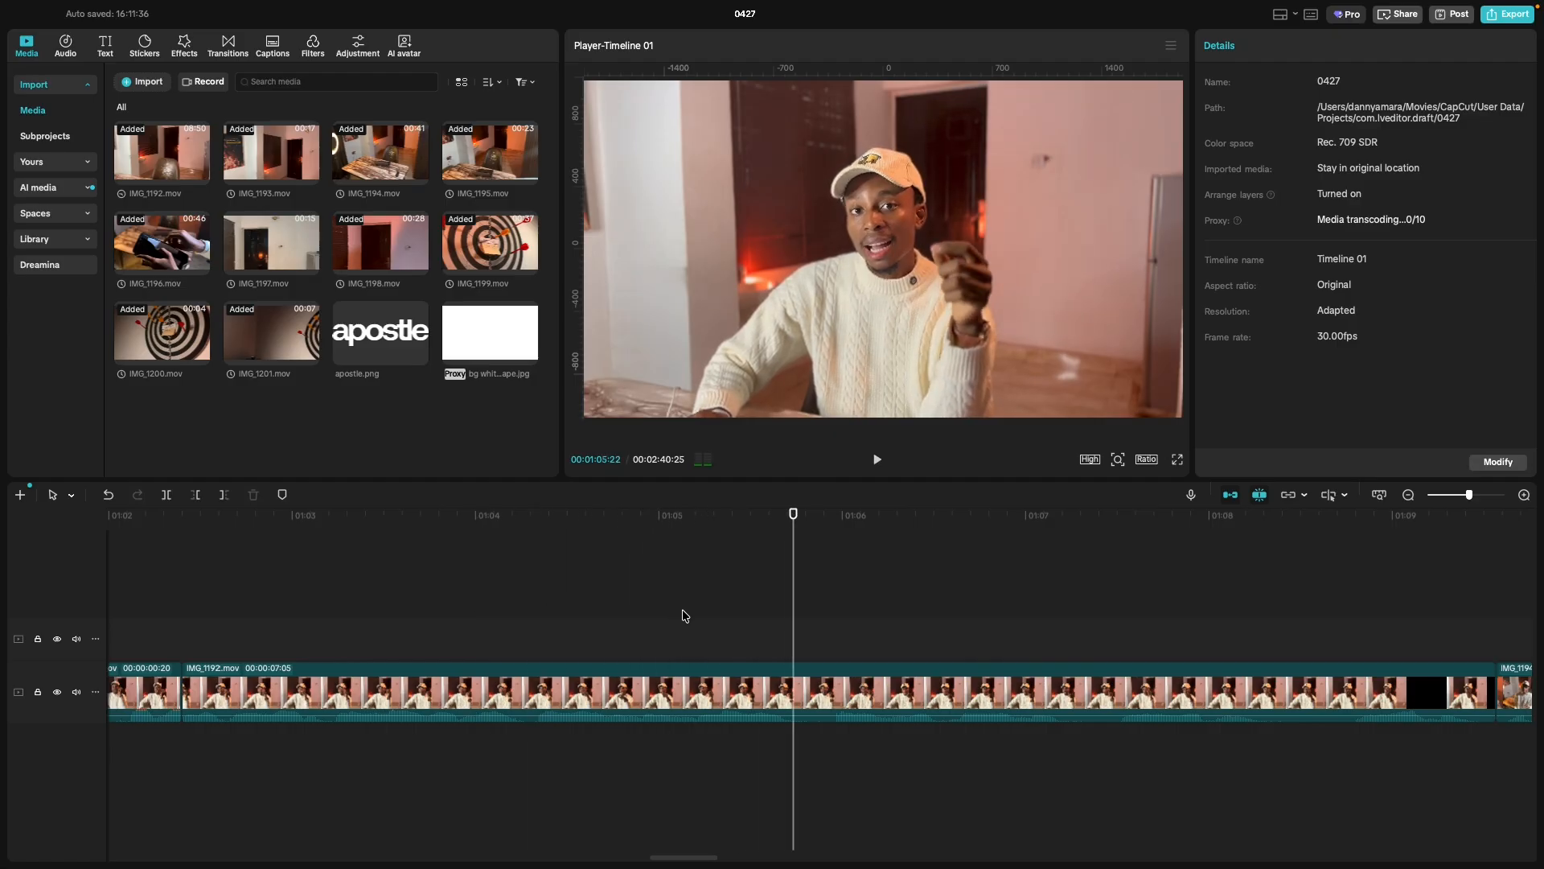
pyautogui.hotkey('ctrl', 'b')
# Split the second part of IMG_1192.mov at 00:01:05:28, delete the six-frame piece before that point, and replay the join.
pyautogui.click(831, 639)
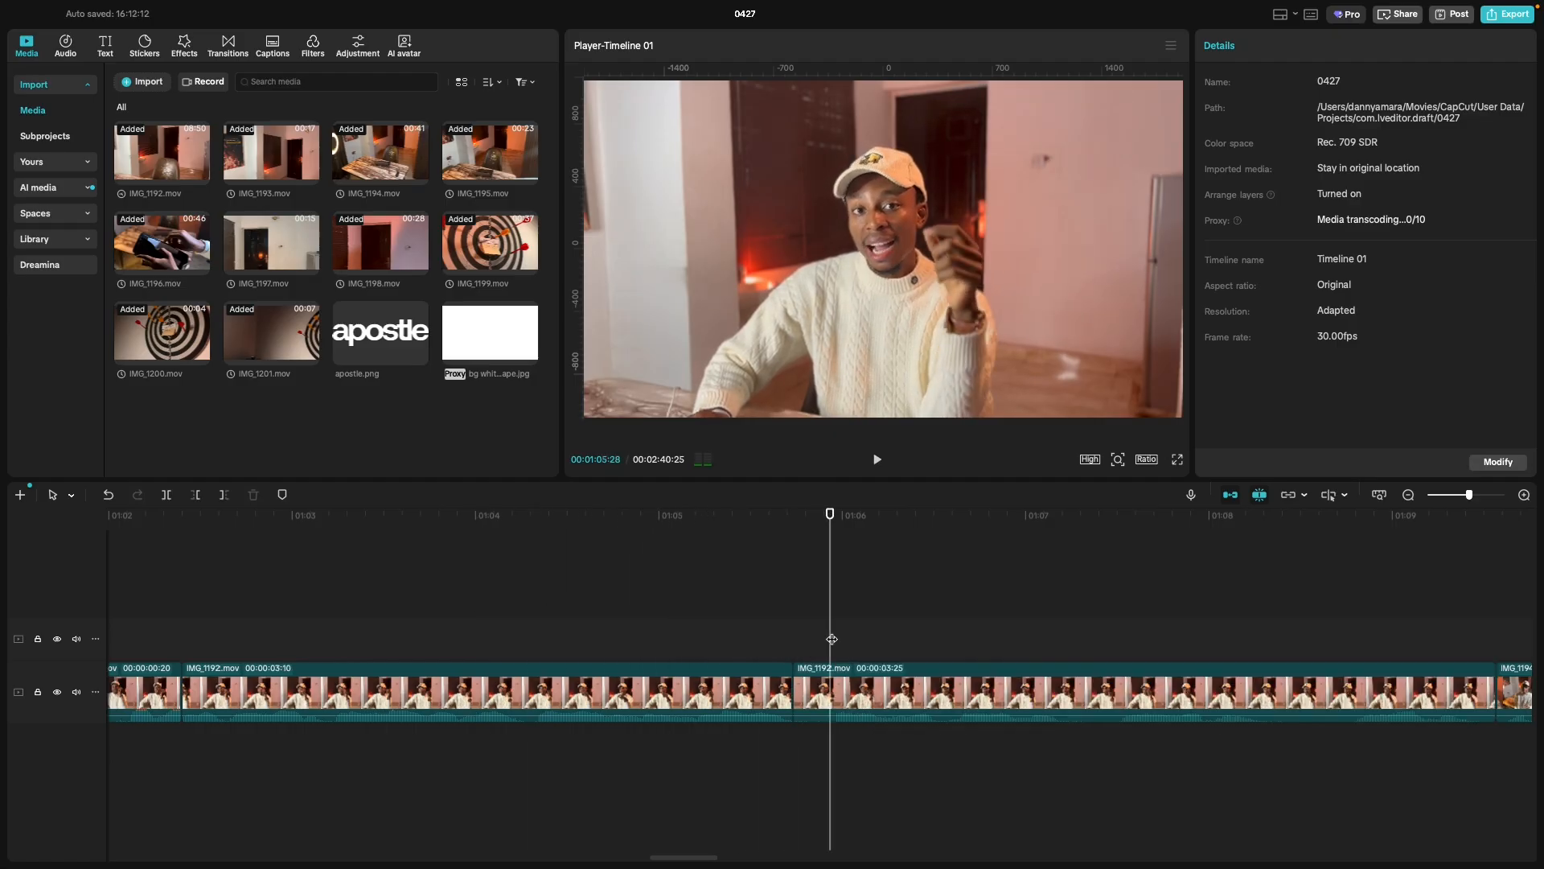
pyautogui.press('Right')
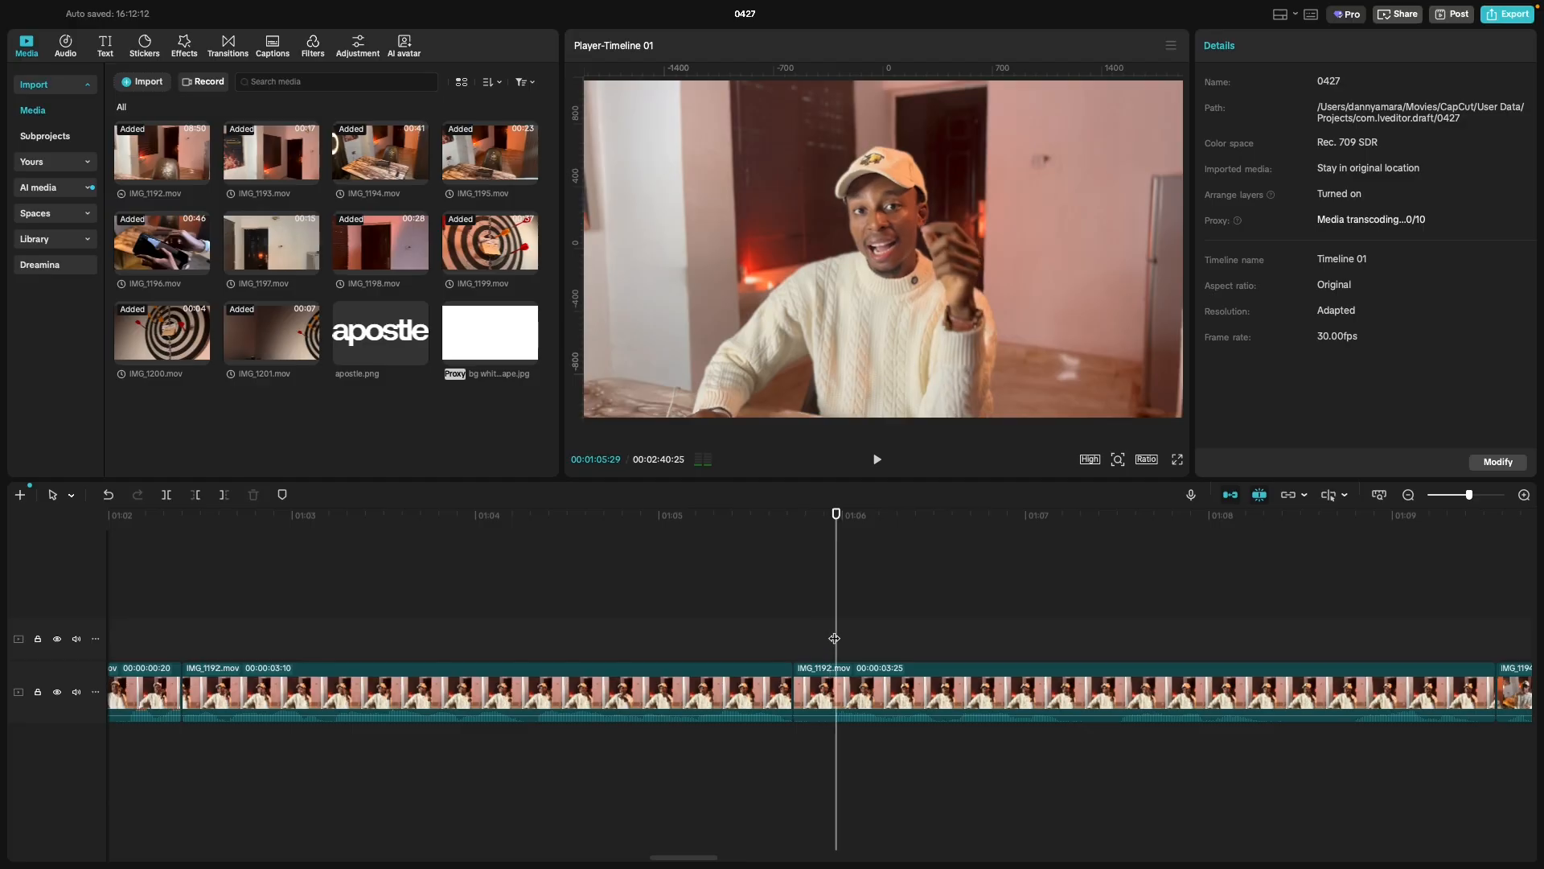
pyautogui.press('Left')
pyautogui.press('Right')
pyautogui.press('Left')
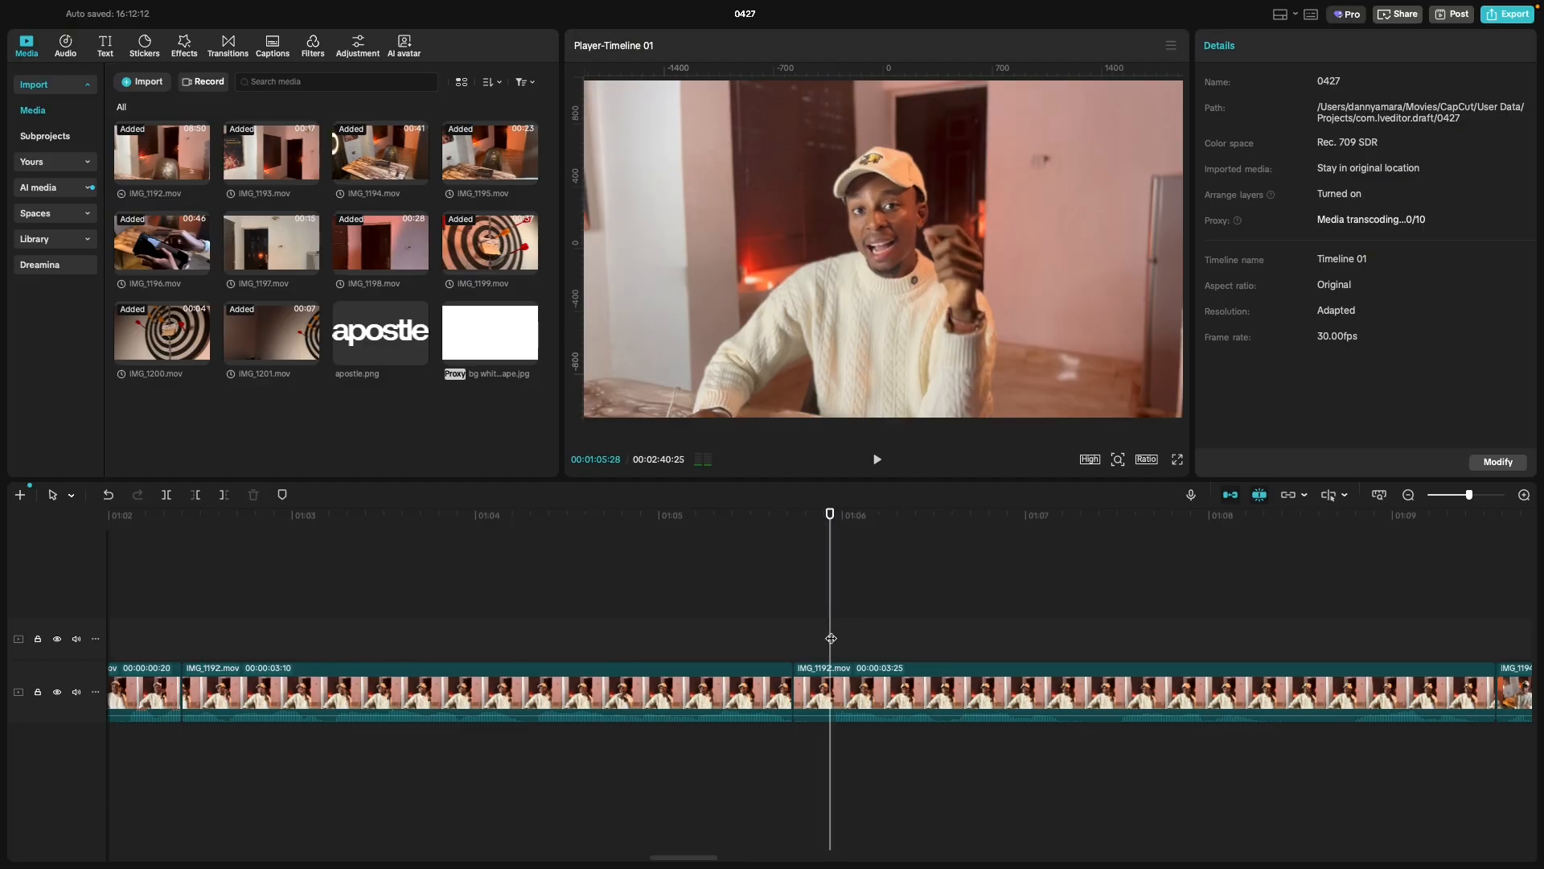
pyautogui.press('super+b')
pyautogui.click(814, 682)
pyautogui.press('Delete')
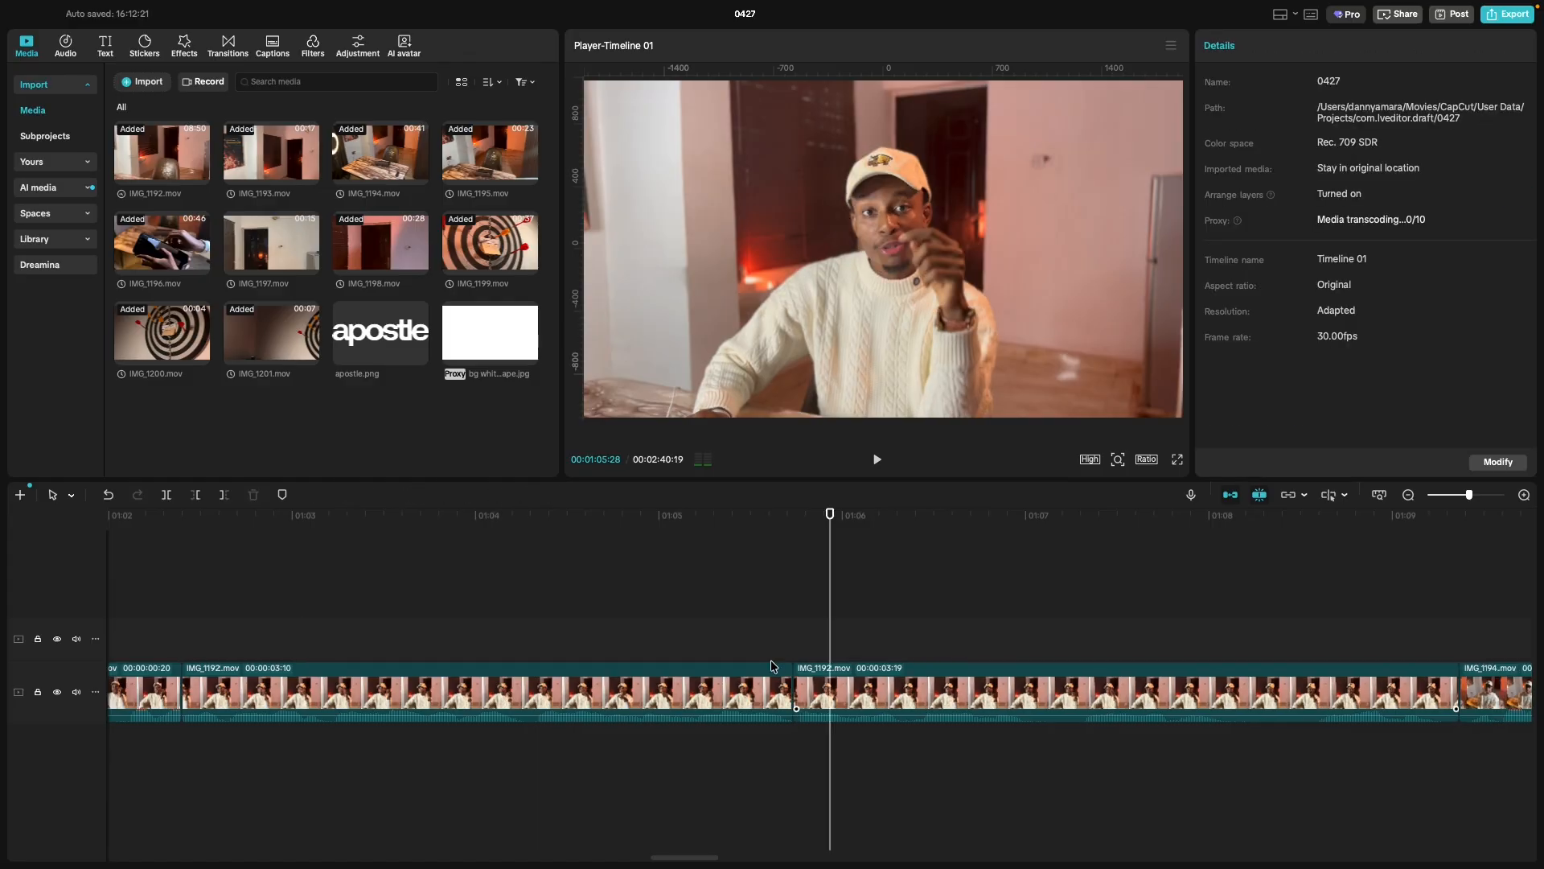
pyautogui.click(698, 648)
pyautogui.press('space')
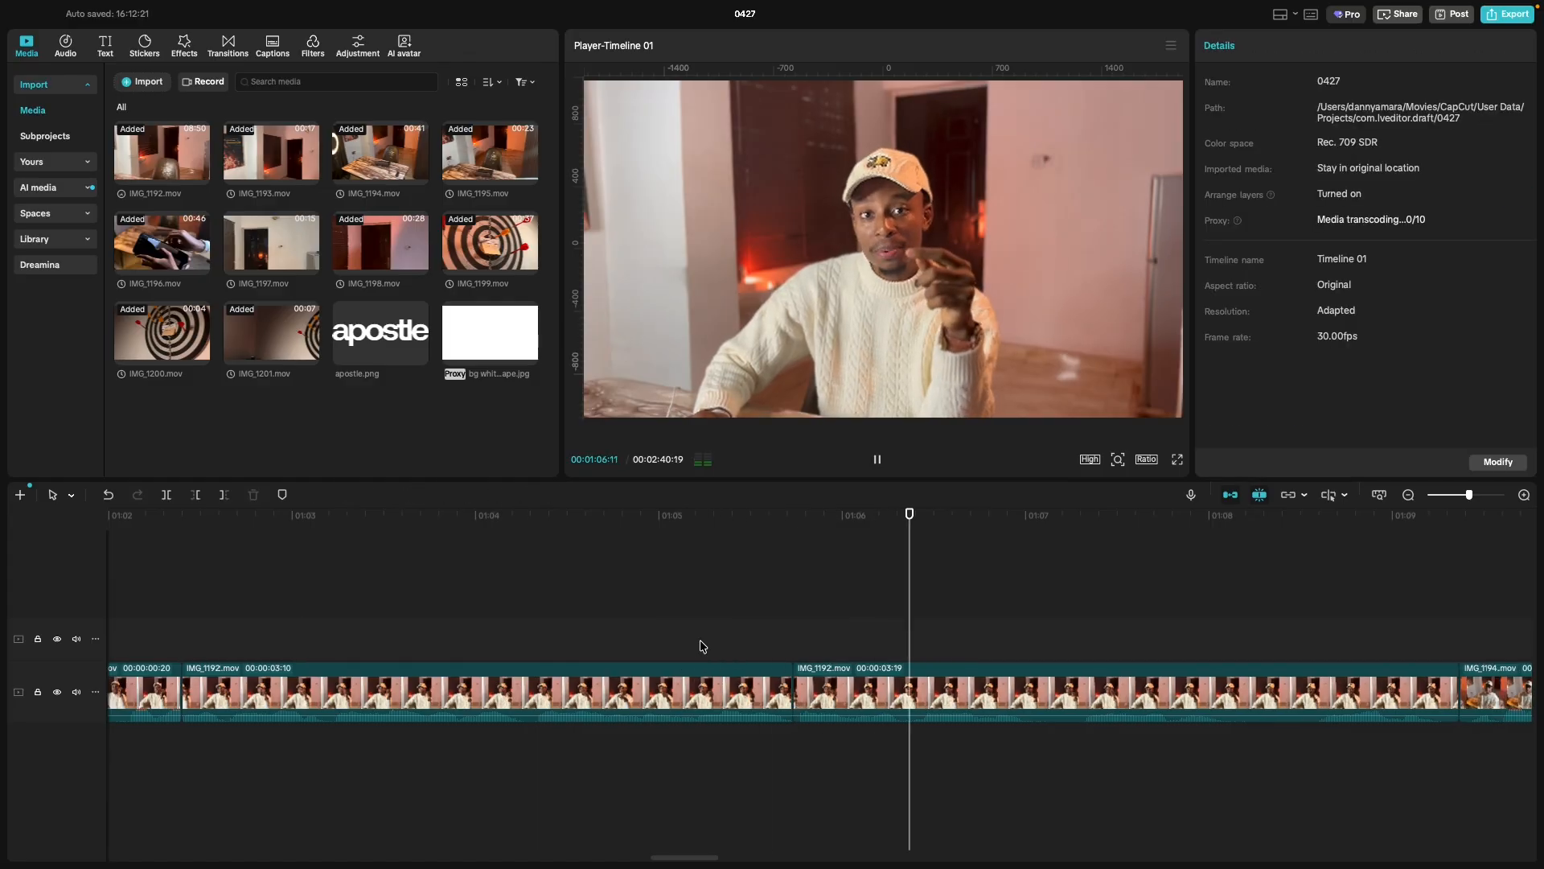
# Split the IMG_1192.mov clip at 00:01:07:00 and trim 9 frames off the start of the second part.
pyautogui.press('space')
pyautogui.press('super+b')
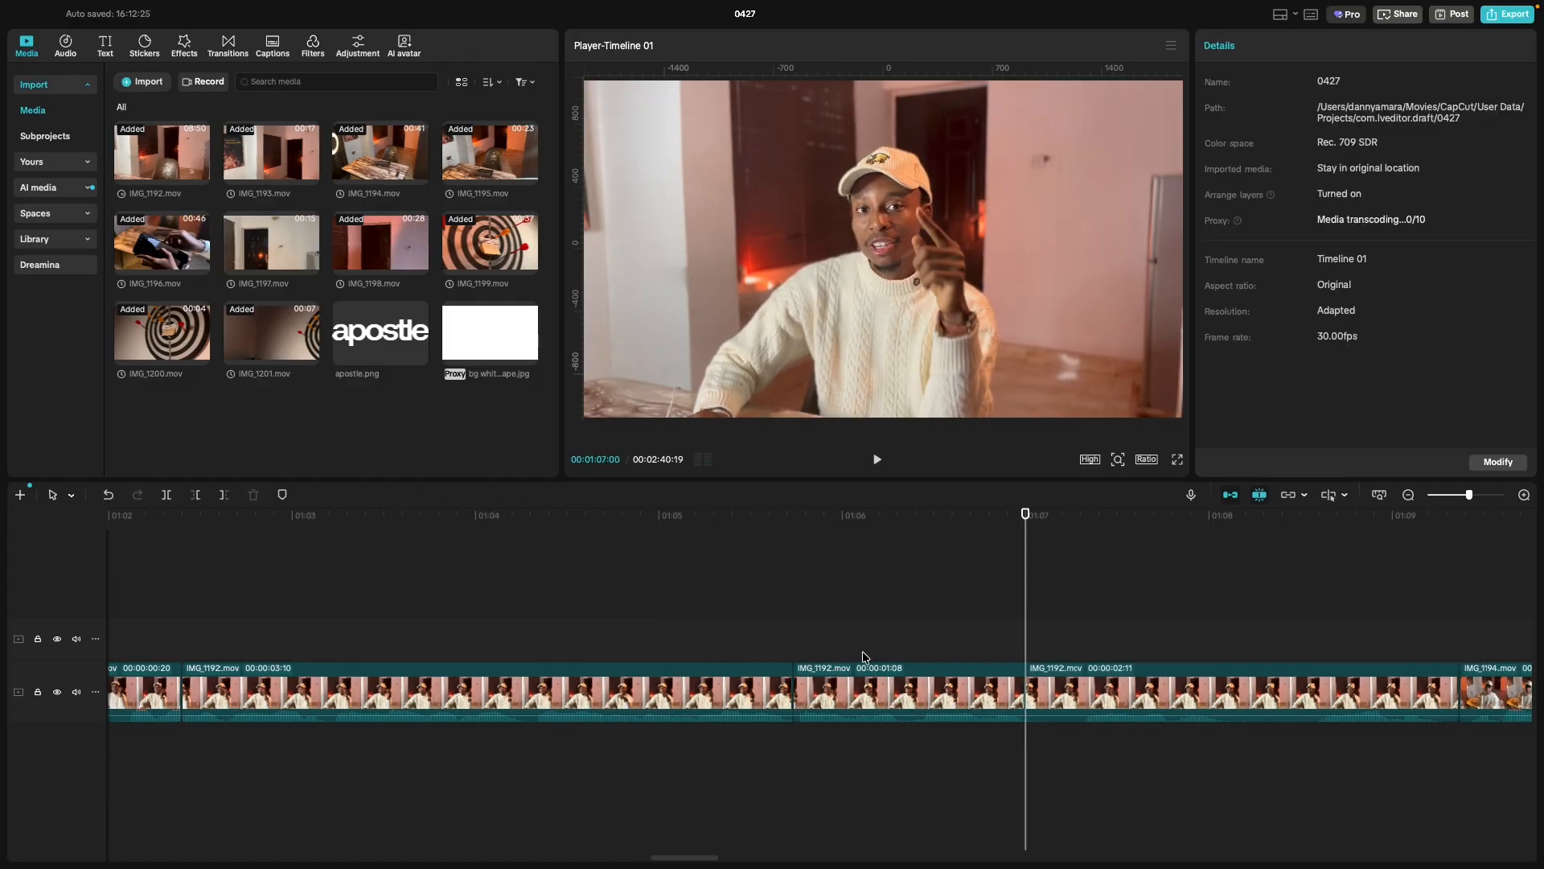
pyautogui.press('space')
pyautogui.click(1030, 688)
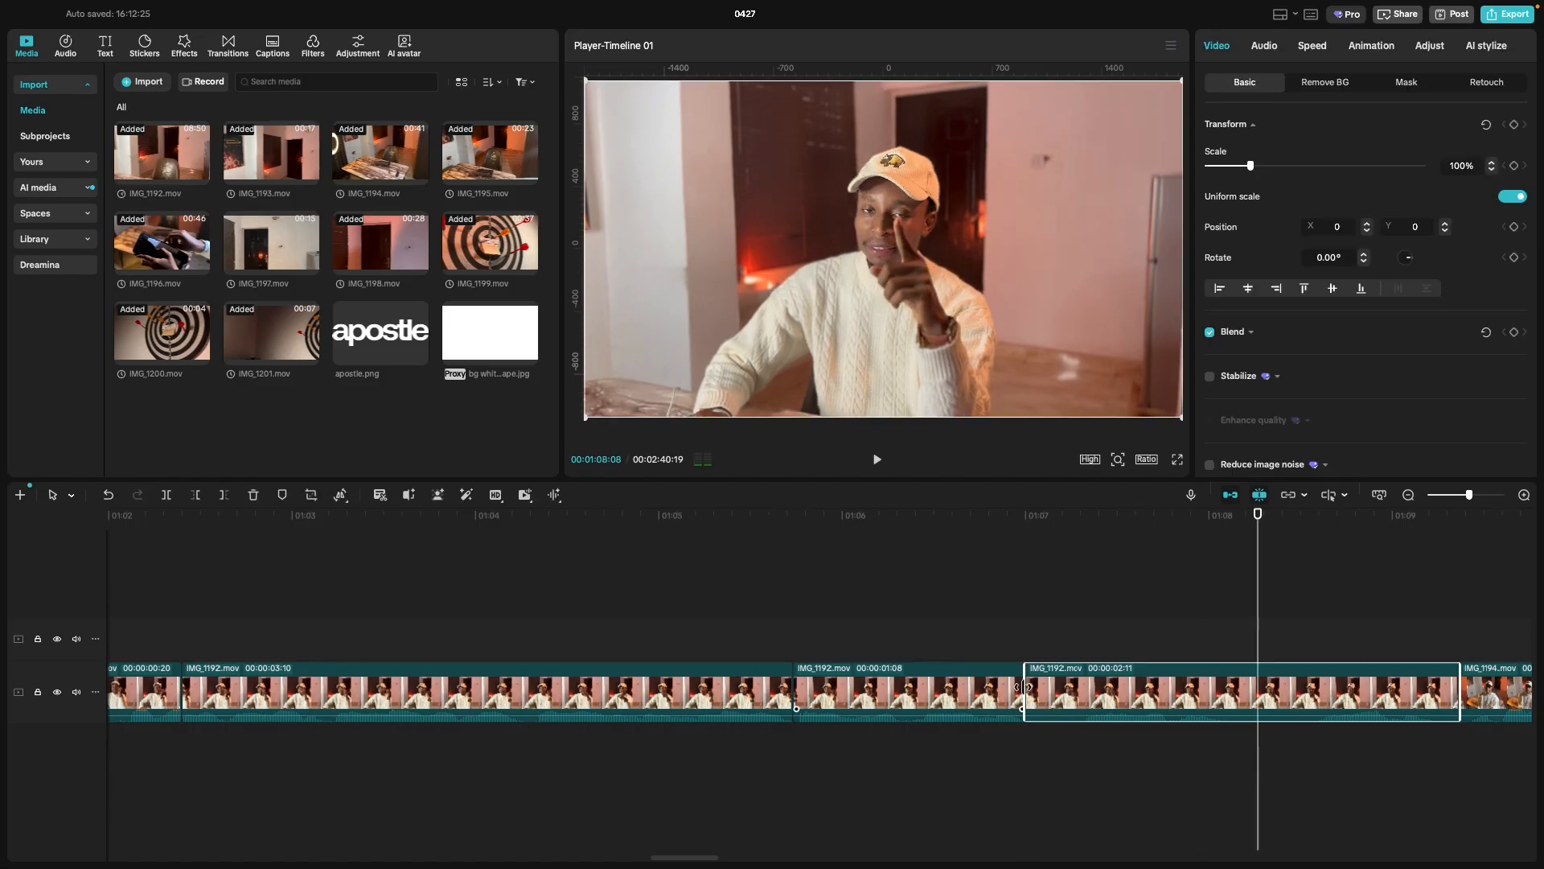
pyautogui.moveTo(1023, 687); pyautogui.dragTo(1081, 700)
# Cut out the section of the IMG_1192.mov clip between 00:01:07:25 and 00:01:08:09.
pyautogui.click(939, 607)
pyautogui.press('space')
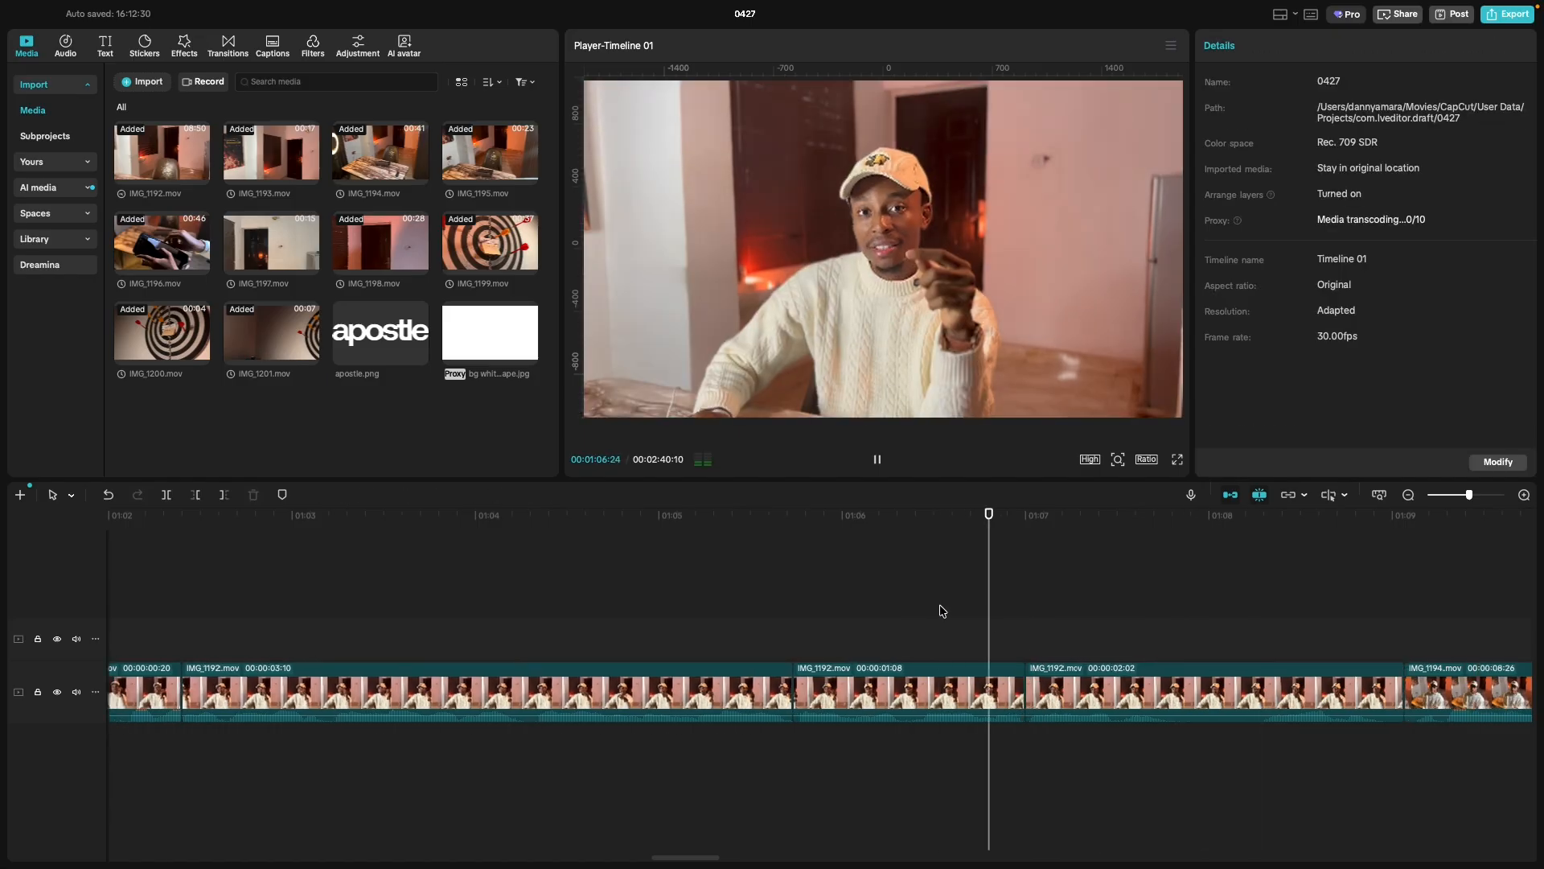
pyautogui.press('space')
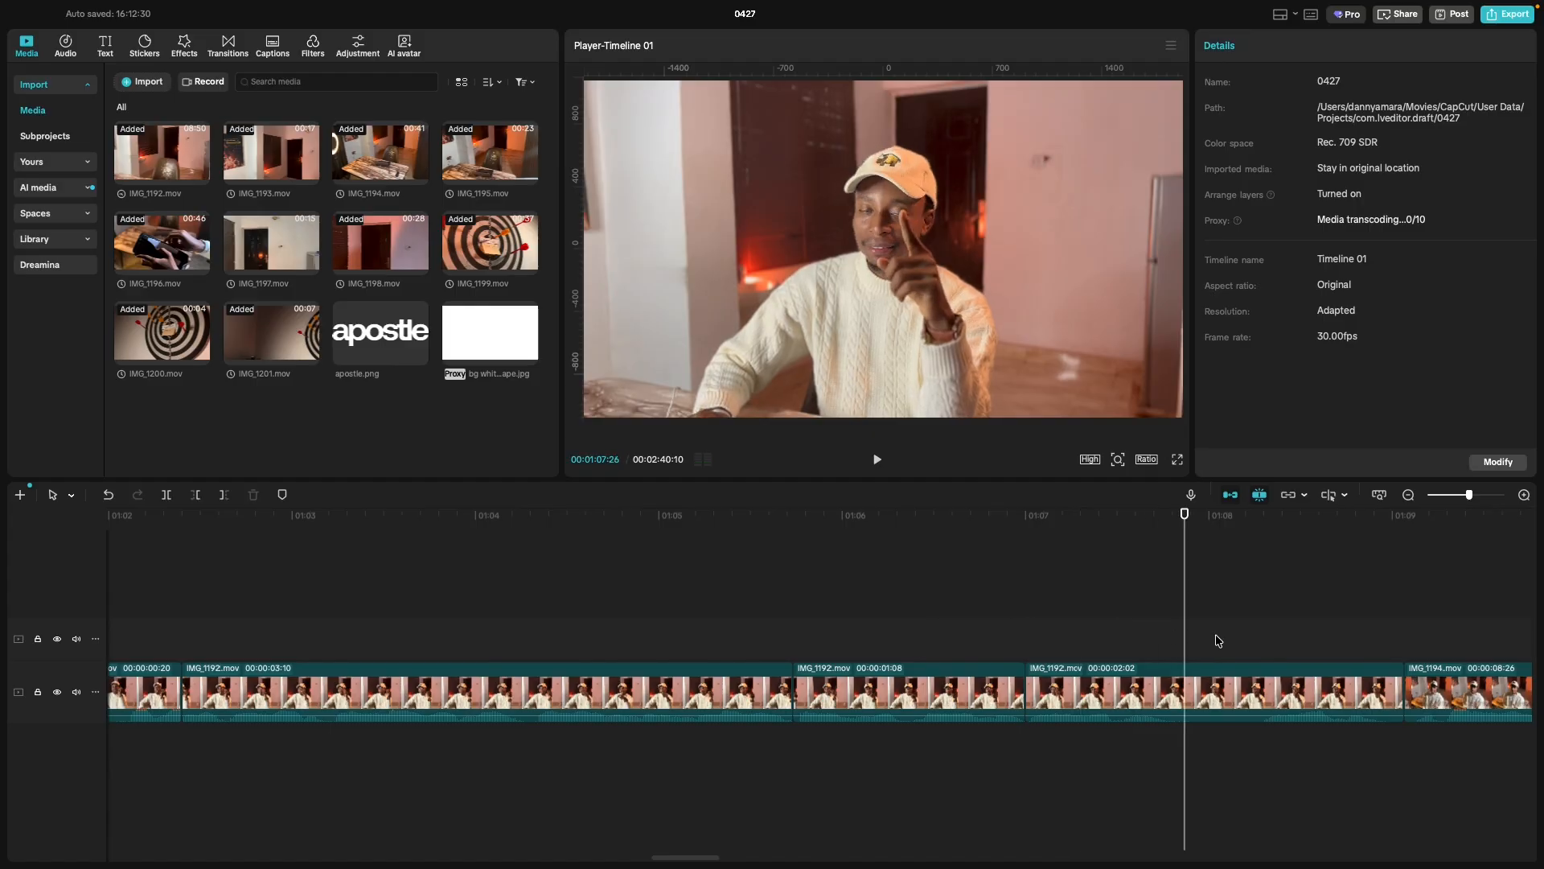
pyautogui.click(1176, 640)
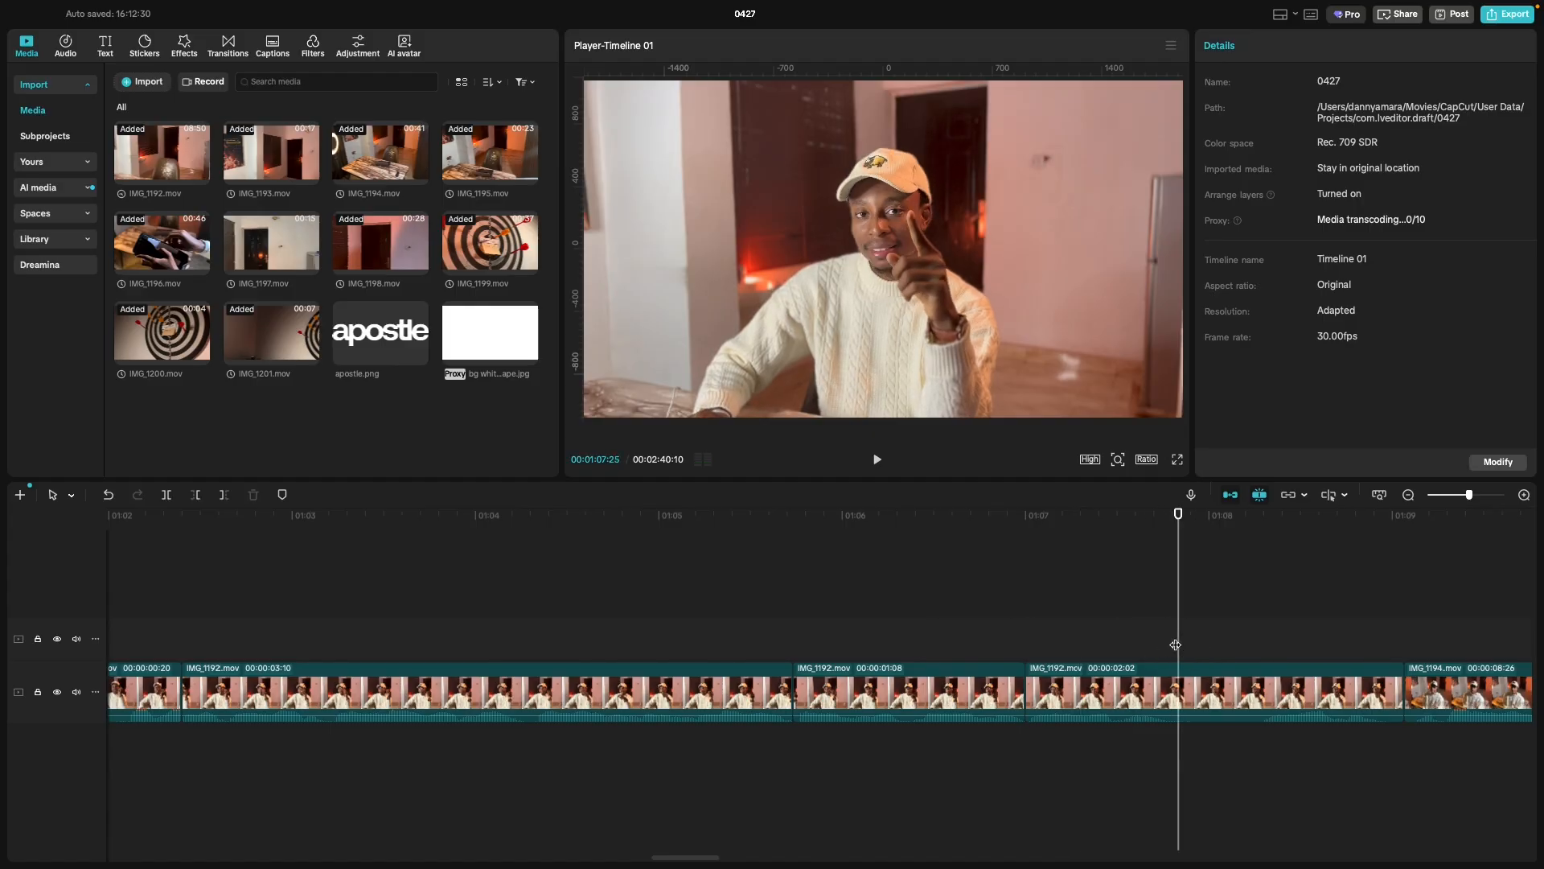
pyautogui.press('super+b')
pyautogui.press('space')
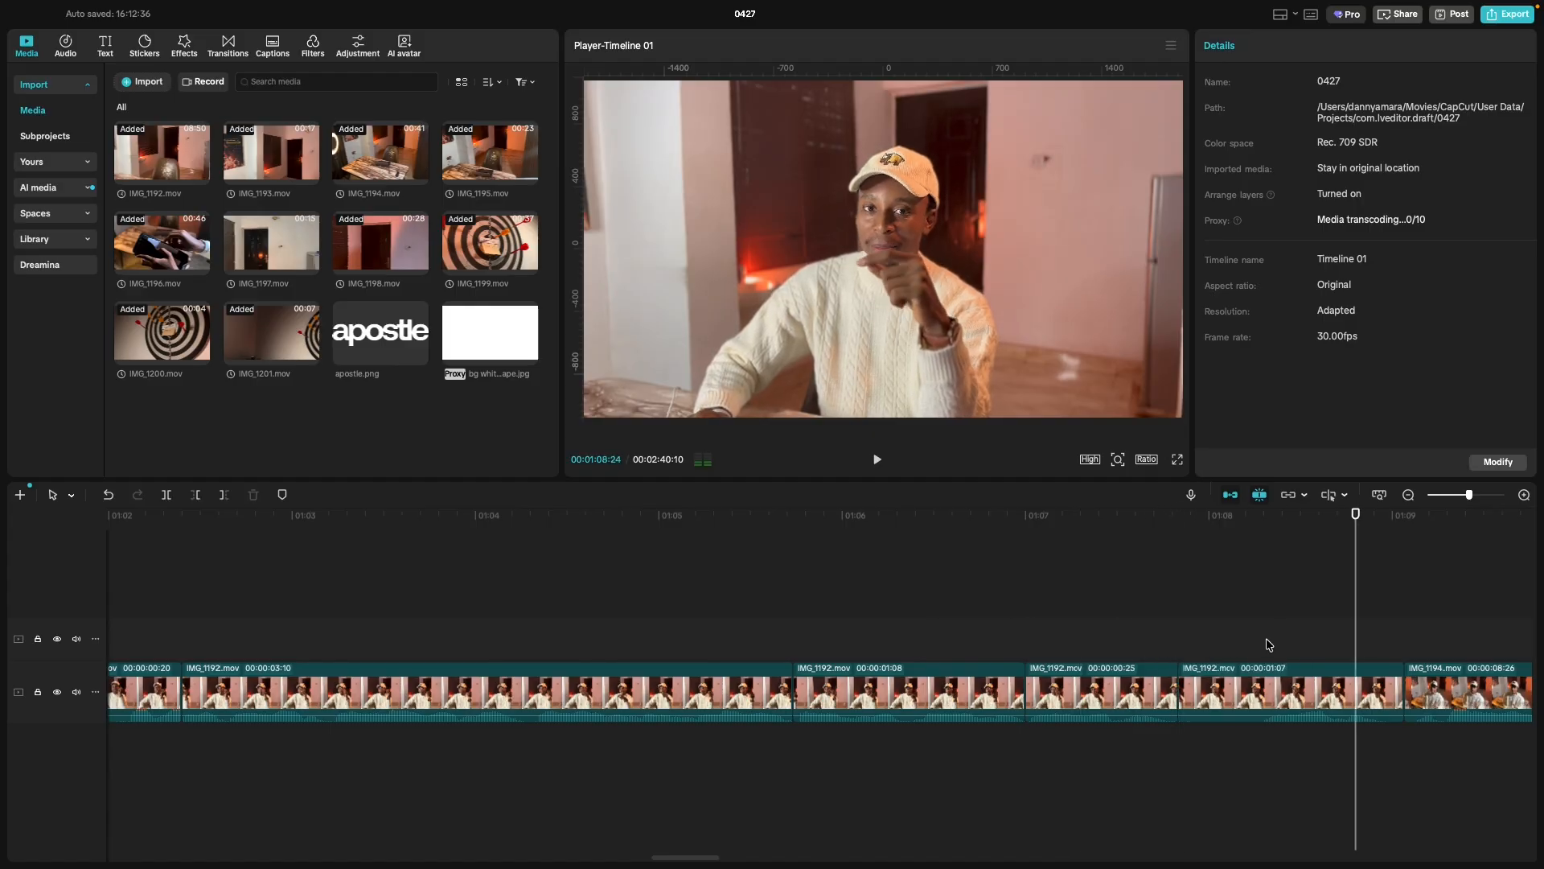
pyautogui.click(1263, 646)
pyautogui.press('super+b')
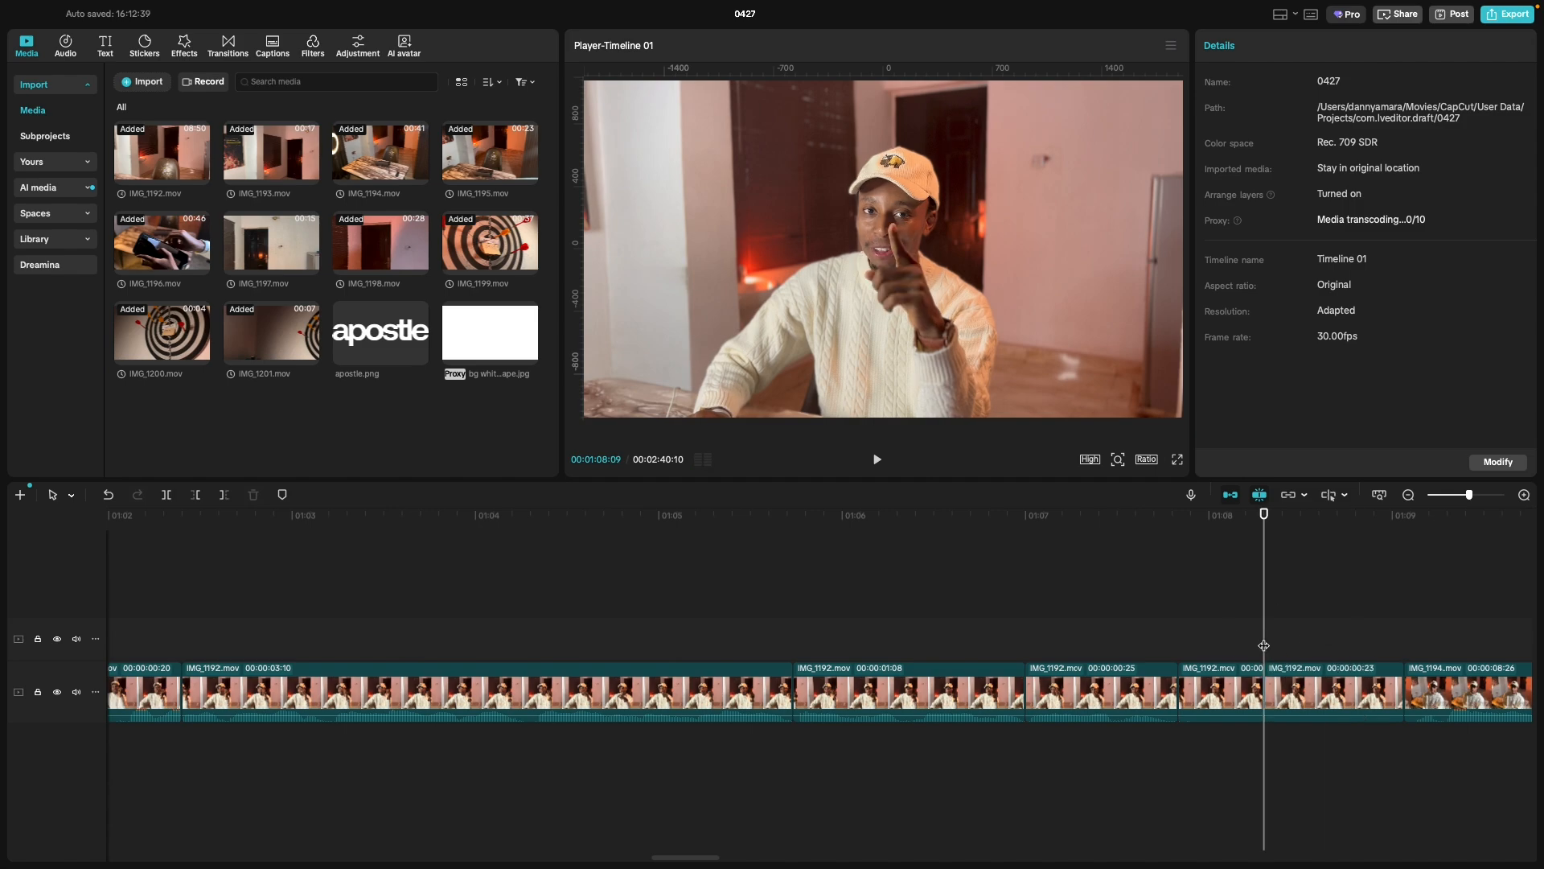
pyautogui.click(1232, 690)
pyautogui.press('Delete')
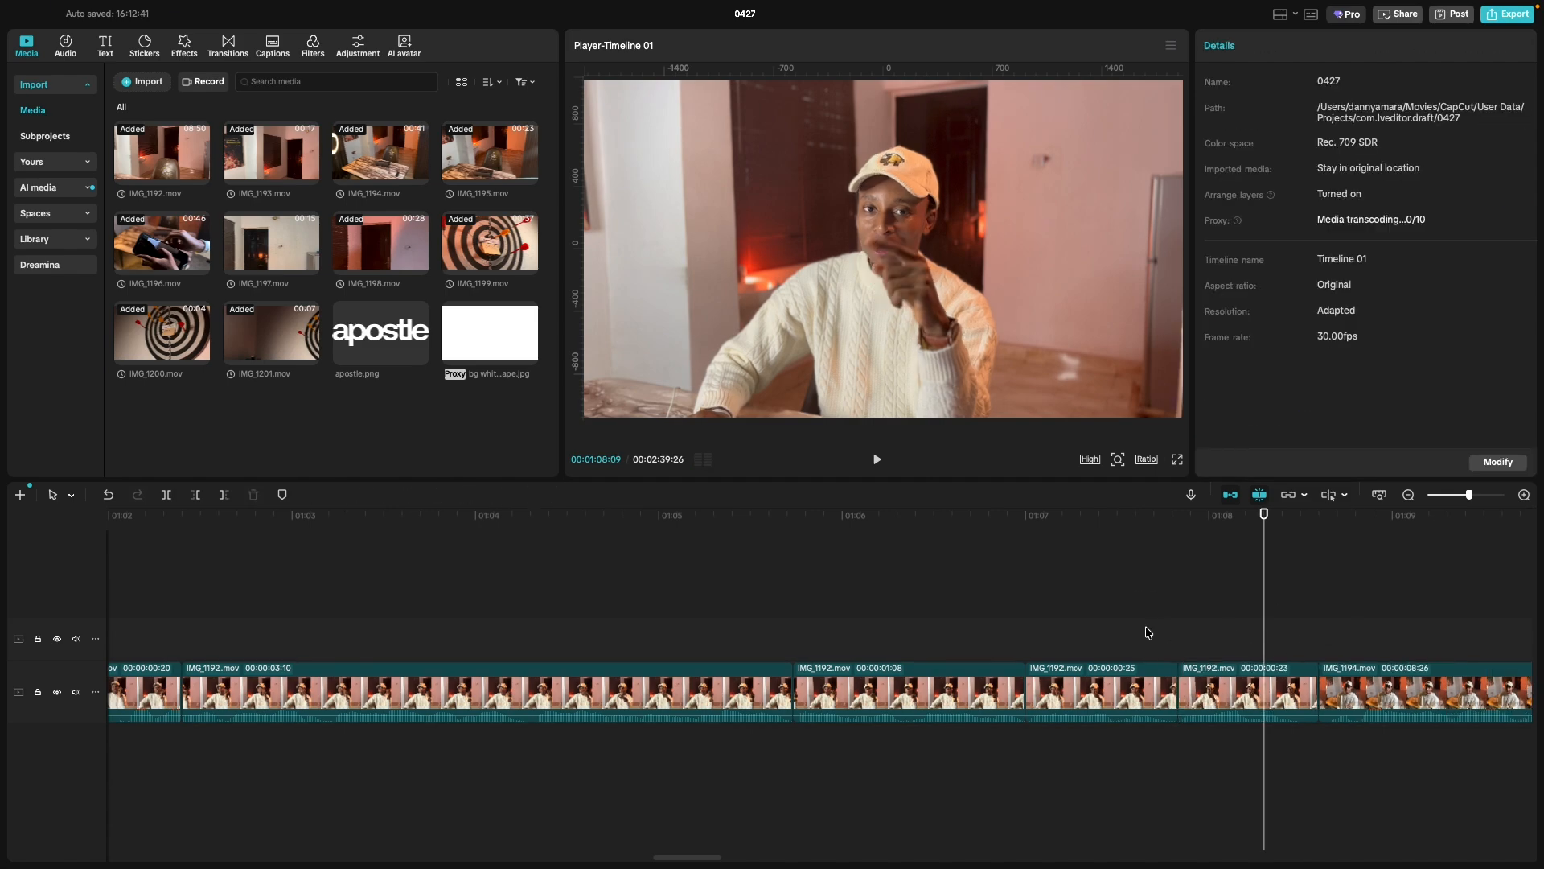
# Split the last IMG_1192.mov clip at 00:01:08:15 and delete the short remainder before IMG_1194.mov.
pyautogui.press('space')
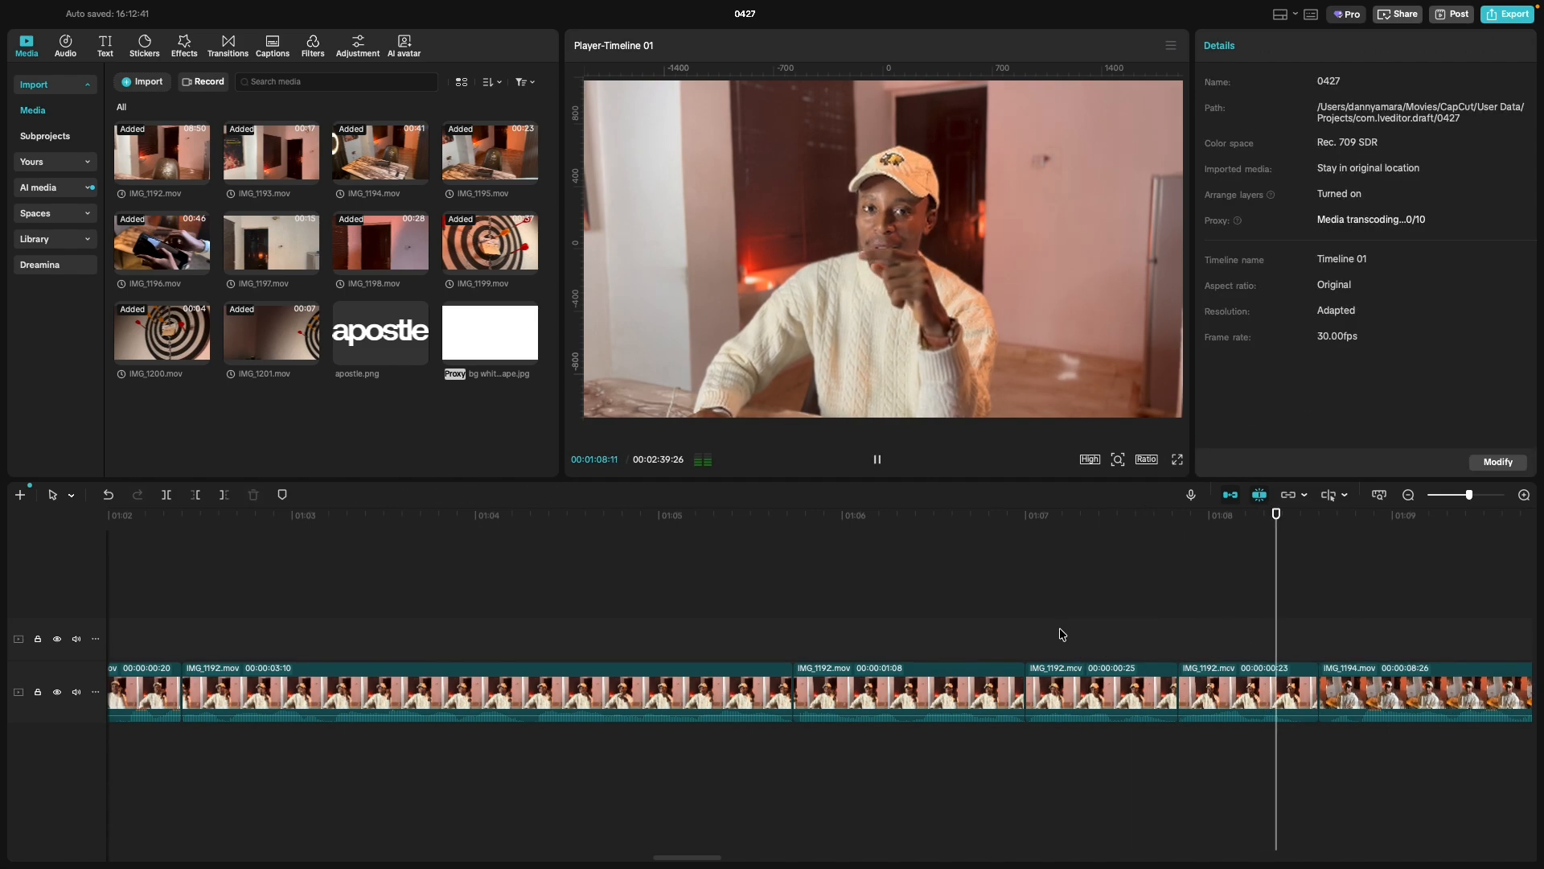
pyautogui.press('space')
pyautogui.click(1293, 637)
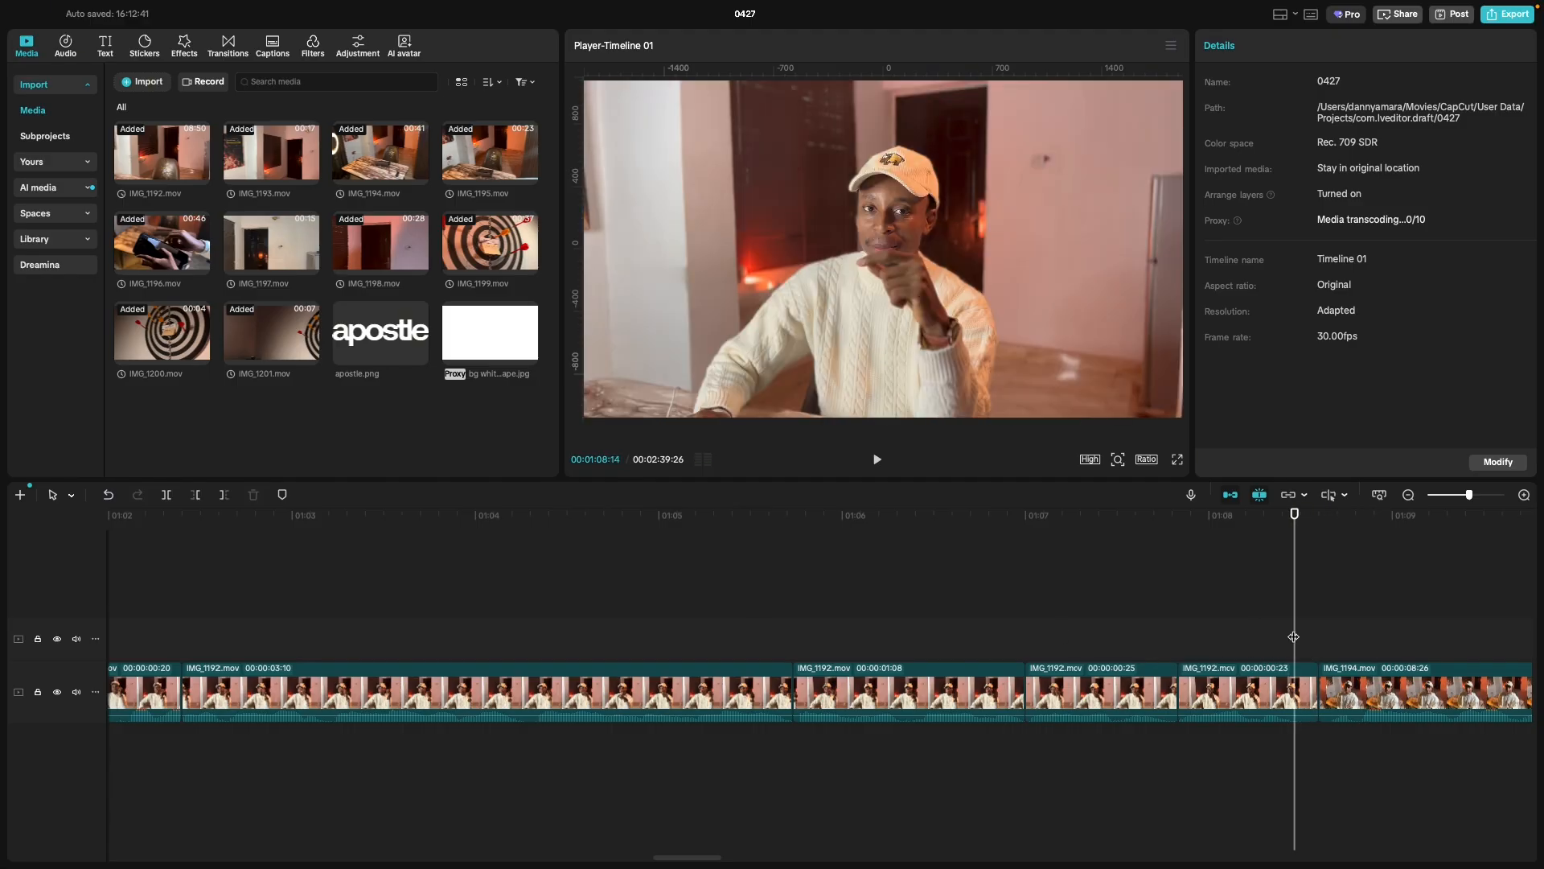
pyautogui.click(1299, 632)
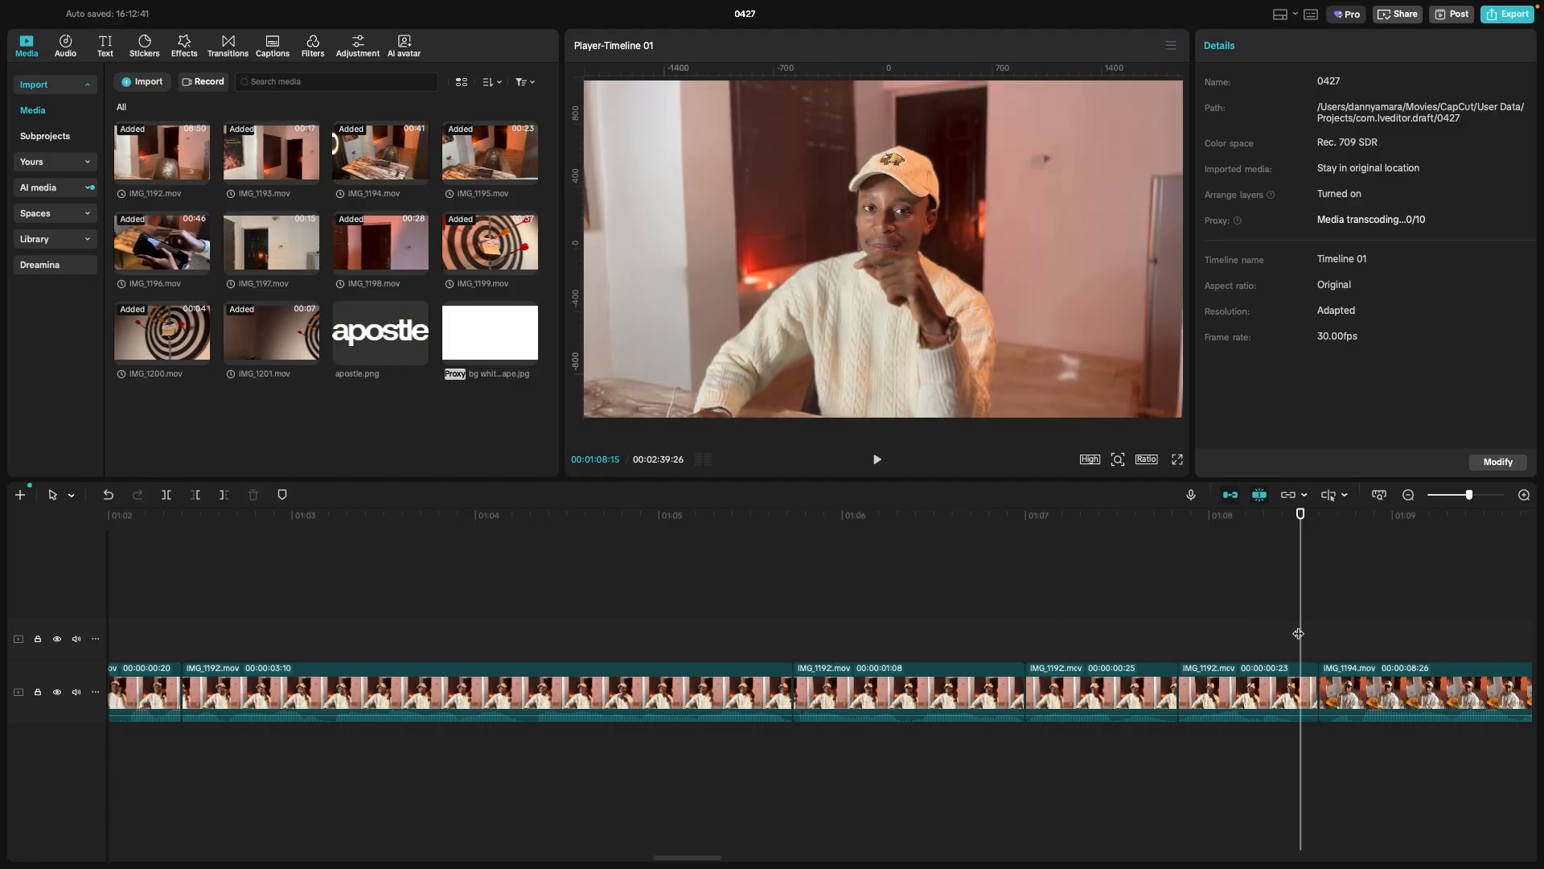
pyautogui.press('super+b')
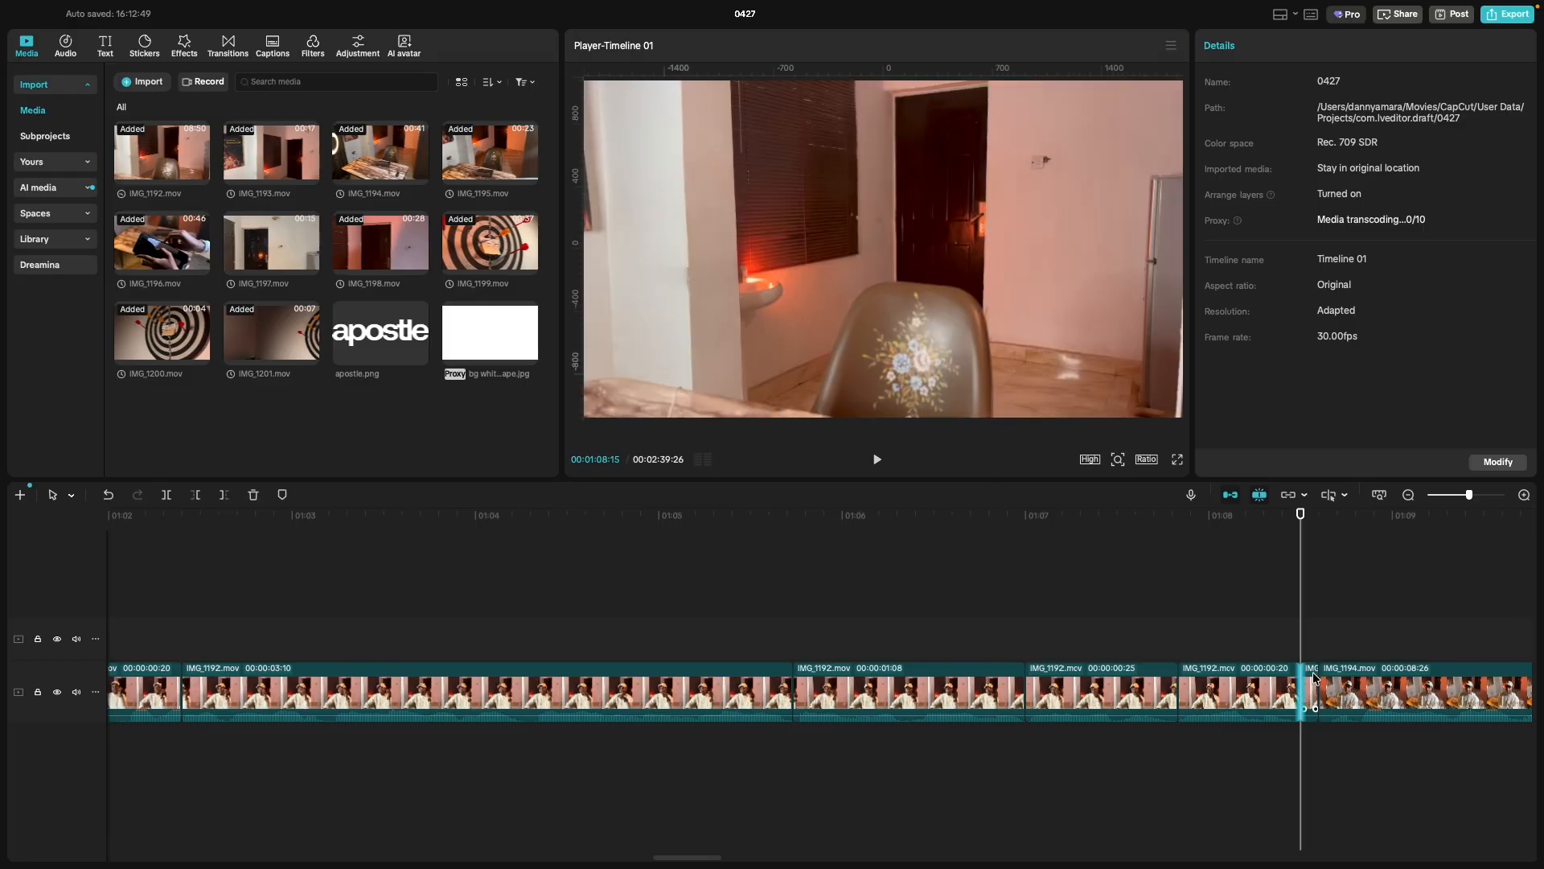
pyautogui.click(1312, 688)
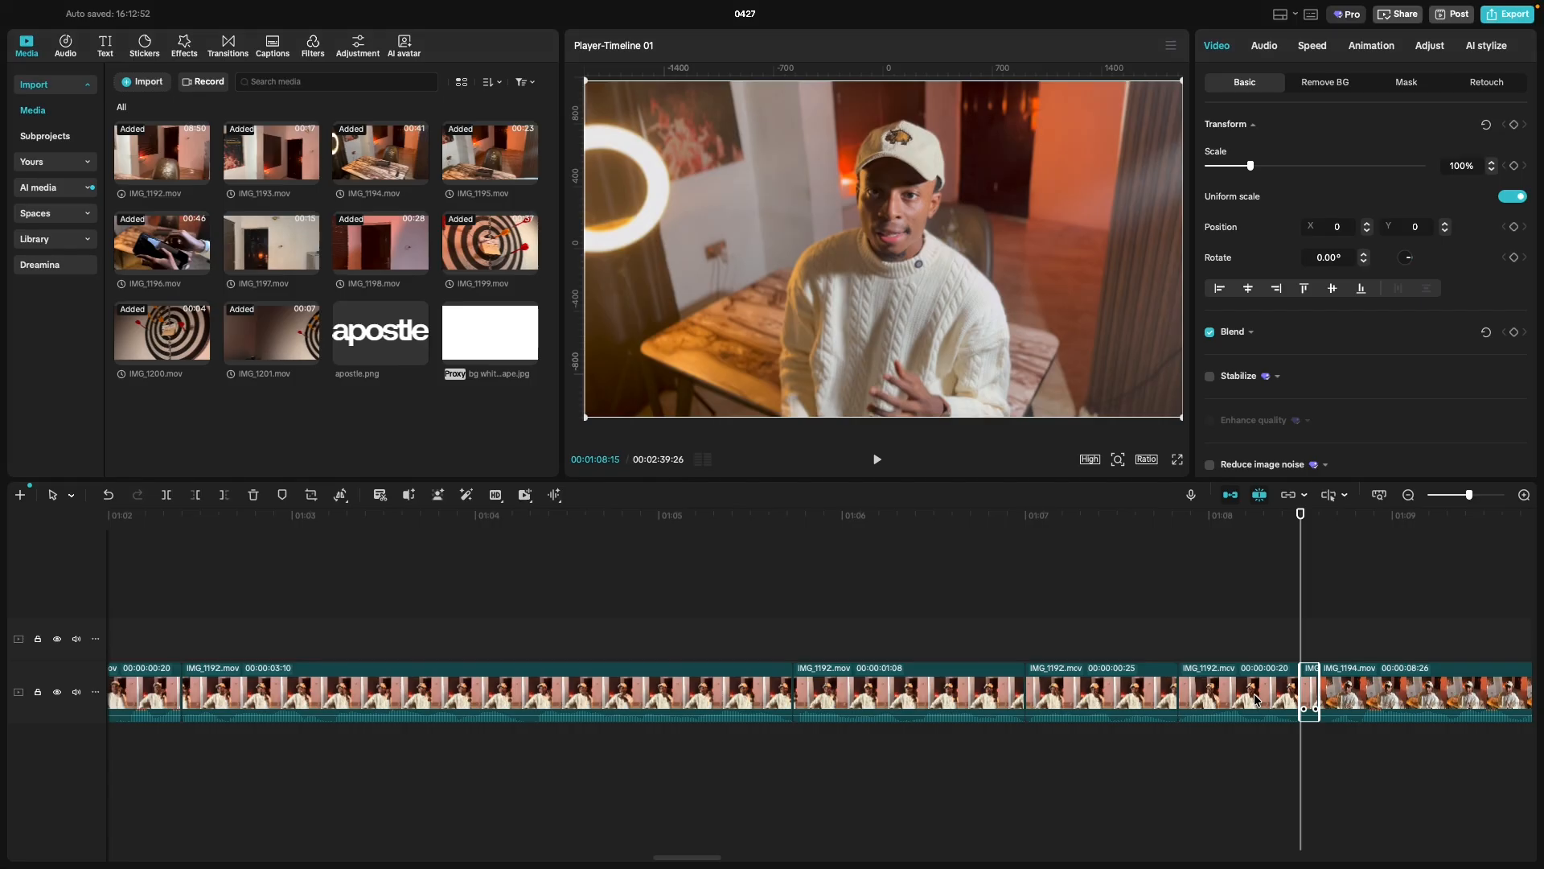
pyautogui.press('Delete')
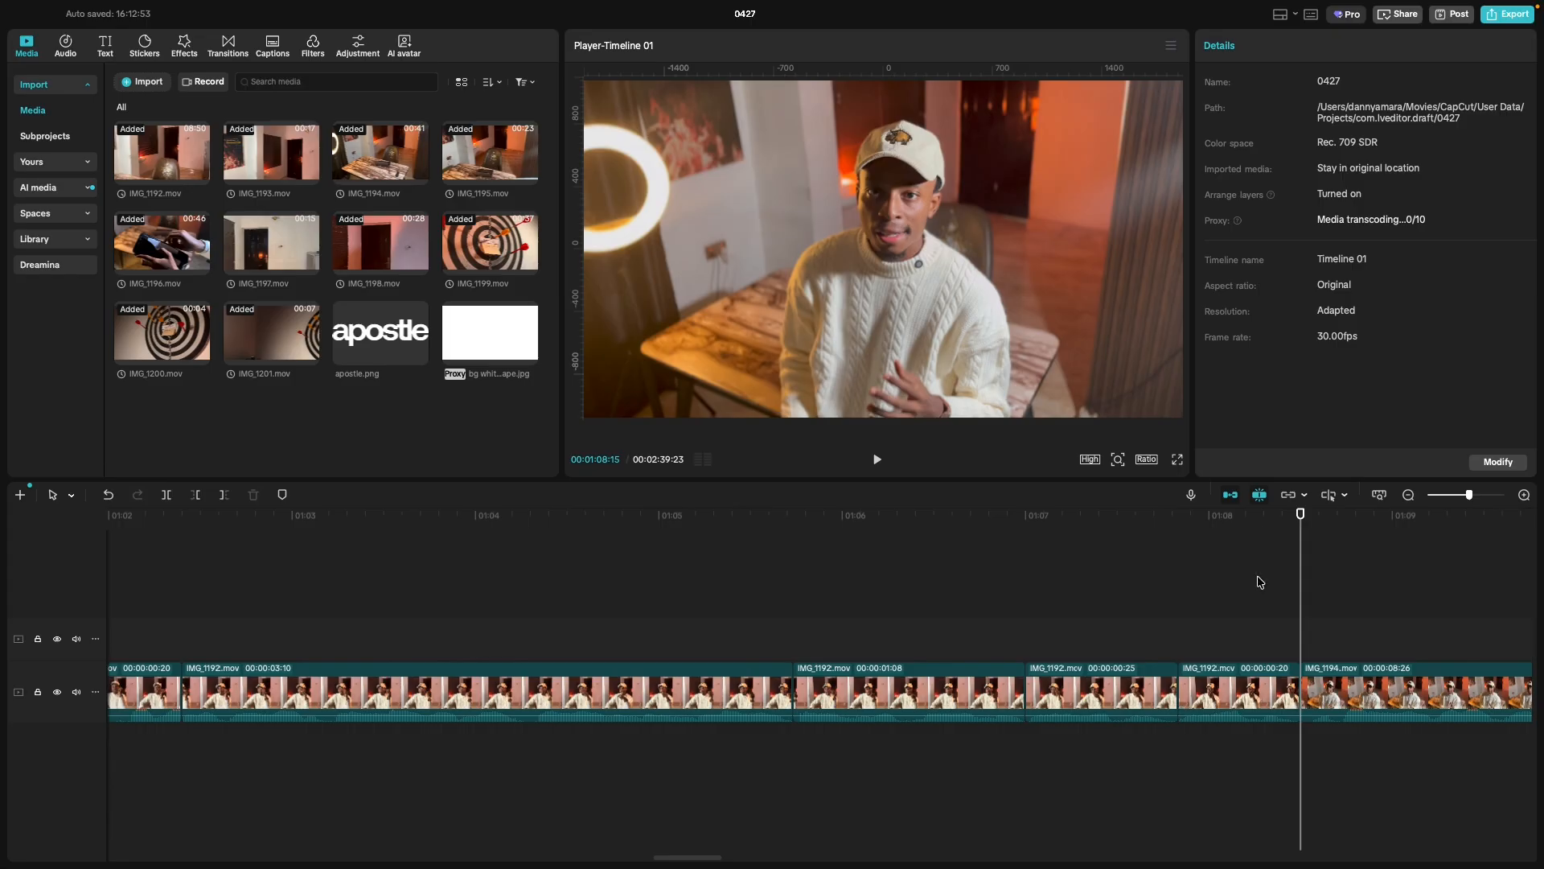
# Trim the start of the IMG_1194.mov clip to a duration of 00:00:08:24 and play back the cut into it.
pyautogui.hscroll(6, 1209, 694)
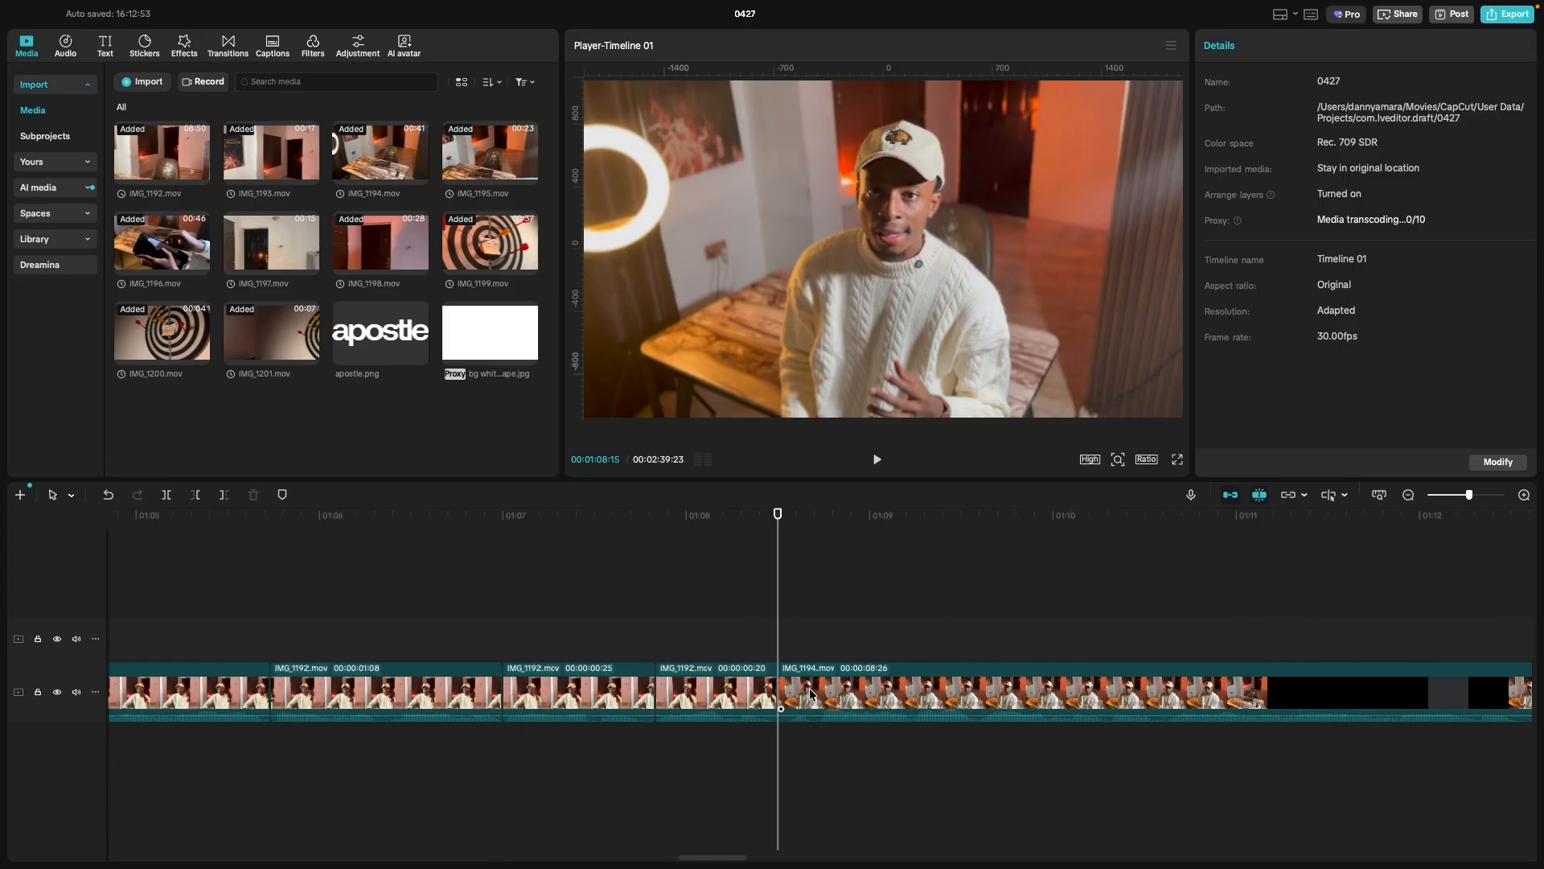
pyautogui.press('space')
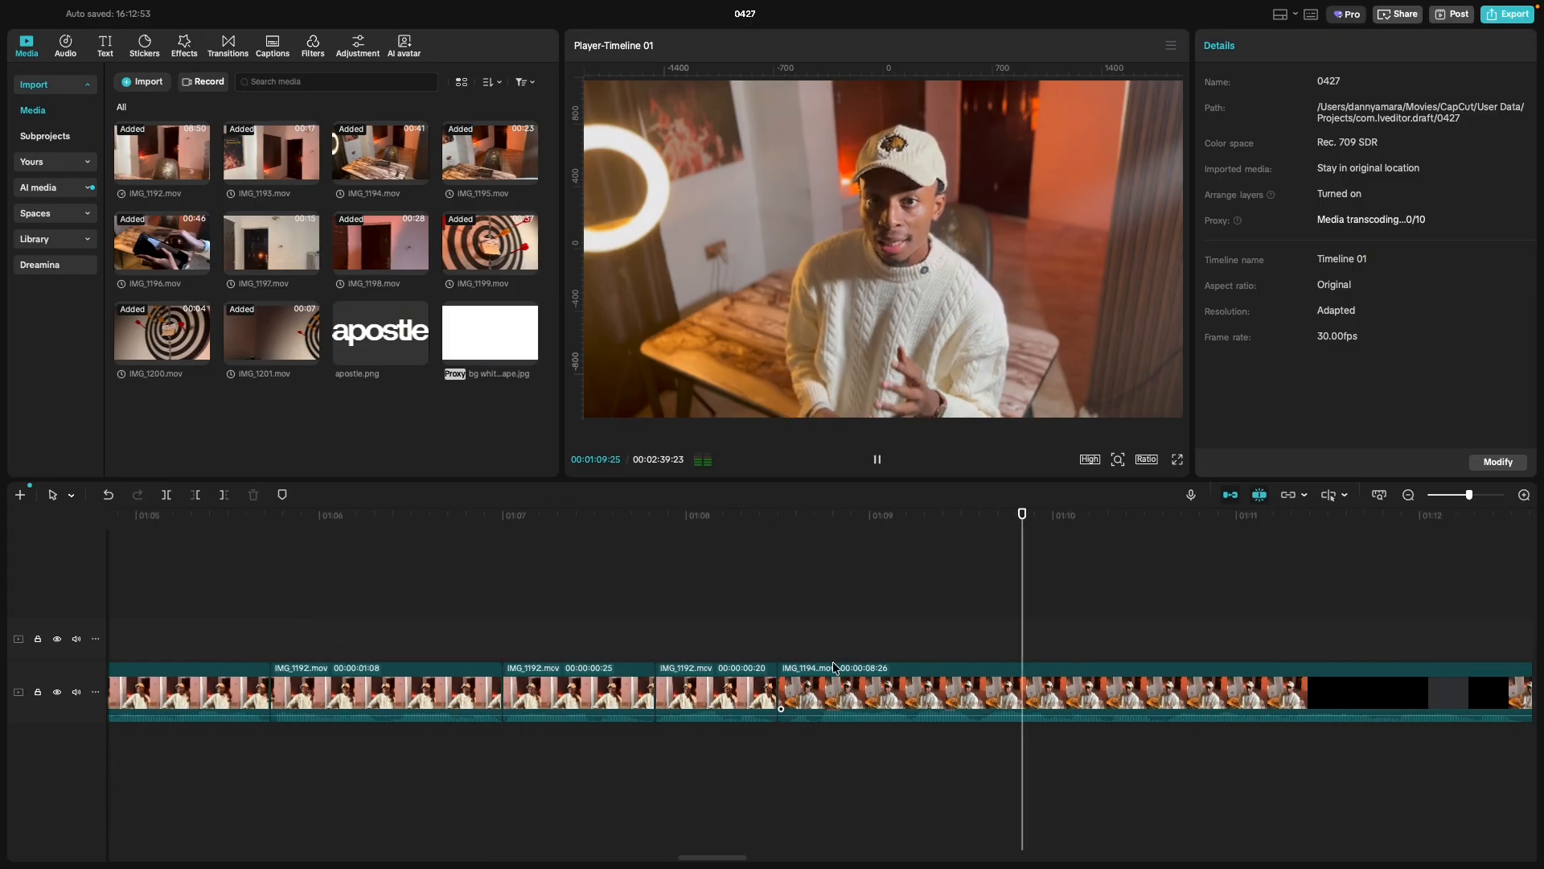
pyautogui.click(780, 612)
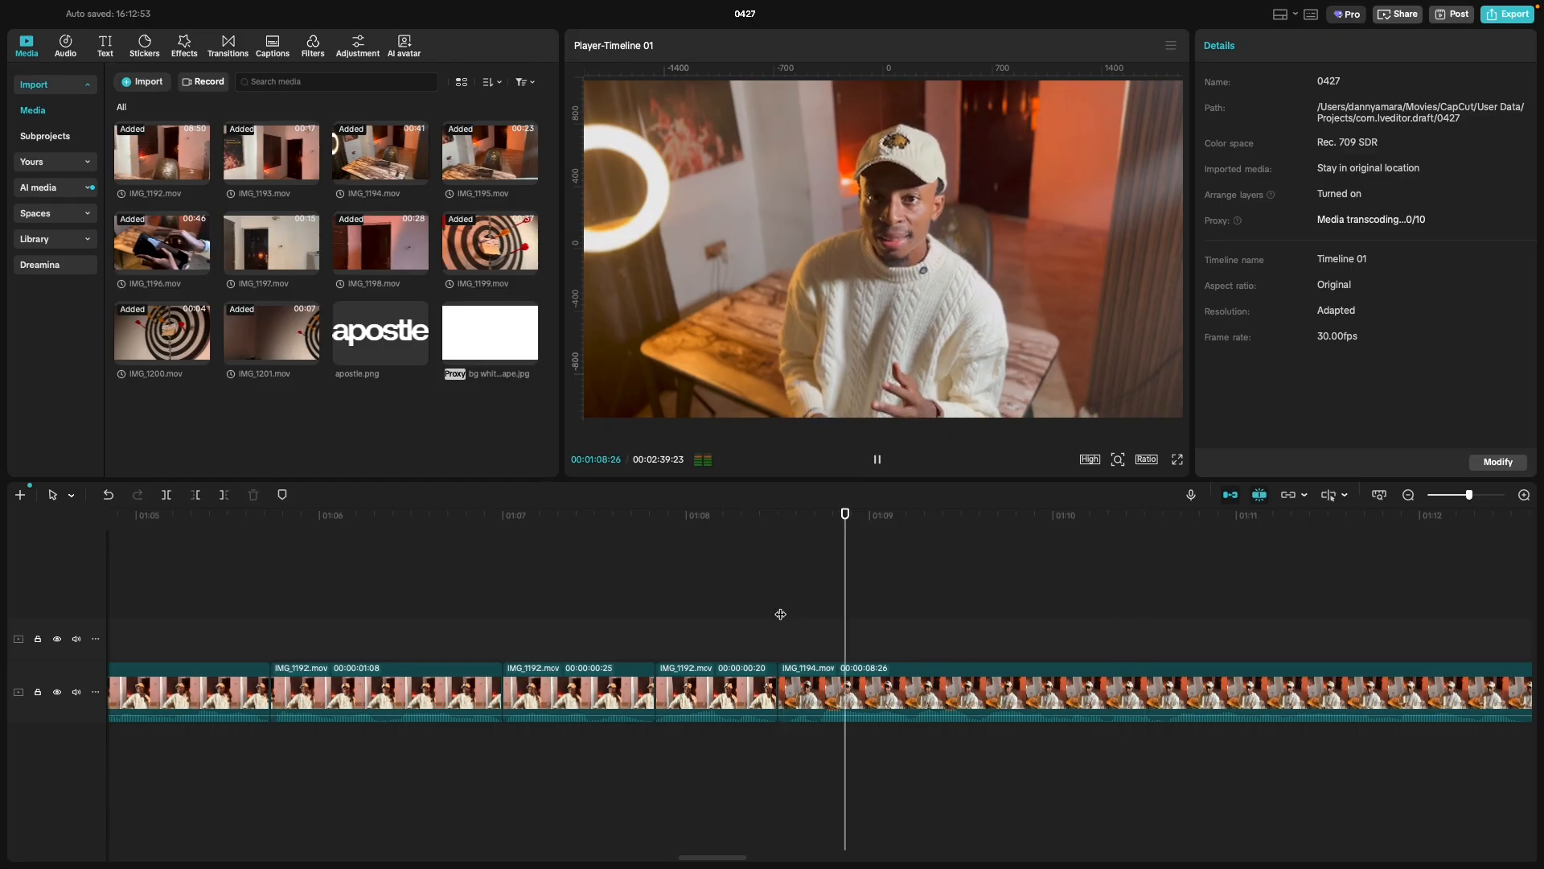
pyautogui.click(779, 620)
pyautogui.press('space')
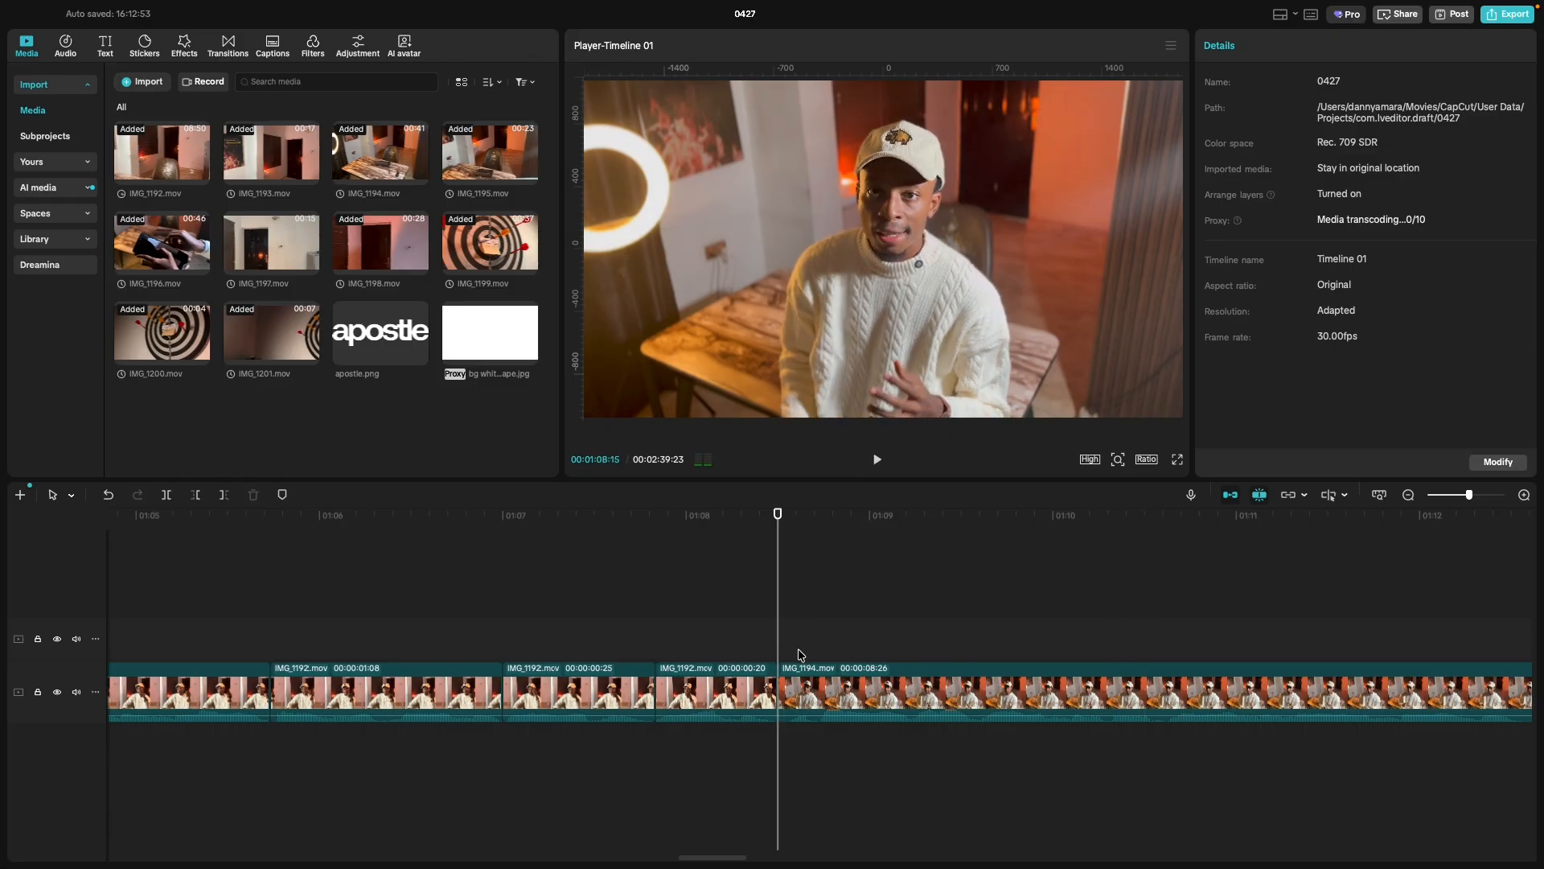
pyautogui.click(778, 690)
pyautogui.moveTo(778, 684); pyautogui.dragTo(785, 688)
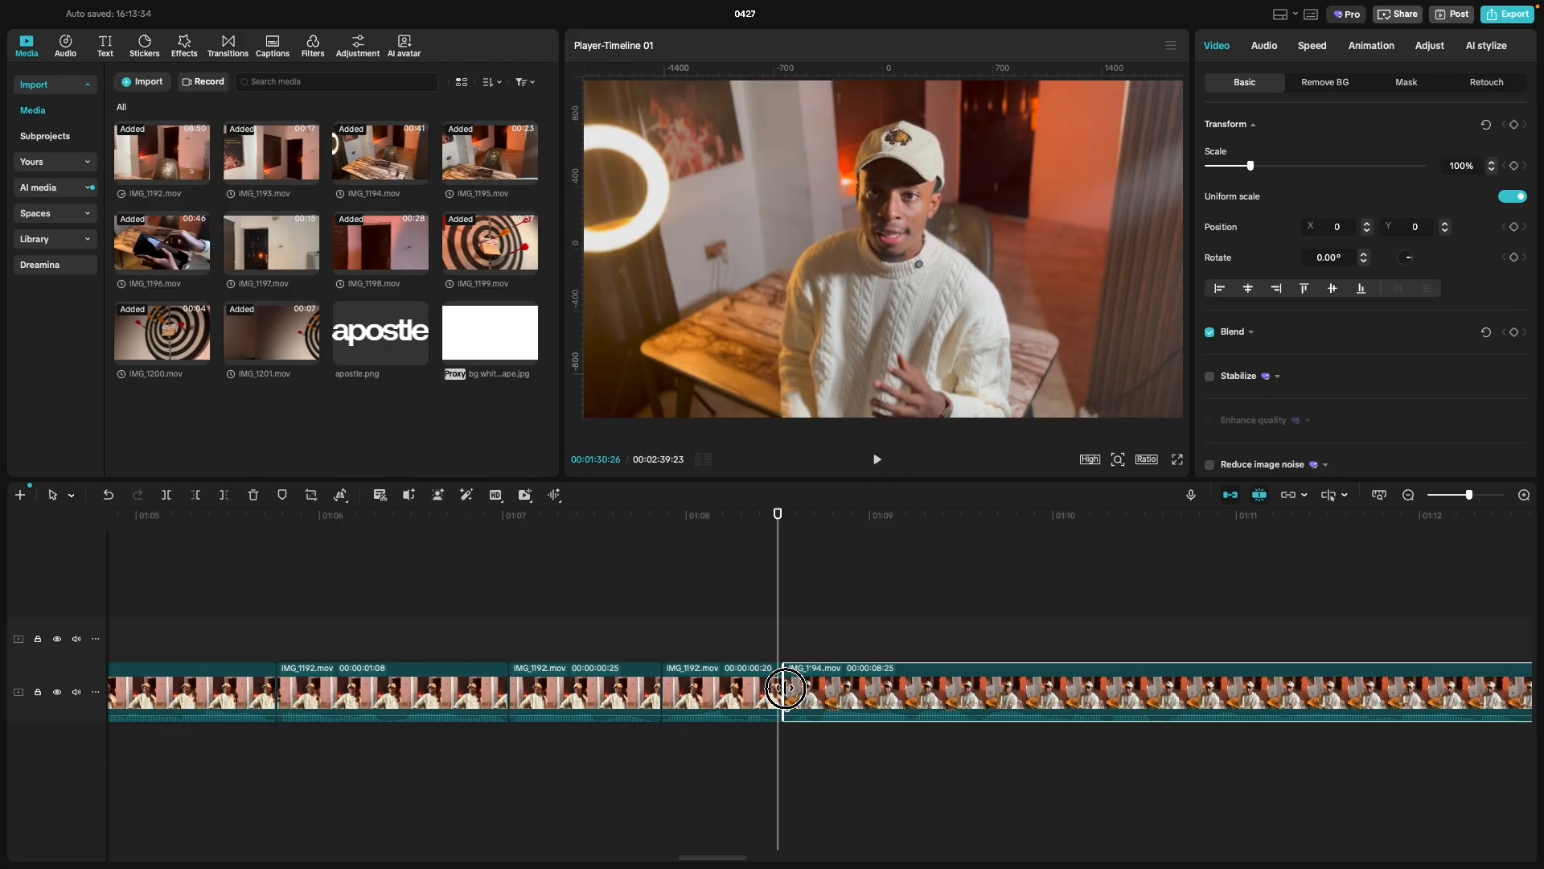
pyautogui.click(724, 608)
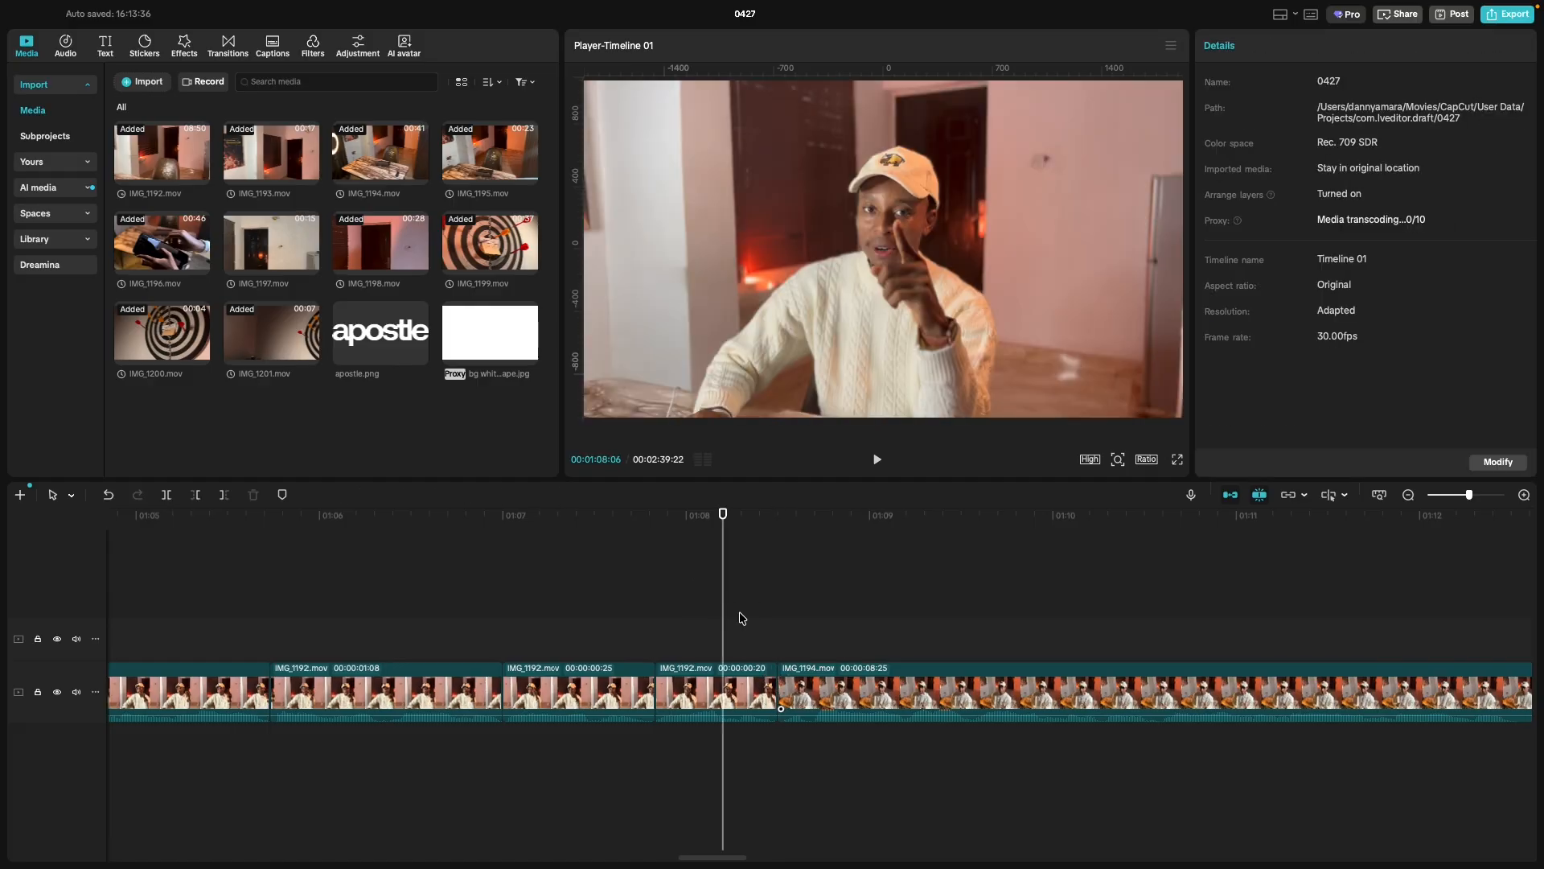
pyautogui.click(787, 693)
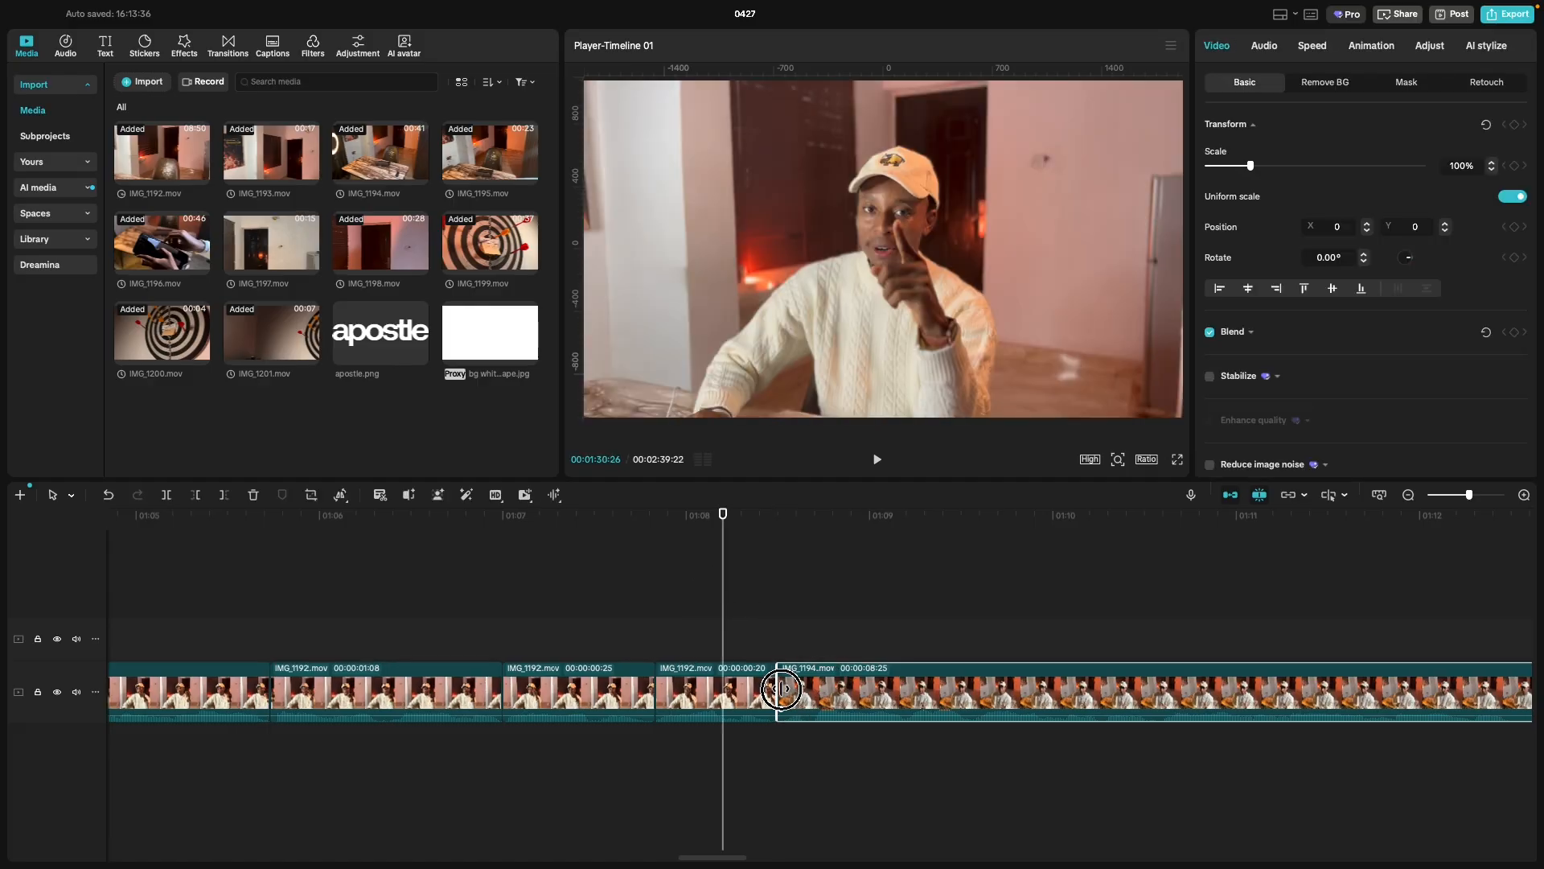
pyautogui.moveTo(780, 689); pyautogui.dragTo(782, 689)
pyautogui.click(759, 597)
pyautogui.press('space')
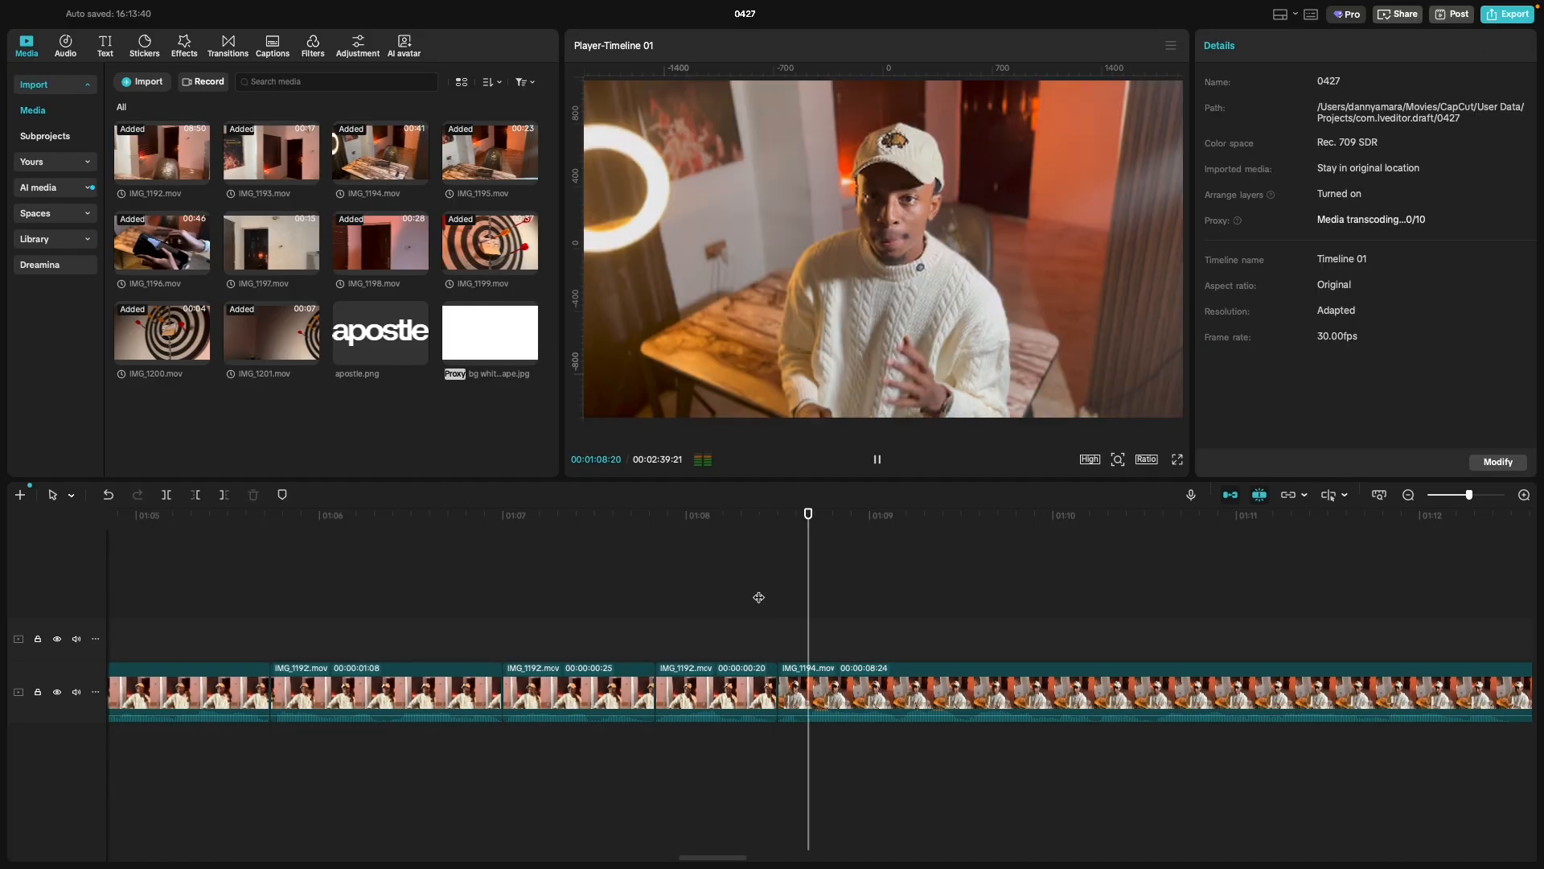
pyautogui.press('space')
# Review the earlier IMG_1192.mov cuts, playing from about 00:00:42 and moving the playhead back to 00:00:29:23.
pyautogui.press('super+minus')
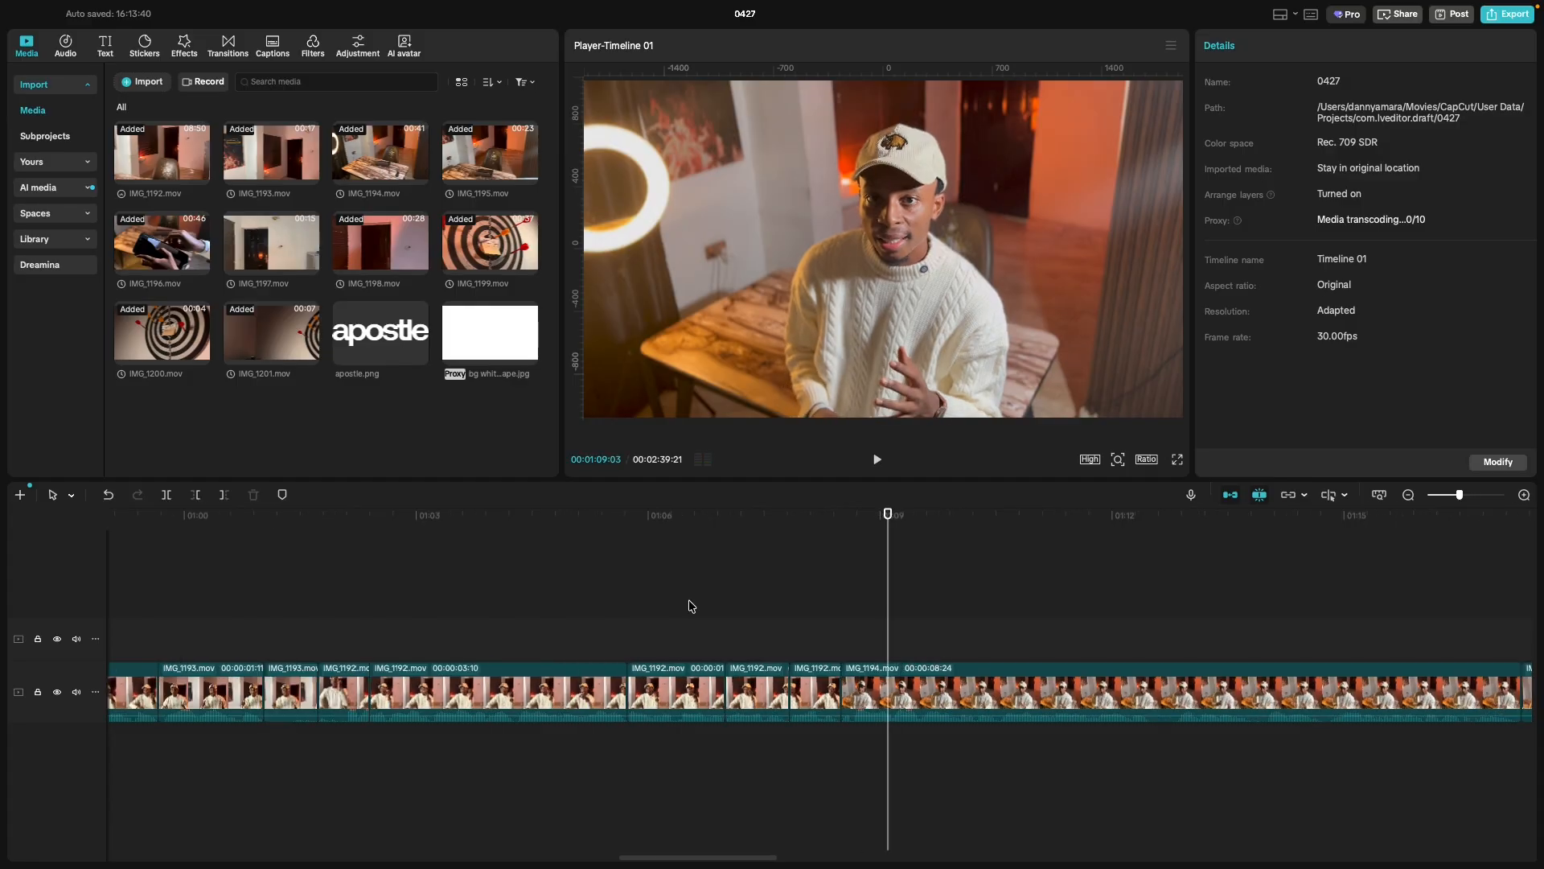
pyautogui.hscroll(-6, 692, 606)
pyautogui.press('super+minus')
pyautogui.press('super+minus')
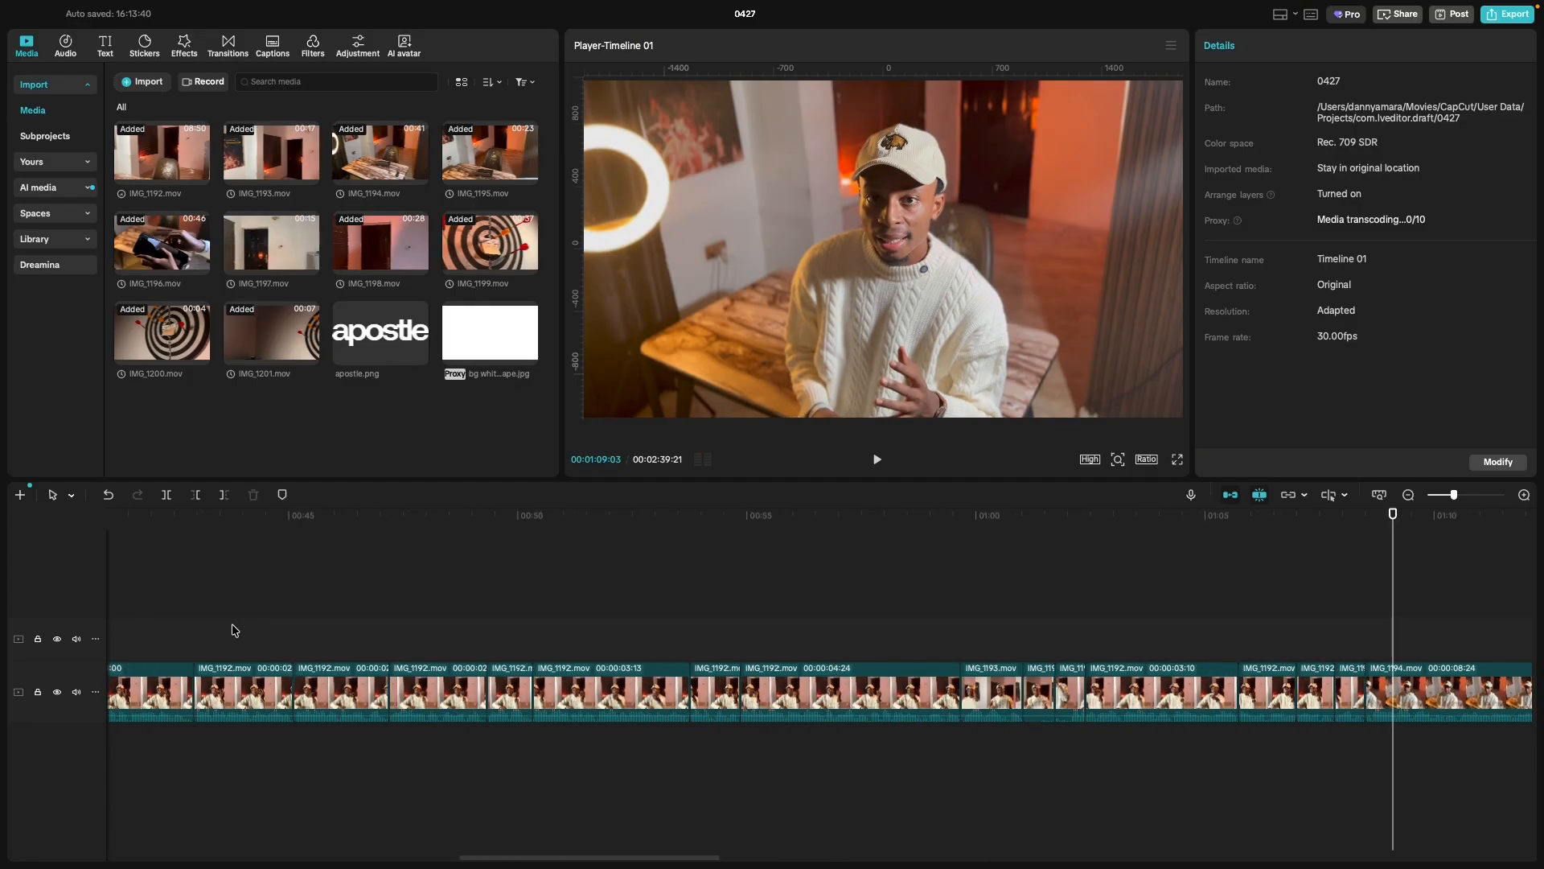
pyautogui.click(179, 629)
pyautogui.press('space')
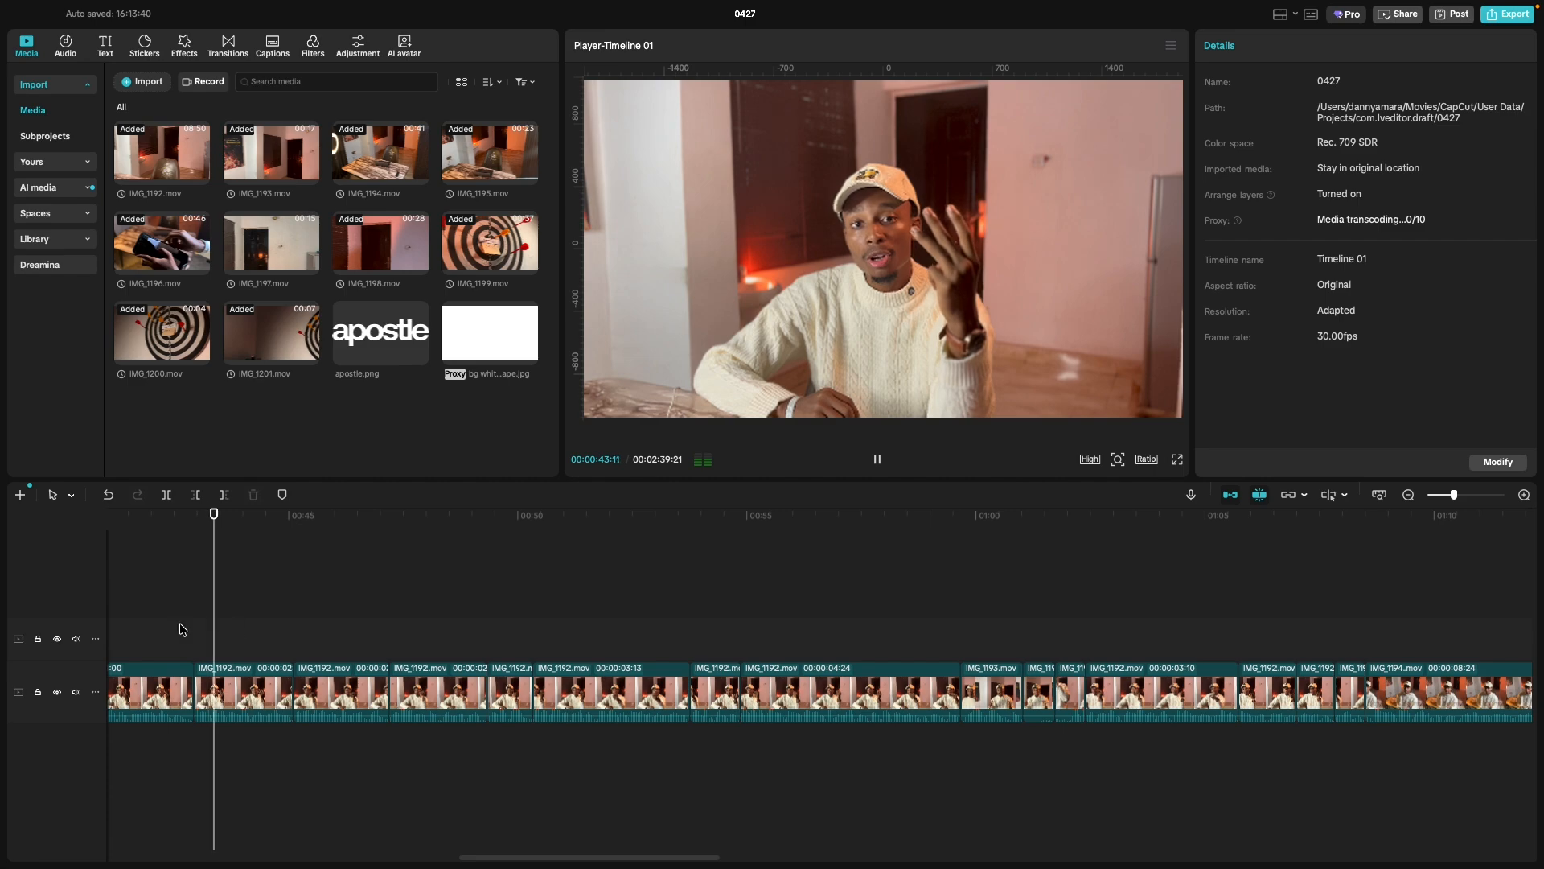
pyautogui.hscroll(-10, 185, 629)
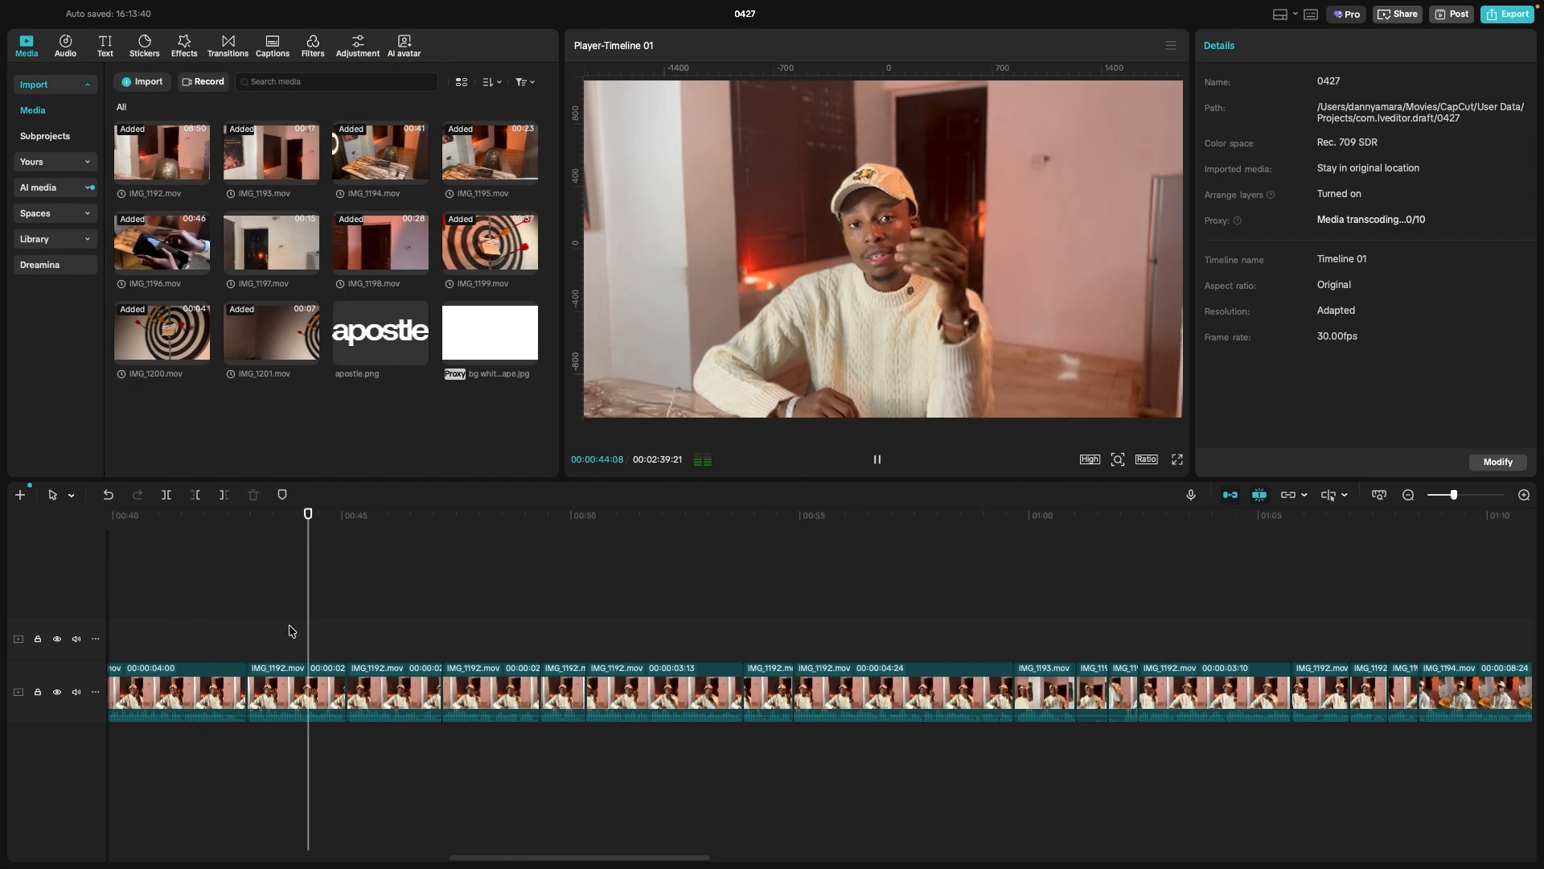
pyautogui.click(189, 629)
pyautogui.press('super+minus')
pyautogui.press('super+minus')
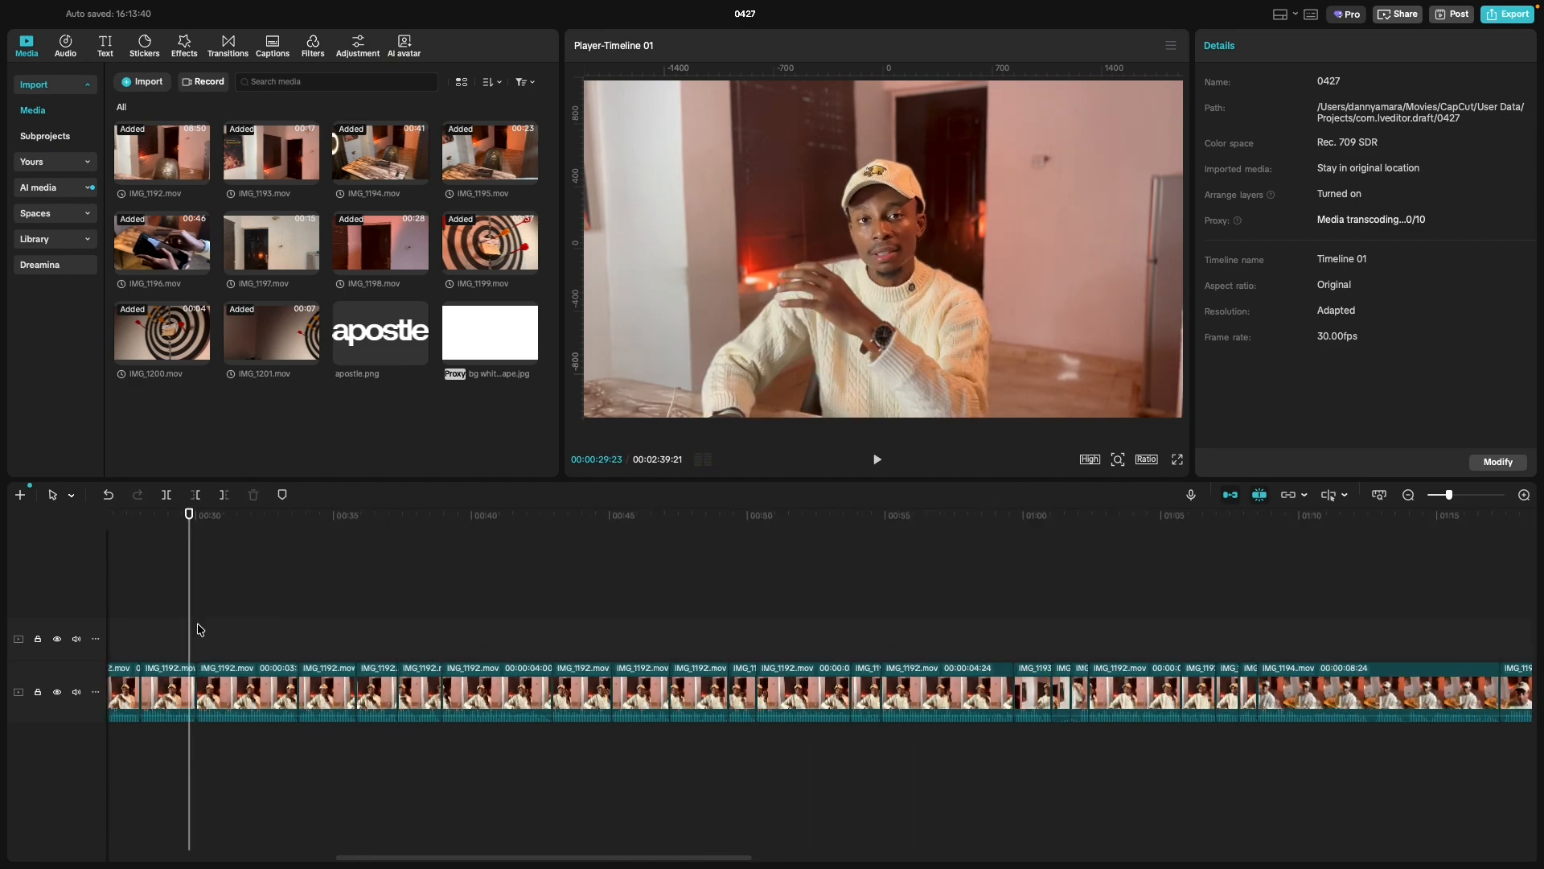
pyautogui.press('super+minus')
pyautogui.hscroll(-10, 201, 630)
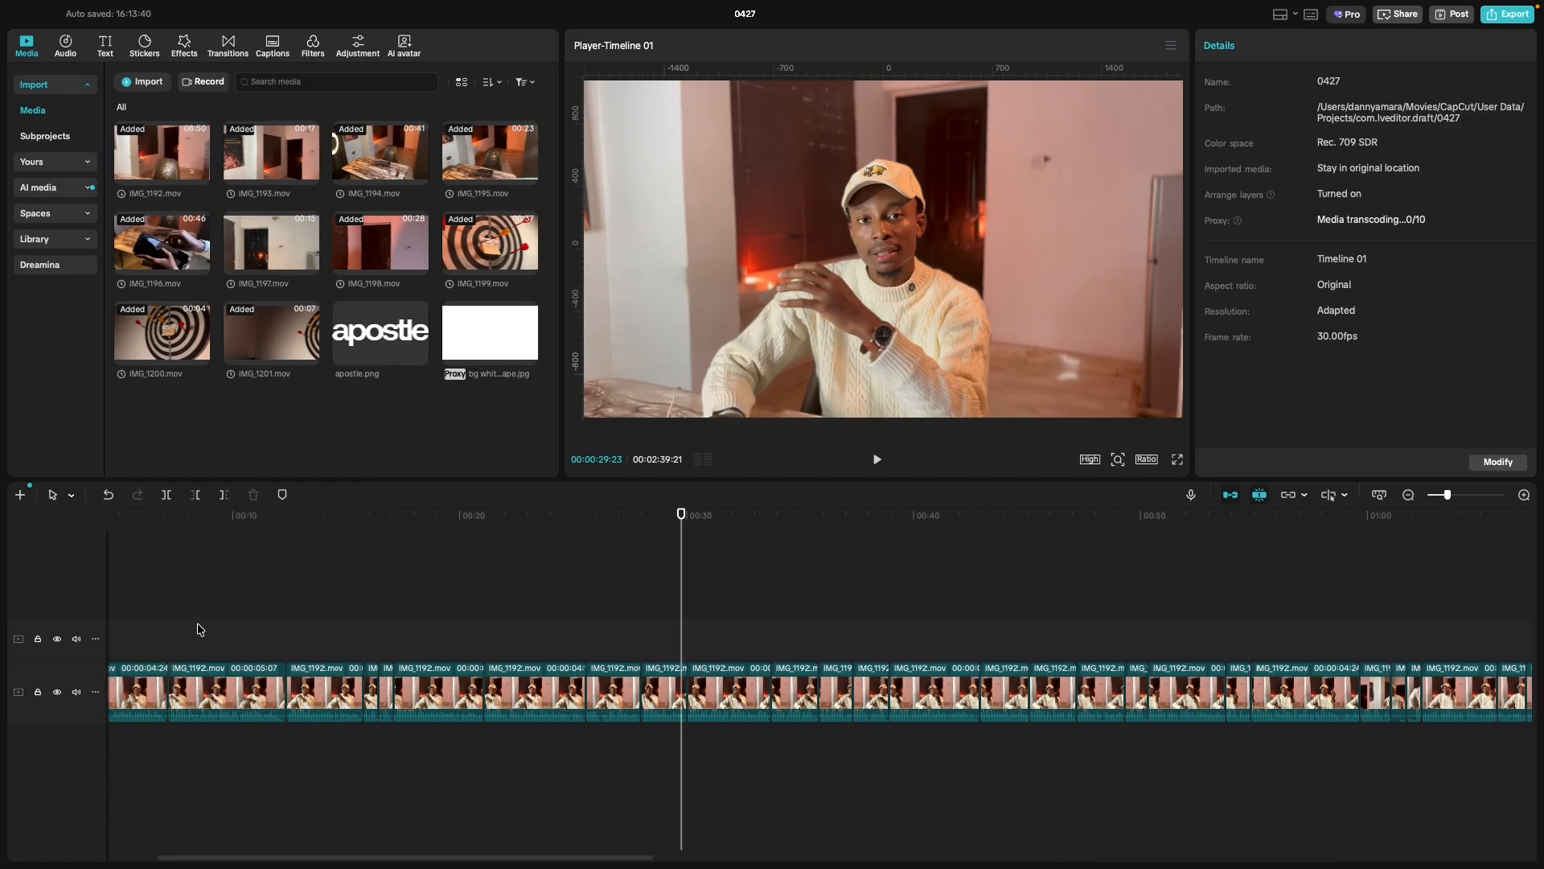
# Play the section before 00:00:21 and add a marker to its IMG_1192.mov clip at 00:00:19:17.
pyautogui.click(198, 629)
pyautogui.press('space')
pyautogui.hscroll(-4, 467, 643)
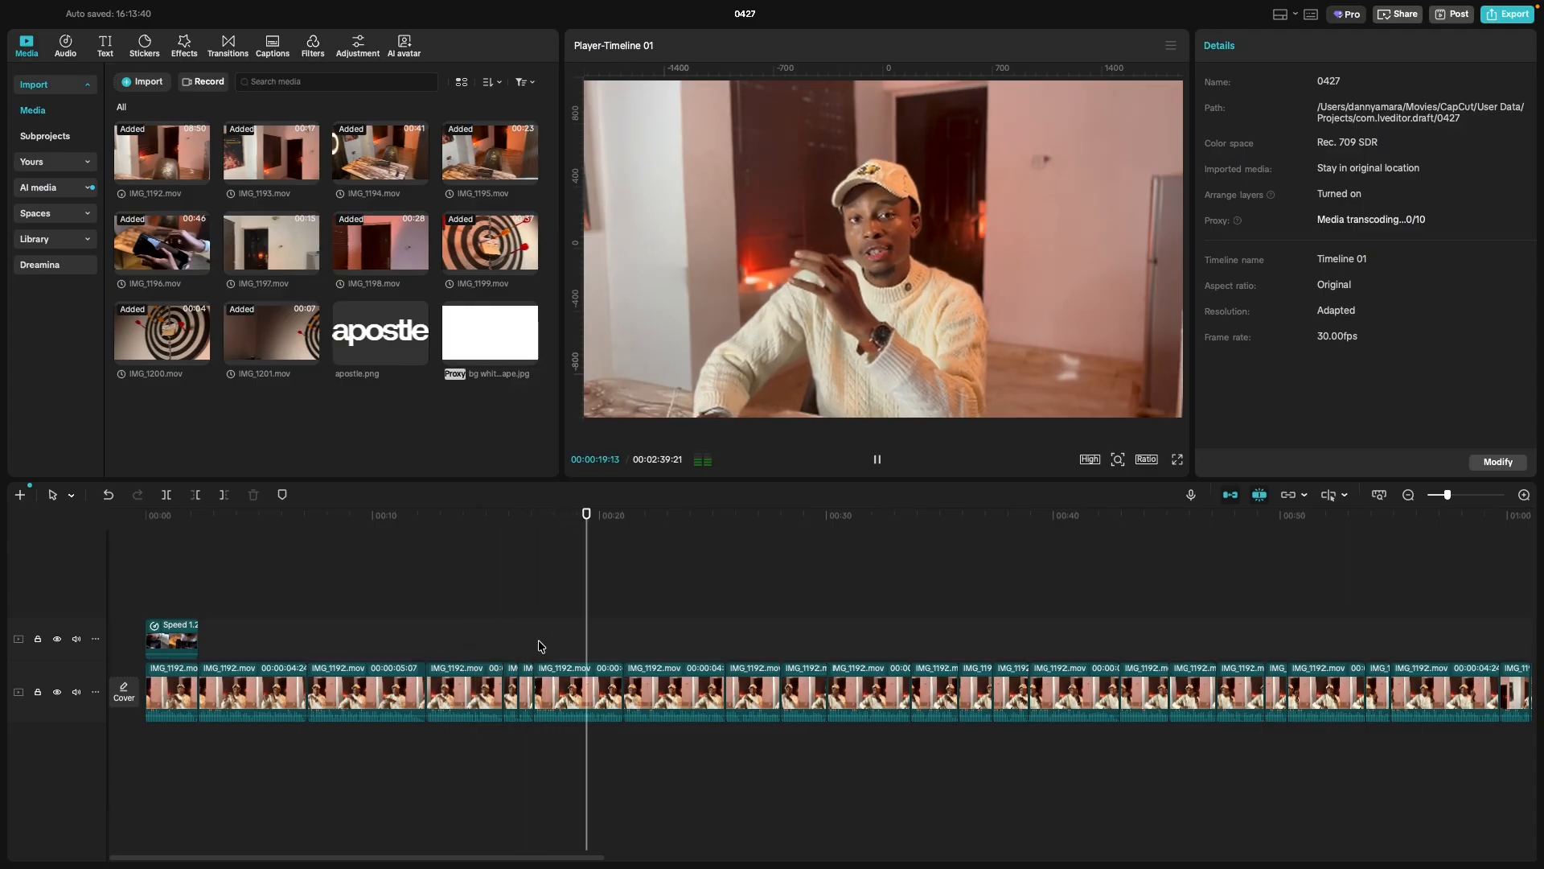
pyautogui.press('space')
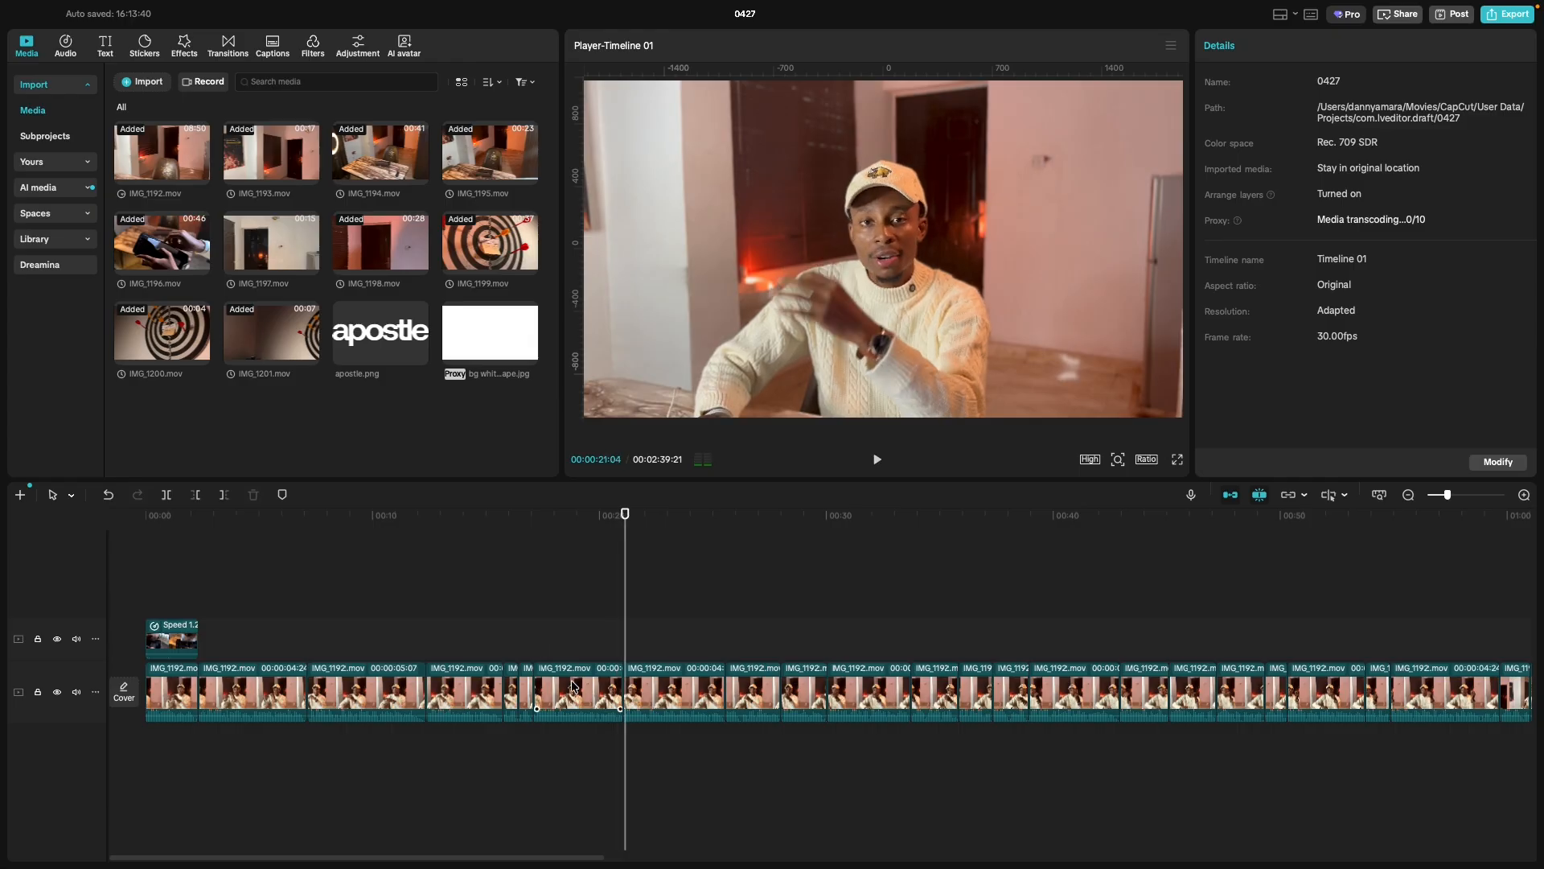
pyautogui.click(573, 686)
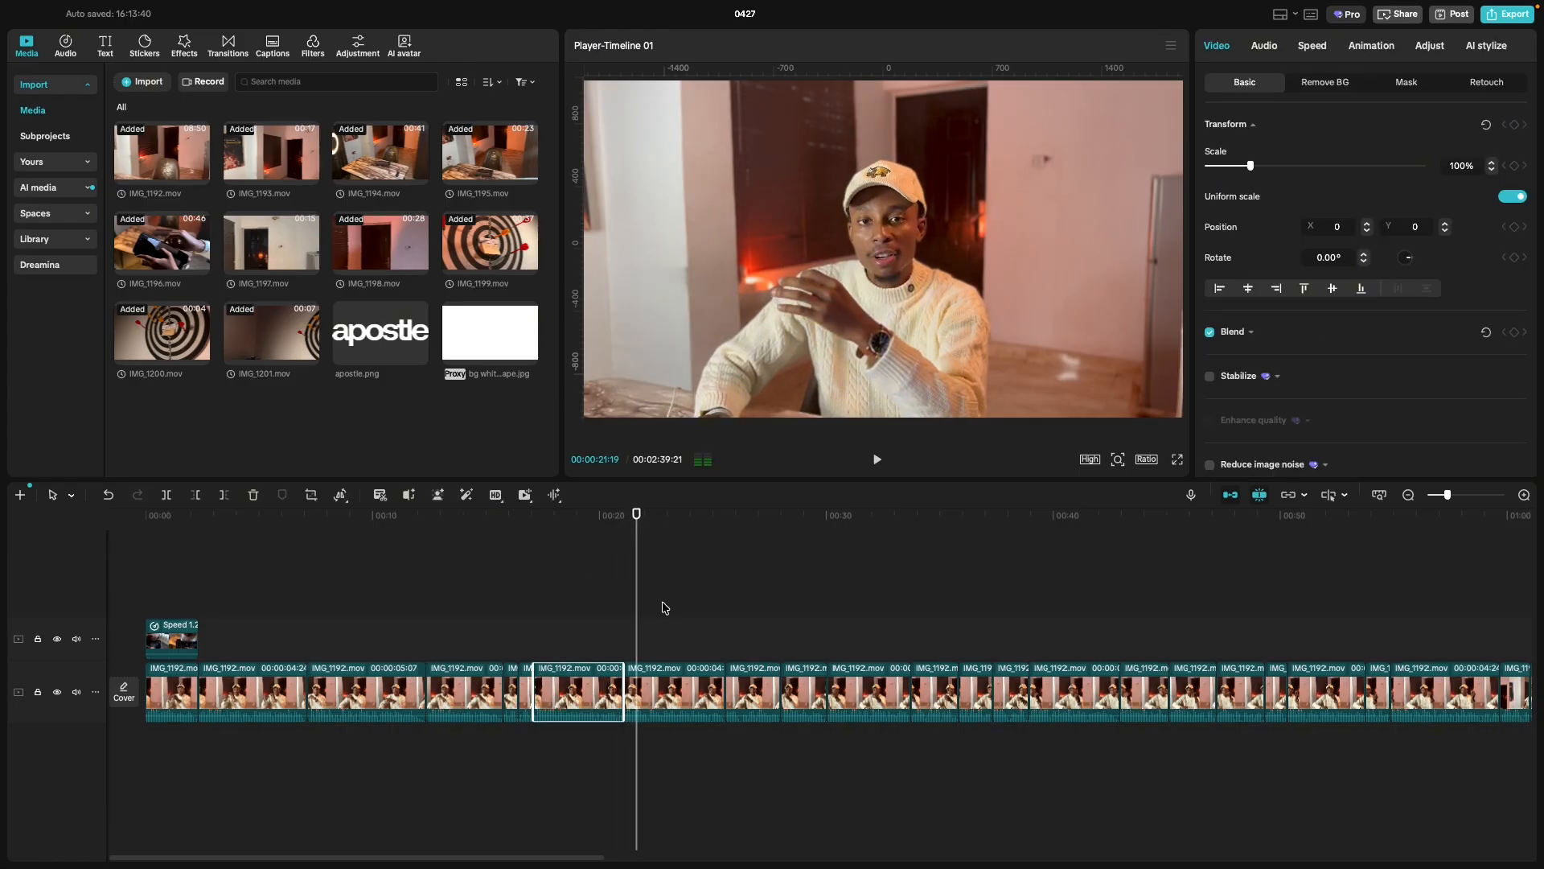
pyautogui.click(590, 608)
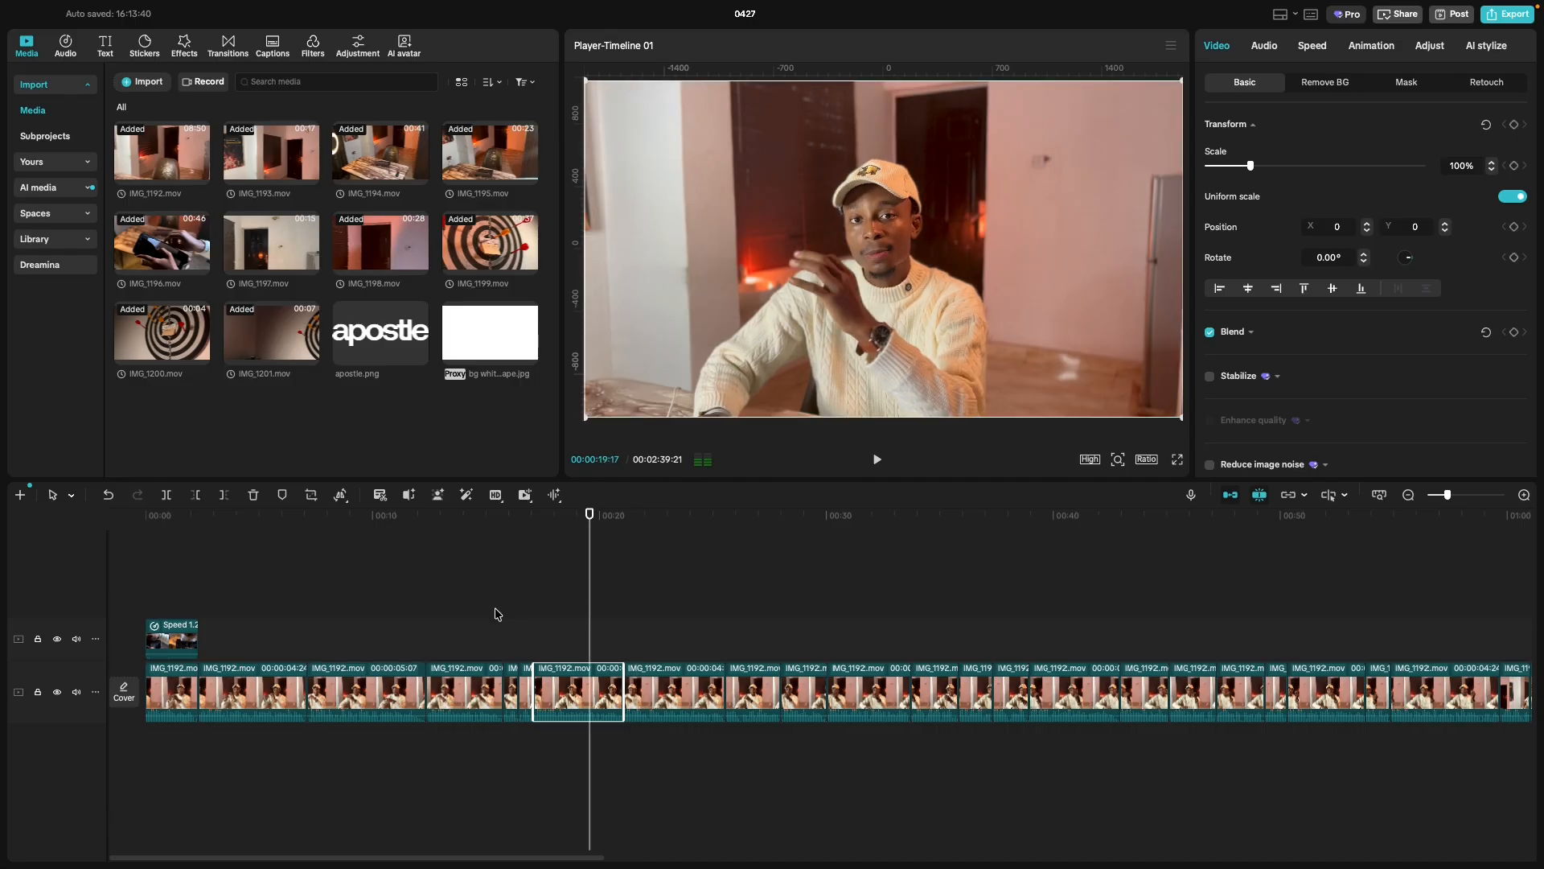
pyautogui.click(283, 496)
# Review the IMG_1194.mov and IMG_1195.mov section, and play the IMG_1192.mov clips just after the marker for comparison.
pyautogui.hscroll(3, 998, 590)
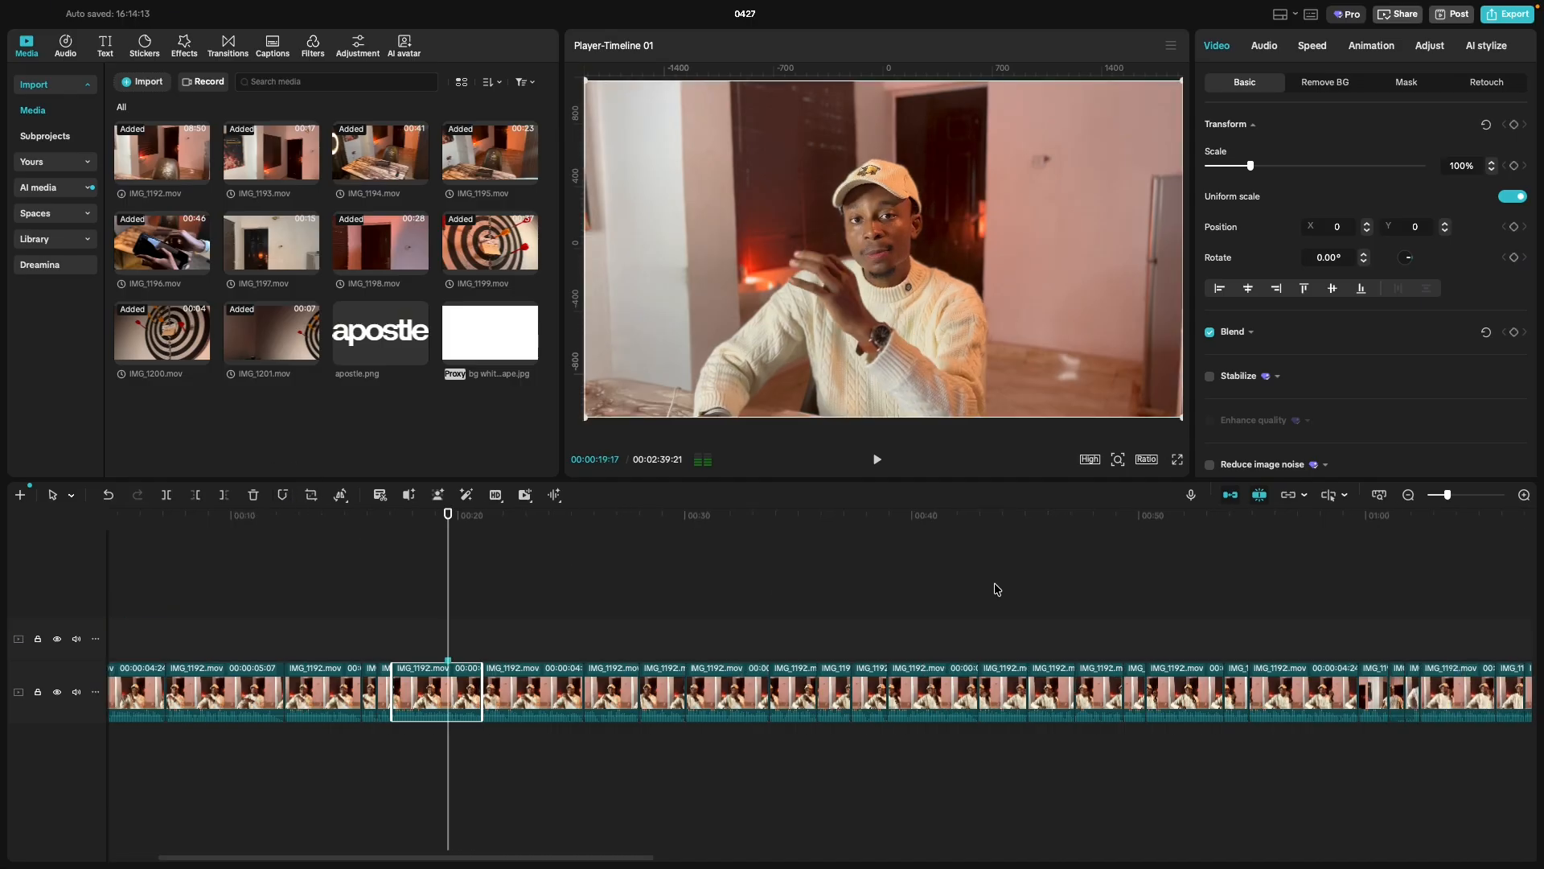
pyautogui.scroll(-3, 997, 589)
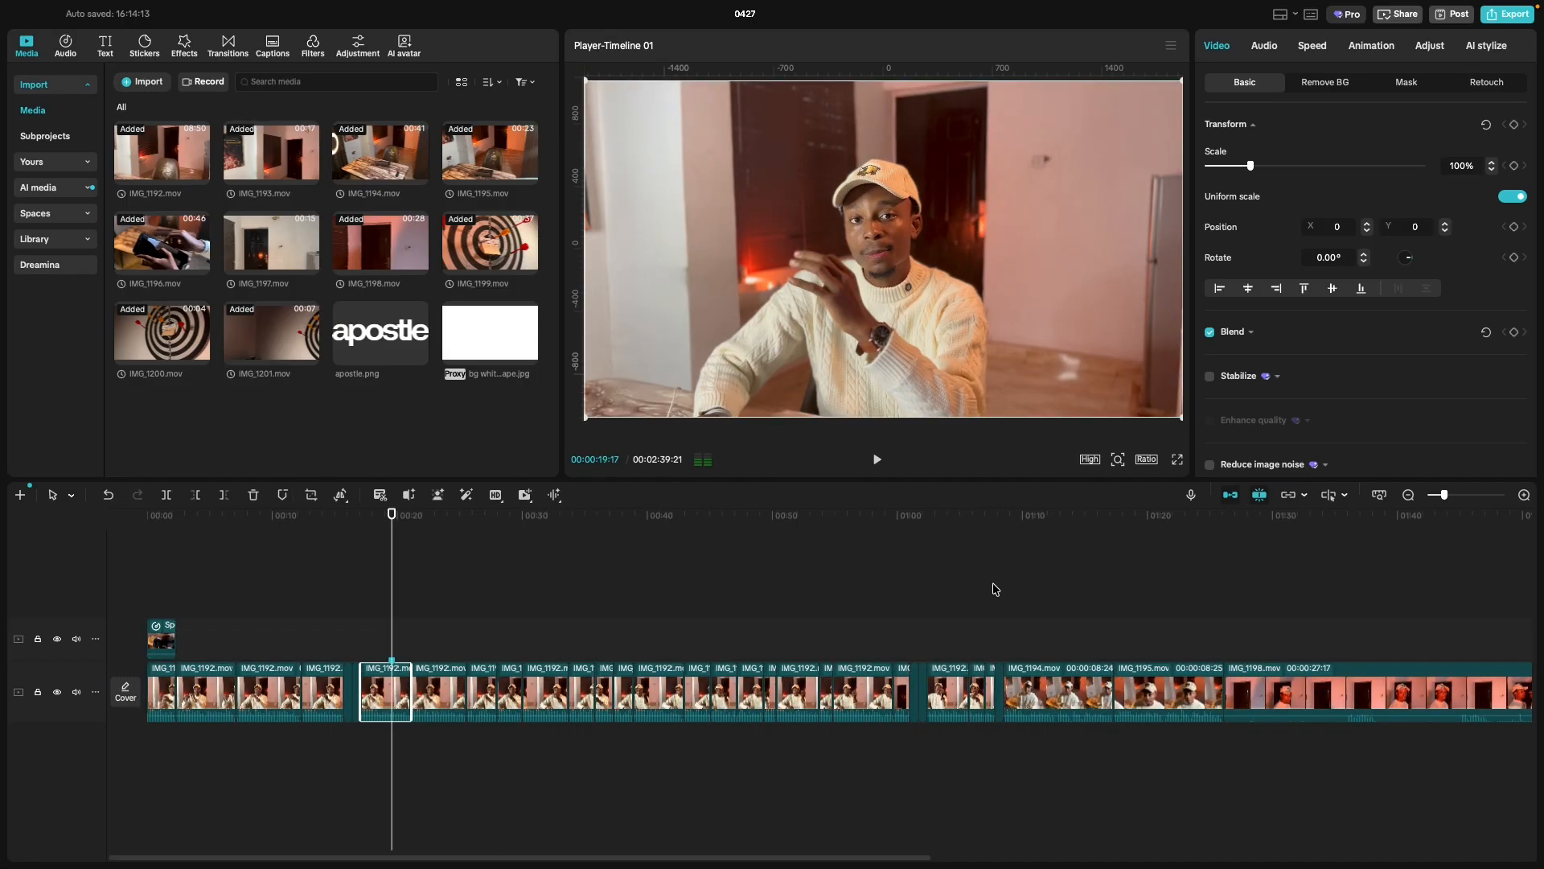
pyautogui.click(1278, 699)
pyautogui.hscroll(3, 1279, 700)
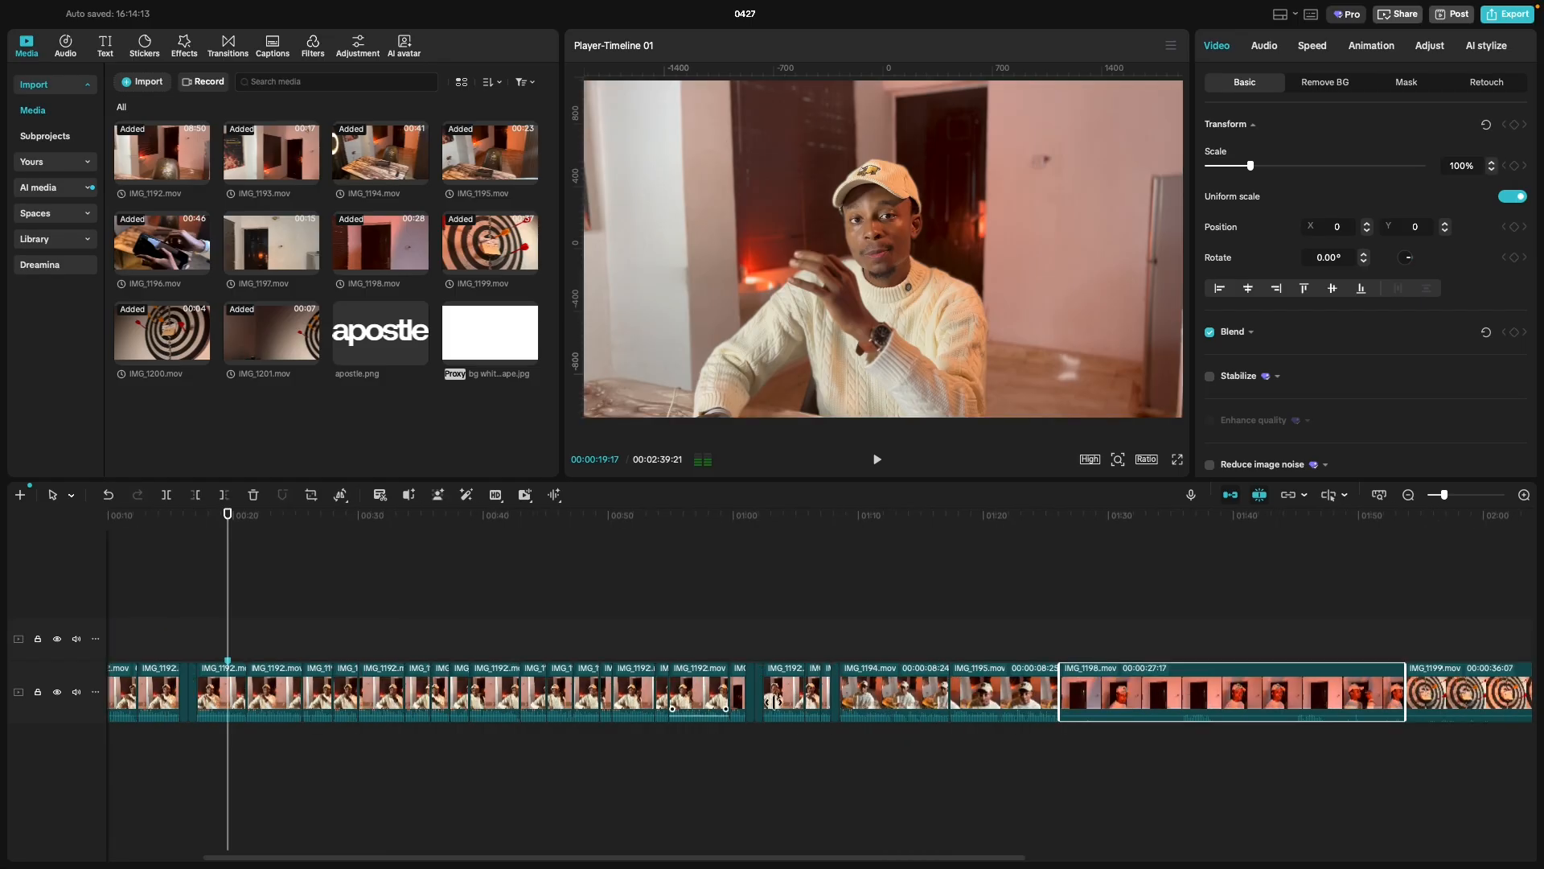
pyautogui.hscroll(-2, 775, 700)
pyautogui.click(921, 704)
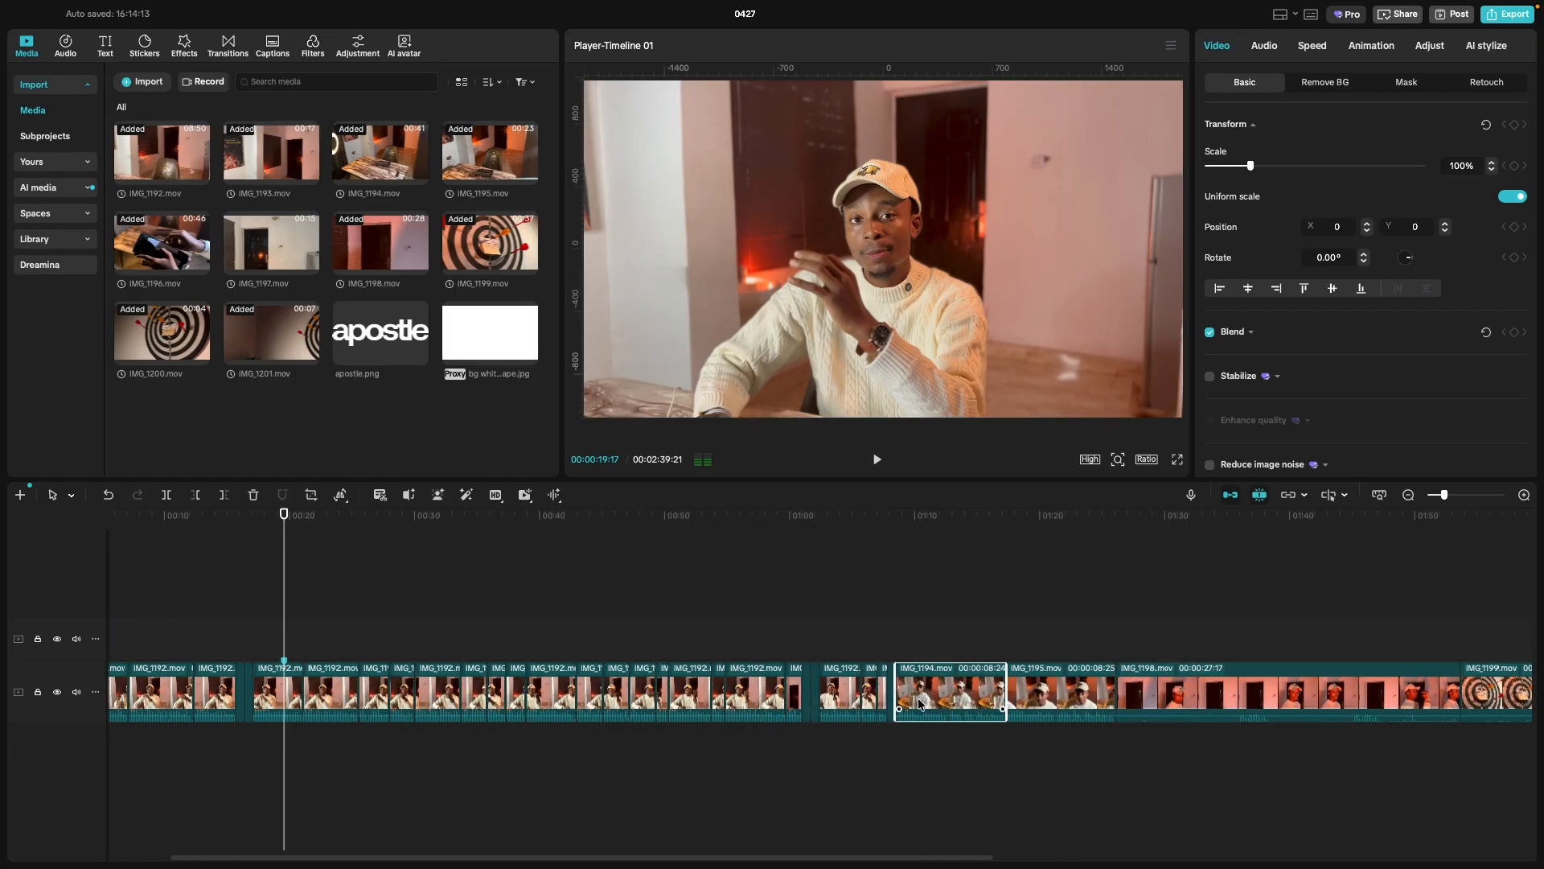
pyautogui.keyDown('shift'); pyautogui.click(1027, 694); pyautogui.keyUp('shift')
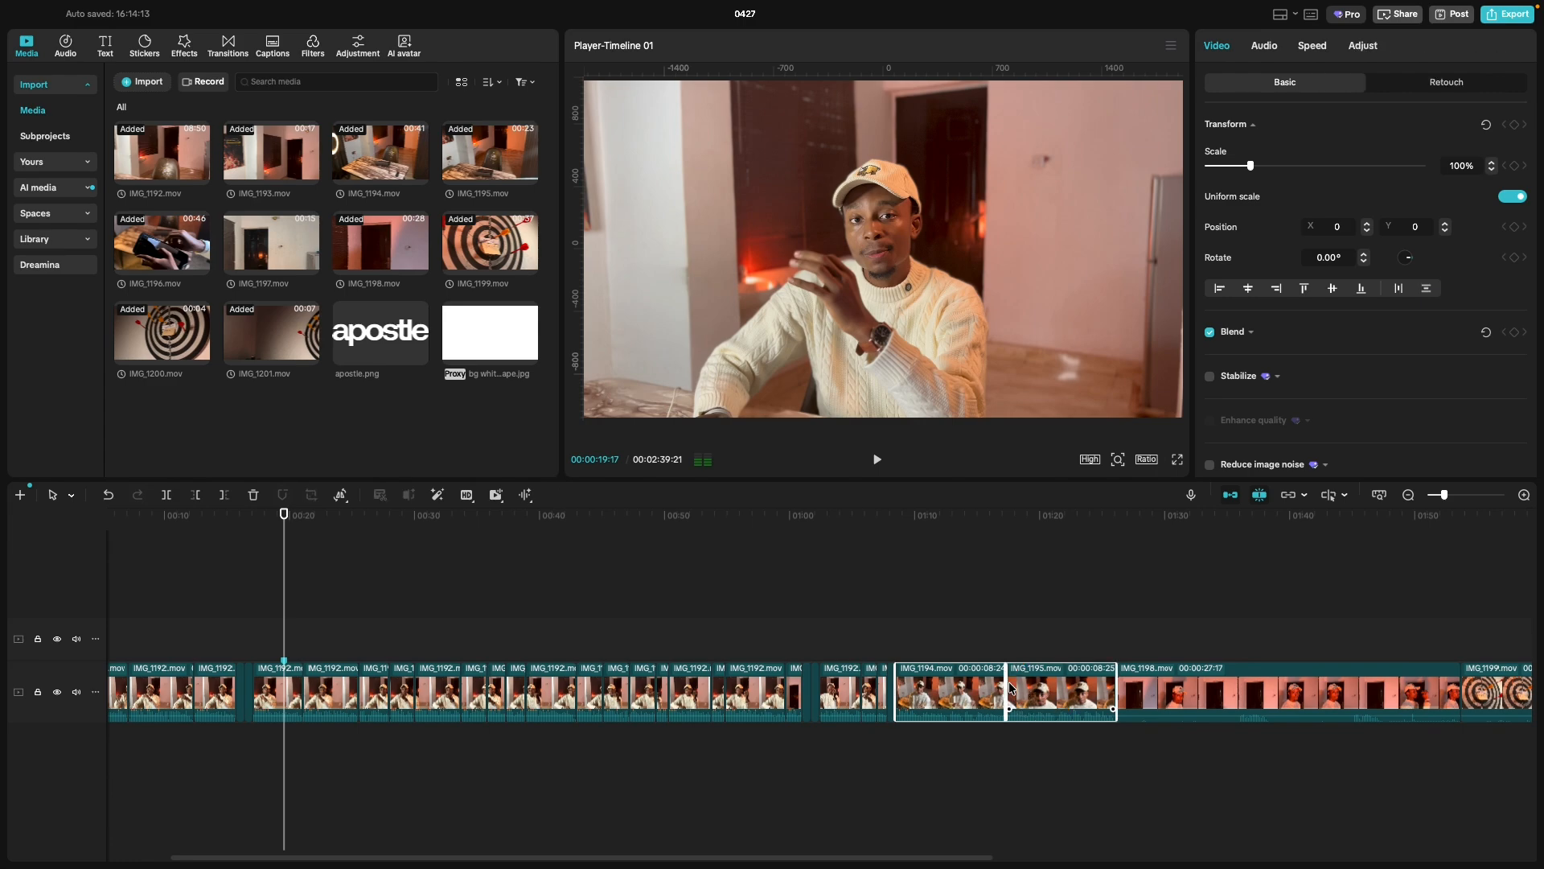
pyautogui.click(891, 643)
pyautogui.press('space')
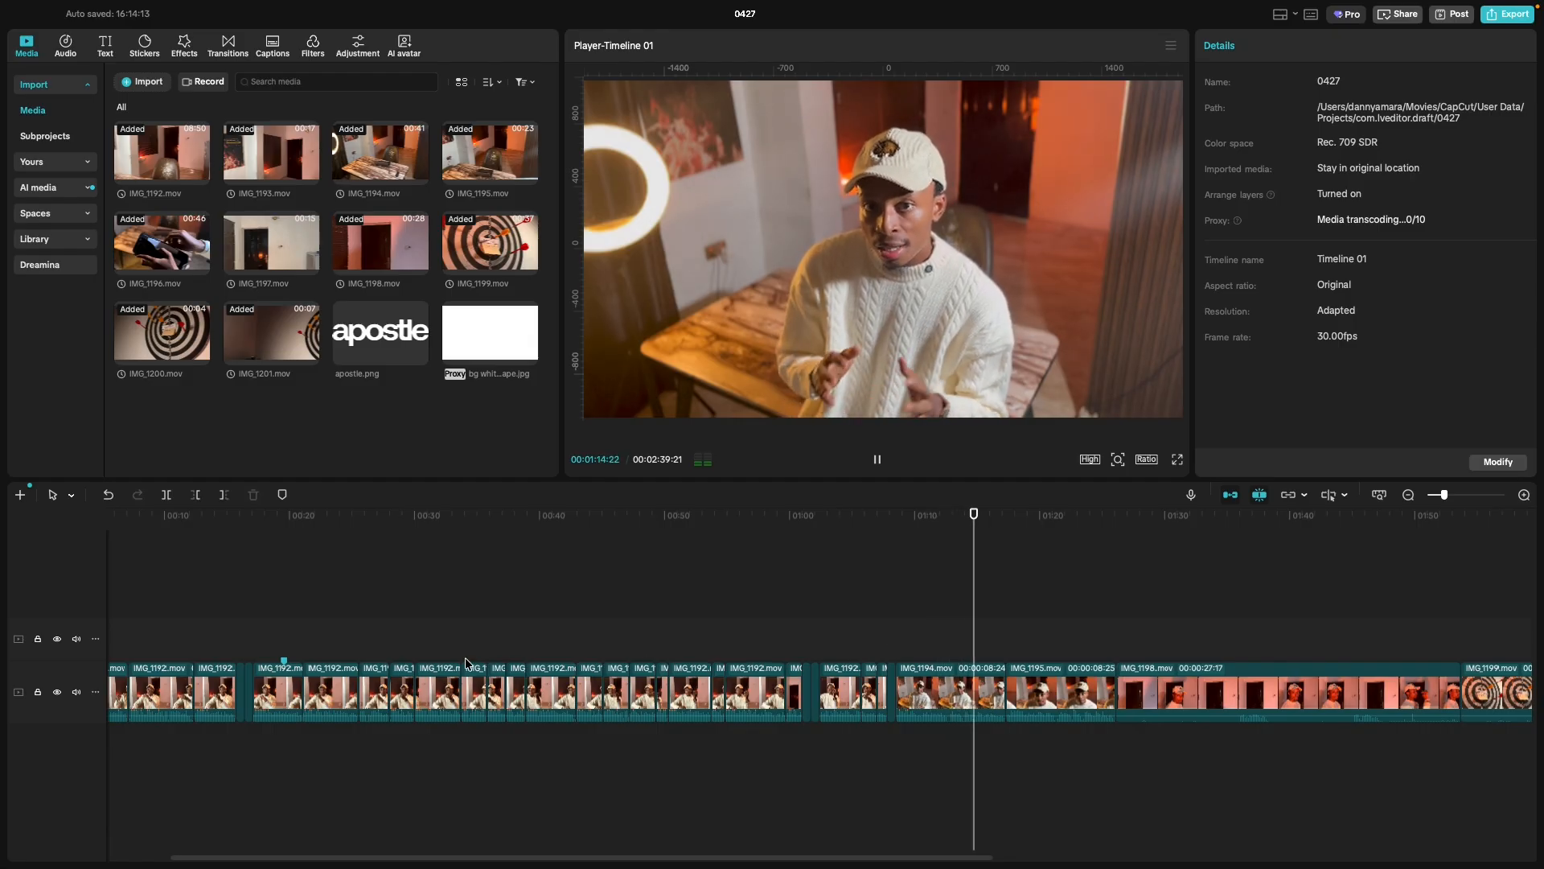
pyautogui.click(300, 658)
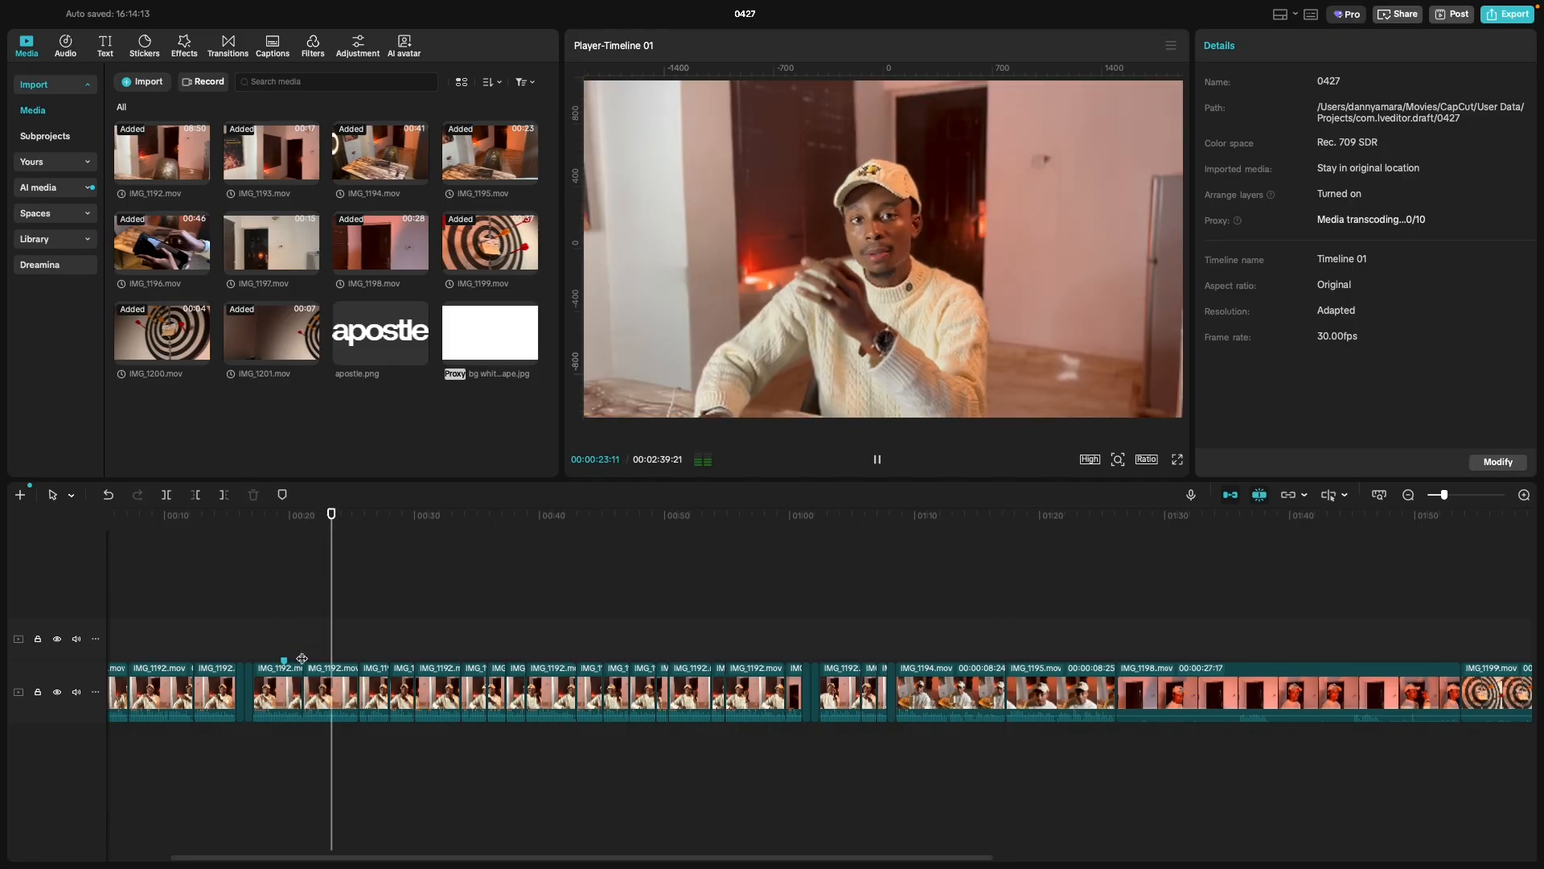
pyautogui.press('space')
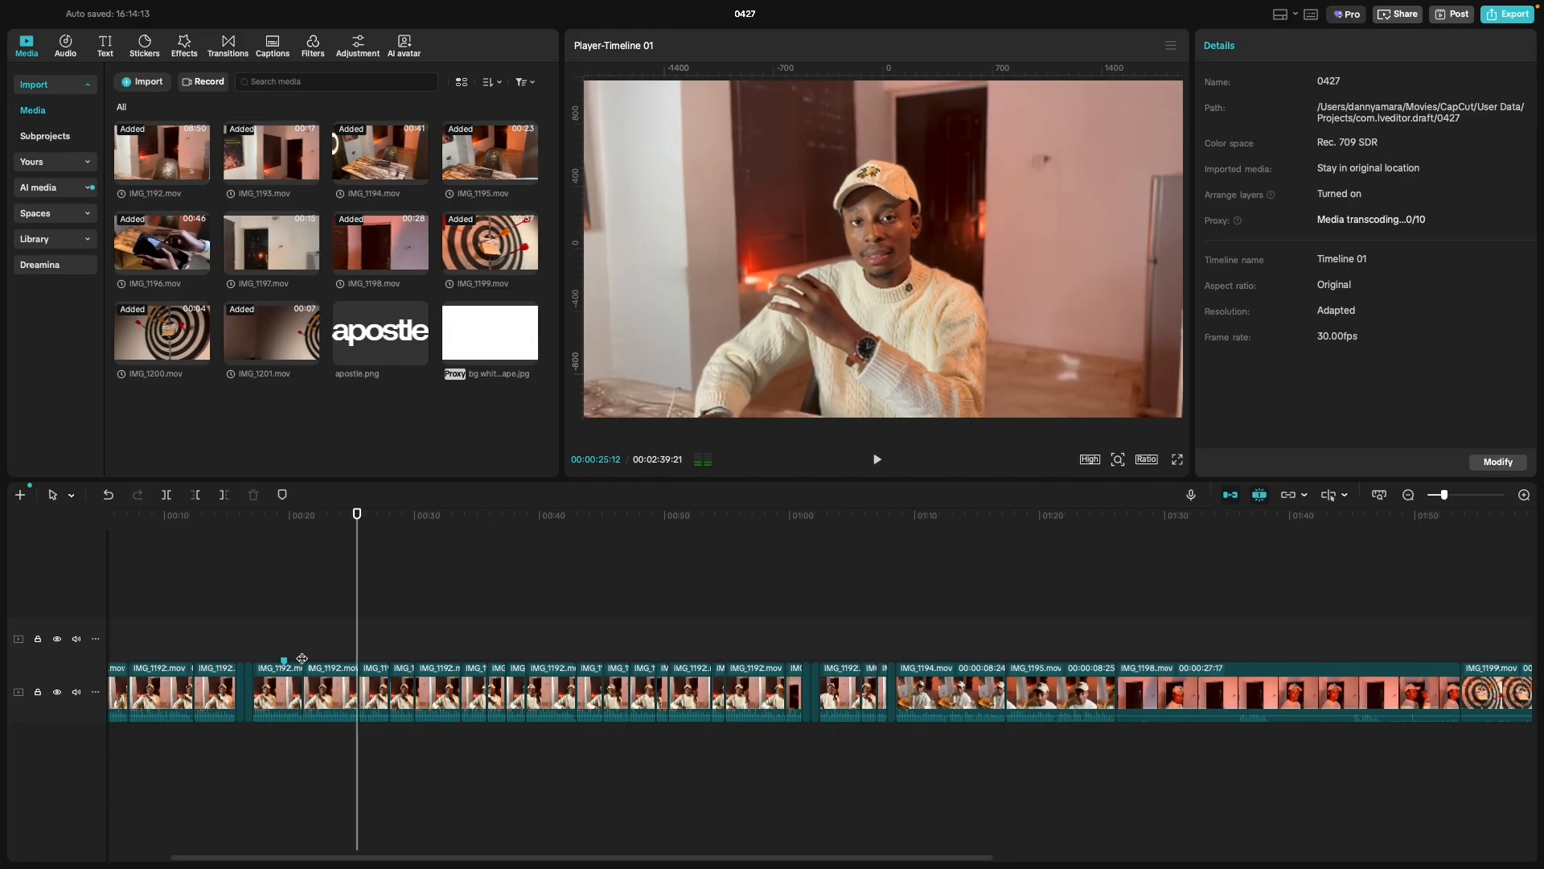
# Move the IMG_1194.mov and IMG_1195.mov clips together to directly before the marked IMG_1192.mov clip.
pyautogui.click(978, 694)
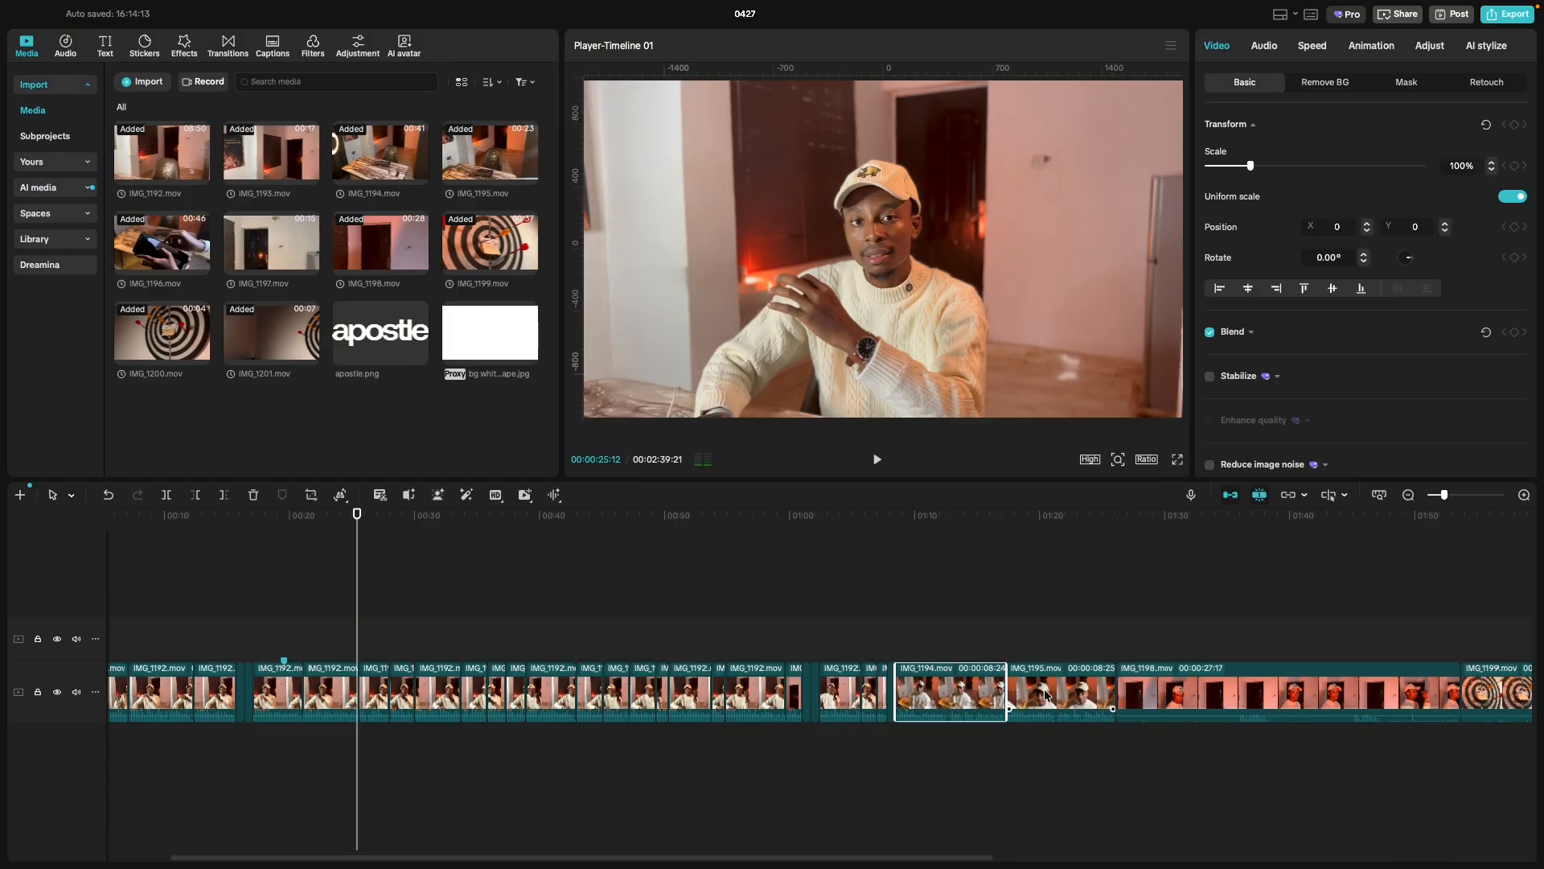
pyautogui.keyDown('shift'); pyautogui.click(1060, 694); pyautogui.keyUp('shift')
pyautogui.moveTo(963, 696); pyautogui.dragTo(275, 708)
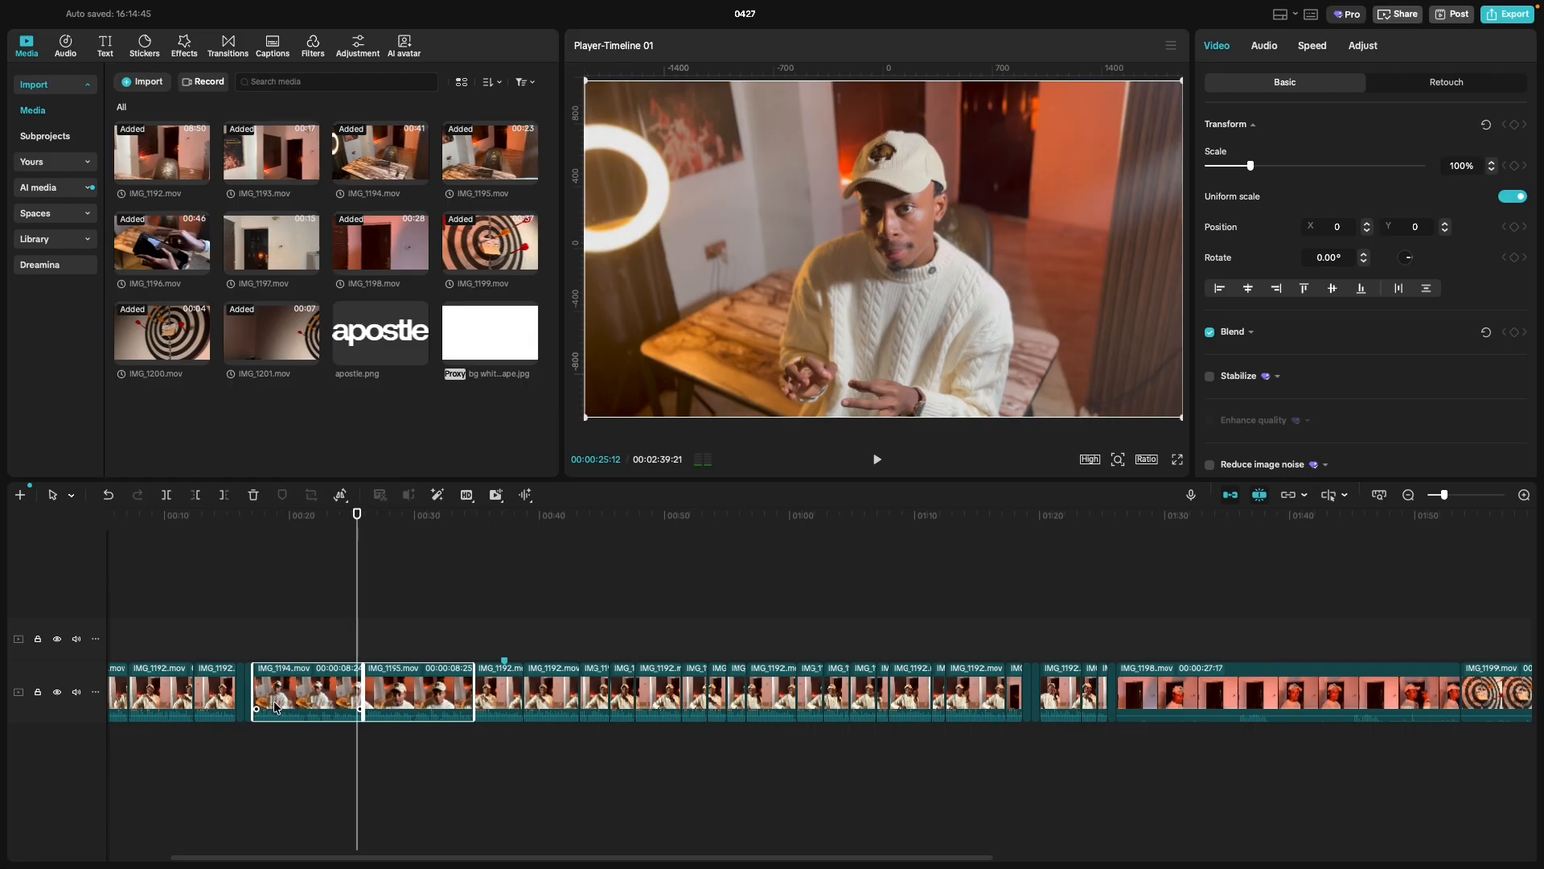
# Play the two IMG_1192.mov clips directly after IMG_1195.mov, including the marked one, and delete both.
pyautogui.click(507, 692)
pyautogui.click(469, 655)
pyautogui.press('space')
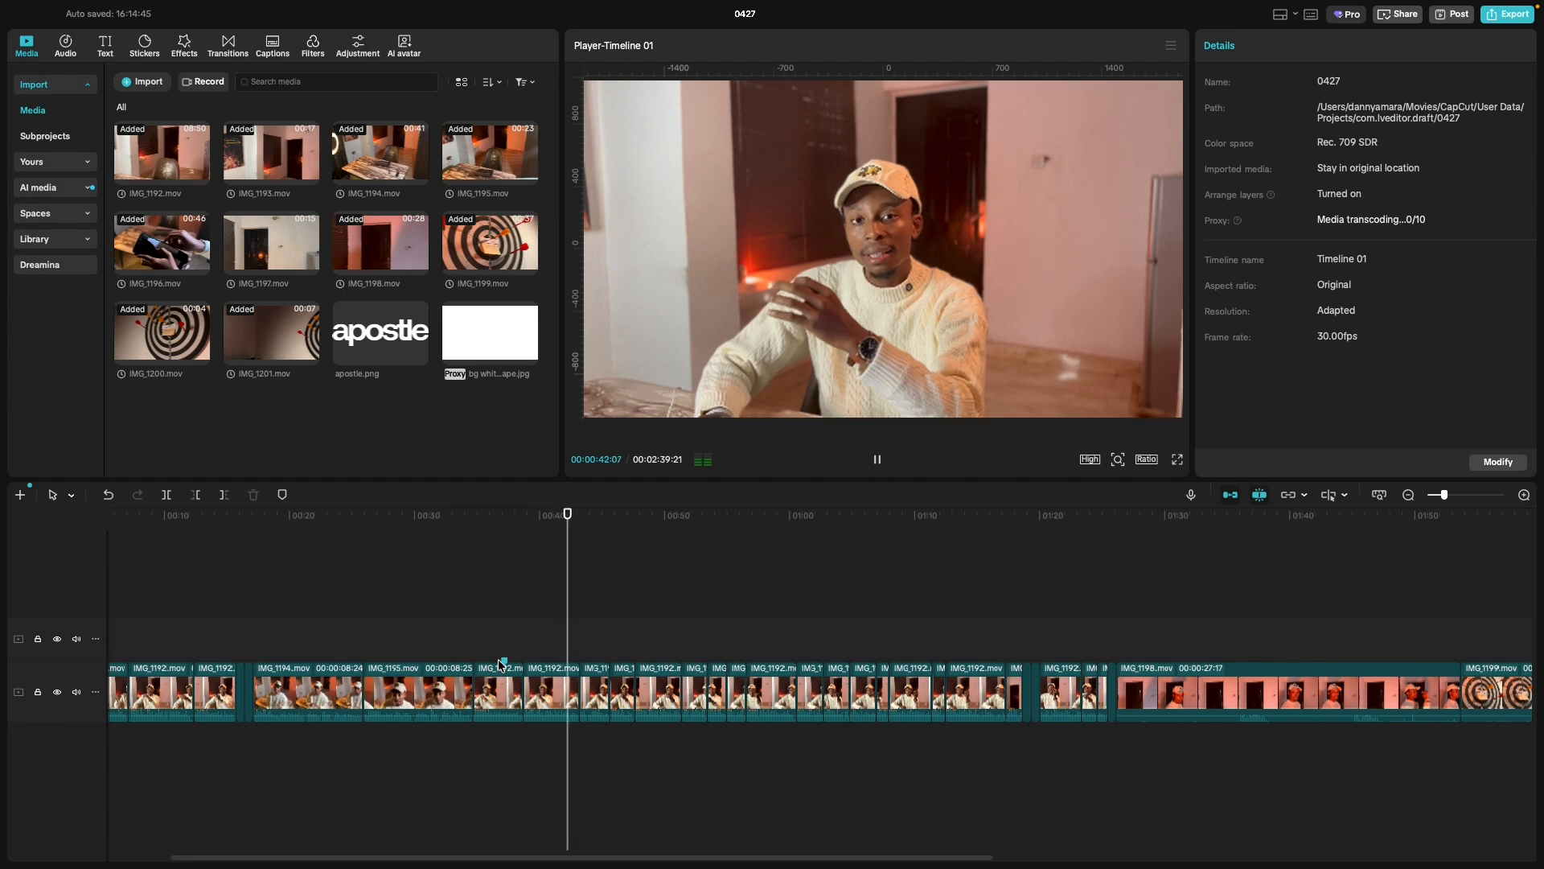
pyautogui.press('space')
pyautogui.click(499, 686)
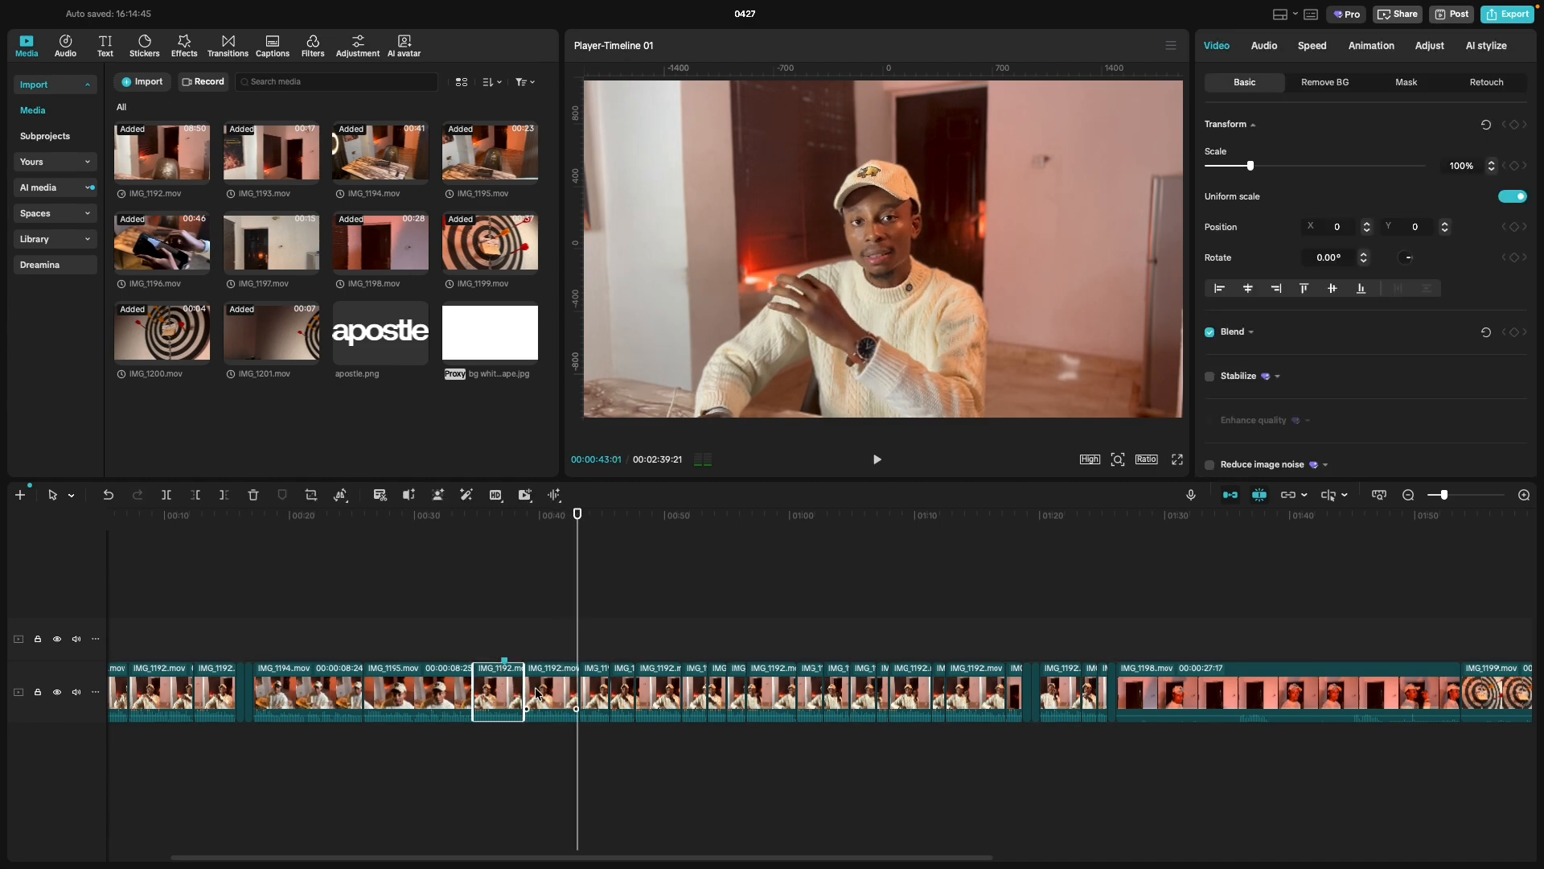
pyautogui.keyDown('shift'); pyautogui.click(535, 692); pyautogui.keyUp('shift')
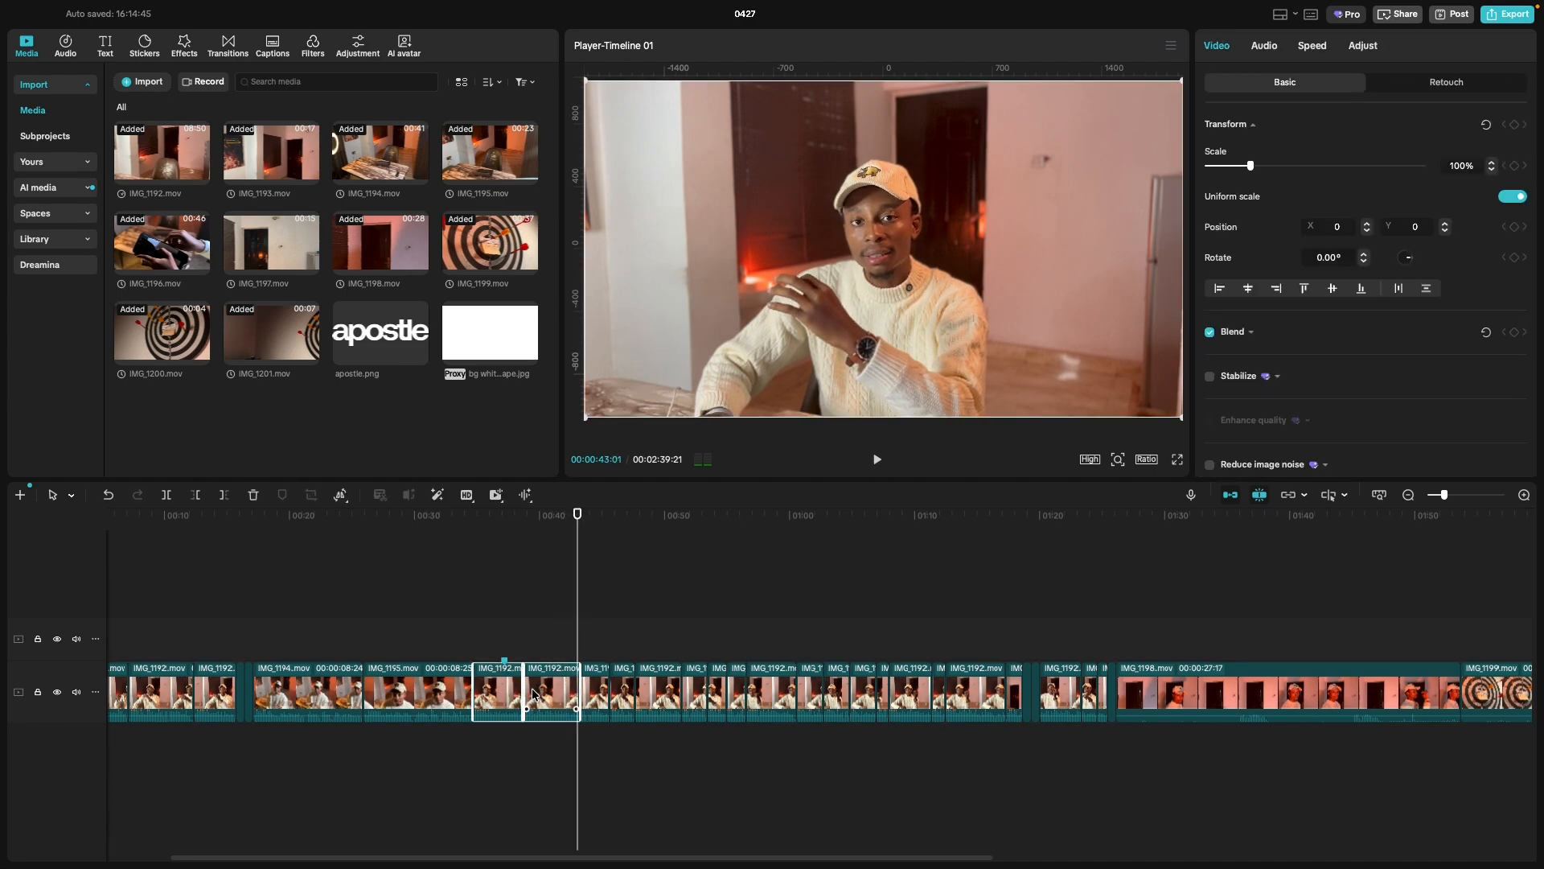
pyautogui.press('Delete')
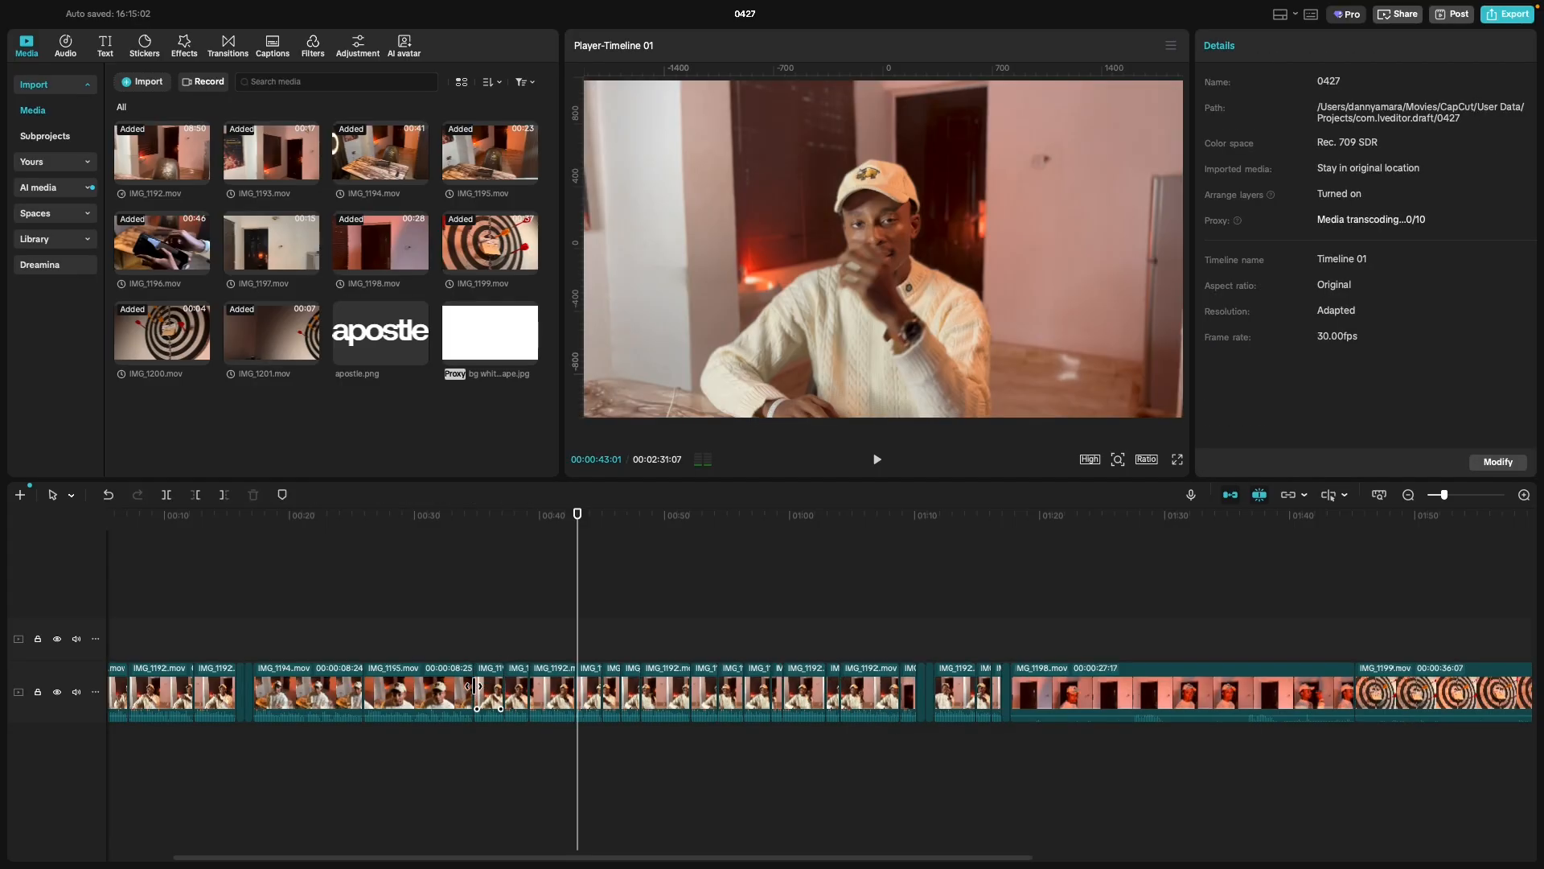
# Play from 00:00:15:23 through the moved clips and trim the start of the IMG_1195.mov clip to a duration of 00:00:08:22.
pyautogui.click(234, 644)
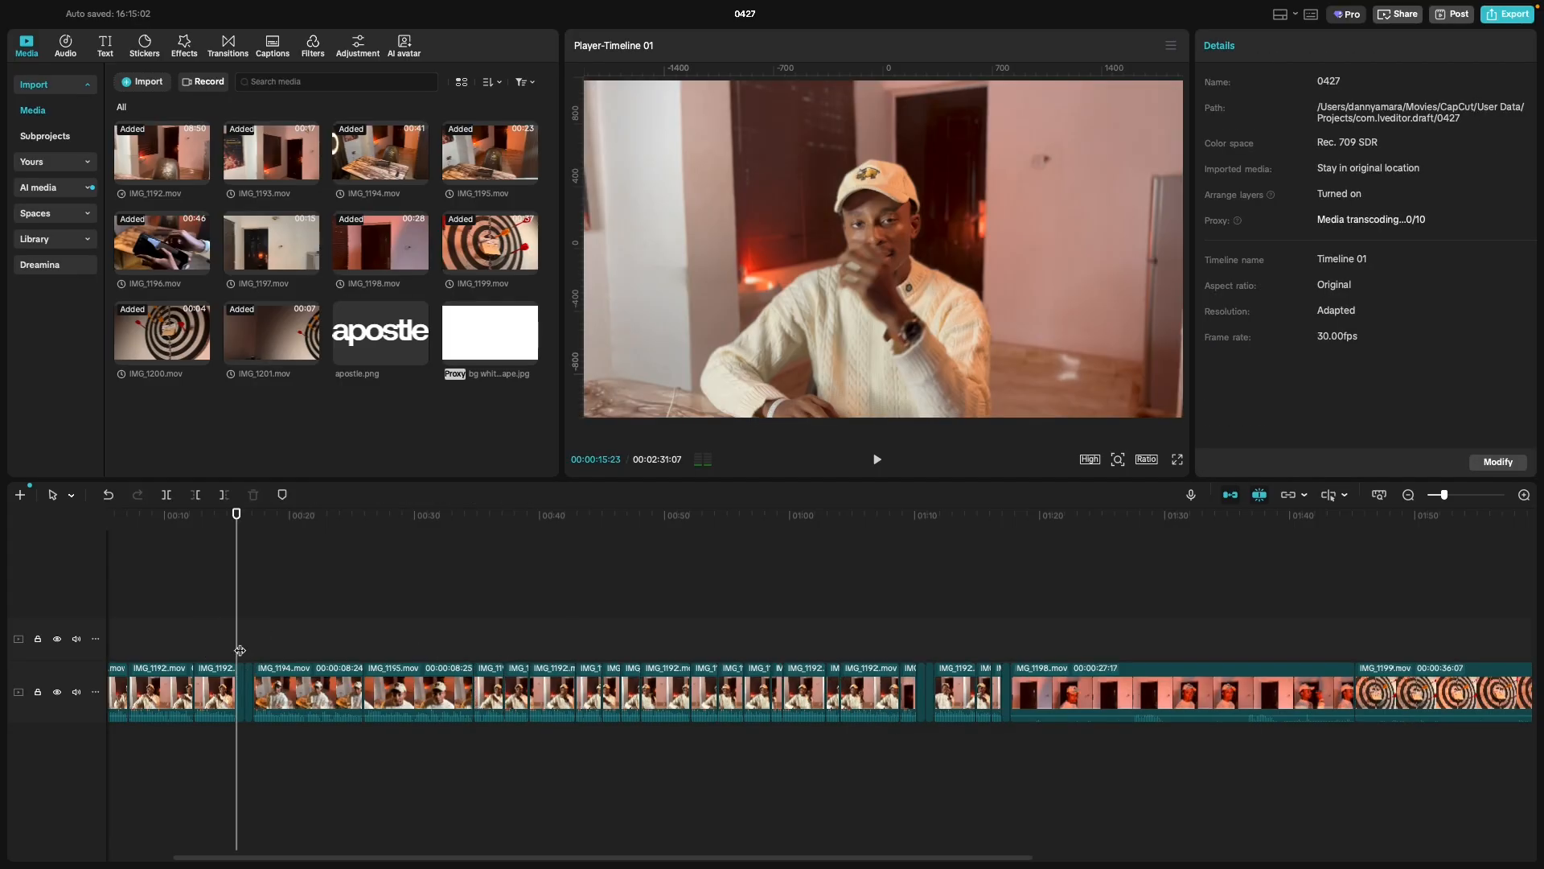
pyautogui.press('space')
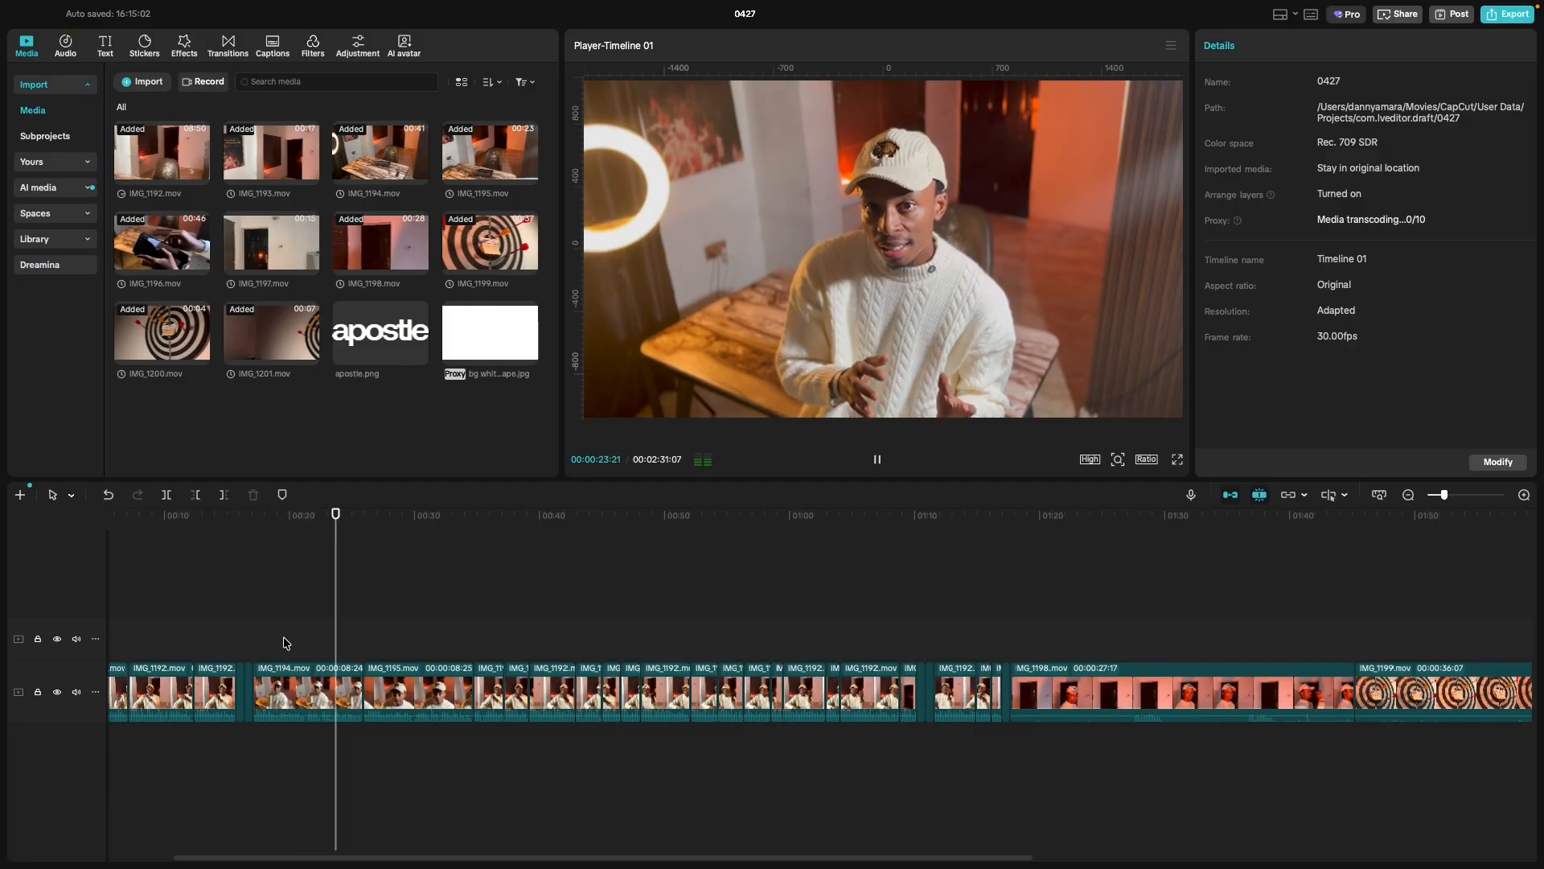
pyautogui.press('super+equal')
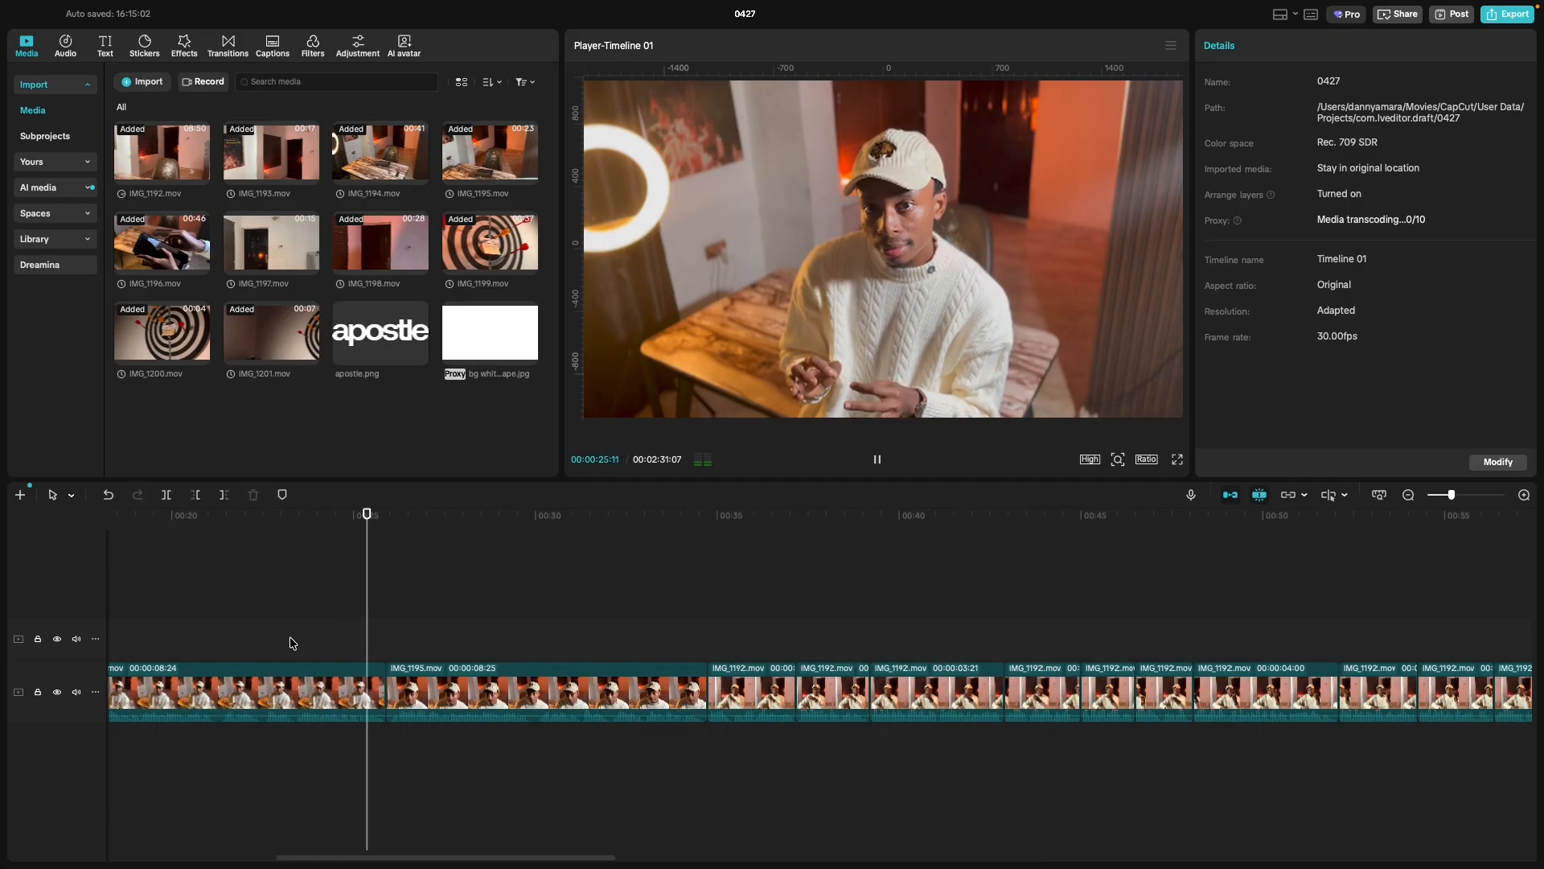
pyautogui.press('super+equal')
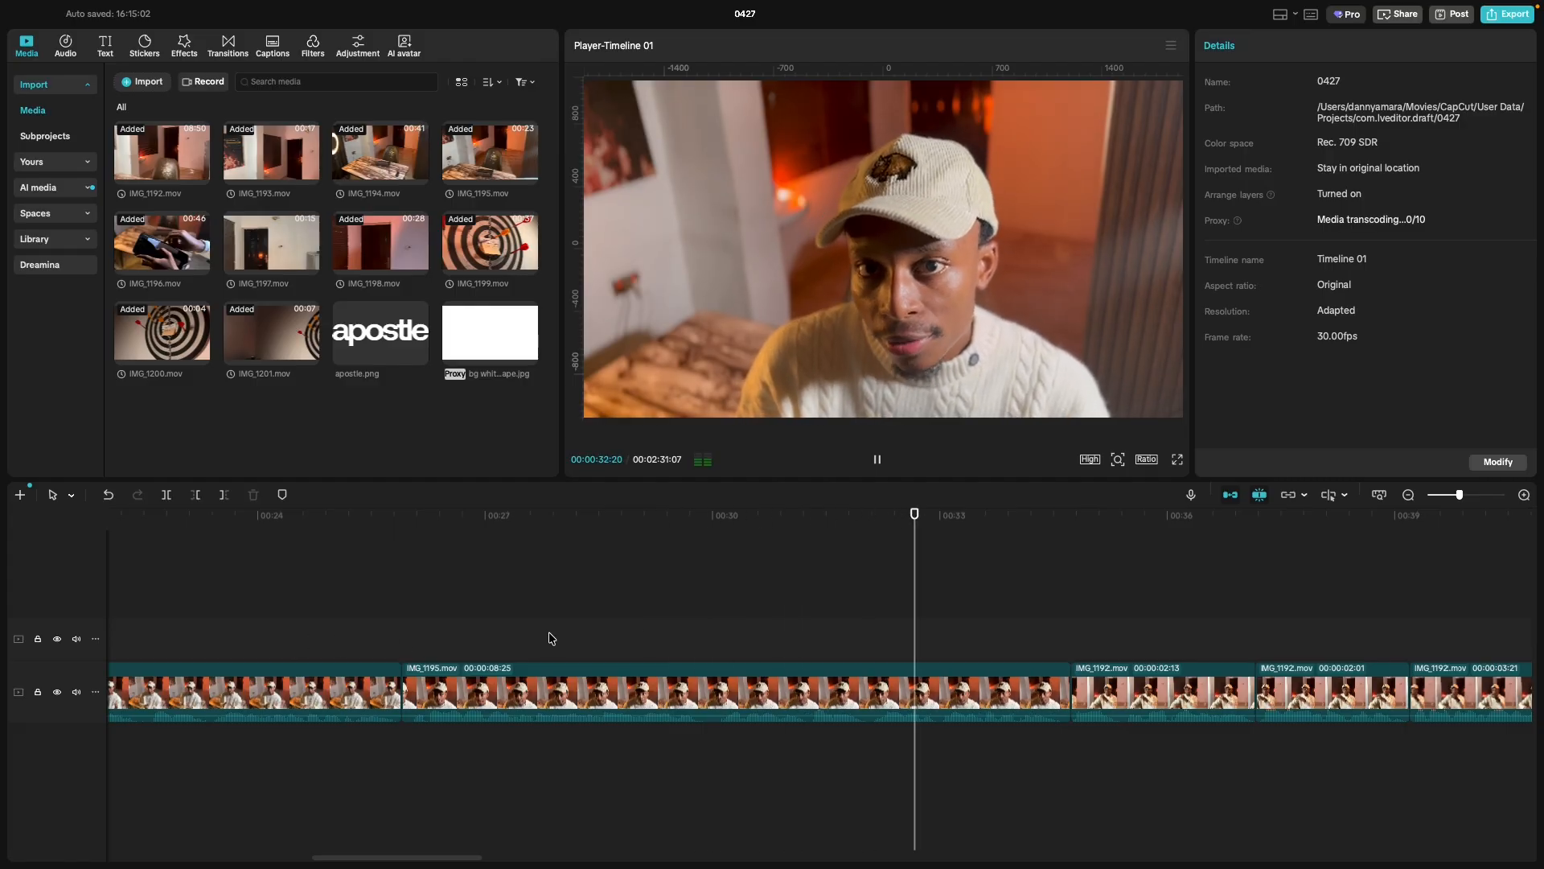
pyautogui.press('space')
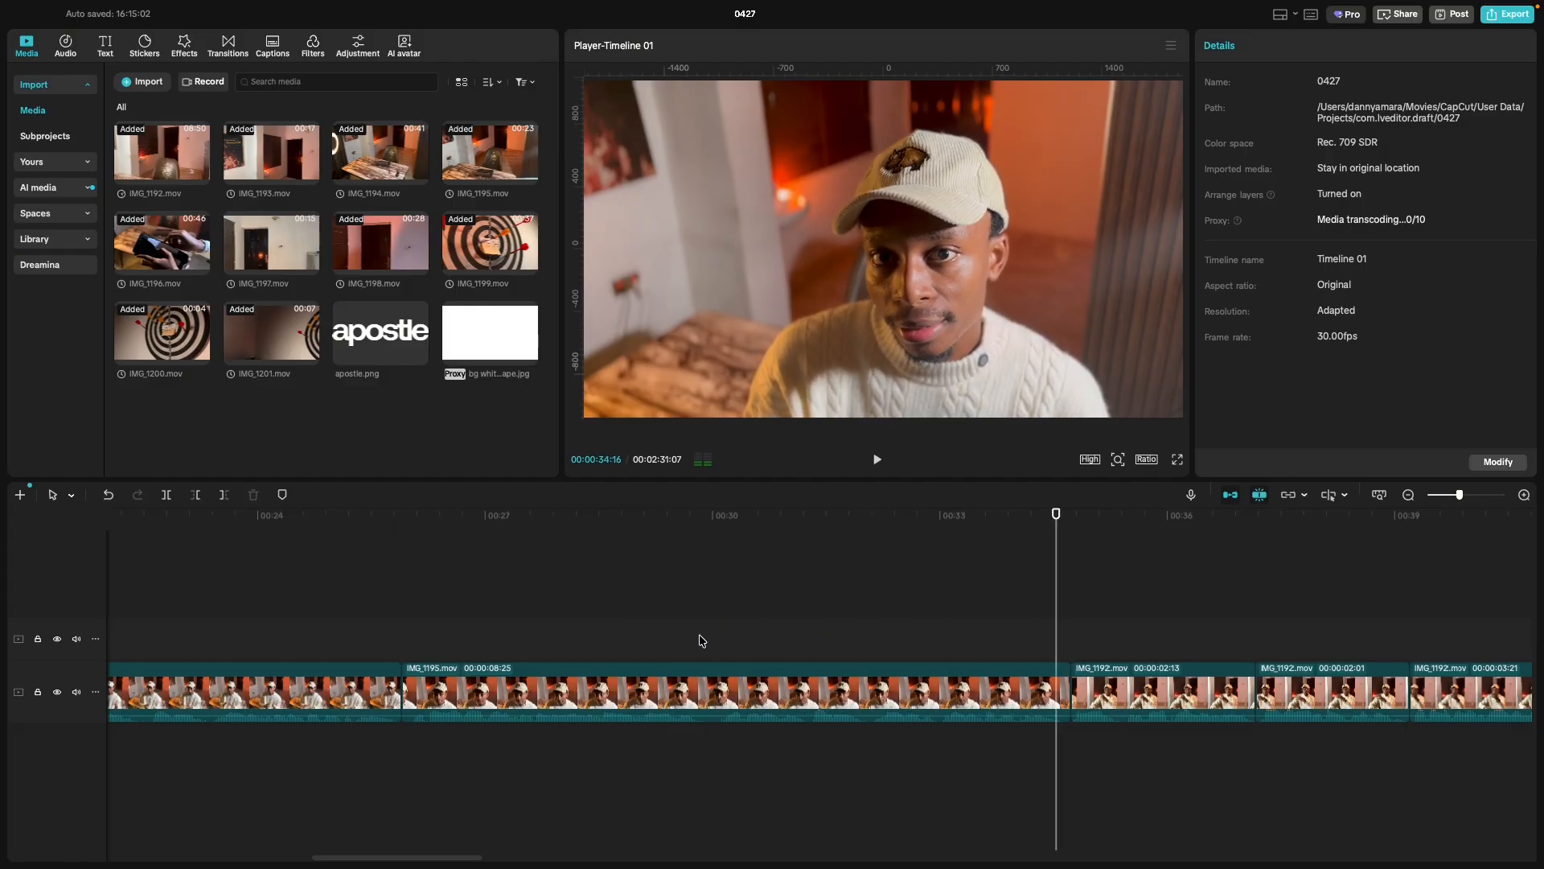
pyautogui.click(396, 688)
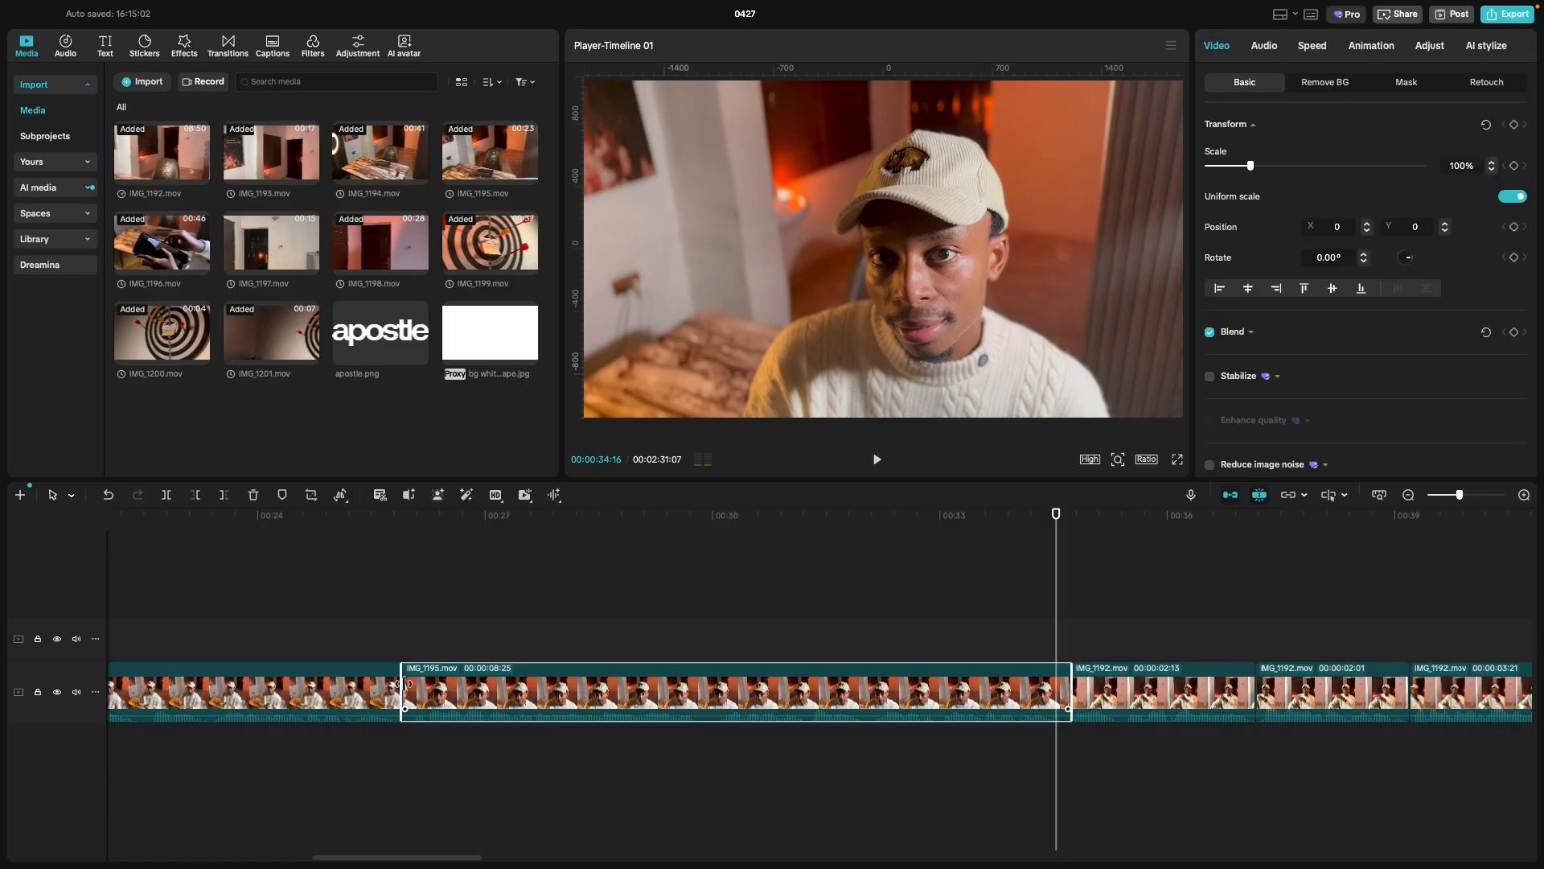
pyautogui.moveTo(406, 685); pyautogui.dragTo(412, 690)
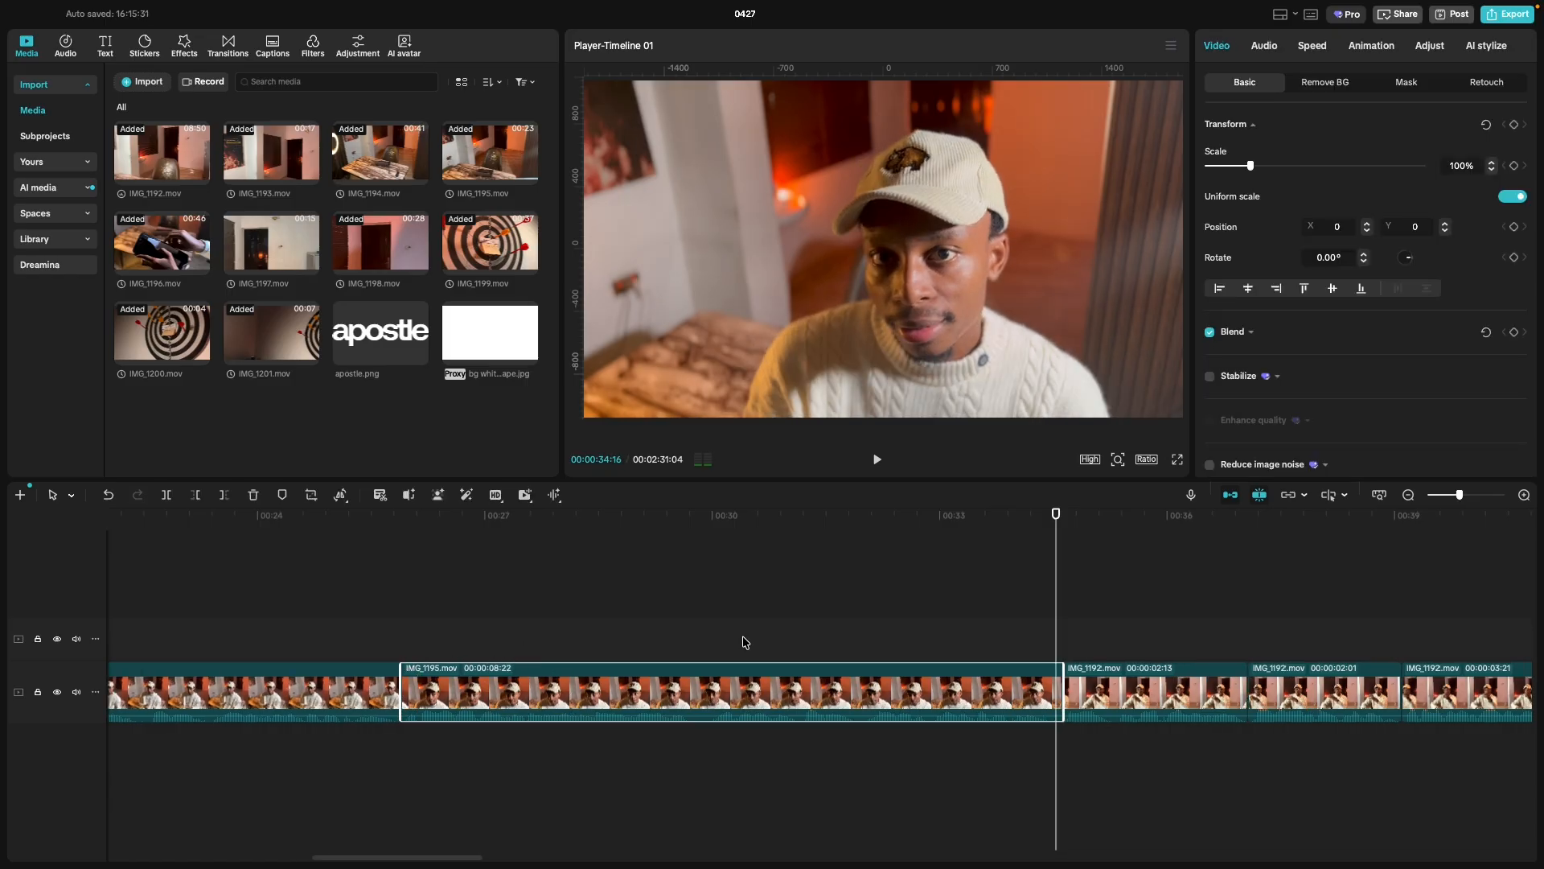
# Split the IMG_1195.mov clip at 00:00:29:21 and trim the start of its second part to a duration of 00:00:04:20.
pyautogui.click(692, 646)
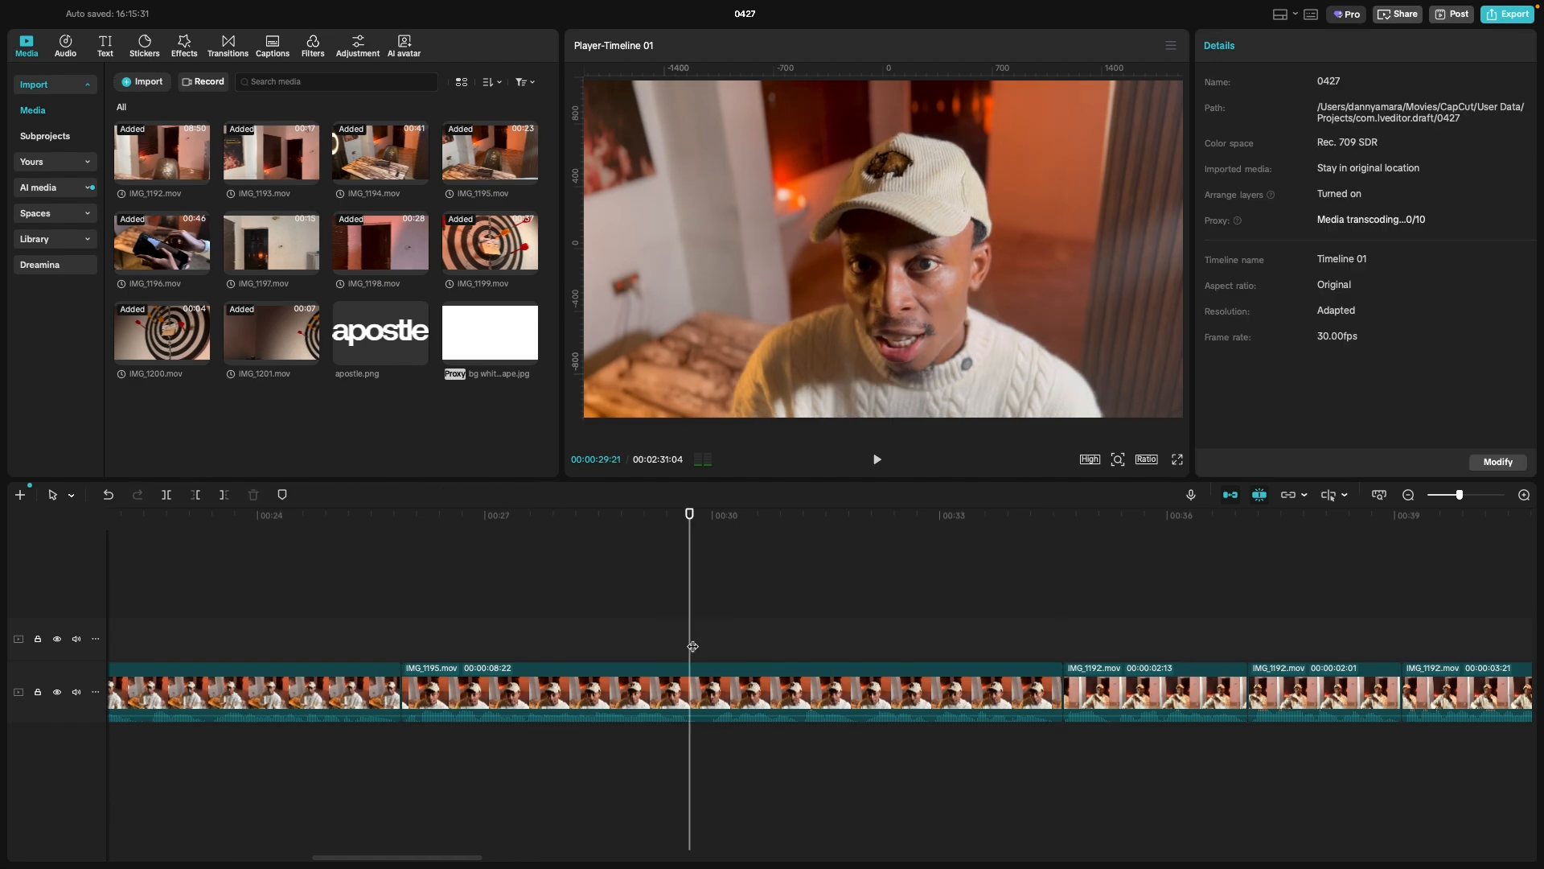
pyautogui.click(711, 689)
pyautogui.moveTo(689, 688); pyautogui.dragTo(713, 690)
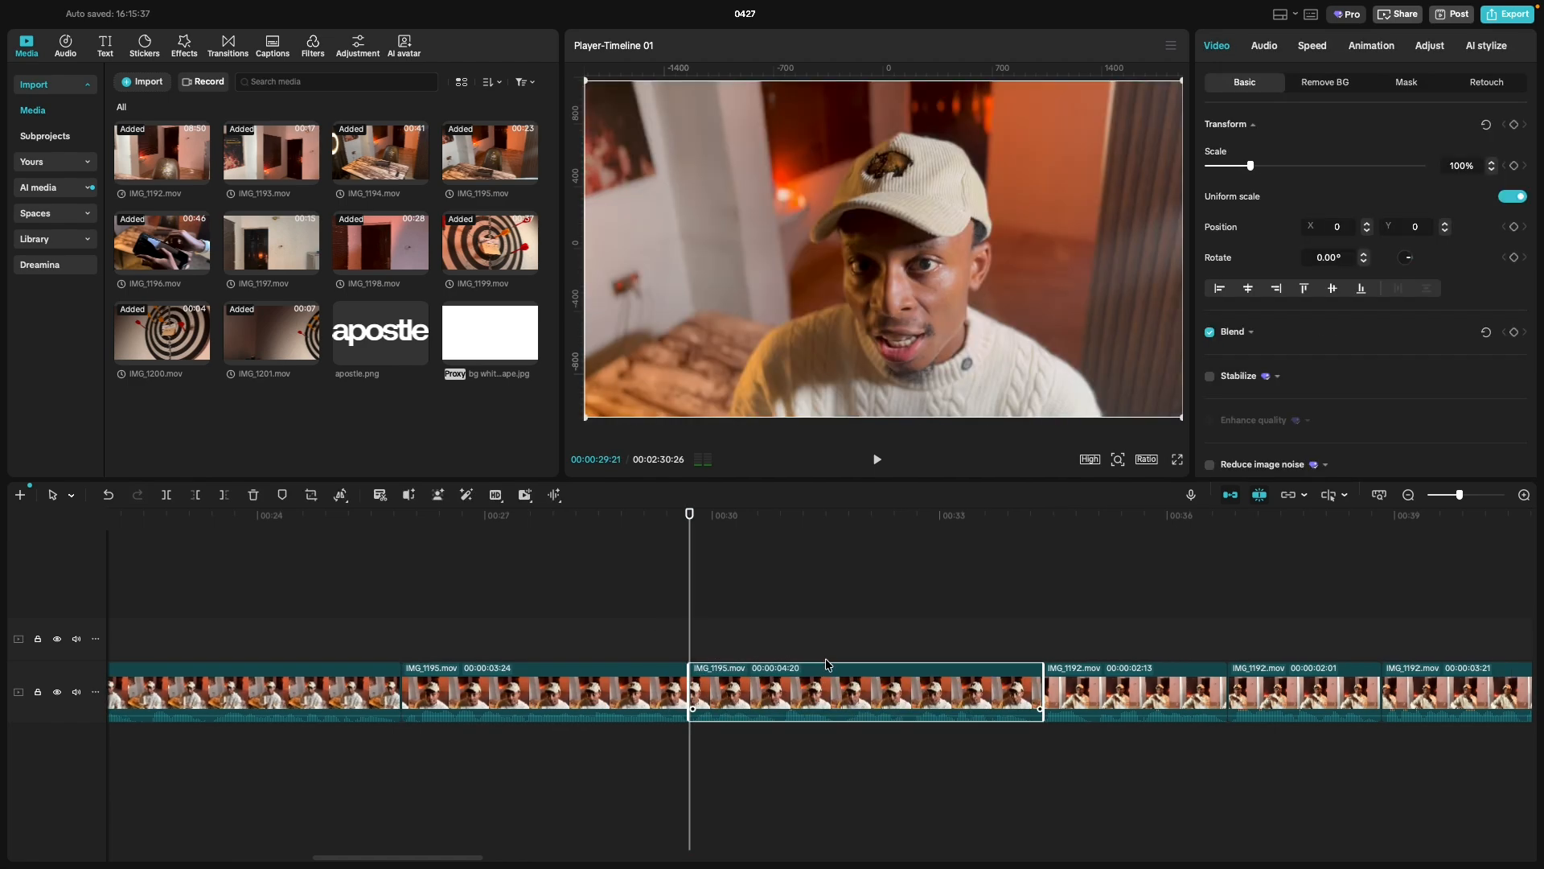
# Split the second IMG_1195.mov part at 00:00:30:25 and trim the start of the remainder to a duration of 00:00:03:13.
pyautogui.click(764, 654)
pyautogui.scroll(2, 769, 654)
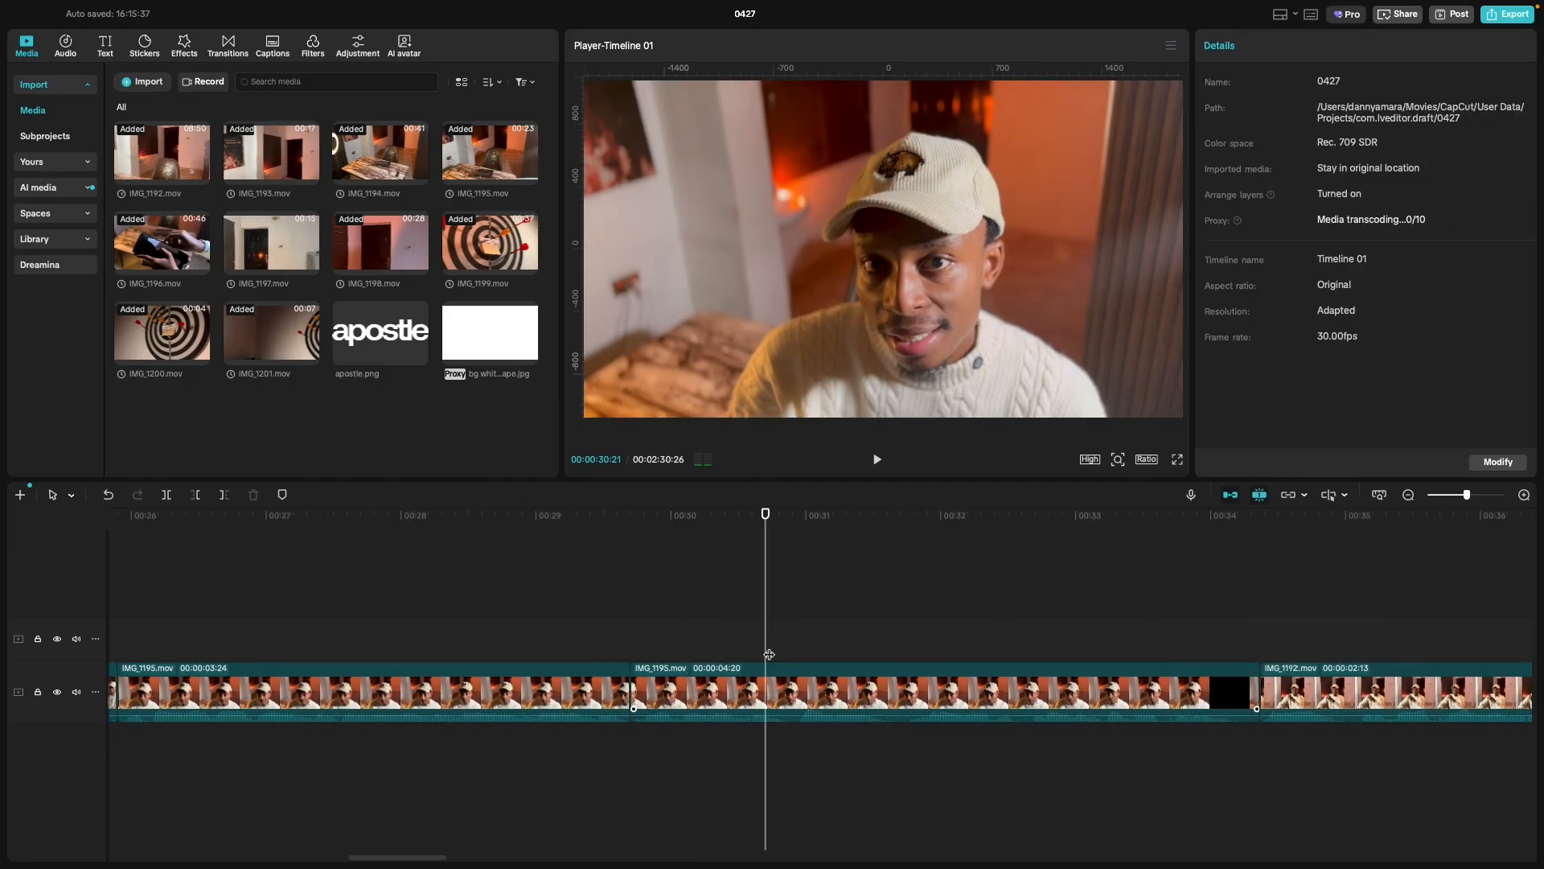
pyautogui.click(780, 646)
pyautogui.moveTo(782, 646); pyautogui.dragTo(783, 646)
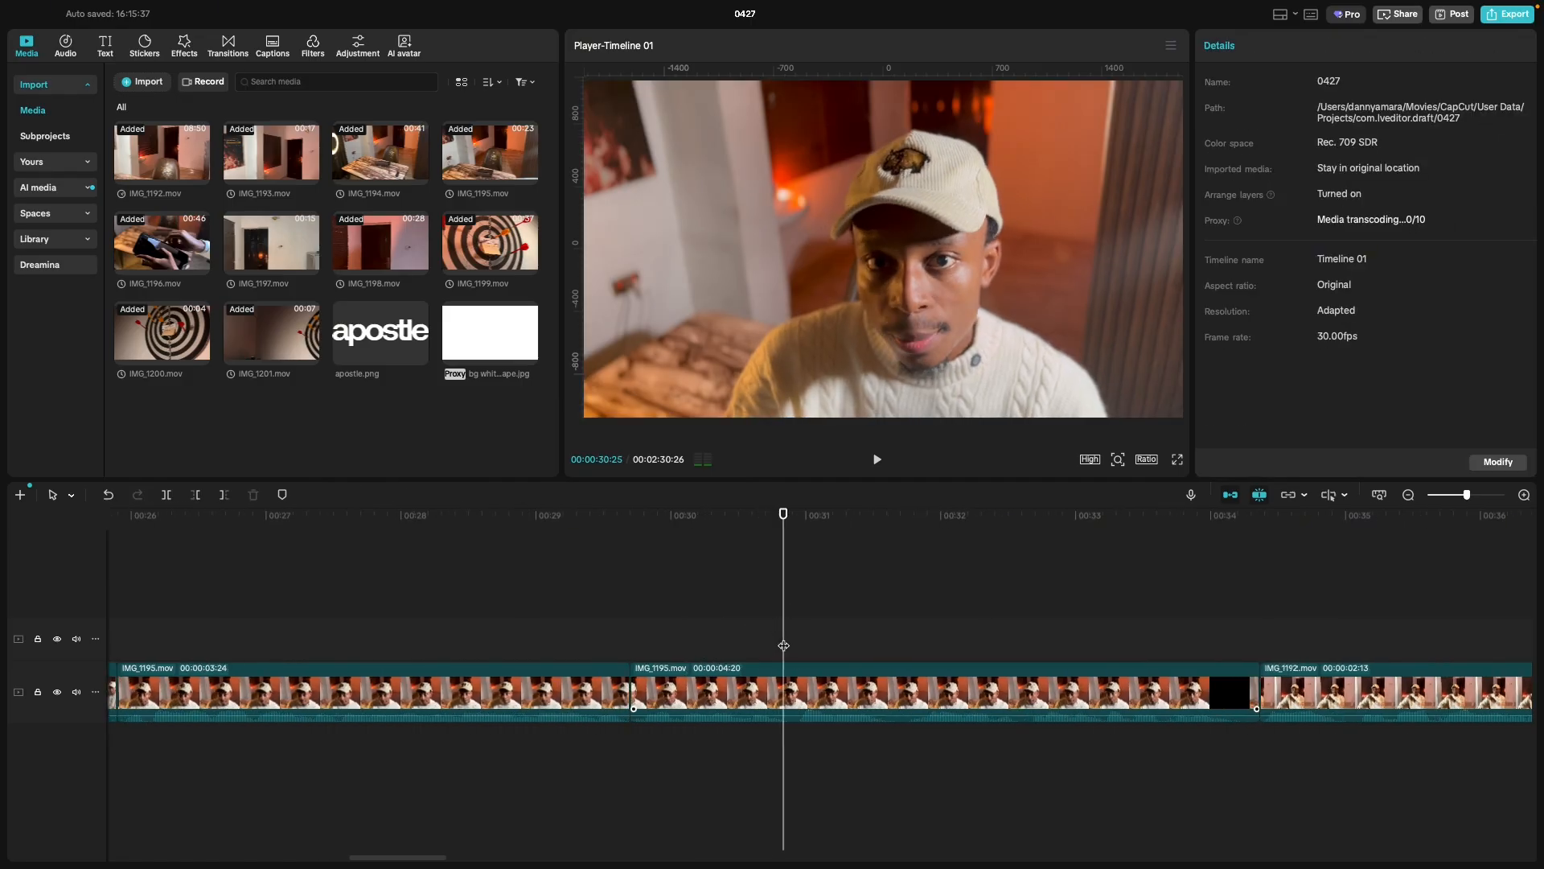
pyautogui.press('super+b')
pyautogui.click(810, 700)
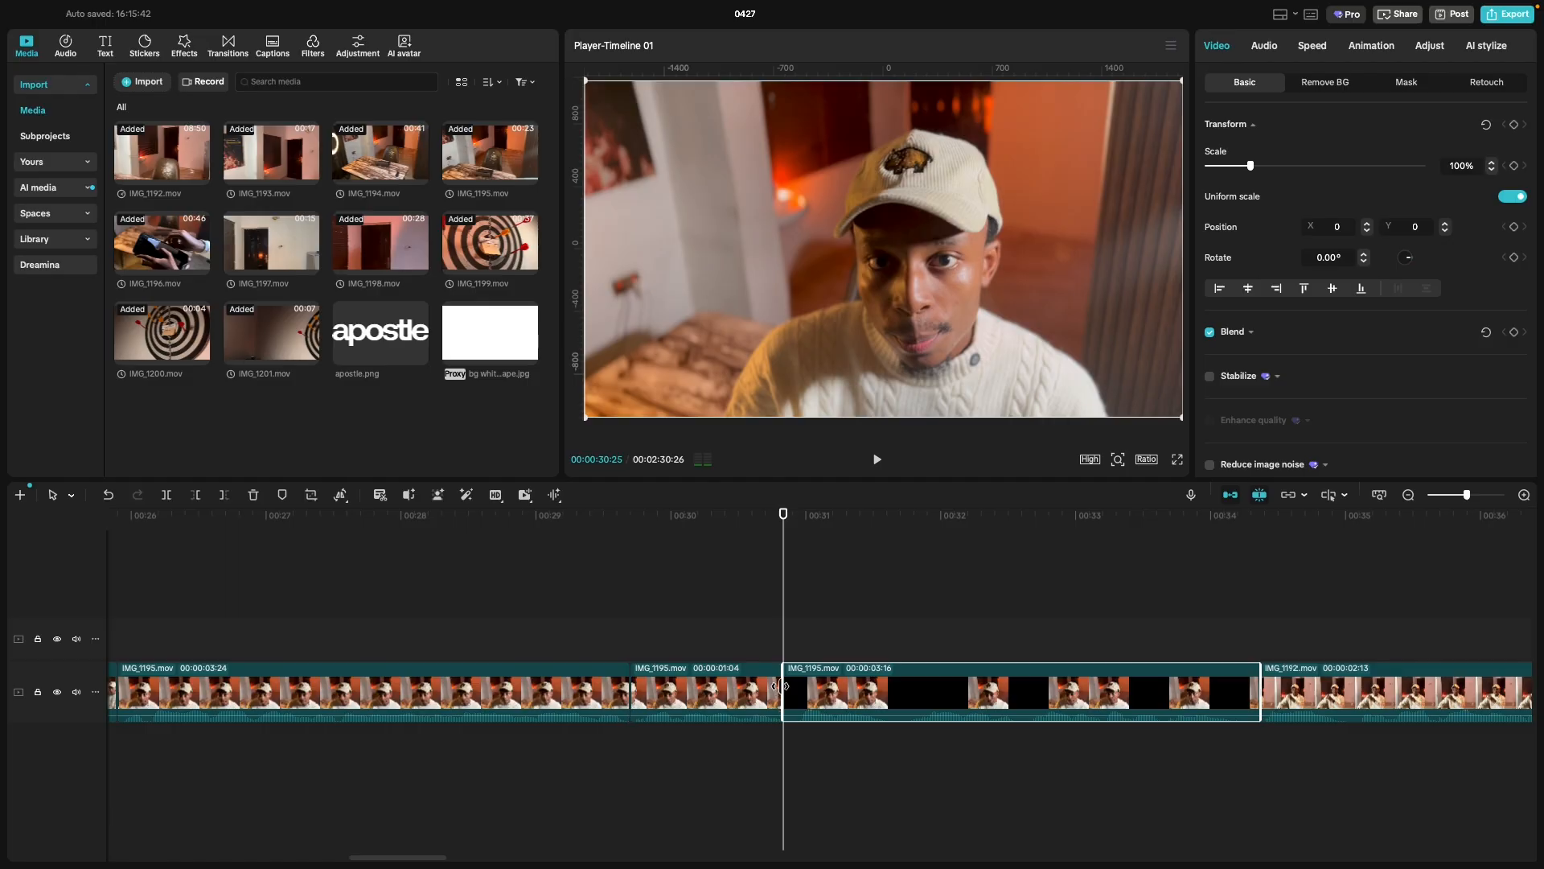
pyautogui.moveTo(783, 688); pyautogui.dragTo(783, 696)
# Split the last IMG_1195.mov part at 00:00:31:15 and trim the start of the remainder to a duration of 00:00:02:19.
pyautogui.press('space')
pyautogui.click(868, 642)
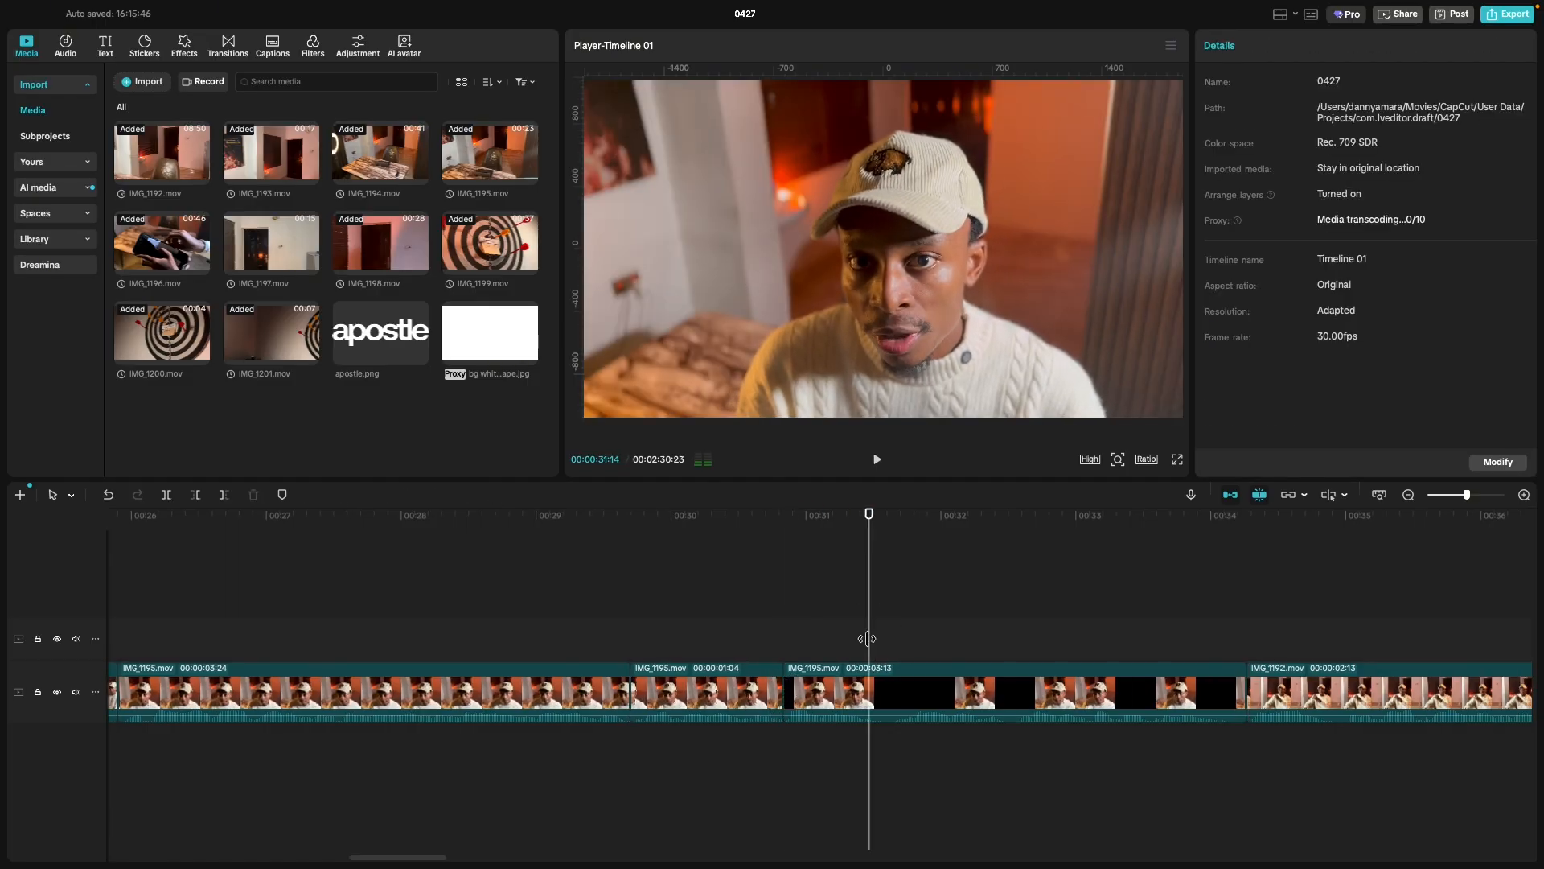
pyautogui.click(872, 648)
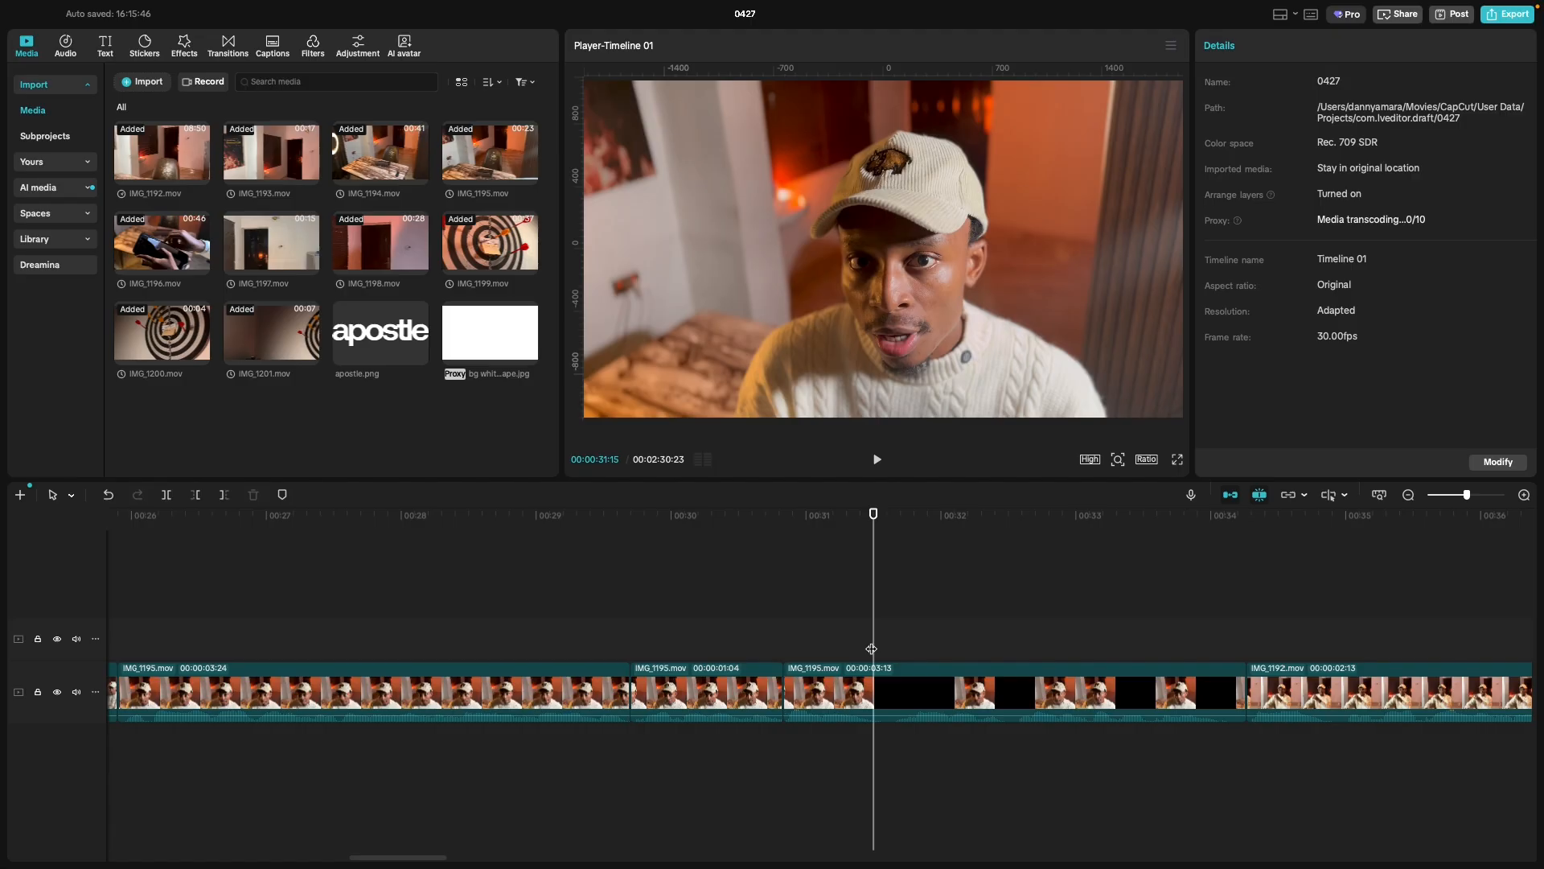
pyautogui.press('super+b')
pyautogui.moveTo(875, 693); pyautogui.dragTo(892, 704)
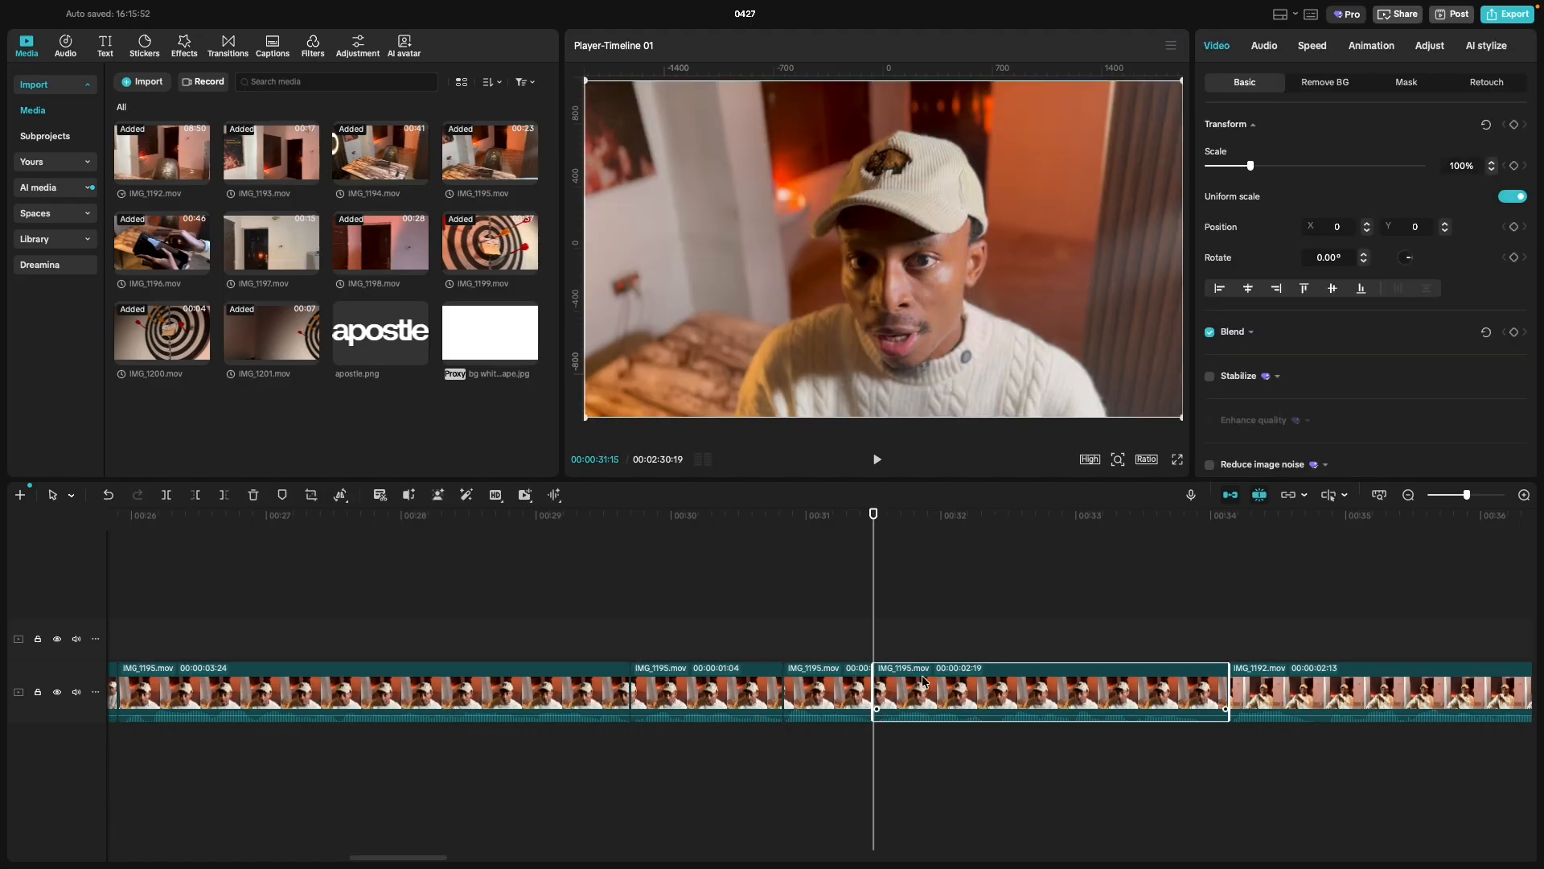
# Split the last IMG_1195.mov part at 00:00:32:10 and trim the start of the remainder to a duration of 00:00:01:21.
pyautogui.click(987, 637)
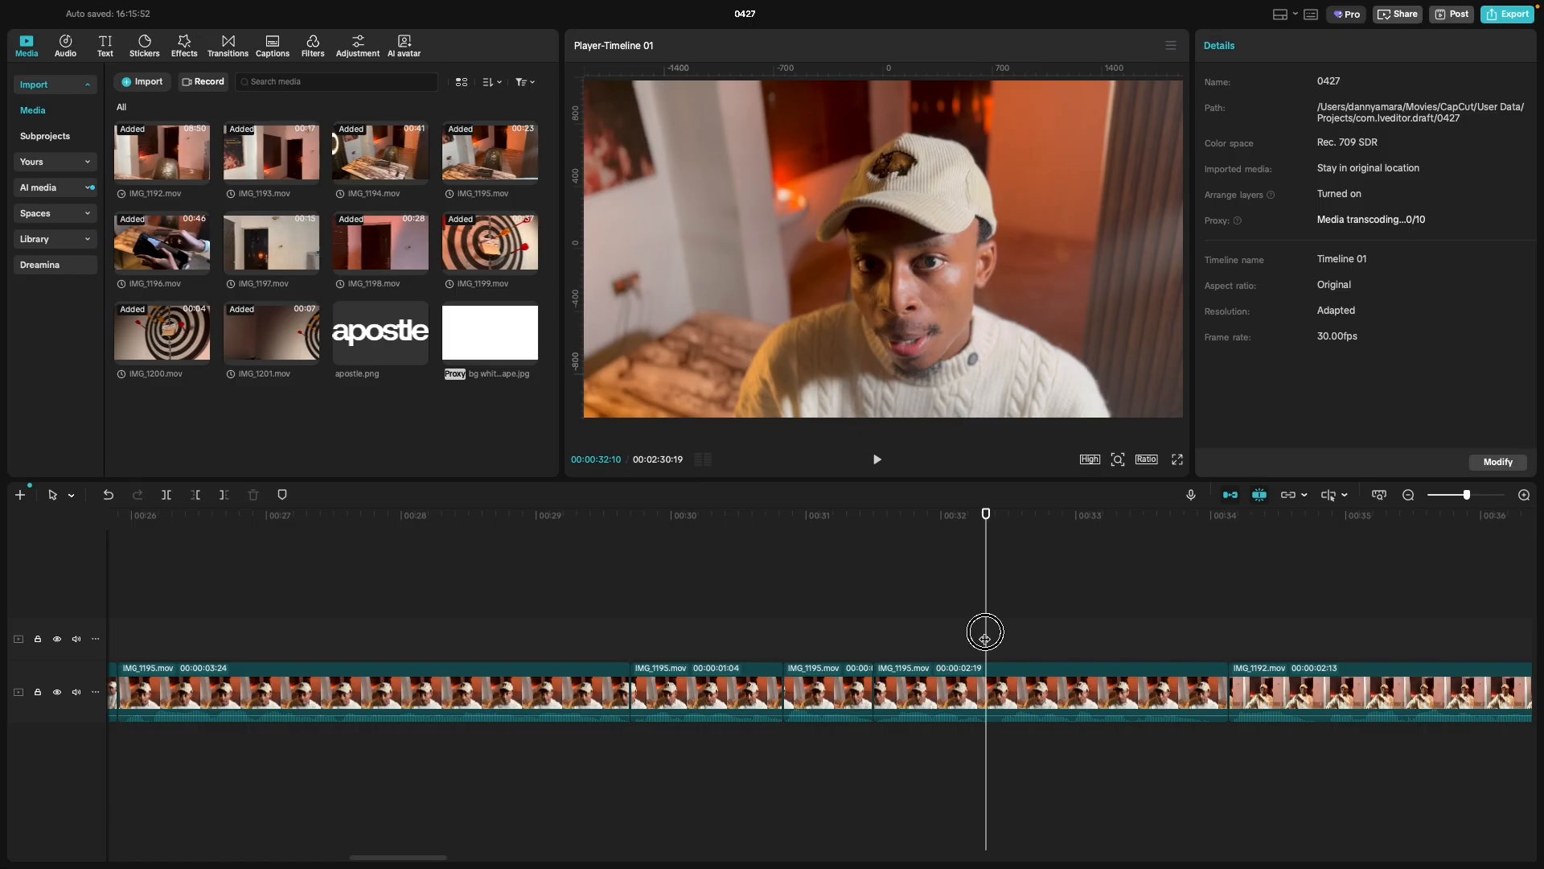
pyautogui.press('super+b')
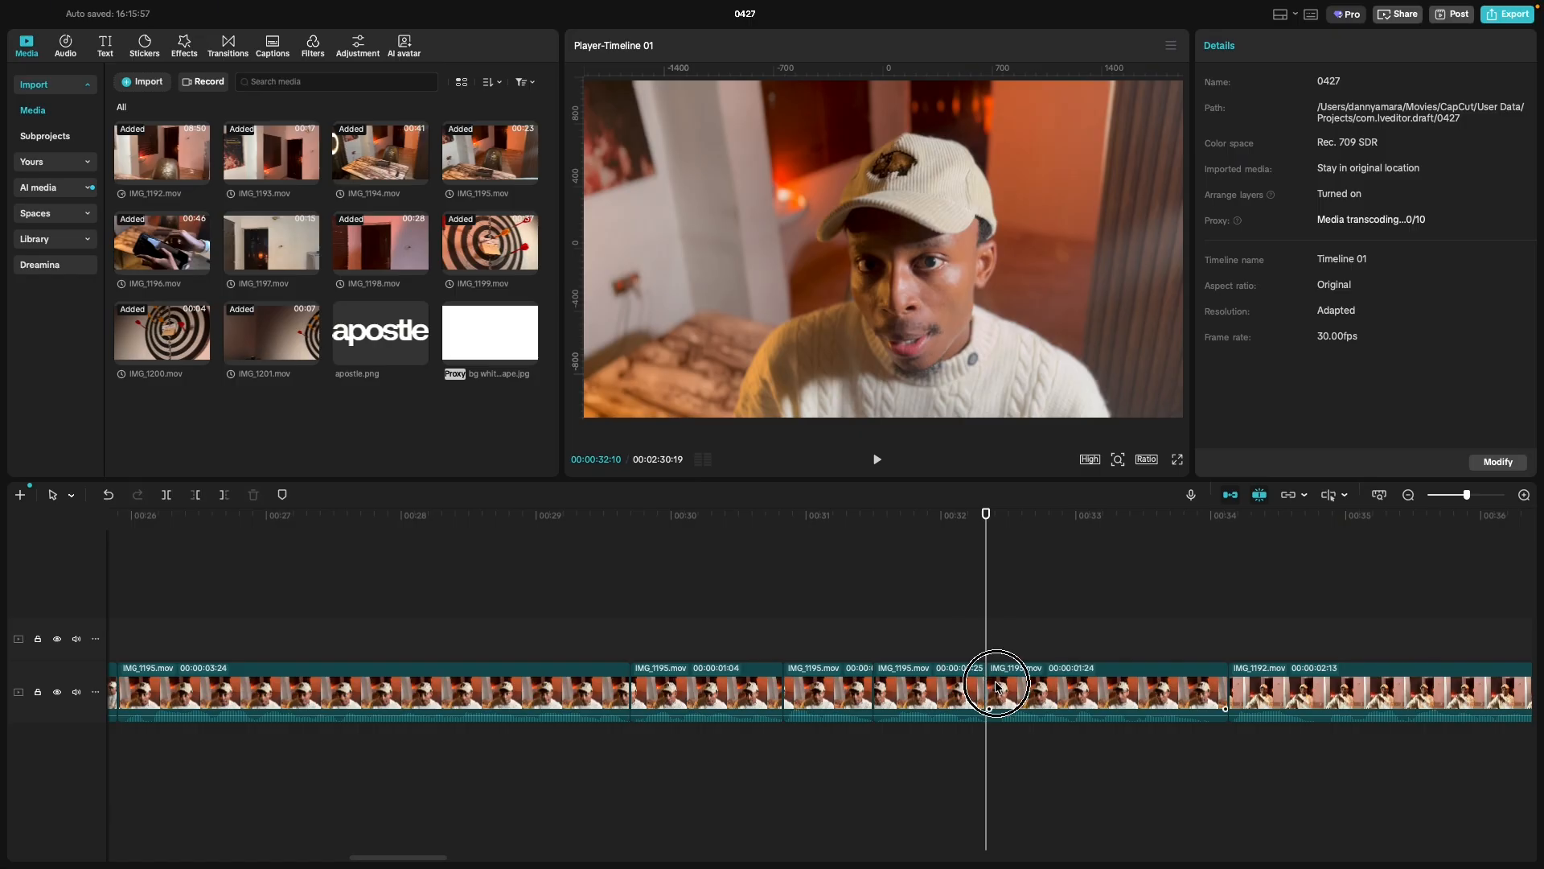
pyautogui.click(996, 686)
pyautogui.moveTo(988, 691); pyautogui.dragTo(1001, 694)
# Play the last IMG_1195.mov part up to the next clip and trim its end to a duration of 00:00:01:17.
pyautogui.press('space')
pyautogui.press('space')
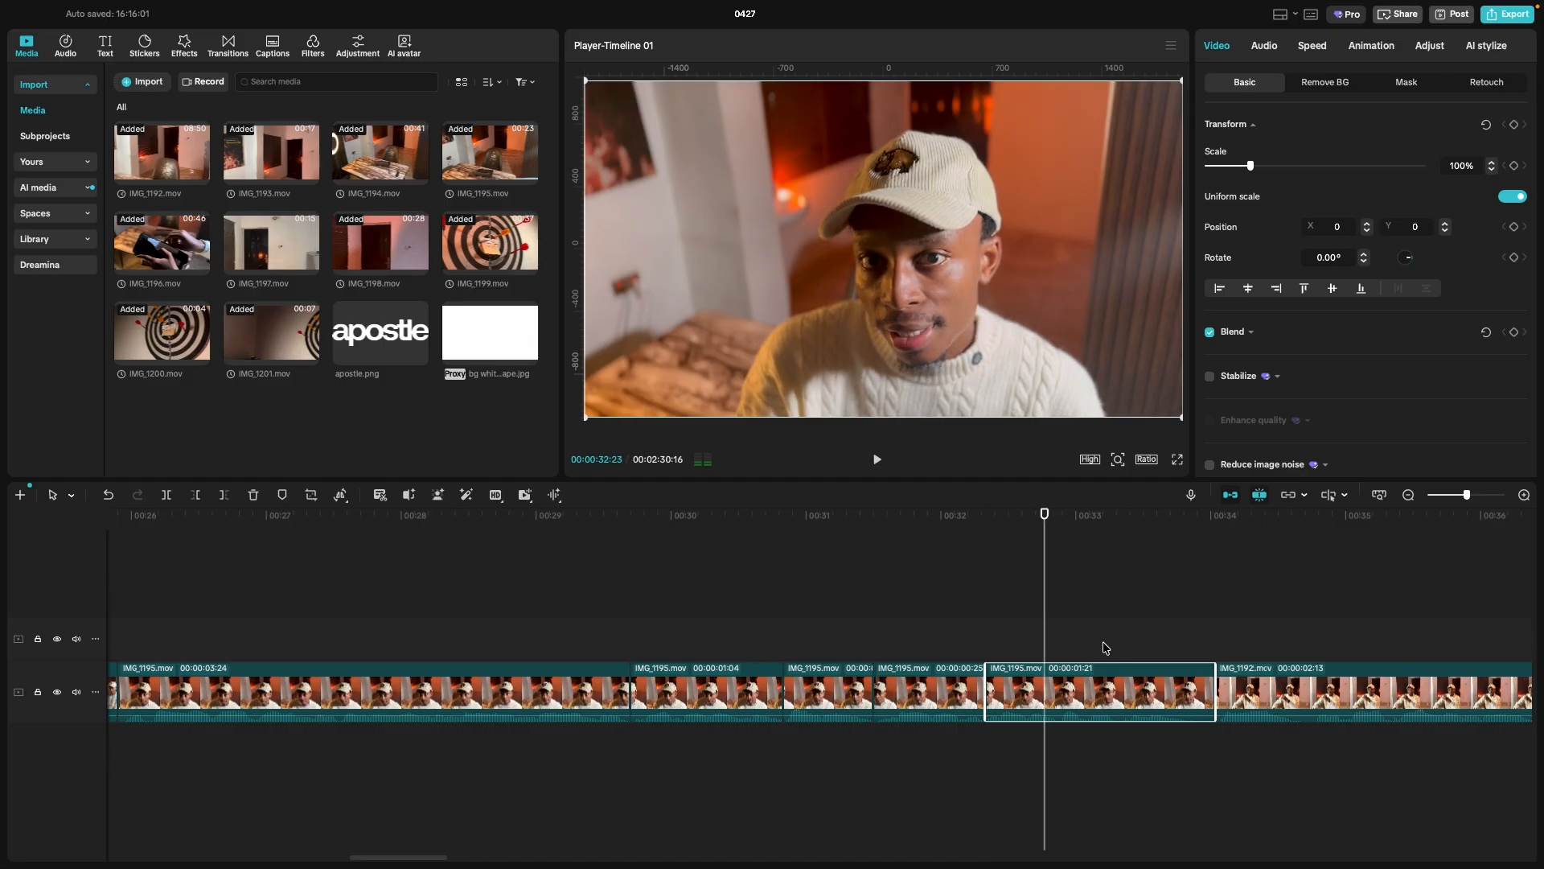
pyautogui.click(1103, 646)
pyautogui.press('space')
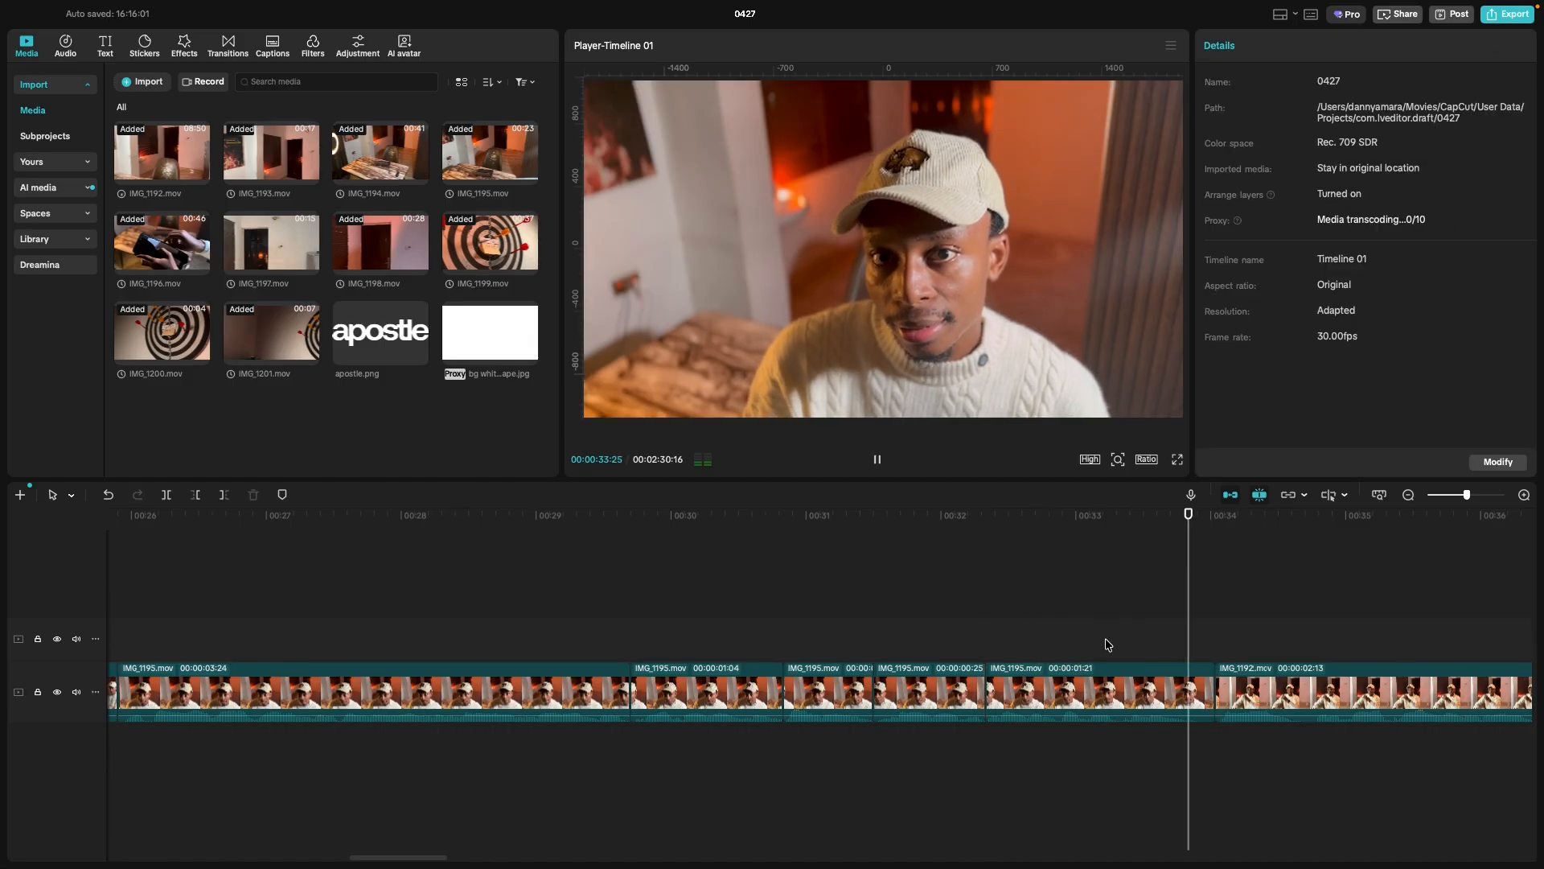
pyautogui.press('space')
pyautogui.click(1207, 695)
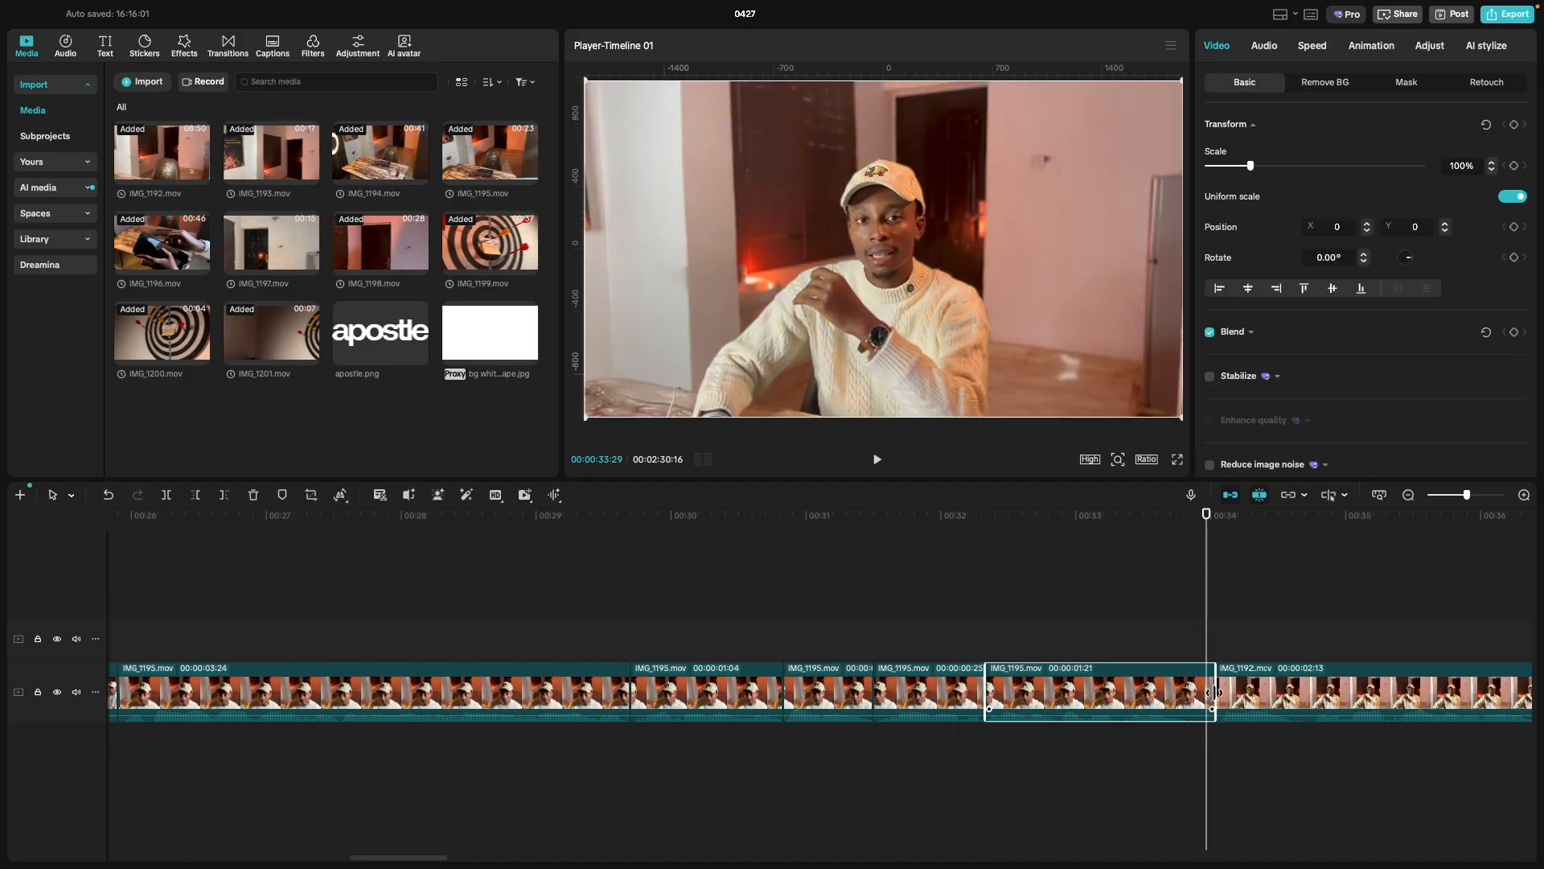
pyautogui.moveTo(1217, 693); pyautogui.dragTo(1195, 697)
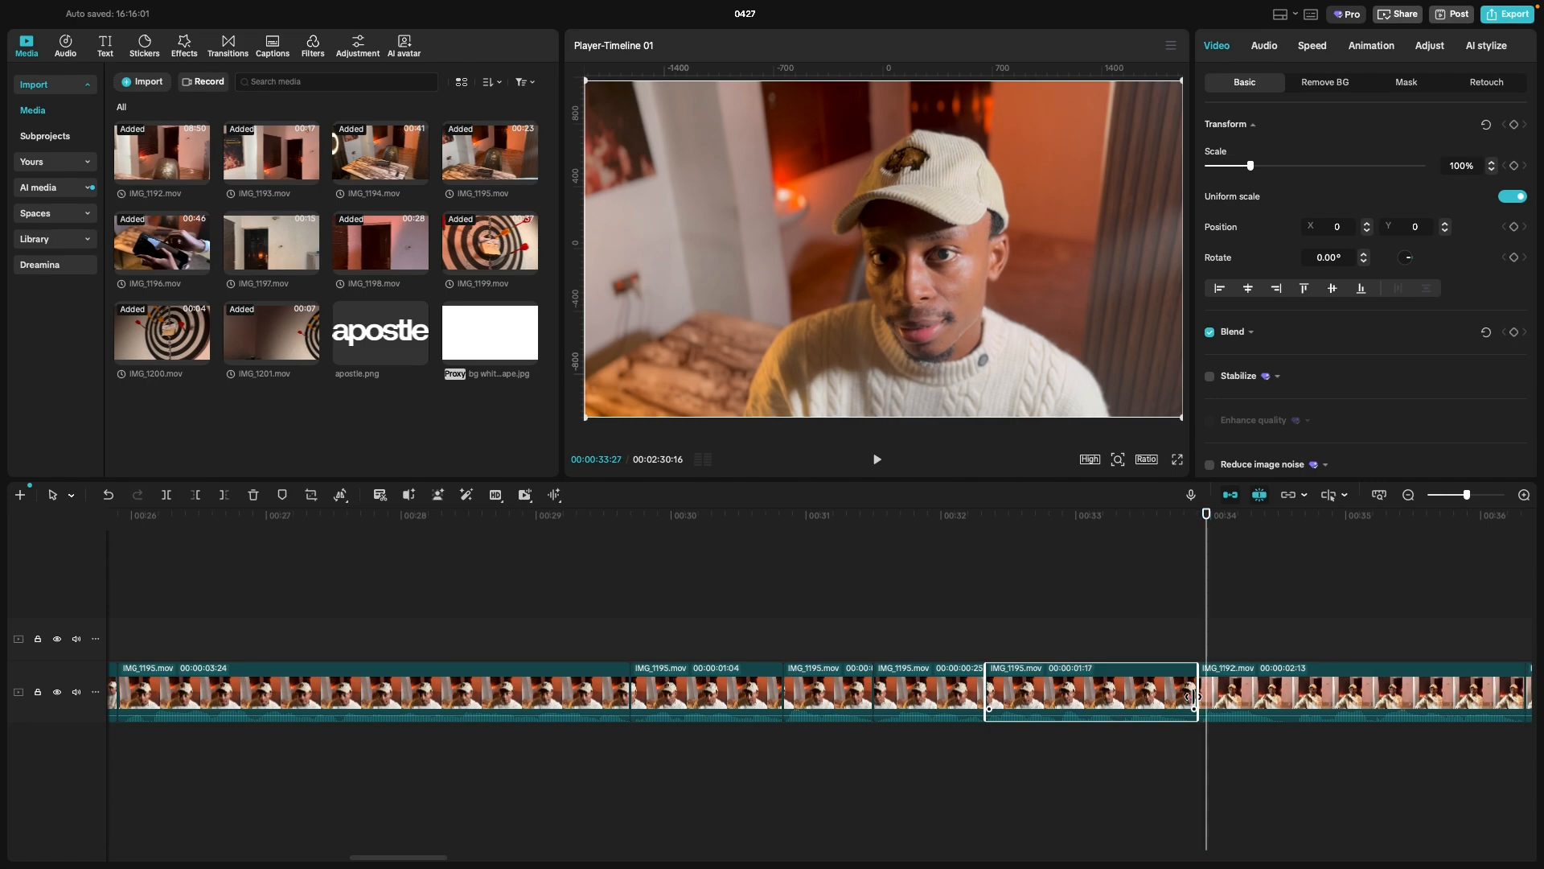
# Play the IMG_1194.mov clip from its start at 00:00:17:03 and split it at 00:00:21:01.
pyautogui.click(1081, 635)
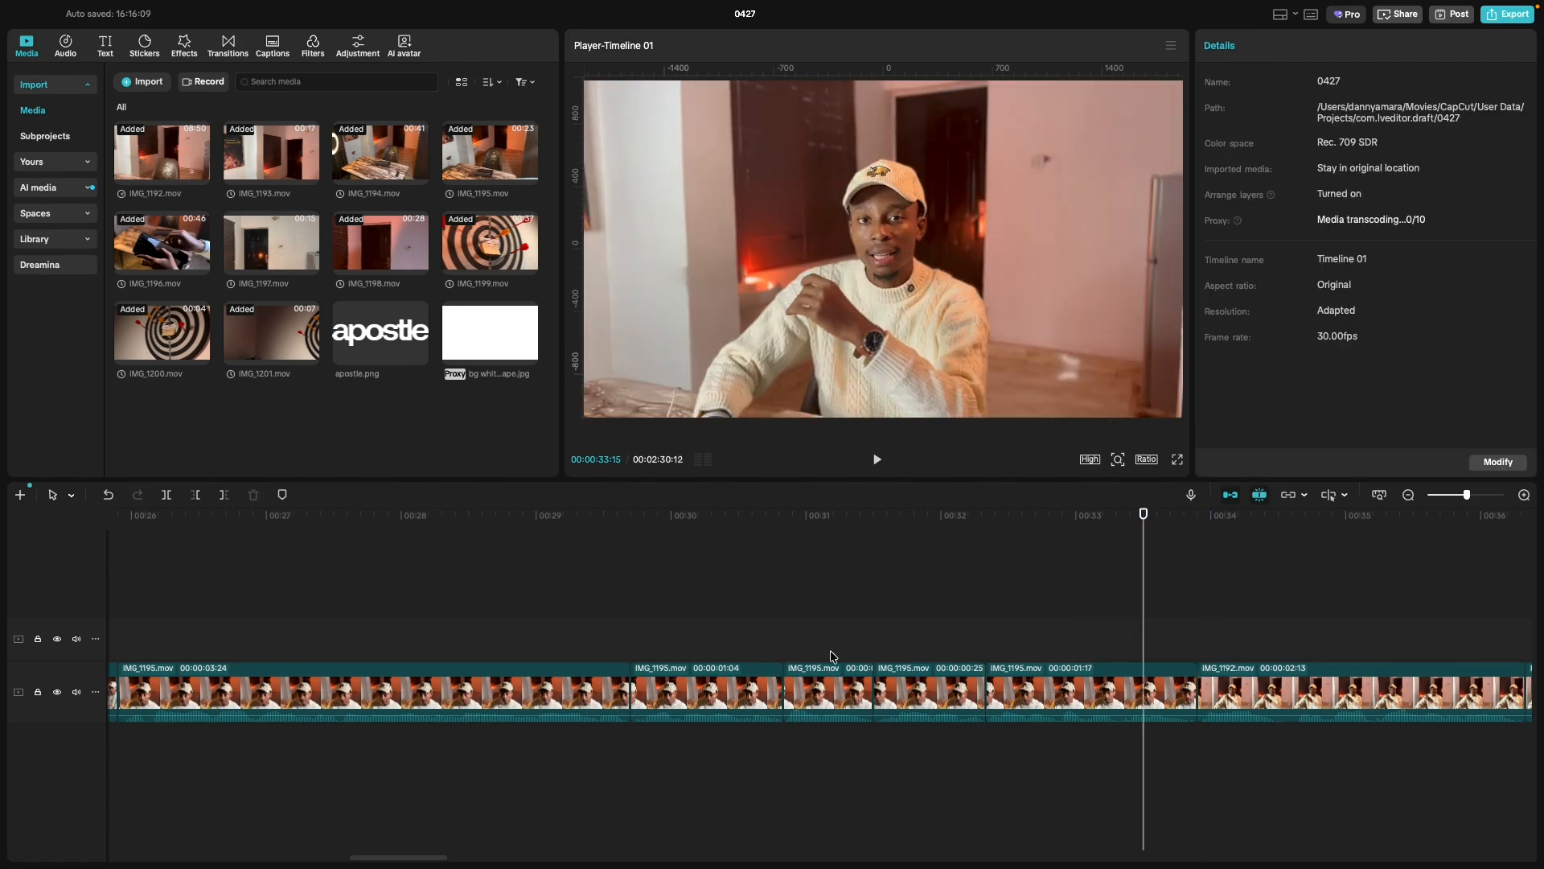
pyautogui.hscroll(-5, 333, 670)
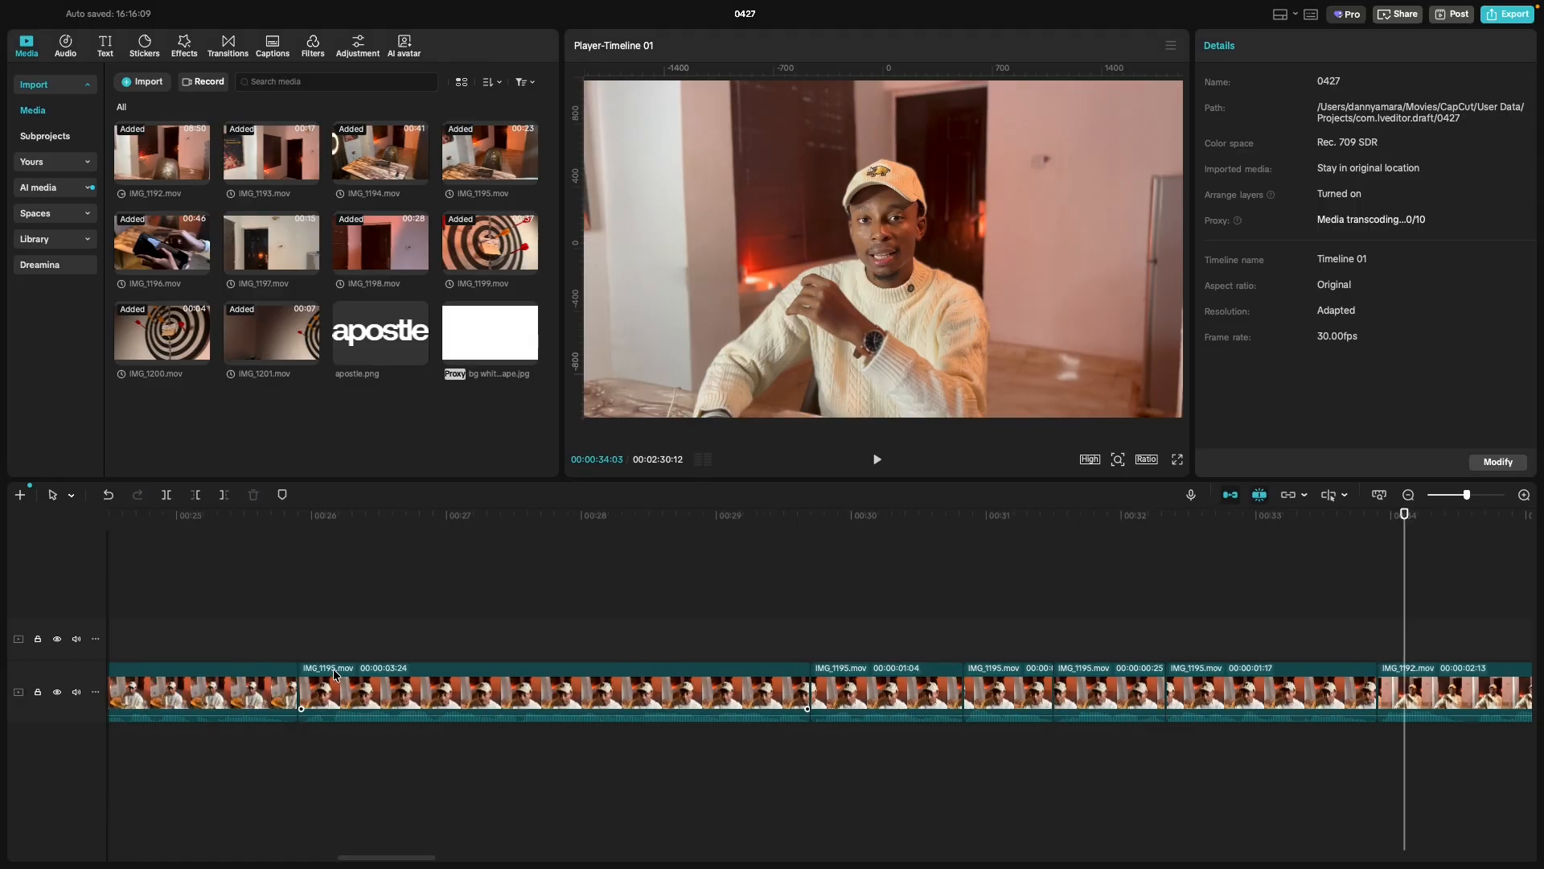
pyautogui.hscroll(-10, 333, 672)
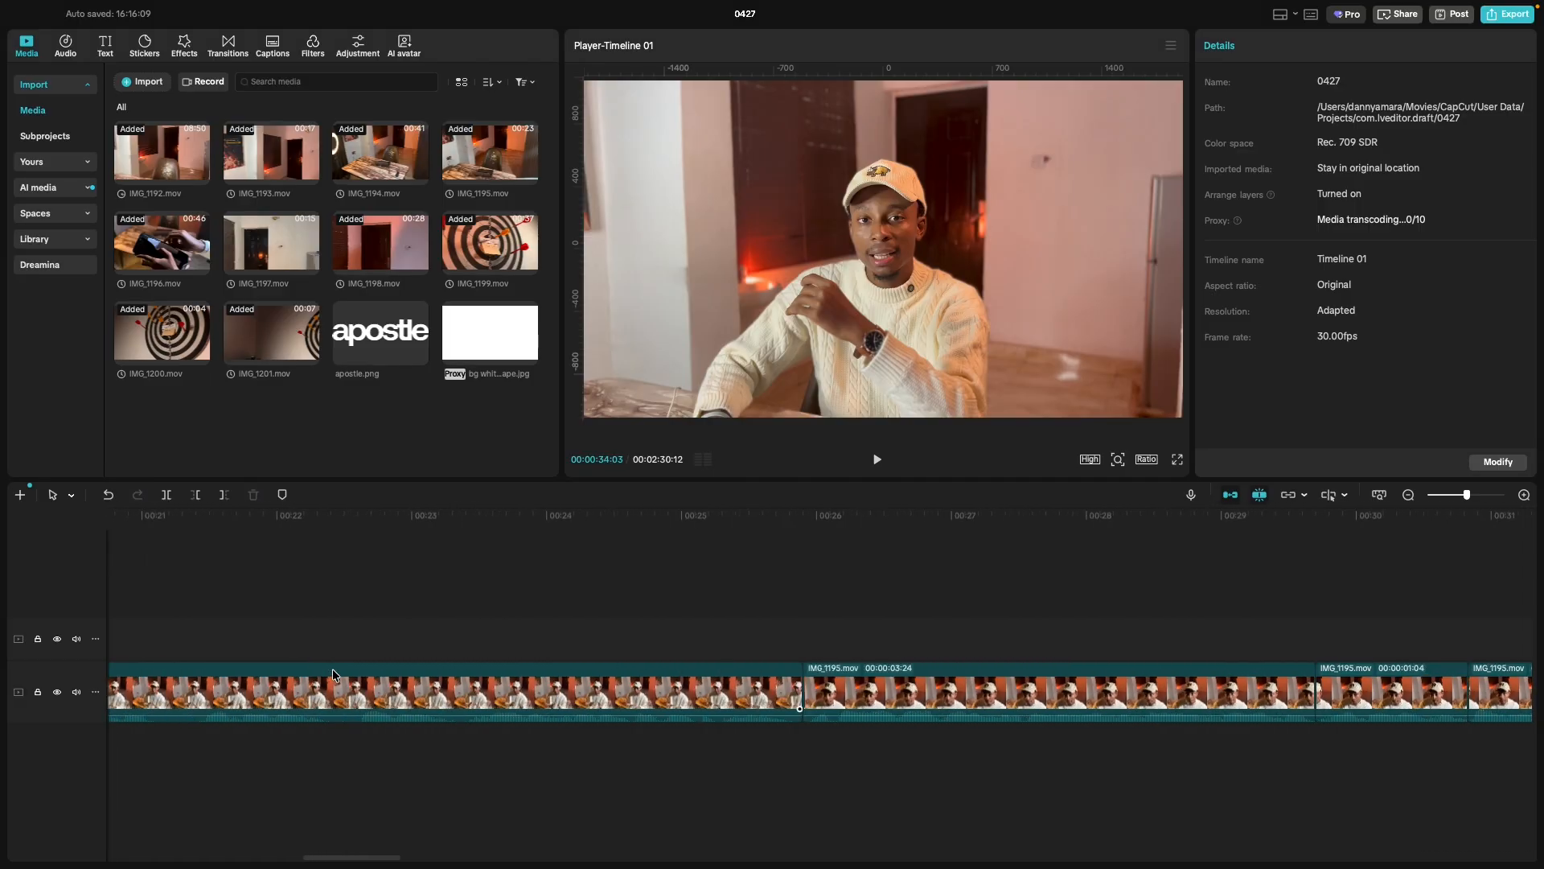
pyautogui.hscroll(-3, 333, 671)
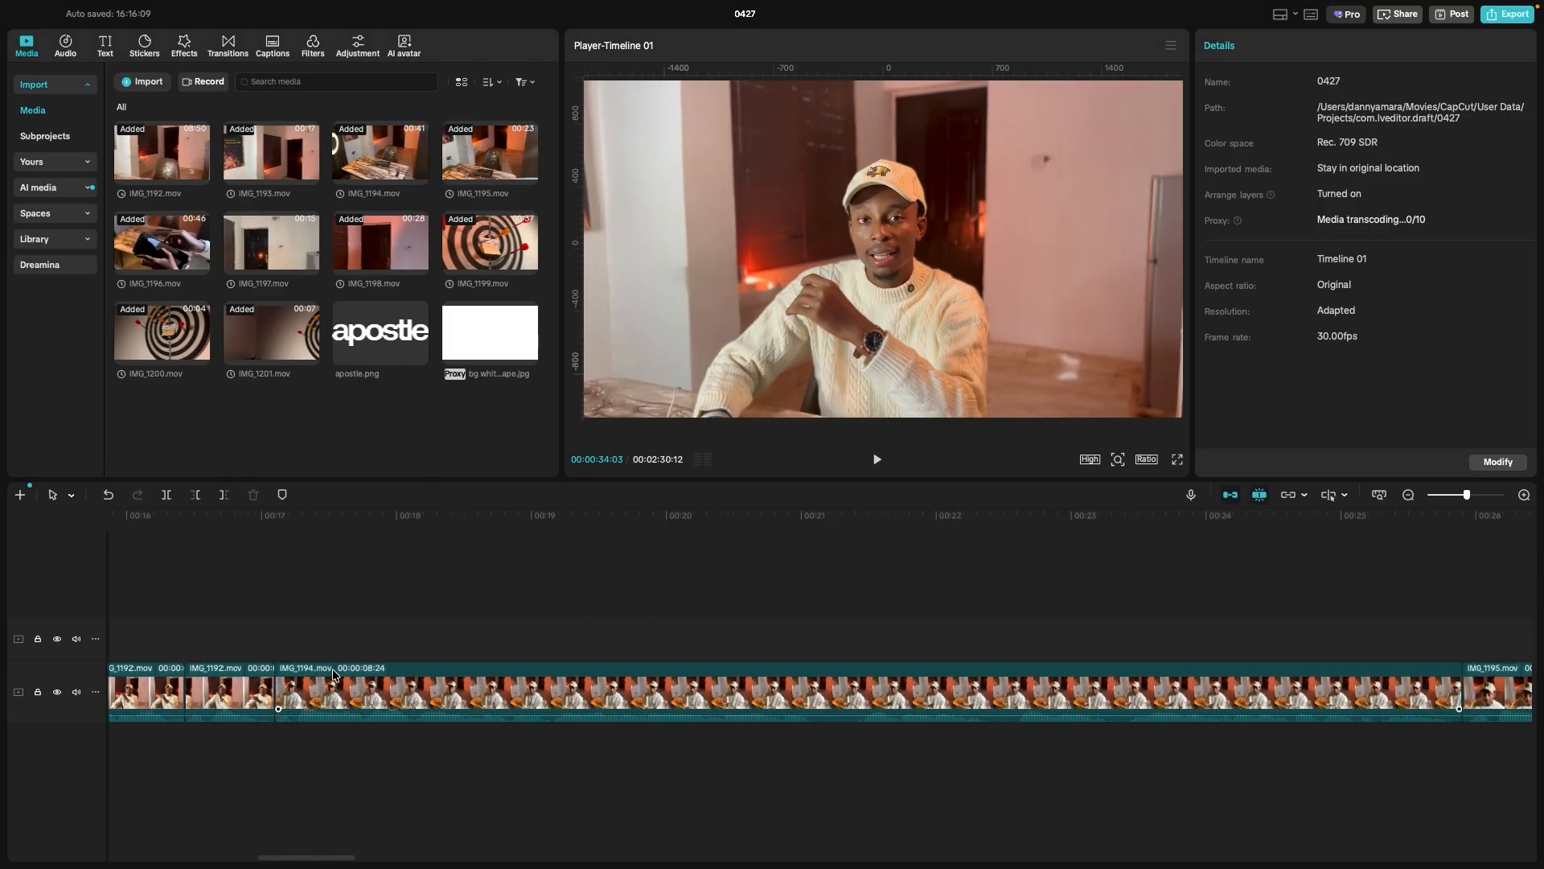
pyautogui.click(277, 647)
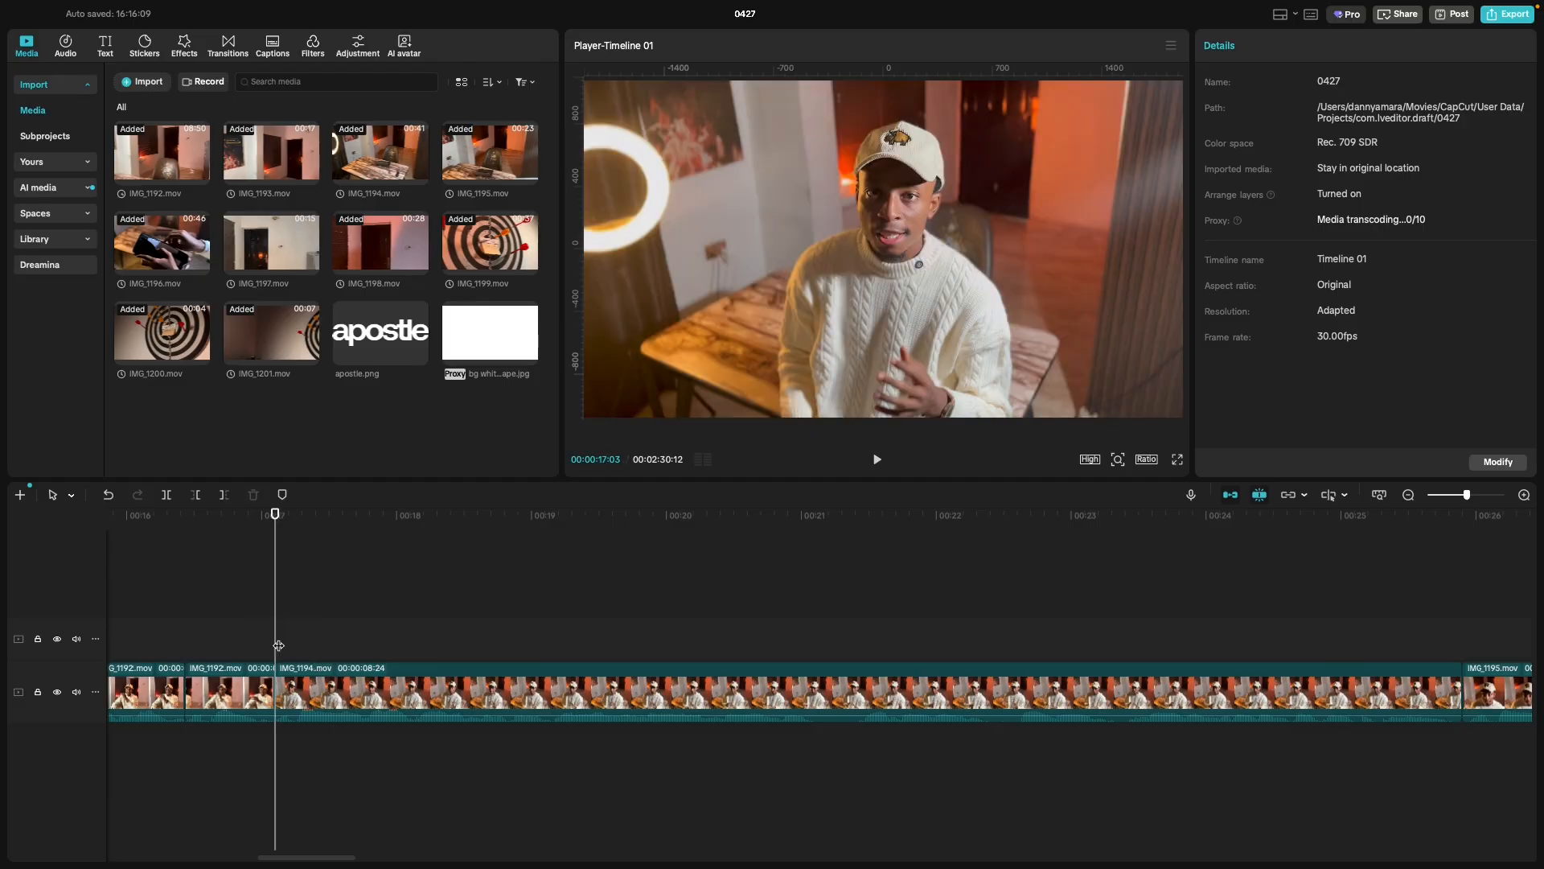
pyautogui.press('space')
pyautogui.press('space')
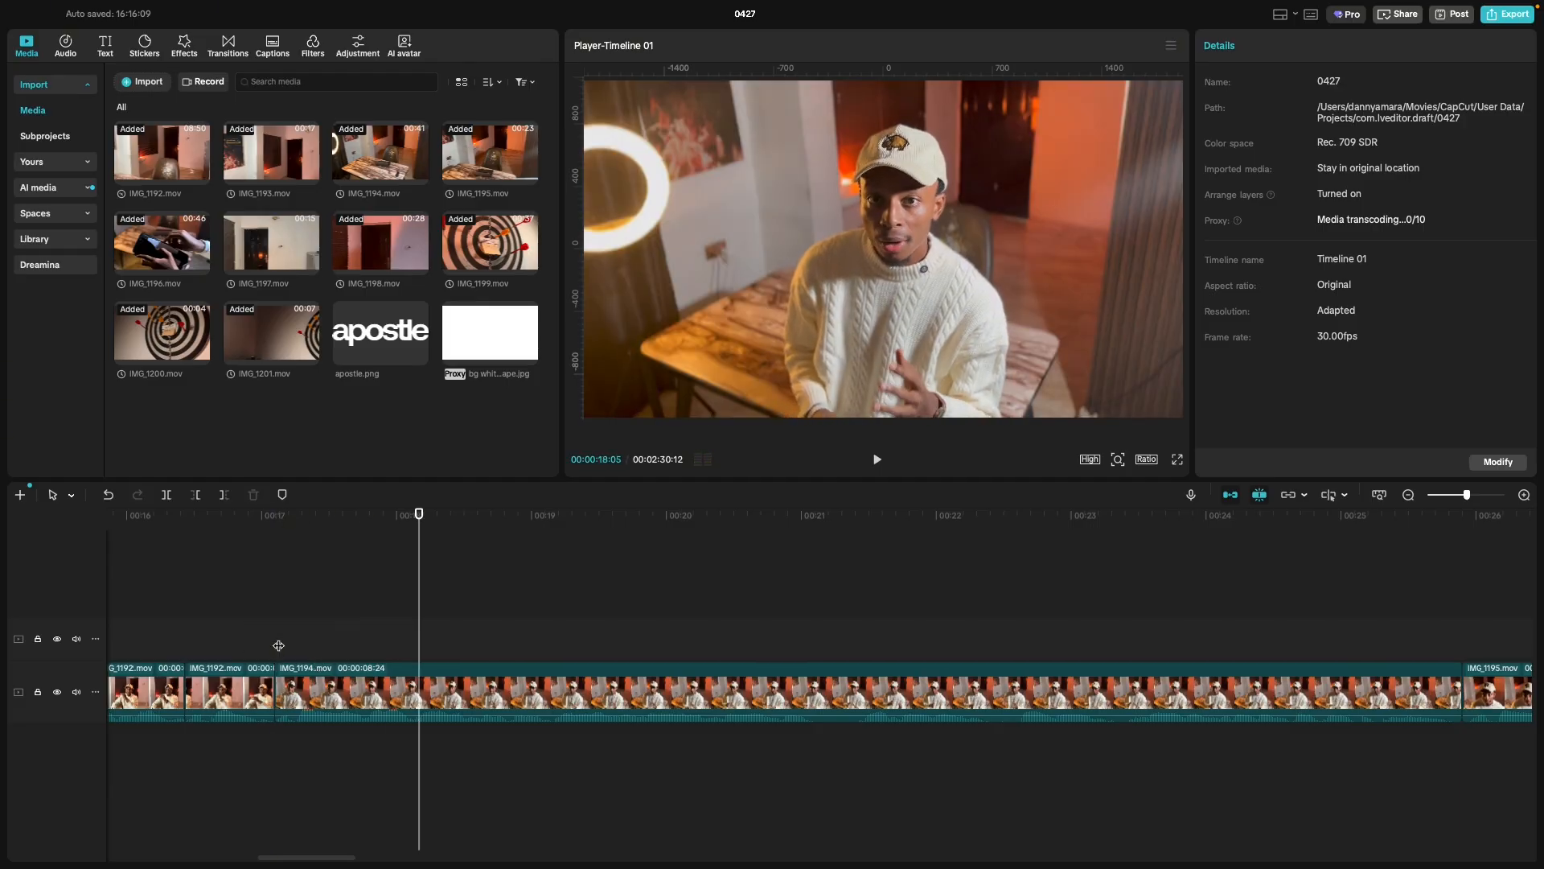
pyautogui.press('space')
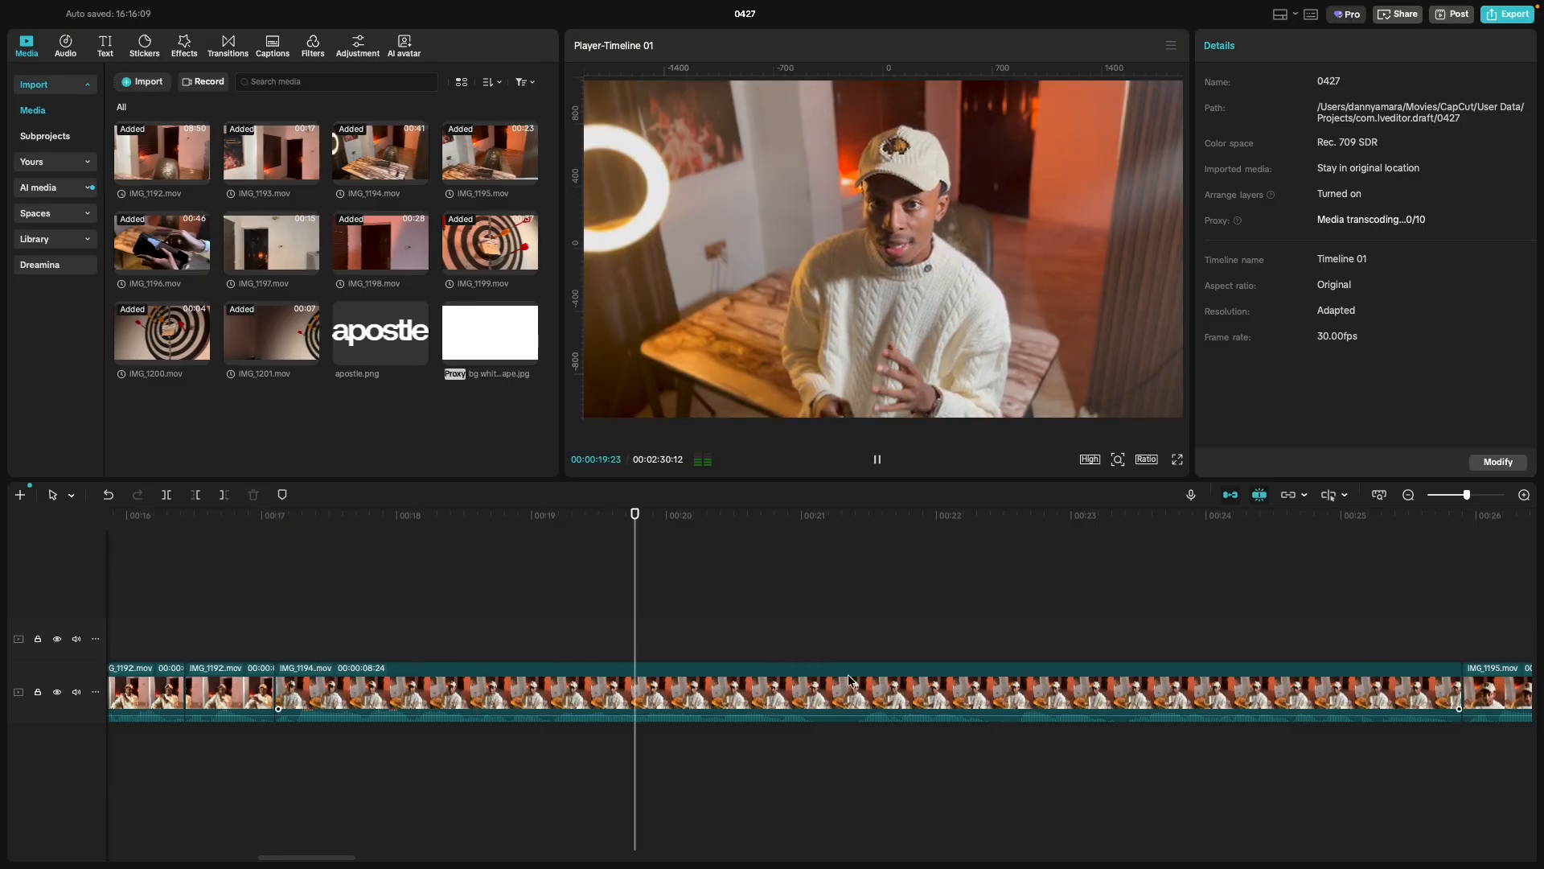
pyautogui.press('space')
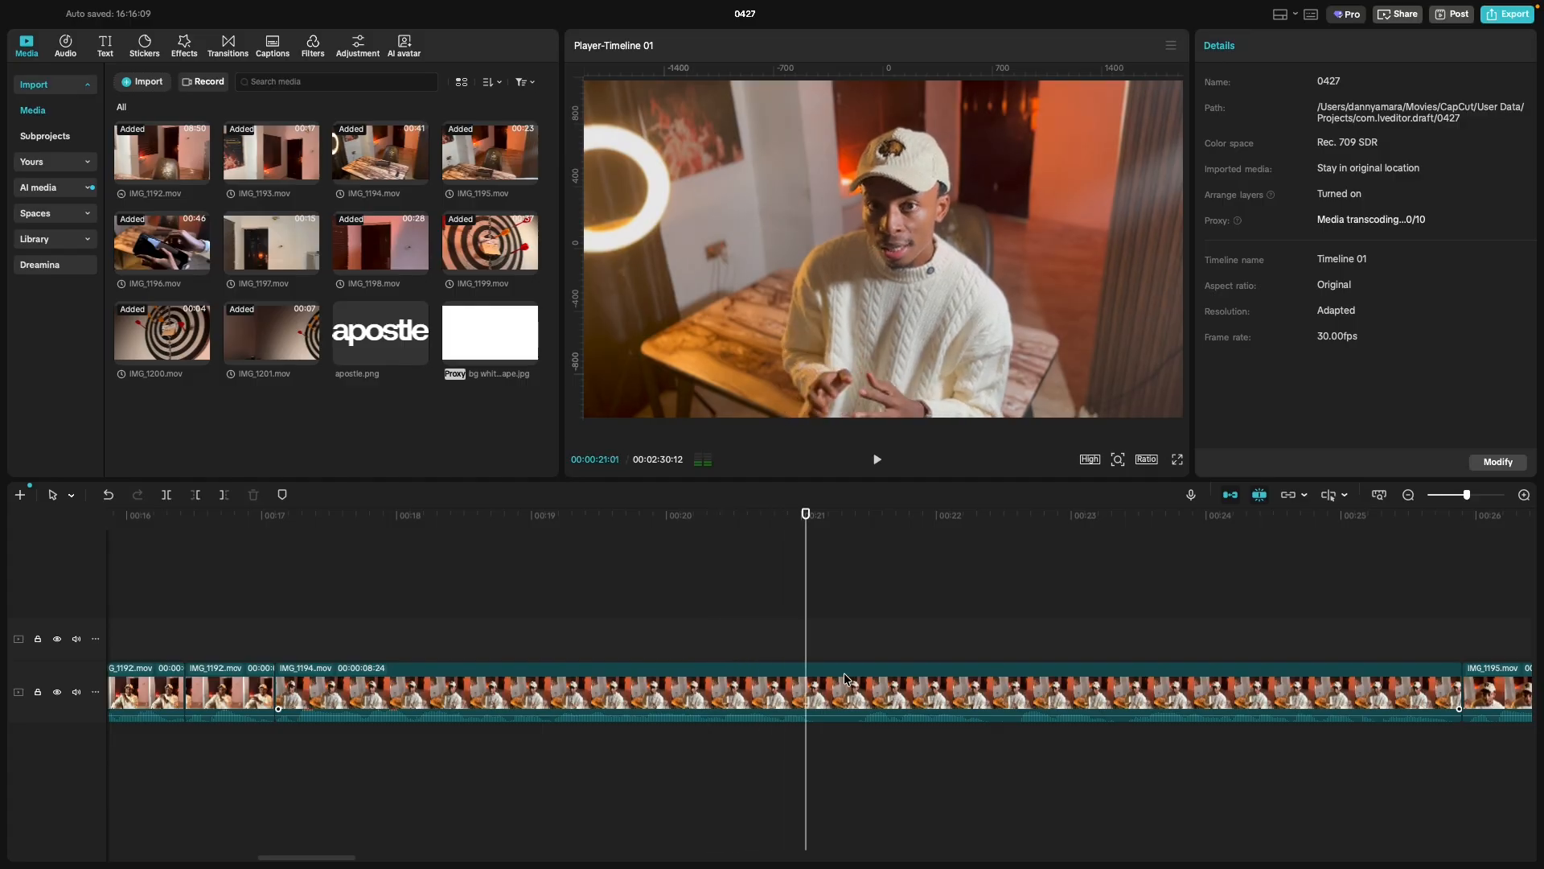
pyautogui.press('super+b')
# Split the second IMG_1194.mov part at 00:00:21:13 and delete the short piece before the cut.
pyautogui.click(860, 655)
pyautogui.click(864, 653)
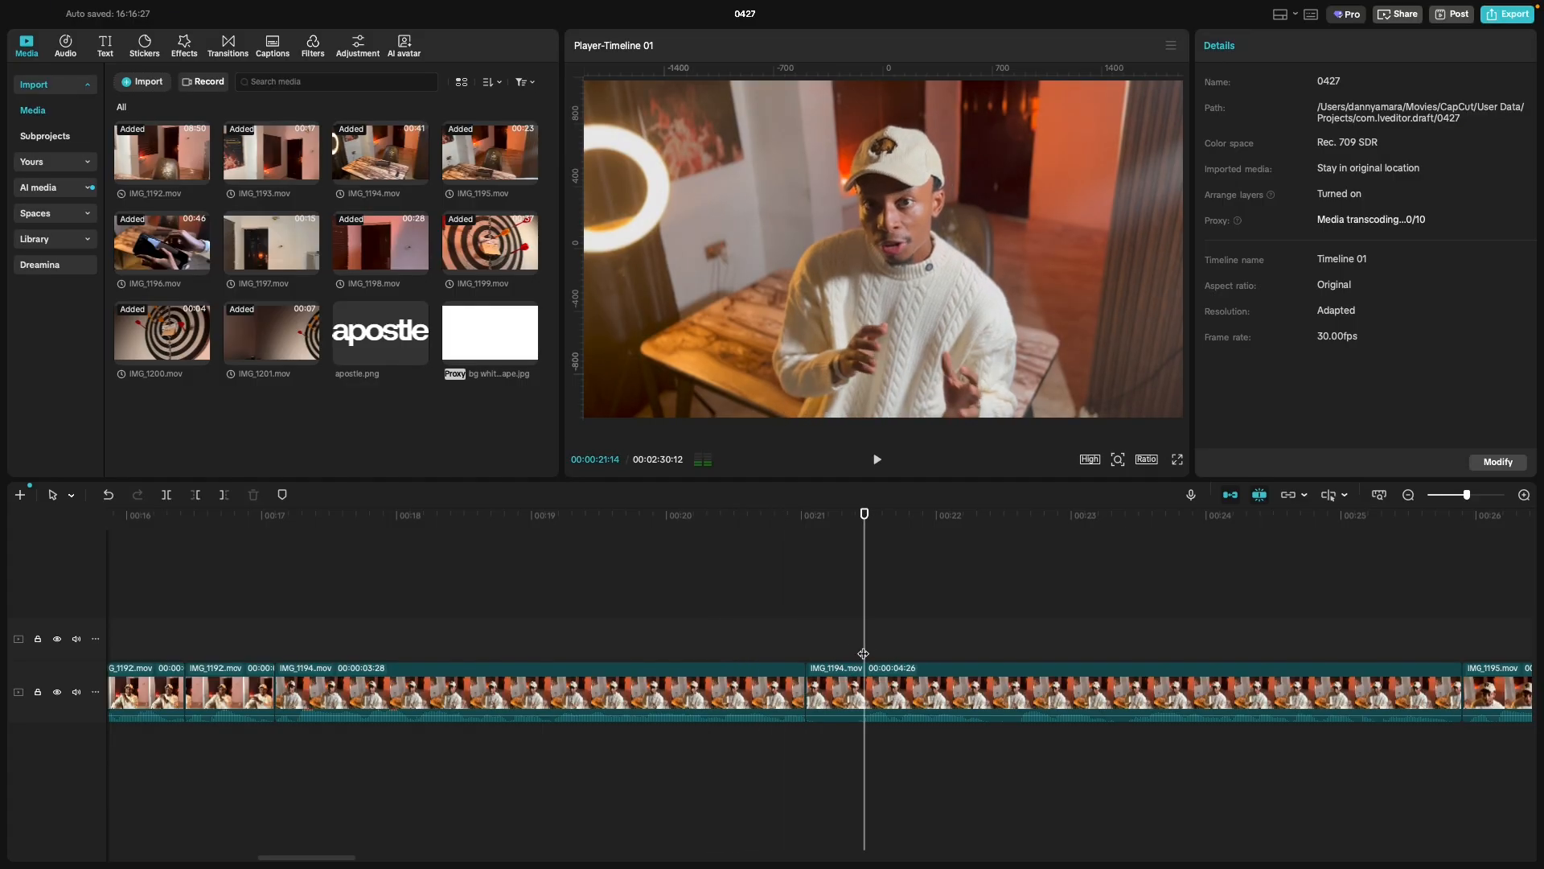
pyautogui.press('space')
pyautogui.click(861, 651)
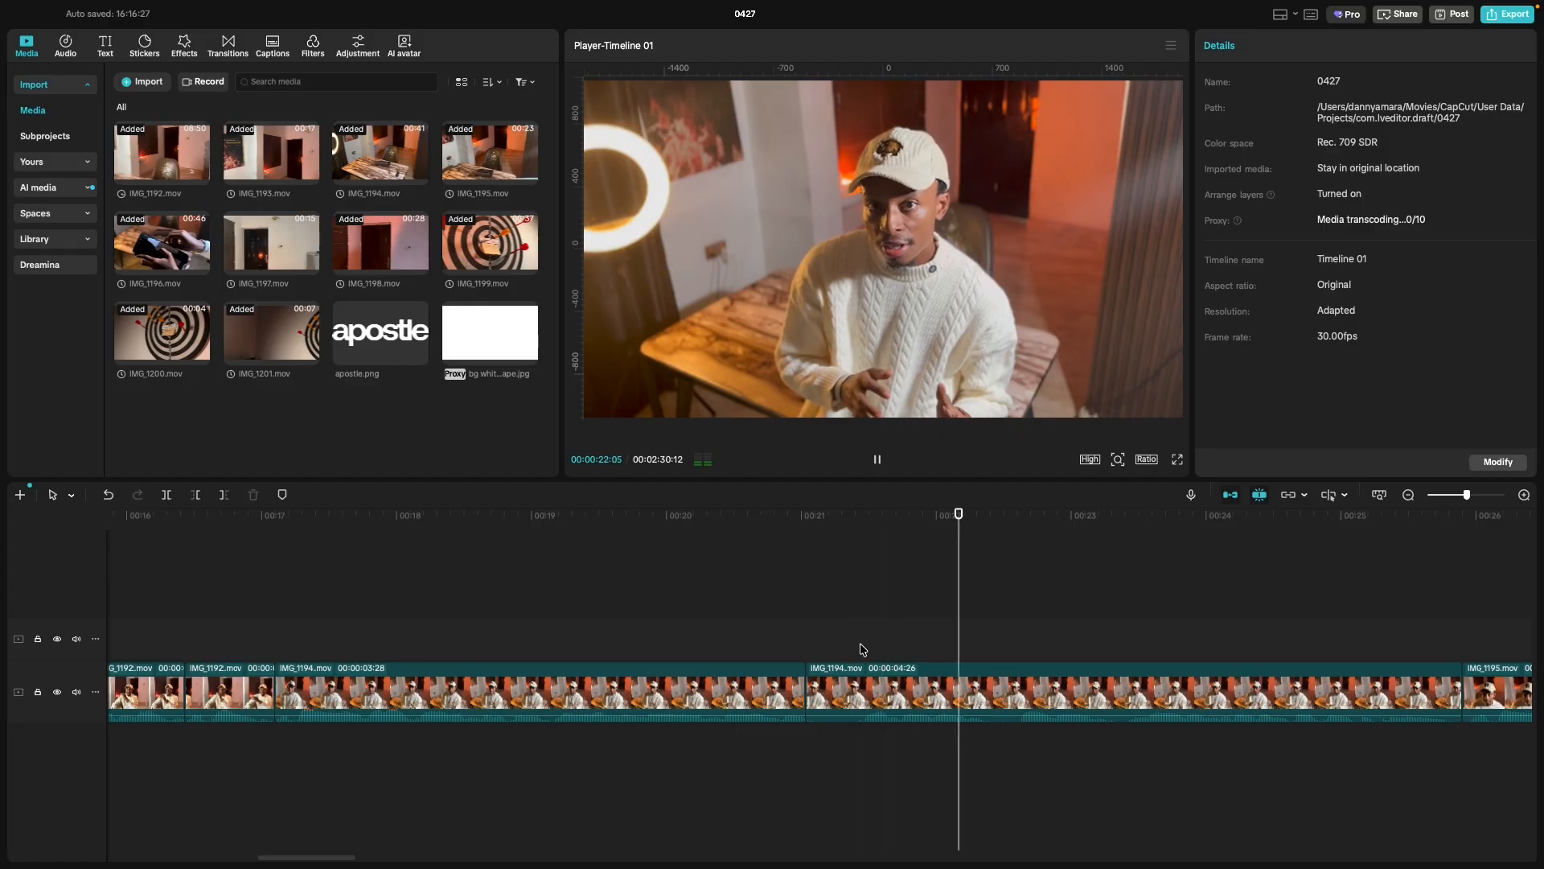
pyautogui.click(860, 652)
pyautogui.press('space')
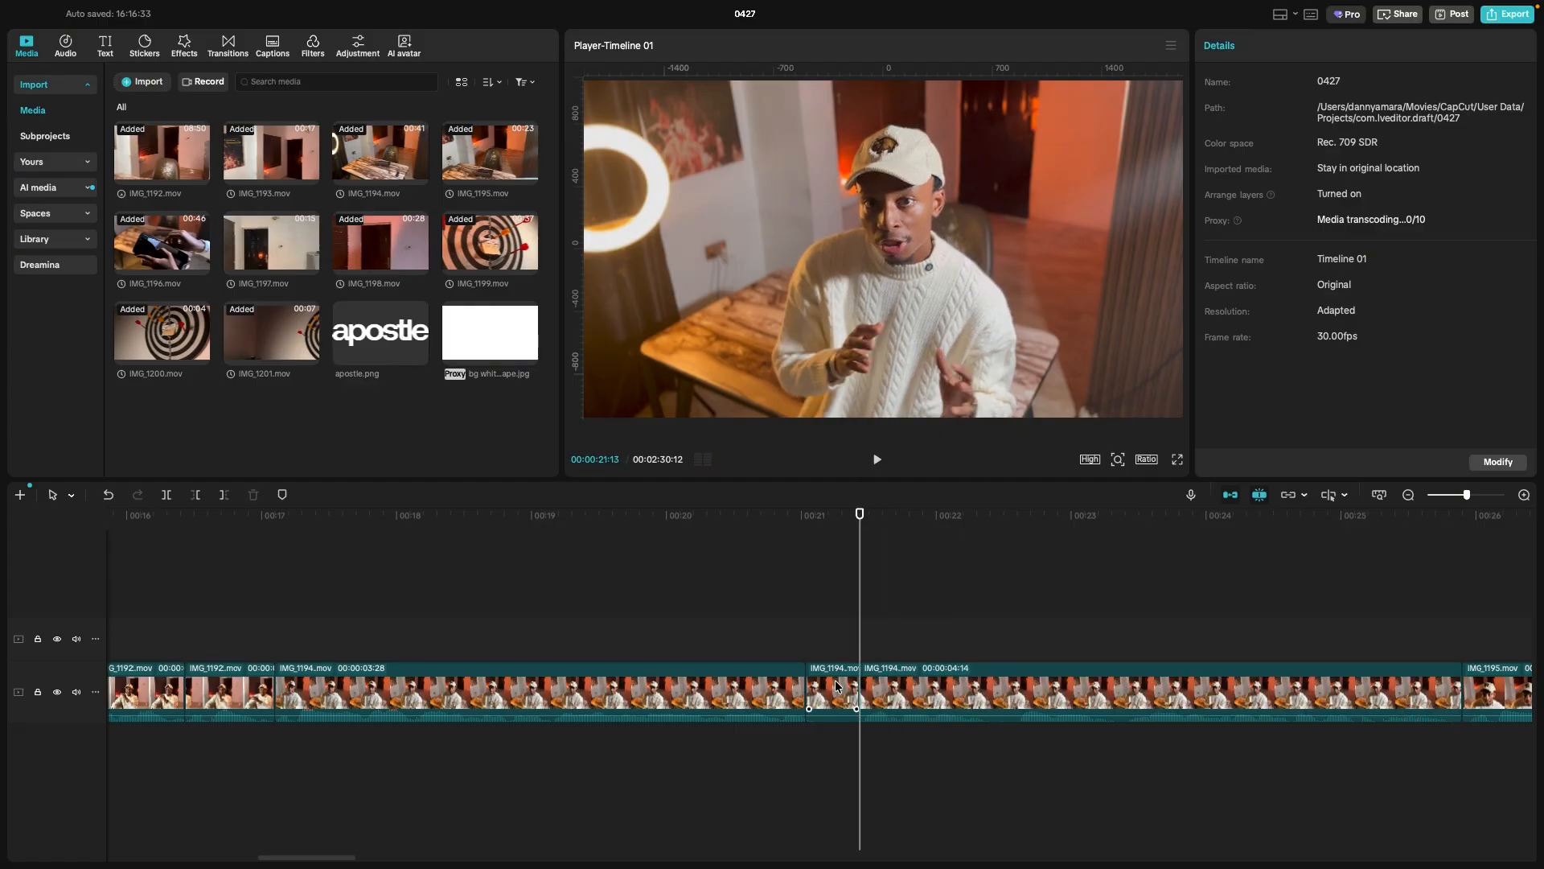
pyautogui.click(837, 686)
pyautogui.press('Delete')
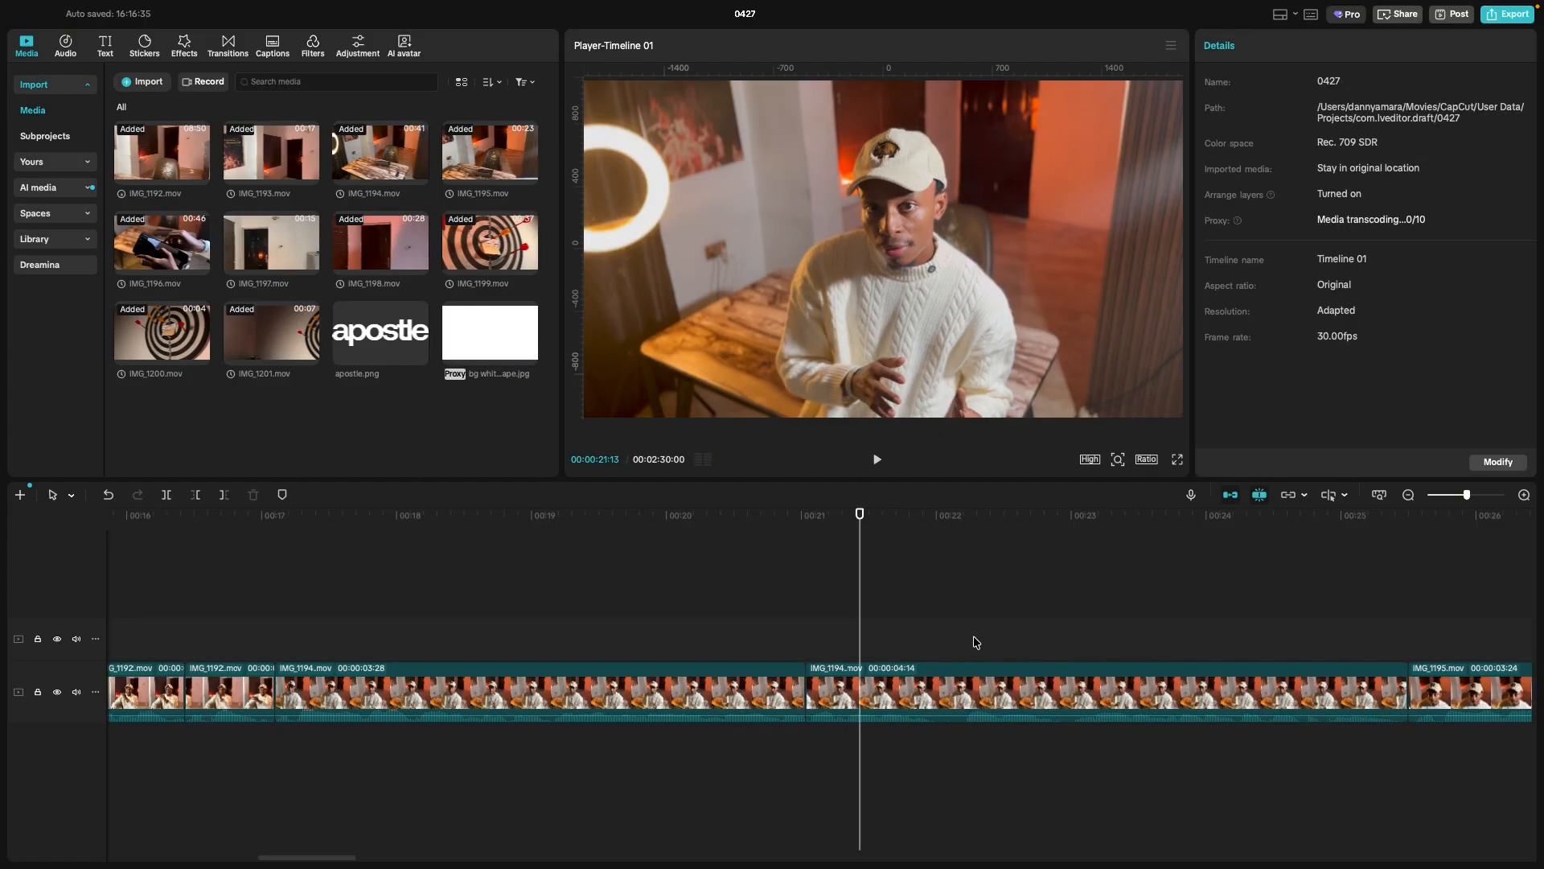
# Split the last IMG_1194.mov part at 00:00:21:29 and 00:00:22:06 and delete the piece between the cuts.
pyautogui.click(937, 635)
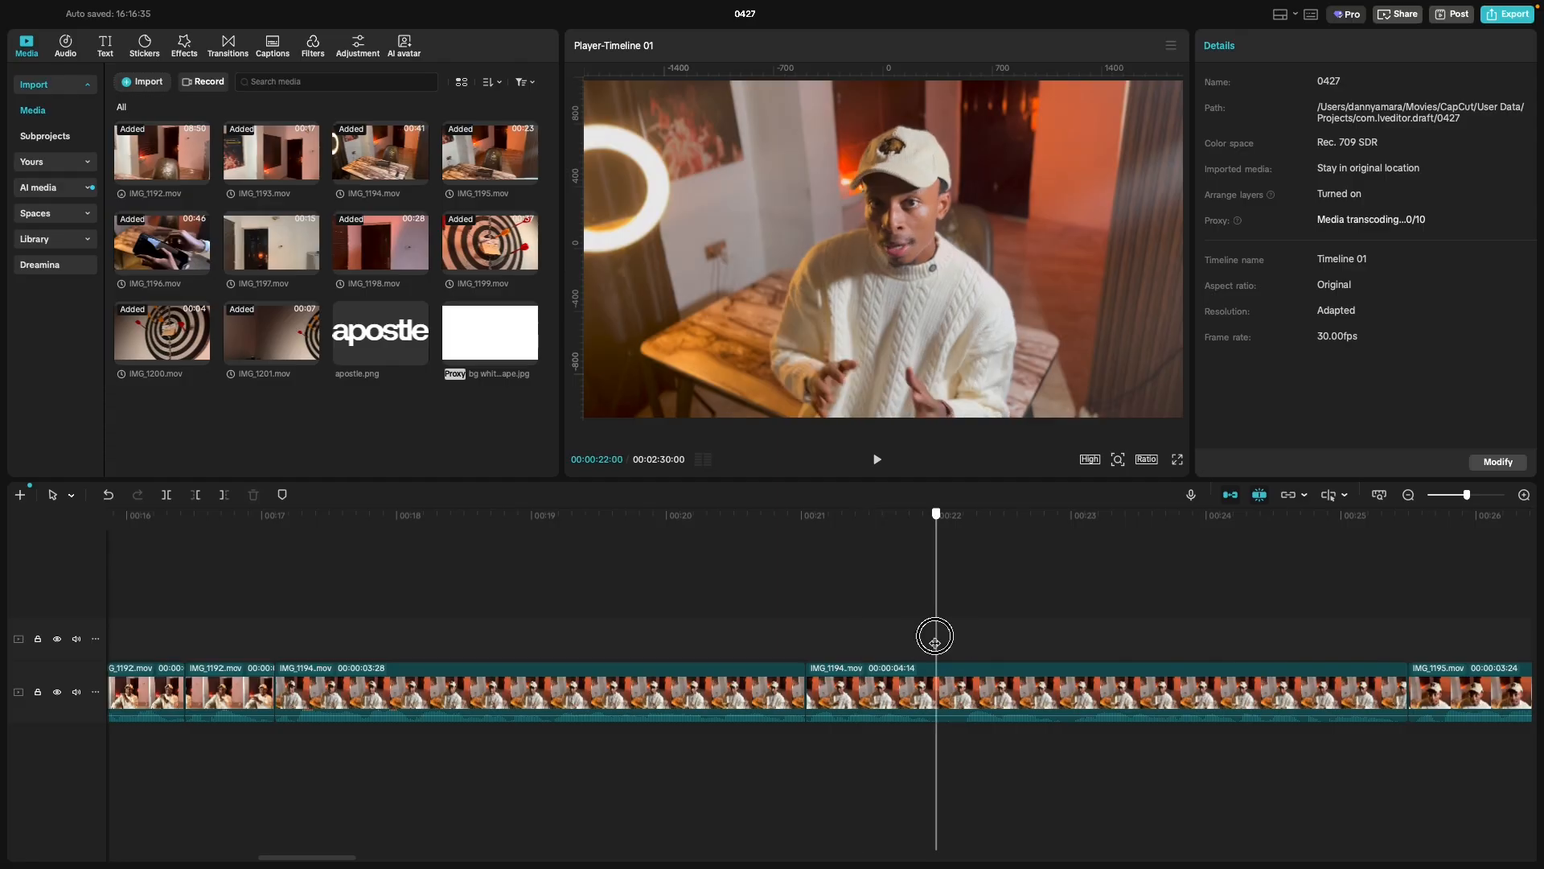
pyautogui.click(933, 642)
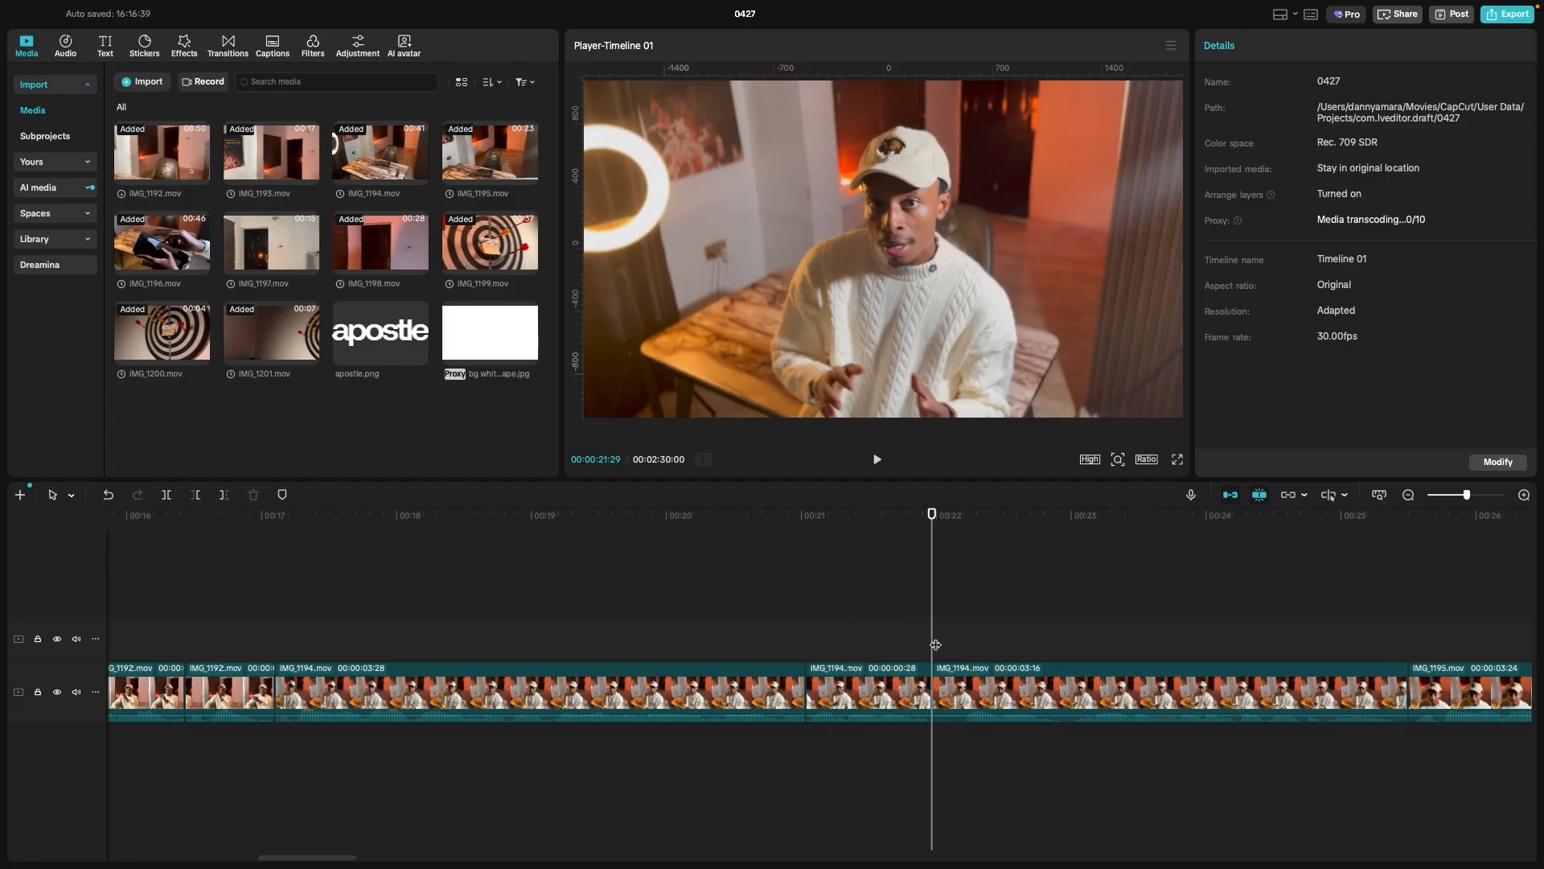
pyautogui.click(962, 648)
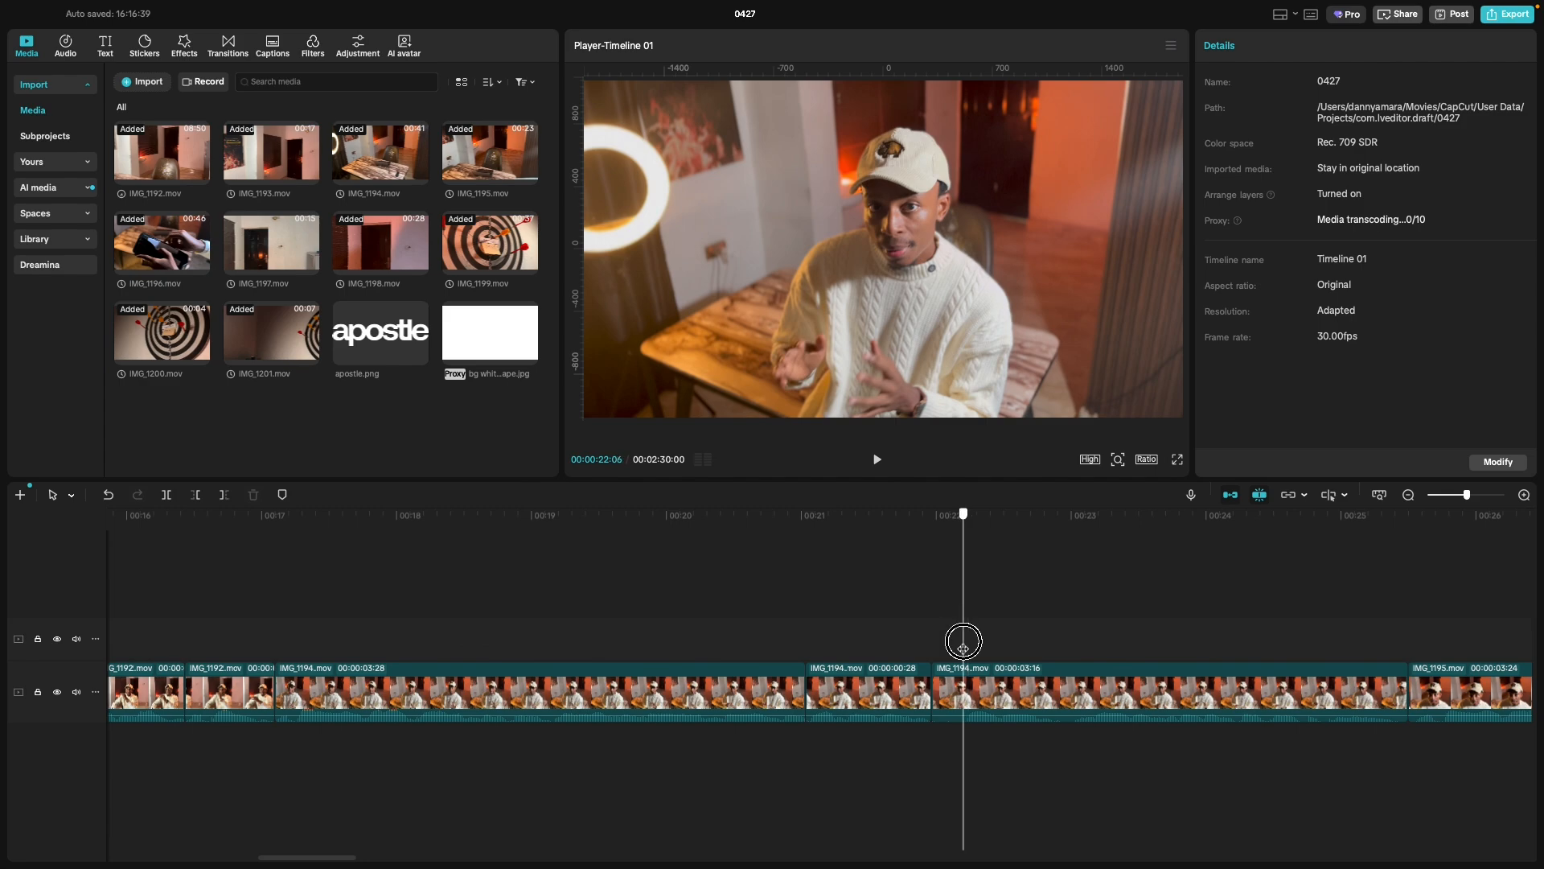
pyautogui.click(945, 691)
pyautogui.press('Delete')
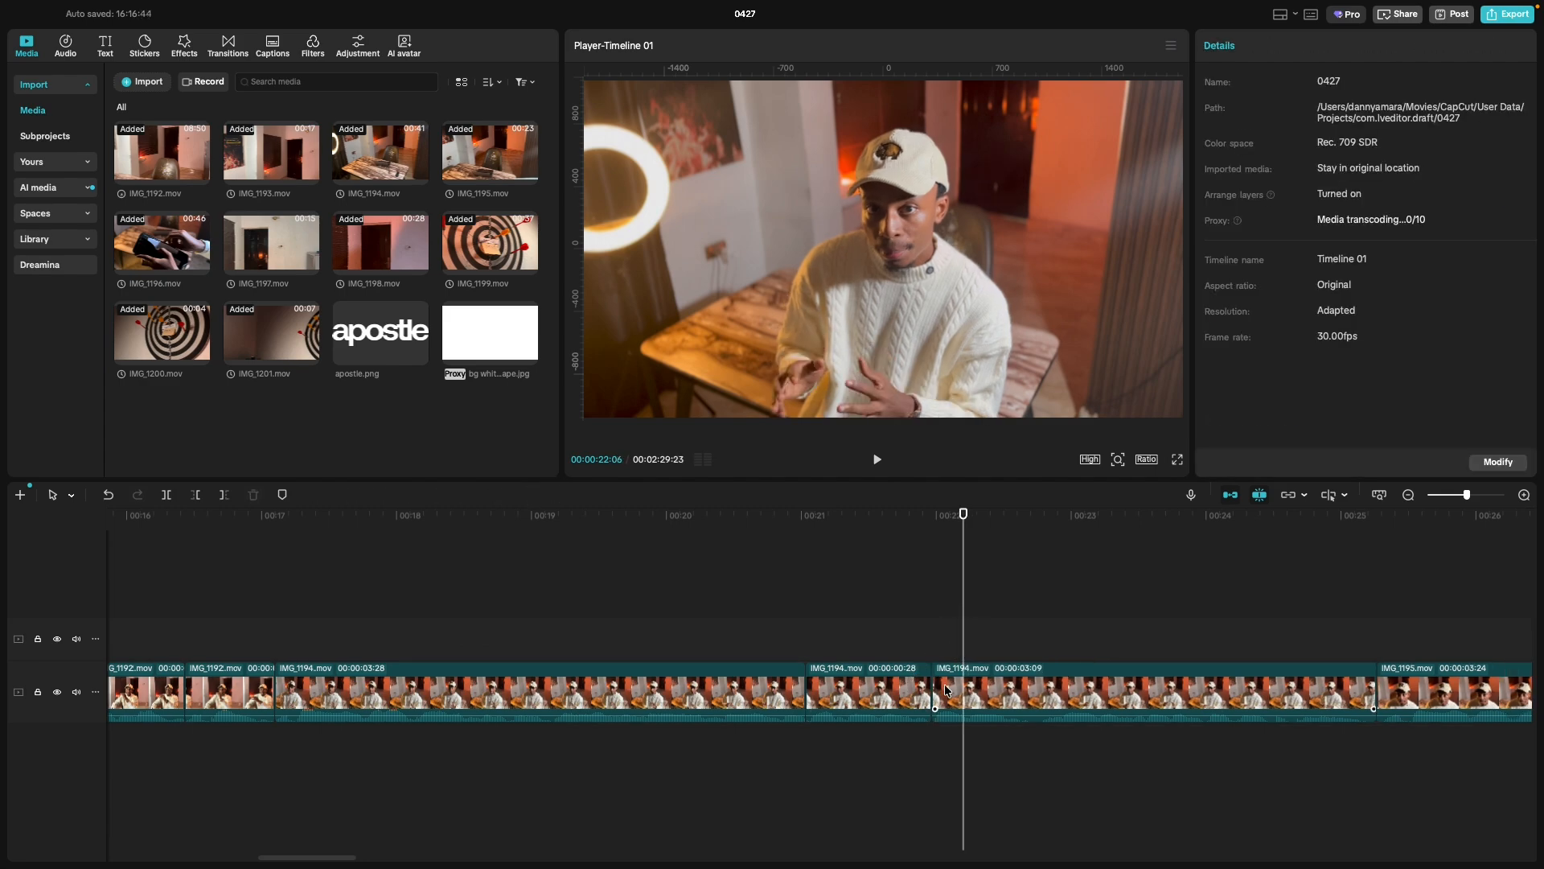
# Split the last IMG_1194.mov part at 00:00:22:19 and 00:00:22:23 and delete the piece between the cuts.
pyautogui.click(1026, 638)
pyautogui.click(1023, 638)
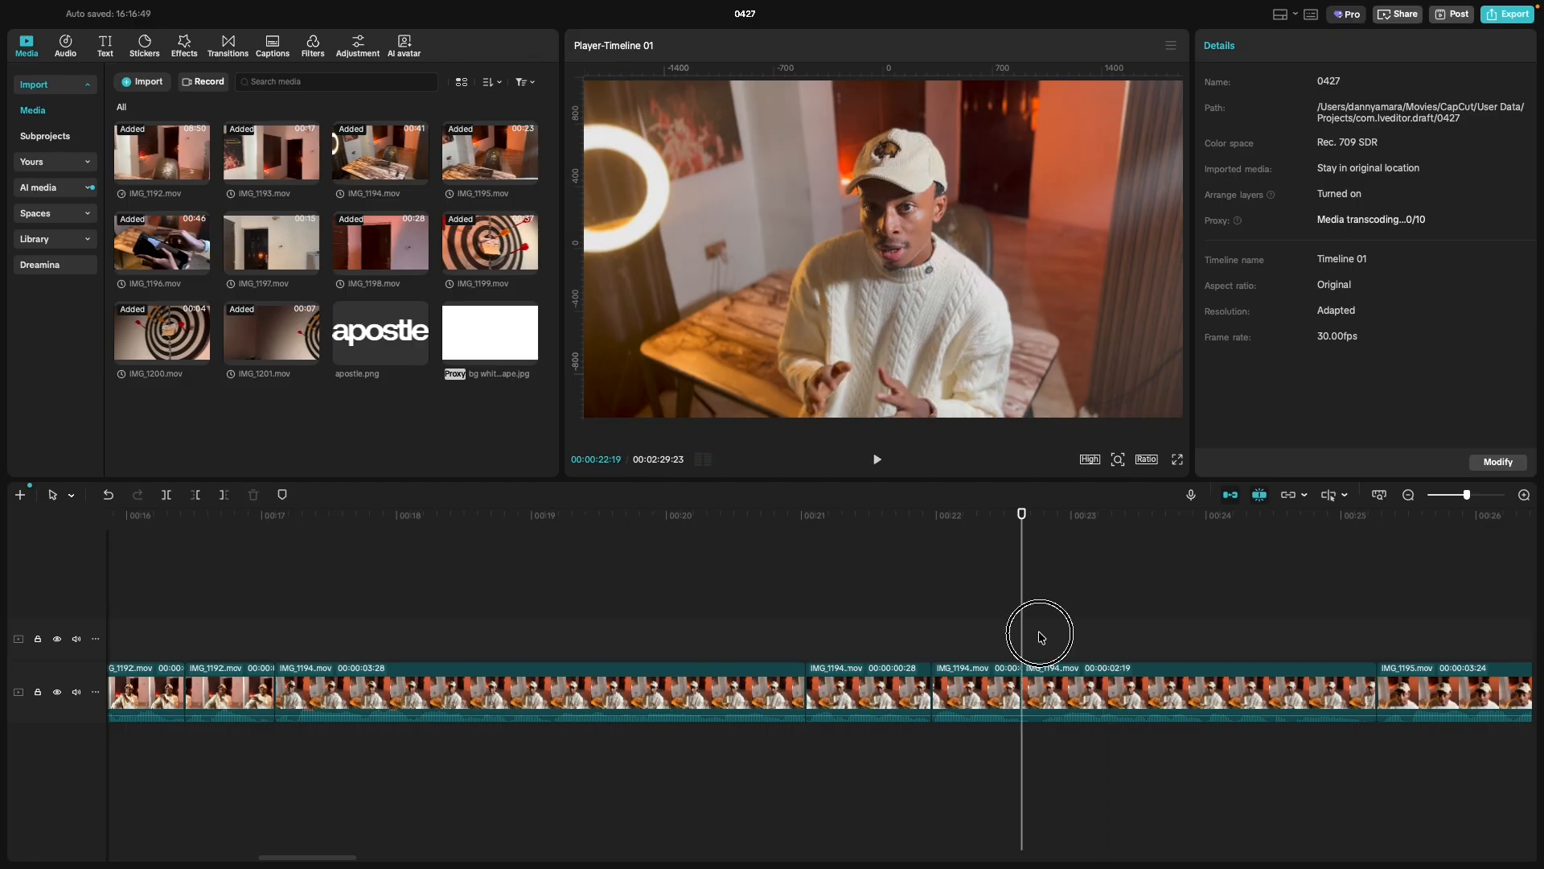
pyautogui.click(1040, 636)
pyautogui.press('space')
pyautogui.click(1039, 635)
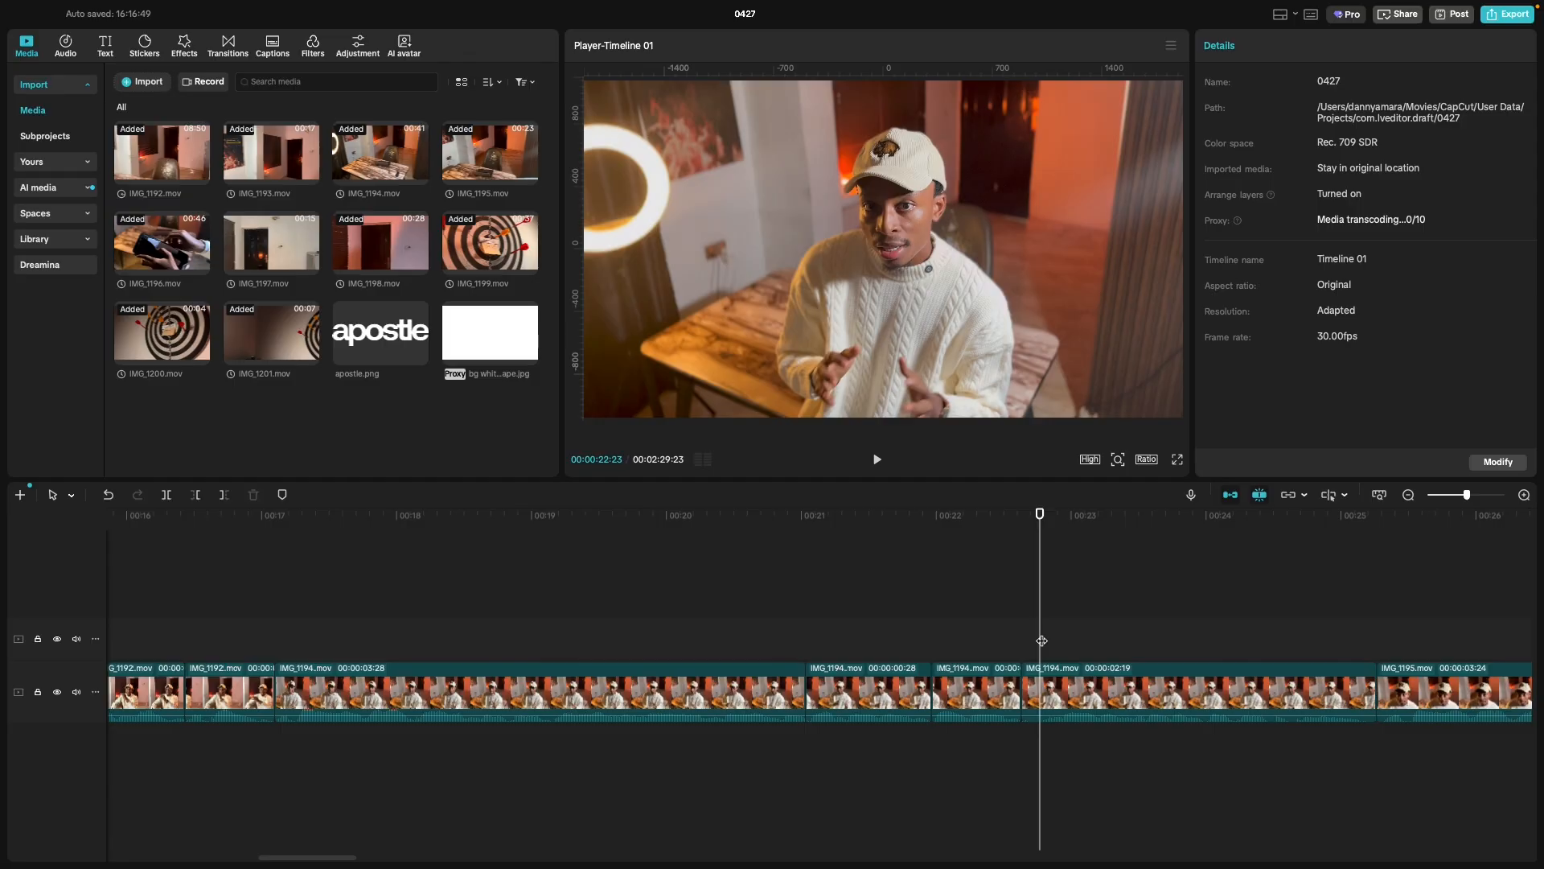
pyautogui.press('super+equal')
pyautogui.click(1045, 641)
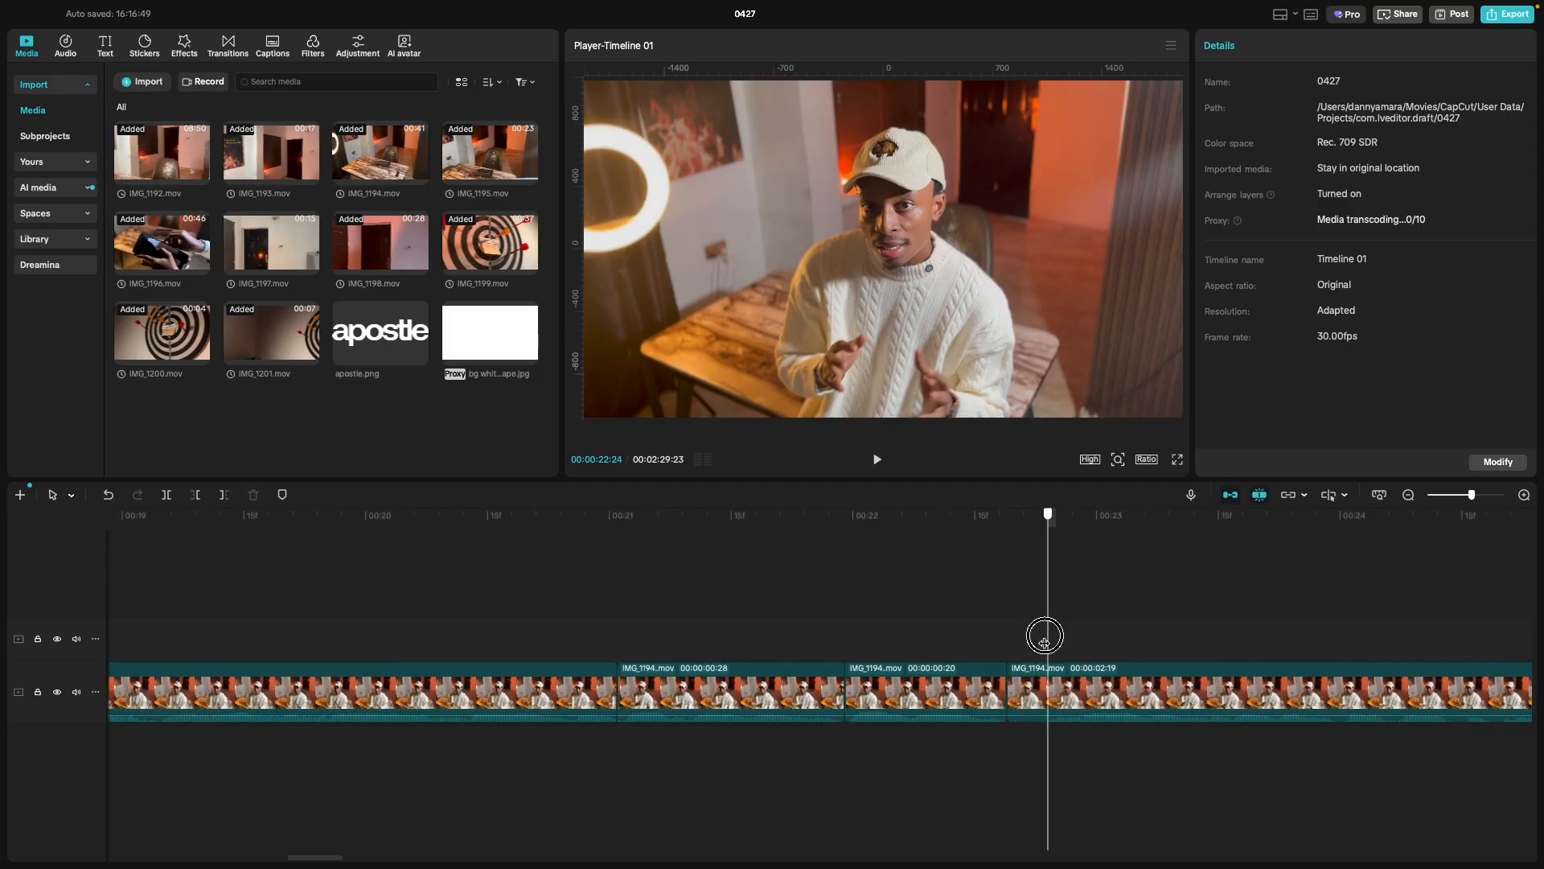
pyautogui.click(1042, 643)
pyautogui.press('super+b')
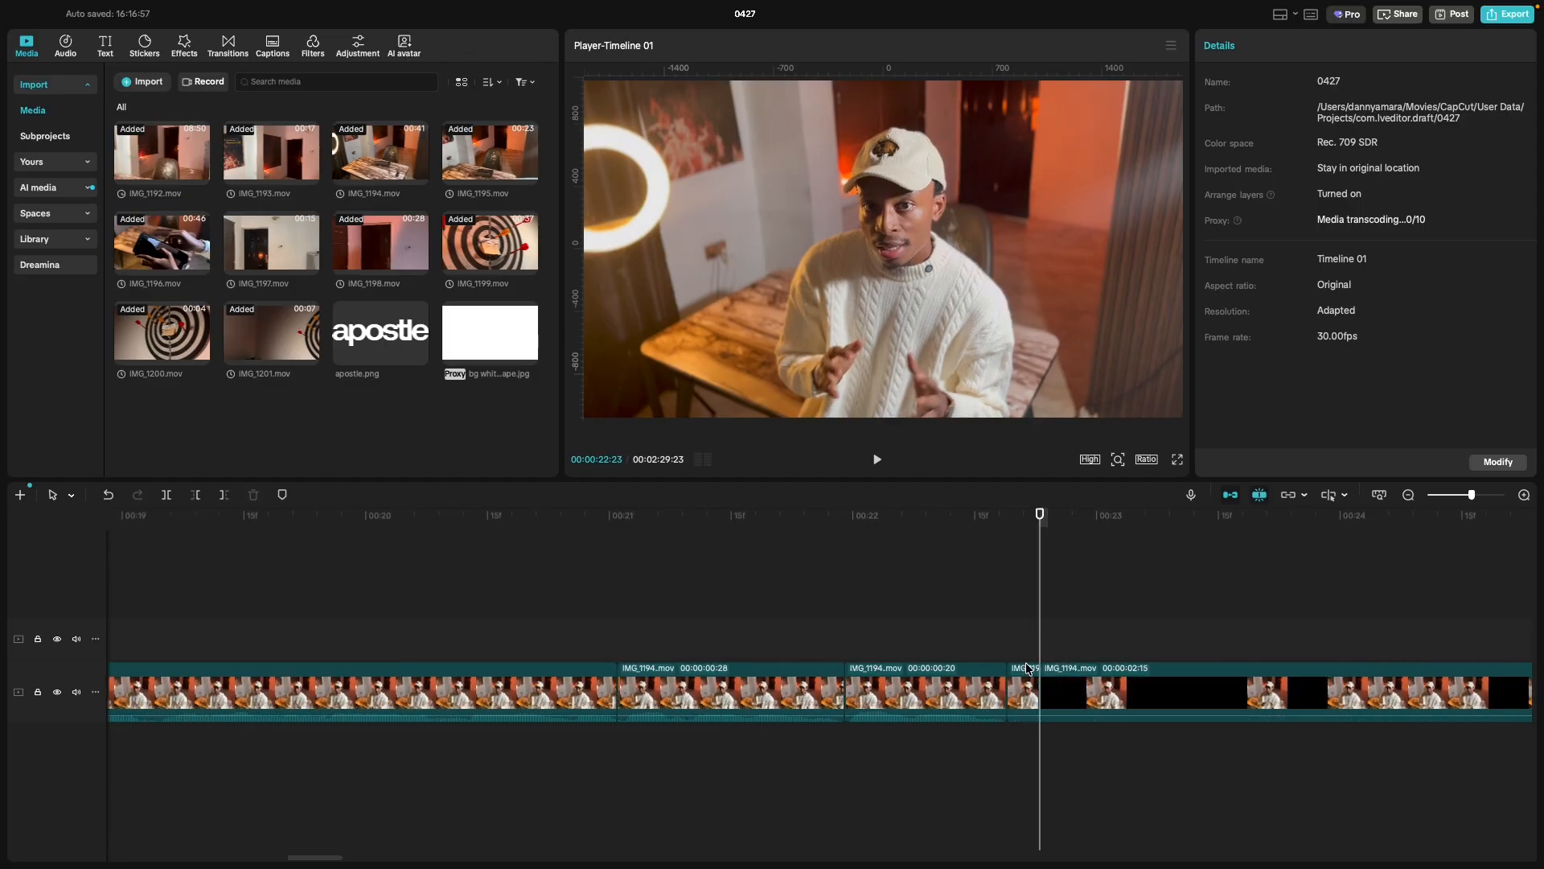
pyautogui.click(1028, 674)
pyautogui.press('Delete')
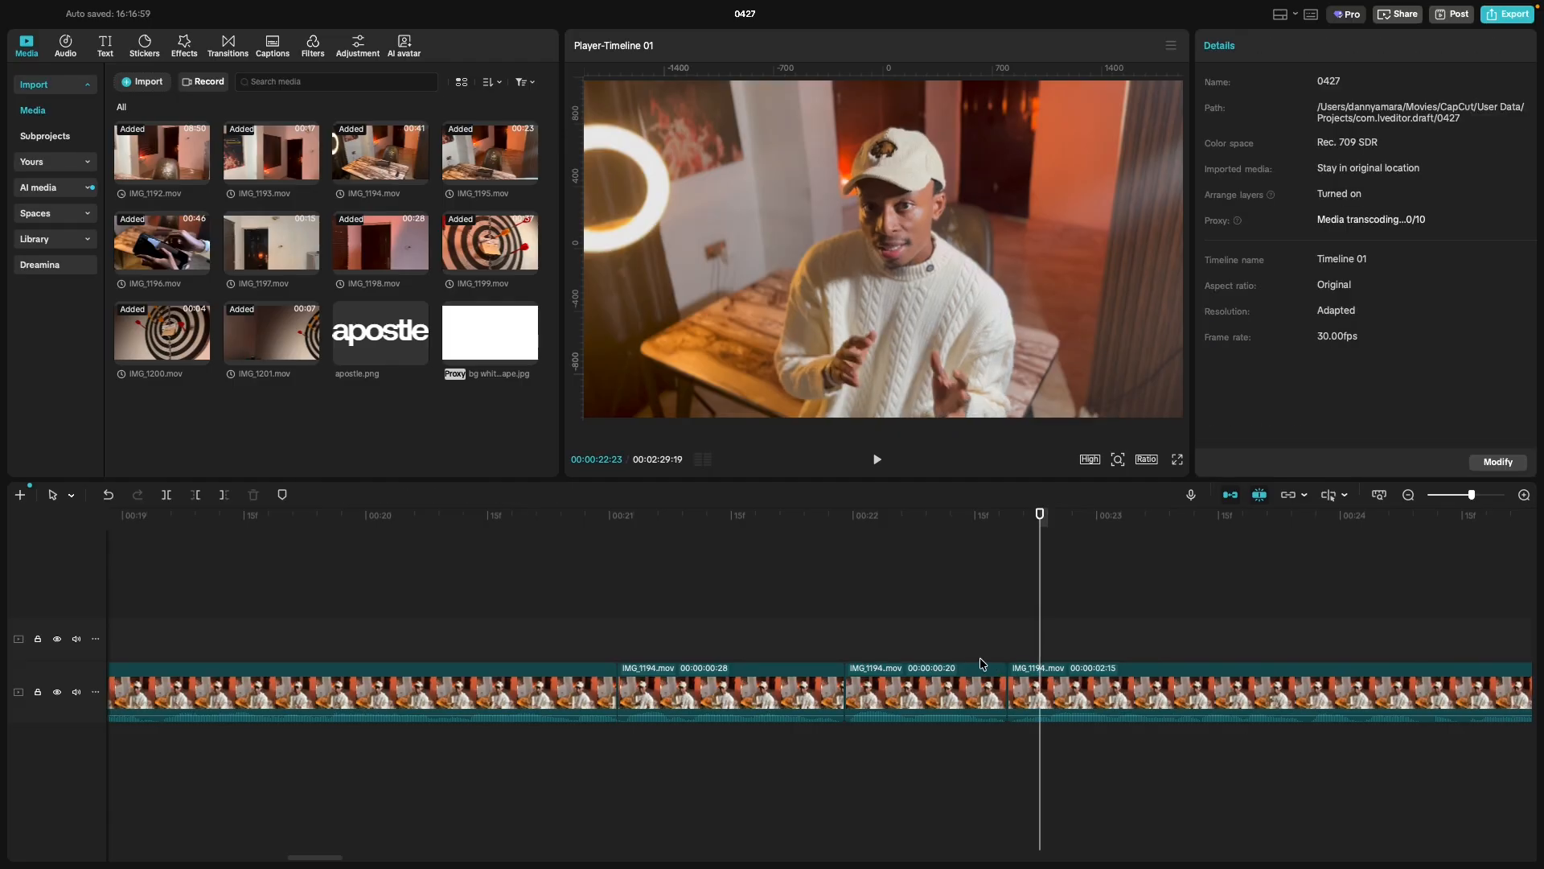
# Play the last IMG_1194.mov part, split it at 00:00:24:09 and 00:00:24:11, and delete the piece between the cuts.
pyautogui.hscroll(5, 980, 664)
pyautogui.press('space')
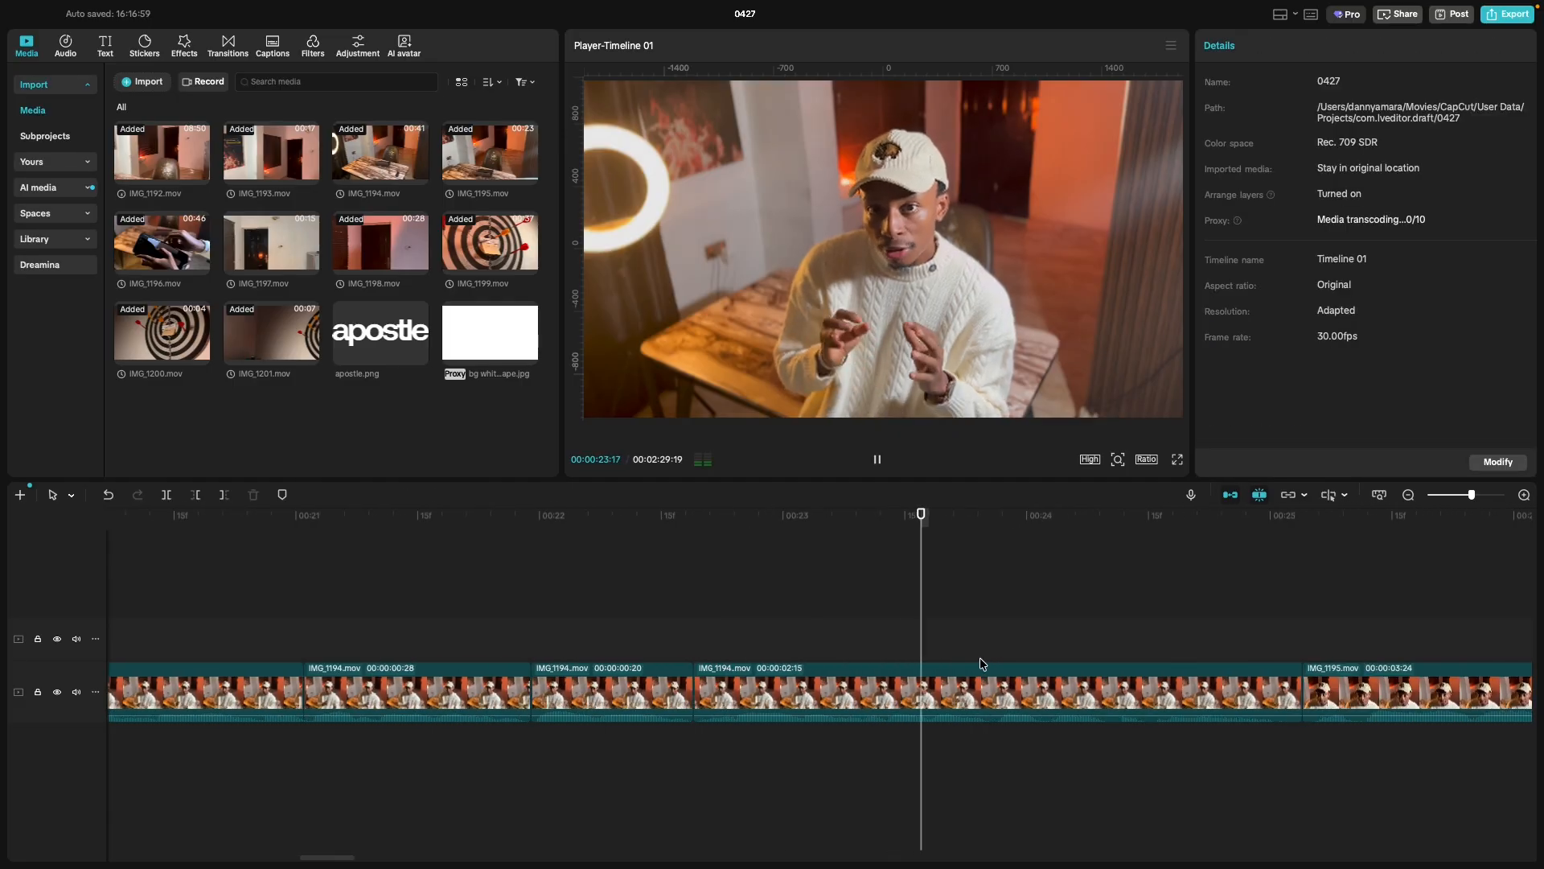
pyautogui.press('space')
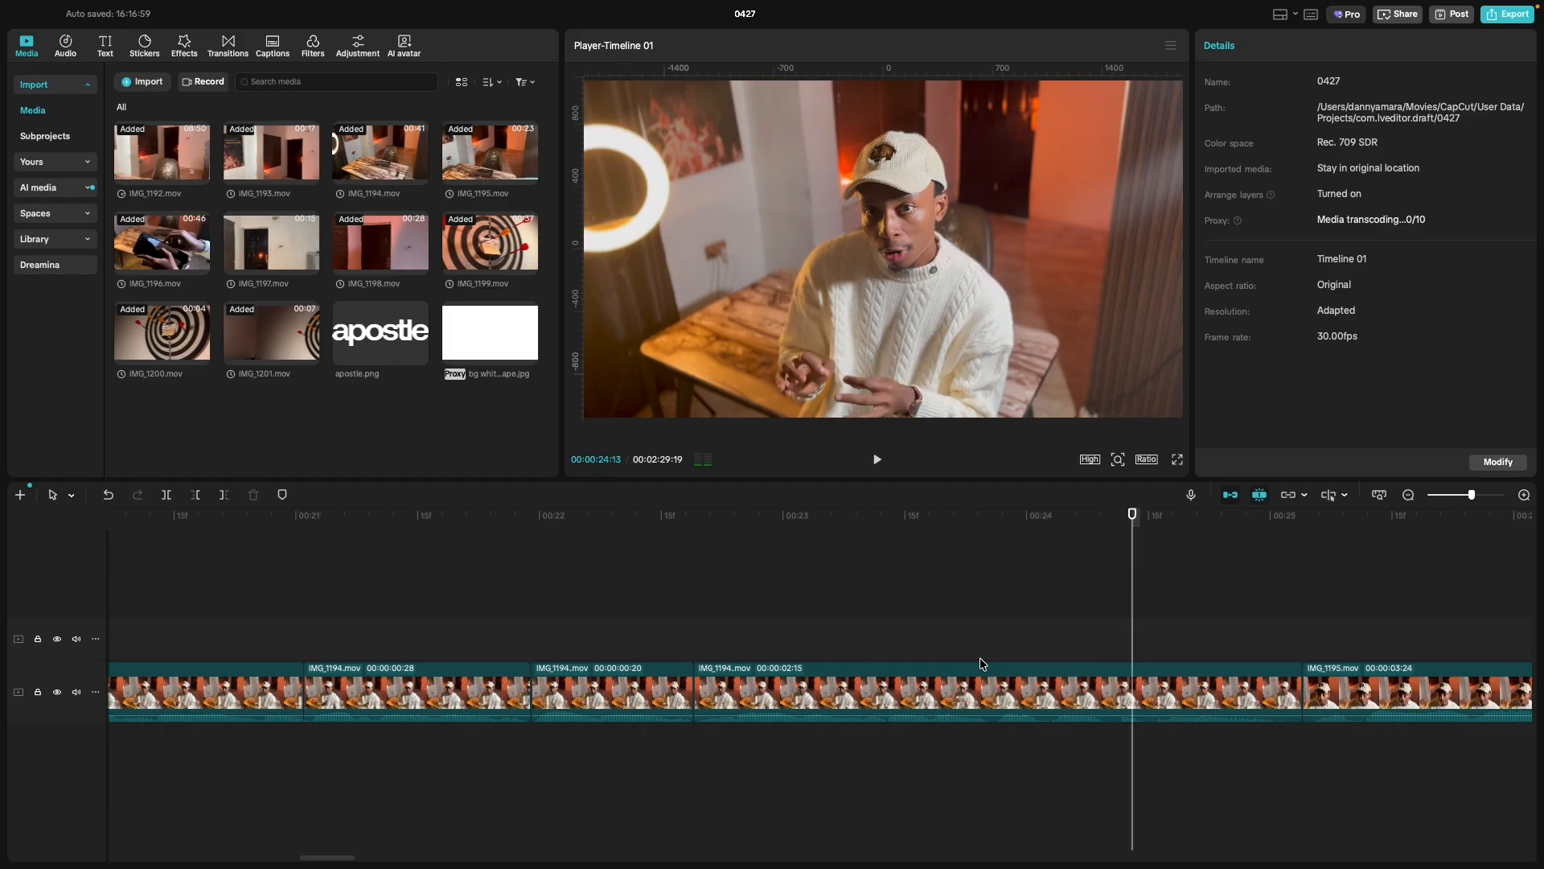
pyautogui.click(1100, 642)
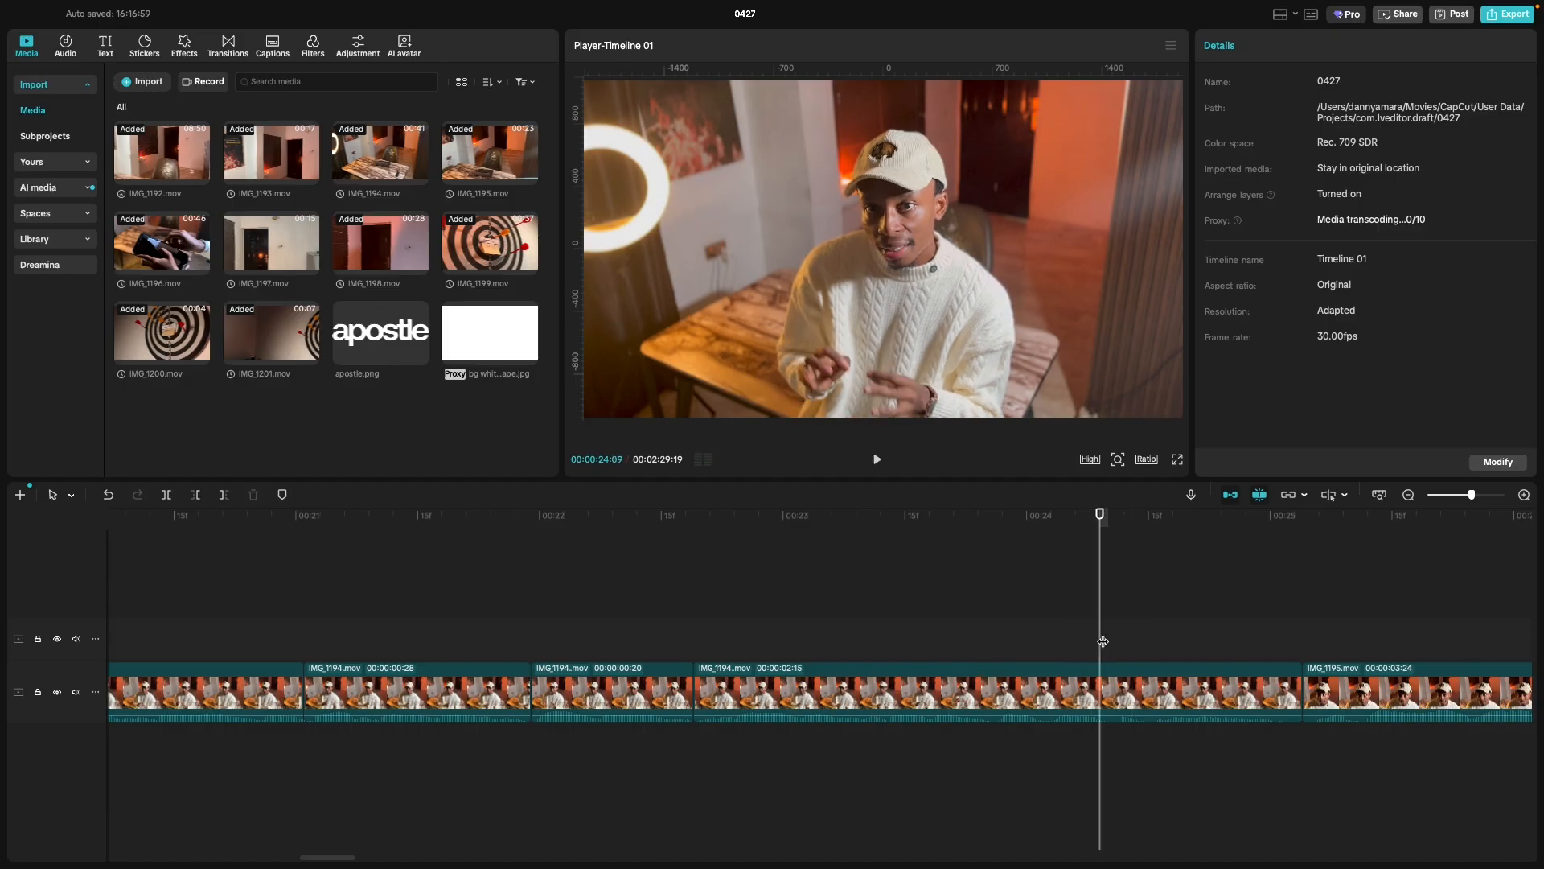
pyautogui.click(1118, 642)
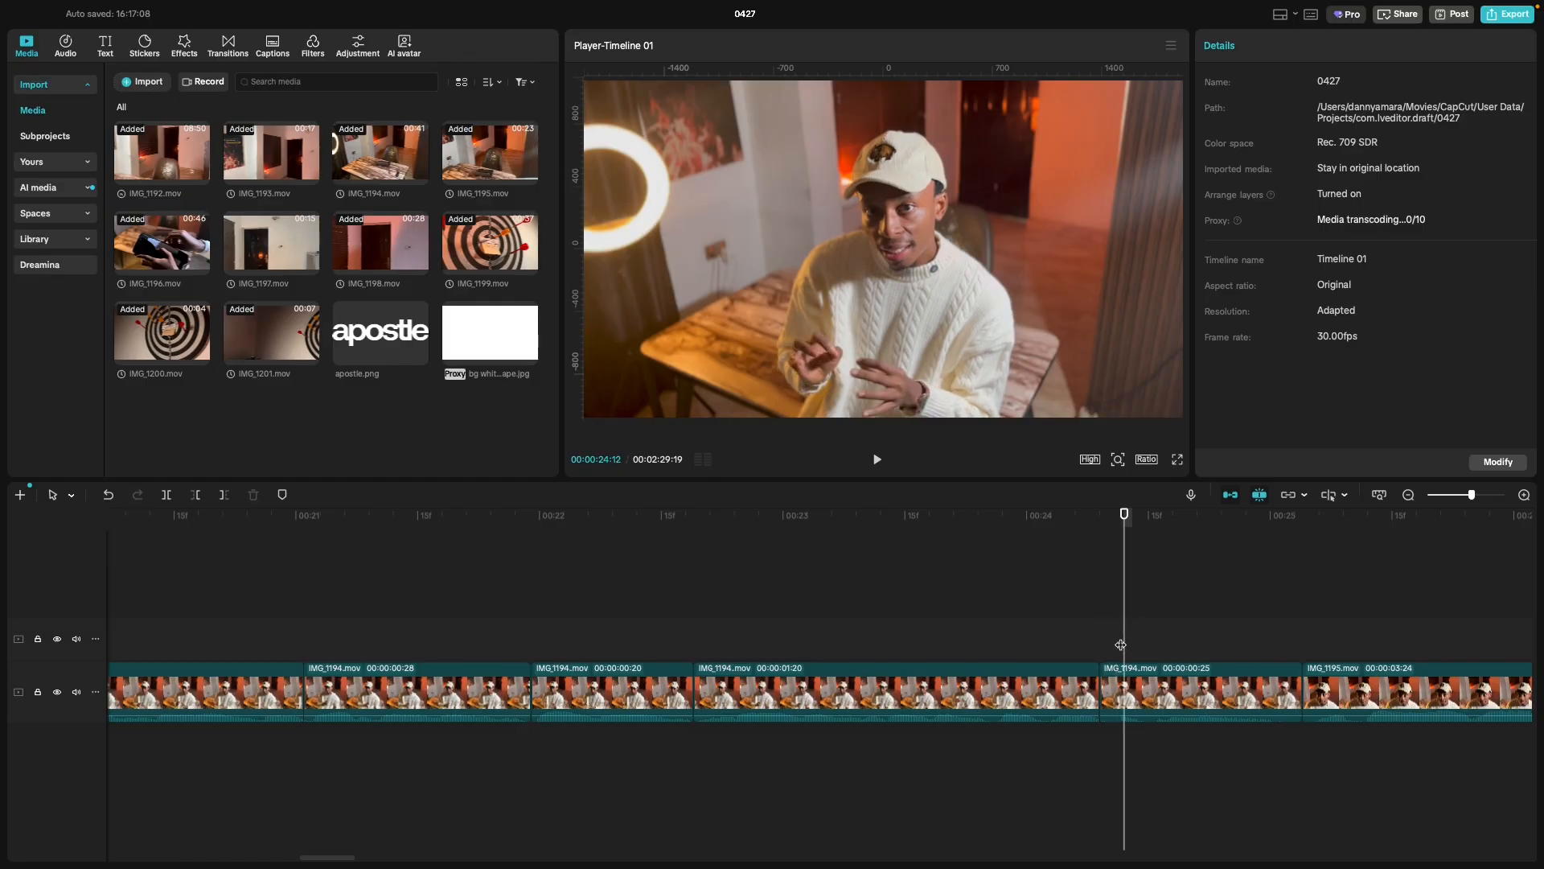
pyautogui.scroll(3, 1122, 644)
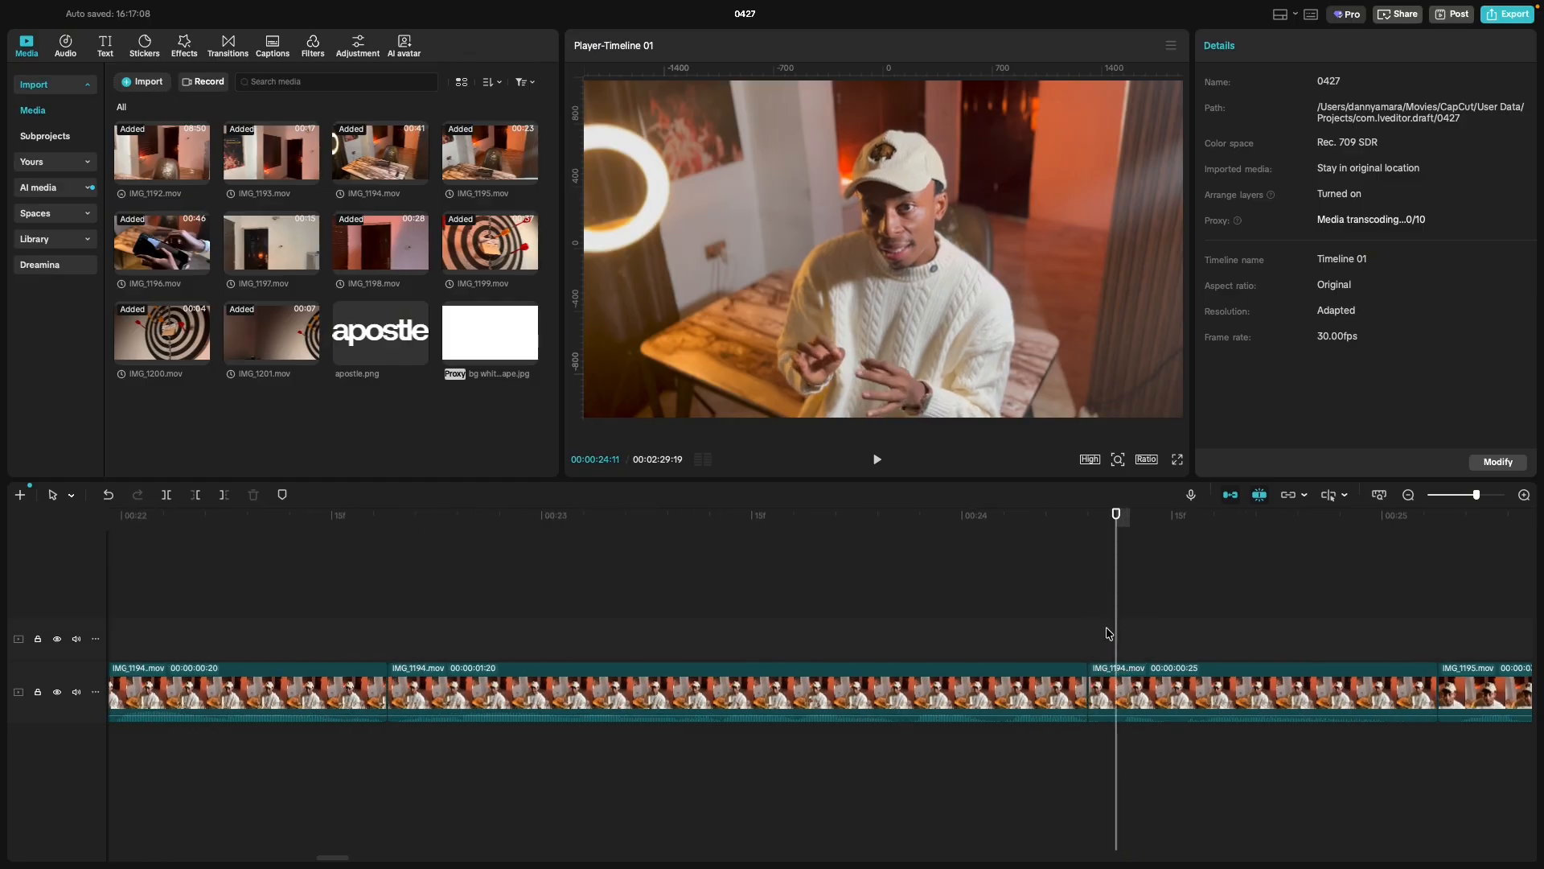
pyautogui.press('super+b')
pyautogui.click(1096, 669)
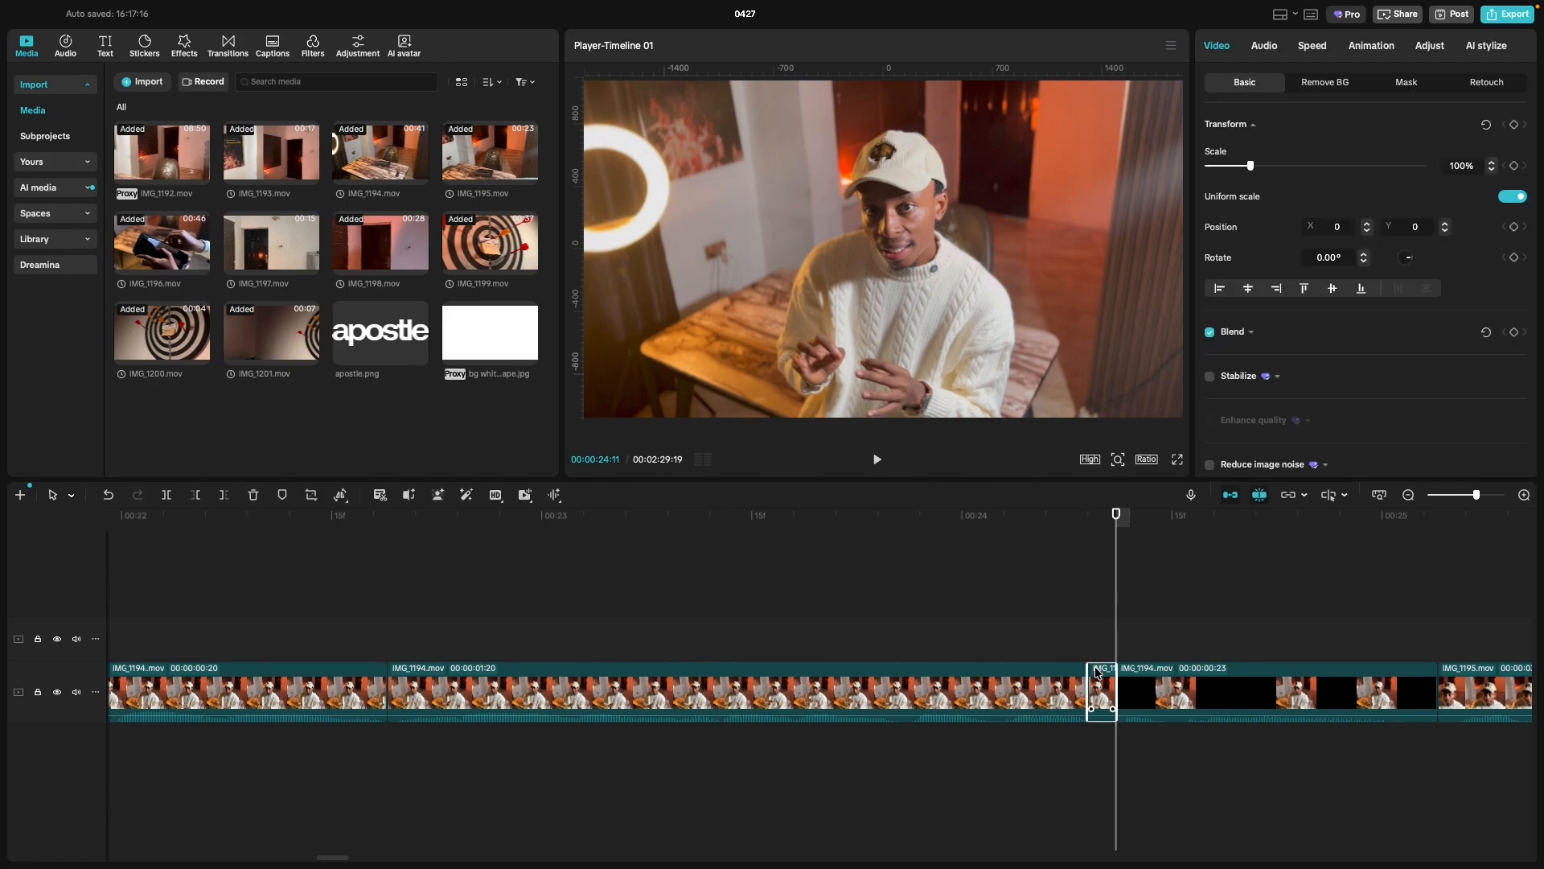
pyautogui.press('Delete')
# Play across the newest cut and split the last IMG_1194.mov part at 00:00:24:12.
pyautogui.click(1062, 643)
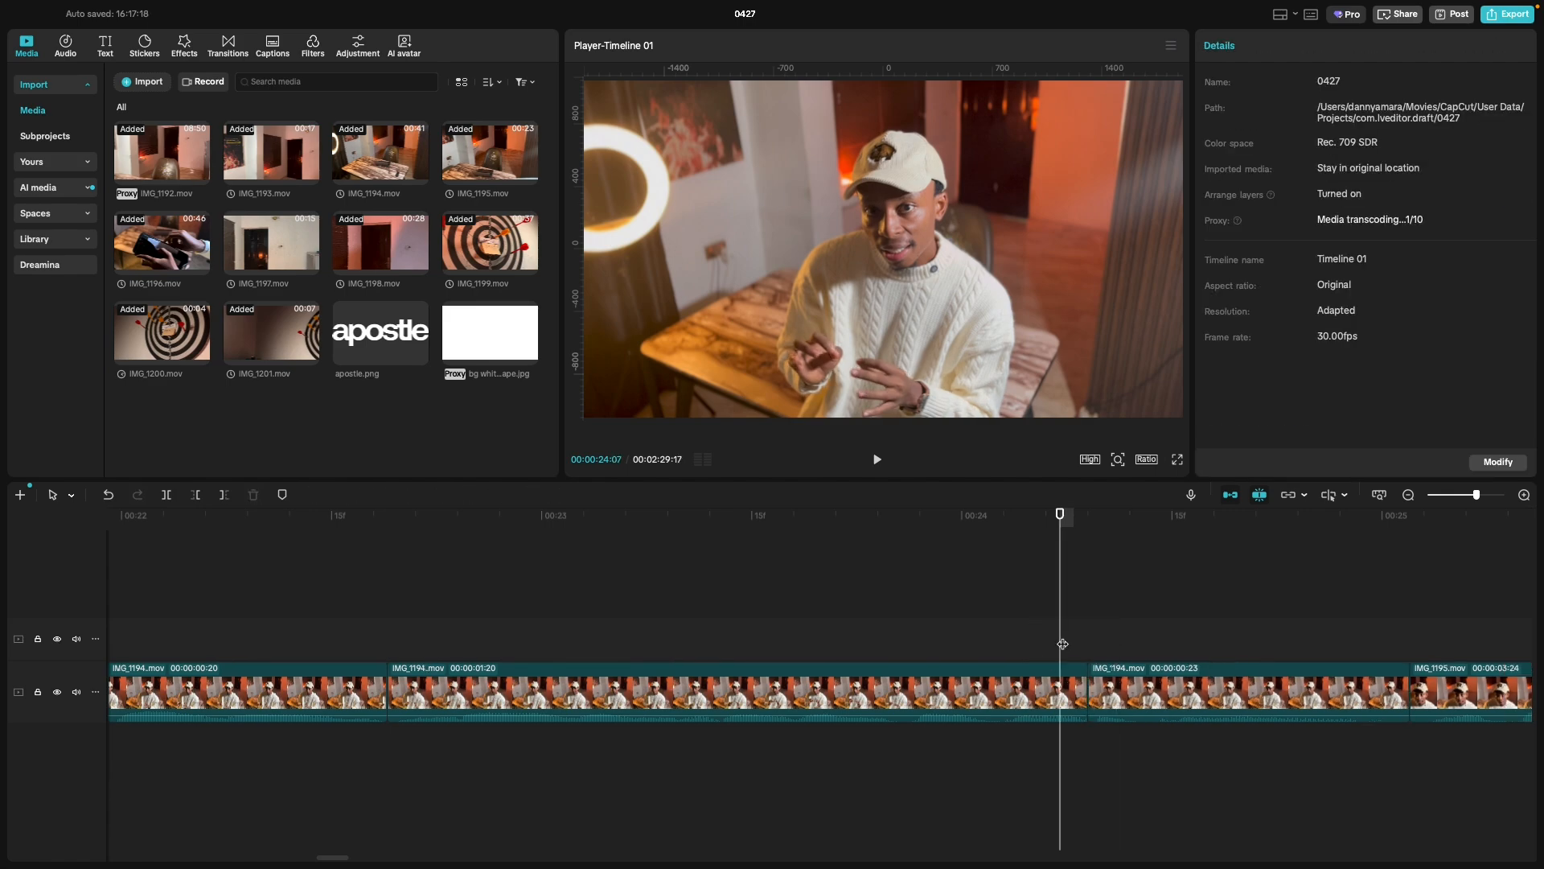
pyautogui.press('space')
pyautogui.press('space')
pyautogui.scroll(-2, 1099, 648)
pyautogui.scroll(-1, 1098, 647)
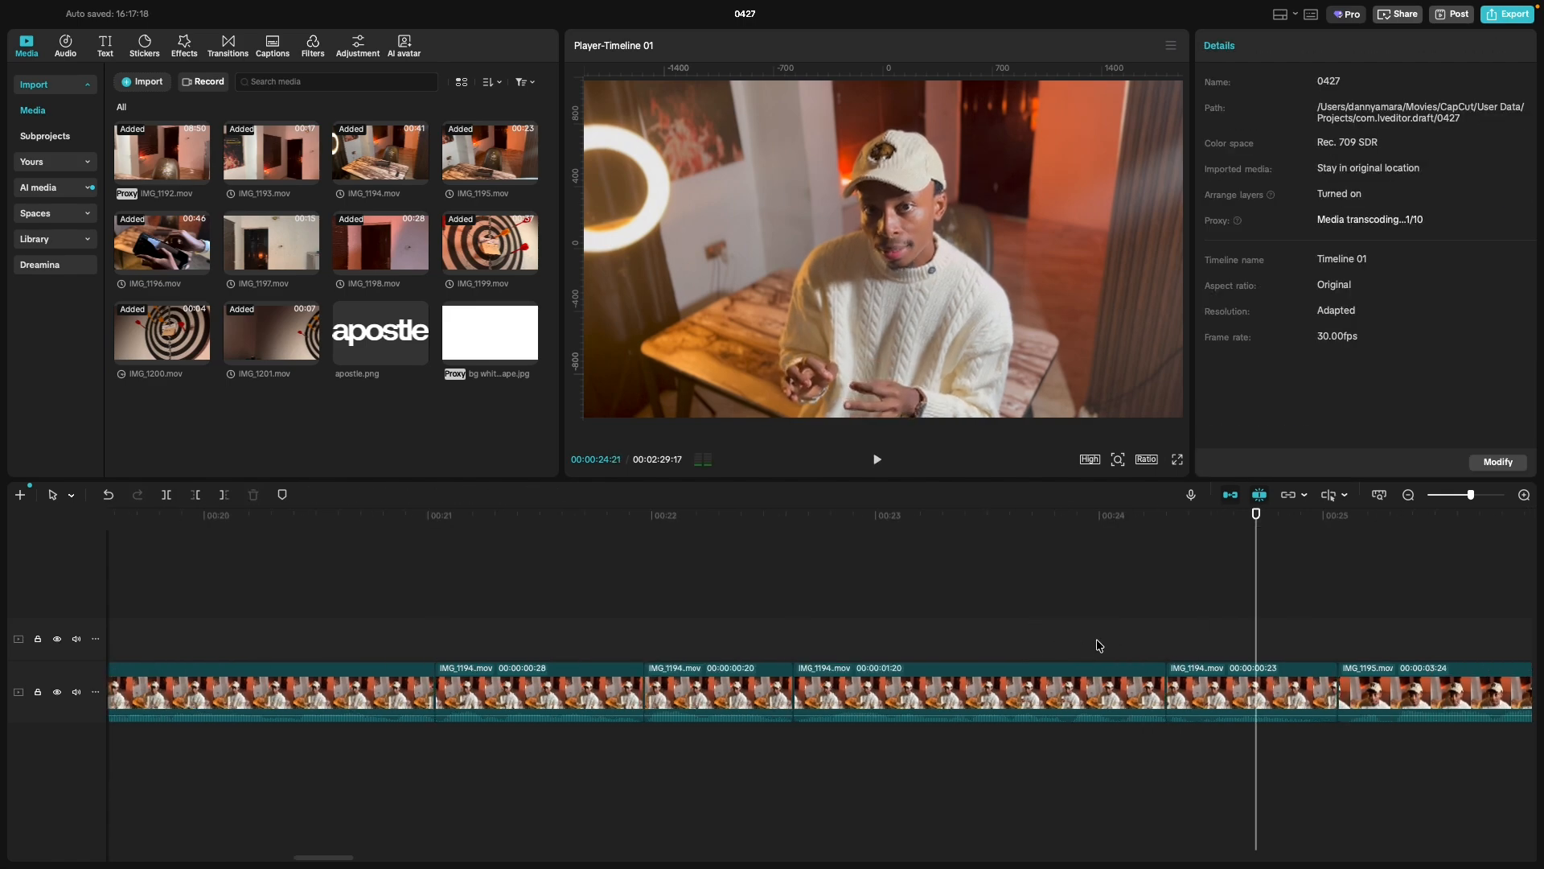
pyautogui.click(1099, 644)
pyautogui.press('space')
pyautogui.press('space')
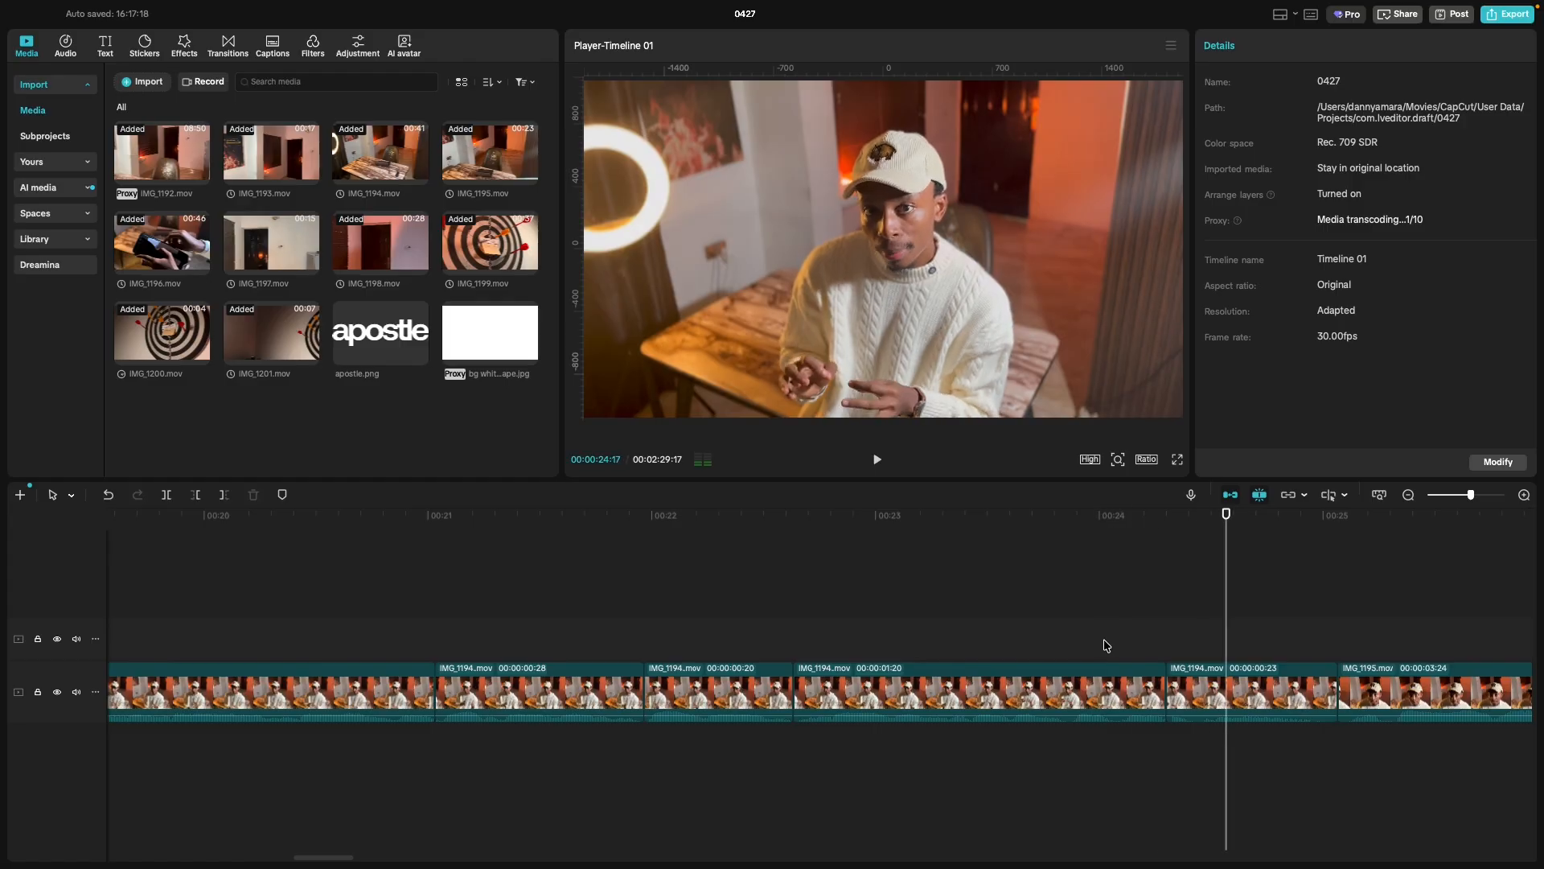
pyautogui.click(1192, 644)
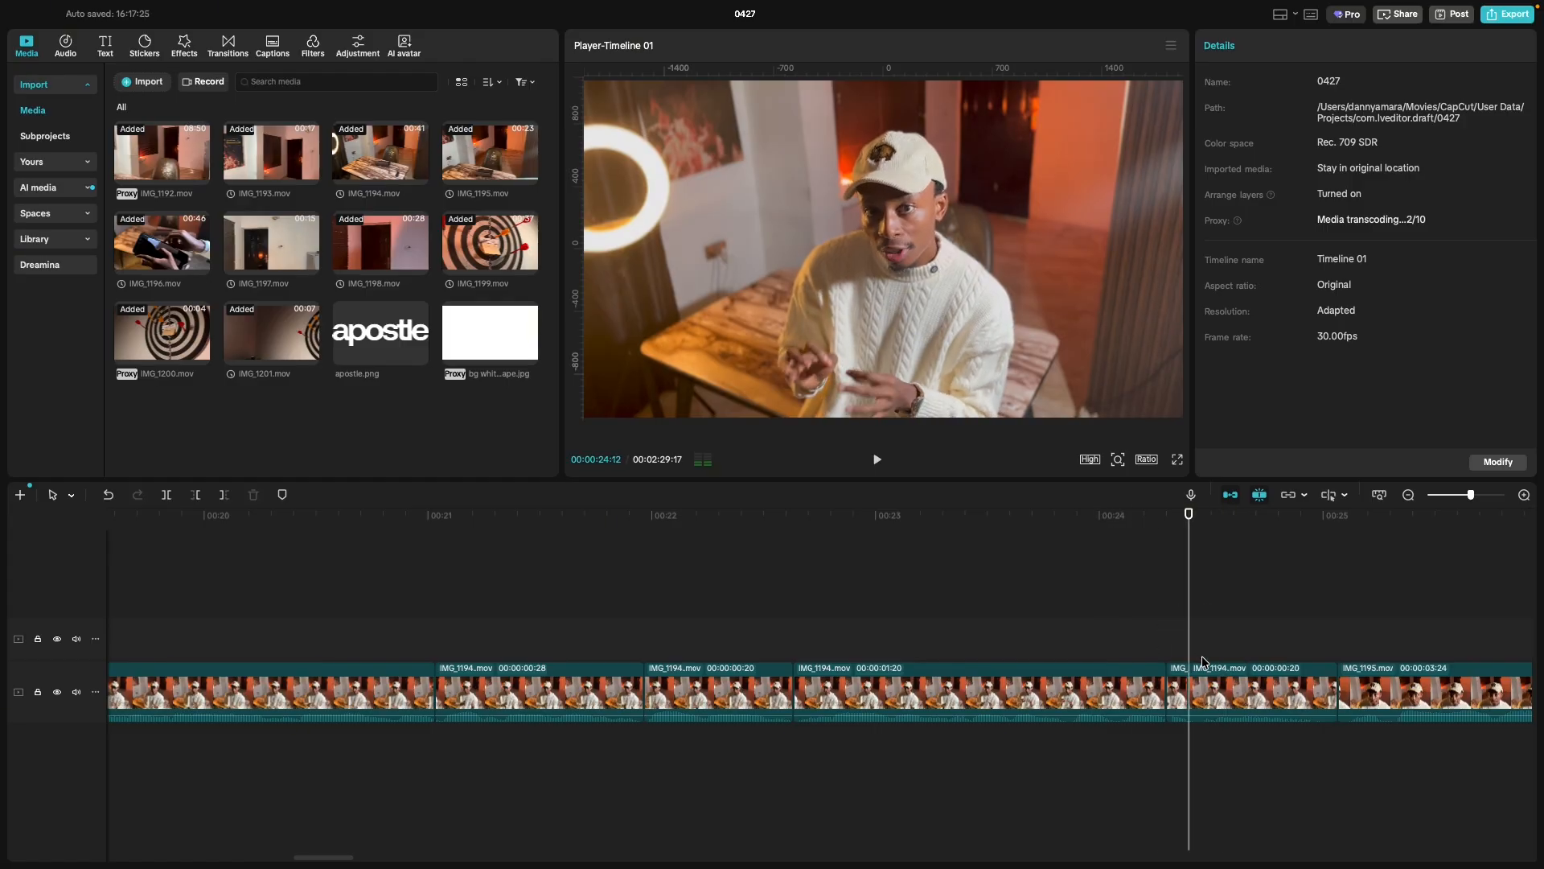
pyautogui.click(1206, 694)
pyautogui.moveTo(1191, 693); pyautogui.dragTo(1142, 661)
pyautogui.click(1107, 622)
pyautogui.press('space')
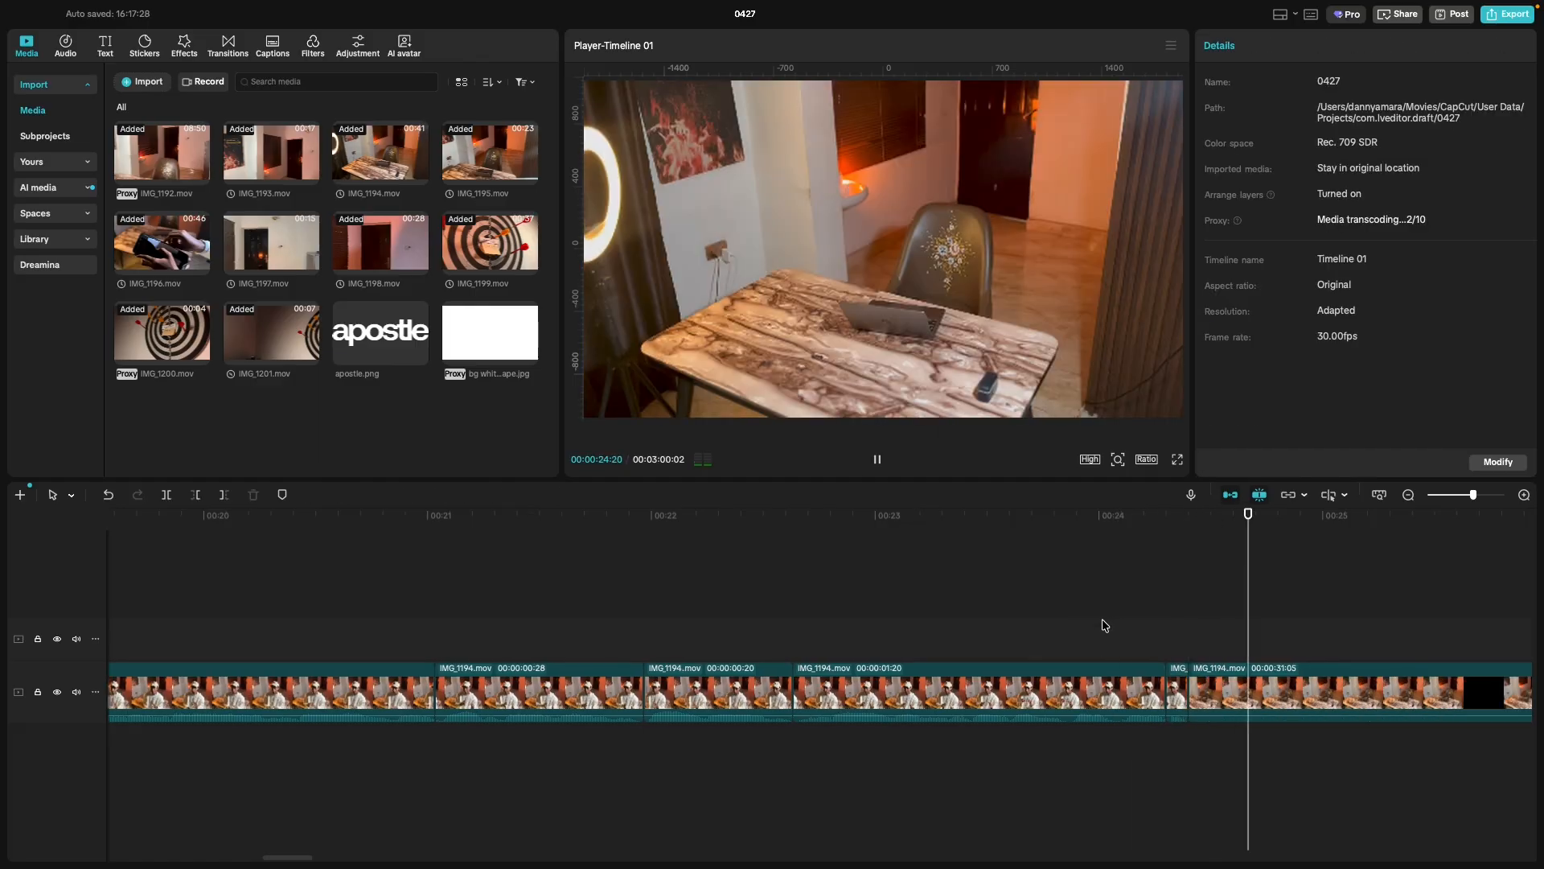
pyautogui.press('space')
pyautogui.press('super+z')
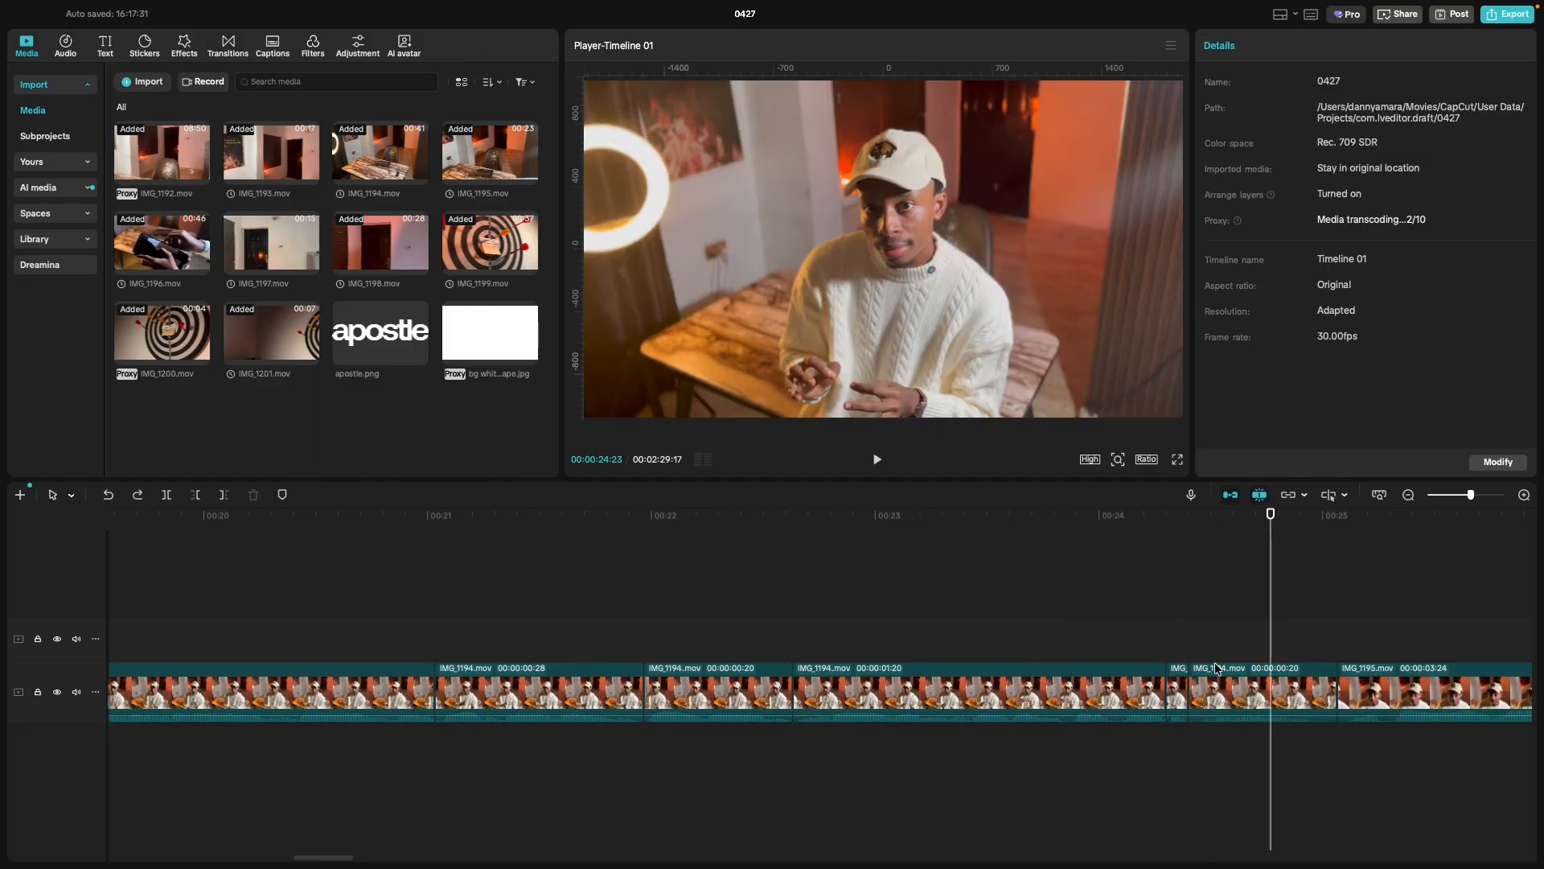
# Trim the start of the last IMG_1194.mov part to a duration of 00:00:00:19.
pyautogui.click(1194, 692)
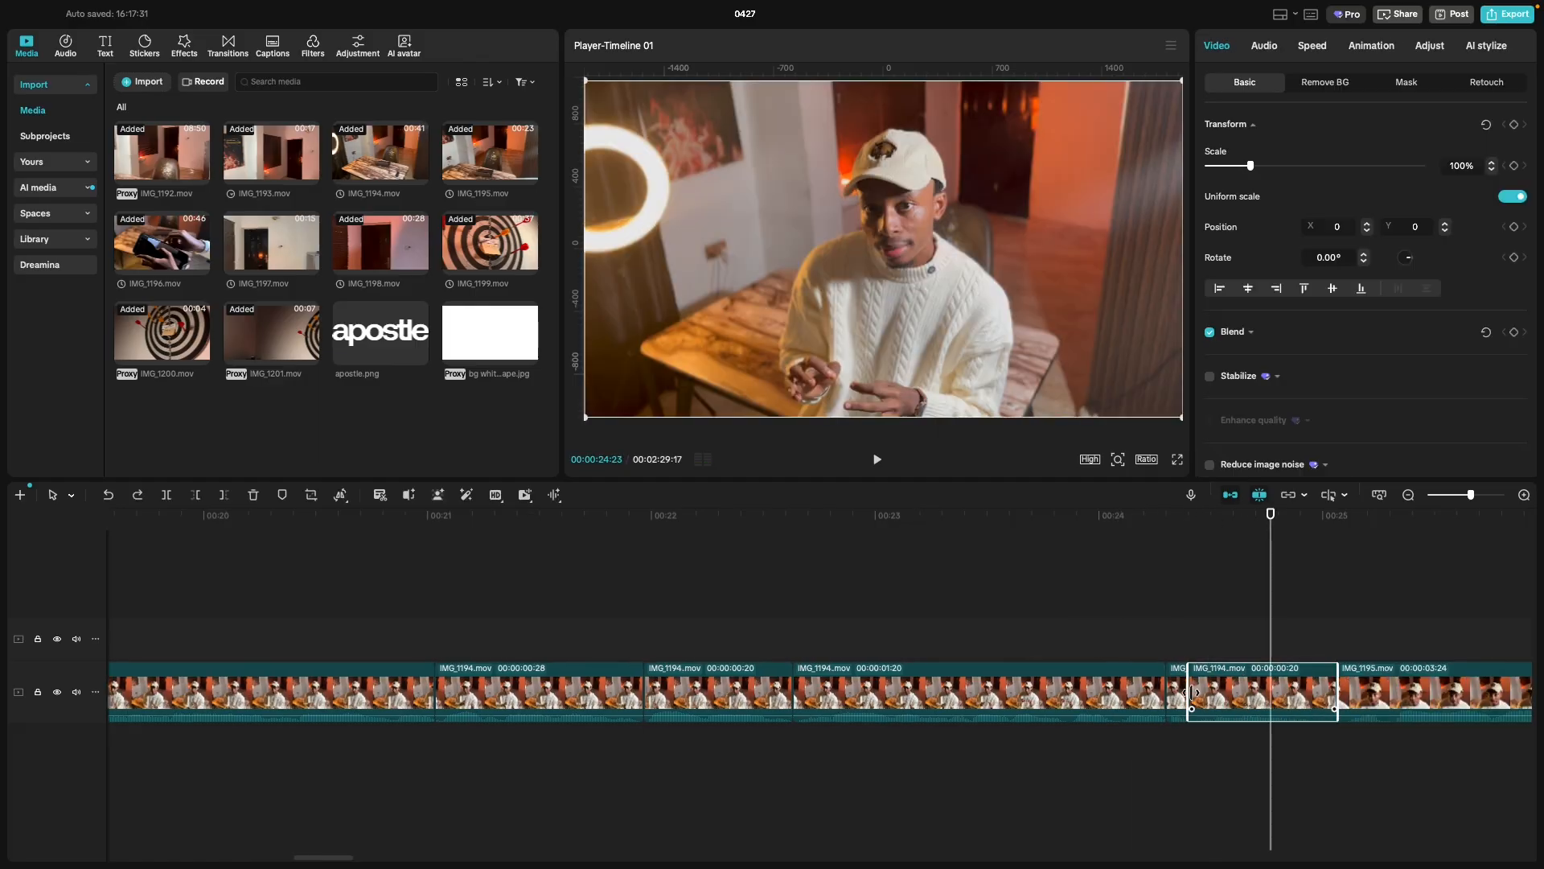
pyautogui.moveTo(1190, 693); pyautogui.dragTo(1198, 693)
pyautogui.click(1100, 639)
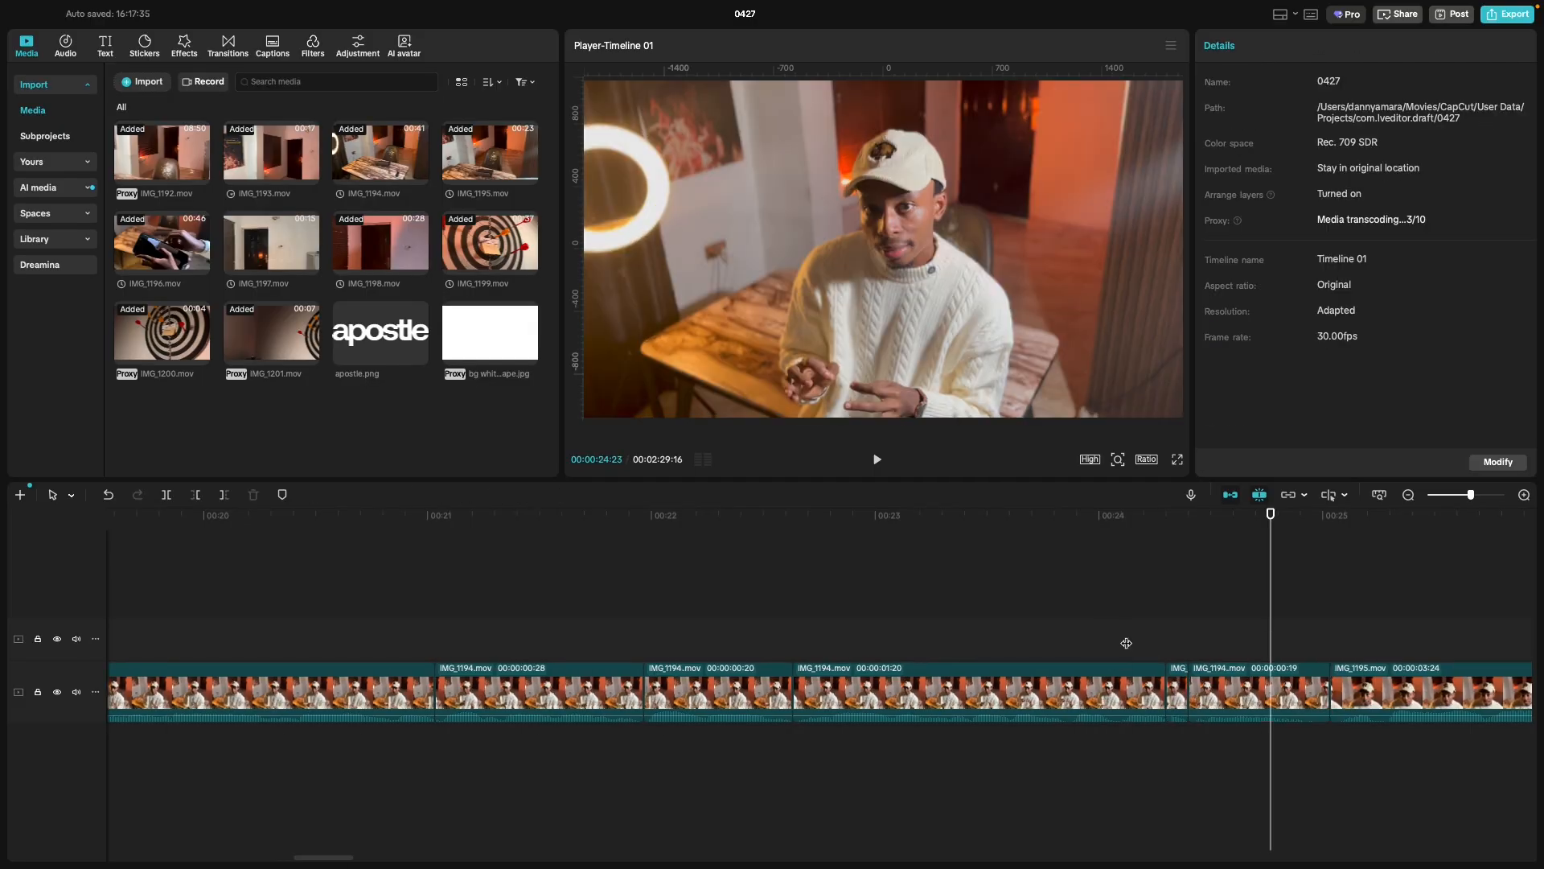
# Play across the cuts around 00:00:24 and extend the end of the very short IMG_1194.mov piece by one frame.
pyautogui.press('space')
pyautogui.press('space')
pyautogui.click(1079, 639)
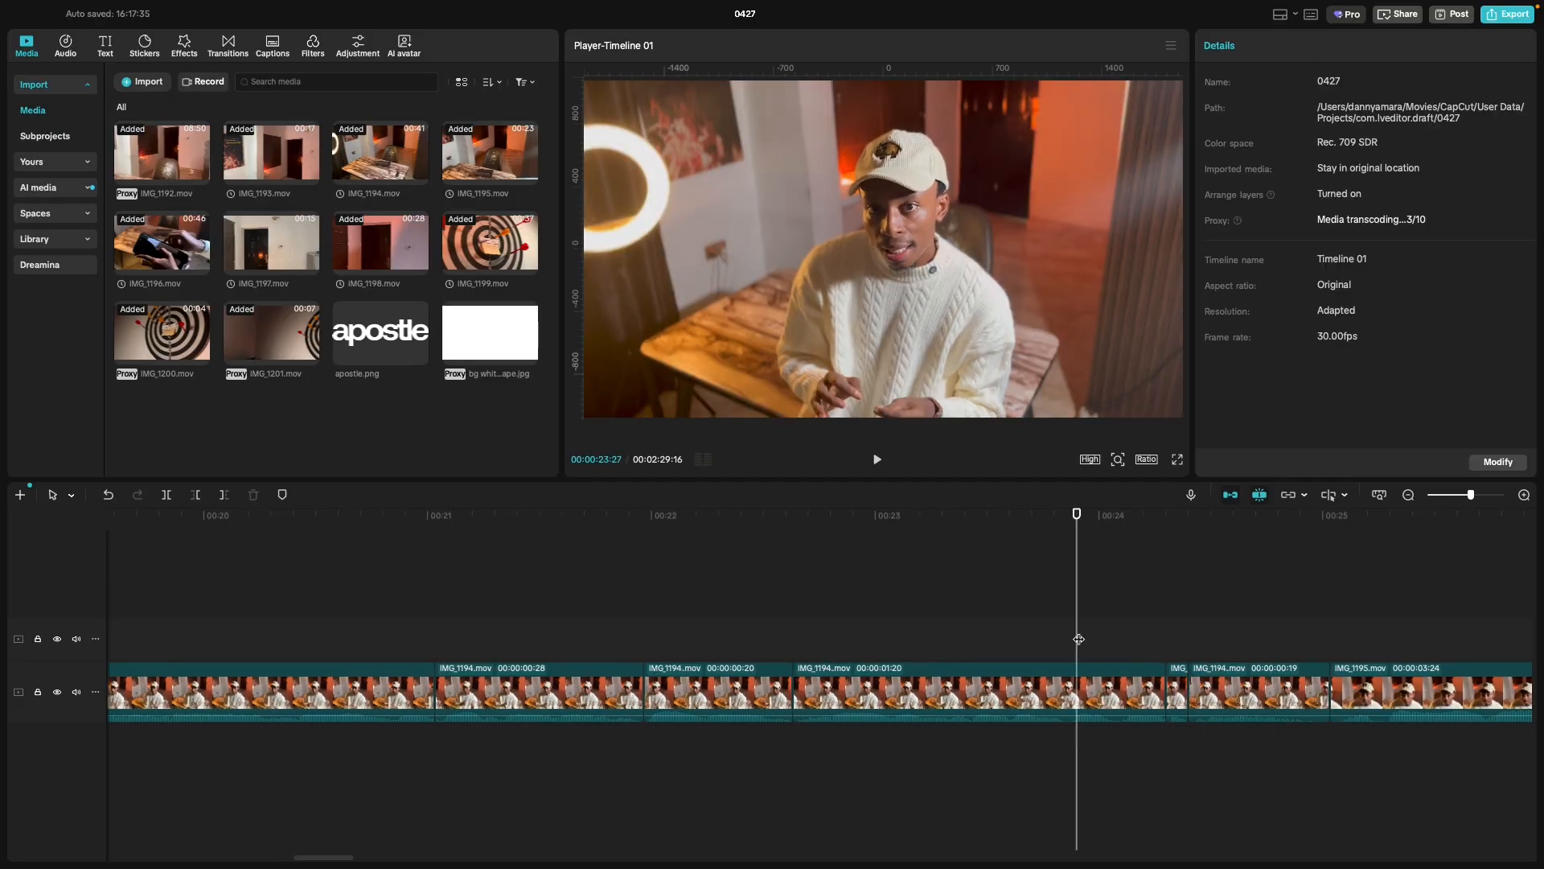
pyautogui.press('space')
pyautogui.press('space')
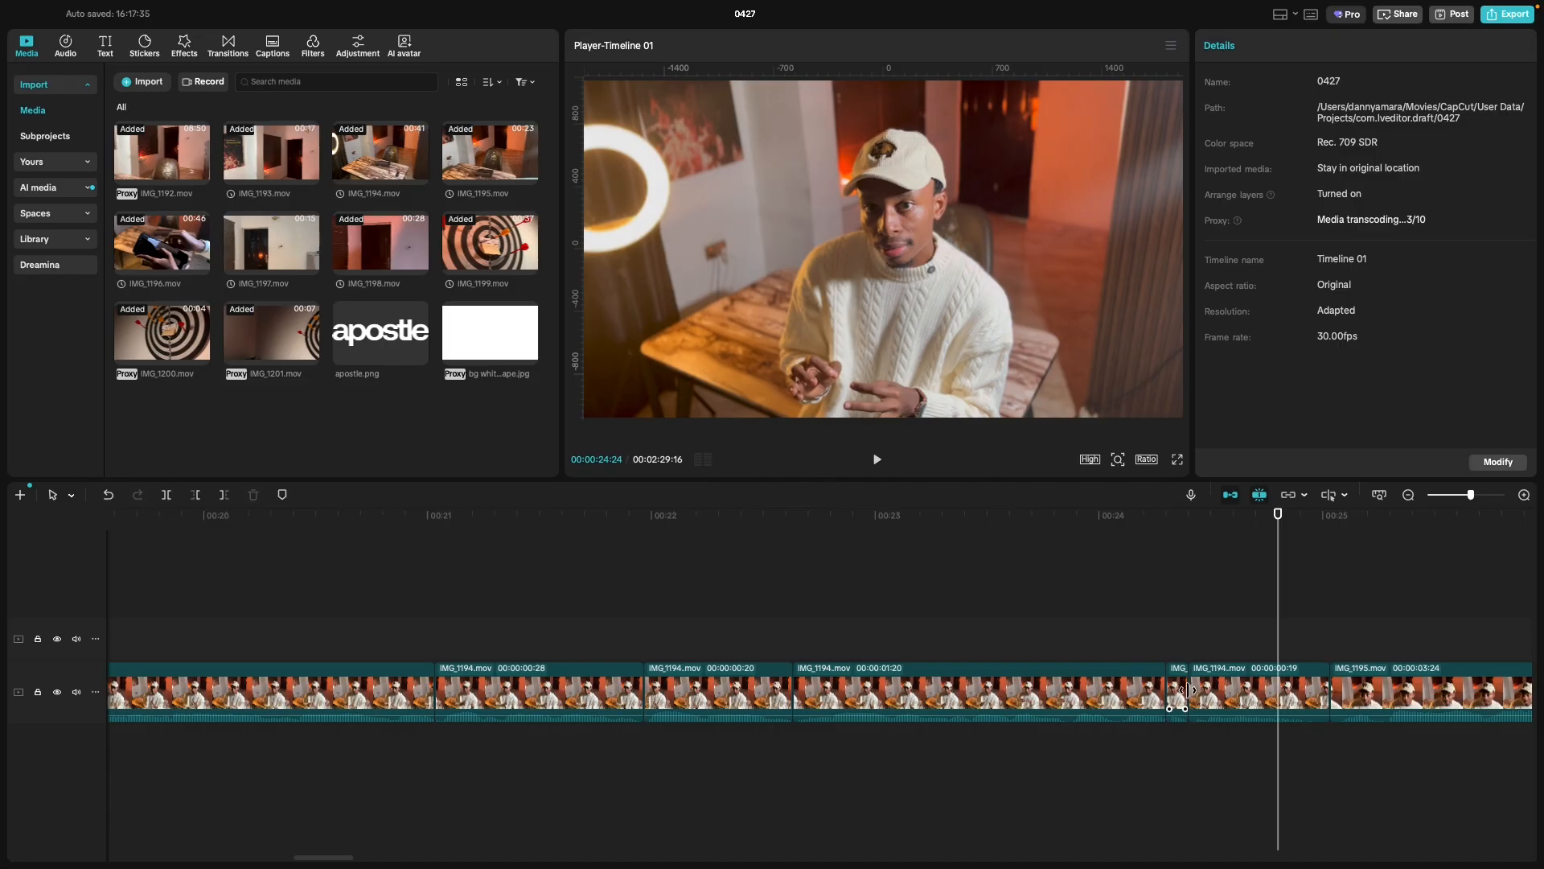
pyautogui.moveTo(1188, 690); pyautogui.dragTo(1196, 690)
# Replay the cut and extend the end of the IMG_1194.mov part before the very short piece to a duration of 00:00:01:21.
pyautogui.click(1117, 655)
pyautogui.press('space')
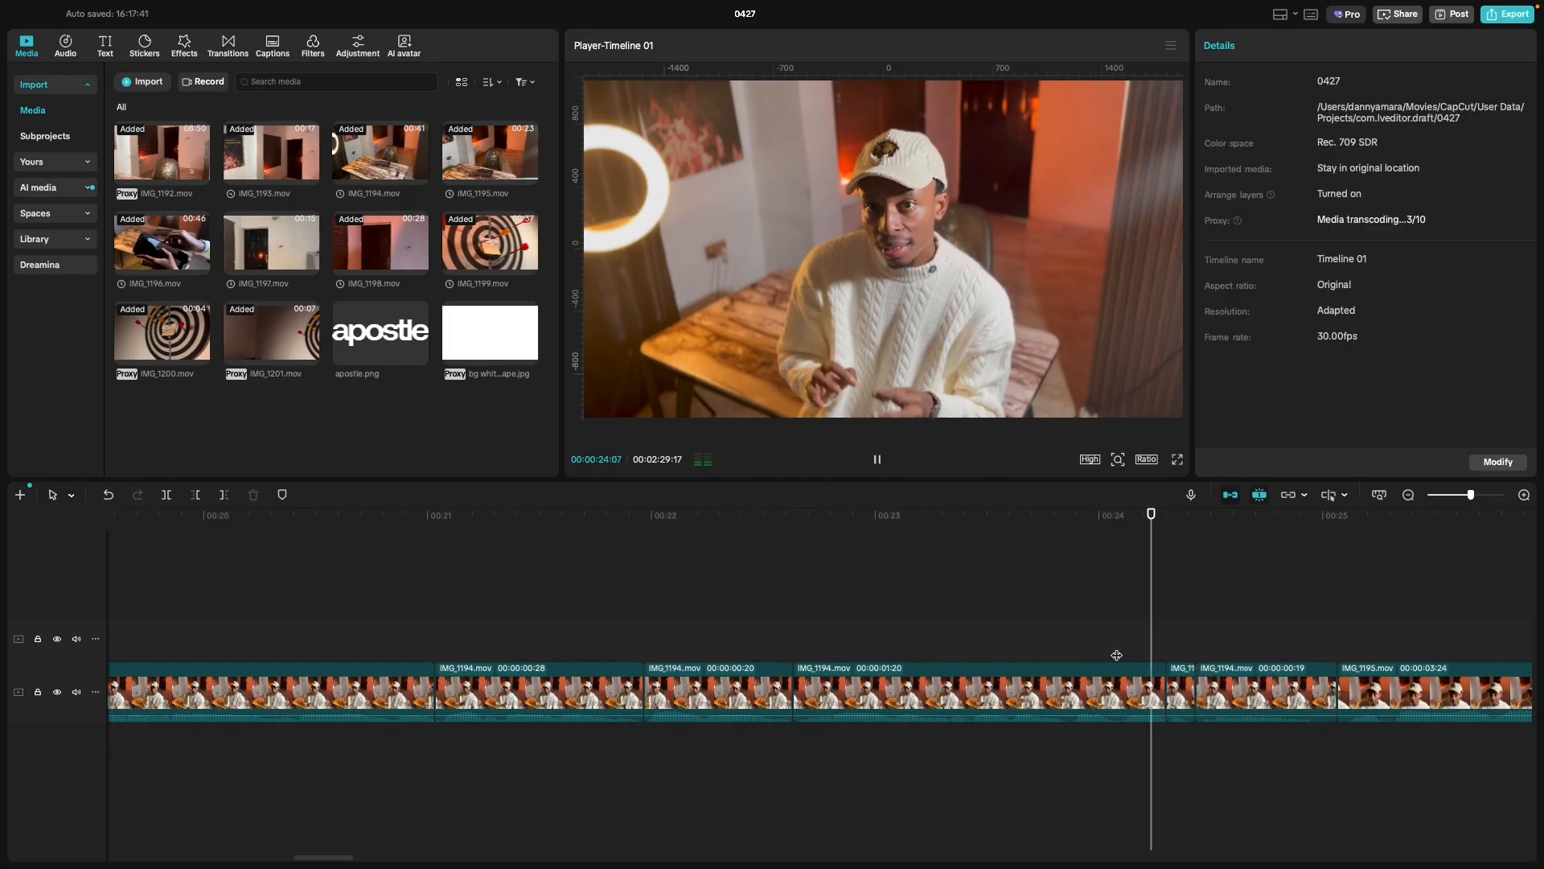
pyautogui.click(1078, 642)
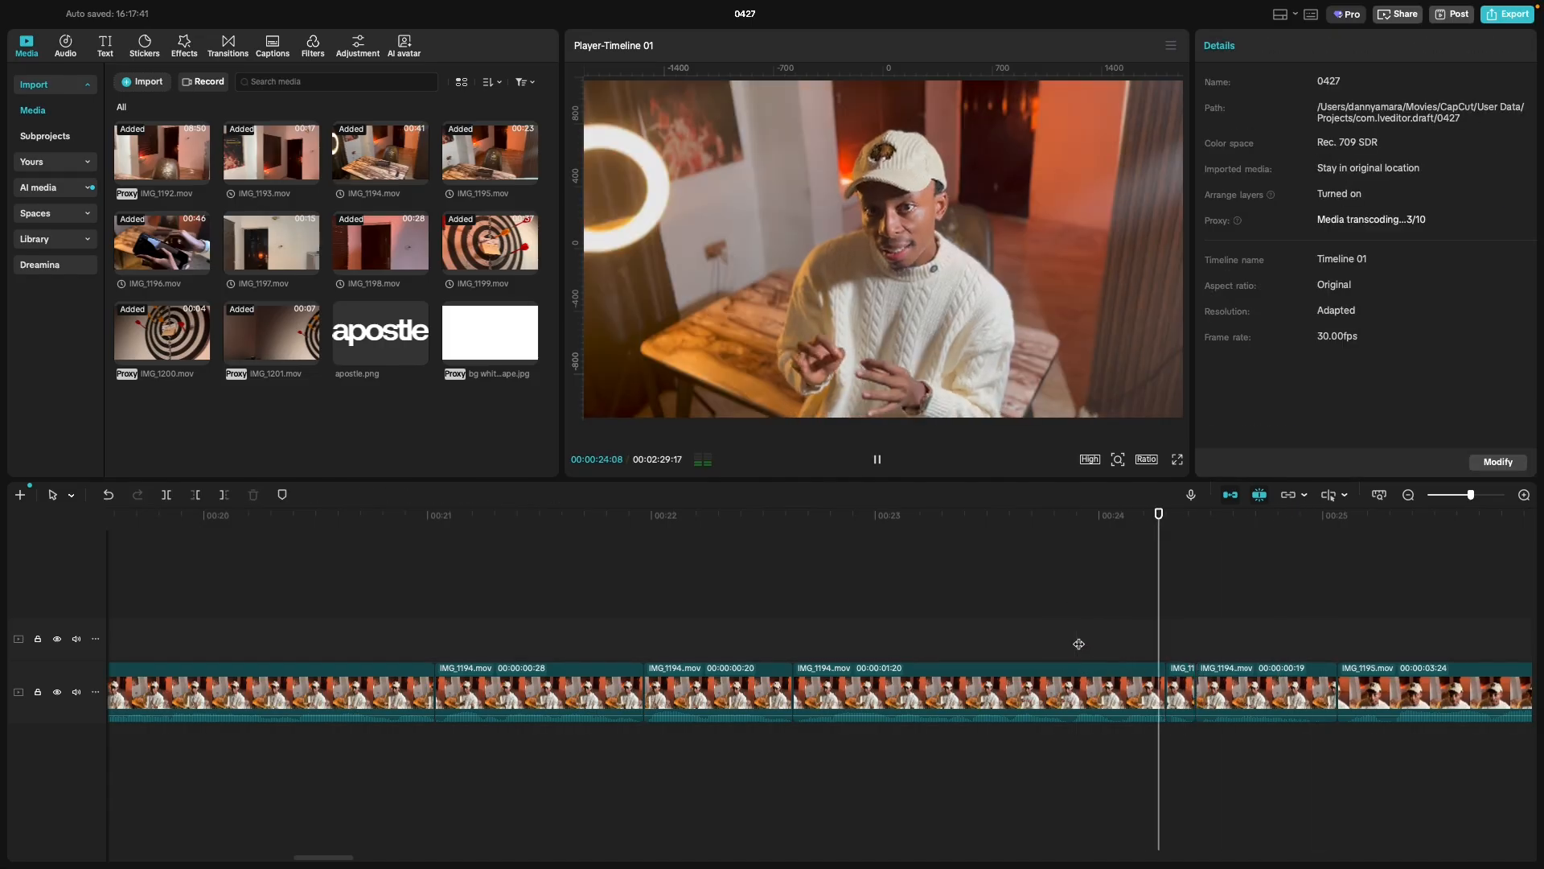
pyautogui.press('space')
pyautogui.click(1164, 683)
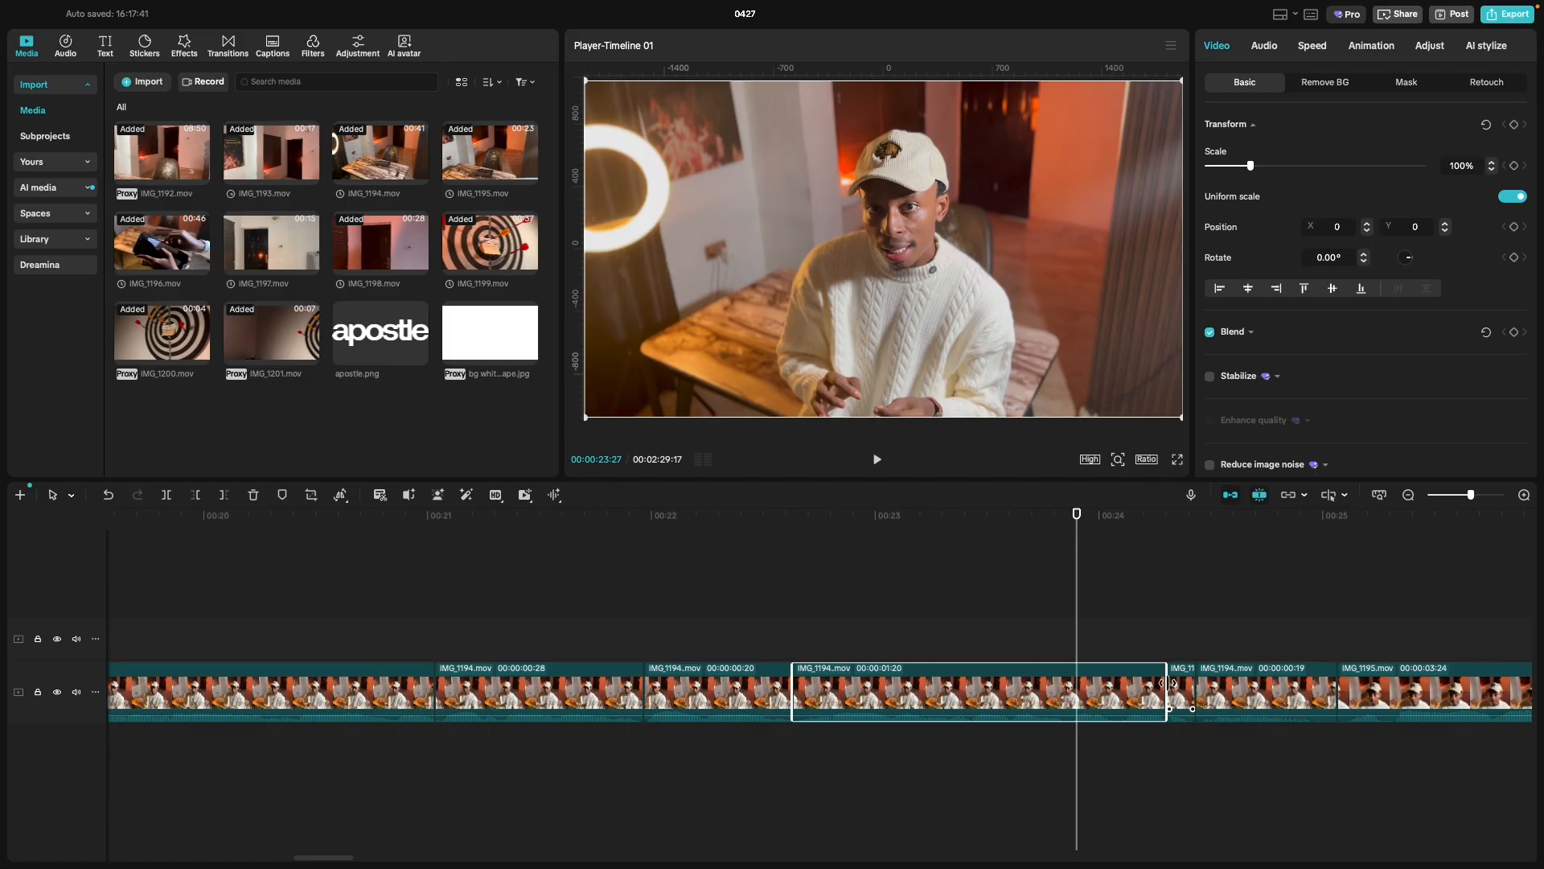
pyautogui.moveTo(1168, 683); pyautogui.dragTo(1175, 683)
# Play through to the first IMG_1195.mov clip and trim the end of the last IMG_1194.mov part to a duration of 00:00:00:17.
pyautogui.click(1080, 643)
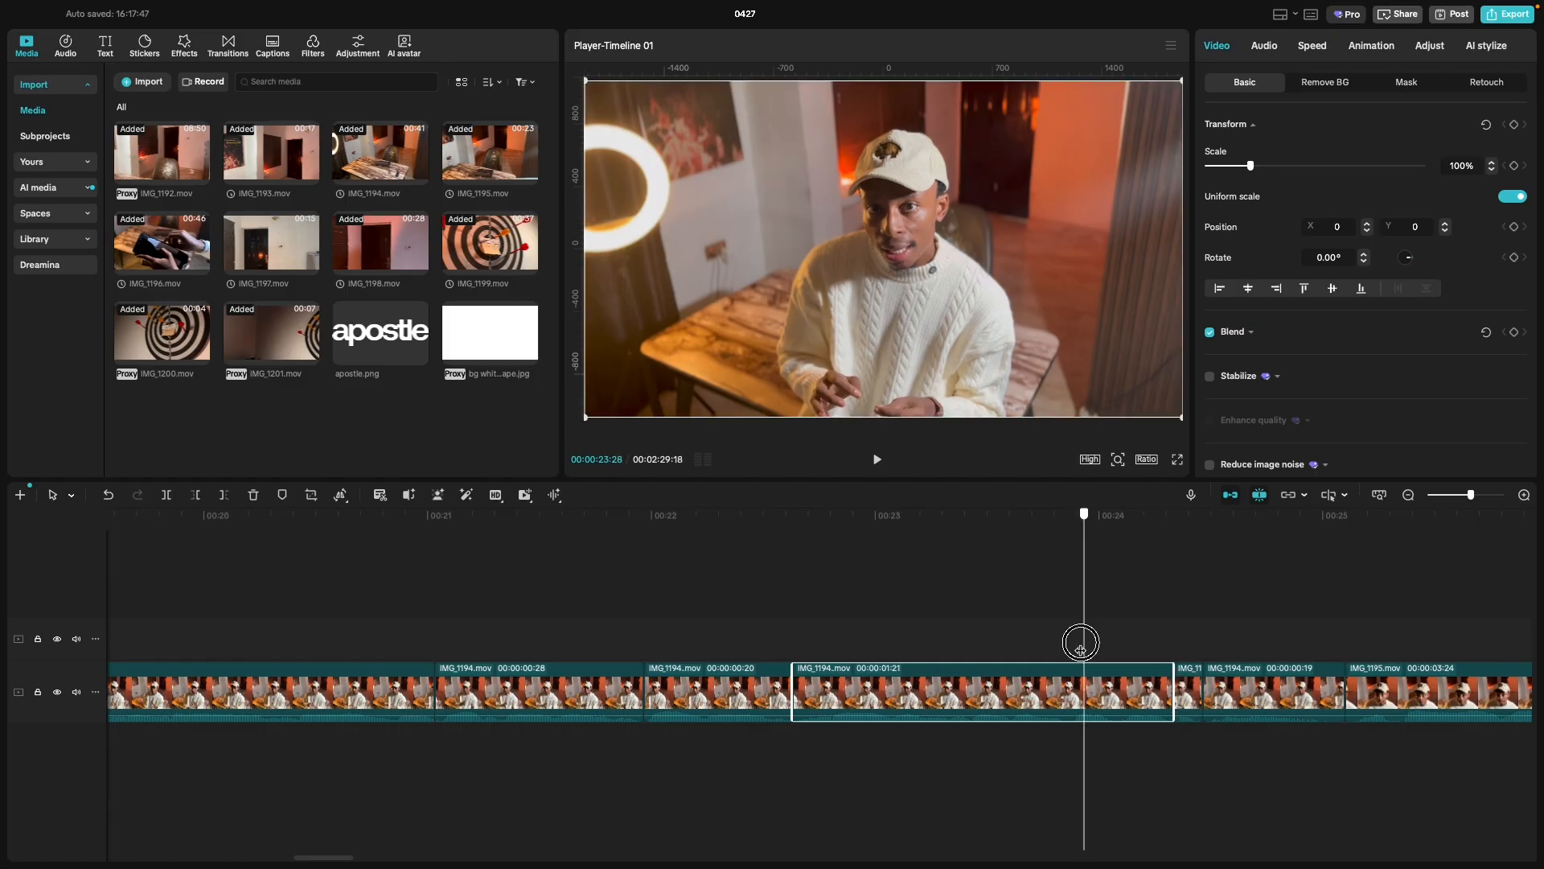
pyautogui.click(1068, 635)
pyautogui.press('space')
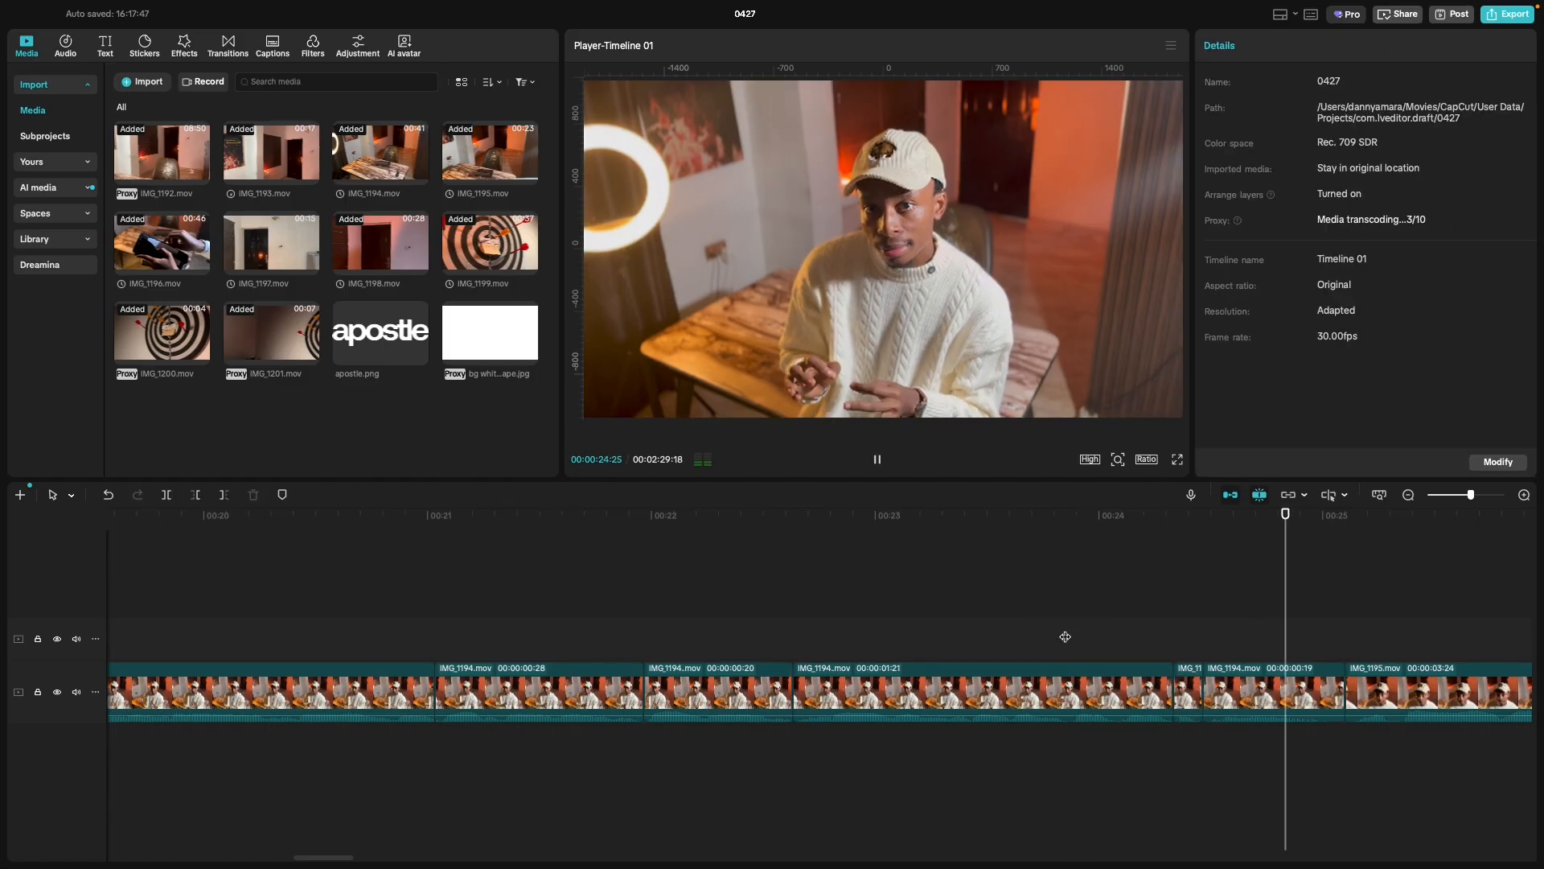
pyautogui.click(1252, 673)
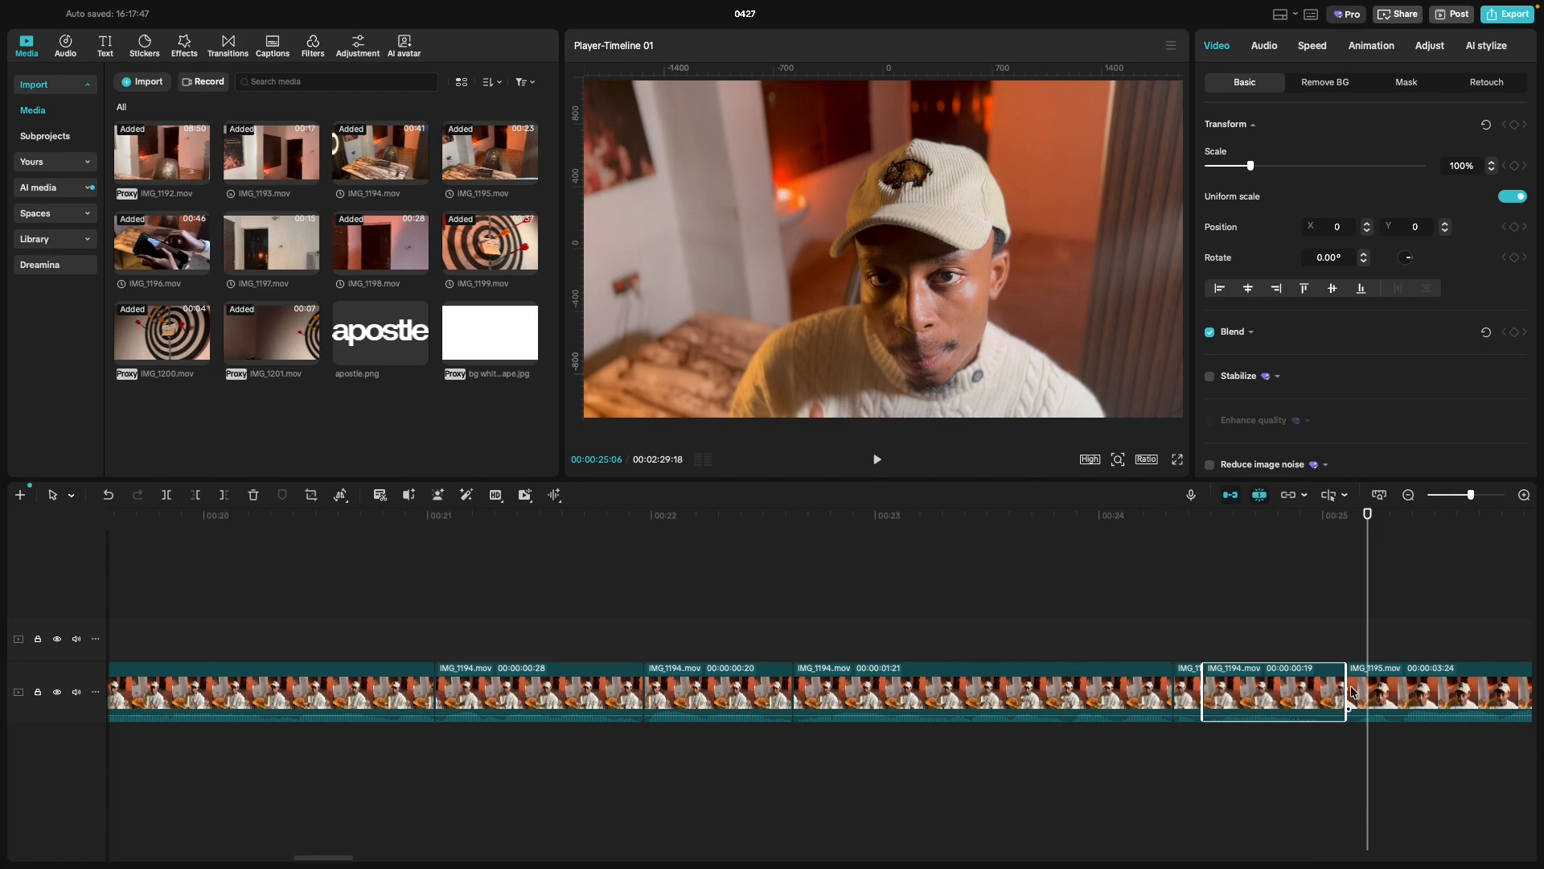
pyautogui.moveTo(1345, 690); pyautogui.dragTo(1329, 691)
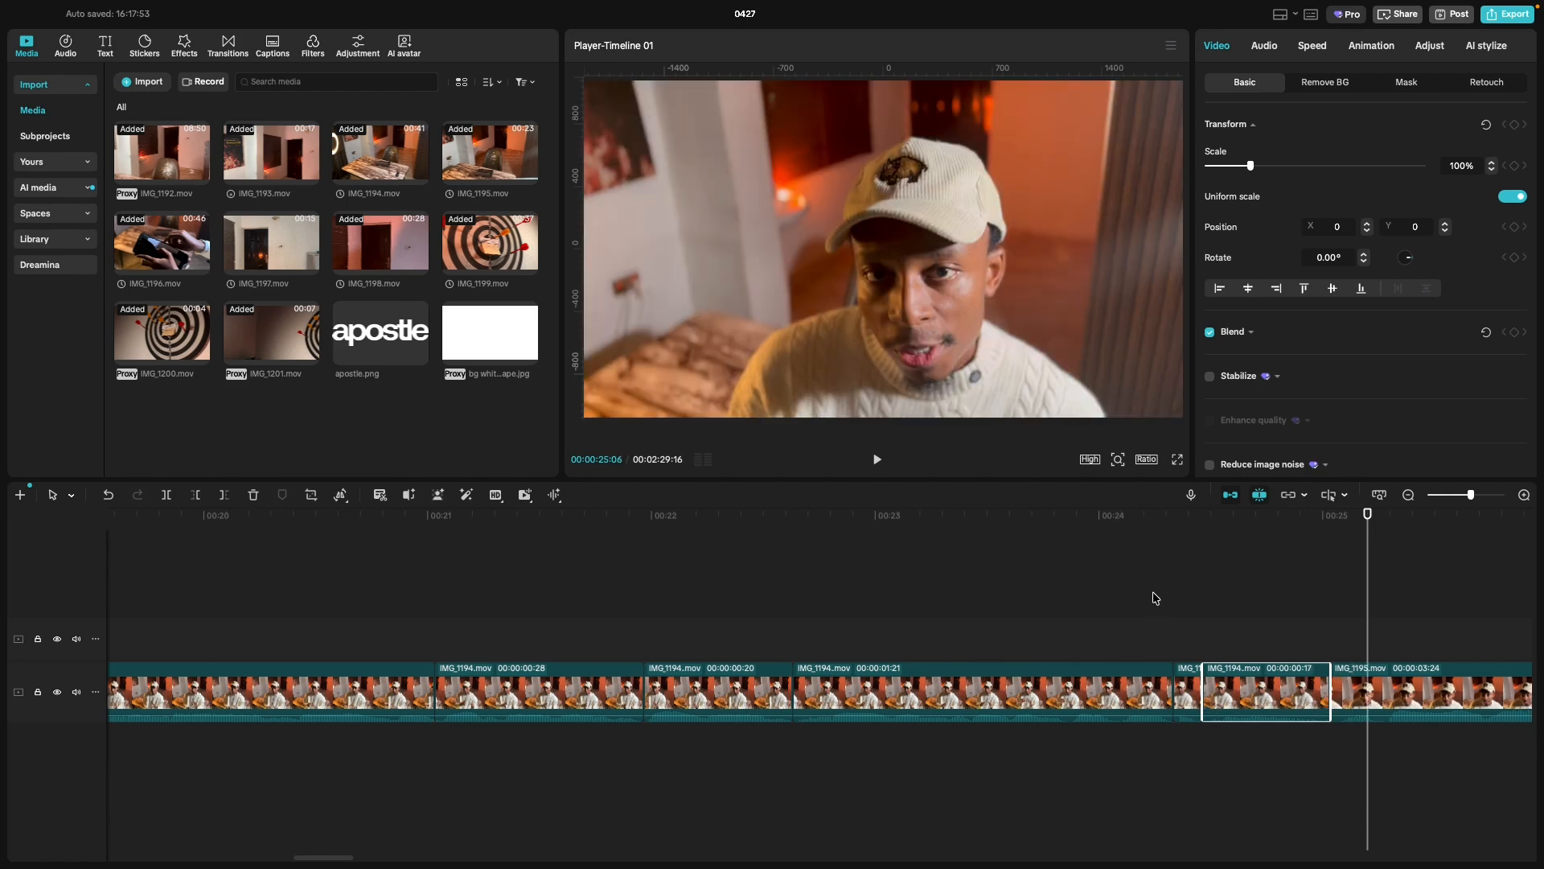
# Try trimming the end of the last IMG_1194.mov part to 00:00:00:16, play across the cut, and undo that trim.
pyautogui.click(1148, 599)
pyautogui.press('space')
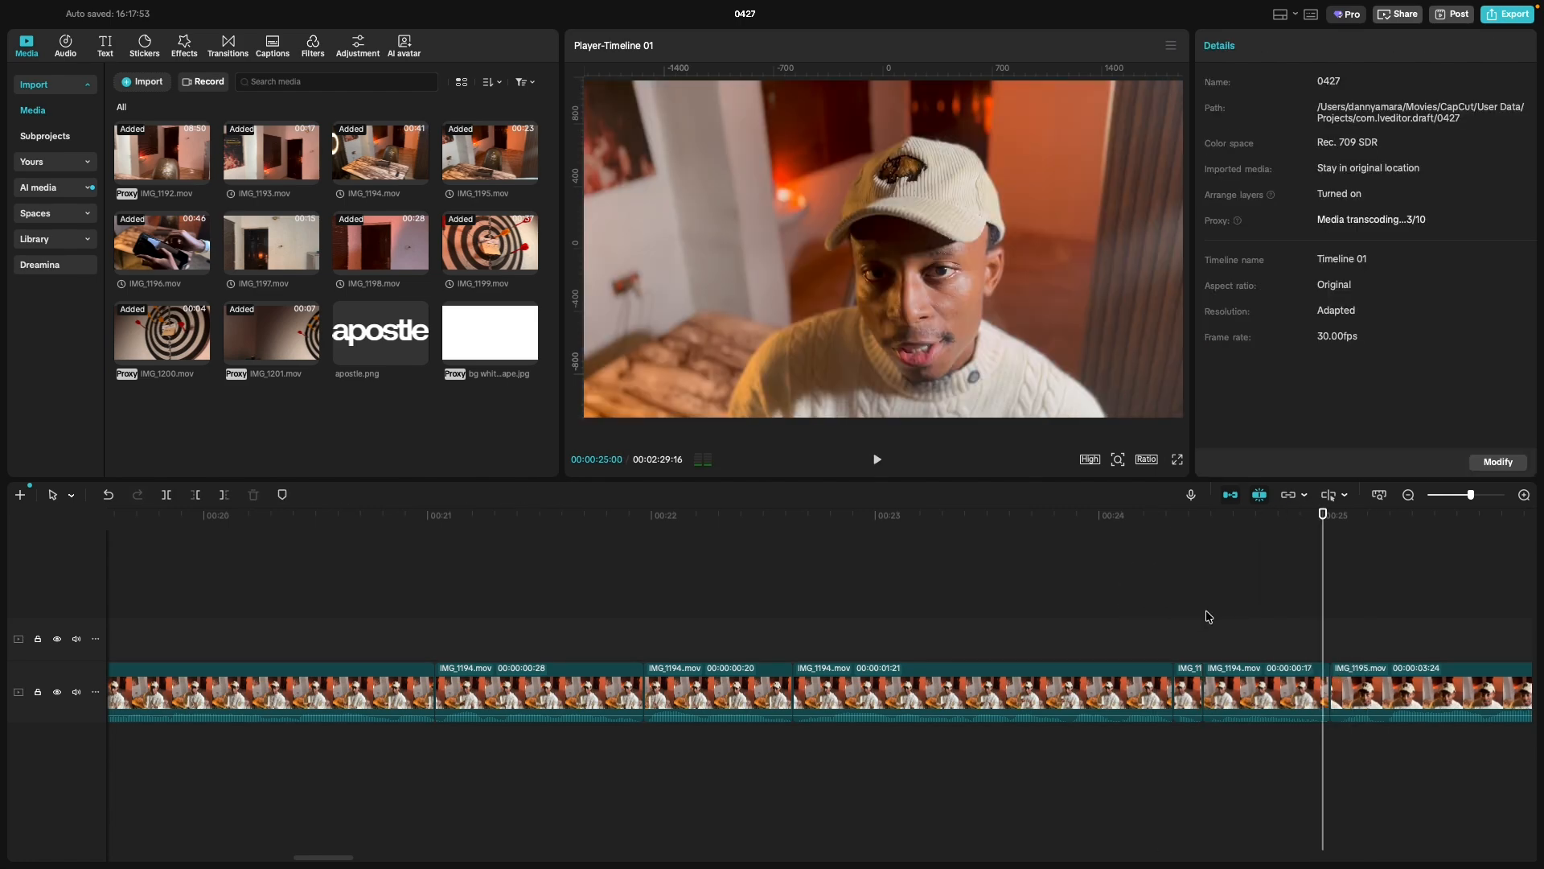
pyautogui.click(1271, 682)
pyautogui.moveTo(1328, 680); pyautogui.dragTo(1323, 679)
pyautogui.click(1109, 613)
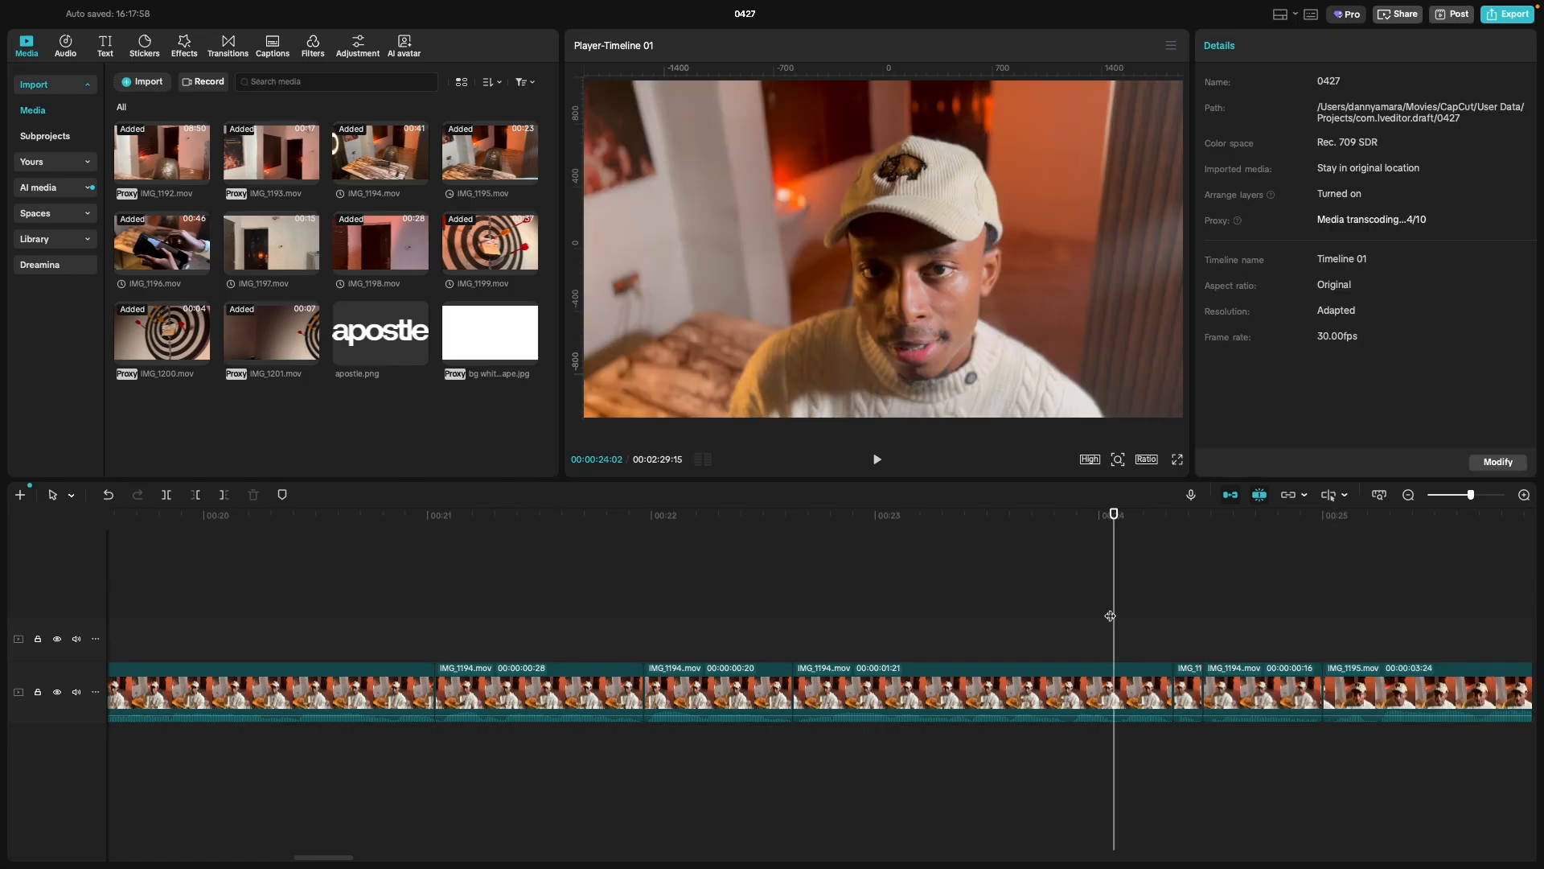
pyautogui.press('space')
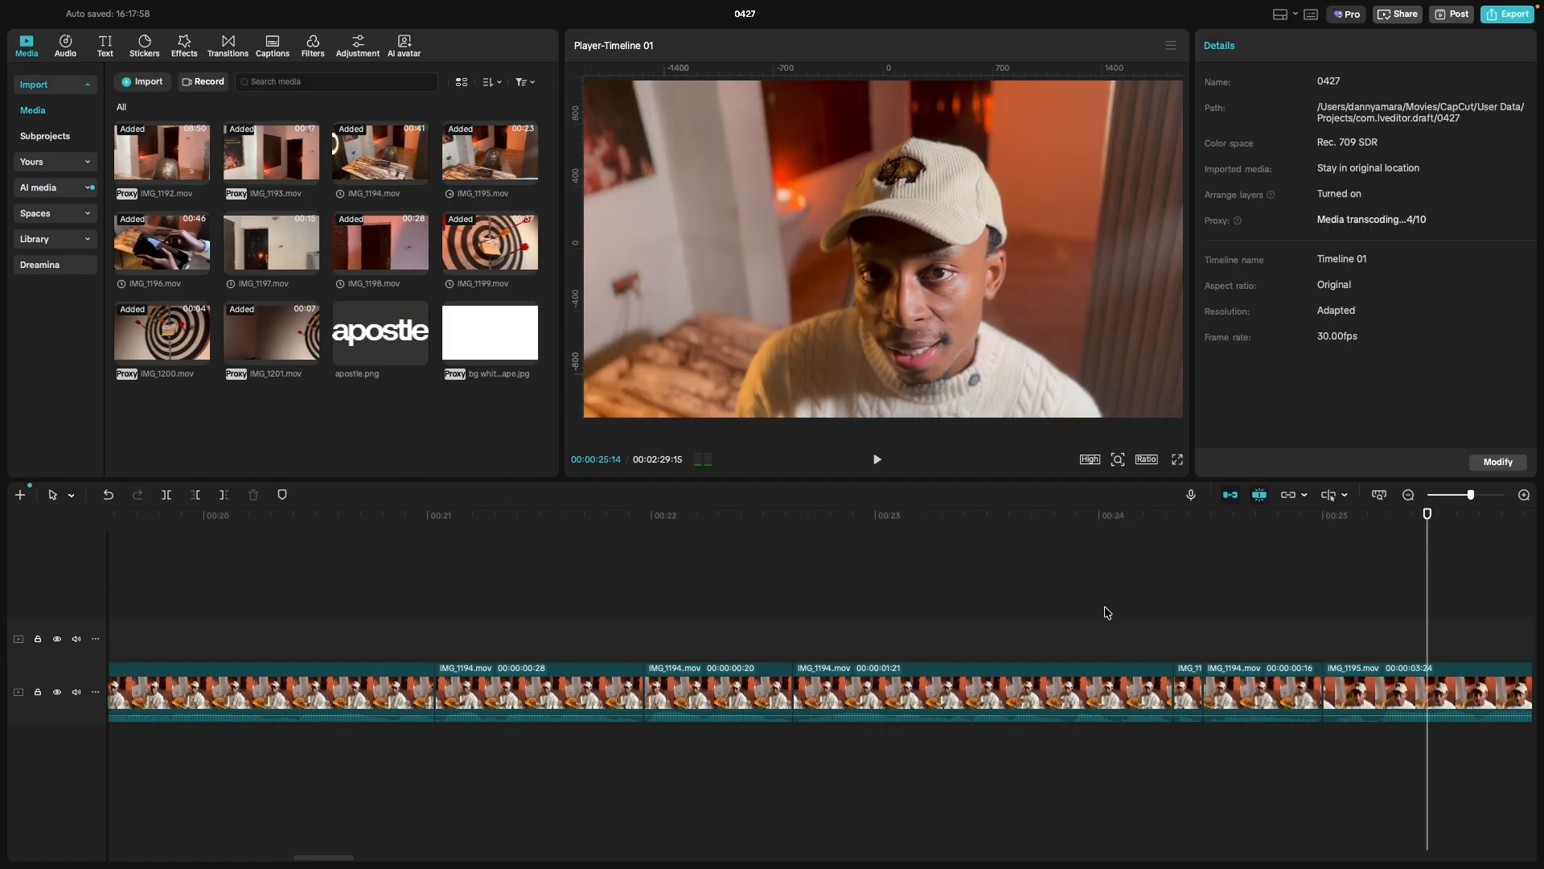
pyautogui.click(1106, 613)
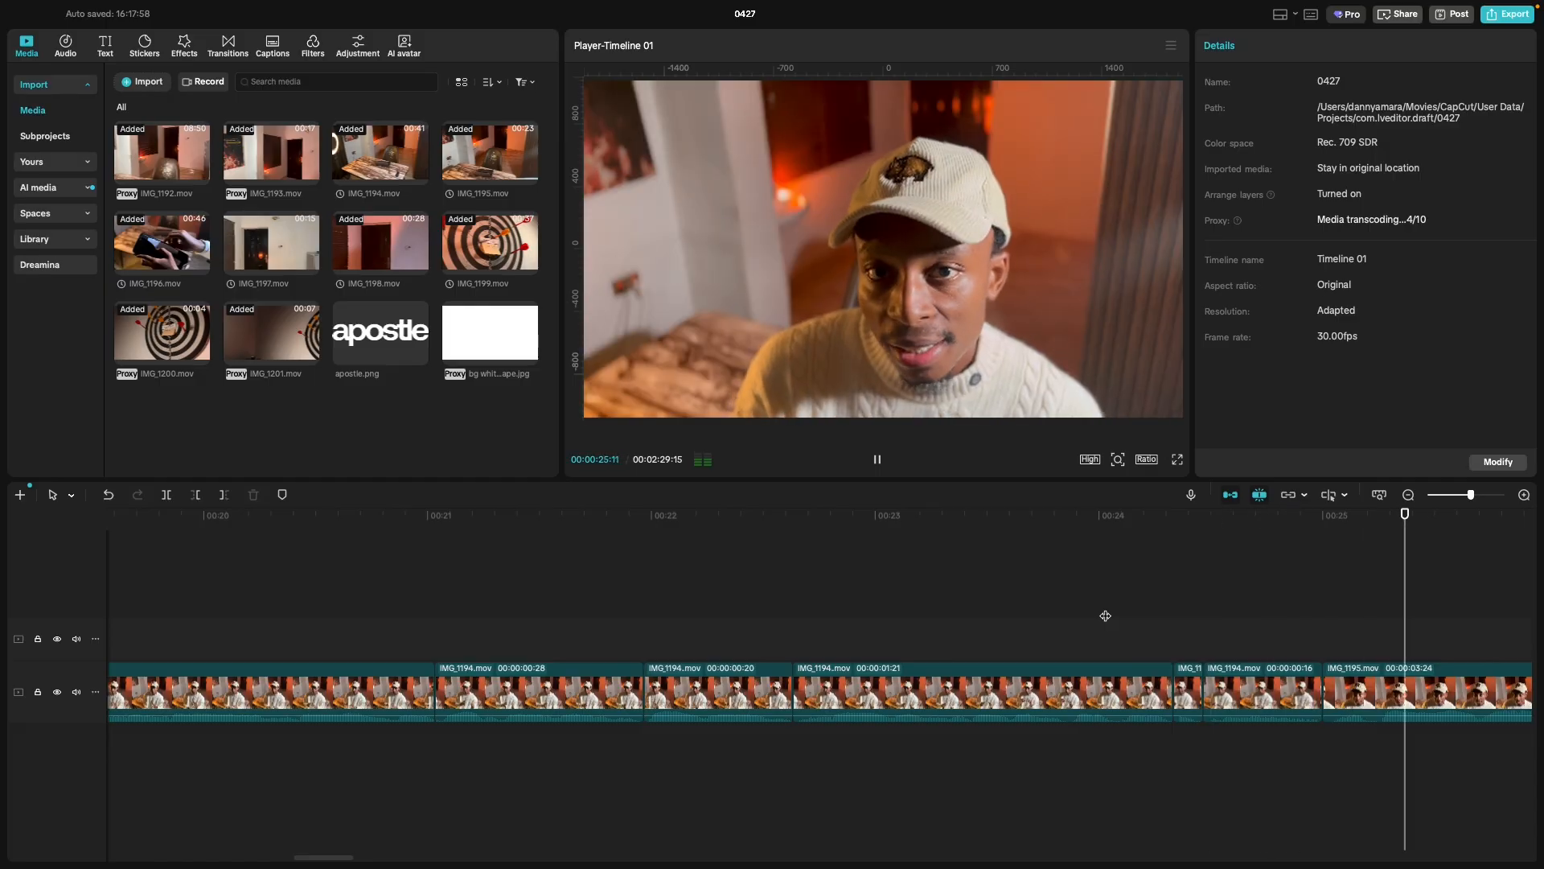
pyautogui.press('space')
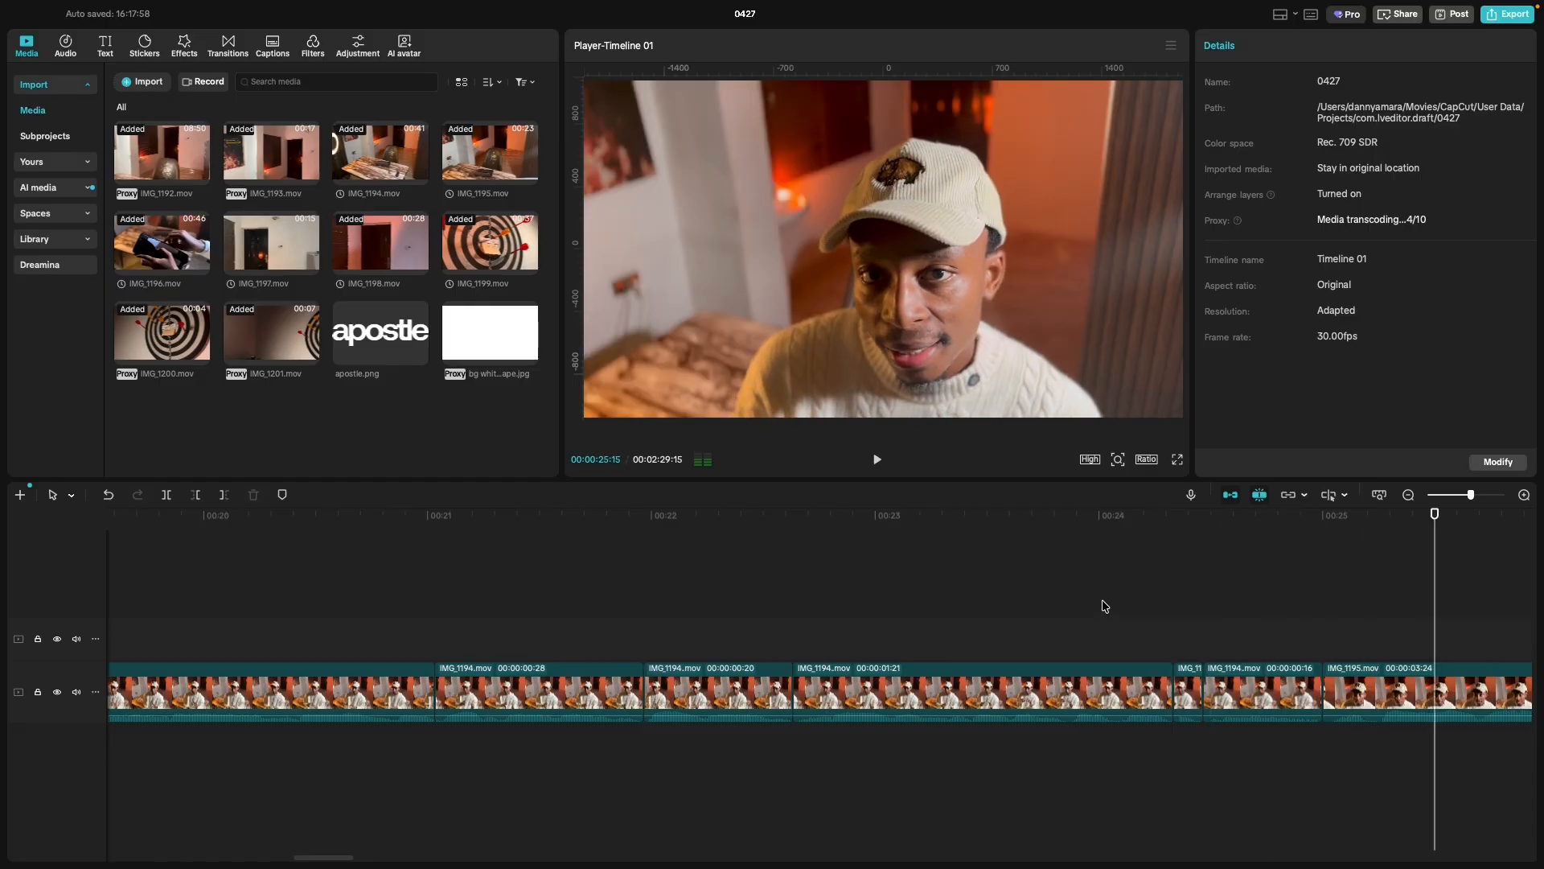
pyautogui.press('super+z')
pyautogui.click(1072, 580)
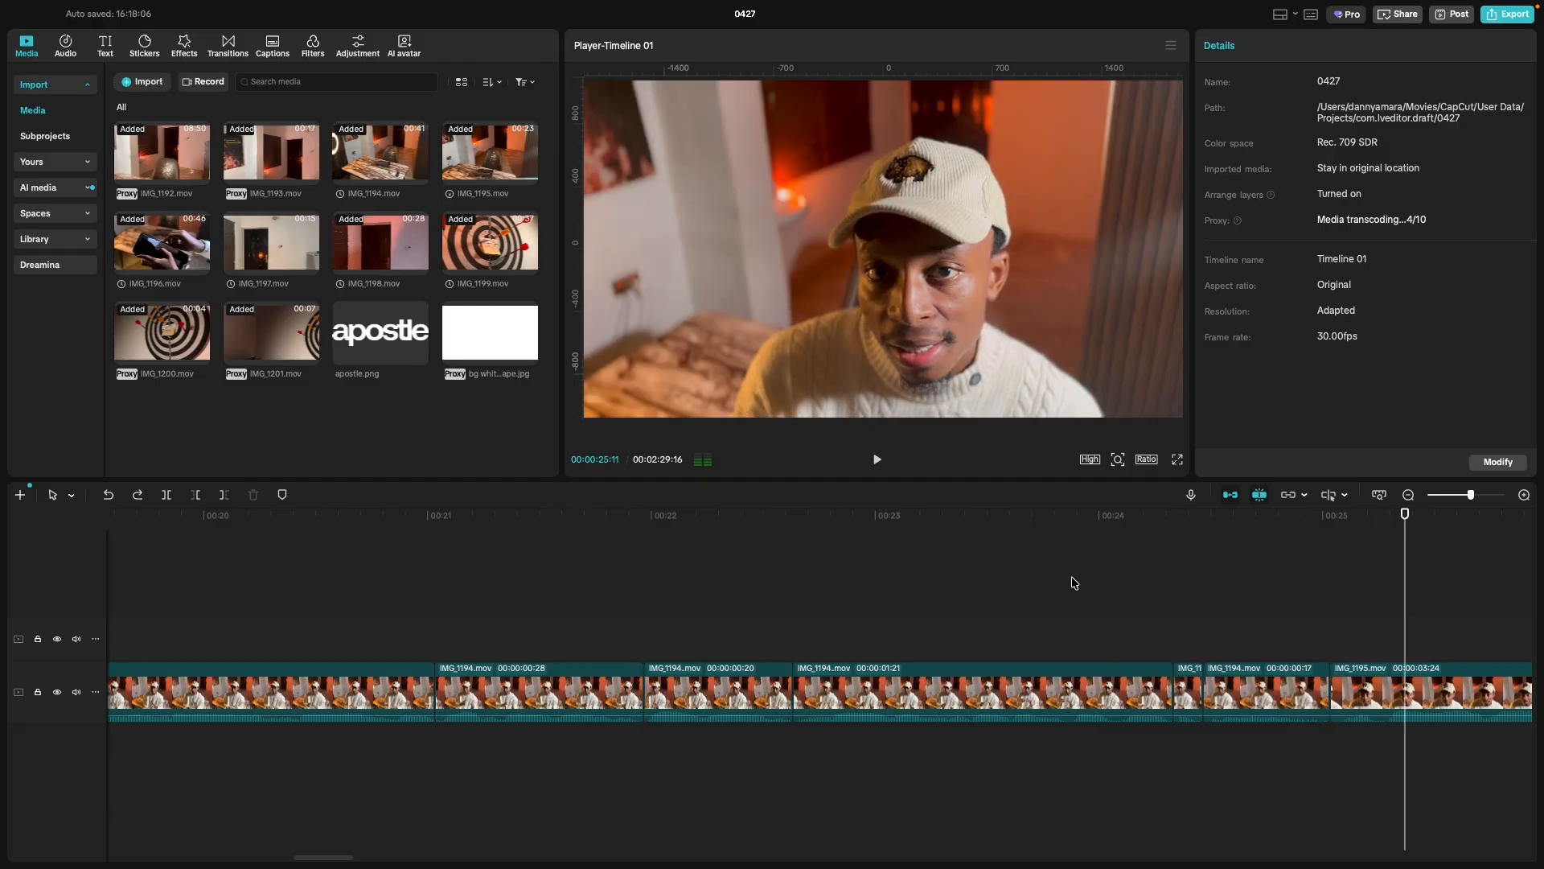
# Play the IMG_1198.mov clip from its beginning to find where its usable section starts.
pyautogui.scroll(-1, 1033, 563)
pyautogui.scroll(-3, 965, 608)
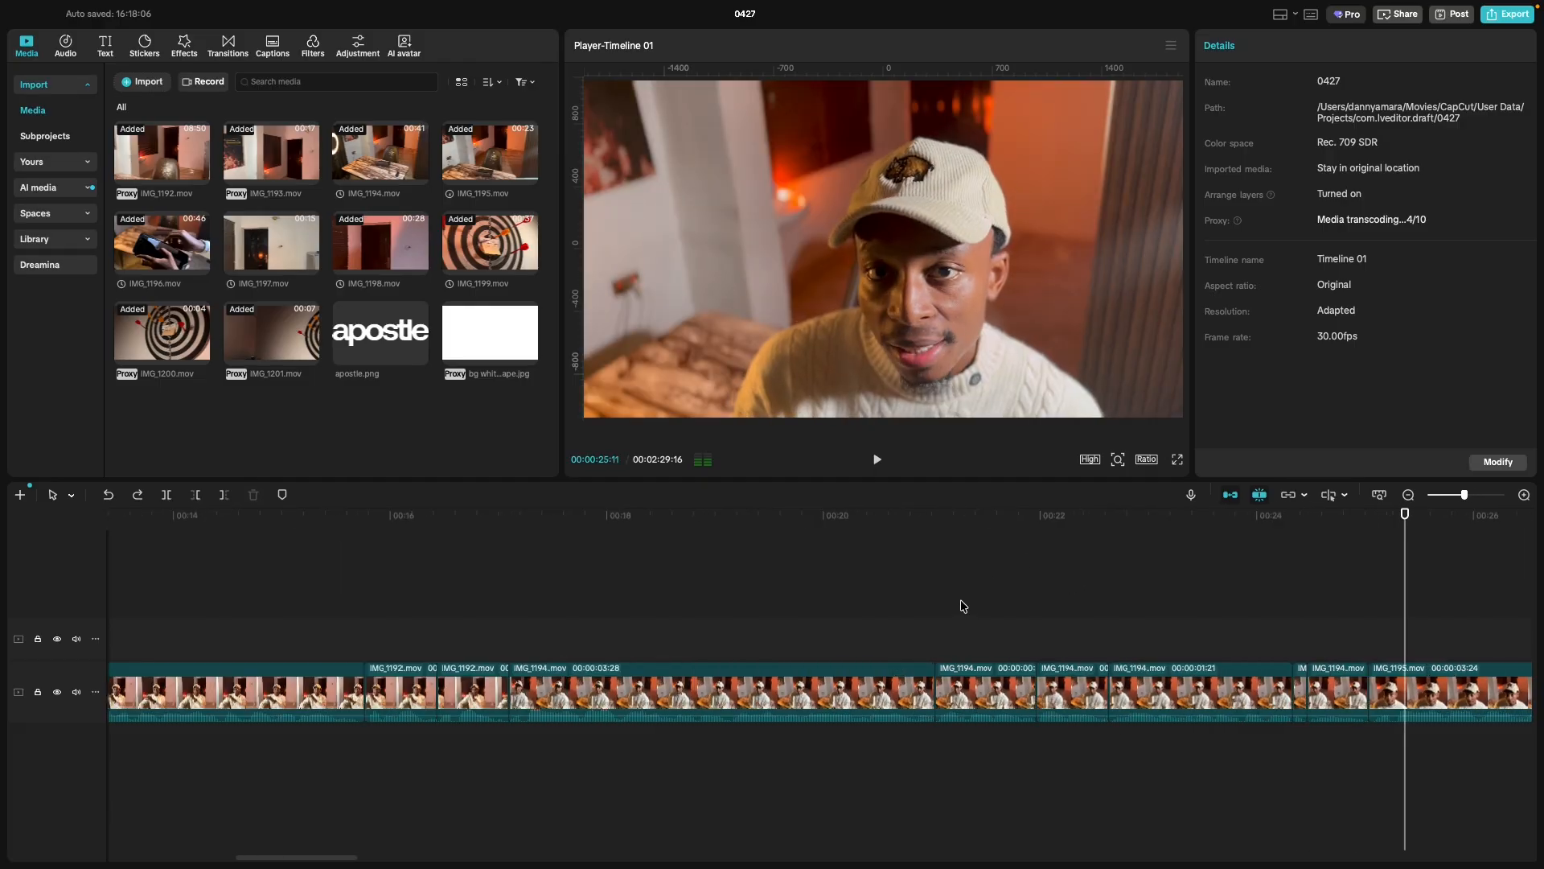
pyautogui.scroll(-2, 964, 608)
pyautogui.hscroll(5, 964, 610)
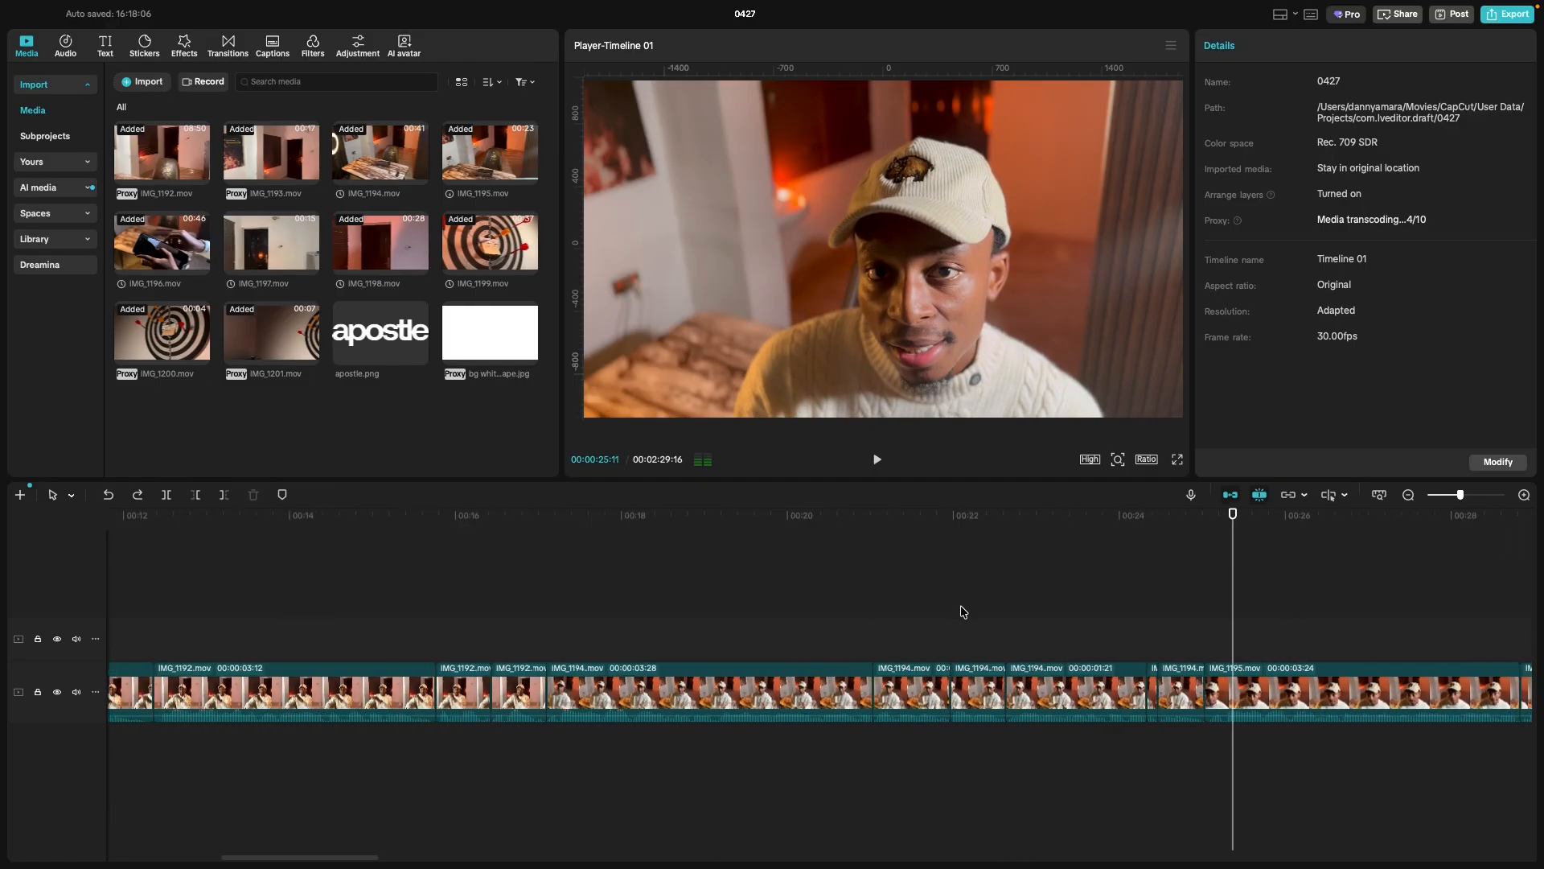
pyautogui.hscroll(6, 963, 611)
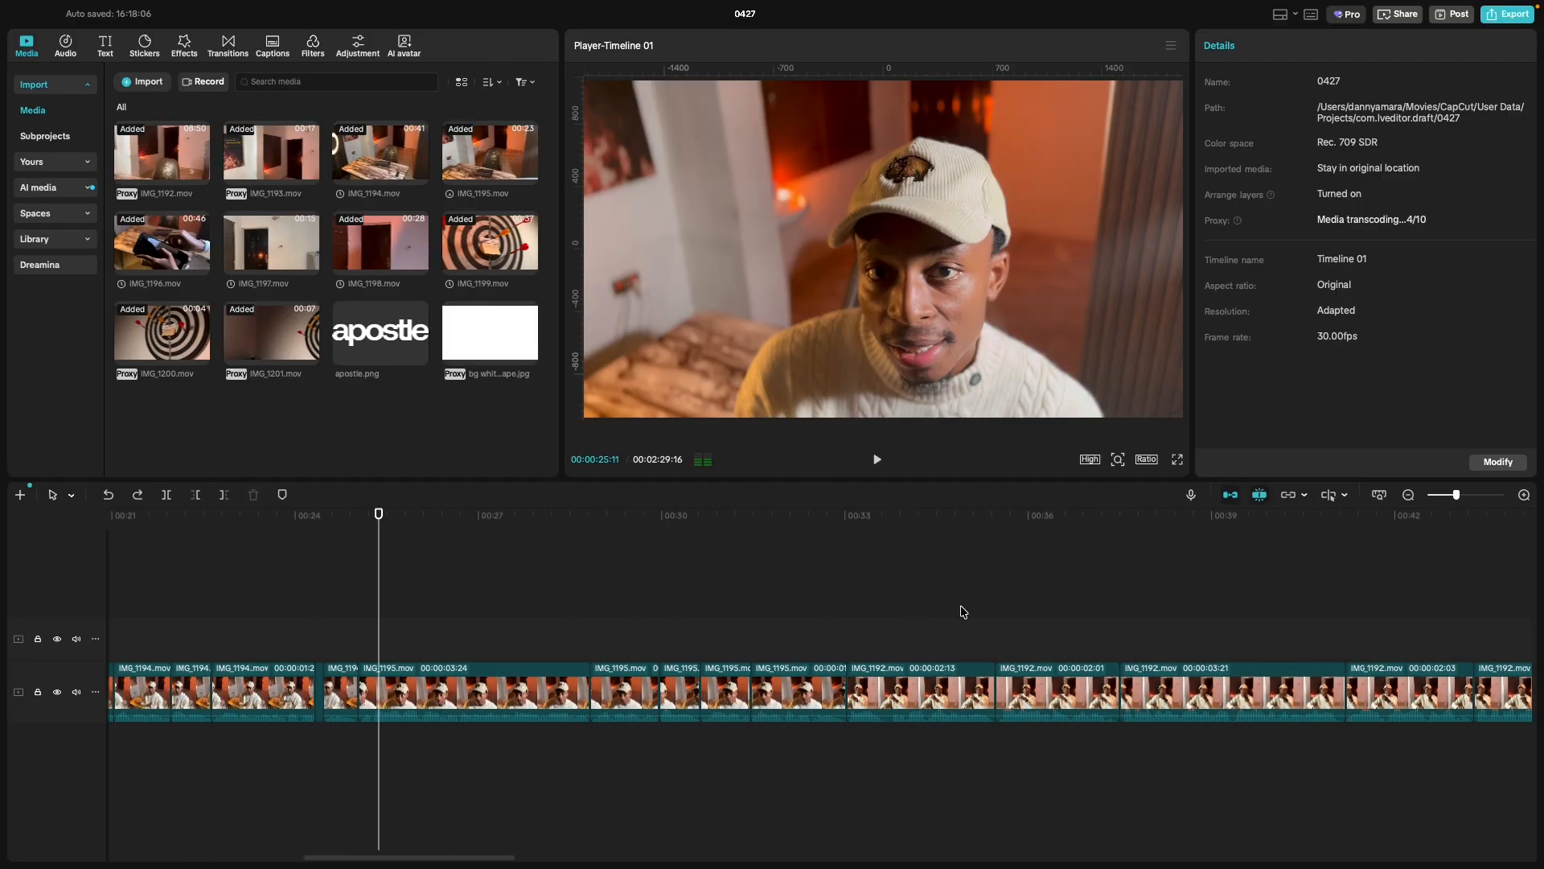
pyautogui.hscroll(15, 995, 614)
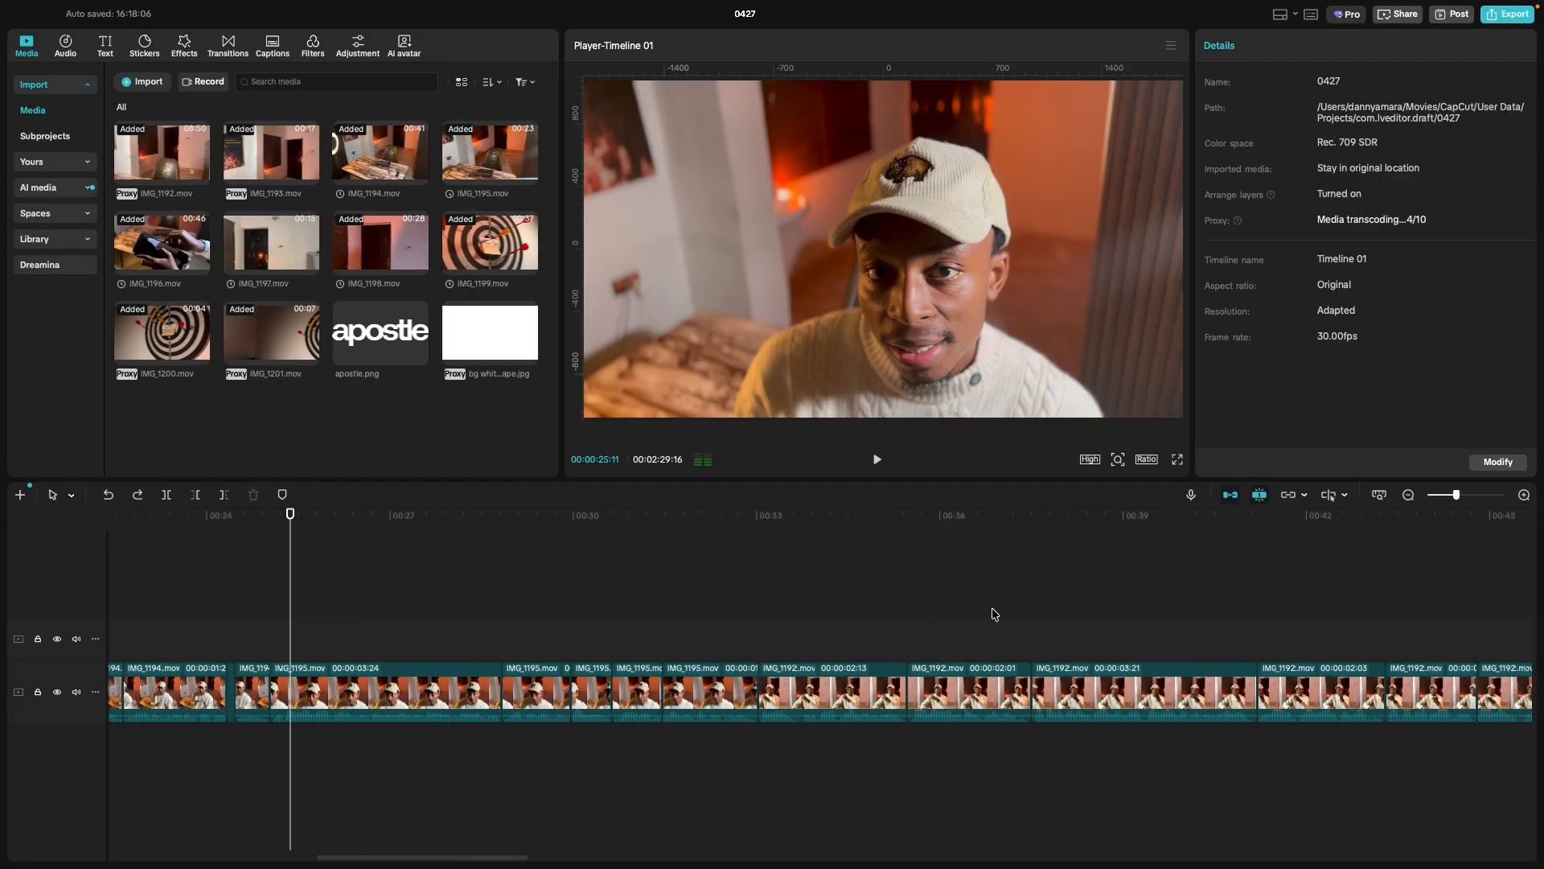
pyautogui.hscroll(12, 996, 614)
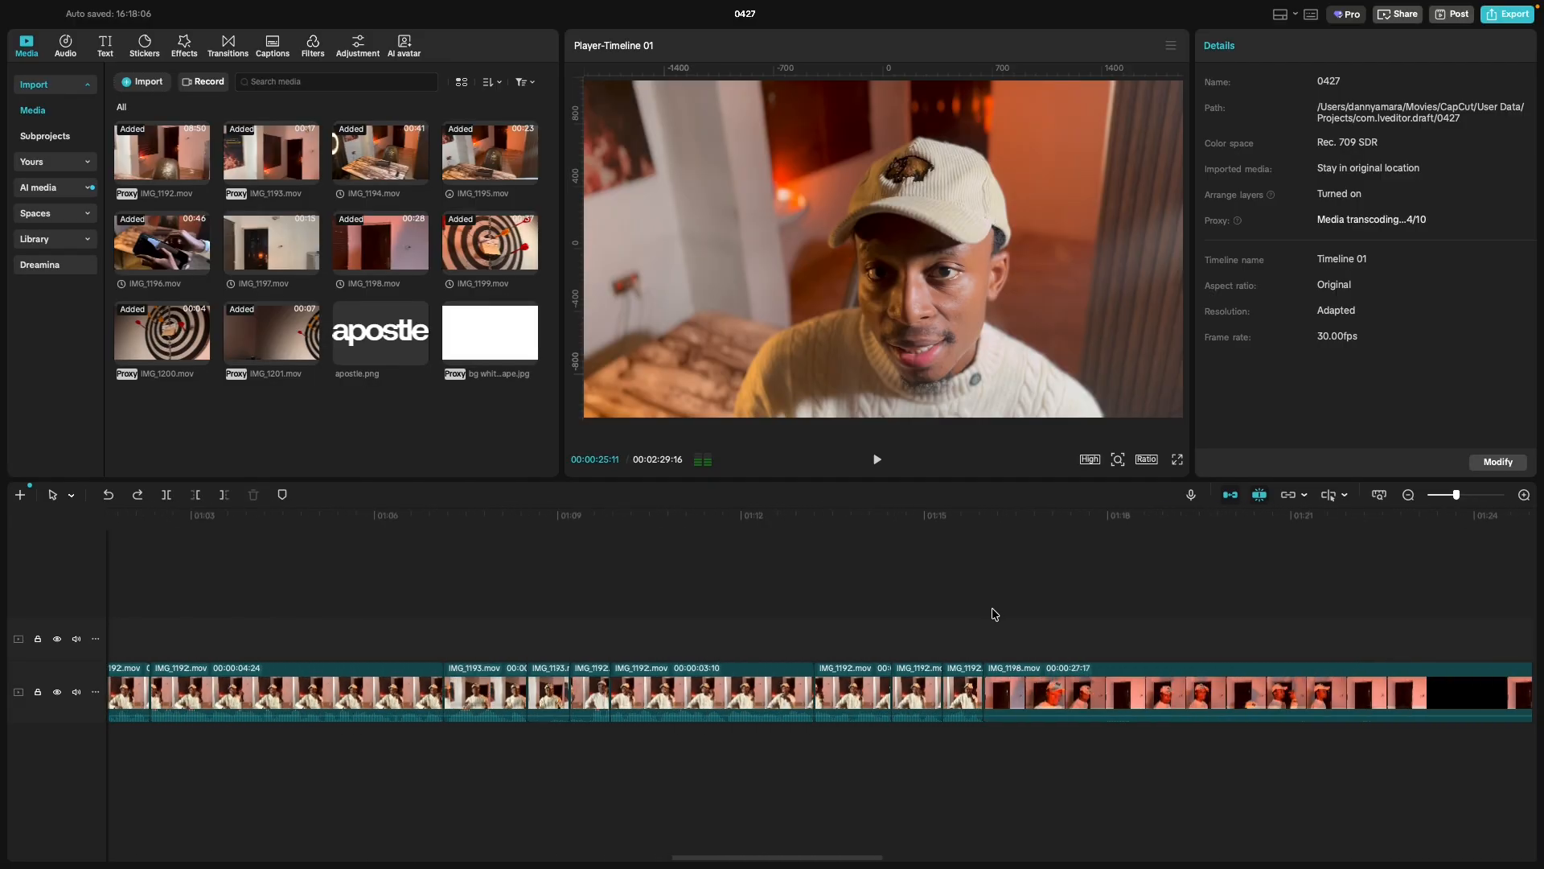
pyautogui.click(995, 614)
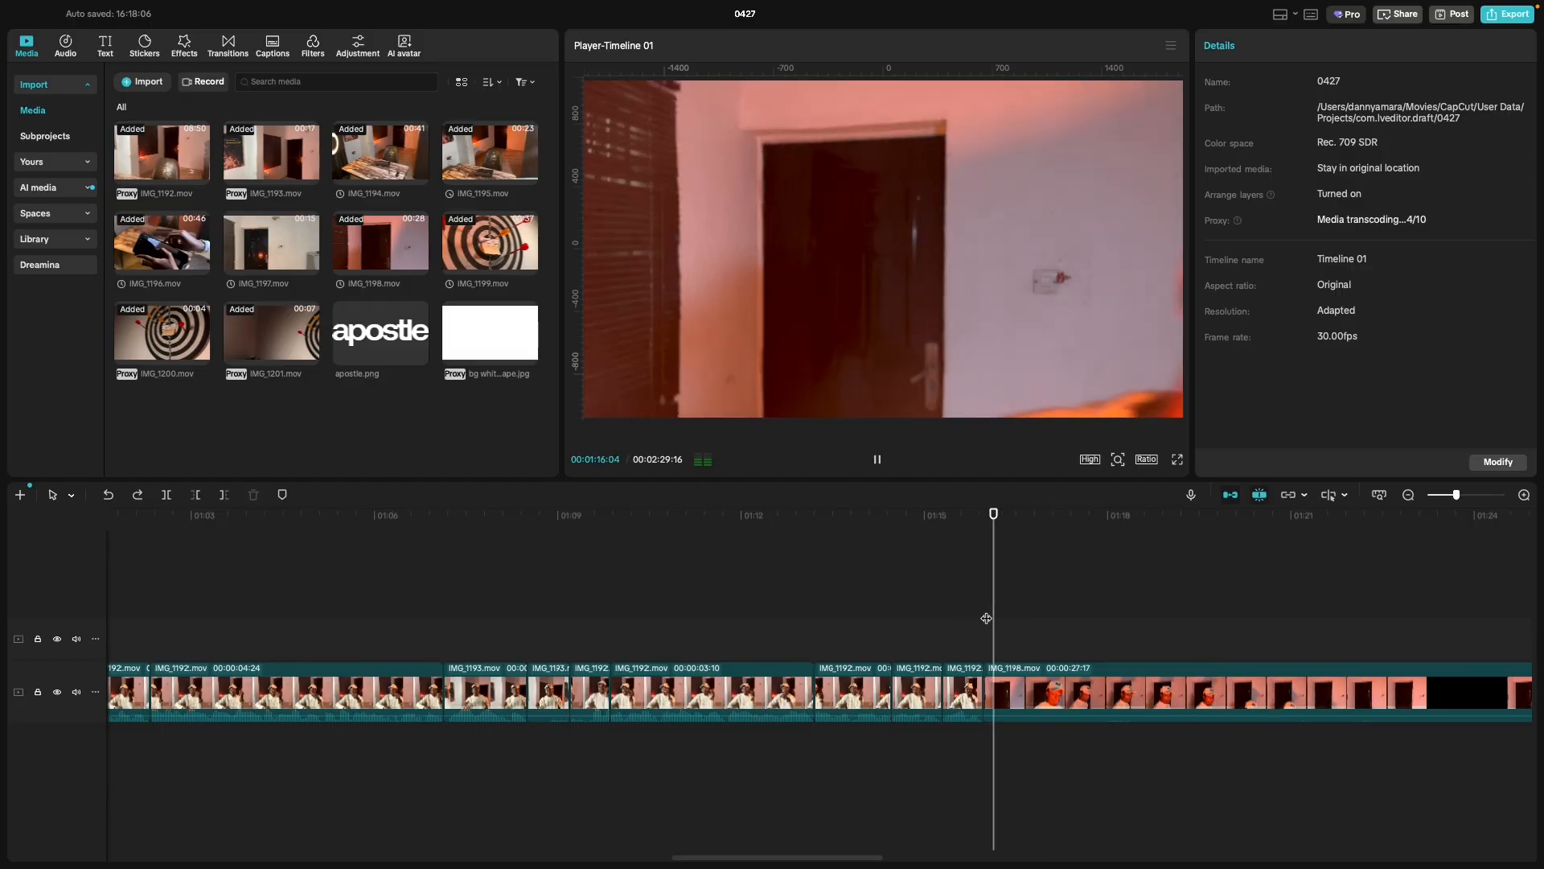
pyautogui.press('space')
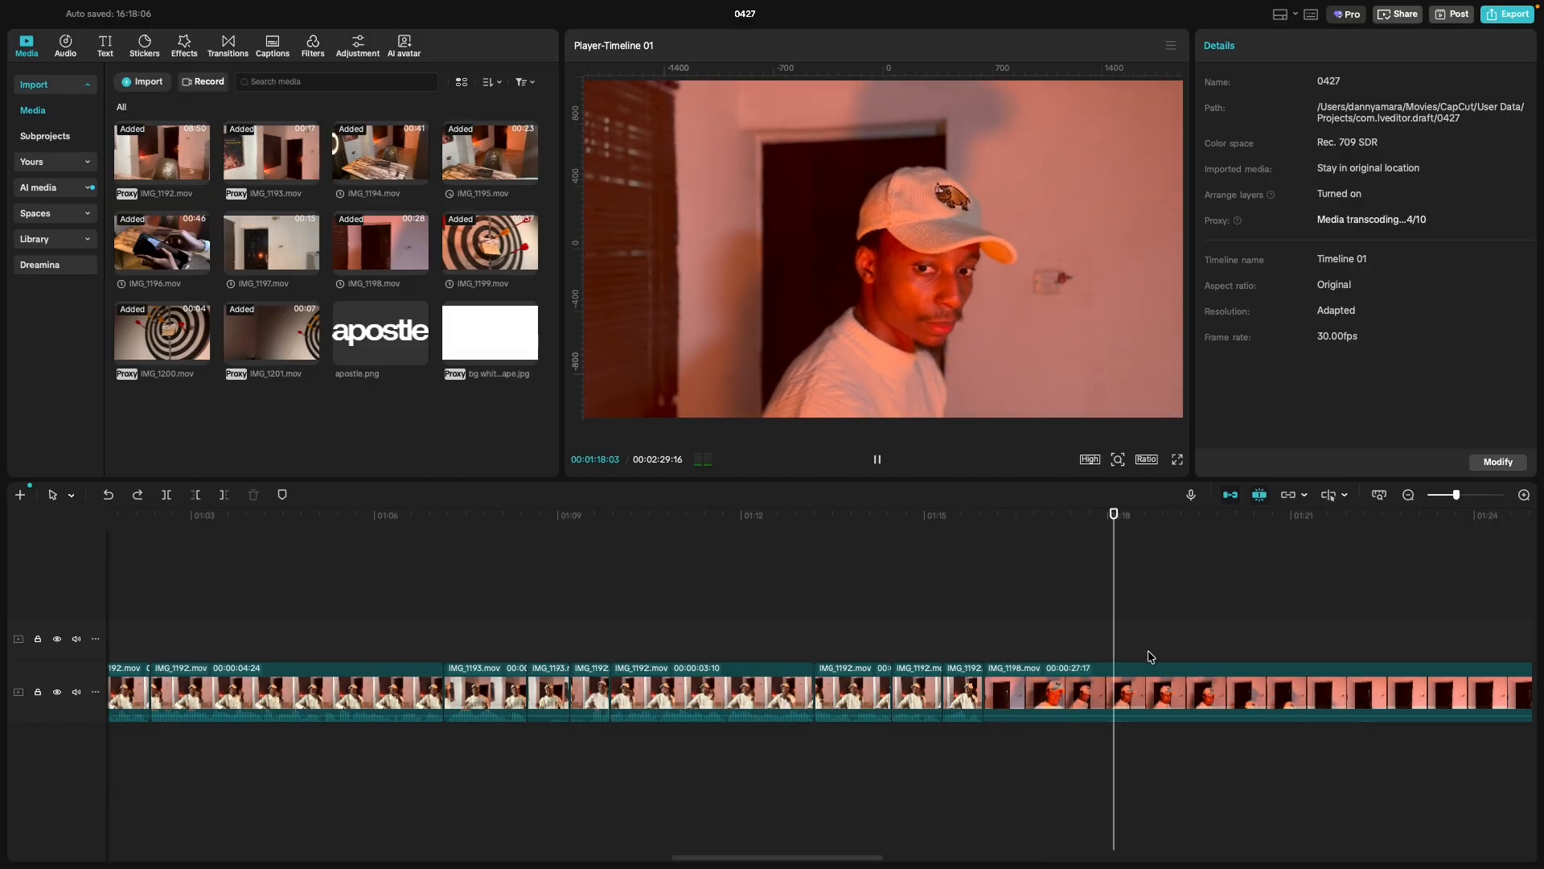
pyautogui.hscroll(3, 1147, 660)
pyautogui.hscroll(3, 1142, 654)
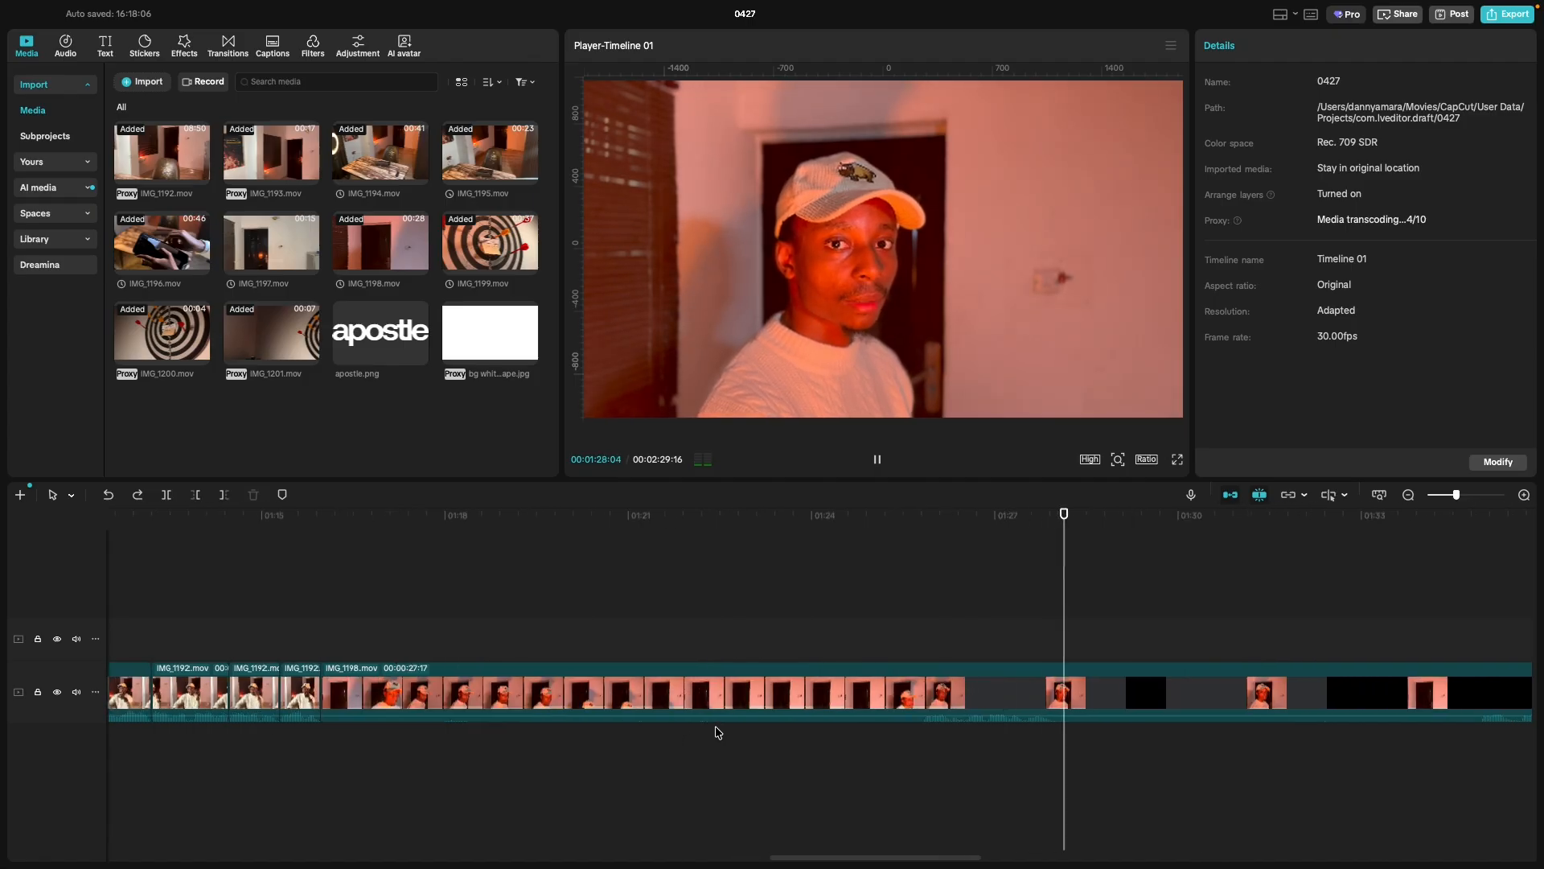
pyautogui.press('space')
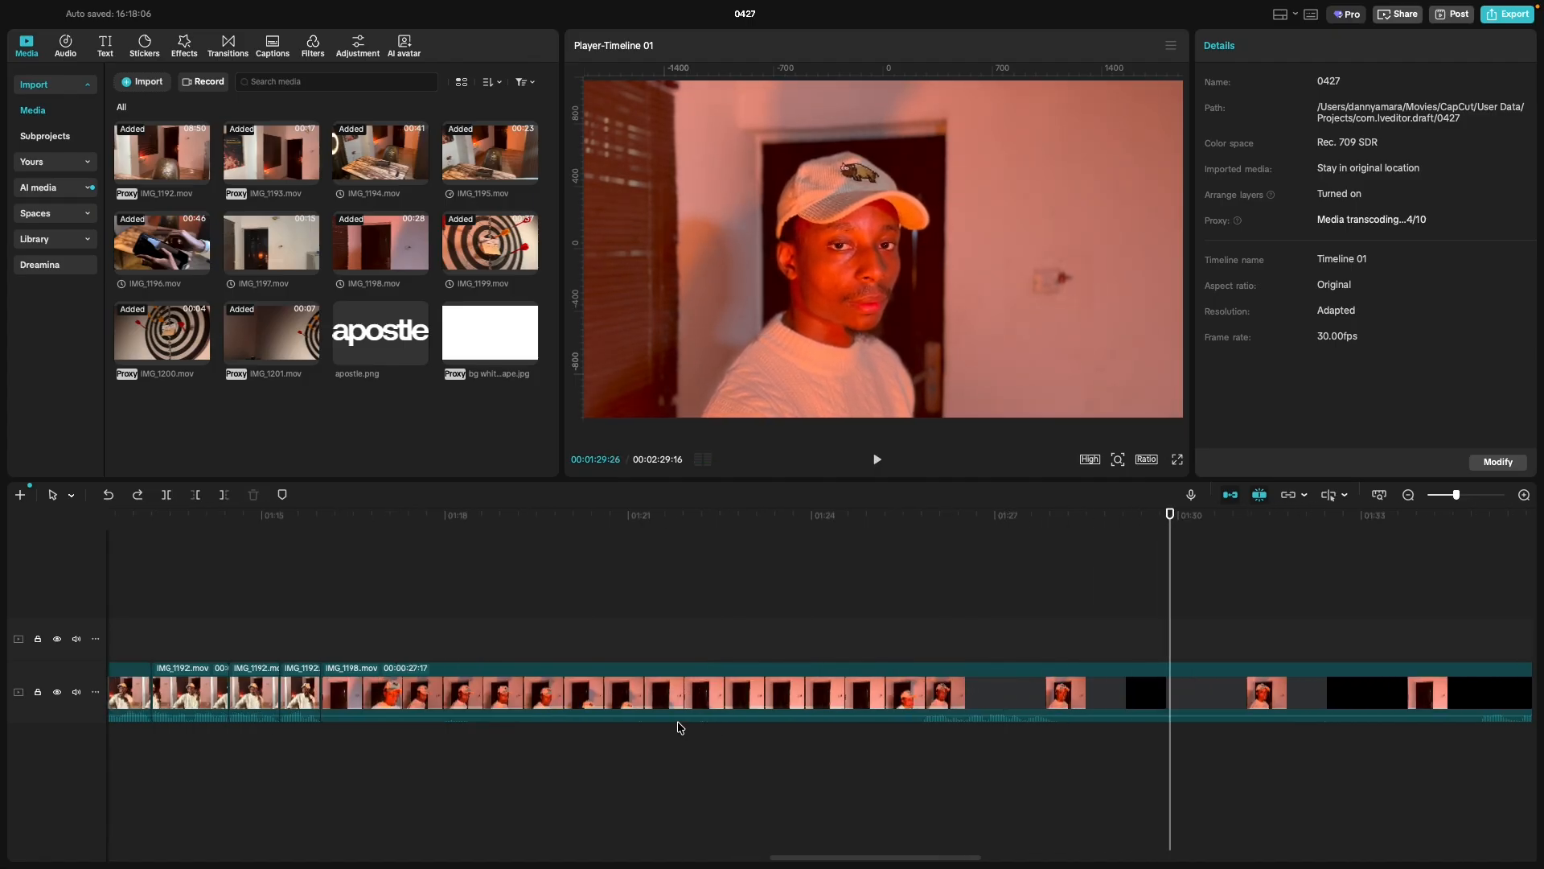
# Trim the start of the IMG_1198.mov clip to a duration of 00:00:08:20.
pyautogui.press('super+minus')
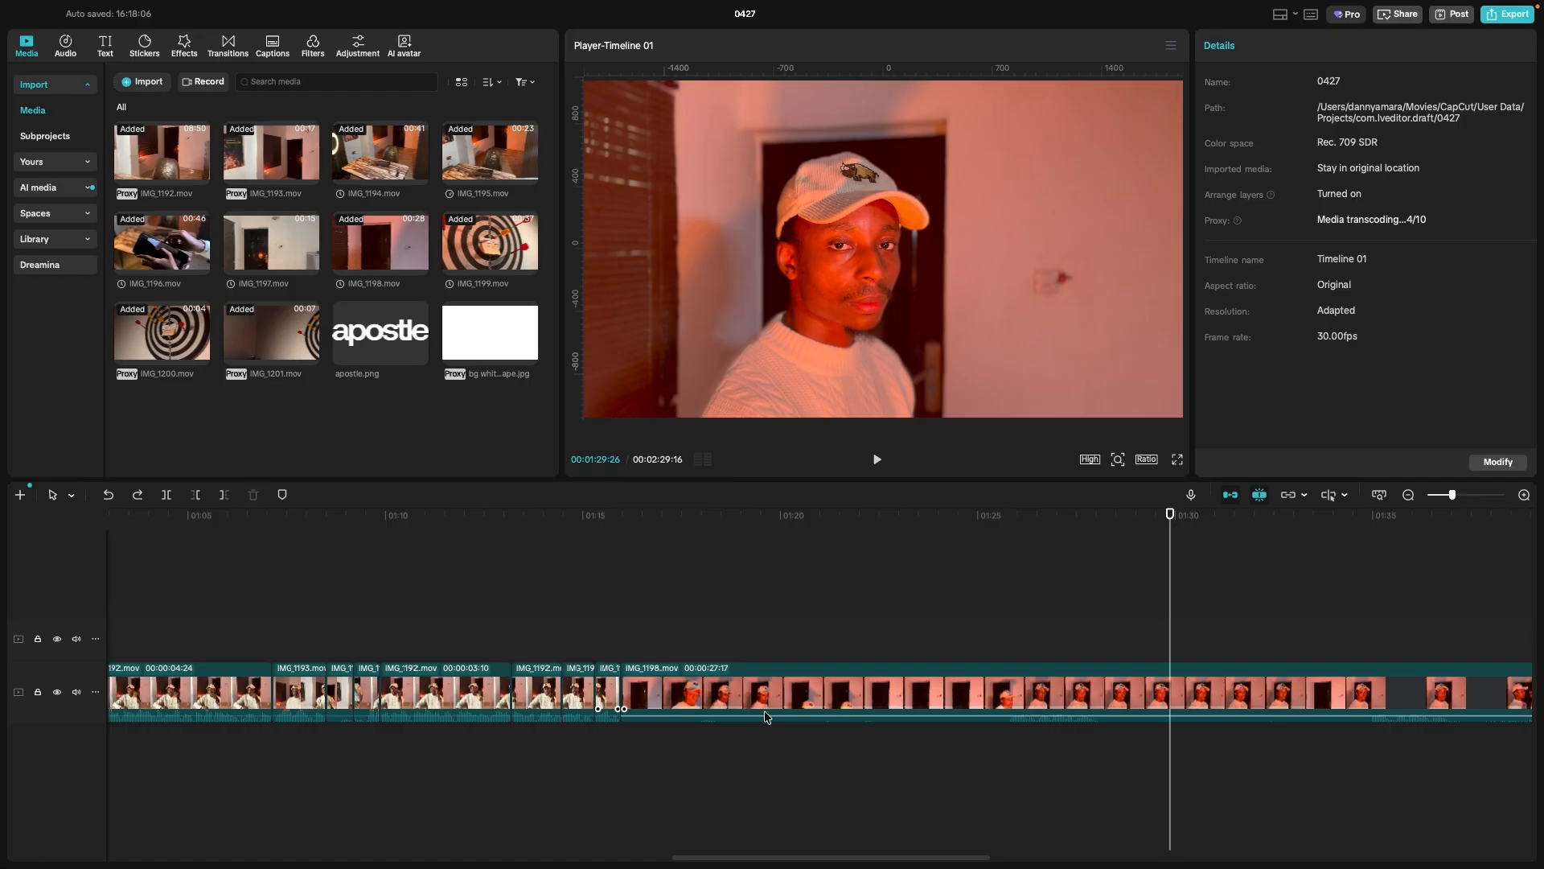
pyautogui.click(741, 694)
pyautogui.hscroll(5, 731, 696)
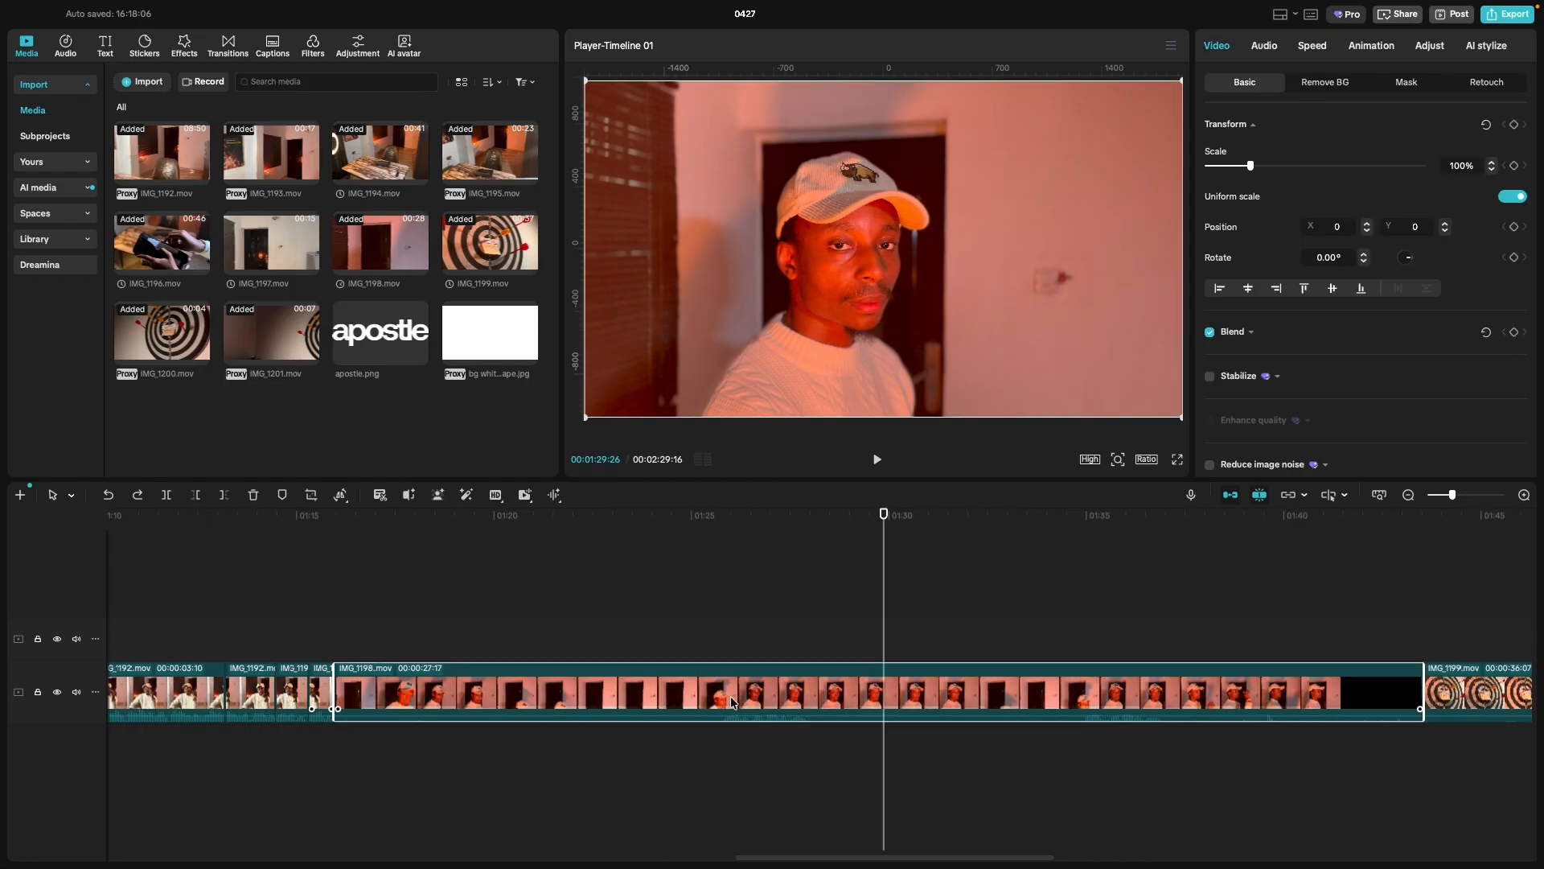
pyautogui.moveTo(337, 695); pyautogui.dragTo(1077, 718)
# Play the shortened IMG_1198.mov clip from its start and trim its end to a duration of 00:00:04:18.
pyautogui.click(338, 611)
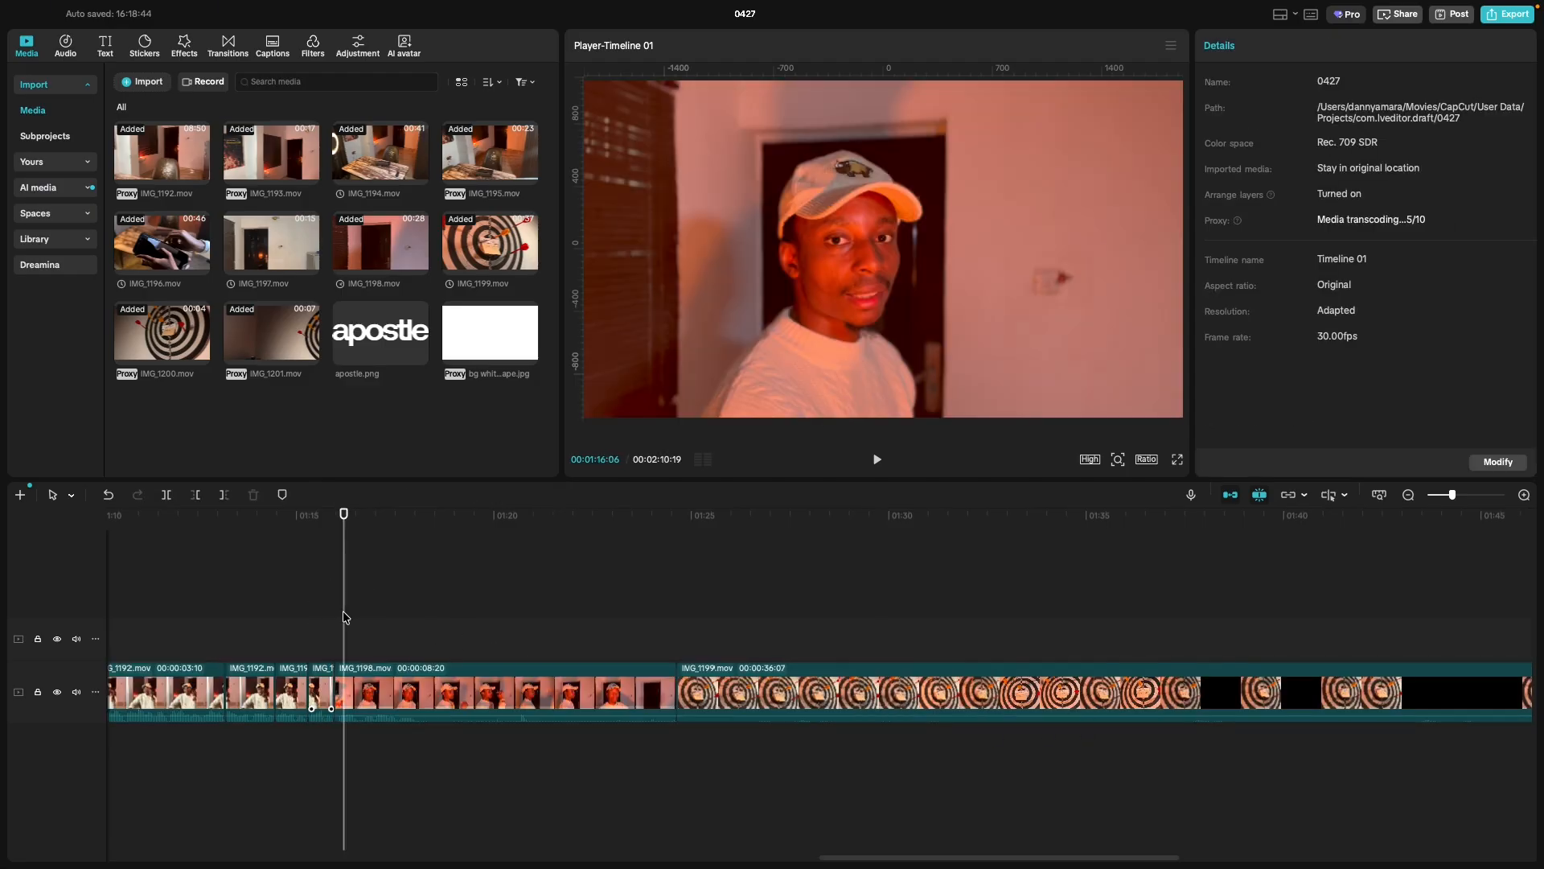
pyautogui.press('space')
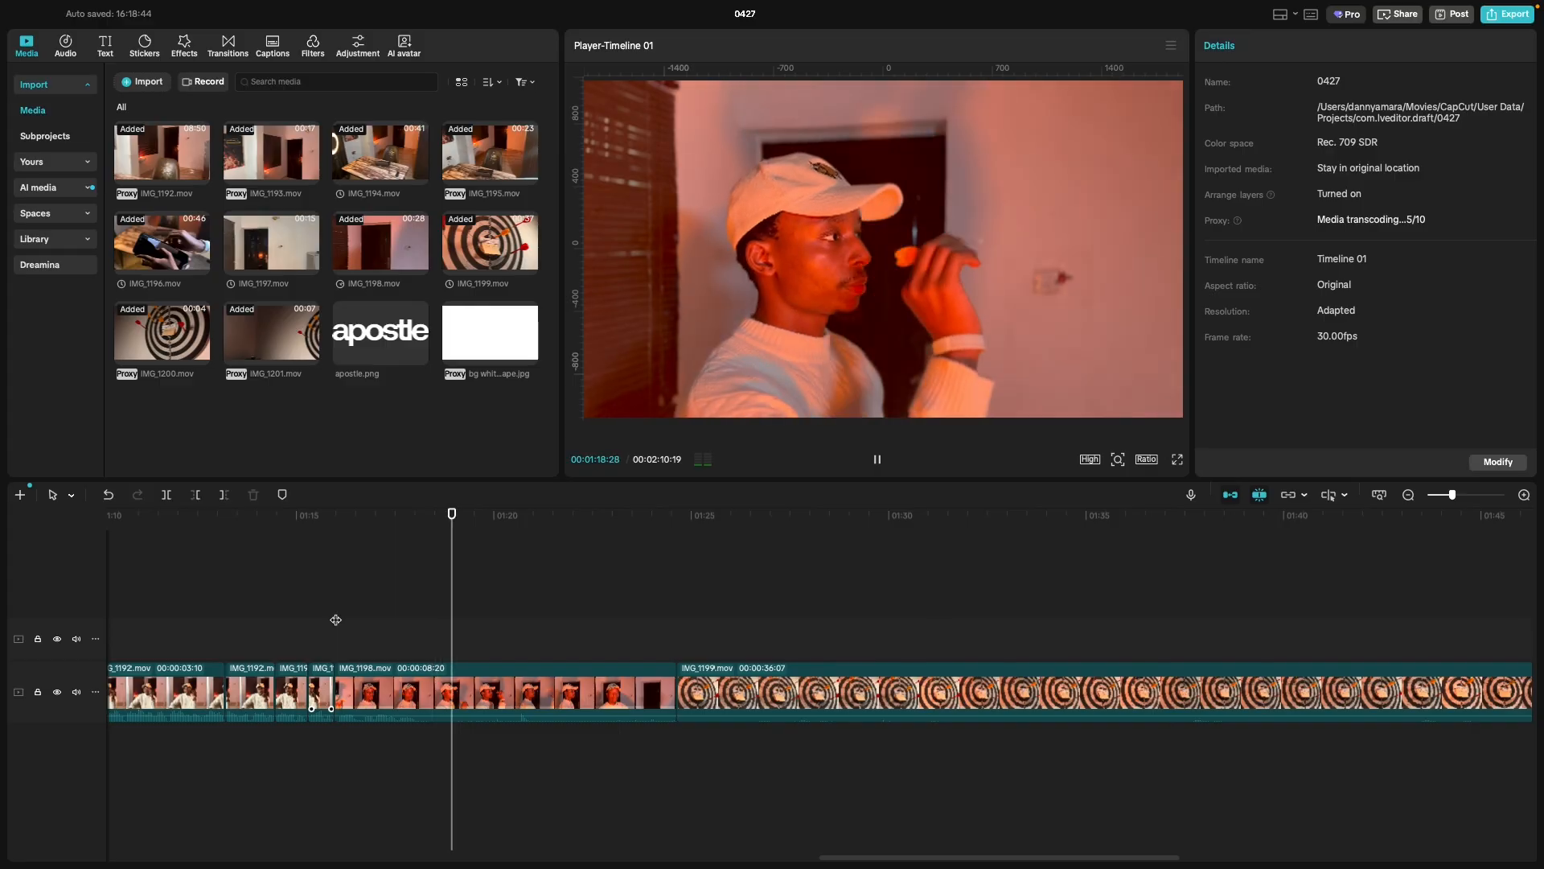
pyautogui.press('space')
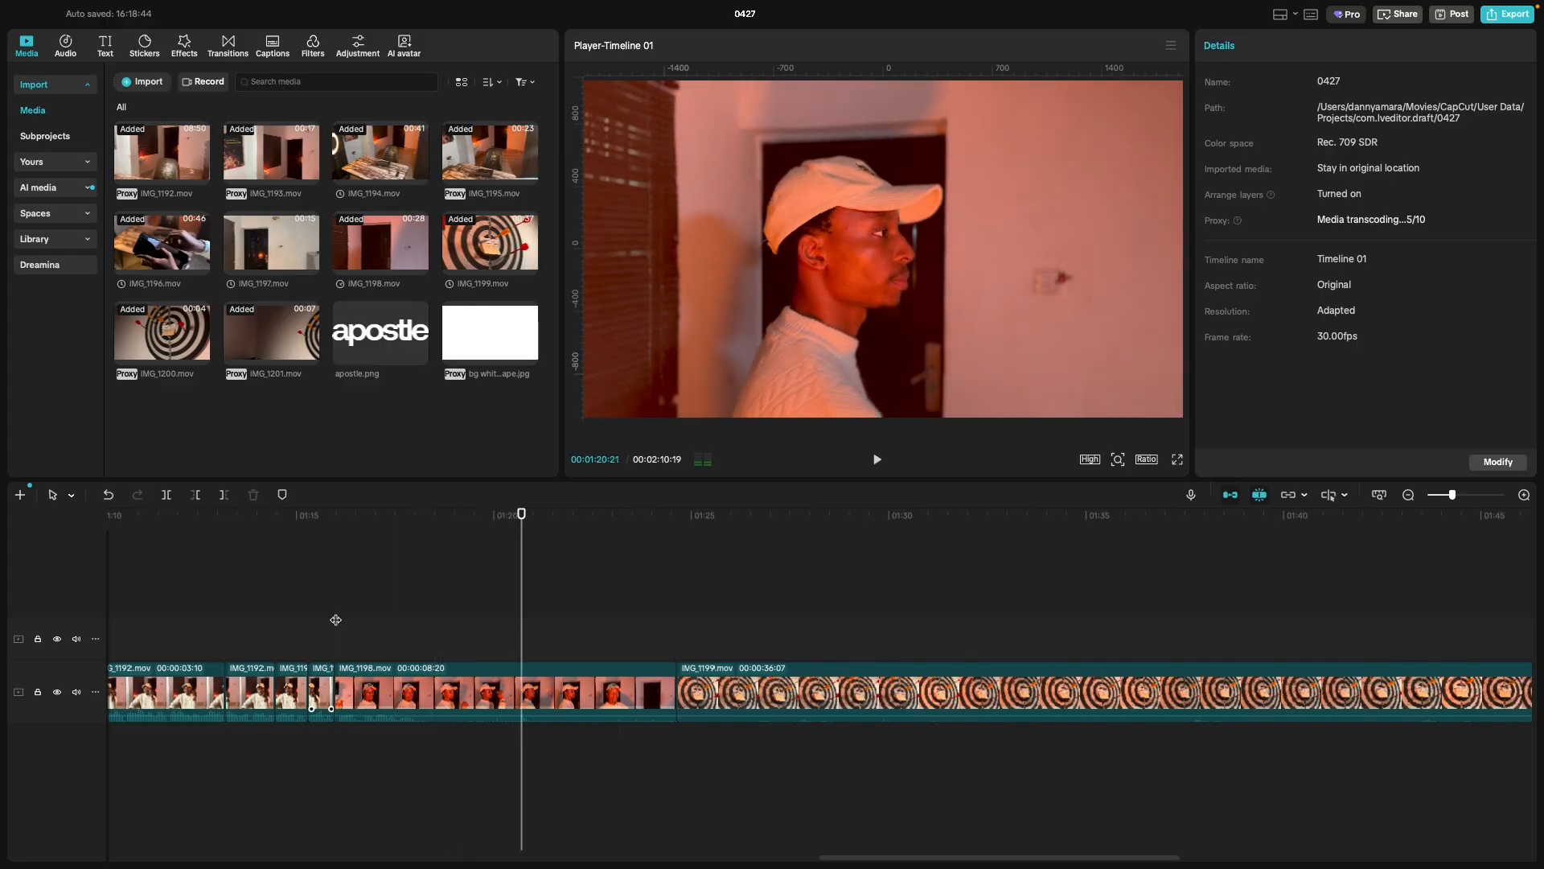
pyautogui.click(544, 688)
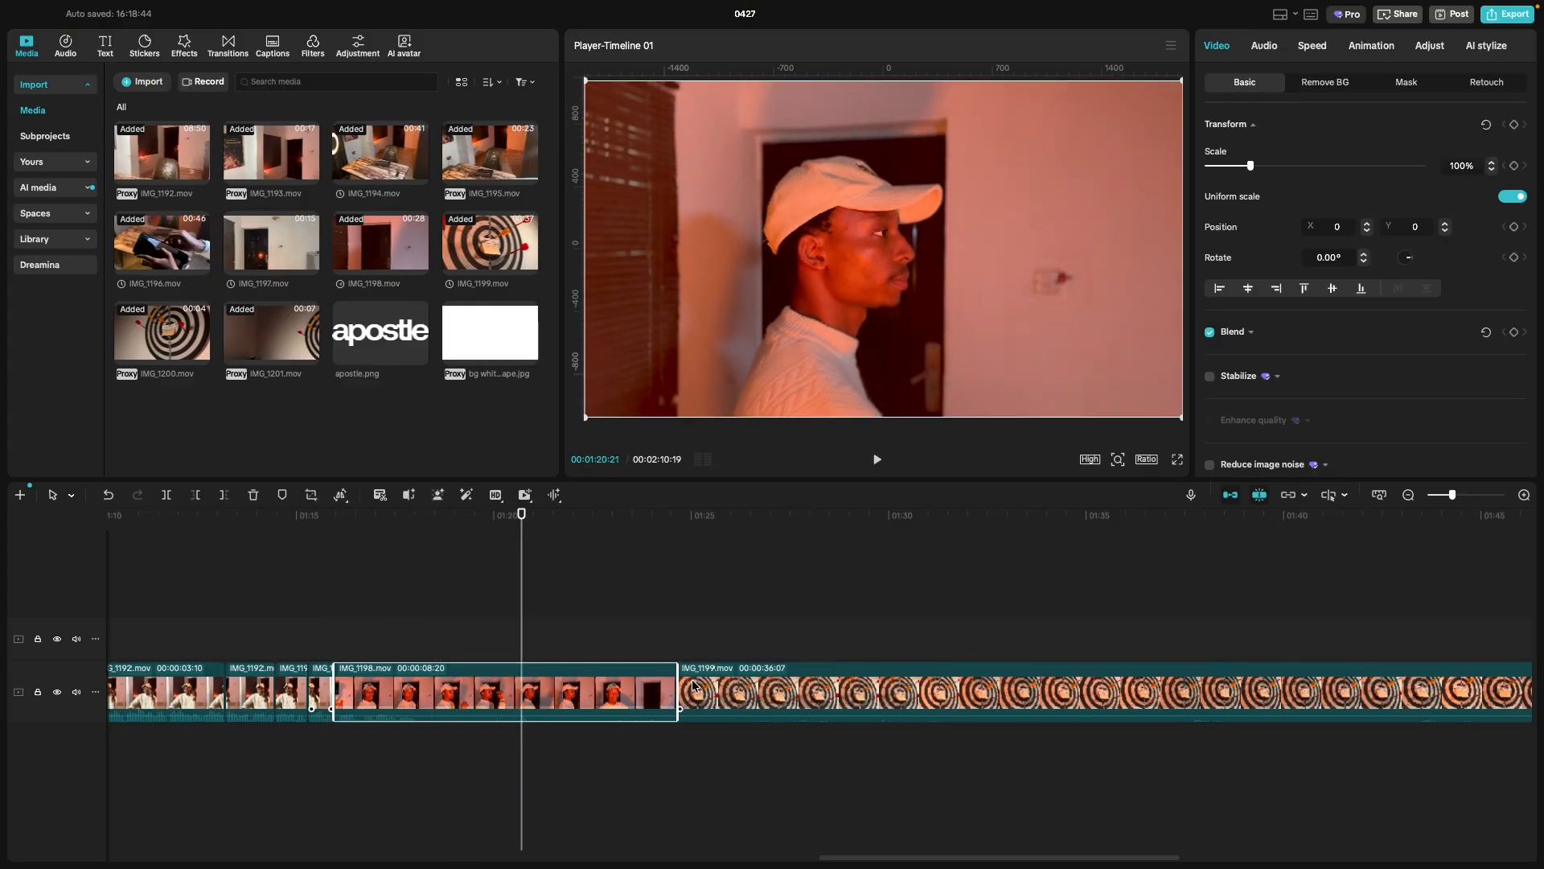
pyautogui.moveTo(681, 688); pyautogui.dragTo(516, 698)
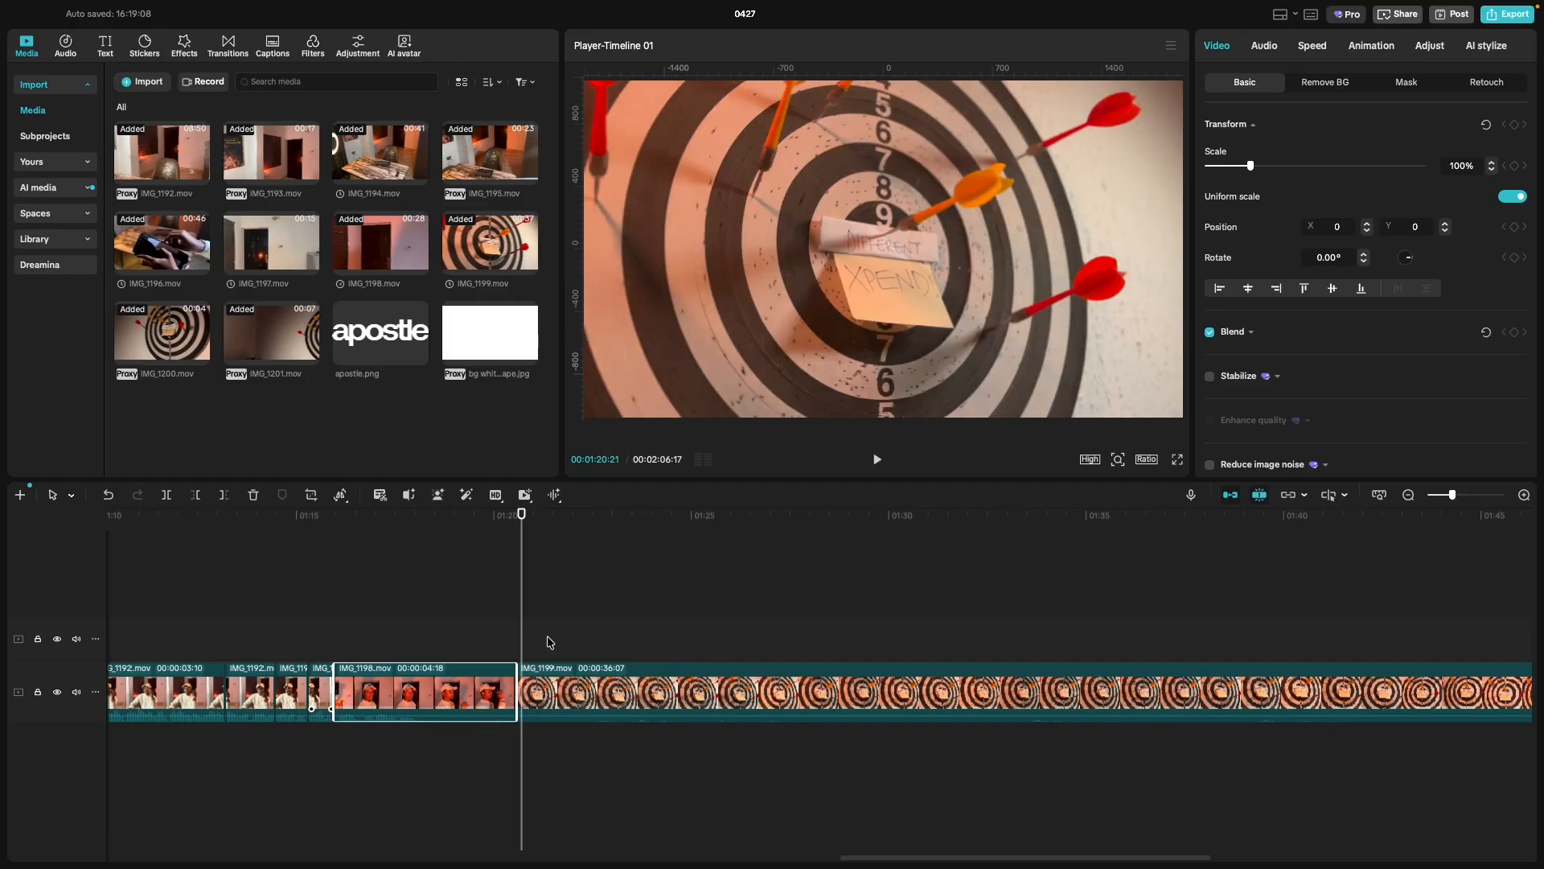
# Skim through the IMG_1199.mov dartboard clip and delete it from the timeline.
pyautogui.click(516, 636)
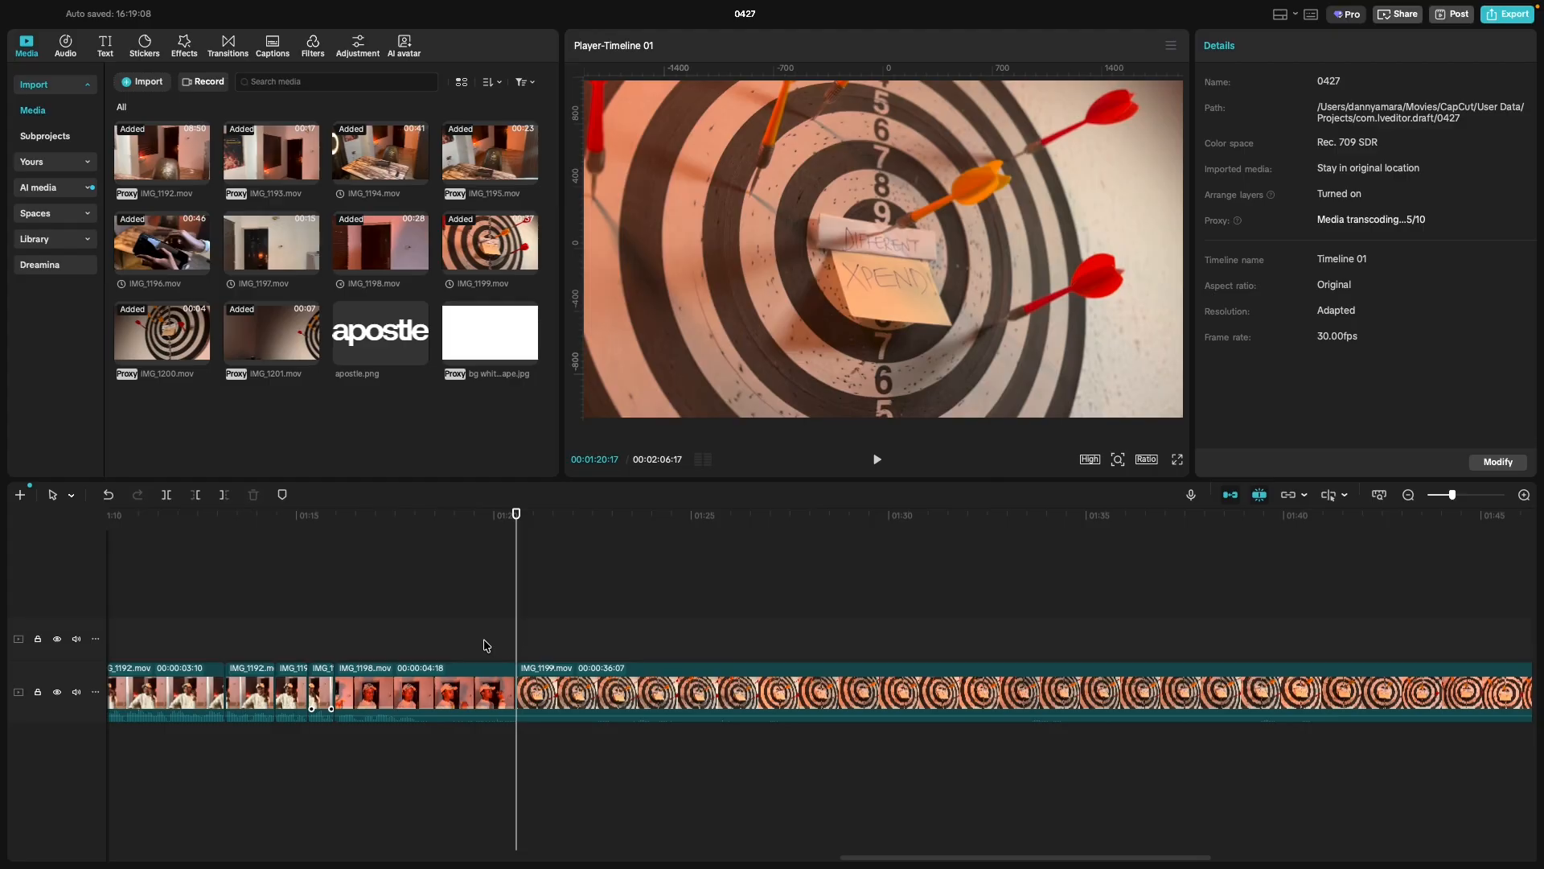
pyautogui.scroll(-4, 462, 648)
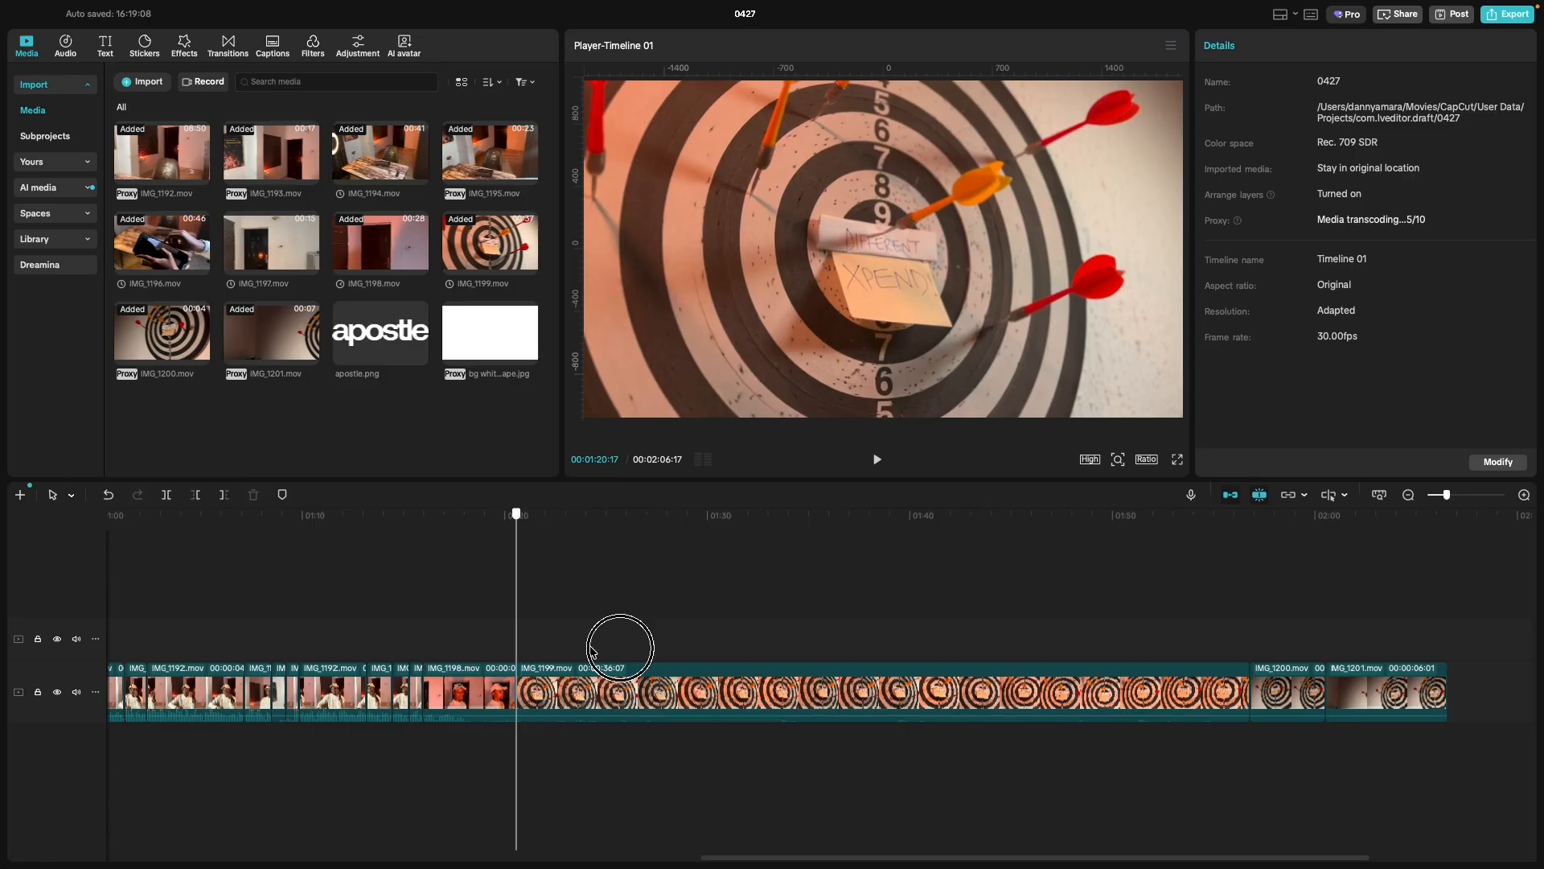
pyautogui.click(871, 653)
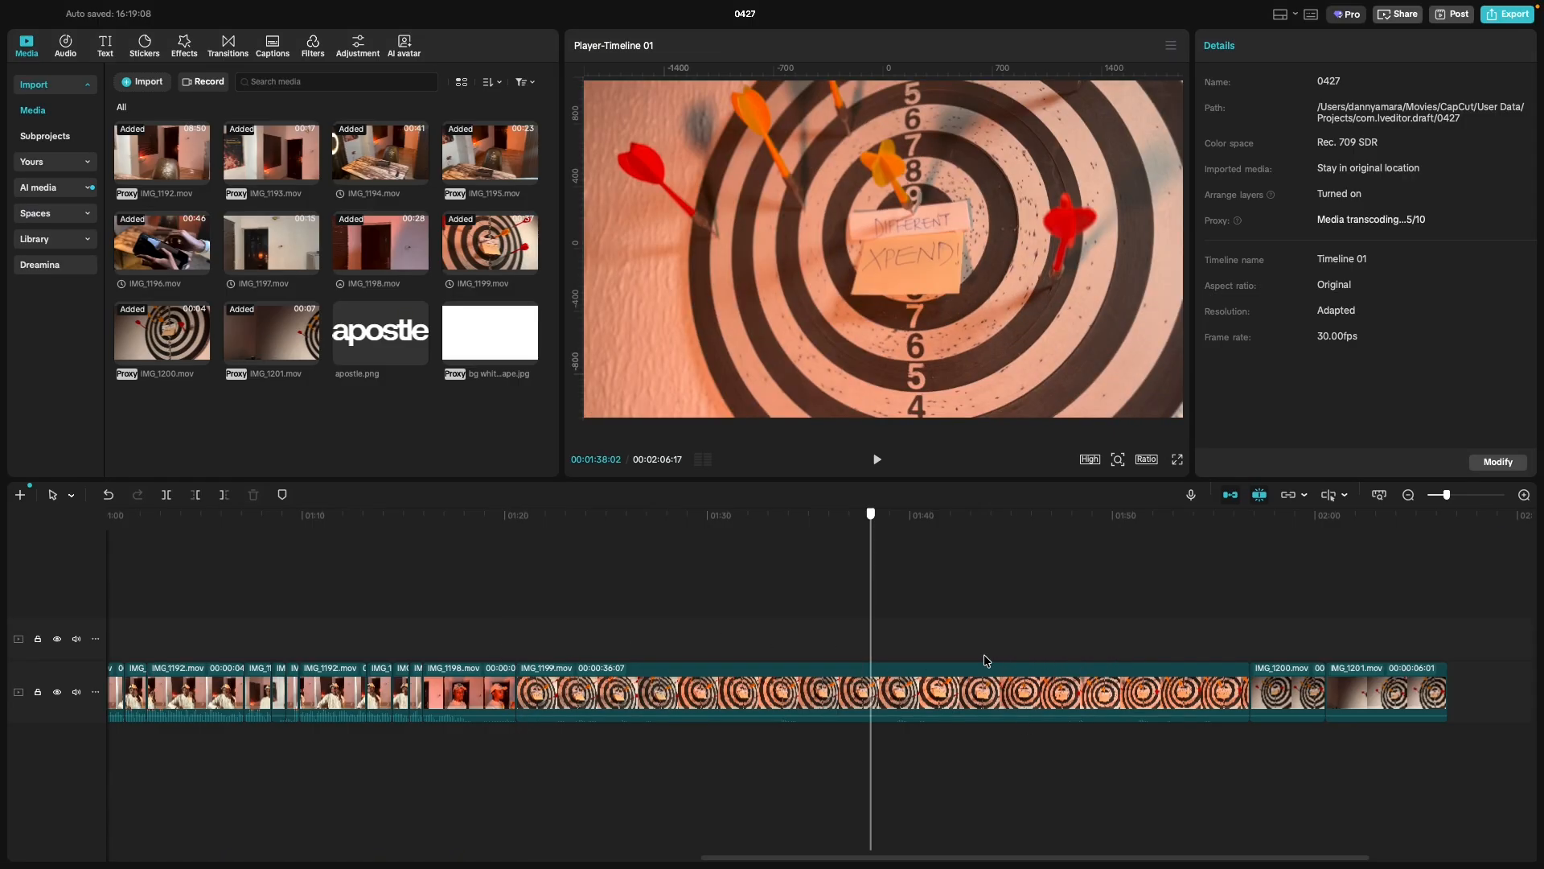
pyautogui.click(1235, 664)
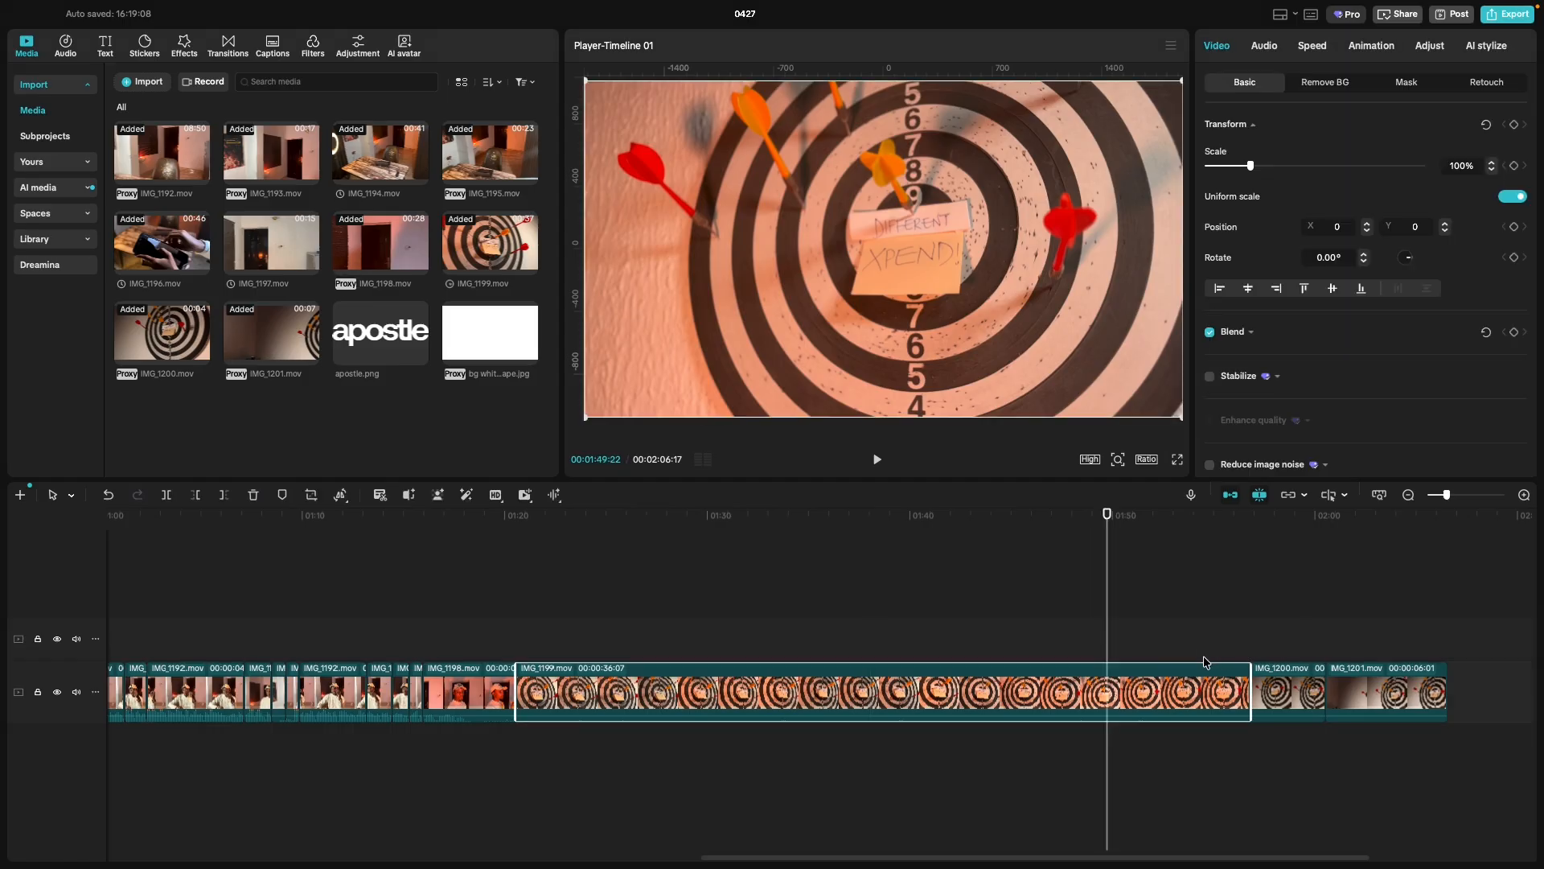
pyautogui.press('Delete')
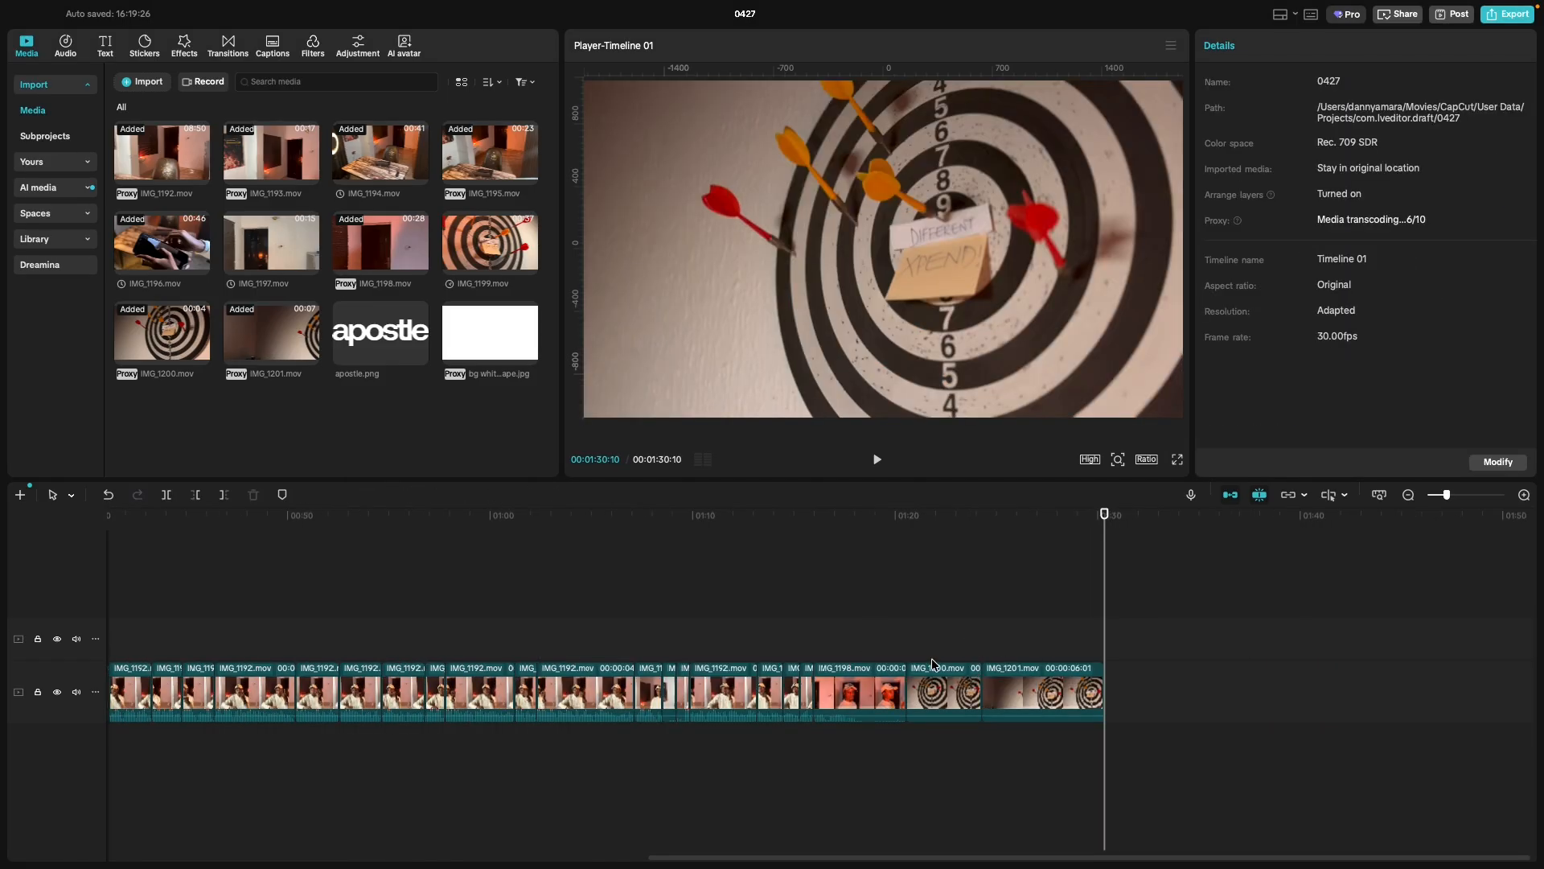
# Play the IMG_1200.mov clip from its start and delete it from the timeline.
pyautogui.click(911, 657)
pyautogui.press('space')
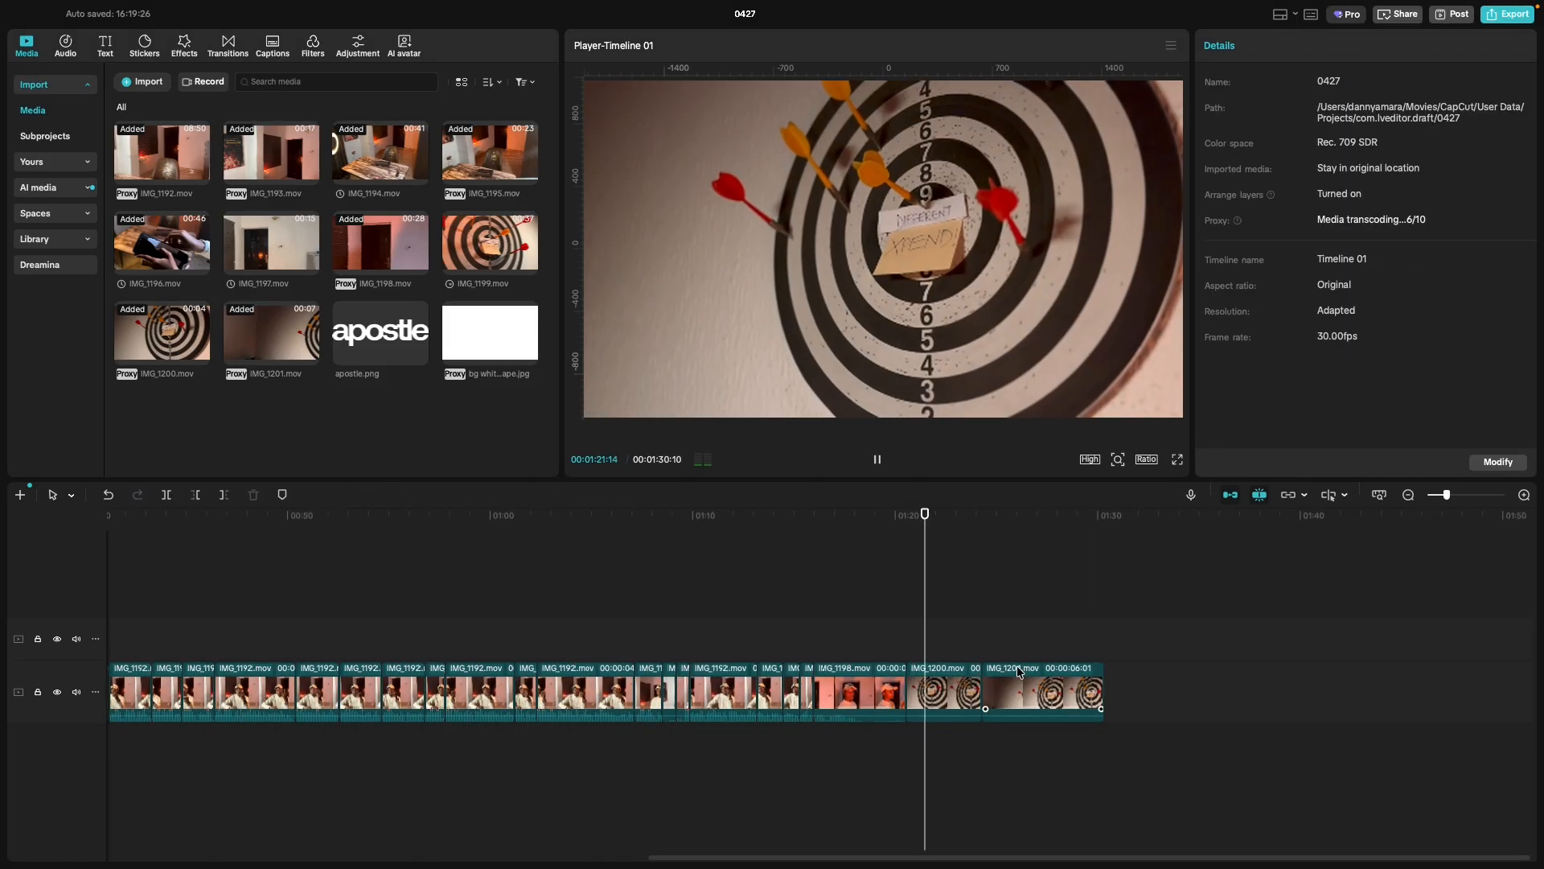
pyautogui.click(937, 689)
pyautogui.press('space')
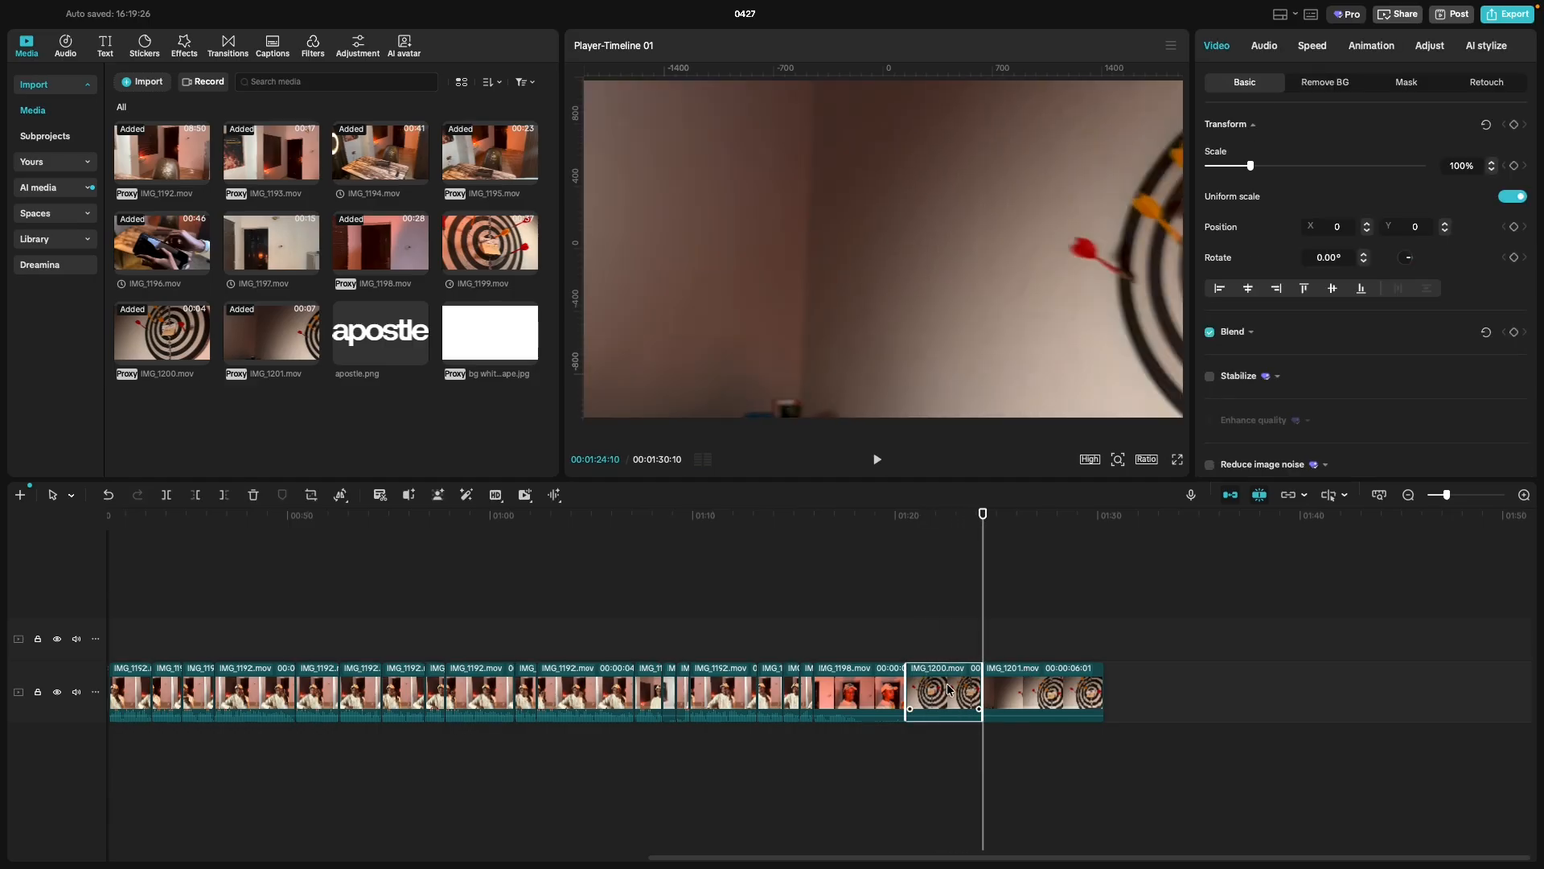
pyautogui.press('Delete')
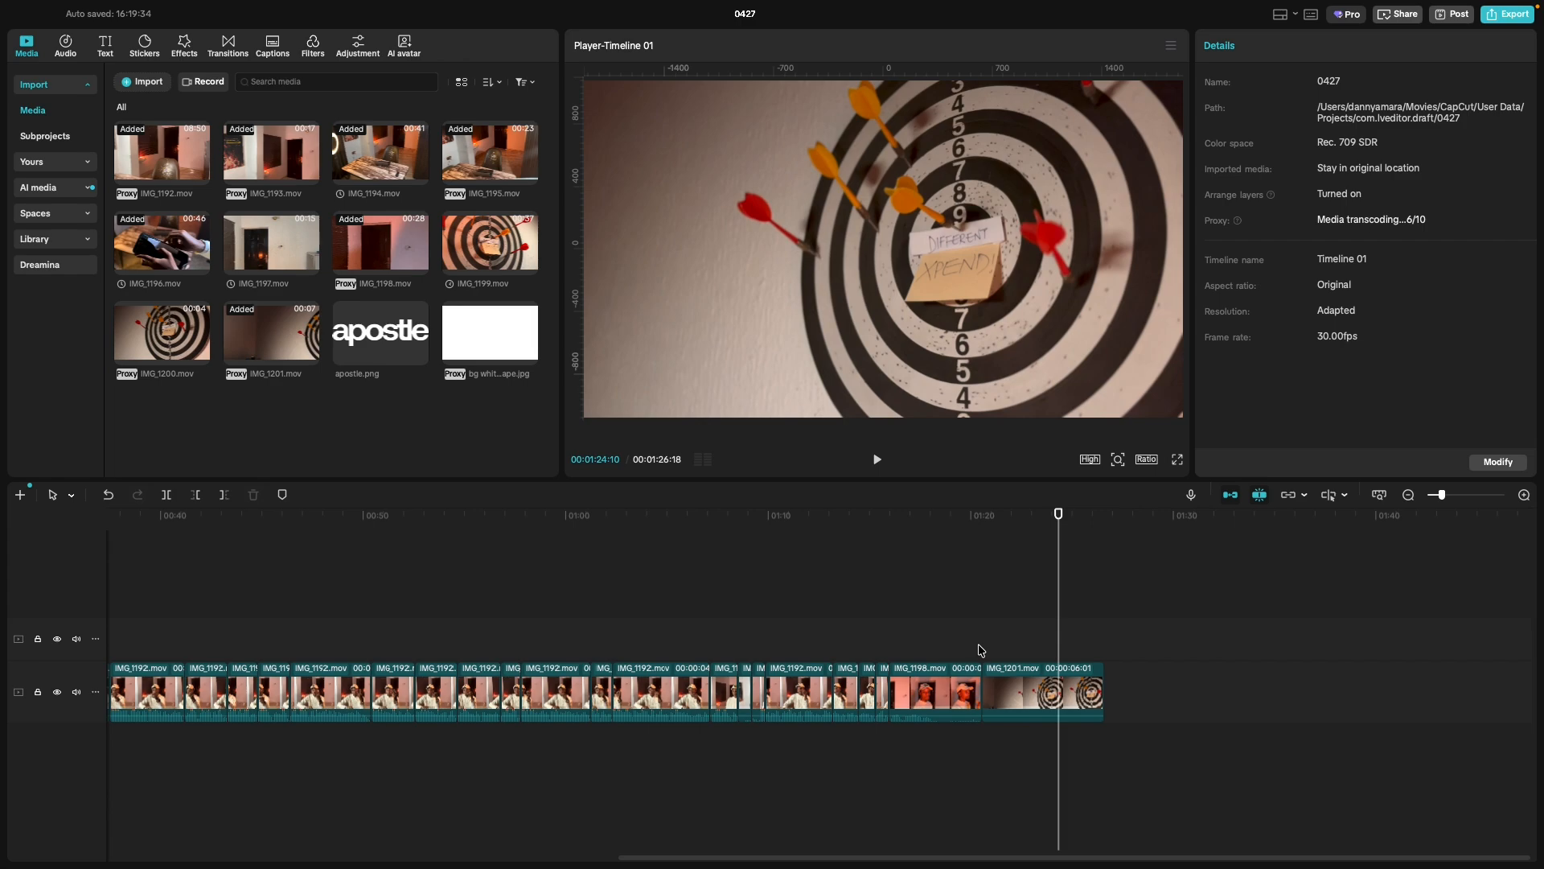
# Play across the cut from IMG_1198.mov to IMG_1201.mov and trim the start of IMG_1201.mov to a duration of 00:00:05:15.
pyautogui.click(953, 649)
pyautogui.press('space')
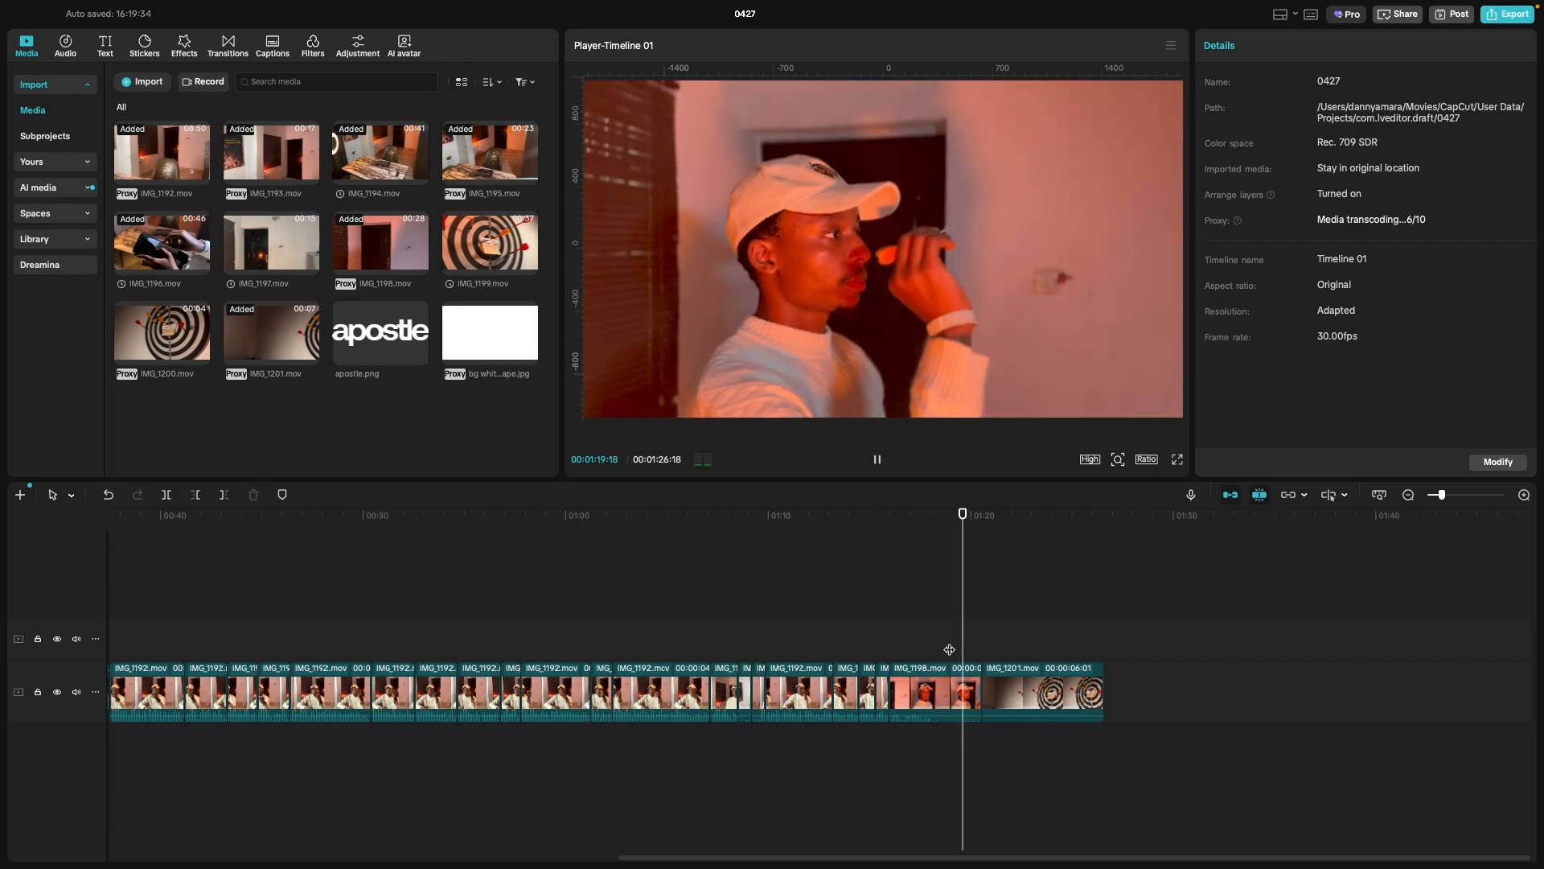
pyautogui.press('space')
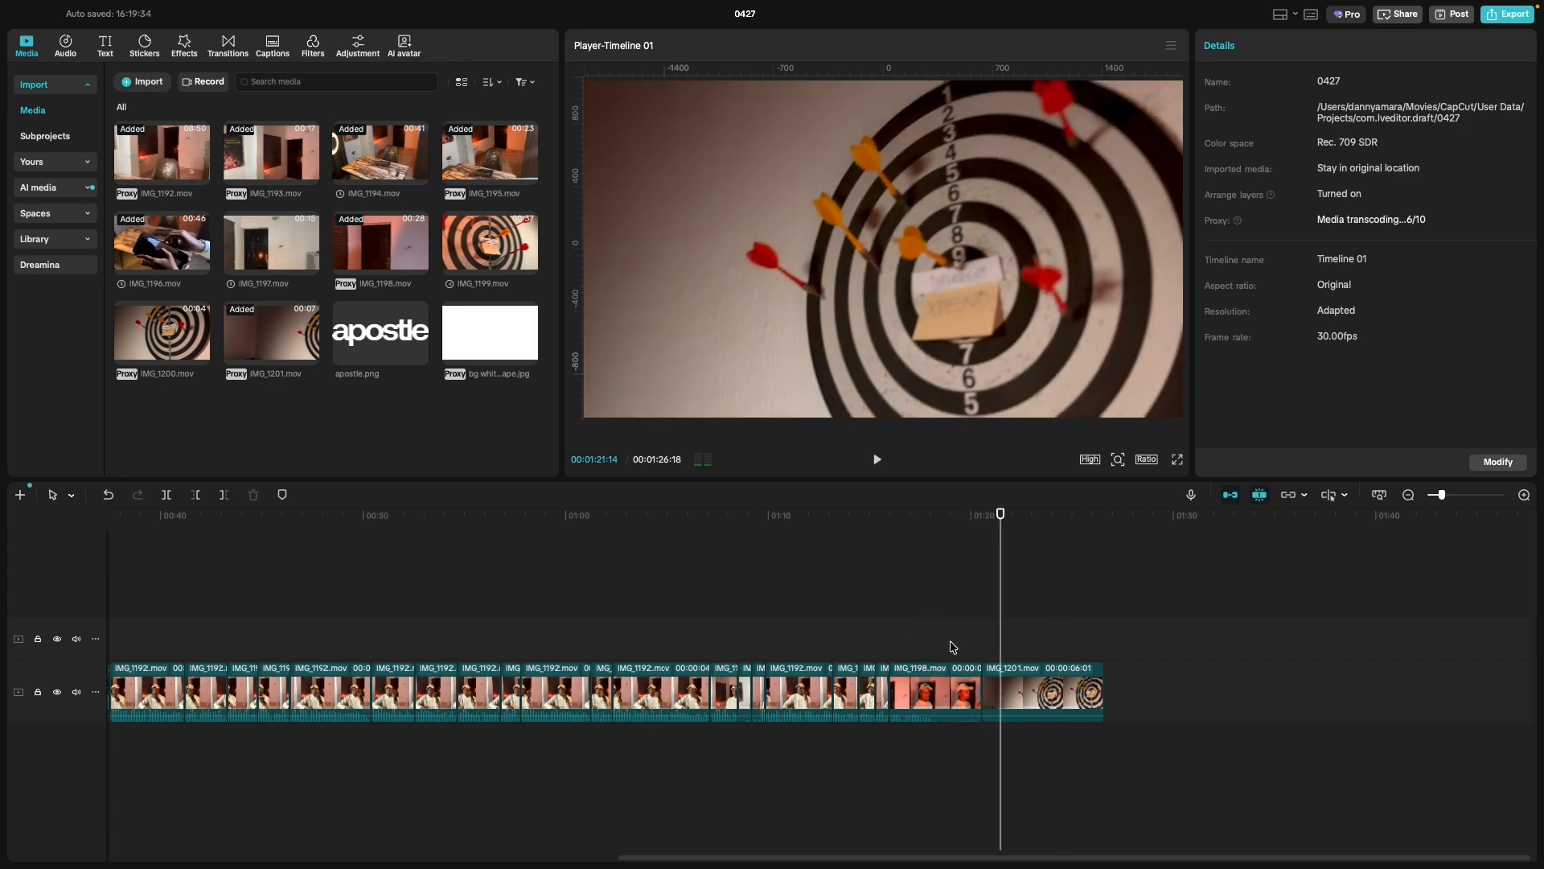
pyautogui.scroll(4, 1027, 688)
pyautogui.click(992, 687)
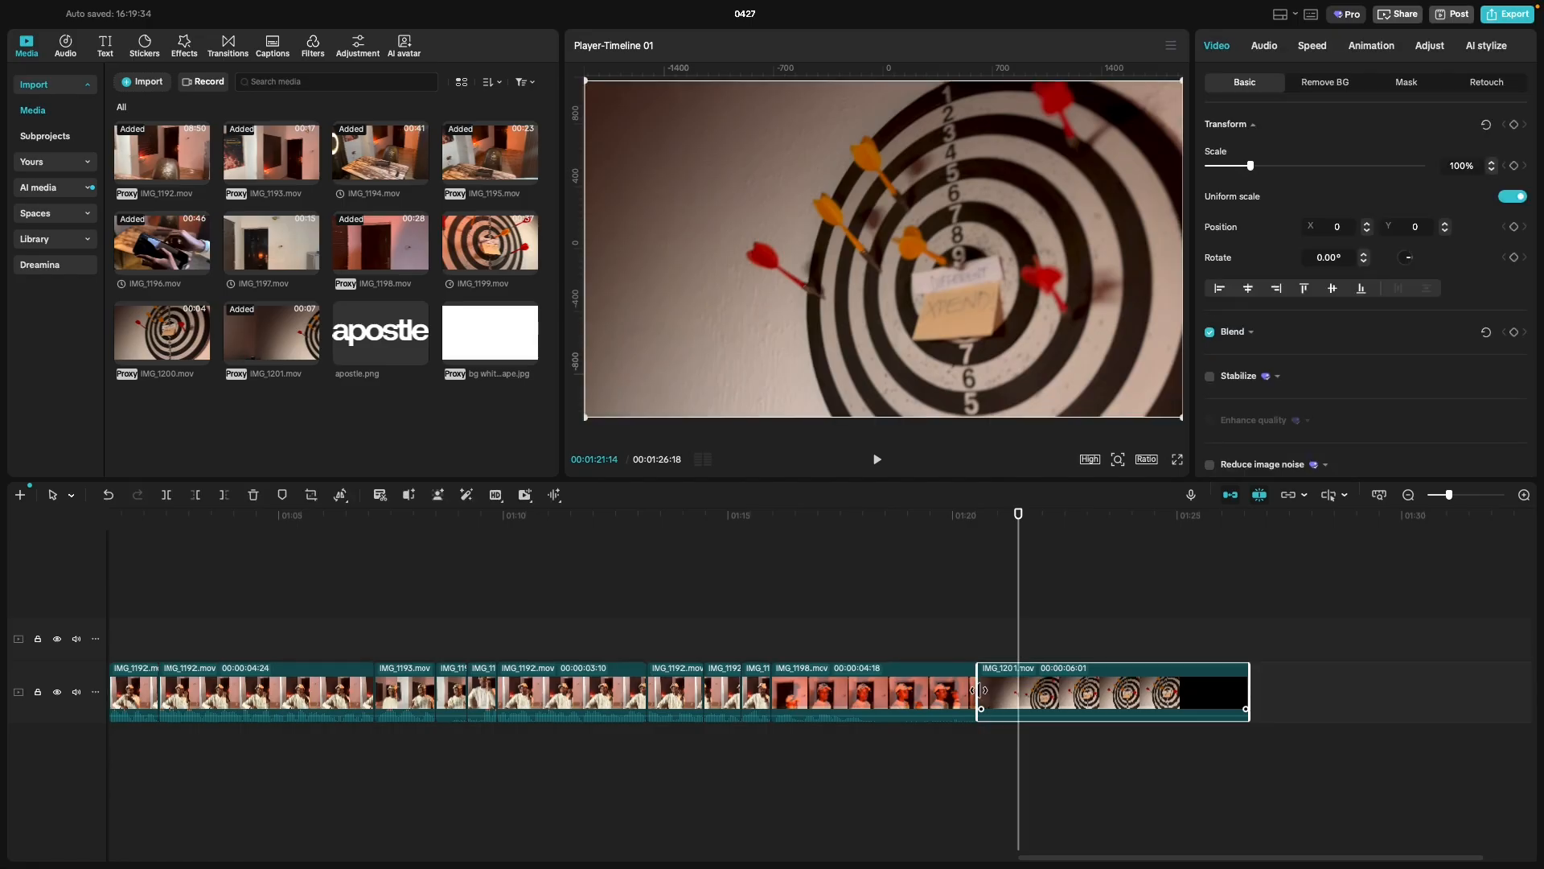
pyautogui.moveTo(977, 689); pyautogui.dragTo(1002, 695)
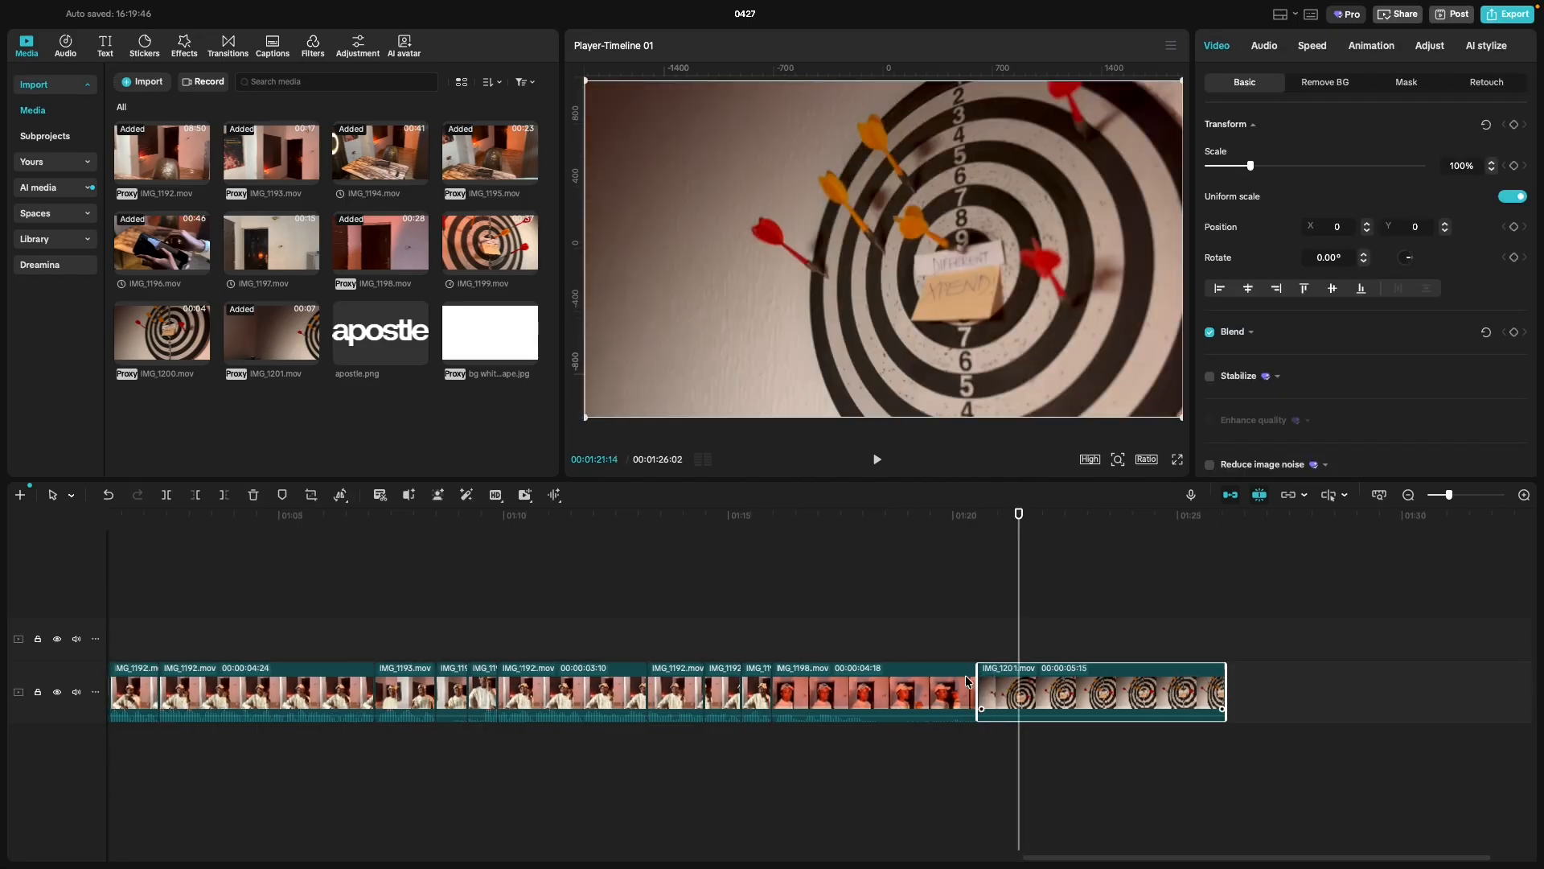
# Play from the short part before the IMG_1198.mov clip into IMG_1201.mov to check the flow of the cuts.
pyautogui.click(742, 640)
pyautogui.press('space')
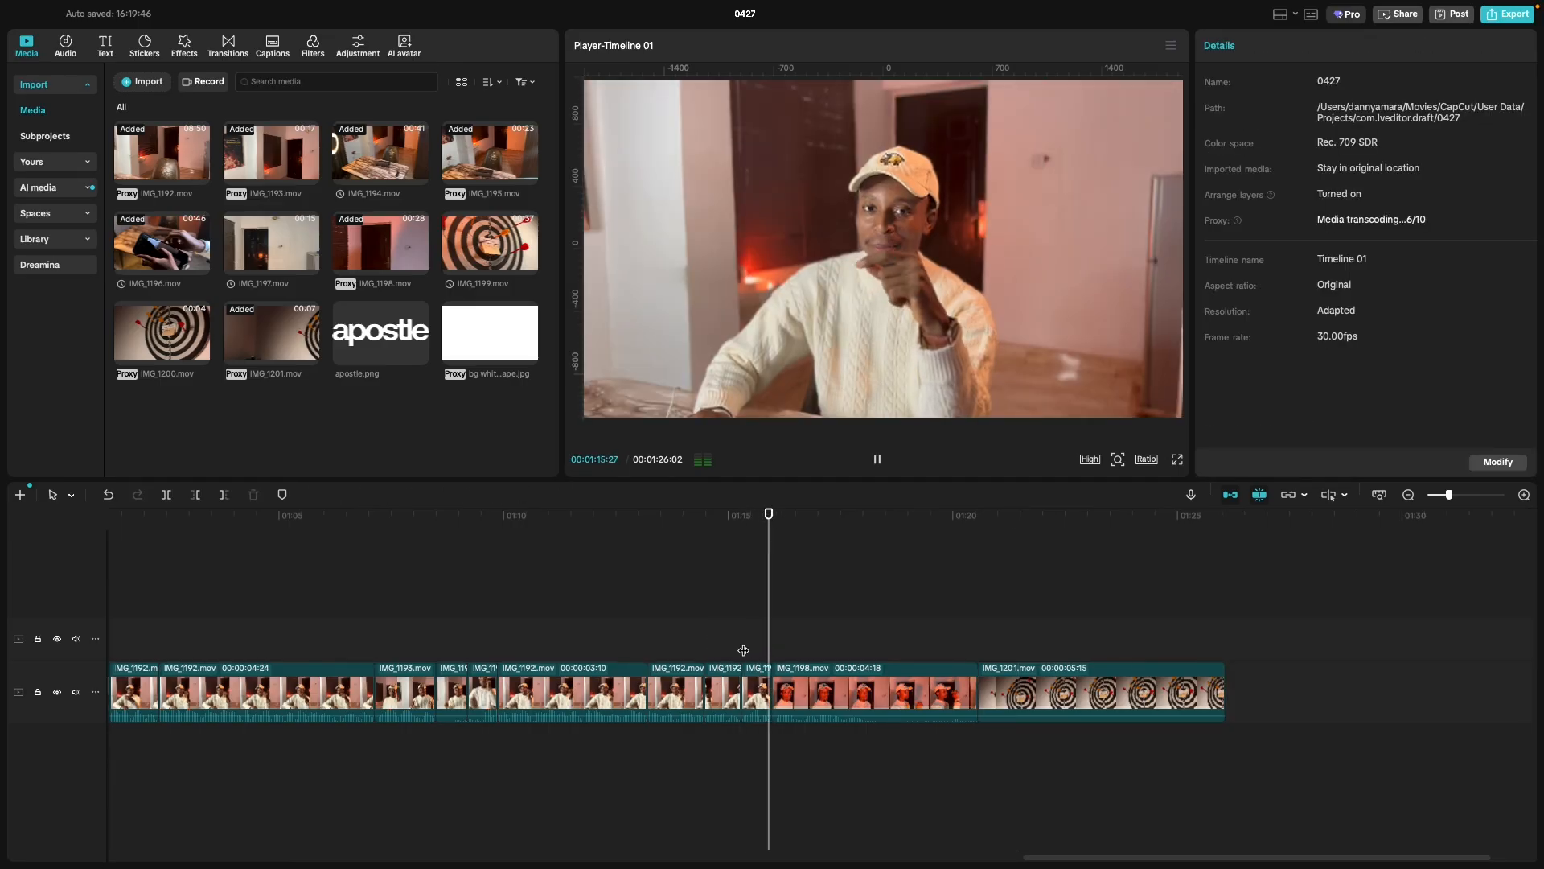
pyautogui.press('space')
pyautogui.click(743, 643)
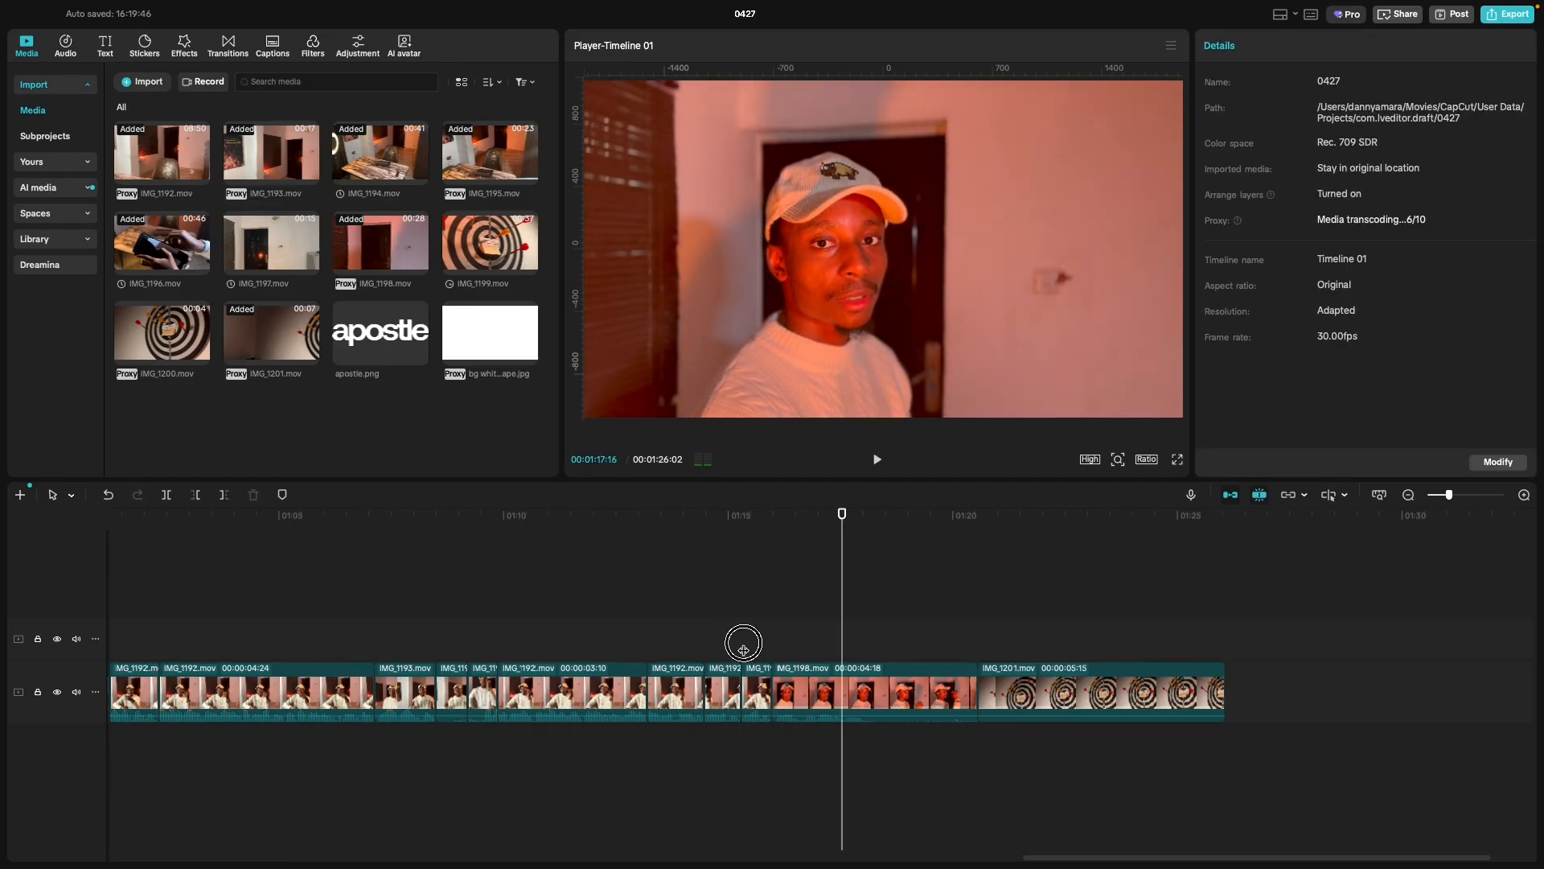
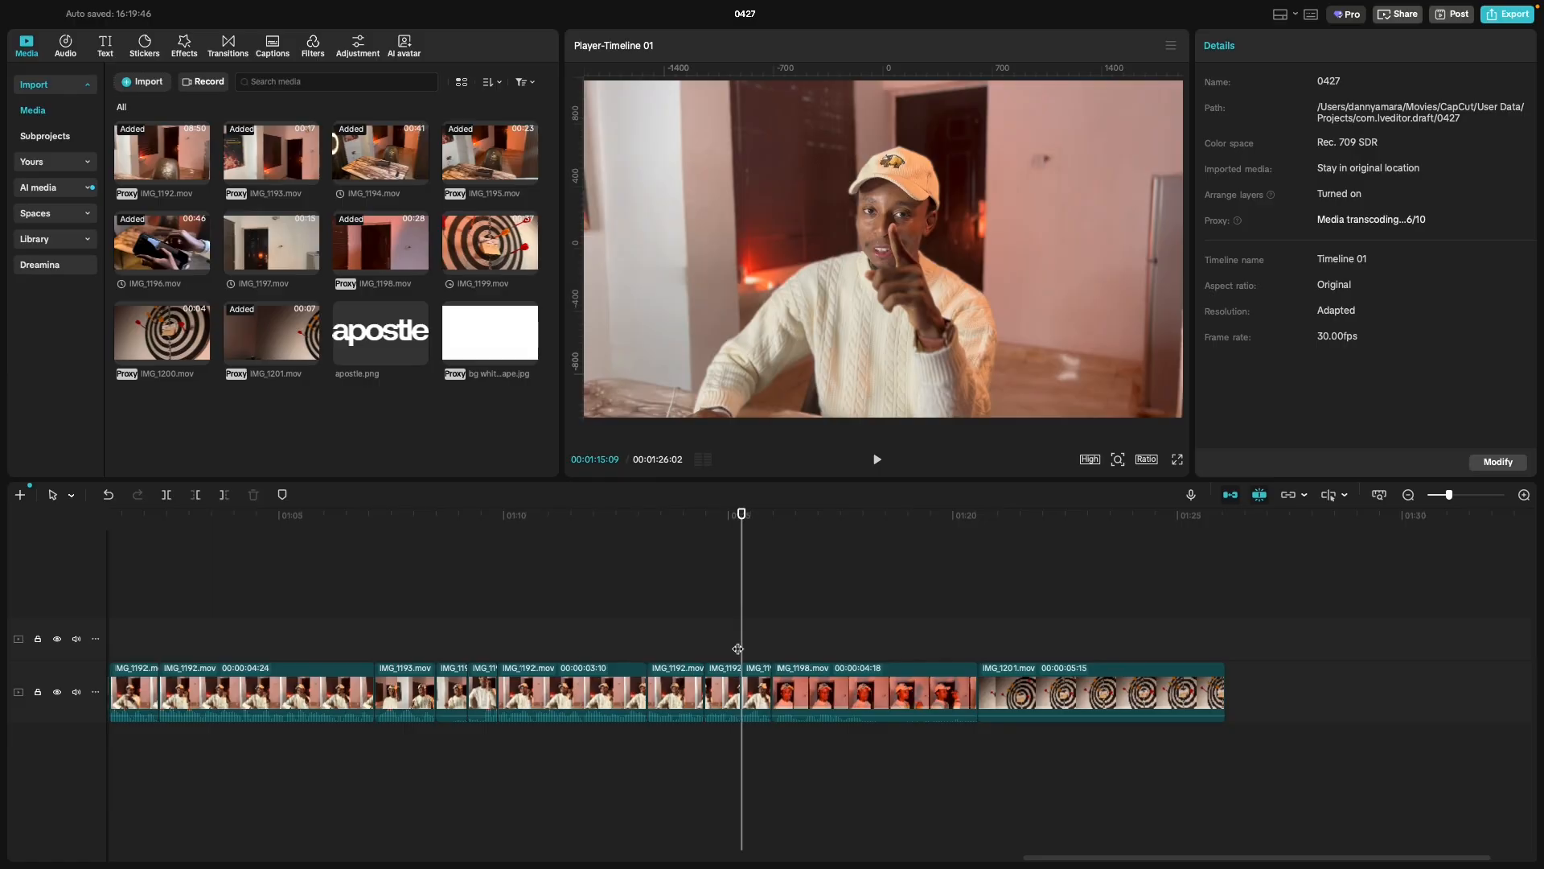
pyautogui.click(728, 649)
pyautogui.press('space')
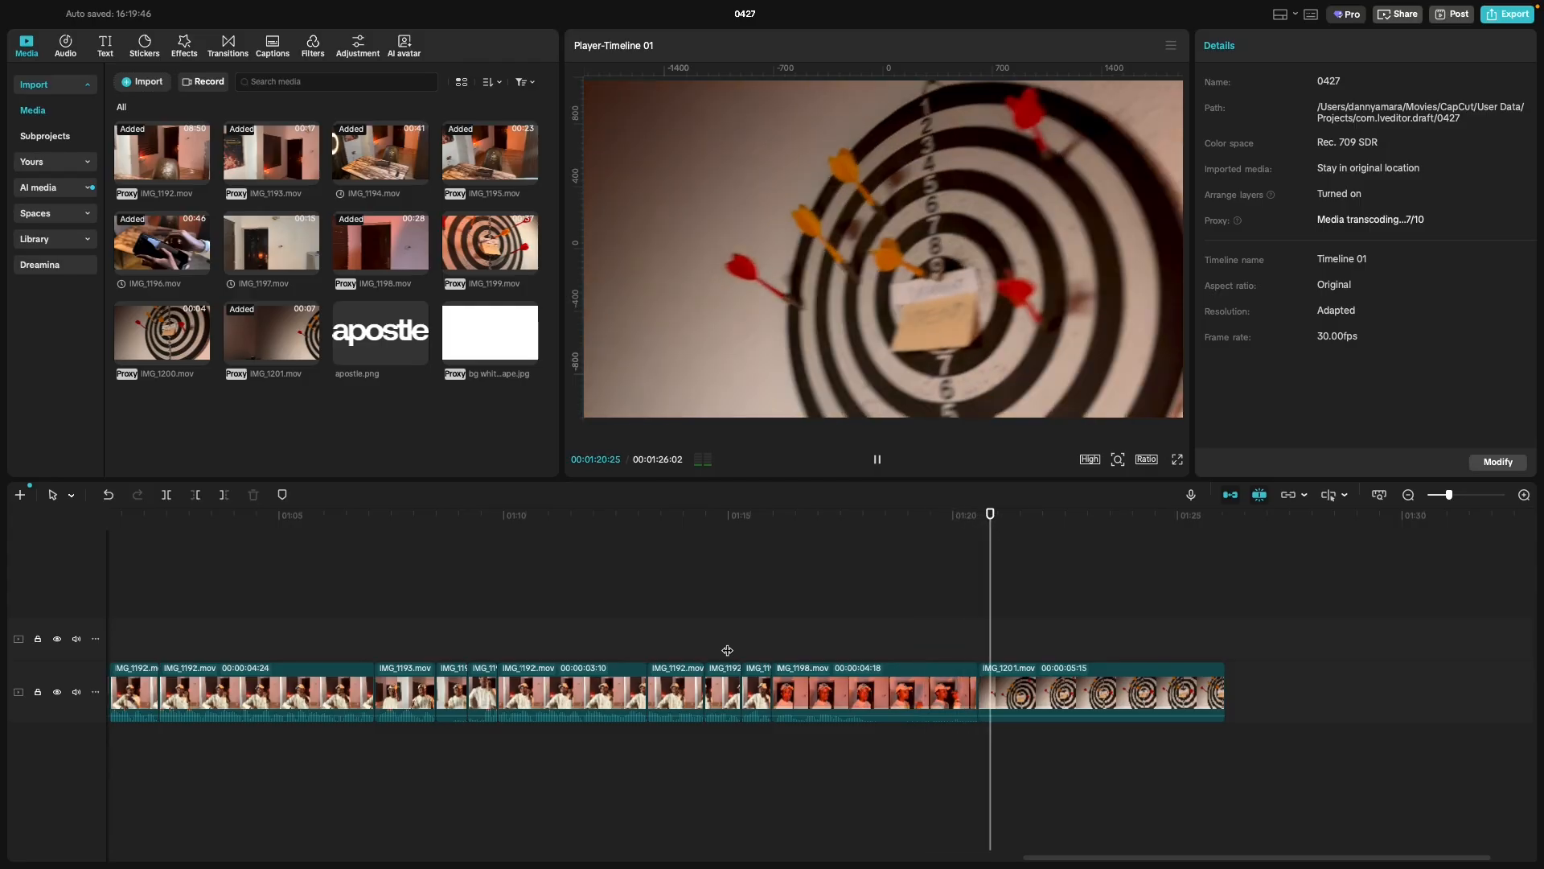
pyautogui.press('space')
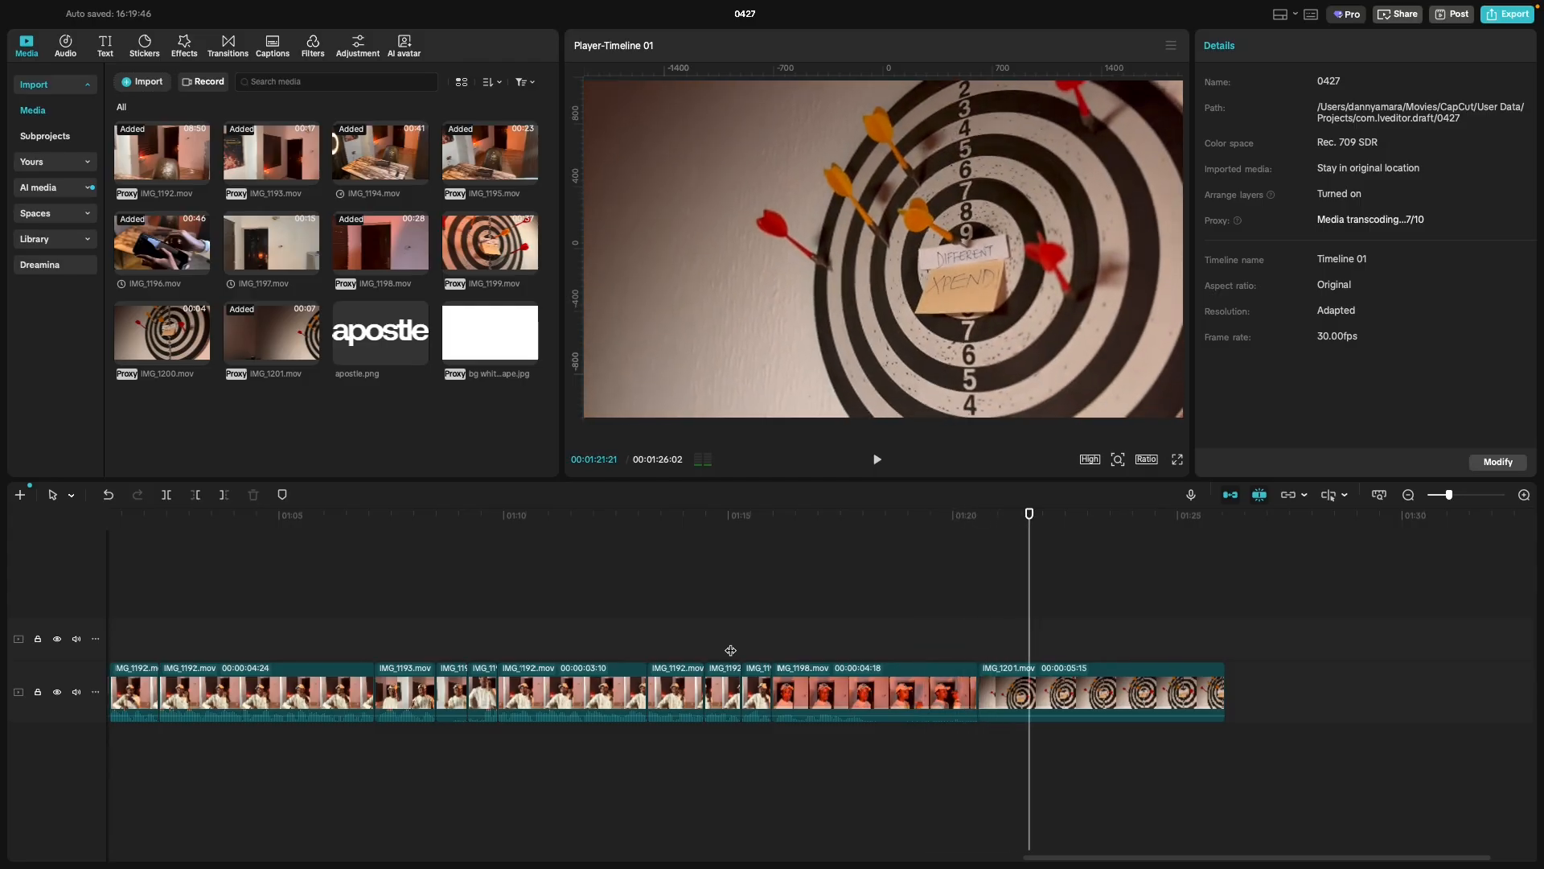
# Duplicate the IMG_1198.mov clip onto the track above and extend the copy's end to a duration of 00:00:07:11.
pyautogui.click(975, 680)
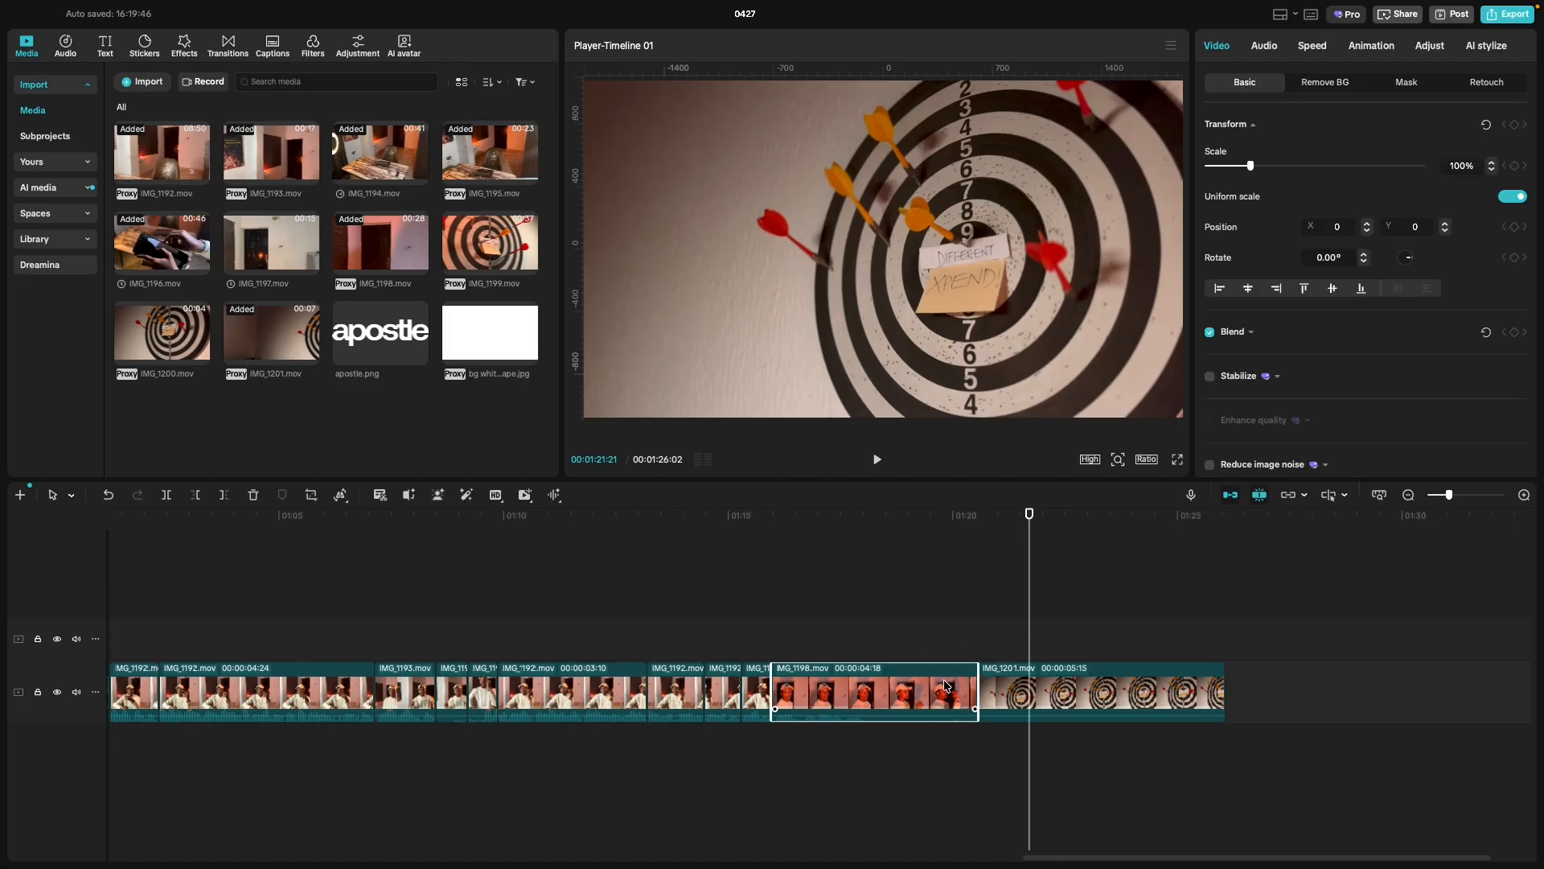
pyautogui.moveTo(946, 685); pyautogui.dragTo(990, 650)
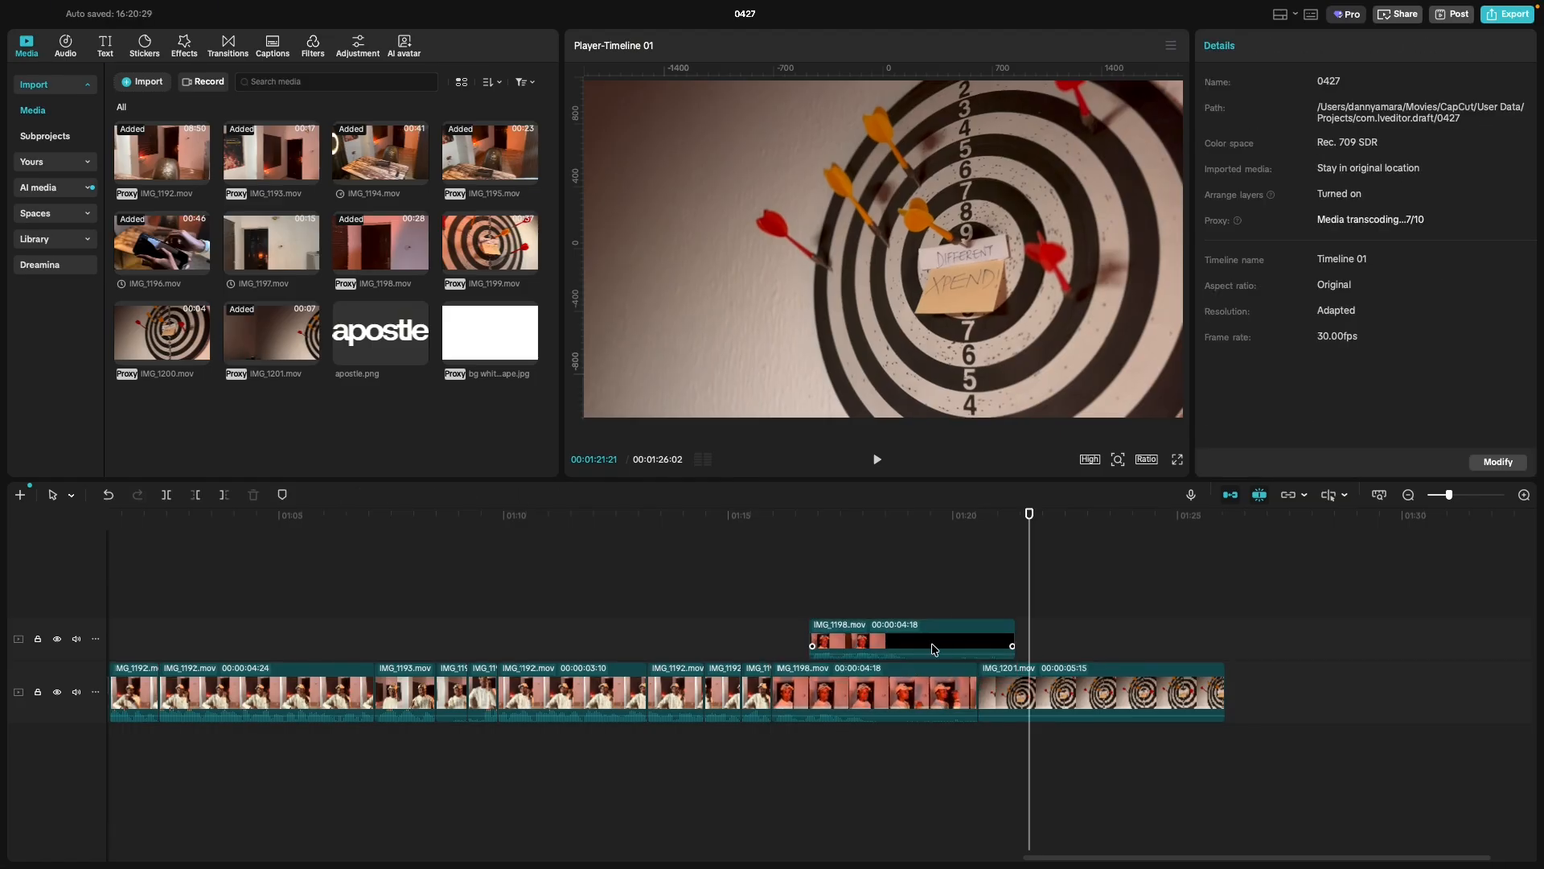
pyautogui.click(811, 637)
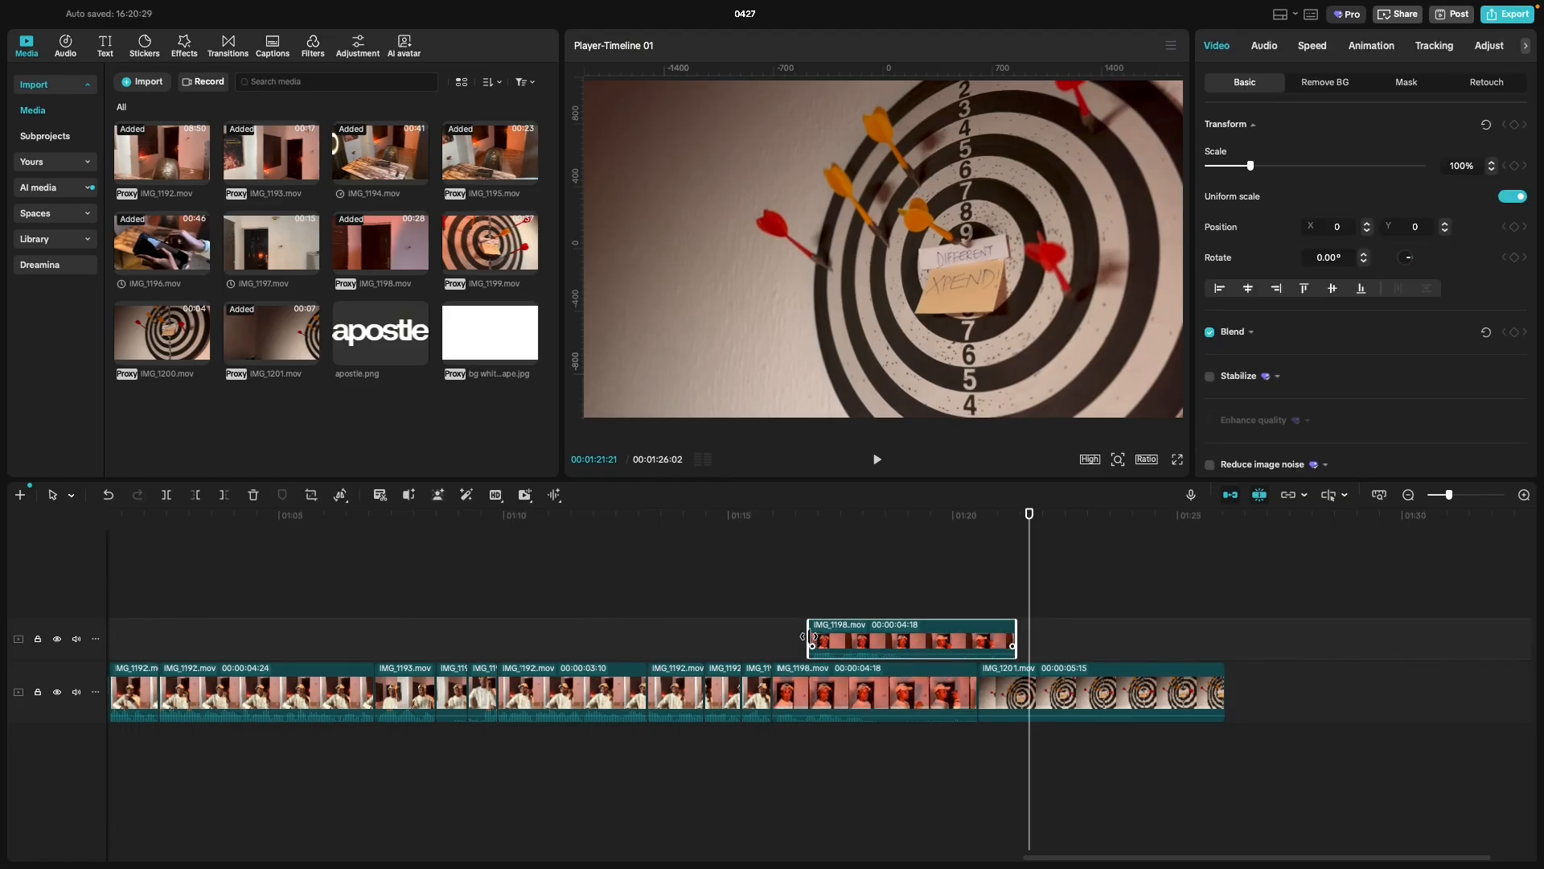
pyautogui.moveTo(1015, 645); pyautogui.dragTo(1141, 645)
# Play the extended IMG_1198.mov copy and split it at 00:01:21:11.
pyautogui.click(1013, 605)
pyautogui.press('space')
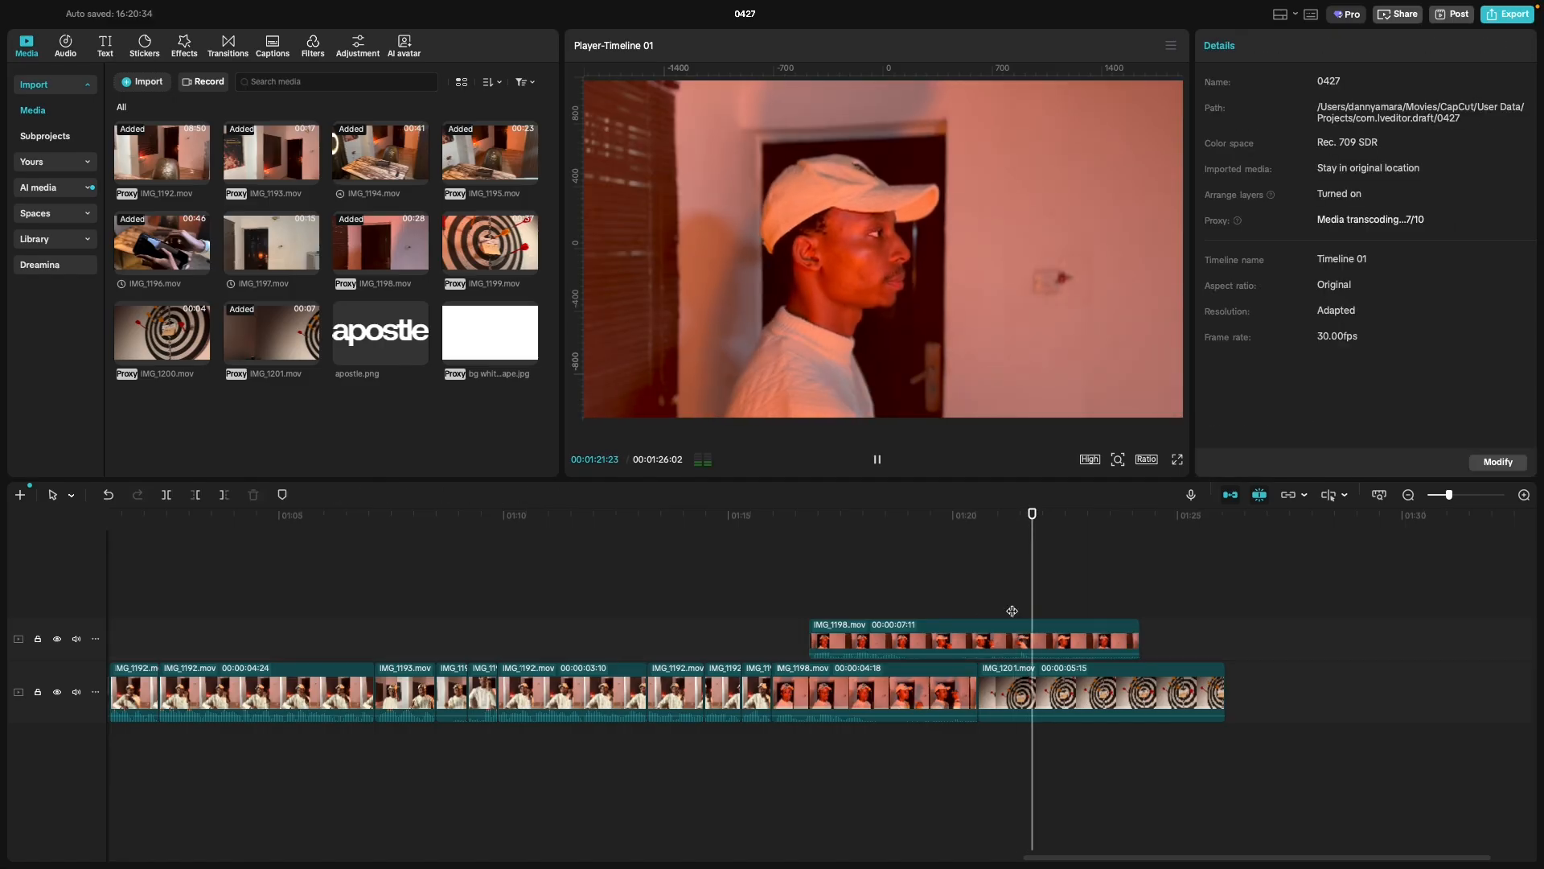
pyautogui.click(1013, 610)
pyautogui.press('space')
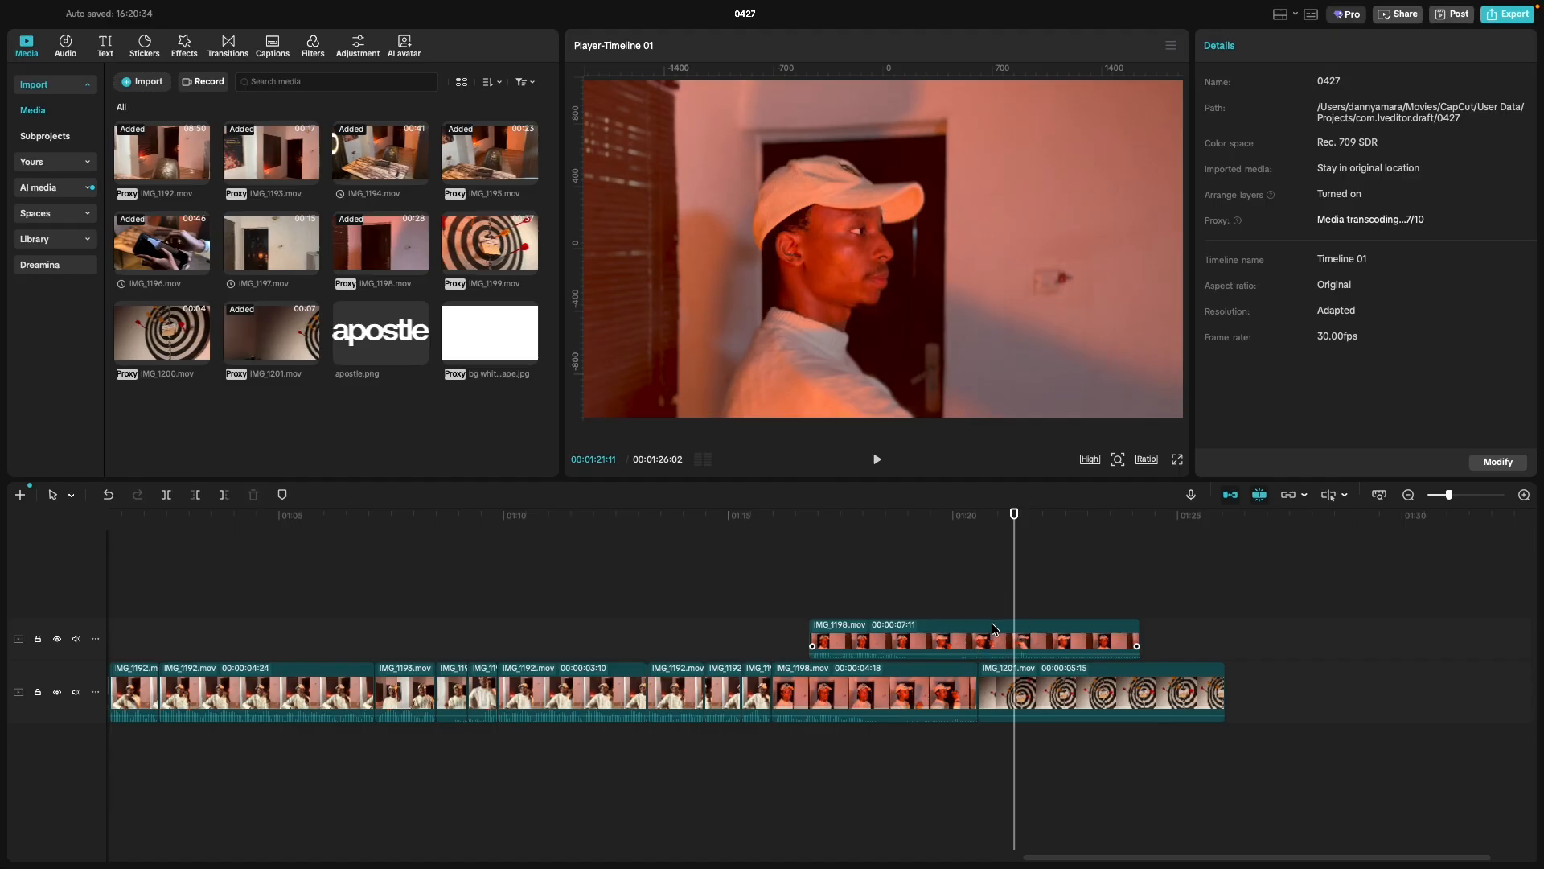
pyautogui.click(992, 622)
pyautogui.press('super+b')
# Split the second part of the IMG_1198.mov copy at 00:01:21:27, undoing the mistaken split of the IMG_1201.mov clip.
pyautogui.click(1035, 613)
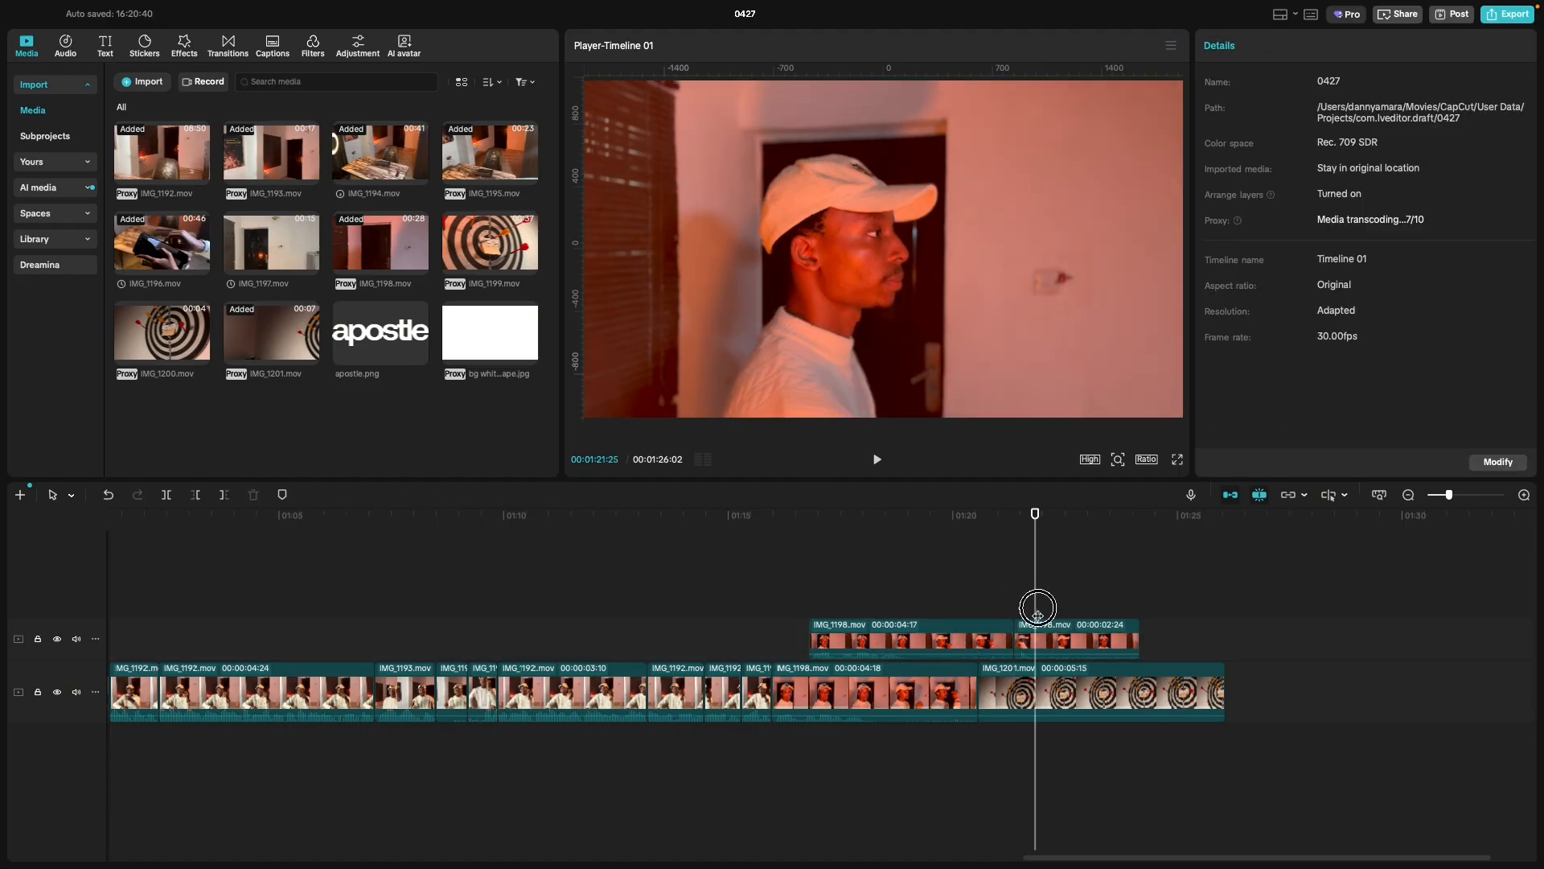
pyautogui.click(1037, 616)
pyautogui.press('super+b')
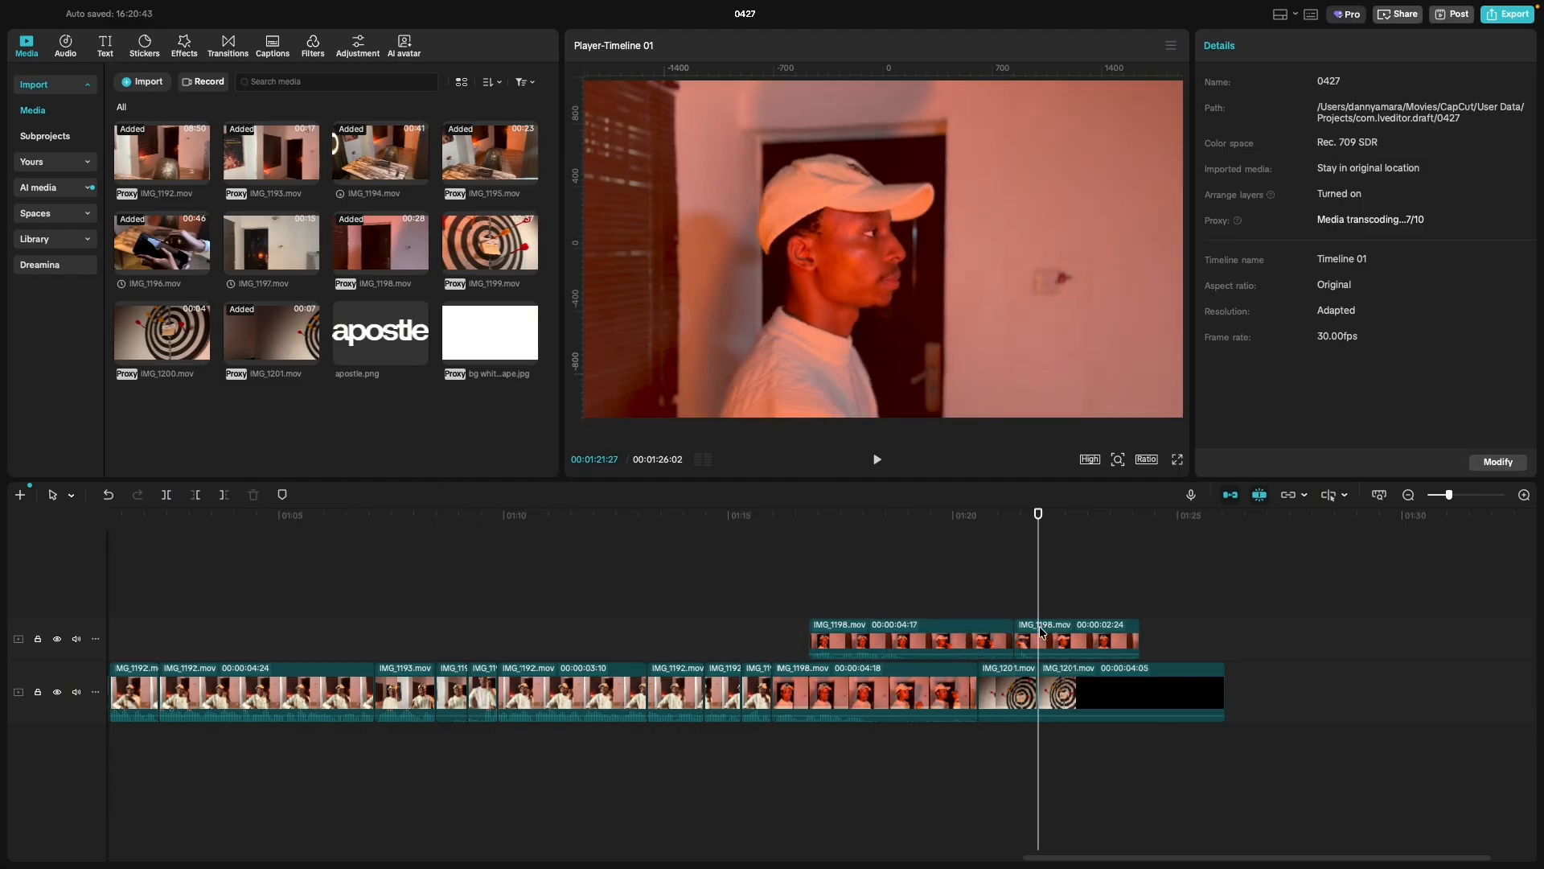
pyautogui.click(1045, 639)
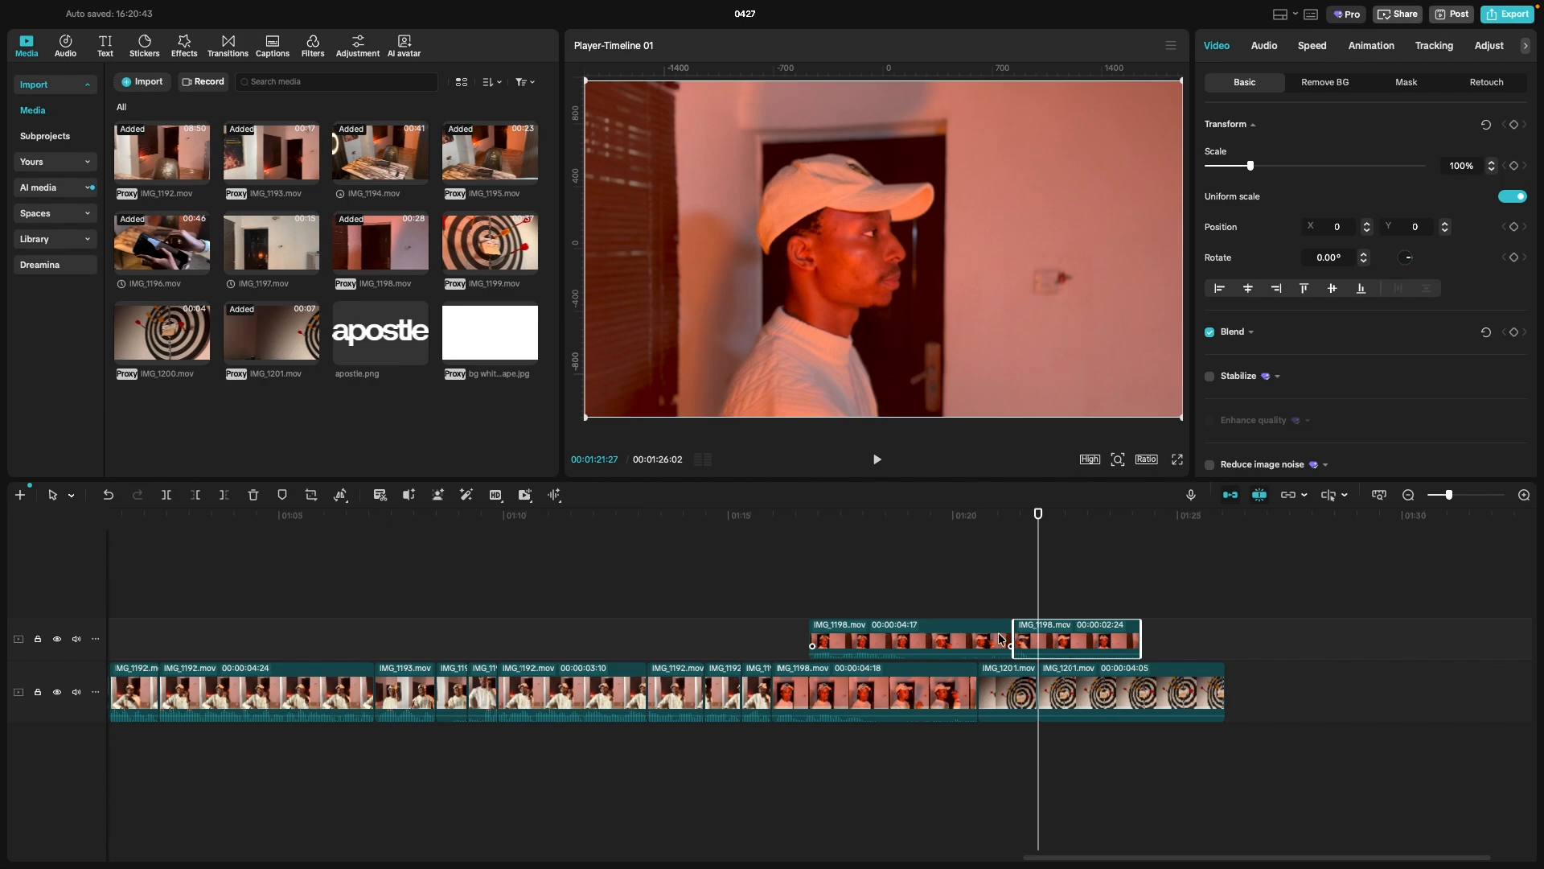
pyautogui.press('super+z')
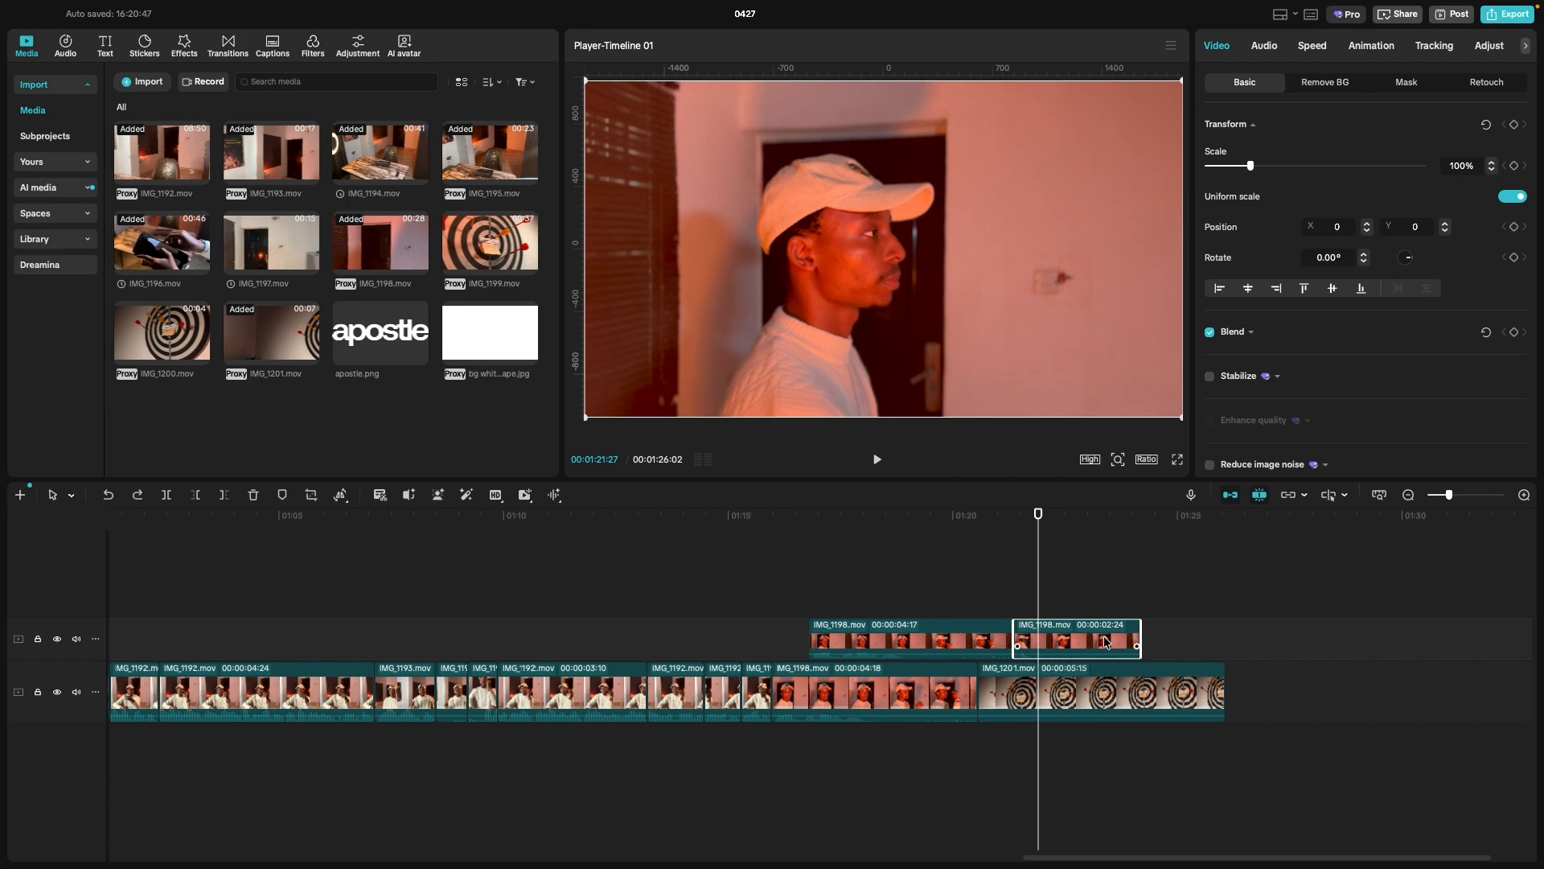
pyautogui.press('super+b')
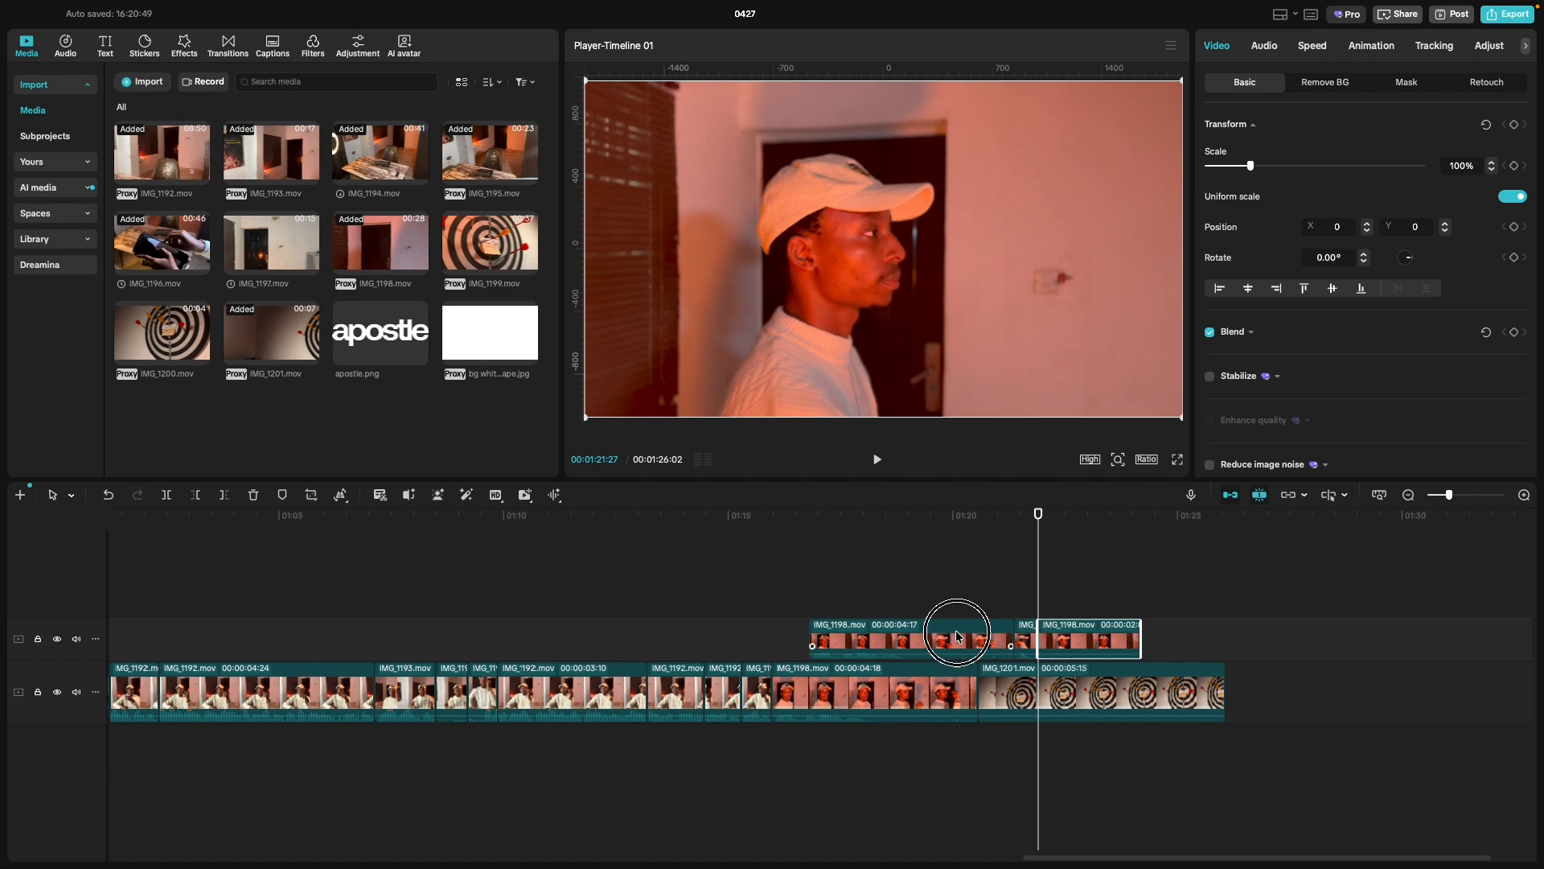
# Delete the first and last parts of the IMG_1198.mov copy, keeping the short middle part.
pyautogui.click(957, 635)
pyautogui.keyDown('super'); pyautogui.click(1109, 640); pyautogui.keyUp('super')
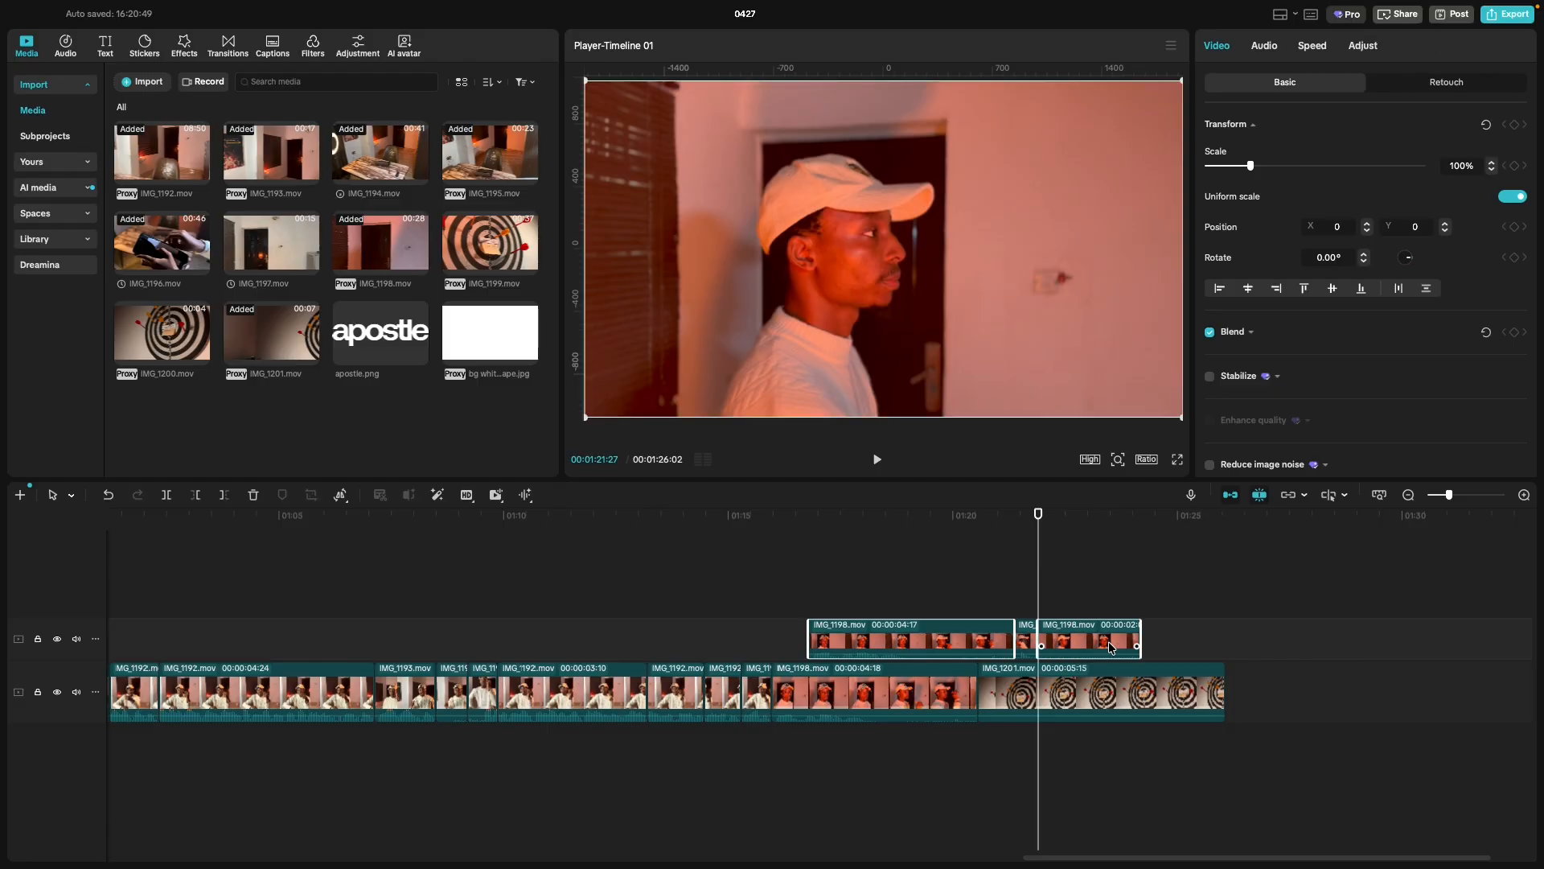
pyautogui.press('Delete')
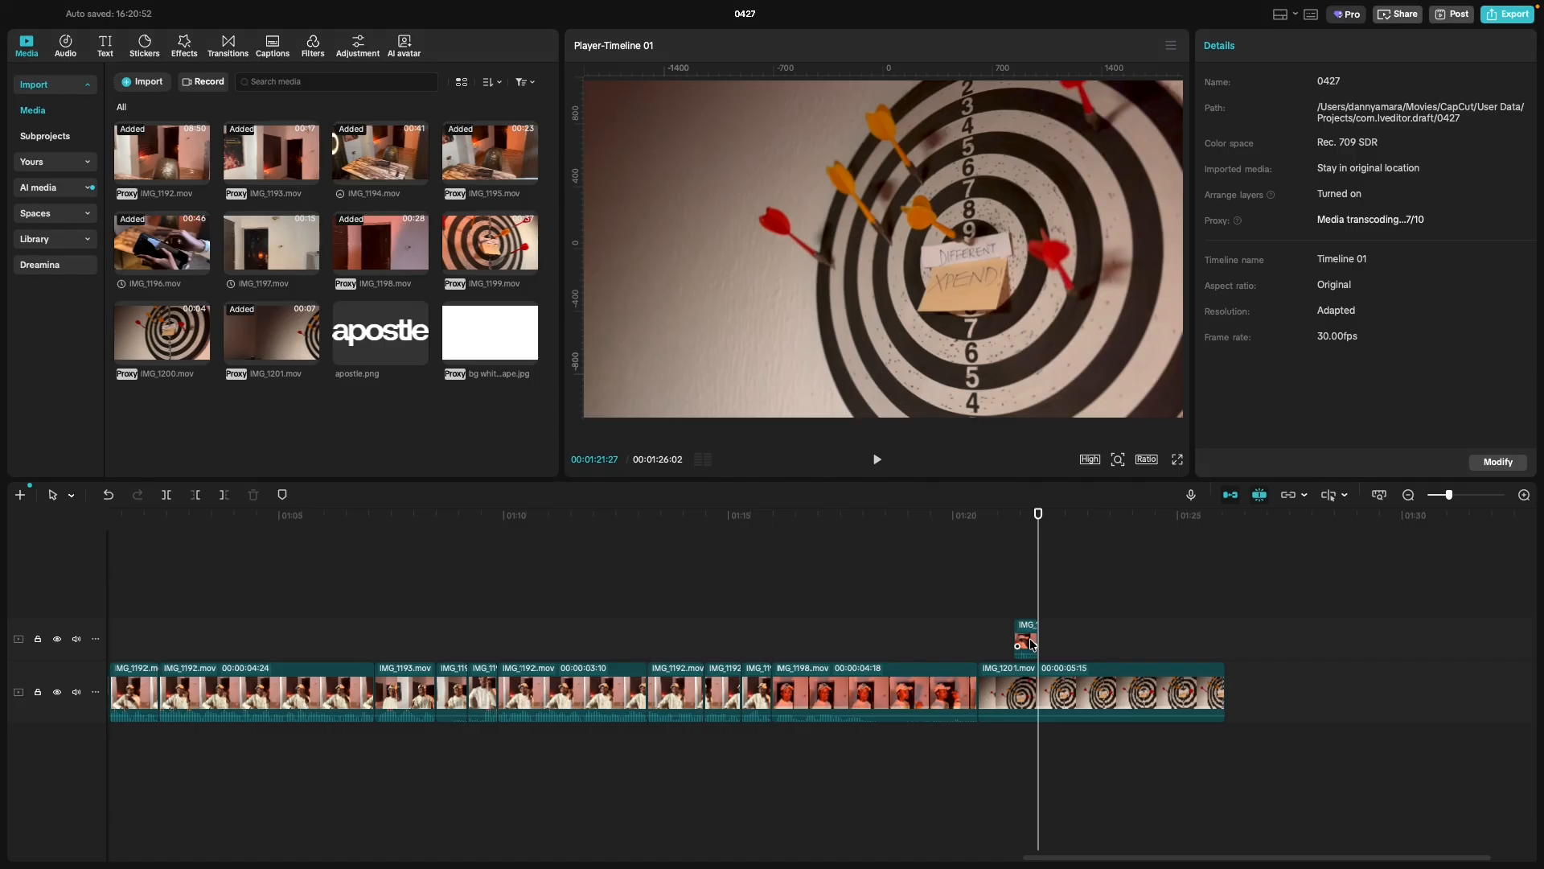
# Move the short IMG_1198.mov part above the start of the IMG_1201.mov clip and play across the cut.
pyautogui.rightClick(1030, 642)
pyautogui.click(1029, 641)
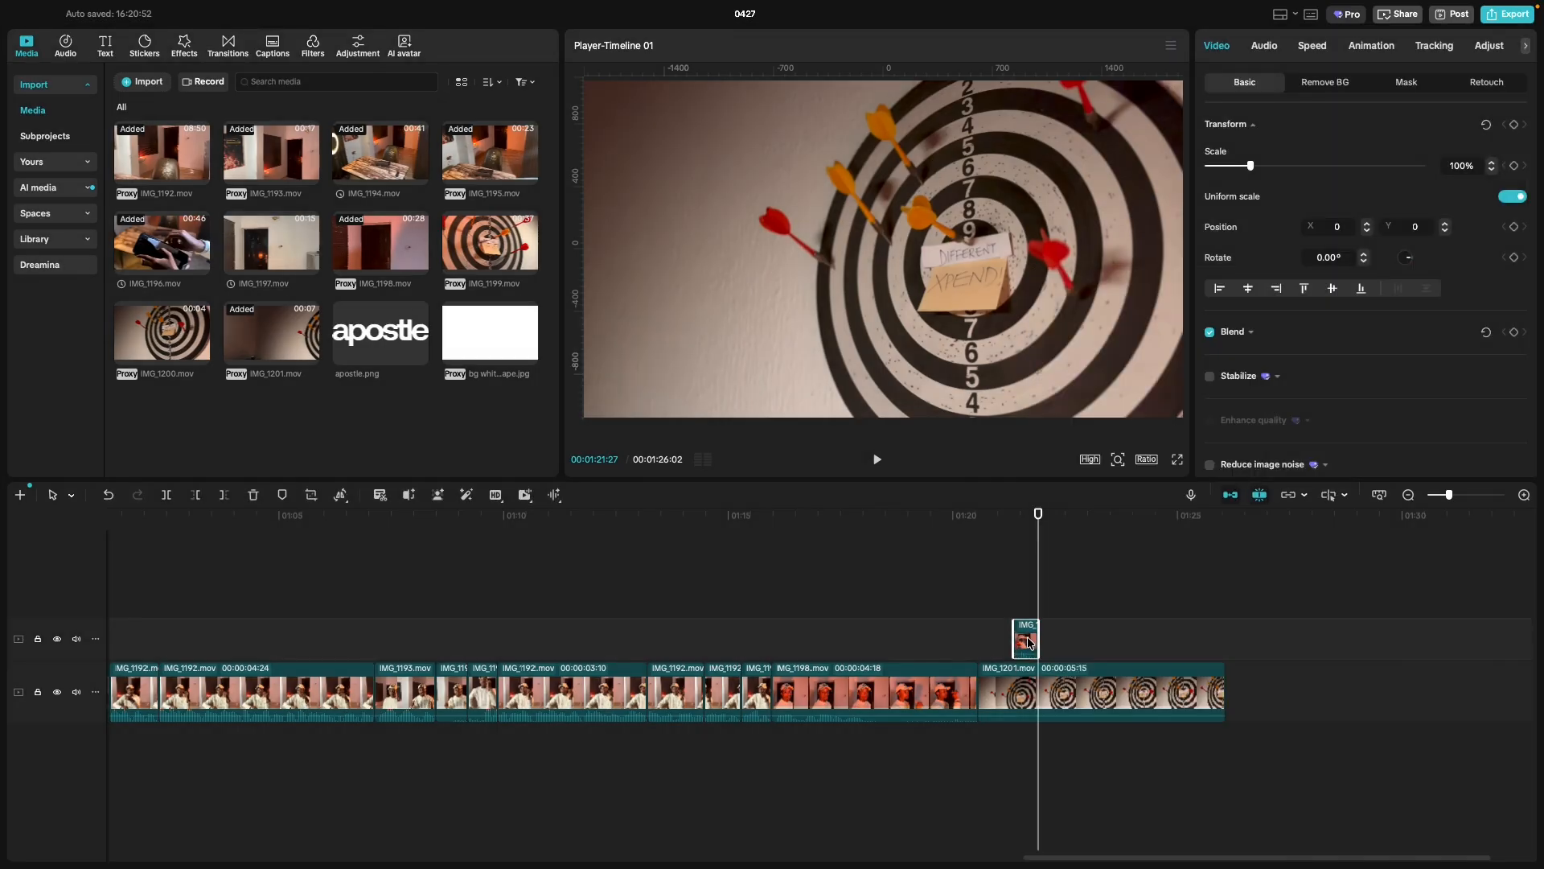
pyautogui.rightClick(1029, 642)
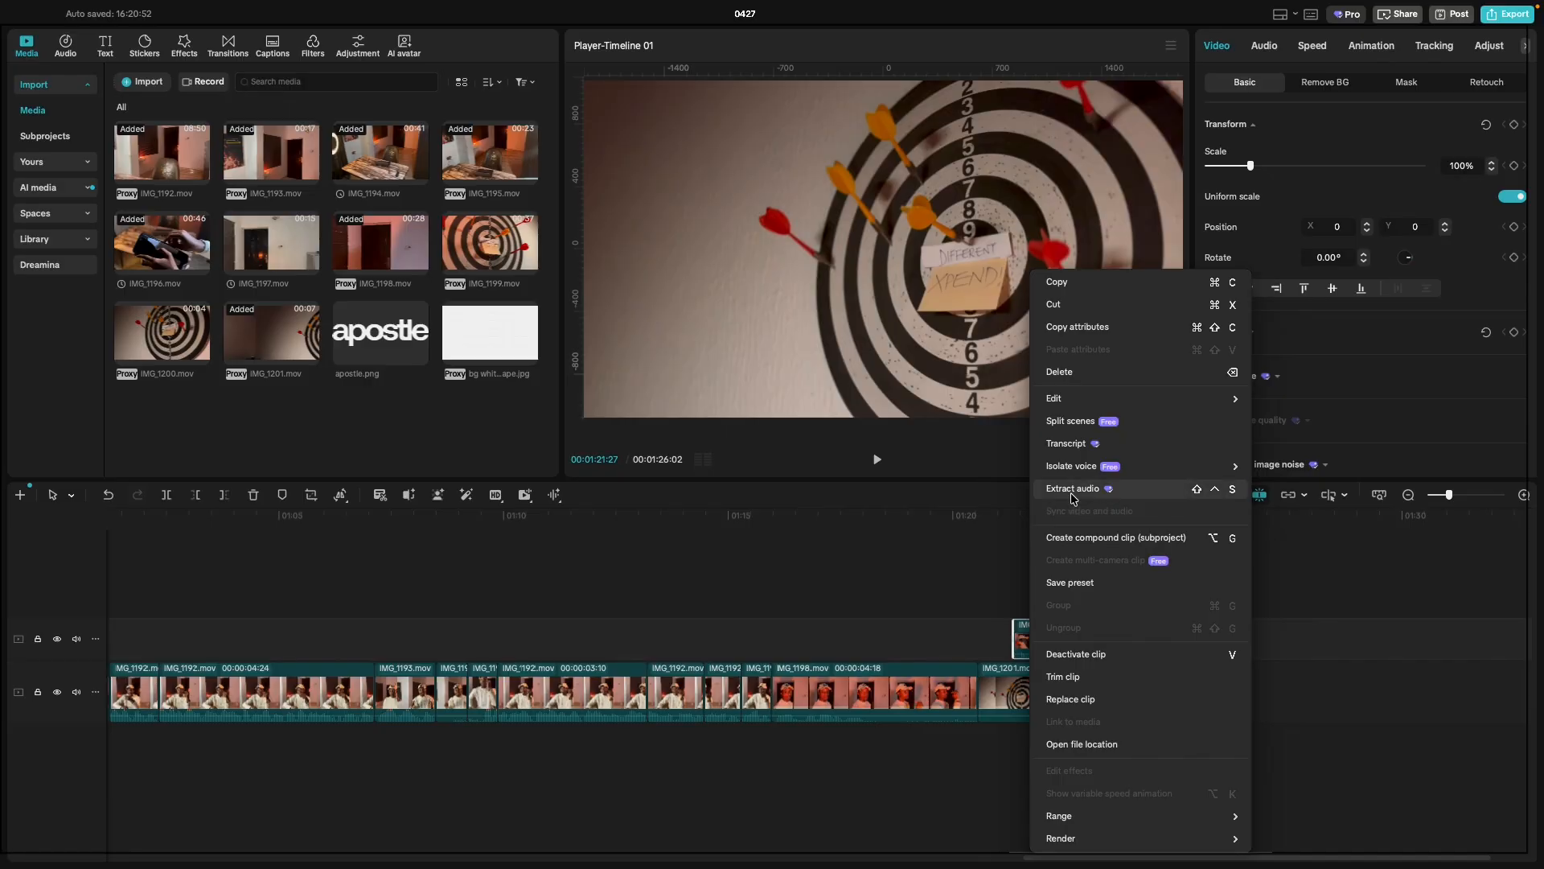
pyautogui.click(1038, 637)
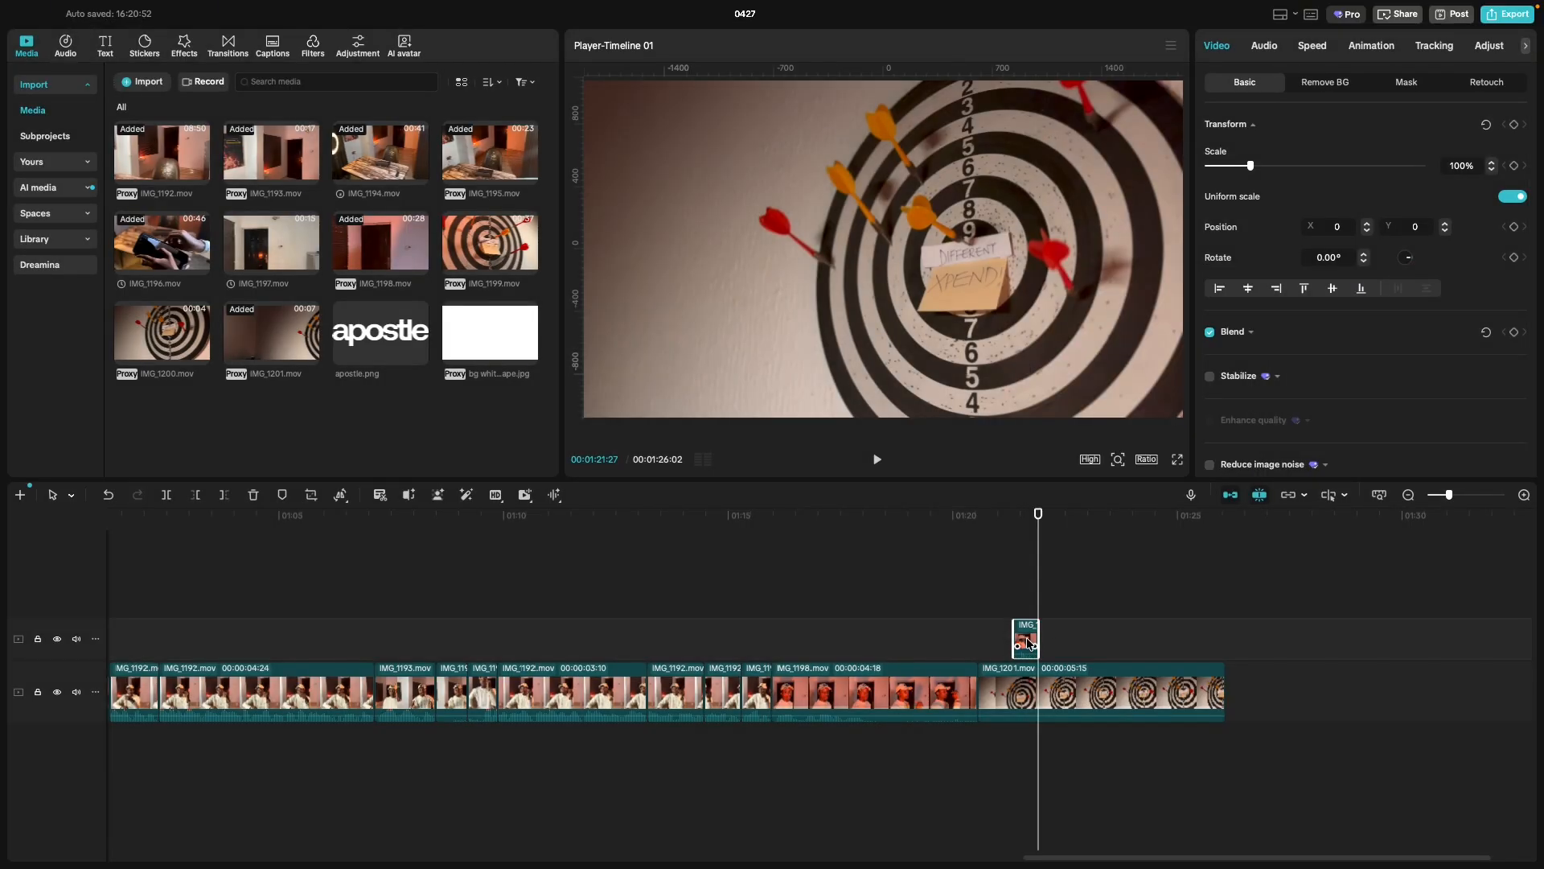
pyautogui.moveTo(1029, 642); pyautogui.dragTo(991, 639)
pyautogui.click(891, 640)
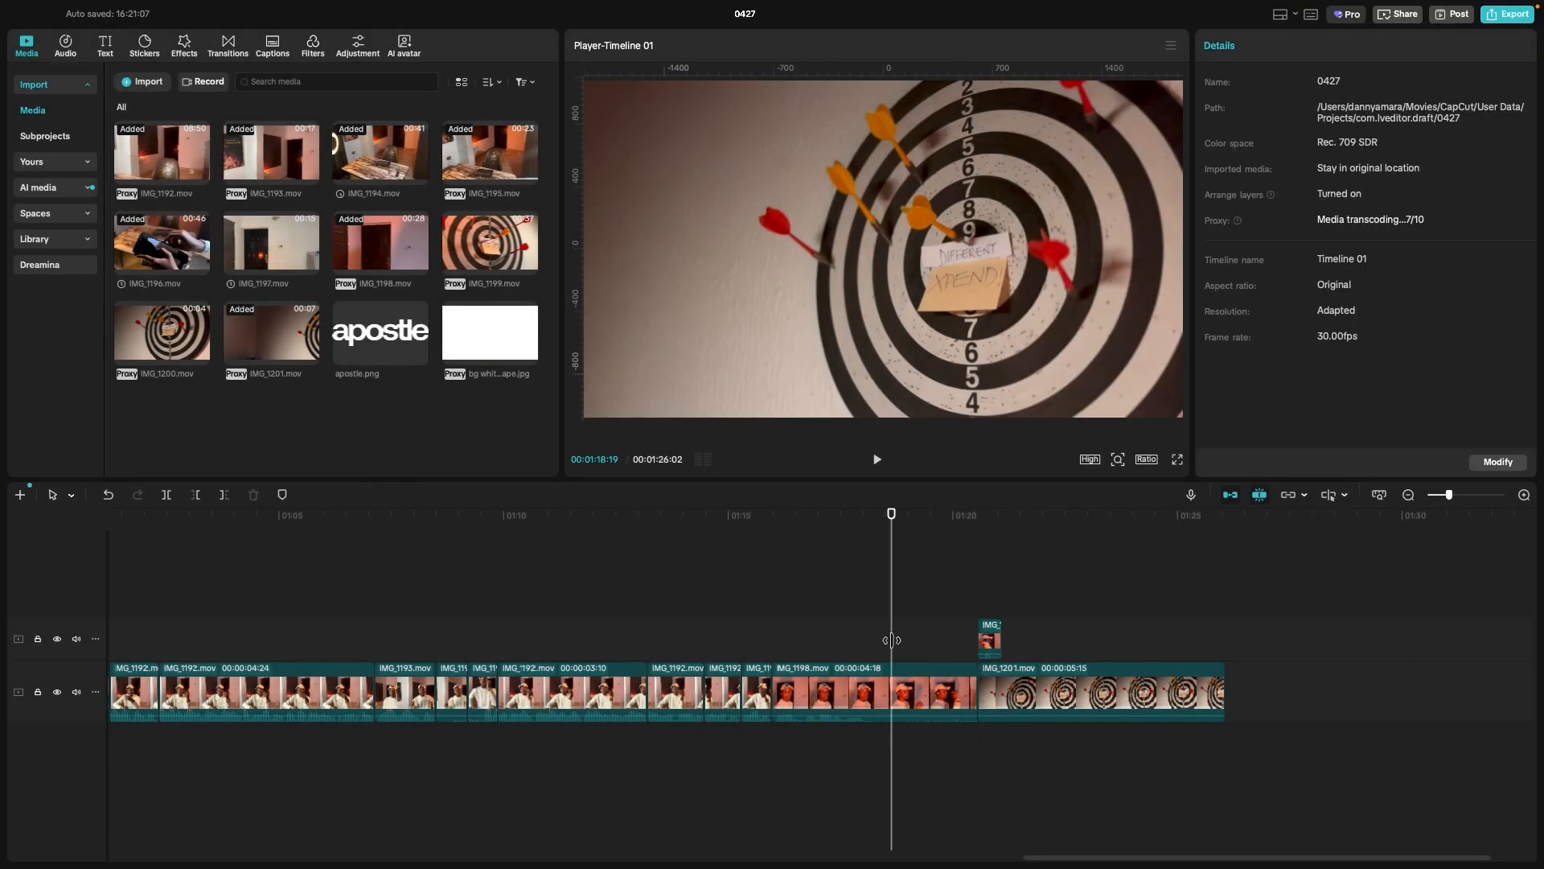
pyautogui.press('space')
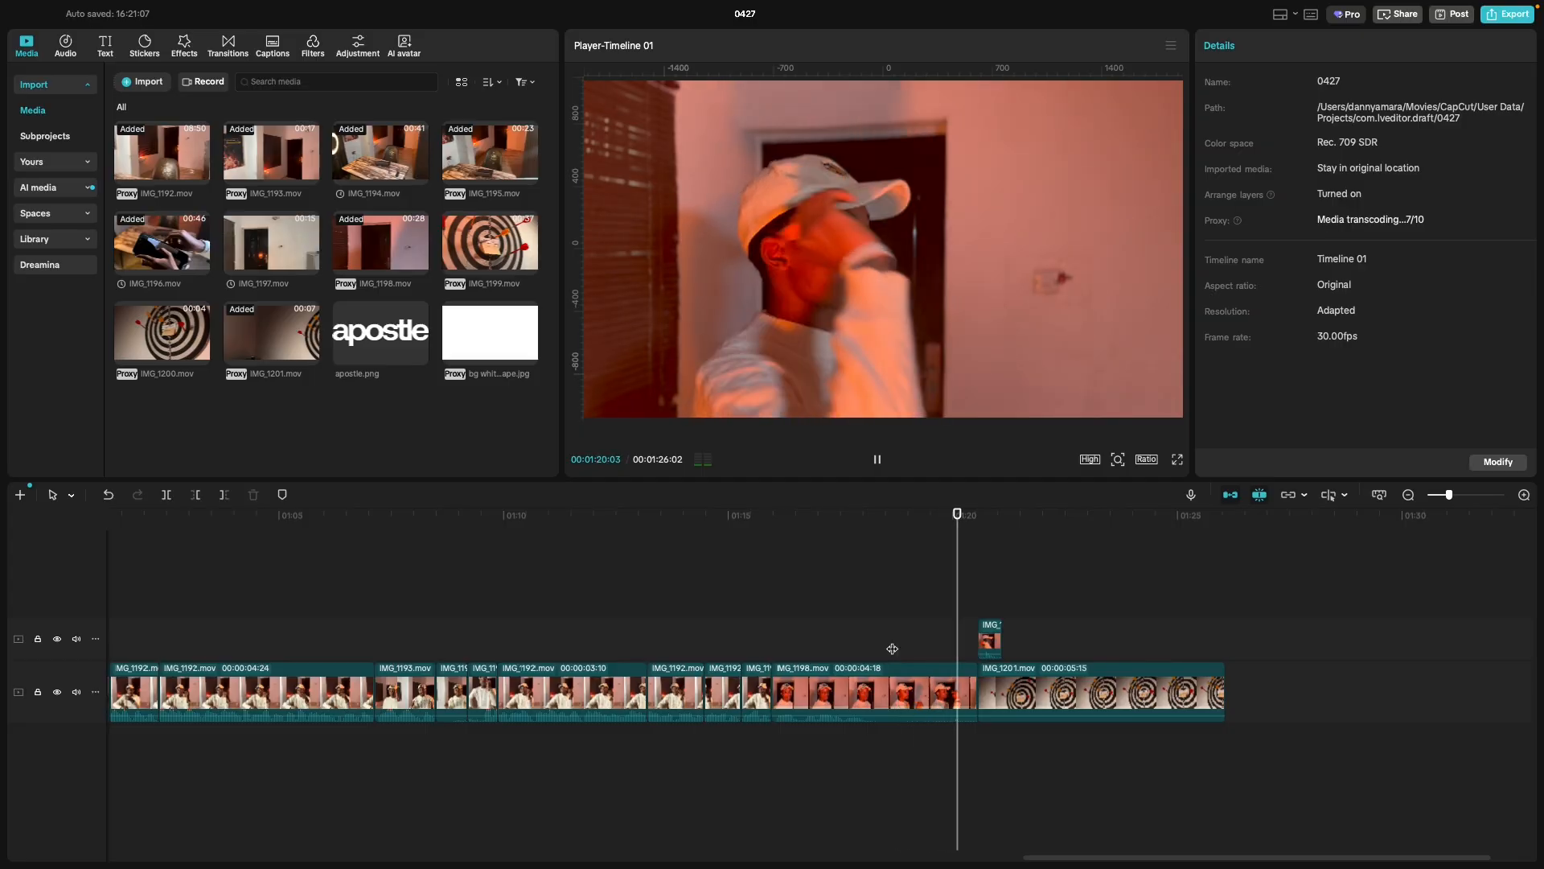
pyautogui.click(920, 644)
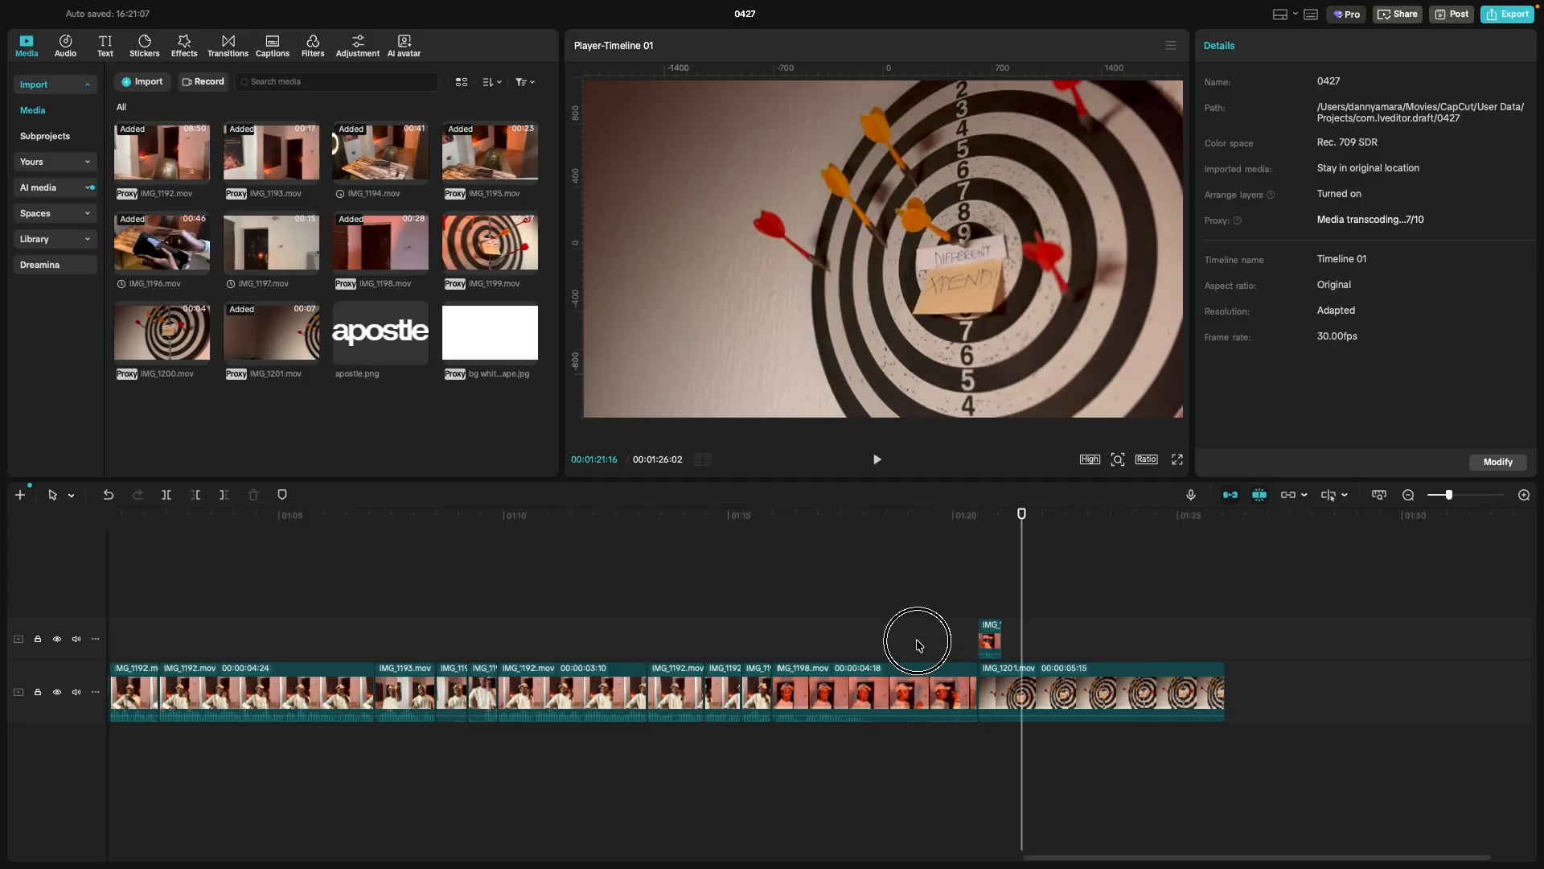
# Try extending the start of the IMG_1201.mov clip to a duration of 00:00:06:01 and play across the cut.
pyautogui.press('space')
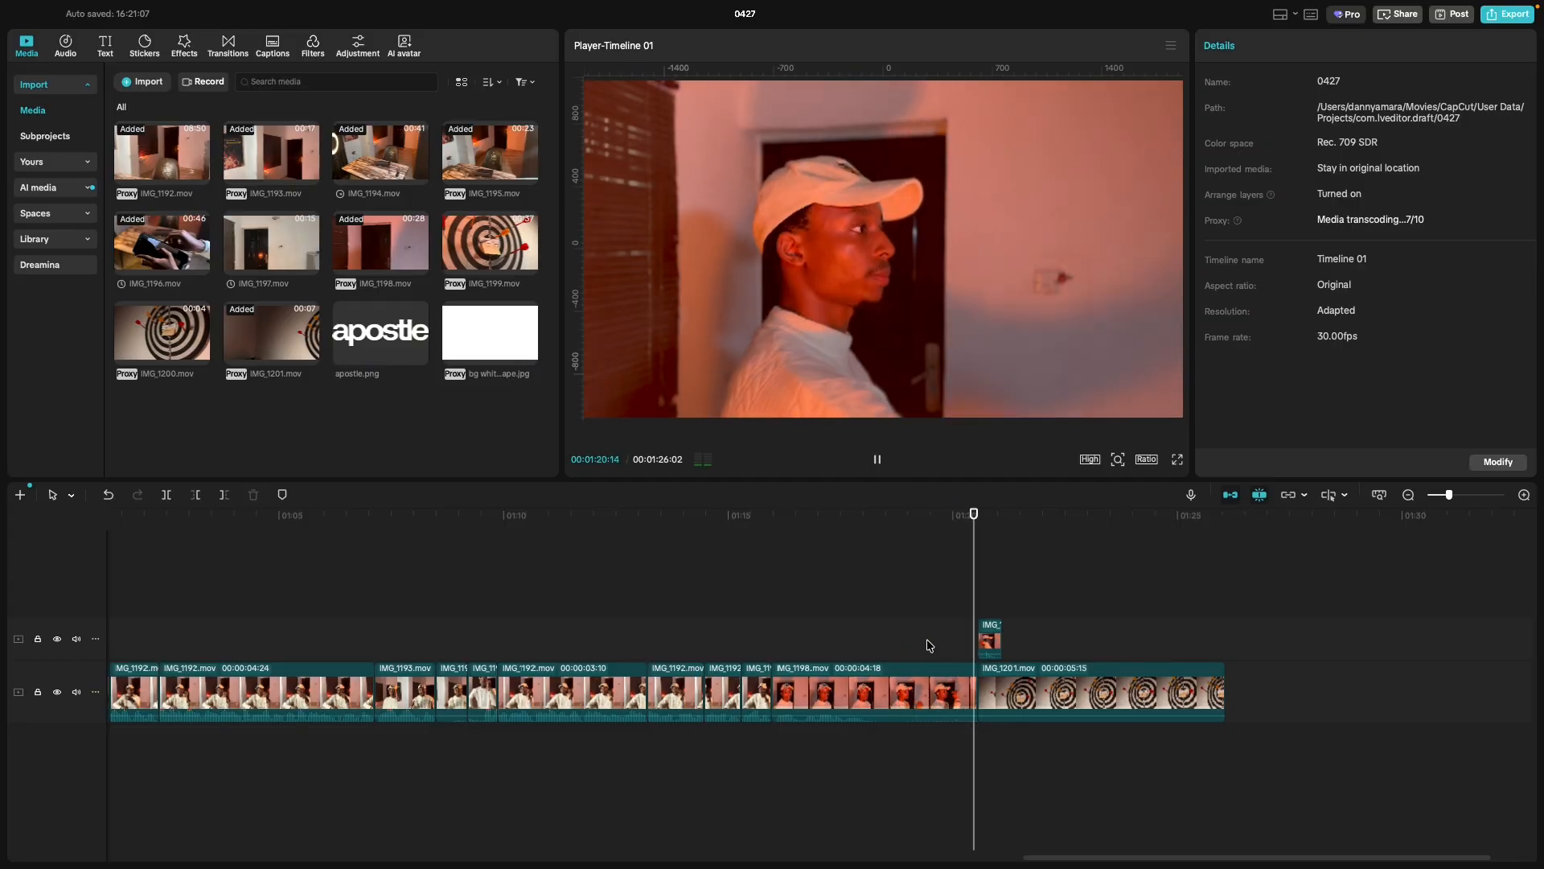
pyautogui.click(1027, 686)
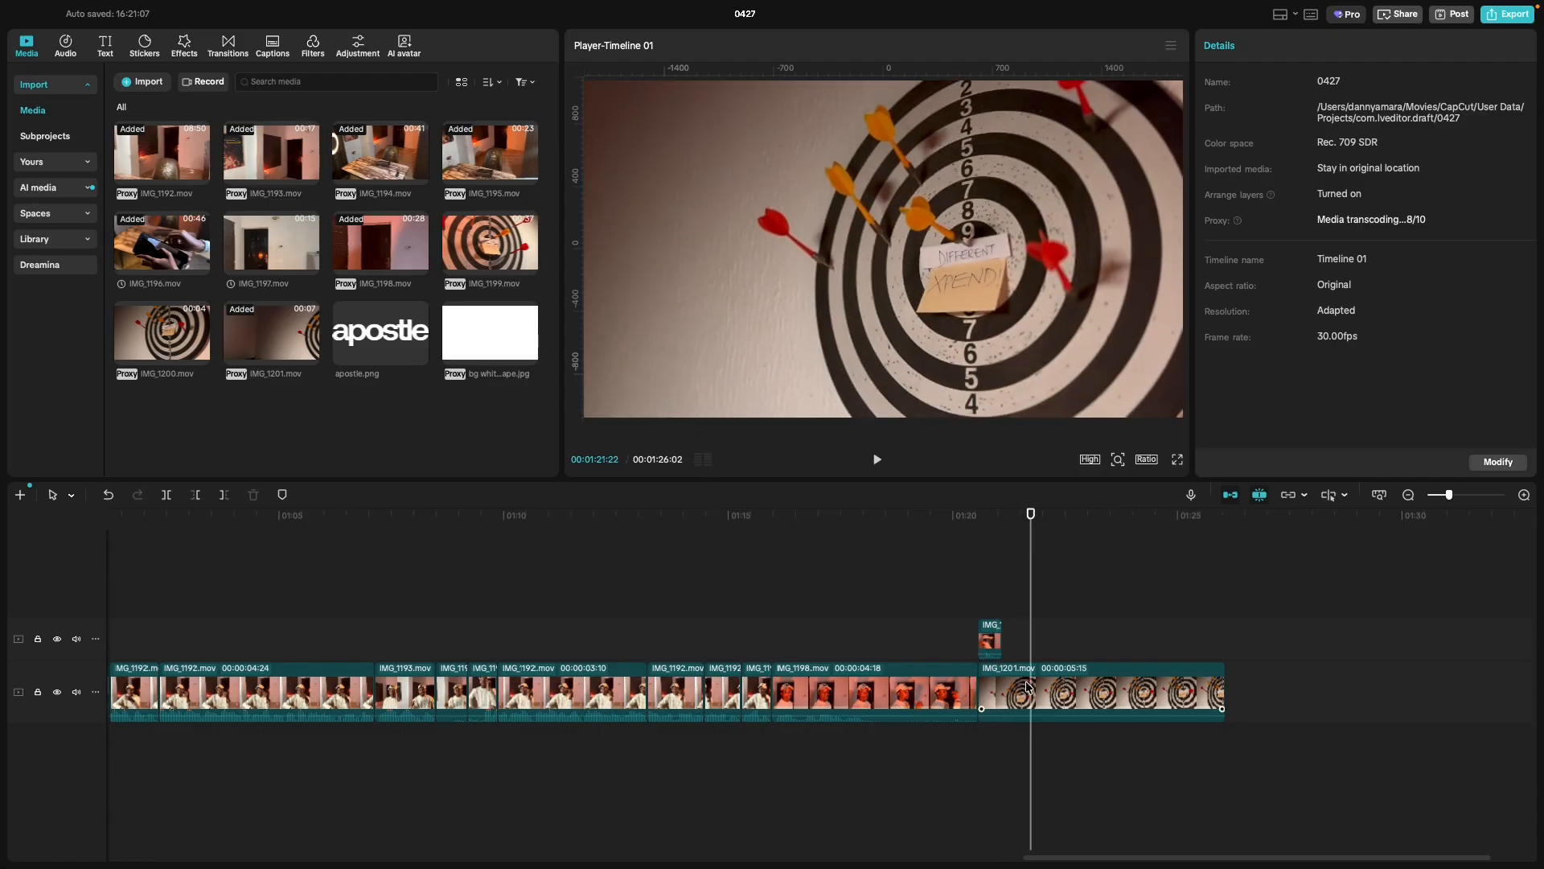
pyautogui.click(976, 690)
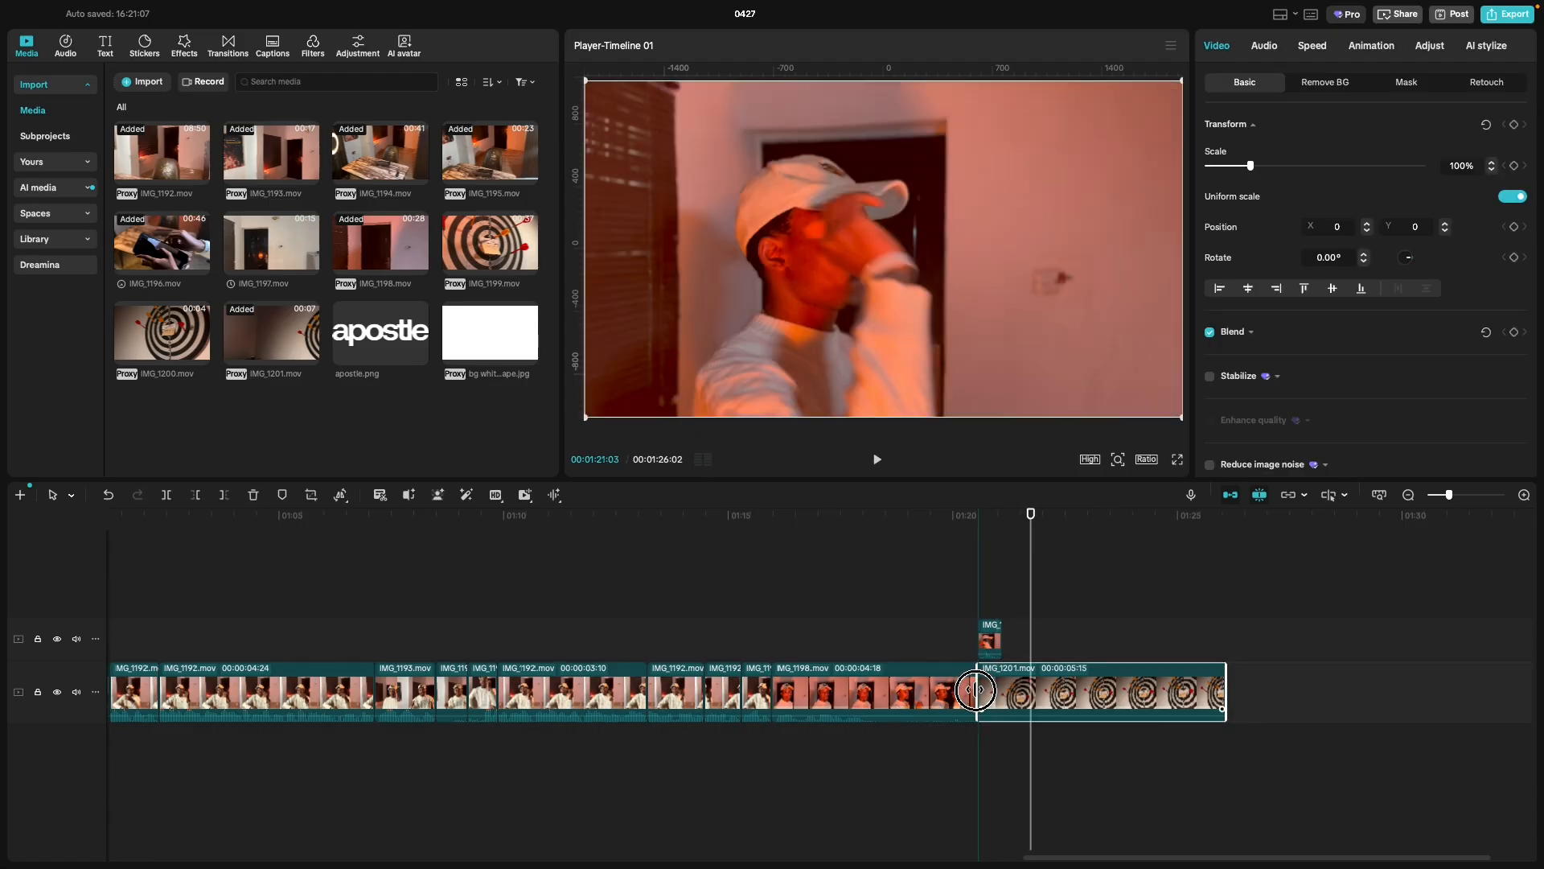
pyautogui.moveTo(976, 689); pyautogui.dragTo(980, 689)
pyautogui.click(941, 636)
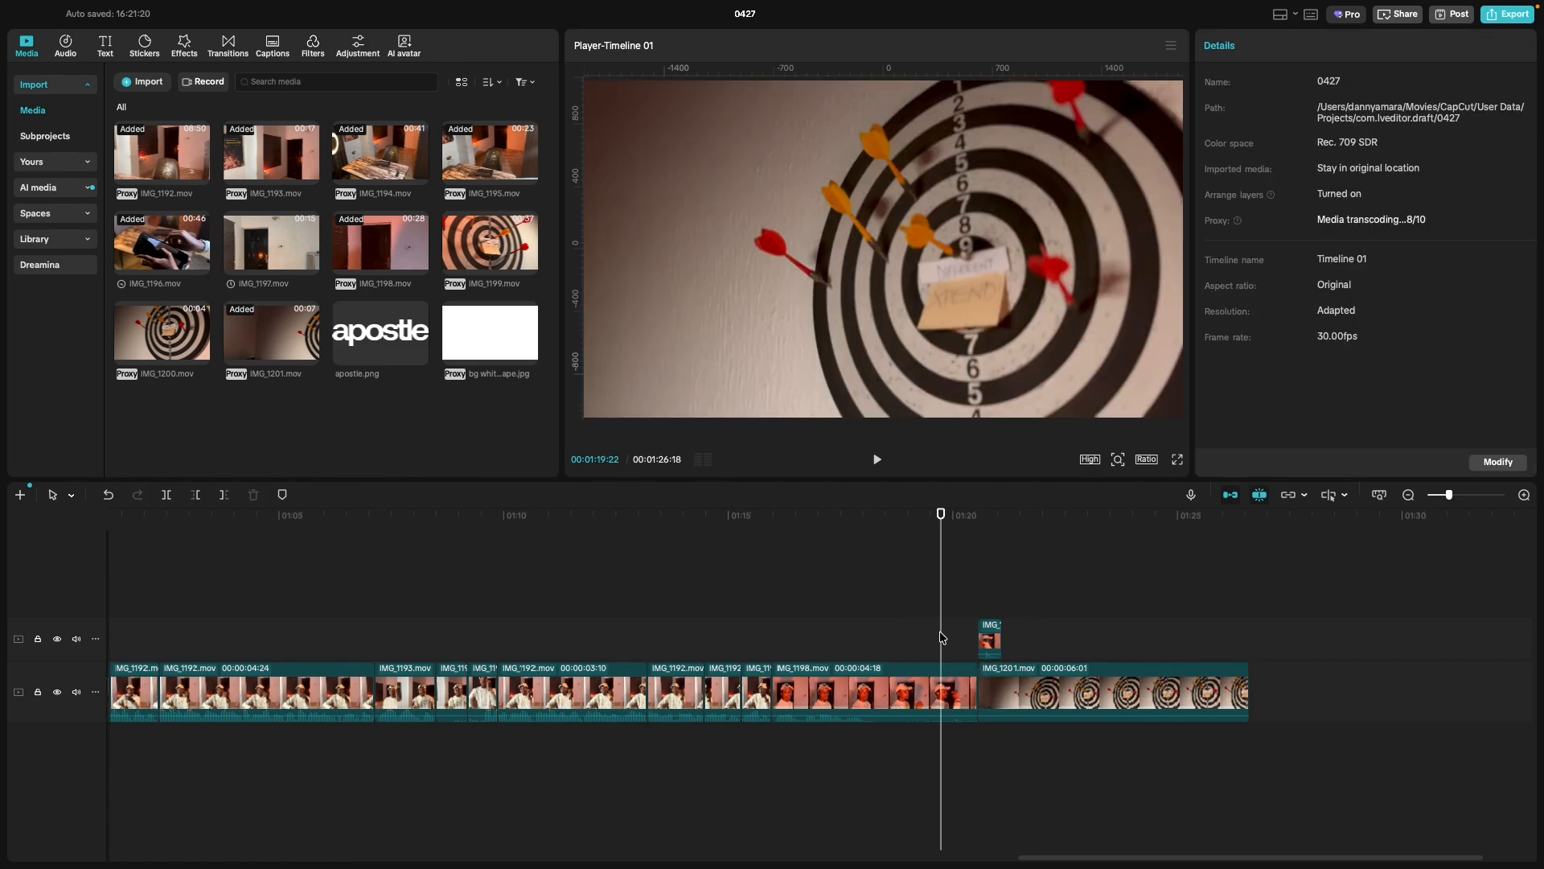
pyautogui.press('space')
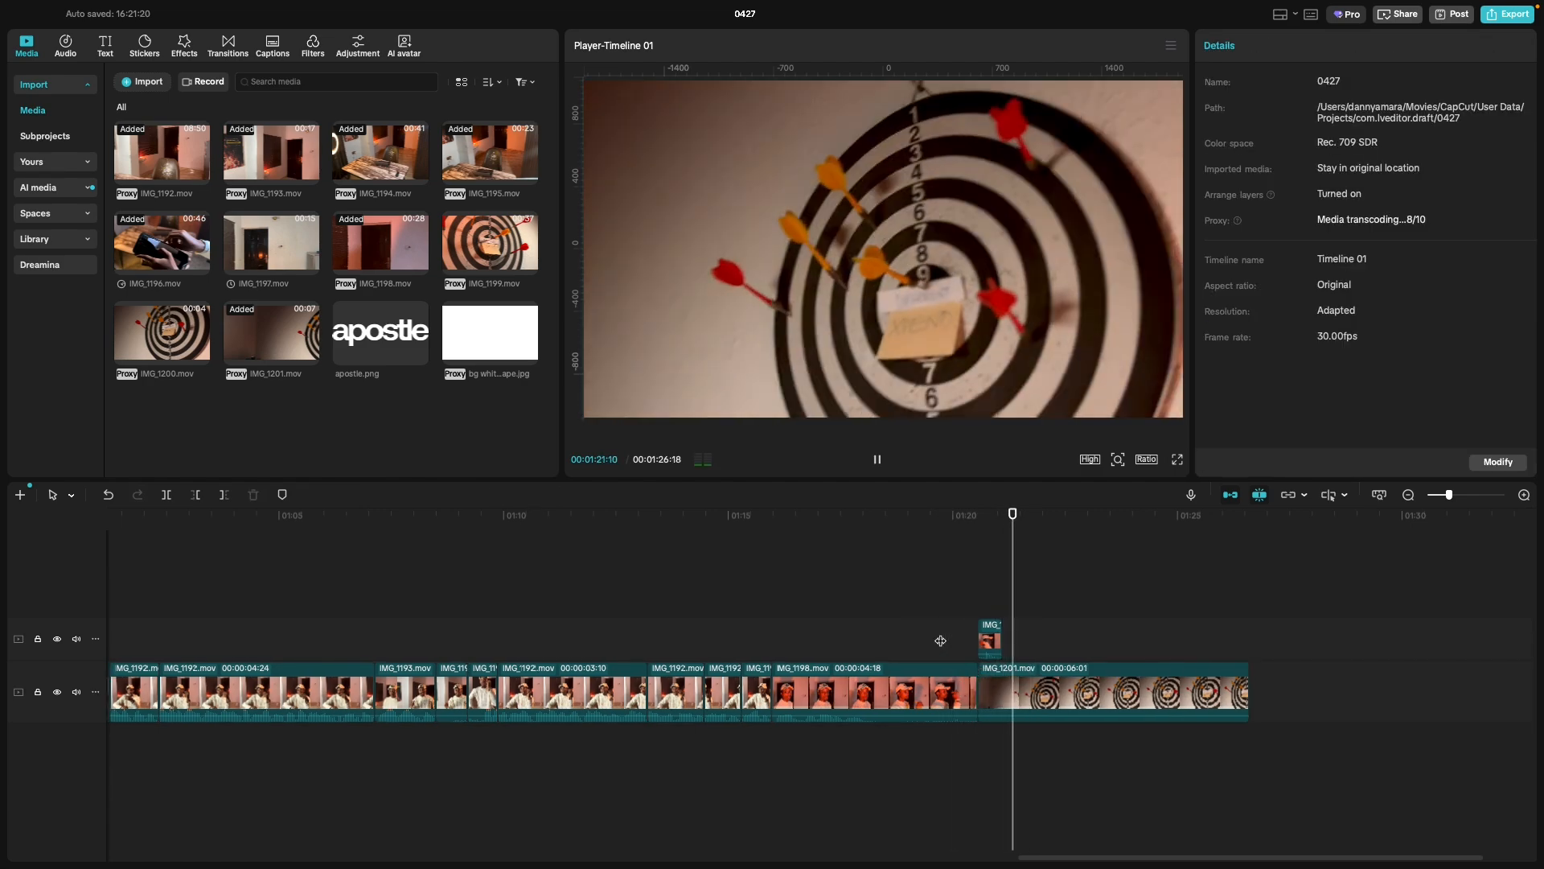
pyautogui.press('space')
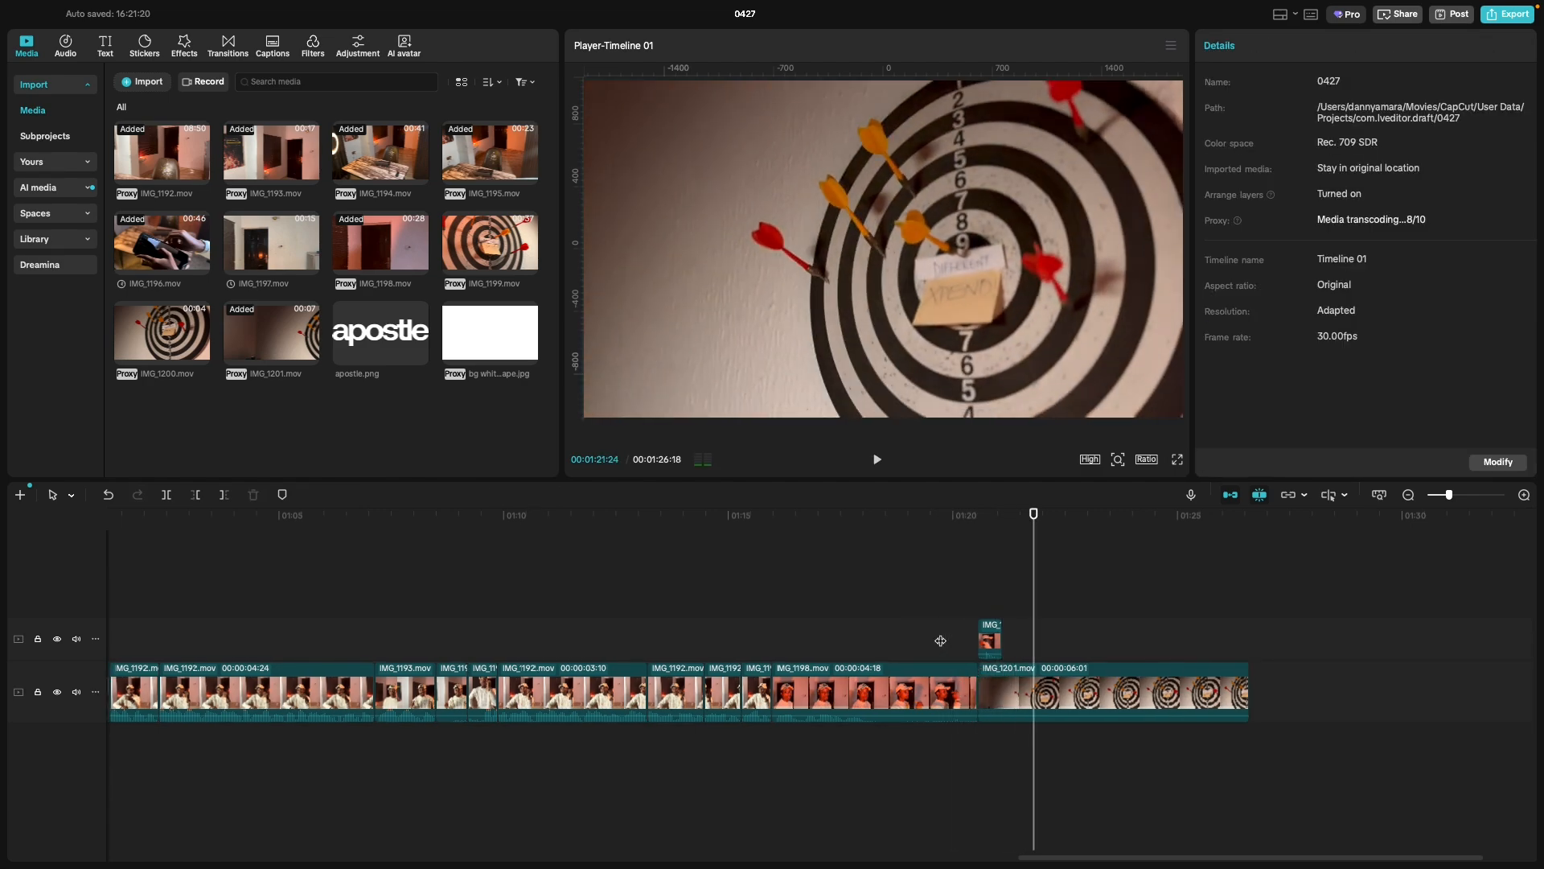
# Try trimming the end of IMG_1198.mov to 00:00:04:14 and the start of IMG_1201.mov to 00:00:05:27, and undo both trims.
pyautogui.click(1006, 679)
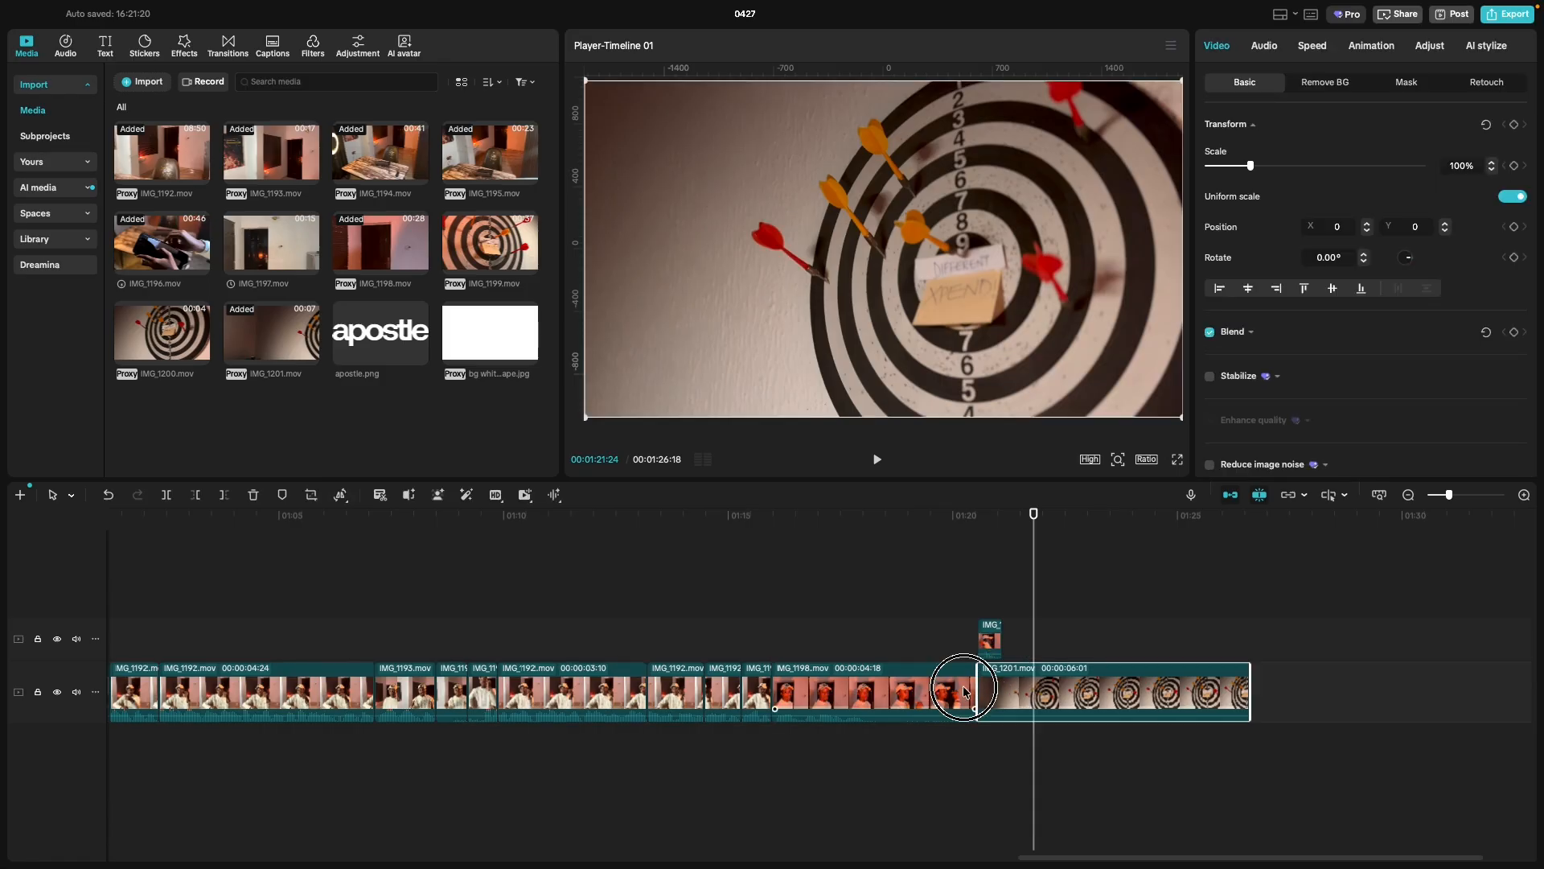
pyautogui.click(973, 685)
pyautogui.moveTo(974, 685); pyautogui.dragTo(981, 685)
pyautogui.click(996, 682)
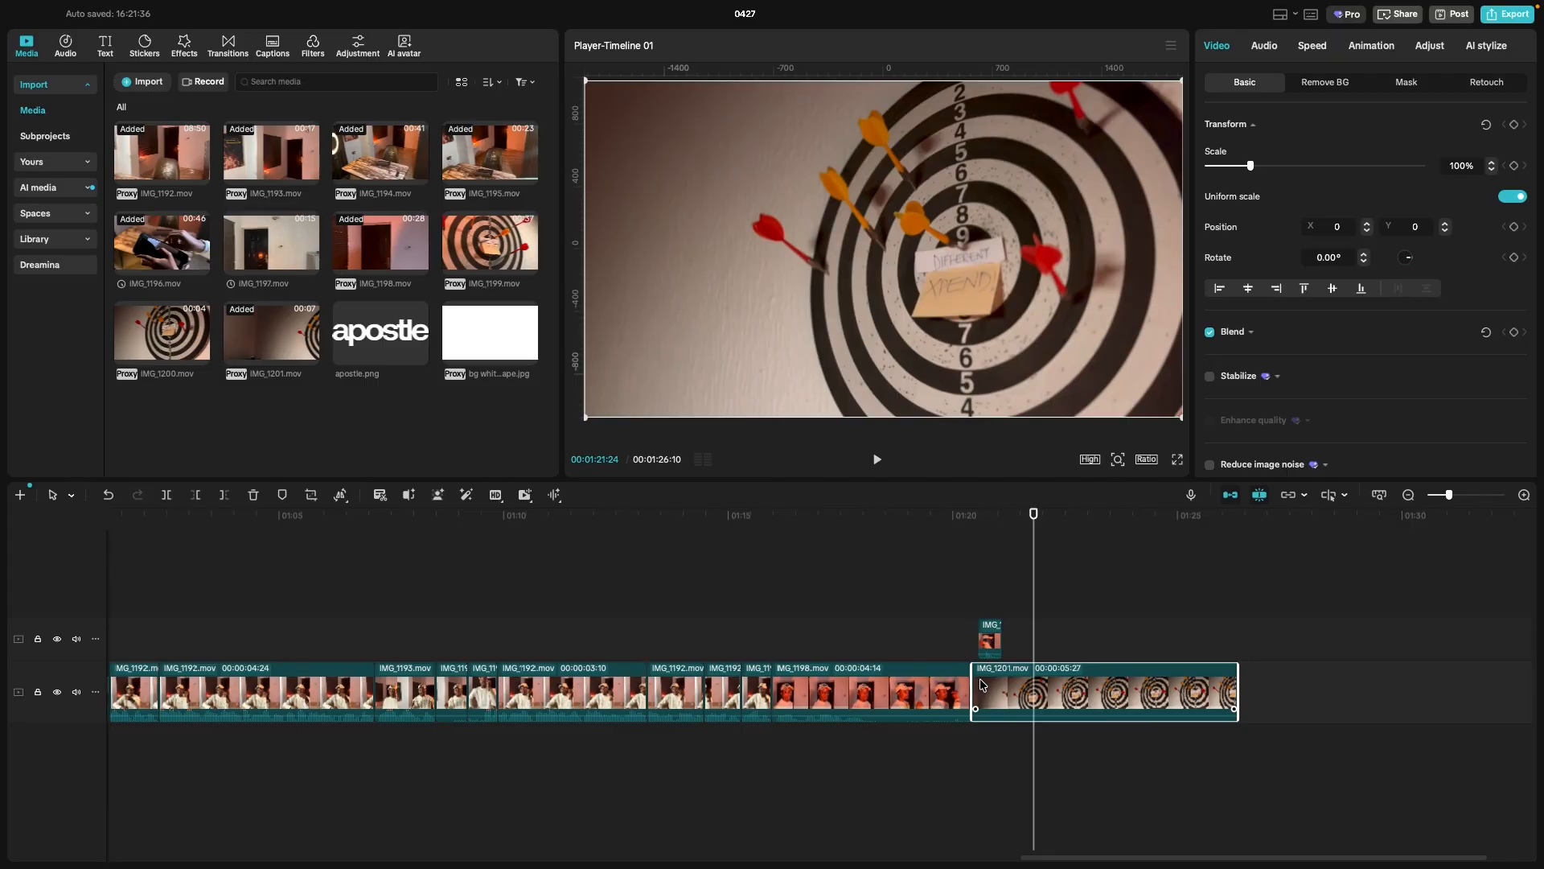
pyautogui.hotkey('ctrl', 'z')
pyautogui.hotkey('ctrl', 'z')
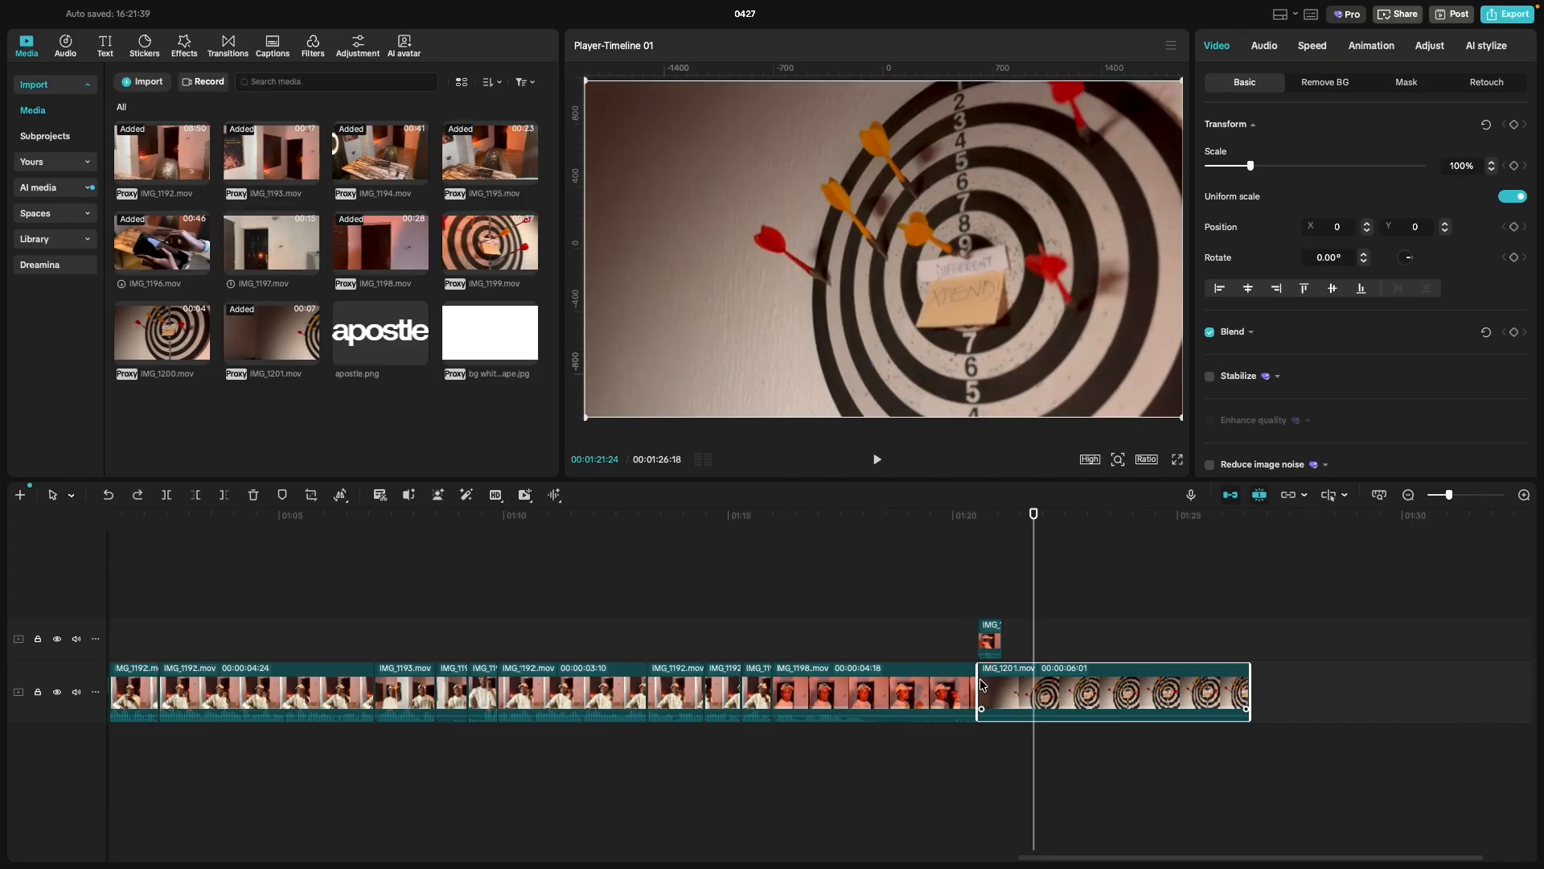
# Try the short IMG_1198.mov cutaway at minimum opacity over the cut, and undo it along with the extended IMG_1201.mov start.
pyautogui.click(990, 642)
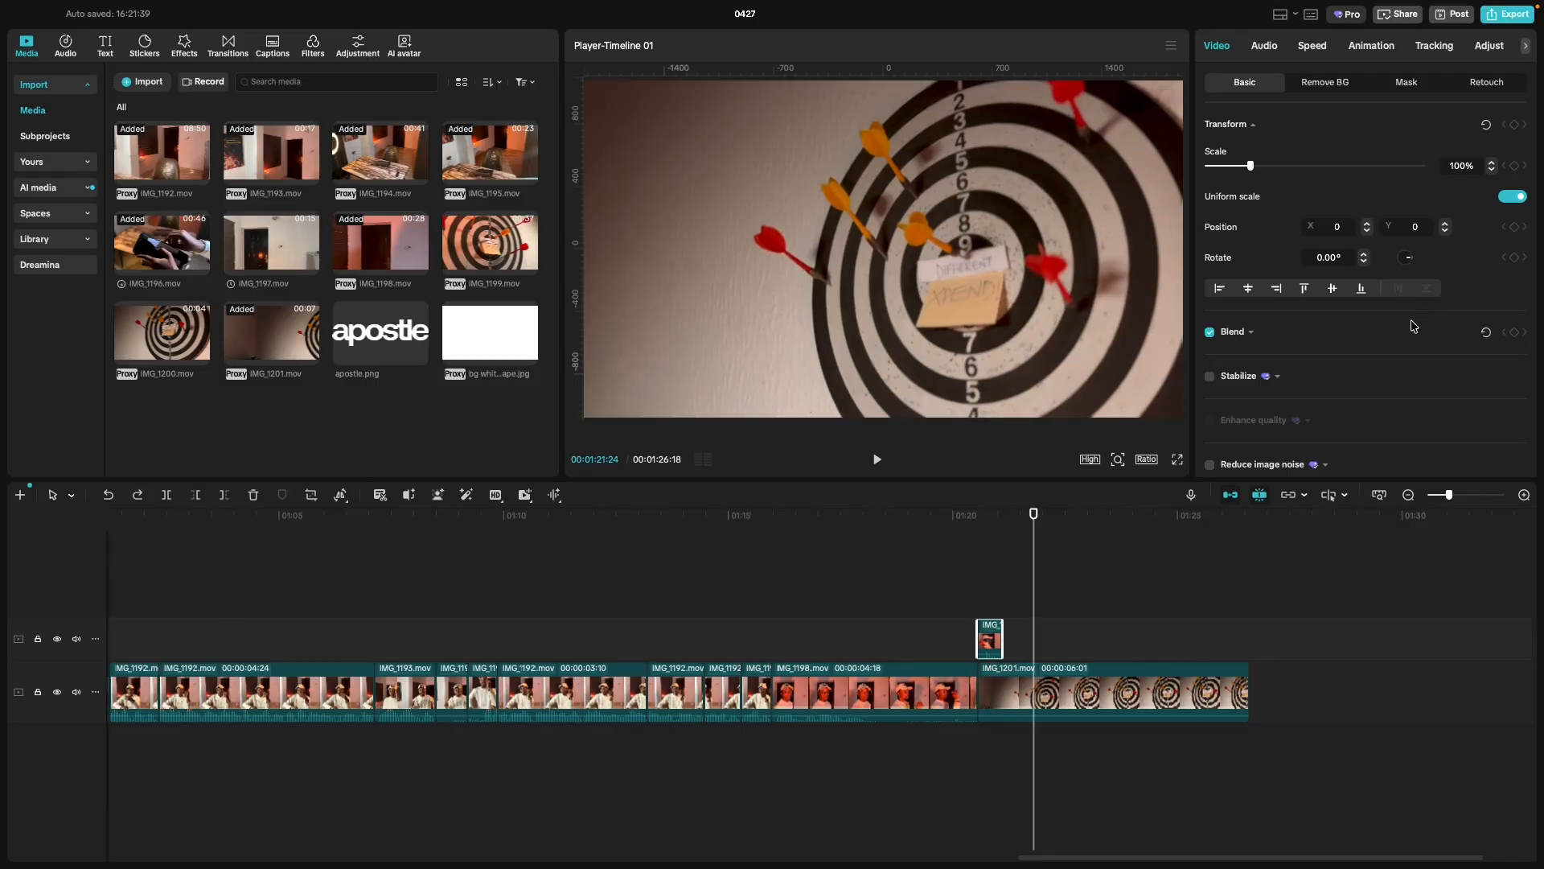
pyautogui.scroll(-5, 1414, 326)
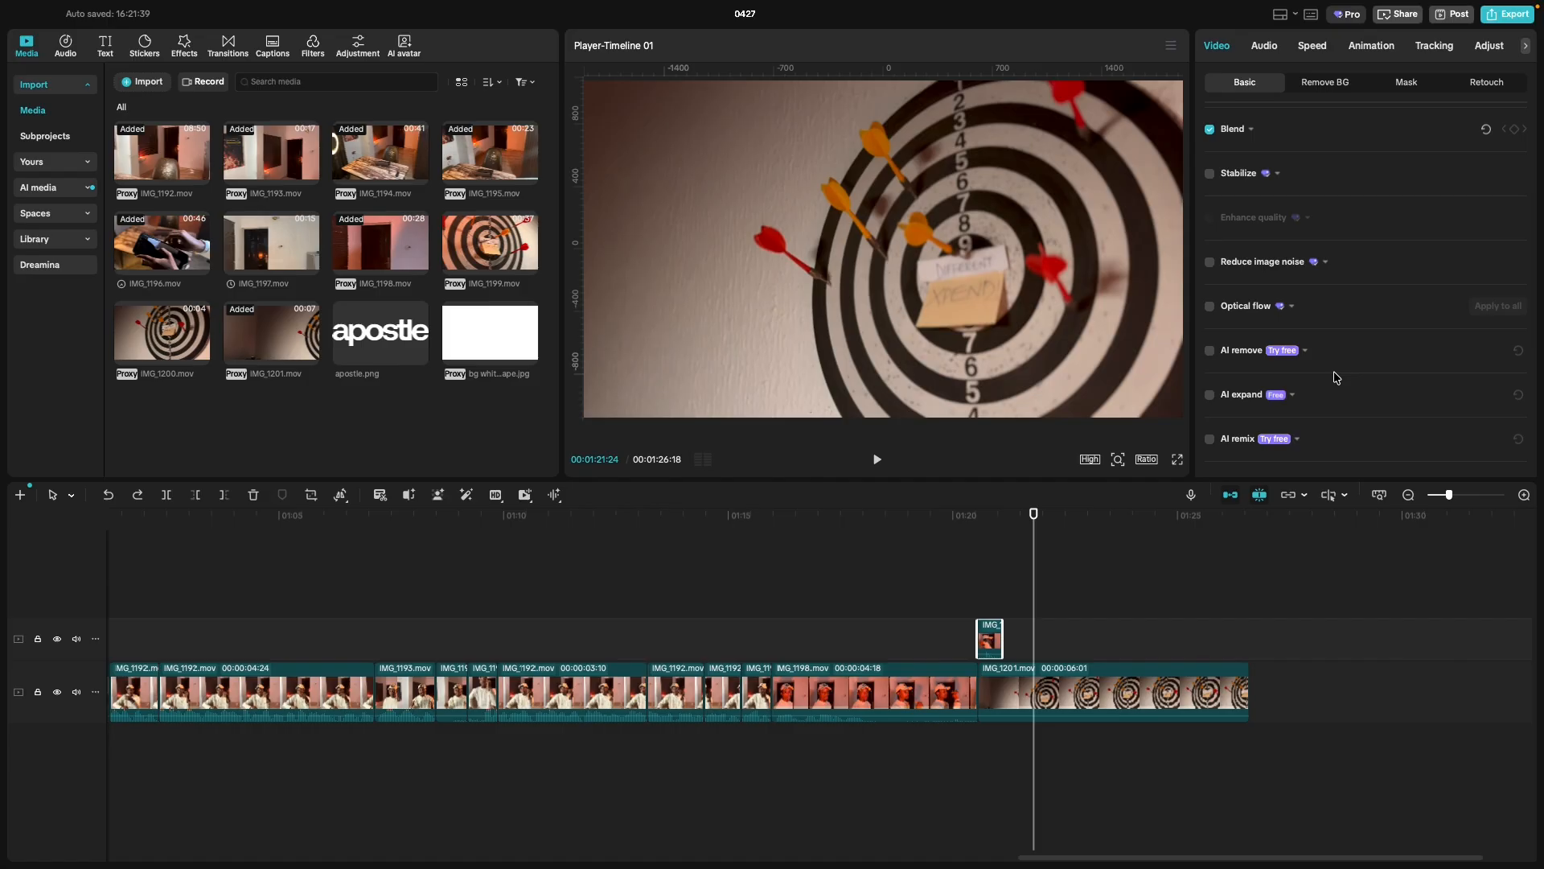
pyautogui.scroll(5, 1334, 374)
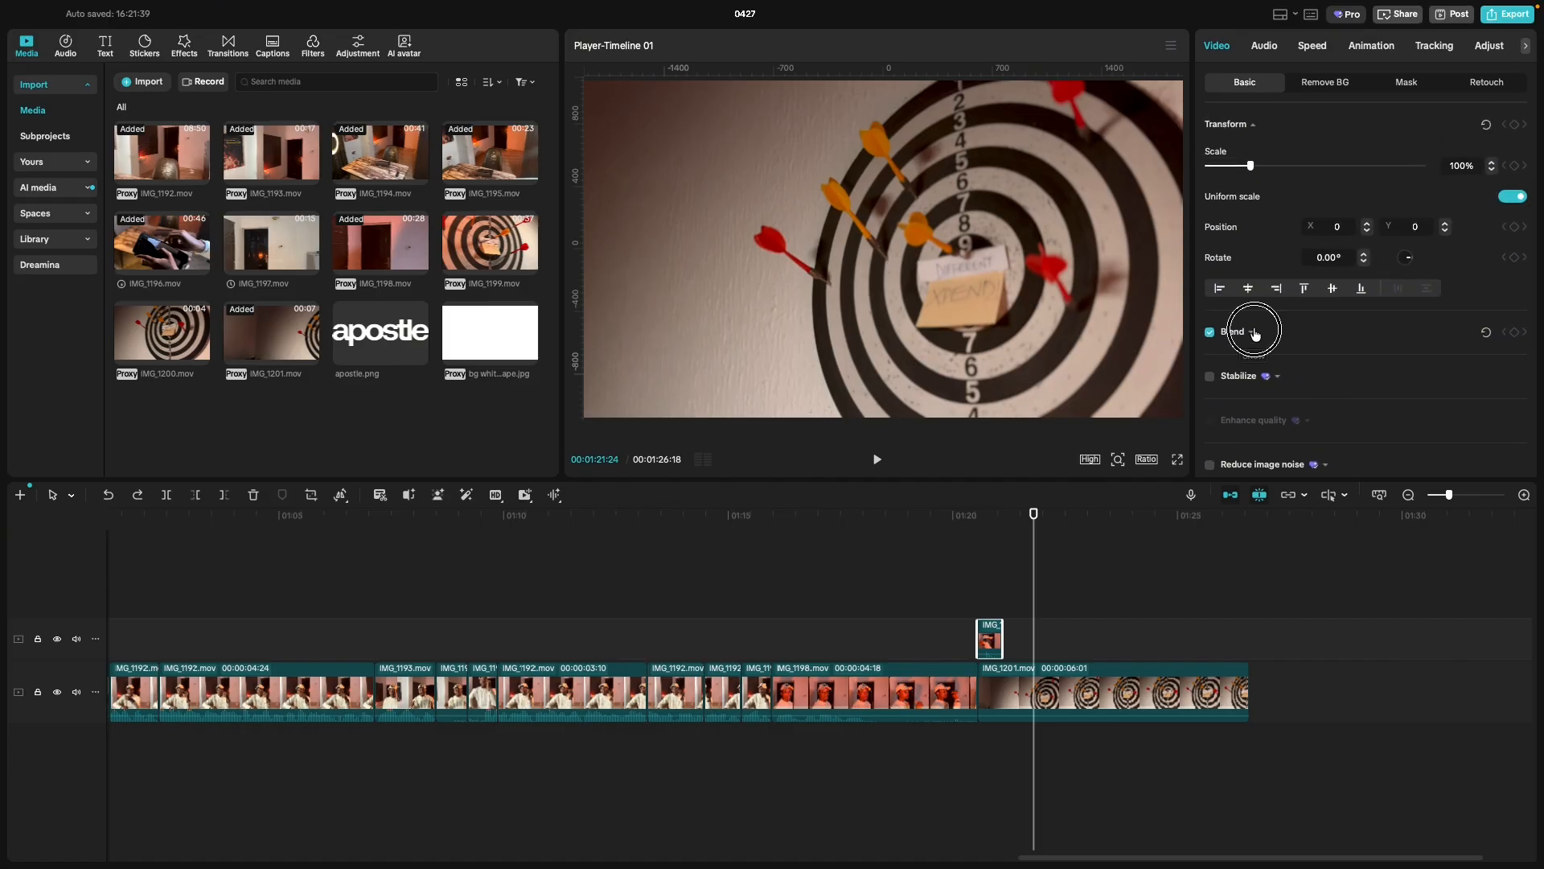
pyautogui.click(1254, 332)
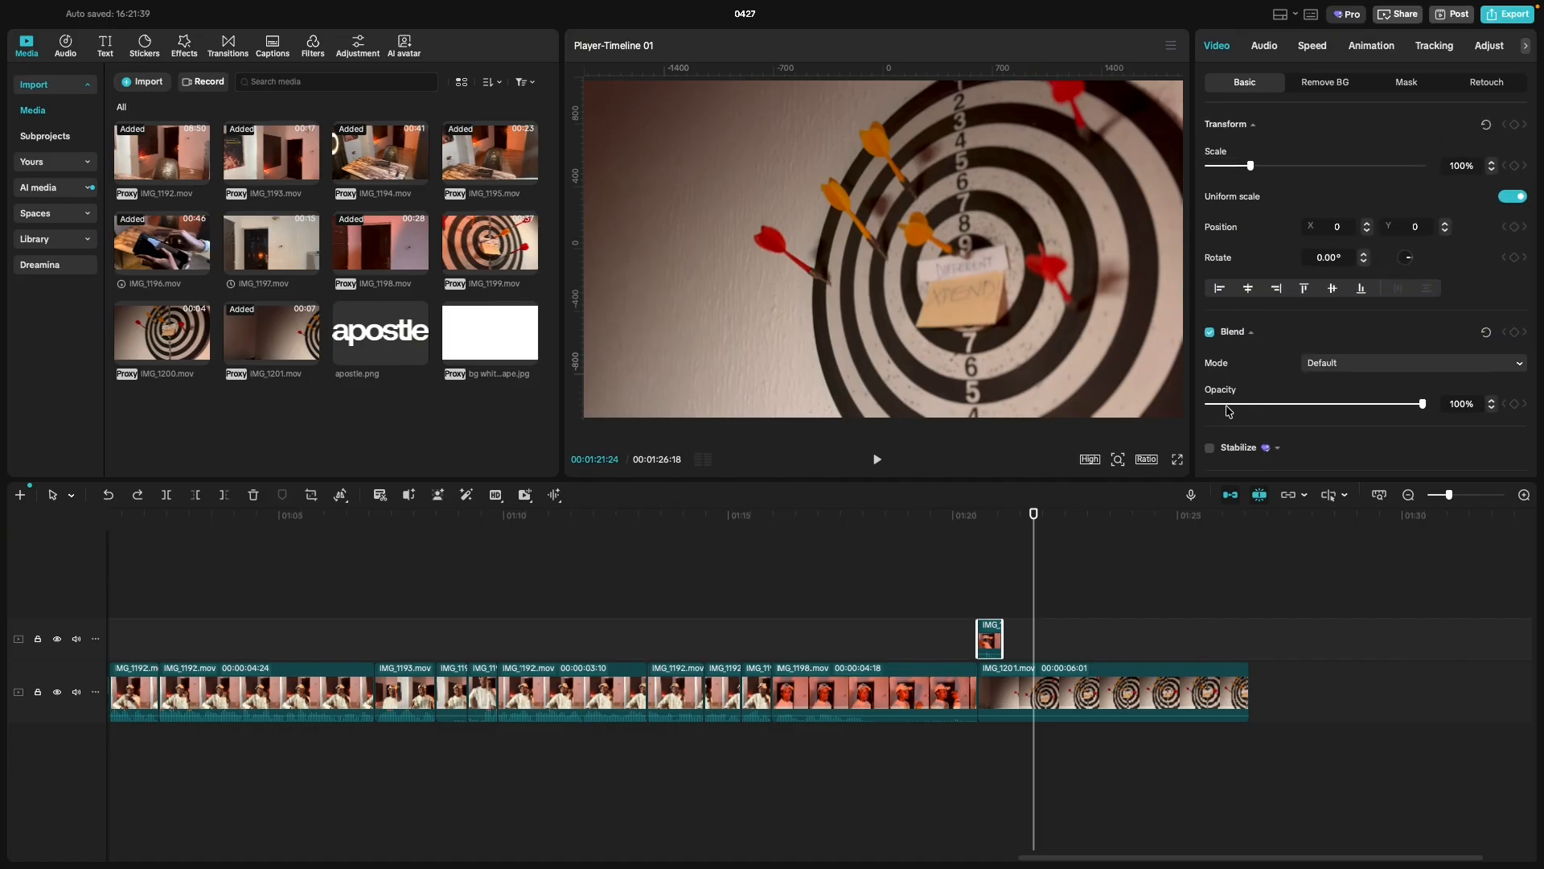
pyautogui.moveTo(1228, 411); pyautogui.dragTo(1159, 414)
pyautogui.click(947, 630)
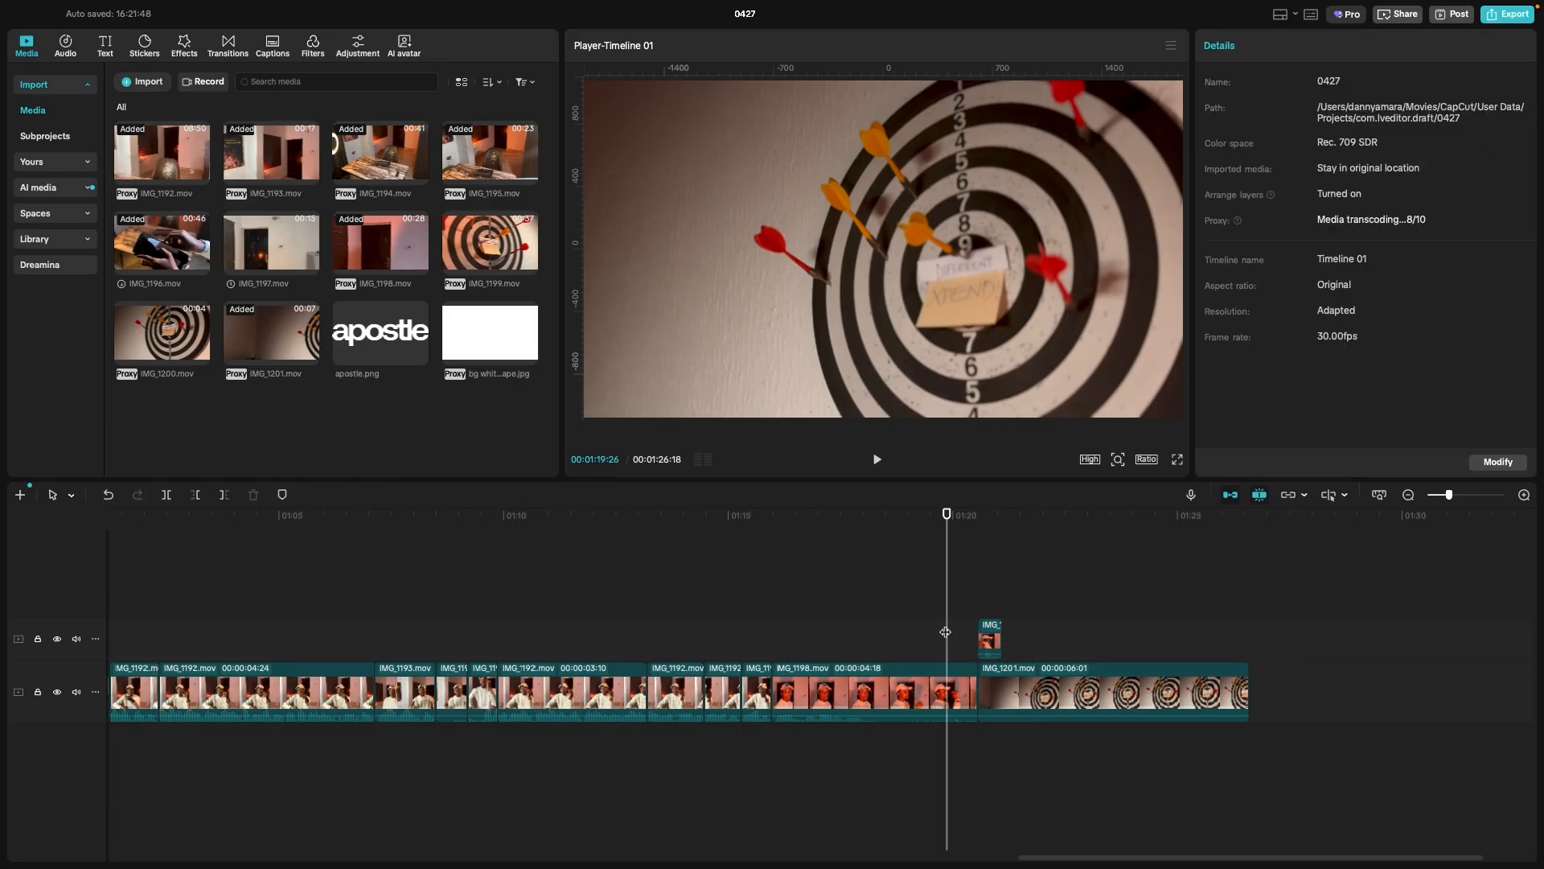
pyautogui.press('space')
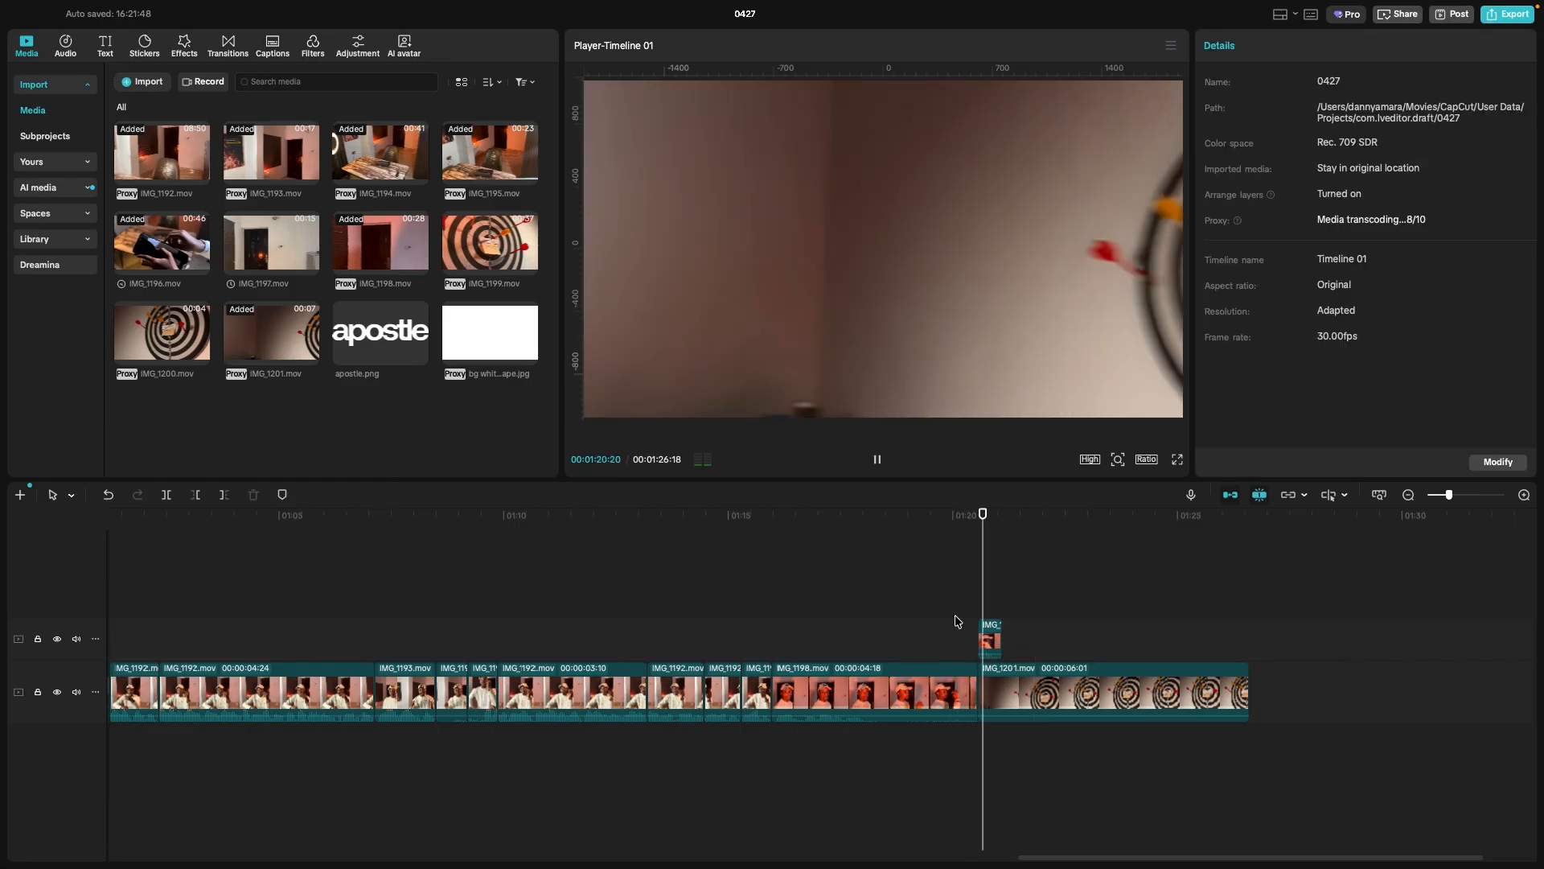
pyautogui.press('space')
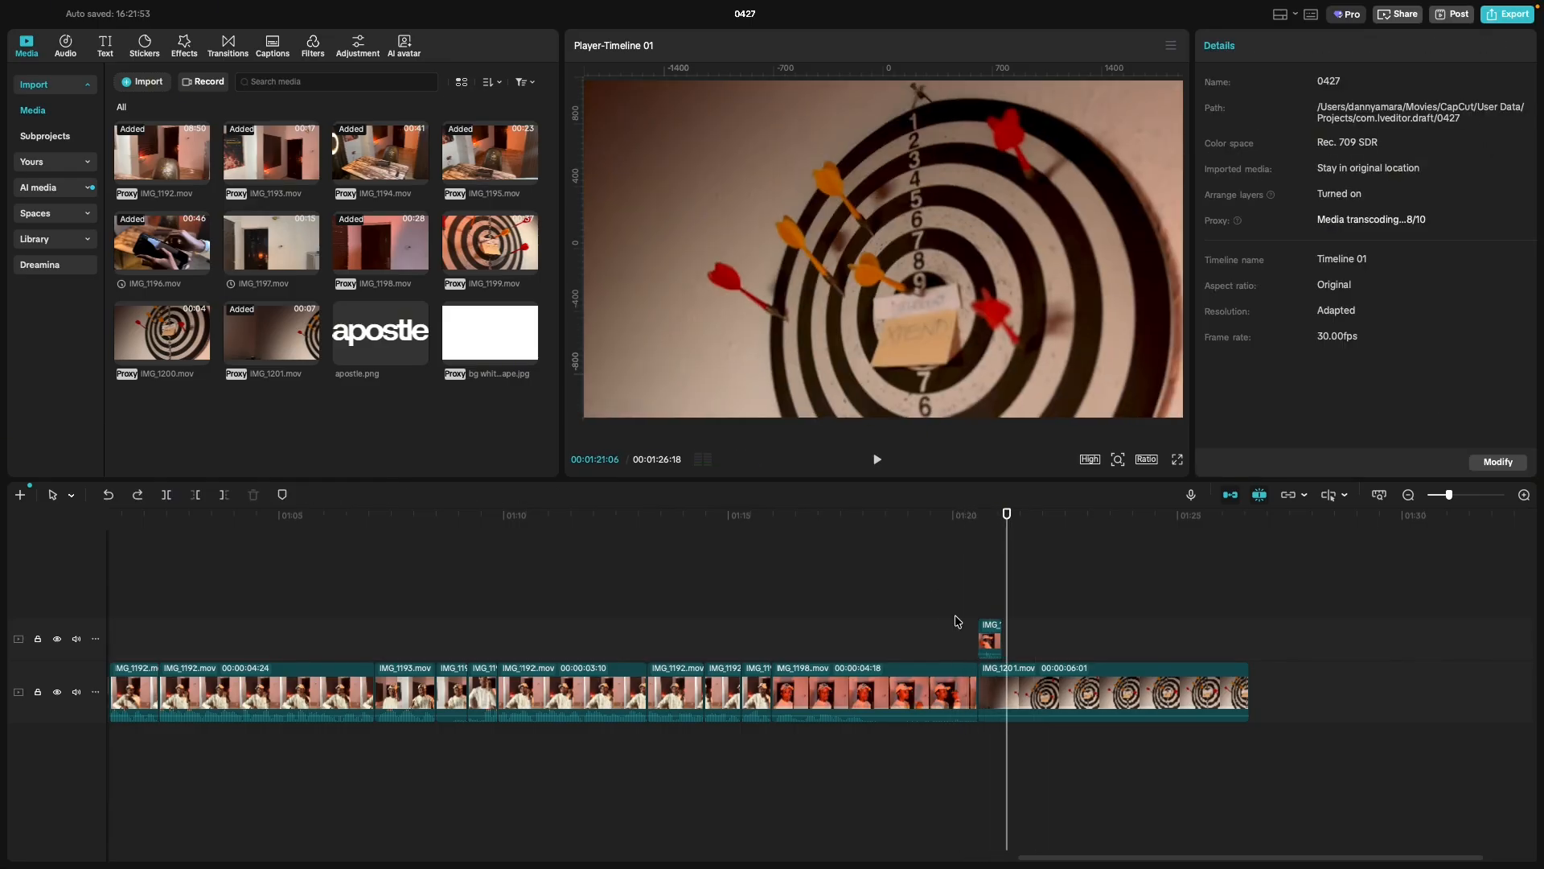
pyautogui.press('super+z')
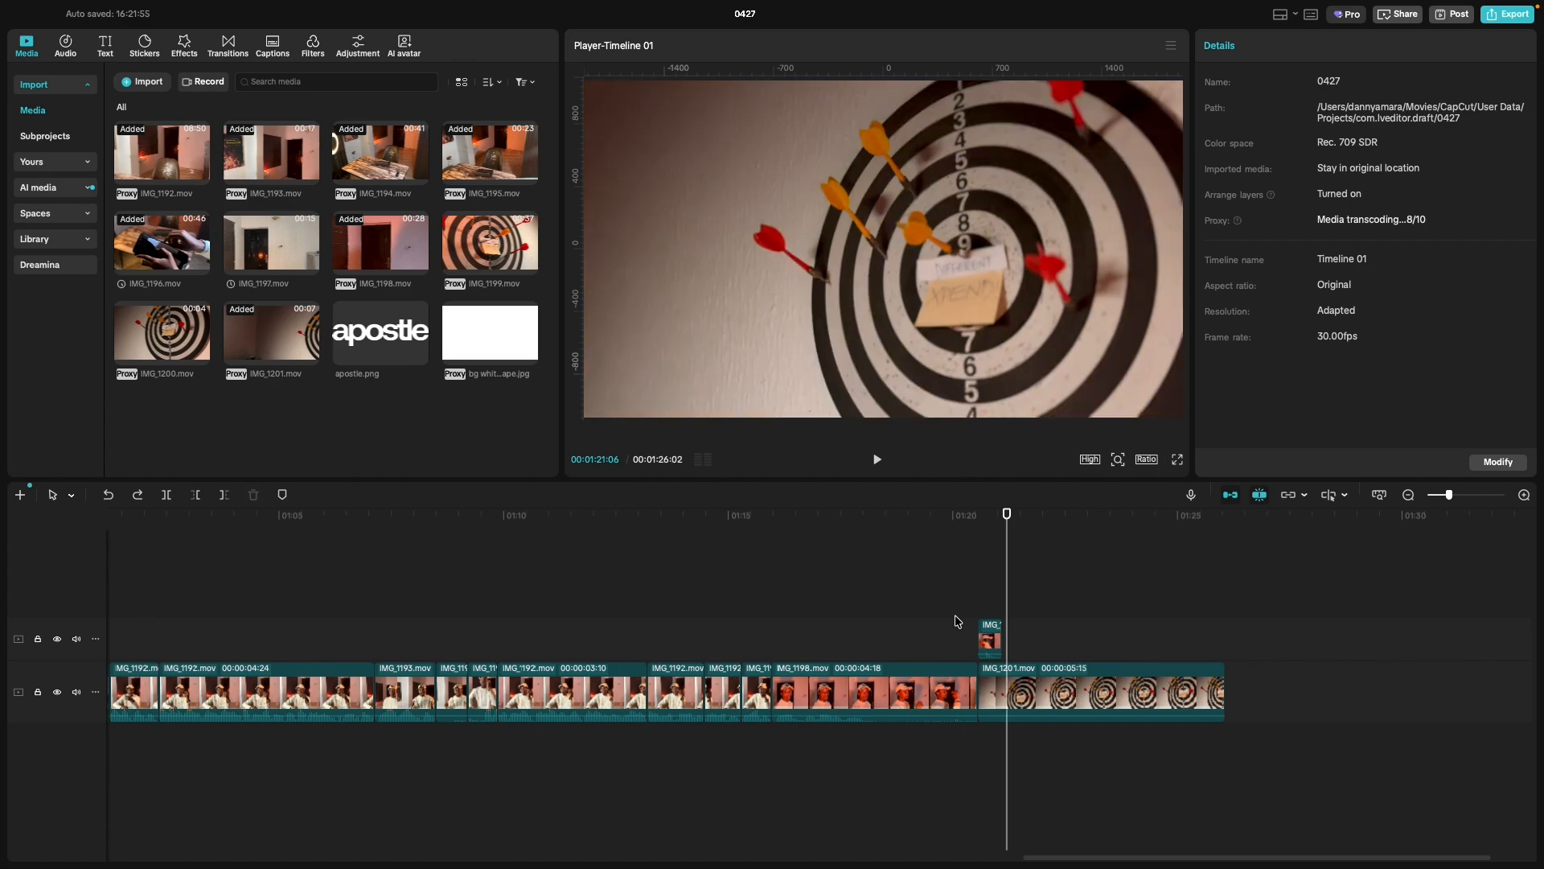
# Lower the short IMG_1198.mov cutaway's opacity to its minimum and play across the cut into IMG_1201.mov.
pyautogui.moveTo(981, 632); pyautogui.dragTo(998, 629)
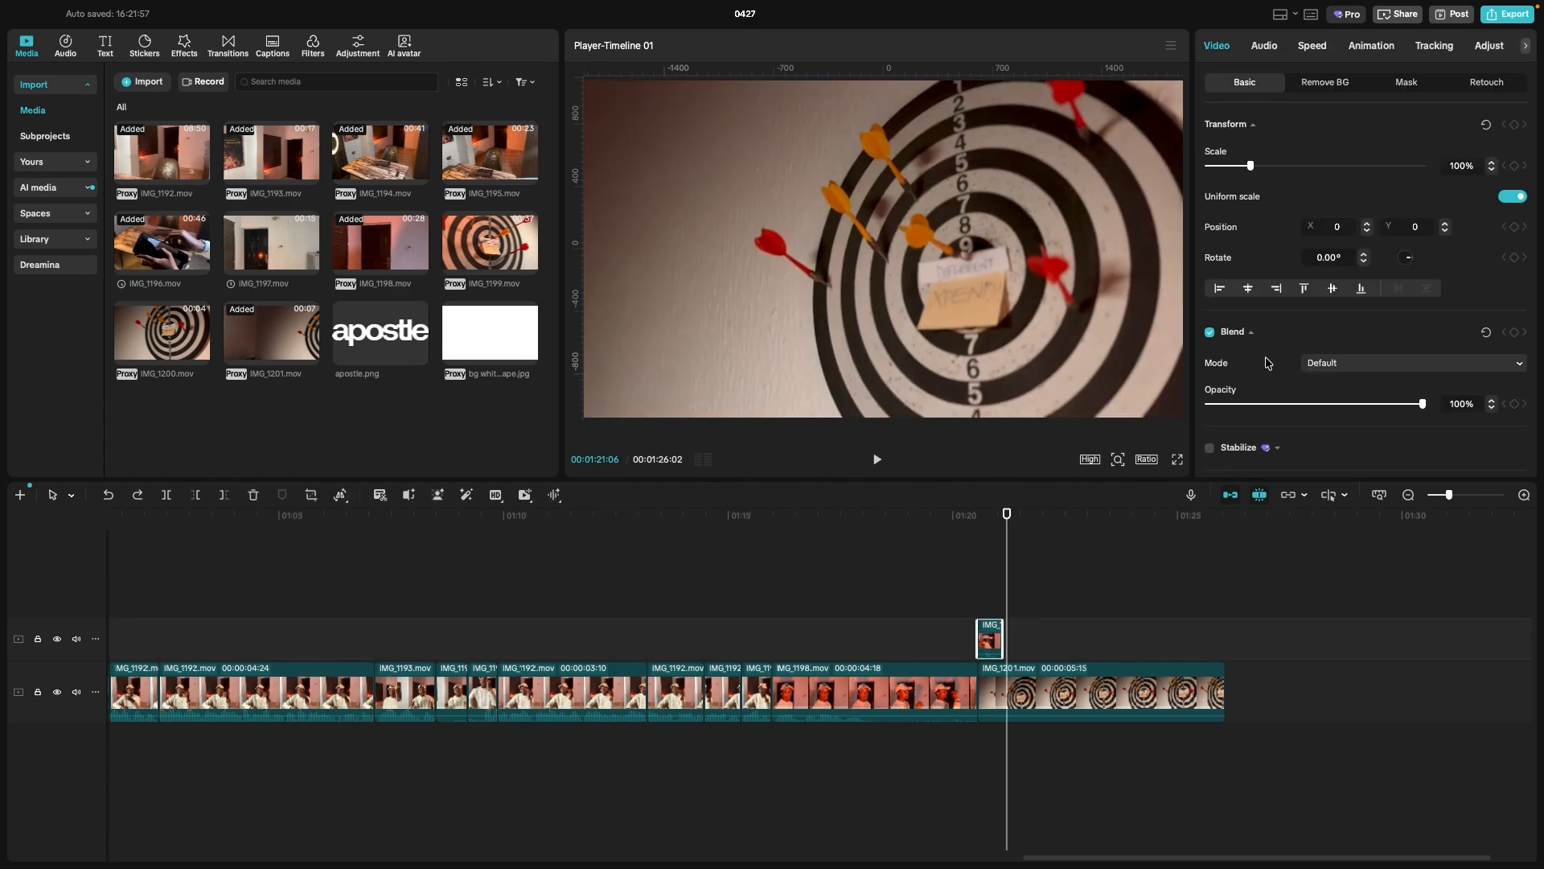
pyautogui.moveTo(1235, 412); pyautogui.dragTo(1088, 437)
pyautogui.click(907, 605)
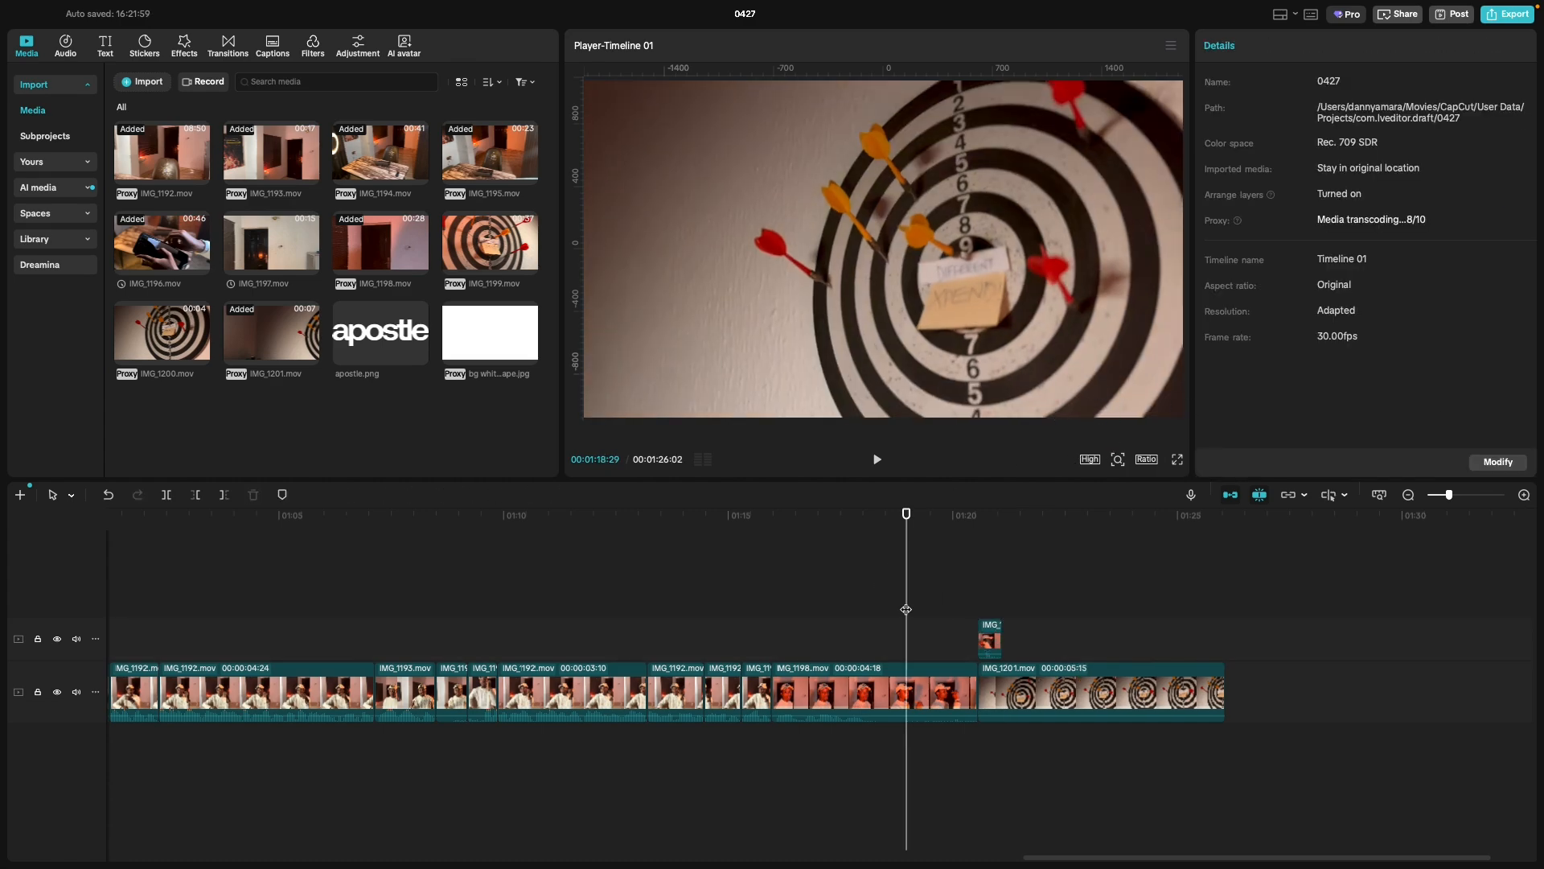
pyautogui.press('space')
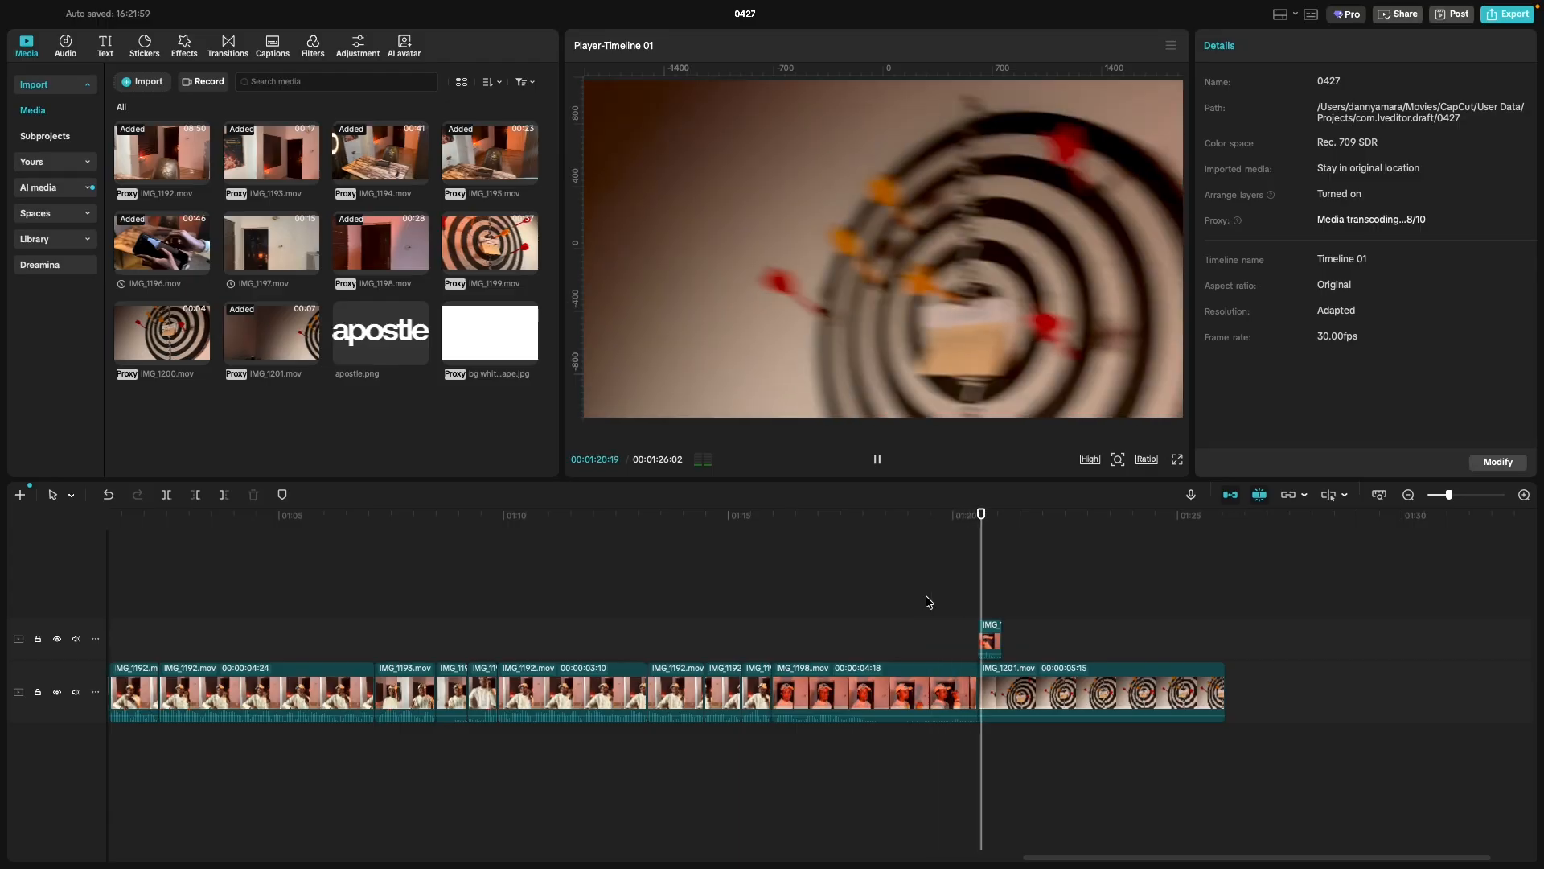
pyautogui.press('space')
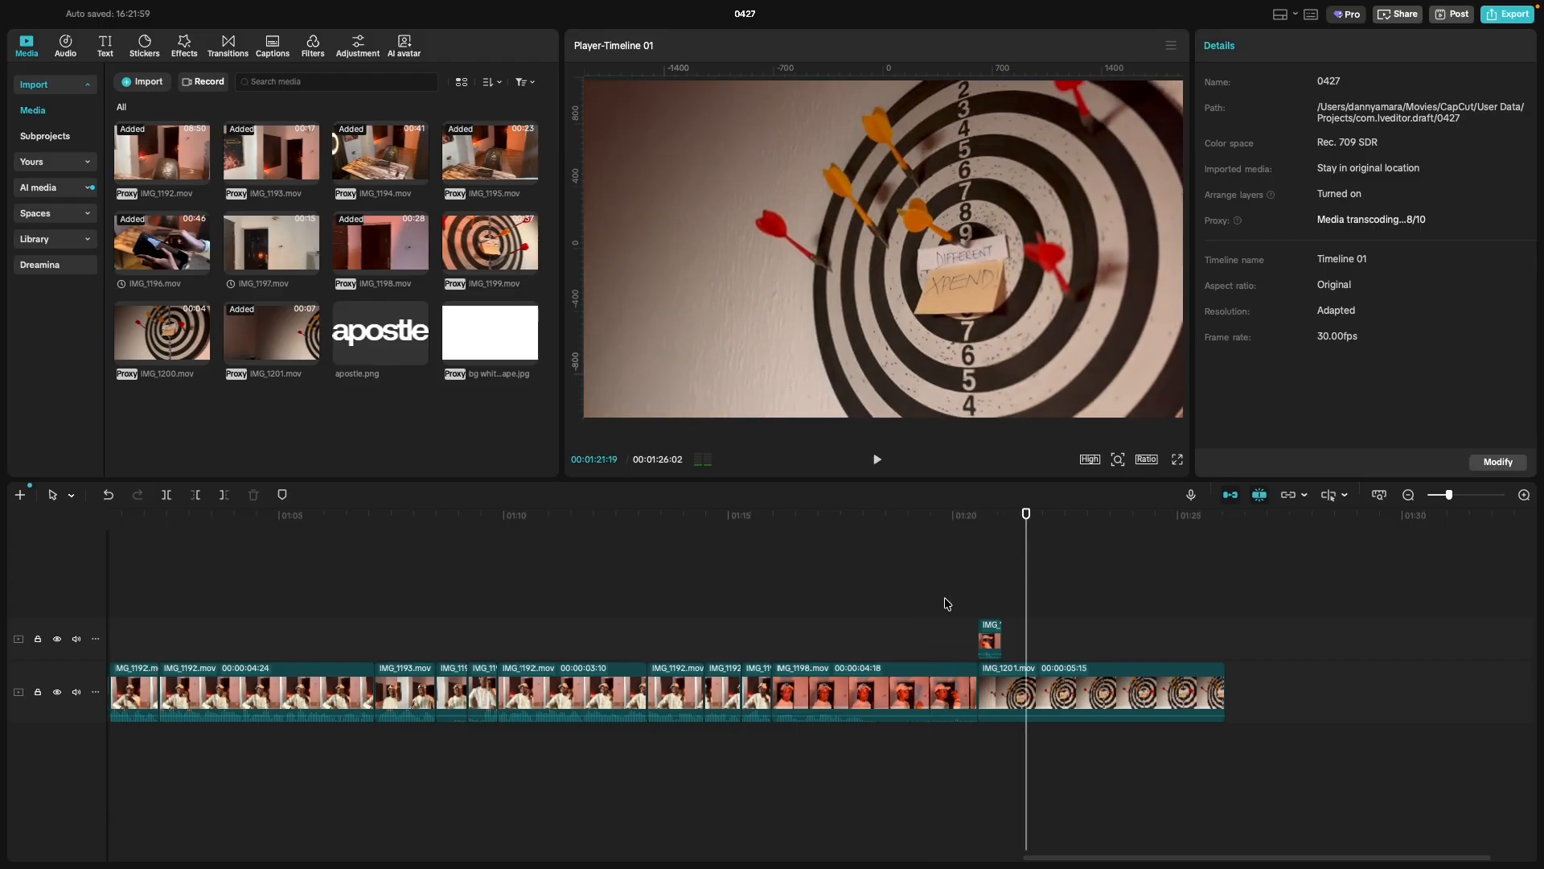
# Replay the last second of IMG_1198.mov into IMG_1201.mov to judge the cut with the cutaway hidden.
pyautogui.click(954, 605)
pyautogui.press('space')
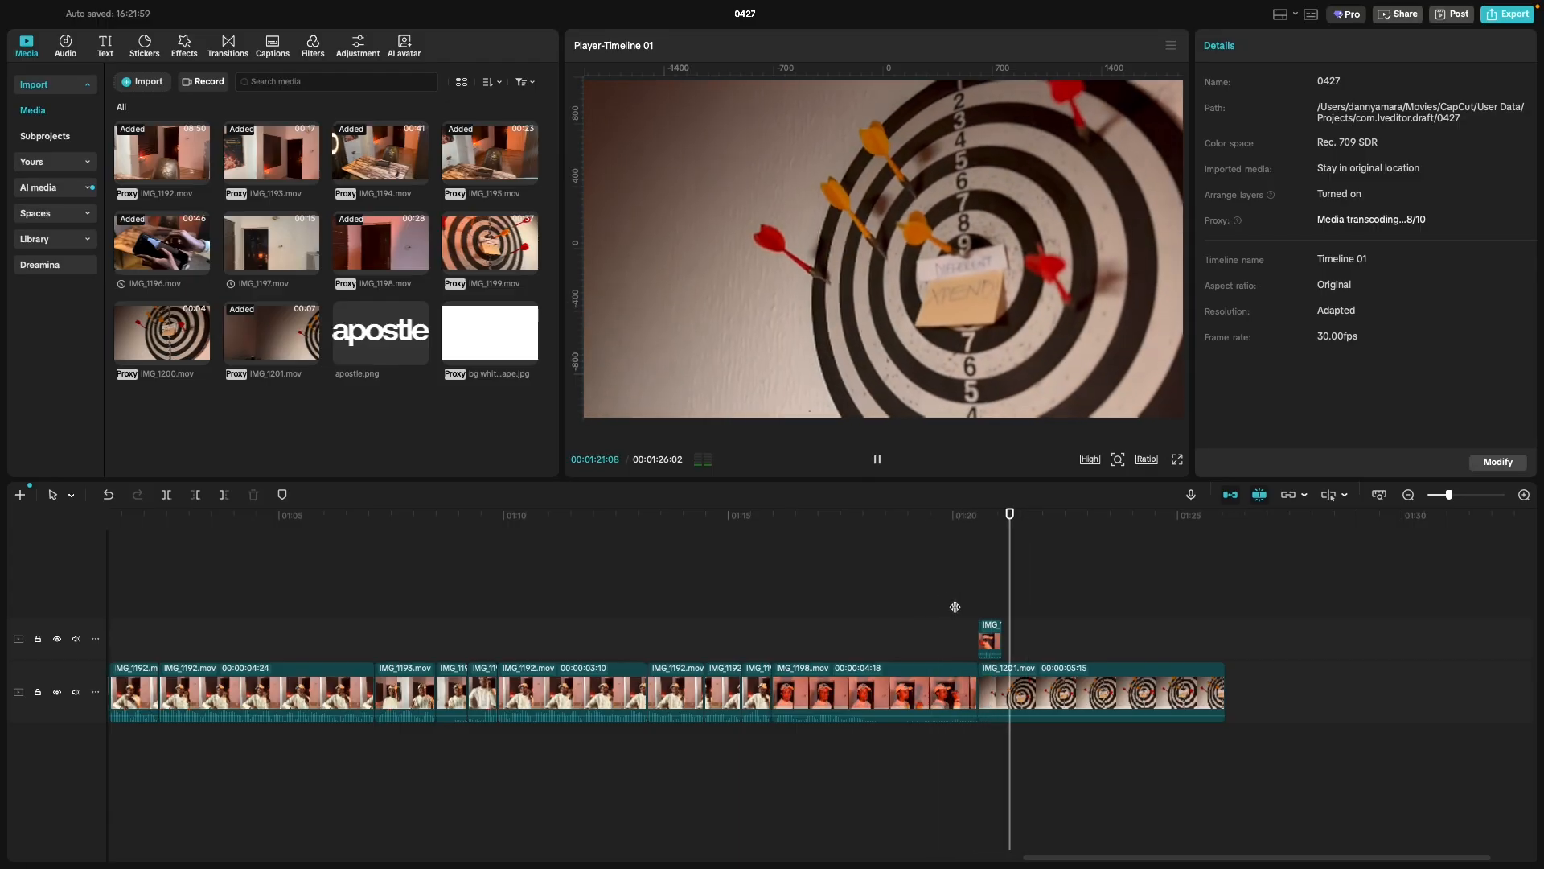
pyautogui.click(943, 607)
pyautogui.press('space')
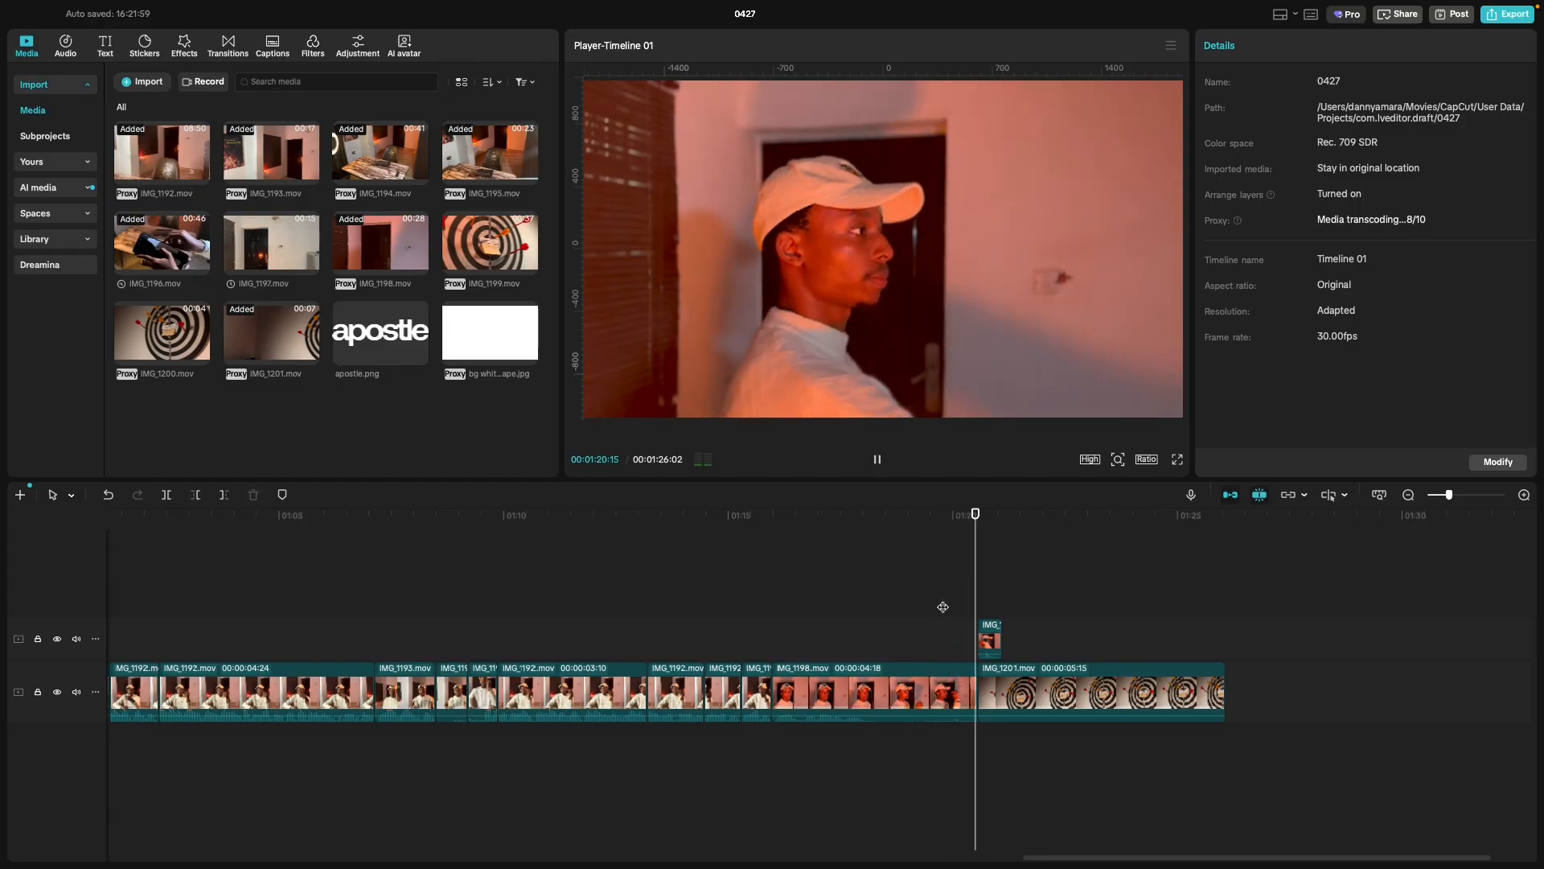
pyautogui.click(943, 606)
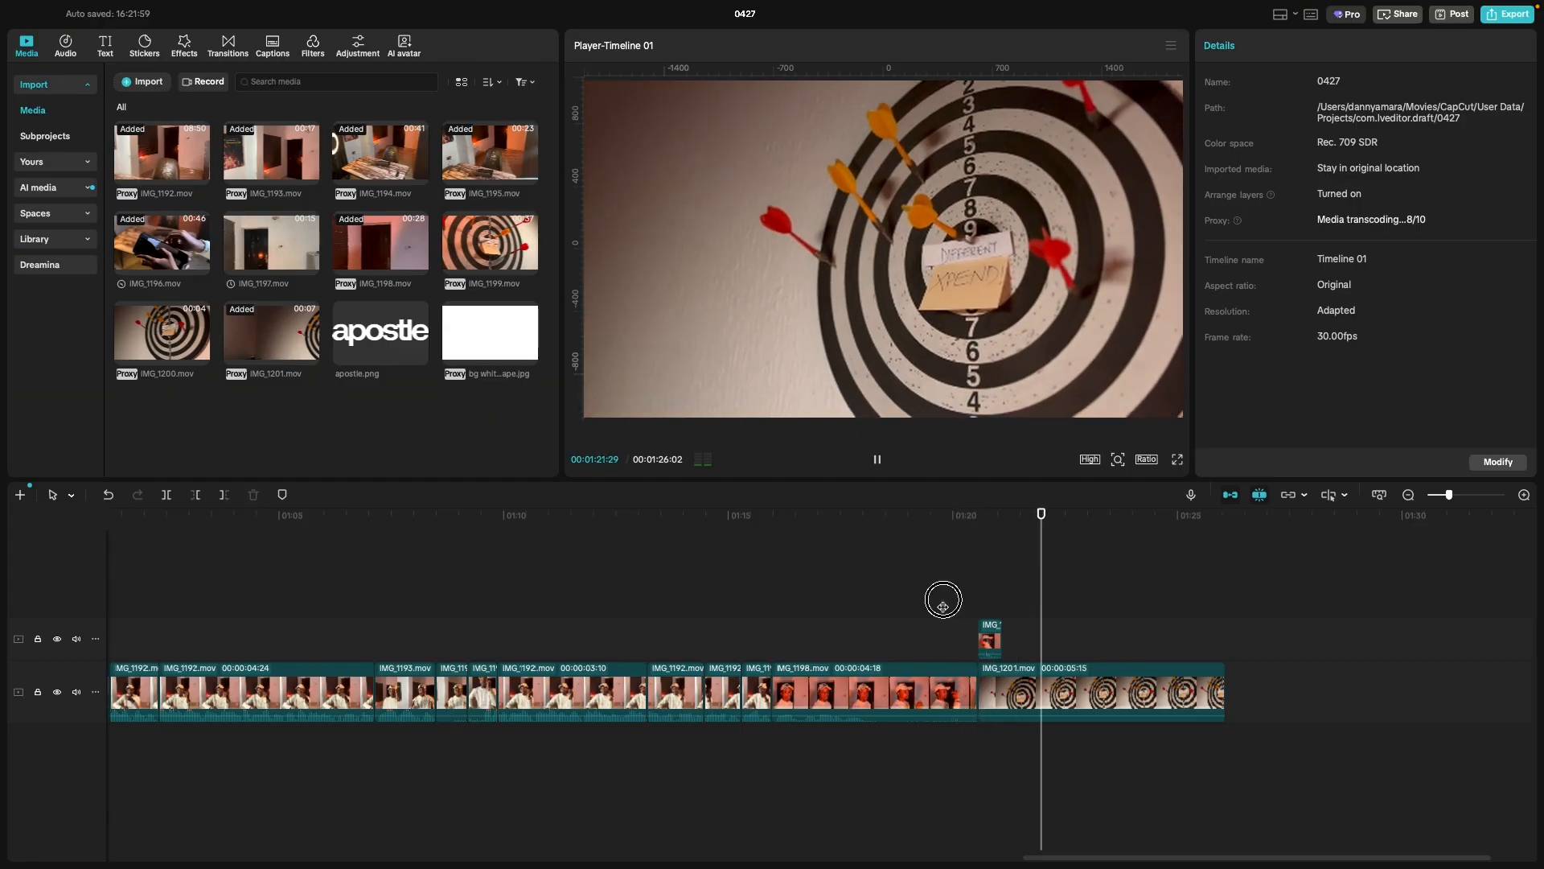
pyautogui.click(943, 606)
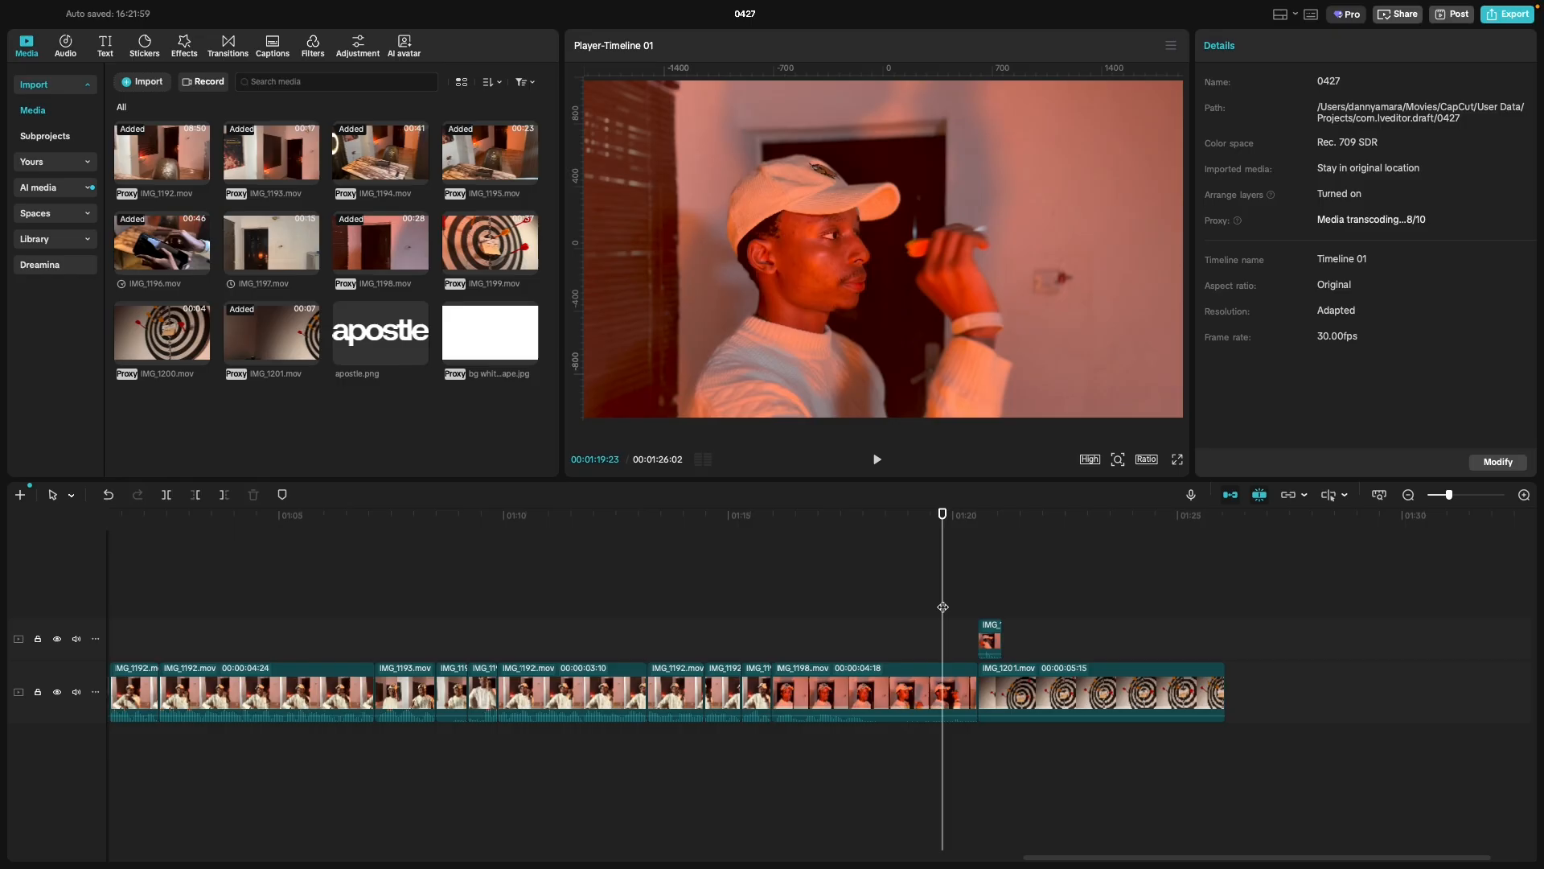
# Scale the IMG_1201.mov dartboard clip to 150% and shift its picture slightly left to centre the note in the frame.
pyautogui.click(1055, 660)
pyautogui.press('space')
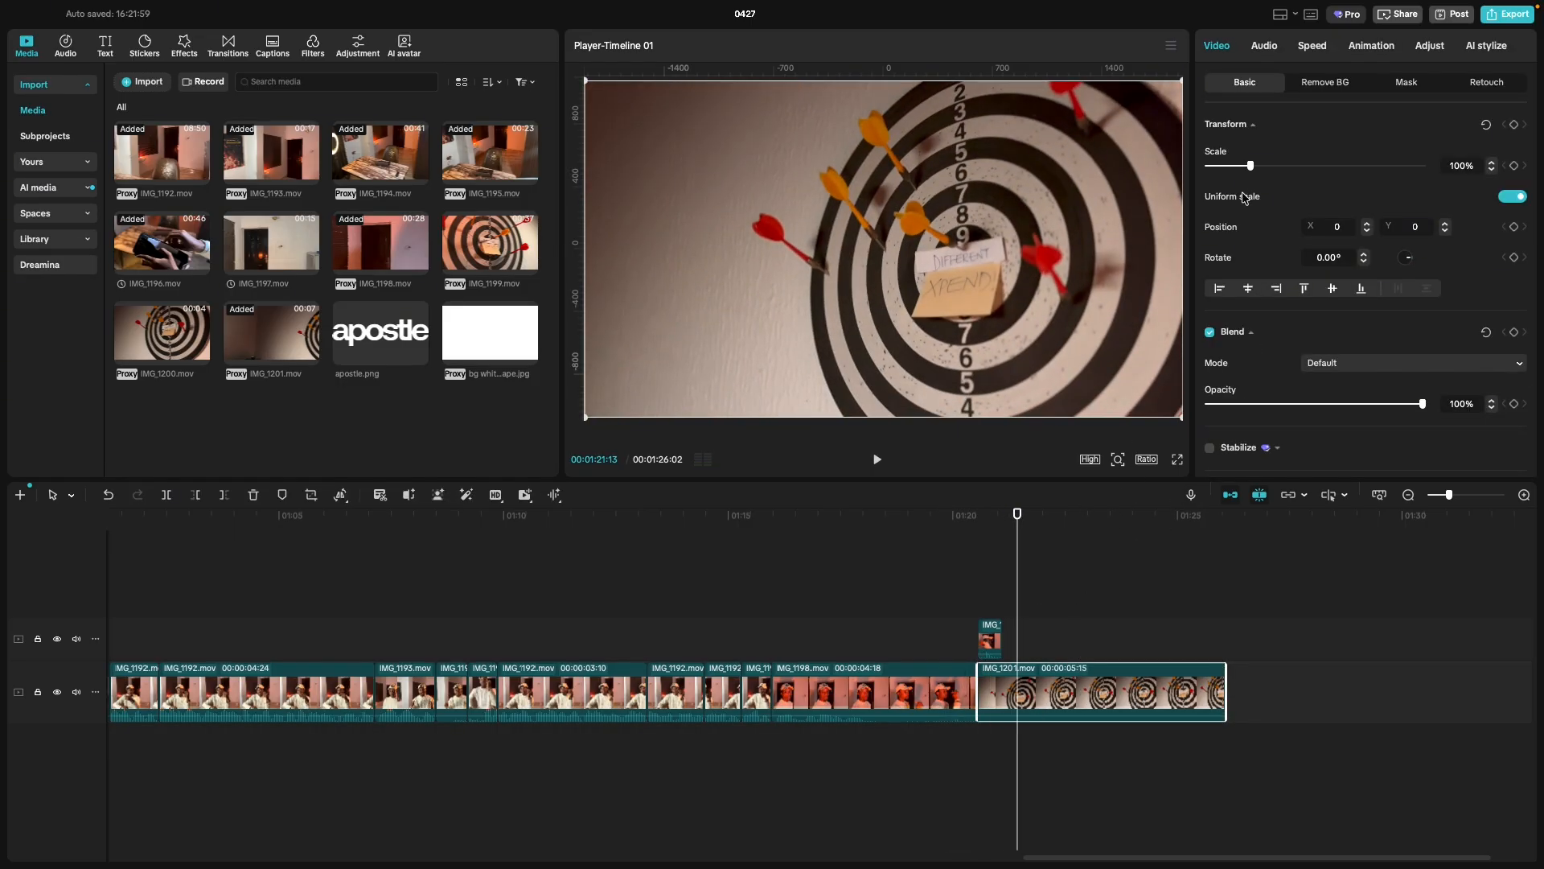
pyautogui.moveTo(1250, 168); pyautogui.dragTo(1272, 171)
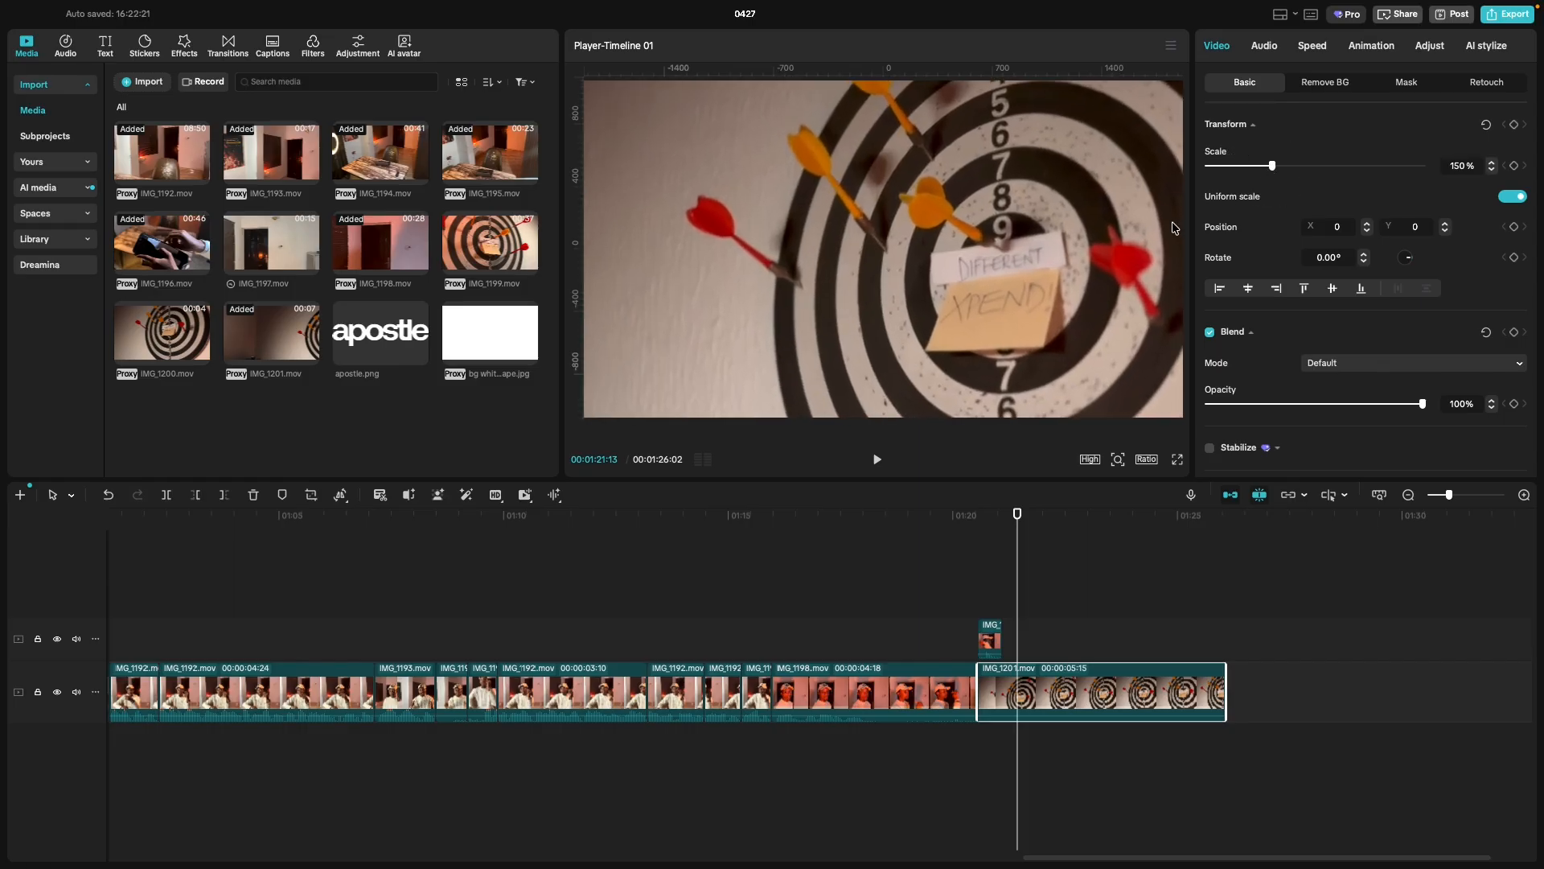
pyautogui.moveTo(1108, 249); pyautogui.dragTo(1057, 251)
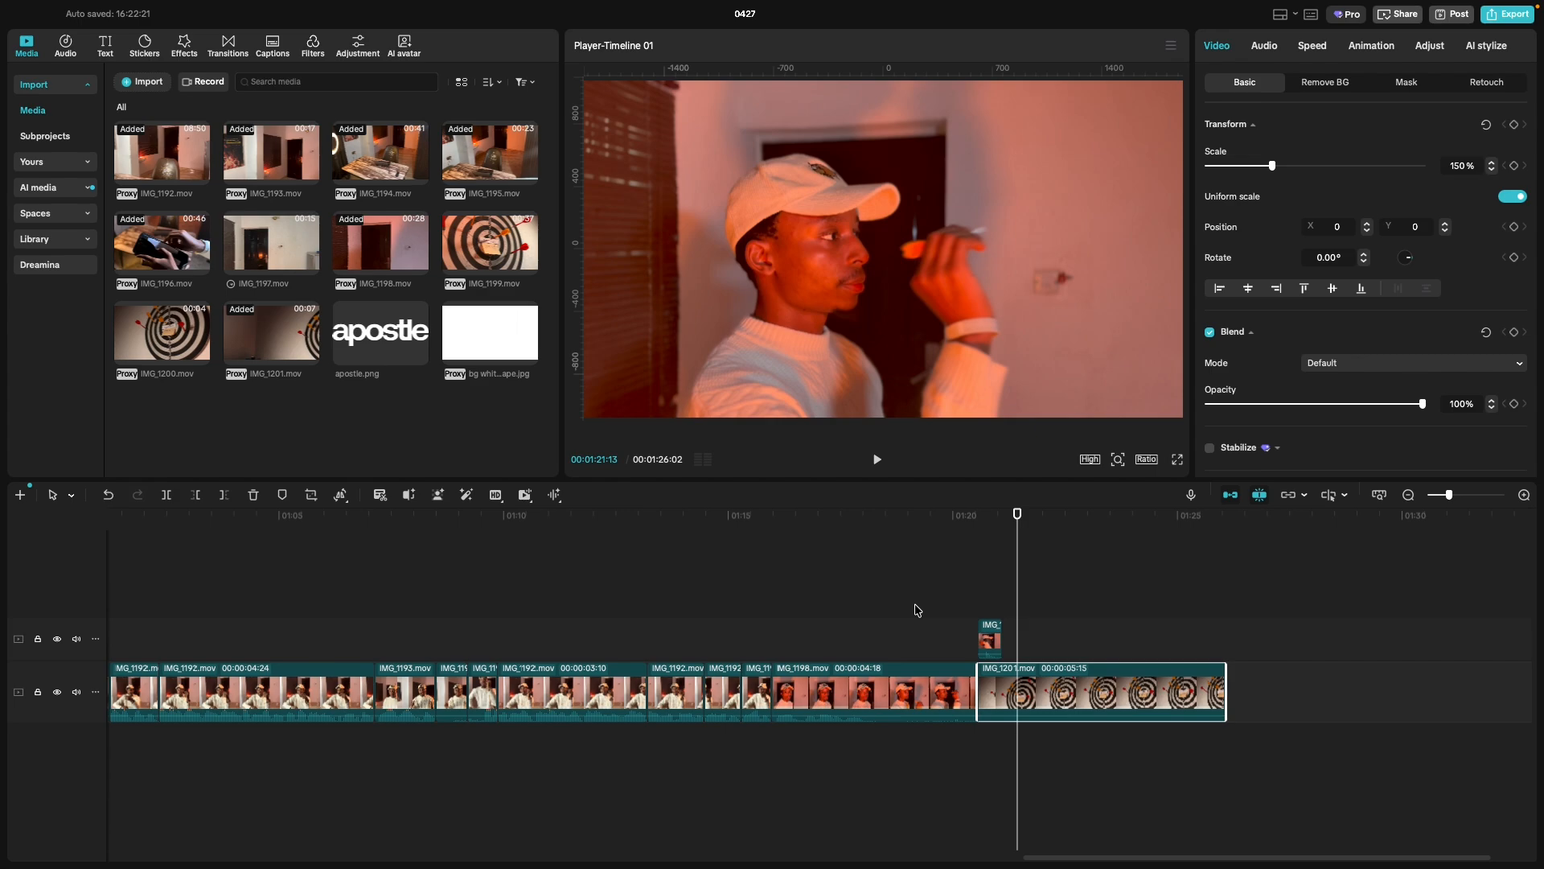
# Play the IMG_1198.mov clip and its cut into the enlarged IMG_1201.mov dartboard clip to check the transition.
pyautogui.click(917, 610)
pyautogui.press('space')
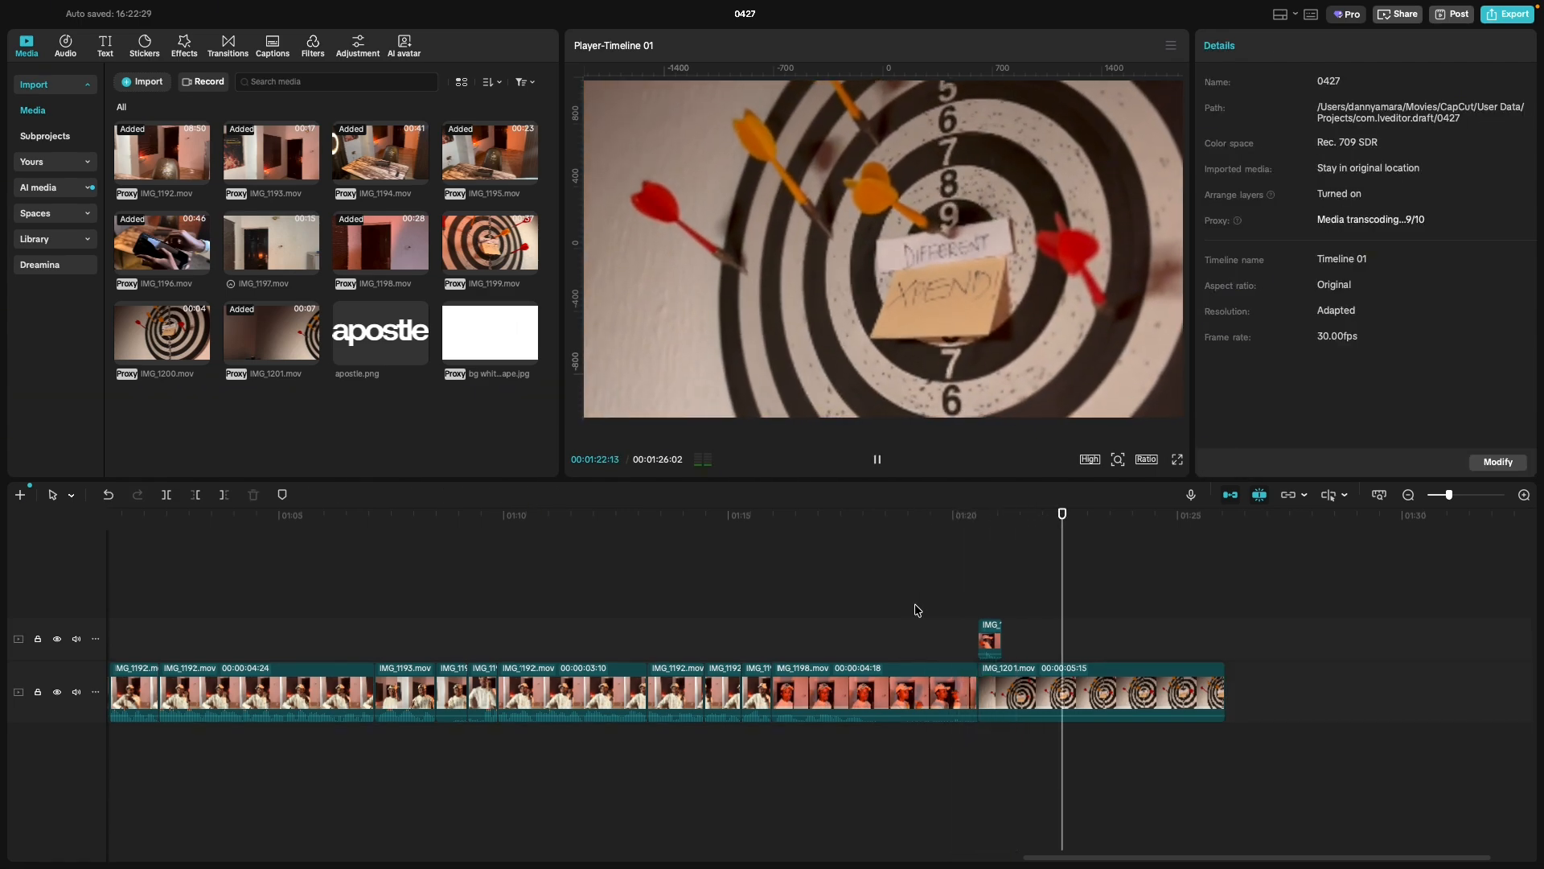
pyautogui.press('space')
pyautogui.click(916, 613)
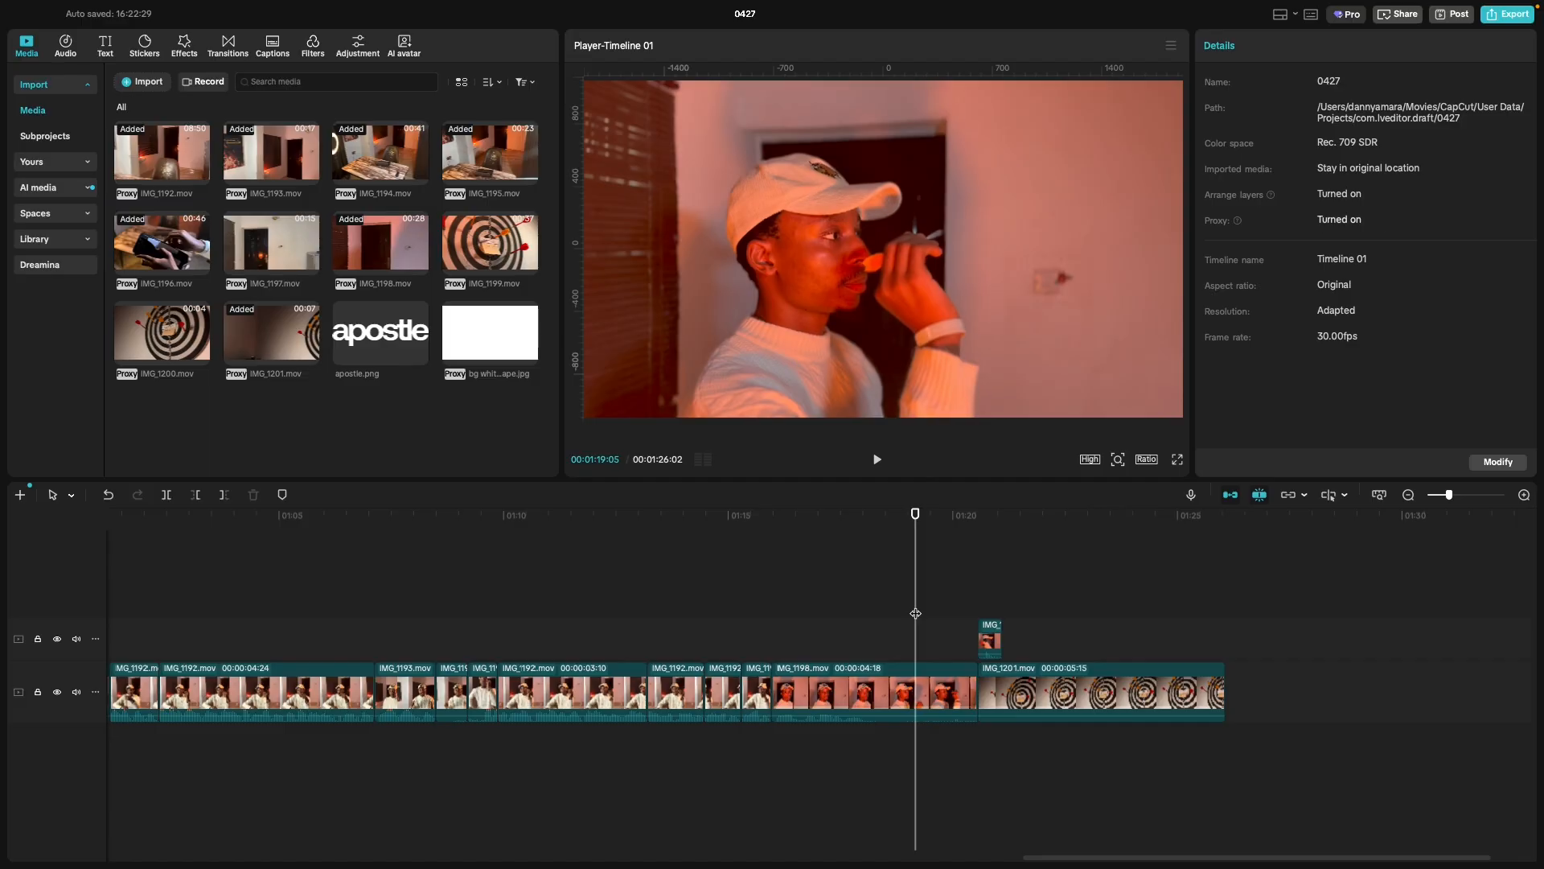
pyautogui.press('space')
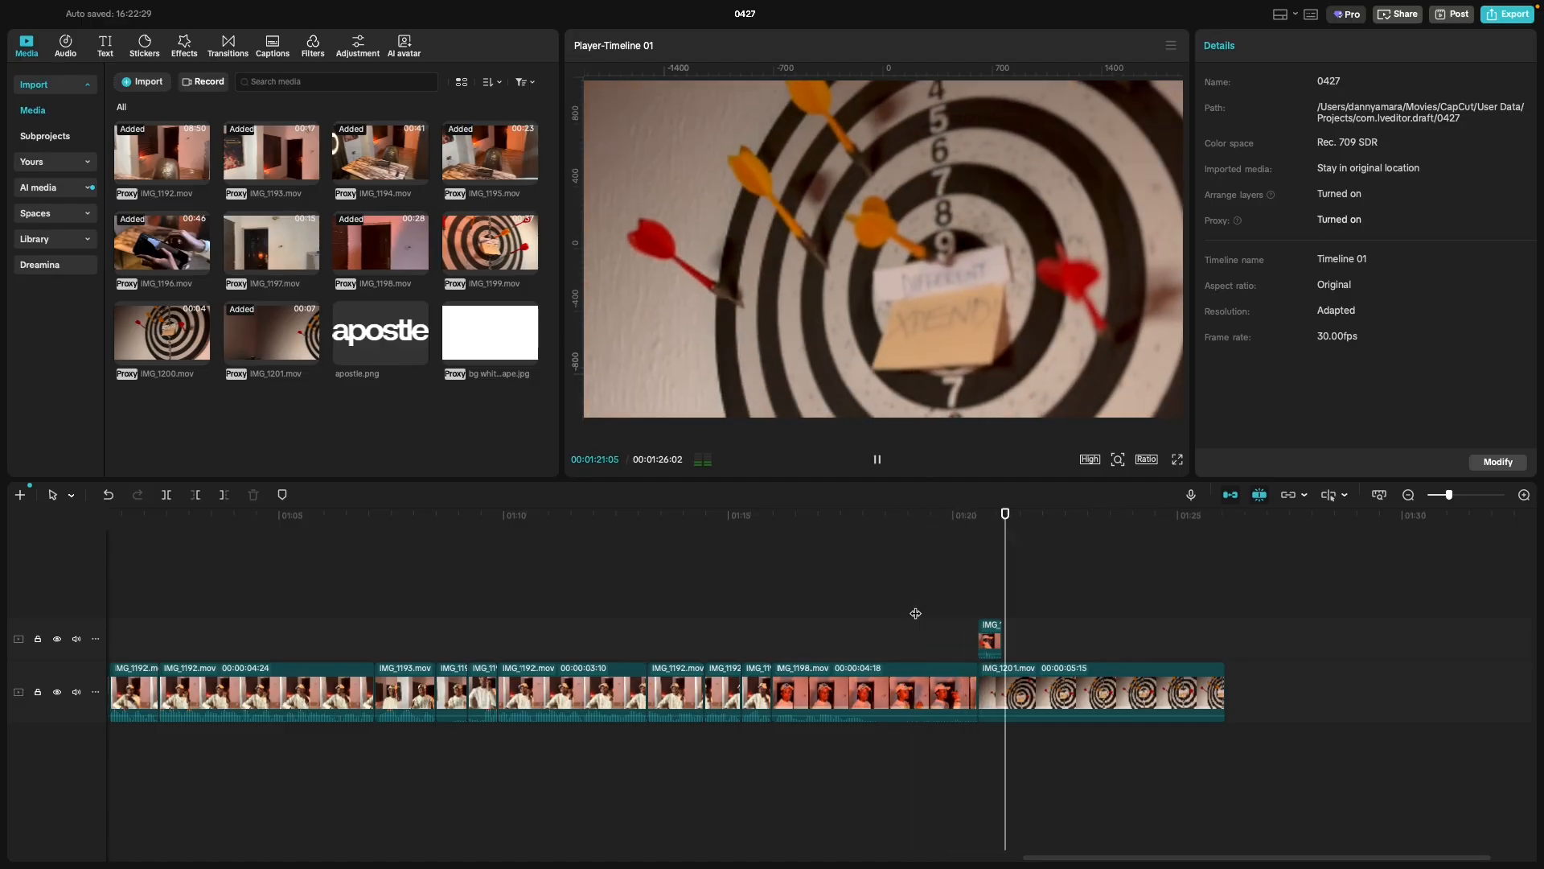
pyautogui.click(915, 613)
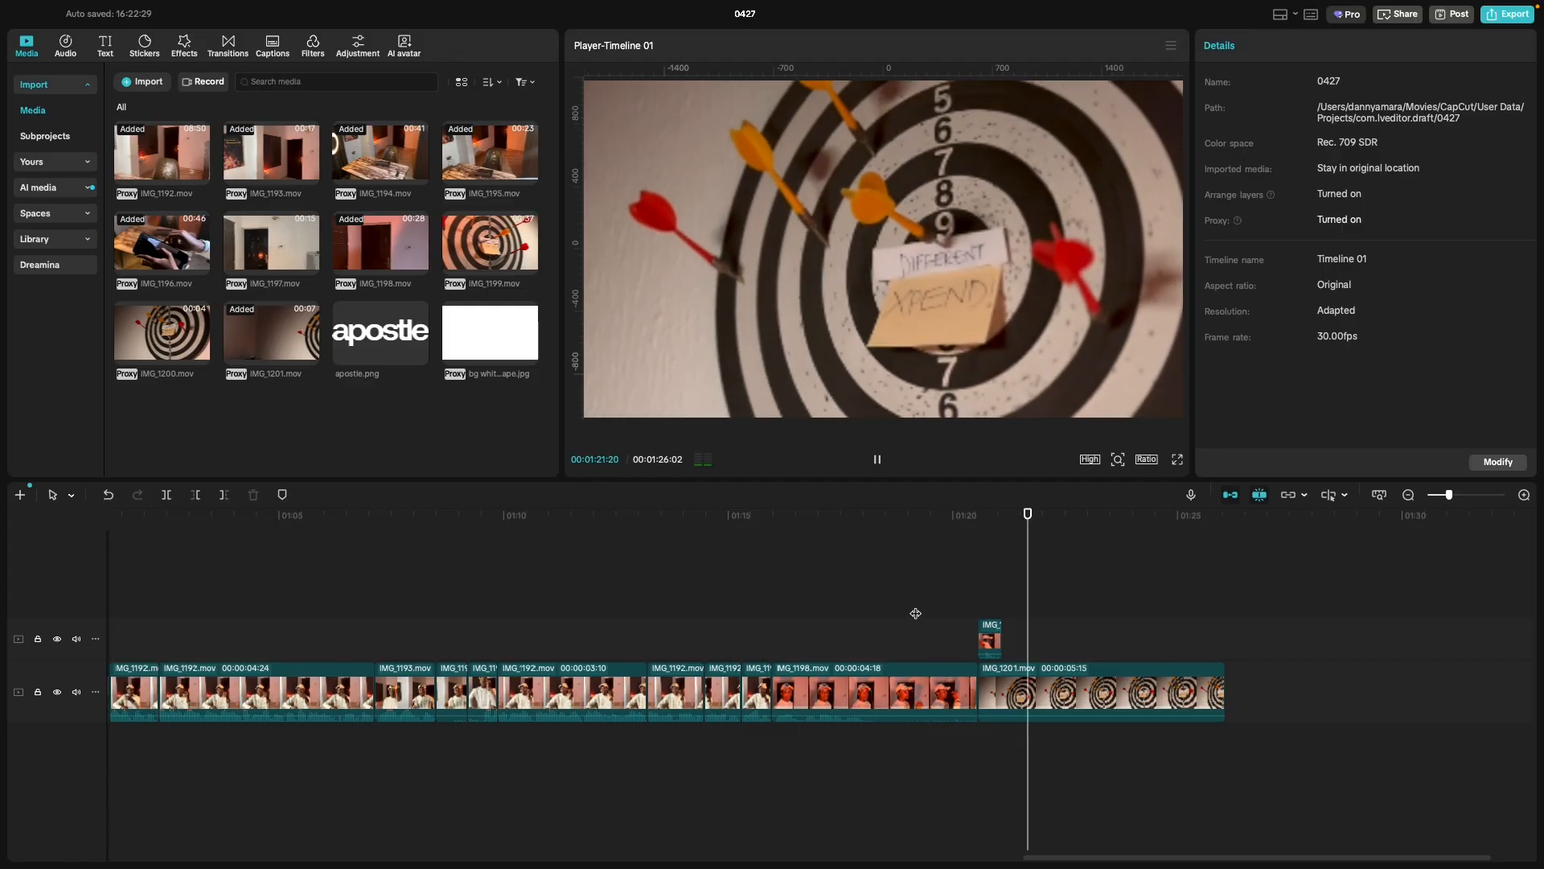
pyautogui.press('space')
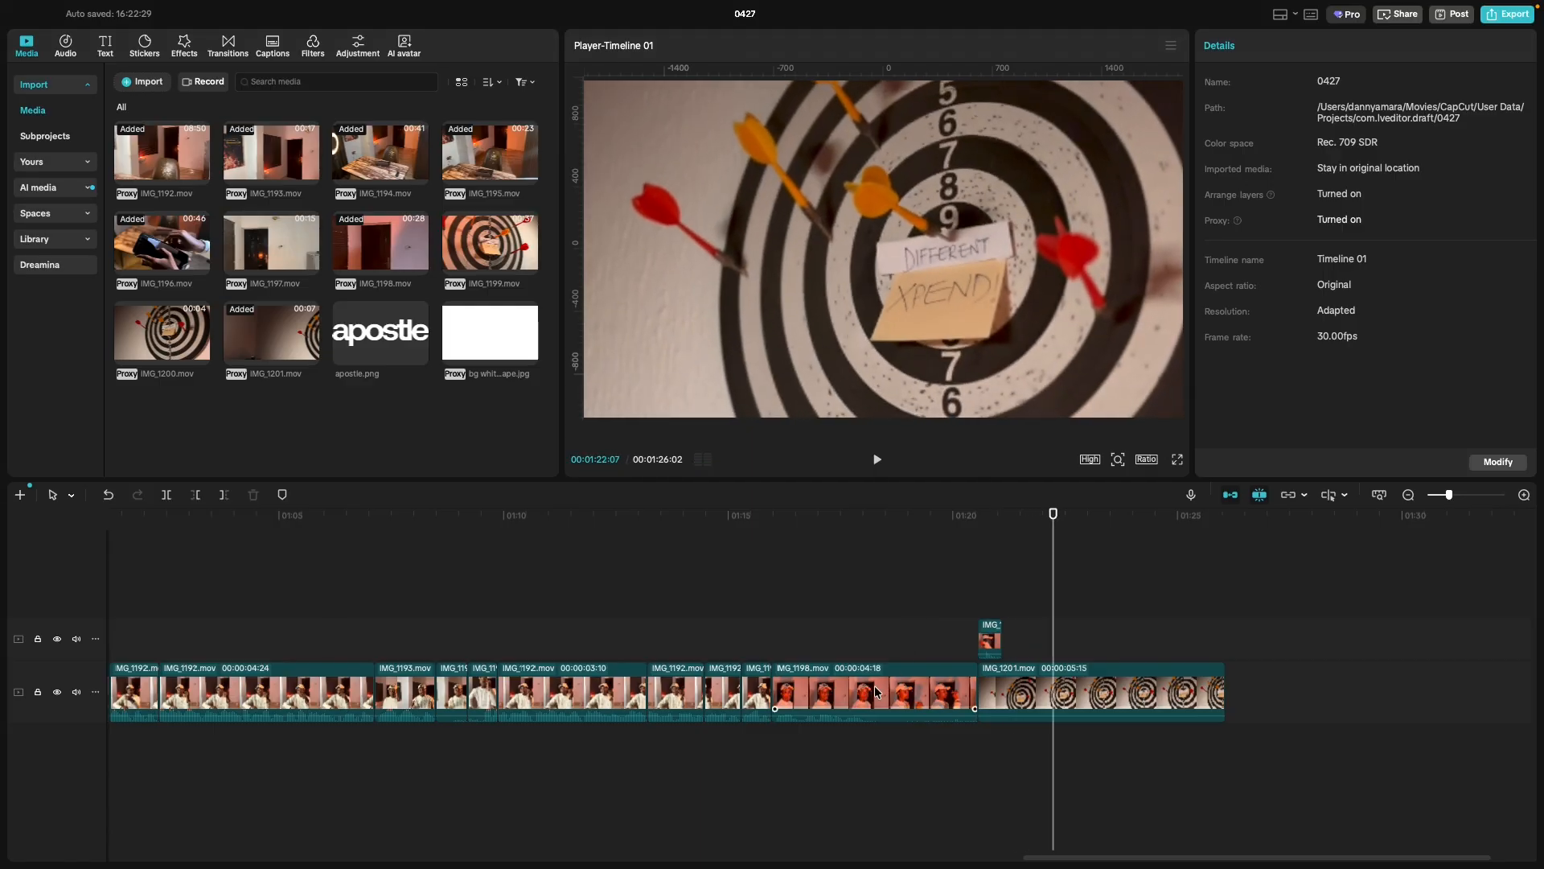
pyautogui.click(813, 641)
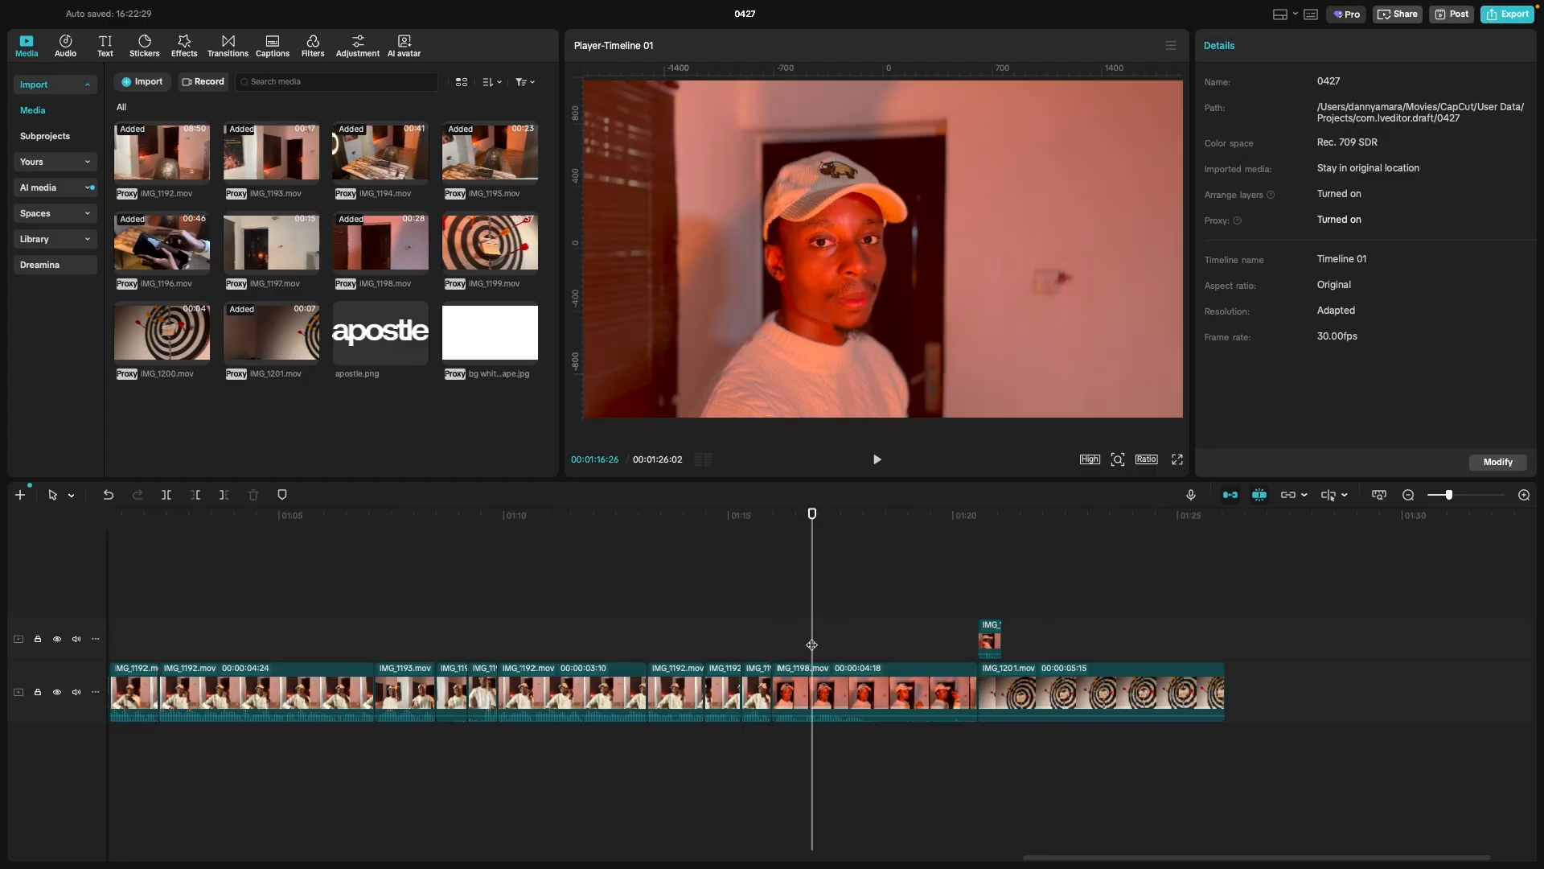
pyautogui.press('space')
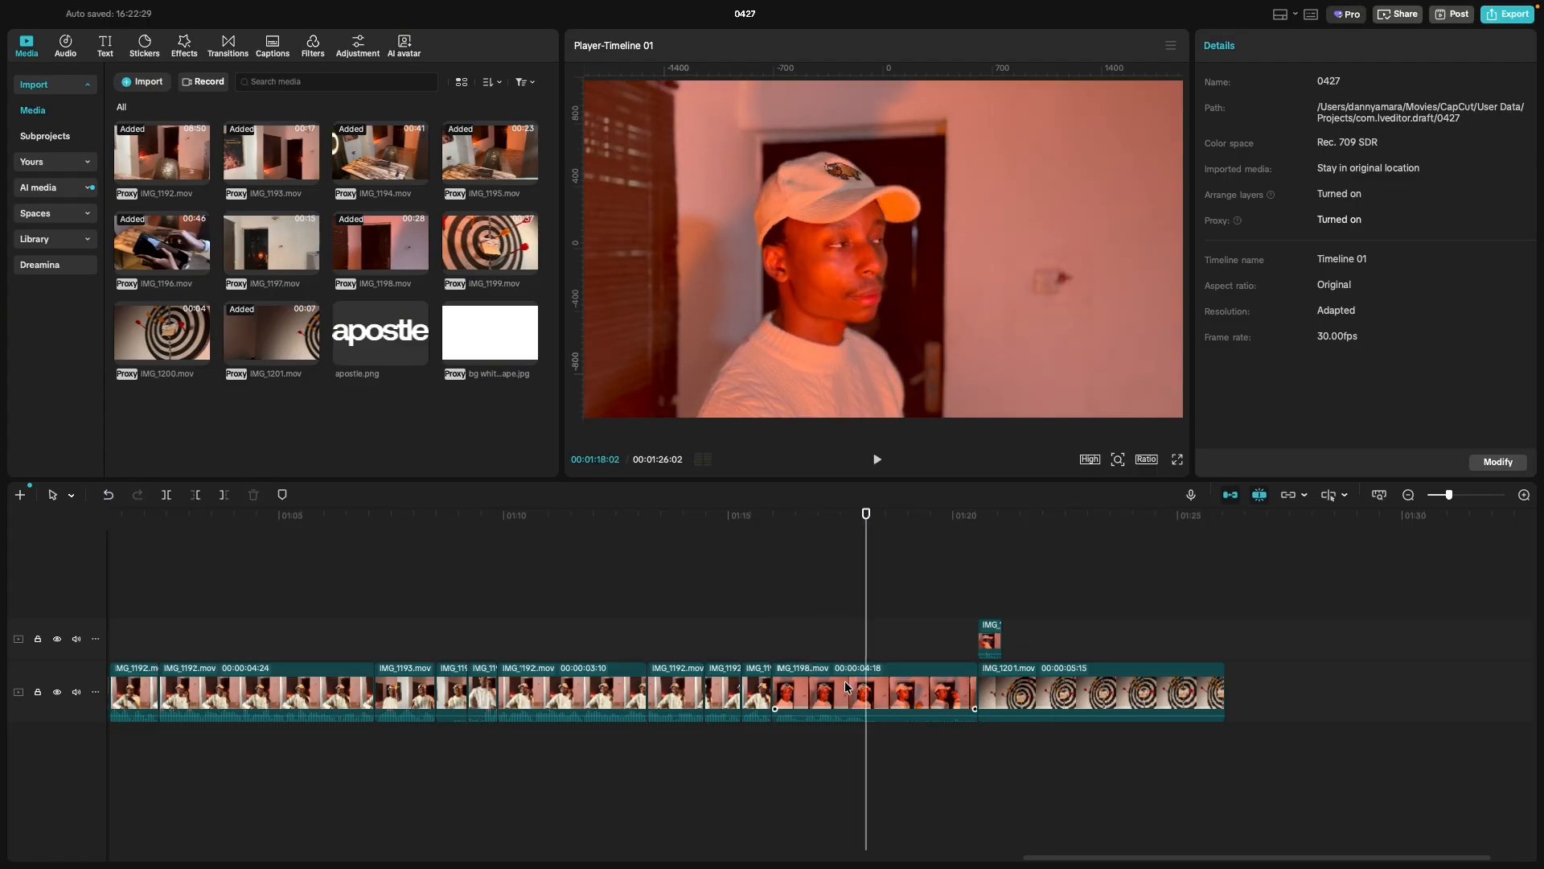
# Split the IMG_1198.mov clip at 00:01:18:11 and set the speed of its second part to 1.30x.
pyautogui.click(846, 686)
pyautogui.press('space')
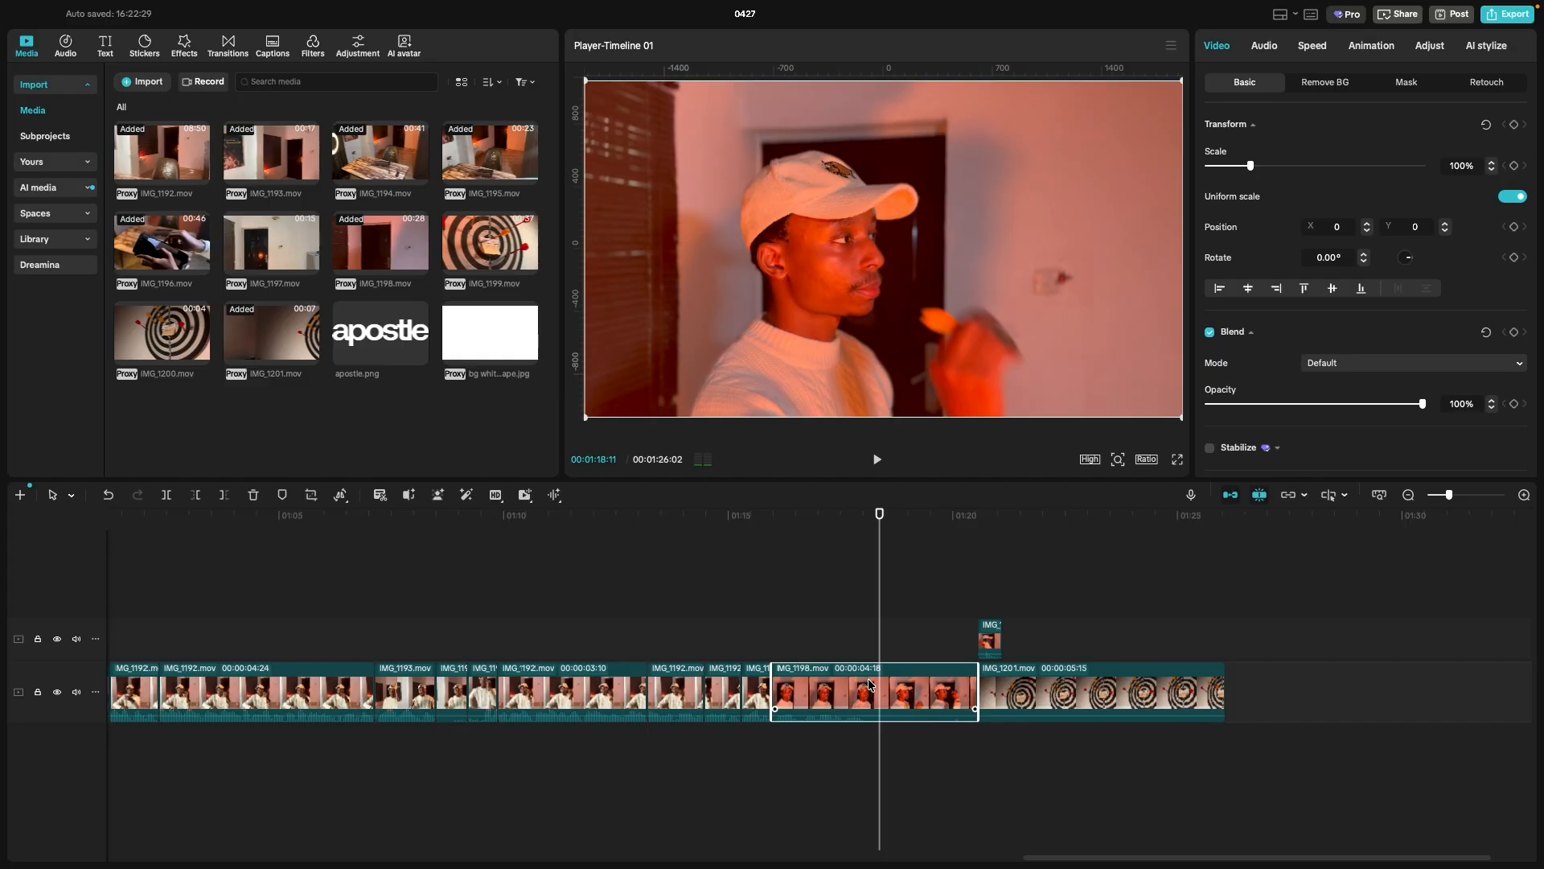
pyautogui.hotkey('ctrl', 'b')
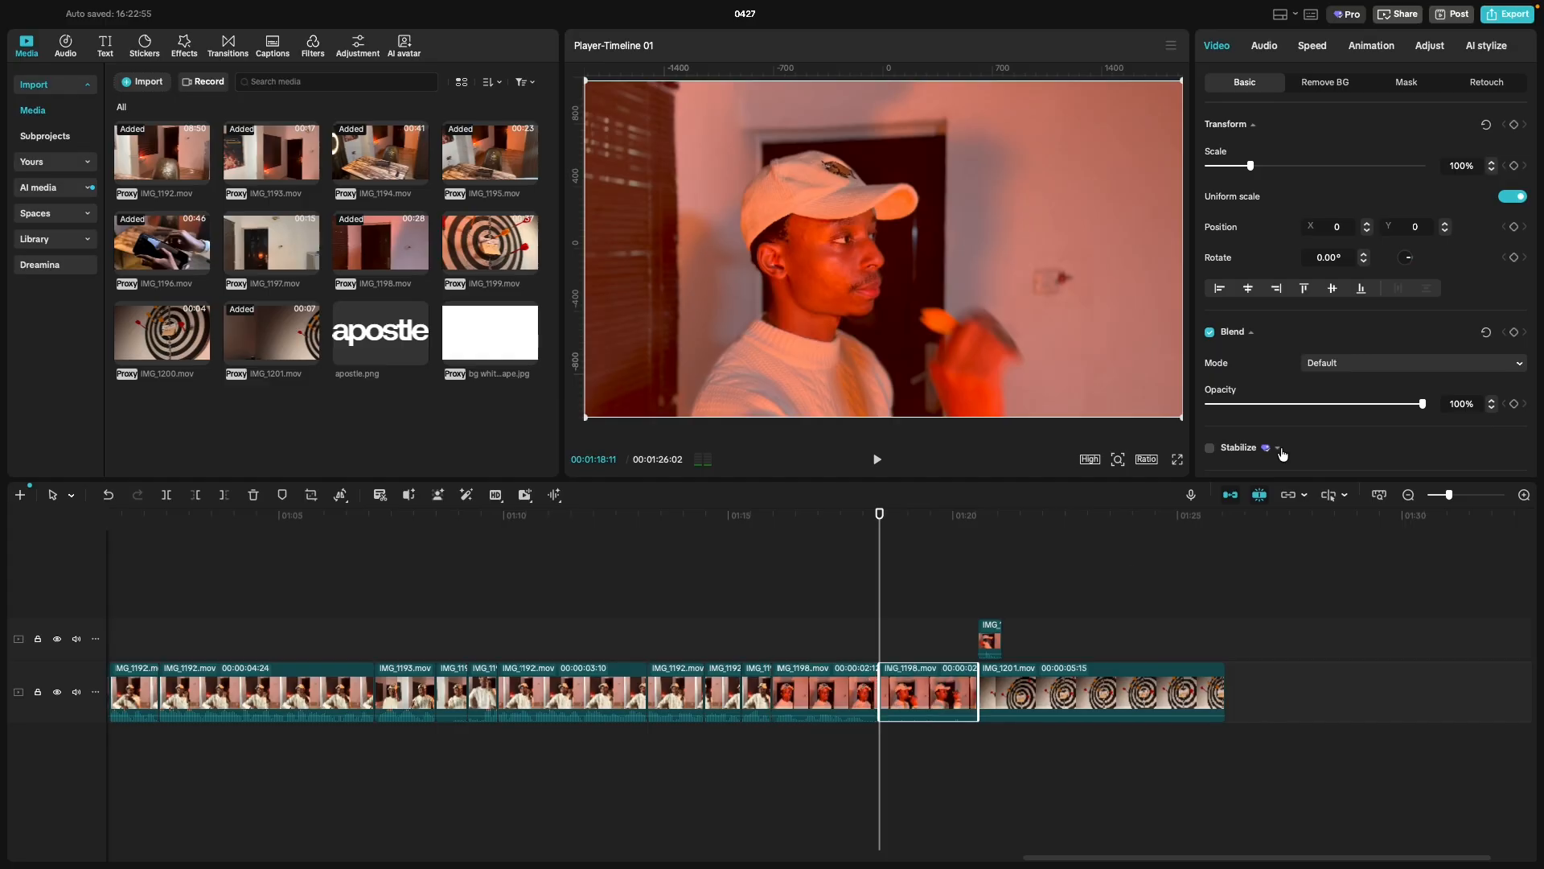
pyautogui.click(1312, 48)
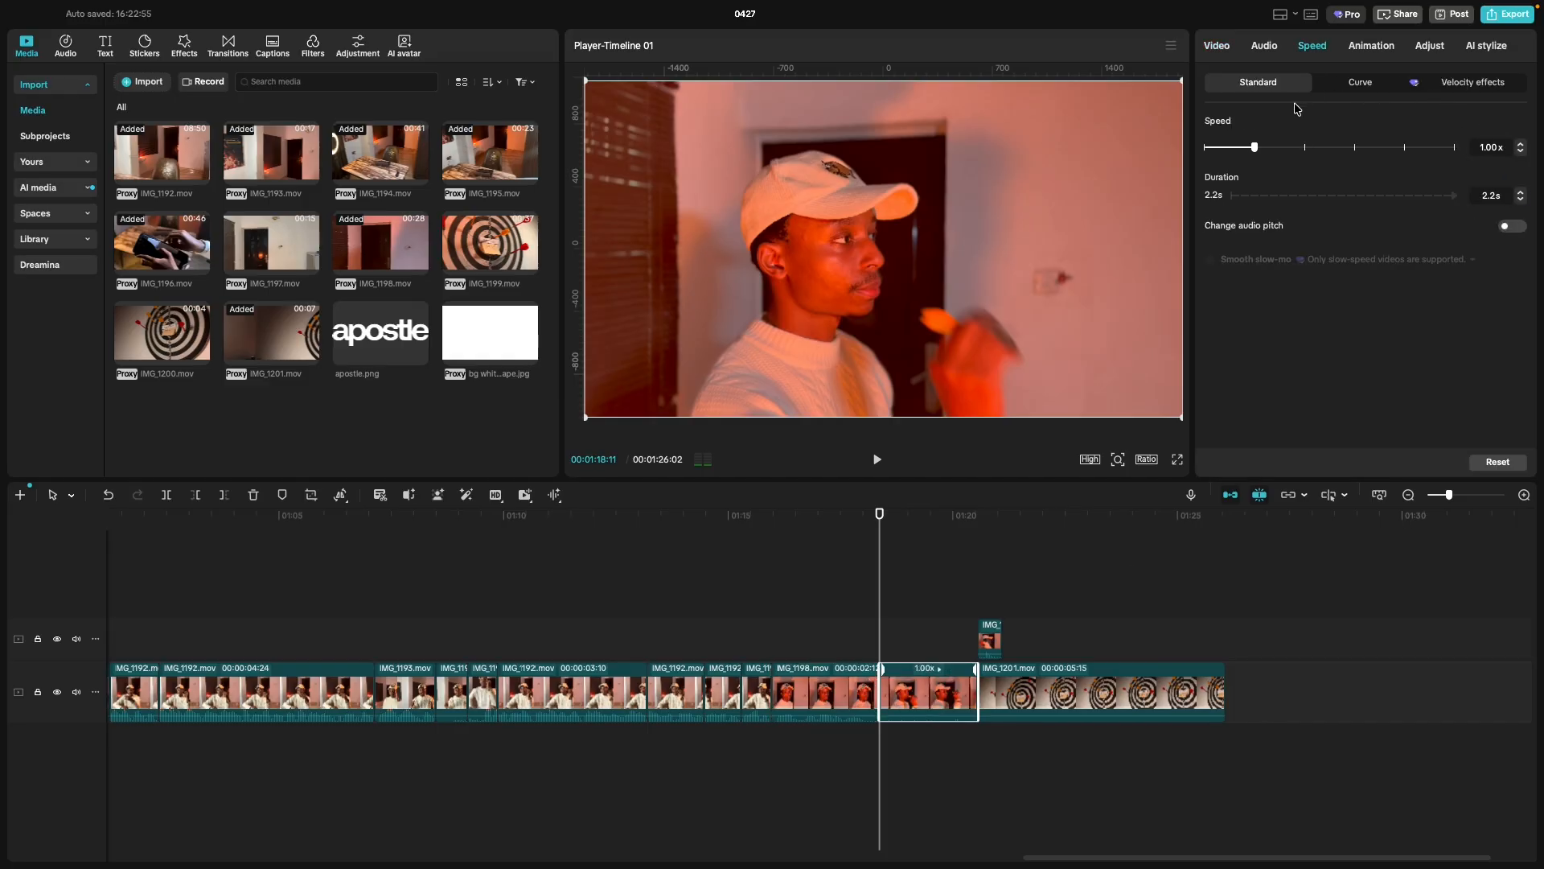
pyautogui.click(1522, 147)
pyautogui.click(1522, 146)
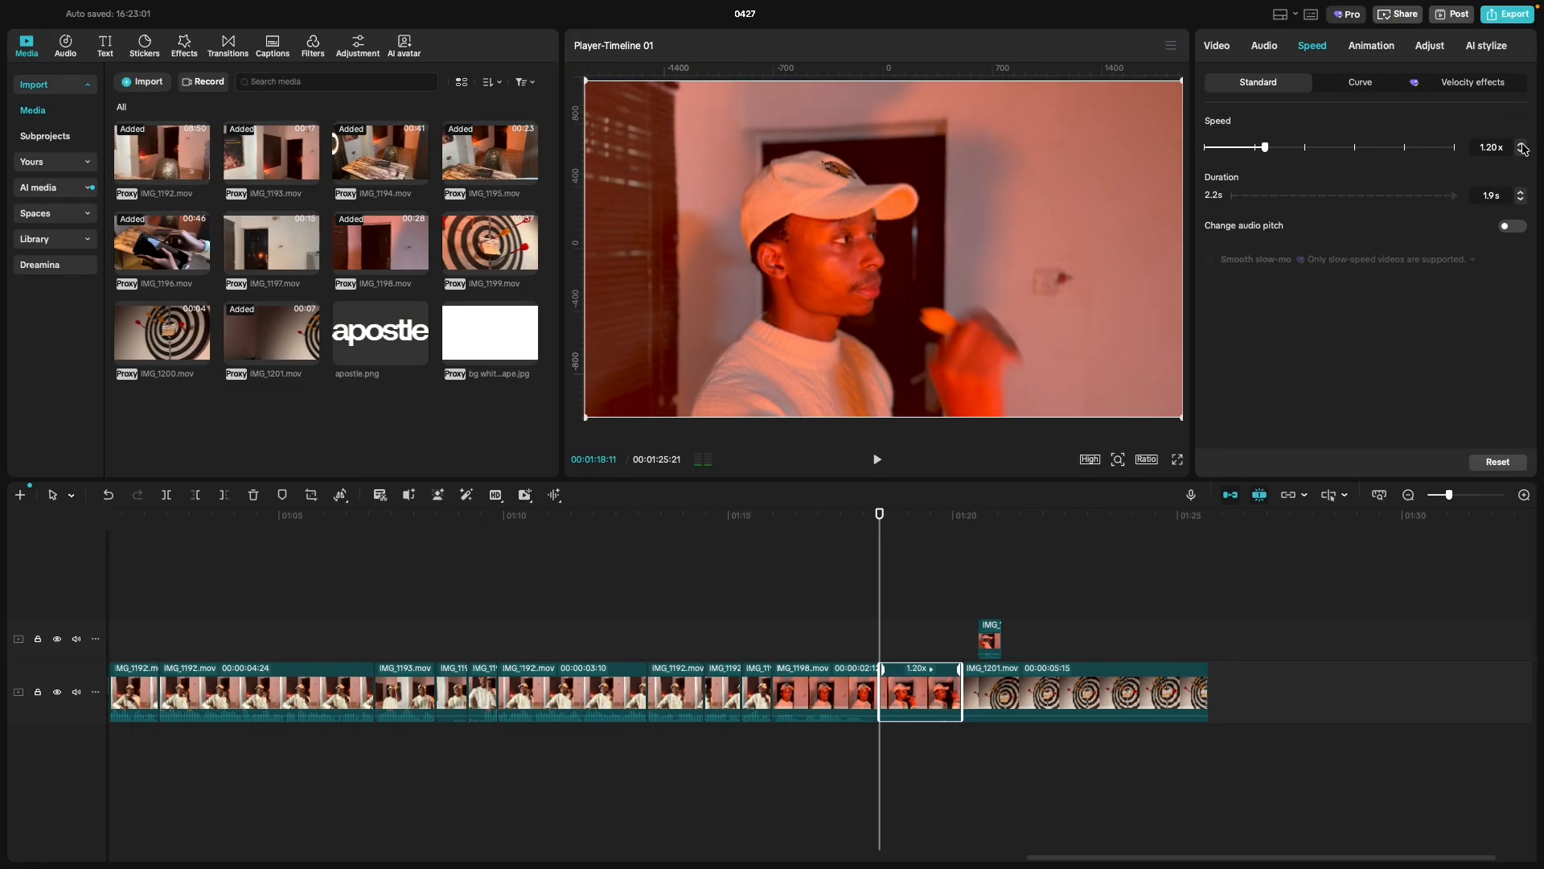
pyautogui.click(1523, 147)
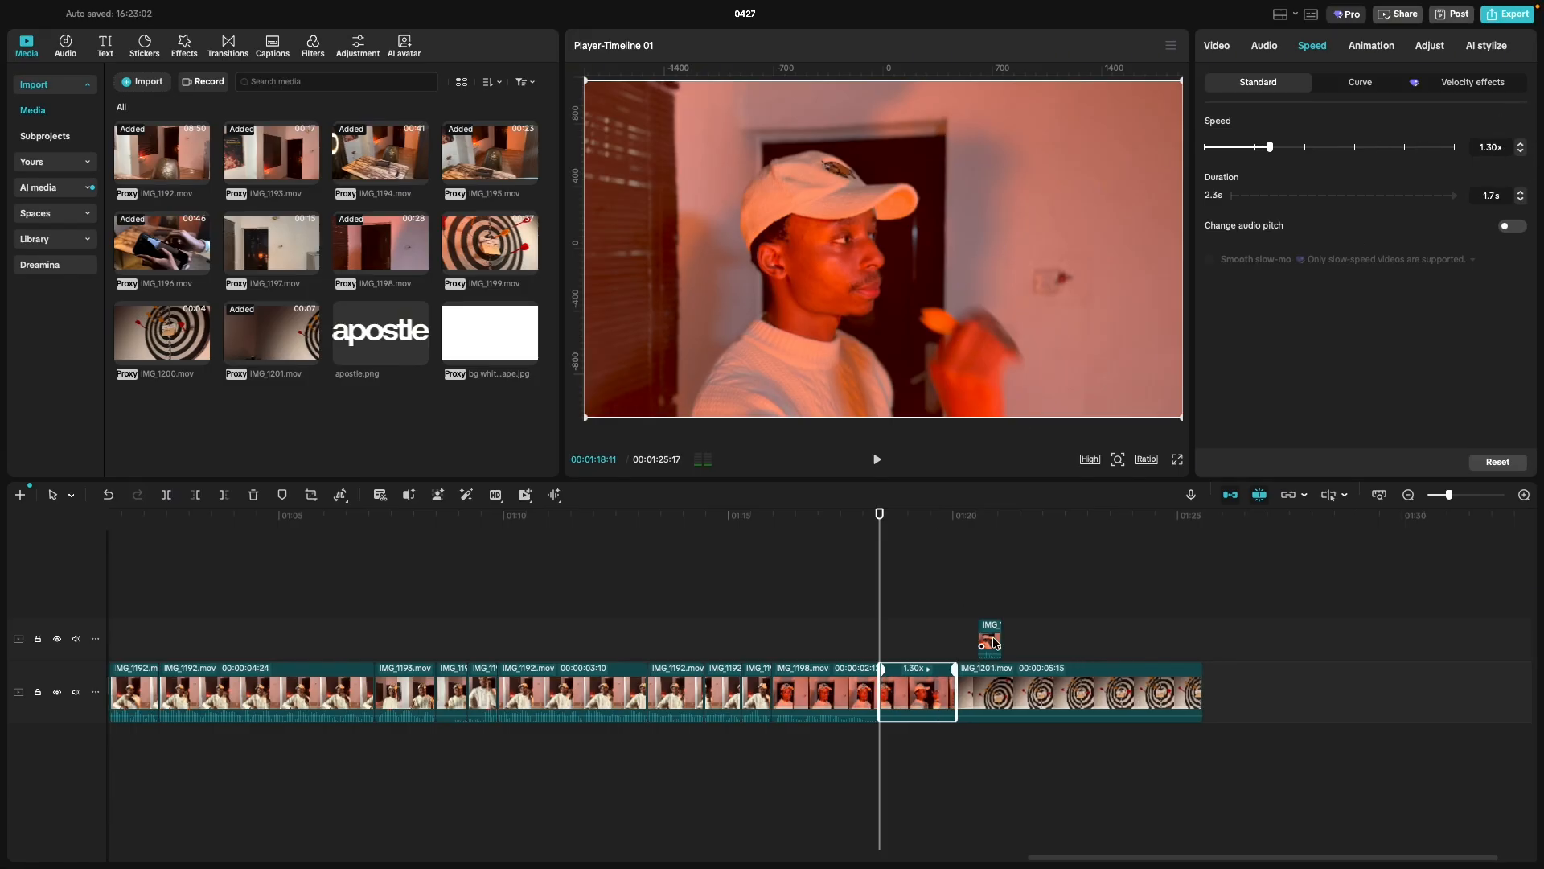
# Realign the short cutaway with the start of the IMG_1201.mov dartboard clip and play across the cut.
pyautogui.moveTo(995, 641); pyautogui.dragTo(972, 641)
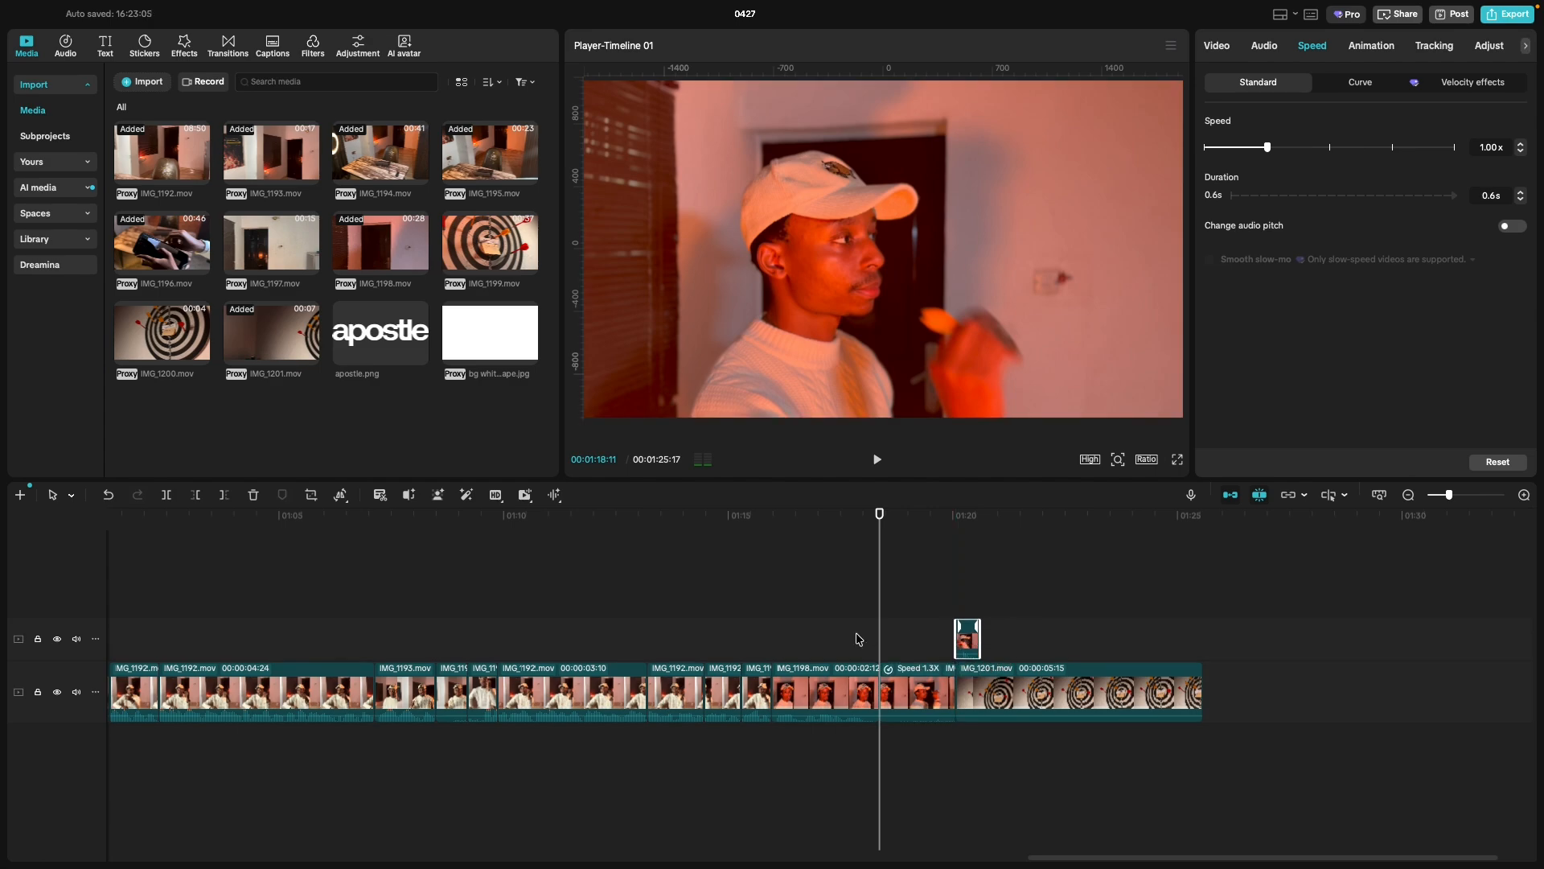
pyautogui.click(828, 639)
pyautogui.press('space')
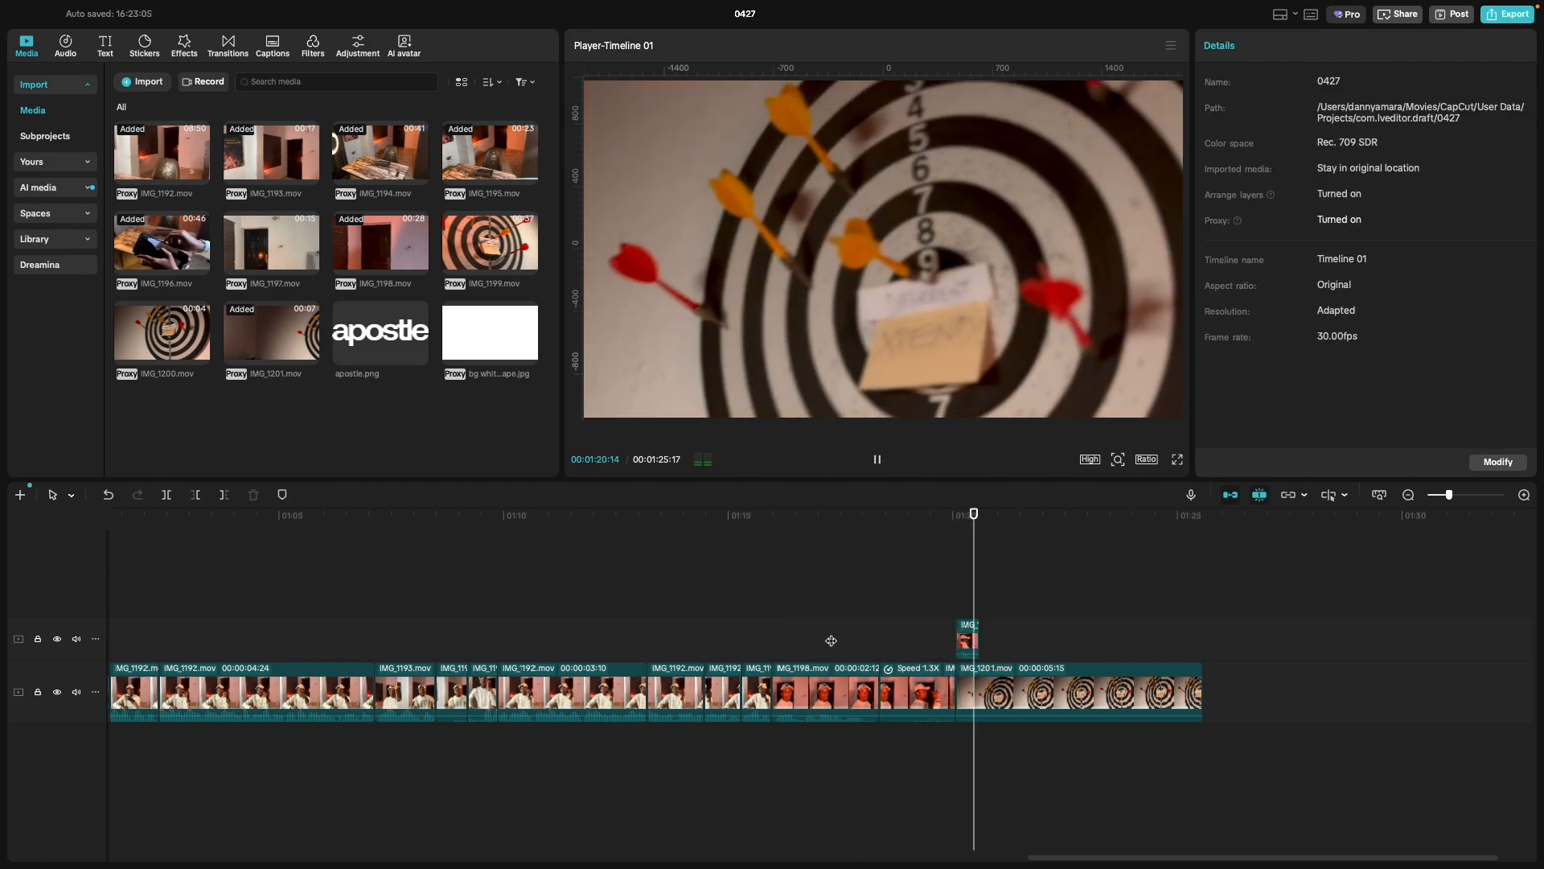
pyautogui.press('space')
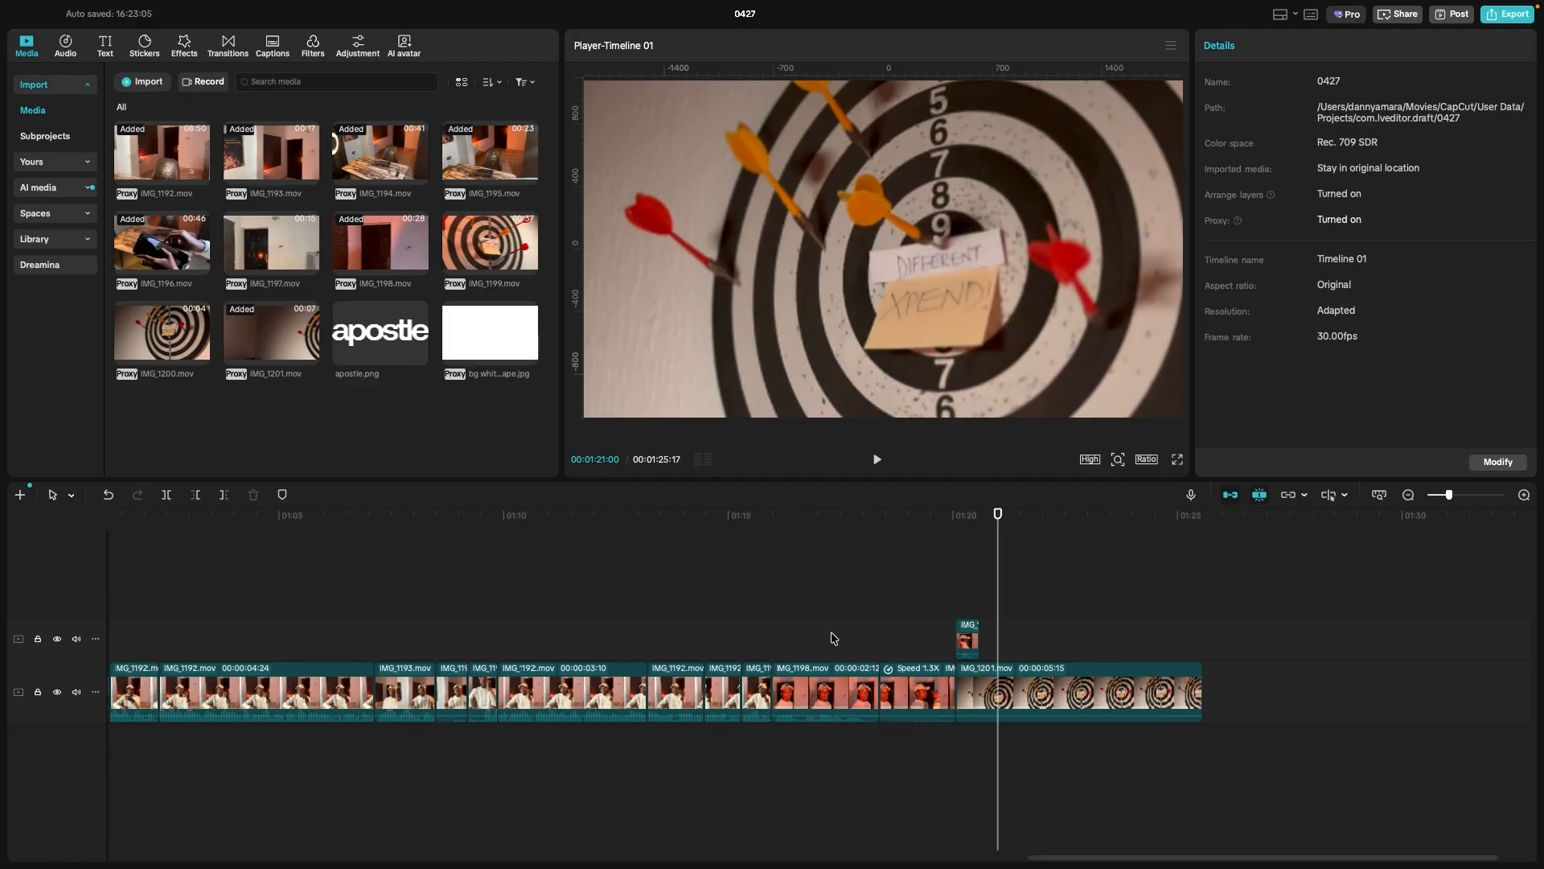
# Split the IMG_1201.mov dartboard clip at 00:01:22:06 and delete the part after the split.
pyautogui.press('space')
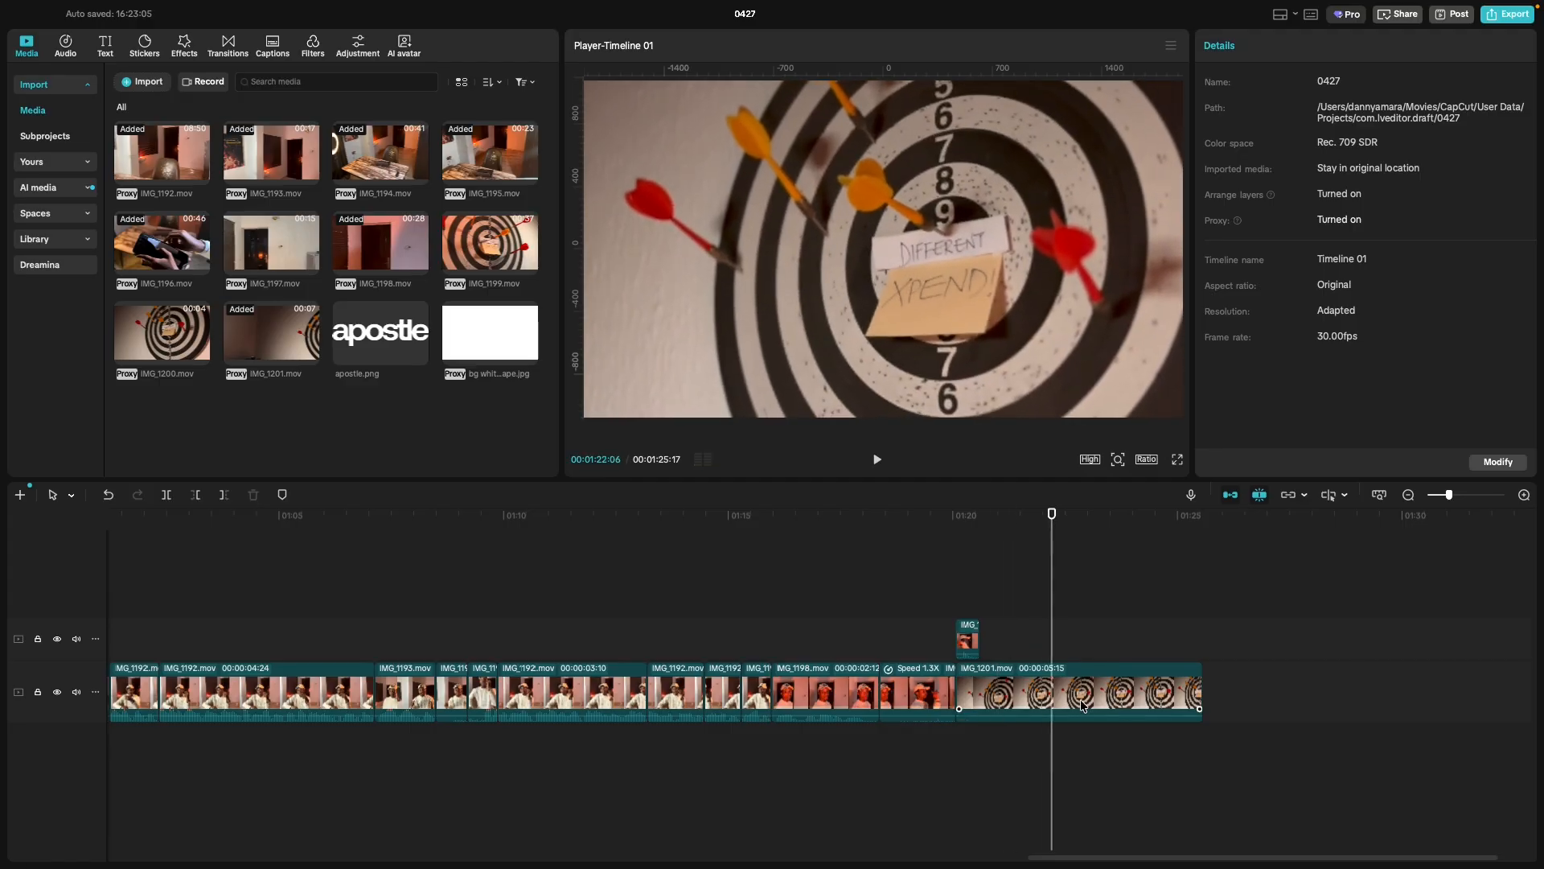
pyautogui.click(1083, 702)
pyautogui.press('super+b')
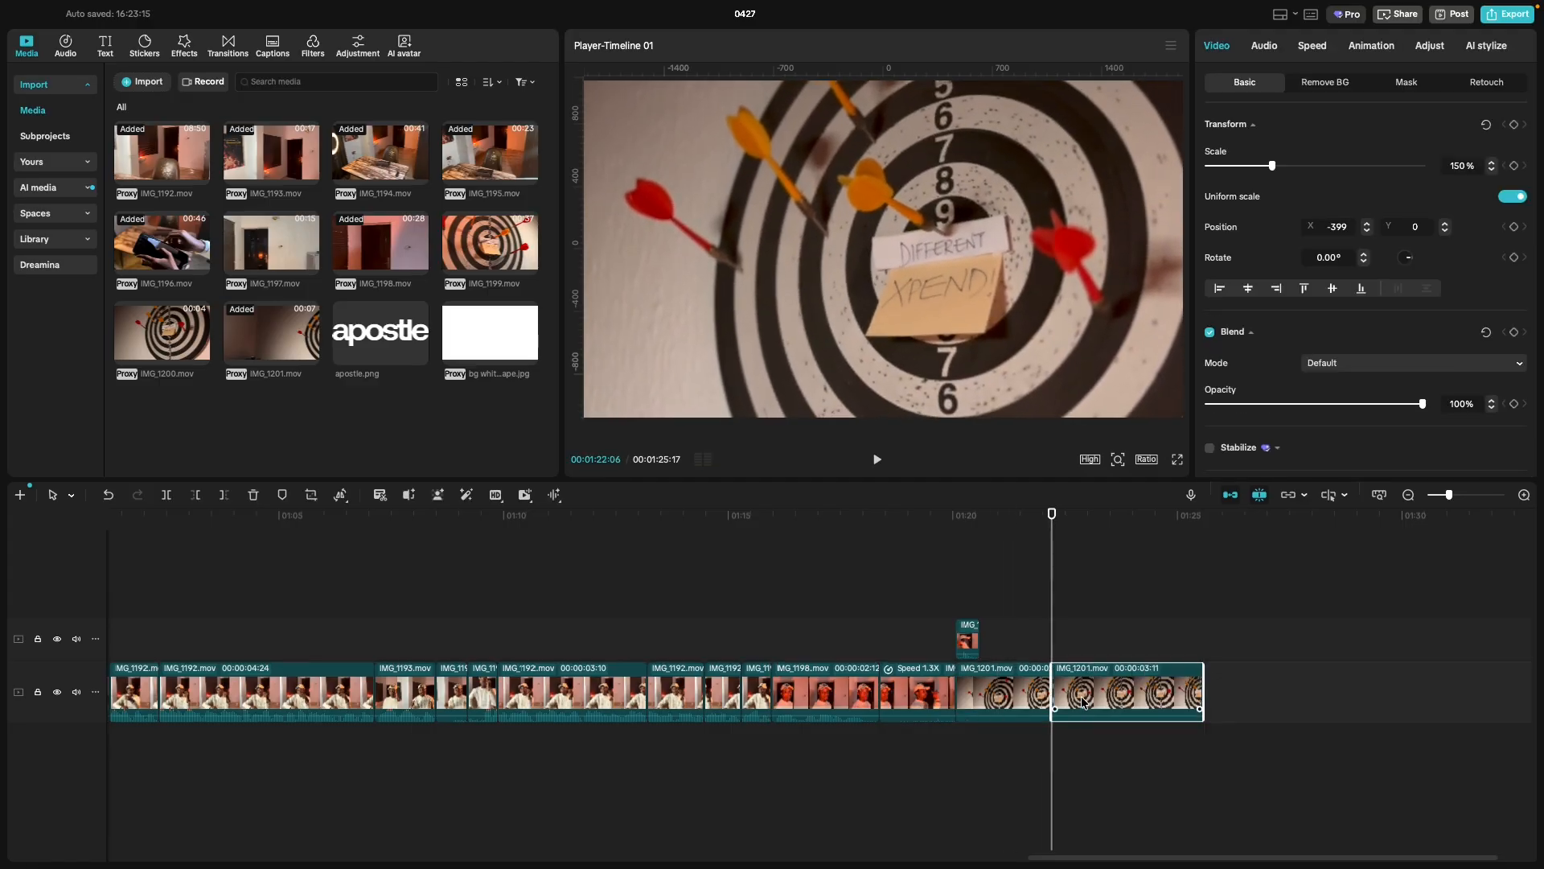
pyautogui.press('space')
pyautogui.press('space')
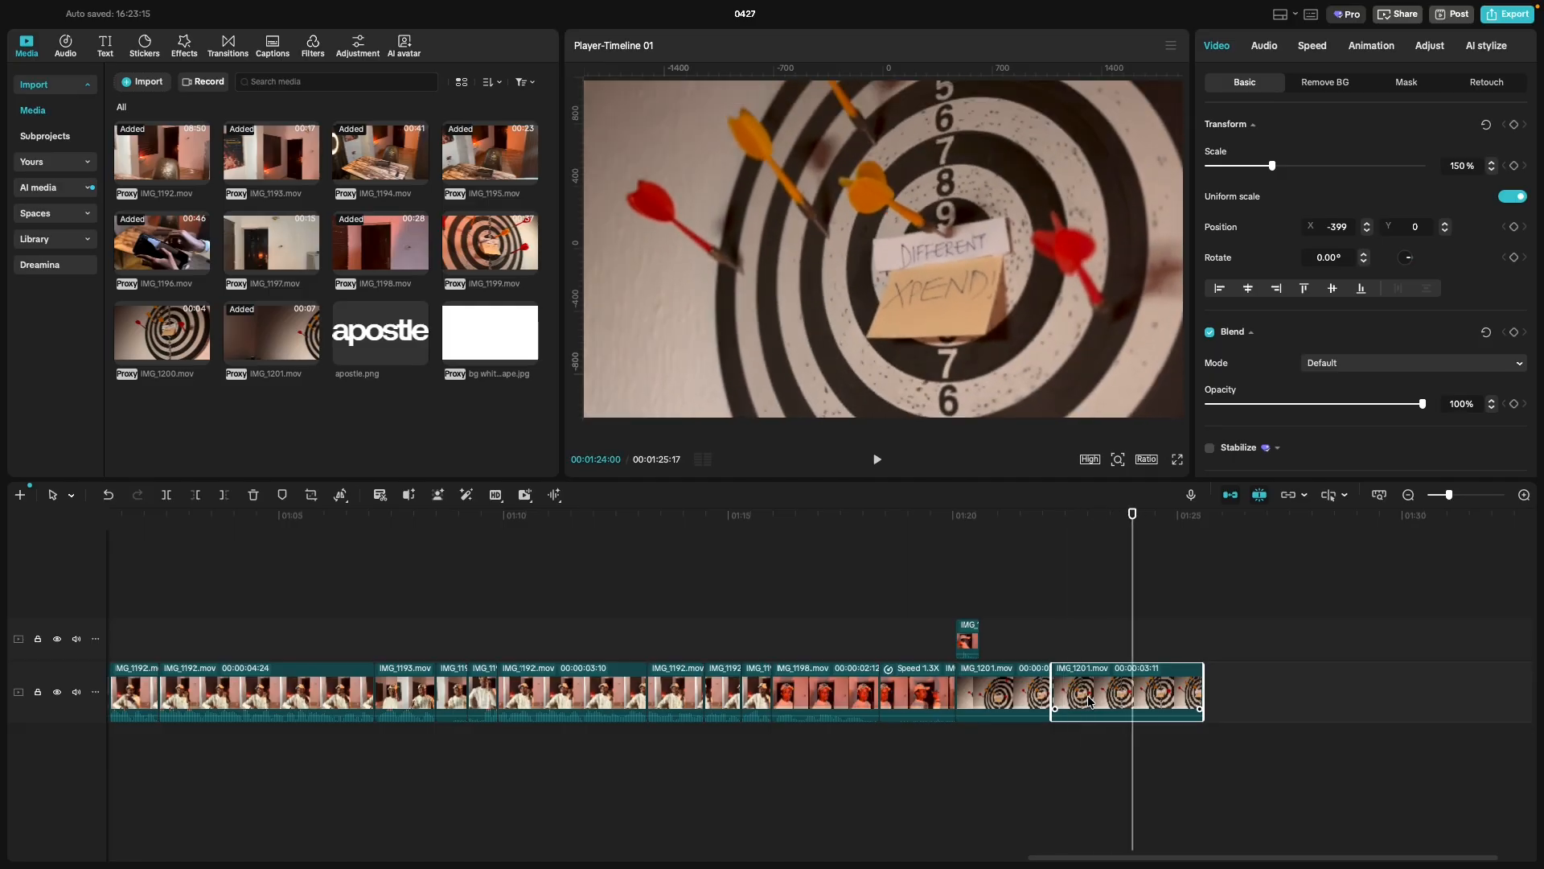
pyautogui.press('Delete')
# Review the IMG_1192.mov talking clips between about 00:41 and 00:47 on the timeline.
pyautogui.hscroll(-5, 526, 738)
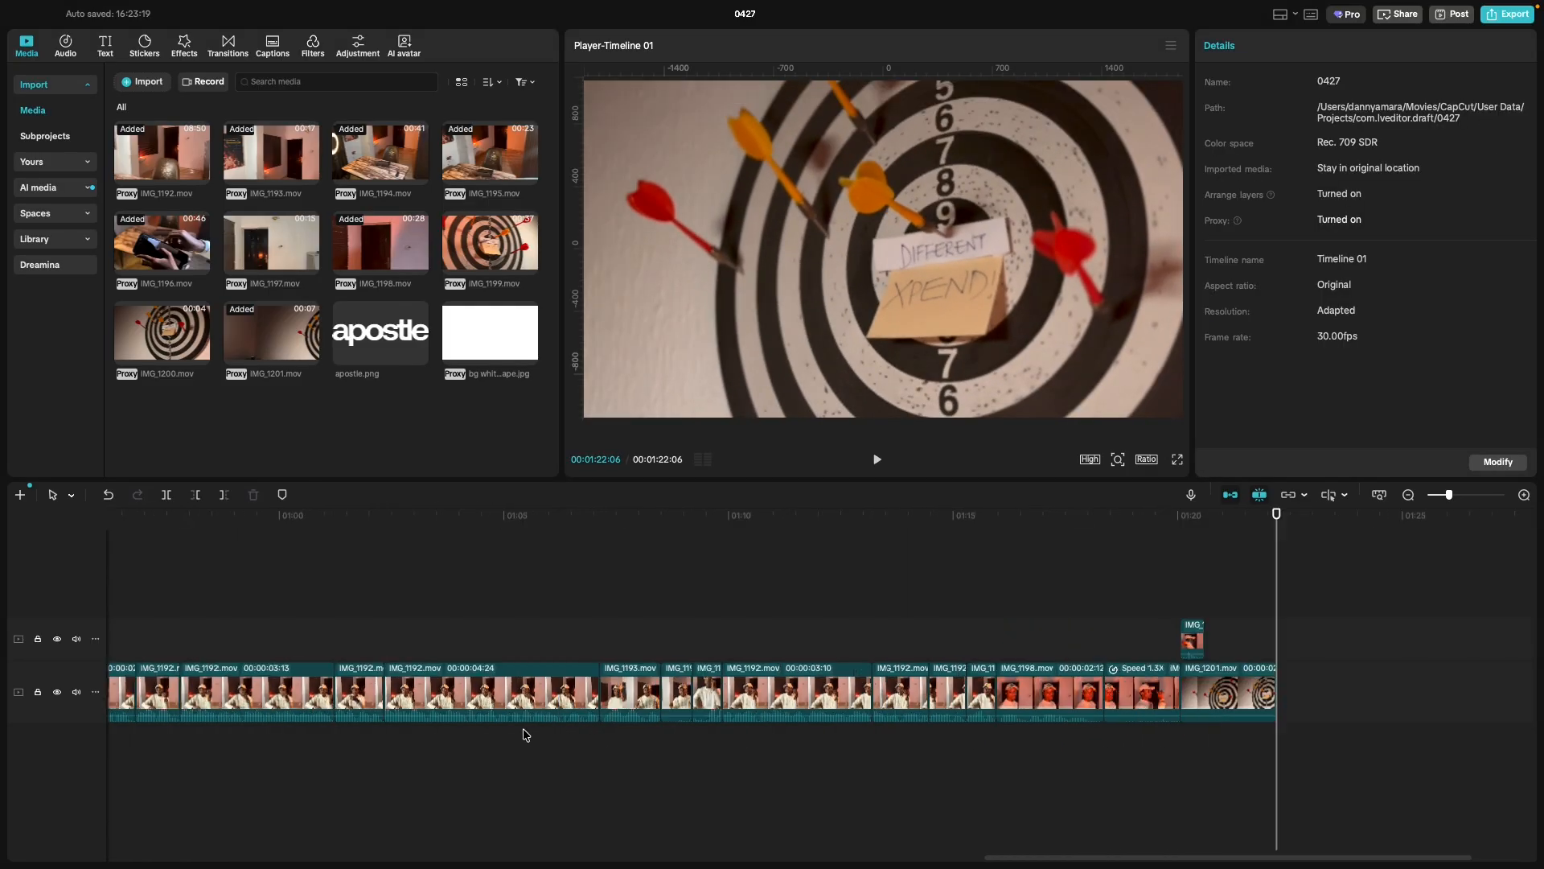
pyautogui.scroll(-1, 510, 737)
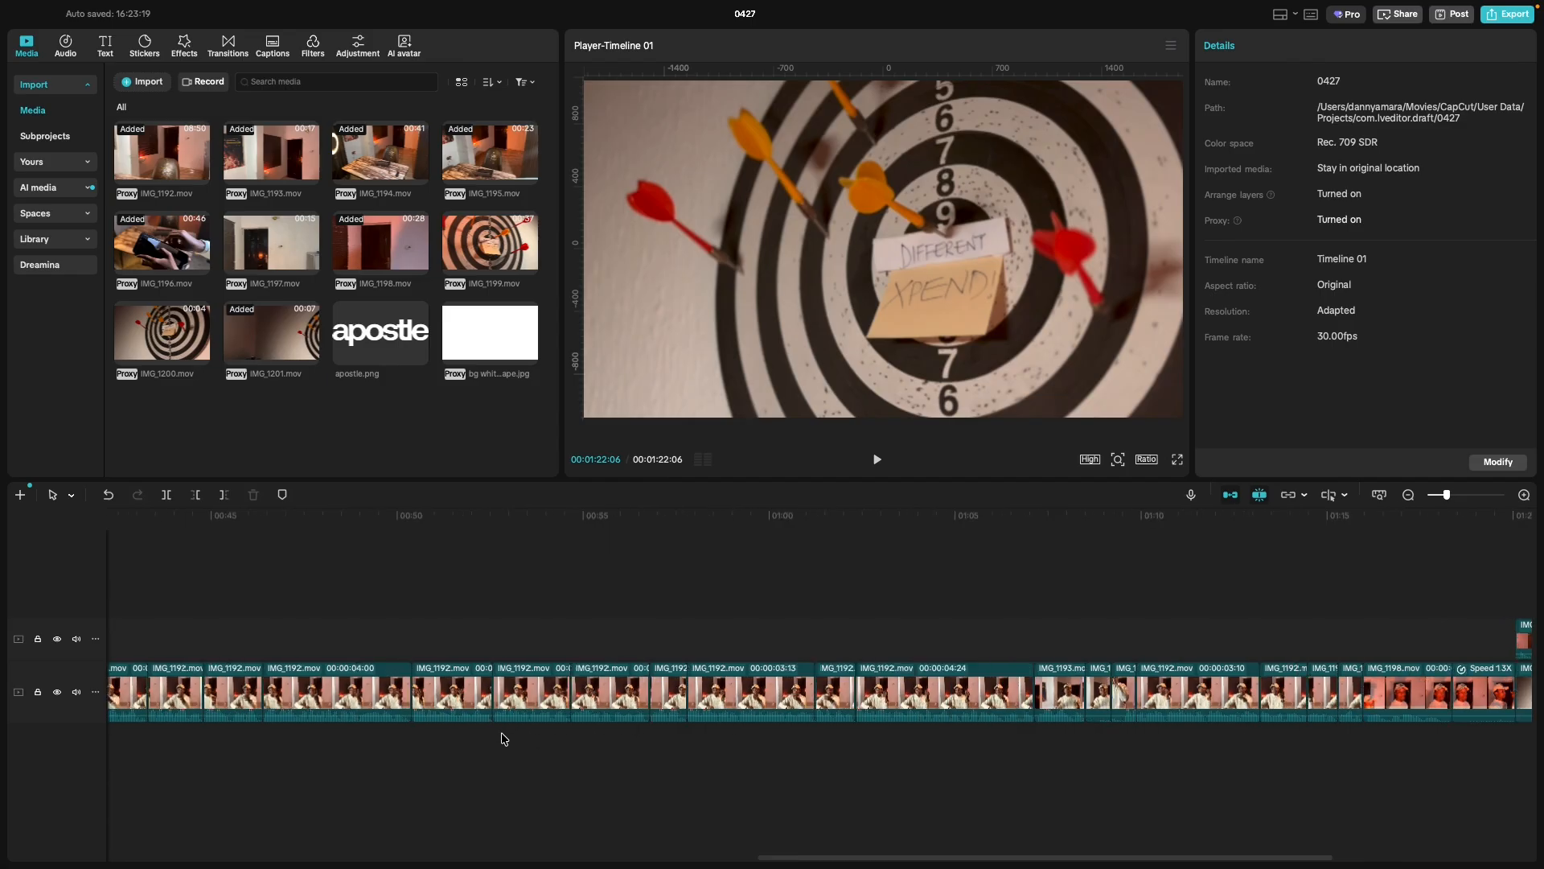
pyautogui.click(214, 740)
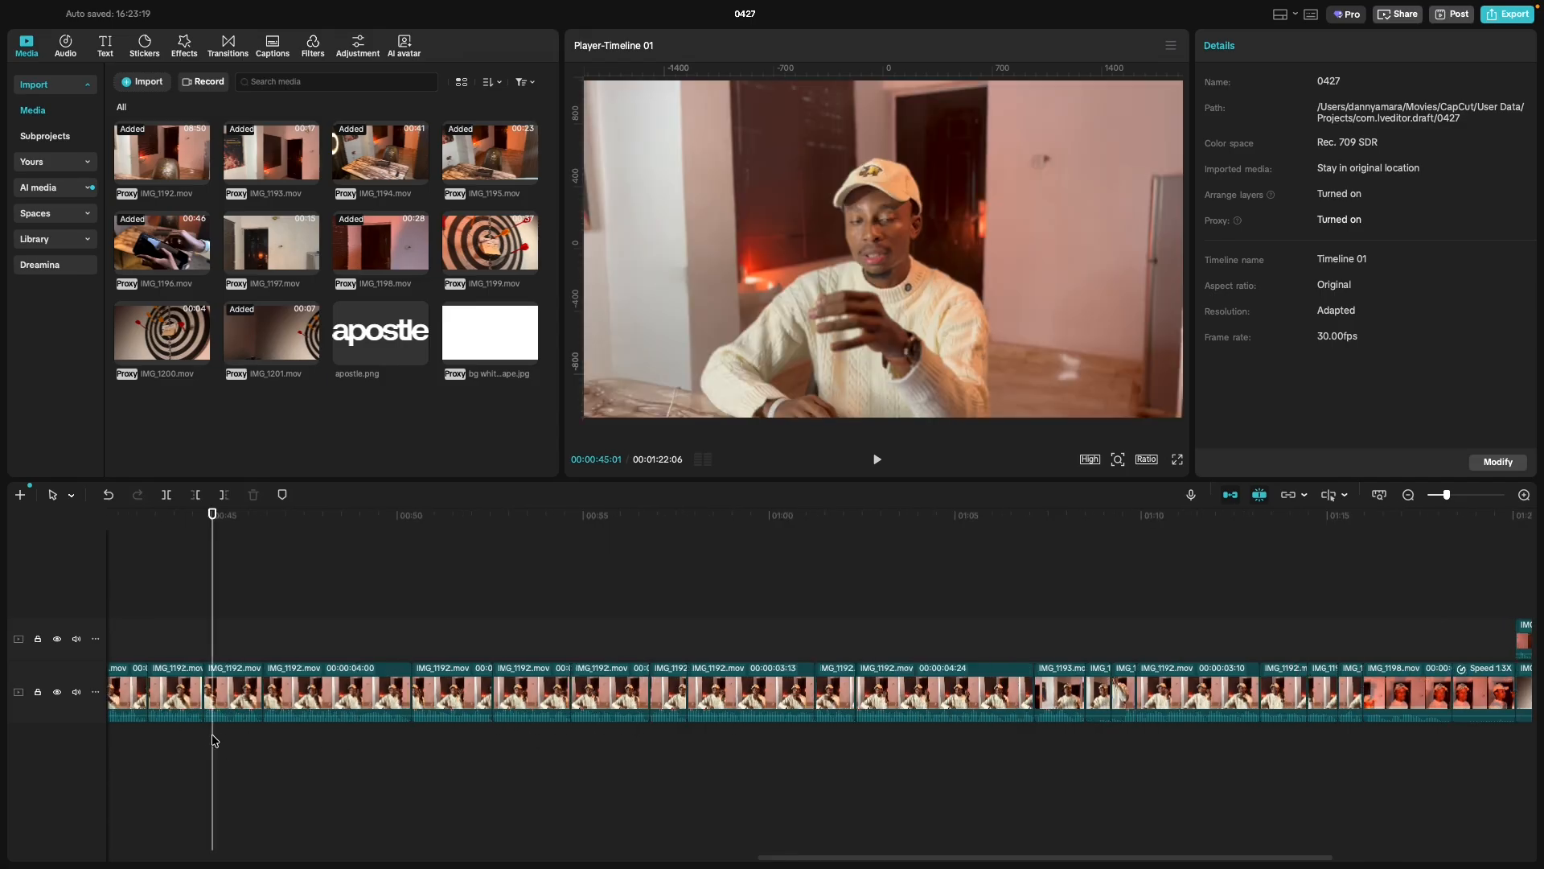
pyautogui.press('space')
pyautogui.hscroll(-3, 212, 741)
pyautogui.hscroll(-3, 214, 739)
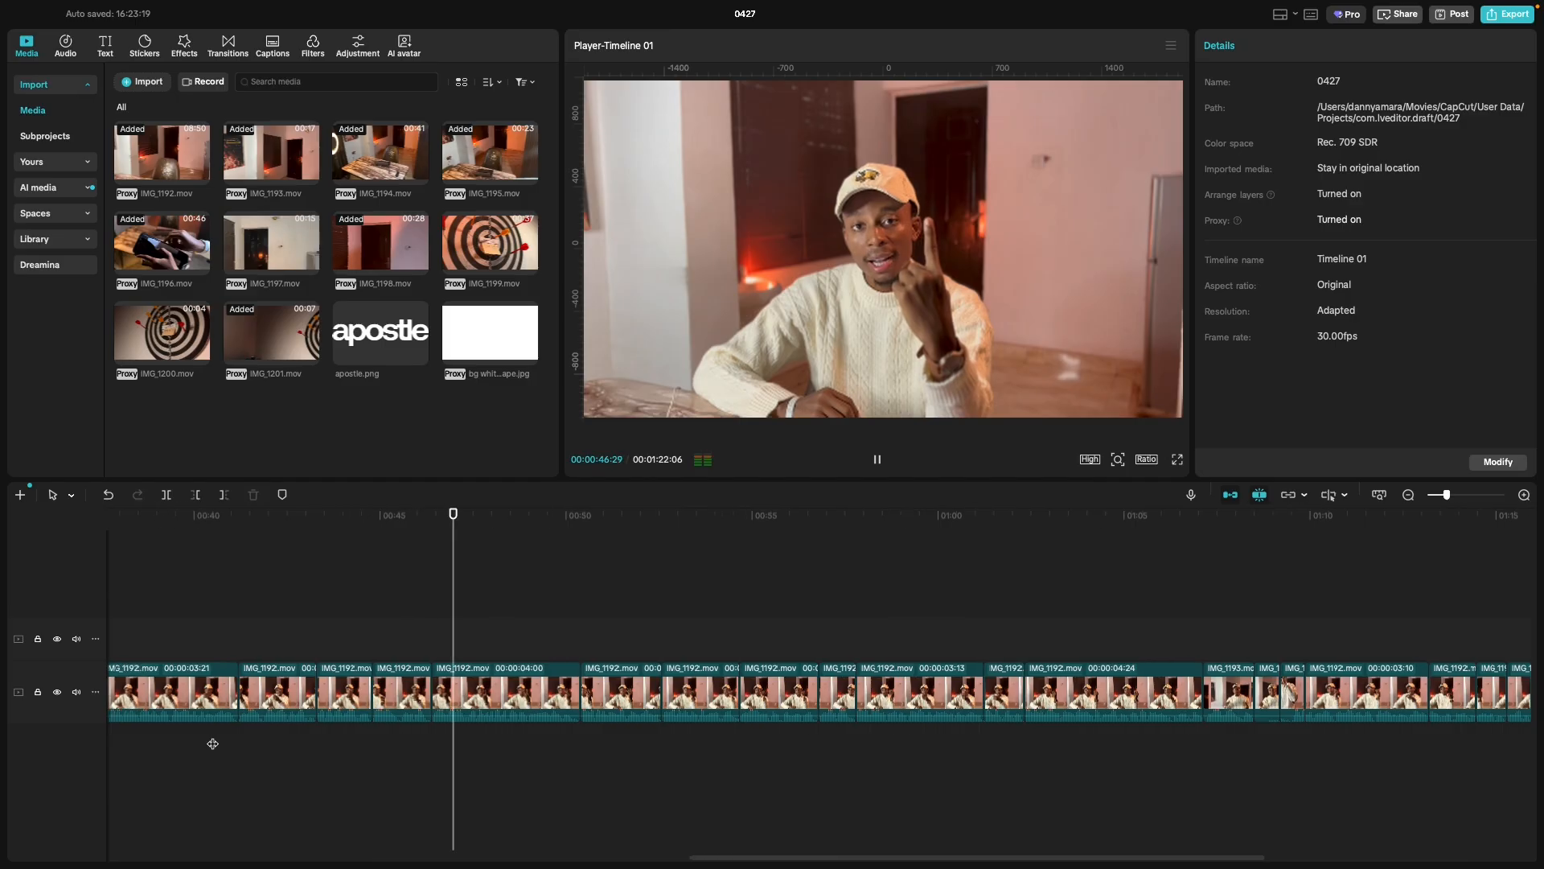
pyautogui.click(307, 739)
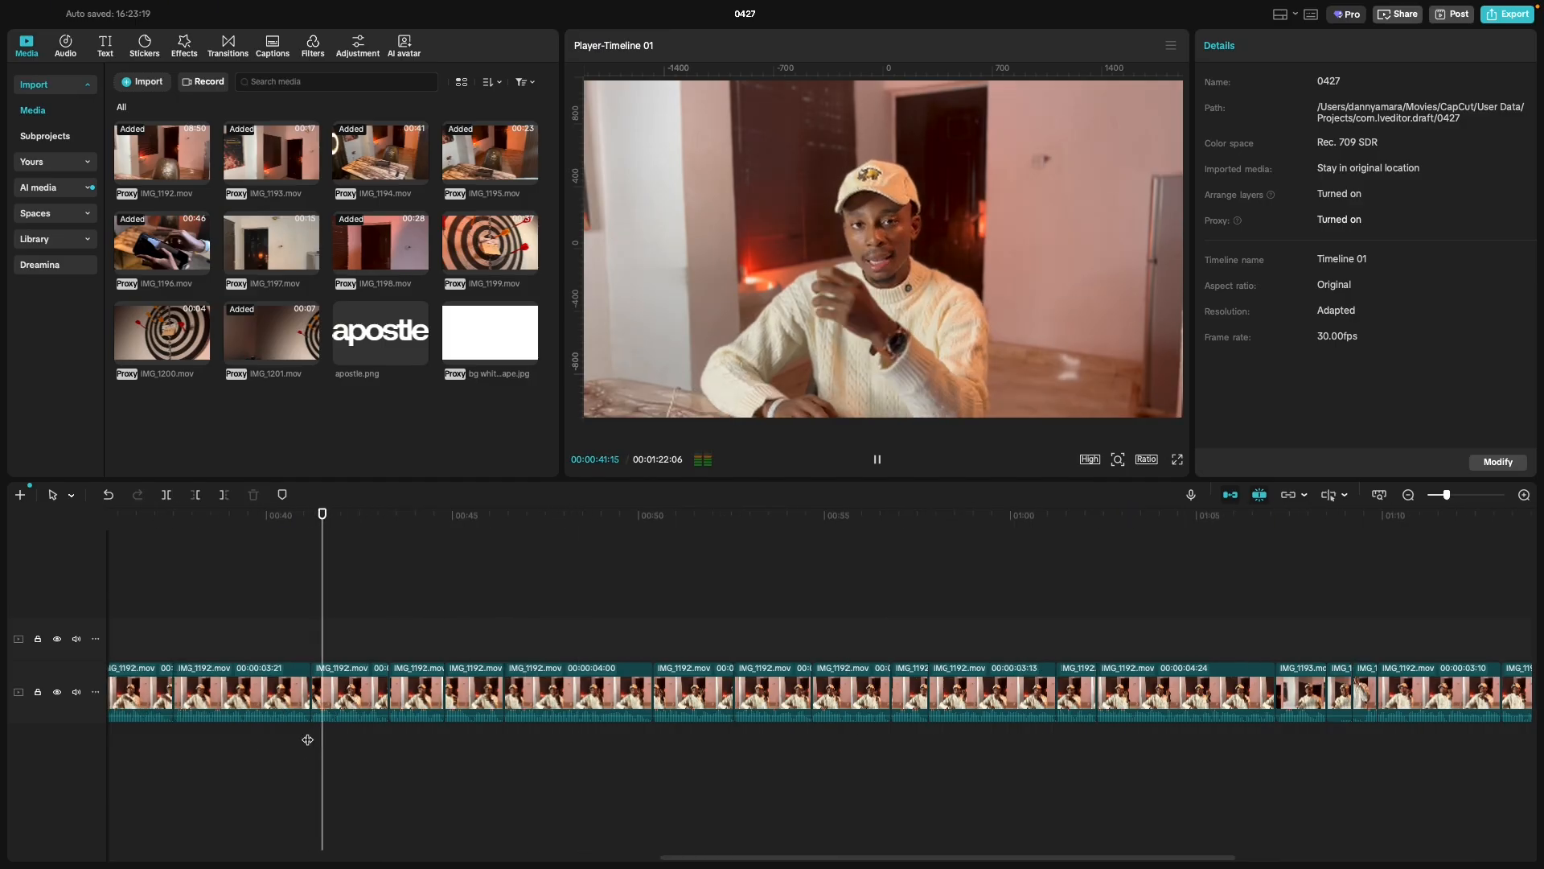
pyautogui.hscroll(-3, 295, 740)
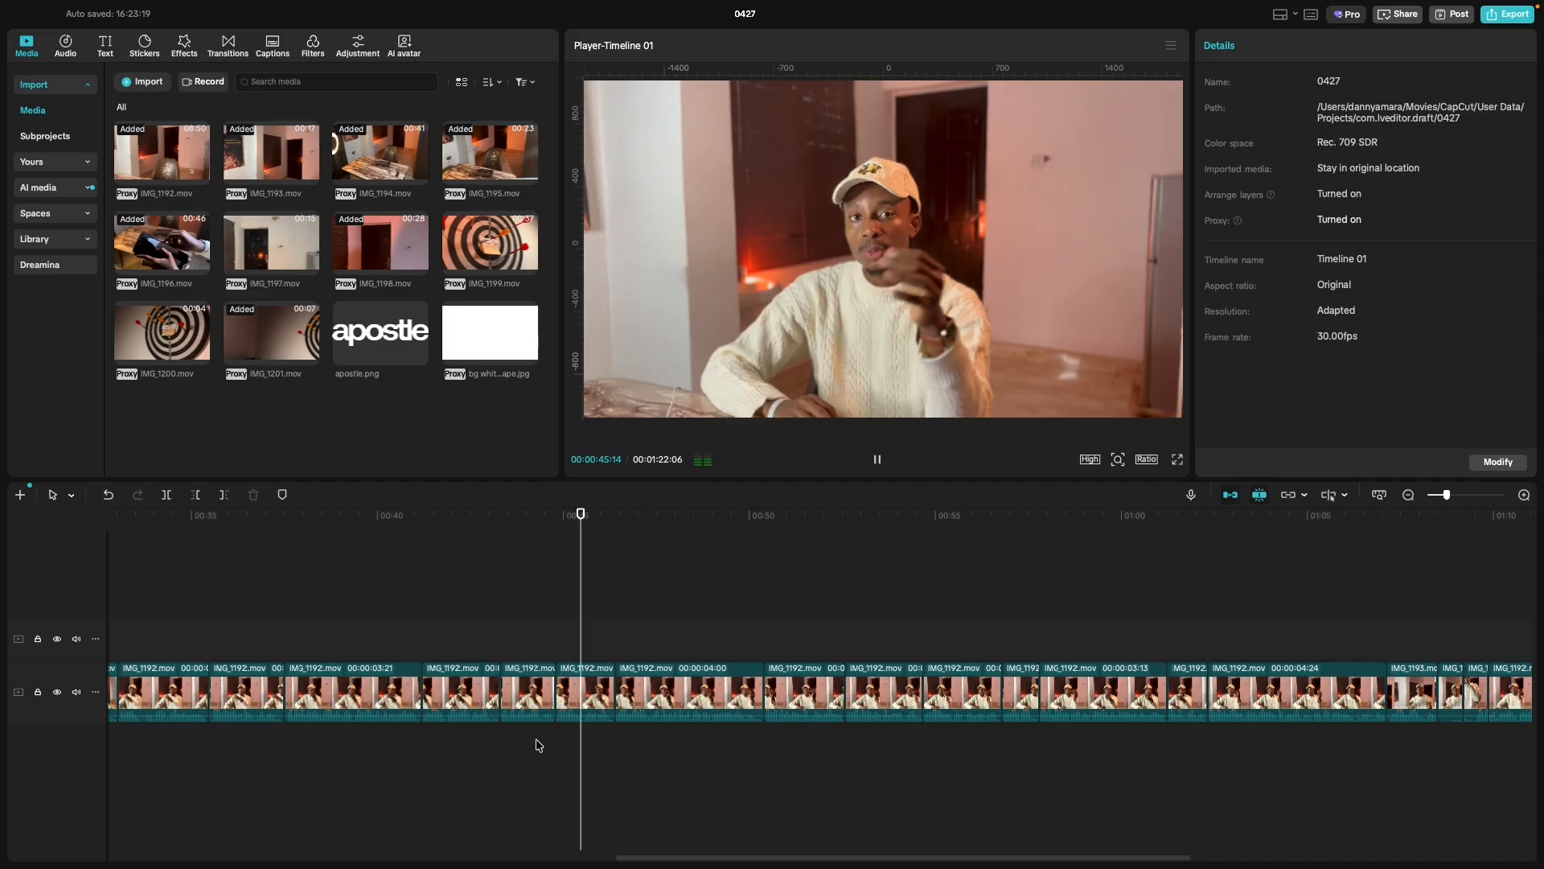
pyautogui.hscroll(6, 539, 745)
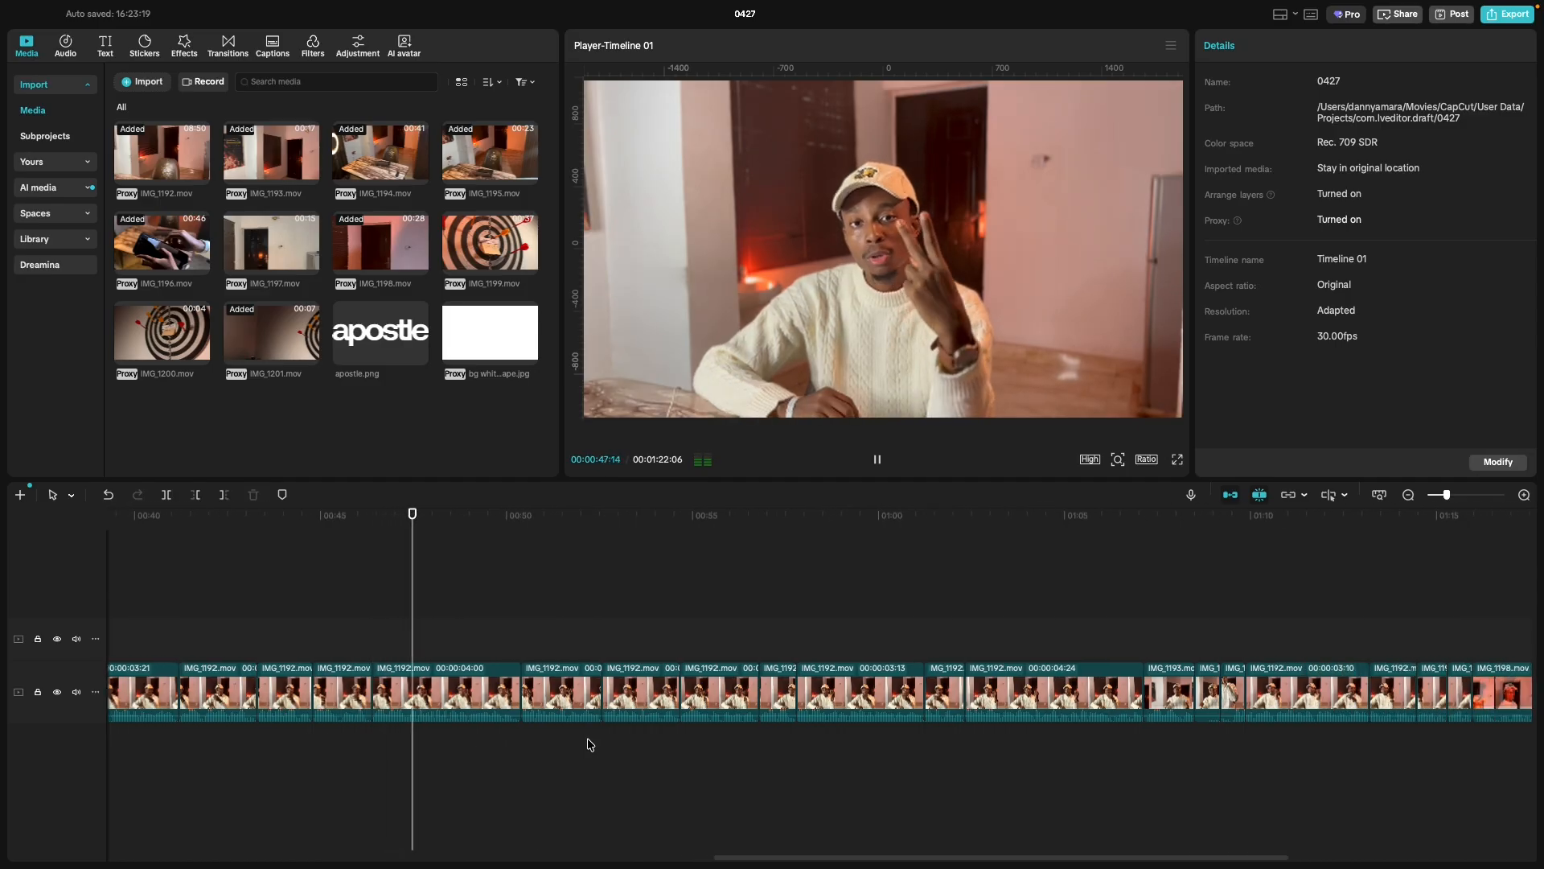
# Spot-check the IMG_1192.mov talking clips from about 00:57, 00:50 and 00:43.
pyautogui.click(758, 740)
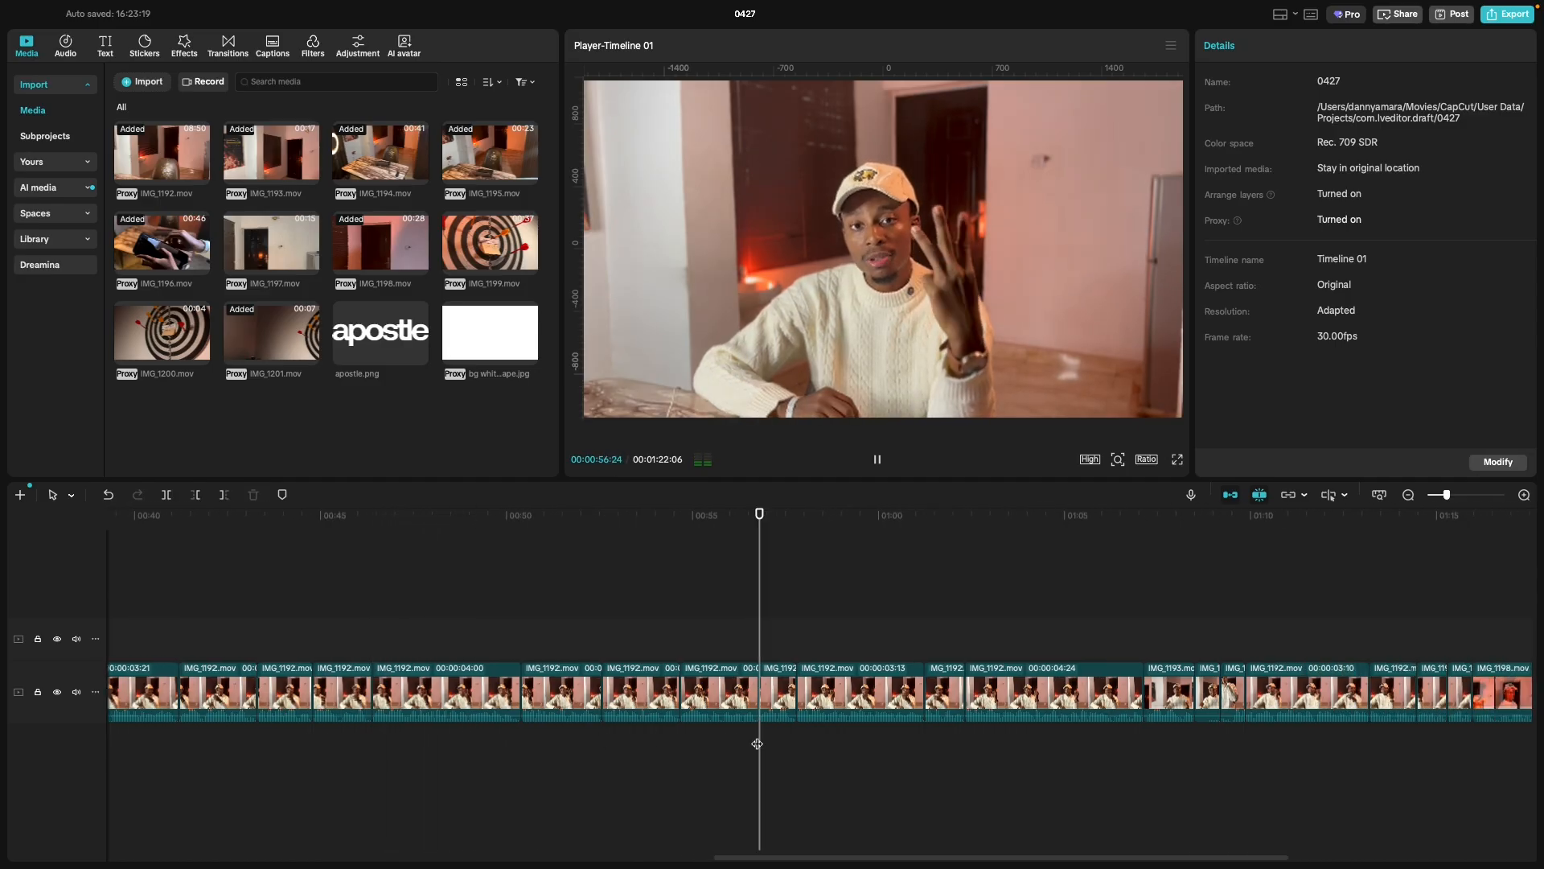
pyautogui.click(522, 739)
pyautogui.hscroll(-7, 519, 742)
pyautogui.hscroll(-3, 519, 742)
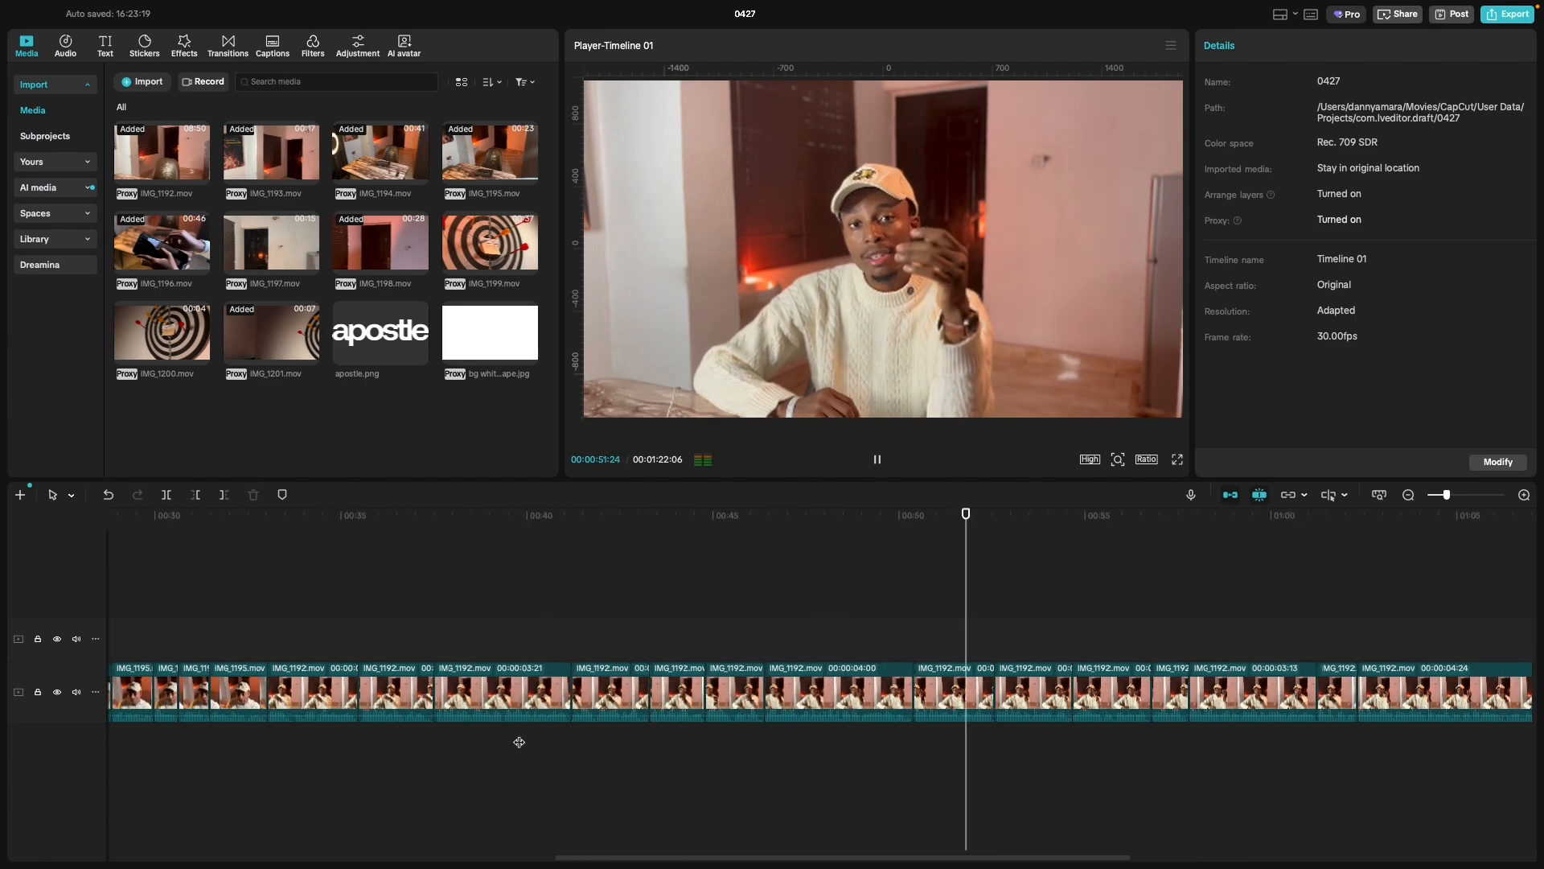
pyautogui.click(644, 742)
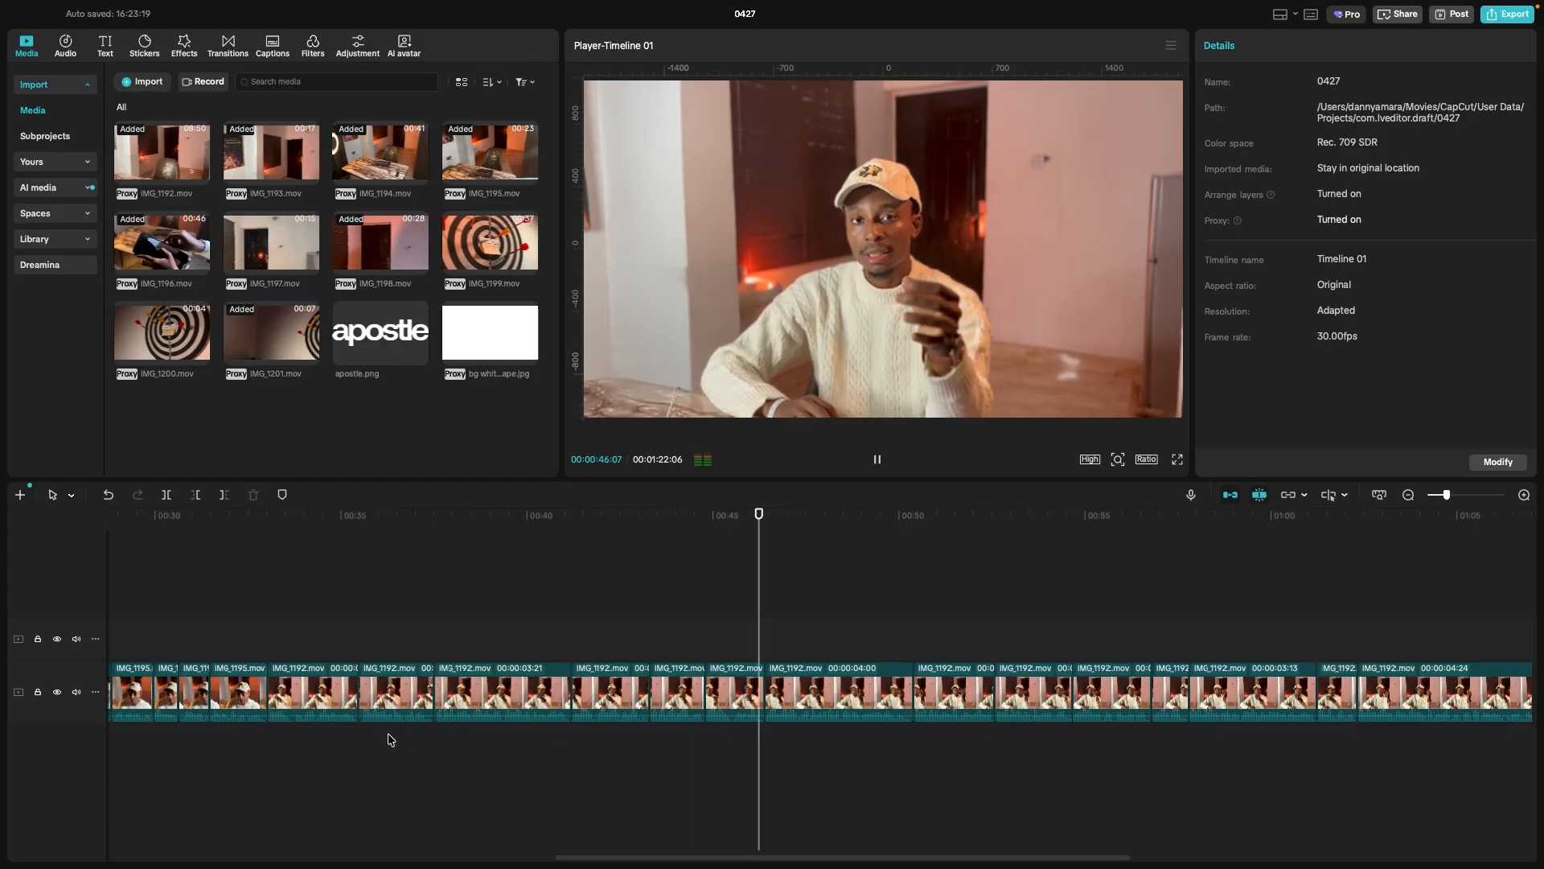
# Play the first two IMG_1192.mov clips following the IMG_1195.mov takes to find a point worth marking.
pyautogui.click(356, 734)
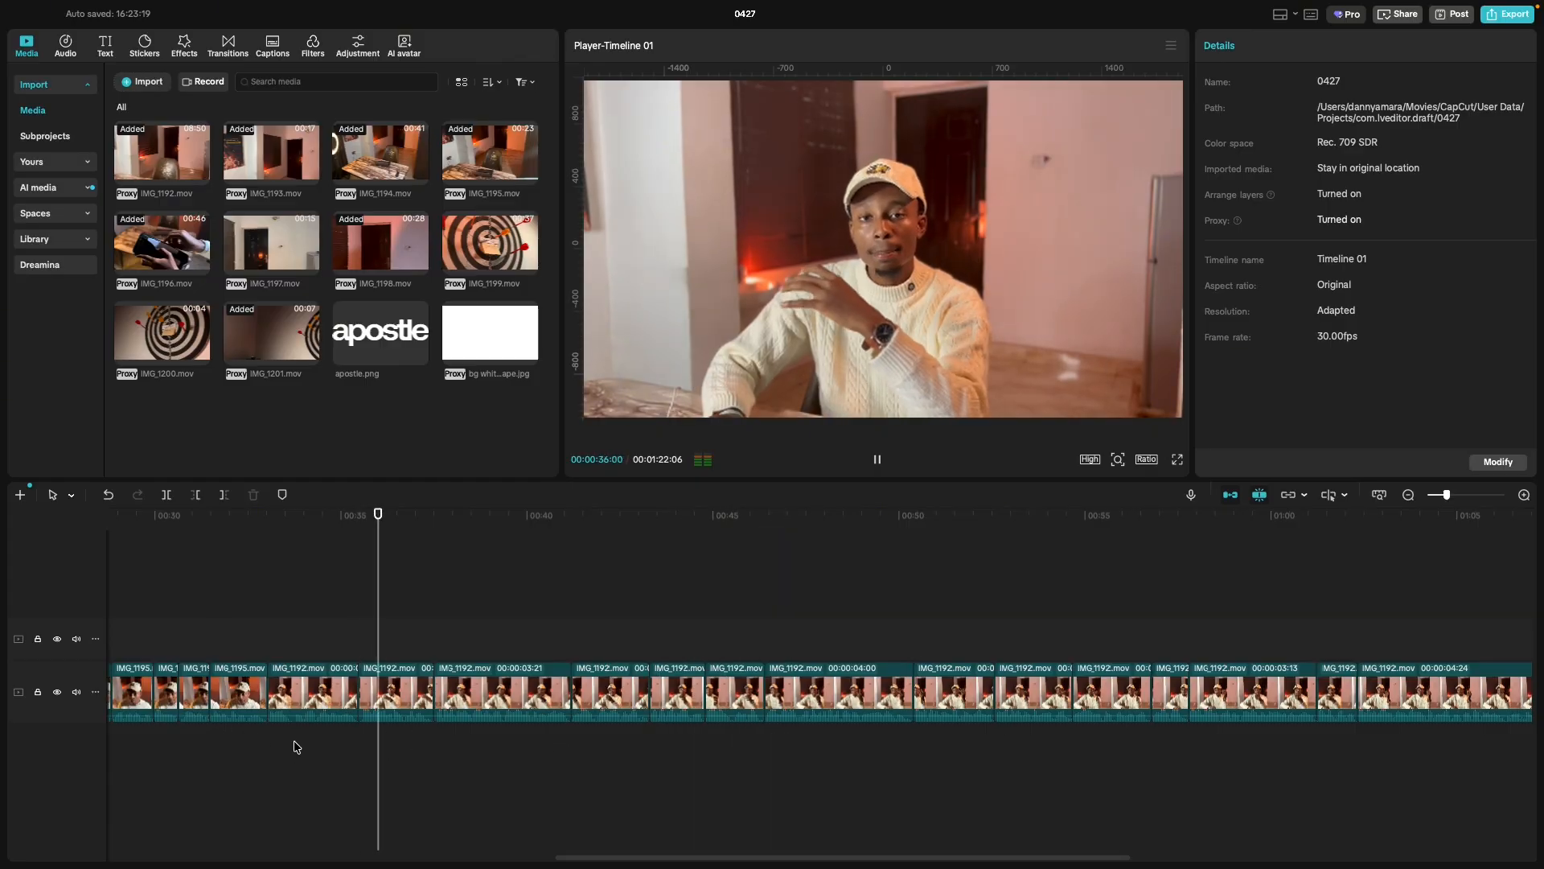
pyautogui.press('space')
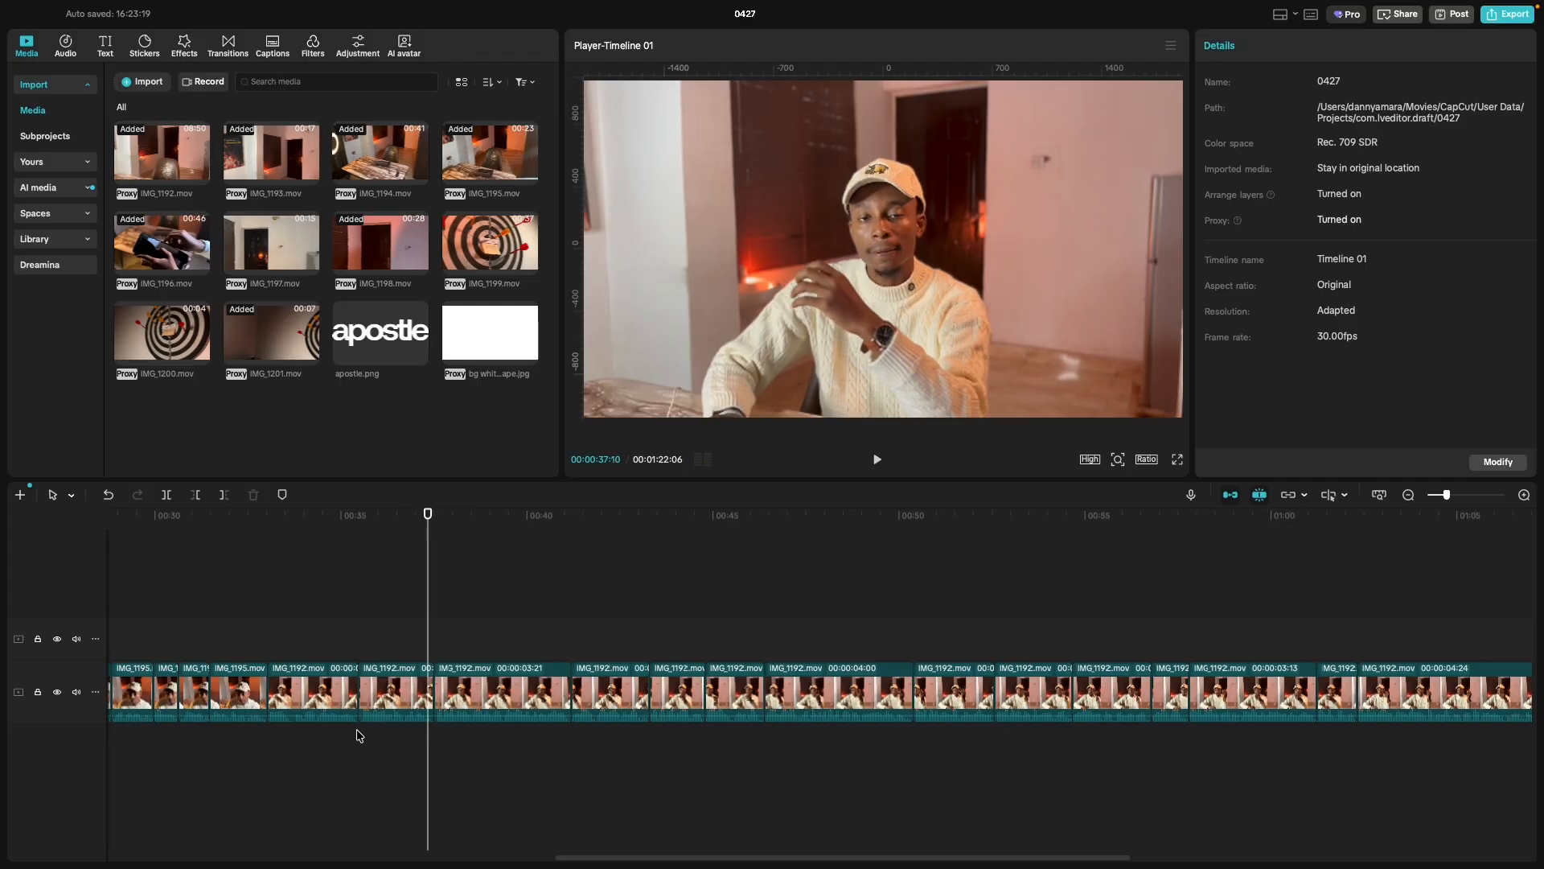
pyautogui.click(265, 732)
pyautogui.press('space')
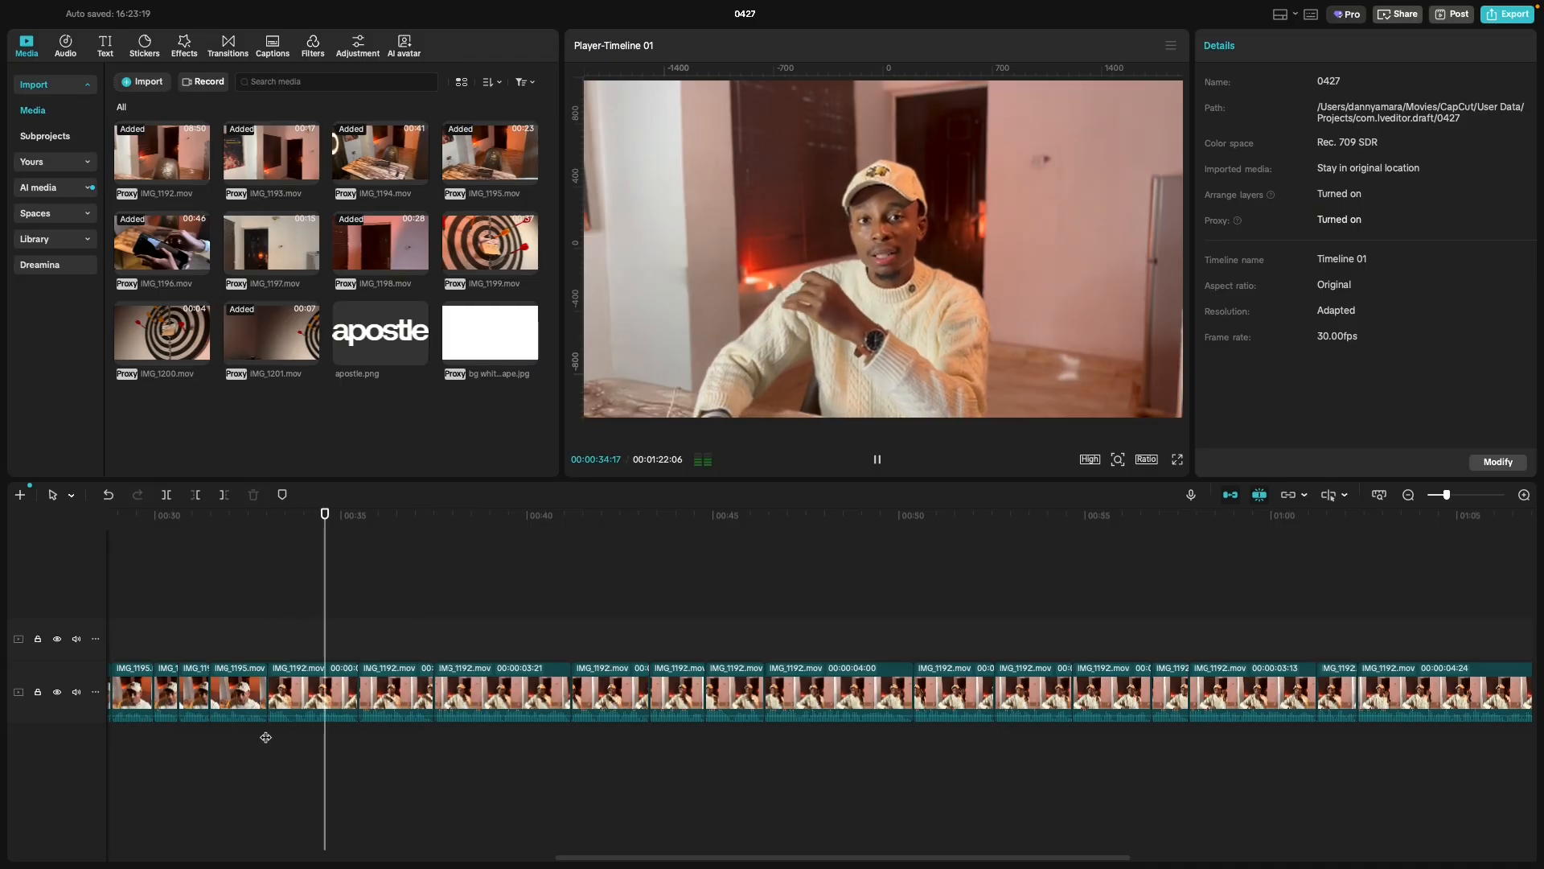
pyautogui.press('space')
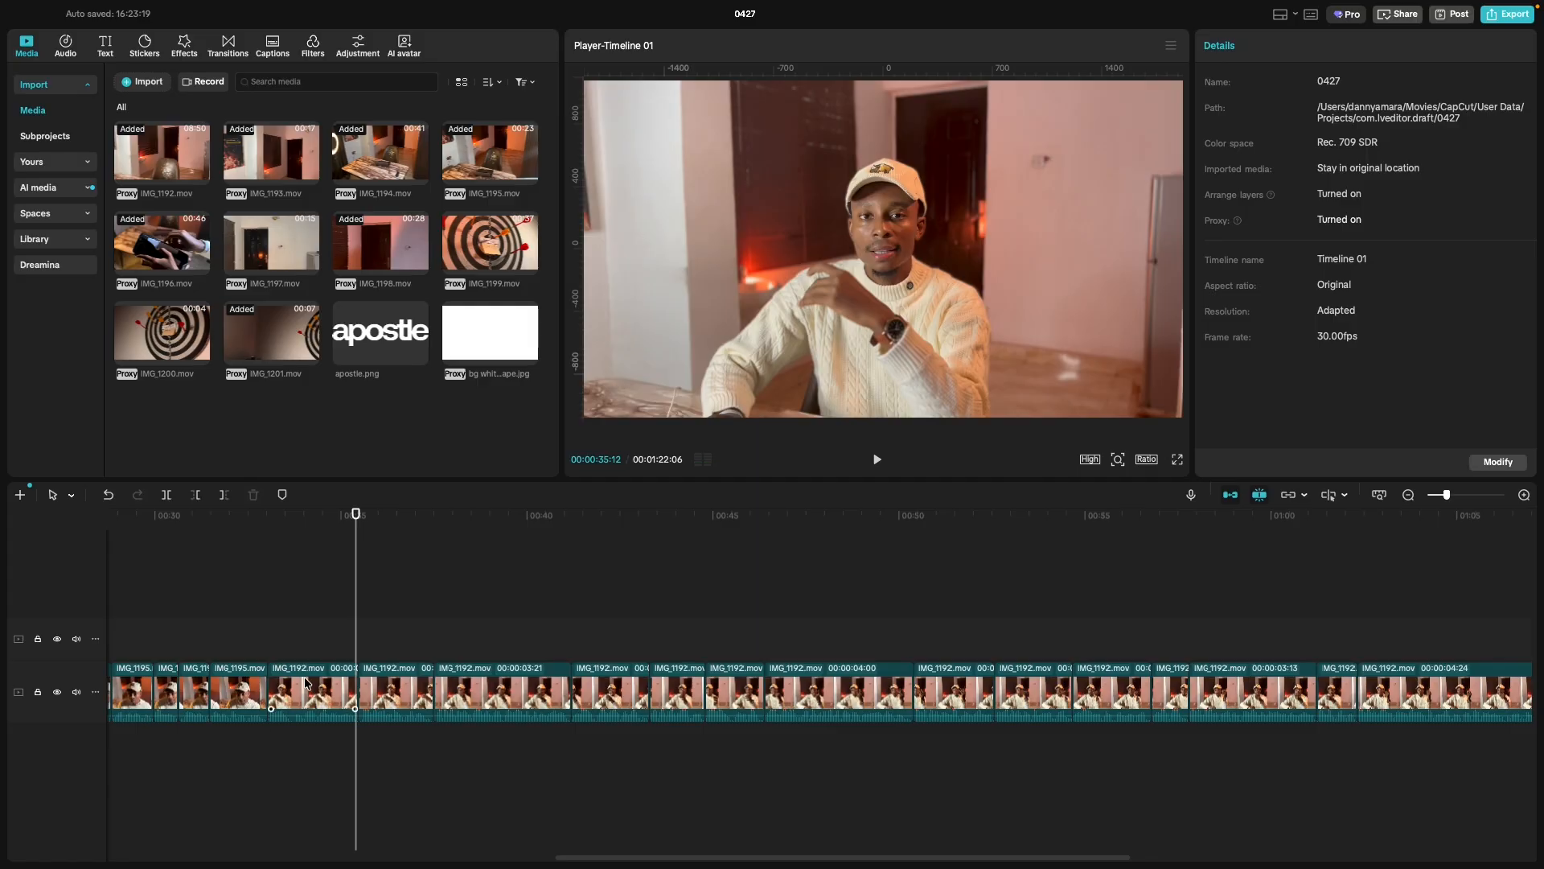
# Try placing a timeline marker at 00:00:35:04, near the end of the first of these IMG_1192.mov clips.
pyautogui.moveTo(354, 613); pyautogui.dragTo(346, 607)
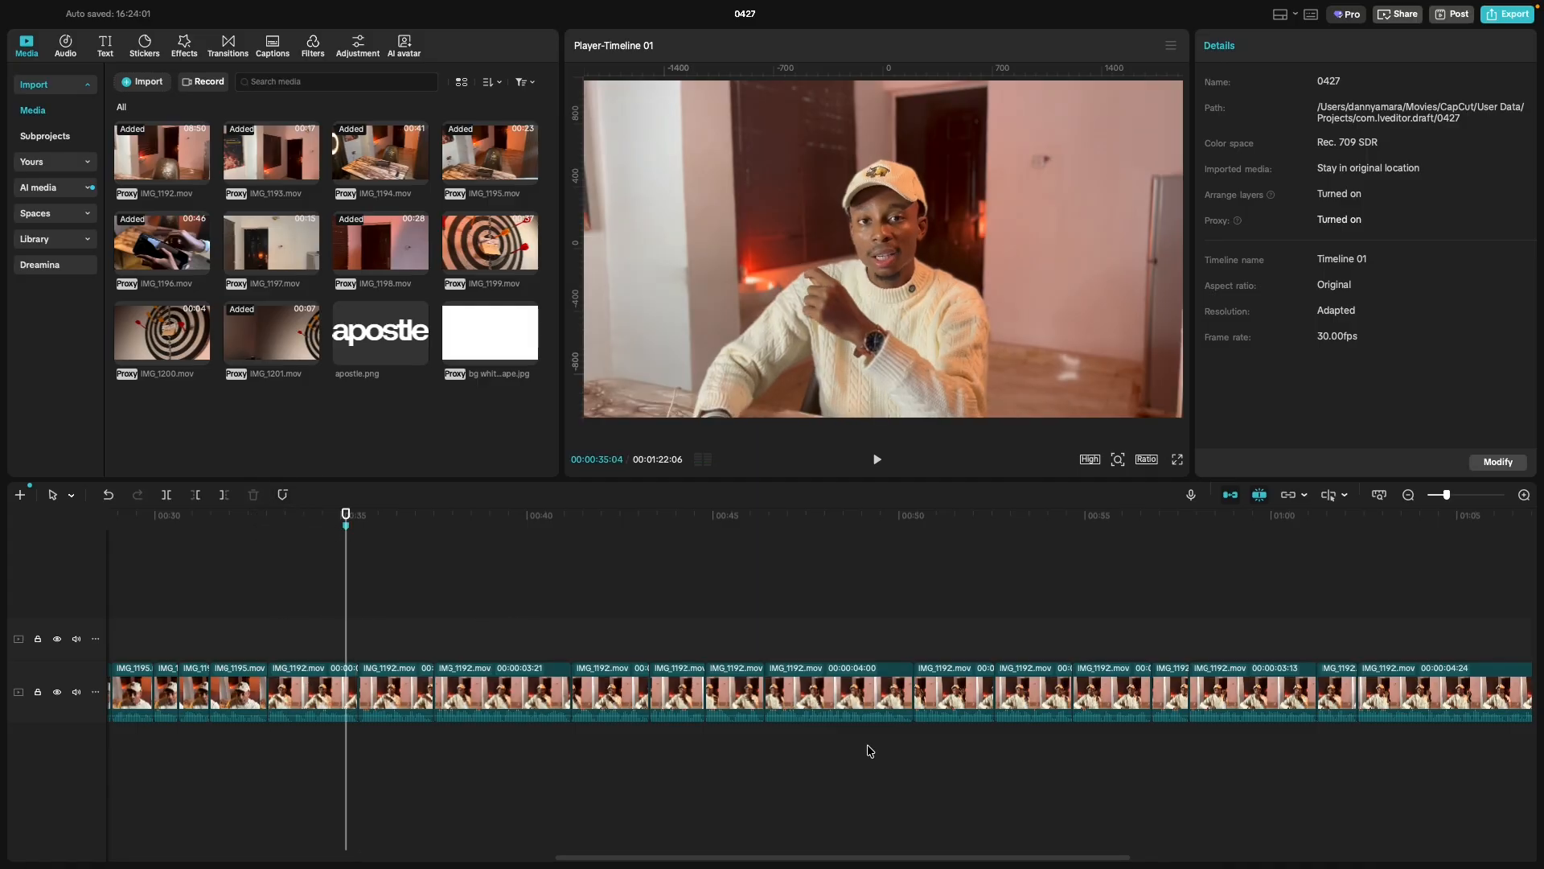
pyautogui.scroll(-5, 871, 750)
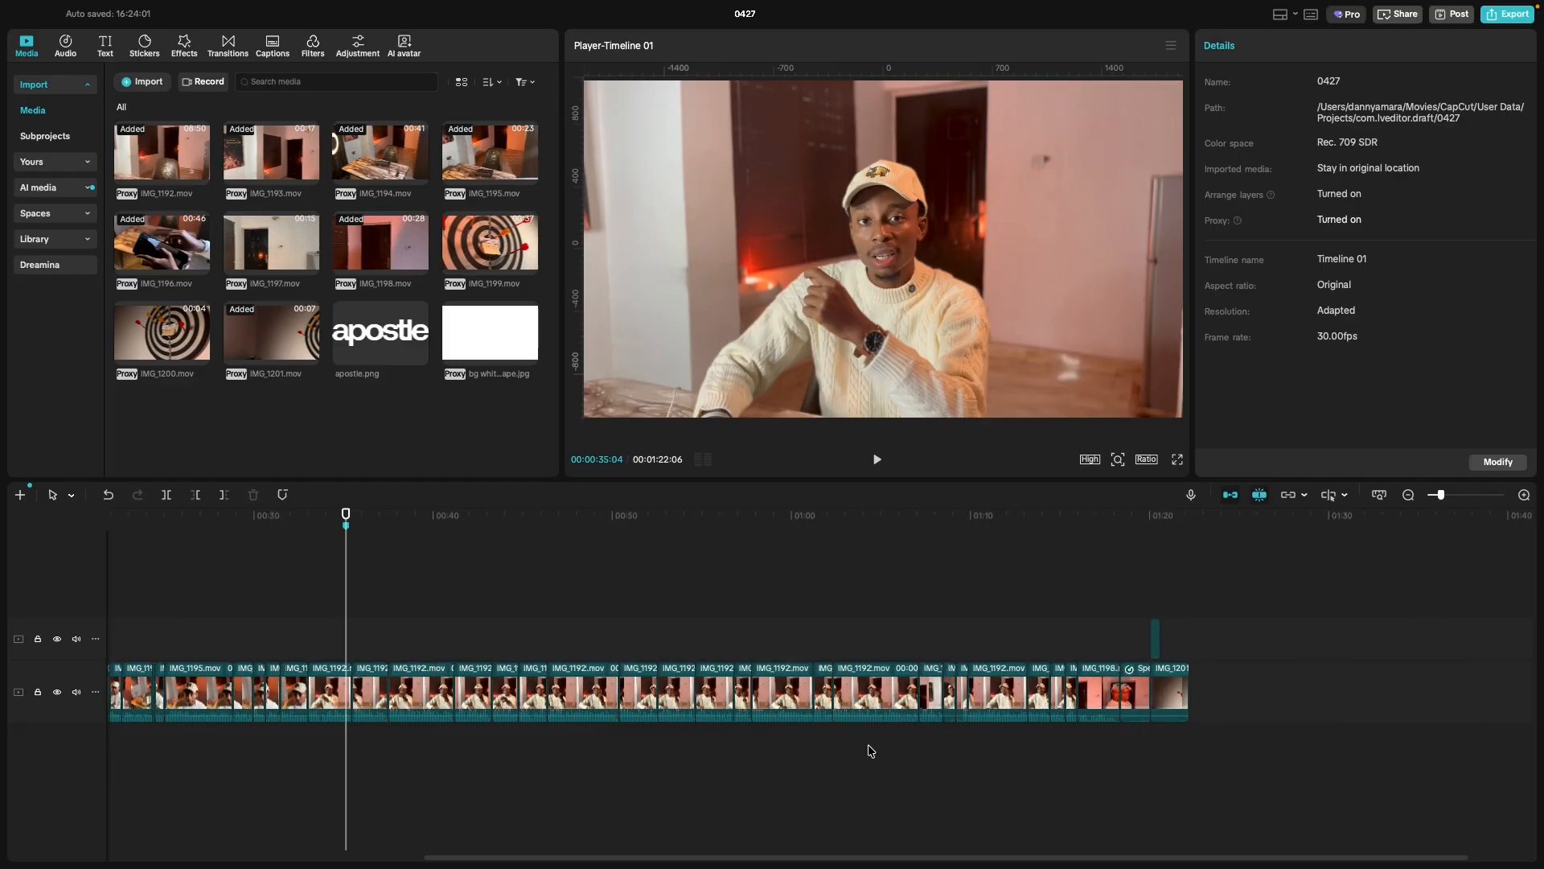
pyautogui.hscroll(-3, 797, 759)
# Add a marker at 00:00:34:06 on the first IMG_1192.mov clip following the IMG_1195.mov takes.
pyautogui.scroll(3, 797, 760)
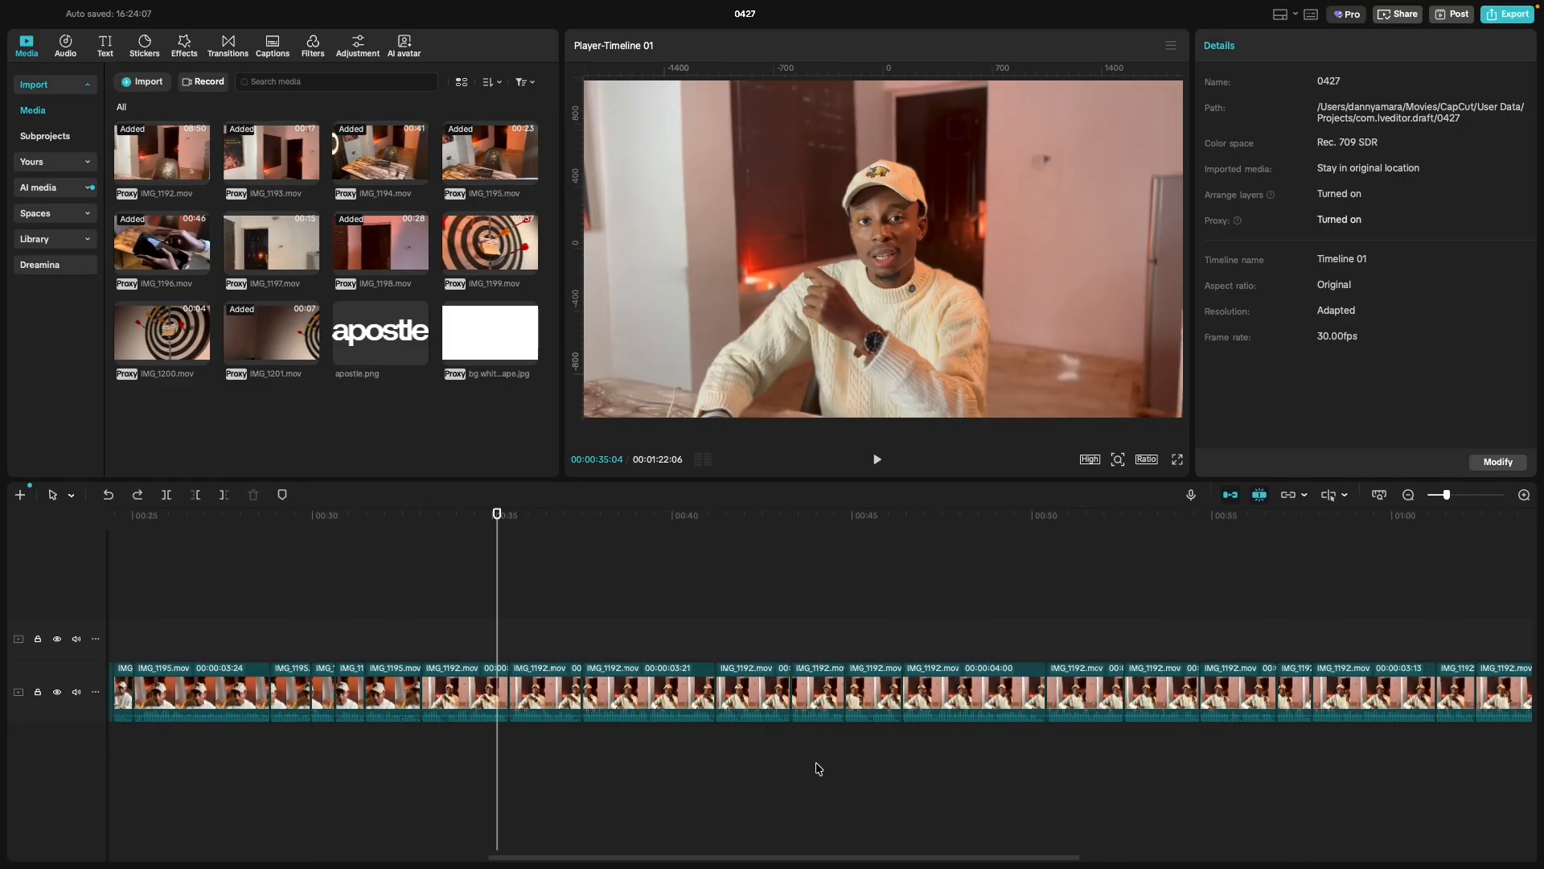
pyautogui.click(435, 641)
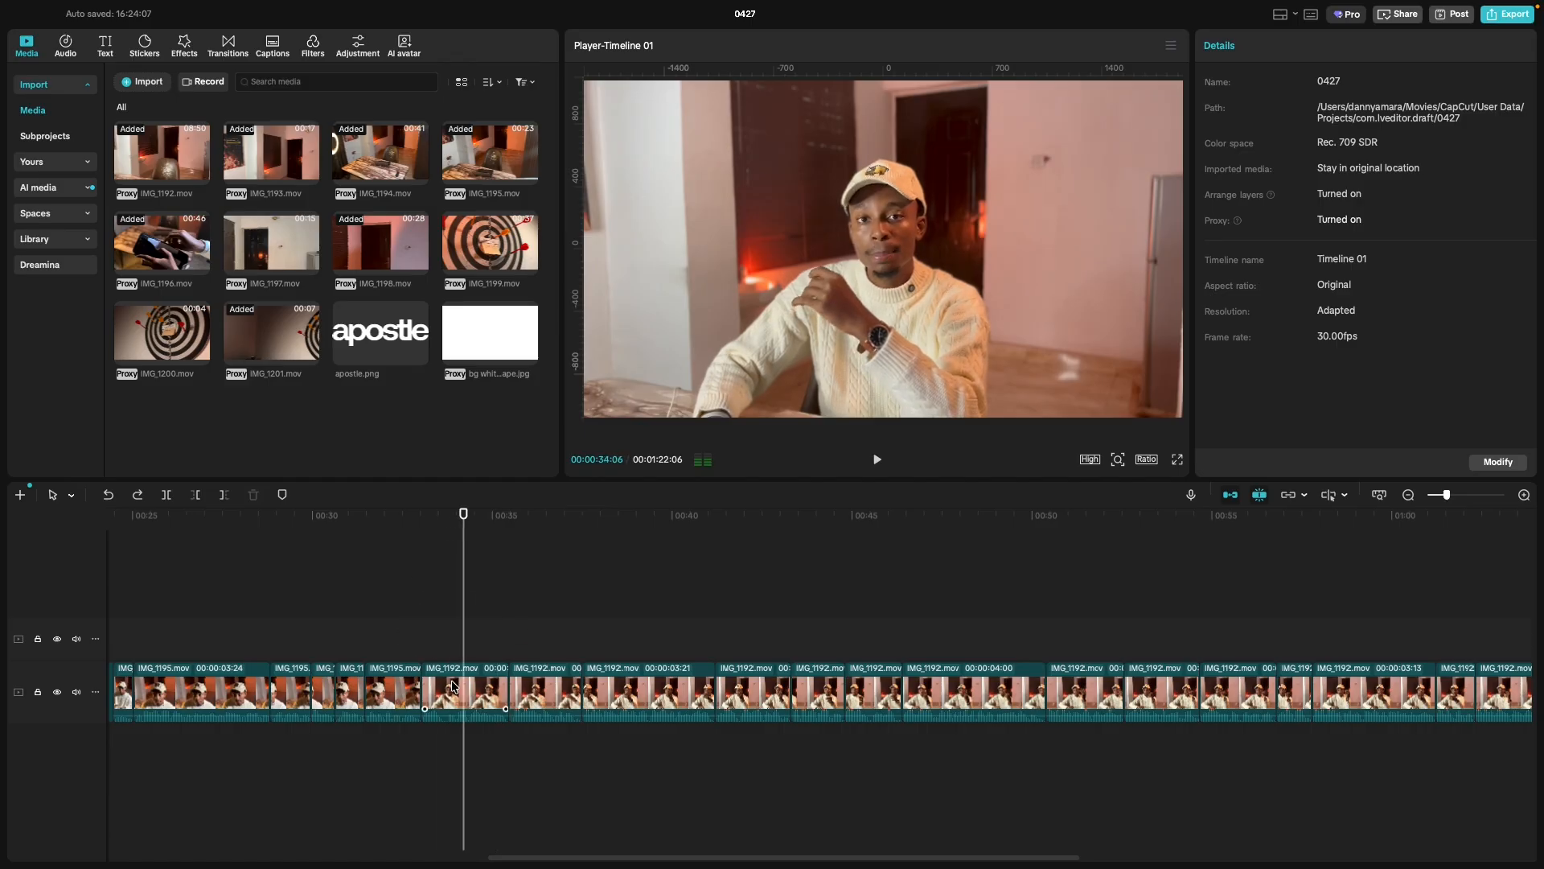
pyautogui.click(282, 495)
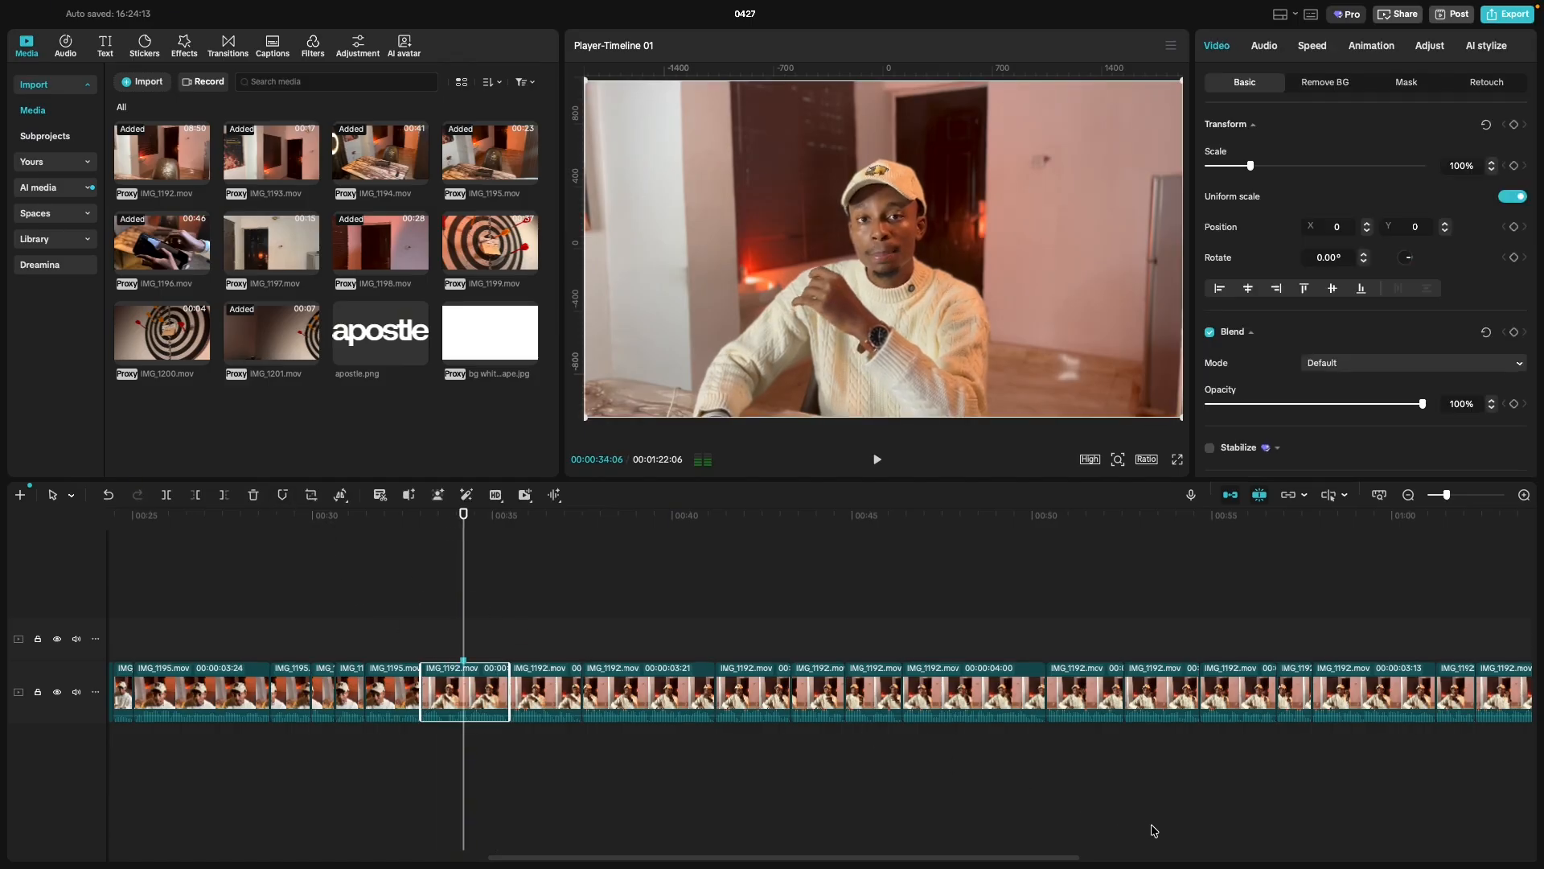
# Replay the IMG_1198.mov clip from its start near the end of the timeline to review its first part.
pyautogui.hscroll(10, 1154, 831)
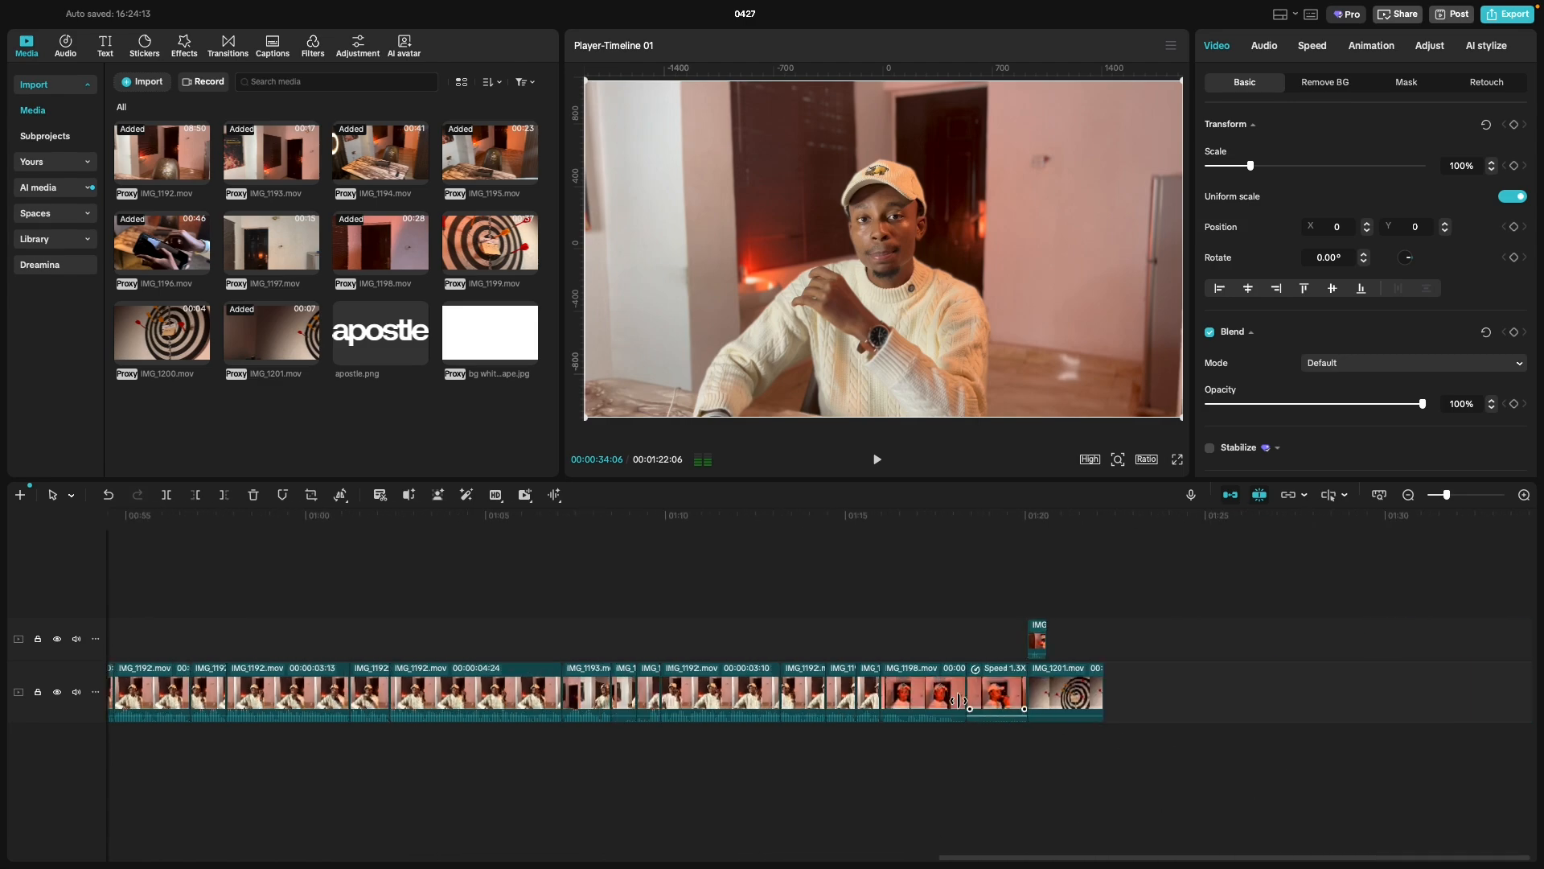
pyautogui.click(888, 653)
pyautogui.press('space')
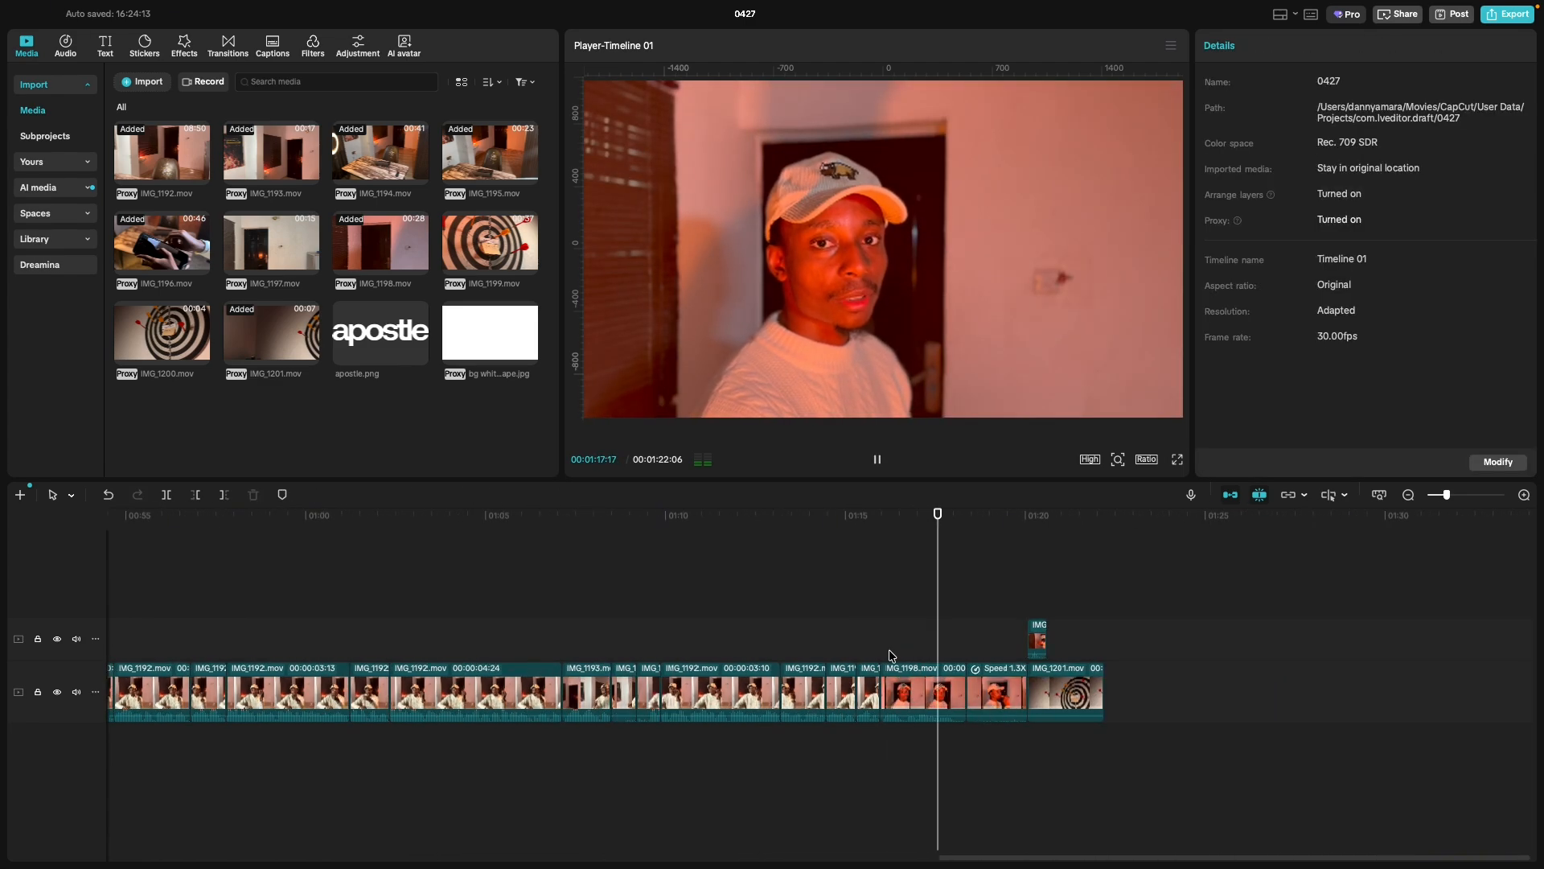
pyautogui.click(880, 654)
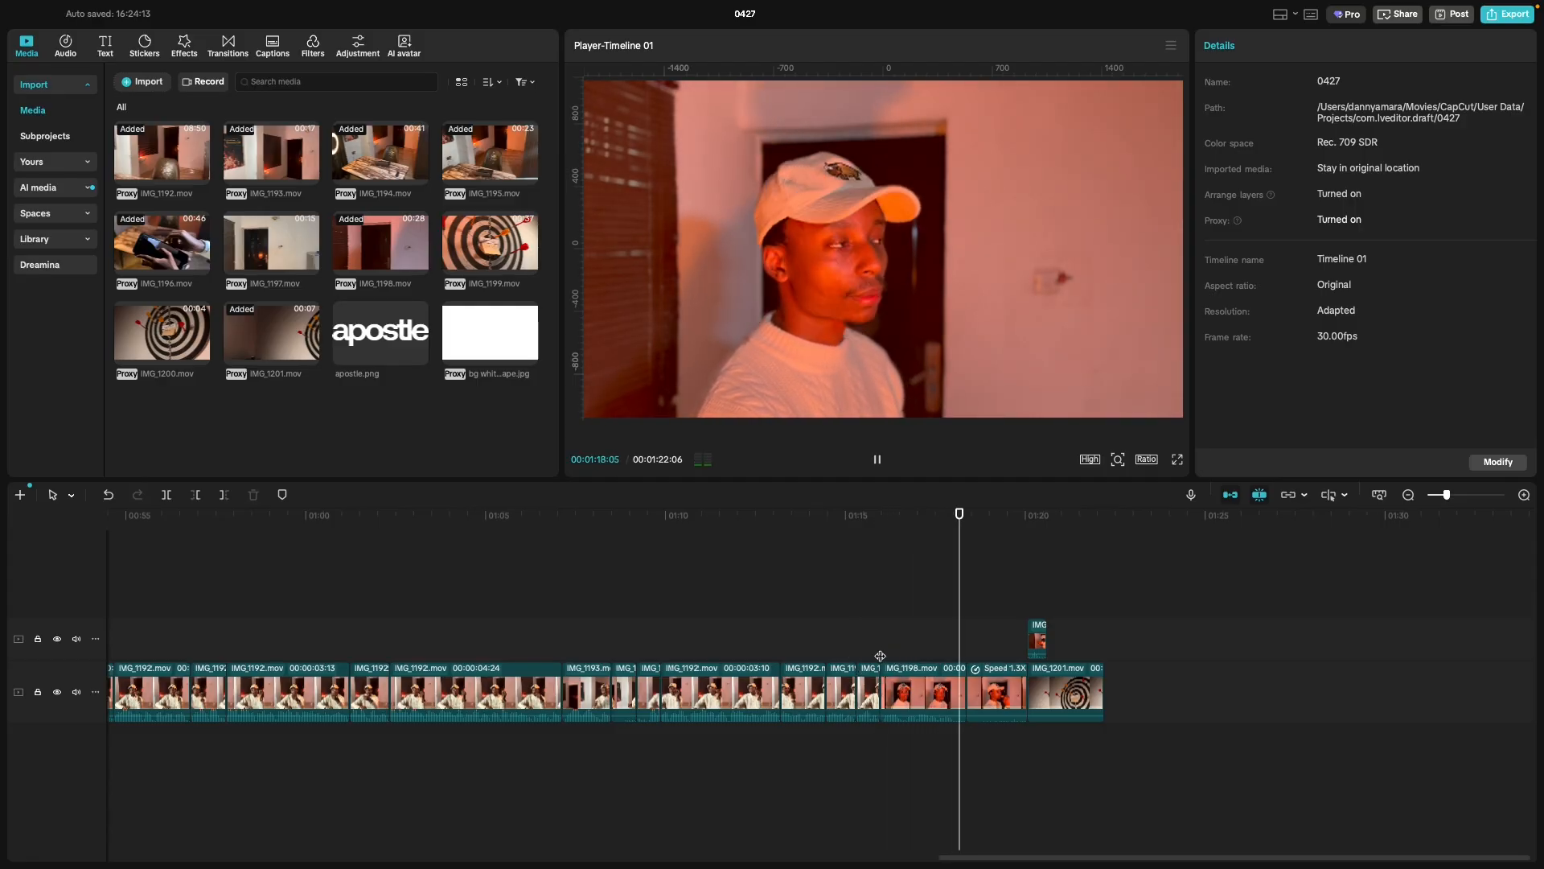
pyautogui.press('space')
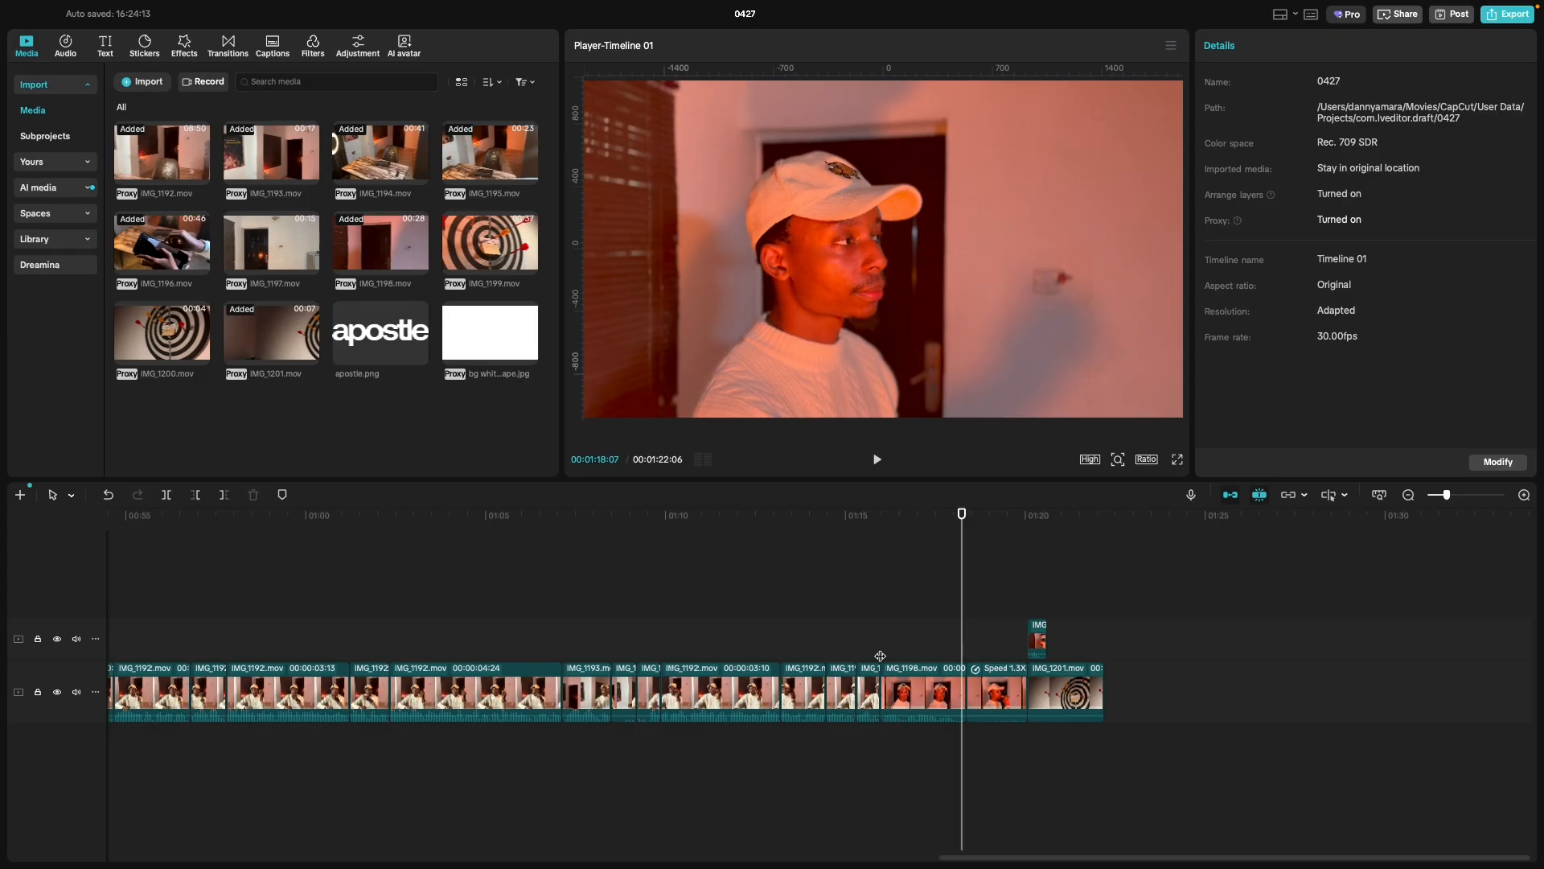
pyautogui.click(881, 649)
pyautogui.press('space')
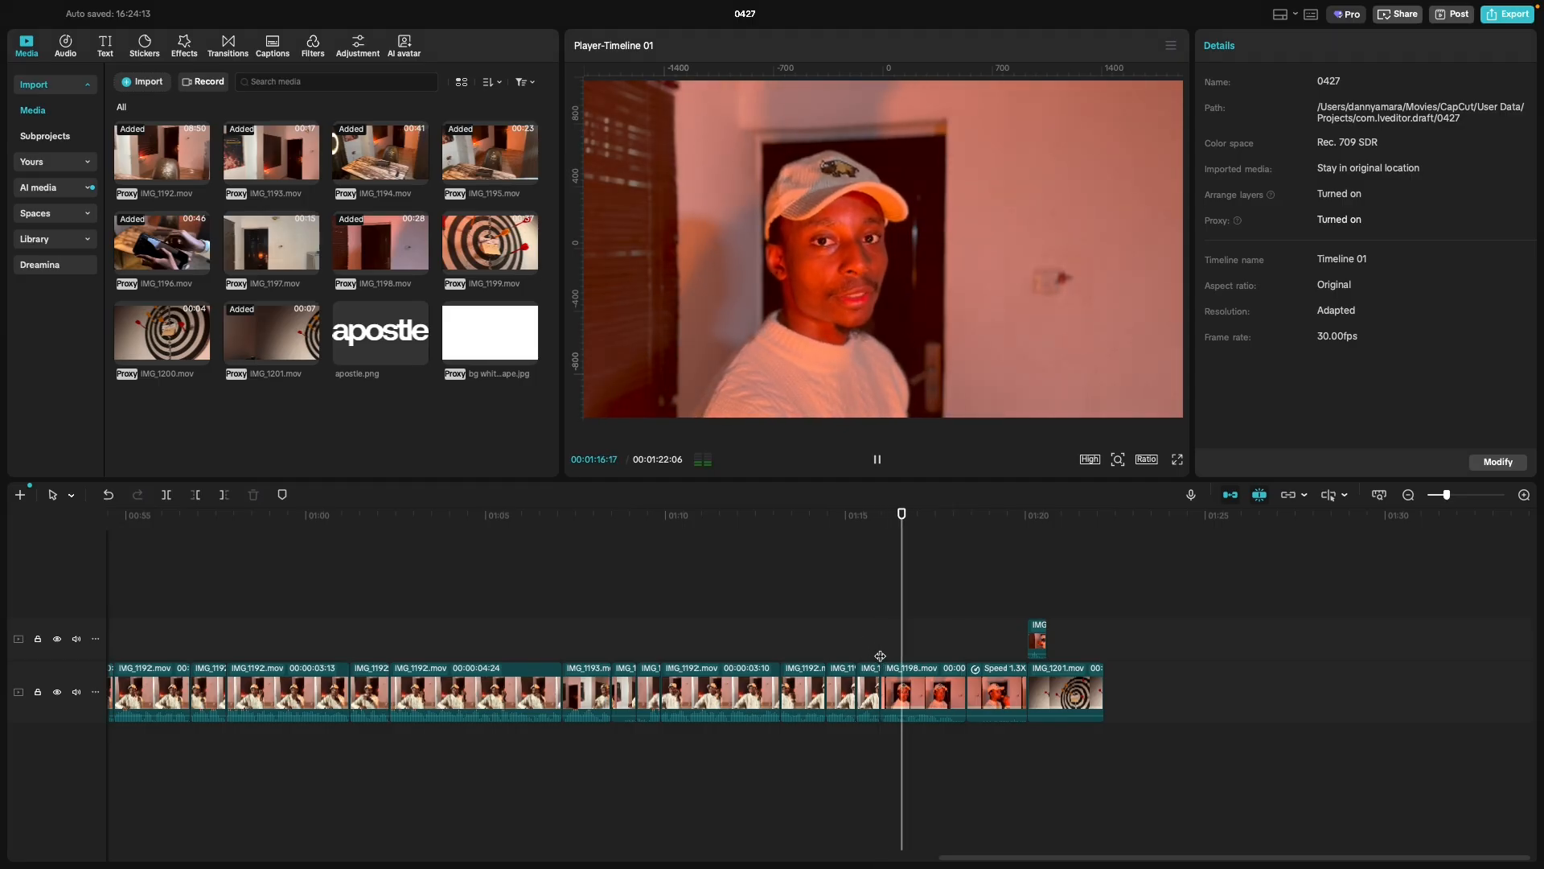
# Replay the closing IMG_1198.mov to IMG_1201.mov sequence near the end of the timeline to review its content.
pyautogui.press('space')
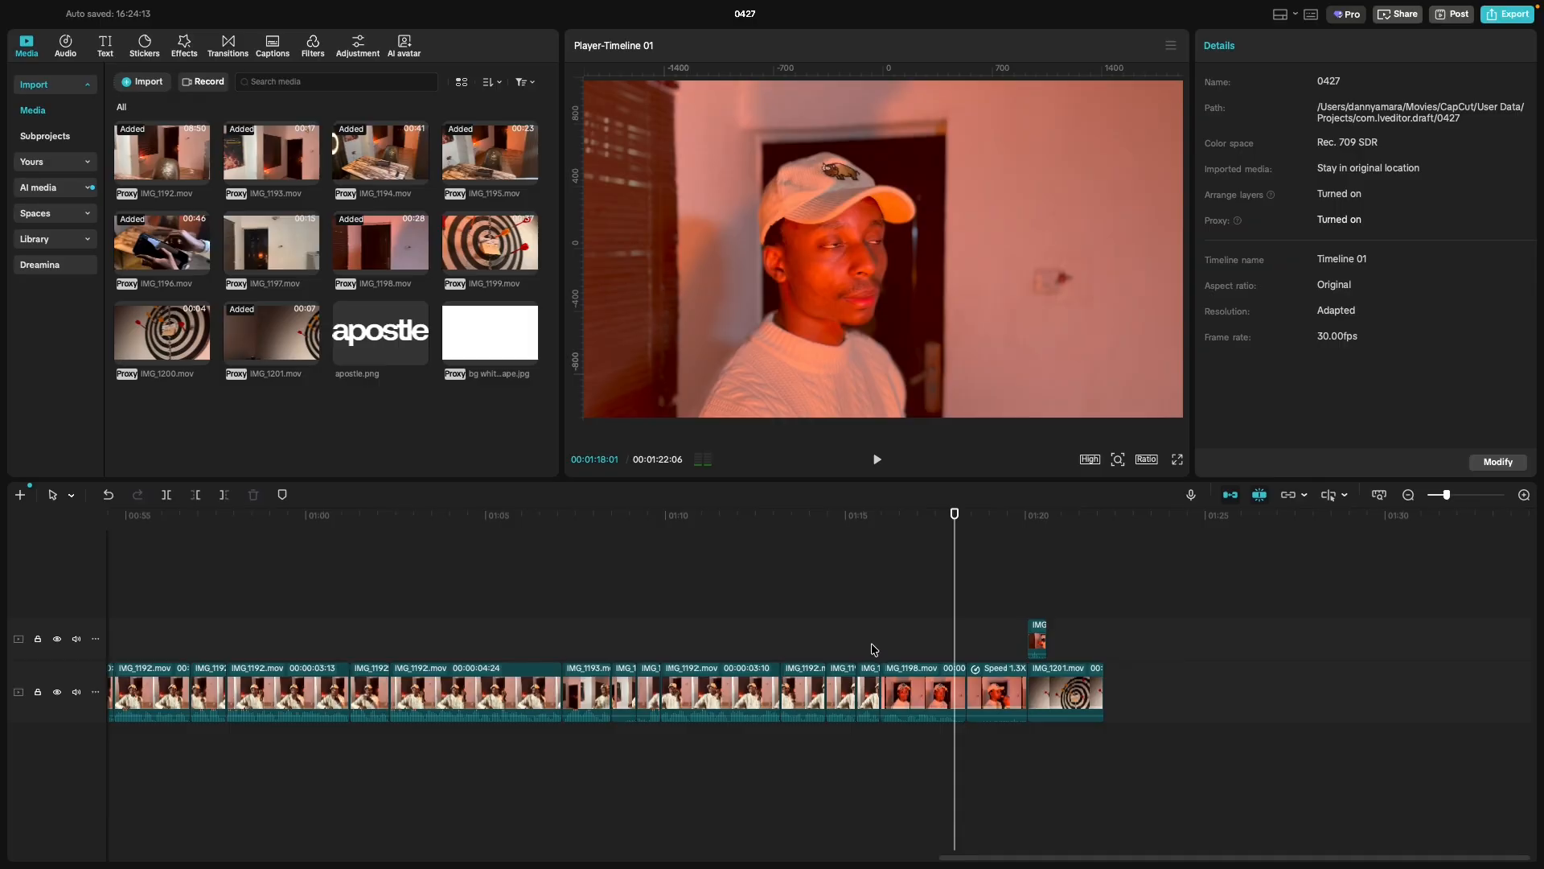
pyautogui.click(873, 649)
pyautogui.press('space')
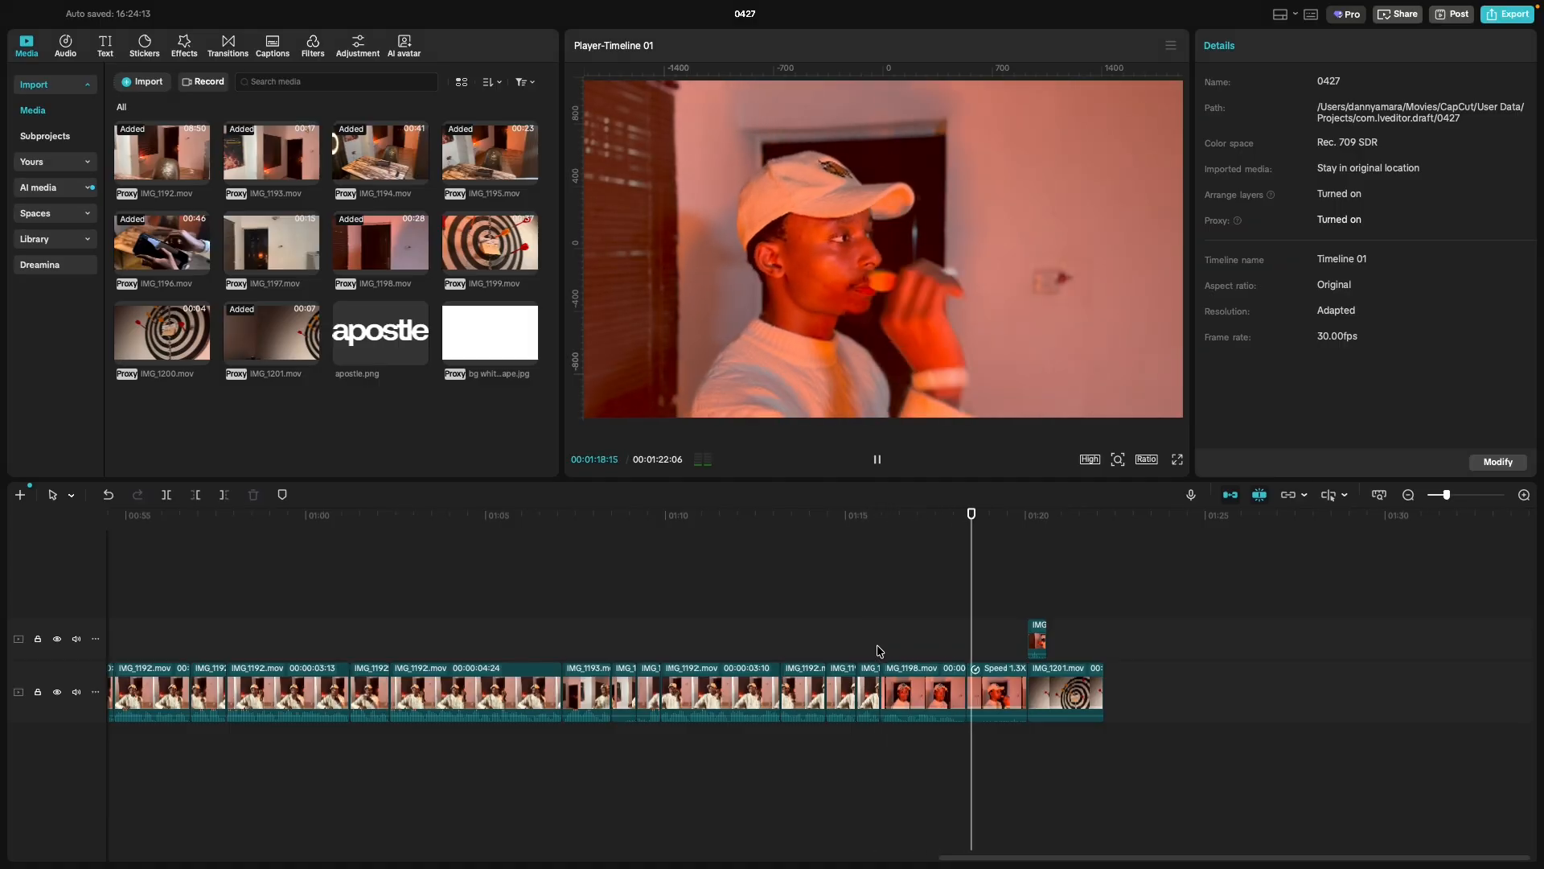
pyautogui.click(880, 650)
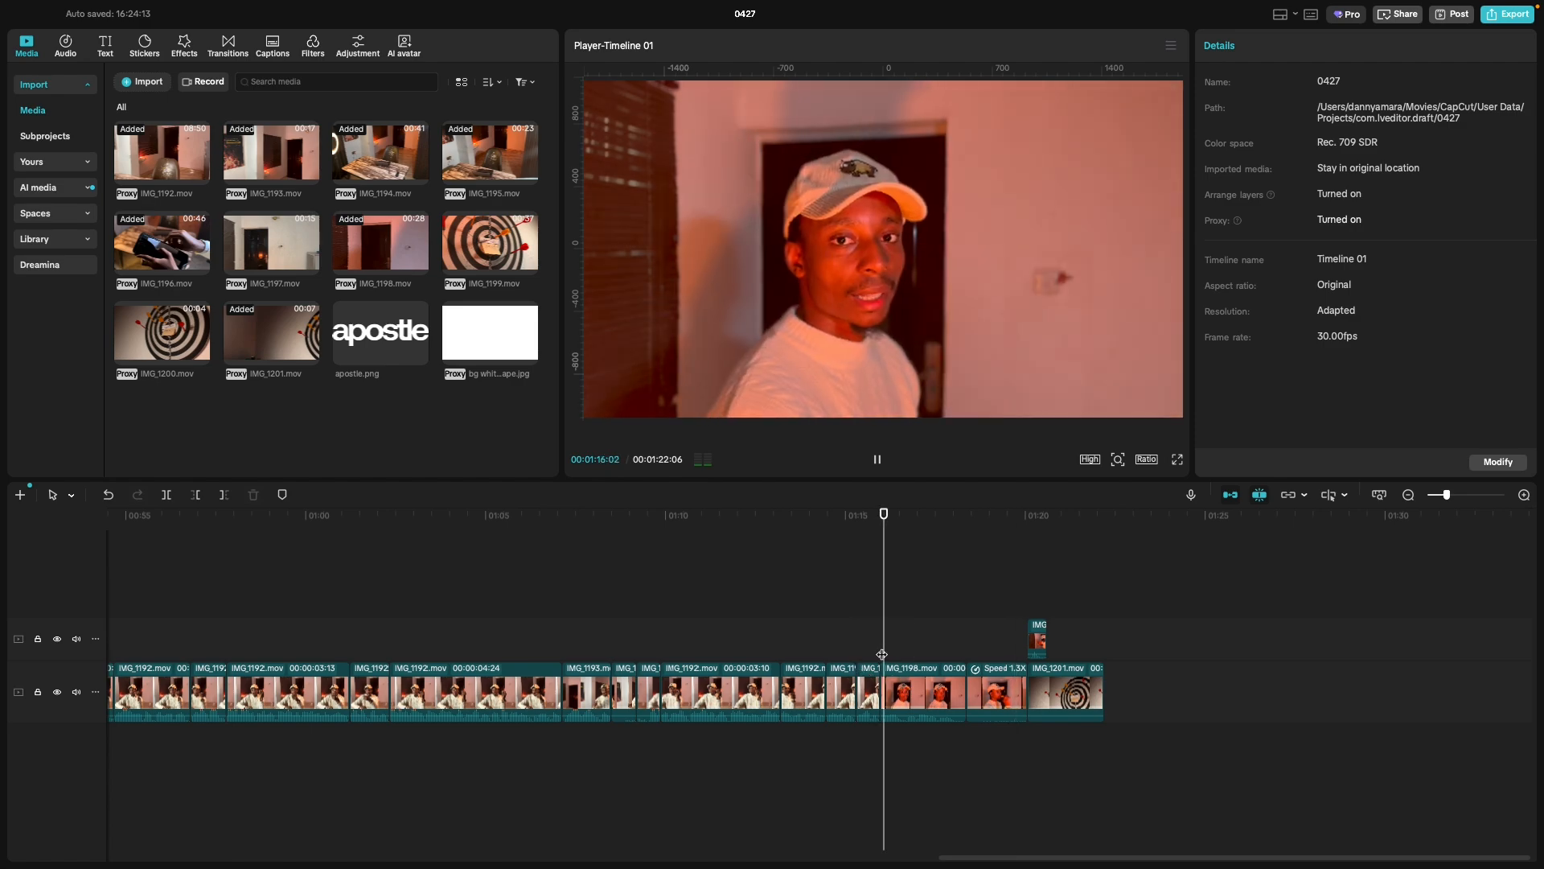
pyautogui.press('space')
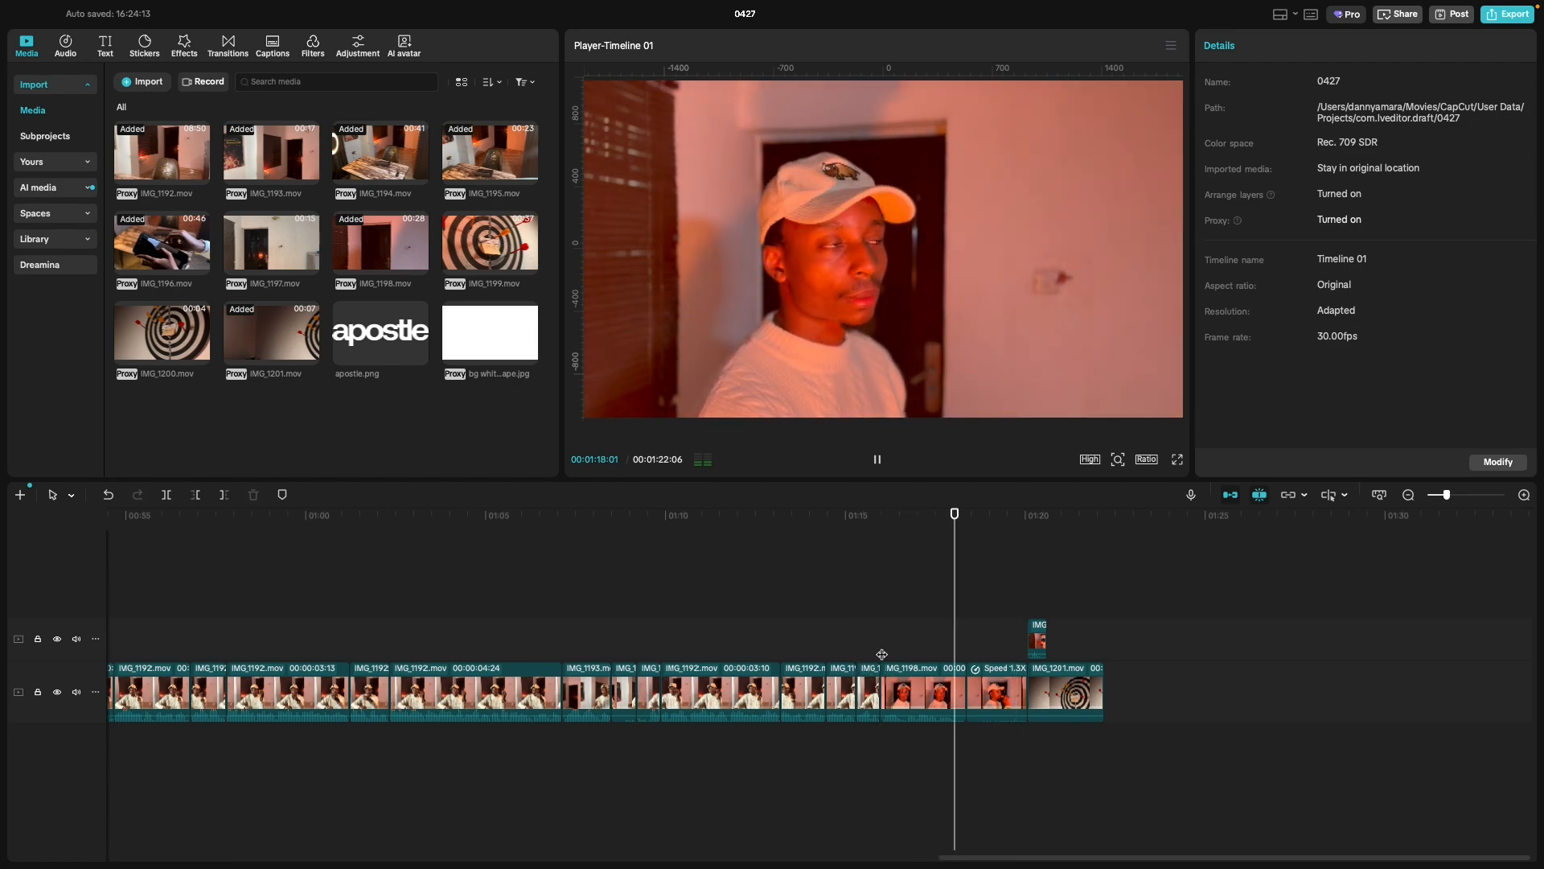
pyautogui.click(881, 653)
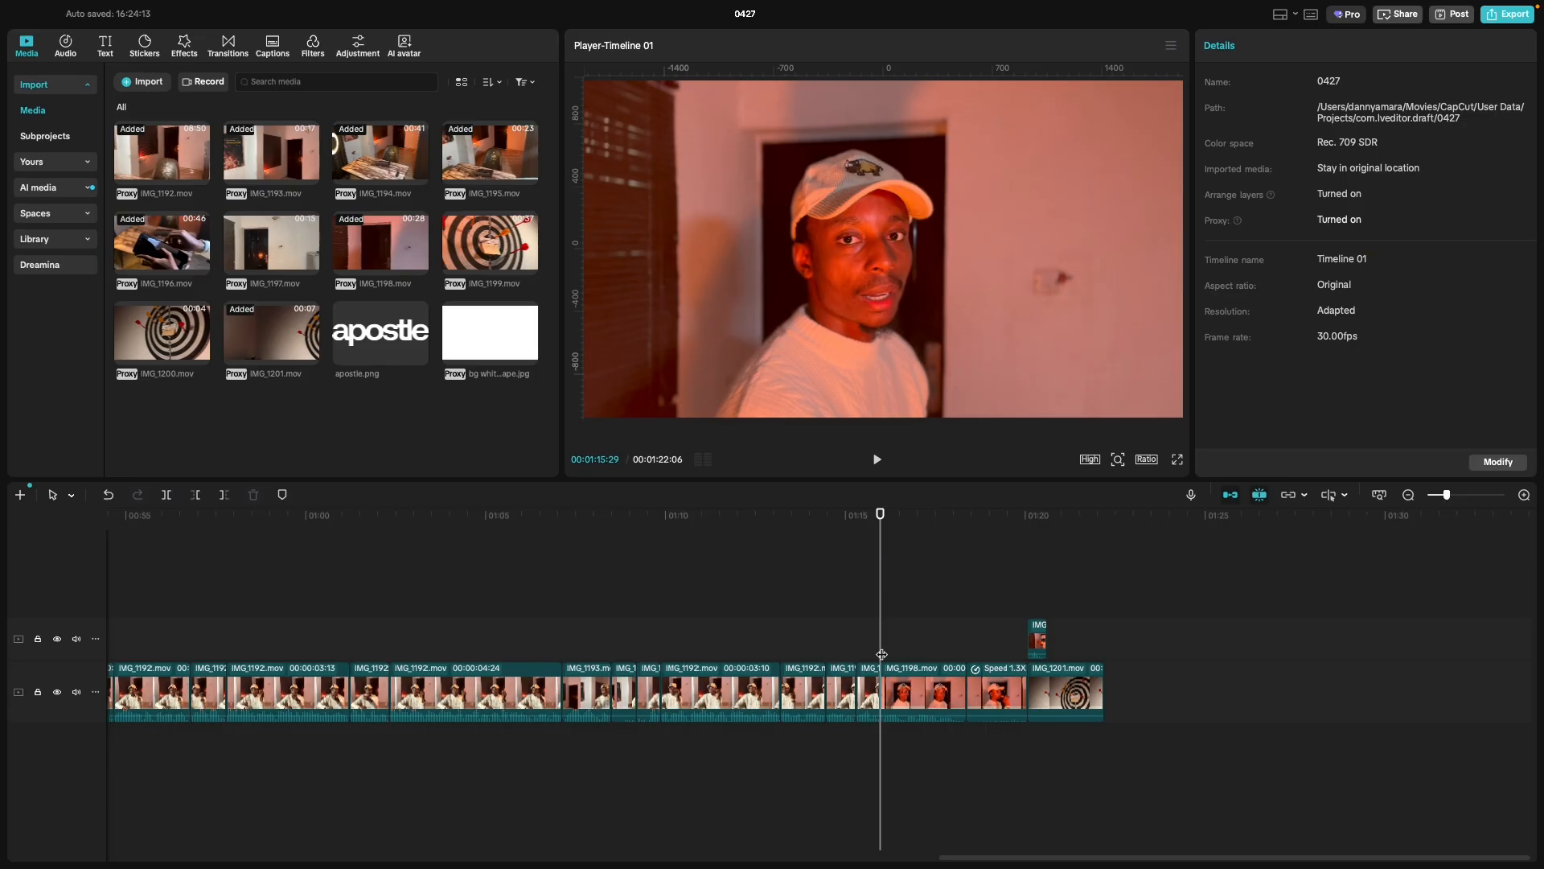
pyautogui.press('space')
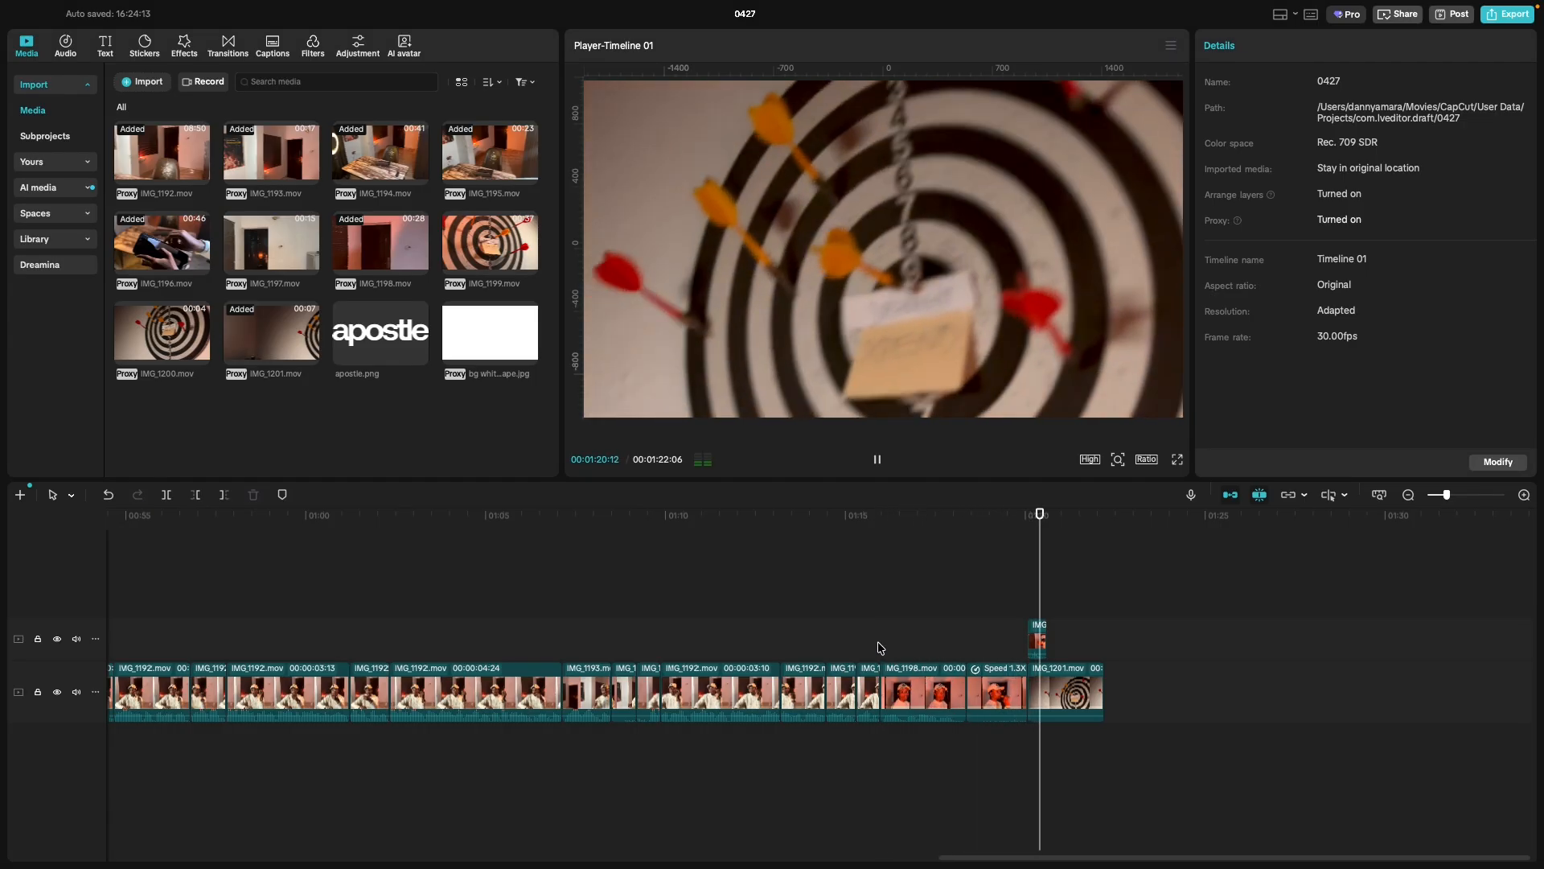
pyautogui.press('space')
# Move both closing IMG_1198.mov clips, IMG_1201.mov and its overlay between the last IMG_1195.mov take and the first following IMG_1192.mov clip, and play the result.
pyautogui.moveTo(1036, 761)
pyautogui.mouseDown()
pyautogui.moveTo(1081, 754)
pyautogui.moveTo(1054, 754)
pyautogui.mouseUp()
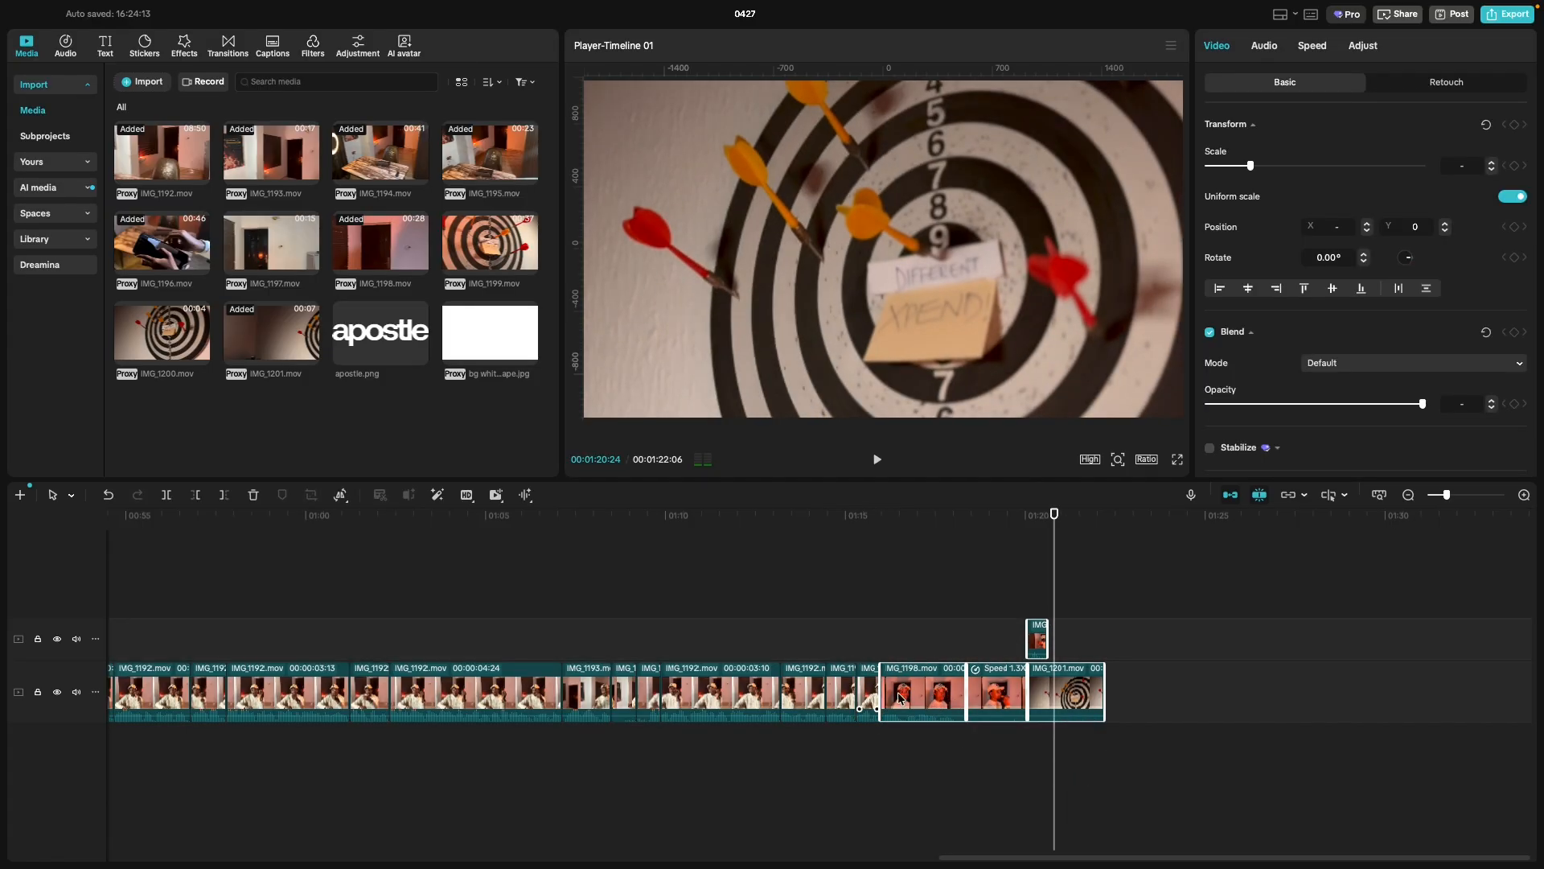
pyautogui.moveTo(926, 702); pyautogui.dragTo(481, 699)
pyautogui.click(427, 636)
pyautogui.press('space')
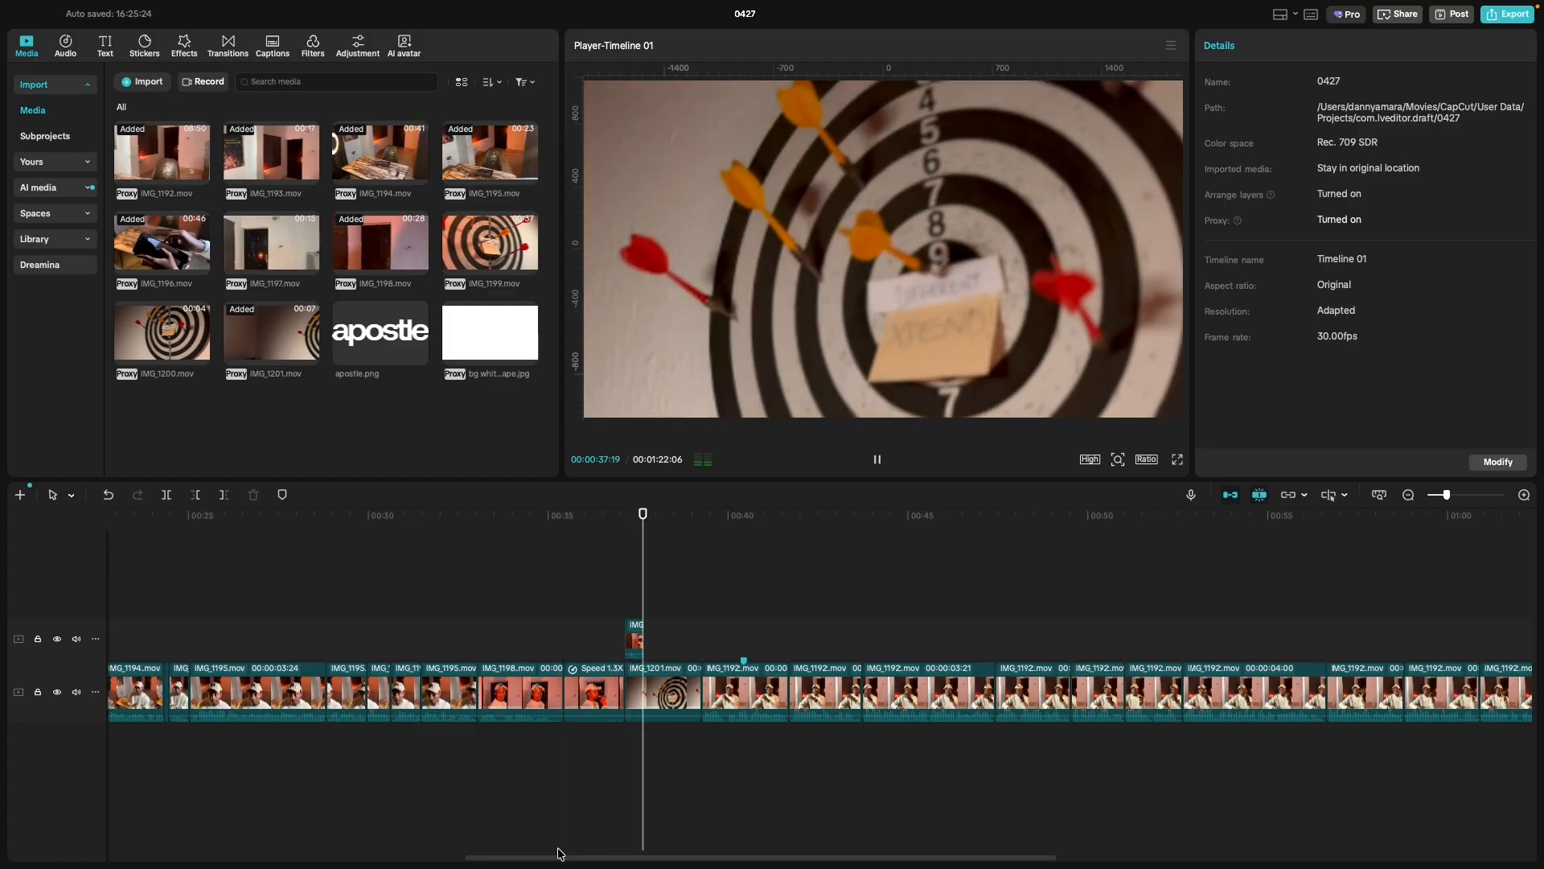
pyautogui.press('space')
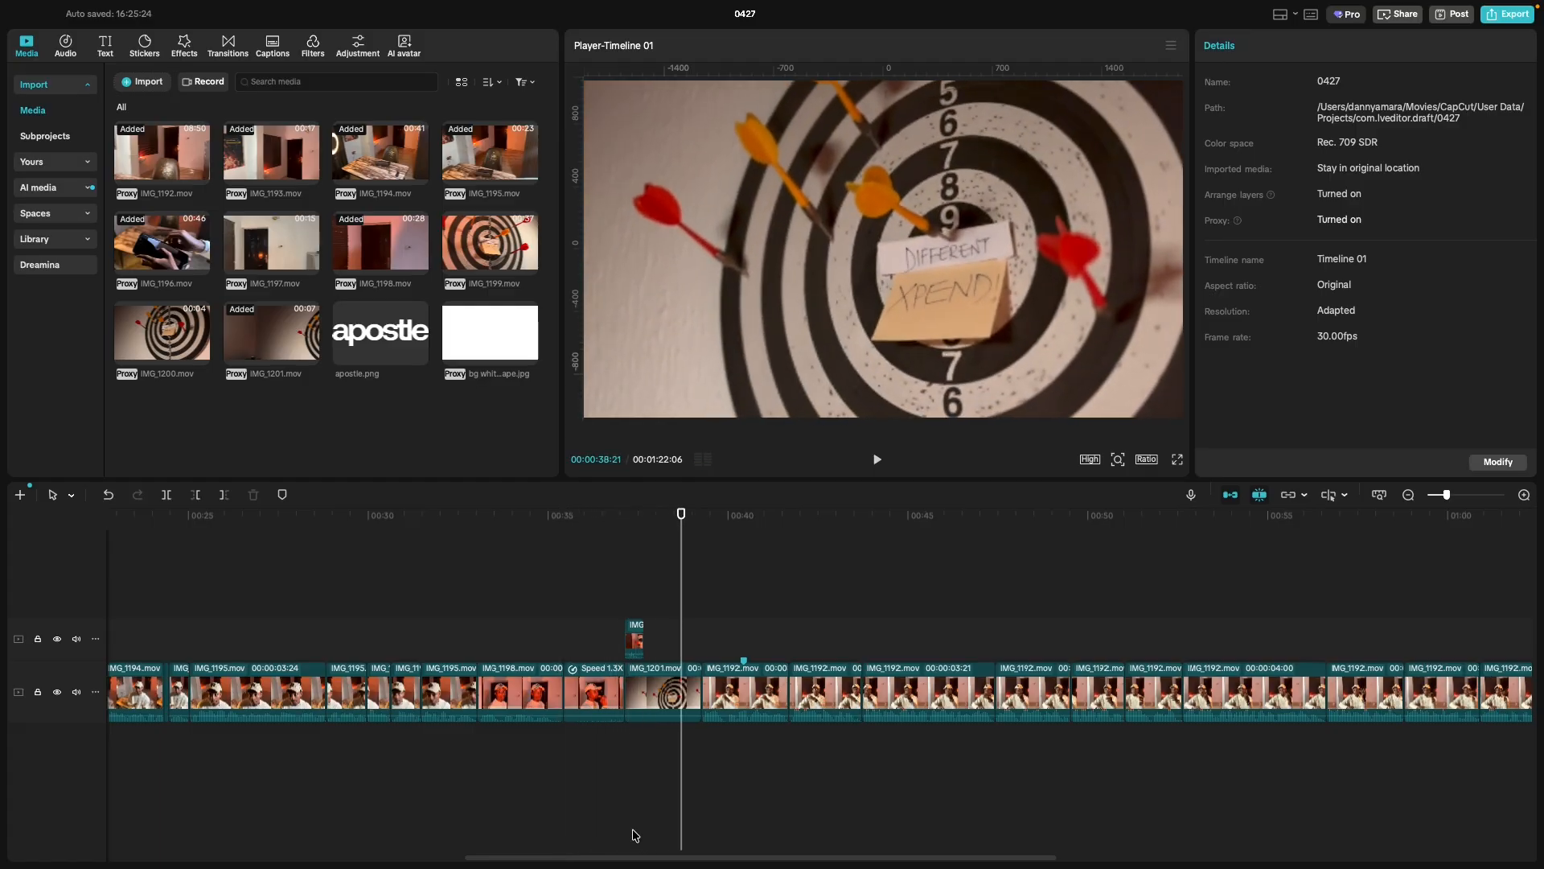
# Split the IMG_1201.mov clip at 00:00:38:21 and delete the part after the cut.
pyautogui.click(655, 707)
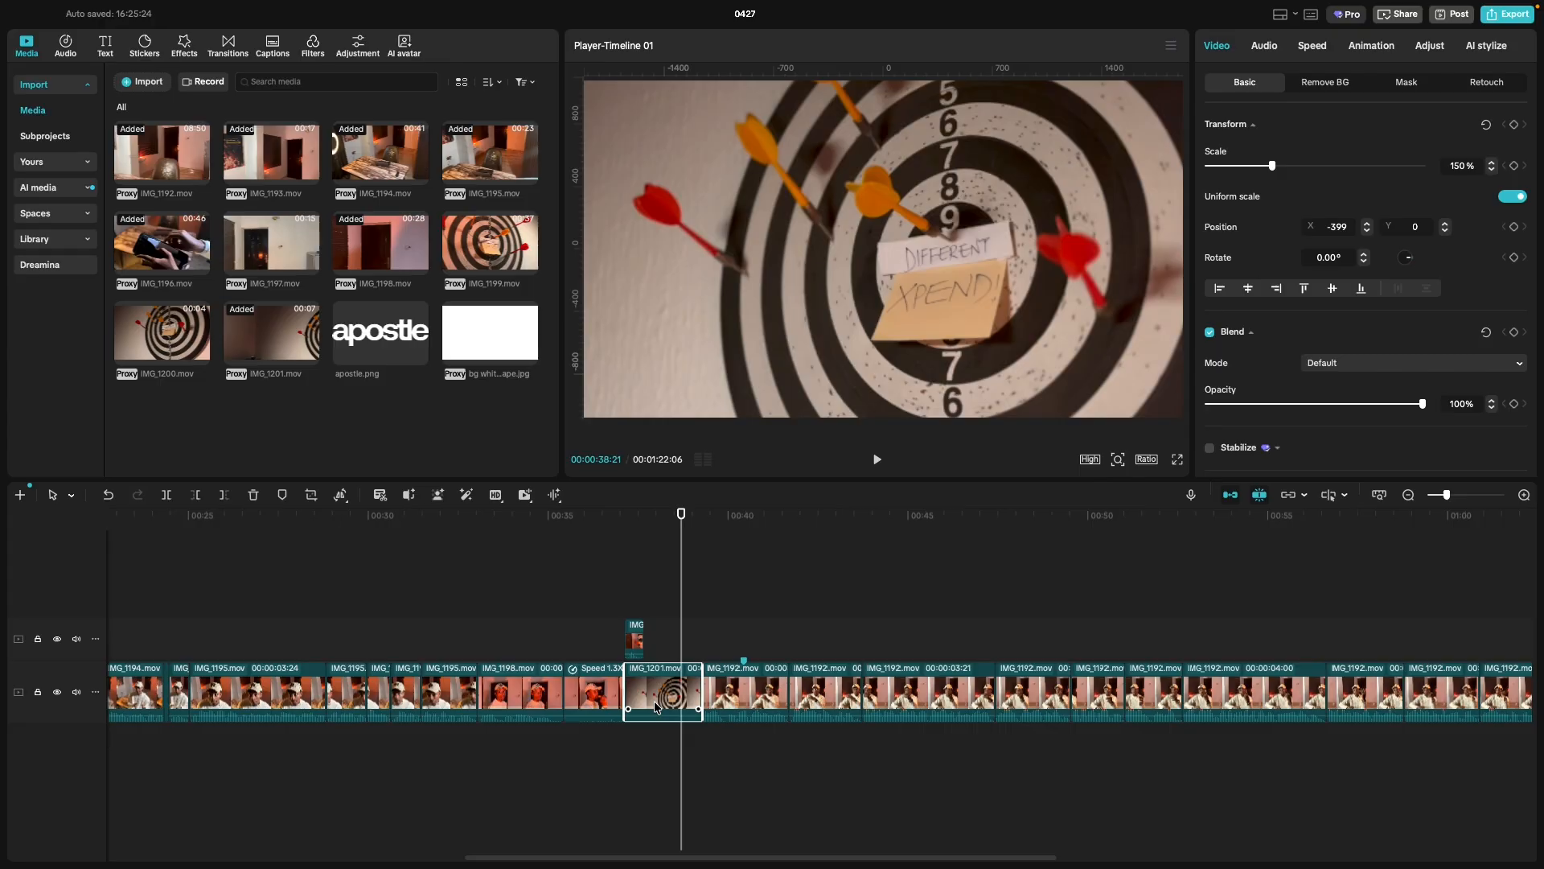
pyautogui.press('space')
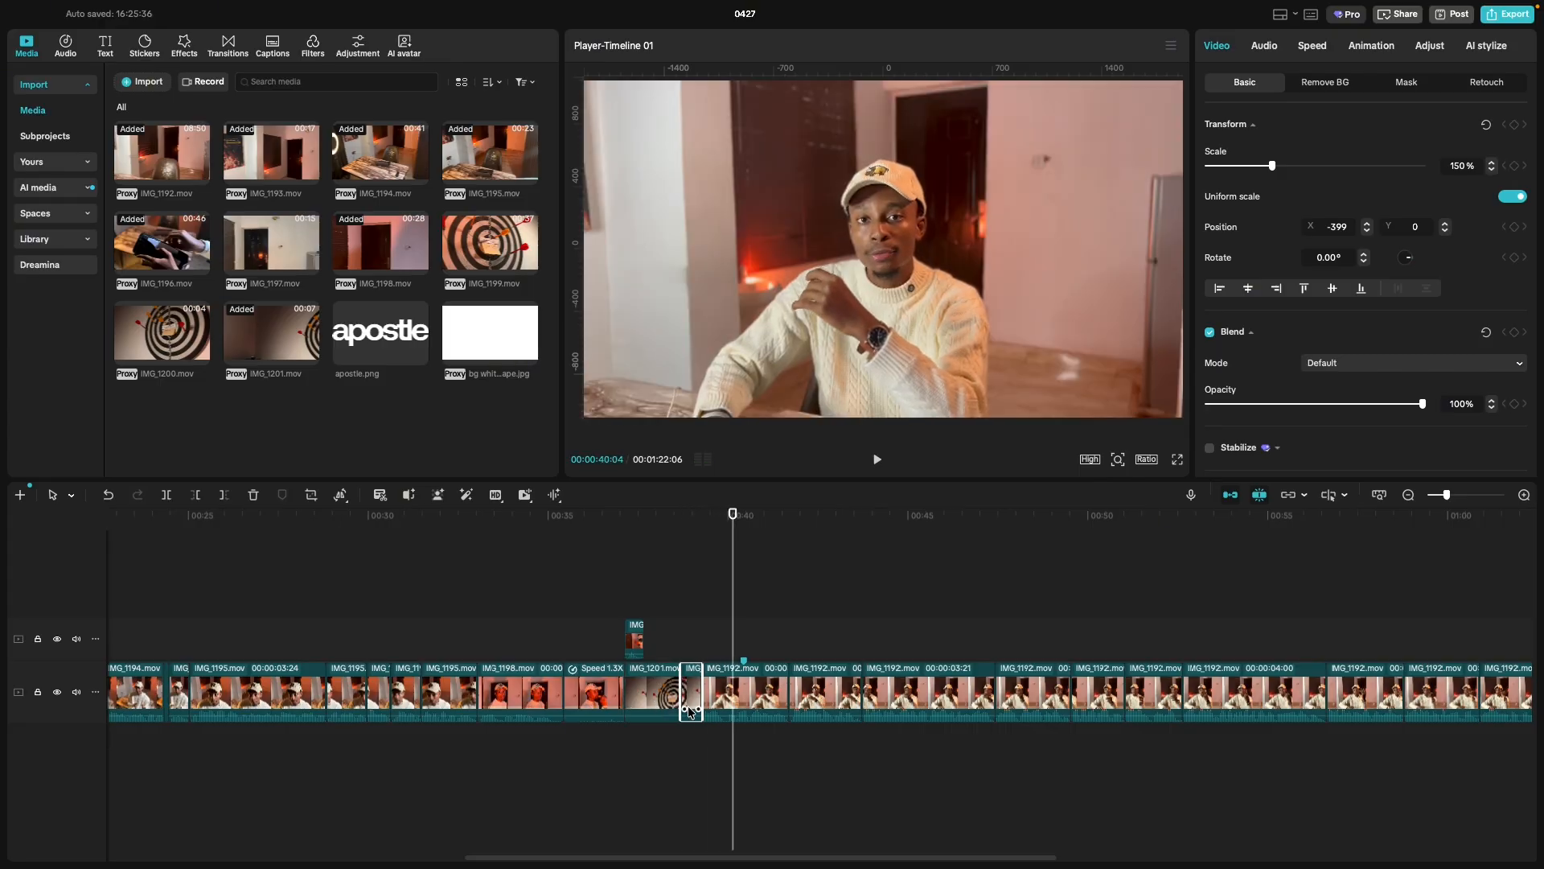
pyautogui.press('Delete')
# Play the IMG_1192.mov clips following IMG_1201.mov and delete the first one, which carries the marker.
pyautogui.click(681, 650)
pyautogui.press('space')
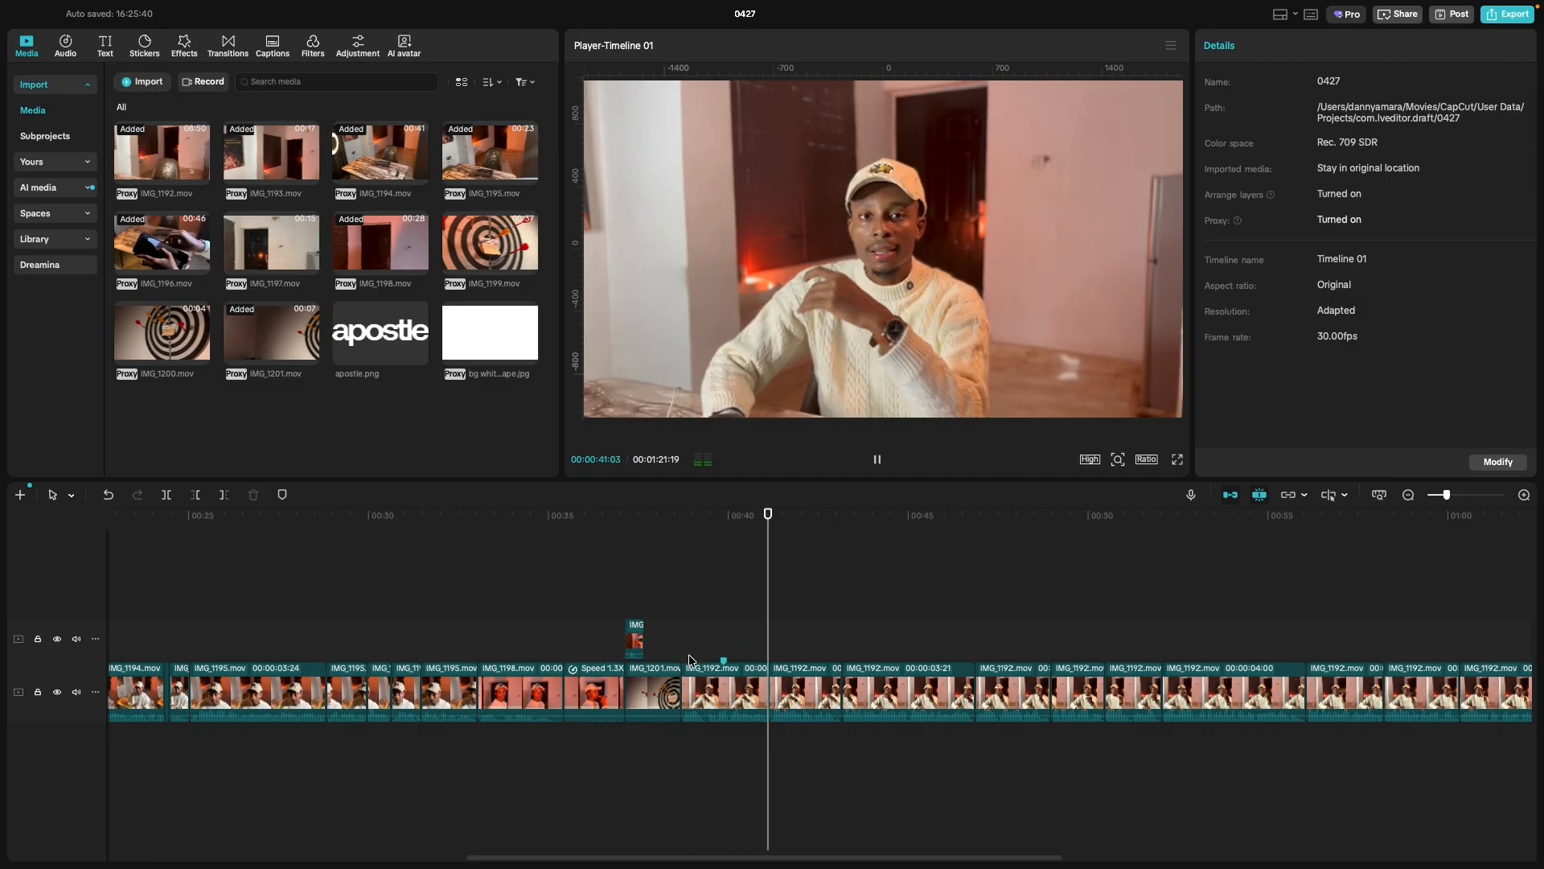
pyautogui.press('space')
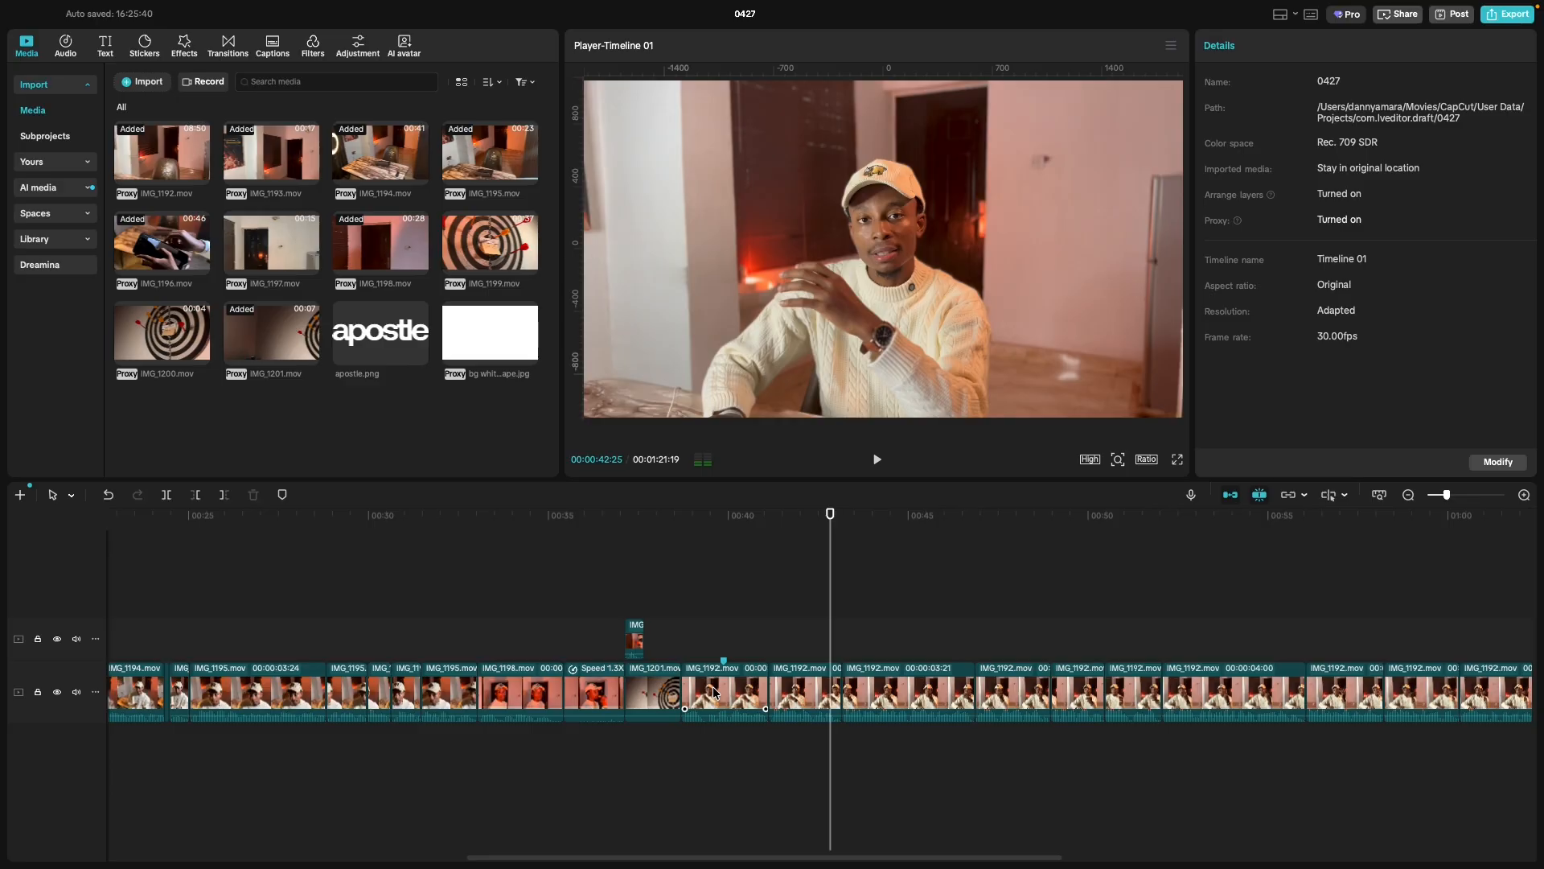
pyautogui.click(709, 687)
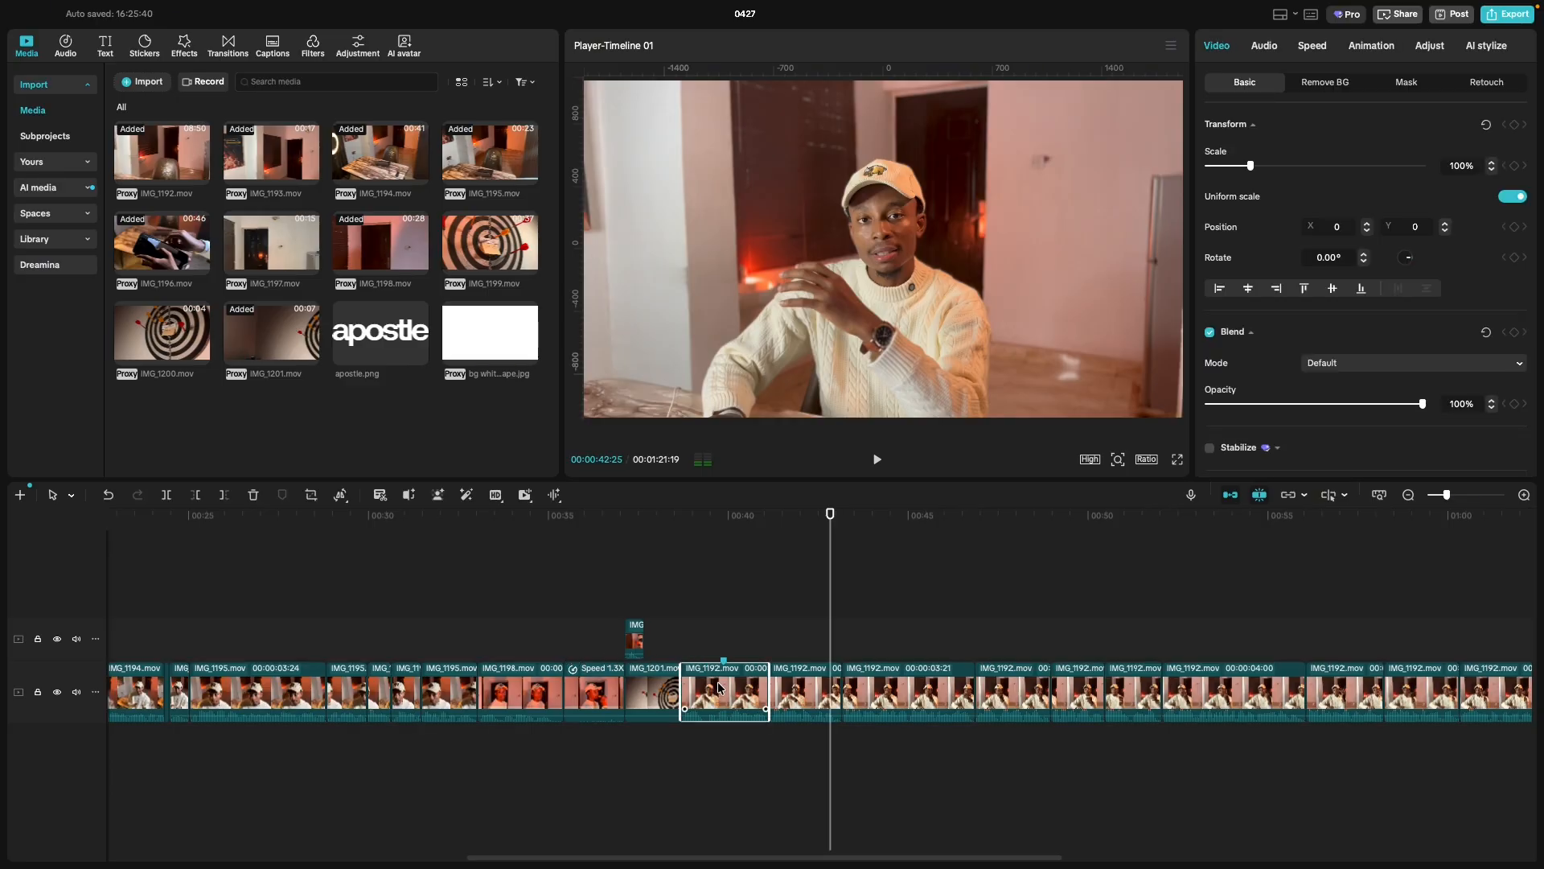
pyautogui.press('Delete')
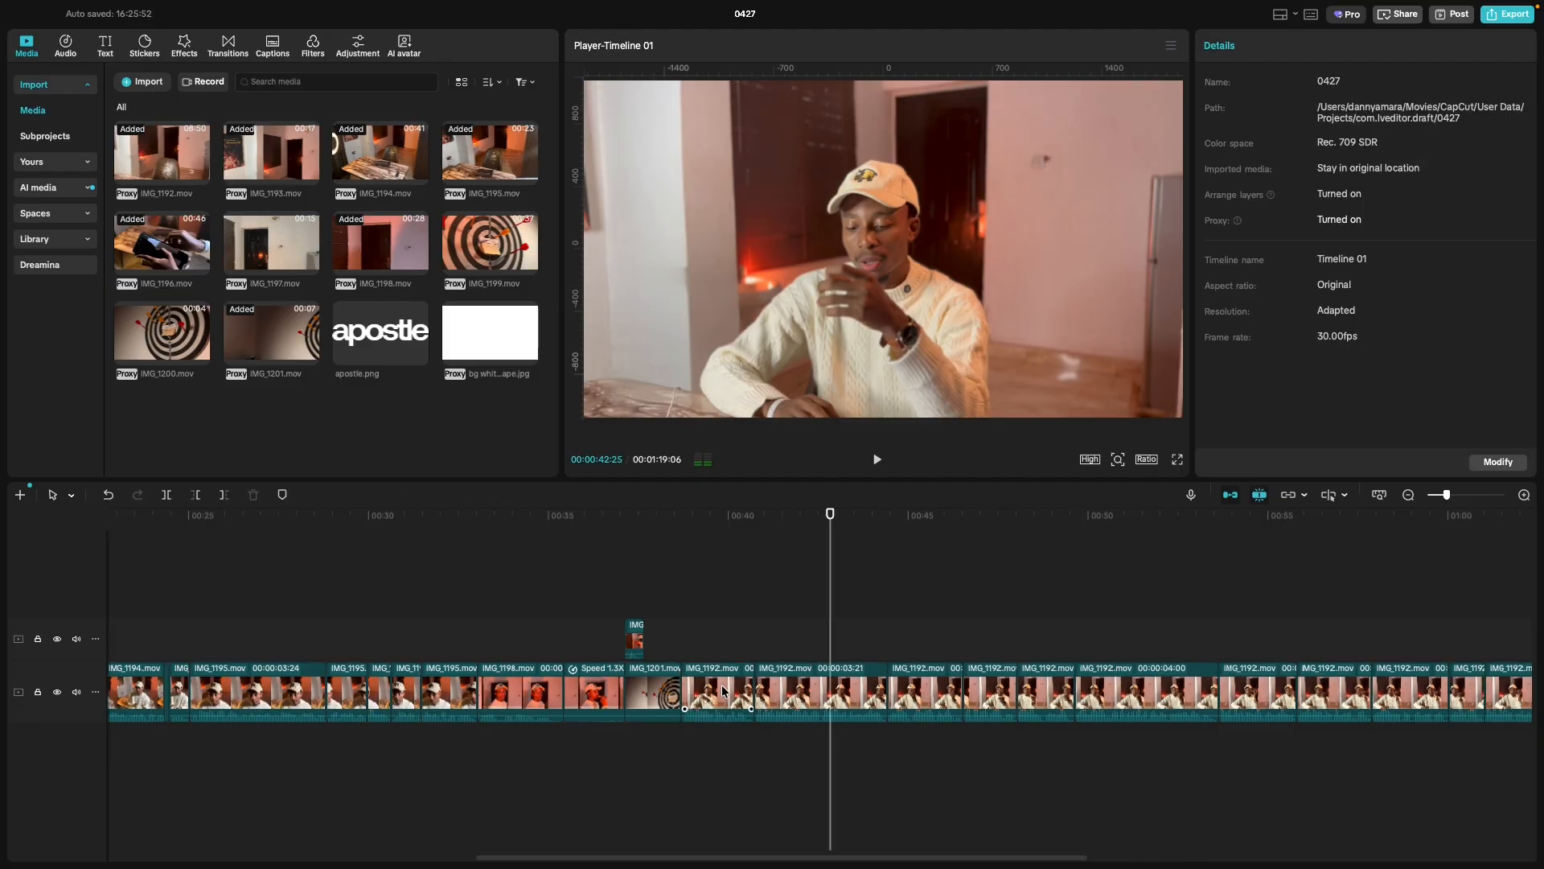
# Move IMG_1201.mov and its short overlay up one track so they sit above the following IMG_1192.mov clip, and play the transition.
pyautogui.click(640, 657)
pyautogui.keyDown('shift'); pyautogui.click(636, 644); pyautogui.keyUp('shift')
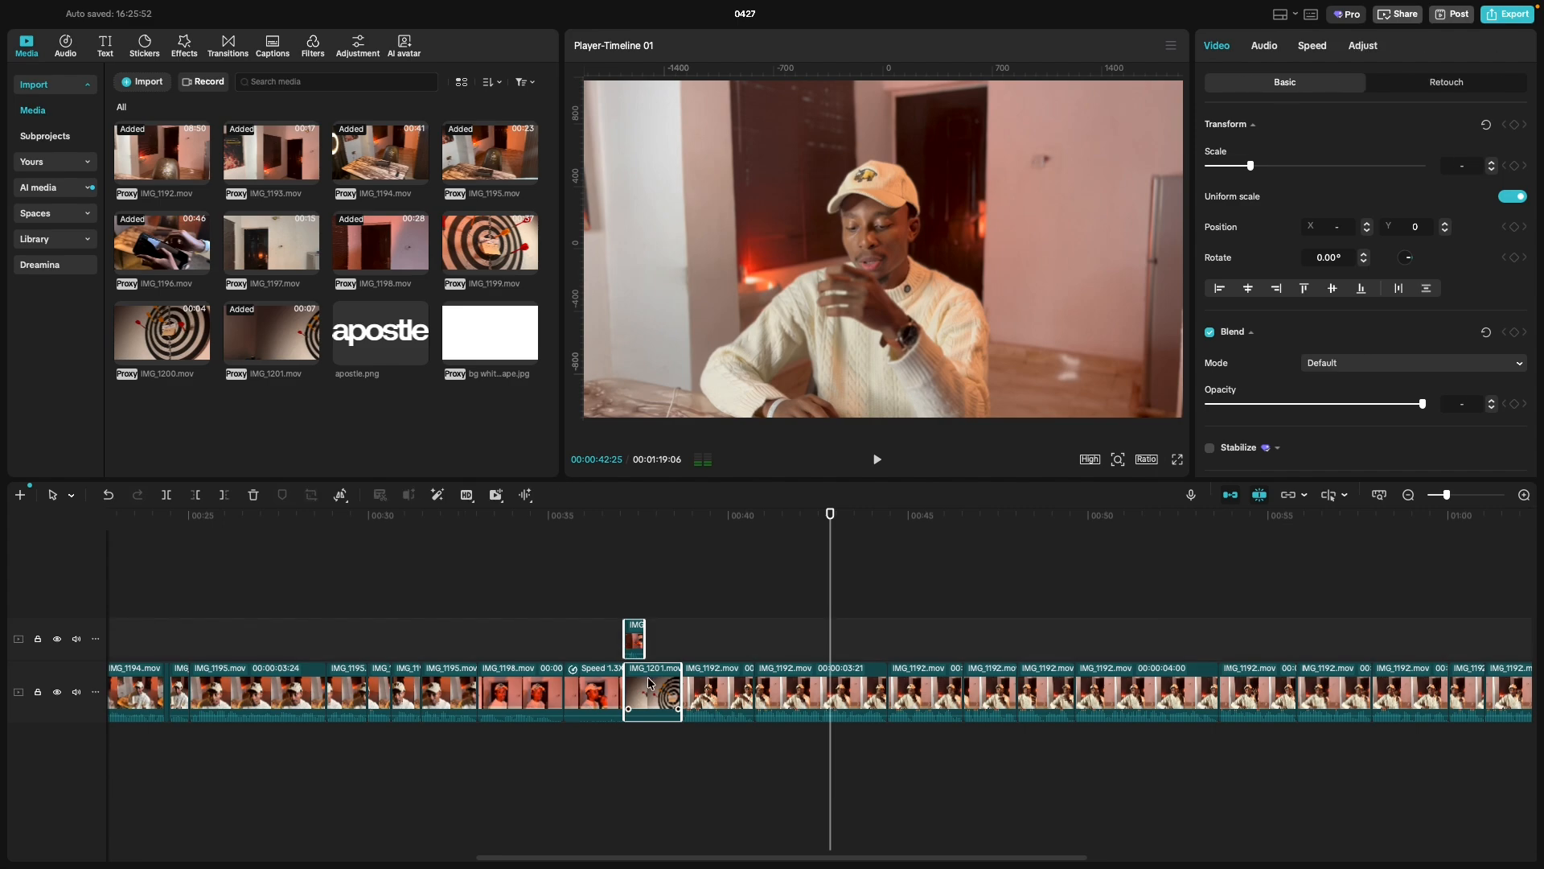
pyautogui.moveTo(651, 685); pyautogui.dragTo(648, 636)
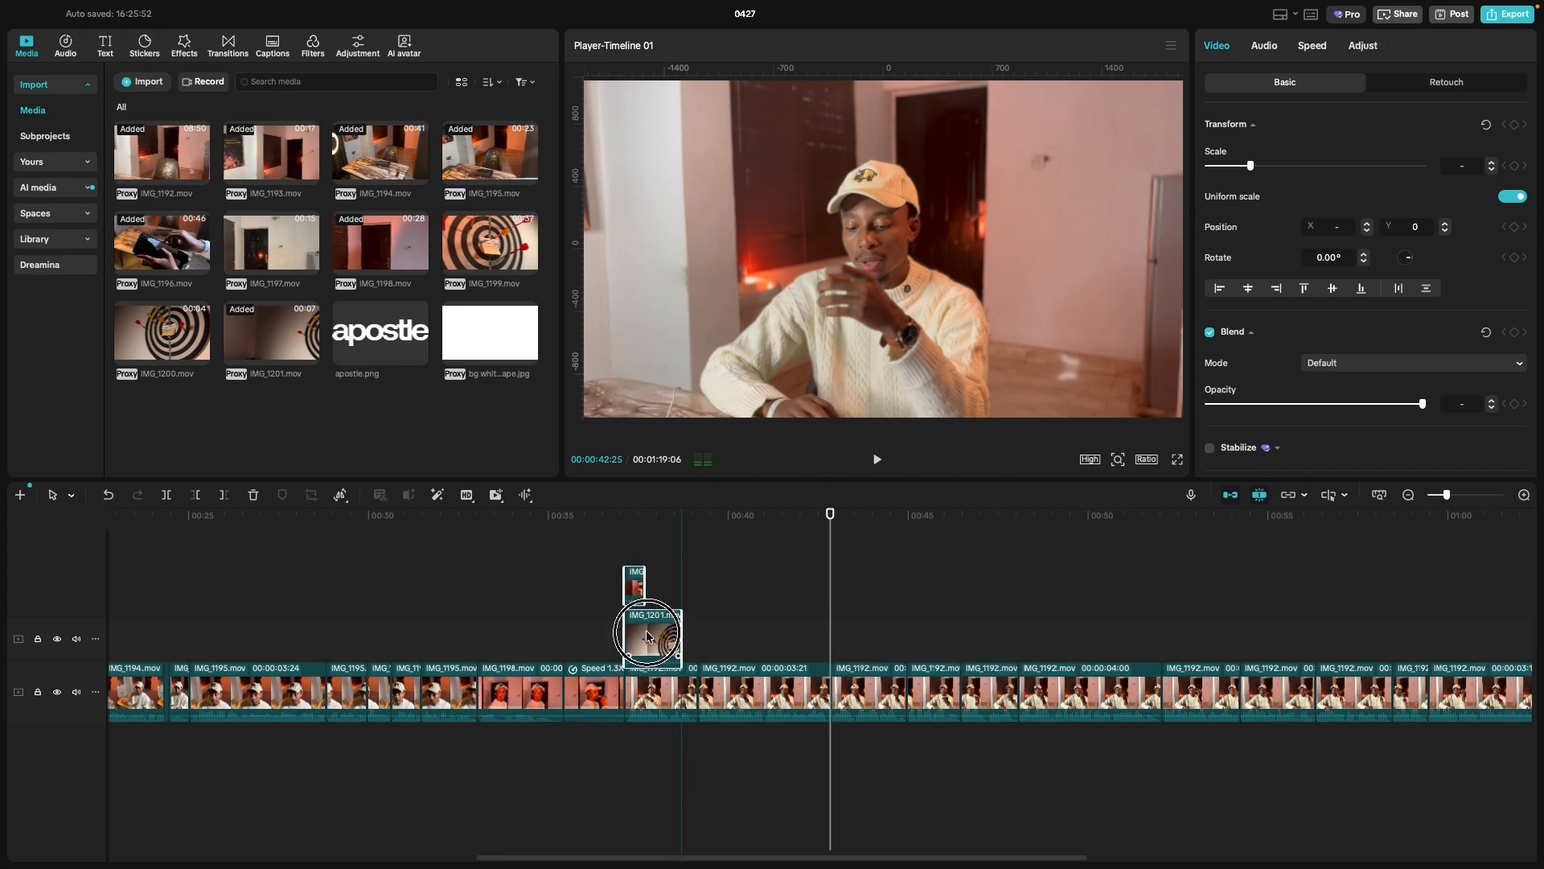
pyautogui.click(558, 646)
pyautogui.press('space')
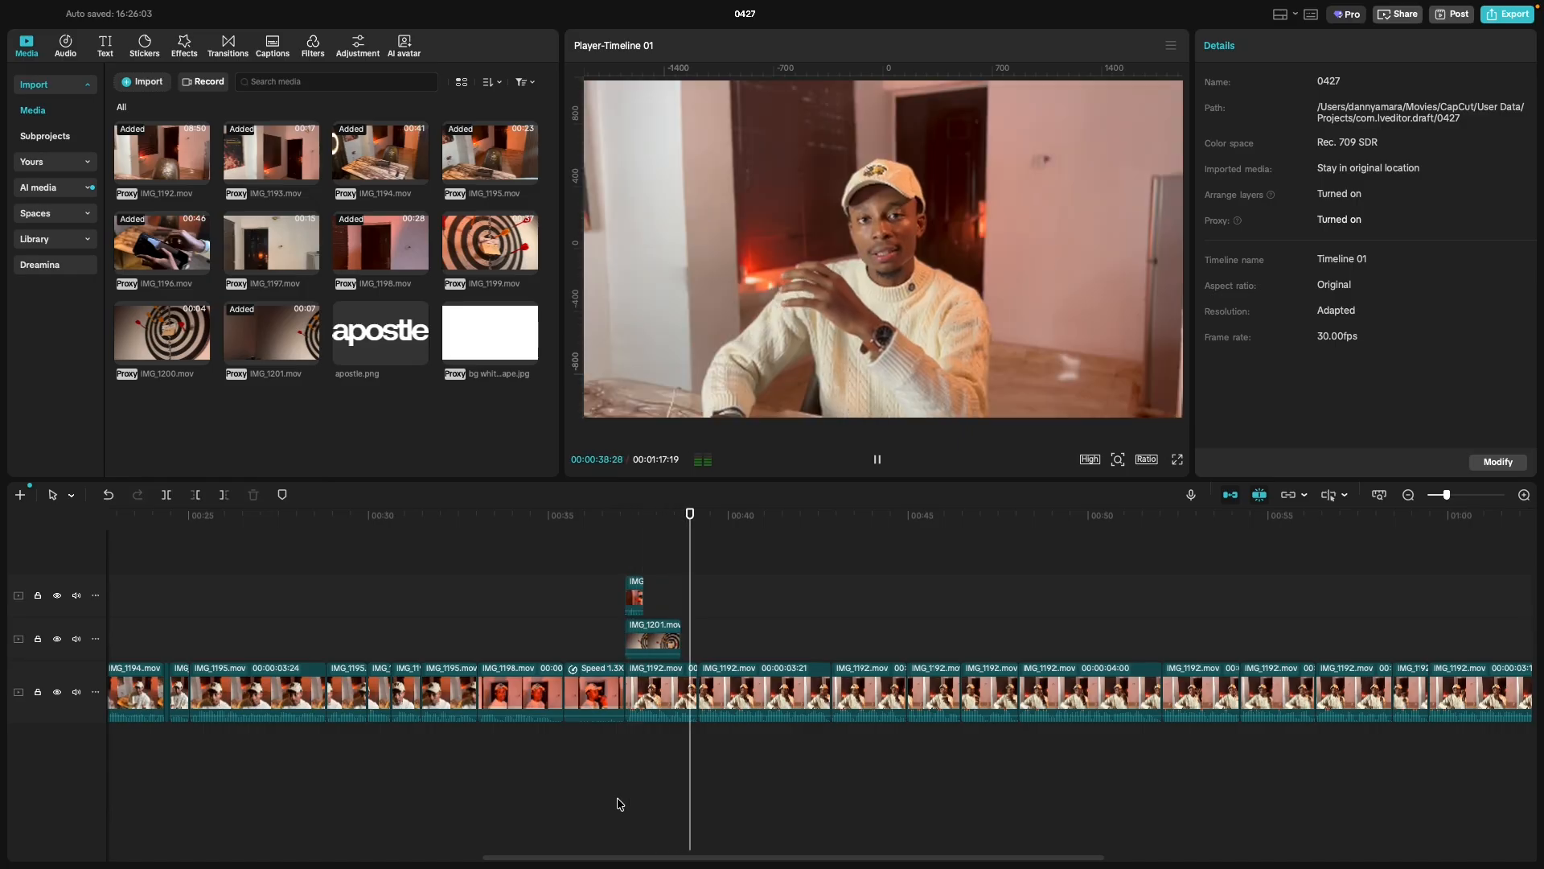
pyautogui.press('space')
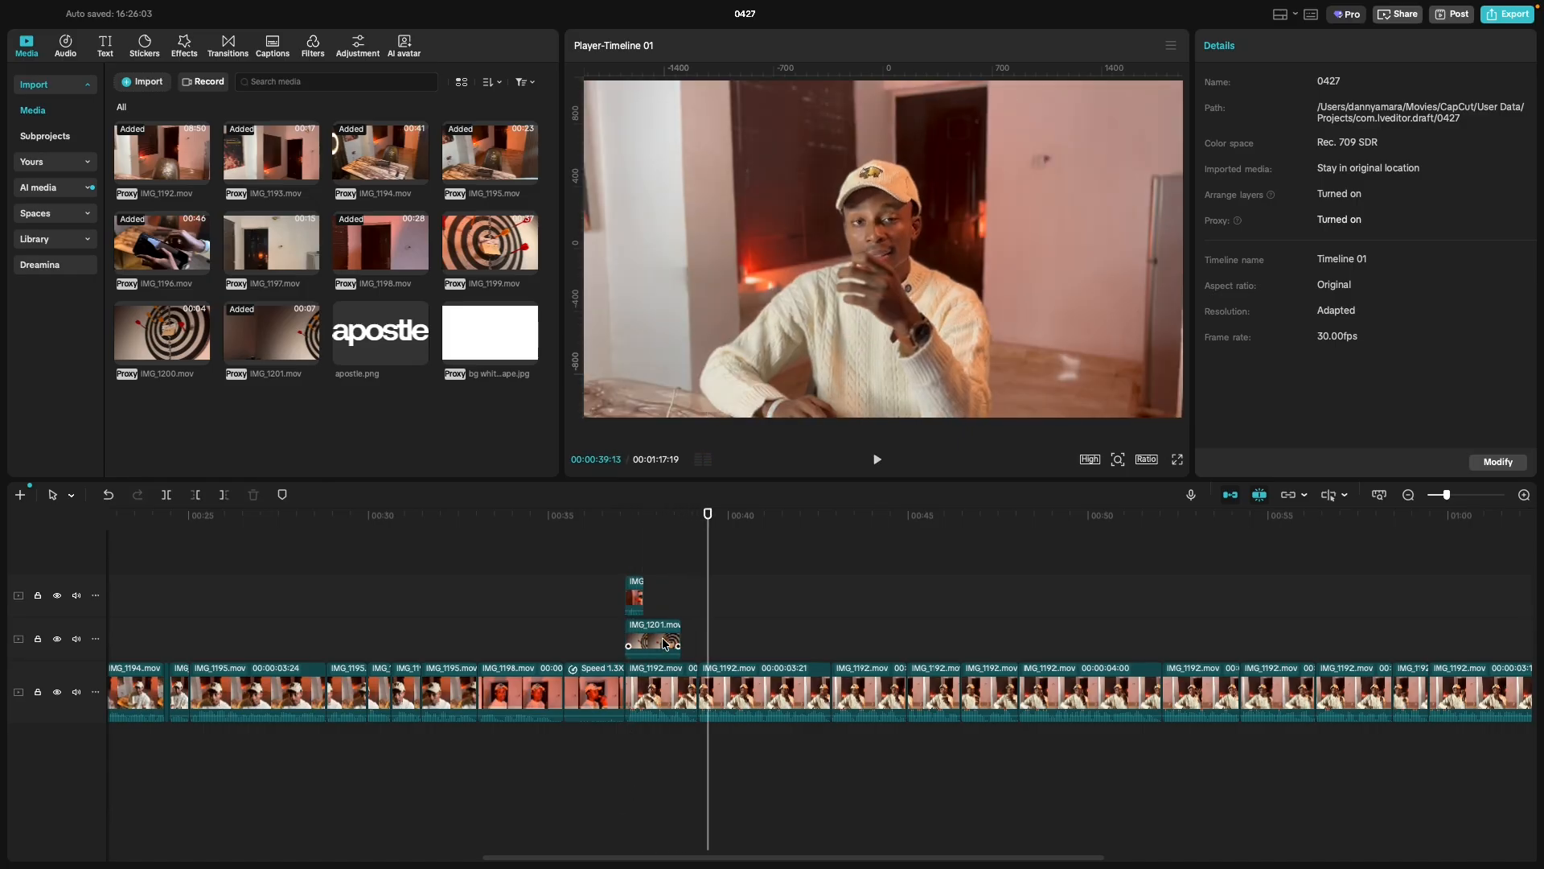
# Extend the end of IMG_1201.mov to match the end of the IMG_1192.mov clip beneath it, and play the section.
pyautogui.click(682, 641)
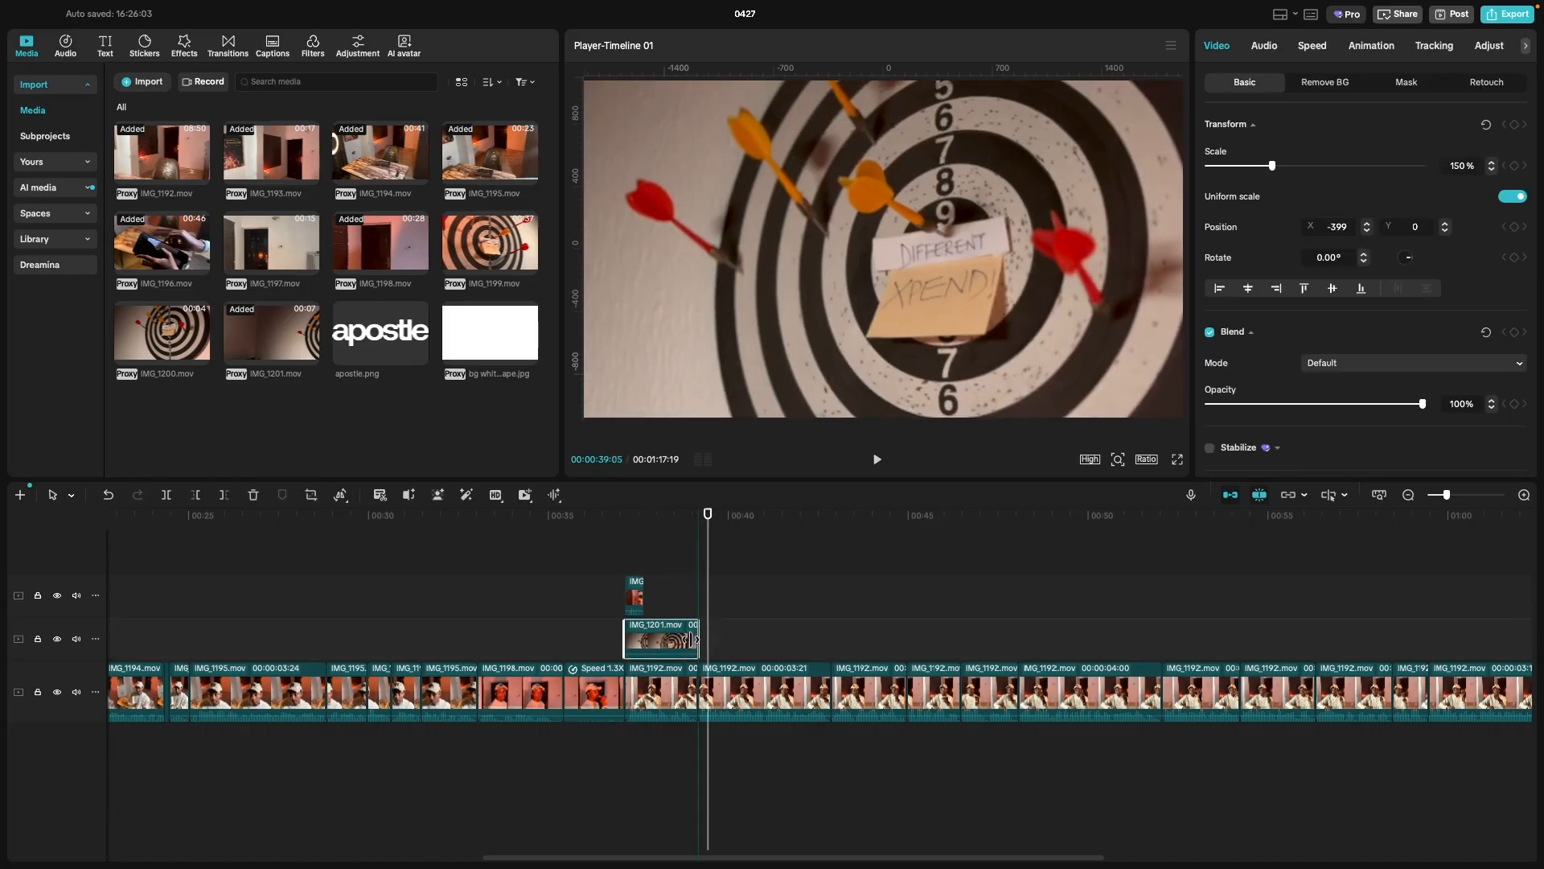
pyautogui.click(538, 637)
pyautogui.press('space')
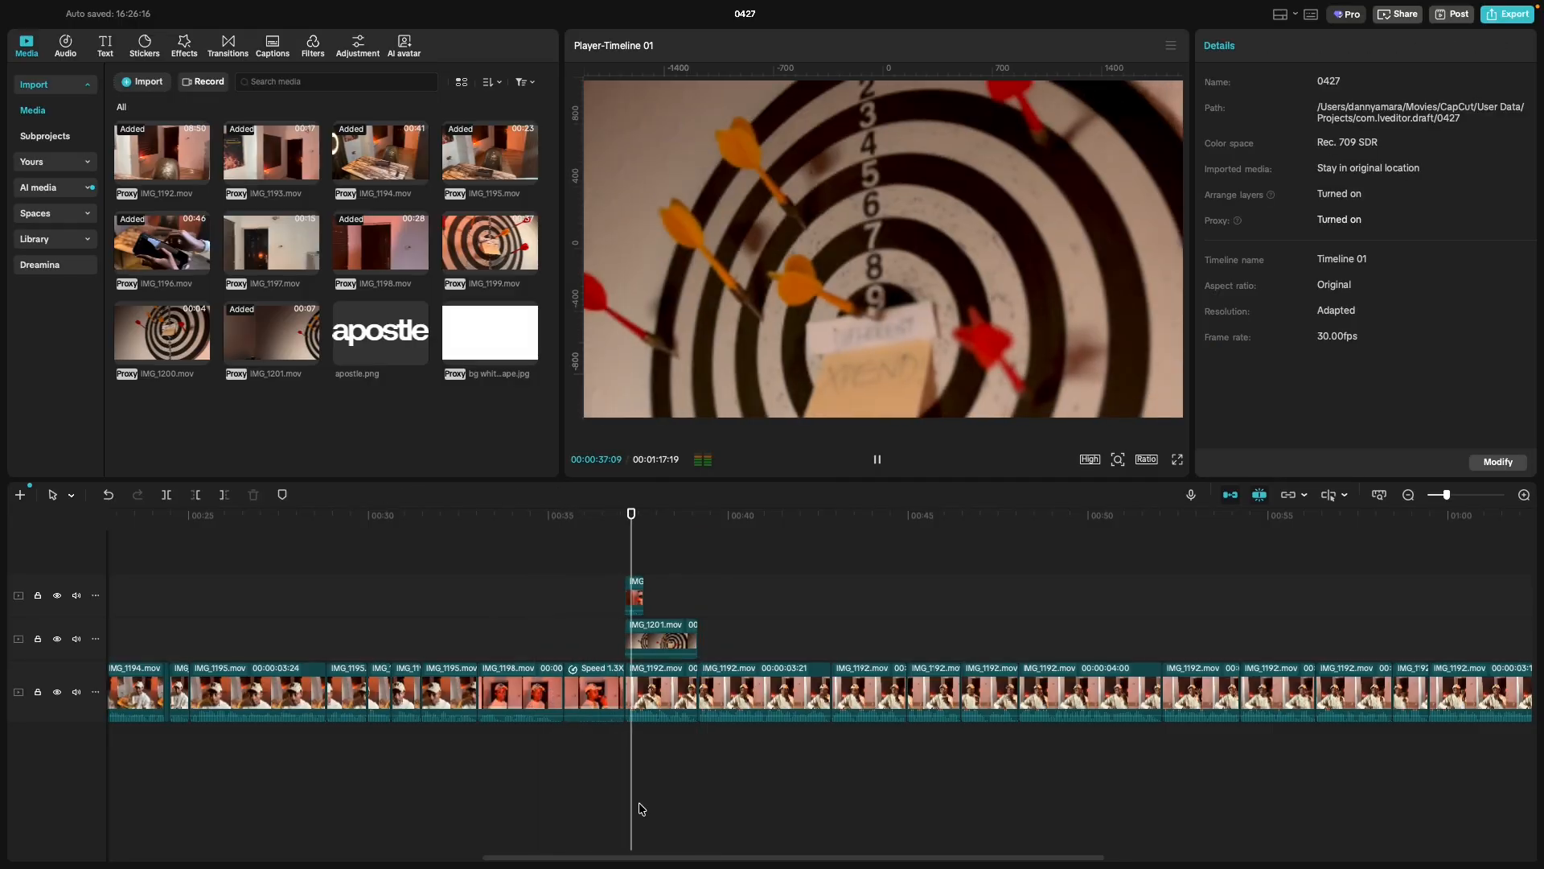
pyautogui.press('space')
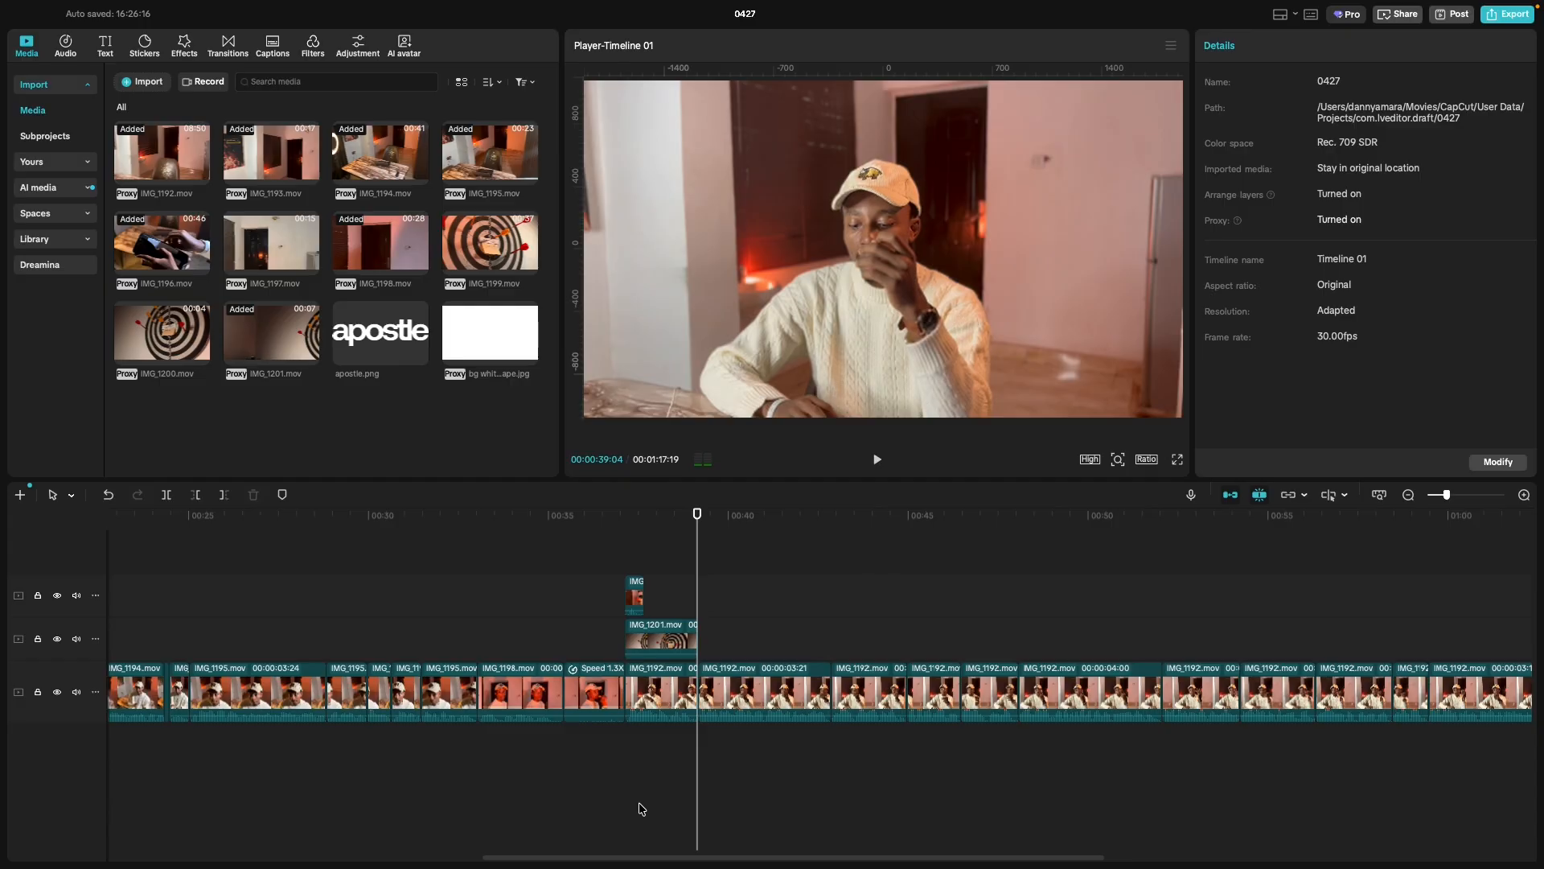
# Set the volume of the short clip above IMG_1201.mov to about 14.1 dB and replay the transition to check it.
pyautogui.click(635, 609)
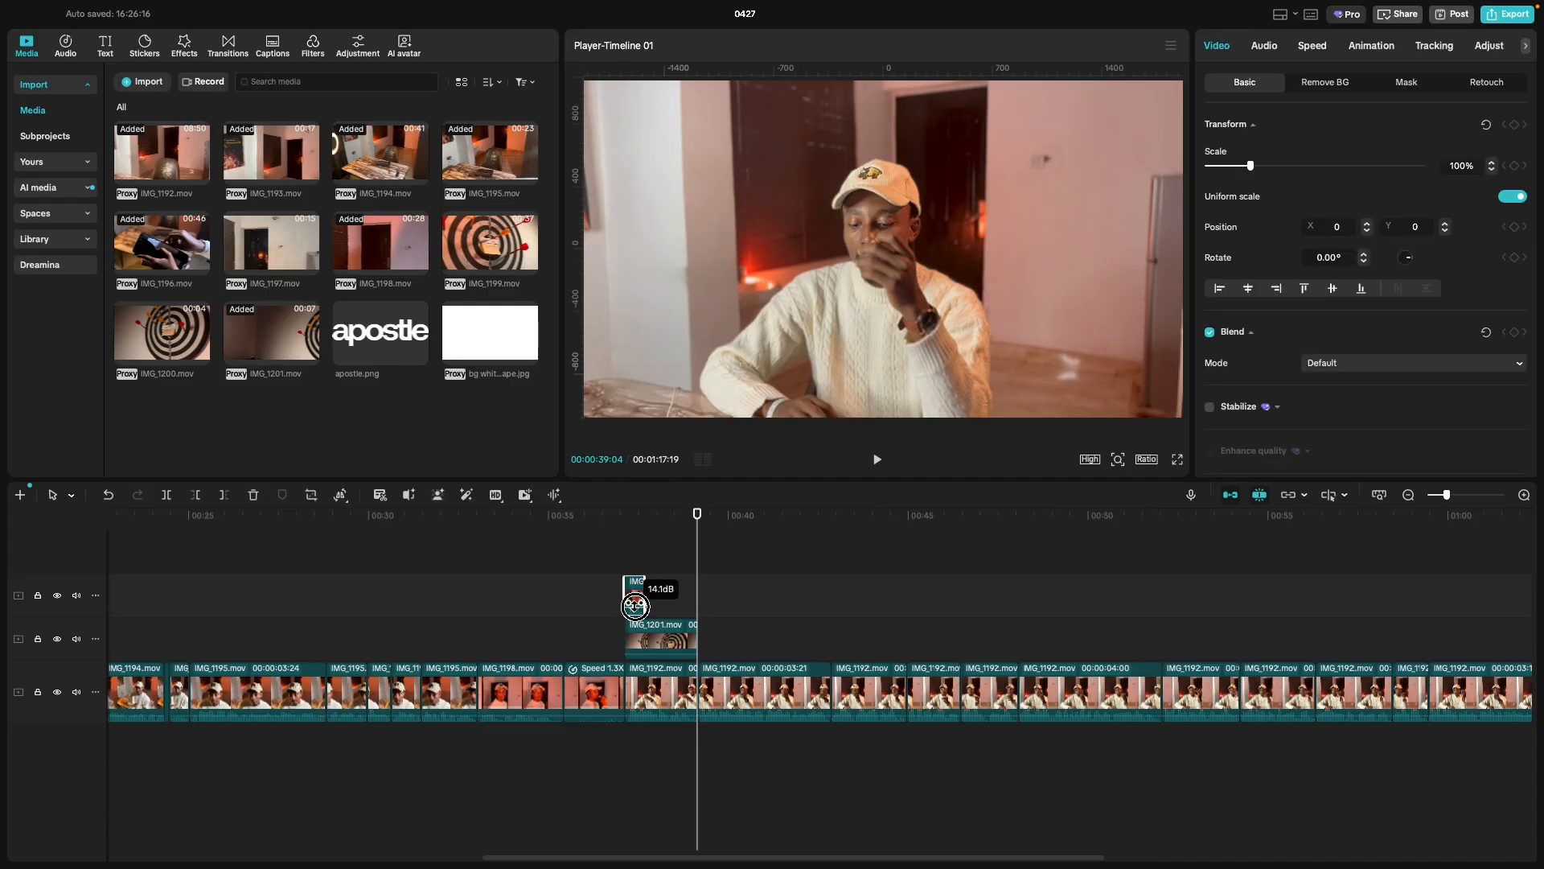
pyautogui.click(542, 751)
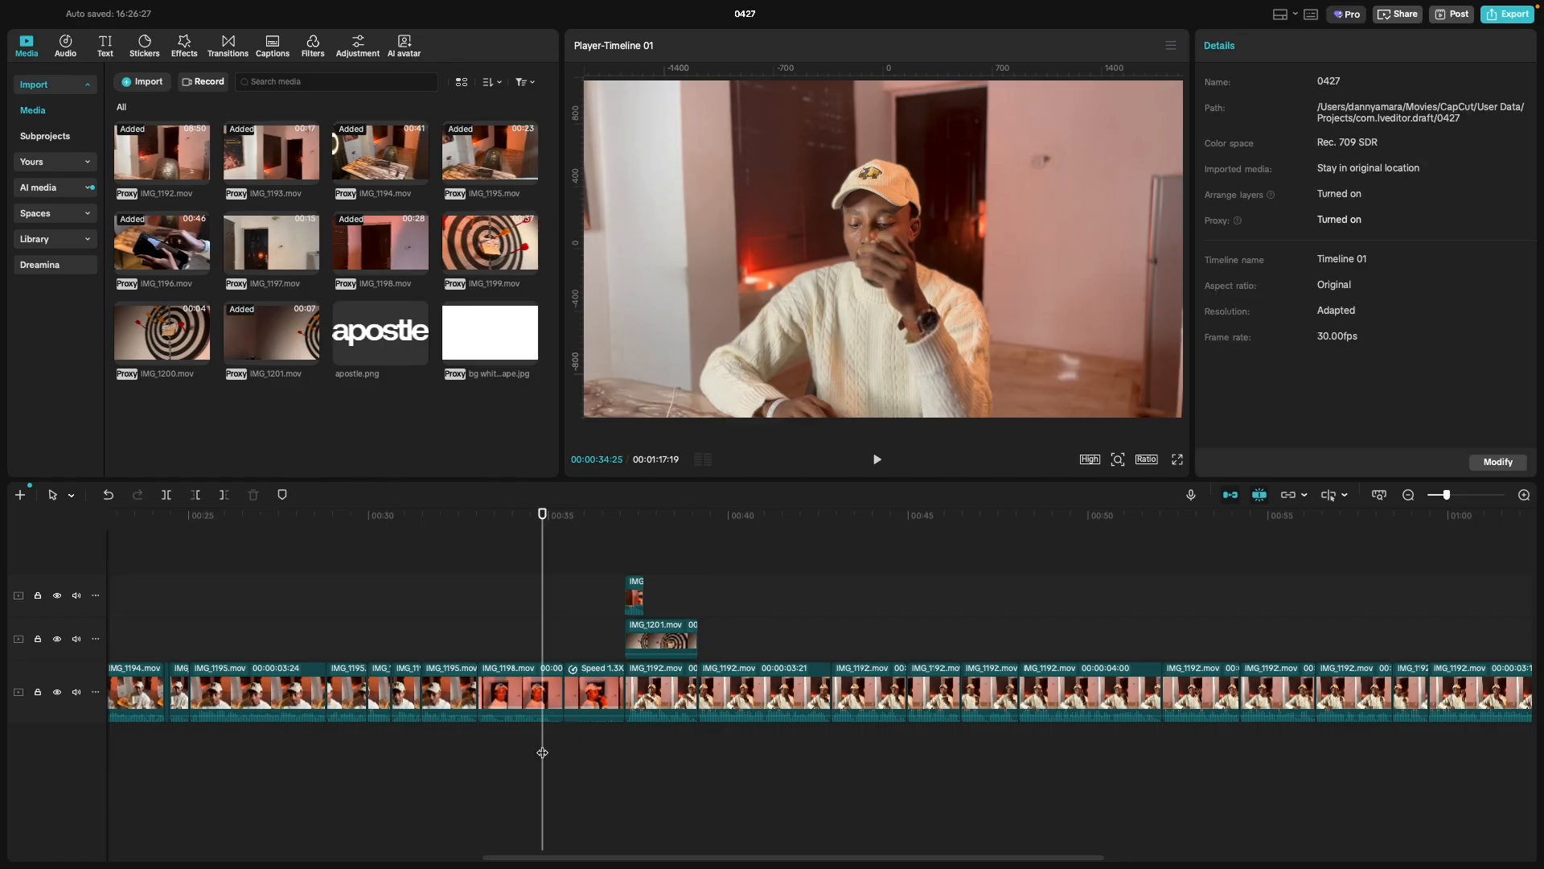
pyautogui.press('space')
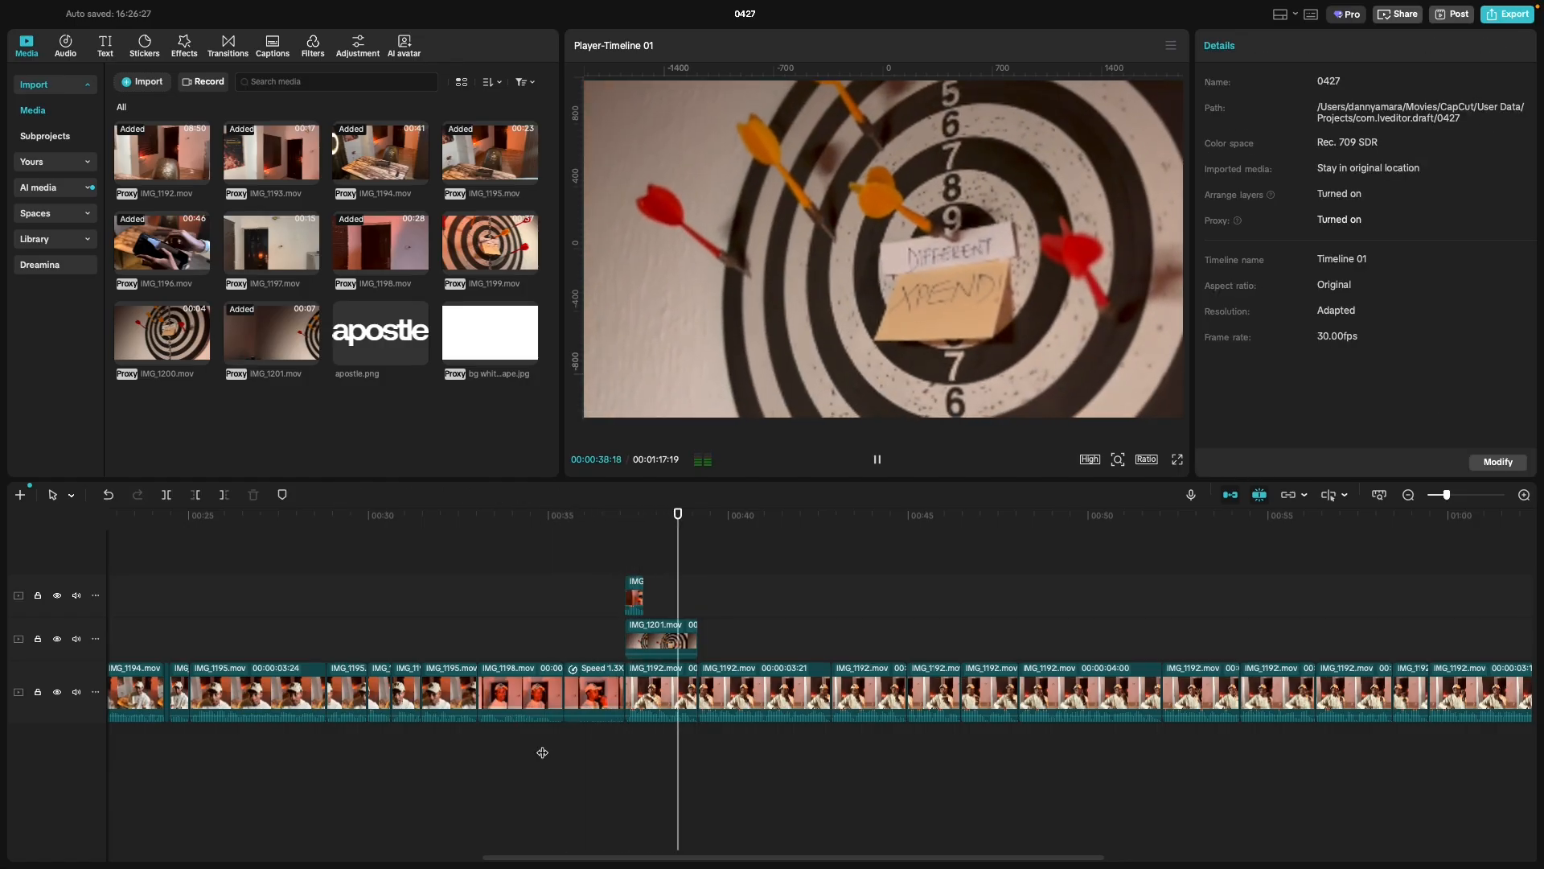
pyautogui.press('space')
pyautogui.click(542, 745)
pyautogui.press('space')
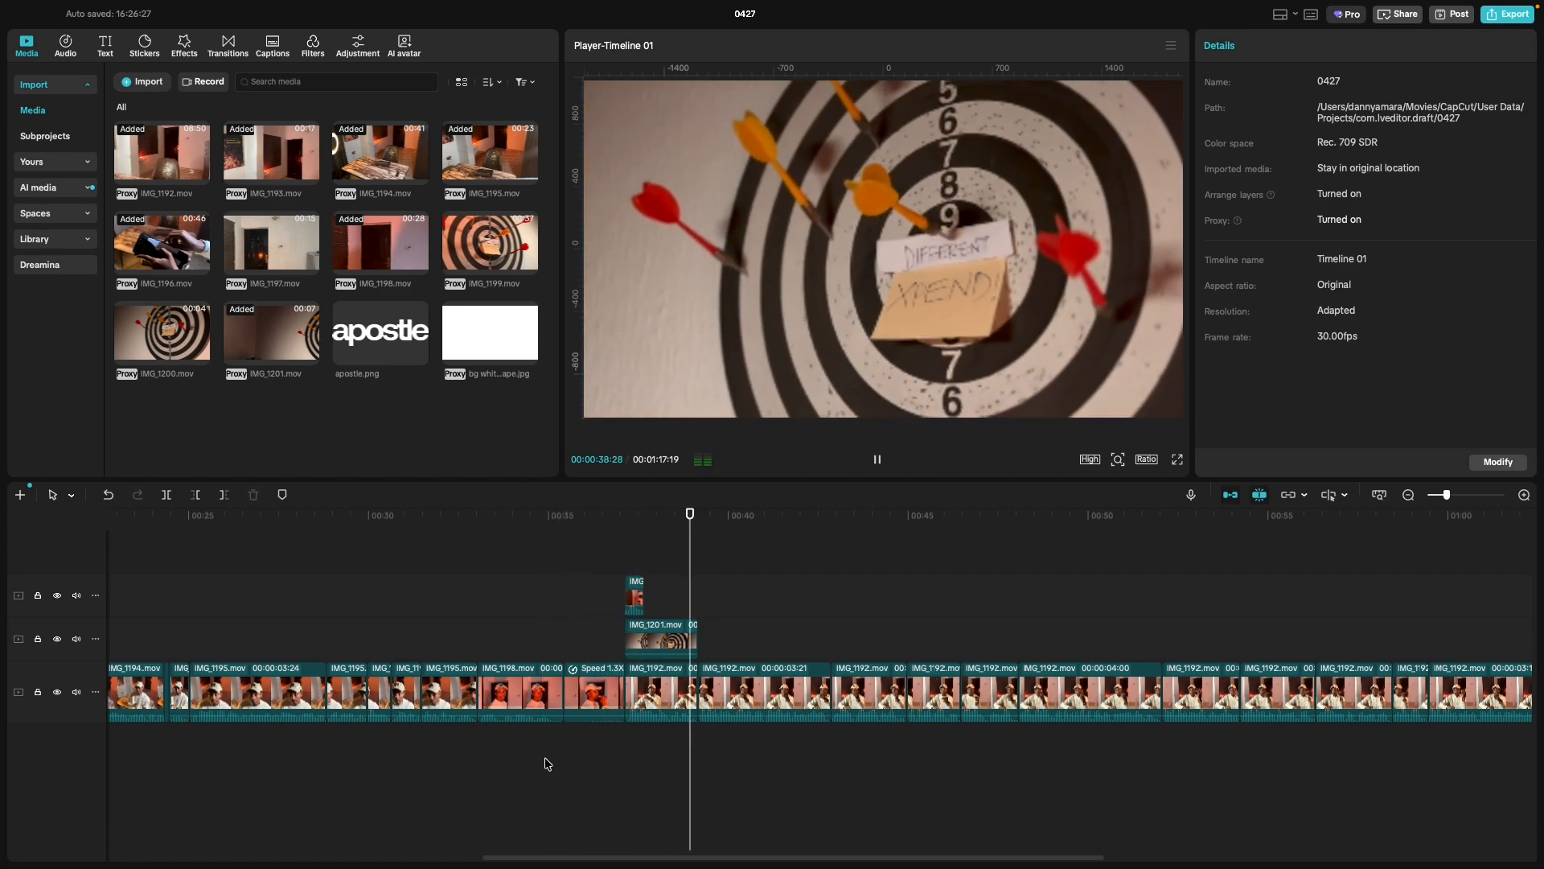
pyautogui.click(546, 767)
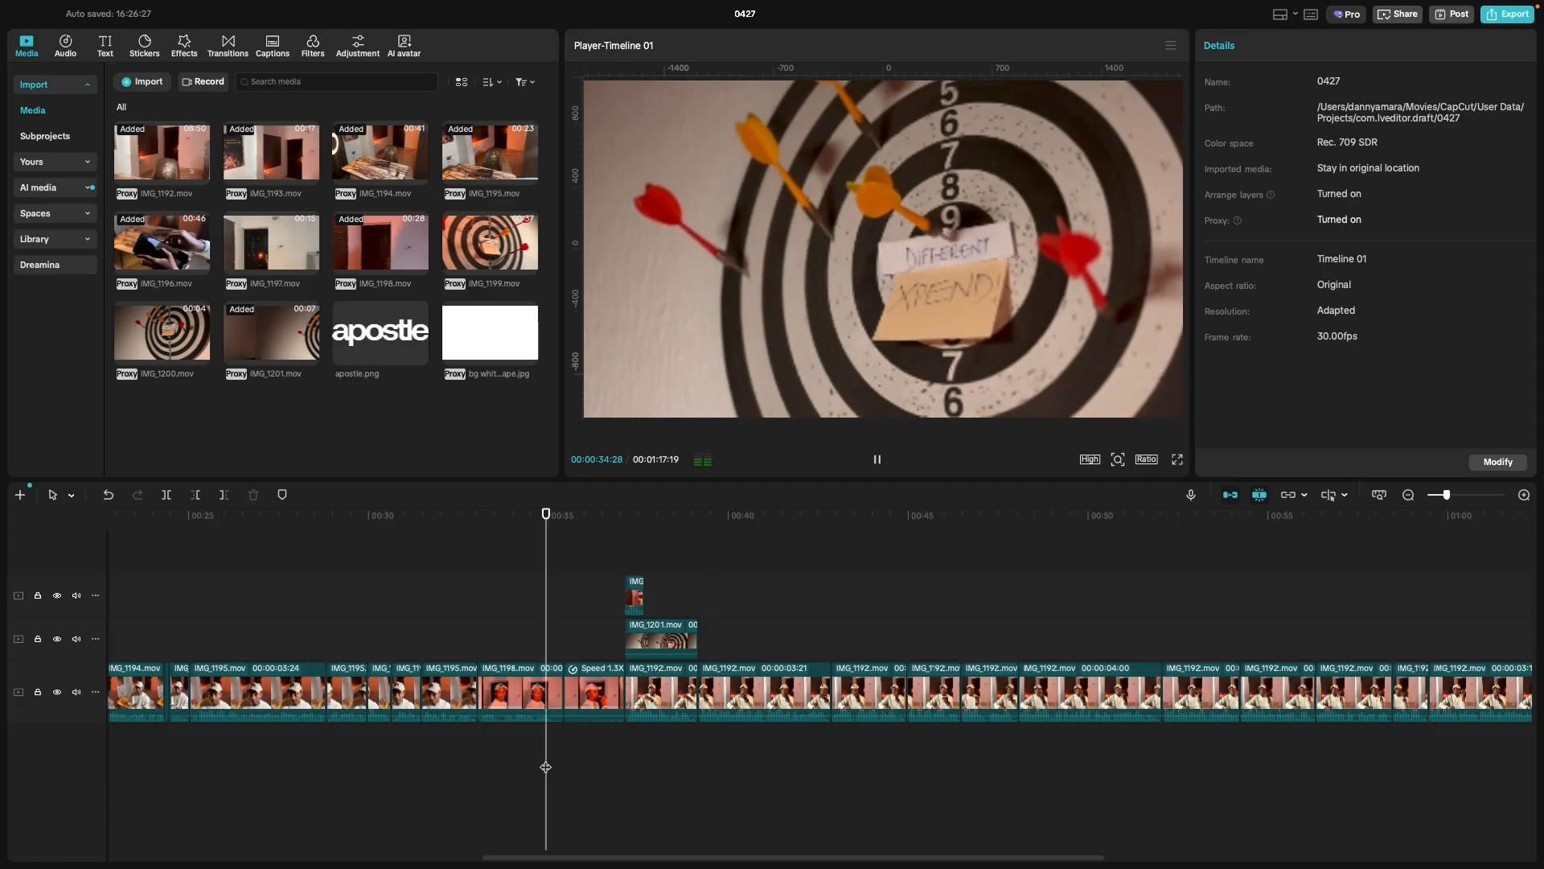
pyautogui.press('space')
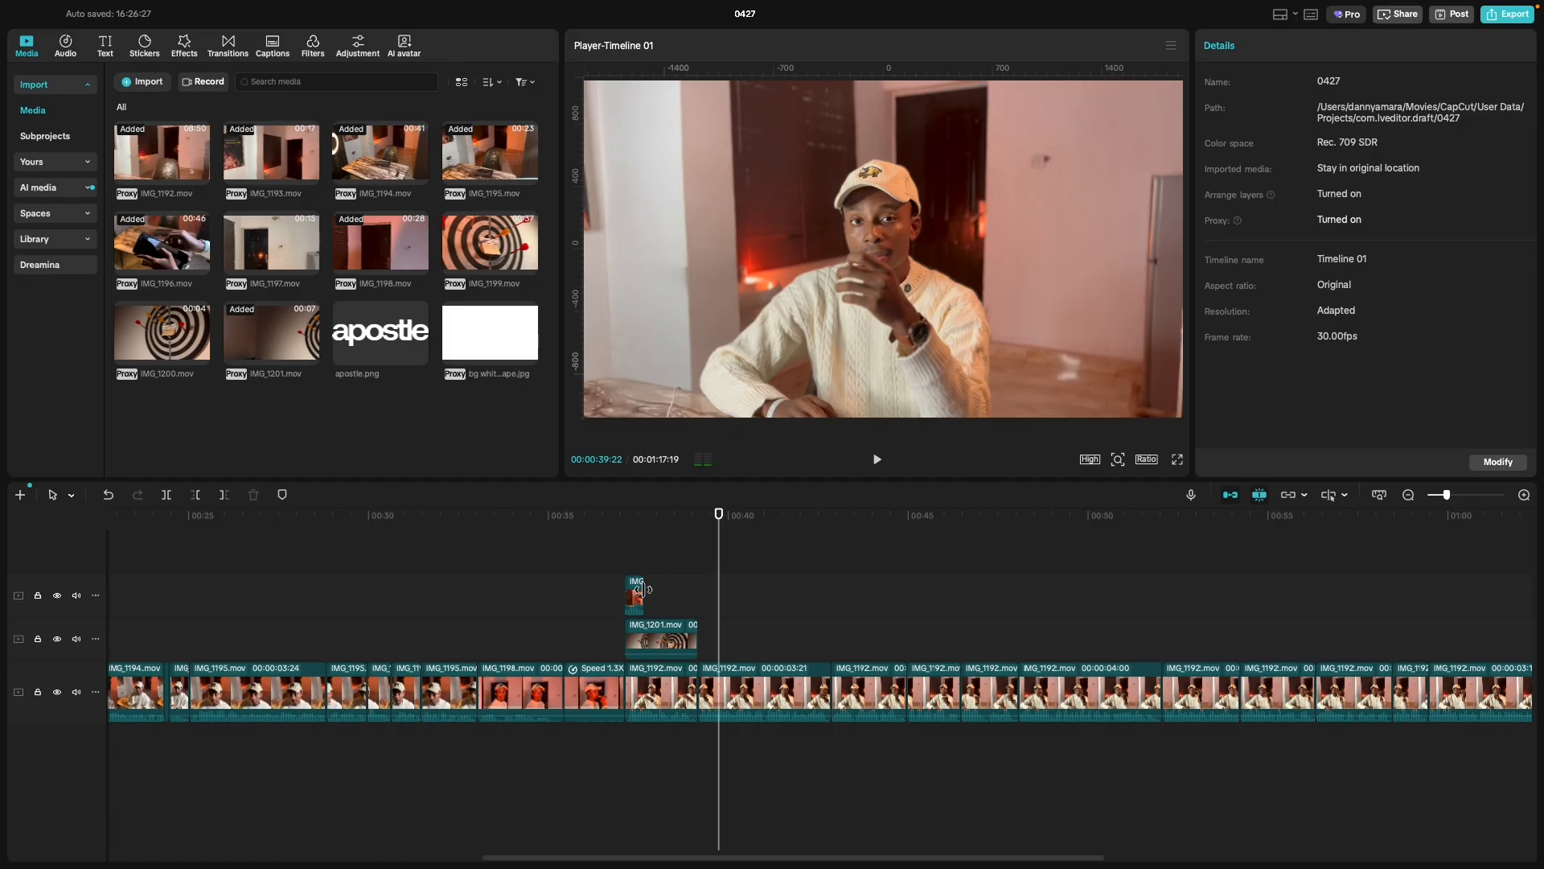
# Try extending the end of the short clip above IMG_1201.mov by about ten frames, and play the transition.
pyautogui.moveTo(639, 592); pyautogui.dragTo(654, 592)
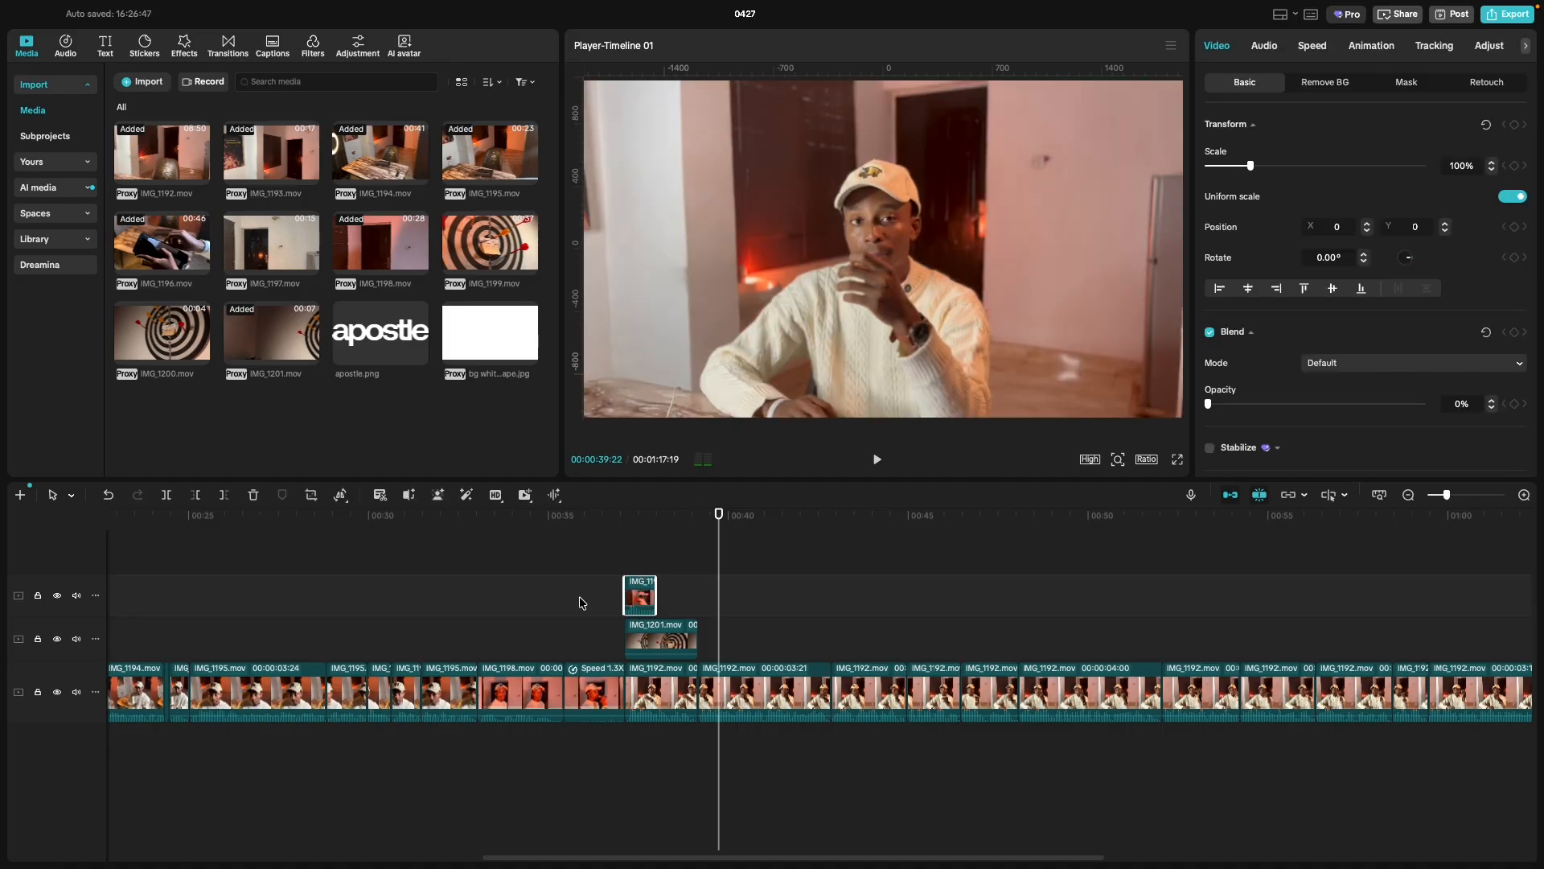
pyautogui.click(580, 606)
pyautogui.press('space')
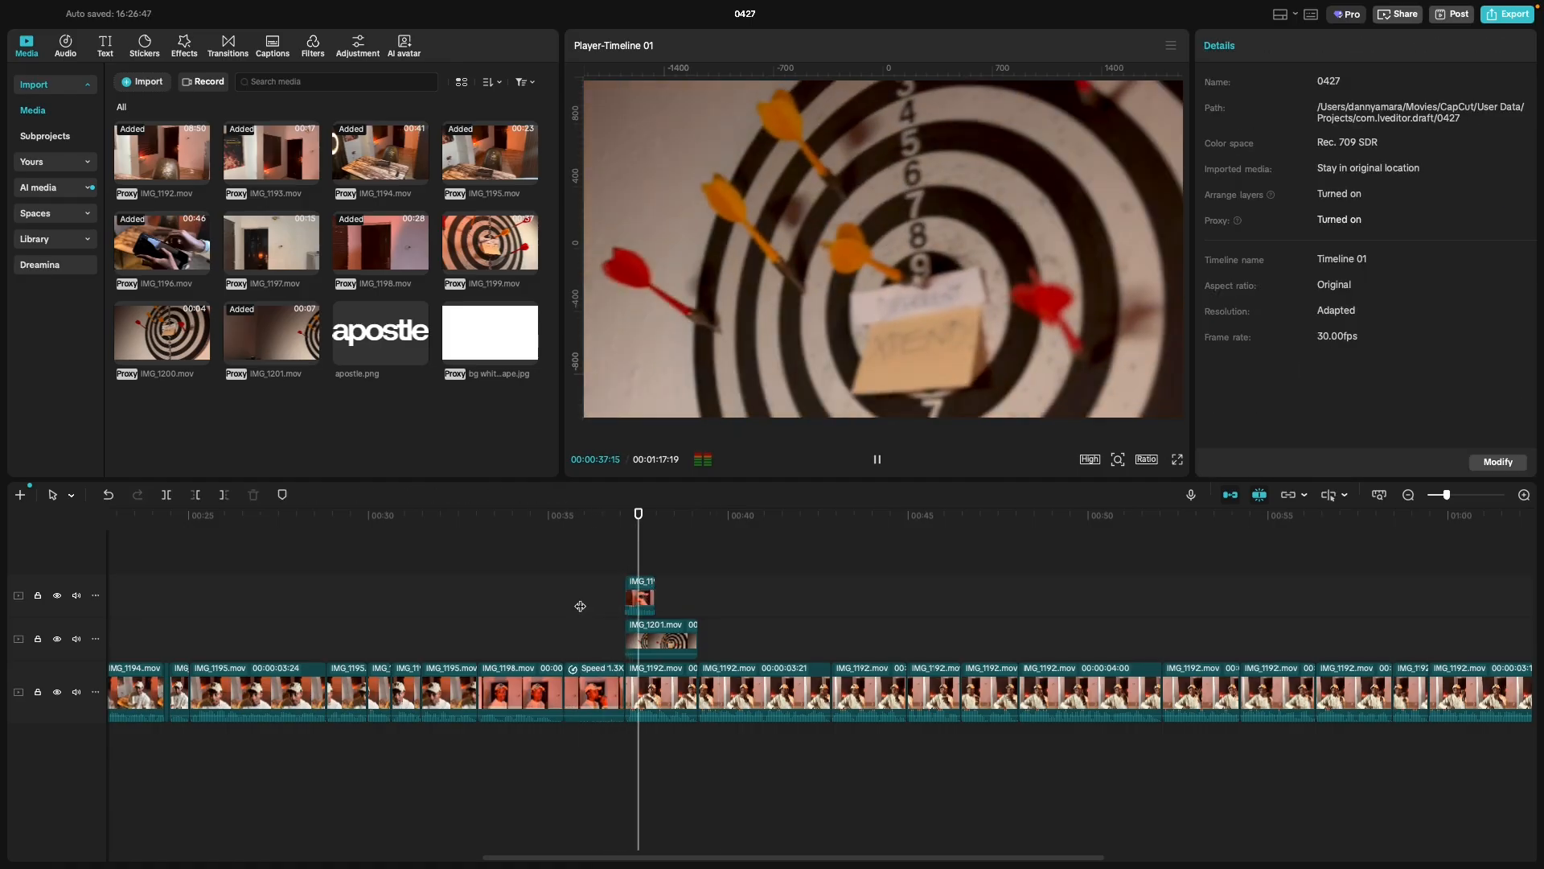
pyautogui.press('space')
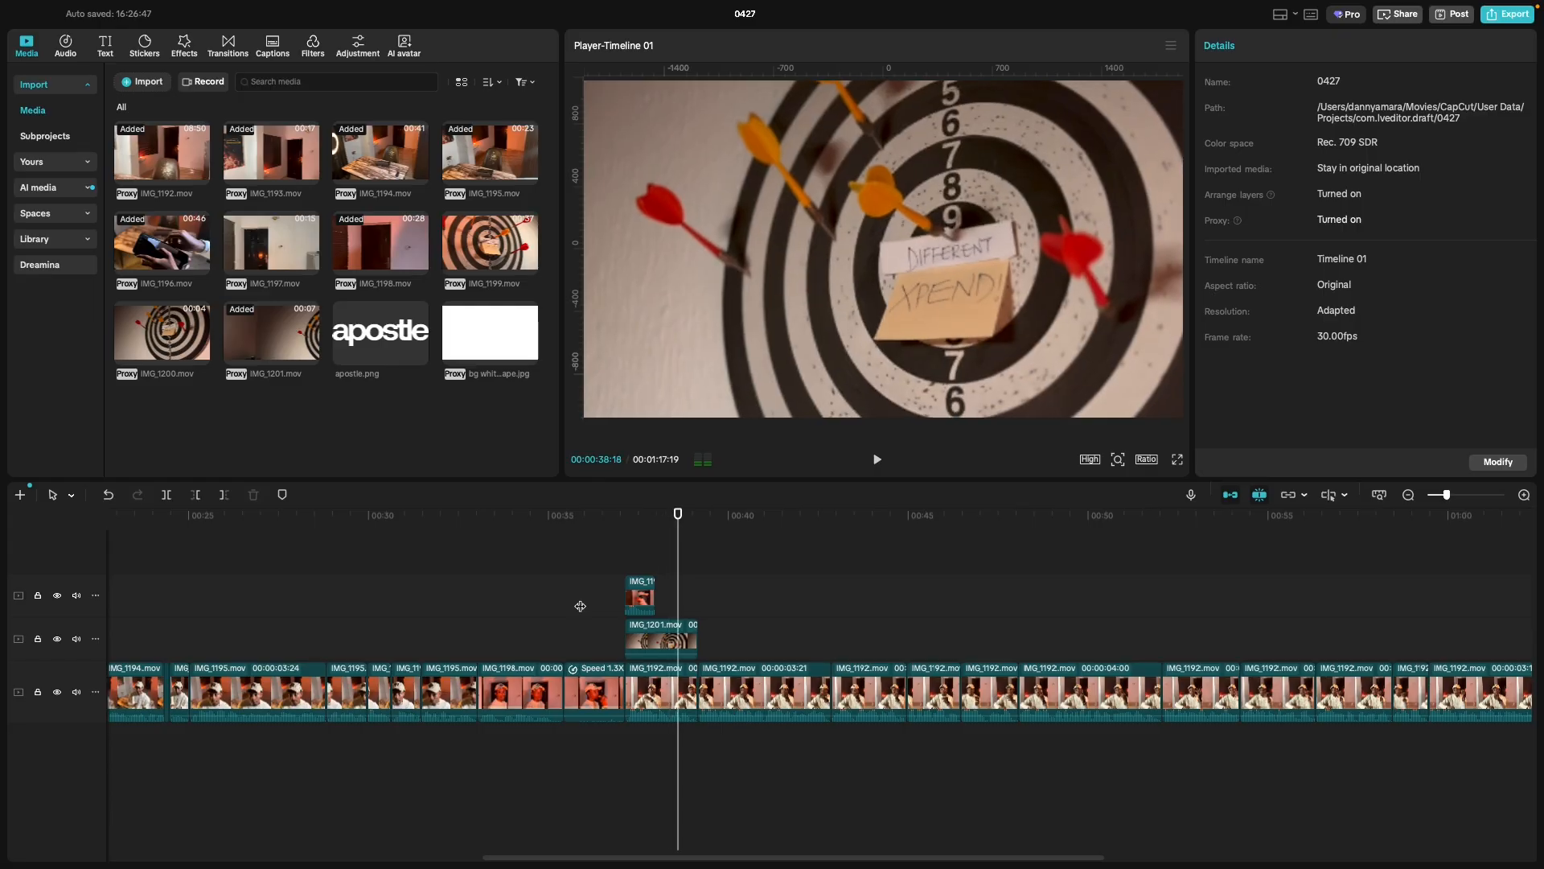
# Replay from the sped-up IMG_1198.mov clip through IMG_1201.mov into the IMG_1192.mov talking clips to review the flow.
pyautogui.click(581, 606)
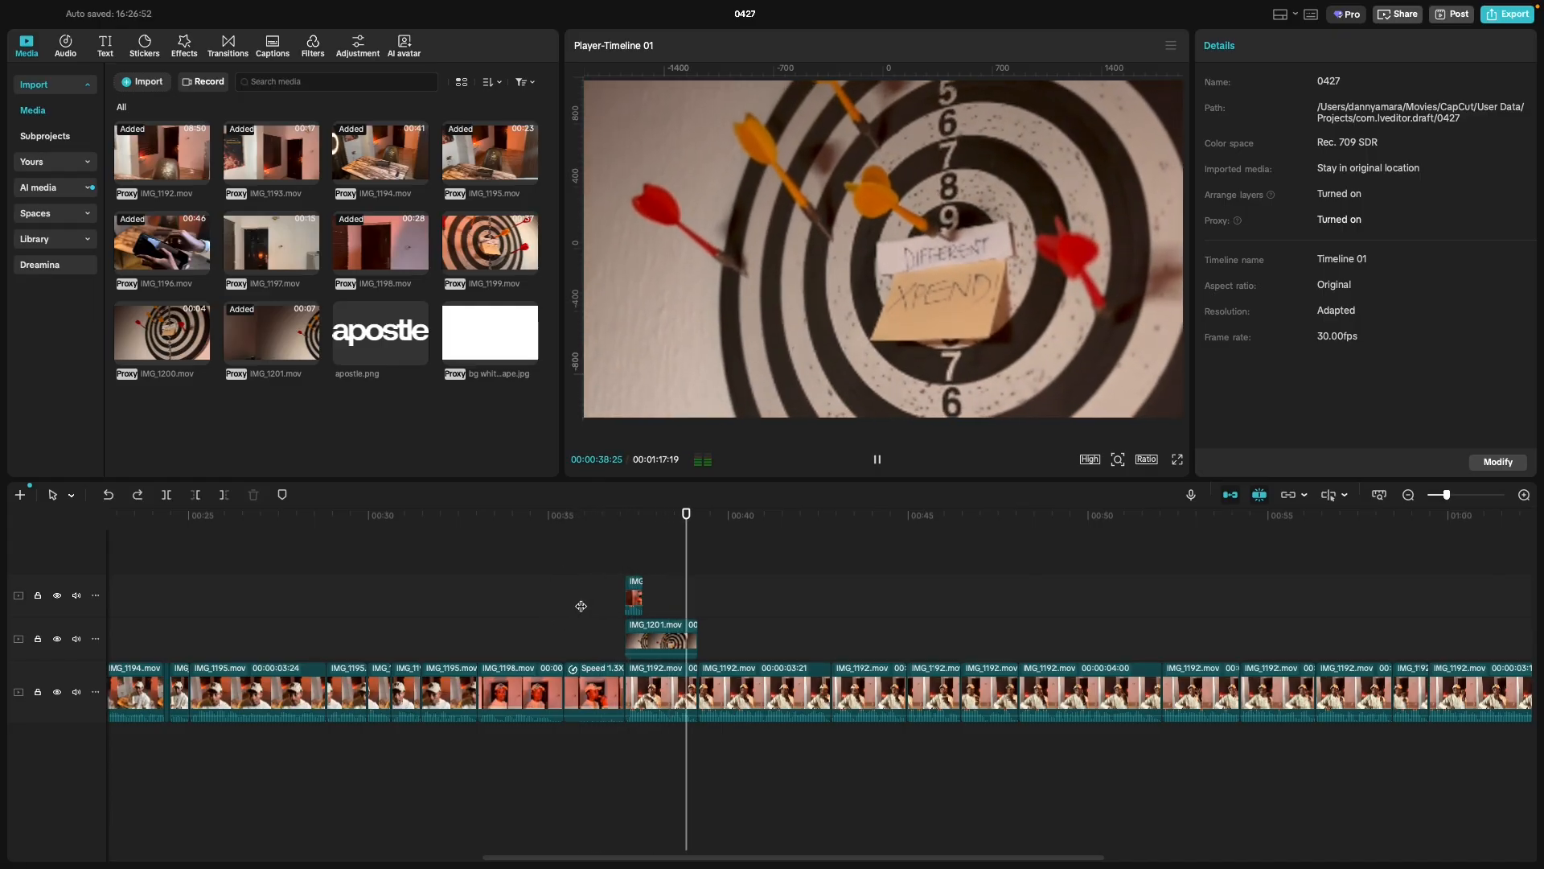
pyautogui.click(581, 606)
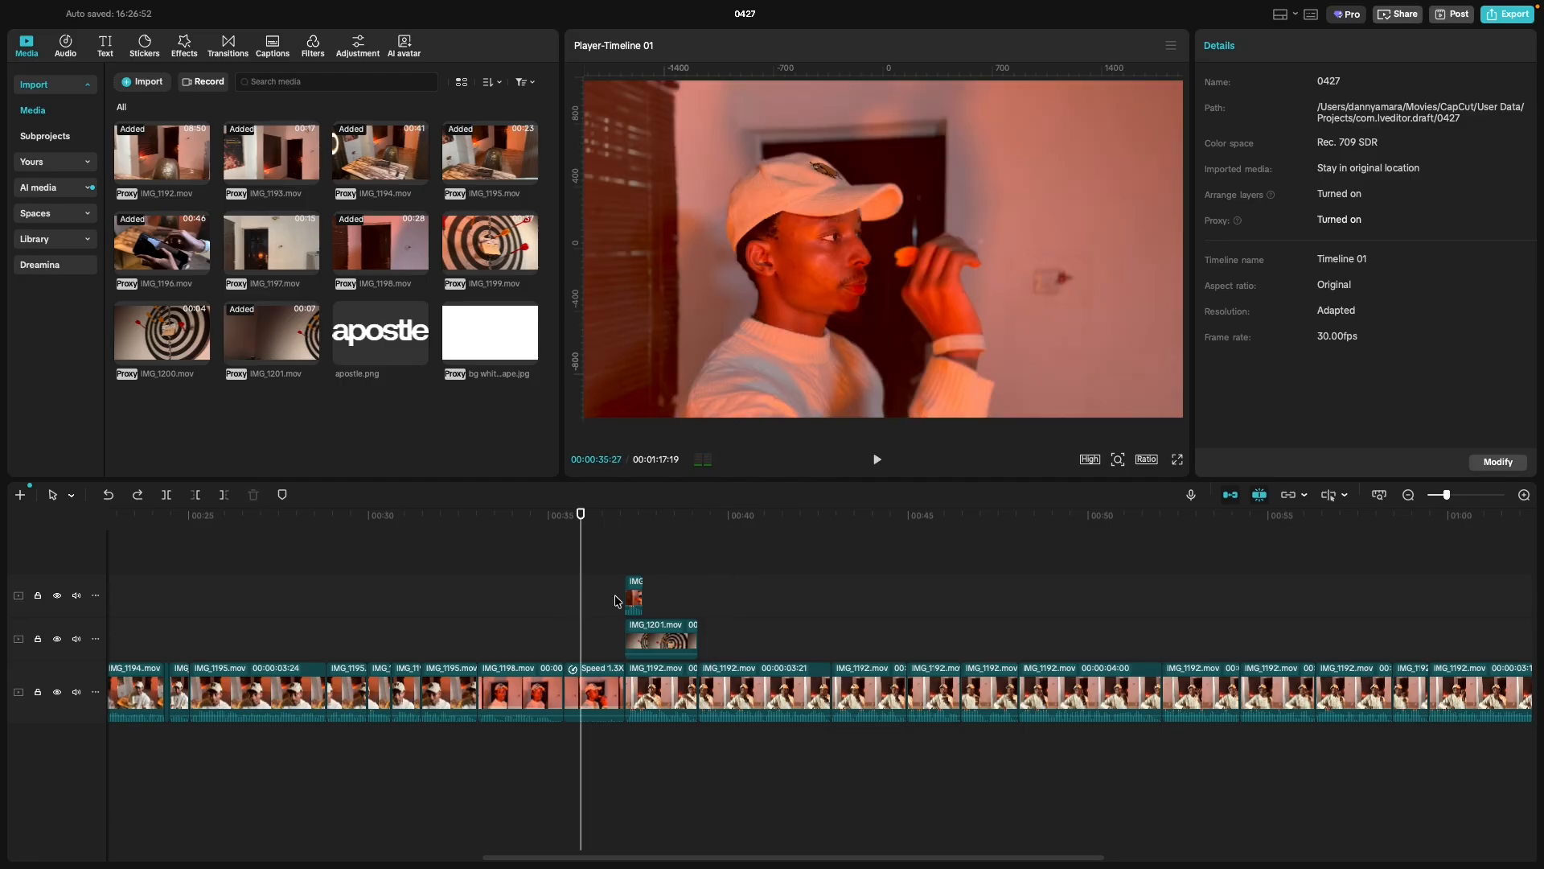
pyautogui.click(635, 597)
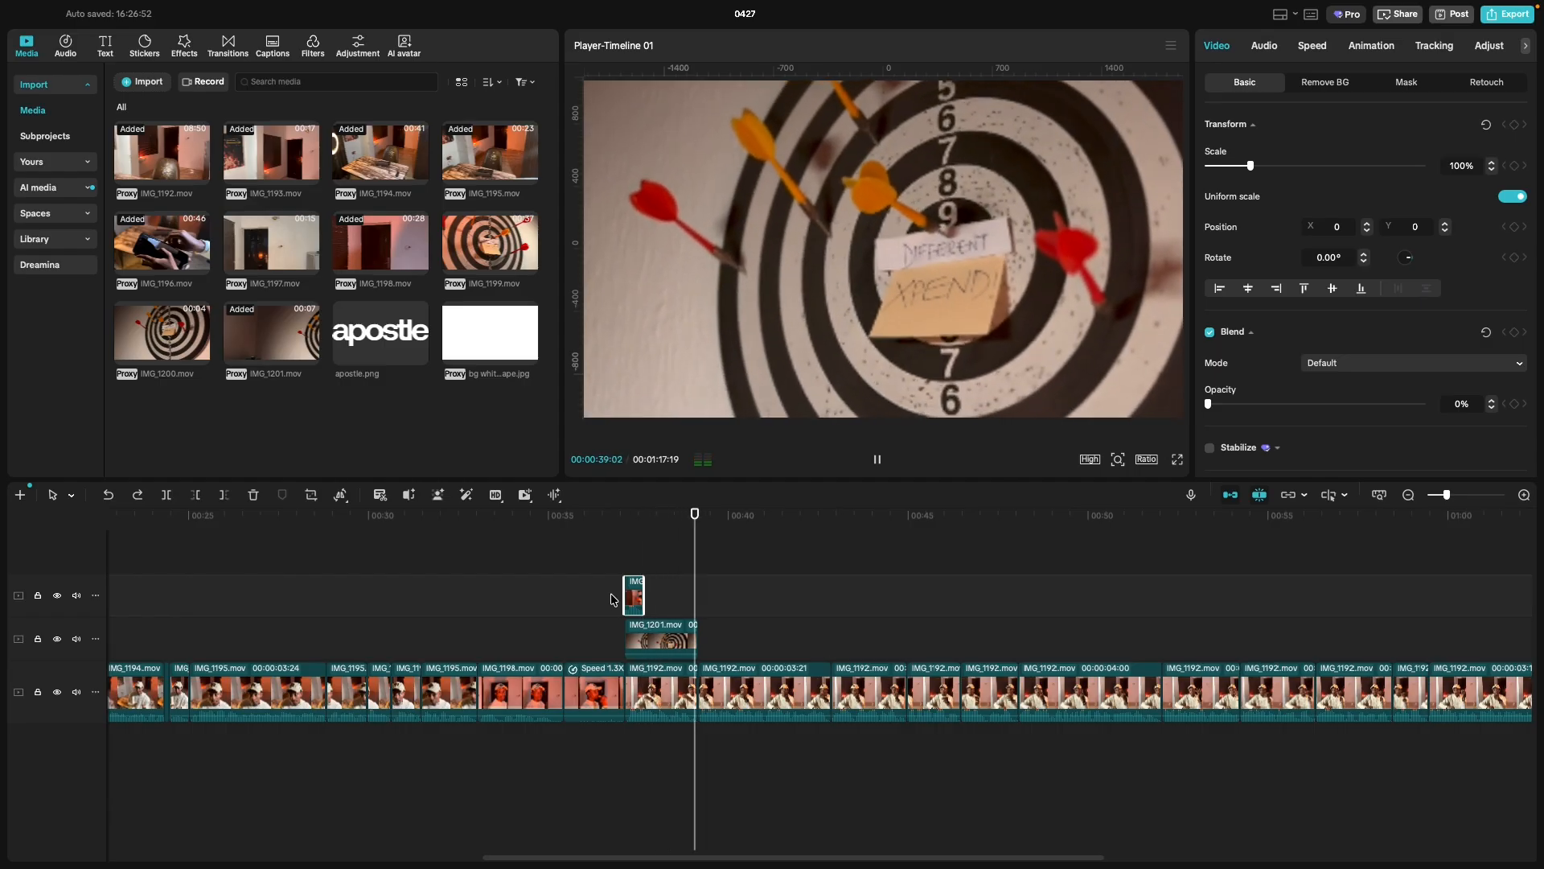
pyautogui.click(612, 601)
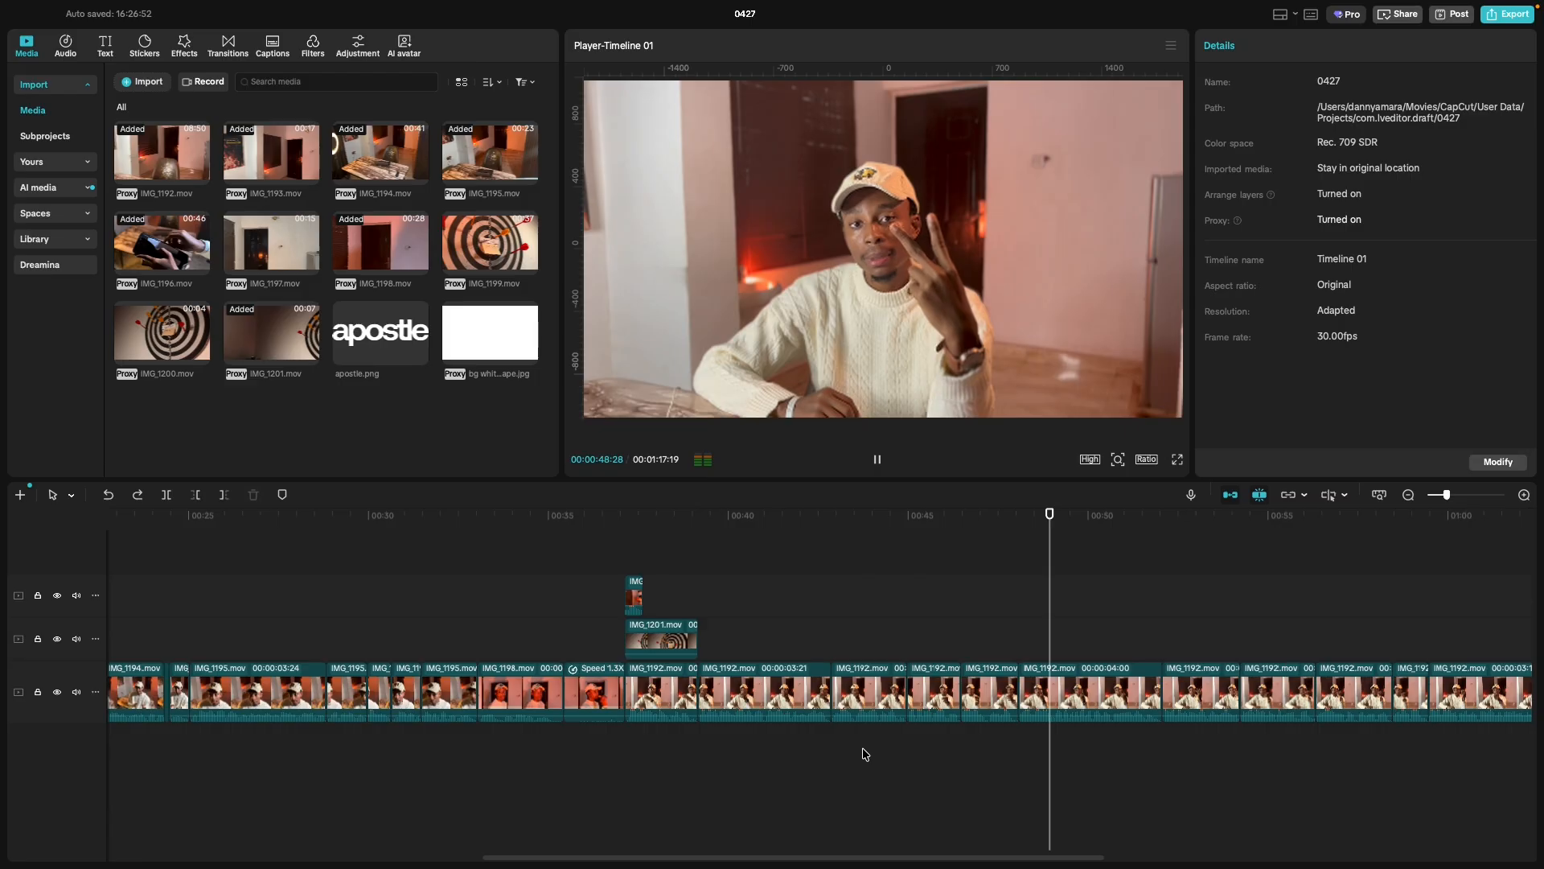
# Play the remaining IMG_1192.mov talking clips through to the end of the timeline to review their flow.
pyautogui.press('super+minus')
pyautogui.press('space')
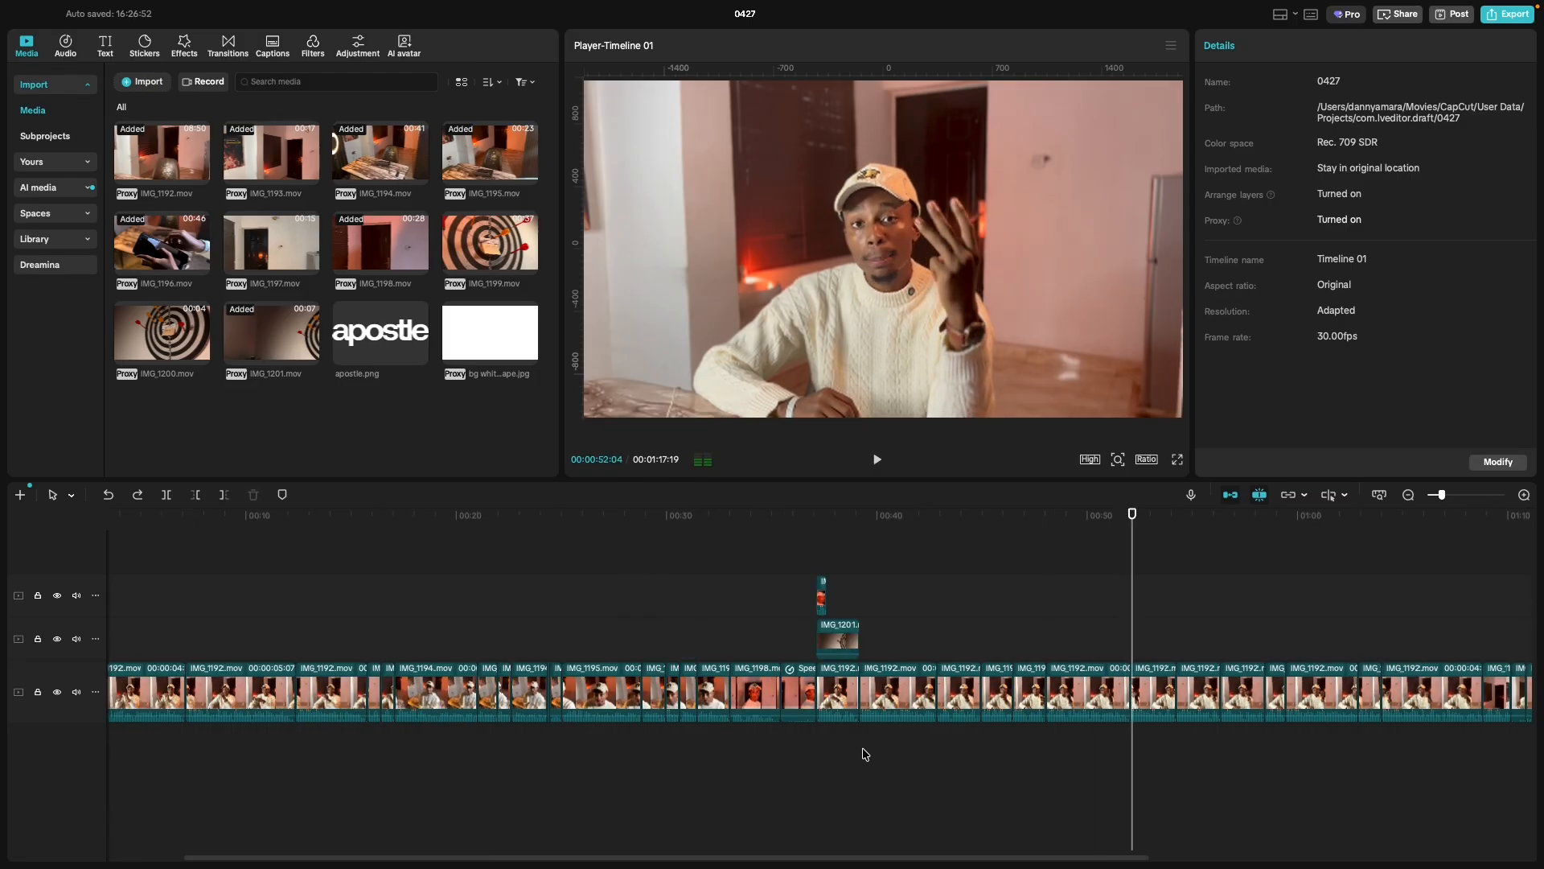
pyautogui.press('space')
pyautogui.press('super+minus')
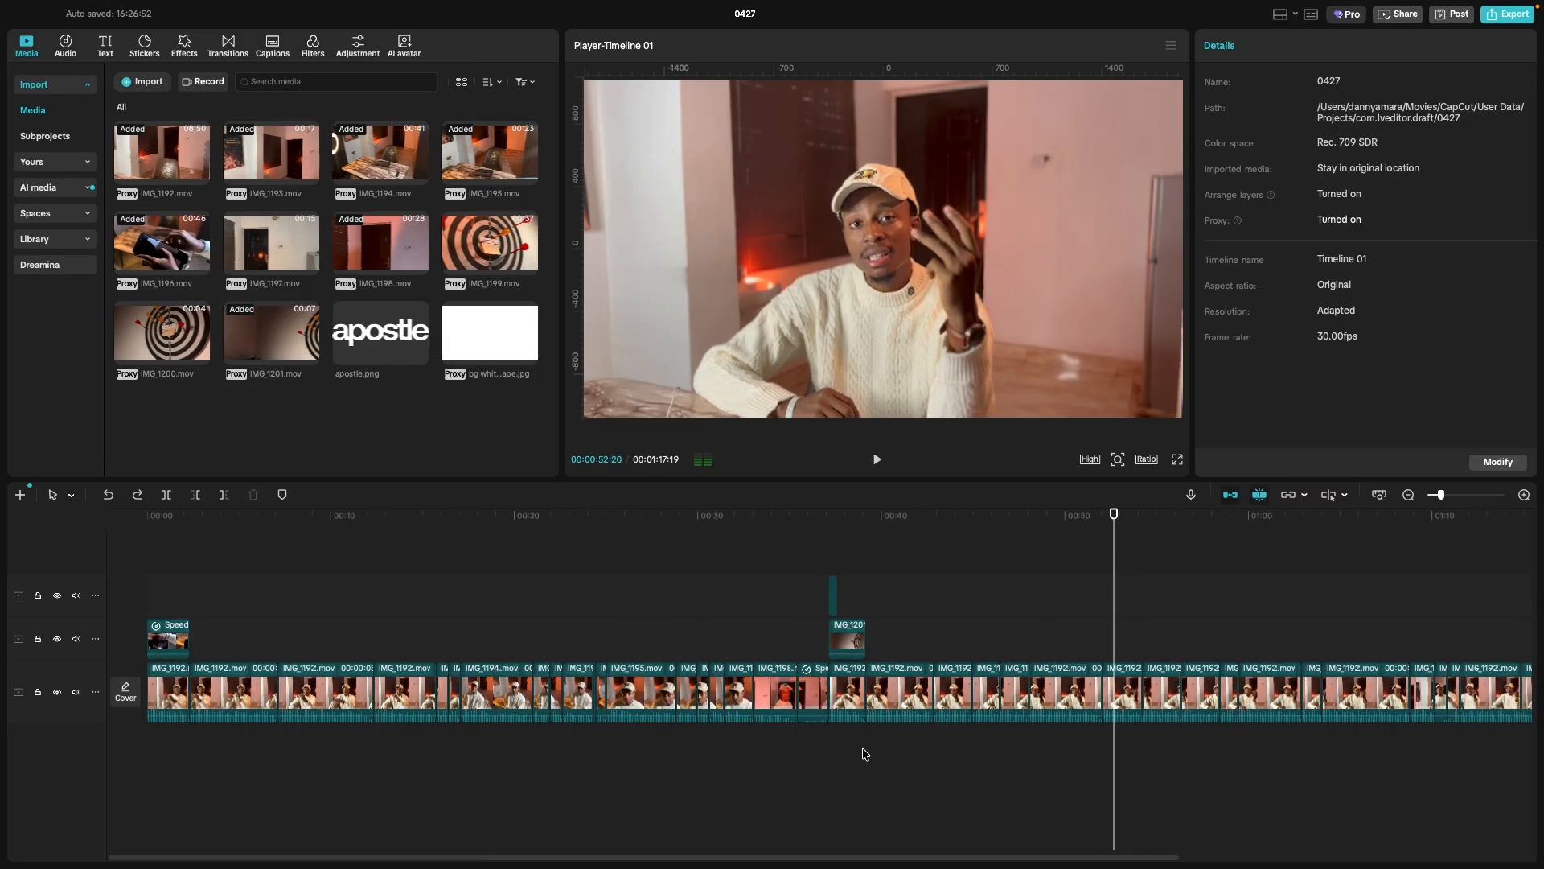
pyautogui.hscroll(5, 867, 754)
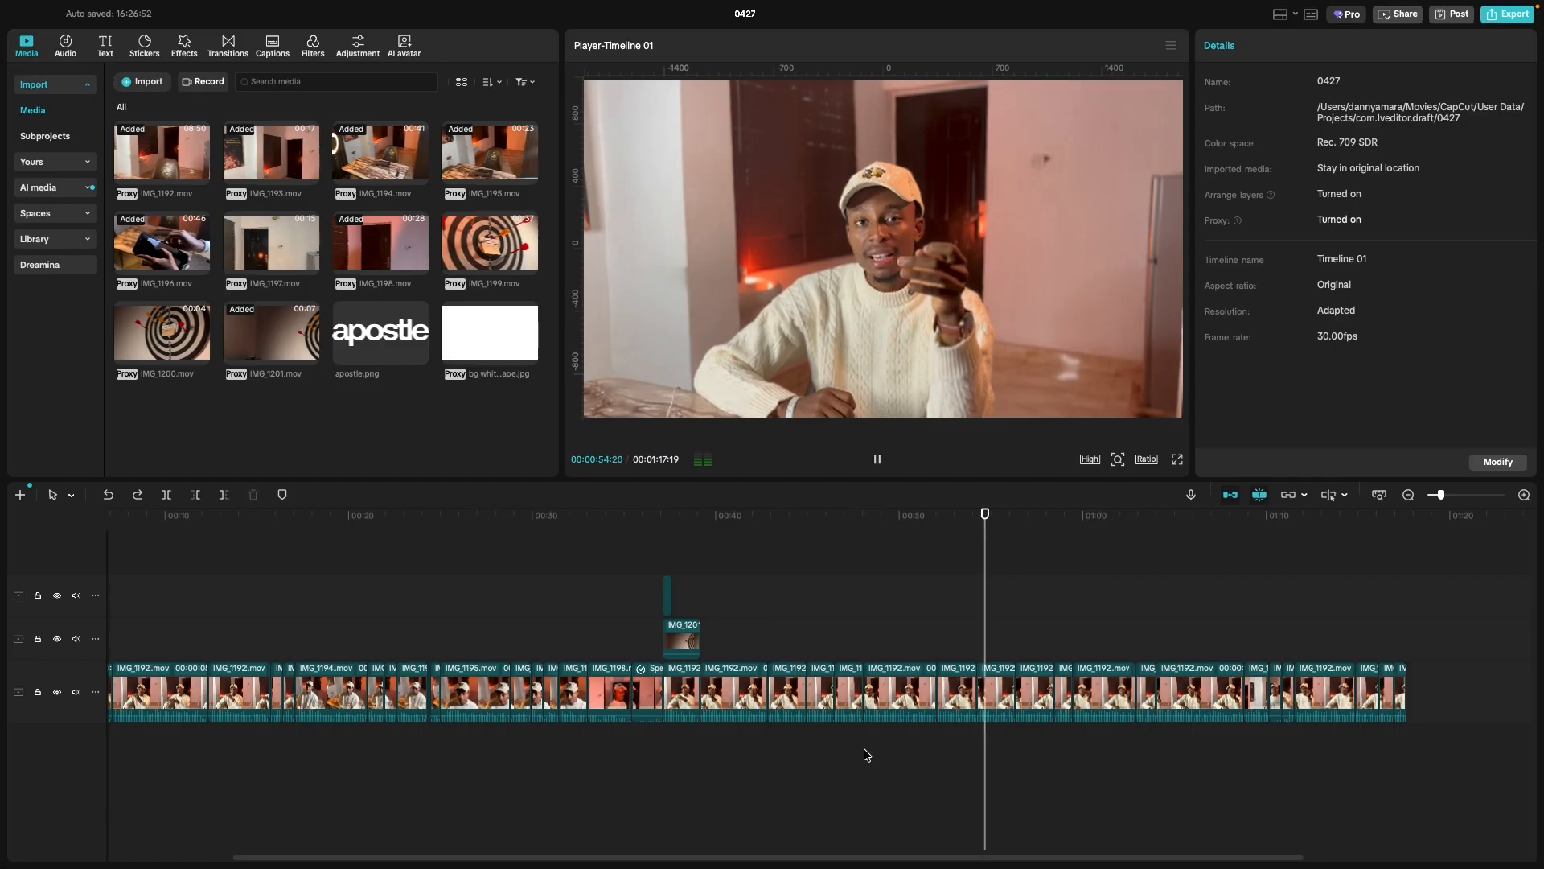
pyautogui.hscroll(3, 868, 754)
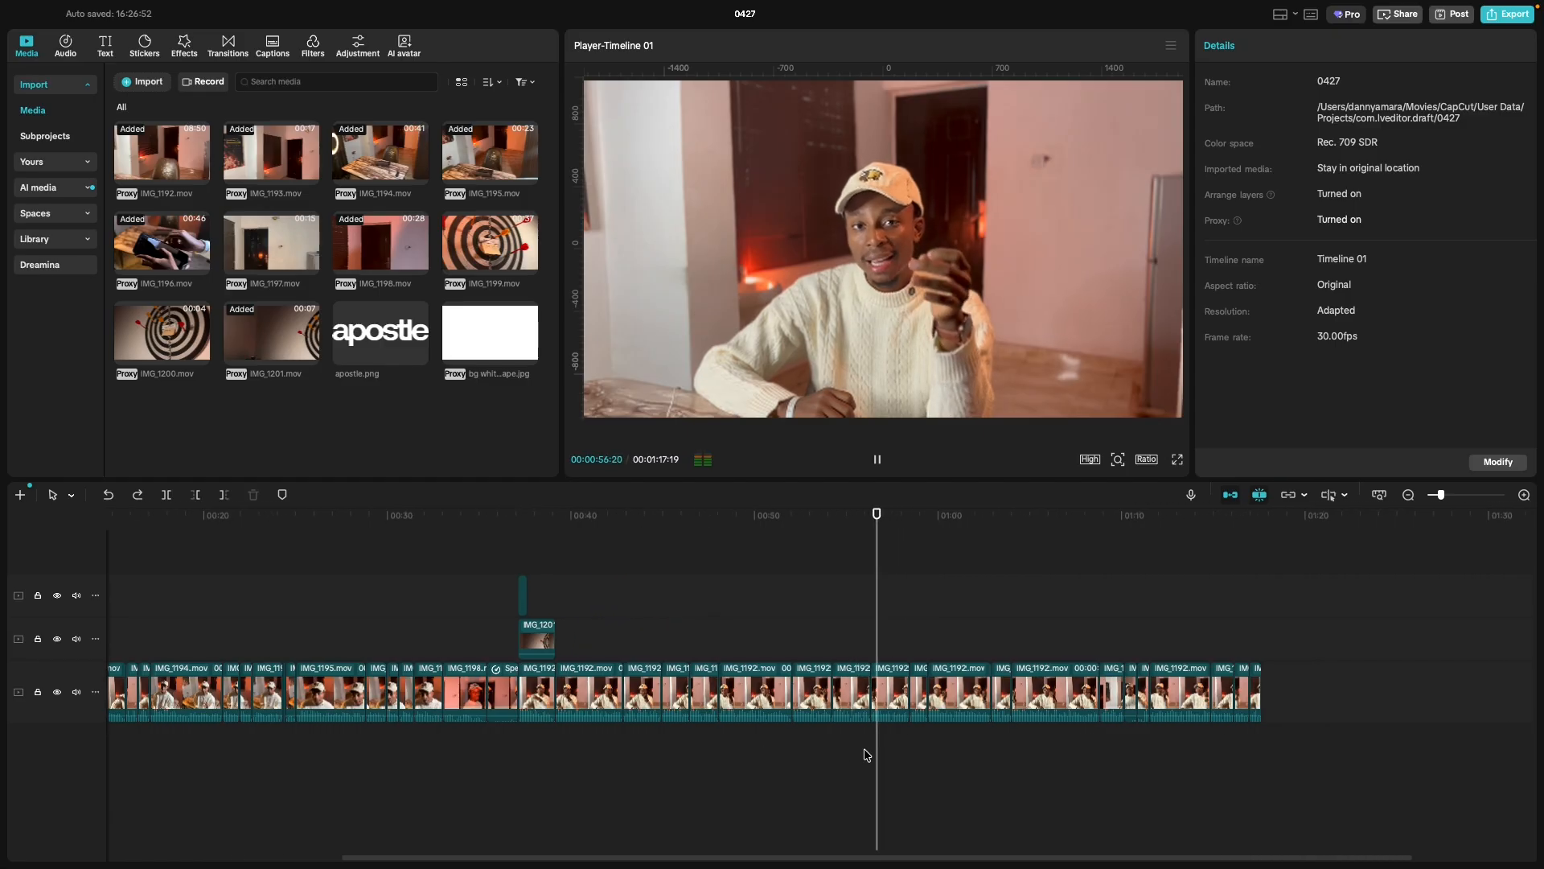
pyautogui.hscroll(2, 867, 755)
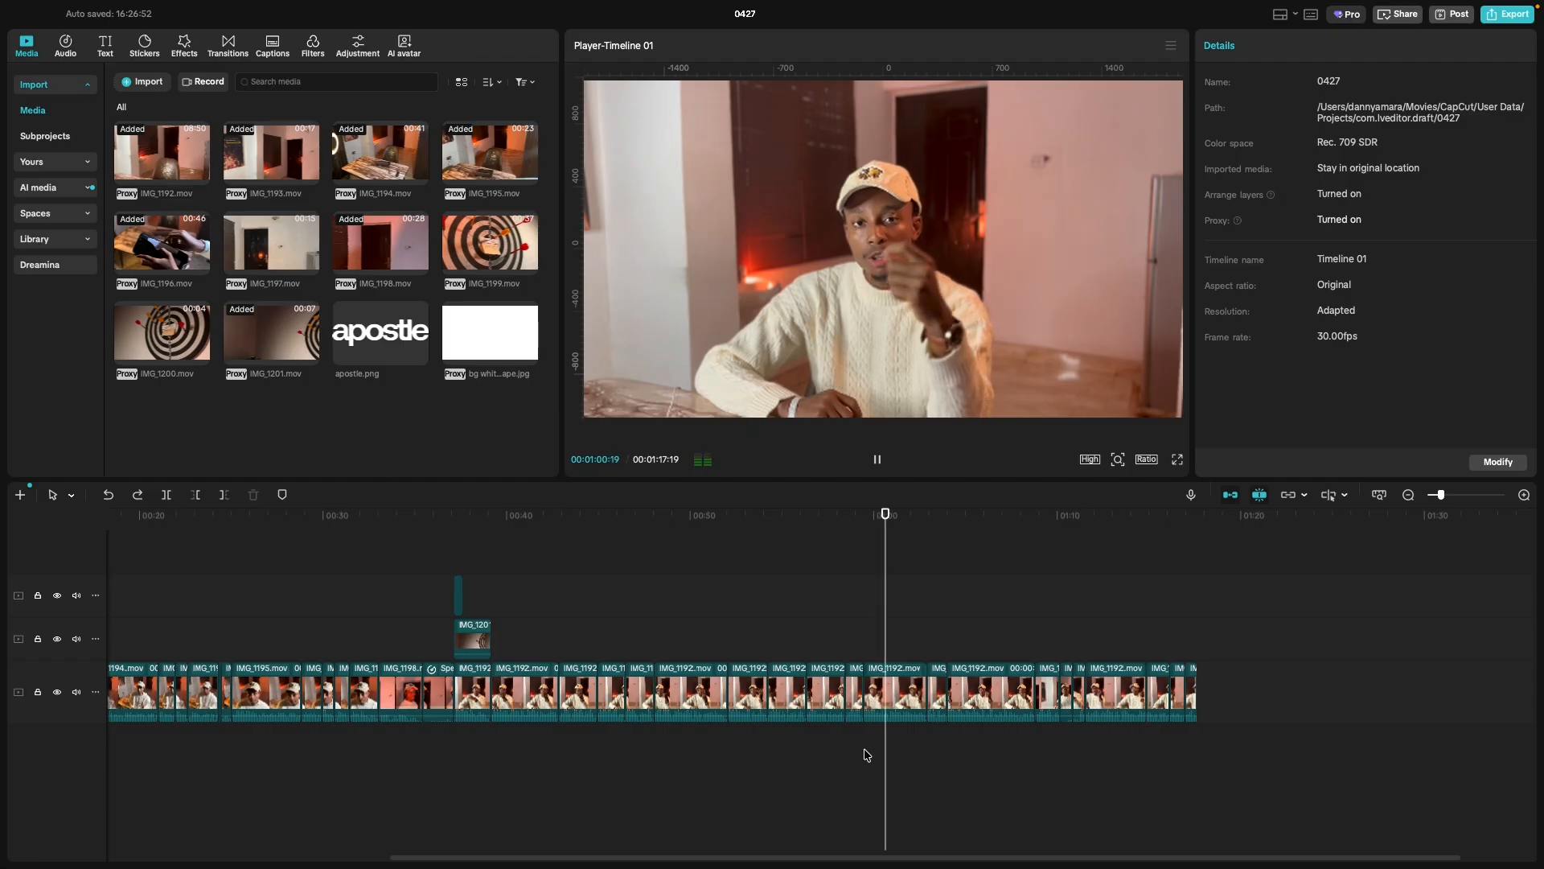
pyautogui.hscroll(3, 868, 755)
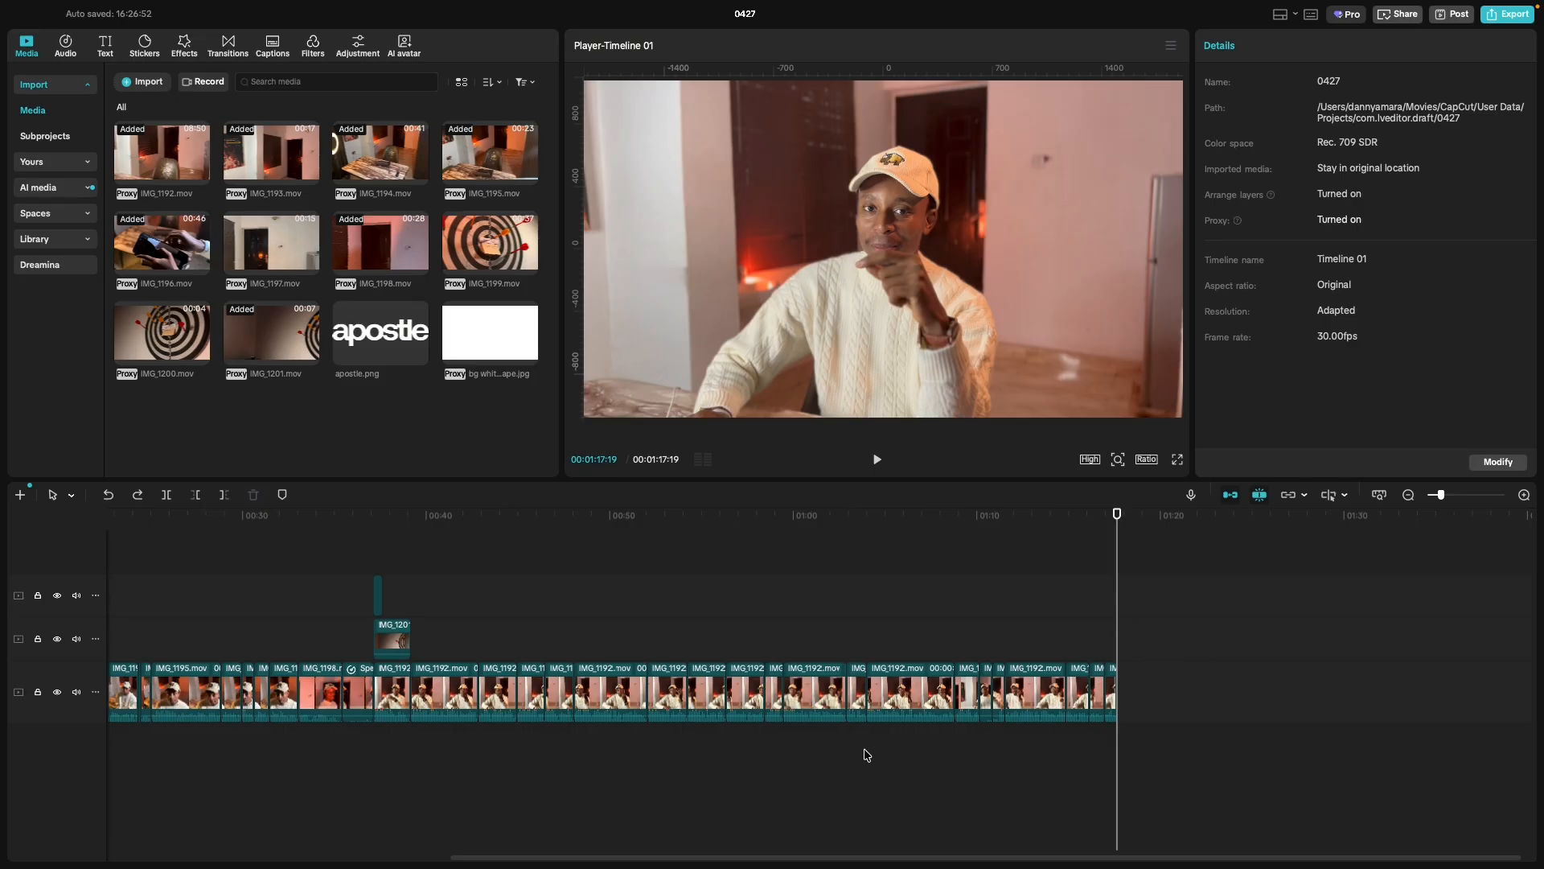
# Review the opening, then place bg white landscape.jpg on the overlay track above the IMG_1192.mov clip starting at about 7 seconds.
pyautogui.press('space')
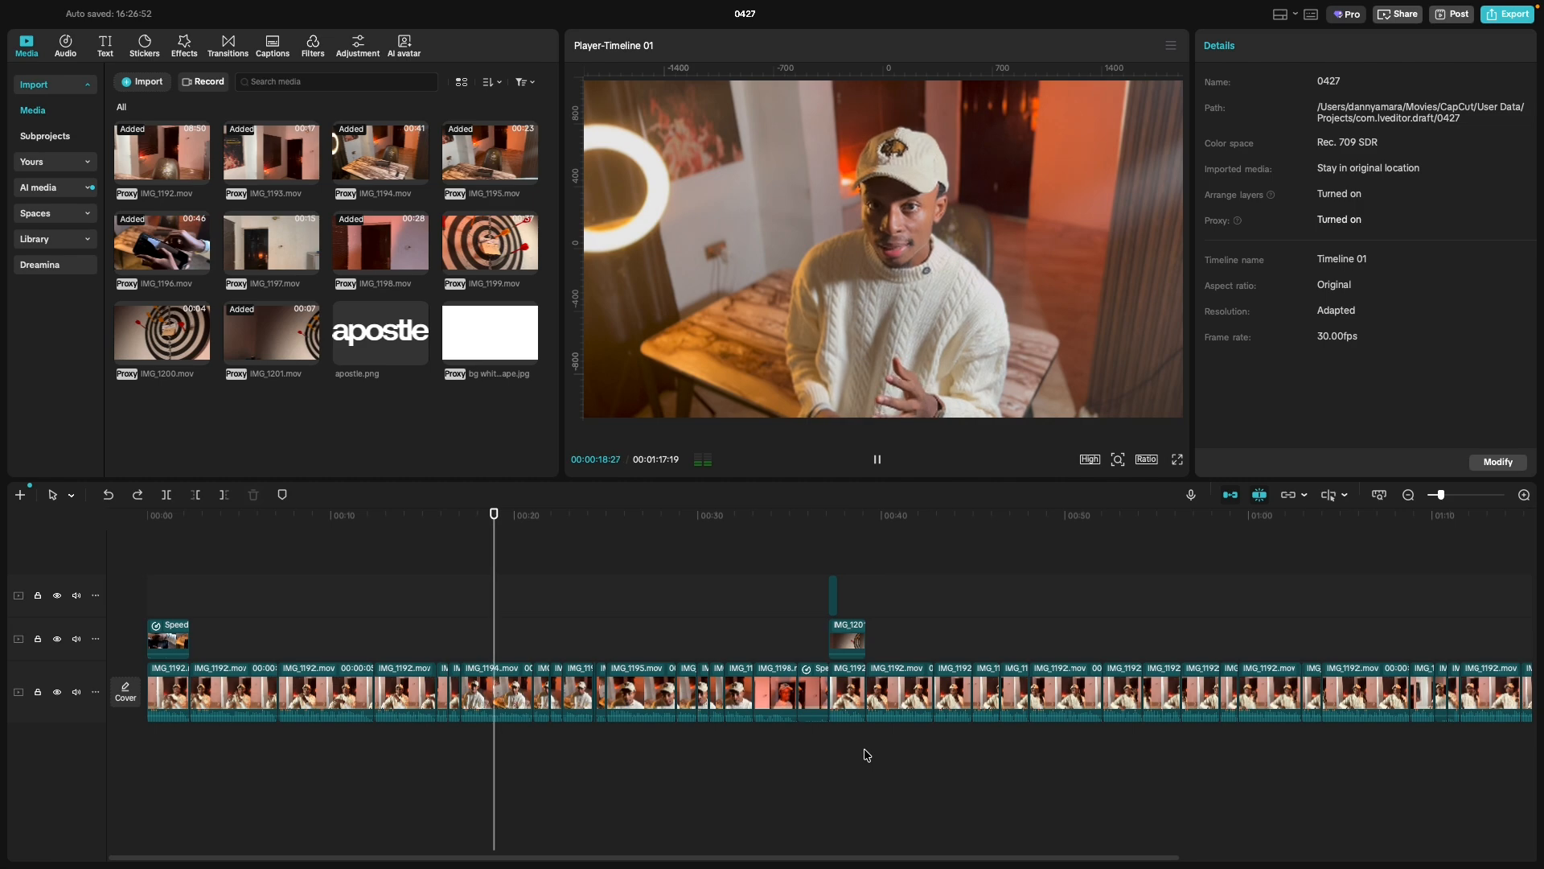
pyautogui.press('space')
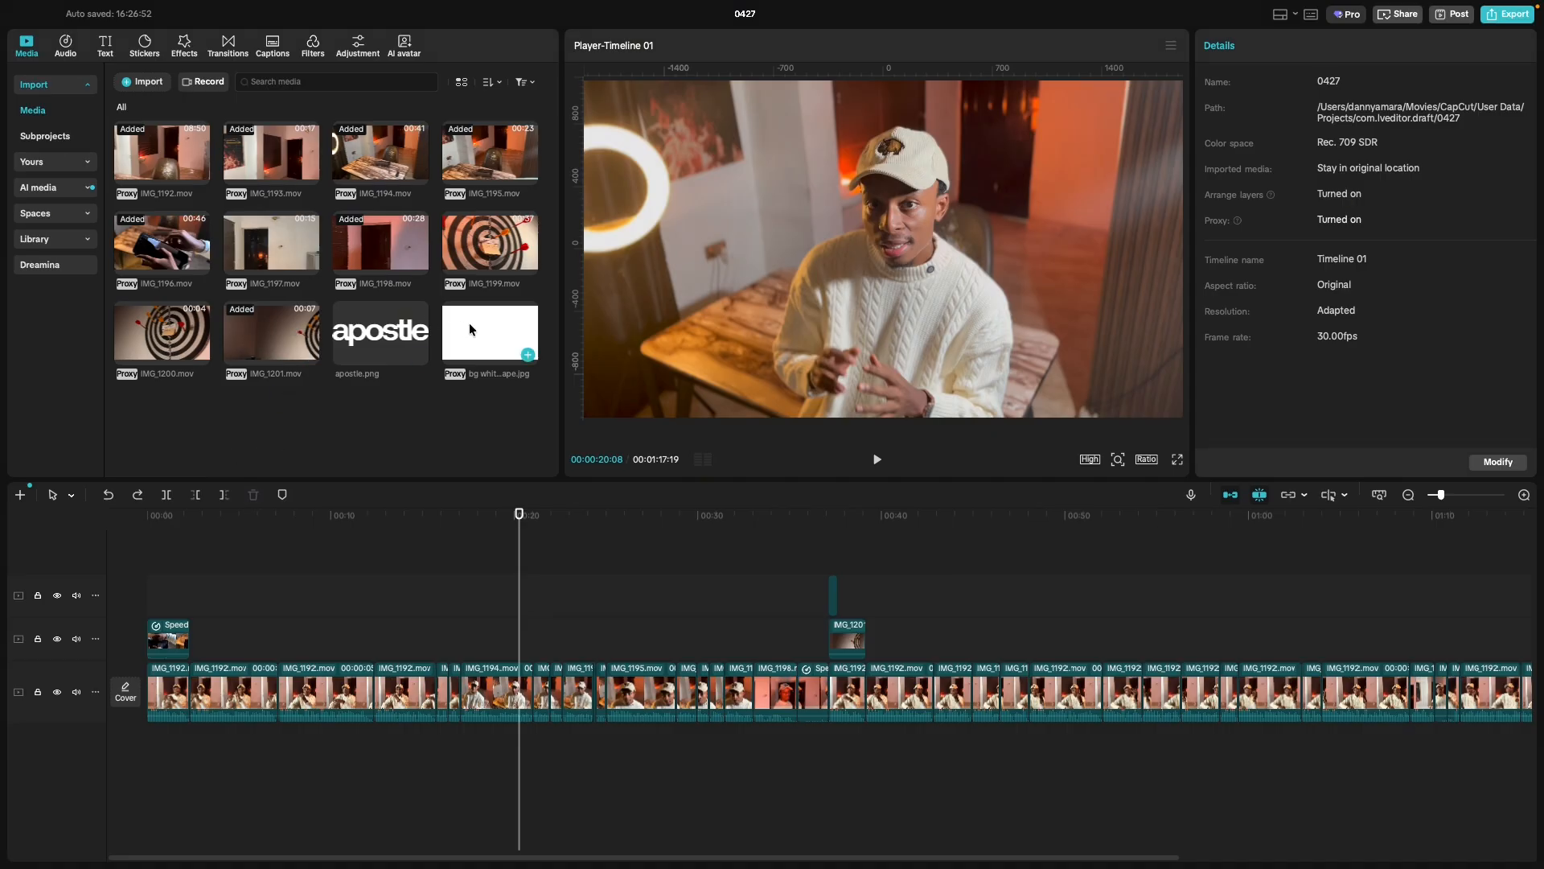
pyautogui.moveTo(480, 324); pyautogui.dragTo(183, 587)
pyautogui.press('space')
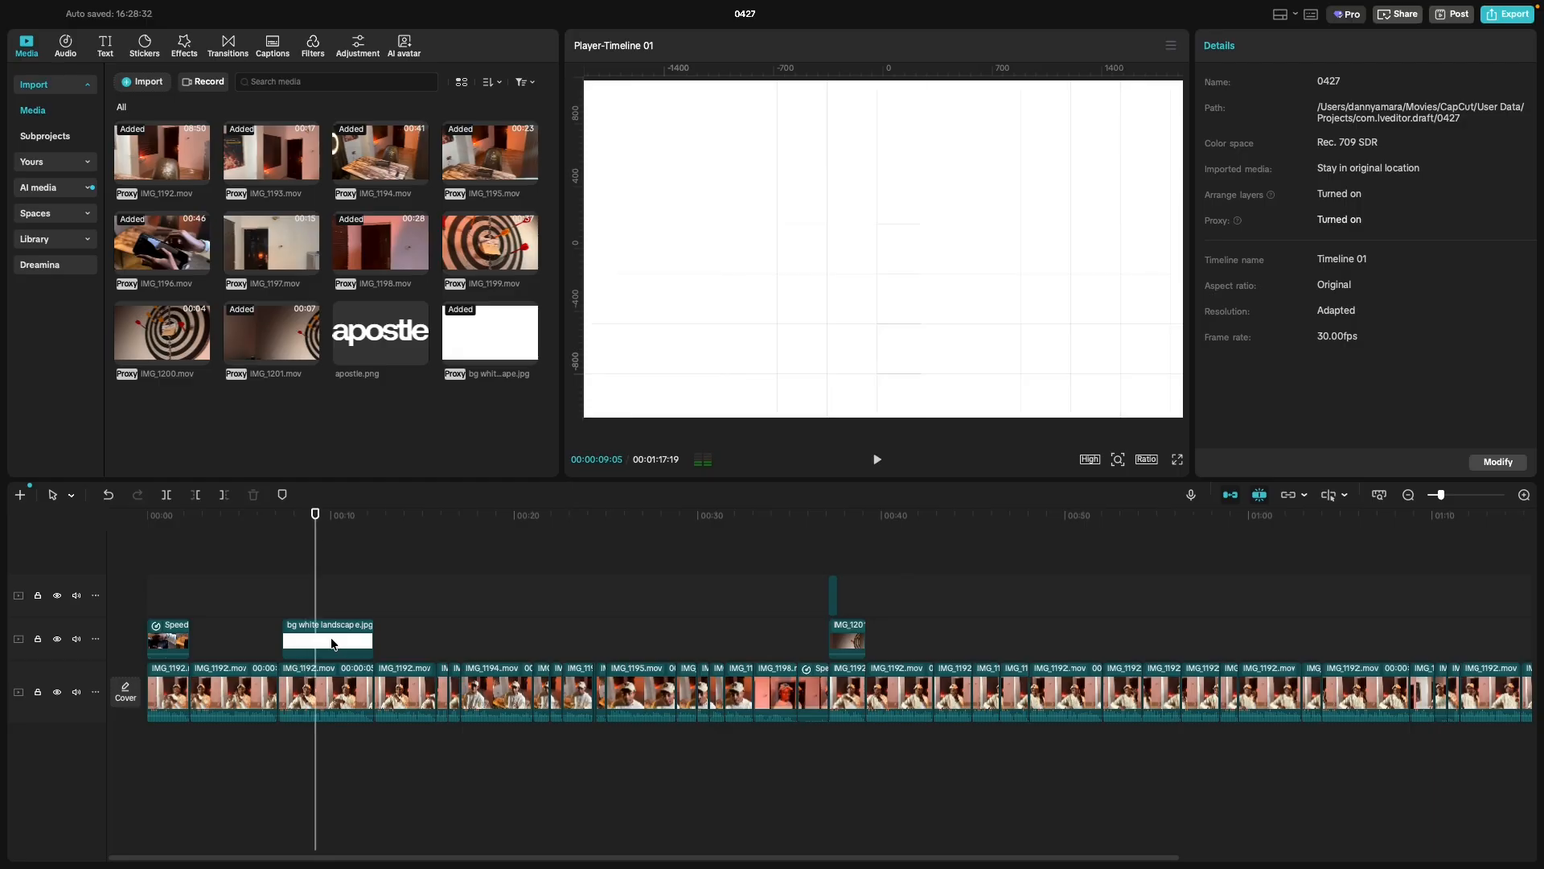
# Switch to the Canva board in the browser, read the Xpend bounty video script and storyboard scenes, and return to the CapCut timeline.
pyautogui.hotkey('ctrl', 'Right')
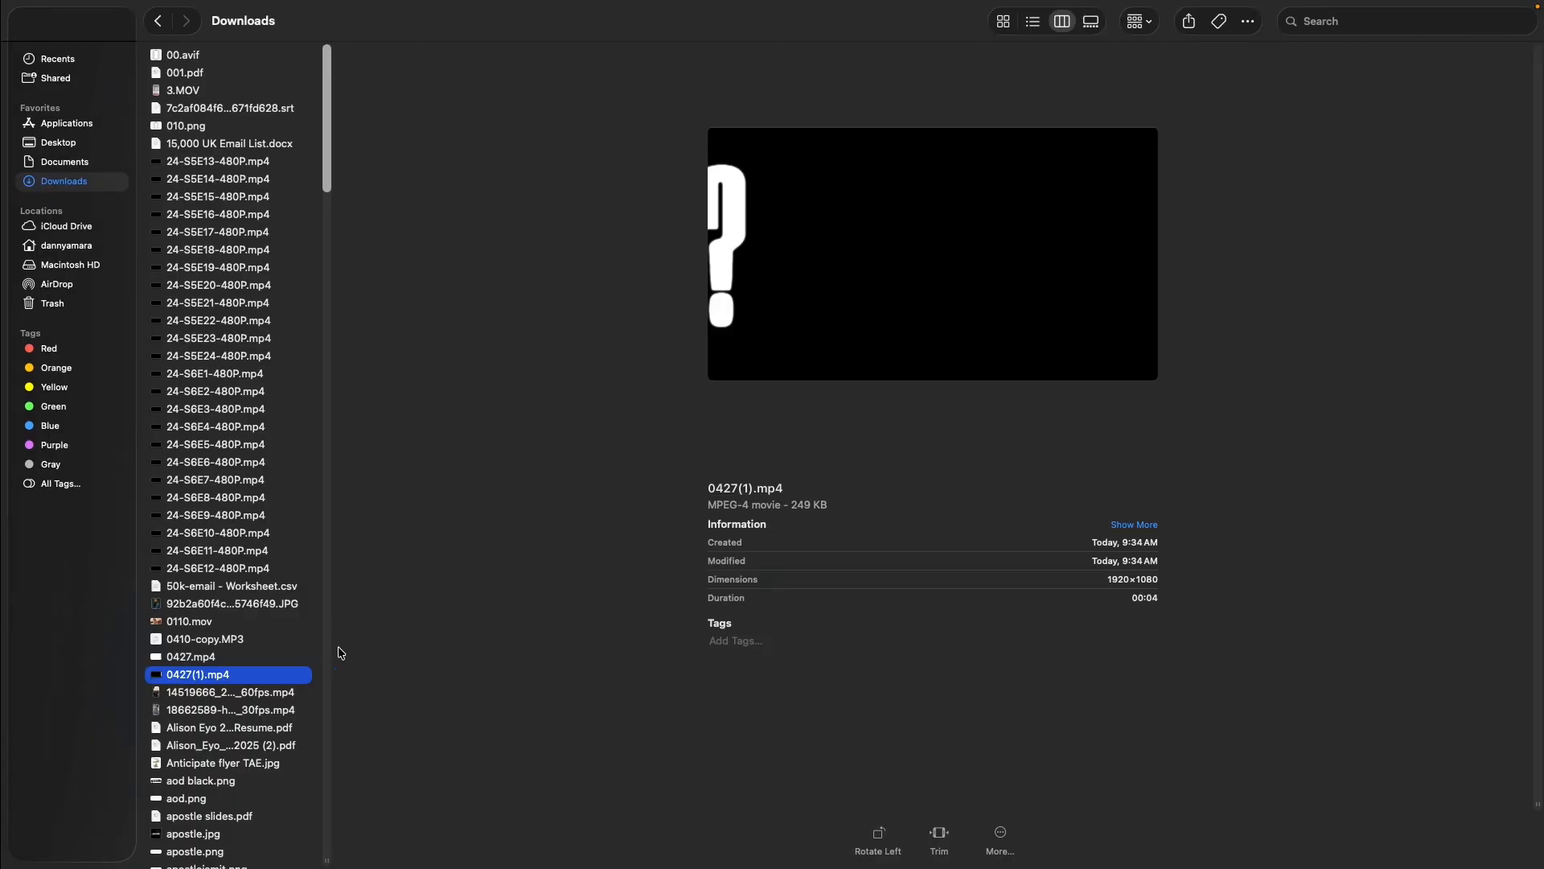
pyautogui.hotkey('ctrl', 'Left')
pyautogui.hotkey('ctrl', 'Left')
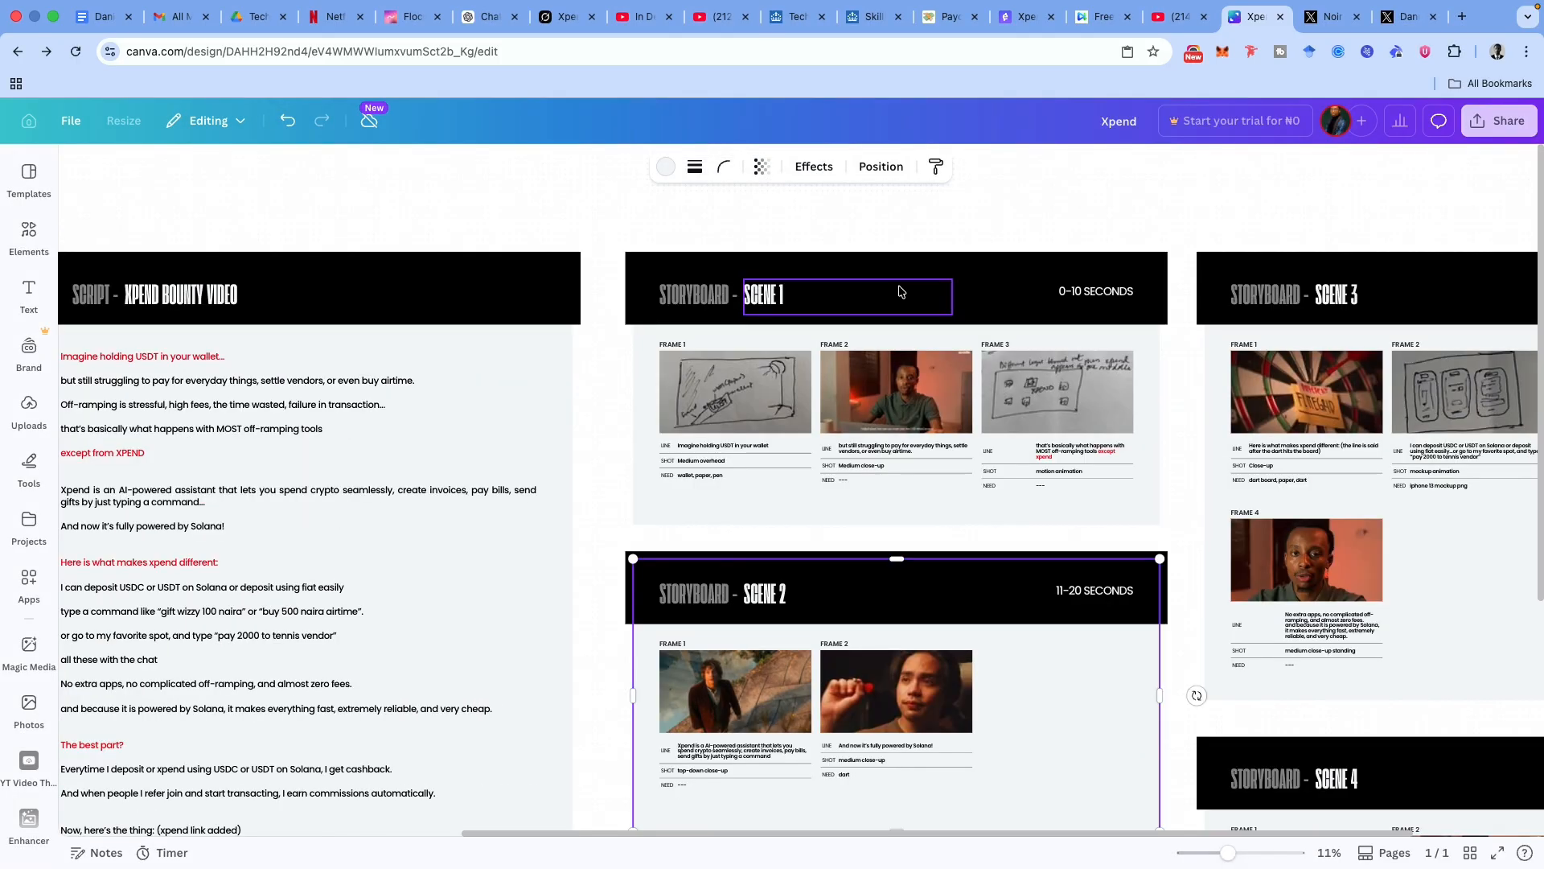
pyautogui.scroll(-1, 902, 292)
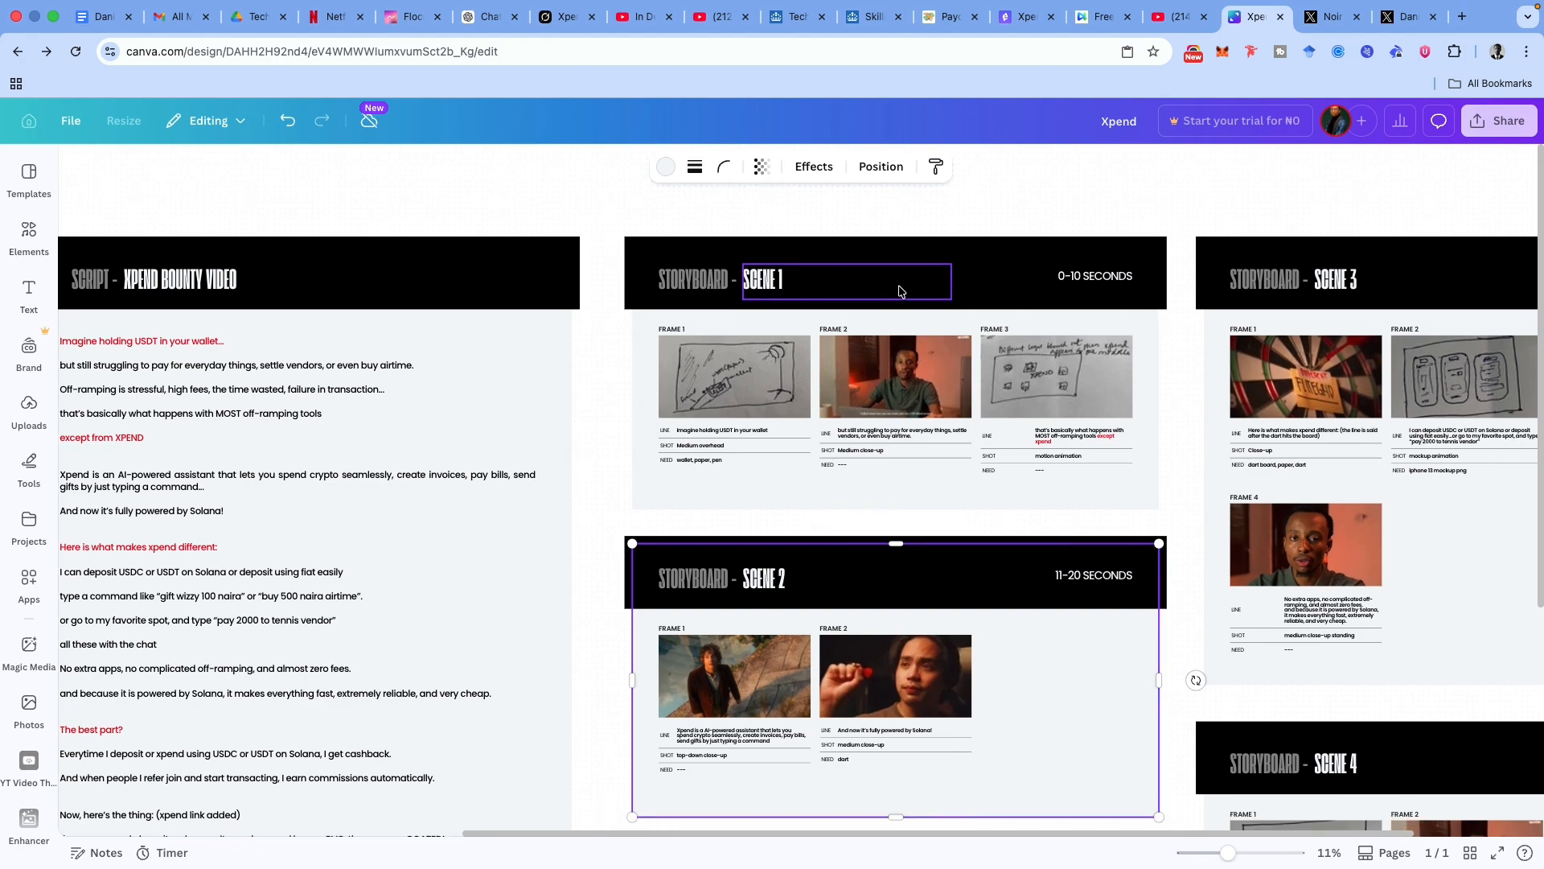
pyautogui.scroll(-2, 899, 291)
pyautogui.hscroll(-2, 900, 291)
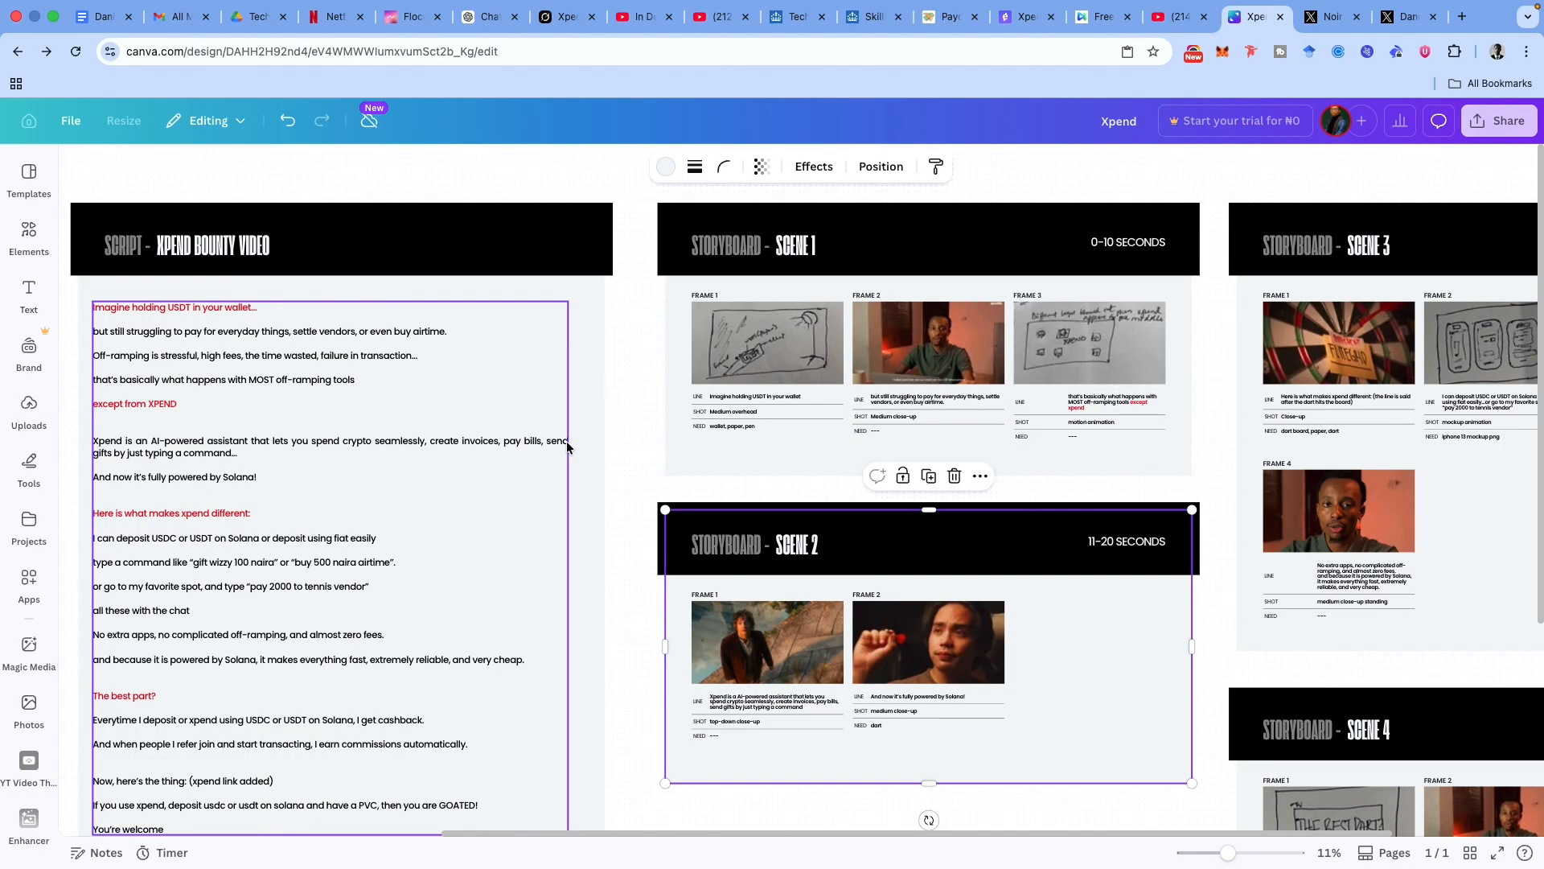
pyautogui.hotkey('ctrl', 'Left')
pyautogui.hotkey('ctrl', 'Right')
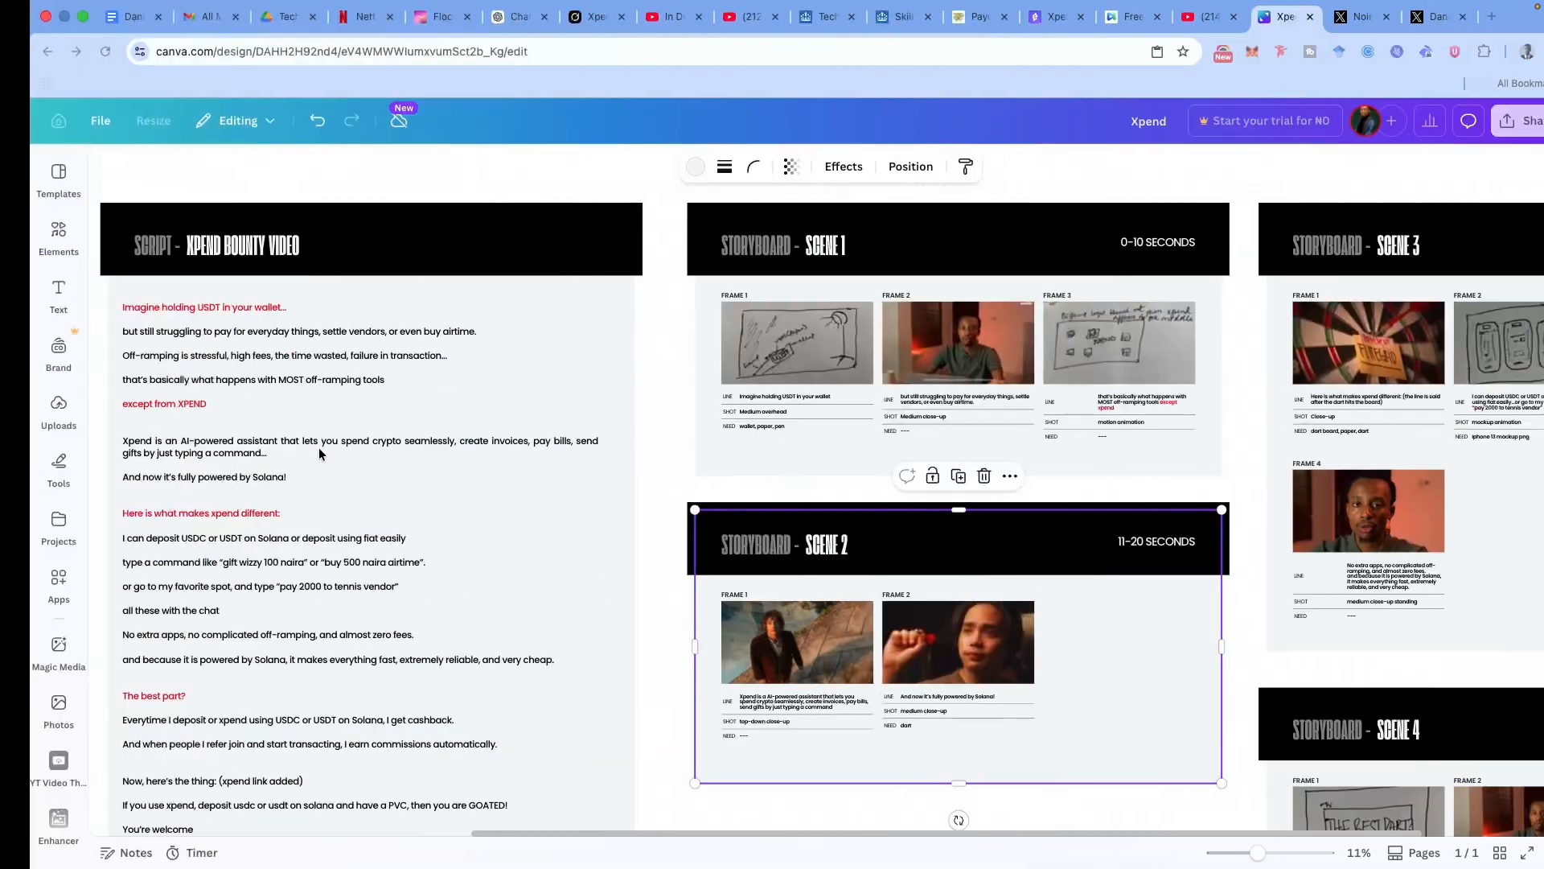
pyautogui.hotkey('ctrl', 'Right')
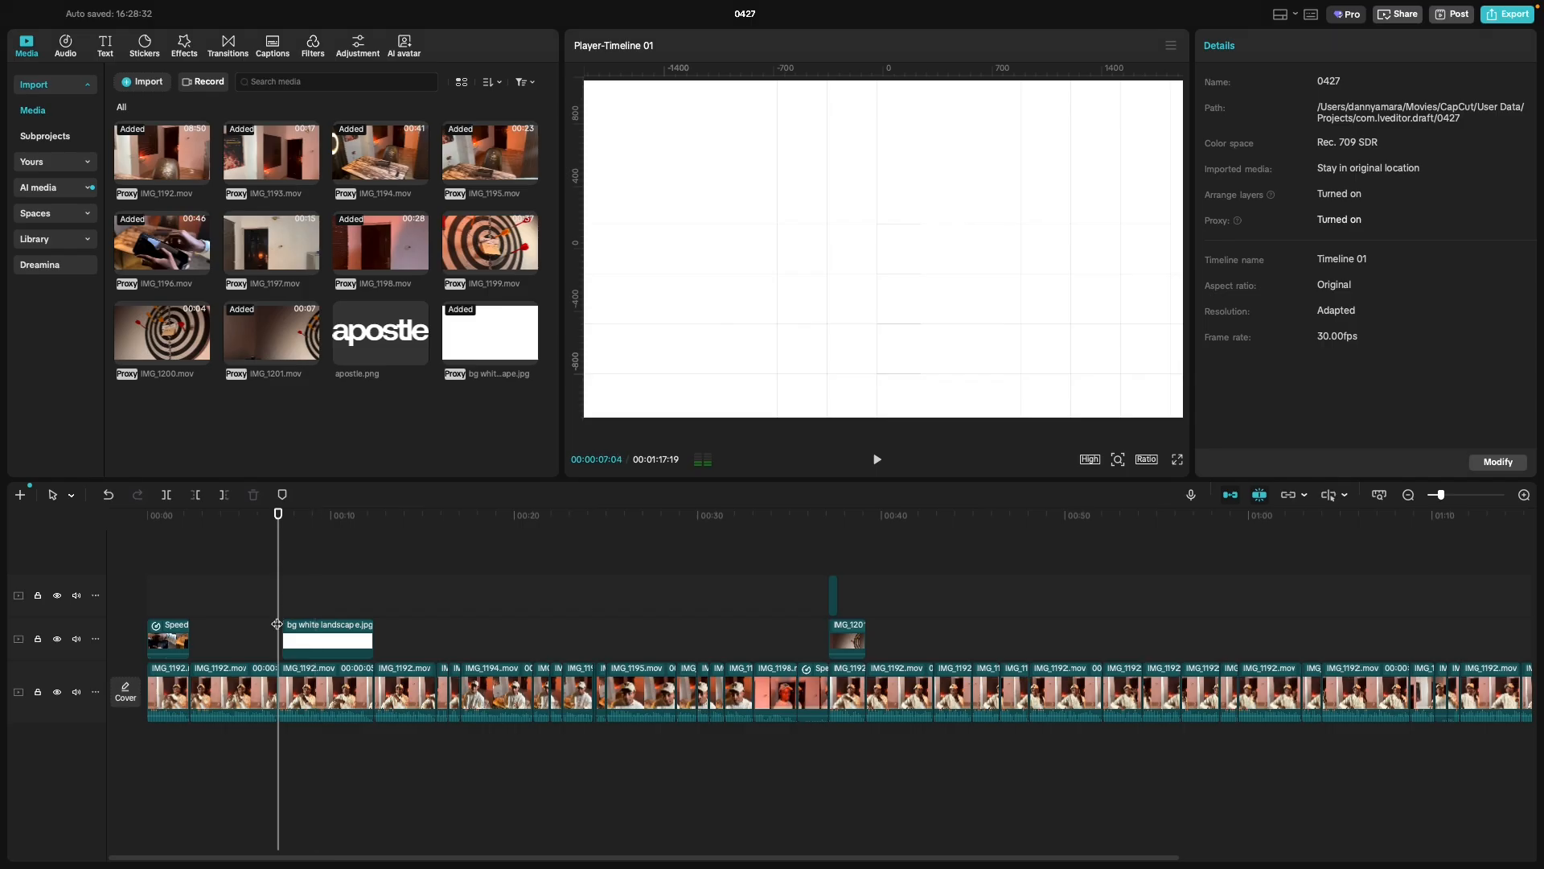
# Replay the opening through the white image section, and delete the IMG_1192.mov clip beneath the white image.
pyautogui.press('space')
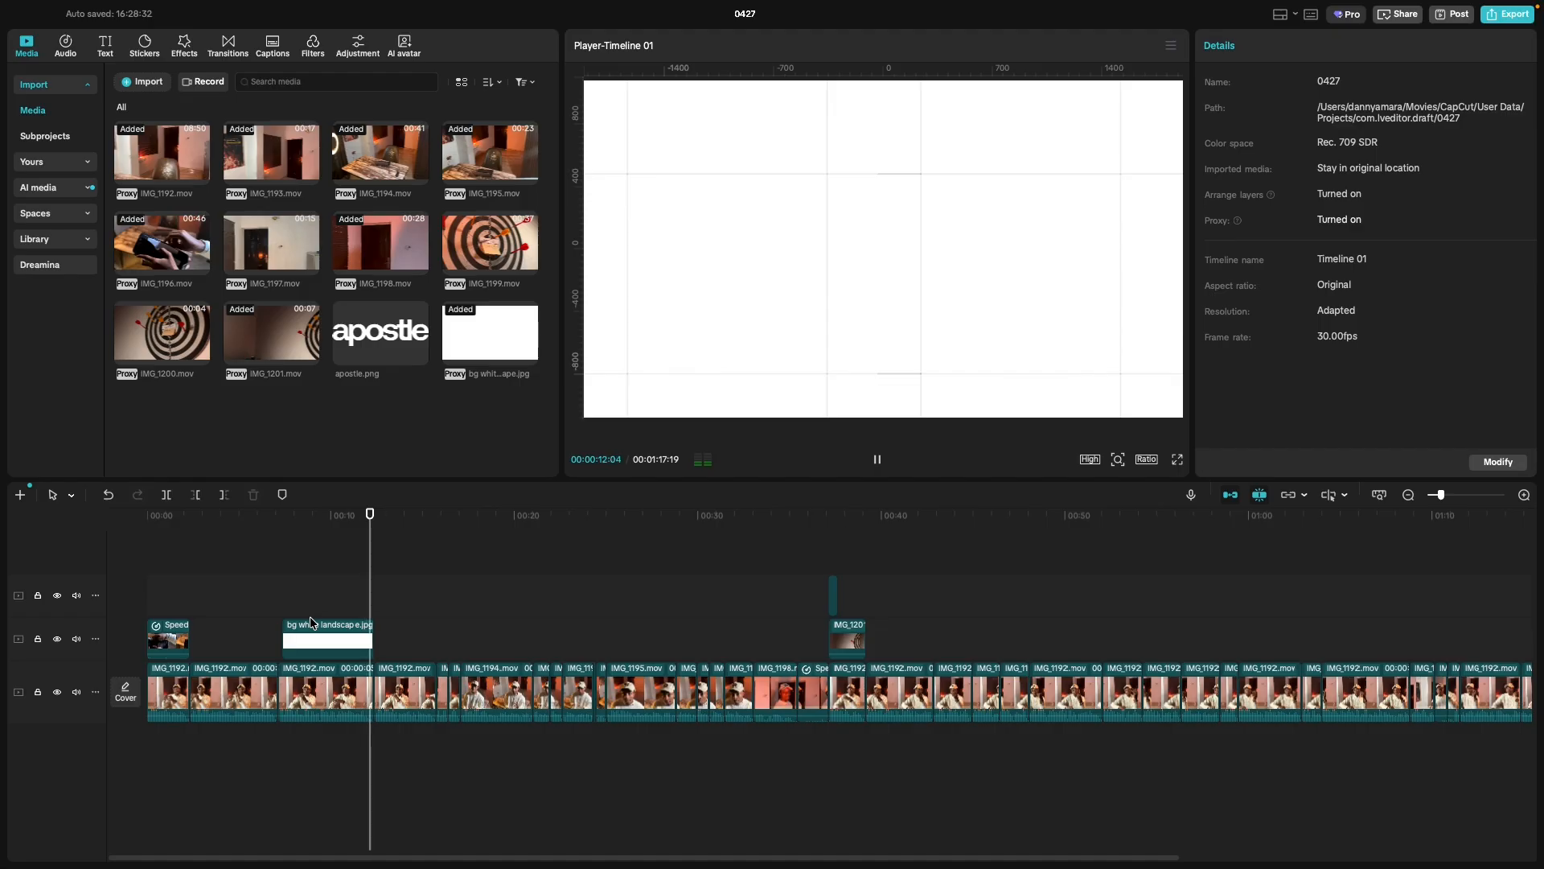
pyautogui.click(179, 607)
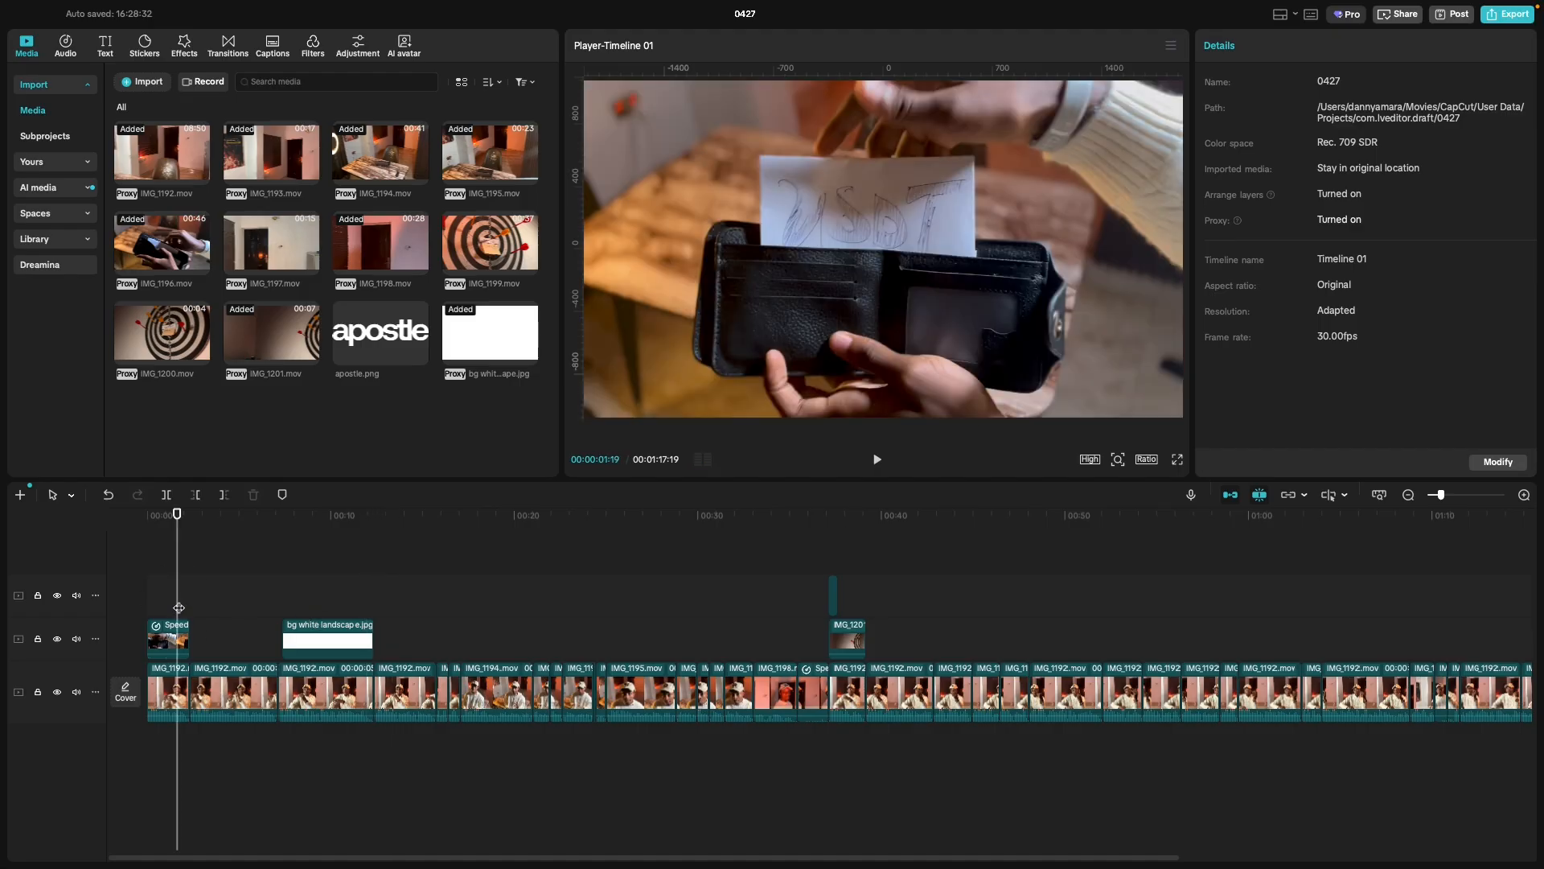
pyautogui.press('space')
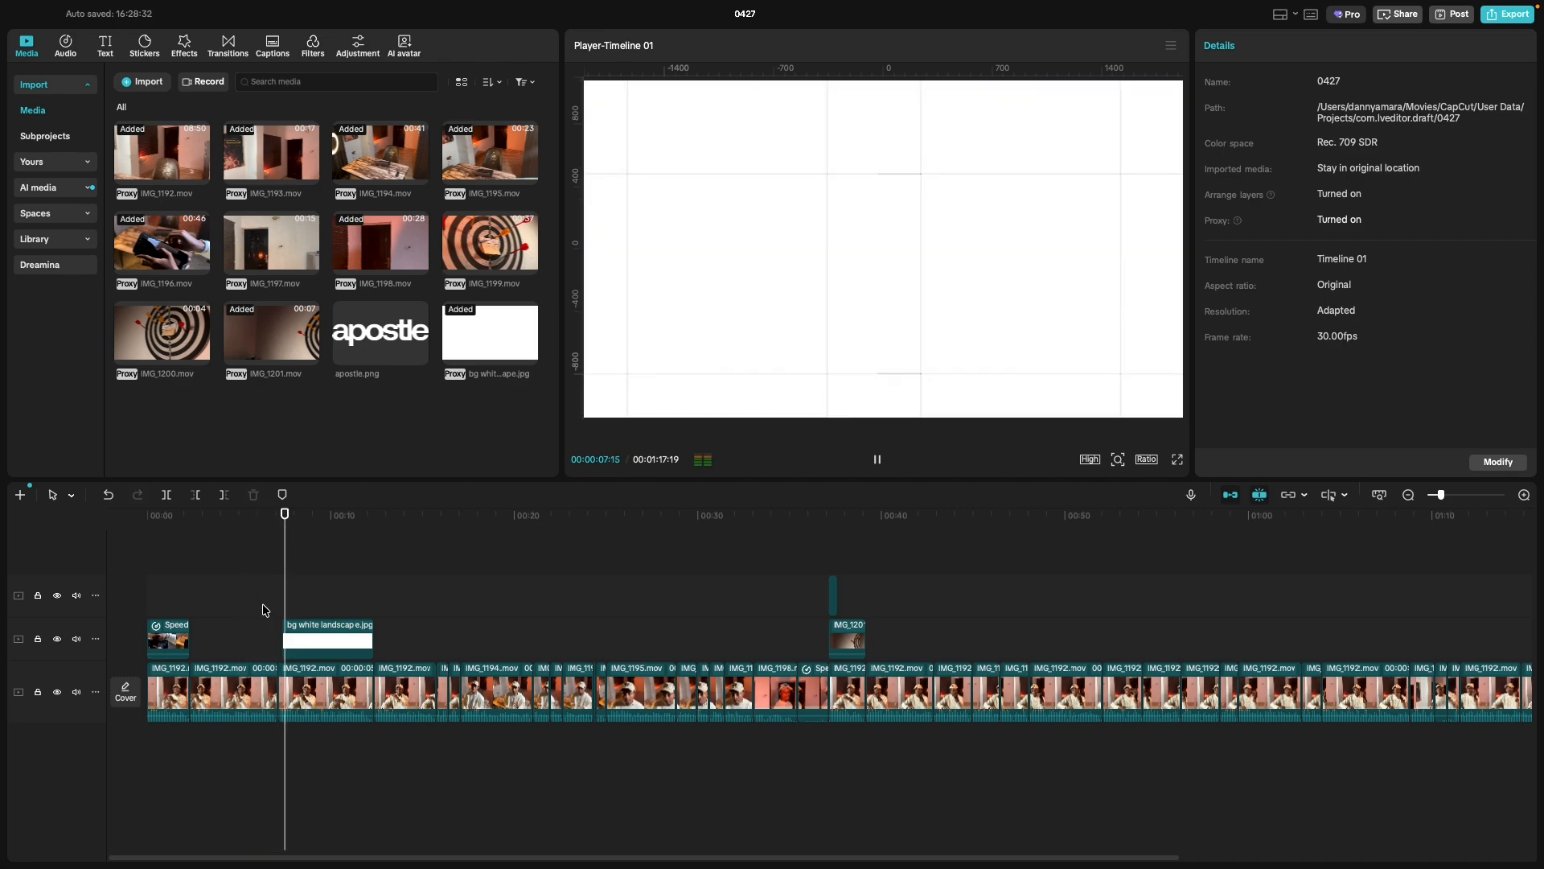
pyautogui.press('space')
pyautogui.click(372, 617)
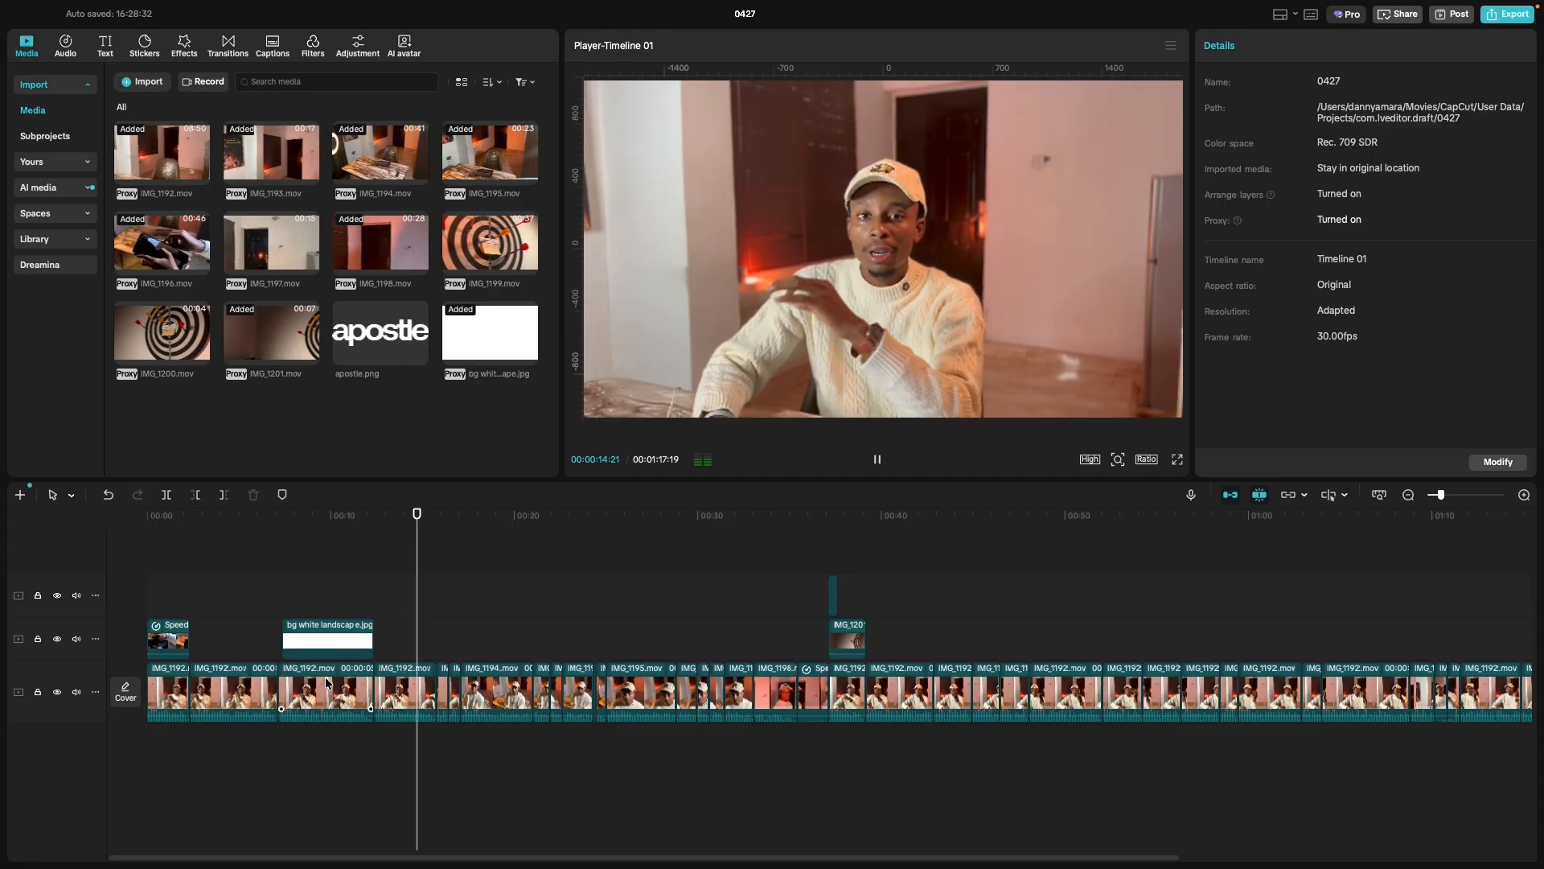
pyautogui.click(189, 608)
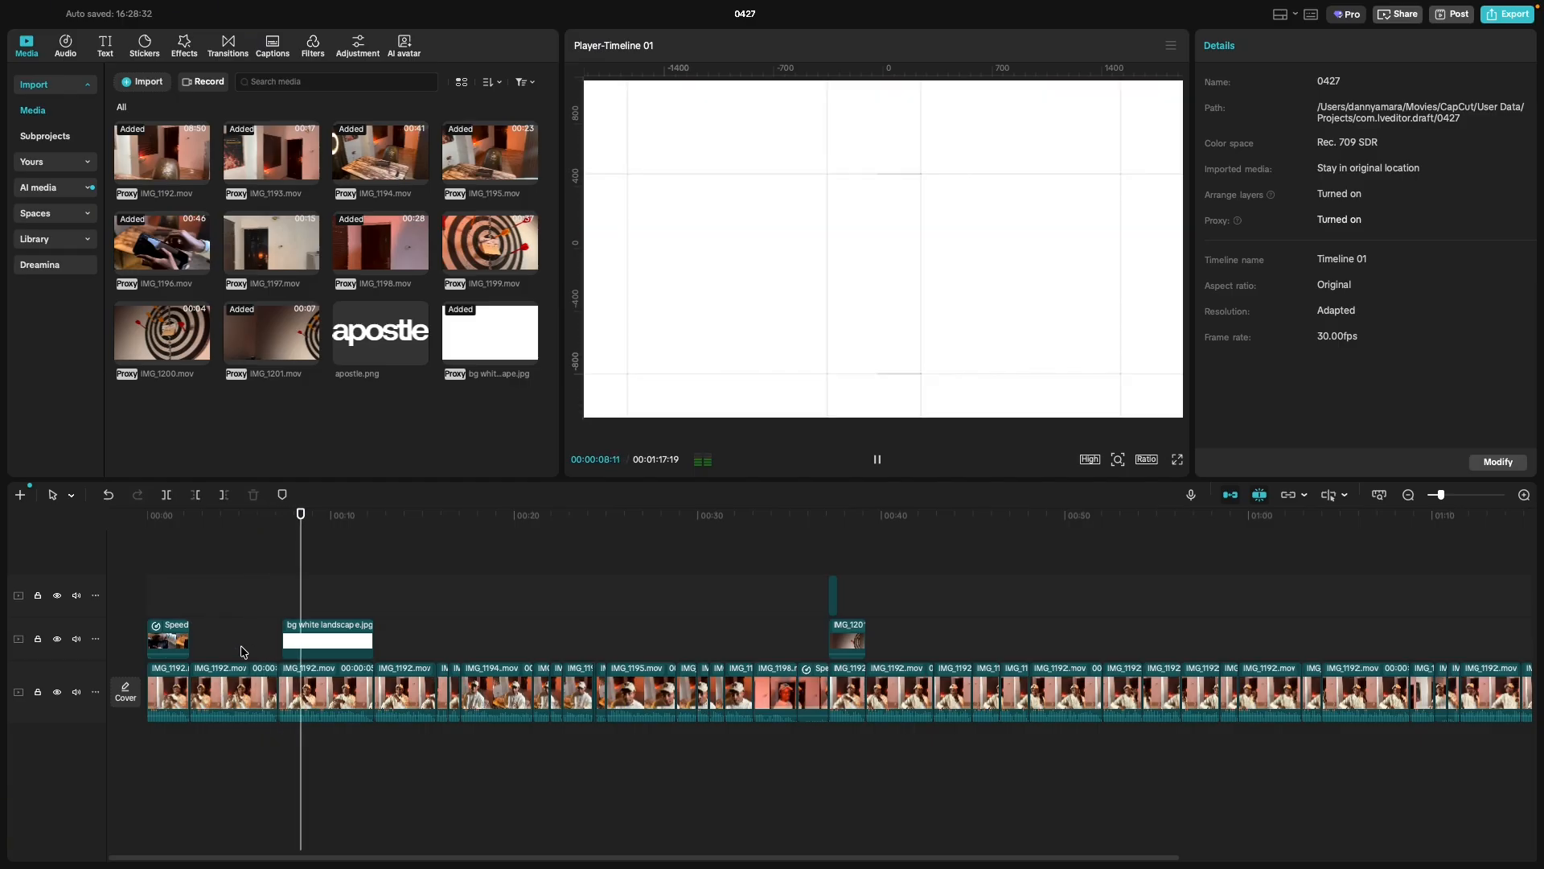
pyautogui.click(296, 688)
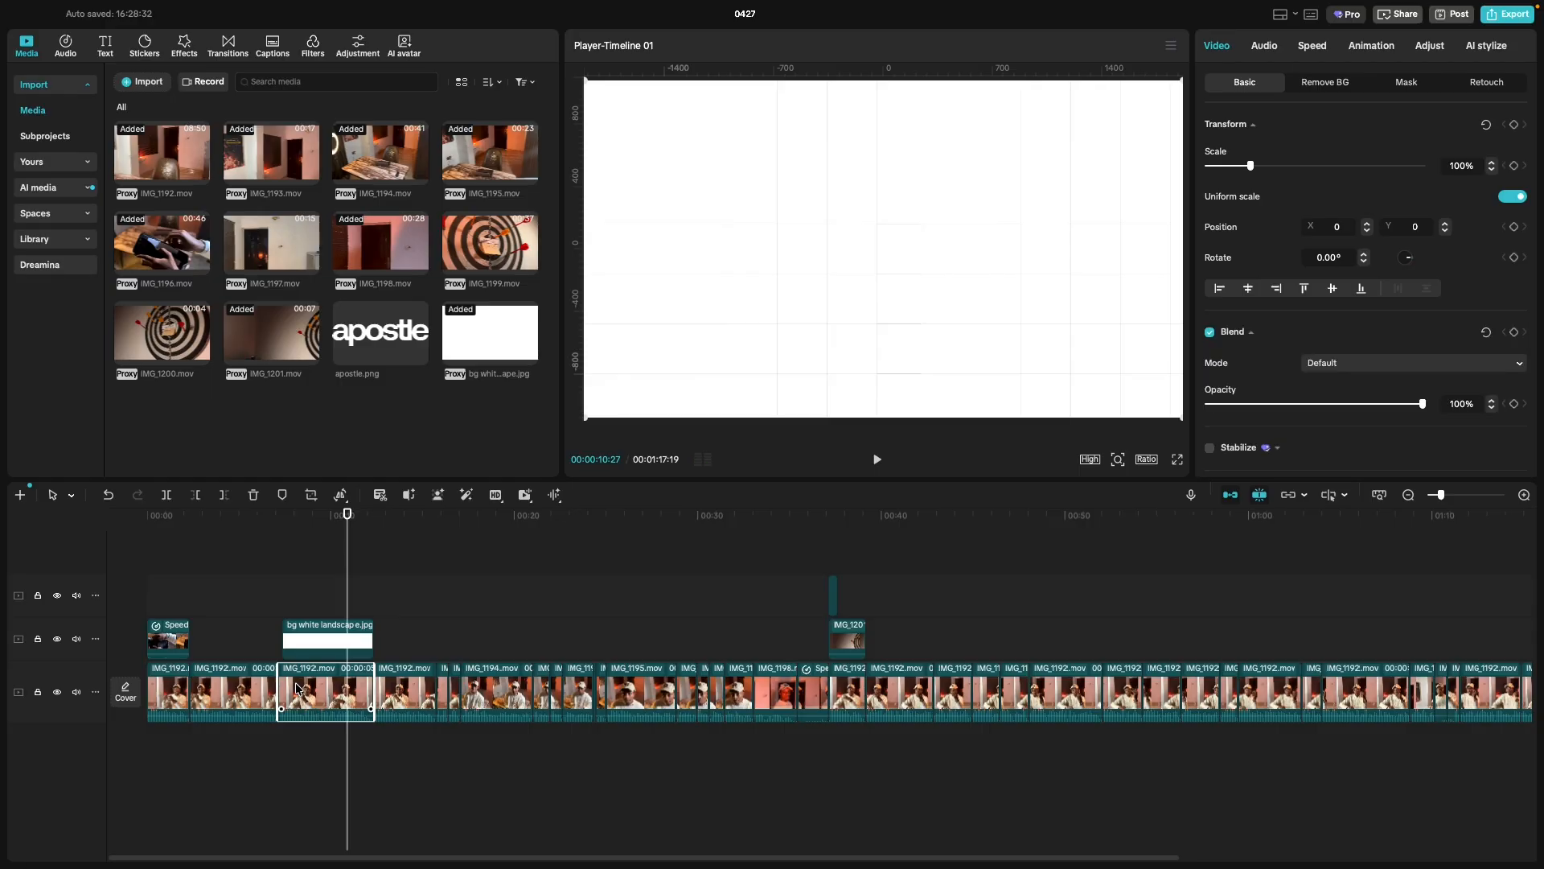
pyautogui.press('Delete')
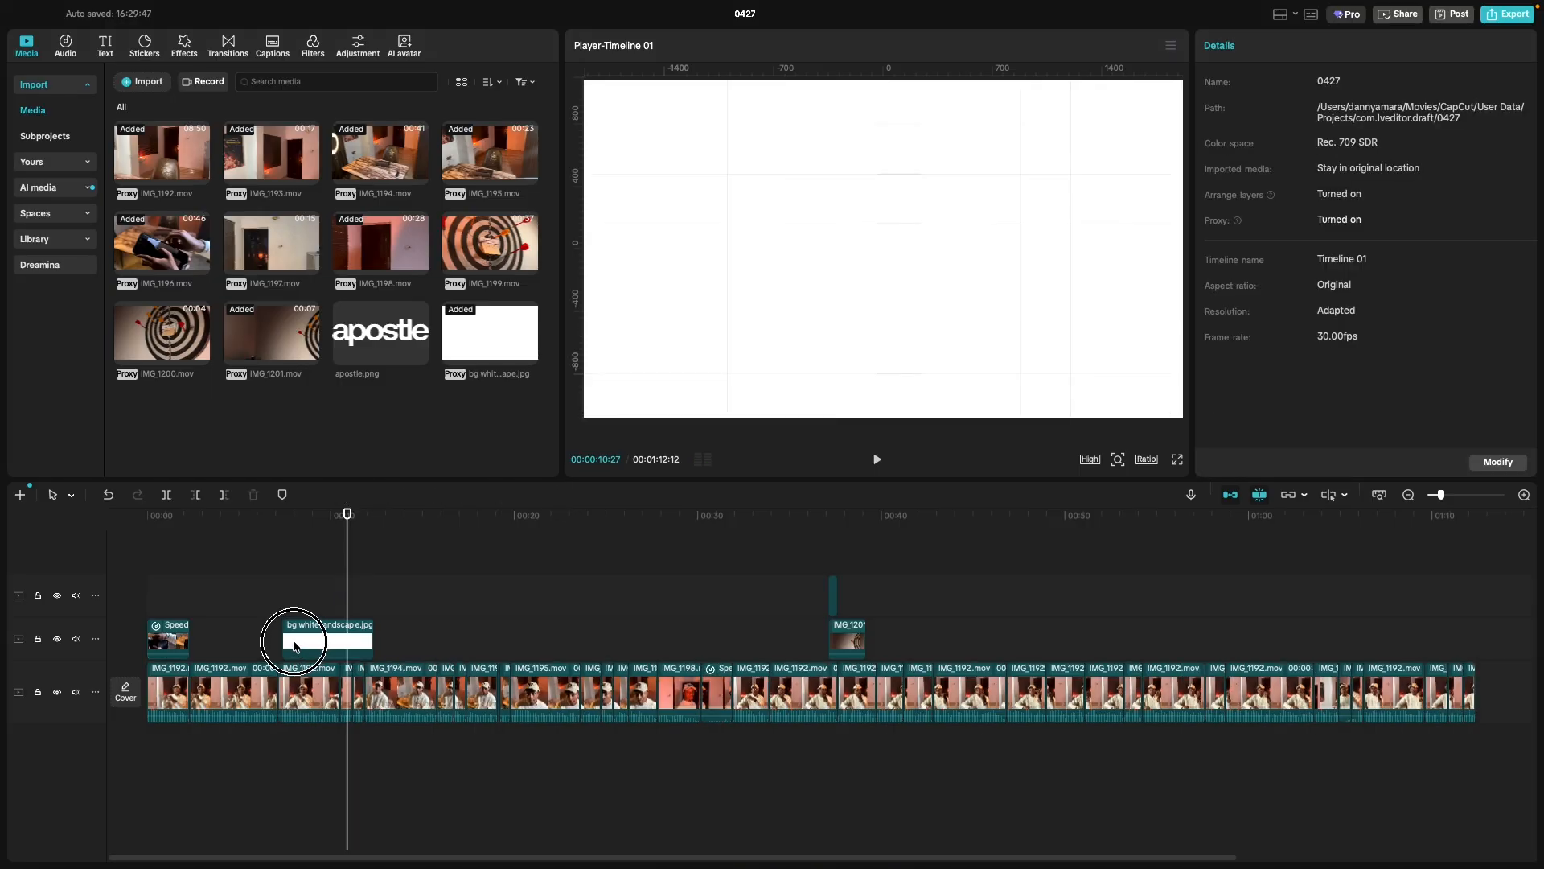
# Align the start of the white image with the start of the IMG_1192.mov clip beneath it, and play the section.
pyautogui.click(291, 644)
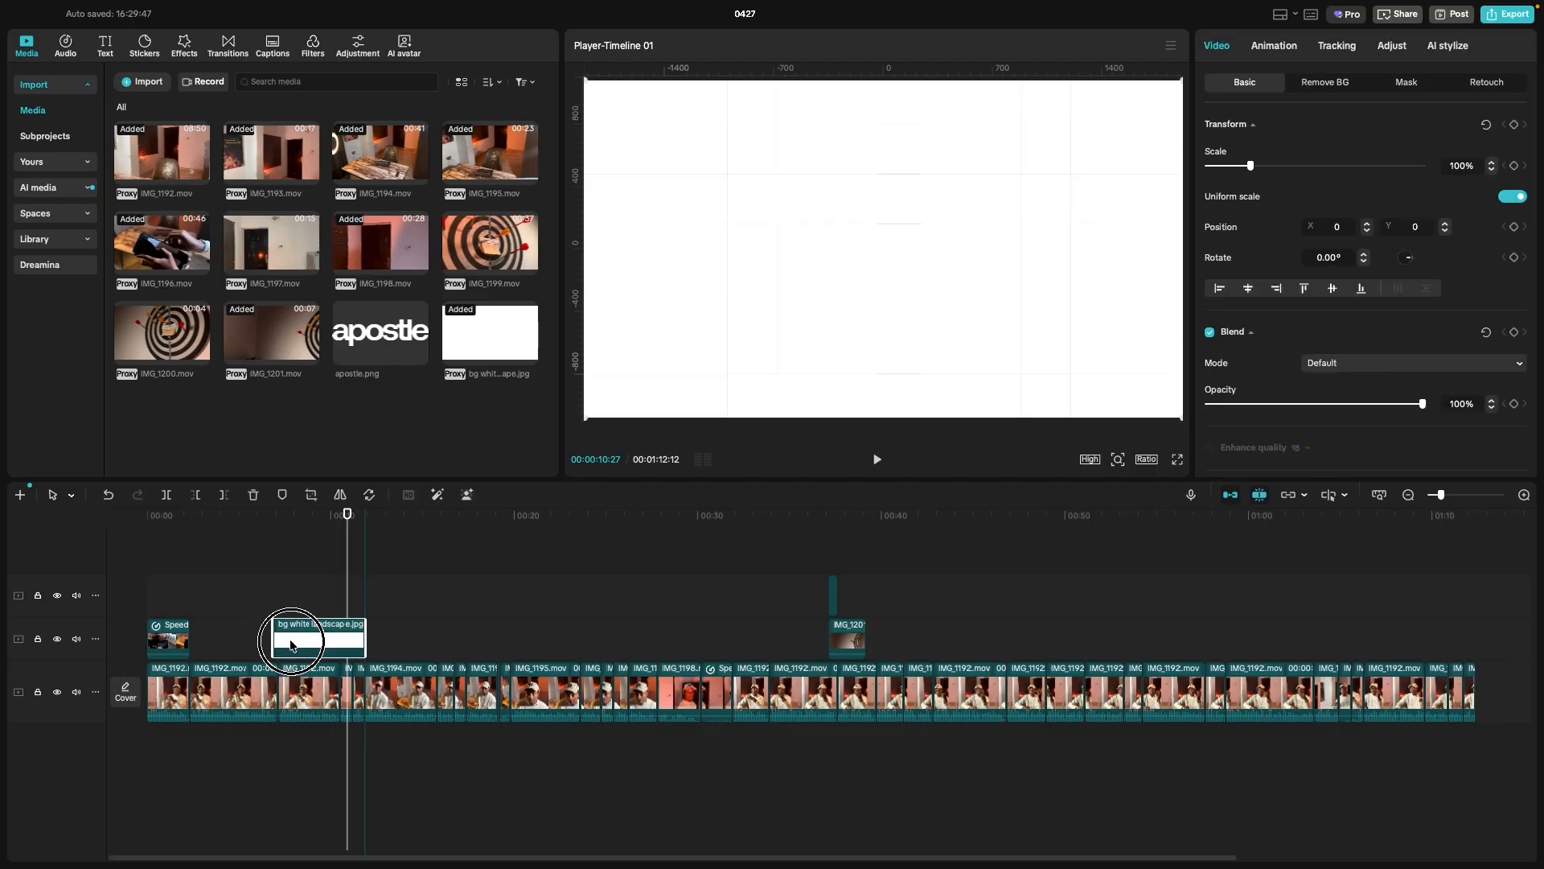
pyautogui.moveTo(293, 644); pyautogui.dragTo(296, 645)
pyautogui.click(246, 638)
pyautogui.press('space')
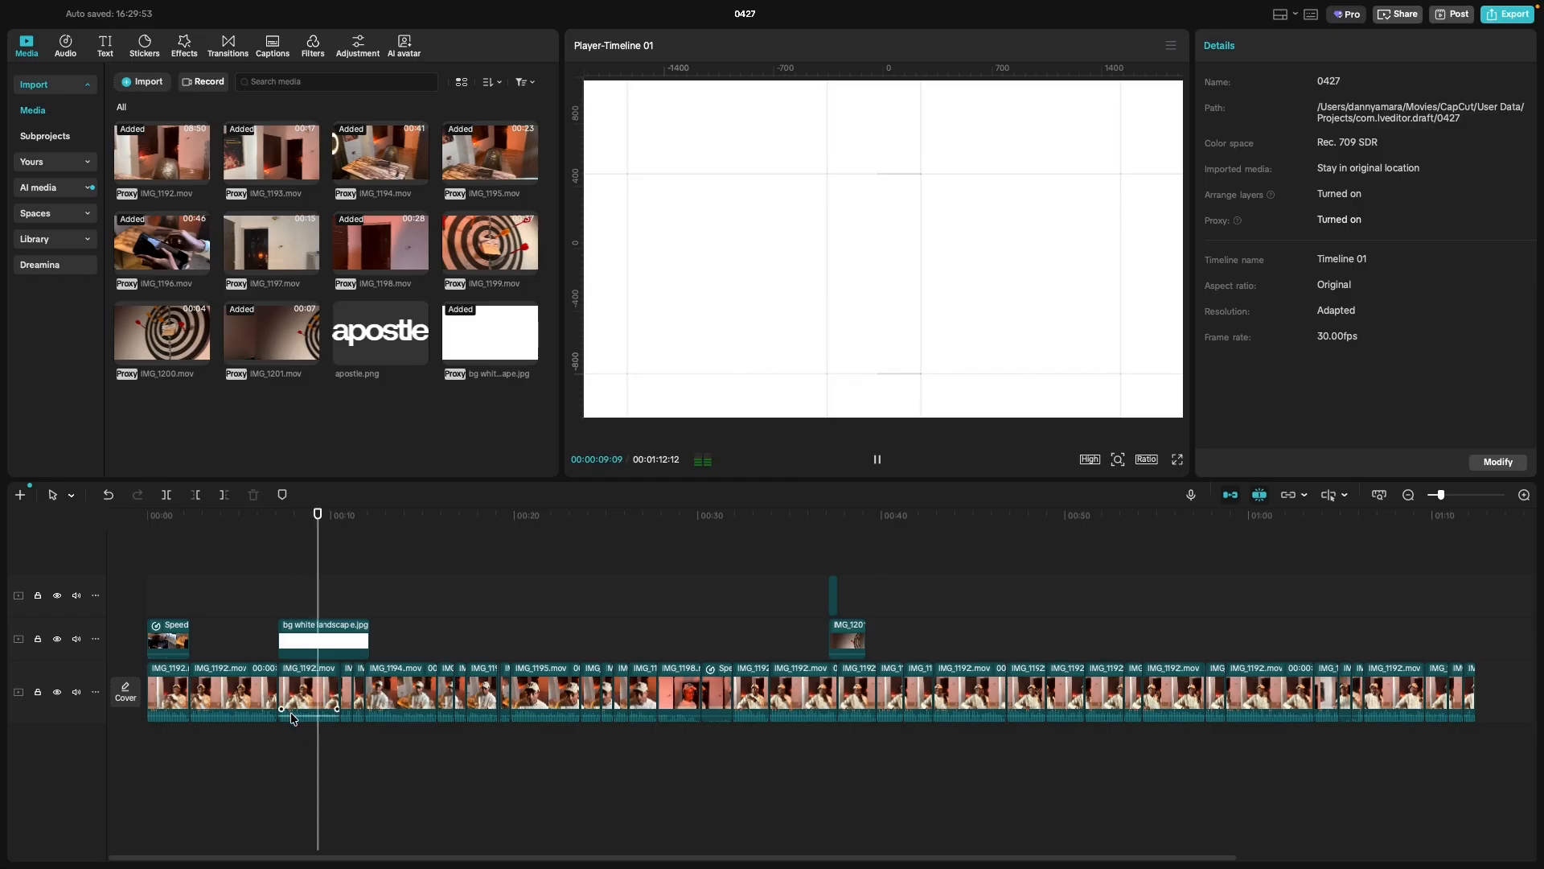
# Trim the end of the white image to meet the start of the first IMG_1194.mov clip, checking the transition.
pyautogui.click(355, 641)
pyautogui.click(358, 642)
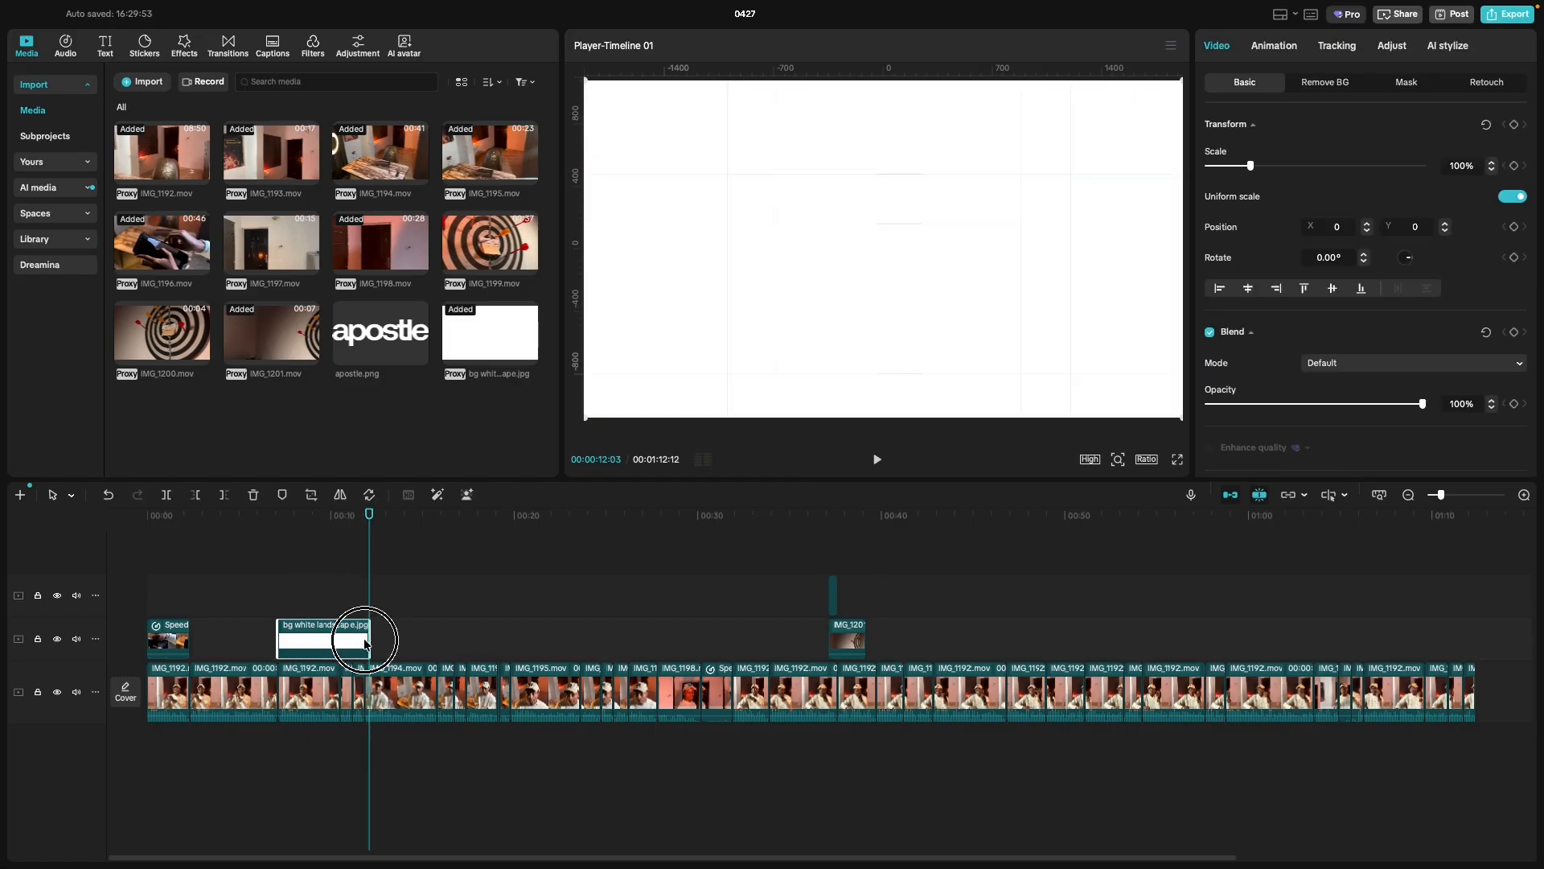
pyautogui.click(351, 600)
pyautogui.press('space')
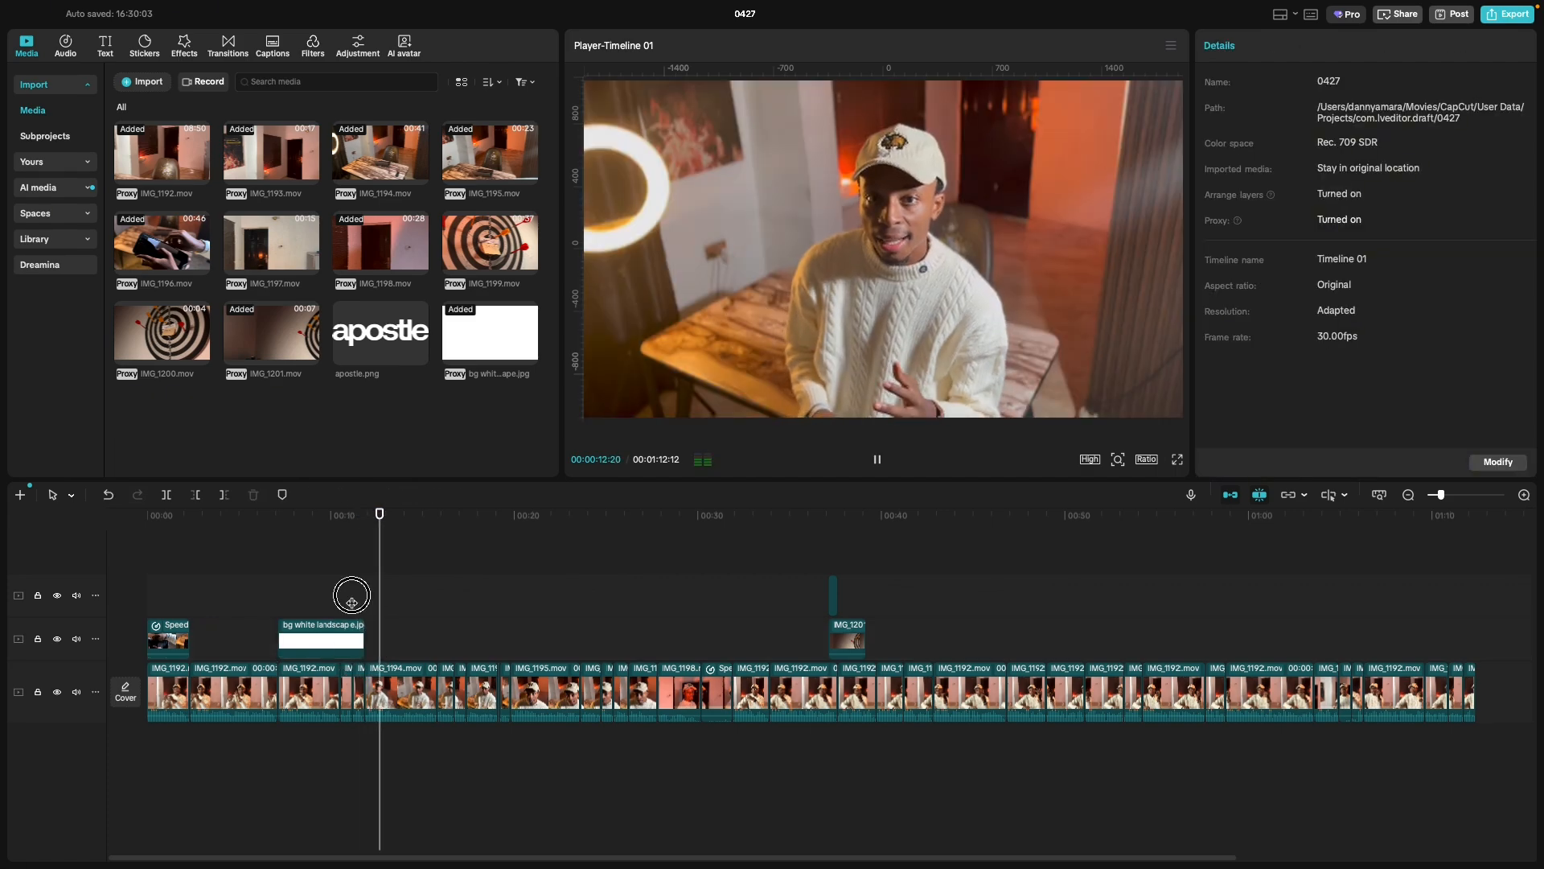
pyautogui.click(352, 602)
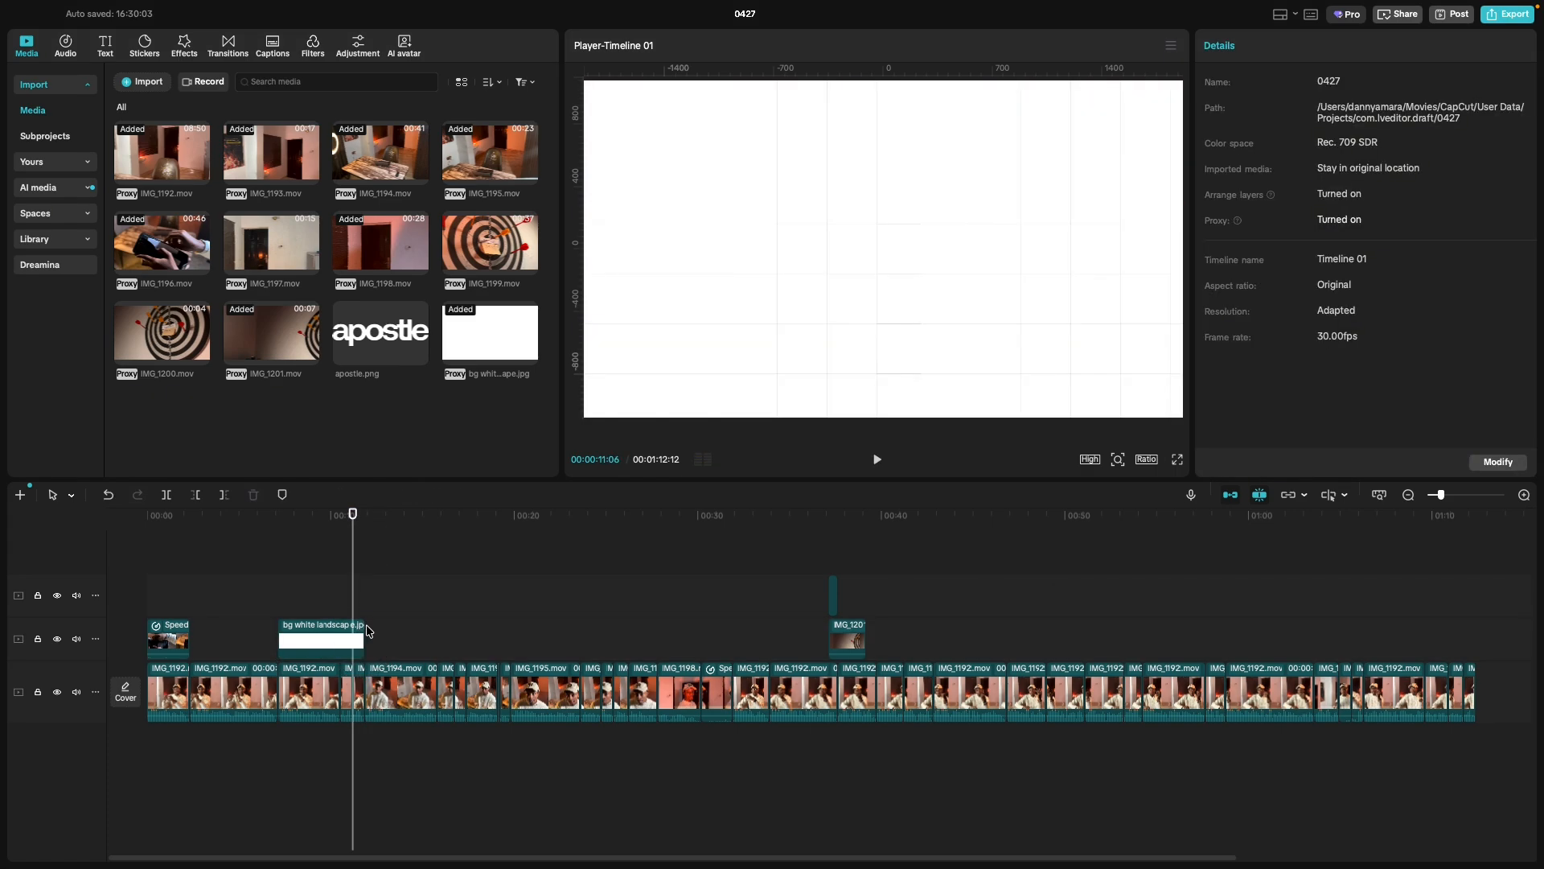
pyautogui.scroll(2, 368, 632)
pyautogui.scroll(2, 368, 632)
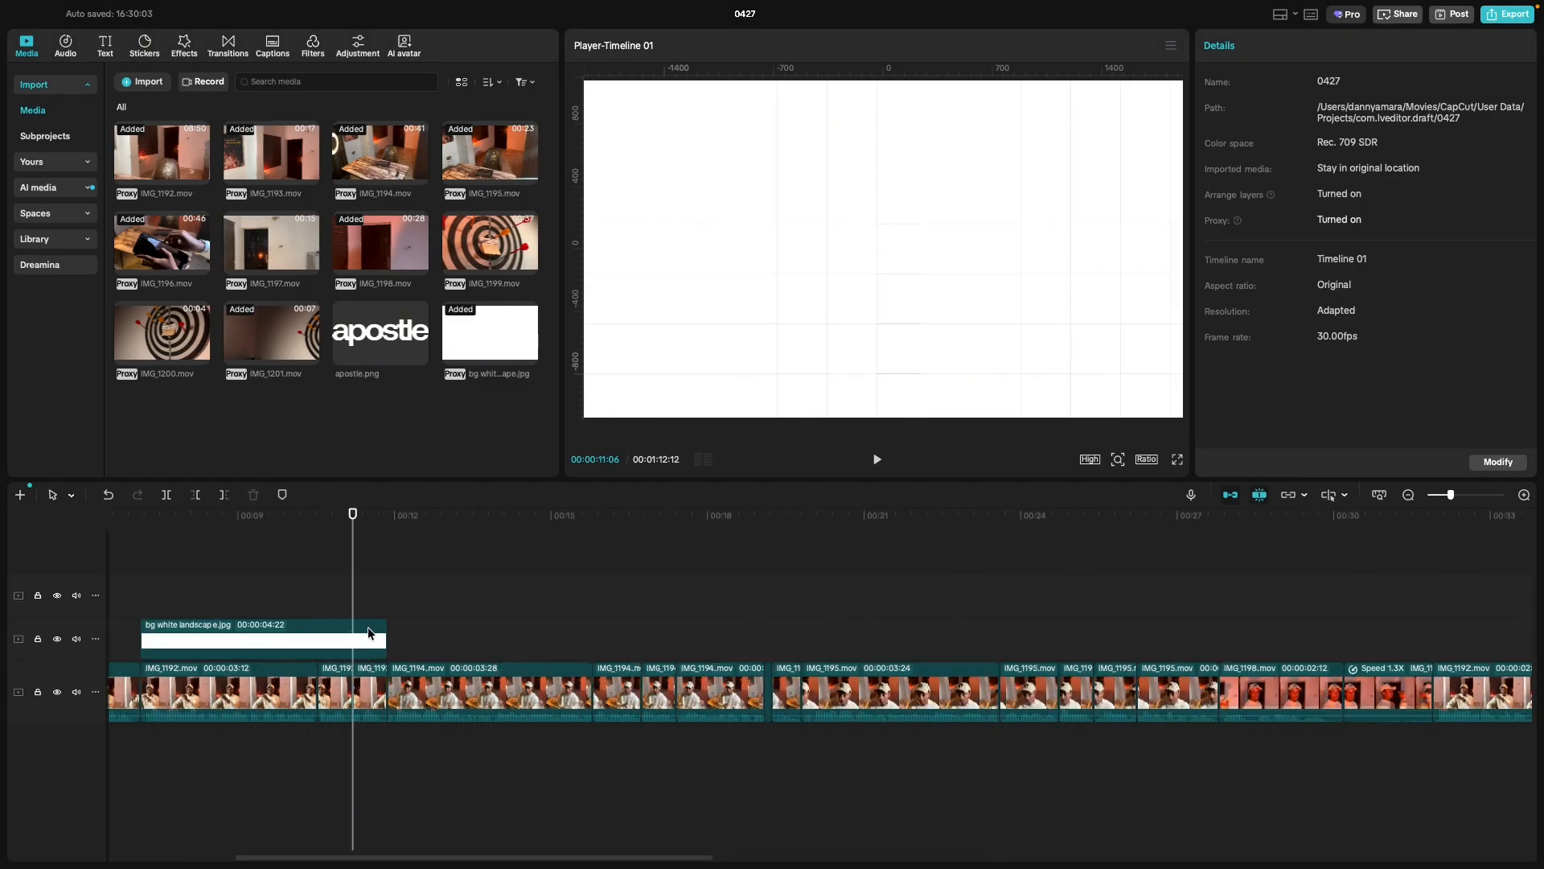
pyautogui.click(369, 632)
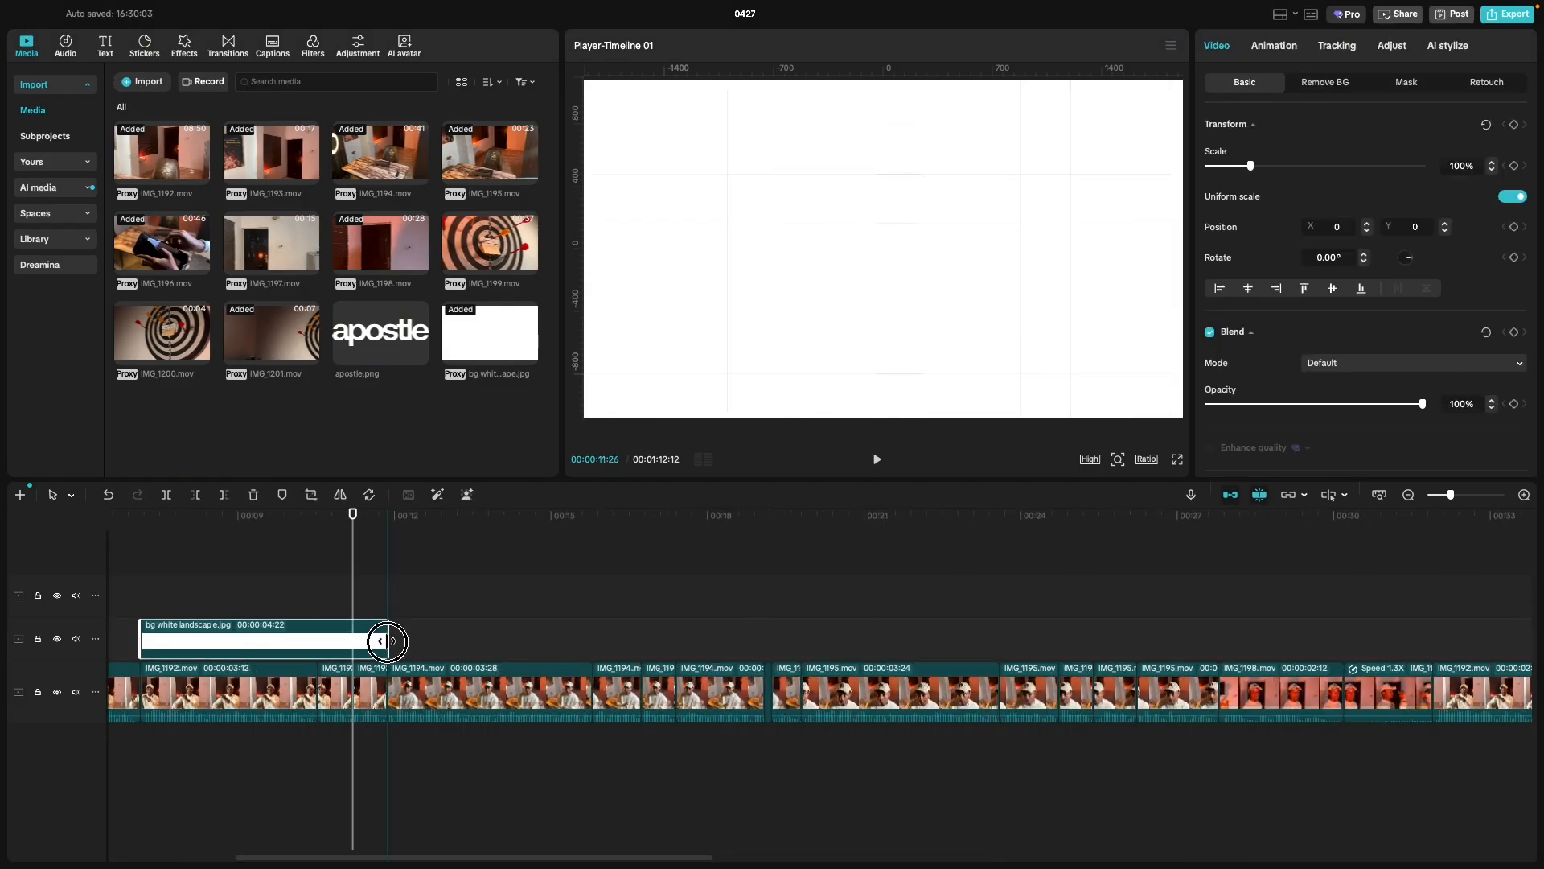
# Play the section after the white image to review the IMG_1194.mov and IMG_1195.mov talking clips up to the close-up shot.
pyautogui.press('space')
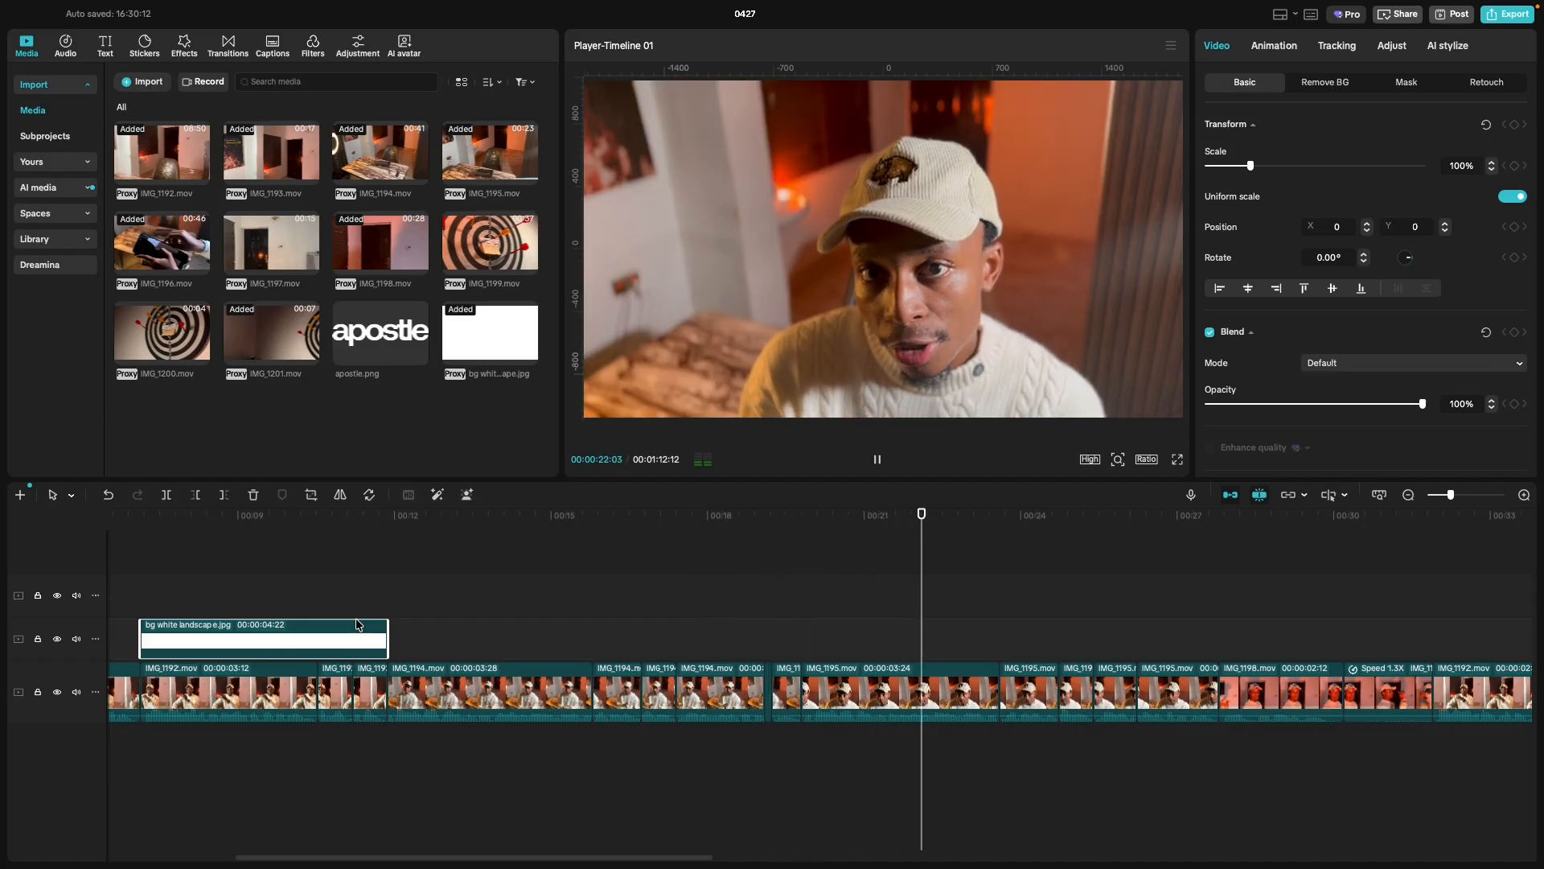
pyautogui.press('space')
pyautogui.click(560, 623)
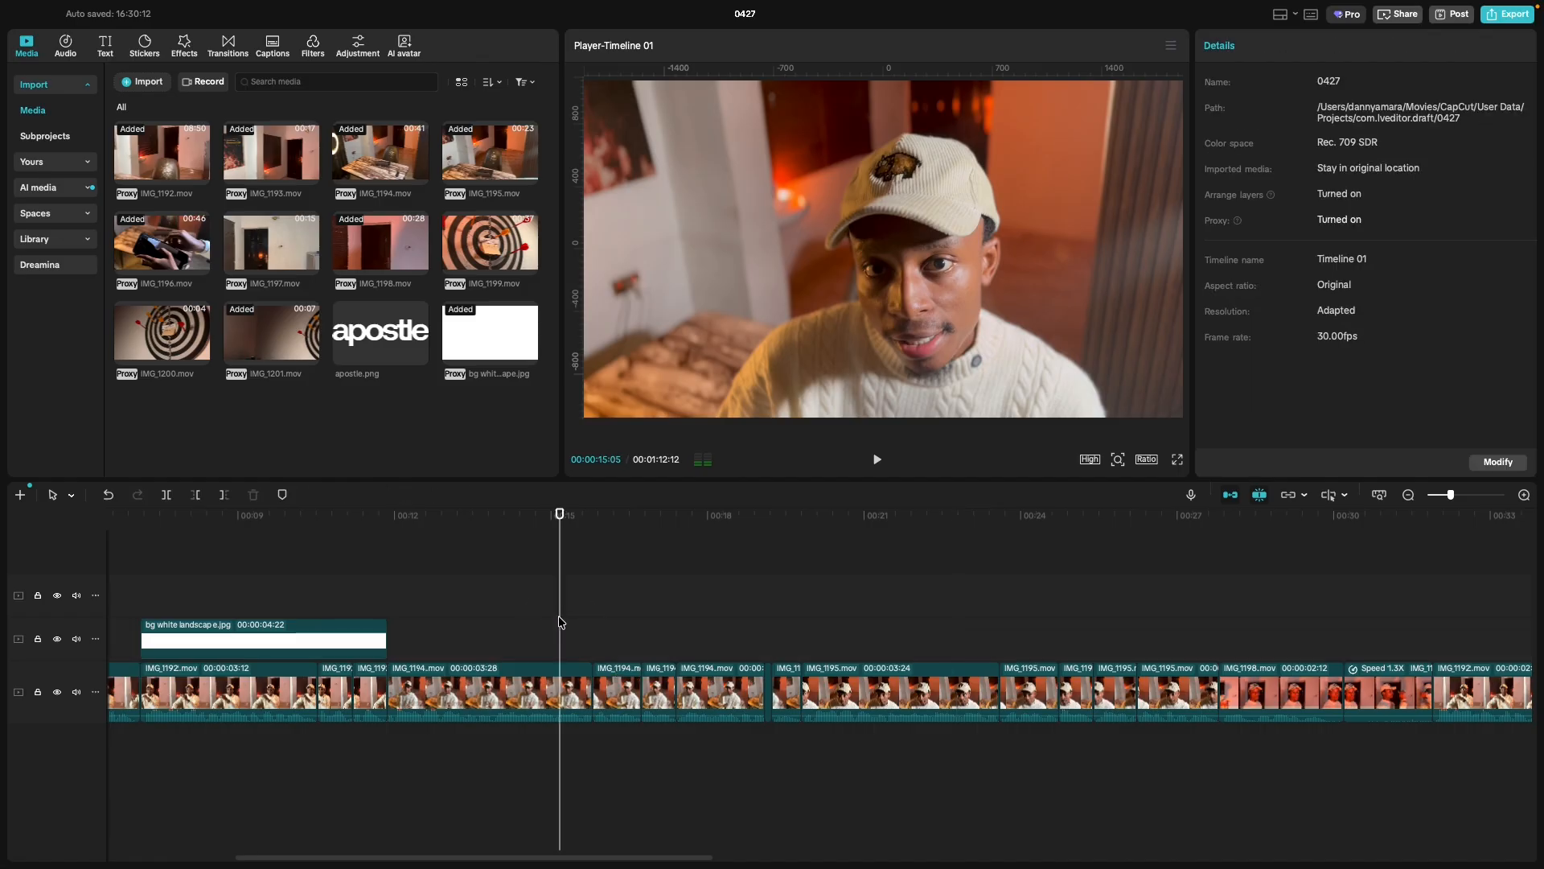
pyautogui.press('space')
pyautogui.press('space')
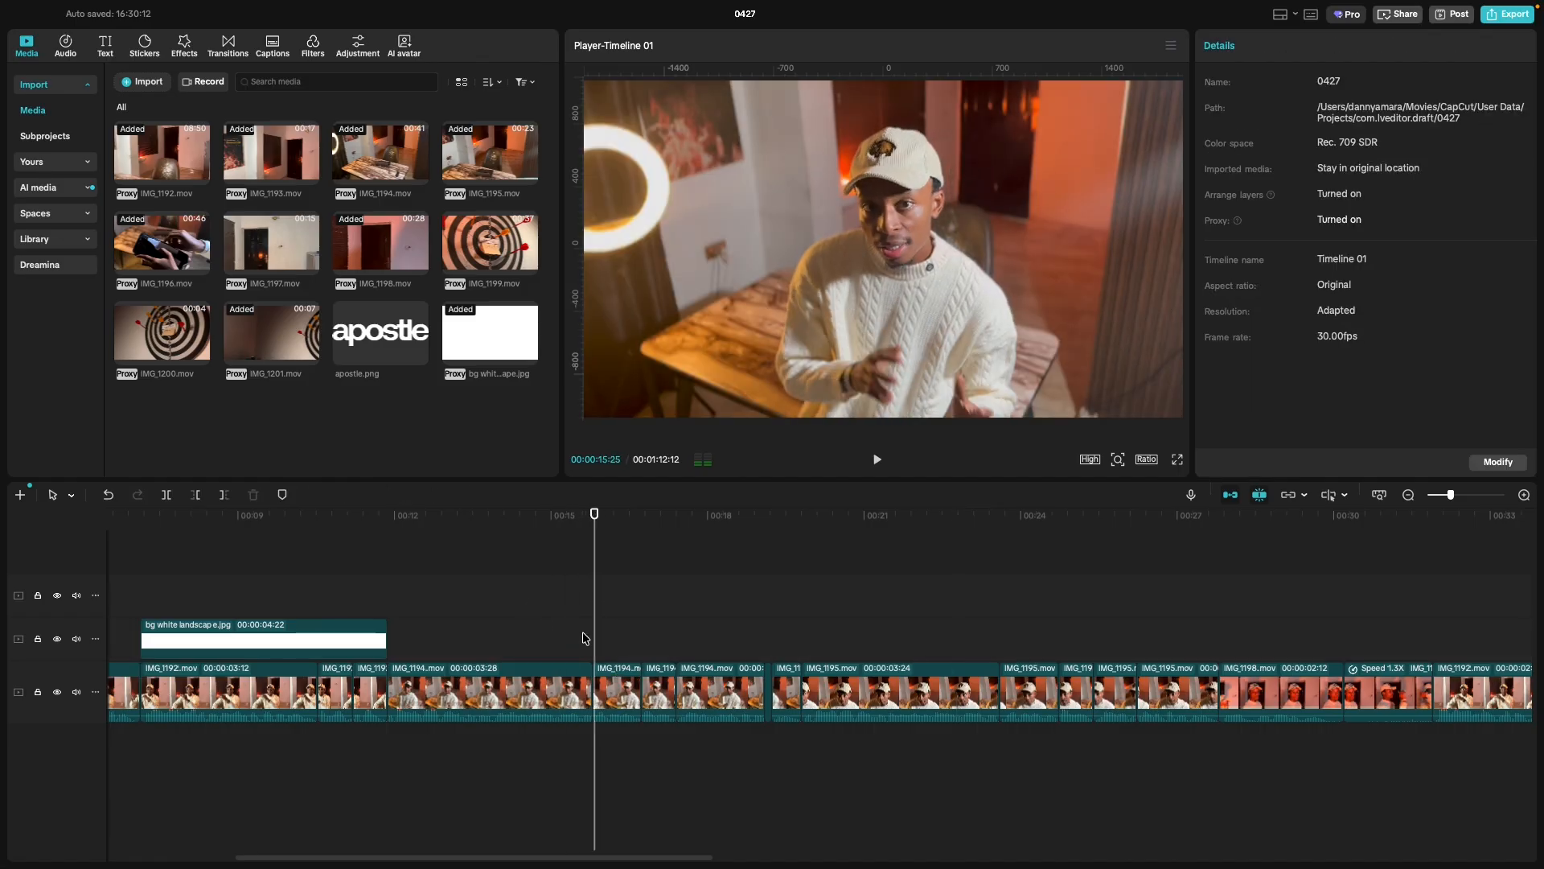
pyautogui.click(838, 682)
pyautogui.click(771, 650)
pyautogui.press('space')
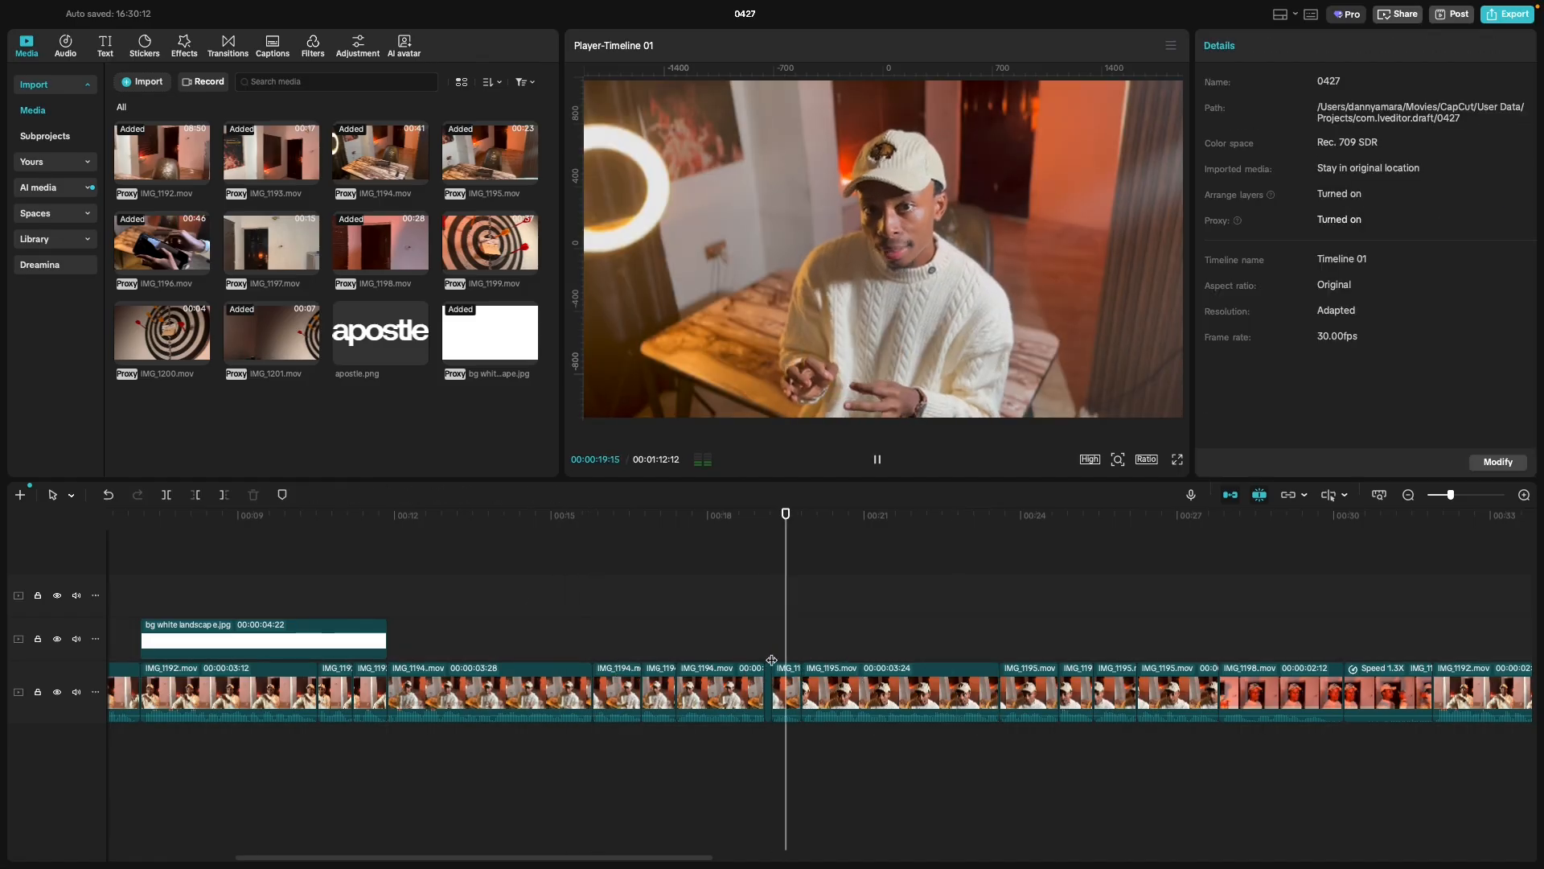
pyautogui.press('space')
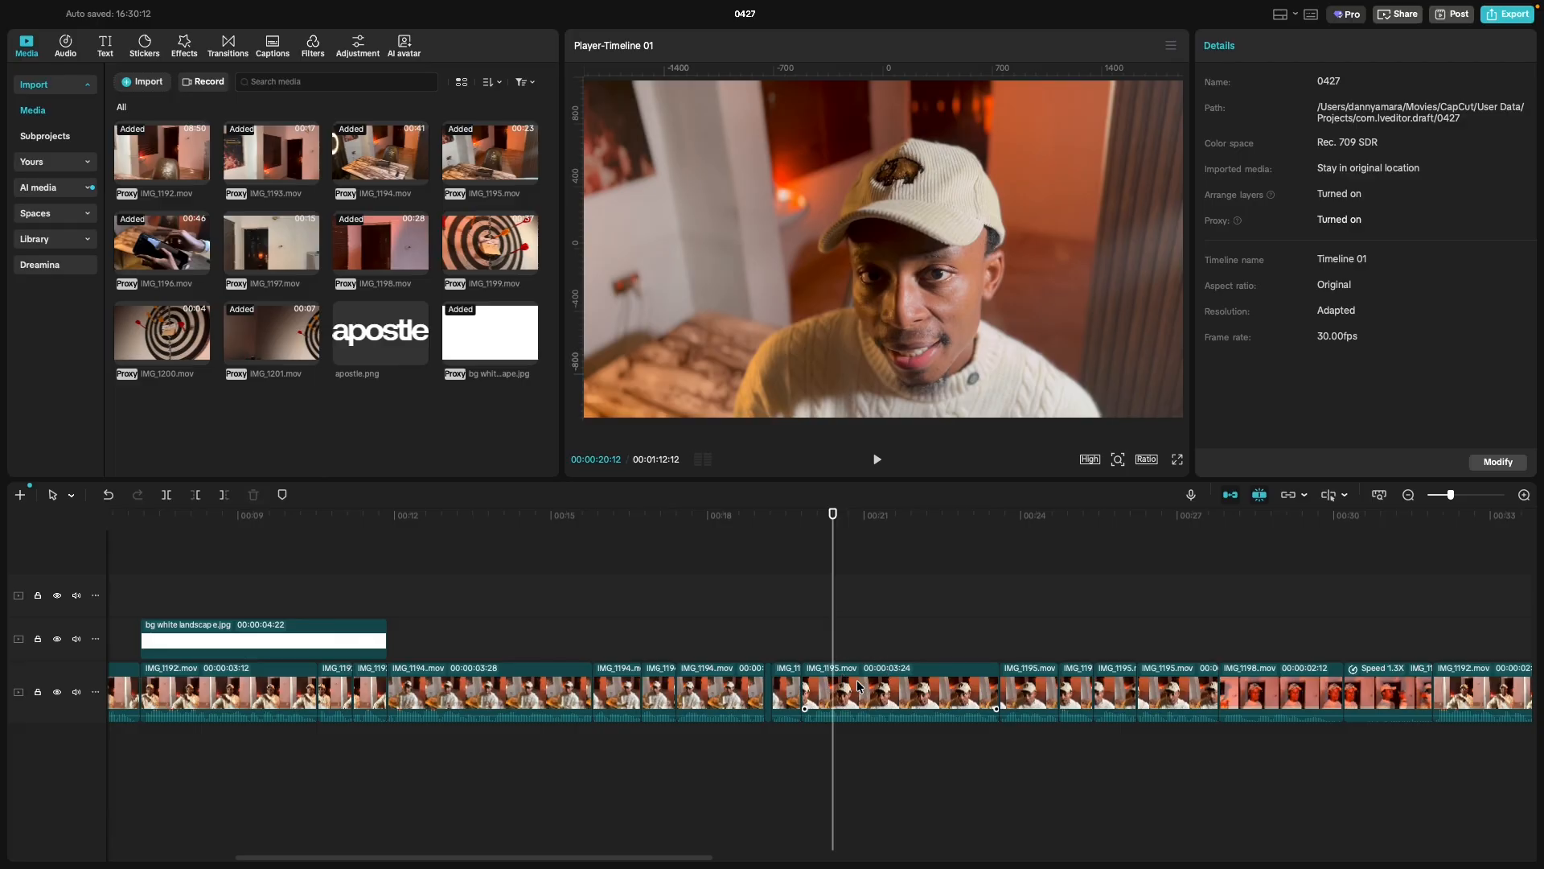
# Delete the five consecutive IMG_1195.mov clips directly before IMG_1198.mov, and play across the new join.
pyautogui.click(859, 686)
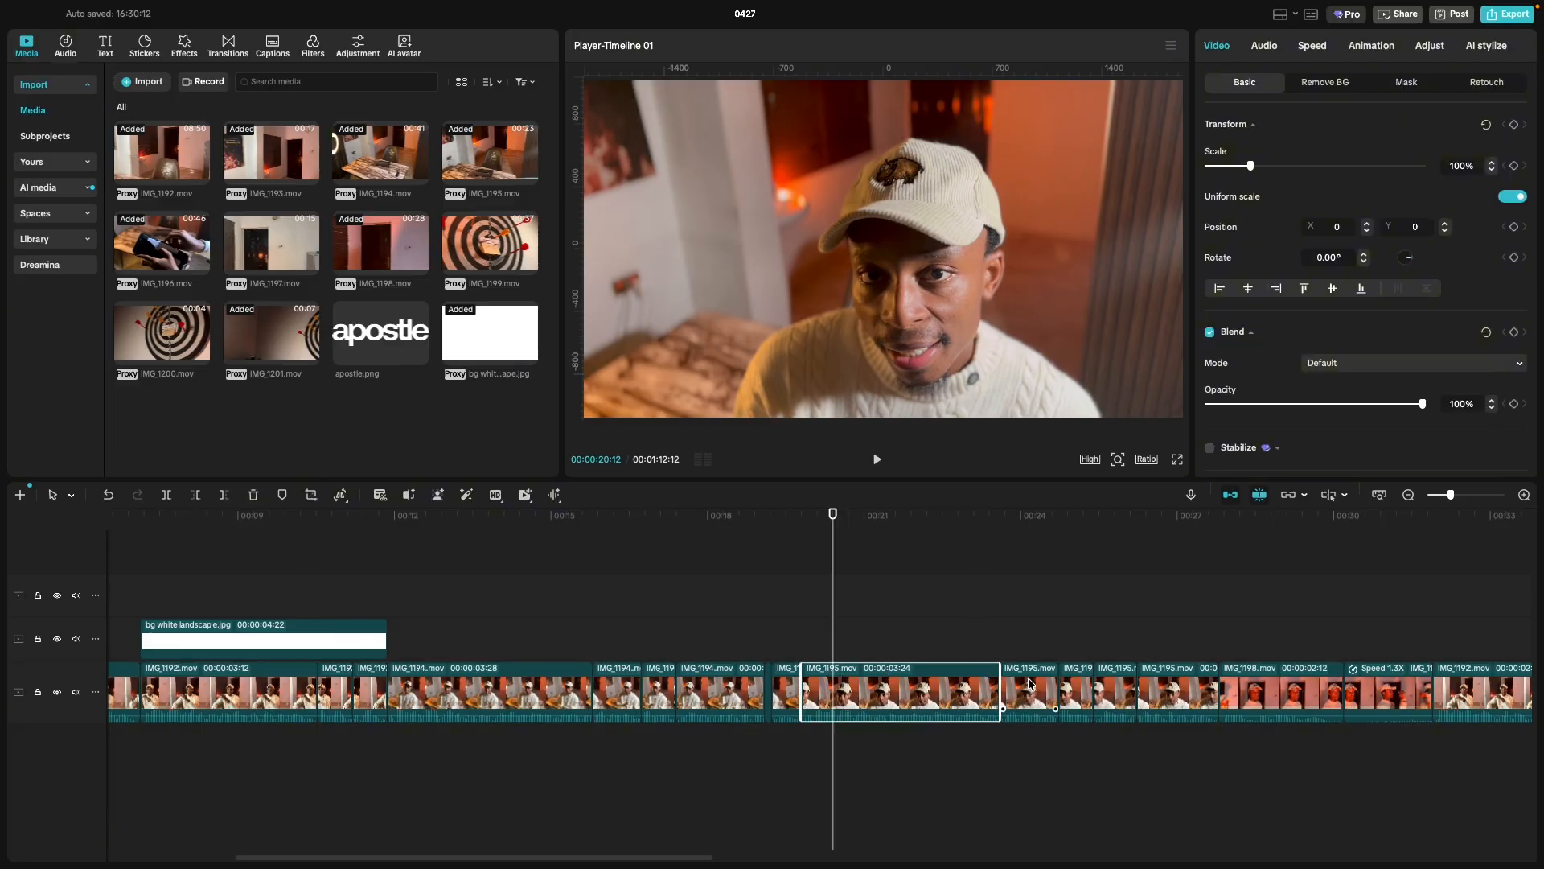
pyautogui.keyDown('shift'); pyautogui.click(1030, 684); pyautogui.keyUp('shift')
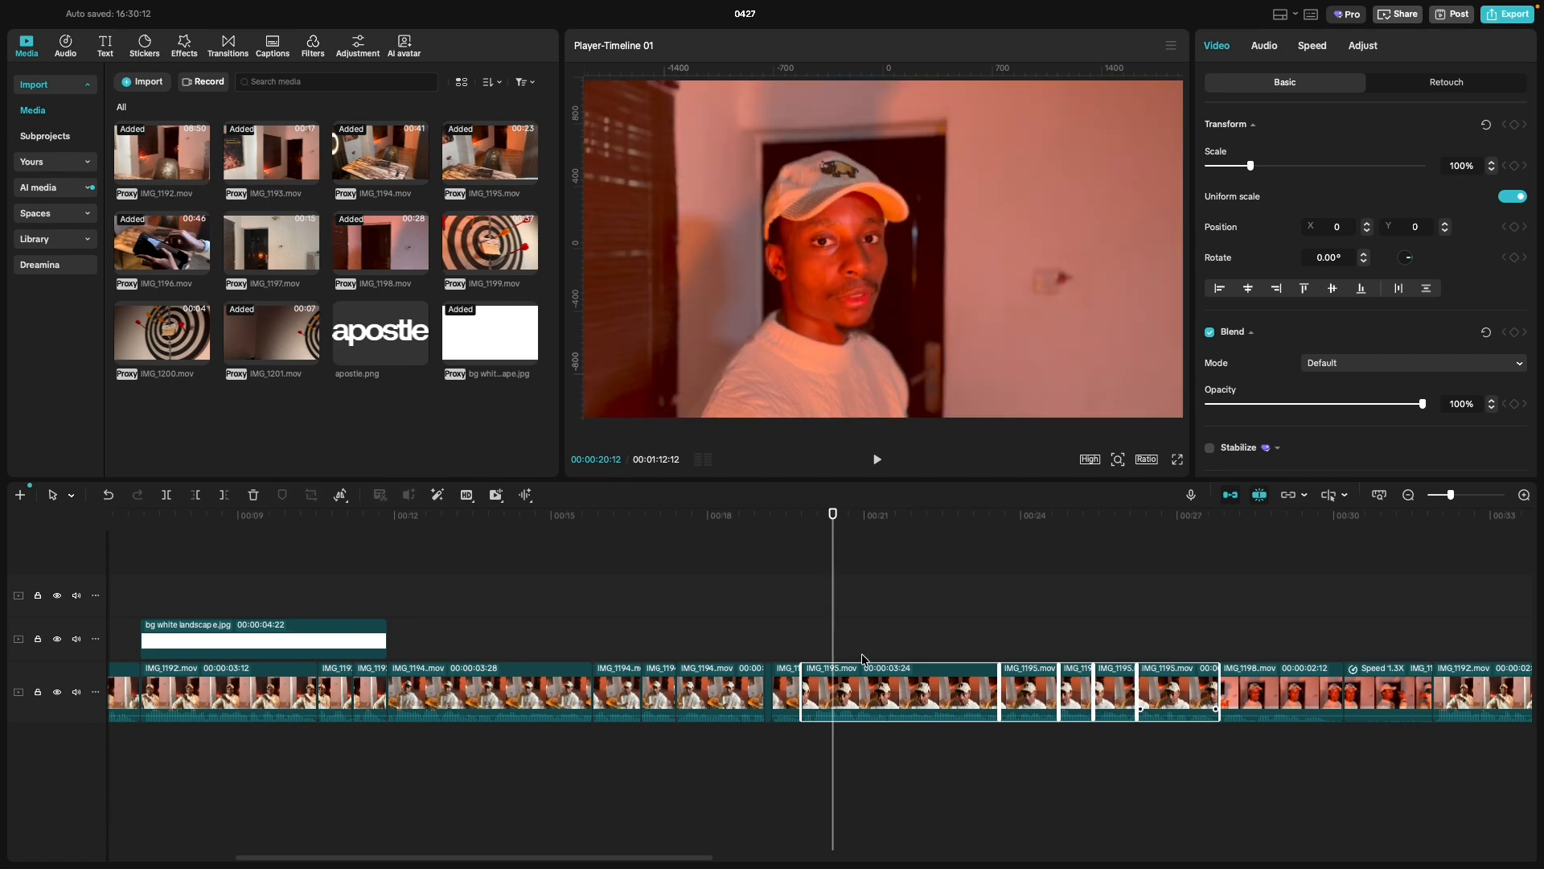
pyautogui.press('Delete')
pyautogui.click(705, 635)
pyautogui.press('space')
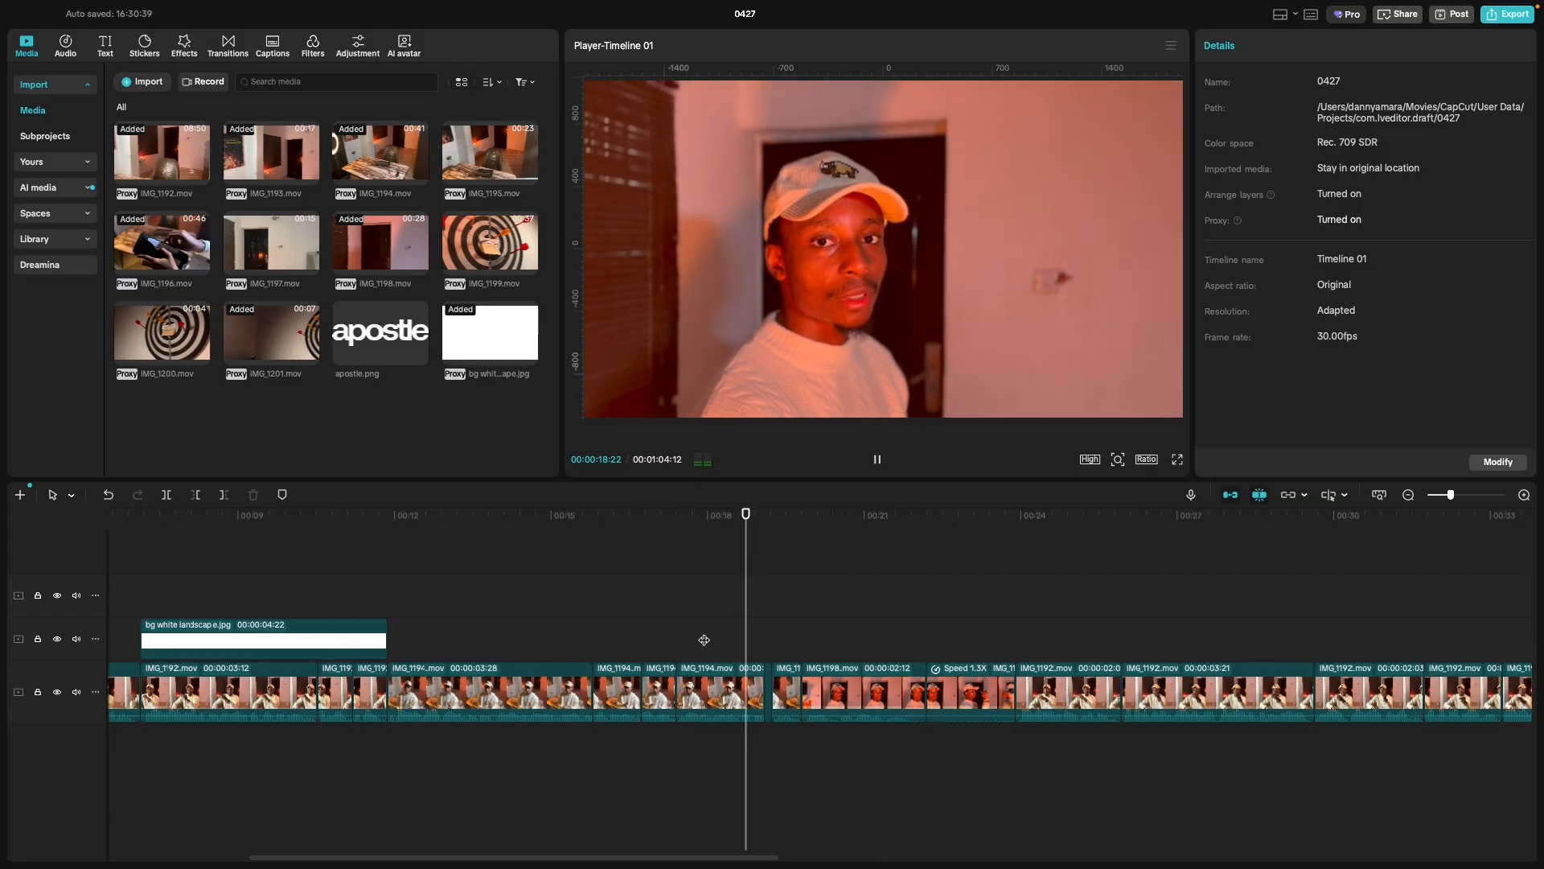
pyautogui.press('space')
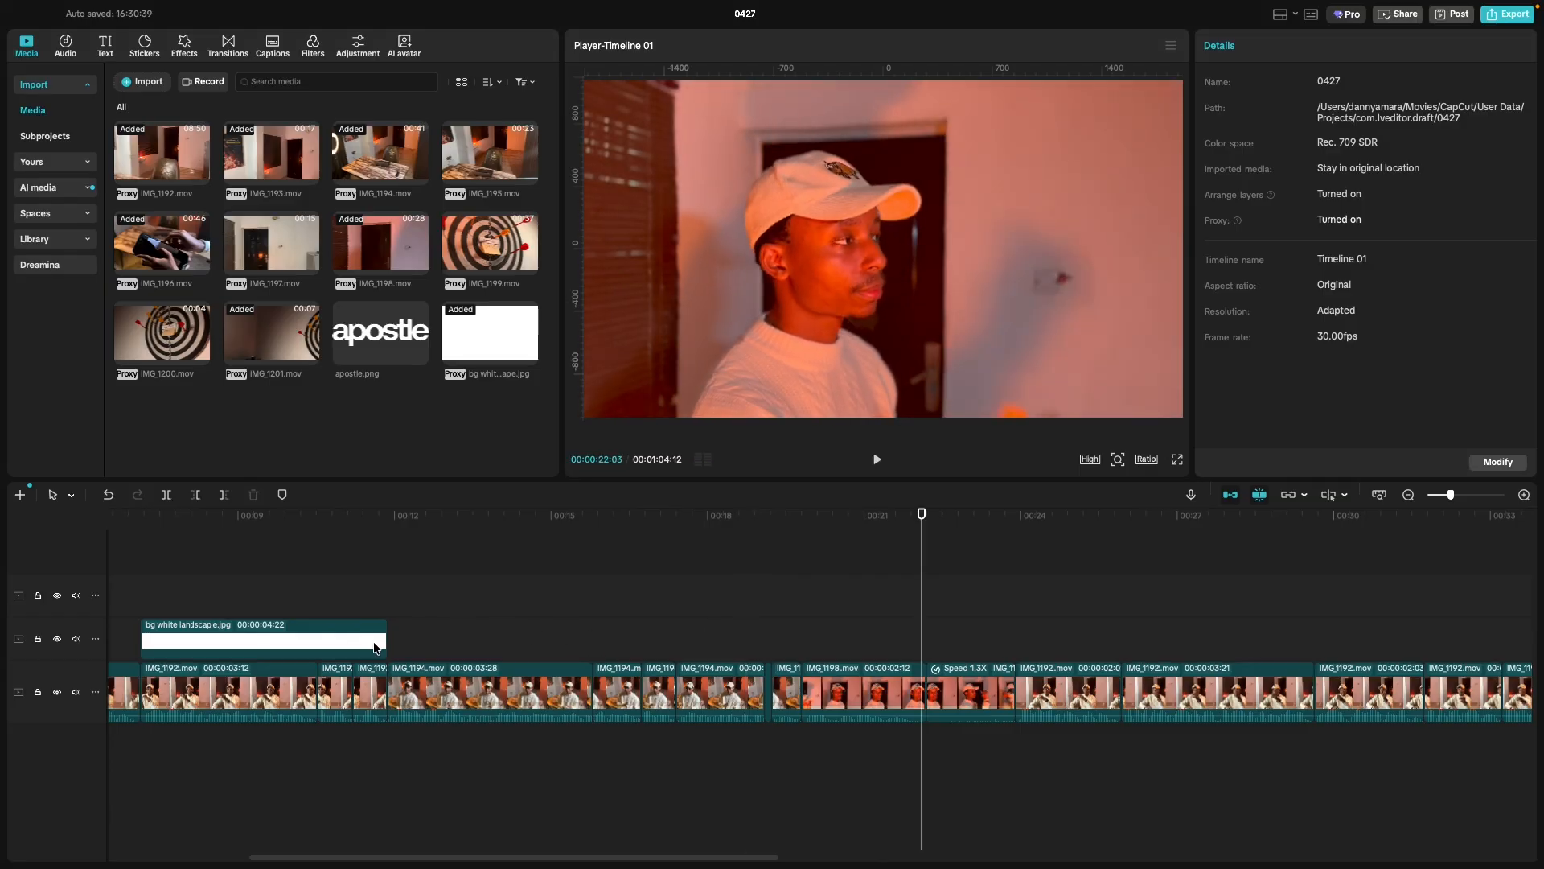
# Move the IMG_1201.mov overlay and the short clip stacked above it to start with the first IMG_1192.mov clip after the IMG_1198.mov section, checking playback.
pyautogui.hscroll(-2, 365, 616)
pyautogui.hscroll(5, 364, 616)
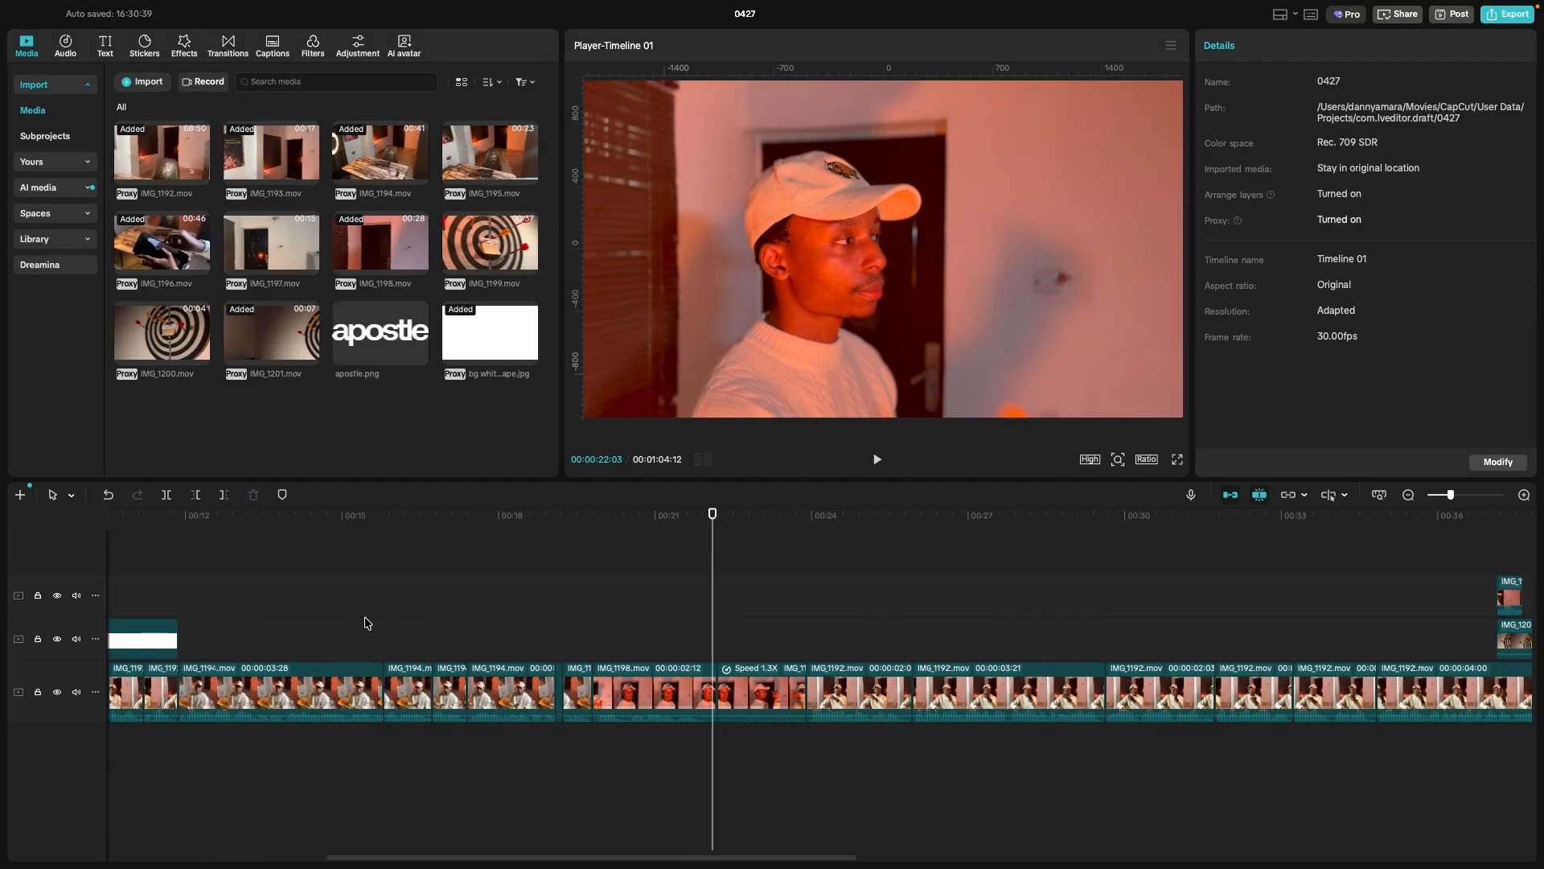
pyautogui.hscroll(2, 365, 624)
pyautogui.click(1448, 622)
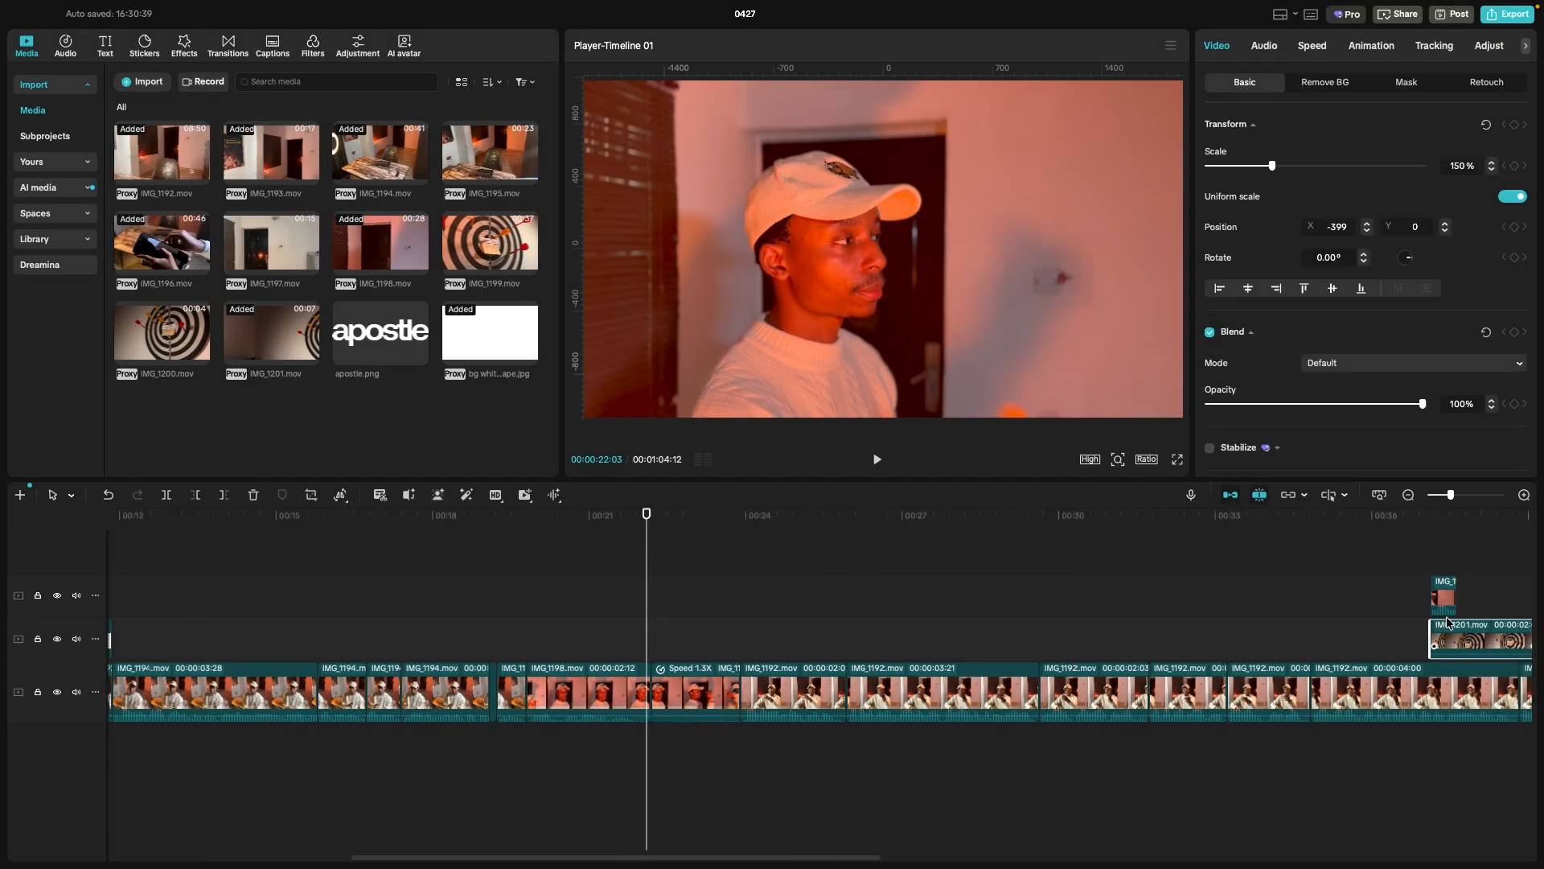
pyautogui.keyDown('shift'); pyautogui.click(1446, 603); pyautogui.keyUp('shift')
pyautogui.moveTo(1460, 633); pyautogui.dragTo(772, 634)
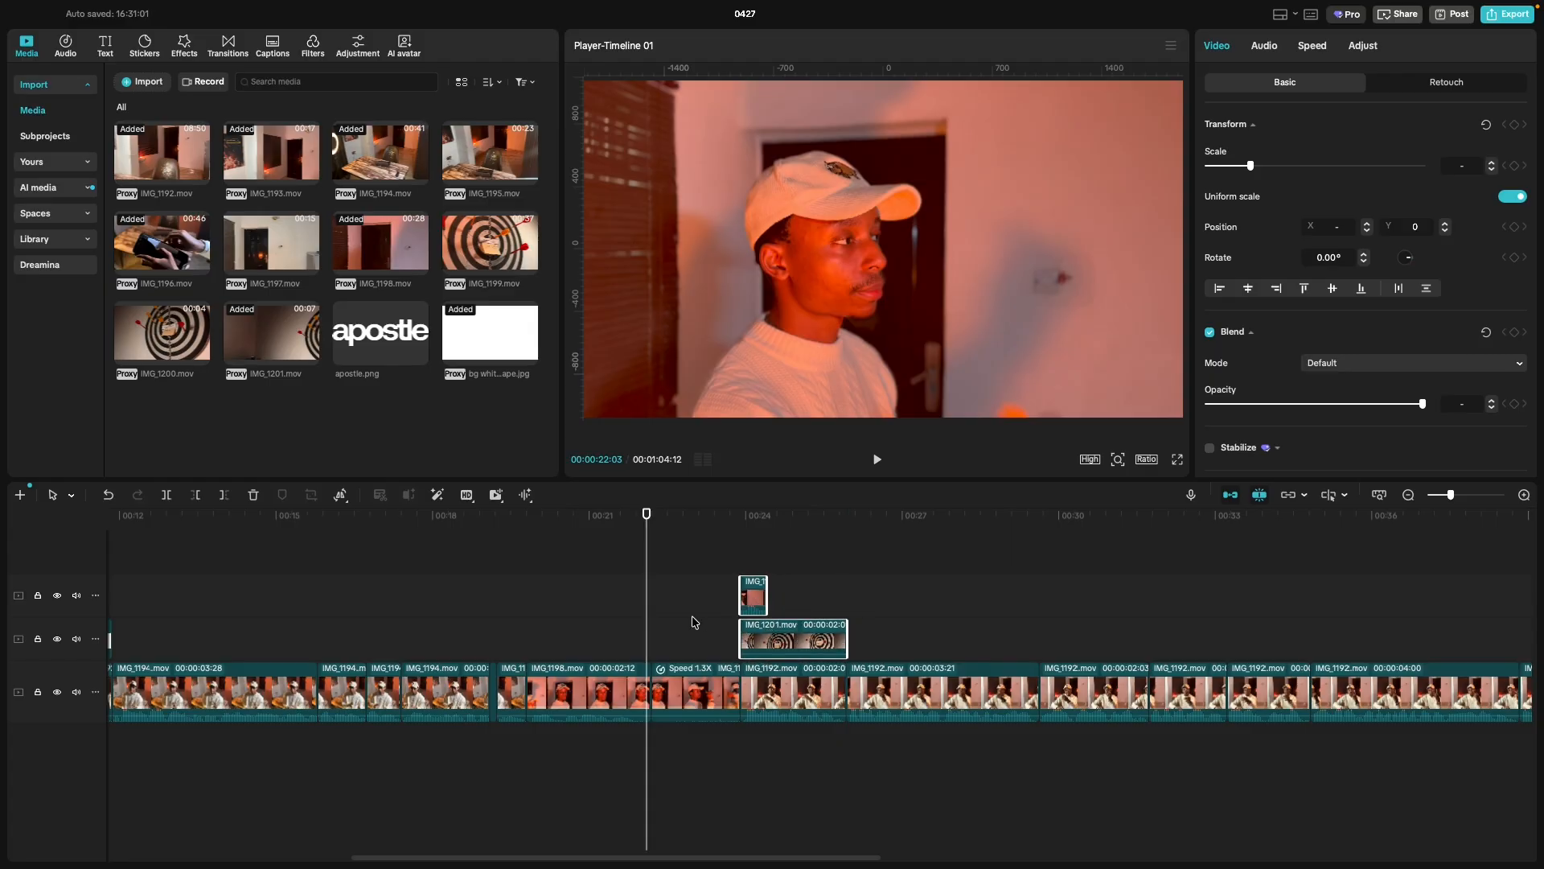
pyautogui.press('space')
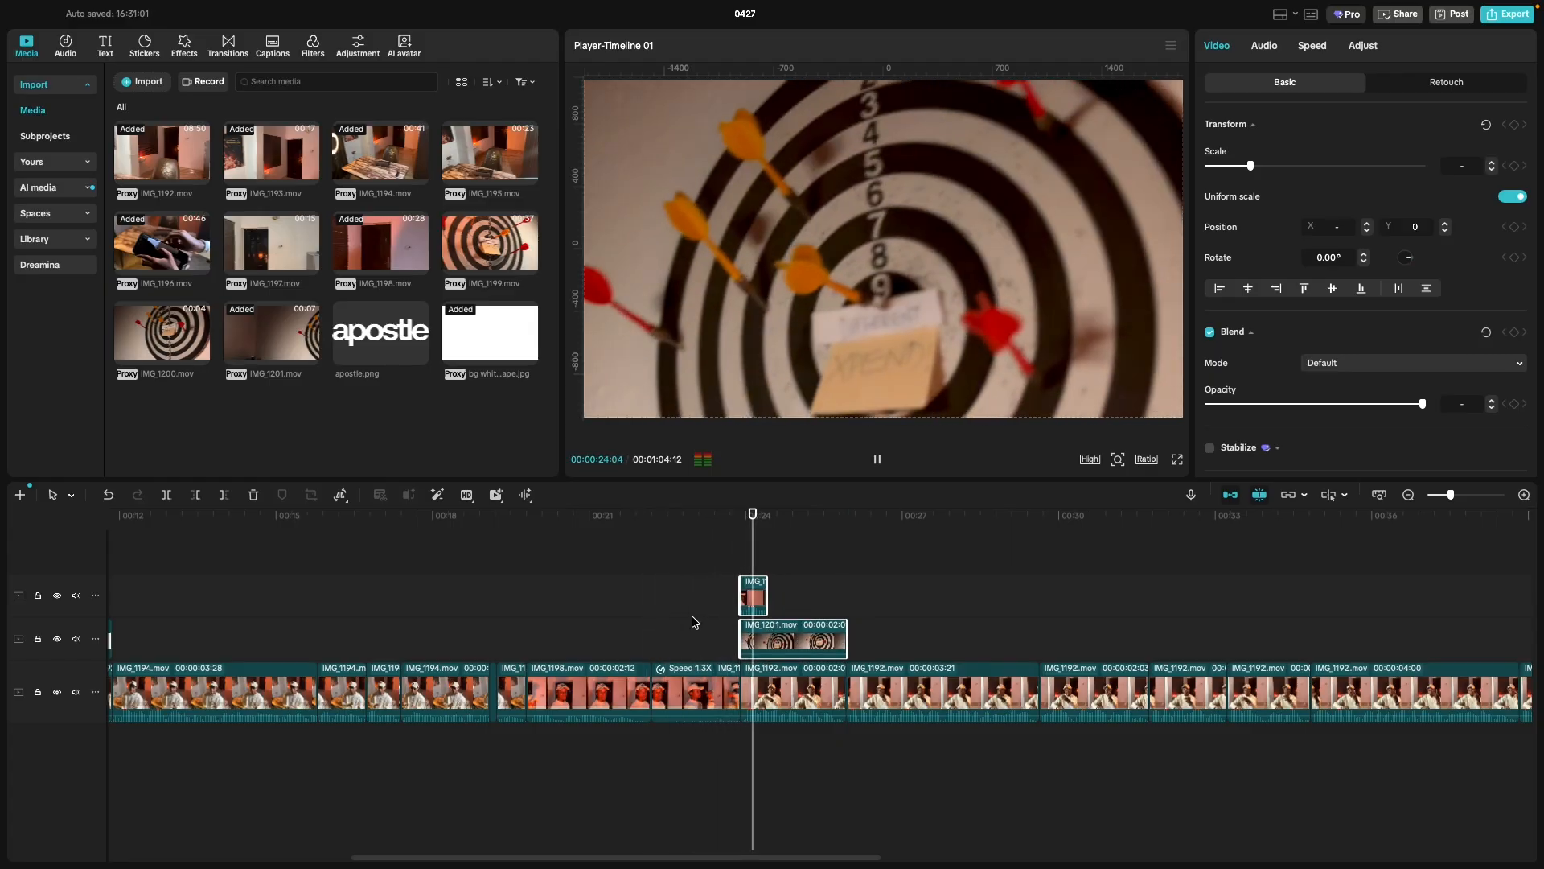
pyautogui.press('space')
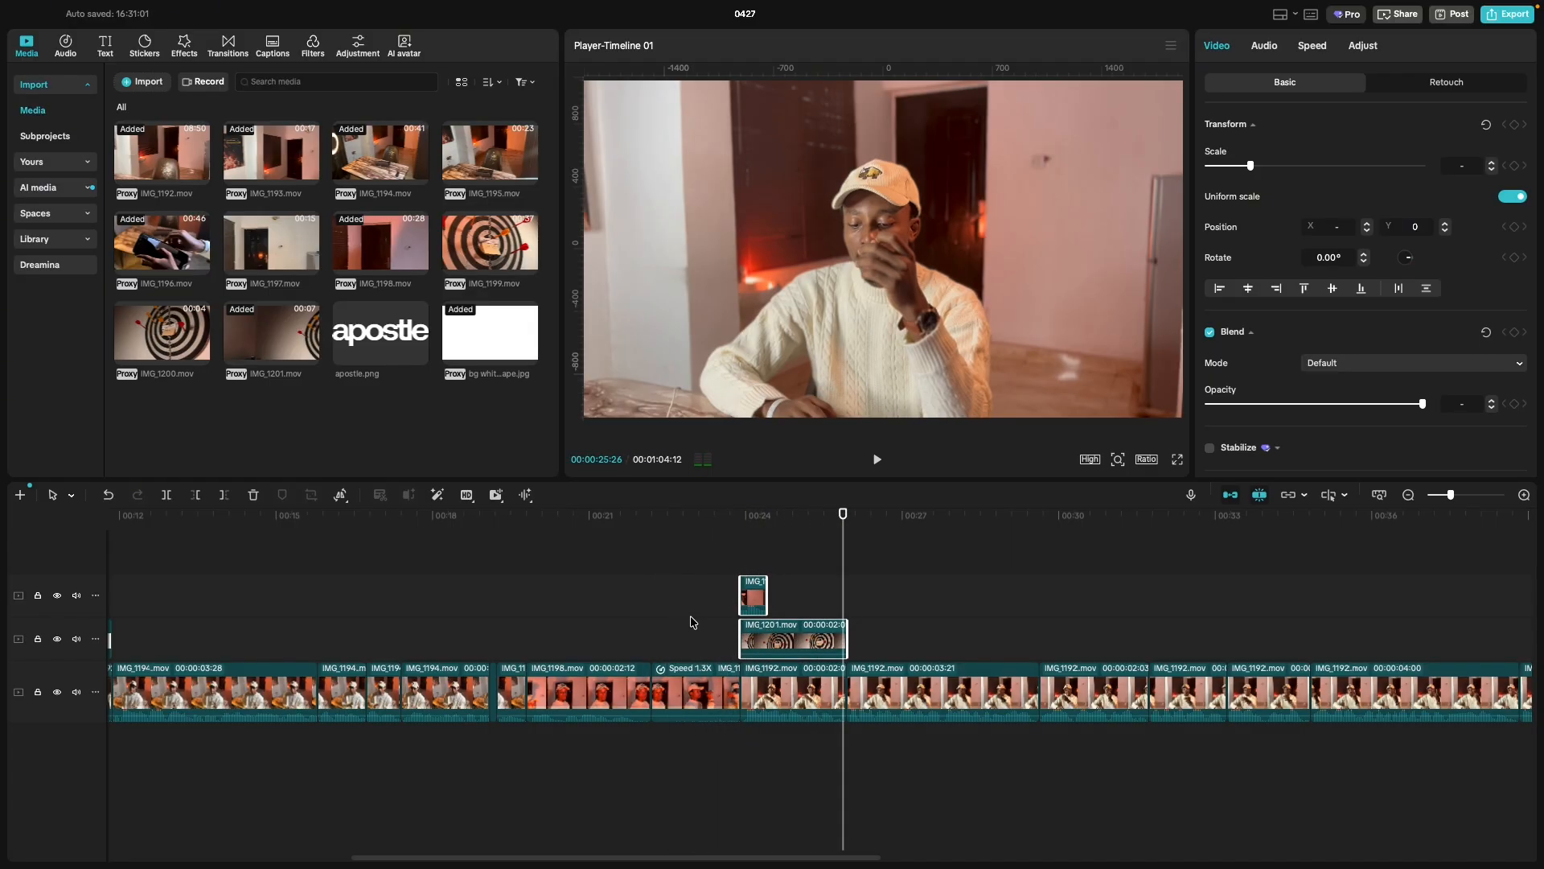
pyautogui.click(720, 650)
pyautogui.press('space')
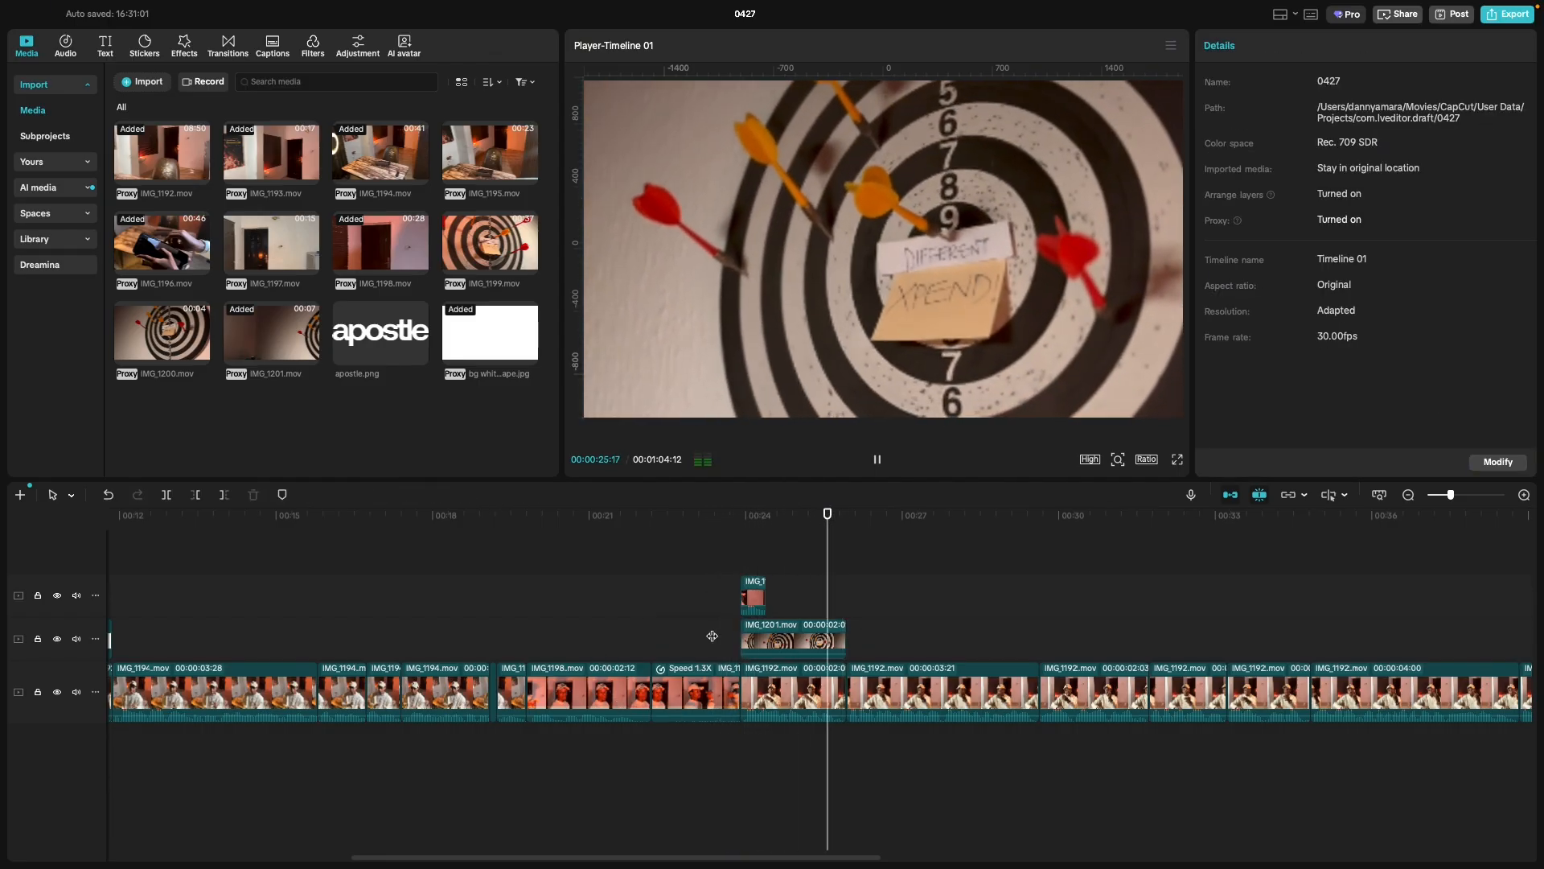
pyautogui.press('space')
# Review the timeline by playing the white image section, its transition into IMG_1194.mov, and the dartboard overlay with the talking clips after it.
pyautogui.press('super+minus')
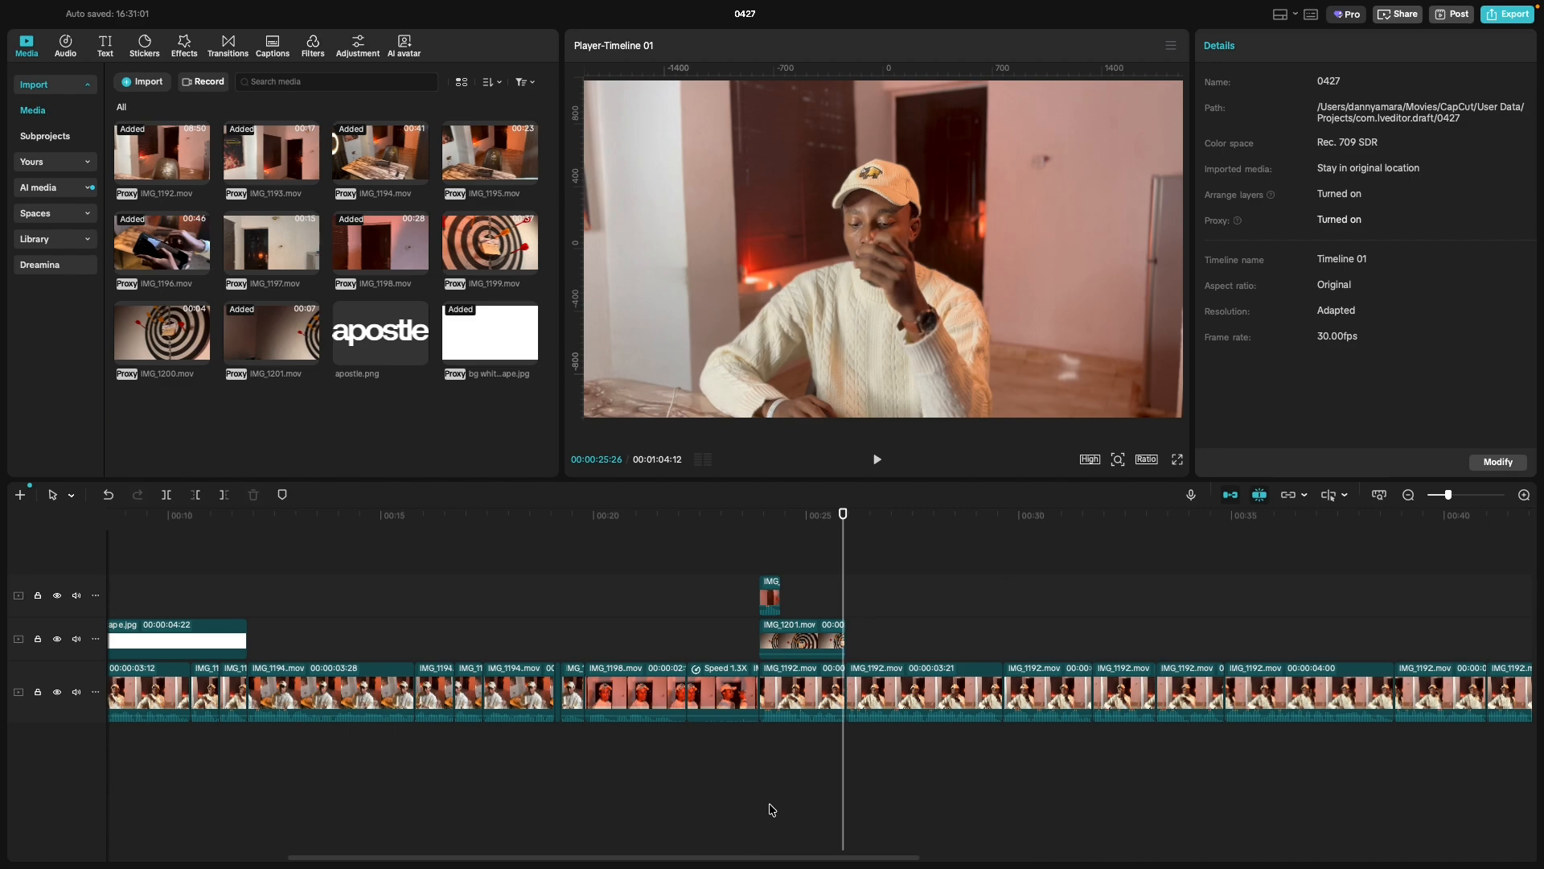
pyautogui.hscroll(-5, 769, 808)
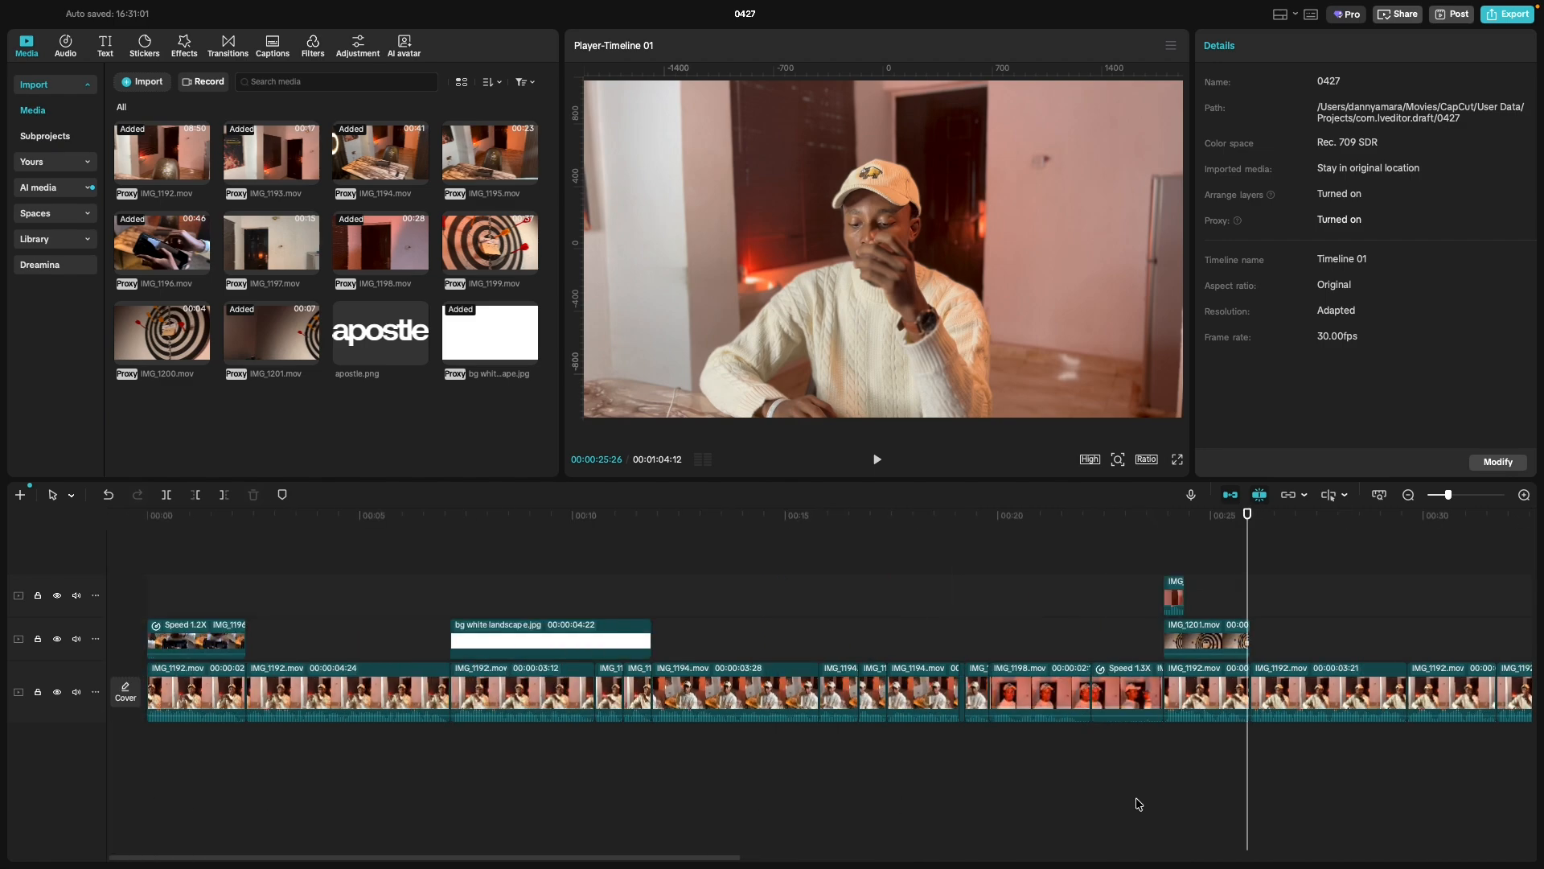
pyautogui.hscroll(5, 1139, 804)
pyautogui.hscroll(-5, 1139, 805)
pyautogui.click(453, 582)
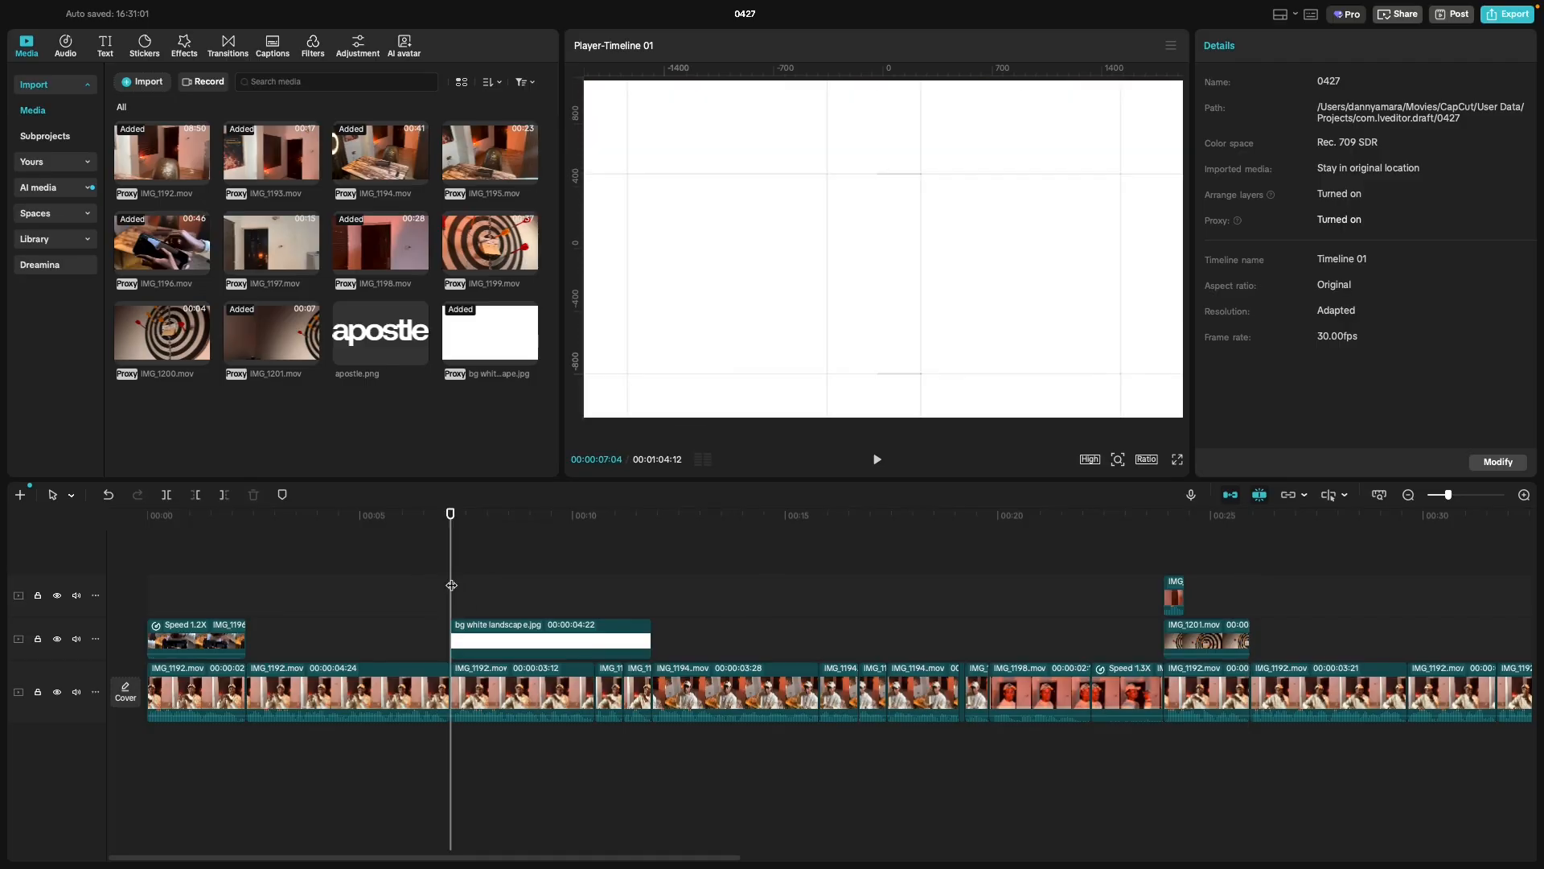
pyautogui.press('space')
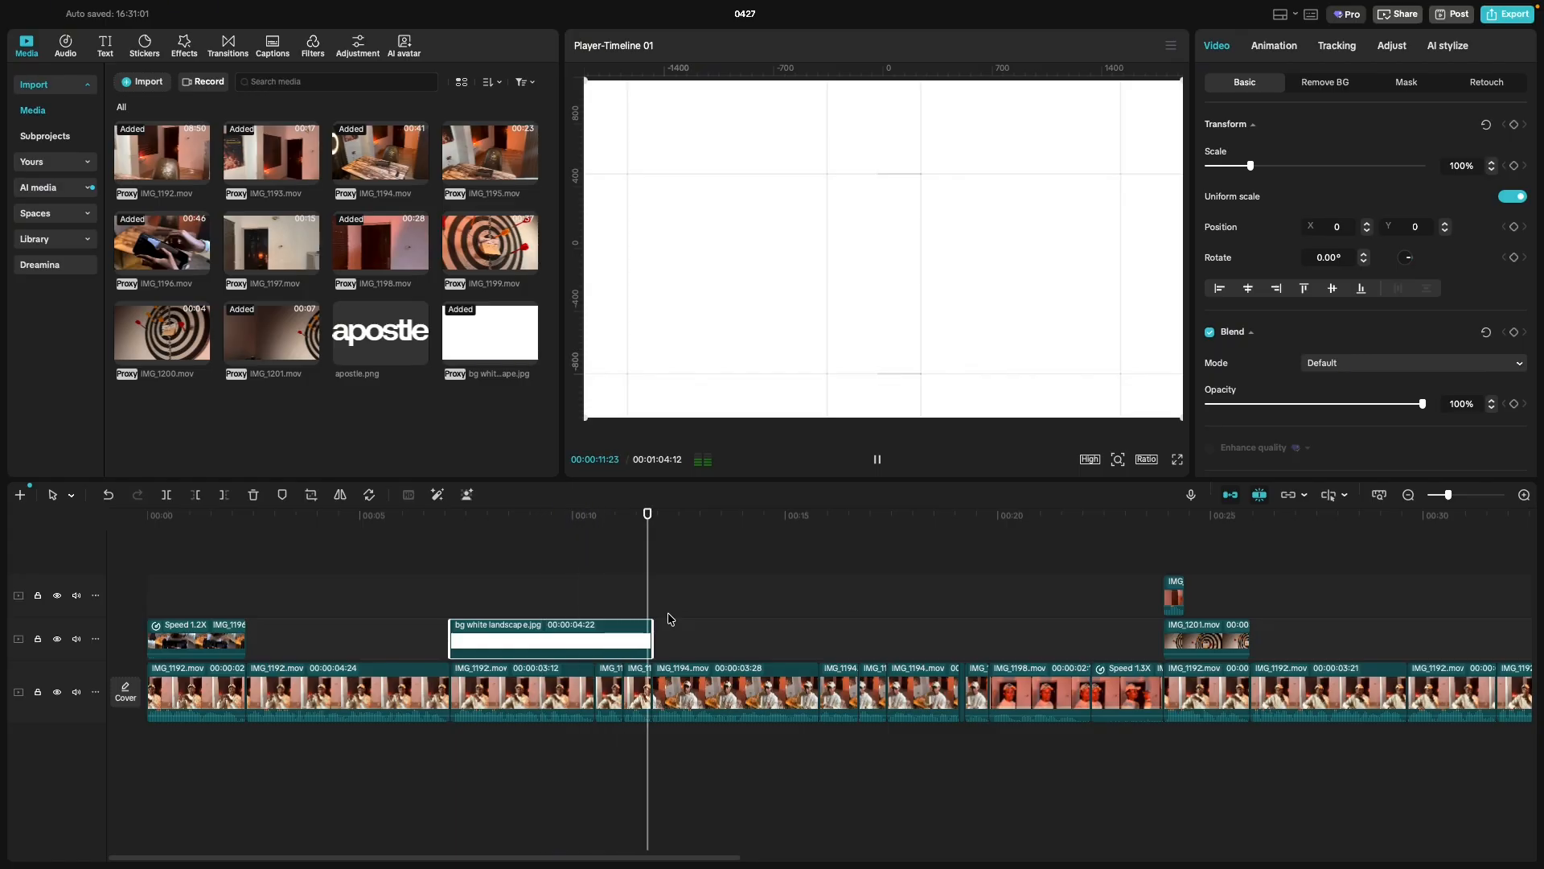
pyautogui.hscroll(3, 932, 831)
pyautogui.press('space')
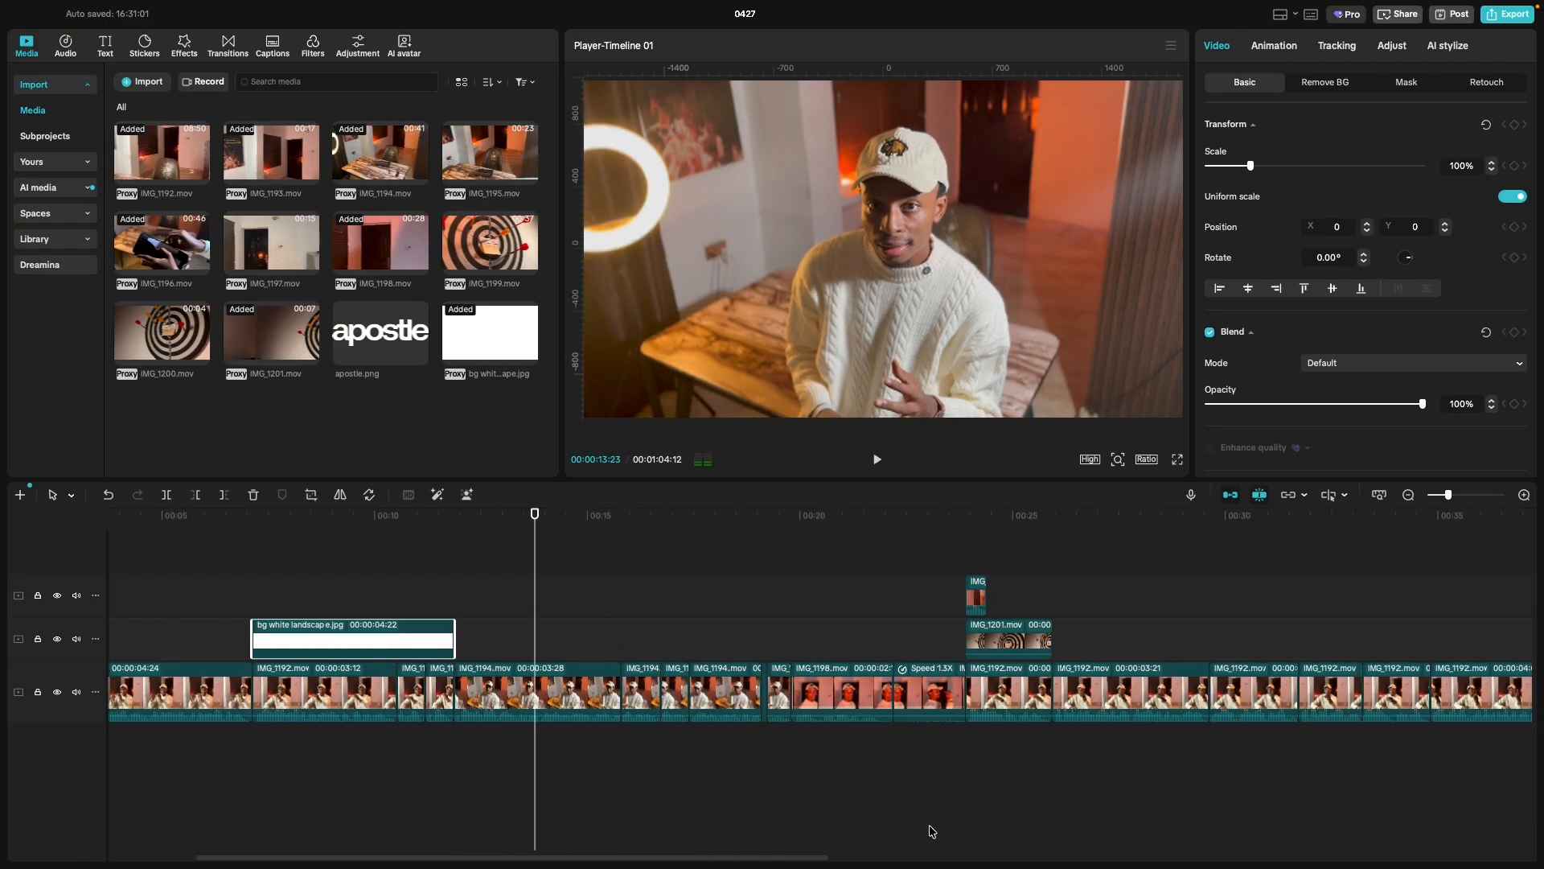
pyautogui.hscroll(4, 925, 832)
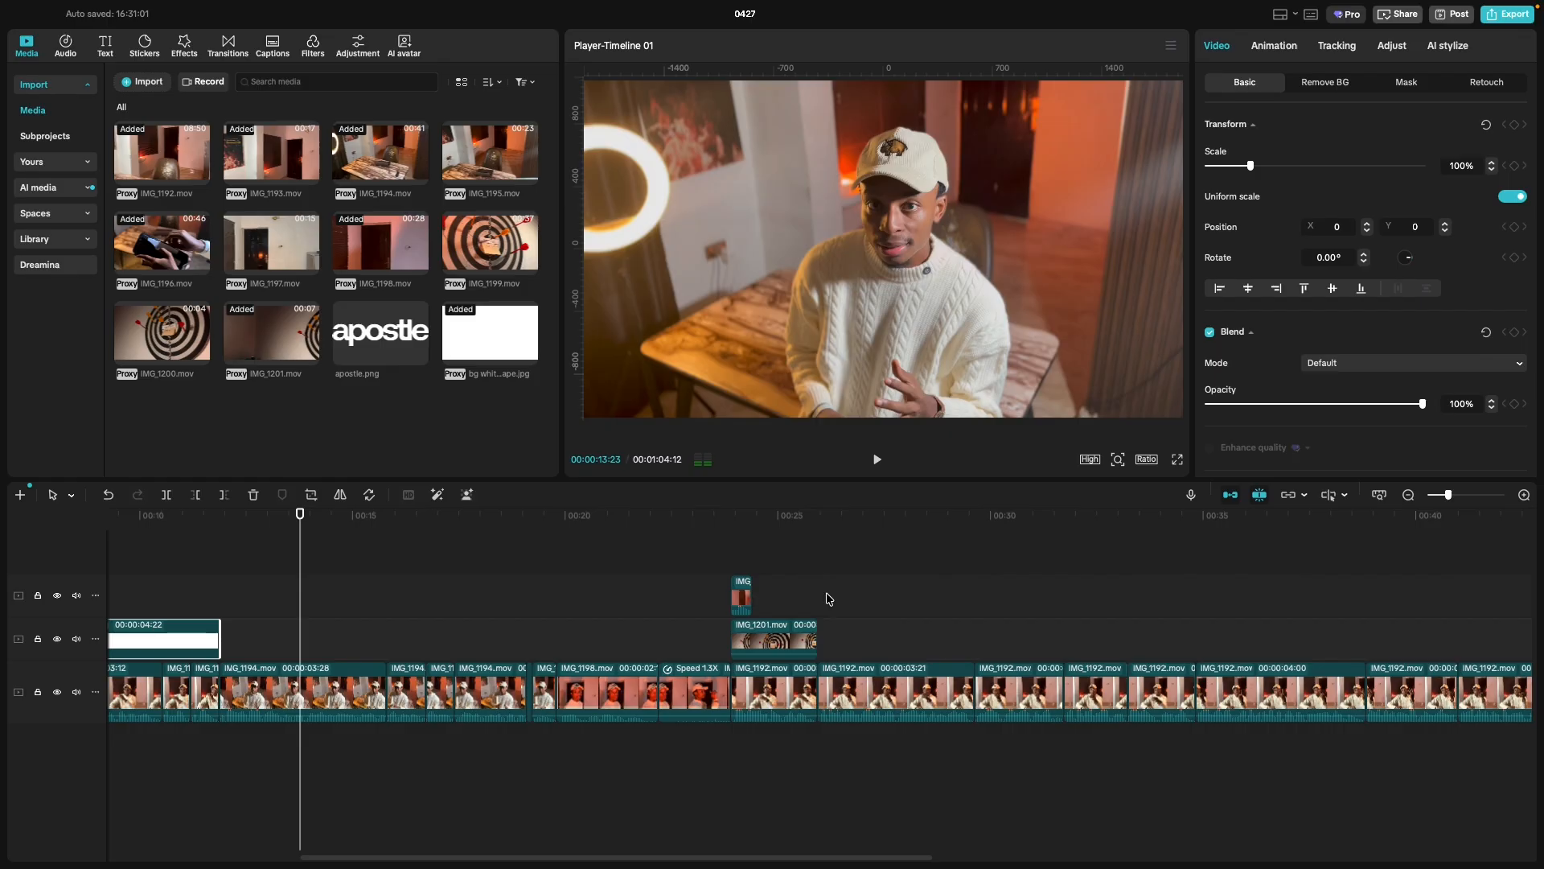
pyautogui.click(828, 599)
pyautogui.press('space')
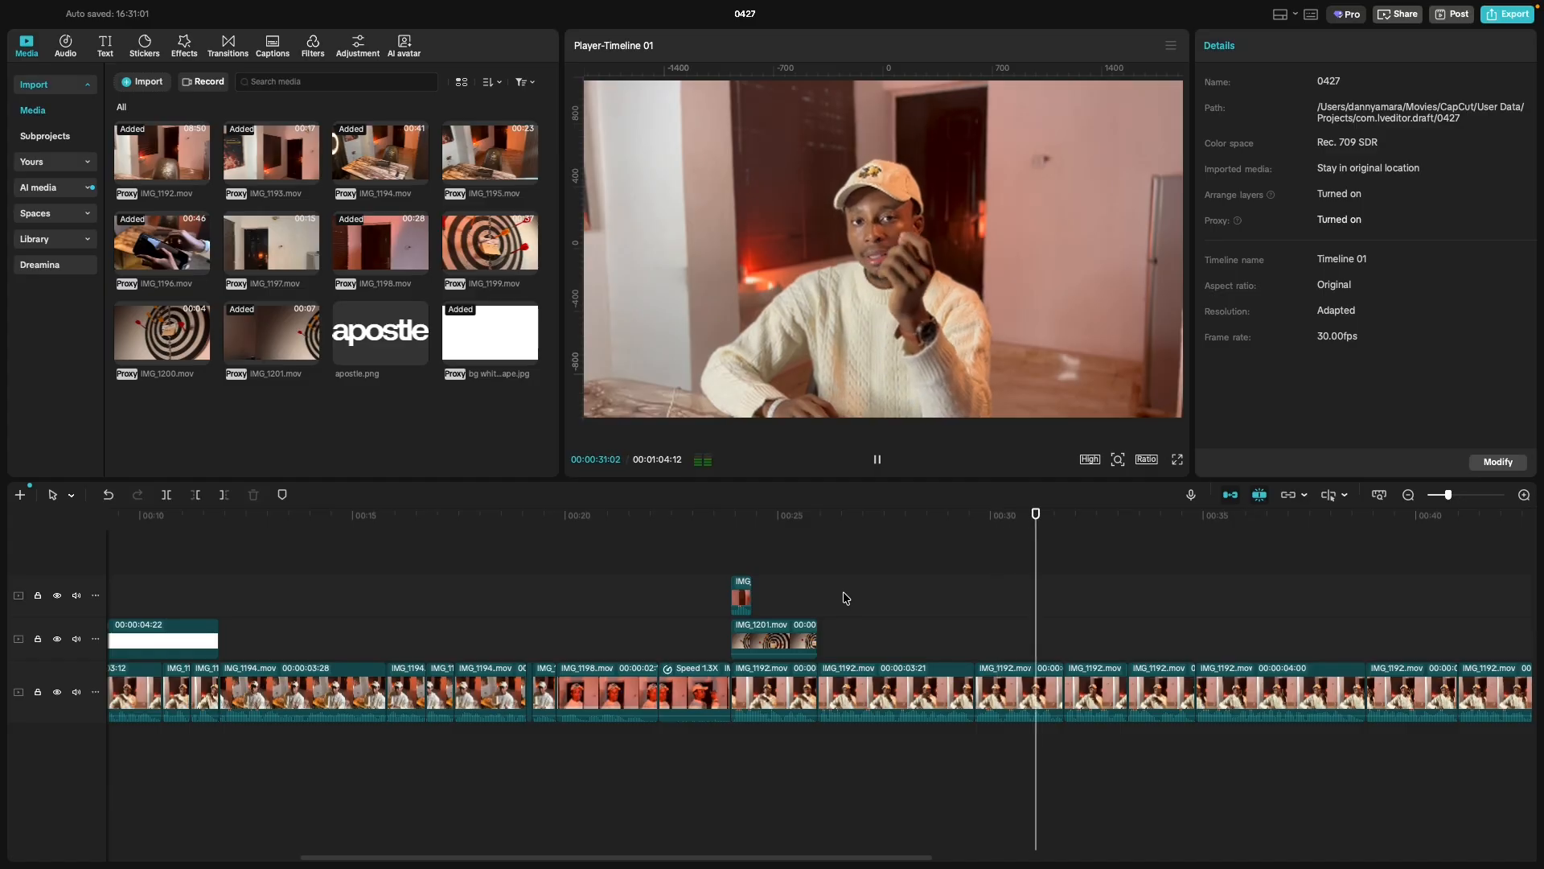
pyautogui.click(718, 547)
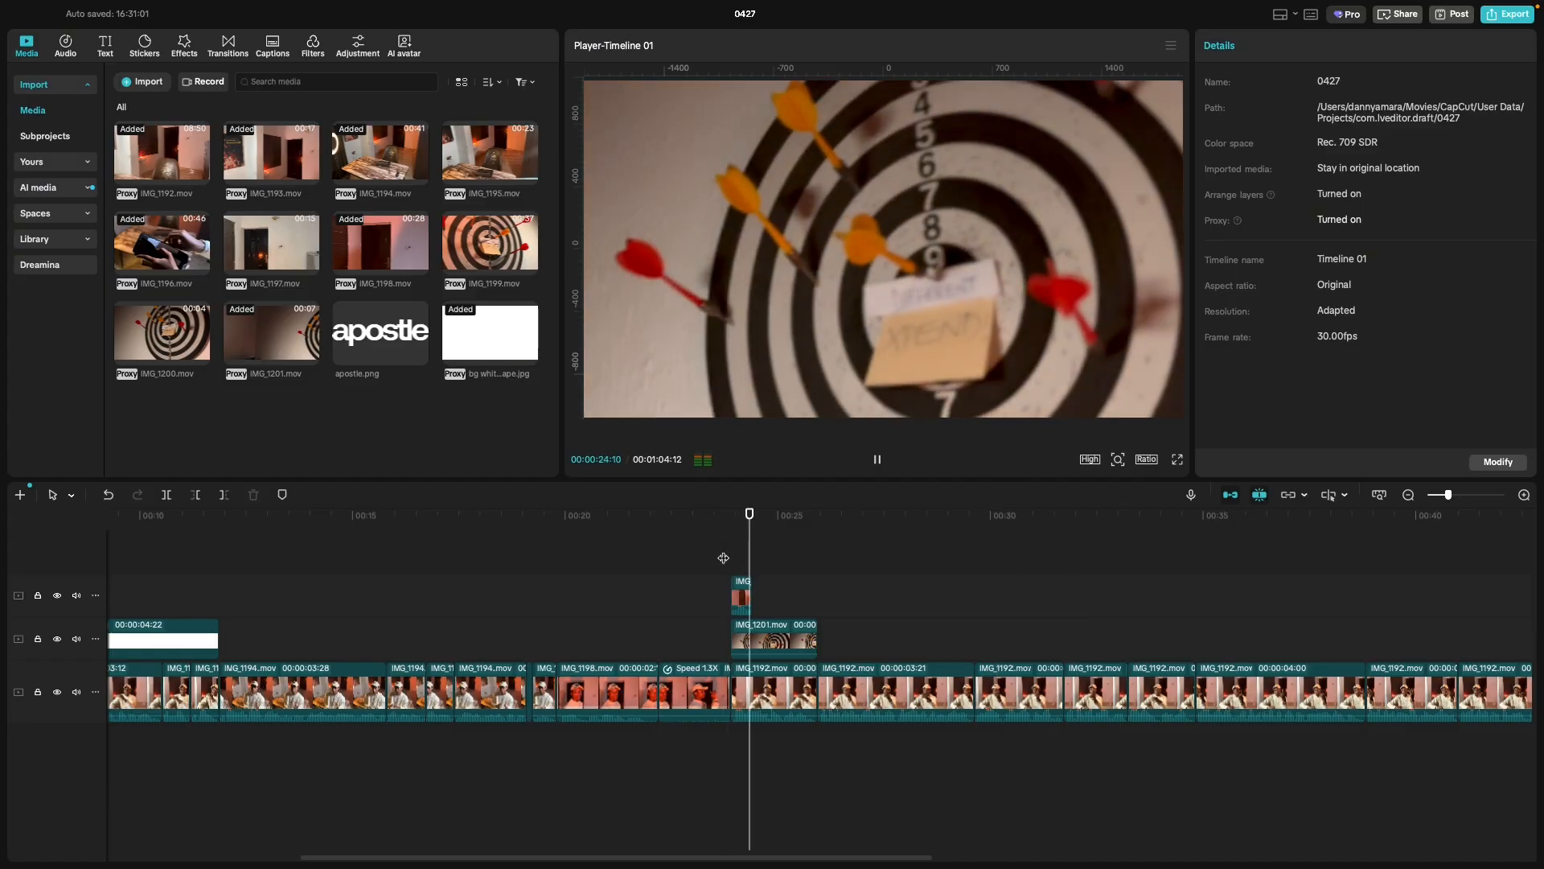
pyautogui.press('space')
# Place a copy of the white image directly after the IMG_1201.mov overlay, and check the script and storyboard on the Canva board.
pyautogui.click(174, 637)
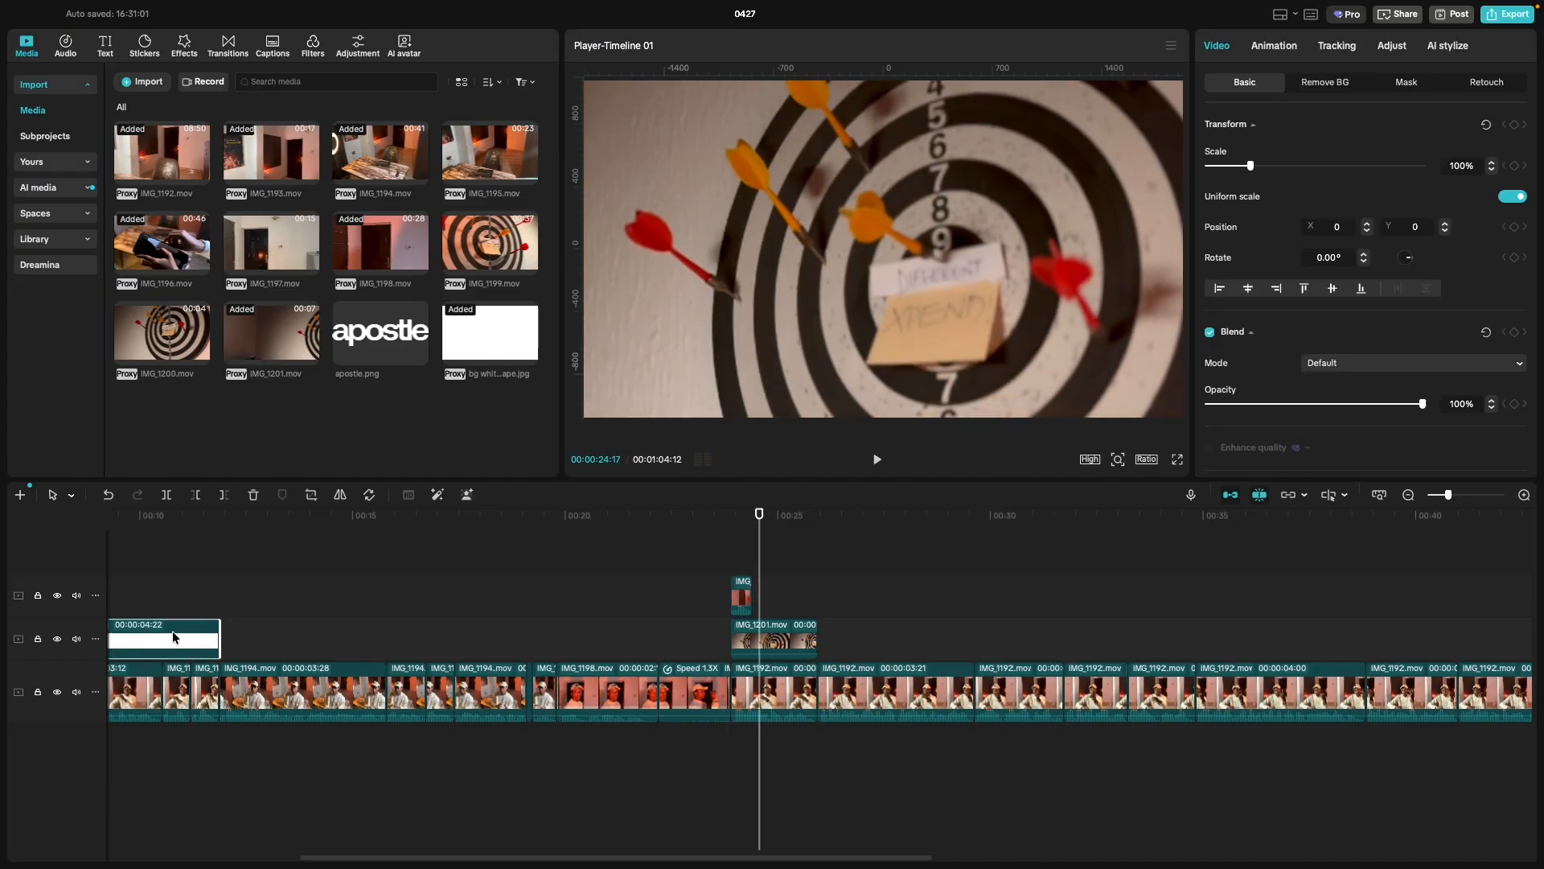
pyautogui.moveTo(157, 629); pyautogui.dragTo(960, 627)
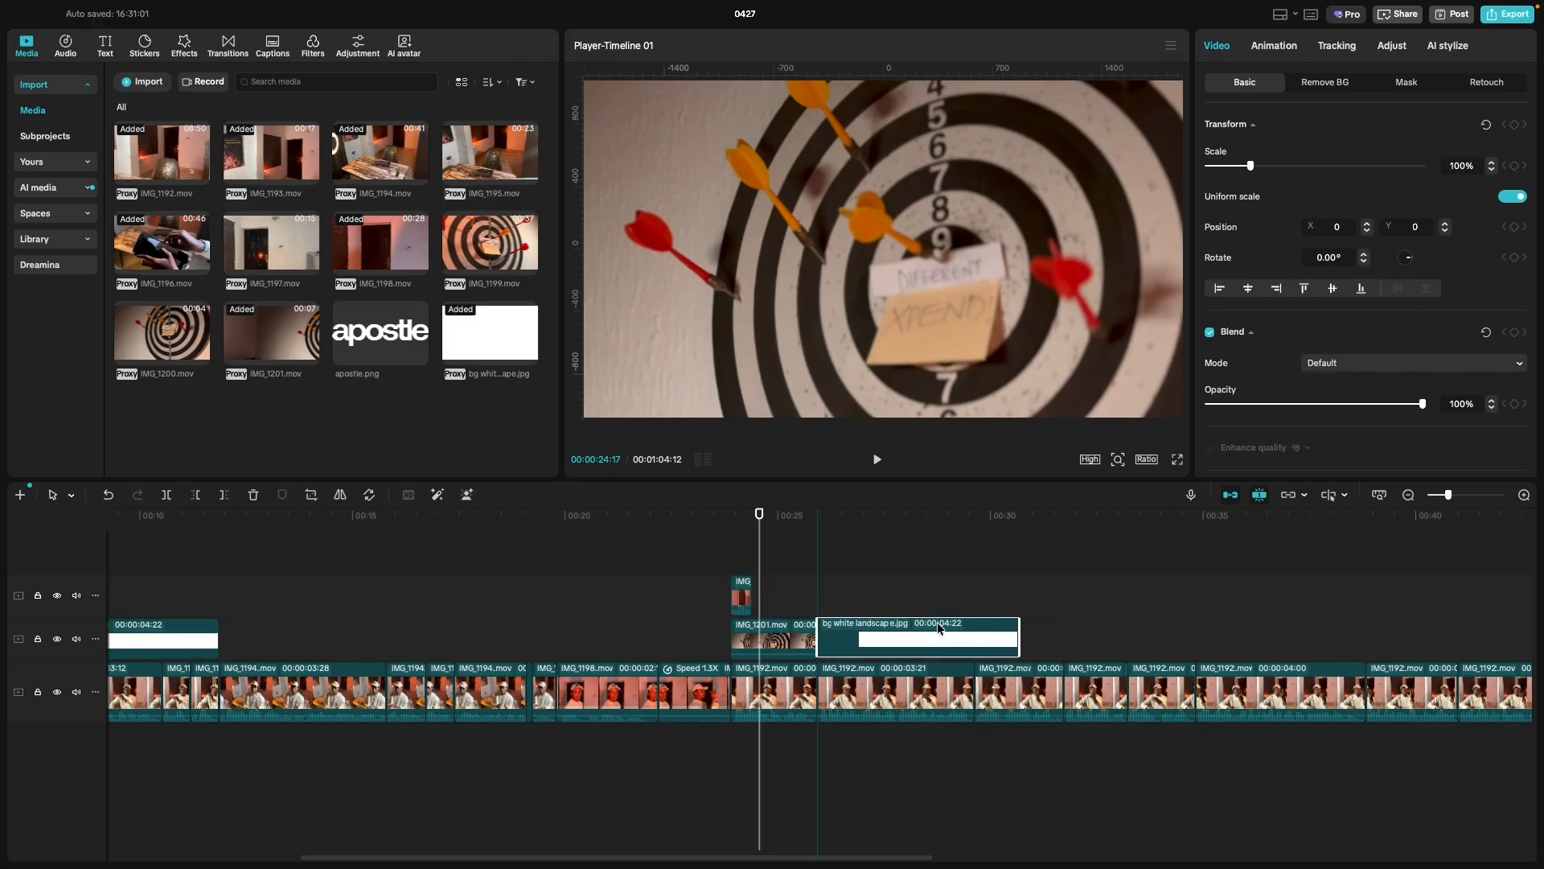
pyautogui.click(871, 607)
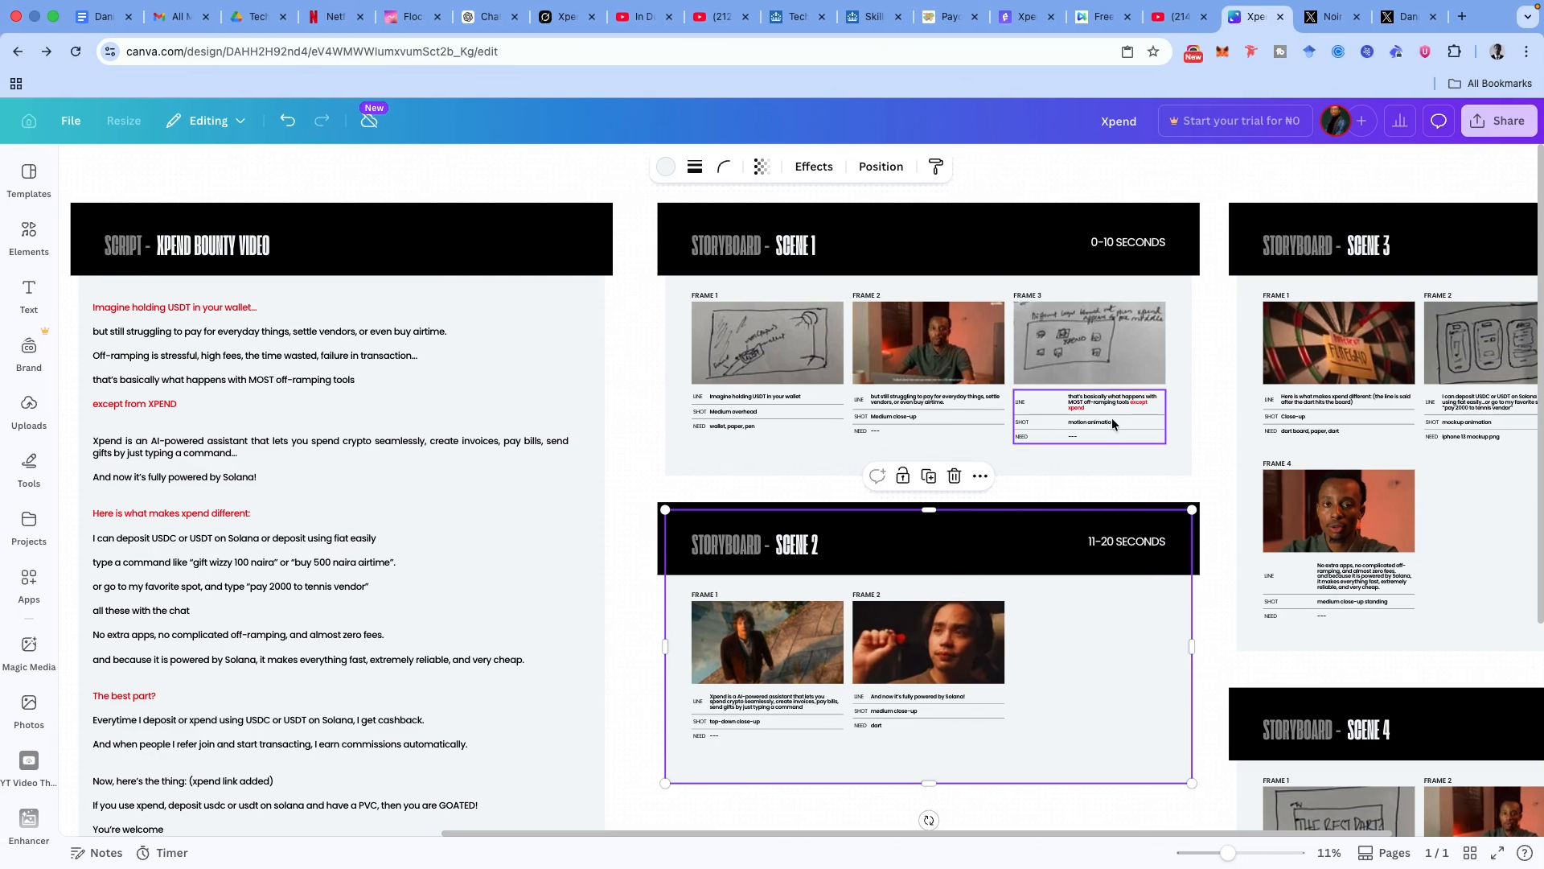
pyautogui.hscroll(3, 1442, 424)
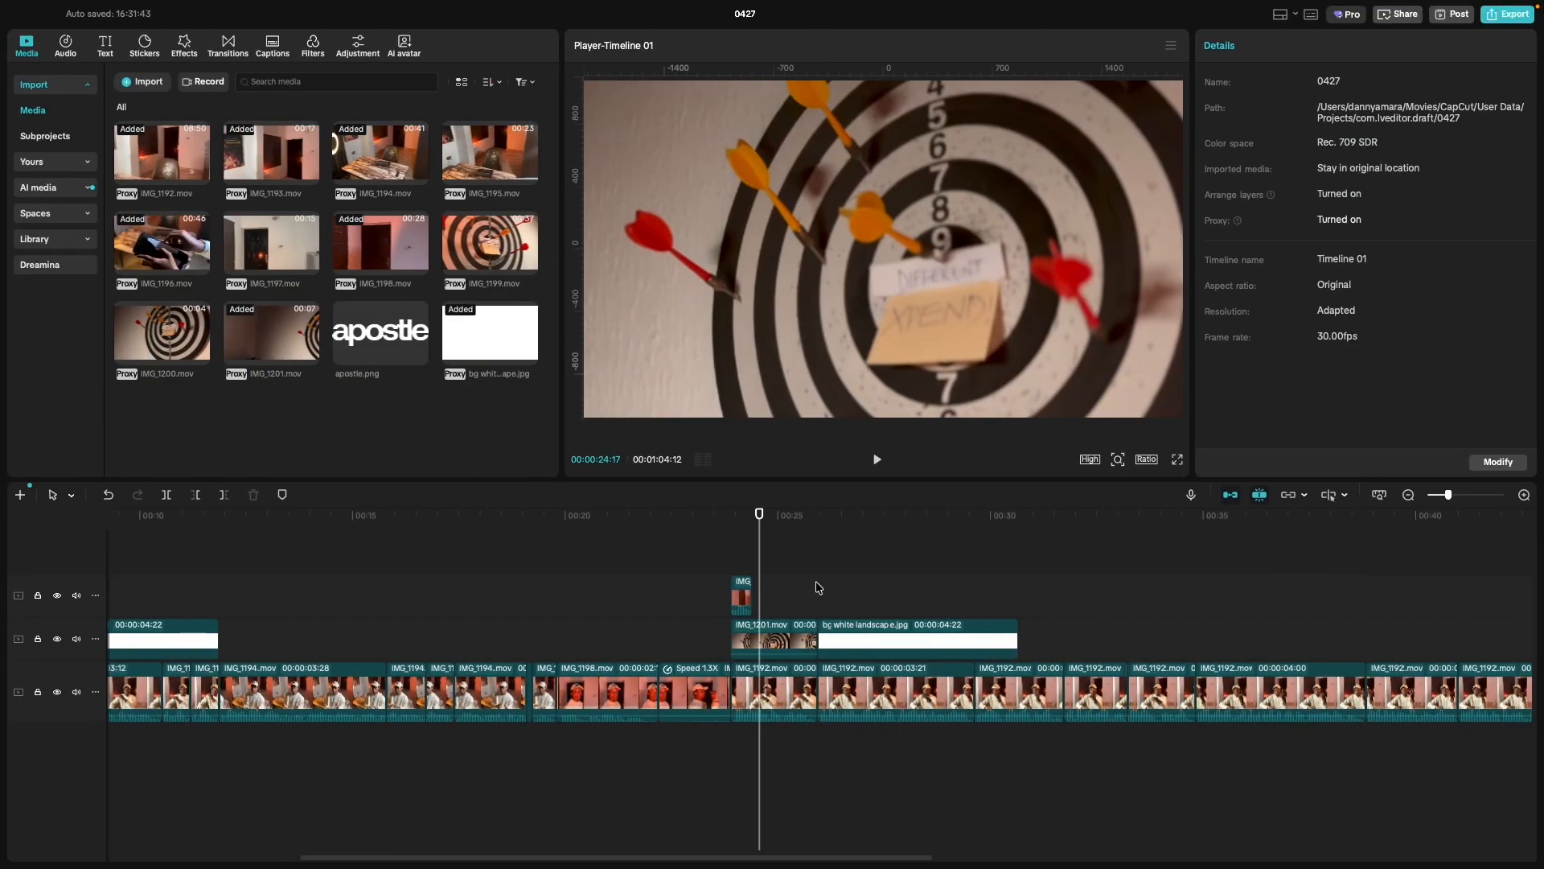
# Play the copied white image section and extend the image's end to a duration of 00:00:07:09, checking the transition.
pyautogui.click(817, 591)
pyautogui.press('space')
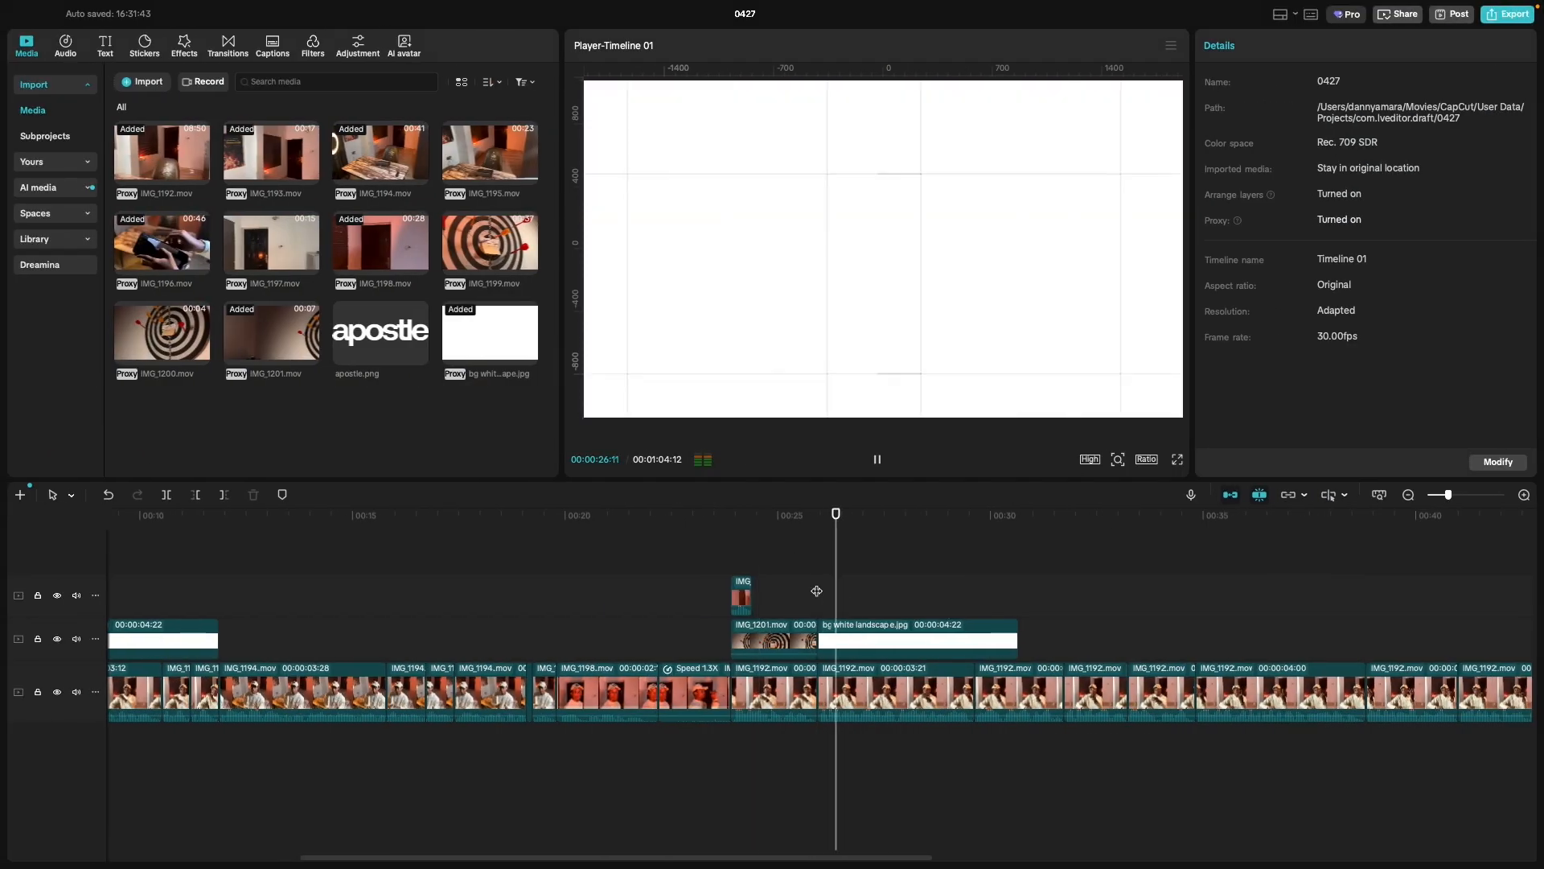
pyautogui.click(1016, 638)
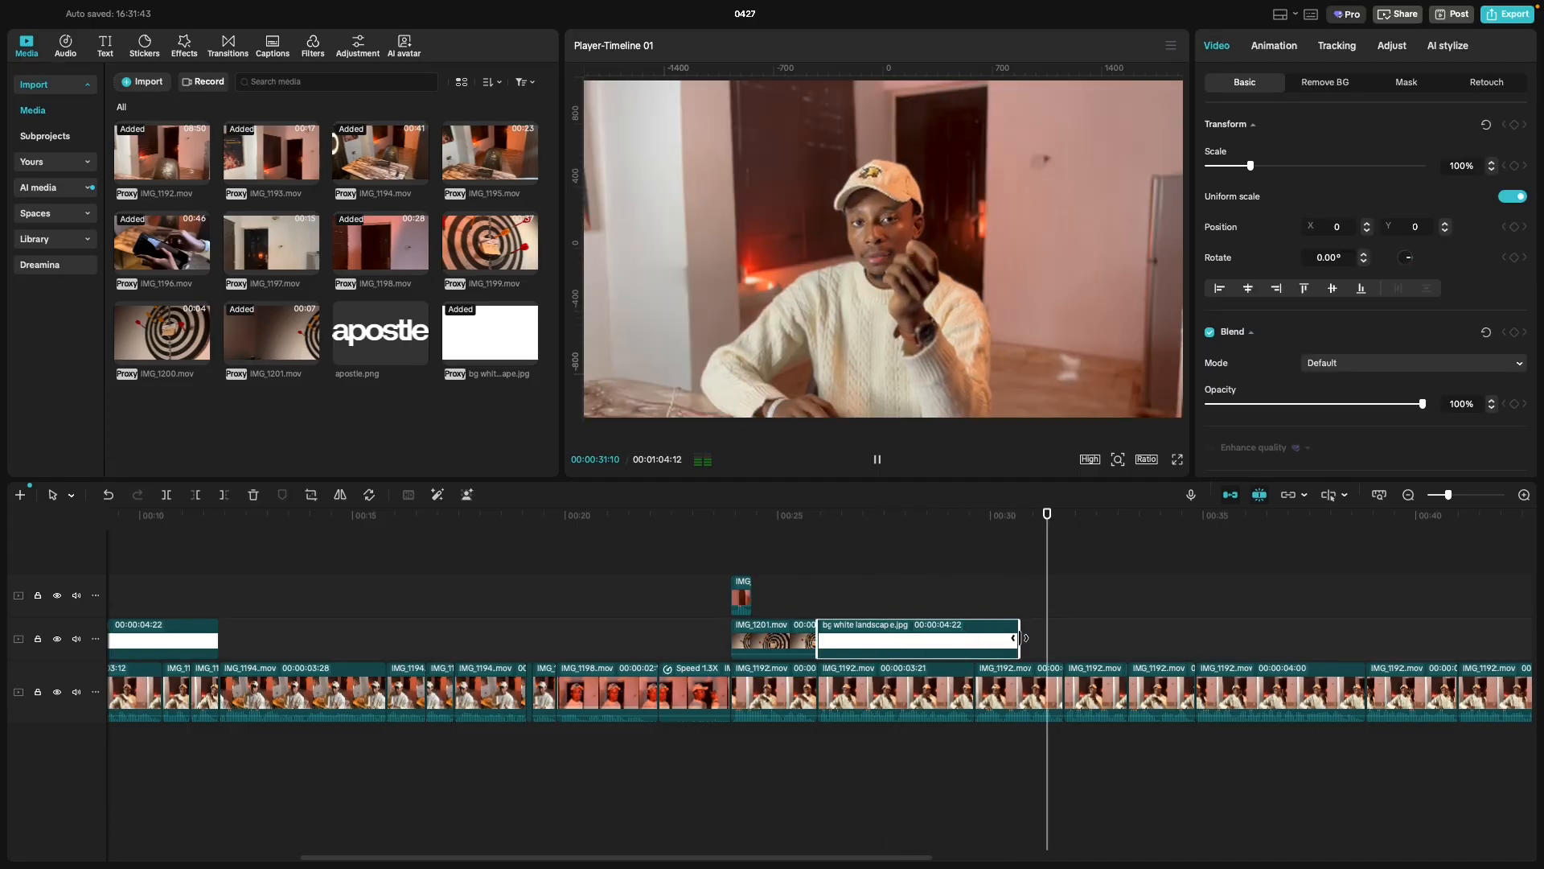
pyautogui.moveTo(1018, 638); pyautogui.dragTo(1112, 638)
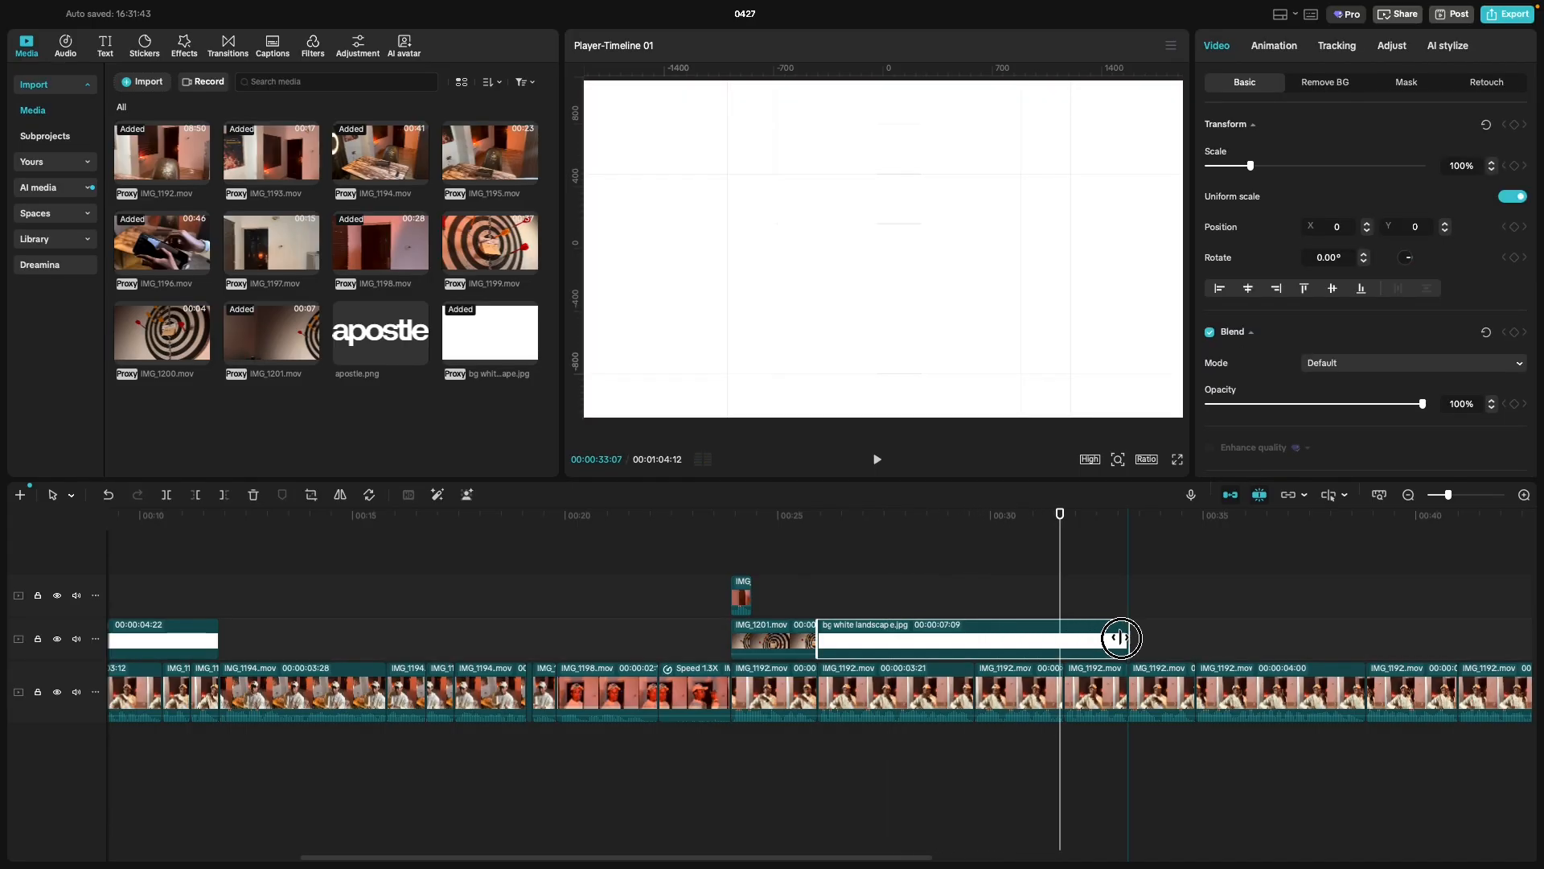
pyautogui.press('space')
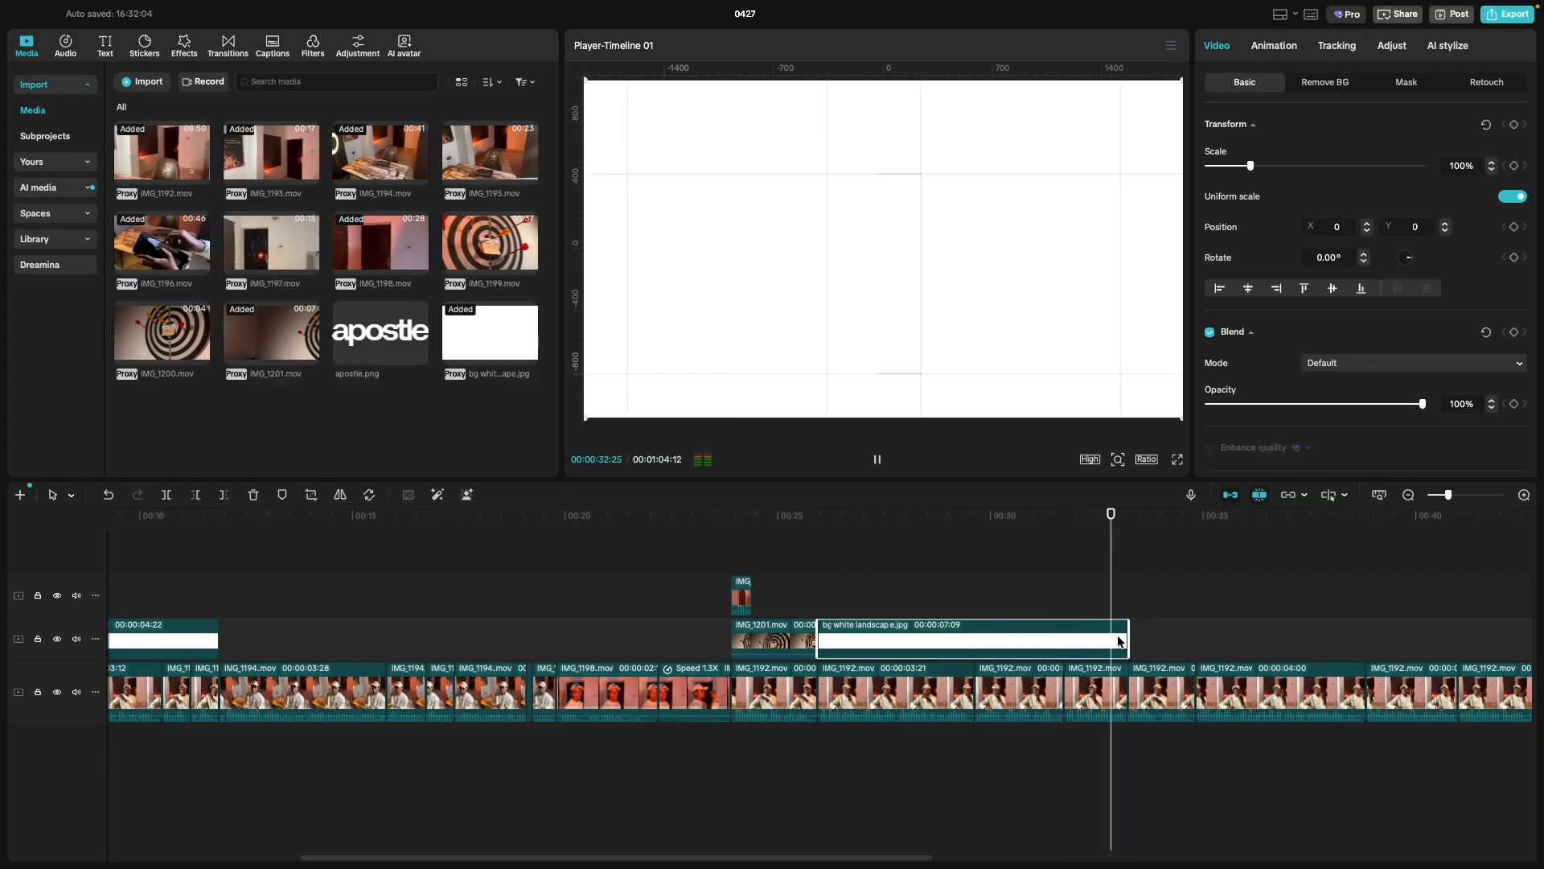
pyautogui.press('space')
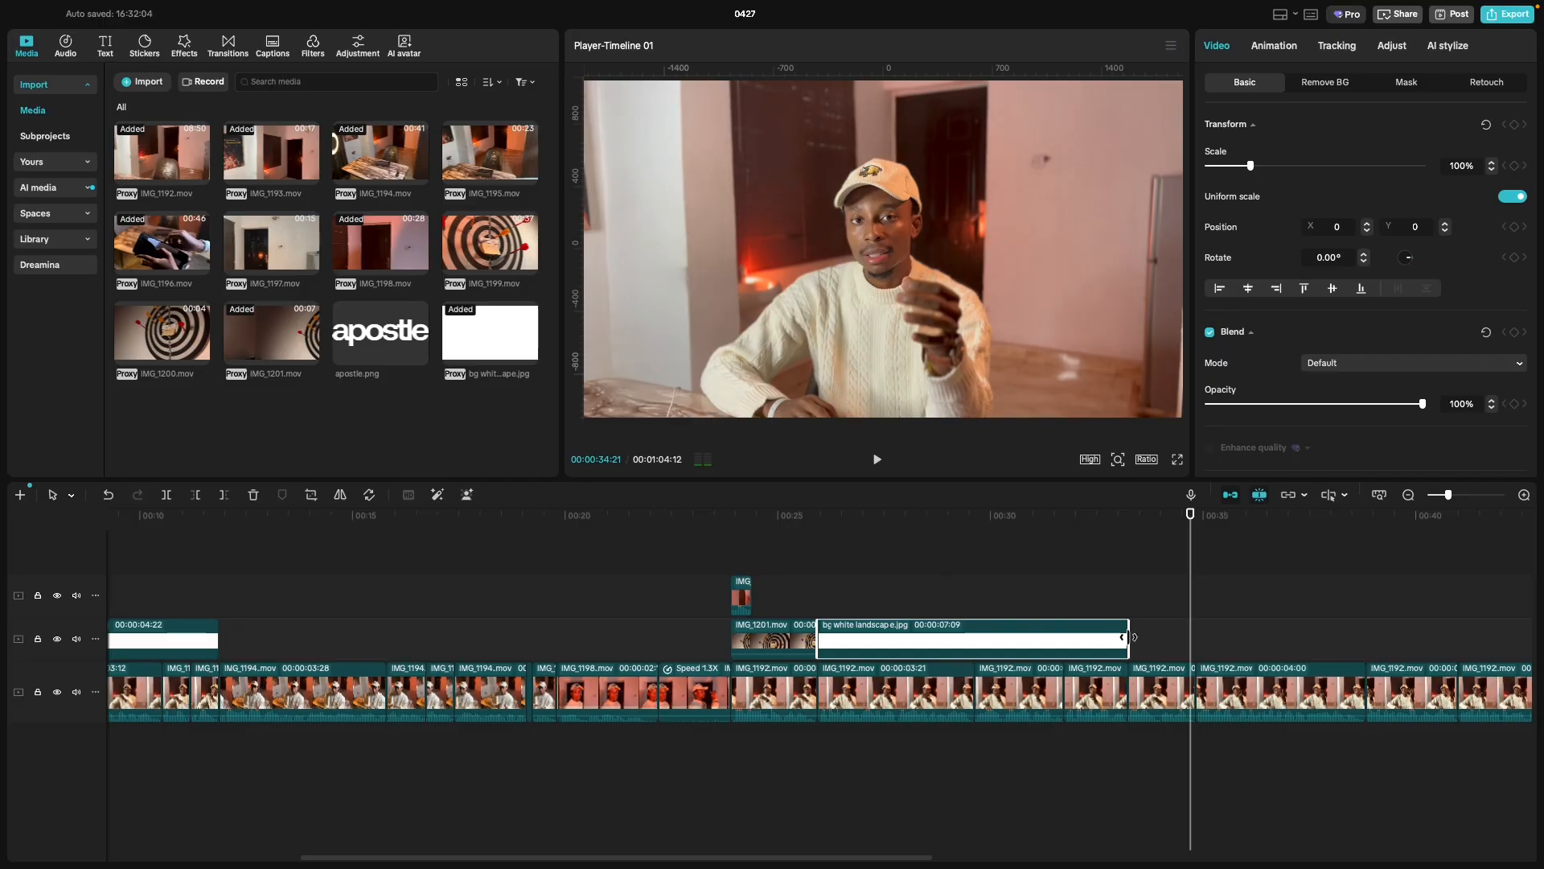
# Extend the copied white image's end to the start of the 4-second IMG_1192.mov clip, and play the talking clips that follow.
pyautogui.press('space')
pyautogui.press('space')
pyautogui.moveTo(1128, 637); pyautogui.dragTo(1184, 639)
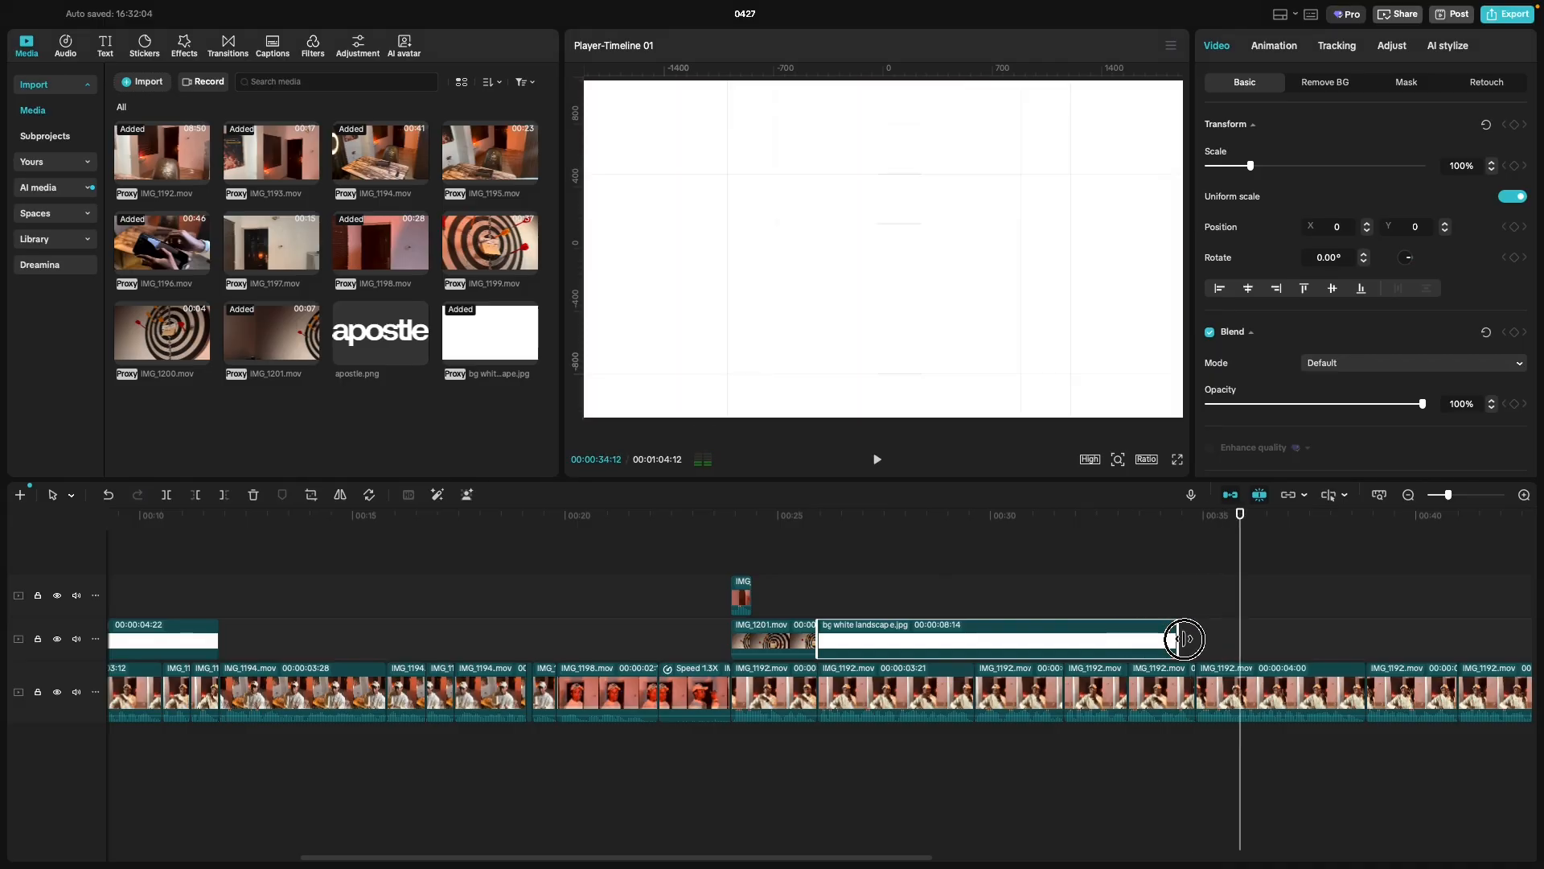
pyautogui.click(1194, 588)
pyautogui.press('space')
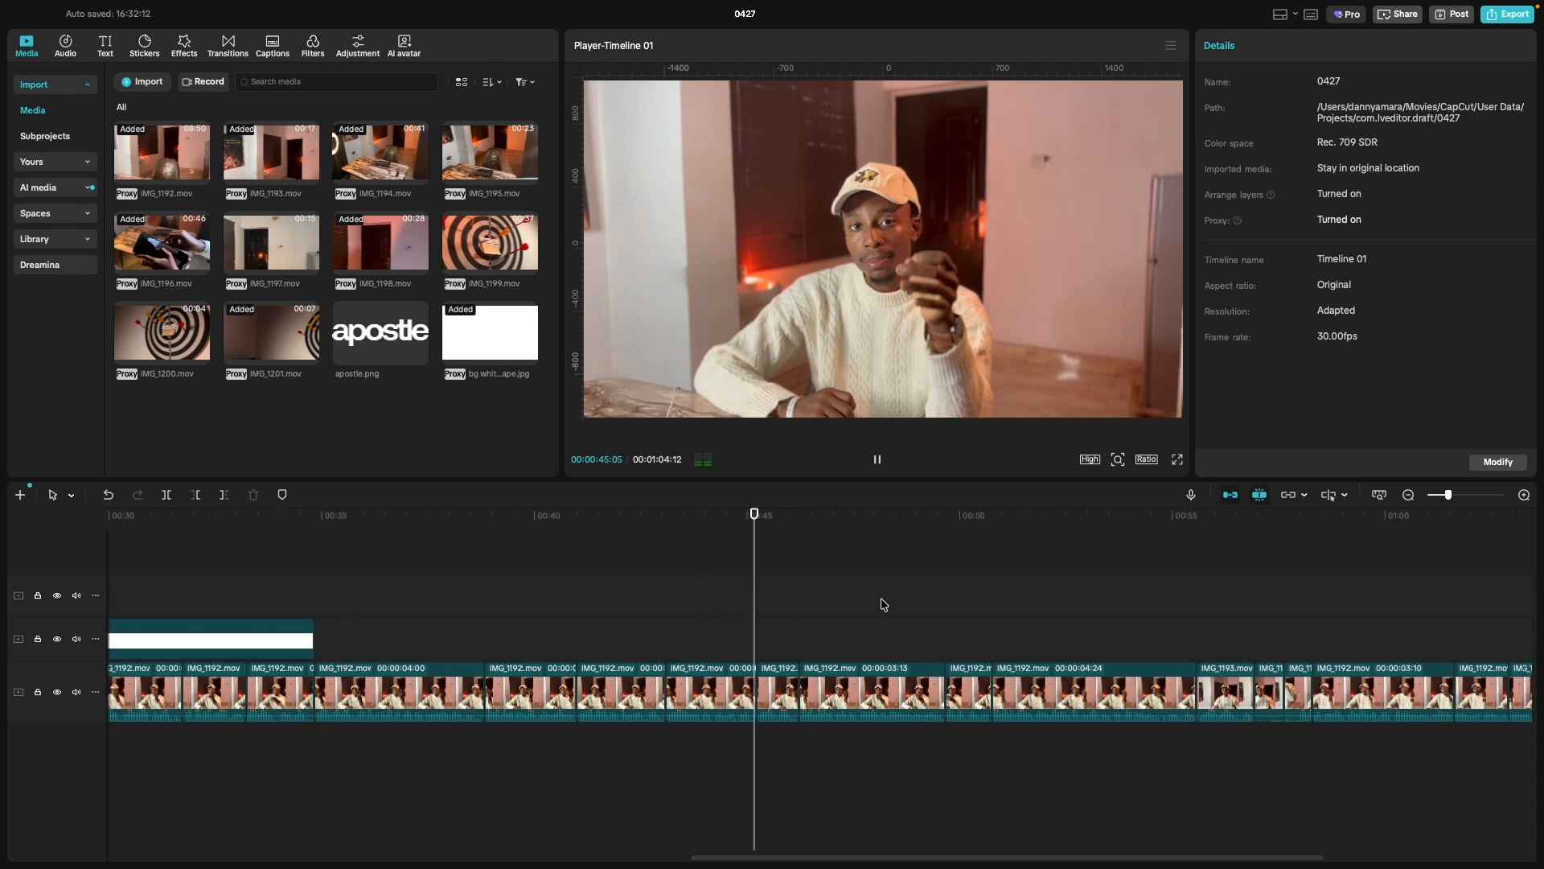
pyautogui.press('space')
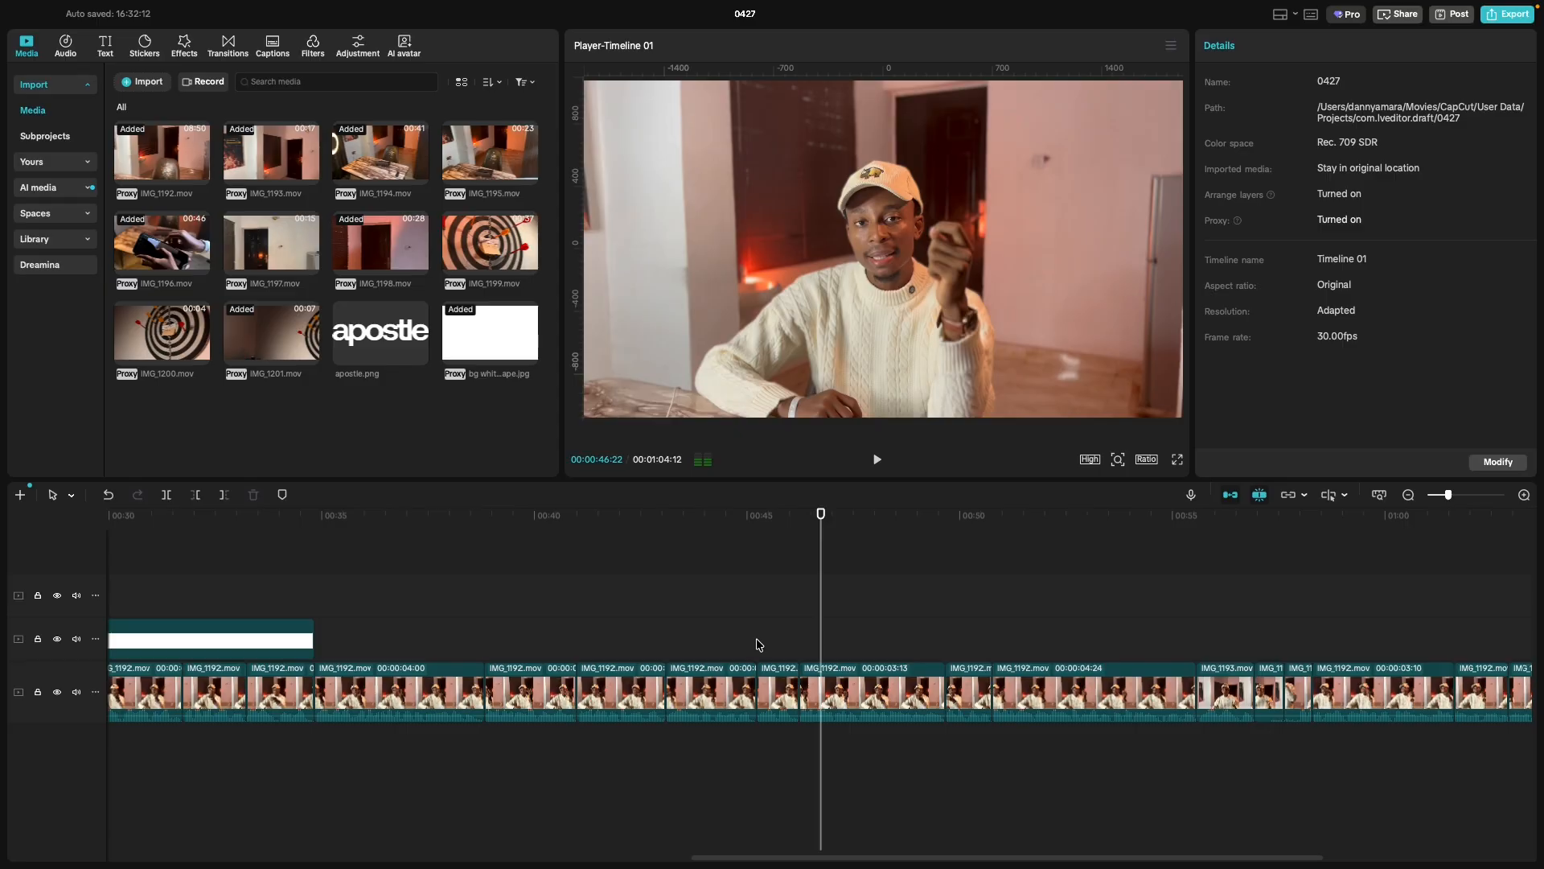
# Place a copy of the white image over the short IMG_1192.mov clip before the 00:00:03:13 clip, and play the remaining timeline.
pyautogui.click(233, 642)
pyautogui.moveTo(228, 635); pyautogui.dragTo(799, 668)
pyautogui.click(756, 590)
pyautogui.press('space')
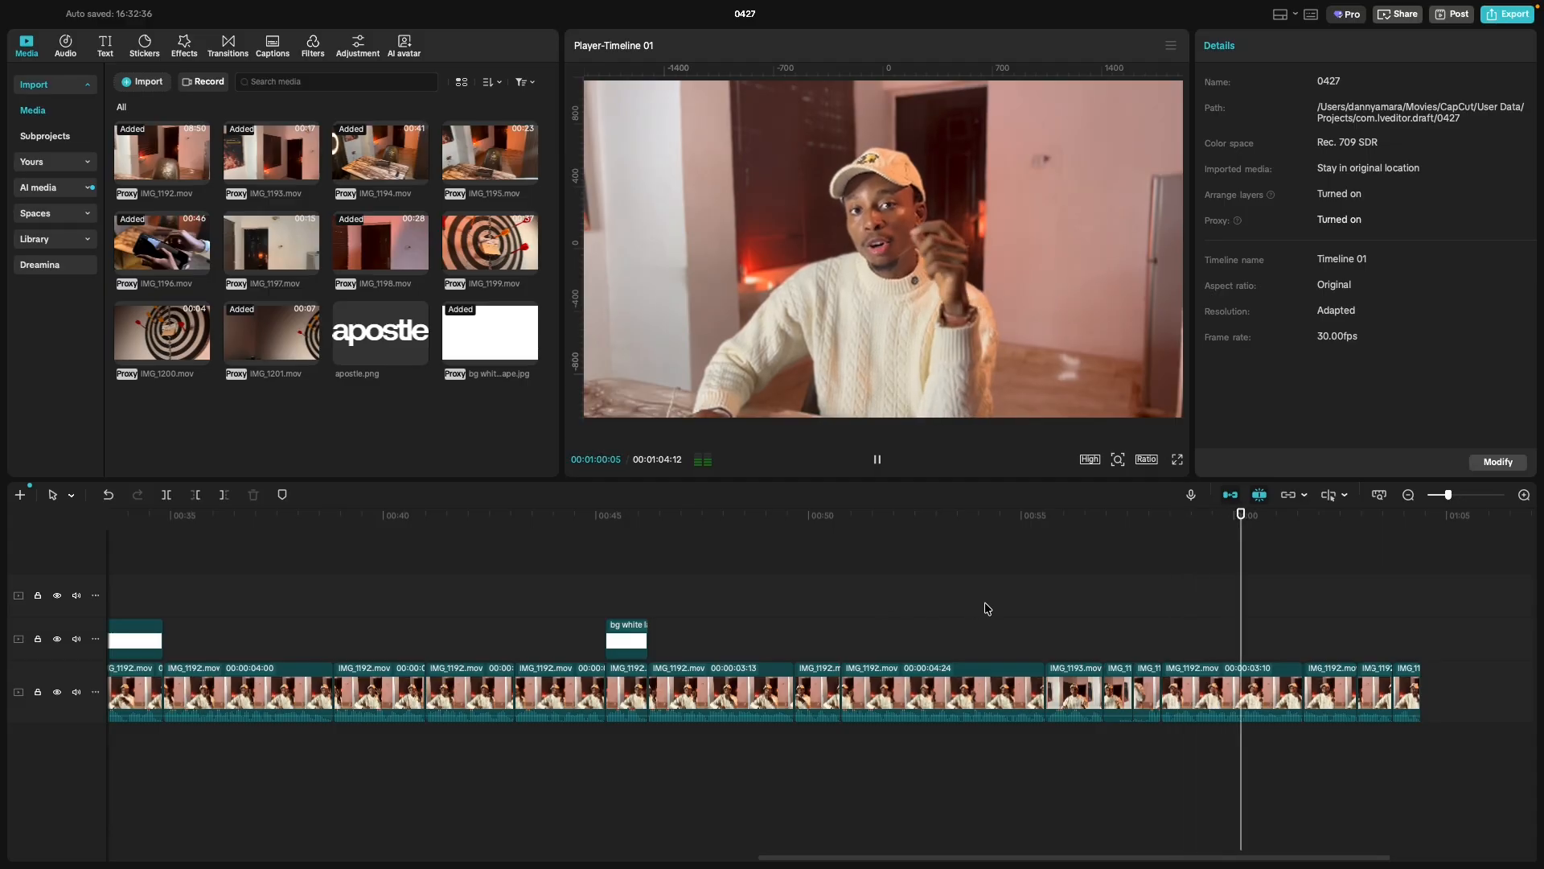
pyautogui.click(1062, 605)
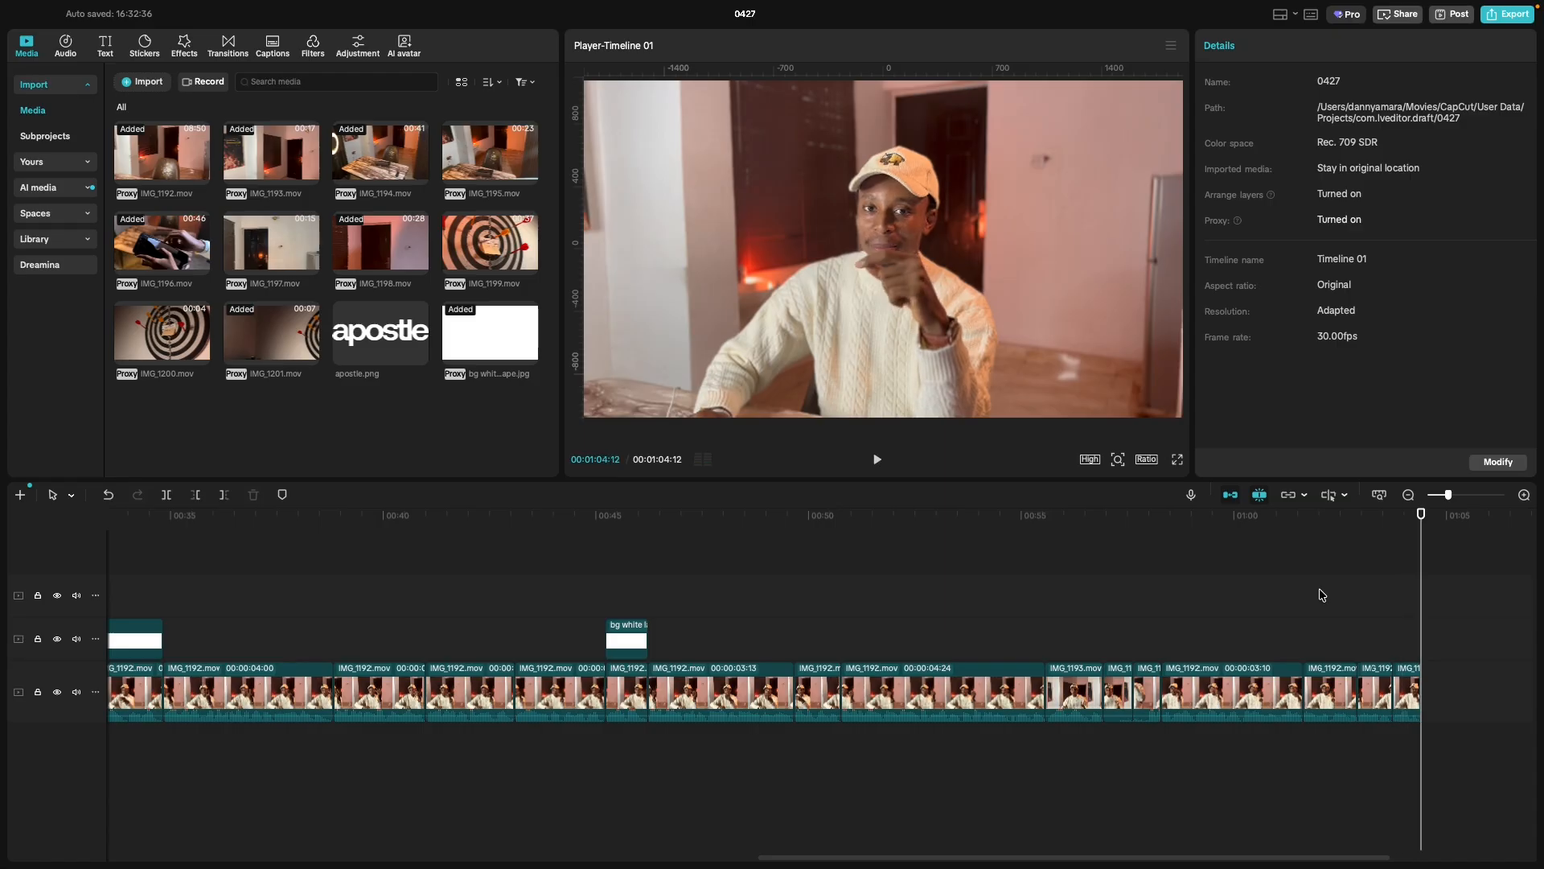
pyautogui.press('space')
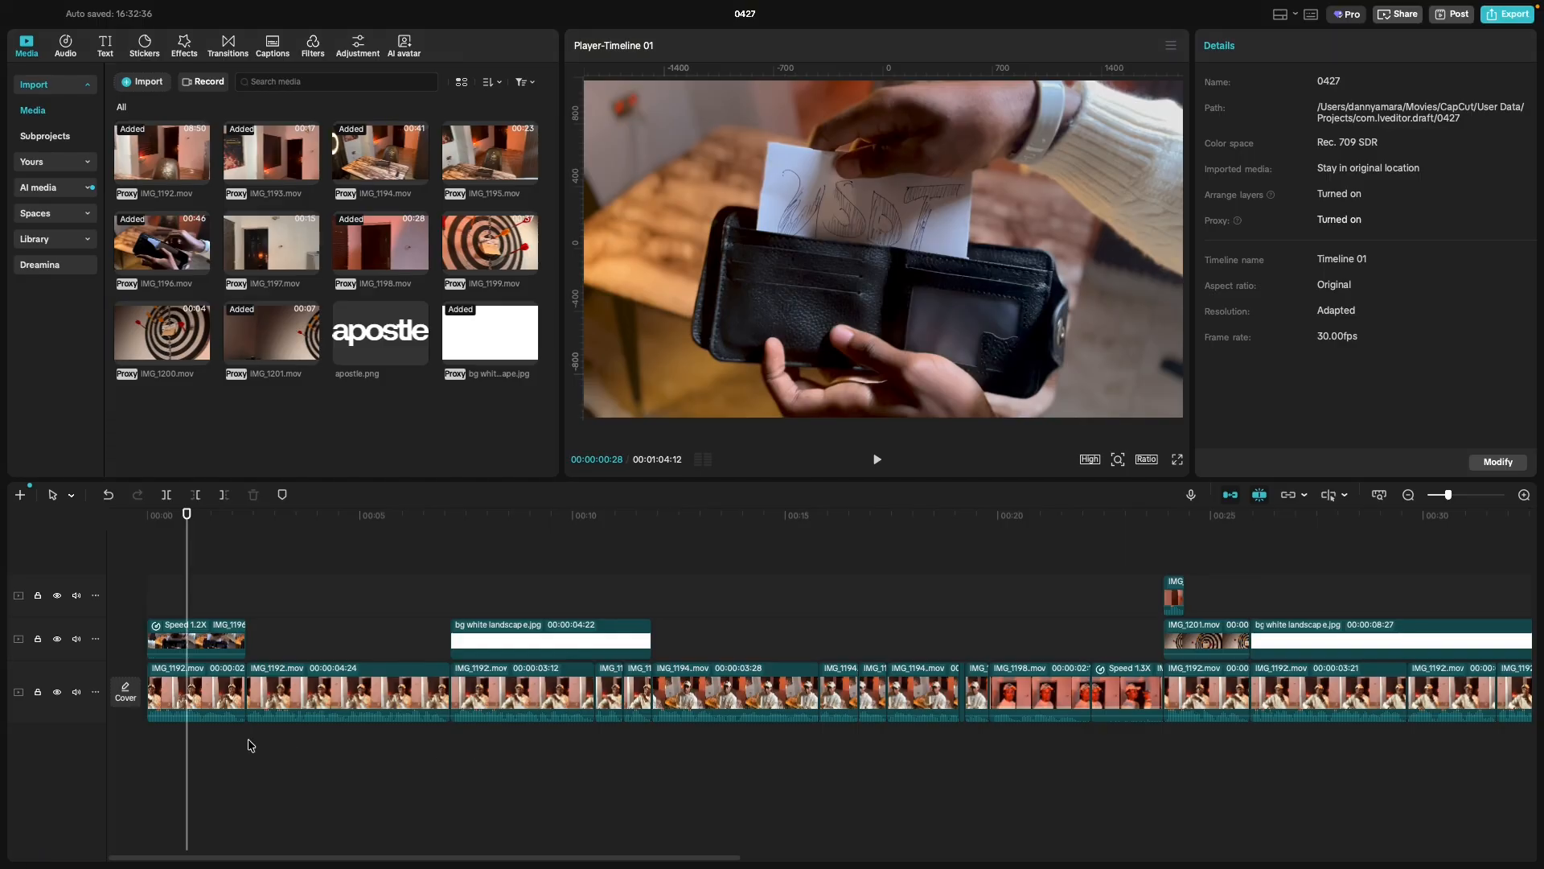
# Trim the end of the opening IMG_1192.mov clip to a duration of 00:00:02:09, and play across the cut.
pyautogui.scroll(5, 173, 706)
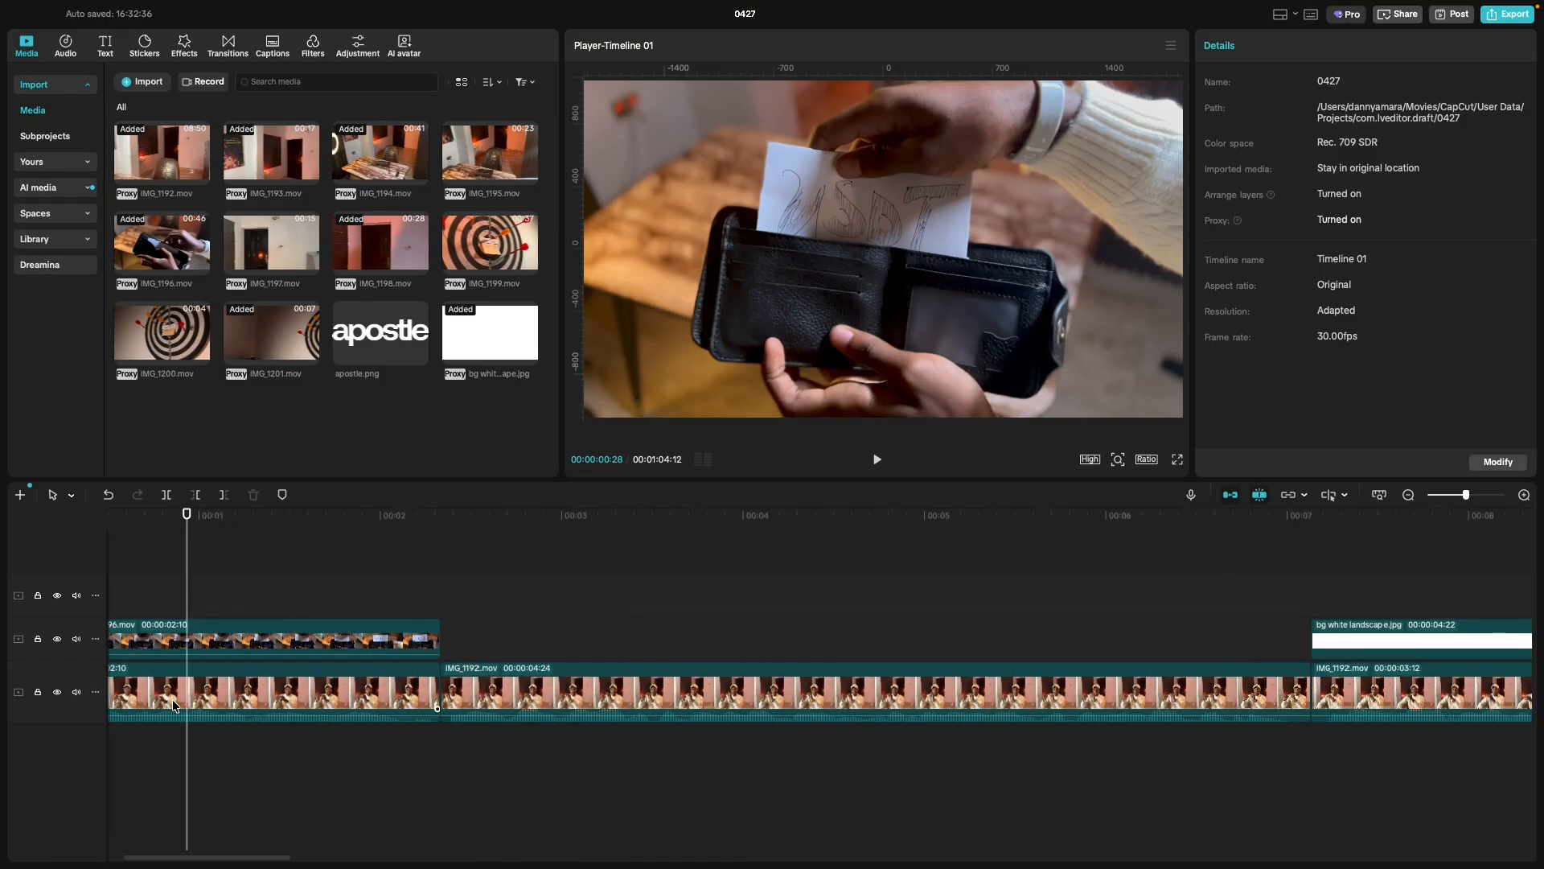
pyautogui.hscroll(-5, 173, 706)
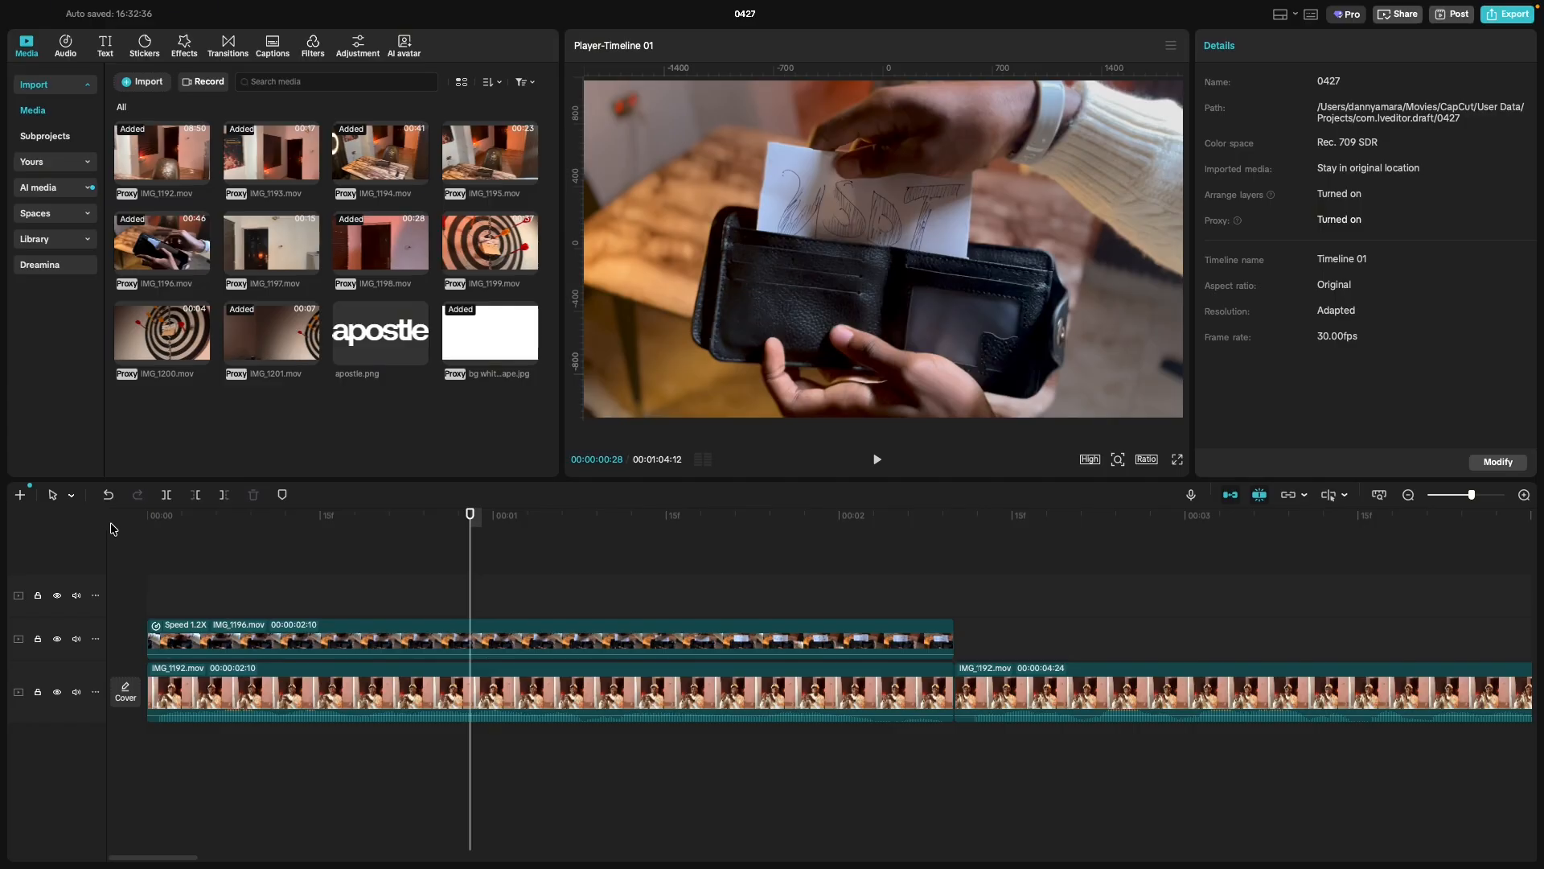
pyautogui.click(954, 691)
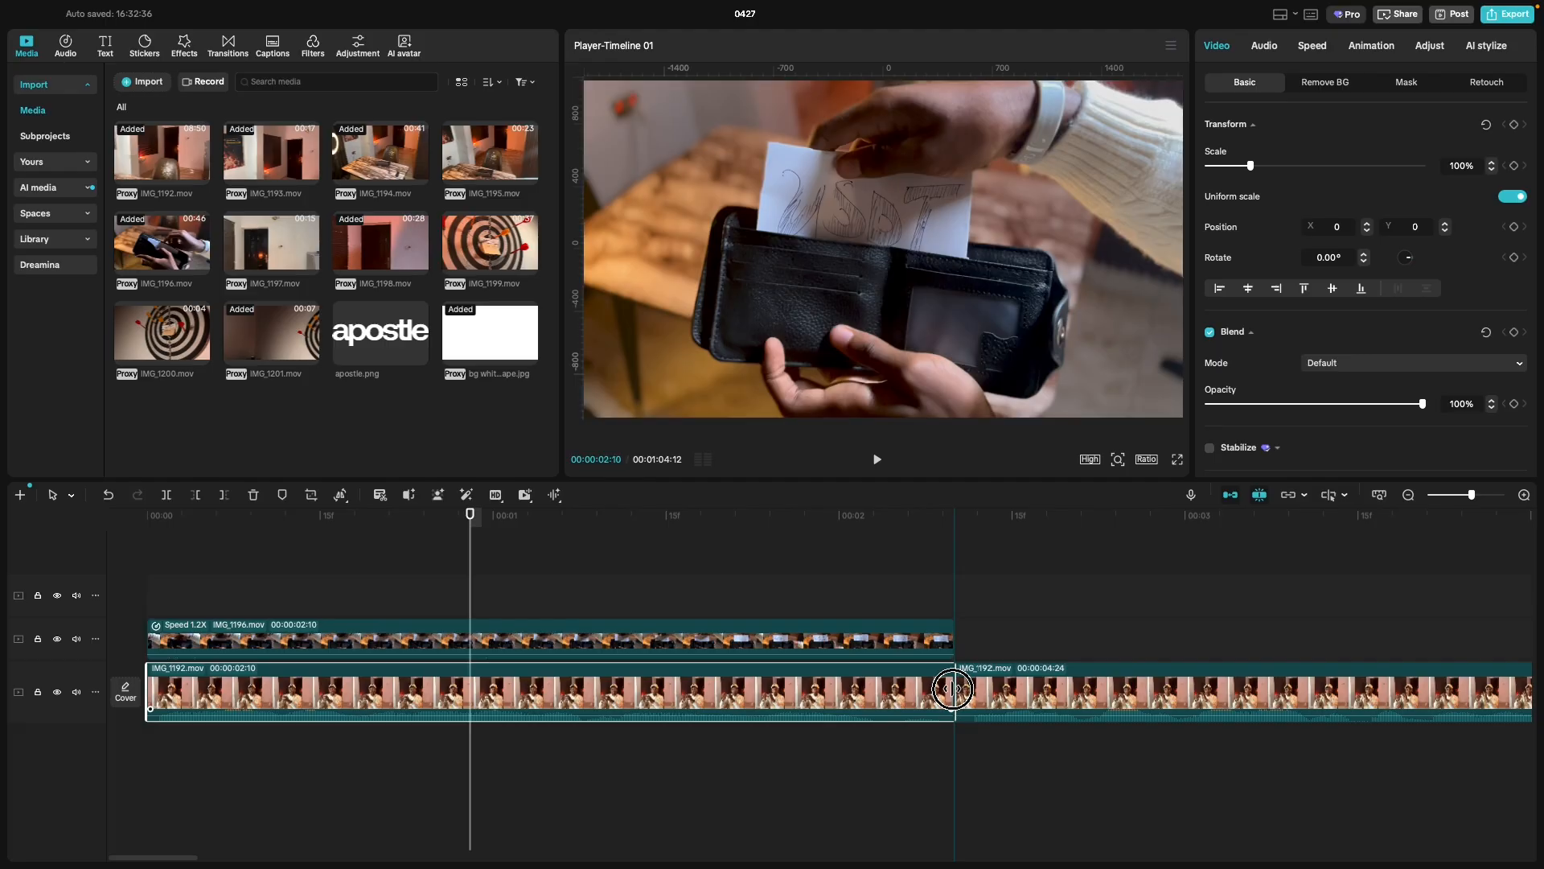
pyautogui.moveTo(945, 690); pyautogui.dragTo(943, 690)
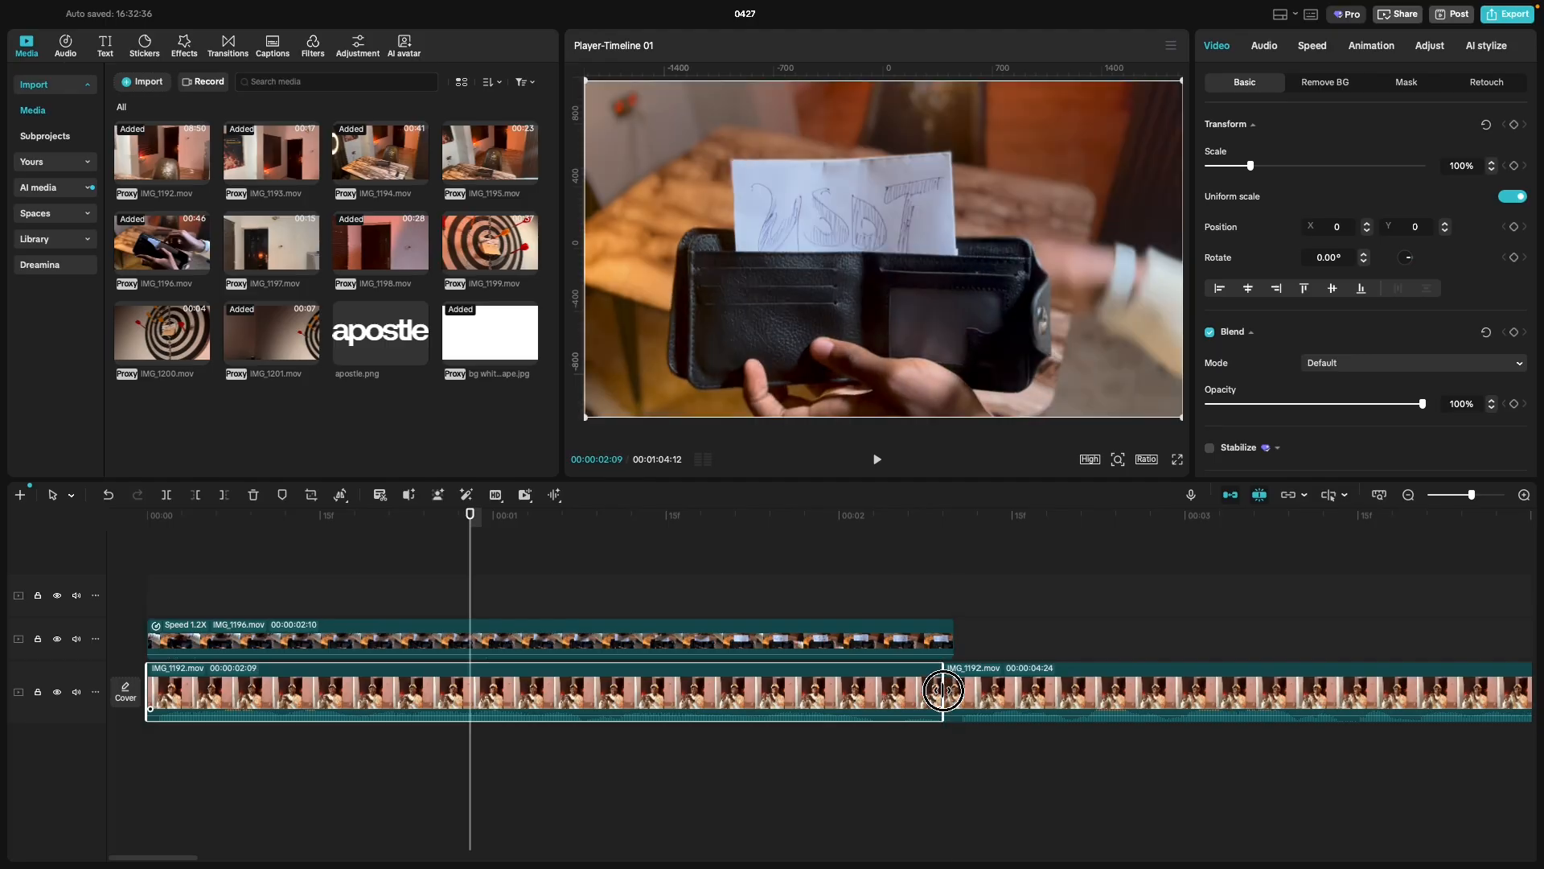
pyautogui.click(782, 753)
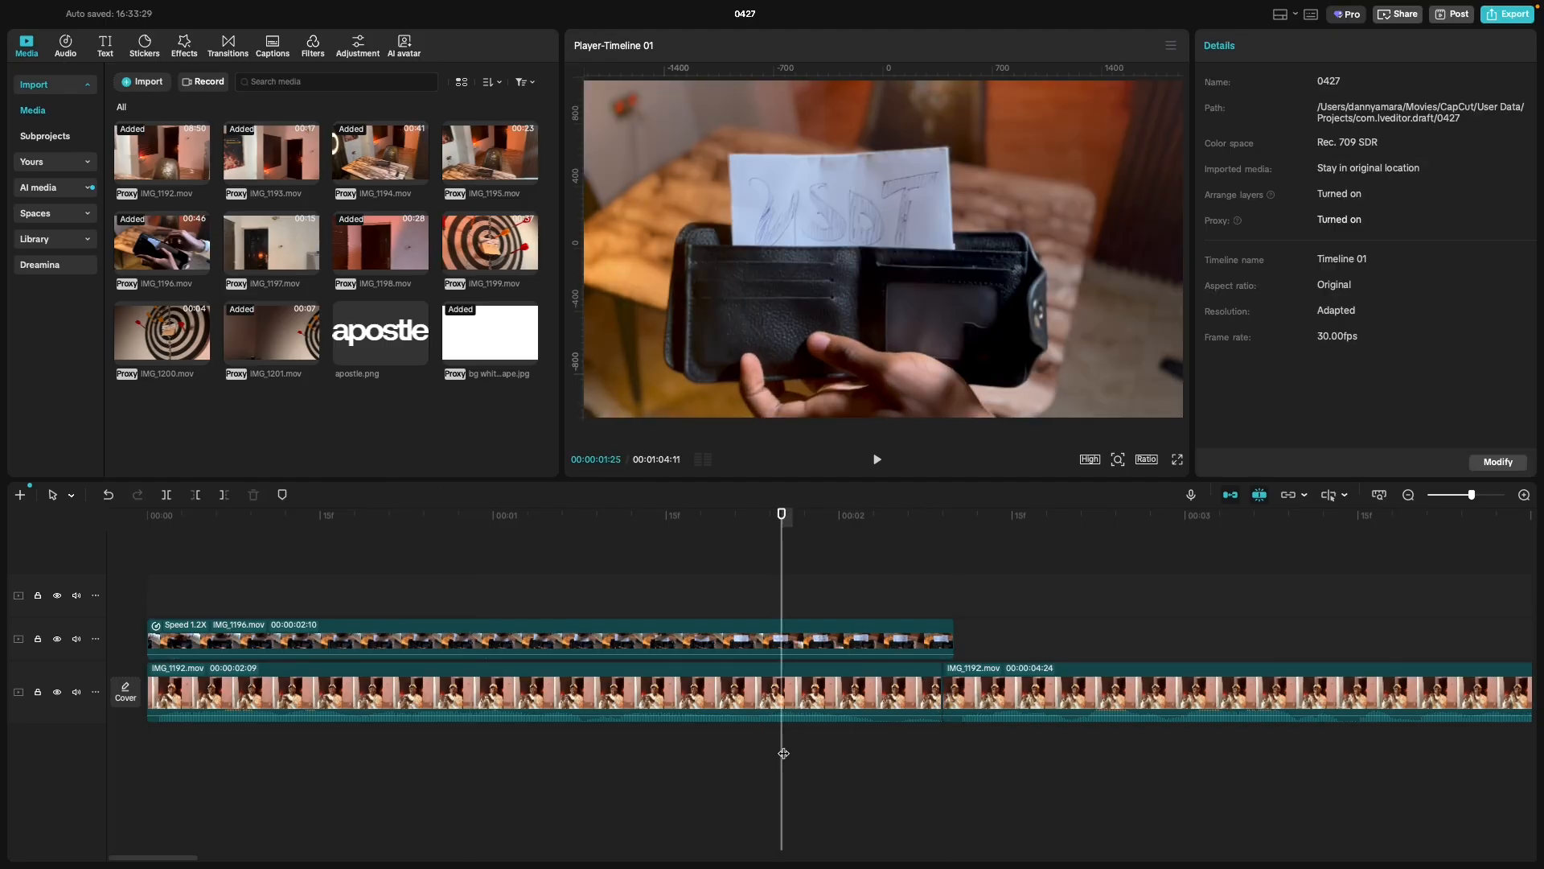
pyautogui.press('space')
pyautogui.press('space')
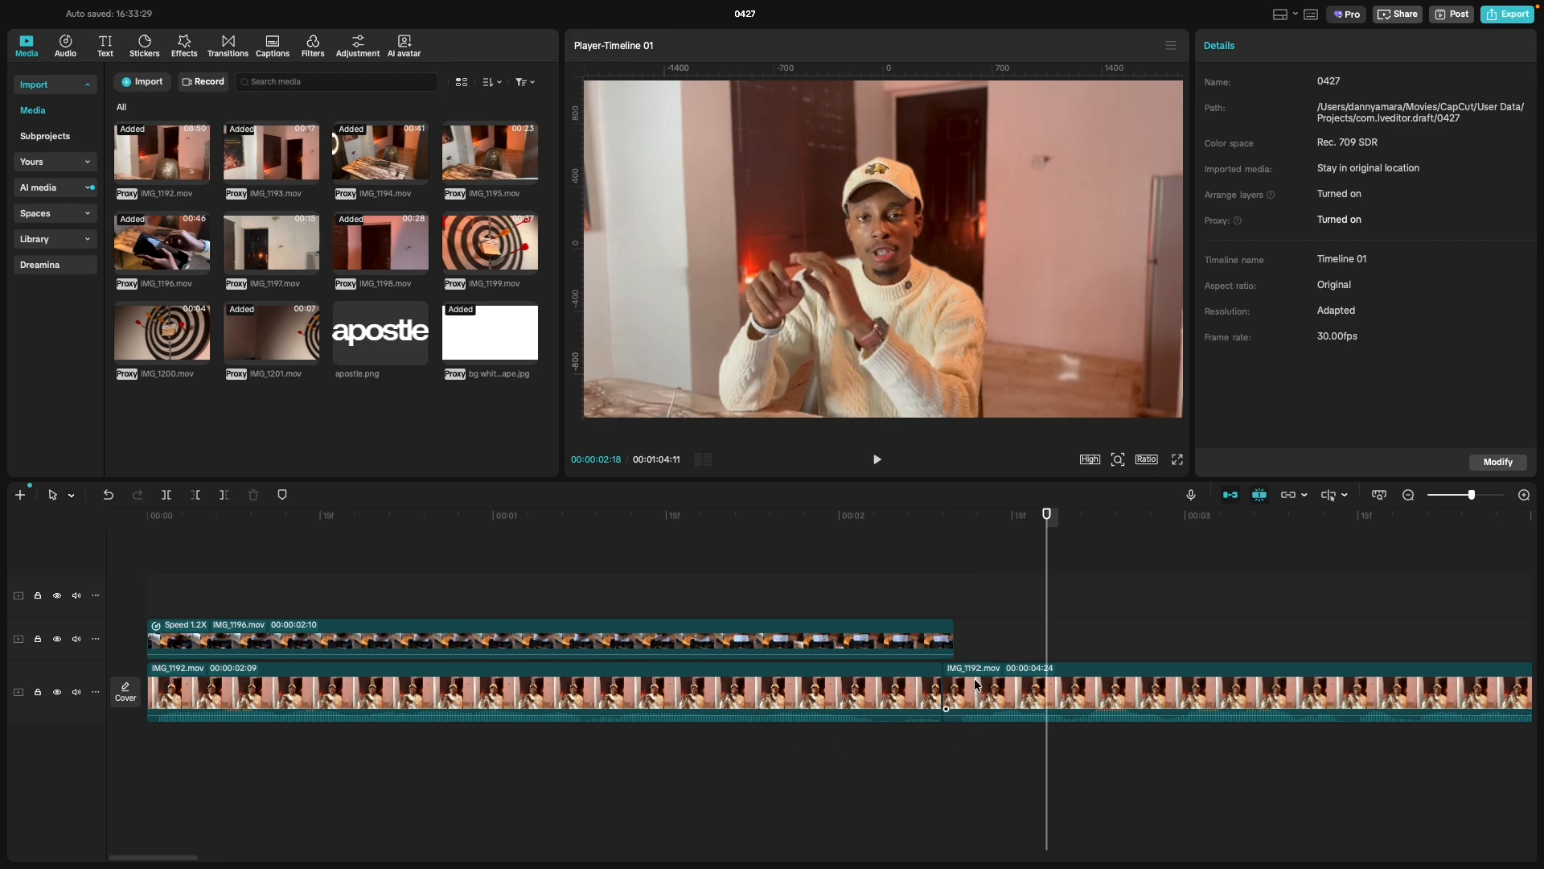
# Replay the cut after the wallet overlay, and trim the start of the second IMG_1192.mov clip to a duration of 00:00:04:23.
pyautogui.click(940, 689)
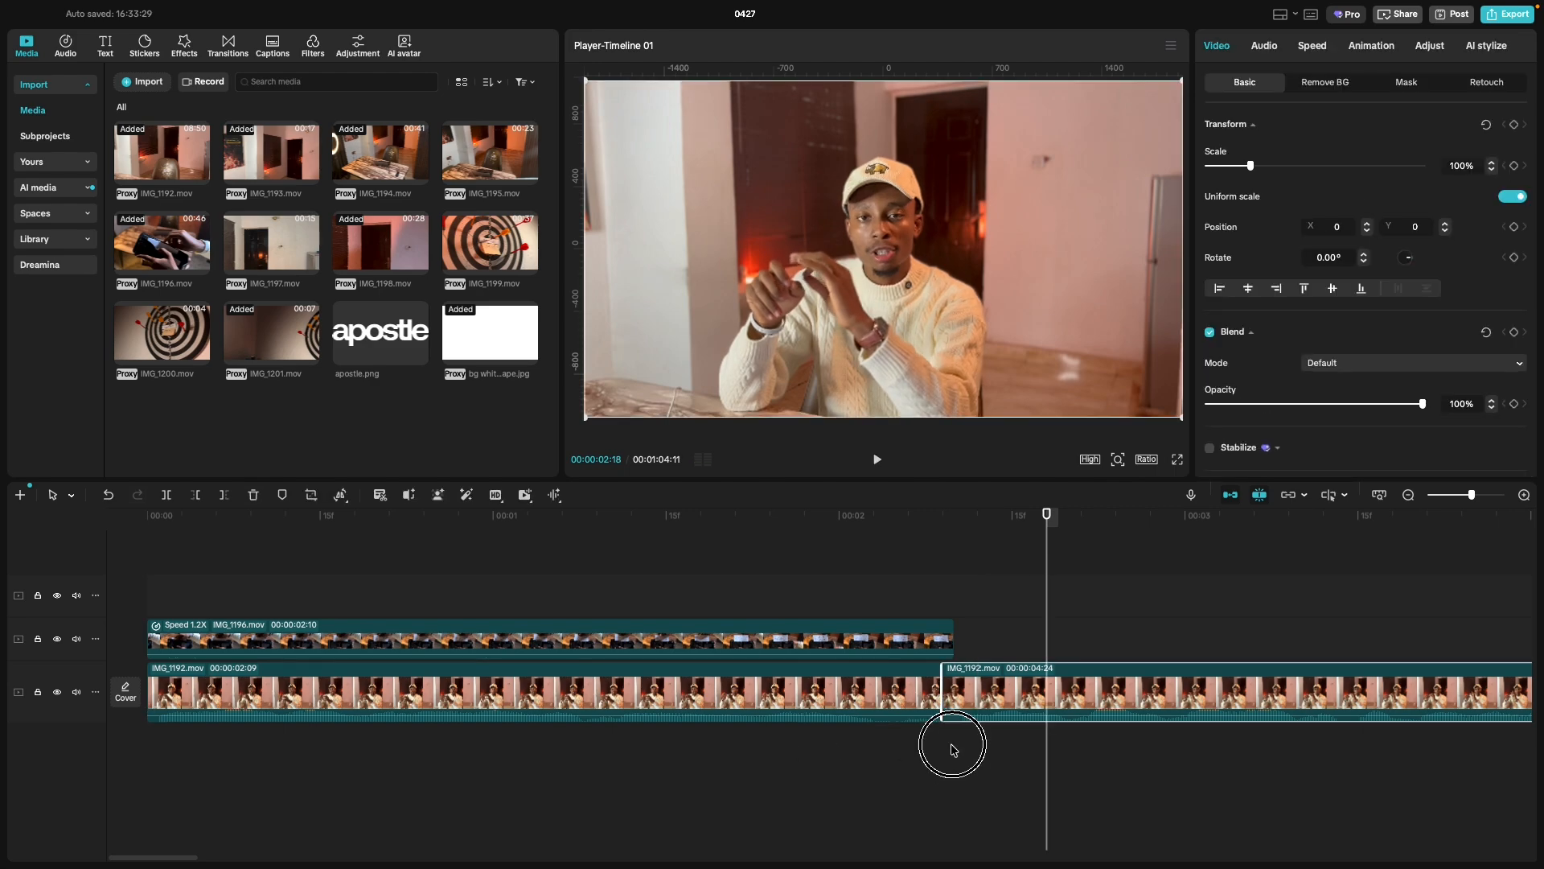
pyautogui.click(954, 747)
pyautogui.click(974, 690)
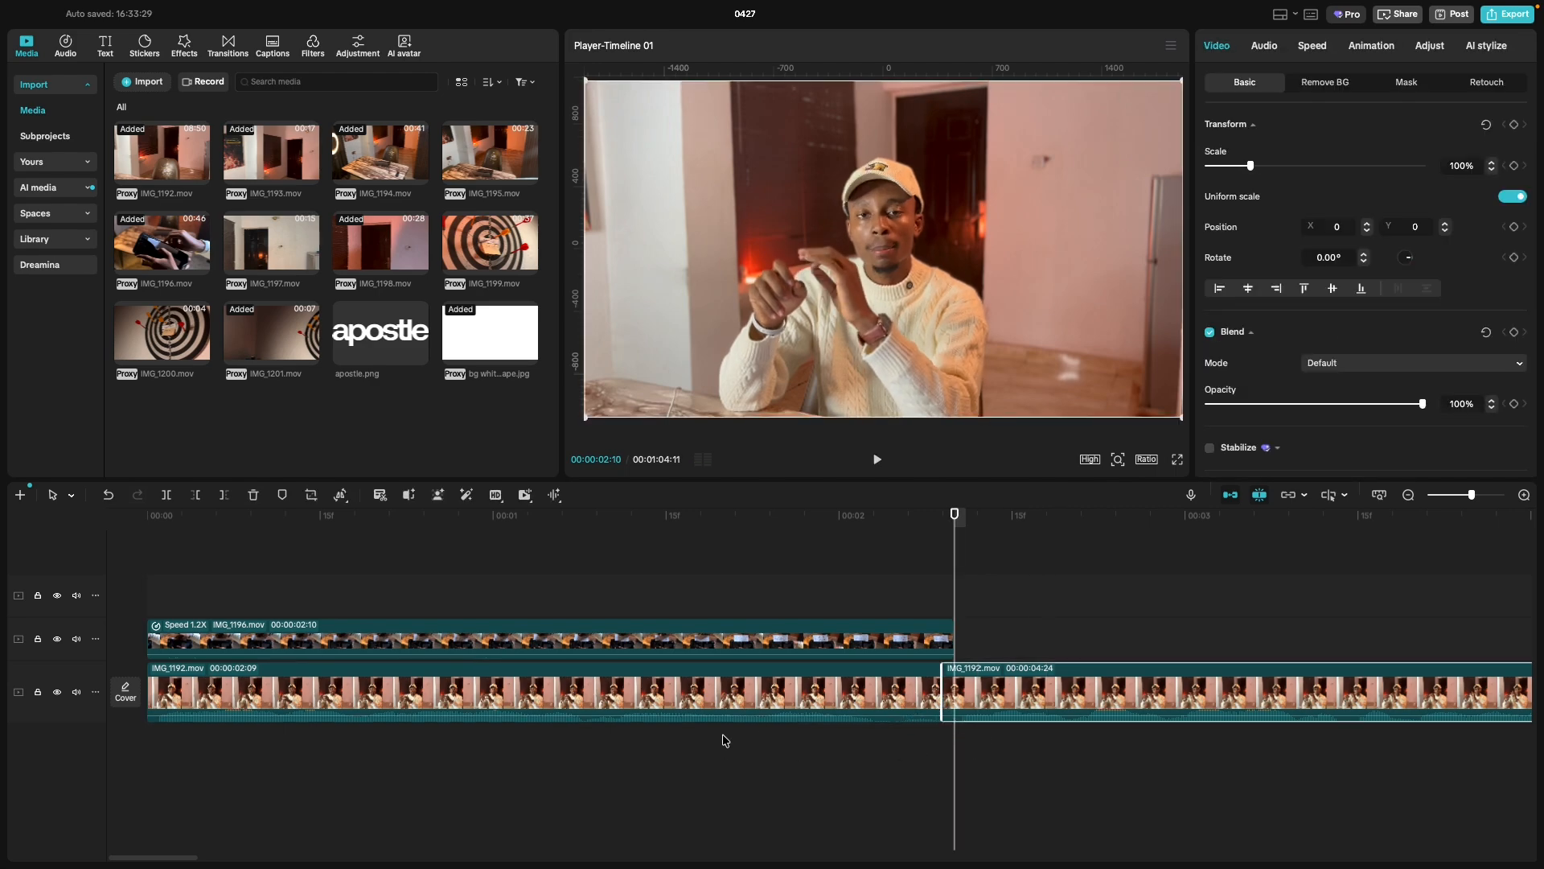
pyautogui.click(724, 740)
pyautogui.press('space')
pyautogui.press('space')
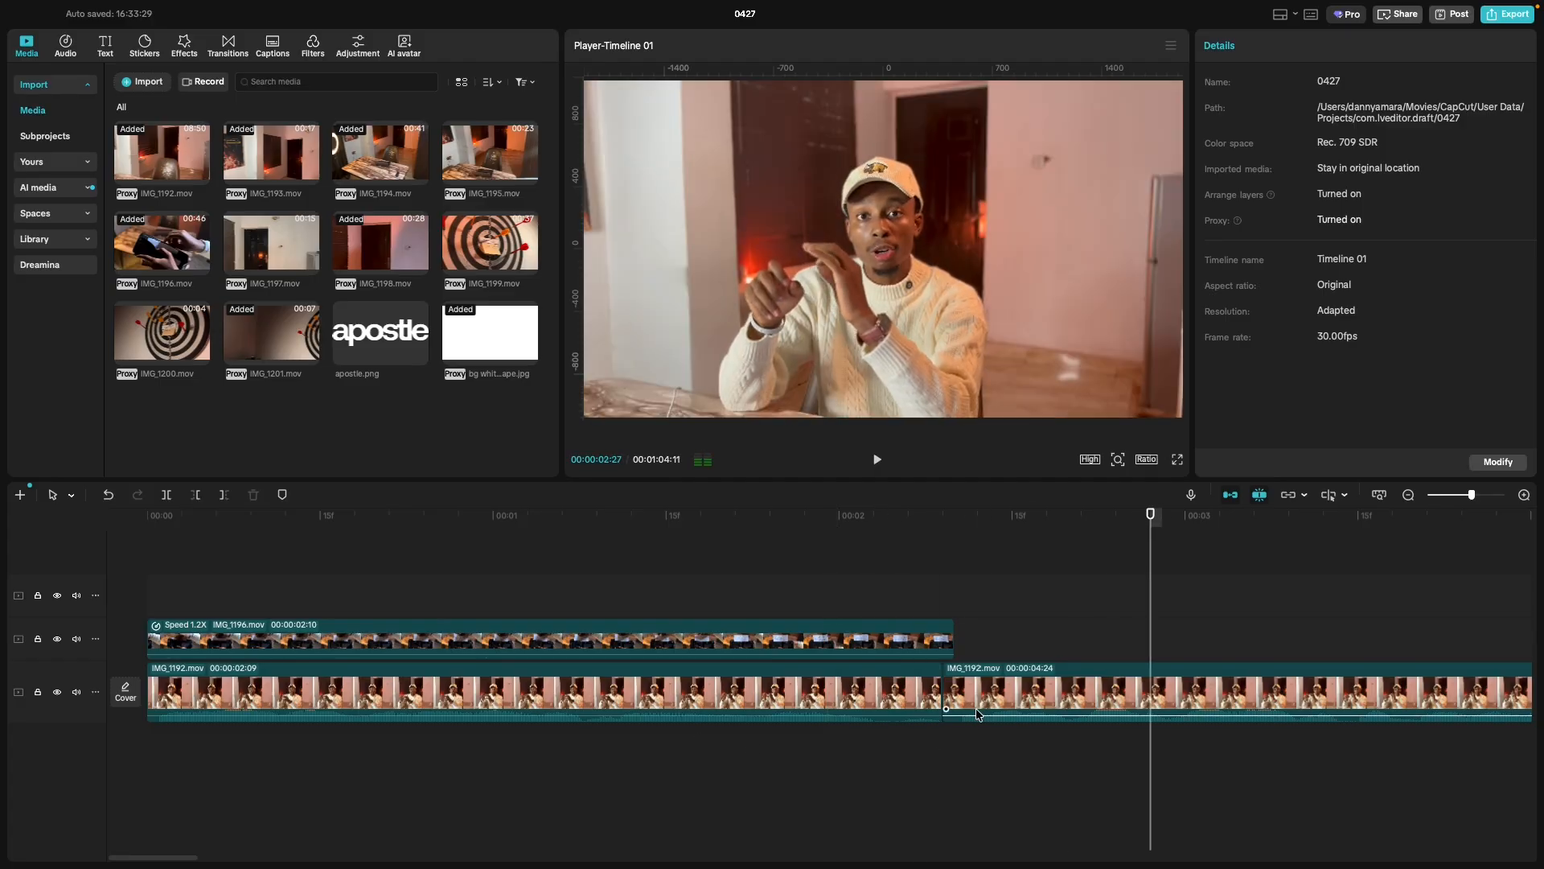
pyautogui.click(987, 689)
pyautogui.moveTo(940, 684); pyautogui.dragTo(950, 689)
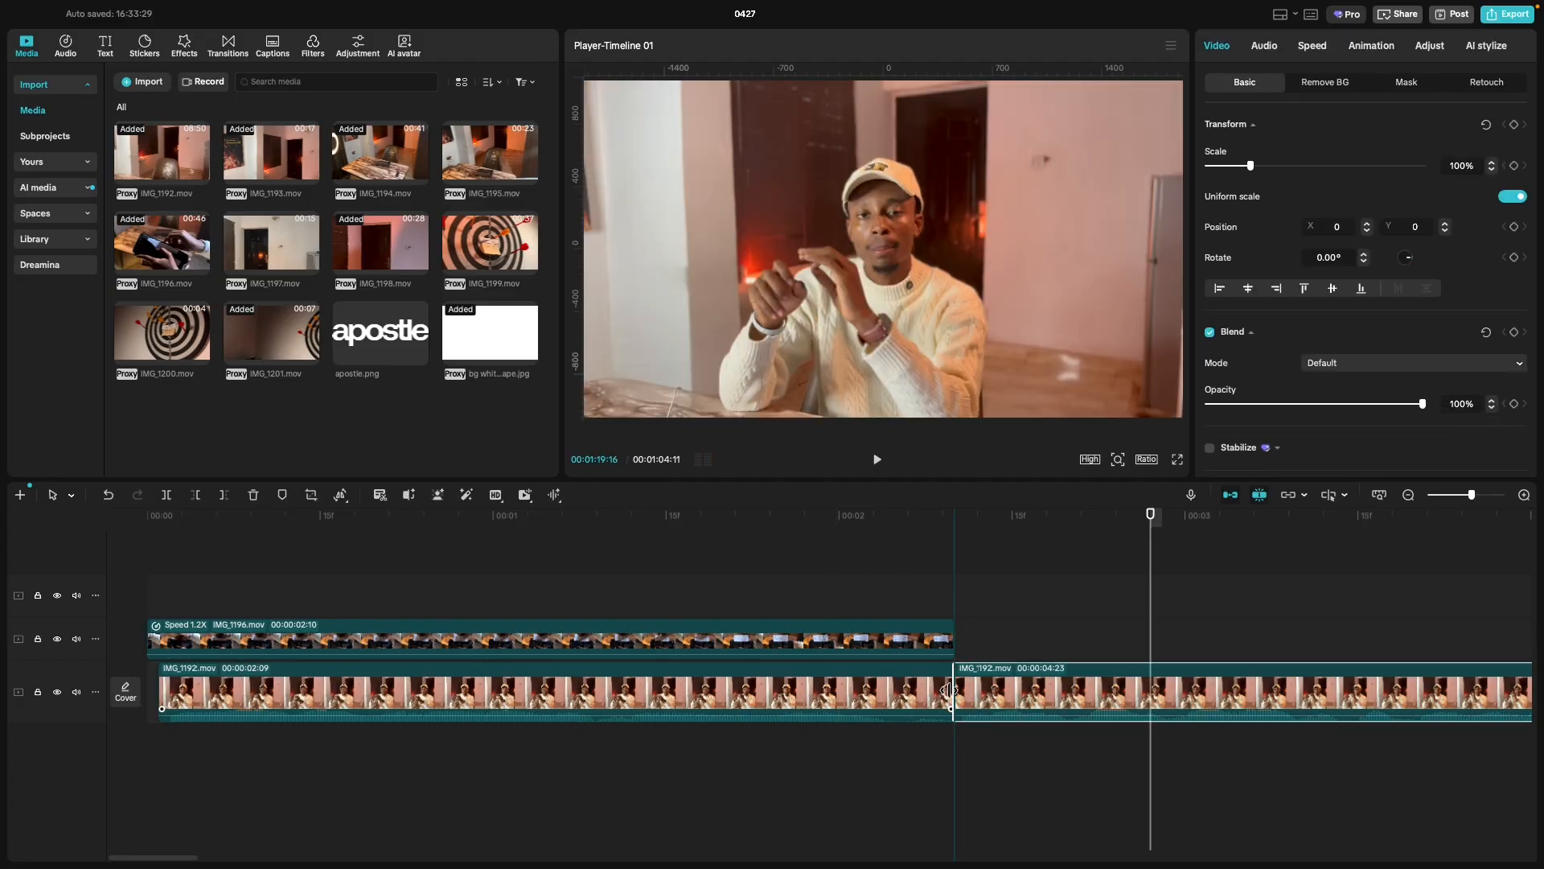
pyautogui.hscroll(5, 892, 728)
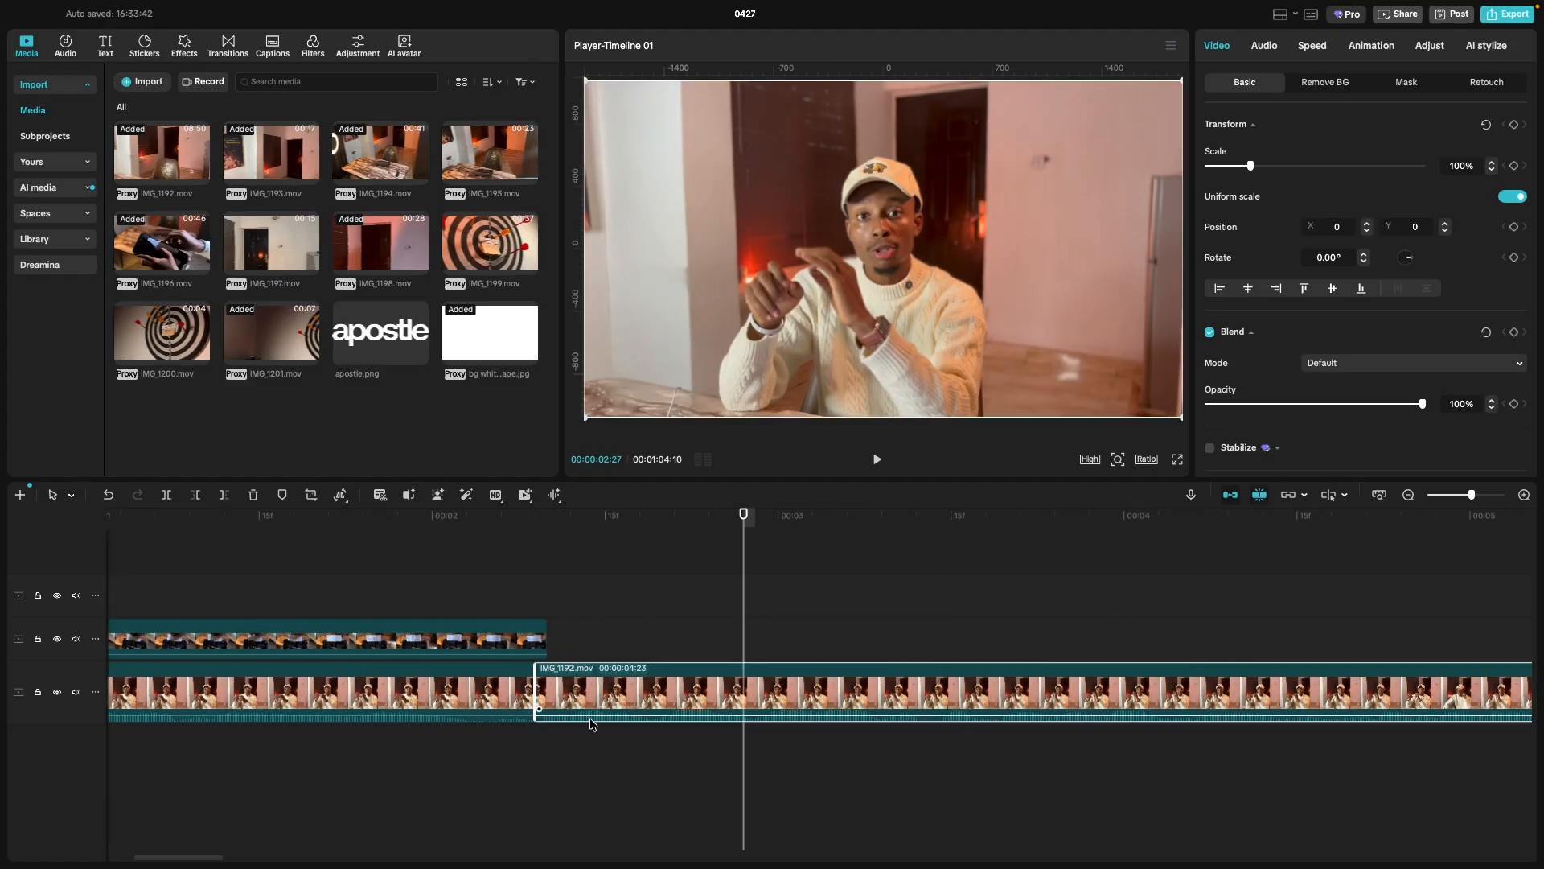
# Try to trim the start of the 4:23 IMG_1192.mov clip at the cut near 00:00:02:09.
pyautogui.click(540, 740)
pyautogui.click(541, 741)
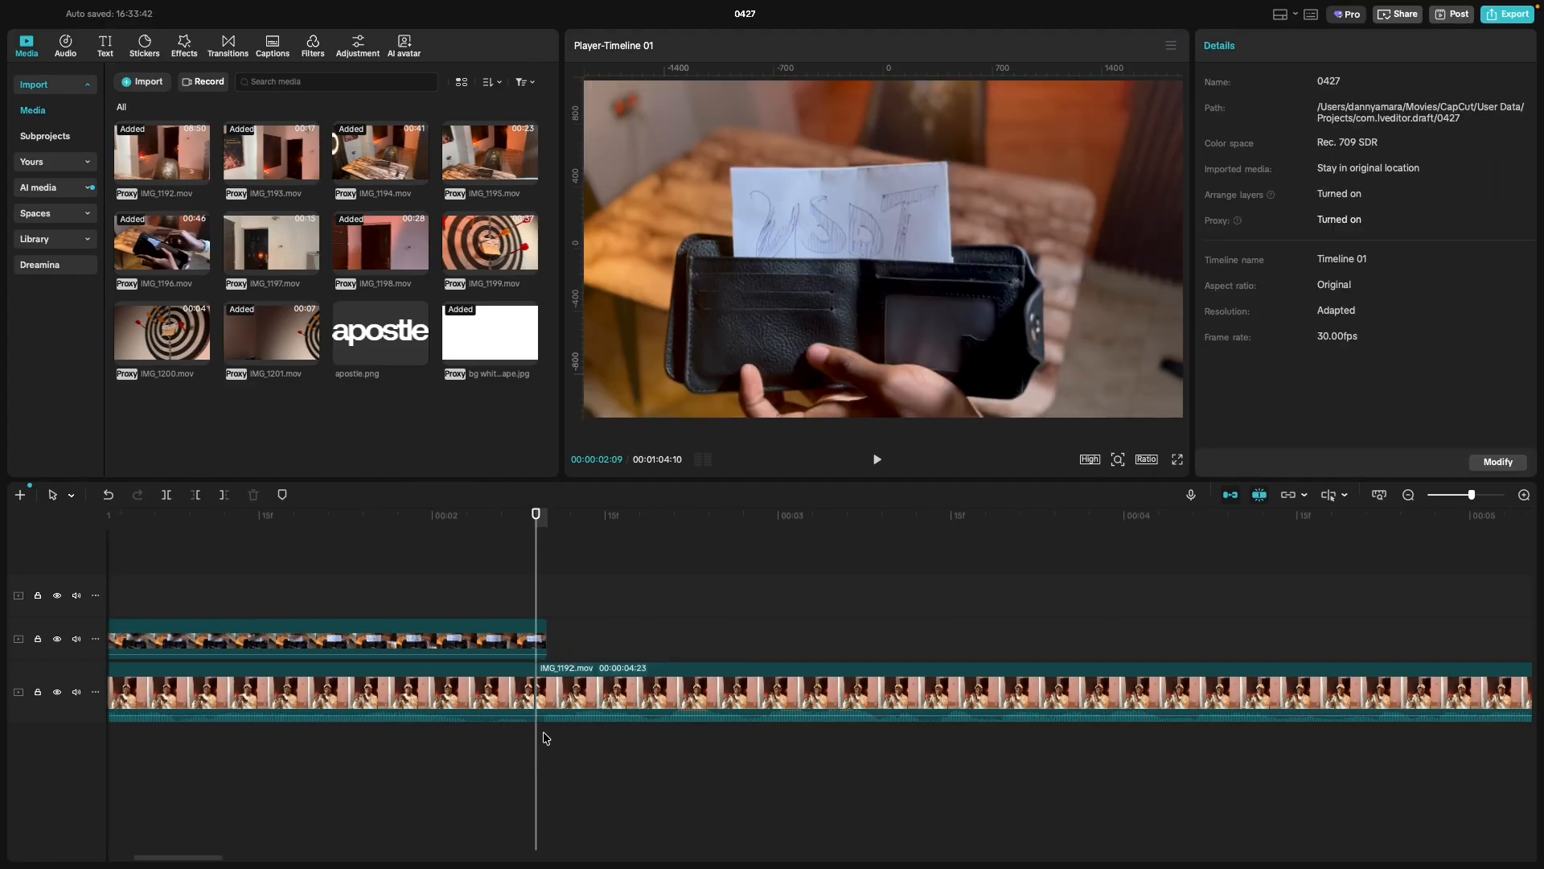
pyautogui.click(544, 740)
pyautogui.click(541, 738)
pyautogui.scroll(2, 537, 708)
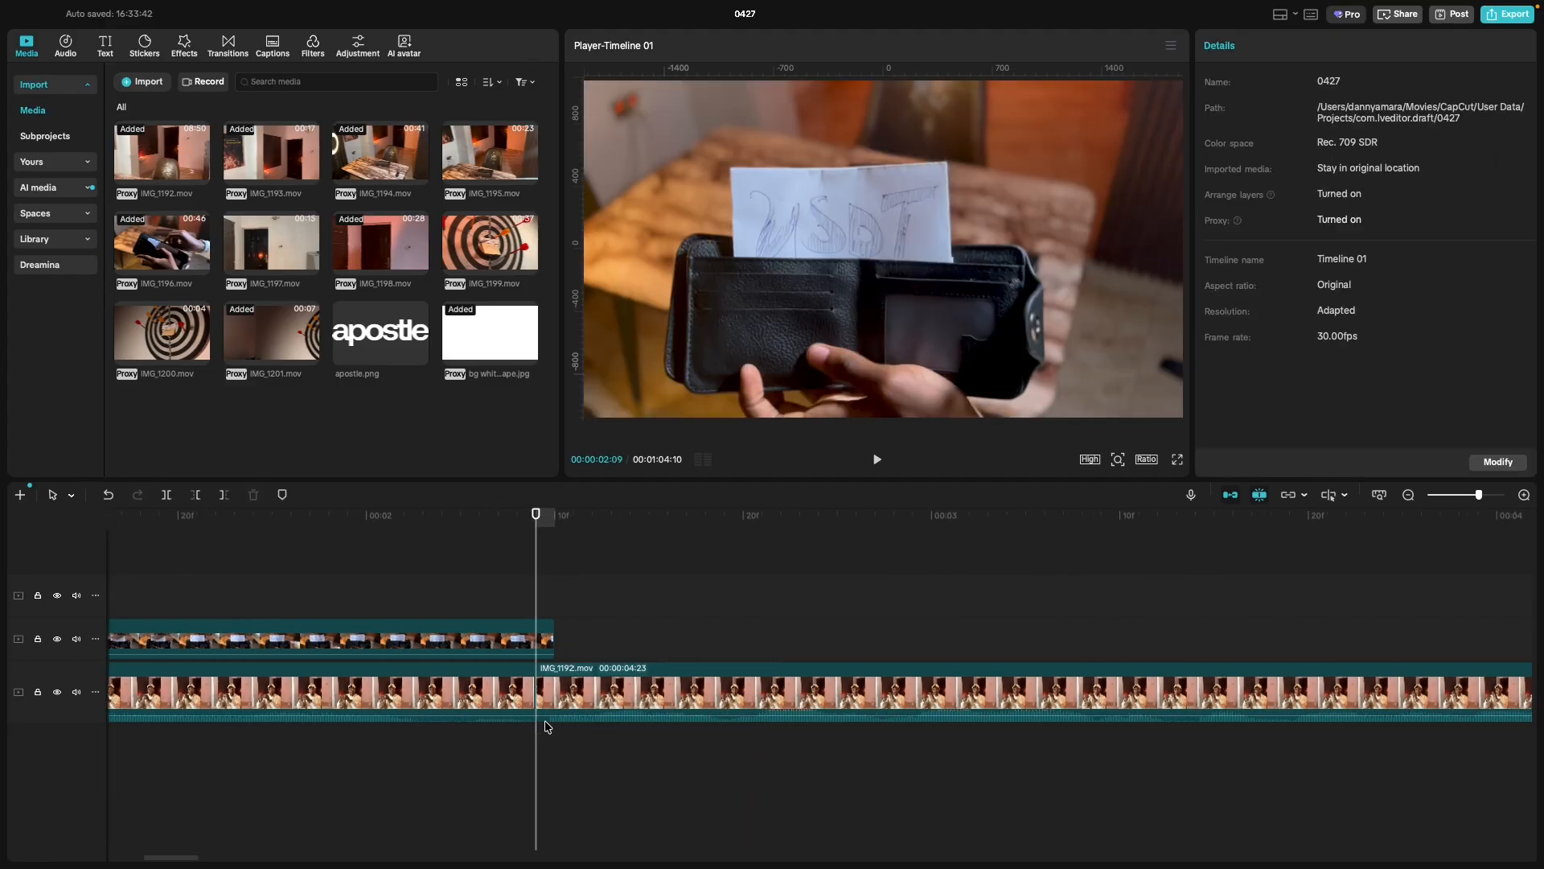
pyautogui.click(538, 689)
pyautogui.moveTo(538, 690)
pyautogui.mouseDown()
pyautogui.moveTo(552, 689)
pyautogui.moveTo(536, 692)
pyautogui.mouseUp()
pyautogui.click(525, 760)
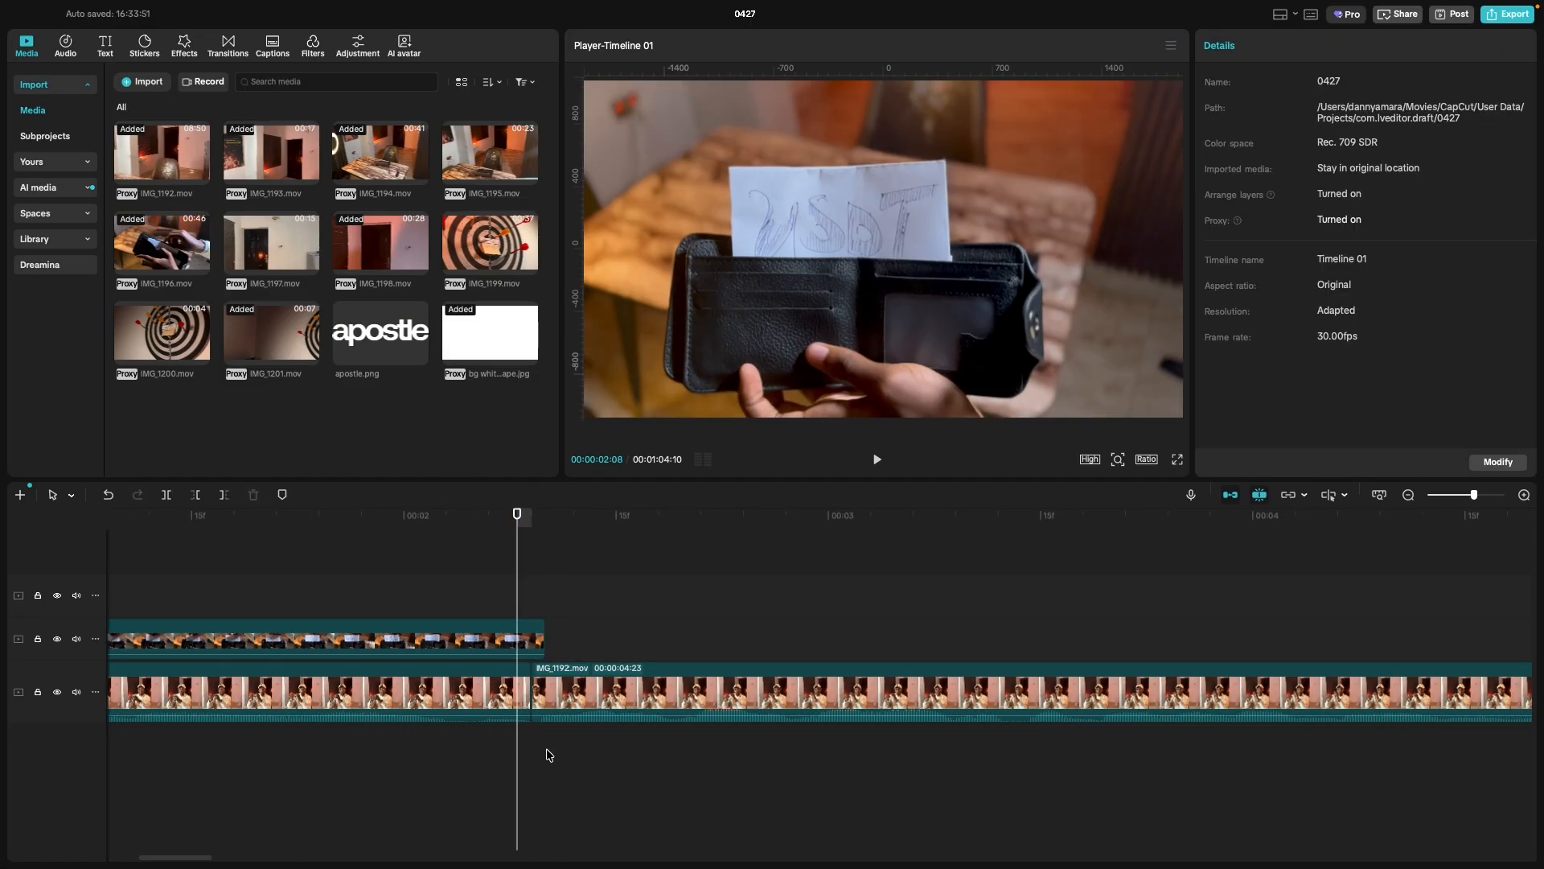
# Play through the 4:23 IMG_1192.mov clip and trim its end back to 00:00:06:29.
pyautogui.hscroll(5, 683, 772)
pyautogui.hscroll(5, 735, 777)
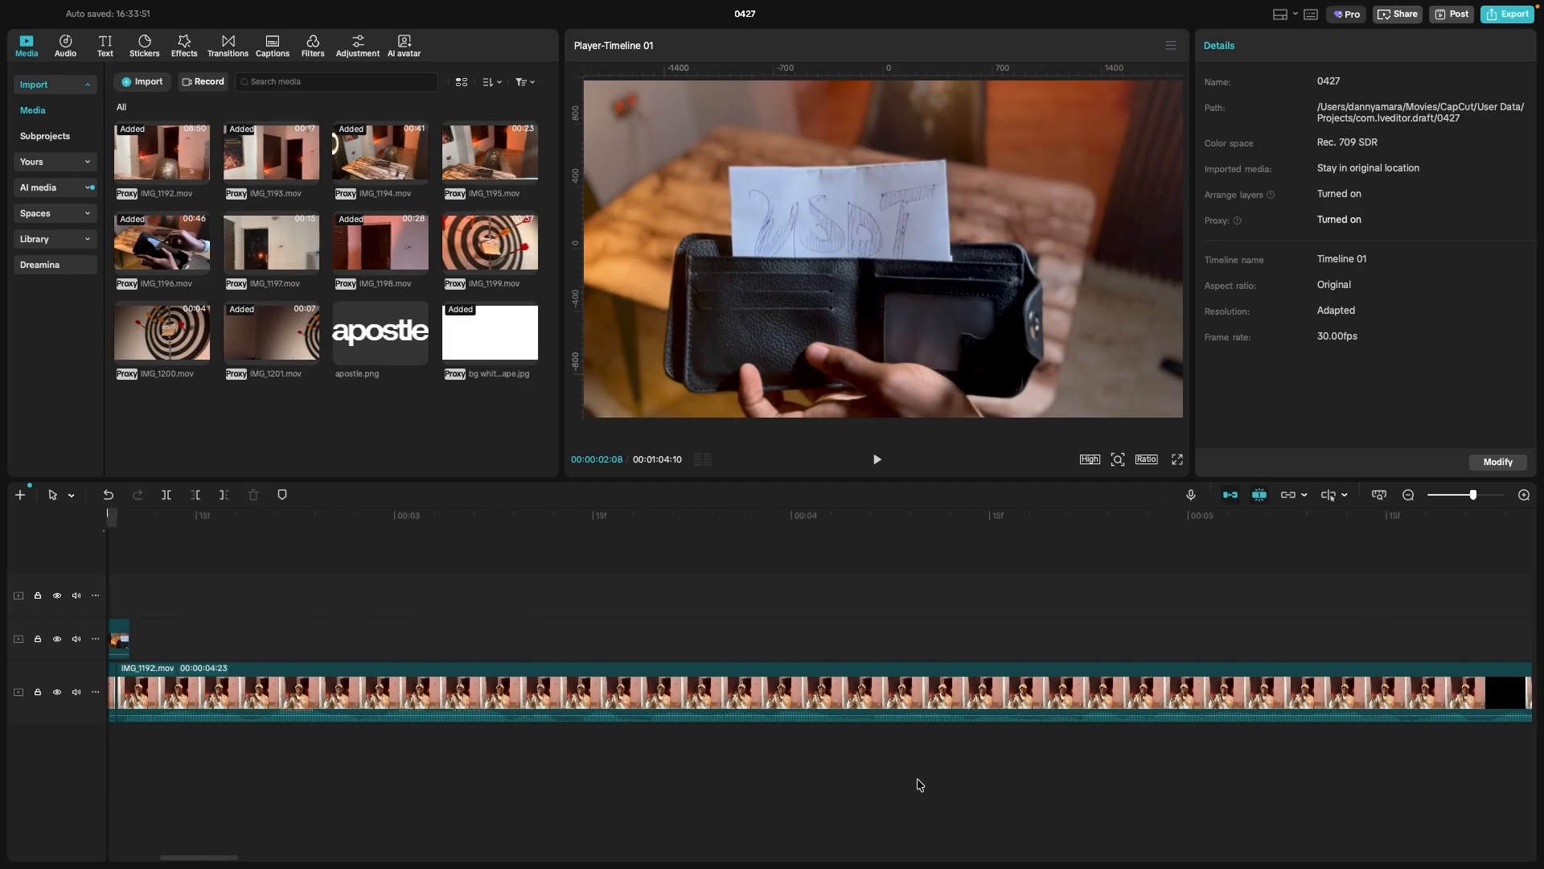
pyautogui.hscroll(-5, 921, 785)
pyautogui.press('space')
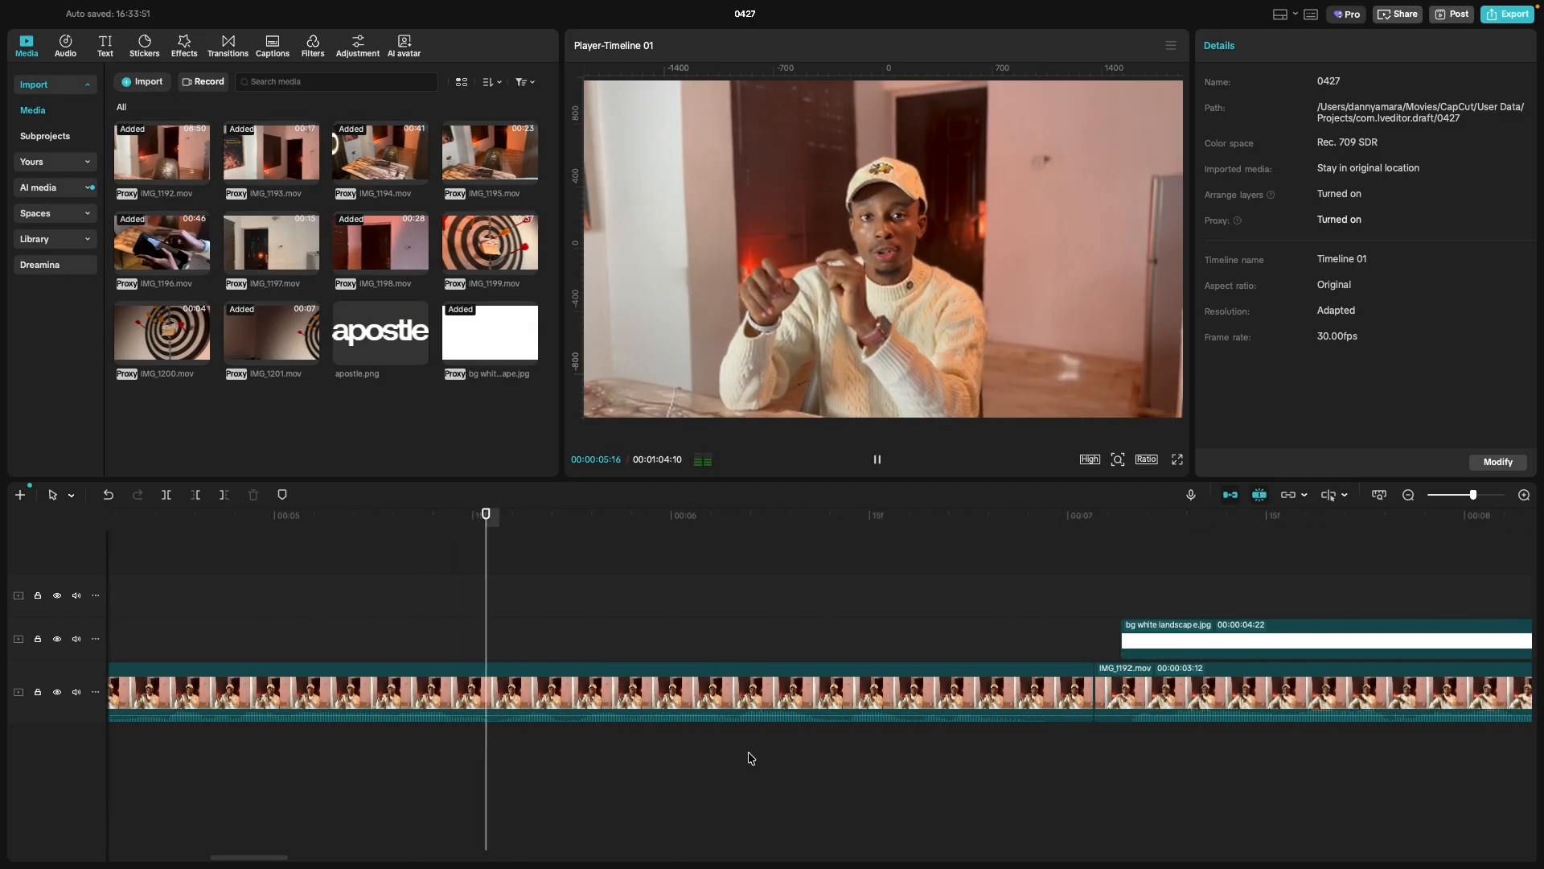
pyautogui.press('space')
pyautogui.click(804, 693)
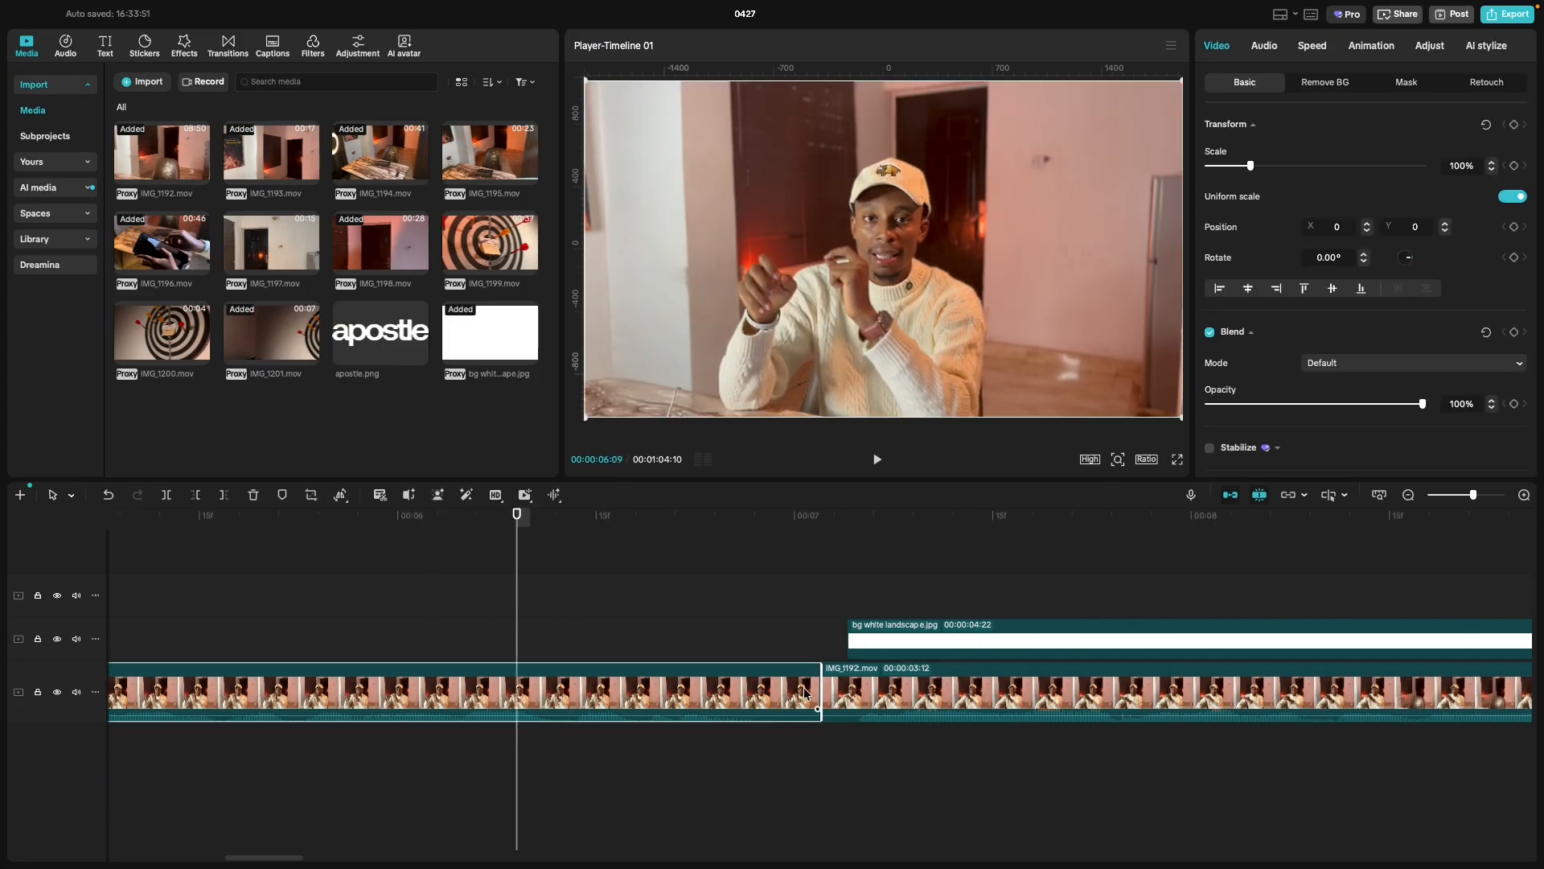
pyautogui.click(768, 764)
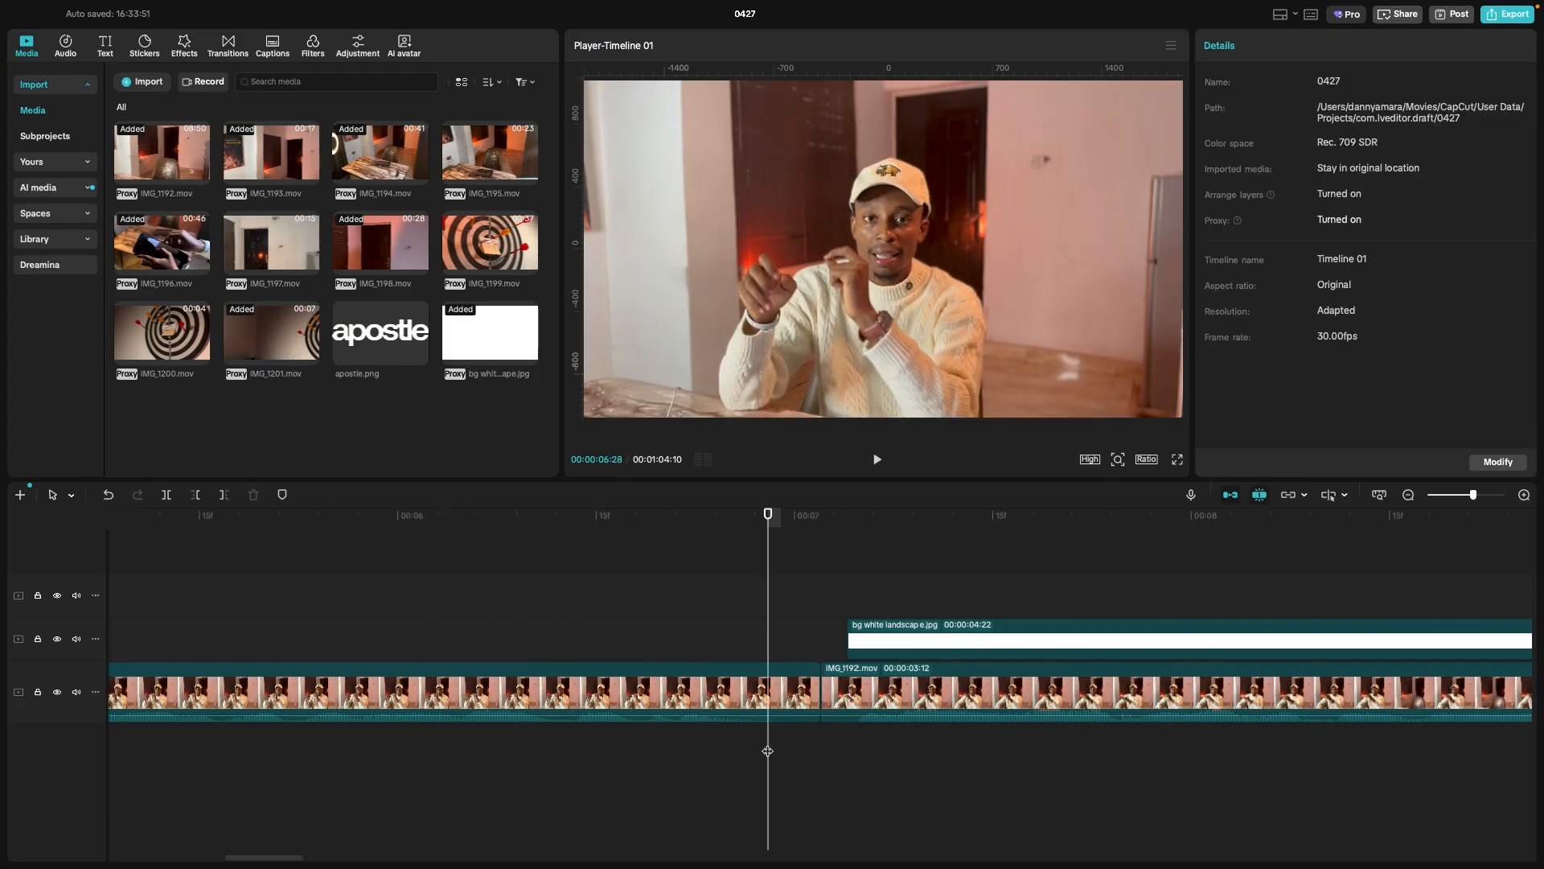
pyautogui.click(807, 699)
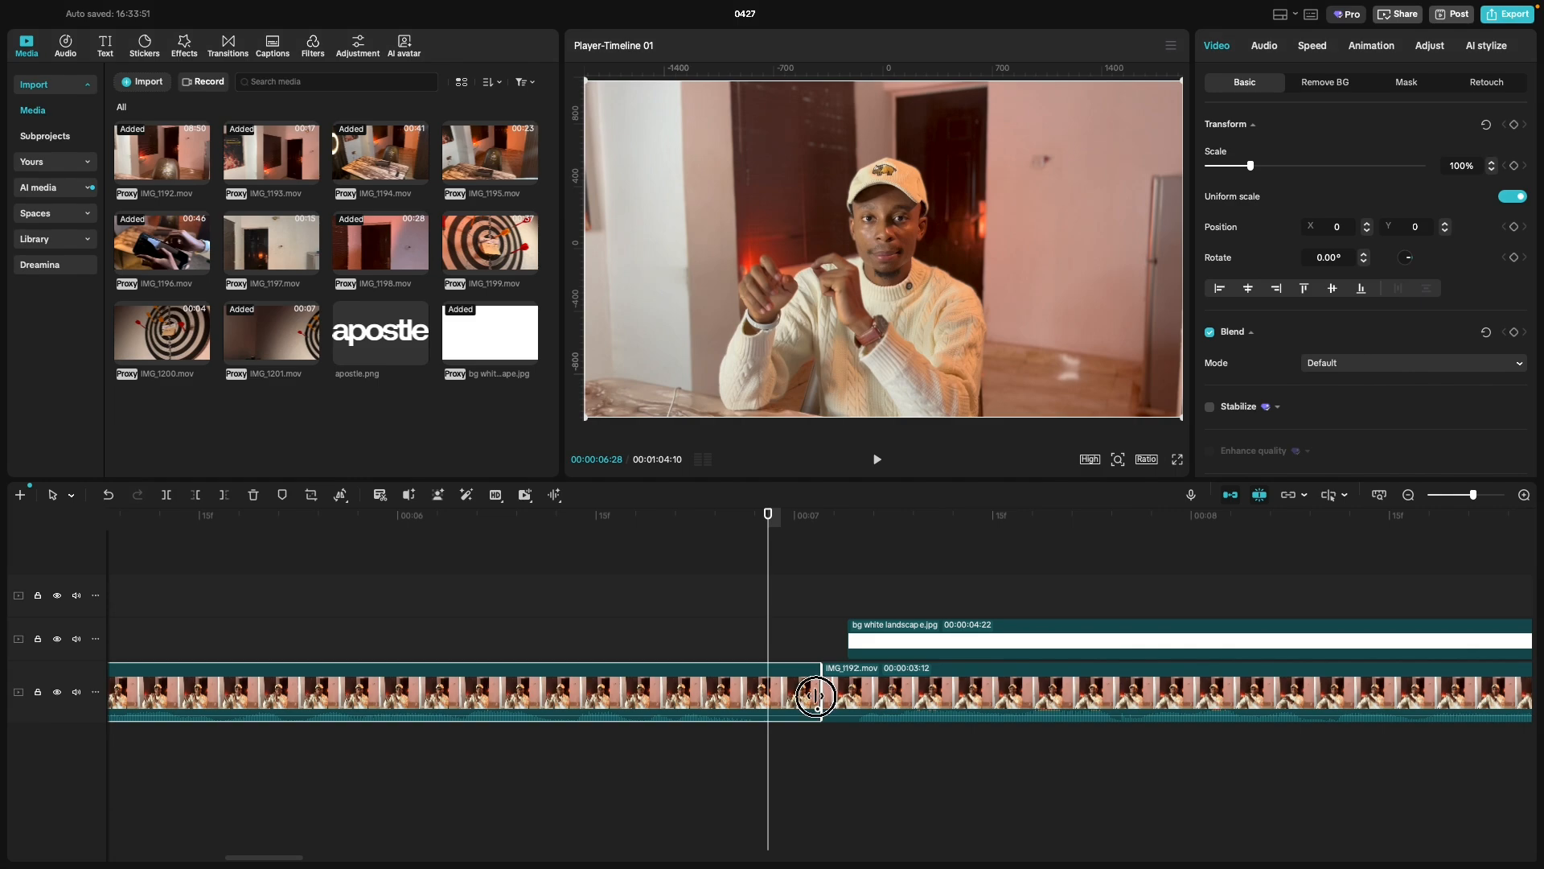
pyautogui.press('w')
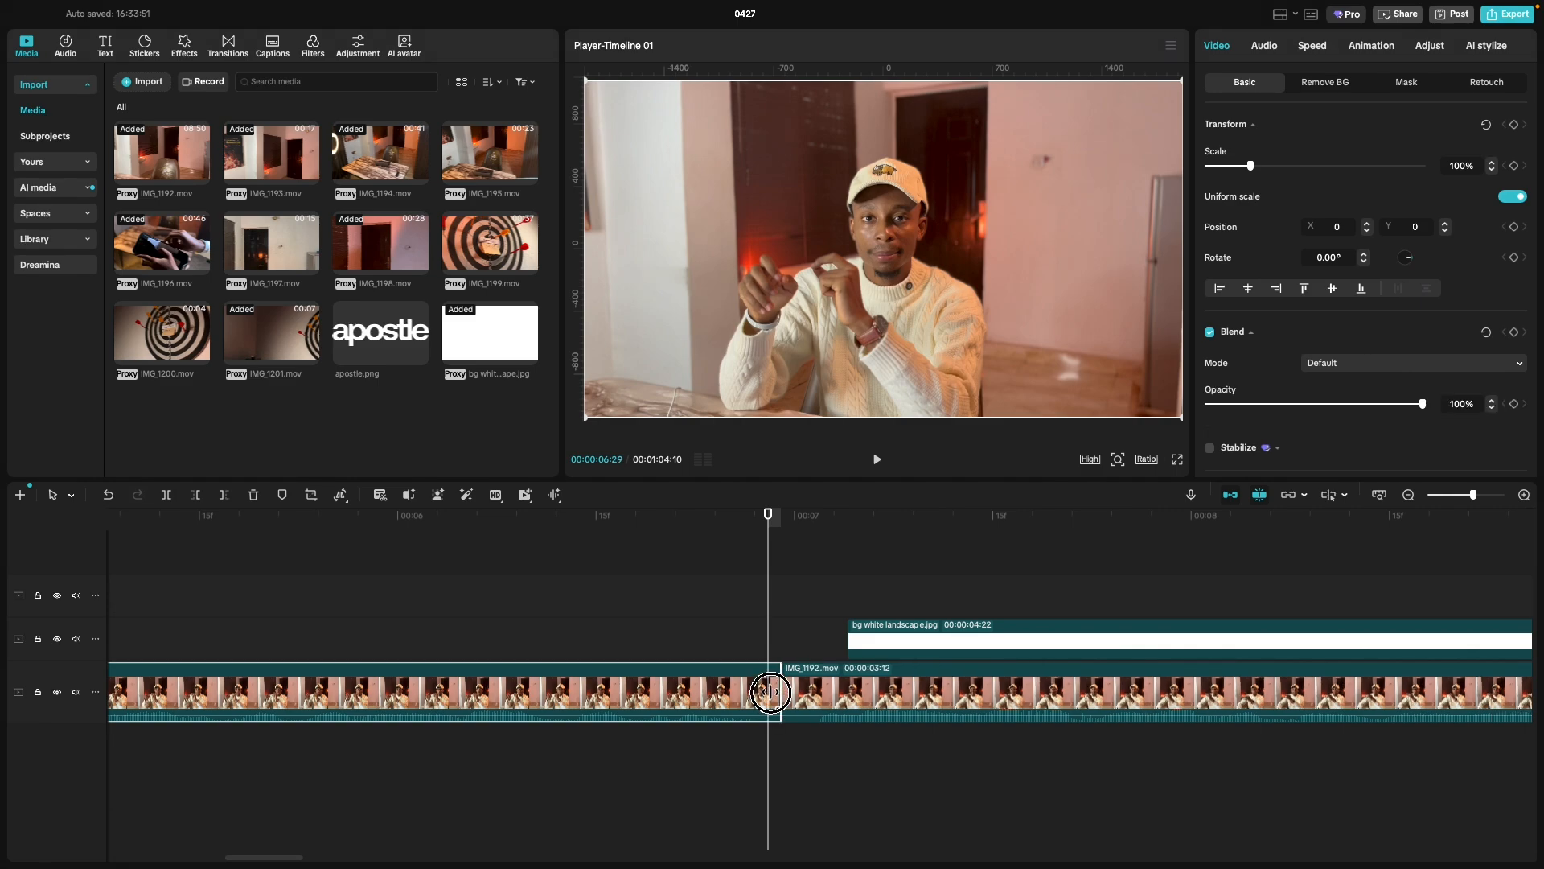
# Play back the cut before the white background and trim the preceding IMG_1192.mov clip's end to 00:00:06:28.
pyautogui.click(702, 739)
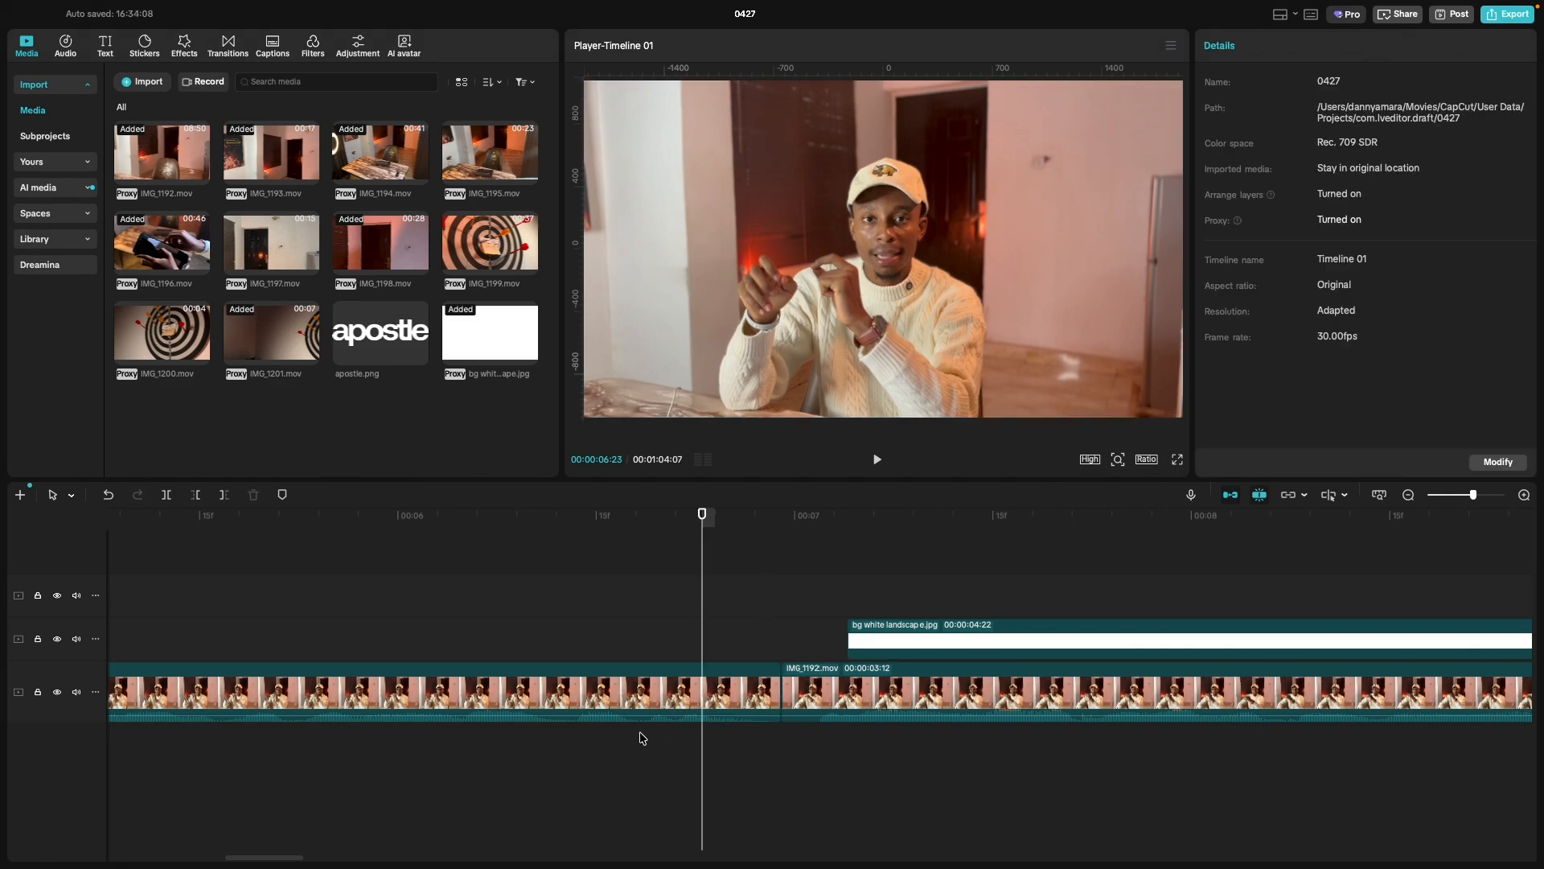
pyautogui.click(636, 738)
pyautogui.click(556, 745)
pyautogui.press('space')
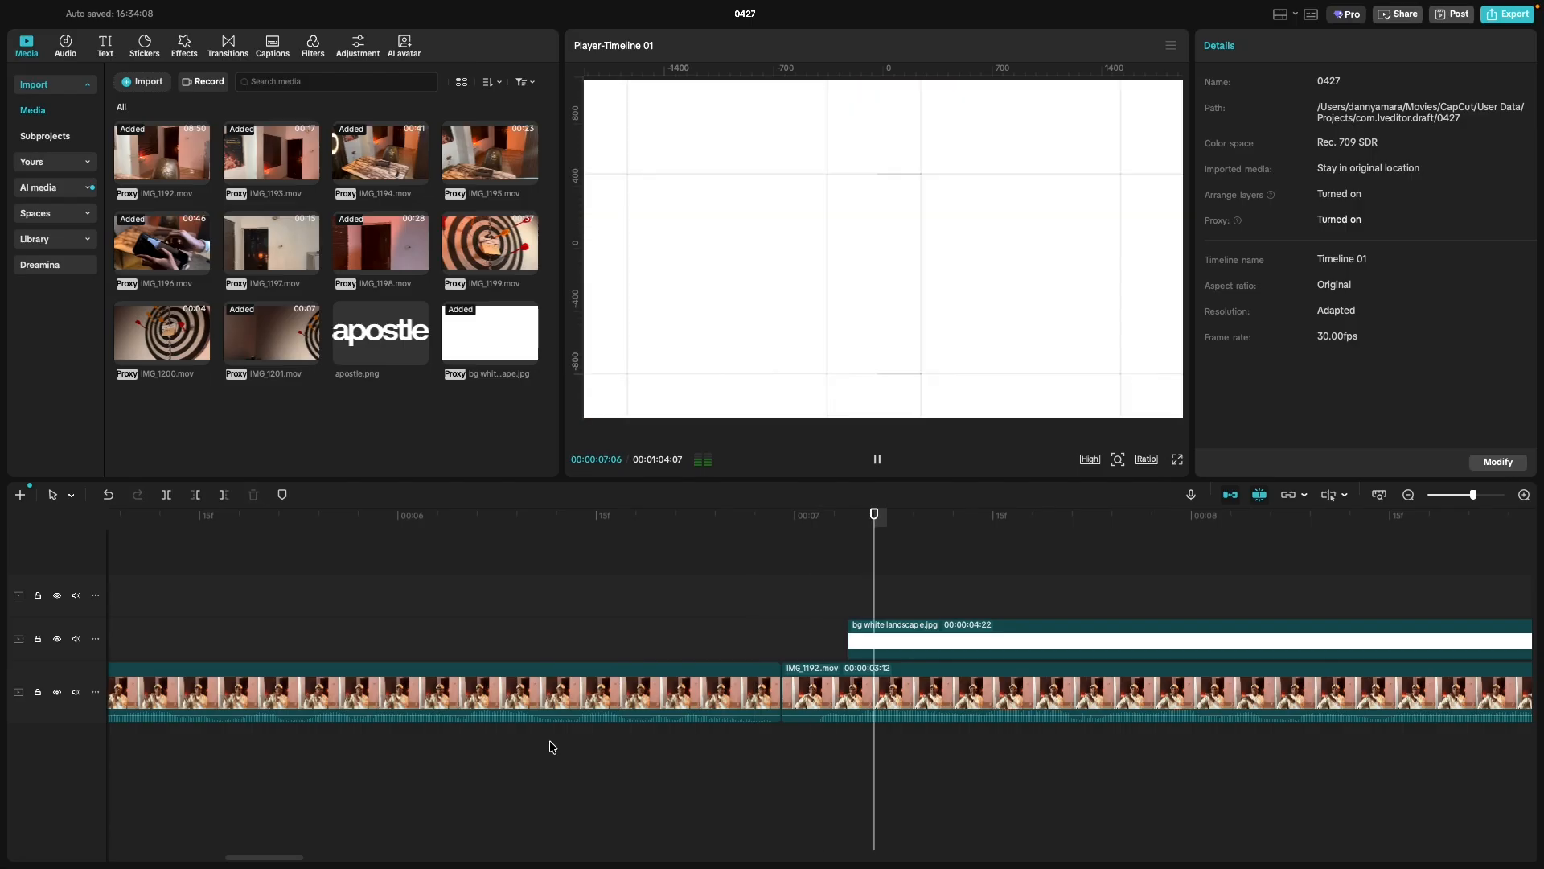
pyautogui.click(765, 693)
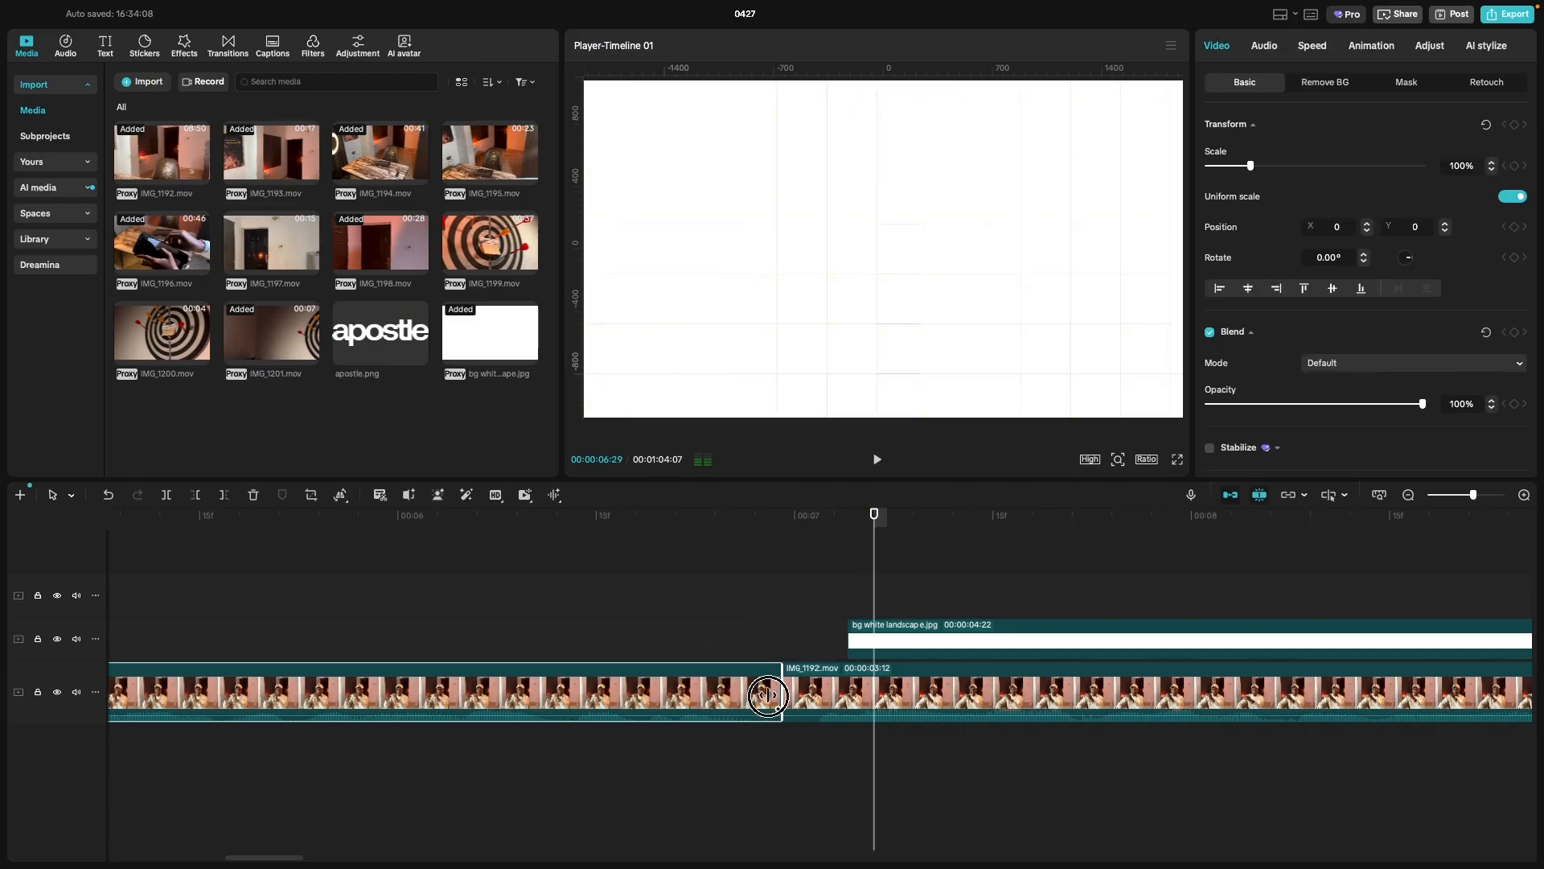
pyautogui.moveTo(768, 696); pyautogui.dragTo(754, 688)
# Replay the cut at 00:00:06:28 and trim the following IMG_1192.mov clip's start to a length of 3:10.
pyautogui.click(568, 759)
pyautogui.press('space')
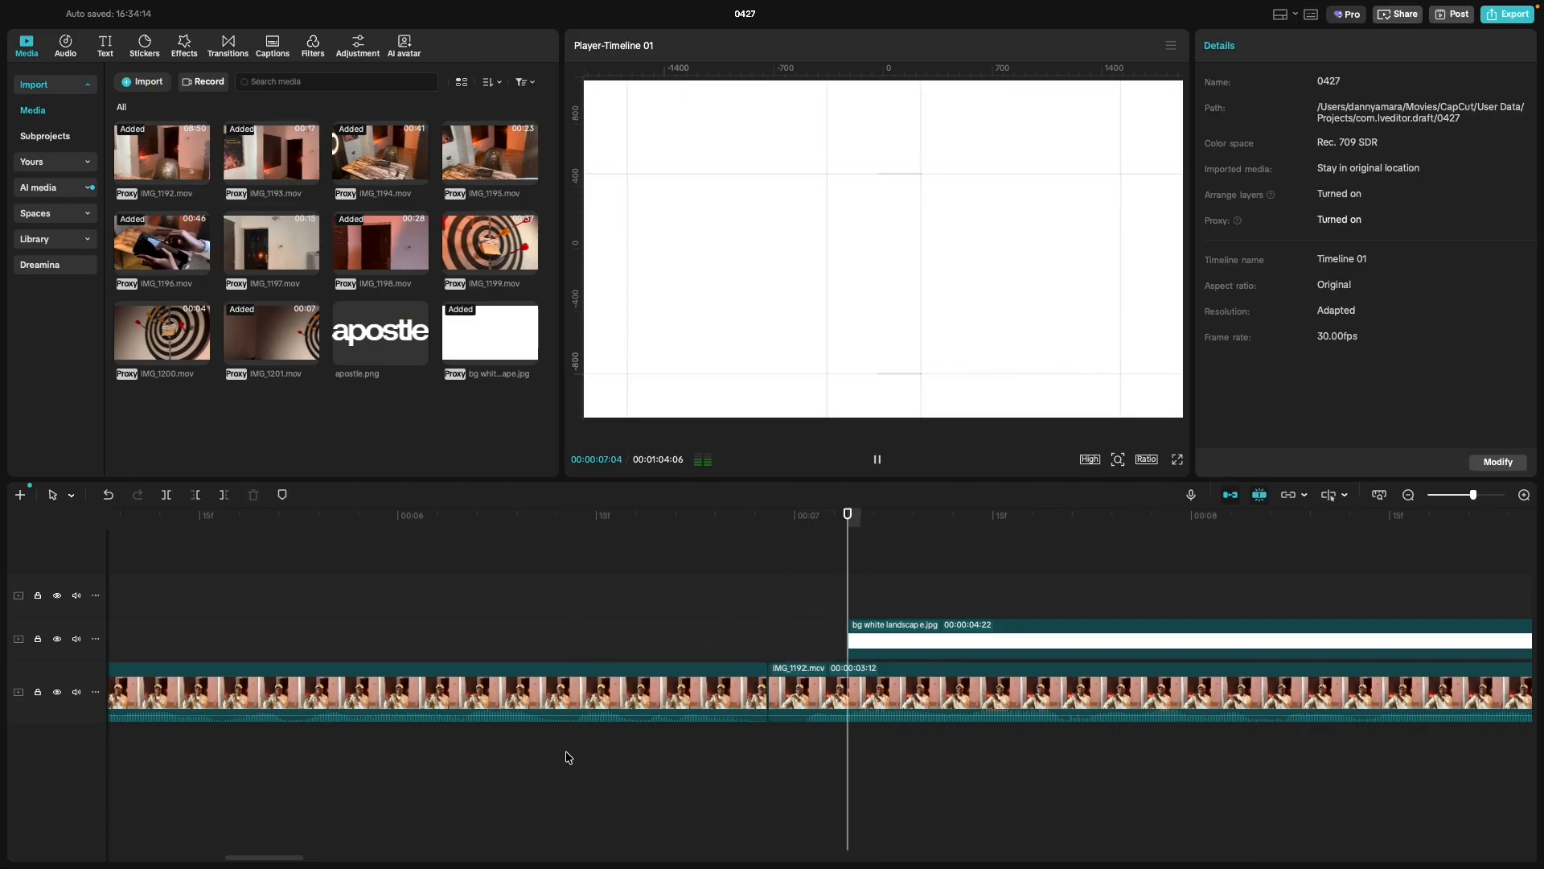
pyautogui.press('space')
pyautogui.click(766, 689)
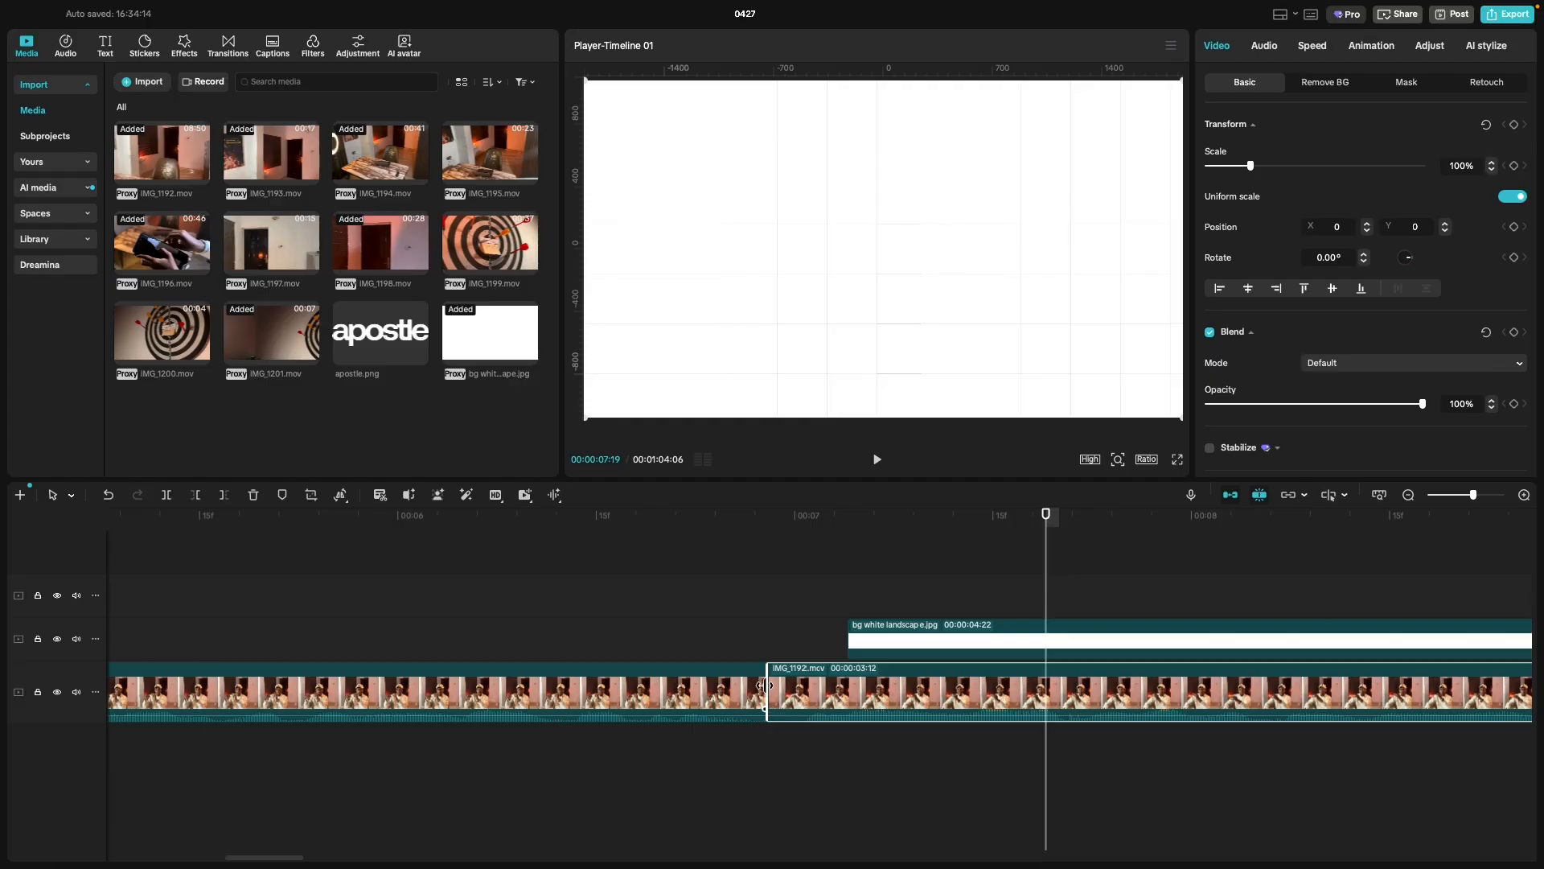
pyautogui.moveTo(774, 690); pyautogui.dragTo(799, 699)
# Review the cut at 00:00:06:28 again and trim one more frame from the following clip's start, making it 3:09 long.
pyautogui.click(539, 751)
pyautogui.click(539, 751)
pyautogui.press('space')
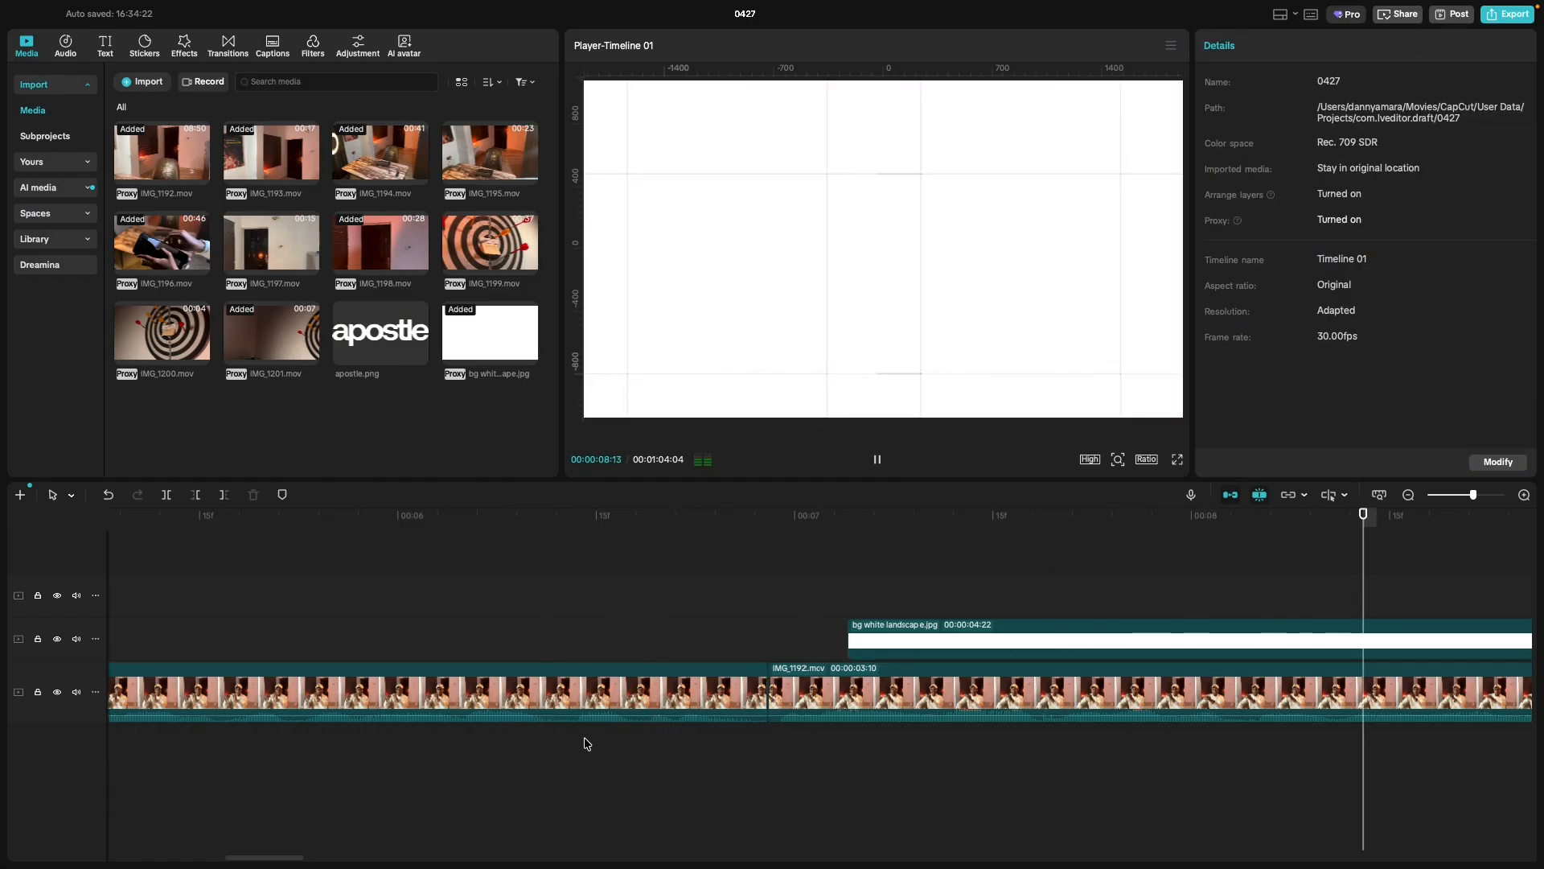
pyautogui.press('space')
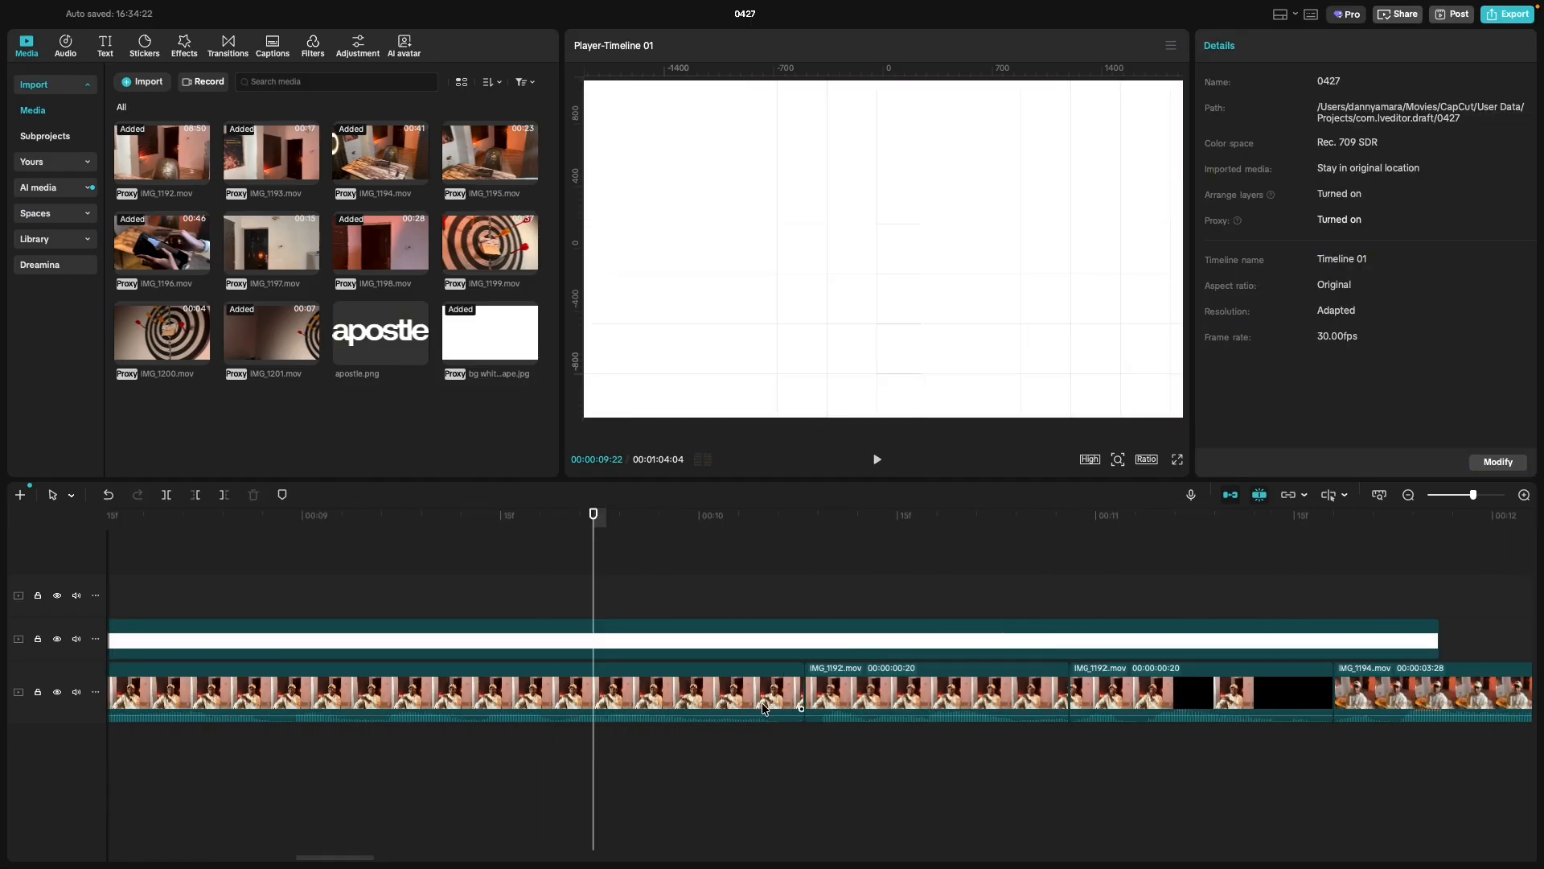
pyautogui.hscroll(-10, 764, 708)
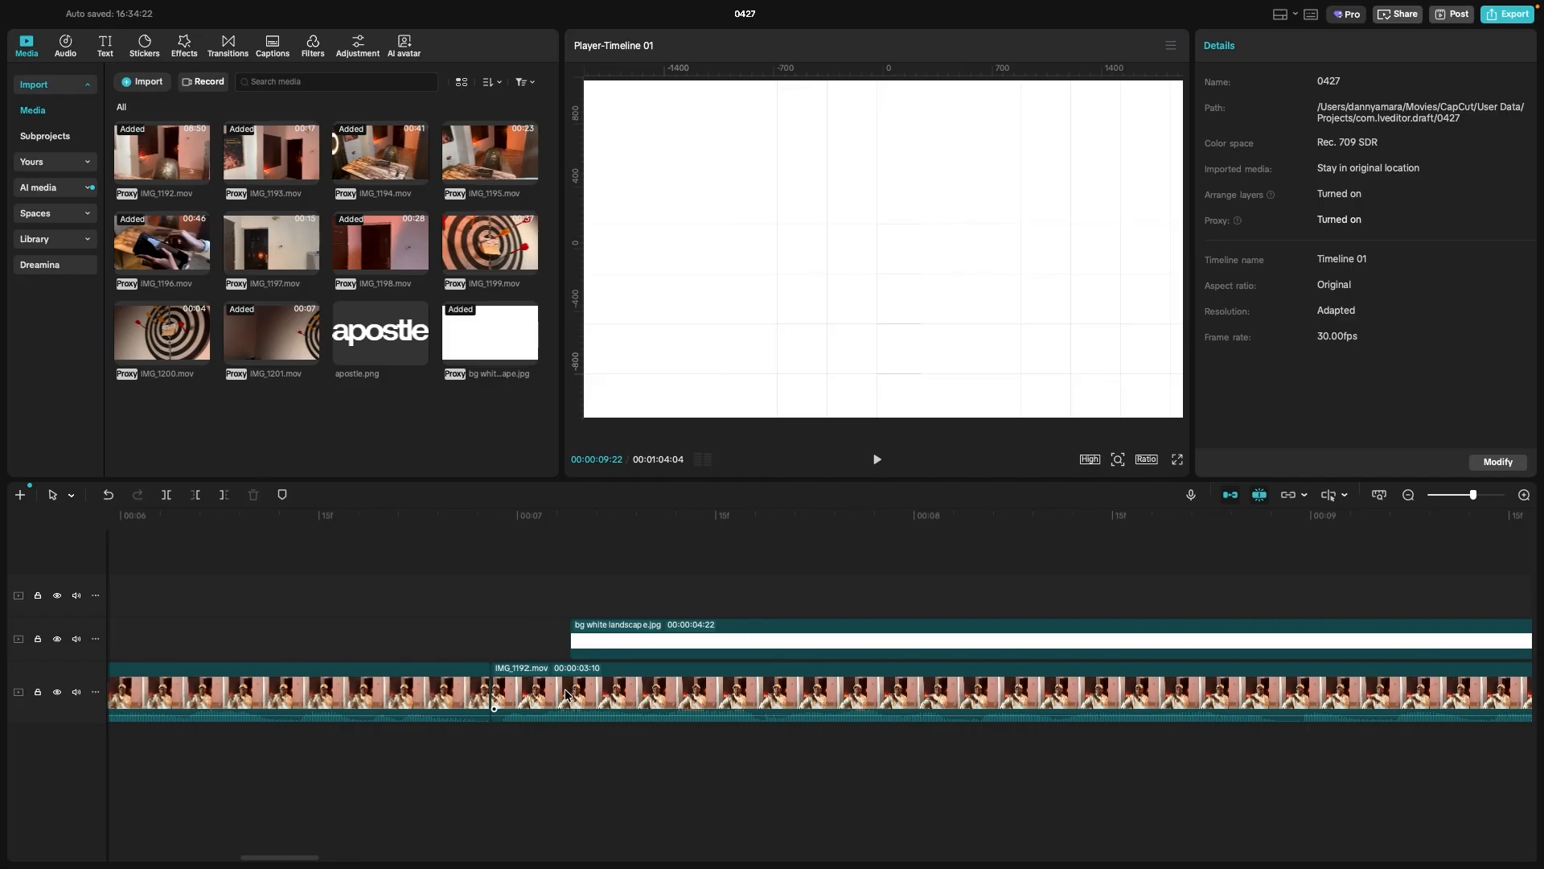
pyautogui.click(435, 756)
pyautogui.press('space')
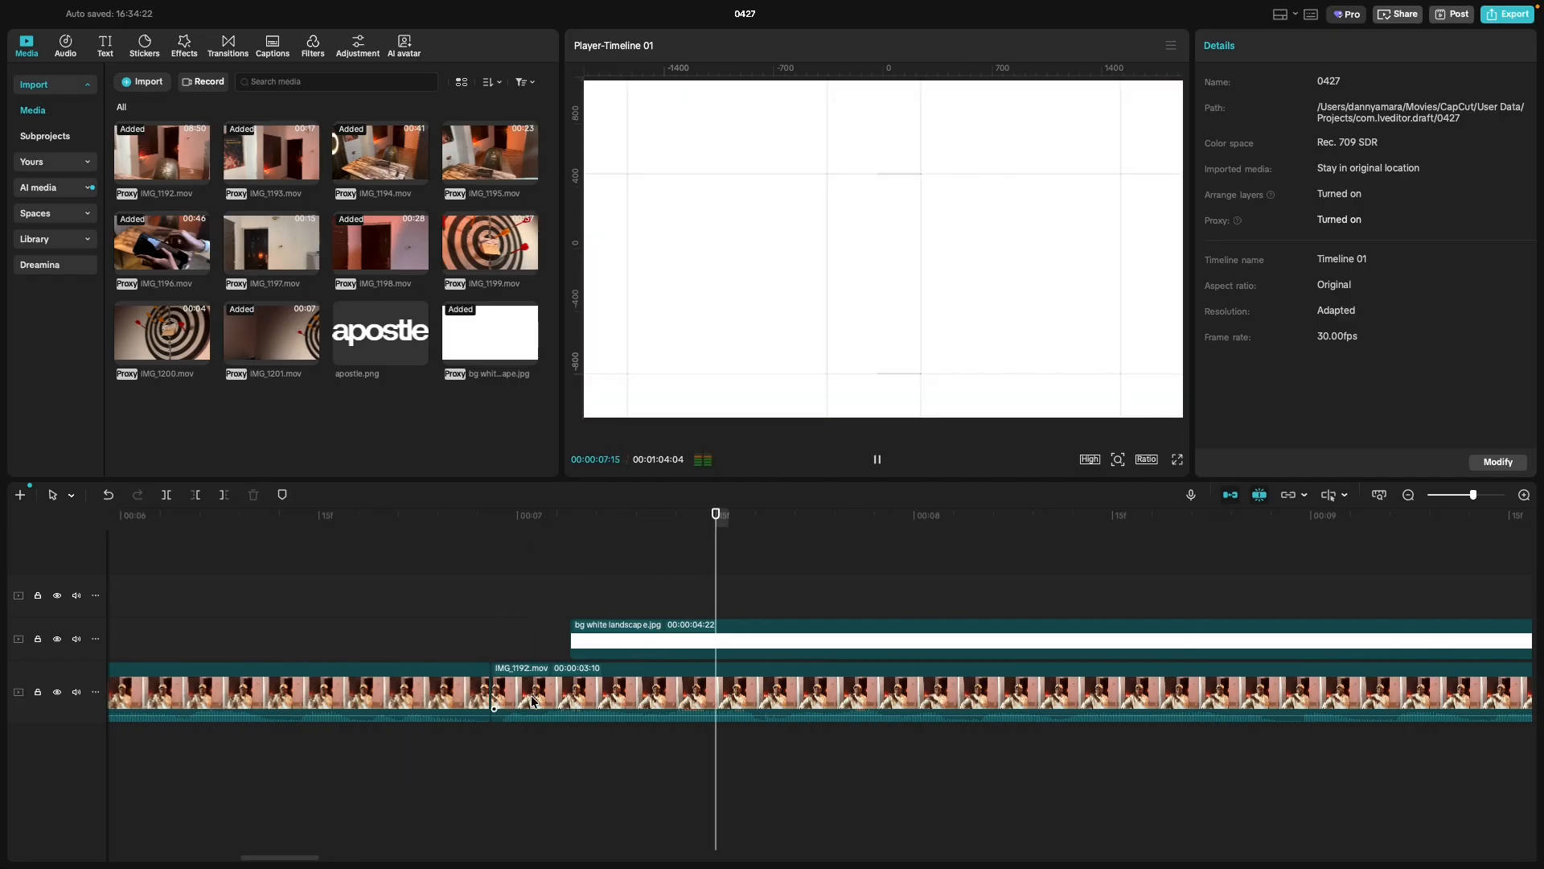
pyautogui.press('space')
pyautogui.click(494, 694)
pyautogui.moveTo(489, 694); pyautogui.dragTo(500, 698)
# Replay the tightened cut and move bg white landscape.jpg earlier so it starts at the 3:09 IMG_1192.mov clip's beginning.
pyautogui.click(265, 765)
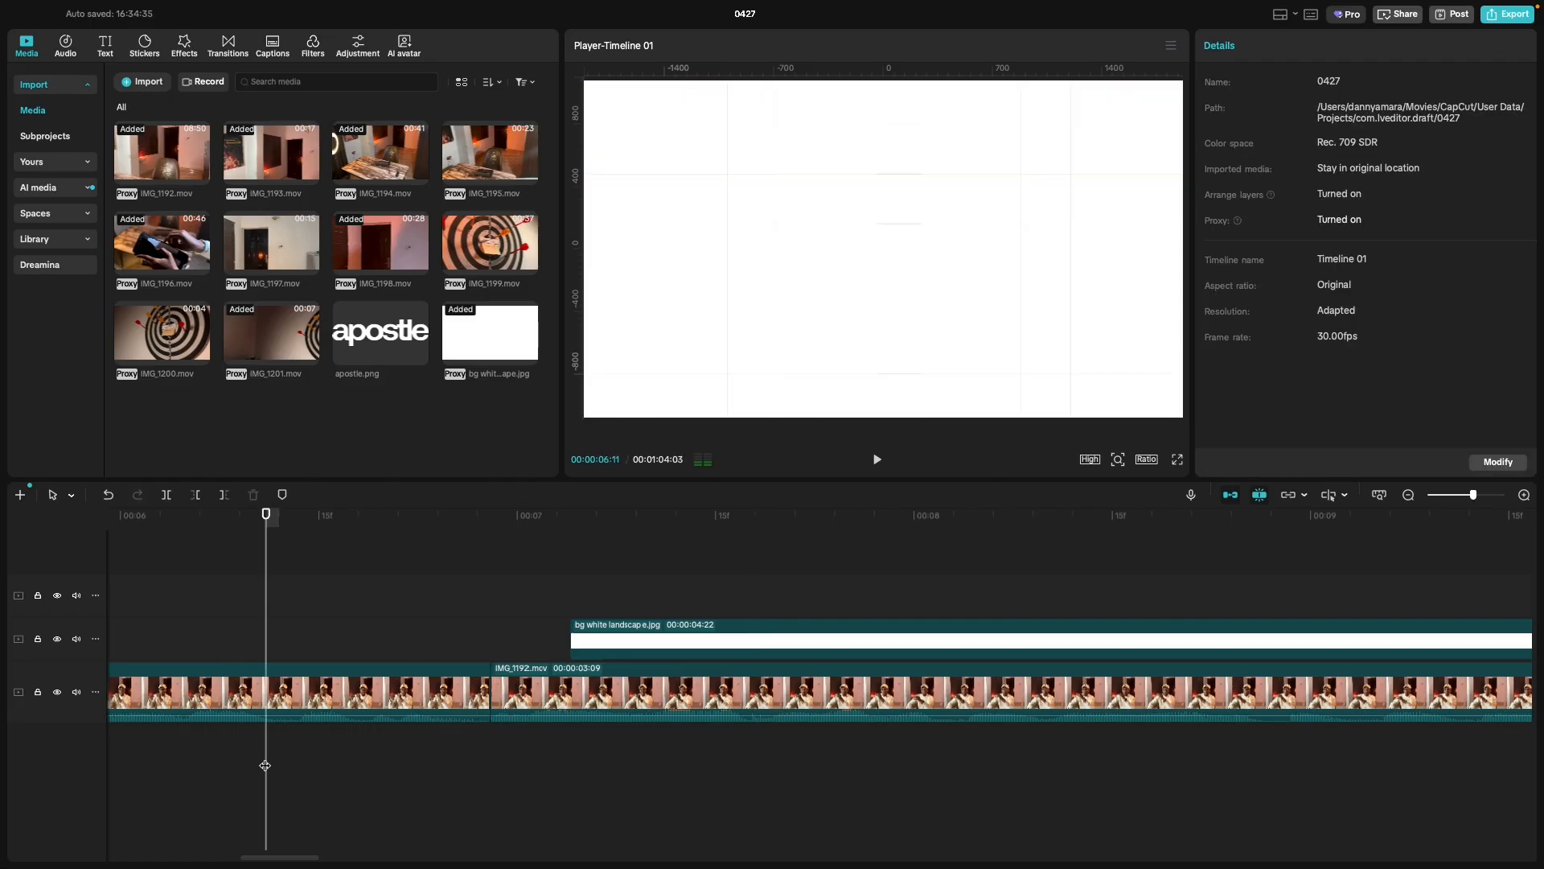
pyautogui.press('space')
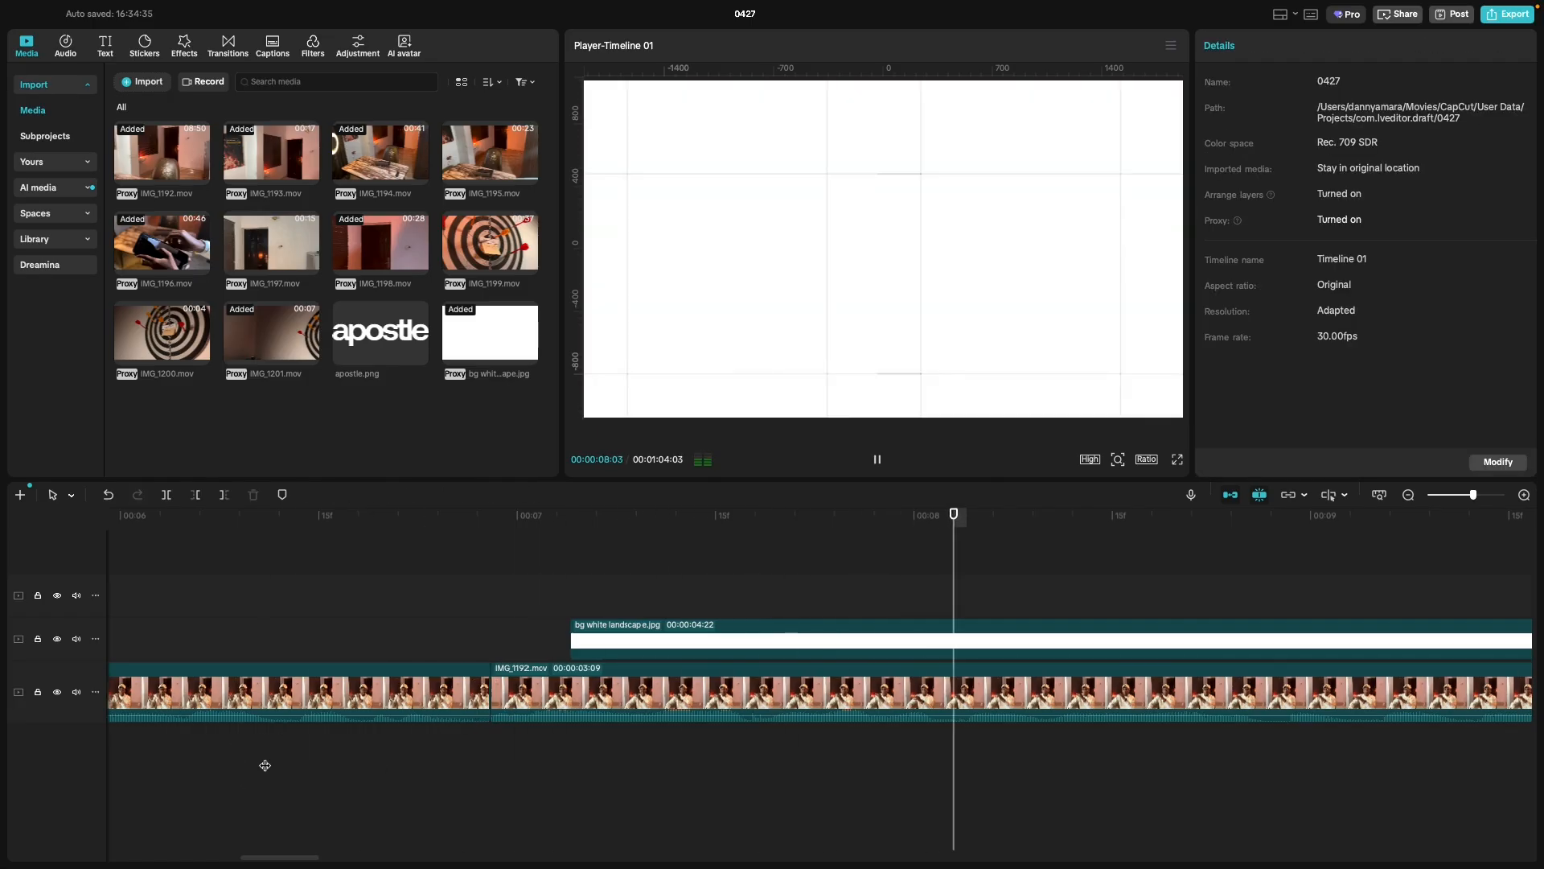
pyautogui.press('space')
pyautogui.click(312, 760)
pyautogui.press('space')
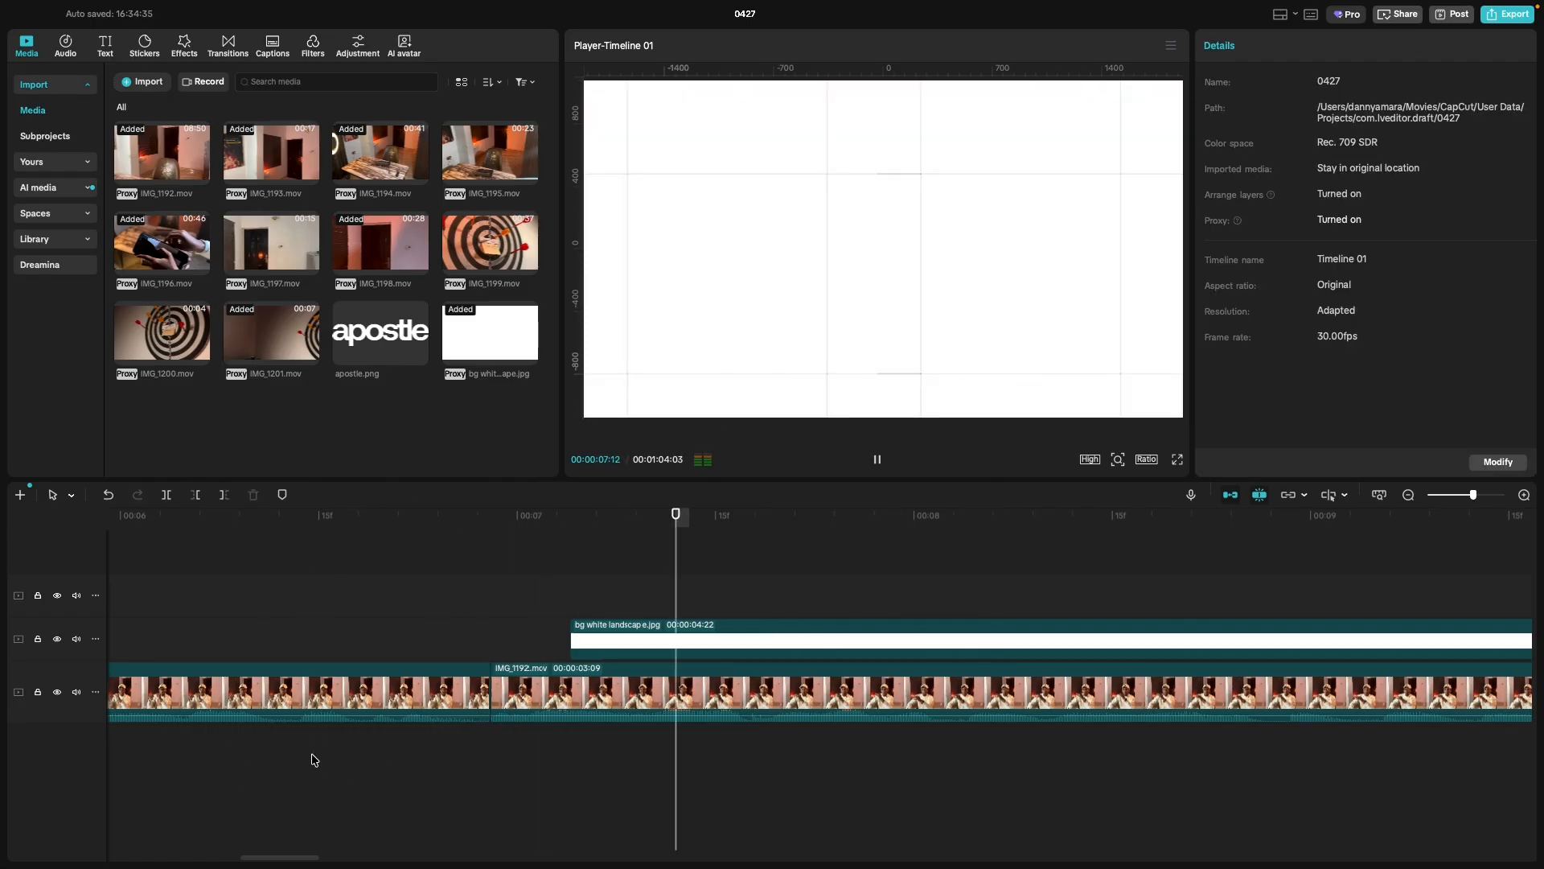
pyautogui.press('space')
pyautogui.click(689, 646)
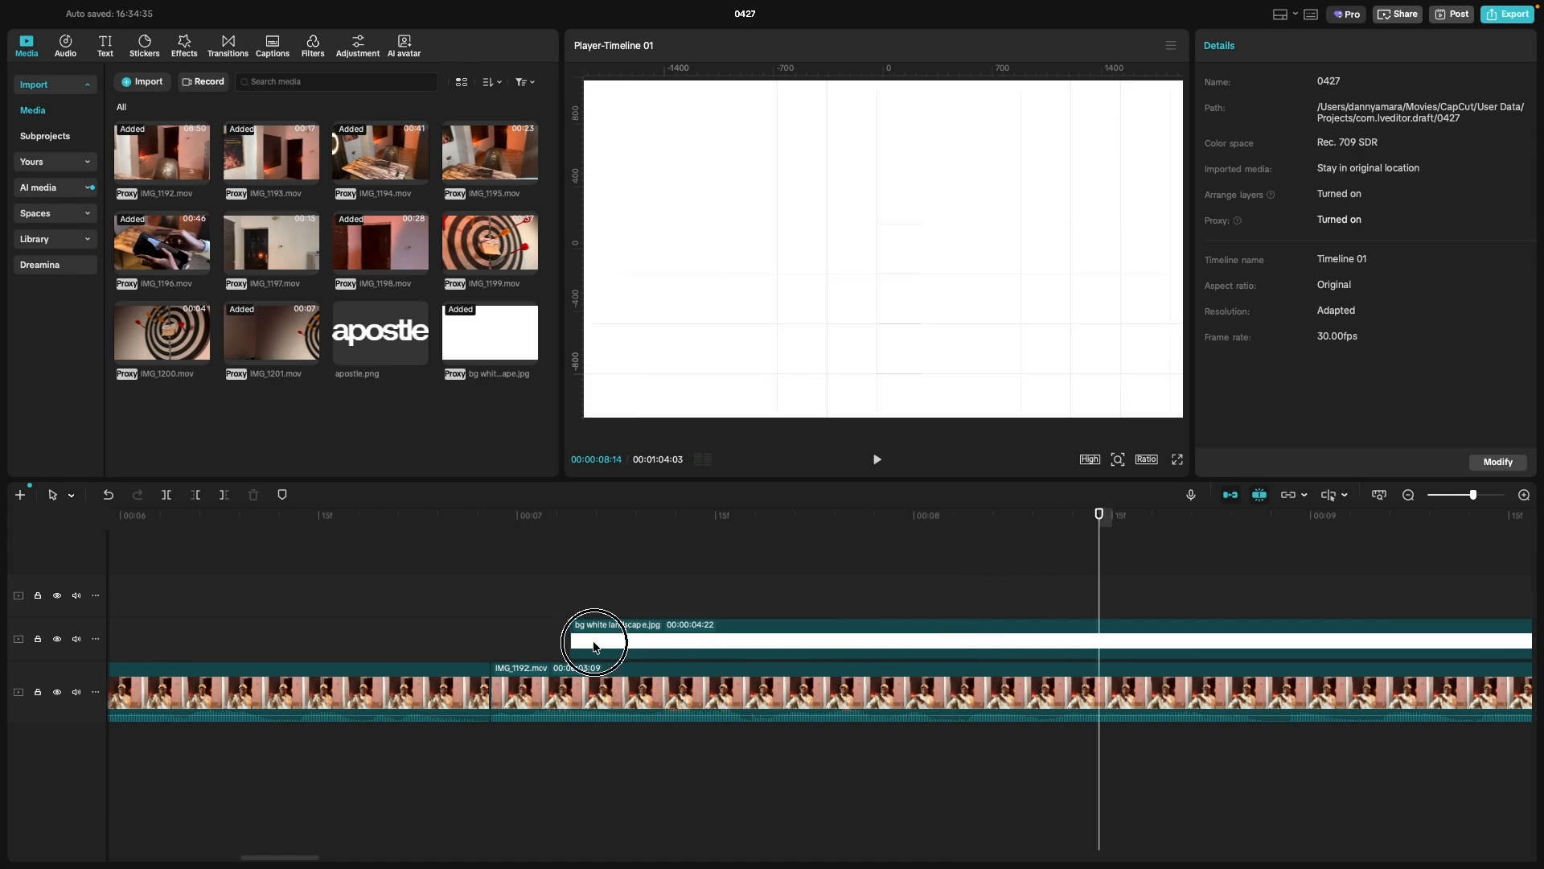
pyautogui.moveTo(594, 646)
pyautogui.mouseDown()
pyautogui.moveTo(579, 646)
pyautogui.moveTo(607, 648)
pyautogui.mouseUp()
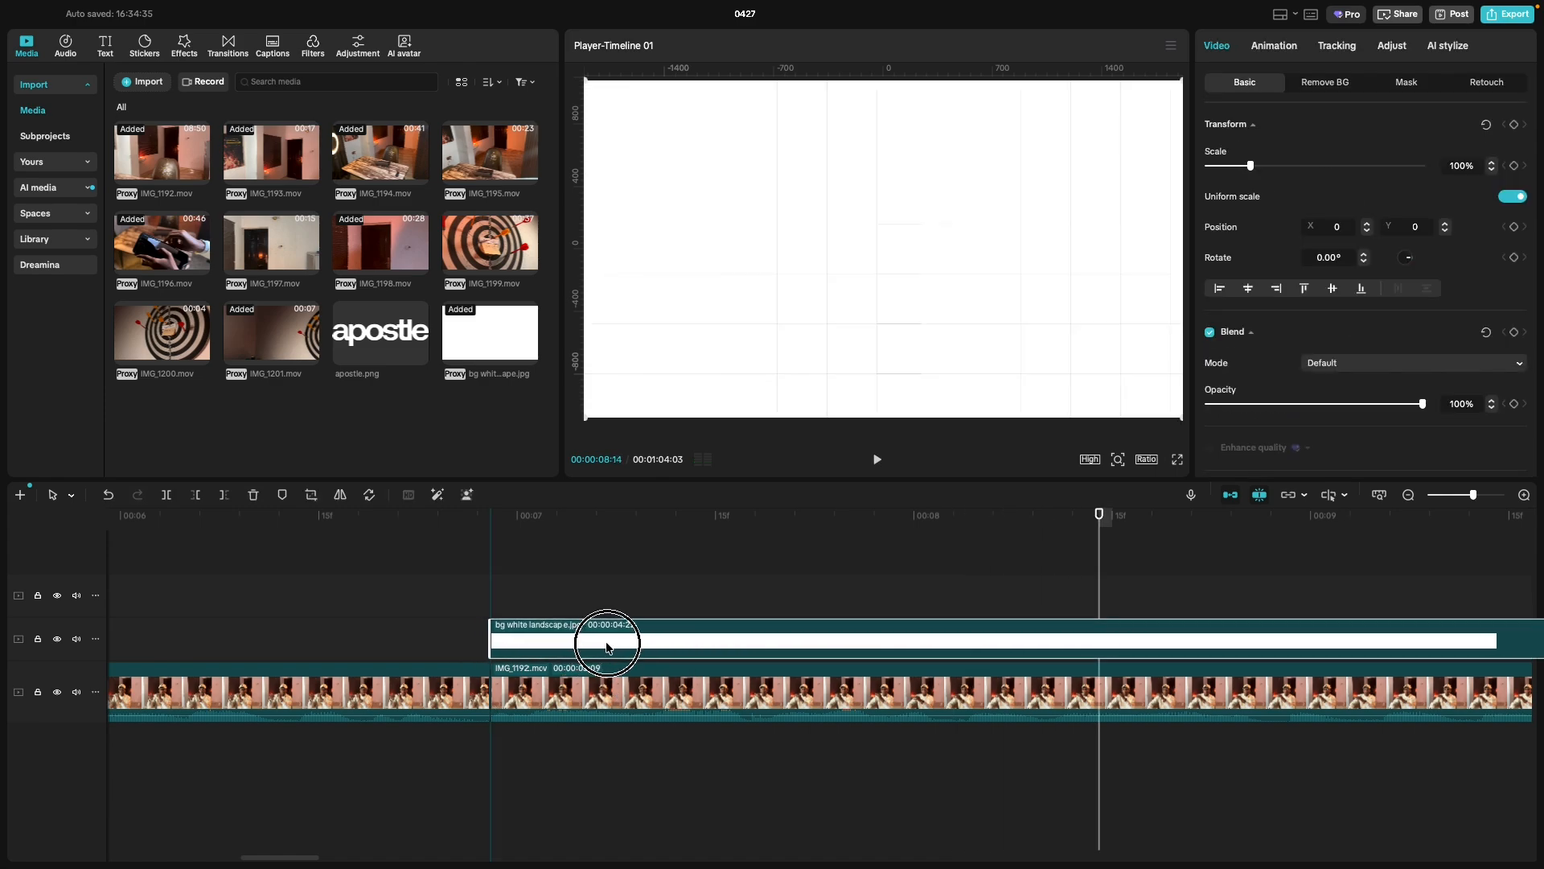
# Play through the section under the white background and trim the 3:09 IMG_1192.mov clip's end back to 00:00:10:05.
pyautogui.press('space')
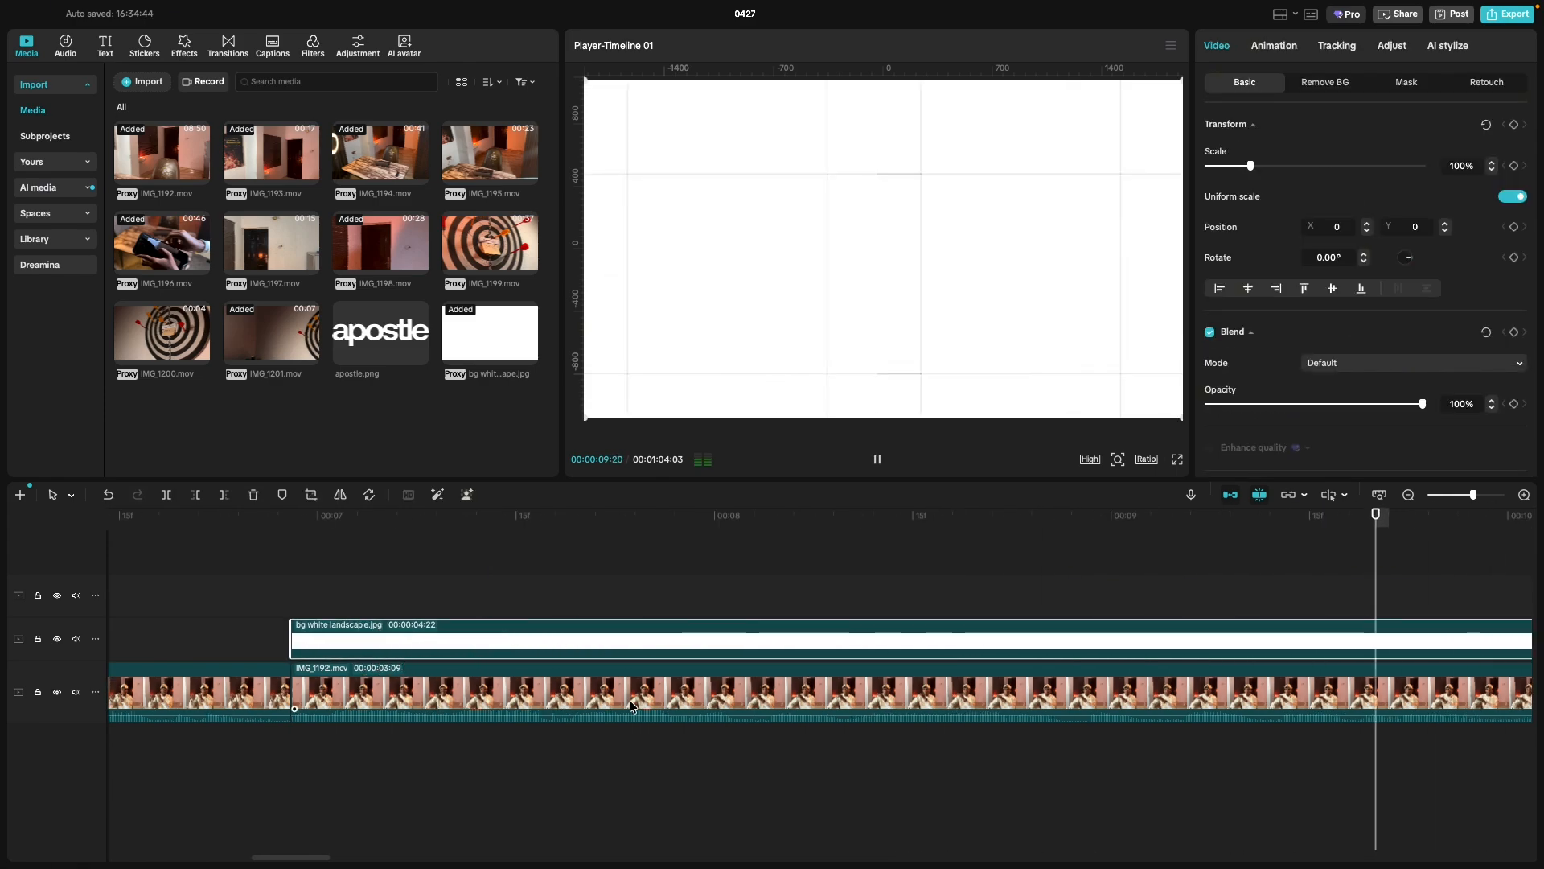
pyautogui.press('space')
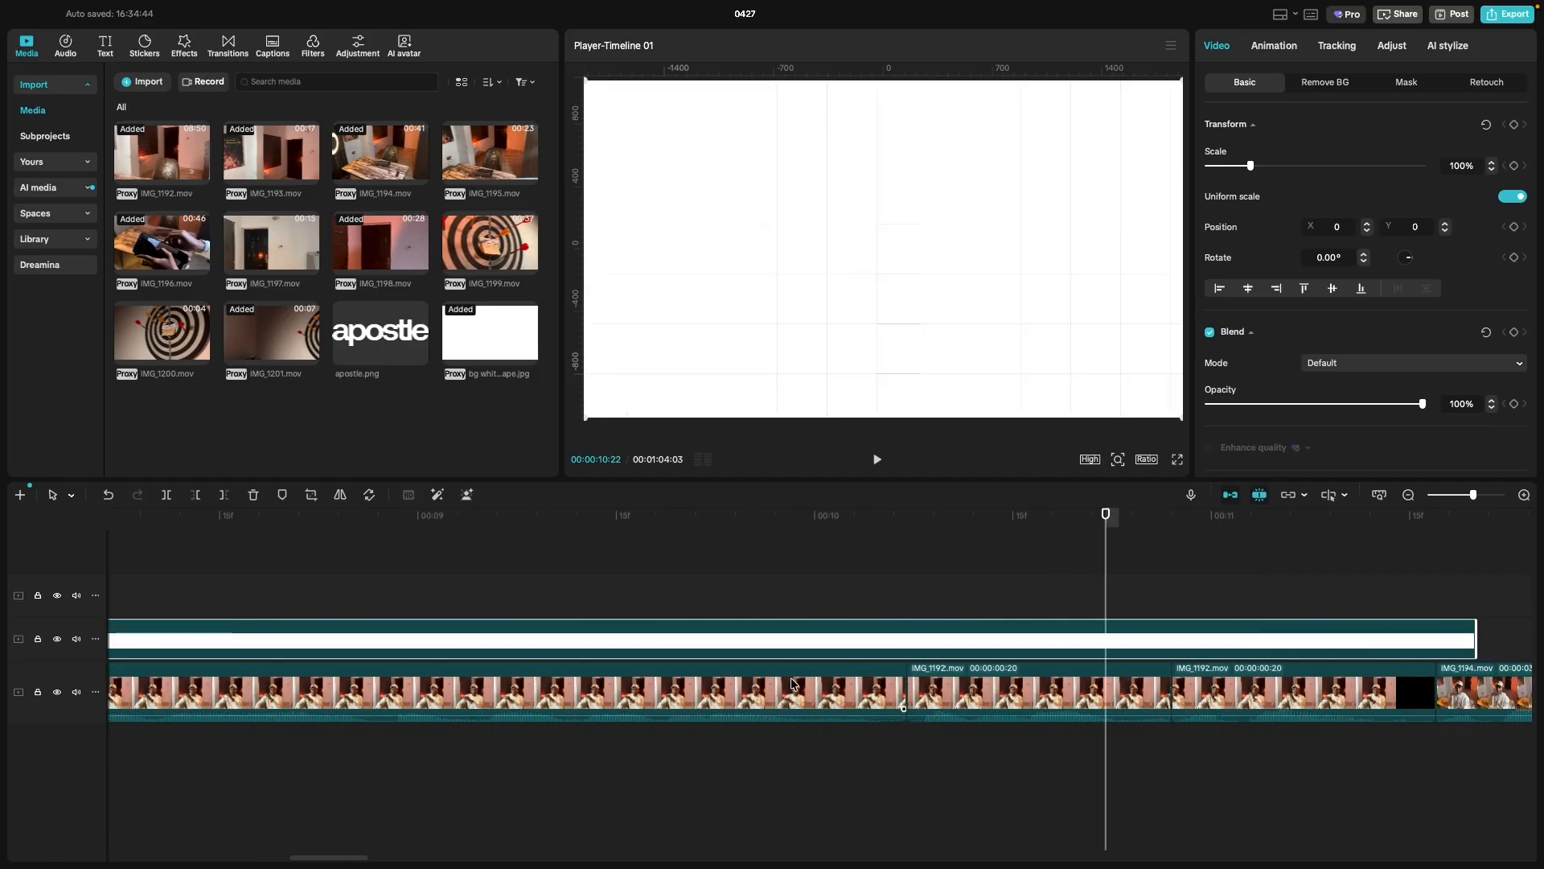
pyautogui.click(889, 692)
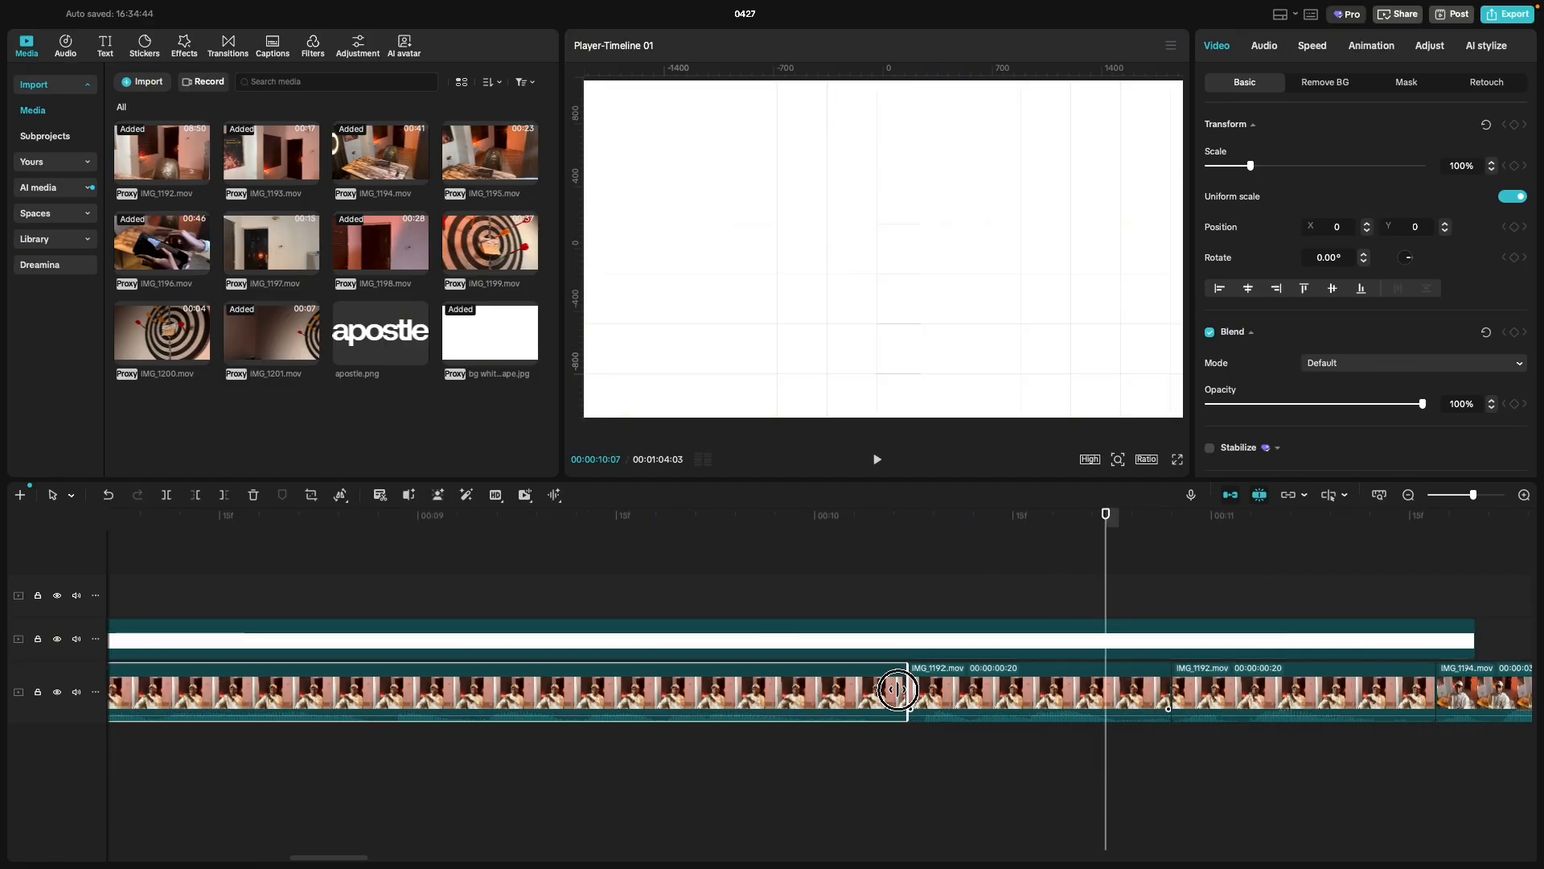
pyautogui.moveTo(897, 689); pyautogui.dragTo(895, 689)
pyautogui.click(777, 758)
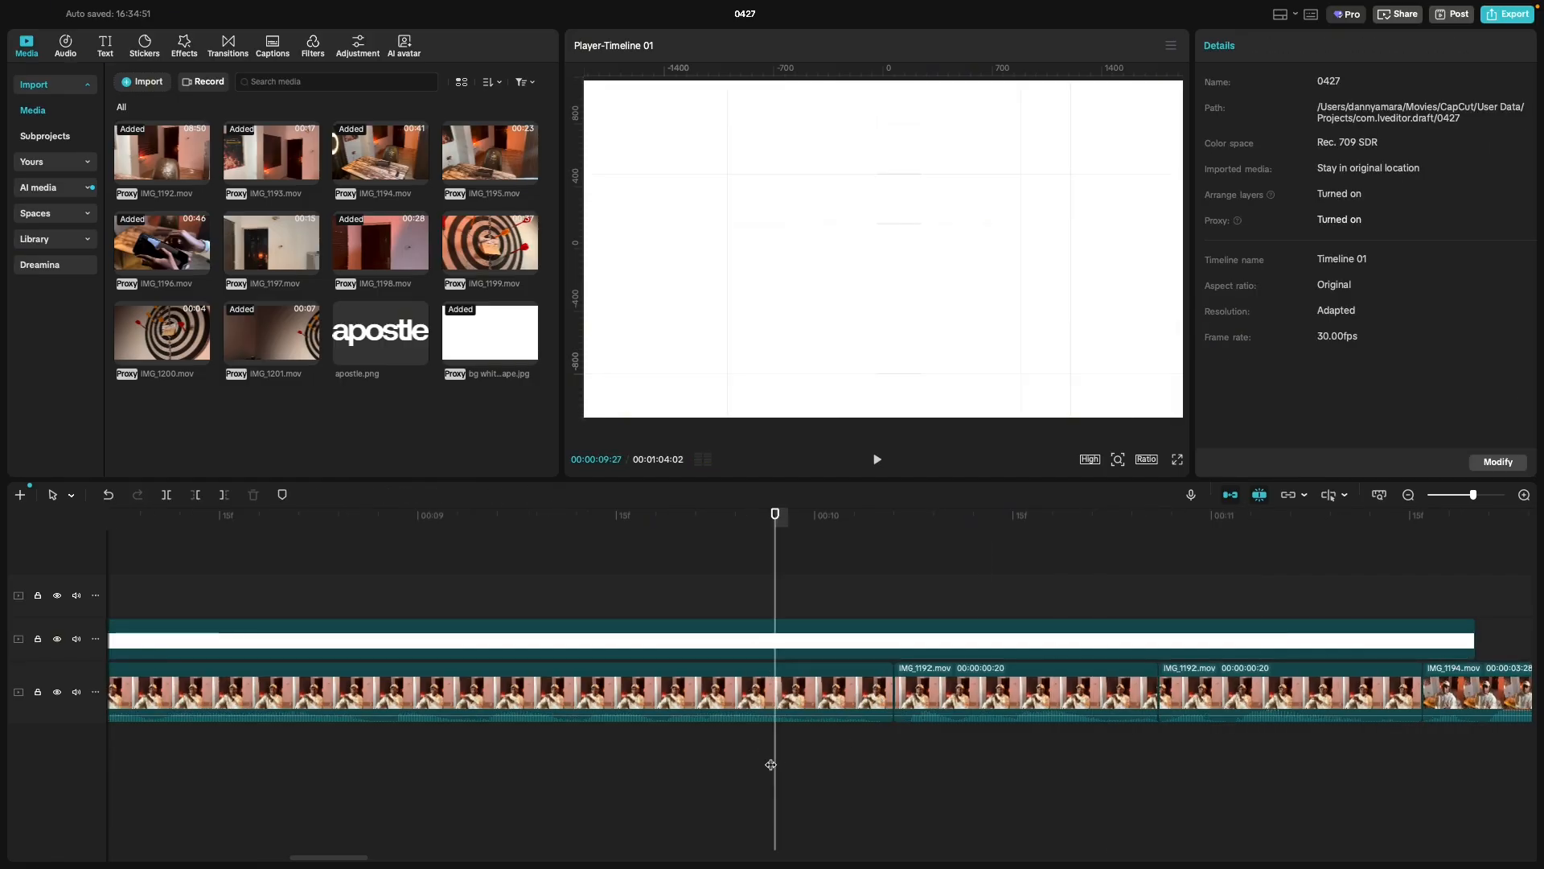
pyautogui.click(885, 692)
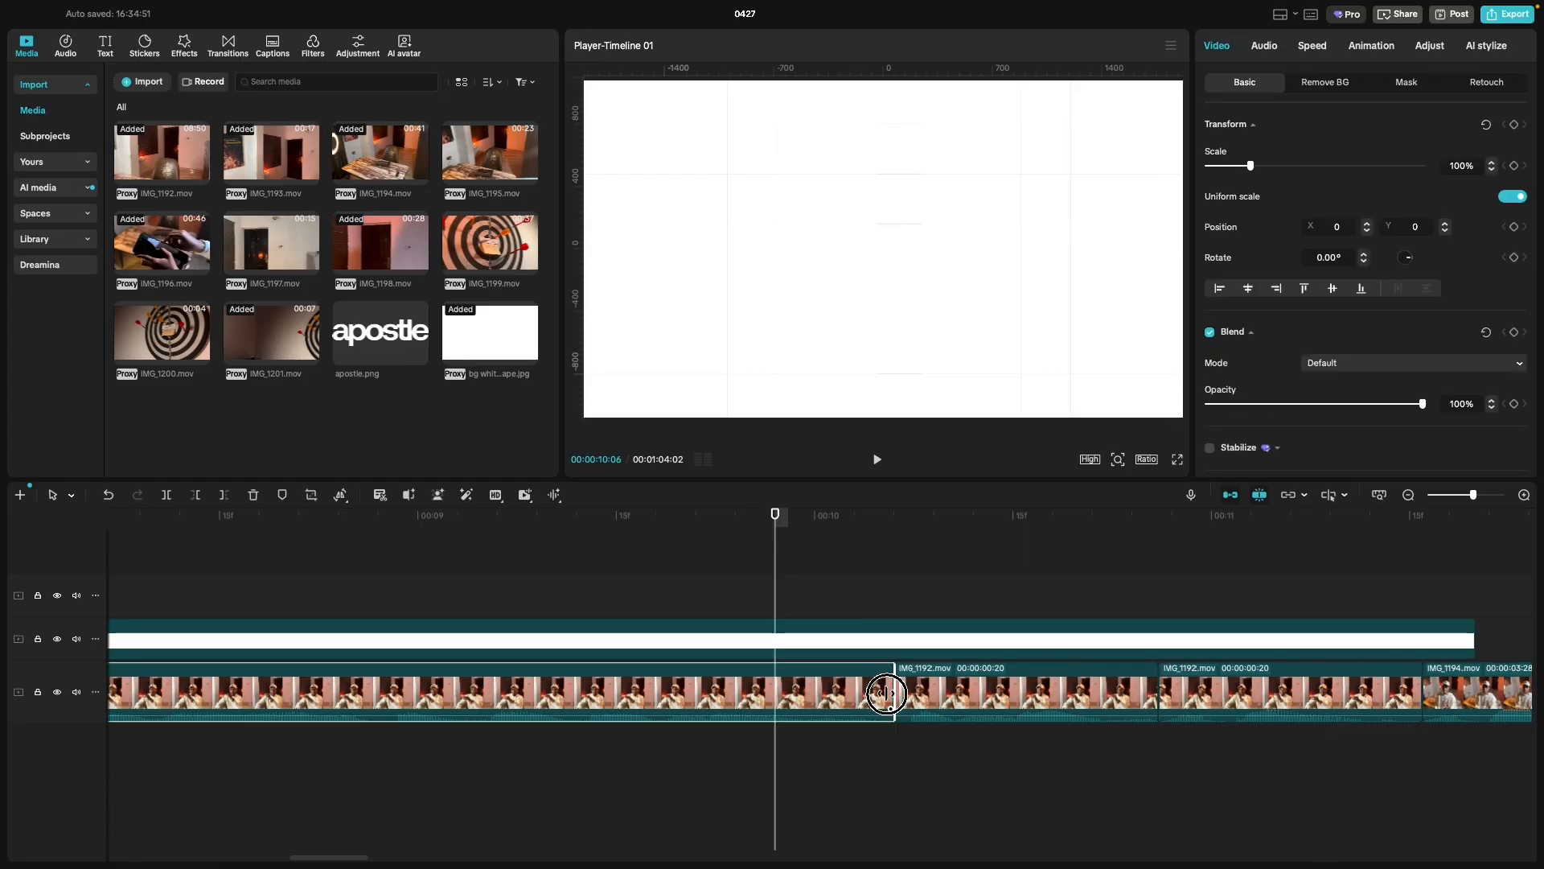
pyautogui.moveTo(883, 692); pyautogui.dragTo(883, 690)
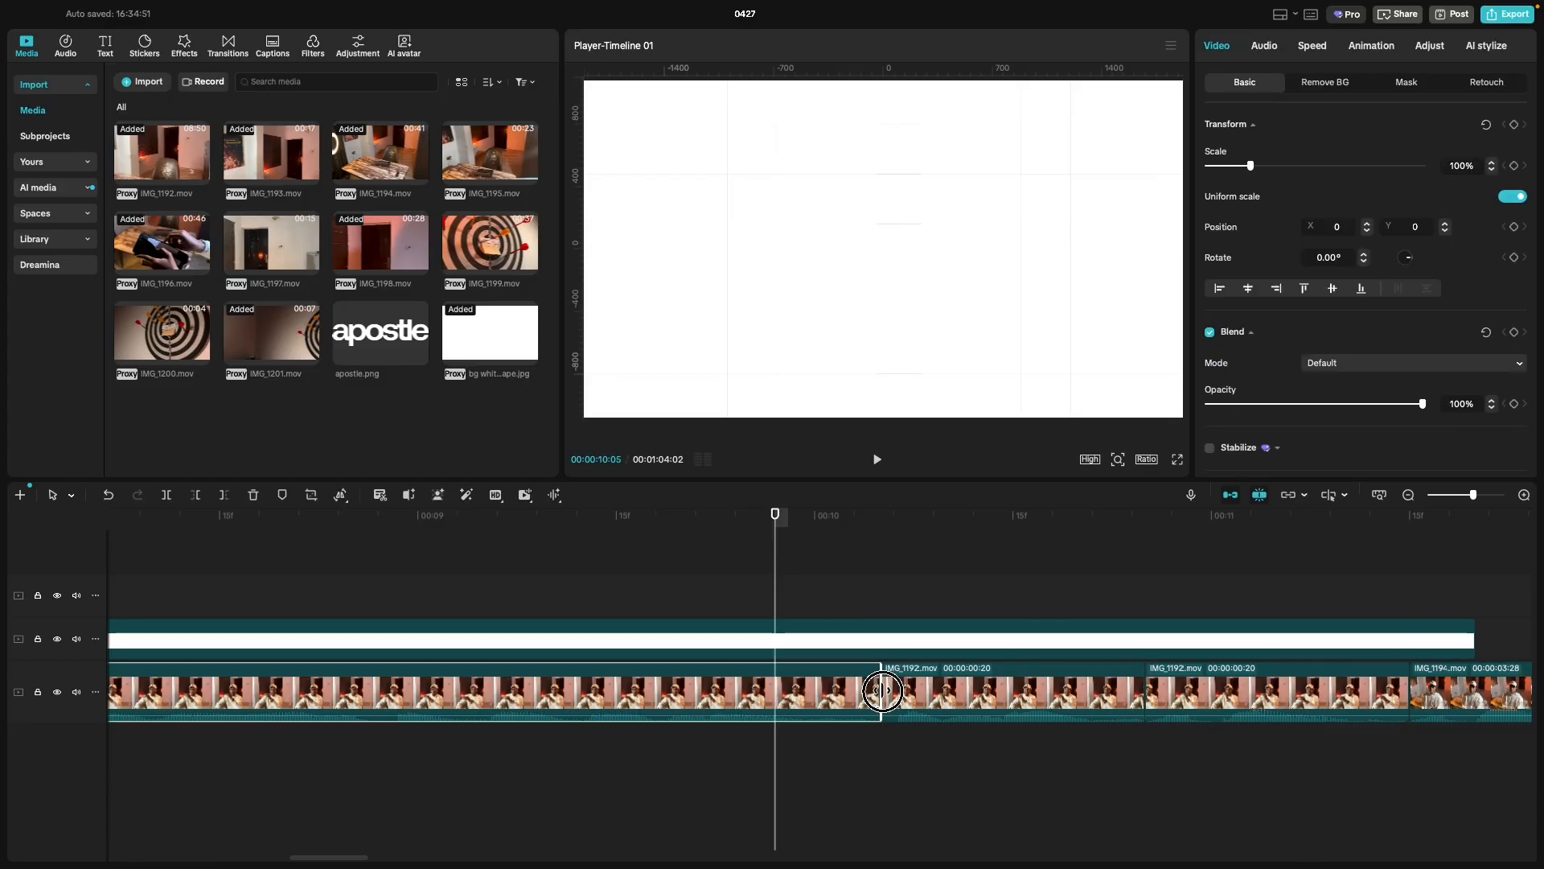
# Play back the cut at 00:00:10:05, trim the following 20-frame IMG_1192.mov clip's start to 19 frames, and replay it.
pyautogui.click(644, 750)
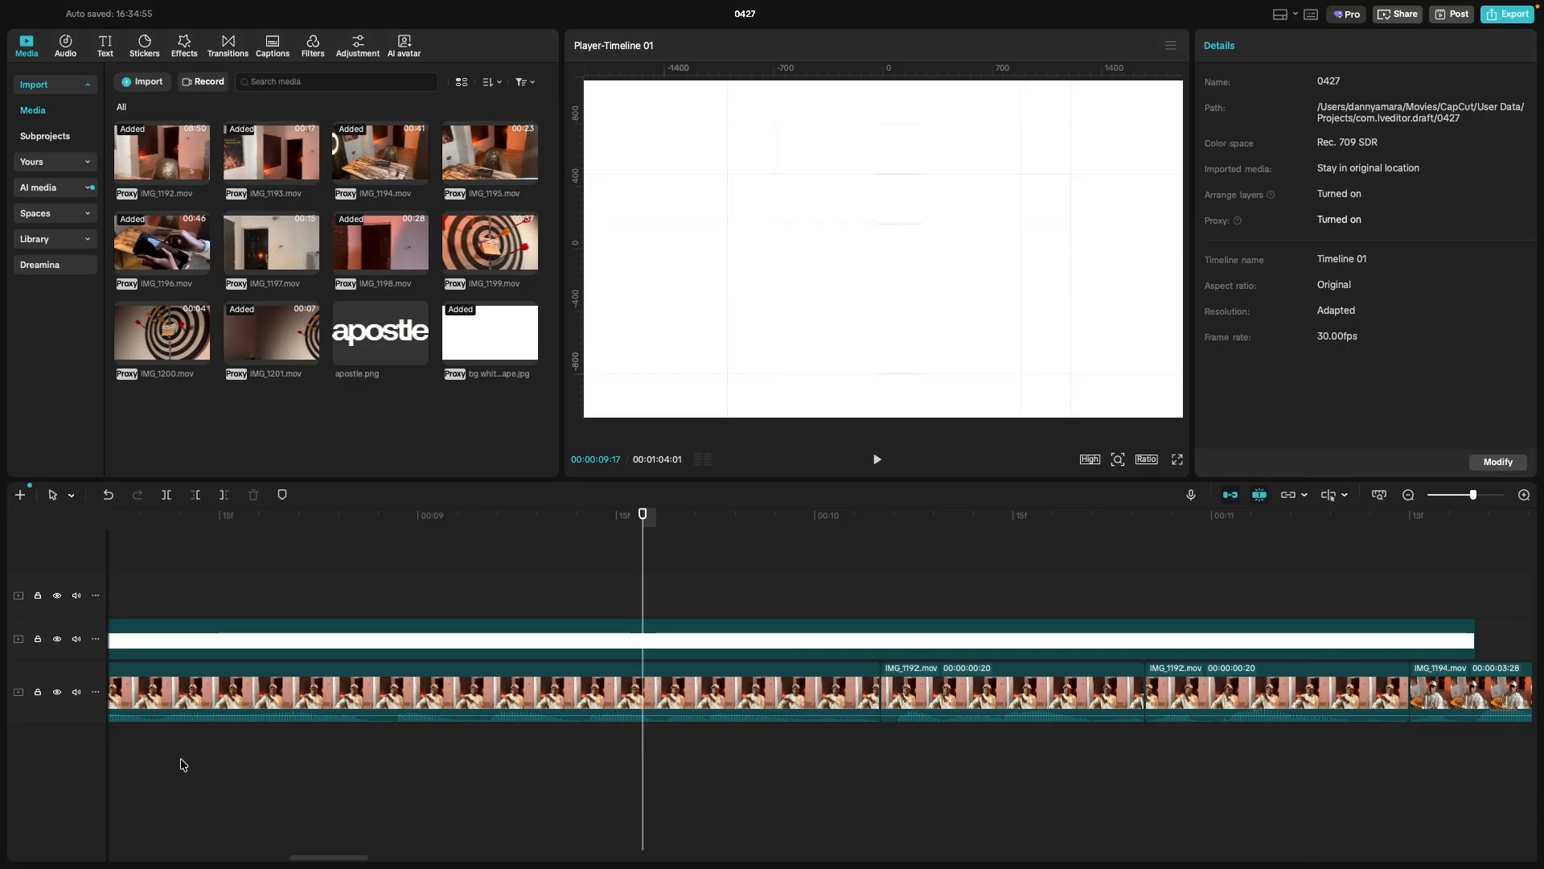
pyautogui.click(119, 760)
pyautogui.press('space')
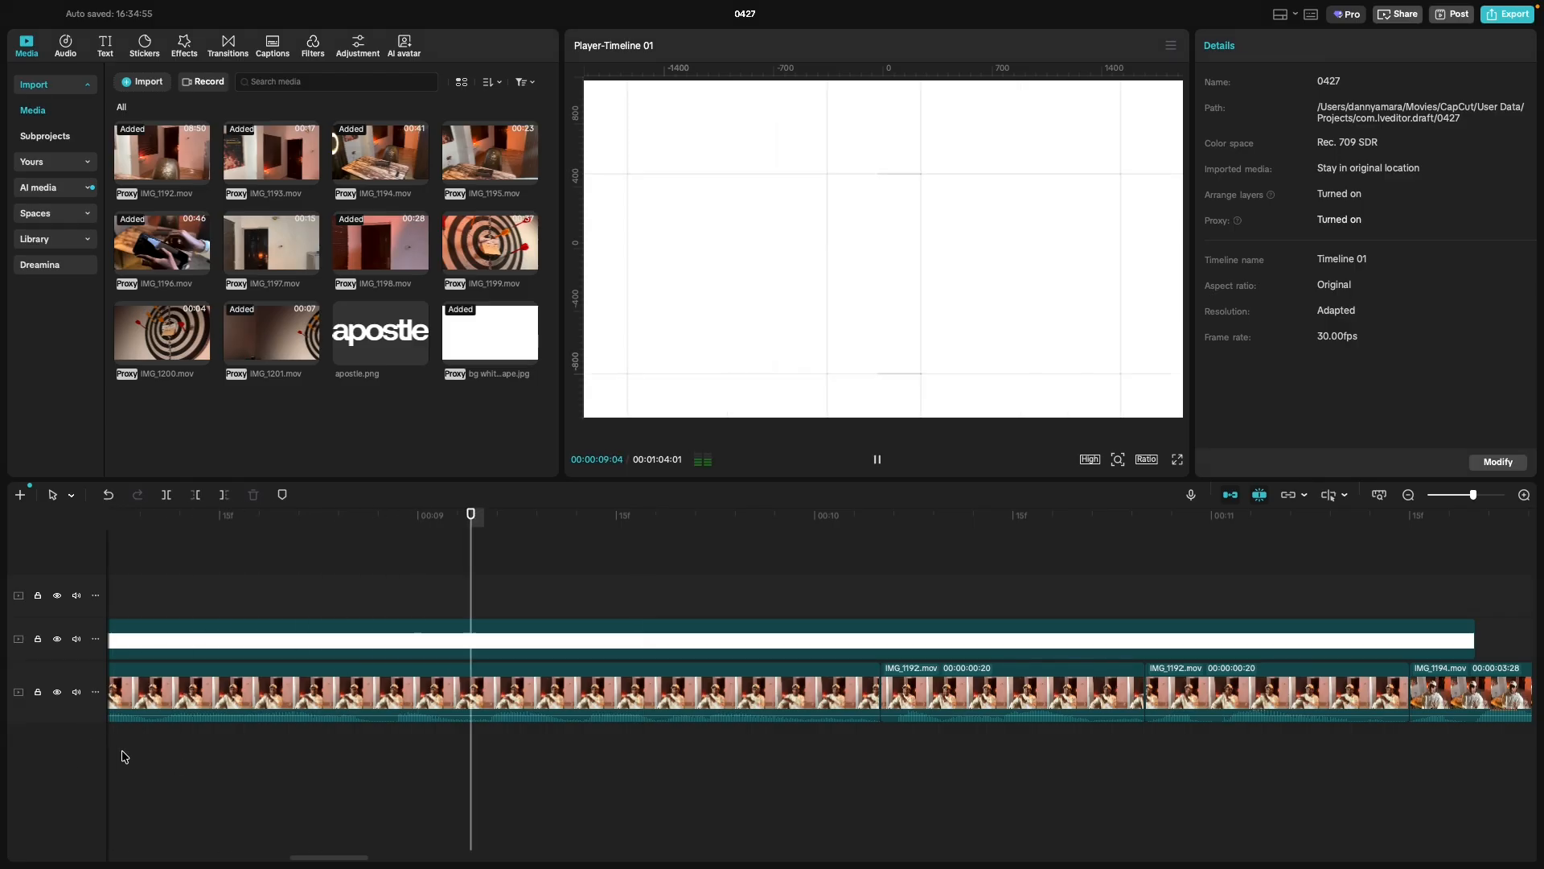
pyautogui.press('space')
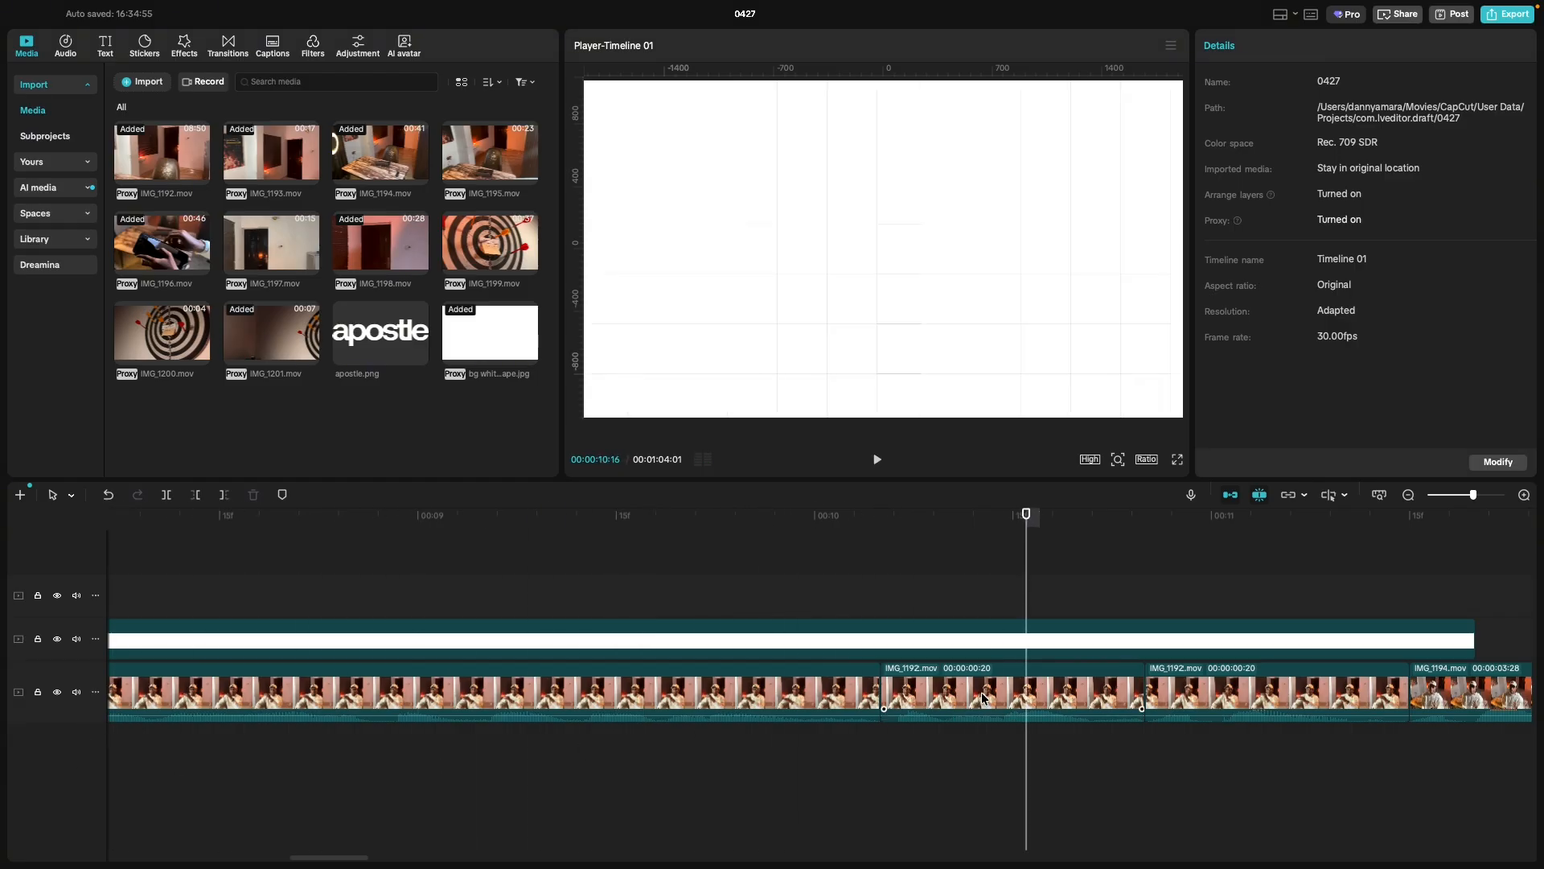
pyautogui.click(924, 704)
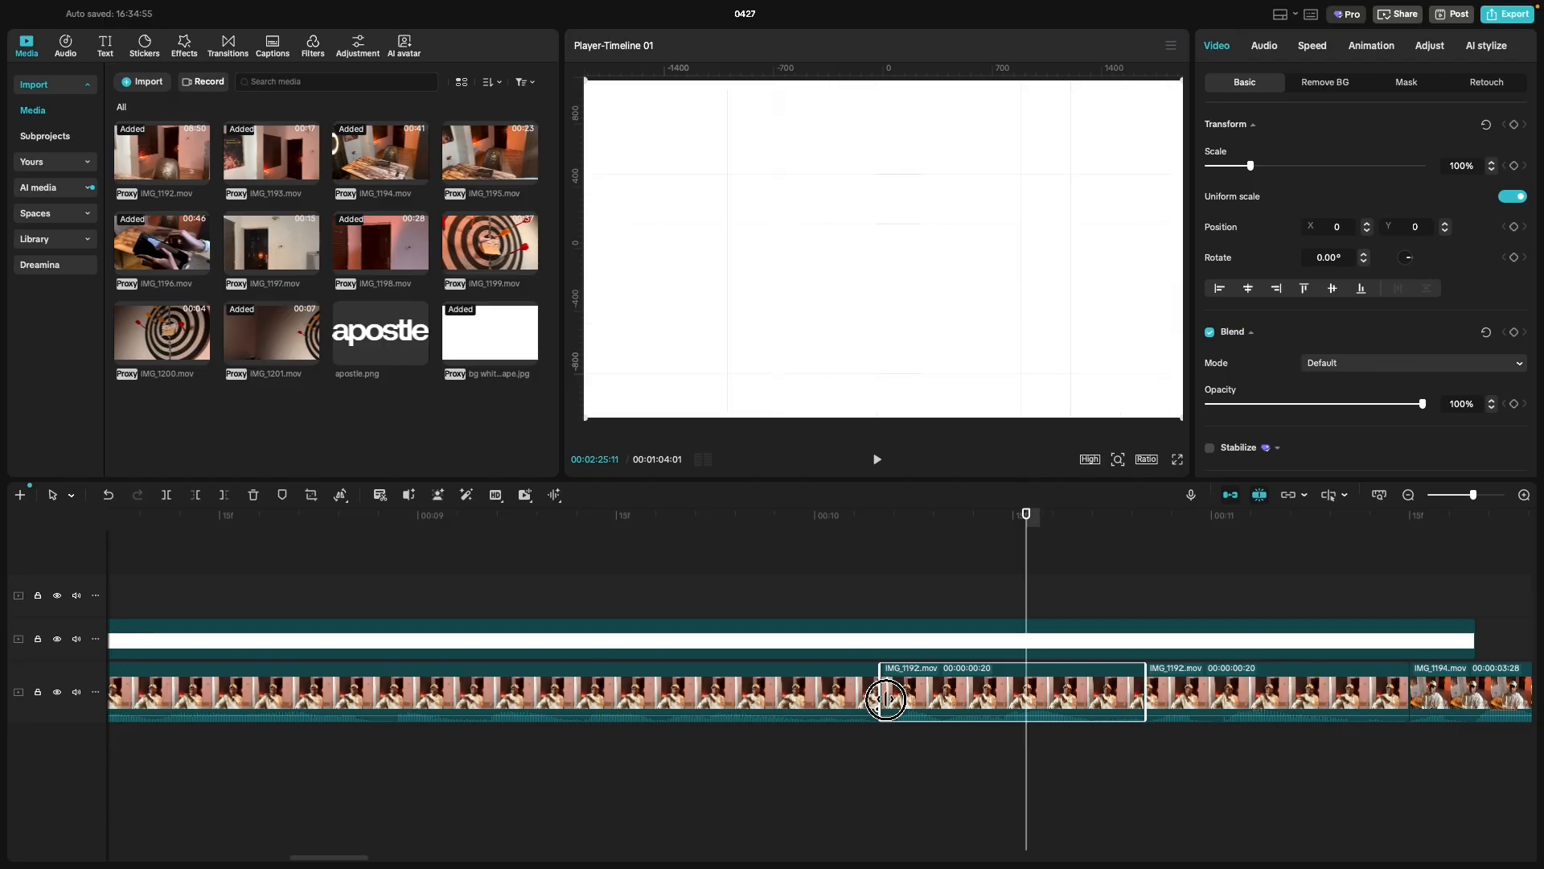
pyautogui.moveTo(886, 698); pyautogui.dragTo(890, 698)
pyautogui.click(701, 753)
pyautogui.press('space')
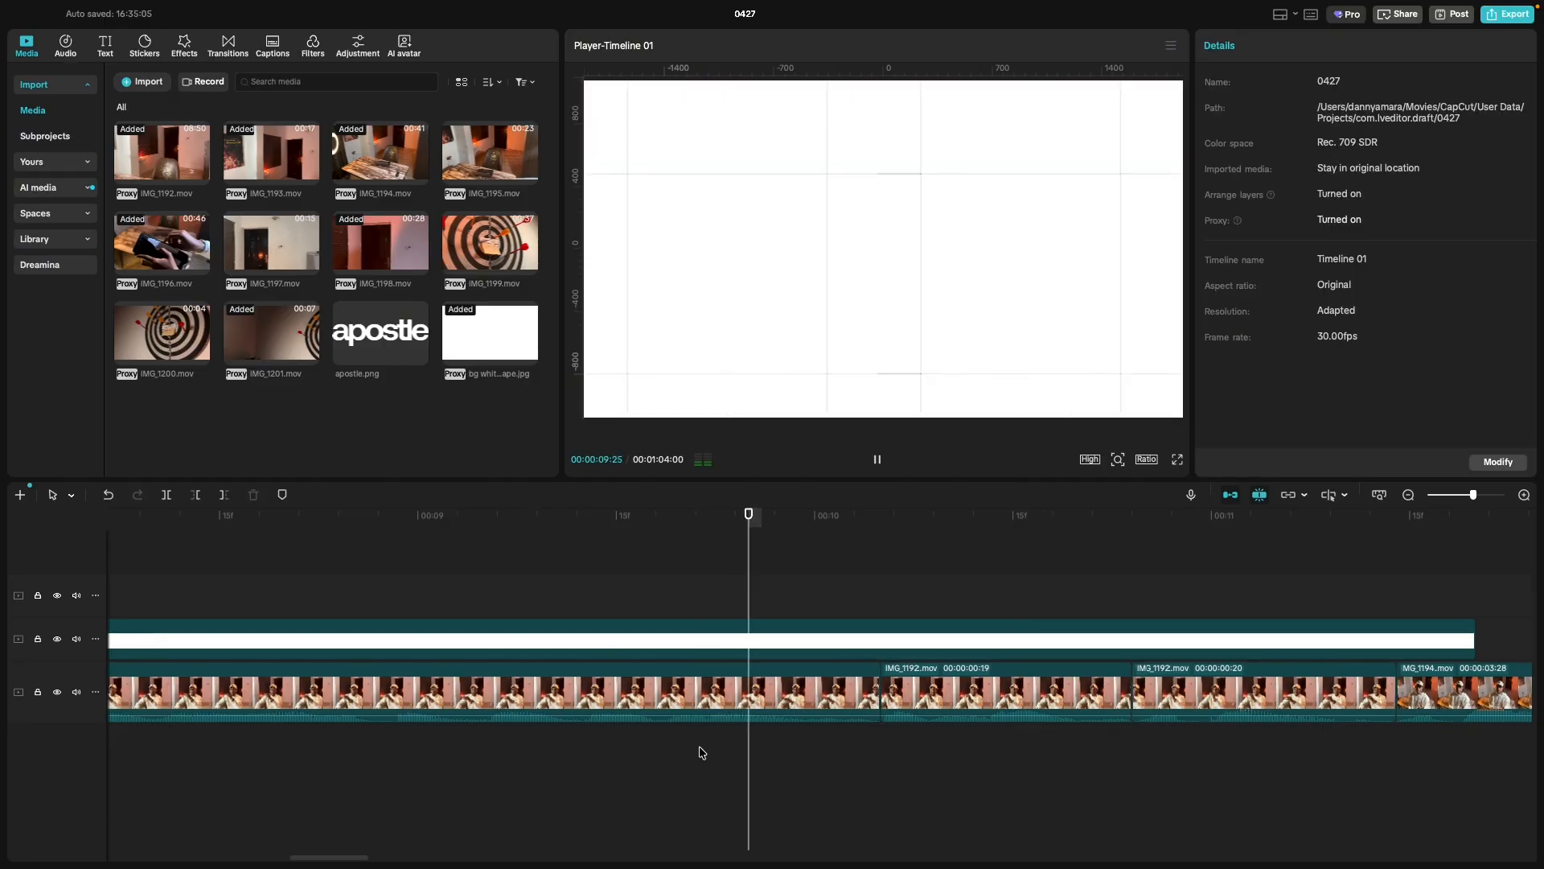
pyautogui.press('space')
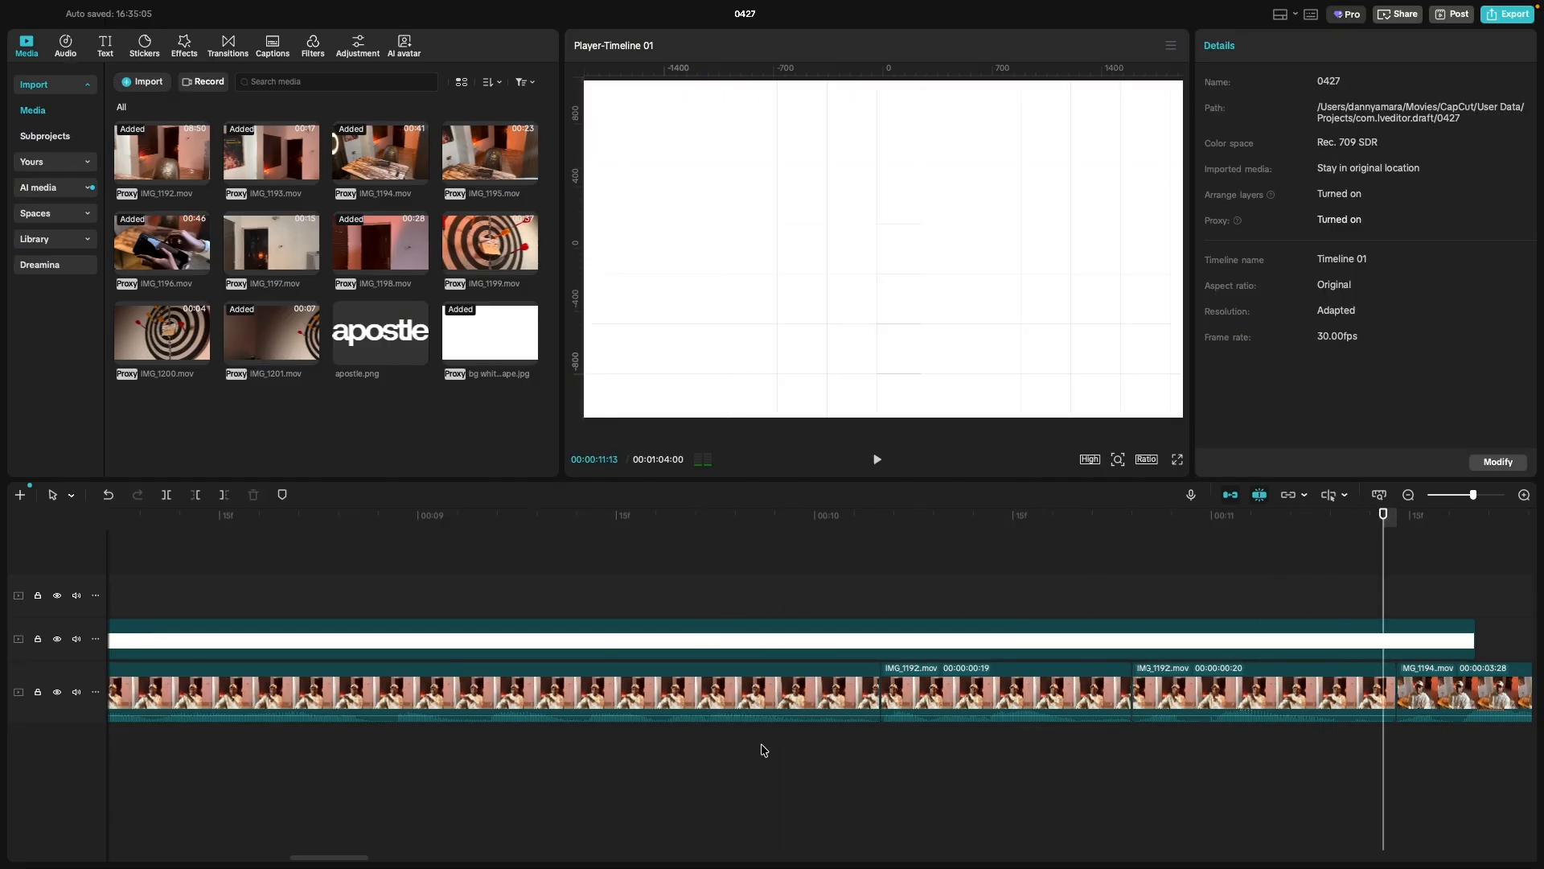
# Play back the cuts around 00:00:11 and trim the end of the 20-frame IMG_1192.mov clip to make it 16 frames long.
pyautogui.click(558, 740)
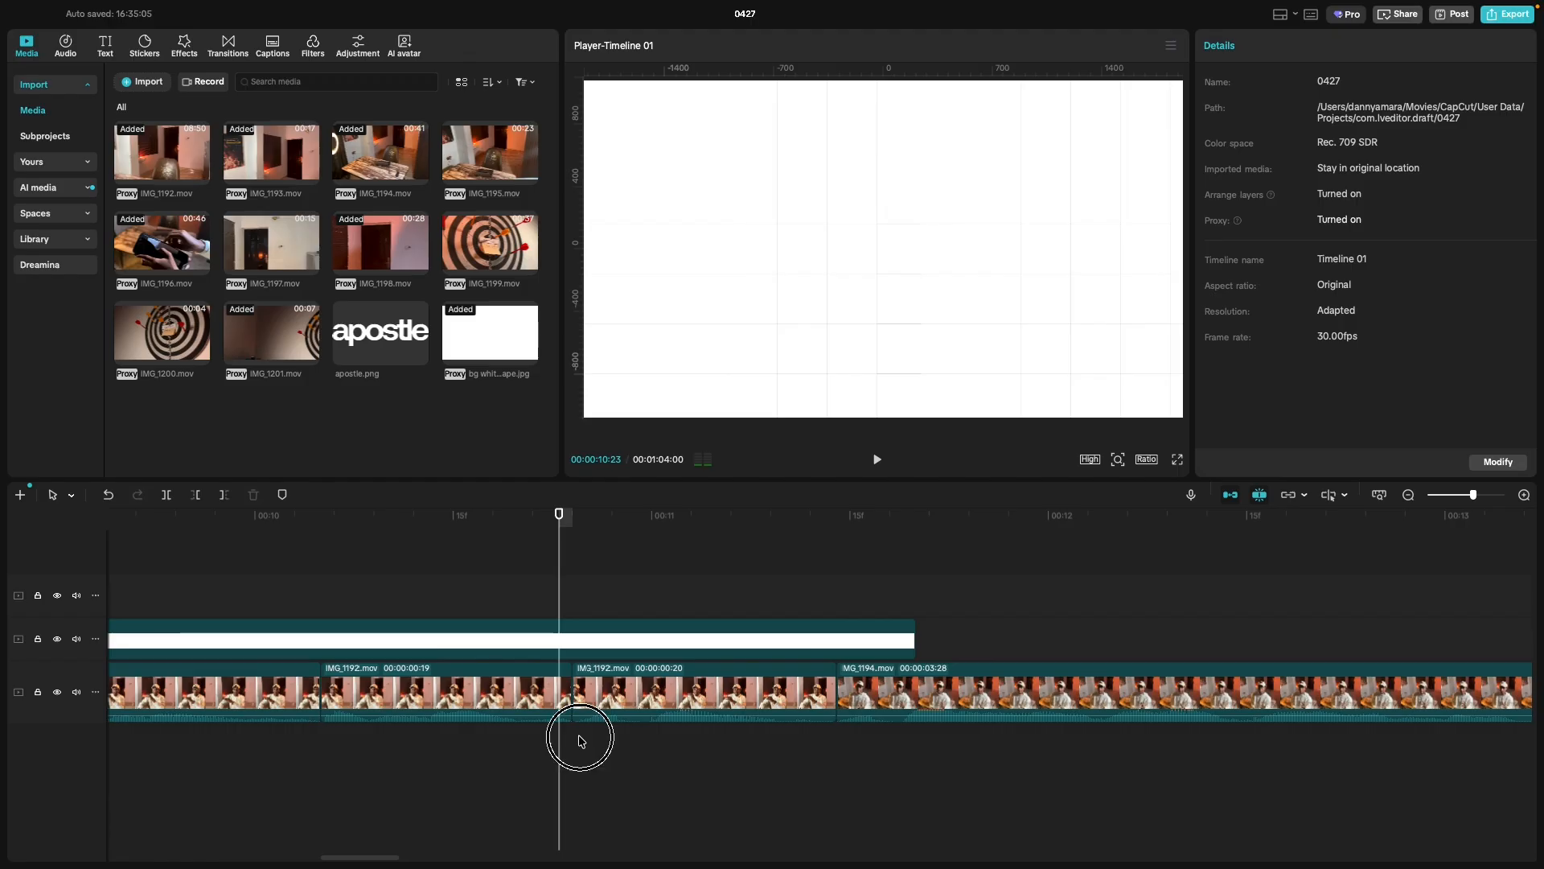
pyautogui.press('space')
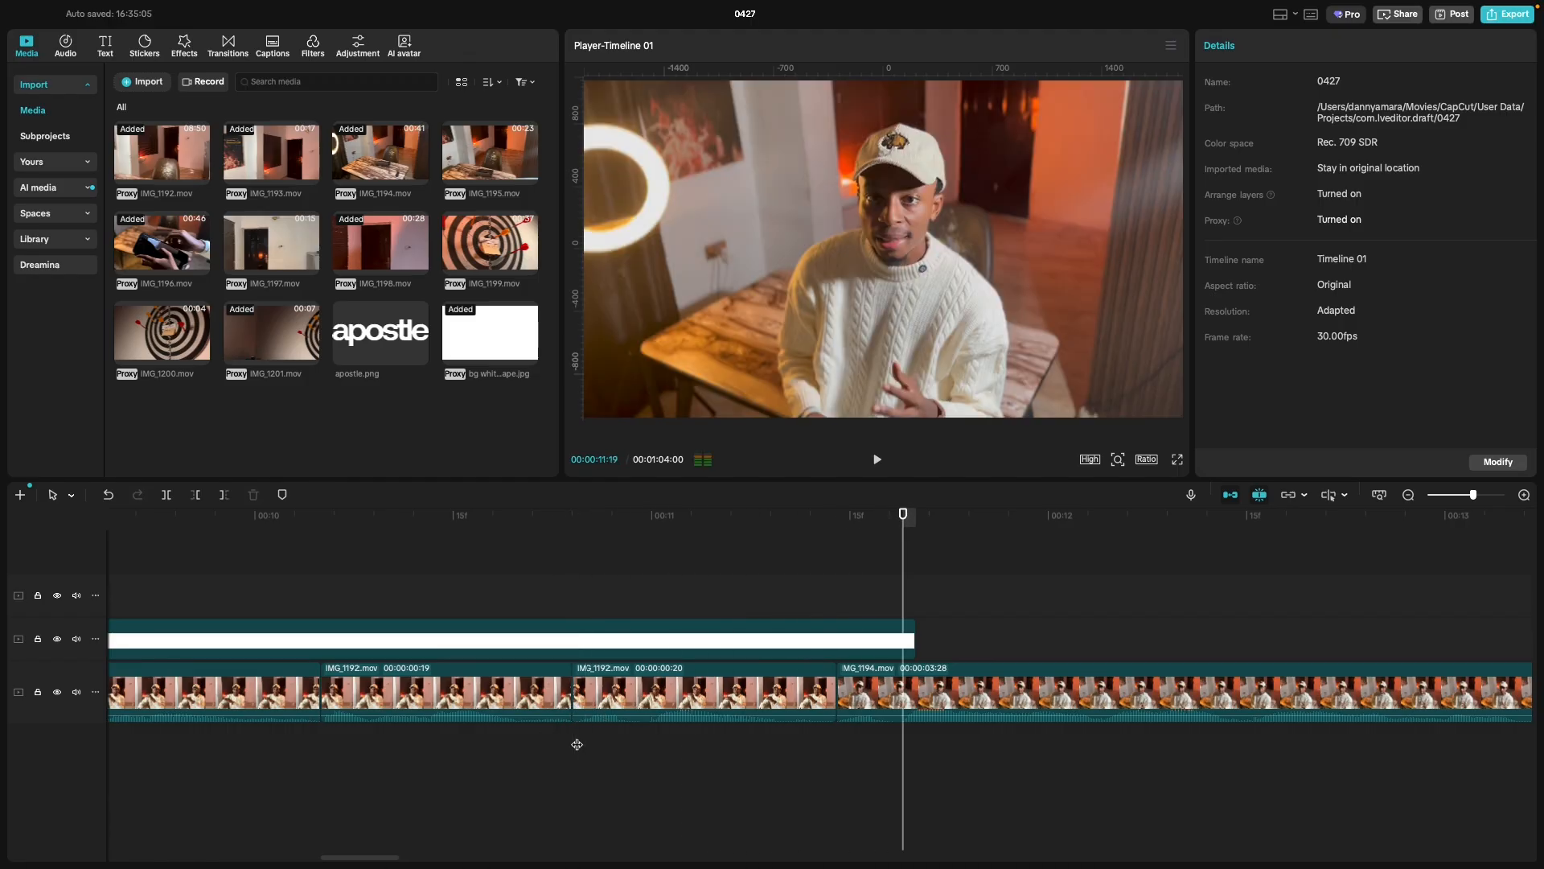
pyautogui.click(779, 744)
pyautogui.click(775, 736)
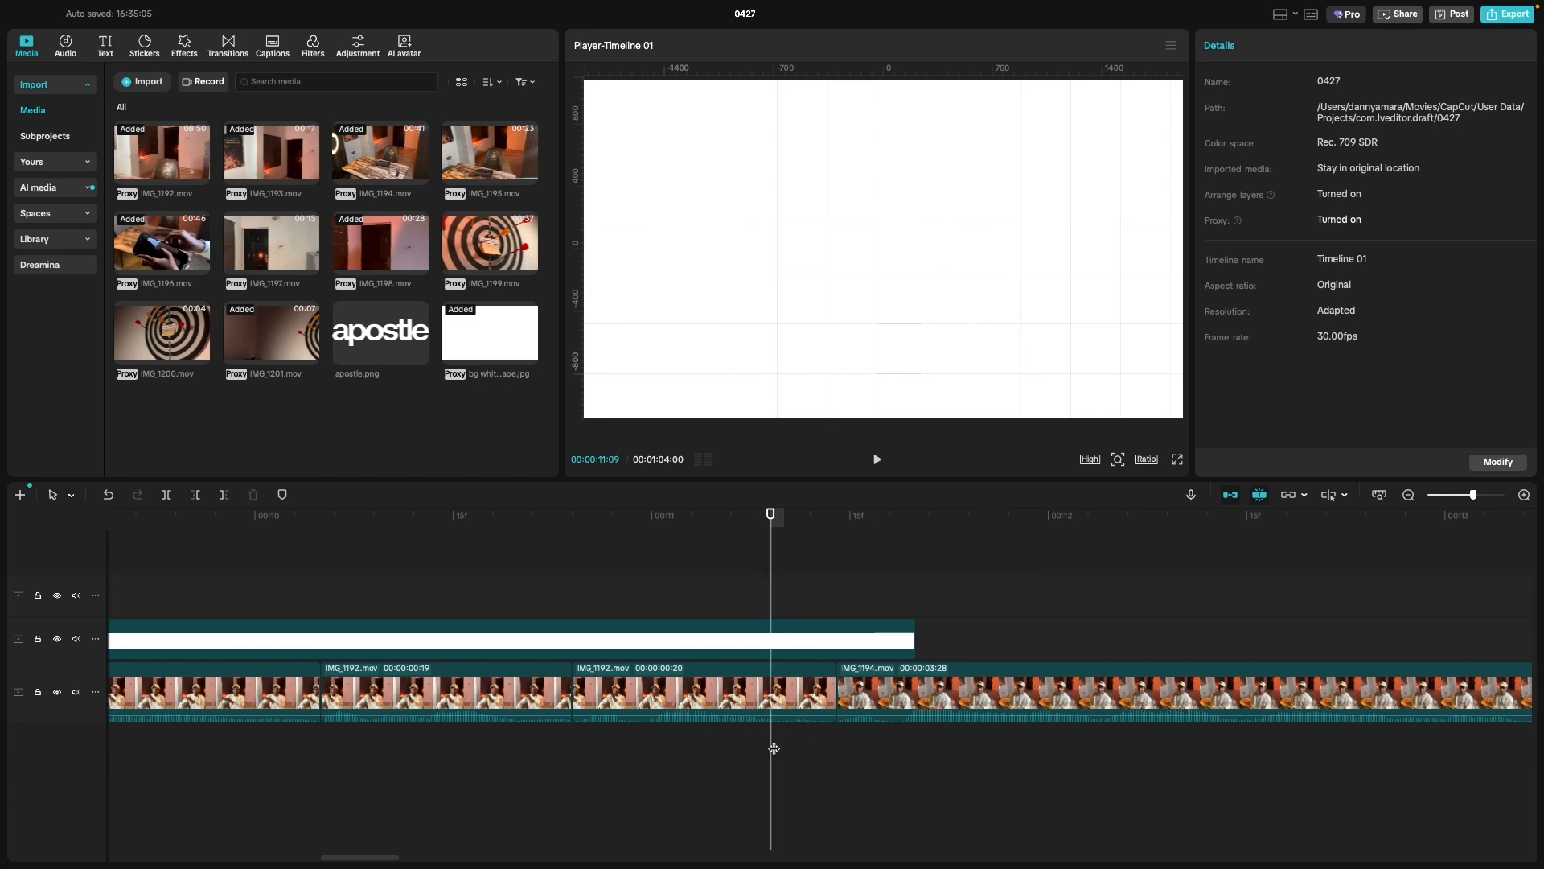
pyautogui.press('space')
pyautogui.click(776, 744)
pyautogui.click(816, 689)
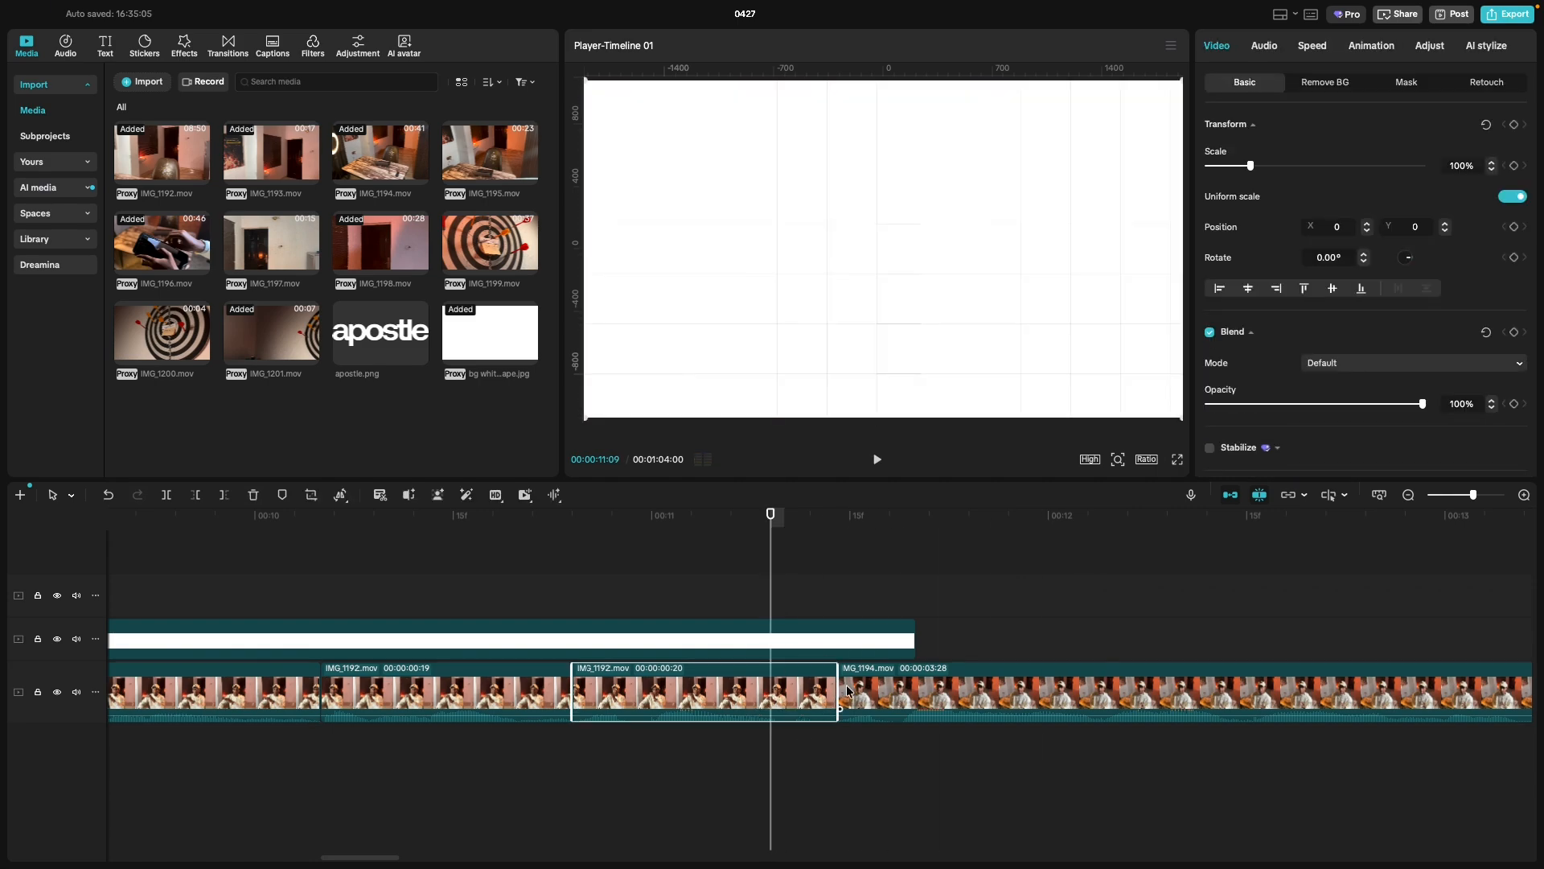
pyautogui.moveTo(835, 692); pyautogui.dragTo(785, 699)
# Replay the cut into the 3:28 IMG_1194.mov clip and extend the 16-frame IMG_1192.mov clip's end to 17 frames.
pyautogui.click(598, 757)
pyautogui.press('space')
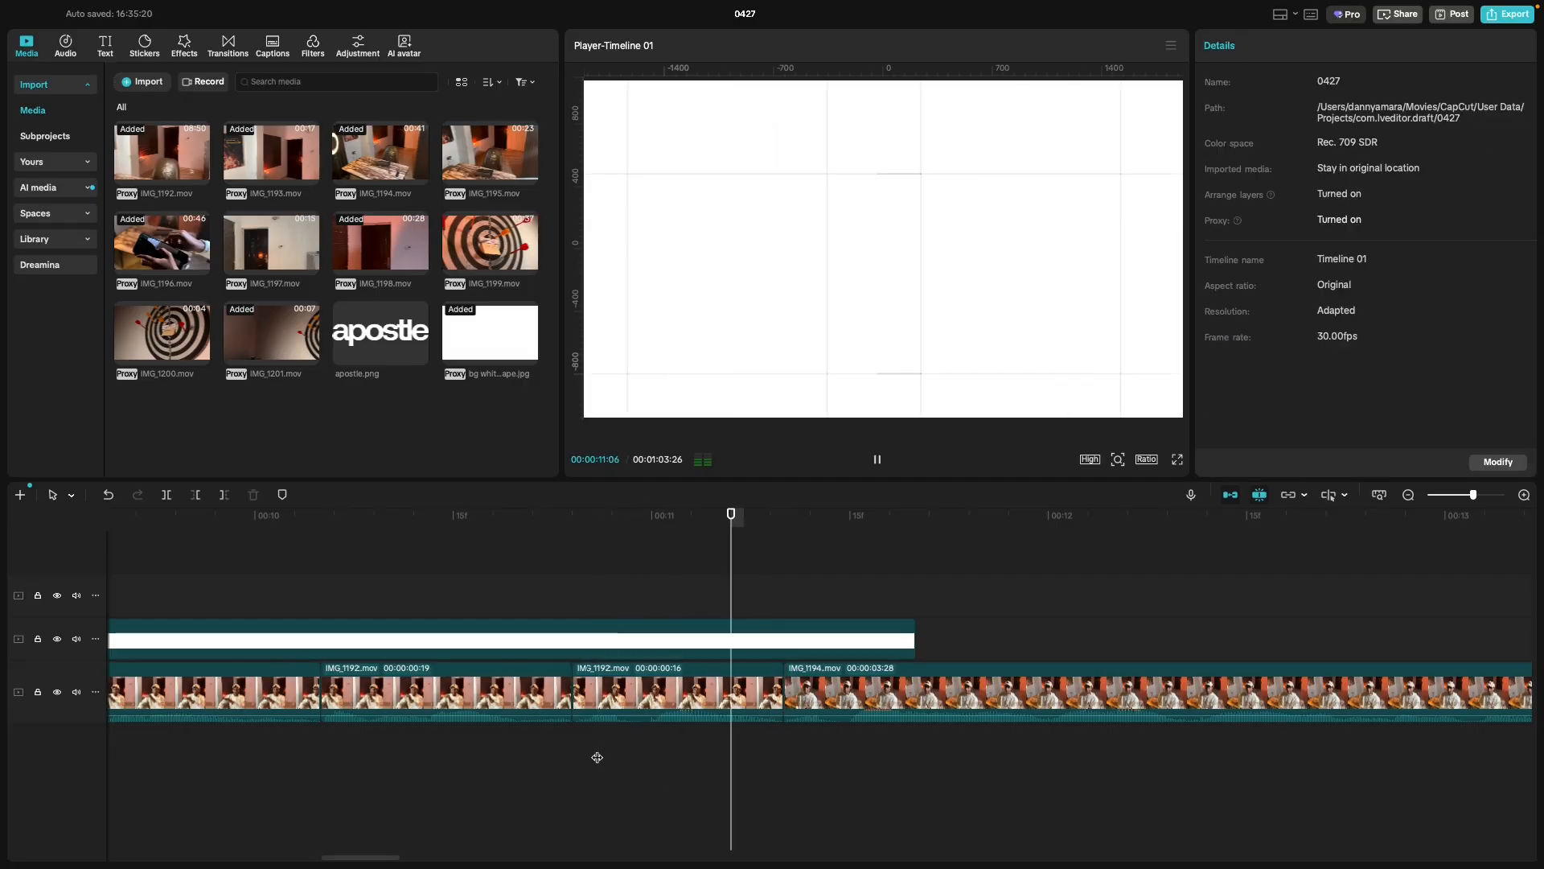
pyautogui.press('space')
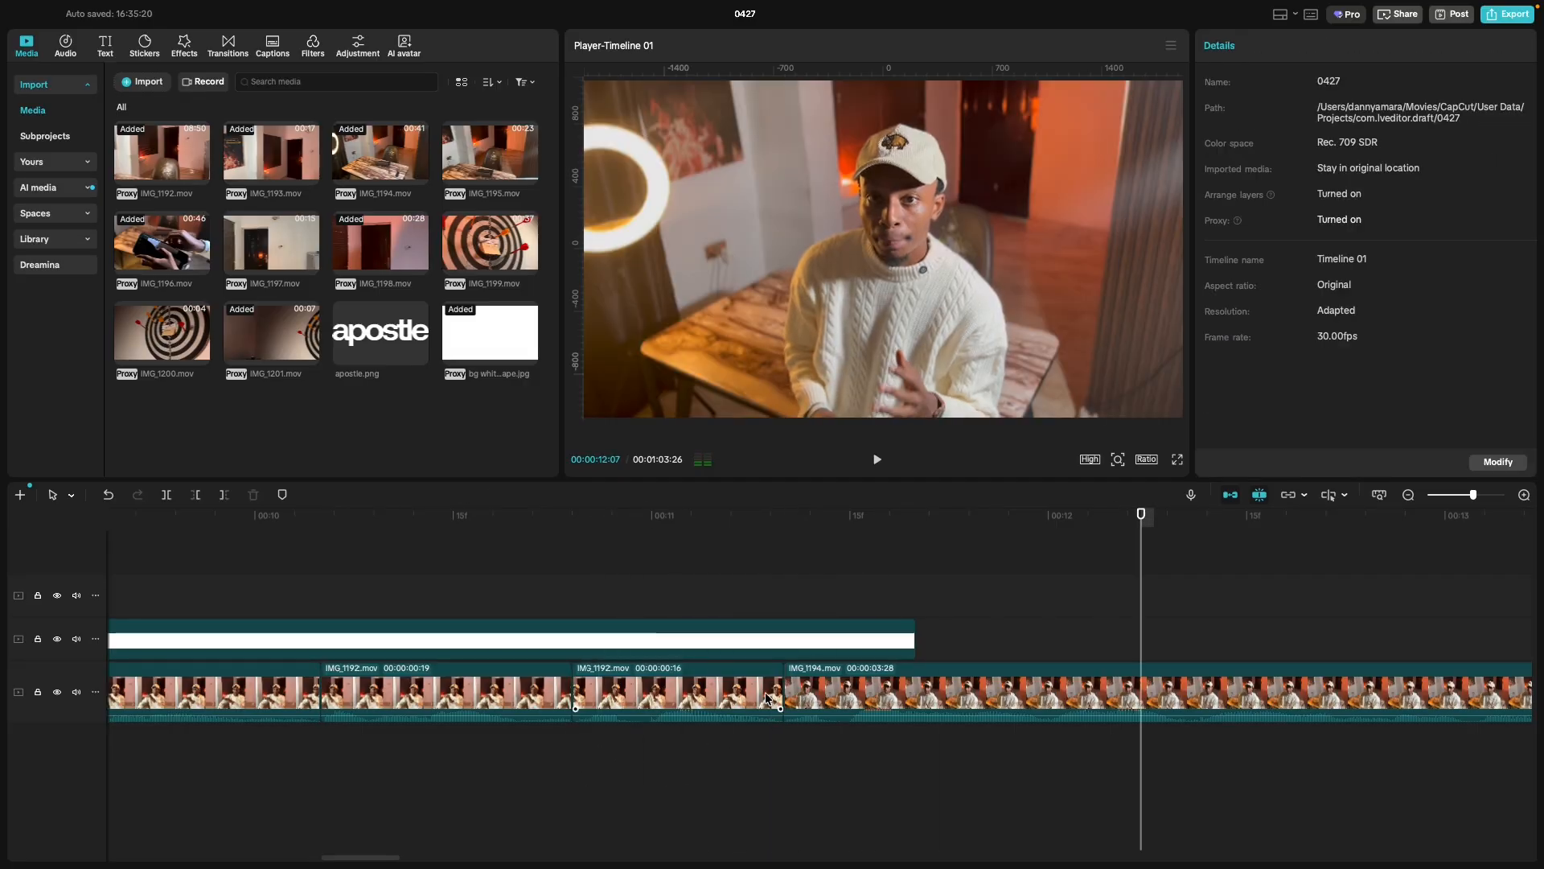
pyautogui.click(768, 698)
pyautogui.moveTo(784, 699); pyautogui.dragTo(794, 704)
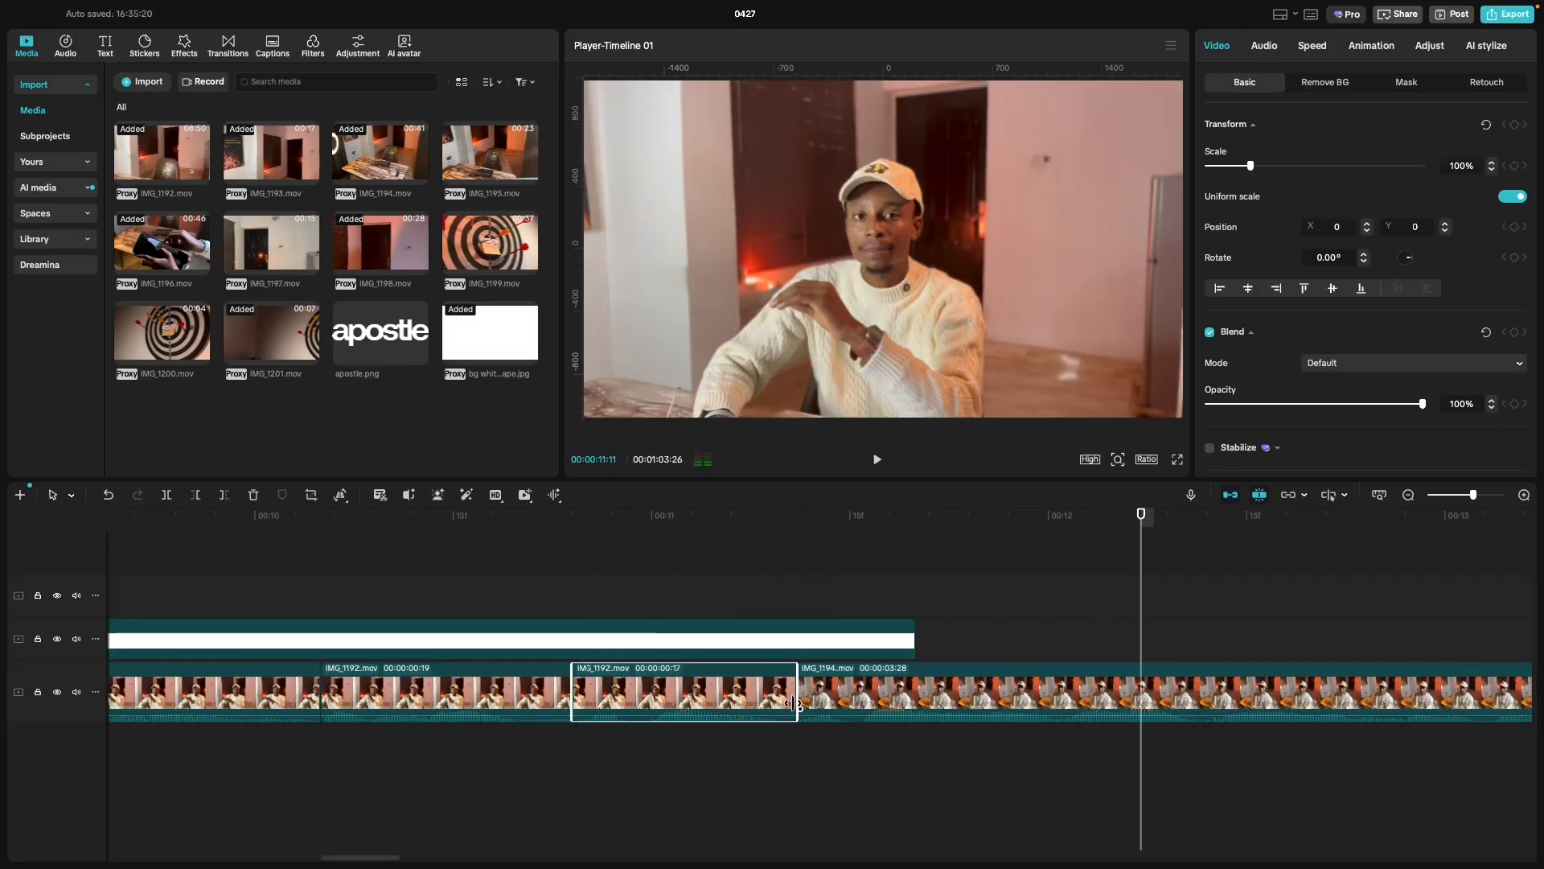
# Play the cut again and extend the 17-frame IMG_1192.mov clip's end by one frame to 18 frames.
pyautogui.click(633, 755)
pyautogui.press('space')
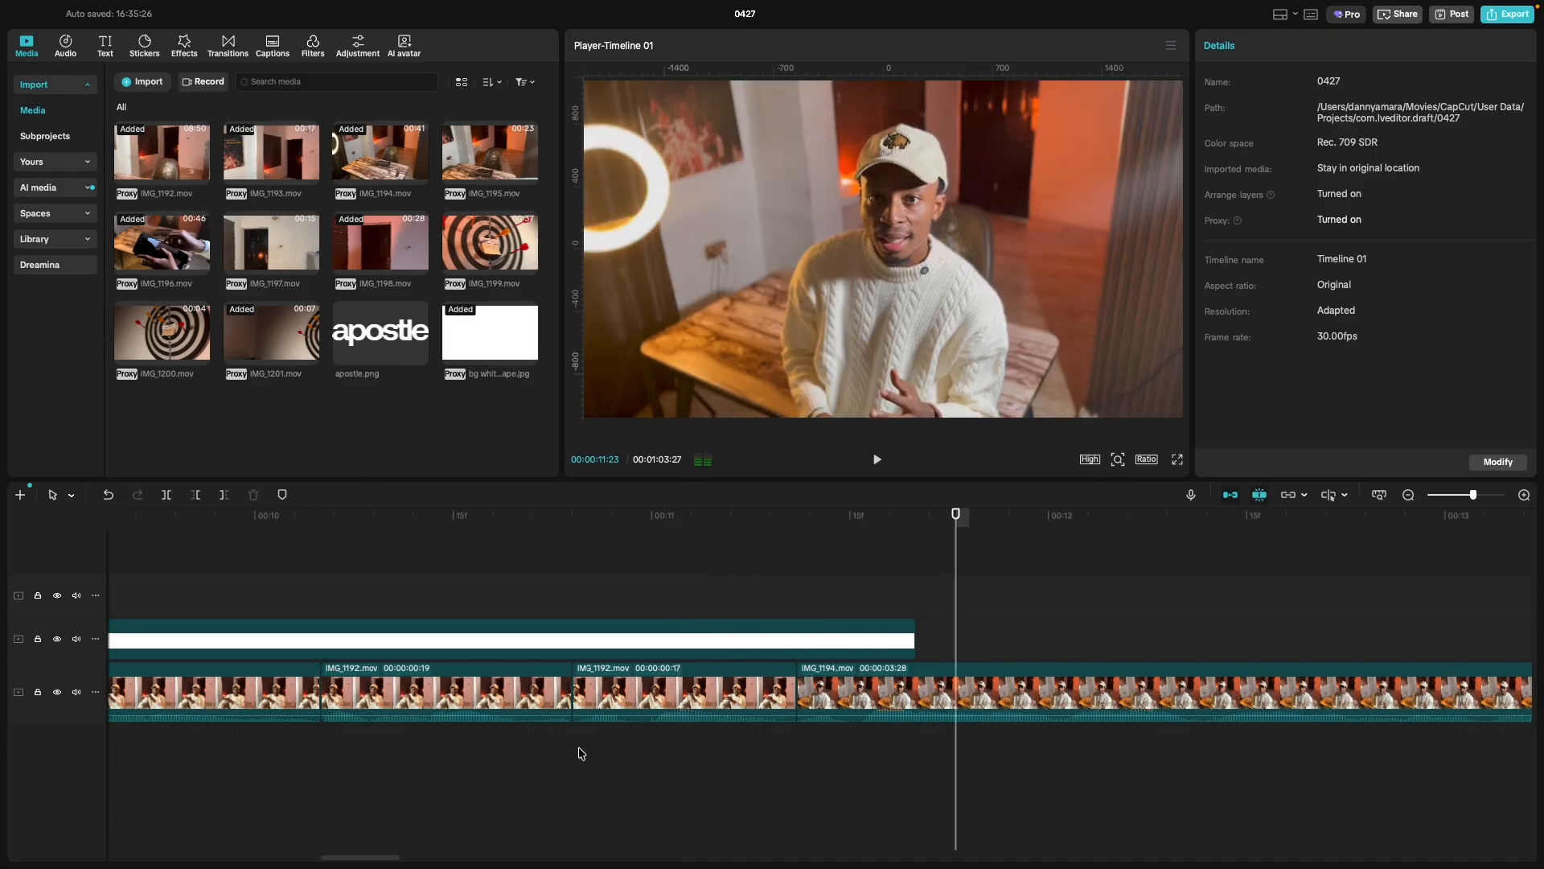
pyautogui.click(533, 744)
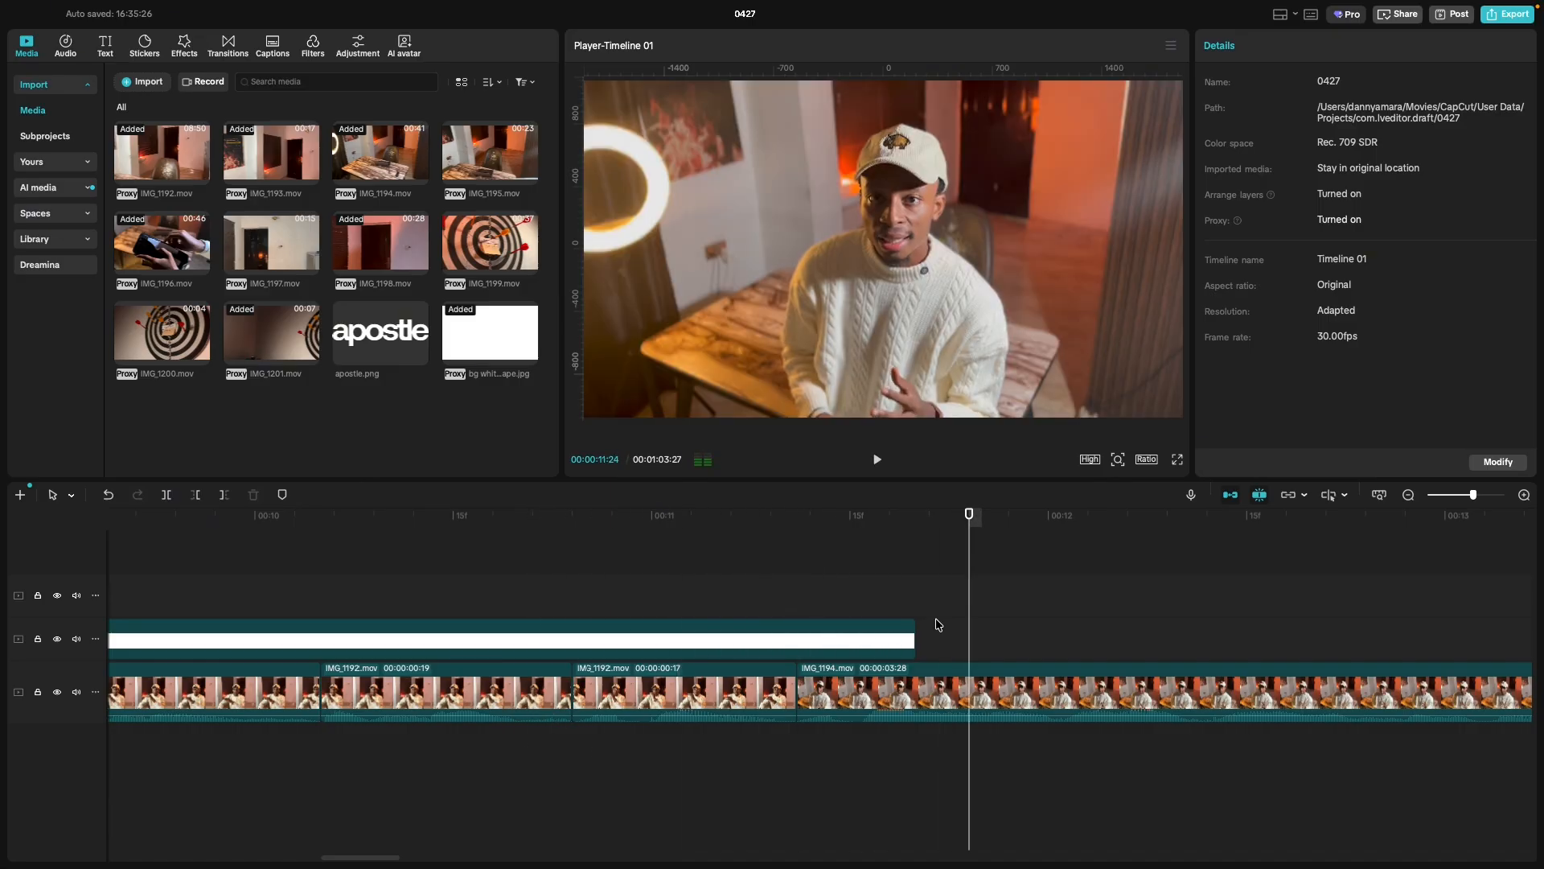
pyautogui.click(795, 696)
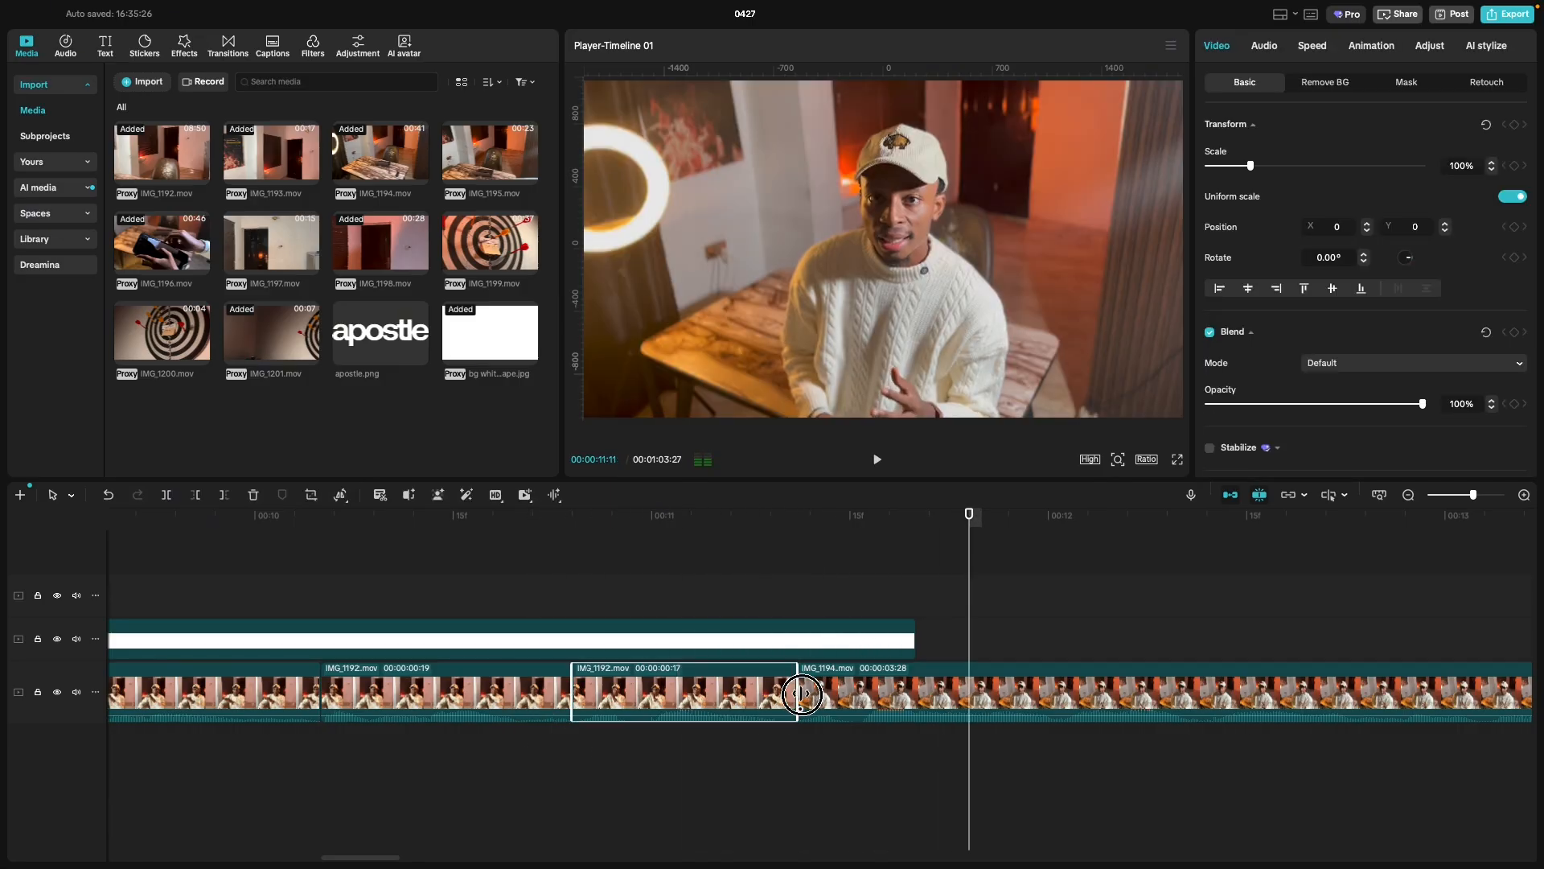
pyautogui.moveTo(801, 693); pyautogui.dragTo(810, 694)
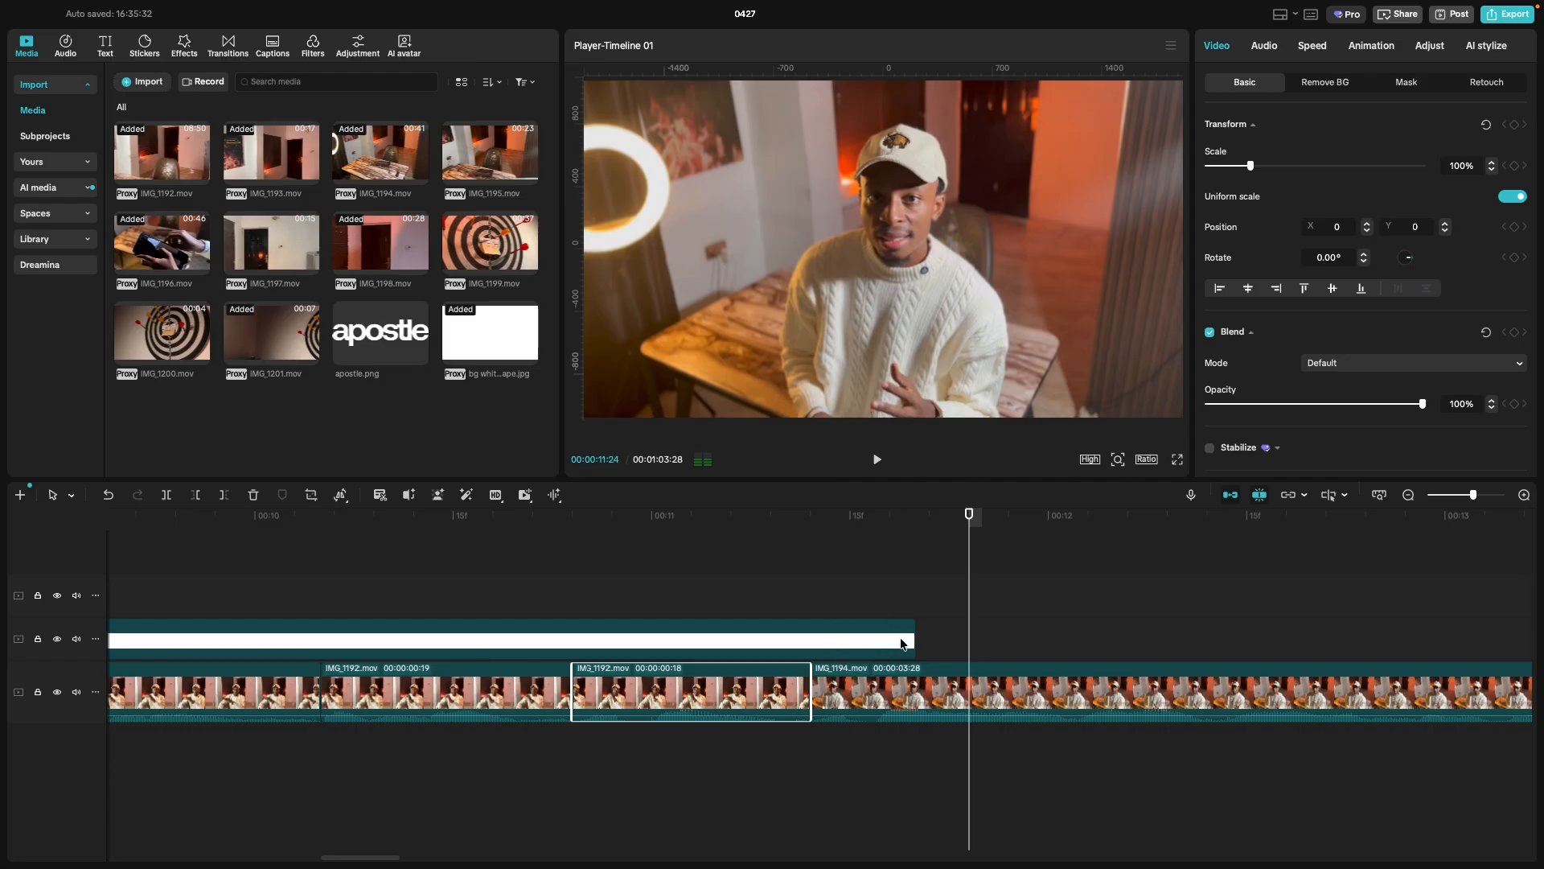
# Shorten the end of bg white landscape.jpg so it finishes where the 3:28 IMG_1194.mov clip starts.
pyautogui.click(902, 644)
pyautogui.moveTo(918, 641); pyautogui.dragTo(809, 643)
pyautogui.click(707, 786)
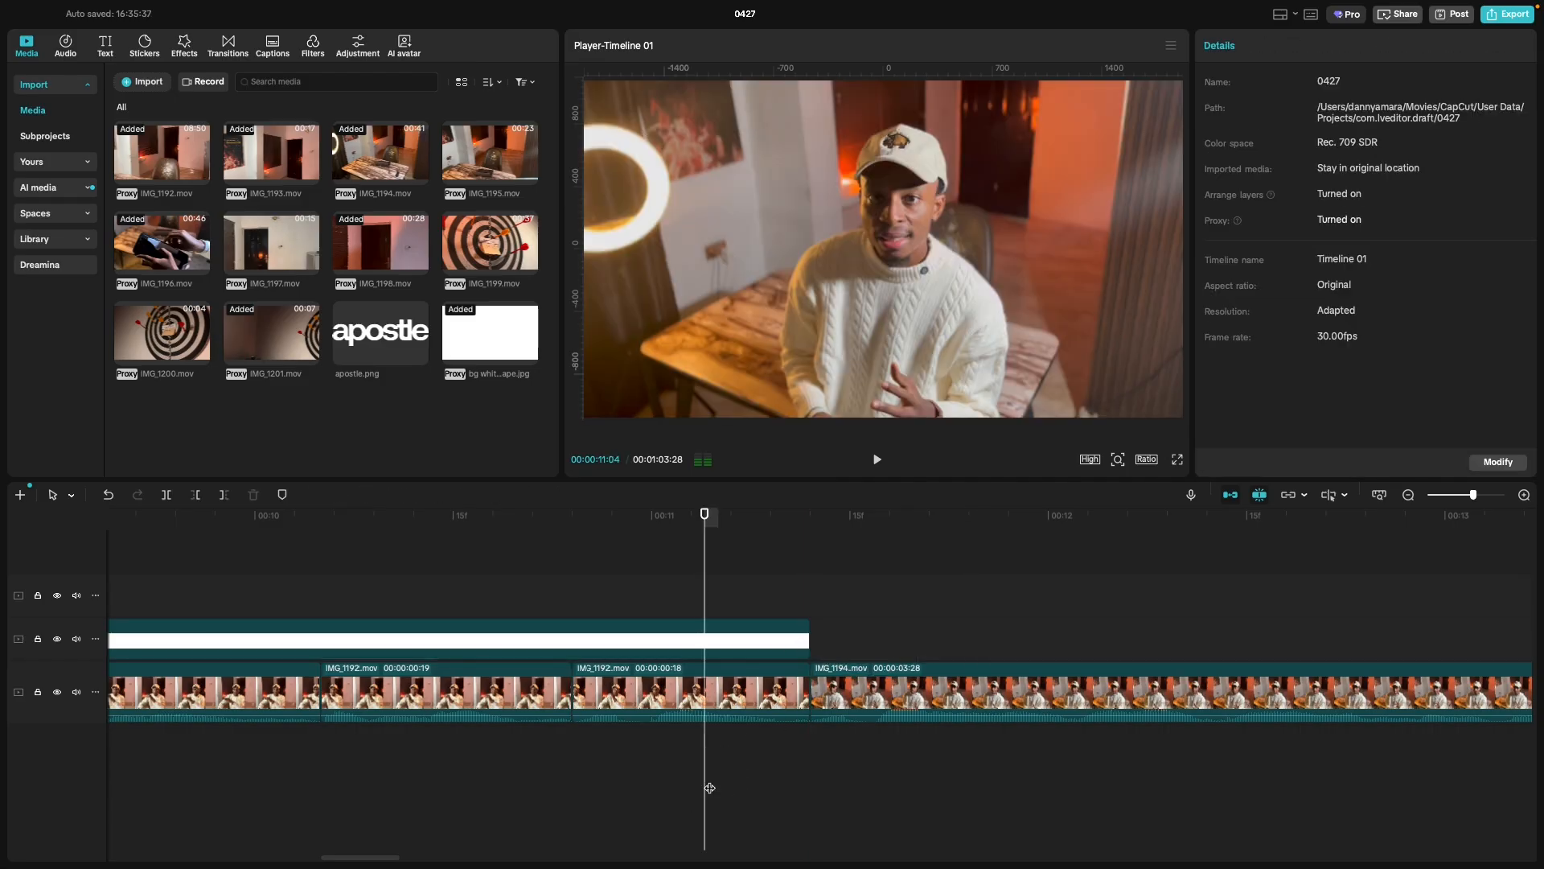
# Play through the IMG_1194.mov clips and review their cuts up to the start of the IMG_1198.mov clip.
pyautogui.press('space')
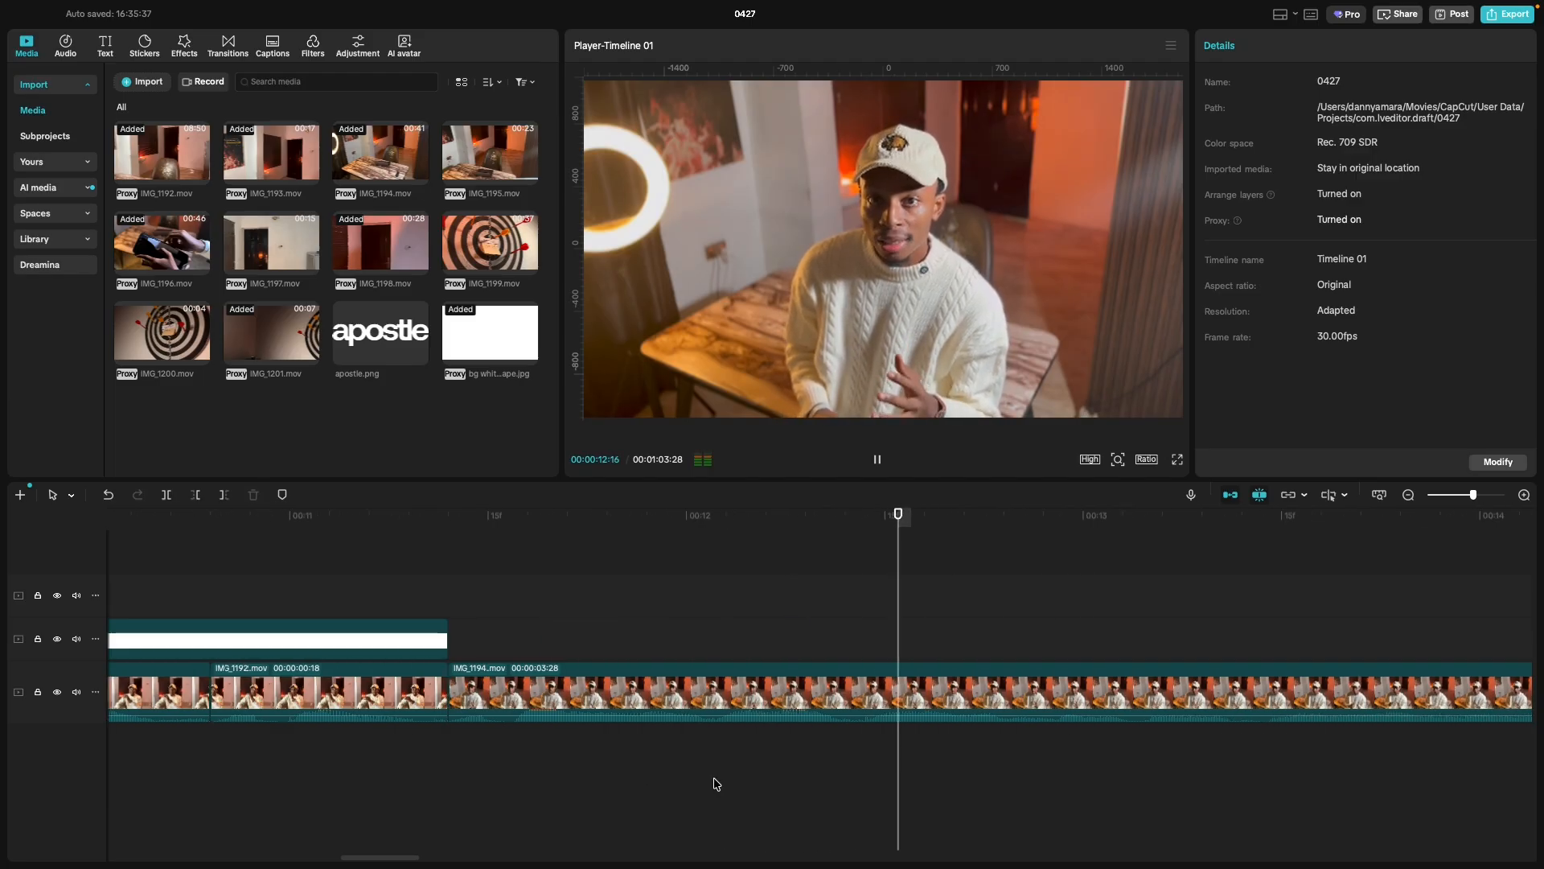
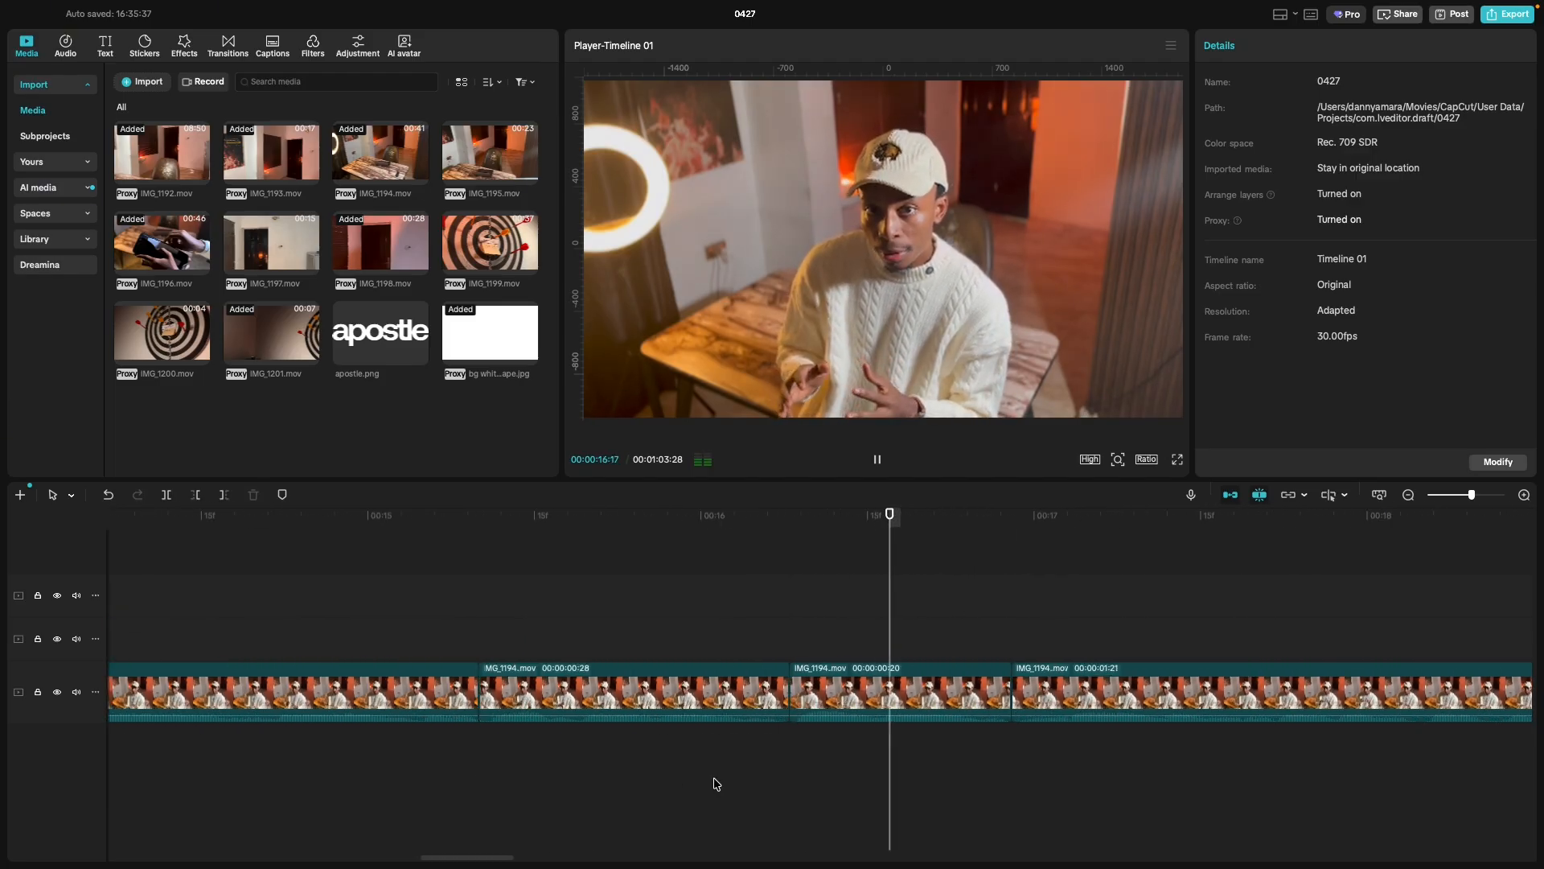
pyautogui.press('space')
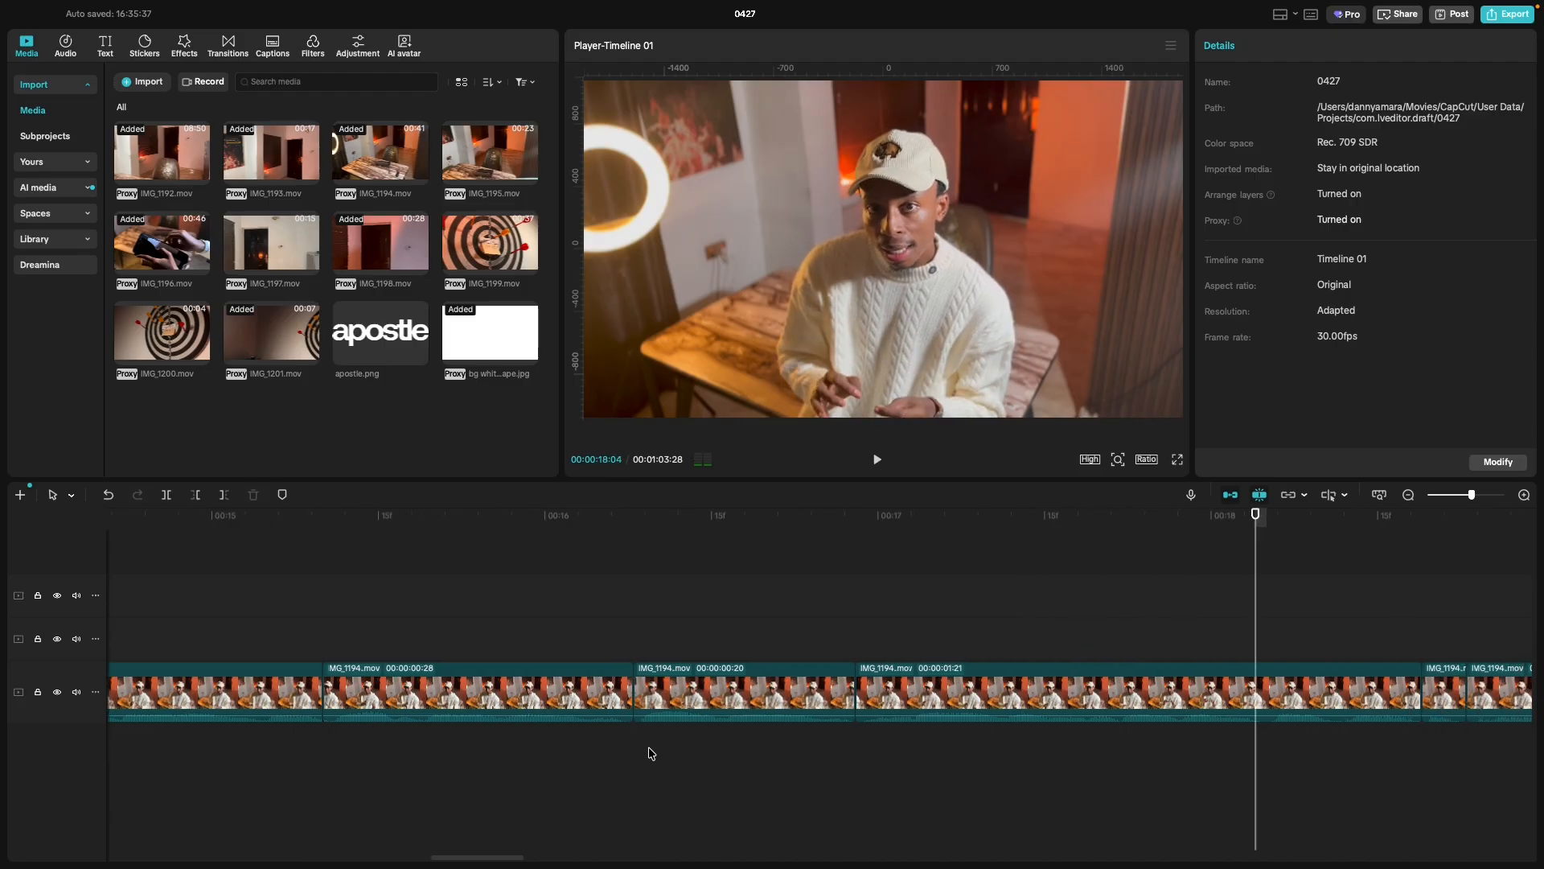
pyautogui.hscroll(-2, 632, 748)
pyautogui.hscroll(10, 644, 732)
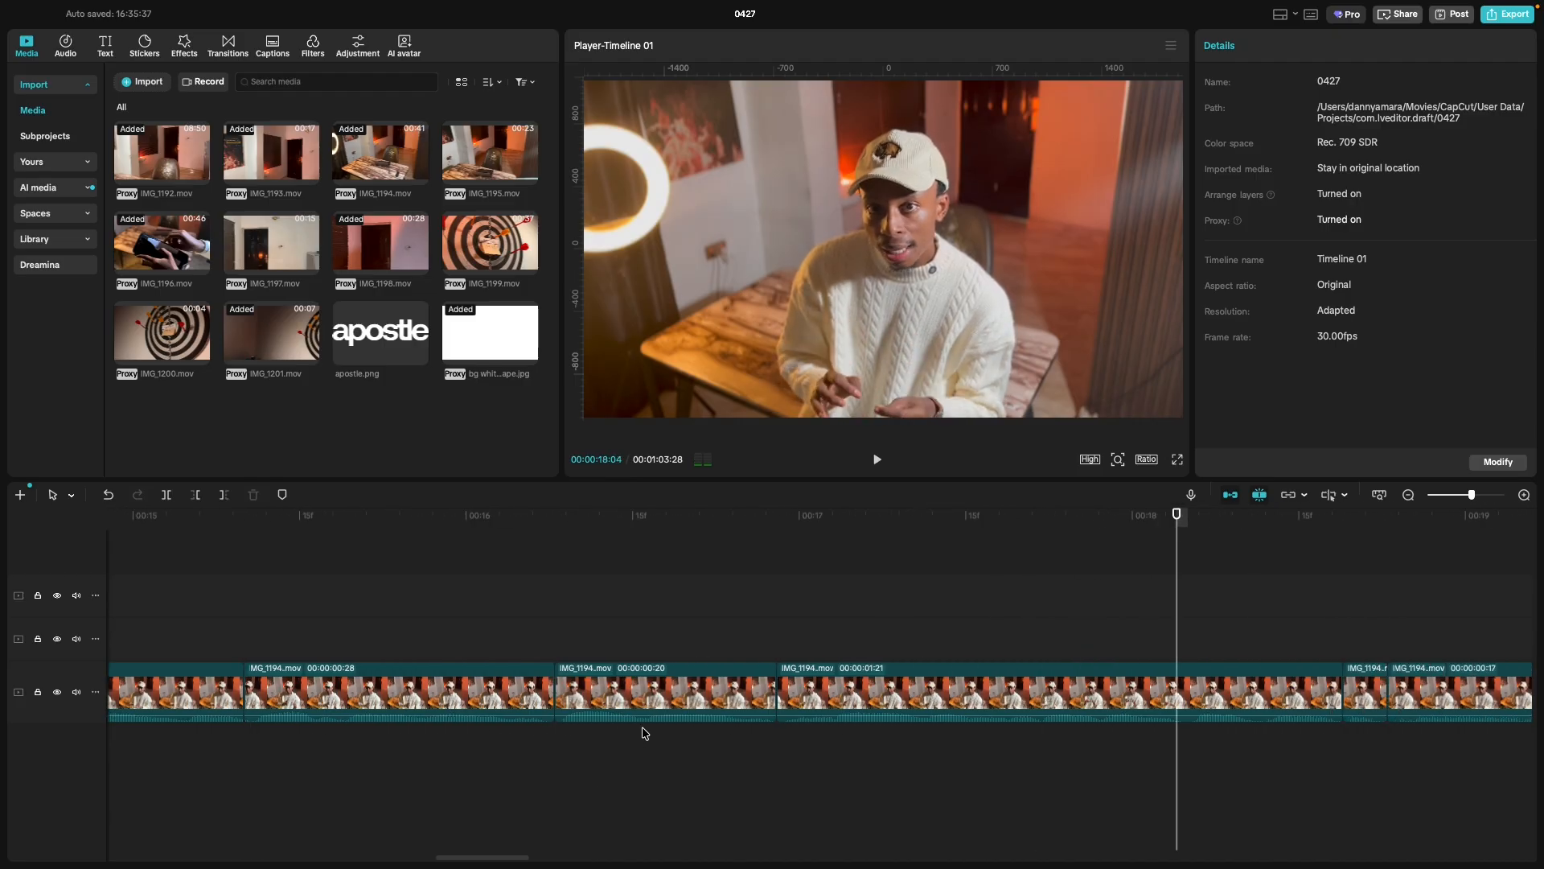
pyautogui.press('space')
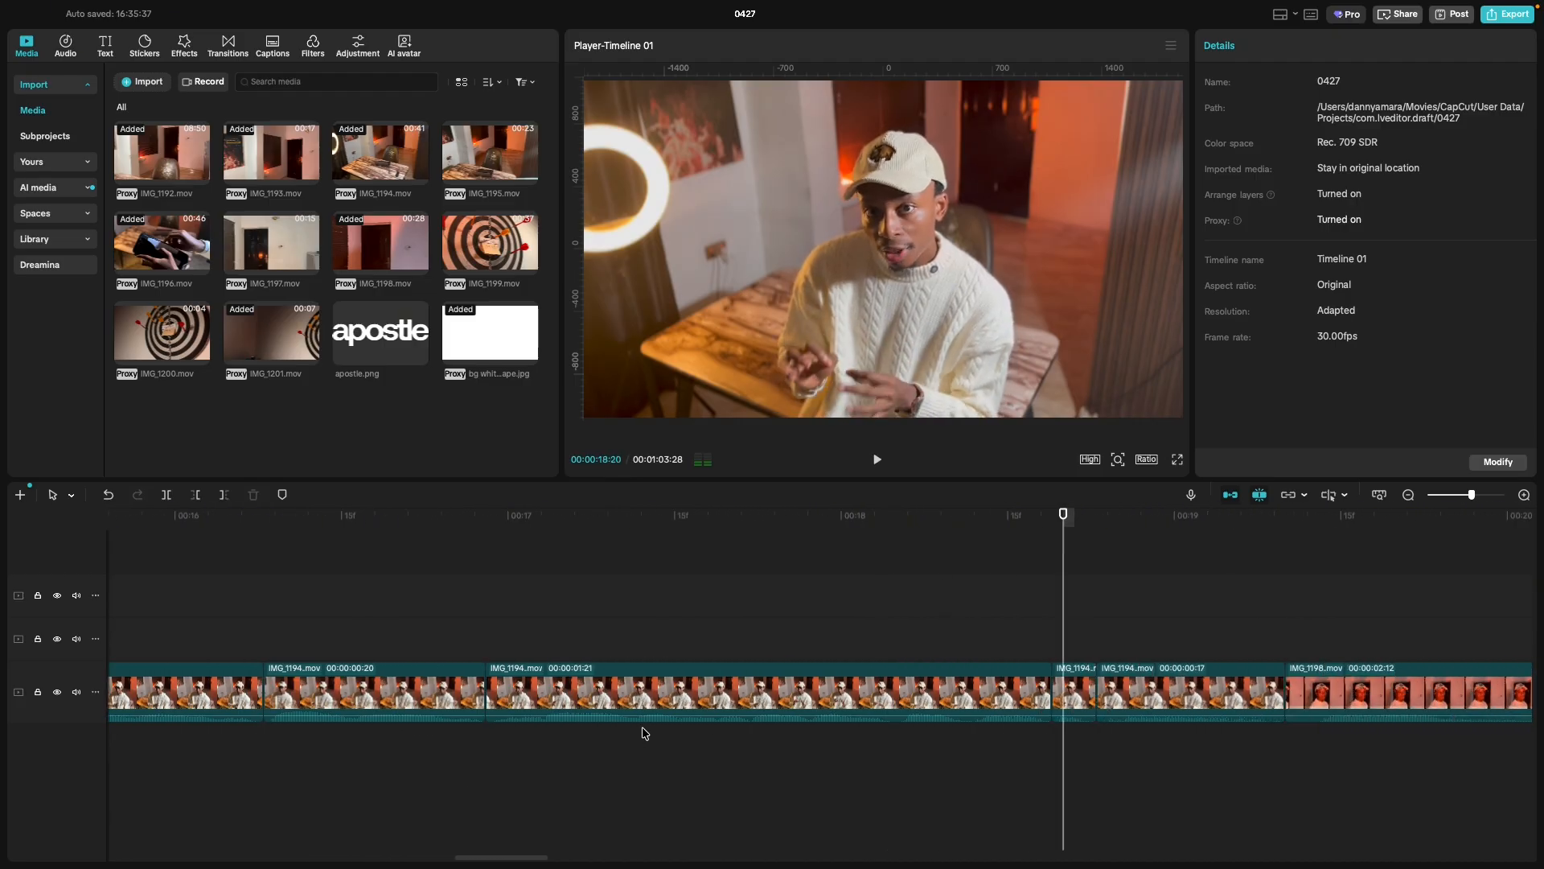
pyautogui.press('space')
pyautogui.hscroll(12, 644, 733)
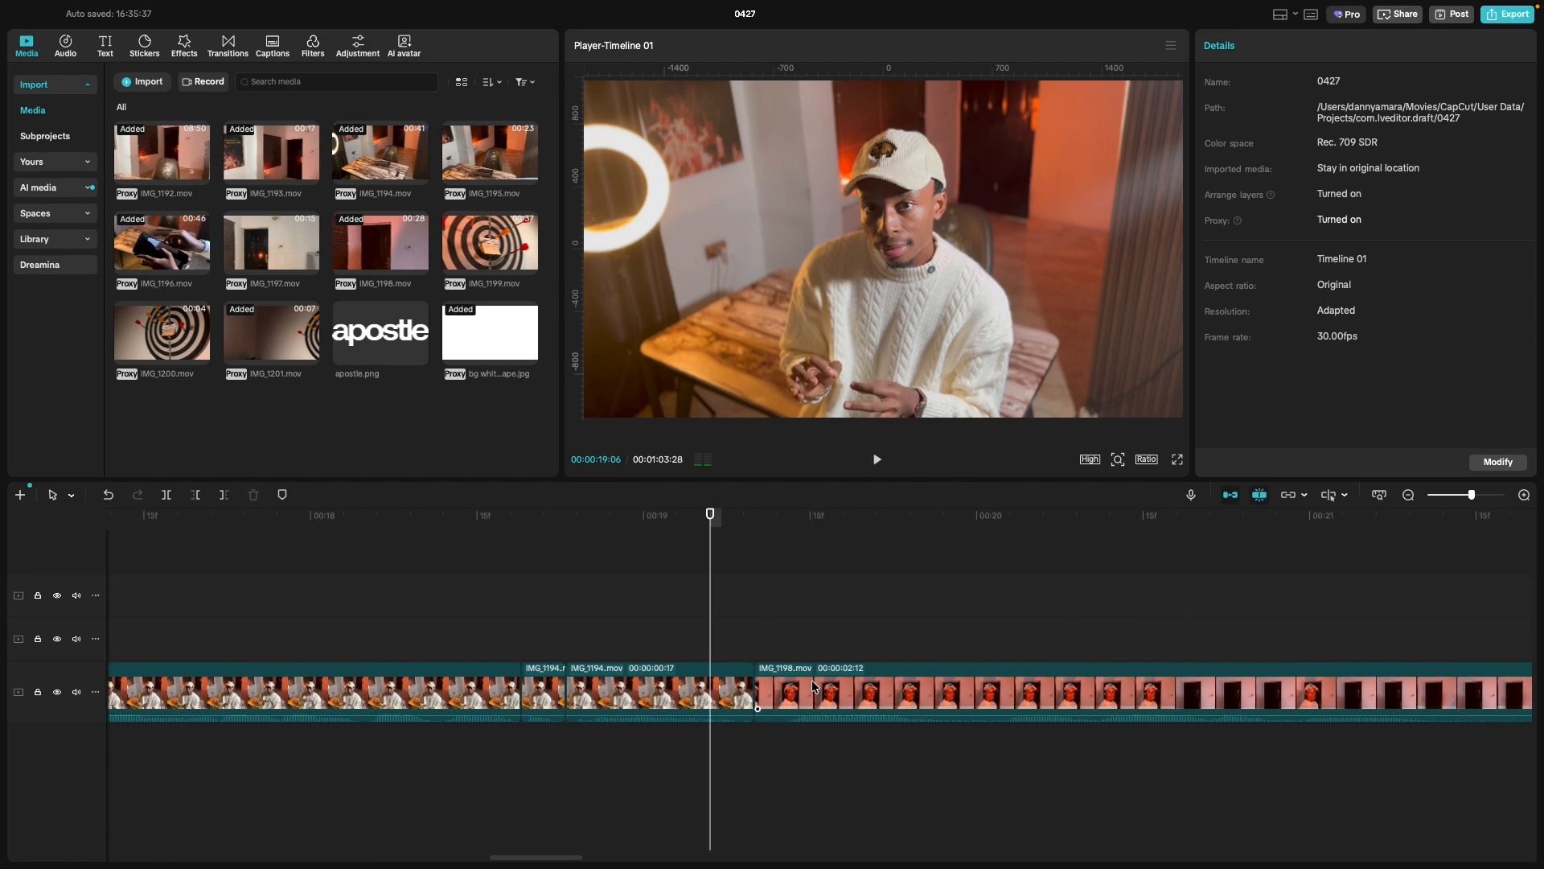
# Extend the start of the 2:12 IMG_1198.mov clip to make it 3:02 long, and play the transition into it.
pyautogui.click(756, 690)
pyautogui.moveTo(758, 689); pyautogui.dragTo(534, 734)
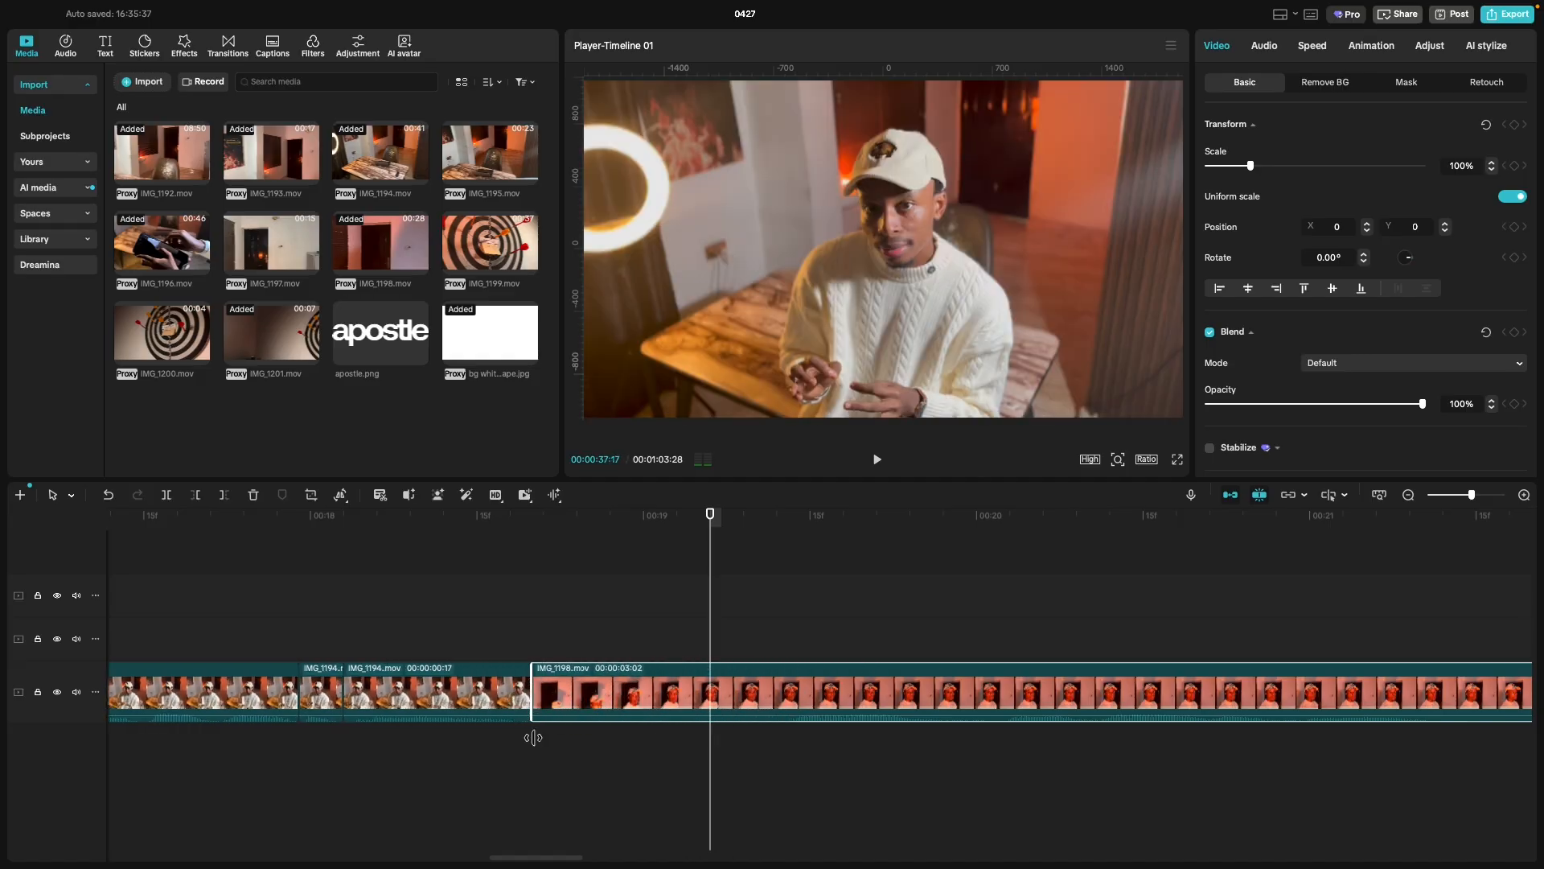
pyautogui.click(500, 784)
pyautogui.press('space')
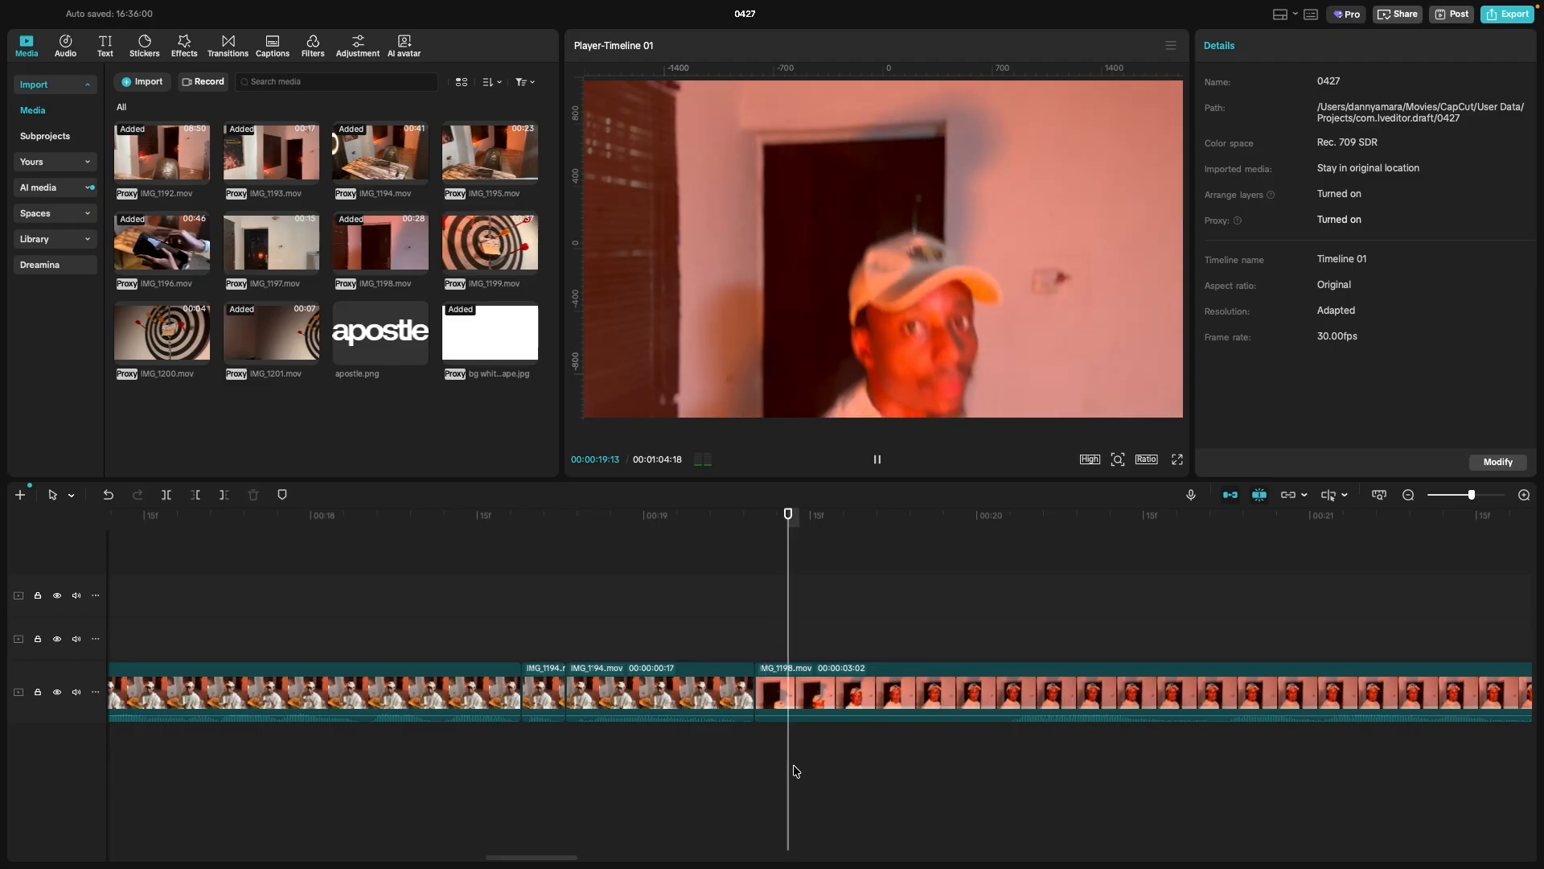
pyautogui.press('space')
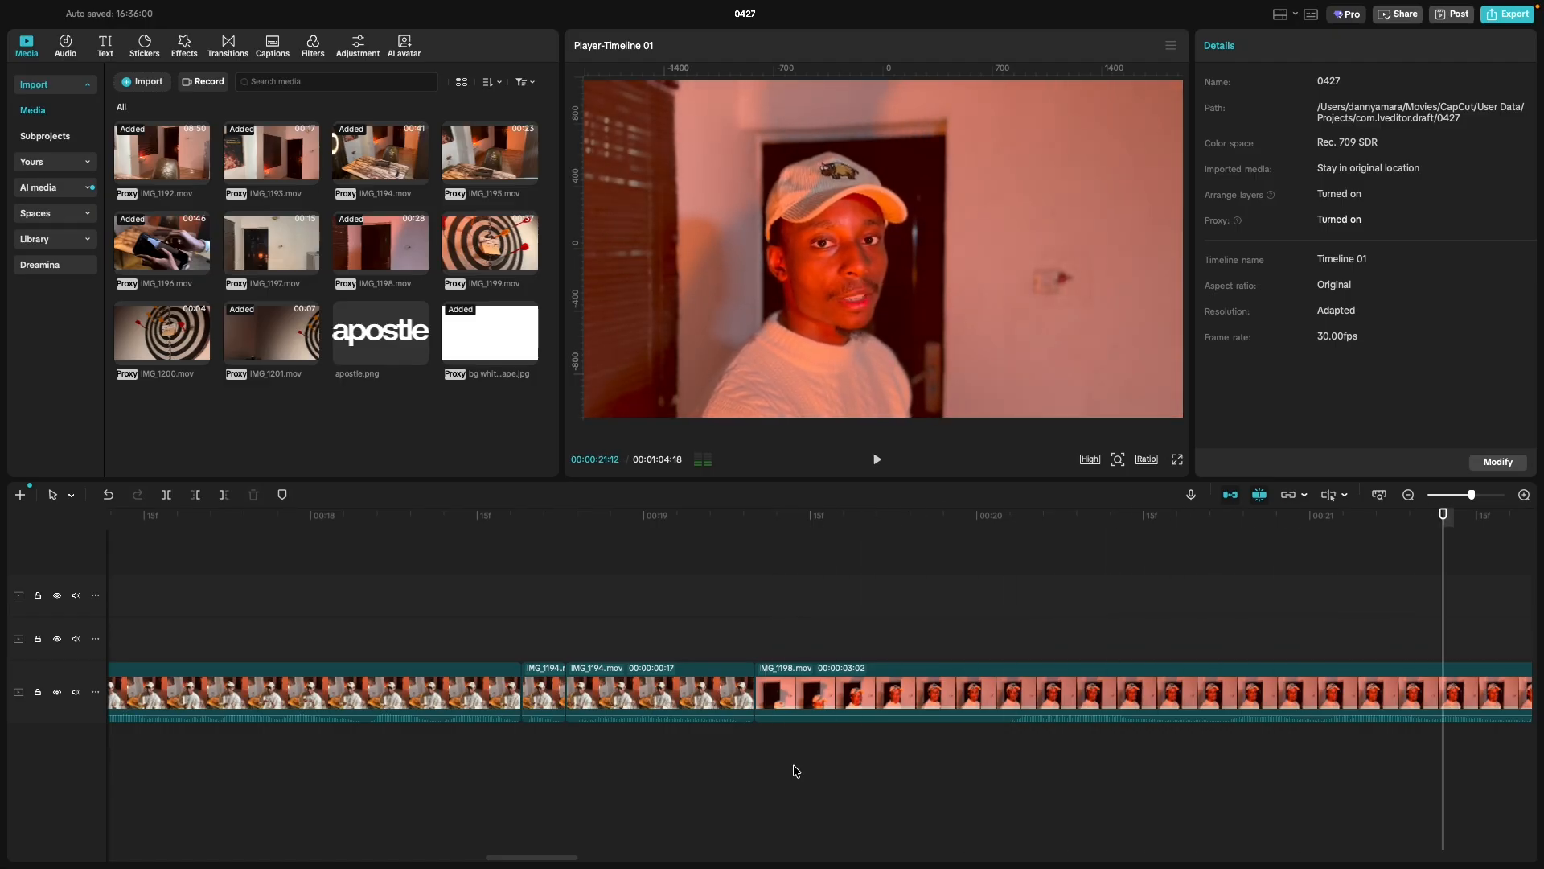
# Replay from the last IMG_1194.mov clips through the IMG_1198.mov clips to the IMG_1201.mov dartboard overlay to check the cuts.
pyautogui.click(714, 764)
pyautogui.scroll(-2, 714, 765)
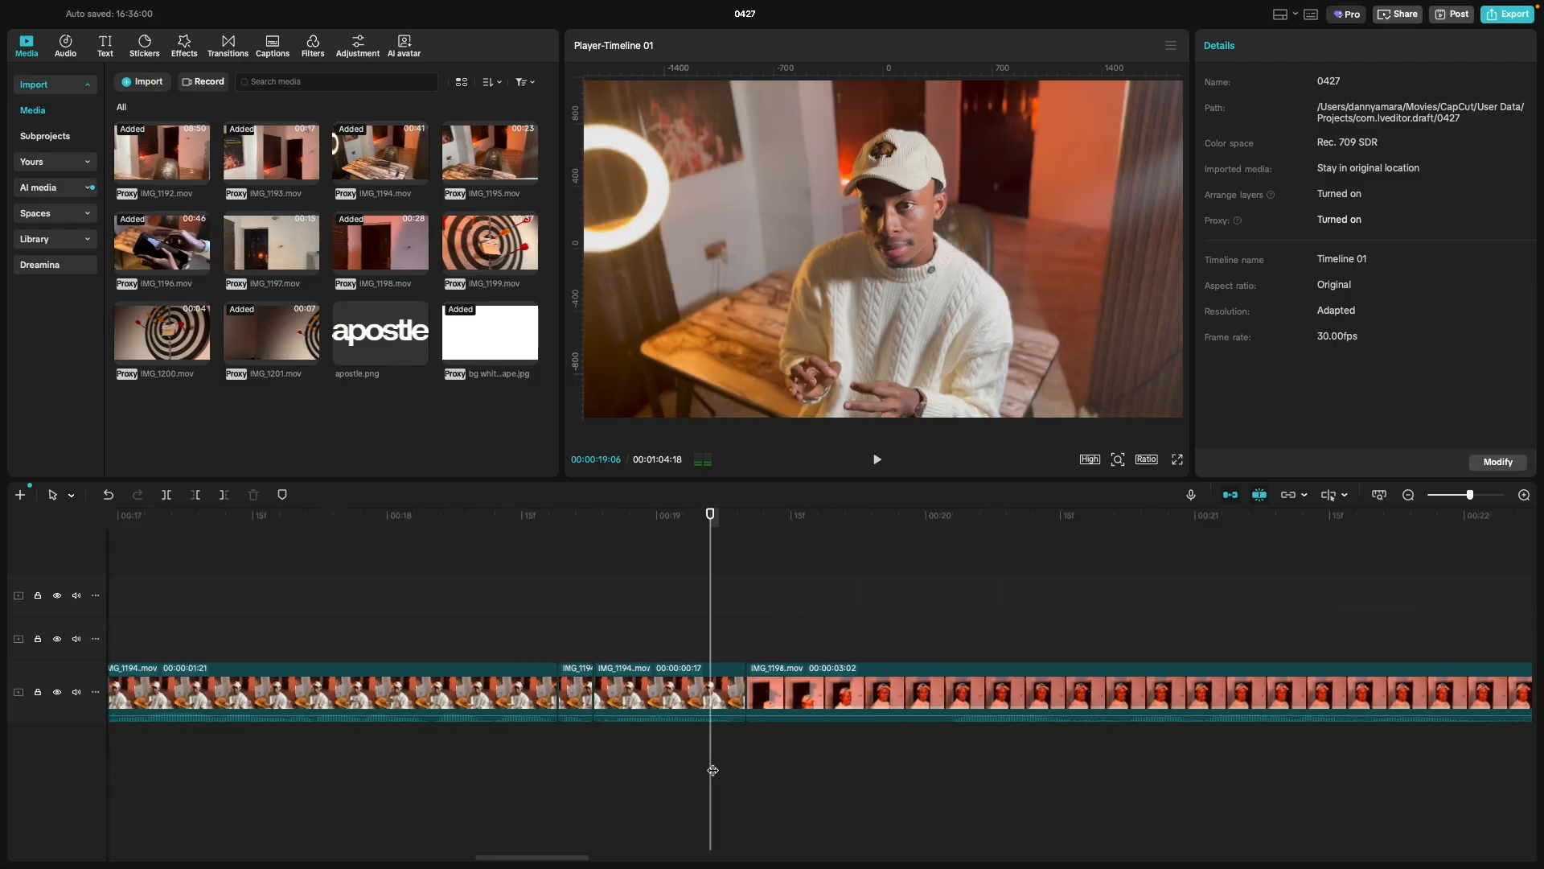
pyautogui.click(627, 762)
pyautogui.scroll(-2, 633, 767)
pyautogui.press('space')
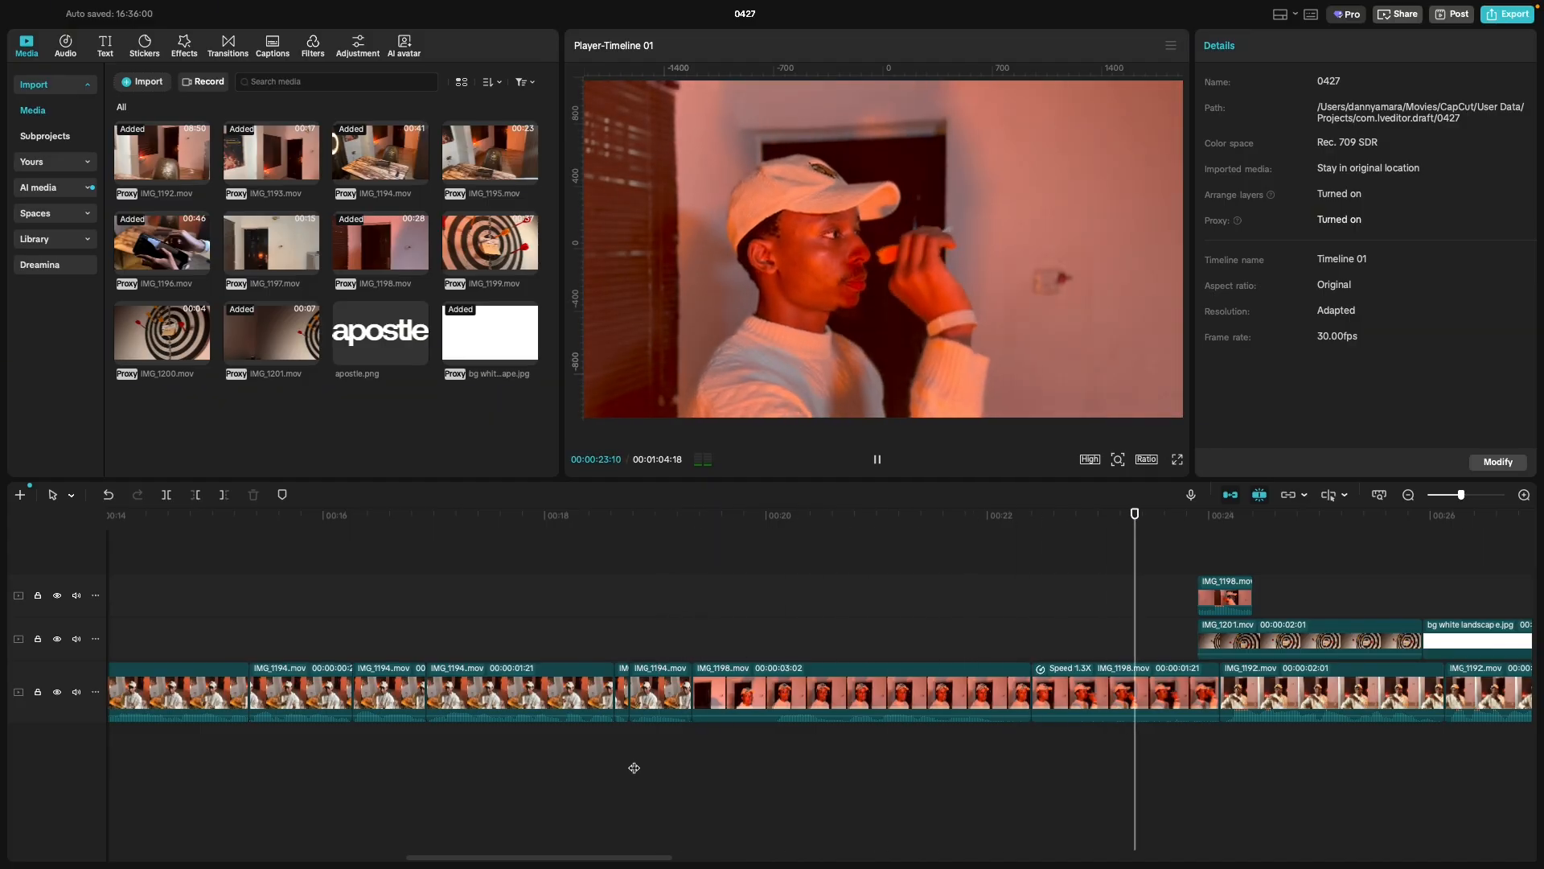
pyautogui.press('space')
pyautogui.hscroll(5, 690, 765)
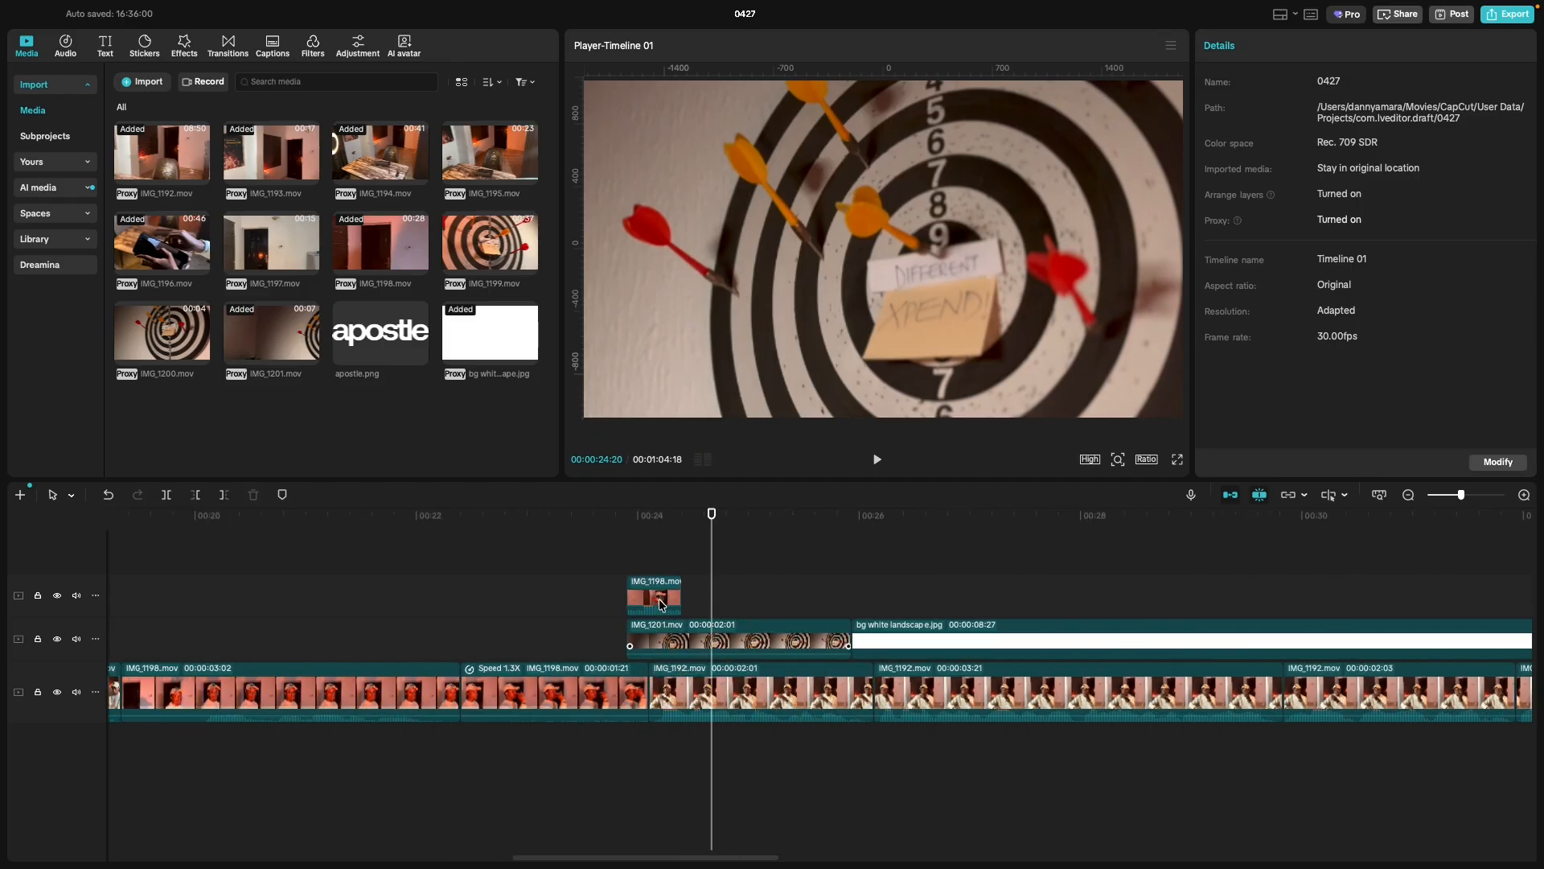
pyautogui.click(660, 604)
pyautogui.click(363, 755)
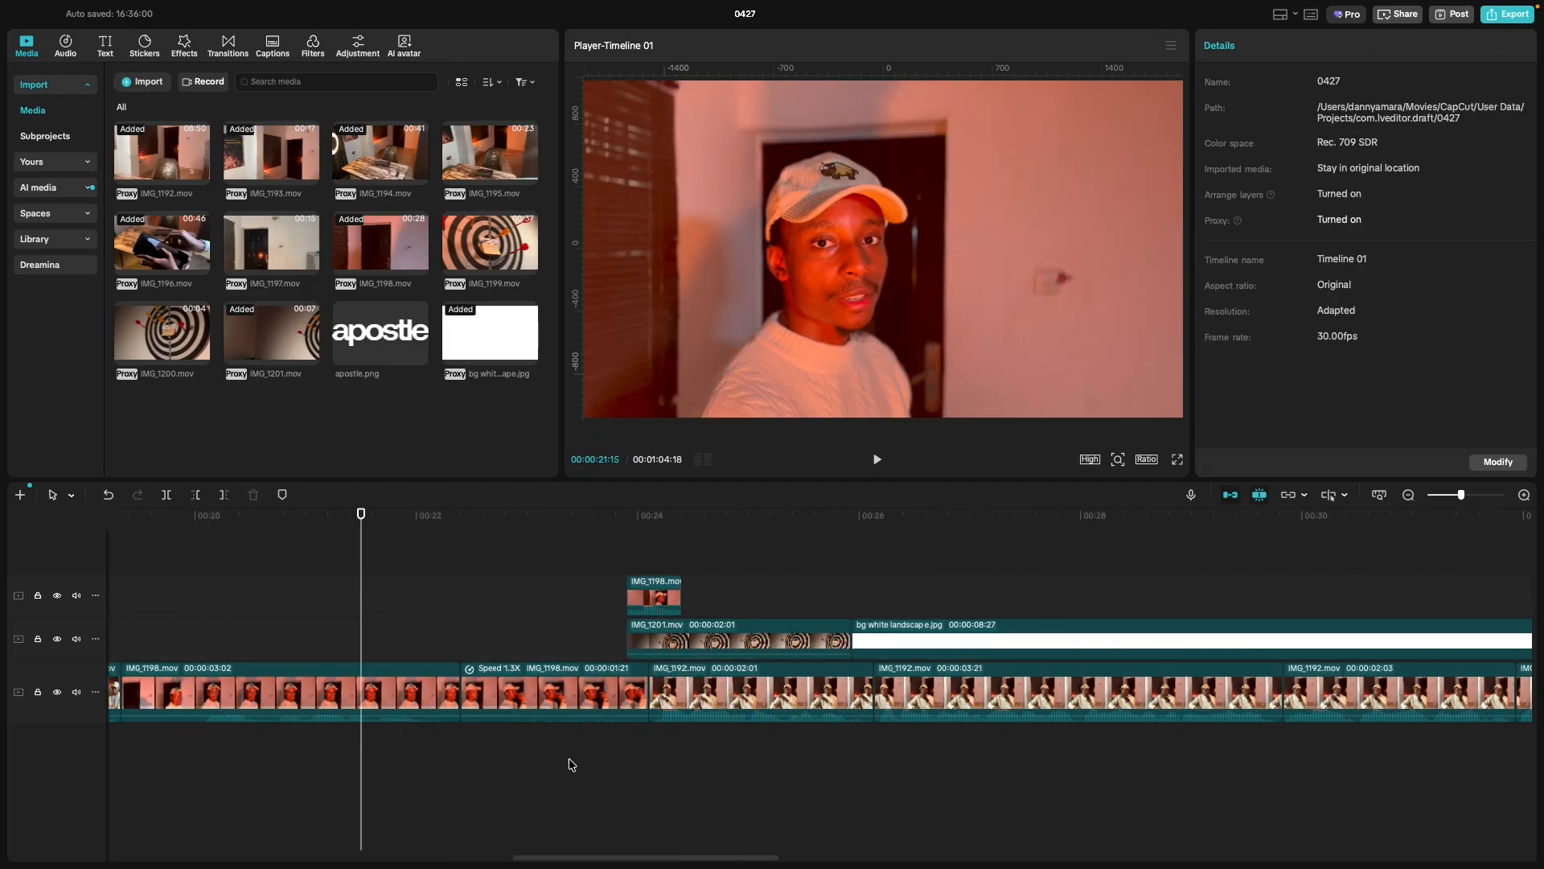
# Trim two frames from the start of the 2:01 IMG_1192.mov clip under the IMG_1201.mov overlay, making it 1:29 long.
pyautogui.scroll(5, 634, 741)
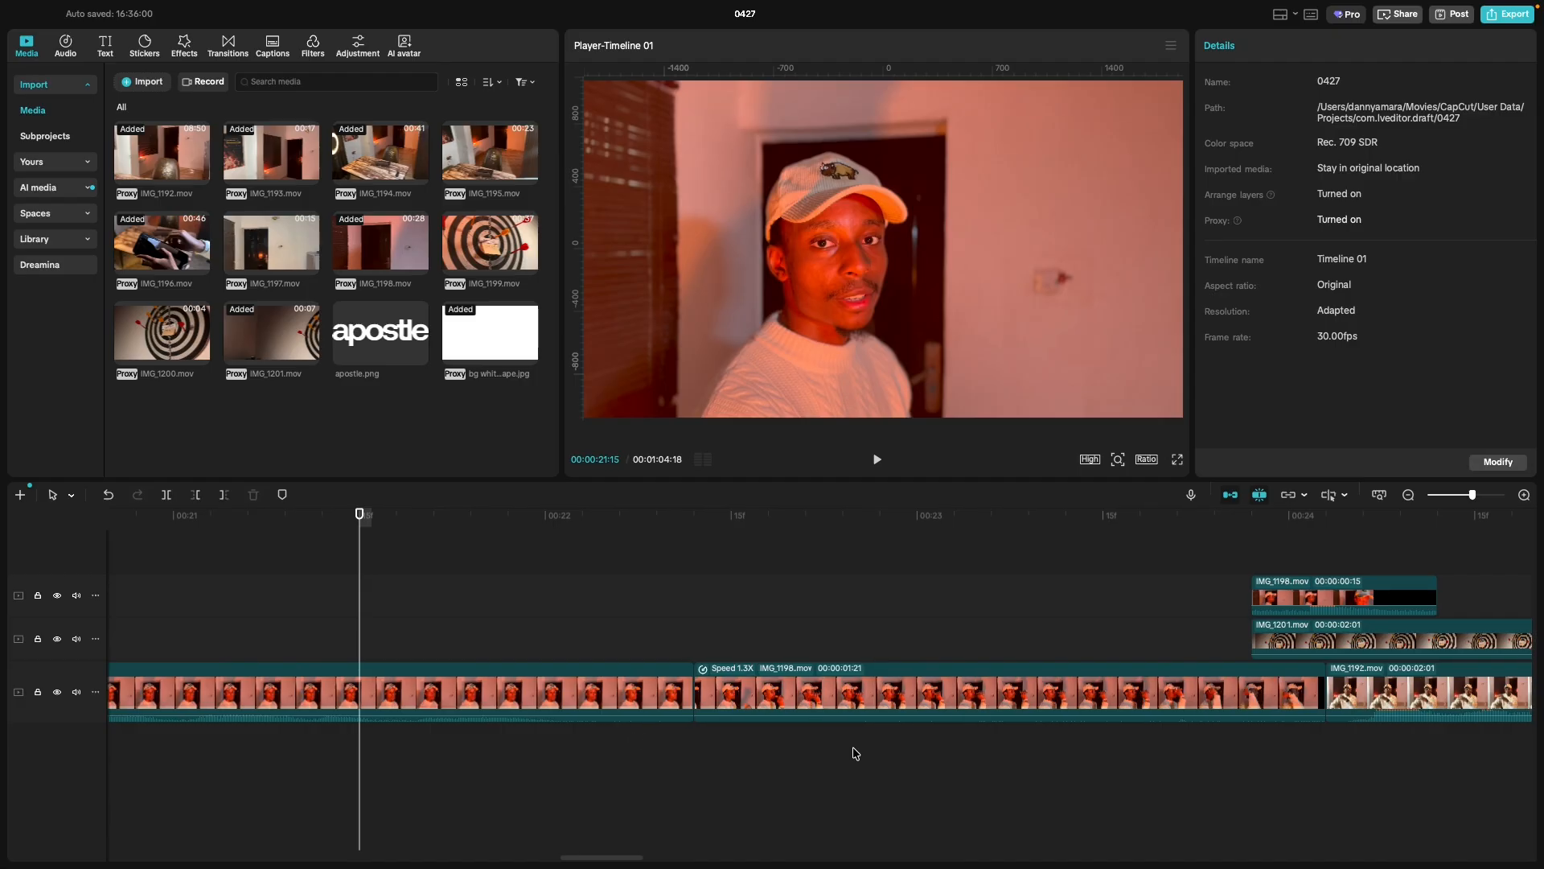
pyautogui.hscroll(7, 822, 749)
pyautogui.click(710, 680)
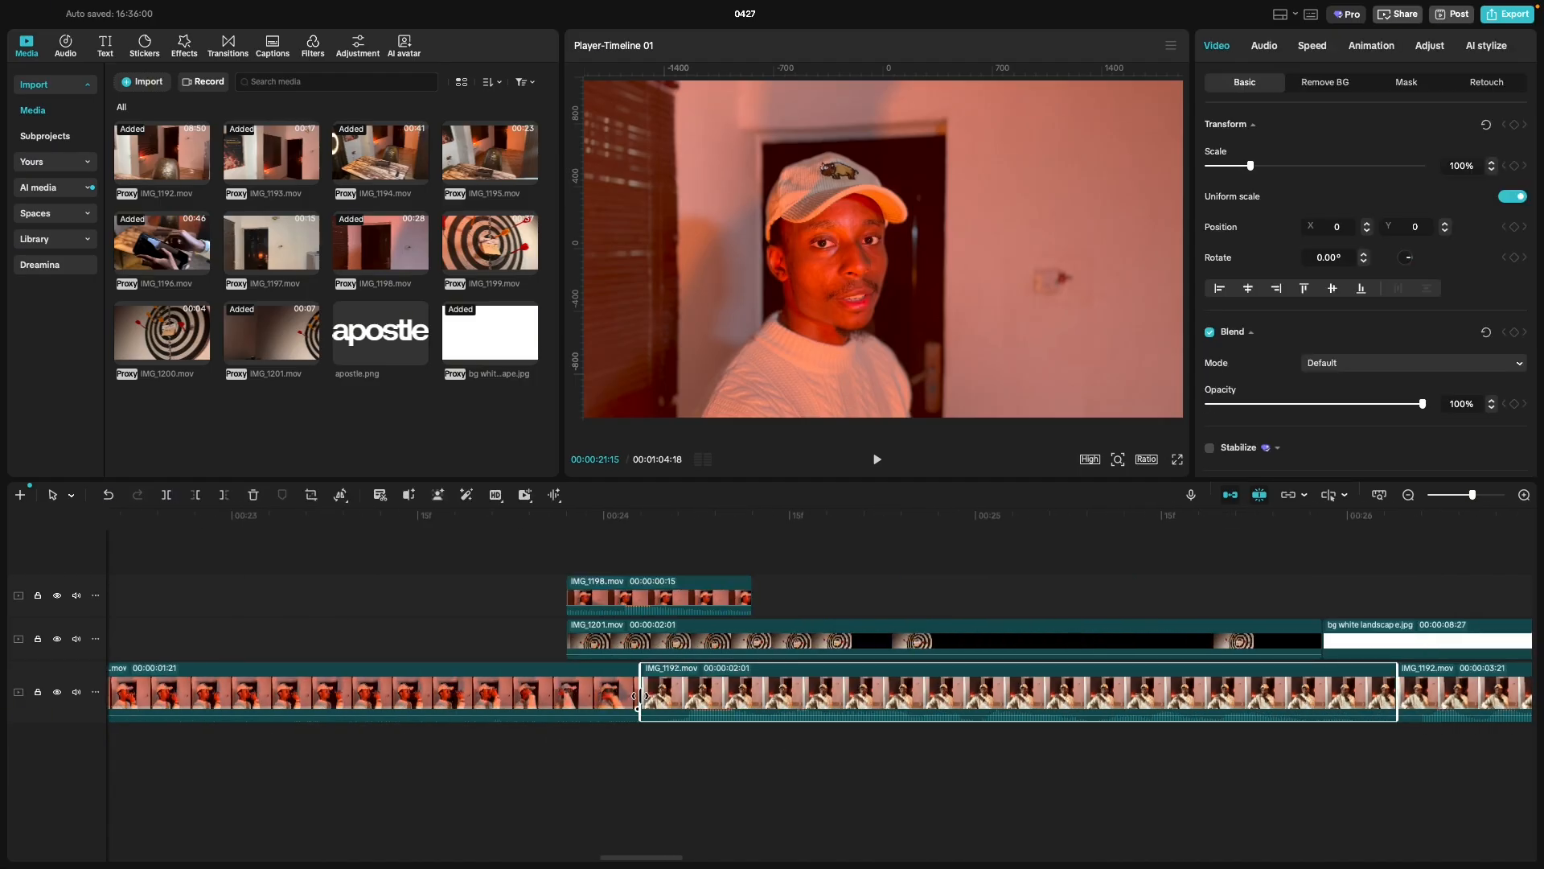
pyautogui.moveTo(650, 699); pyautogui.dragTo(665, 701)
pyautogui.click(551, 765)
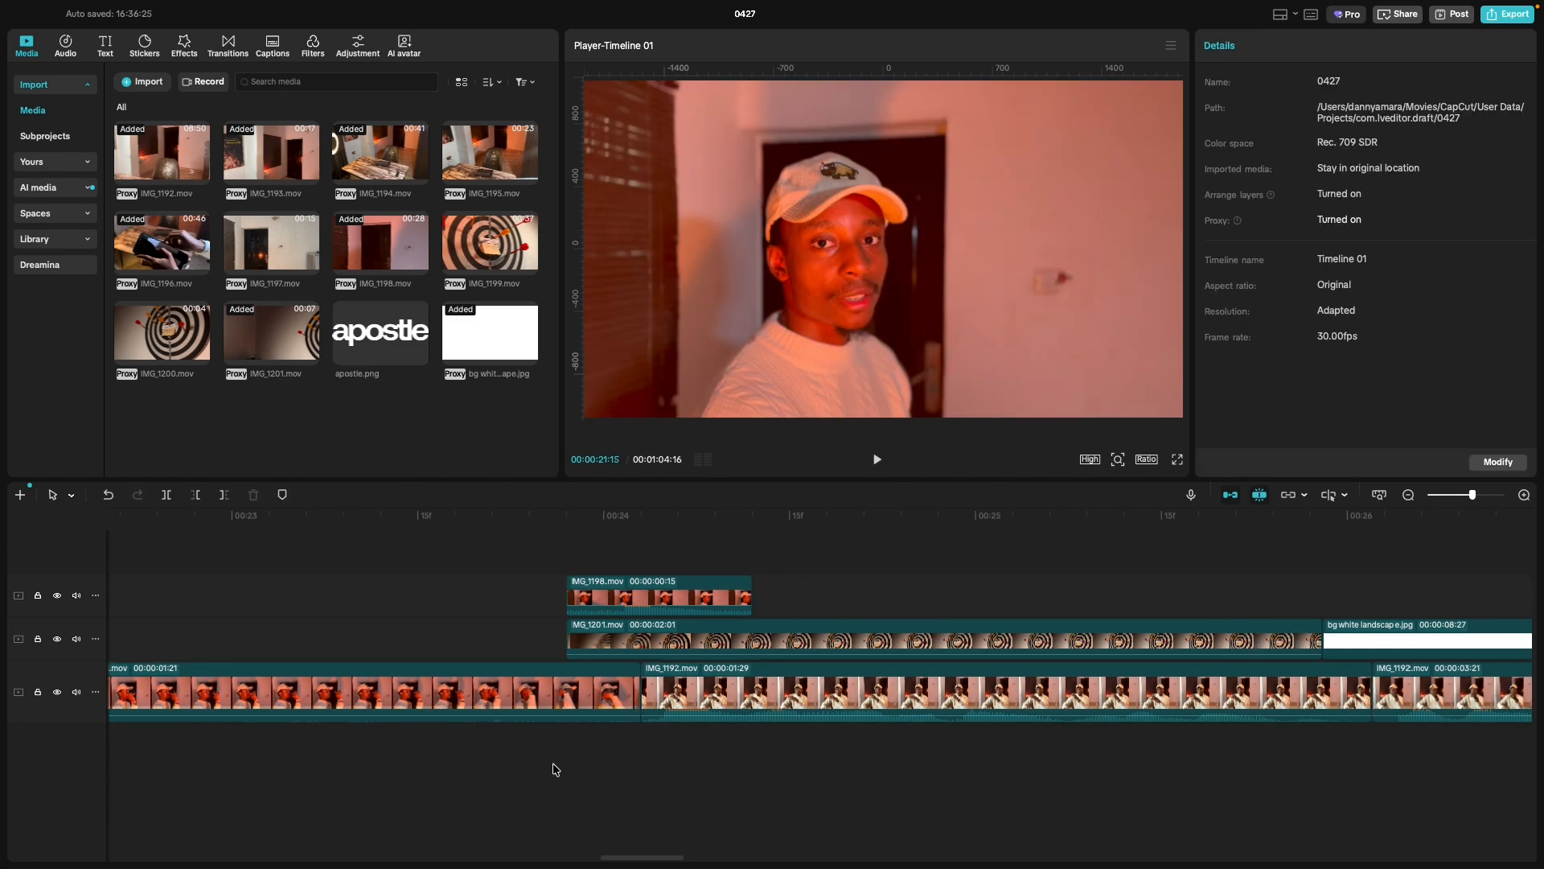
# Play through the dartboard section and trim the 1:29 IMG_1192.mov clip's end back to 00:00:25:29, making it 1:26 long.
pyautogui.press('space')
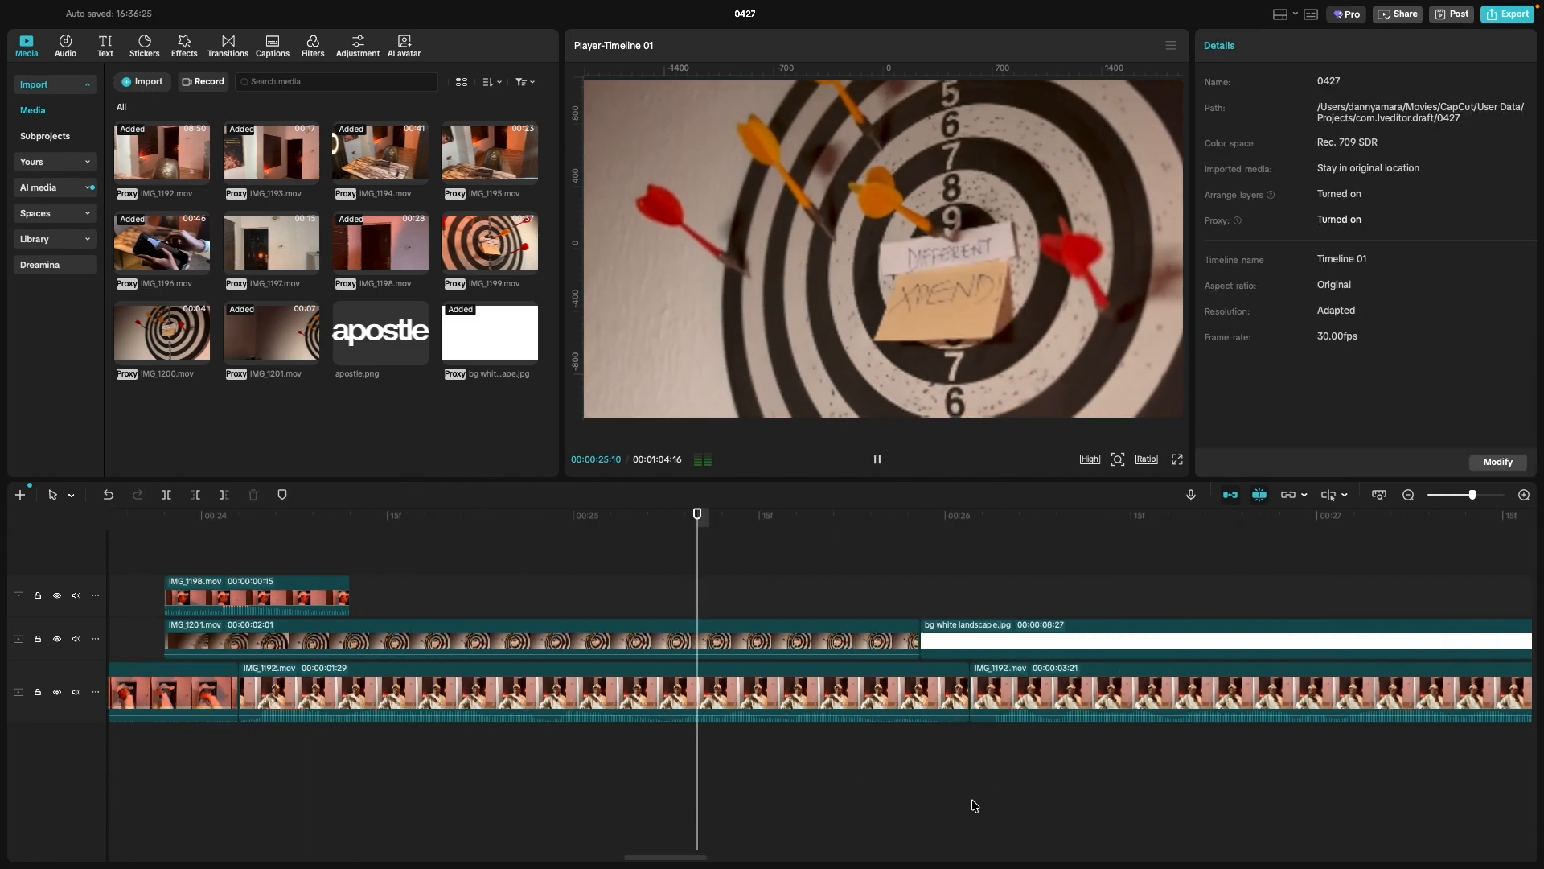
pyautogui.press('space')
pyautogui.click(891, 706)
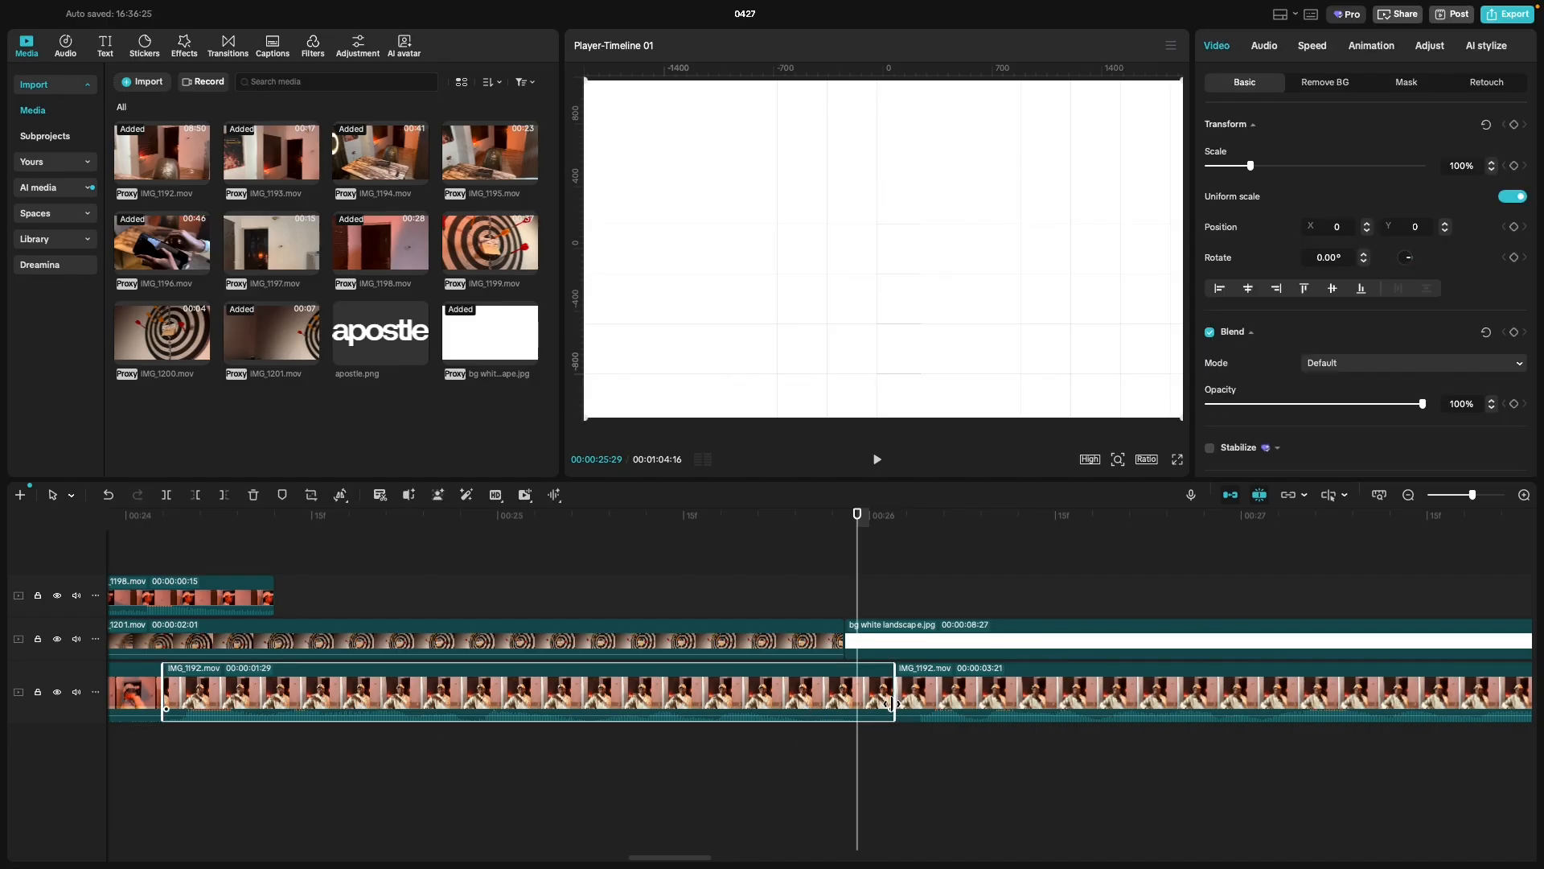
pyautogui.moveTo(872, 704); pyautogui.dragTo(868, 702)
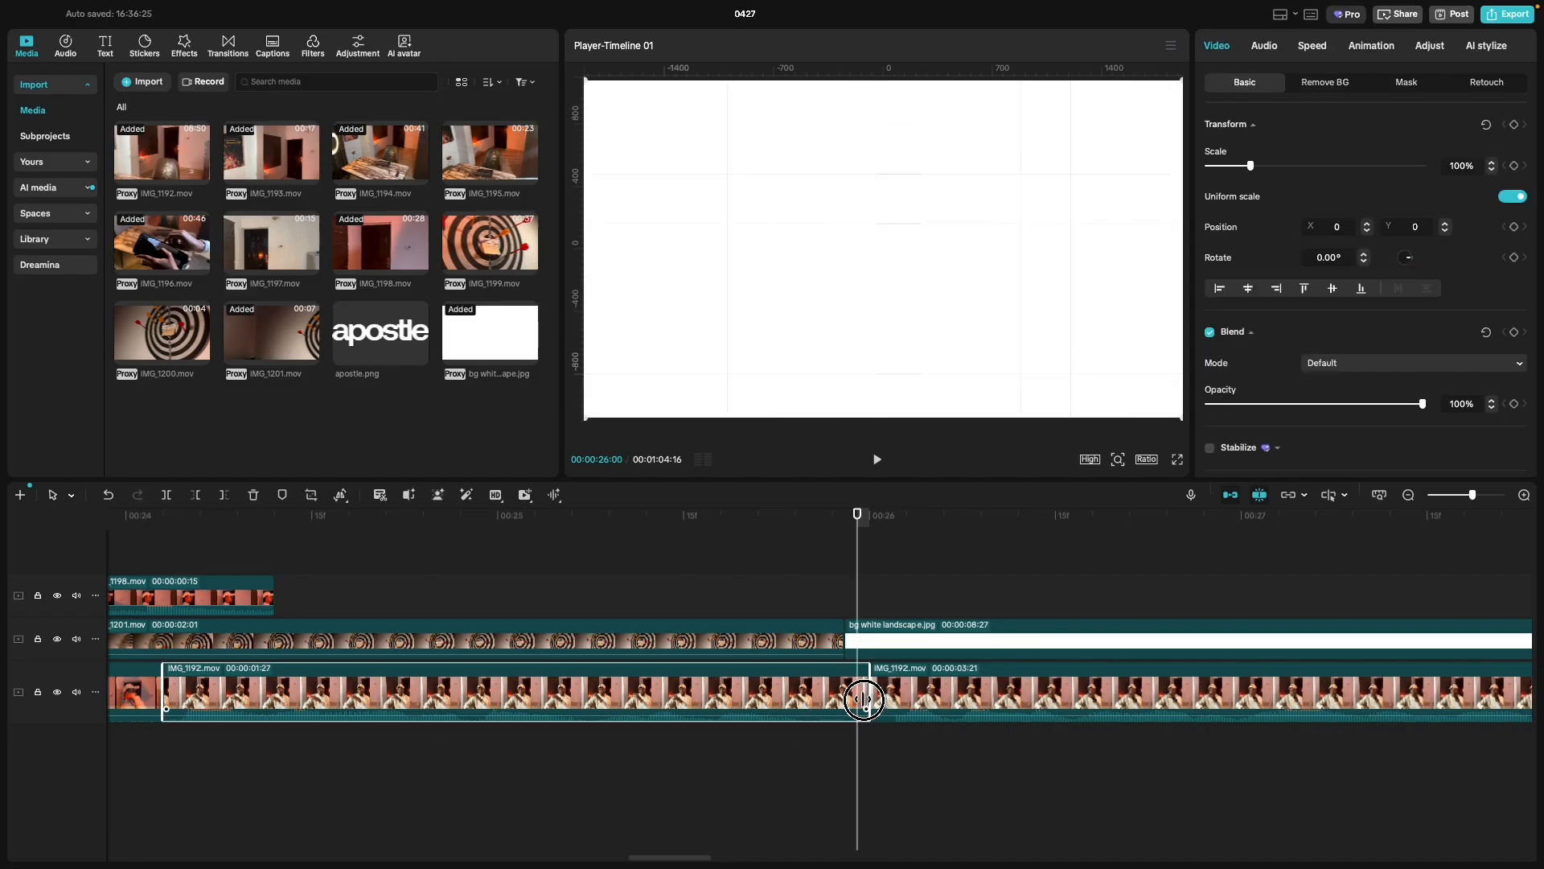
pyautogui.moveTo(861, 699); pyautogui.dragTo(859, 702)
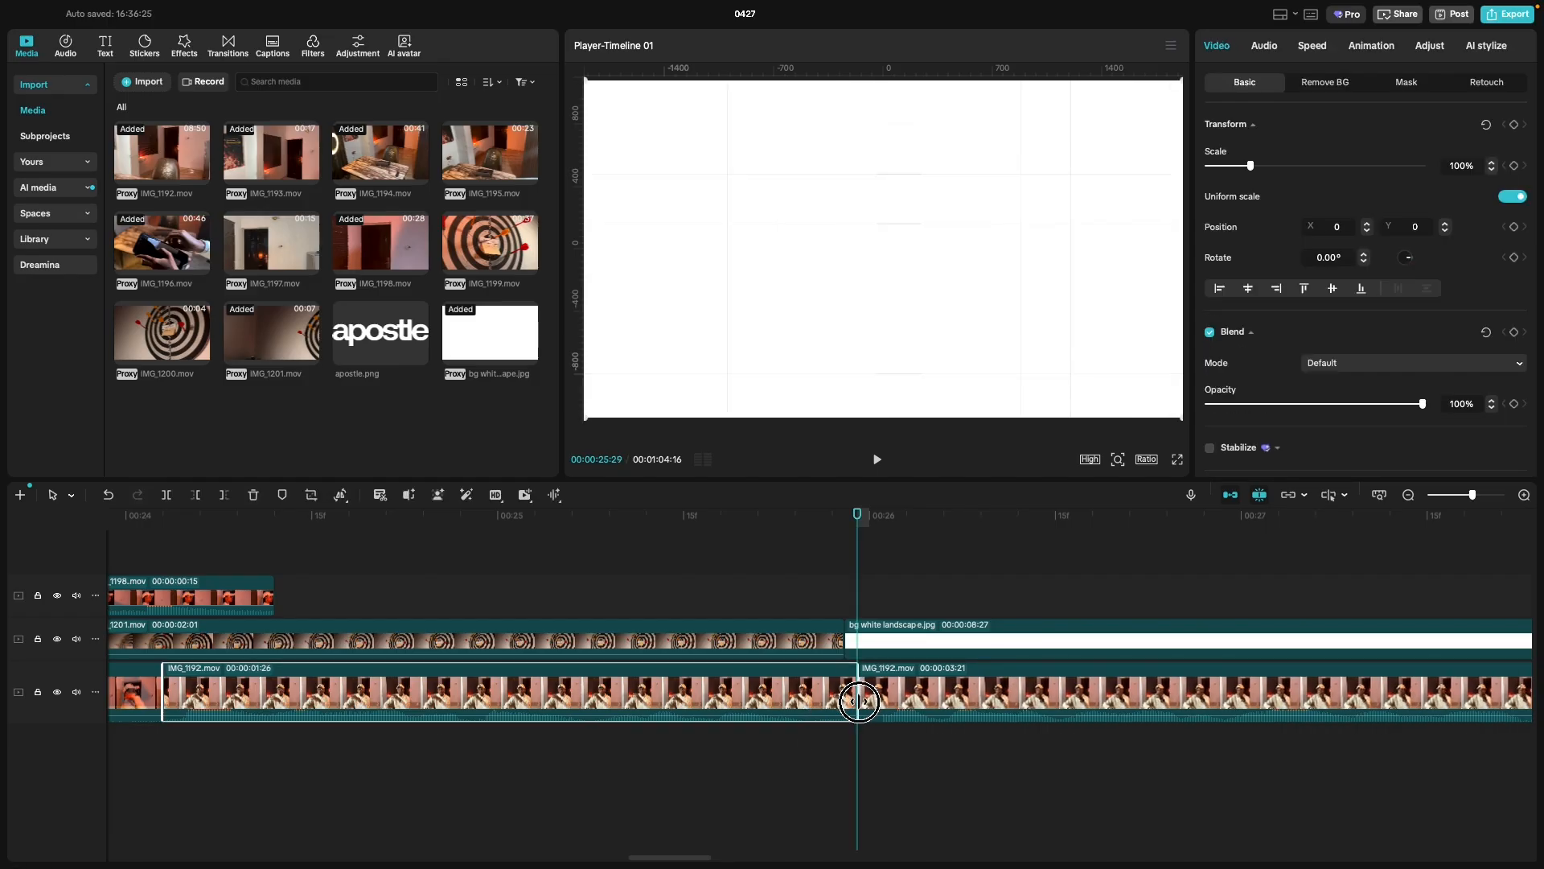
# Play across the cut after the dartboard overlay and trim two frames from the start of the 3:21 IMG_1192.mov clip, making it 3:19 long.
pyautogui.click(680, 775)
pyautogui.click(569, 768)
pyautogui.press('space')
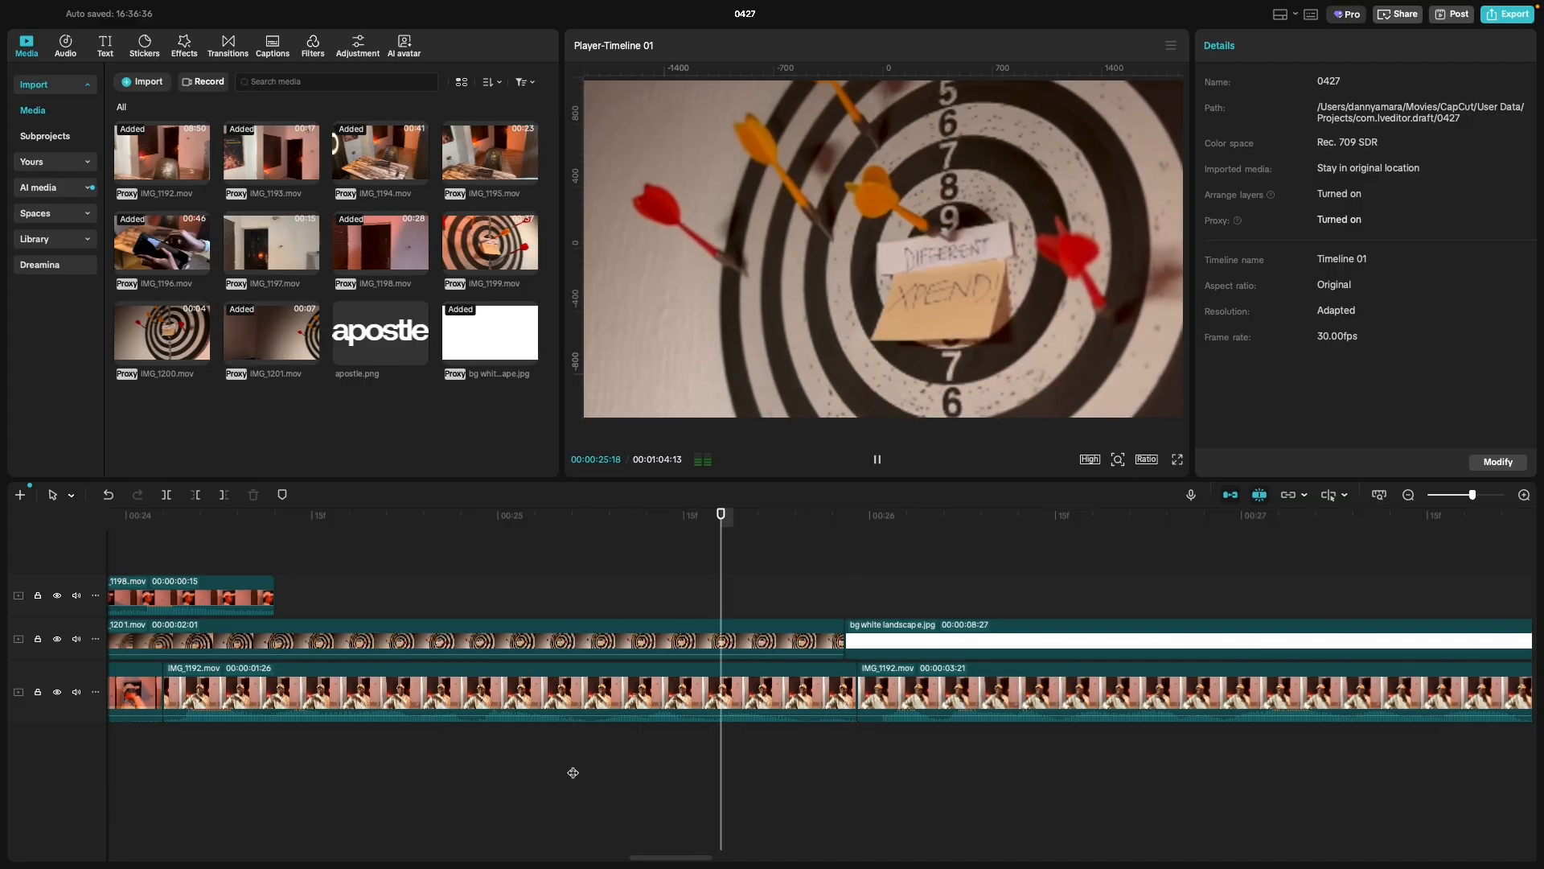
pyautogui.press('space')
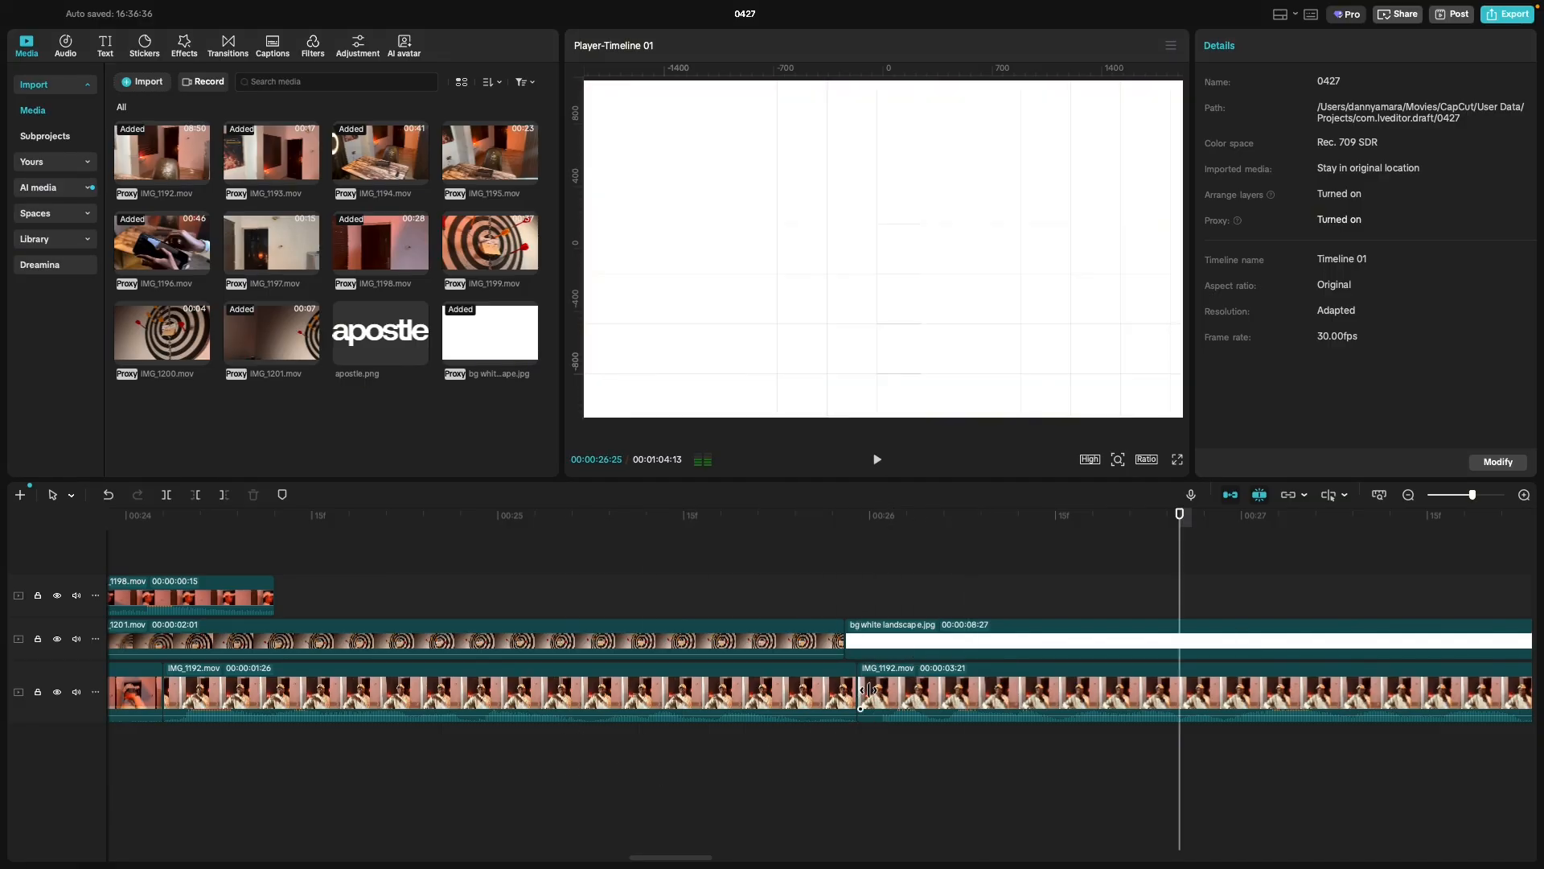
pyautogui.click(868, 690)
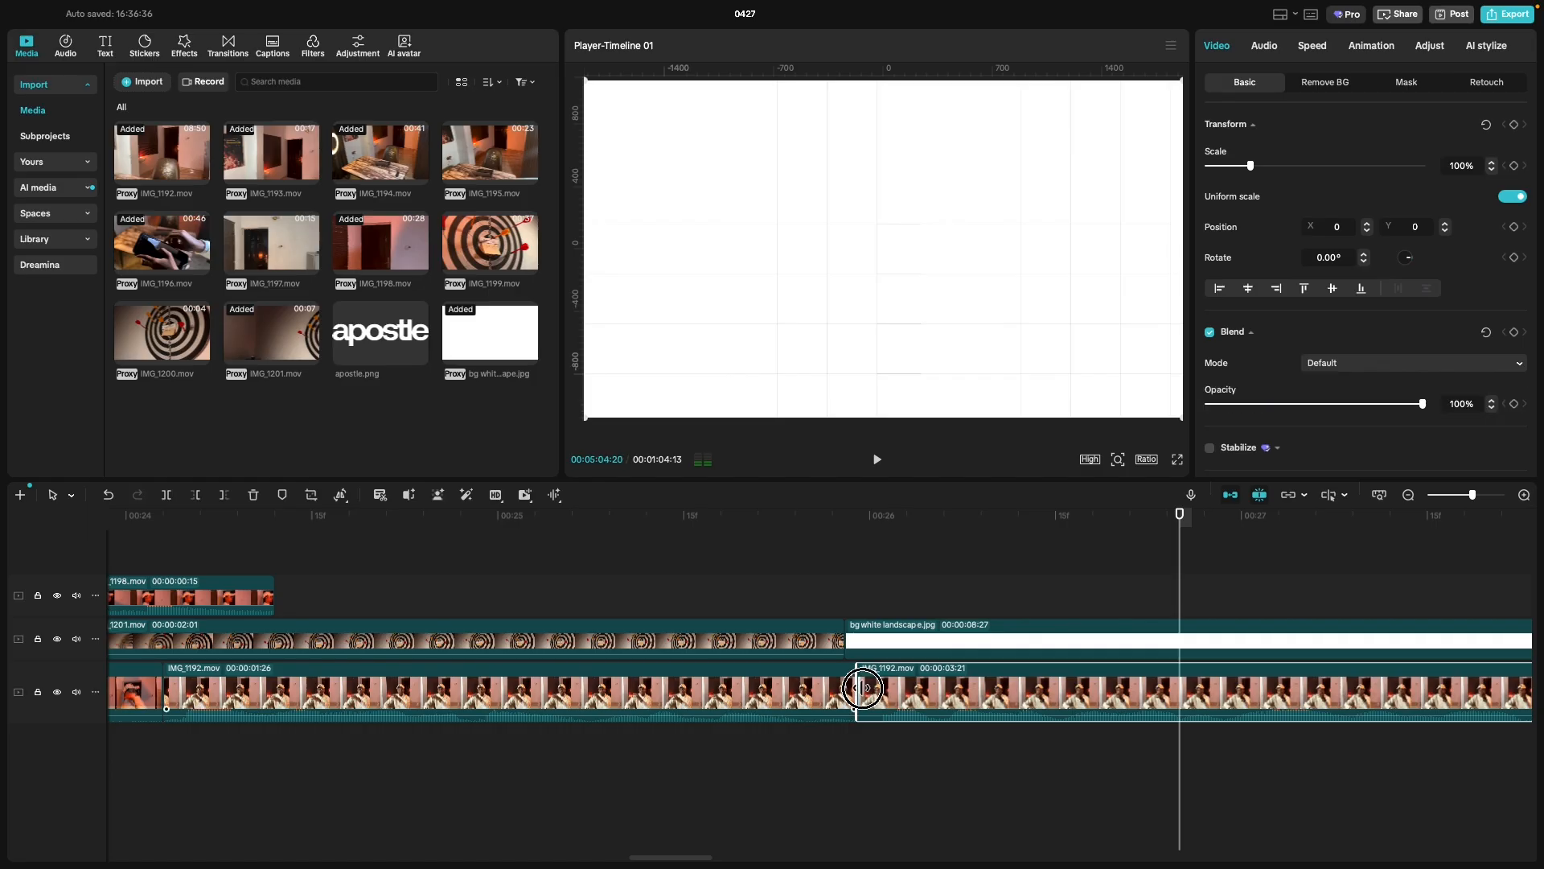
pyautogui.moveTo(863, 688)
pyautogui.mouseDown()
pyautogui.moveTo(885, 689)
pyautogui.moveTo(856, 690)
pyautogui.mouseUp()
# Split the 3:19 IMG_1192.mov clip at 00:00:27:21 and trim three frames from the start of its second part, making that 1:24 long.
pyautogui.click(665, 756)
pyautogui.press('space')
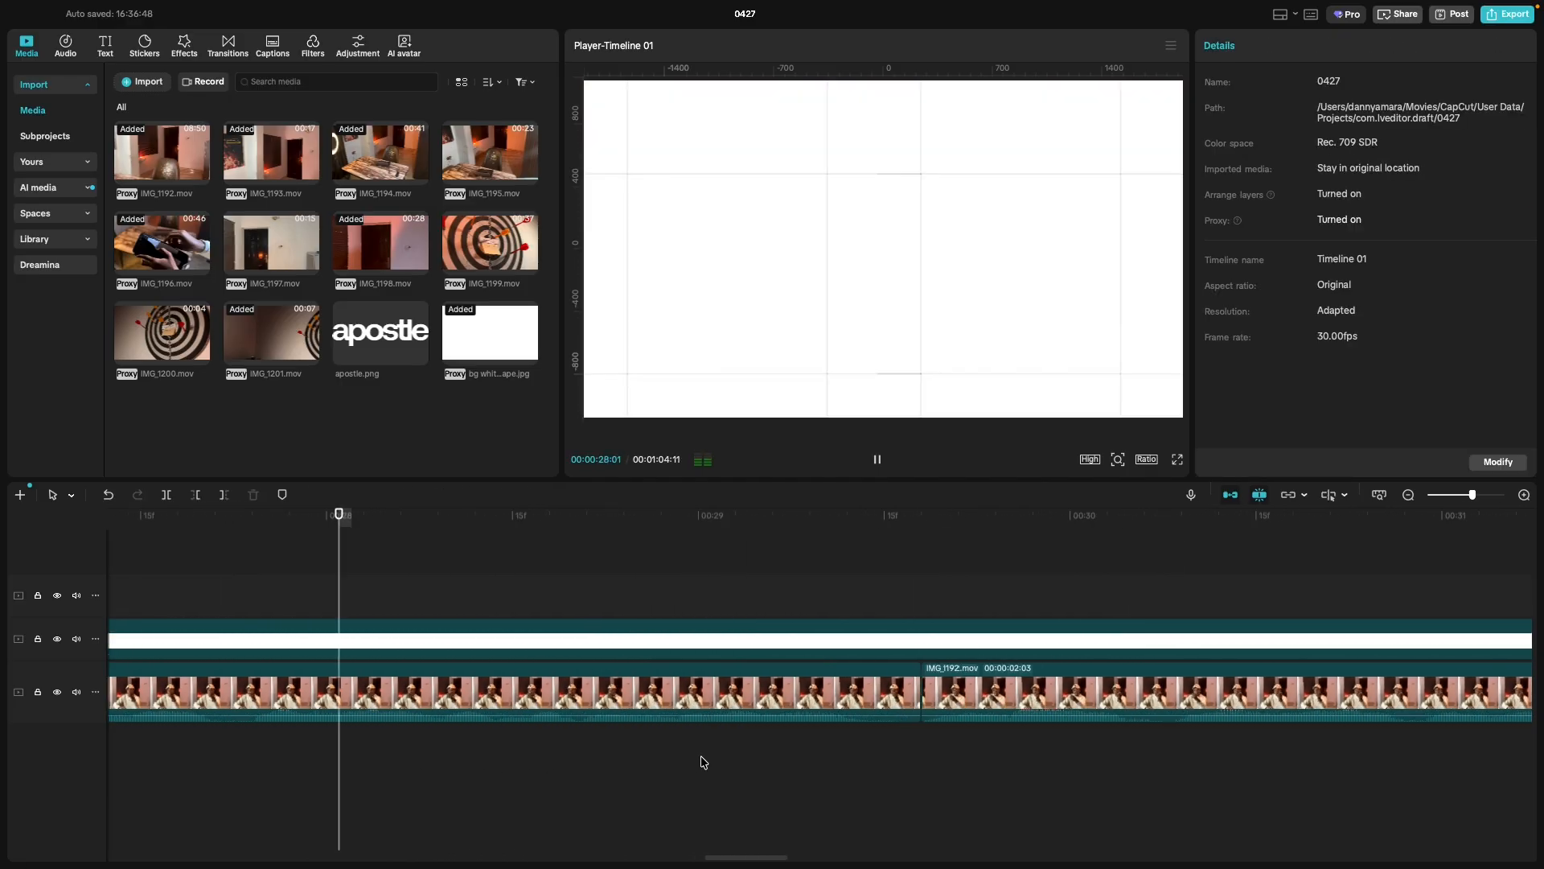
pyautogui.press('space')
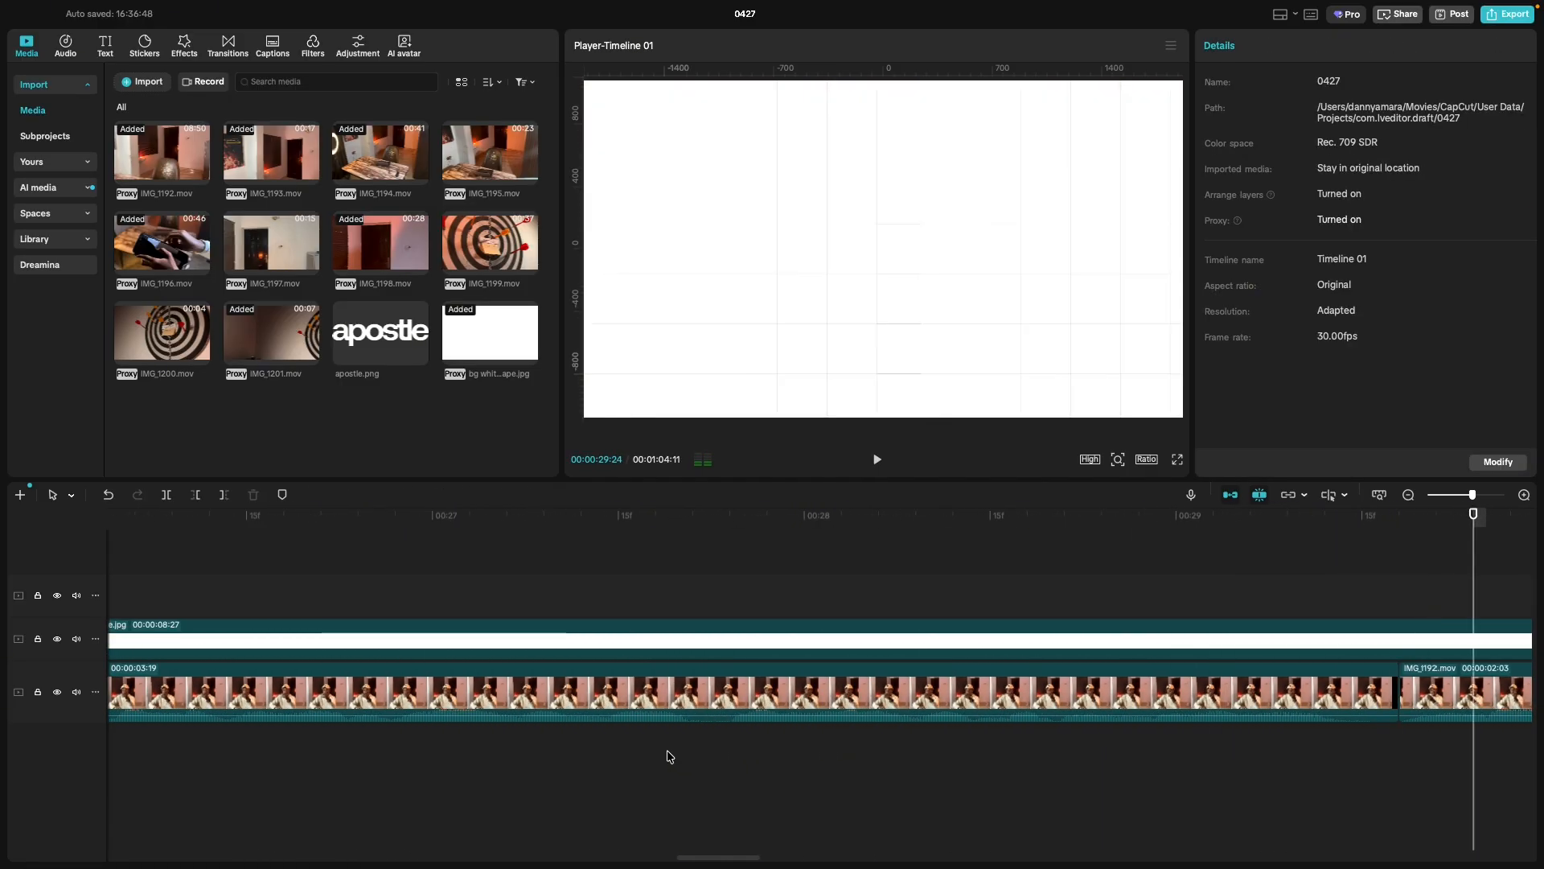
pyautogui.click(588, 757)
pyautogui.press('space')
pyautogui.press('space')
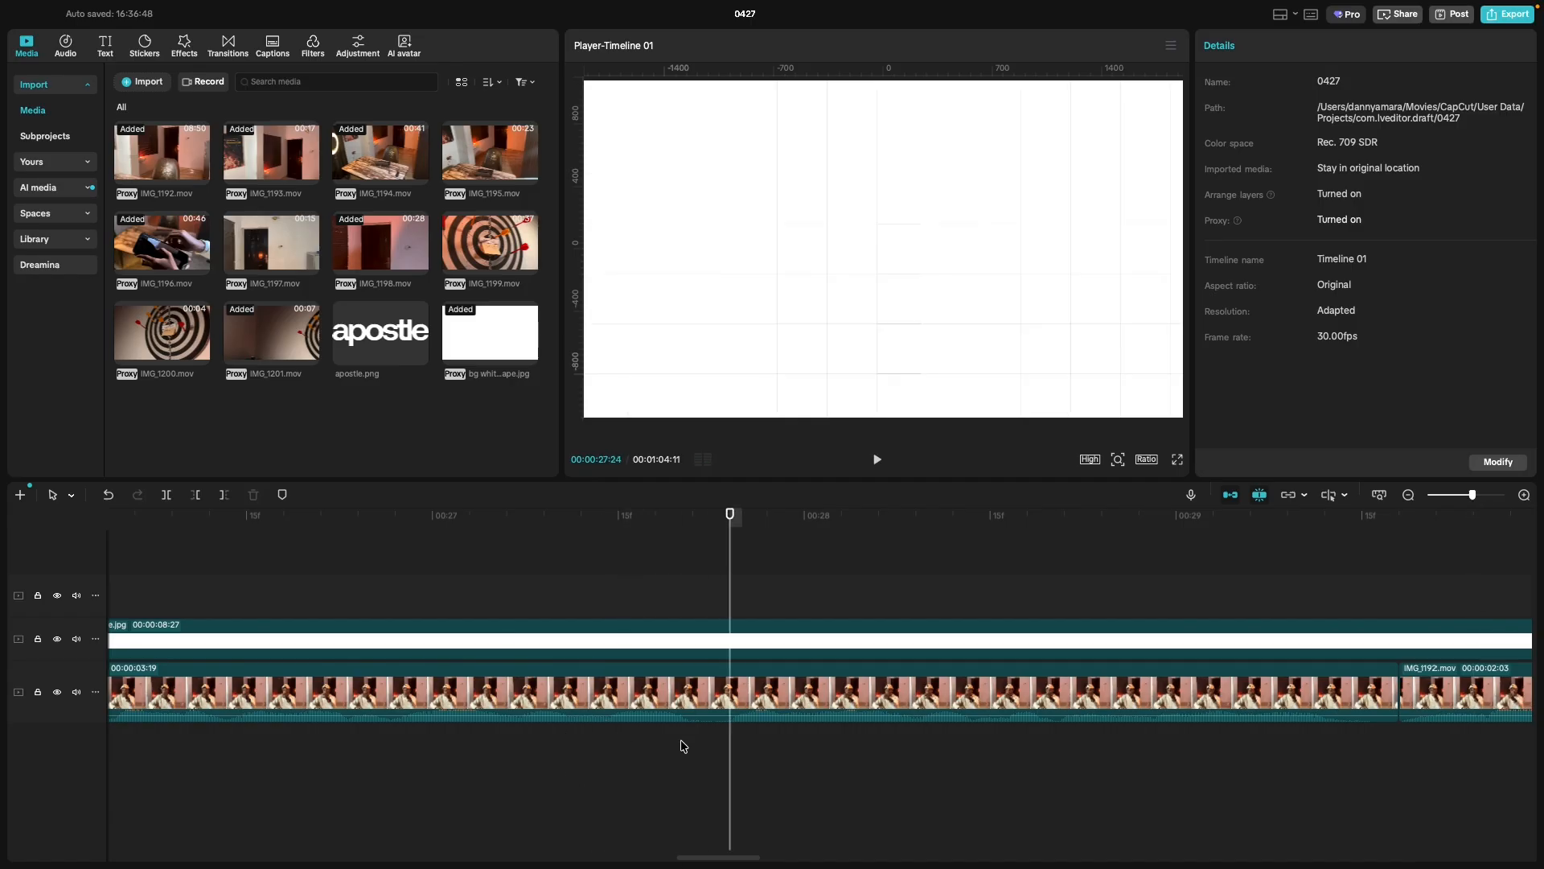
pyautogui.click(686, 741)
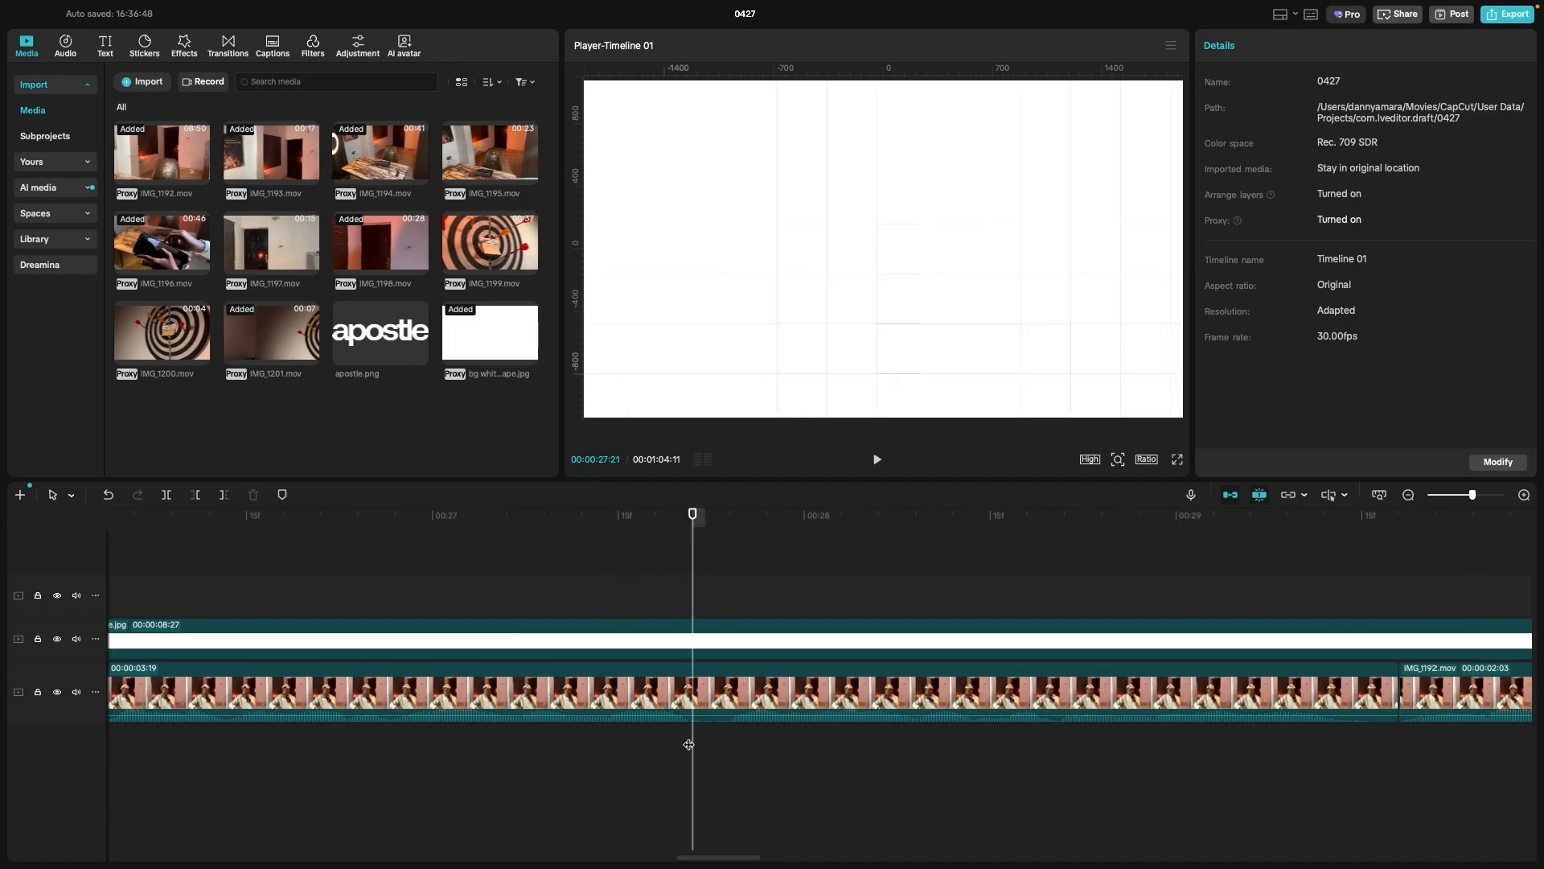
pyautogui.press('super+b')
pyautogui.click(698, 697)
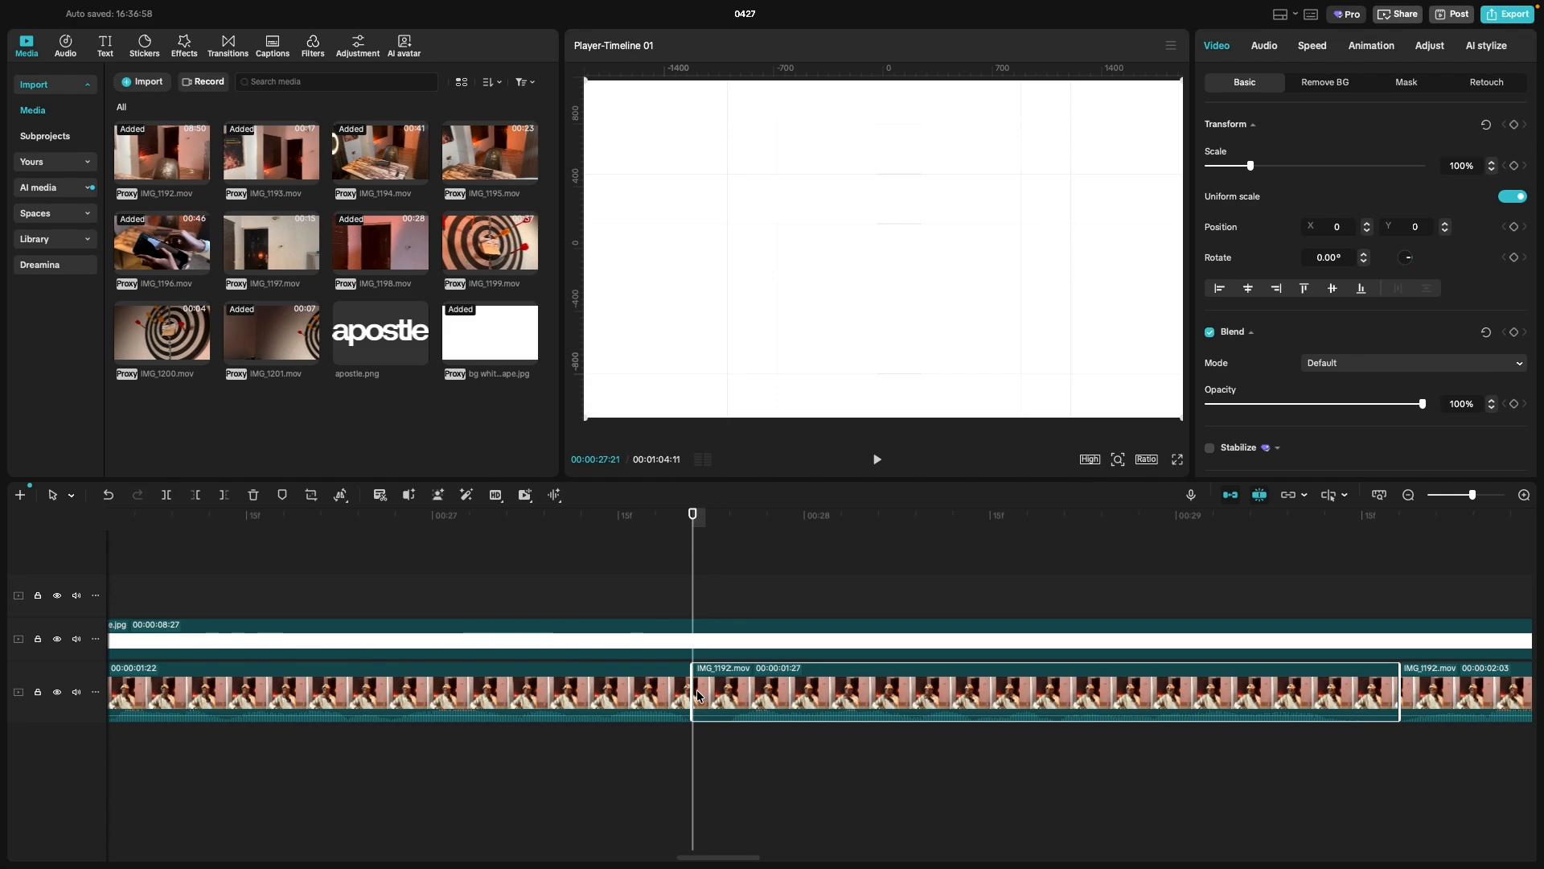
pyautogui.moveTo(696, 692); pyautogui.dragTo(732, 691)
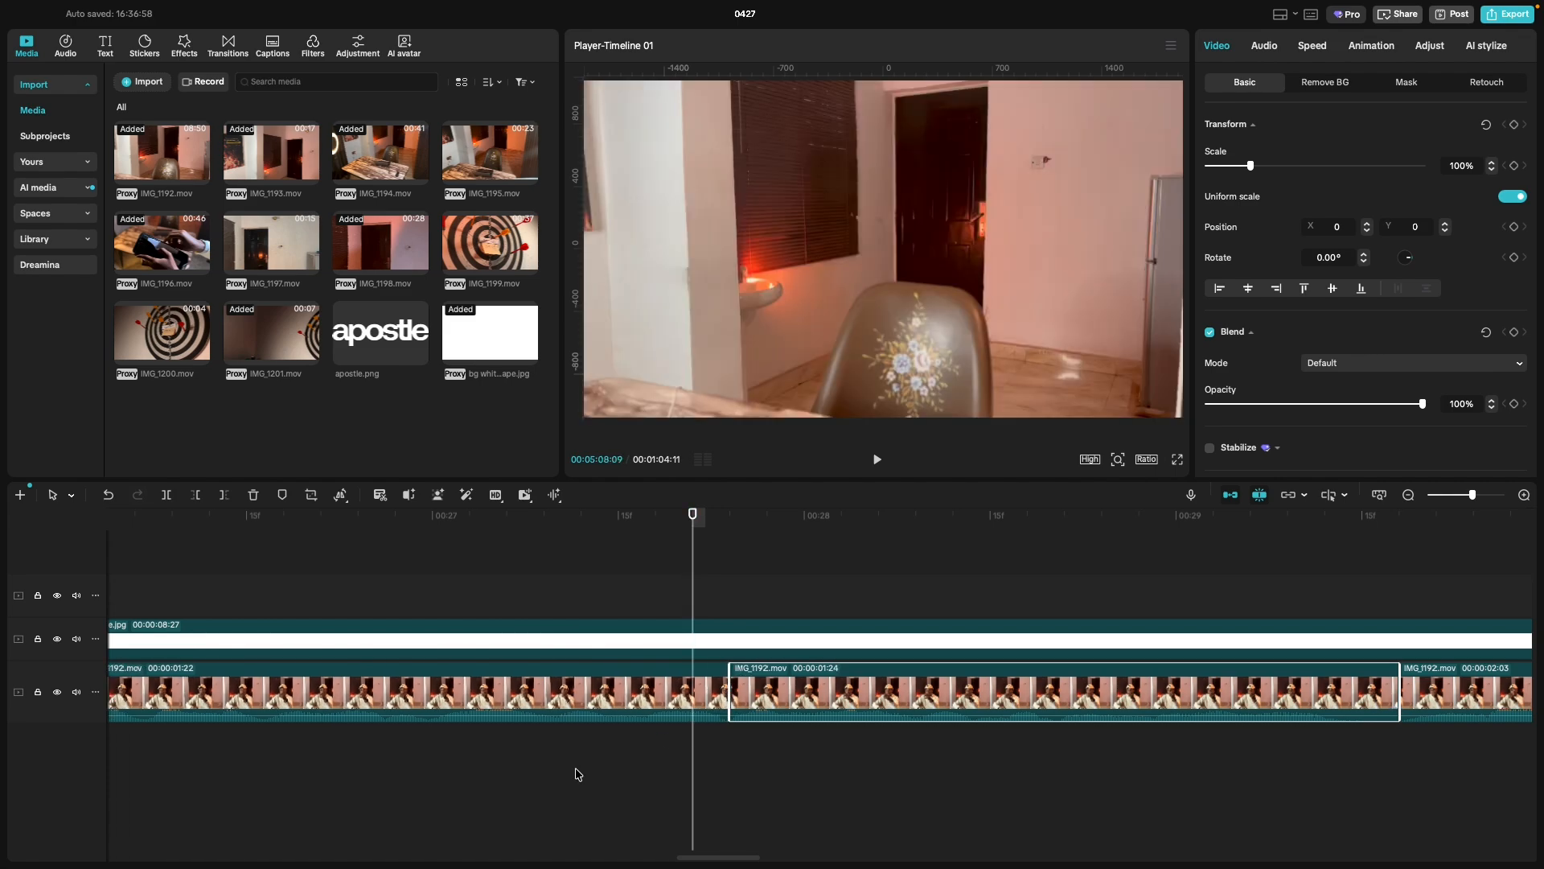
# Replay the new cut and trim three frames from the end of the 1:24 IMG_1192.mov clip.
pyautogui.click(519, 761)
pyautogui.press('space')
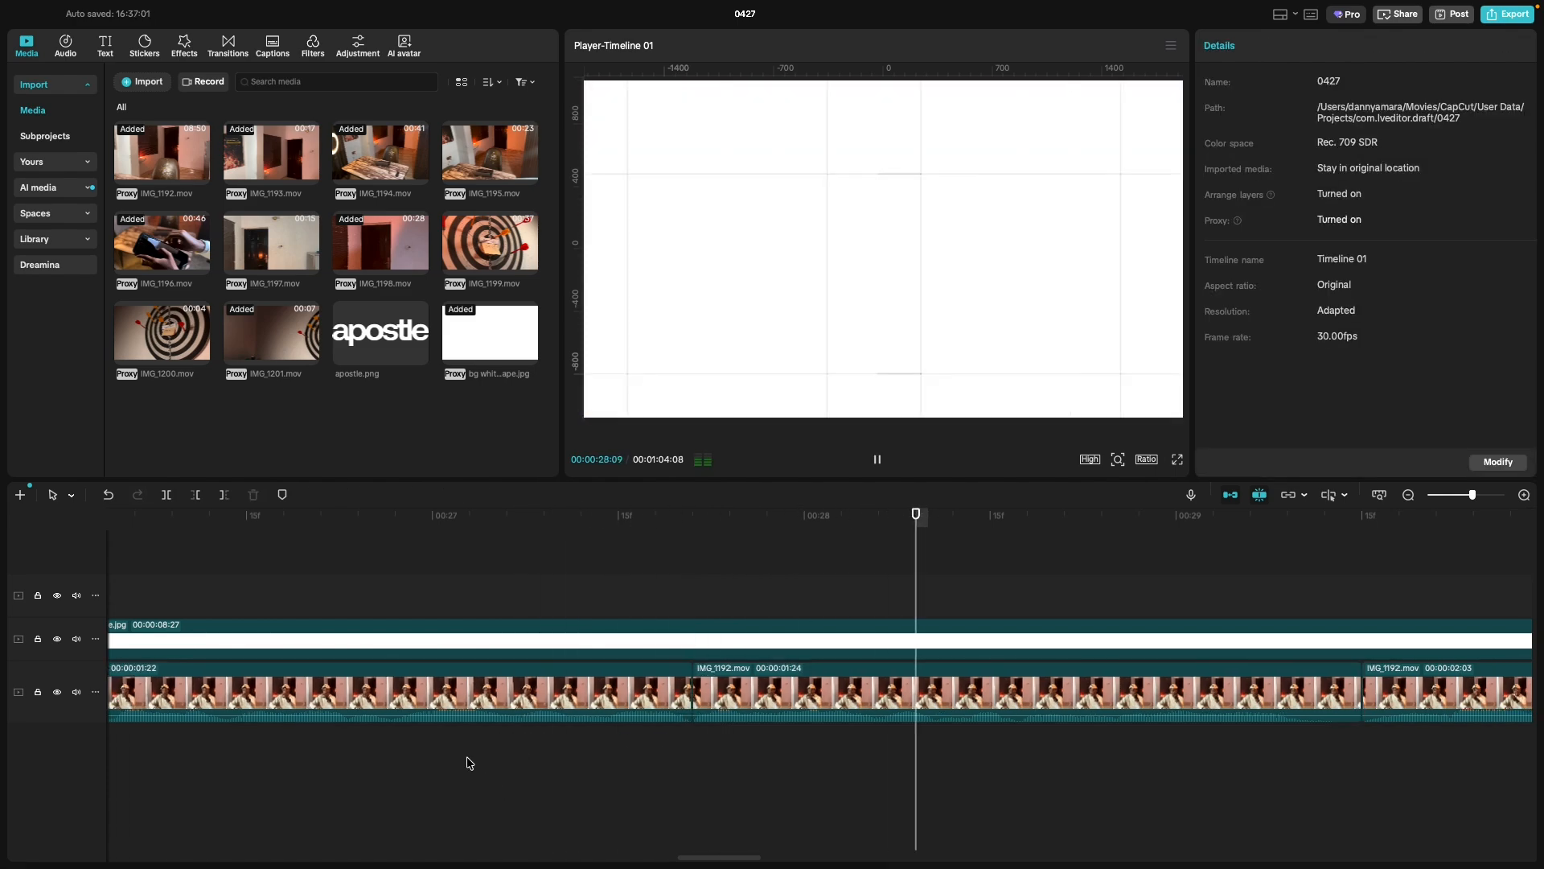
pyautogui.press('space')
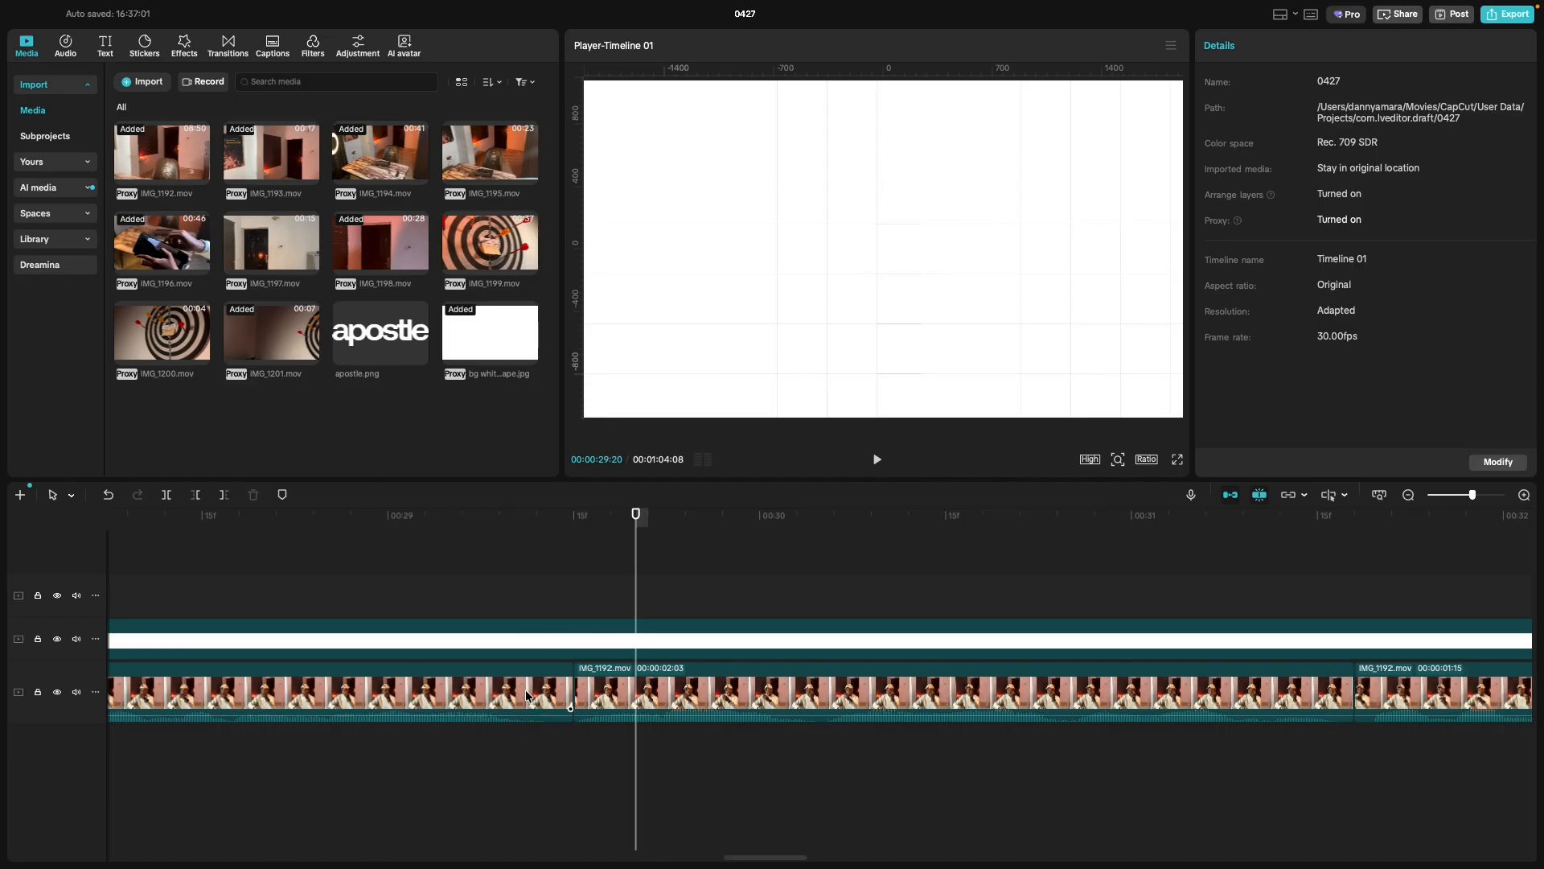
pyautogui.moveTo(571, 697); pyautogui.dragTo(538, 696)
# Play through the 2:03 IMG_1192.mov clip, split it at 00:00:31:13 and delete the short piece after the split.
pyautogui.click(351, 770)
pyautogui.press('space')
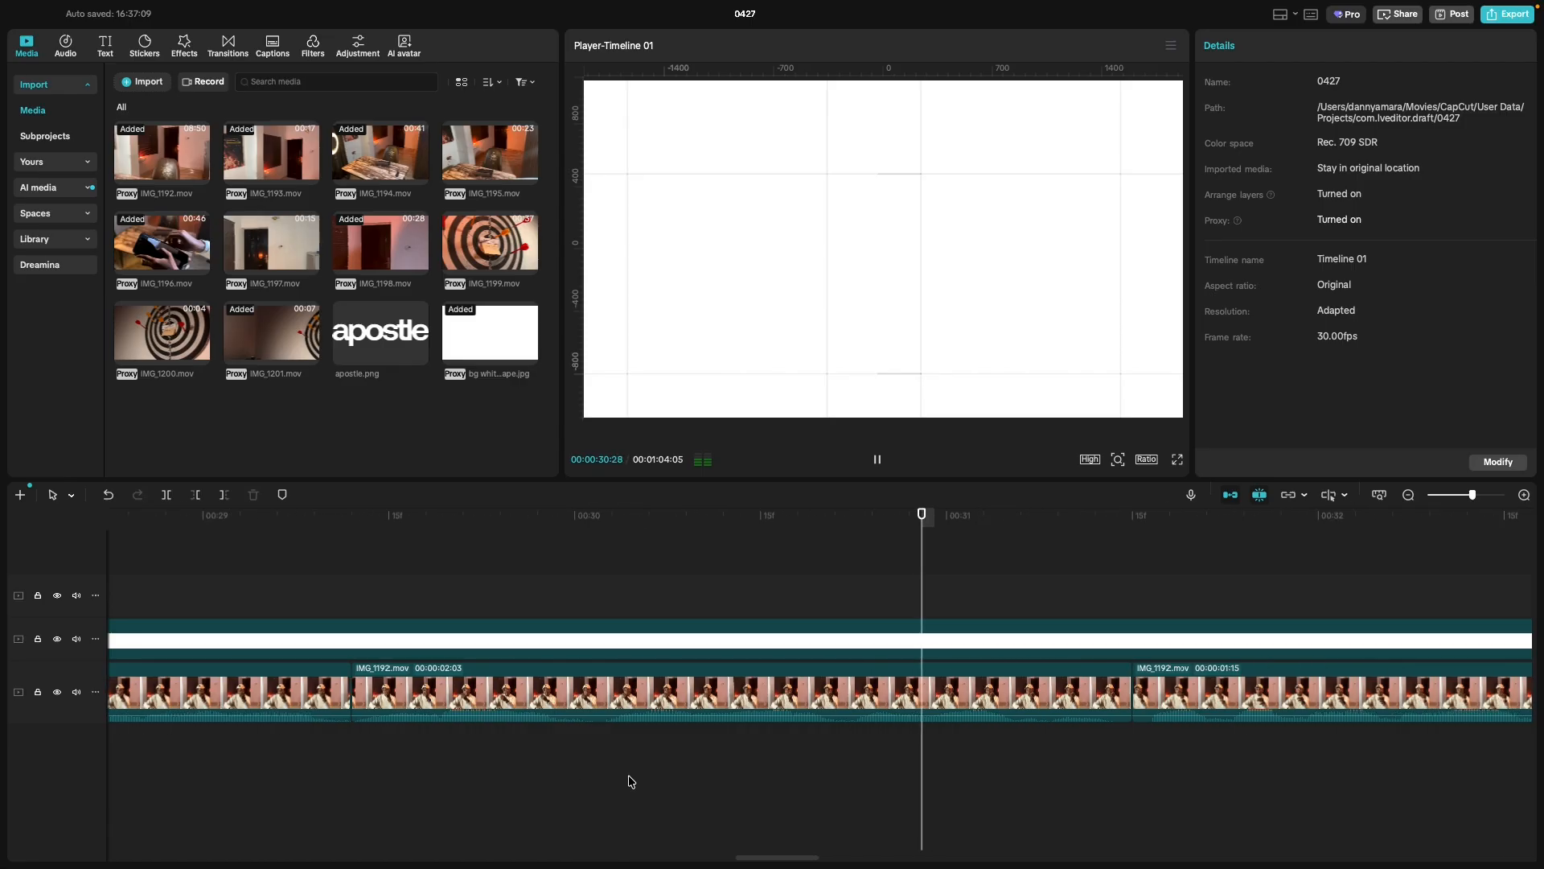
pyautogui.click(397, 744)
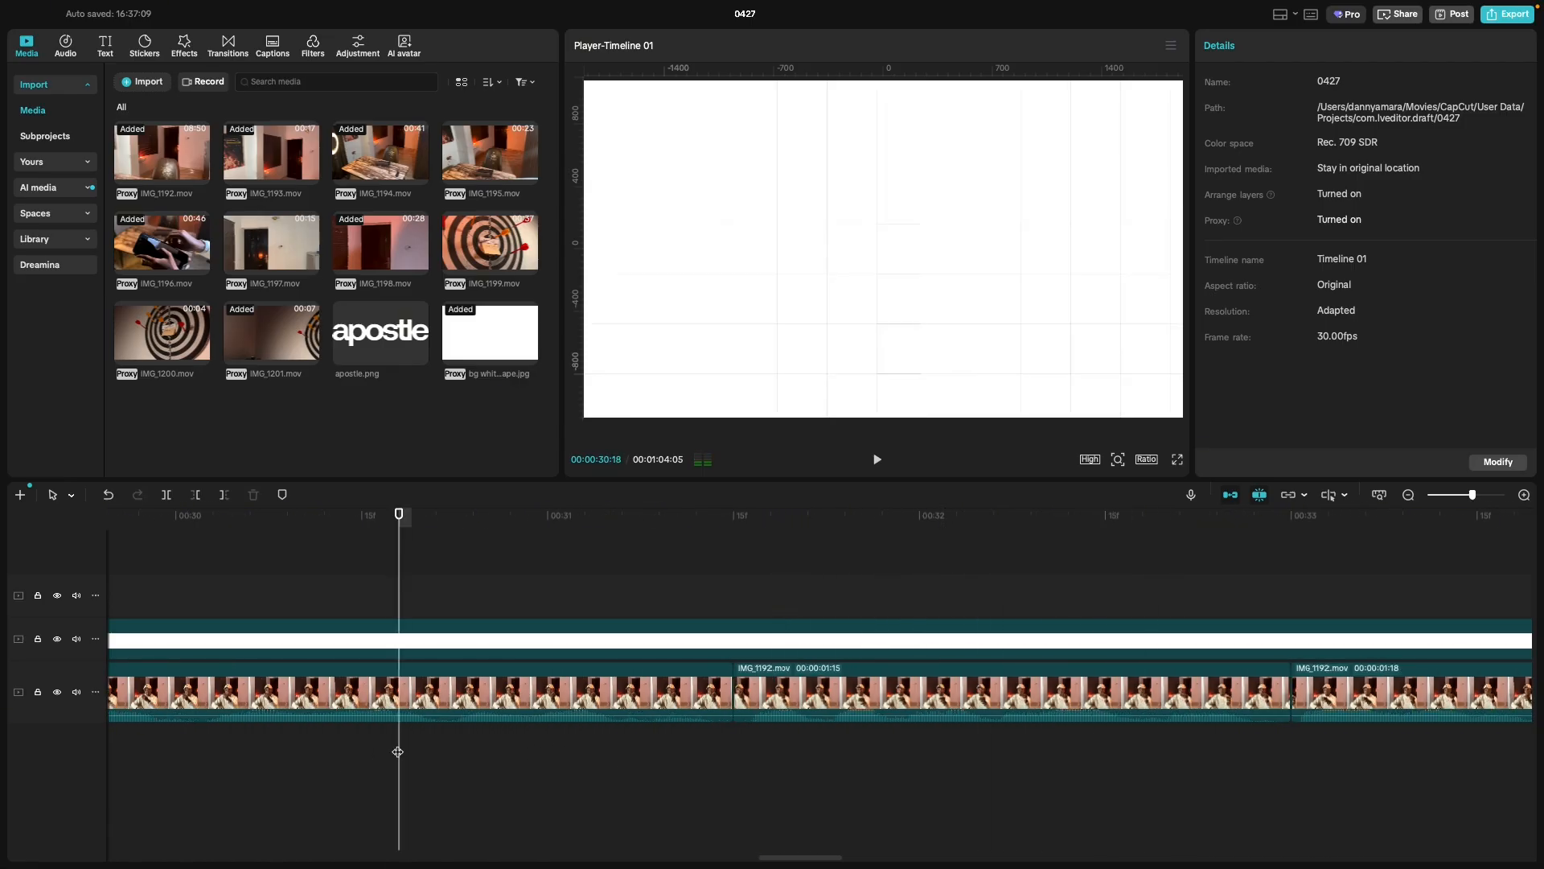
pyautogui.press('space')
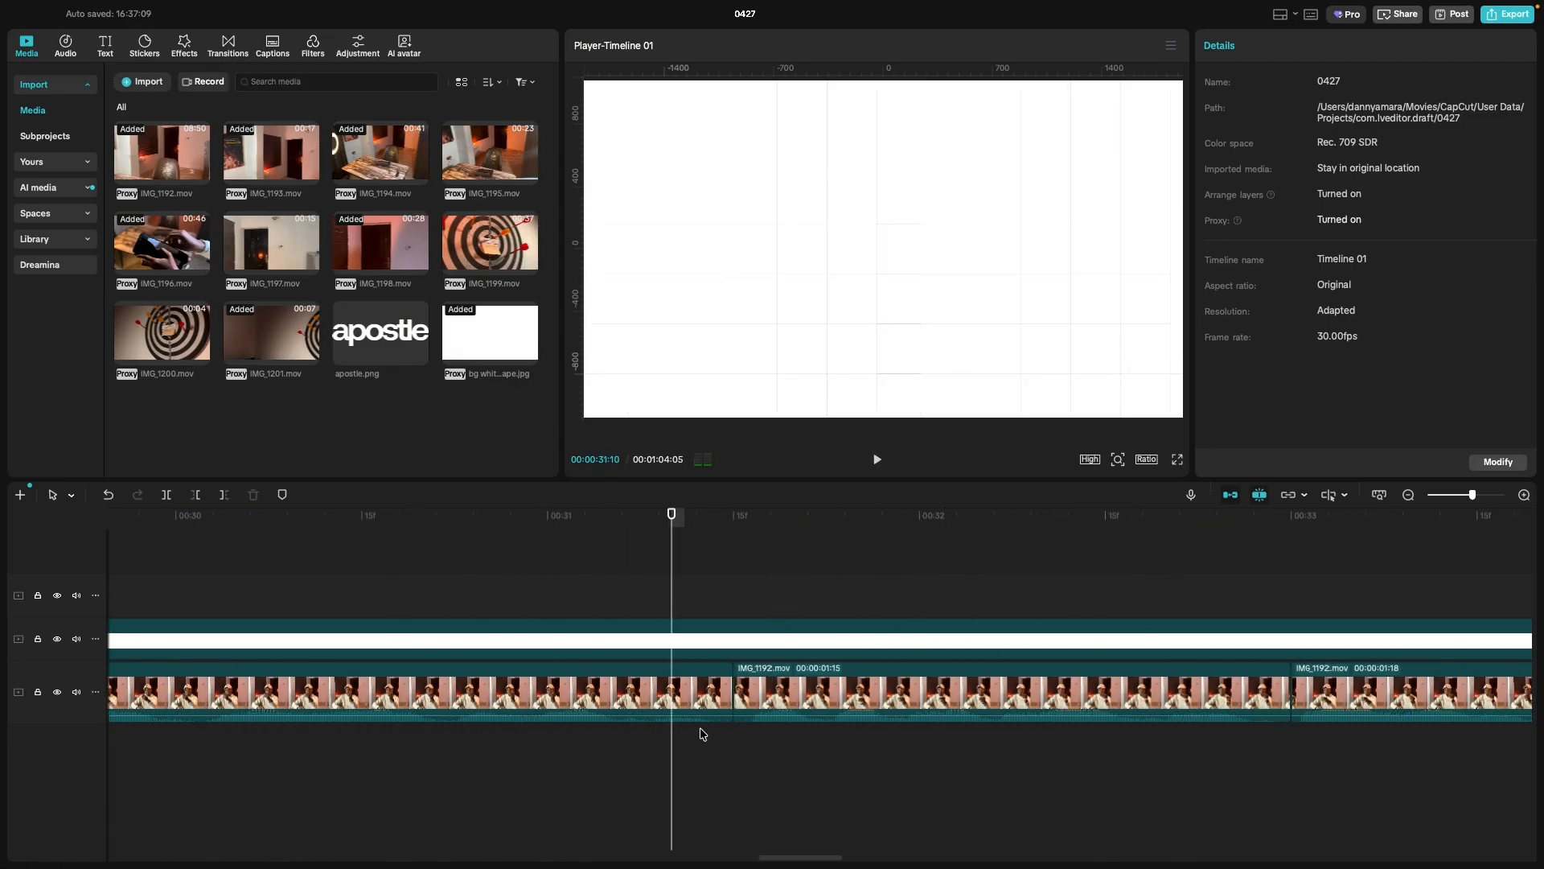
pyautogui.click(681, 738)
pyautogui.press('space')
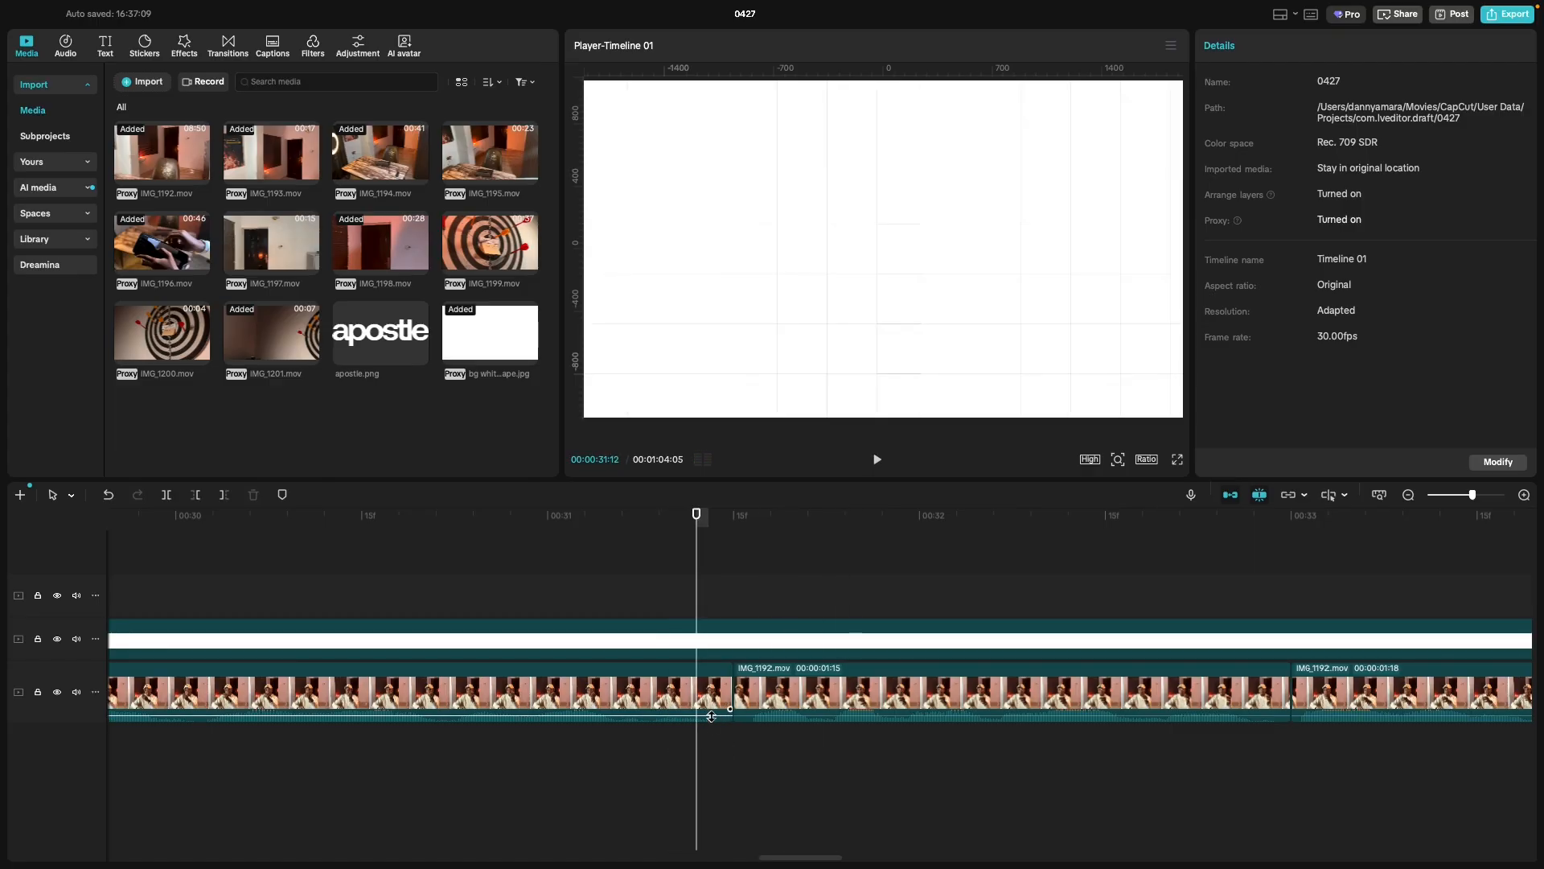
pyautogui.click(707, 730)
pyautogui.press('super+b')
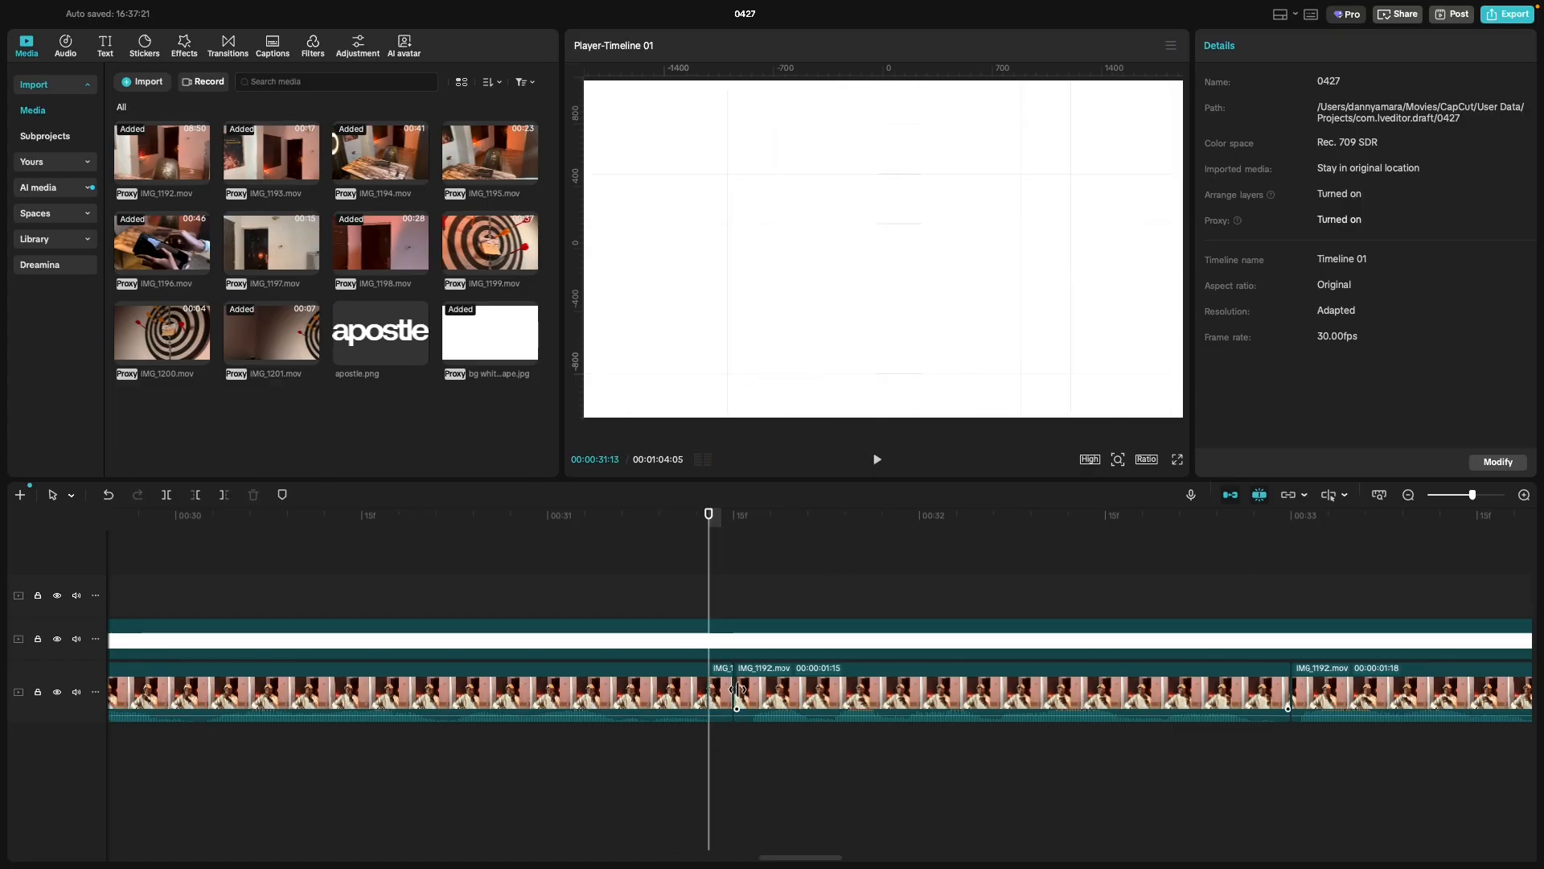
pyautogui.click(727, 689)
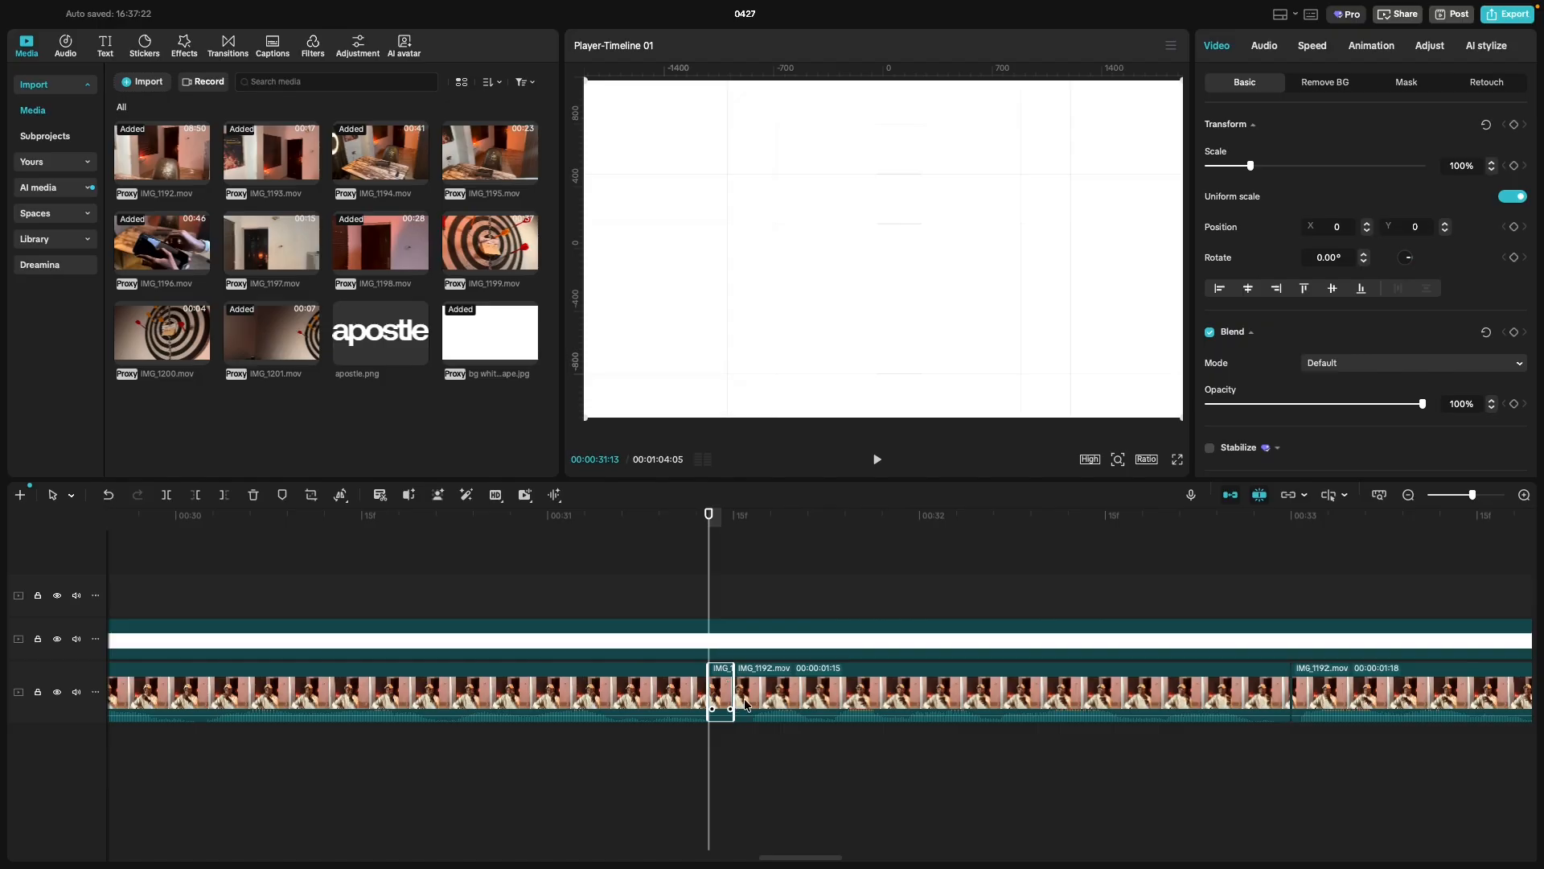
pyautogui.press('BackSpace')
# Trim one frame from the start of the 1:15 IMG_1192.mov clip, making it 1:14 long.
pyautogui.click(721, 743)
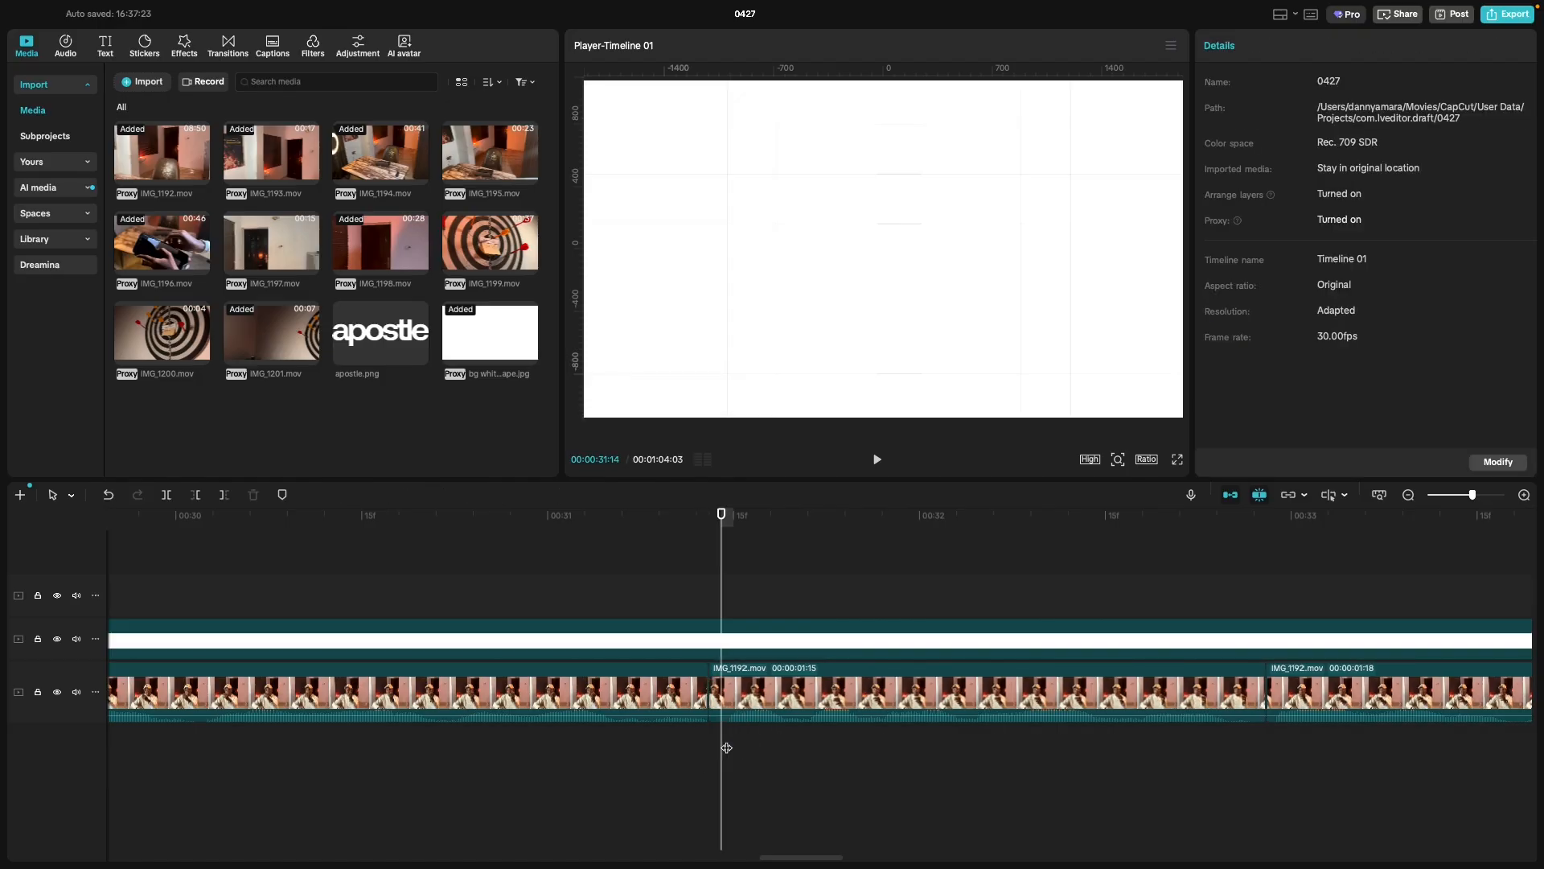
pyautogui.click(732, 683)
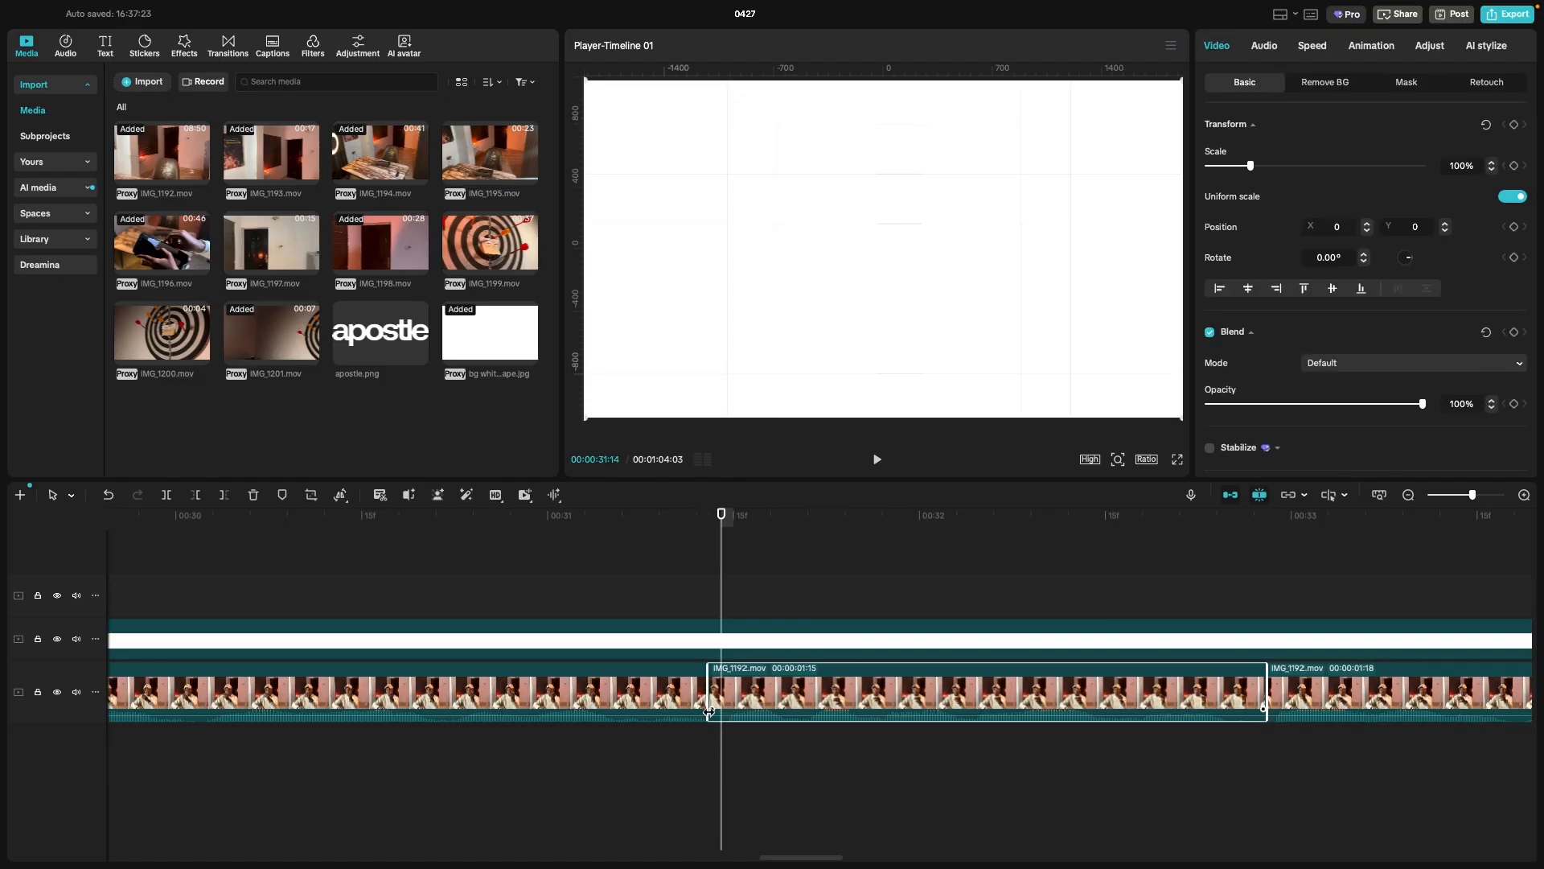
pyautogui.click(691, 731)
pyautogui.click(720, 703)
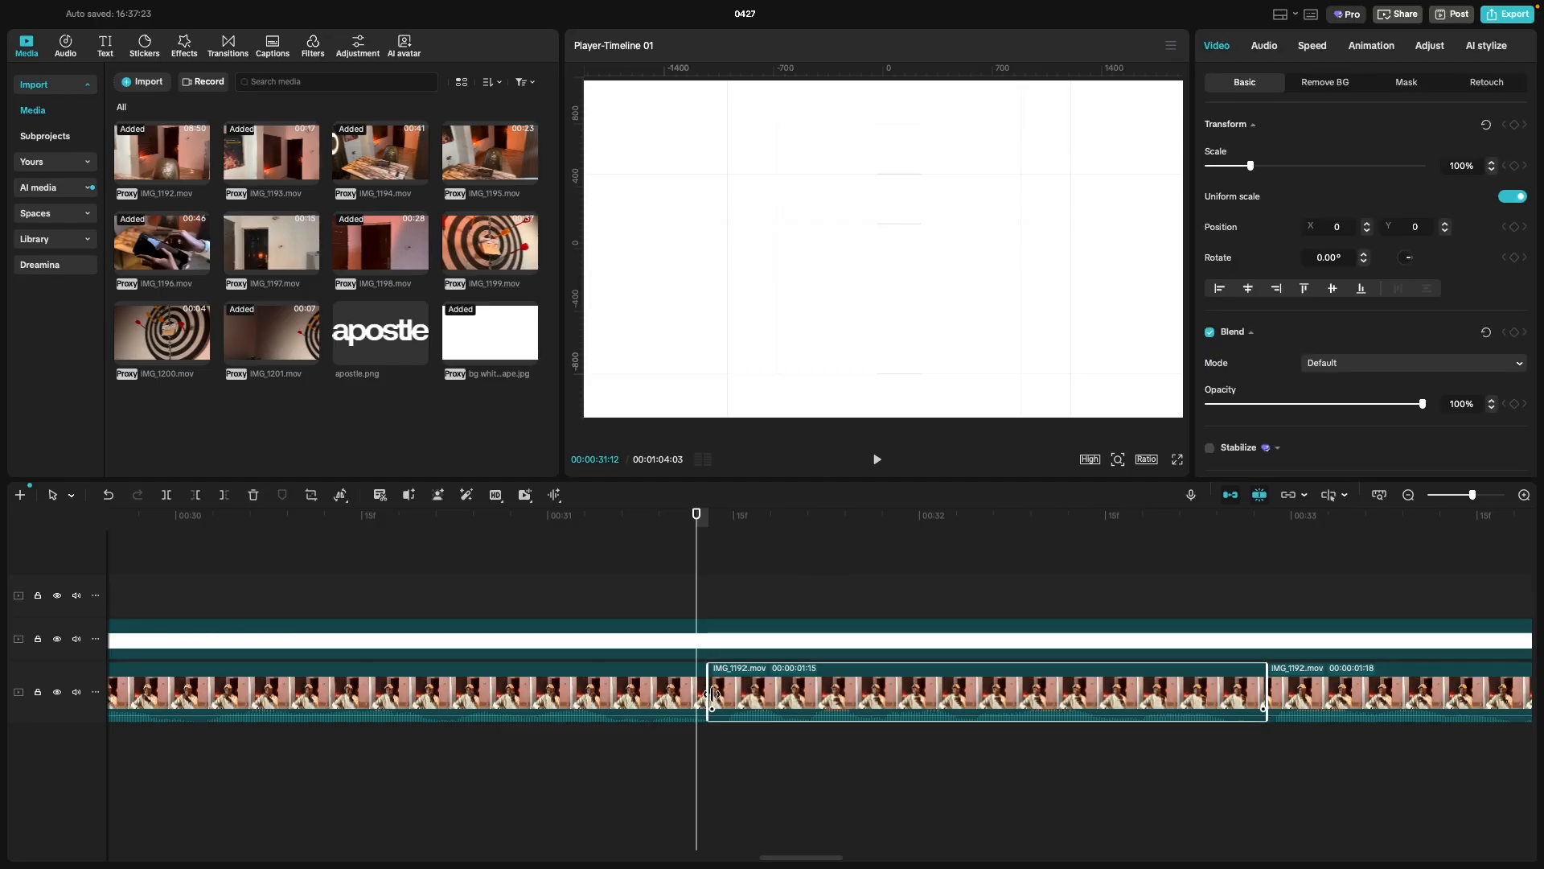
pyautogui.moveTo(712, 694); pyautogui.dragTo(729, 700)
pyautogui.click(534, 773)
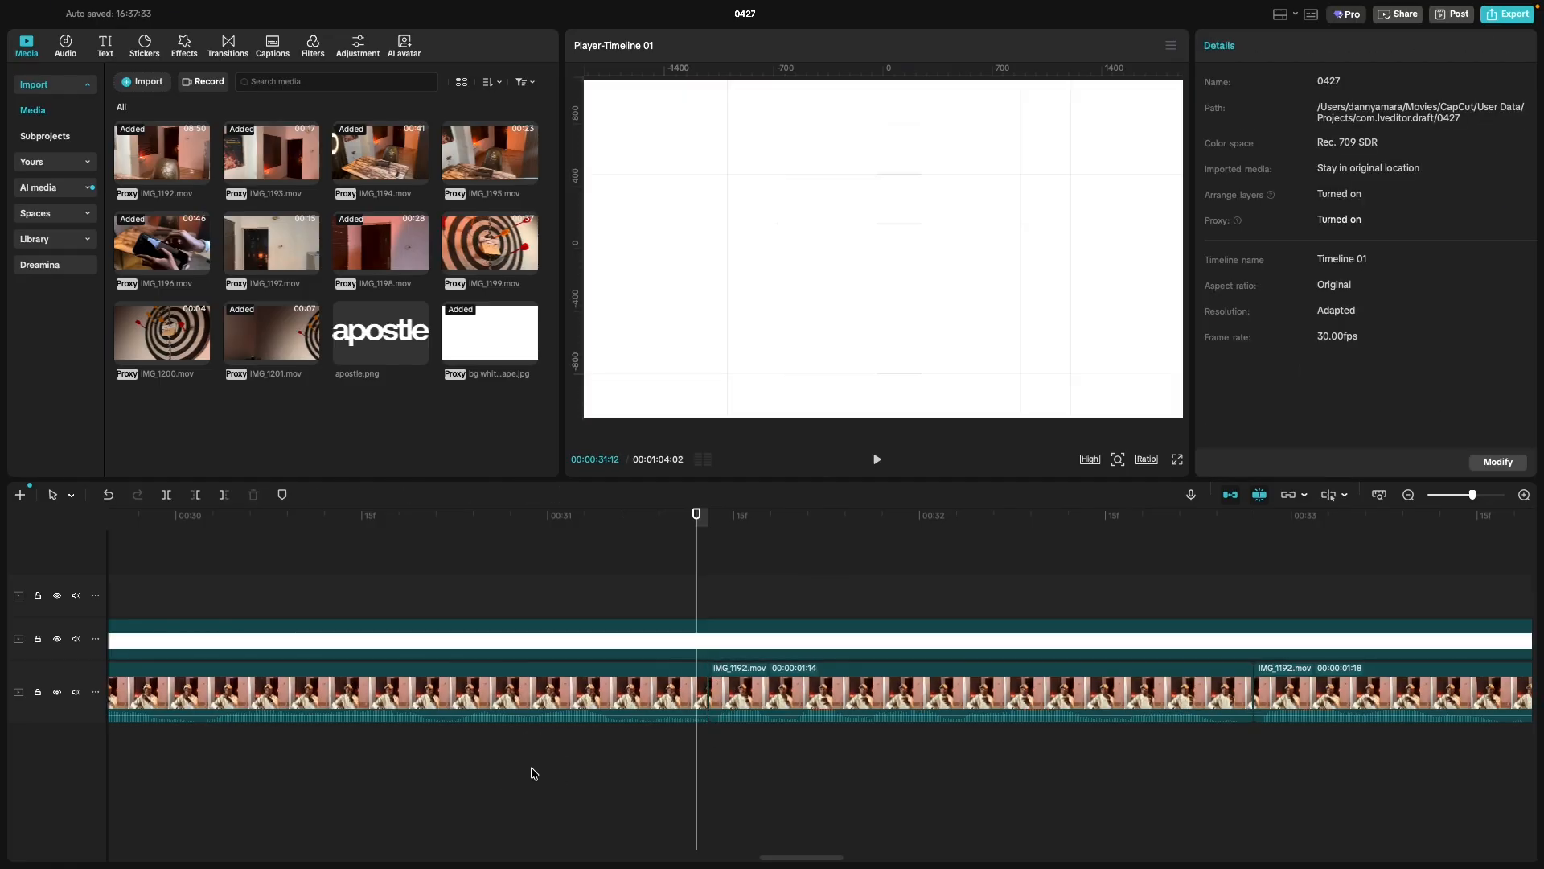
# Play through the 1:14 IMG_1192.mov clip and trim three frames from its end, making it 1:11 long.
pyautogui.press('space')
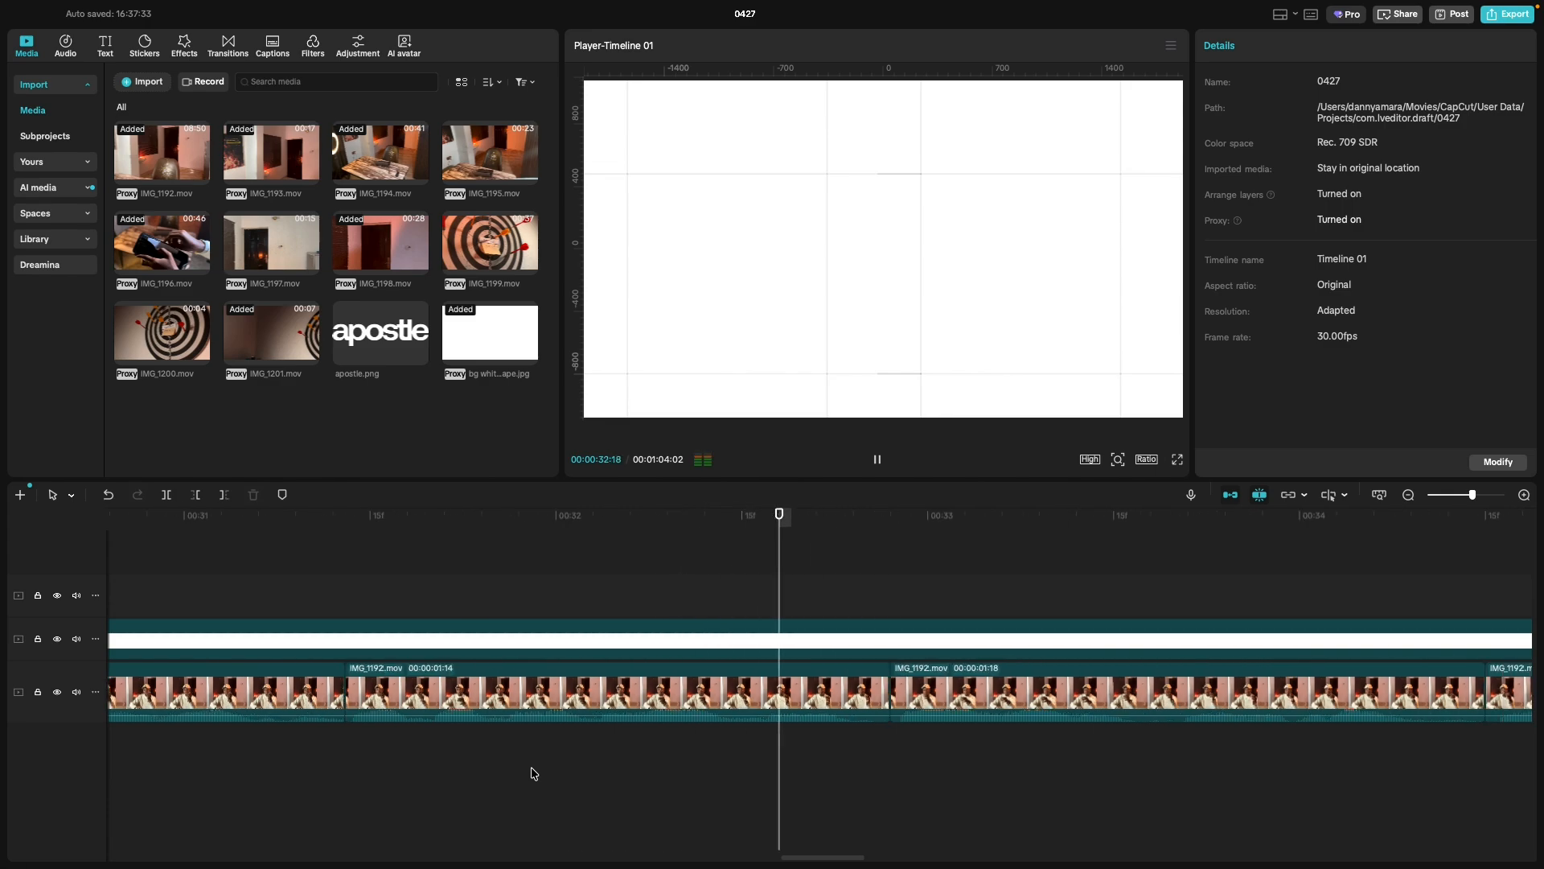
pyautogui.press('space')
pyautogui.click(867, 692)
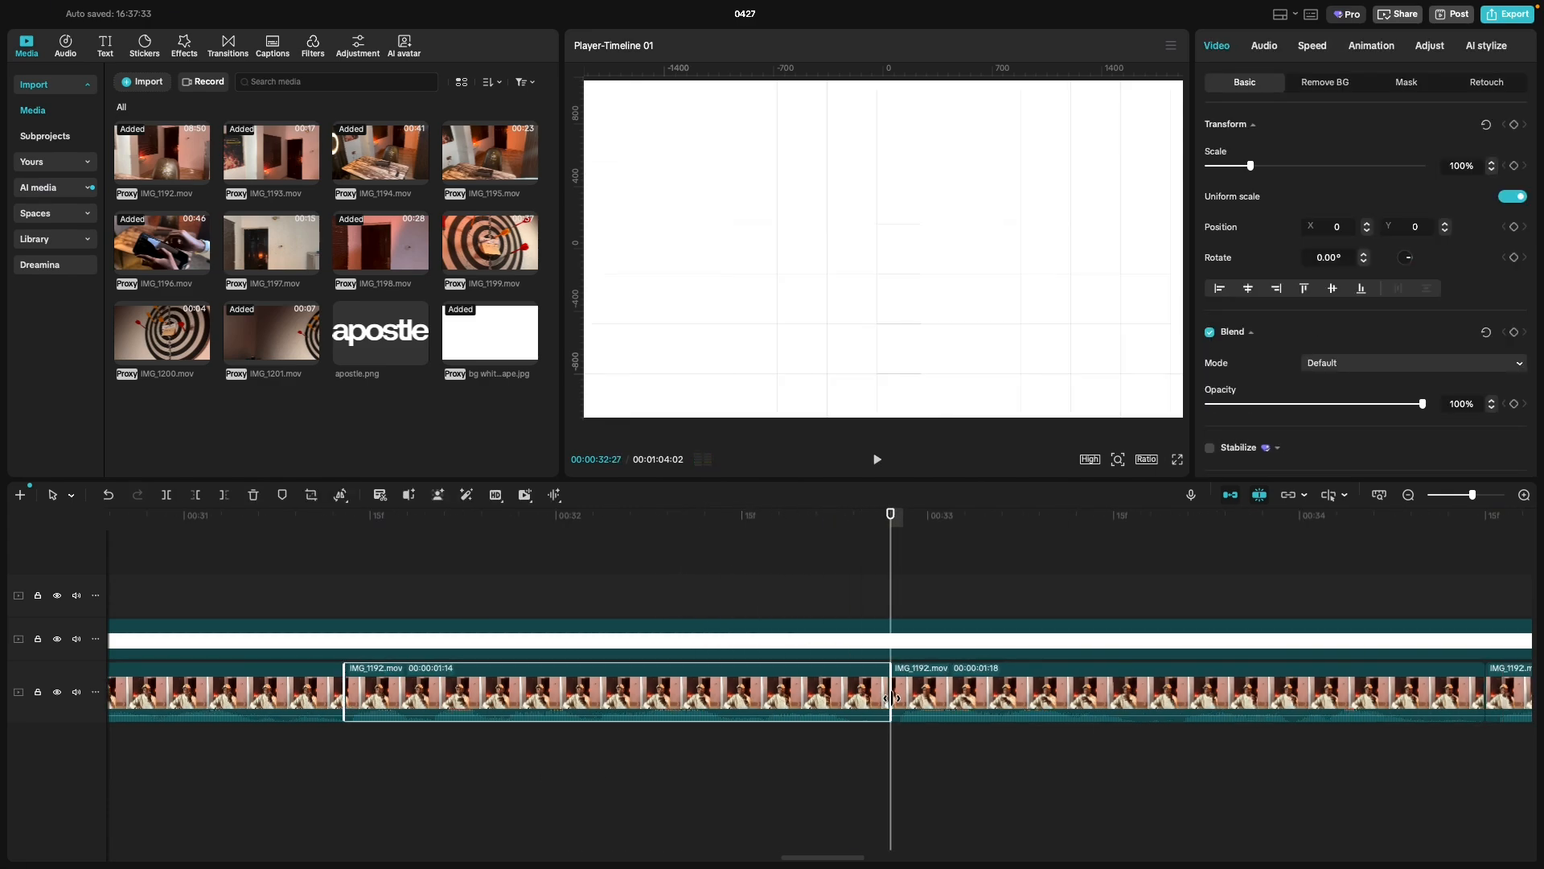
pyautogui.moveTo(888, 706); pyautogui.dragTo(853, 706)
# Replay the cut after the 1:11 IMG_1192.mov clip and extend that clip's end by one frame, making it 1:12 long.
pyautogui.click(685, 770)
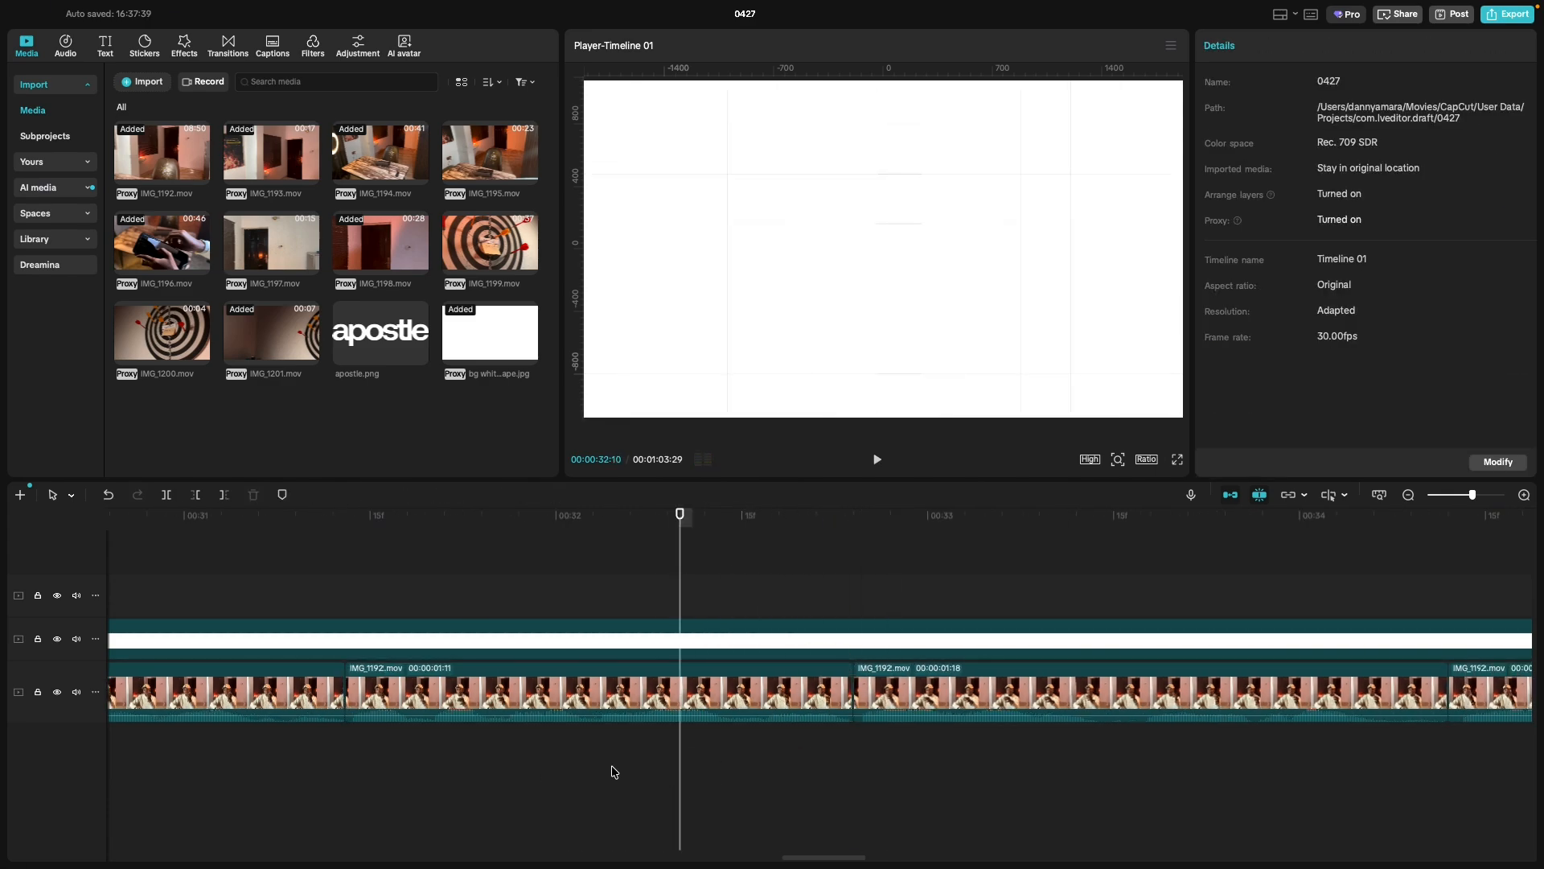
pyautogui.press('space')
pyautogui.press('space')
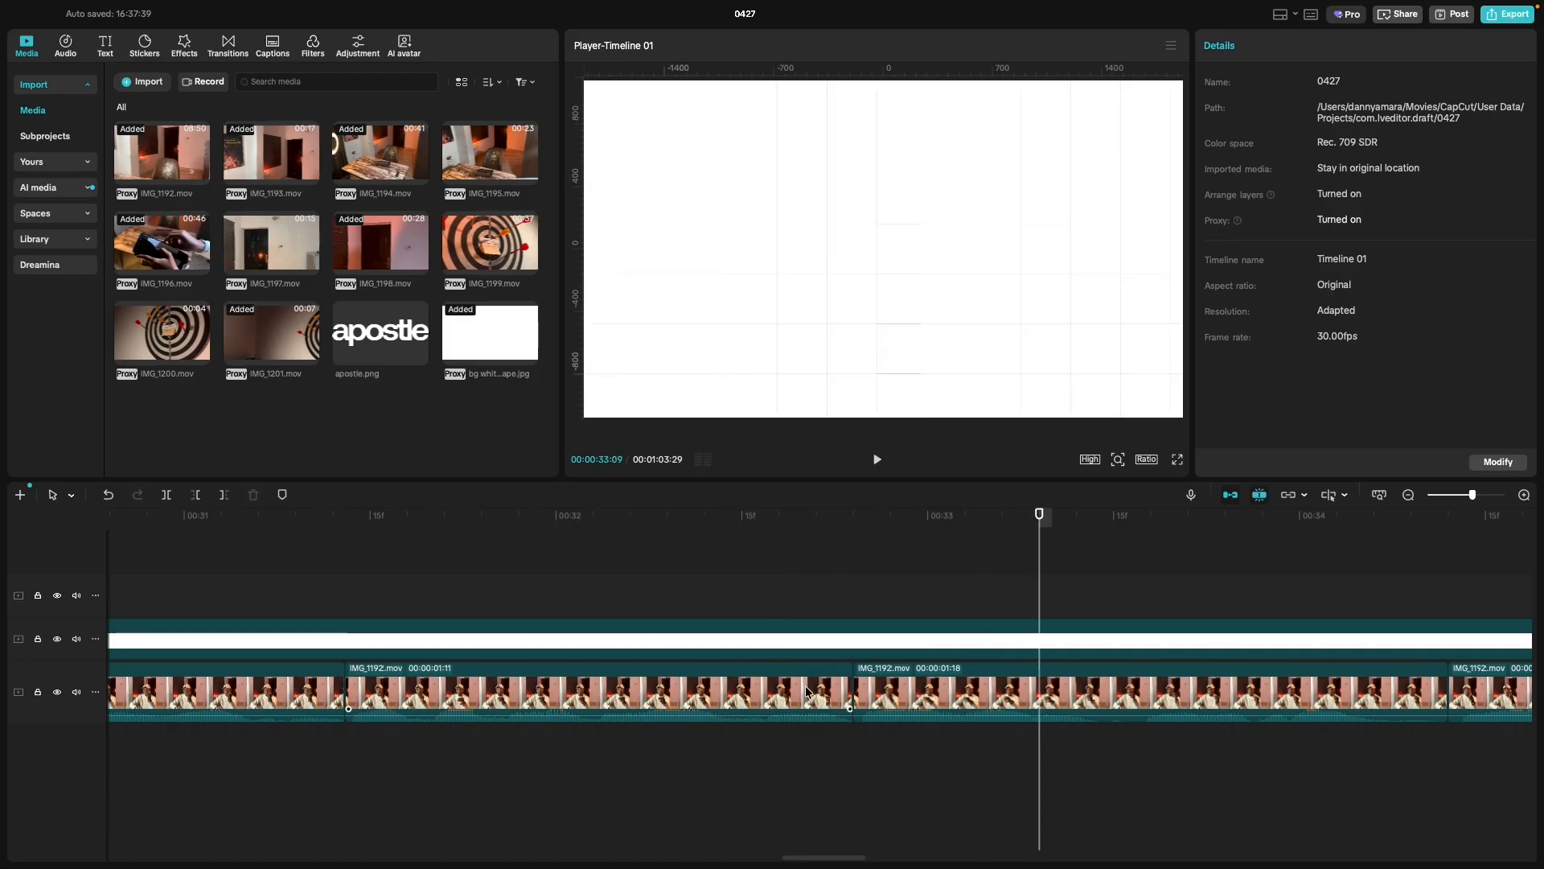
pyautogui.click(732, 708)
pyautogui.click(555, 768)
pyautogui.press('space')
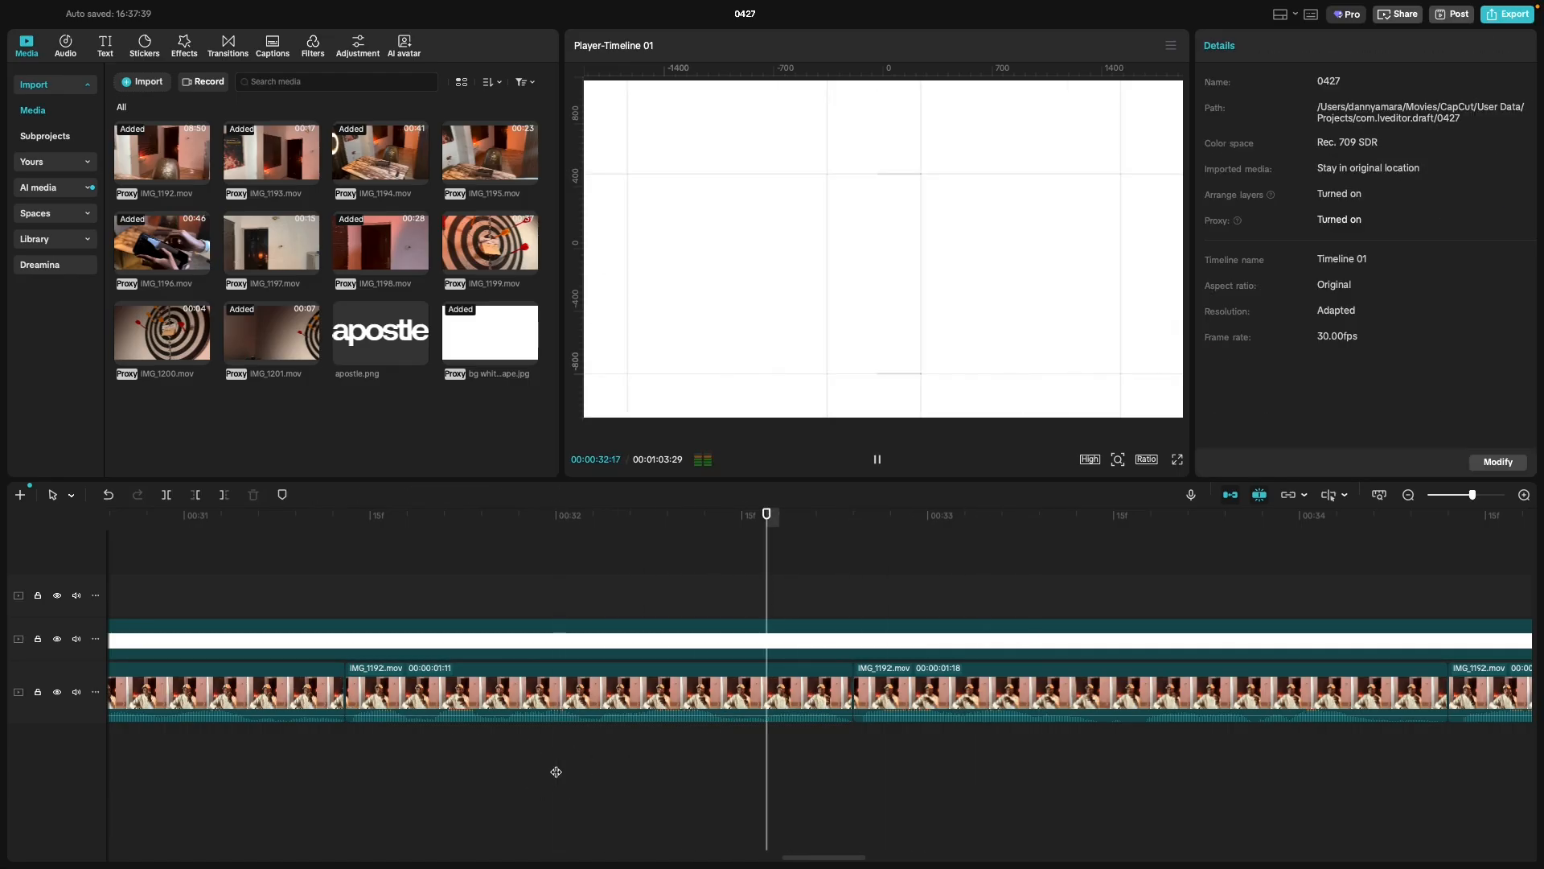
pyautogui.press('space')
pyautogui.click(841, 689)
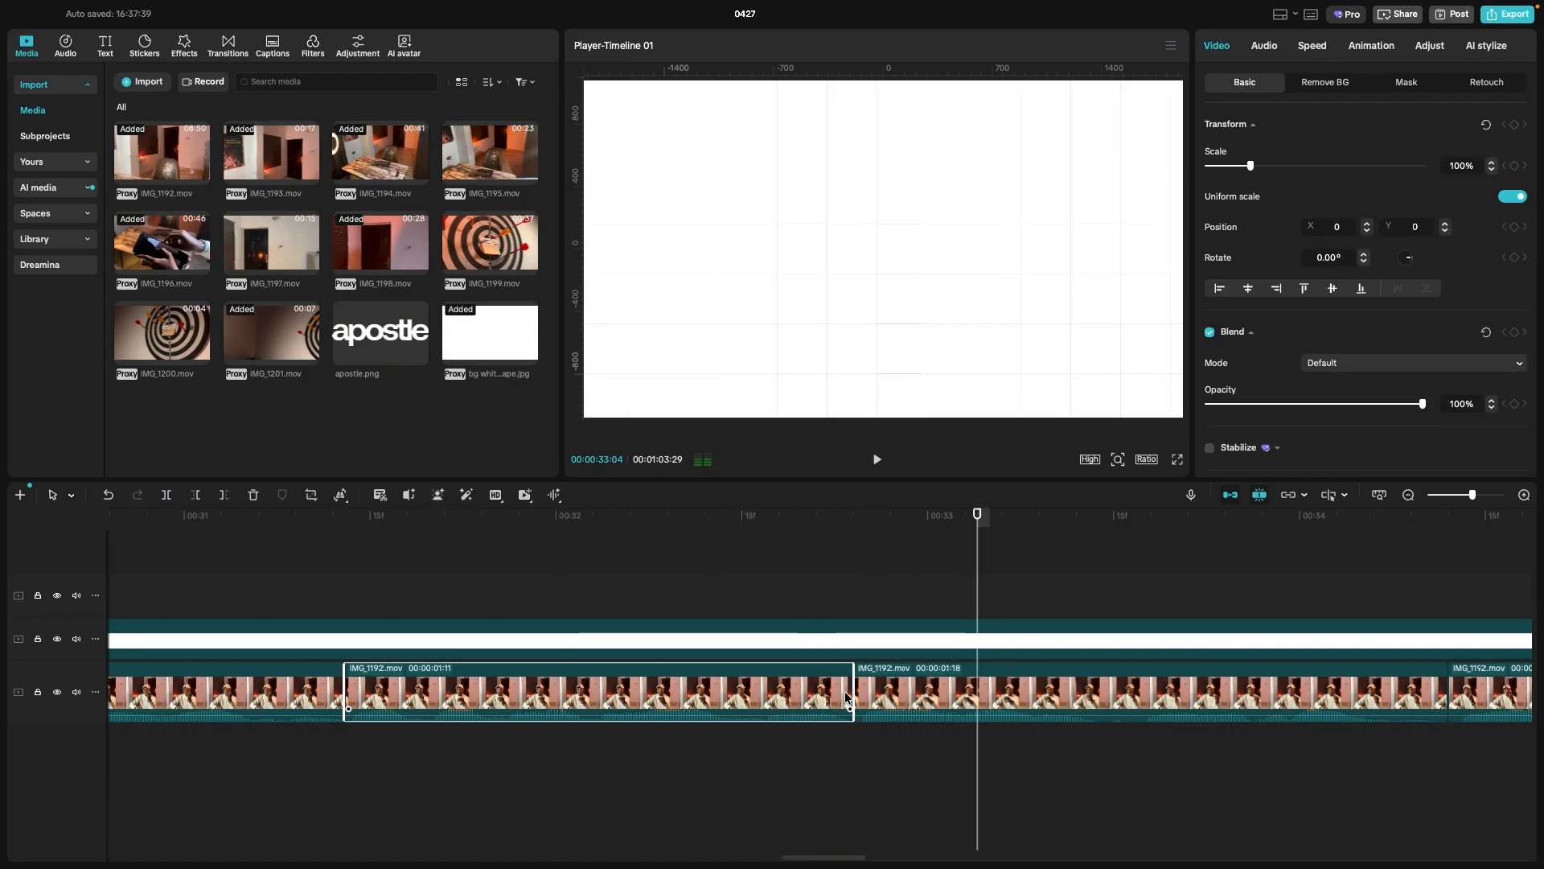
pyautogui.moveTo(852, 693); pyautogui.dragTo(857, 702)
pyautogui.click(610, 774)
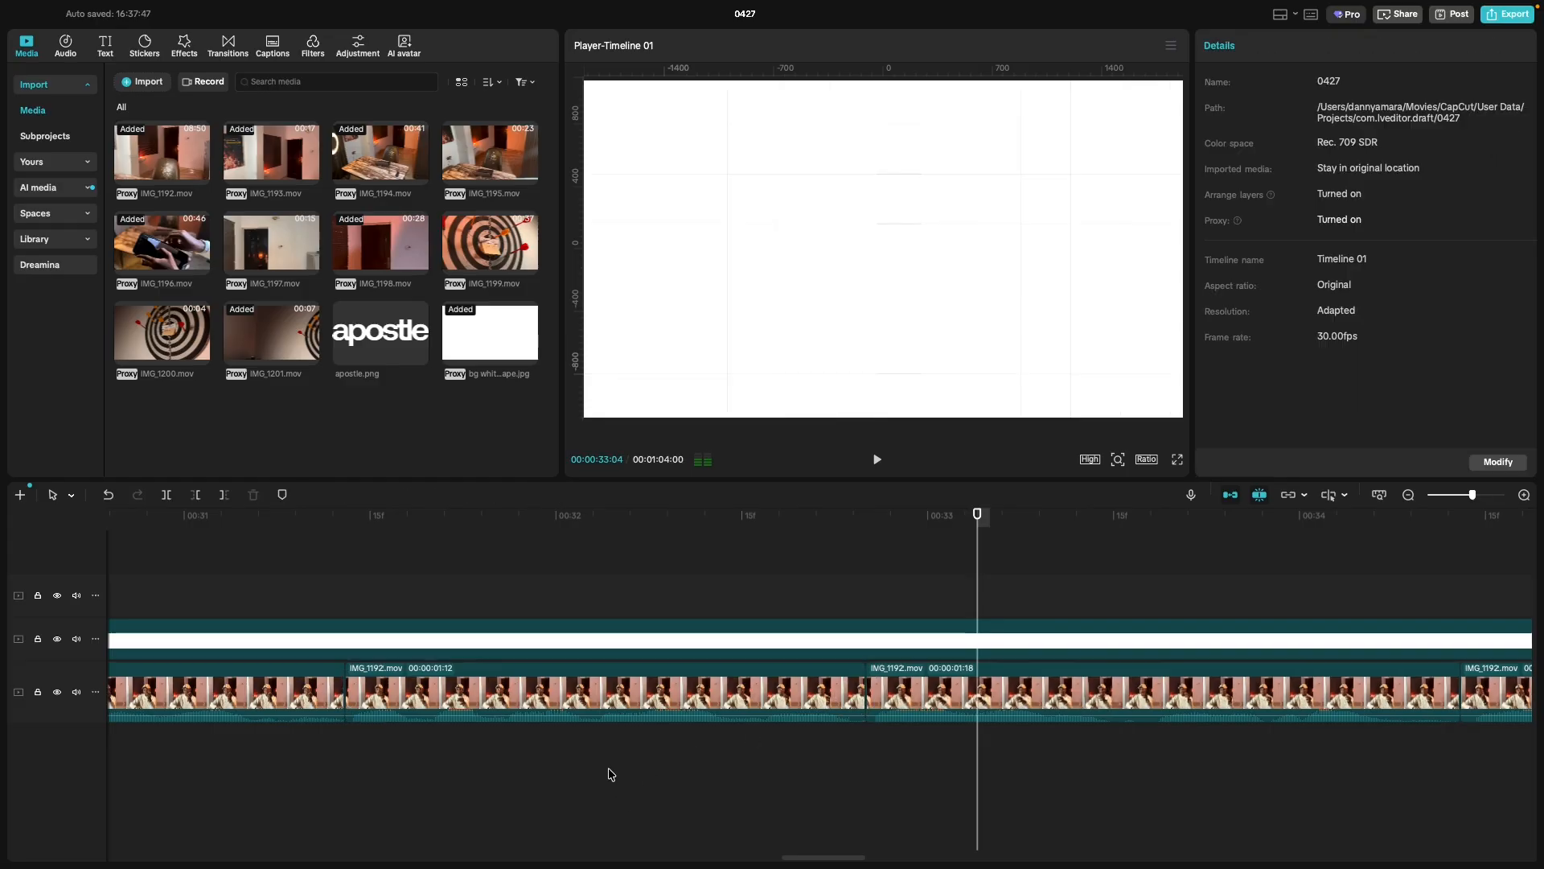
# Play into the 1:18 IMG_1192.mov clip and split it at 00:00:33:14.
pyautogui.press('space')
pyautogui.press('space')
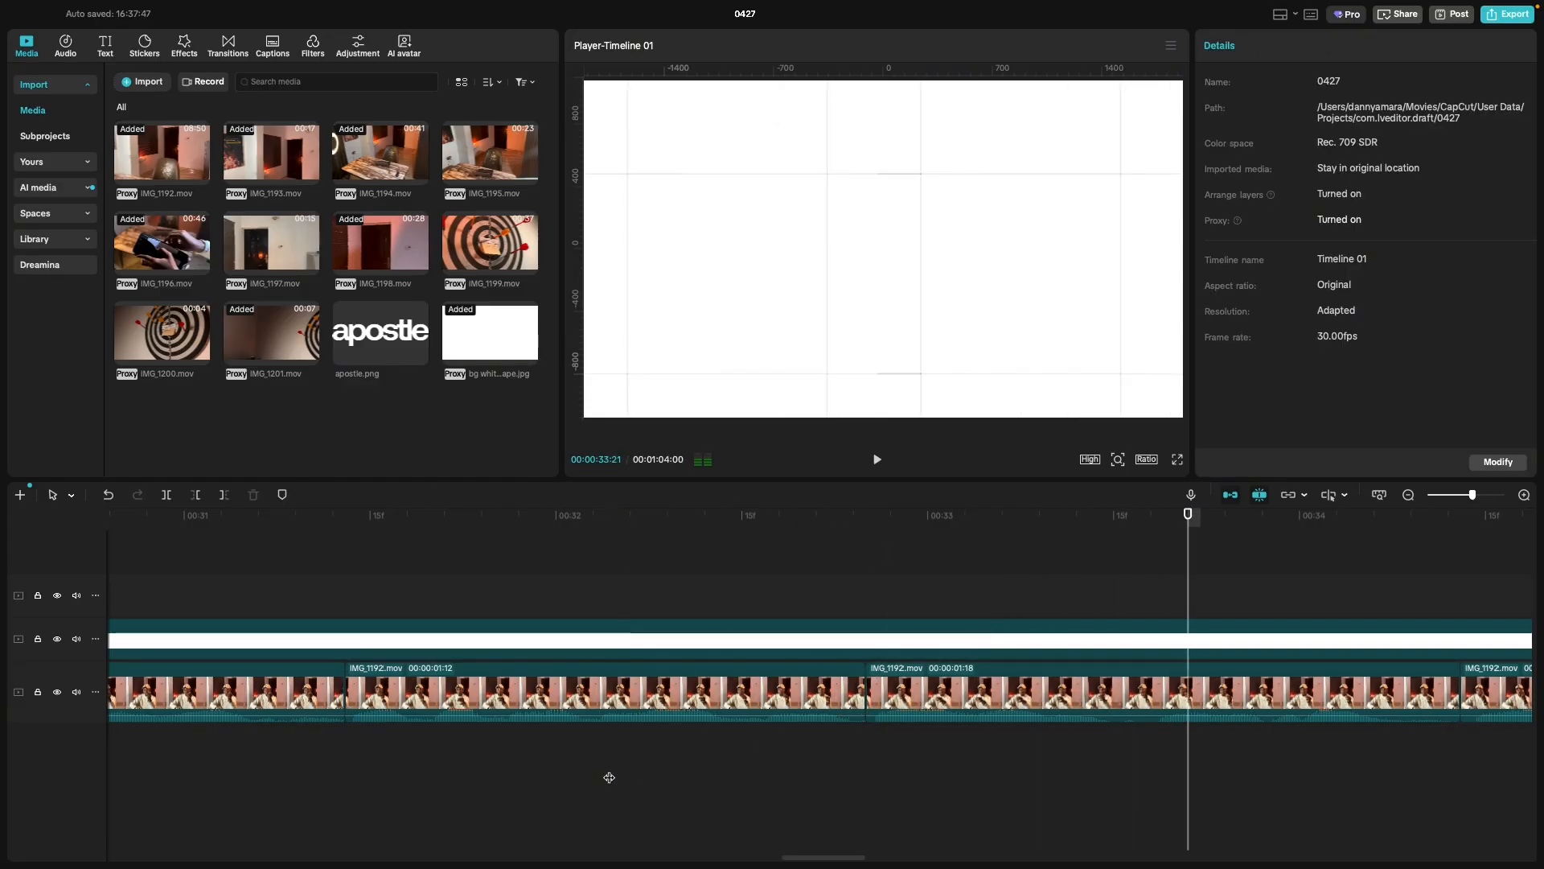
pyautogui.hscroll(5, 676, 776)
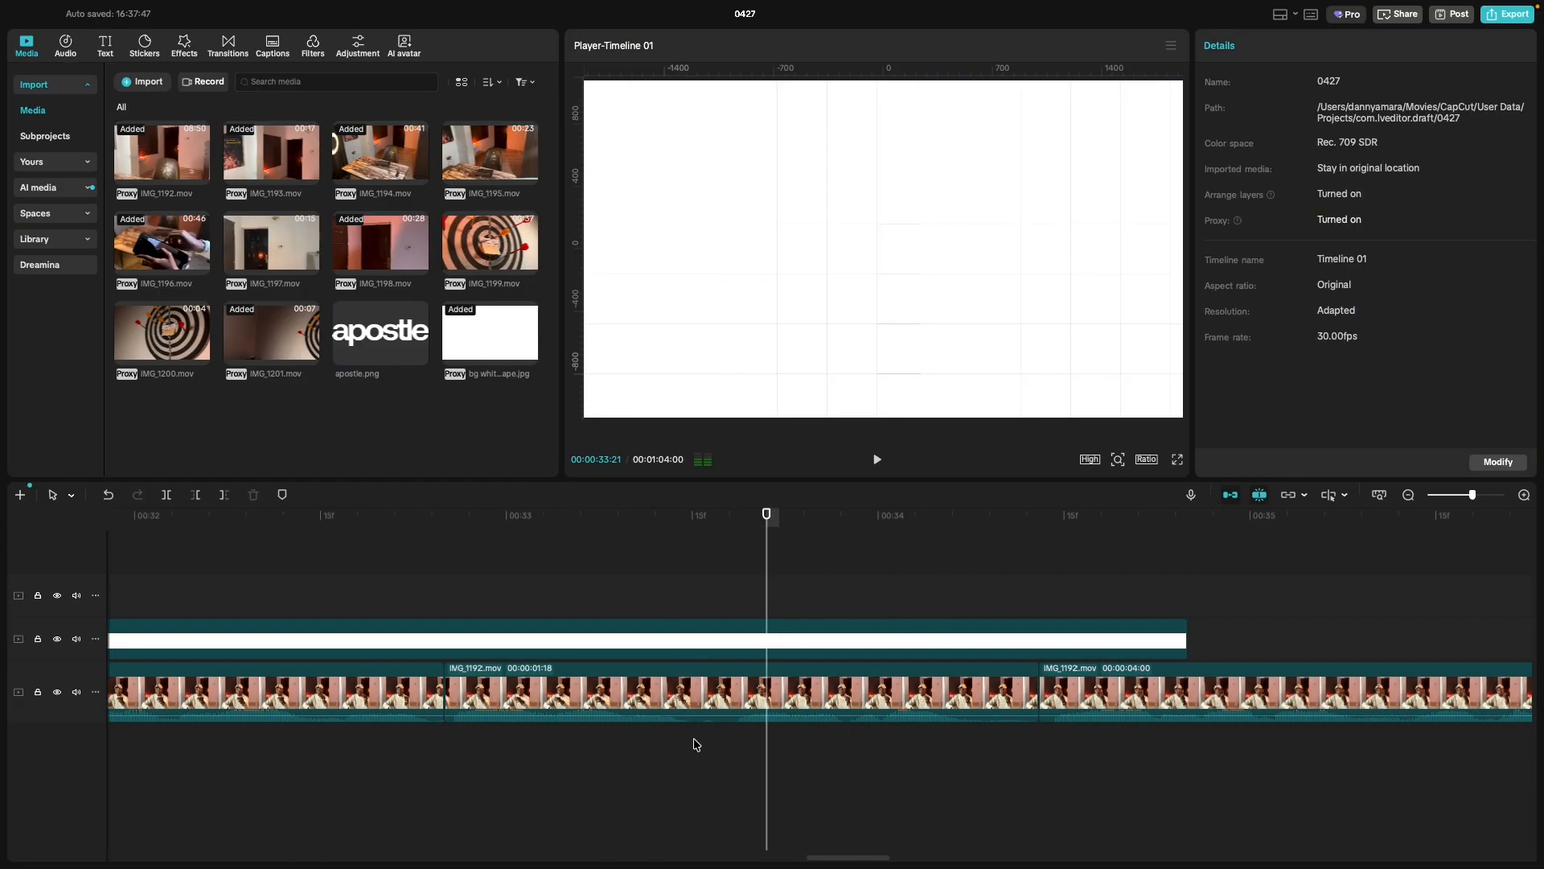
pyautogui.click(682, 744)
pyautogui.click(689, 746)
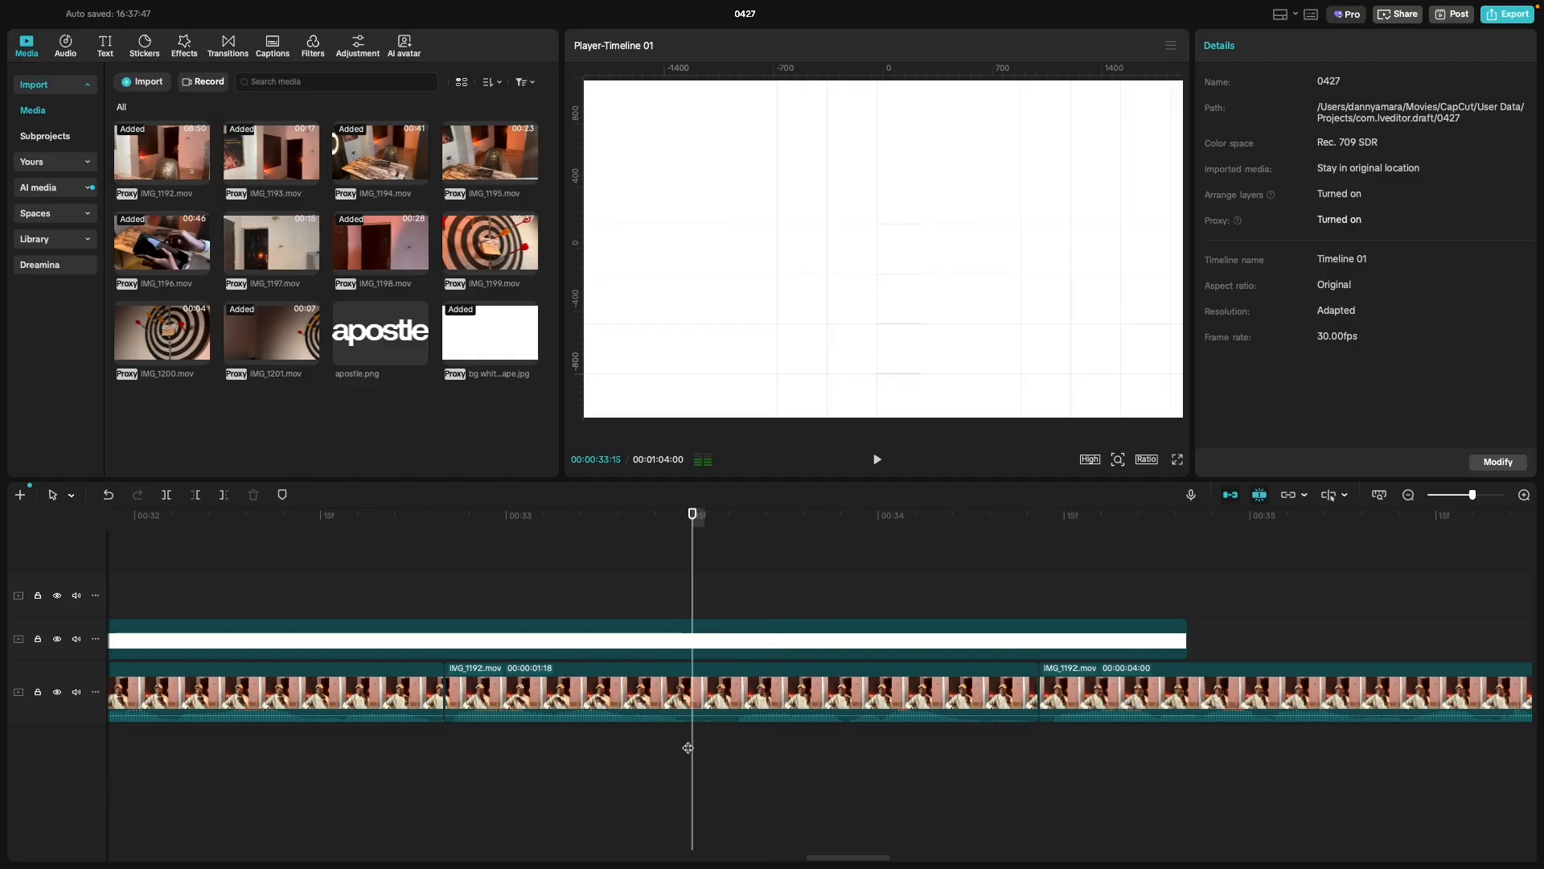
pyautogui.click(679, 748)
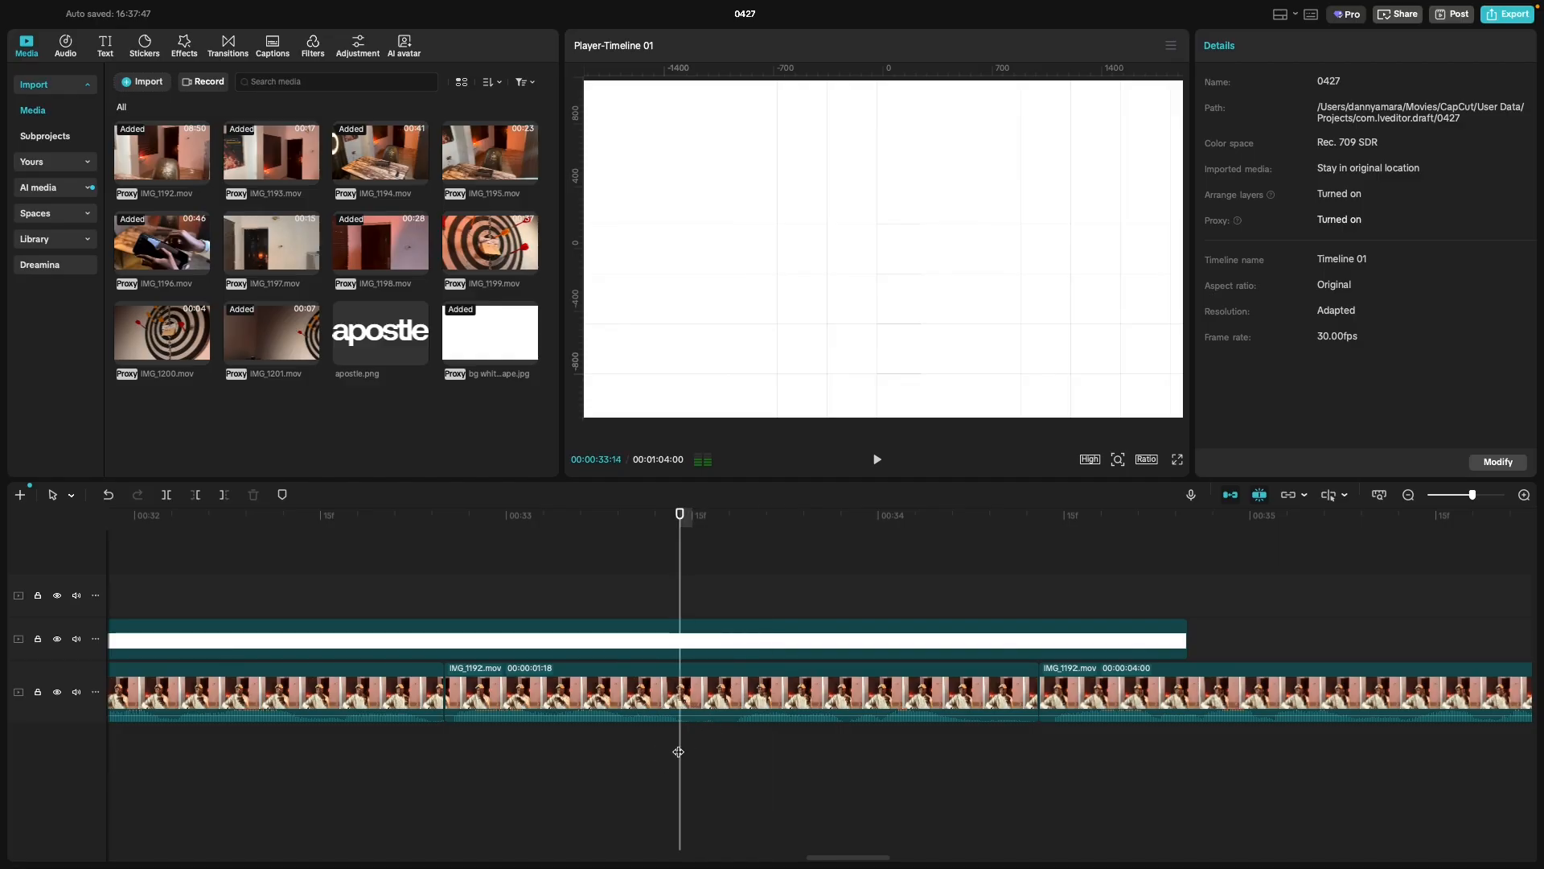
pyautogui.hotkey('ctrl', 'b')
# Remove the first four frames of the 0:29 IMG_1192.mov piece up to 00:00:33:18, making it 0:25 long, and replay the cut.
pyautogui.click(736, 740)
pyautogui.click(732, 751)
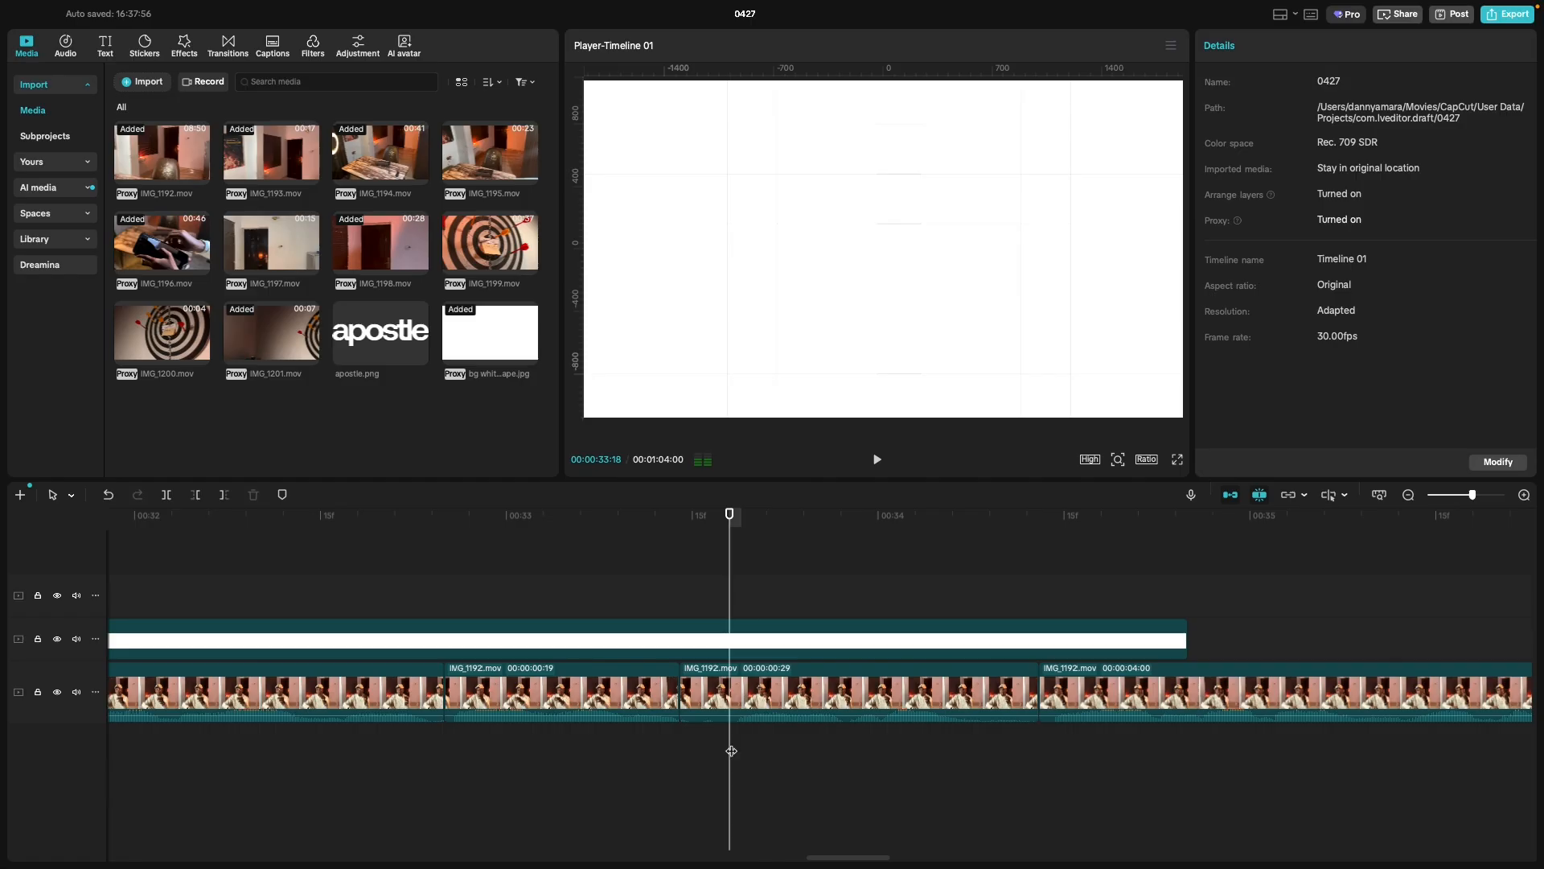
pyautogui.click(715, 708)
pyautogui.press('Delete')
pyautogui.click(557, 768)
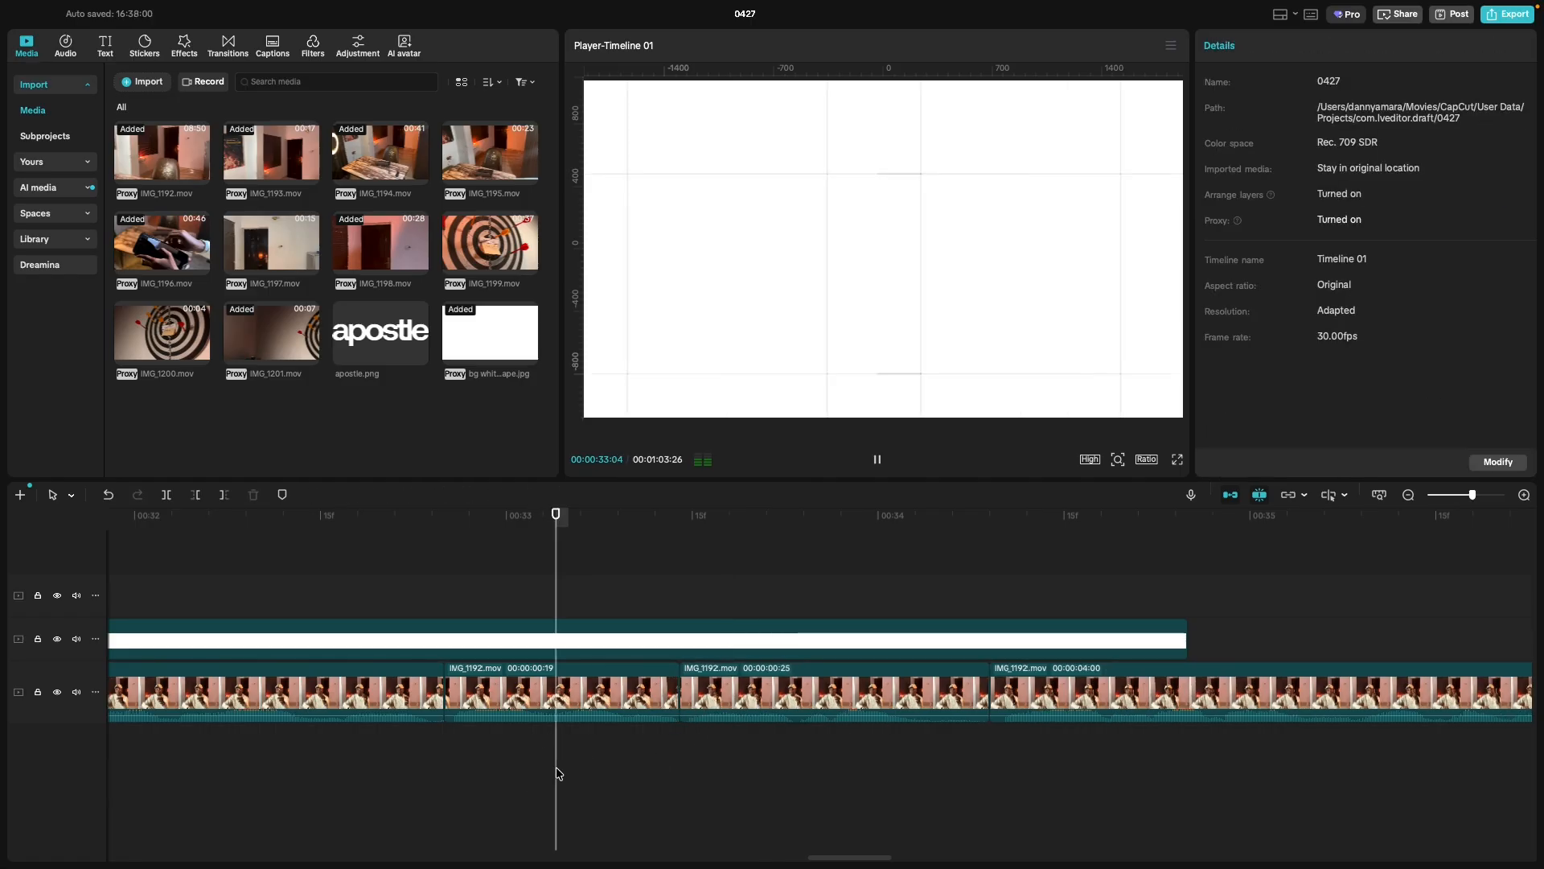
pyautogui.press('space')
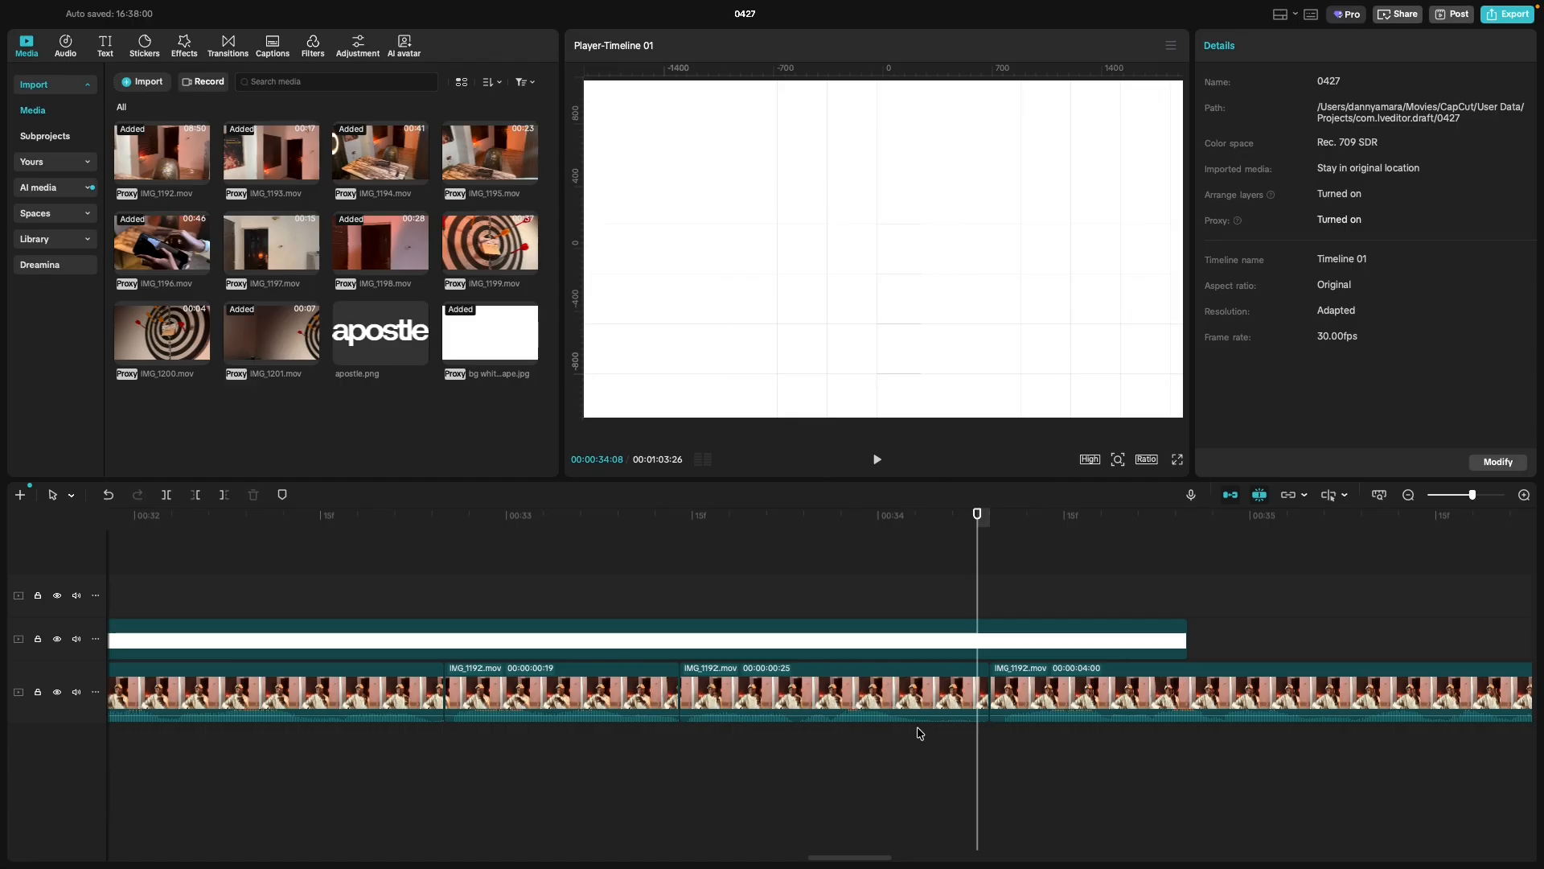
# Replay the end of the 0:25 IMG_1192.mov clip and trim two frames from its end, making it 0:23 long.
pyautogui.click(924, 738)
pyautogui.press('space')
pyautogui.click(924, 731)
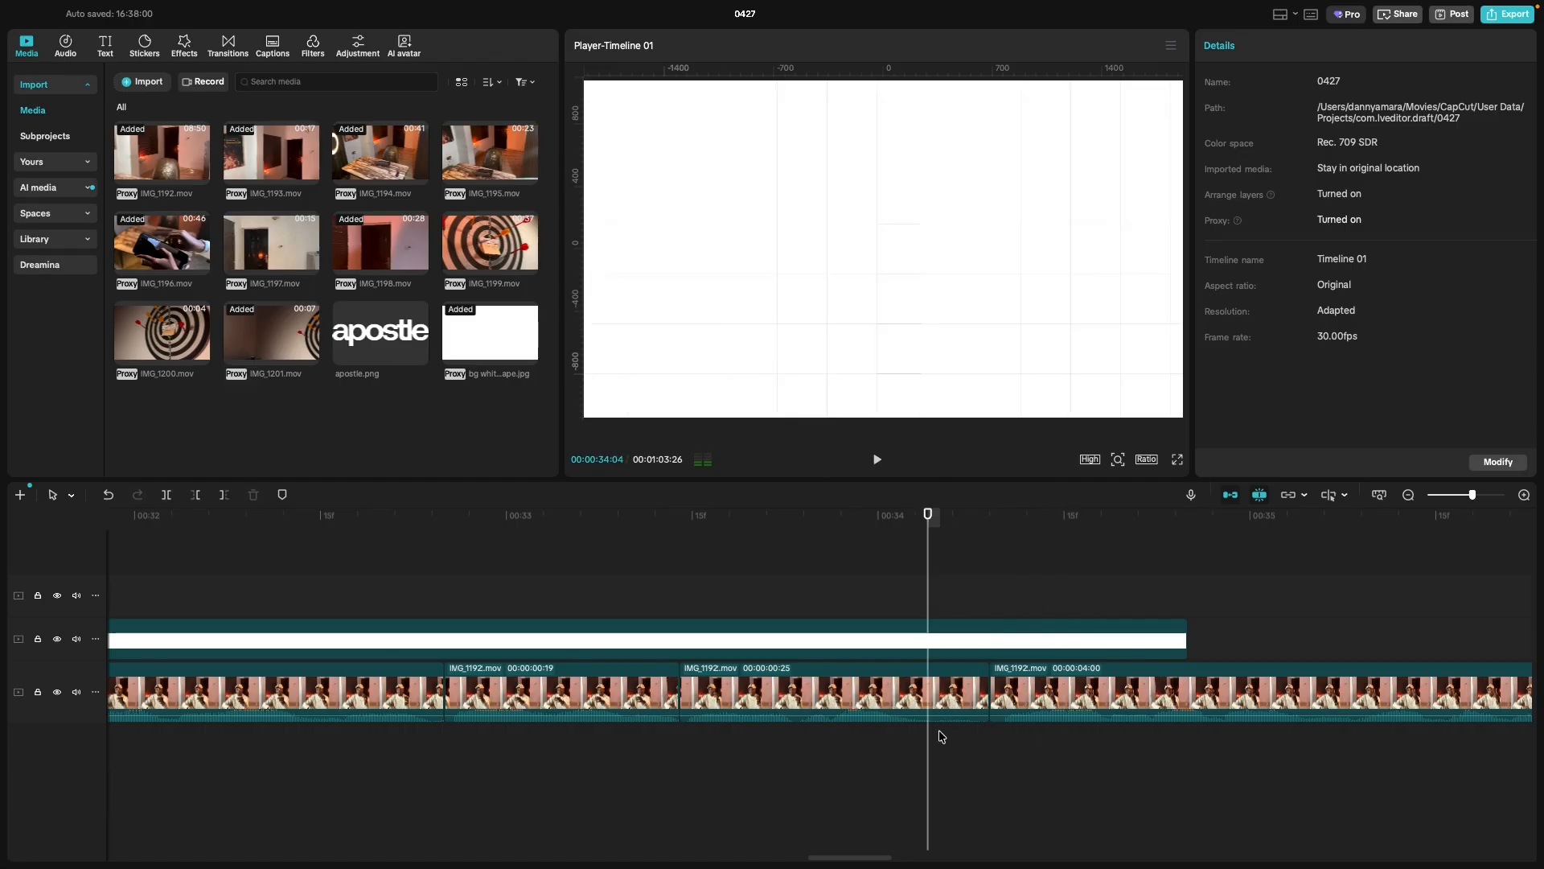
pyautogui.click(952, 732)
pyautogui.press('space')
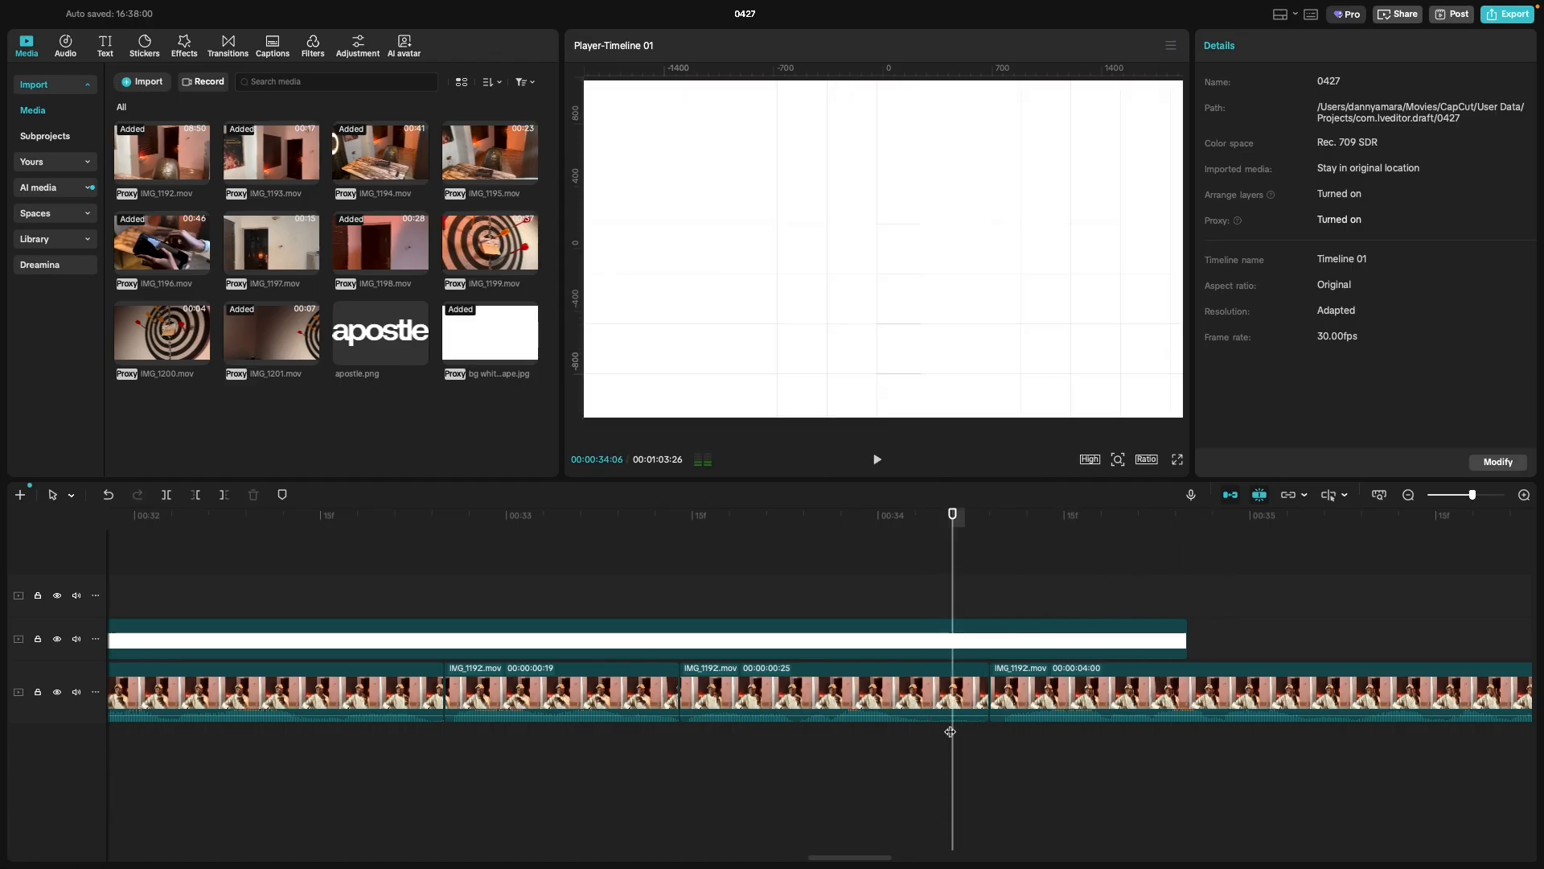
pyautogui.click(982, 693)
pyautogui.moveTo(990, 696); pyautogui.dragTo(963, 700)
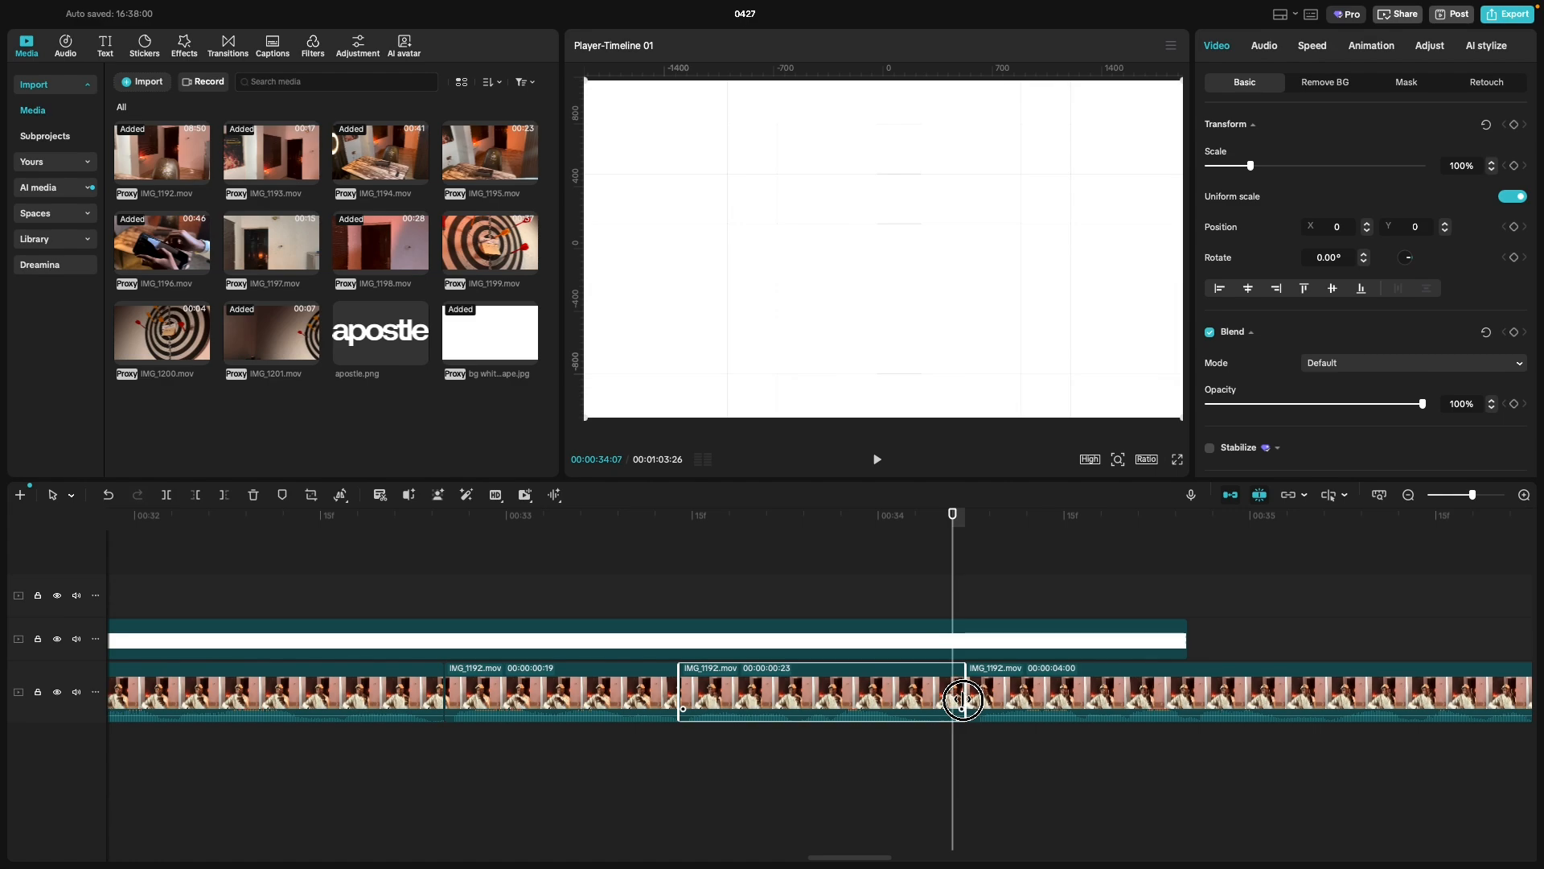
# Replay the cut after the 0:23 IMG_1192.mov clip and trim one frame from the start of the 4:00 clip following it.
pyautogui.click(908, 745)
pyautogui.click(780, 758)
pyautogui.press('space')
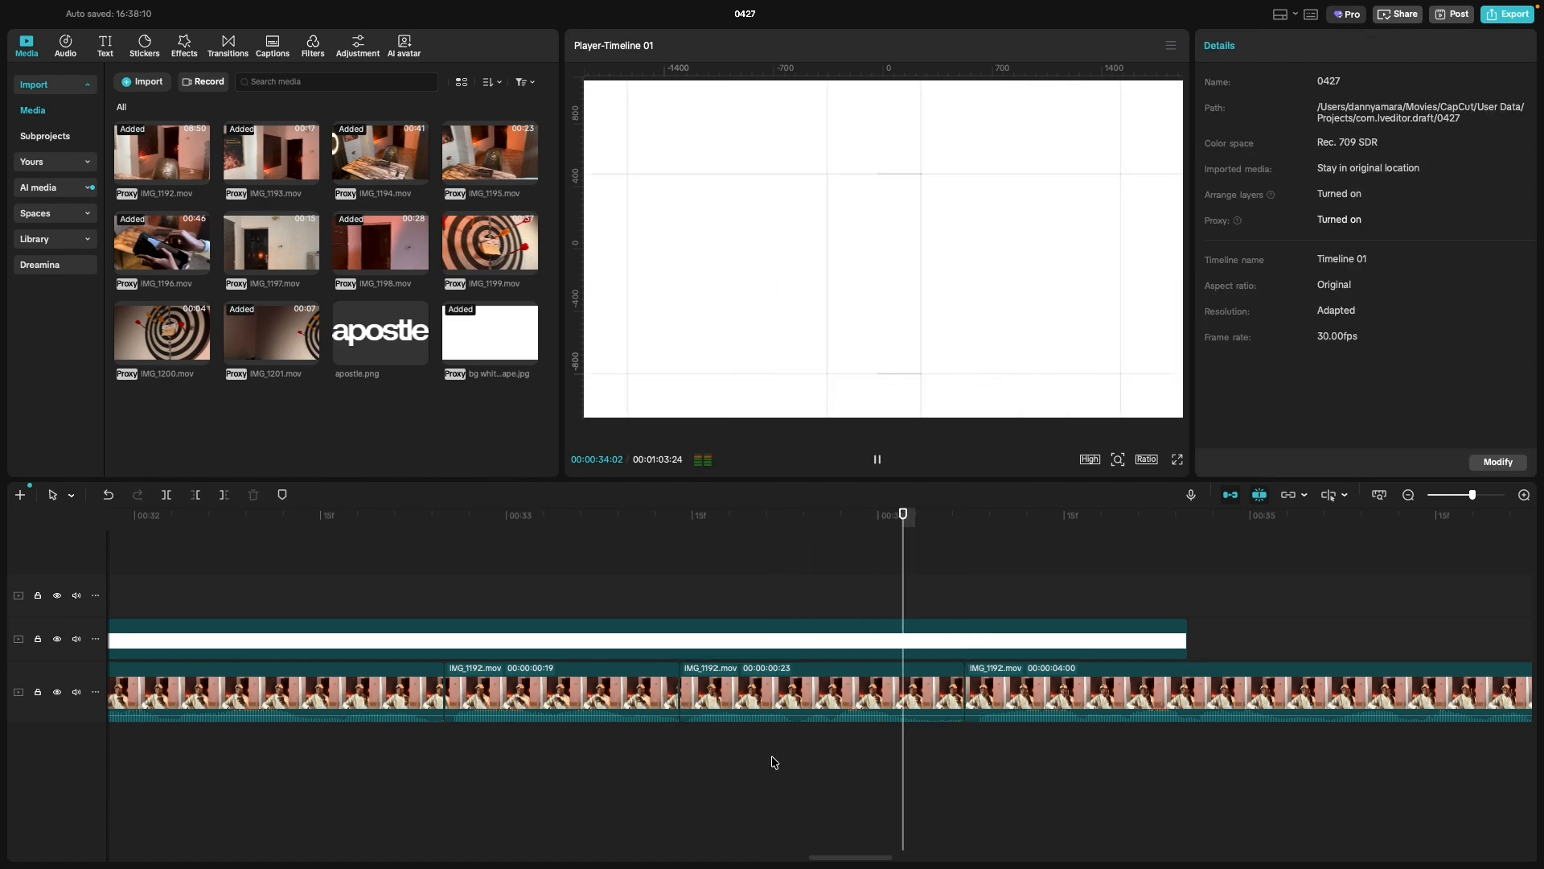
pyautogui.press('space')
pyautogui.click(971, 695)
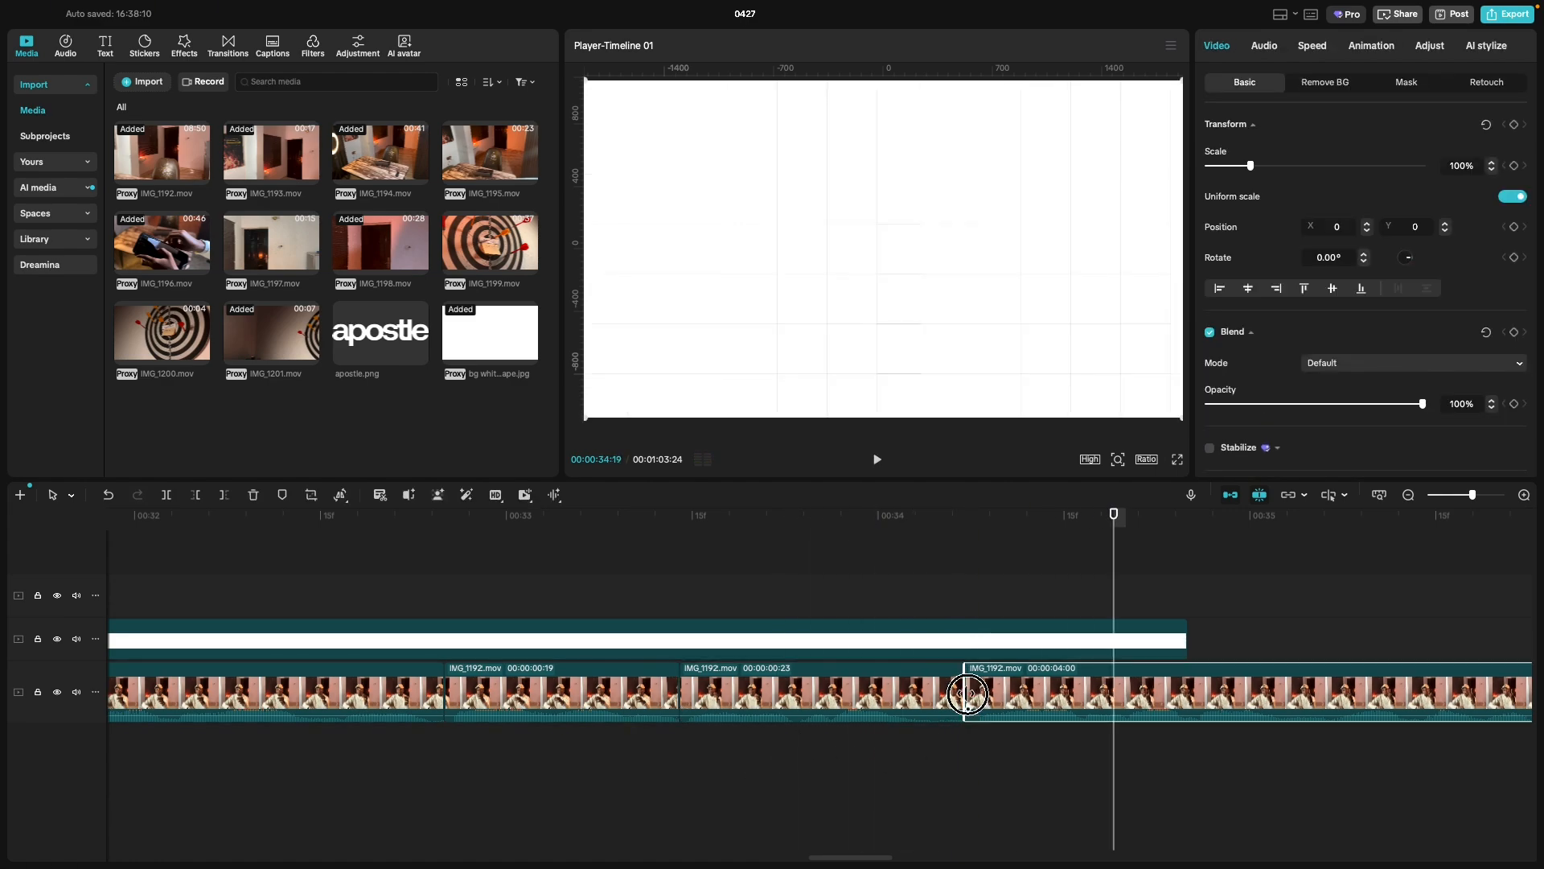
pyautogui.moveTo(968, 694); pyautogui.dragTo(979, 693)
# Play on through the IMG_1192.mov clip after the 0:23 one and split it at 00:00:36:22.
pyautogui.click(765, 778)
pyautogui.press('space')
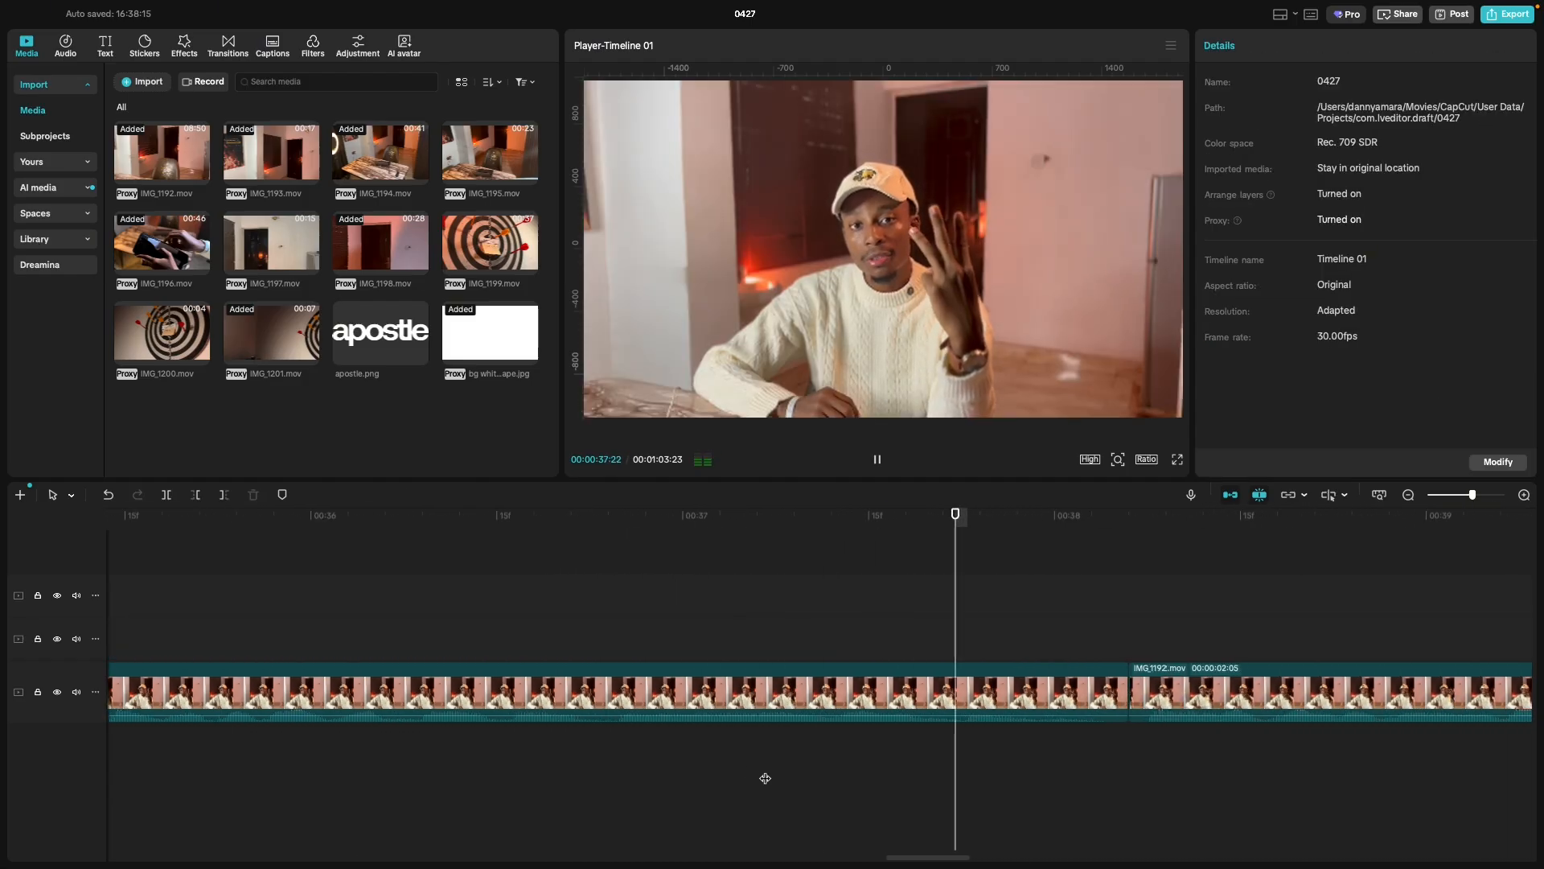
pyautogui.press('space')
pyautogui.click(562, 743)
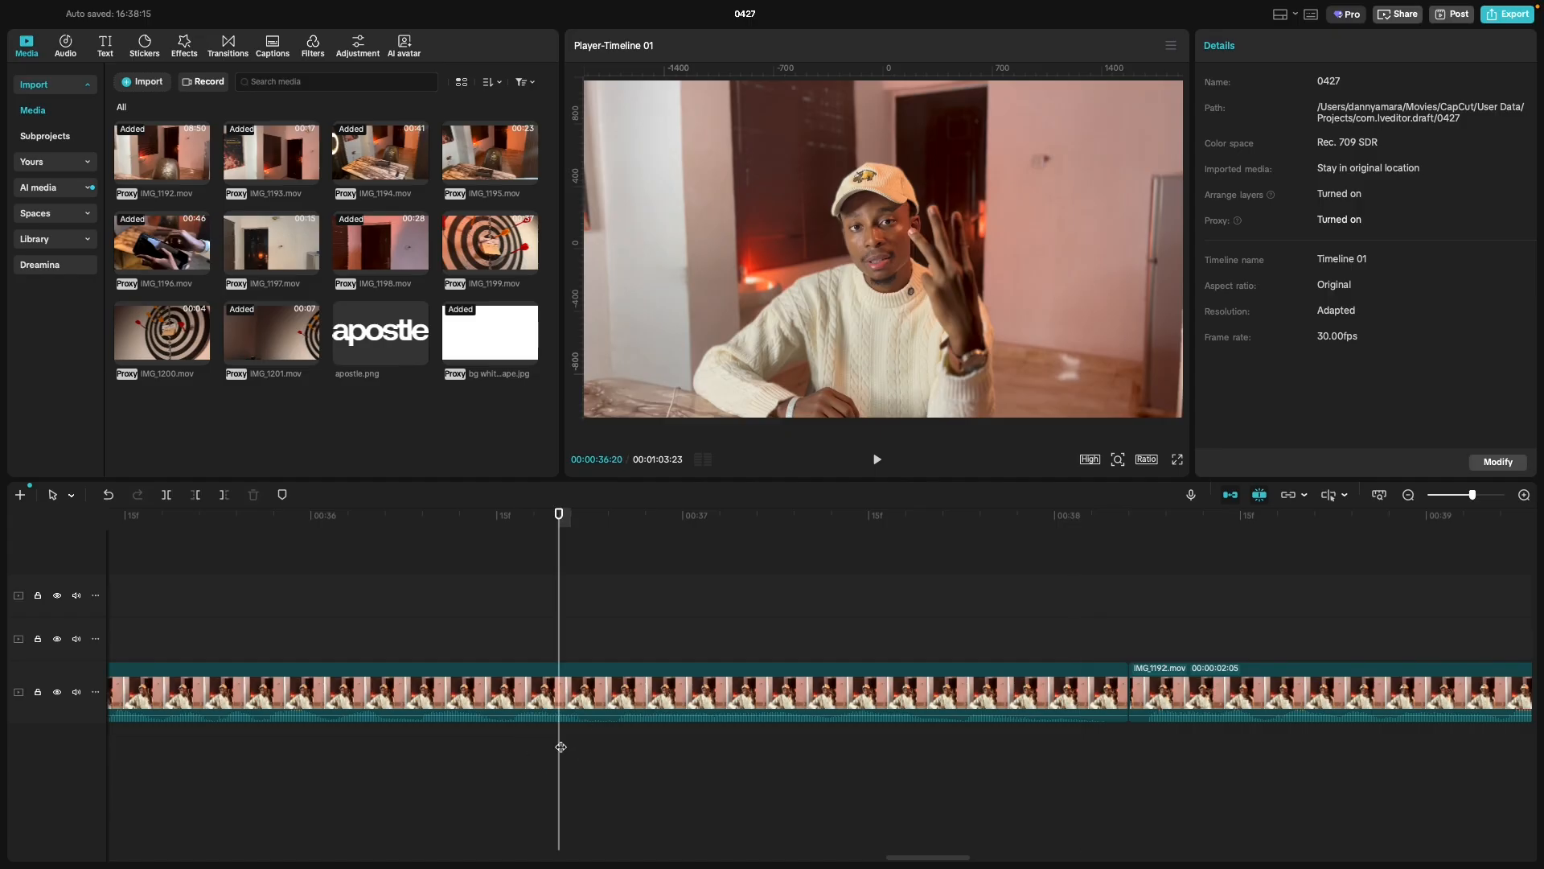
pyautogui.press('space')
pyautogui.press('space')
pyautogui.click(579, 744)
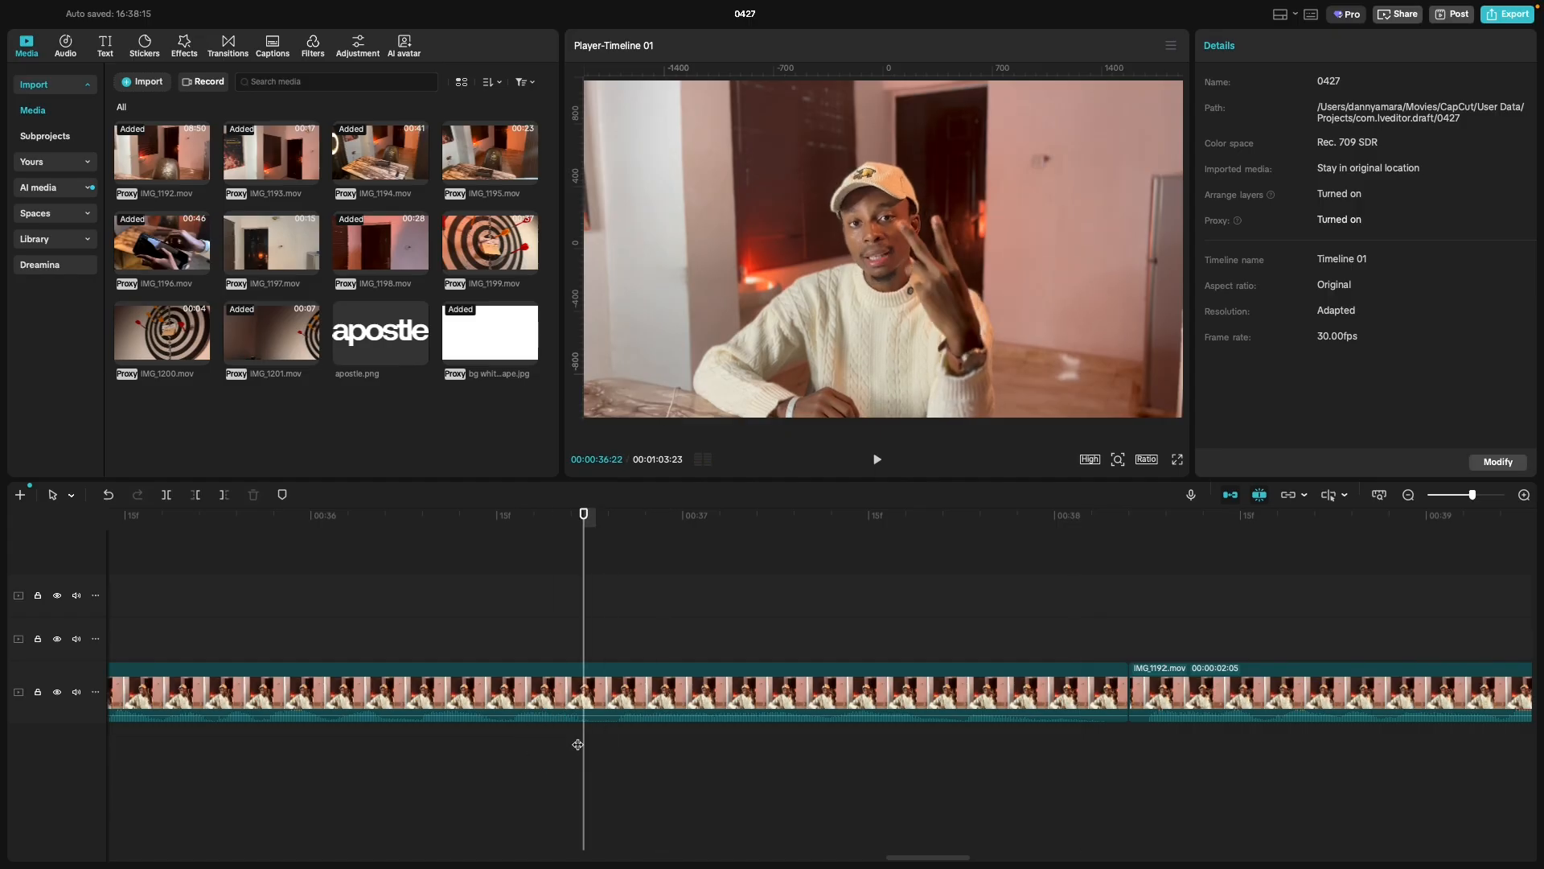
pyautogui.press('super+b')
# Remove the first three frames of the 1:14 IMG_1192.mov piece, making it 1:11 long, and replay the cut.
pyautogui.click(585, 693)
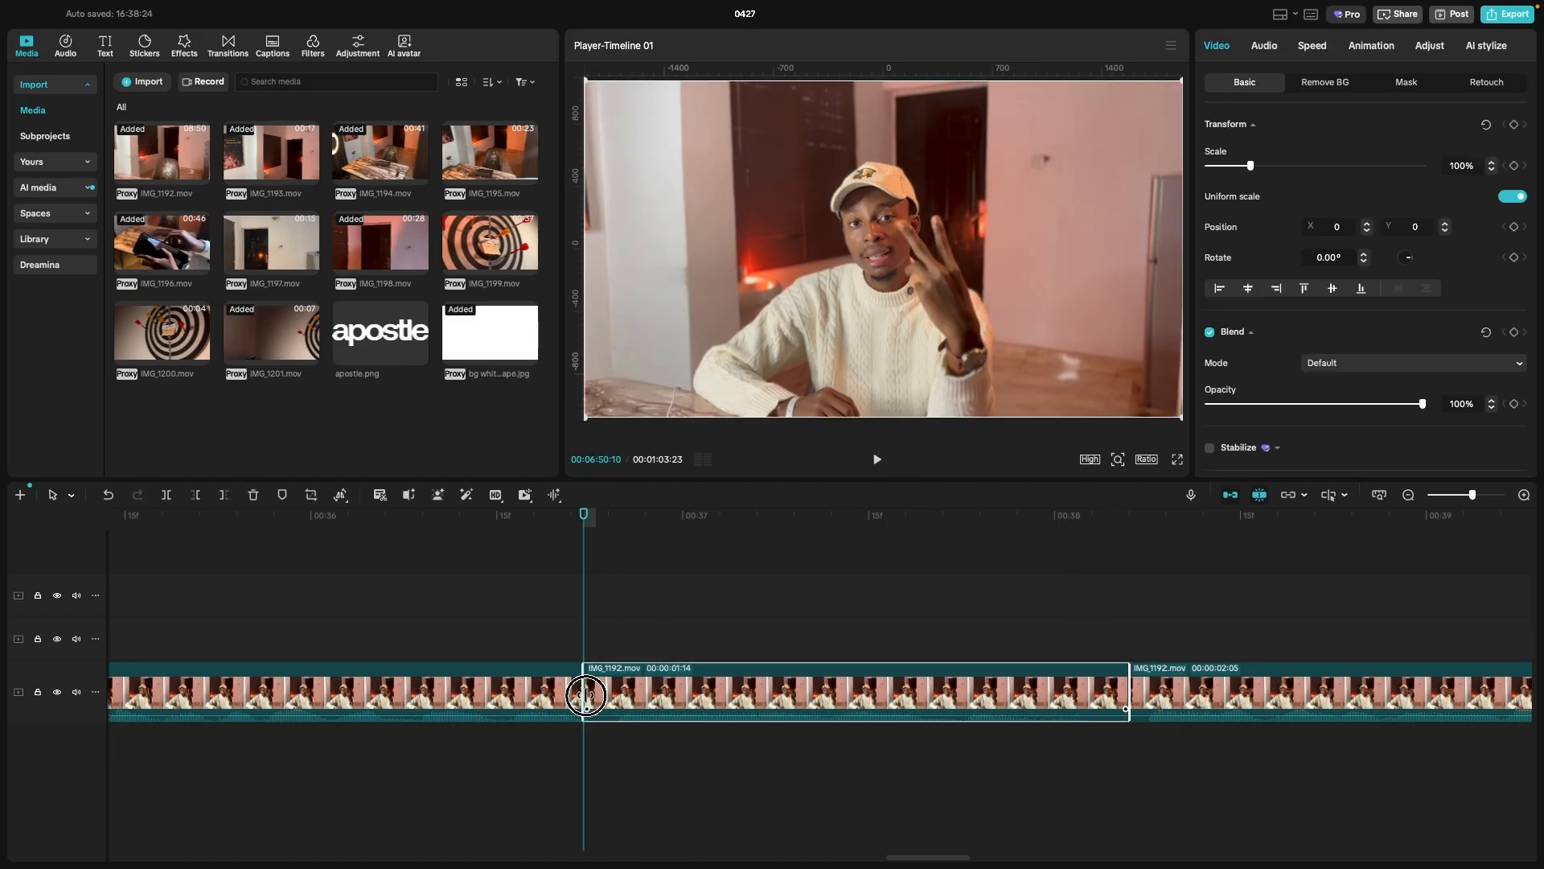
pyautogui.moveTo(585, 693); pyautogui.dragTo(611, 702)
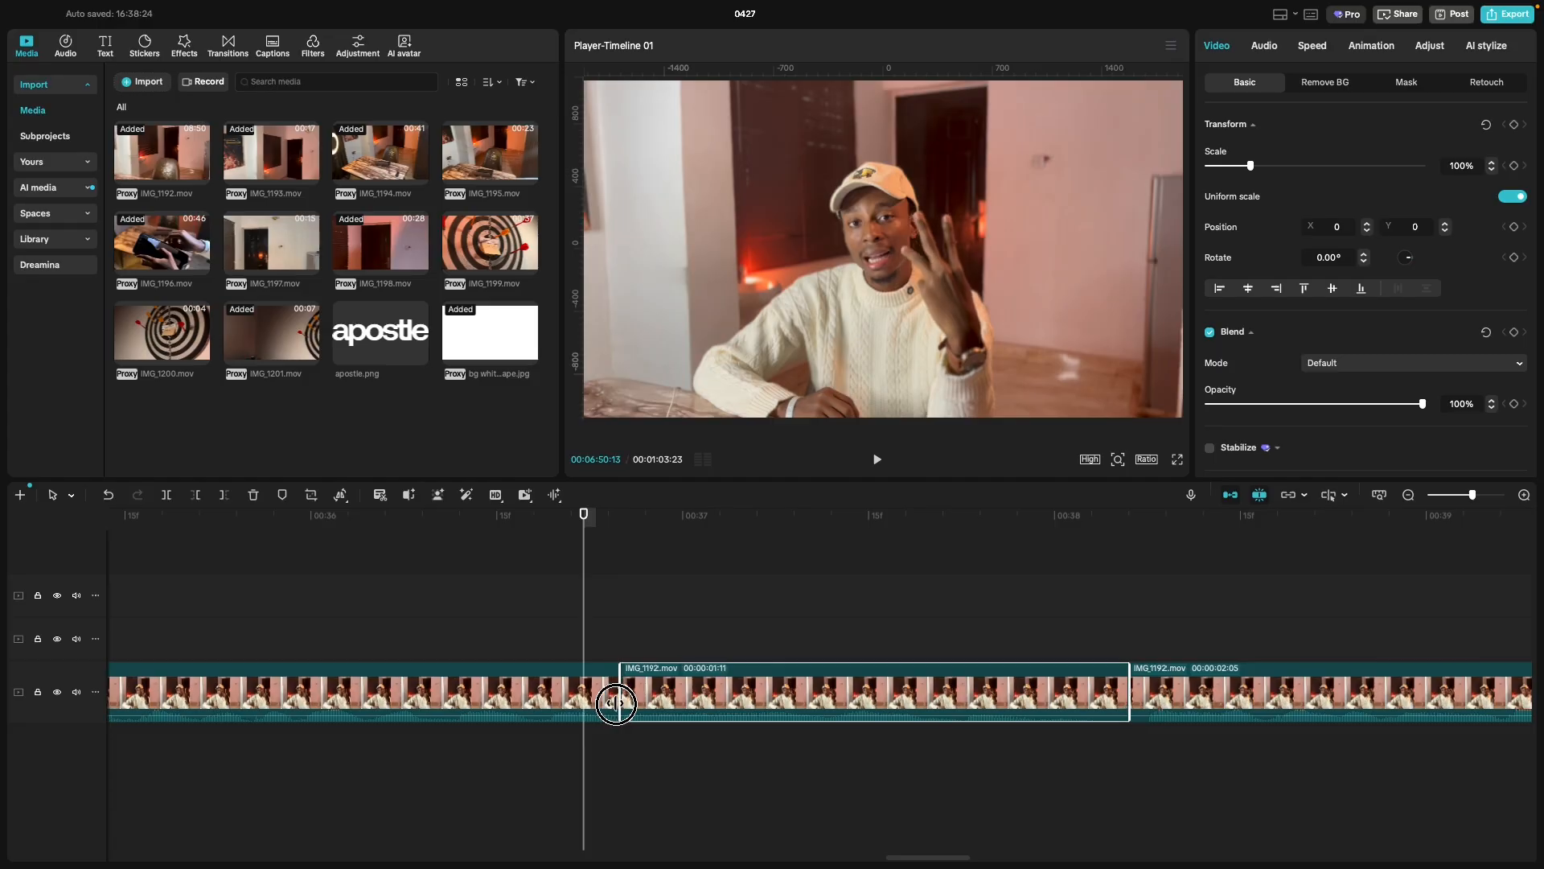
pyautogui.moveTo(614, 703); pyautogui.dragTo(605, 701)
pyautogui.click(495, 765)
pyautogui.press('space')
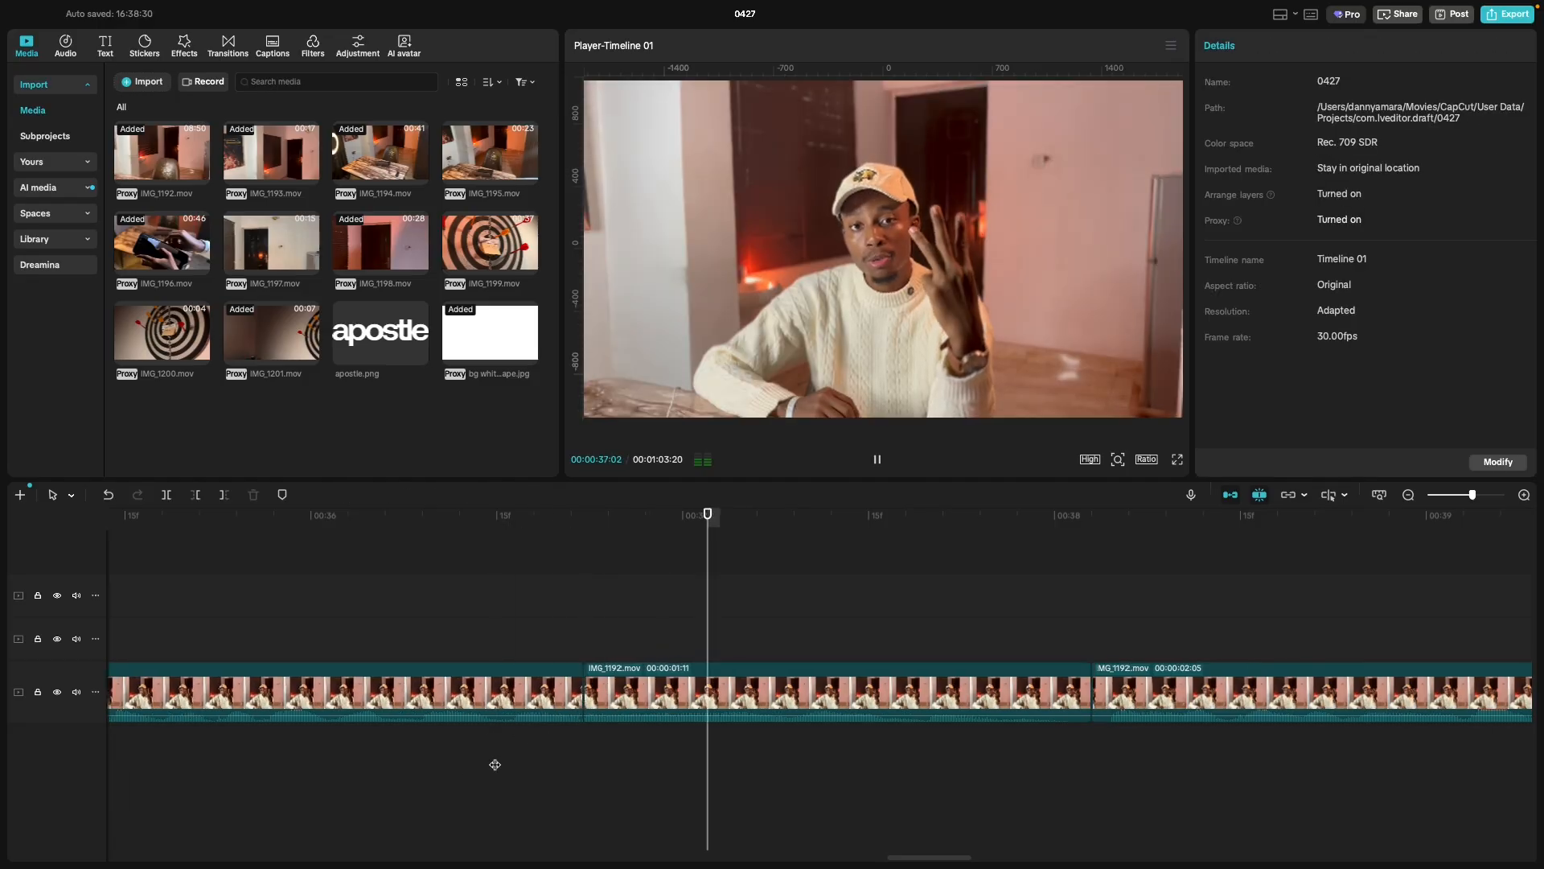
# Replay the 1:11 IMG_1192.mov clip from before its start and trim two frames from its end, making it 1:09 long.
pyautogui.click(297, 761)
pyautogui.press('space')
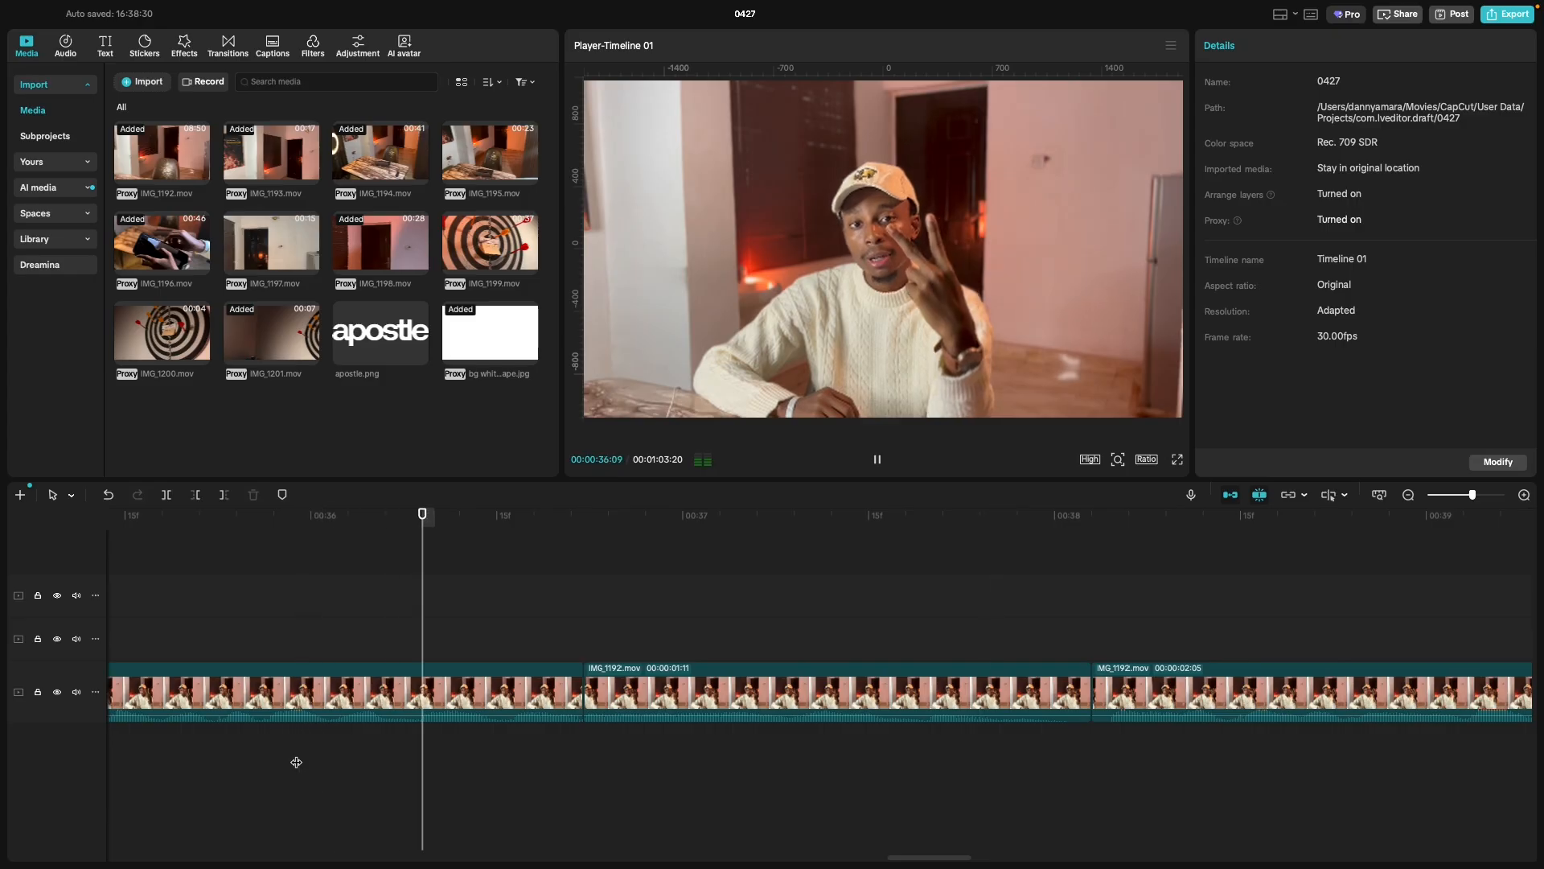
pyautogui.press('space')
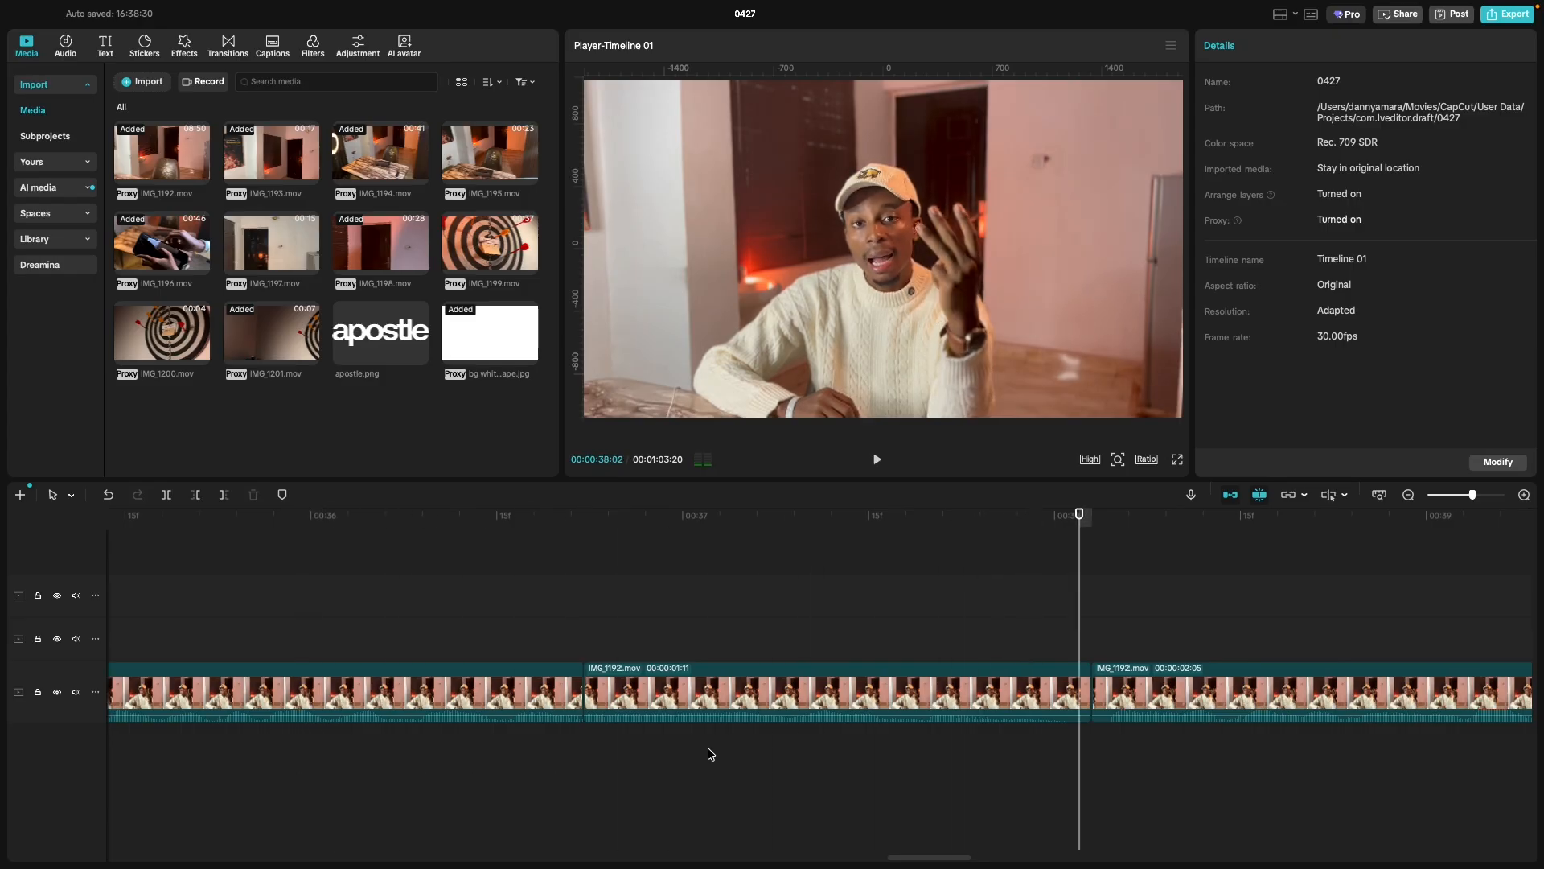
pyautogui.click(900, 700)
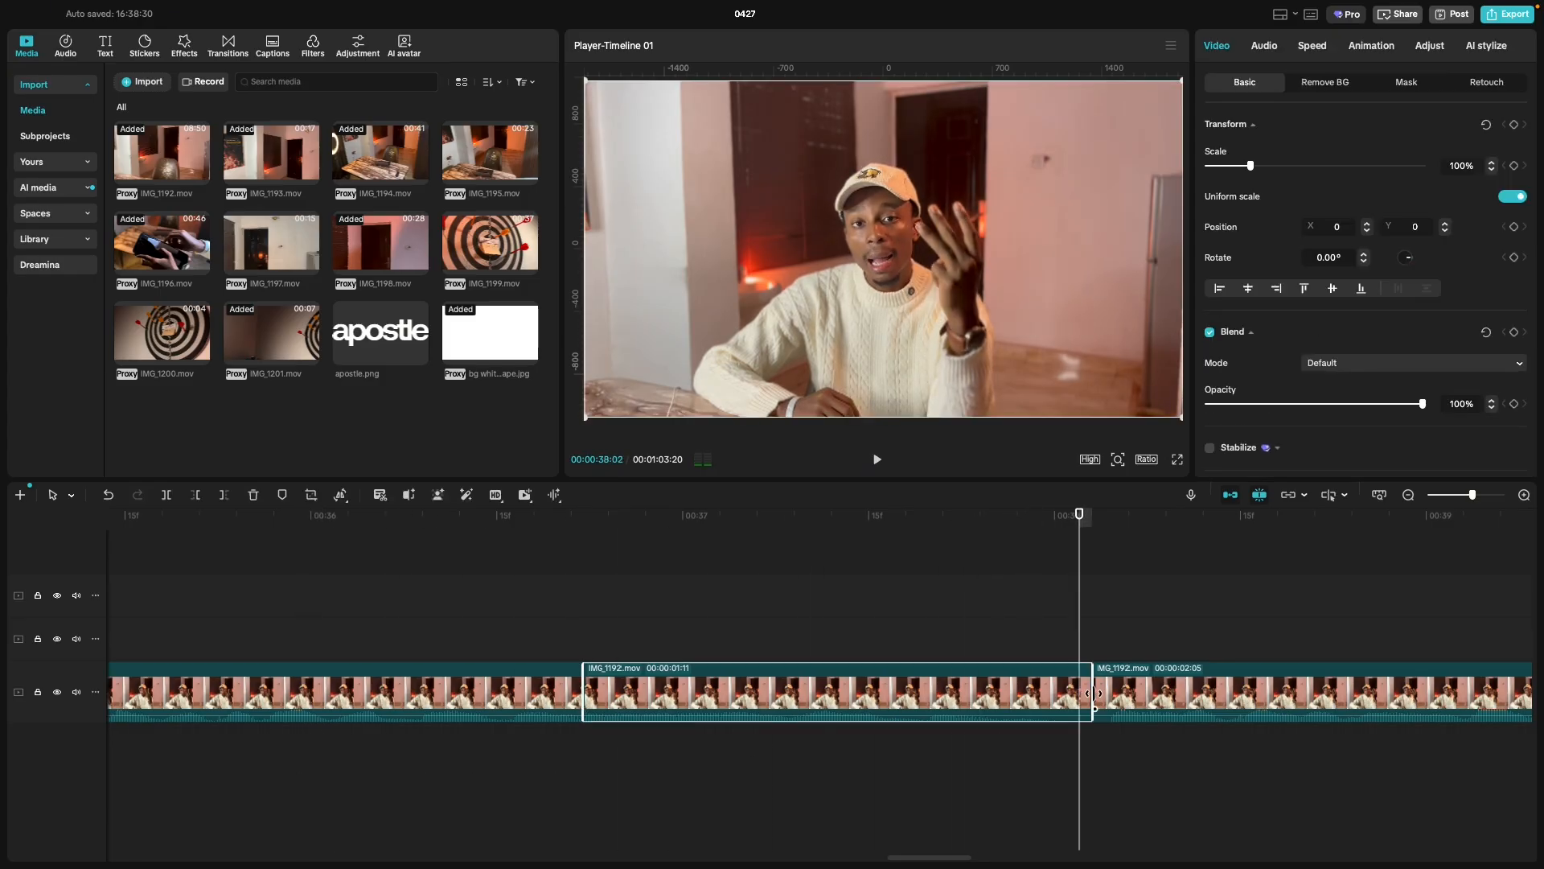
pyautogui.moveTo(1076, 645); pyautogui.dragTo(1203, 644)
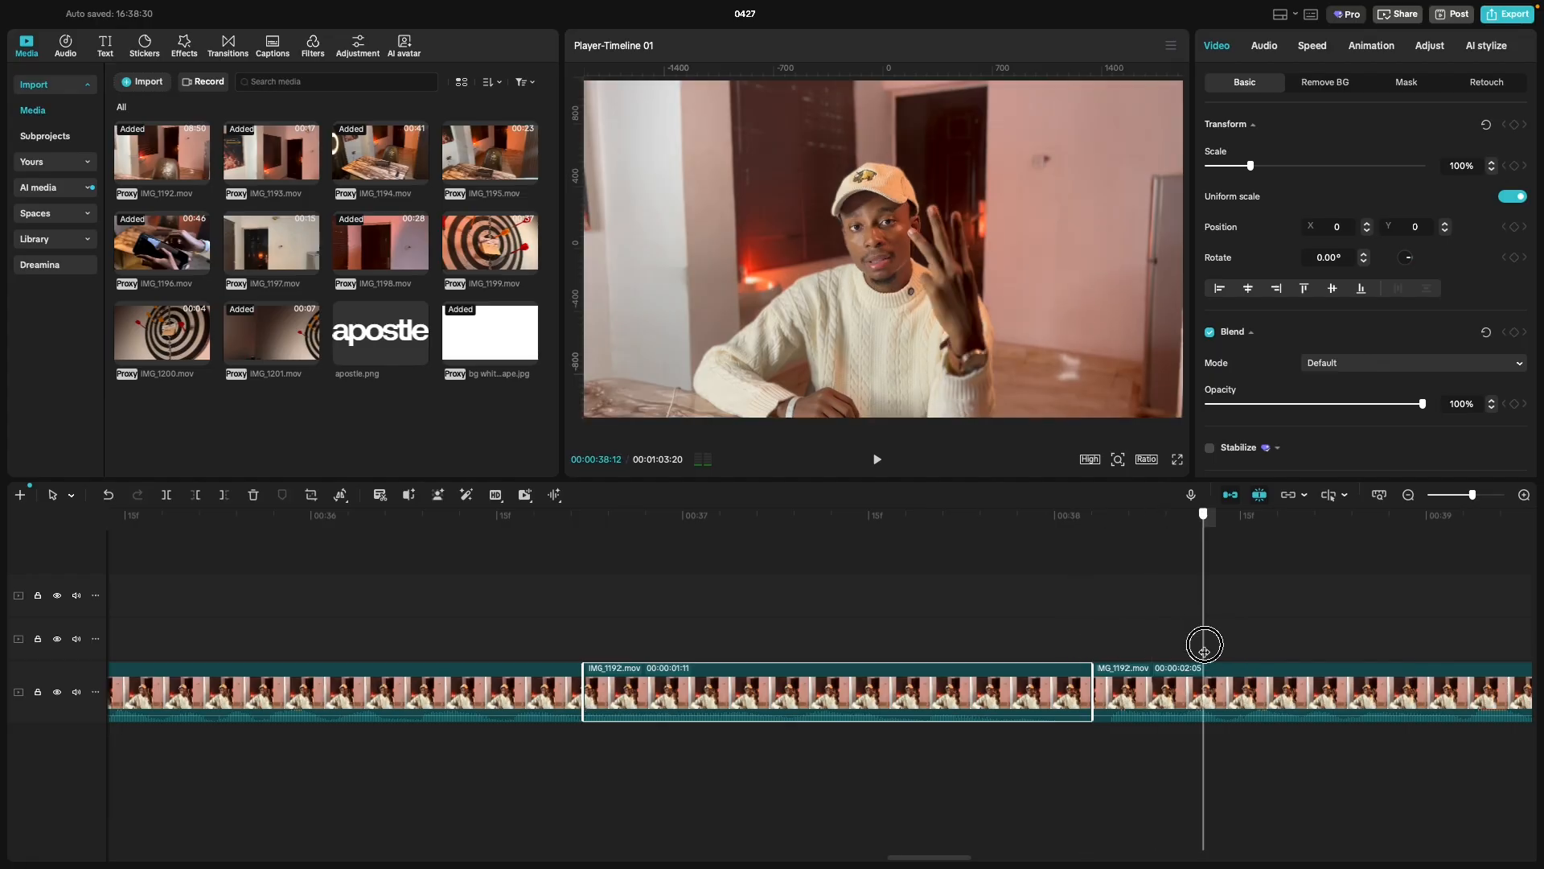
pyautogui.moveTo(1094, 687); pyautogui.dragTo(1067, 688)
# Replay the cut after the 1:09 IMG_1192.mov clip and trim one more frame from that clip's end, making it 1:08 long.
pyautogui.click(885, 770)
pyautogui.press('space')
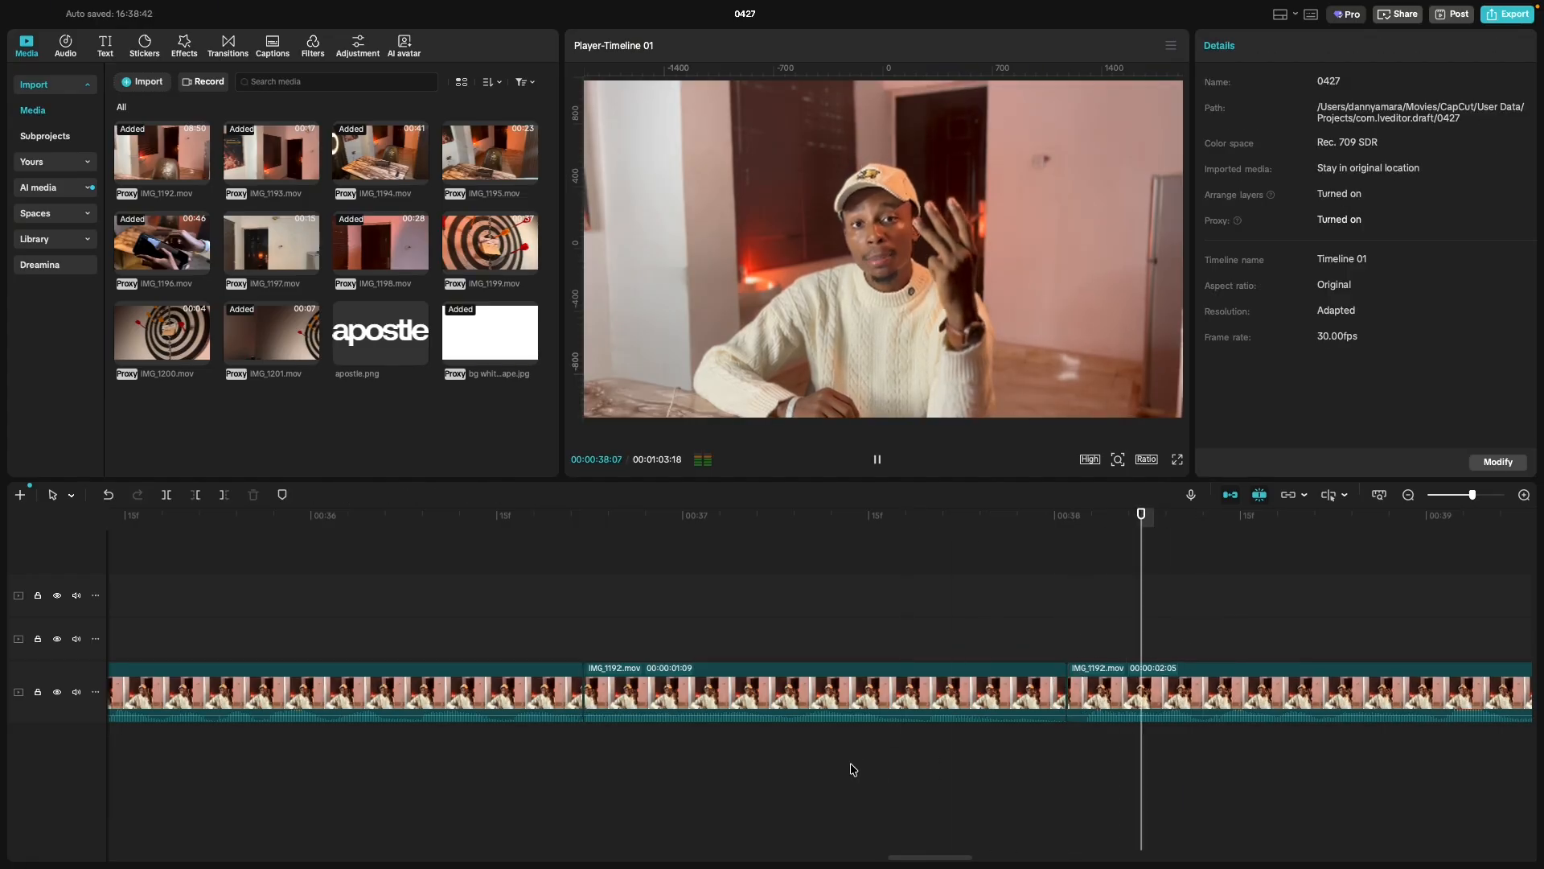
pyautogui.click(791, 762)
pyautogui.press('space')
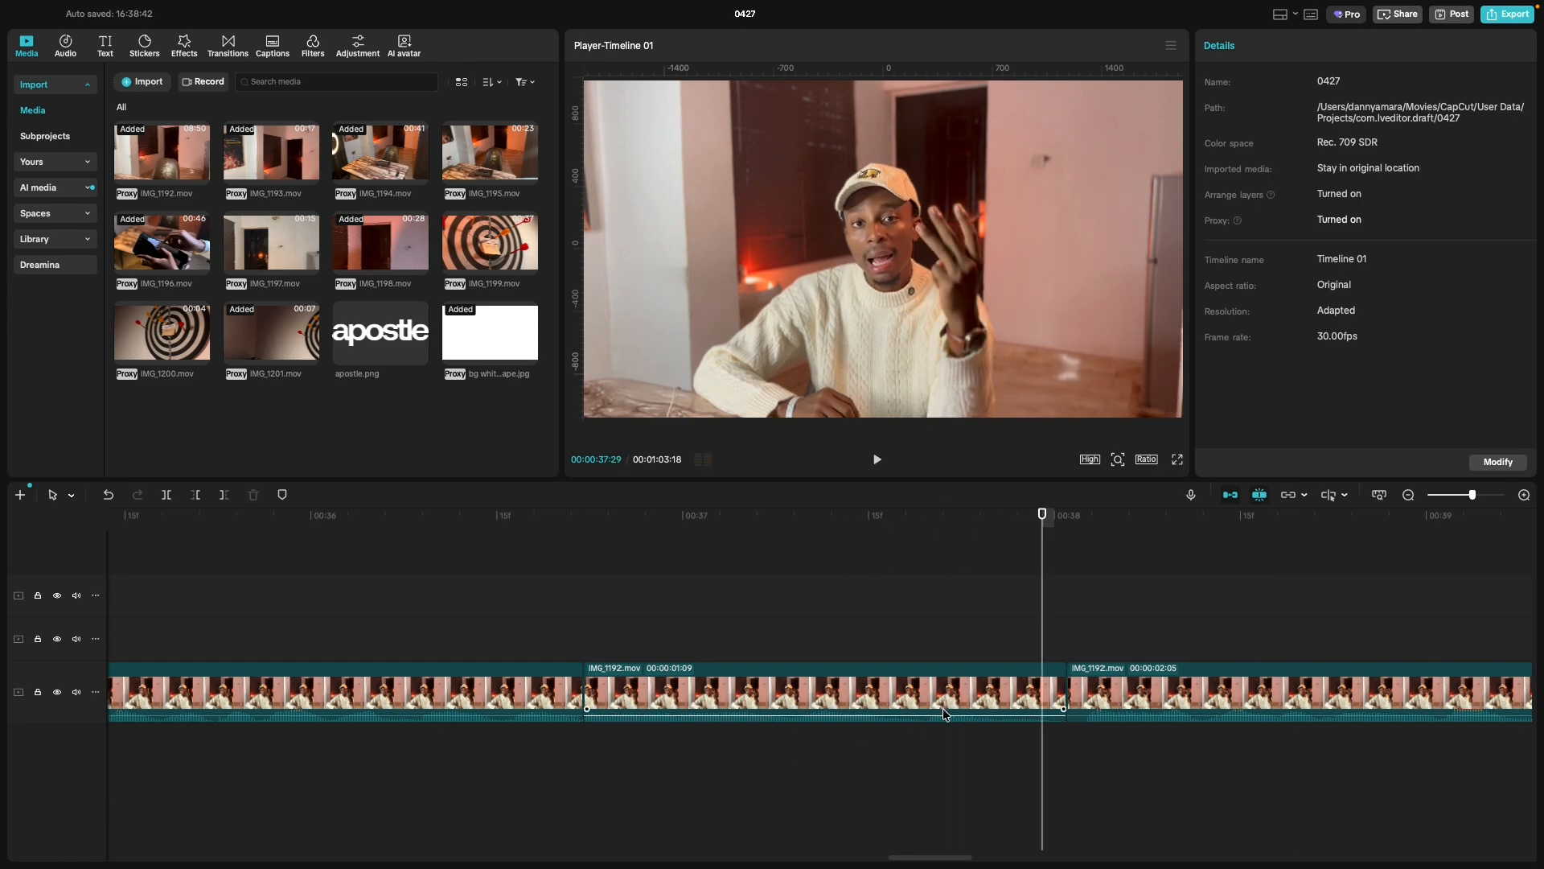
pyautogui.click(1064, 687)
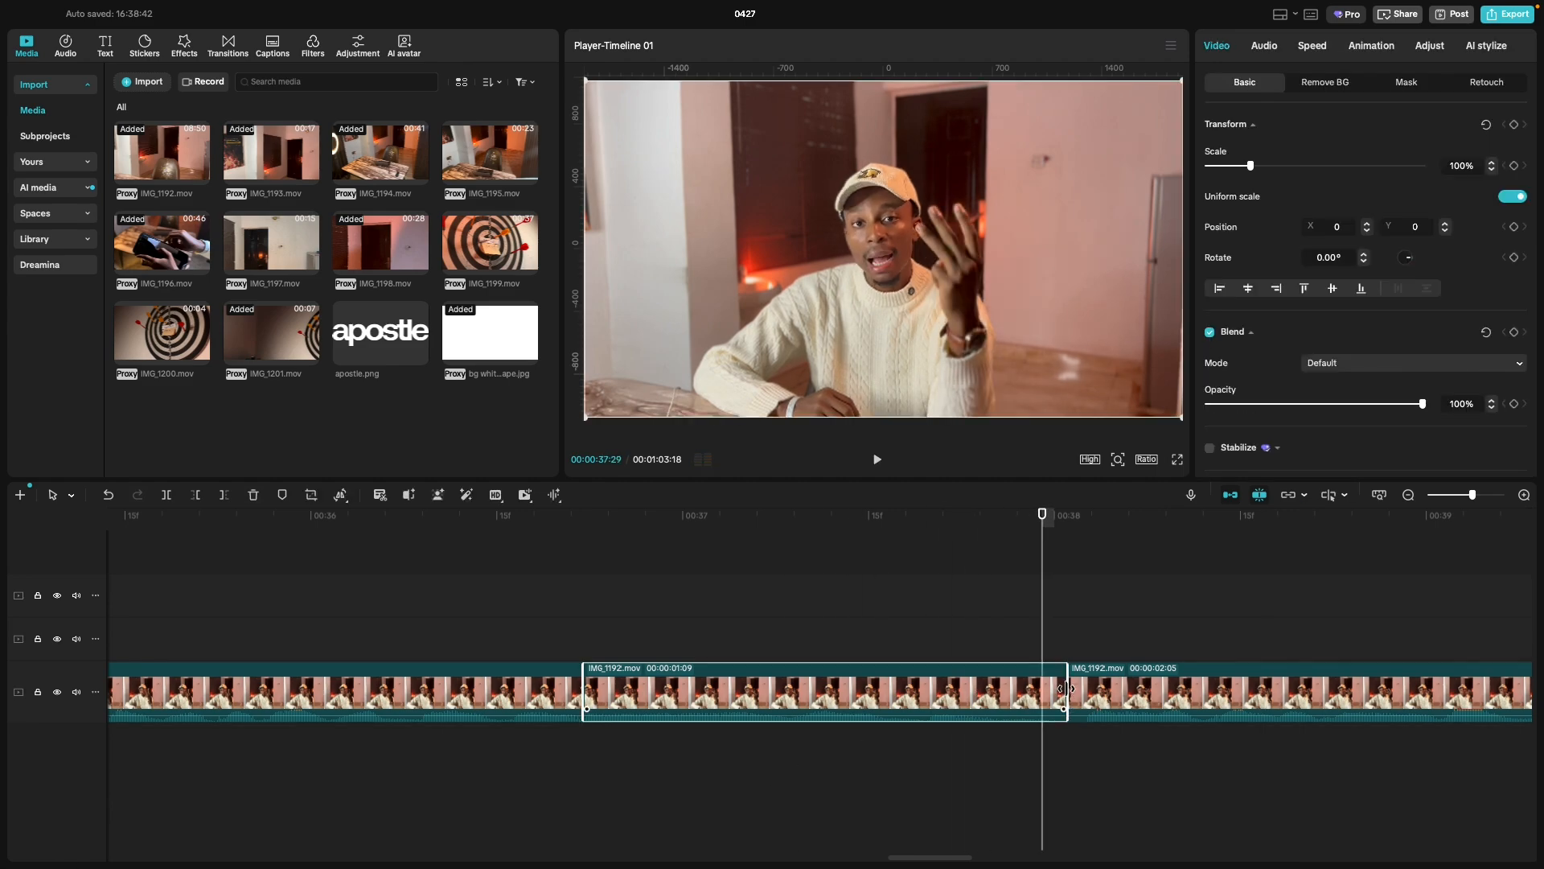
pyautogui.moveTo(1063, 687); pyautogui.dragTo(1044, 699)
# Replay the cut after the 1:08 IMG_1192.mov clip and trim one frame from the next clip's start, making it 2:04 long.
pyautogui.click(822, 746)
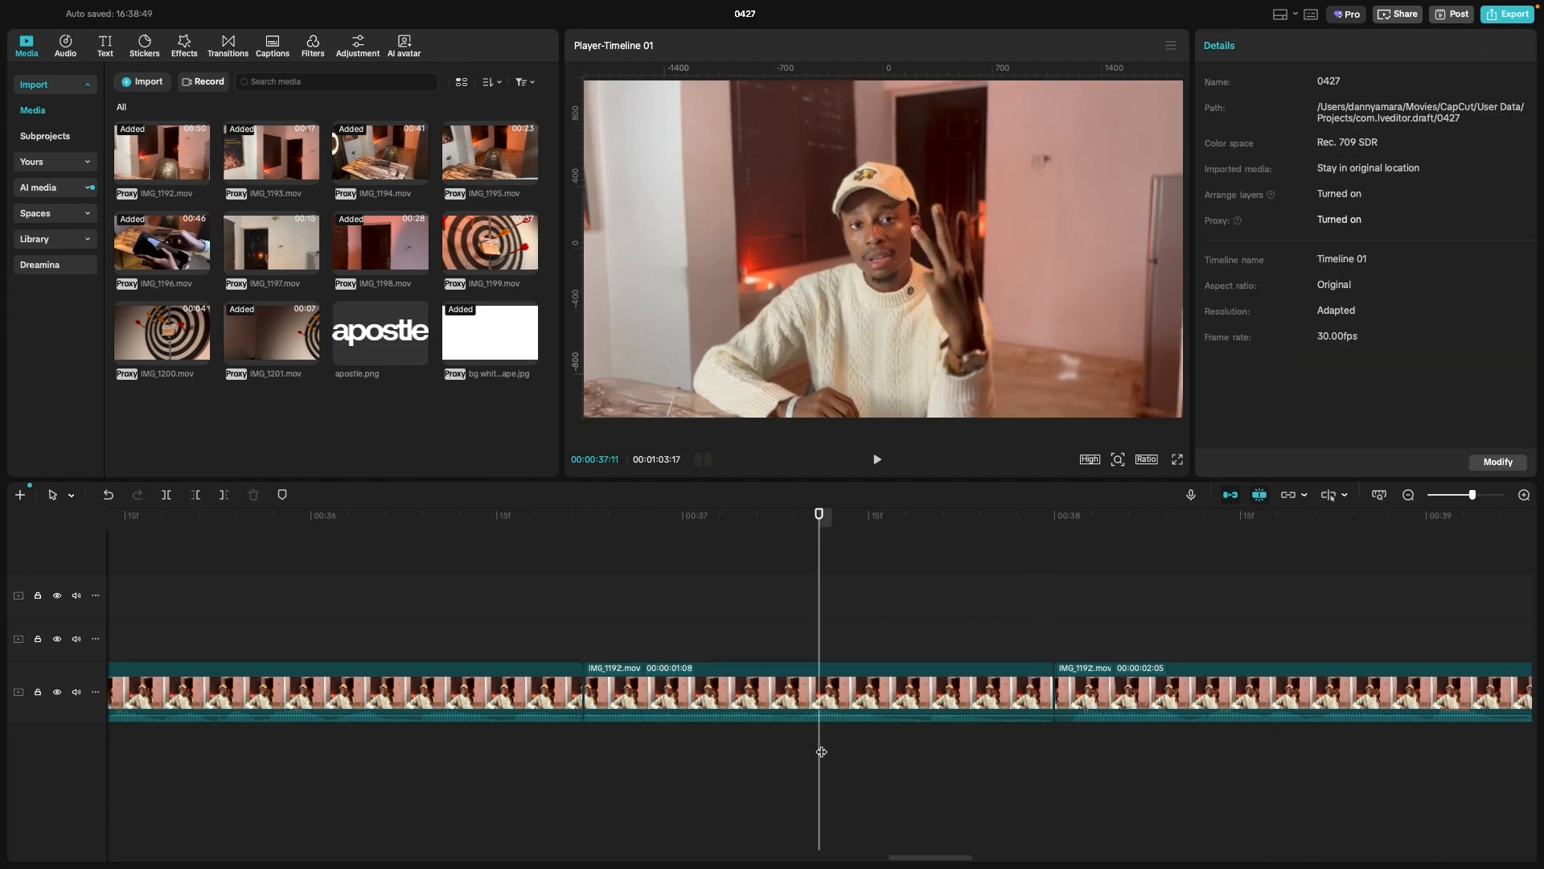
pyautogui.press('space')
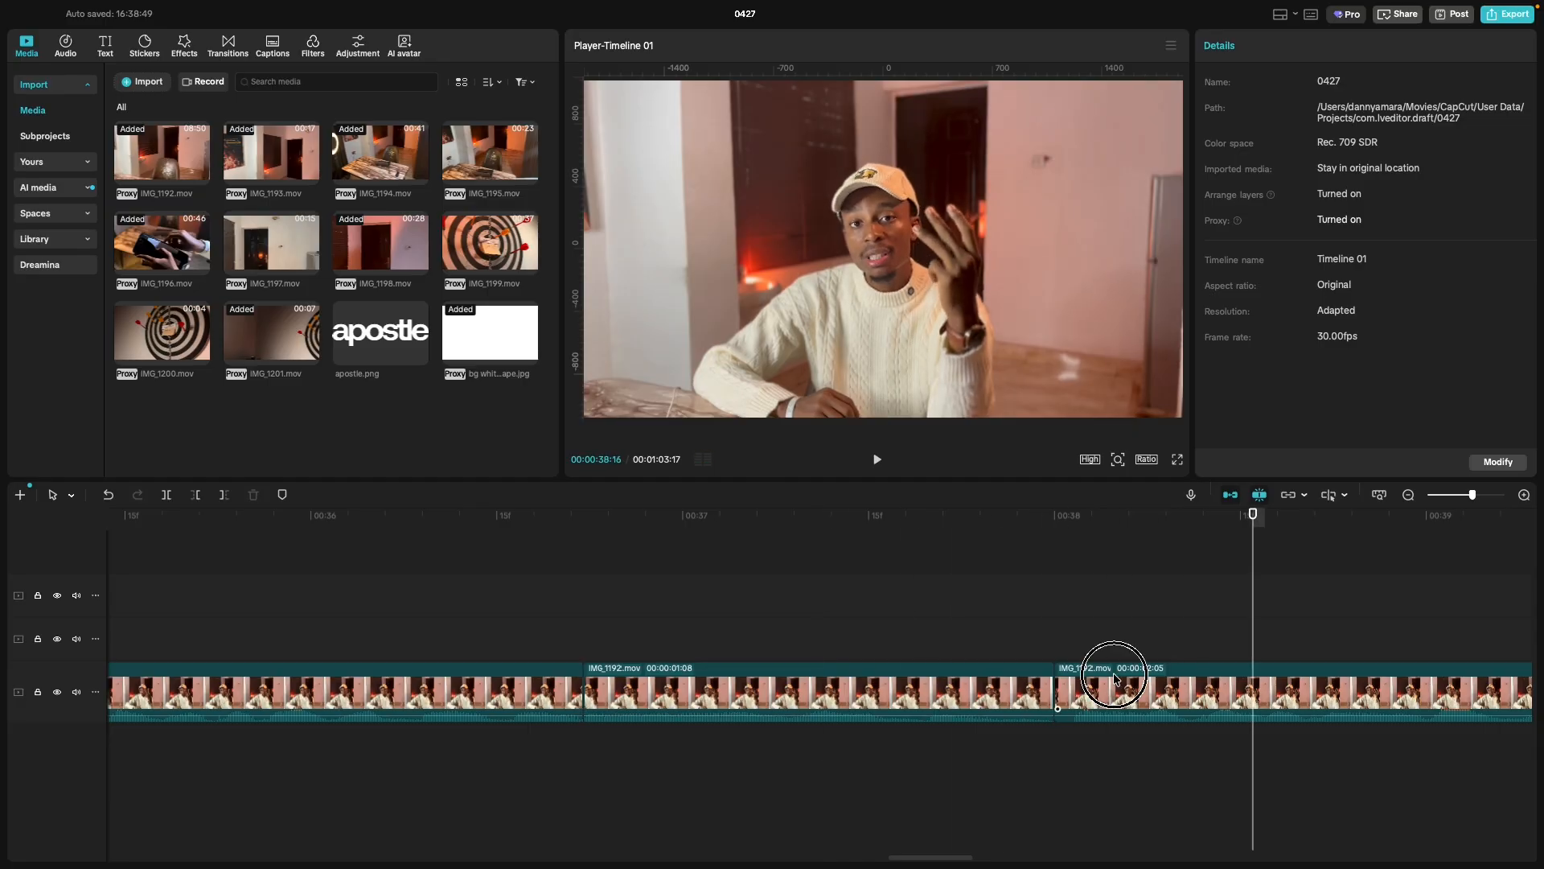
pyautogui.click(1074, 692)
pyautogui.moveTo(1056, 692); pyautogui.dragTo(1063, 695)
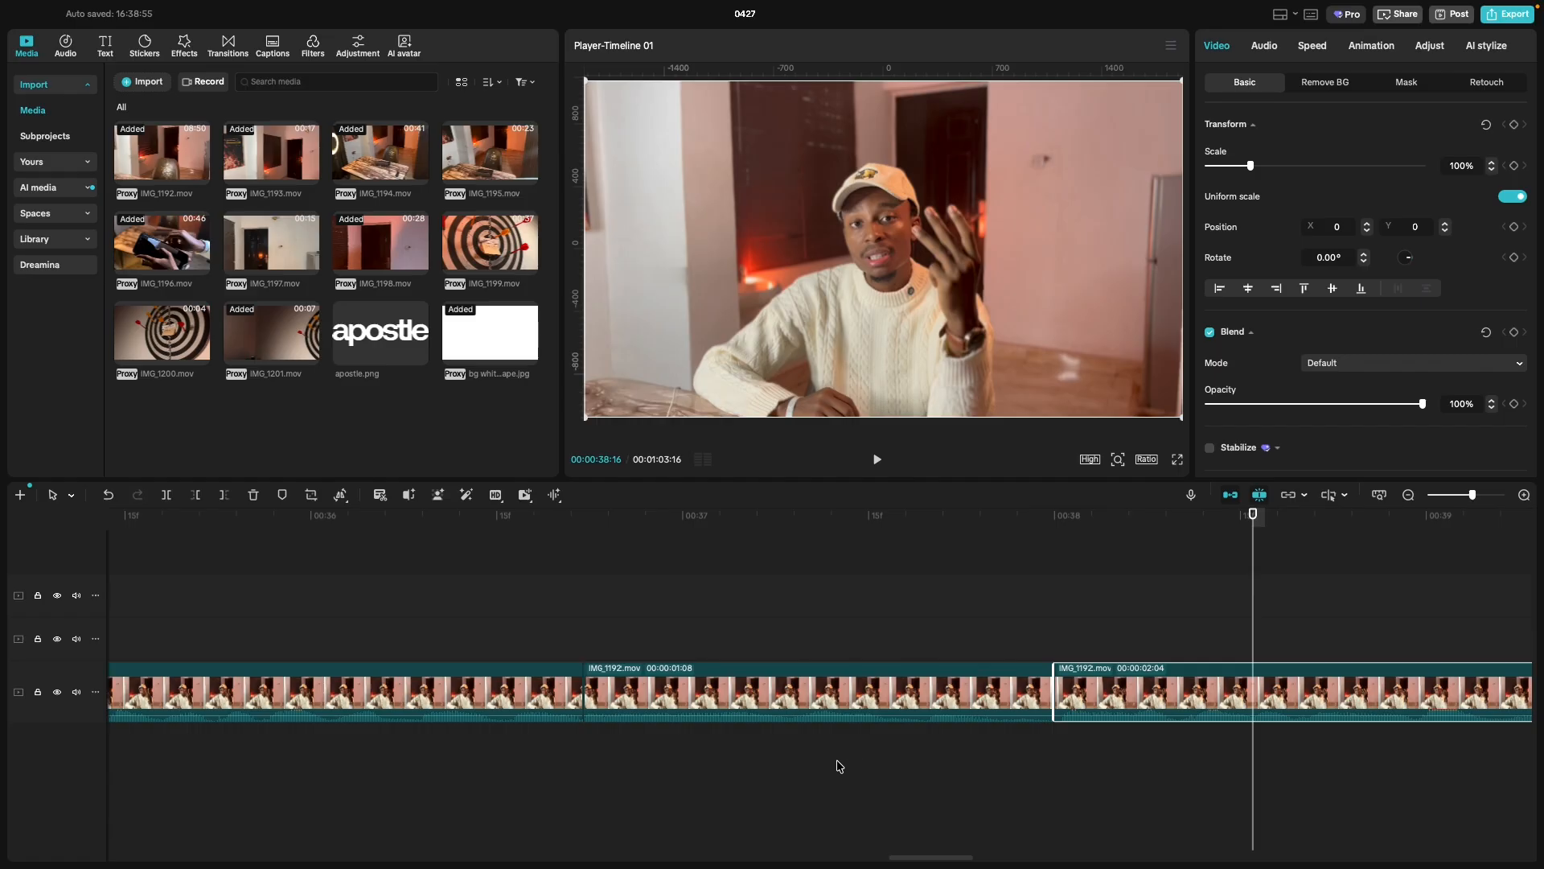
# Play through the 2:04 IMG_1192.mov clip, split it at 00:00:40:02 and delete the two-frame leftover at its end.
pyautogui.click(785, 771)
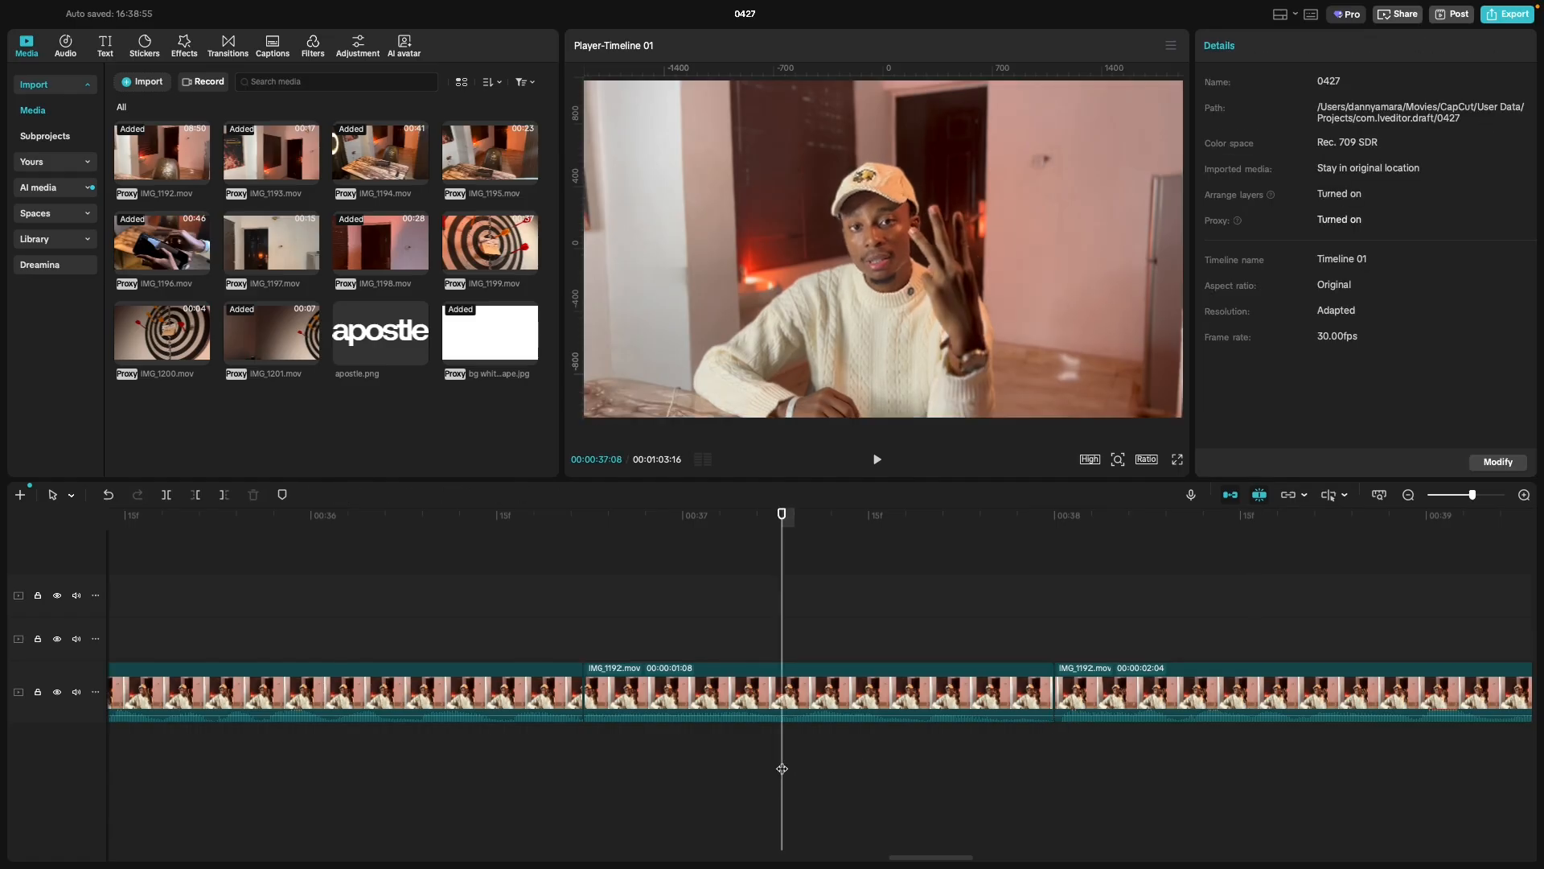
pyautogui.press('Left')
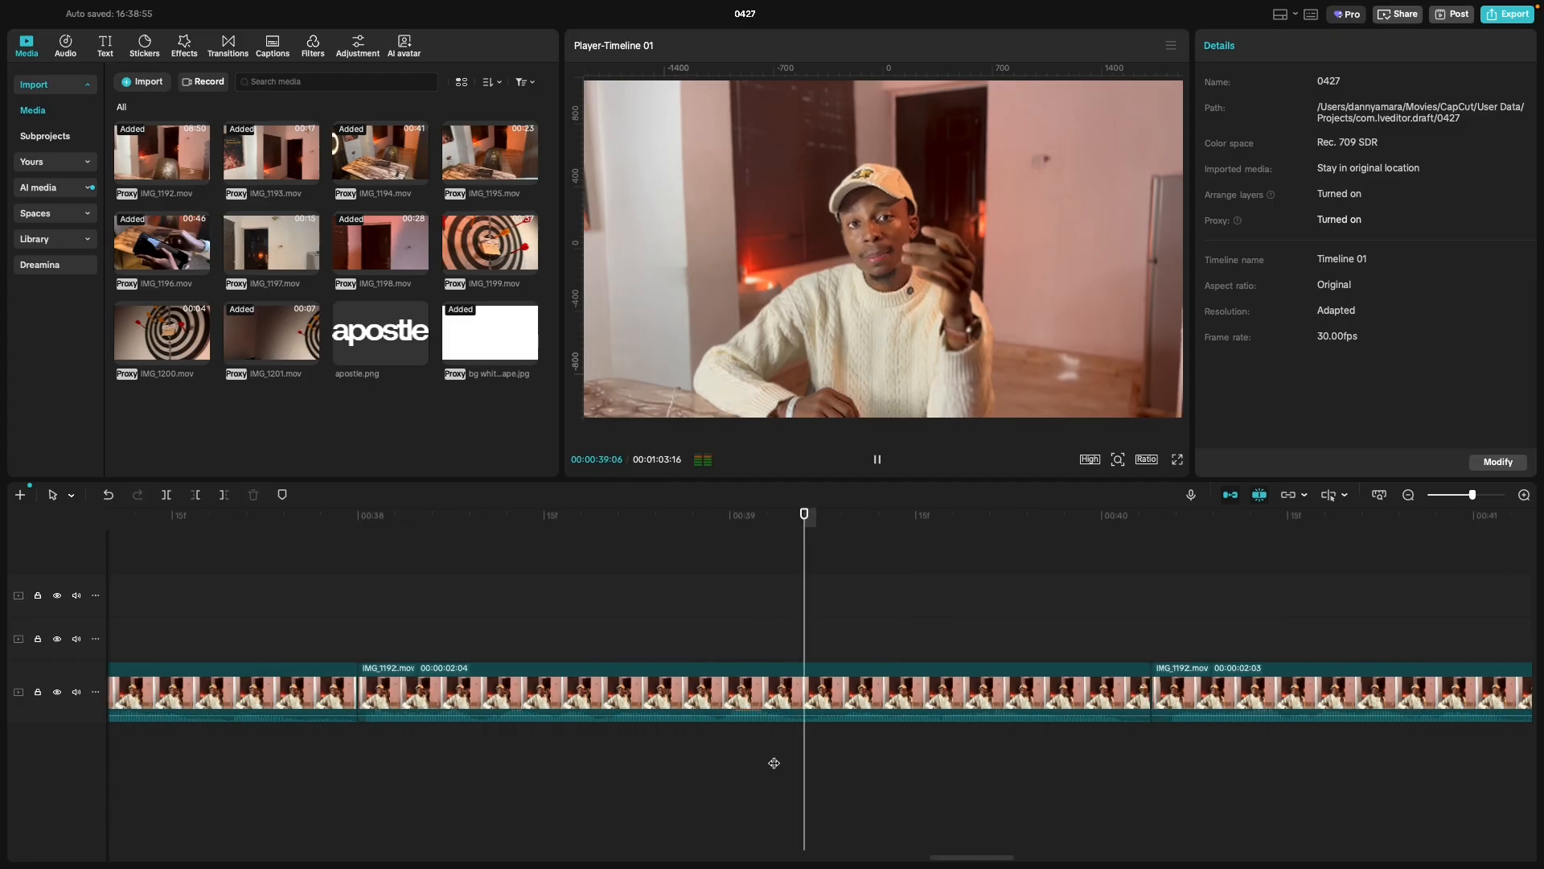
pyautogui.press('space')
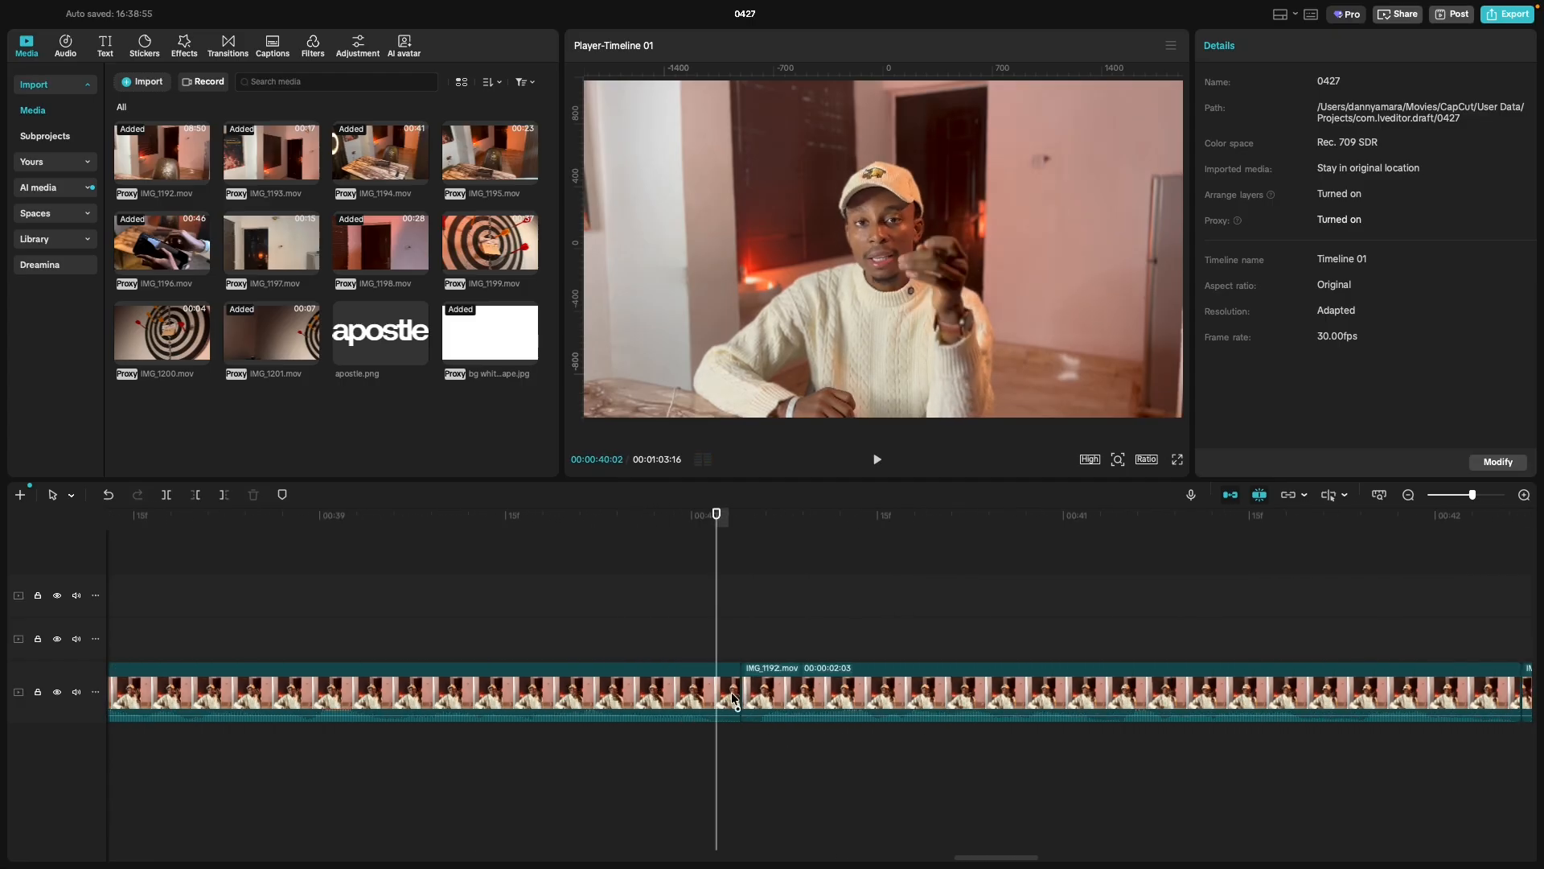
pyautogui.click(739, 694)
pyautogui.hotkey('ctrl', 'b')
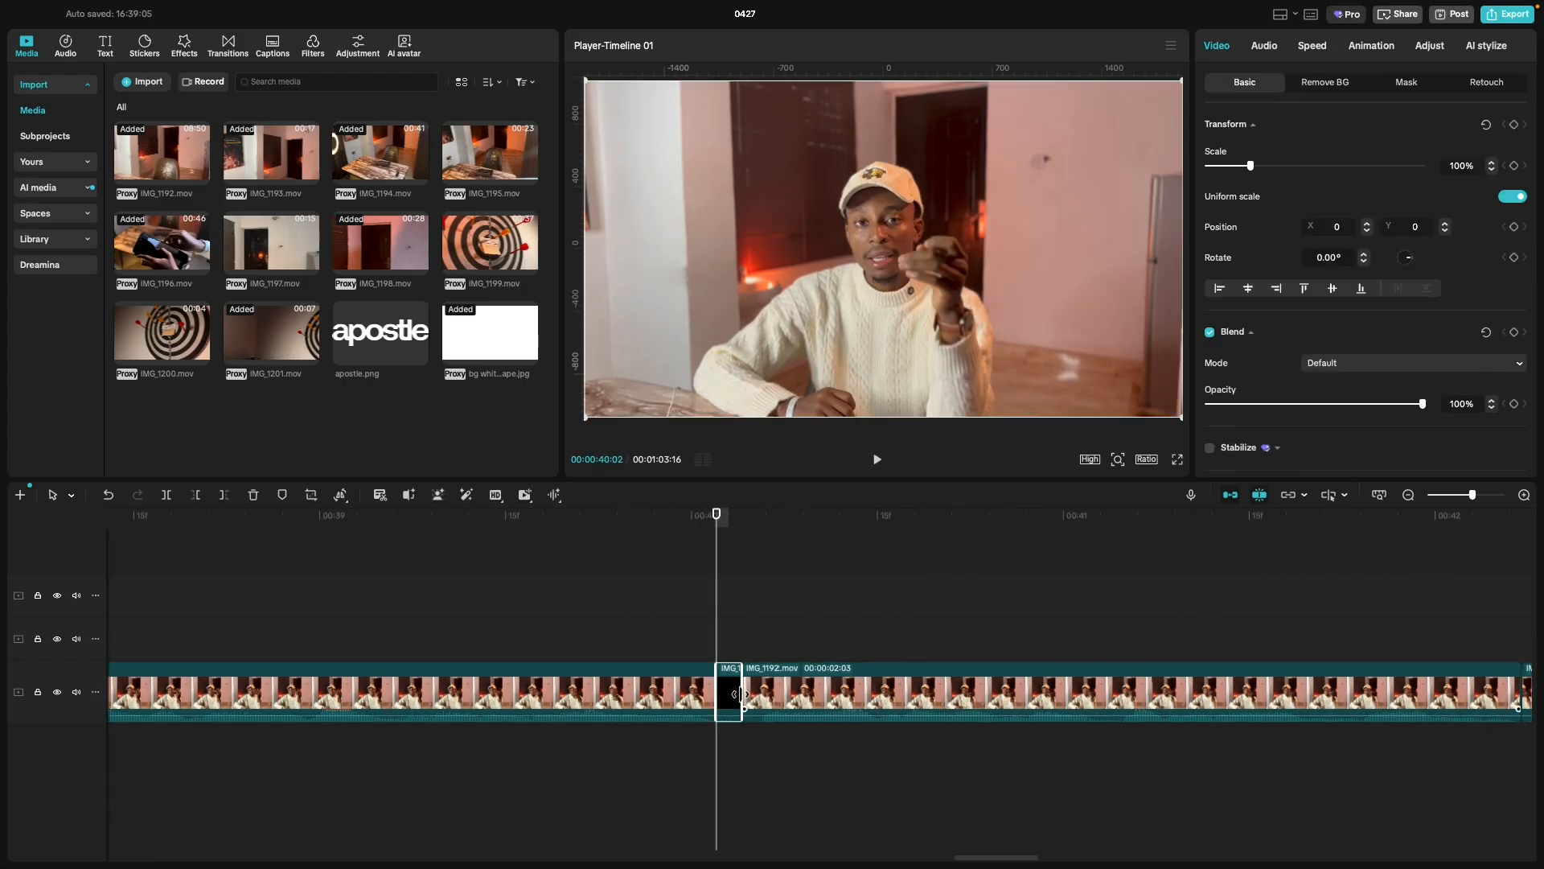
pyautogui.press('Delete')
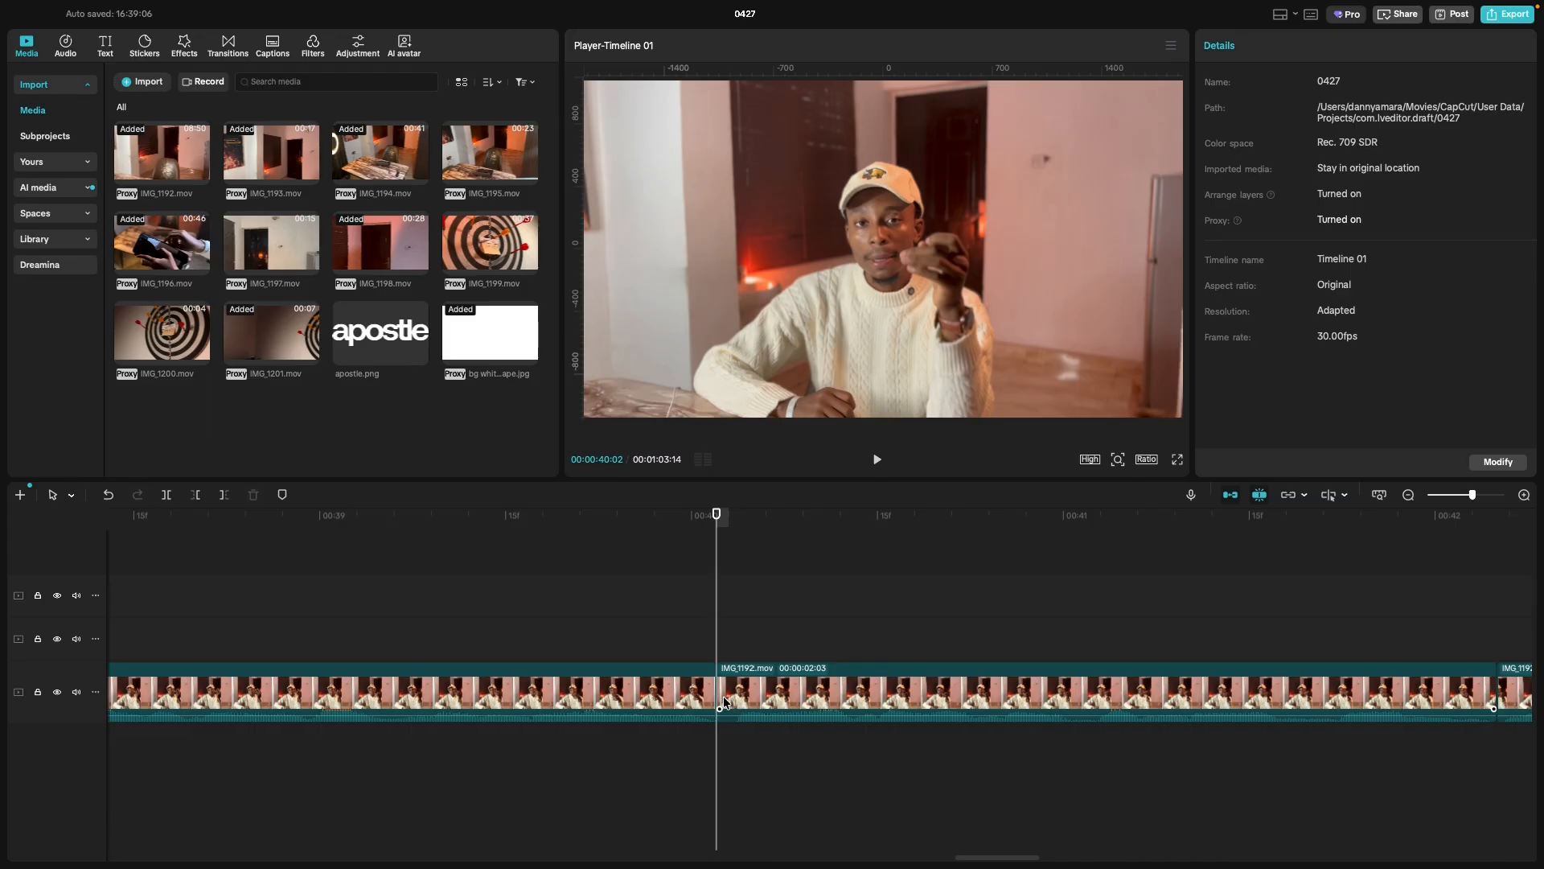
# Trim two frames from the start of the 2:03 IMG_1192.mov clip, making it 2:01 long, and replay the cut from 00:00:39:24.
pyautogui.click(720, 696)
pyautogui.moveTo(719, 695); pyautogui.dragTo(740, 701)
pyautogui.click(611, 752)
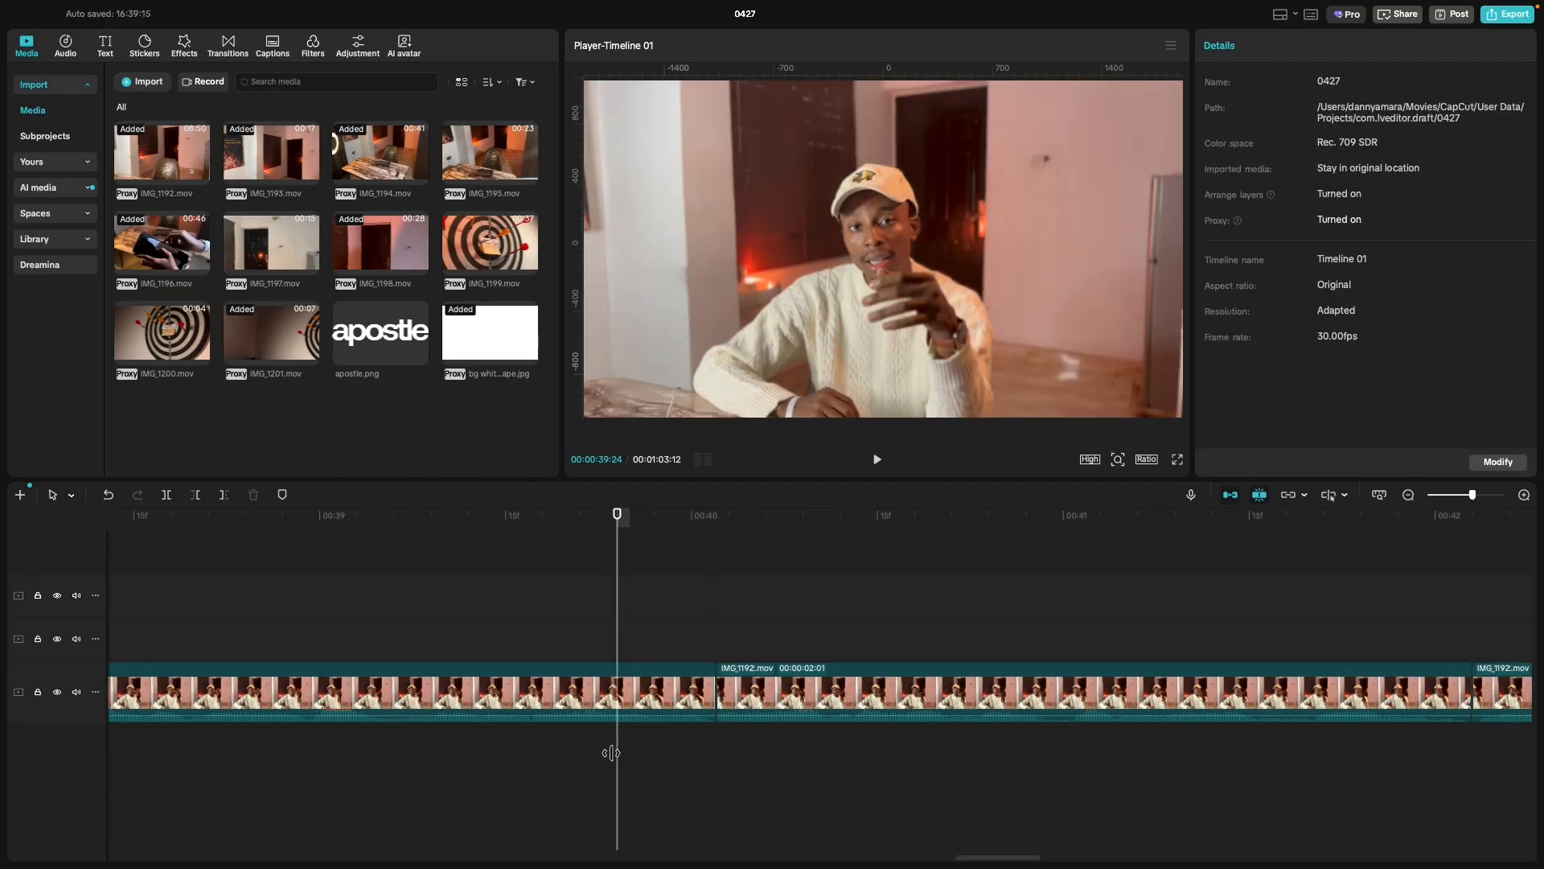
pyautogui.press('space')
pyautogui.click(567, 749)
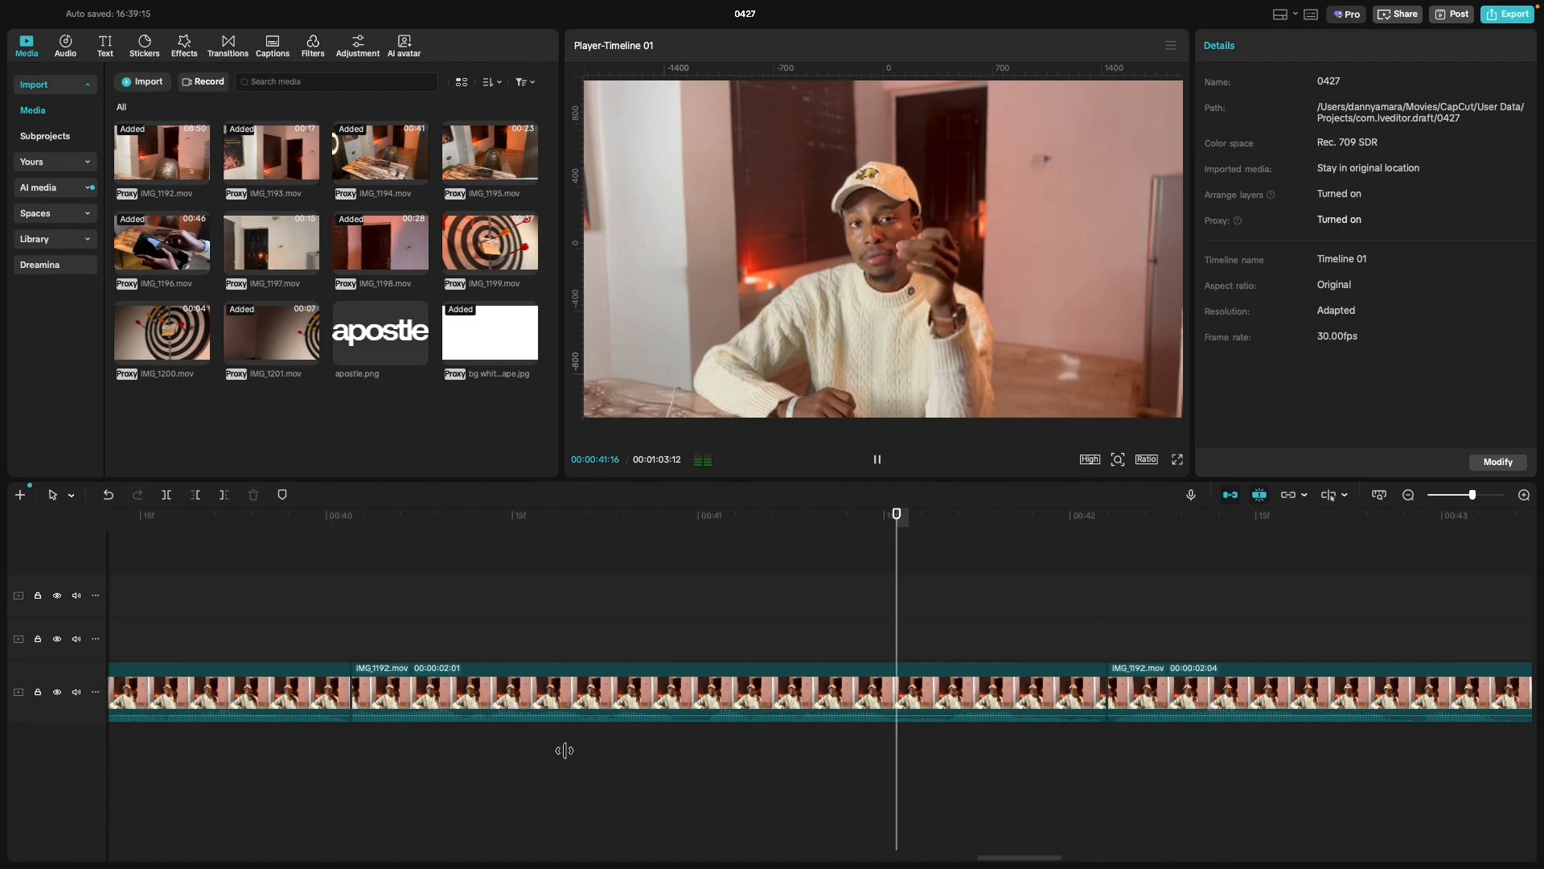
# Play into the 2:04 IMG_1192.mov clip, split it at 00:00:42:26 and trim the second piece's first two frames, making it 1:09 long.
pyautogui.press('space')
pyautogui.hscroll(5, 816, 765)
pyautogui.press('space')
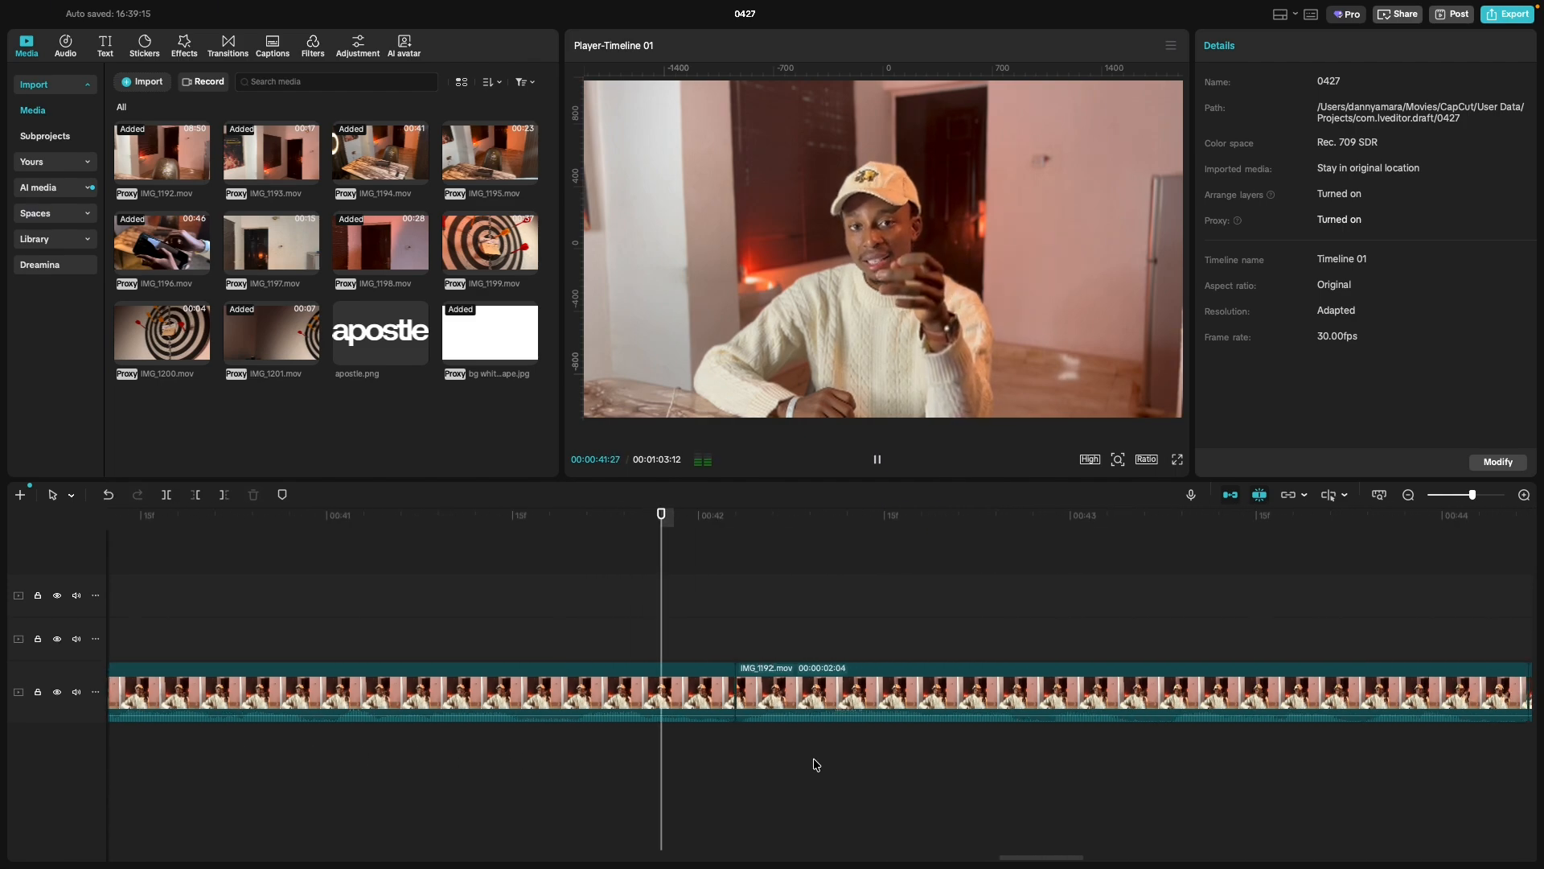
pyautogui.press('space')
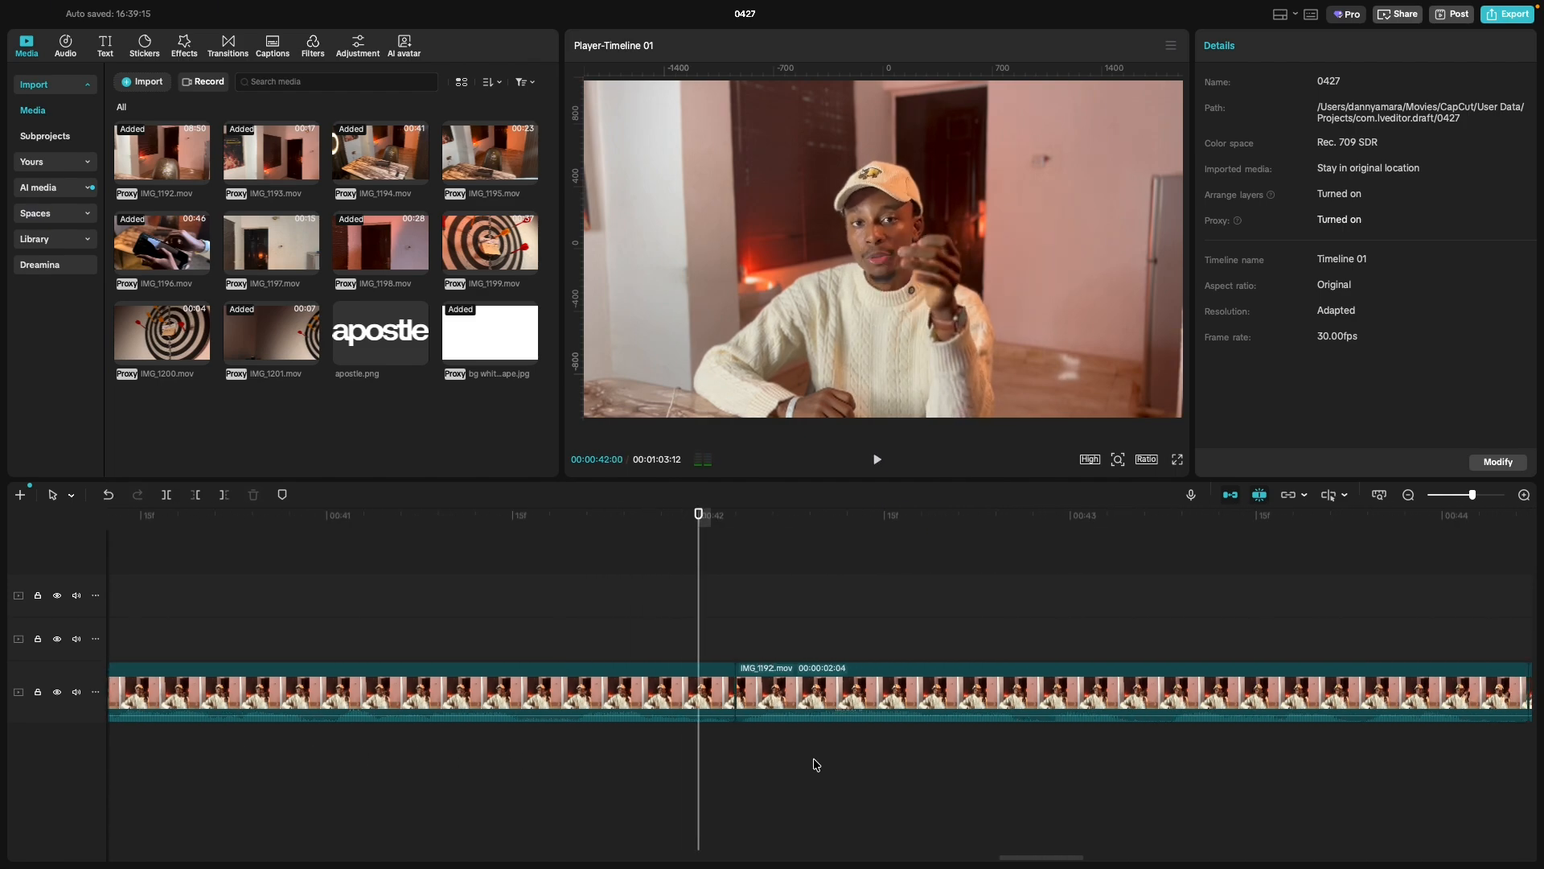
pyautogui.press('space')
pyautogui.click(697, 743)
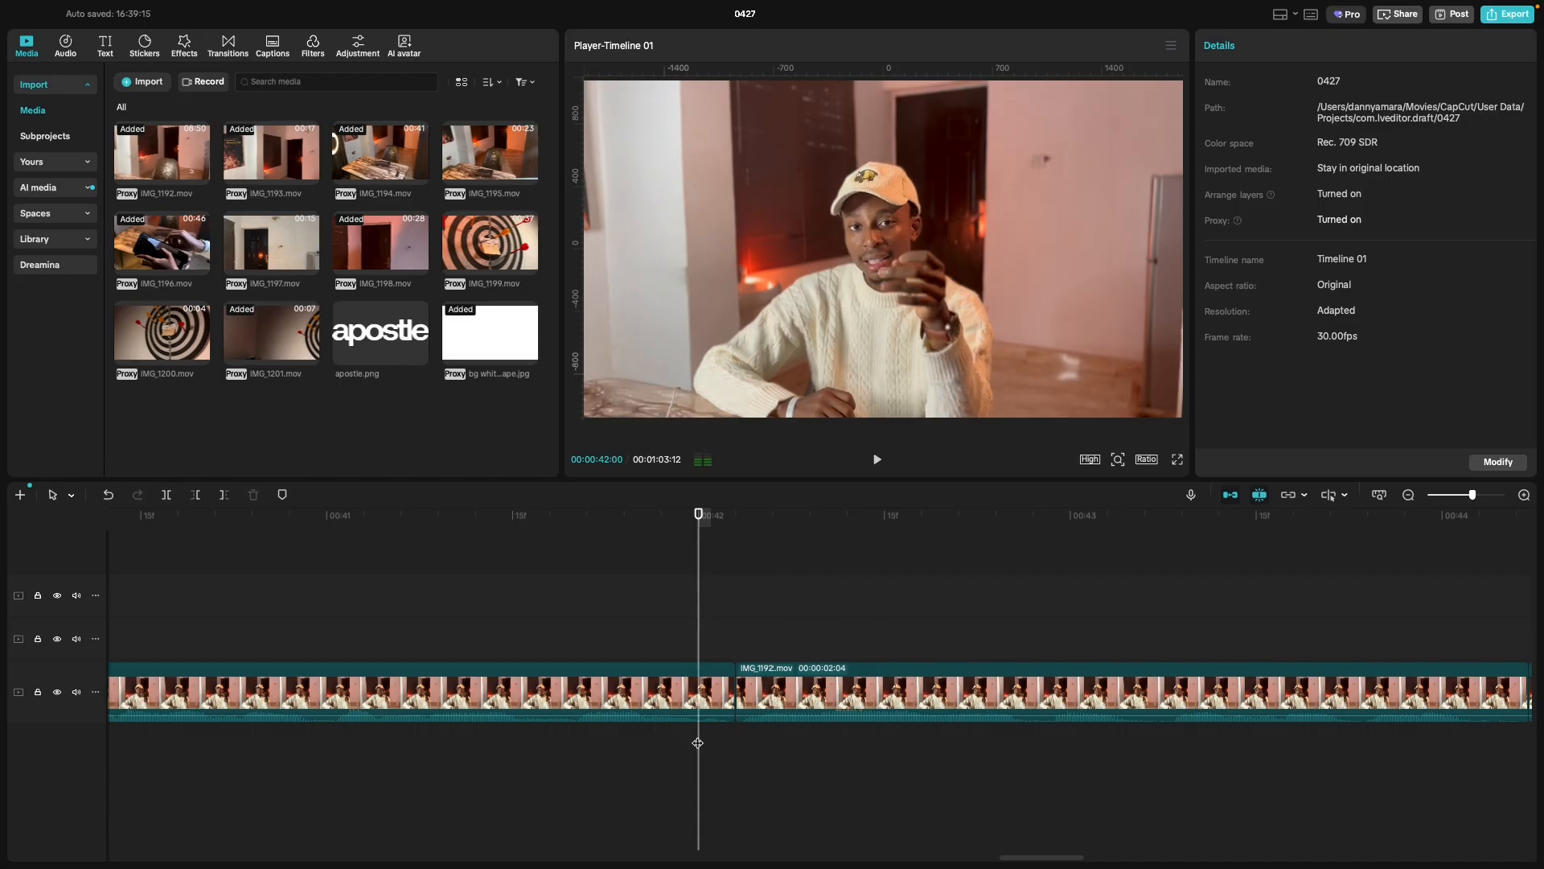
pyautogui.press('space')
pyautogui.press('space')
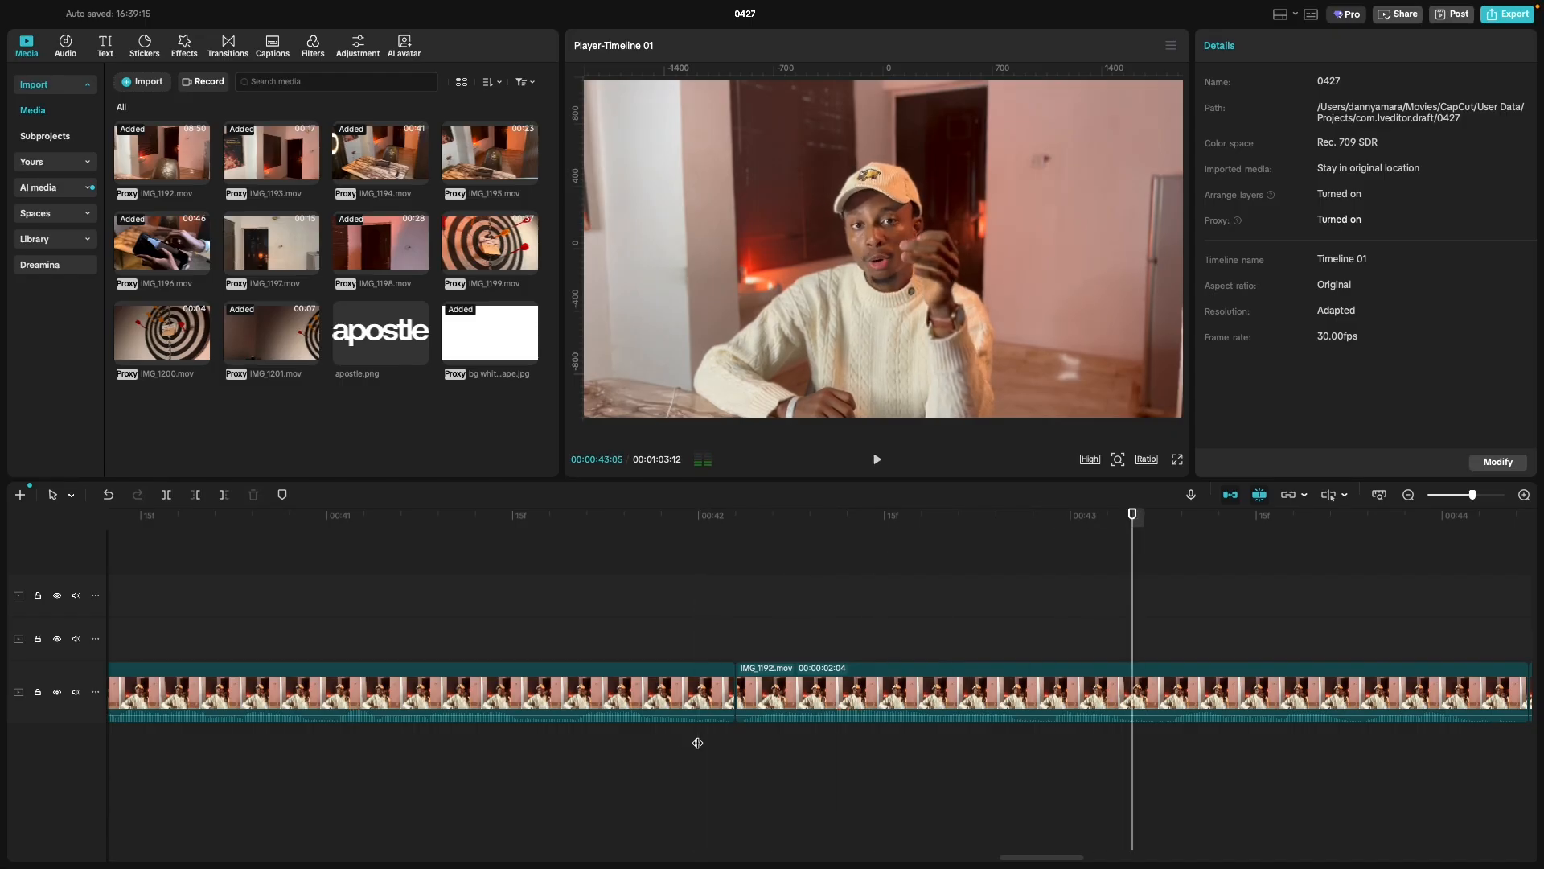
pyautogui.click(1016, 738)
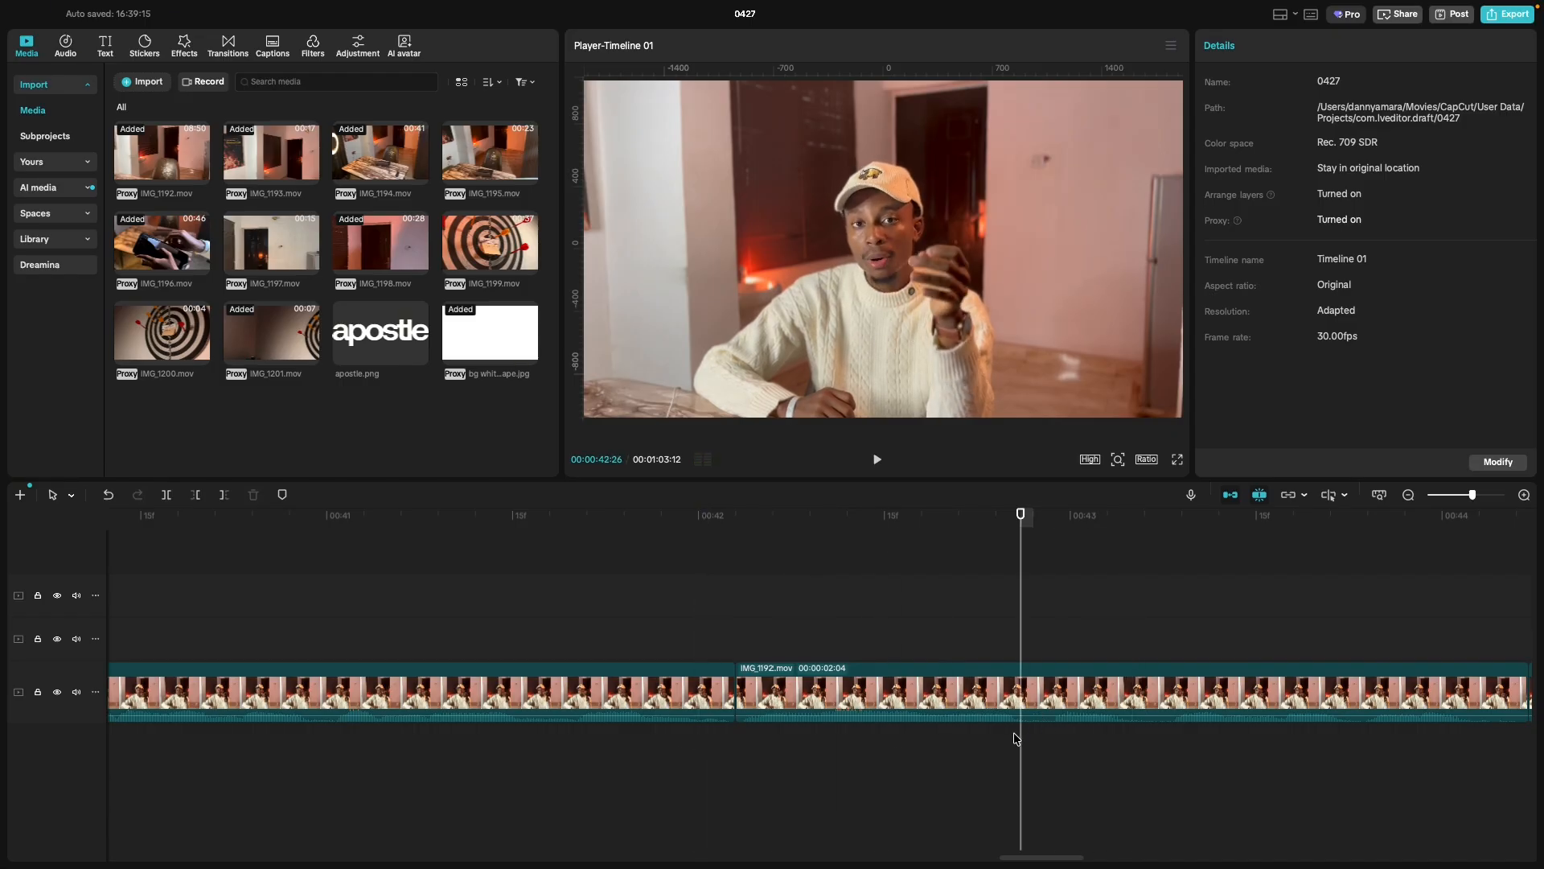
pyautogui.press('super+b')
pyautogui.click(1023, 694)
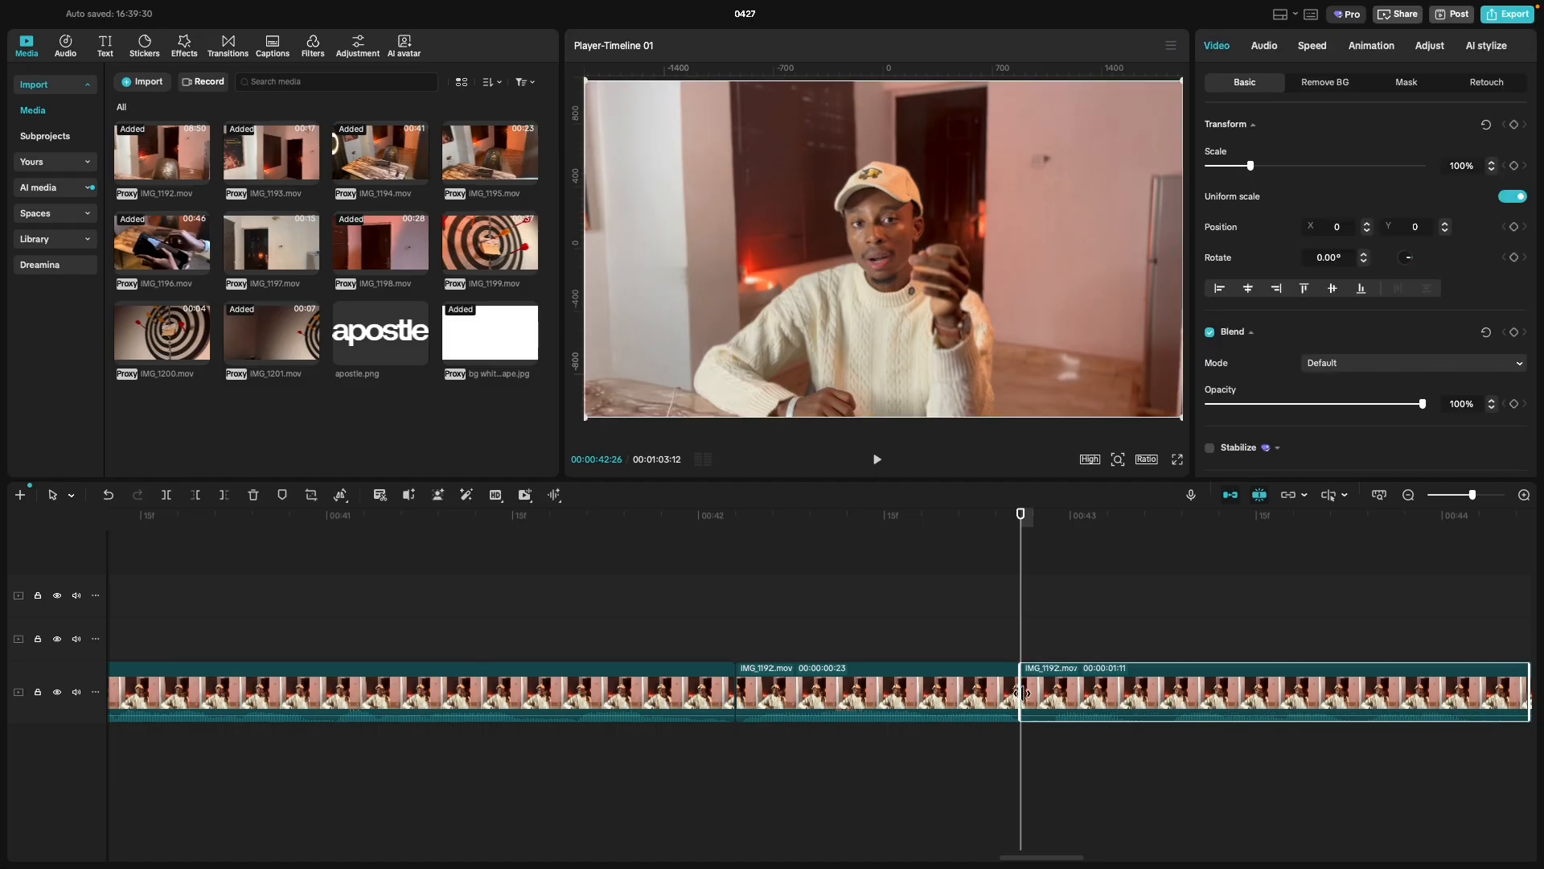
pyautogui.moveTo(1023, 693); pyautogui.dragTo(1043, 709)
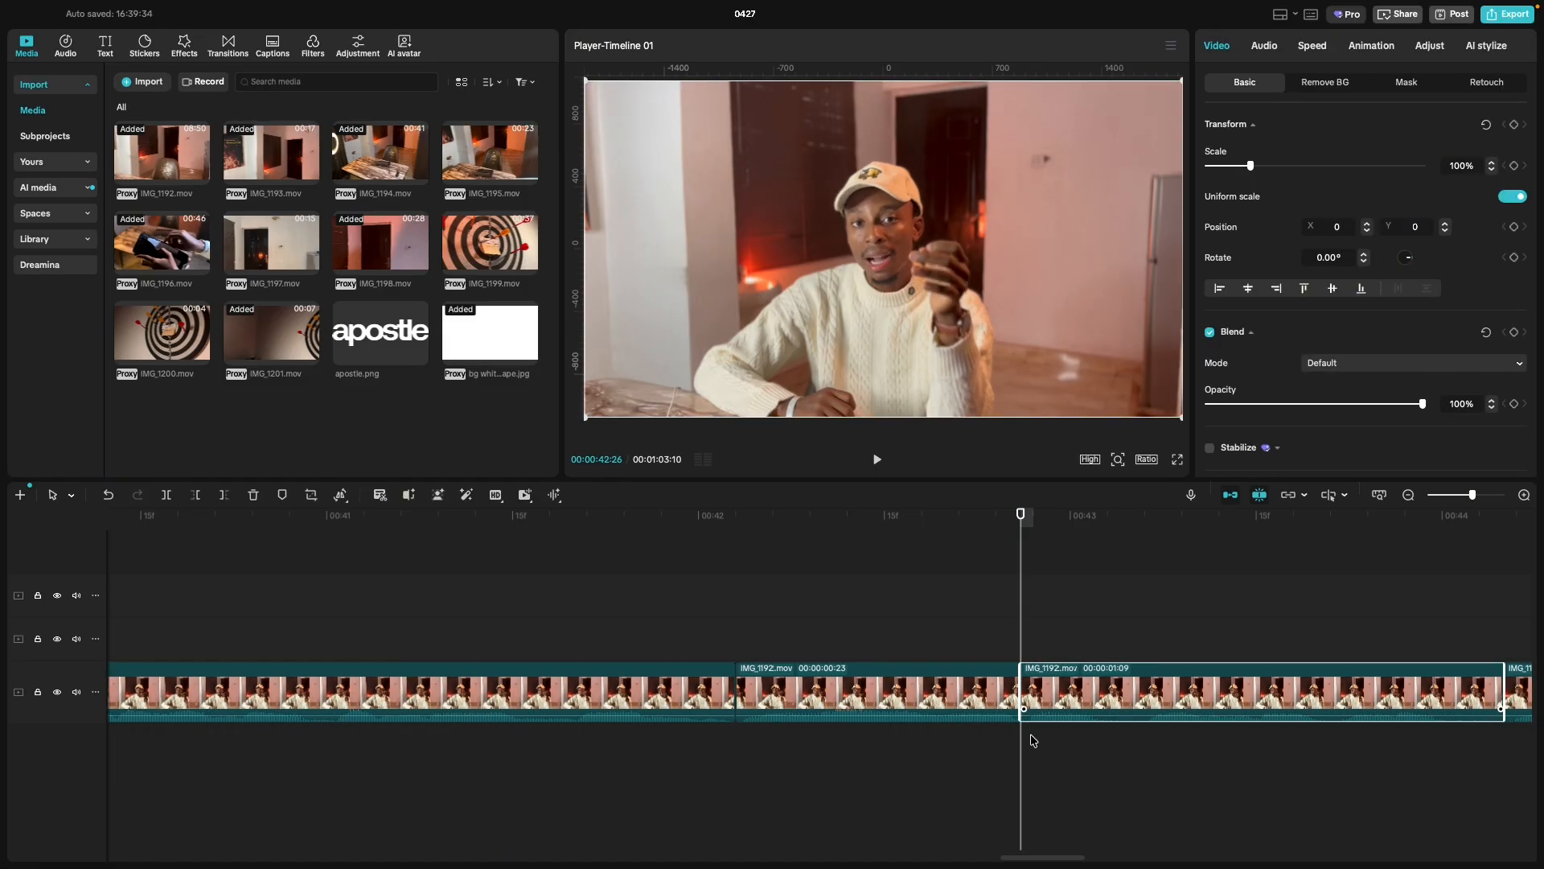
# Play into the 1:09 IMG_1192.mov clip and split it at 00:00:43:02.
pyautogui.click(1033, 738)
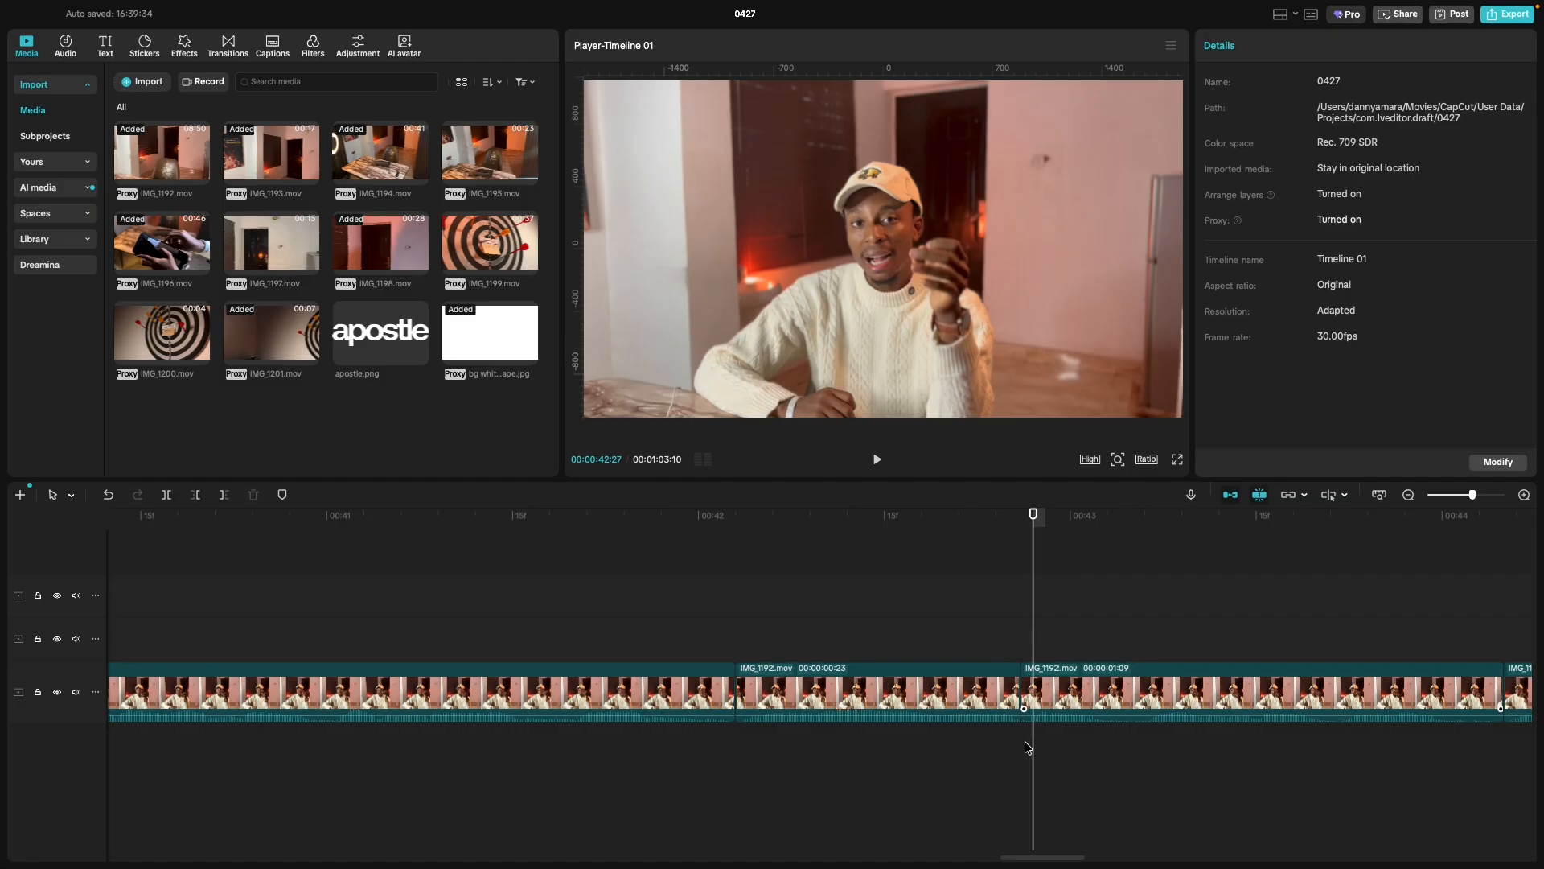
pyautogui.click(873, 758)
pyautogui.press('space')
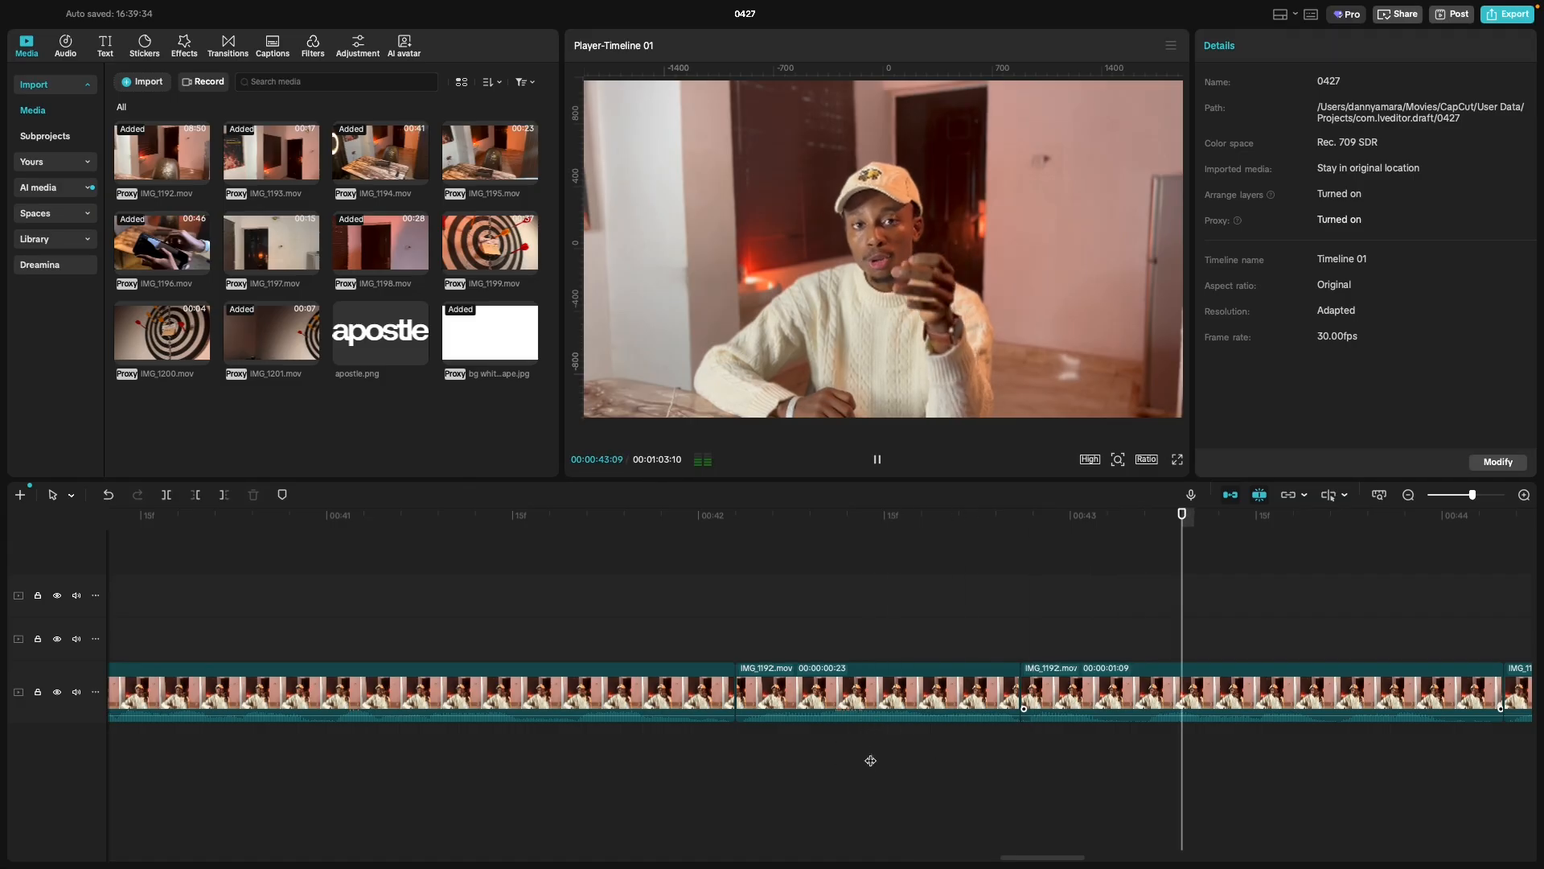
pyautogui.press('space')
pyautogui.click(1099, 746)
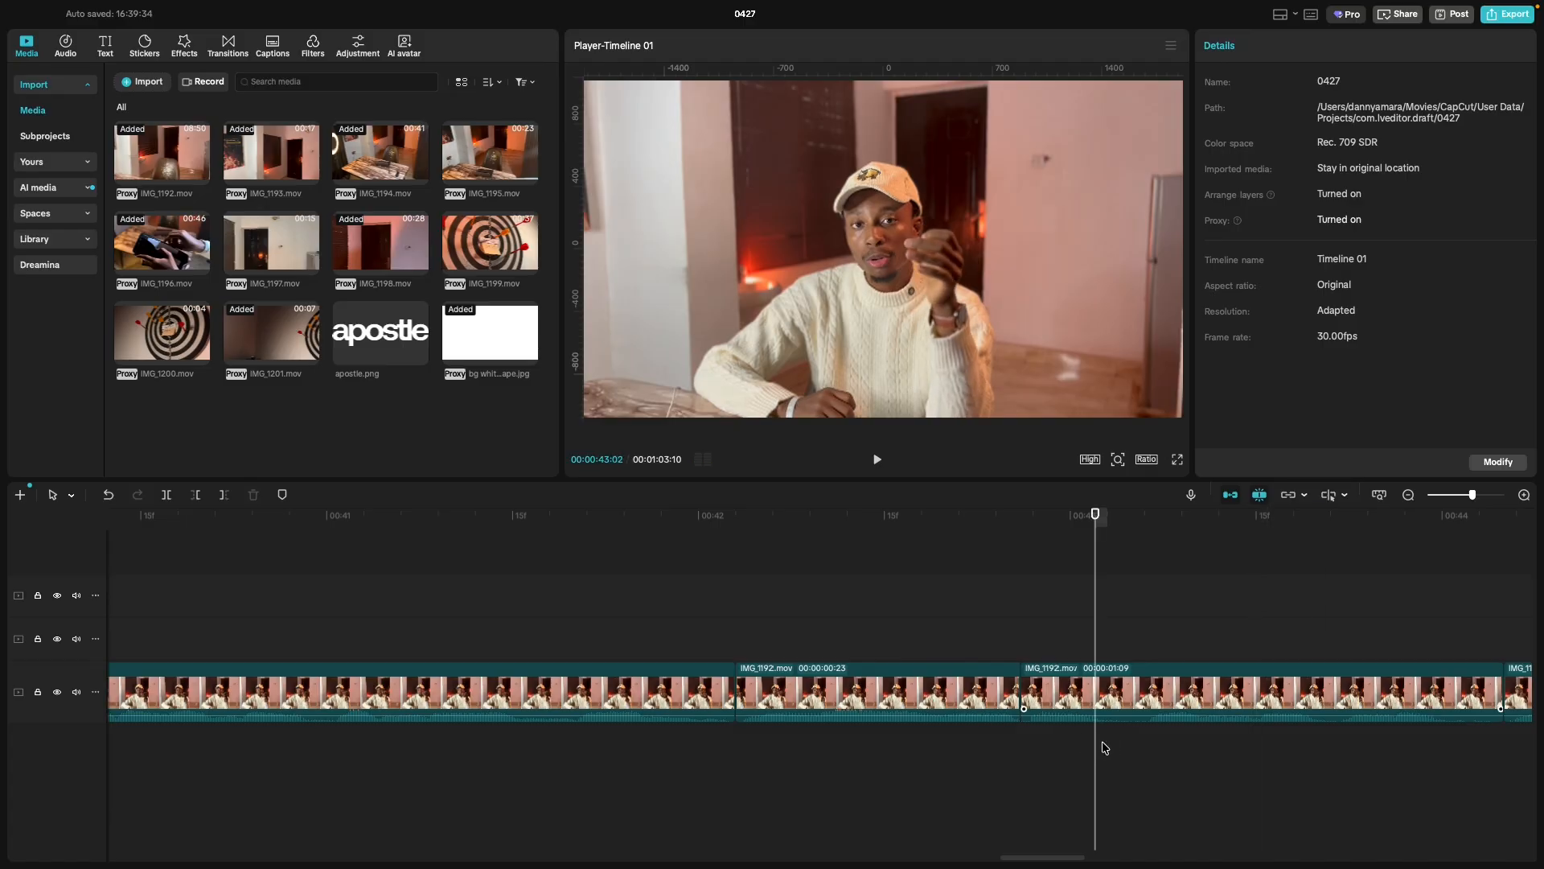
pyautogui.click(1105, 749)
pyautogui.click(1099, 753)
pyautogui.press('super+b')
# Trim four frames from the start of the 1:03 IMG_1192.mov clip, making it 0:29 long, and play through it.
pyautogui.click(1108, 690)
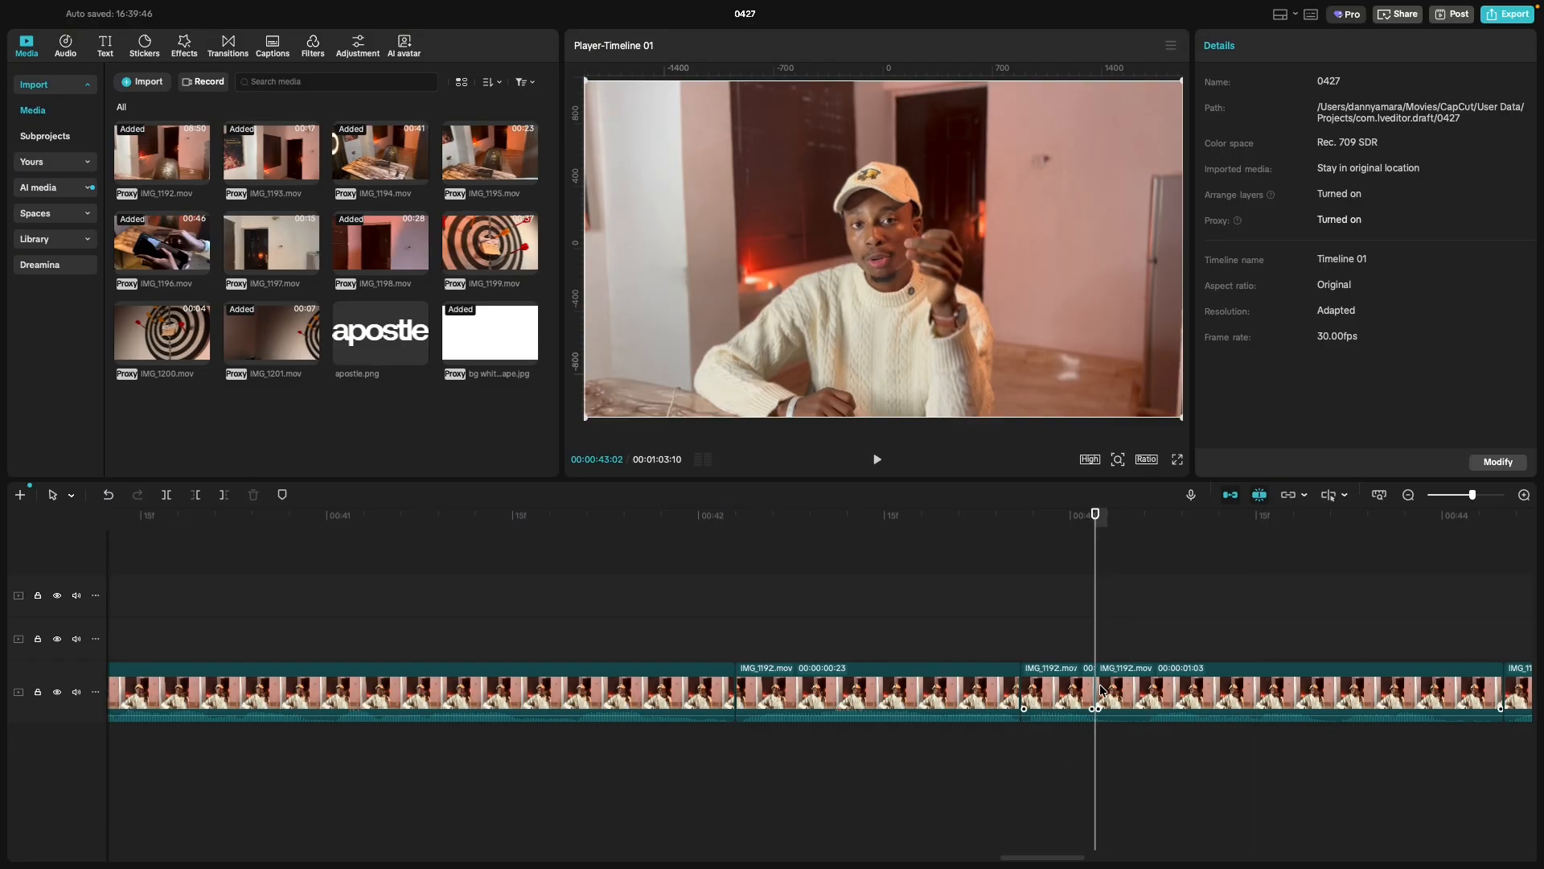
pyautogui.moveTo(1106, 695); pyautogui.dragTo(1136, 694)
pyautogui.click(951, 776)
pyautogui.press('space')
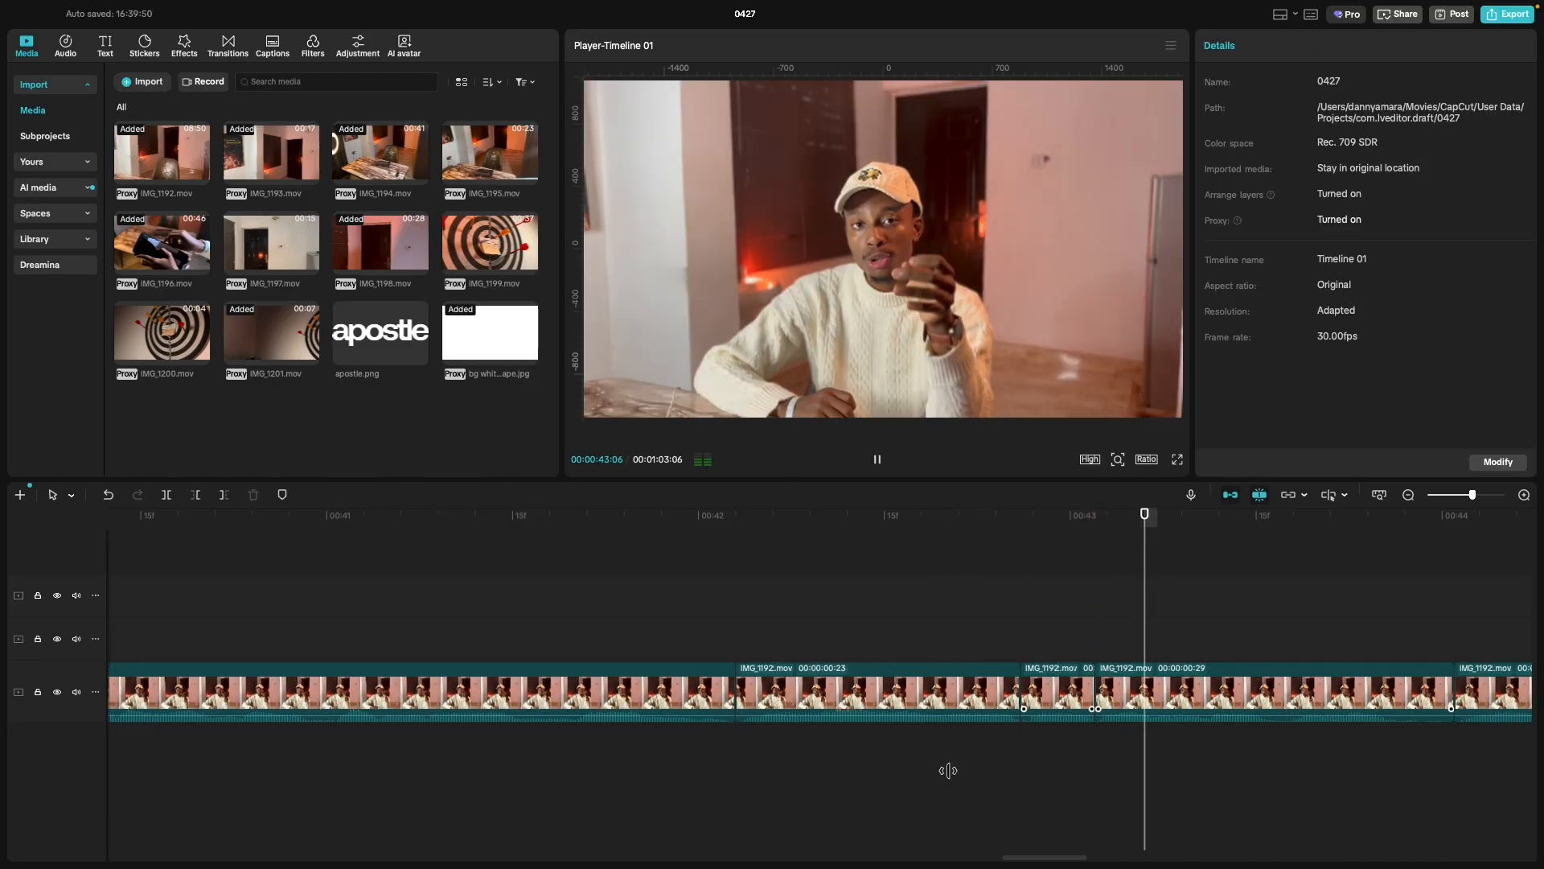
pyautogui.press('space')
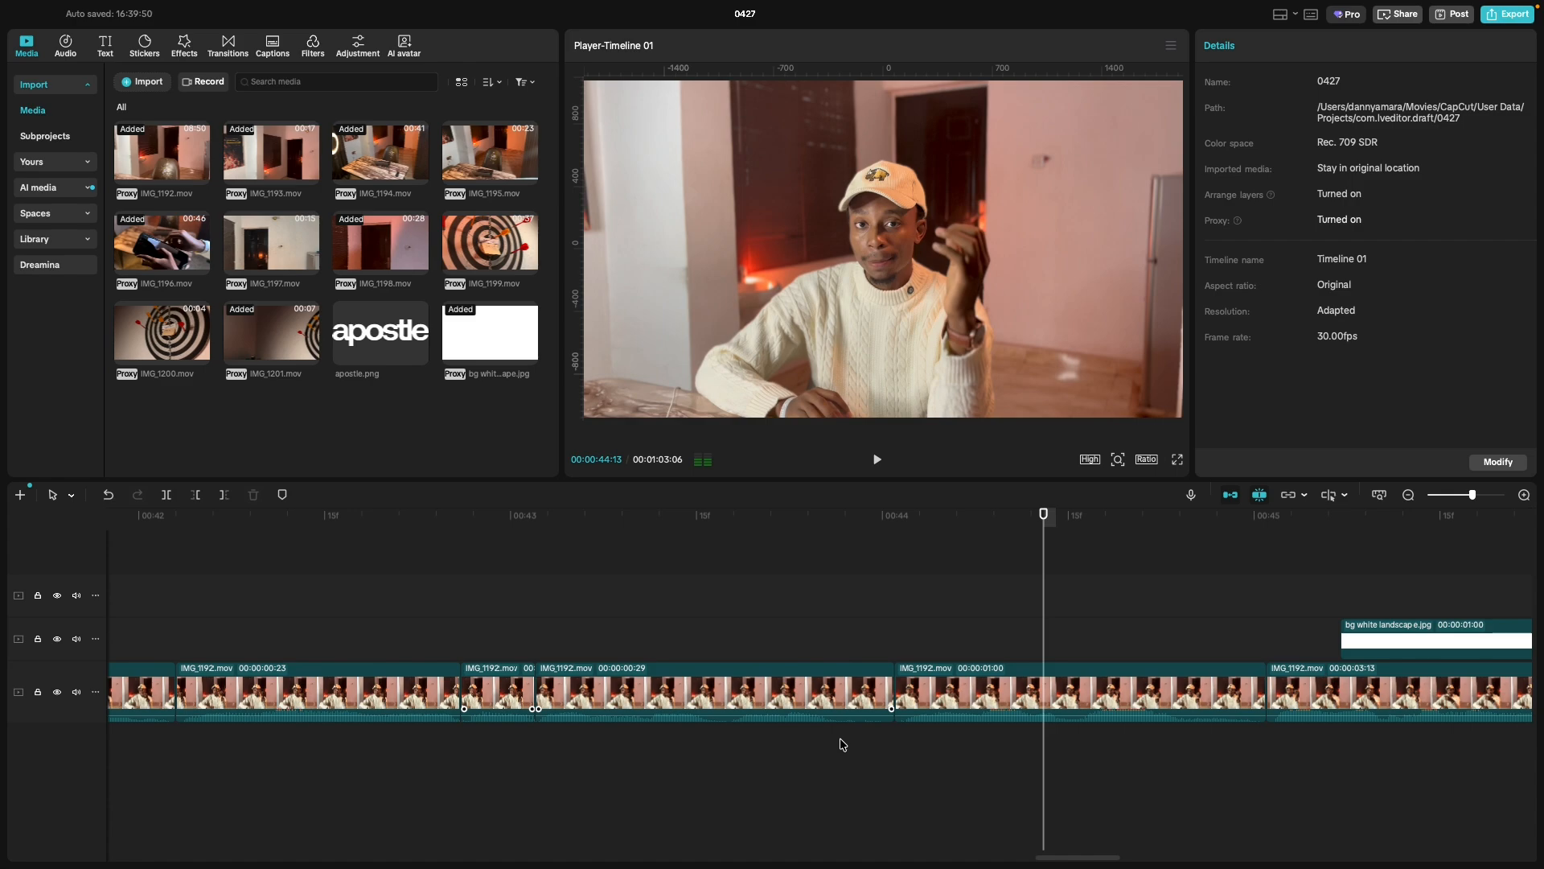
# Split the 0:29 IMG_1192.mov clip at 00:00:43:26 and delete the five-frame leftover at its end.
pyautogui.click(838, 738)
pyautogui.press('space')
pyautogui.click(838, 738)
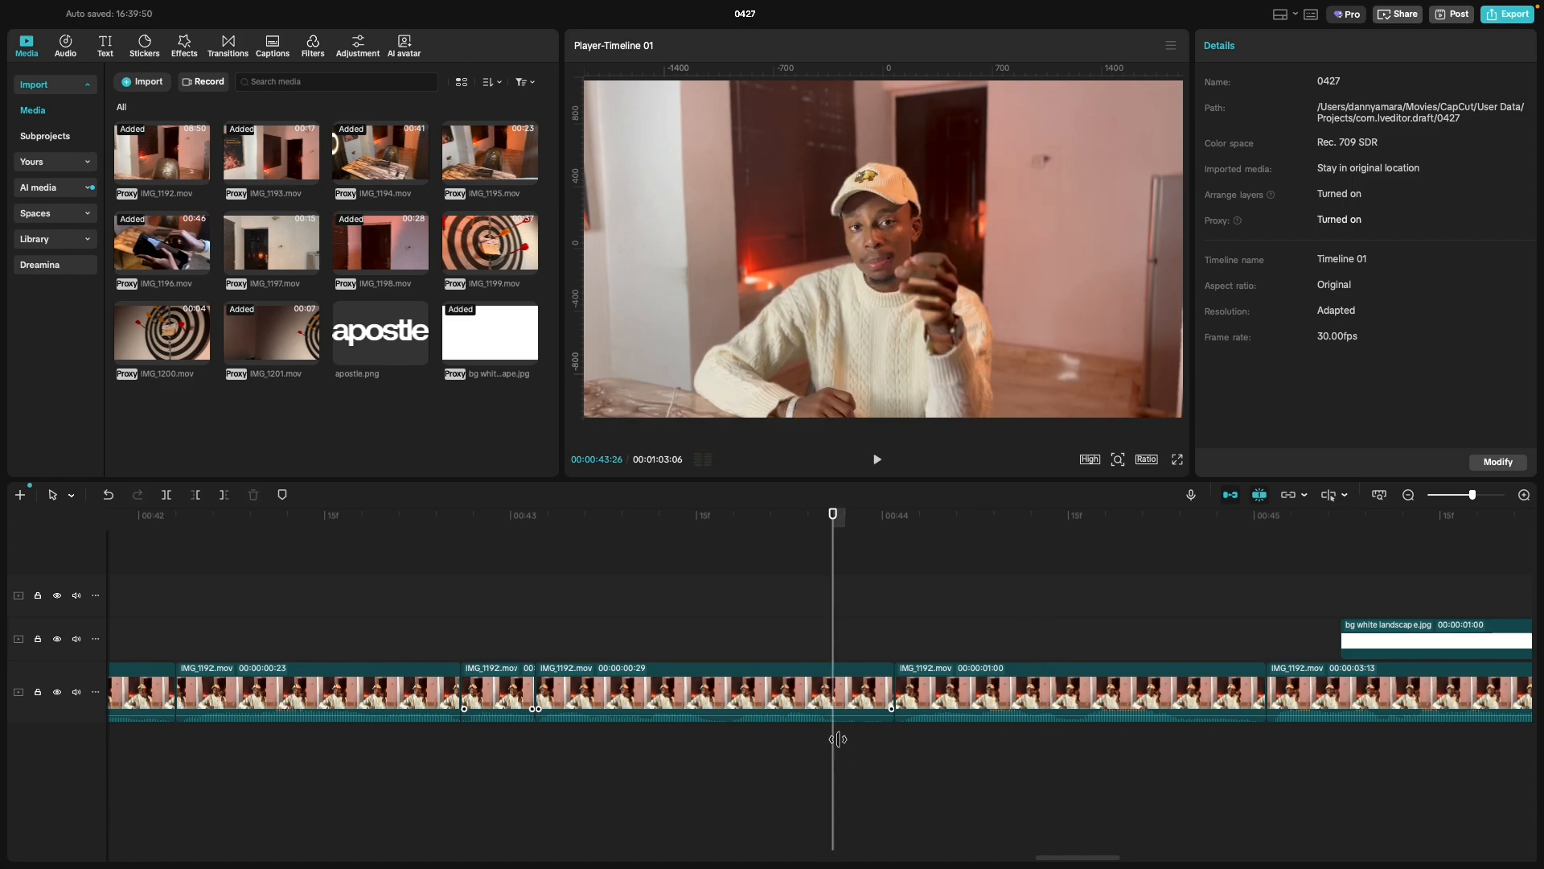
pyautogui.click(856, 700)
pyautogui.press('Delete')
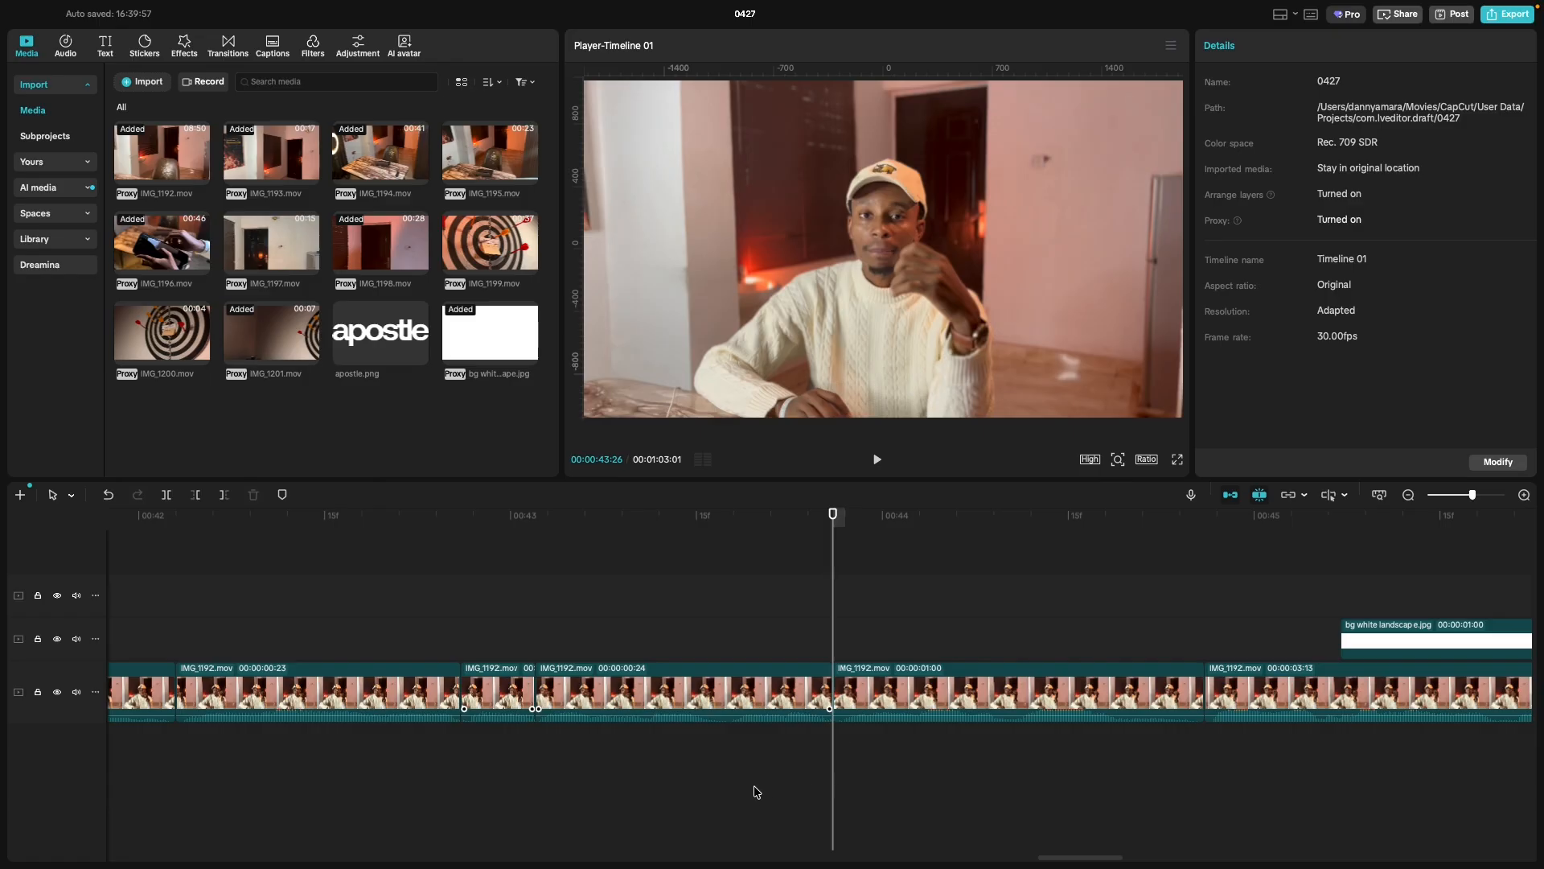
# Play past the new cut and move the bg white landscape.jpg overlay back over the 1:00 IMG_1192.mov clip.
pyautogui.click(734, 794)
pyautogui.press('space')
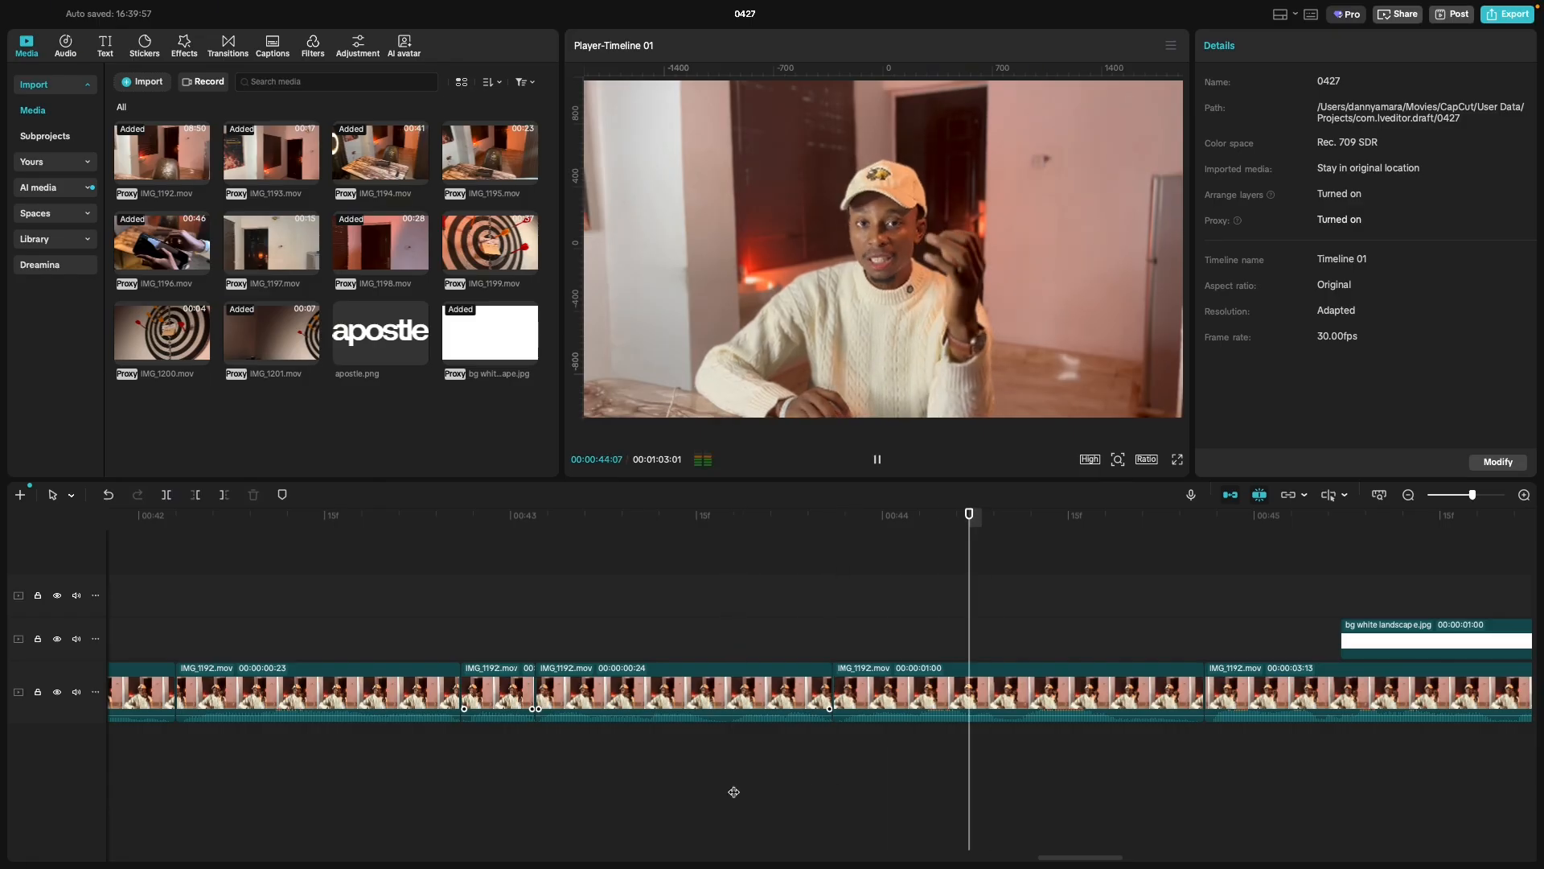
pyautogui.click(690, 760)
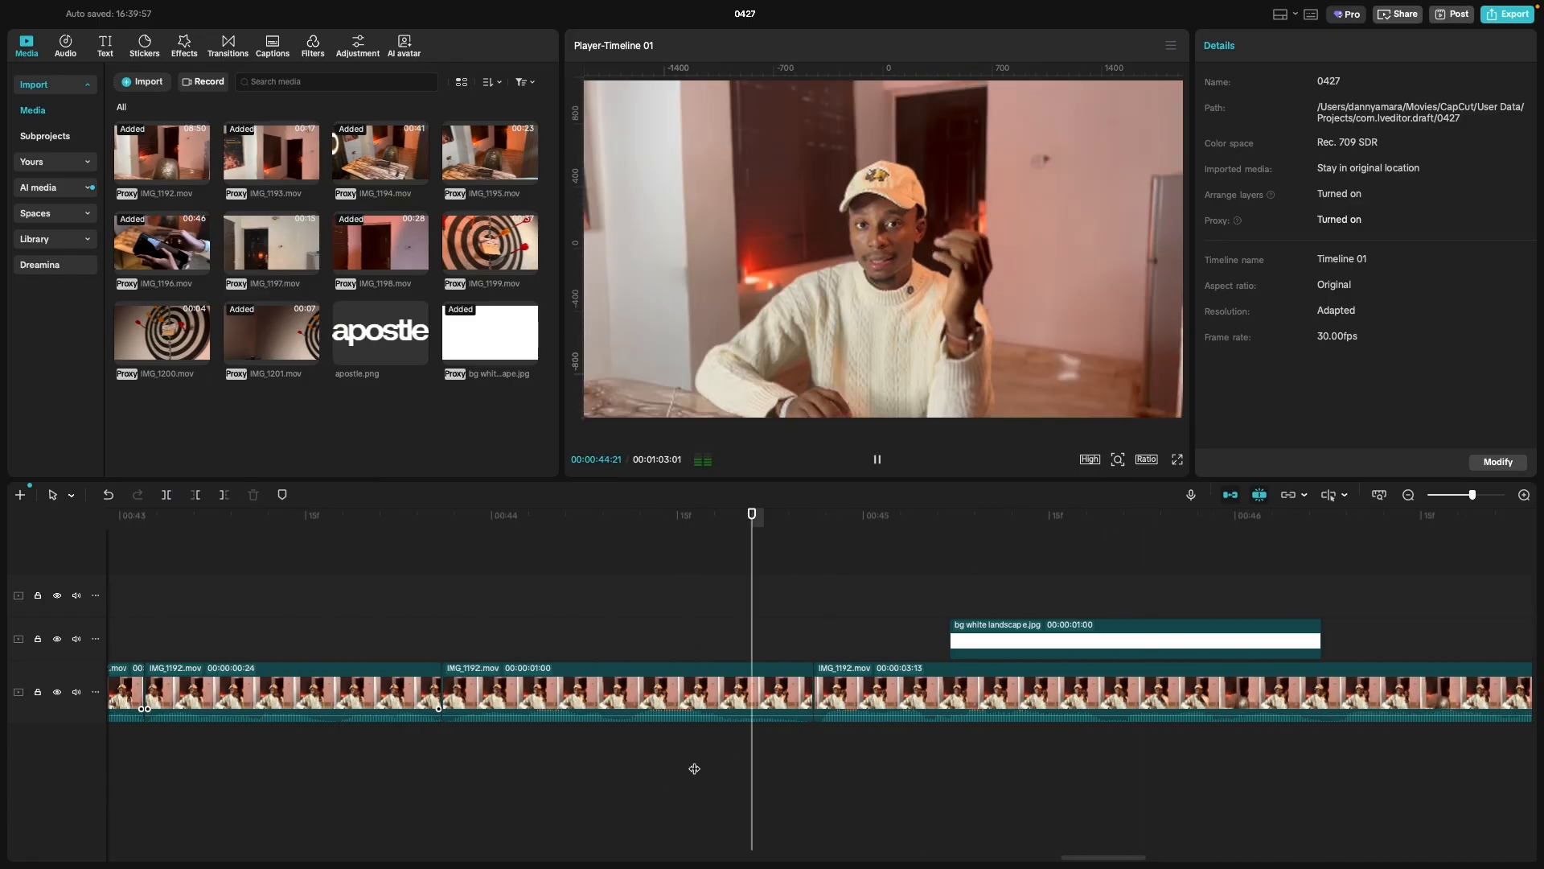
pyautogui.press('space')
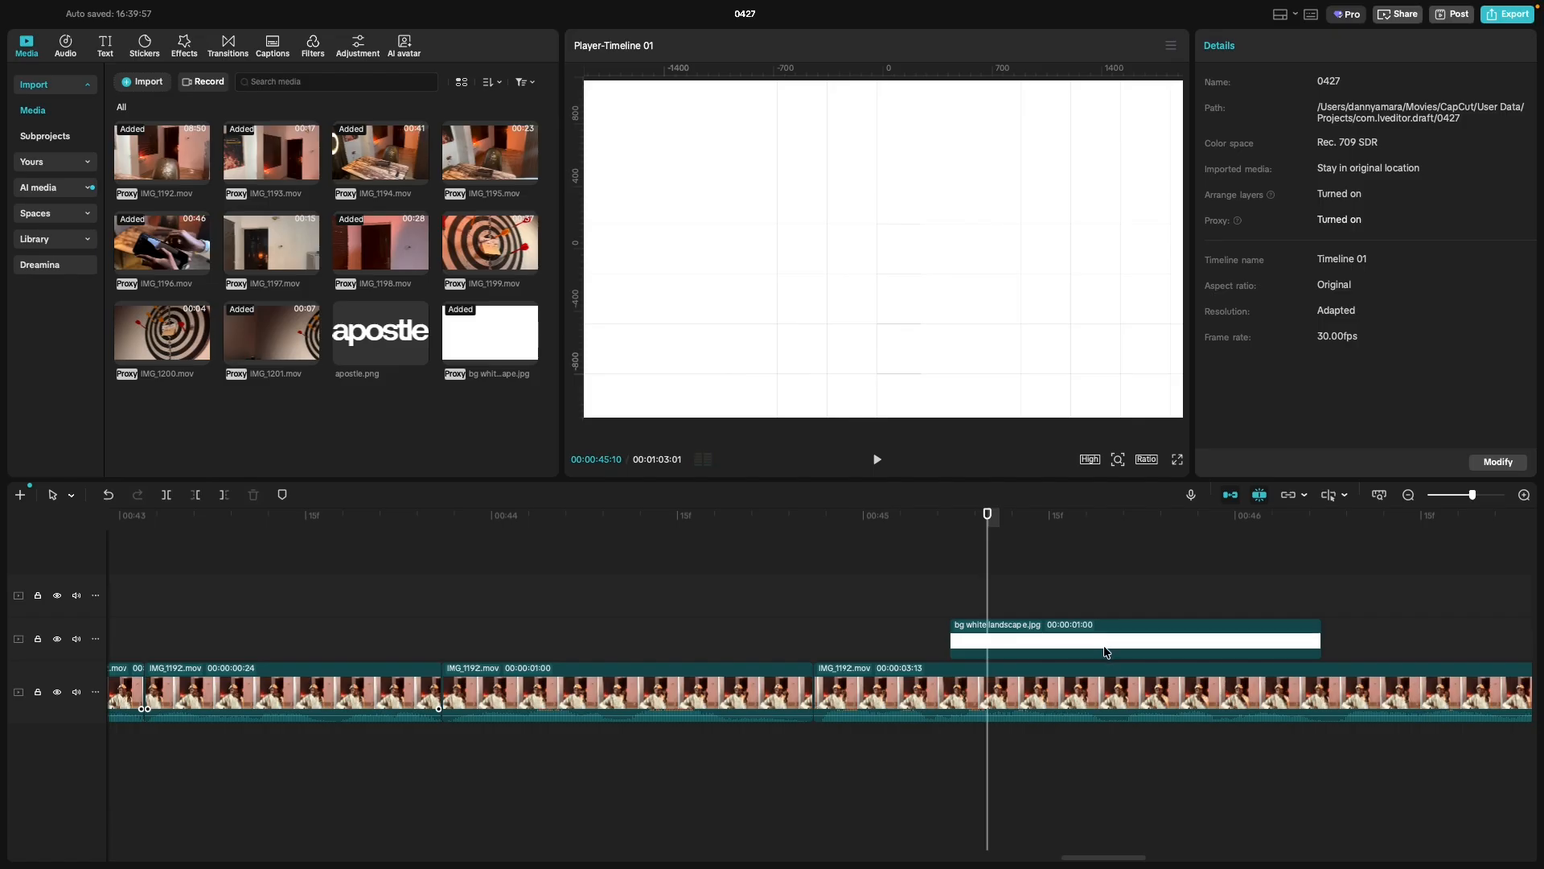
pyautogui.moveTo(1096, 644); pyautogui.dragTo(596, 654)
# Play through the 3:13 IMG_1192.mov clip, split it at 00:00:48:07 and delete the two-frame leftover at its end.
pyautogui.press('space')
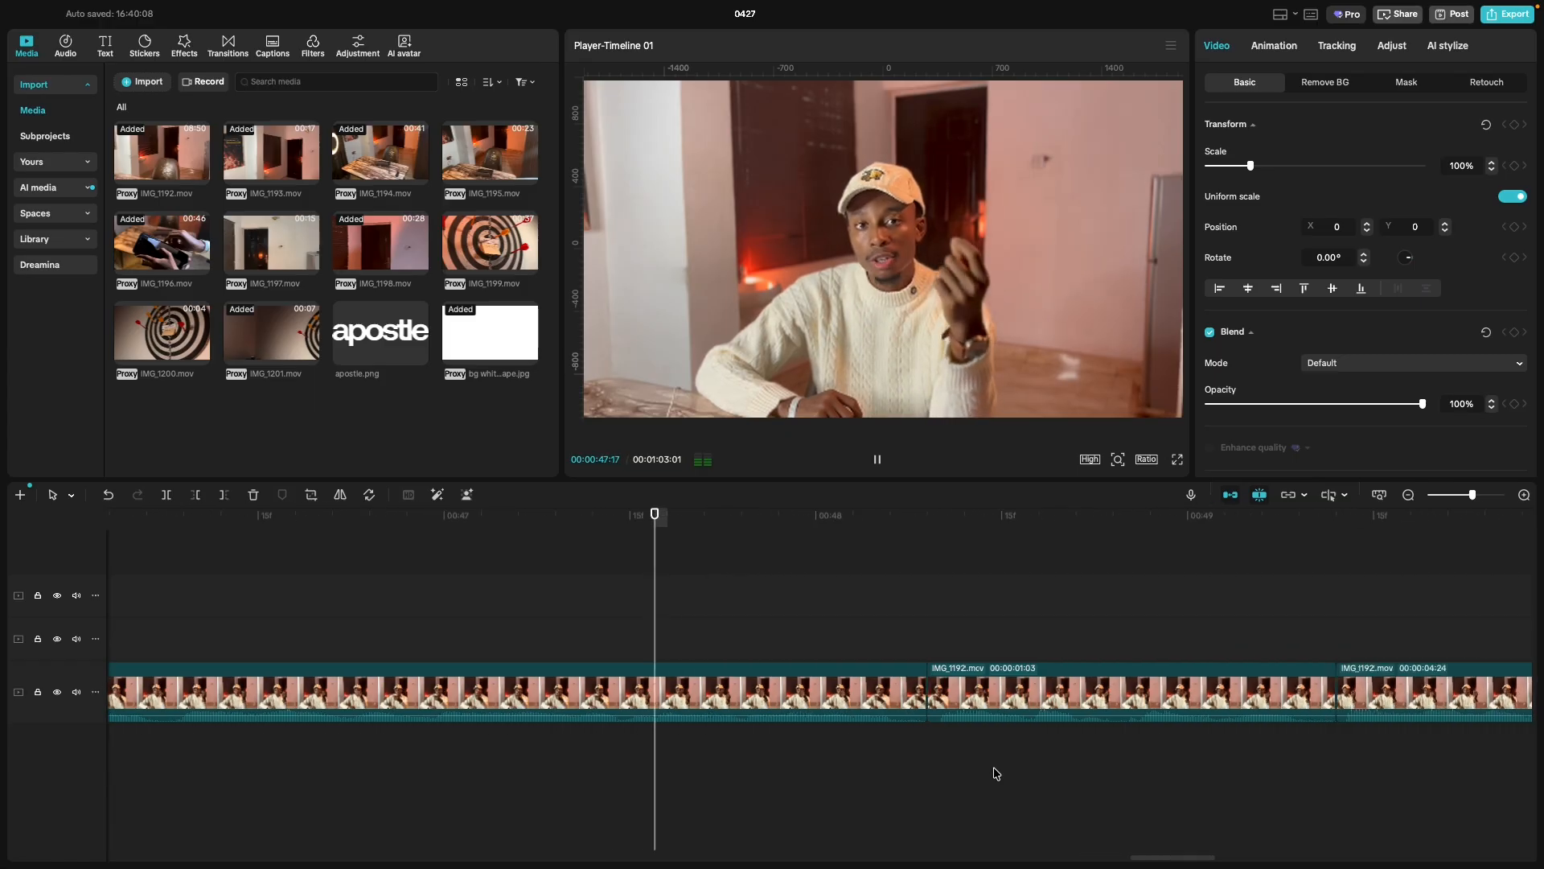
pyautogui.press('space')
pyautogui.click(510, 758)
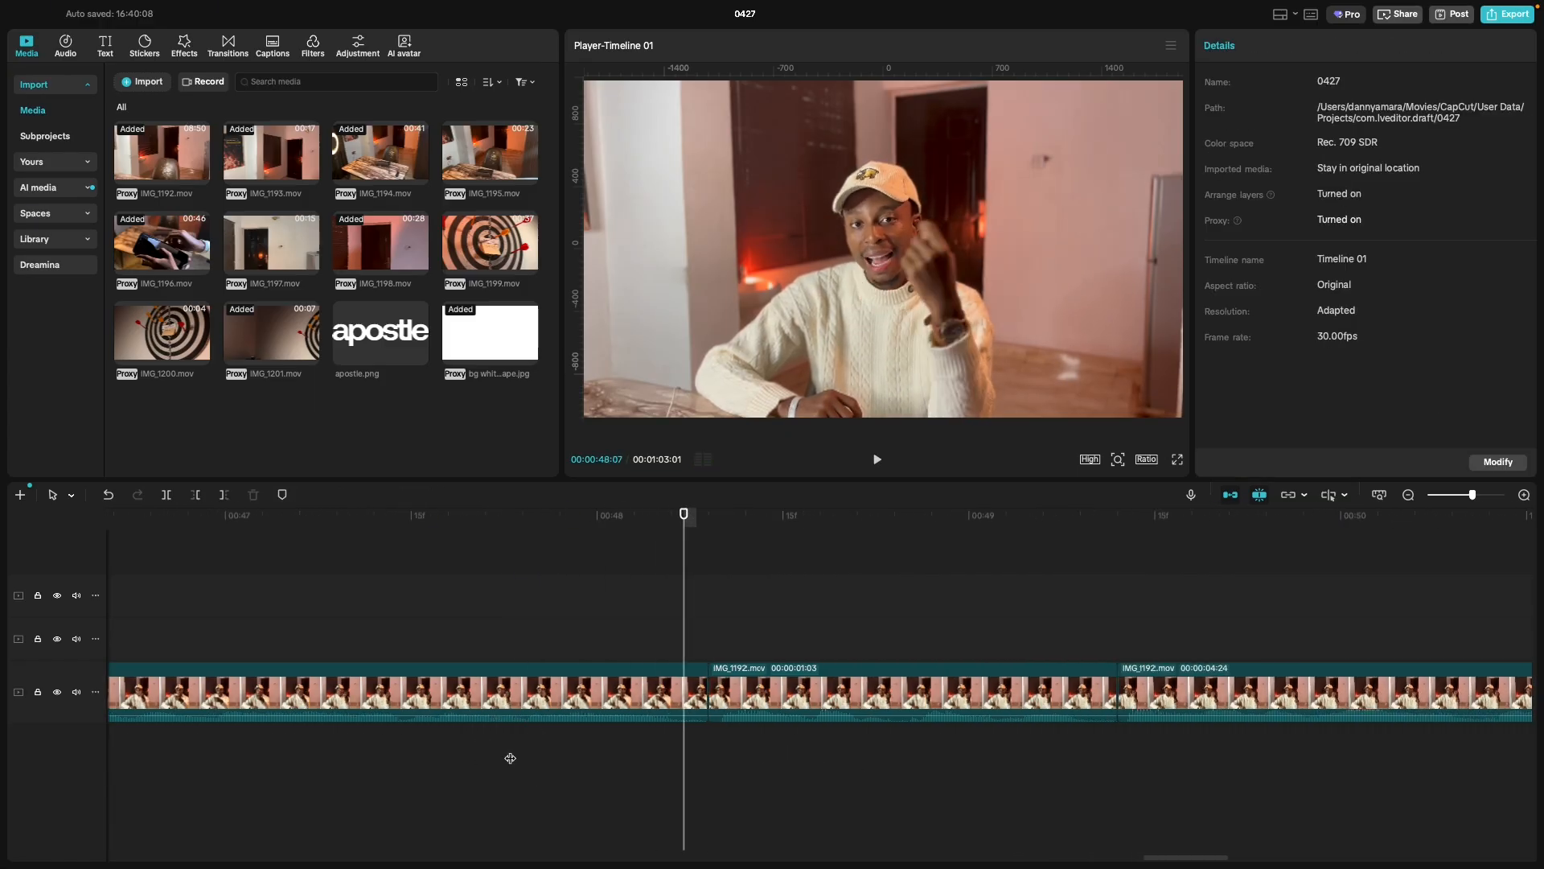
pyautogui.click(694, 696)
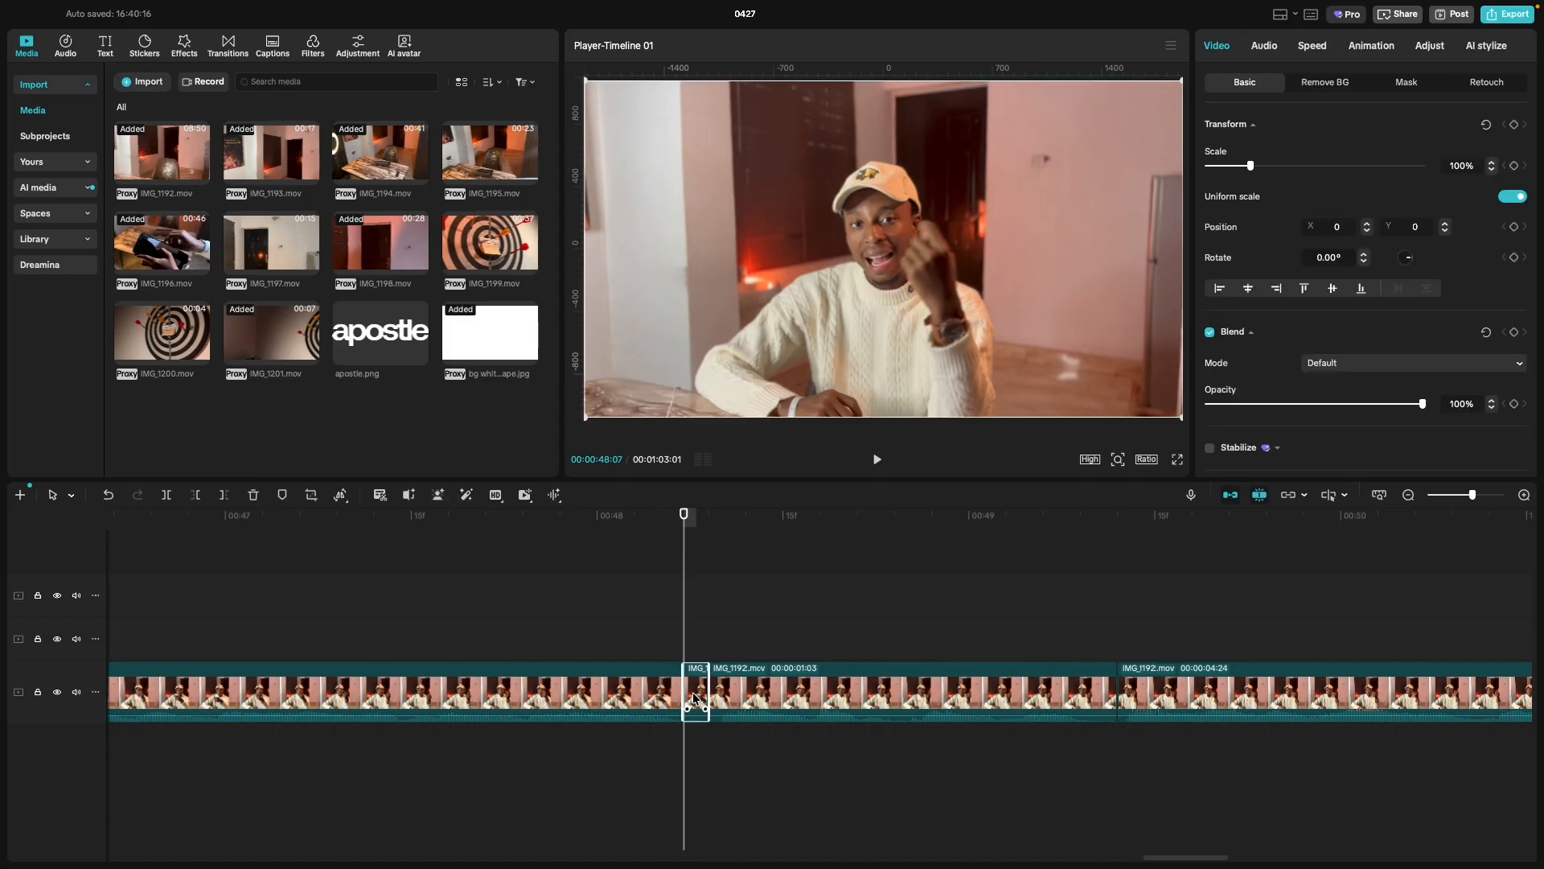
pyautogui.press('Delete')
# Trim one frame from the start of the 1:03 IMG_1192.mov clip, making it 1:02 long, and replay the cut.
pyautogui.scroll(2, 696, 700)
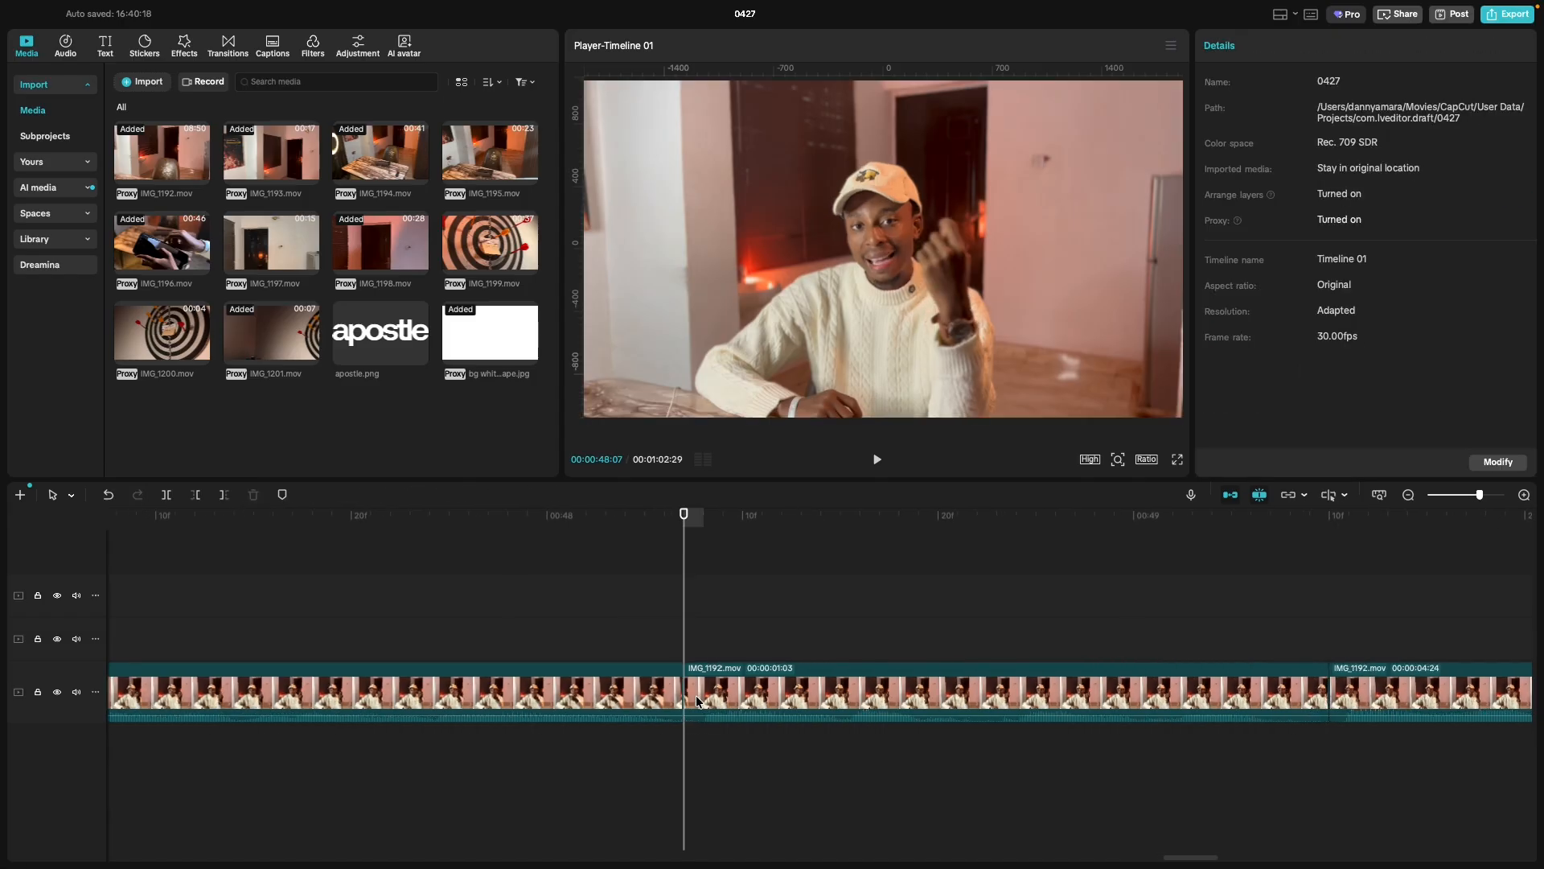
pyautogui.click(685, 697)
pyautogui.moveTo(684, 697); pyautogui.dragTo(698, 703)
pyautogui.click(493, 764)
pyautogui.press('space')
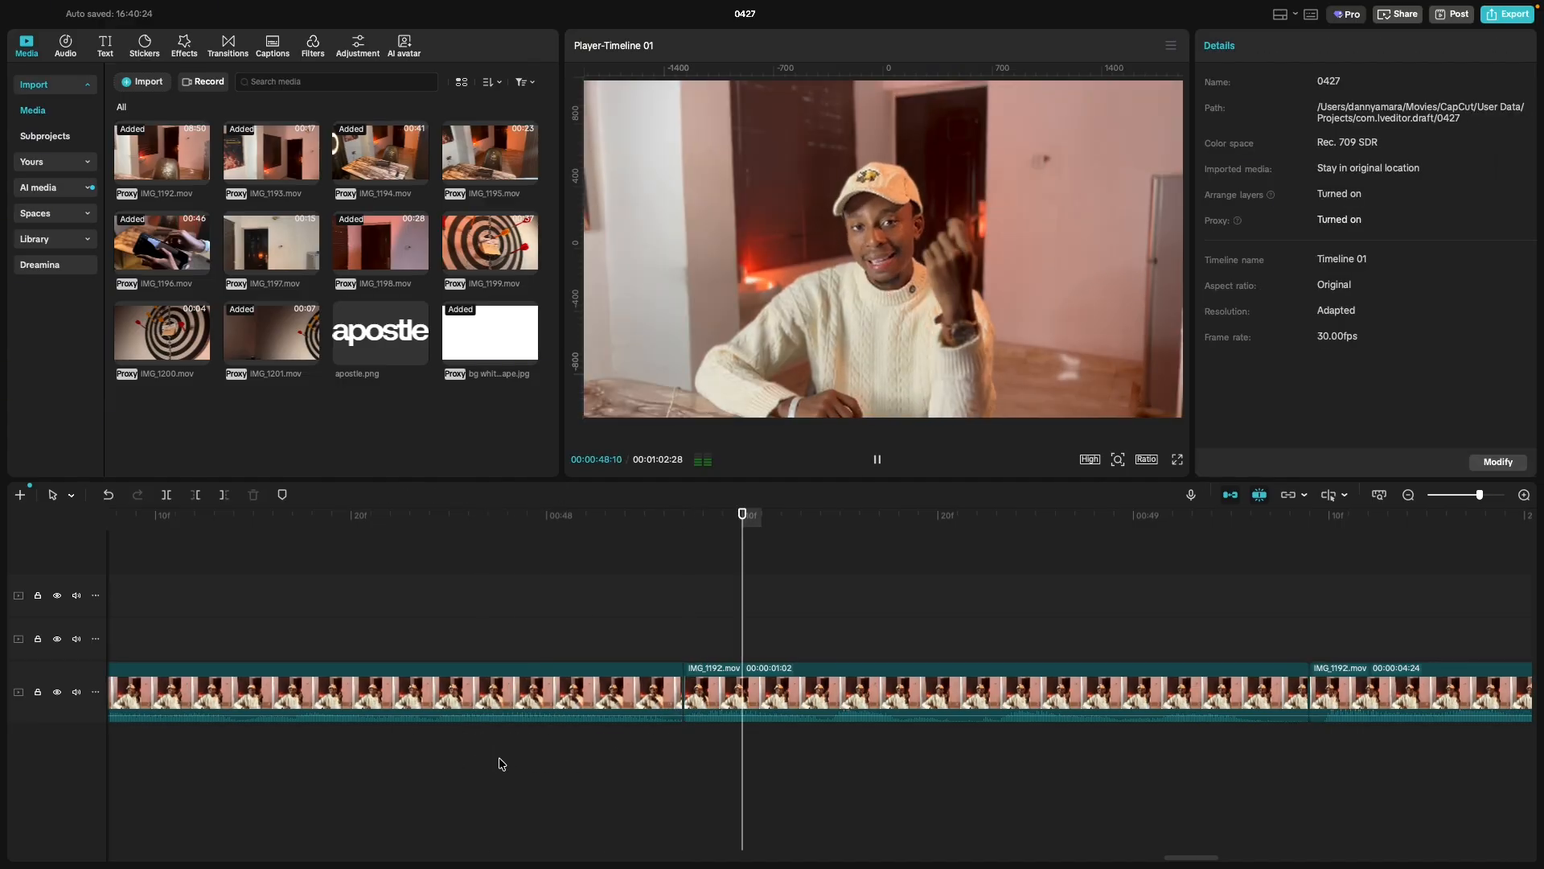
pyautogui.press('space')
pyautogui.press('super+minus')
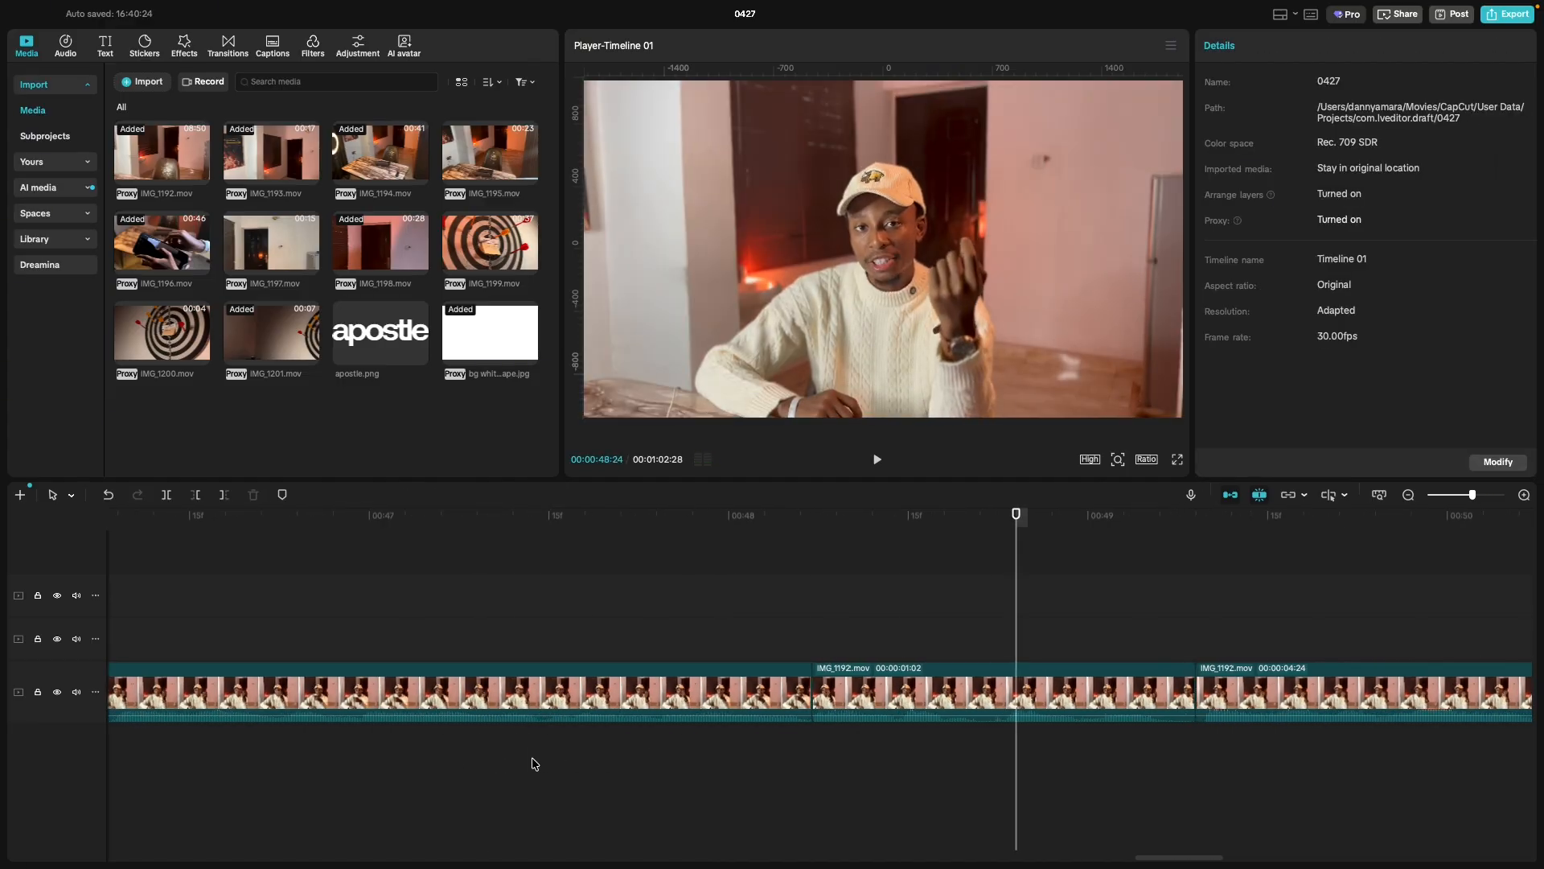
# Replay the middle of the 1:02 IMG_1192.mov clip to find the pause and split it at 00:00:48:20.
pyautogui.click(872, 776)
pyautogui.press('space')
pyautogui.press('space')
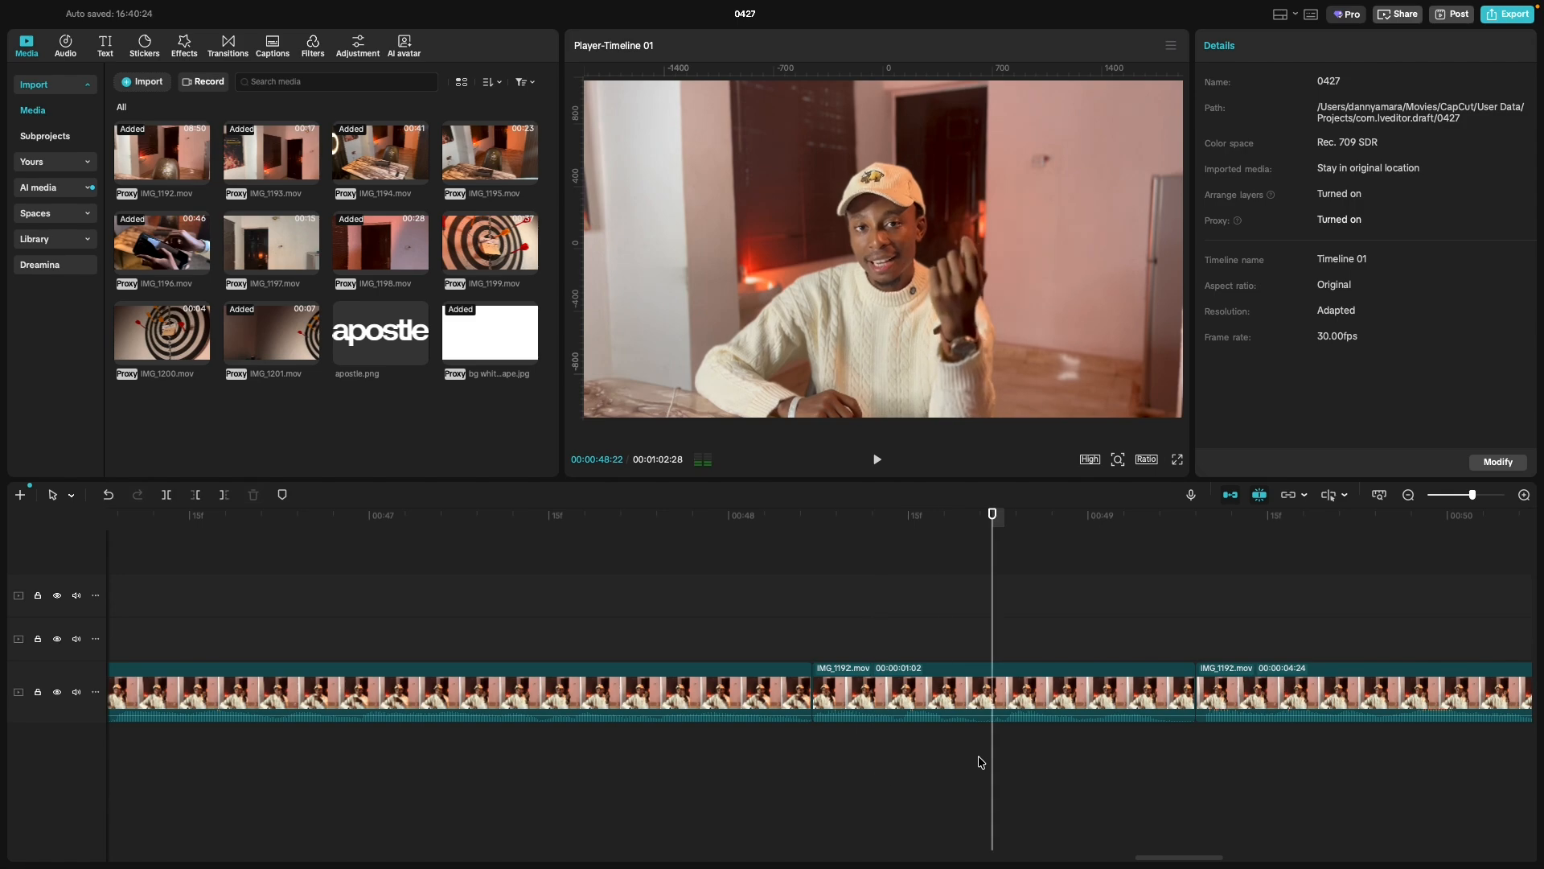
pyautogui.click(976, 759)
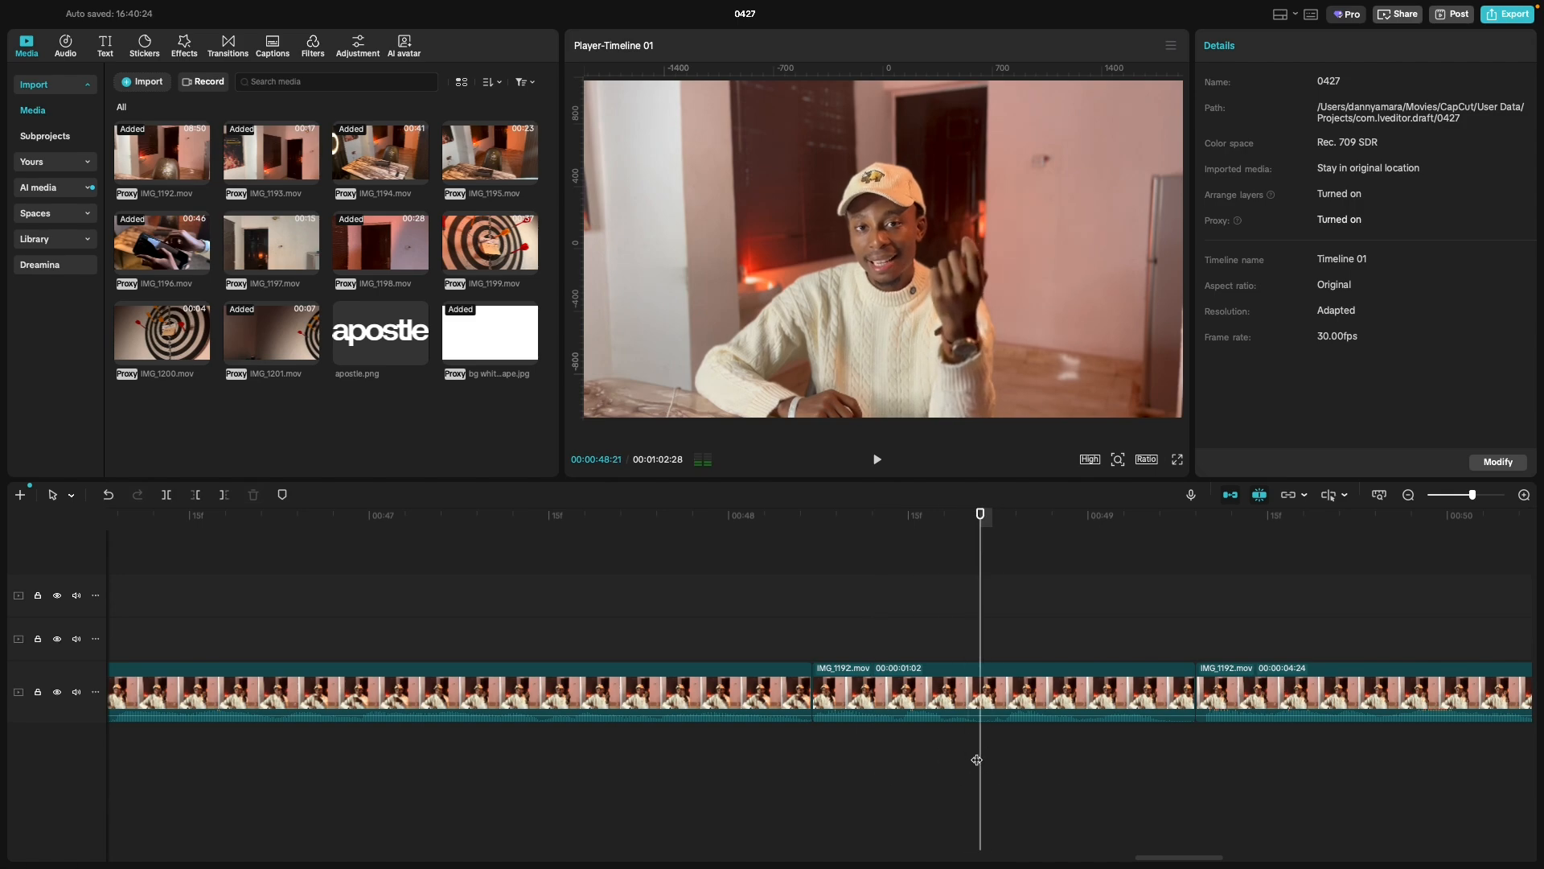
pyautogui.click(972, 755)
pyautogui.press('space')
pyautogui.click(971, 756)
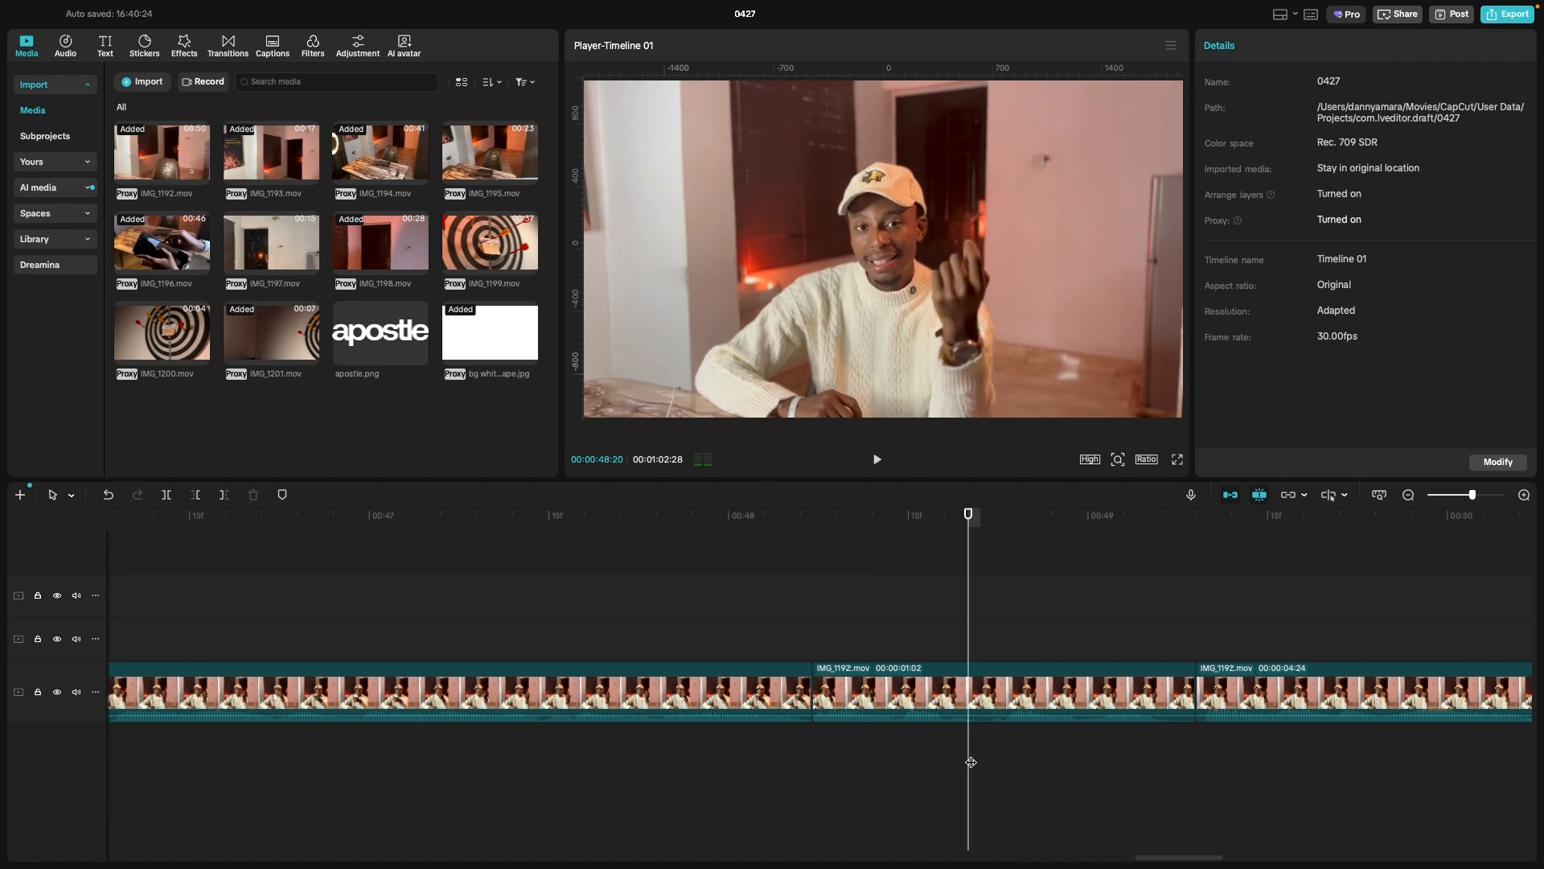
pyautogui.press('space')
pyautogui.click(972, 760)
pyautogui.press('super+b')
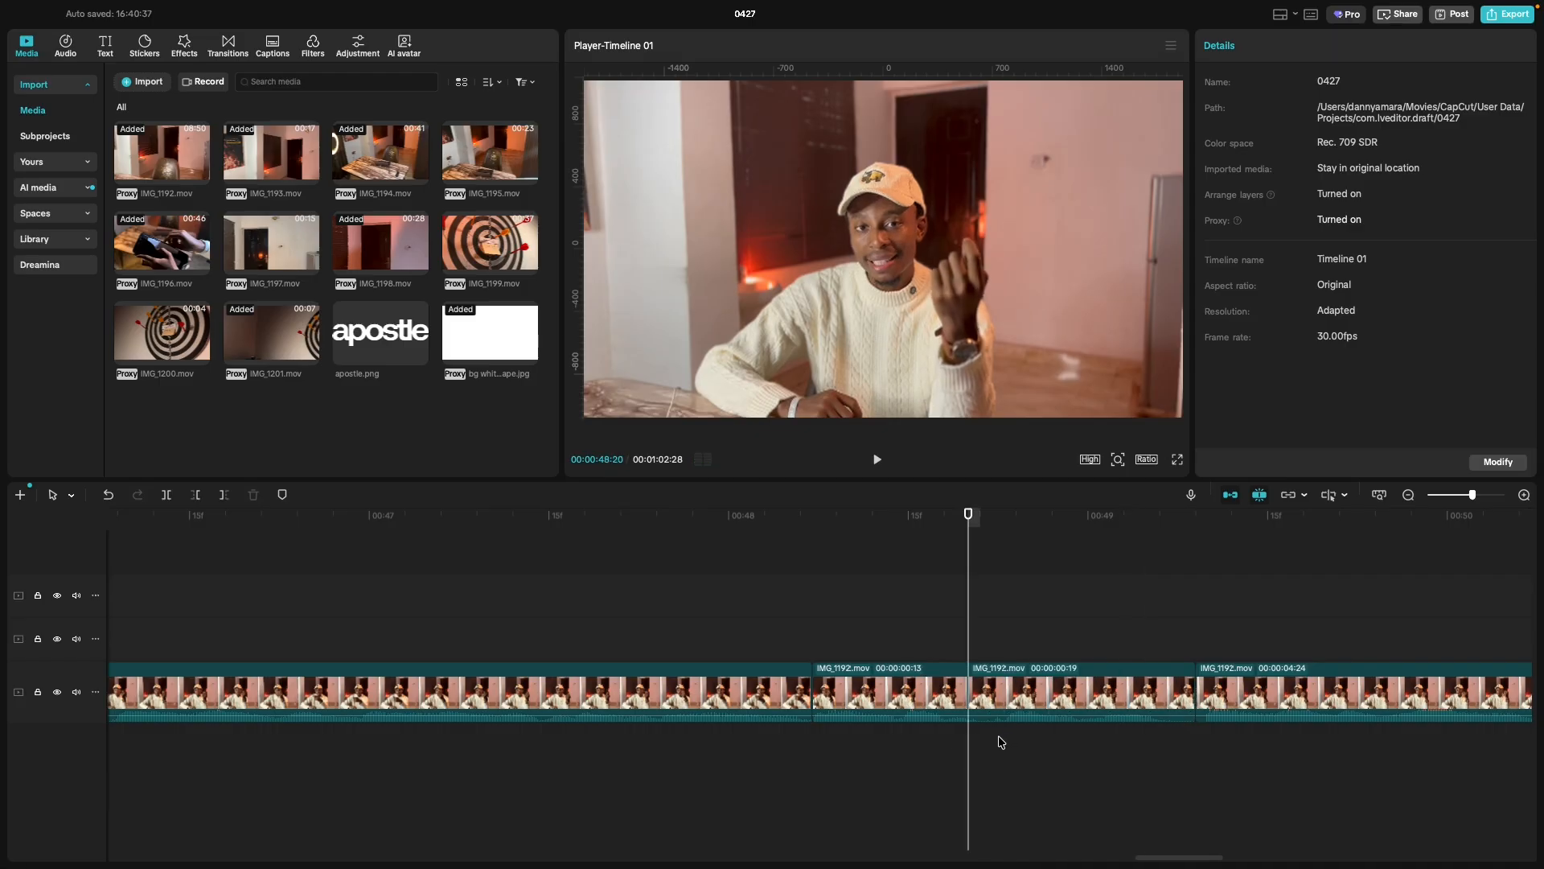
# Split the 0:19 IMG_1192.mov clip at 00:00:48:22 and delete the two-frame piece before that point.
pyautogui.click(998, 745)
pyautogui.press('super+b')
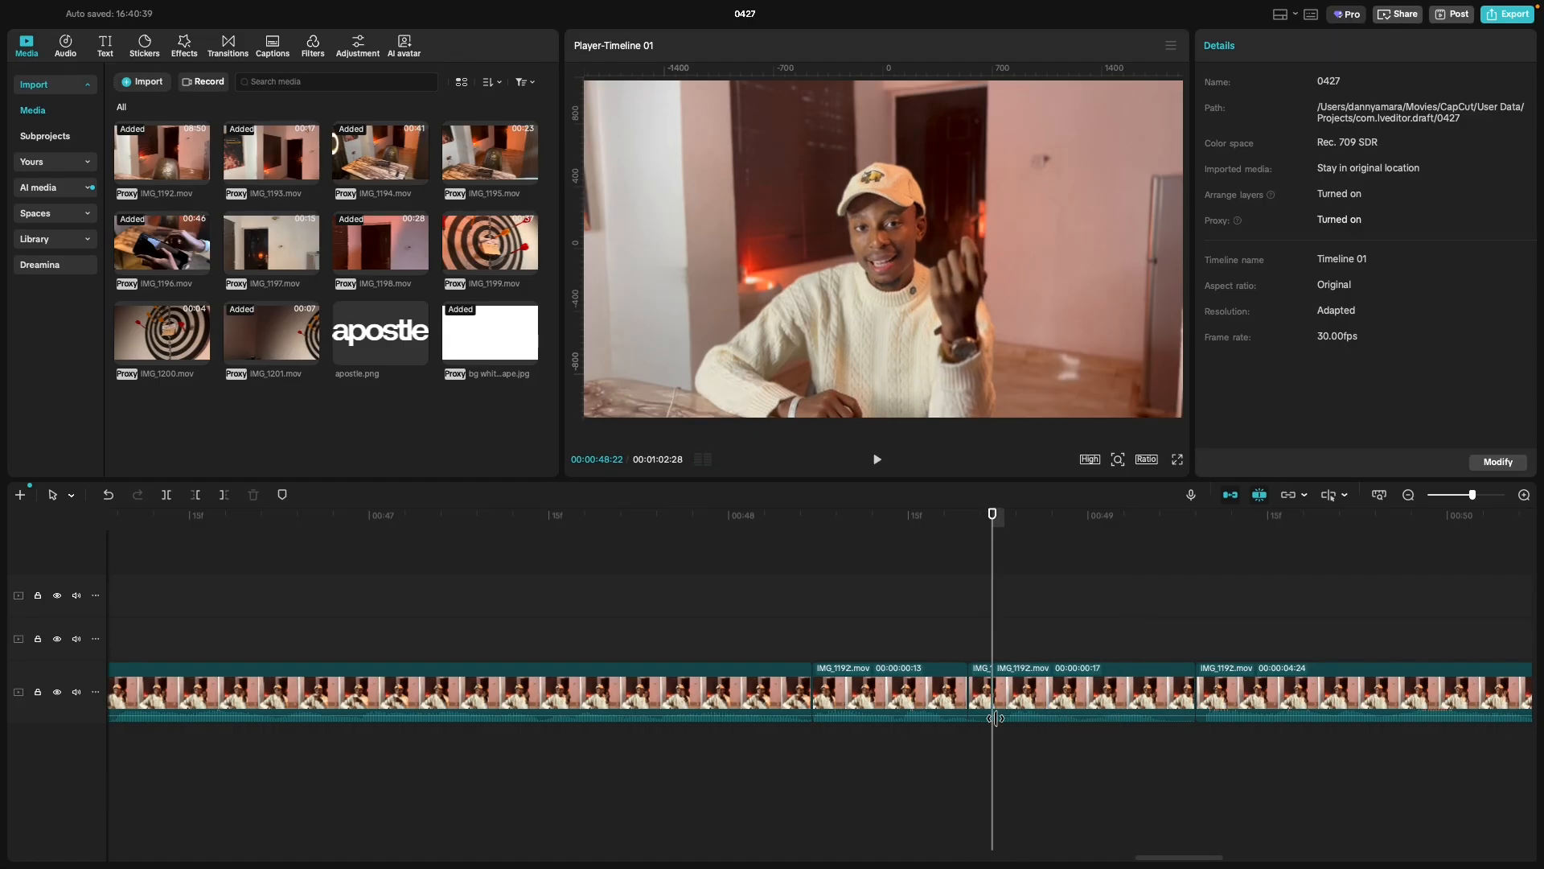
pyautogui.click(986, 709)
pyautogui.press('Delete')
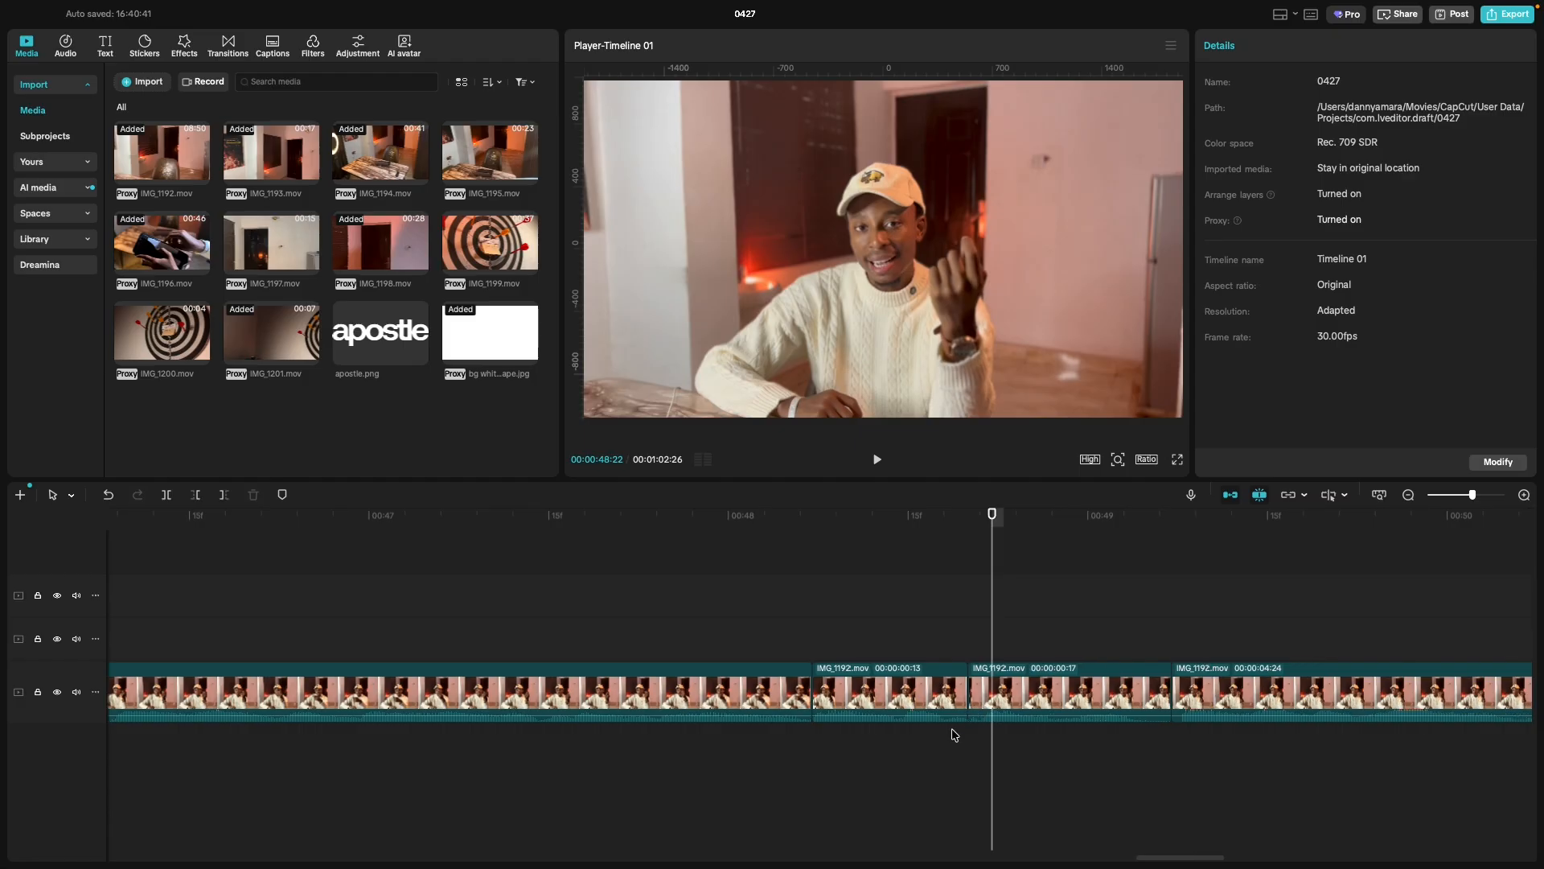
# Replay the new cut and trim two frames from the end of the 0:17 IMG_1192.mov clip, making it 0:15 long.
pyautogui.click(793, 768)
pyautogui.press('space')
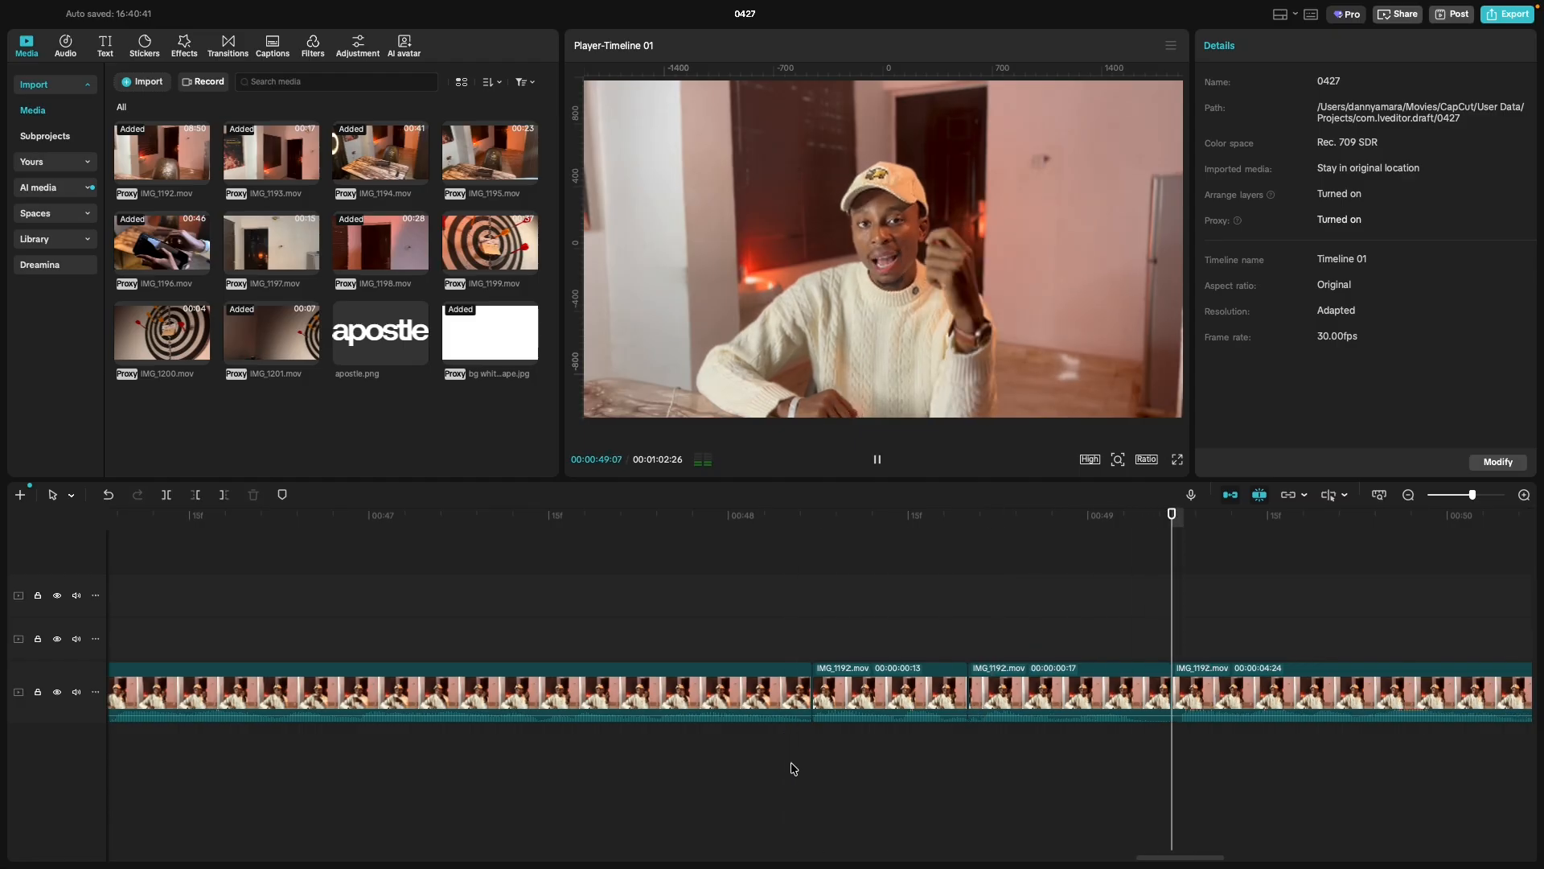
pyautogui.press('space')
pyautogui.click(1062, 750)
pyautogui.press('space')
pyautogui.press('space')
pyautogui.click(1160, 708)
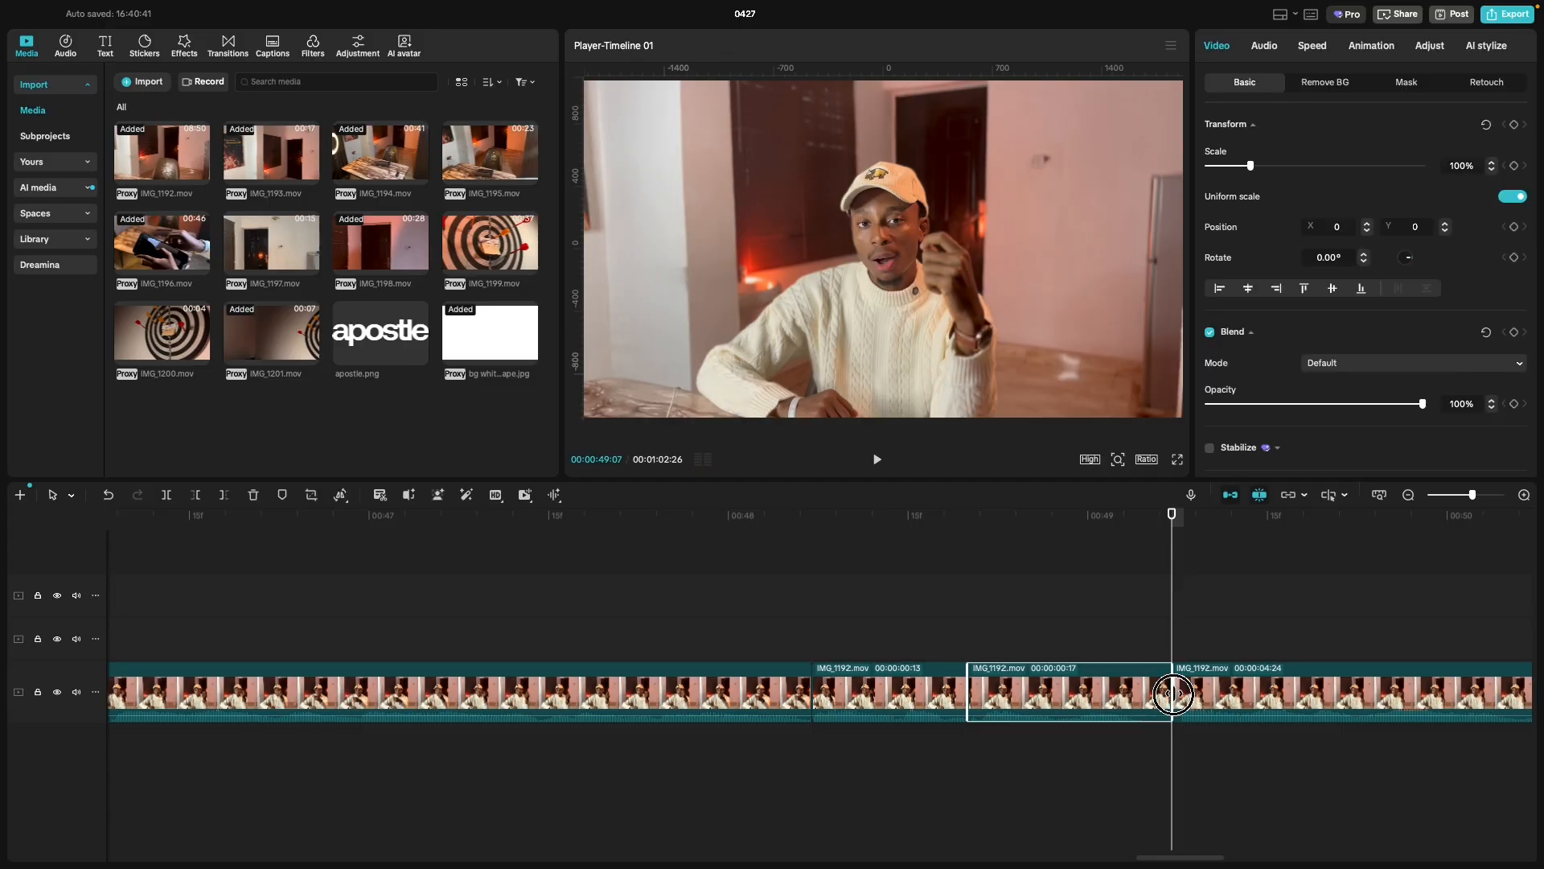
pyautogui.moveTo(1170, 690); pyautogui.dragTo(1149, 699)
# Play from 00:00:48:14 into the 4:24 IMG_1192.mov clip and split it at 00:00:51:27.
pyautogui.click(895, 771)
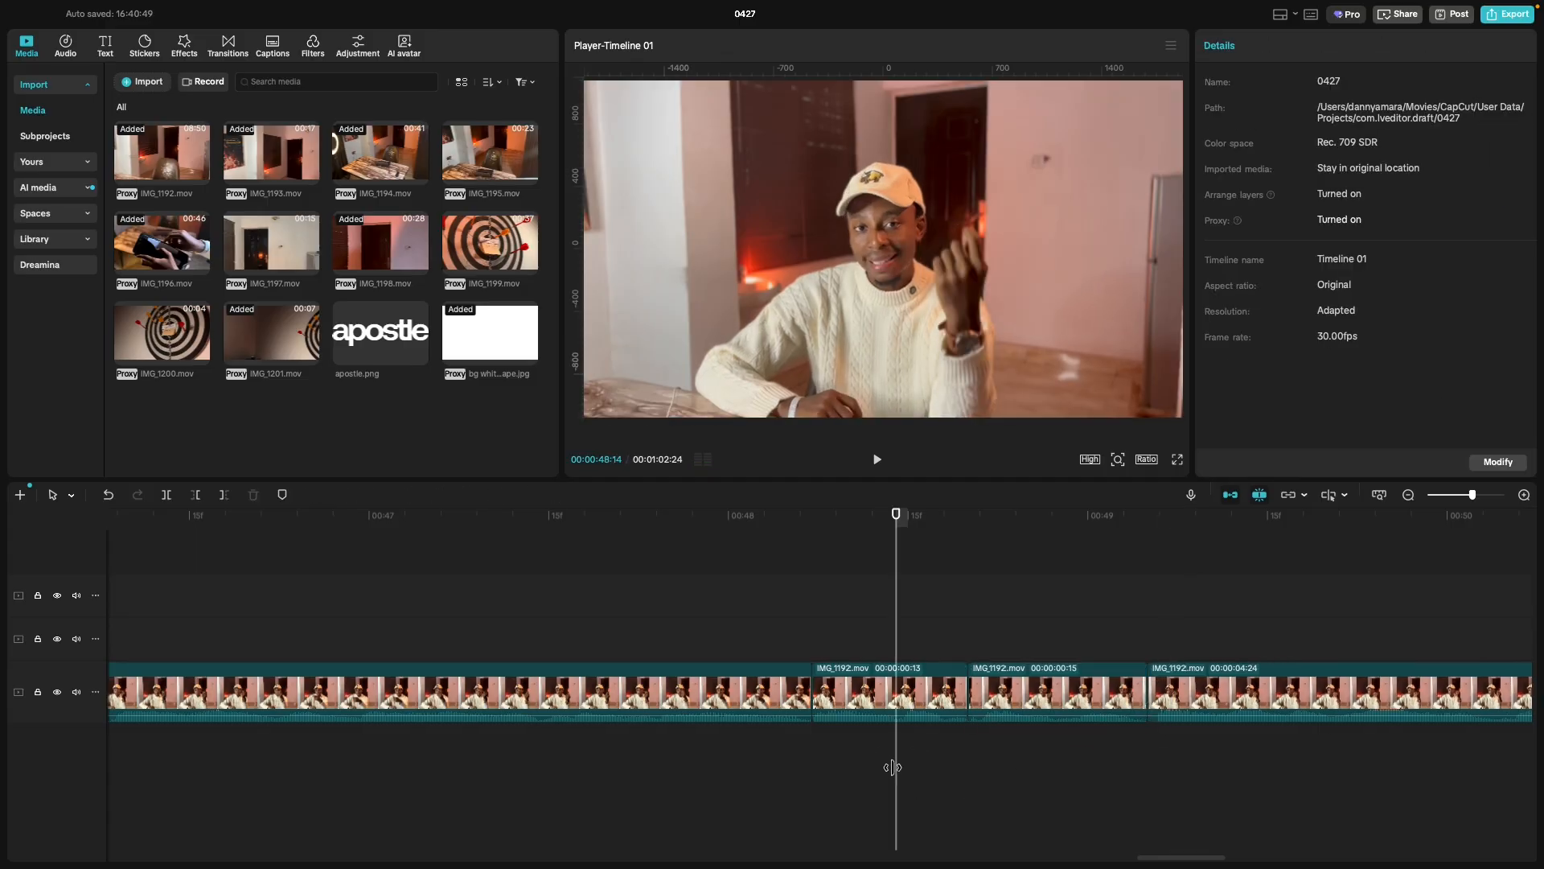
pyautogui.press('space')
pyautogui.press('space')
pyautogui.press('space')
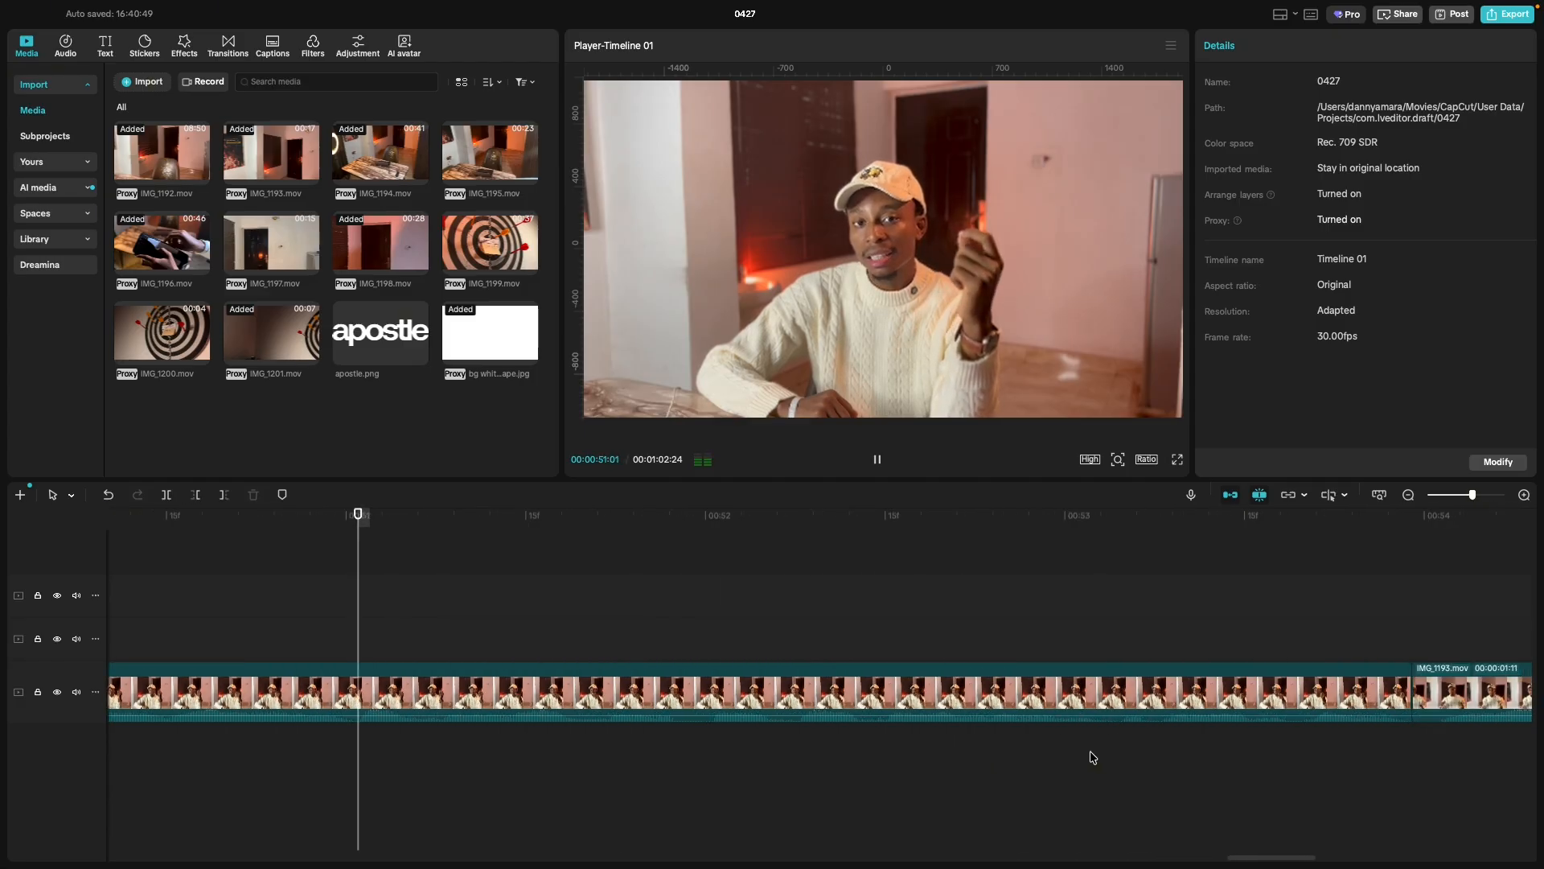
pyautogui.press('space')
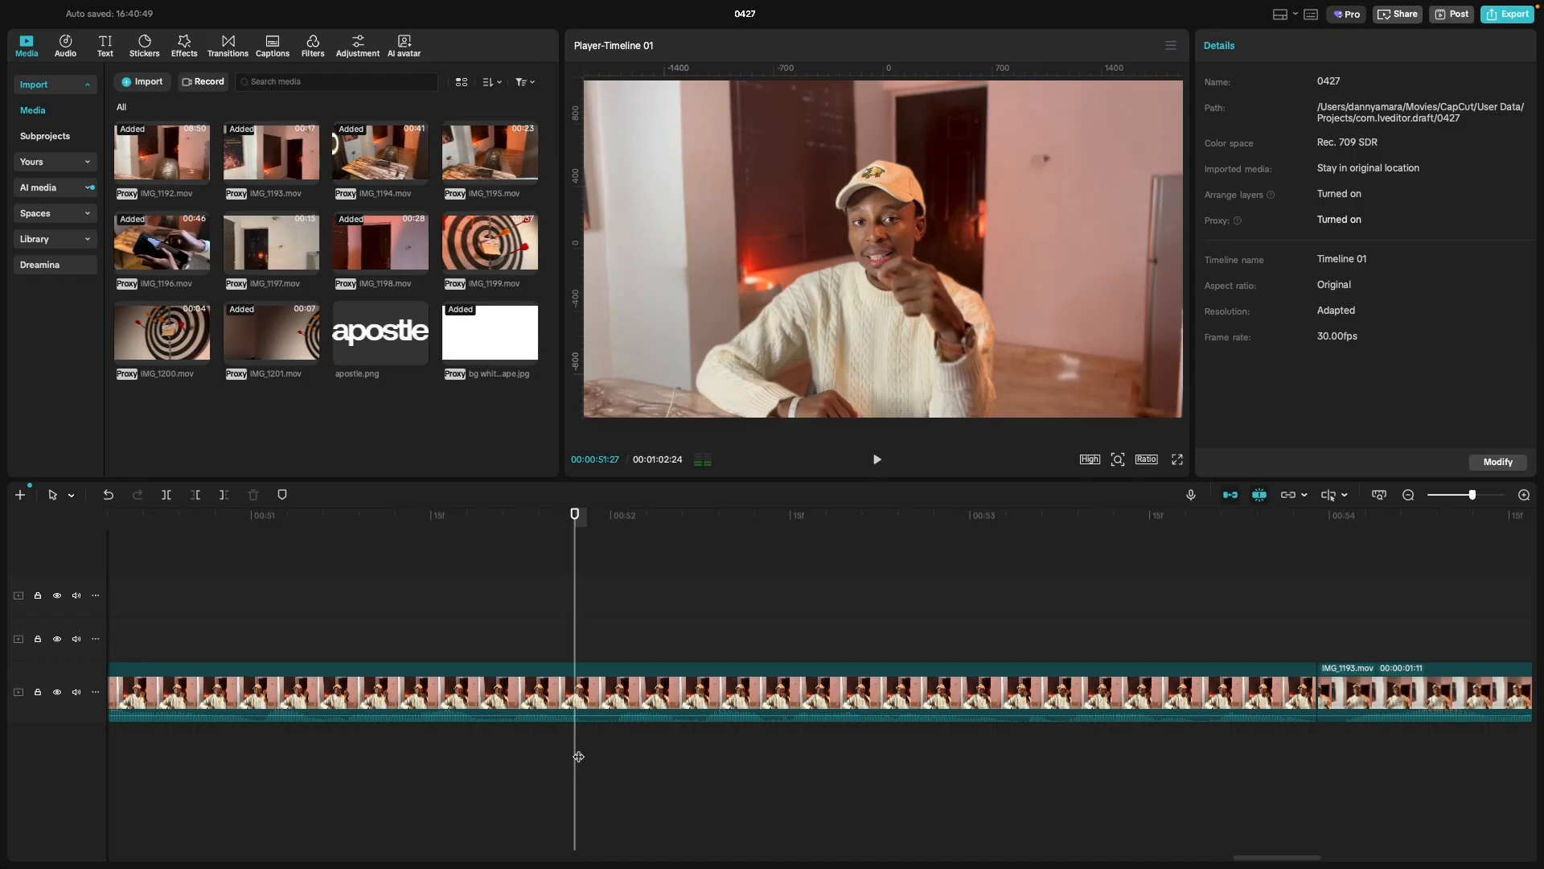
pyautogui.press('super+b')
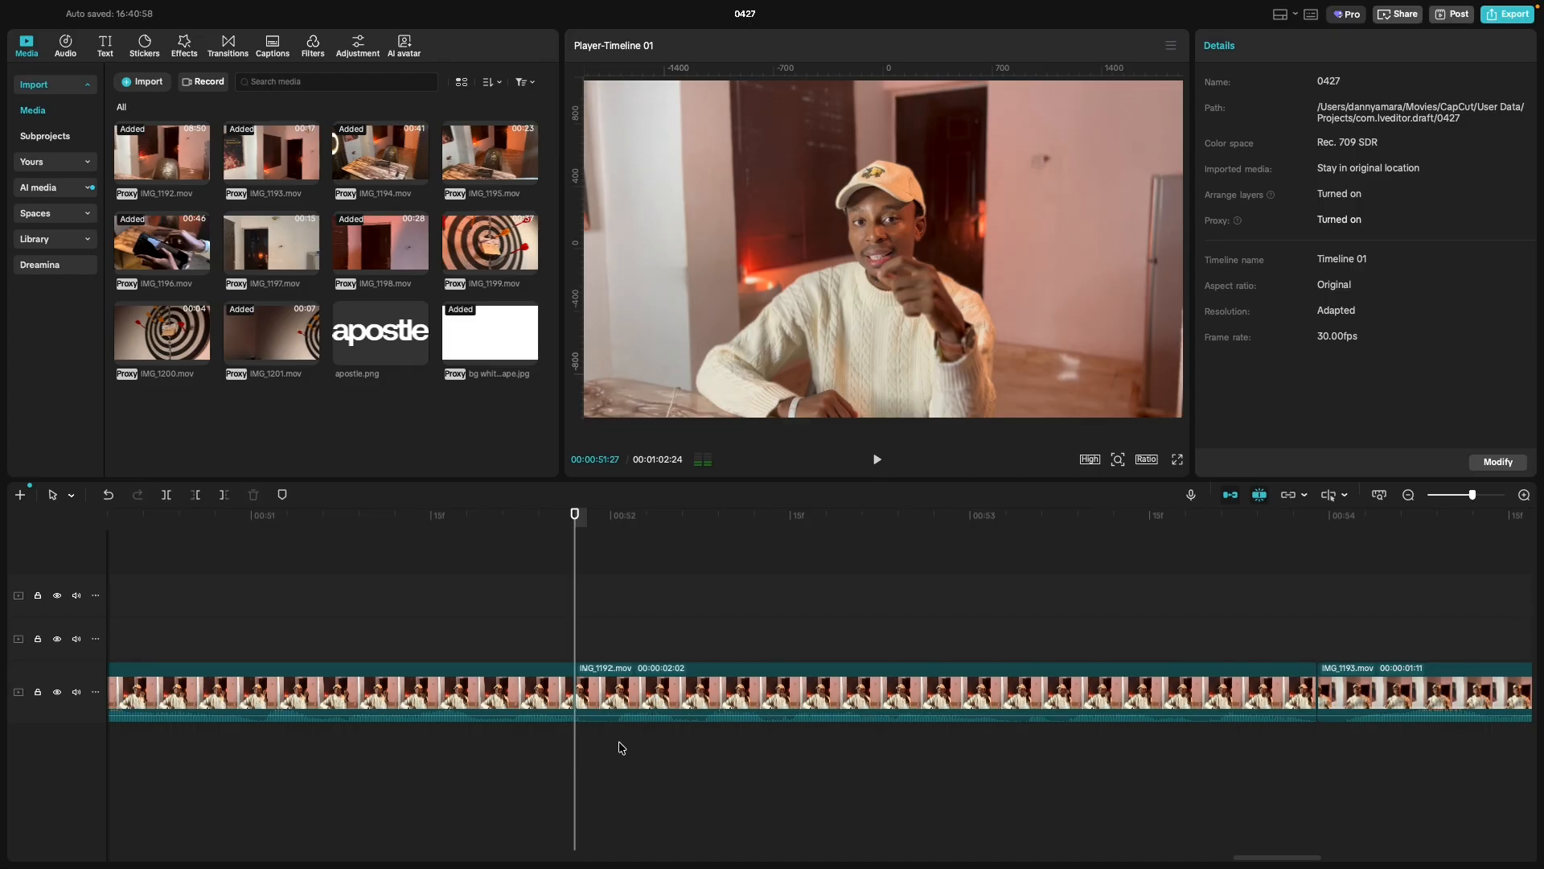
# Split the 2:02 IMG_1192.mov clip at 00:00:52:00 and delete the three-frame piece before that point.
pyautogui.click(620, 750)
pyautogui.click(615, 750)
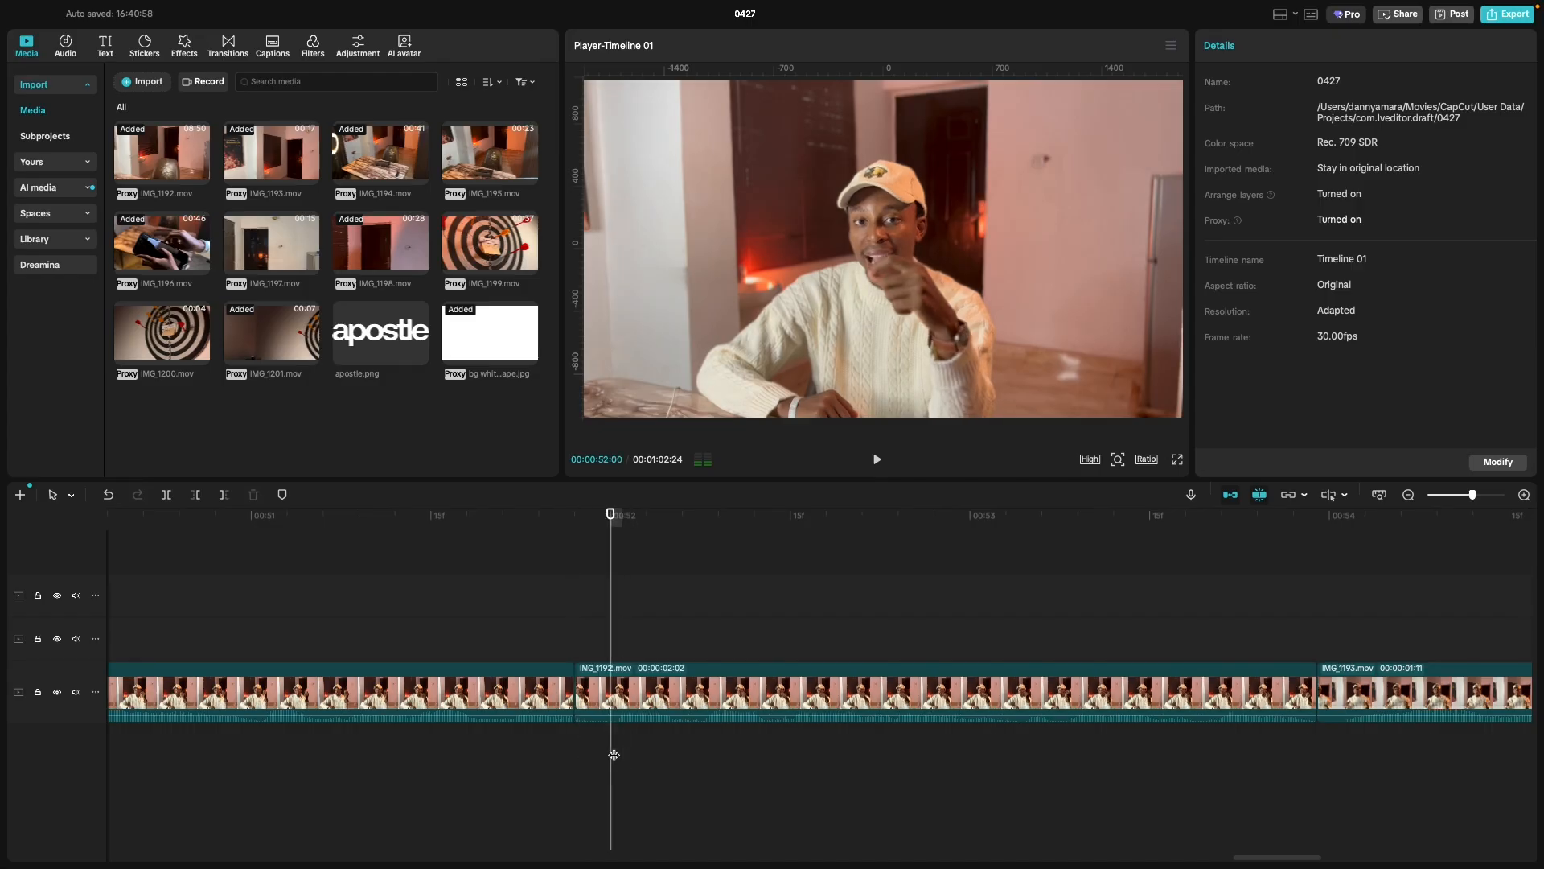
pyautogui.press('super+b')
pyautogui.click(600, 709)
pyautogui.press('Delete')
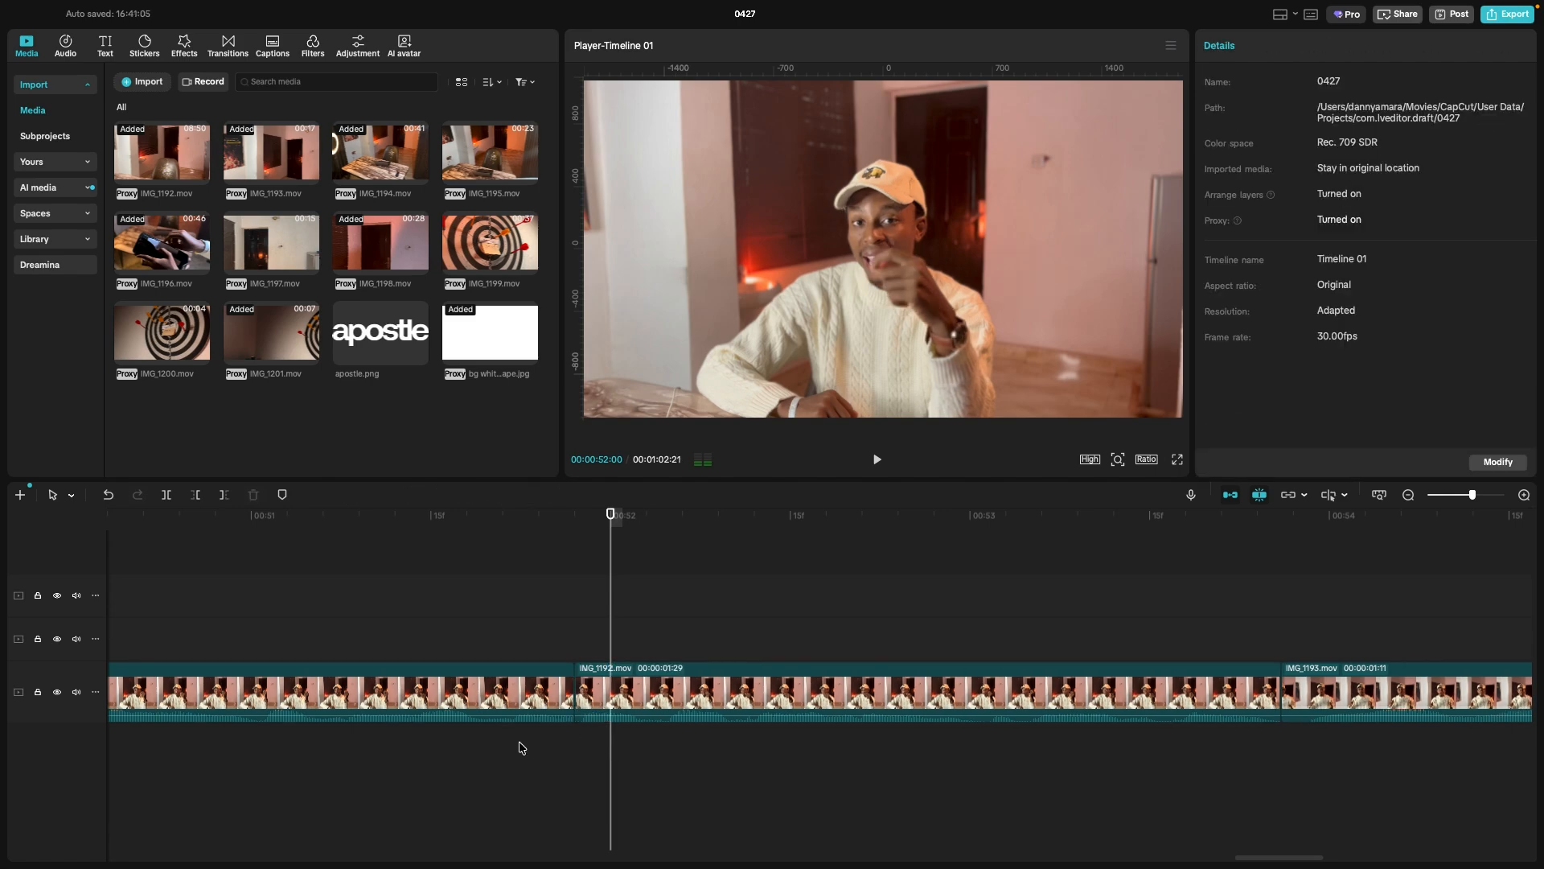
# Play through the 1:29 IMG_1192.mov clip and trim one frame from its end, making it 1:28 long.
pyautogui.click(337, 767)
pyautogui.press('space')
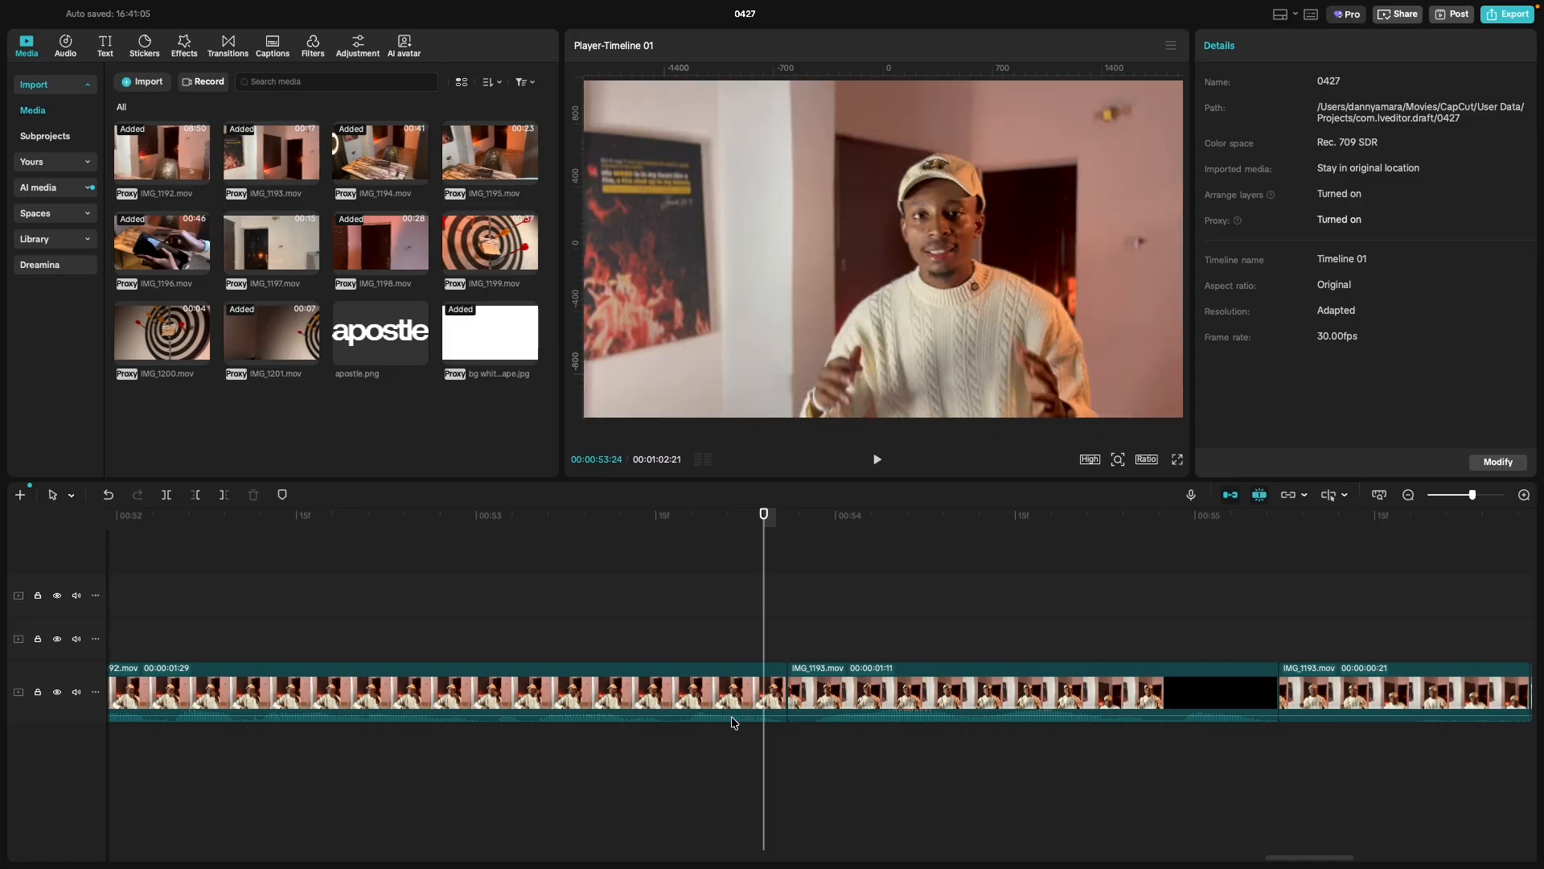
pyautogui.click(785, 692)
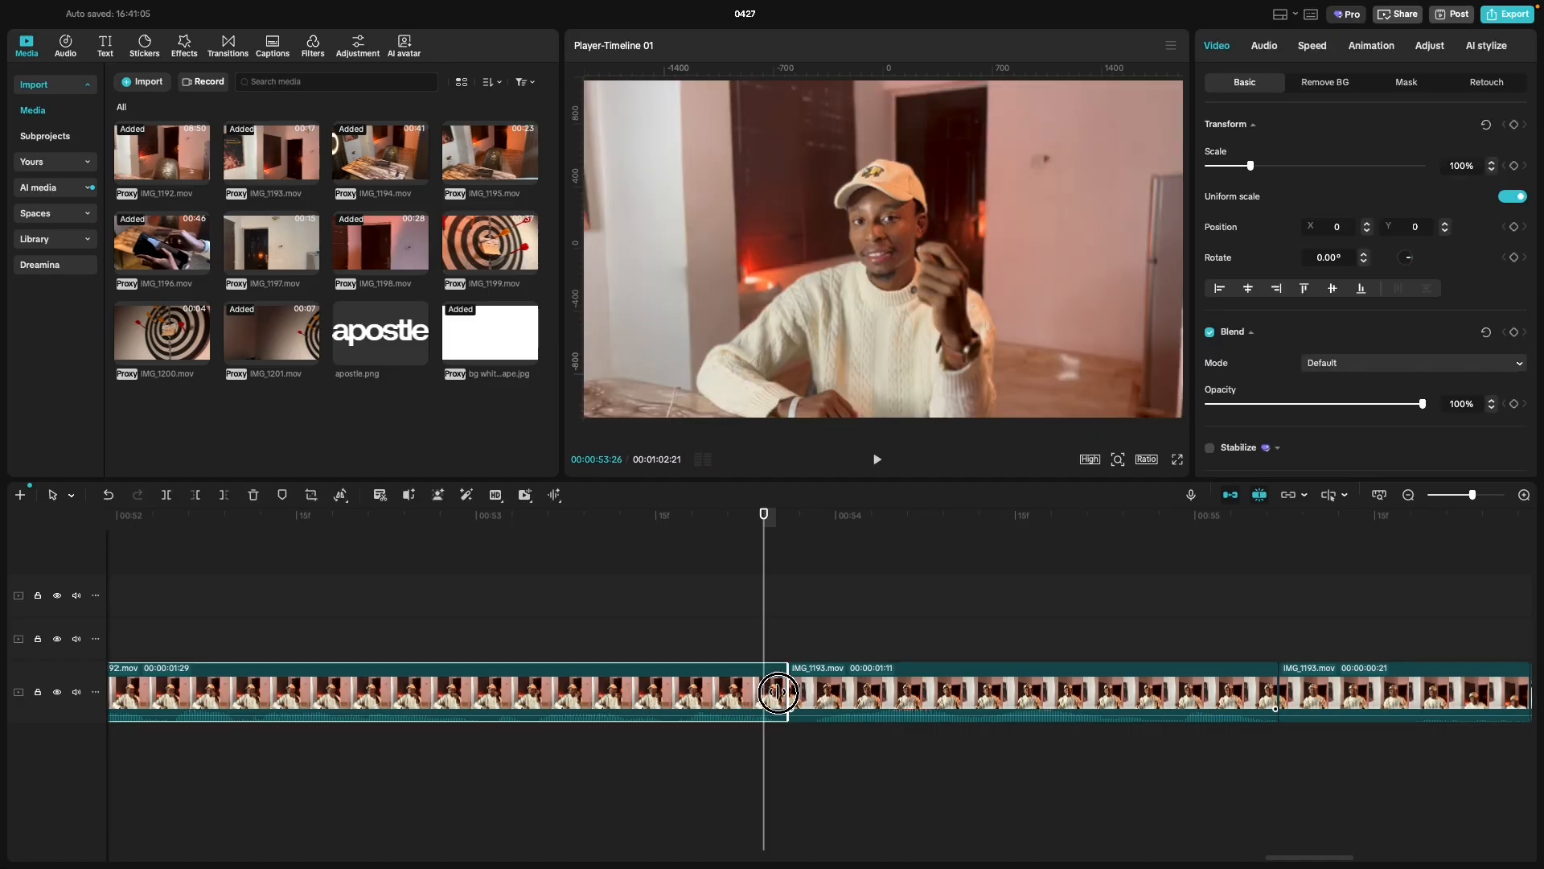
pyautogui.moveTo(779, 692); pyautogui.dragTo(777, 695)
# Play across the cut and trim two frames from the start of the 1:11 IMG_1193.mov clip, making it 1:09 long.
pyautogui.click(569, 777)
pyautogui.press('space')
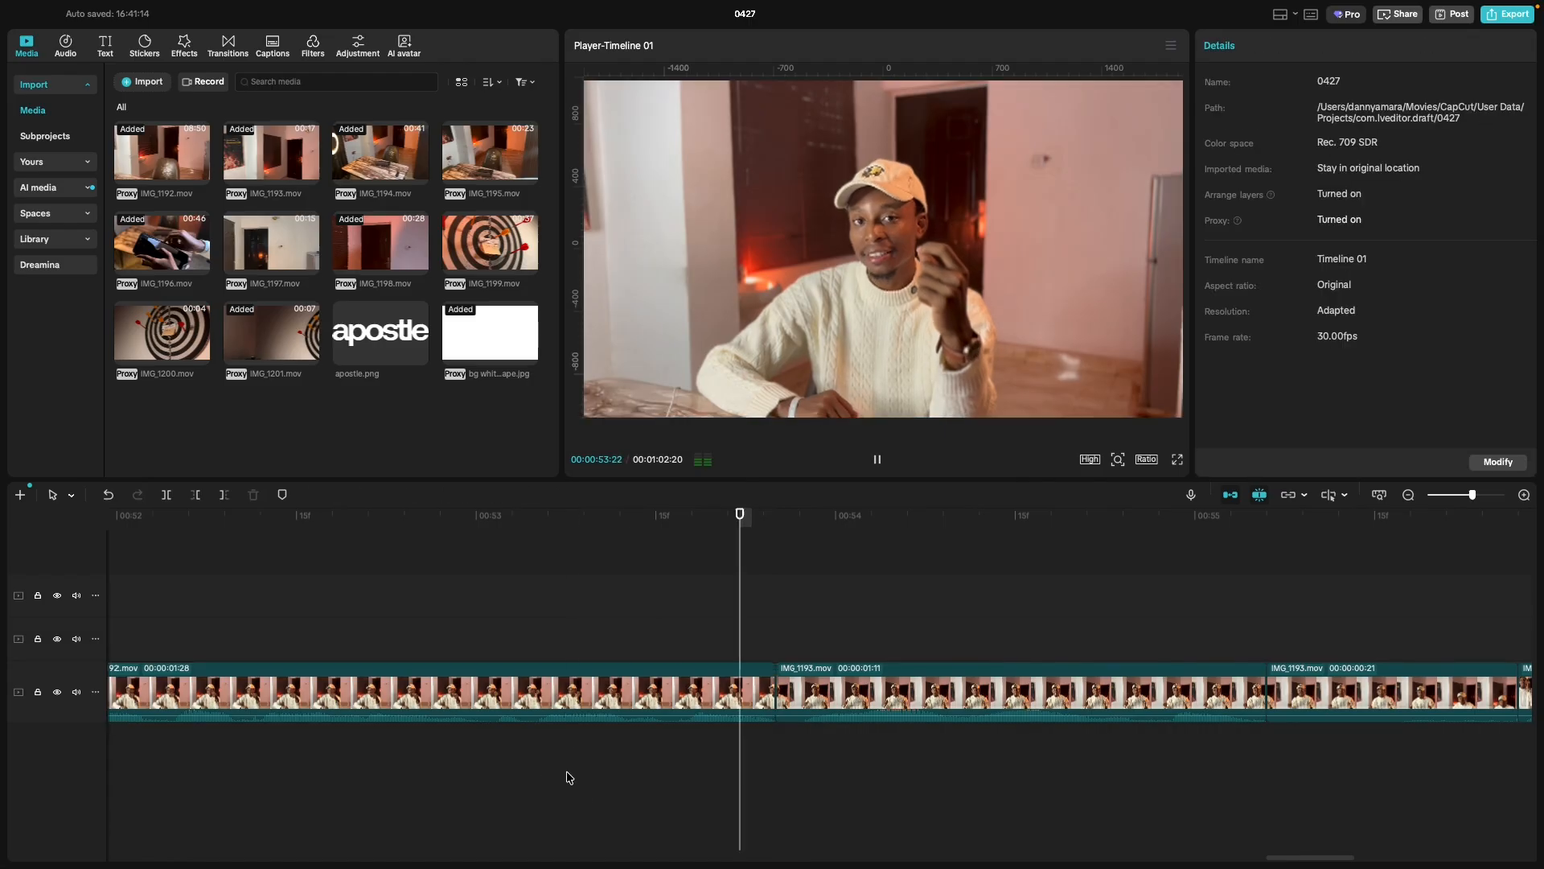
pyautogui.click(786, 693)
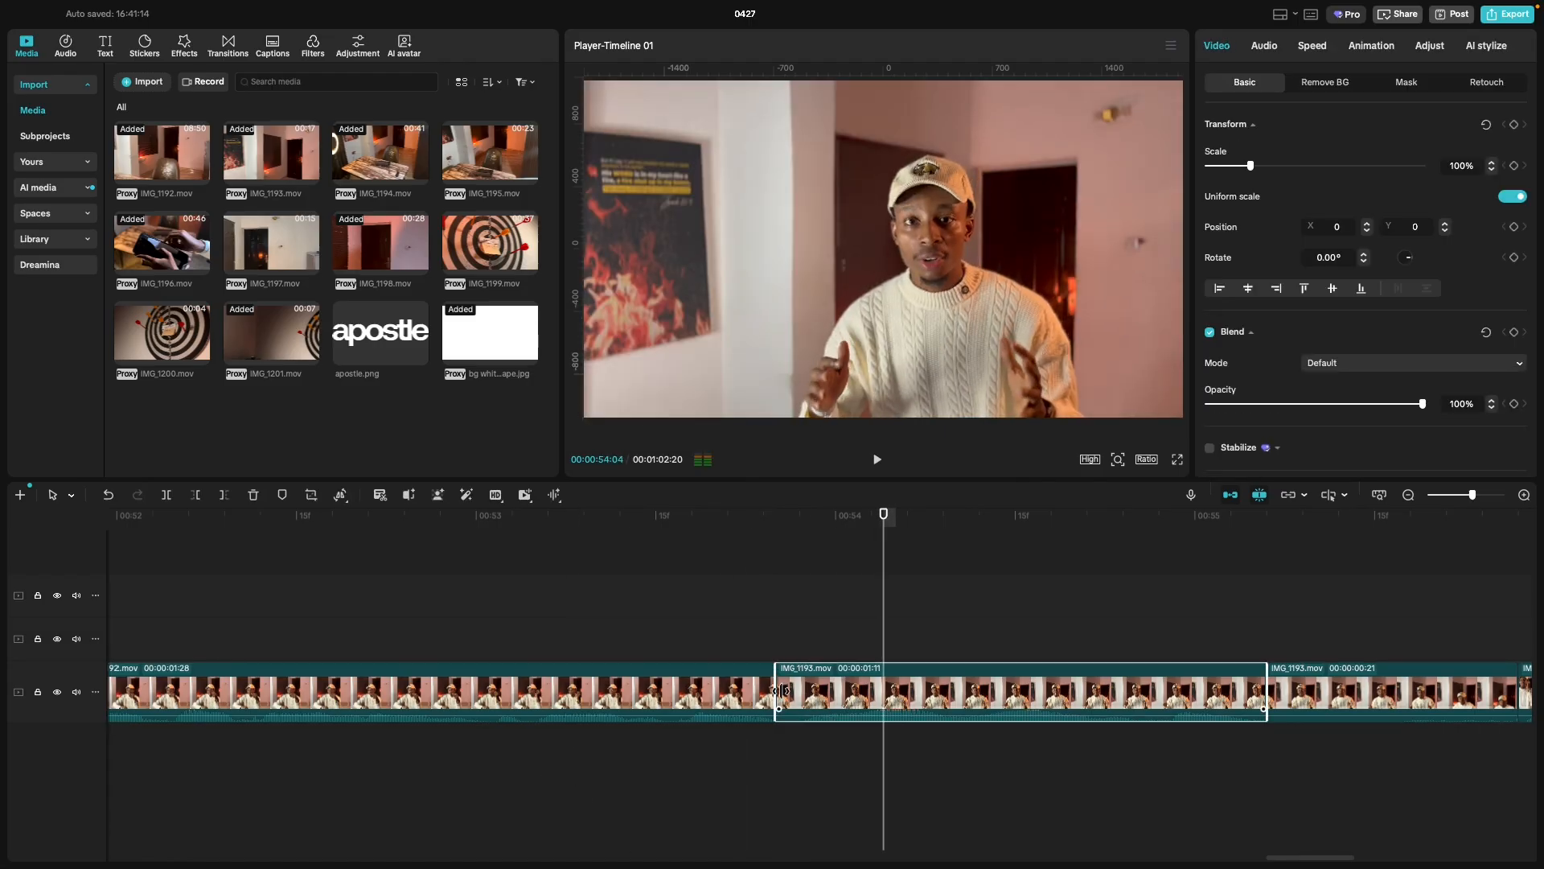
pyautogui.moveTo(779, 690); pyautogui.dragTo(801, 692)
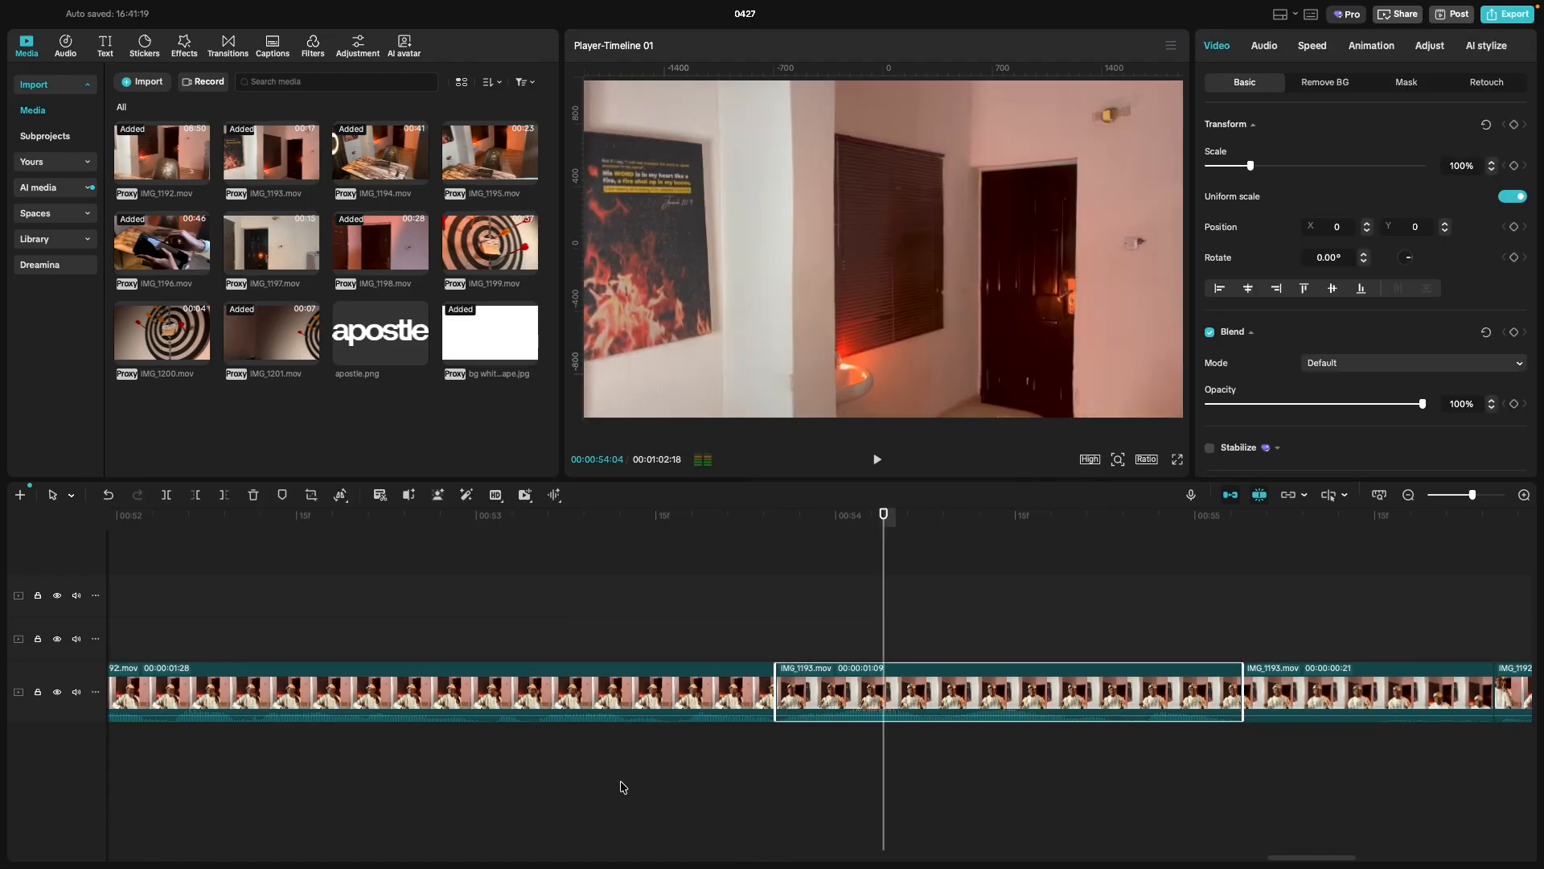
# Replay the 1:09 and 0:21 IMG_1193.mov clips to check the cuts between them and into the following IMG_1192.mov clip.
pyautogui.click(620, 784)
pyautogui.press('space')
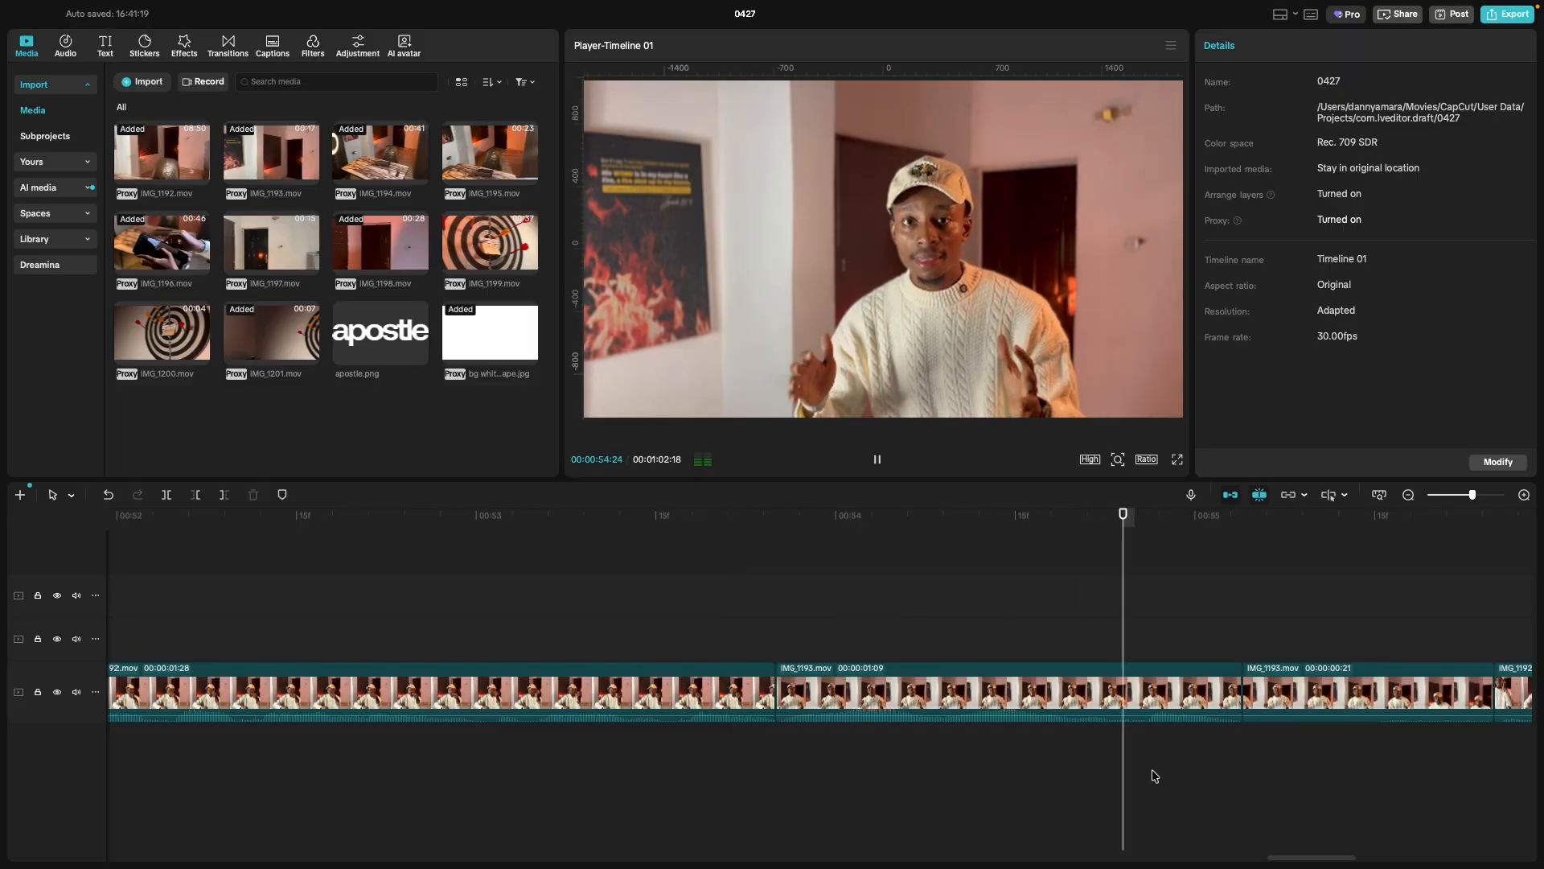
pyautogui.click(1102, 741)
pyautogui.press('space')
pyautogui.click(1103, 740)
pyautogui.click(1105, 749)
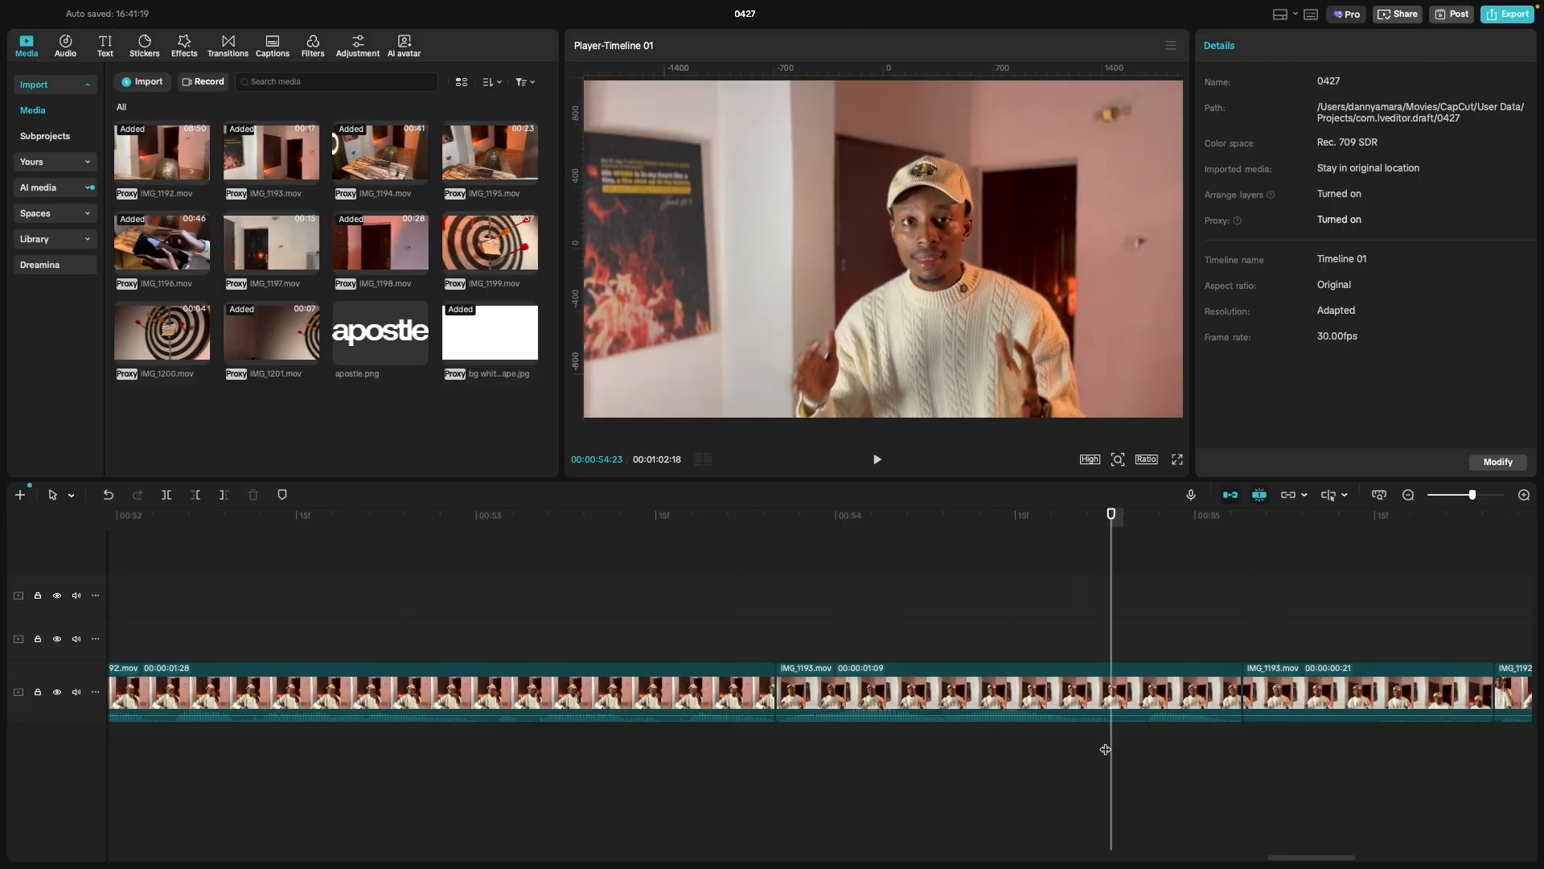
pyautogui.press('space')
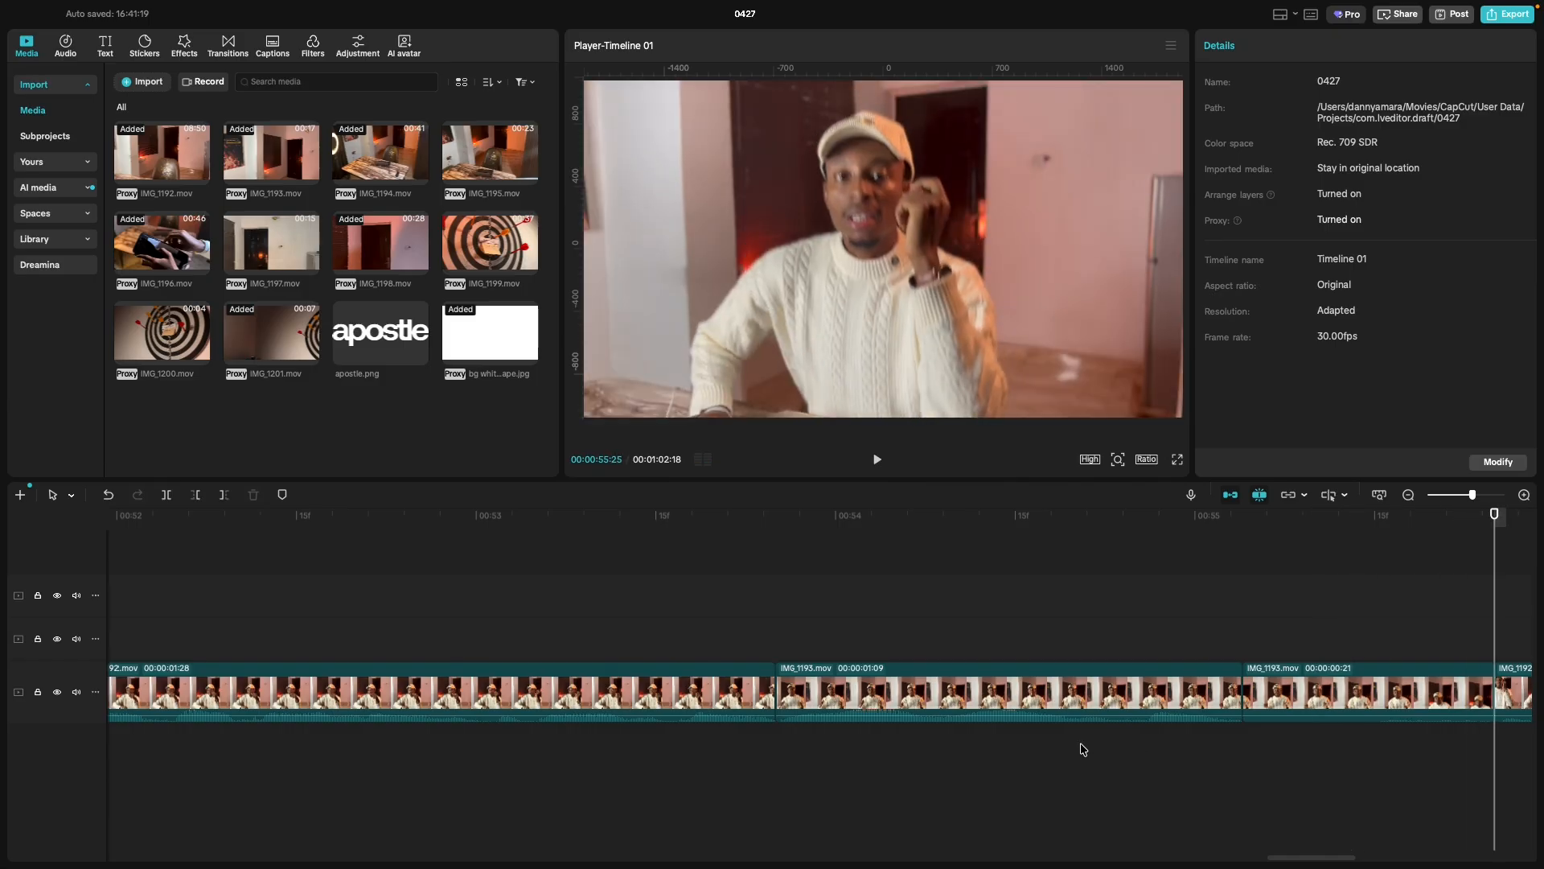
pyautogui.click(1015, 753)
pyautogui.press('space')
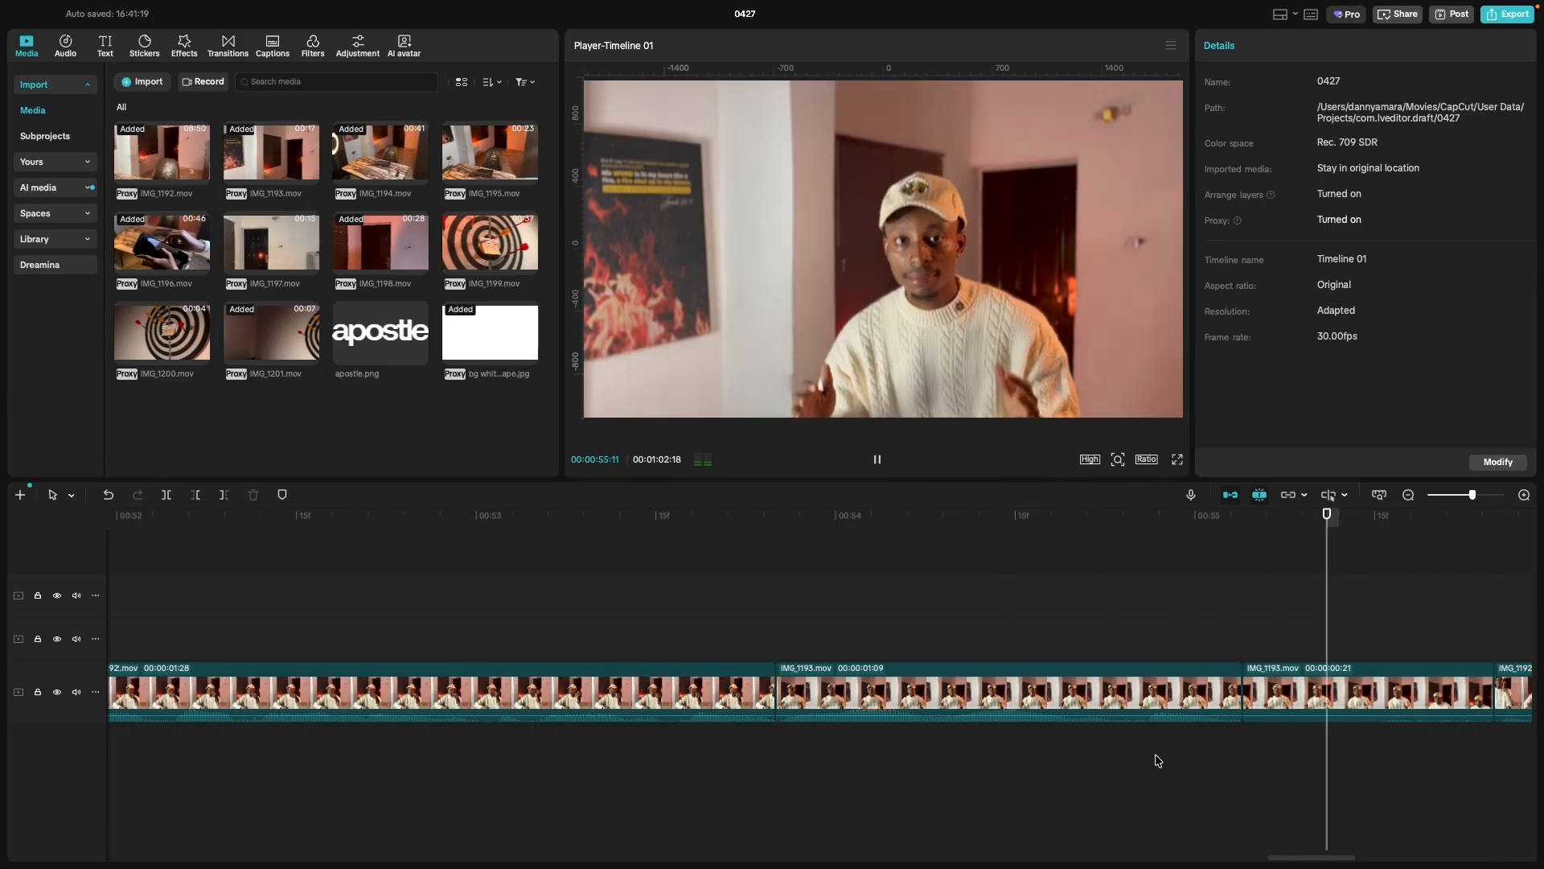
pyautogui.press('space')
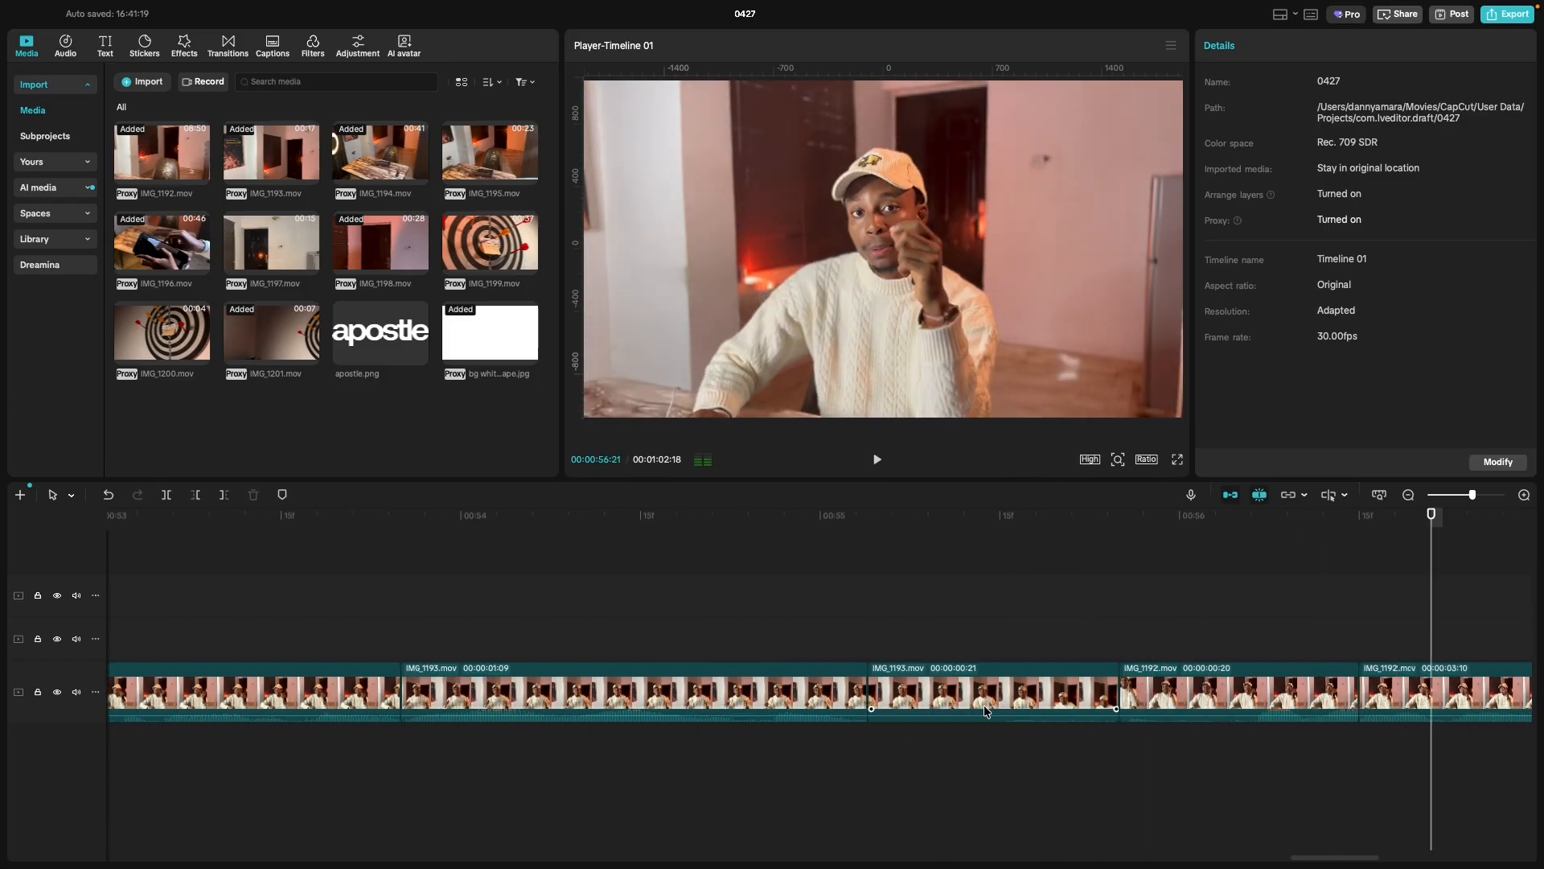
# Play through the 3:10 IMG_1192.mov clip and split it at 00:00:58:09.
pyautogui.click(822, 760)
pyautogui.press('space')
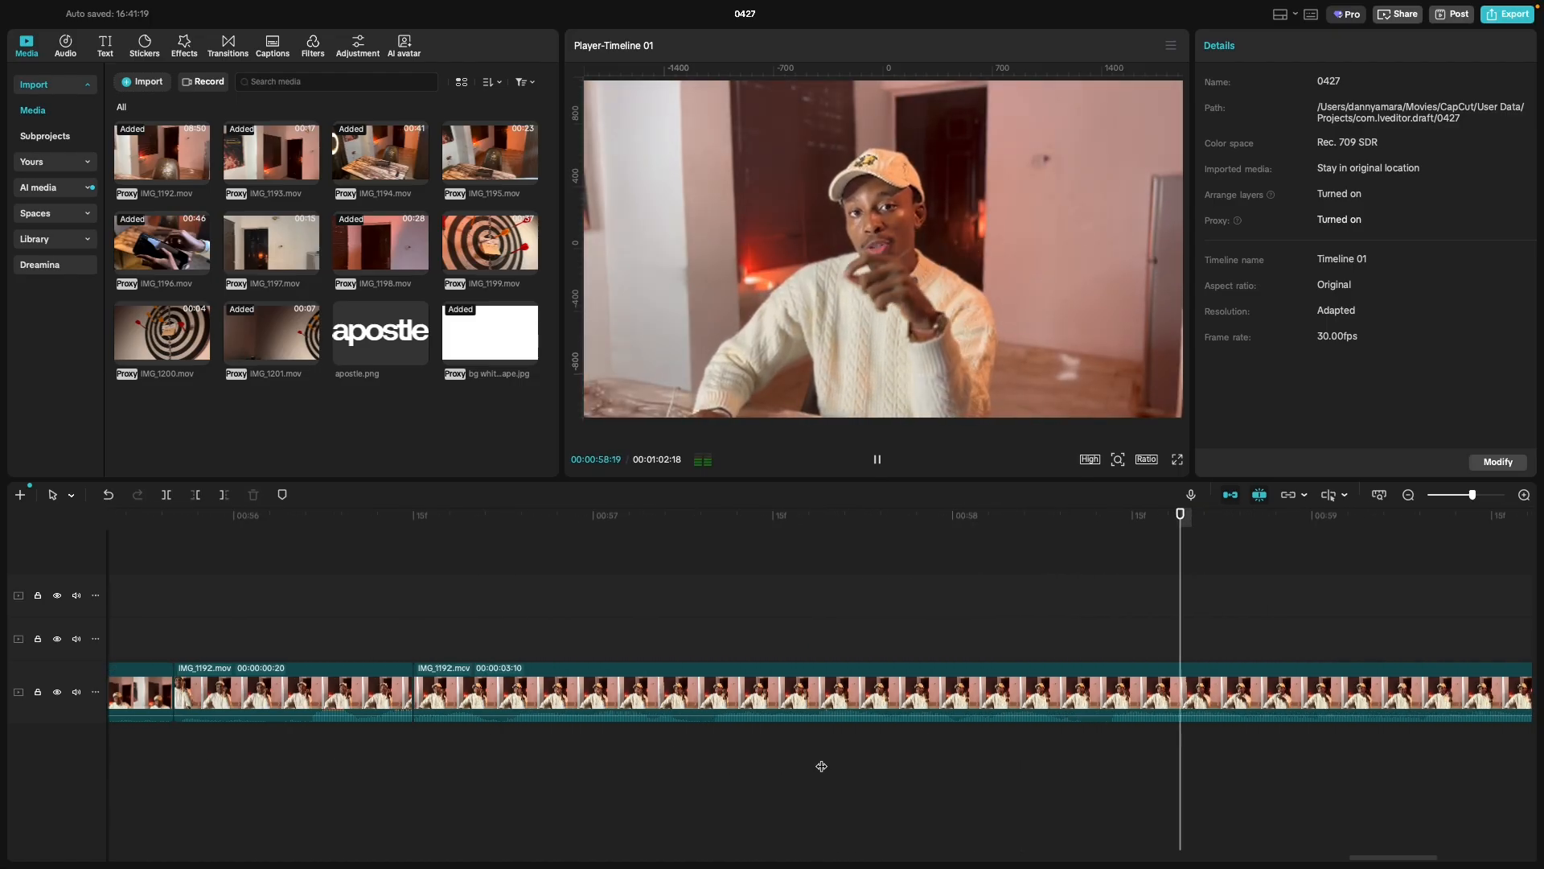
pyautogui.click(819, 744)
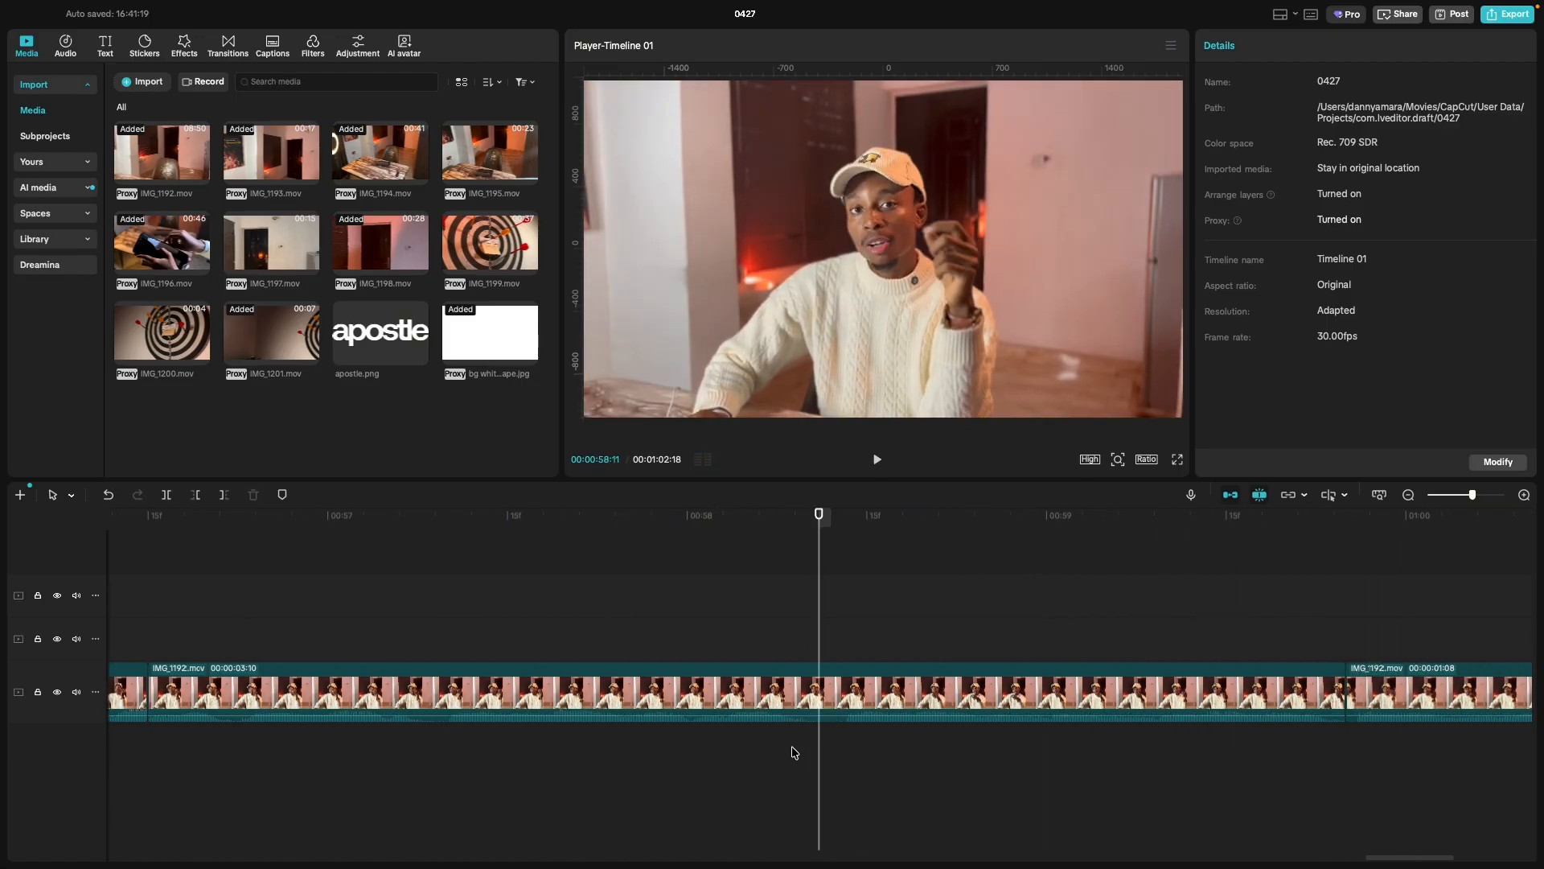
pyautogui.press('space')
pyautogui.click(641, 765)
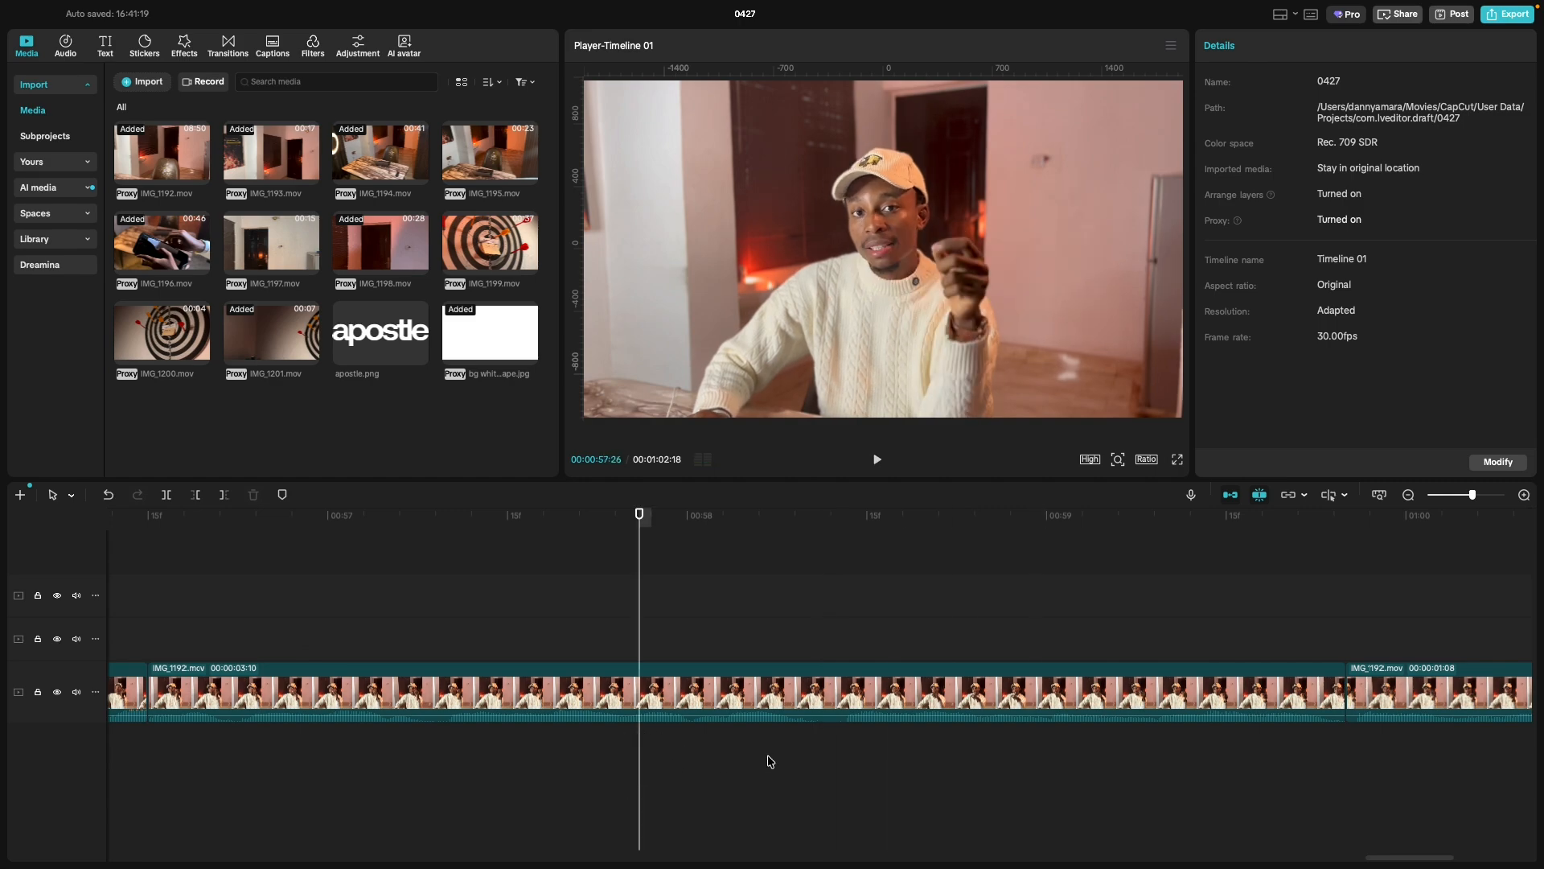
pyautogui.click(808, 756)
pyautogui.press('space')
pyautogui.click(808, 760)
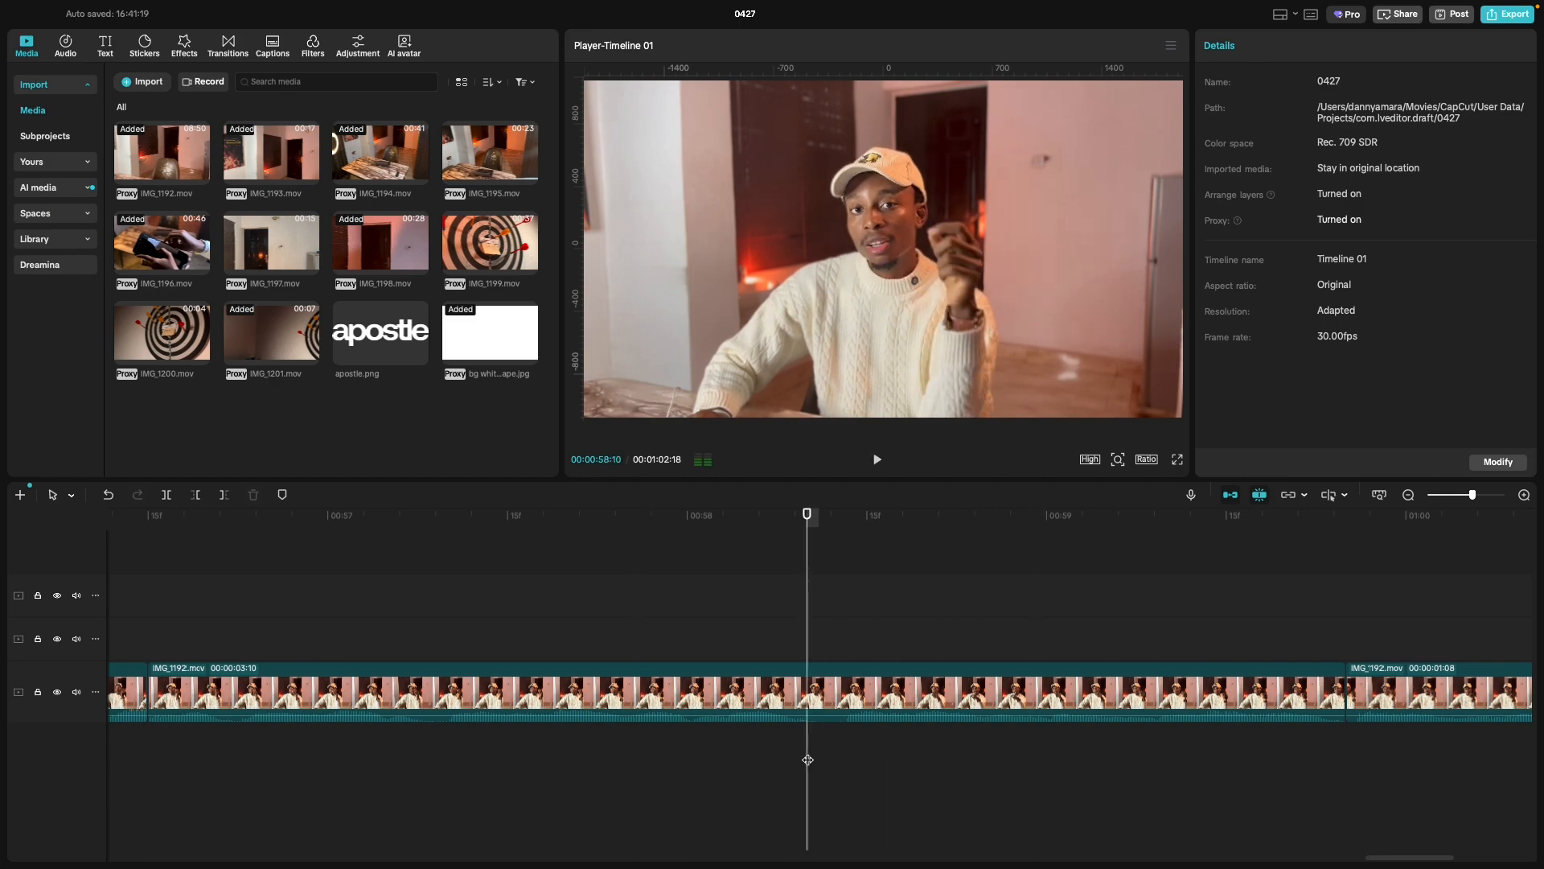
pyautogui.click(793, 758)
pyautogui.press('space')
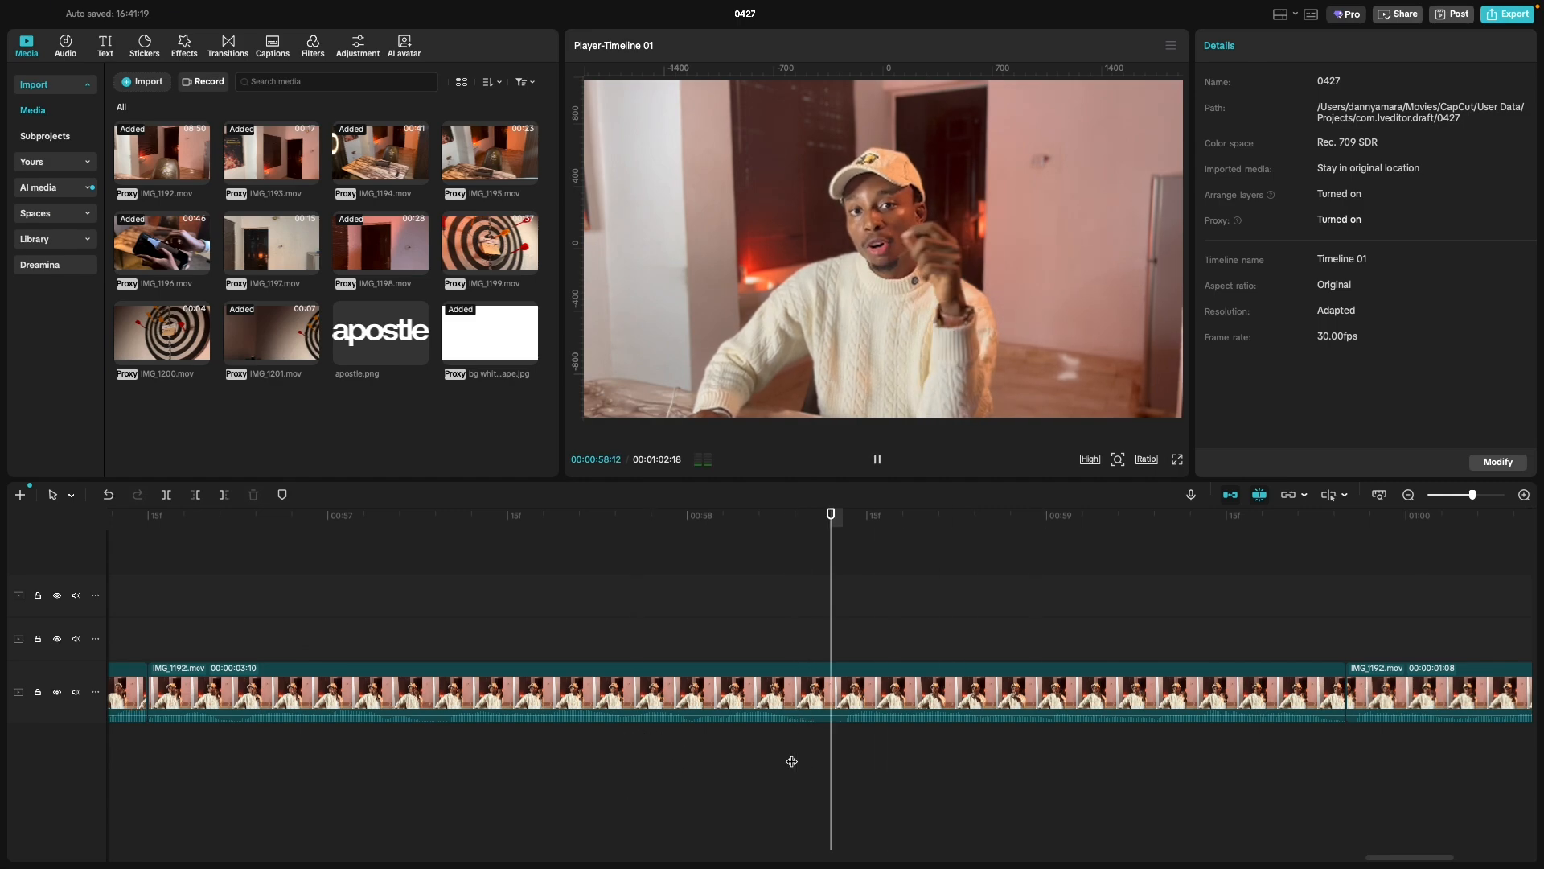
pyautogui.click(793, 759)
pyautogui.press('space')
pyautogui.click(791, 761)
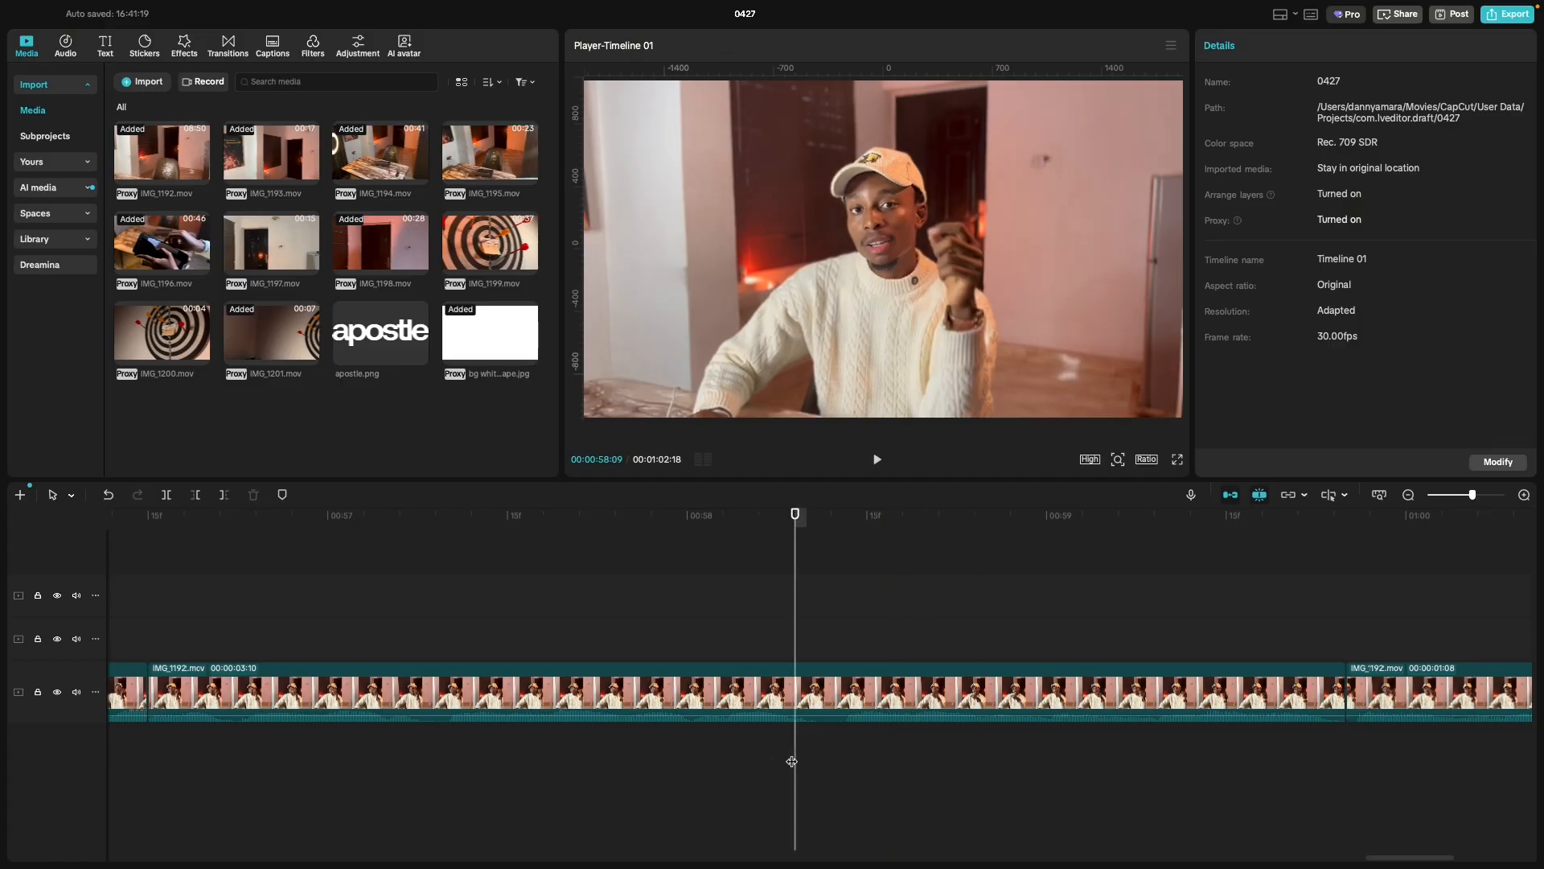
pyautogui.hotkey('ctrl', 'b')
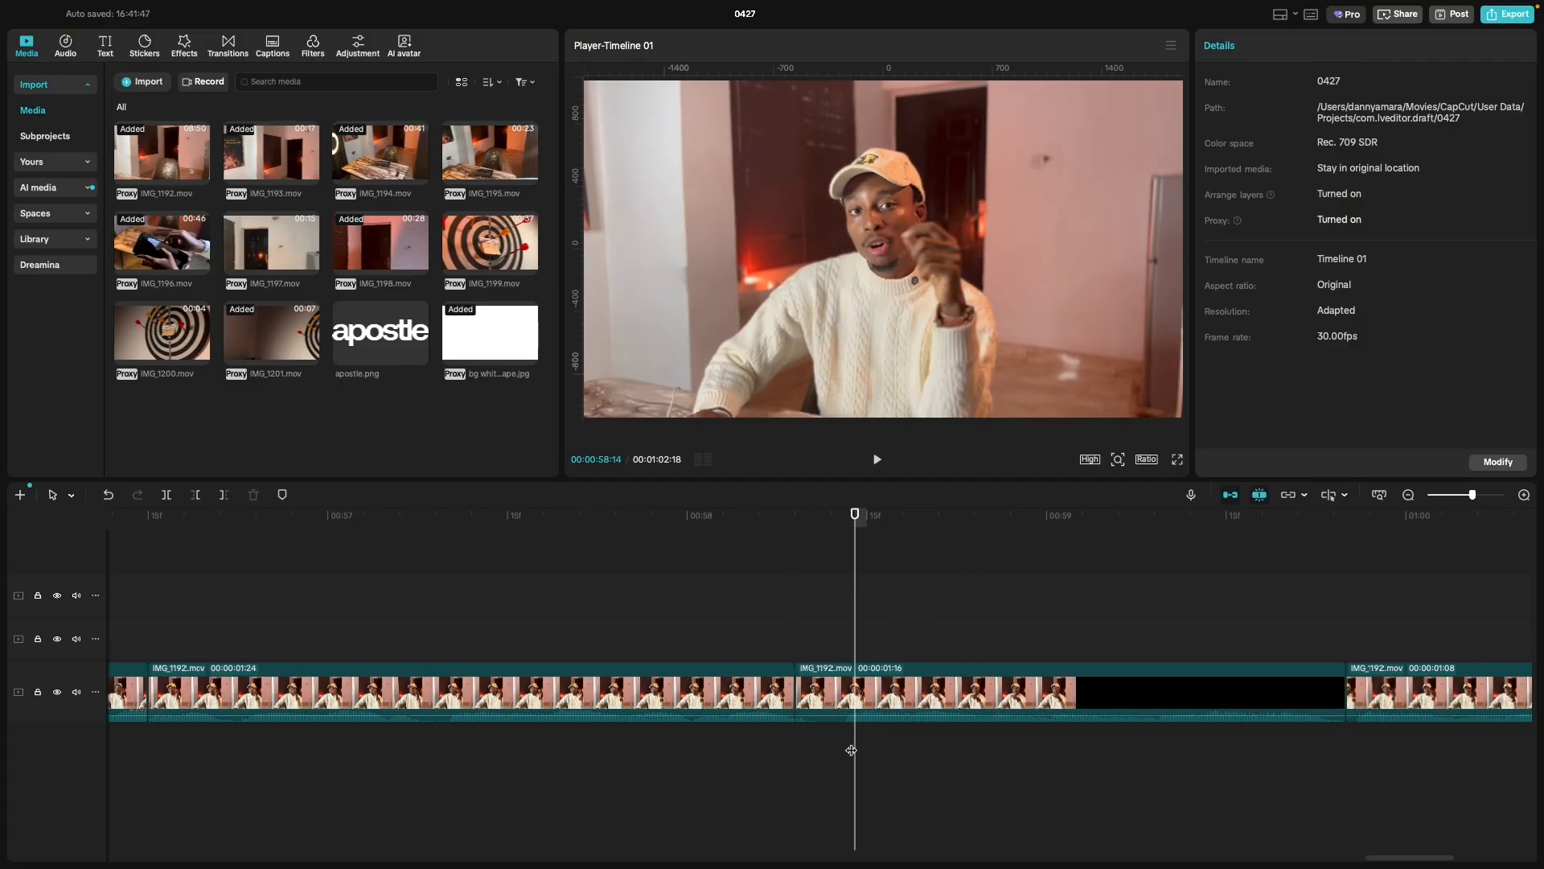
# Split the 1:16 IMG_1192.mov clip at 00:00:58:13 and delete the four-frame piece before that point.
pyautogui.click(847, 751)
pyautogui.hotkey('ctrl', 'b')
pyautogui.click(829, 714)
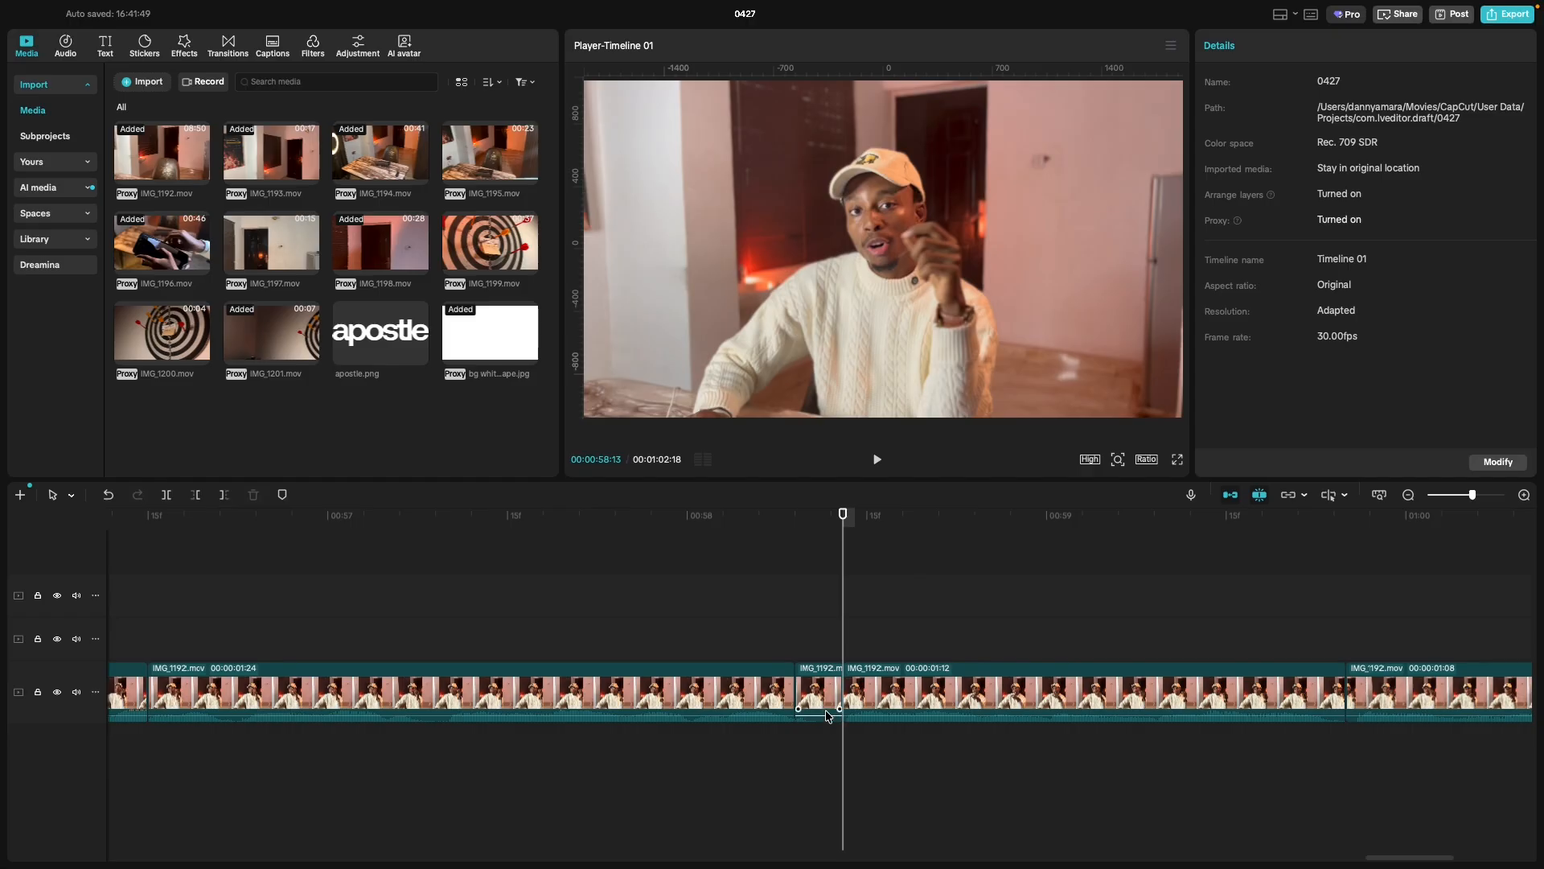
pyautogui.click(816, 706)
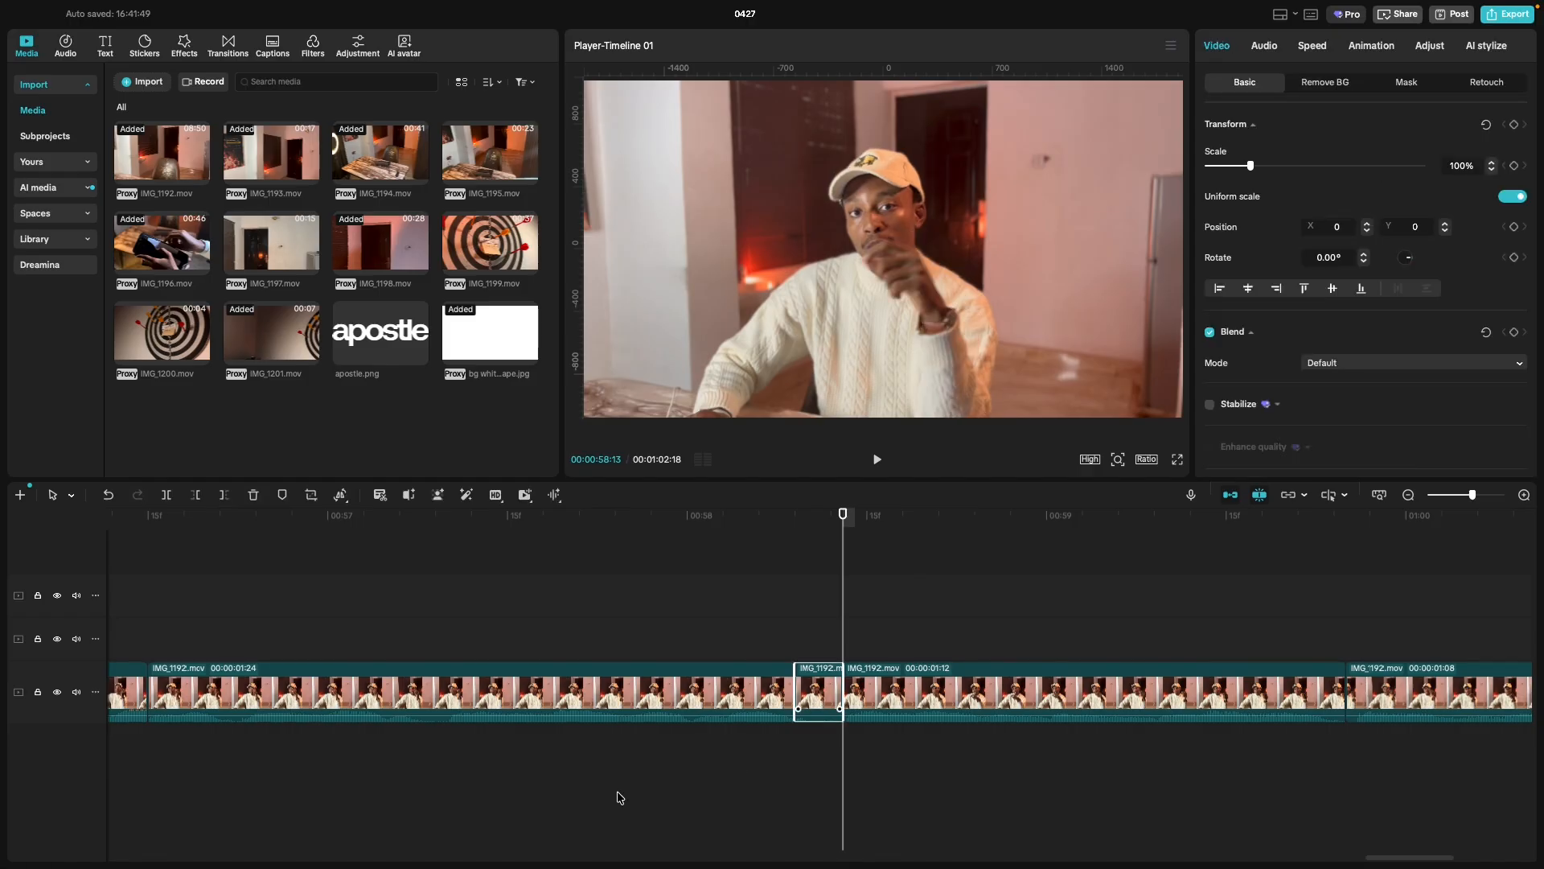
pyautogui.press('Delete')
# Play from the new cut through the last IMG_1192.mov clips to the end of the timeline to check the pacing.
pyautogui.click(524, 765)
pyautogui.press('space')
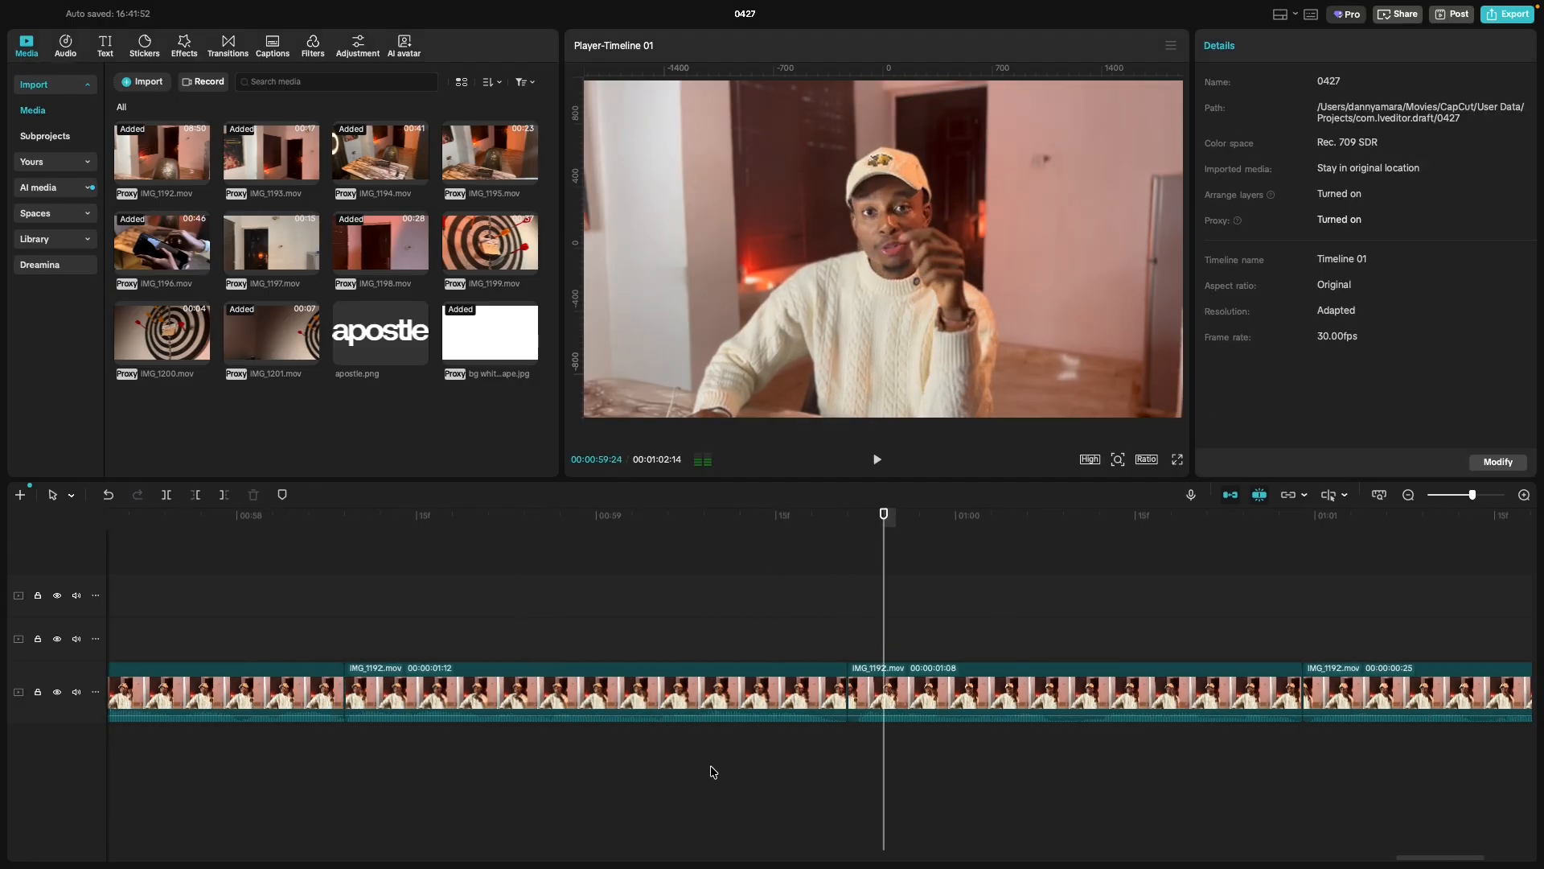
pyautogui.press('space')
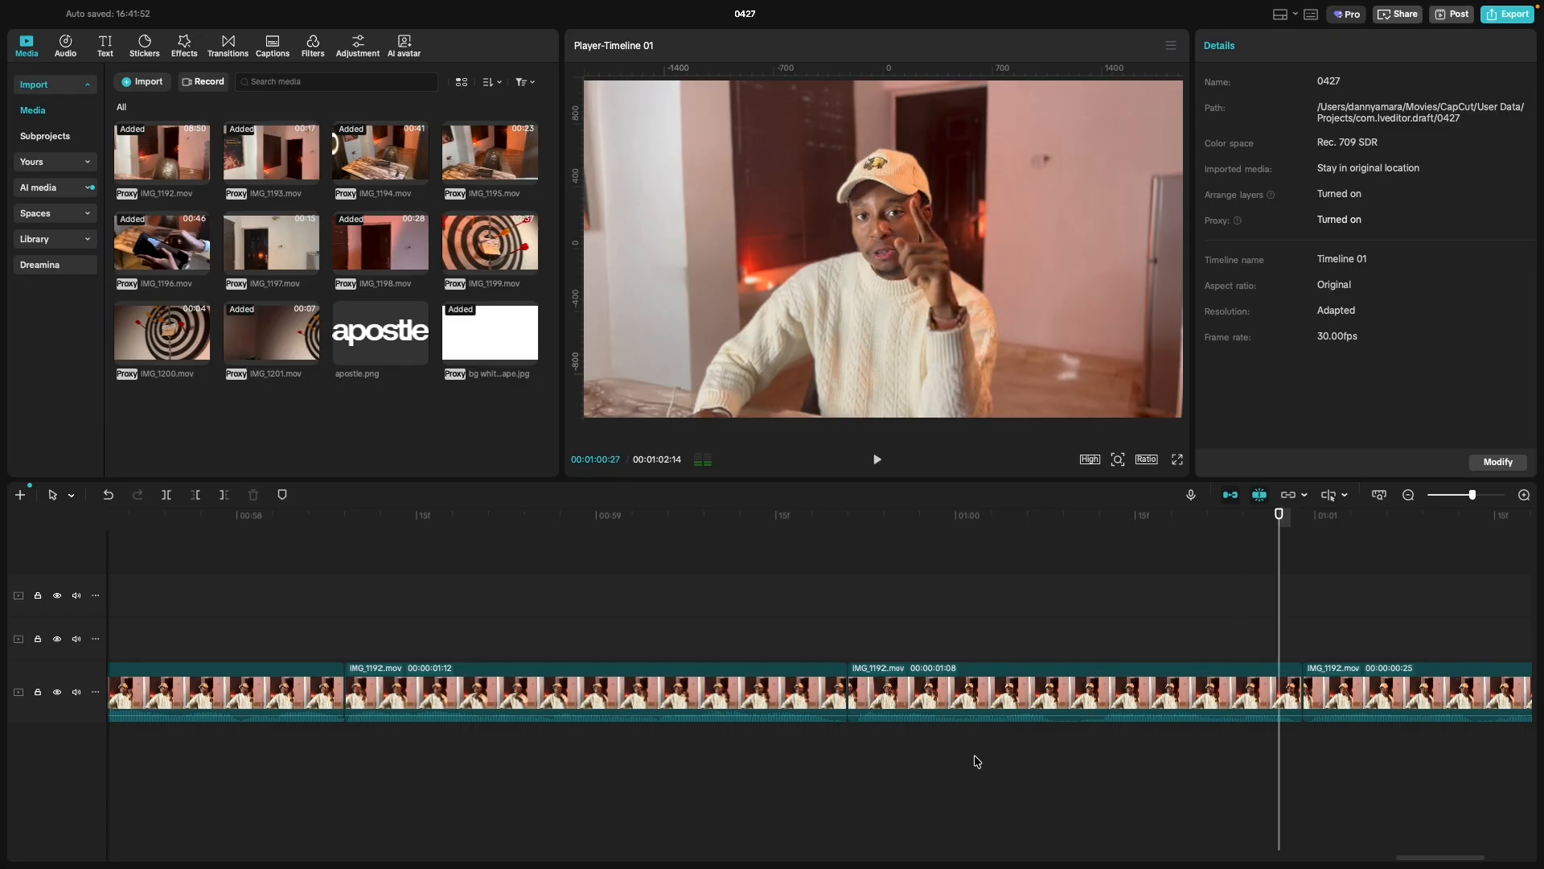
pyautogui.click(910, 744)
pyautogui.press('space')
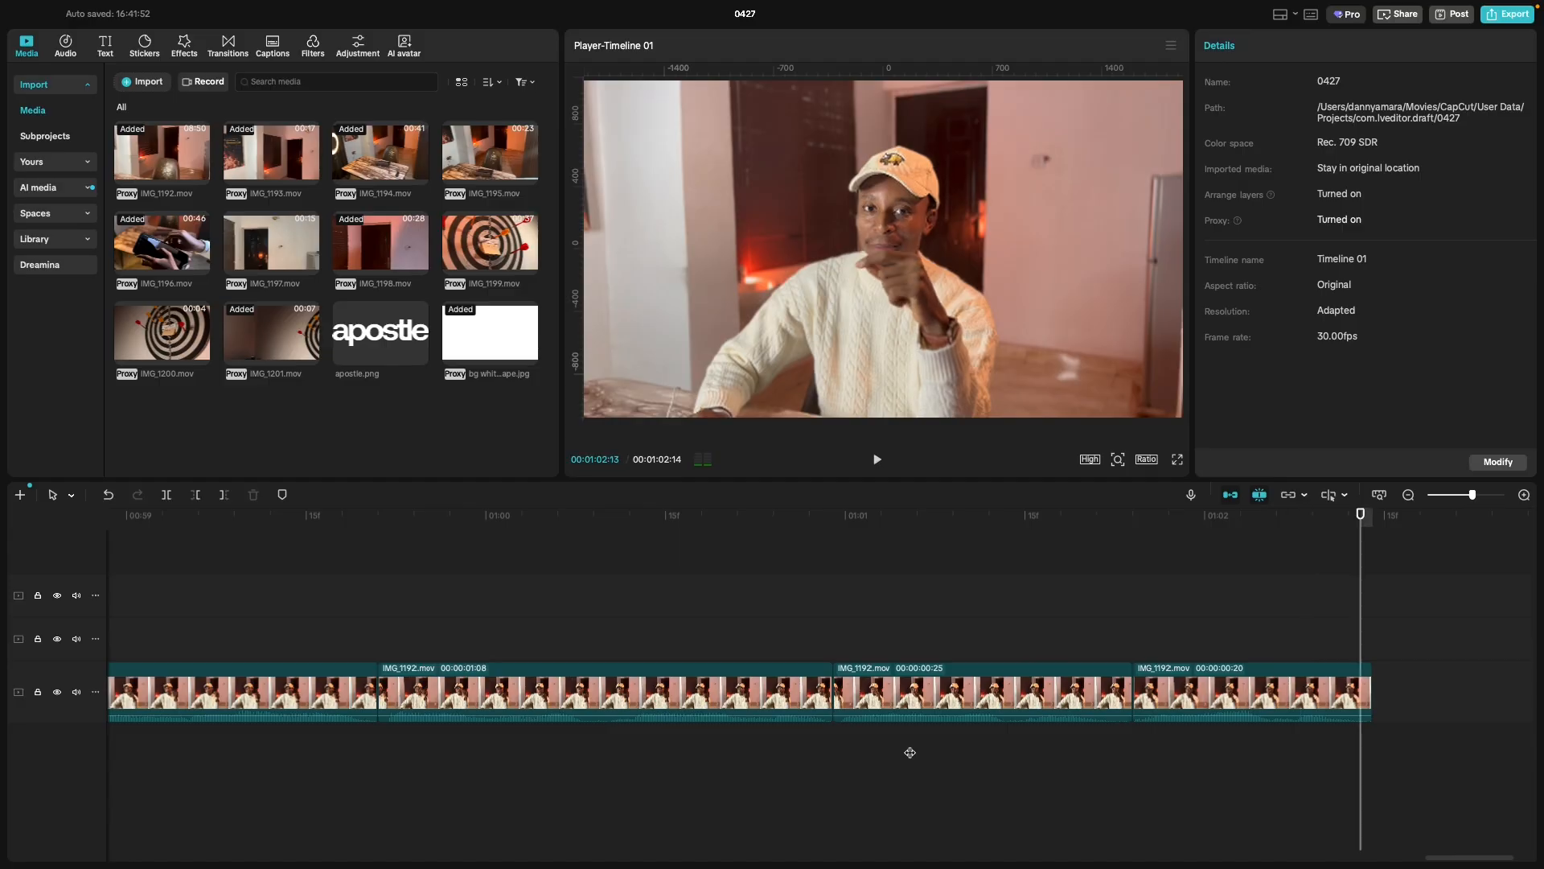
# Shift the IMG_1198.mov, IMG_1201.mov and second white background overlays together to start with the 1:26 IMG_1192.mov clip, and replay that section.
pyautogui.scroll(-5, 910, 753)
pyautogui.hscroll(-8, 593, 795)
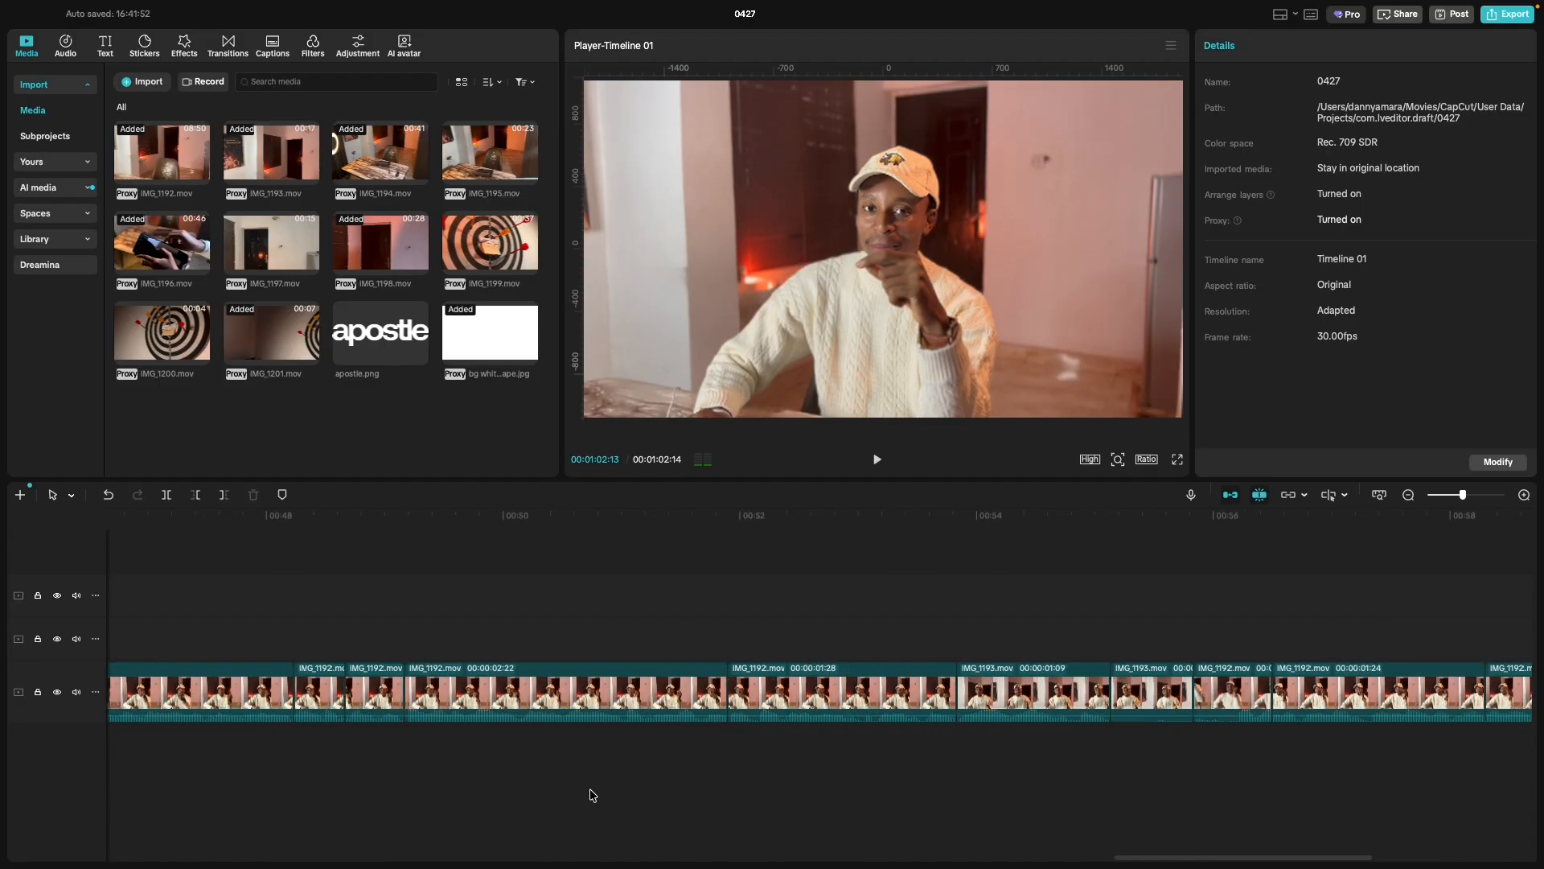
pyautogui.hscroll(-10, 593, 796)
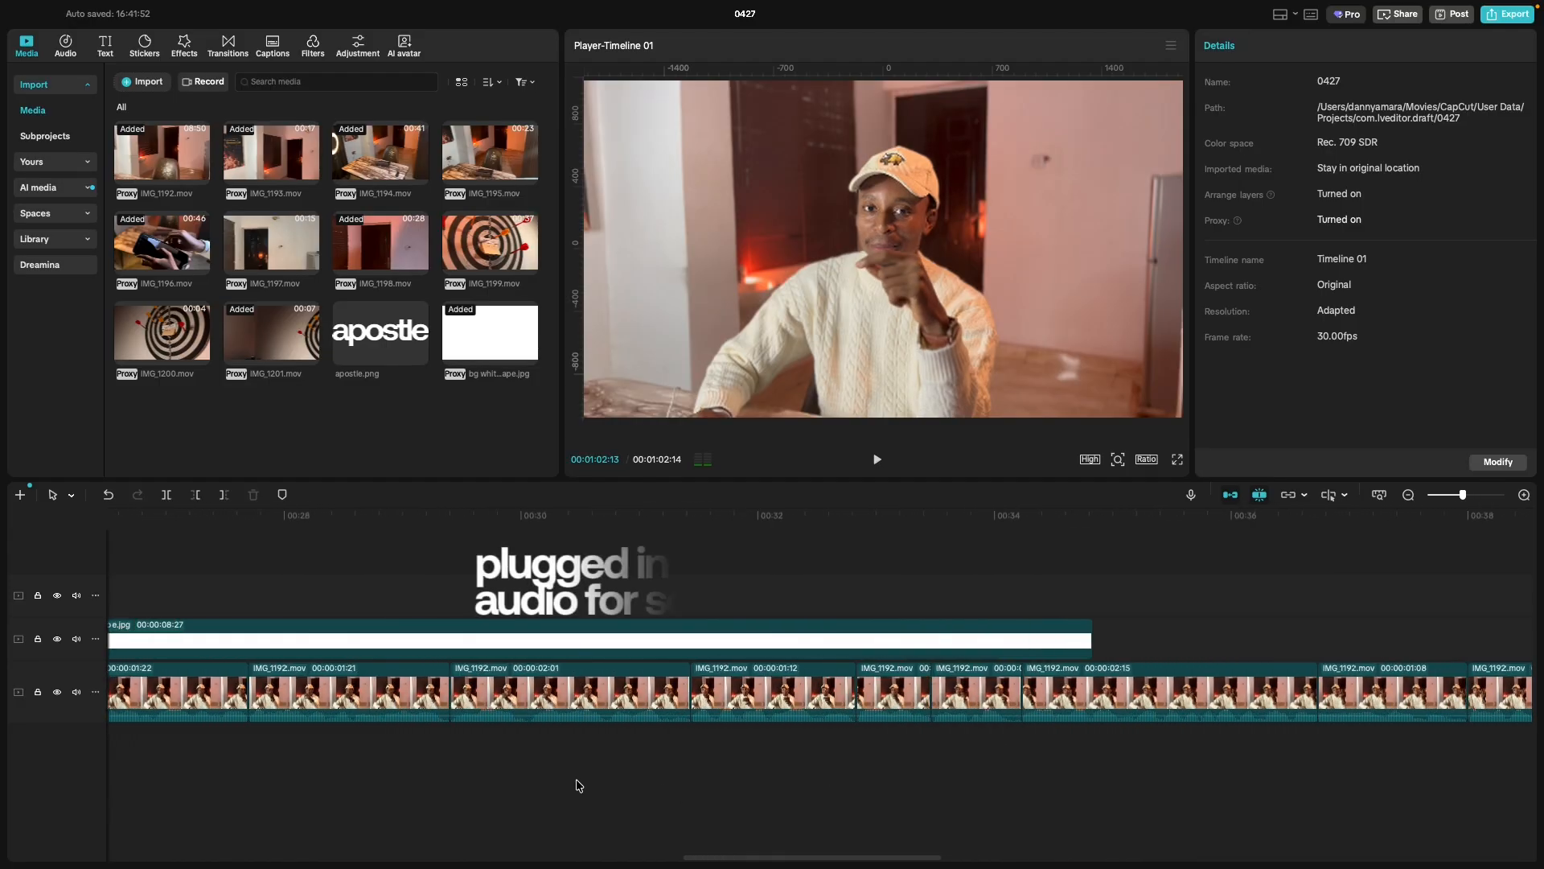
pyautogui.hscroll(-4, 578, 785)
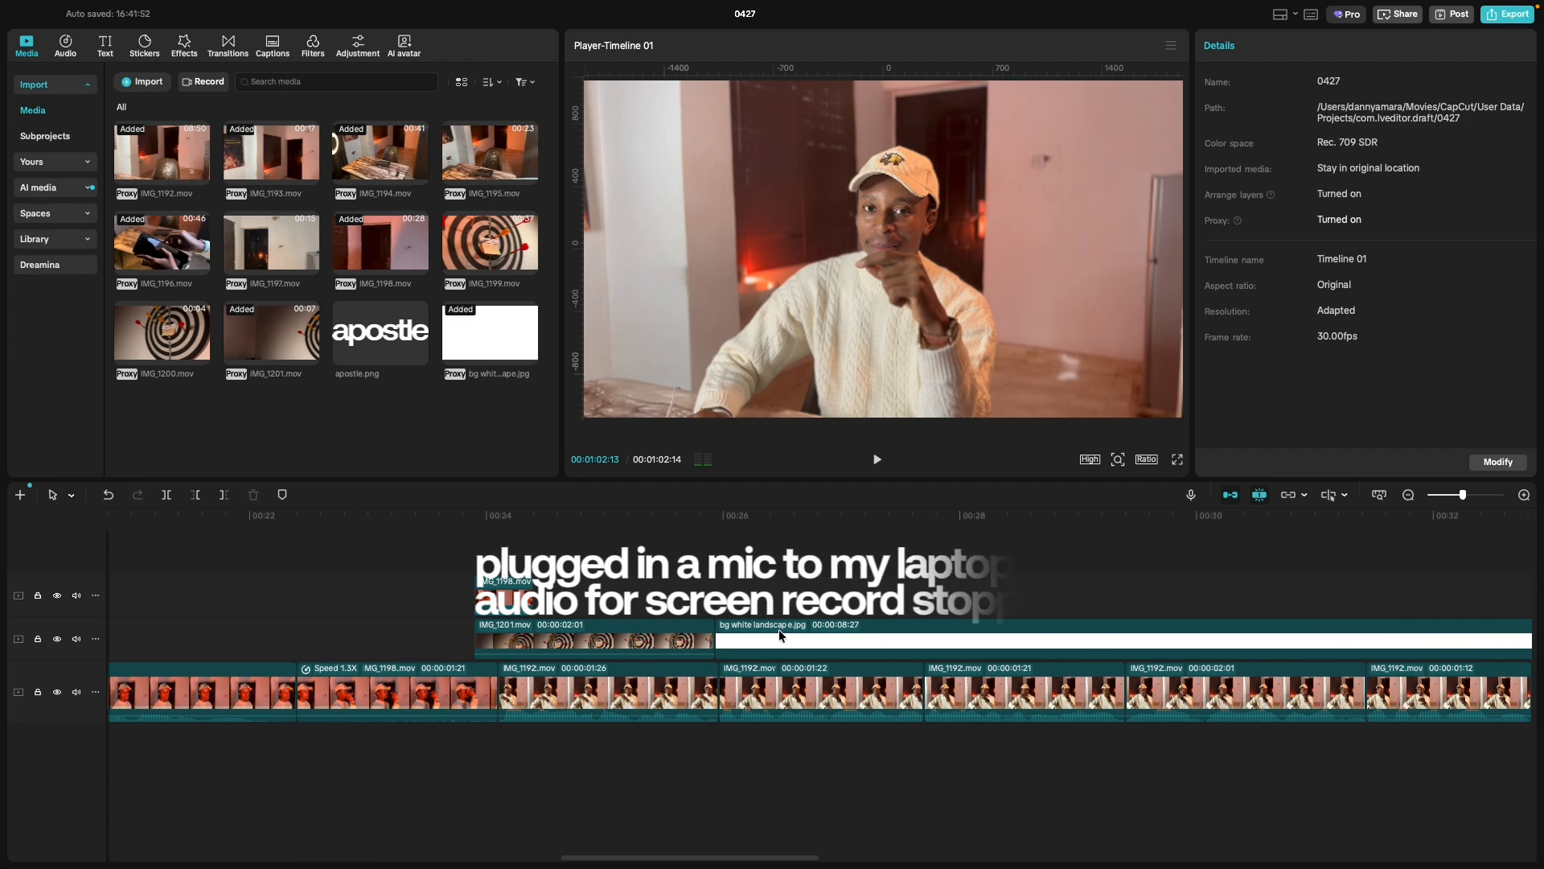
pyautogui.click(658, 648)
pyautogui.hscroll(-3, 658, 648)
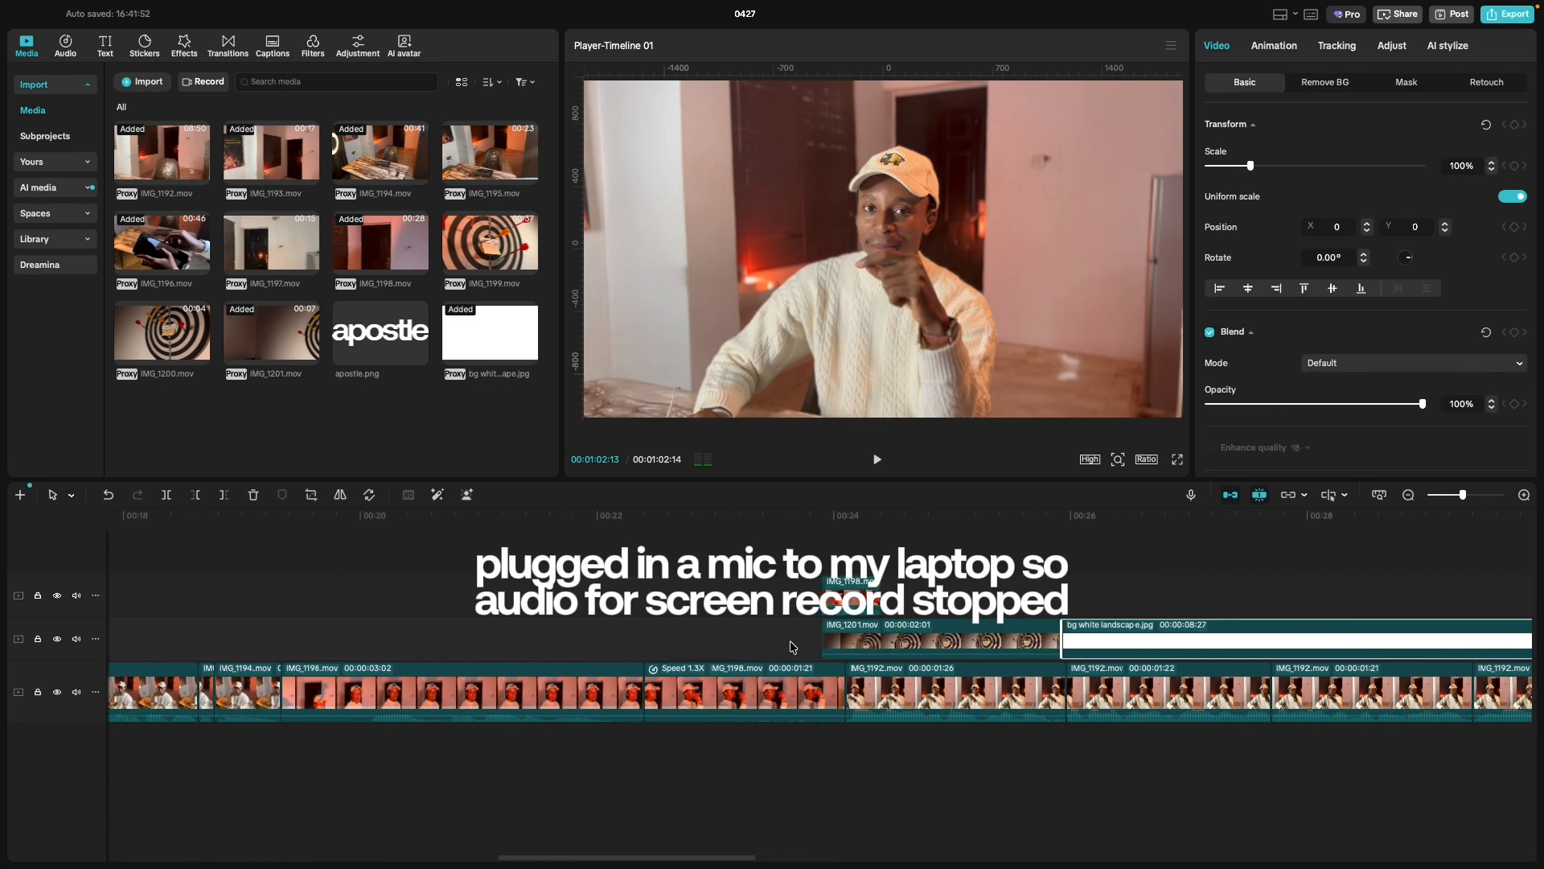
pyautogui.keyDown('shift'); pyautogui.click(844, 591); pyautogui.keyUp('shift')
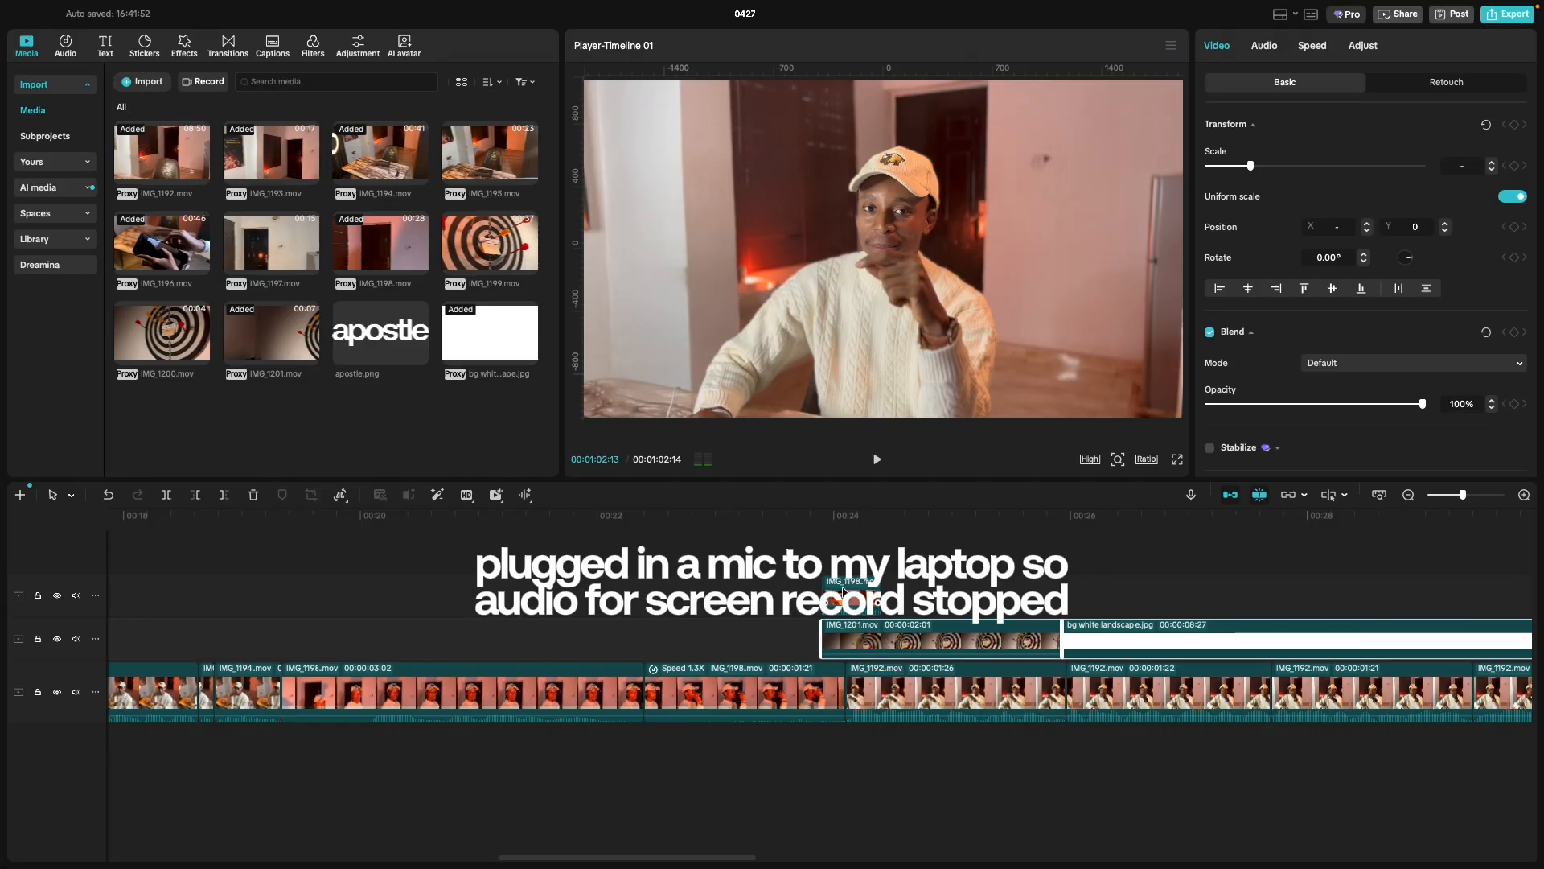
pyautogui.moveTo(863, 634); pyautogui.dragTo(890, 636)
pyautogui.click(805, 639)
pyautogui.press('space')
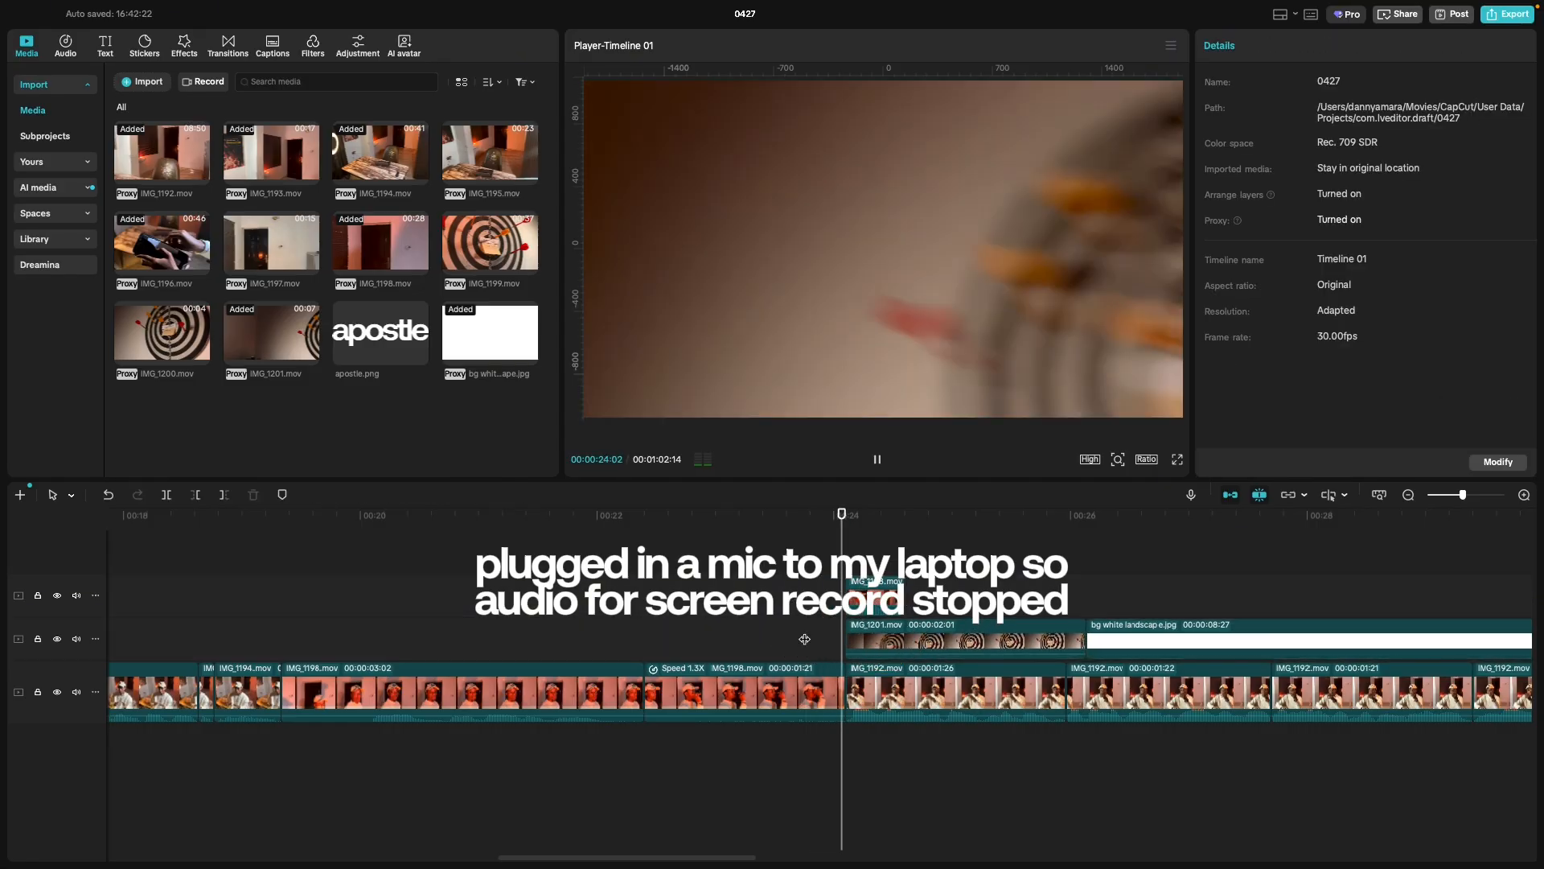
pyautogui.press('space')
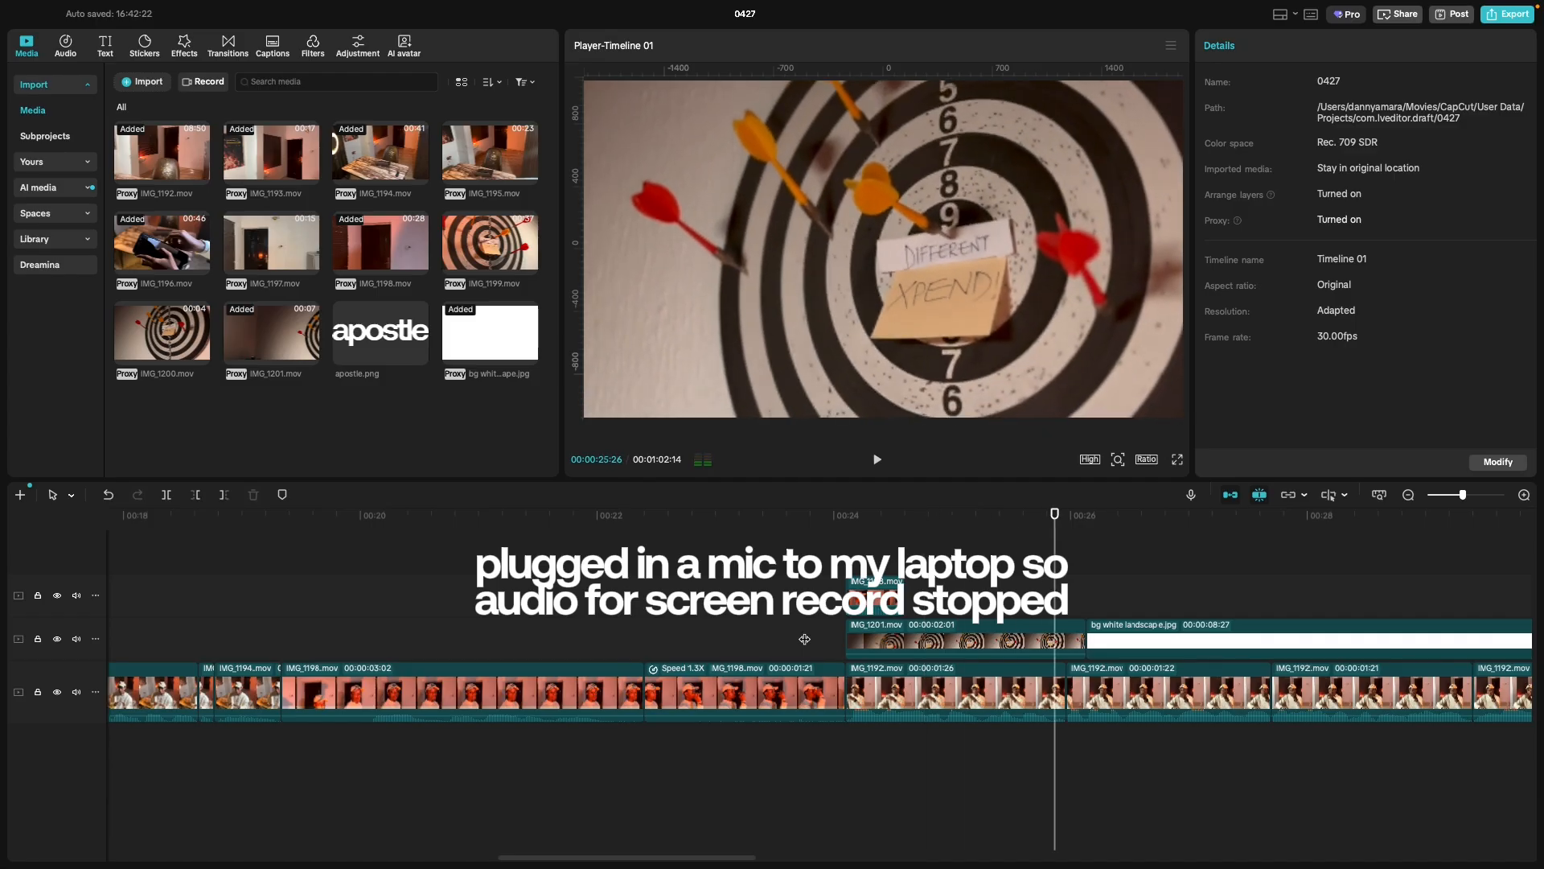
# Extract the audio from the short IMG_1198.mov overlay above IMG_1201.mov and delete its video clip.
pyautogui.hscroll(-10, 805, 640)
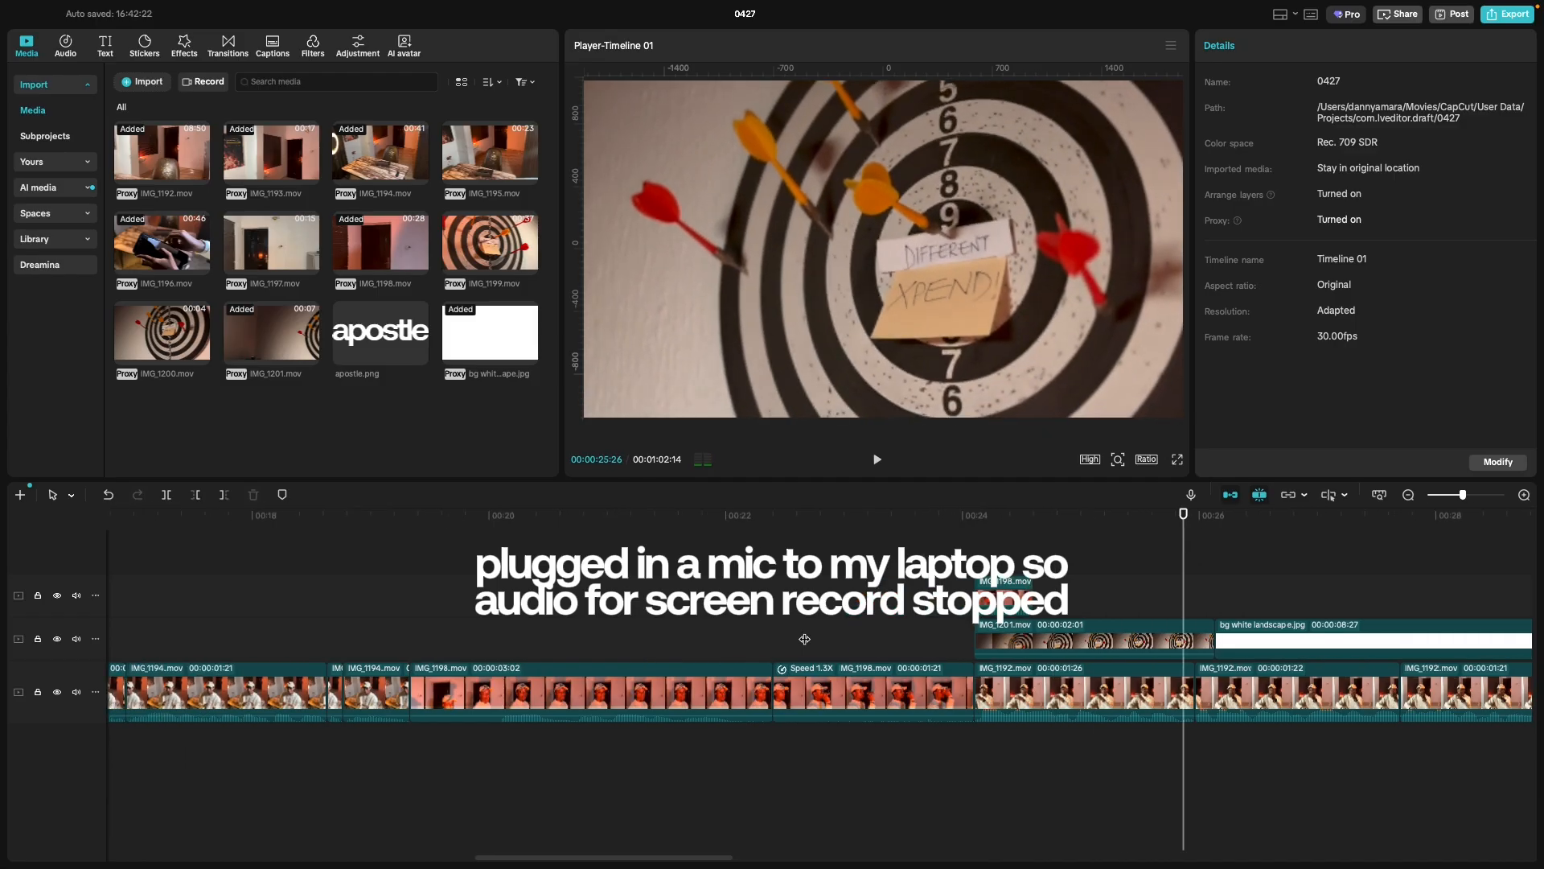
pyautogui.hscroll(5, 814, 648)
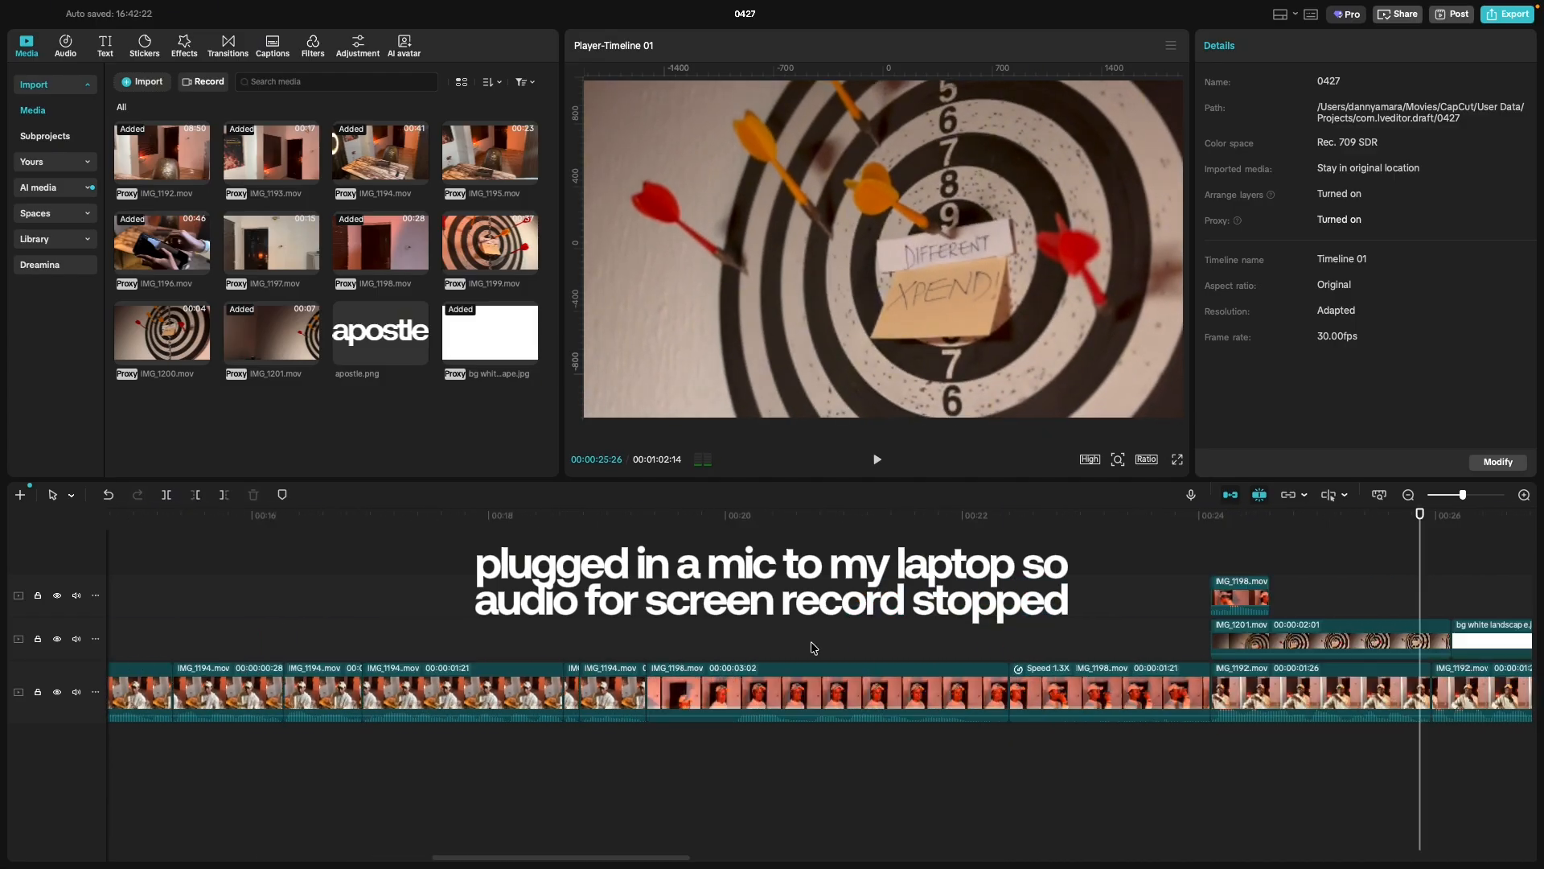
pyautogui.scroll(-2, 814, 647)
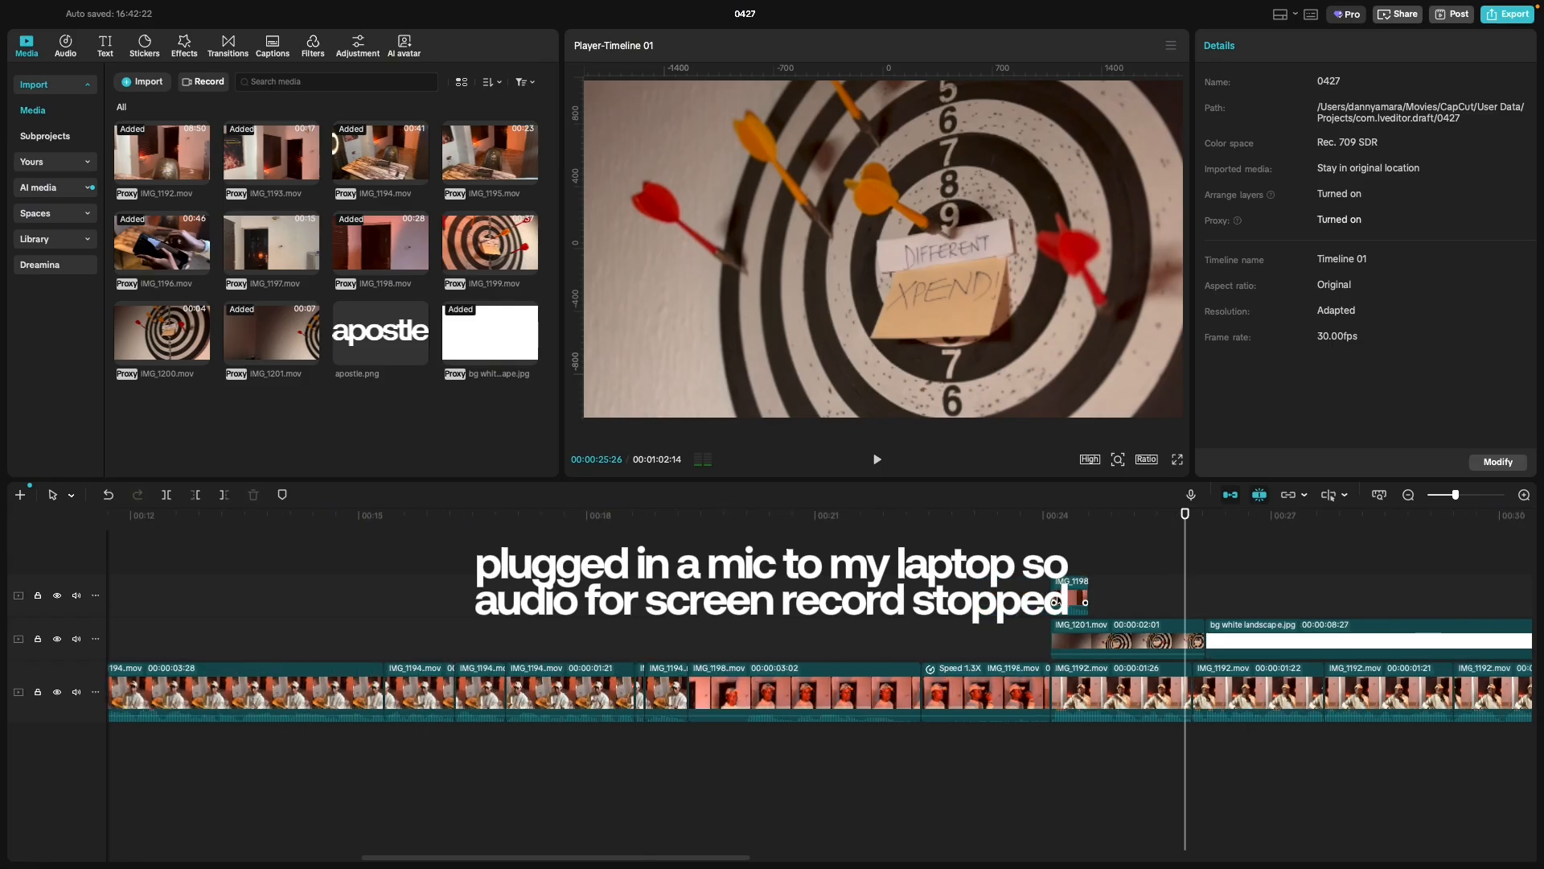
pyautogui.rightClick(1071, 596)
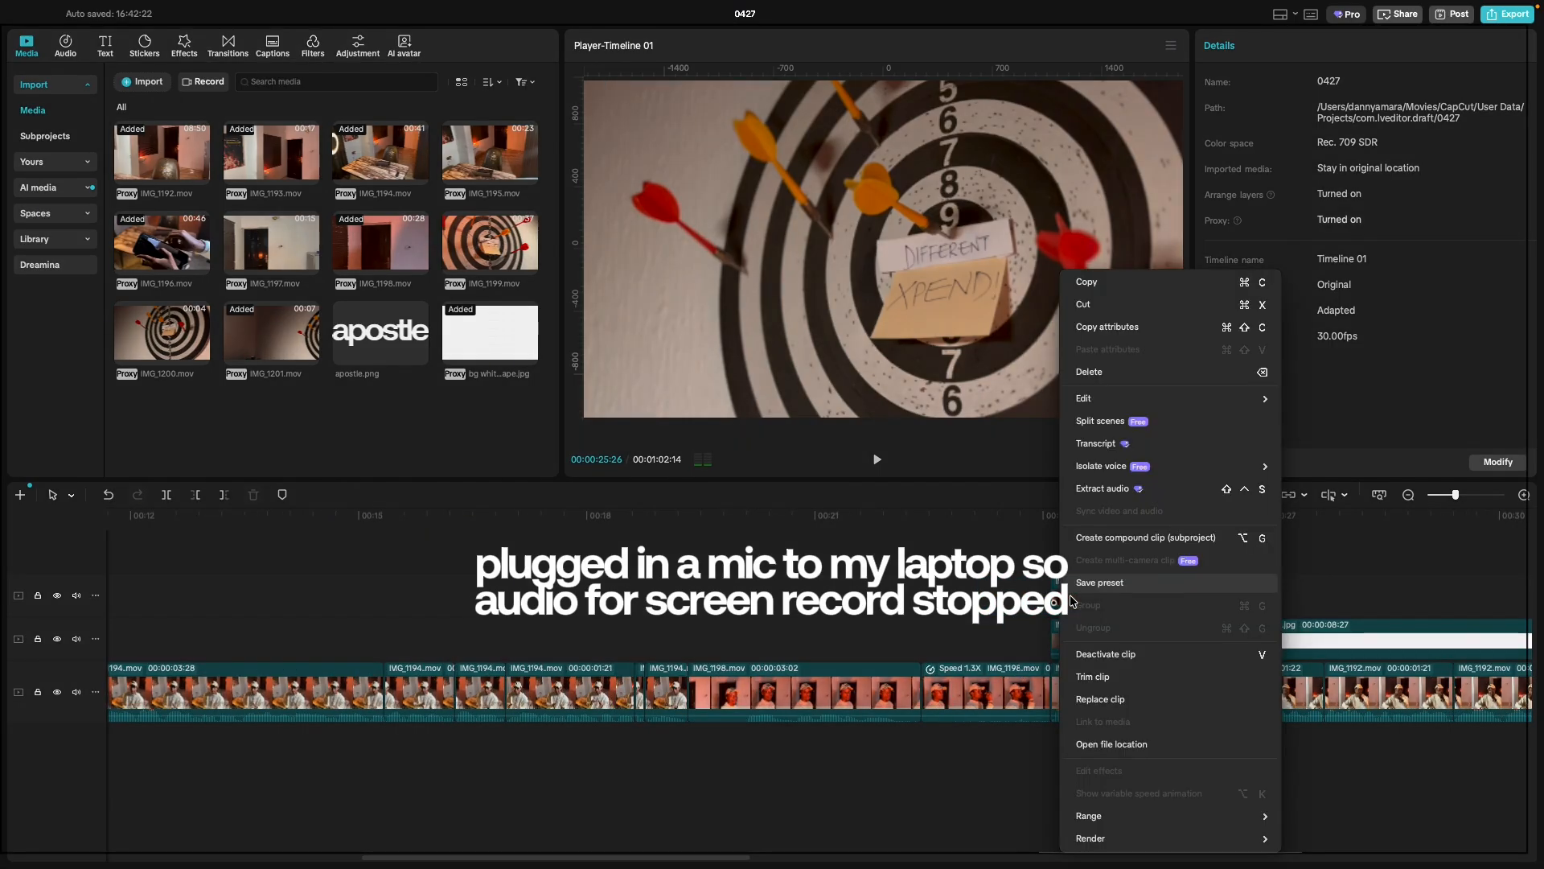
pyautogui.click(1103, 488)
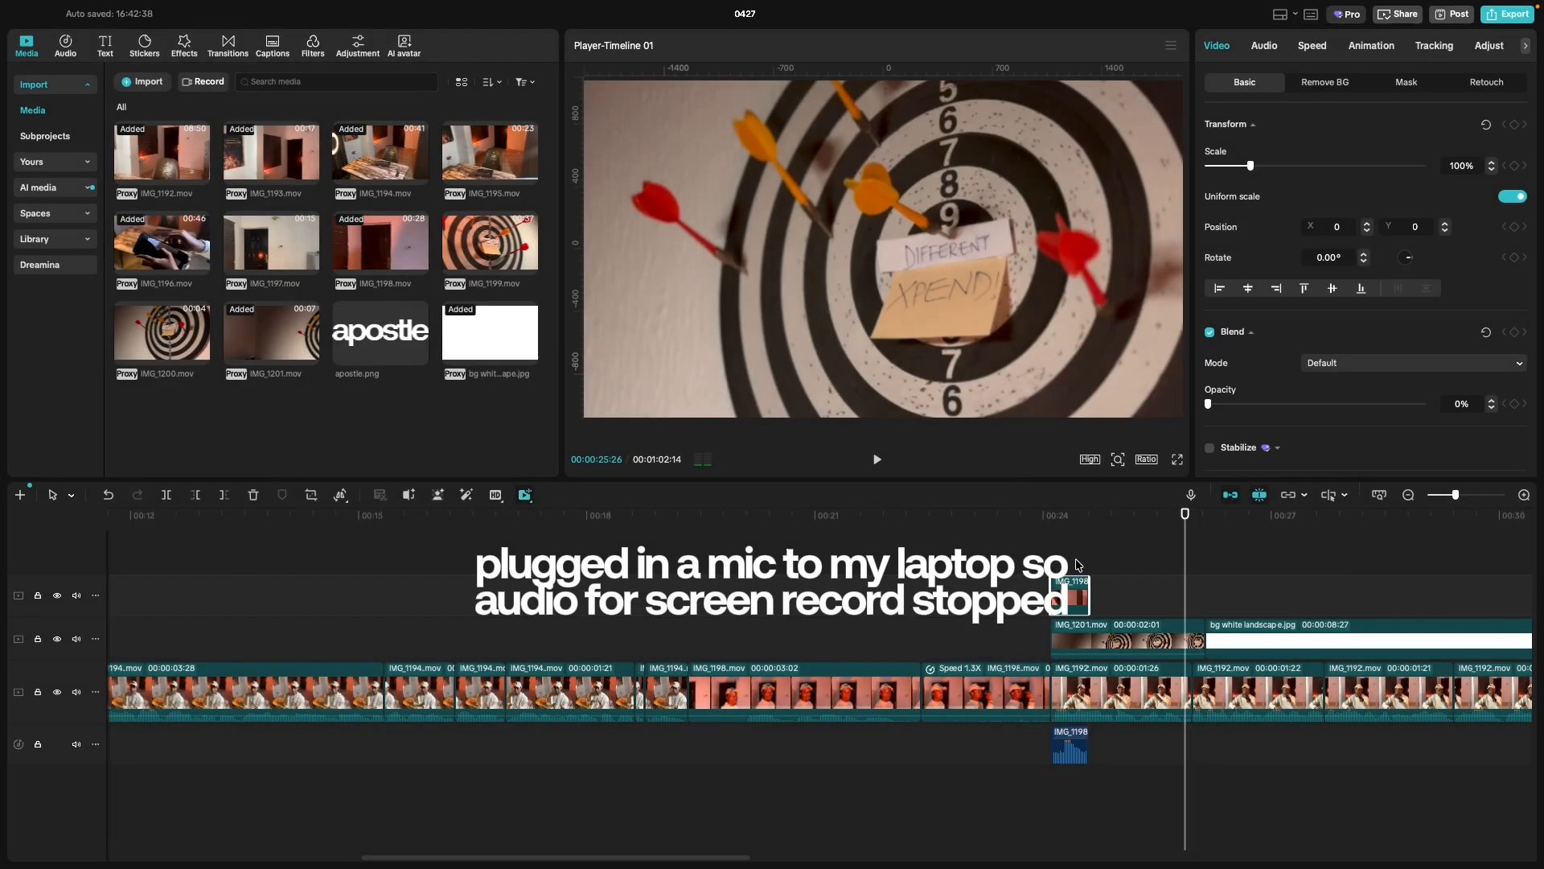
pyautogui.press('Delete')
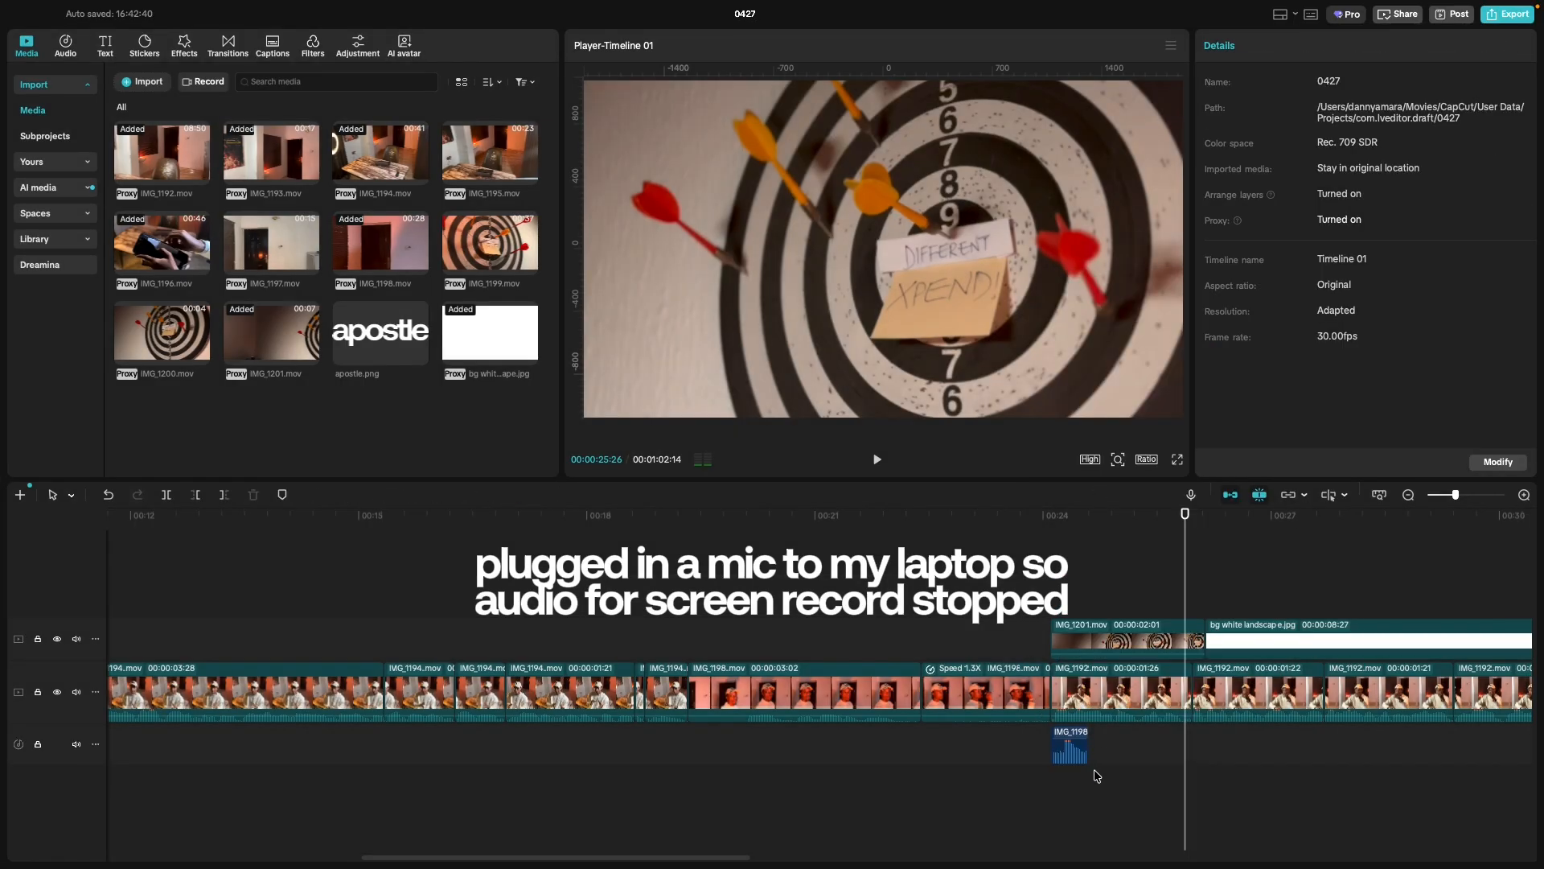
# Play the 3:02 IMG_1198.mov clip from its start to hear the original line.
pyautogui.hscroll(1, 1078, 782)
pyautogui.hscroll(-5, 1078, 782)
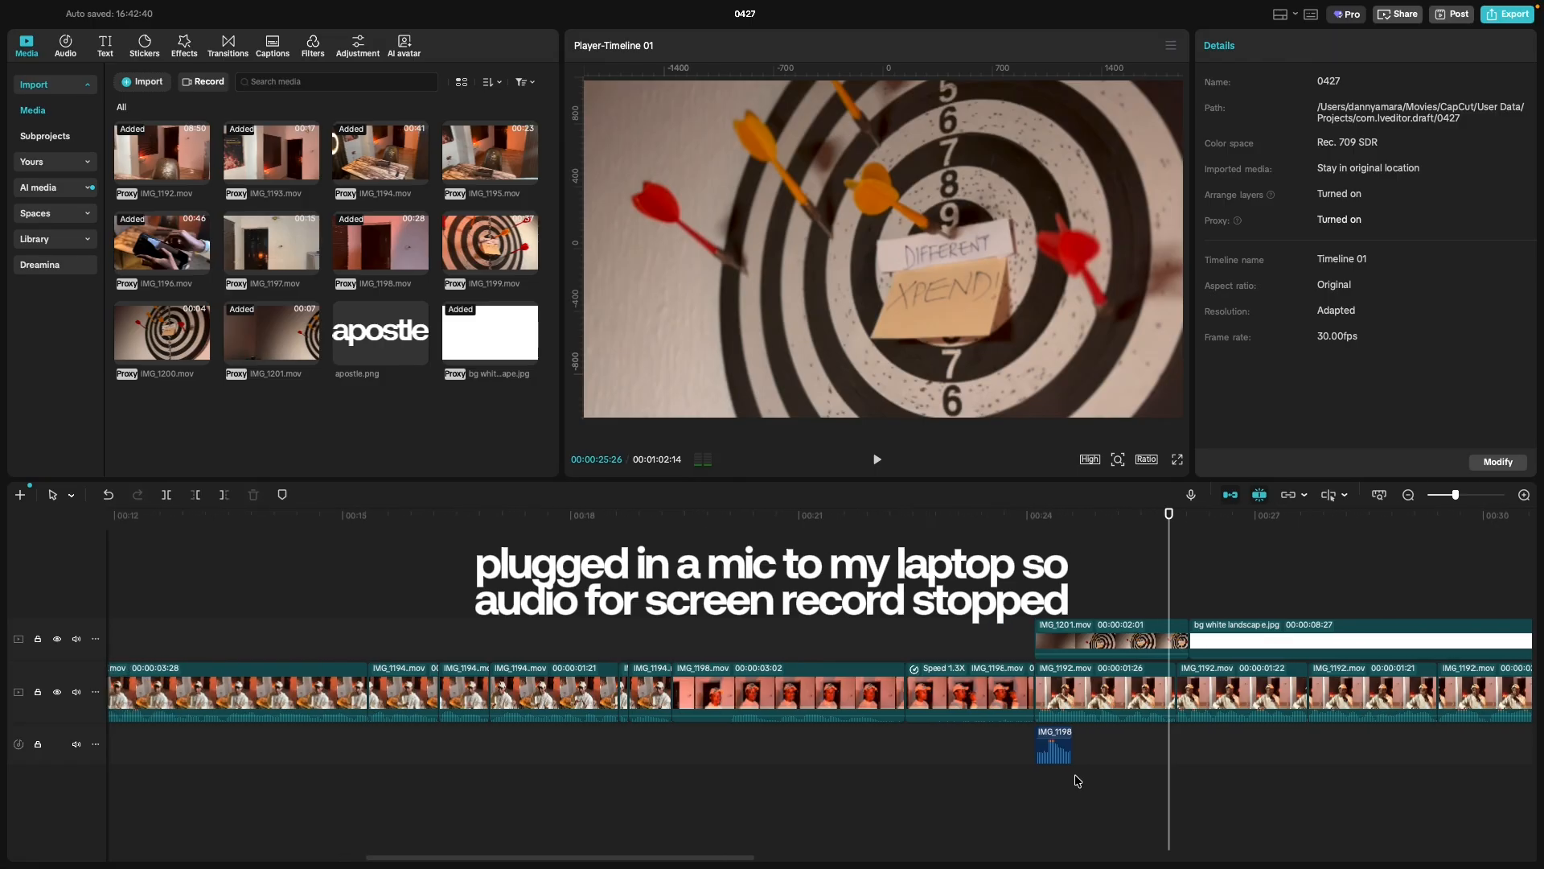
pyautogui.click(861, 742)
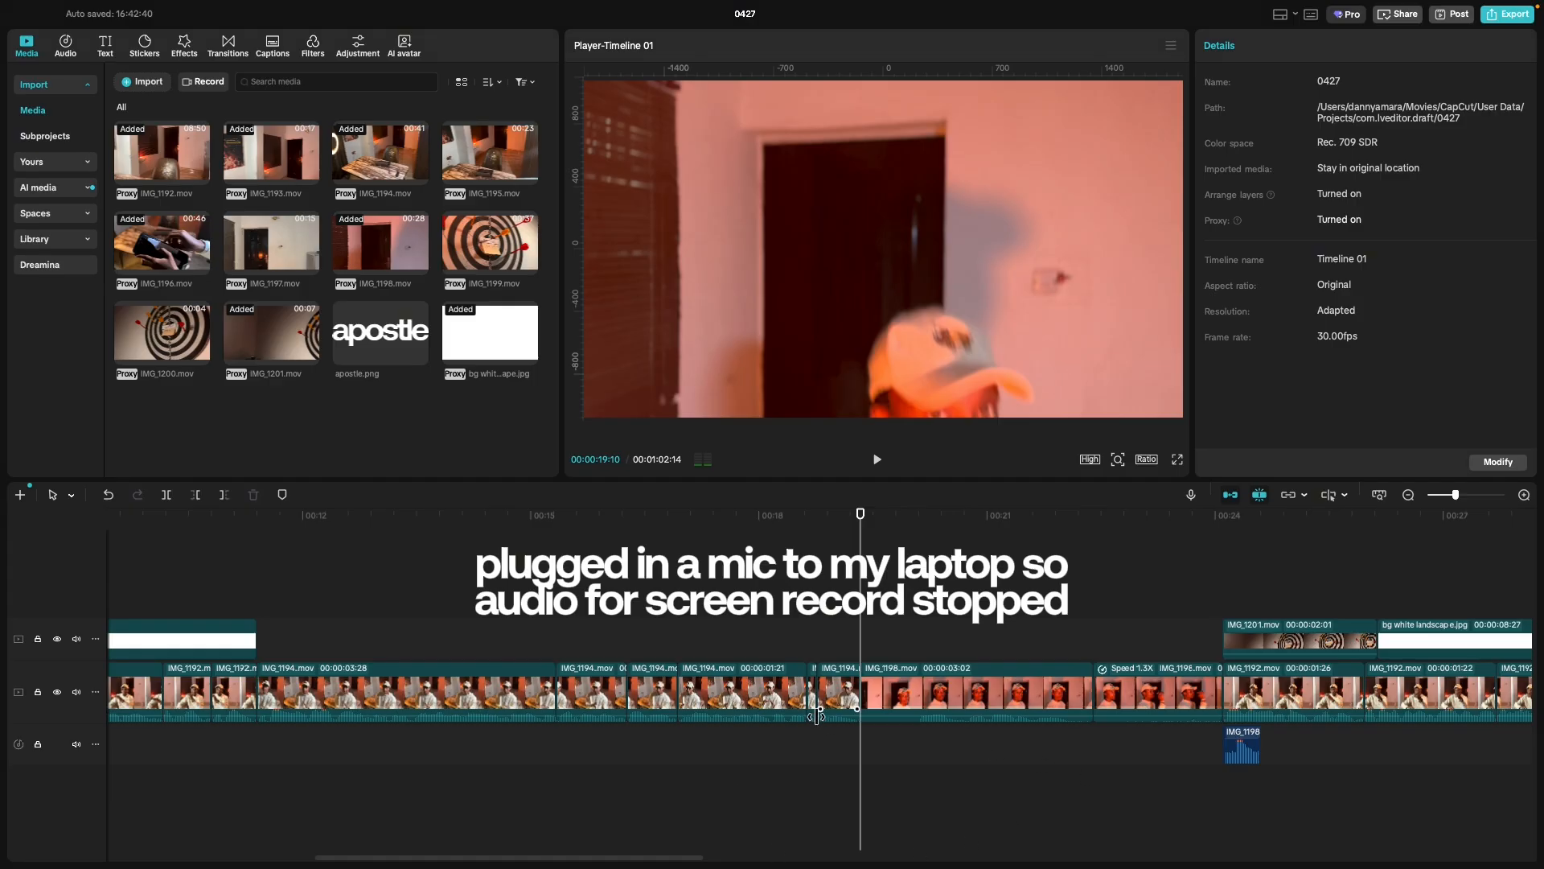
pyautogui.press('space')
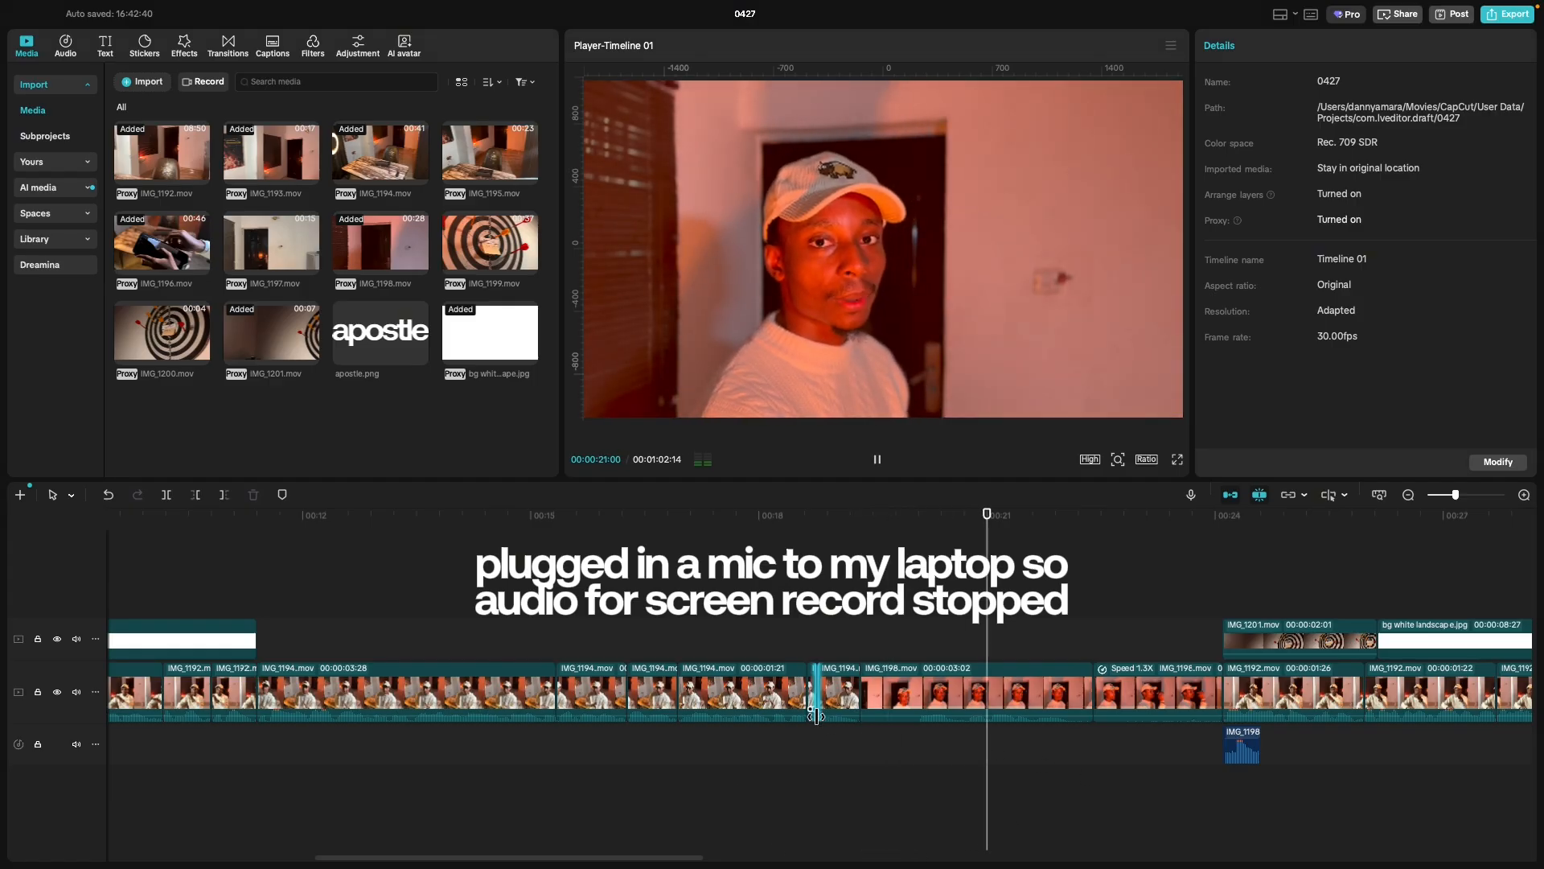
pyautogui.press('space')
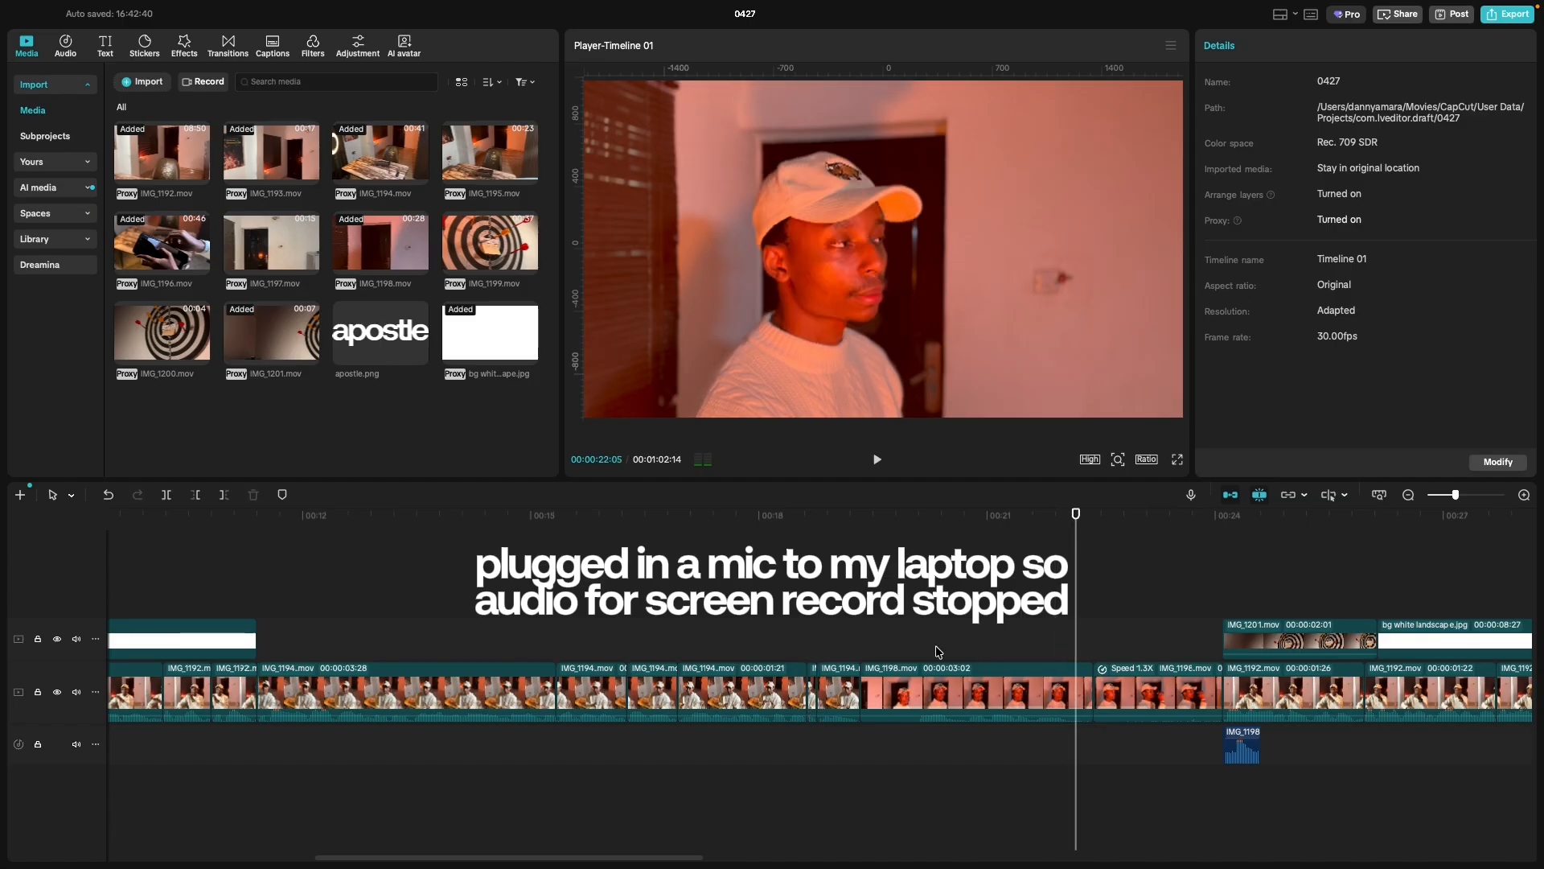
# Choose the wireless microphone as the voiceover input device.
pyautogui.click(893, 758)
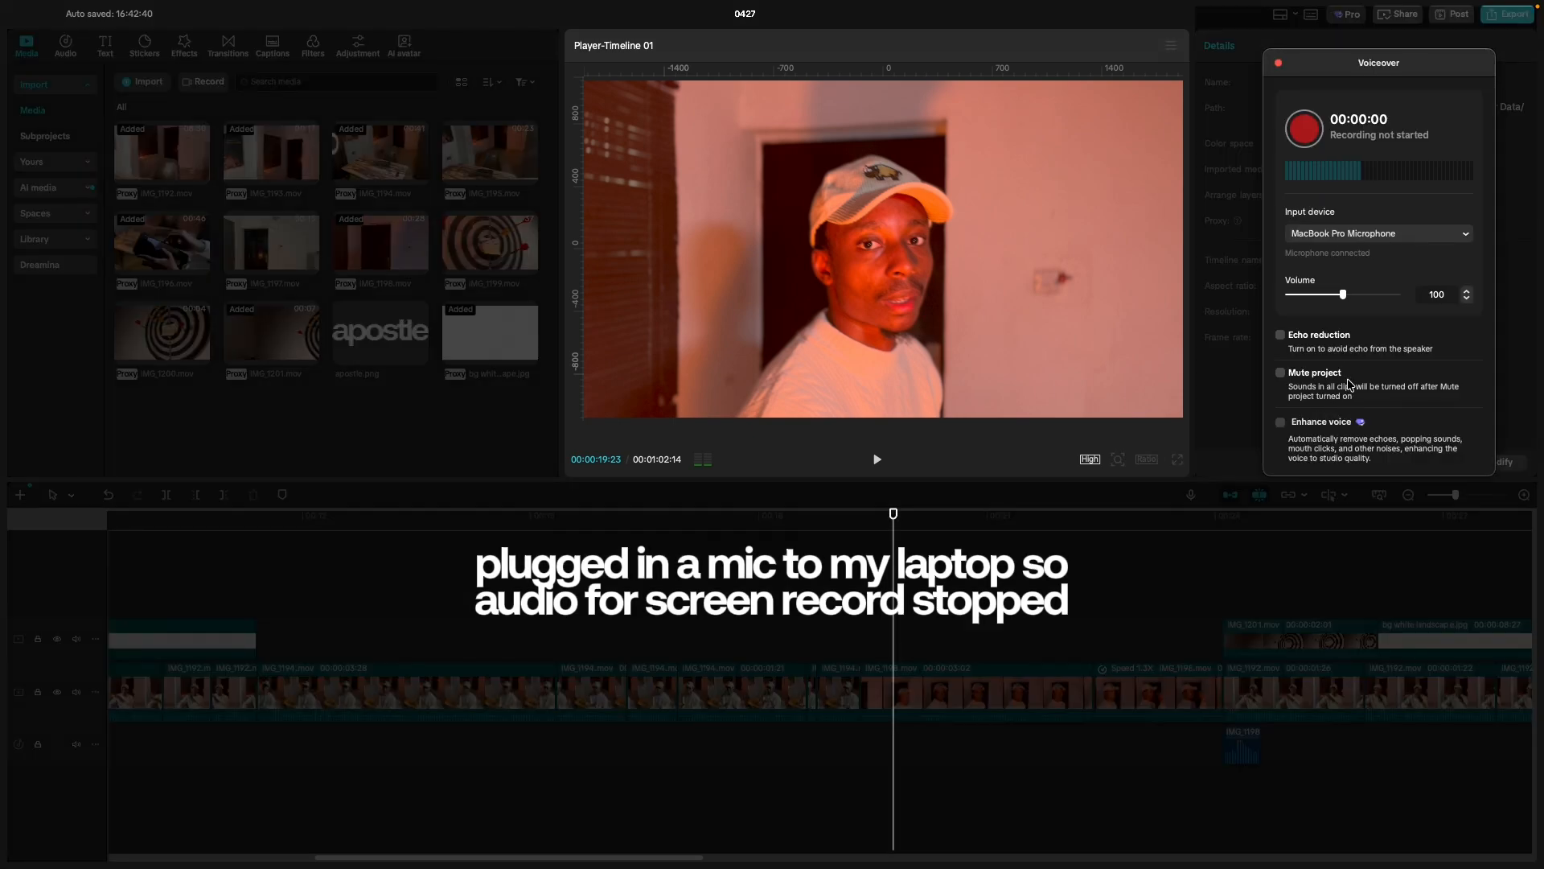
pyautogui.click(1447, 242)
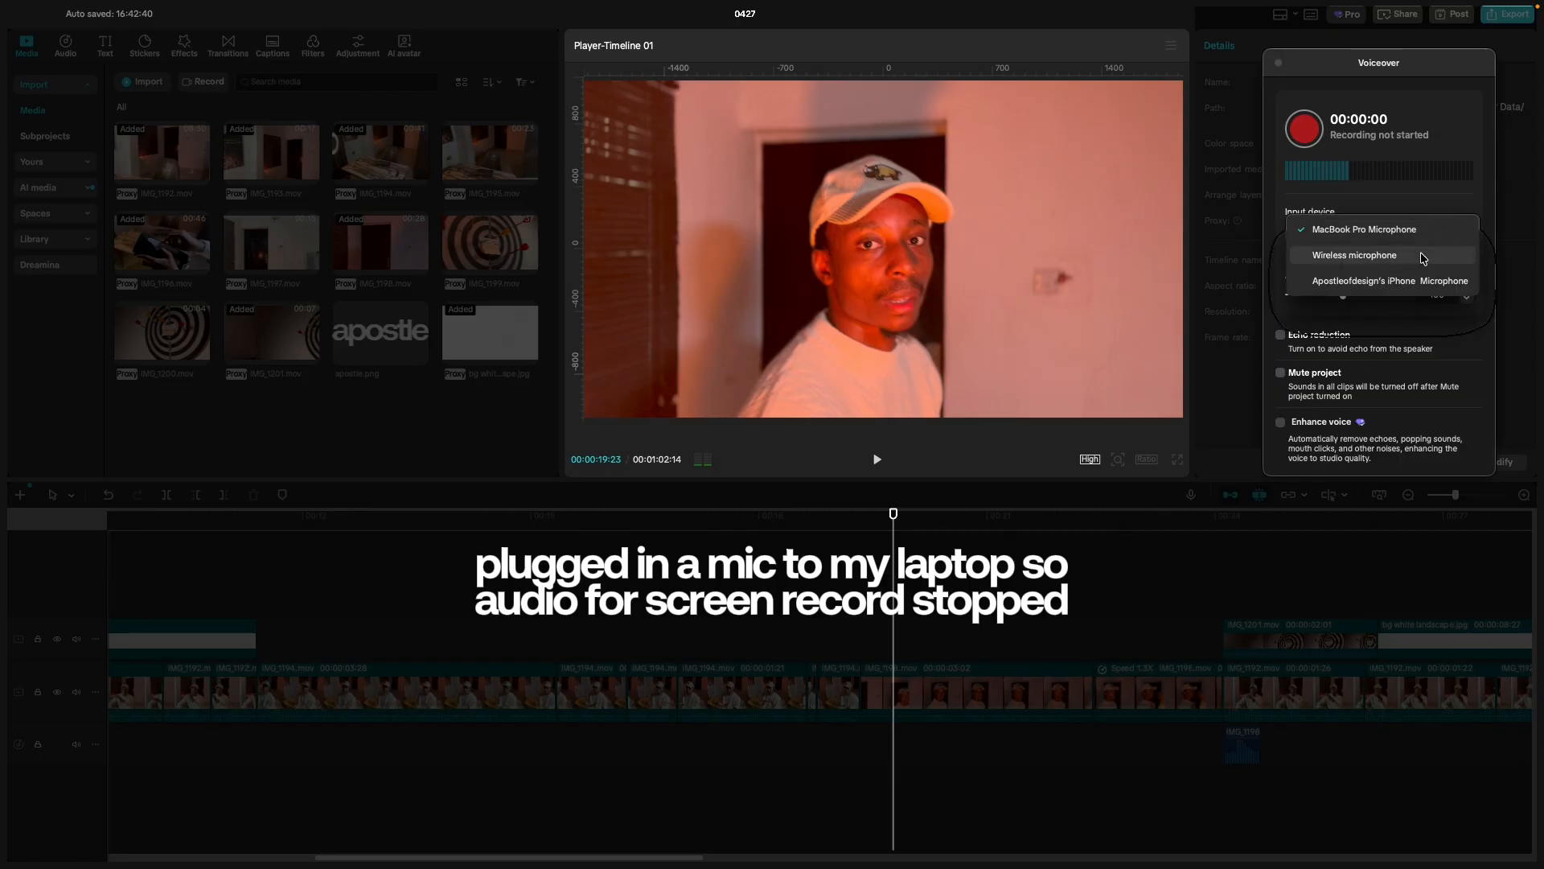
pyautogui.click(1423, 256)
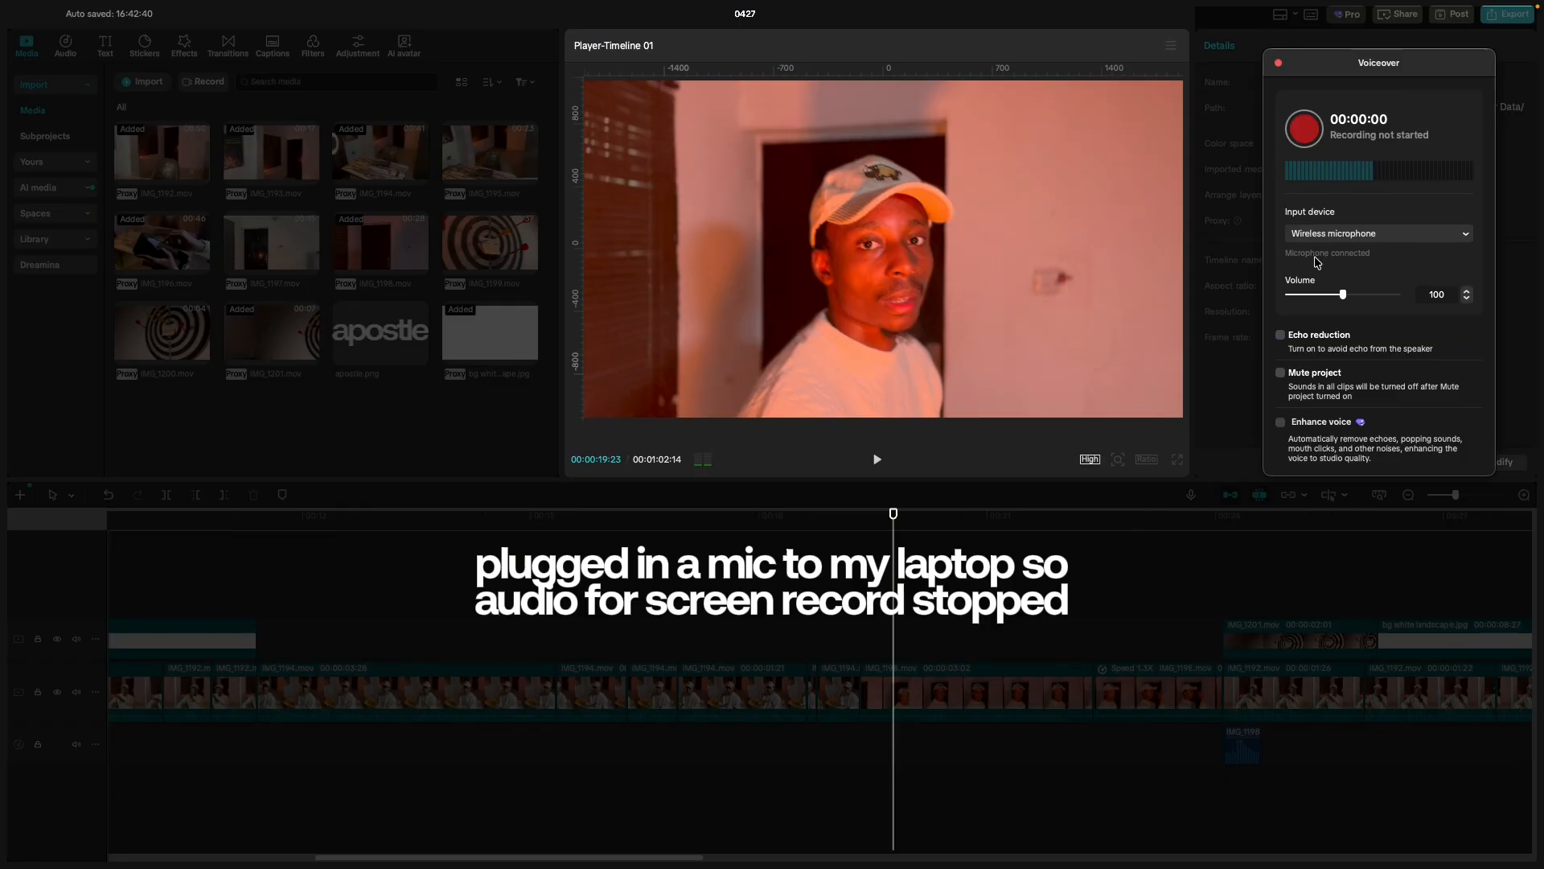
pyautogui.click(1278, 63)
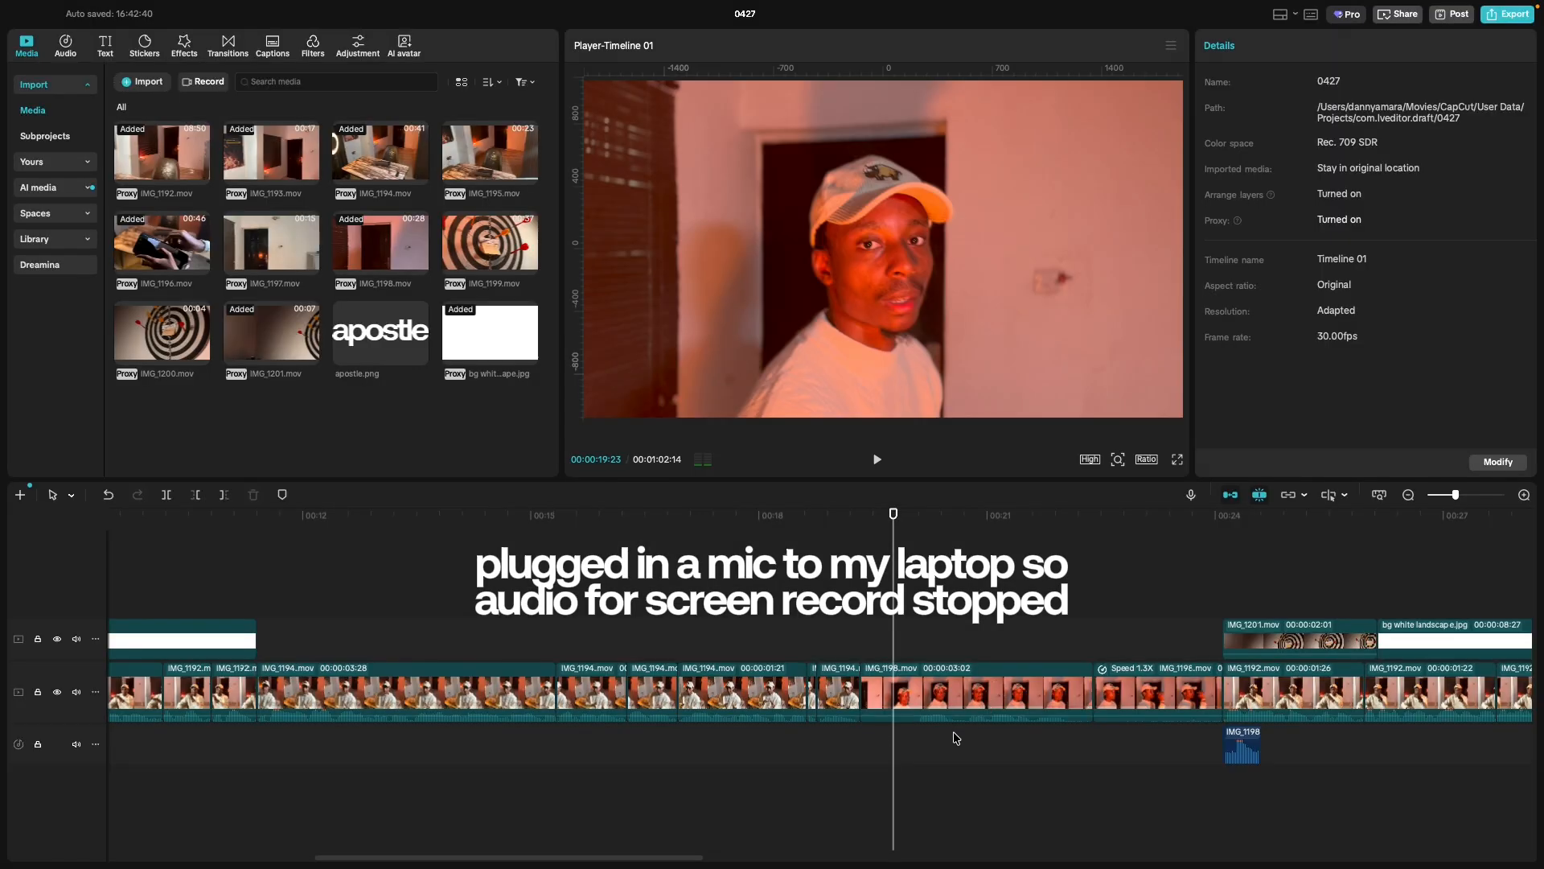
# Replay the 3:02 IMG_1198.mov clip for timing and record a voiceover over it starting at 00:00:19:20.
pyautogui.press('space')
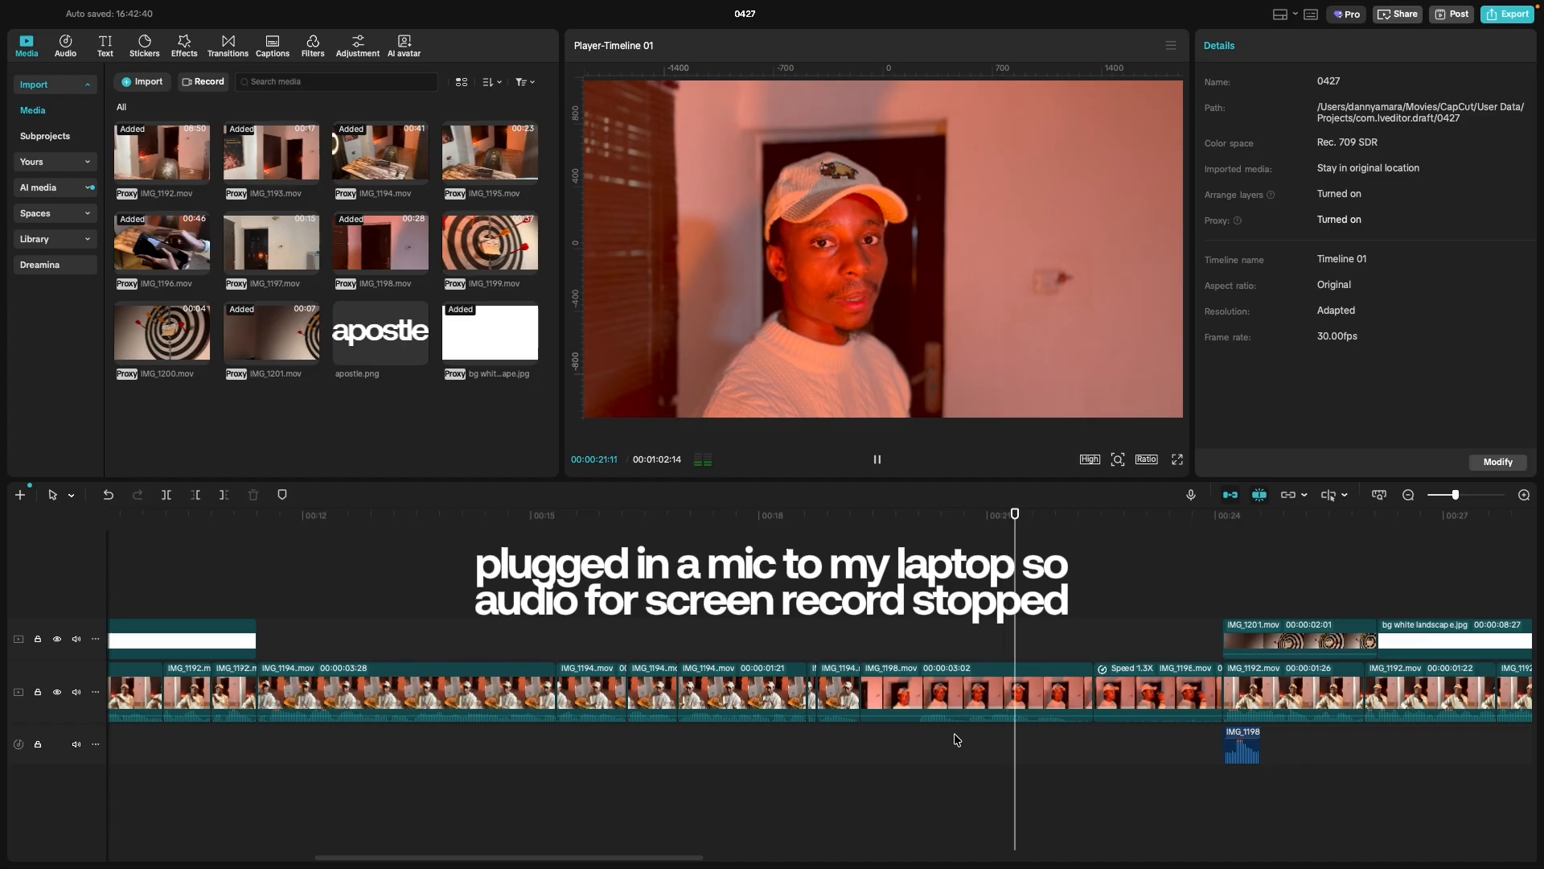
pyautogui.press('space')
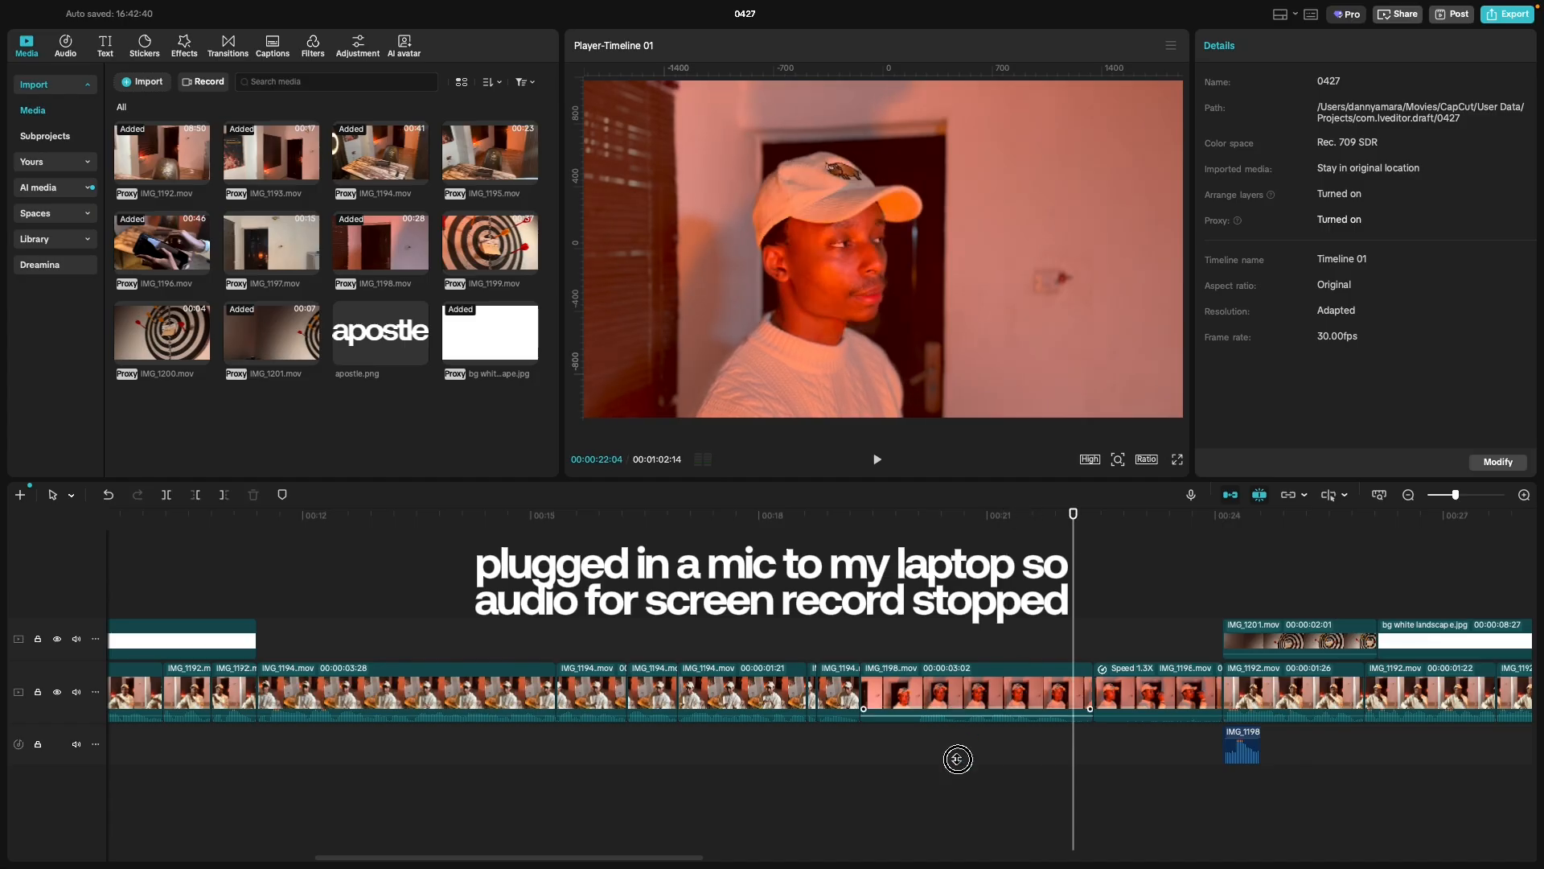
pyautogui.click(945, 708)
pyautogui.click(890, 744)
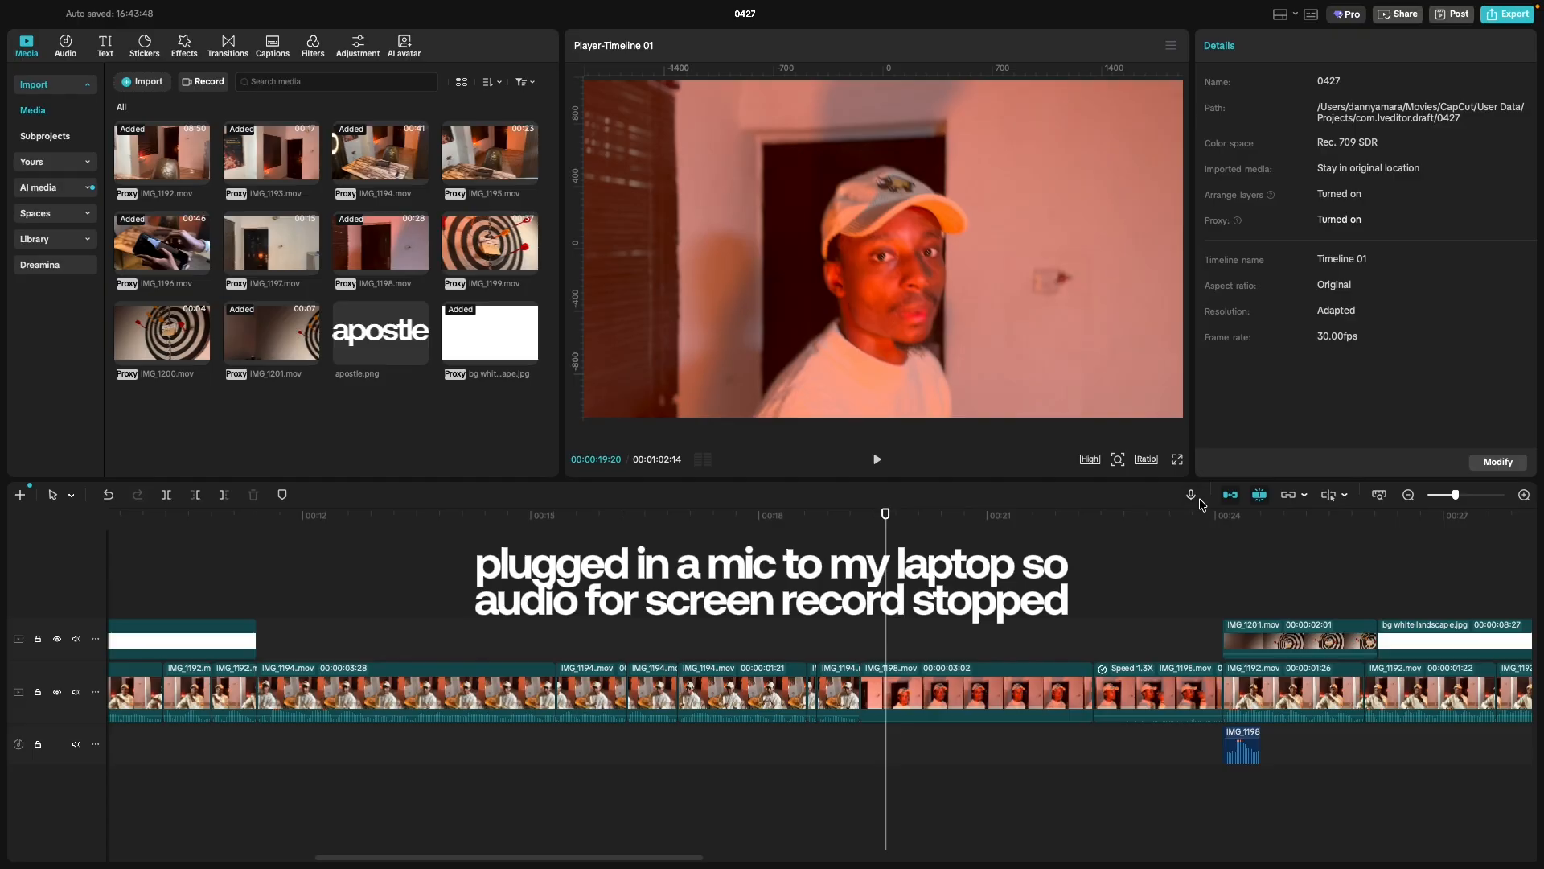
pyautogui.click(1192, 495)
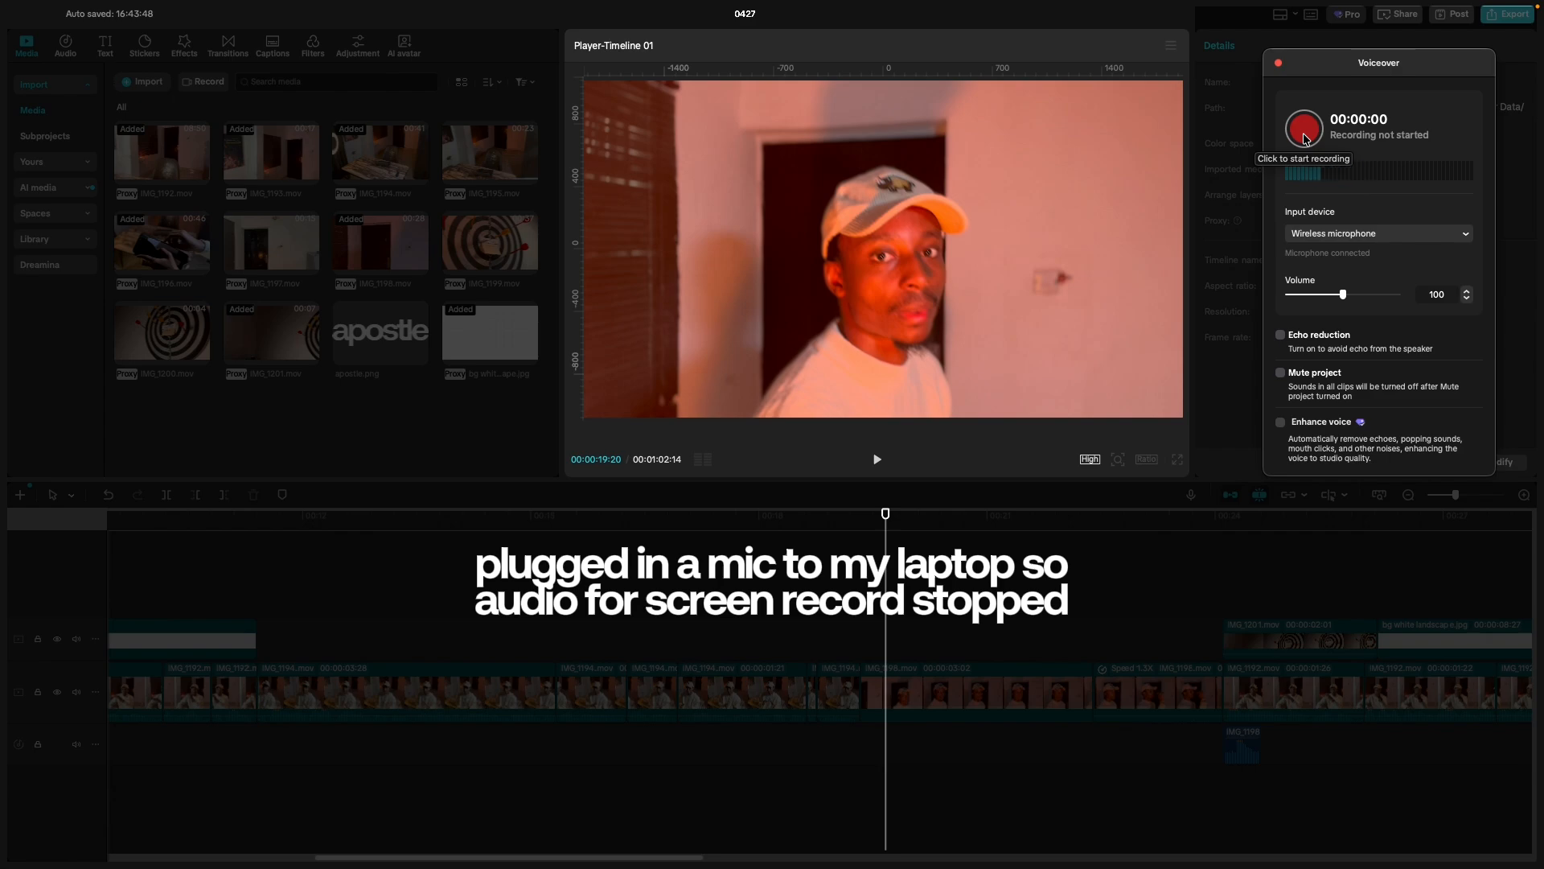
pyautogui.click(1304, 132)
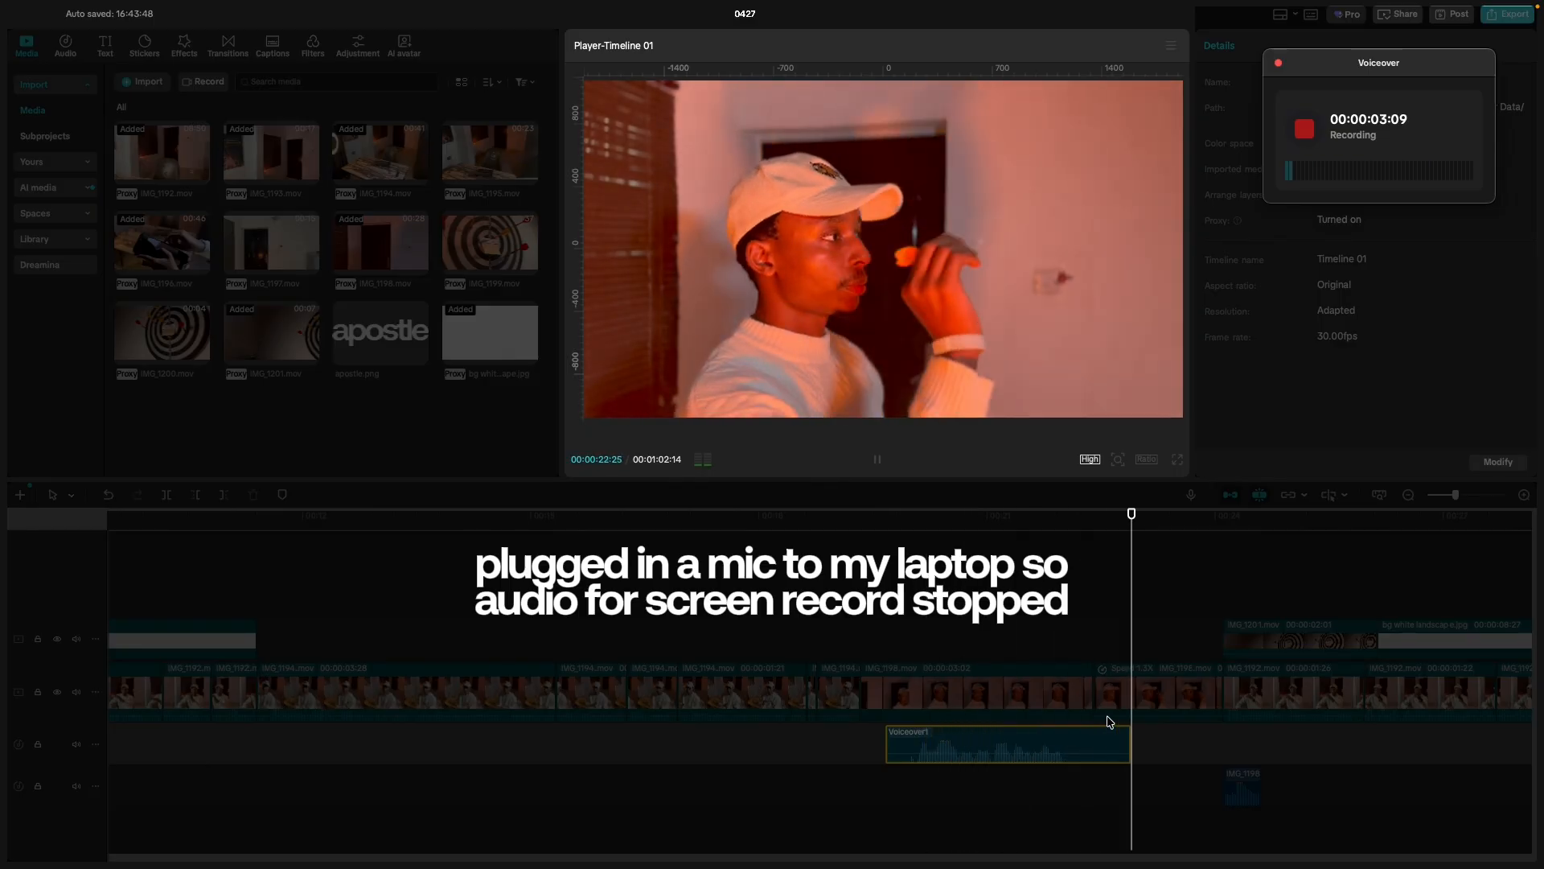
pyautogui.click(1305, 128)
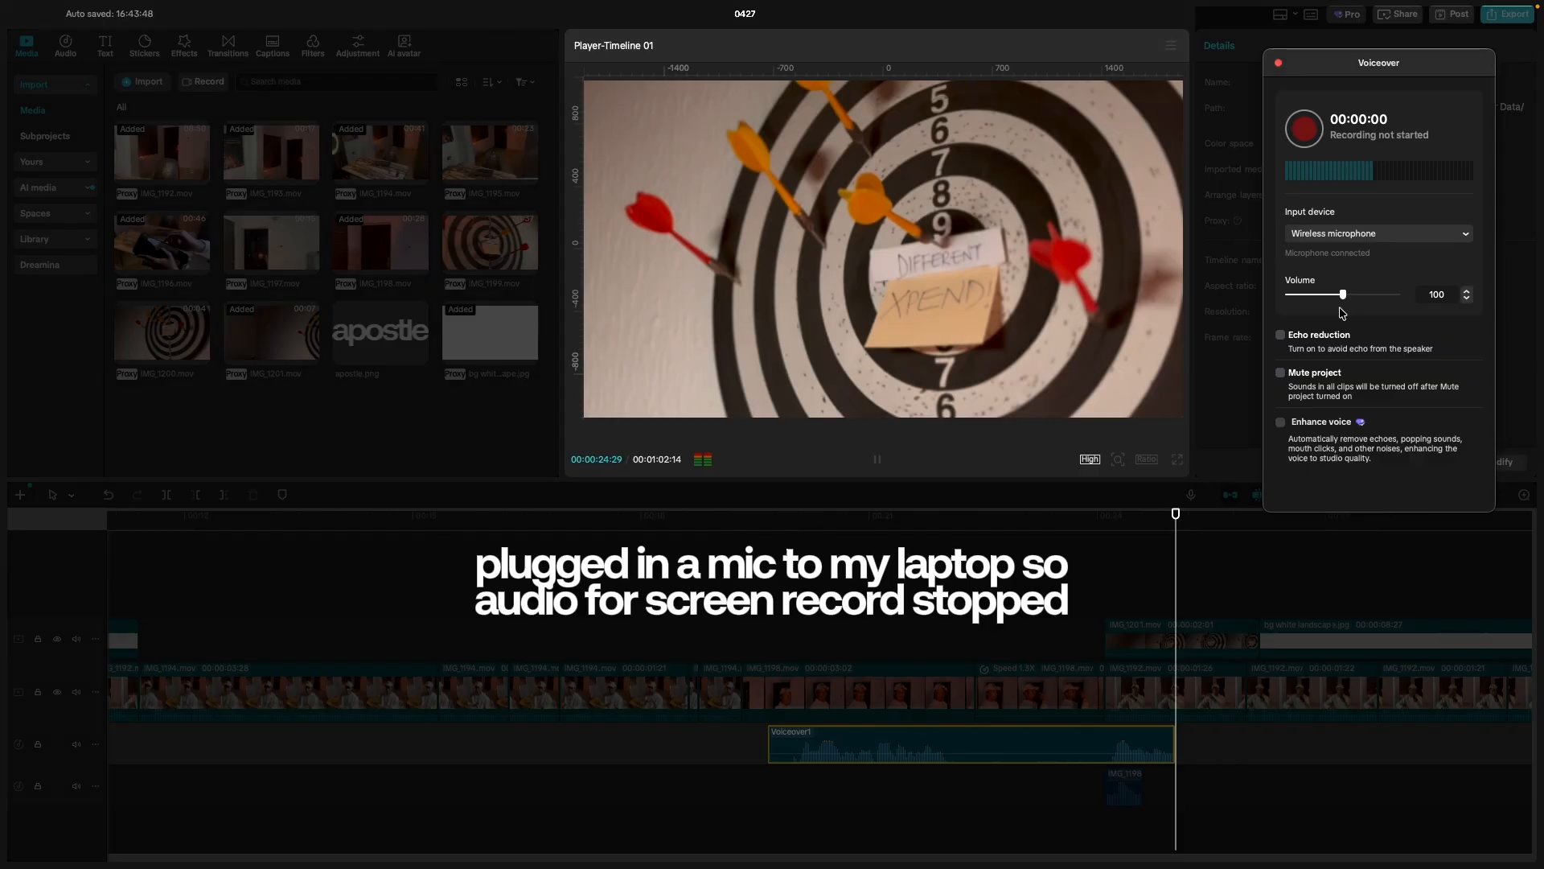
pyautogui.click(1279, 64)
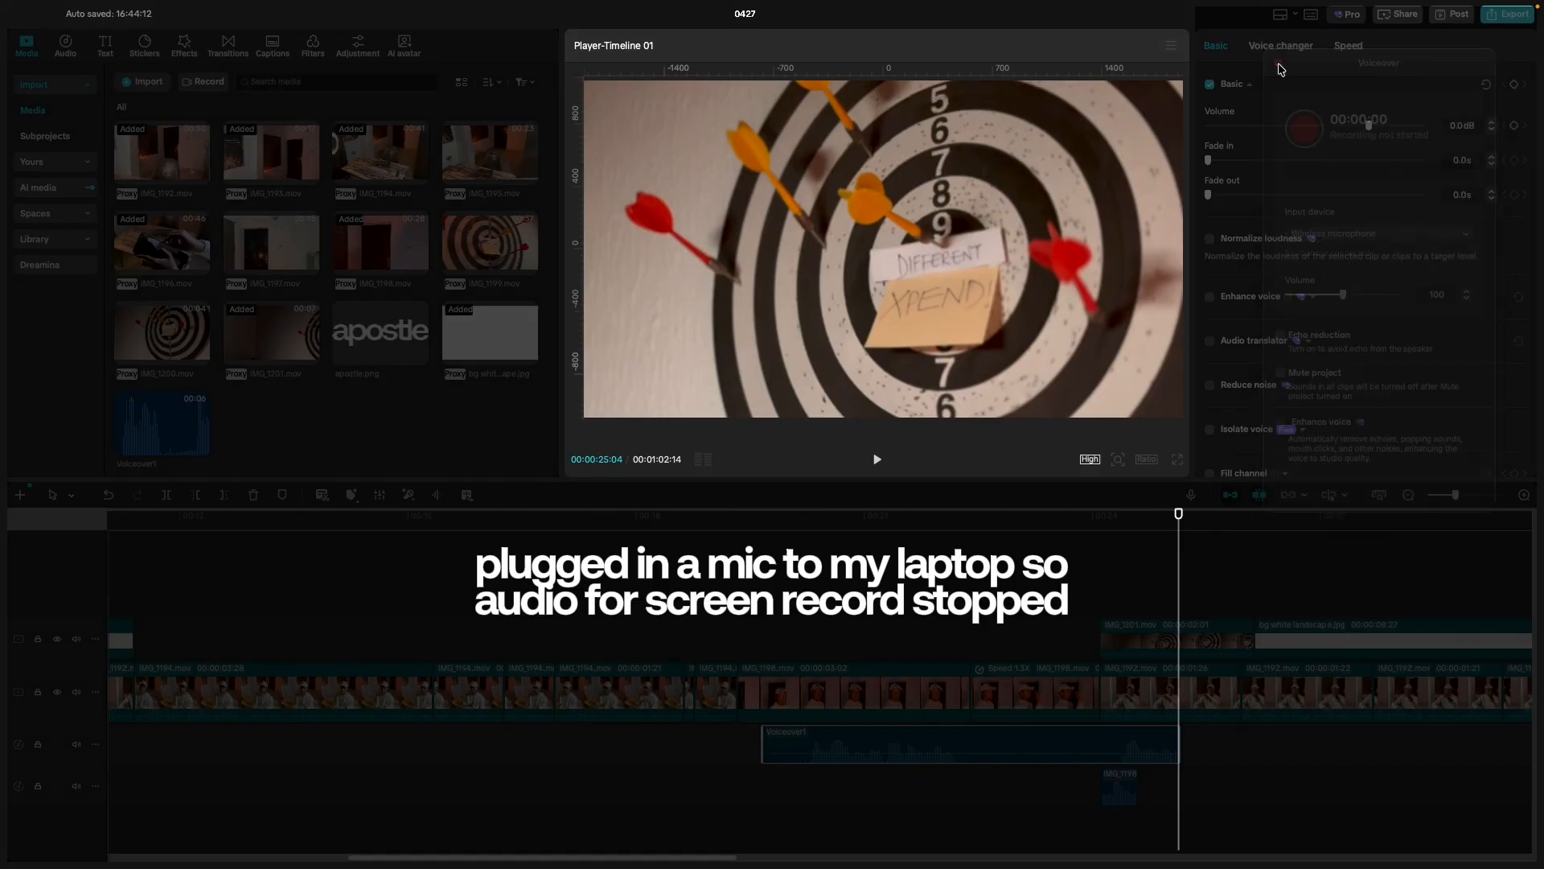
# Trim the voiceover's end back to the end of the 3:02 IMG_1198.mov clip and replay that section with it.
pyautogui.moveTo(1179, 744); pyautogui.dragTo(972, 753)
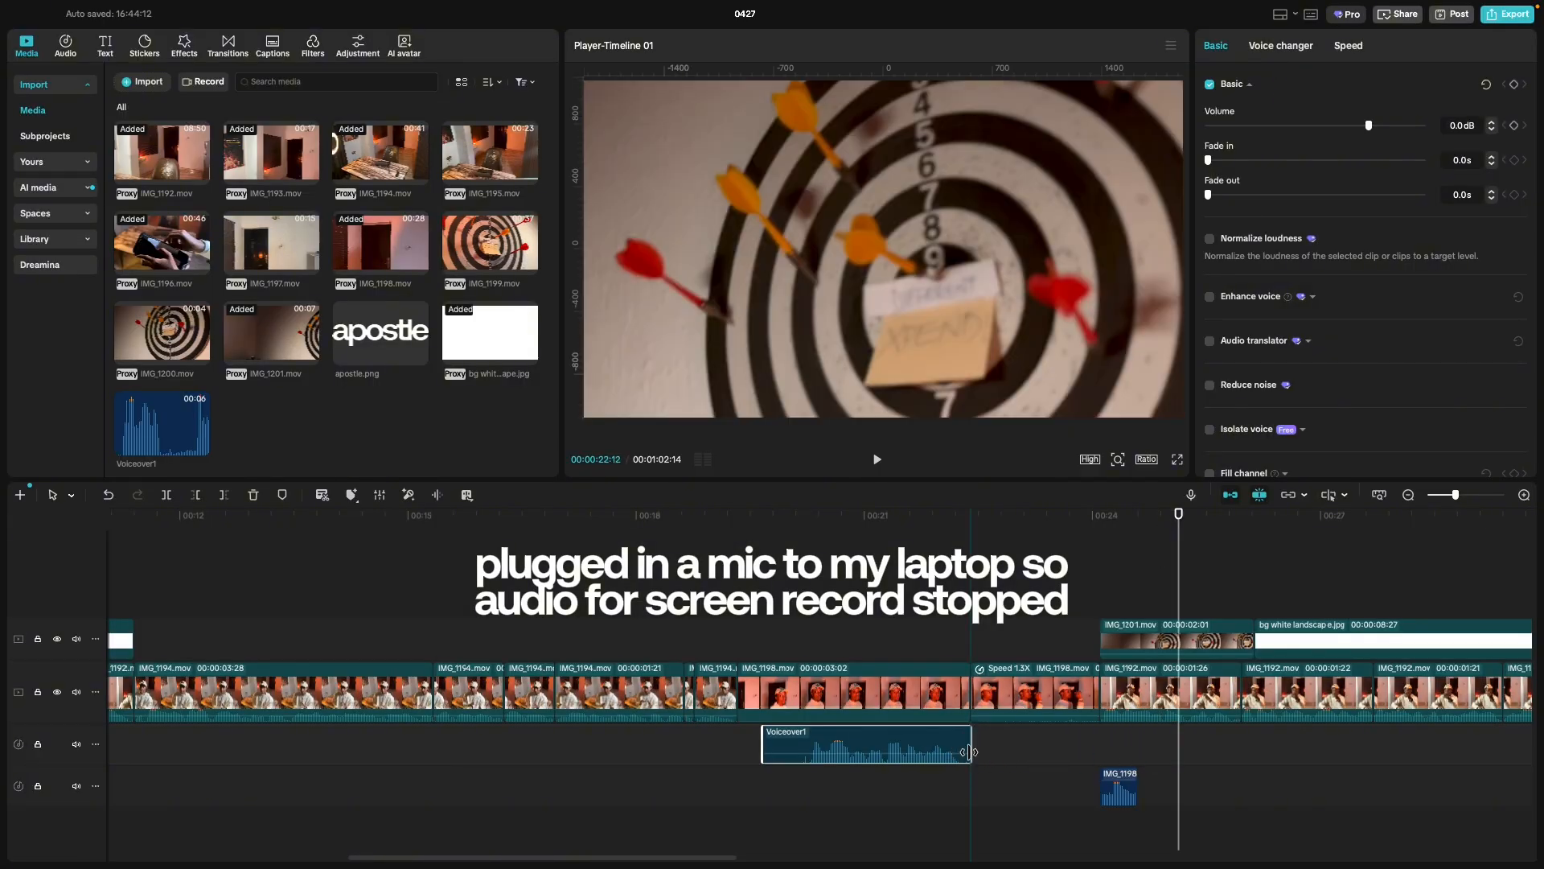
pyautogui.click(752, 791)
pyautogui.press('space')
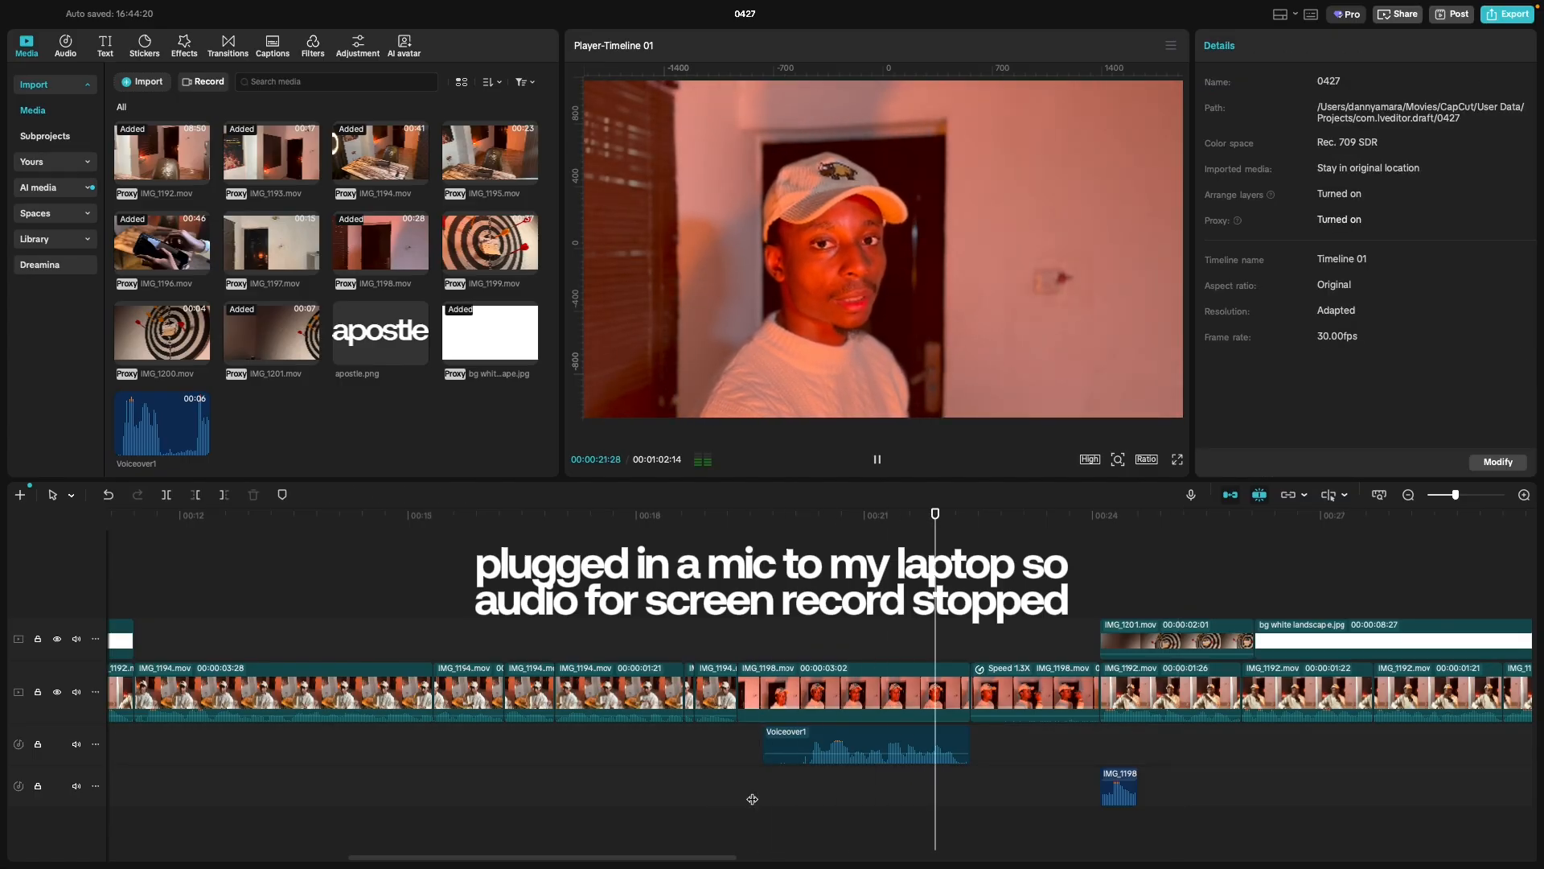
pyautogui.click(695, 750)
pyautogui.click(586, 763)
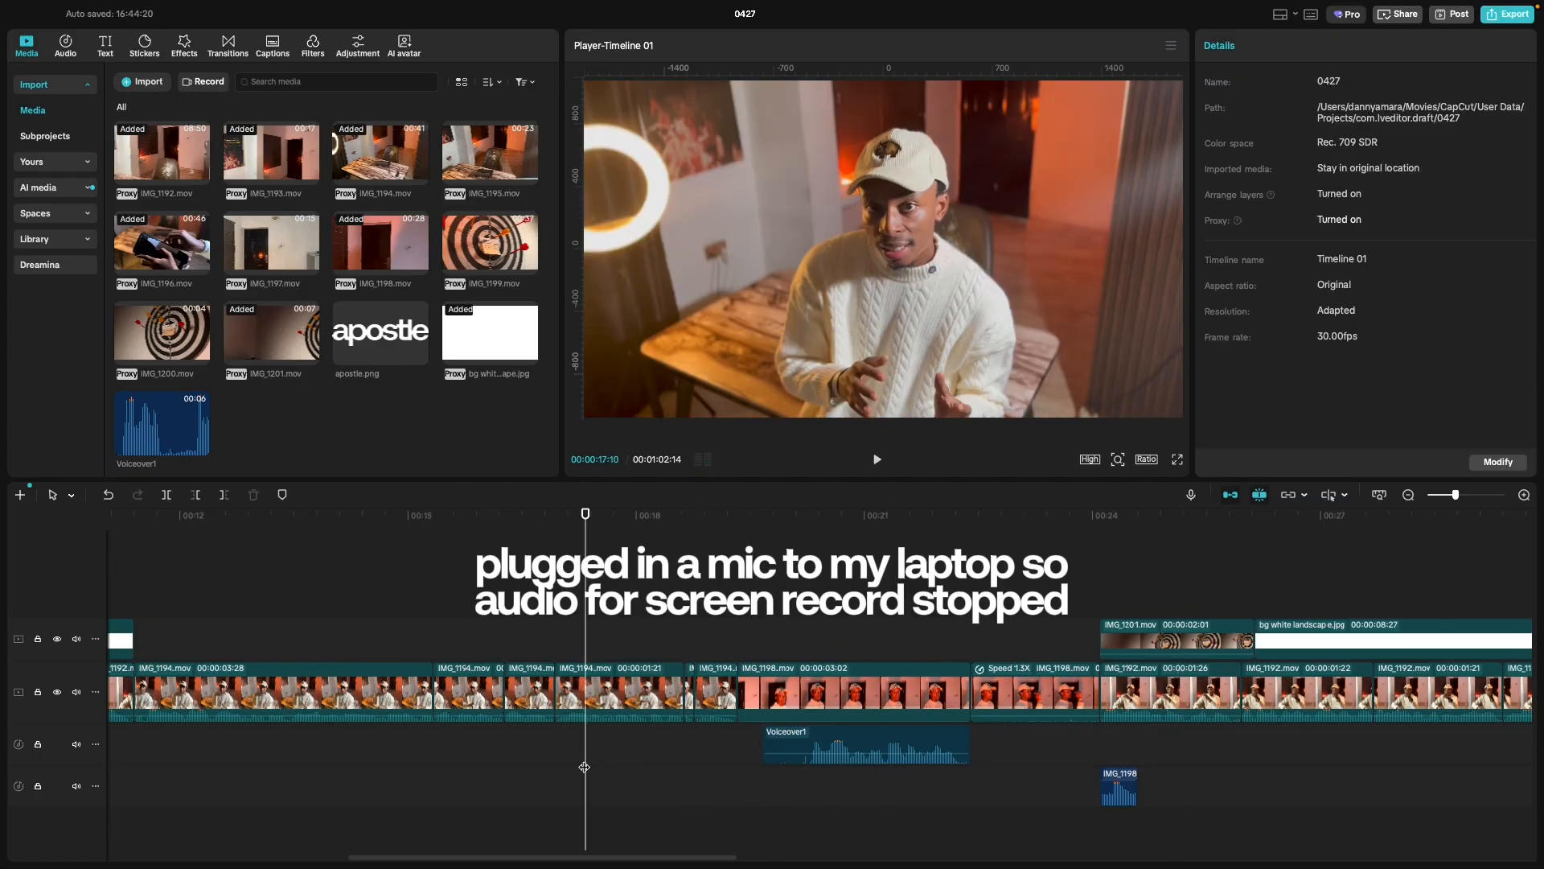
pyautogui.press('space')
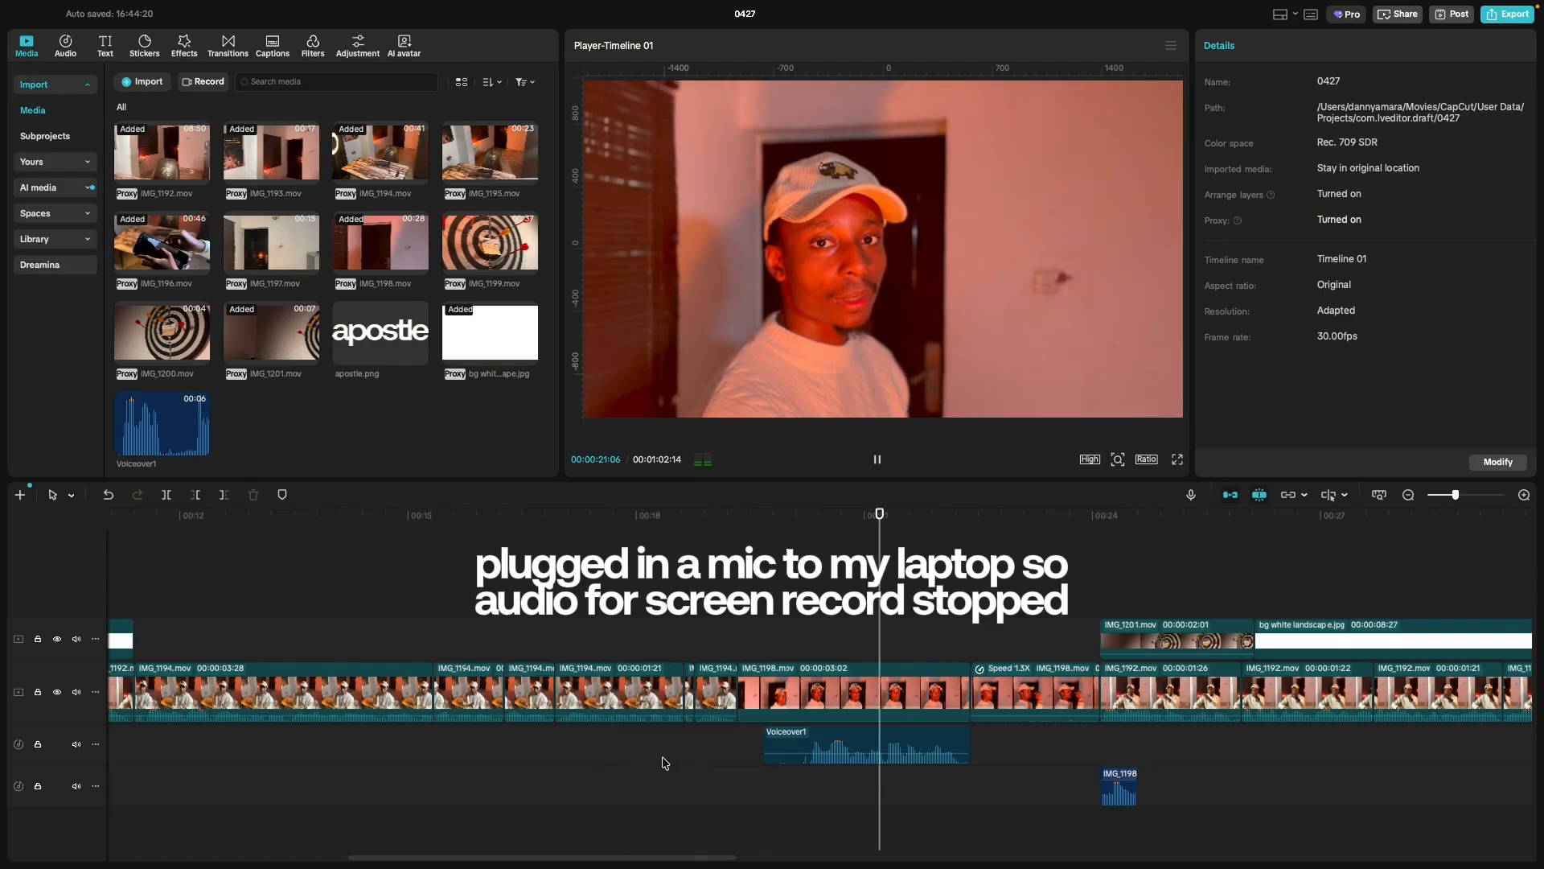
pyautogui.press('space')
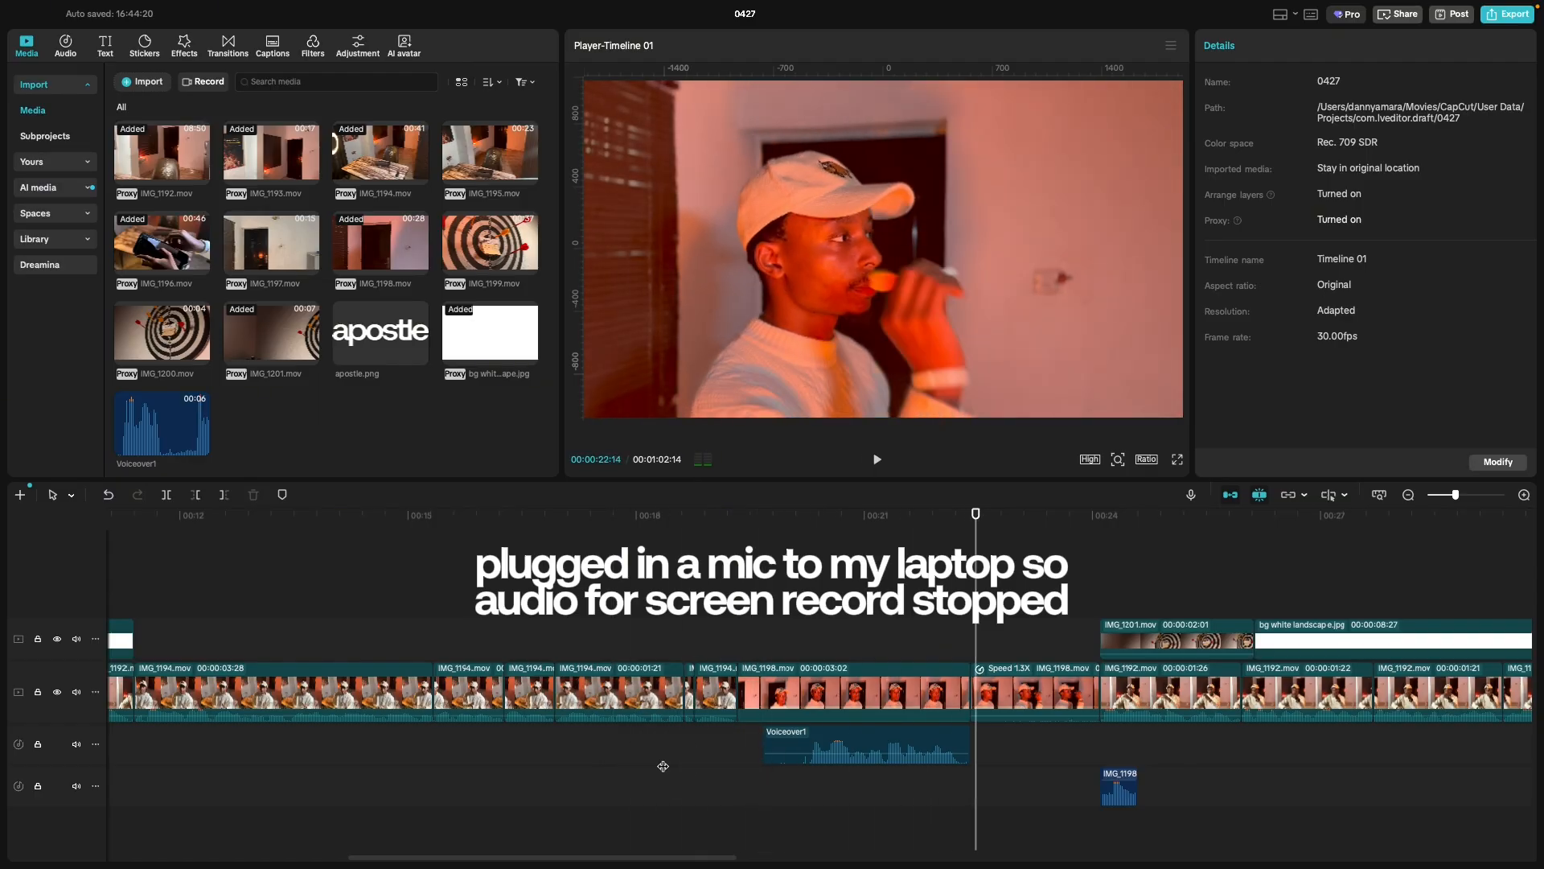
pyautogui.click(663, 766)
pyautogui.click(626, 765)
pyautogui.press('space')
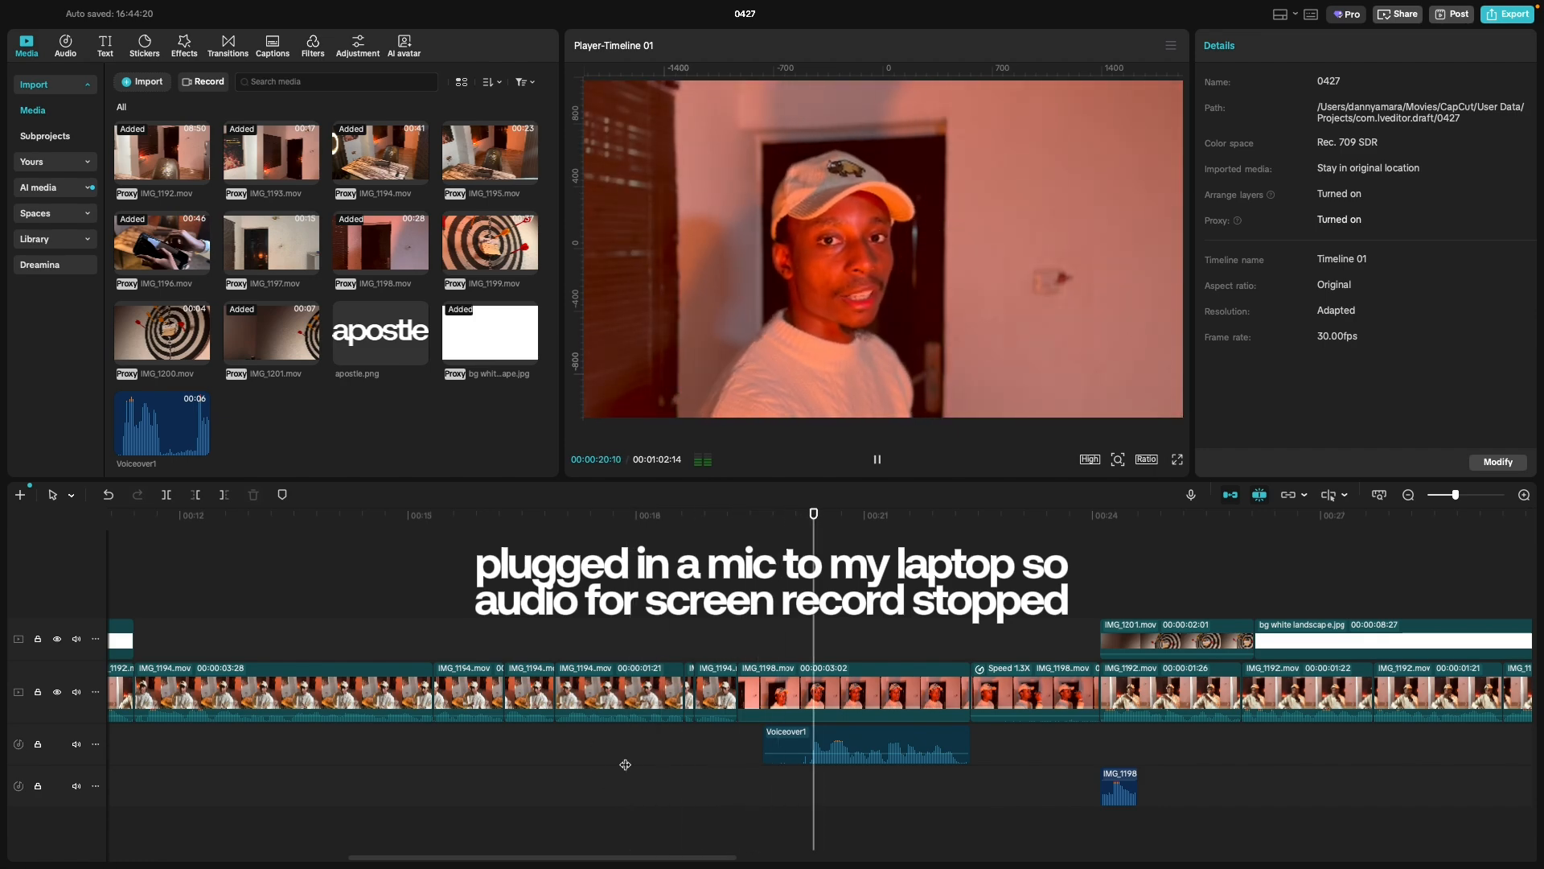
pyautogui.press('space')
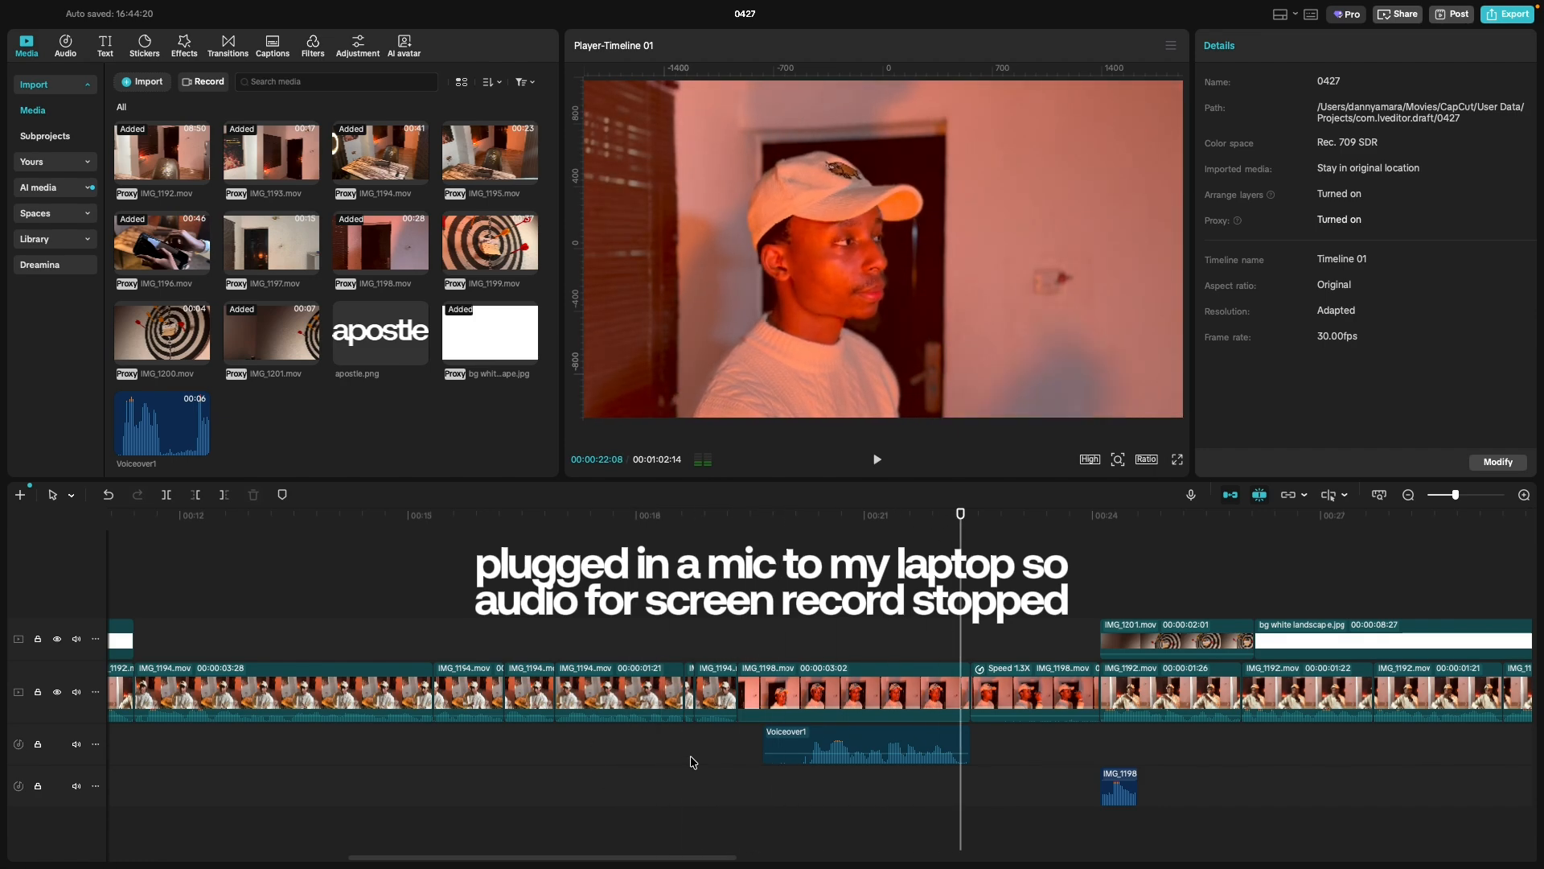
# Try moving the voiceover away under the IMG_1194.mov clips to play the 3:02 IMG_1198.mov clip without it, and undo the move.
pyautogui.moveTo(864, 746); pyautogui.dragTo(493, 744)
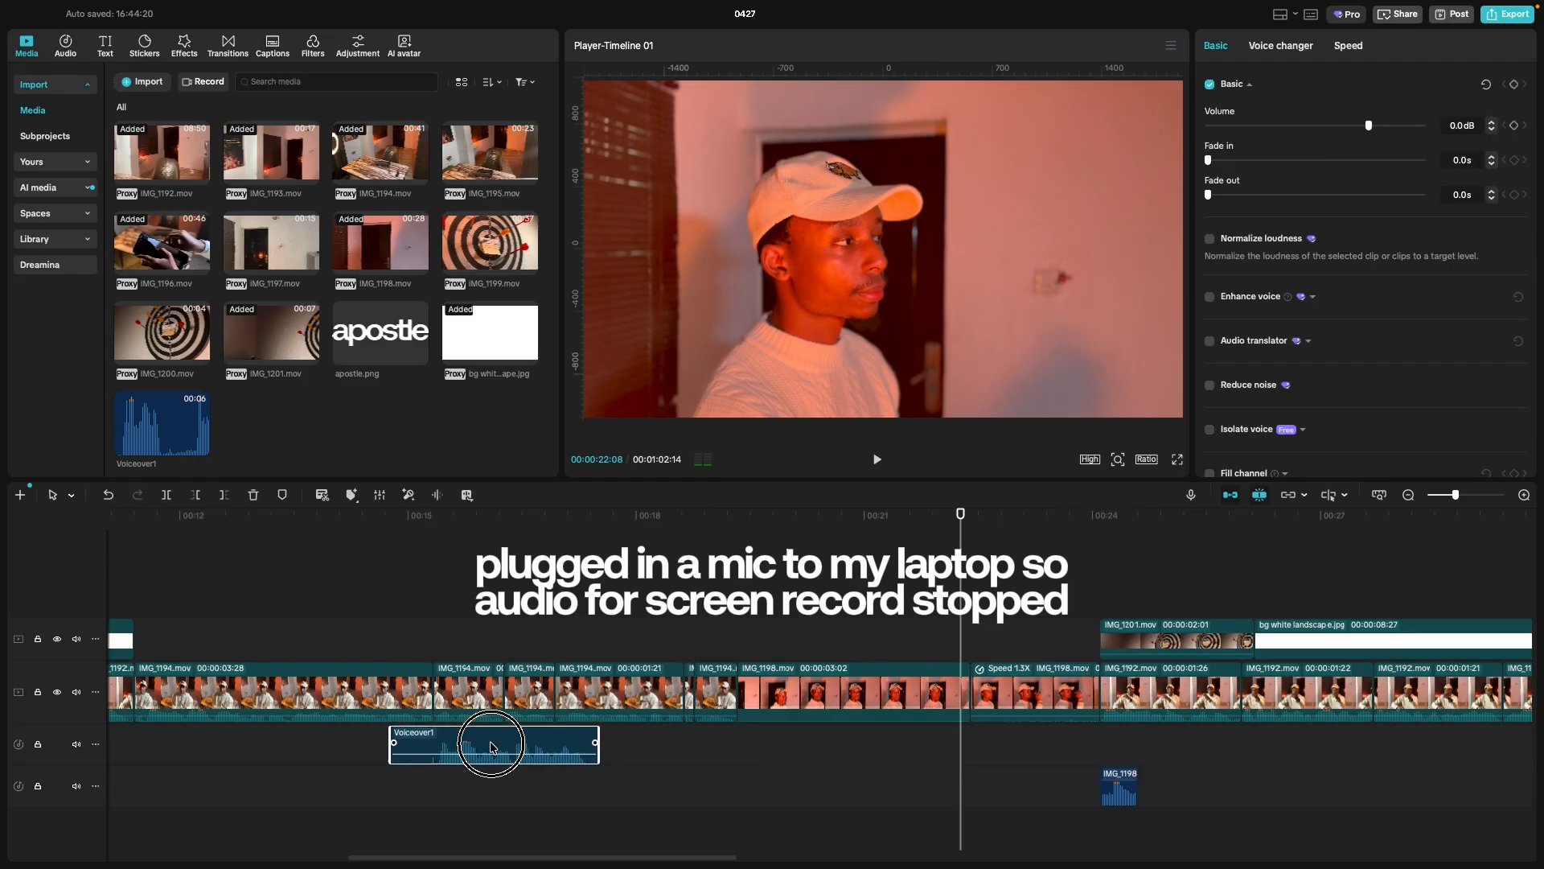
pyautogui.click(650, 751)
pyautogui.press('space')
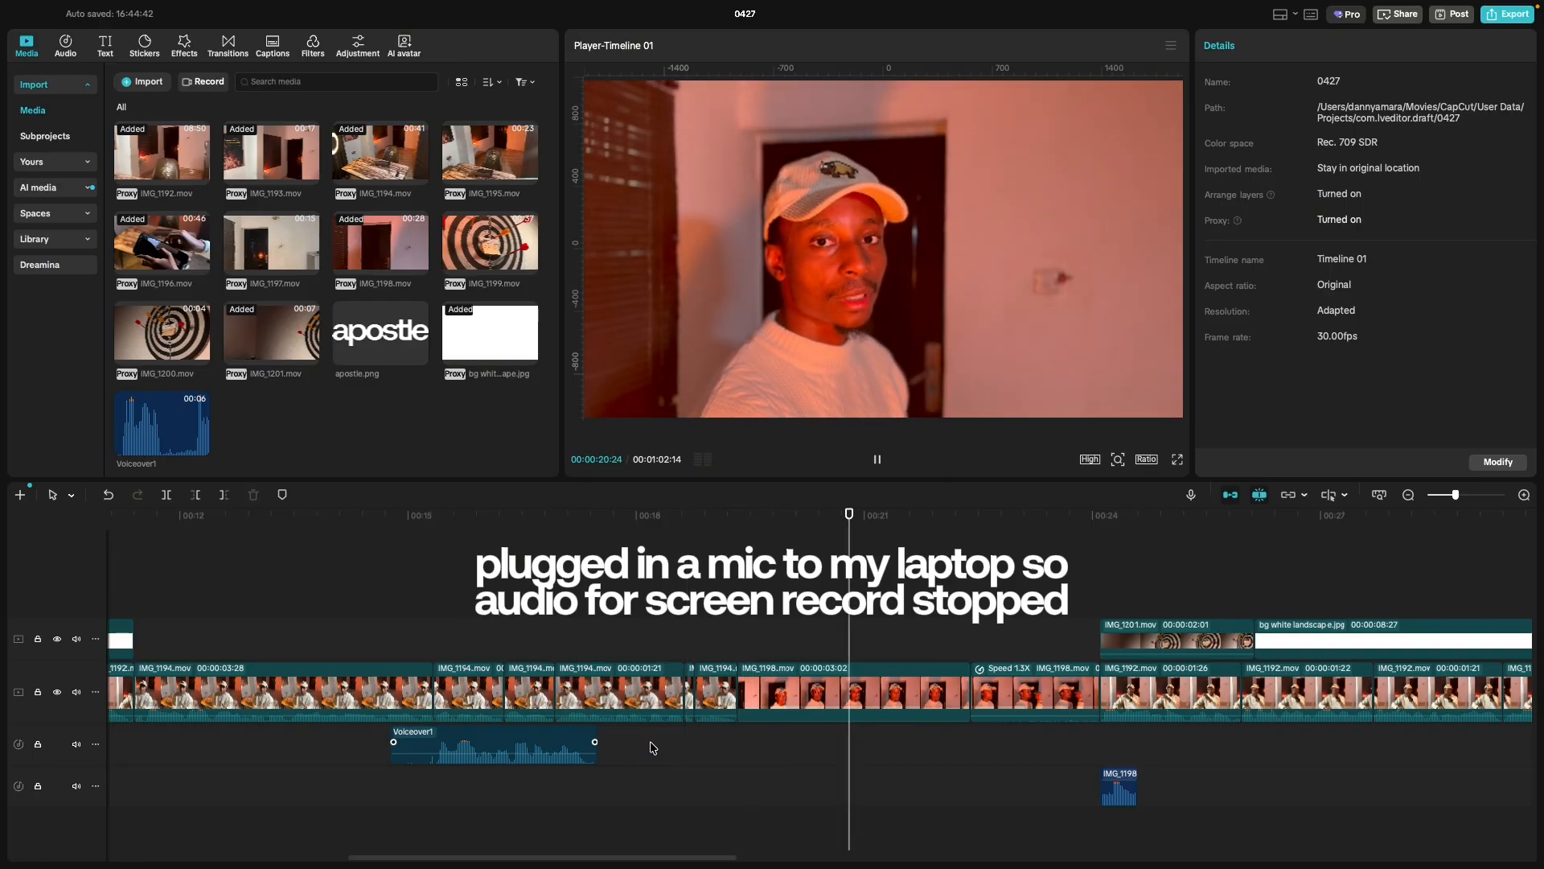
pyautogui.press('space')
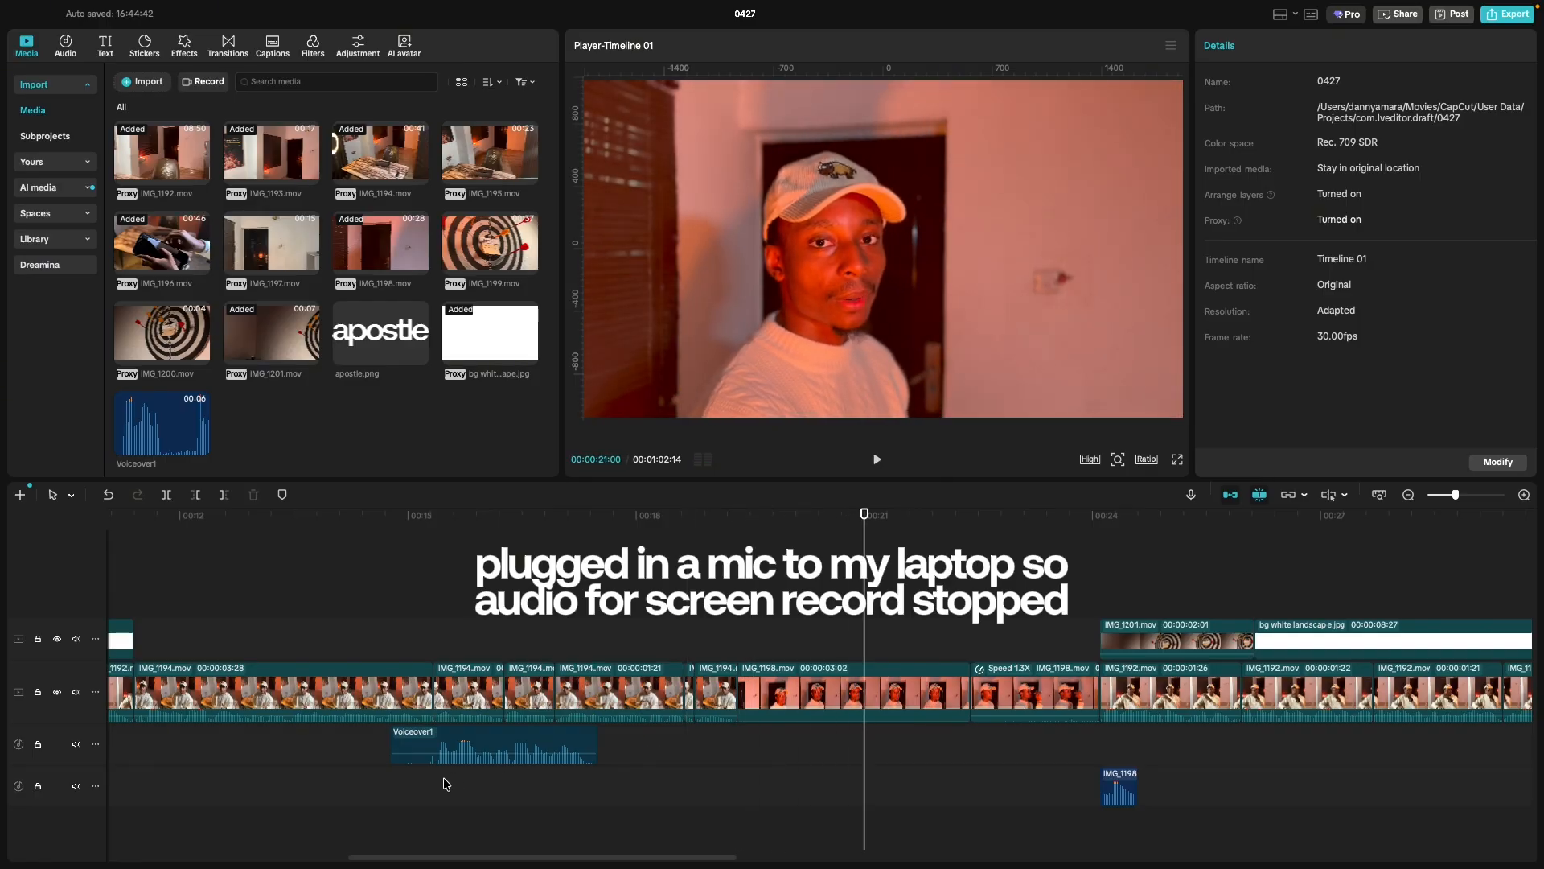
pyautogui.press('super+z')
# Replay the voiceover over the 3:02 IMG_1198.mov clip and move it earlier to start right after the 3:28 IMG_1194.mov clip.
pyautogui.click(628, 752)
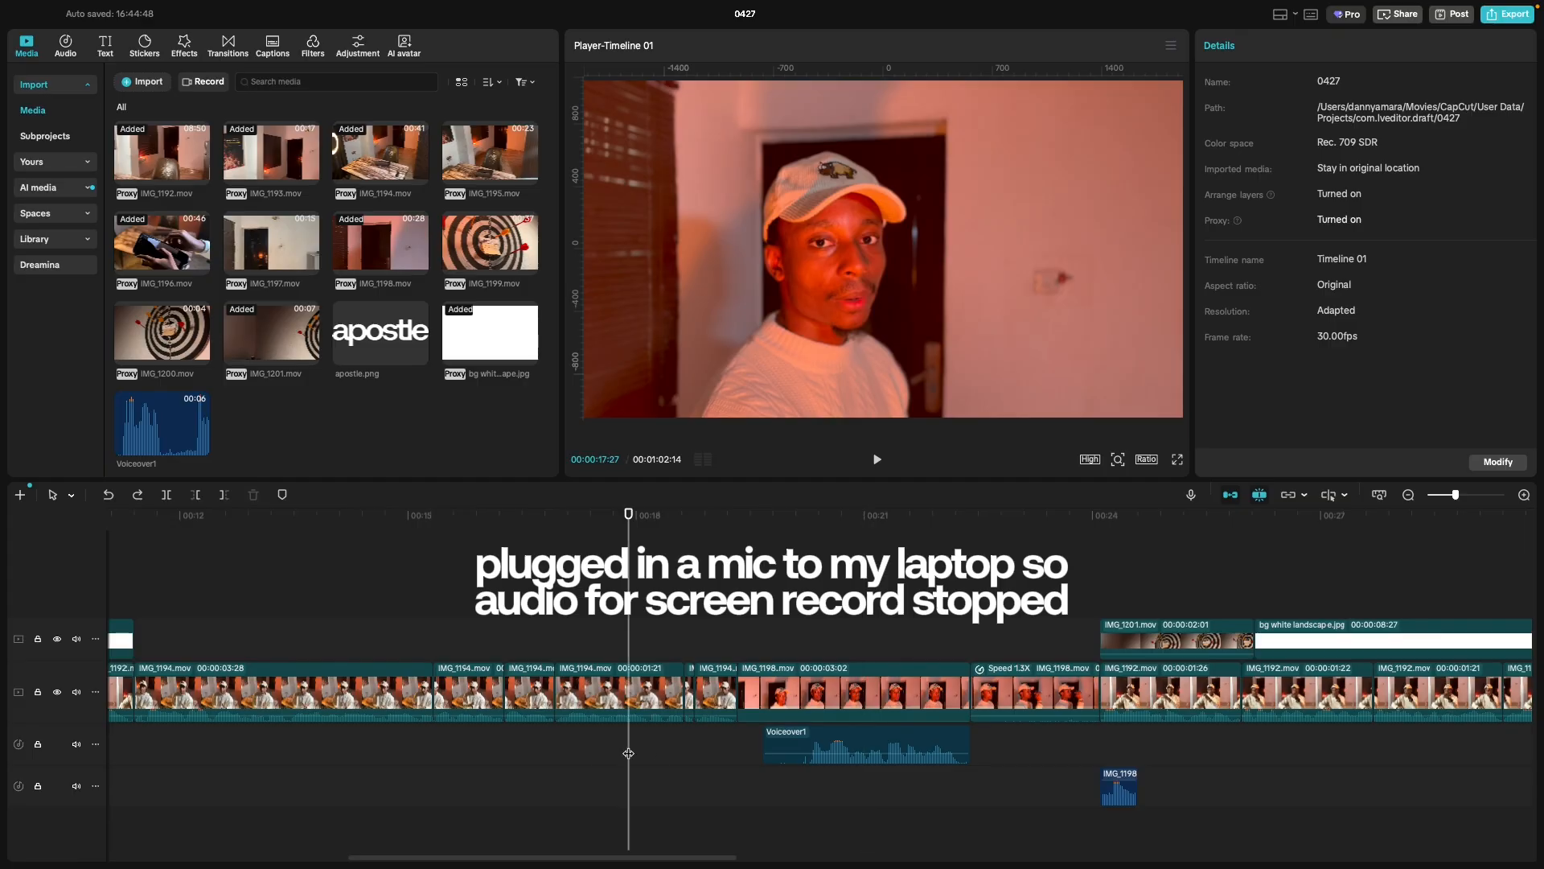
pyautogui.press('space')
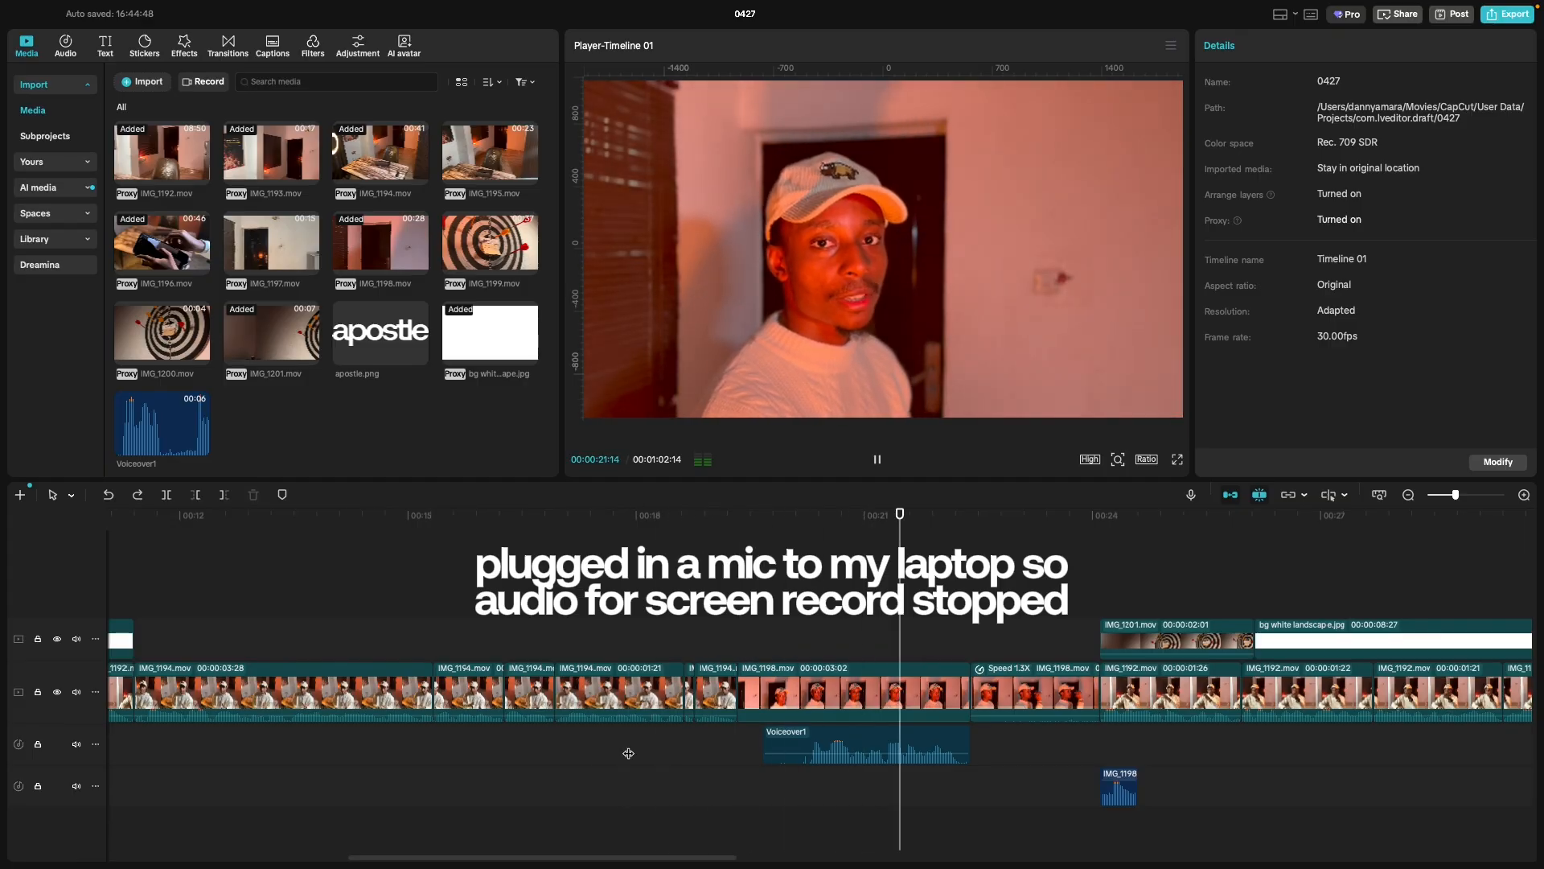
pyautogui.click(629, 753)
pyautogui.press('space')
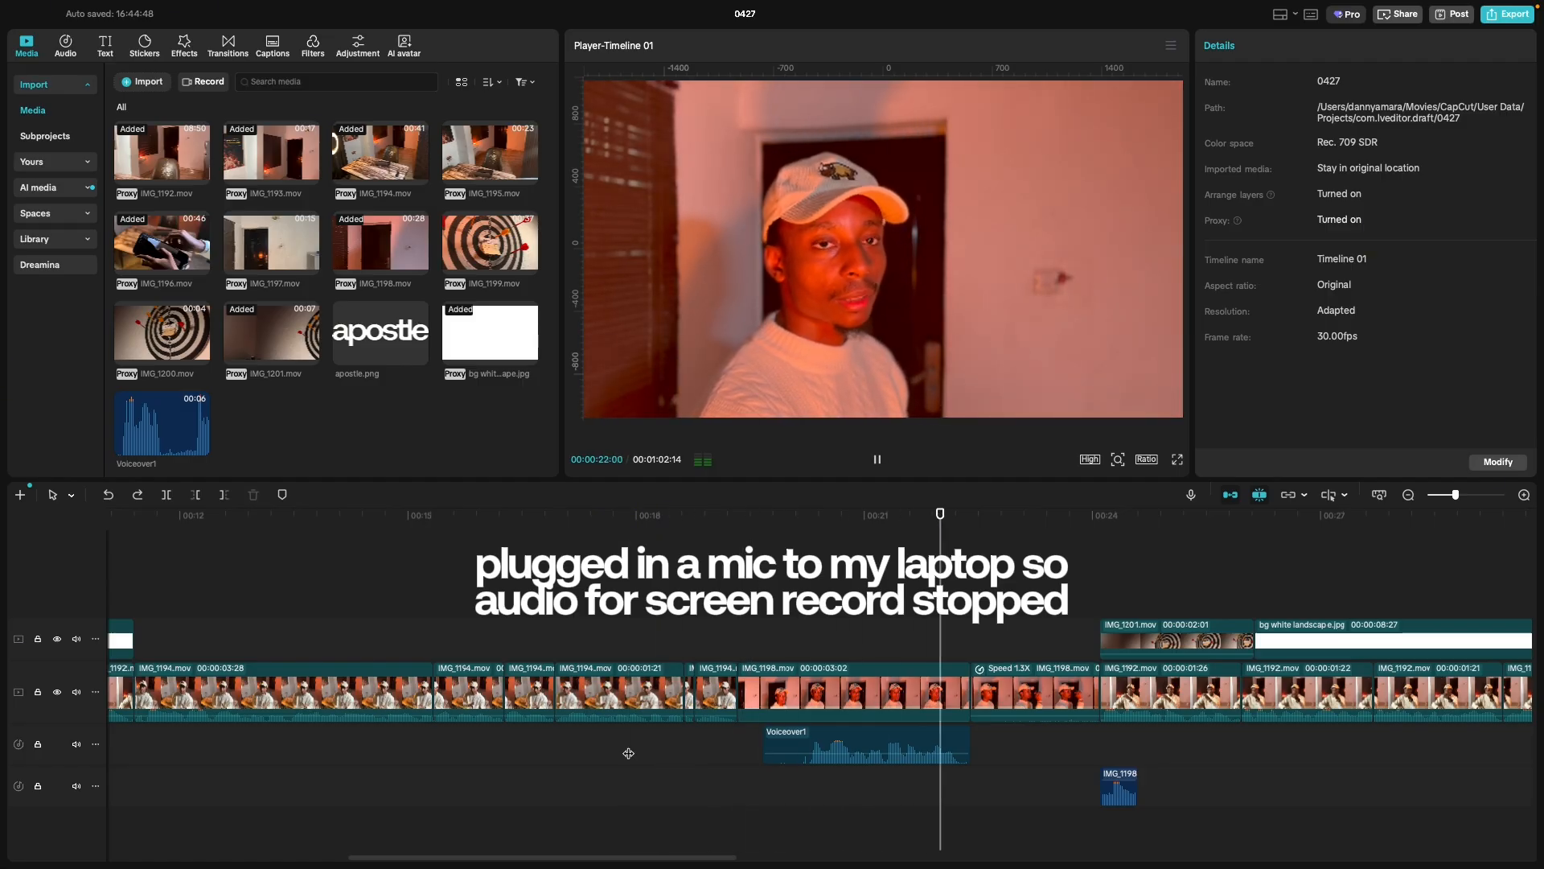
pyautogui.press('space')
pyautogui.moveTo(854, 739); pyautogui.dragTo(522, 739)
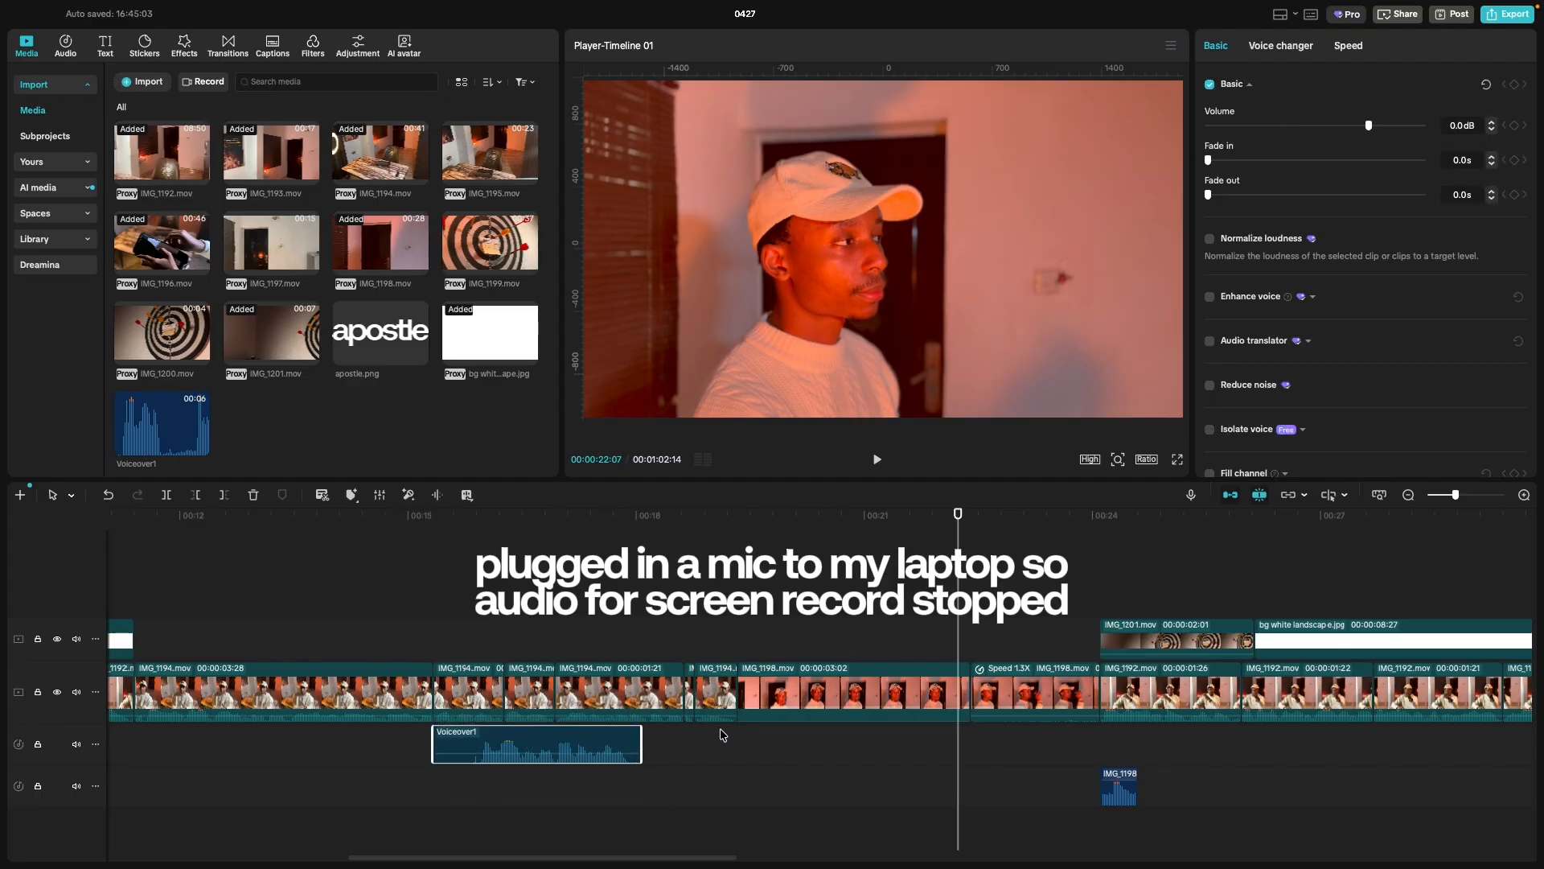
# Record a second voiceover take starting at 00:00:18:10, running across the IMG_1198.mov clips.
pyautogui.click(662, 752)
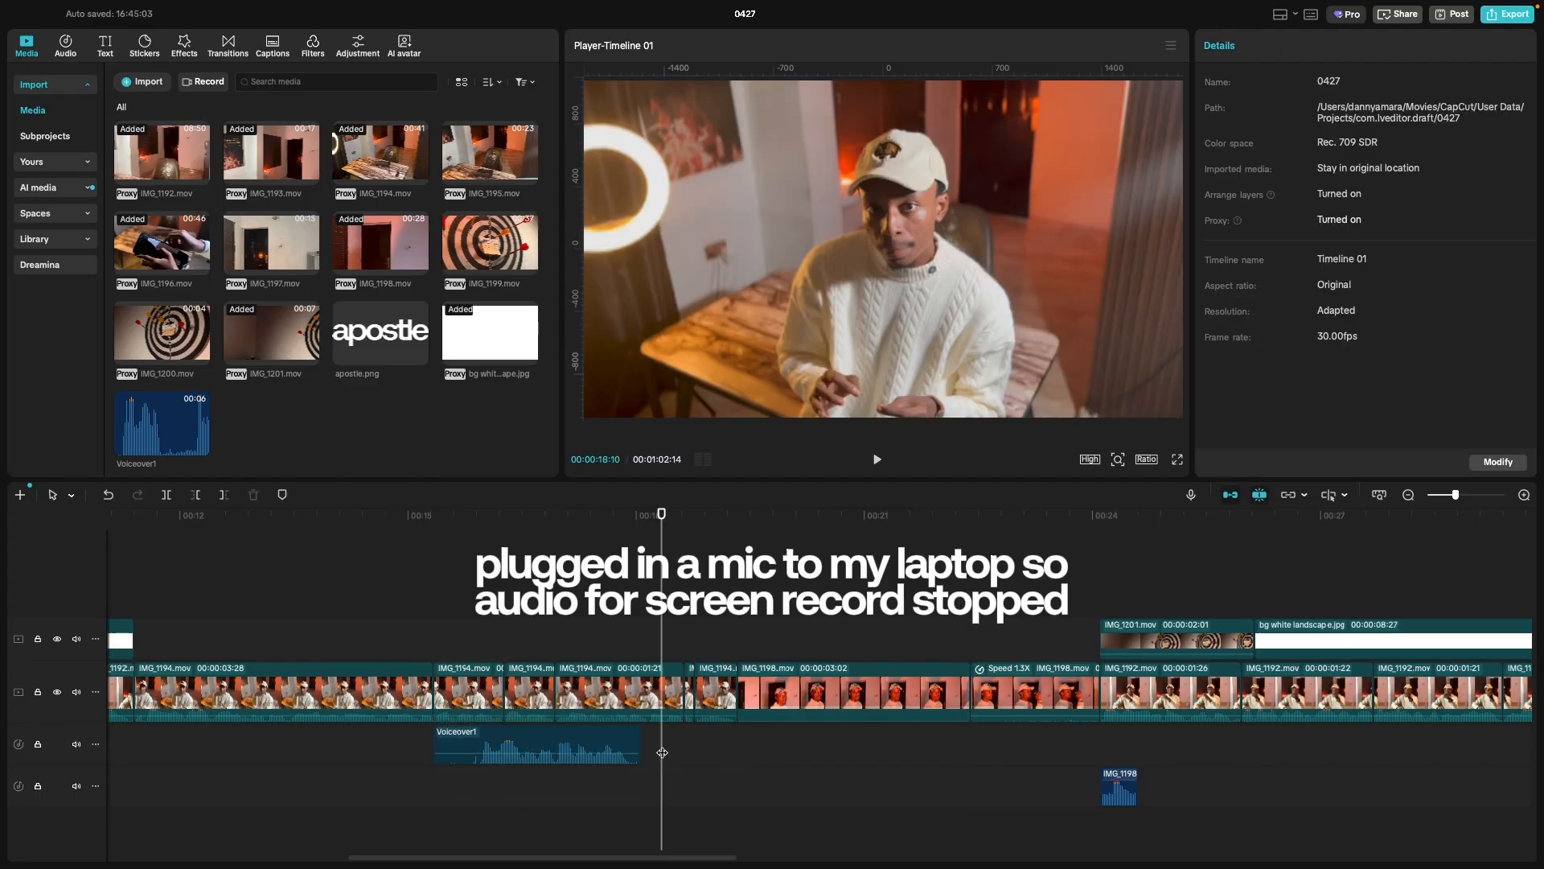
pyautogui.click(1191, 502)
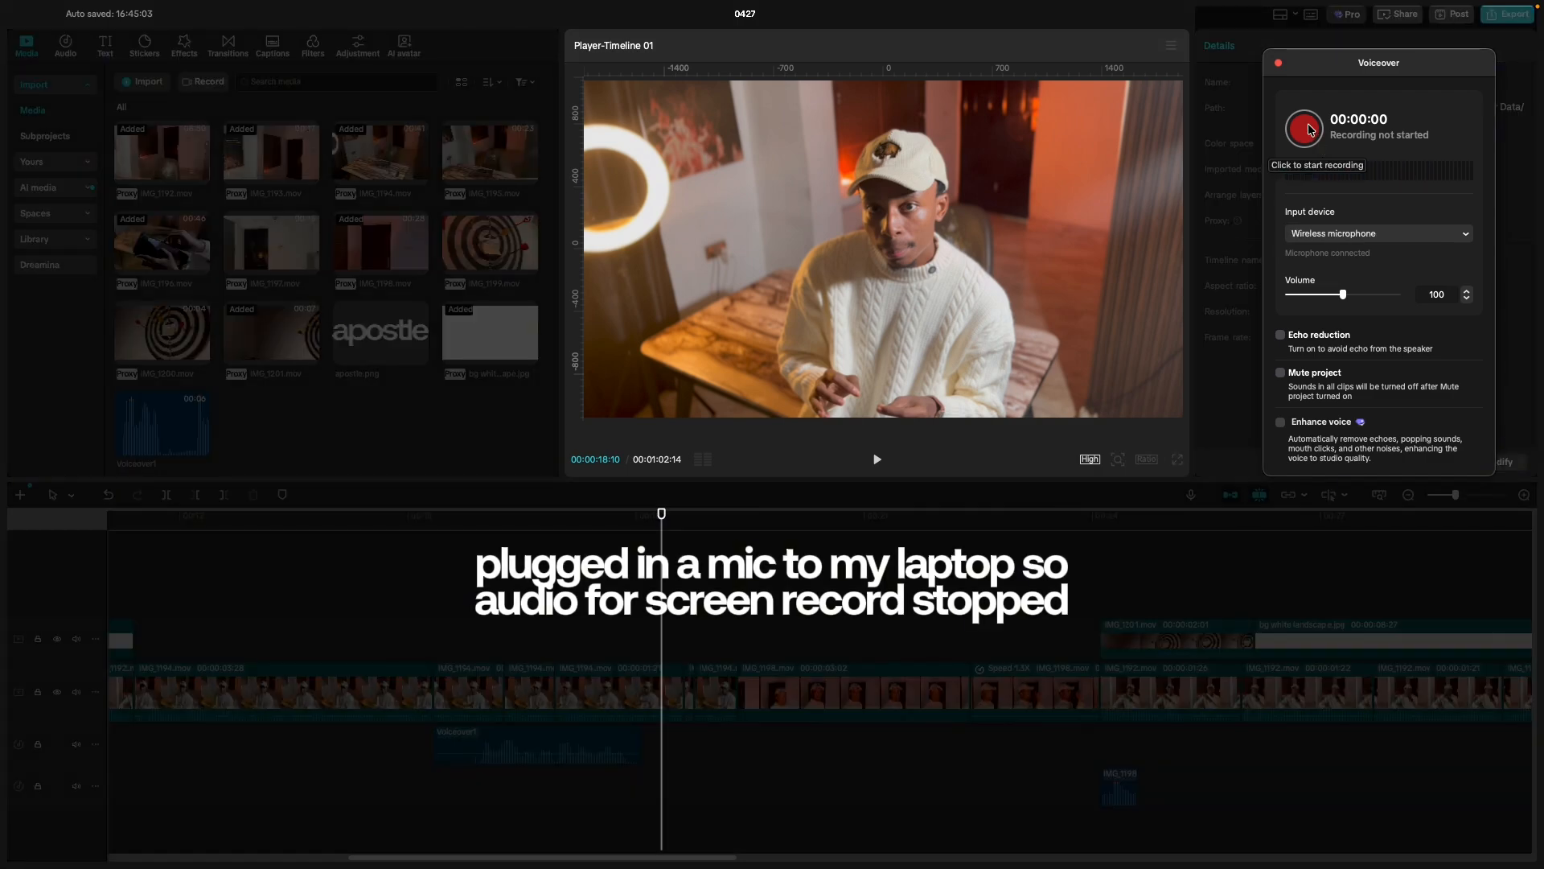
pyautogui.click(1306, 131)
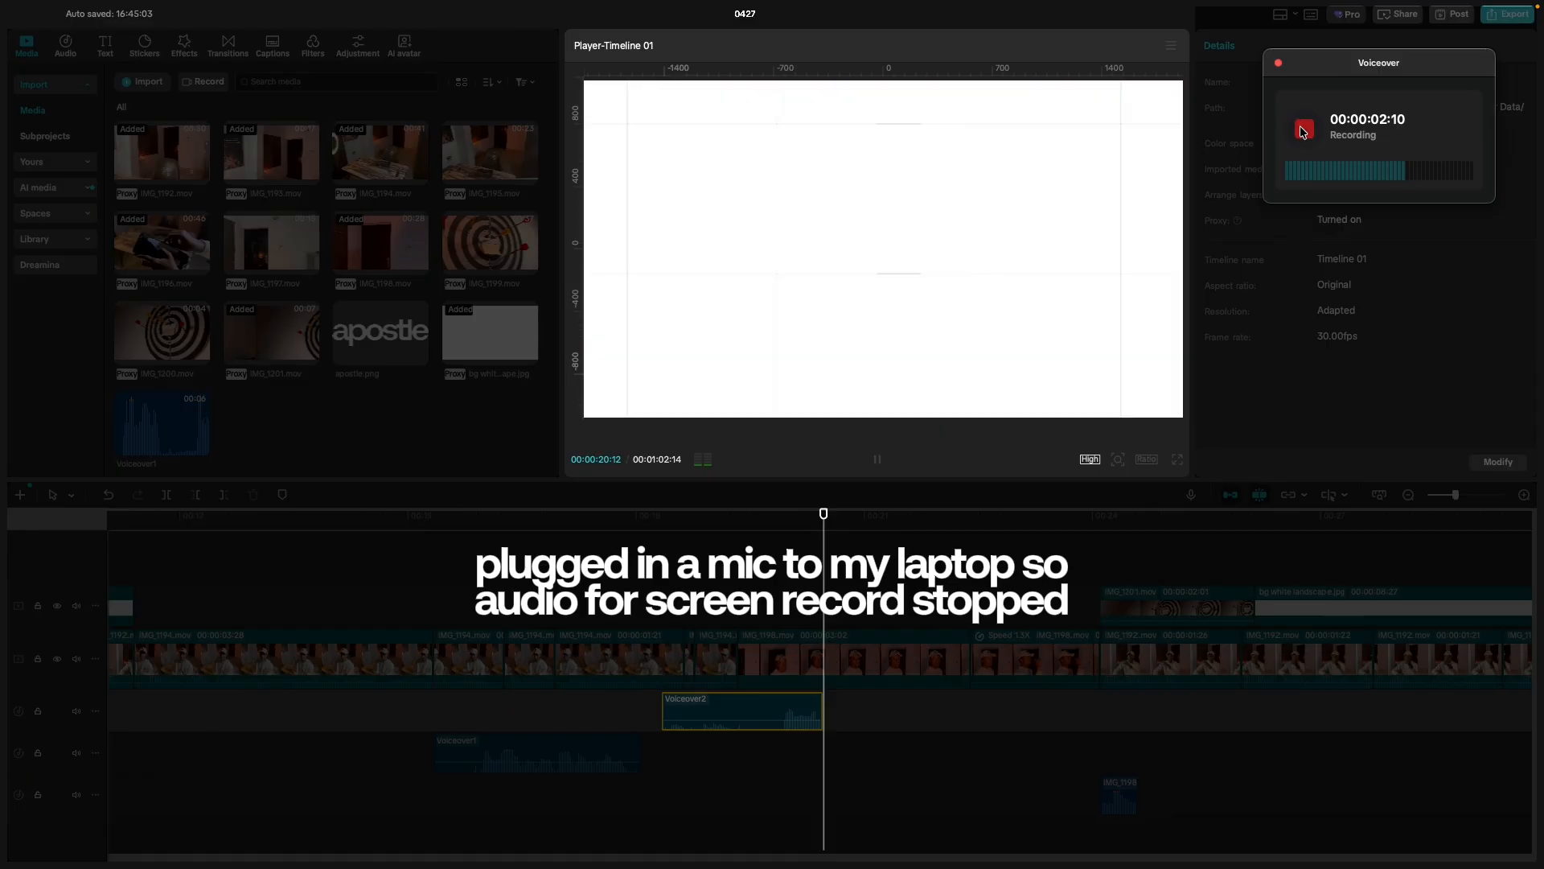
pyautogui.click(1280, 65)
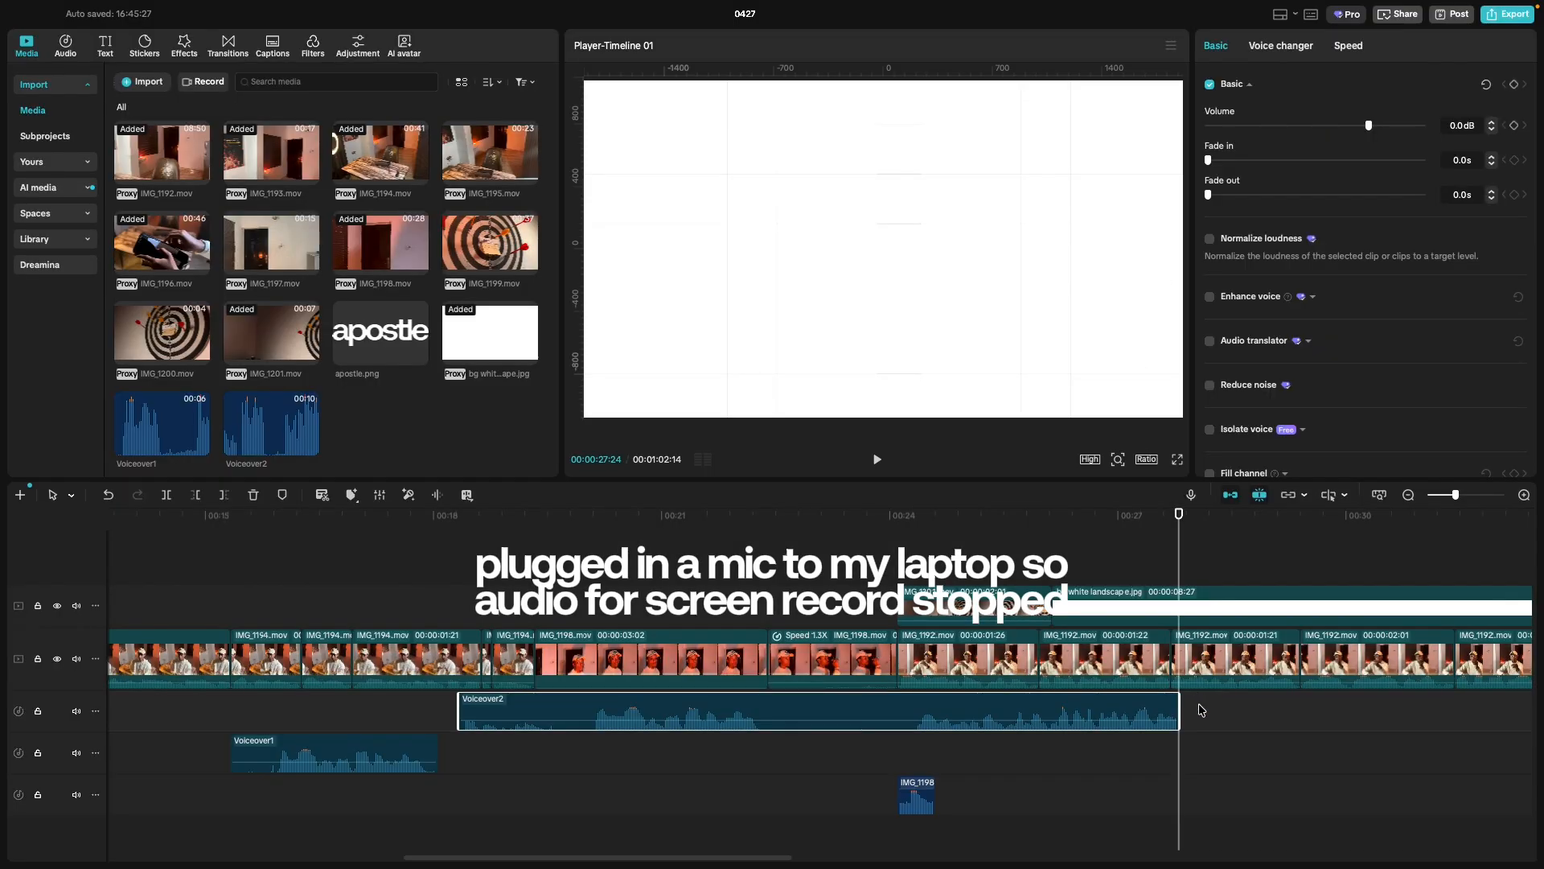
# Trim the second voiceover's end back into the 1.3X IMG_1198.mov clip and play it from near its start.
pyautogui.moveTo(1182, 711); pyautogui.dragTo(810, 713)
pyautogui.click(475, 757)
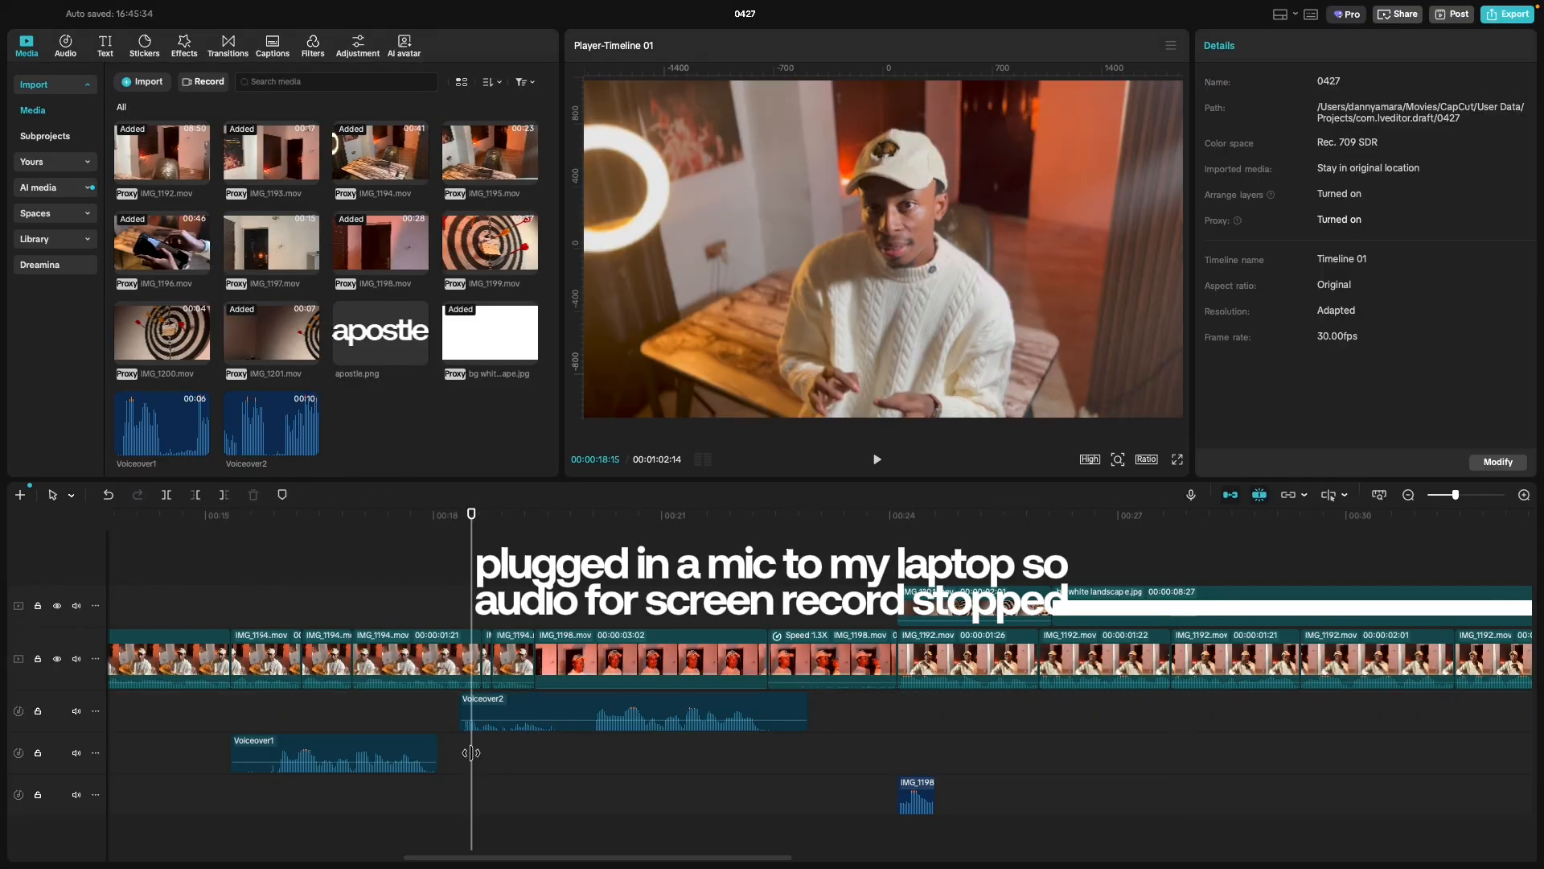
pyautogui.press('space')
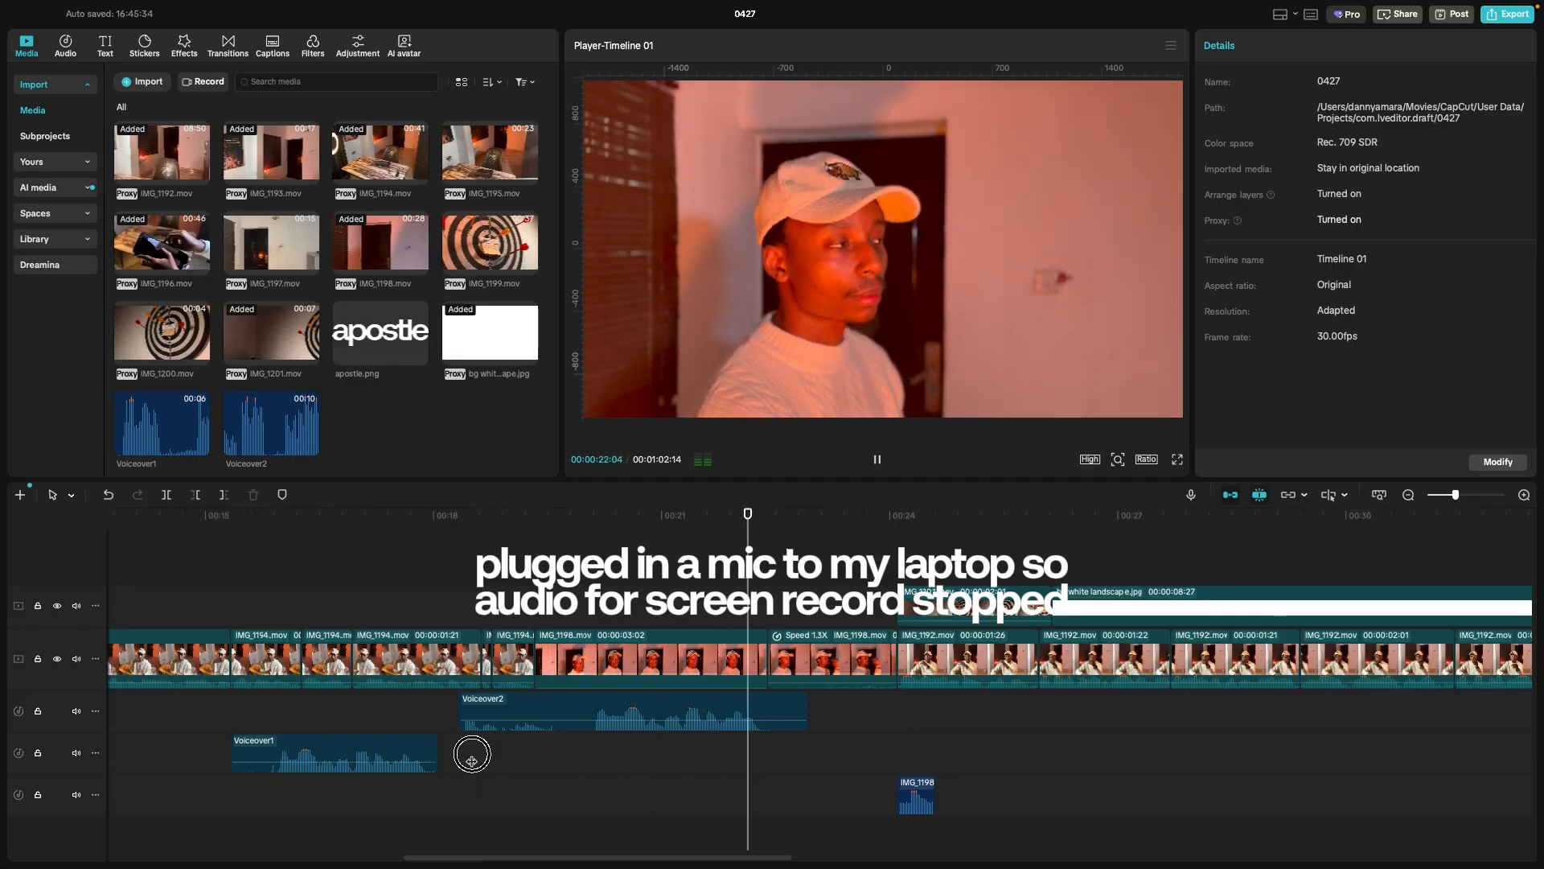
# Replay the second voiceover take over the IMG_1198.mov clips and delete that take.
pyautogui.click(472, 761)
pyautogui.press('space')
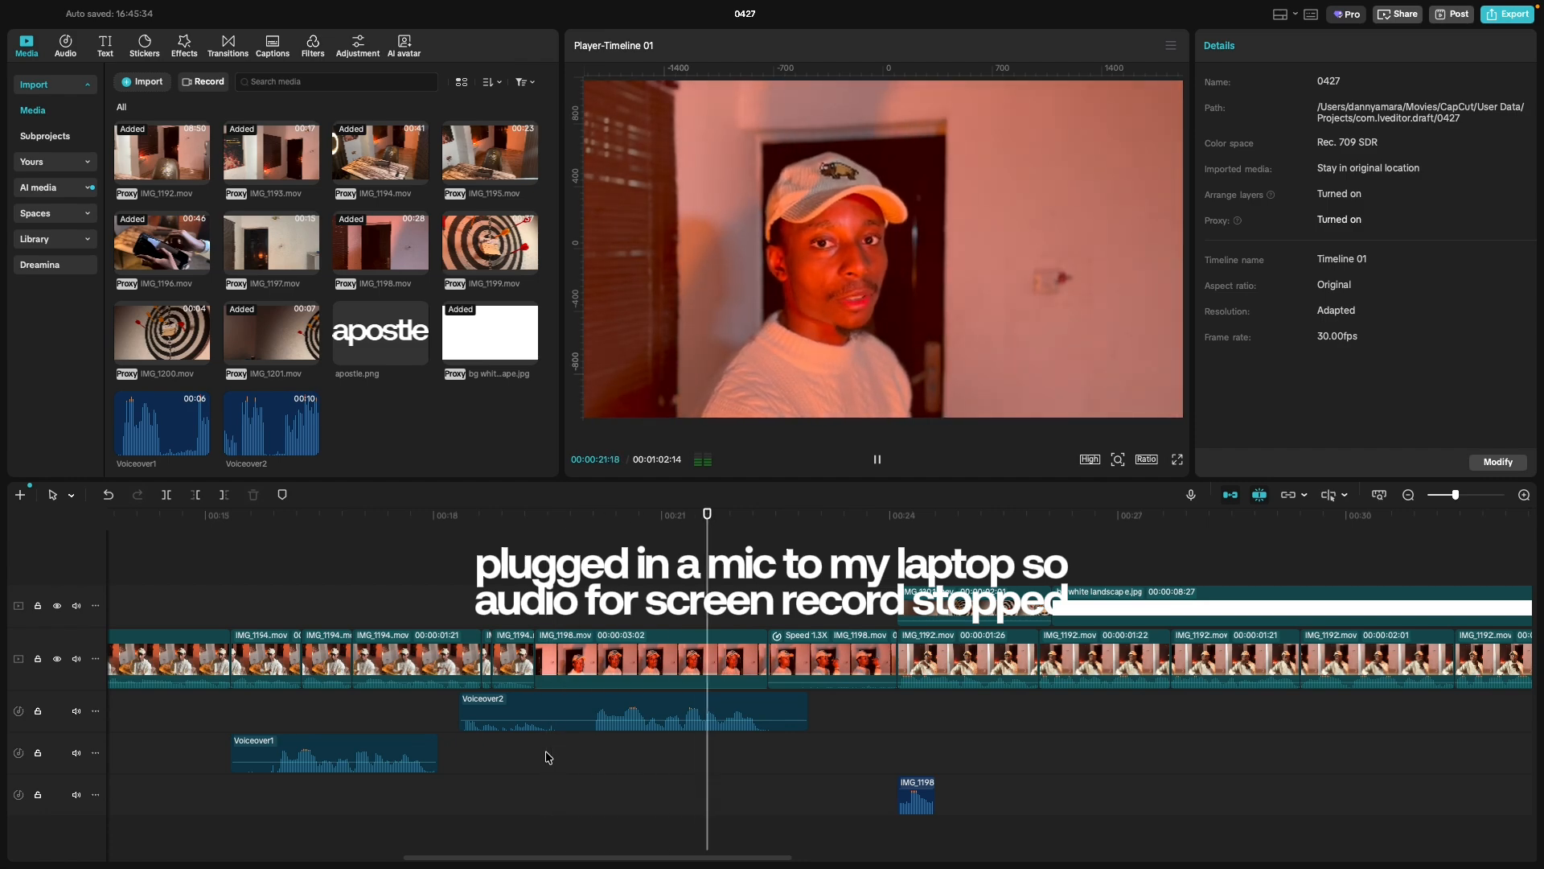
pyautogui.press('space')
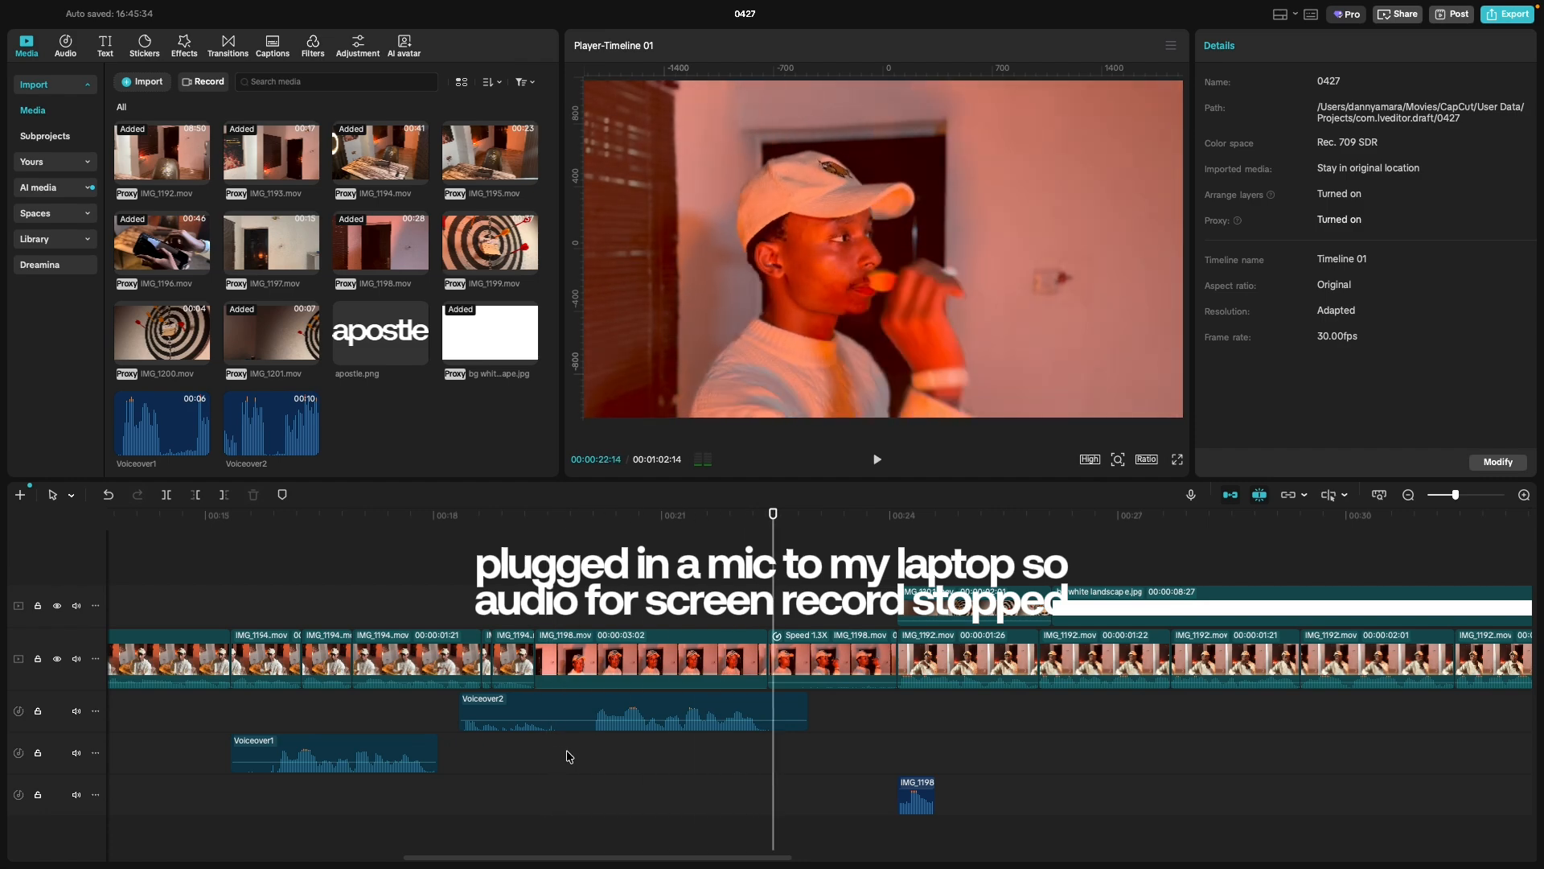
pyautogui.click(587, 713)
pyautogui.press('Delete')
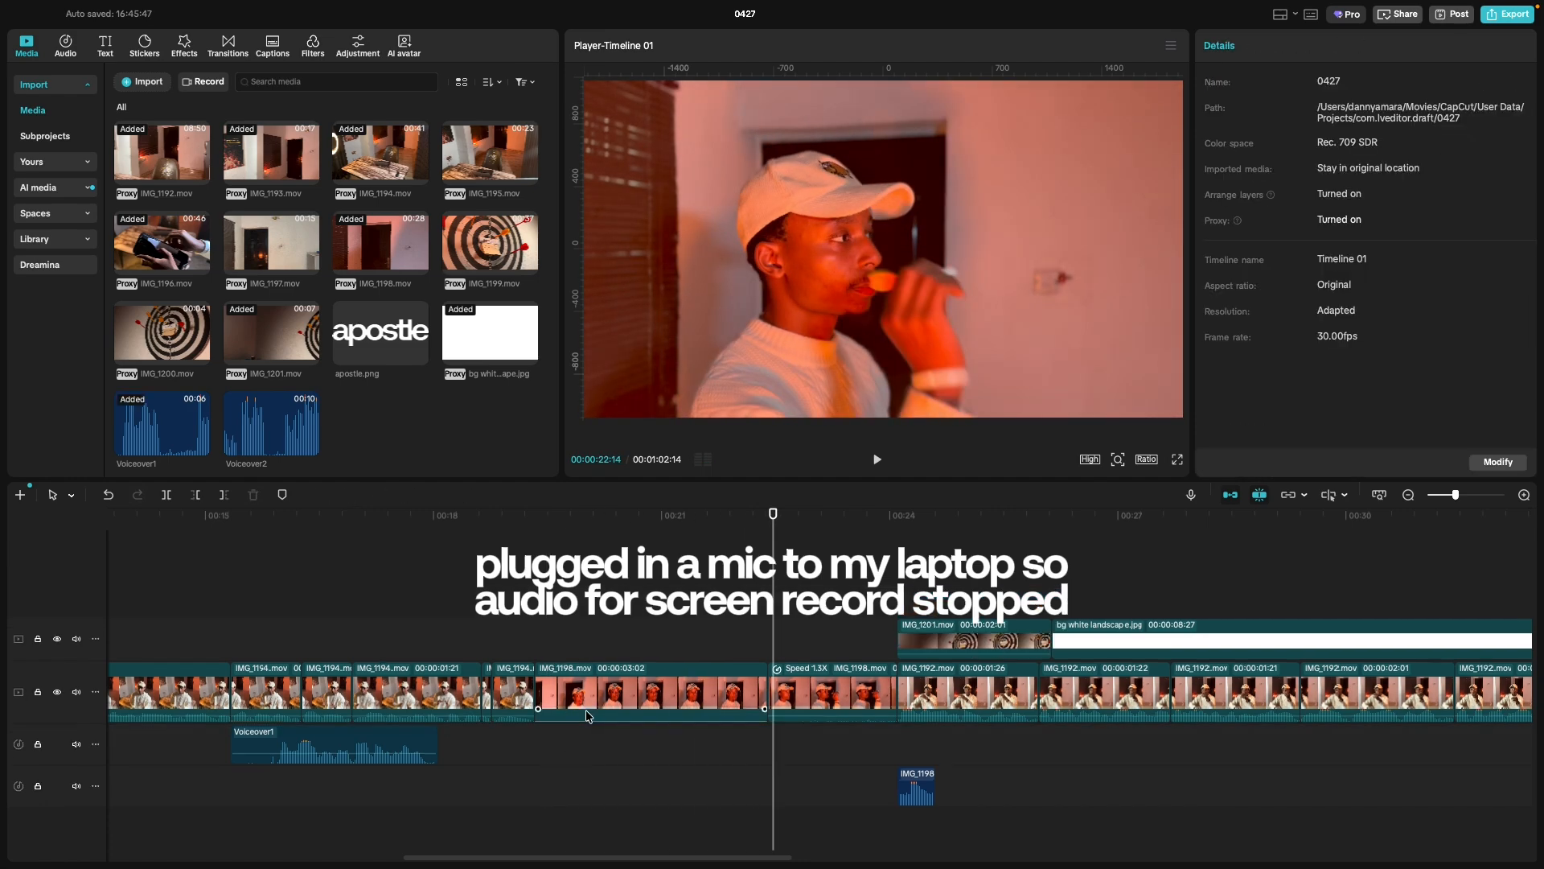
# Record a third voiceover take with the wireless microphone, starting at 00:00:19:25 over the 3:02 IMG_1198.mov clip.
pyautogui.click(481, 759)
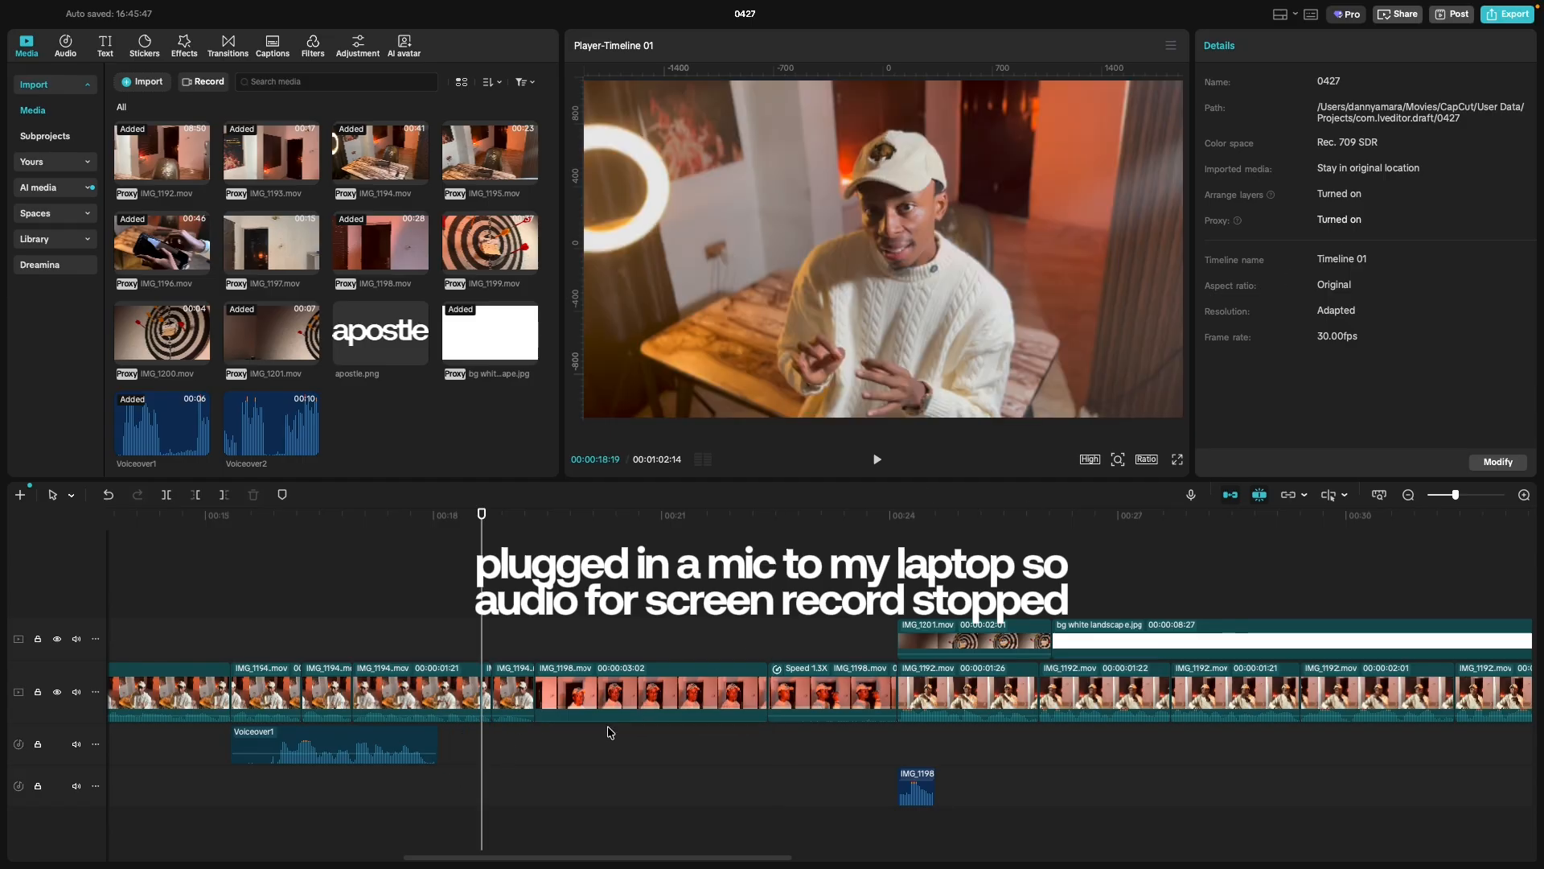
pyautogui.click(573, 744)
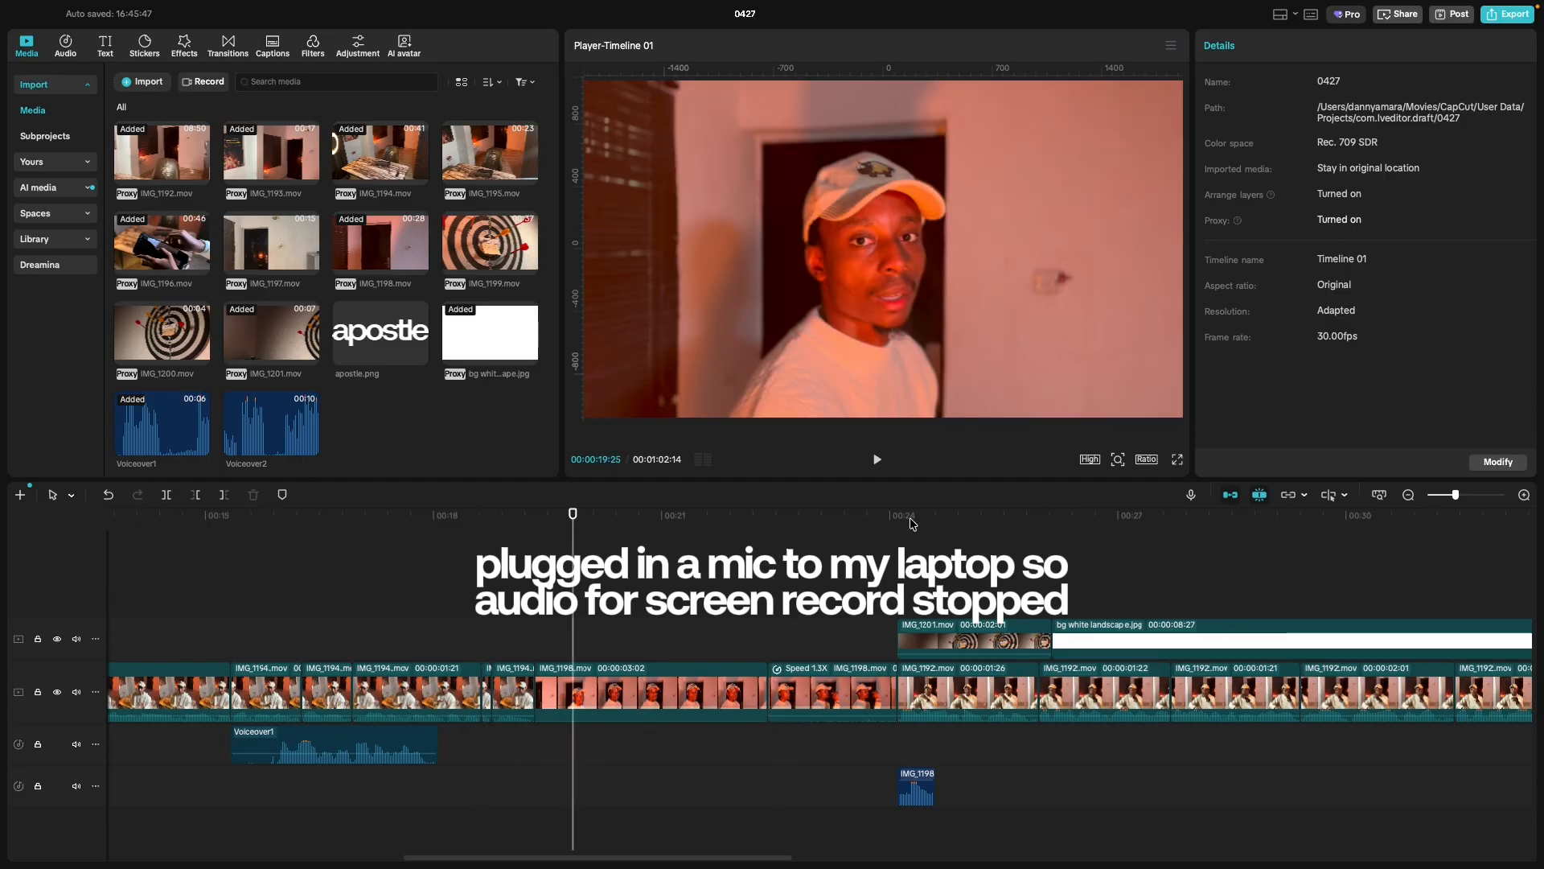
pyautogui.click(1191, 496)
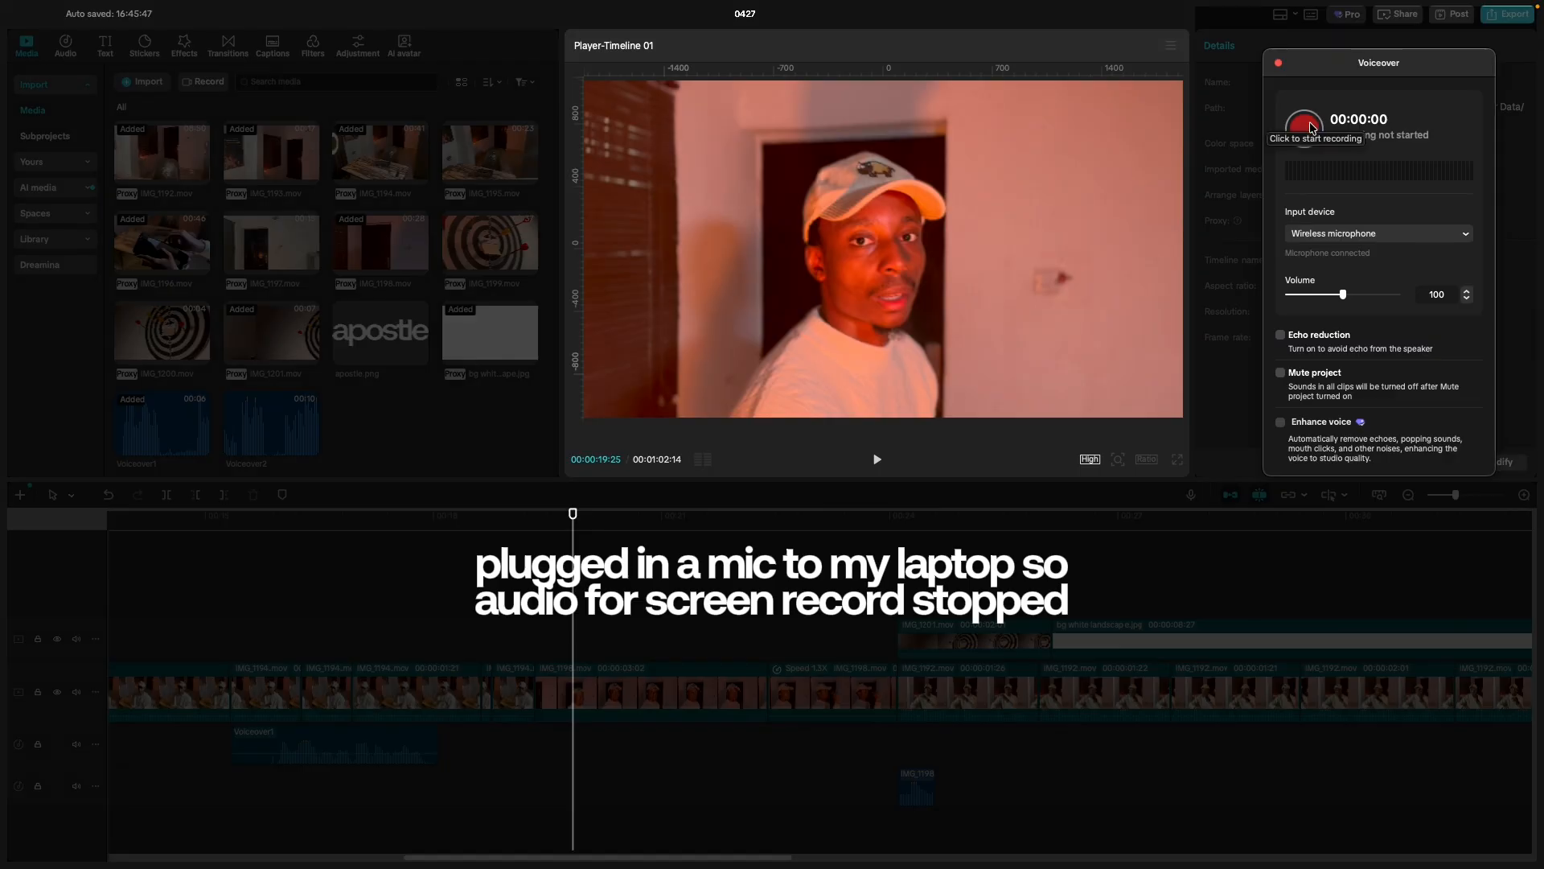
pyautogui.click(1313, 127)
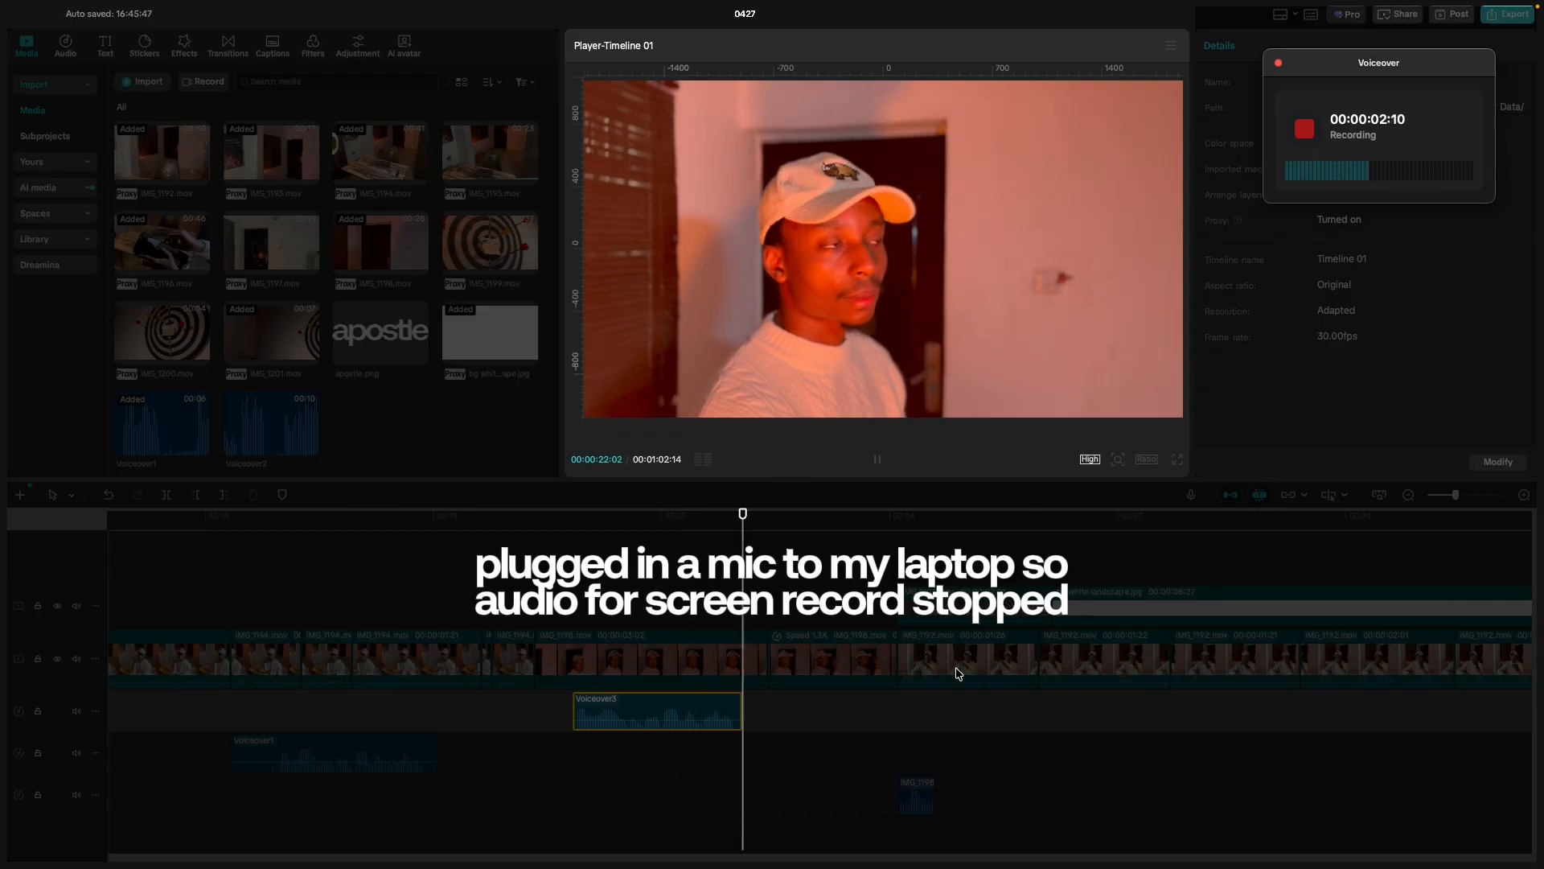
pyautogui.click(1305, 129)
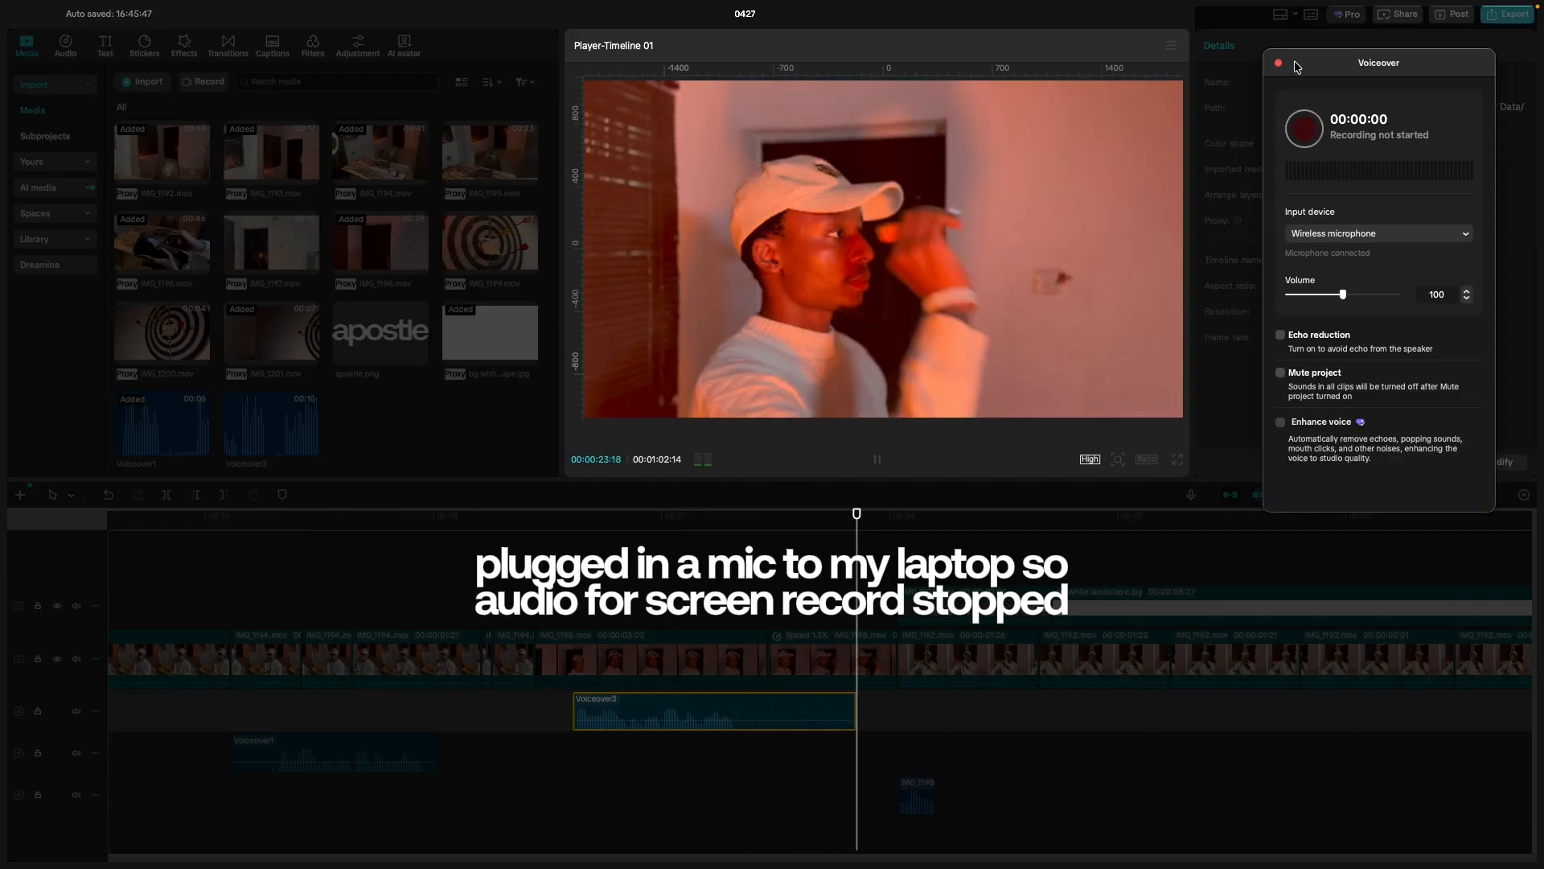
pyautogui.click(1280, 64)
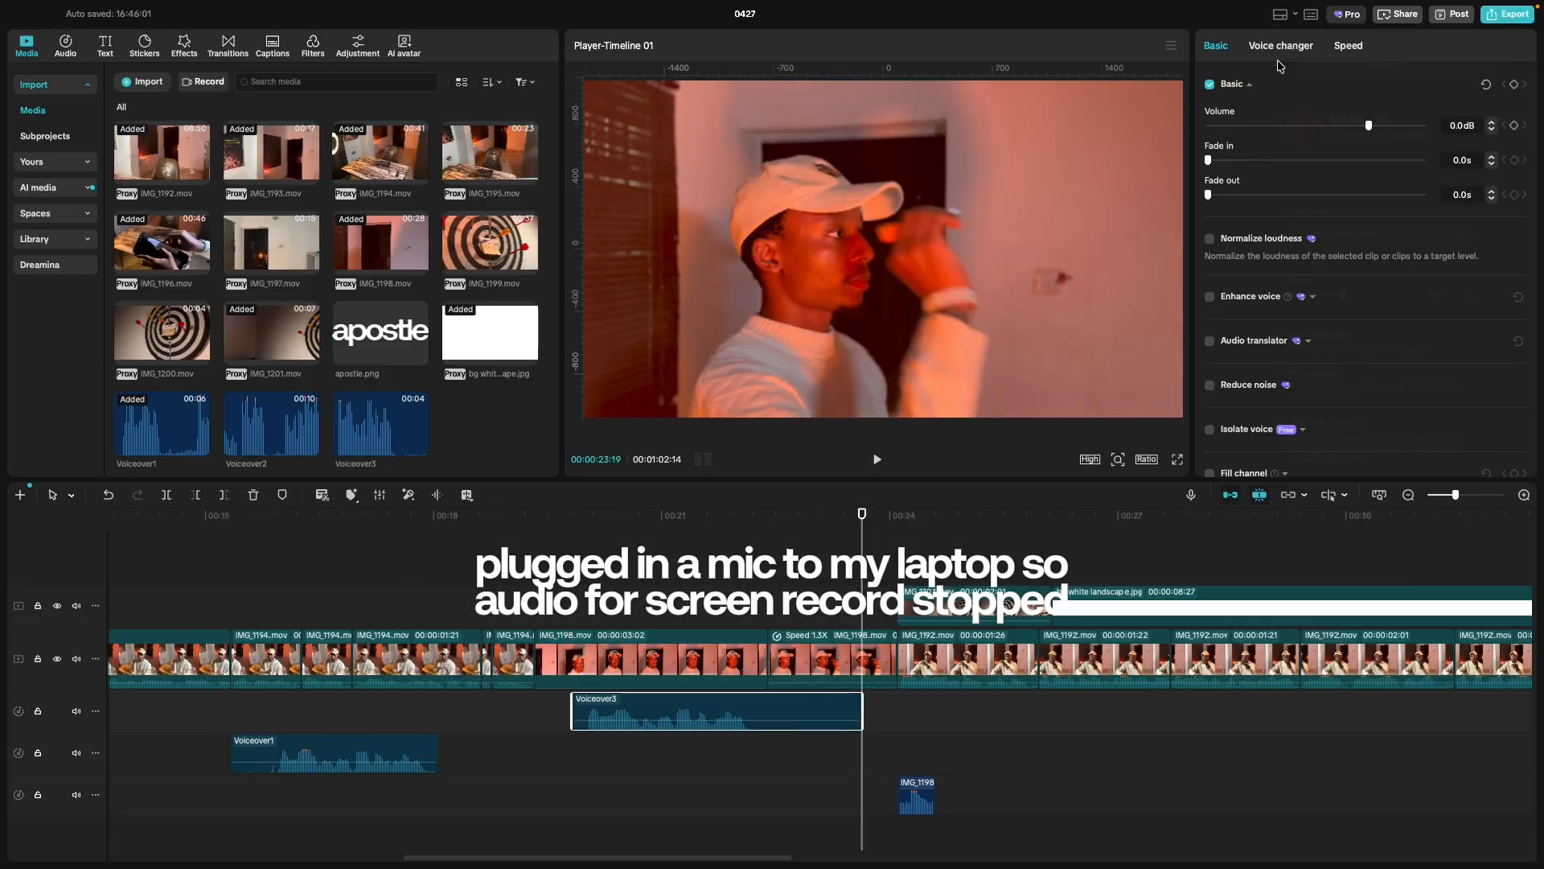
# Play the cut from the IMG_1194.mov clips into the 3:02 IMG_1198.mov clip repeatedly to judge the third voiceover take.
pyautogui.click(516, 770)
pyautogui.press('space')
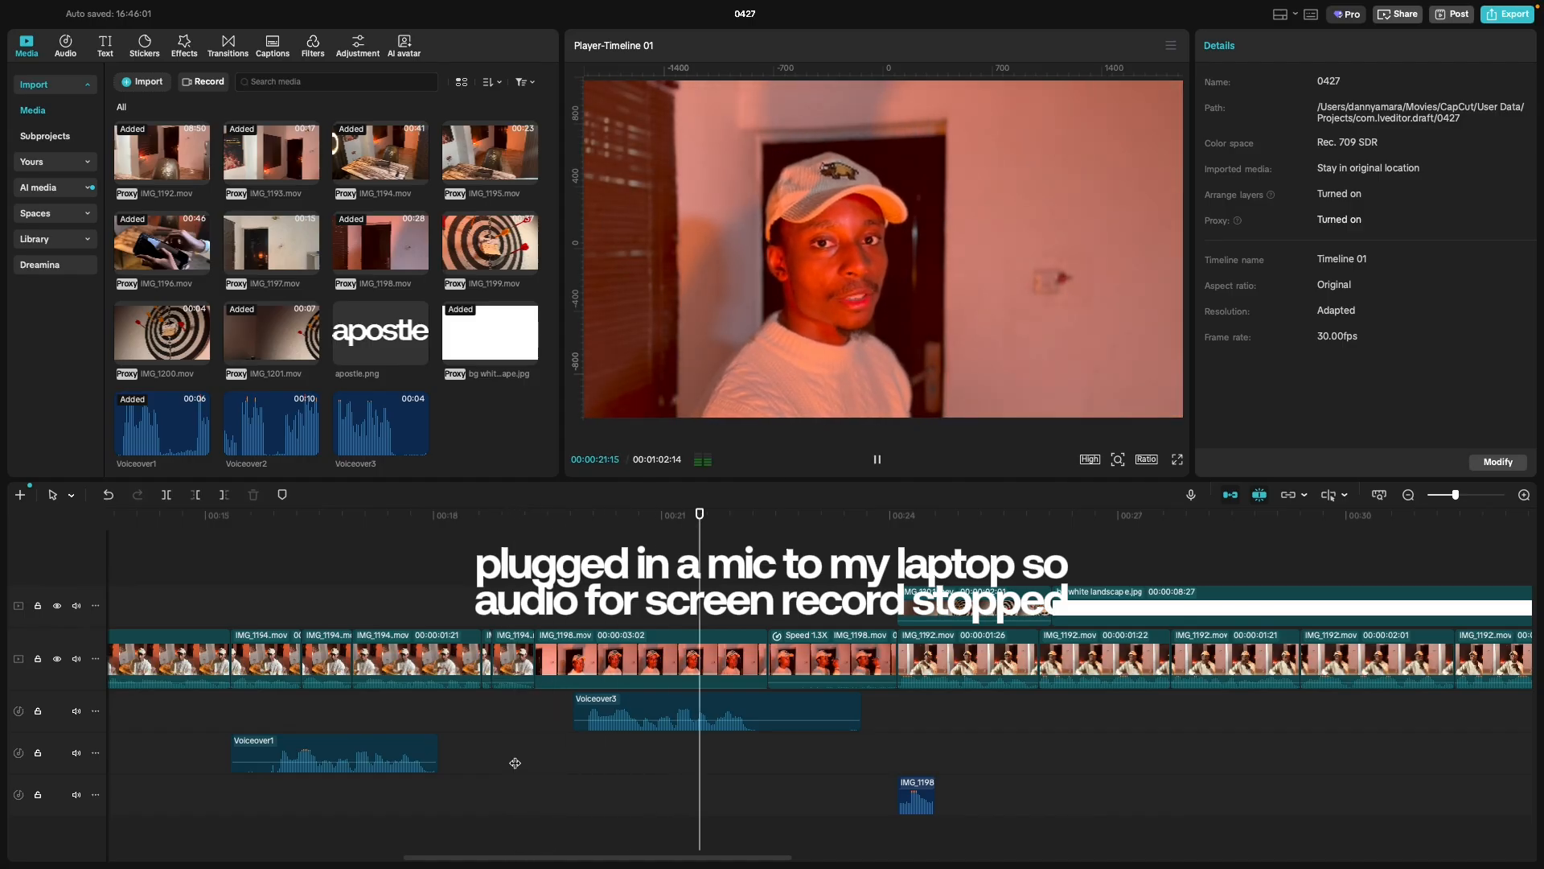
pyautogui.click(466, 728)
pyautogui.press('space')
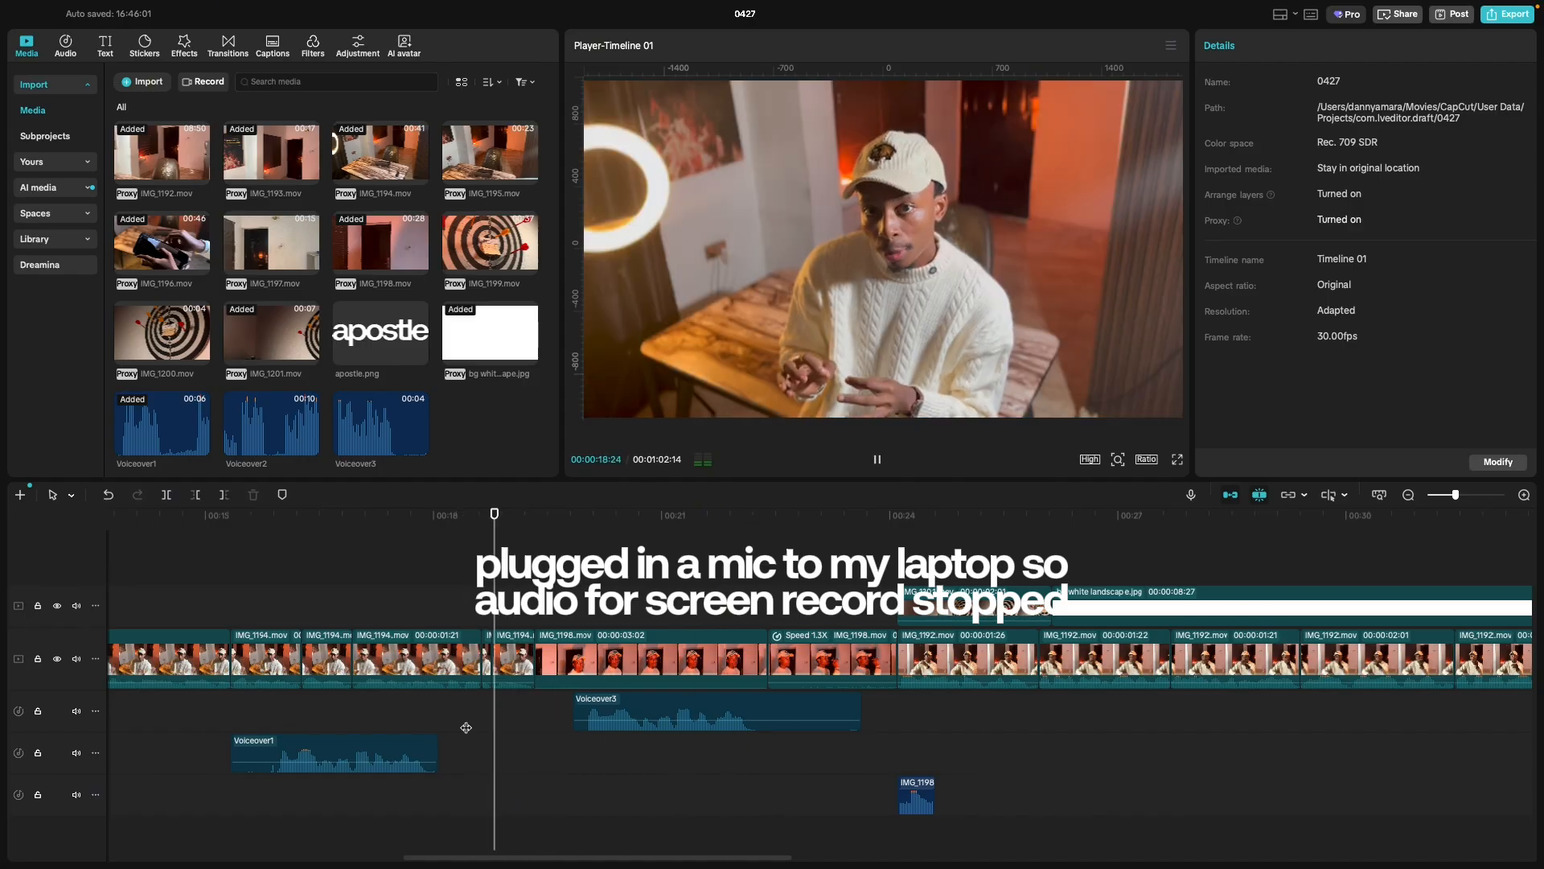
pyautogui.click(405, 718)
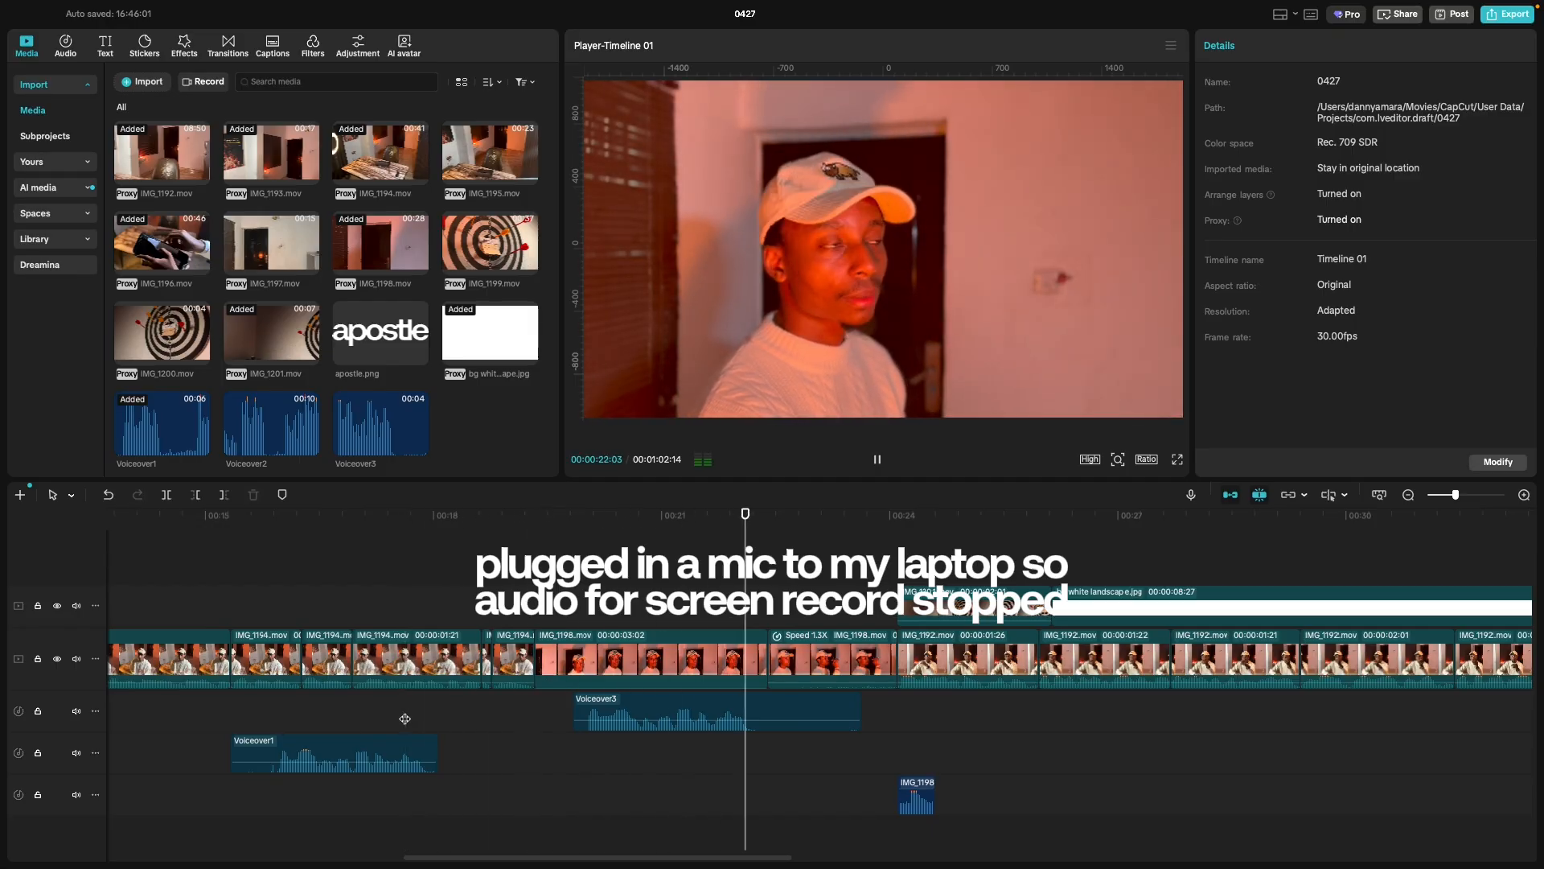
pyautogui.click(405, 718)
pyautogui.press('space')
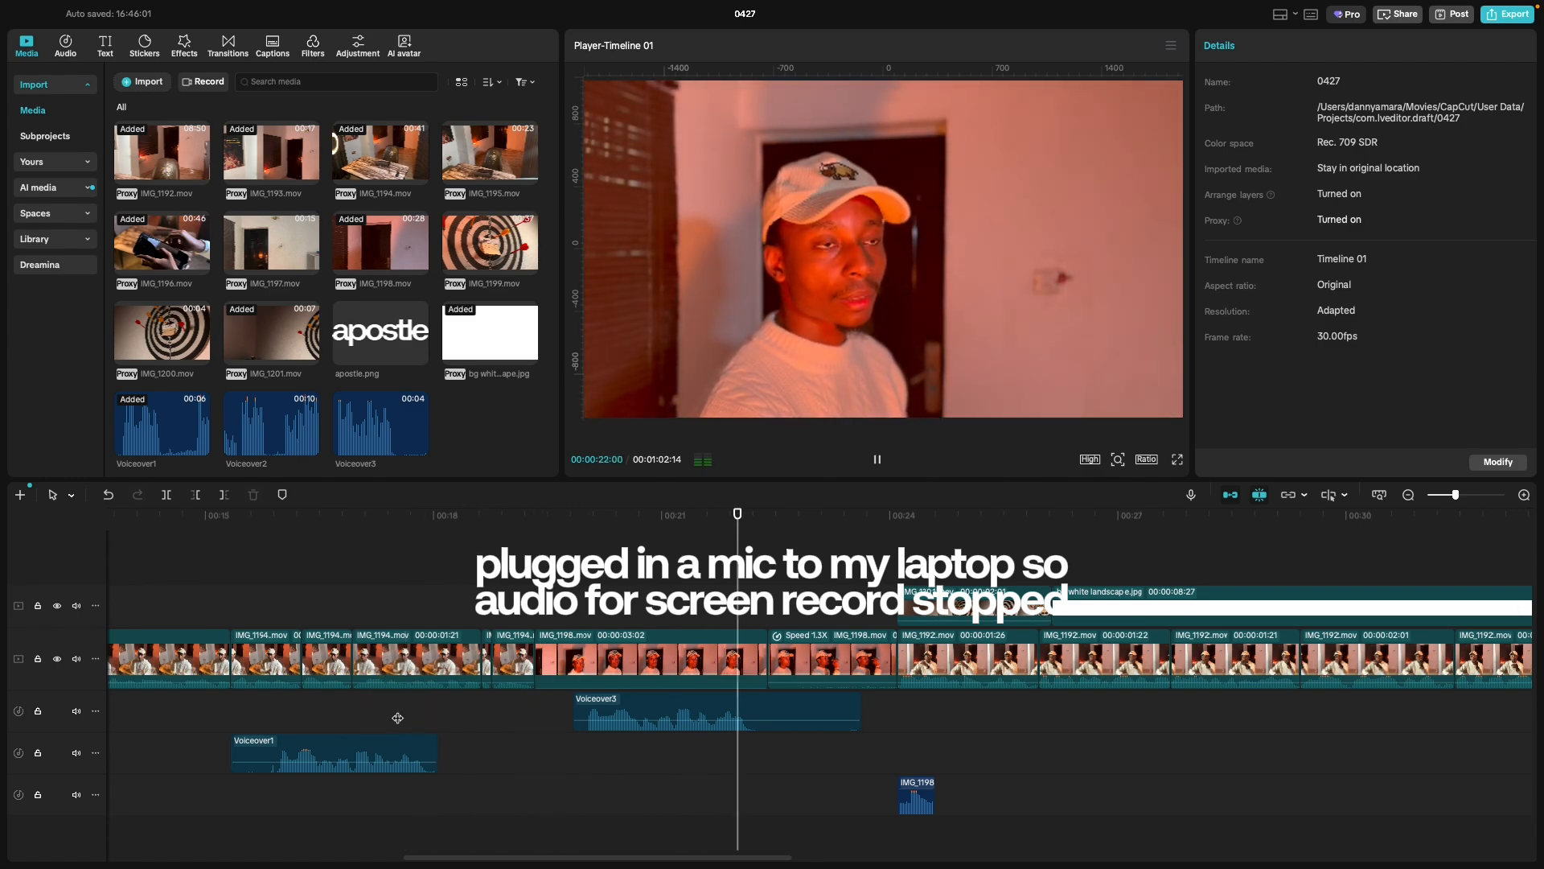
pyautogui.press('space')
pyautogui.click(398, 717)
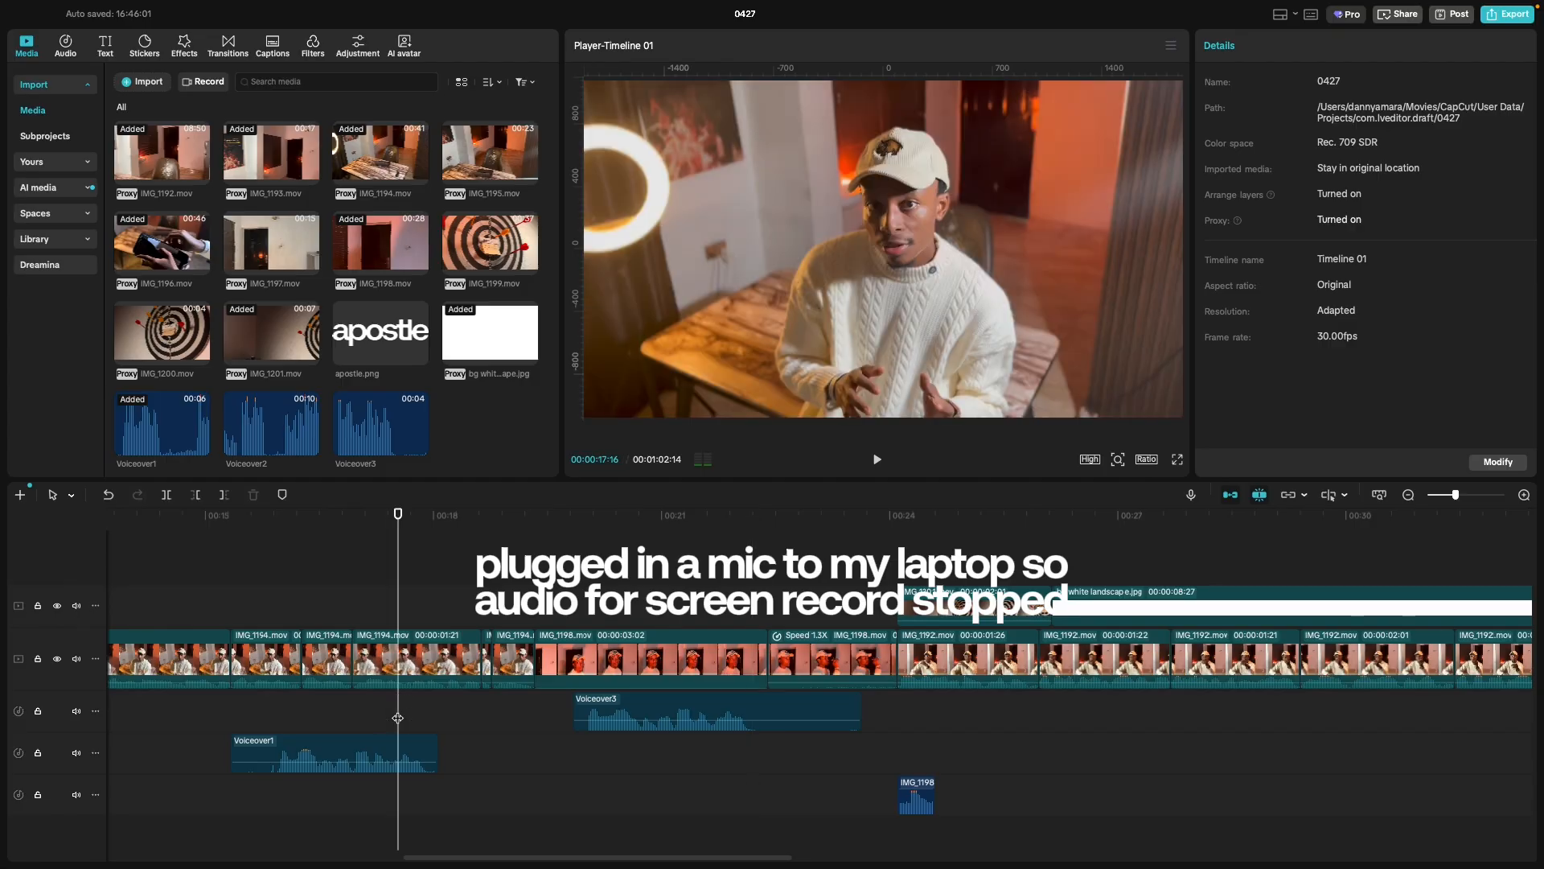
# Play from the start of the first voiceover through the third take, and delete the third take.
pyautogui.click(244, 713)
pyautogui.press('space')
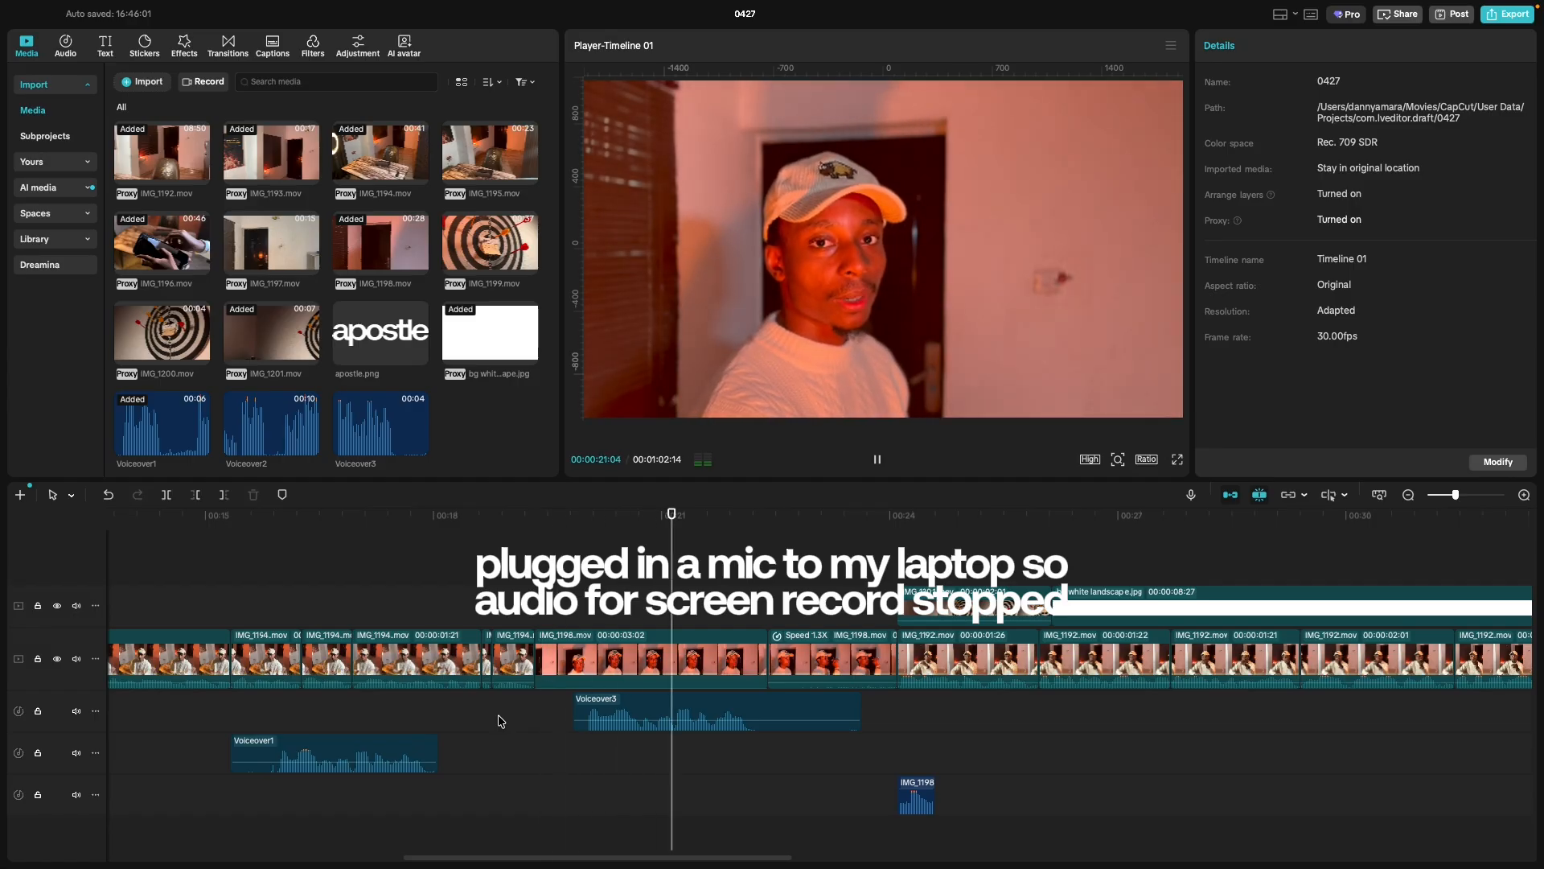
pyautogui.press('space')
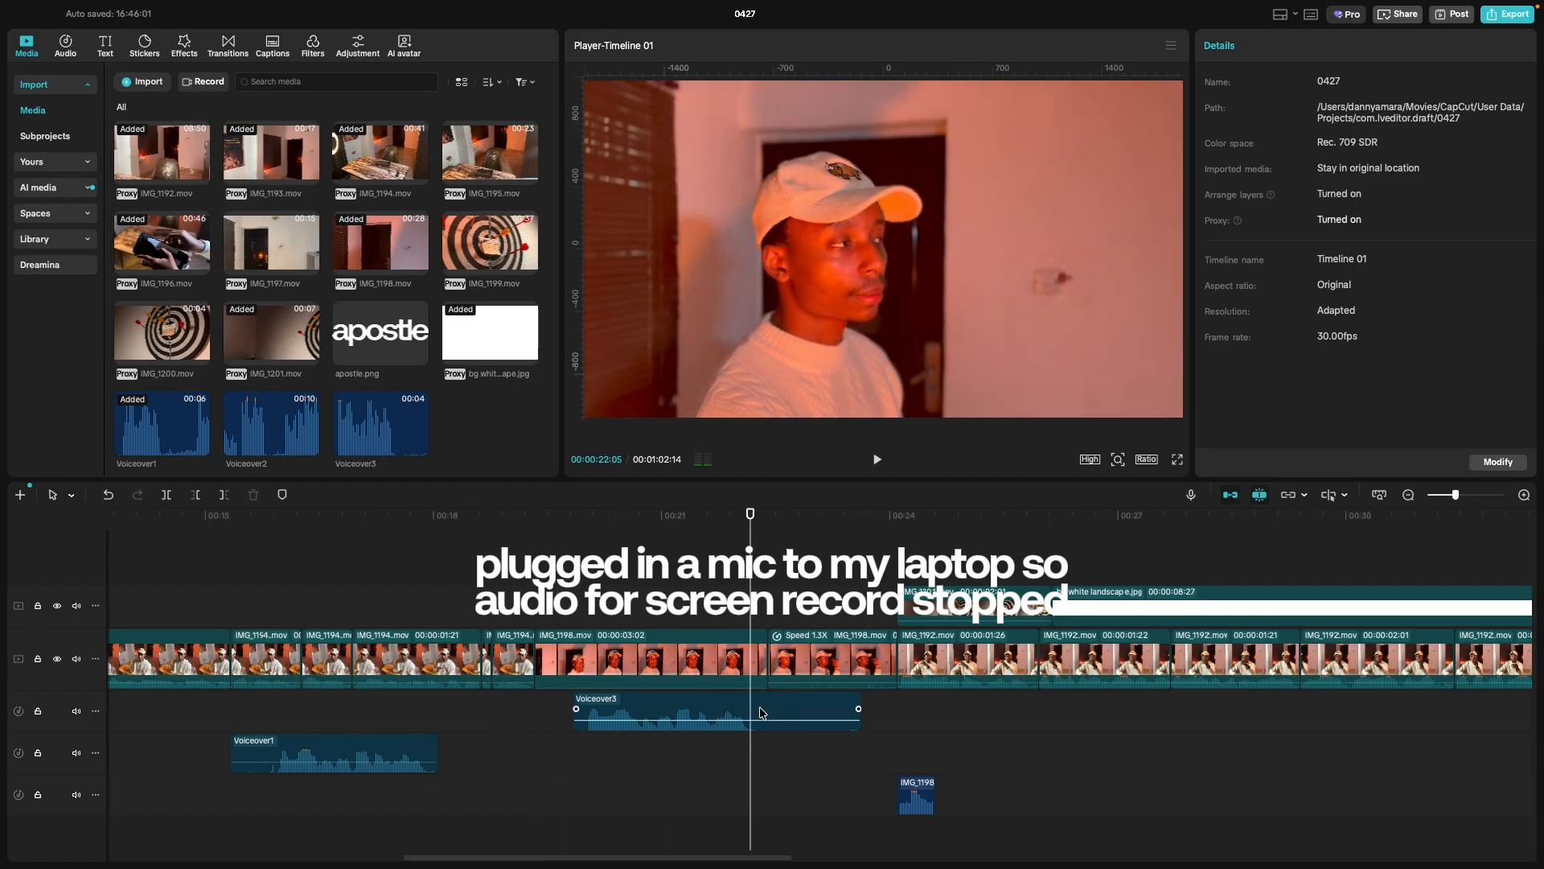
pyautogui.click(763, 712)
pyautogui.press('Delete')
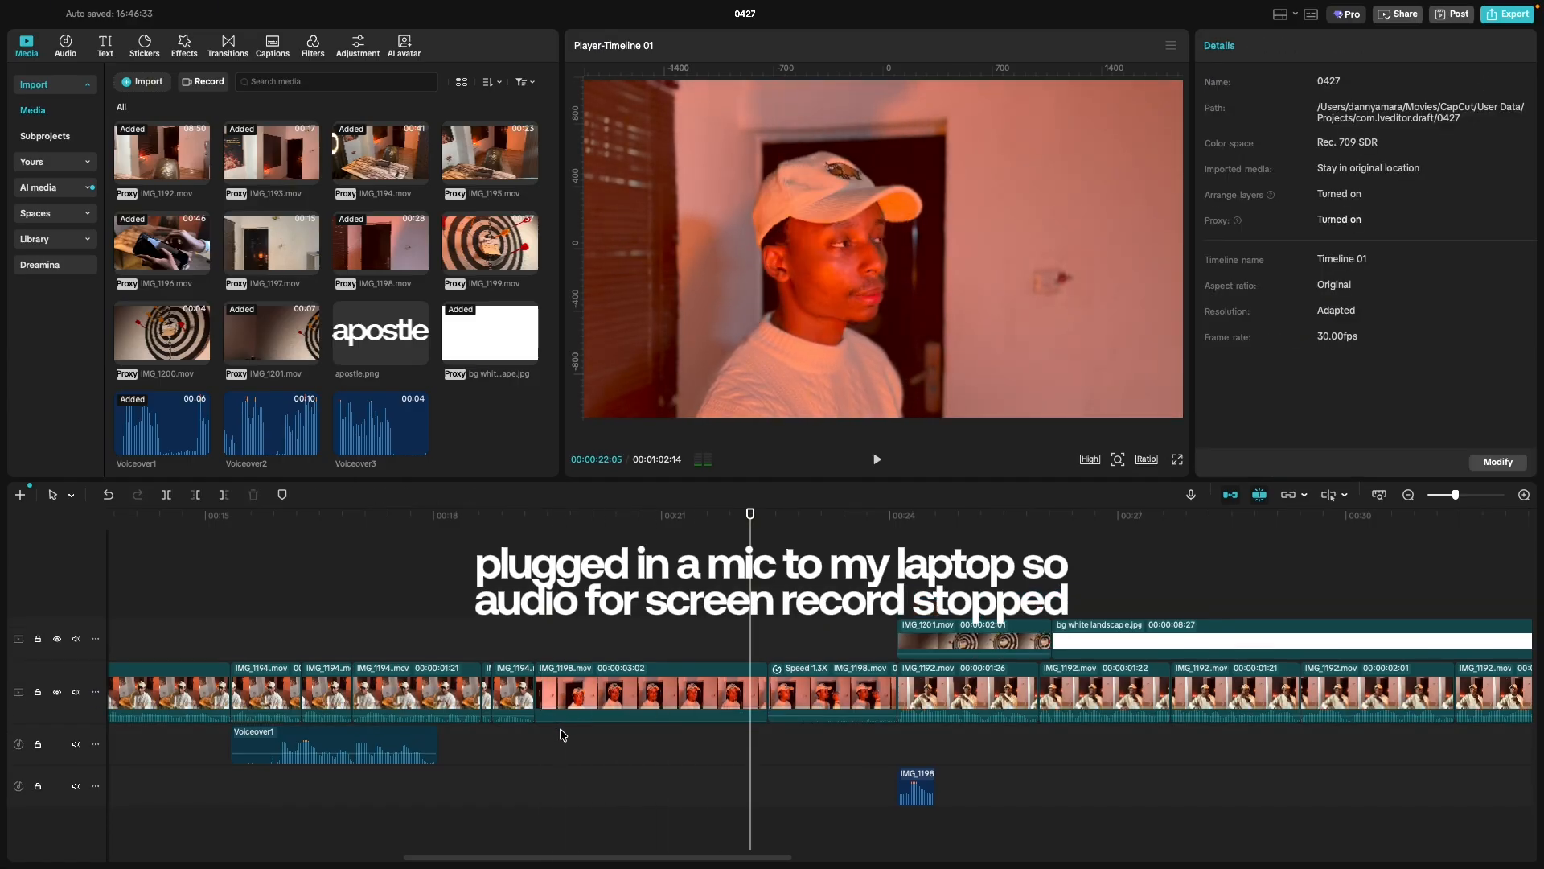
# Record a fourth voiceover take with the wireless microphone, starting at 00:00:19:21 over the 3:02 IMG_1198.mov clip.
pyautogui.click(563, 741)
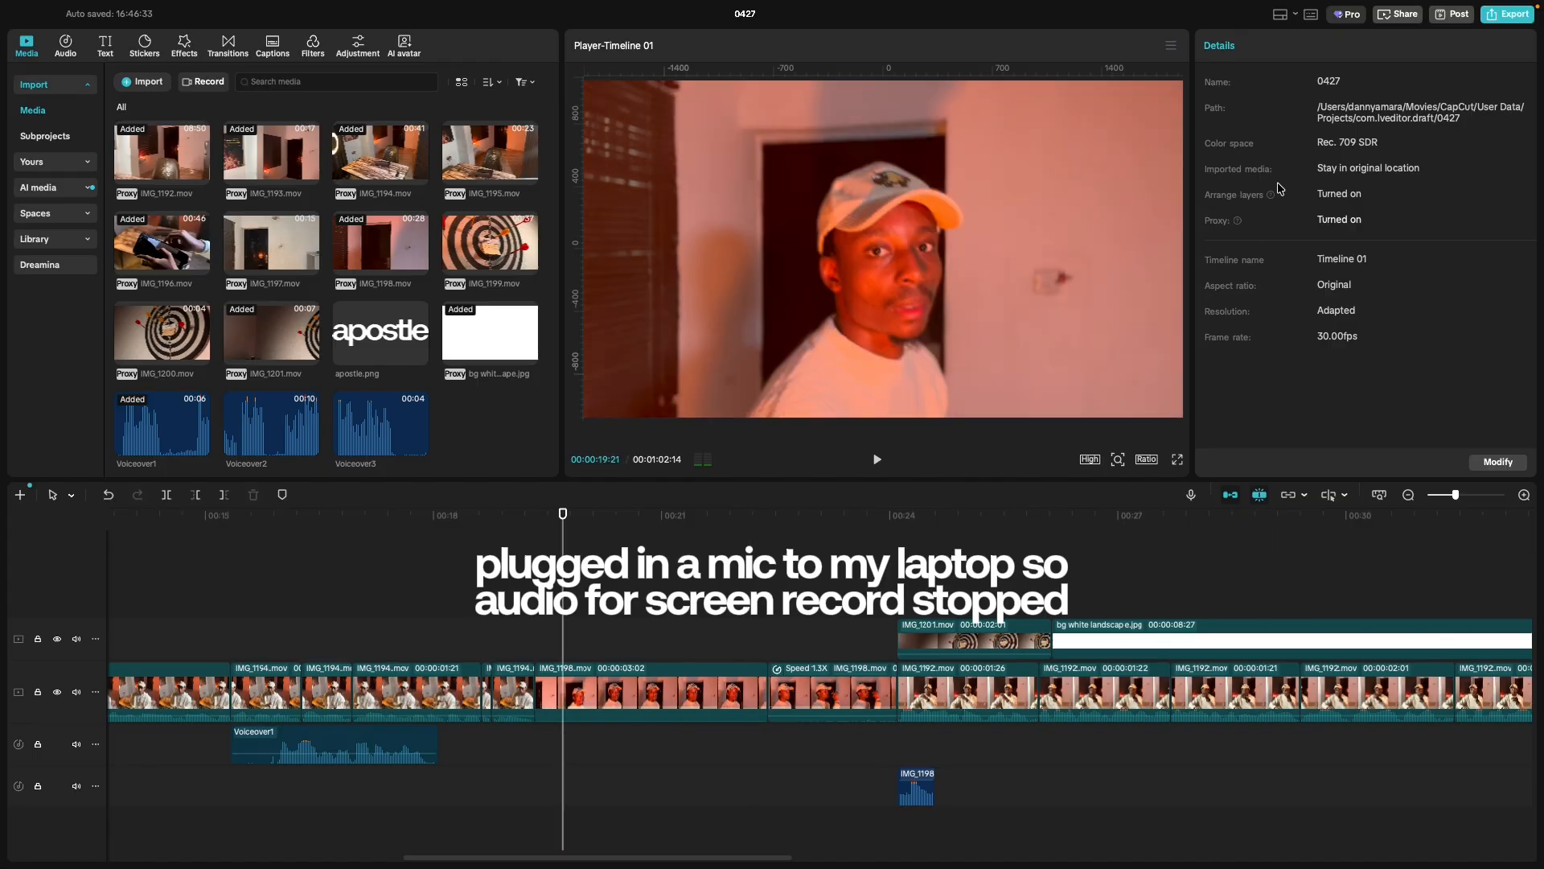
pyautogui.click(1188, 499)
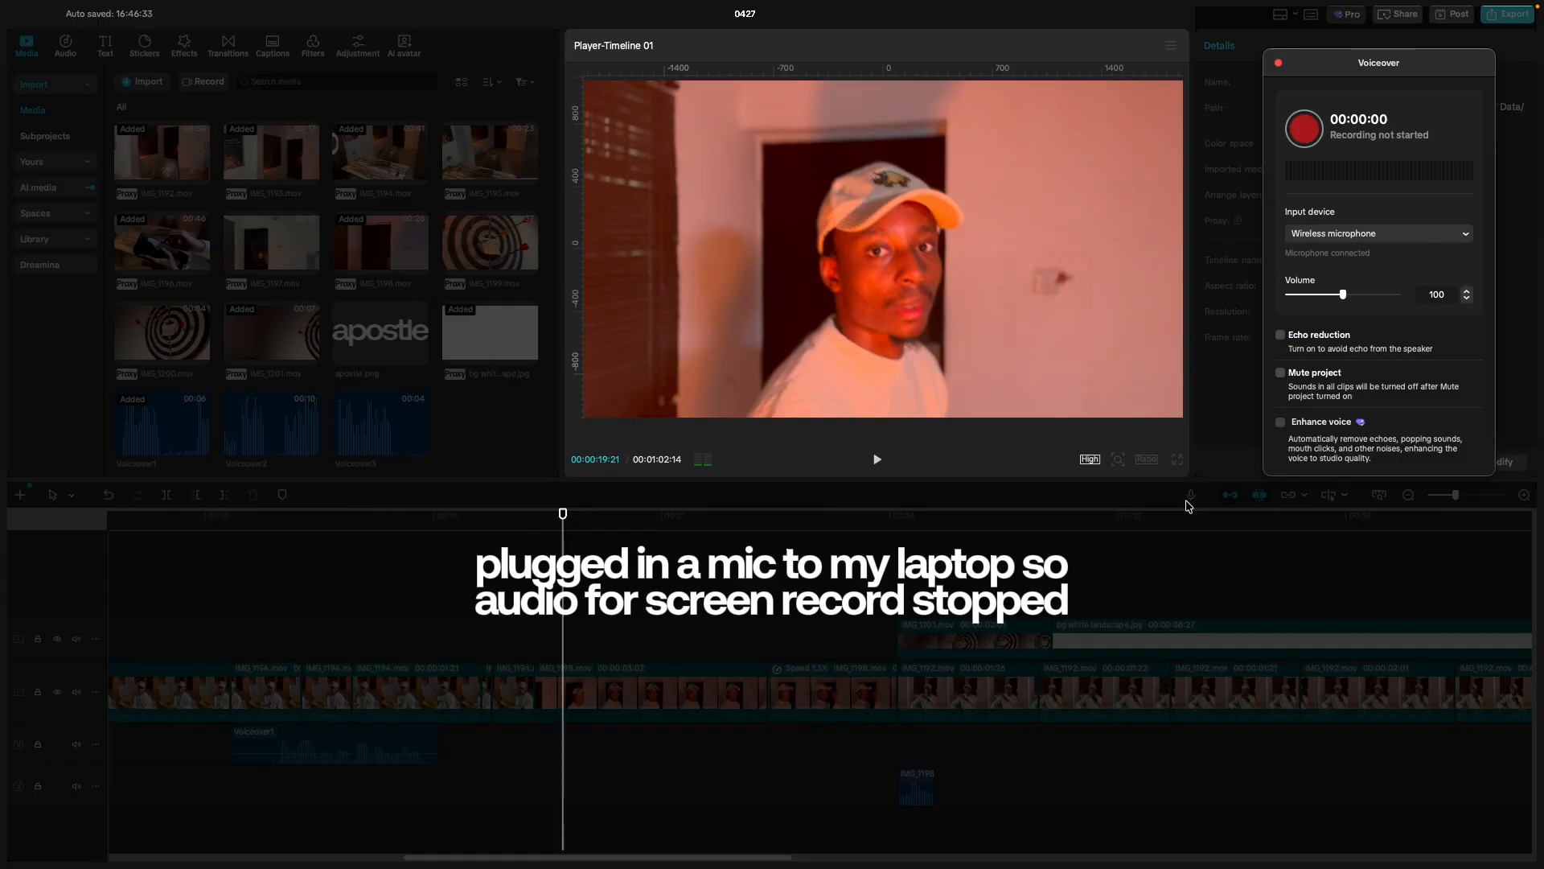
pyautogui.click(1304, 131)
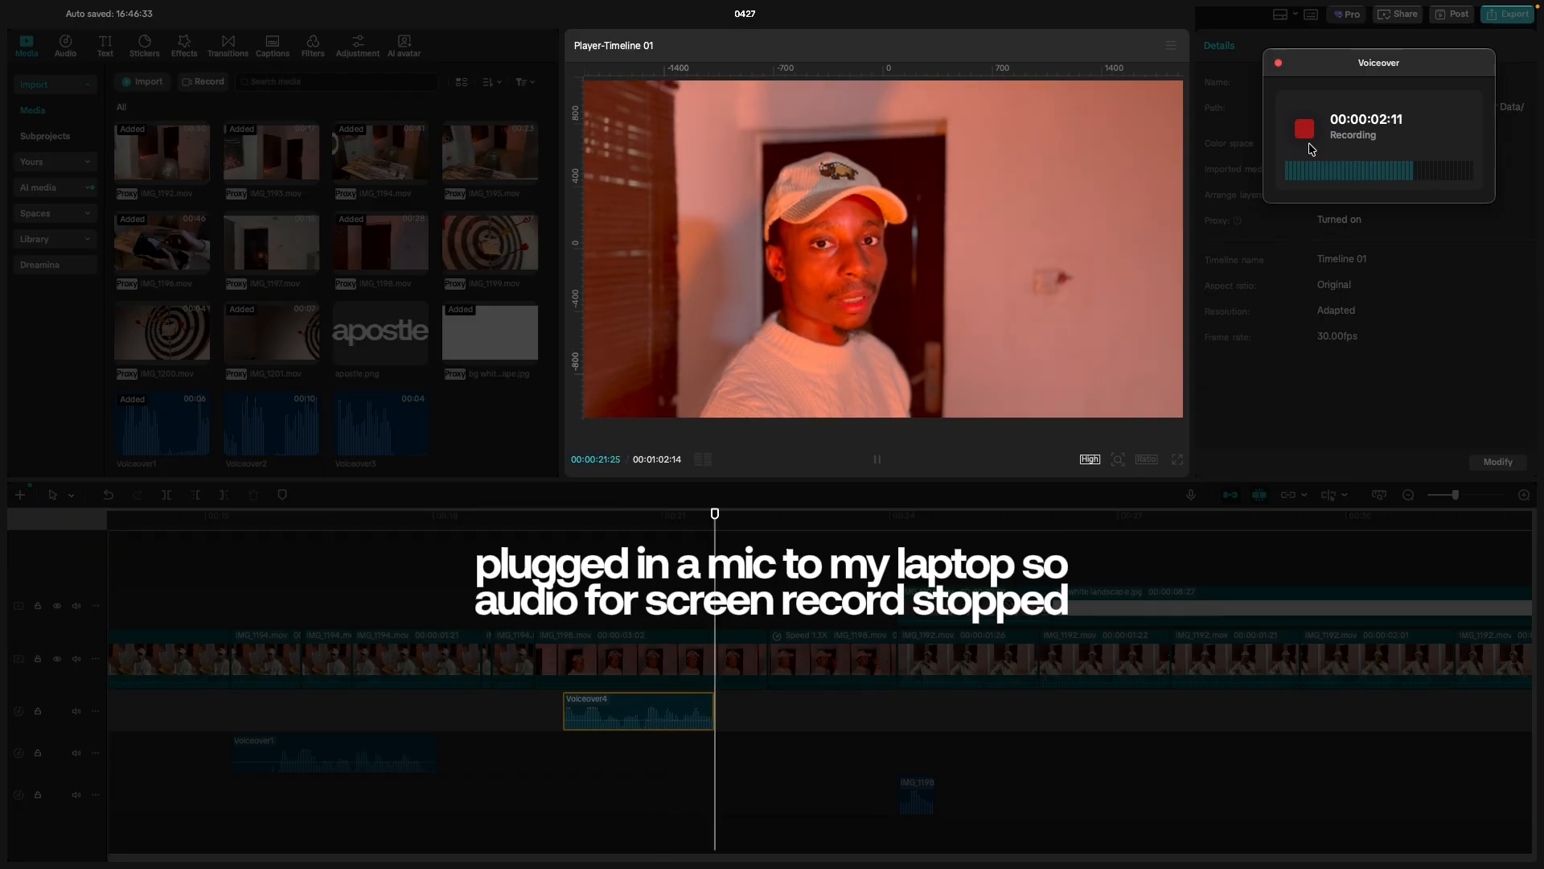
pyautogui.click(1304, 130)
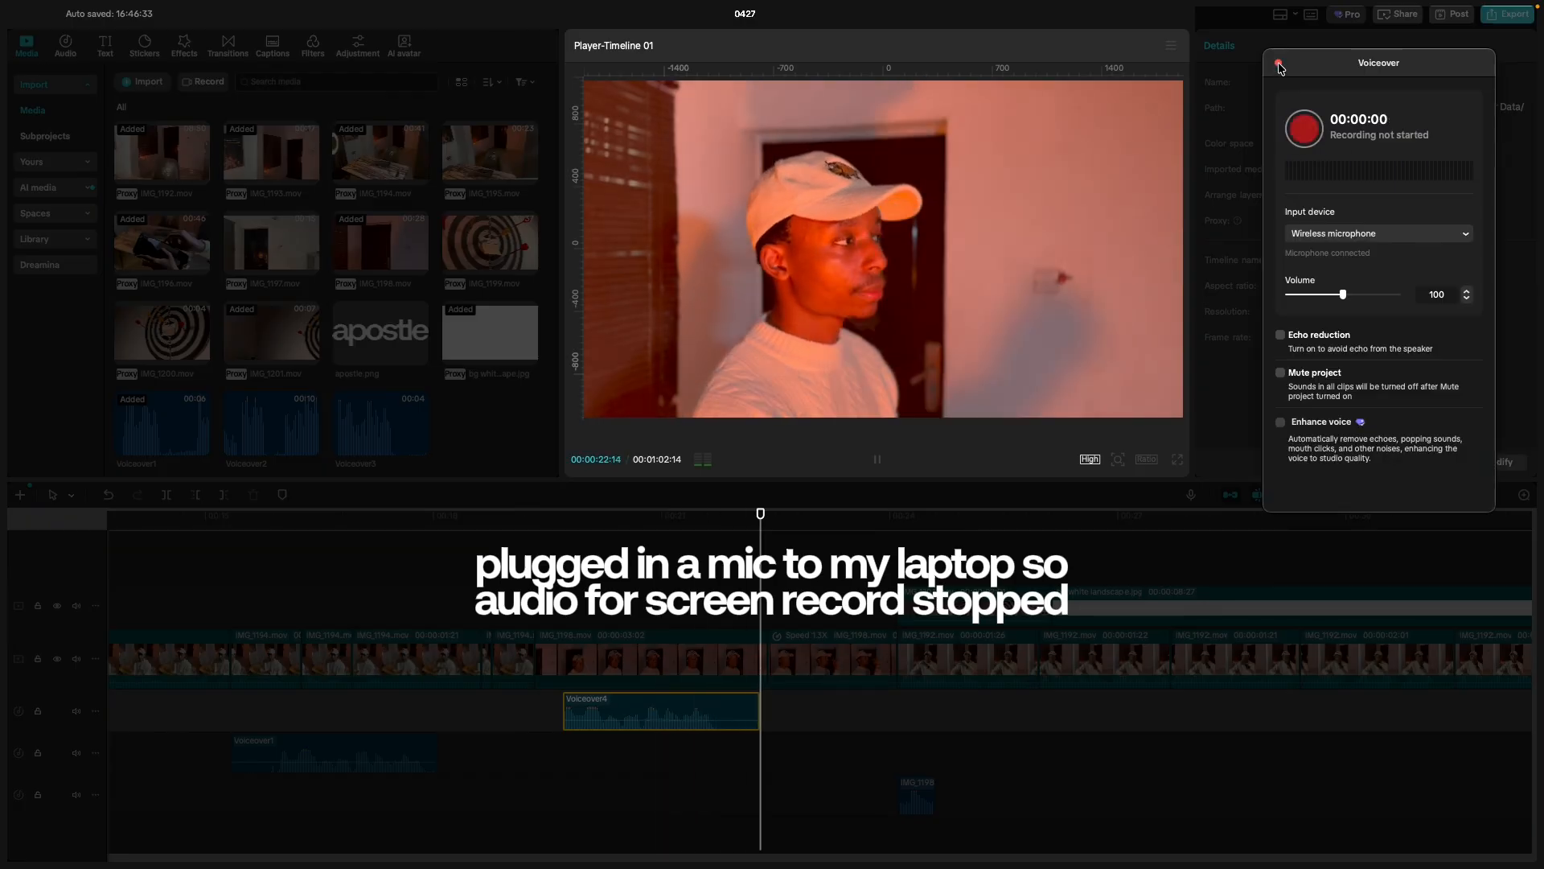
pyautogui.click(1280, 66)
# Shift the fourth voiceover take slightly later under the 3:02 IMG_1198.mov clip and check its timing by playing it.
pyautogui.click(482, 734)
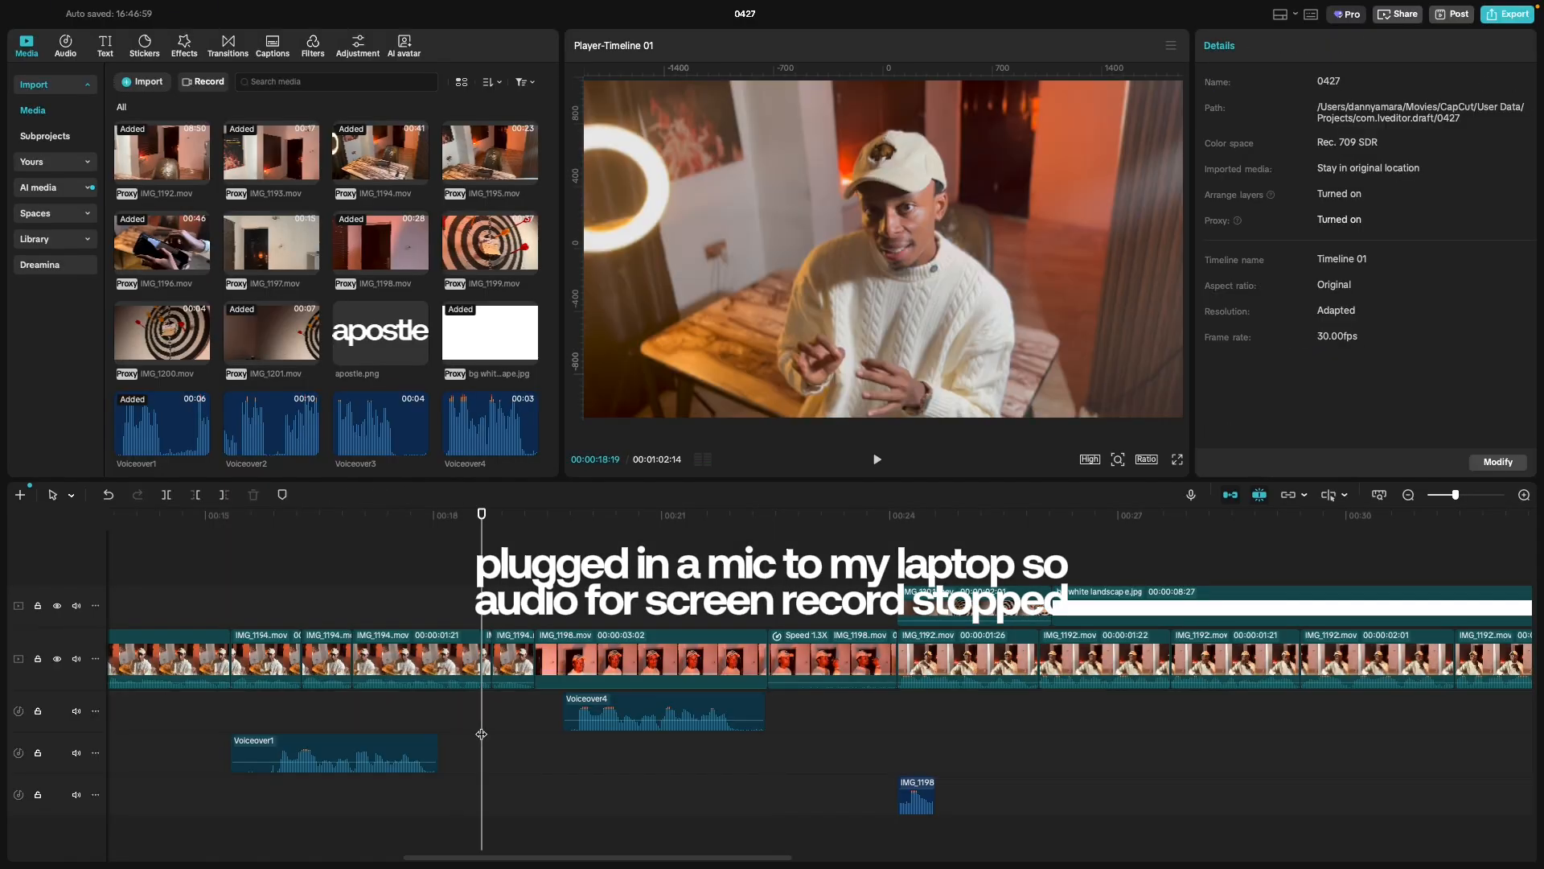
pyautogui.press('space')
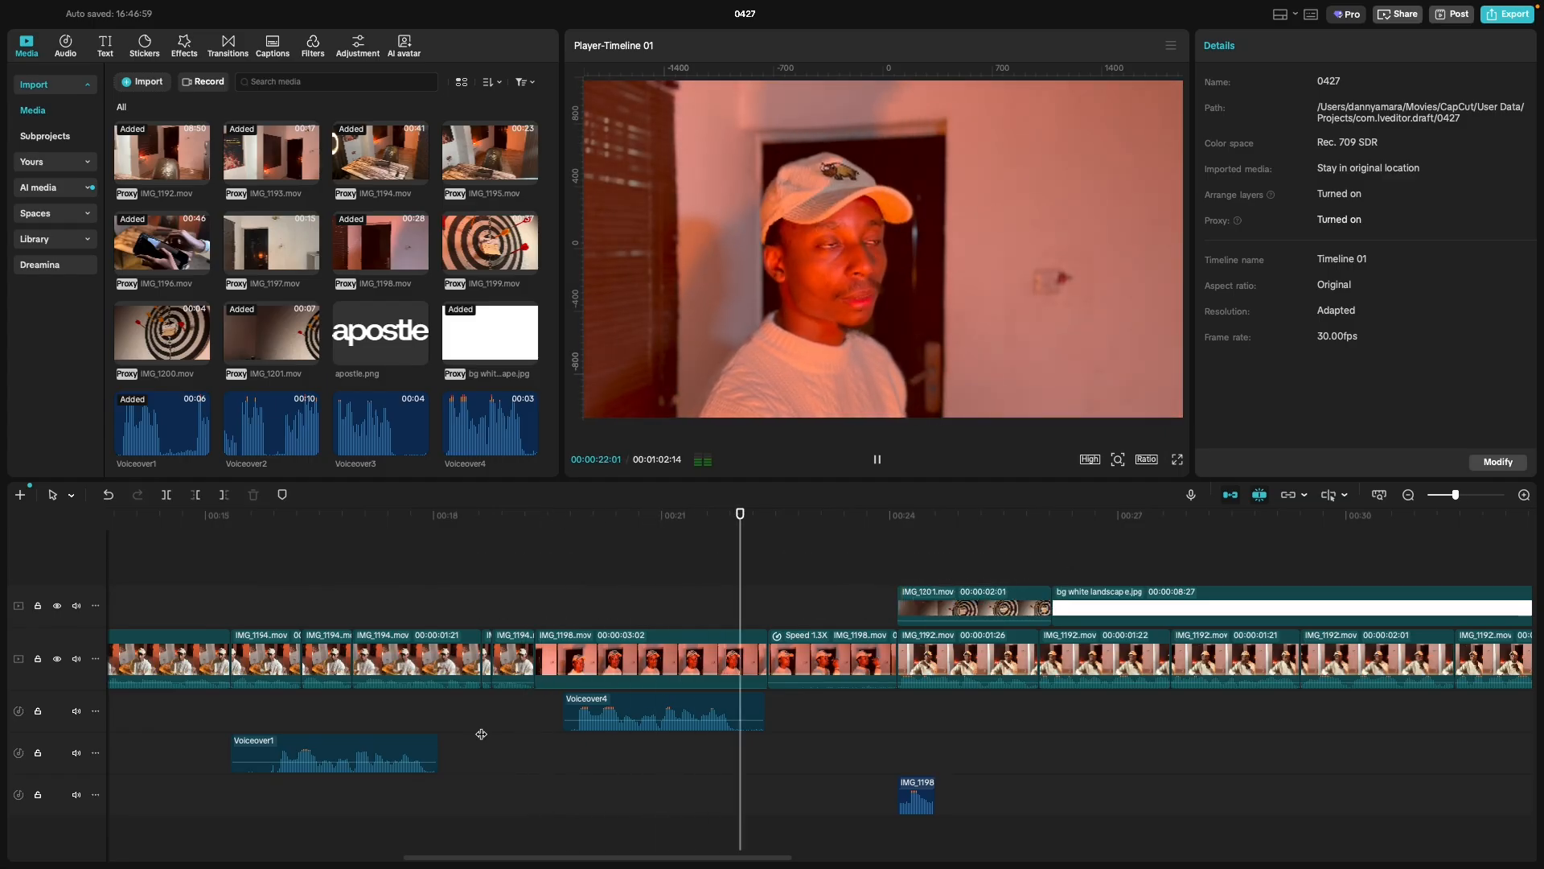
pyautogui.press('space')
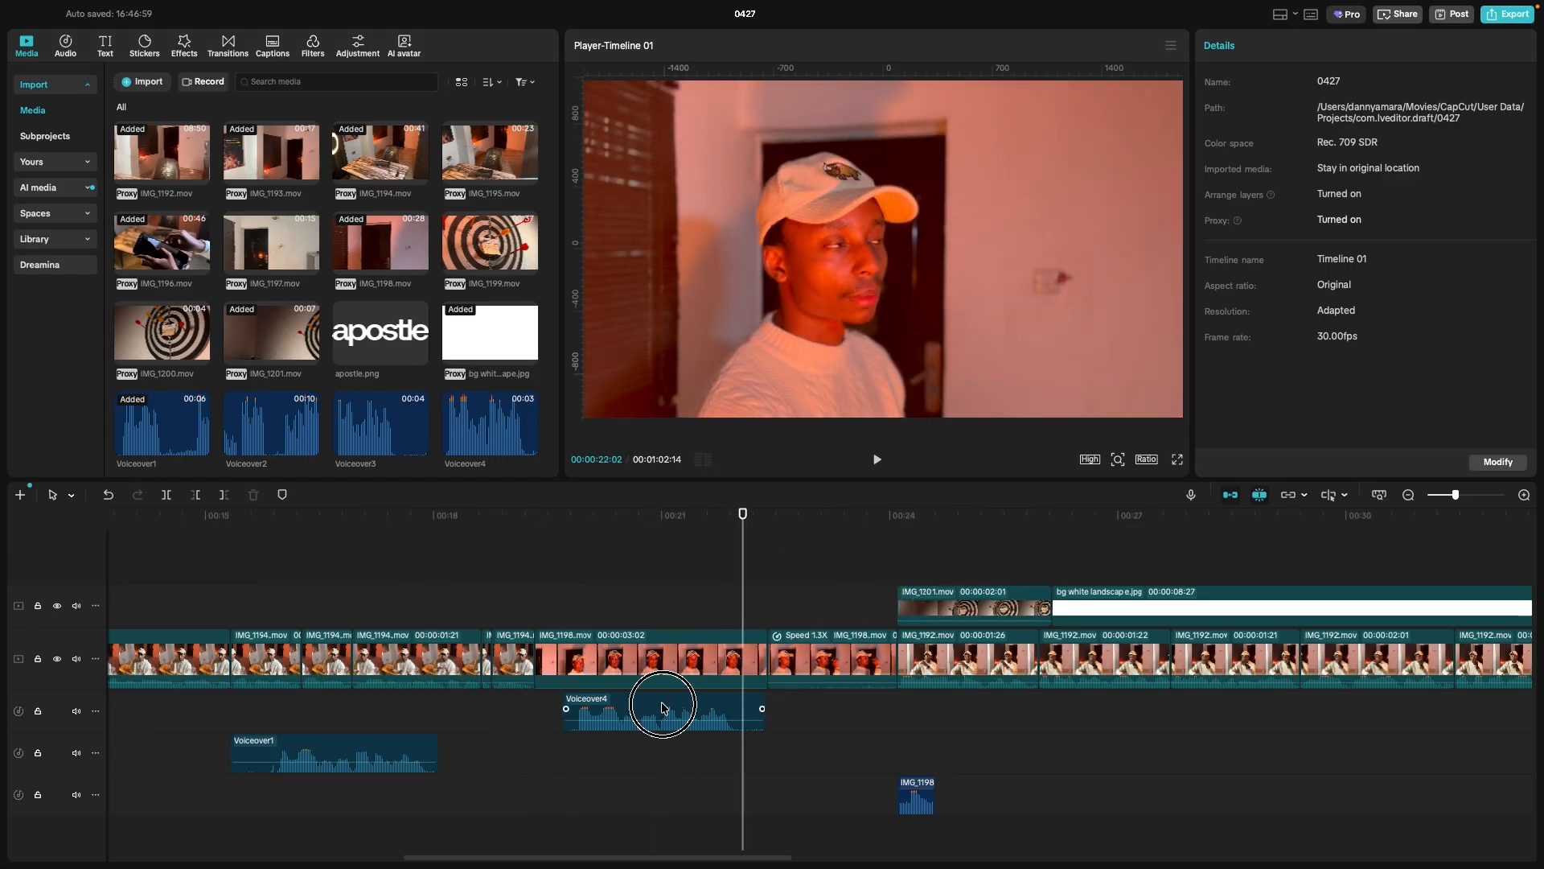
pyautogui.moveTo(662, 708); pyautogui.dragTo(669, 708)
pyautogui.click(514, 718)
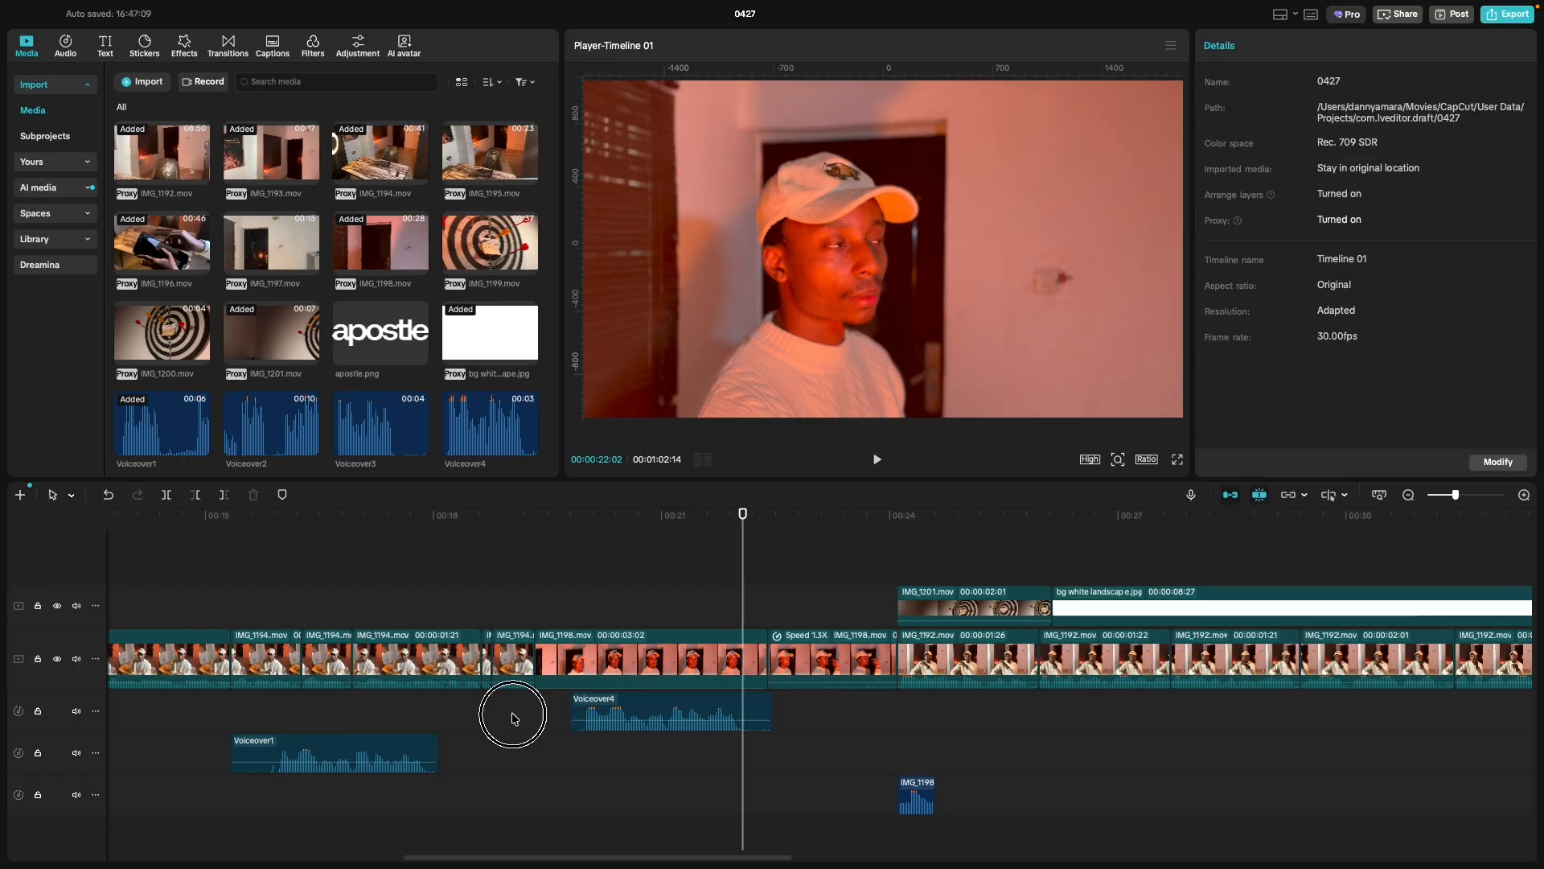
pyautogui.press('space')
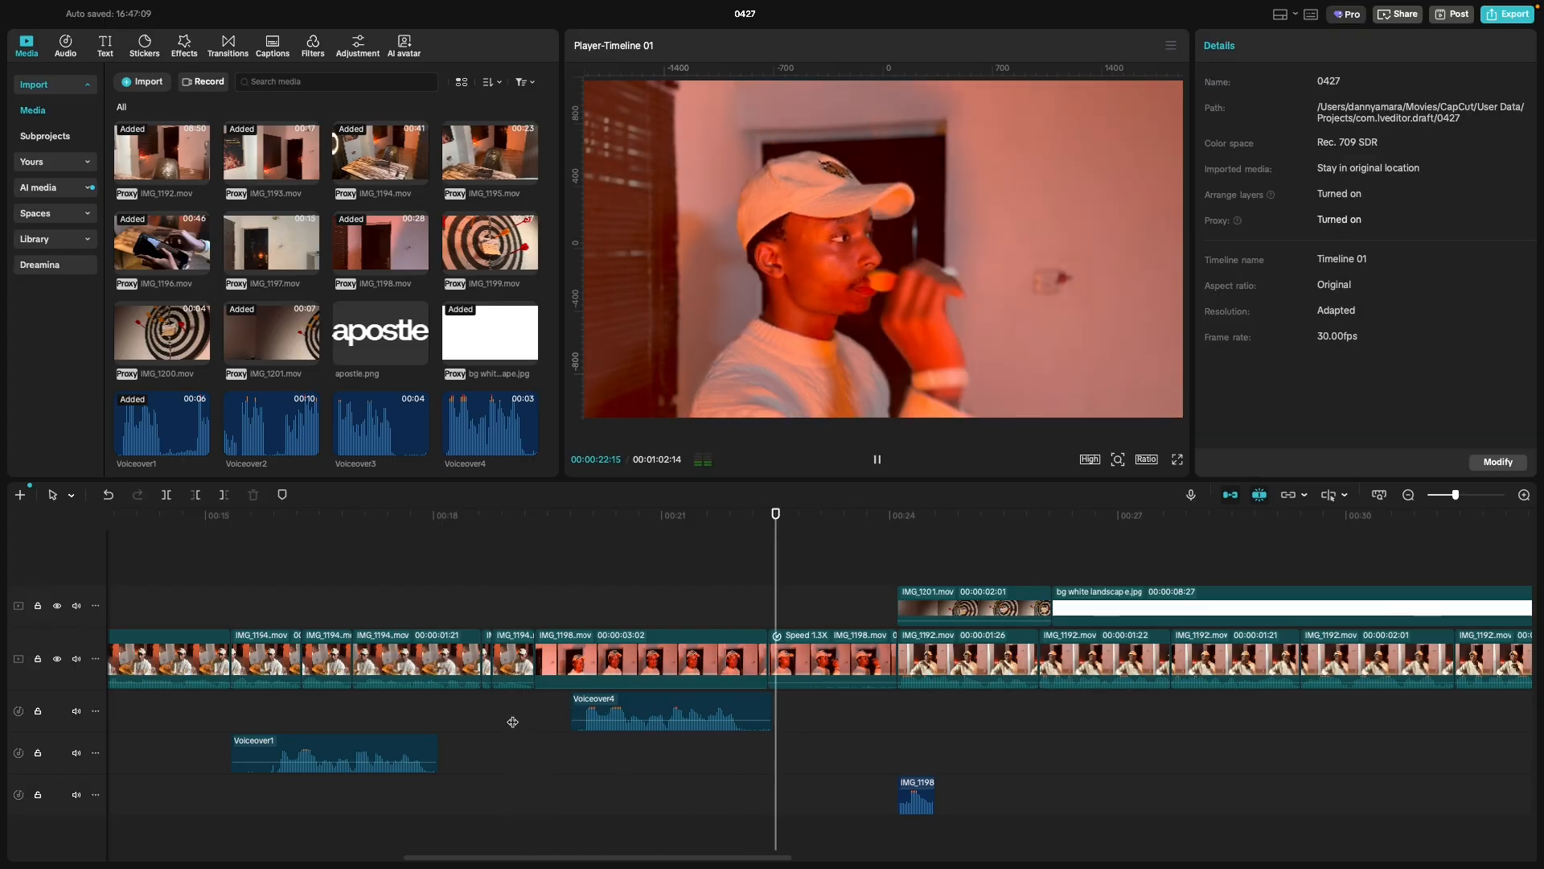
pyautogui.click(513, 722)
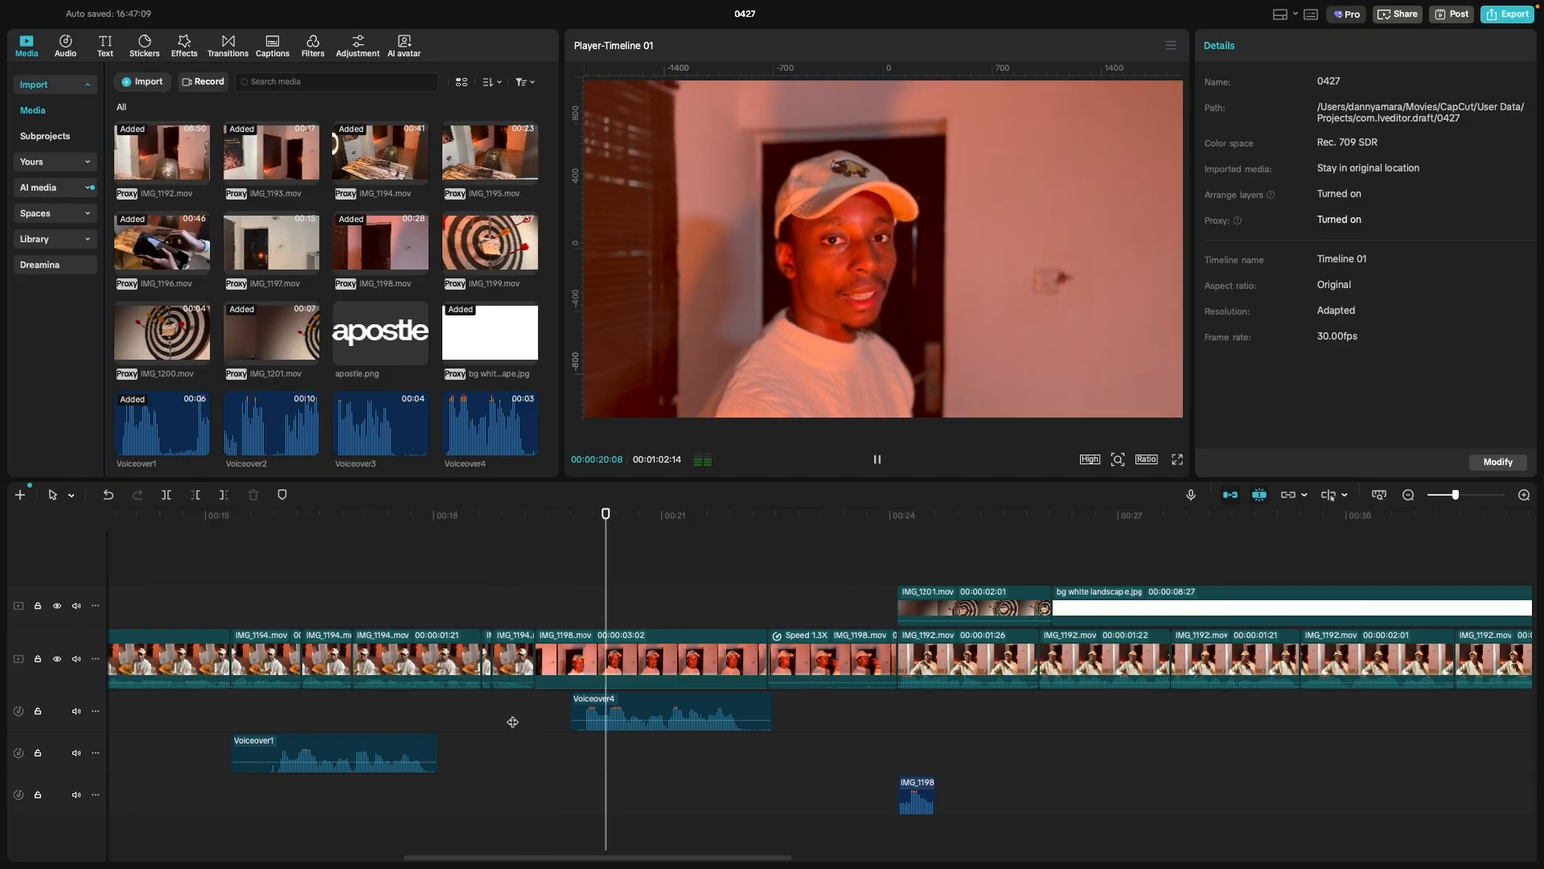
pyautogui.press('space')
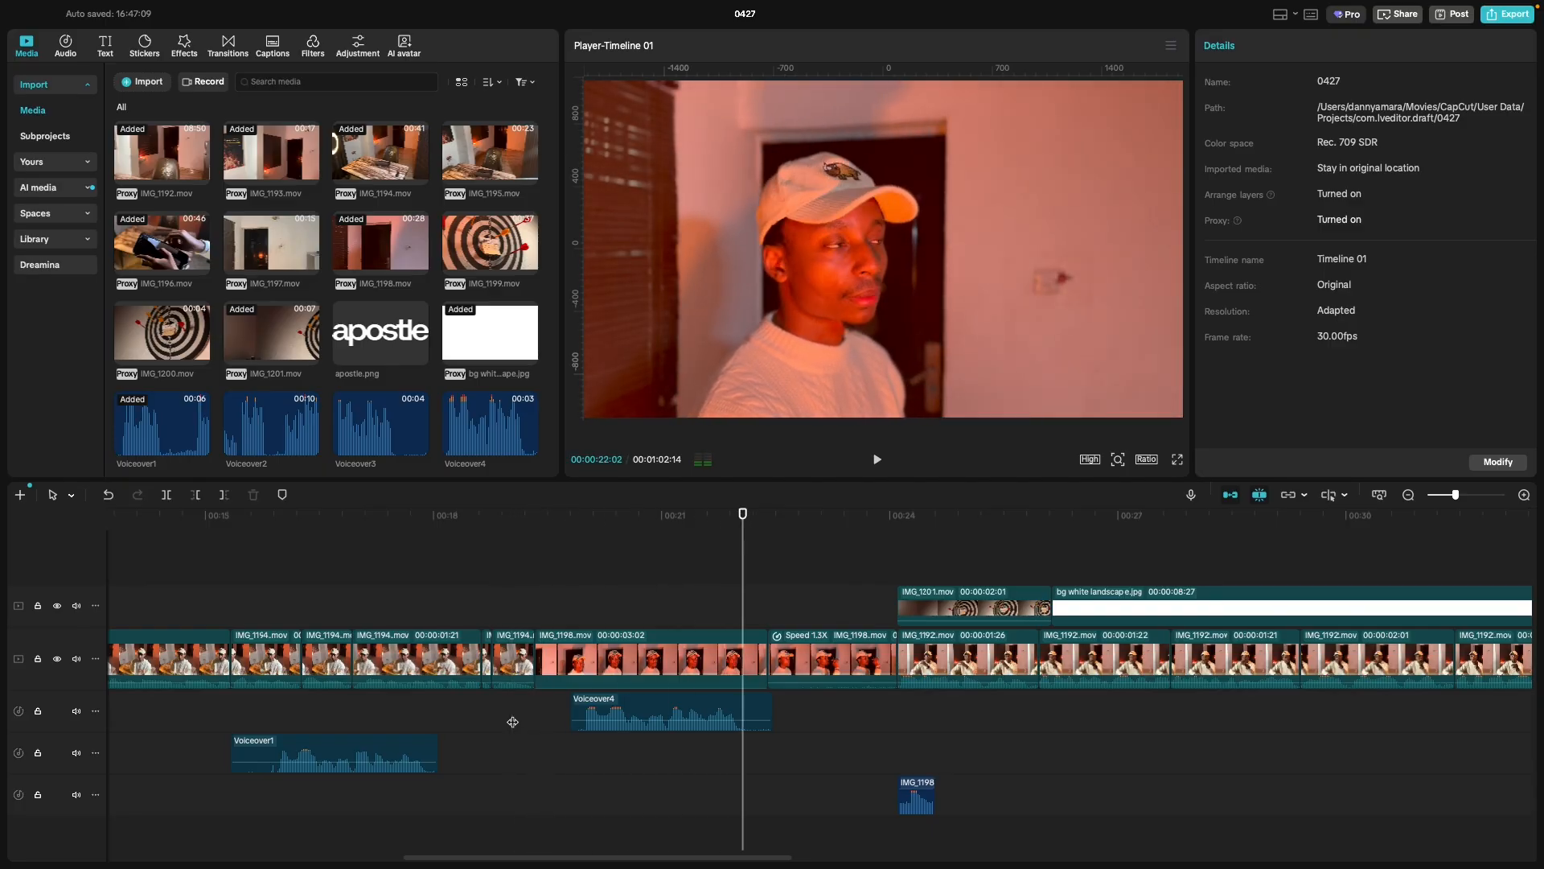
# Delete the first voiceover from under the IMG_1194.mov clips and play the section into the fourth take.
pyautogui.click(375, 758)
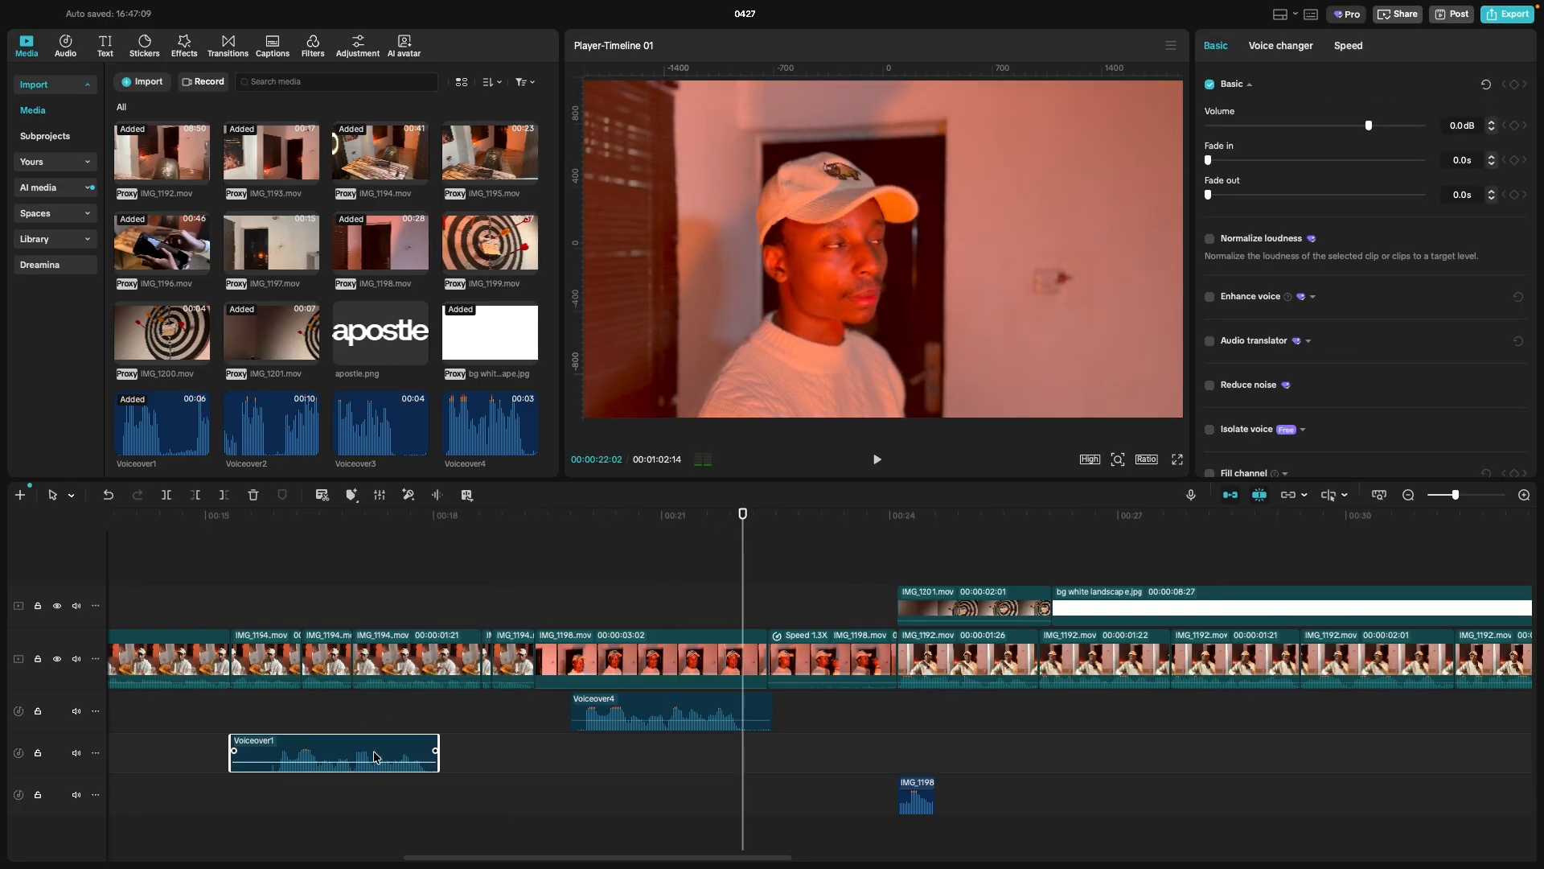
pyautogui.press('Delete')
pyautogui.click(300, 735)
pyautogui.press('space')
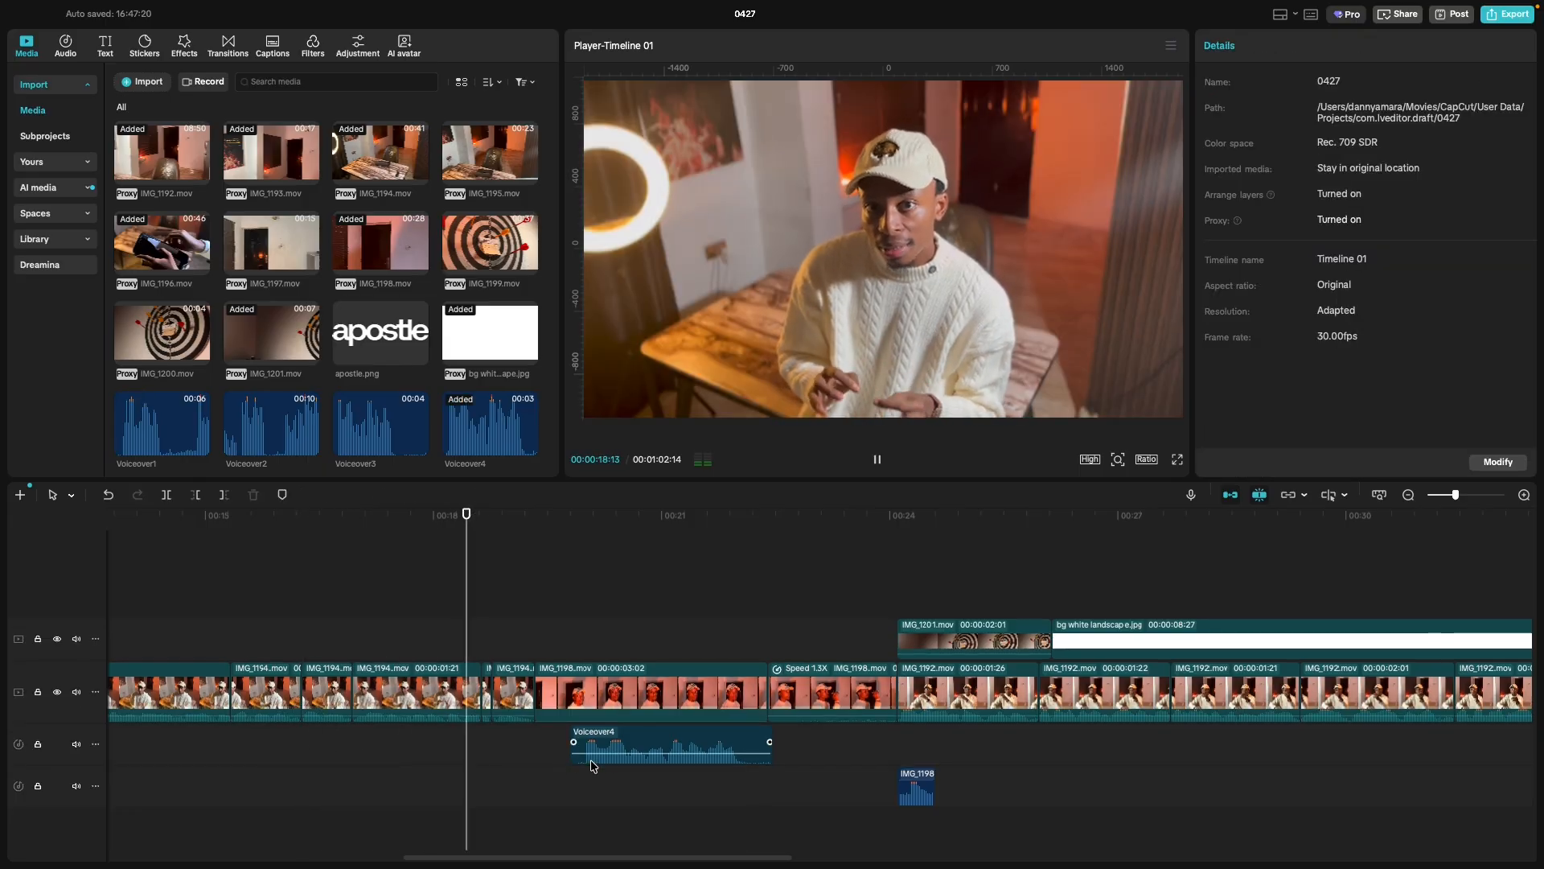
pyautogui.press('space')
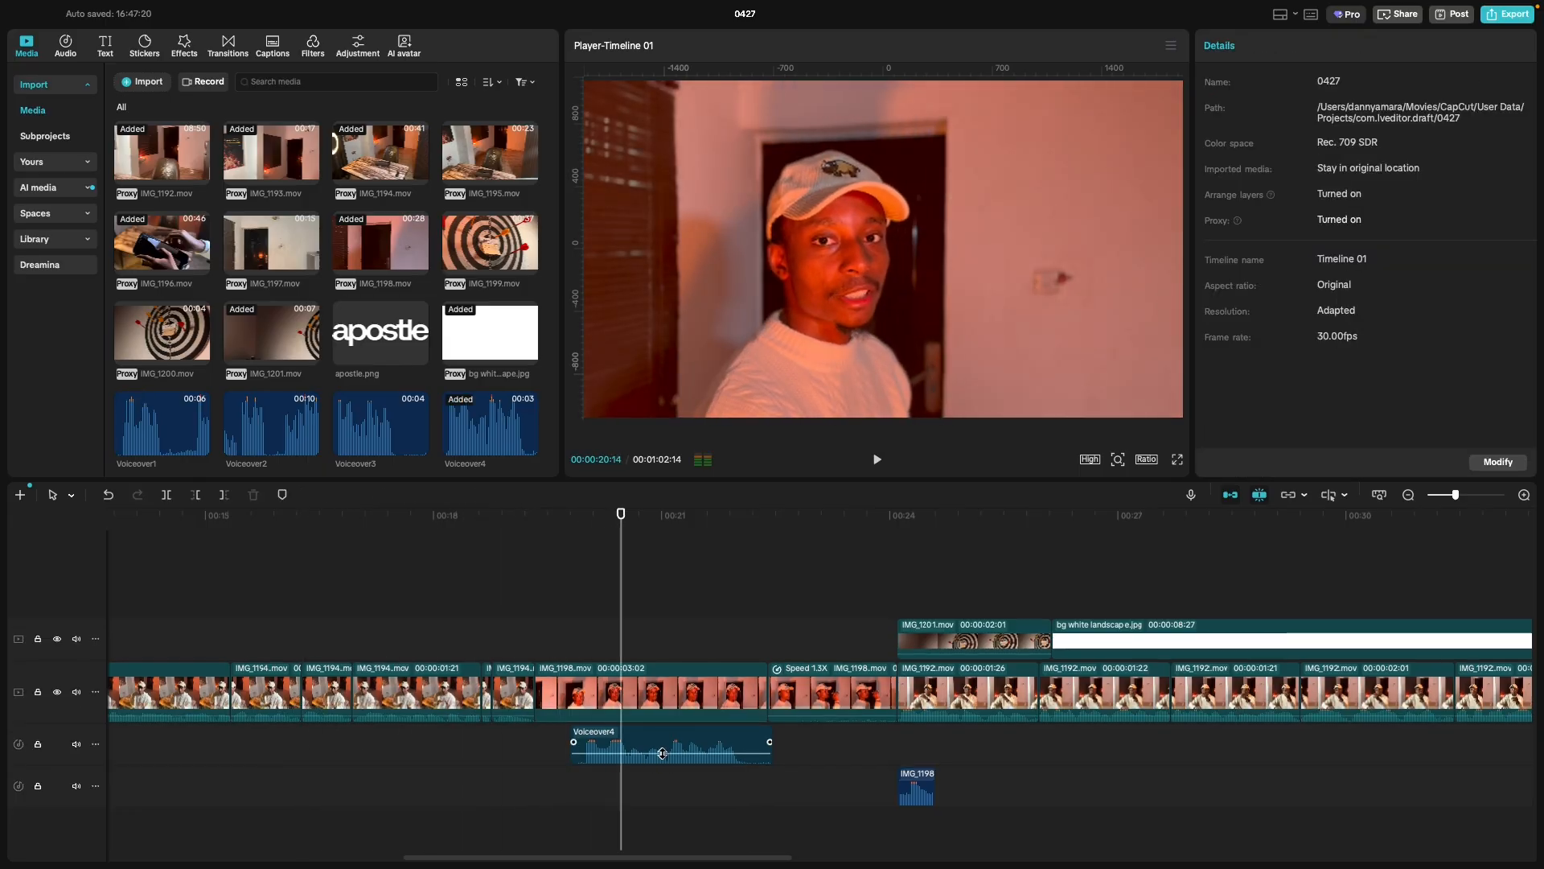
# Lower the fourth voiceover take's volume to -6.6 dB and trim its end back to the end of the 3:02 IMG_1198.mov clip.
pyautogui.click(663, 753)
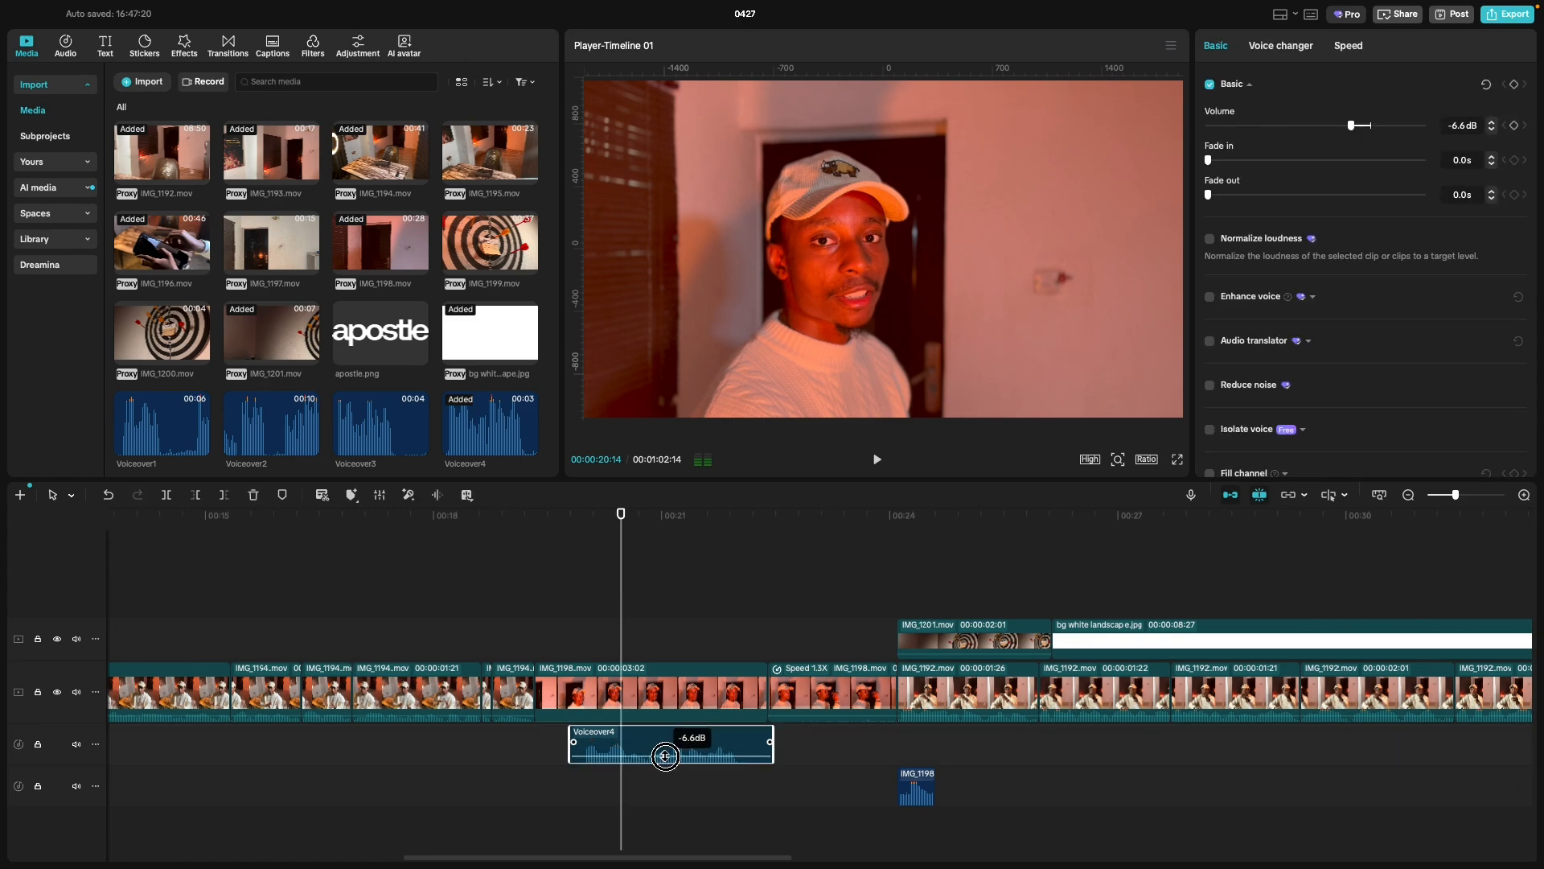
pyautogui.click(531, 780)
pyautogui.click(469, 761)
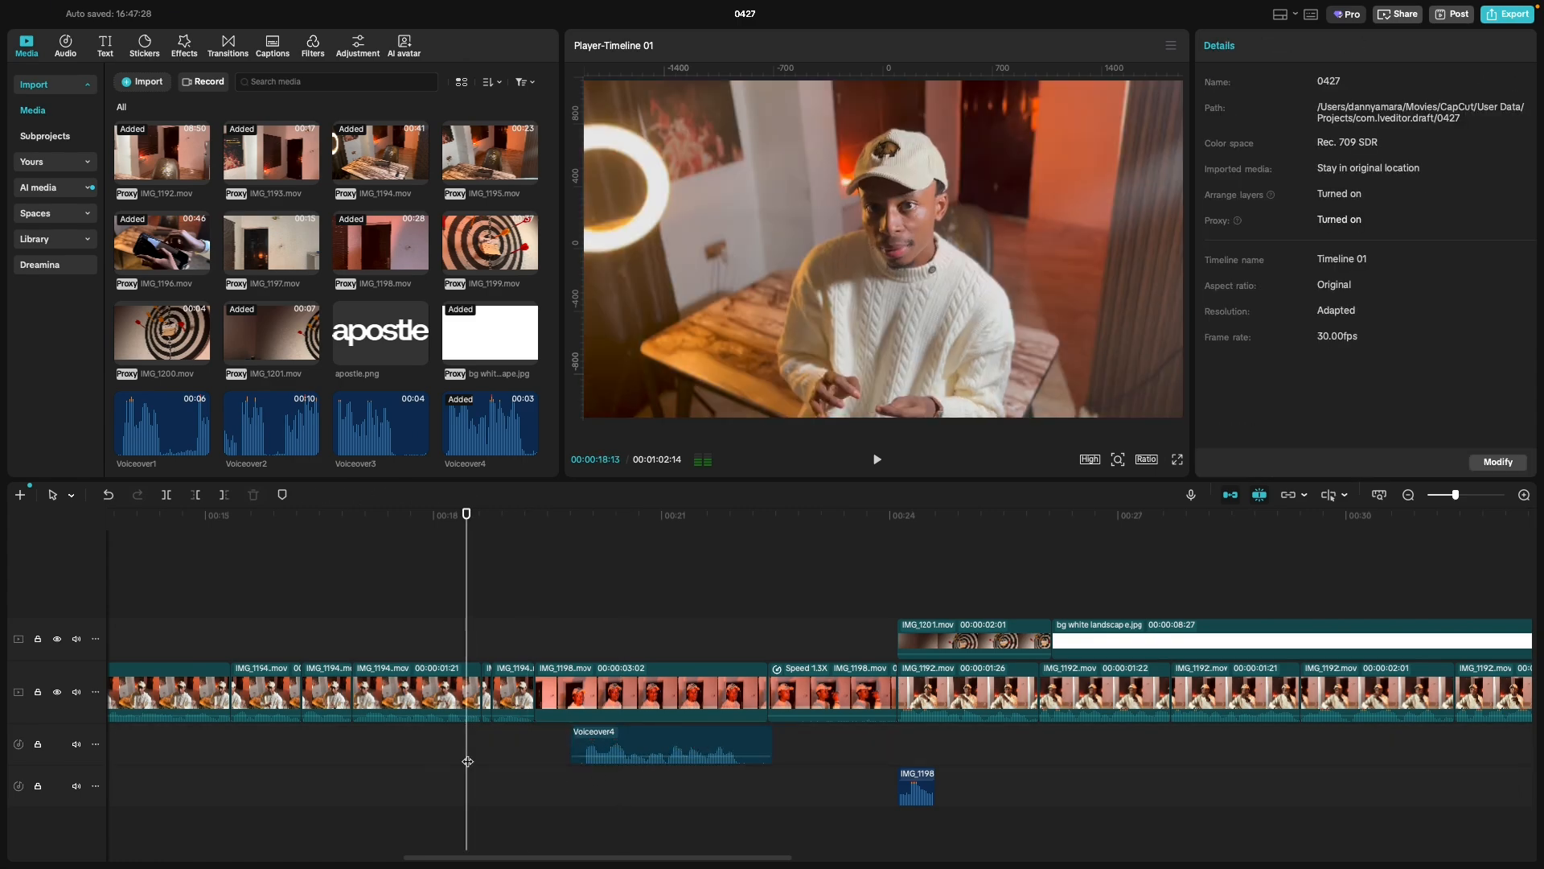
pyautogui.press('space')
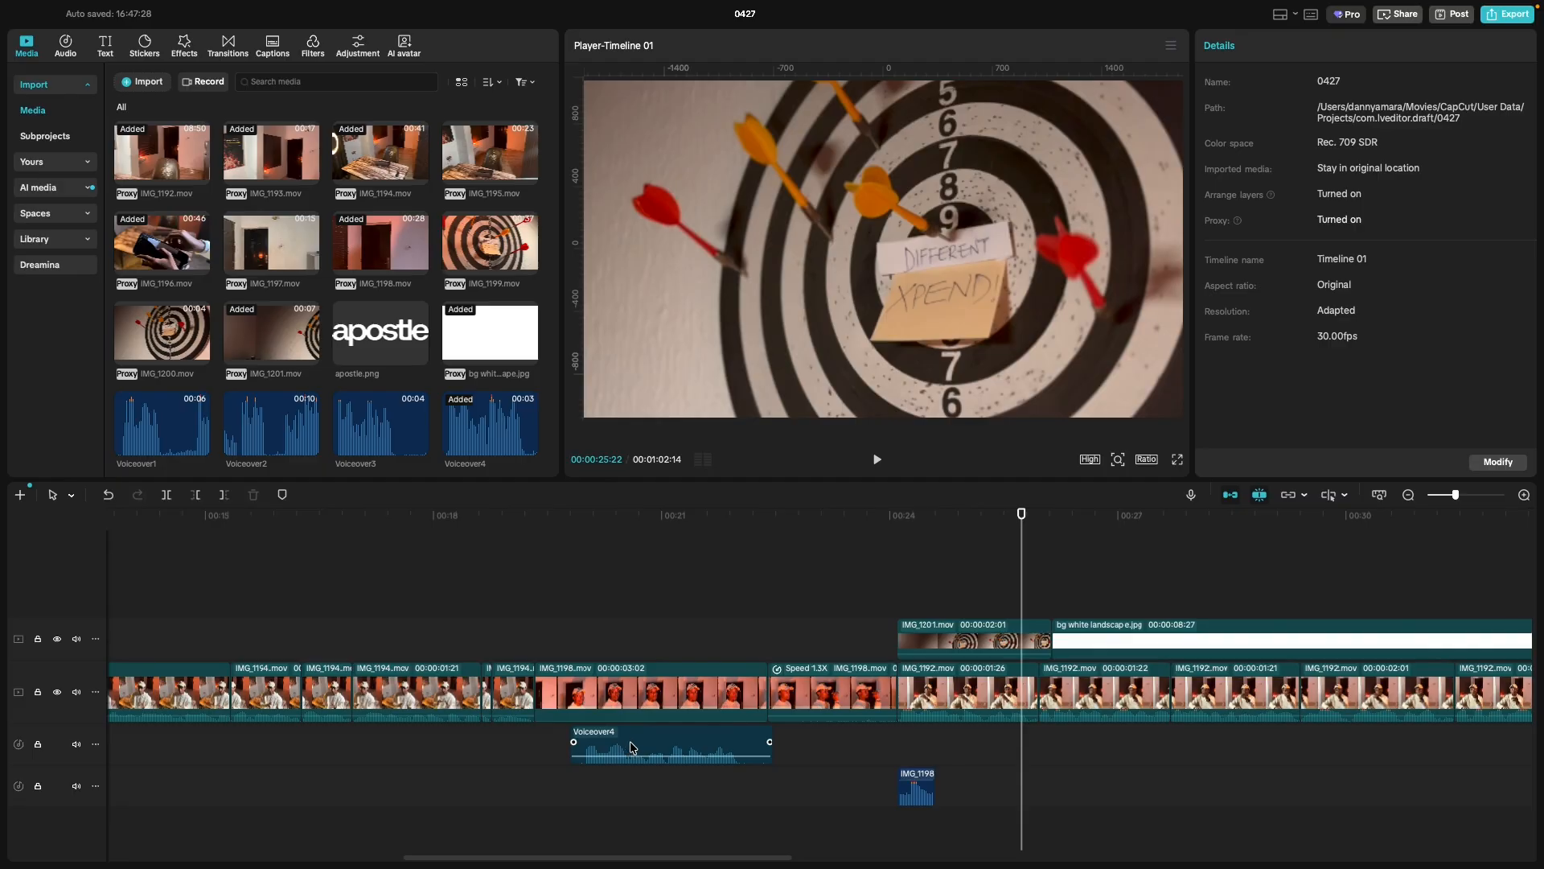
pyautogui.click(770, 740)
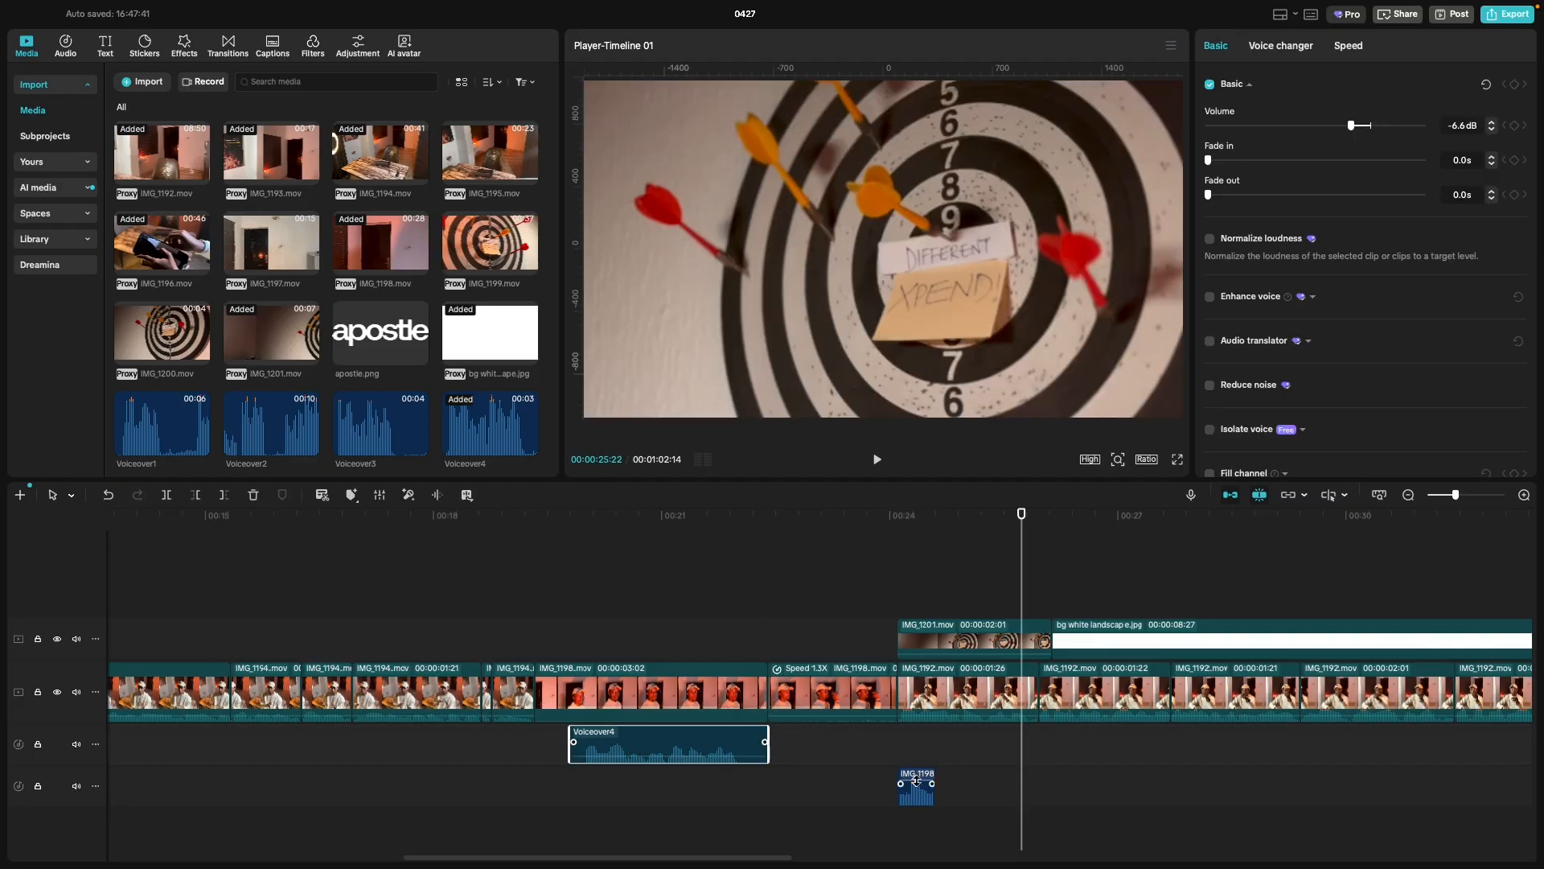
# Move the short IMG_1198 audio clip up onto the voiceover track, aligned with the IMG_1201.mov overlay's start, and play the section.
pyautogui.moveTo(918, 781); pyautogui.dragTo(917, 757)
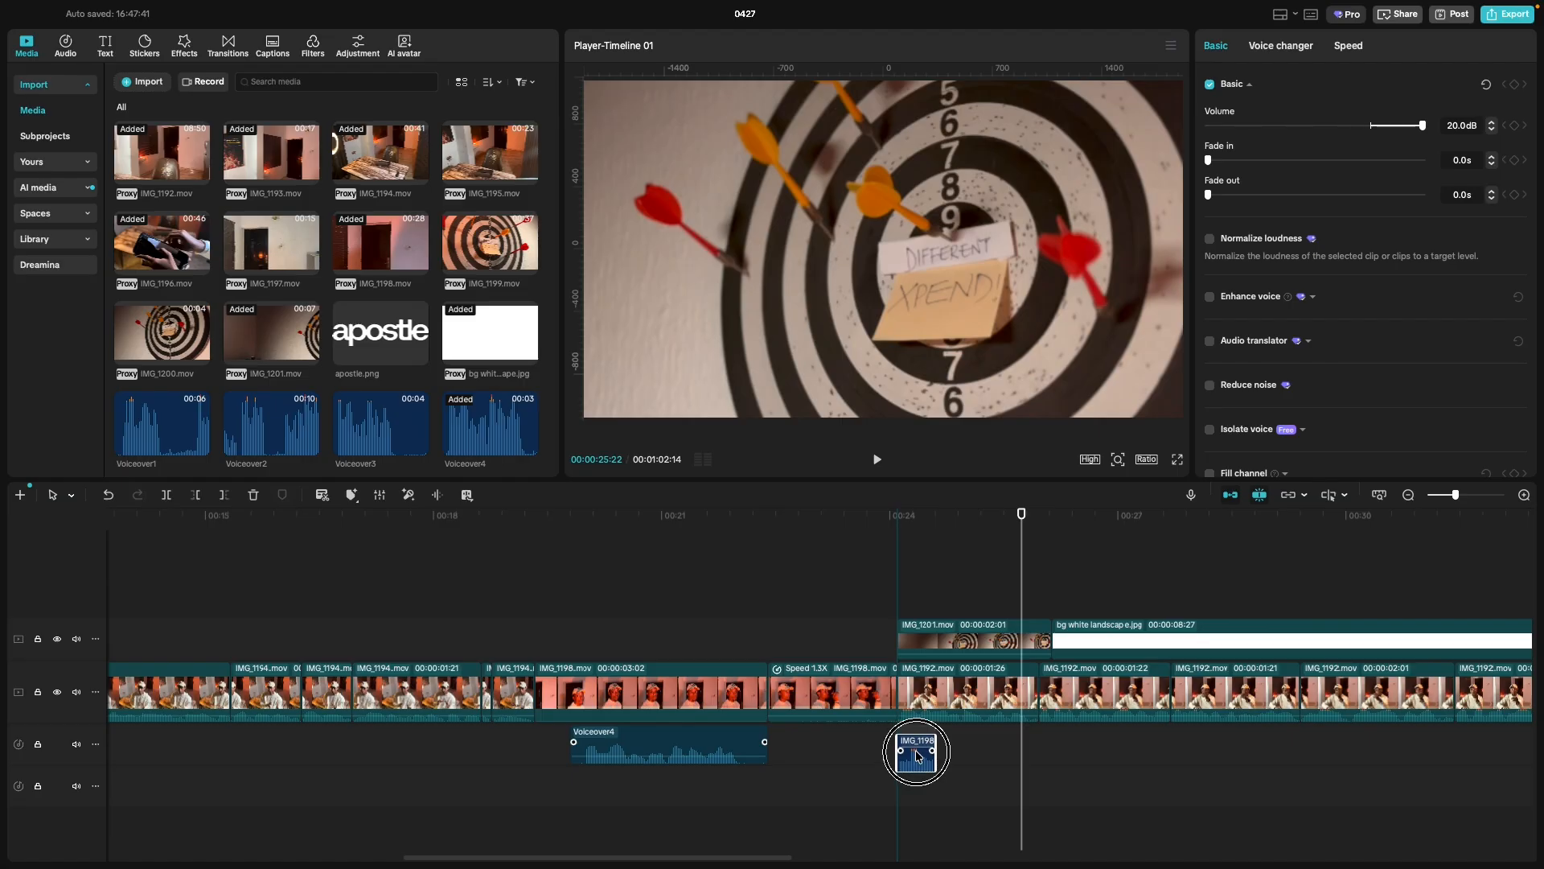
pyautogui.click(410, 750)
pyautogui.press('space')
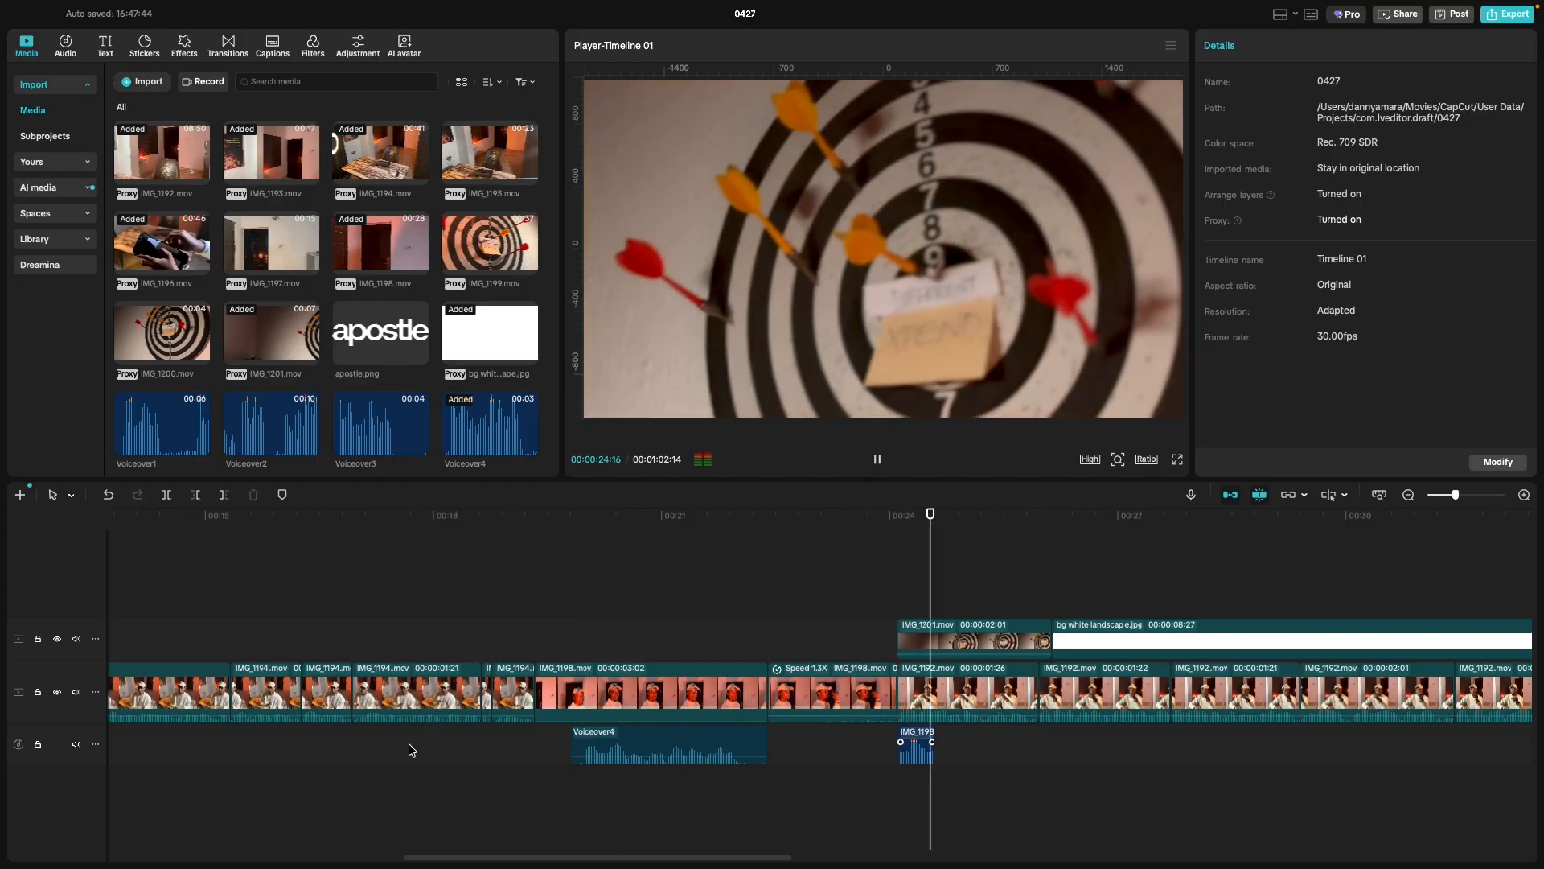
pyautogui.press('space')
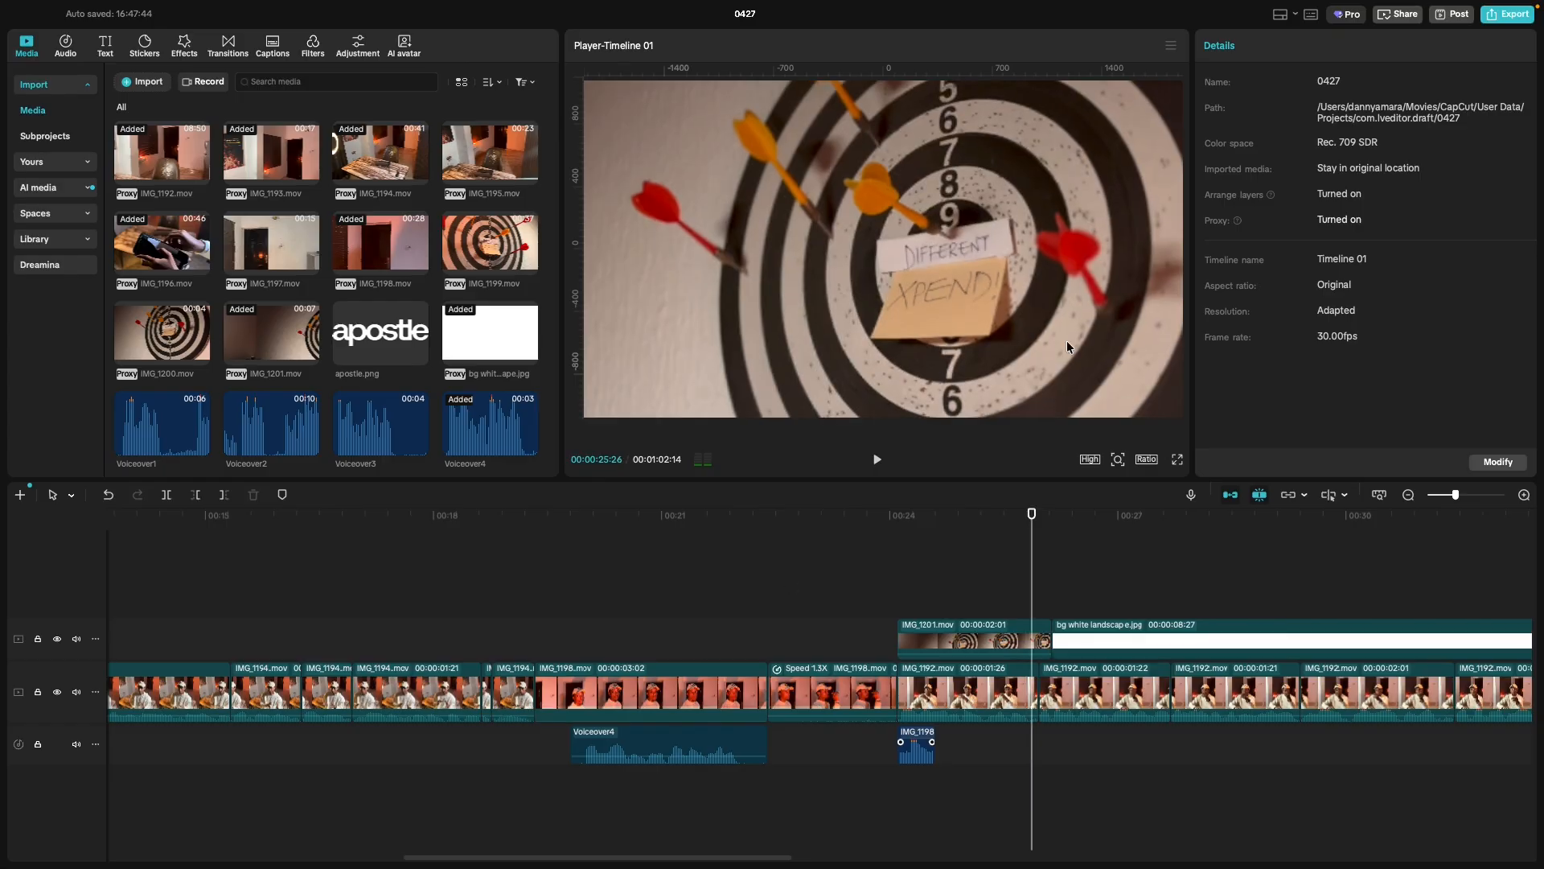
# Check the system's sound output device and volume, and return to the editor.
pyautogui.moveTo(1393, 6)
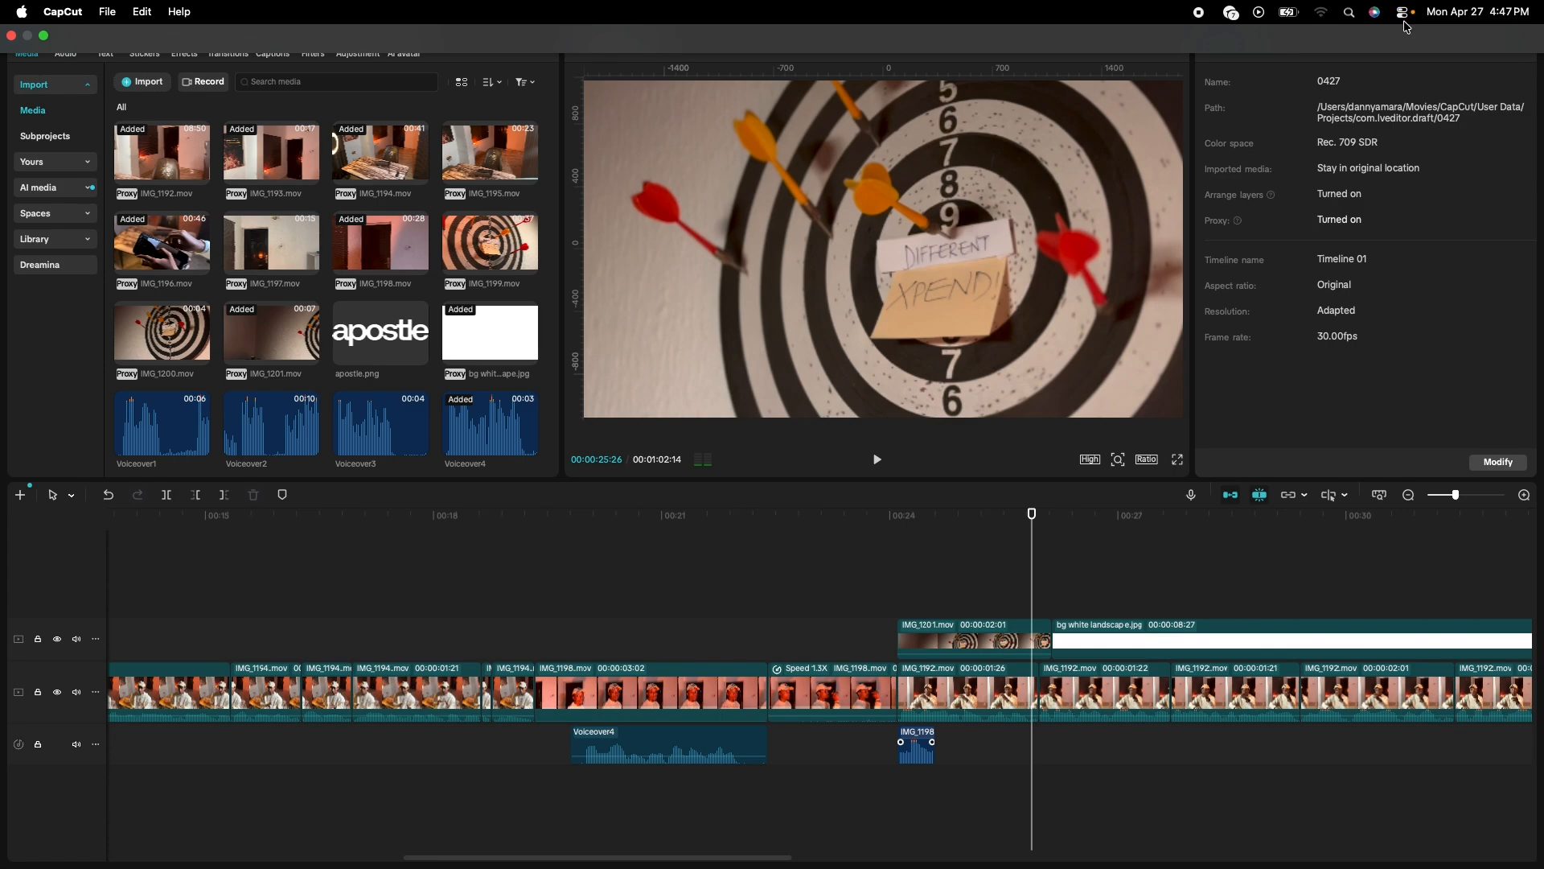
pyautogui.click(1405, 24)
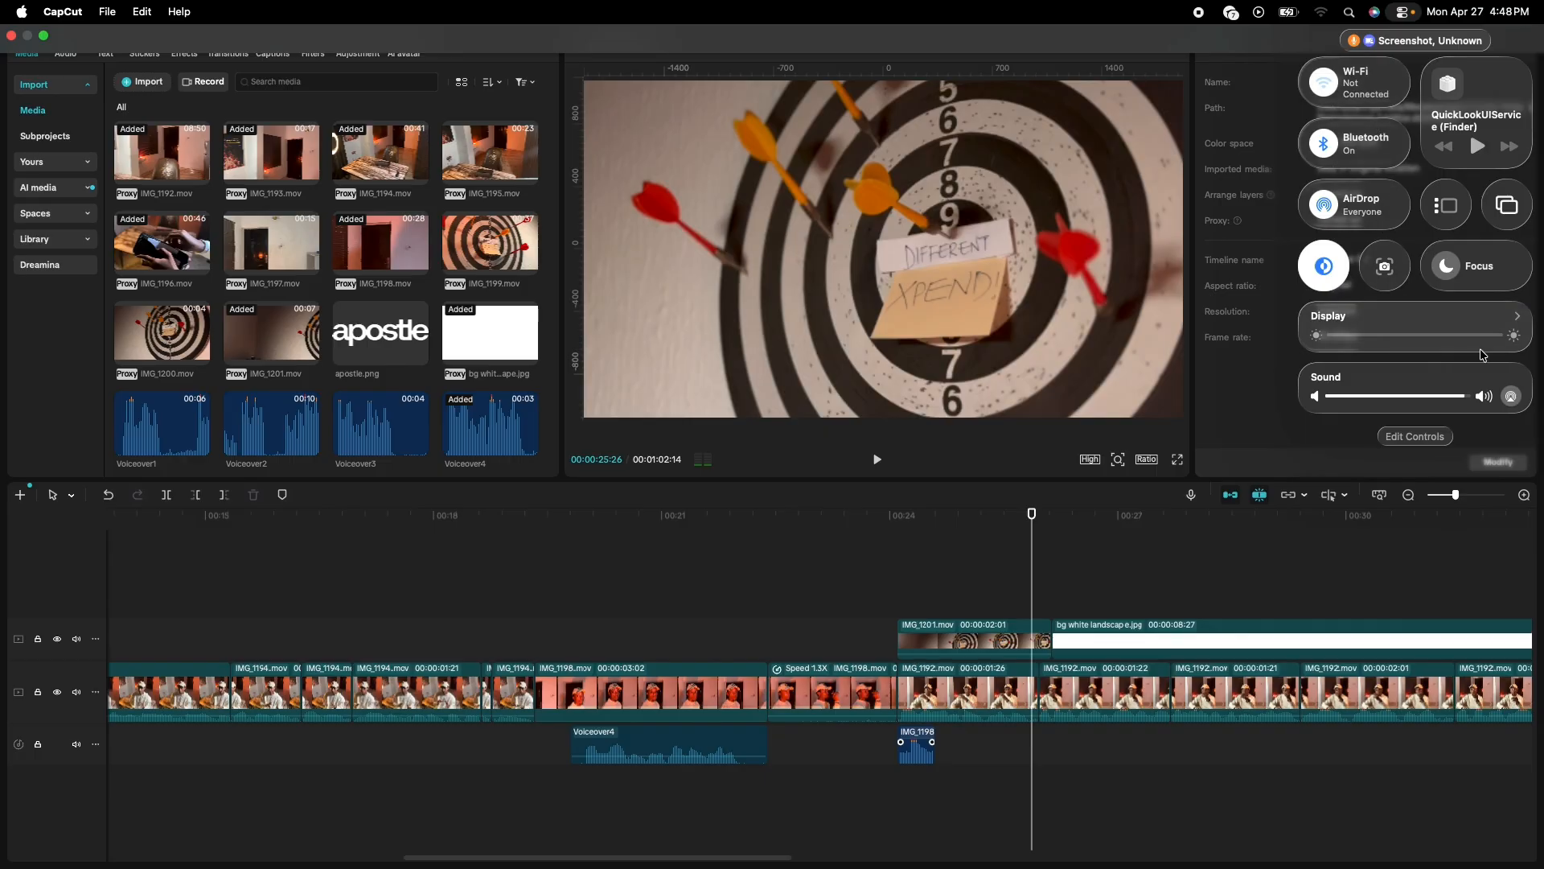
pyautogui.click(1520, 380)
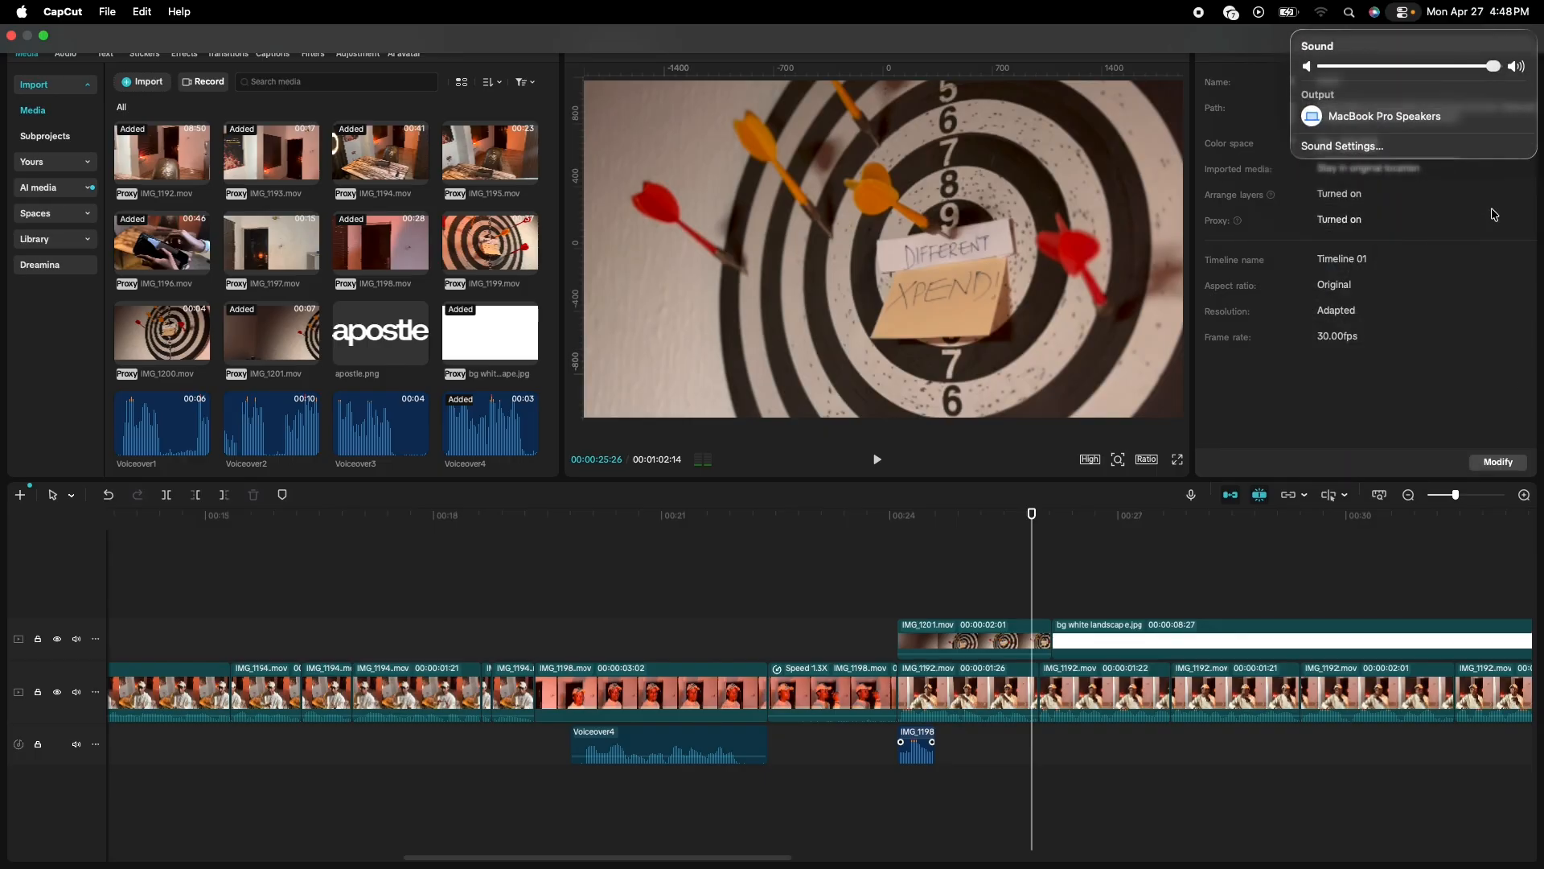
pyautogui.click(1410, 394)
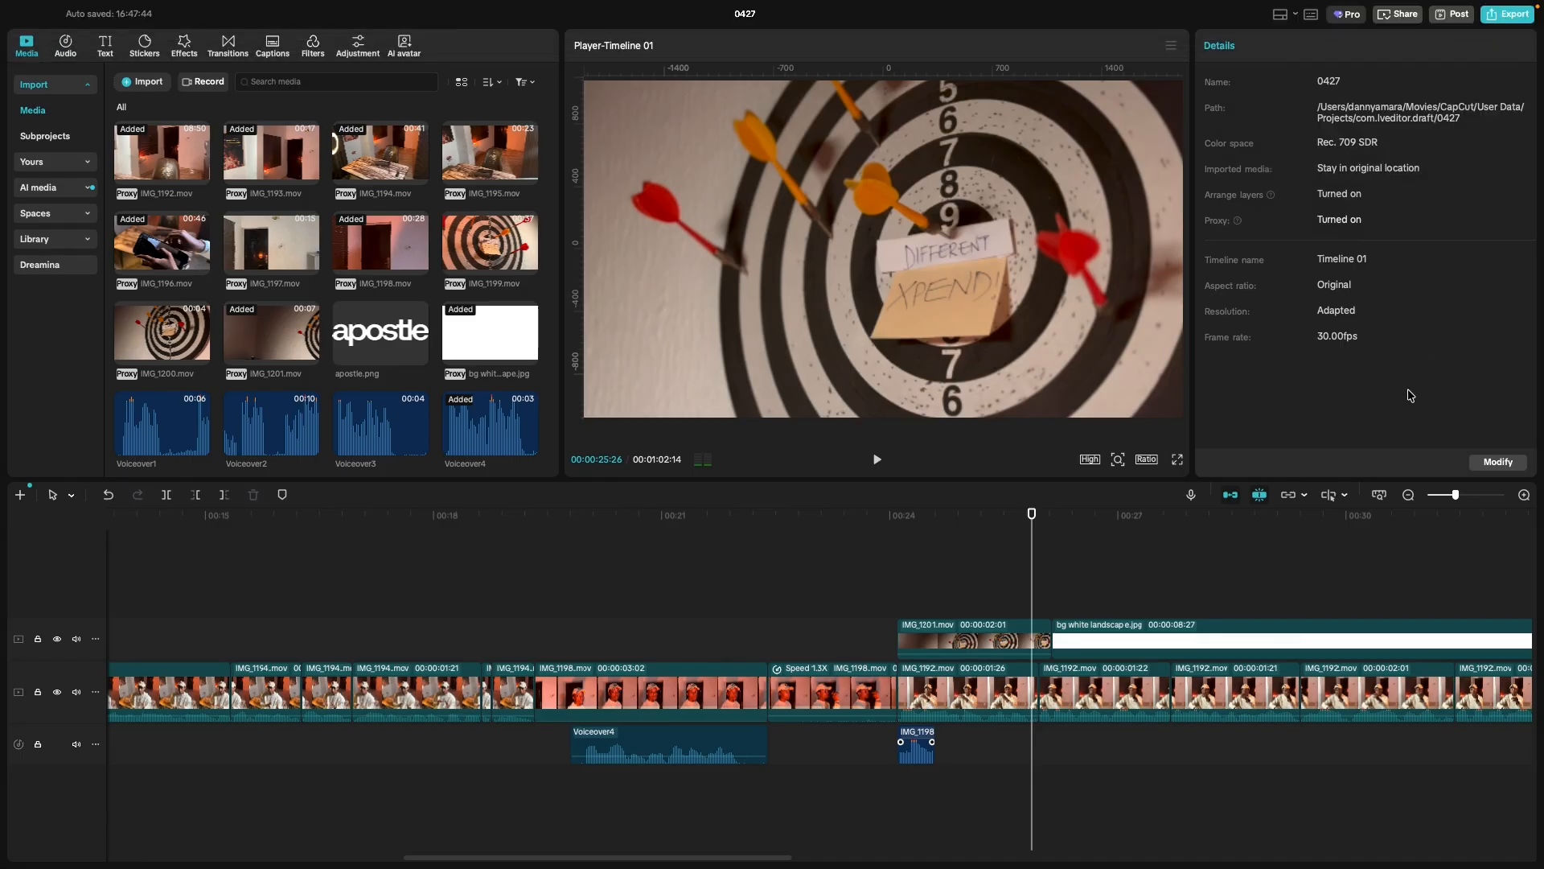
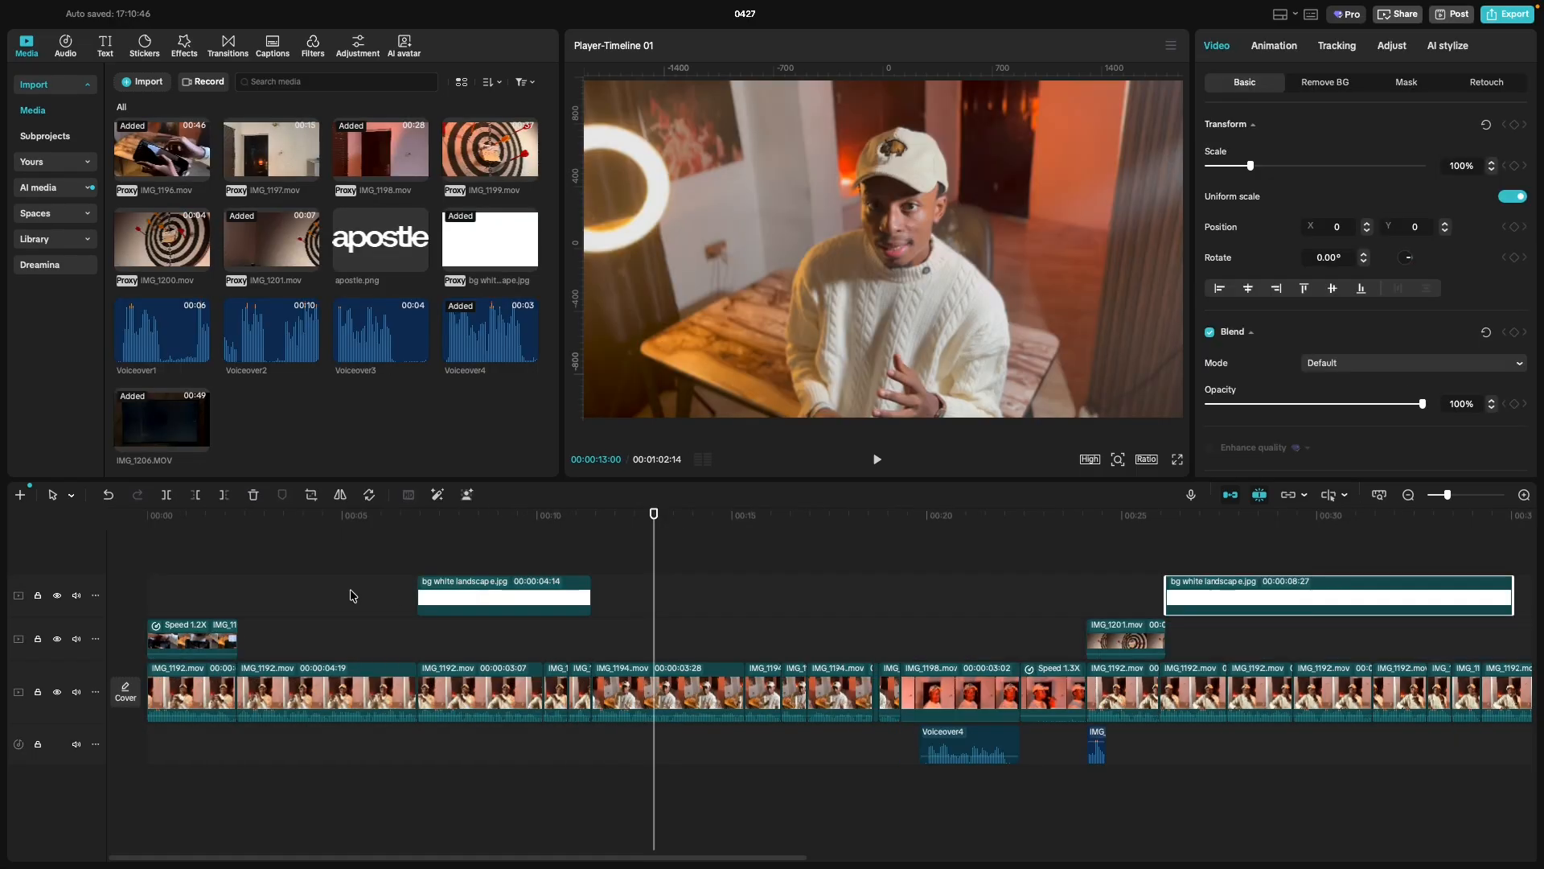
# Add a custom adjustment layer at the start of the timeline, between the white-background track and the video overlay track.
pyautogui.hscroll(5, 1020, 625)
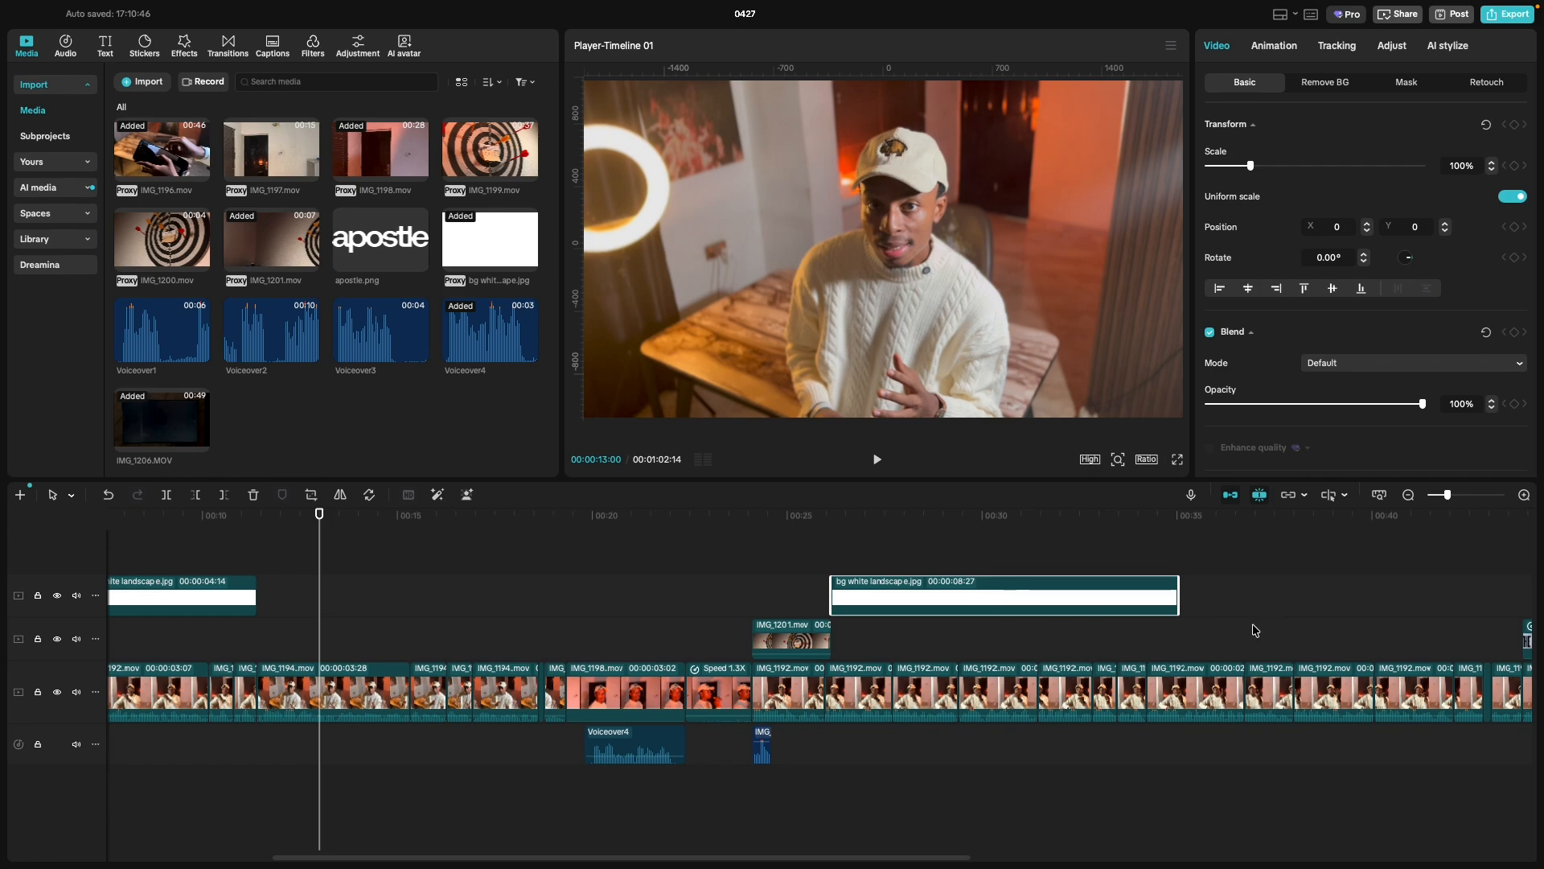
pyautogui.hscroll(5, 1256, 630)
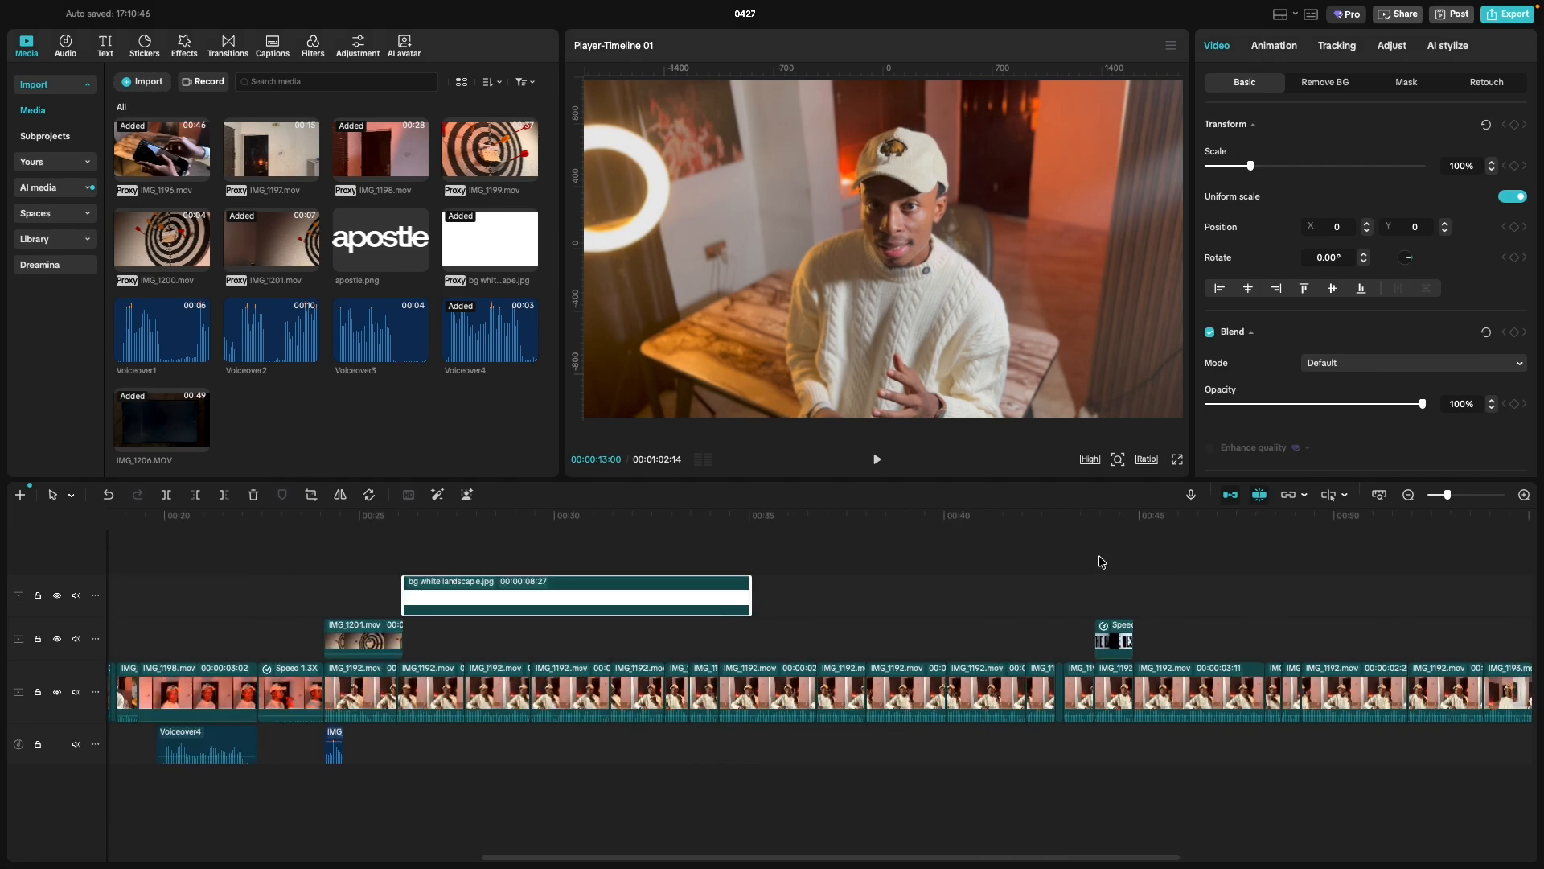
pyautogui.click(1101, 587)
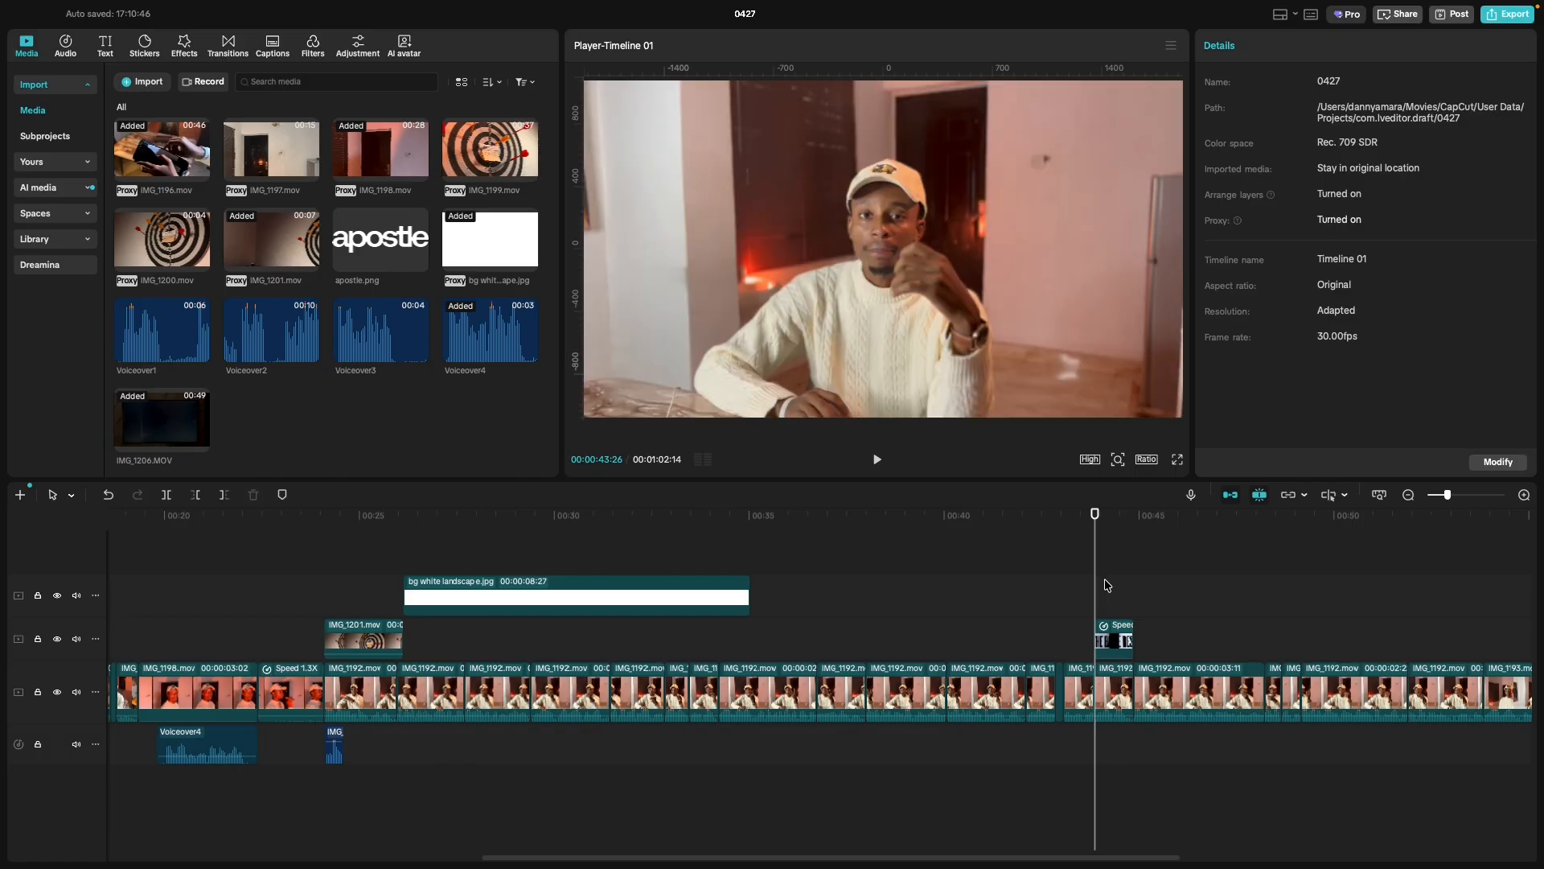
pyautogui.hscroll(-9, 1107, 585)
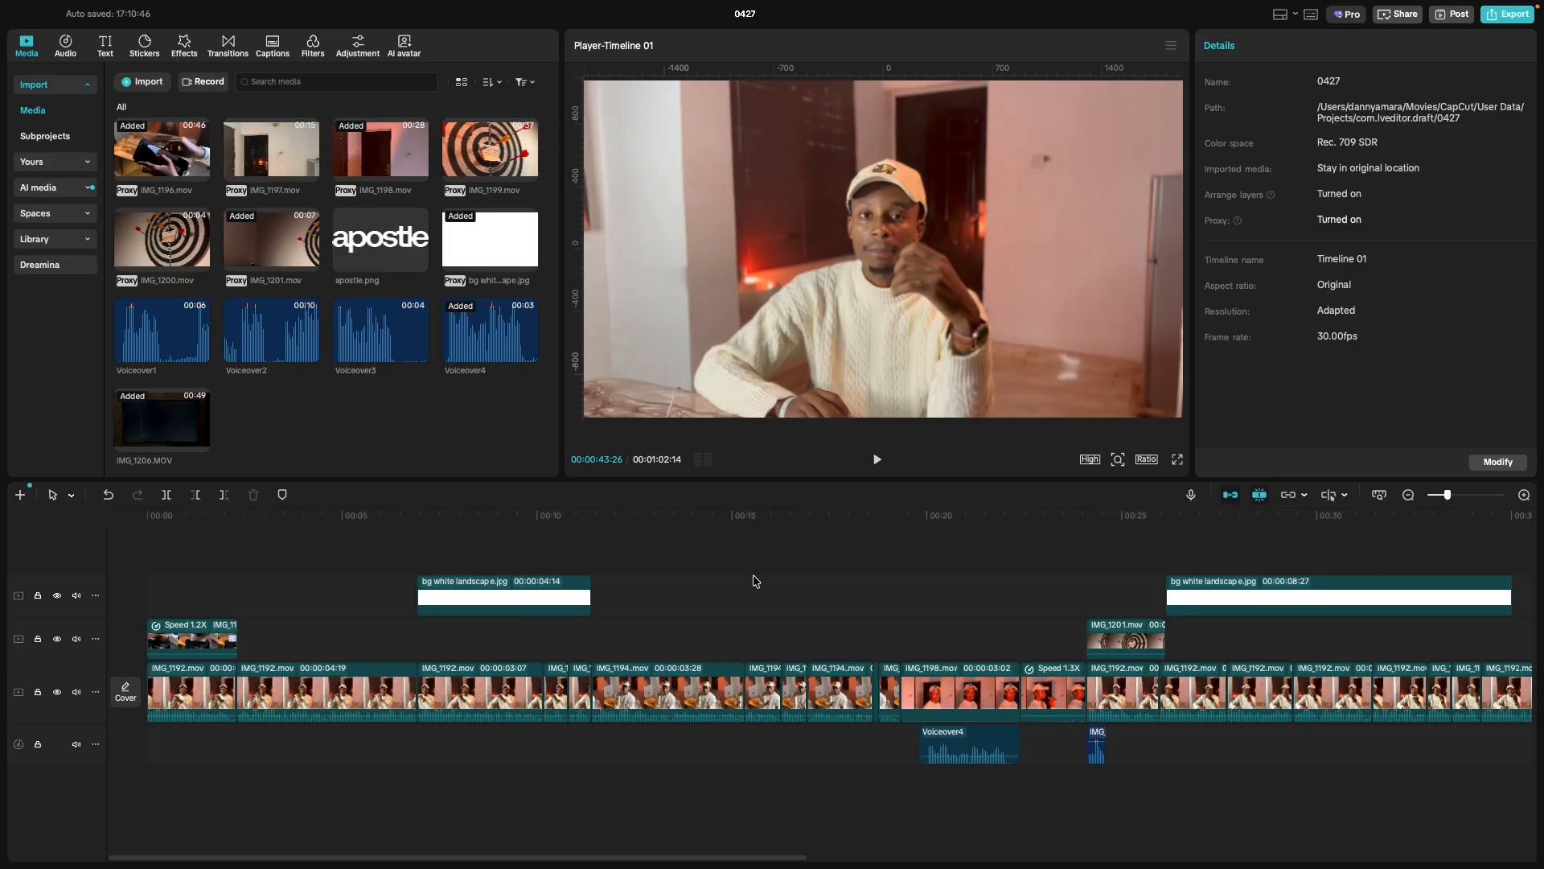
pyautogui.click(134, 624)
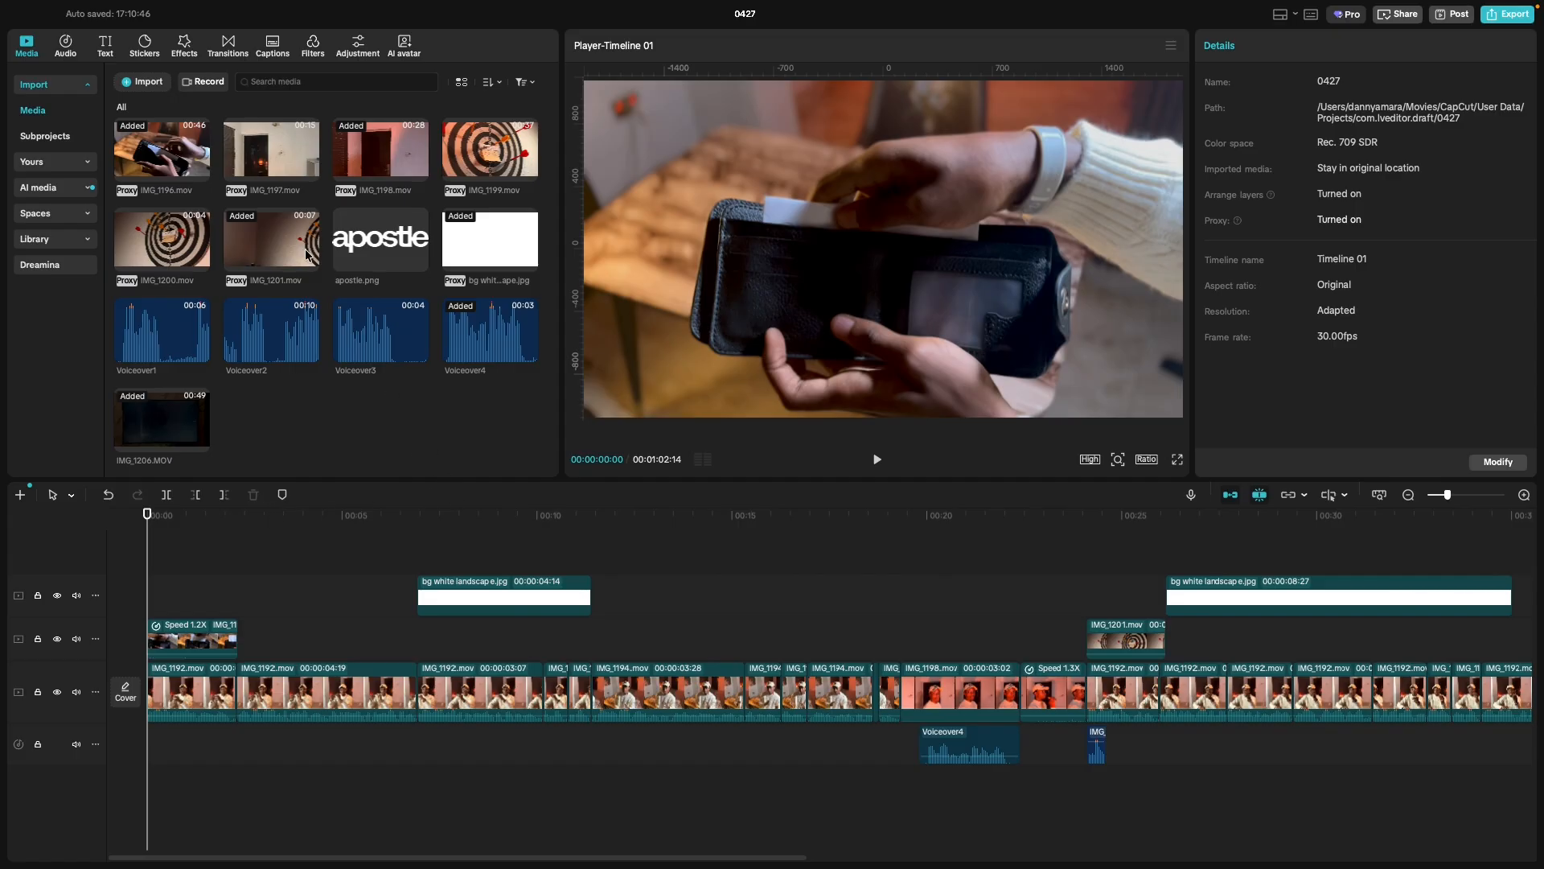
pyautogui.click(359, 46)
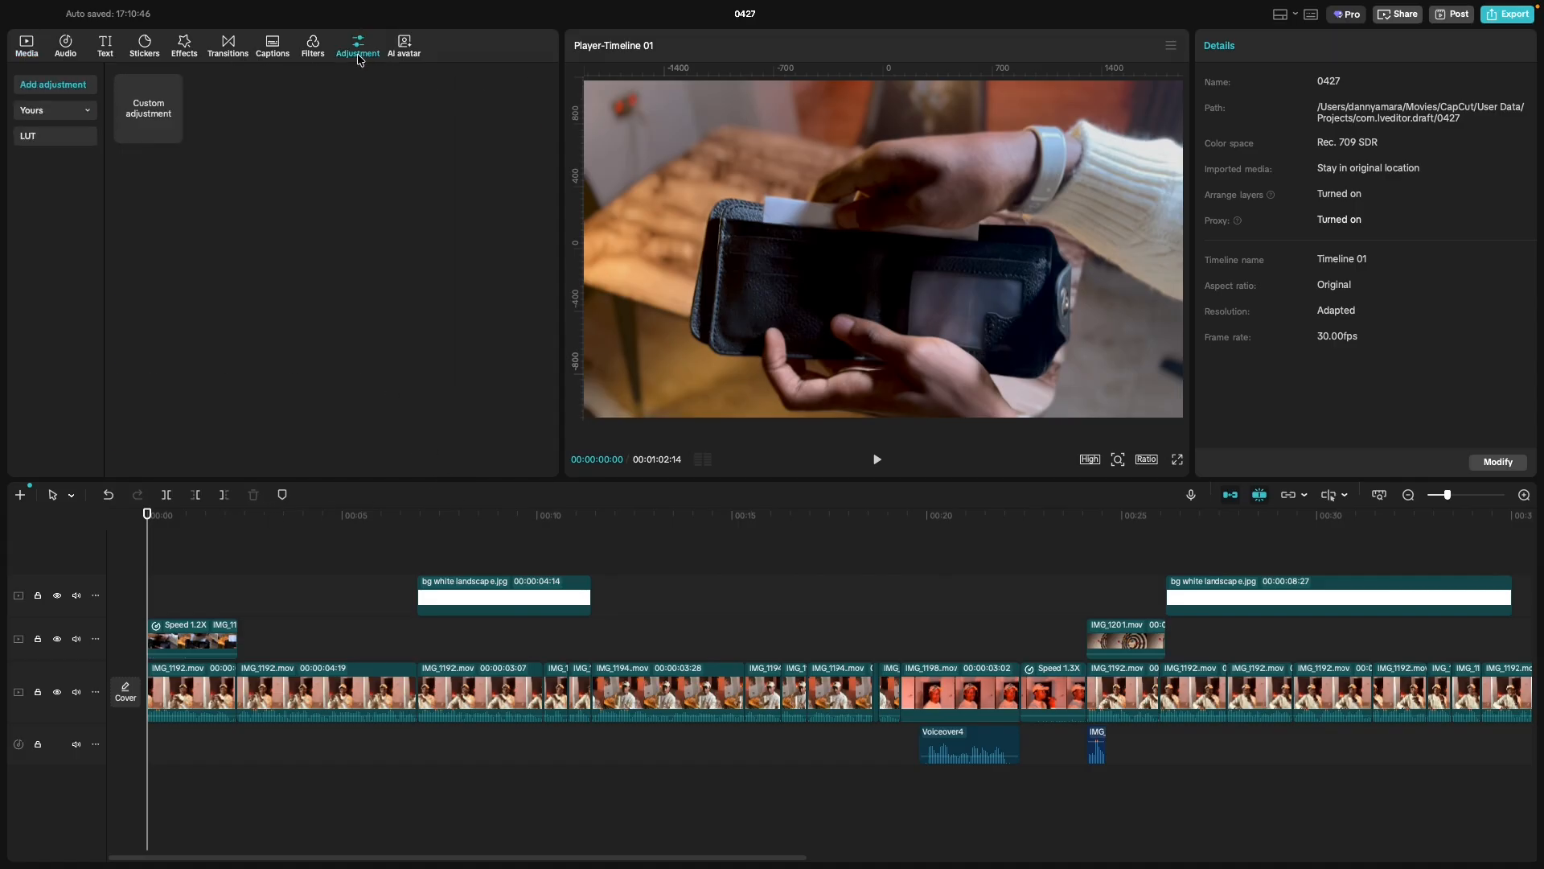
pyautogui.moveTo(127, 117)
pyautogui.moveTo(147, 106); pyautogui.dragTo(147, 617)
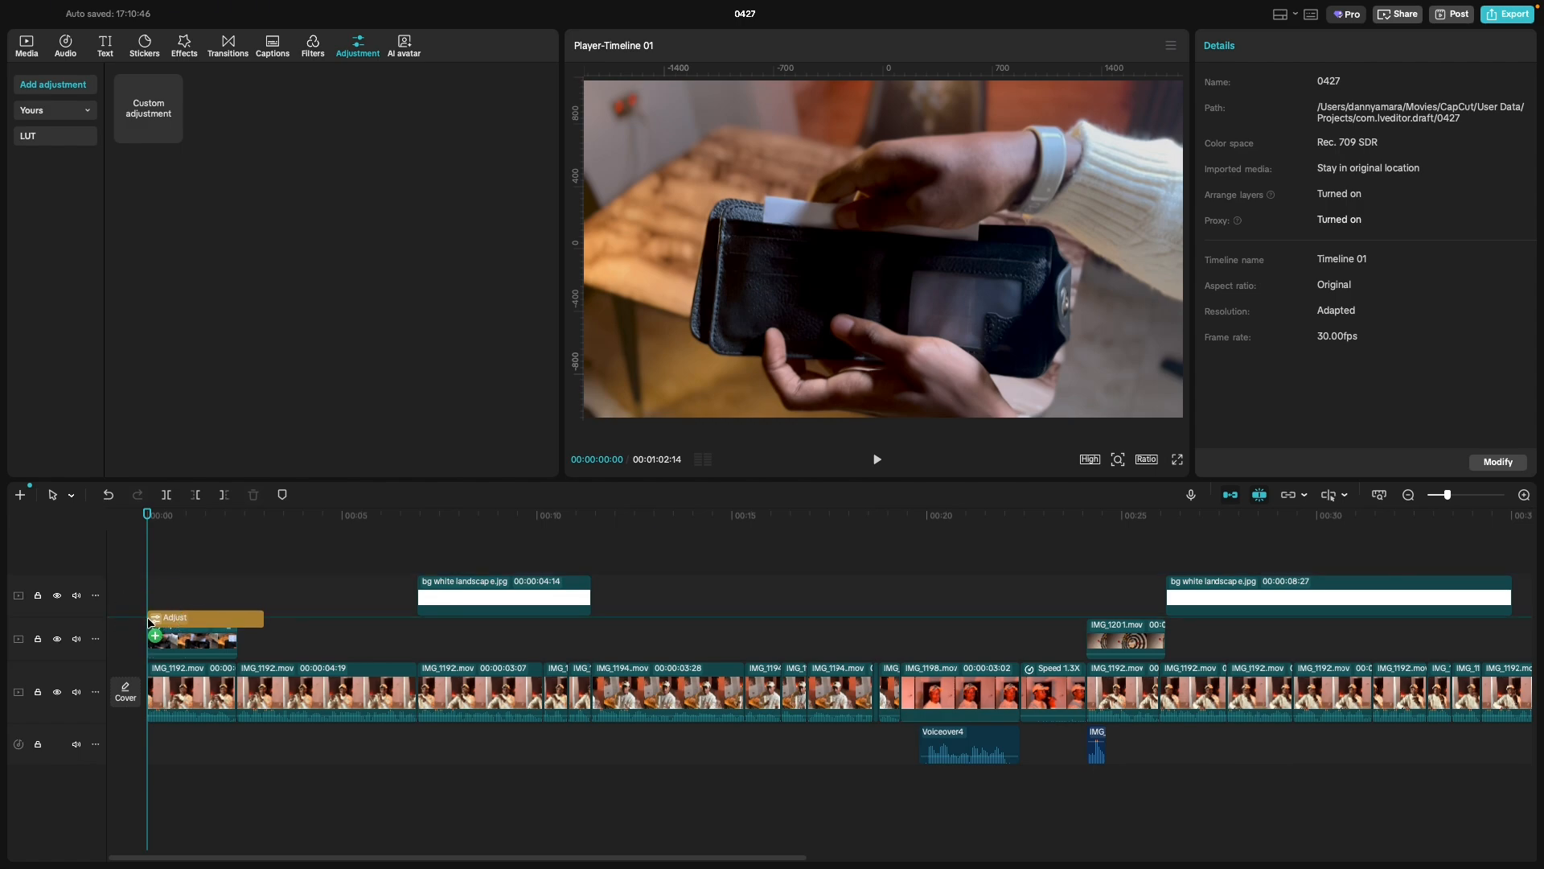
pyautogui.moveTo(147, 616); pyautogui.dragTo(250, 622)
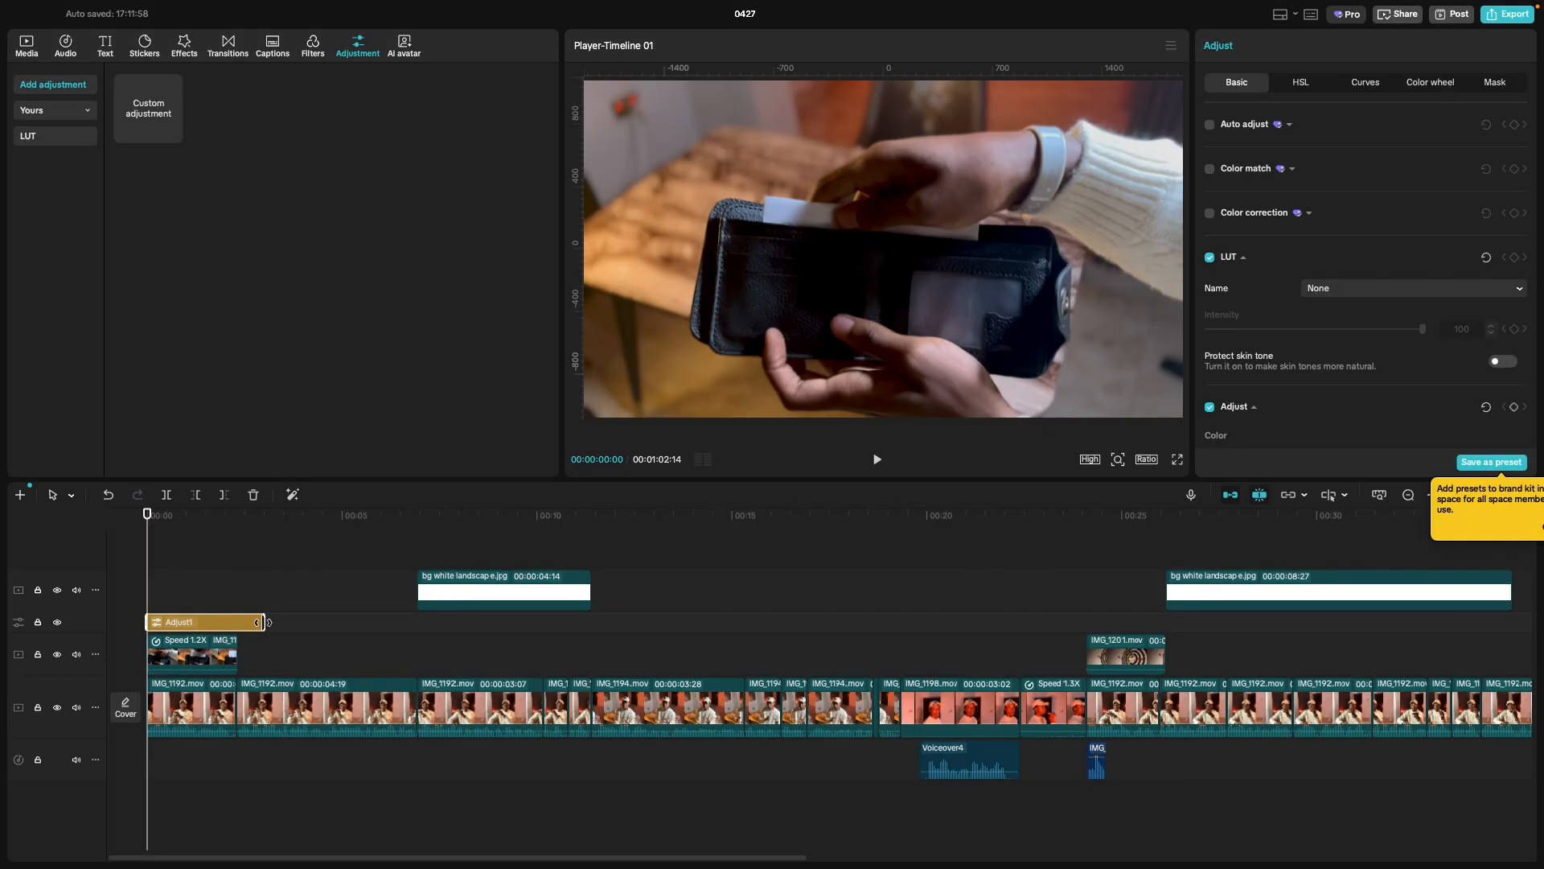
# Extend the adjustment layer to the end of the video's last clip and select it.
pyautogui.moveTo(266, 622); pyautogui.dragTo(1411, 610)
pyautogui.moveTo(1141, 622); pyautogui.dragTo(922, 623)
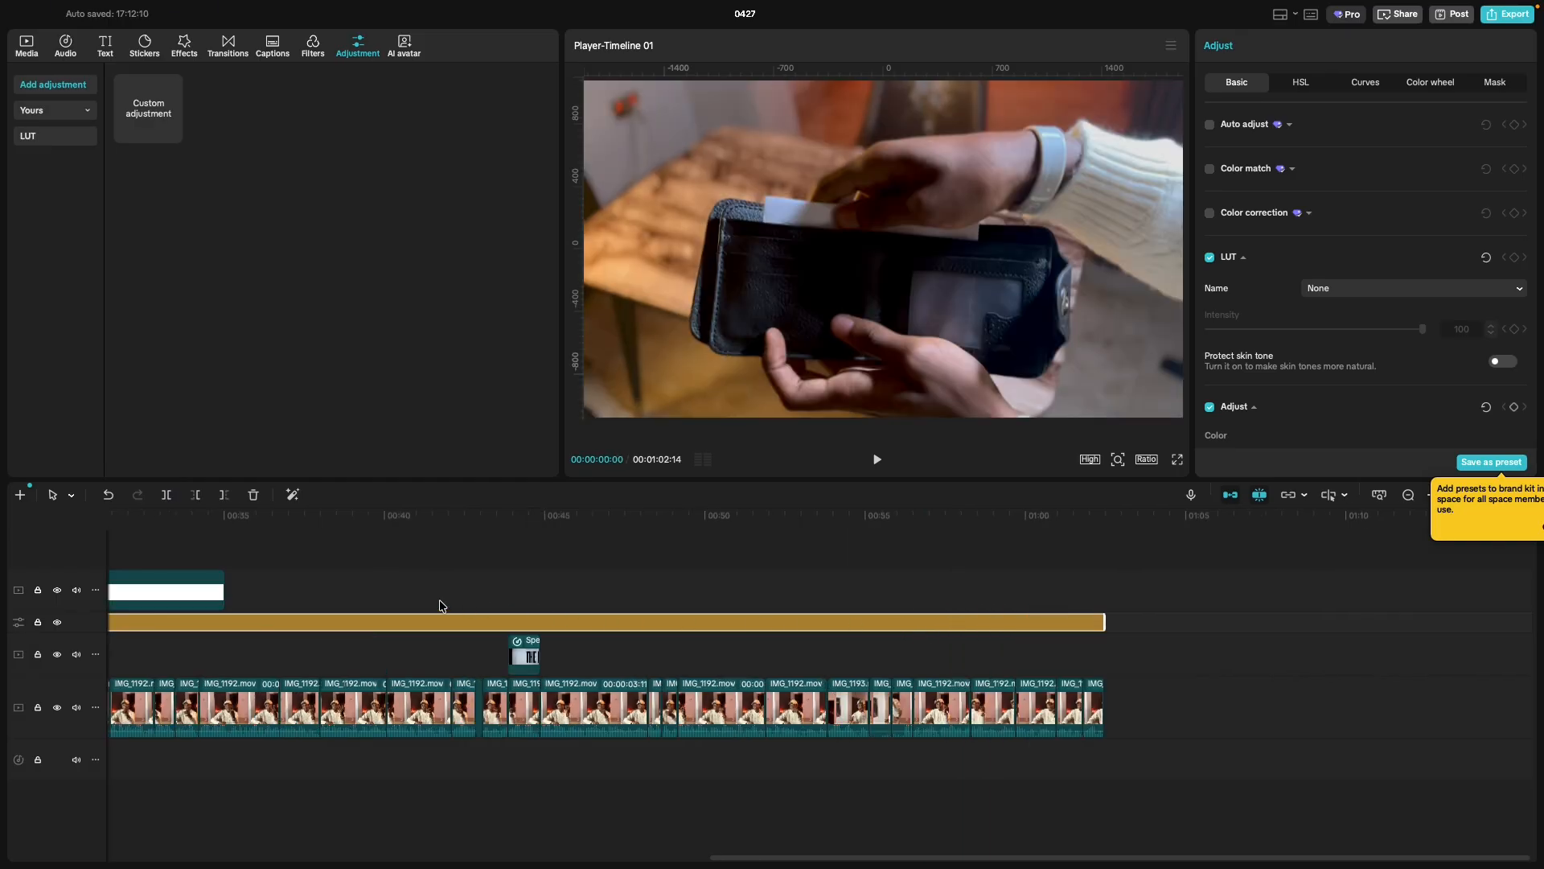
pyautogui.hscroll(-12, 440, 606)
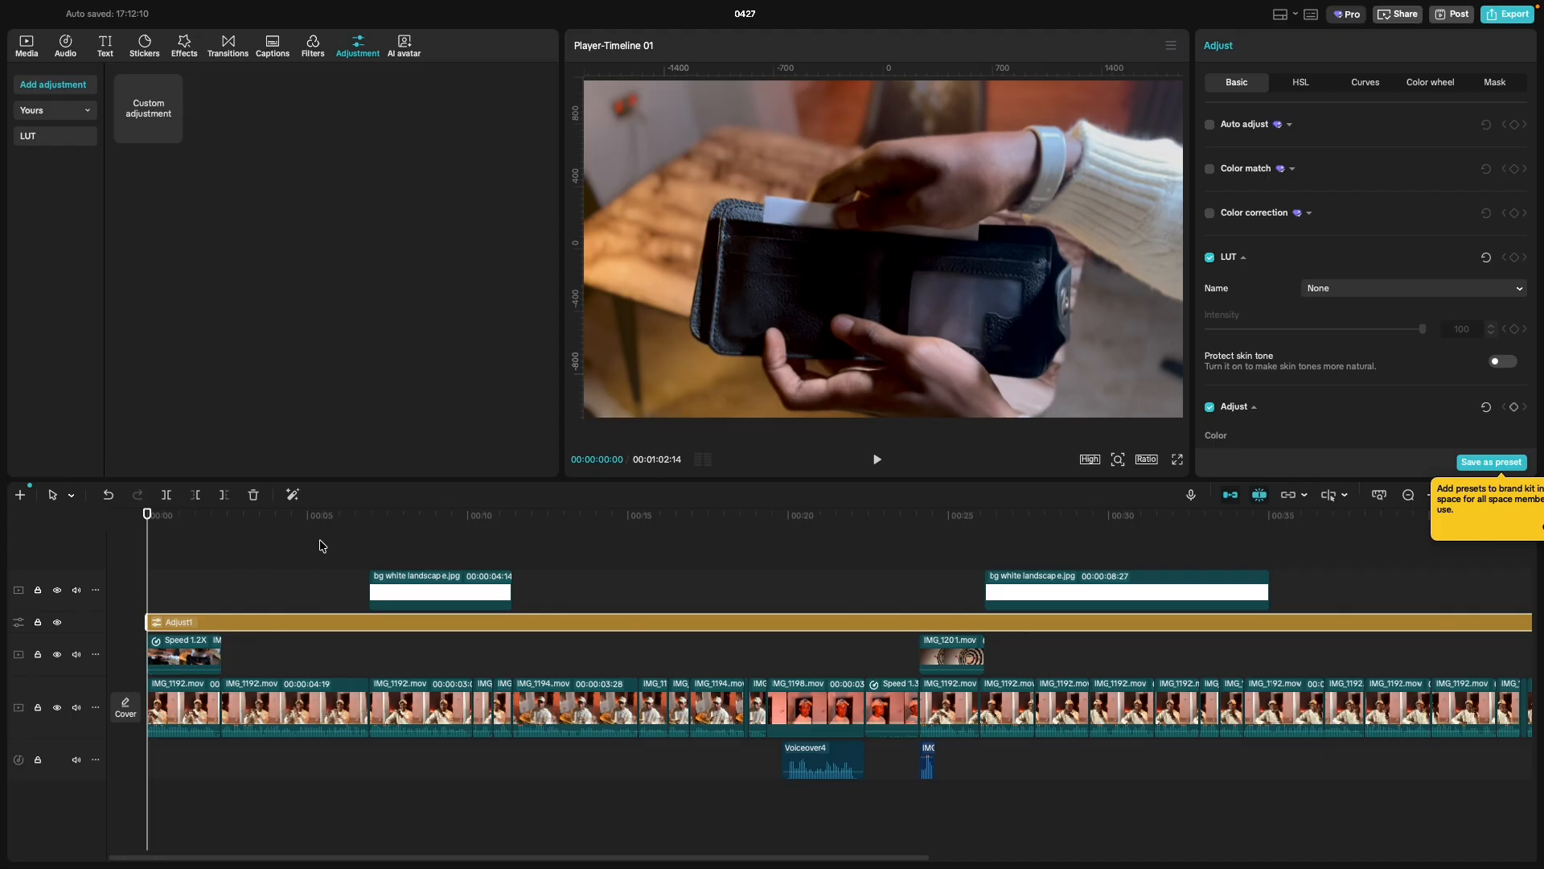
pyautogui.click(133, 598)
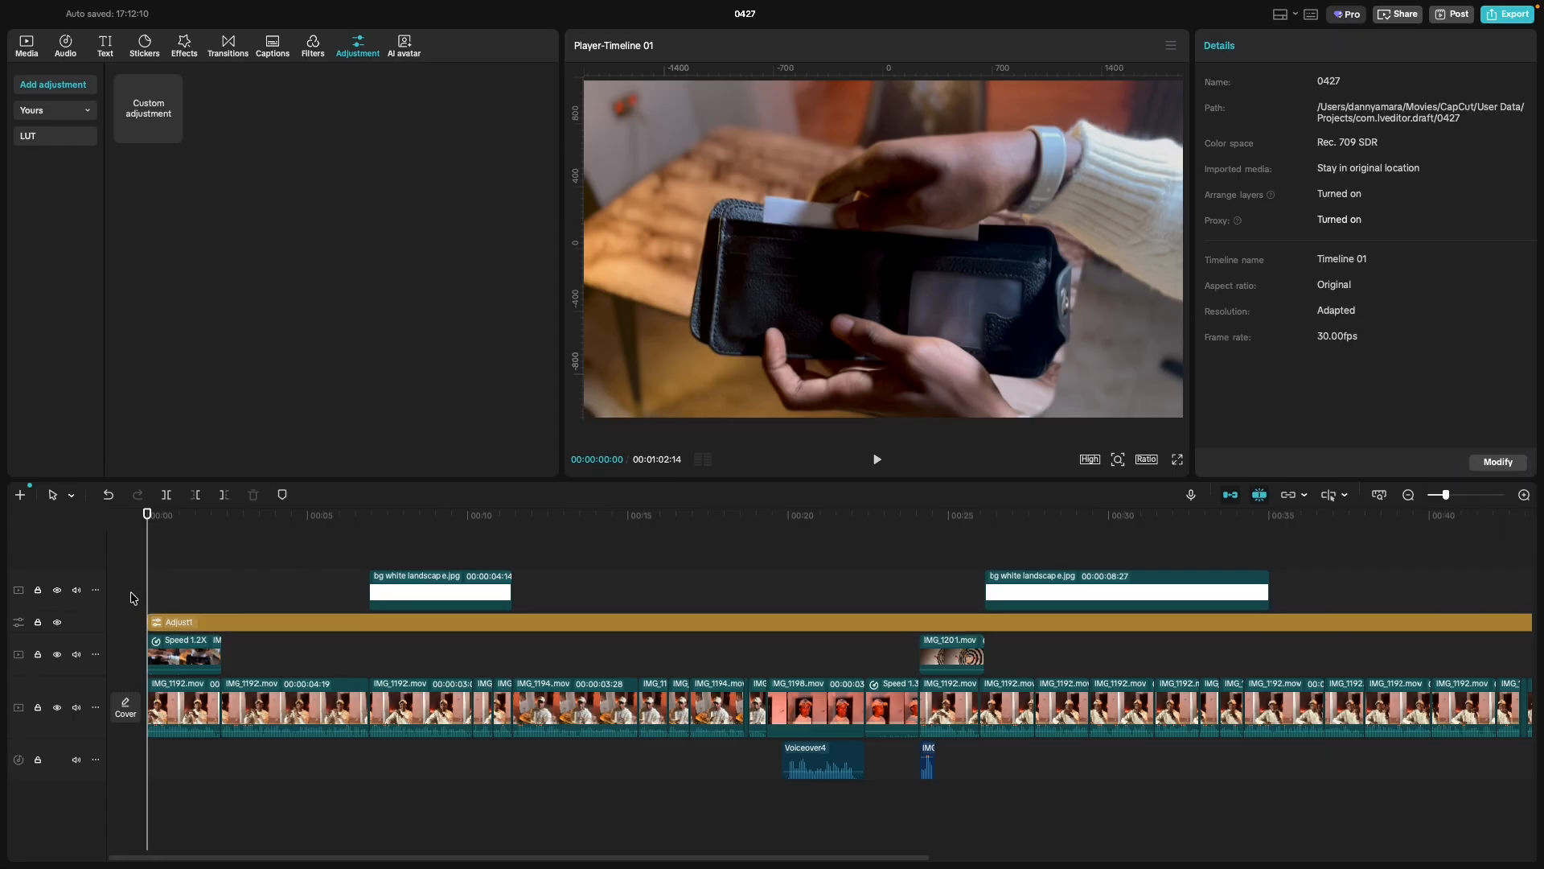
pyautogui.click(459, 624)
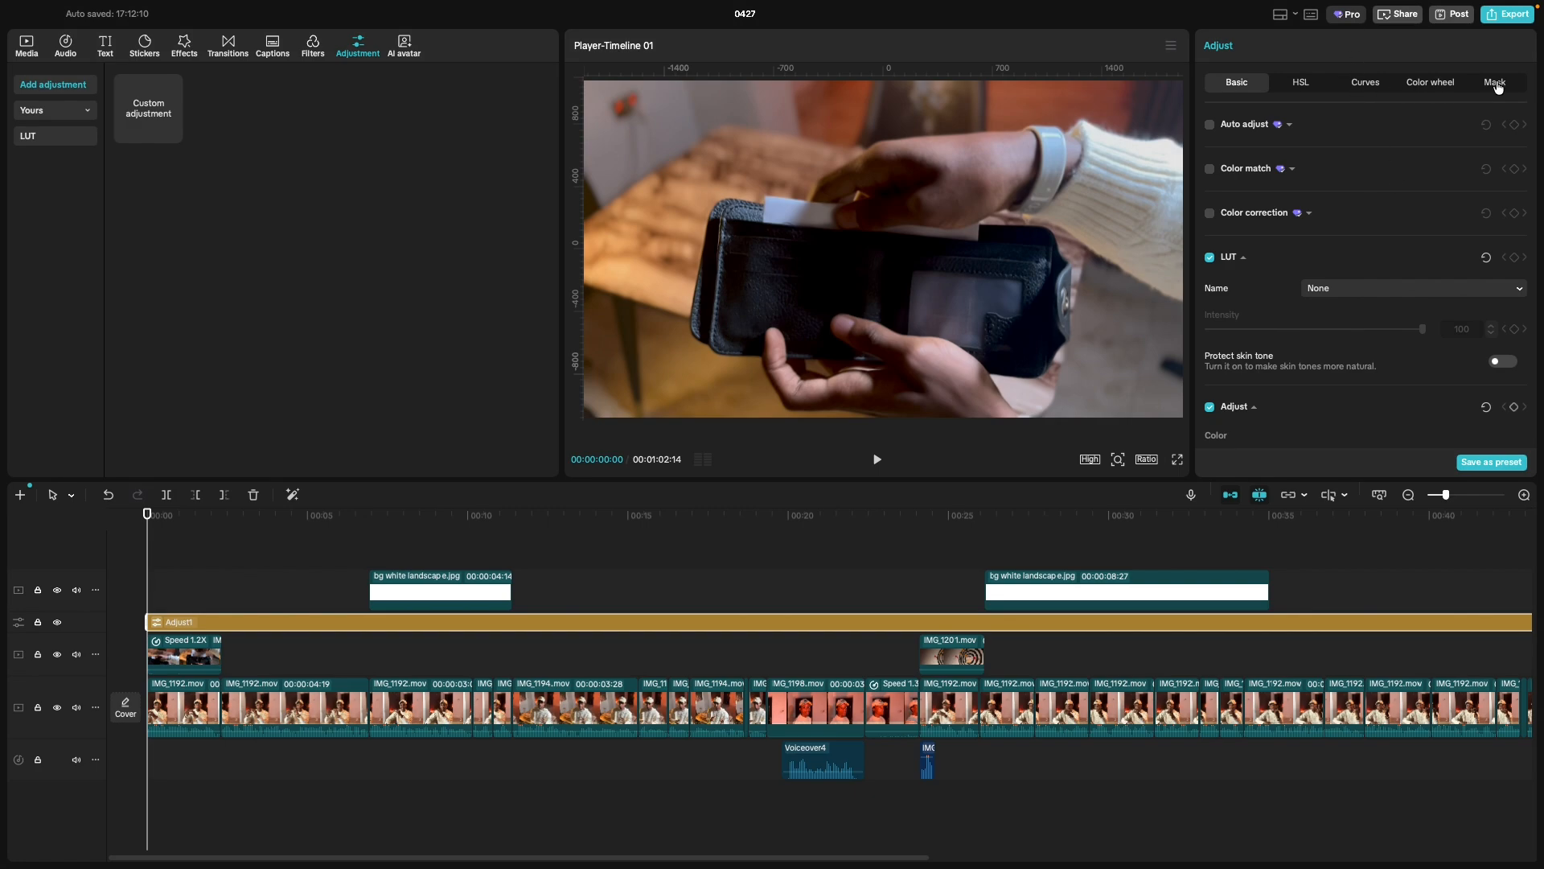
# Try Auto adjust on the adjustment layer and preview it on the talking shot near 00:00:05:29.
pyautogui.scroll(-3, 1273, 283)
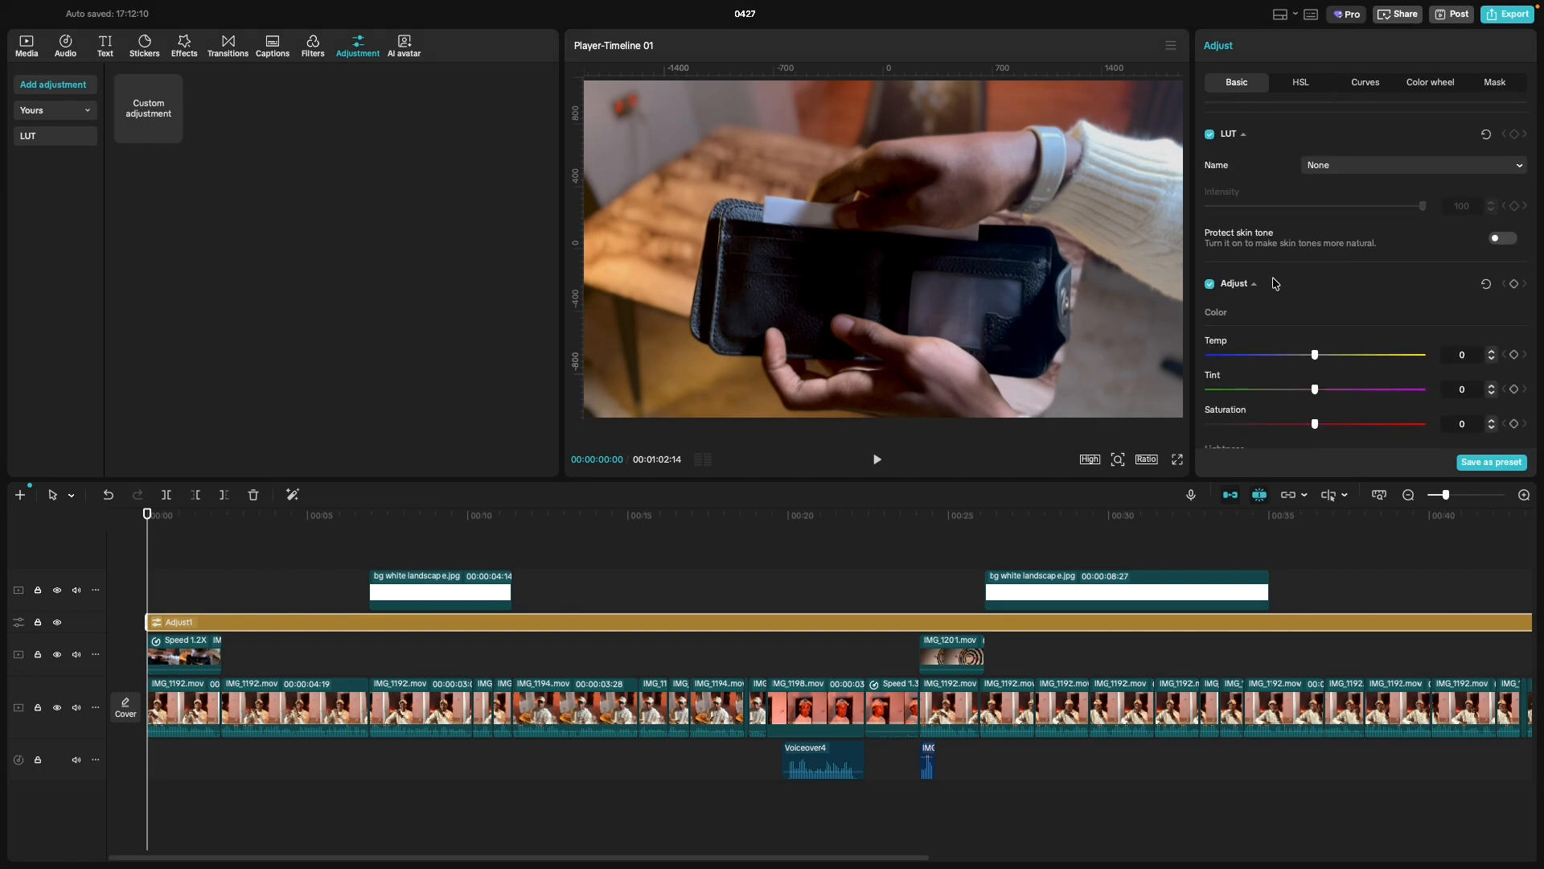
pyautogui.scroll(3, 1274, 282)
pyautogui.scroll(-3, 1275, 282)
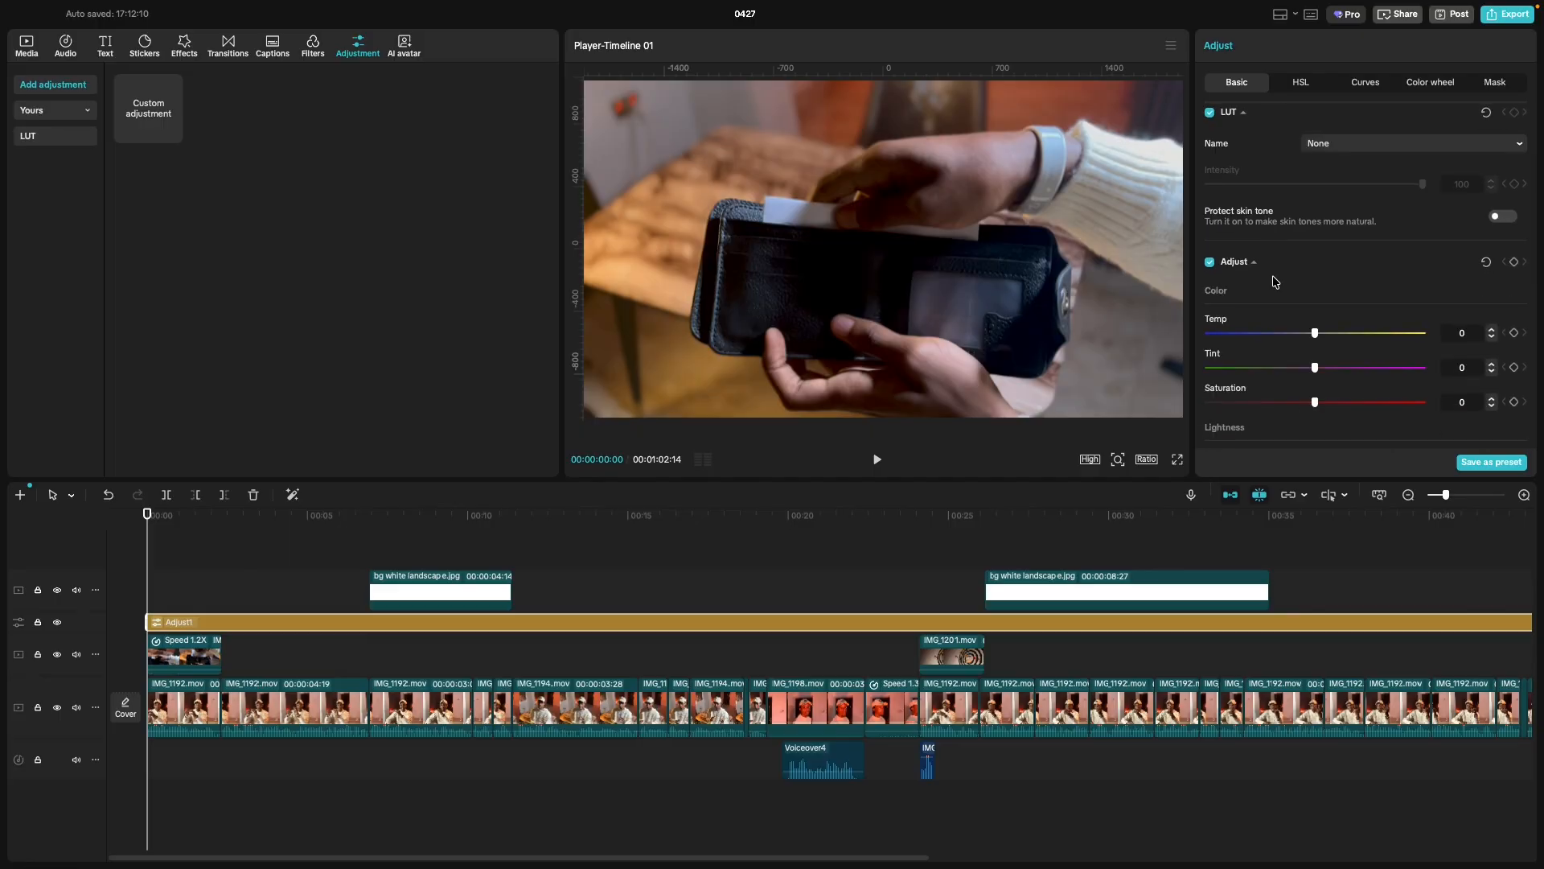
pyautogui.scroll(3, 1254, 209)
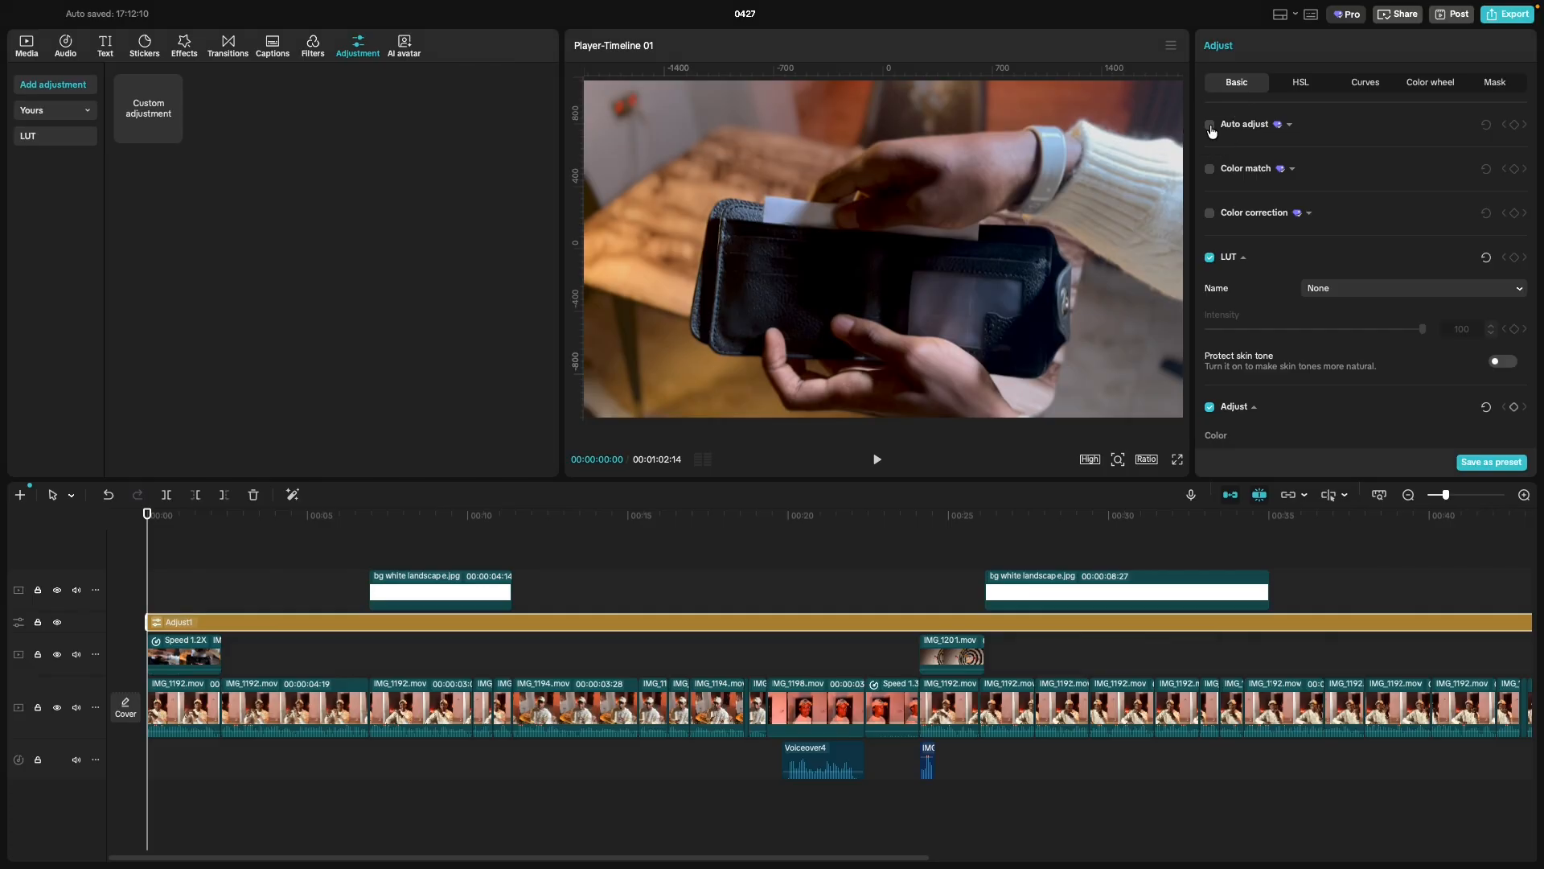
pyautogui.click(1210, 125)
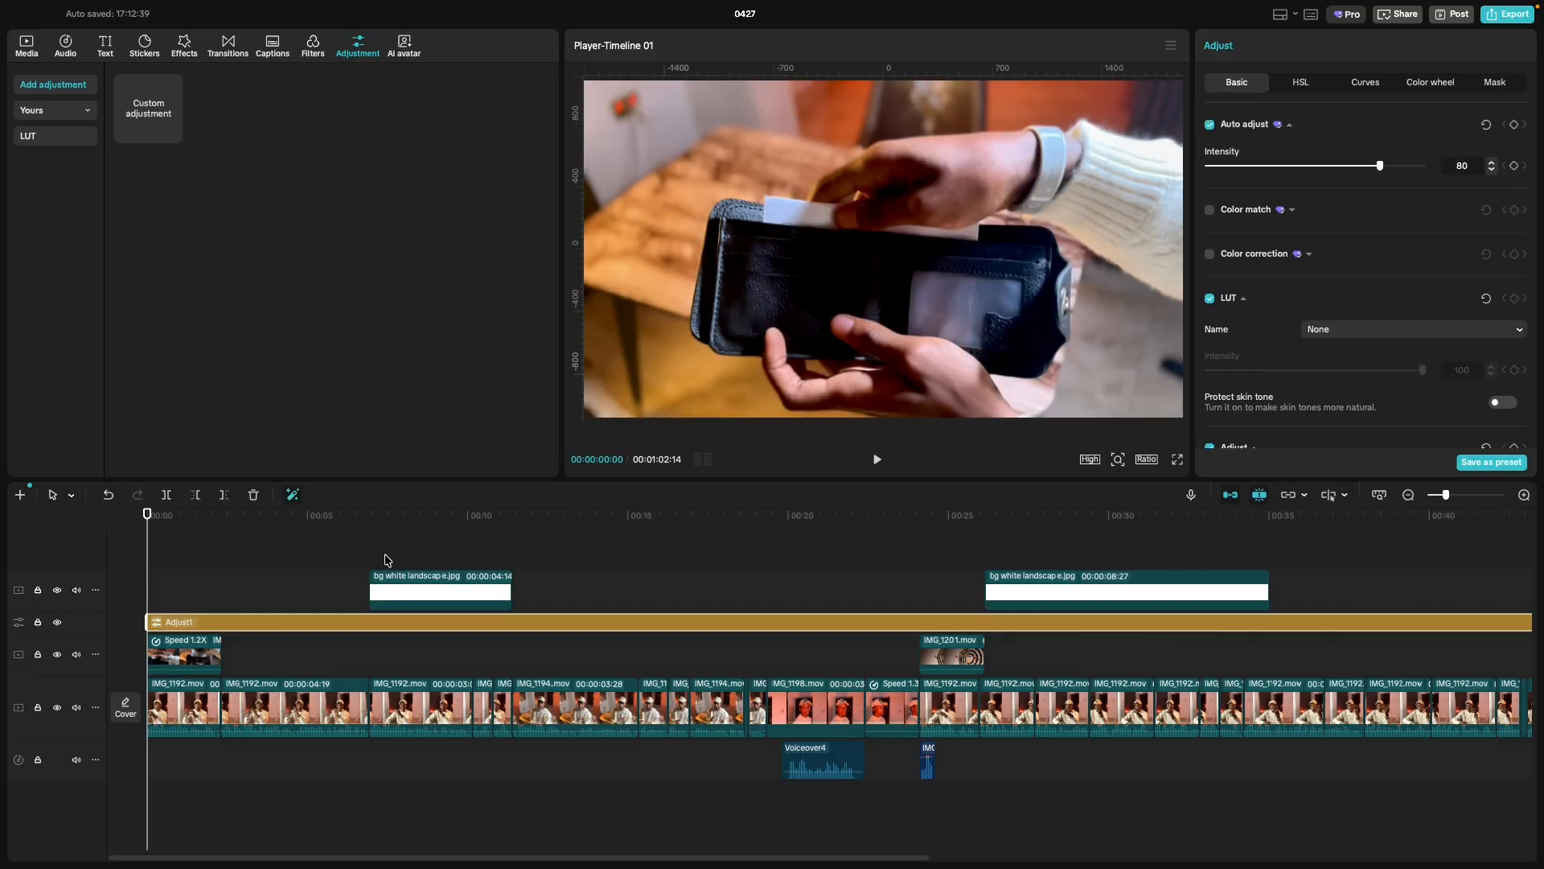
pyautogui.moveTo(145, 585); pyautogui.dragTo(338, 600)
pyautogui.hotkey('ctrl', 'z')
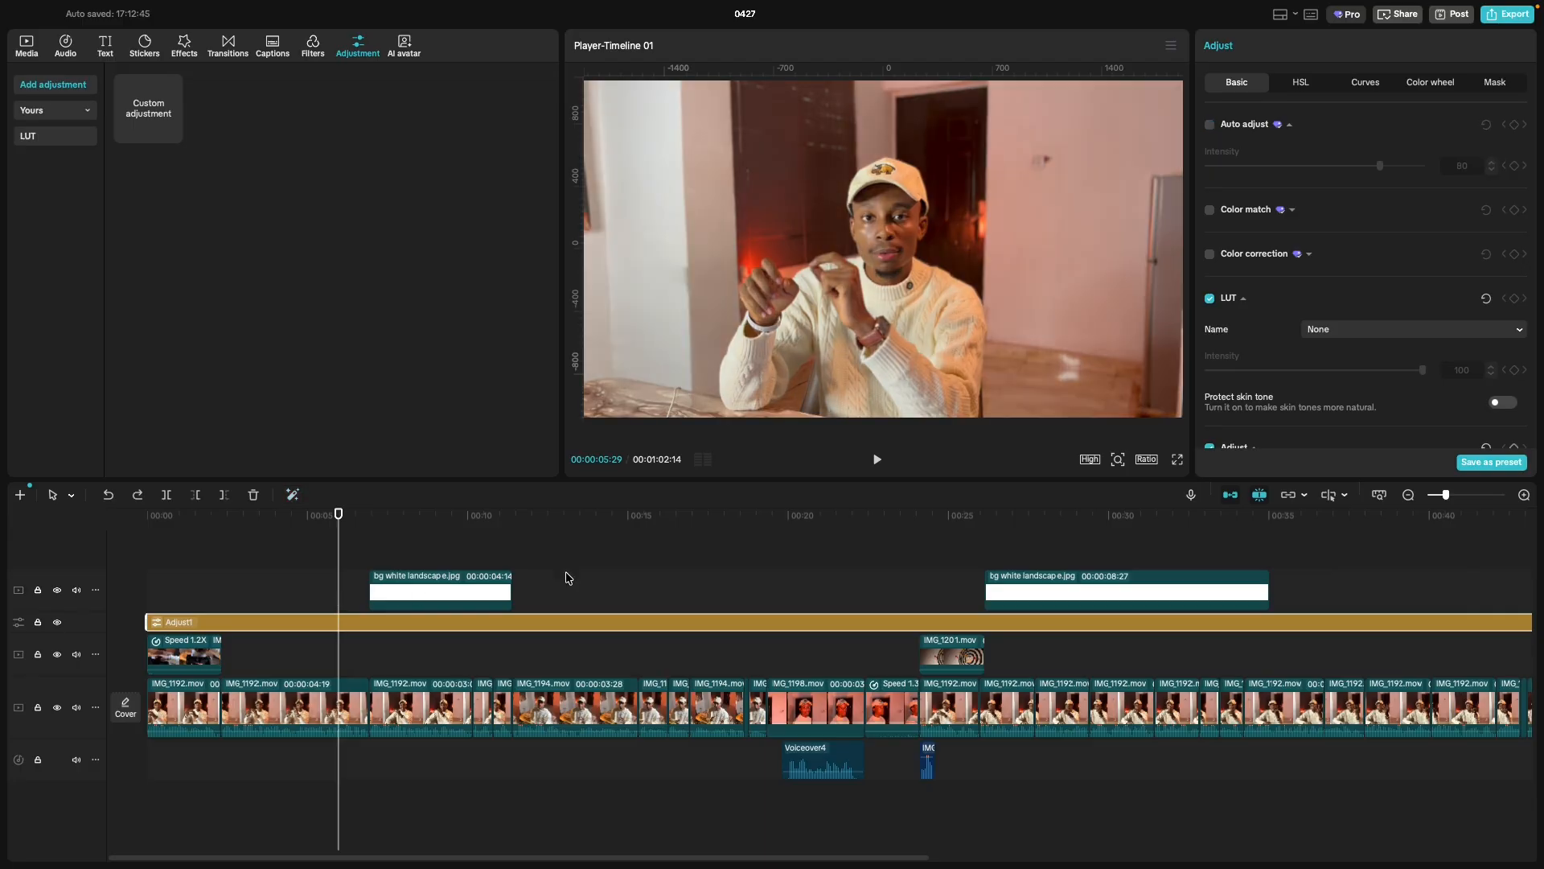
# Set the adjustment layer's temperature to 12, judging the color on the talking shot at 00:00:03:29.
pyautogui.moveTo(214, 576); pyautogui.dragTo(275, 590)
pyautogui.scroll(-6, 1337, 303)
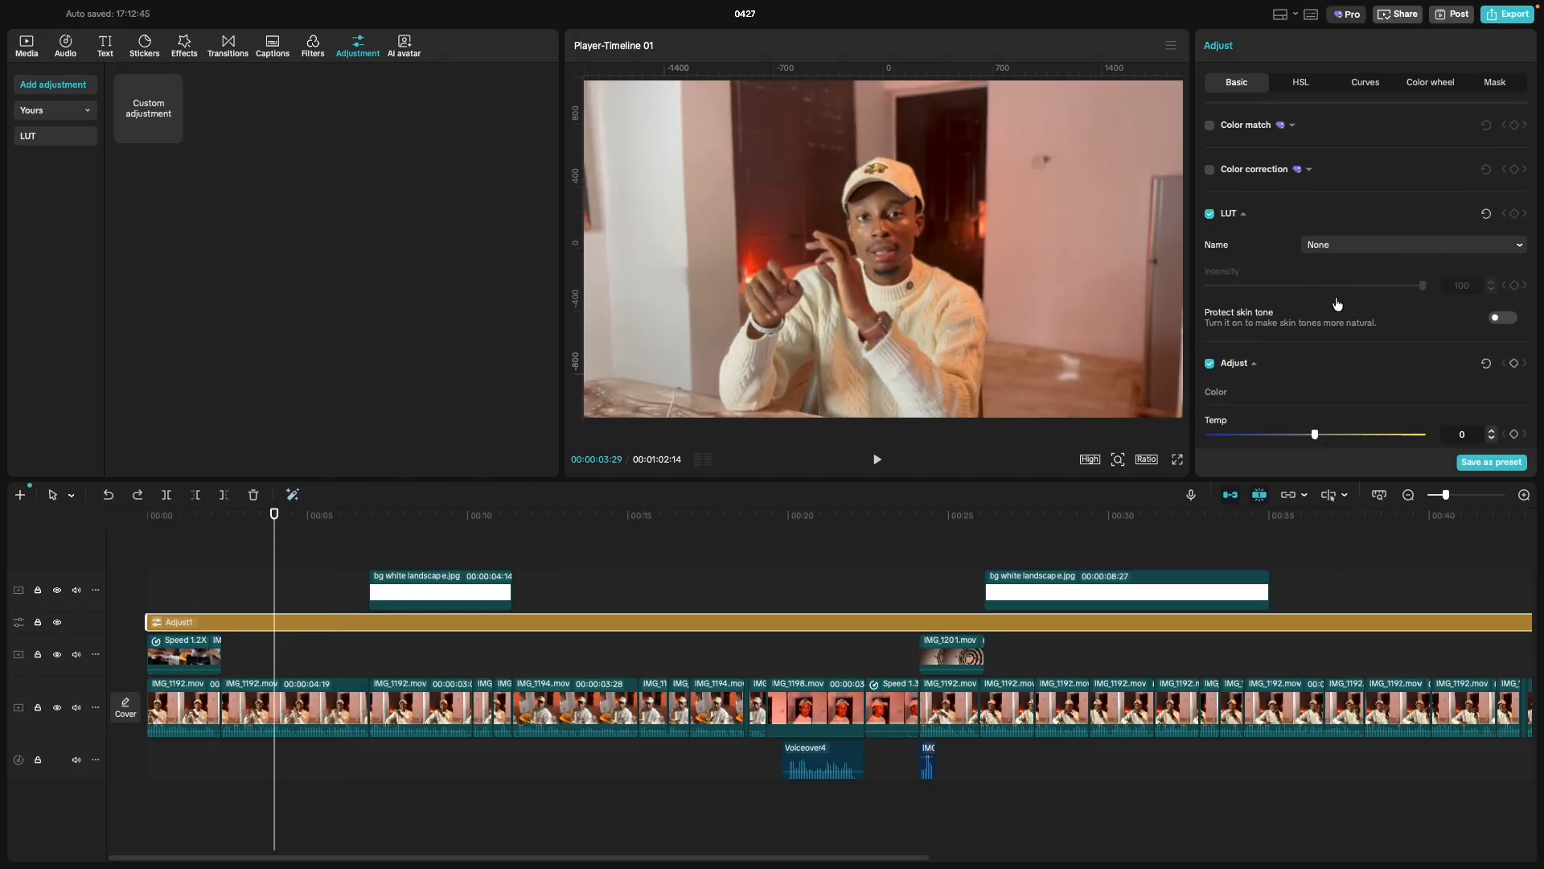
pyautogui.moveTo(1316, 236); pyautogui.dragTo(1342, 280)
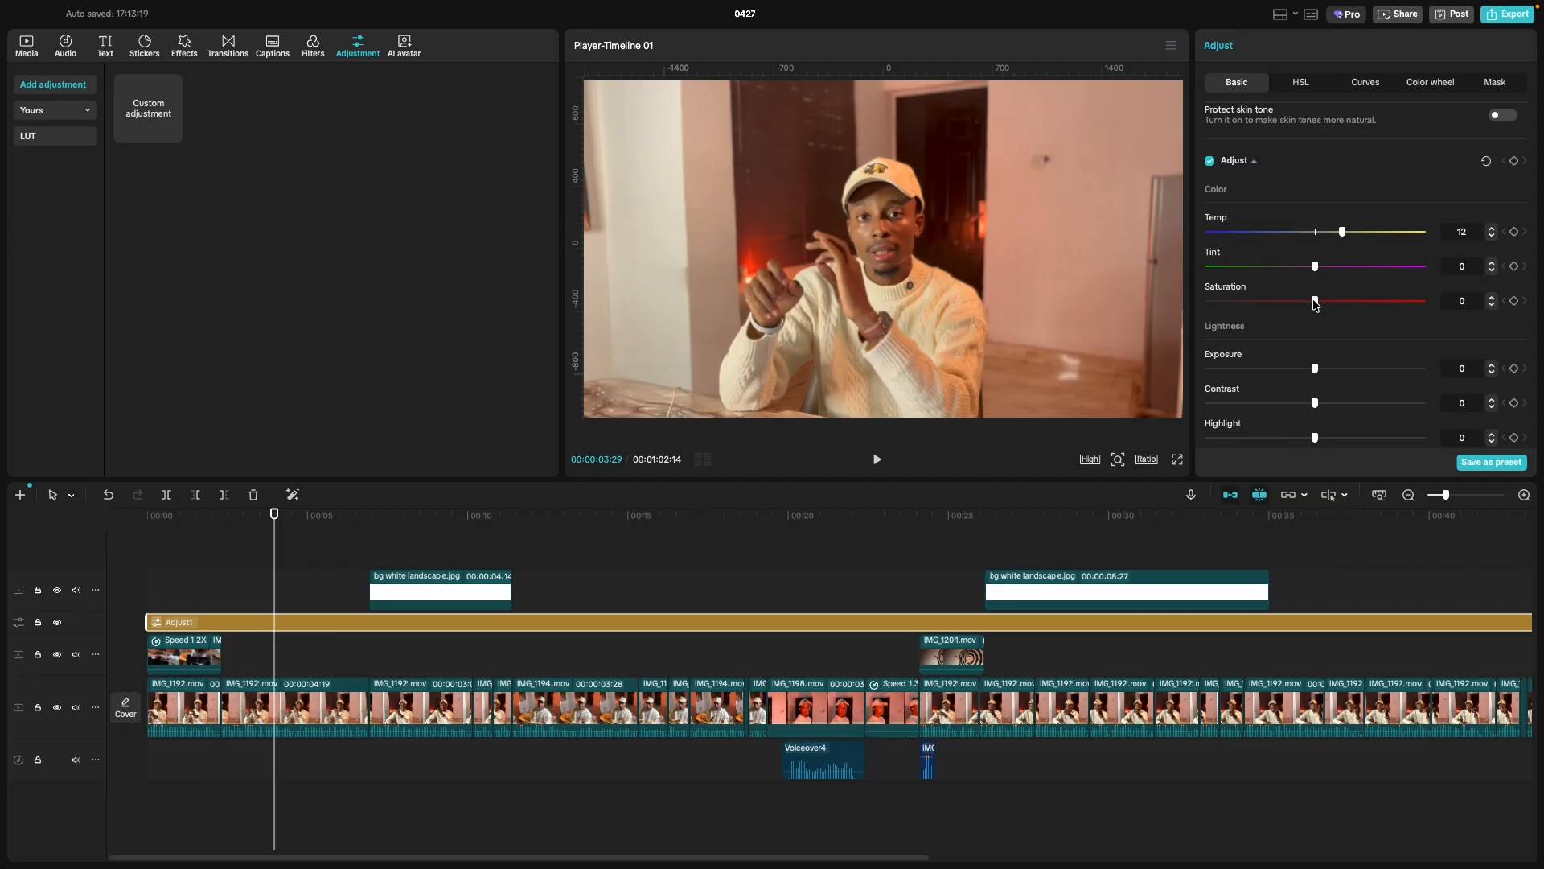
# Set the adjustment layer's saturation to 6 and exposure to -5, using the talking shot at 00:00:04:14 as reference.
pyautogui.click(1315, 302)
pyautogui.press('space')
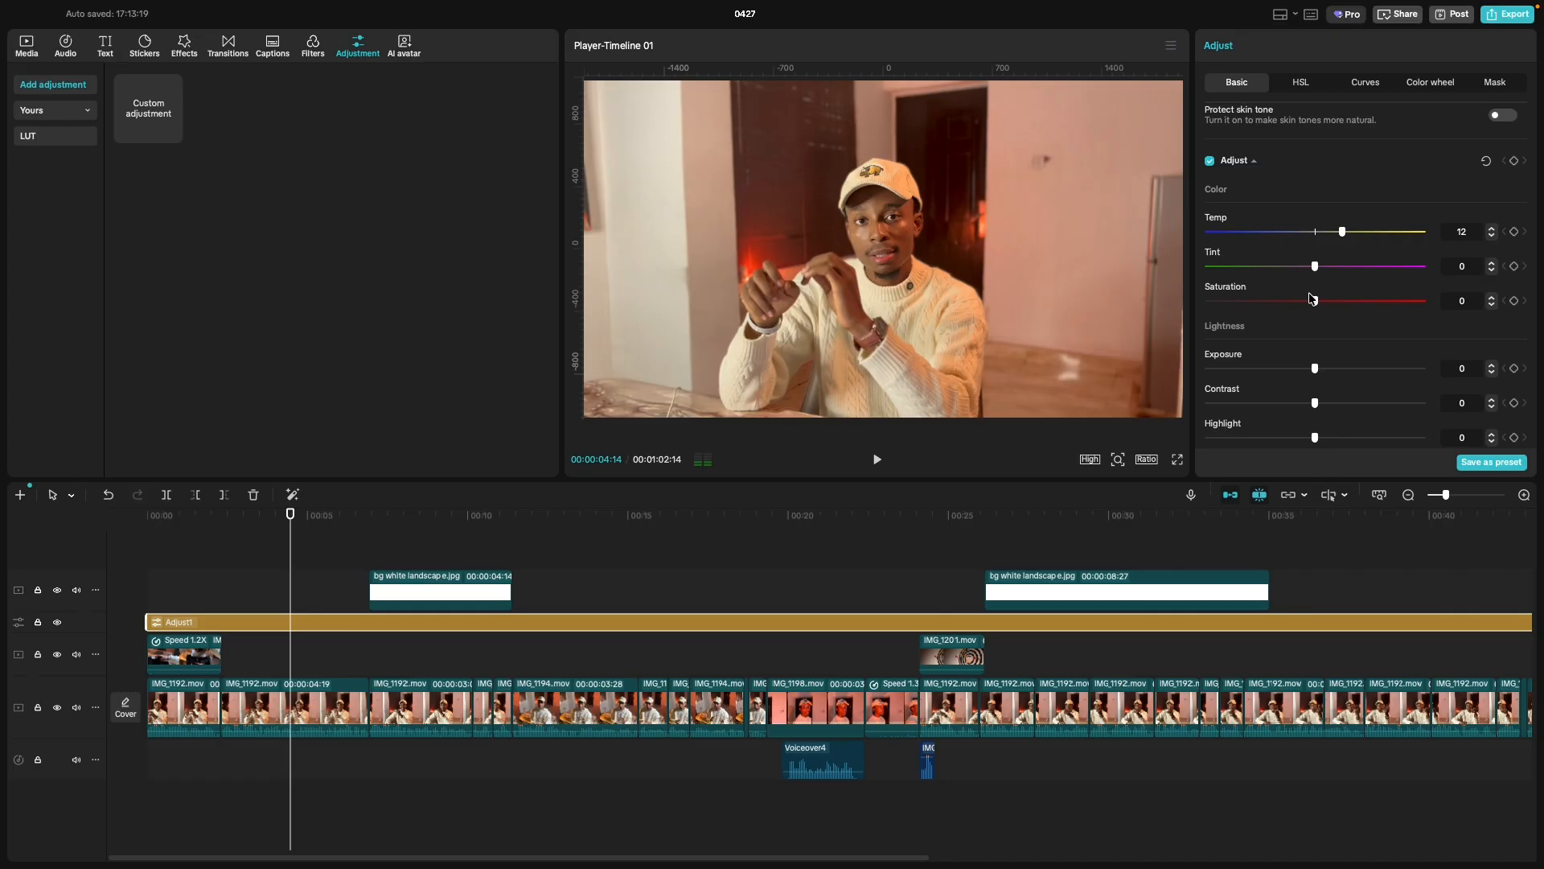
pyautogui.moveTo(1317, 304); pyautogui.dragTo(1305, 388)
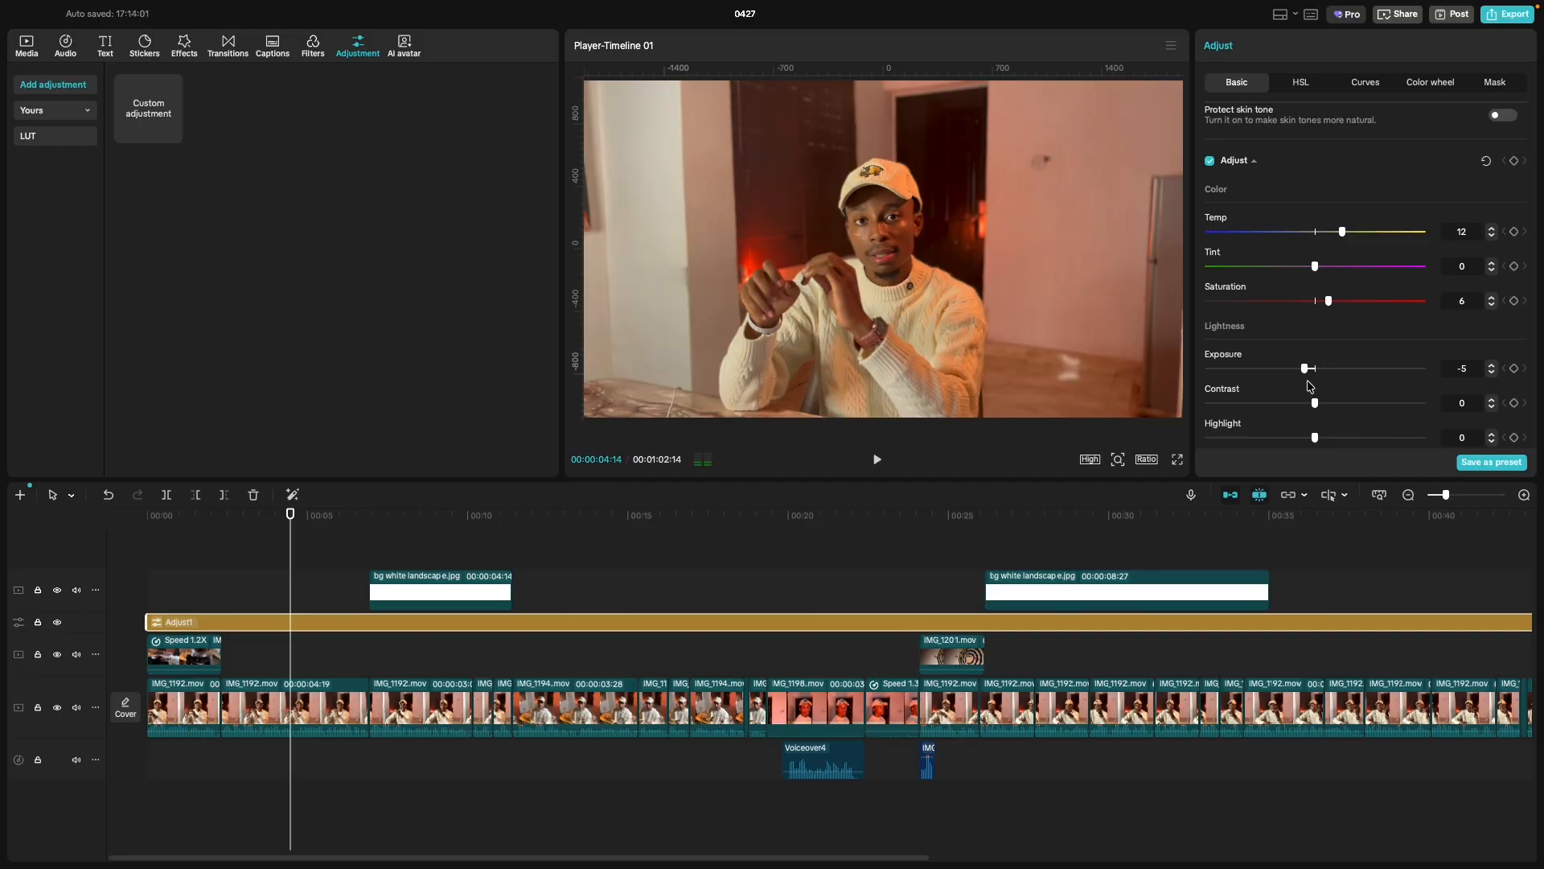
# Test the adjustment layer's contrast at the extreme of -50 and settle it at 2.
pyautogui.scroll(-2, 1315, 386)
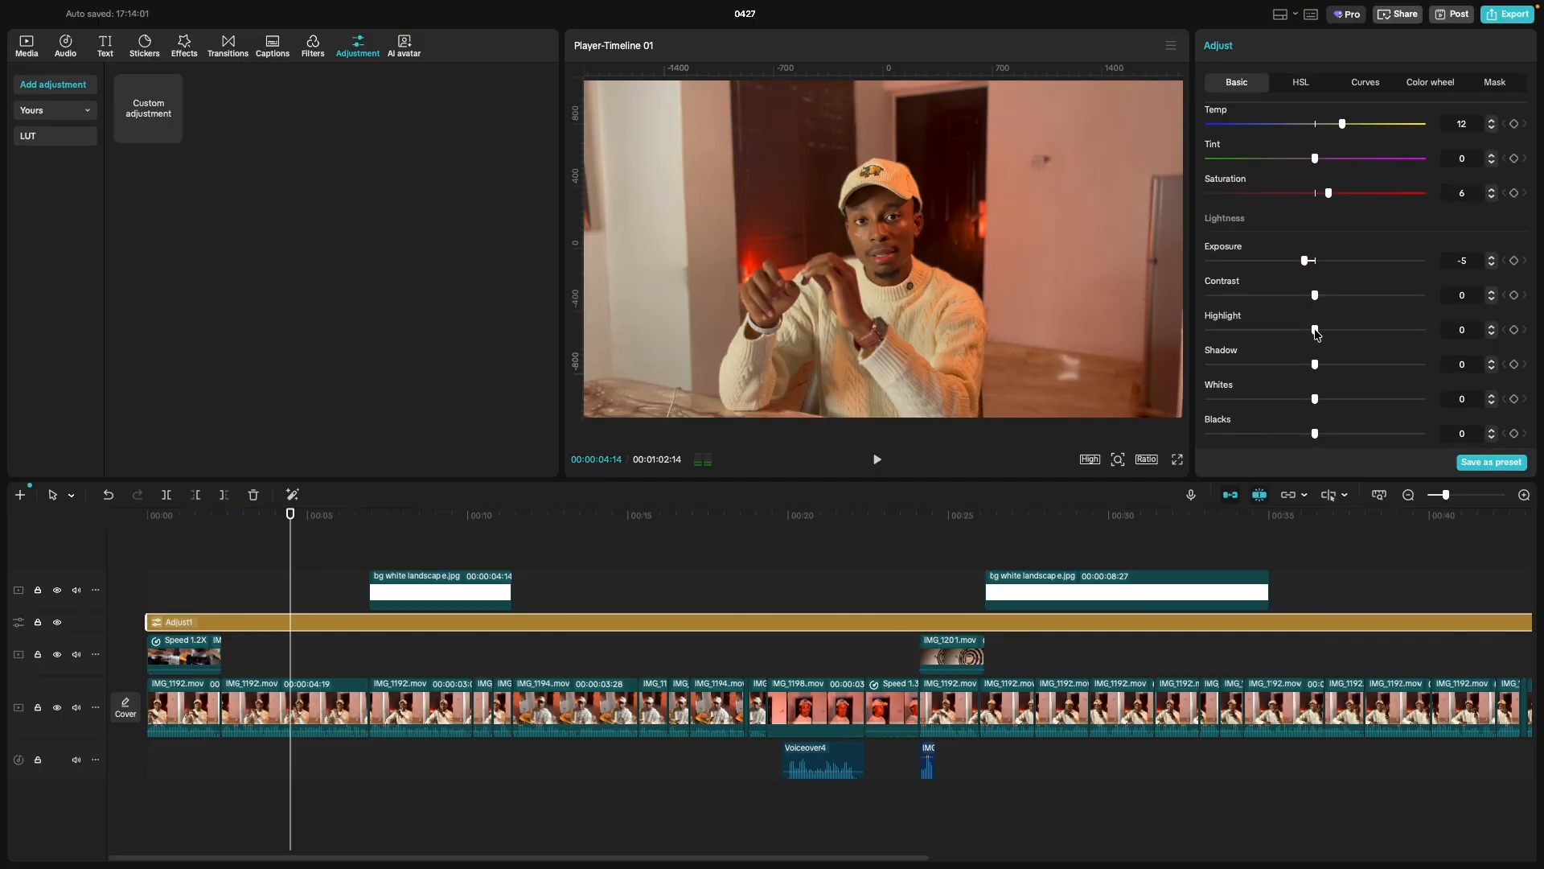
pyautogui.moveTo(1317, 300); pyautogui.dragTo(1123, 330)
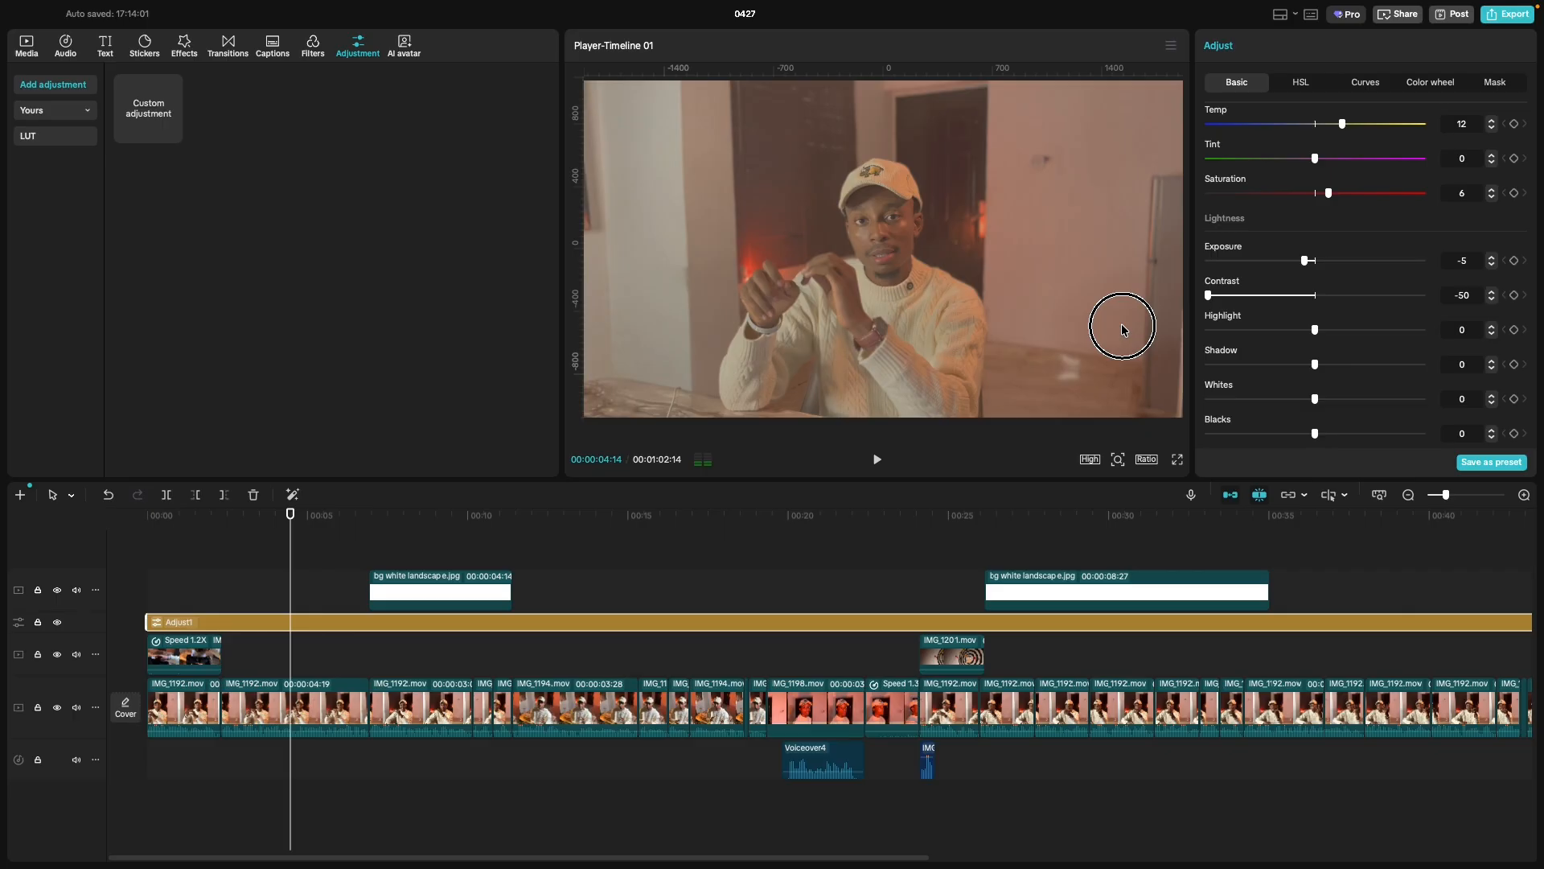
pyautogui.moveTo(1209, 296); pyautogui.dragTo(1152, 329)
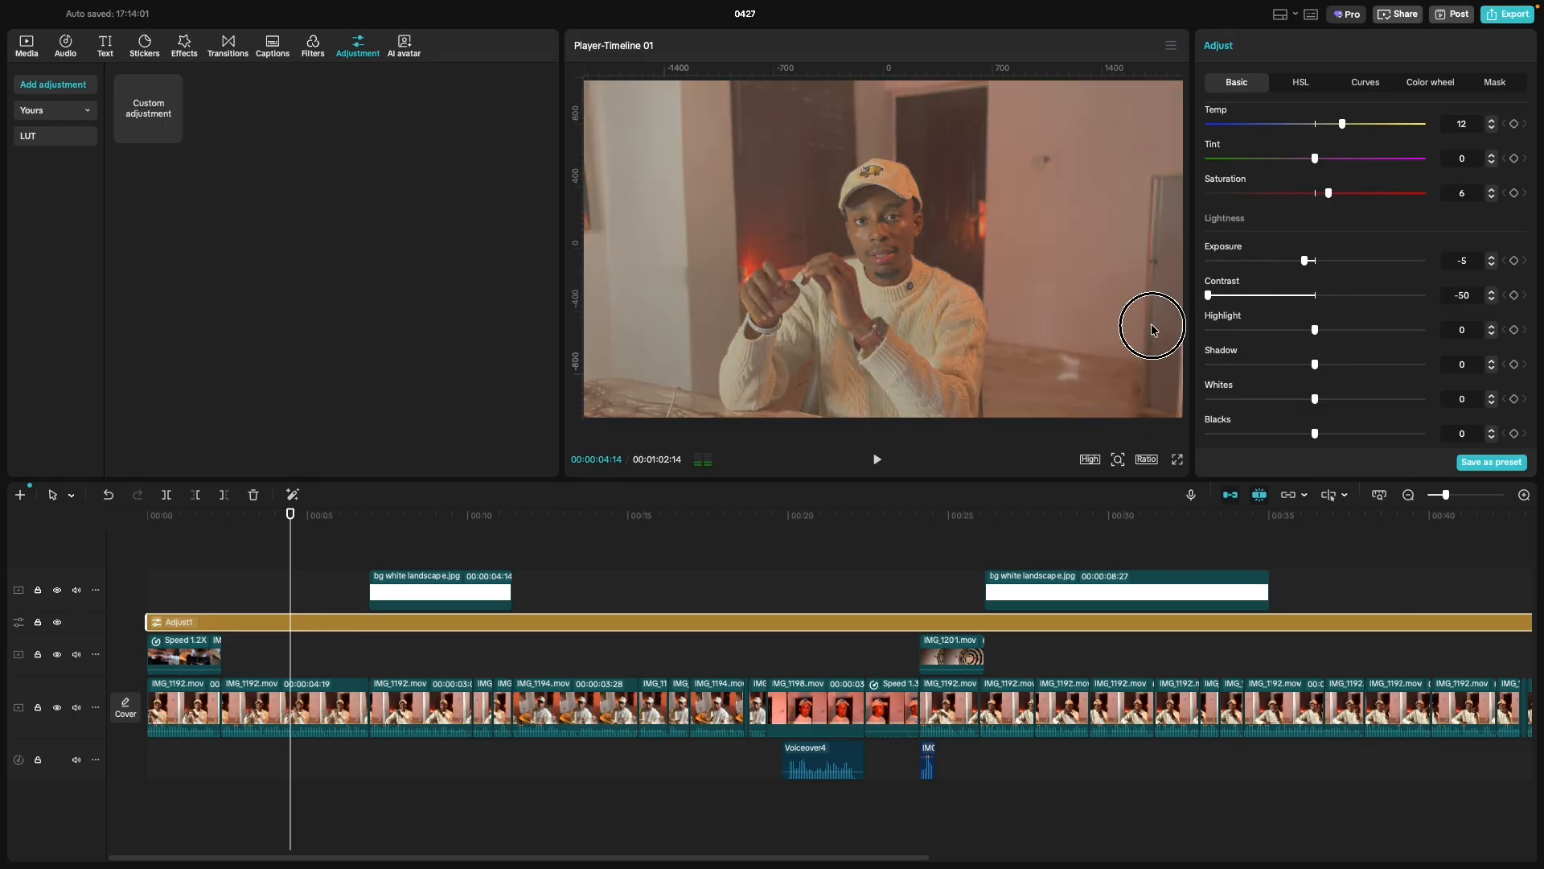
pyautogui.moveTo(1152, 329); pyautogui.dragTo(1319, 325)
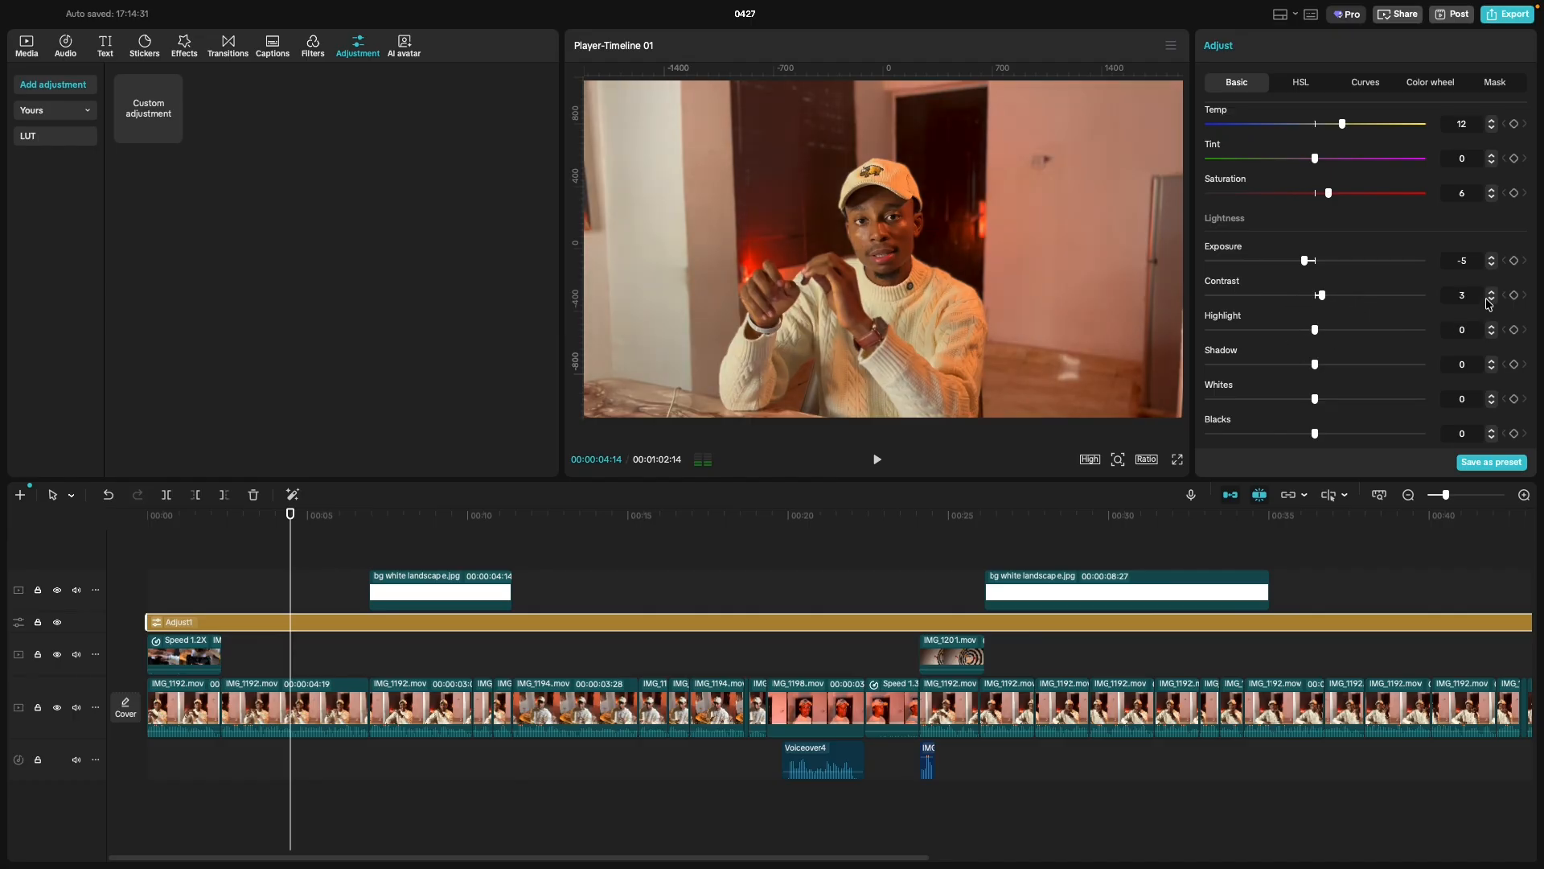
pyautogui.click(1490, 300)
# Set the adjustment layer's highlights to -5, shadows to 5 and whites to -3.
pyautogui.moveTo(1313, 338); pyautogui.dragTo(1329, 393)
pyautogui.moveTo(1319, 368); pyautogui.dragTo(1304, 422)
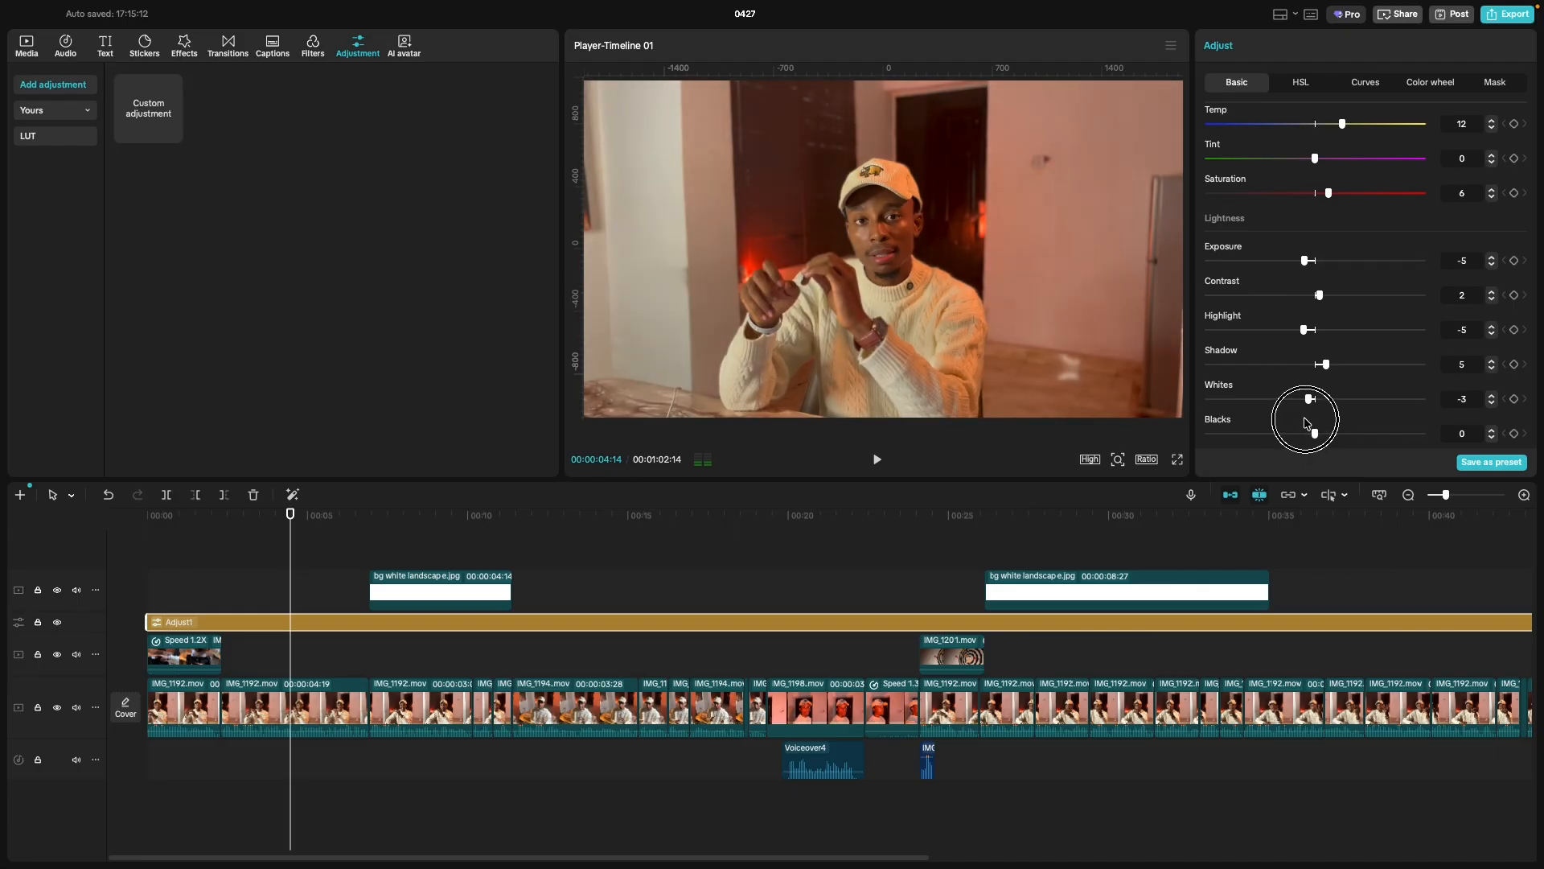
pyautogui.scroll(-3, 1314, 322)
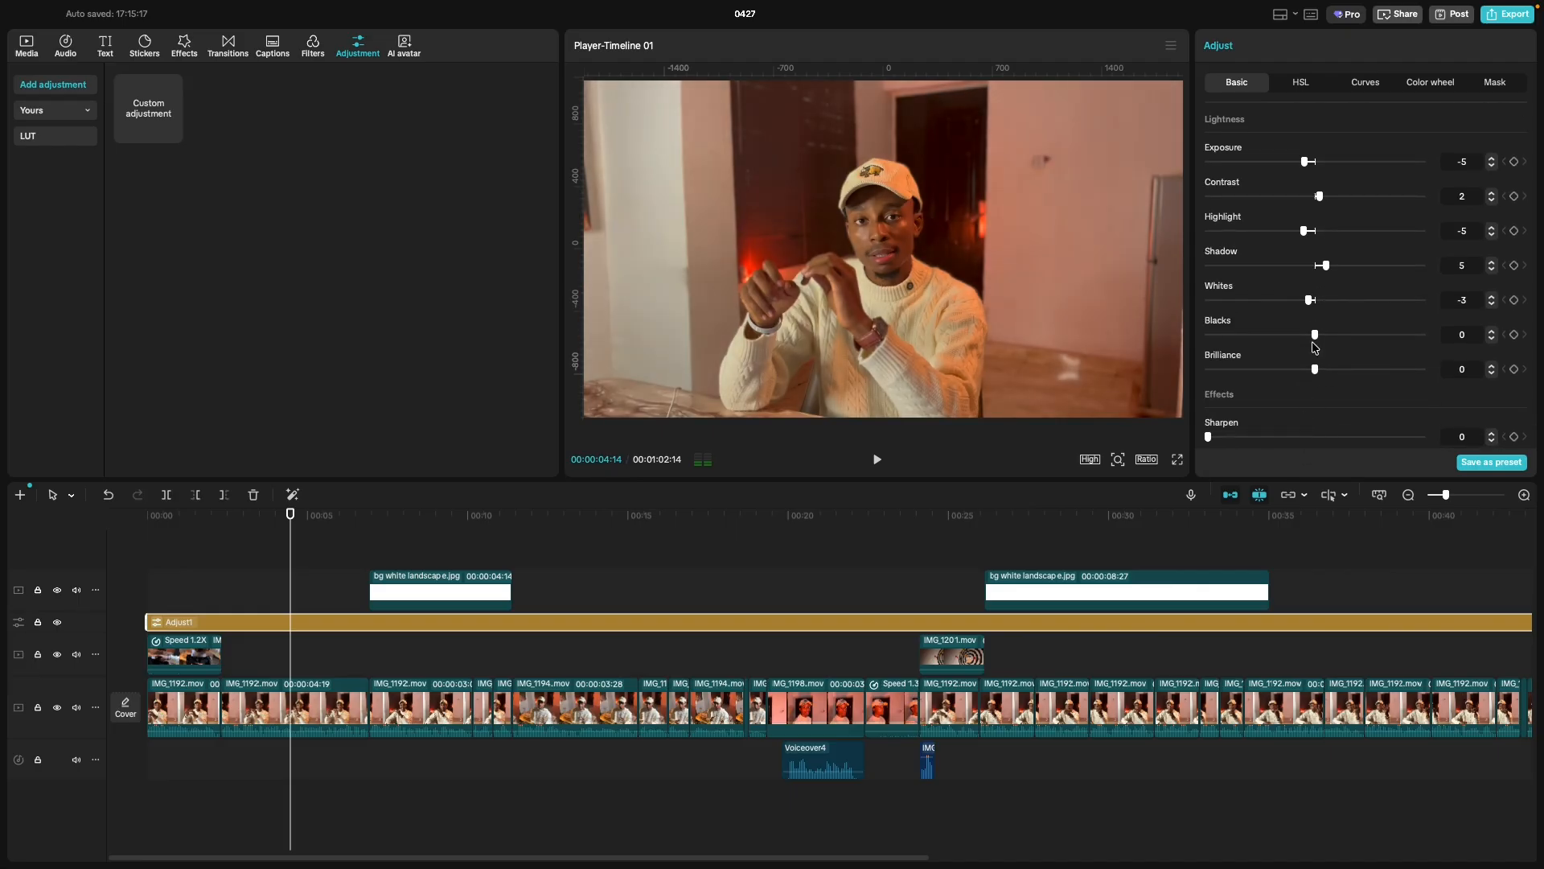
# Set the adjustment layer's blacks to -1 and brilliance to -3.
pyautogui.moveTo(1314, 340)
pyautogui.mouseDown()
pyautogui.moveTo(1248, 335)
pyautogui.moveTo(1410, 346)
pyautogui.moveTo(1166, 354)
pyautogui.moveTo(1303, 351)
pyautogui.moveTo(1179, 351)
pyautogui.moveTo(1317, 369)
pyautogui.mouseUp()
pyautogui.click(1492, 339)
pyautogui.moveTo(1313, 372)
pyautogui.mouseDown()
pyautogui.moveTo(1179, 362)
pyautogui.moveTo(1465, 369)
pyautogui.moveTo(1155, 369)
pyautogui.moveTo(1311, 381)
pyautogui.moveTo(1139, 385)
pyautogui.moveTo(1480, 396)
pyautogui.moveTo(1304, 394)
pyautogui.mouseUp()
pyautogui.click(1490, 363)
# Set the adjustment layer's sharpen effect to 57 and clarity to 15.
pyautogui.scroll(-3, 1370, 386)
pyautogui.moveTo(1211, 310); pyautogui.dragTo(1333, 334)
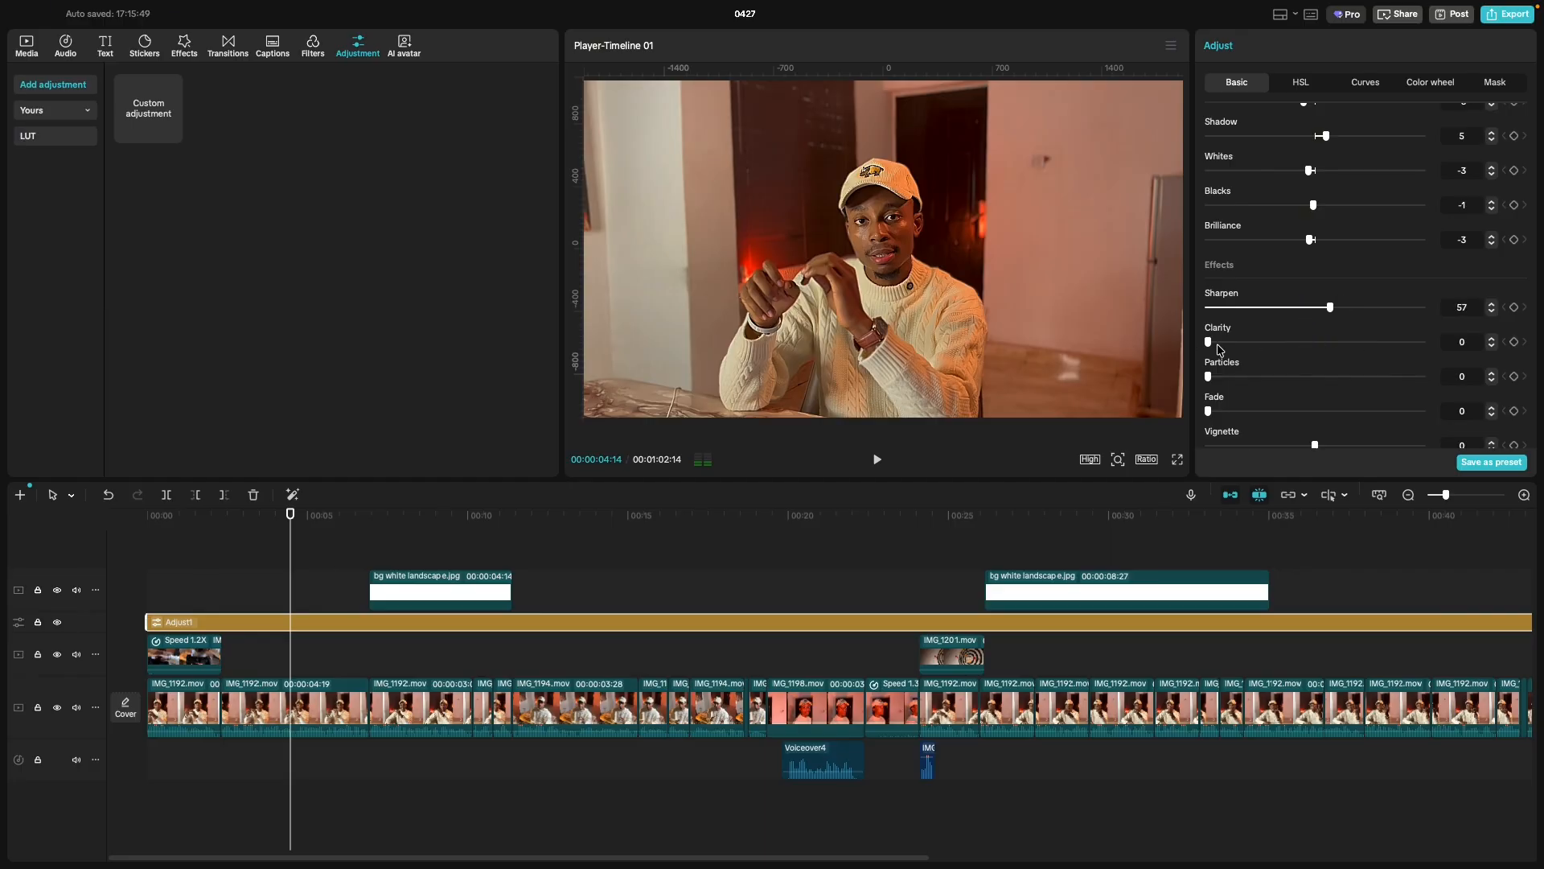
pyautogui.moveTo(1211, 347); pyautogui.dragTo(1190, 395)
# Compare the opening wallet shot at 00:00:00:24 with the adjustment layer hidden and shown, leaving the layer visible.
pyautogui.moveTo(292, 596); pyautogui.dragTo(869, 657)
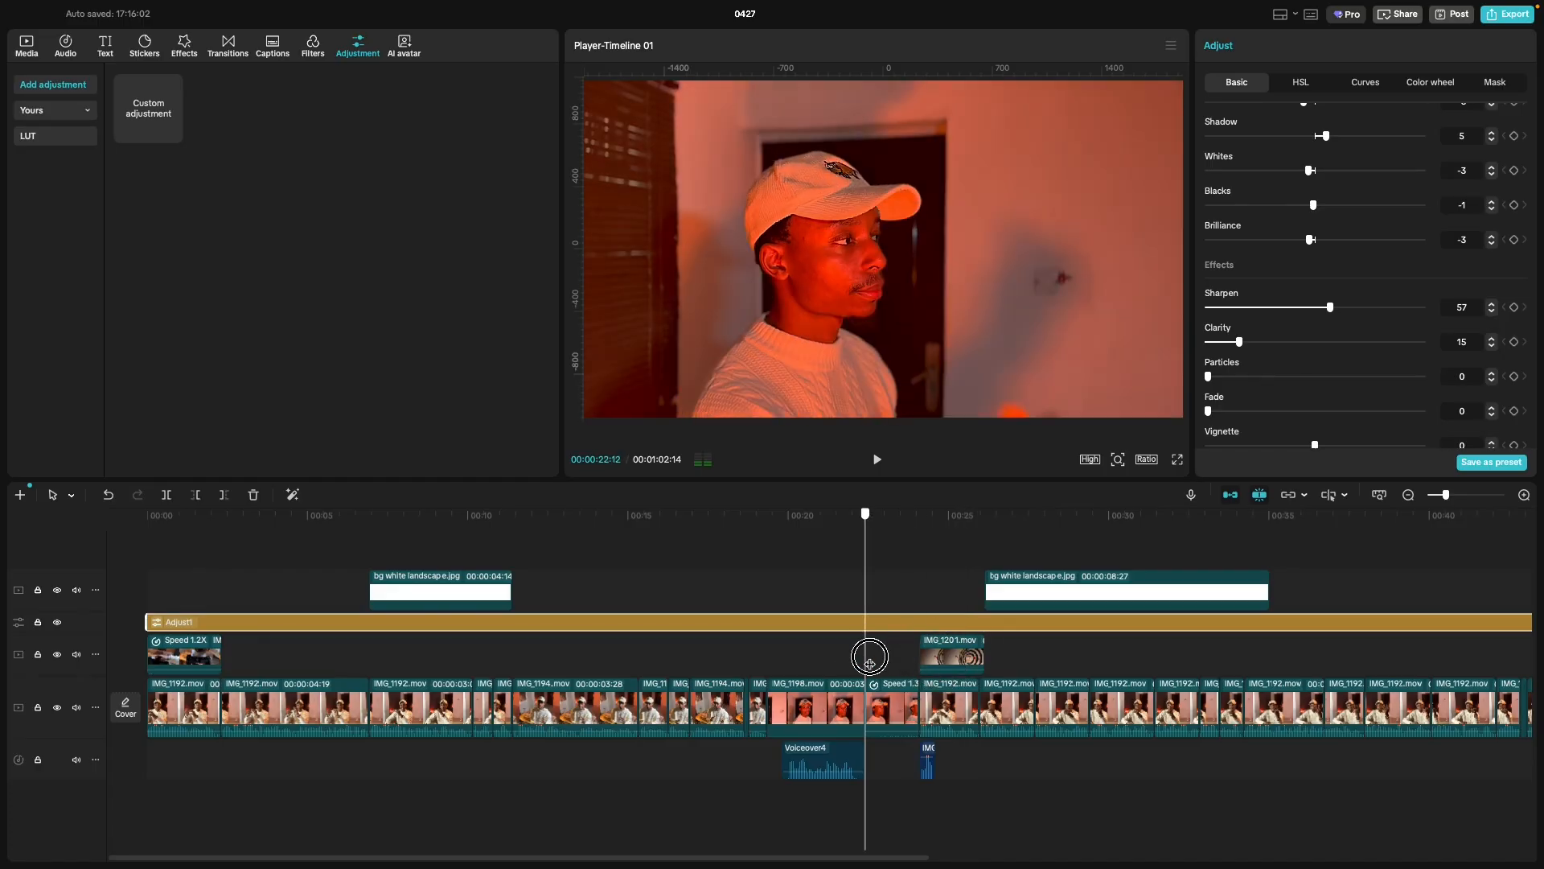
pyautogui.click(175, 648)
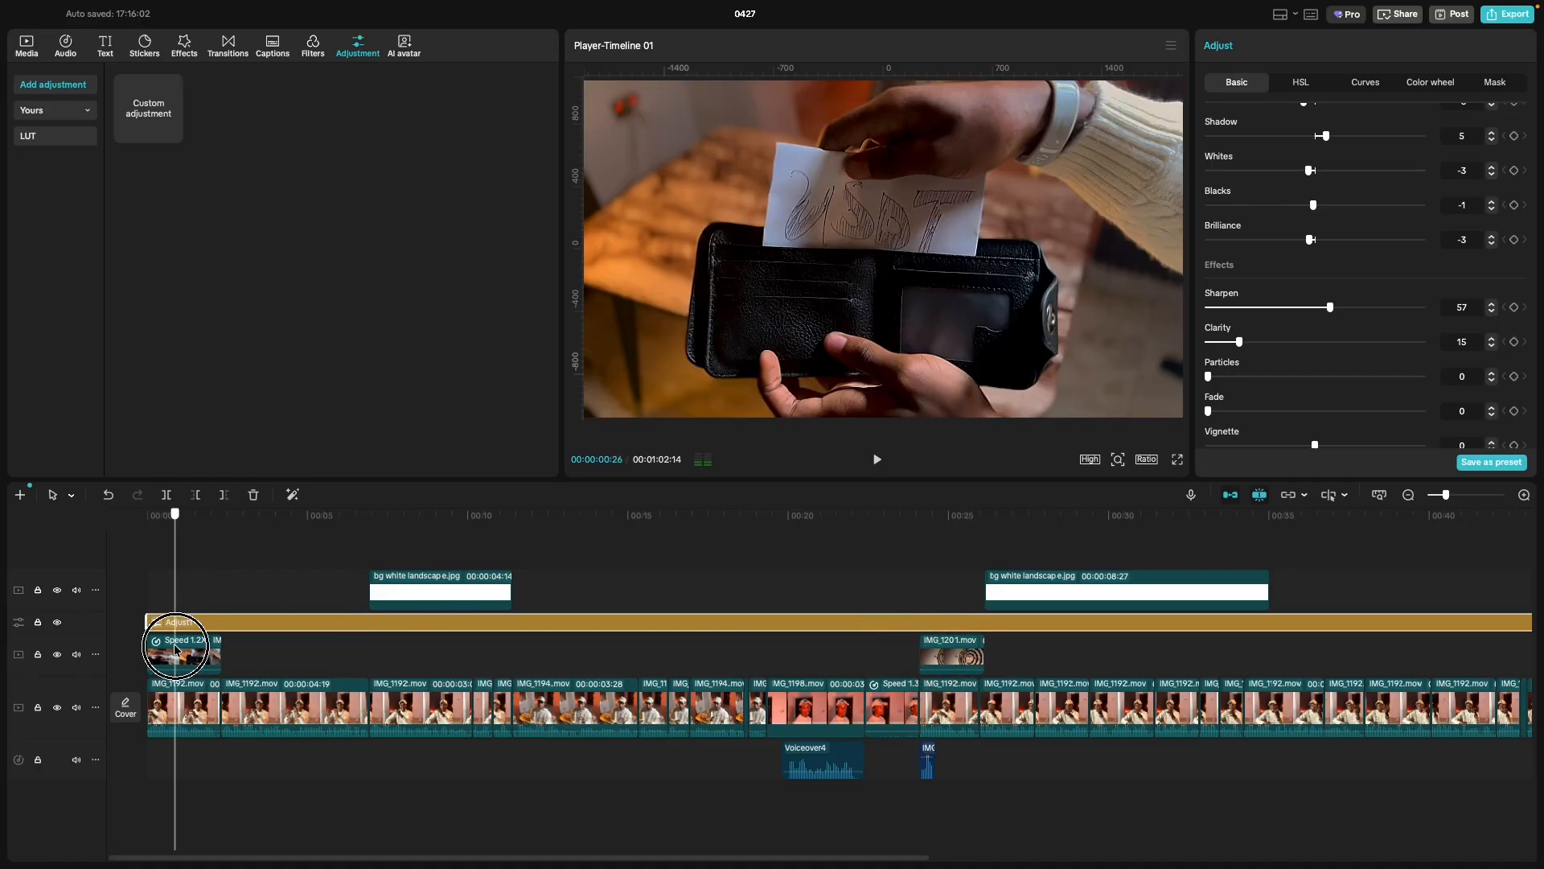
pyautogui.moveTo(175, 648); pyautogui.dragTo(173, 648)
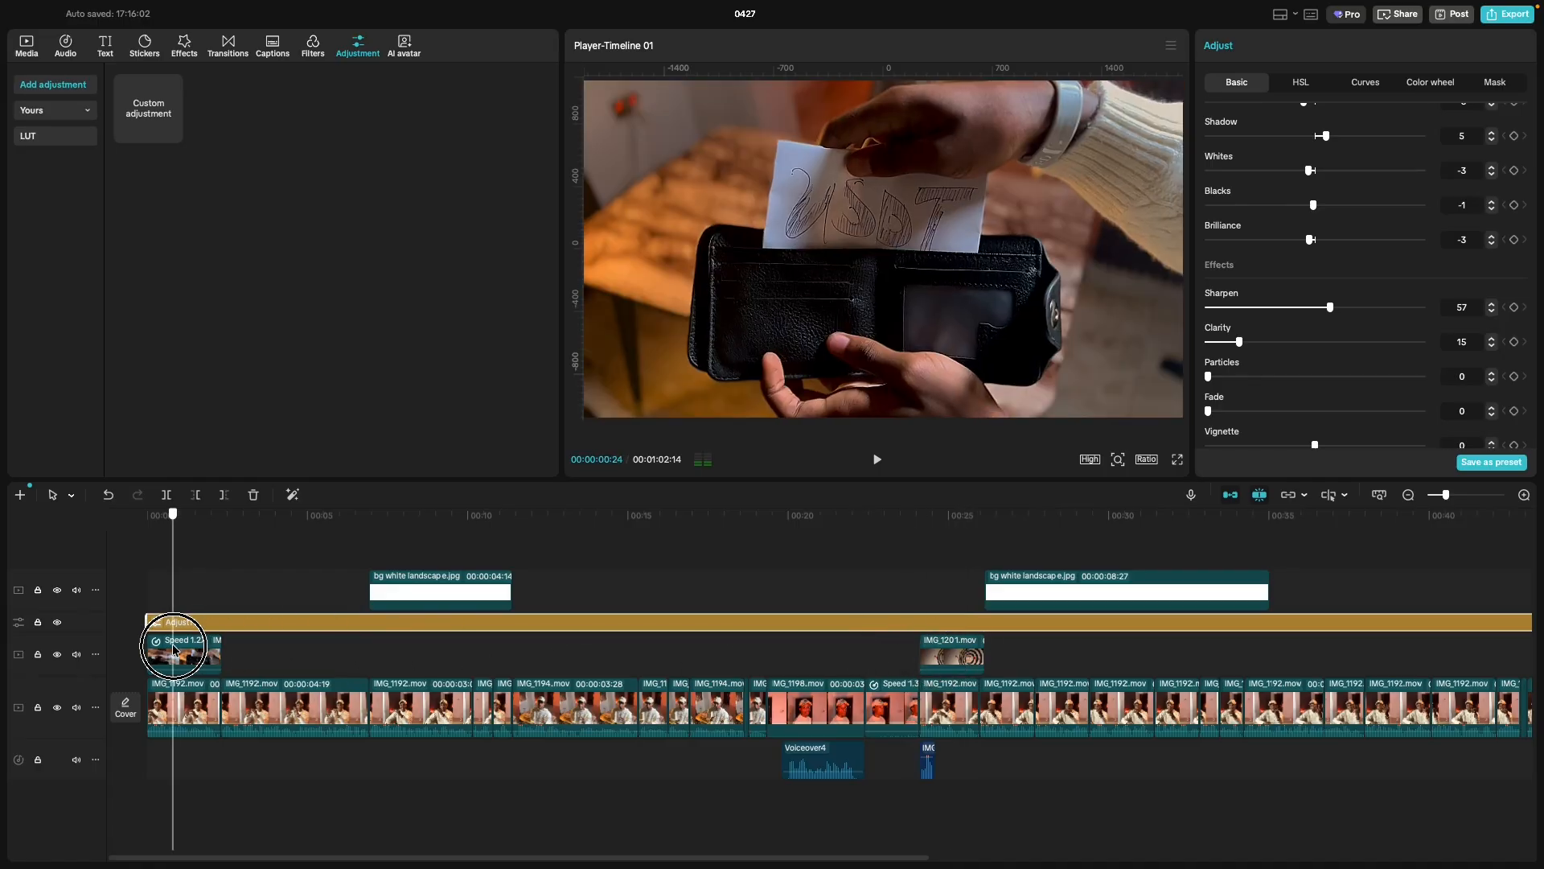
pyautogui.click(57, 623)
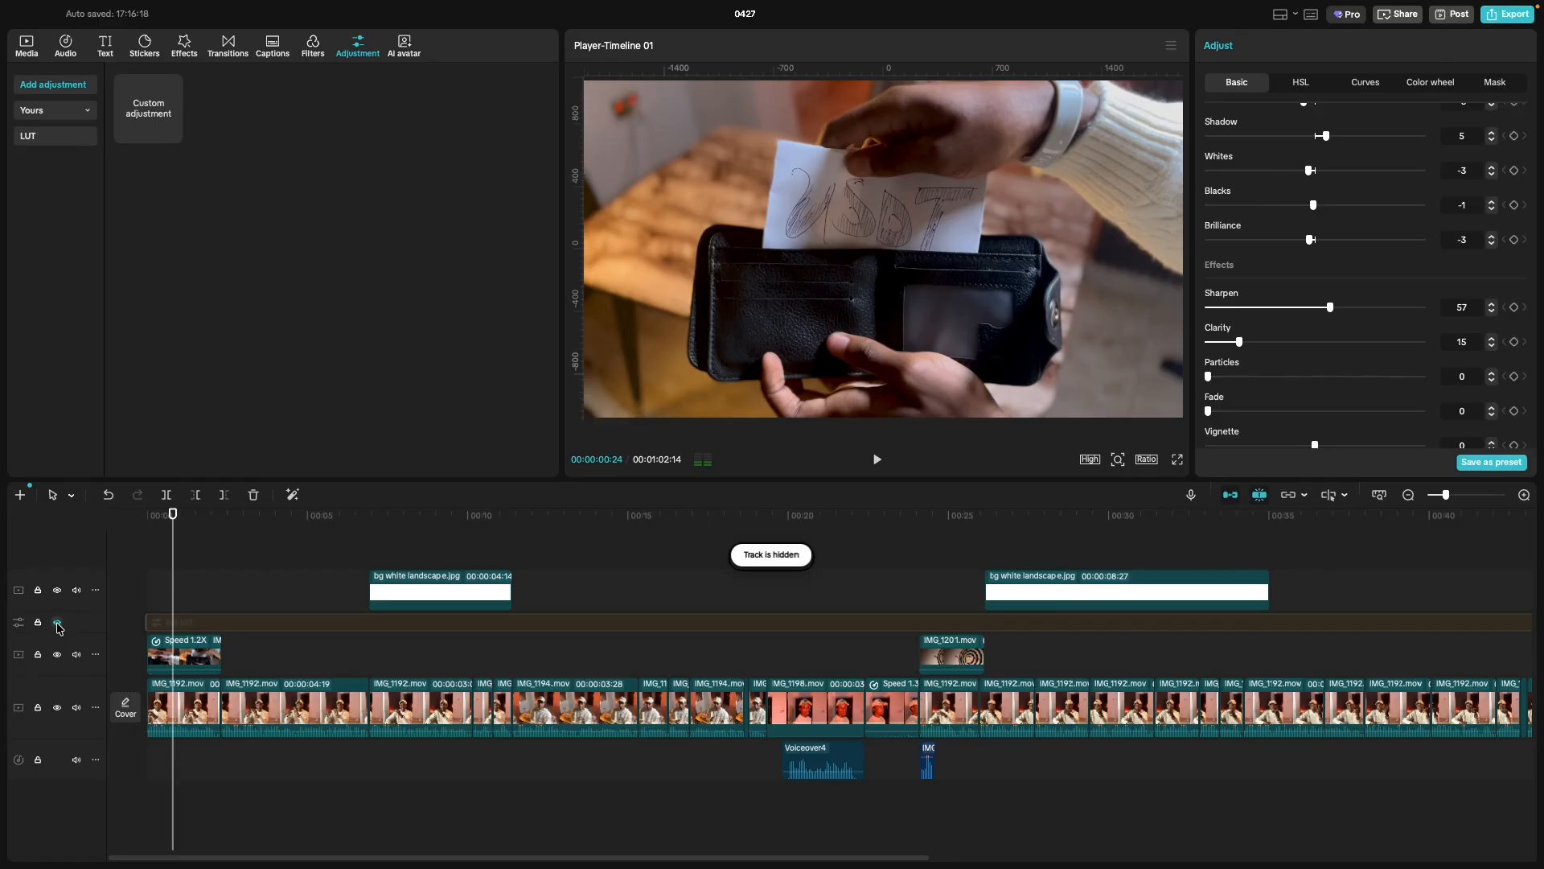
pyautogui.click(57, 624)
pyautogui.click(57, 624)
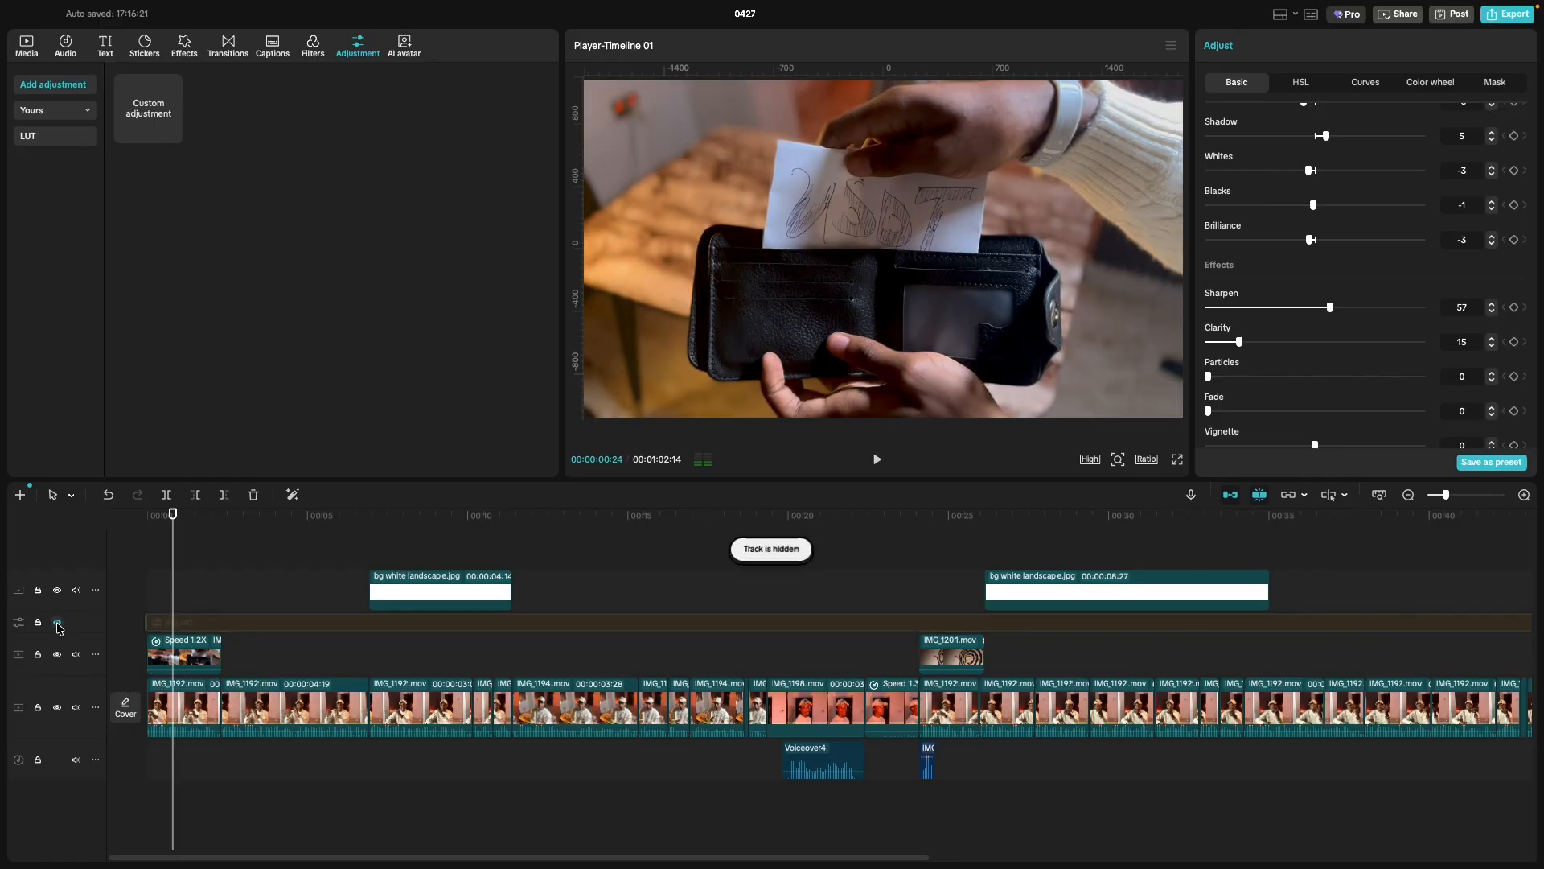
pyautogui.click(57, 624)
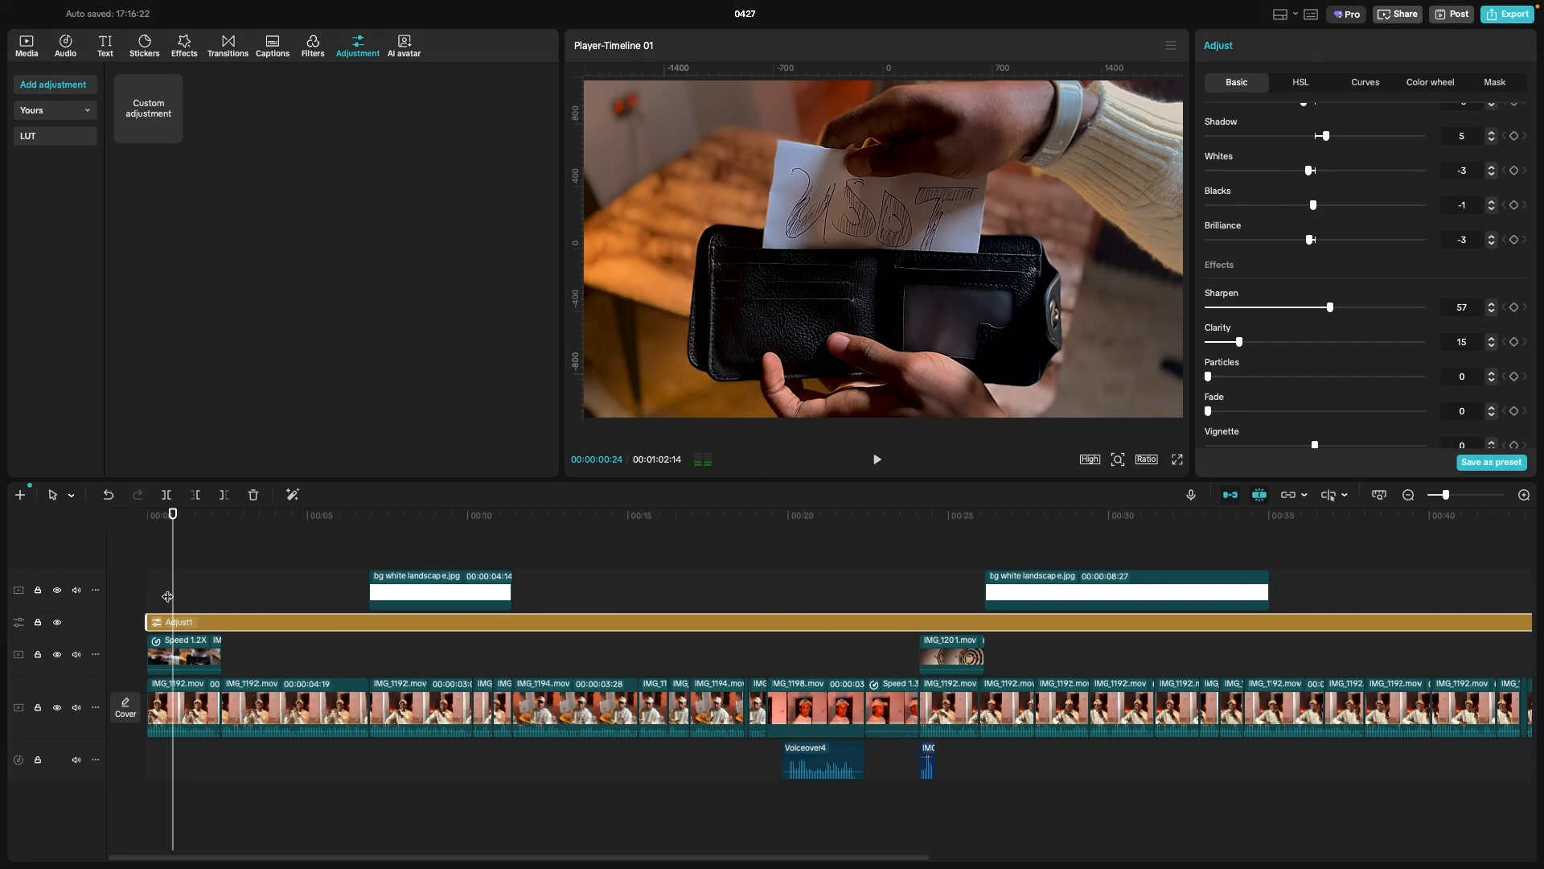
# Compare the talking shot at 00:00:12:17 with and without the adjustment layer, and inspect the graded frame in full screen.
pyautogui.click(418, 610)
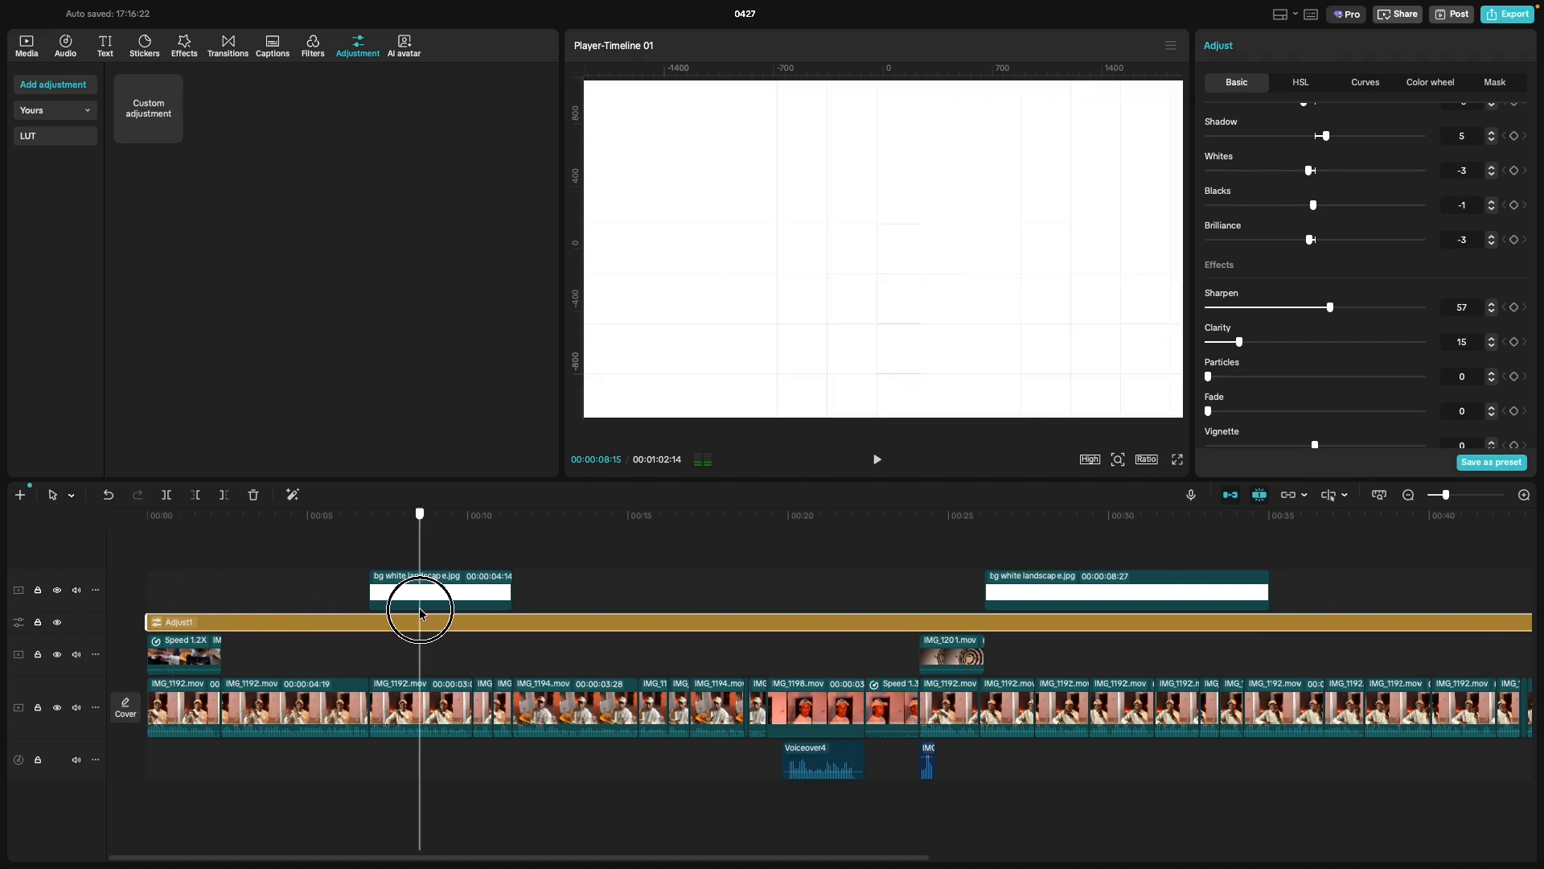
pyautogui.click(550, 618)
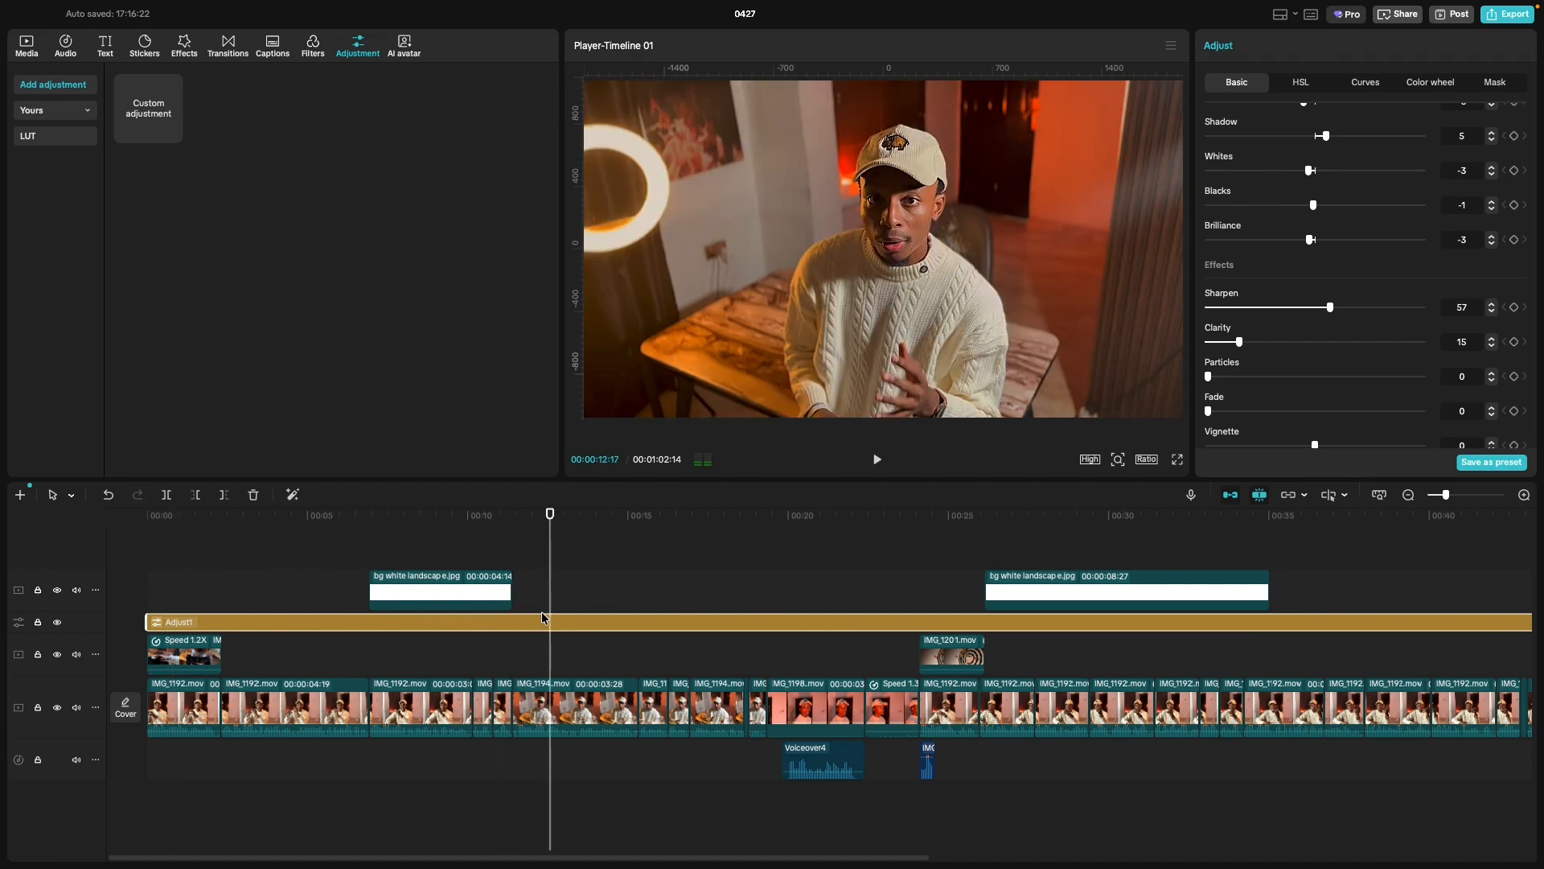
pyautogui.click(57, 623)
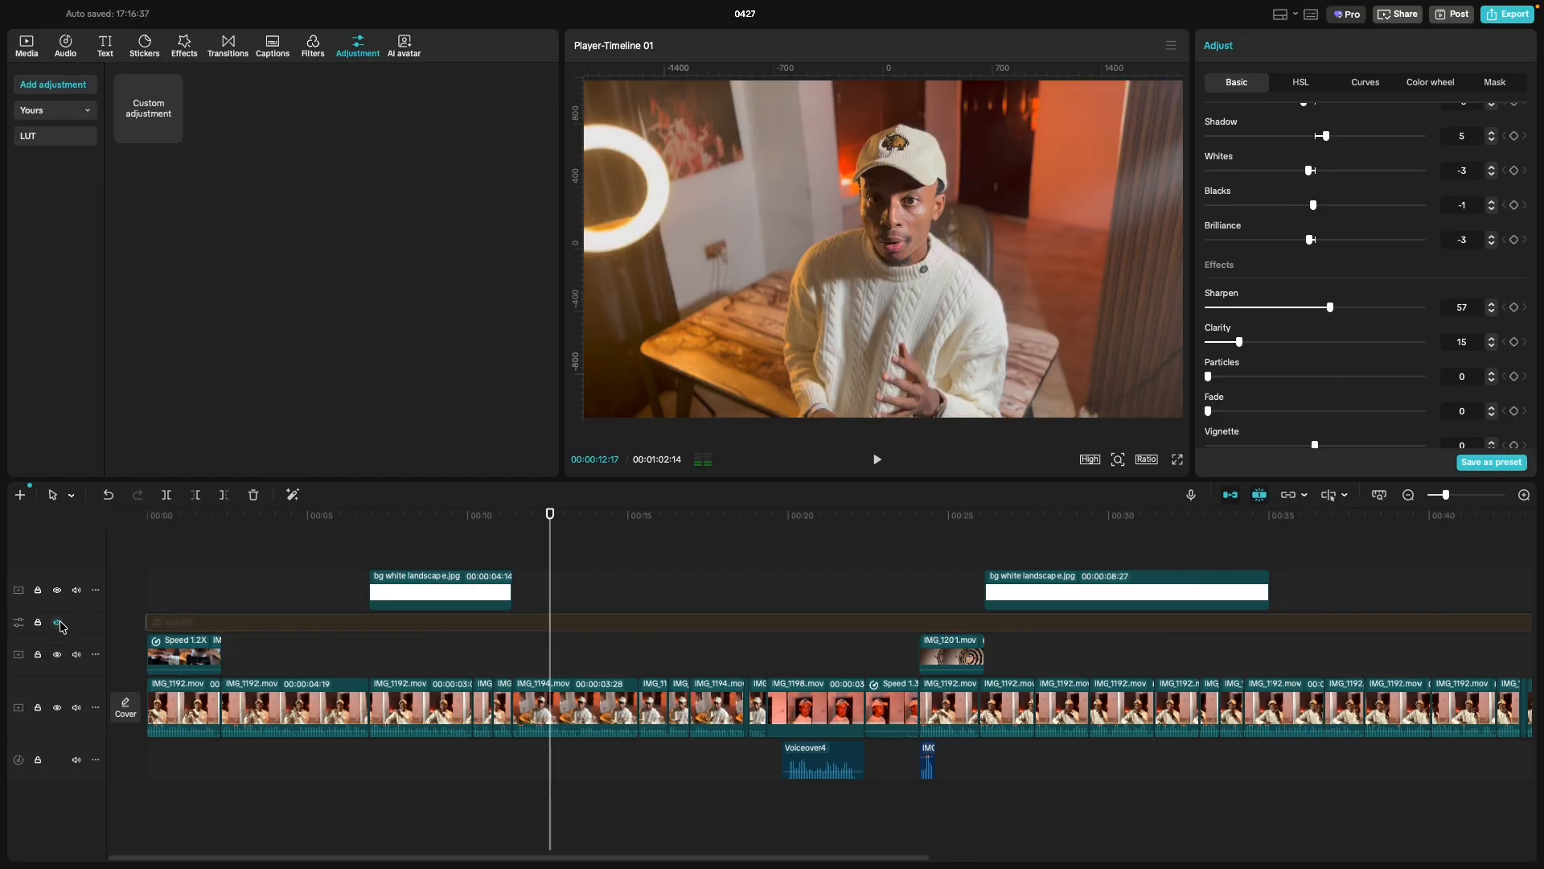
pyautogui.click(57, 623)
pyautogui.click(57, 623)
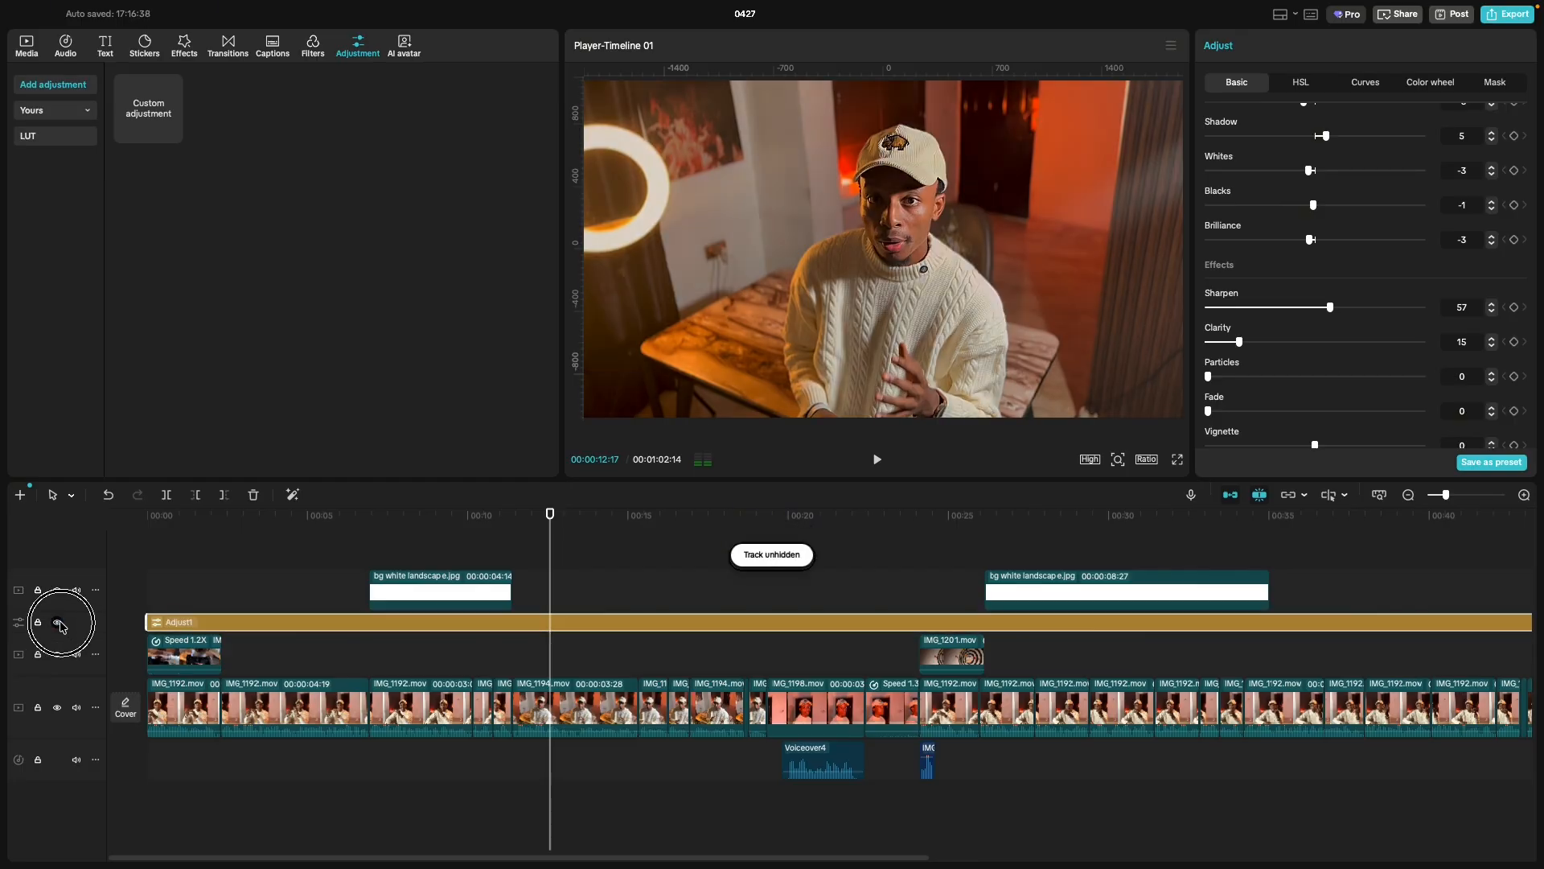
pyautogui.click(58, 624)
pyautogui.click(1178, 460)
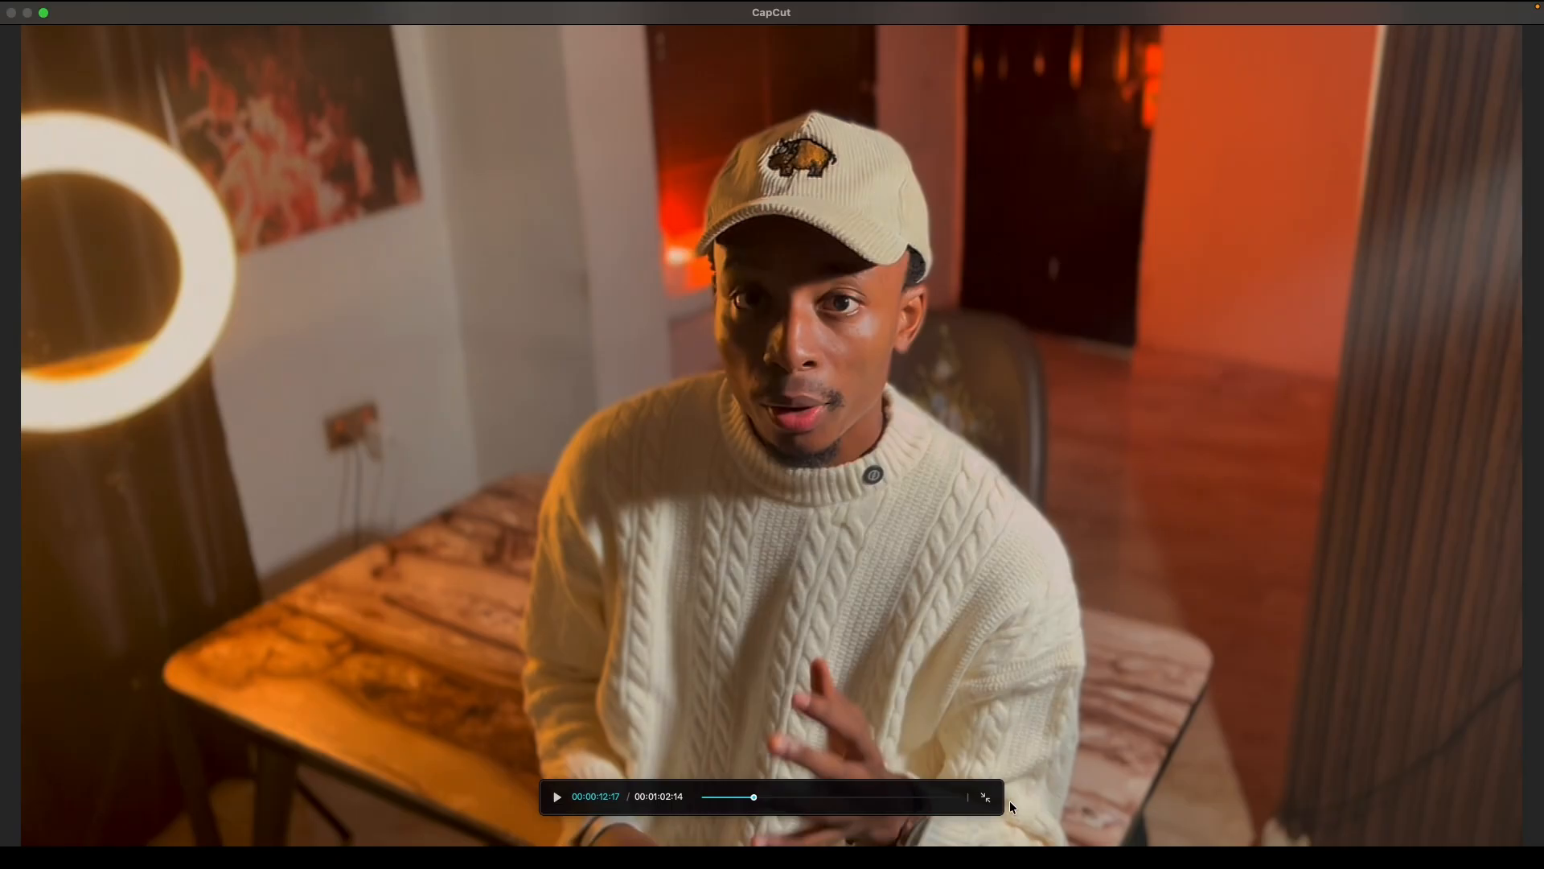
pyautogui.click(988, 802)
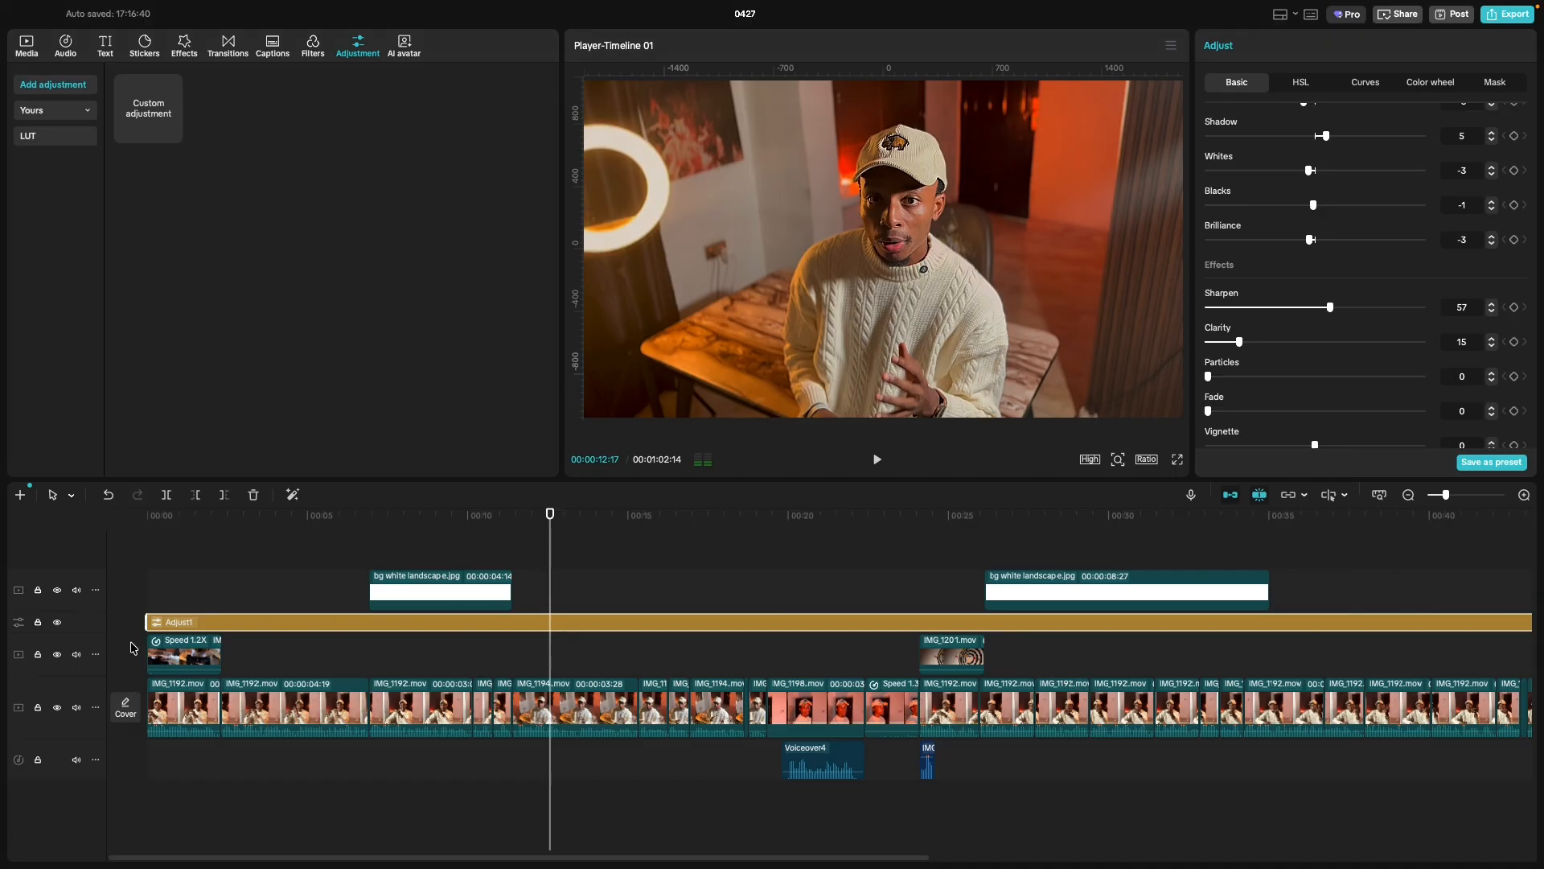
# Recheck the grade on the ring-light shot by repeatedly hiding and showing the adjustment layer, leaving it visible.
pyautogui.click(57, 623)
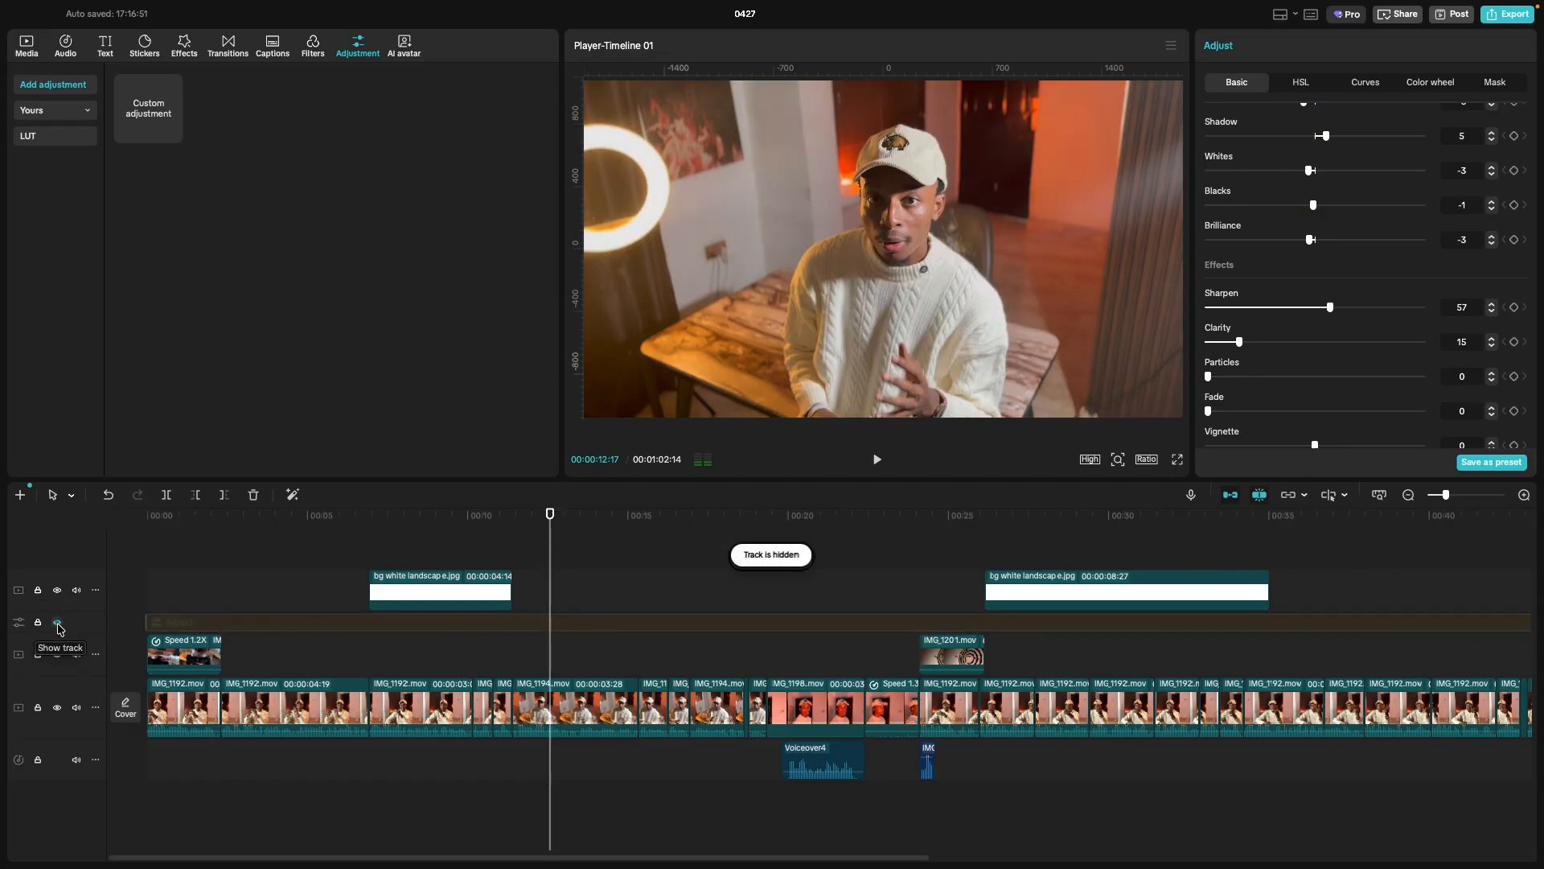
pyautogui.click(57, 623)
pyautogui.click(57, 624)
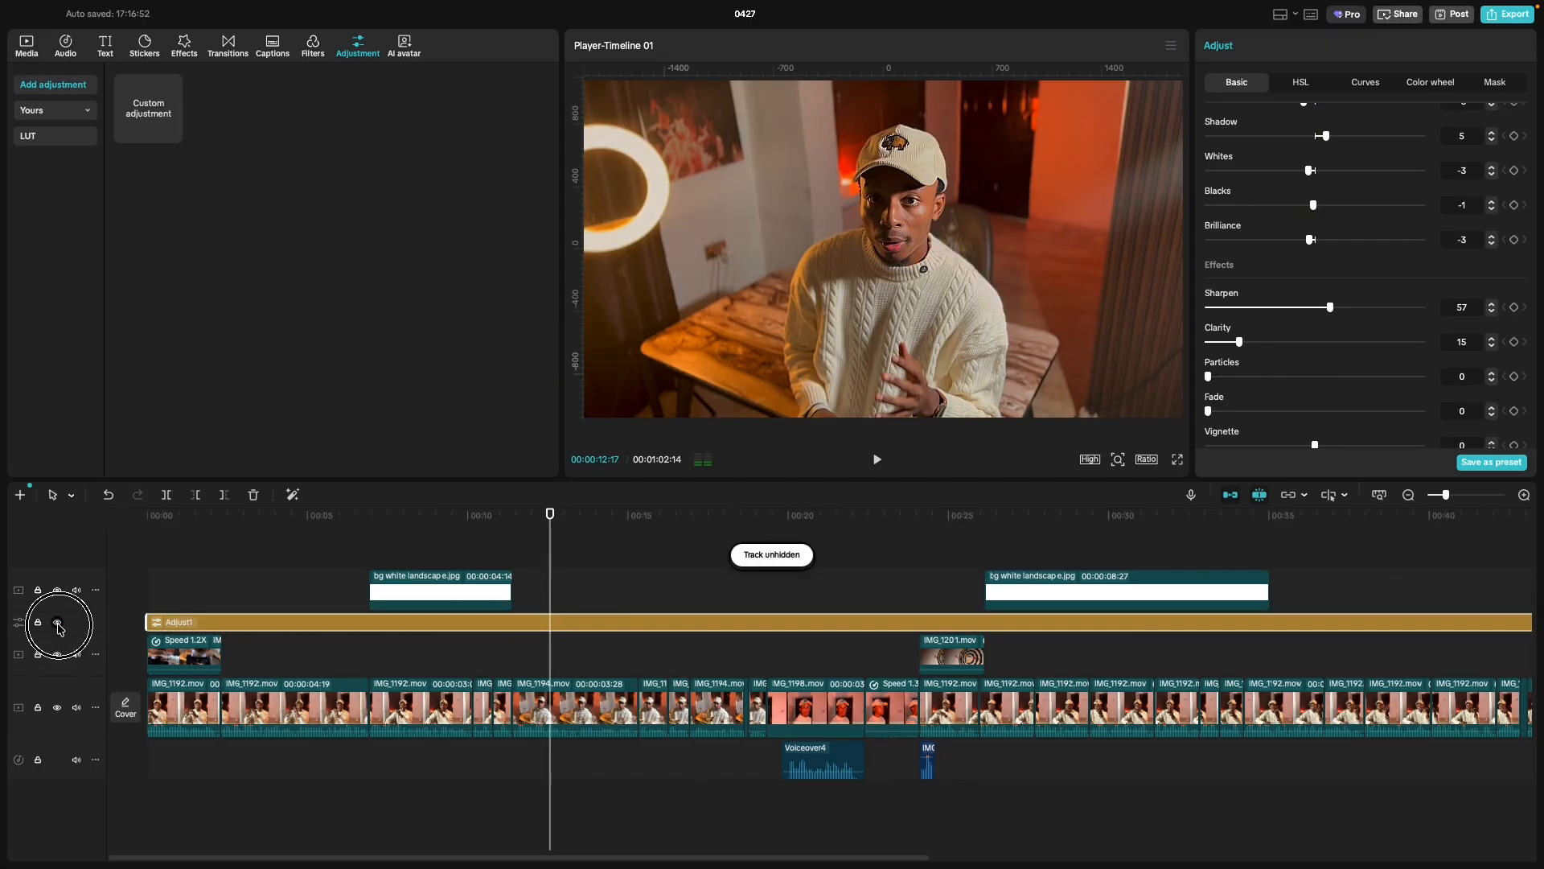
pyautogui.click(58, 624)
pyautogui.click(58, 623)
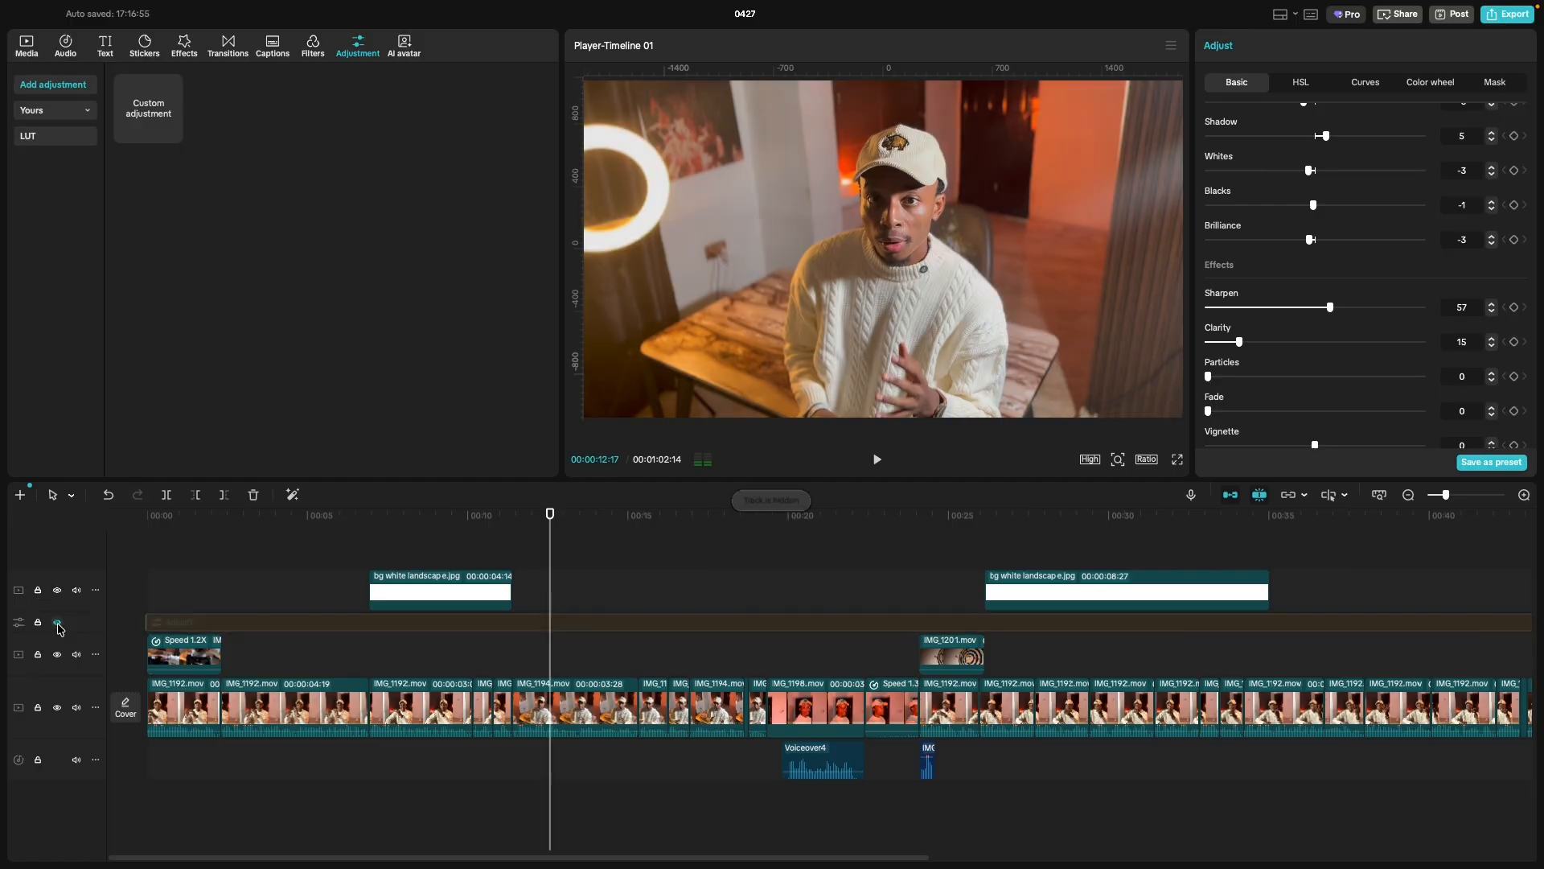
pyautogui.click(57, 624)
pyautogui.click(57, 624)
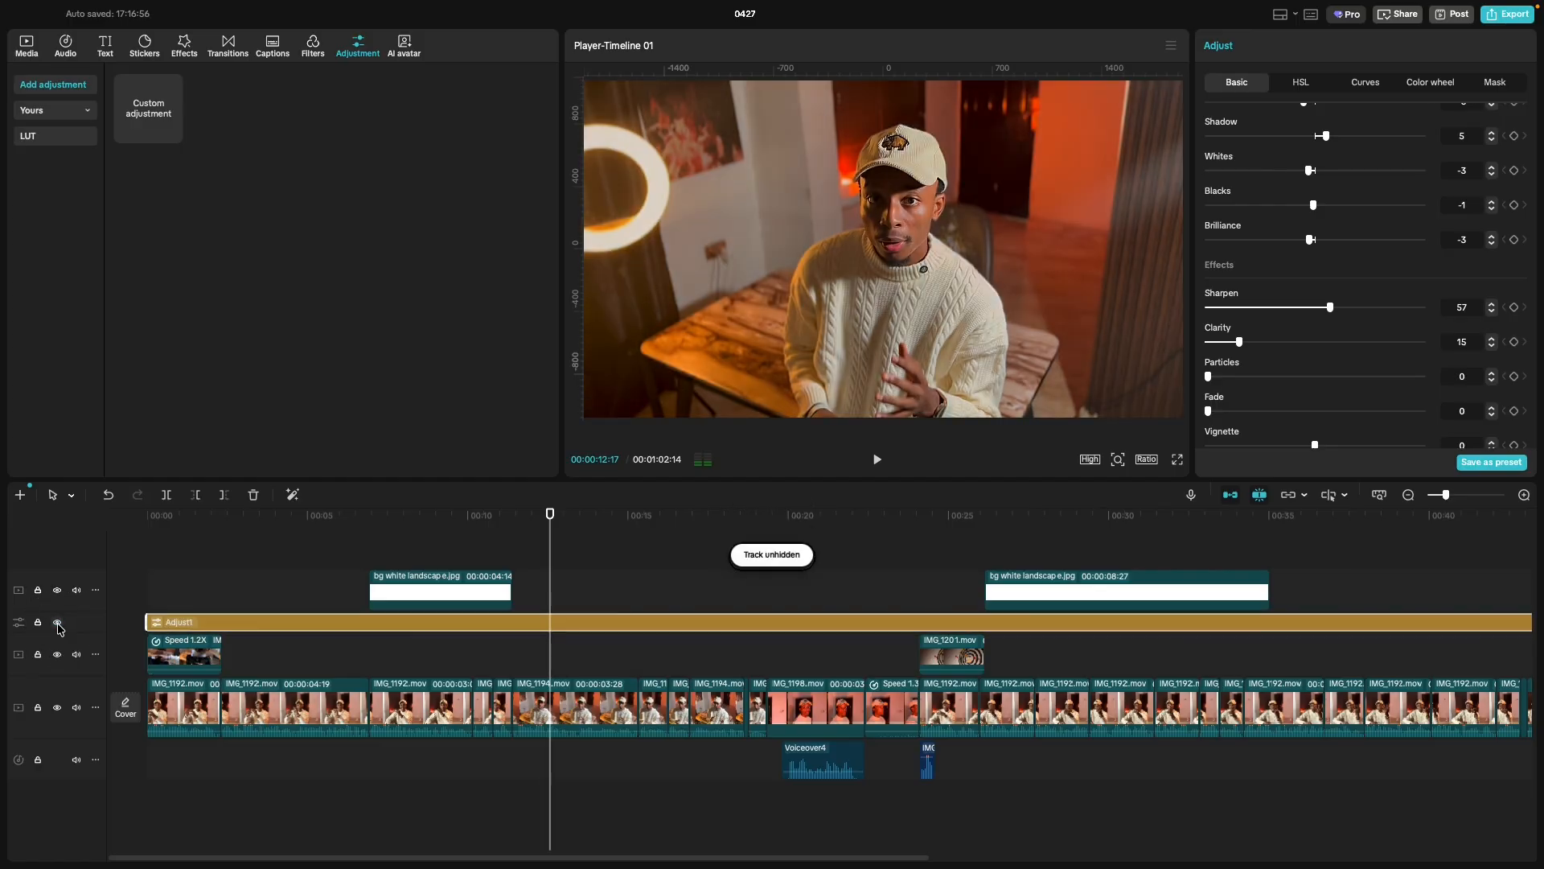
# Check color consistency between the graded talking shots around 00:00:04 and 00:00:14, ending on the red-lit shot at 00:00:20:13.
pyautogui.click(505, 651)
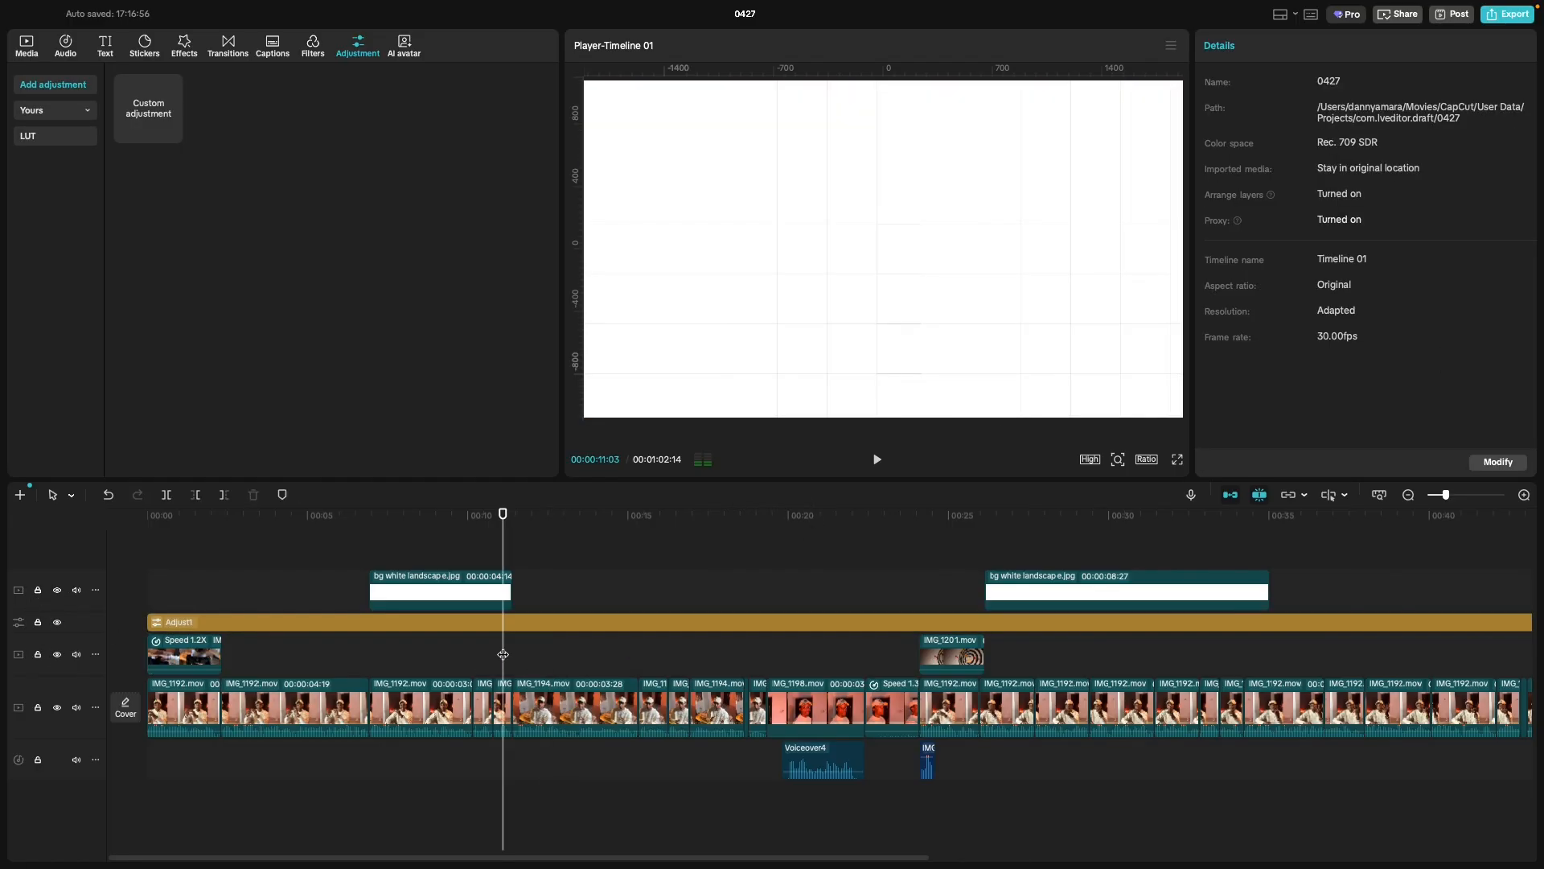
pyautogui.click(611, 658)
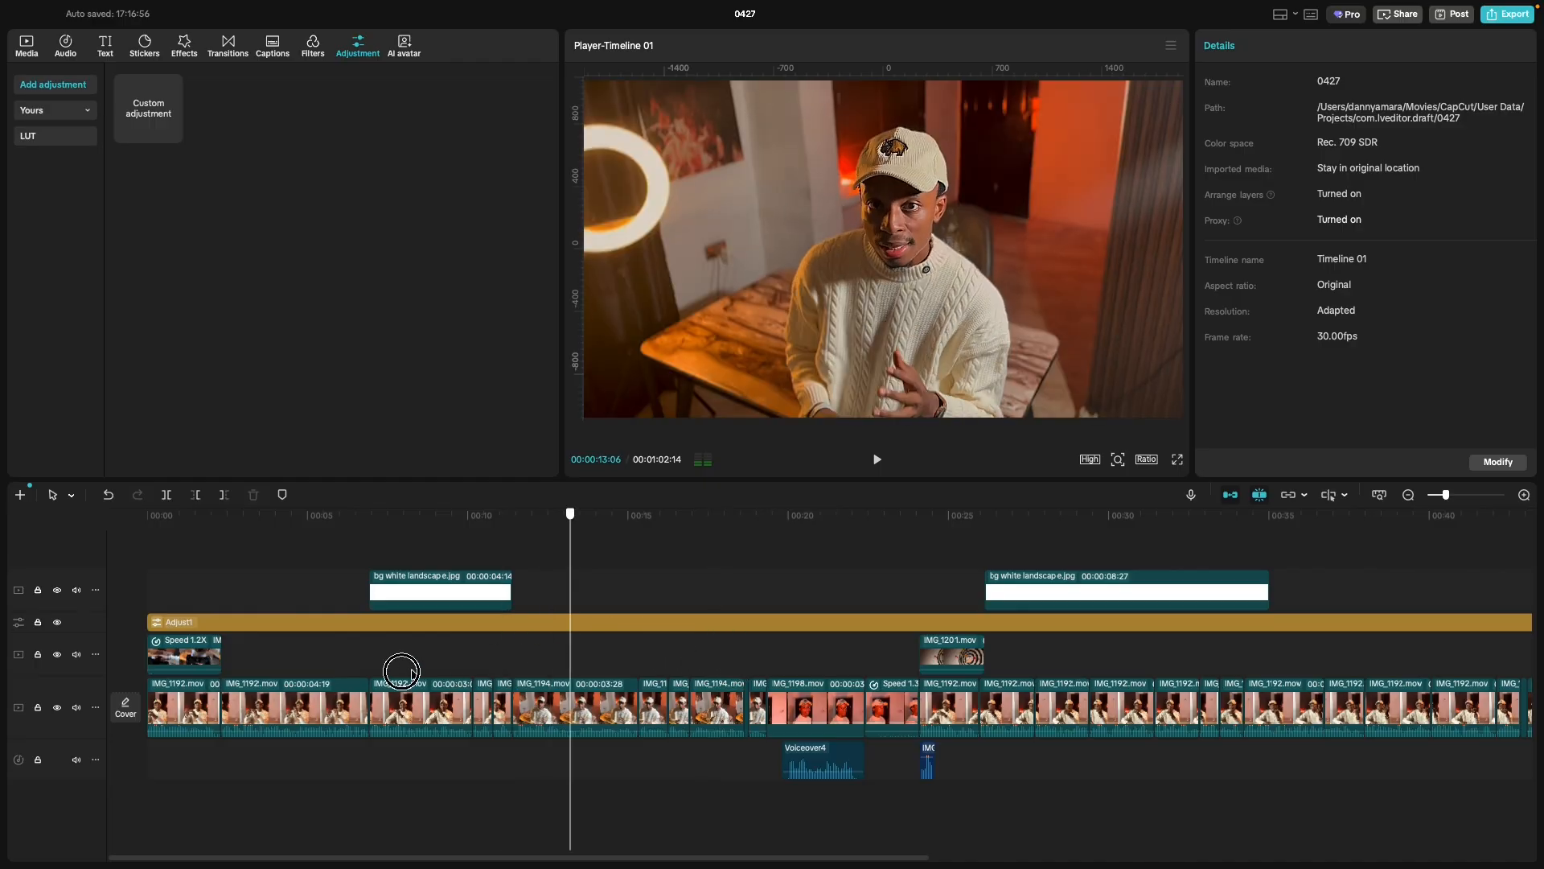
pyautogui.click(291, 672)
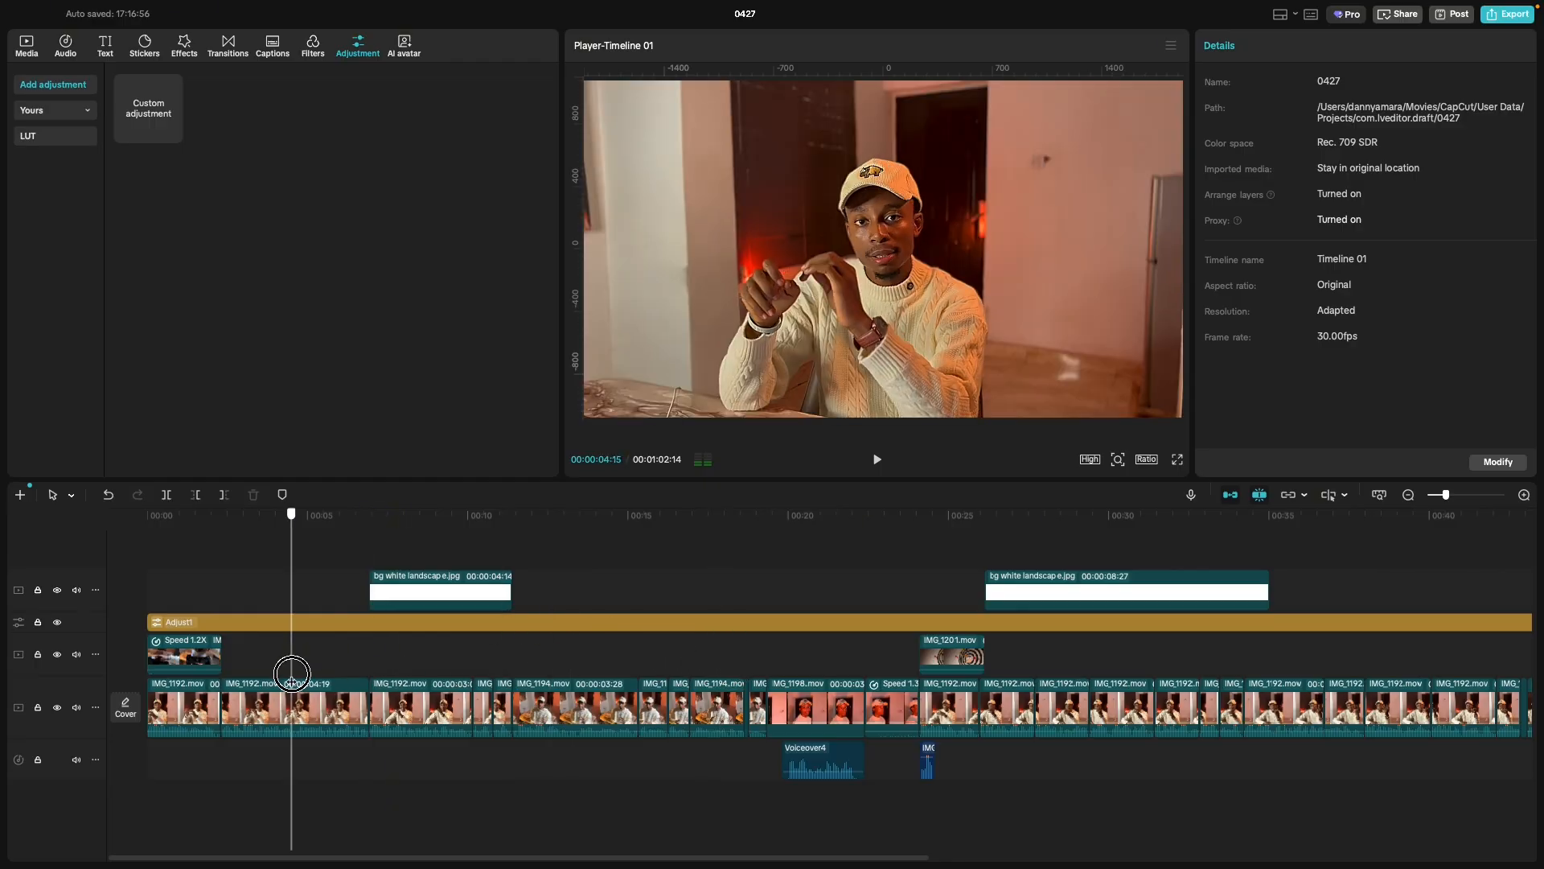
pyautogui.click(592, 652)
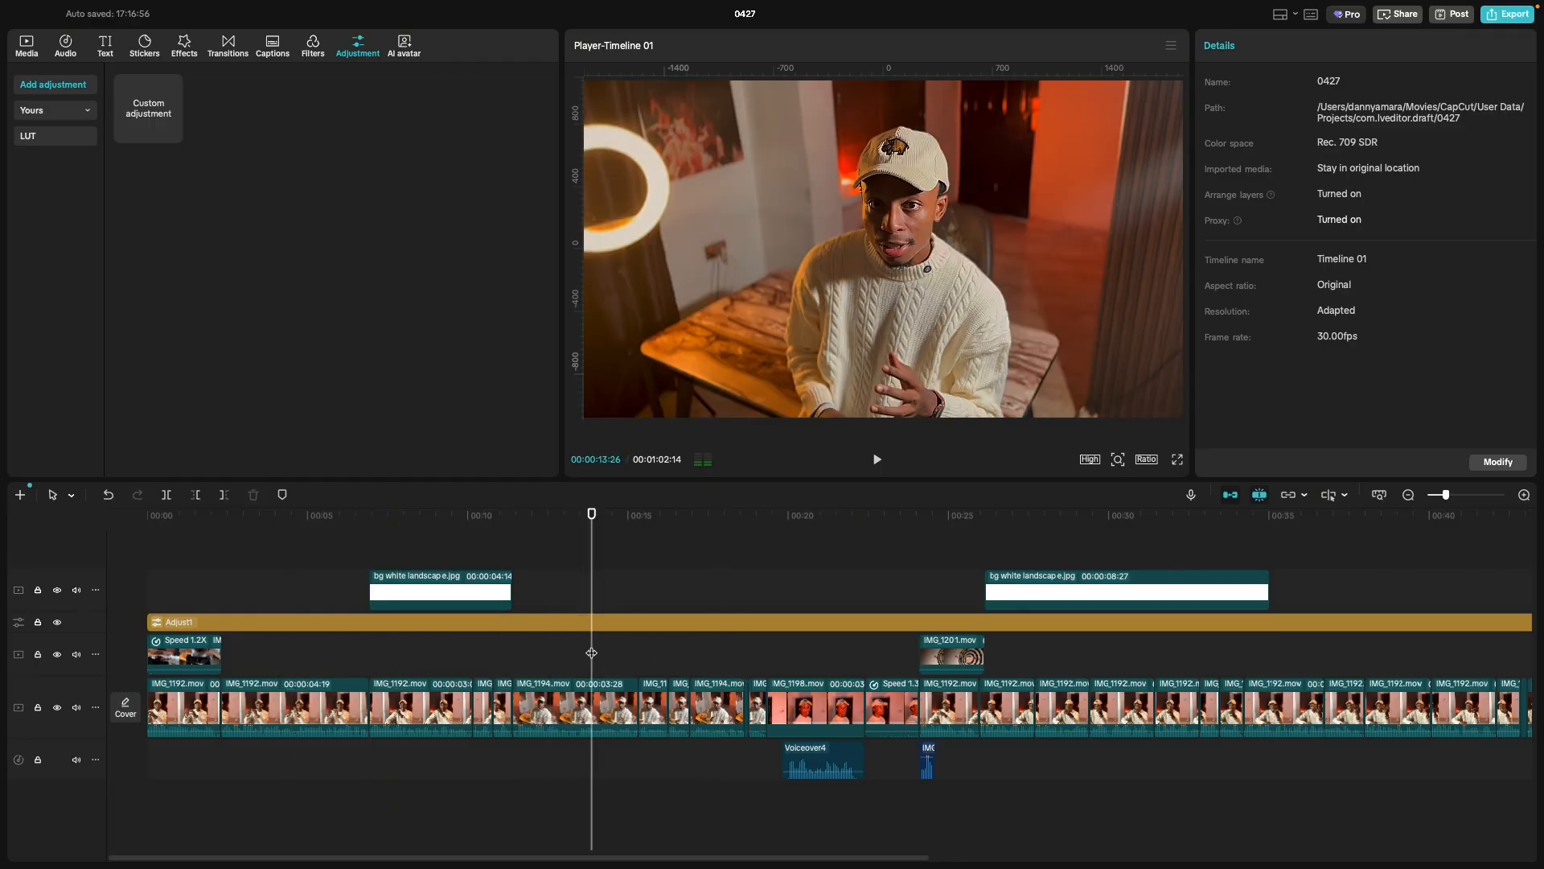
pyautogui.click(316, 667)
pyautogui.click(598, 654)
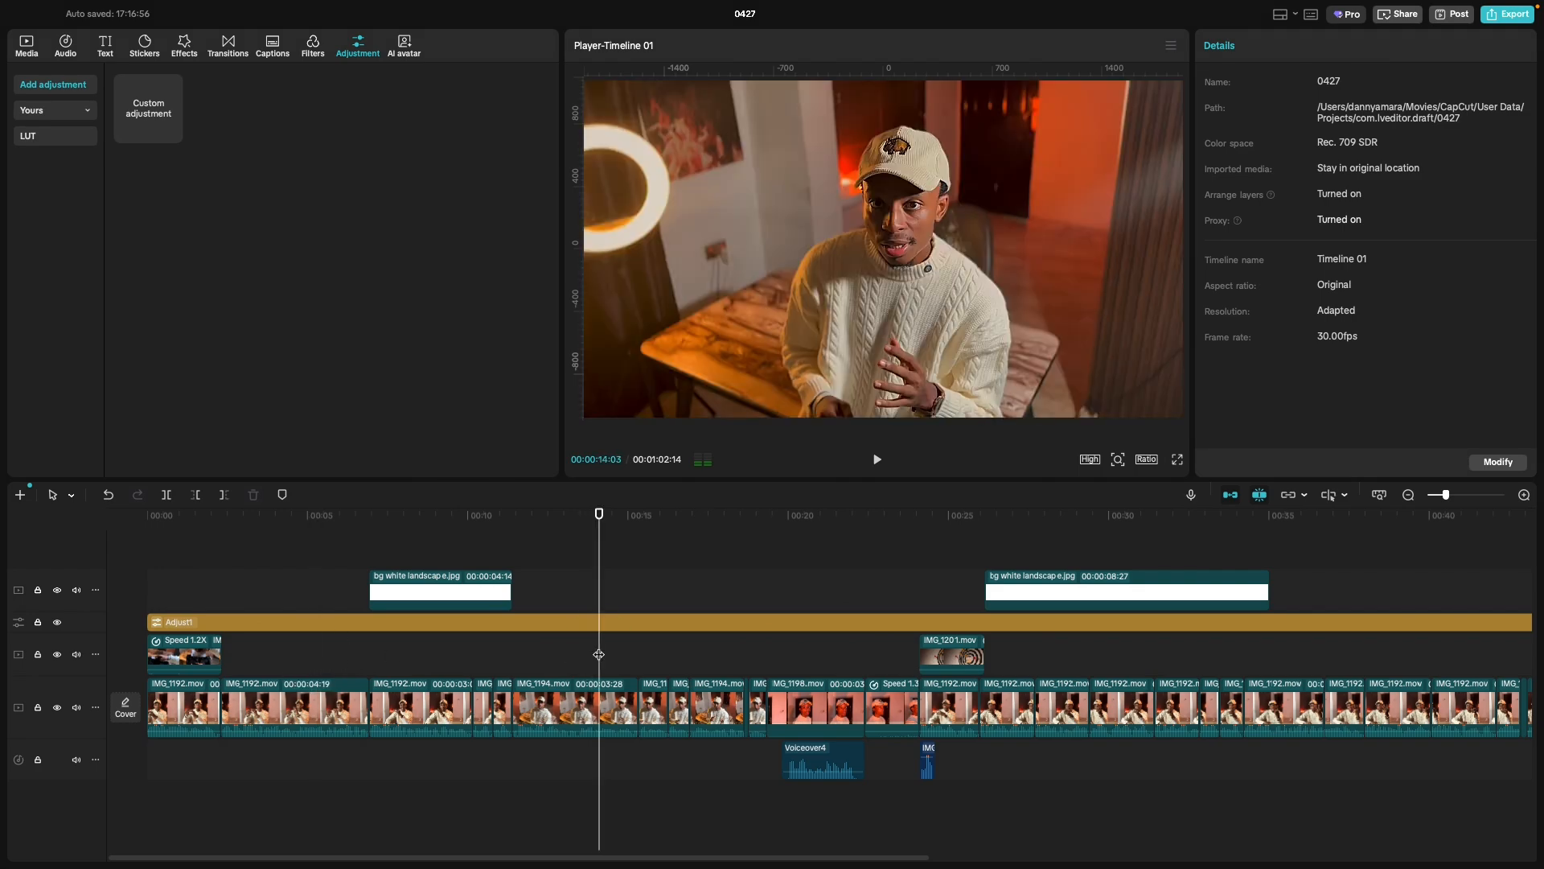
pyautogui.moveTo(599, 654); pyautogui.dragTo(802, 667)
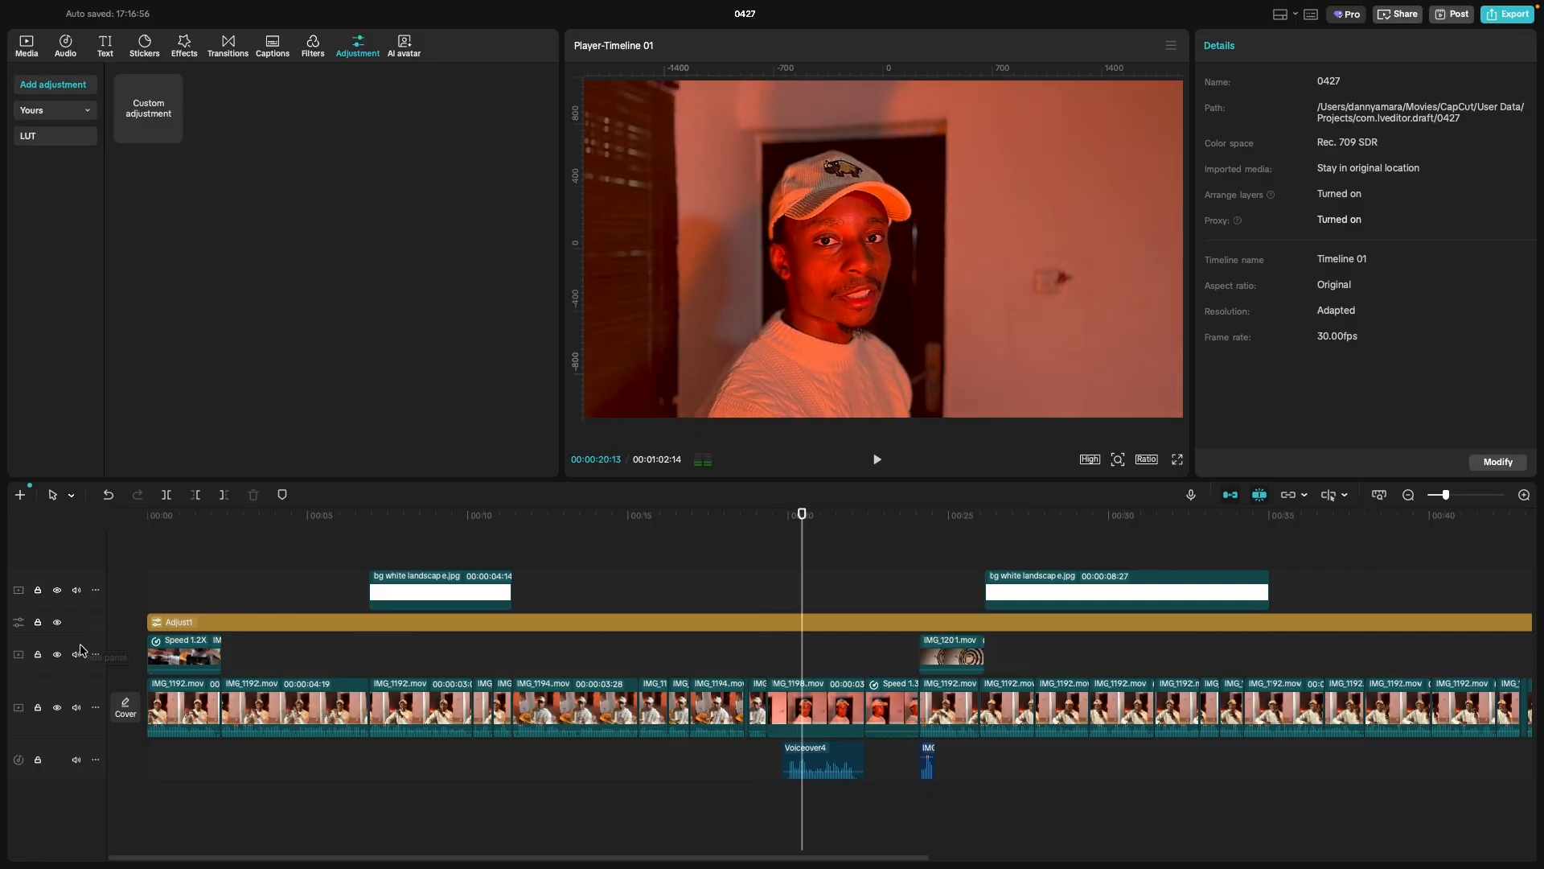
# Compare the red-lit shot at 00:00:20:13 with the adjustment layer hidden and shown, leaving the layer visible.
pyautogui.click(57, 622)
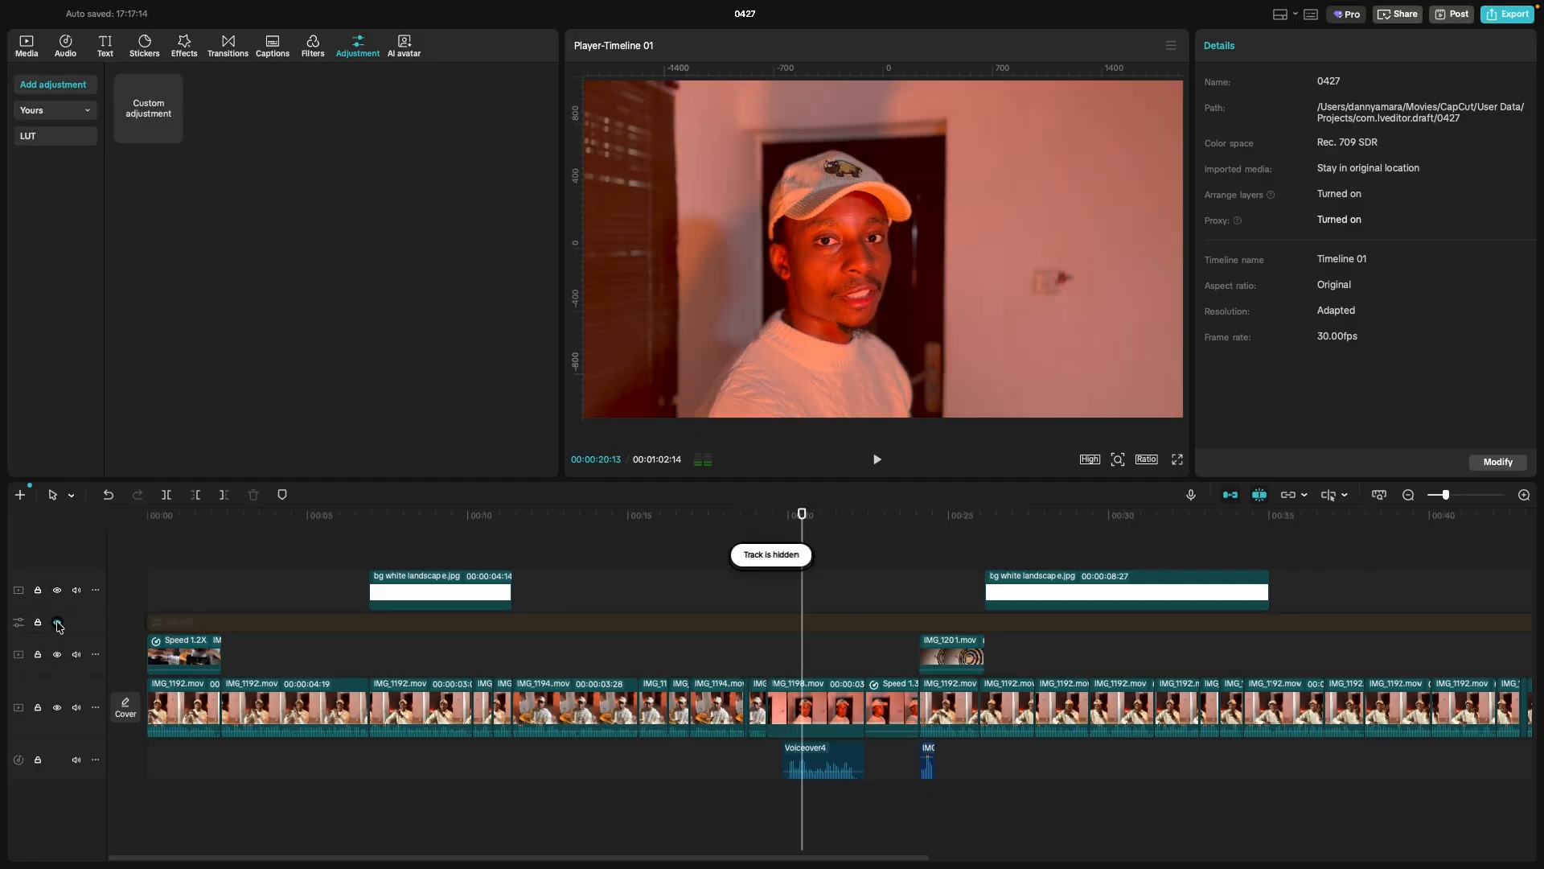
pyautogui.click(57, 623)
pyautogui.click(58, 623)
pyautogui.click(58, 623)
pyautogui.click(57, 623)
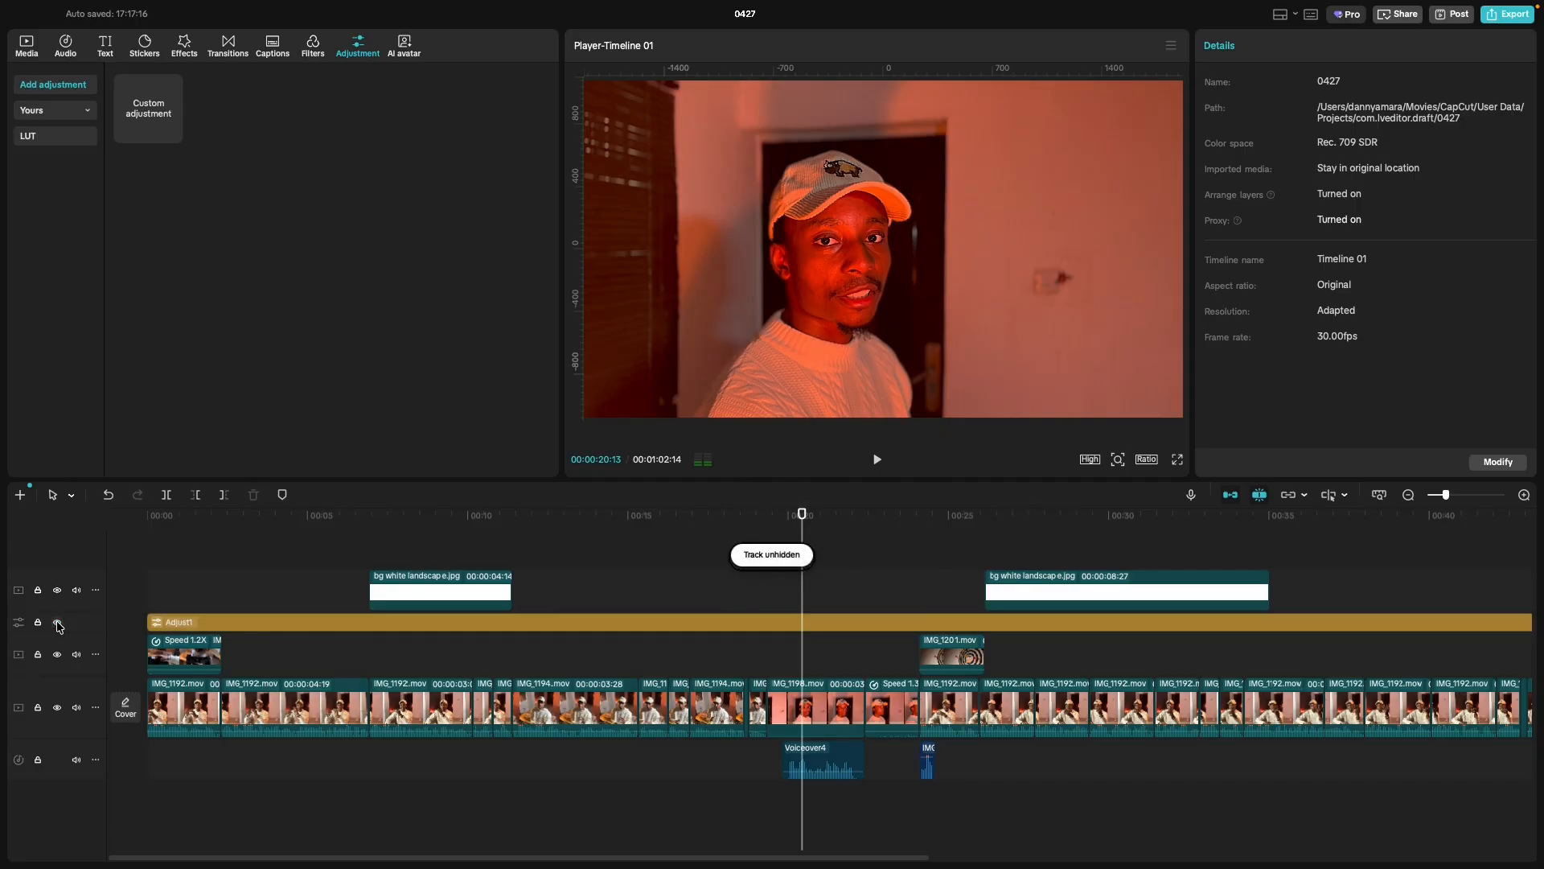
pyautogui.click(57, 623)
pyautogui.click(57, 622)
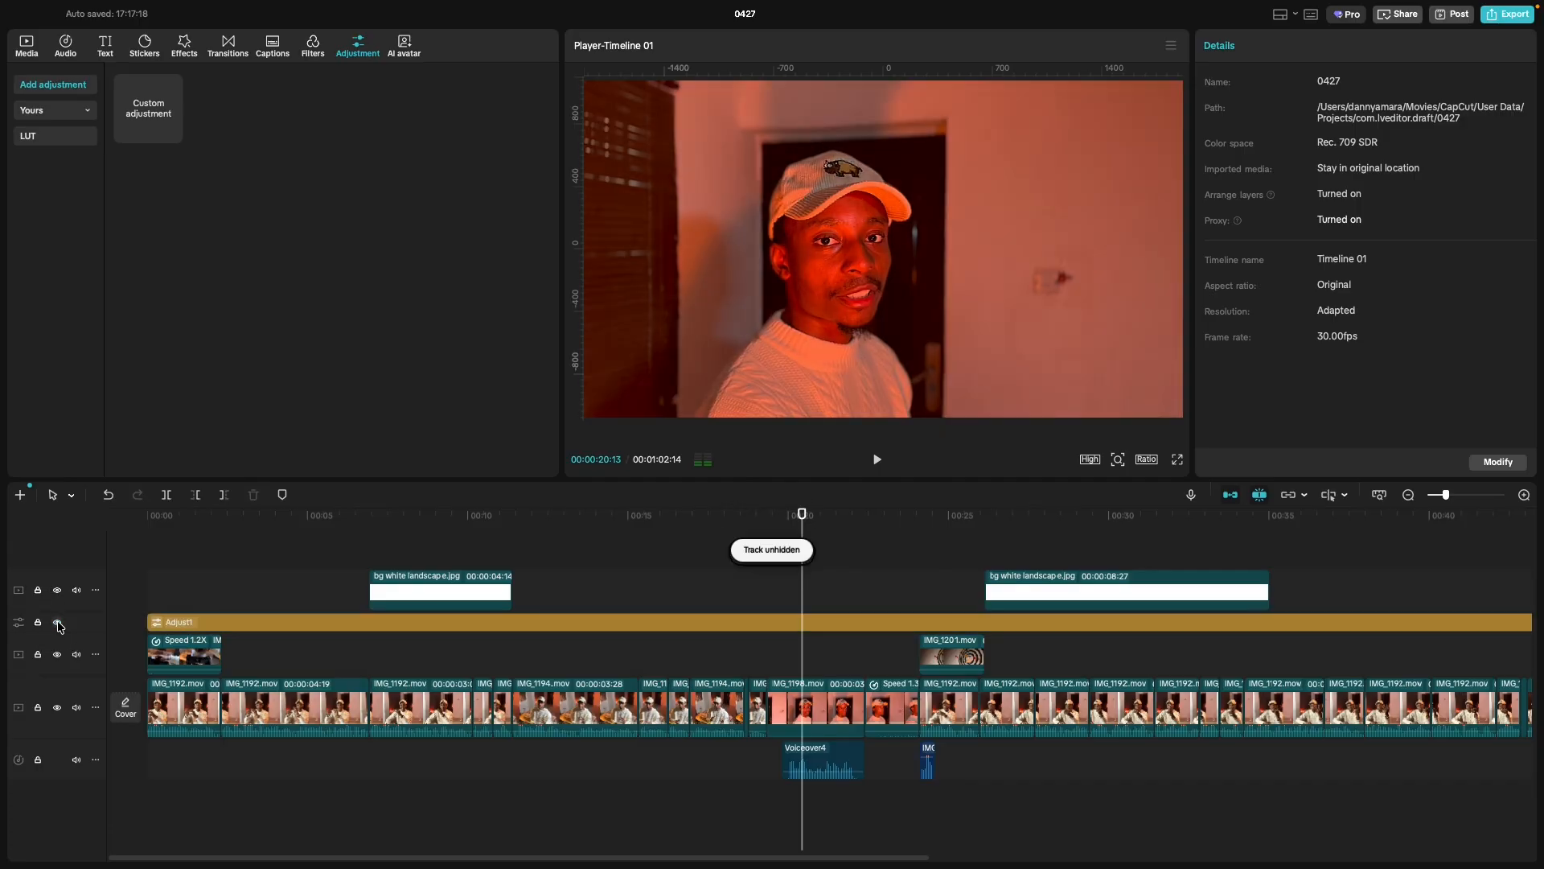
# Compare the dartboard overlay at 00:00:25:03 with and without the adjustment layer, leaving the layer visible.
pyautogui.click(935, 664)
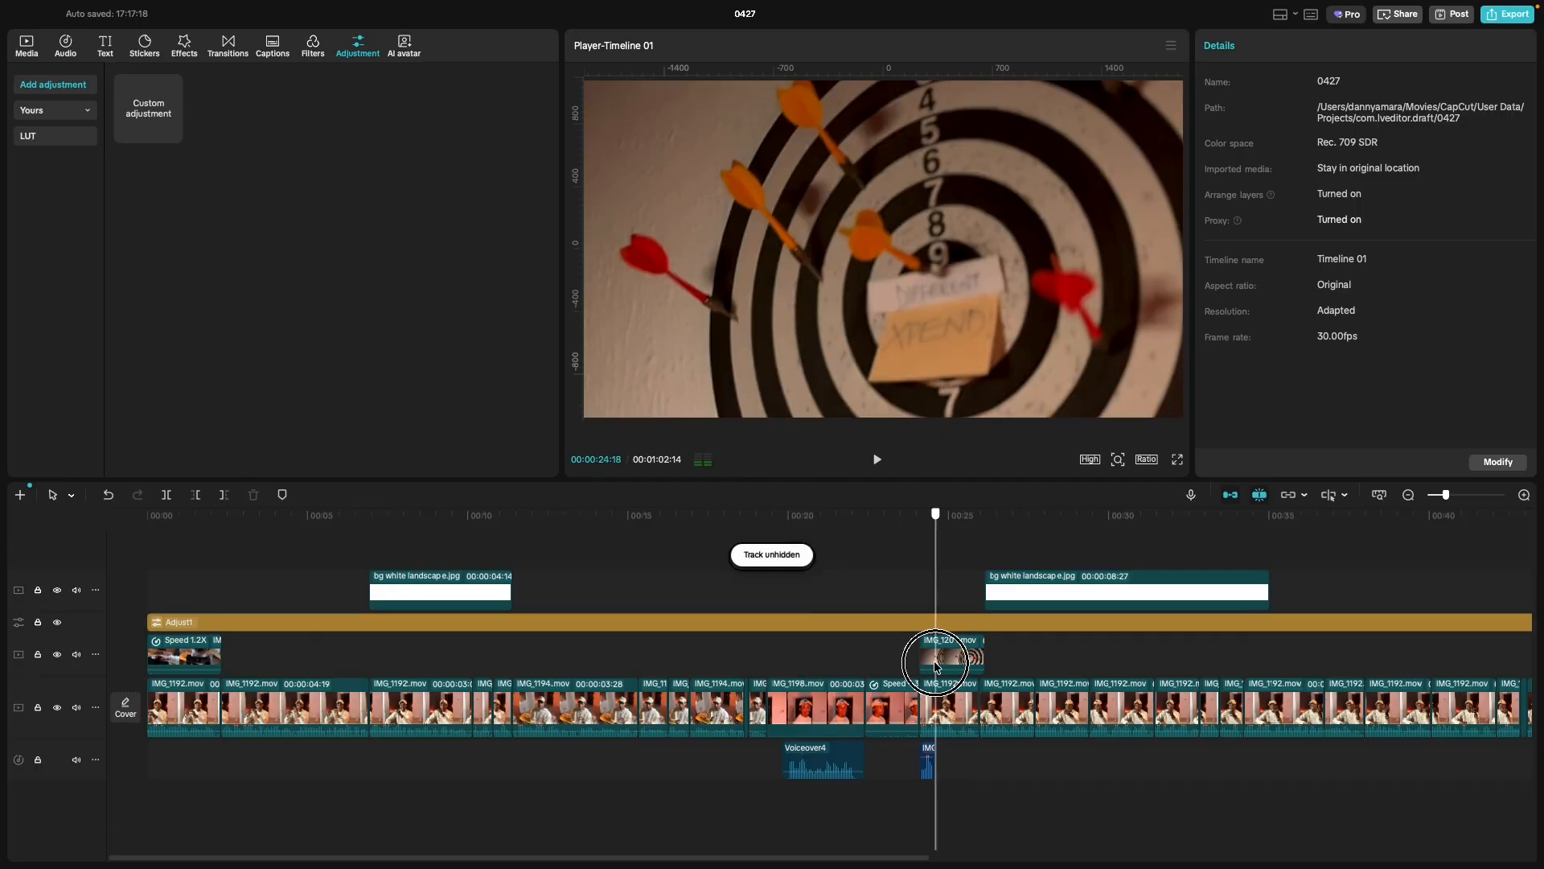
pyautogui.moveTo(936, 571); pyautogui.dragTo(952, 576)
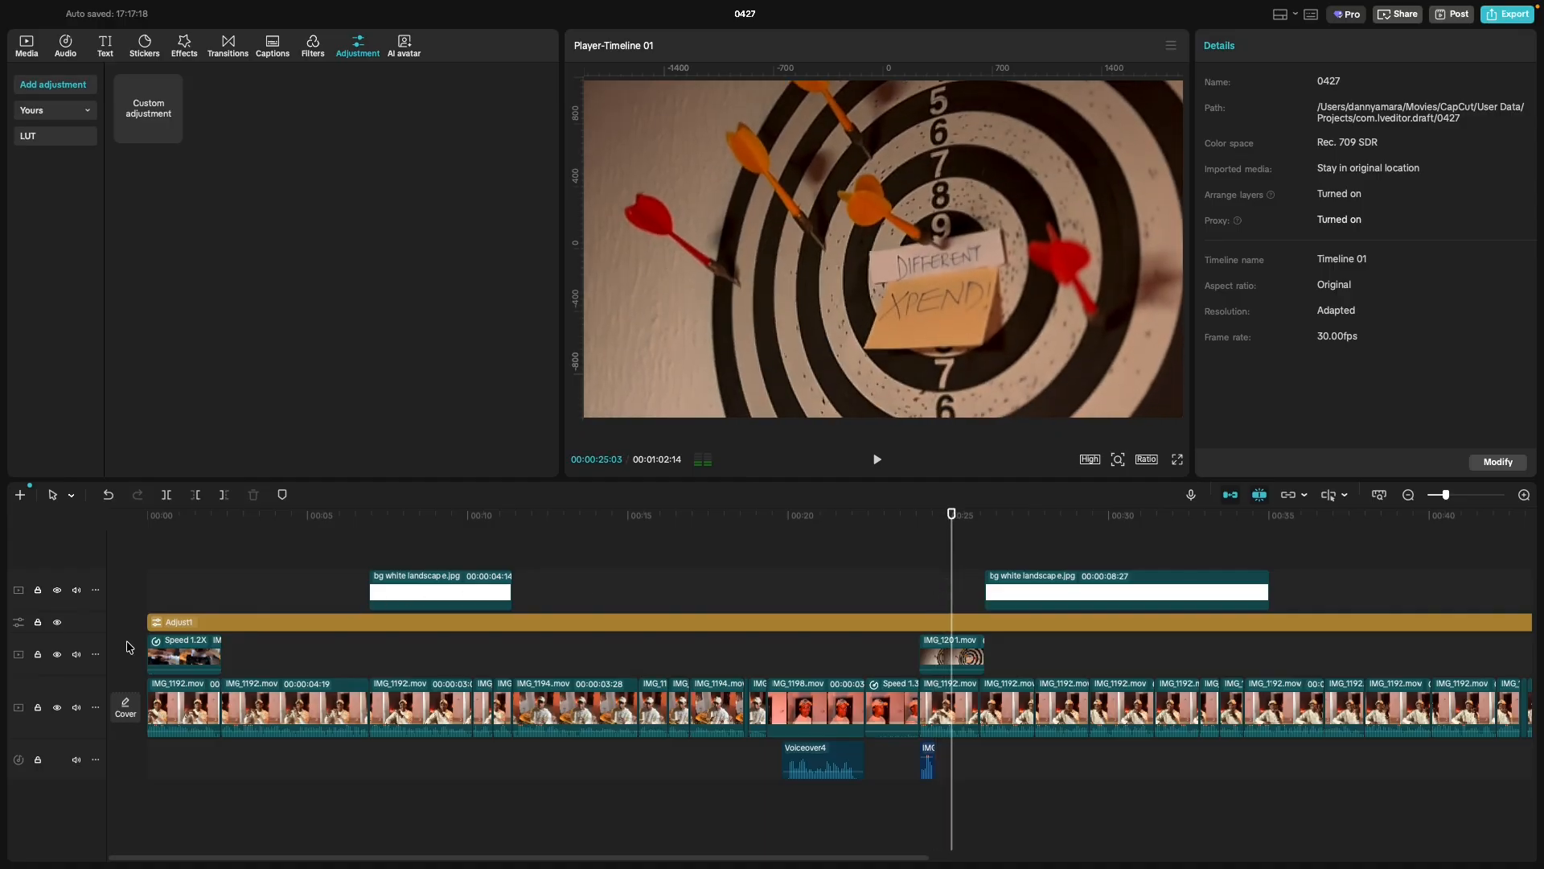
pyautogui.click(55, 625)
pyautogui.click(55, 624)
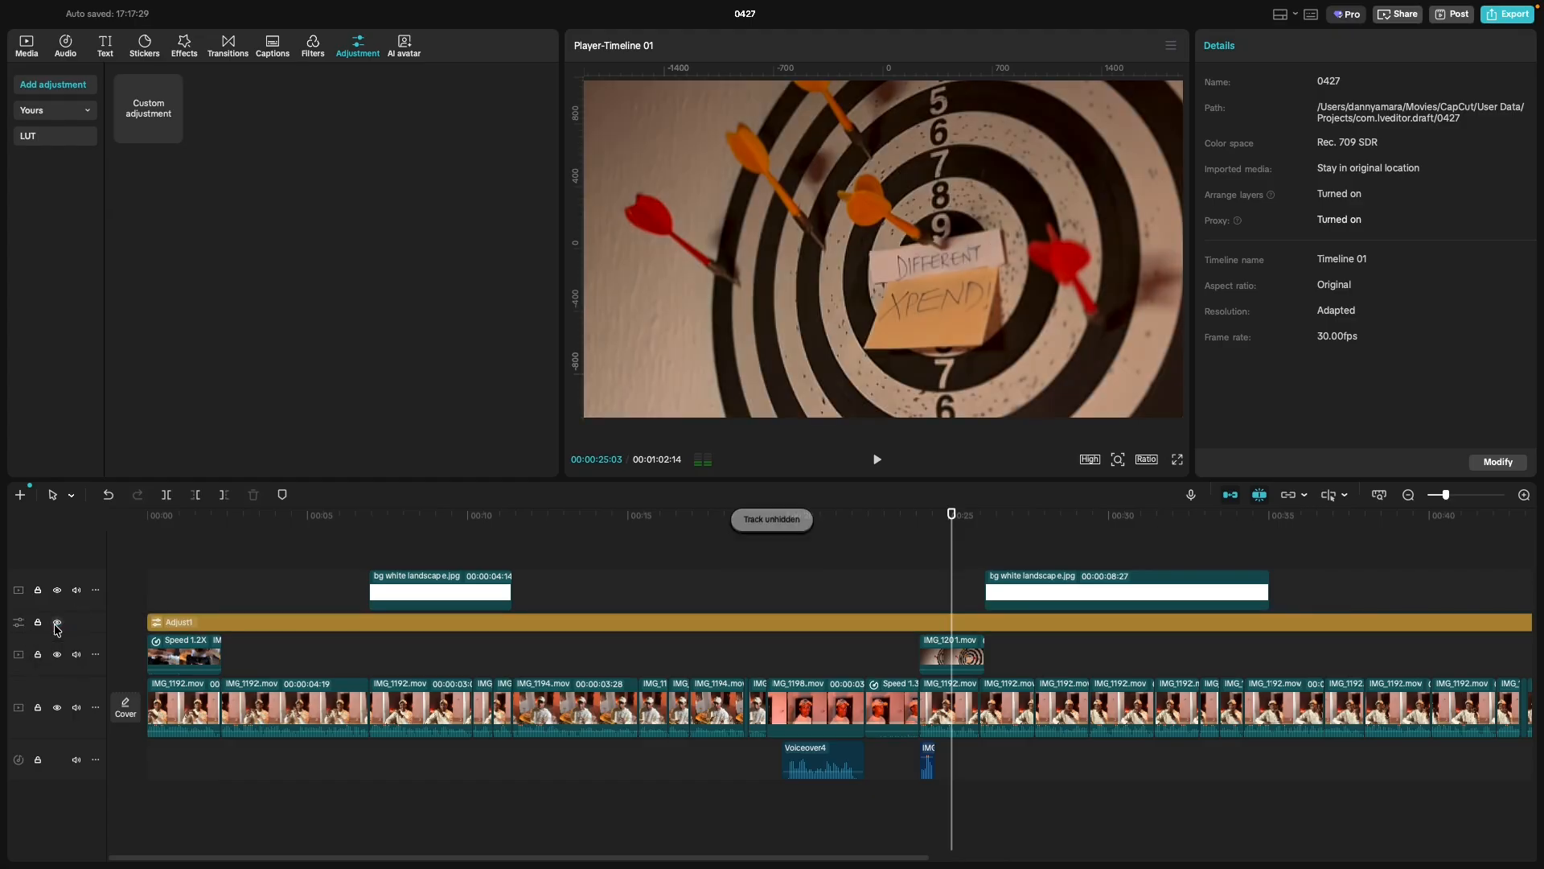
pyautogui.click(55, 623)
pyautogui.click(56, 623)
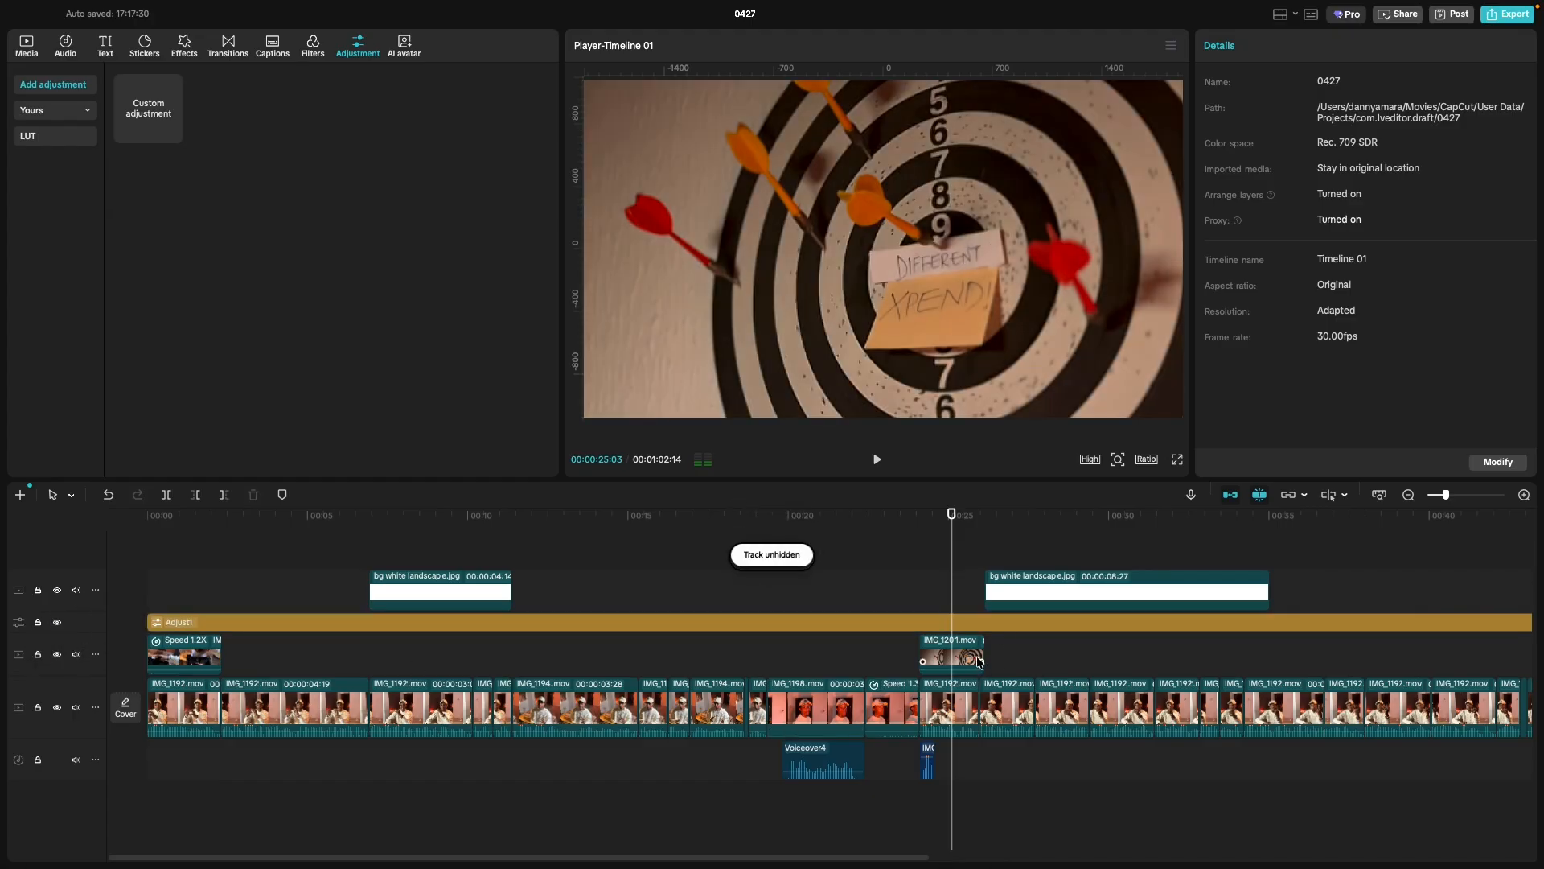
# Set the dartboard clip IMG_1201.mov's own temperature to 23 and its saturation to 2.
pyautogui.click(950, 670)
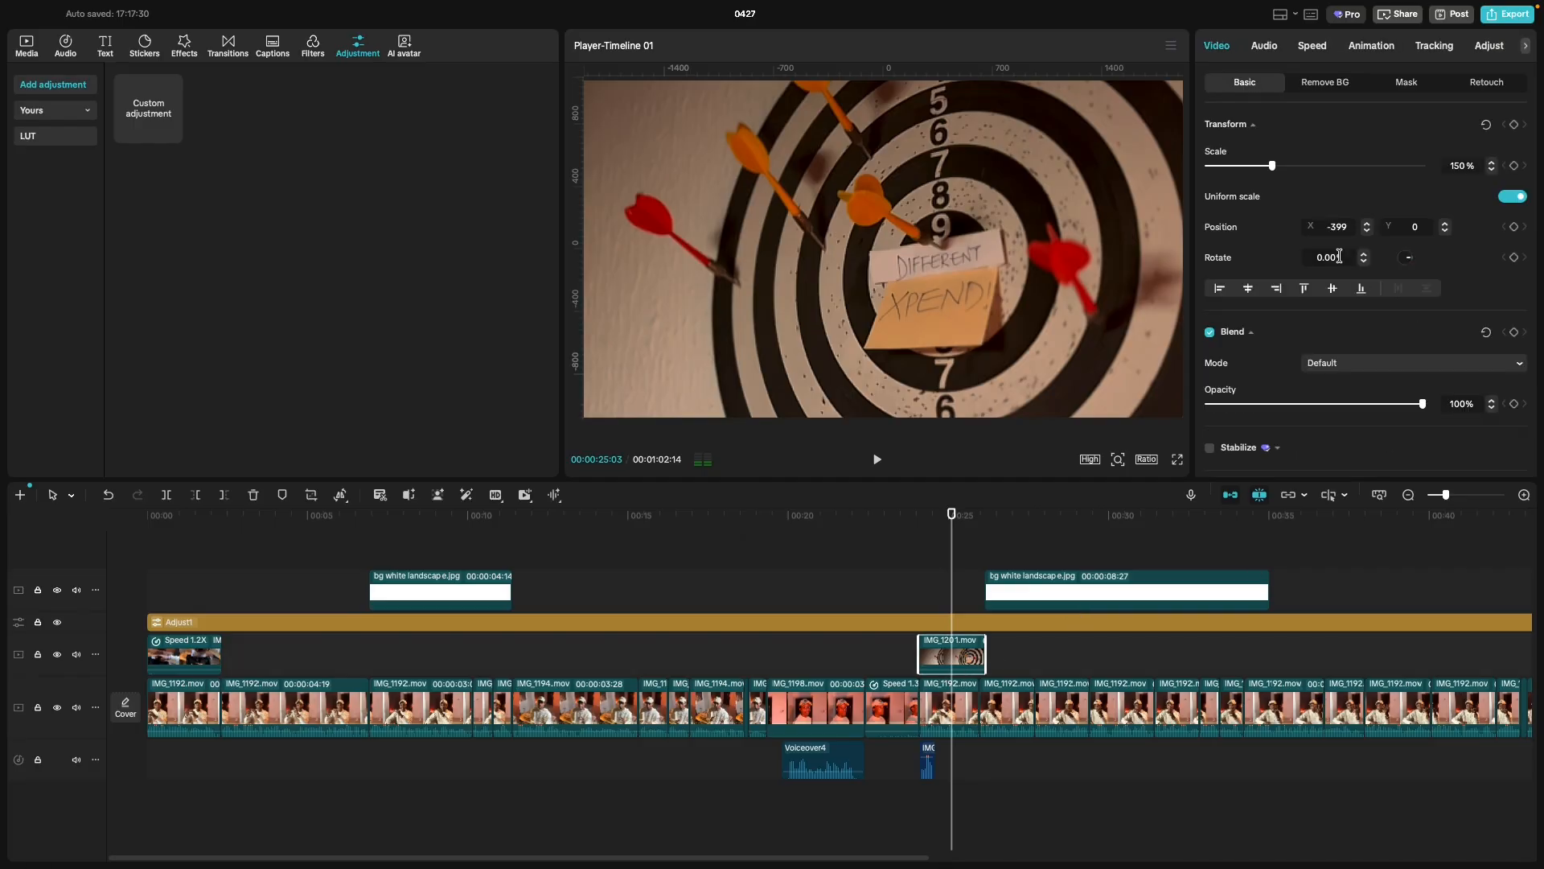
pyautogui.click(1492, 50)
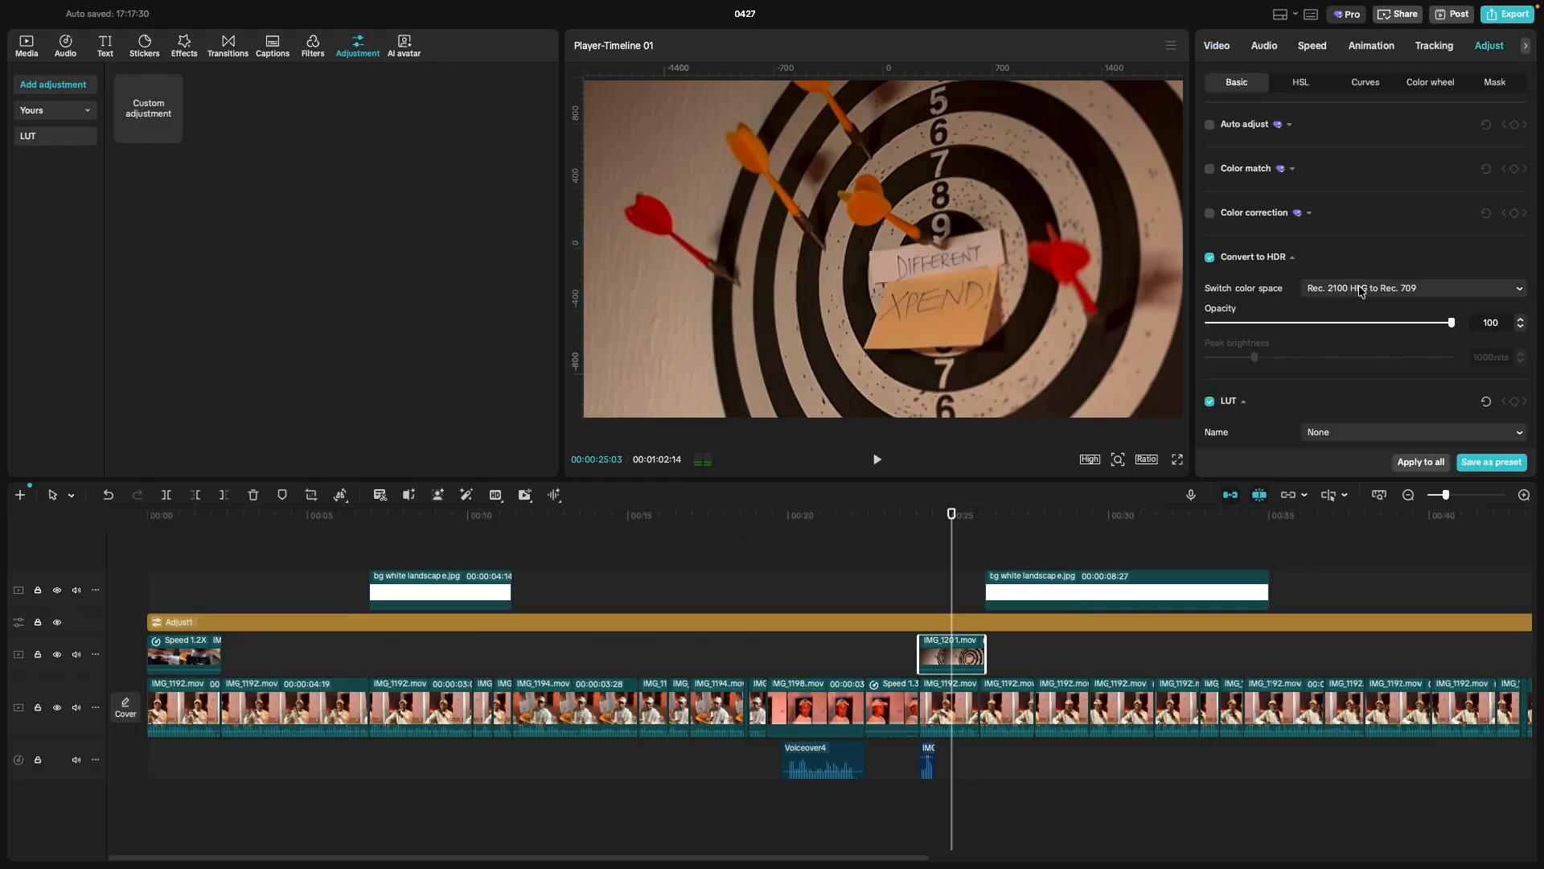
pyautogui.scroll(-10, 1380, 331)
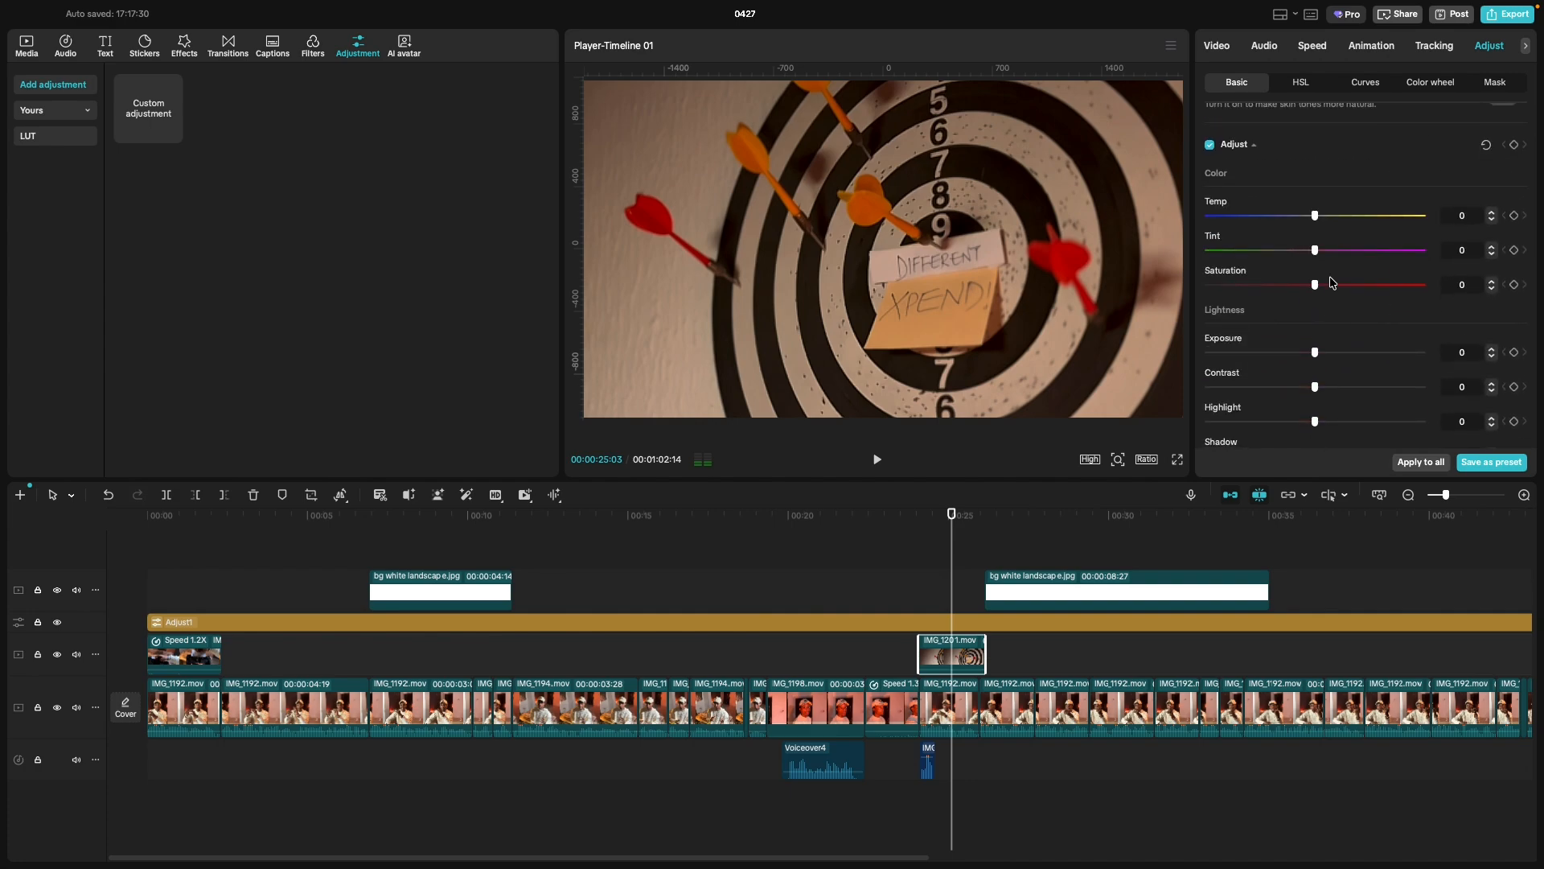
pyautogui.moveTo(1318, 218); pyautogui.dragTo(1362, 234)
pyautogui.moveTo(1316, 285); pyautogui.dragTo(1463, 289)
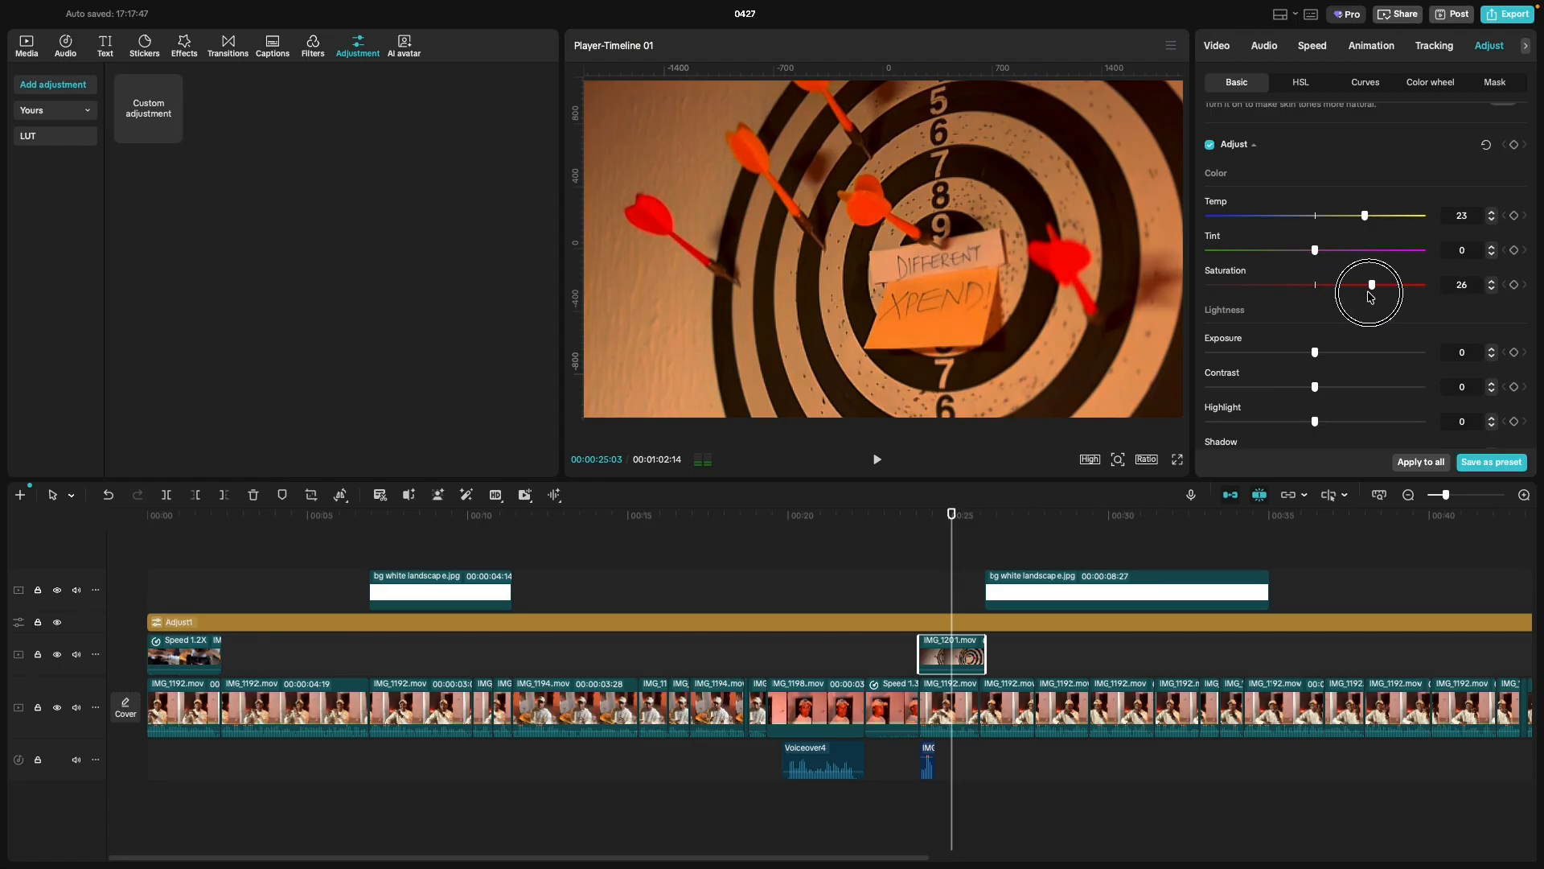
pyautogui.moveTo(1369, 293); pyautogui.dragTo(1321, 297)
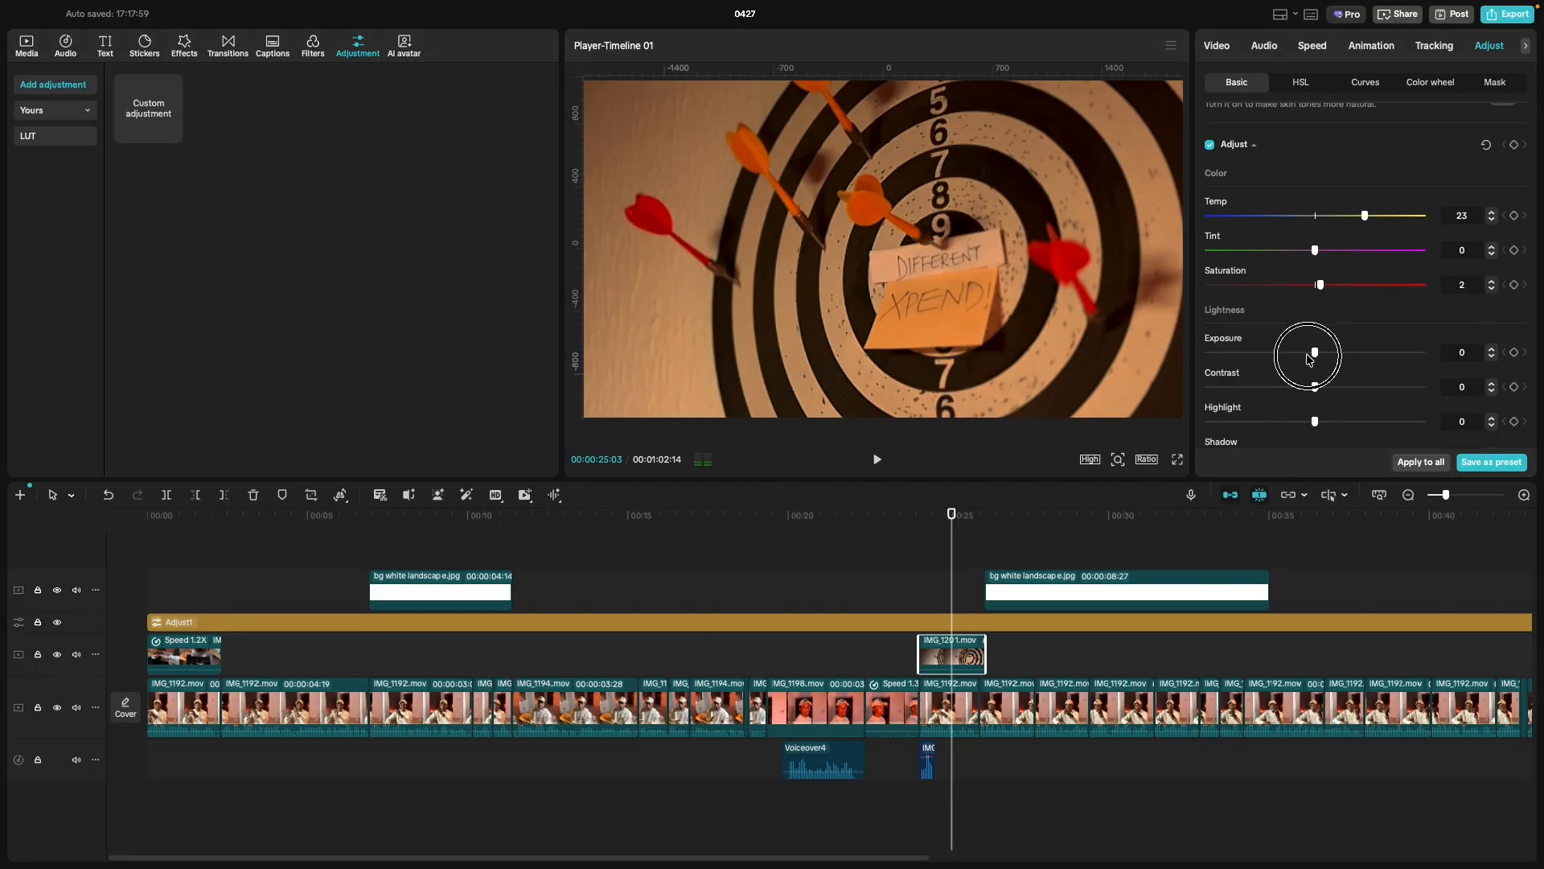
# Lower the dartboard clip IMG_1201.mov's own exposure to -6 and its highlight to -10.
pyautogui.moveTo(1310, 359); pyautogui.dragTo(1299, 359)
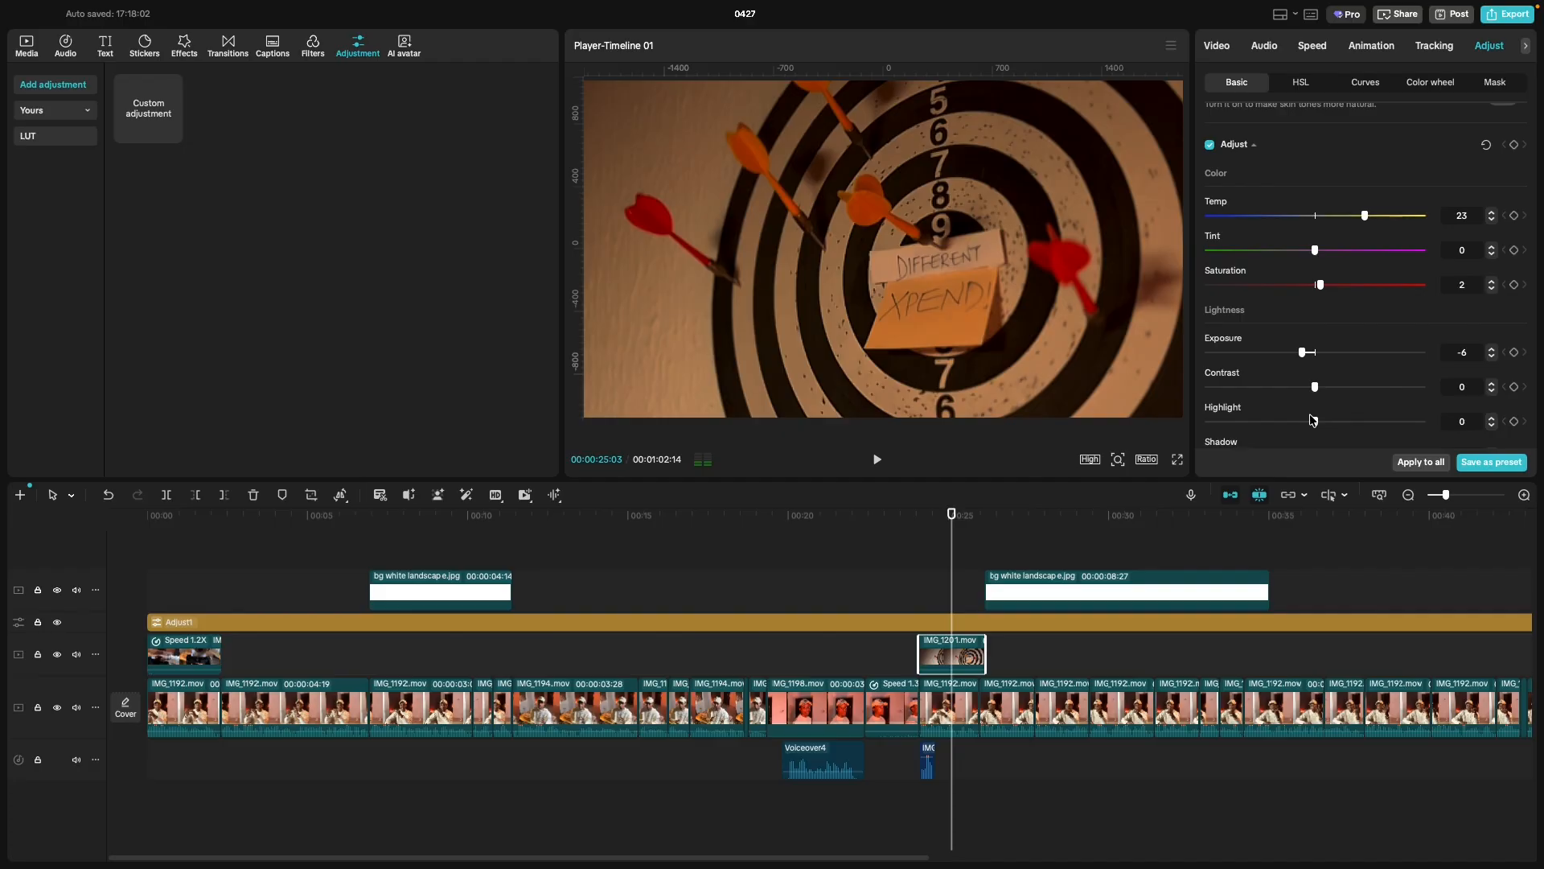
pyautogui.moveTo(1305, 423); pyautogui.dragTo(1289, 423)
# Review the graded shots up to 00:00:54:15 and compare that poster shot with the adjustment layer hidden and shown, leaving the layer visible.
pyautogui.moveTo(948, 601); pyautogui.dragTo(1370, 625)
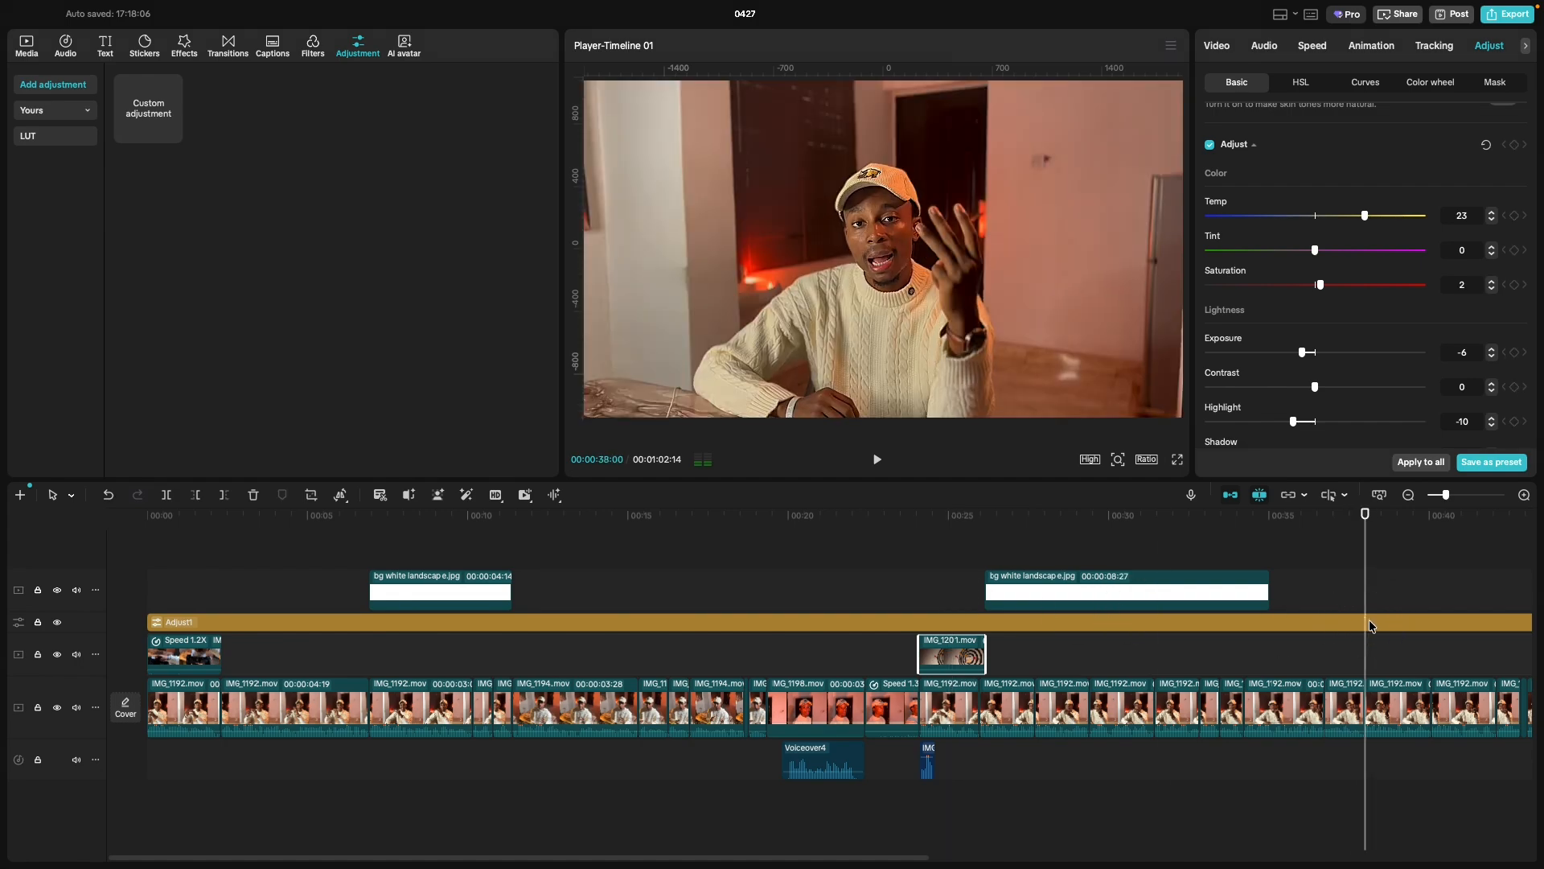
pyautogui.hscroll(10, 1172, 660)
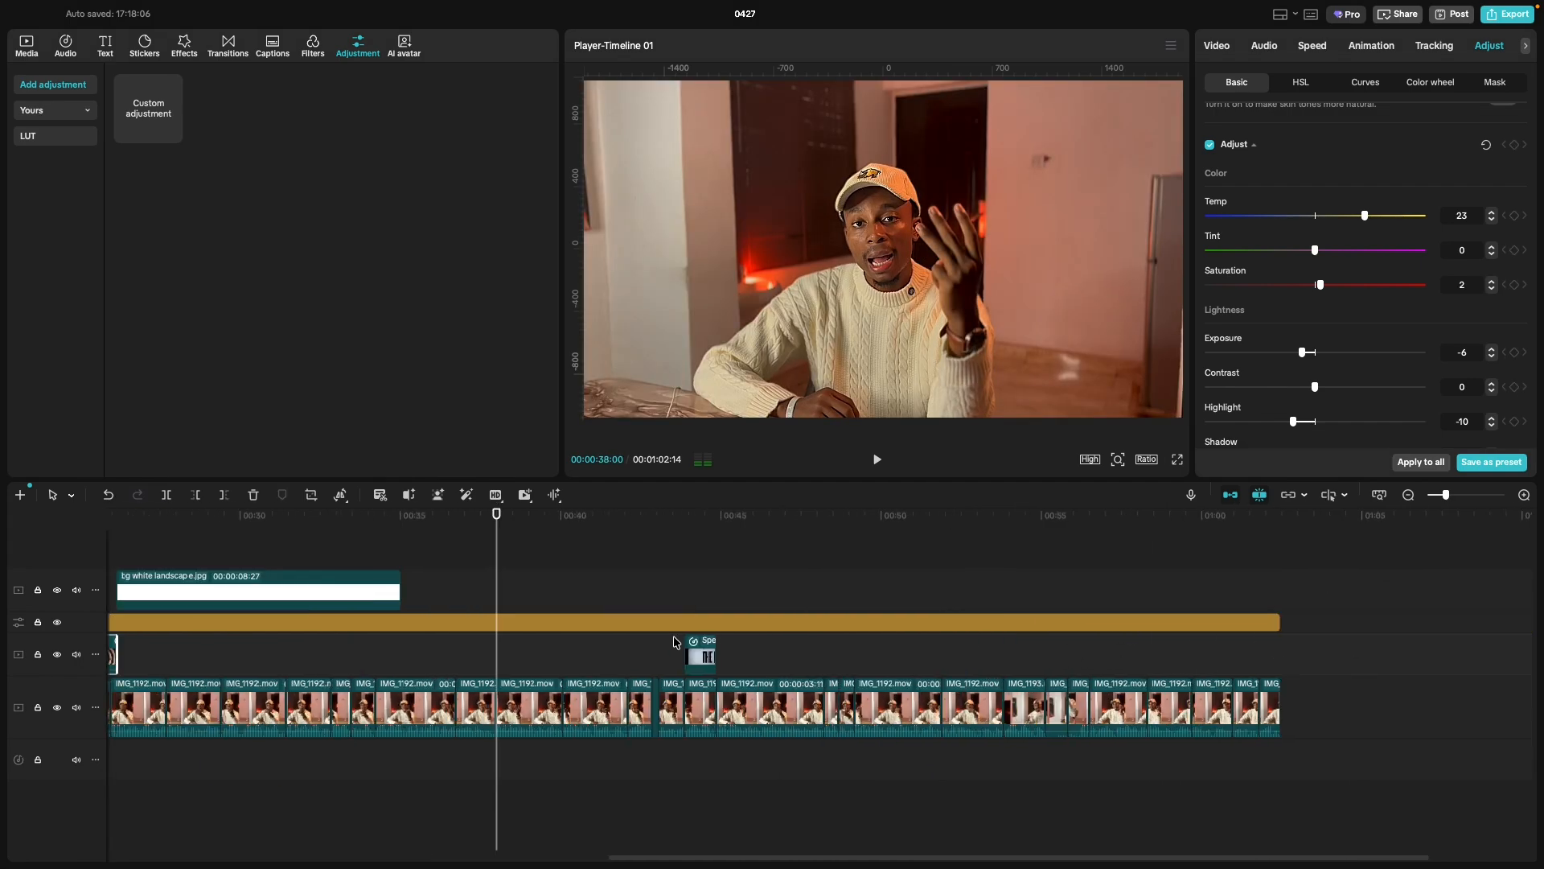
pyautogui.moveTo(491, 664); pyautogui.dragTo(1027, 696)
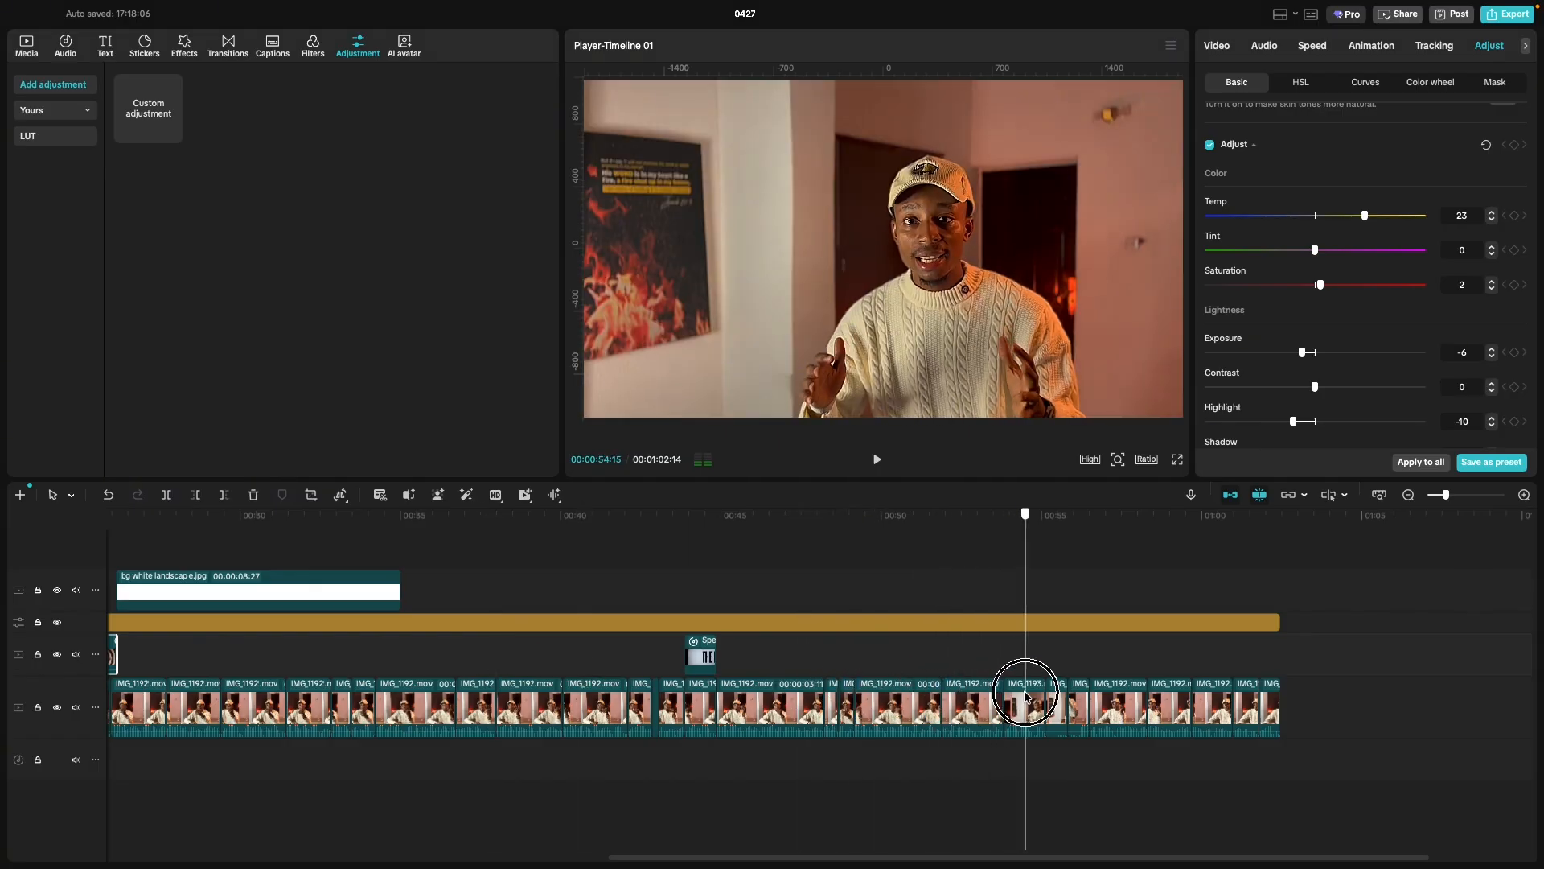
pyautogui.click(58, 624)
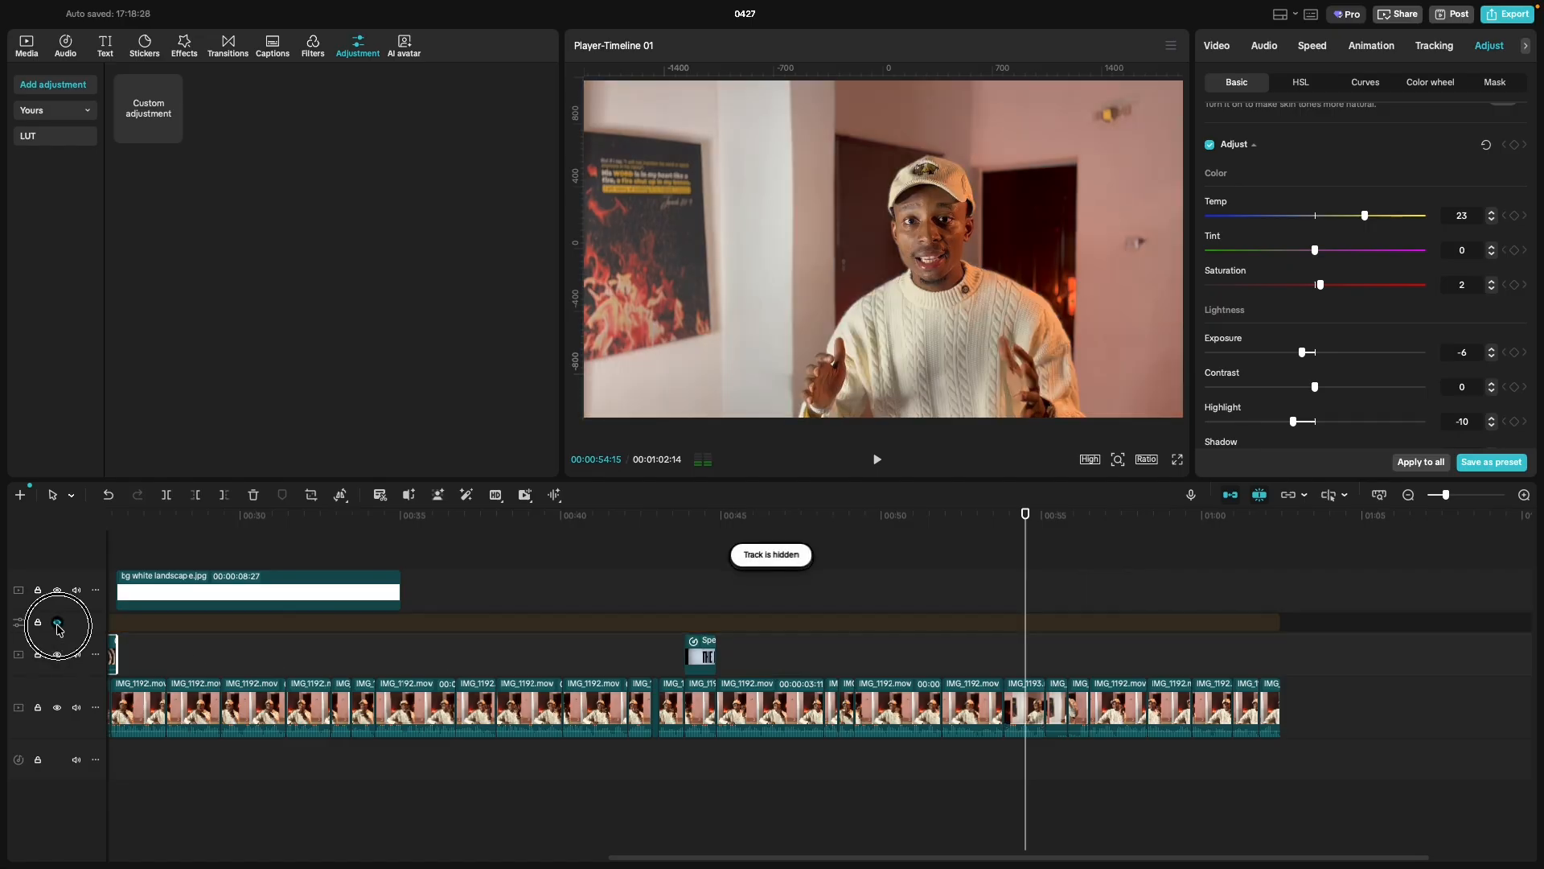
pyautogui.click(57, 624)
pyautogui.click(57, 624)
pyautogui.click(57, 623)
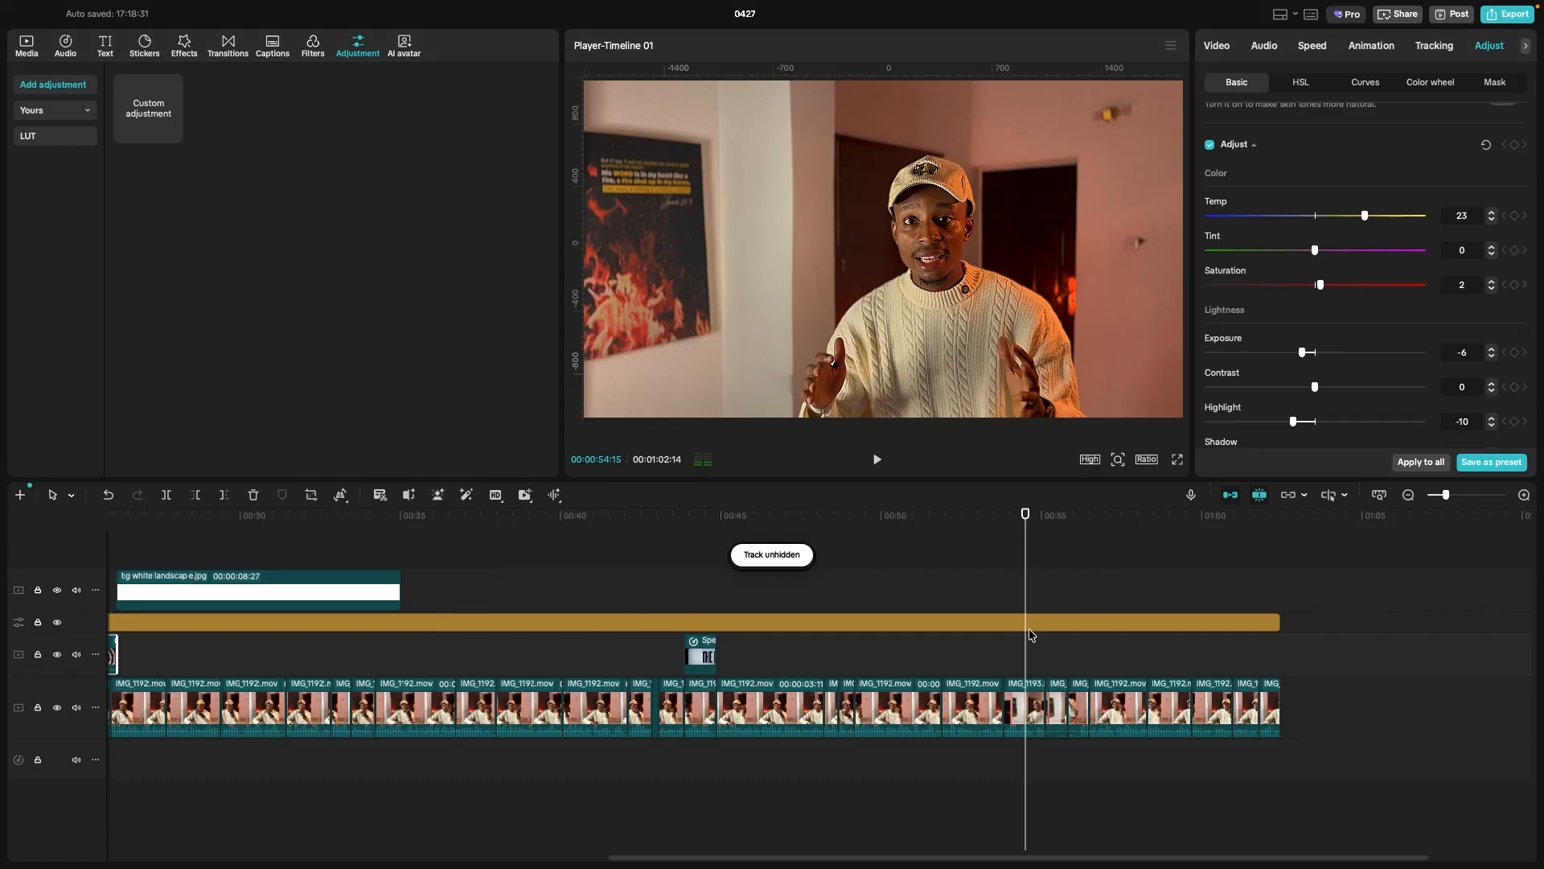
# Check the remaining shots to the timeline's end at 00:01:02:14 and compare the last frame with and without the adjustment layer, leaving it visible.
pyautogui.moveTo(1025, 640); pyautogui.dragTo(1160, 654)
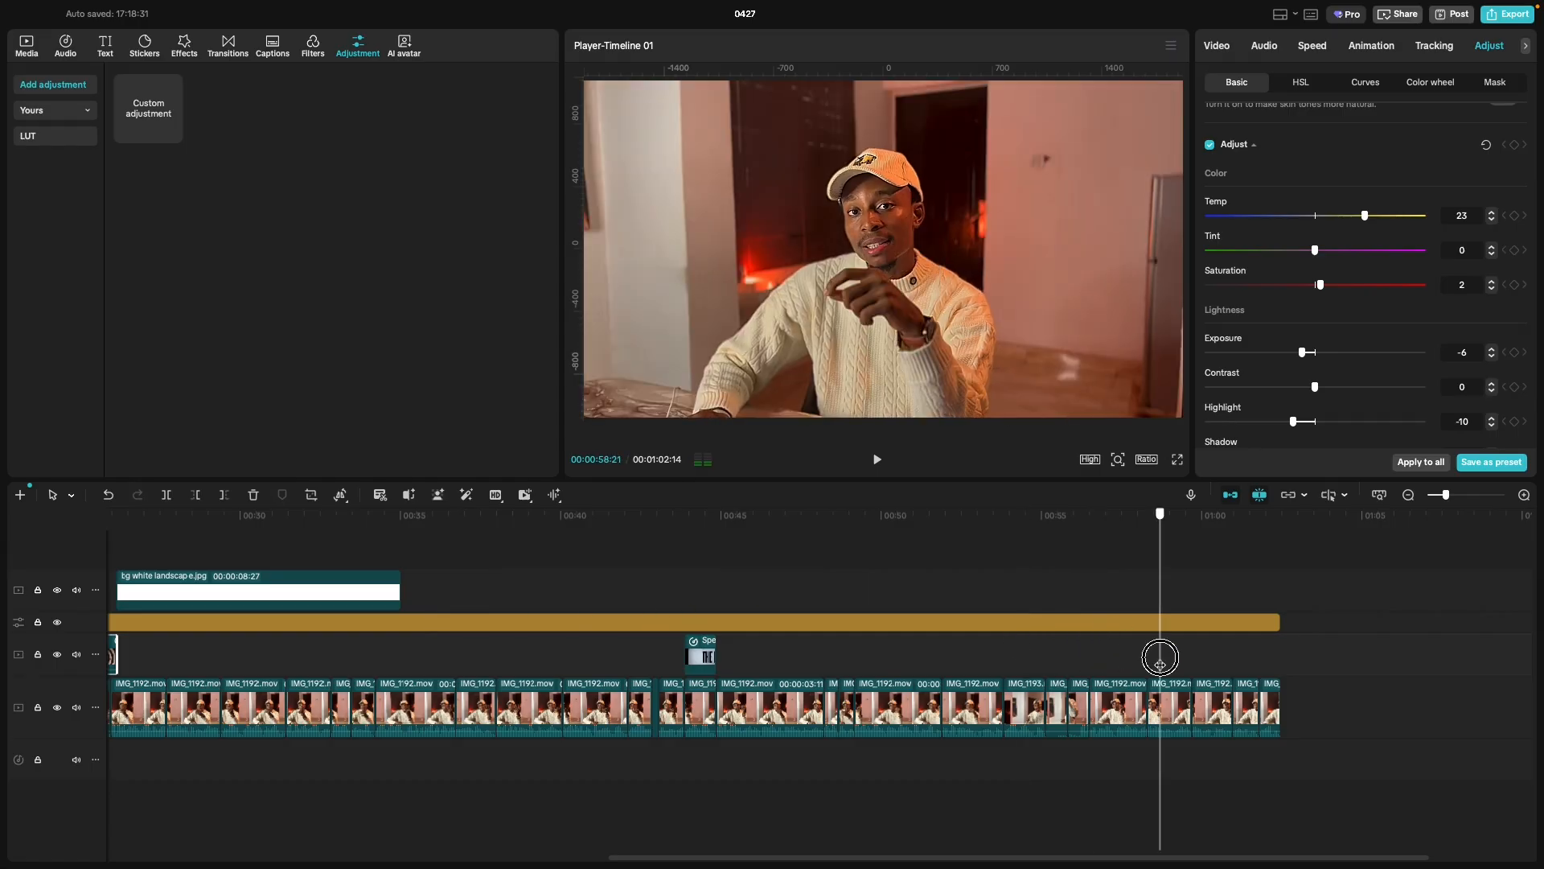
pyautogui.moveTo(1258, 668); pyautogui.dragTo(1296, 666)
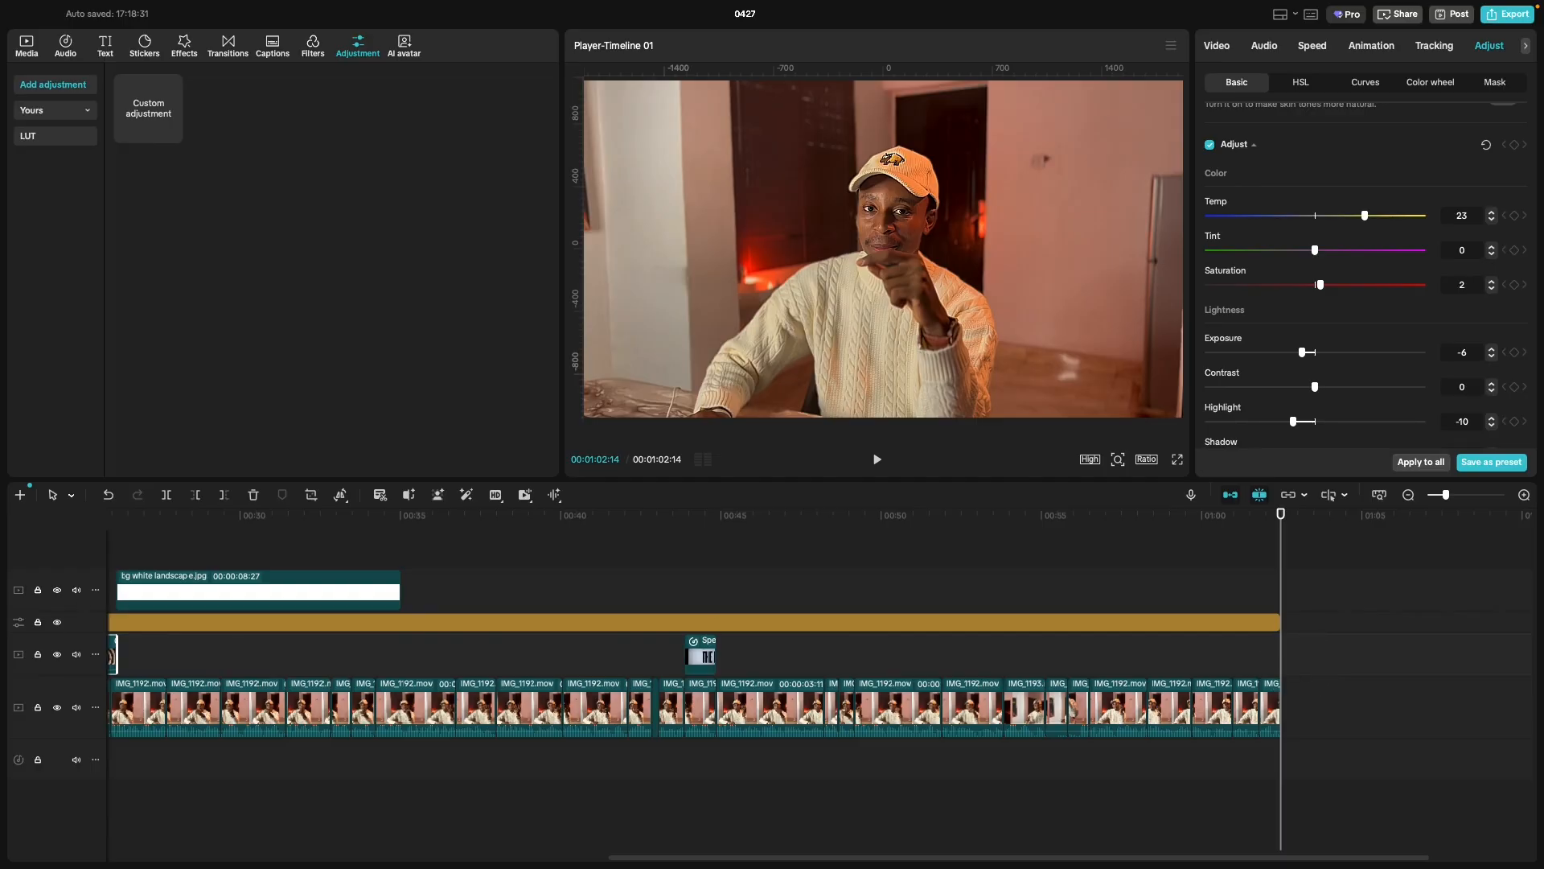
pyautogui.click(57, 623)
pyautogui.click(57, 624)
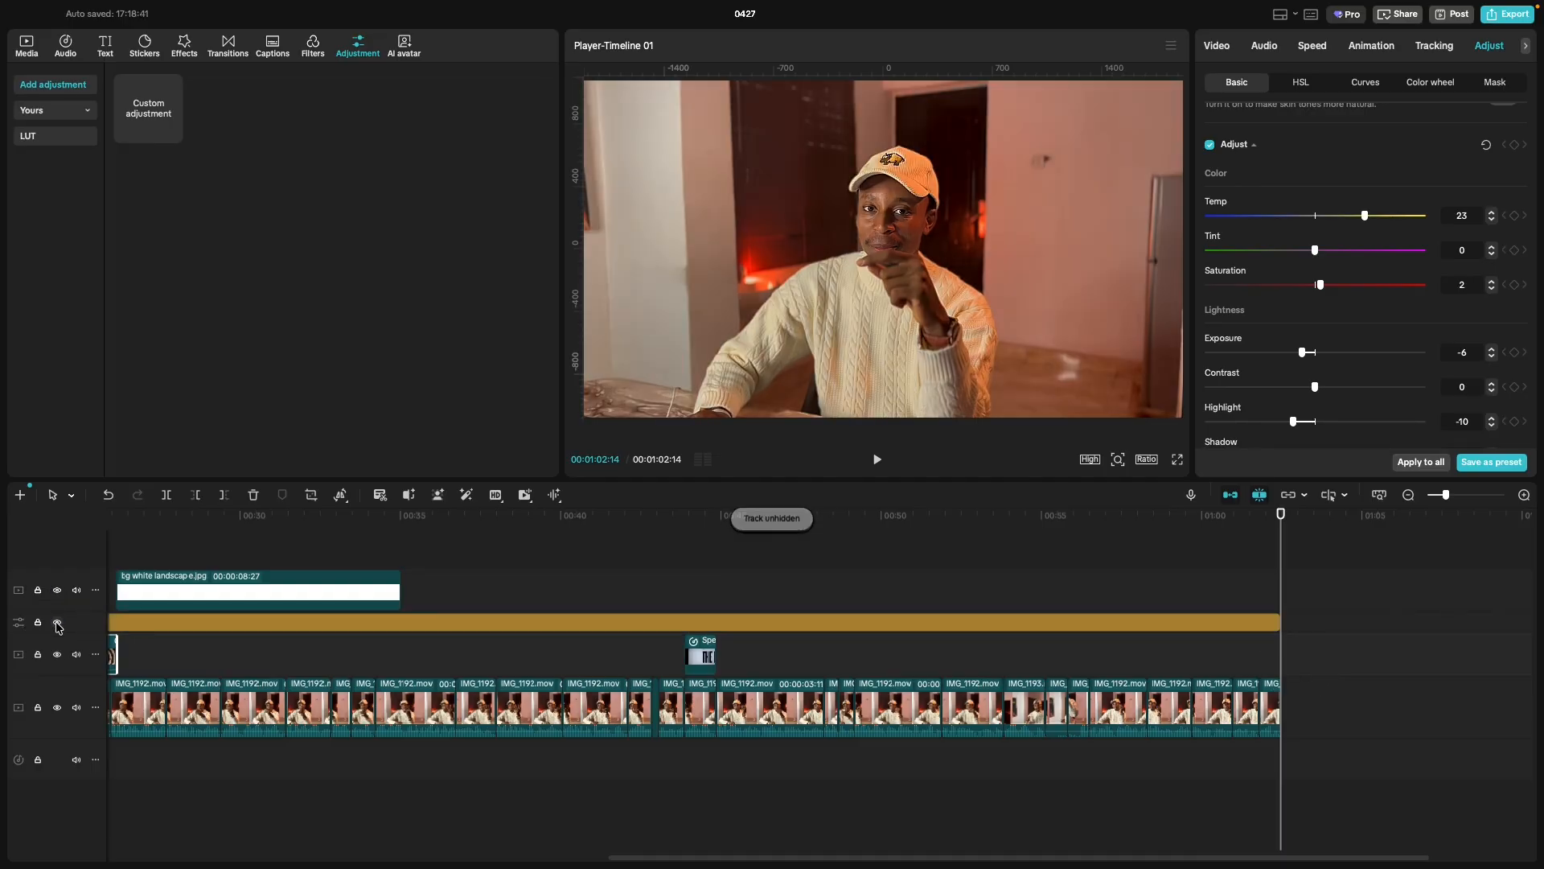
# Play the timeline from the start and review the edit through the footage after the second white background clip.
pyautogui.press('Home')
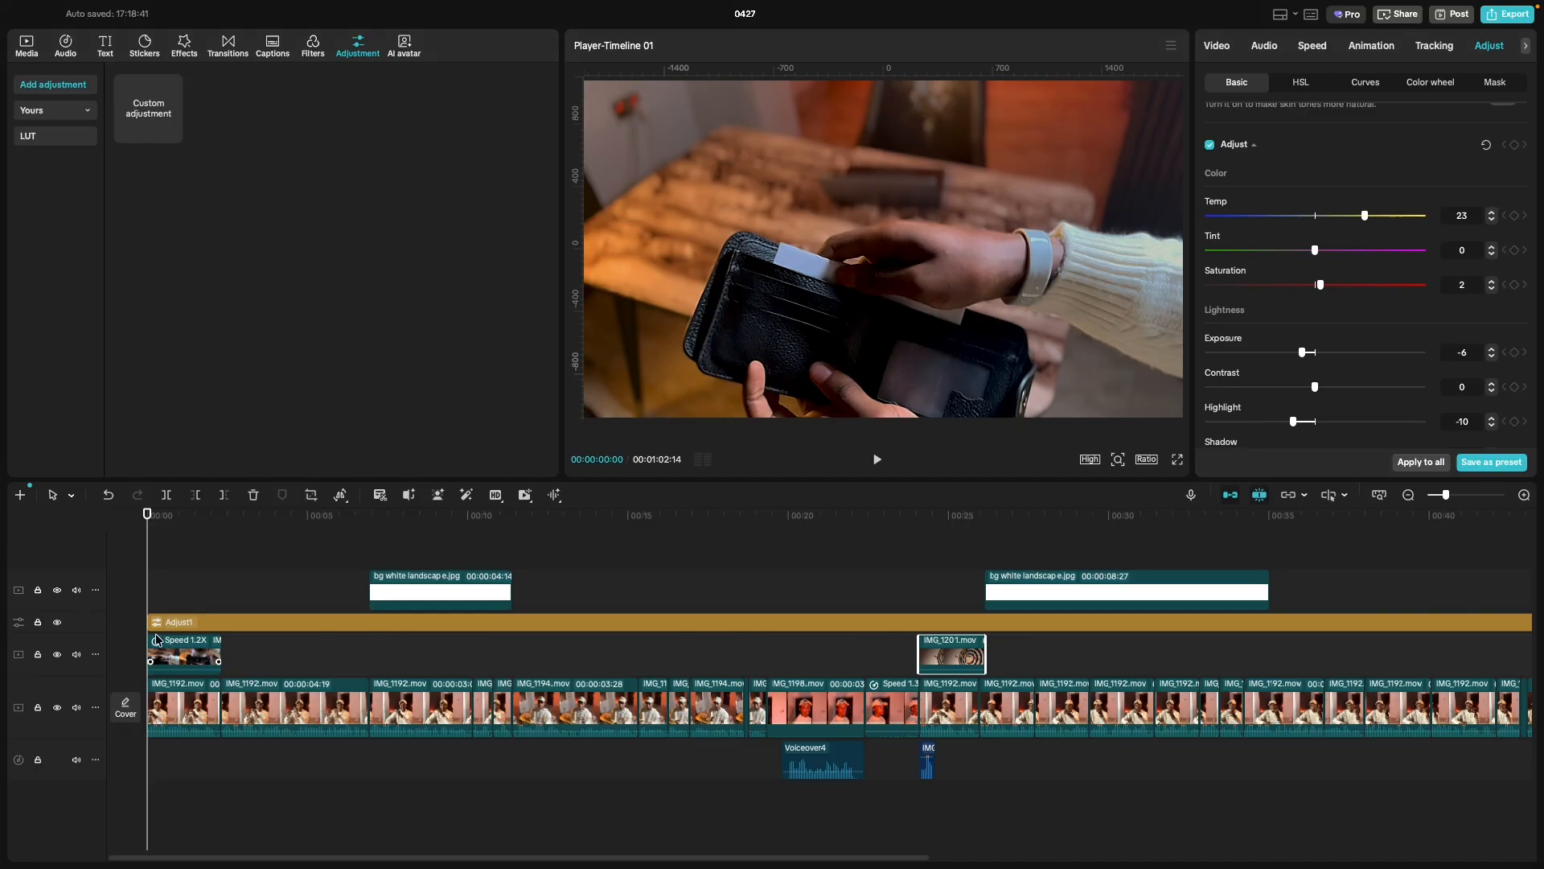
pyautogui.press('space')
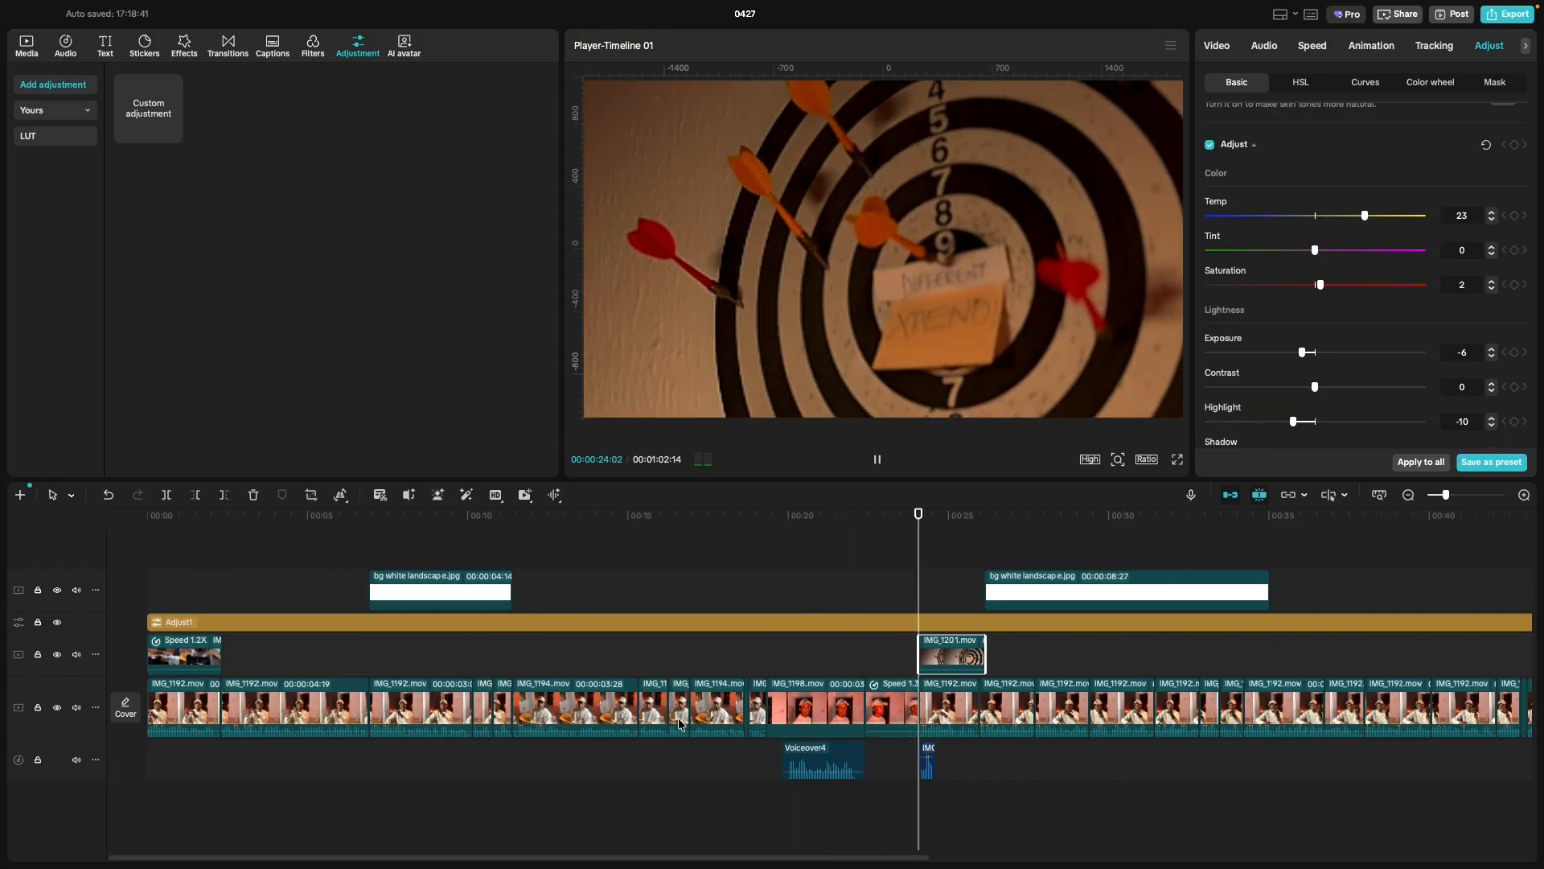
pyautogui.click(727, 761)
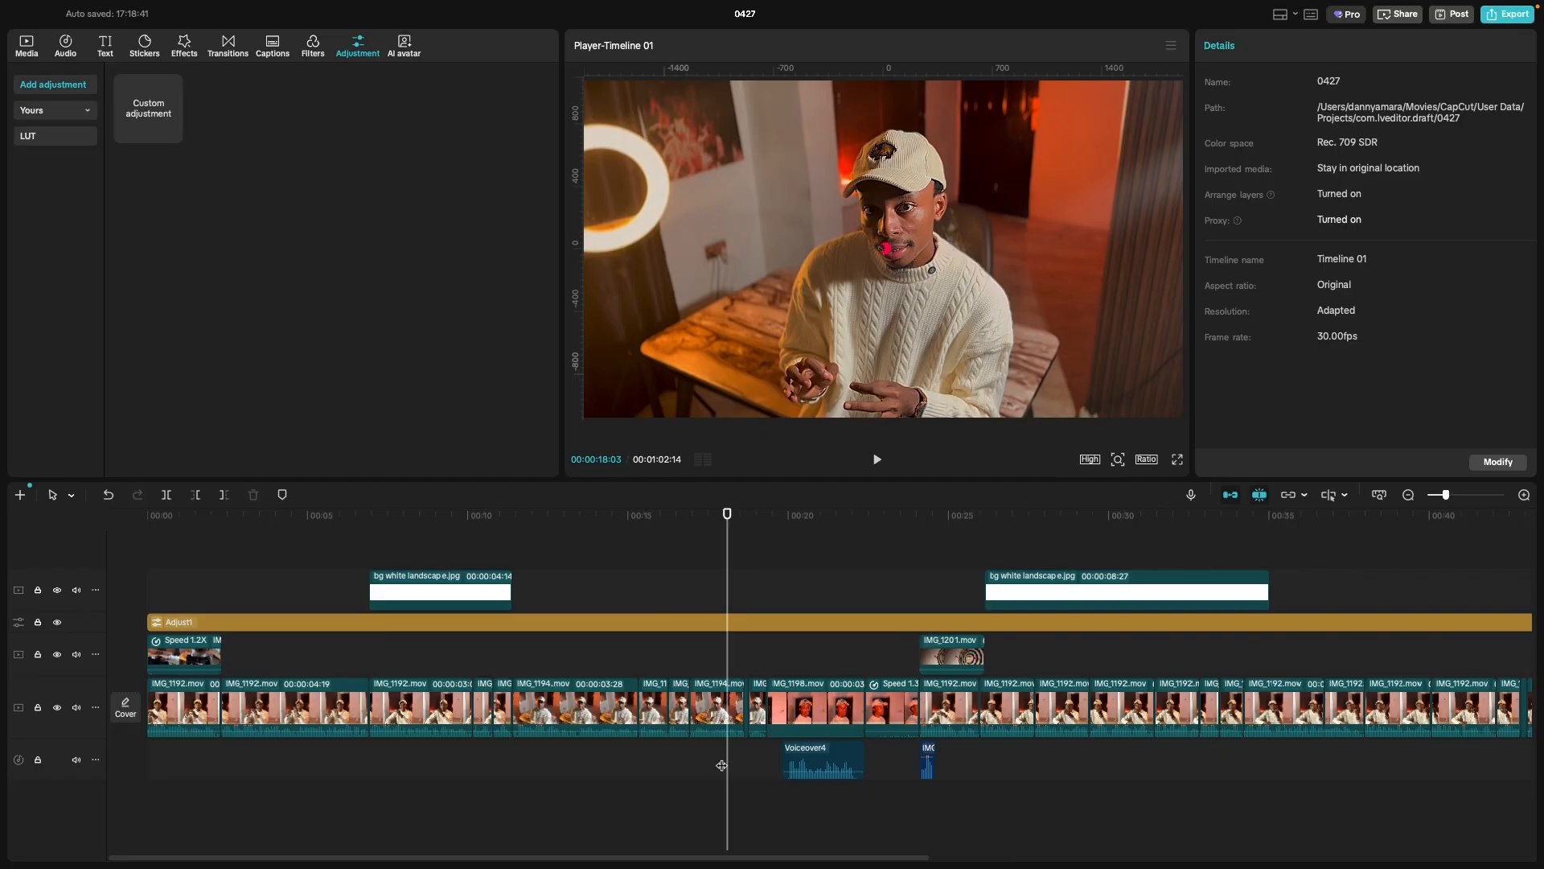
pyautogui.click(712, 767)
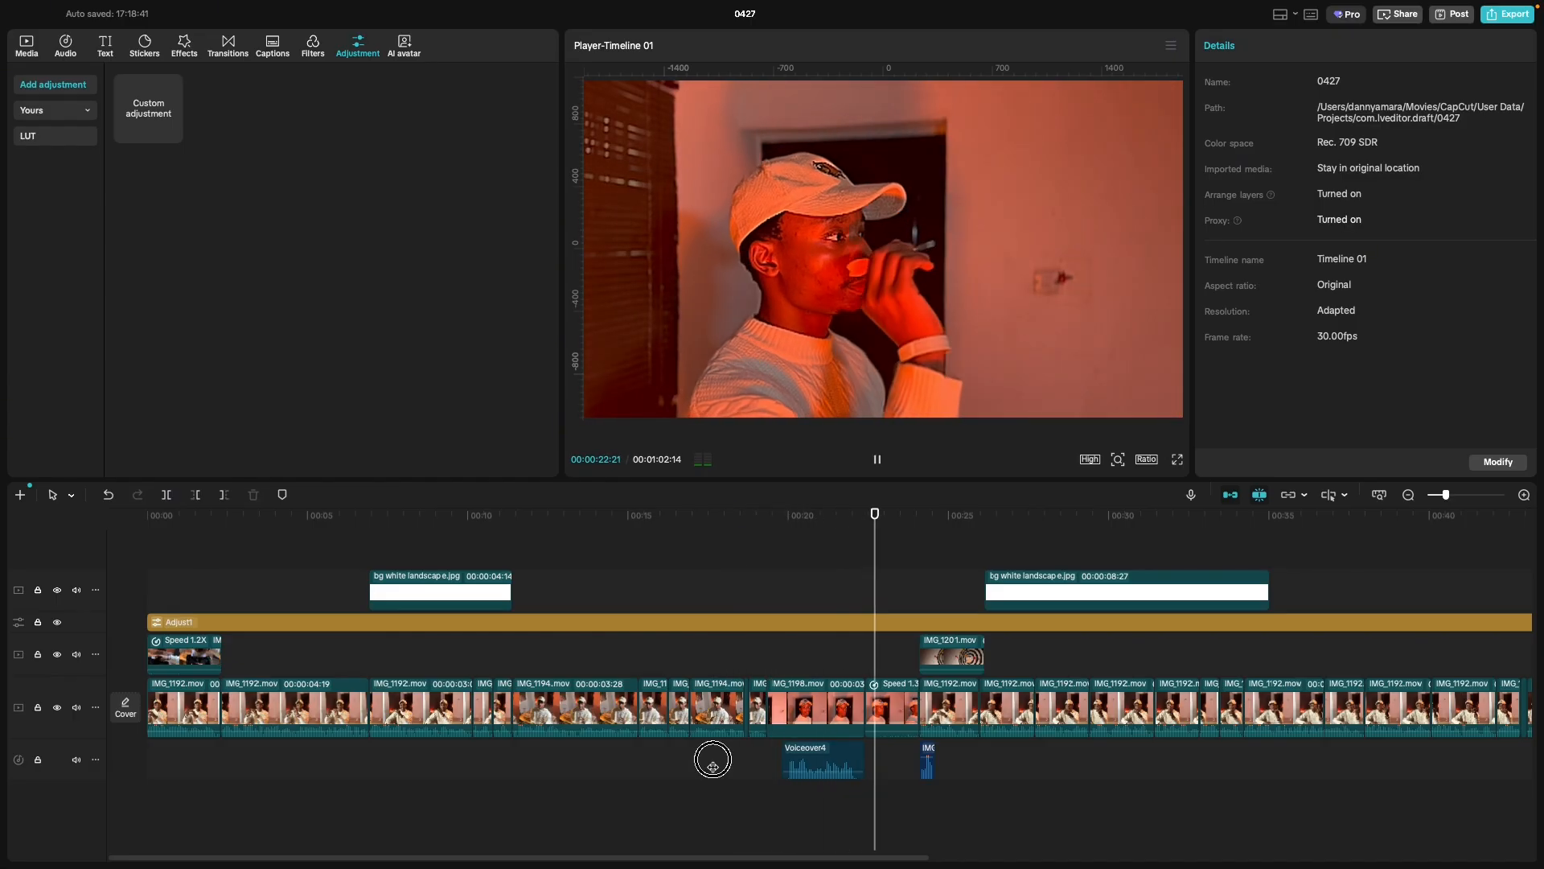
pyautogui.click(713, 767)
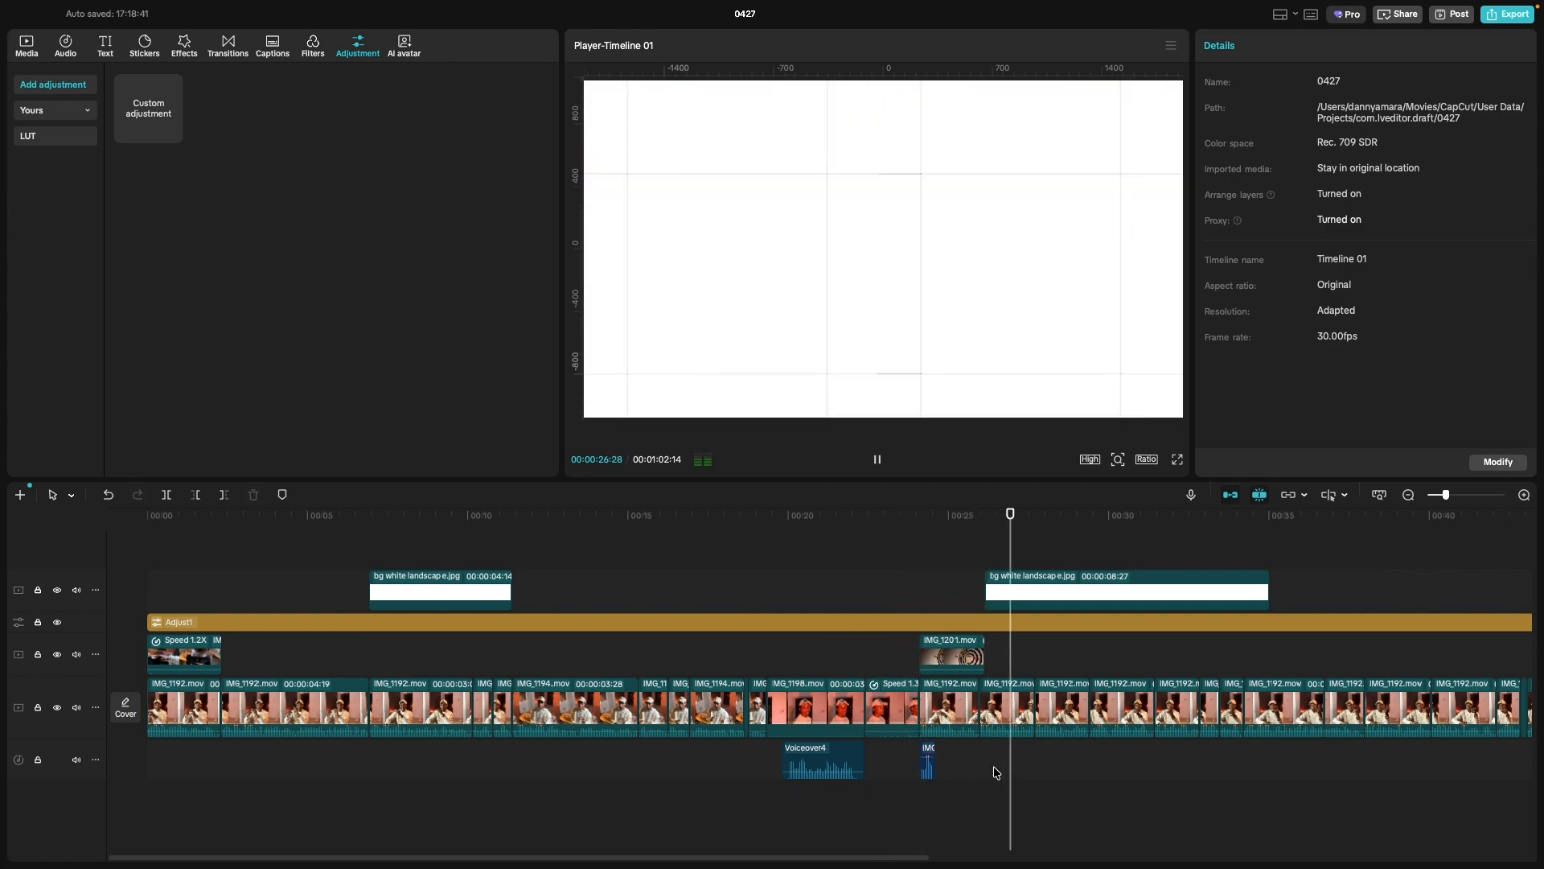
pyautogui.hscroll(5, 996, 772)
pyautogui.hscroll(6, 996, 772)
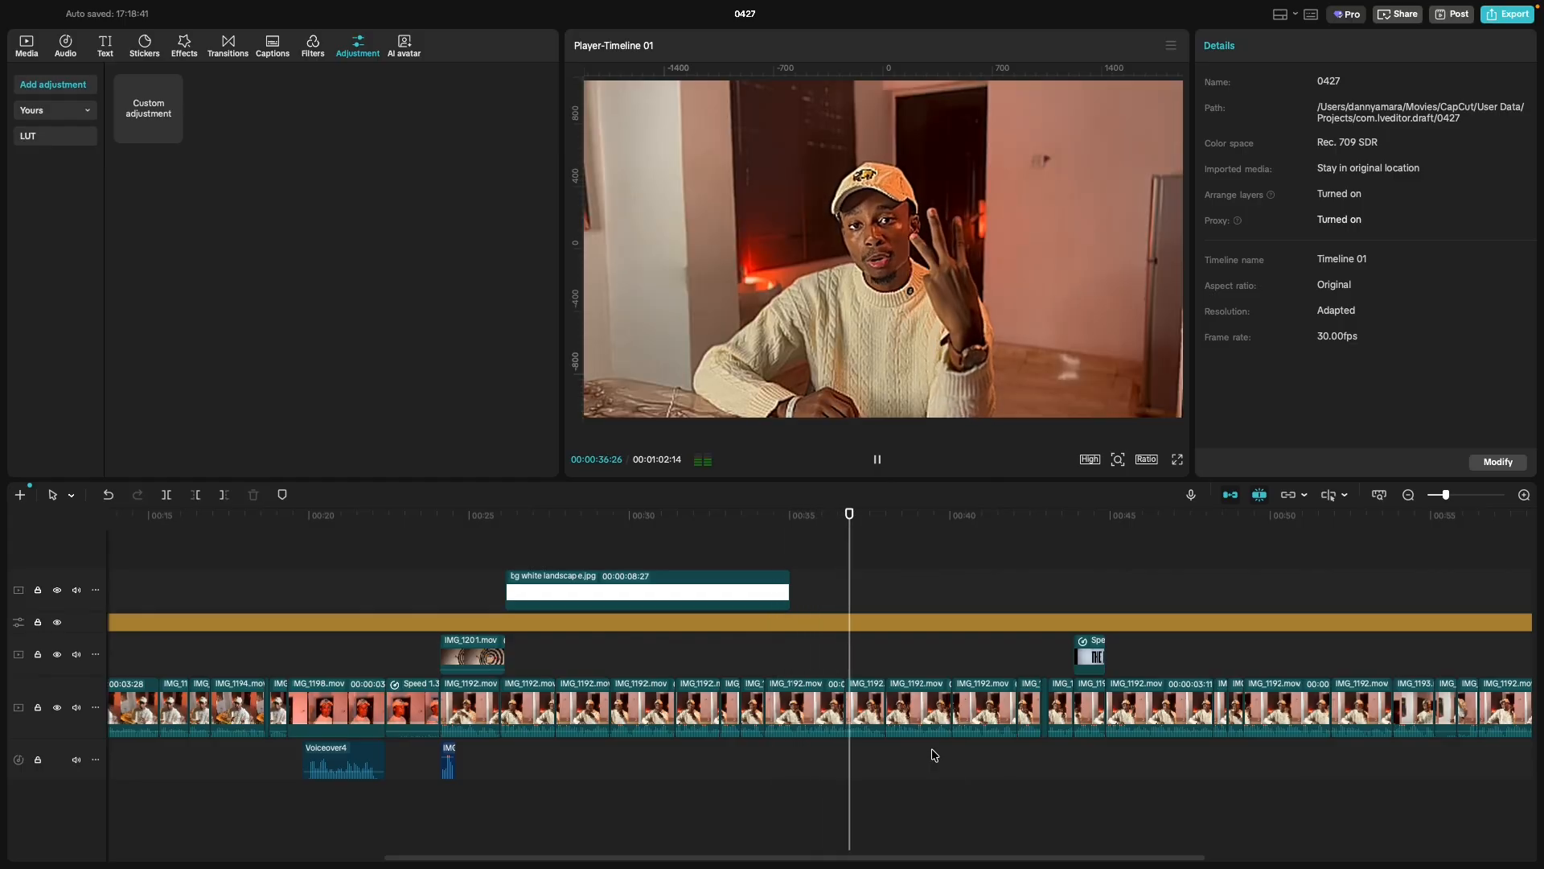
# Trim the end of the second white background clip back to 00:00:34:06, giving it a duration of 00:00:08:02.
pyautogui.click(707, 647)
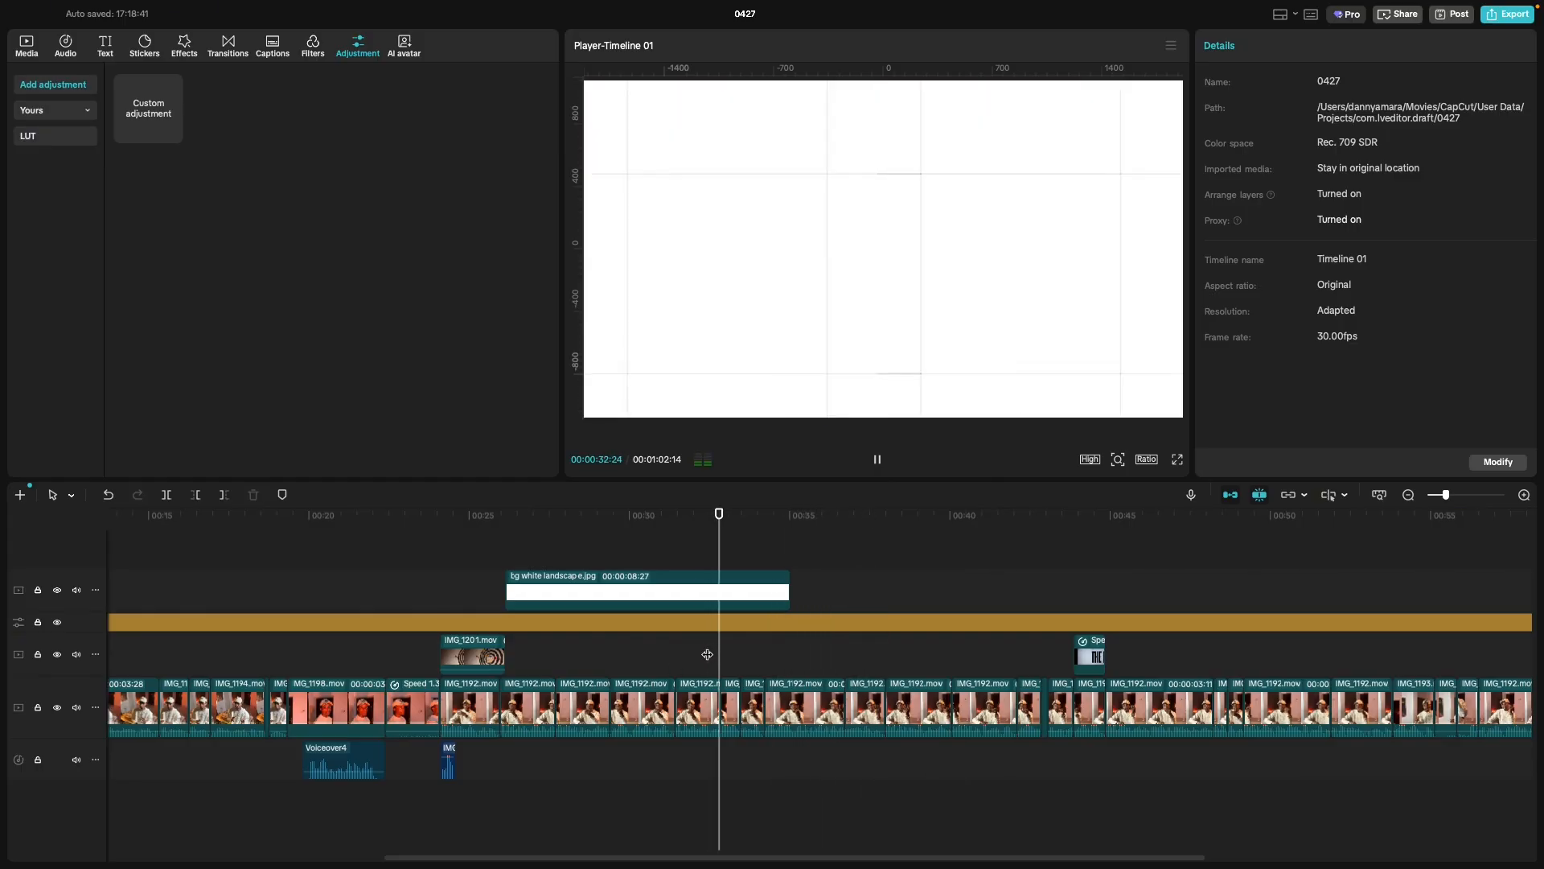
pyautogui.press('space')
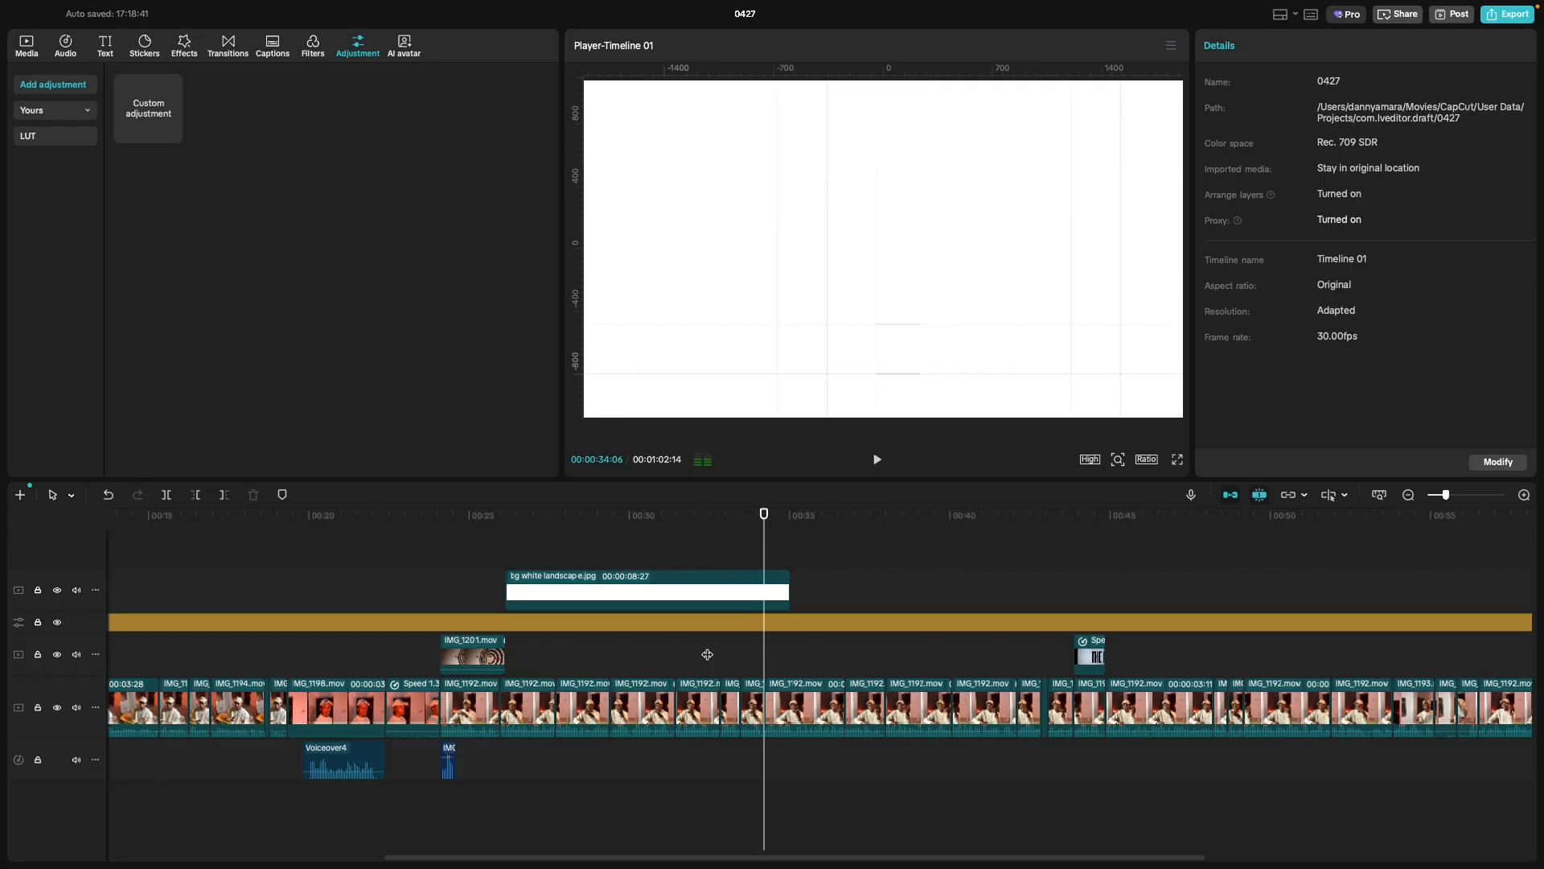
pyautogui.click(787, 588)
pyautogui.moveTo(784, 588); pyautogui.dragTo(763, 590)
pyautogui.click(754, 643)
pyautogui.press('space')
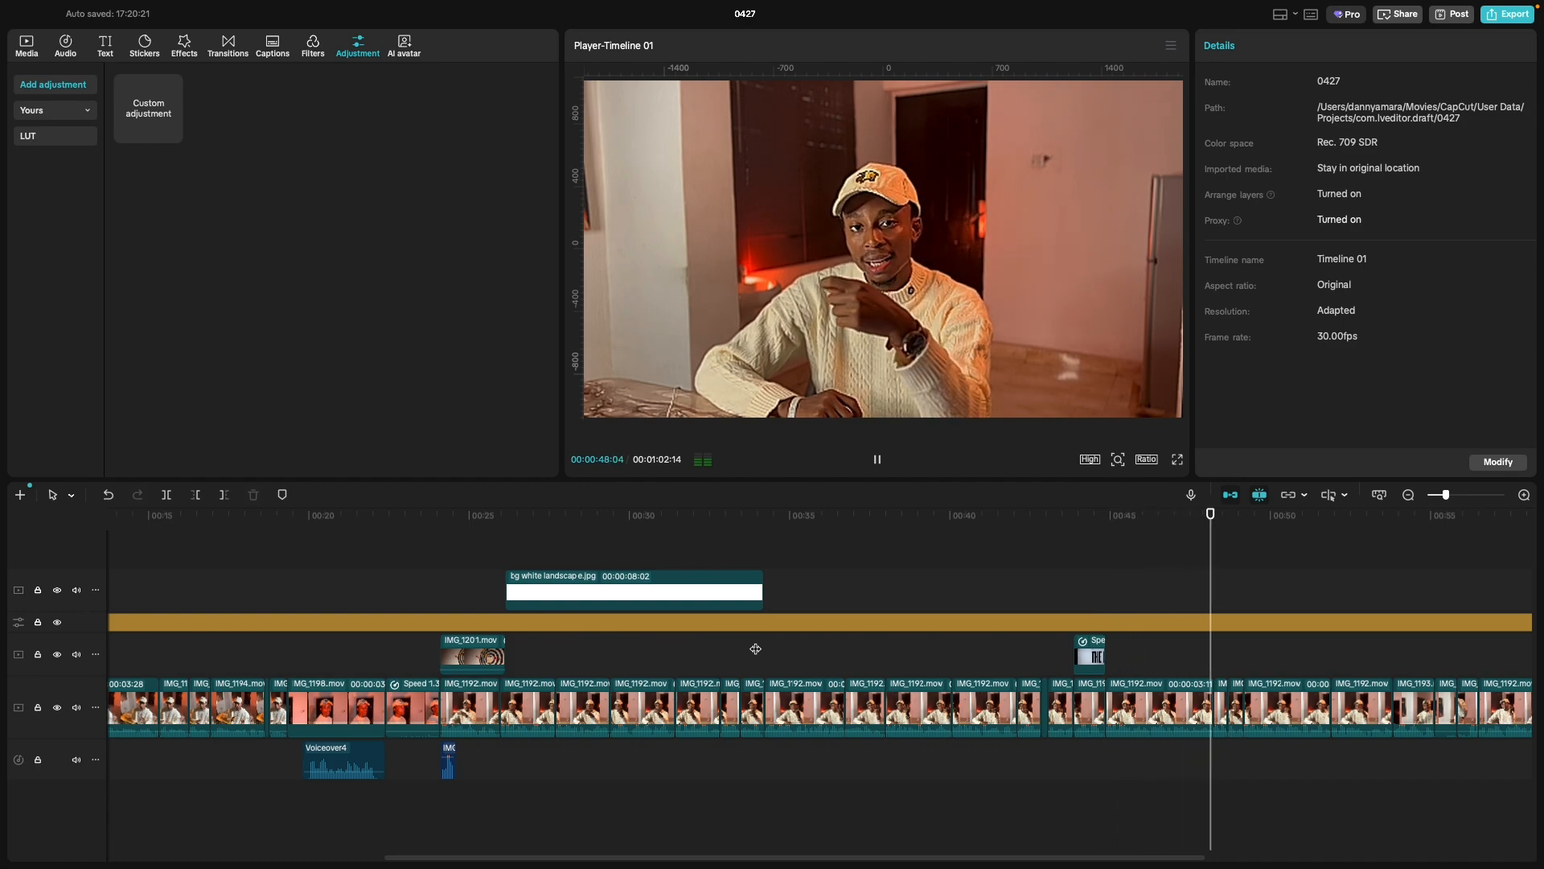
# Review the remaining footage to the end of the timeline and play through the first white background clip.
pyautogui.hscroll(5, 1155, 705)
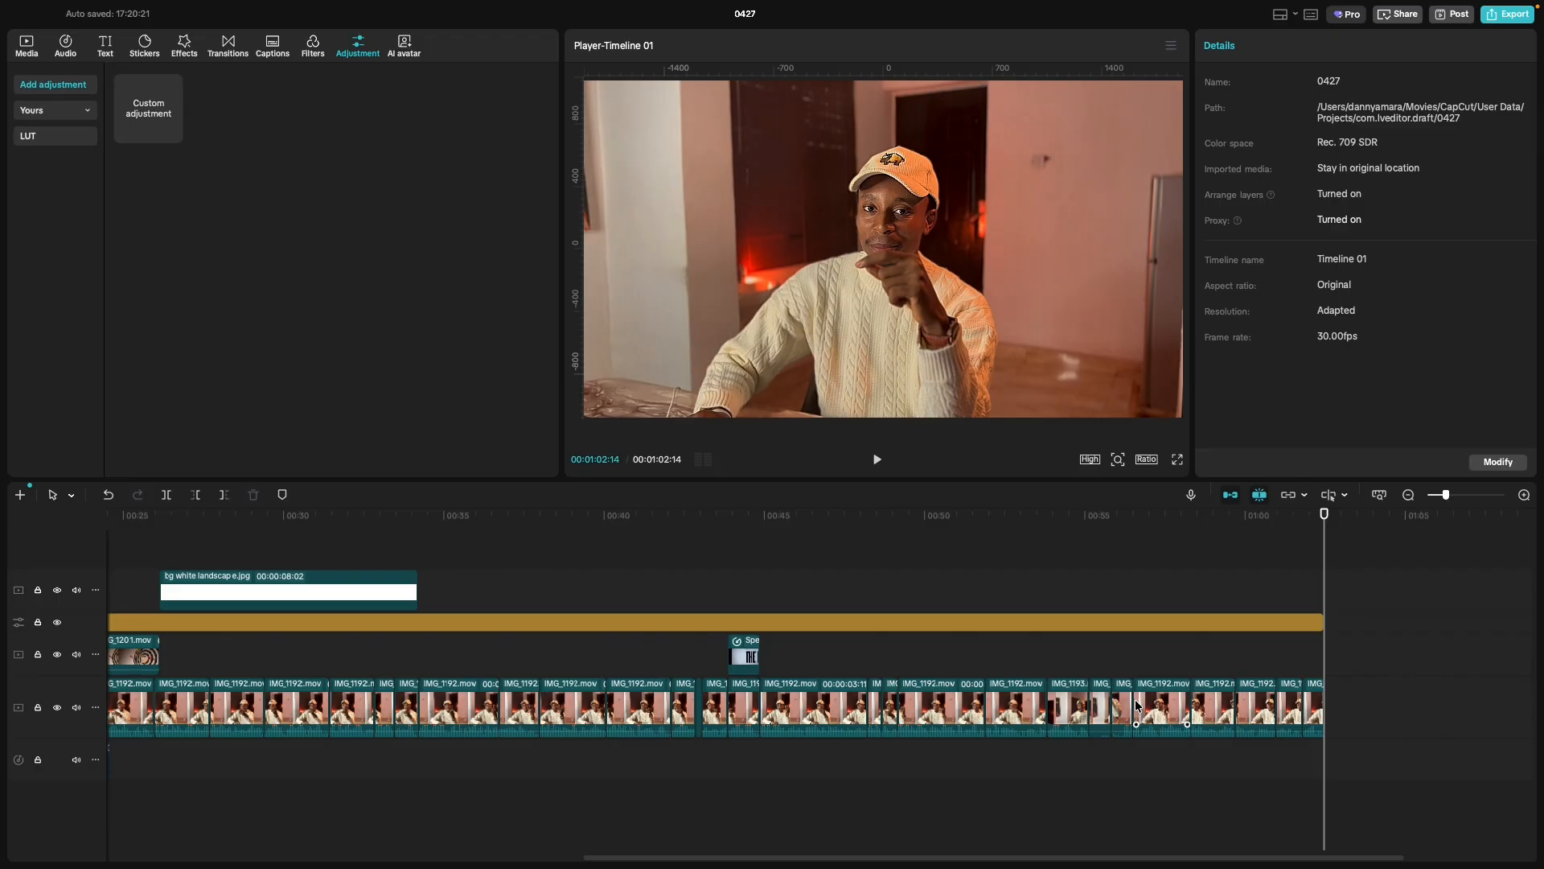
pyautogui.press('space')
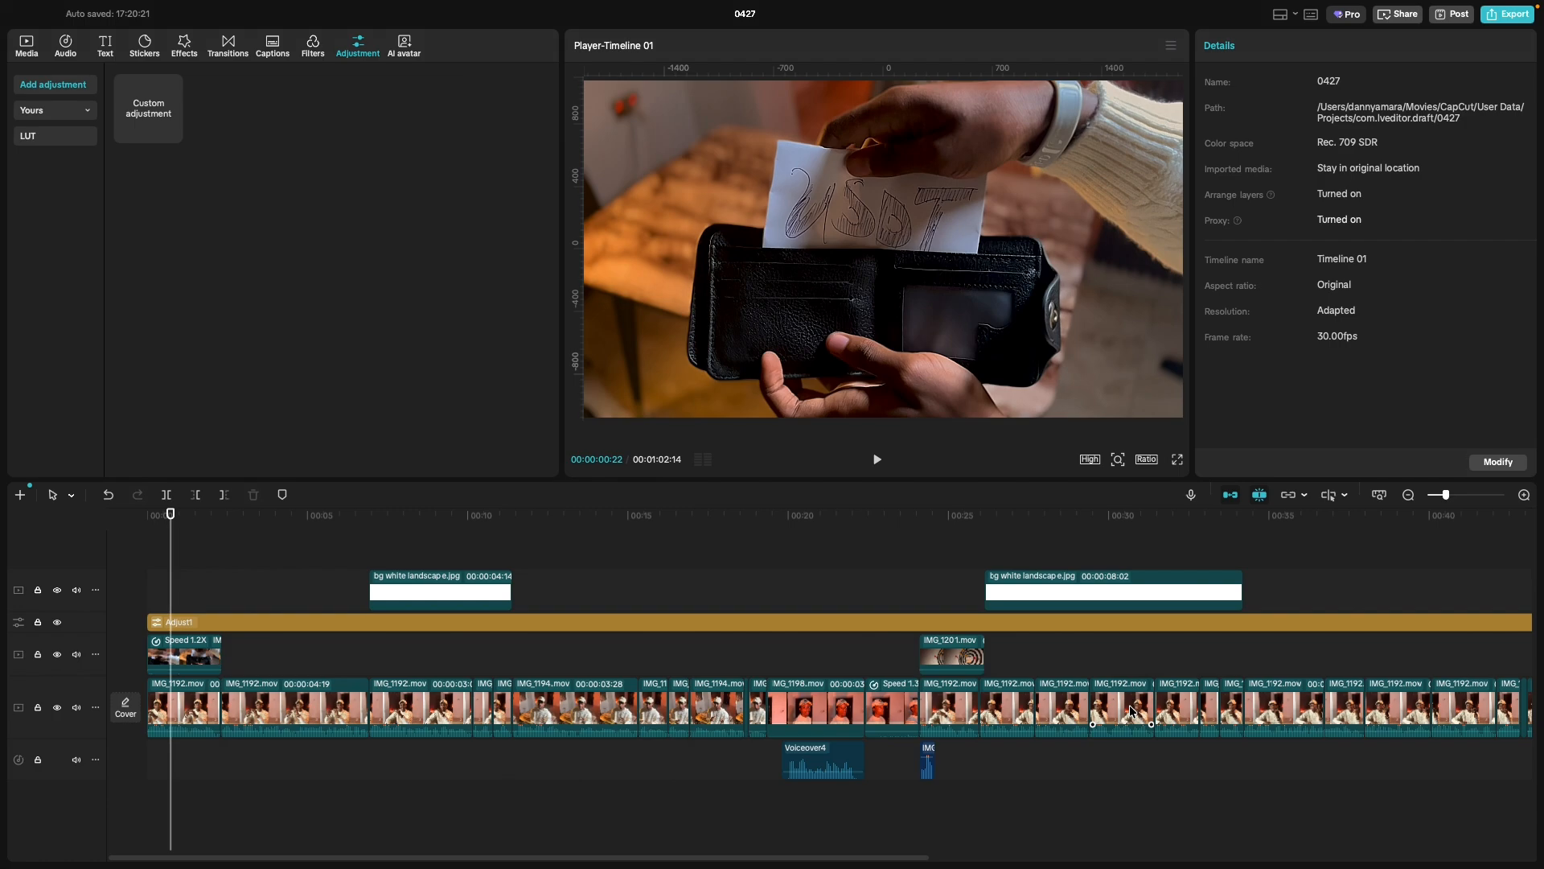
pyautogui.click(378, 661)
pyautogui.press('space')
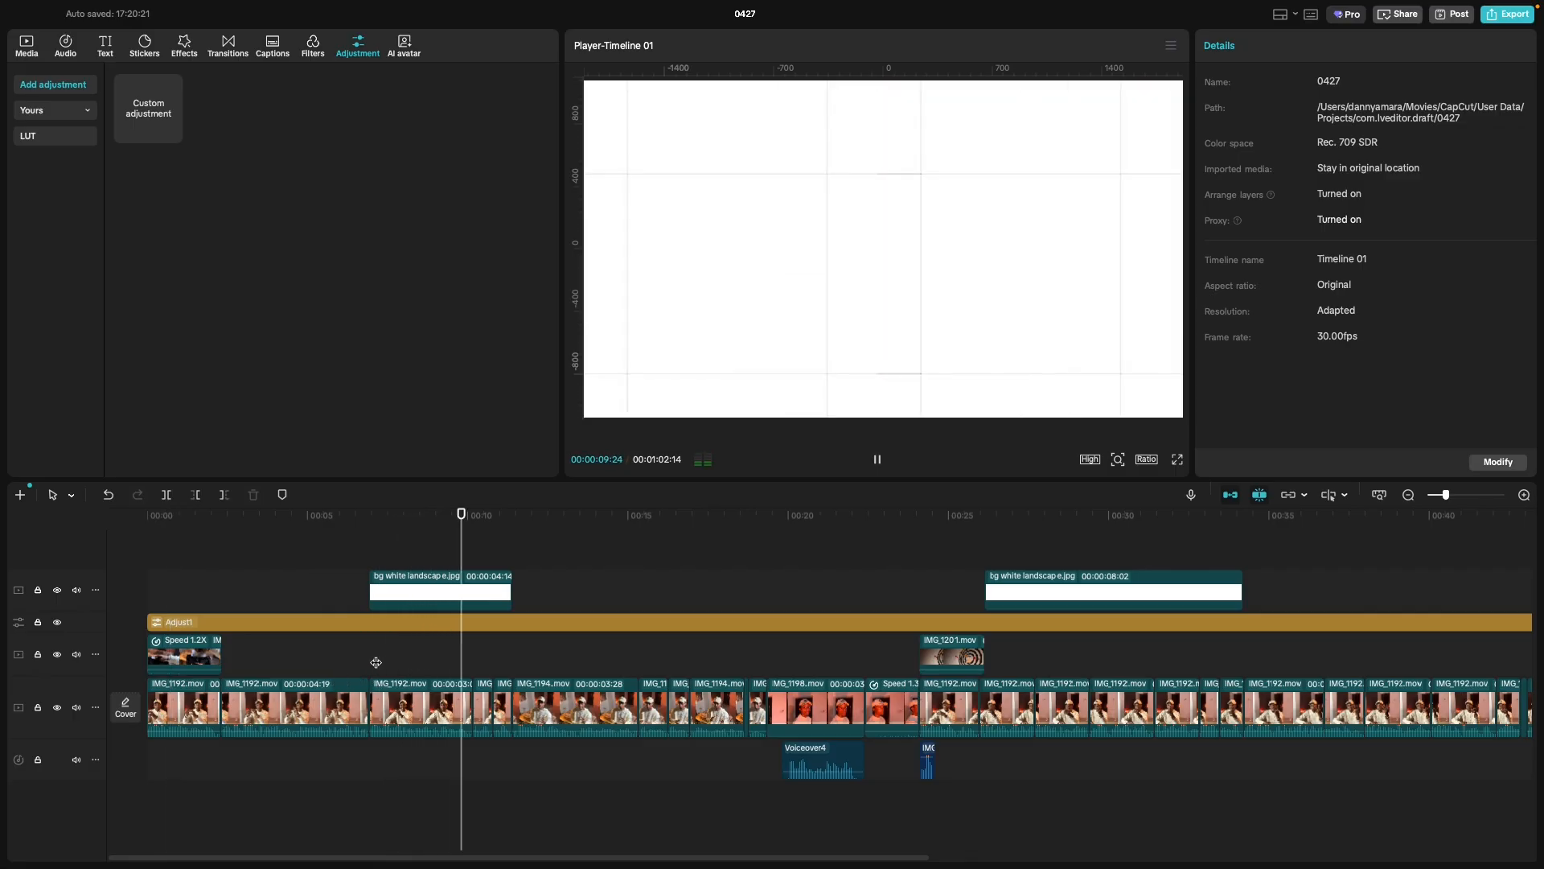
pyautogui.press('space')
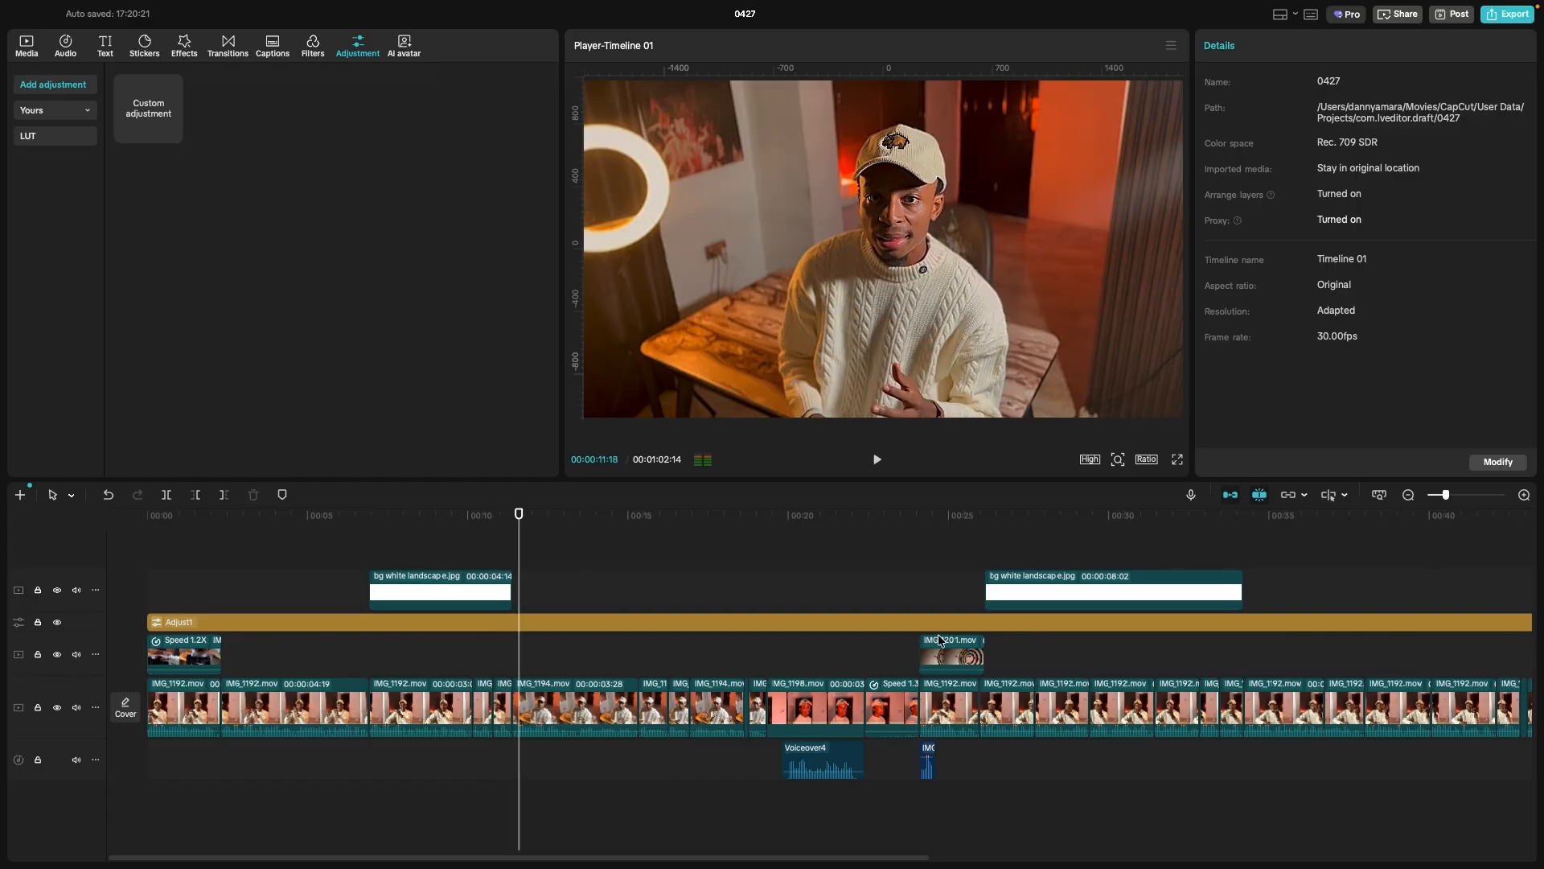
# Show the imported media and play the xpend logo's transition from the first white background onto the speaker footage.
pyautogui.click(35, 57)
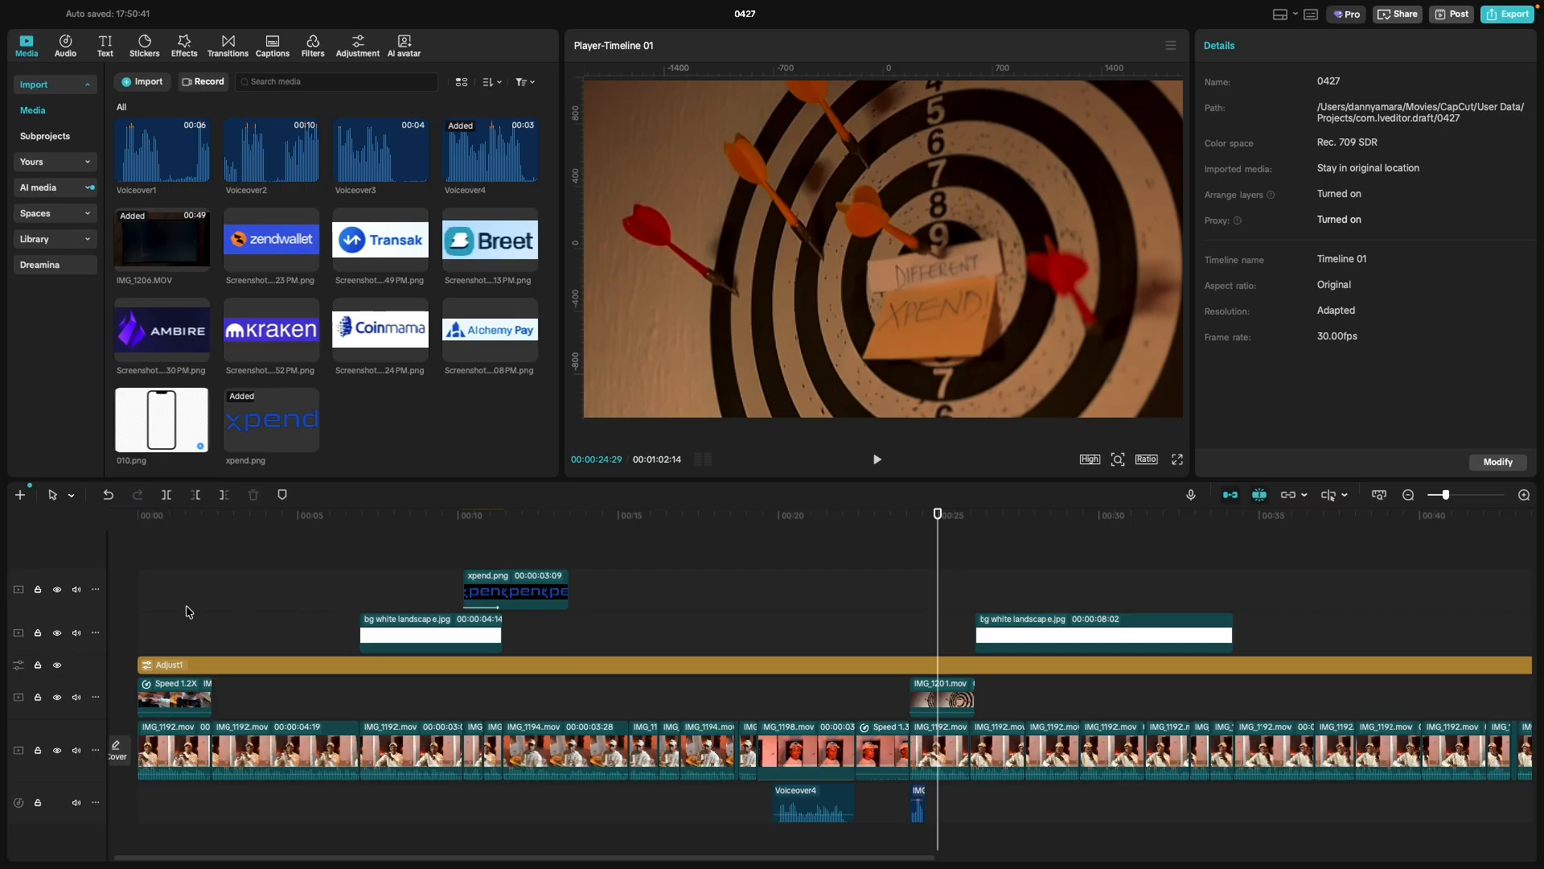
pyautogui.click(185, 614)
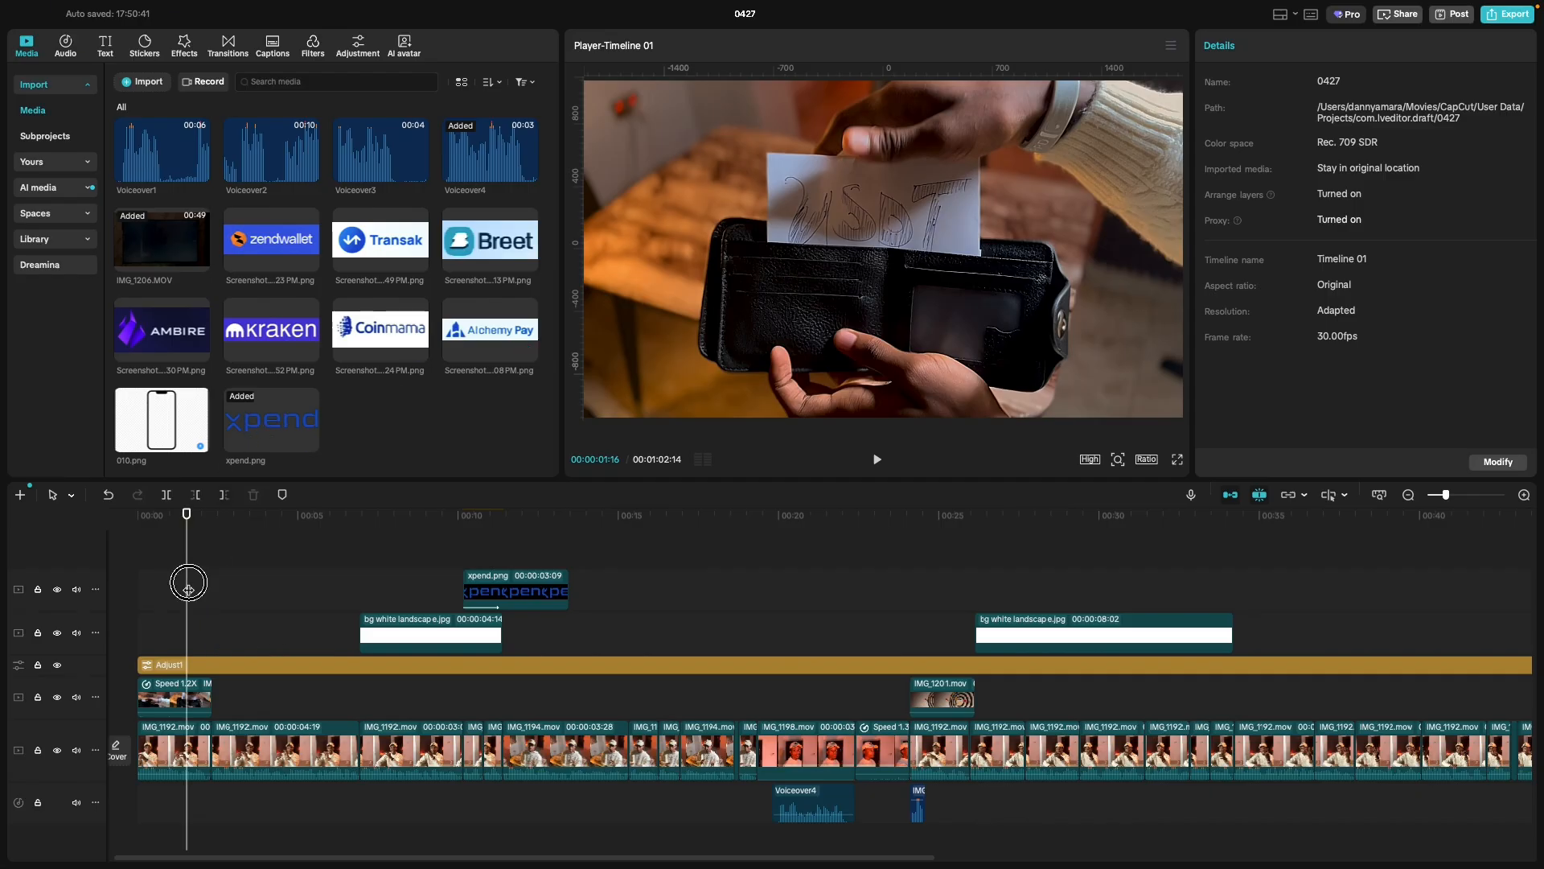
pyautogui.moveTo(189, 589); pyautogui.dragTo(418, 613)
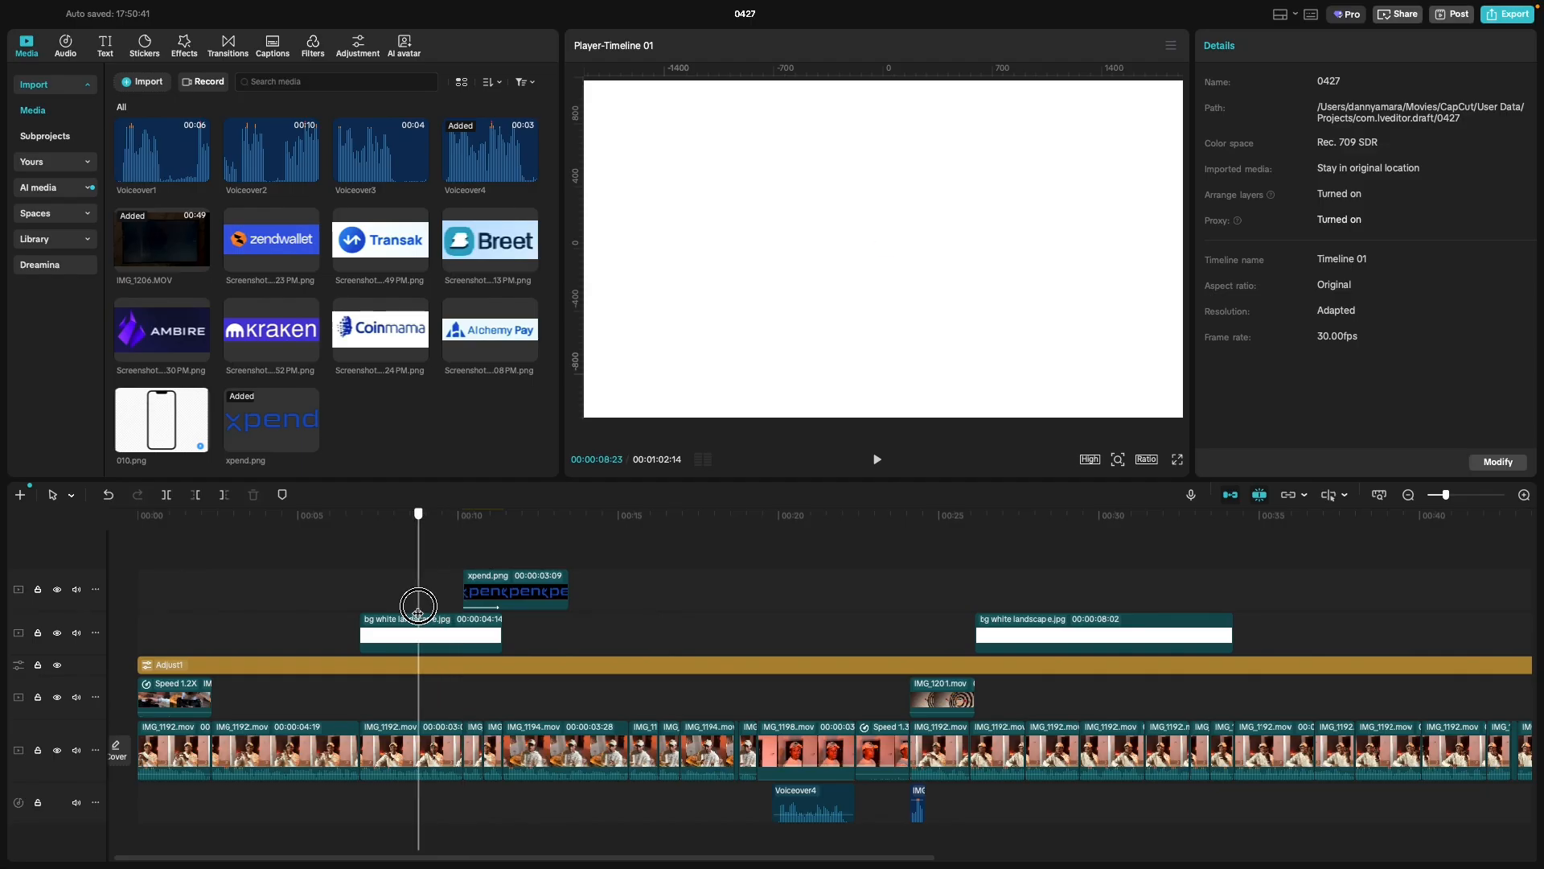
pyautogui.press('space')
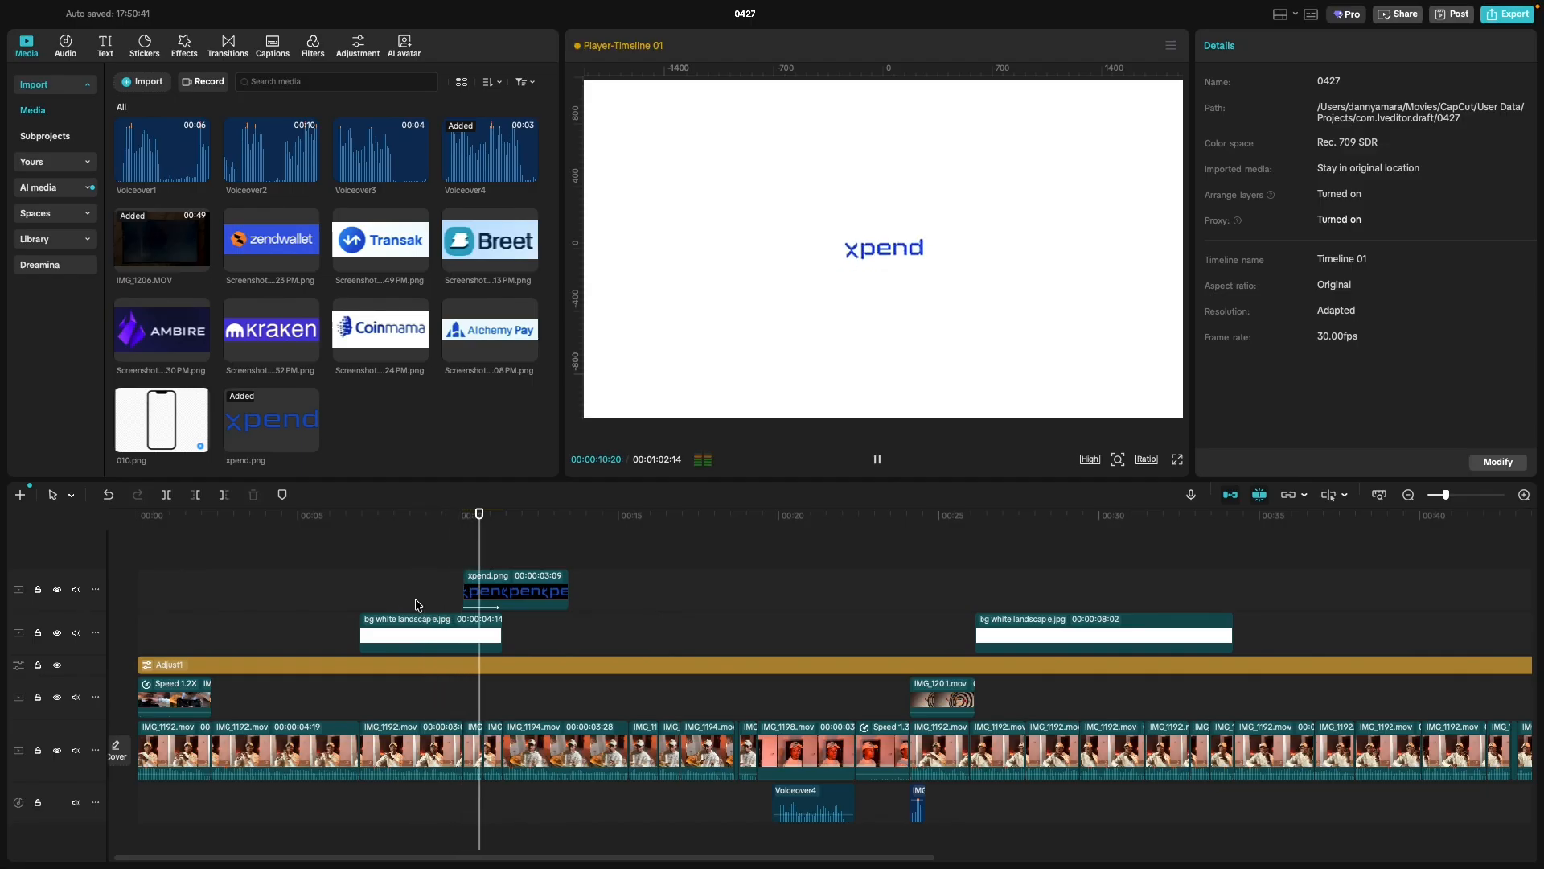
pyautogui.press('space')
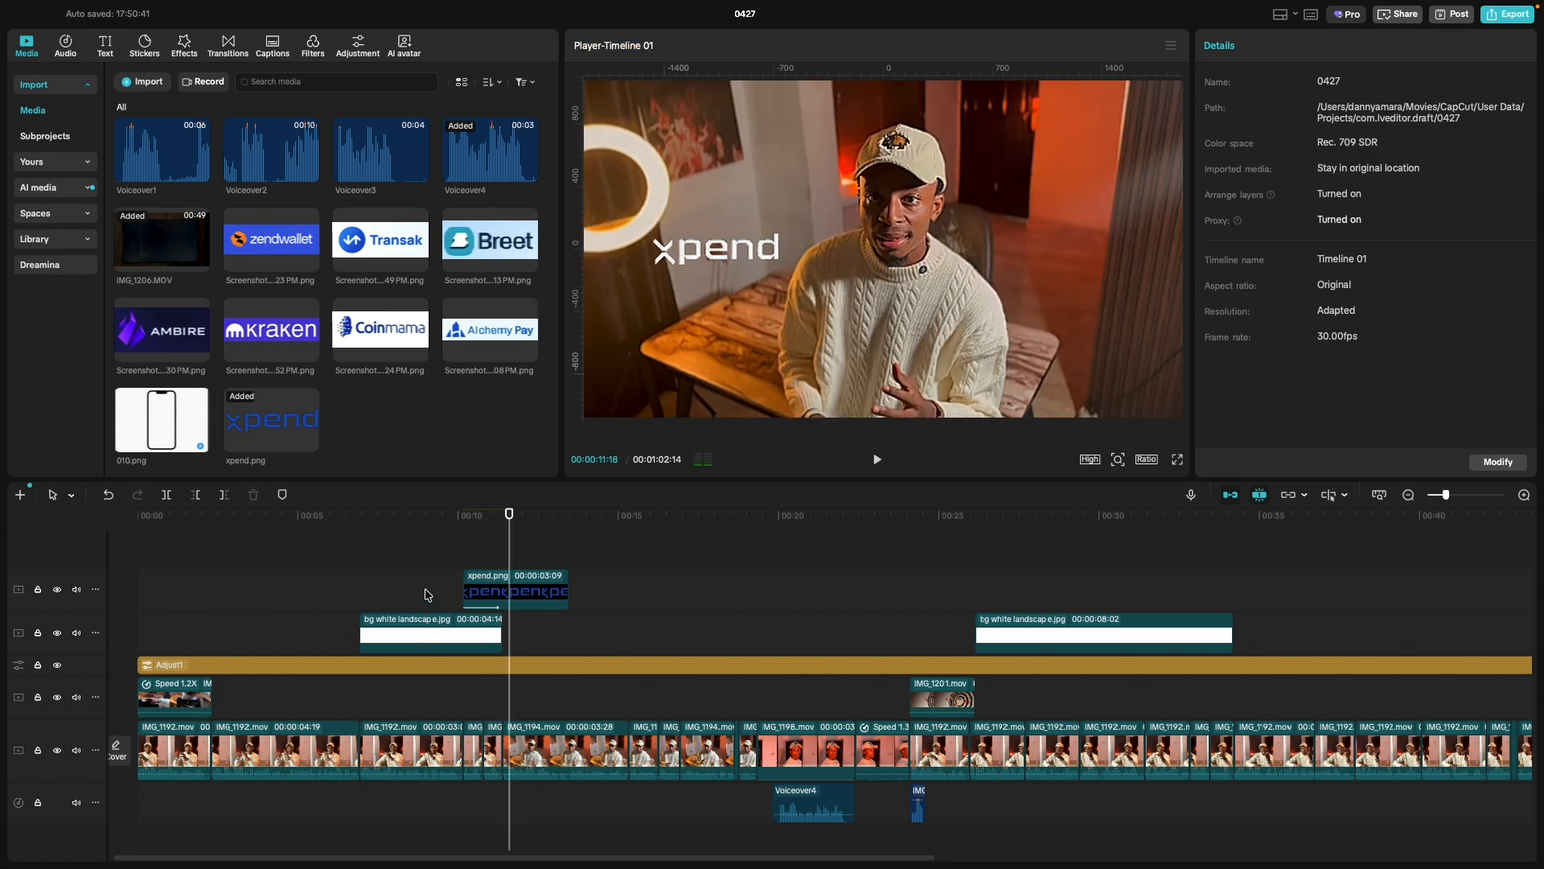
# Extend the end of the xpend.png clip to 00:00:15:10, giving it a duration of 00:00:05:05.
pyautogui.moveTo(513, 553); pyautogui.dragTo(559, 570)
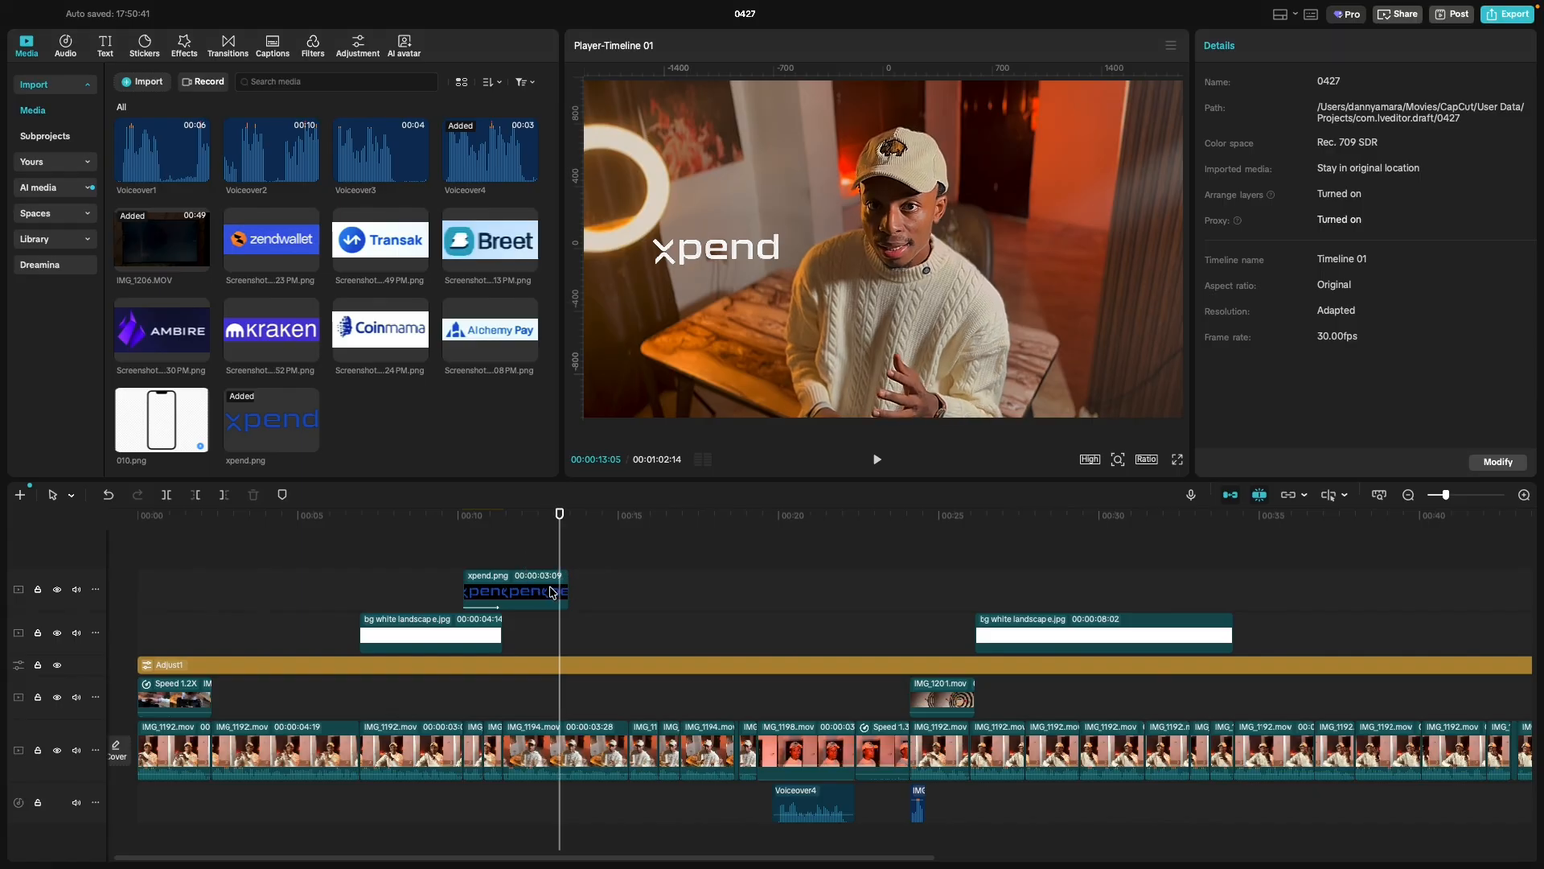
pyautogui.click(552, 592)
pyautogui.moveTo(571, 583); pyautogui.dragTo(627, 586)
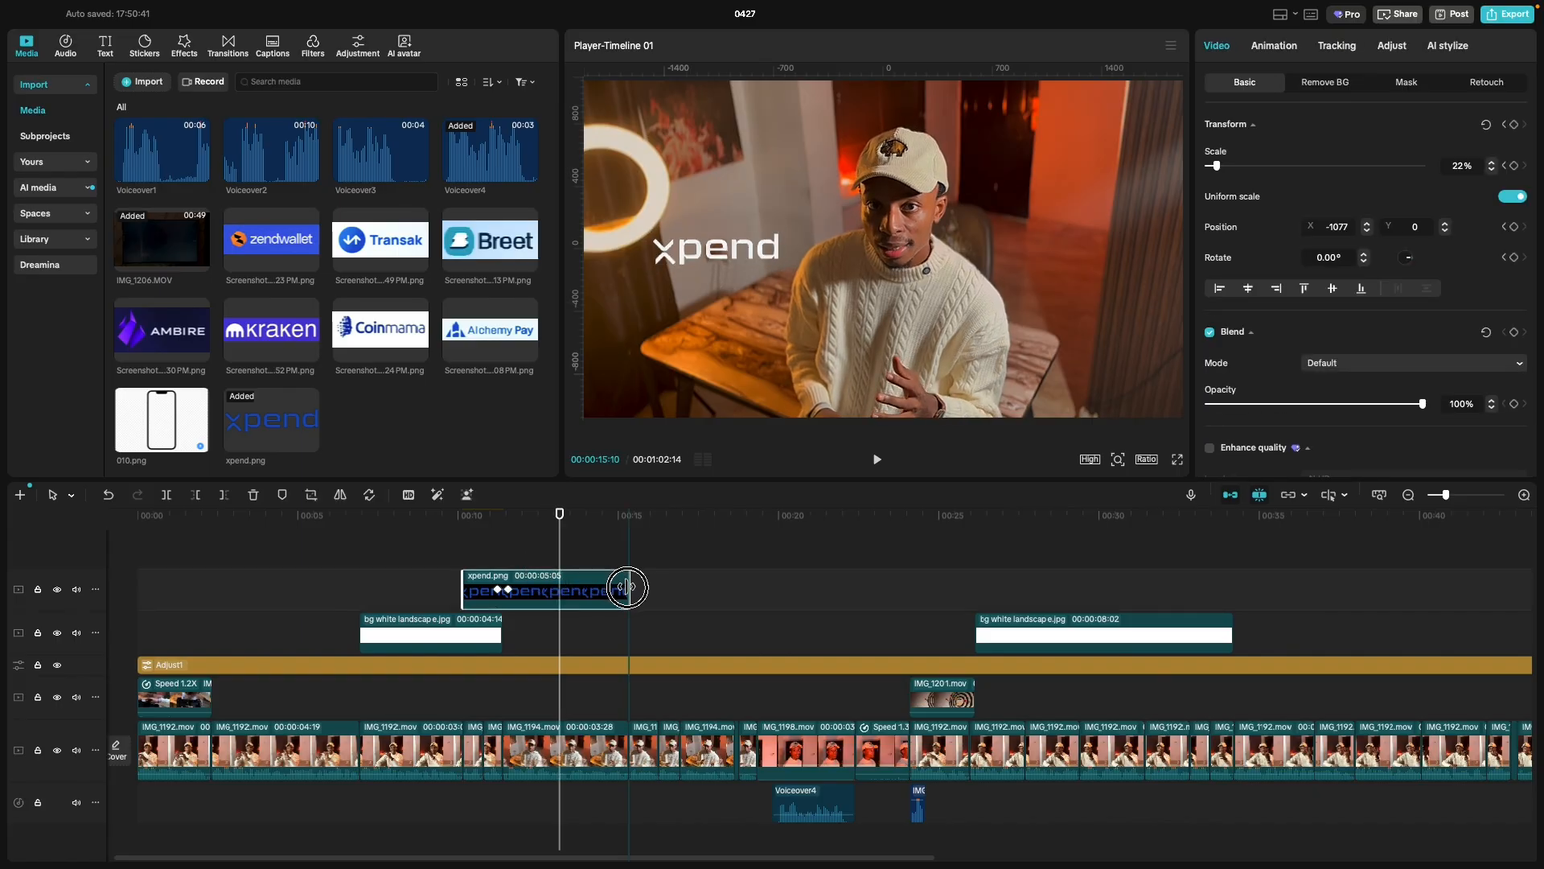
pyautogui.click(623, 550)
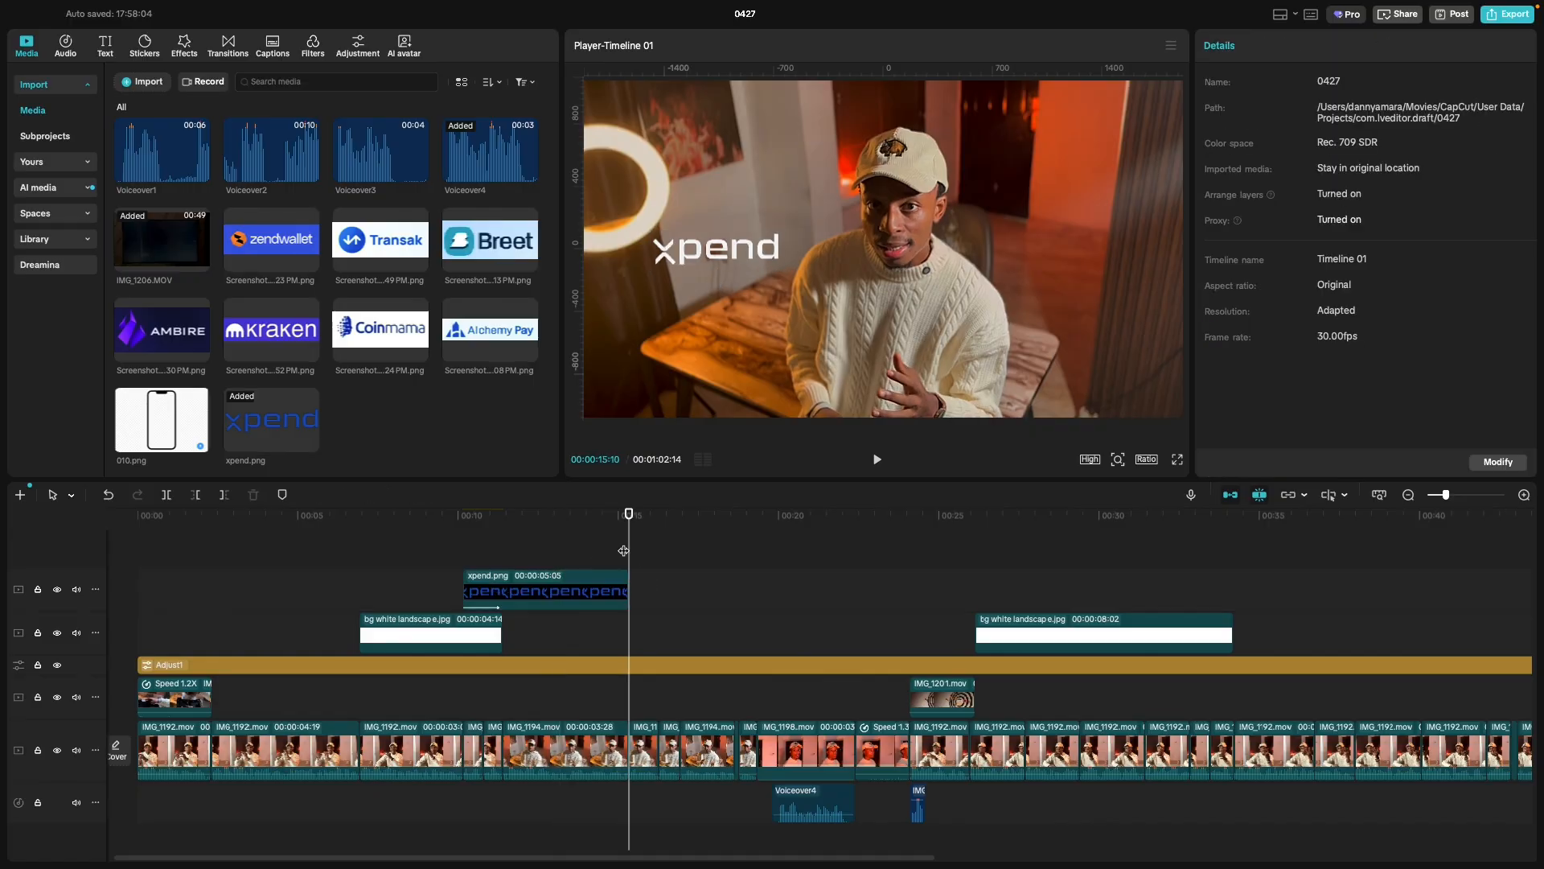
# Replay the xpend logo section and the speaker footage following it to check how long the logo should stay.
pyautogui.press('space')
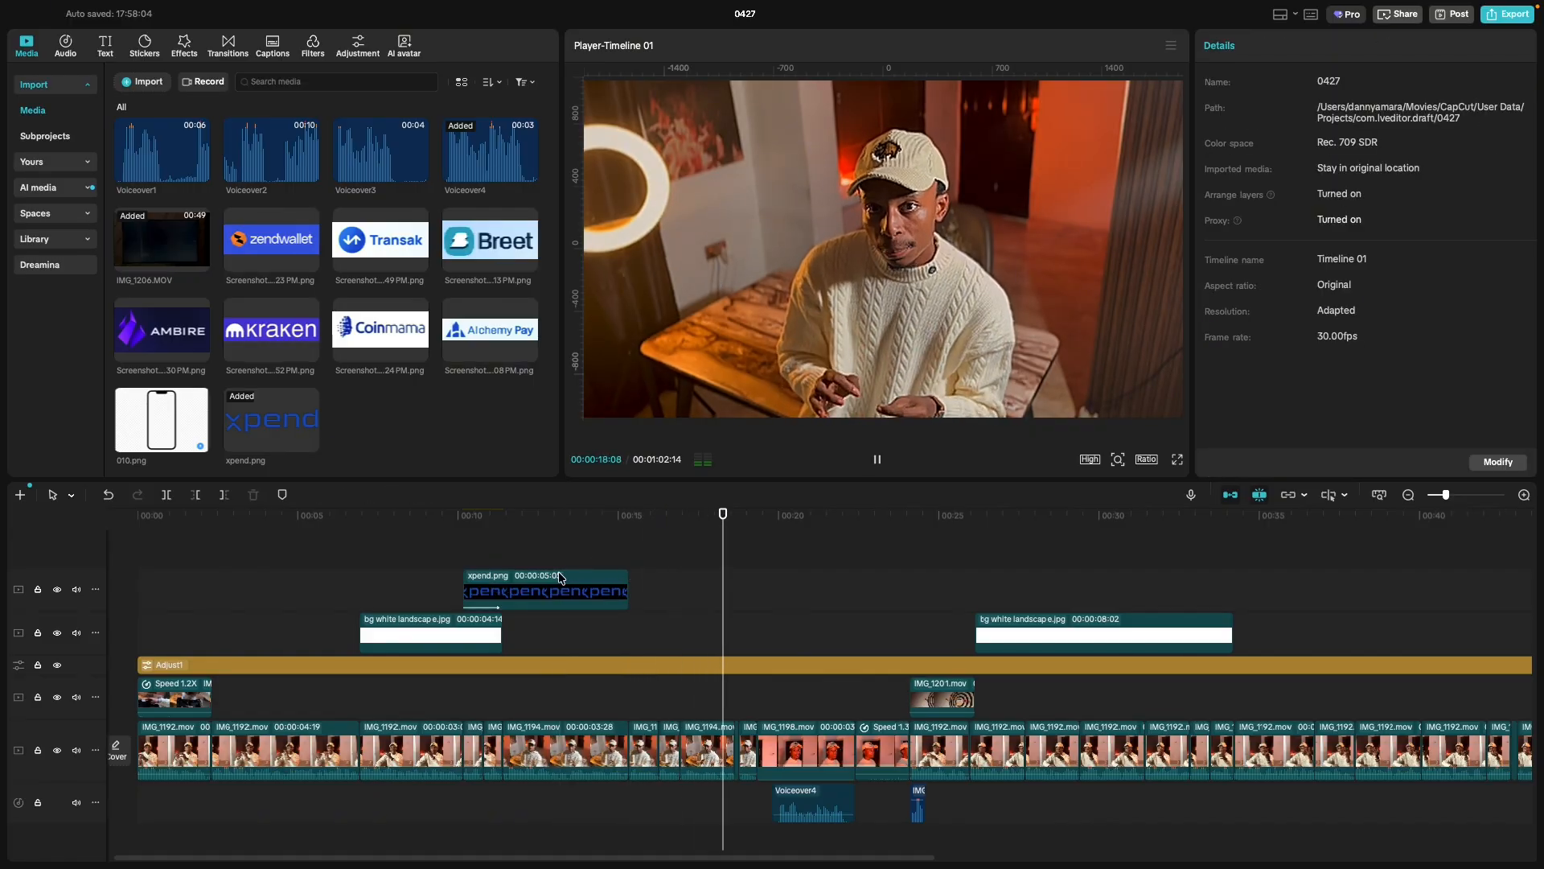
pyautogui.click(537, 562)
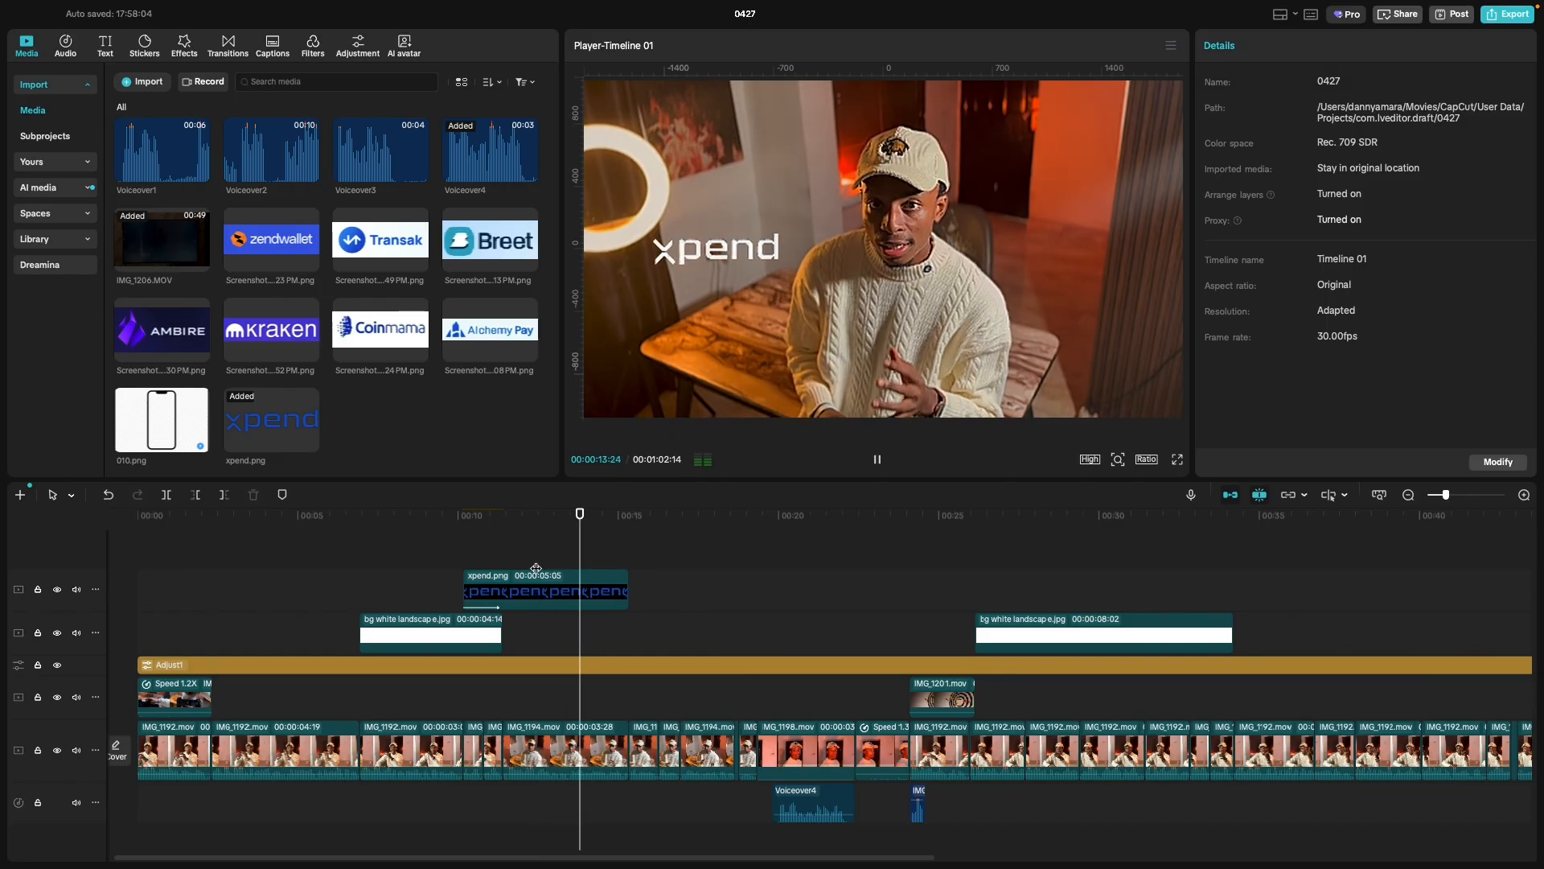
pyautogui.press('space')
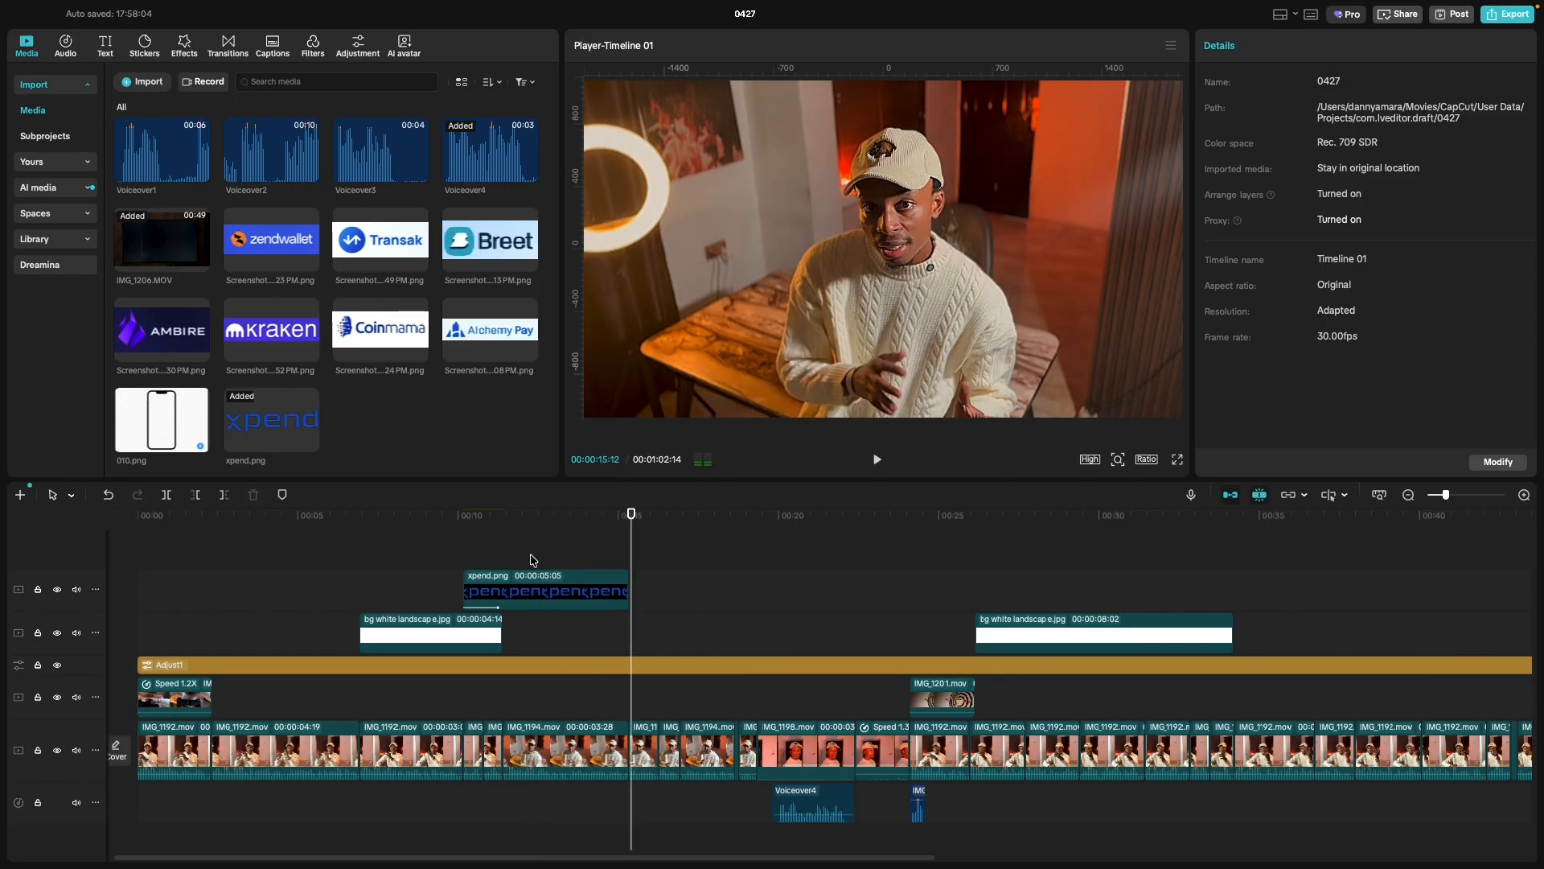
pyautogui.click(514, 555)
pyautogui.press('space')
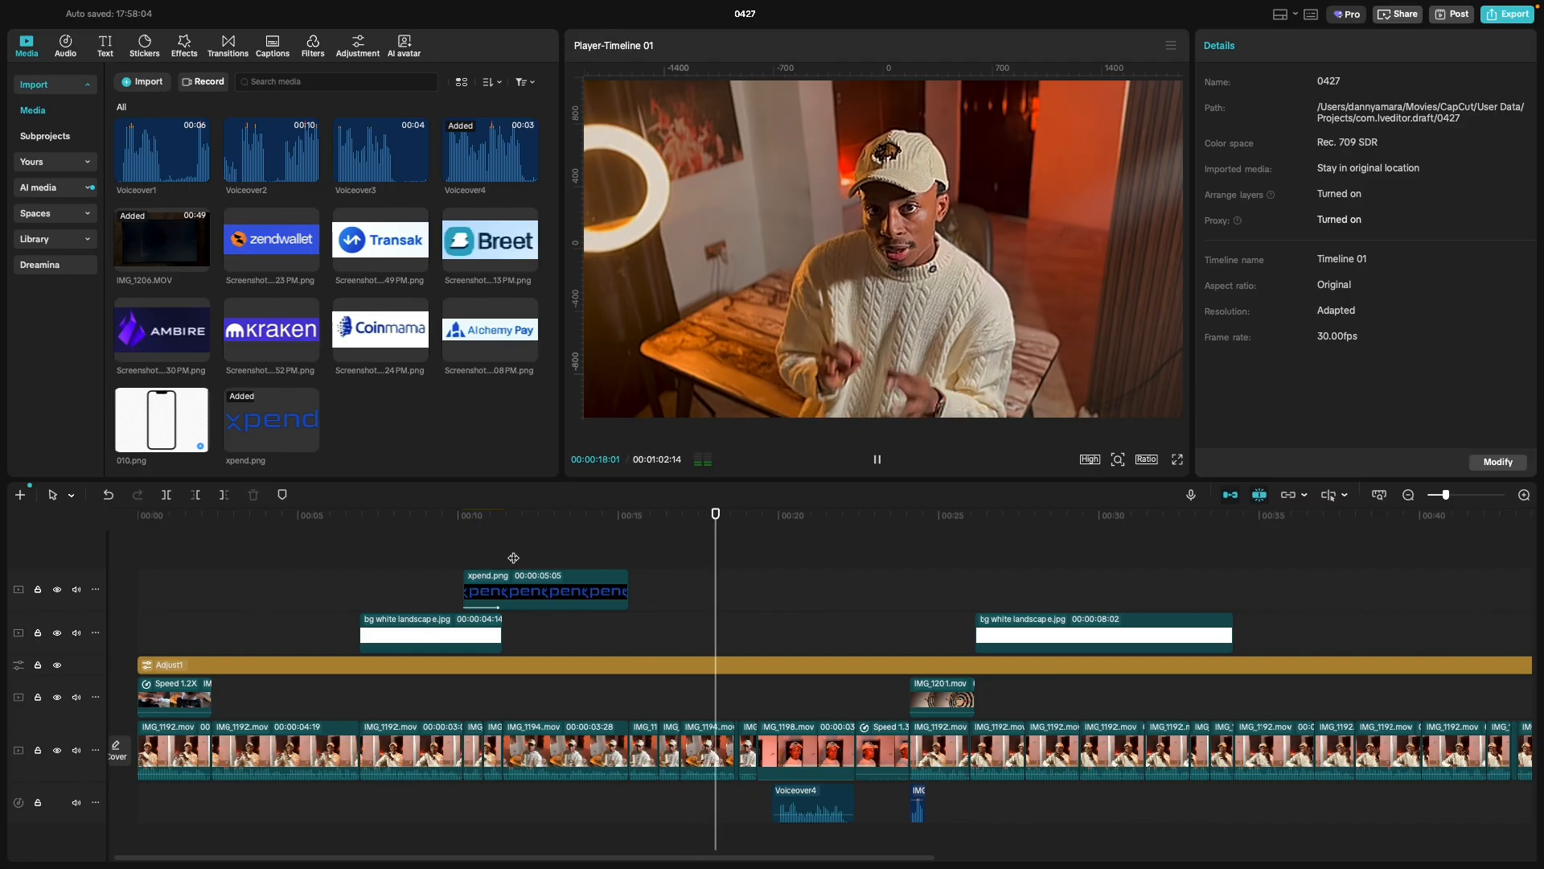
pyautogui.press('space')
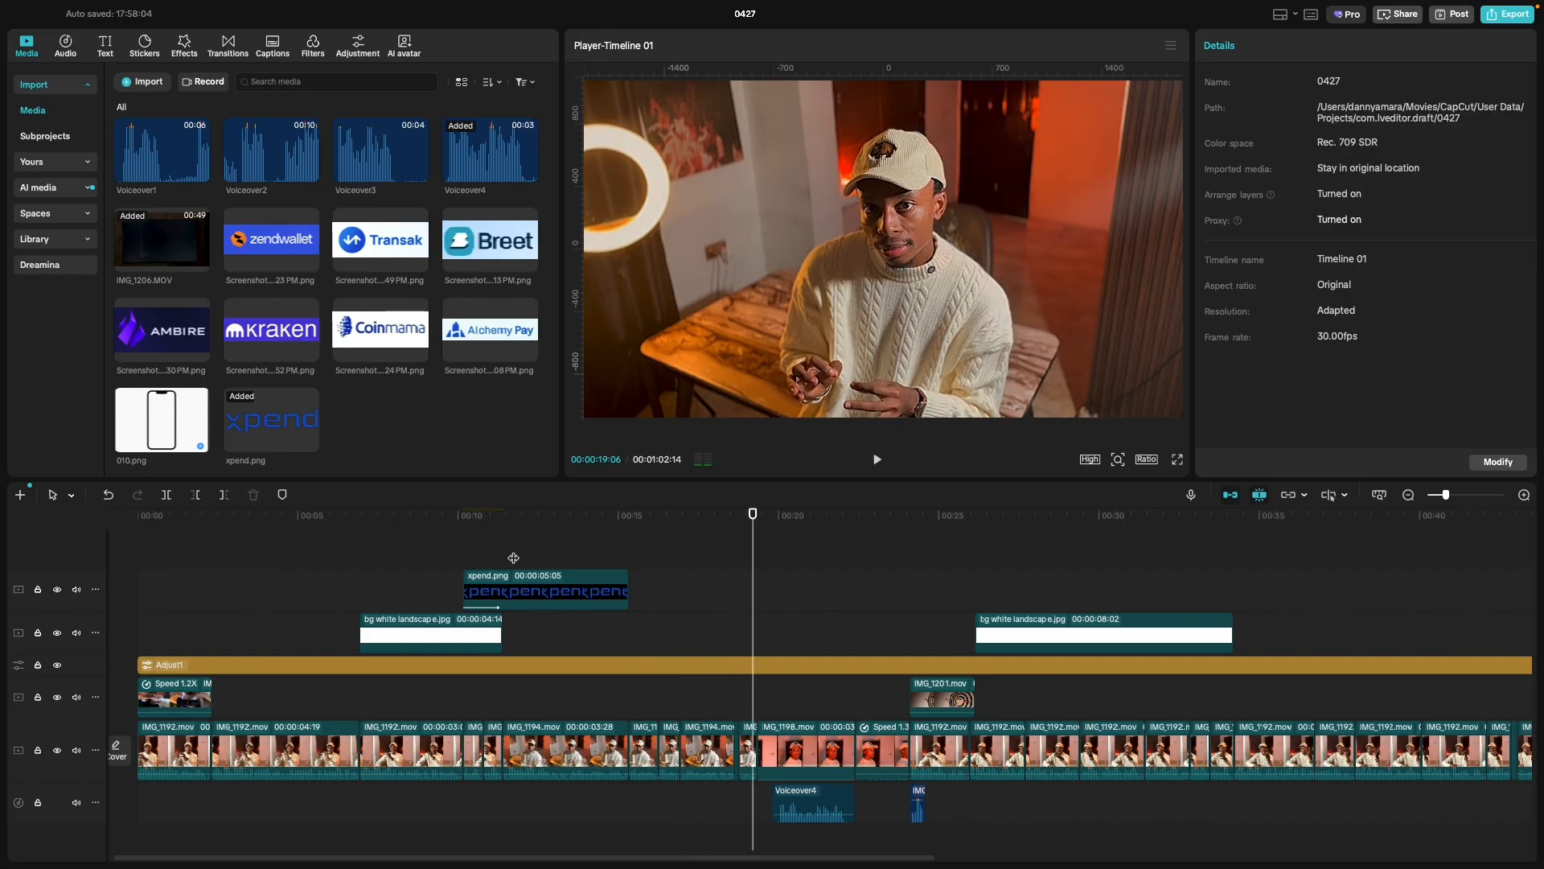
pyautogui.click(577, 565)
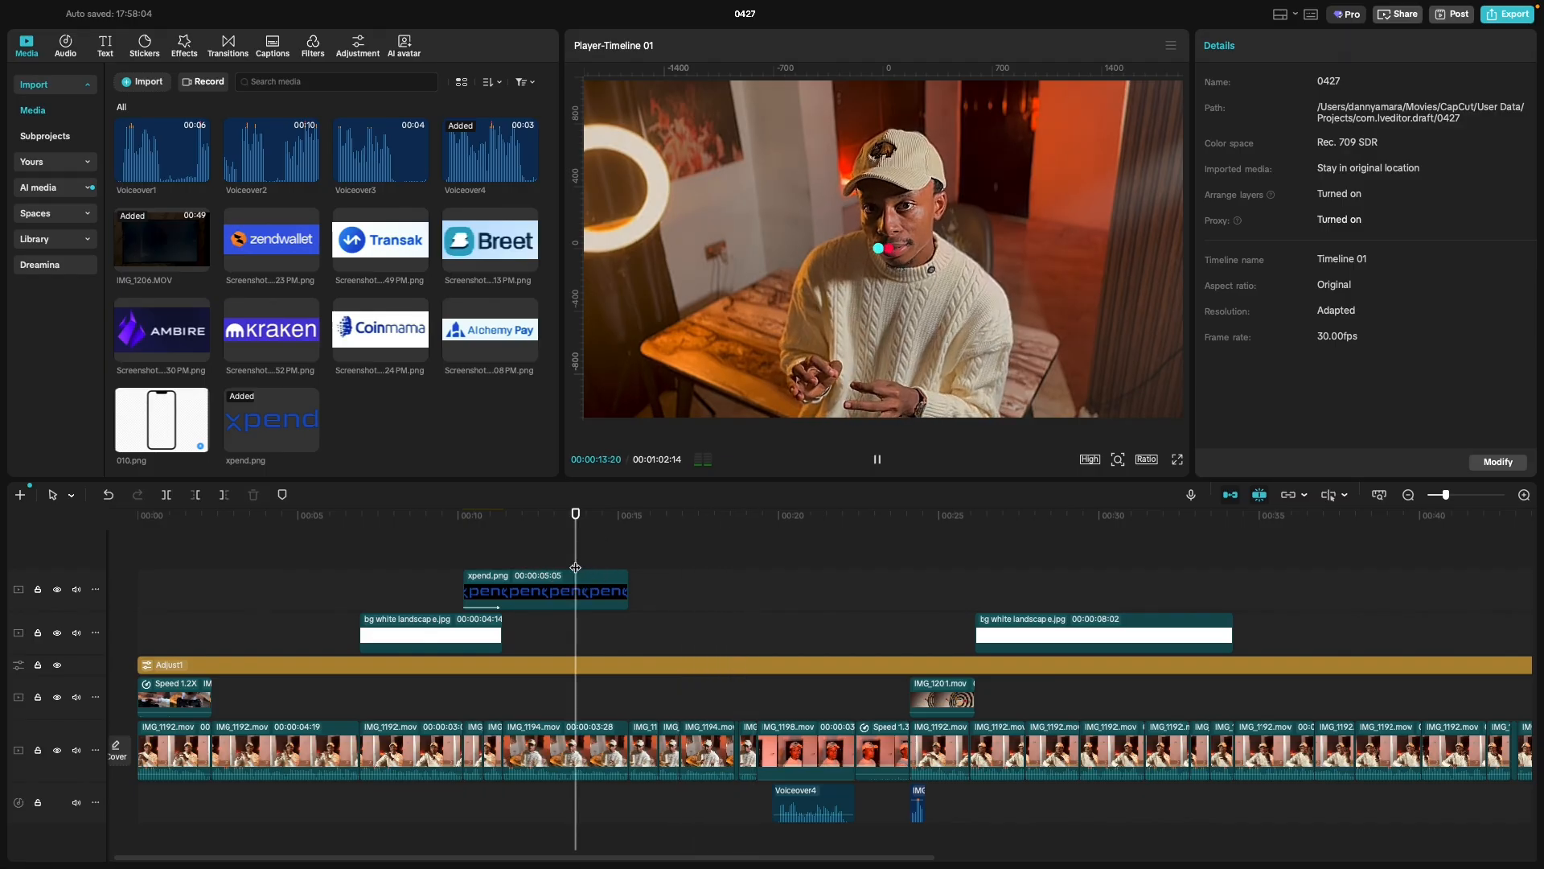
pyautogui.press('space')
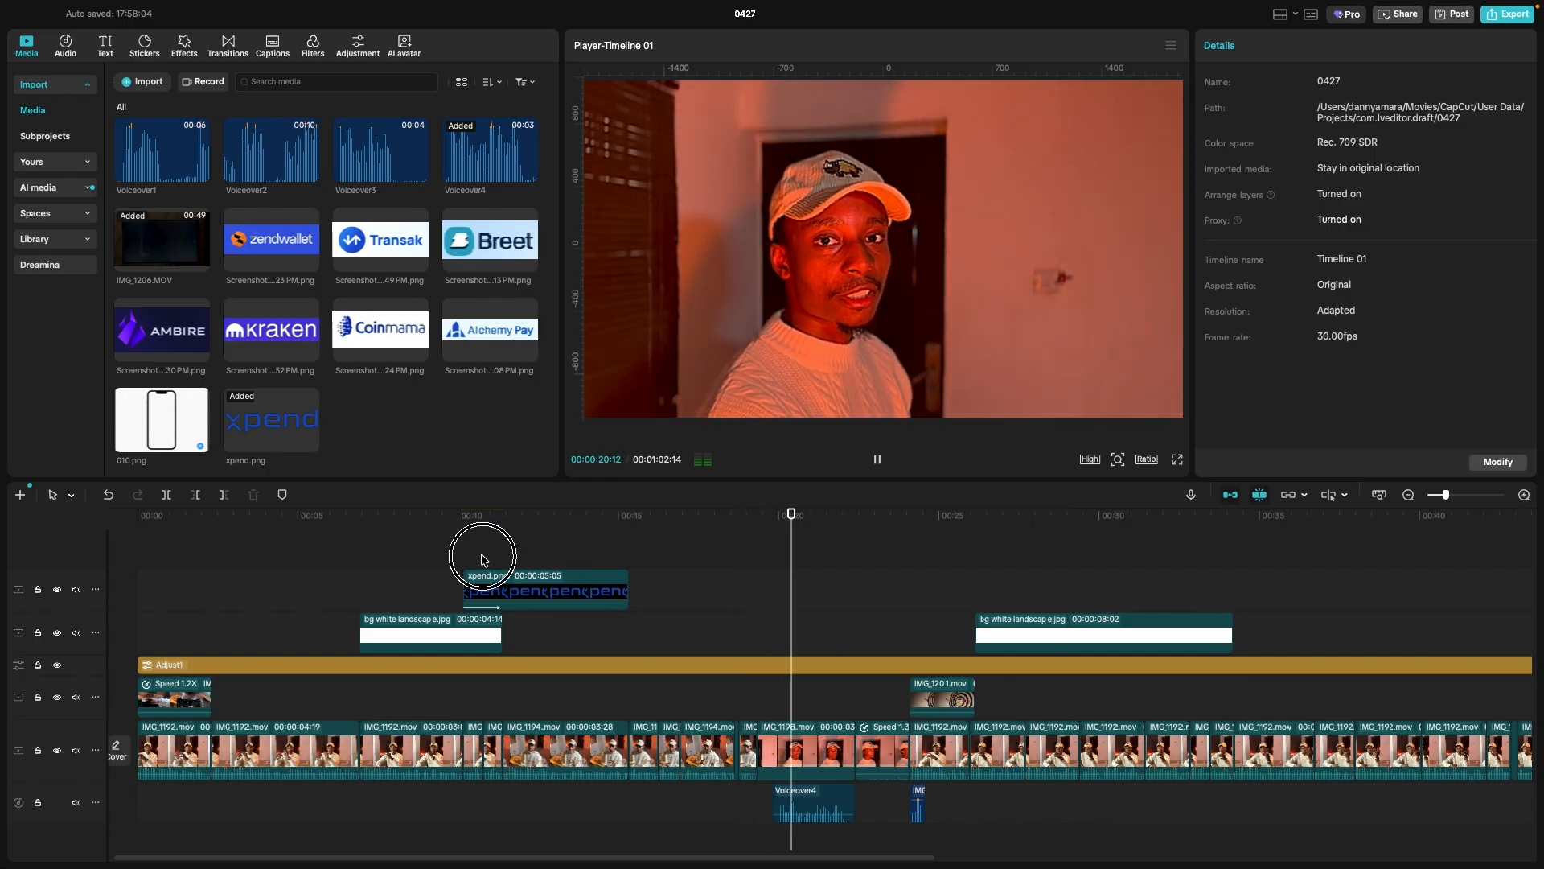
pyautogui.click(482, 563)
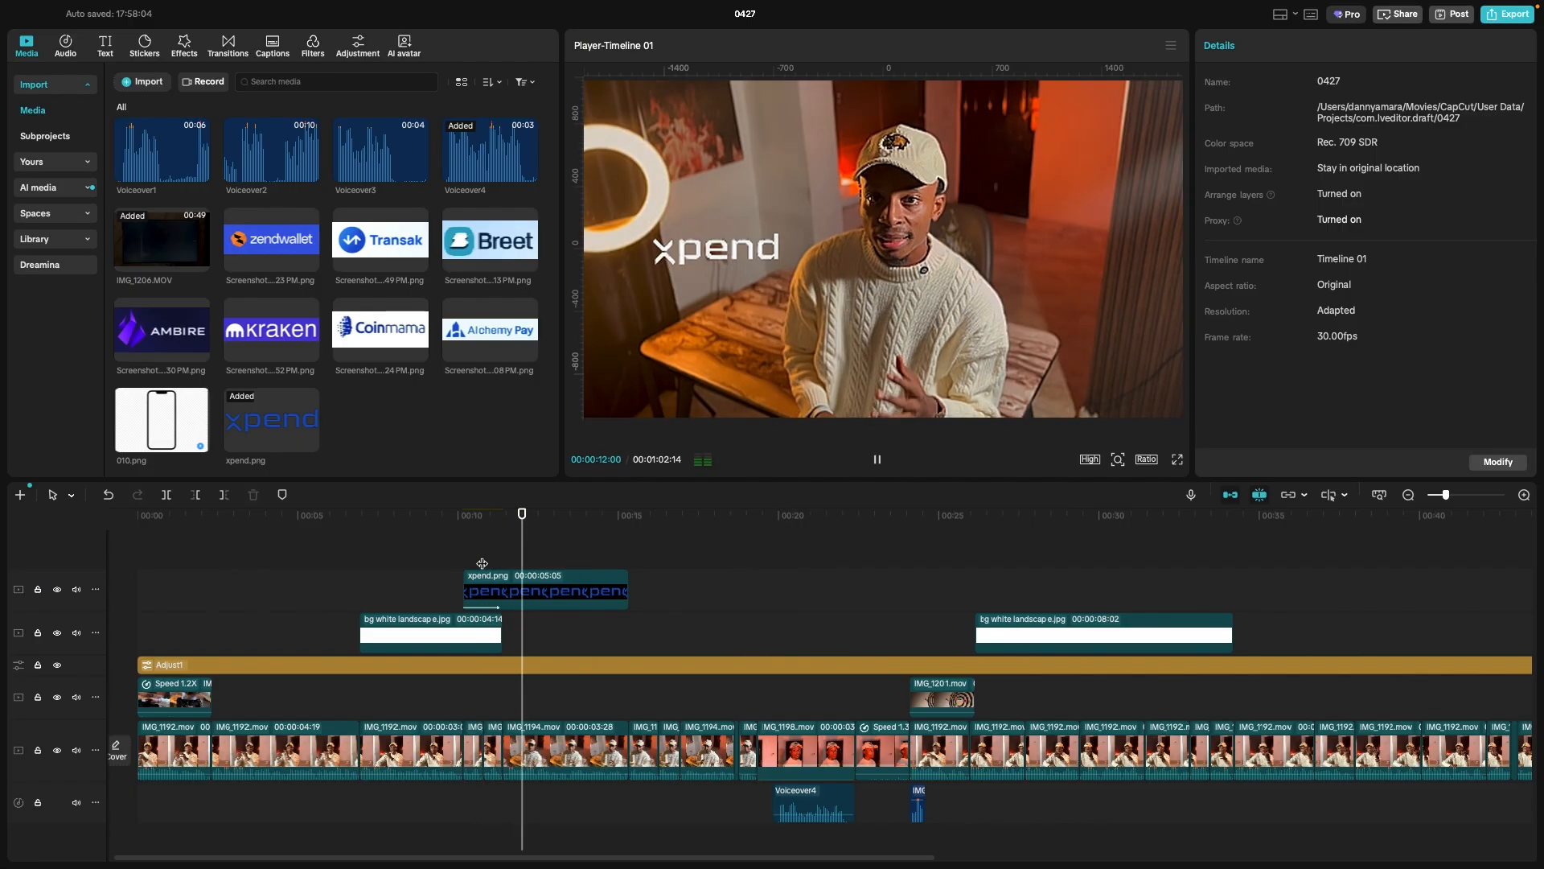
pyautogui.click(538, 558)
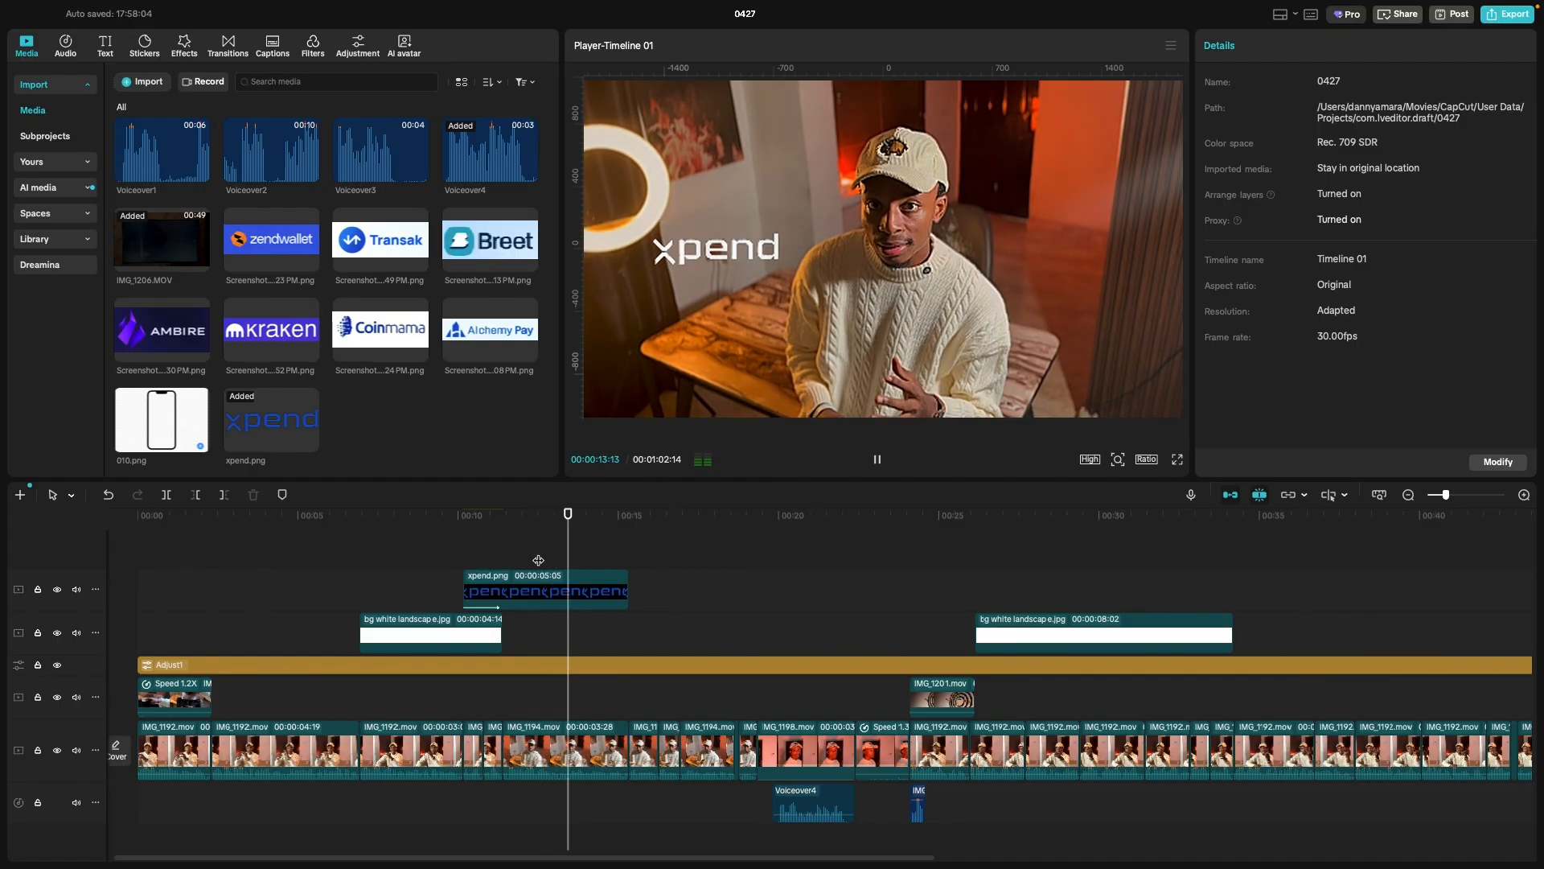
pyautogui.press('space')
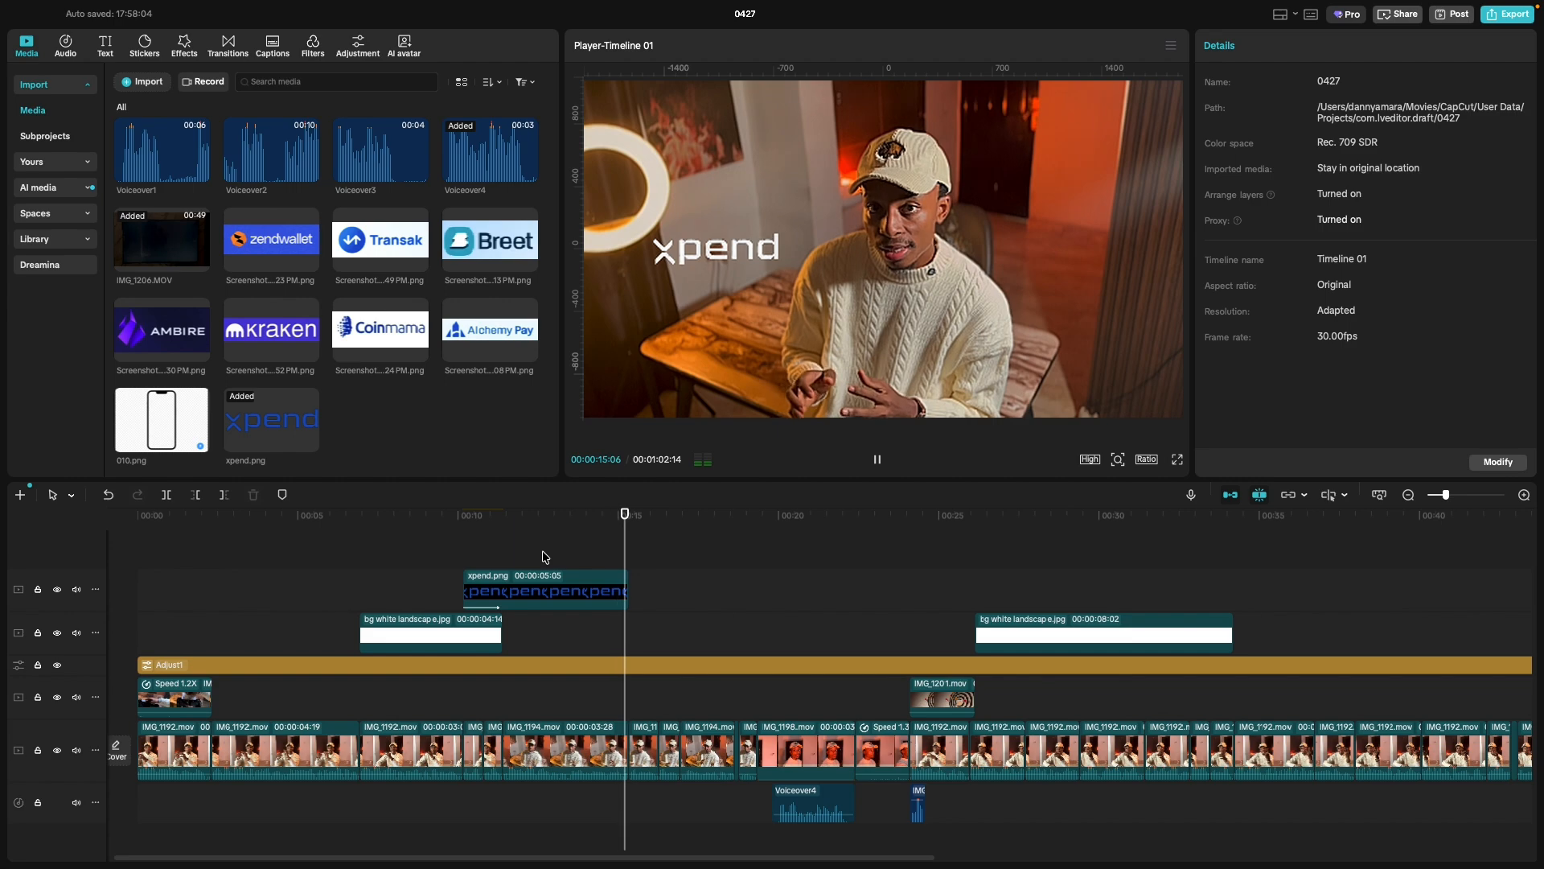
pyautogui.press('space')
pyautogui.click(573, 563)
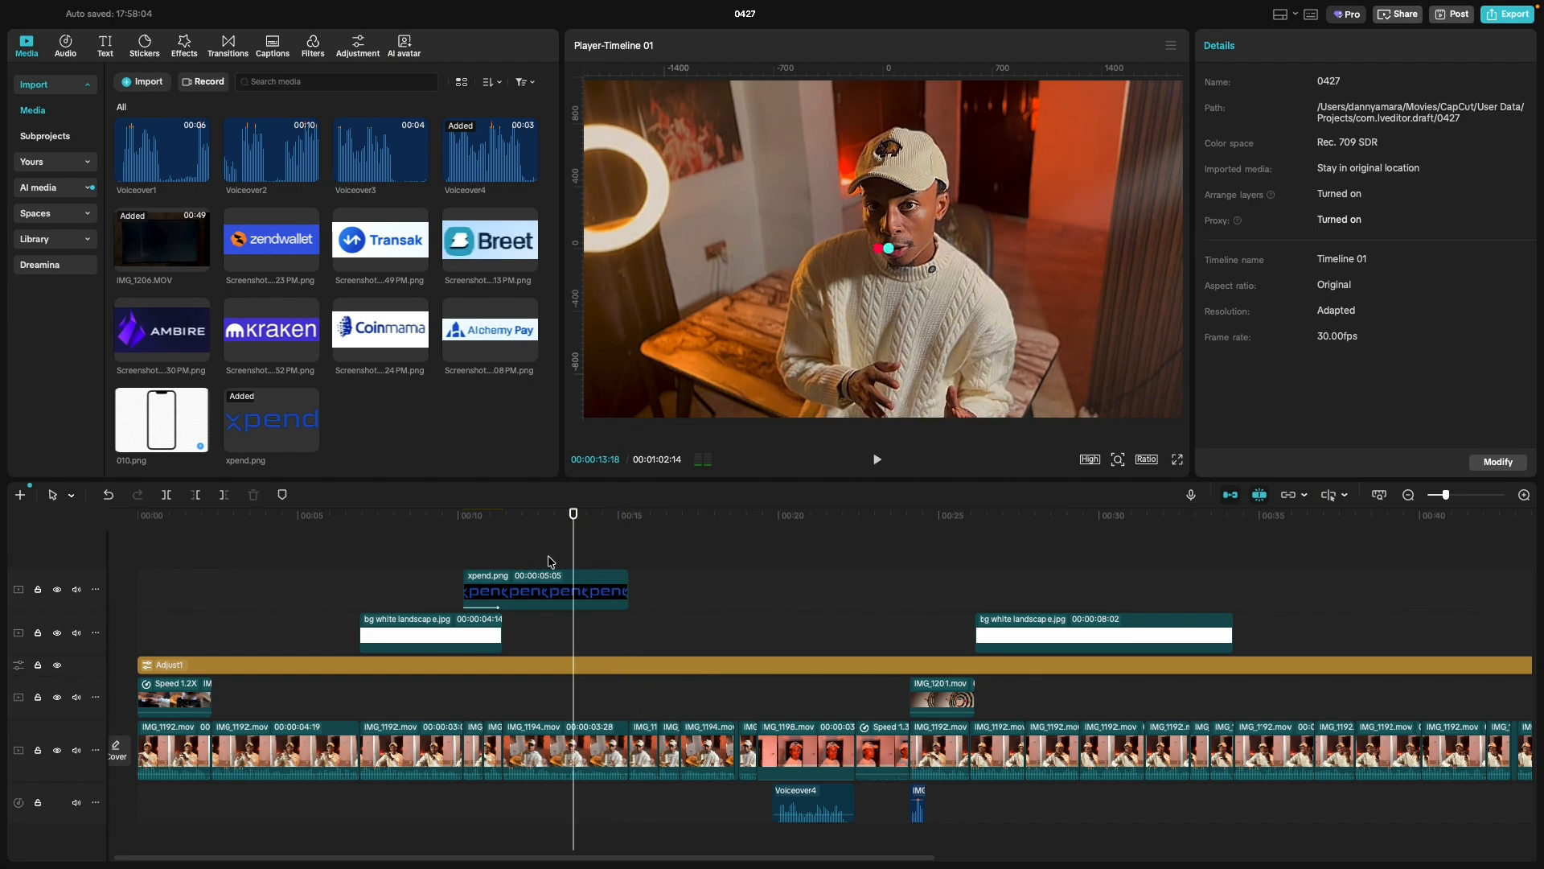
pyautogui.click(548, 562)
pyautogui.click(523, 564)
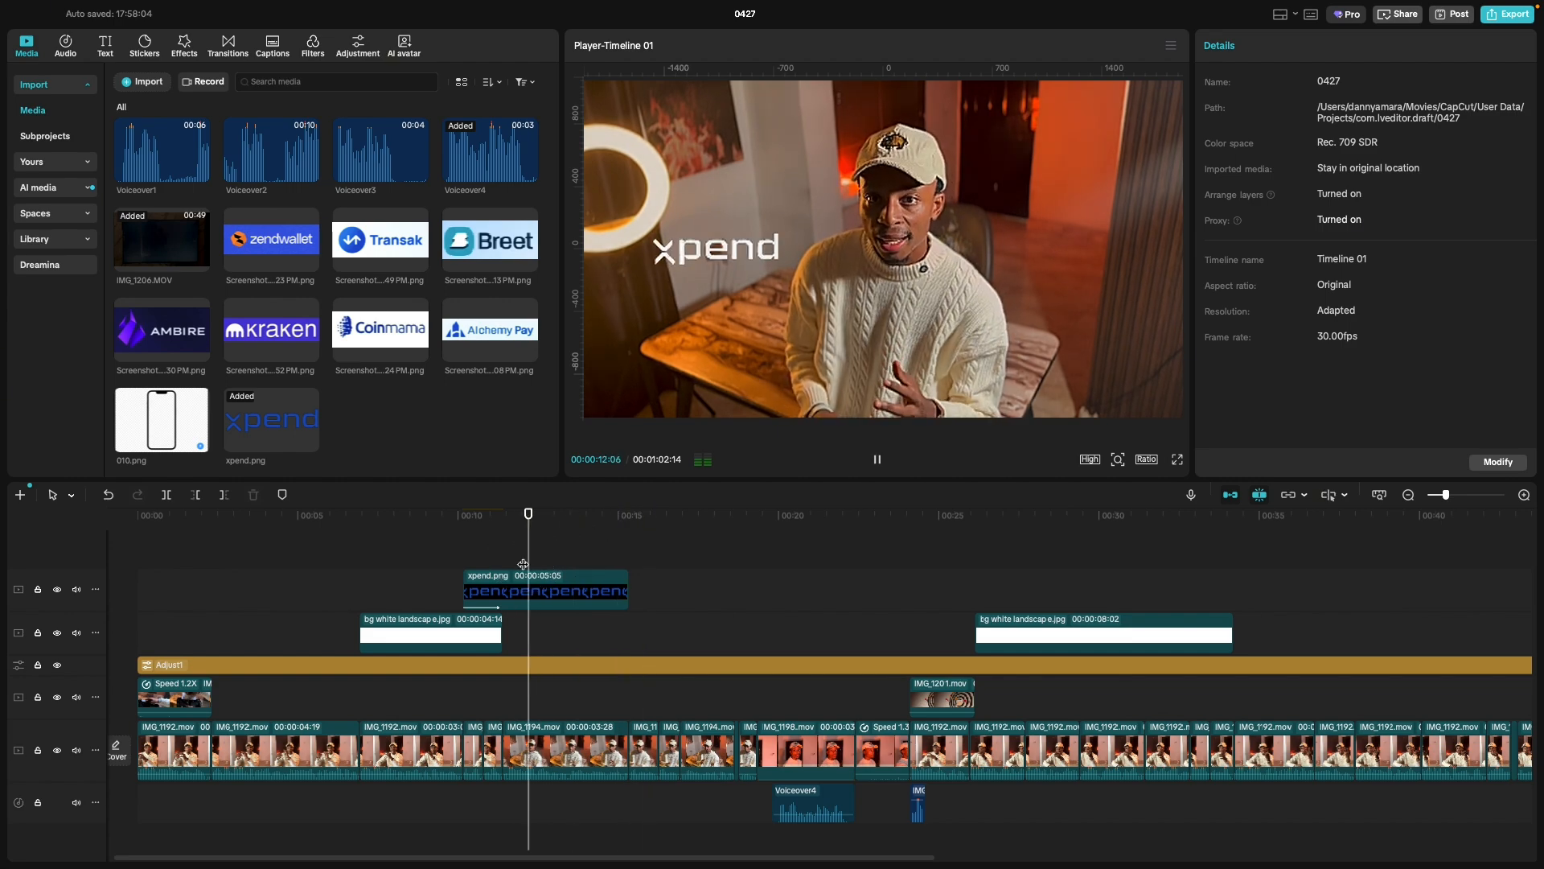
pyautogui.press('space')
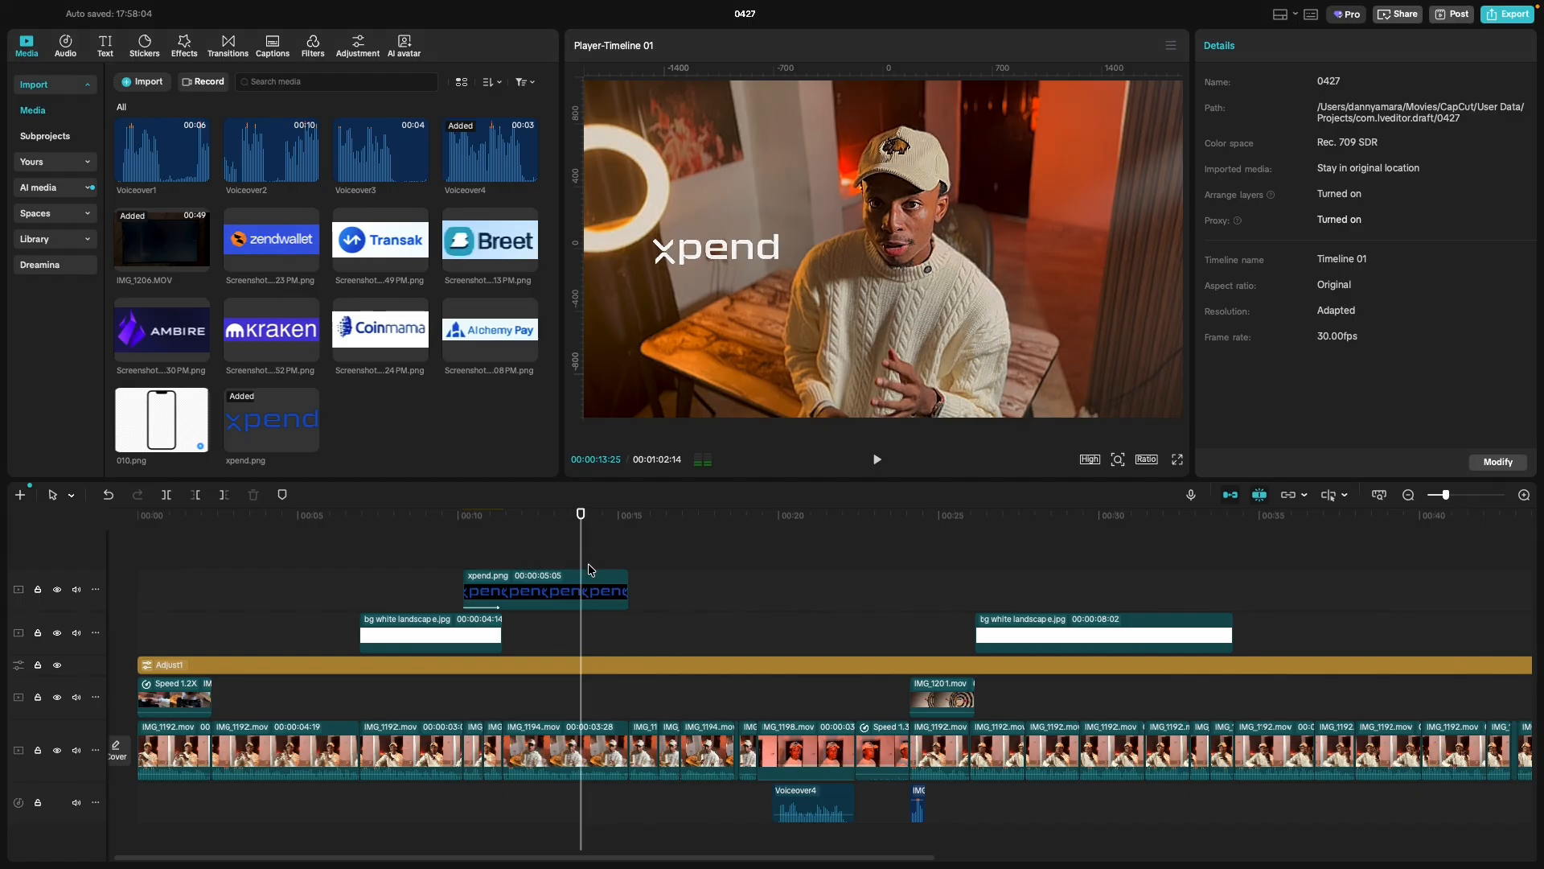
pyautogui.moveTo(581, 563); pyautogui.dragTo(589, 561)
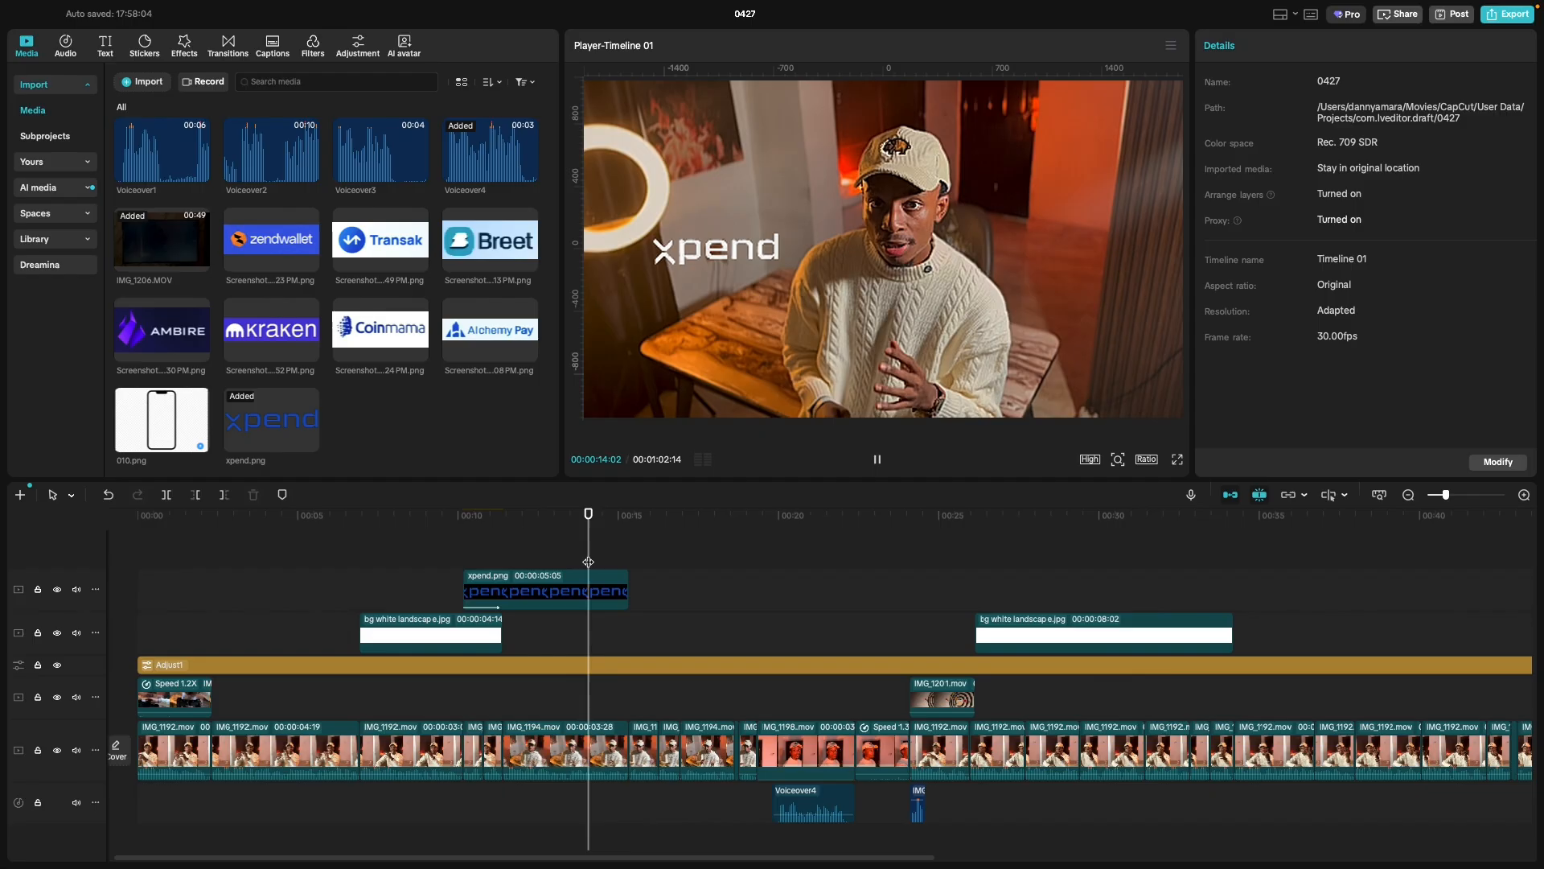
# Extend the end of the xpend.png clip to give it a duration of 00:00:08:14.
pyautogui.press('space')
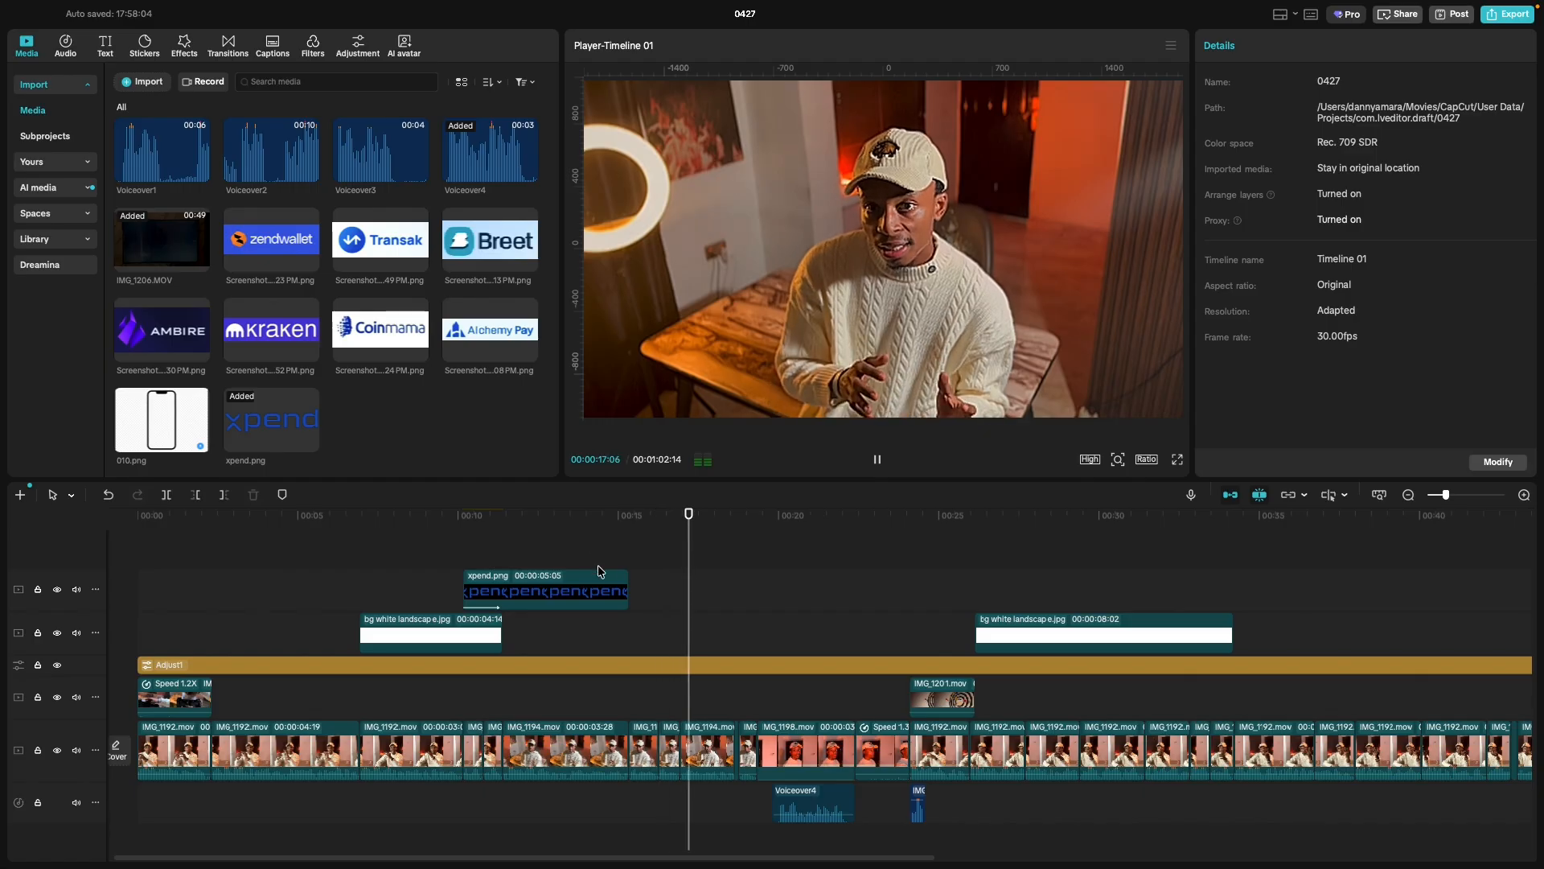
pyautogui.click(611, 584)
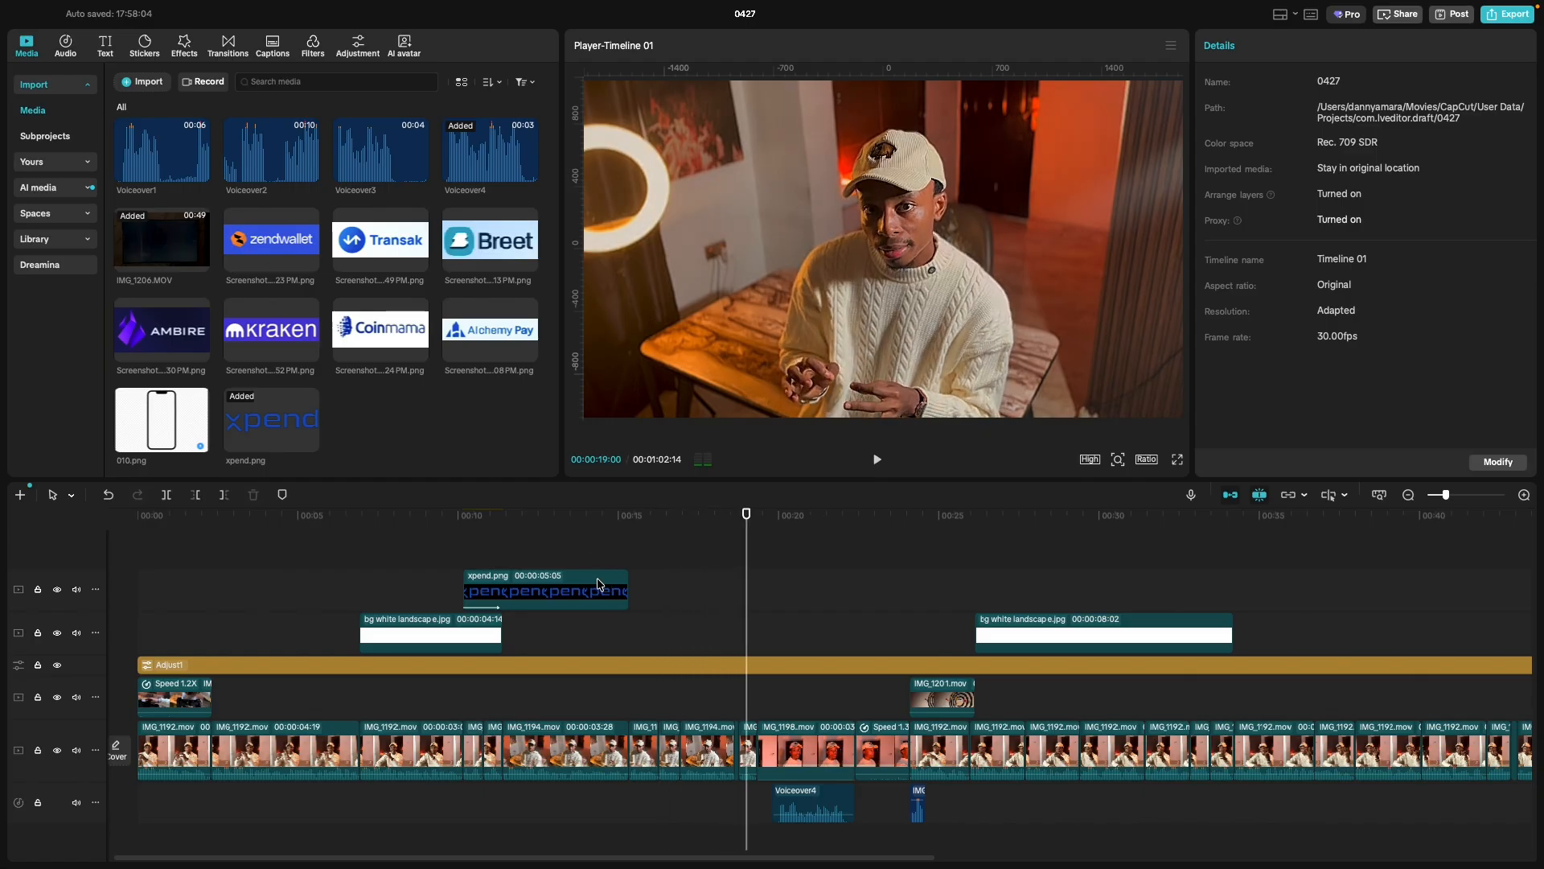
pyautogui.moveTo(628, 582); pyautogui.dragTo(730, 595)
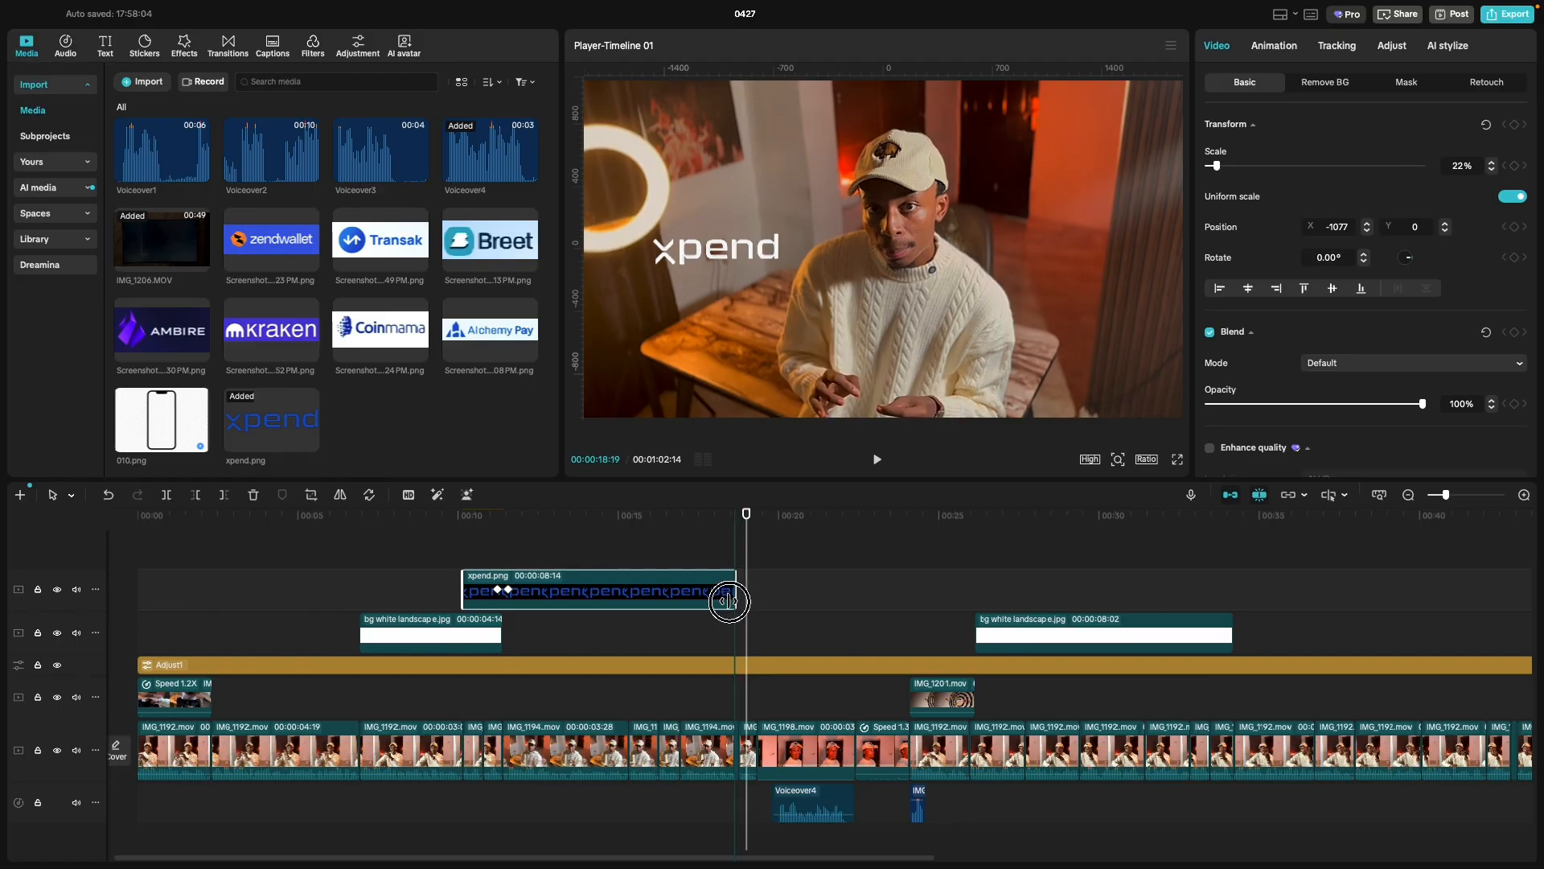
# Replay the end of the xpend logo section and extend the xpend.png clip to a duration of 00:00:09:05.
pyautogui.click(609, 554)
pyautogui.press('space')
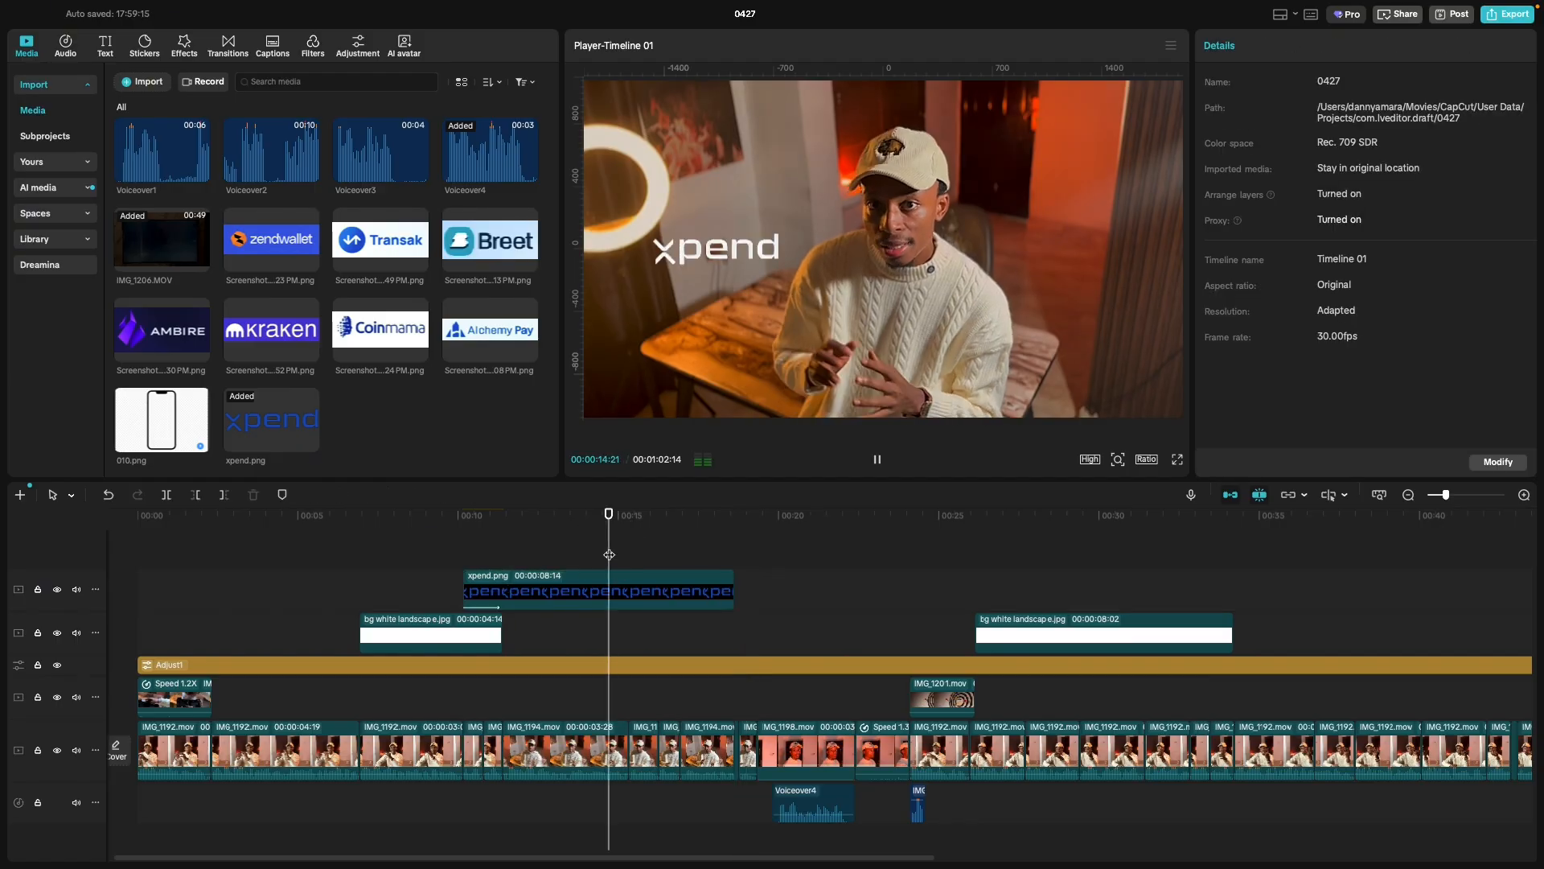
pyautogui.click(726, 549)
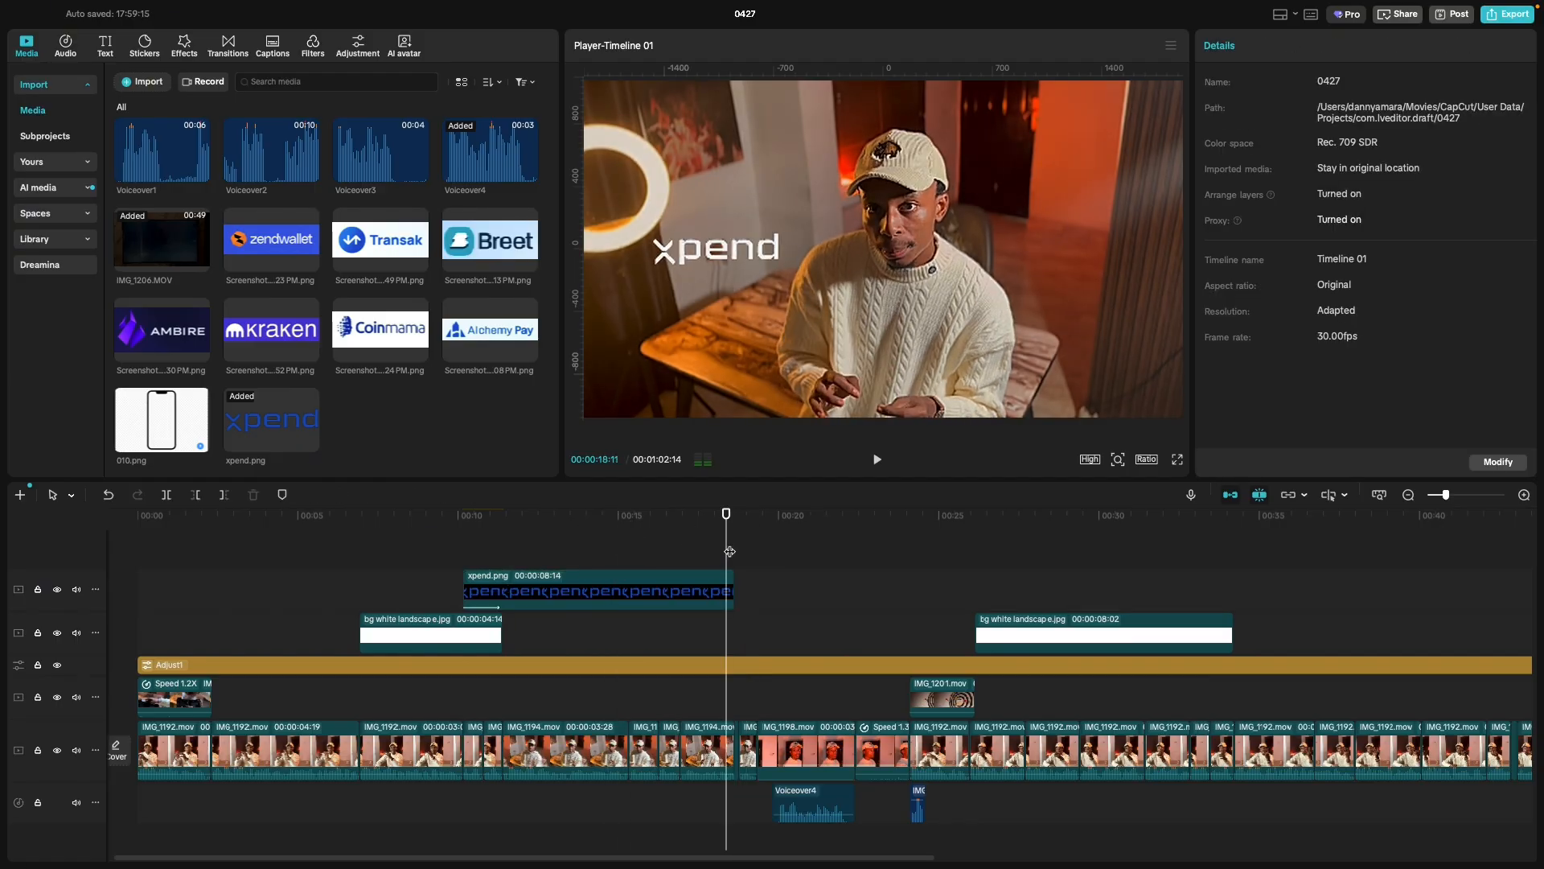
pyautogui.press('space')
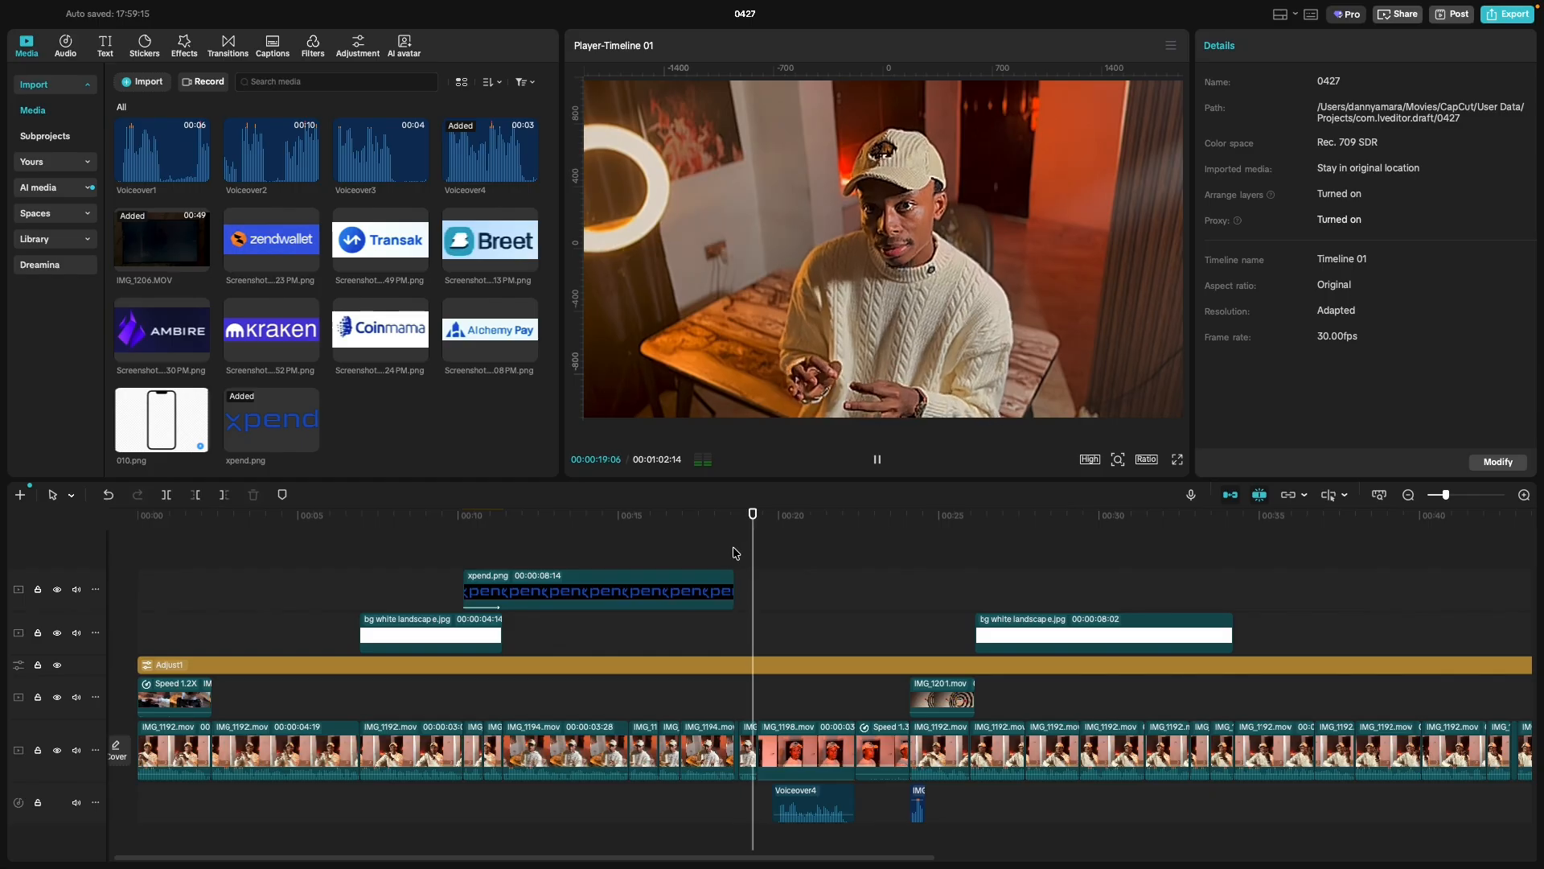
pyautogui.click(714, 553)
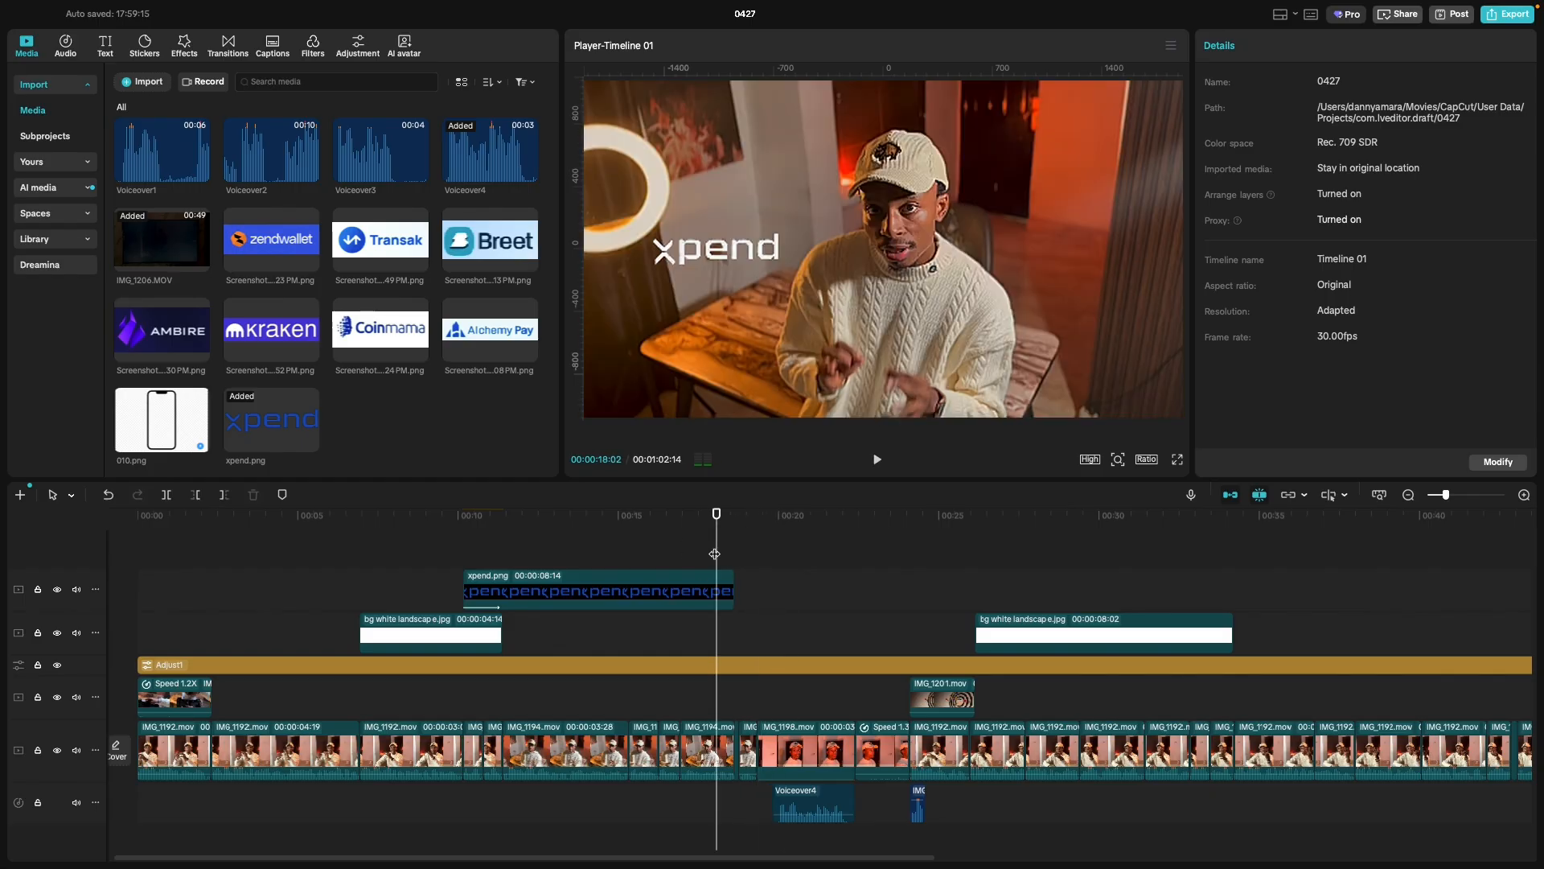
pyautogui.press('space')
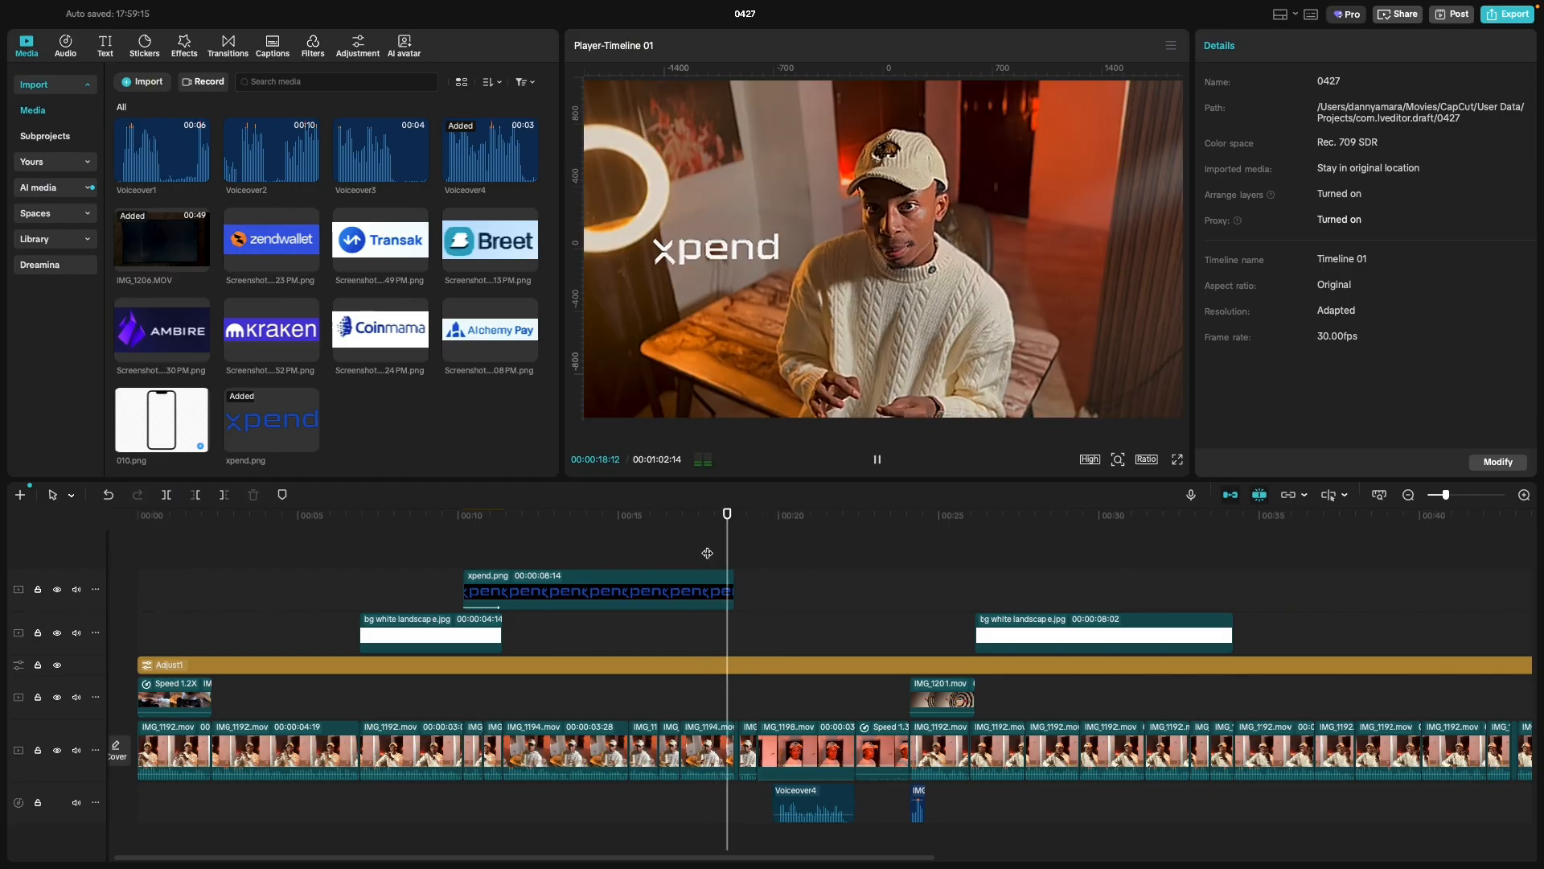
pyautogui.click(708, 562)
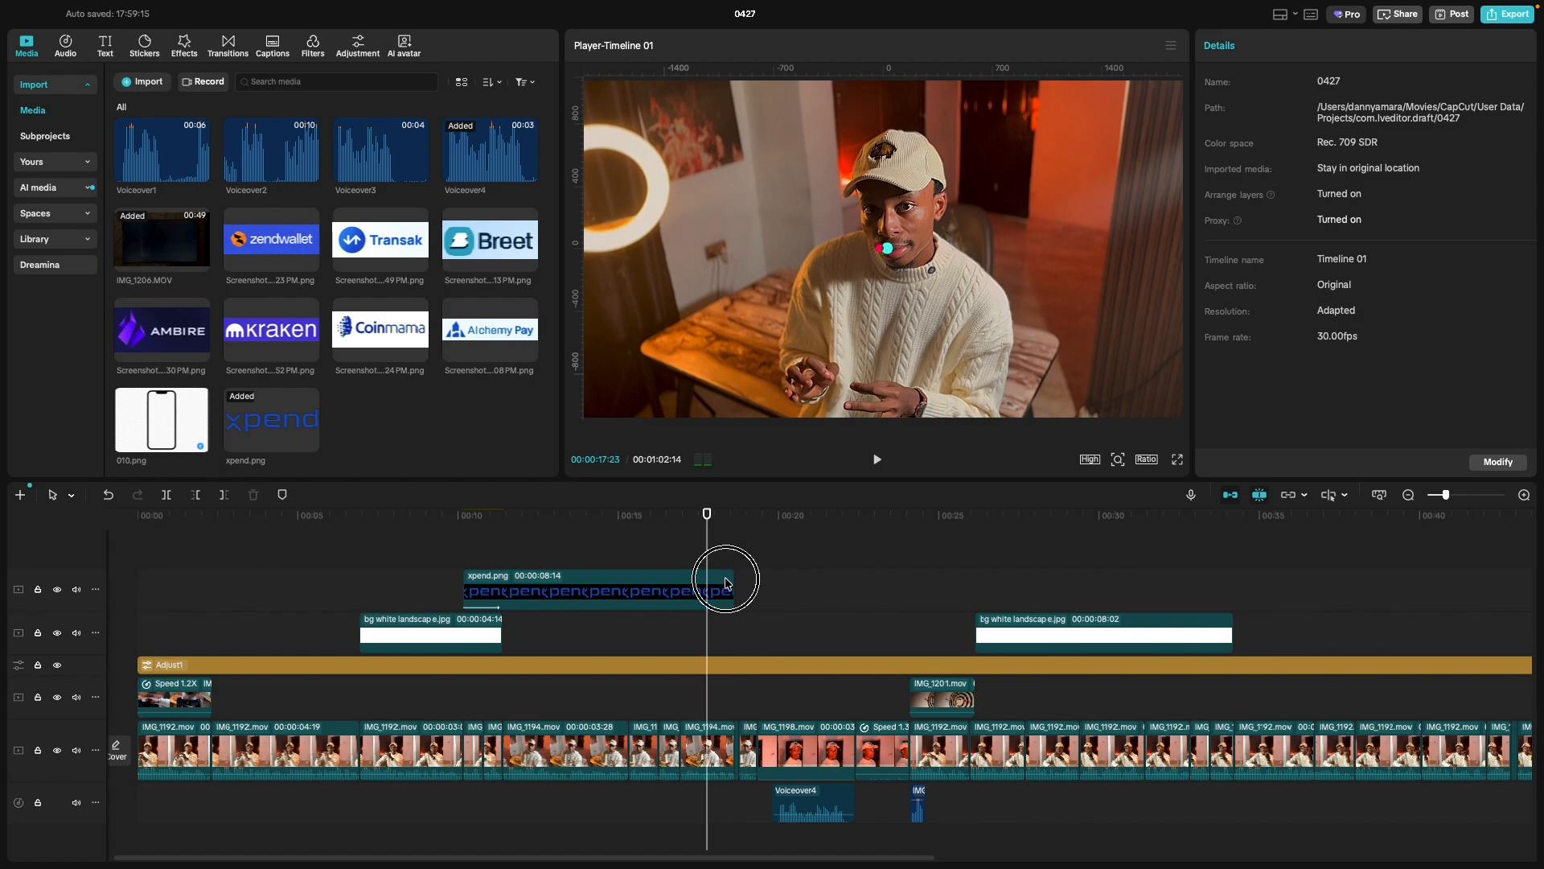
pyautogui.moveTo(728, 581); pyautogui.dragTo(756, 593)
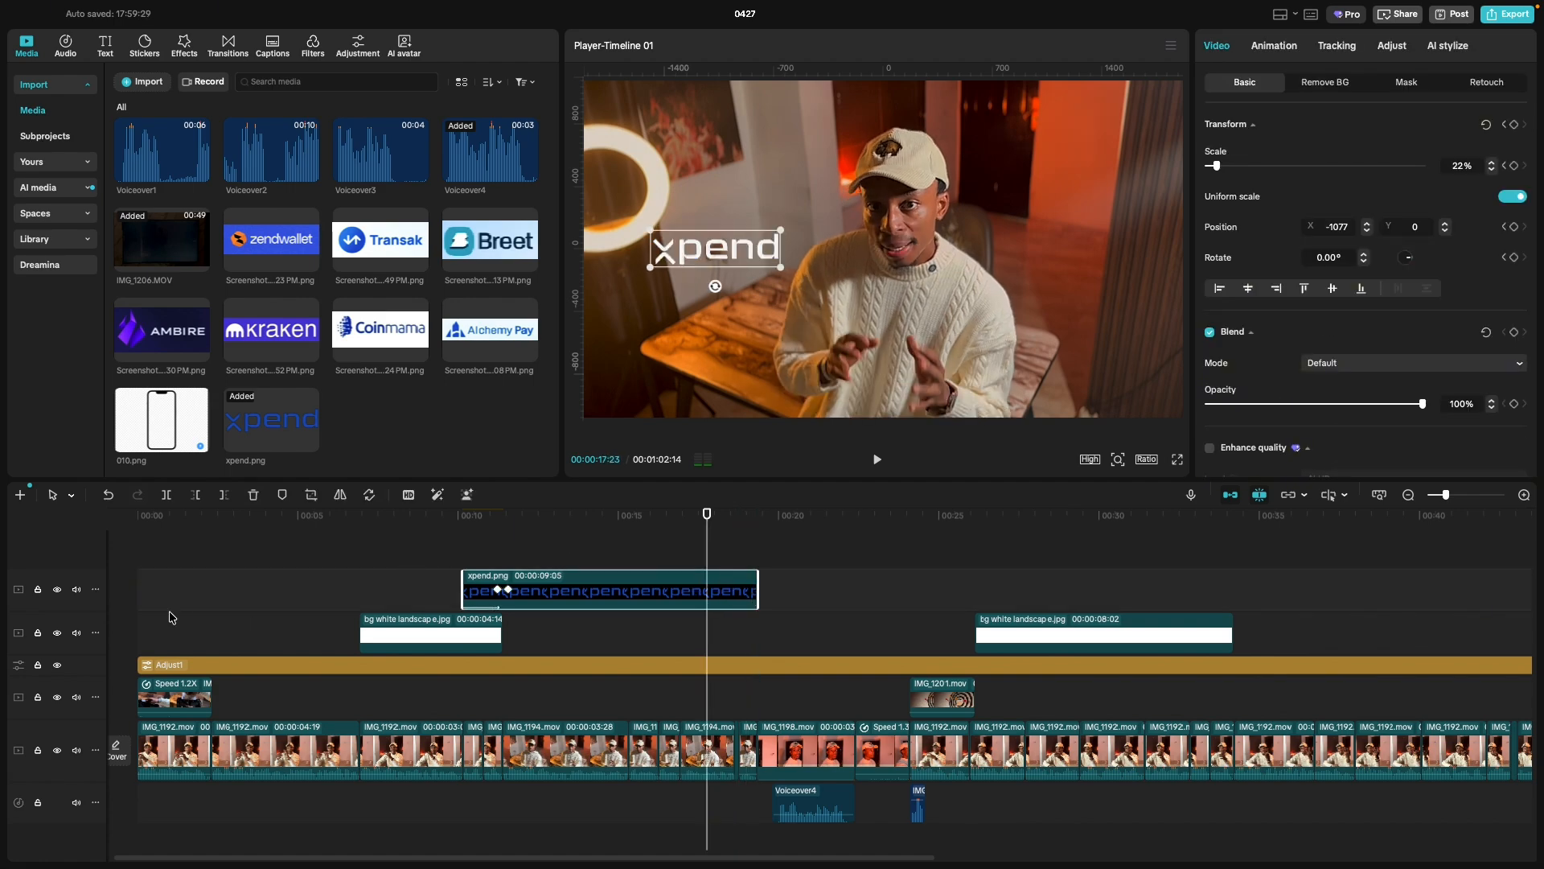
# Play from just before the first white background to the point where the xpend logo starts.
pyautogui.click(350, 574)
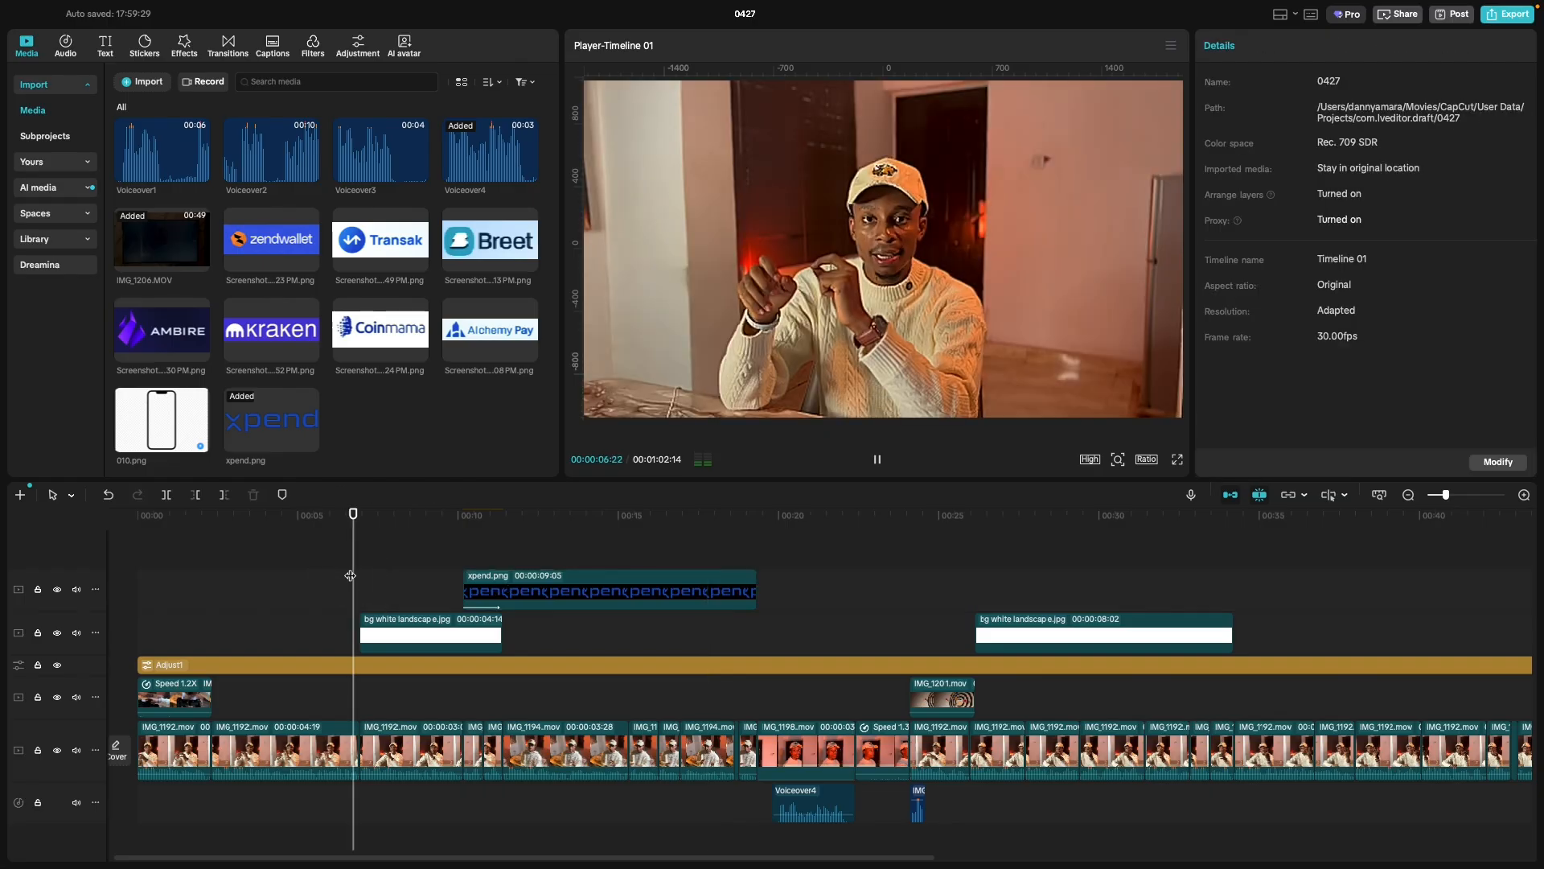
pyautogui.press('space')
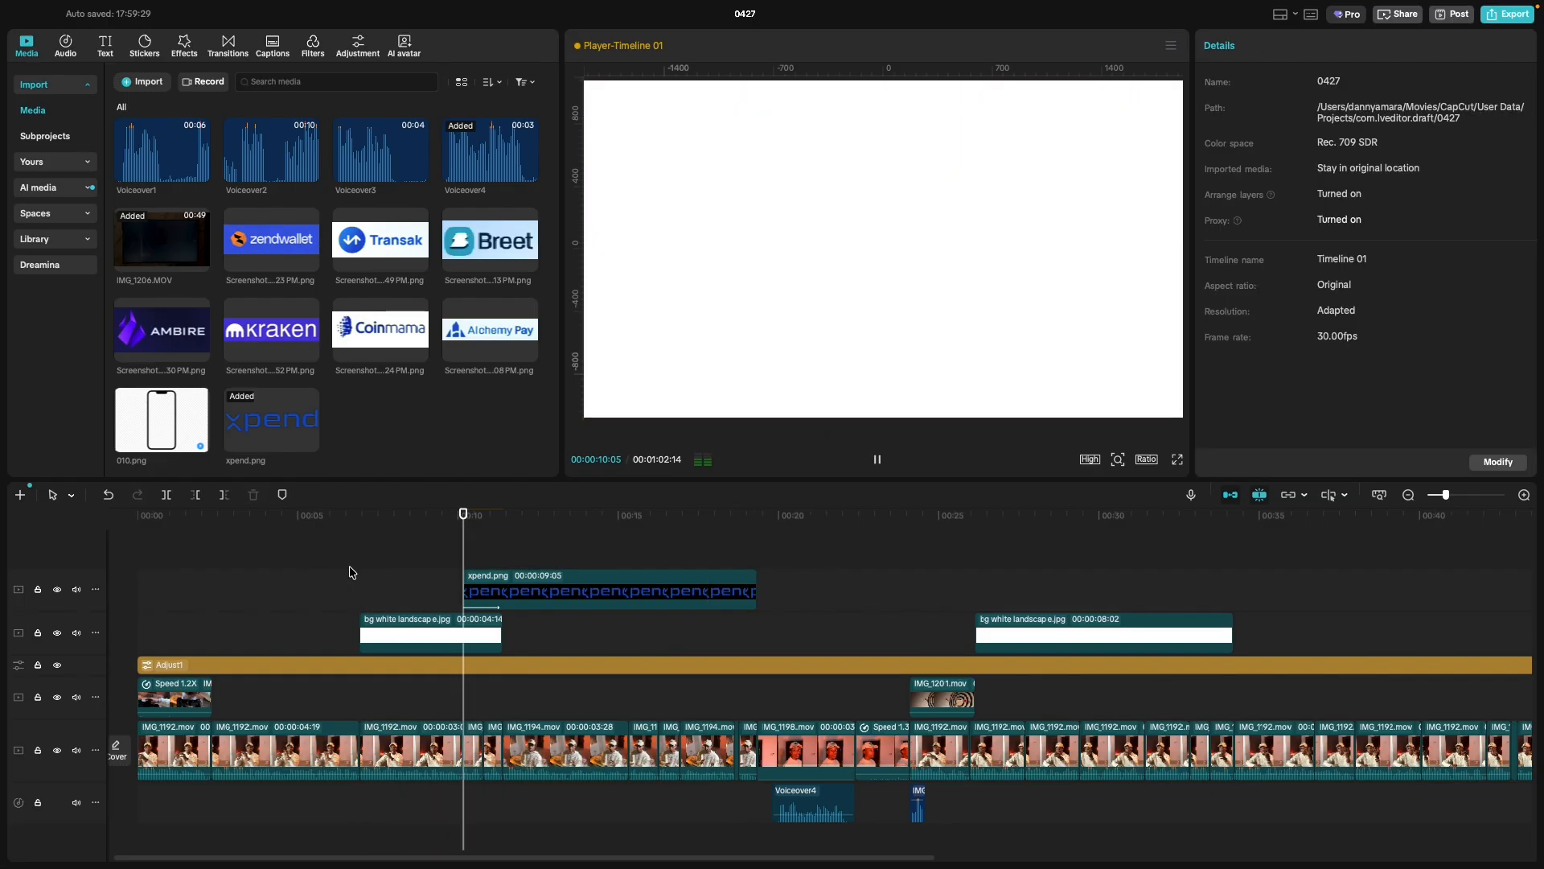
pyautogui.press('space')
pyautogui.click(350, 572)
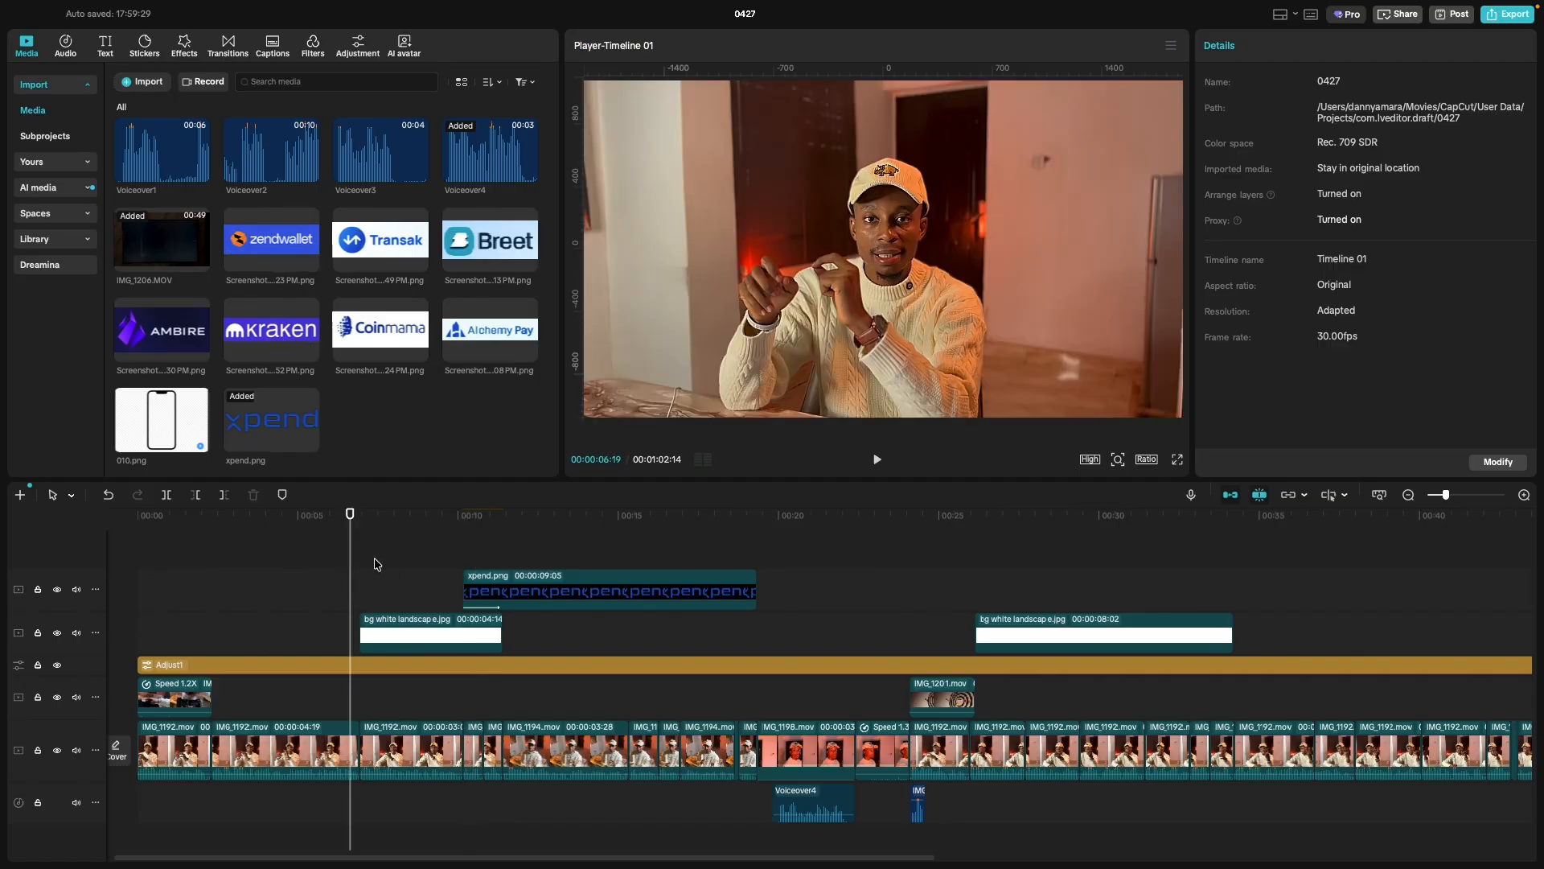
# Stack the zendwallet, Transak, Breet, Ambire, Kraken, Coinmama and Alchemy Pay images on separate tracks at 00:00:06:28, where the first white background starts.
pyautogui.click(361, 571)
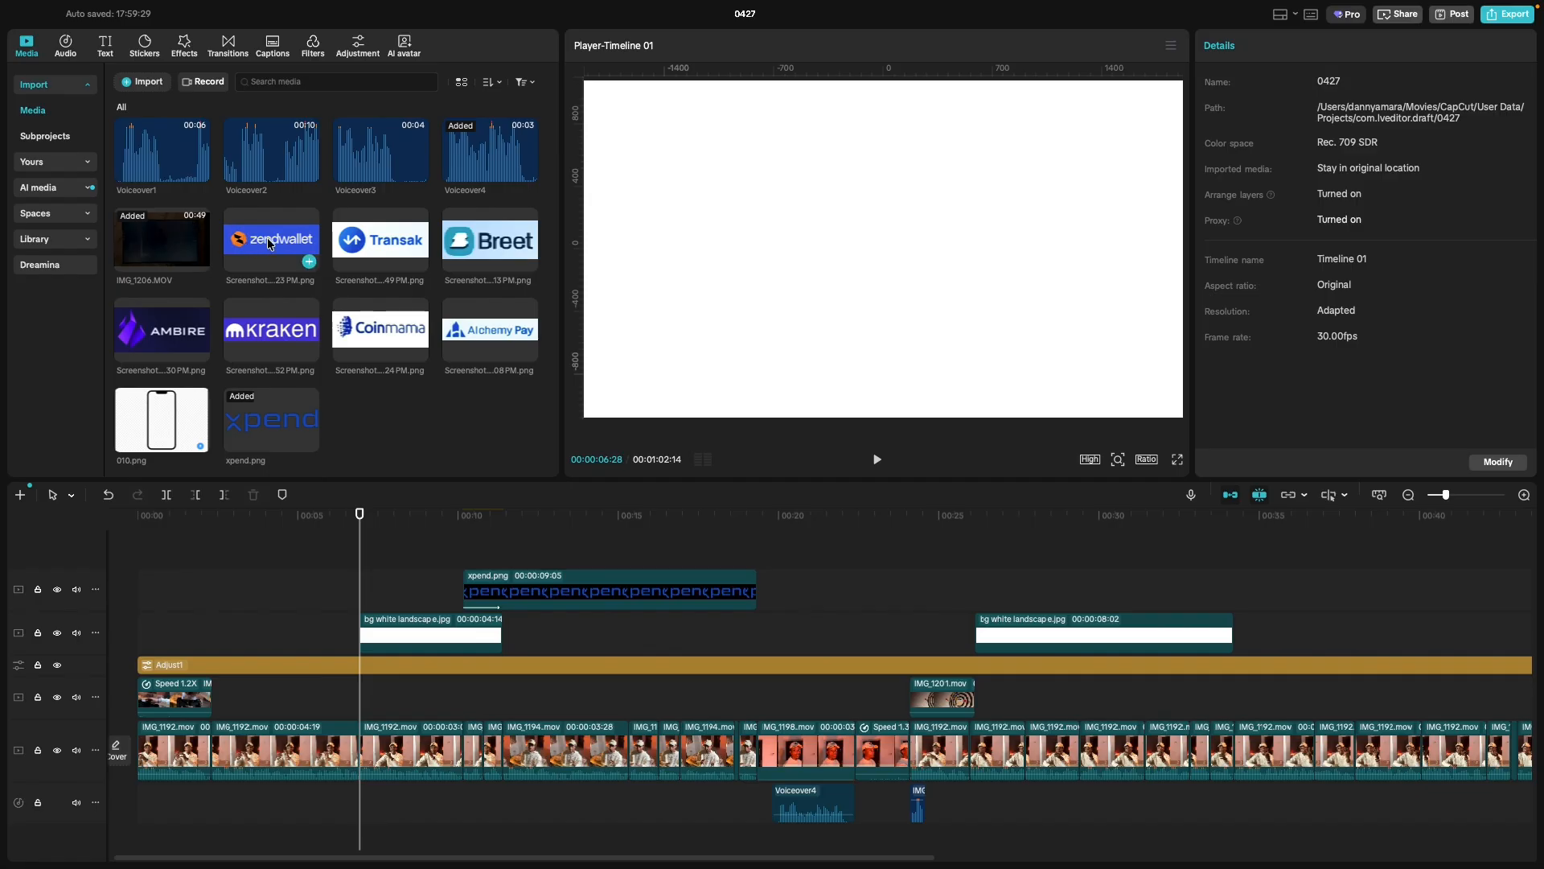
pyautogui.moveTo(356, 466); pyautogui.dragTo(360, 559)
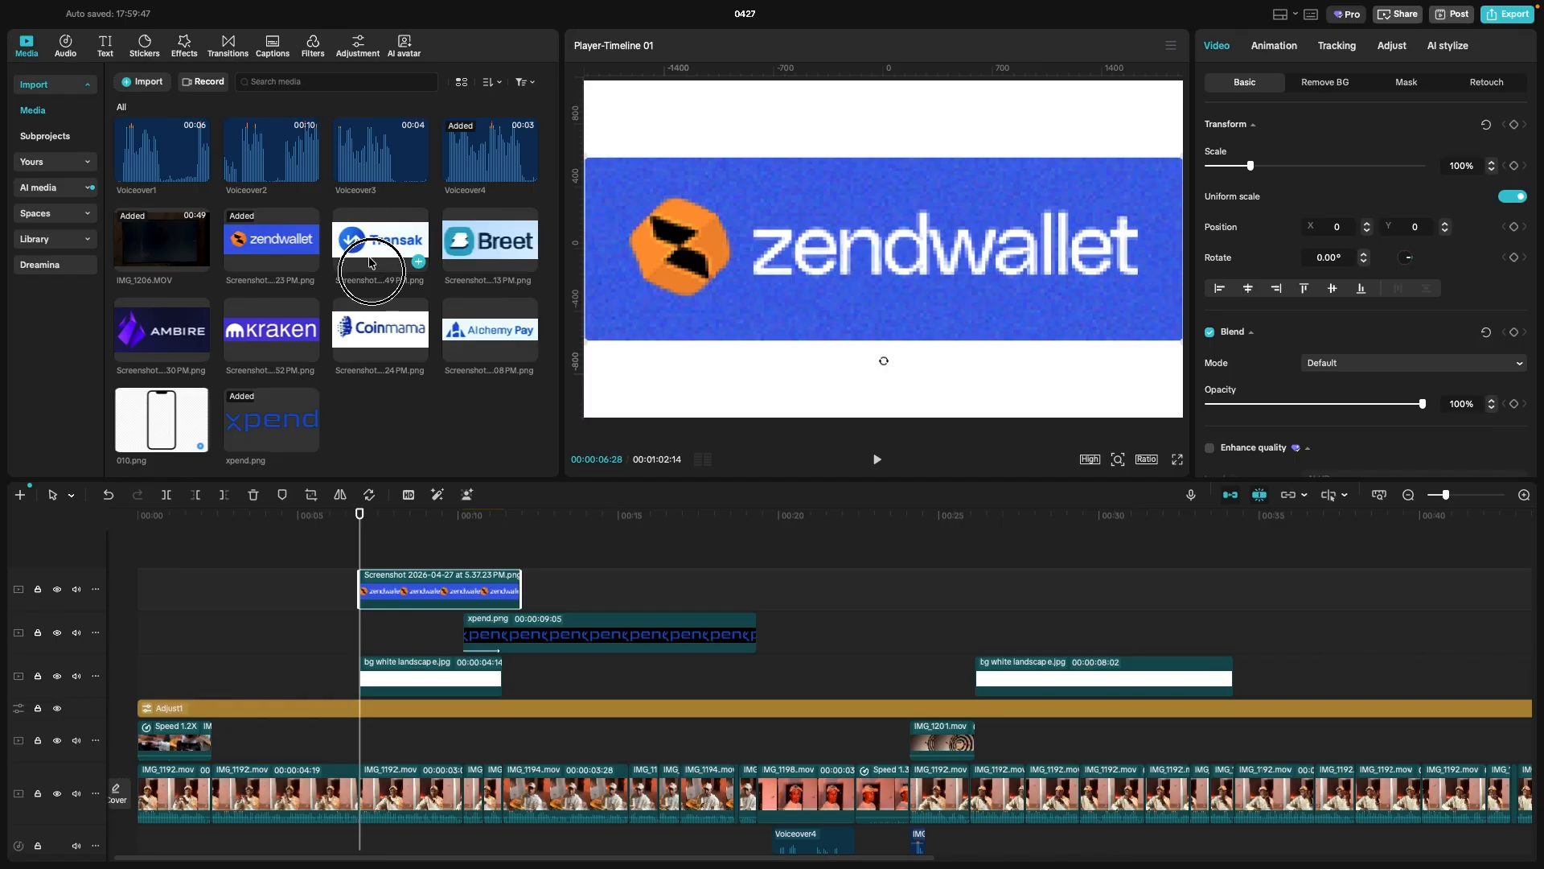
pyautogui.moveTo(370, 262); pyautogui.dragTo(360, 563)
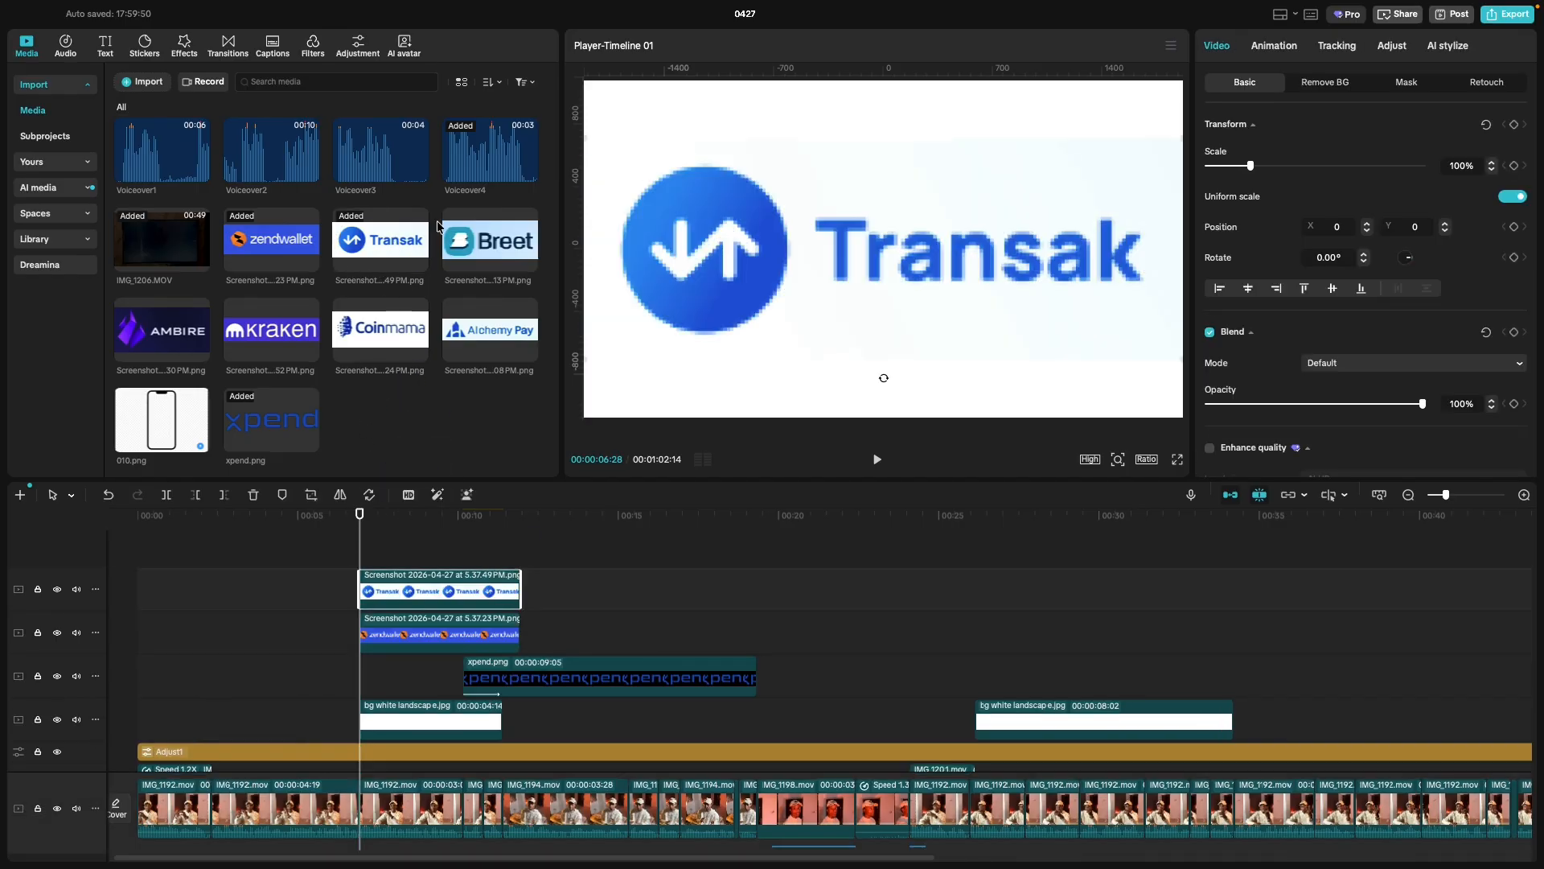
pyautogui.moveTo(488, 243); pyautogui.dragTo(361, 556)
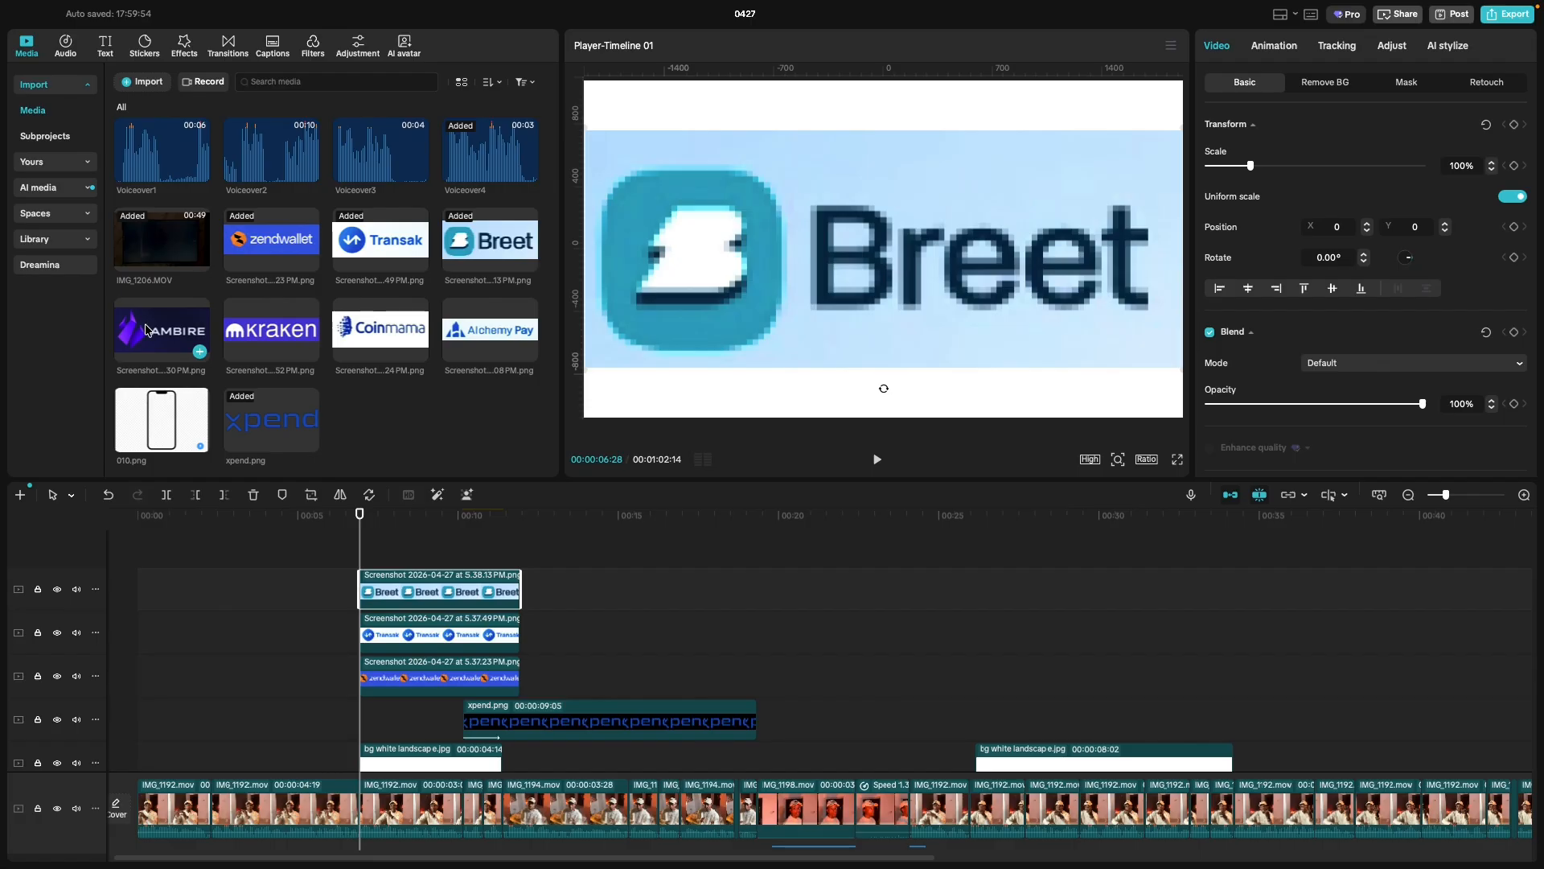
pyautogui.moveTo(146, 330); pyautogui.dragTo(360, 561)
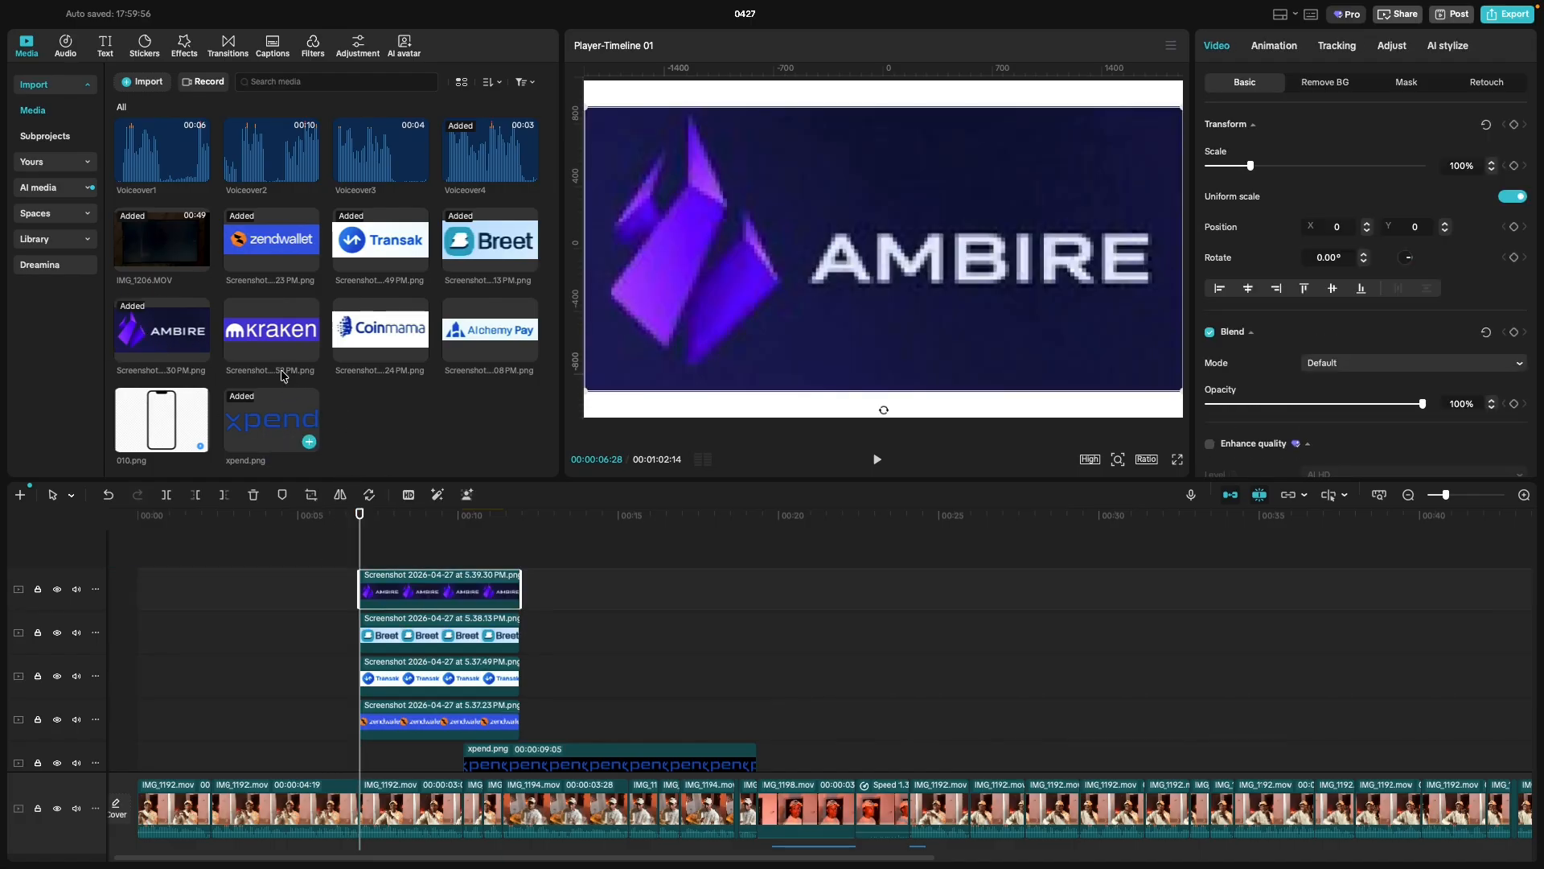
pyautogui.moveTo(287, 347); pyautogui.dragTo(360, 573)
pyautogui.moveTo(363, 362); pyautogui.dragTo(358, 555)
pyautogui.moveTo(459, 367); pyautogui.dragTo(359, 551)
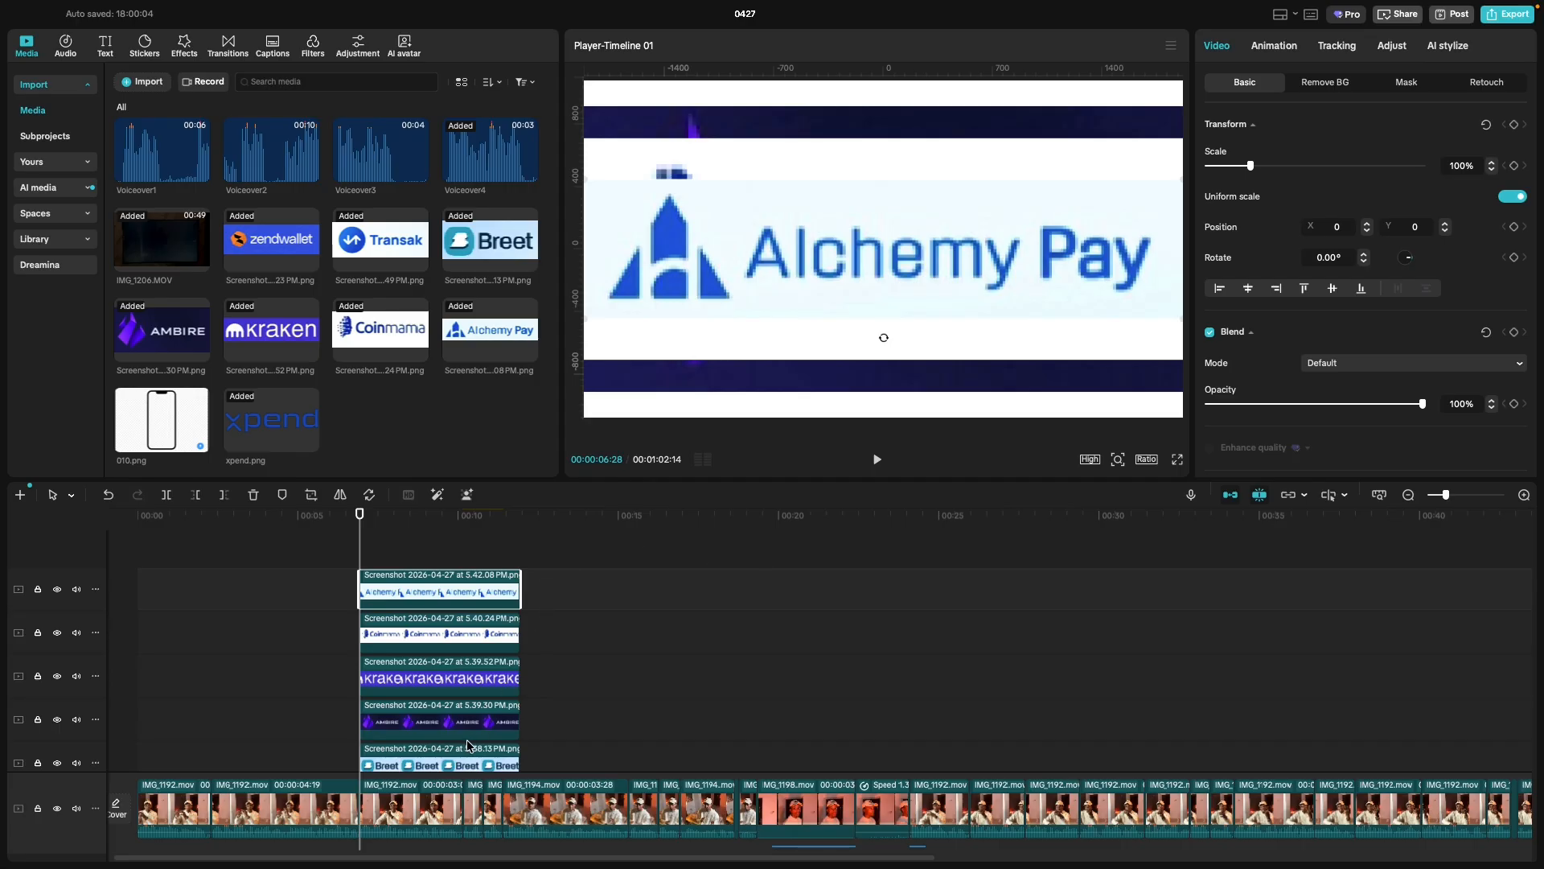
# Select all seven stacked company logo clips and scale them together to 22%.
pyautogui.scroll(-3, 450, 740)
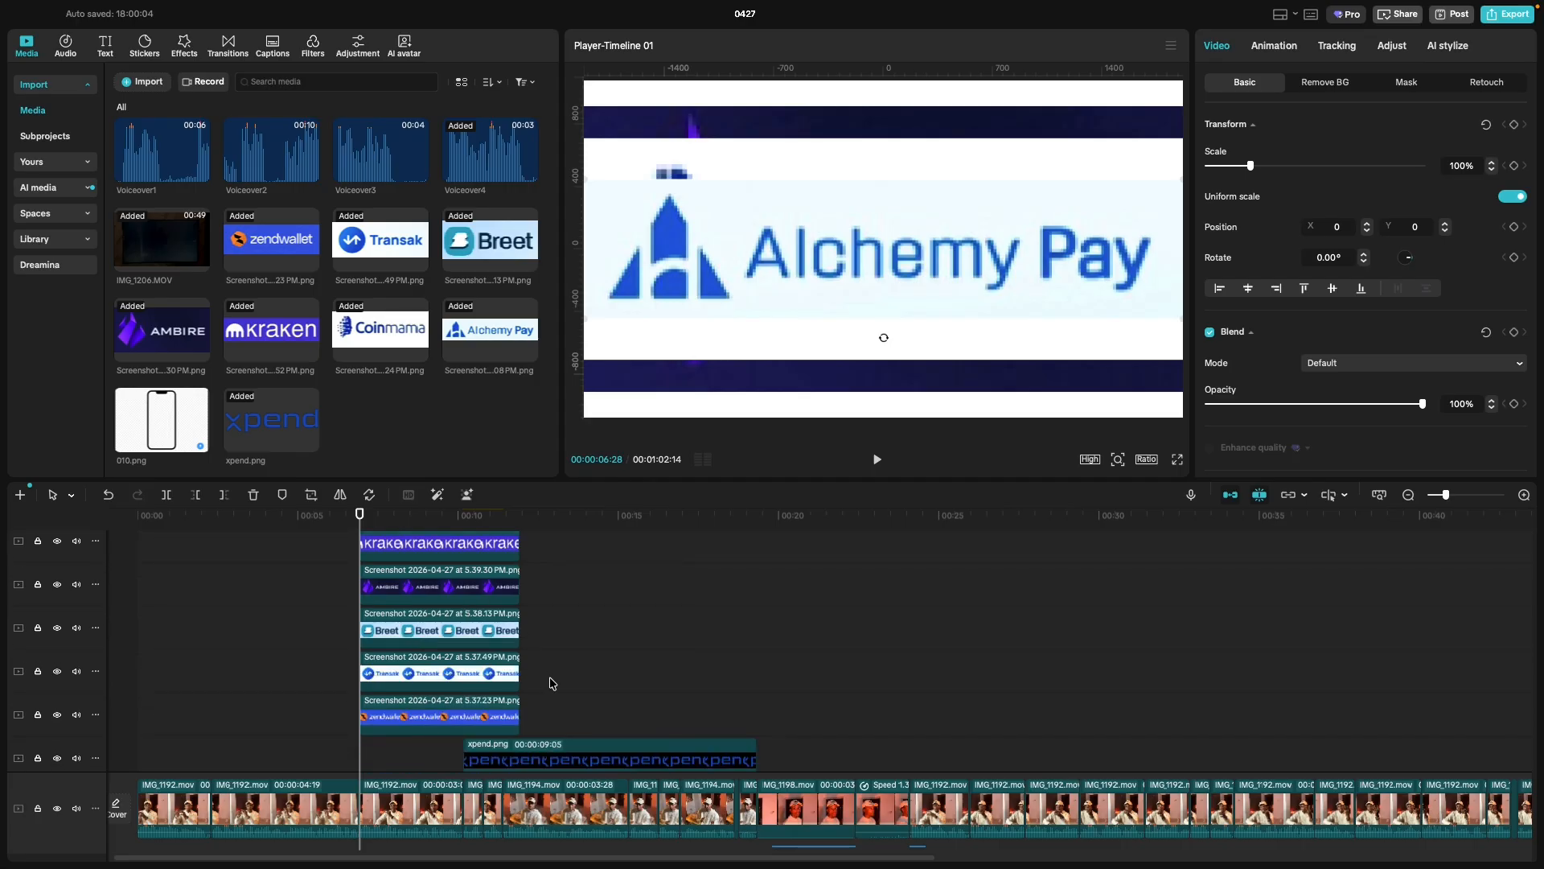
pyautogui.moveTo(550, 685); pyautogui.dragTo(406, 554)
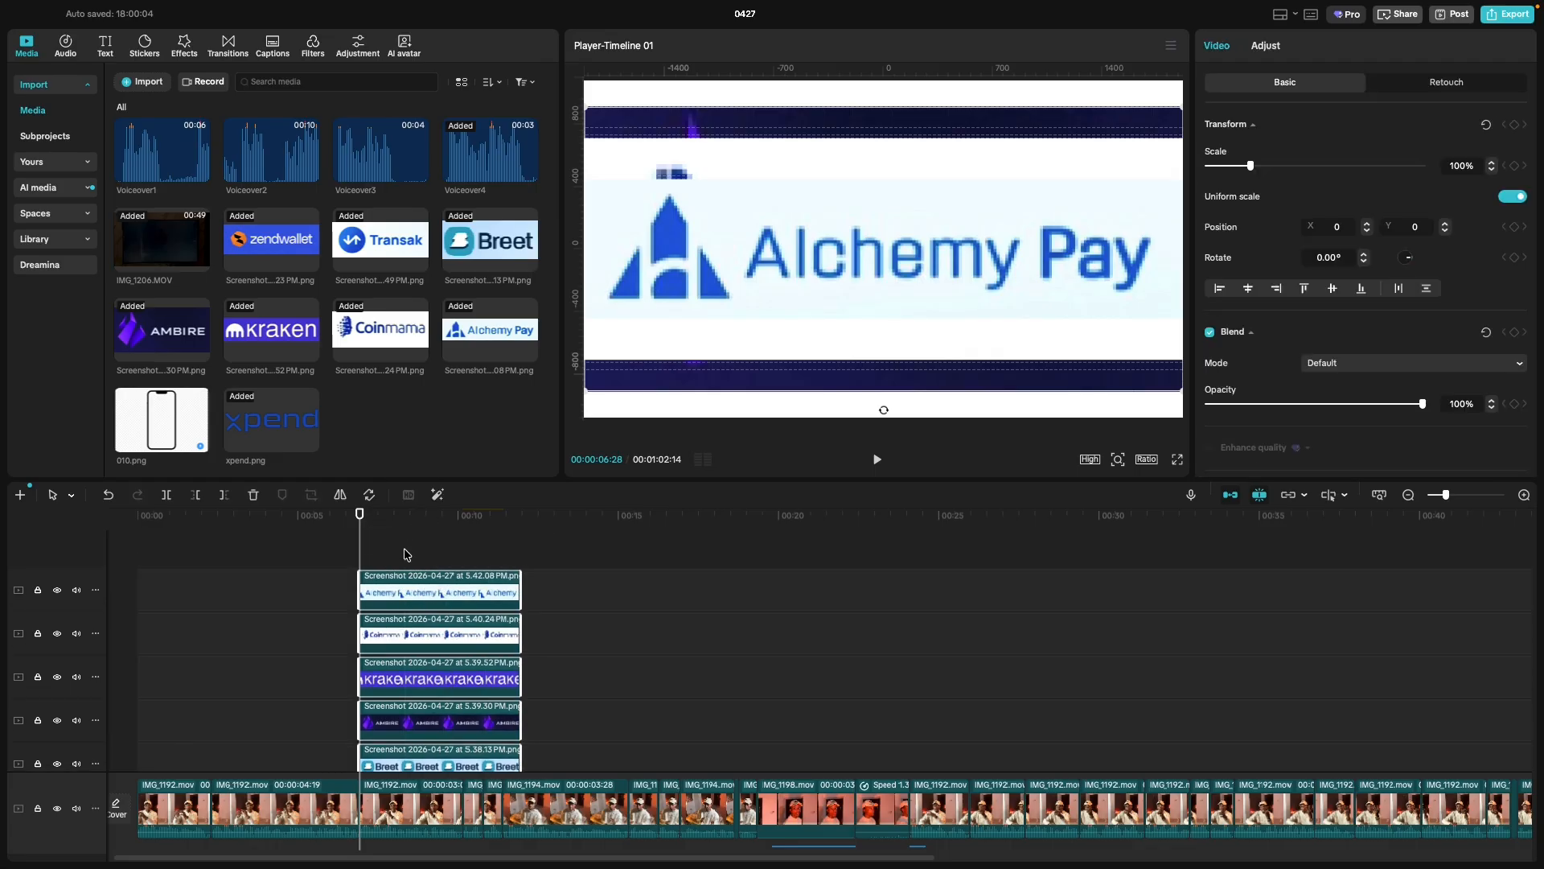
pyautogui.scroll(-3, 406, 554)
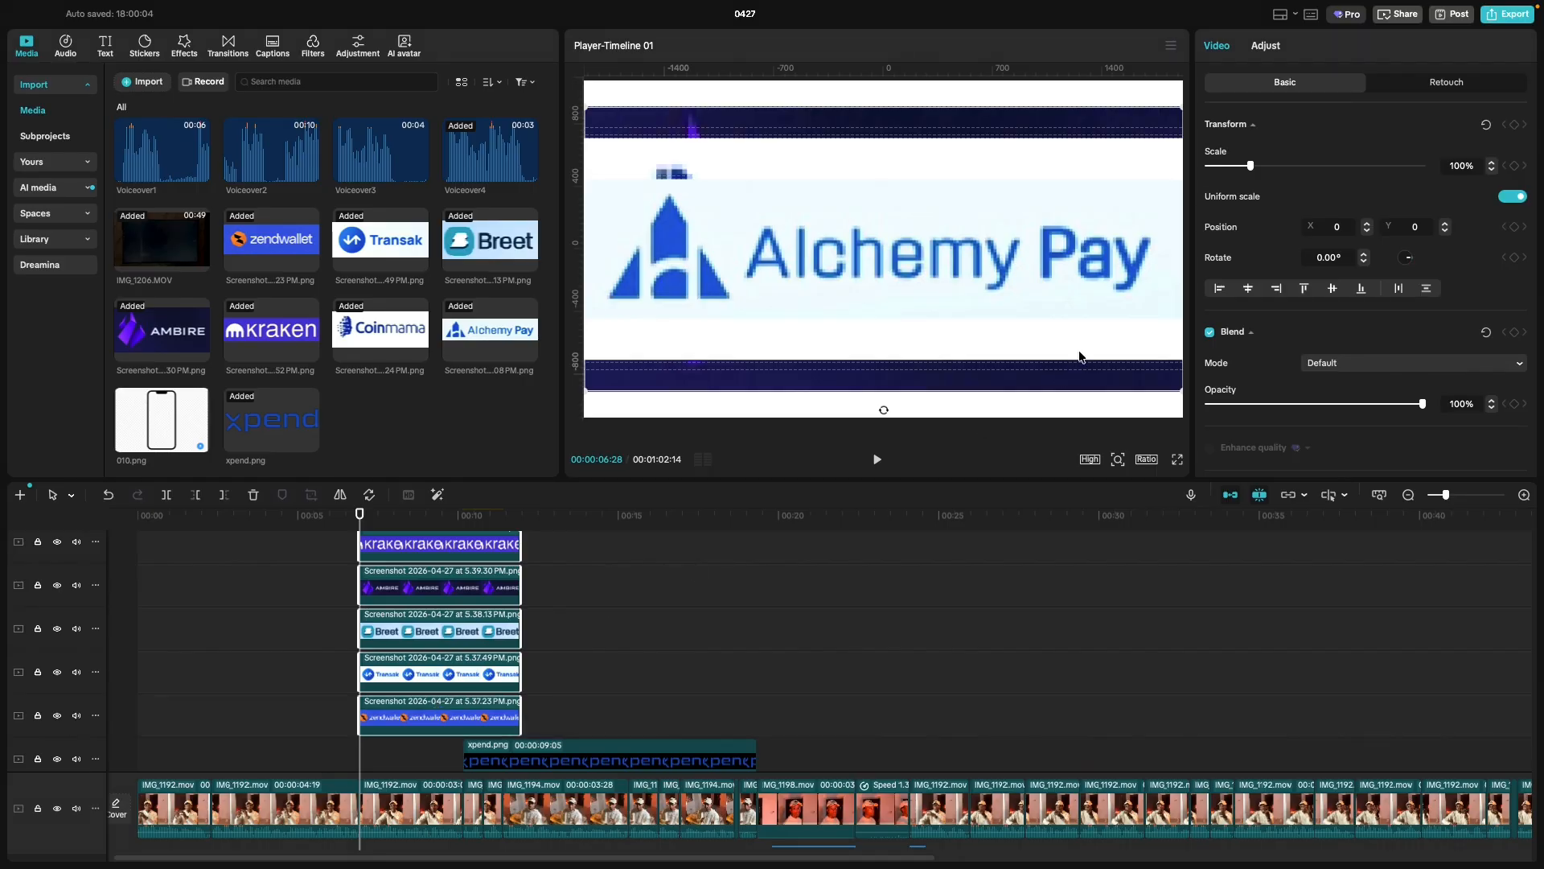
pyautogui.moveTo(1249, 169); pyautogui.dragTo(1220, 179)
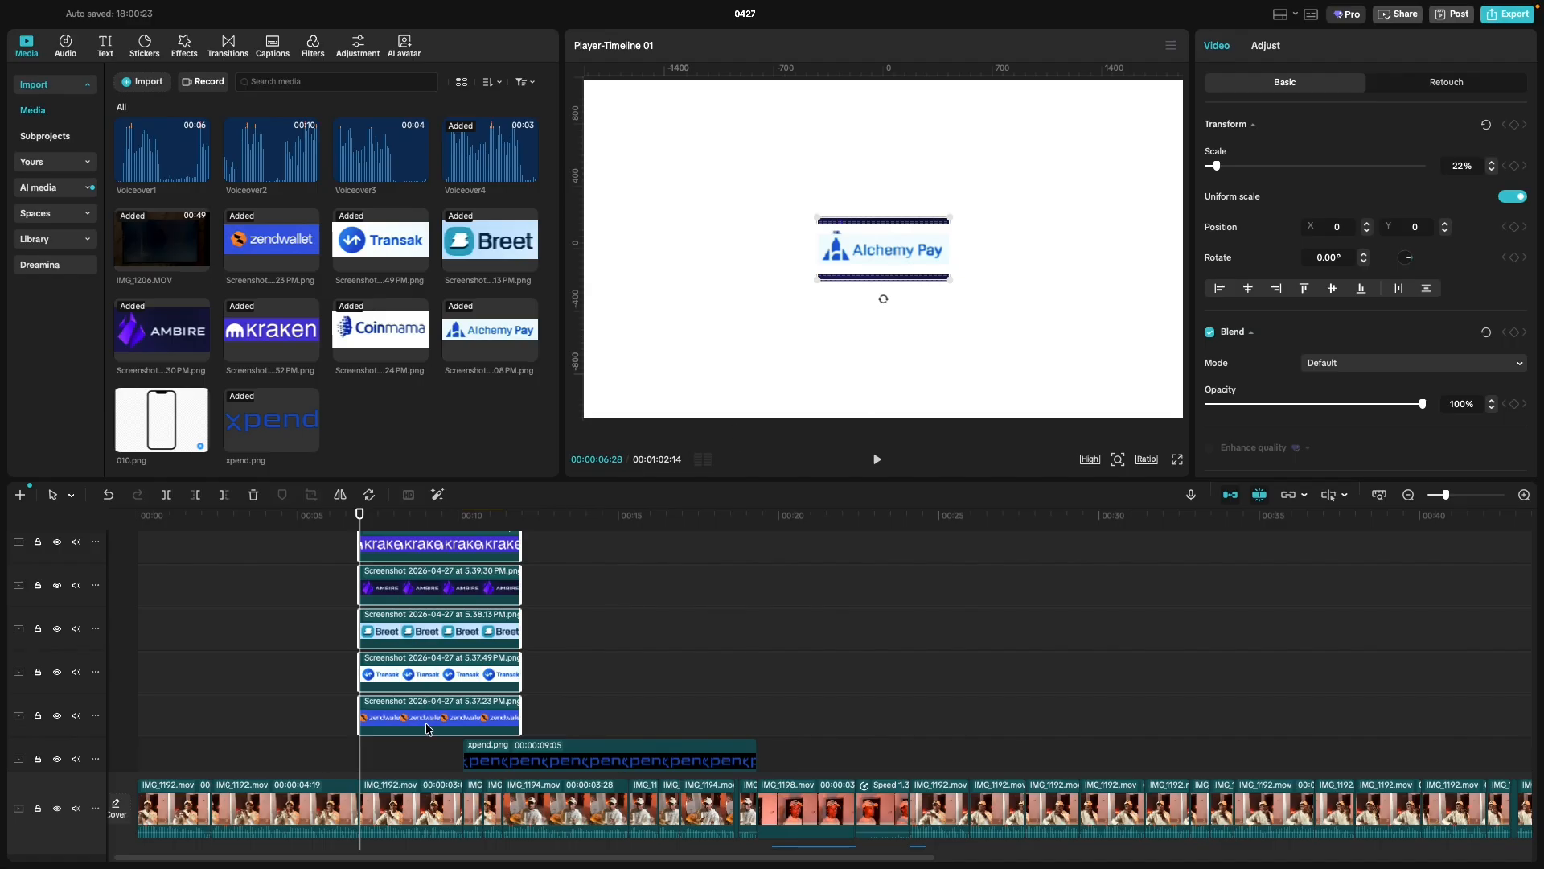
pyautogui.scroll(3, 432, 617)
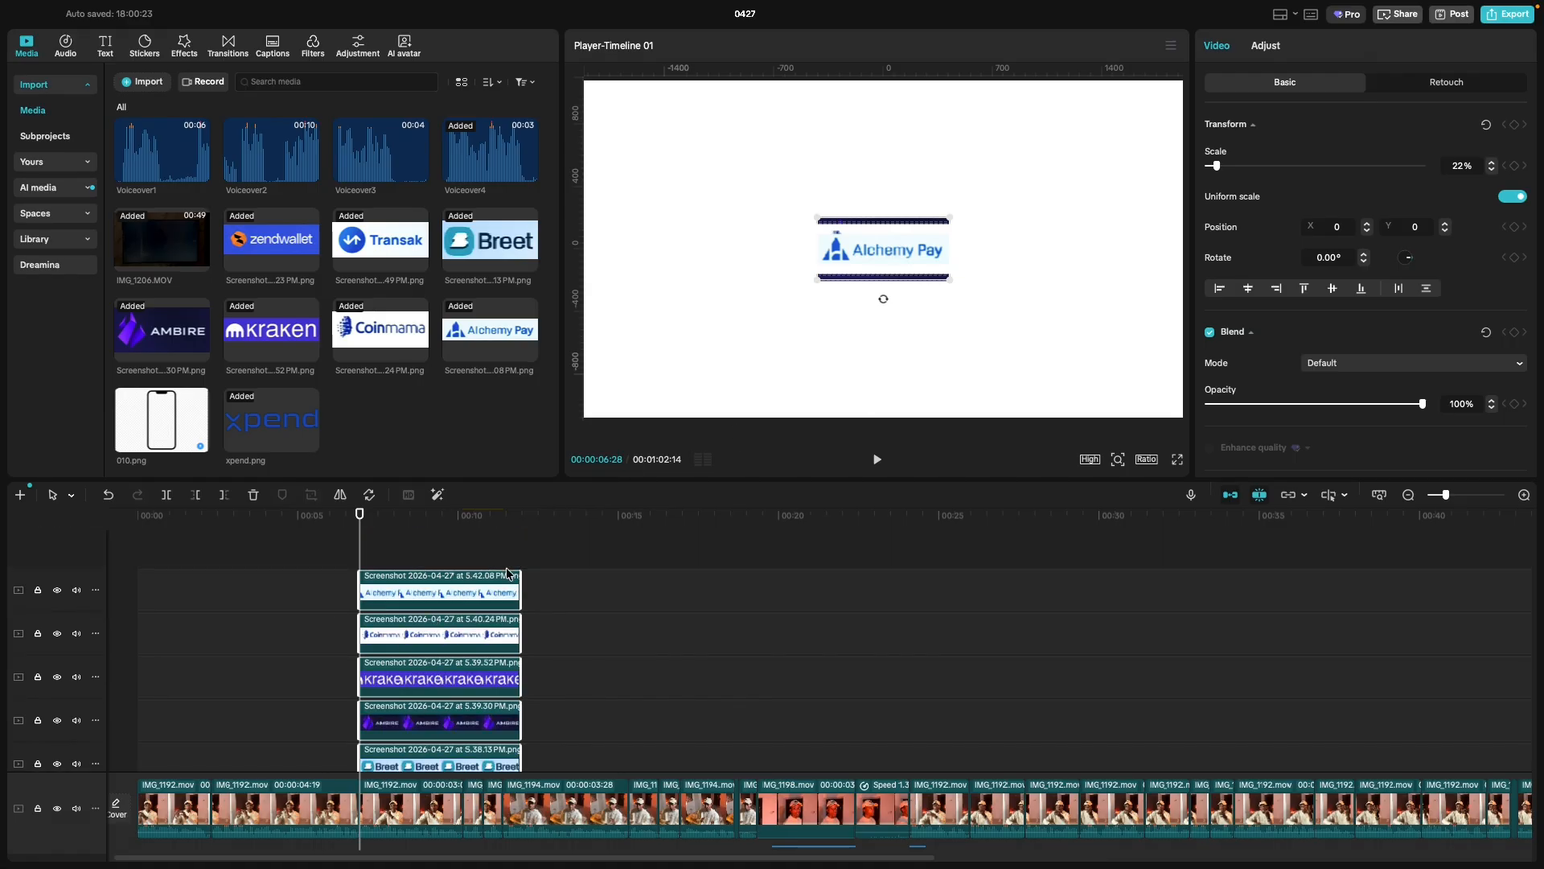
# Spread Kraken, Breet and Coinmama across the upper frame, zendwallet left of the xpend logo, and Ambire, Transak and Alchemy Pay along the lower frame.
pyautogui.click(776, 347)
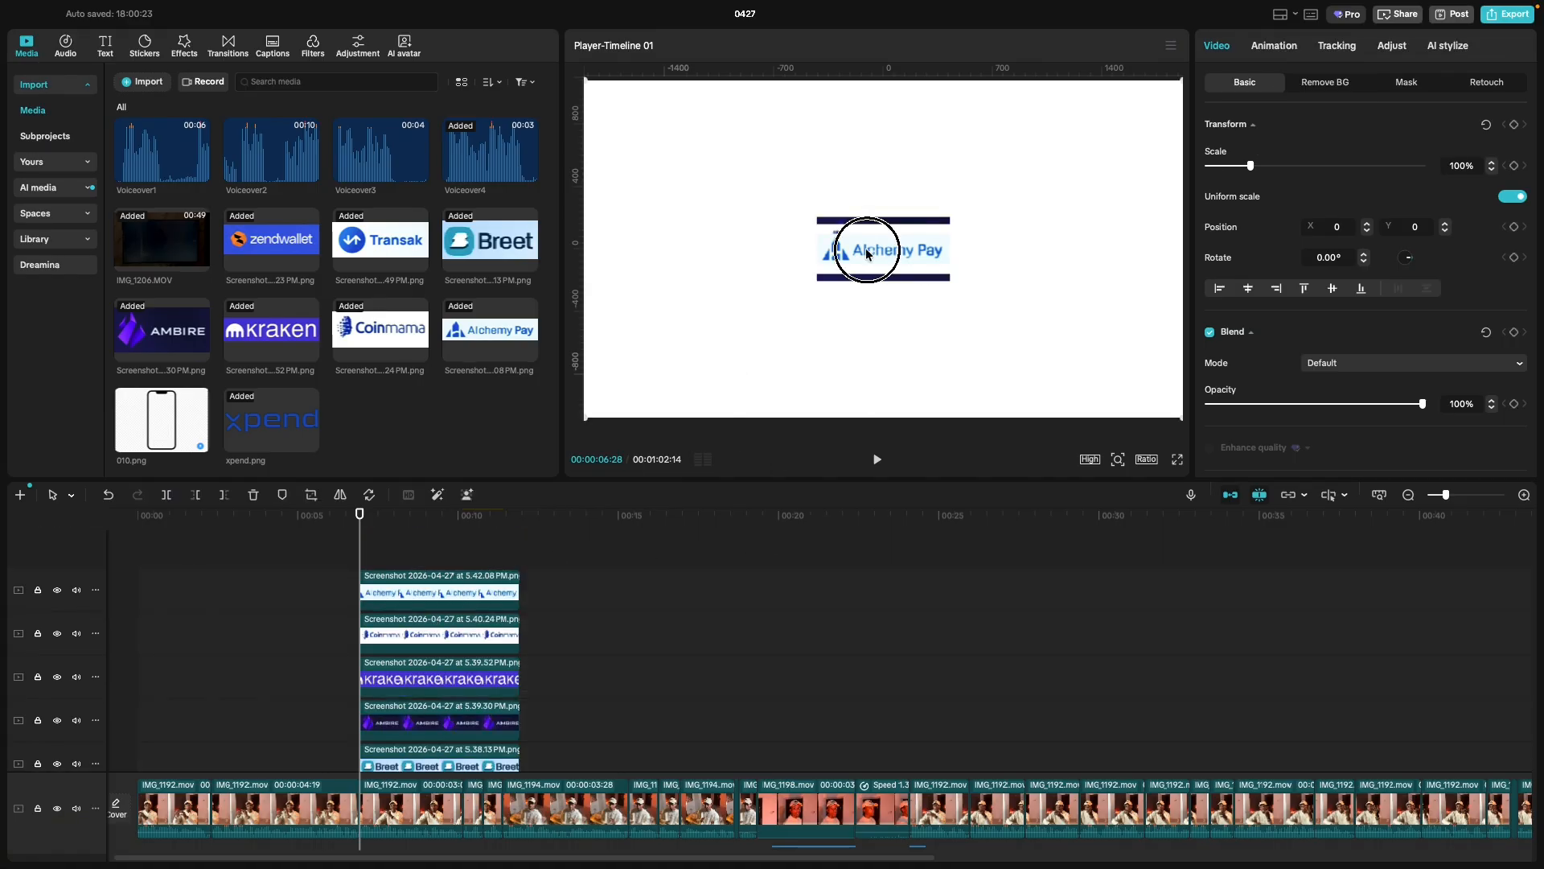
pyautogui.moveTo(867, 254); pyautogui.dragTo(1041, 346)
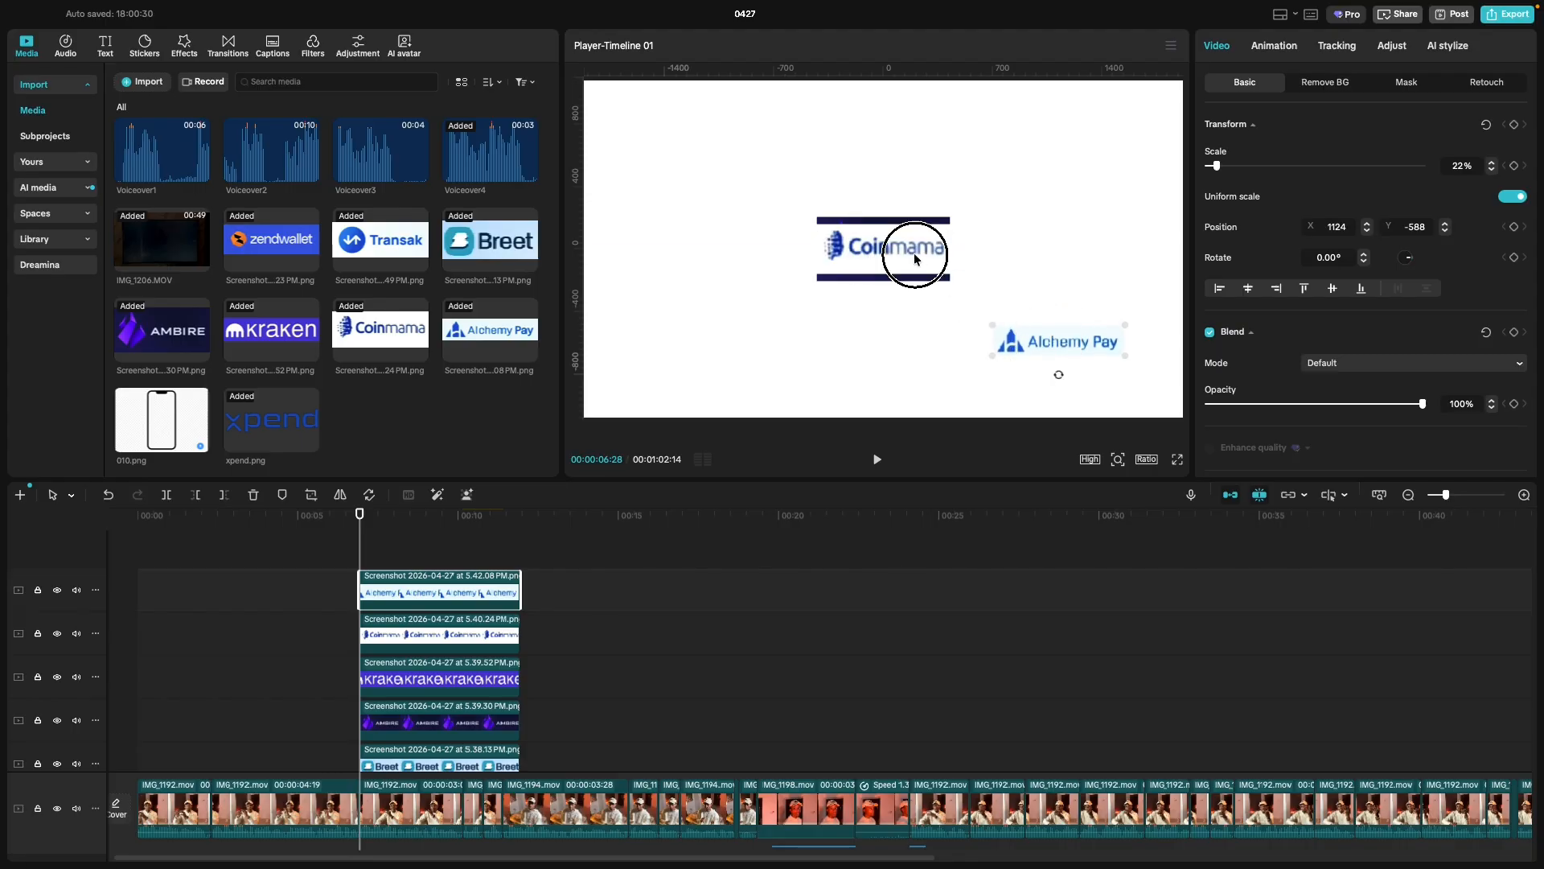
pyautogui.moveTo(914, 258); pyautogui.dragTo(1054, 186)
pyautogui.moveTo(693, 196); pyautogui.dragTo(686, 180)
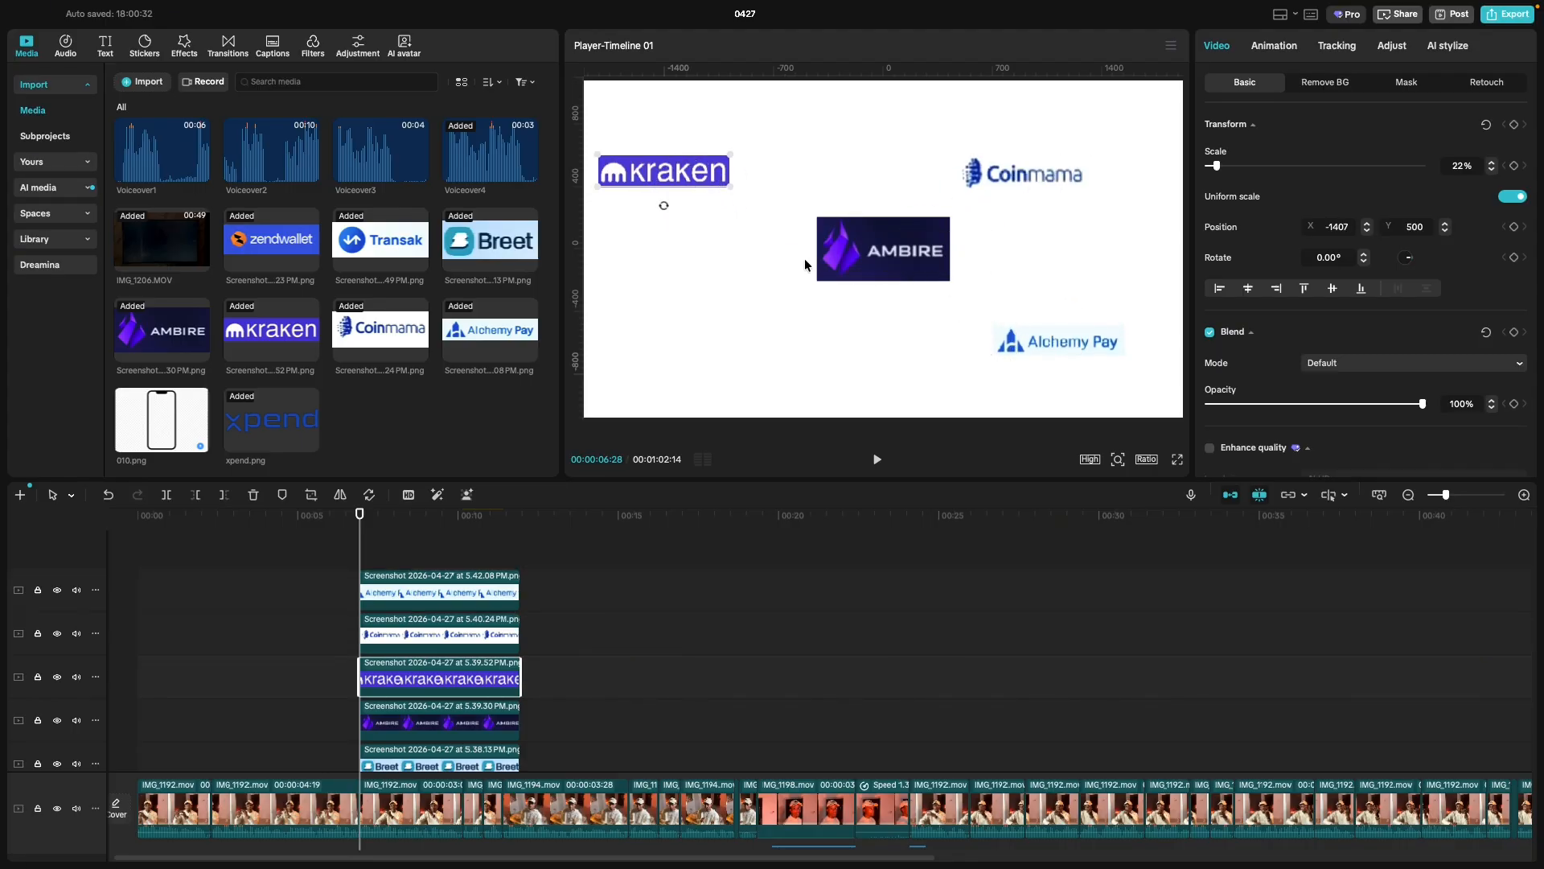
pyautogui.moveTo(905, 252); pyautogui.dragTo(660, 360)
pyautogui.moveTo(862, 272); pyautogui.dragTo(840, 362)
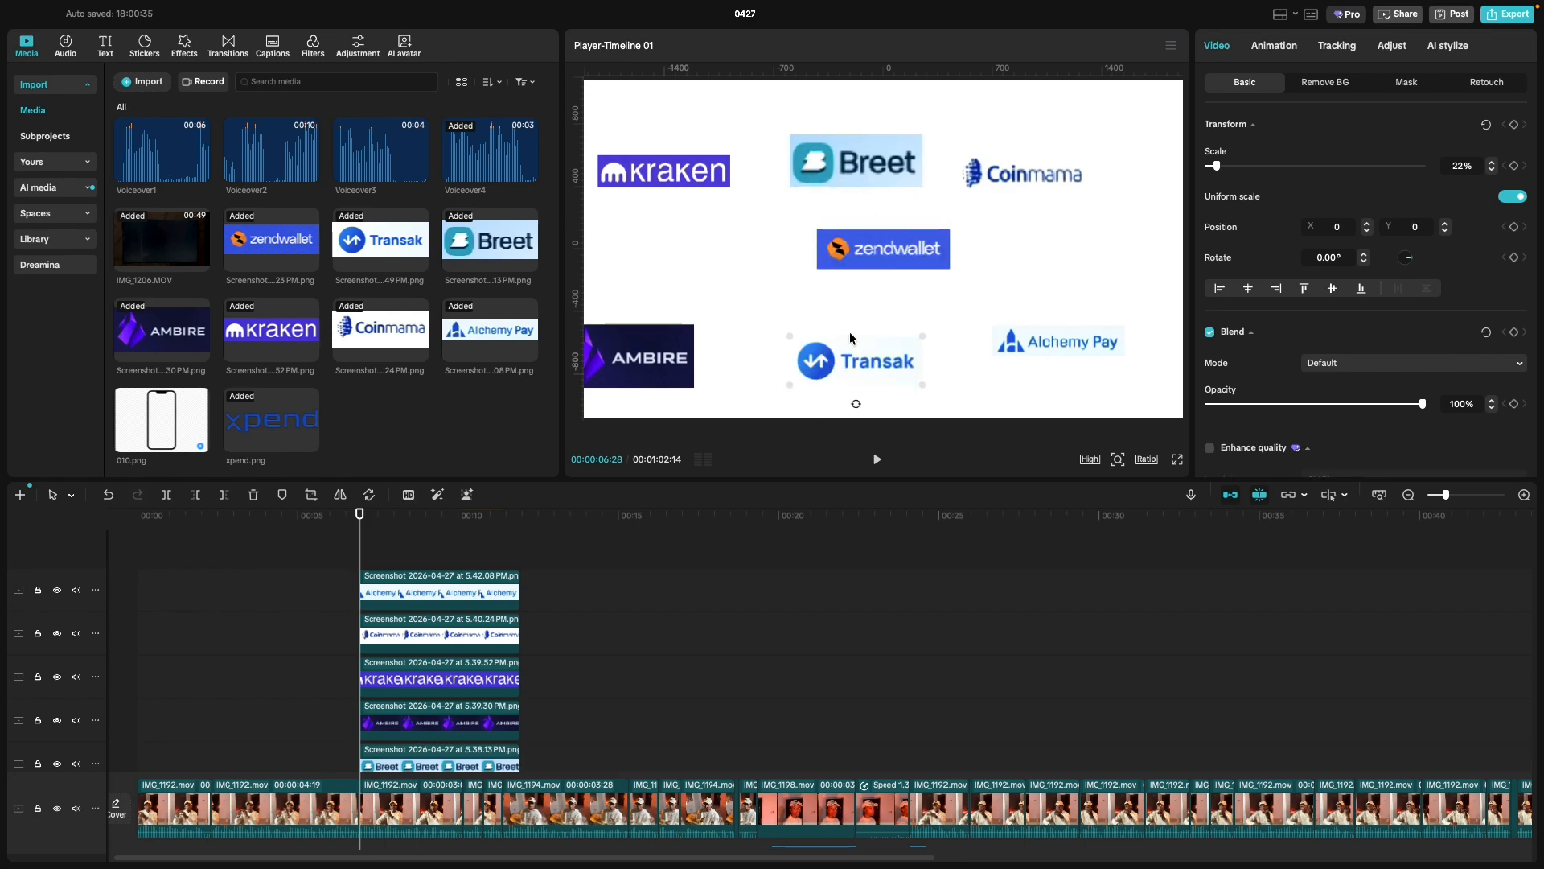
pyautogui.moveTo(872, 262); pyautogui.dragTo(713, 272)
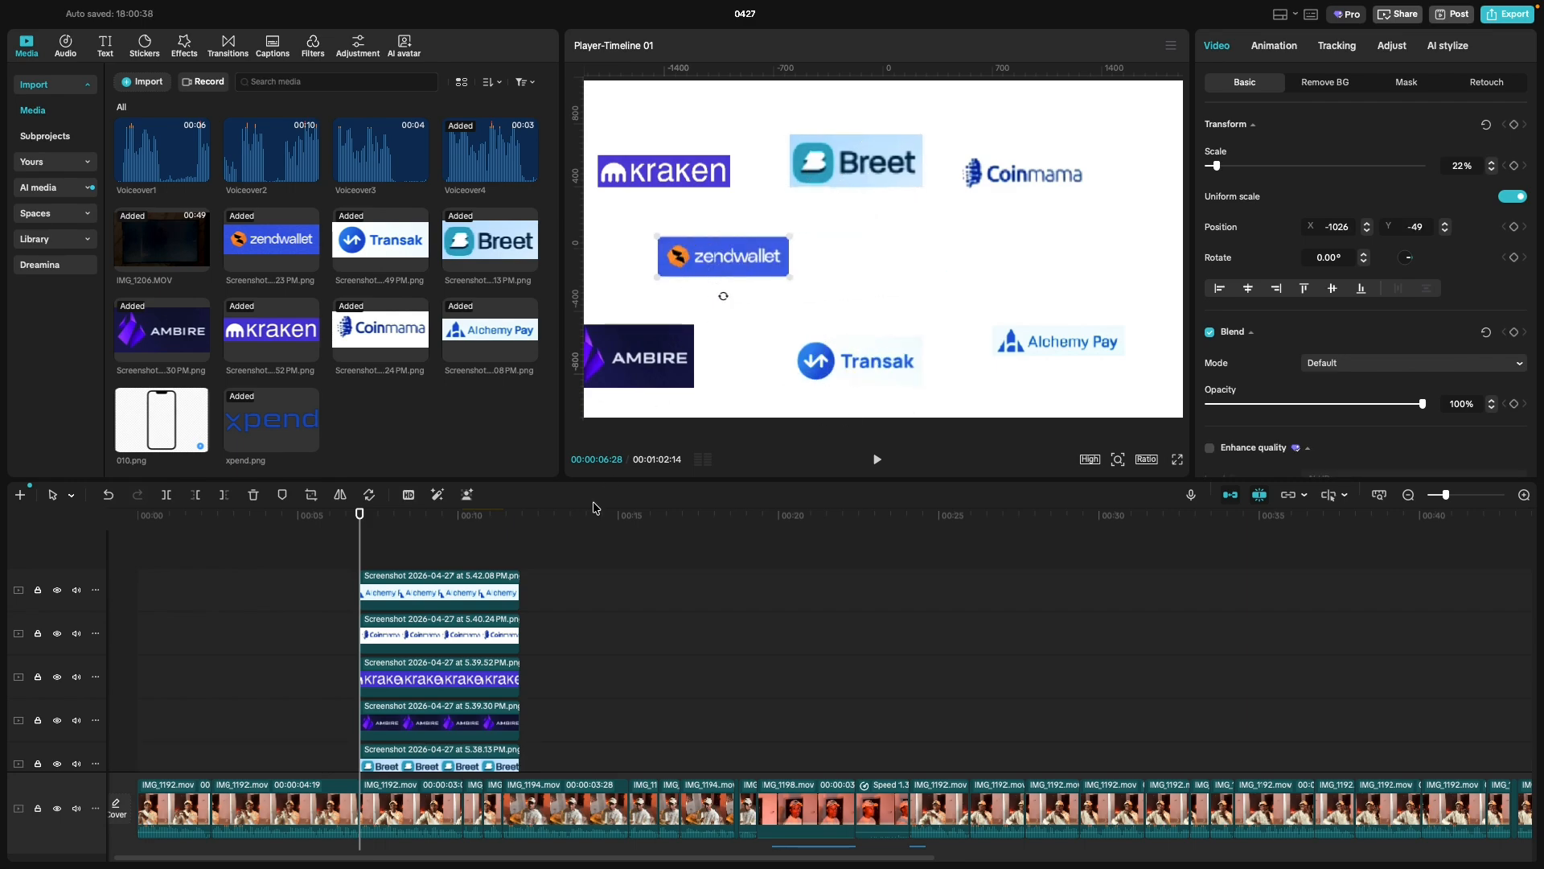
pyautogui.click(483, 550)
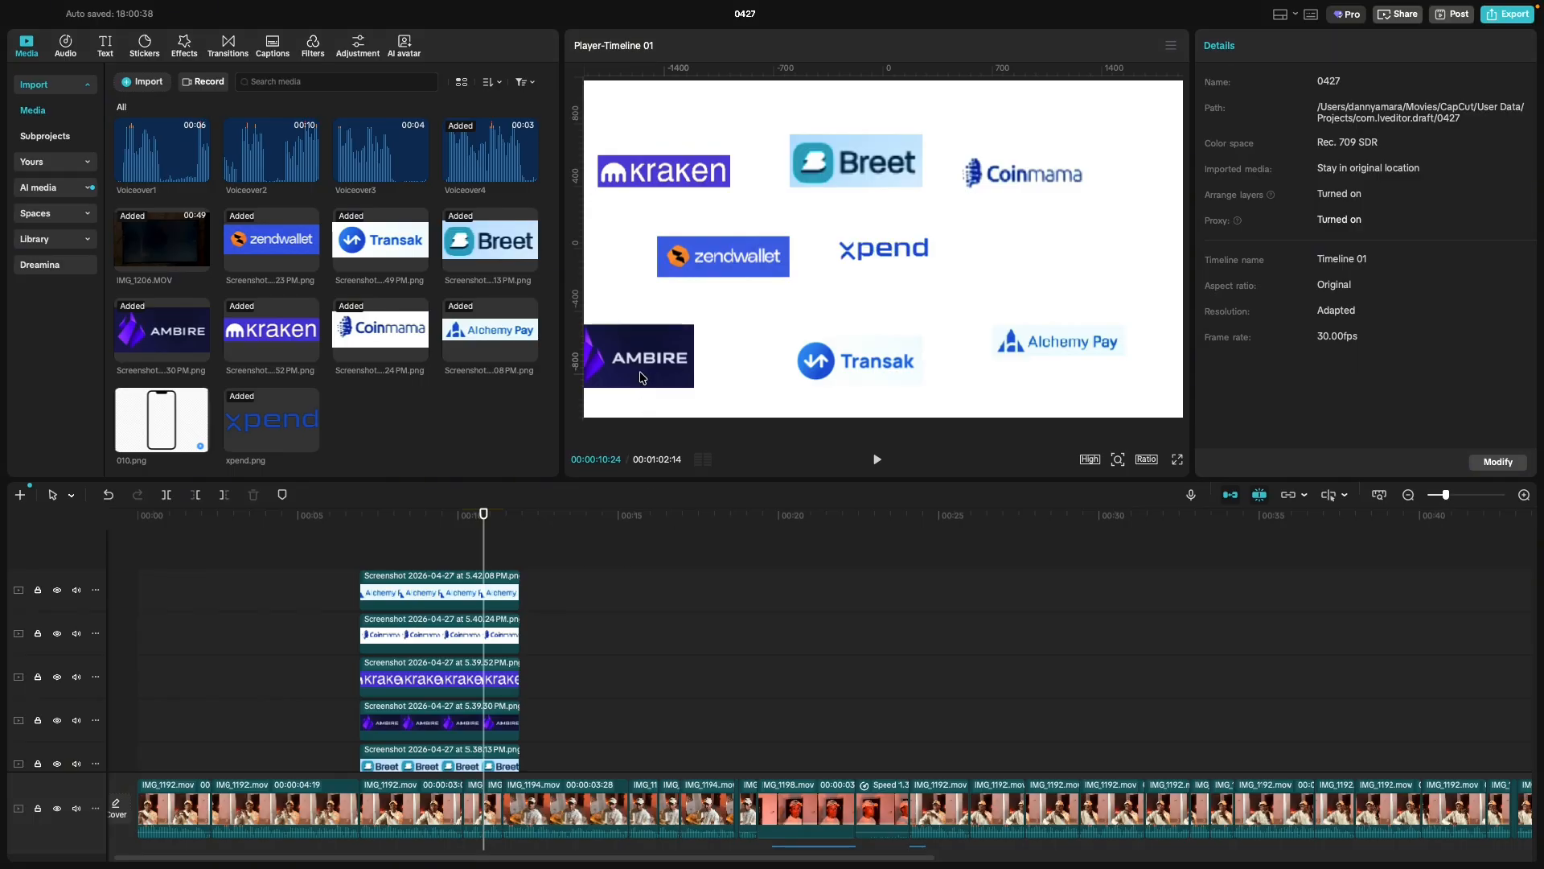
pyautogui.moveTo(642, 378); pyautogui.dragTo(687, 372)
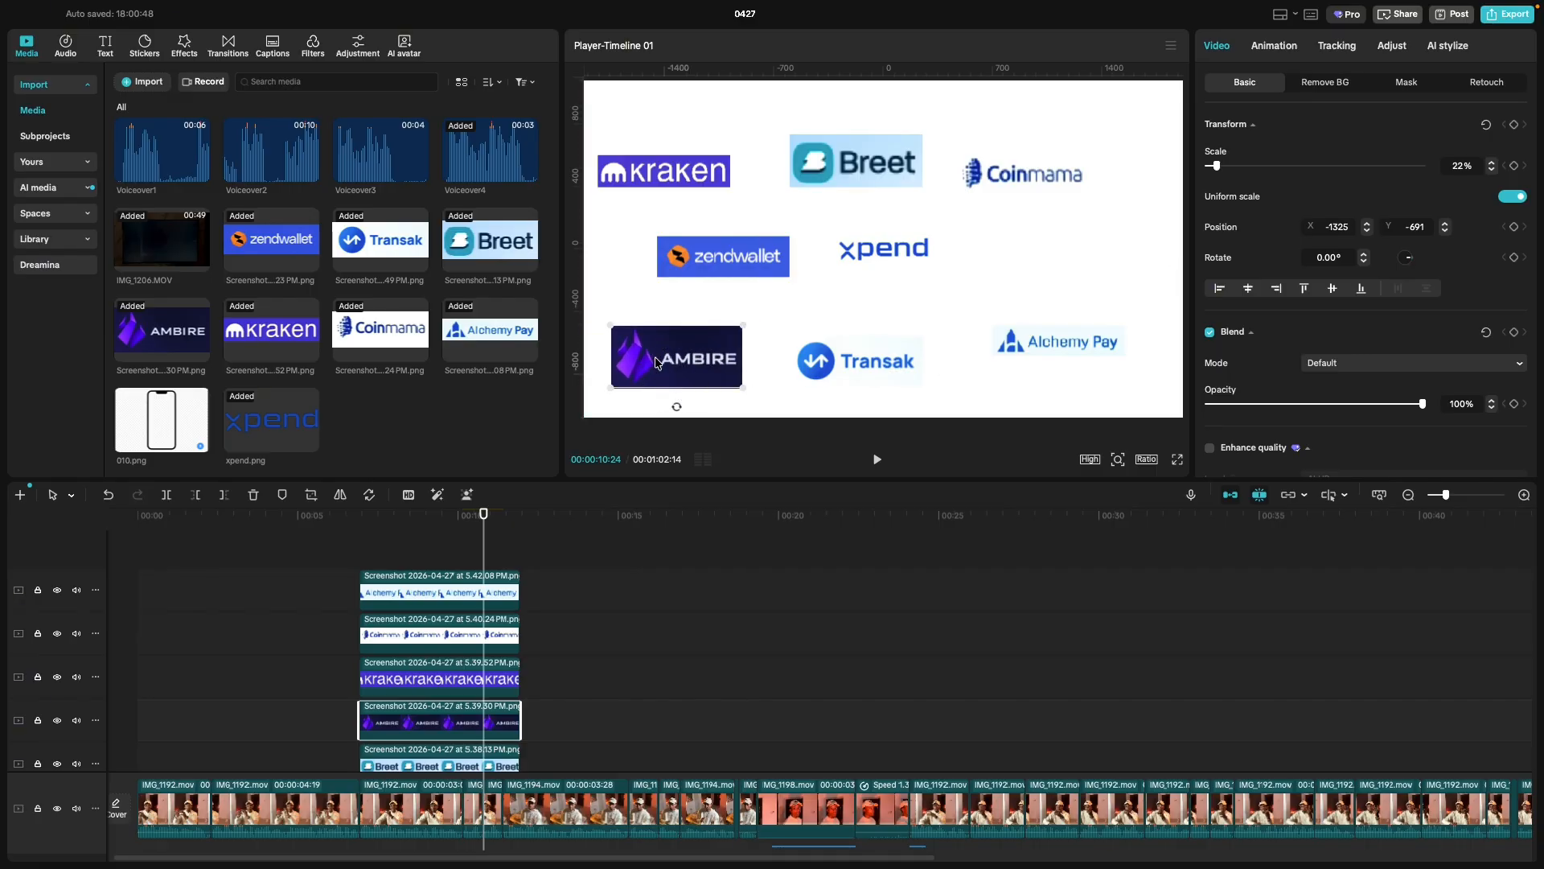
# Crop the Ambire image down to its wordmark and reduce its scale to 17%.
pyautogui.click(312, 495)
pyautogui.moveTo(443, 427); pyautogui.dragTo(659, 472)
pyautogui.moveTo(892, 281); pyautogui.dragTo(892, 350)
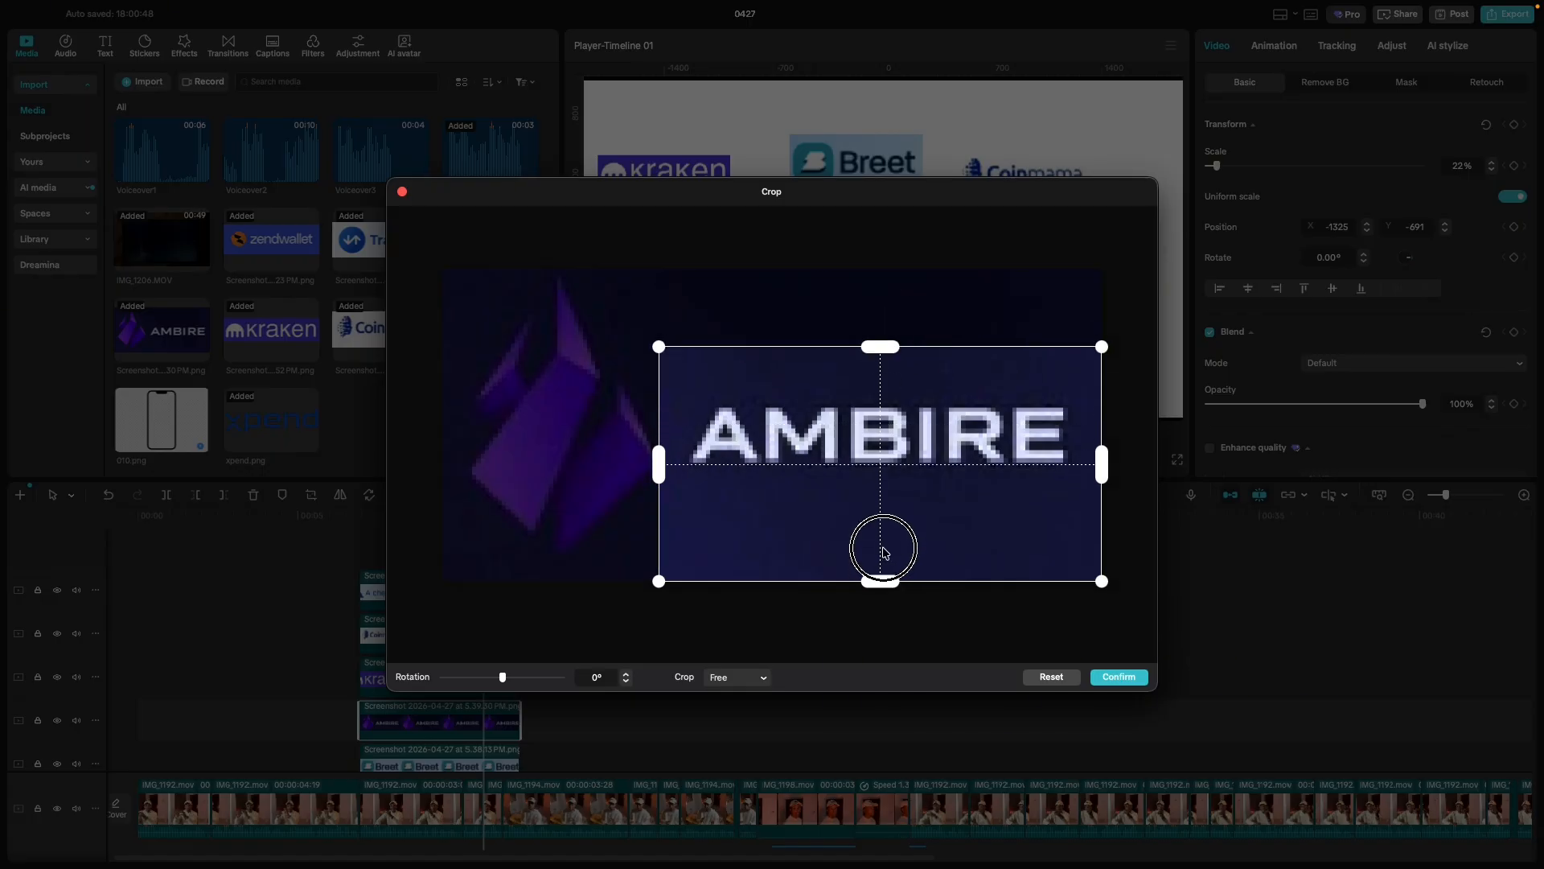
pyautogui.moveTo(879, 579); pyautogui.dragTo(881, 527)
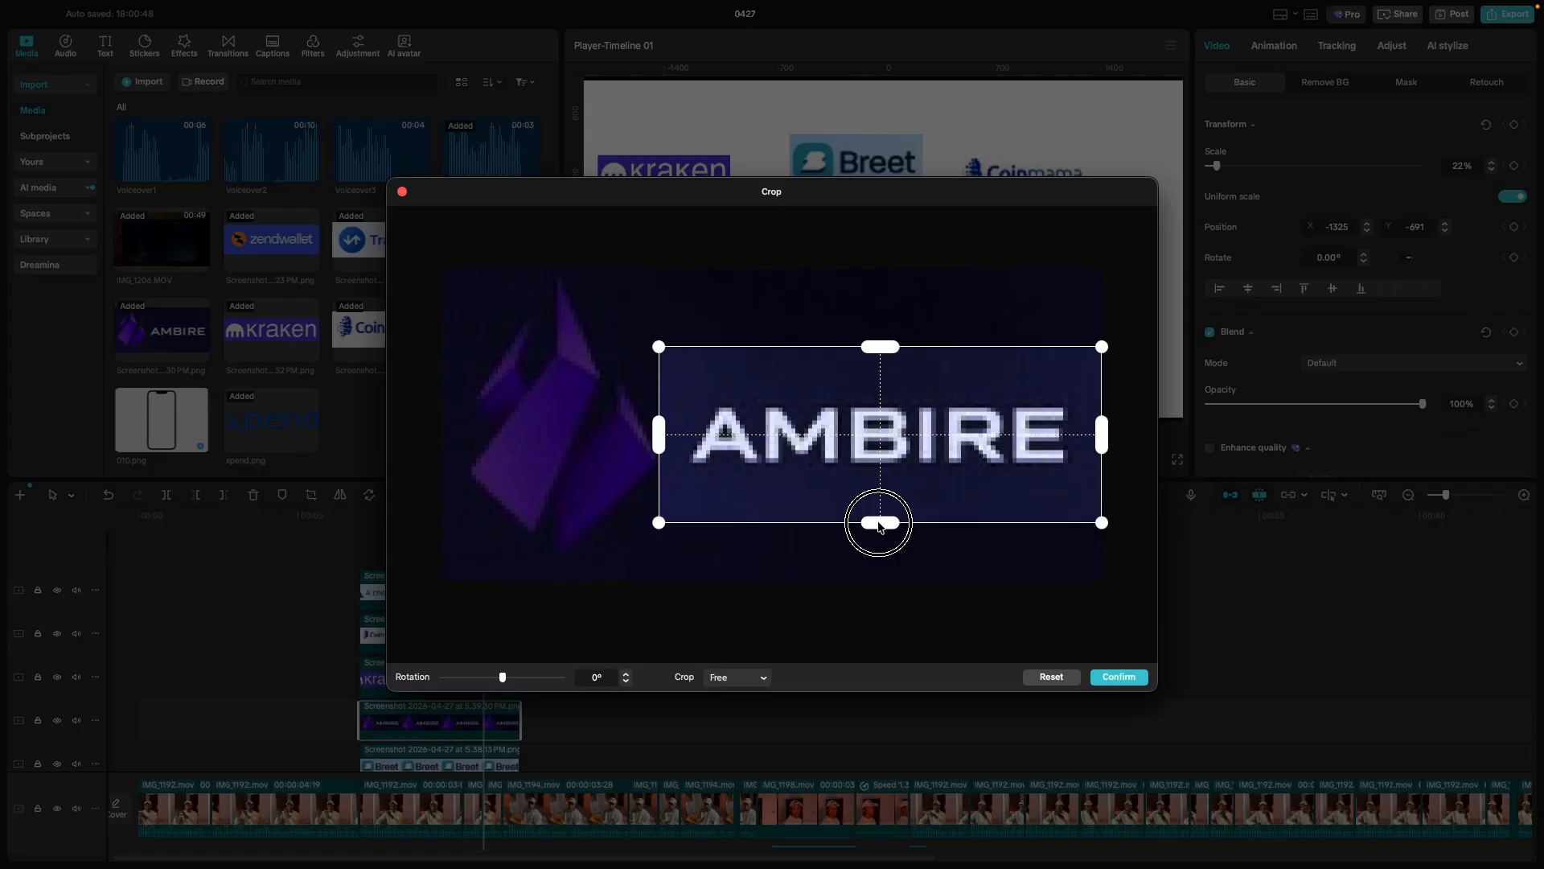
pyautogui.click(1118, 677)
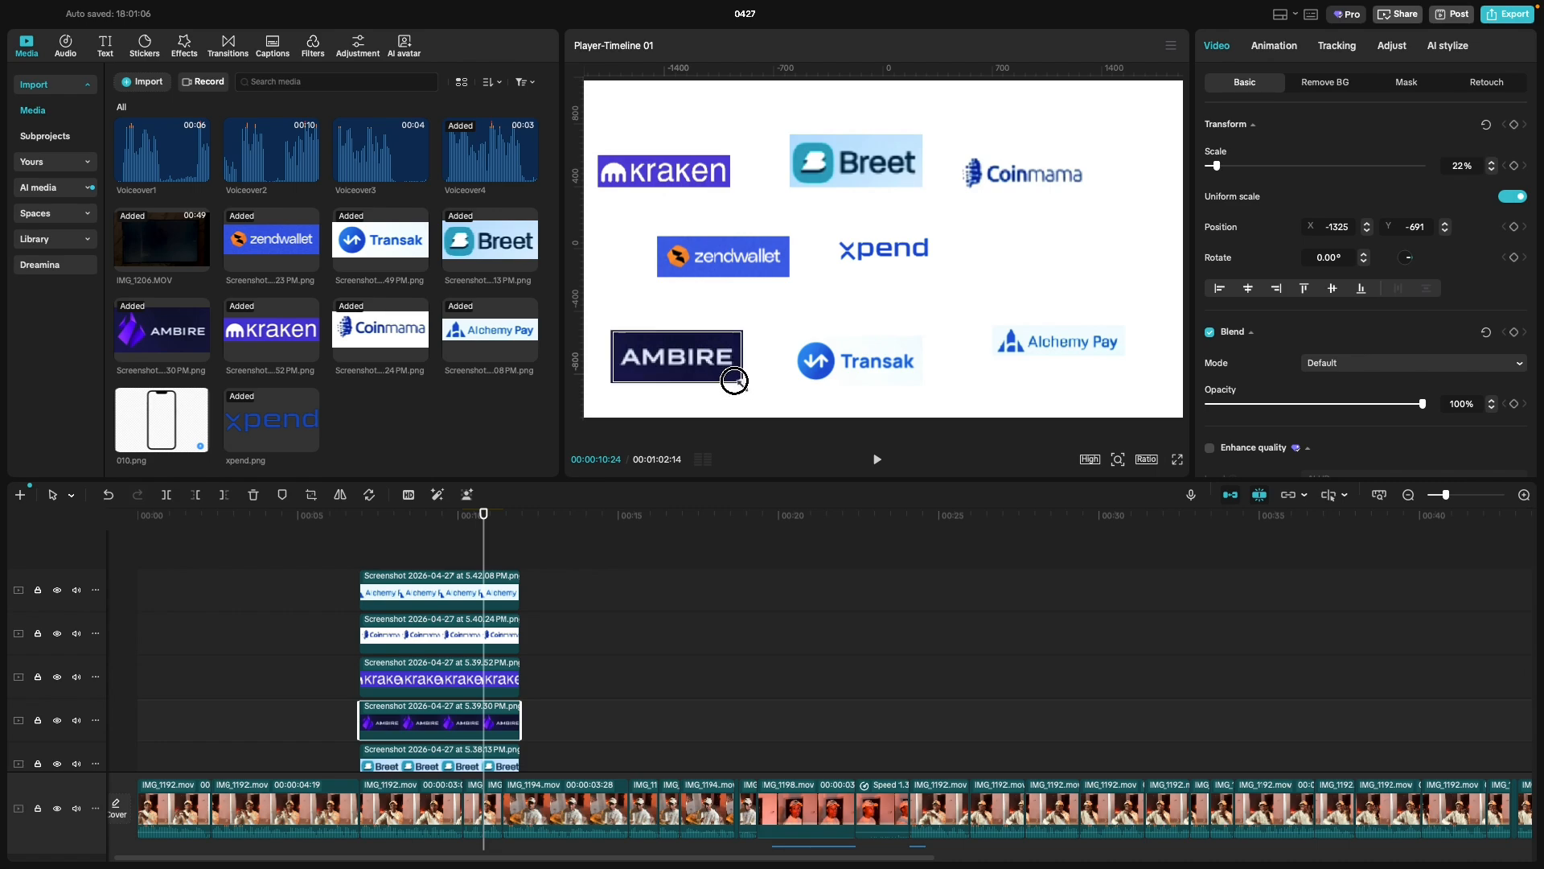
pyautogui.click(723, 368)
pyautogui.moveTo(723, 367); pyautogui.dragTo(723, 371)
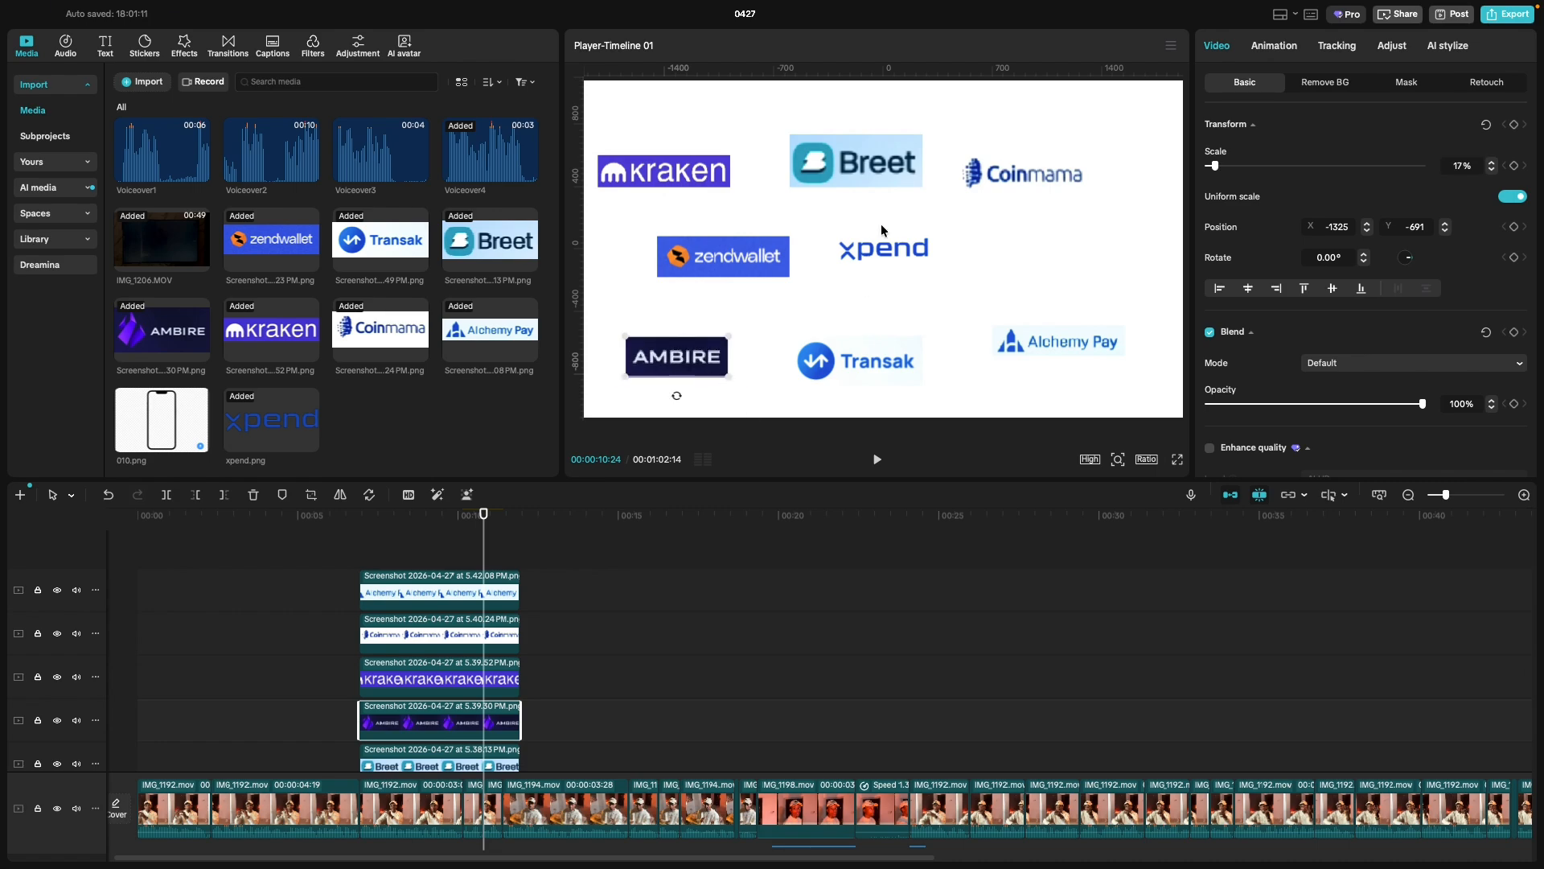
# Move the Breet logo up to the top of the canvas and shift Coinmama and Alchemy Pay farther out to the right of xpend.
pyautogui.click(843, 166)
pyautogui.moveTo(843, 166); pyautogui.dragTo(853, 133)
pyautogui.click(1020, 175)
pyautogui.moveTo(1021, 175); pyautogui.dragTo(1092, 200)
pyautogui.moveTo(1068, 344); pyautogui.dragTo(1096, 313)
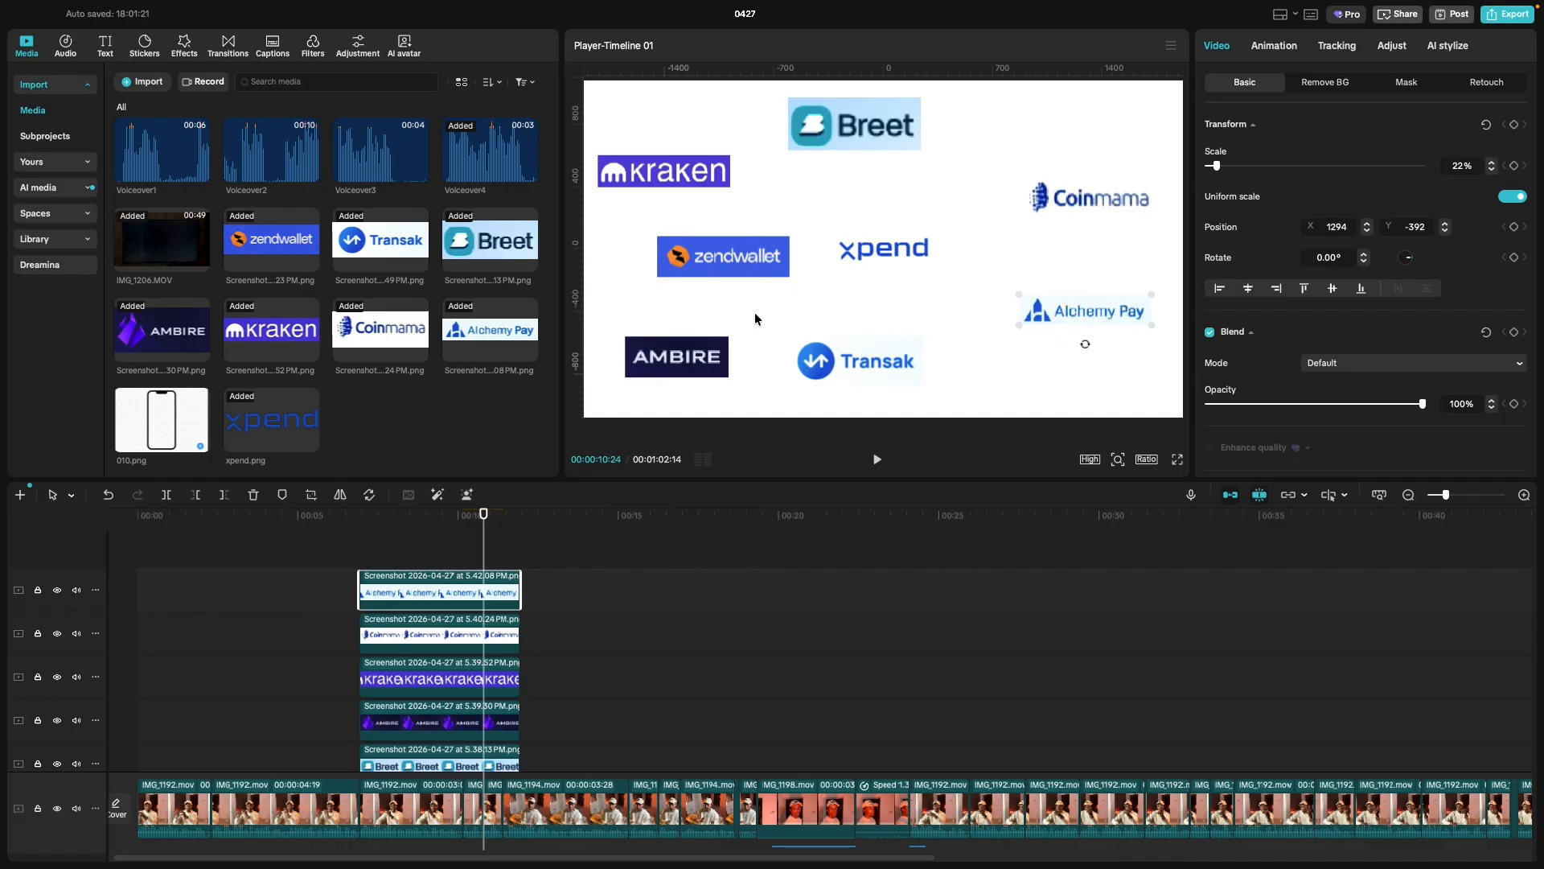
# Shrink the zendwallet logo to about half its size and scale the other six company logos together to 14%.
pyautogui.click(726, 260)
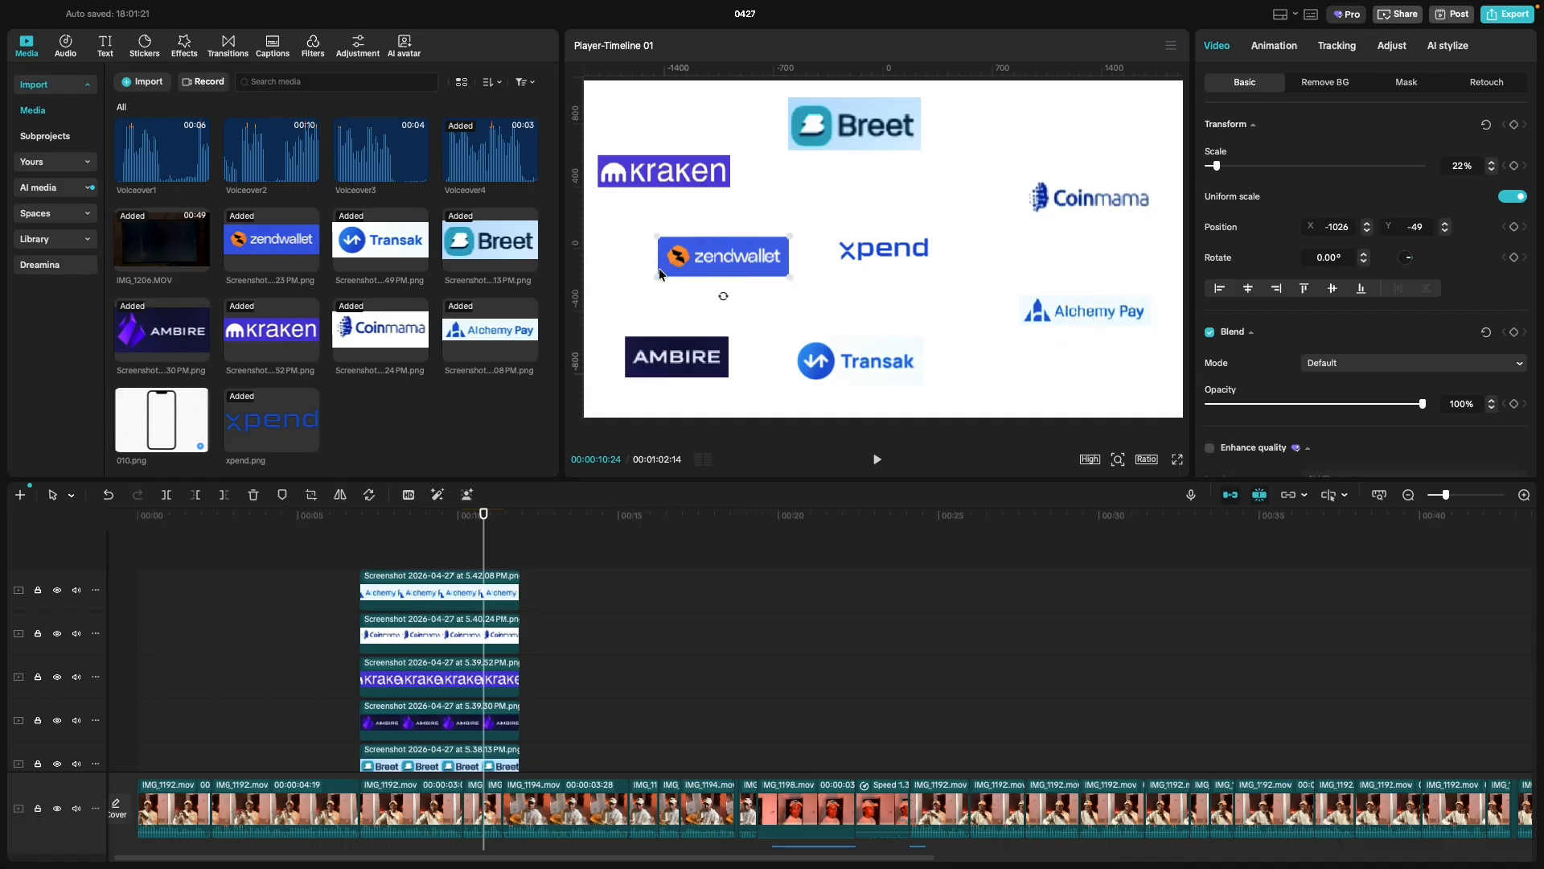
pyautogui.moveTo(660, 273); pyautogui.dragTo(728, 273)
pyautogui.click(669, 358)
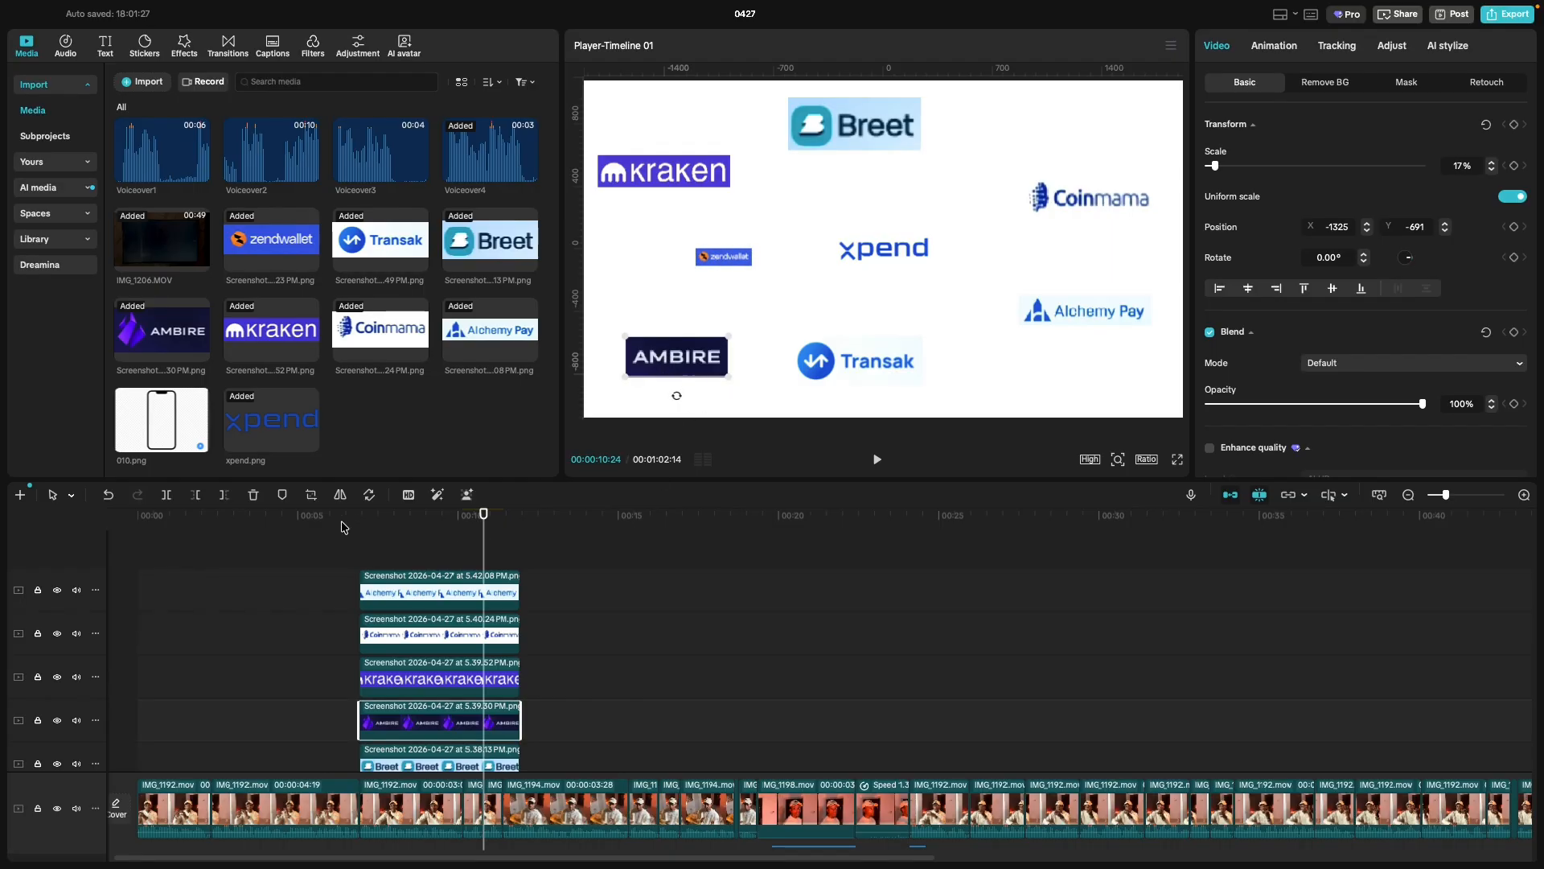
pyautogui.moveTo(362, 552); pyautogui.dragTo(412, 680)
pyautogui.scroll(-2, 436, 715)
pyautogui.scroll(-3, 437, 715)
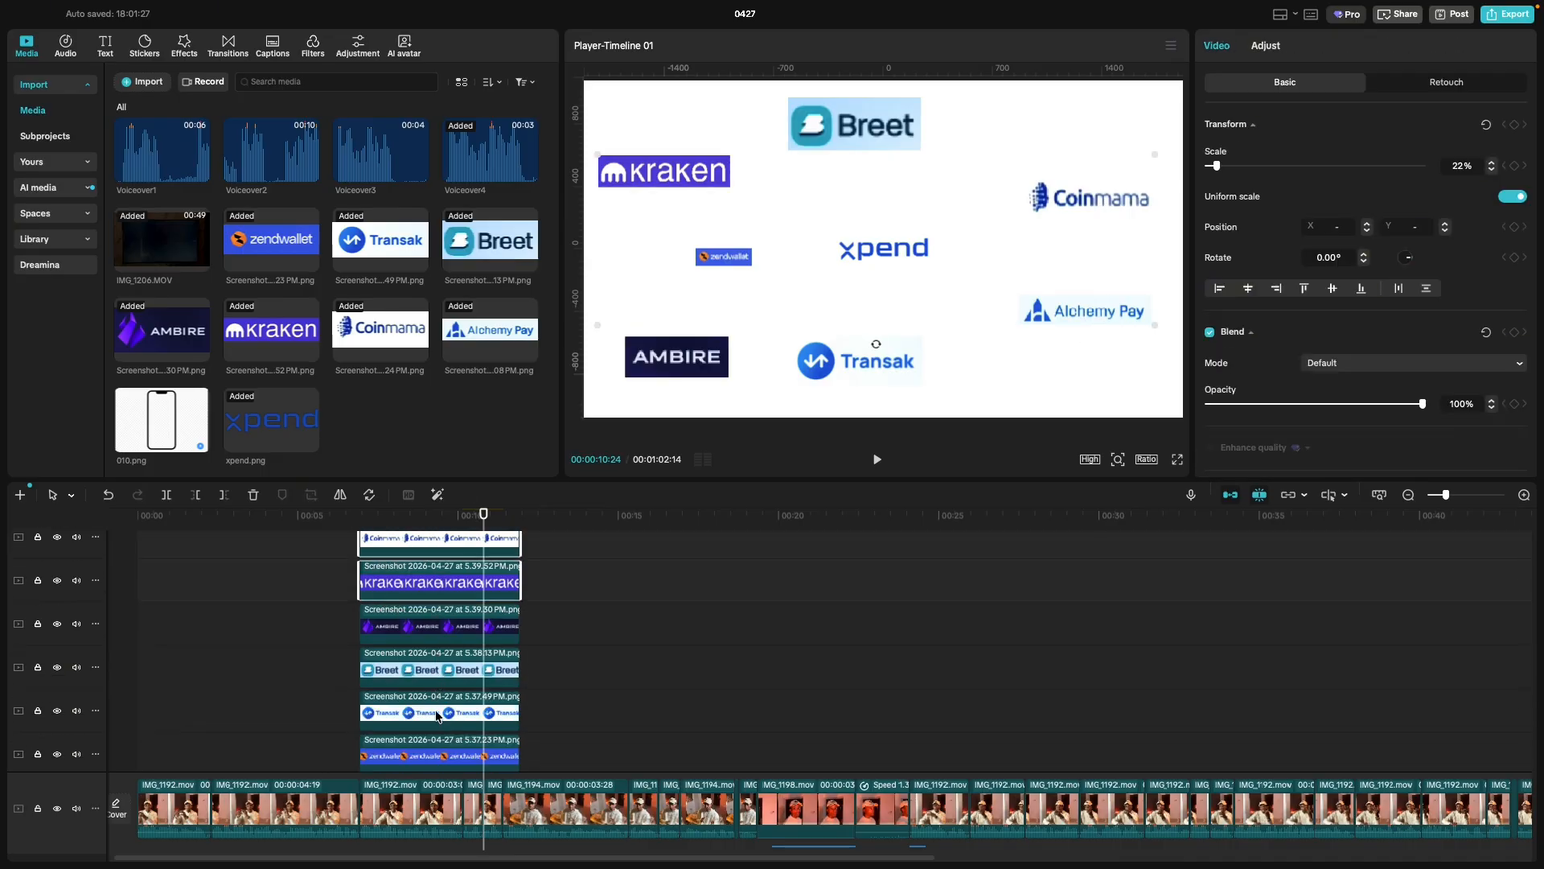
pyautogui.keyDown('shift'); pyautogui.click(406, 638); pyautogui.keyUp('shift')
pyautogui.keyDown('shift'); pyautogui.click(414, 686); pyautogui.keyUp('shift')
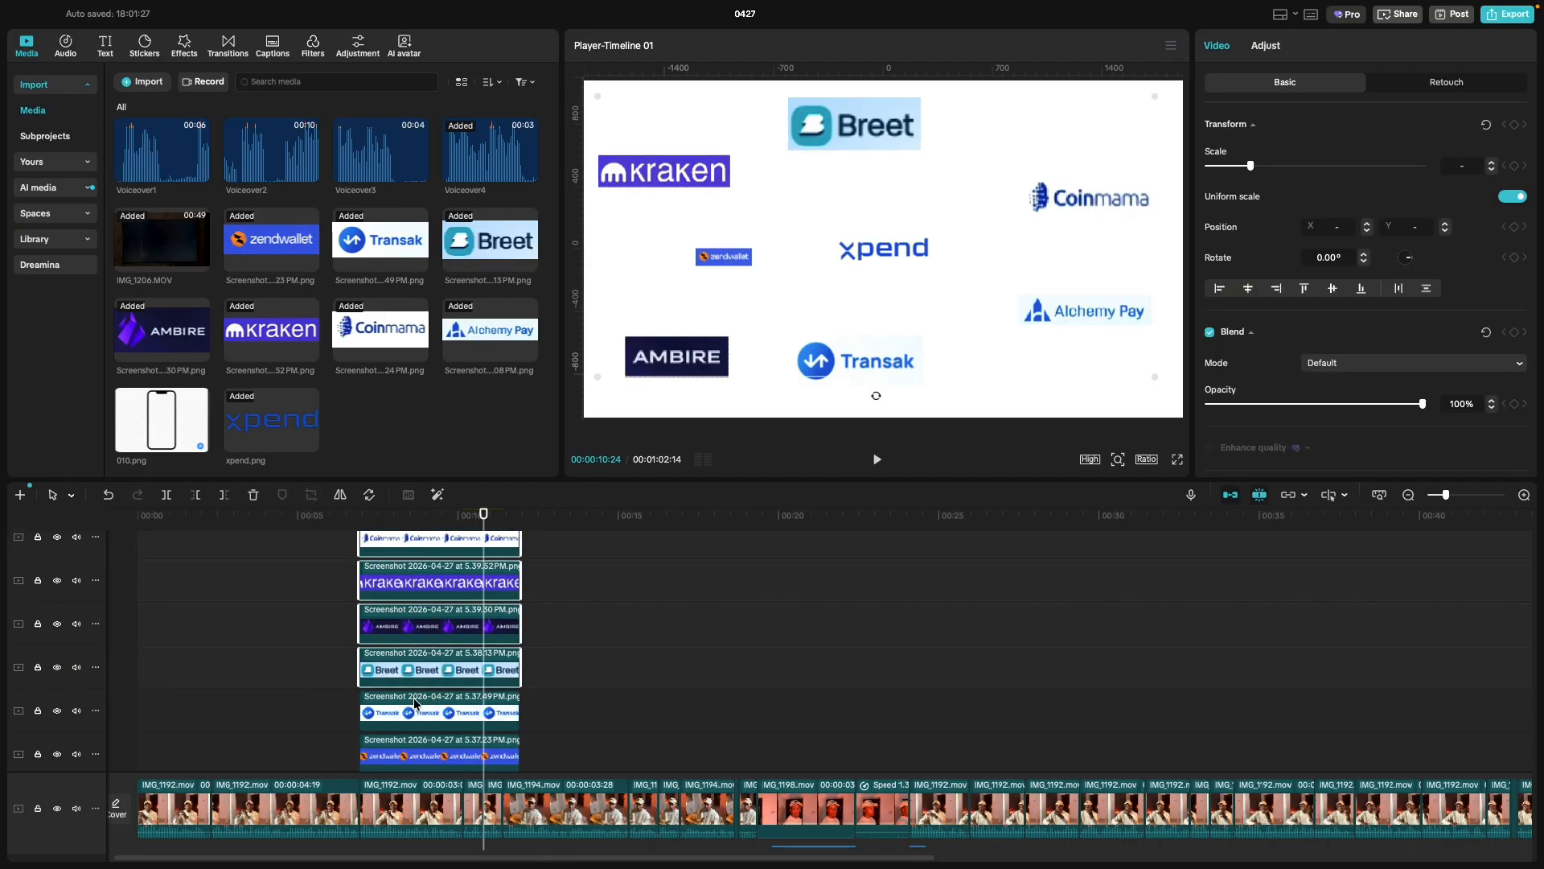
pyautogui.keyDown('shift'); pyautogui.click(414, 707); pyautogui.keyUp('shift')
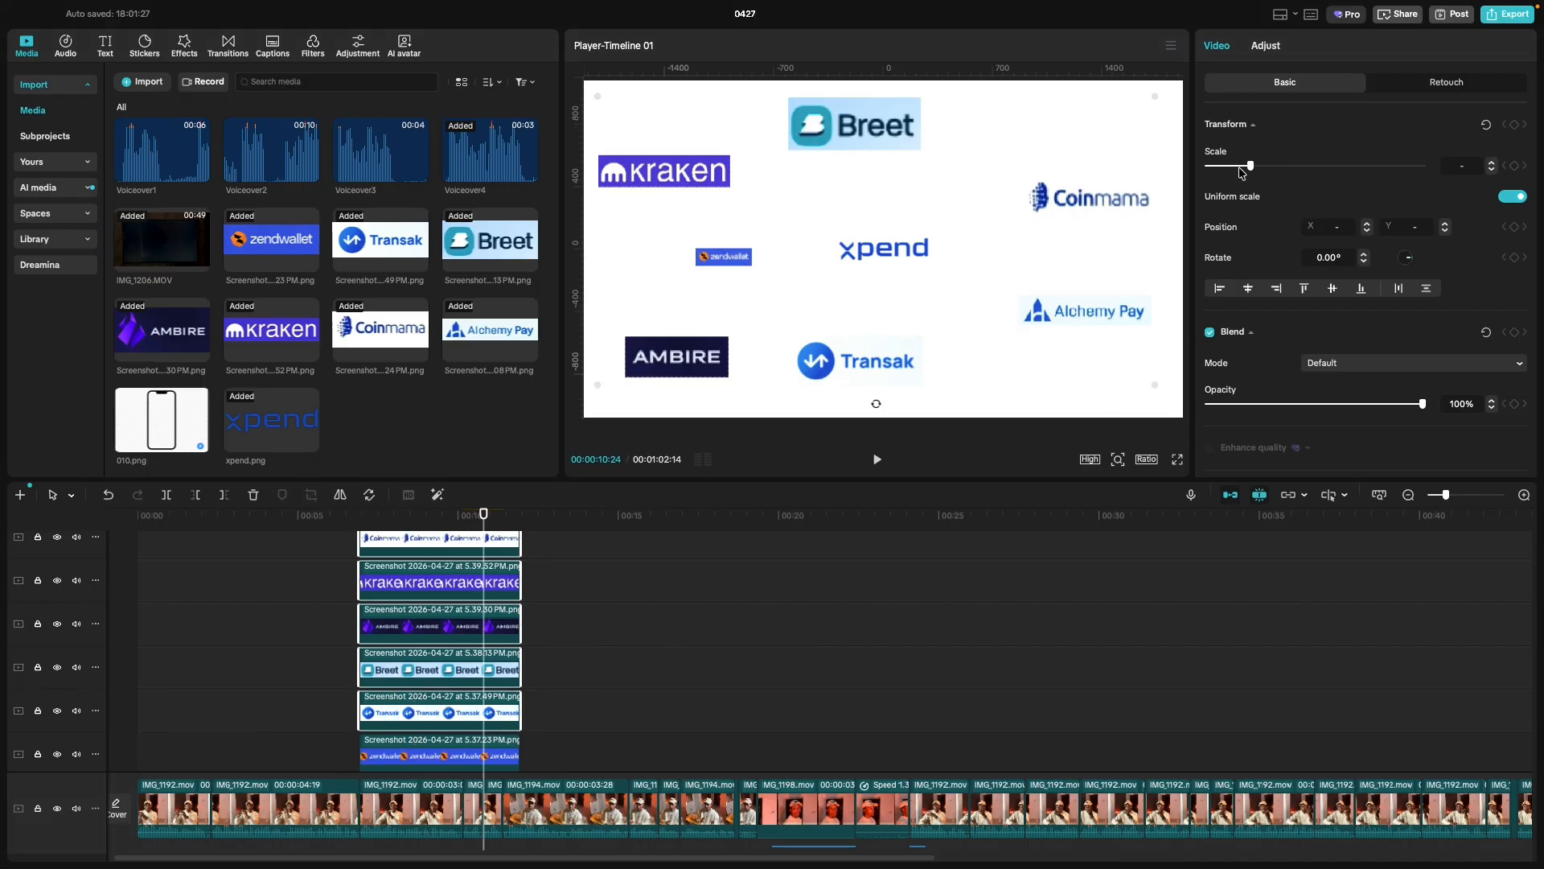
pyautogui.moveTo(1250, 169); pyautogui.dragTo(1213, 171)
# Set the Ambire logo's scale to 10% and the Transak logo's scale to 12%.
pyautogui.click(852, 325)
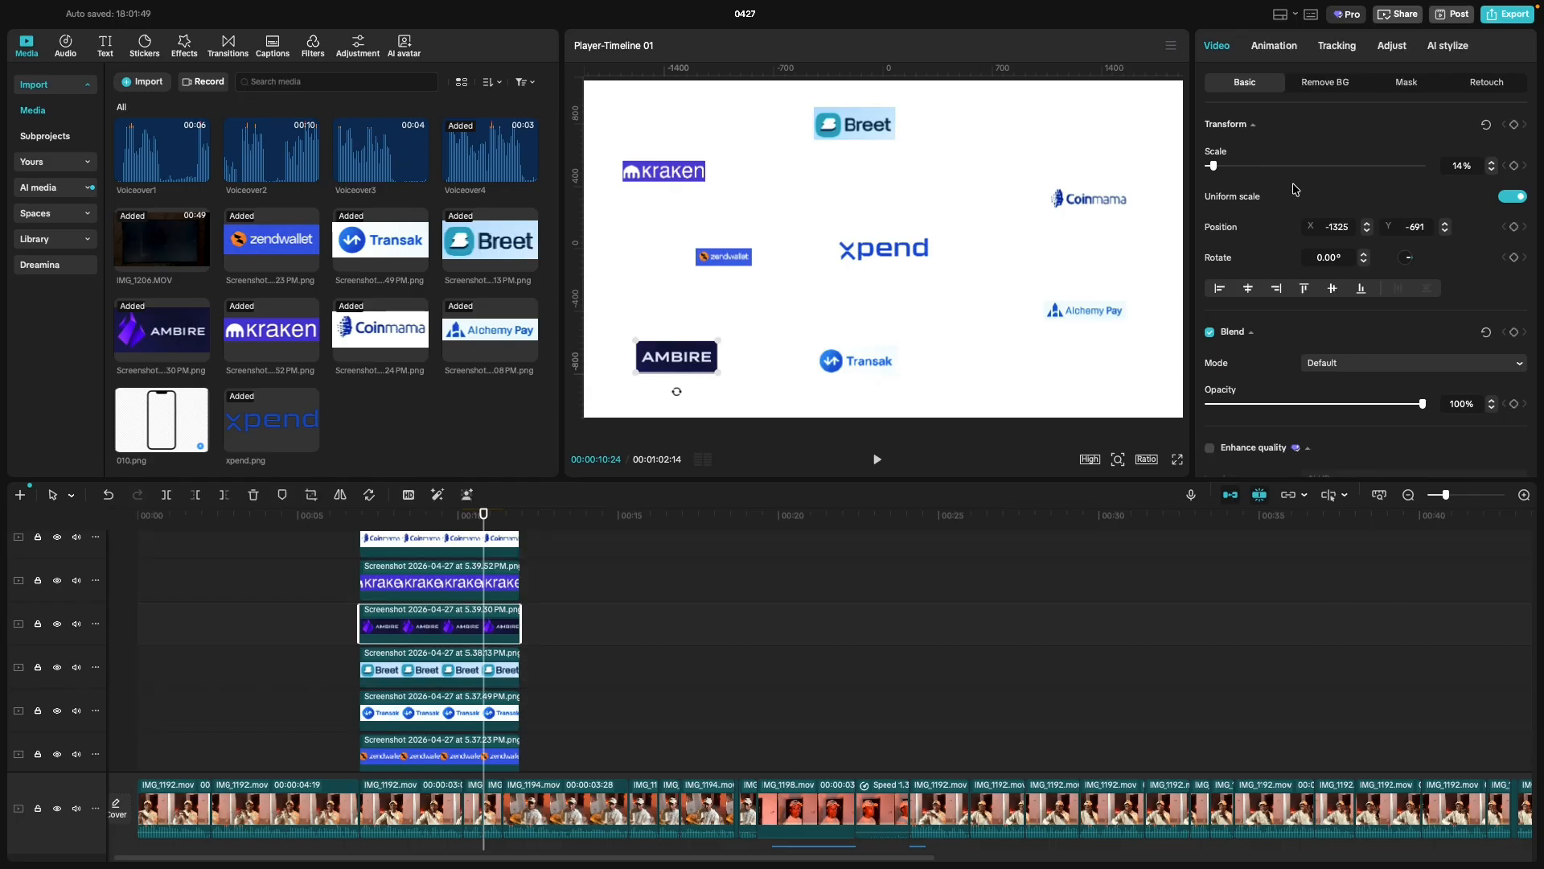
pyautogui.click(1494, 172)
pyautogui.click(1493, 172)
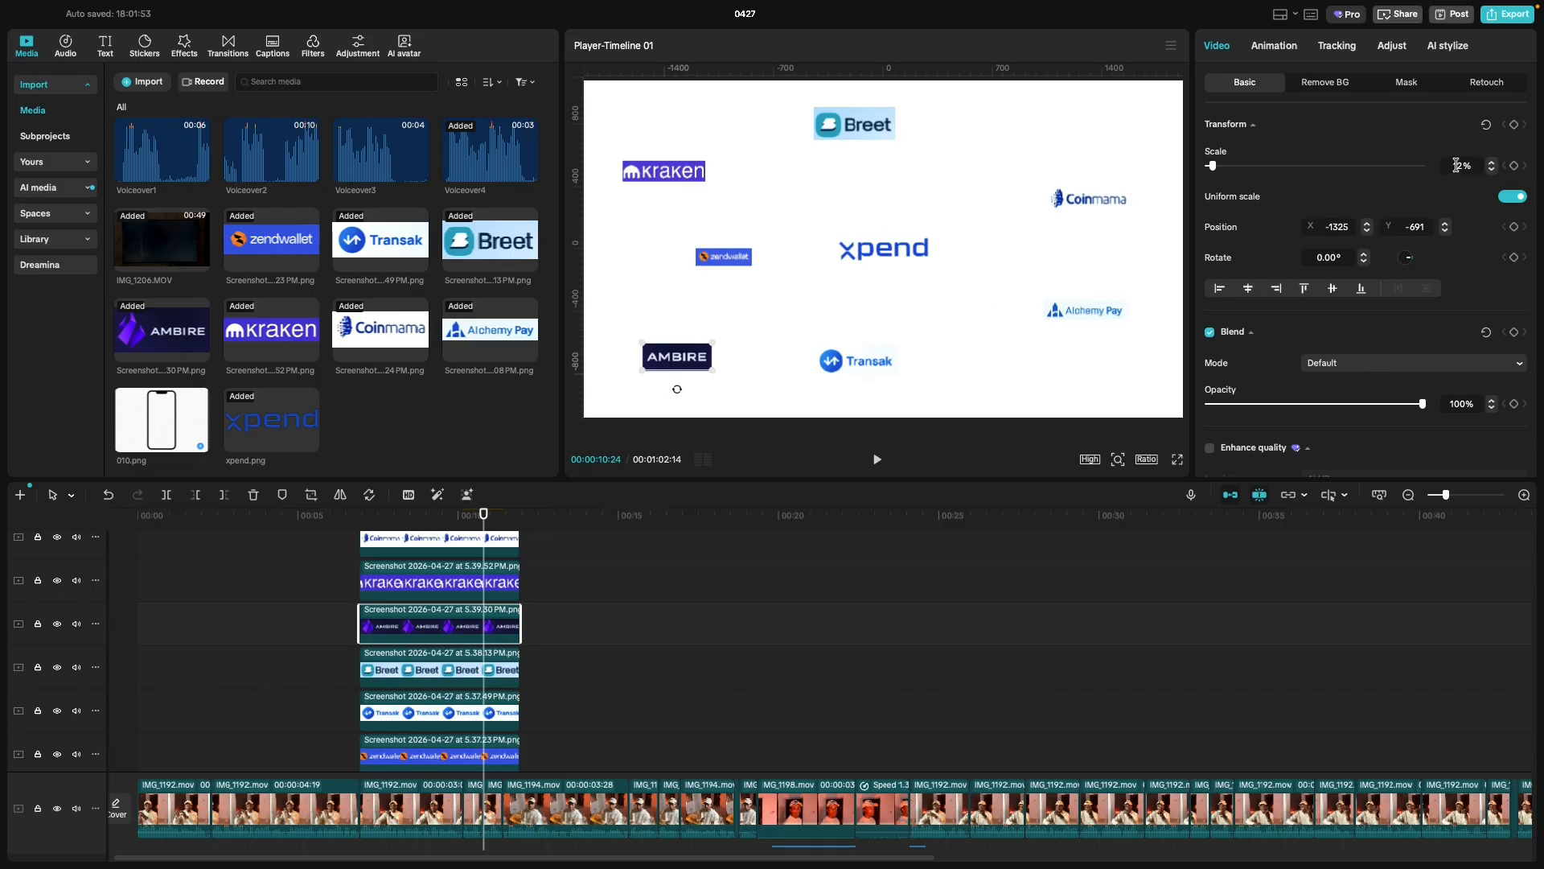
pyautogui.click(1492, 170)
pyautogui.click(1492, 170)
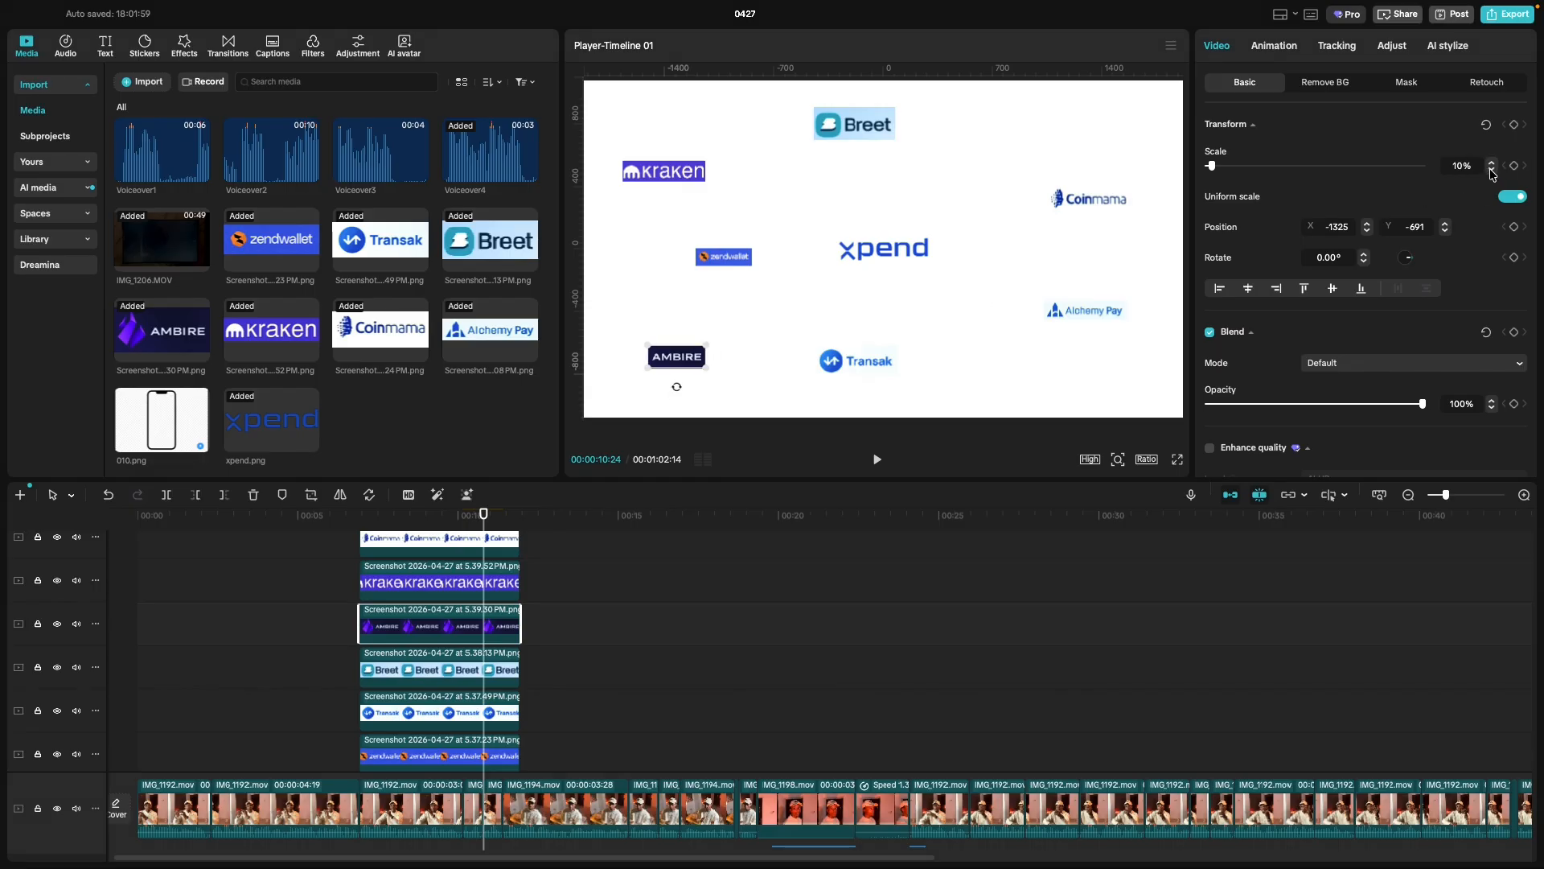
pyautogui.click(896, 366)
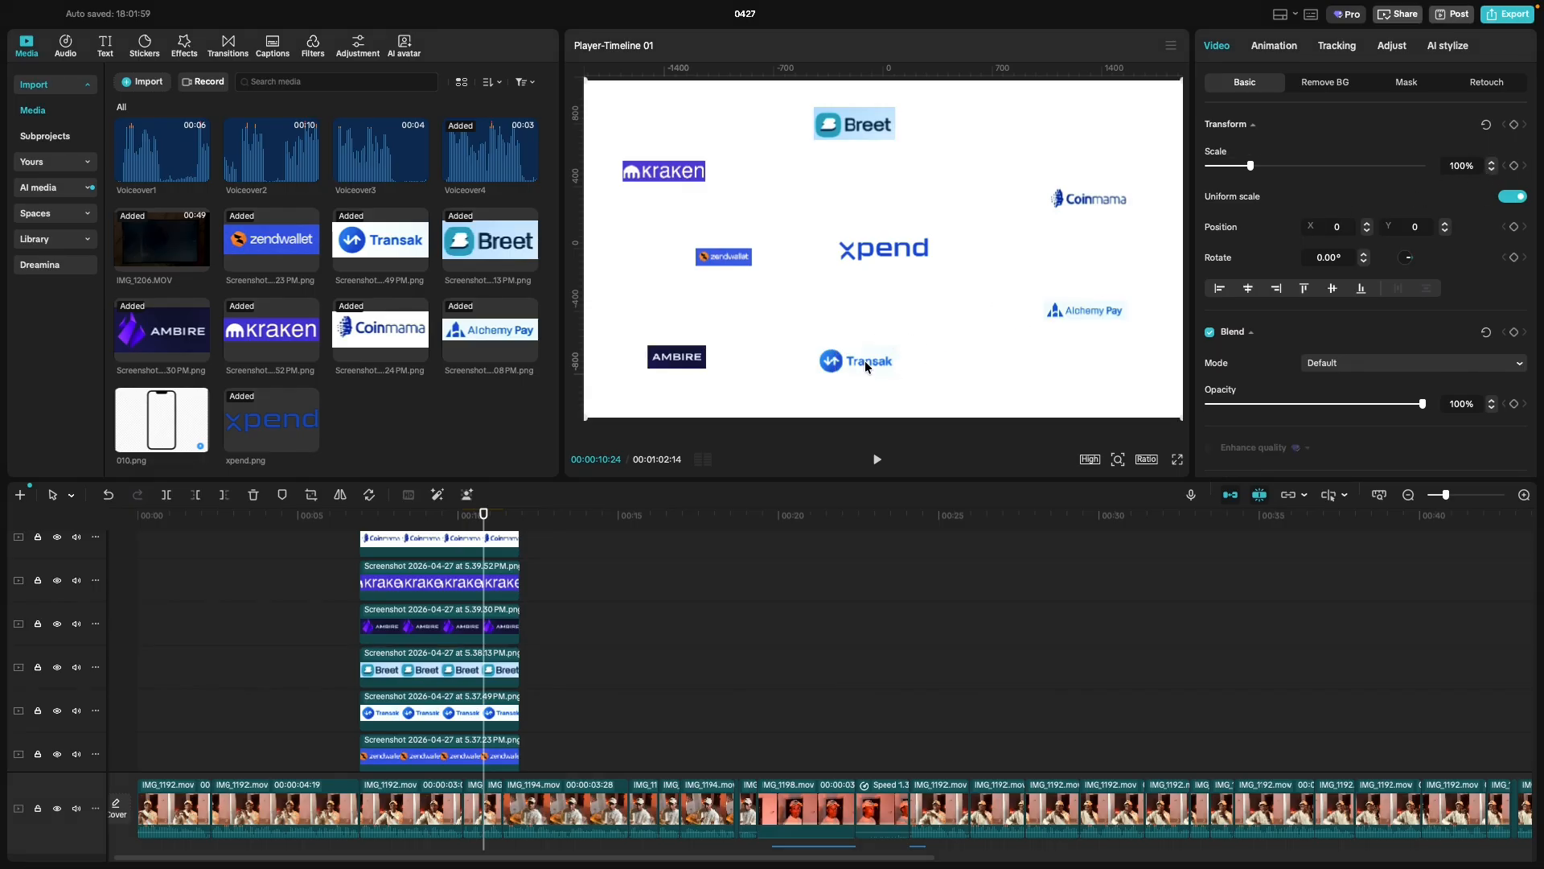
pyautogui.click(865, 361)
pyautogui.click(1490, 172)
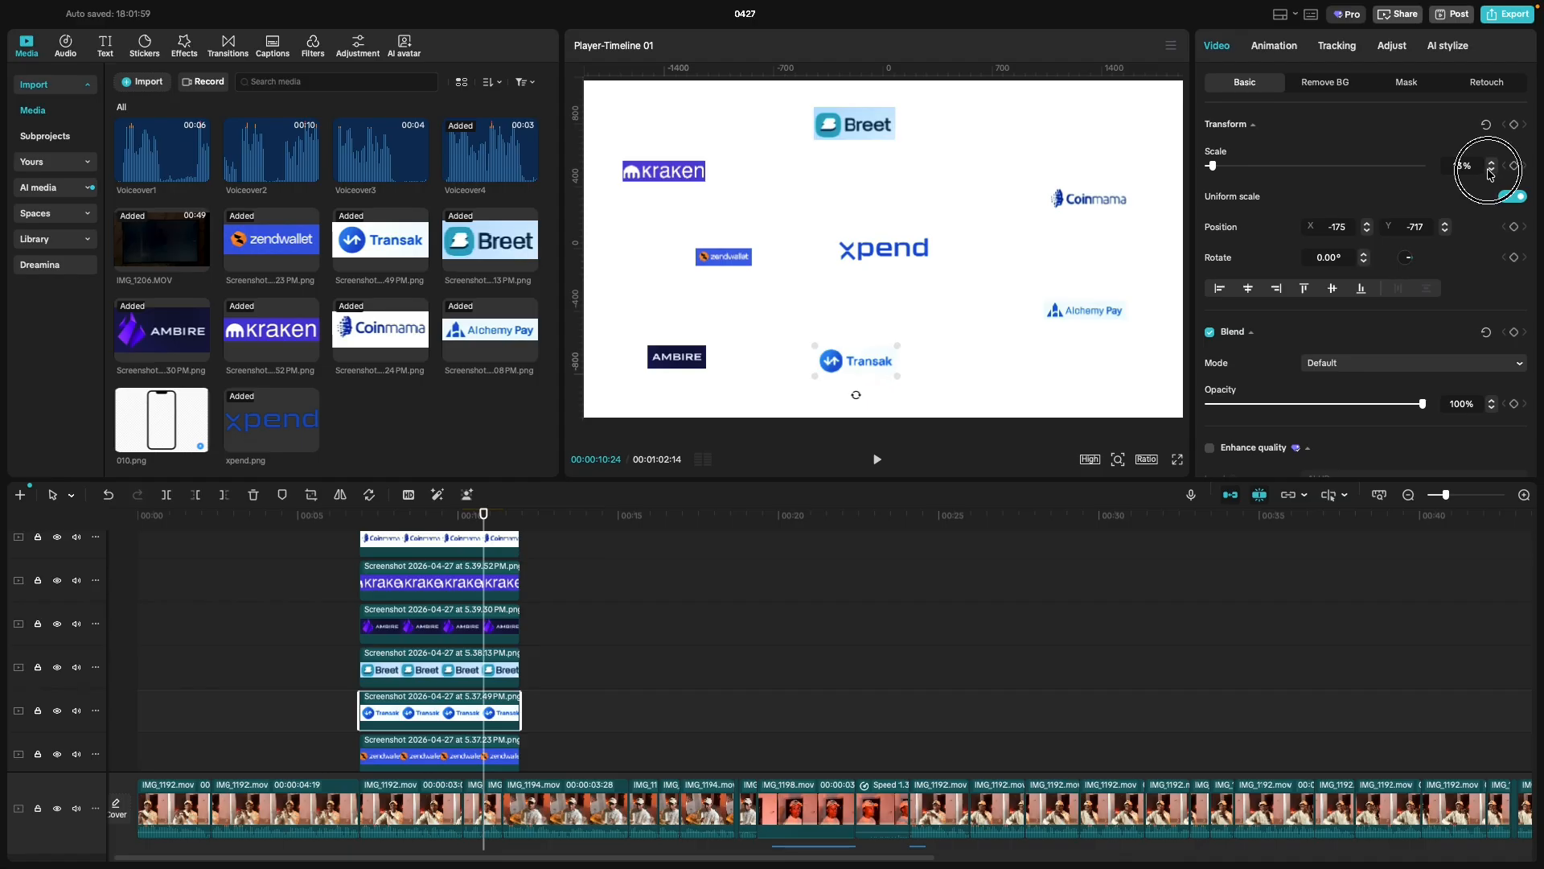
# Set the Breet logo's scale to 10% and move it slightly right so it sits above the xpend logo.
pyautogui.click(870, 128)
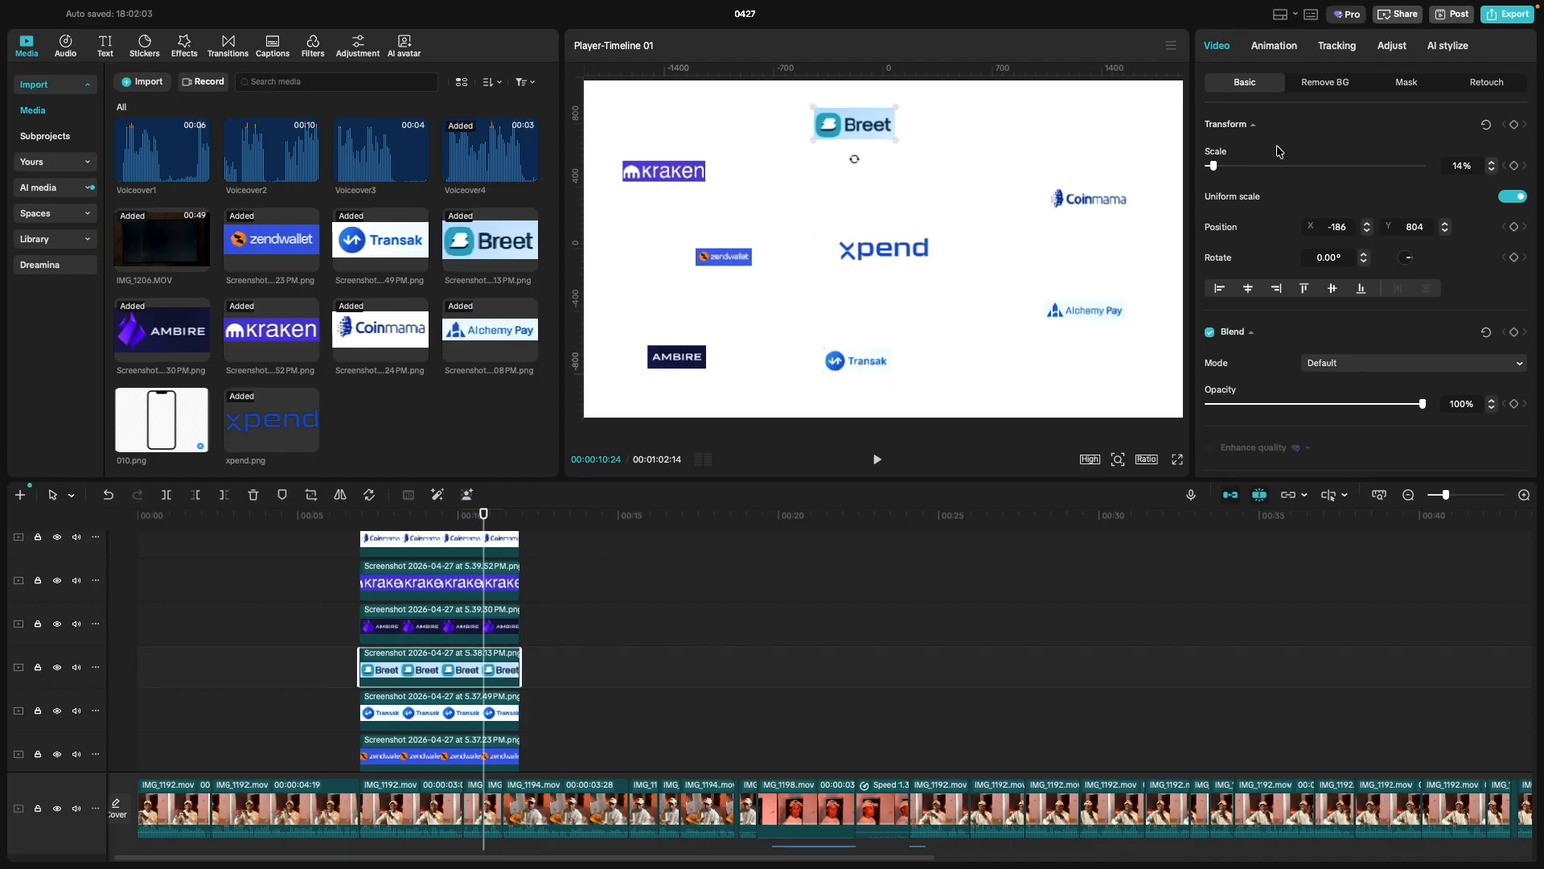
pyautogui.click(1495, 170)
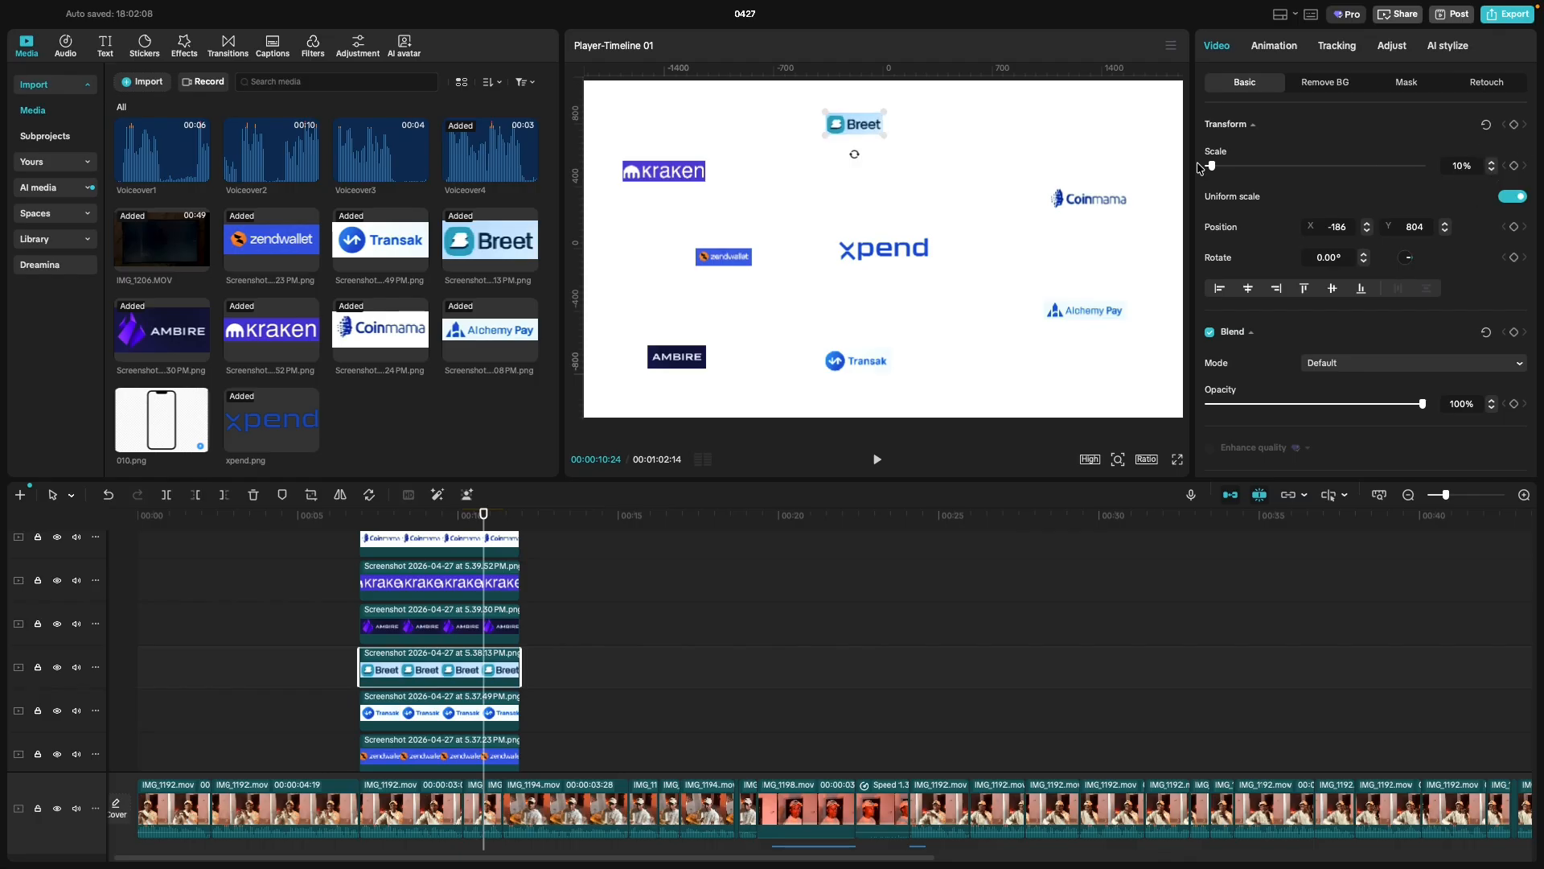
pyautogui.moveTo(872, 135); pyautogui.dragTo(925, 124)
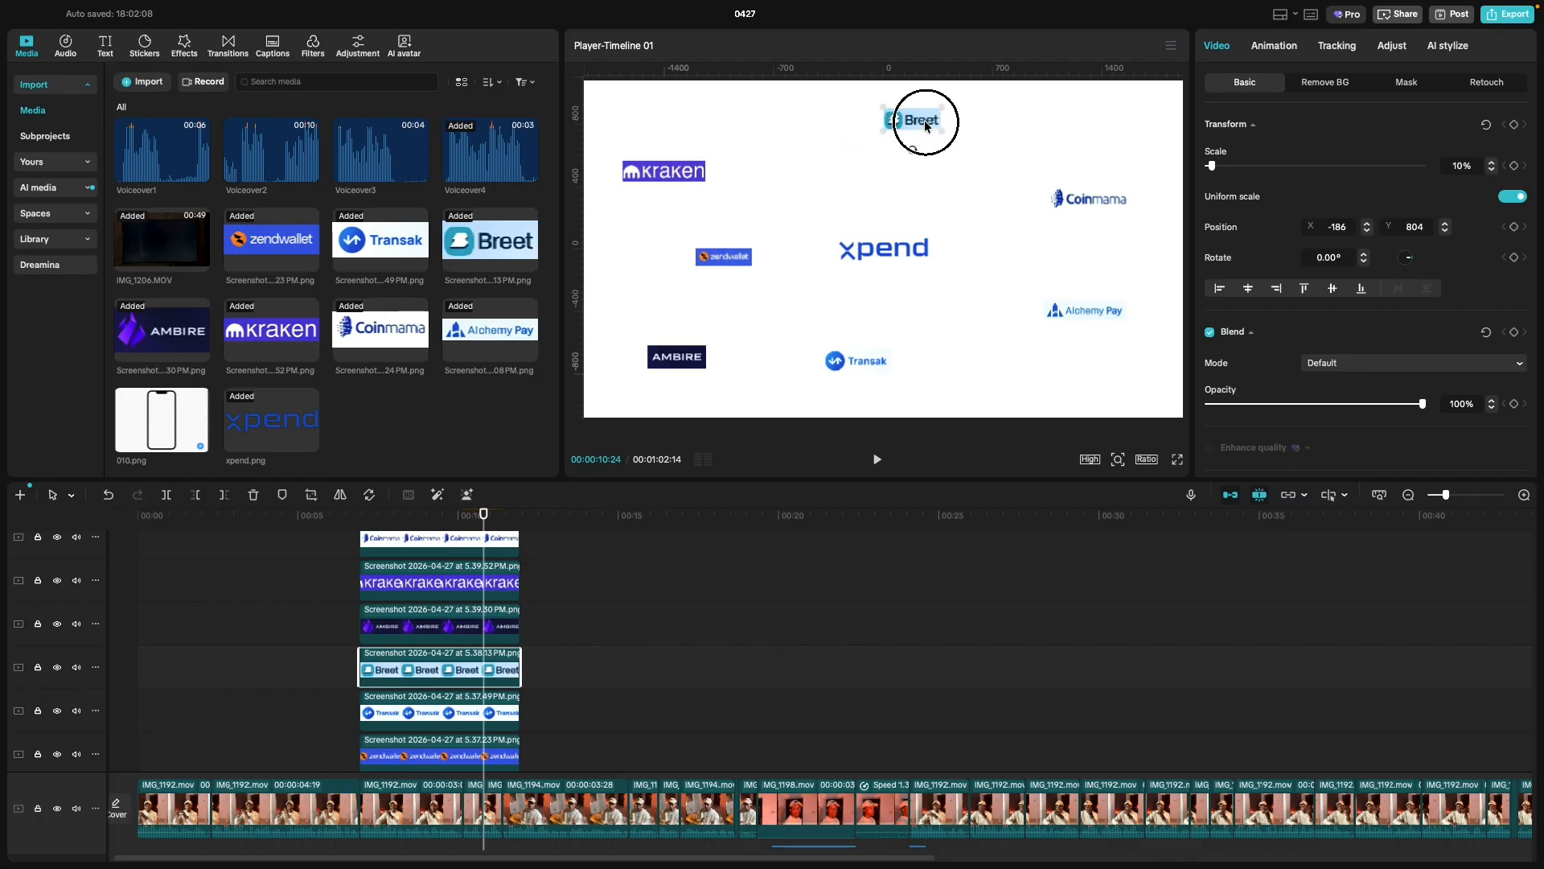
# Set the Kraken logo's scale to 11% and reduce the Coinmama logo's scale slightly.
pyautogui.click(694, 172)
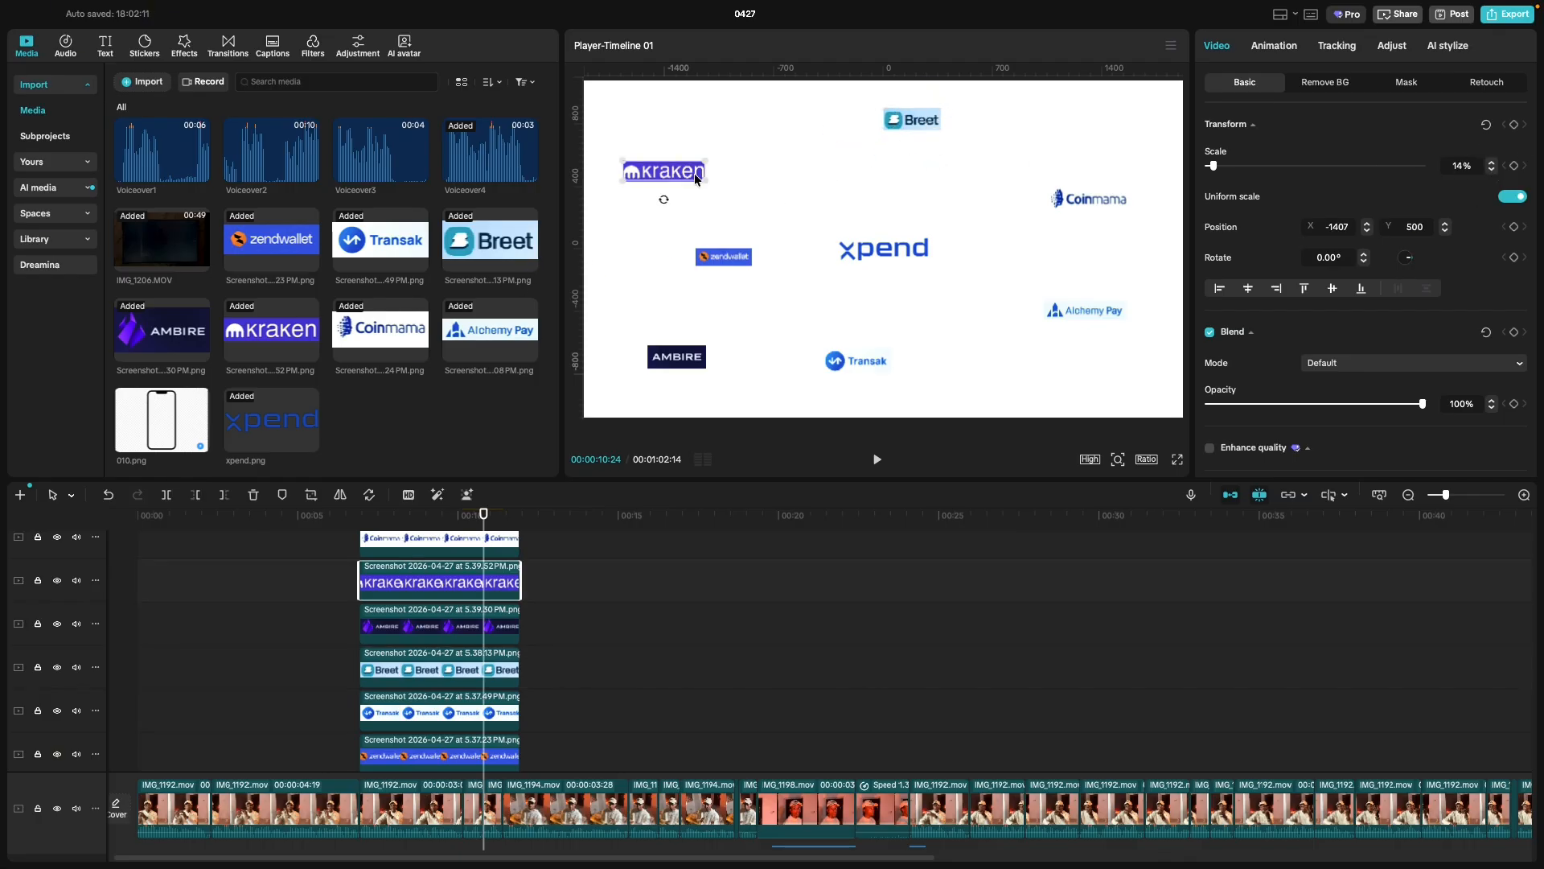
pyautogui.click(1493, 170)
pyautogui.click(1493, 170)
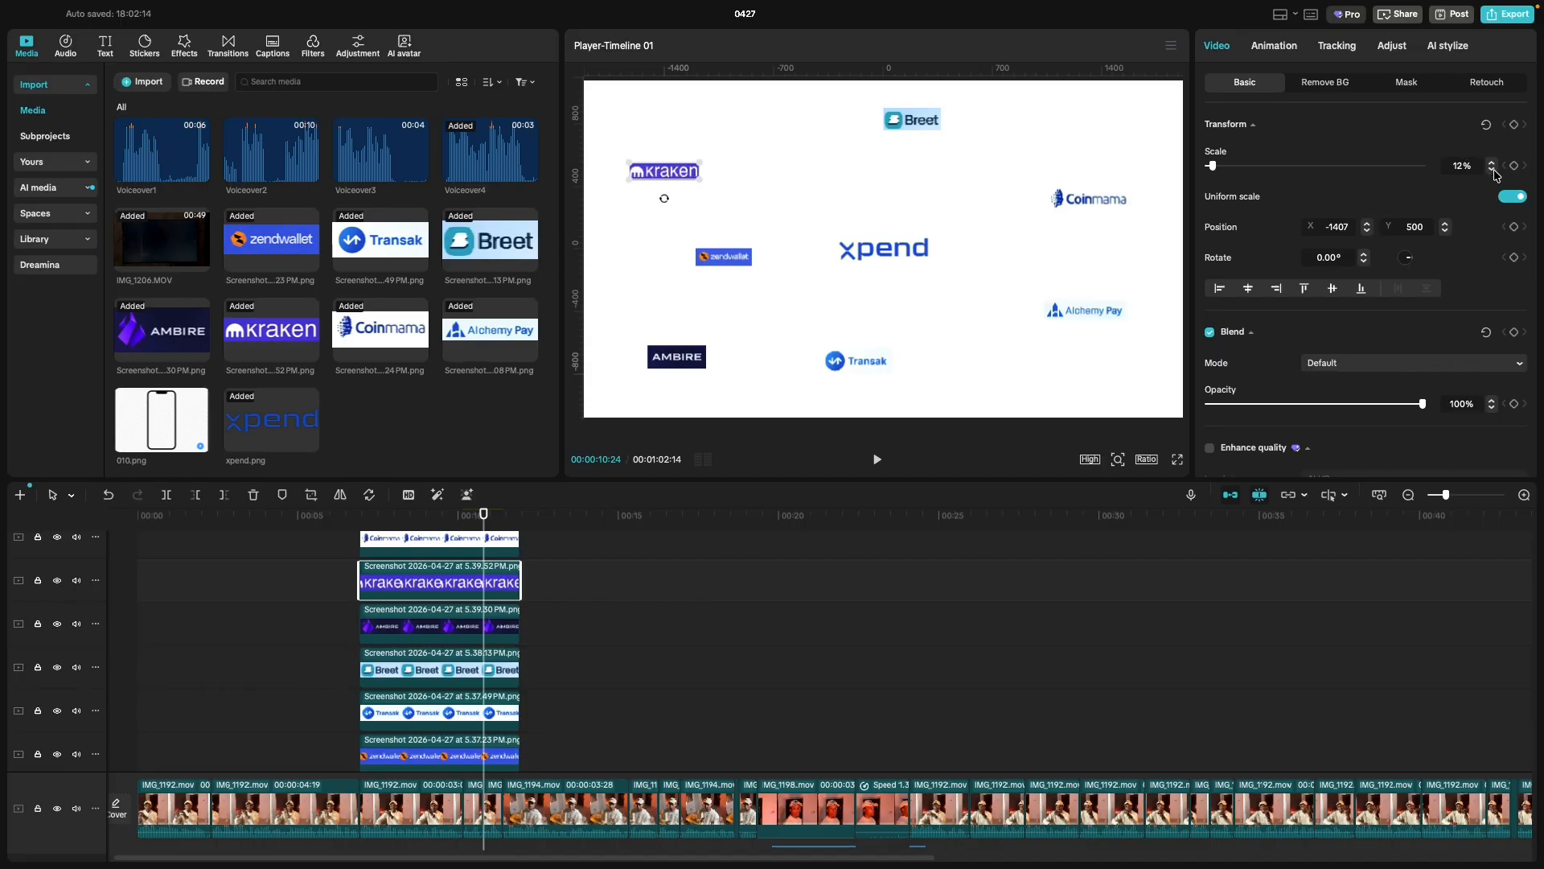
pyautogui.click(1493, 169)
pyautogui.click(1493, 169)
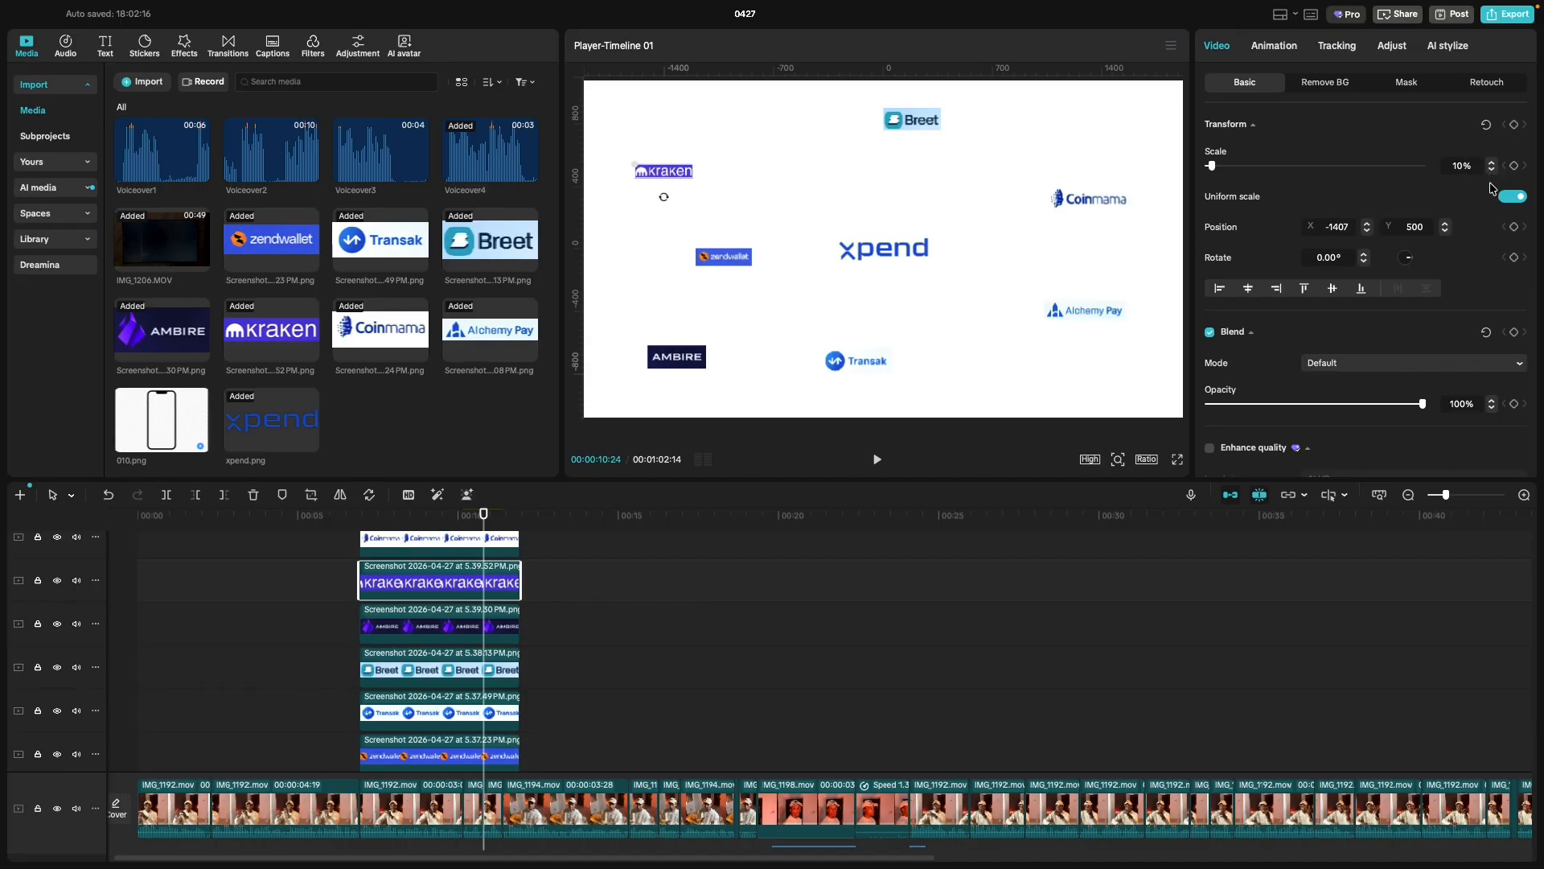
pyautogui.click(1492, 163)
pyautogui.click(1084, 200)
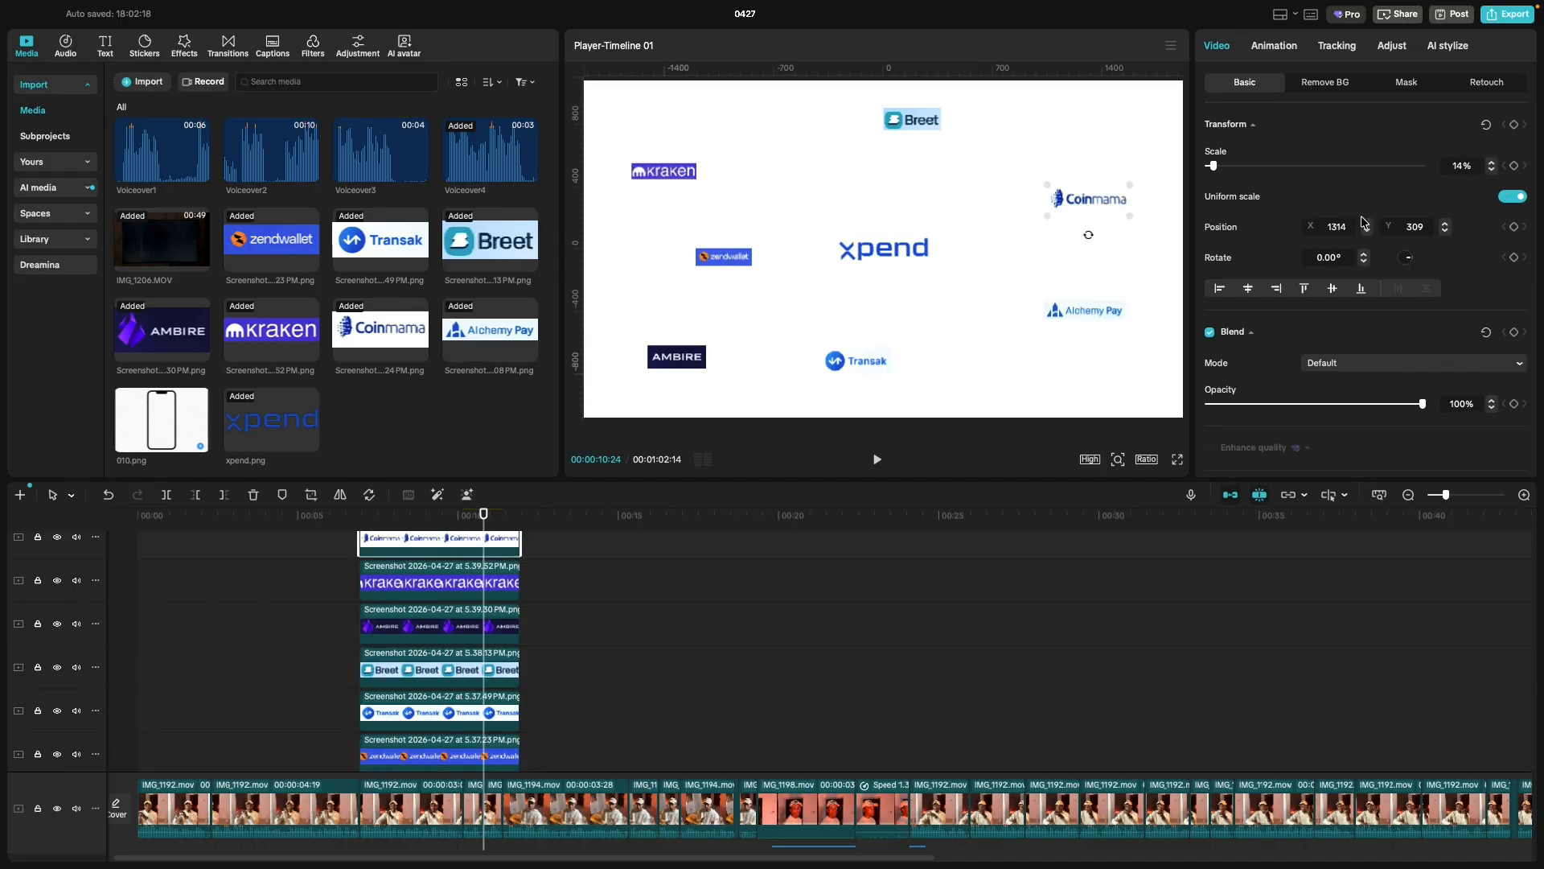
pyautogui.click(1493, 170)
pyautogui.click(1493, 170)
# Move Transak lower beneath xpend, zendwallet up and closer to xpend, and Kraken farther toward the canvas's upper-left corner.
pyautogui.moveTo(882, 364); pyautogui.dragTo(901, 381)
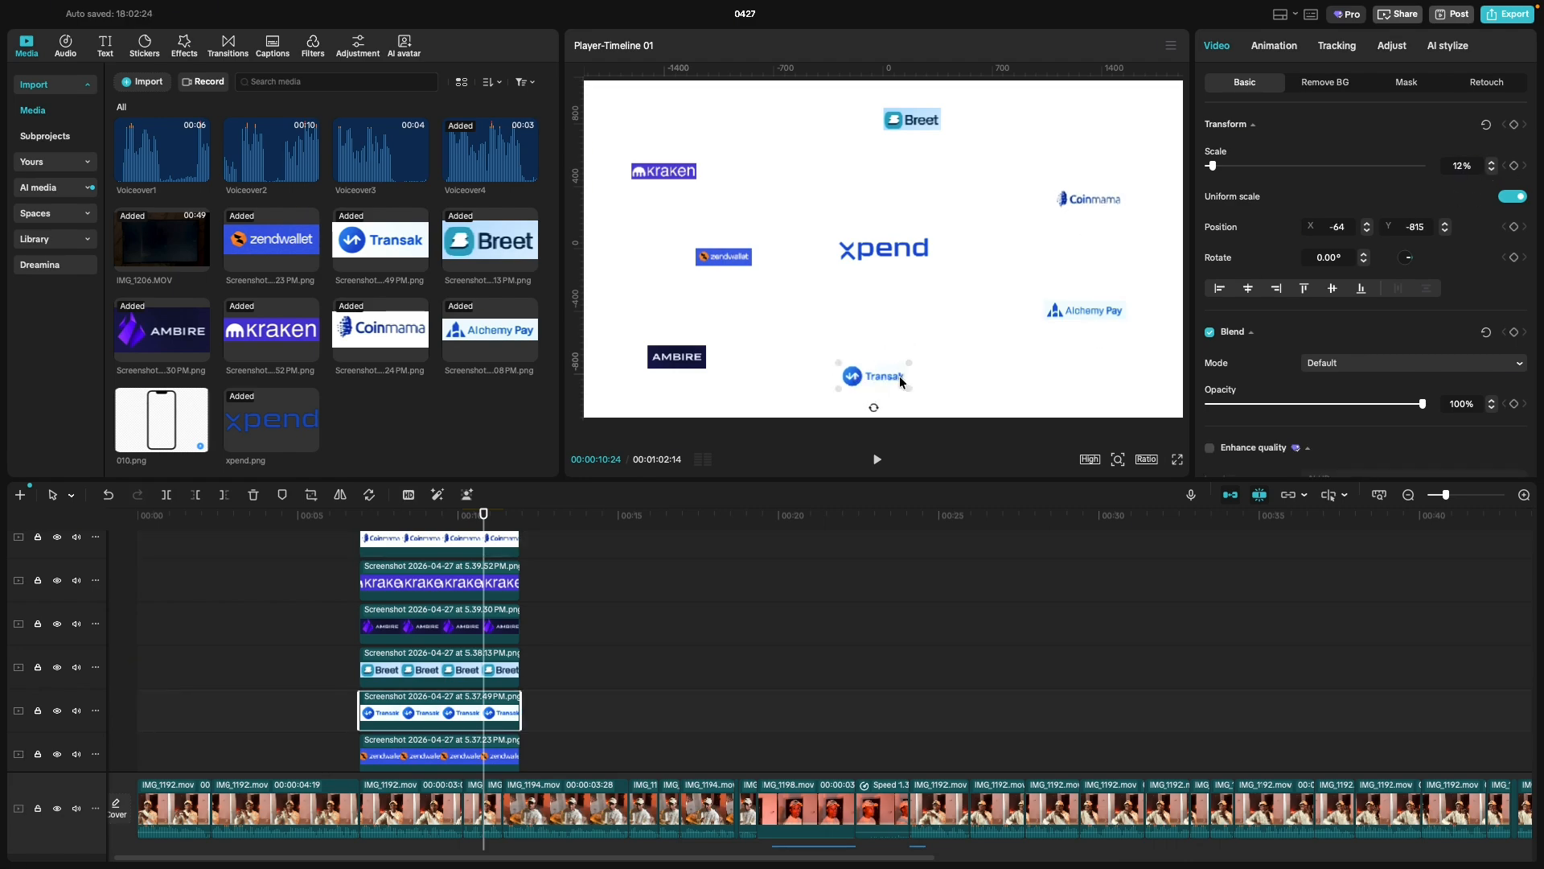
pyautogui.moveTo(732, 251); pyautogui.dragTo(756, 234)
pyautogui.moveTo(679, 174); pyautogui.dragTo(664, 161)
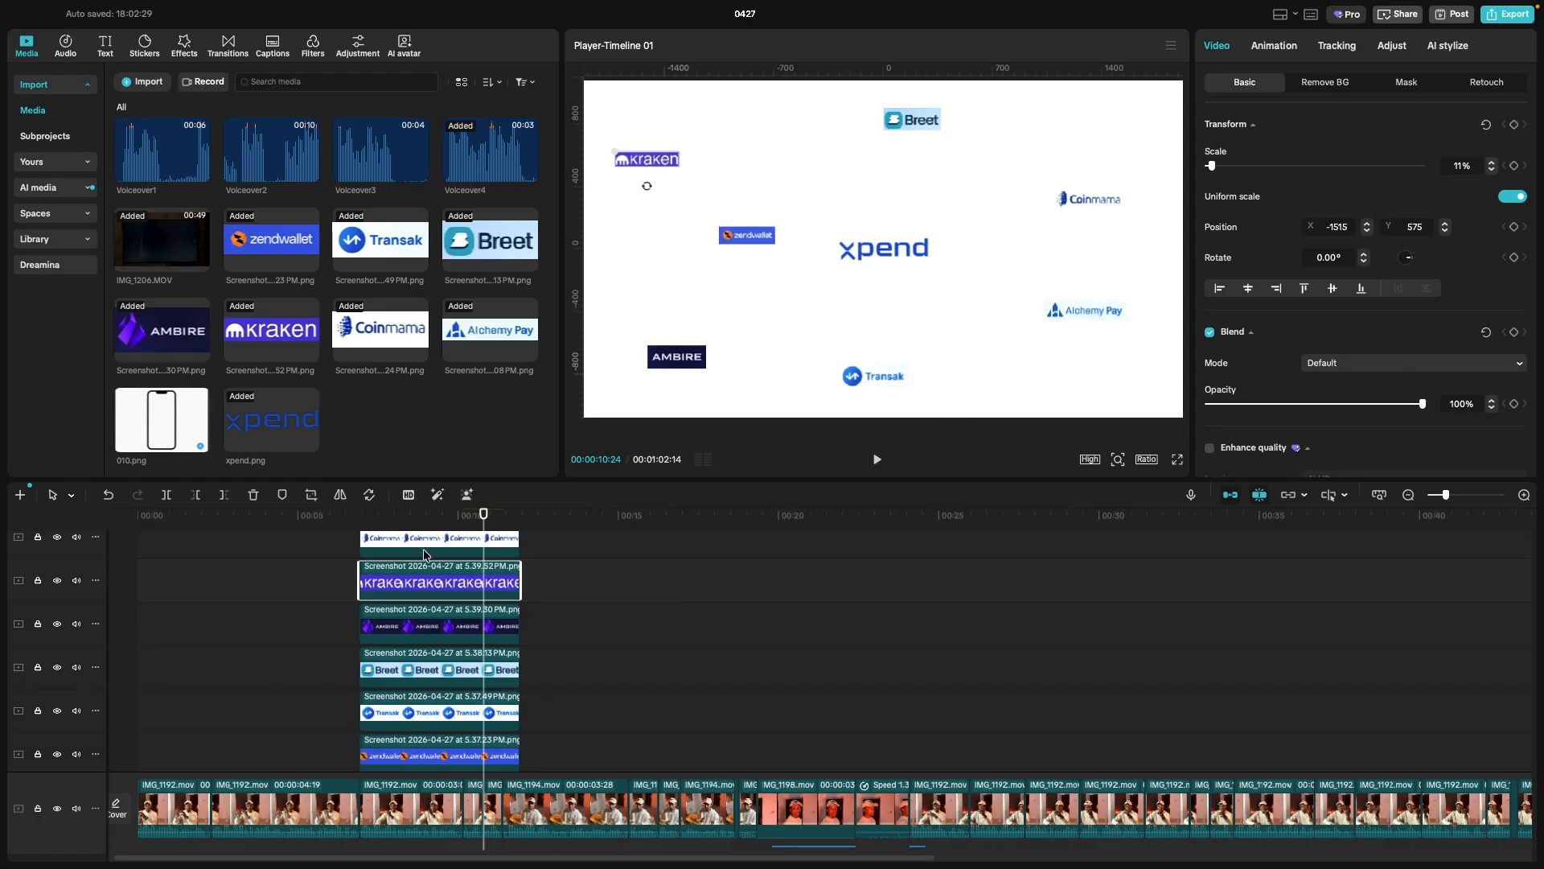
# Play the logo section from 00:00:06:28 to check how the company logos appear before the xpend logo comes in.
pyautogui.scroll(2, 408, 596)
pyautogui.click(361, 553)
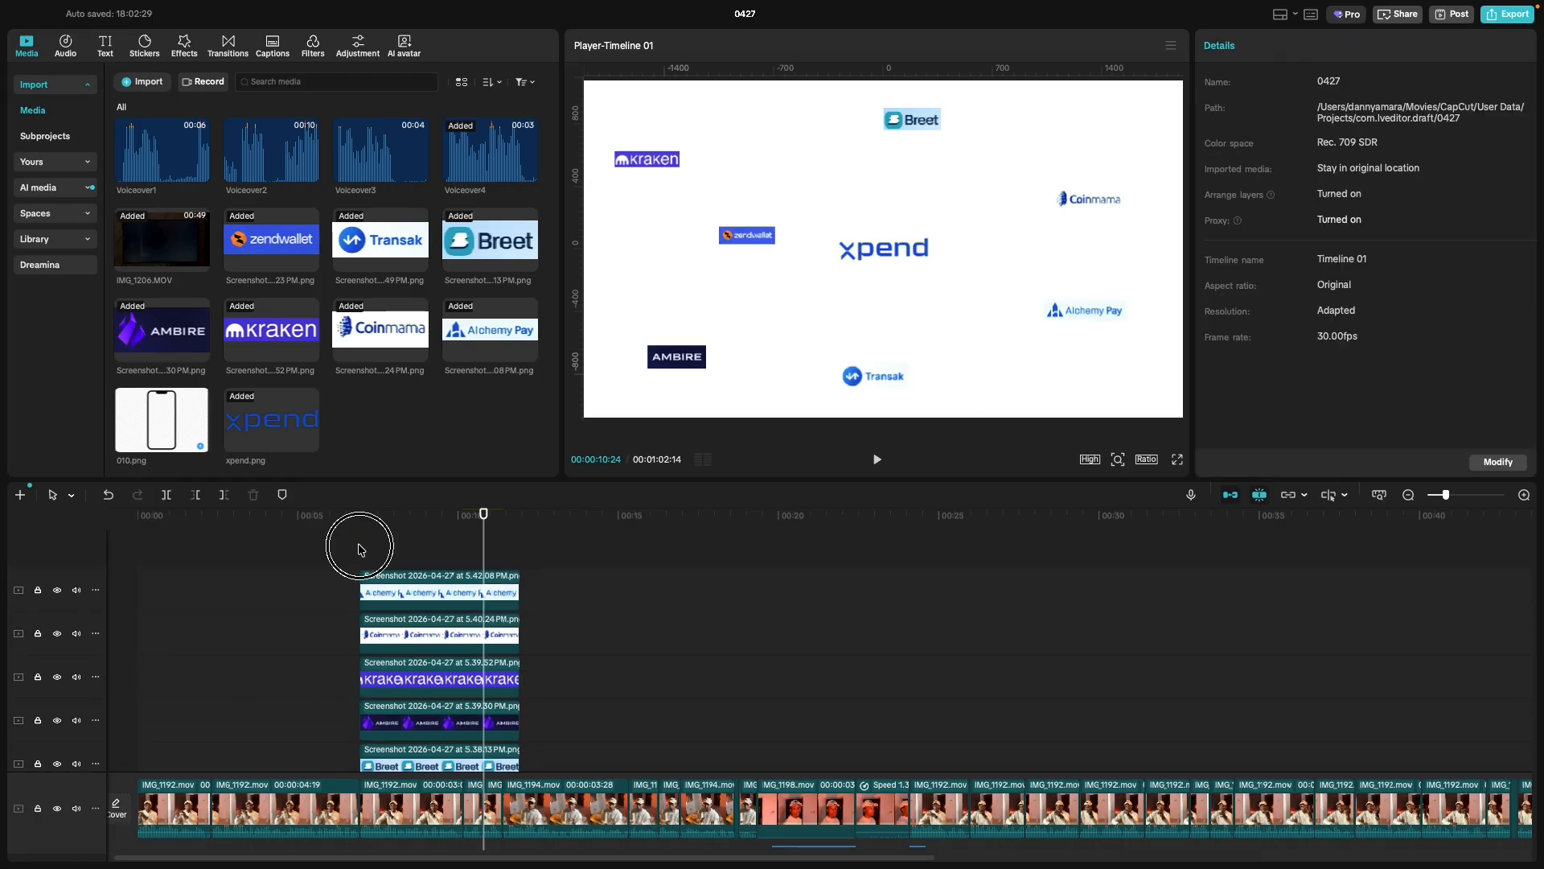
pyautogui.scroll(-4, 415, 679)
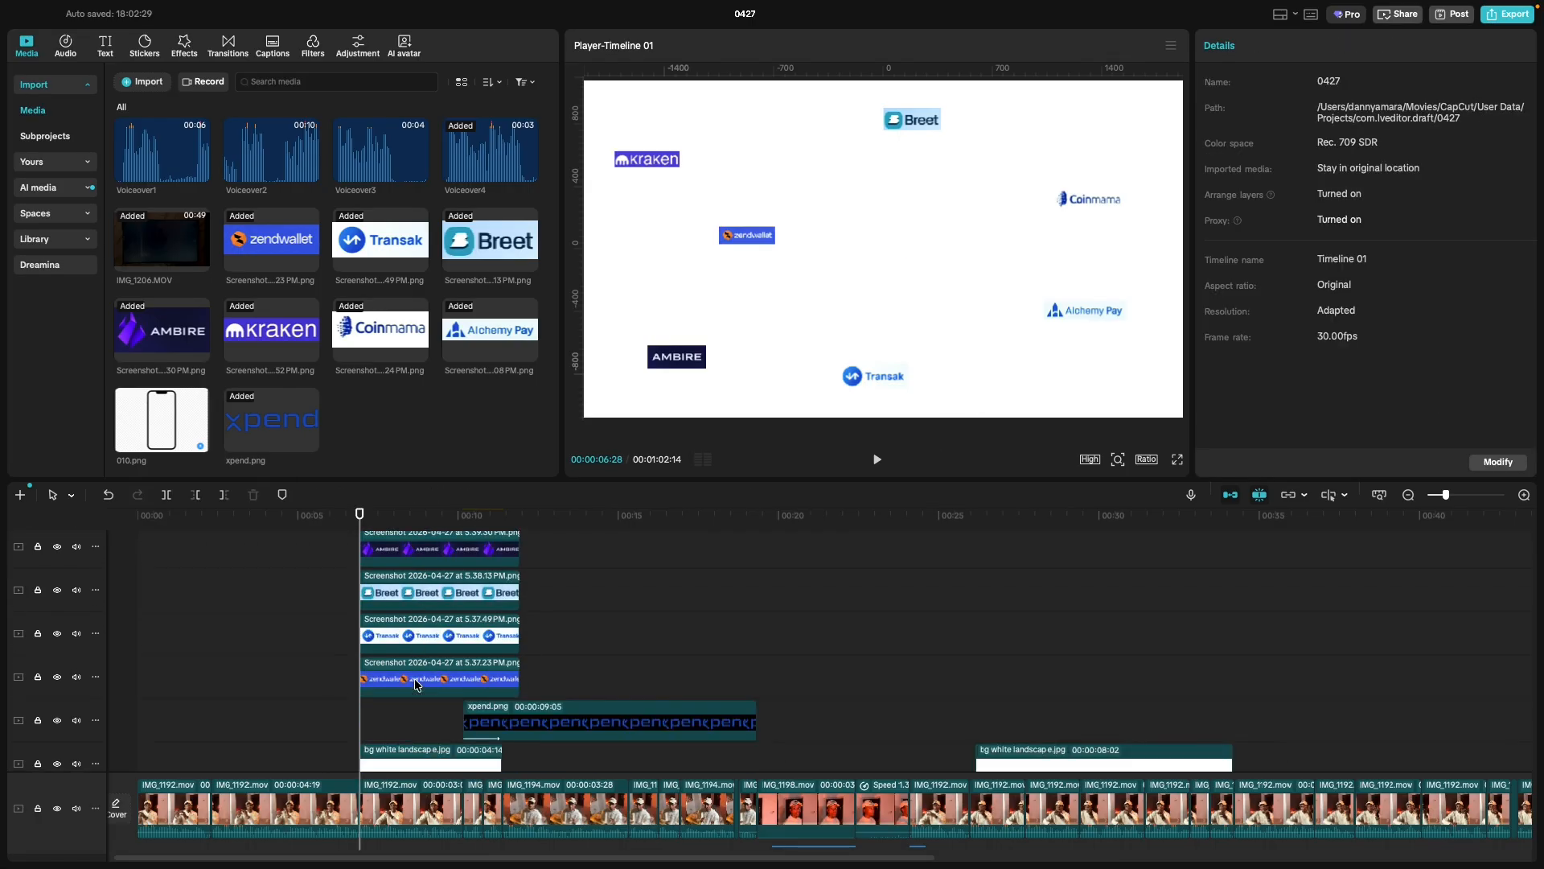
pyautogui.click(387, 643)
pyautogui.press('space')
pyautogui.click(411, 729)
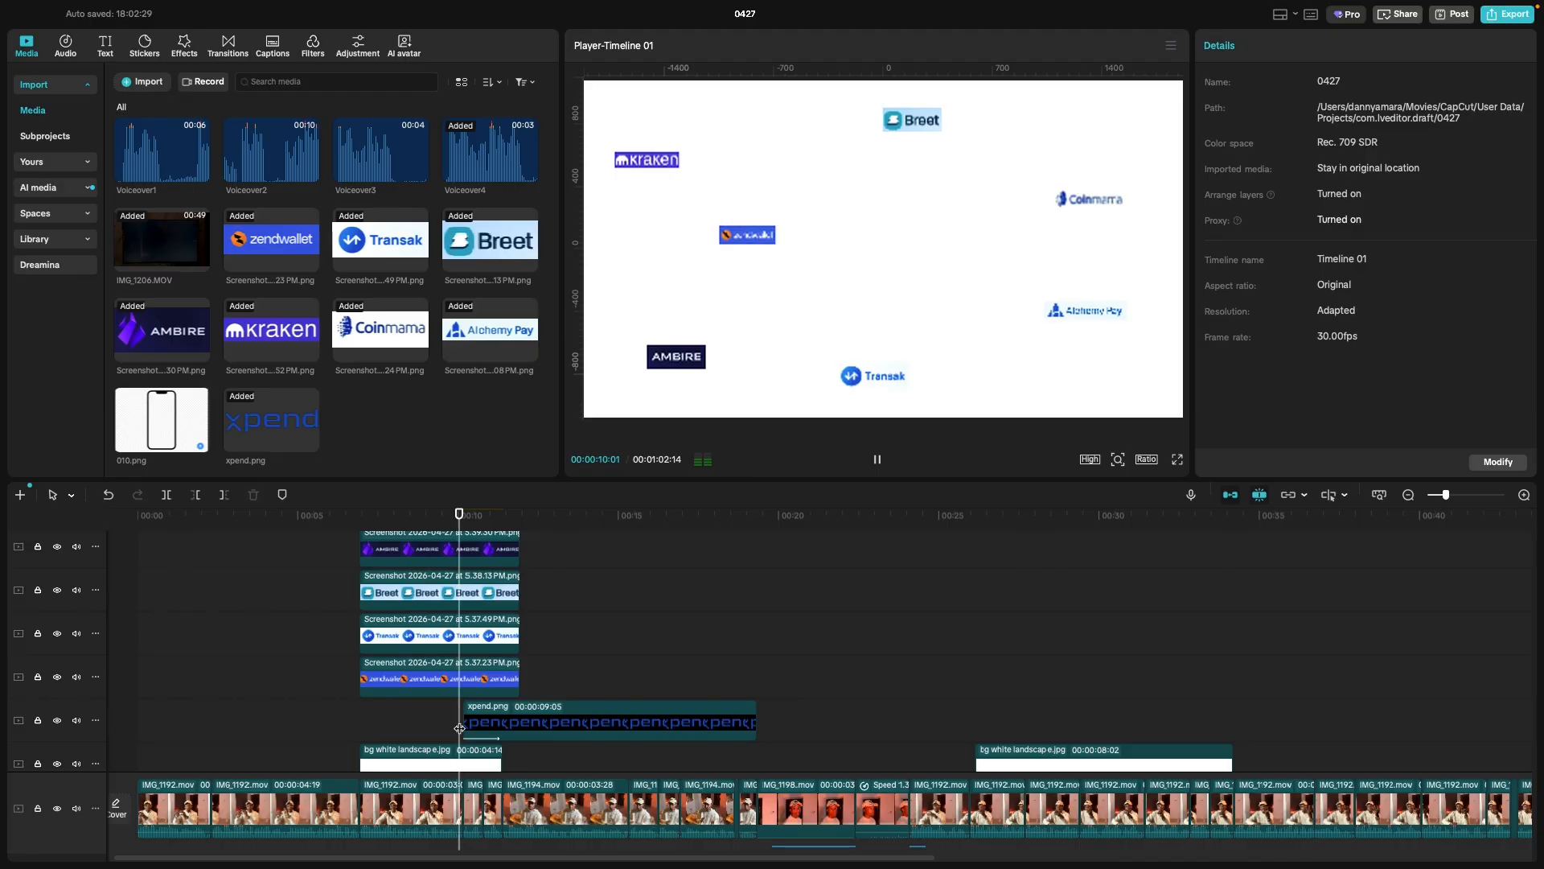
pyautogui.press('space')
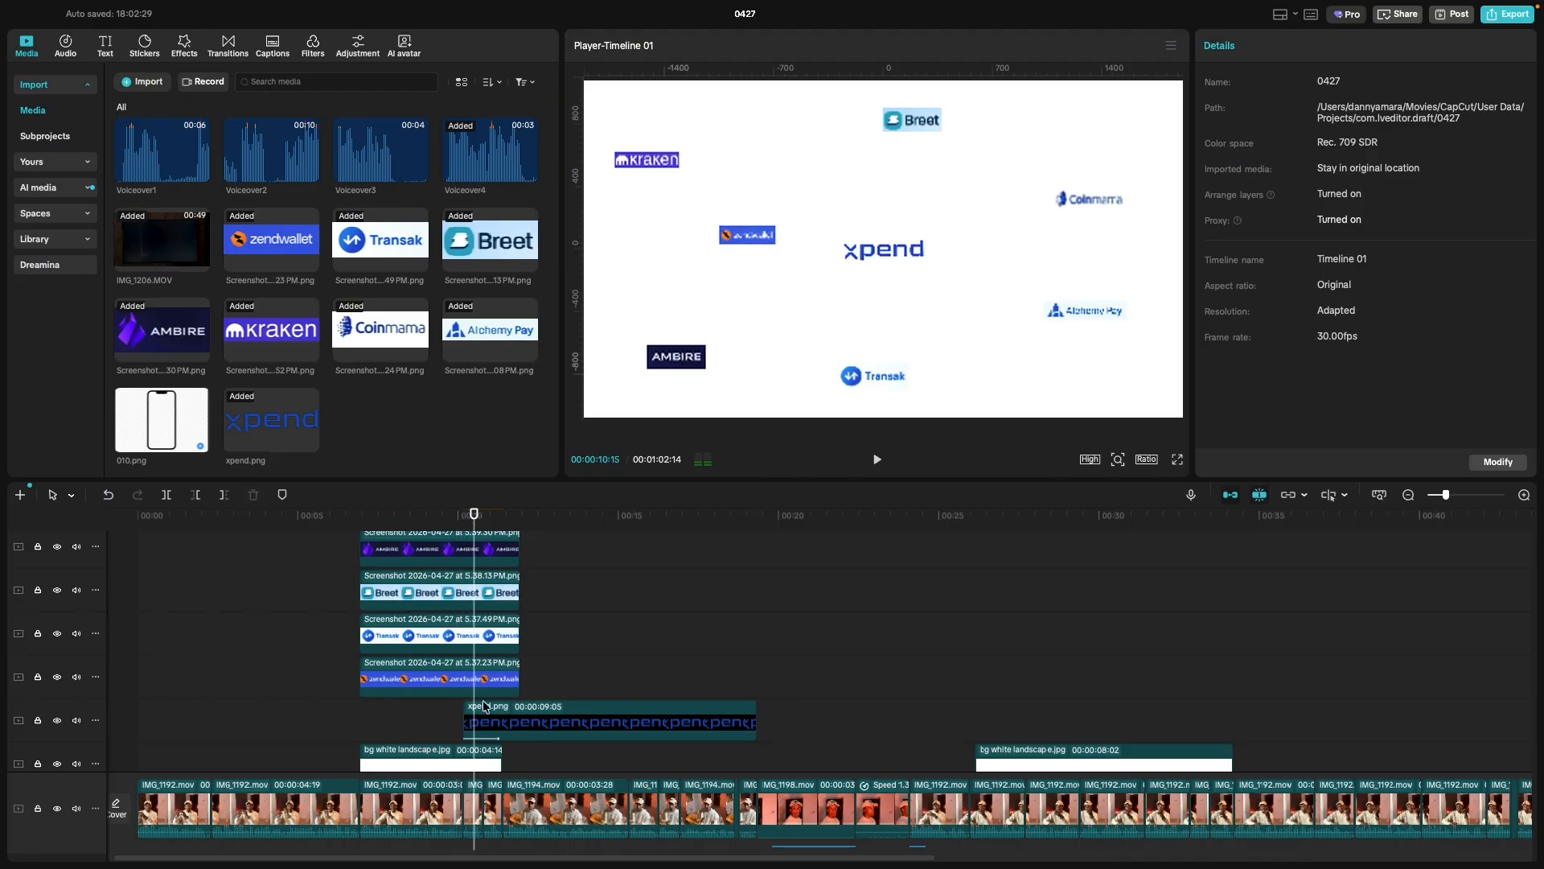
# Split all seven company logo clips at 00:00:11:12, where the white background ends, and delete the leftover pieces.
pyautogui.moveTo(474, 515); pyautogui.dragTo(504, 523)
pyautogui.scroll(3, 556, 686)
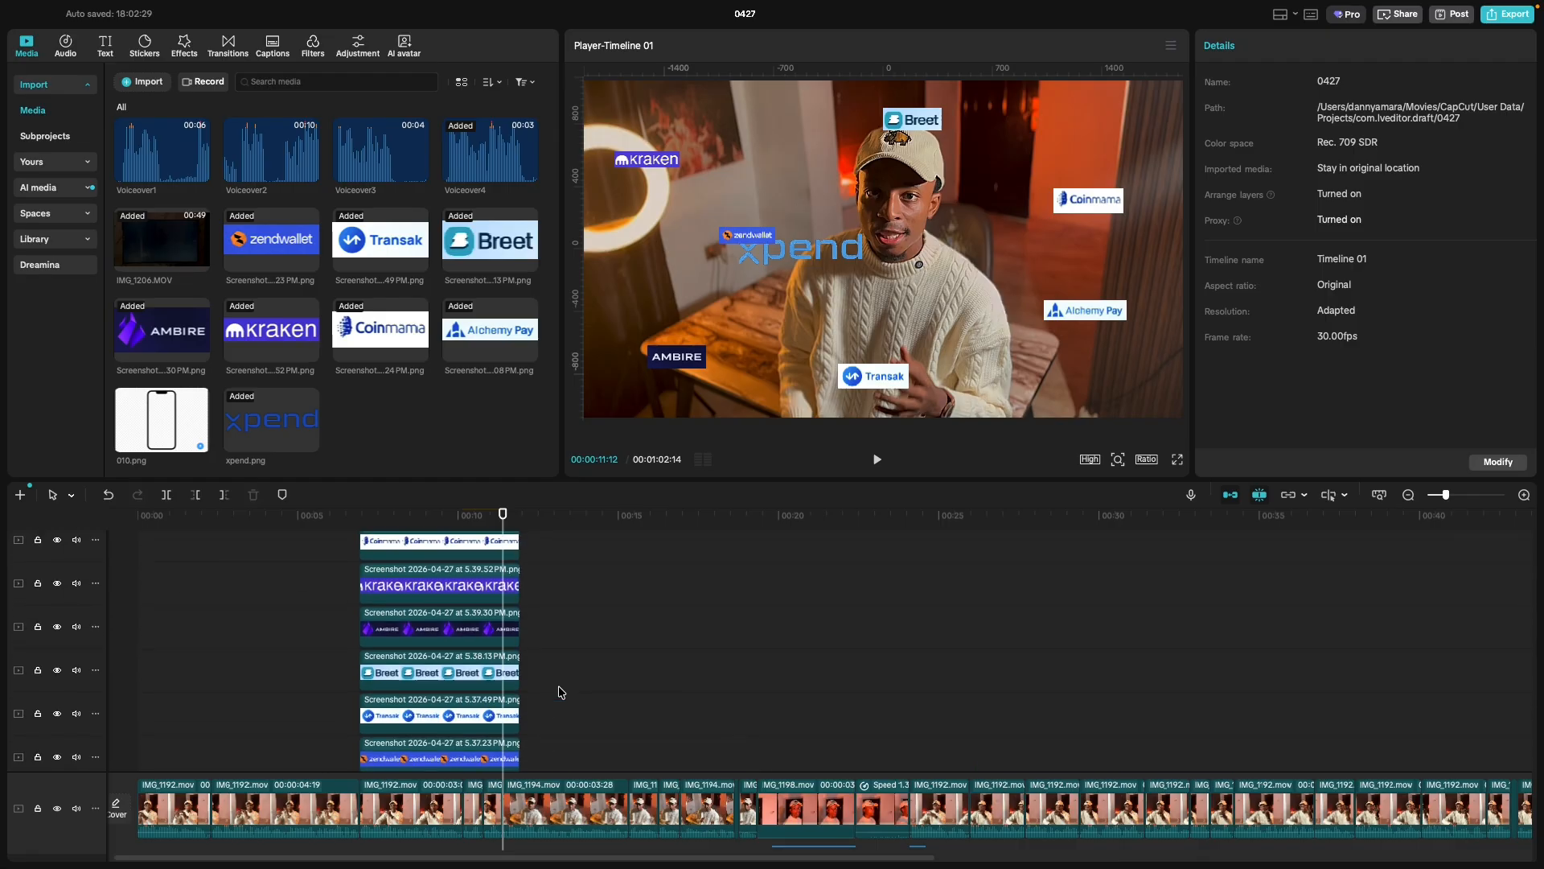
pyautogui.scroll(2, 550, 671)
pyautogui.moveTo(495, 548)
pyautogui.mouseDown()
pyautogui.moveTo(548, 716)
pyautogui.moveTo(542, 835)
pyautogui.moveTo(551, 766)
pyautogui.moveTo(548, 786)
pyautogui.moveTo(534, 738)
pyautogui.mouseUp()
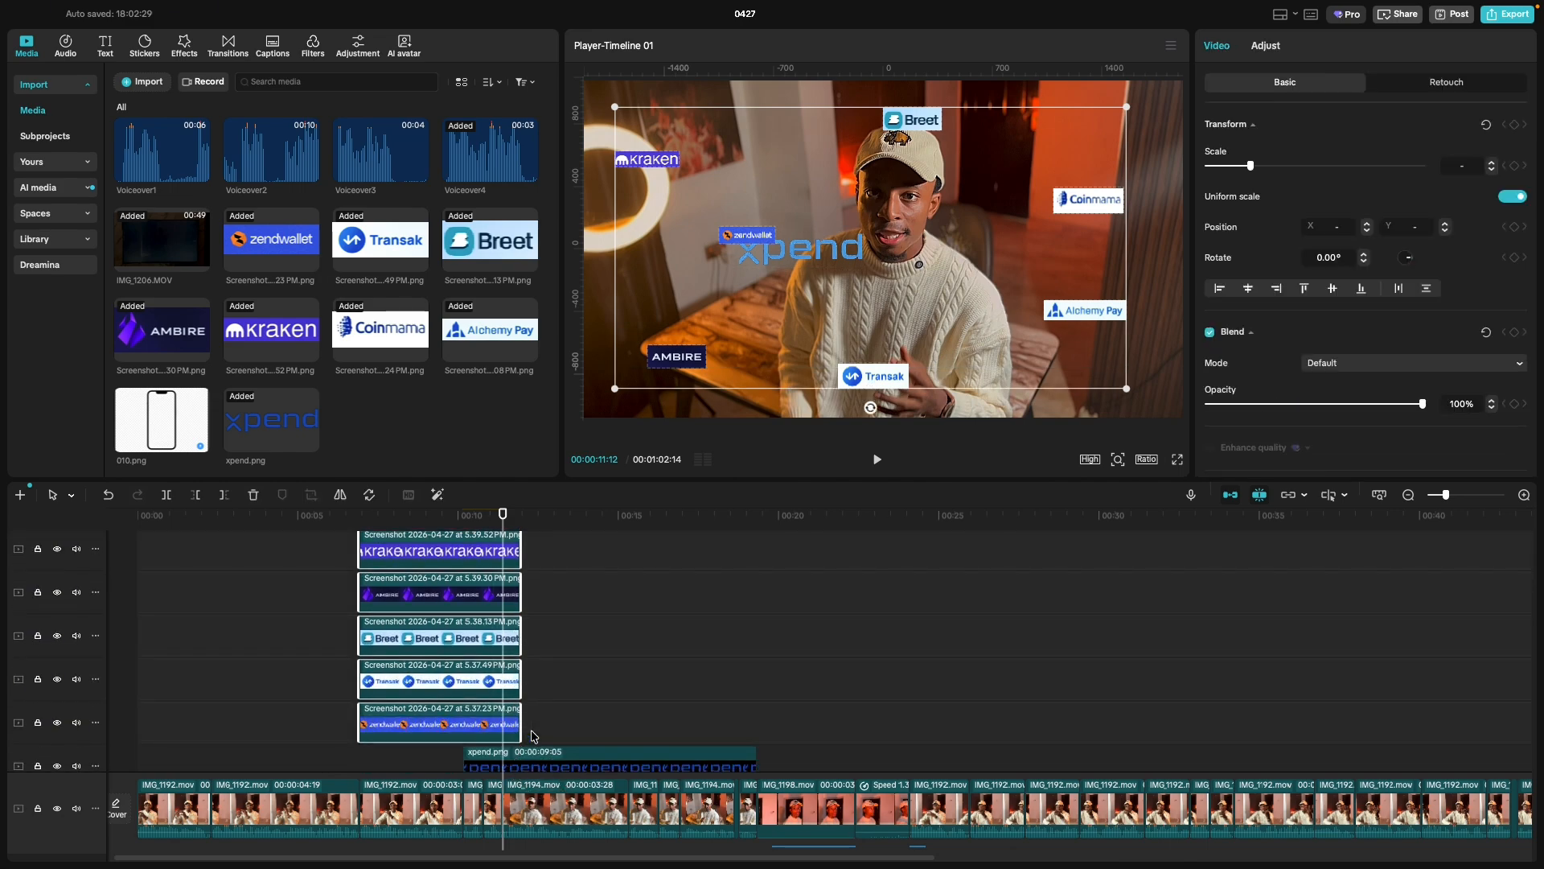
pyautogui.press('super+b')
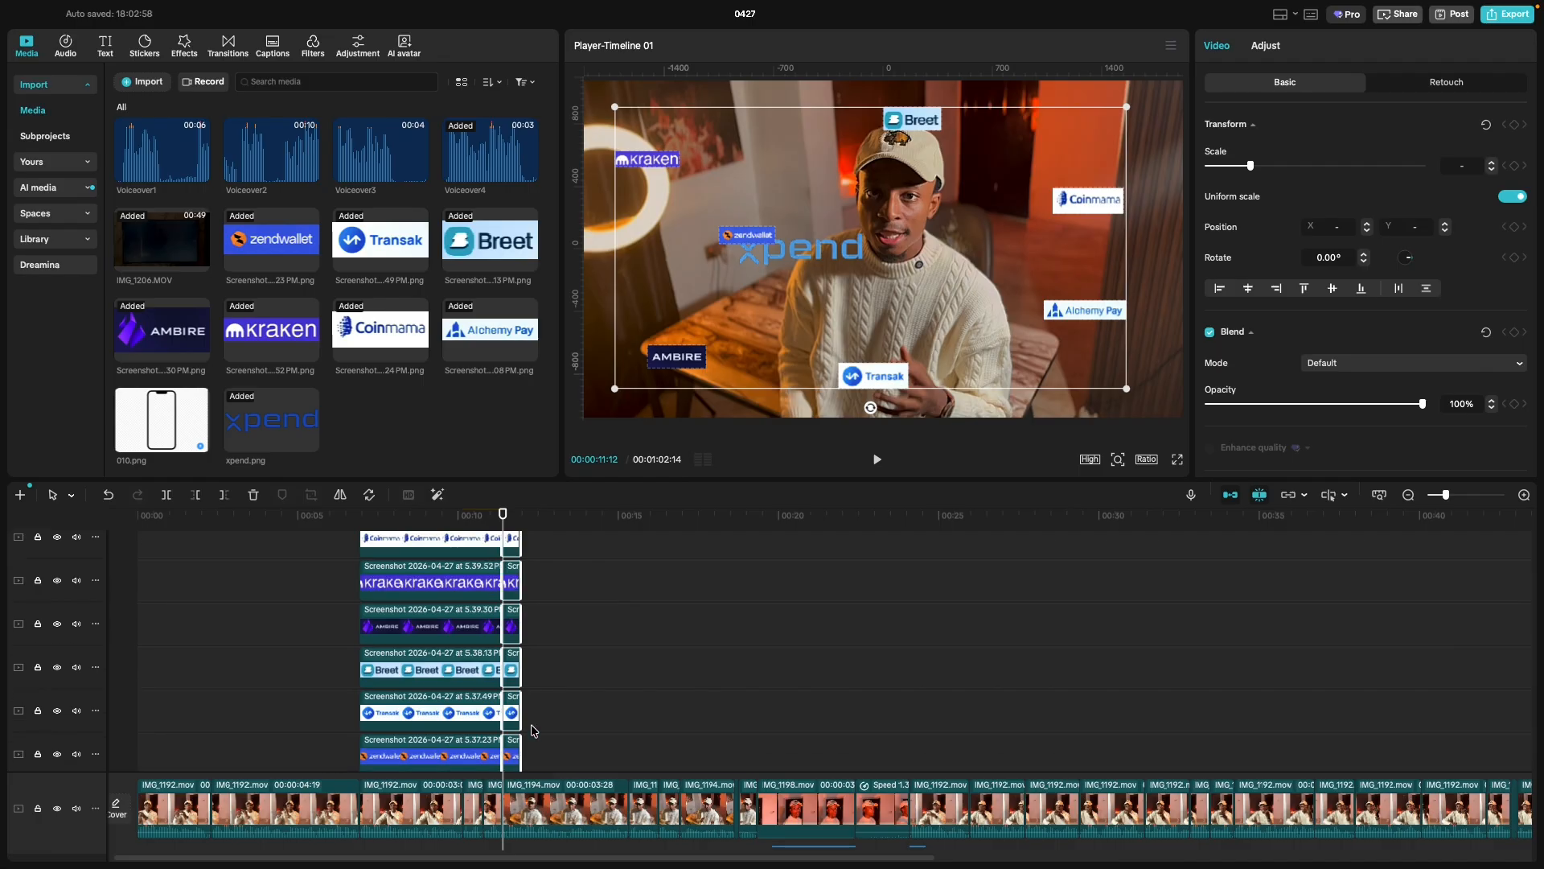
pyautogui.press('Delete')
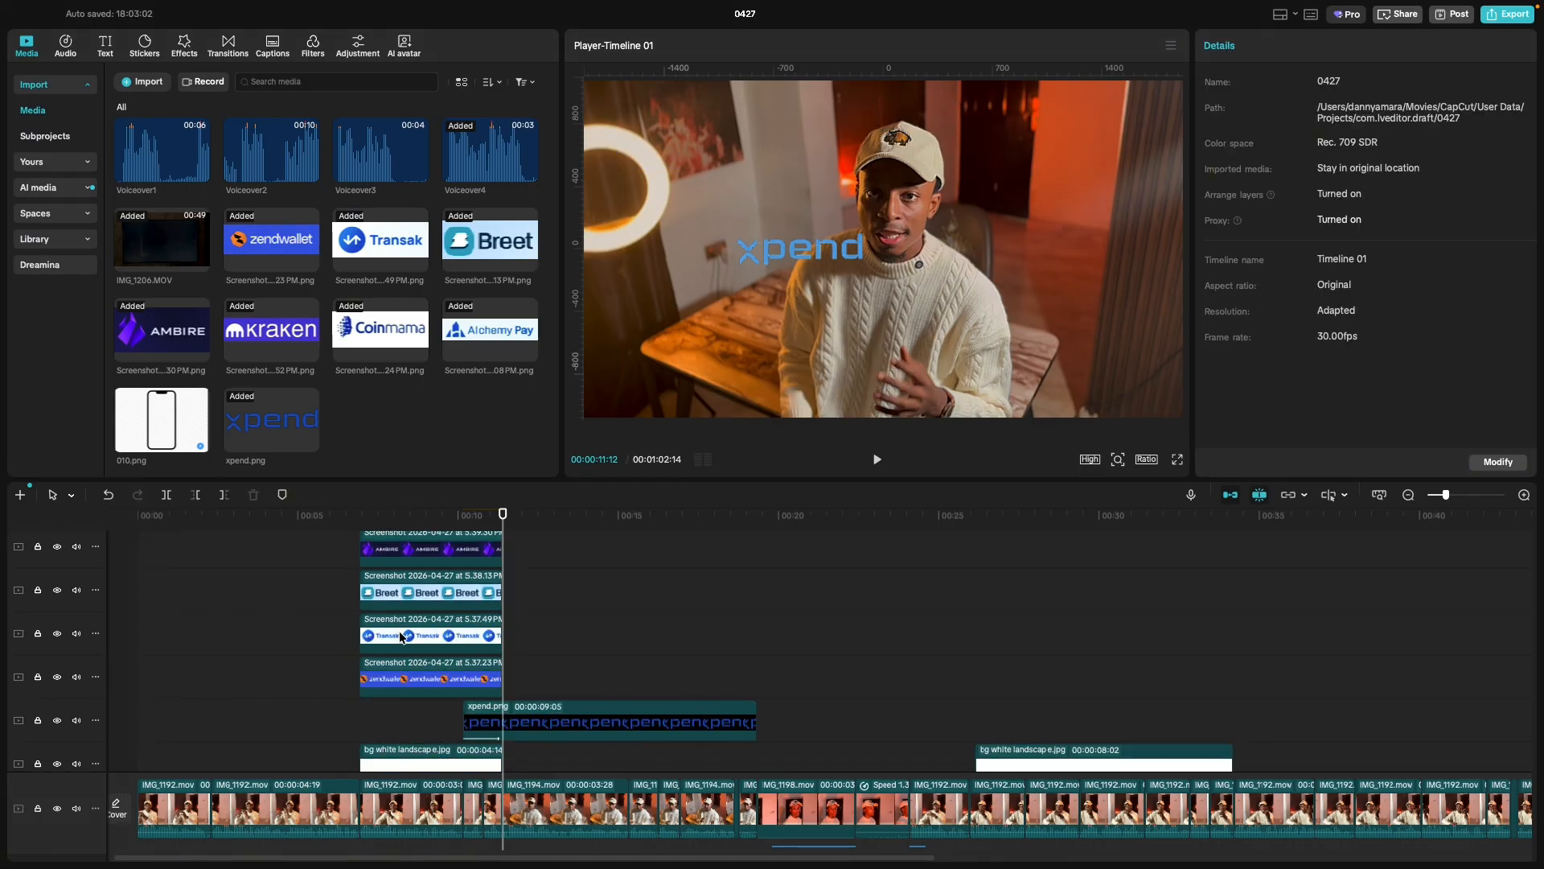
# Trim the starts of the Transak, Breet and Ambire clips so each logo appears a moment after the one on the track below.
pyautogui.click(441, 644)
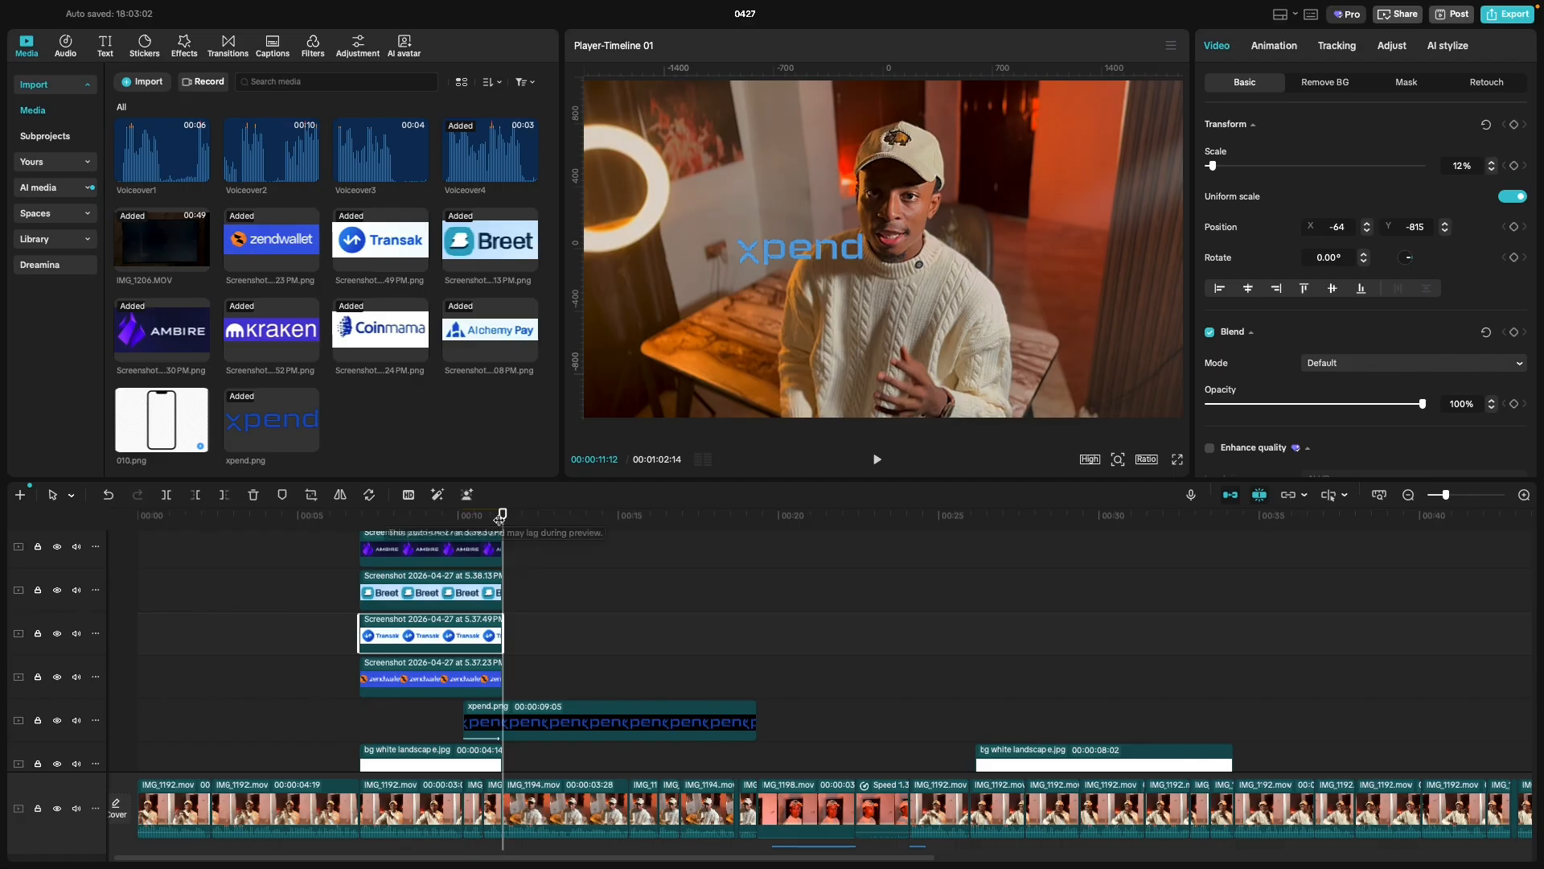
pyautogui.moveTo(499, 512); pyautogui.dragTo(470, 513)
pyautogui.scroll(1, 394, 664)
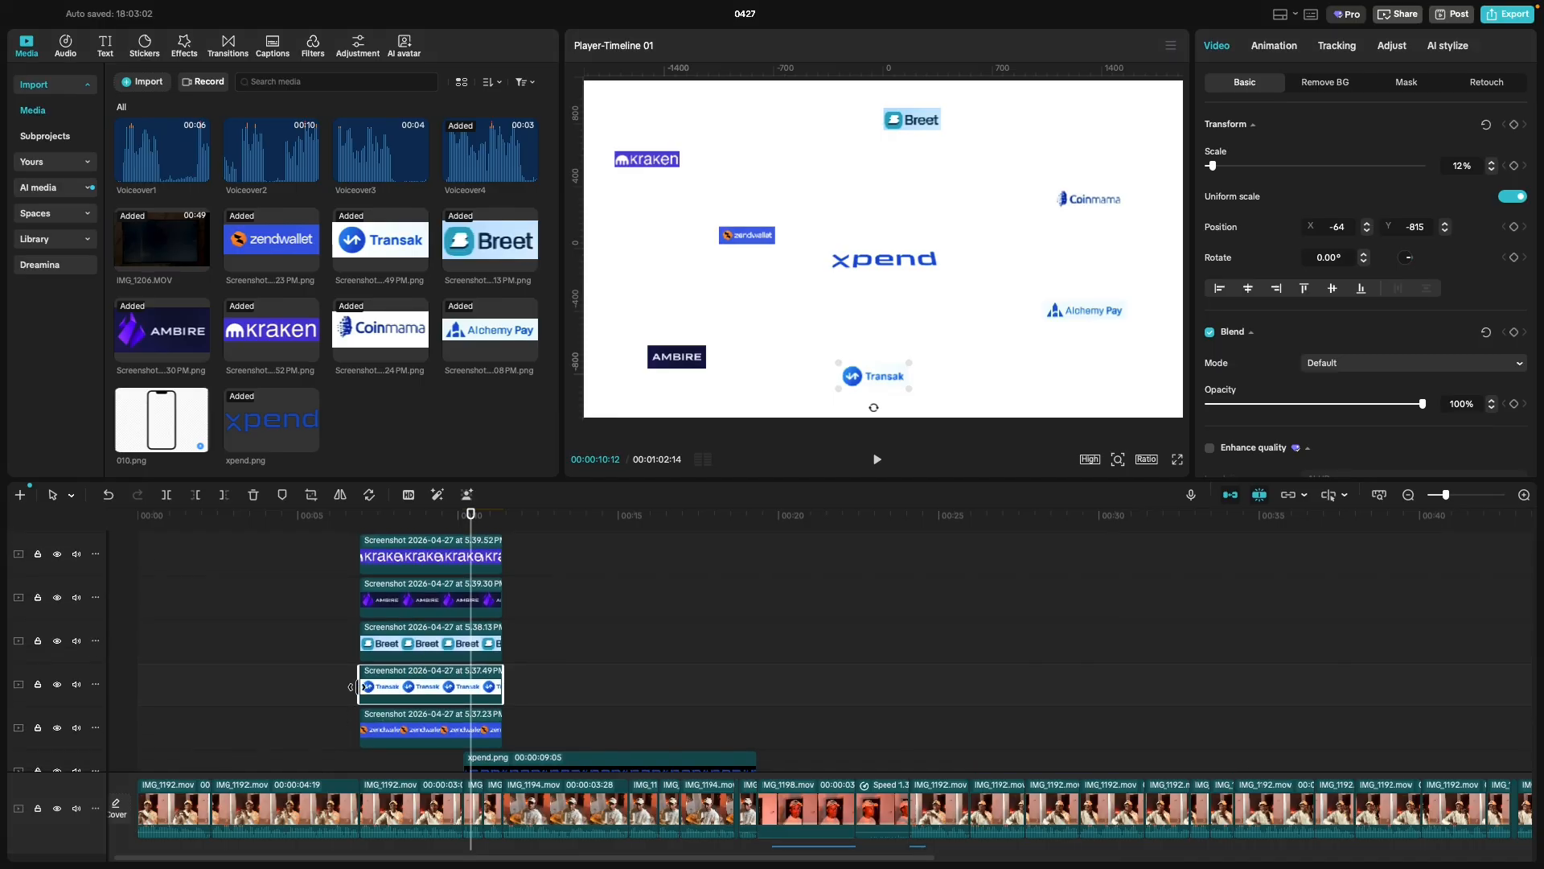
pyautogui.moveTo(357, 686); pyautogui.dragTo(410, 604)
pyautogui.click(376, 641)
pyautogui.click(378, 599)
pyautogui.scroll(1, 408, 604)
pyautogui.scroll(1, 407, 604)
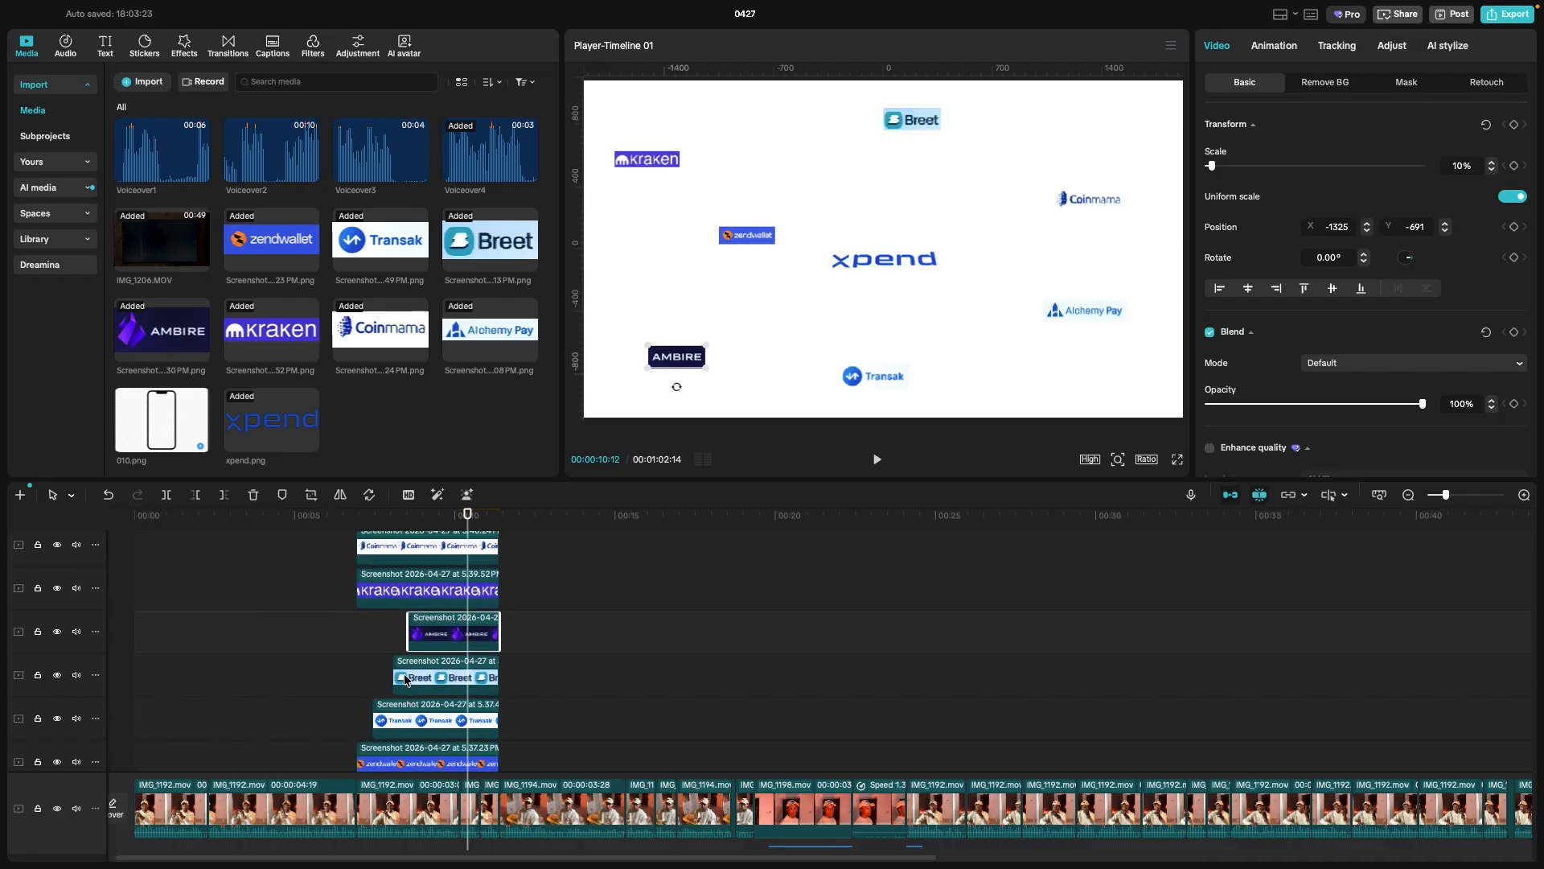
pyautogui.click(395, 679)
pyautogui.moveTo(387, 674); pyautogui.dragTo(403, 627)
pyautogui.click(424, 639)
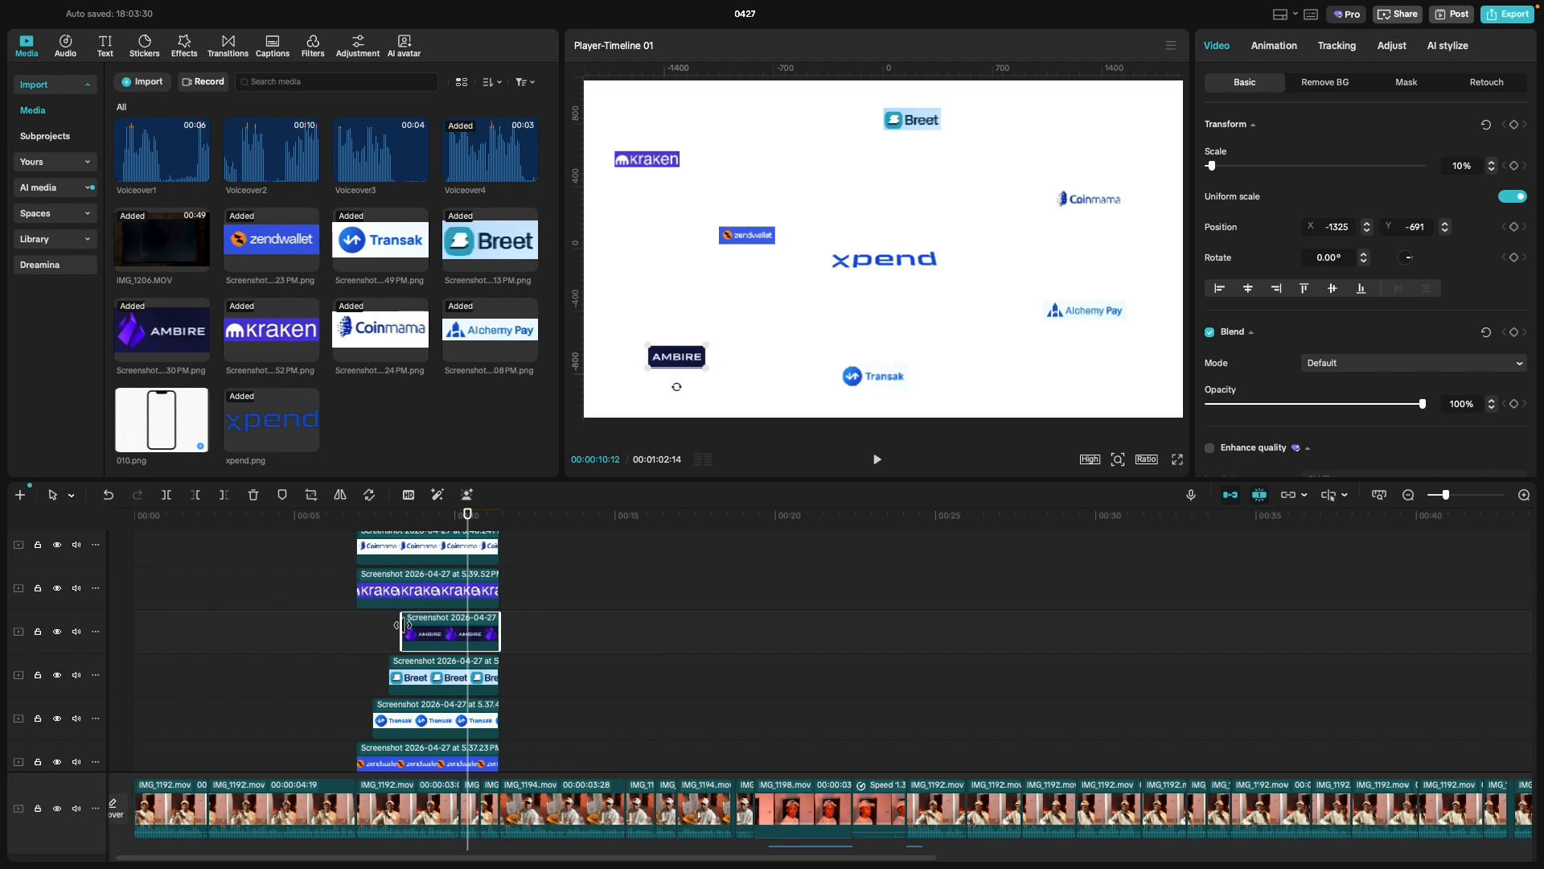
# Trim the starts of the Kraken, Coinmama and Alchemy Pay clips so each logo appears a moment after the one on the track below.
pyautogui.click(360, 582)
pyautogui.moveTo(360, 583); pyautogui.dragTo(420, 598)
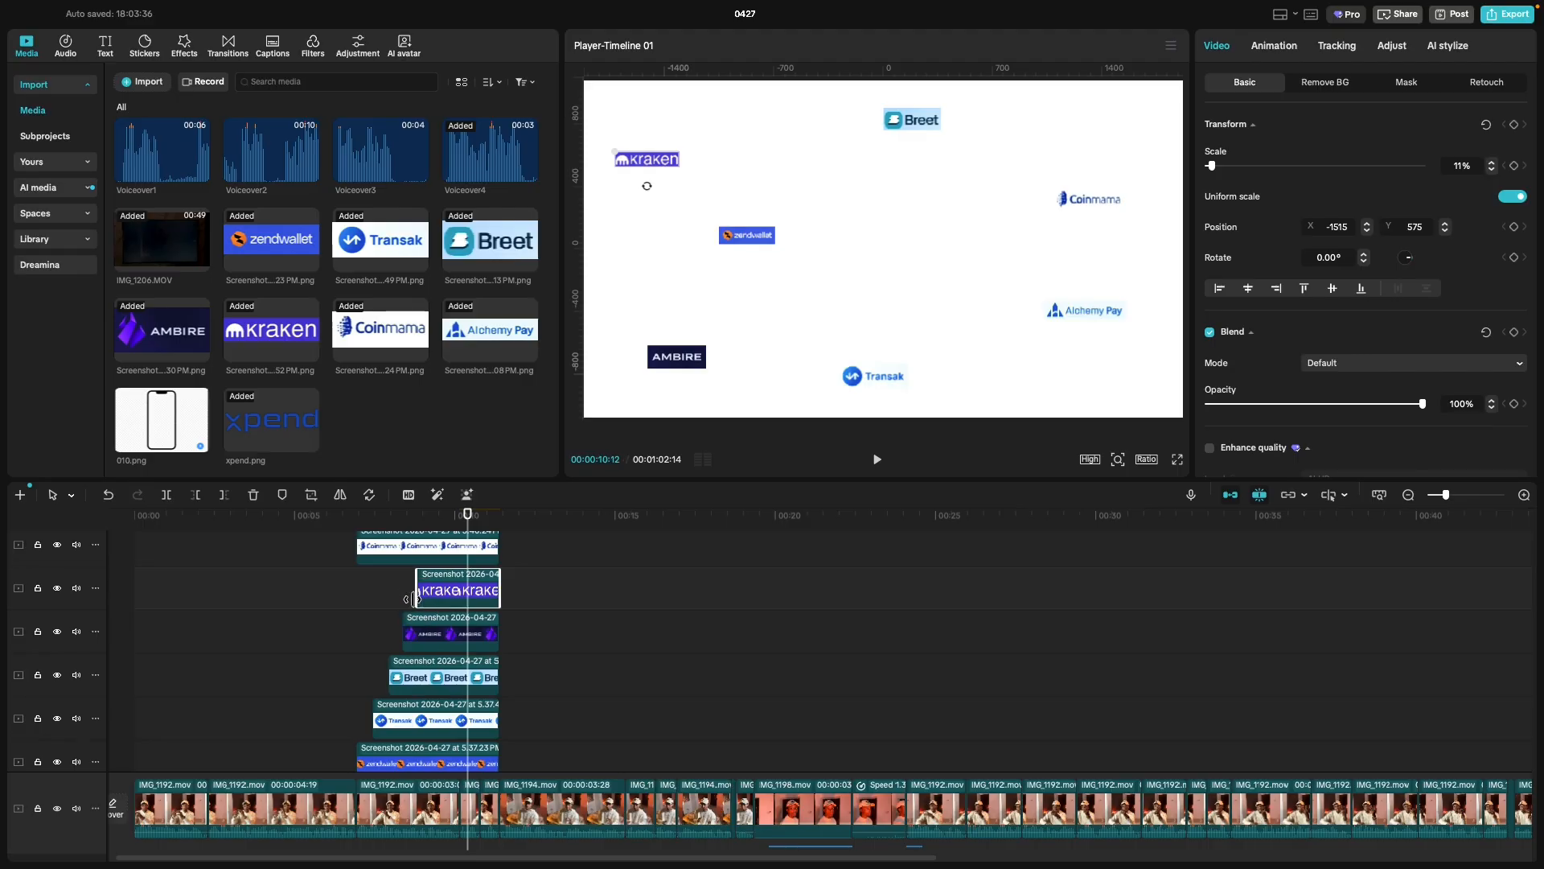
pyautogui.scroll(2, 401, 623)
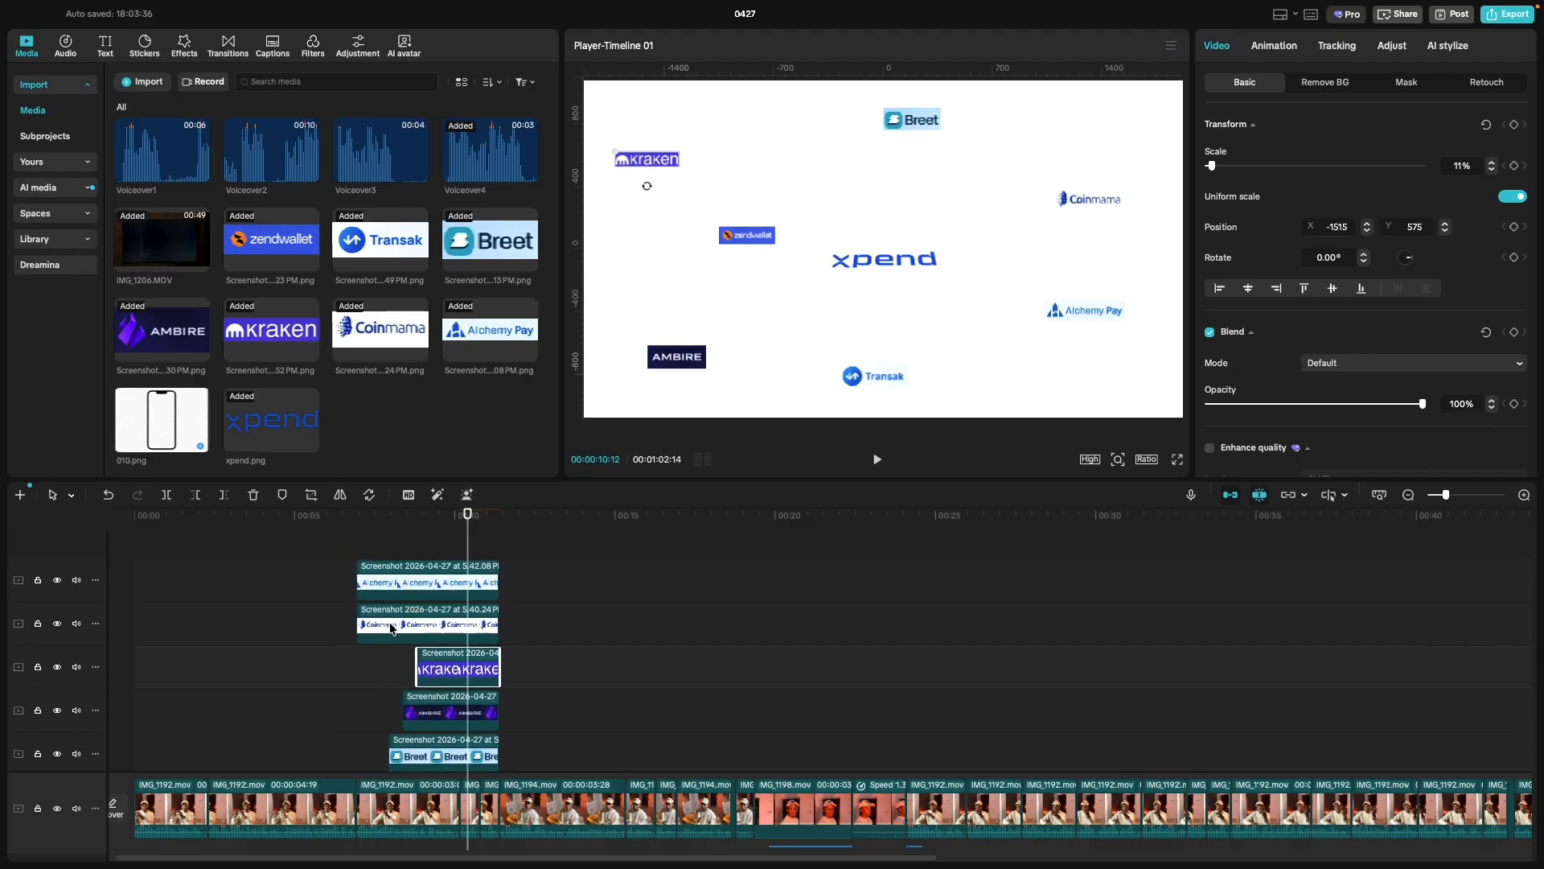
pyautogui.click(391, 629)
pyautogui.moveTo(357, 625); pyautogui.dragTo(430, 630)
pyautogui.click(387, 585)
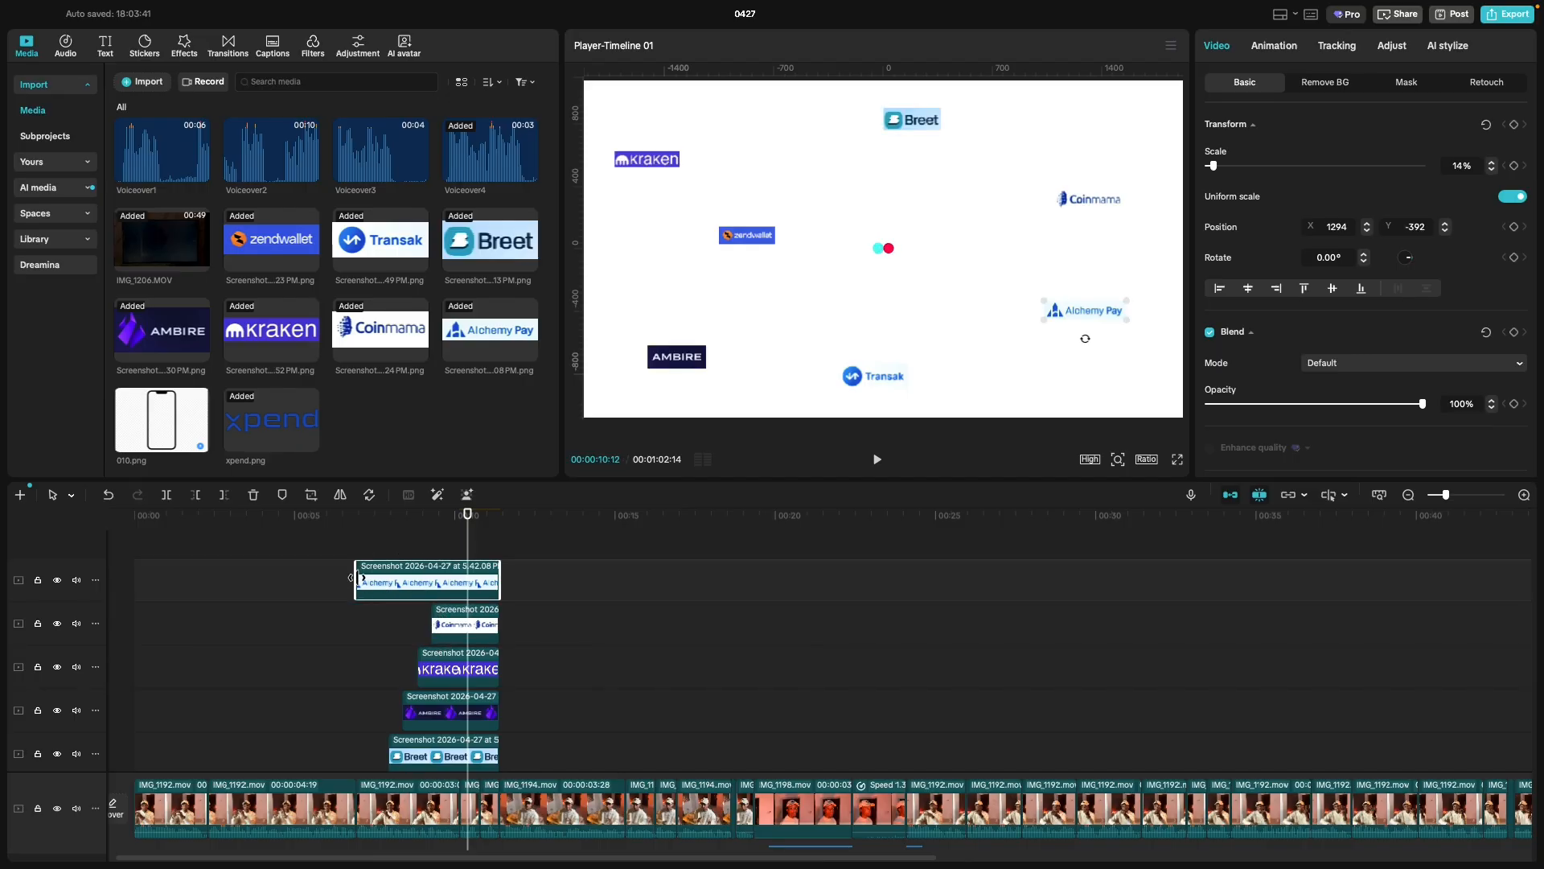
pyautogui.moveTo(358, 581); pyautogui.dragTo(446, 588)
# Play the logo section from about 00:00:05:20 to check how the staggered logos appear one after another.
pyautogui.click(316, 617)
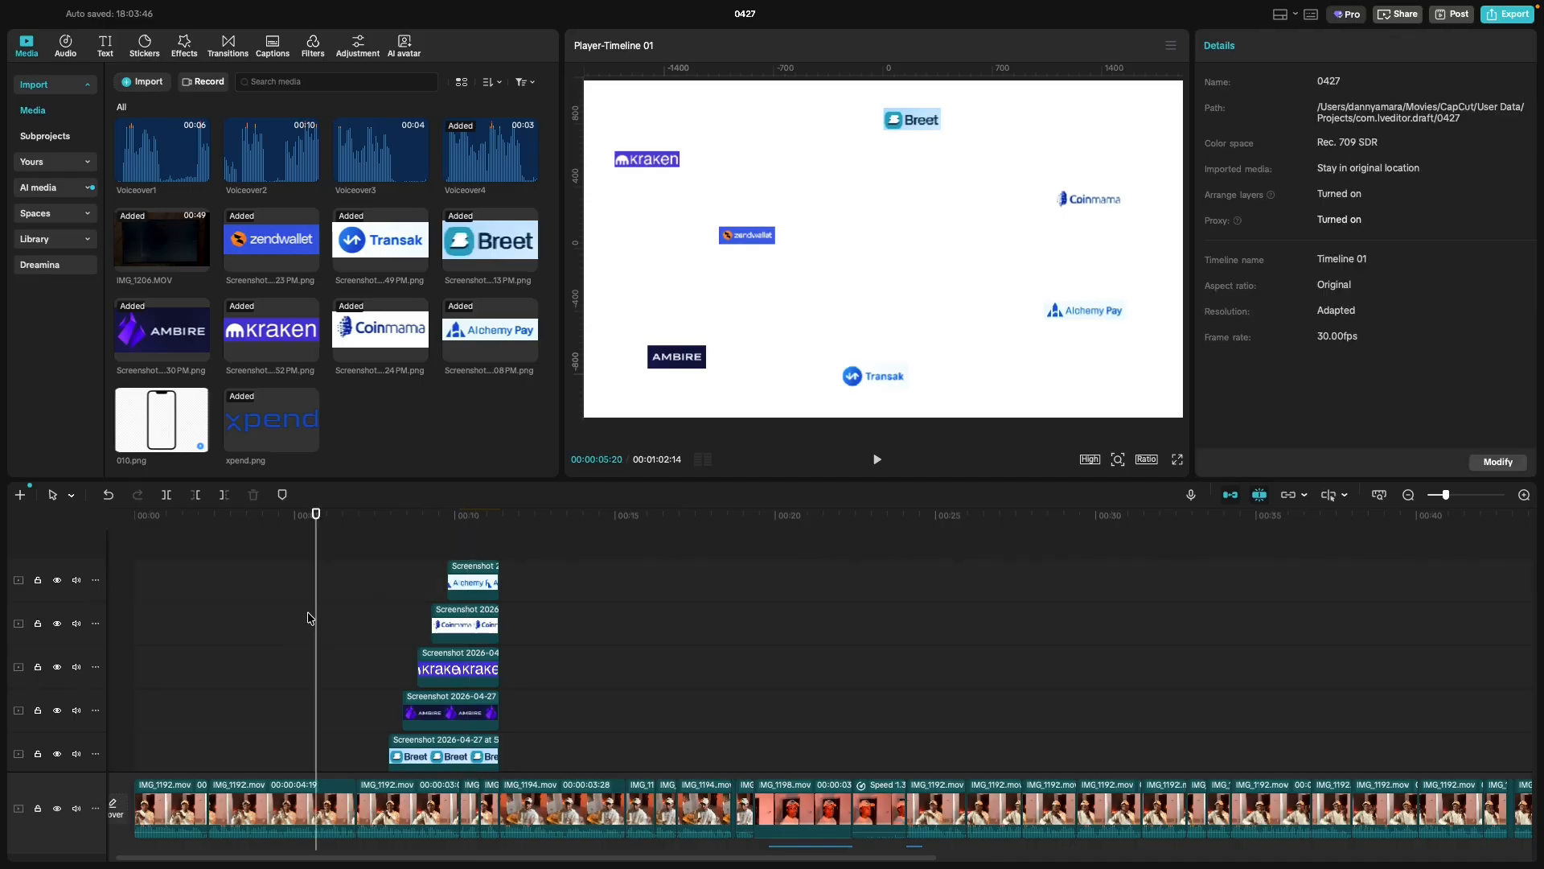
pyautogui.scroll(-2, 288, 620)
pyautogui.press('space')
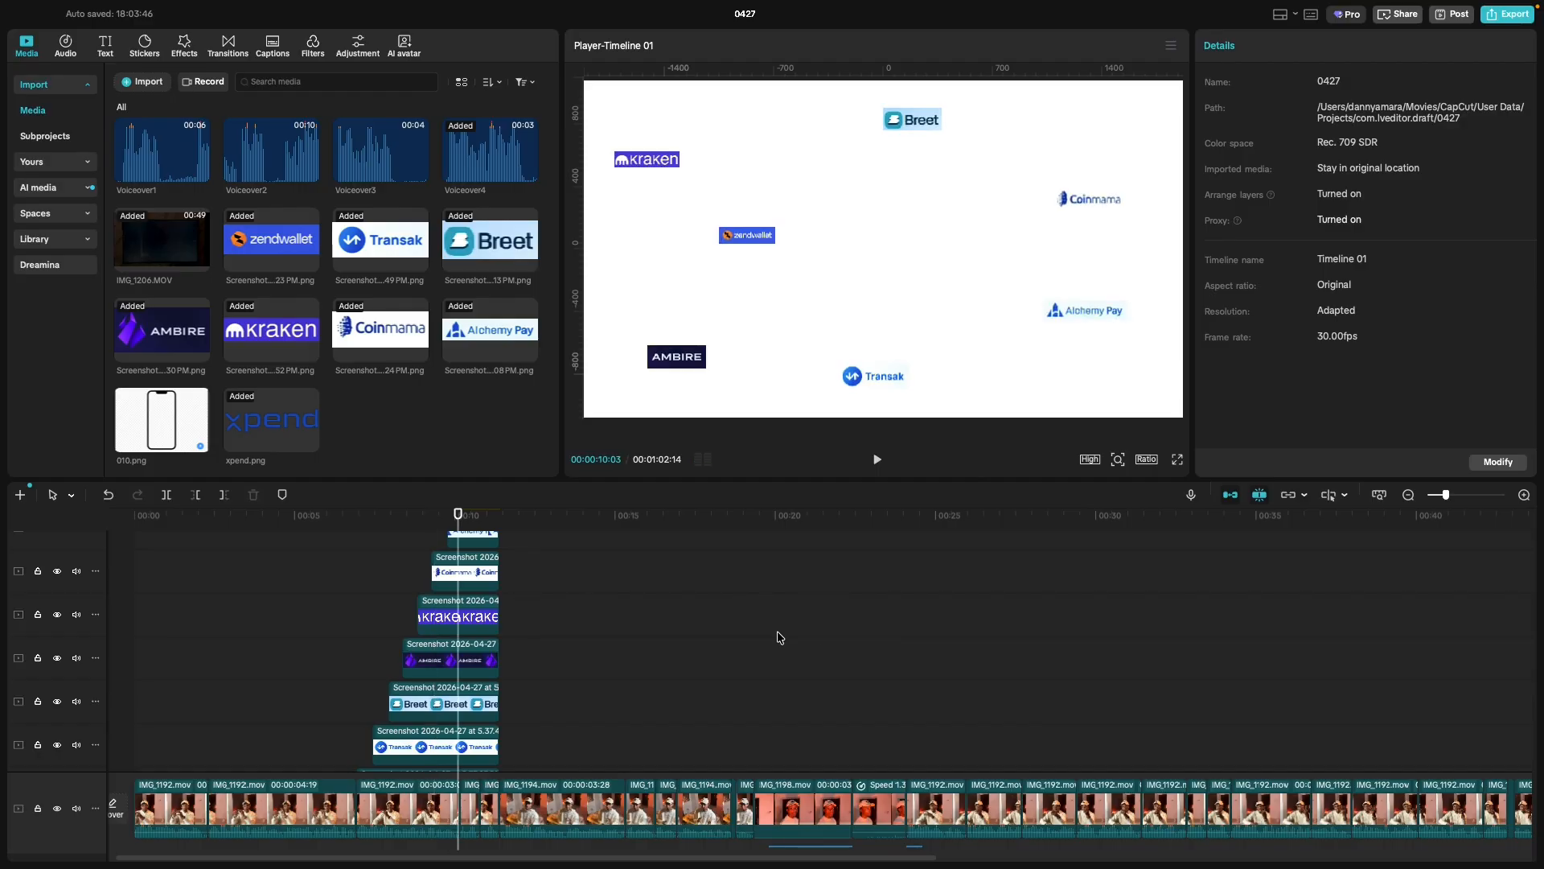
pyautogui.click(327, 603)
pyautogui.press('space')
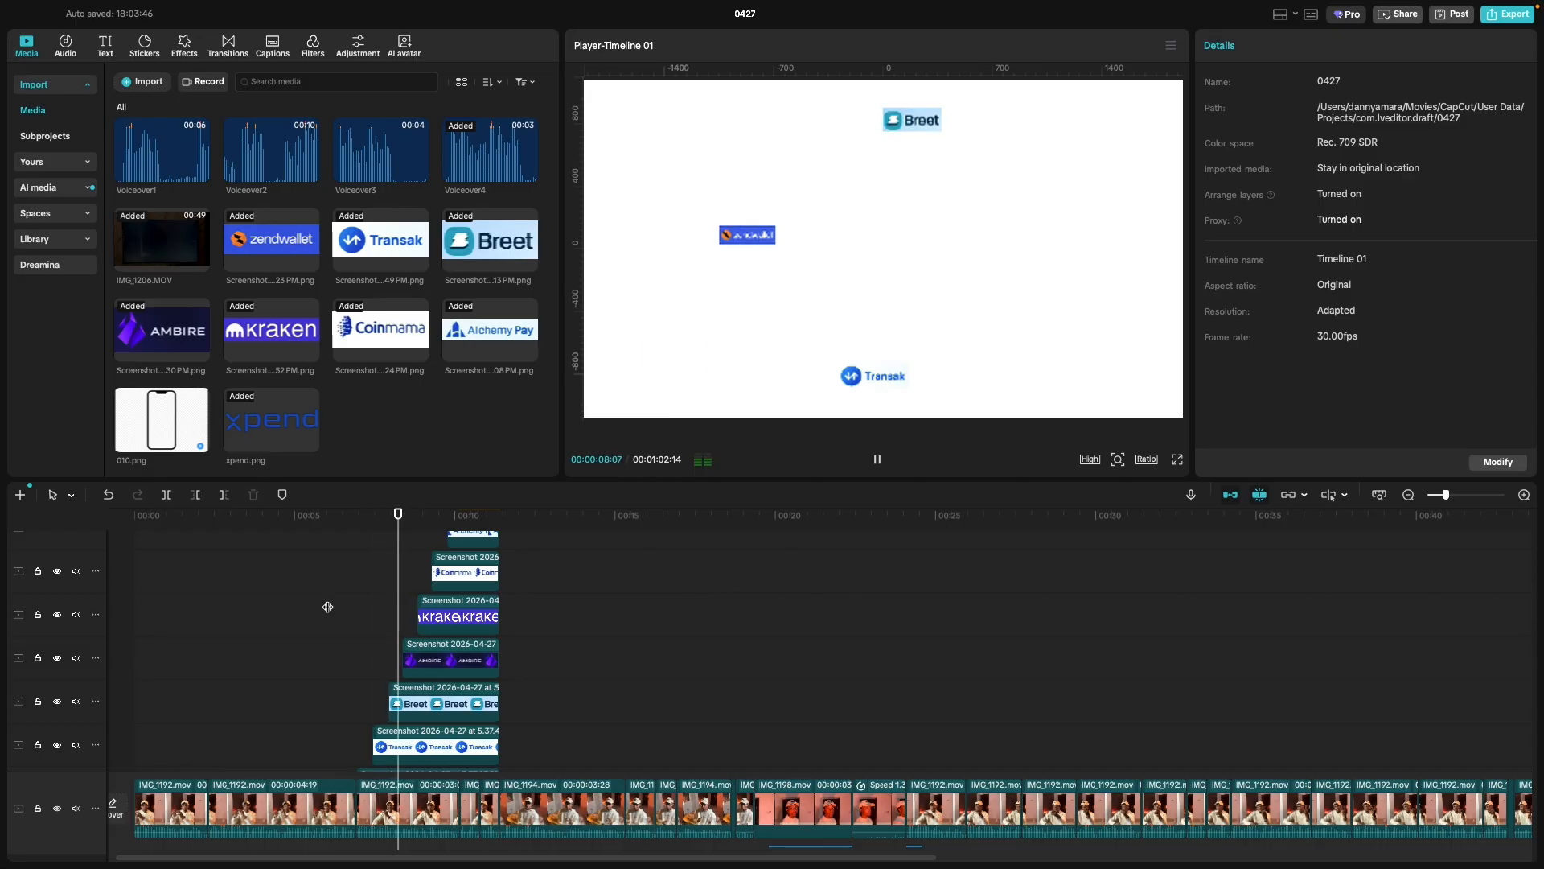
pyautogui.press('space')
pyautogui.scroll(-3, 402, 652)
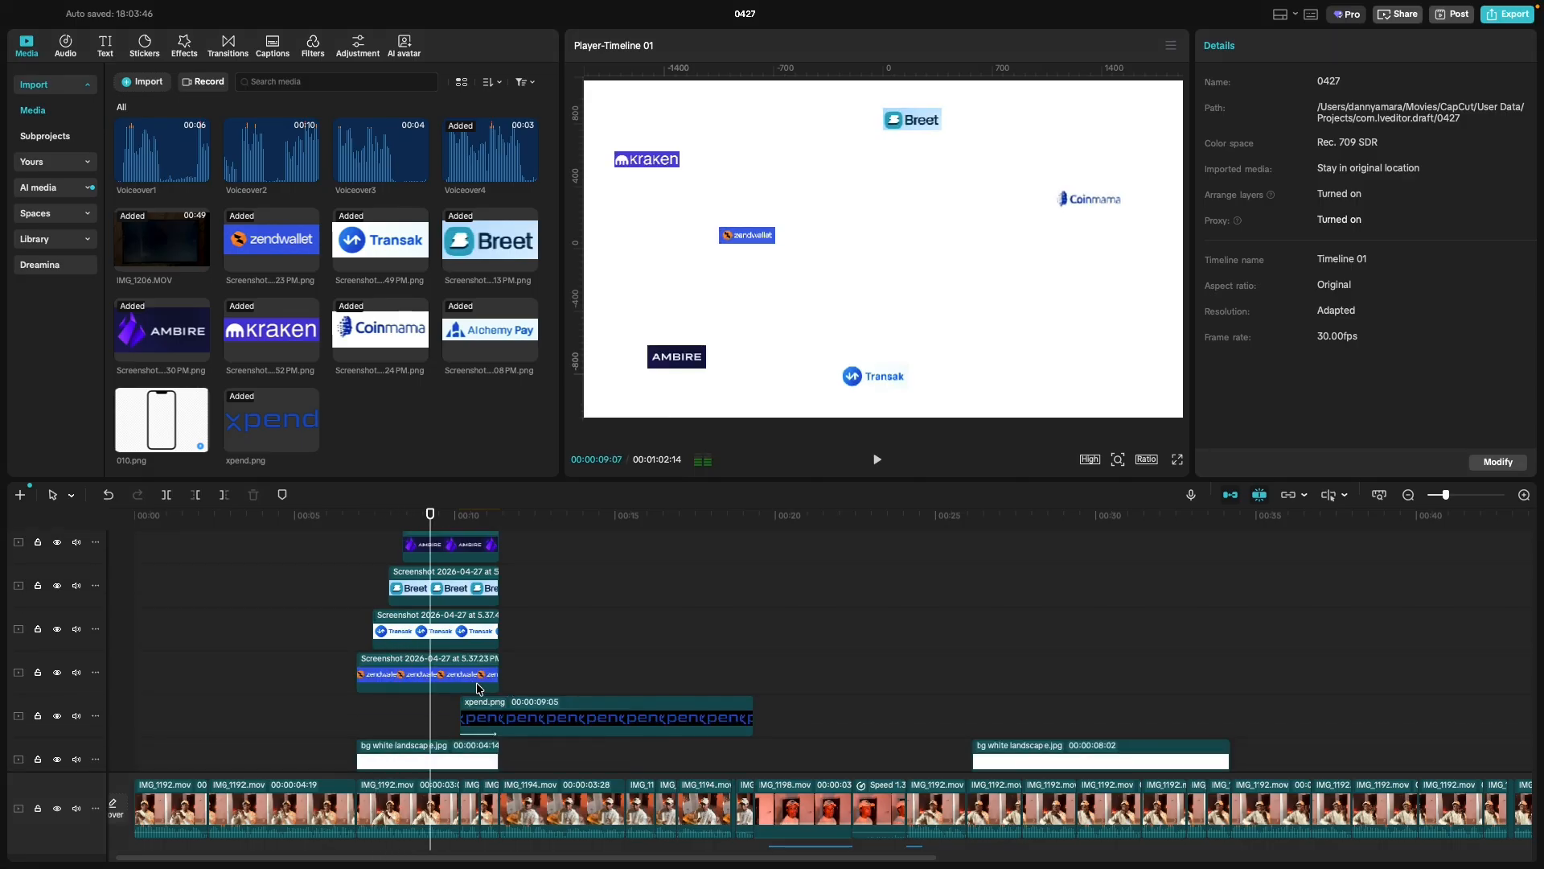
# Select all seven company logo clips and shift them together later so the zendwallet clip starts at 00:00:08:16.
pyautogui.moveTo(550, 688); pyautogui.dragTo(459, 550)
pyautogui.scroll(-4, 456, 667)
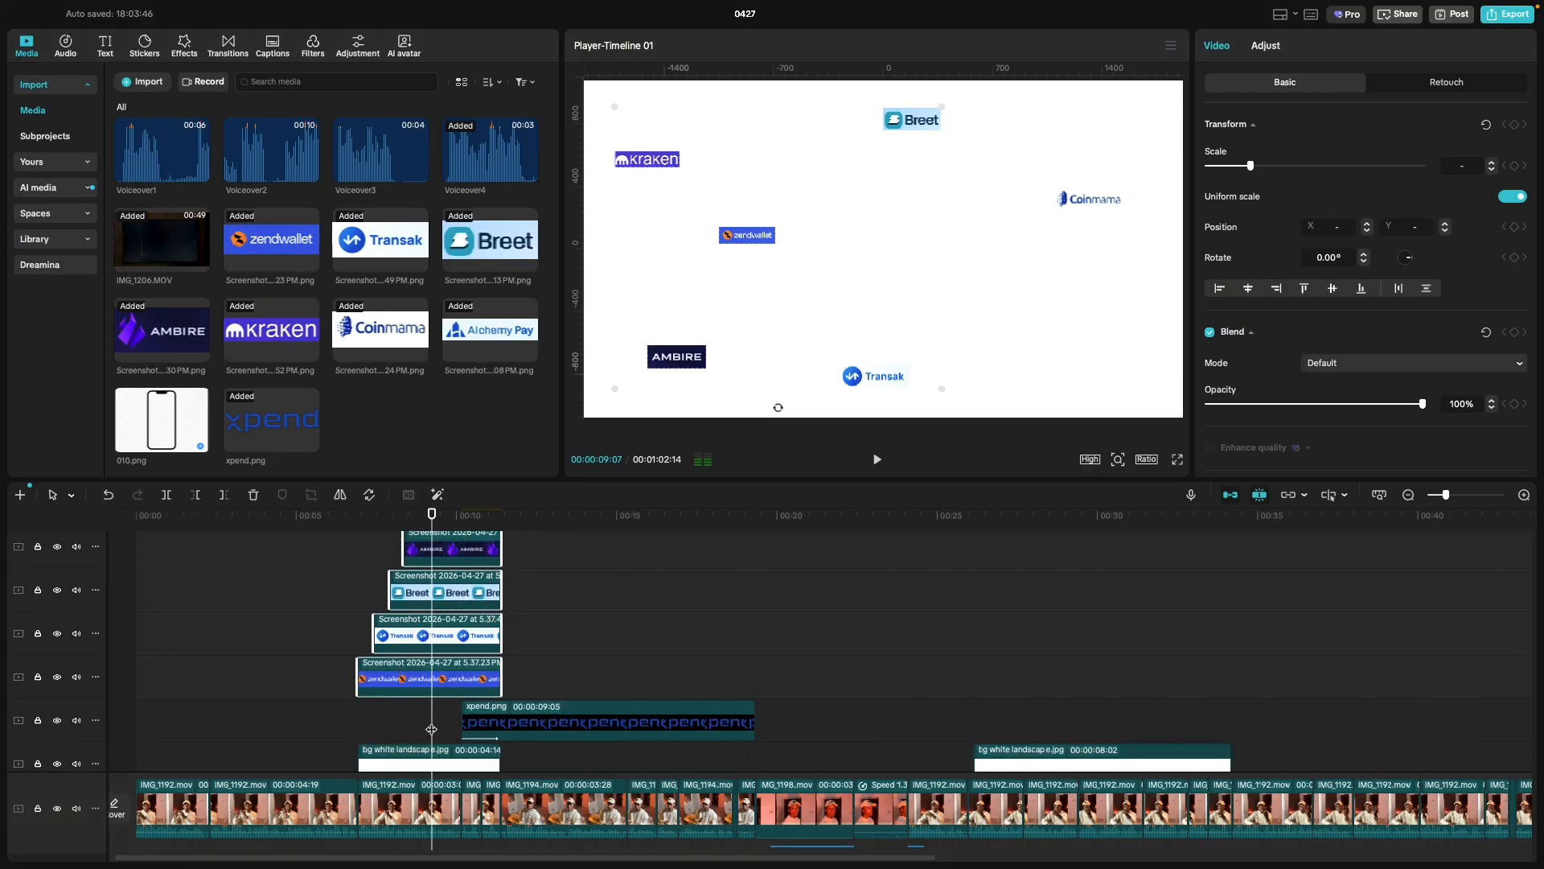
pyautogui.press('space')
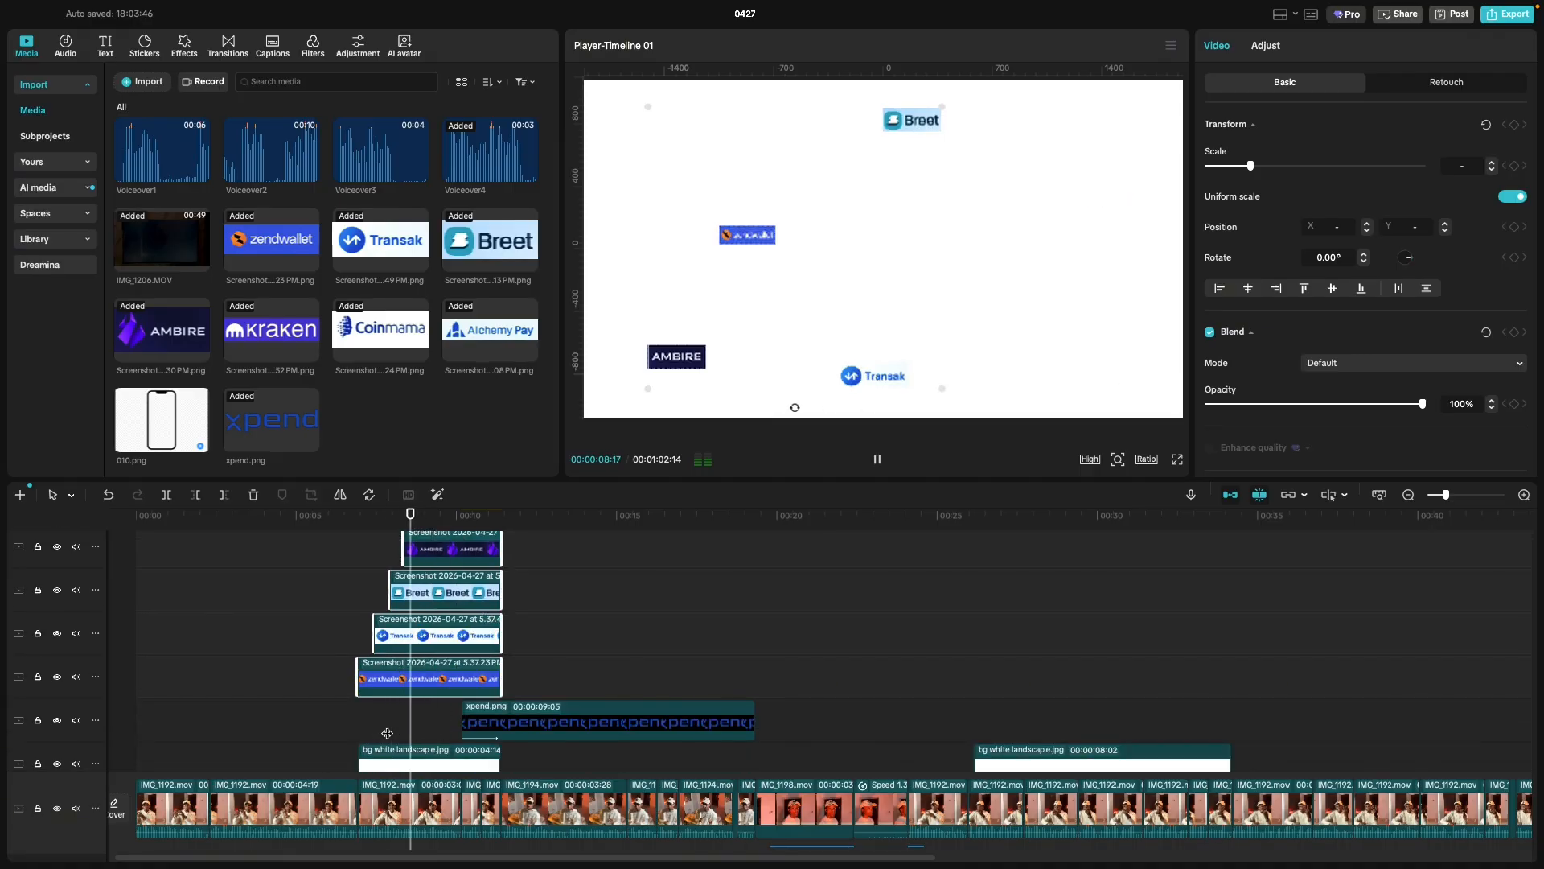
pyautogui.click(406, 723)
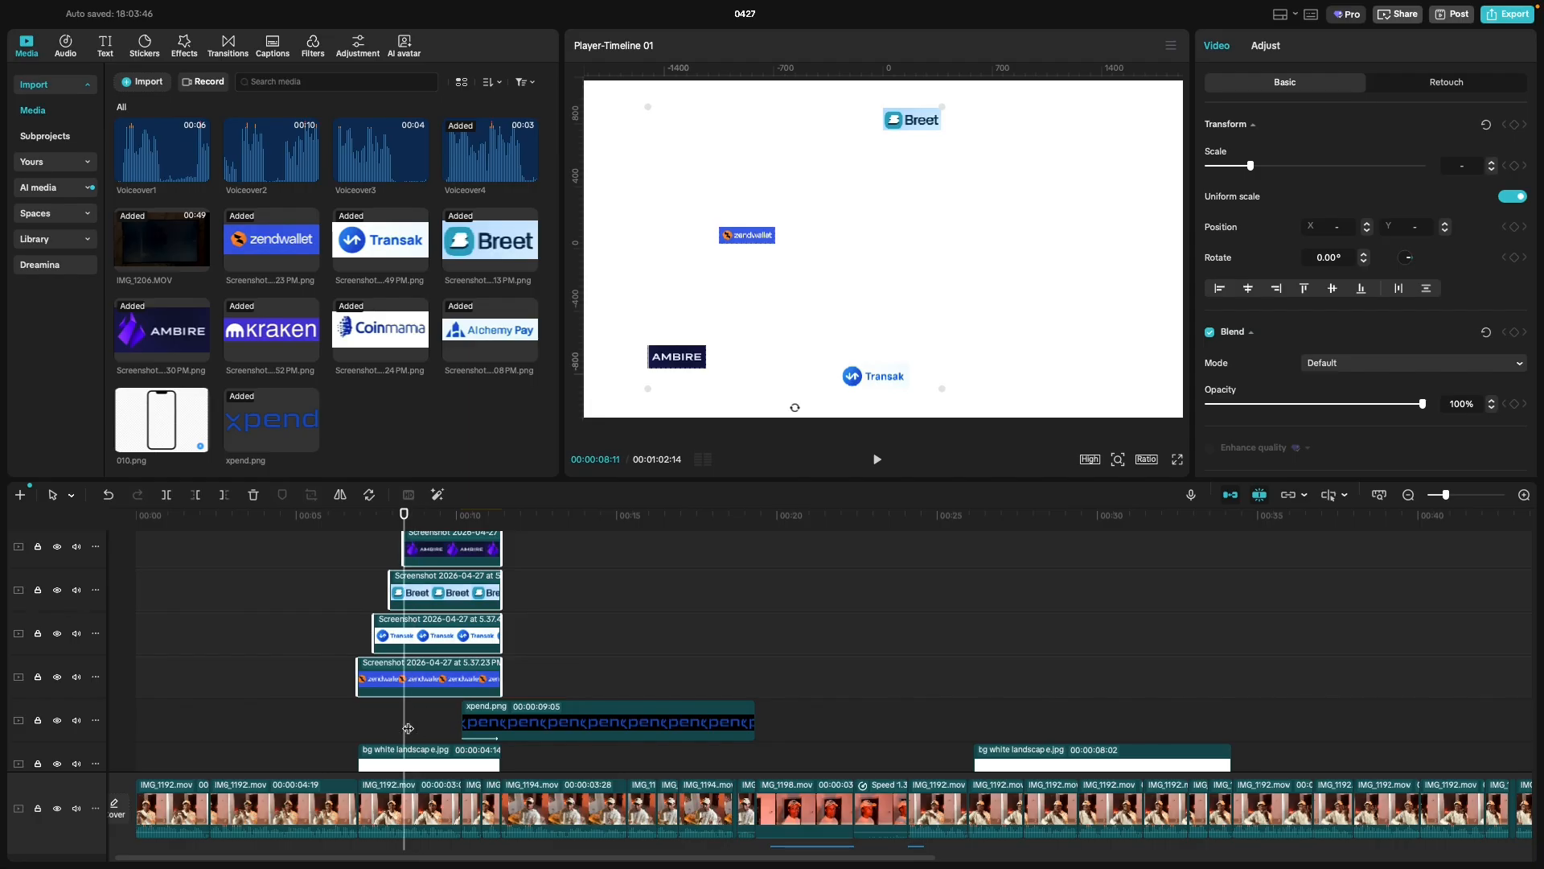
pyautogui.press('space')
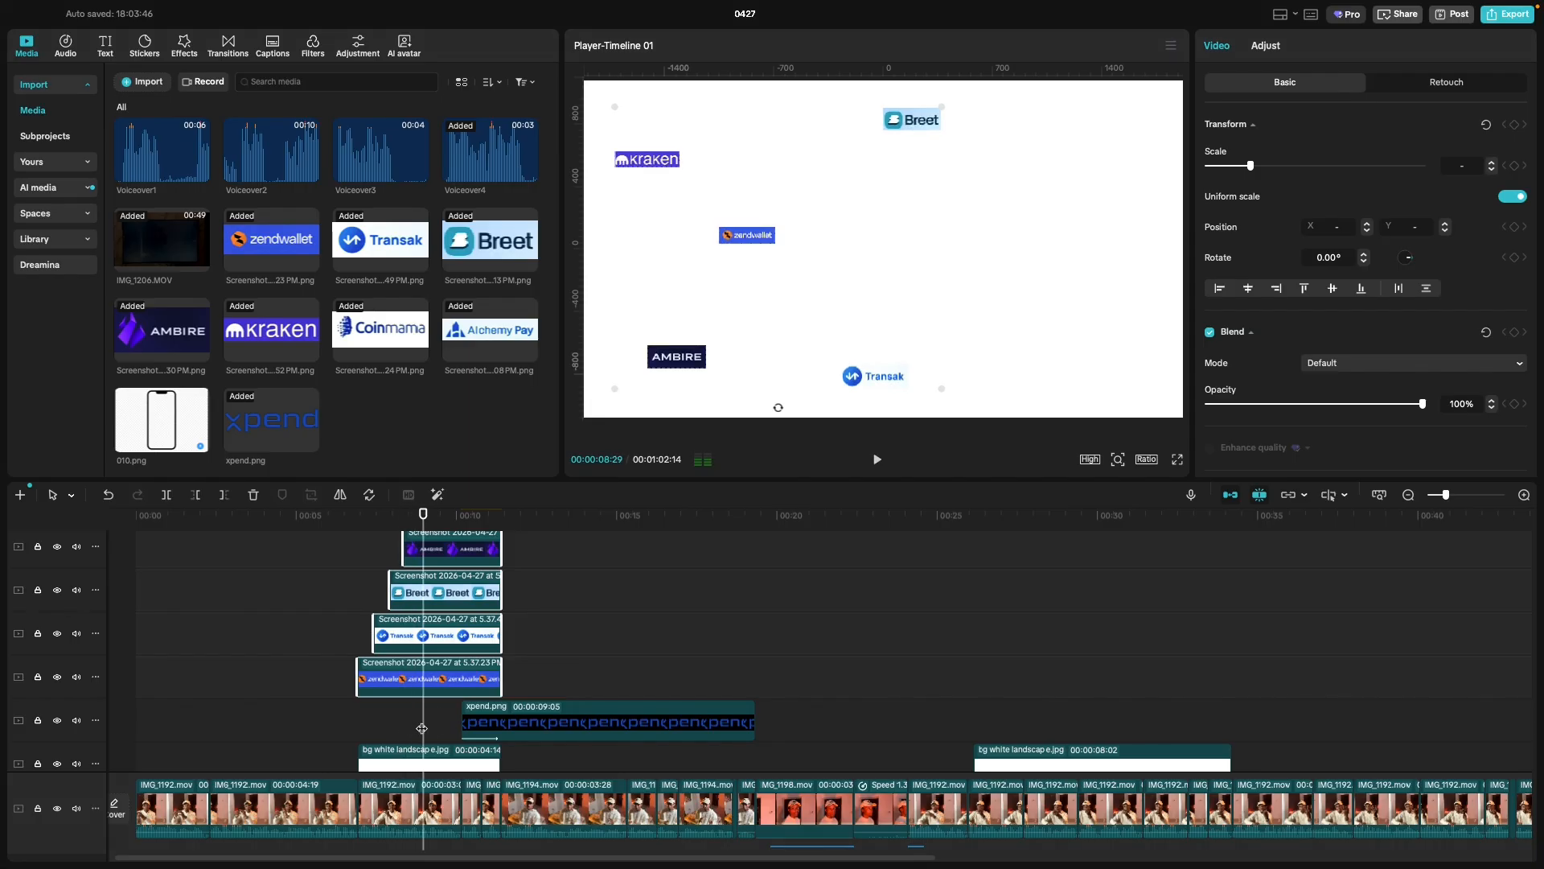
pyautogui.click(416, 721)
pyautogui.moveTo(415, 722); pyautogui.dragTo(470, 682)
pyautogui.press('space')
pyautogui.press('space')
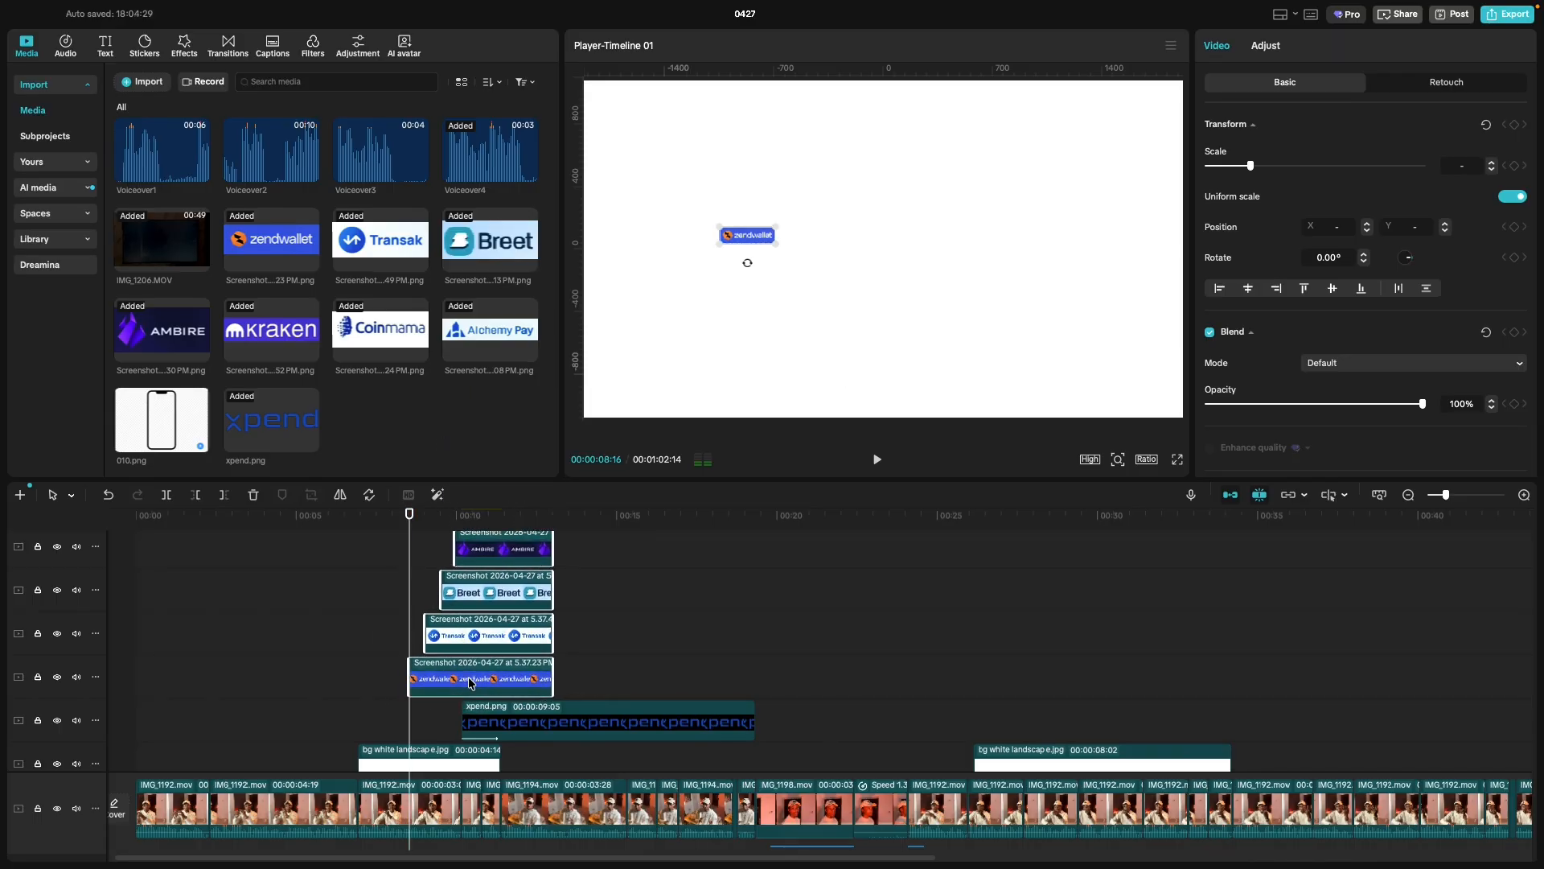
pyautogui.click(373, 762)
pyautogui.moveTo(359, 760)
pyautogui.mouseDown()
pyautogui.moveTo(402, 761)
pyautogui.moveTo(359, 757)
pyautogui.mouseUp()
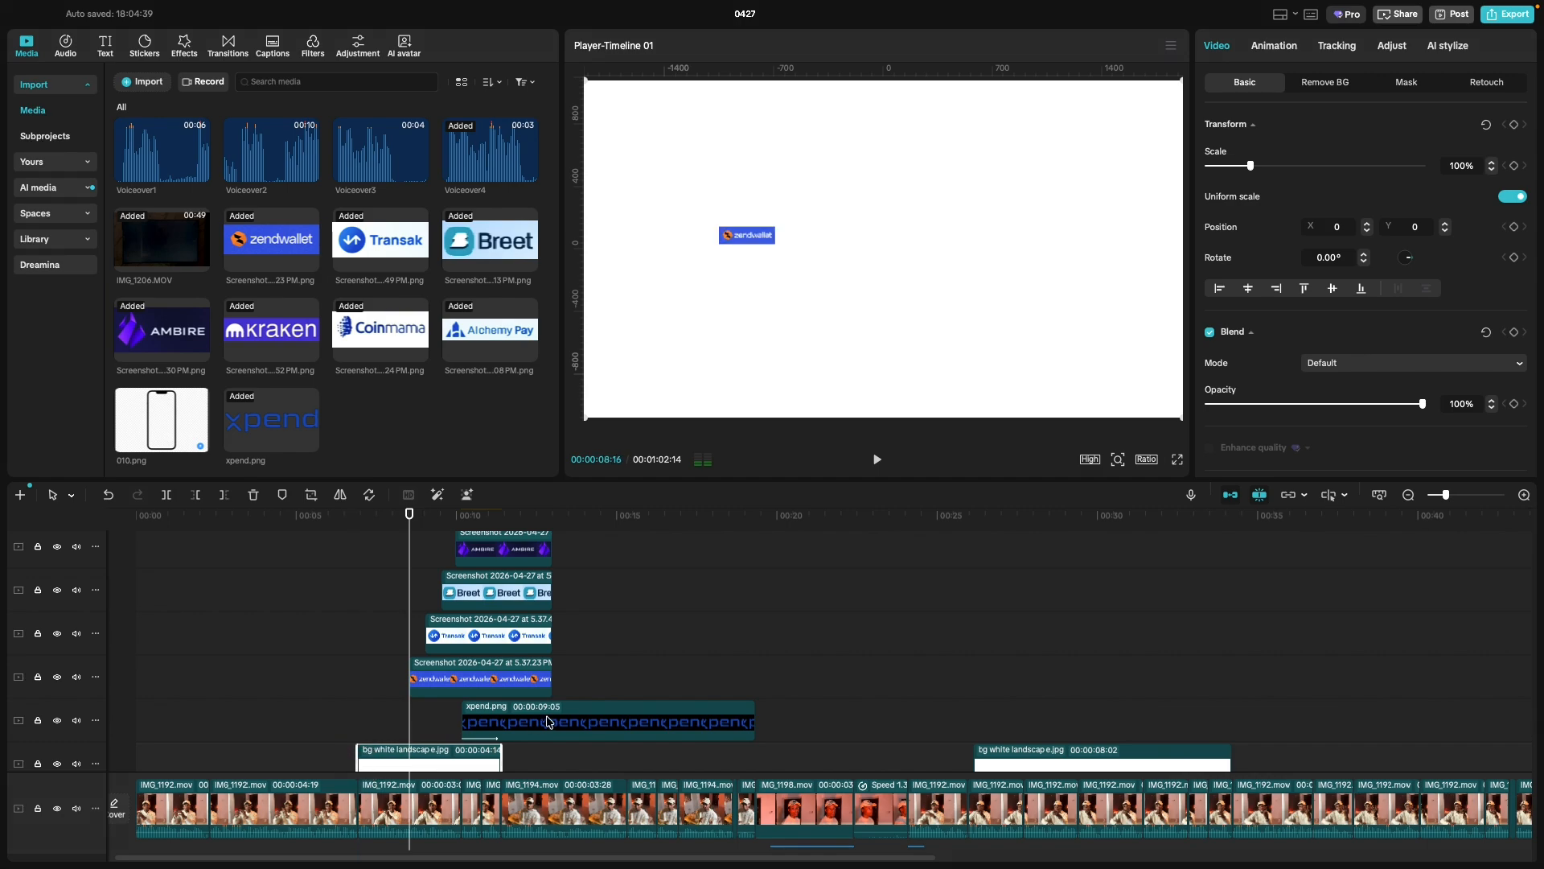
pyautogui.click(329, 718)
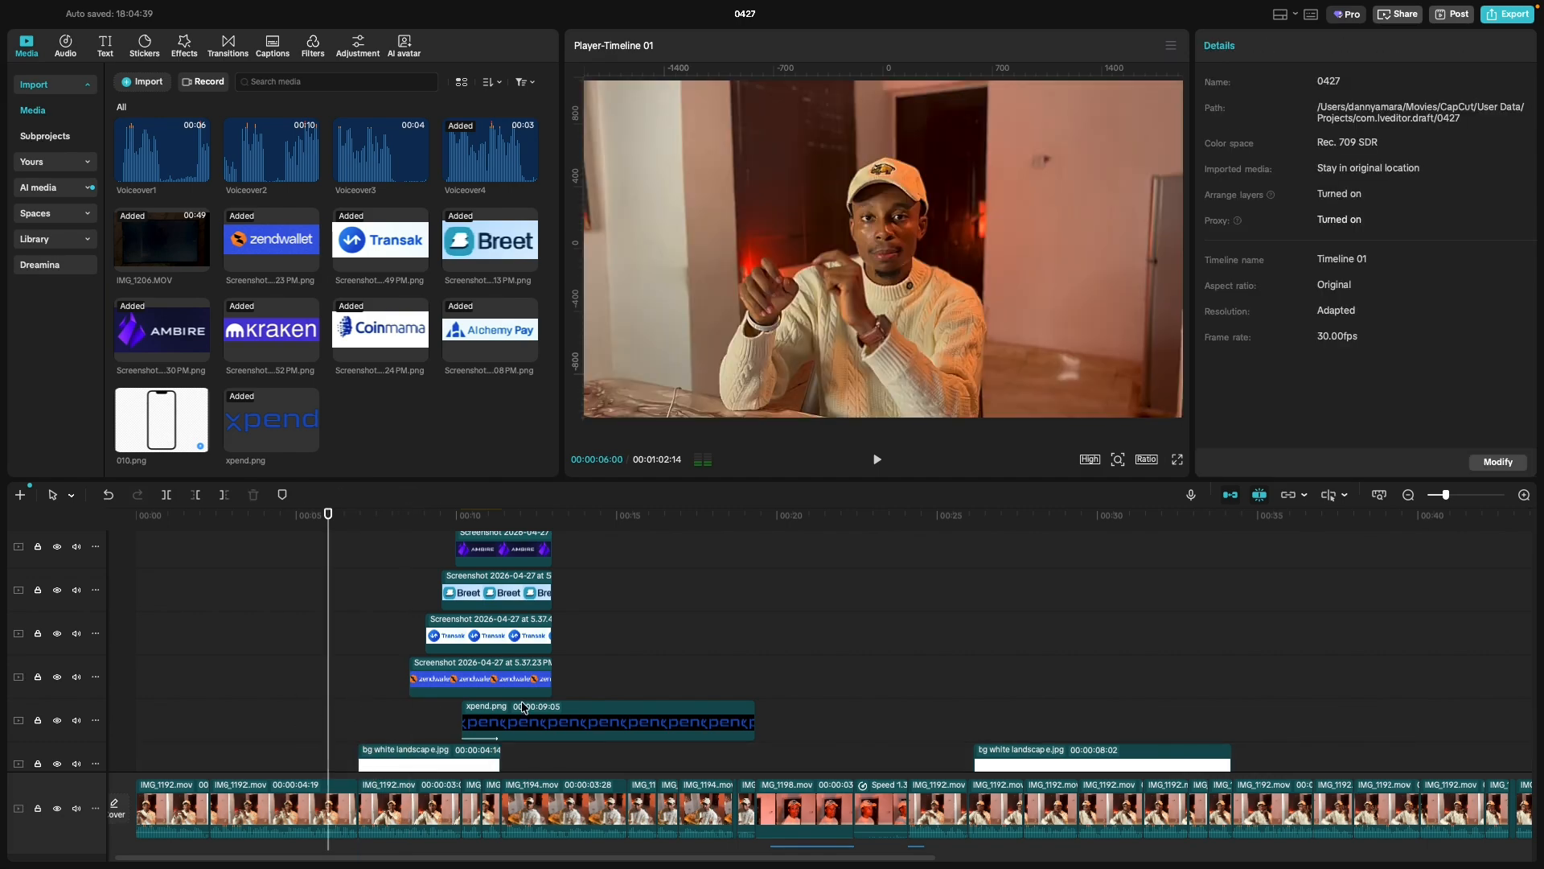
# Split all seven shifted logo clips at 00:00:11:12, where the white background ends, and delete the pieces after it.
pyautogui.scroll(5, 595, 669)
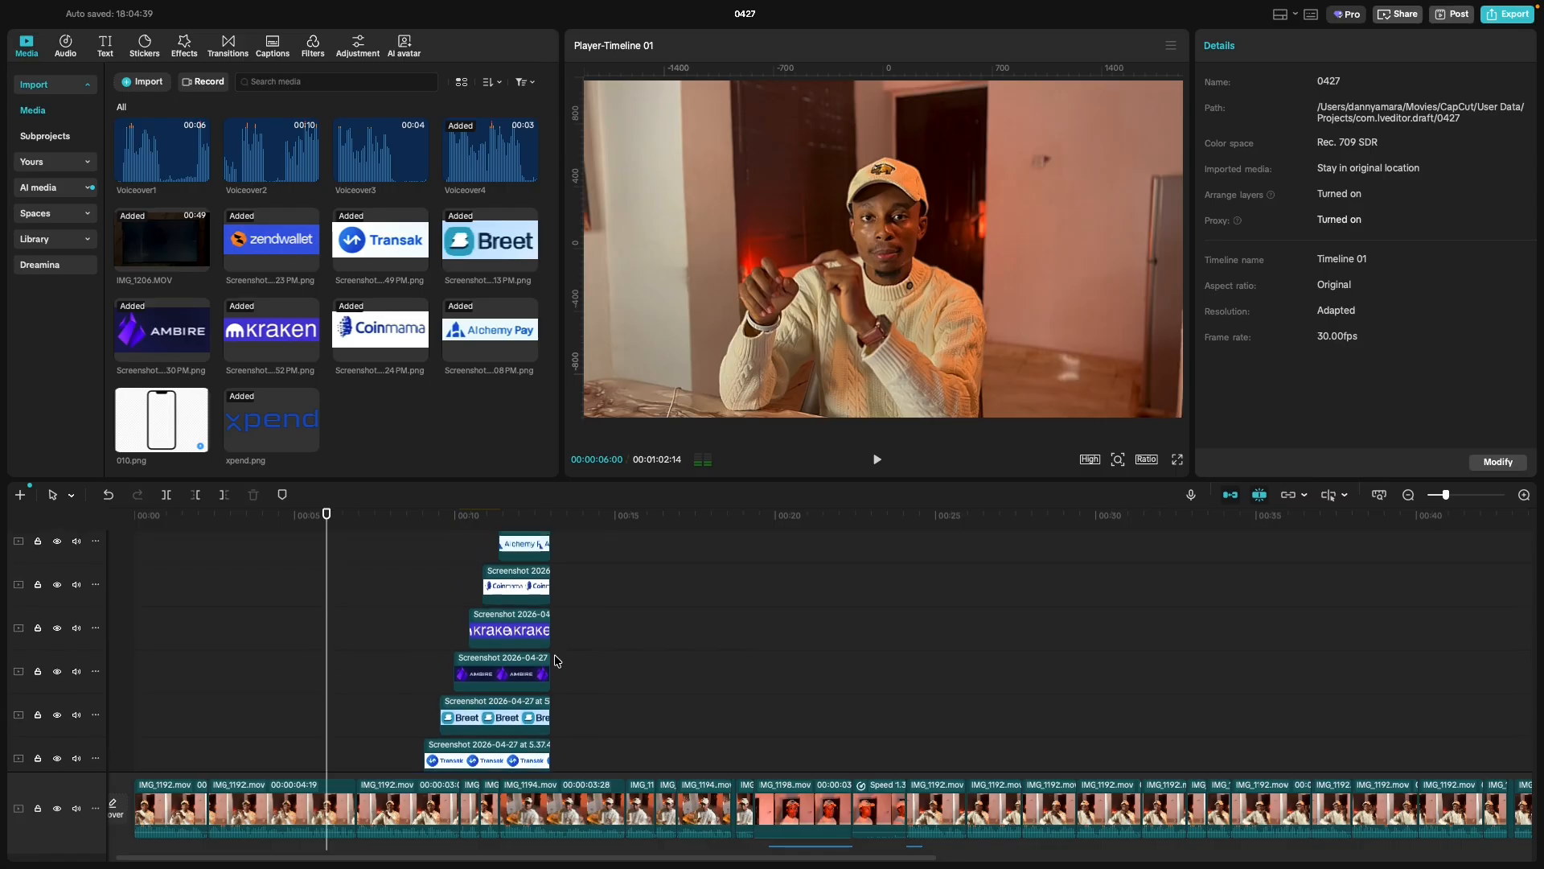
pyautogui.moveTo(539, 560); pyautogui.dragTo(536, 696)
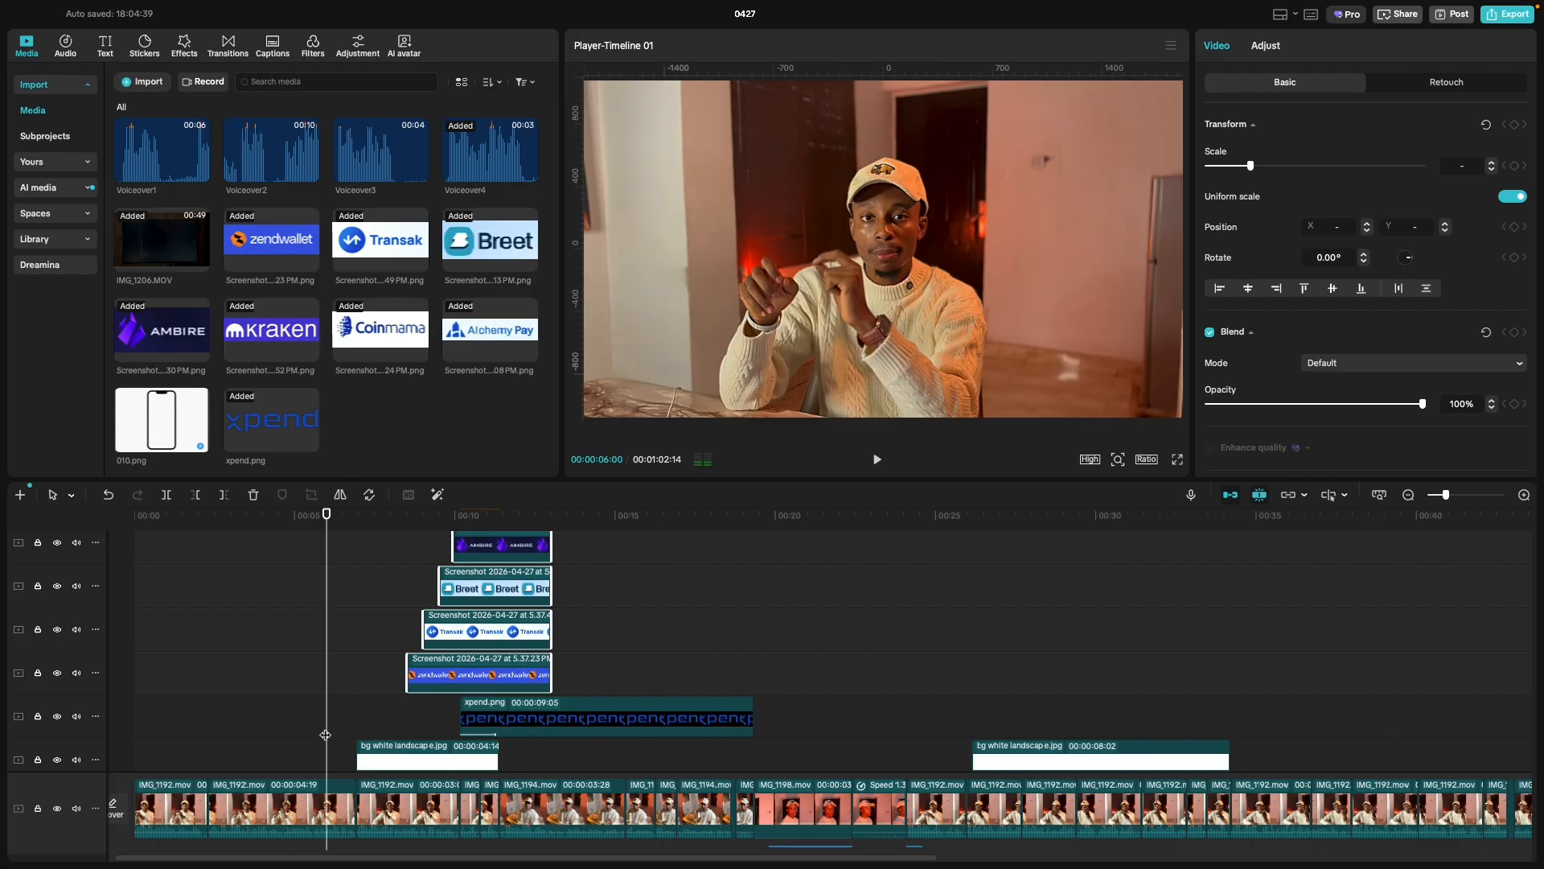
pyautogui.moveTo(325, 734); pyautogui.dragTo(498, 754)
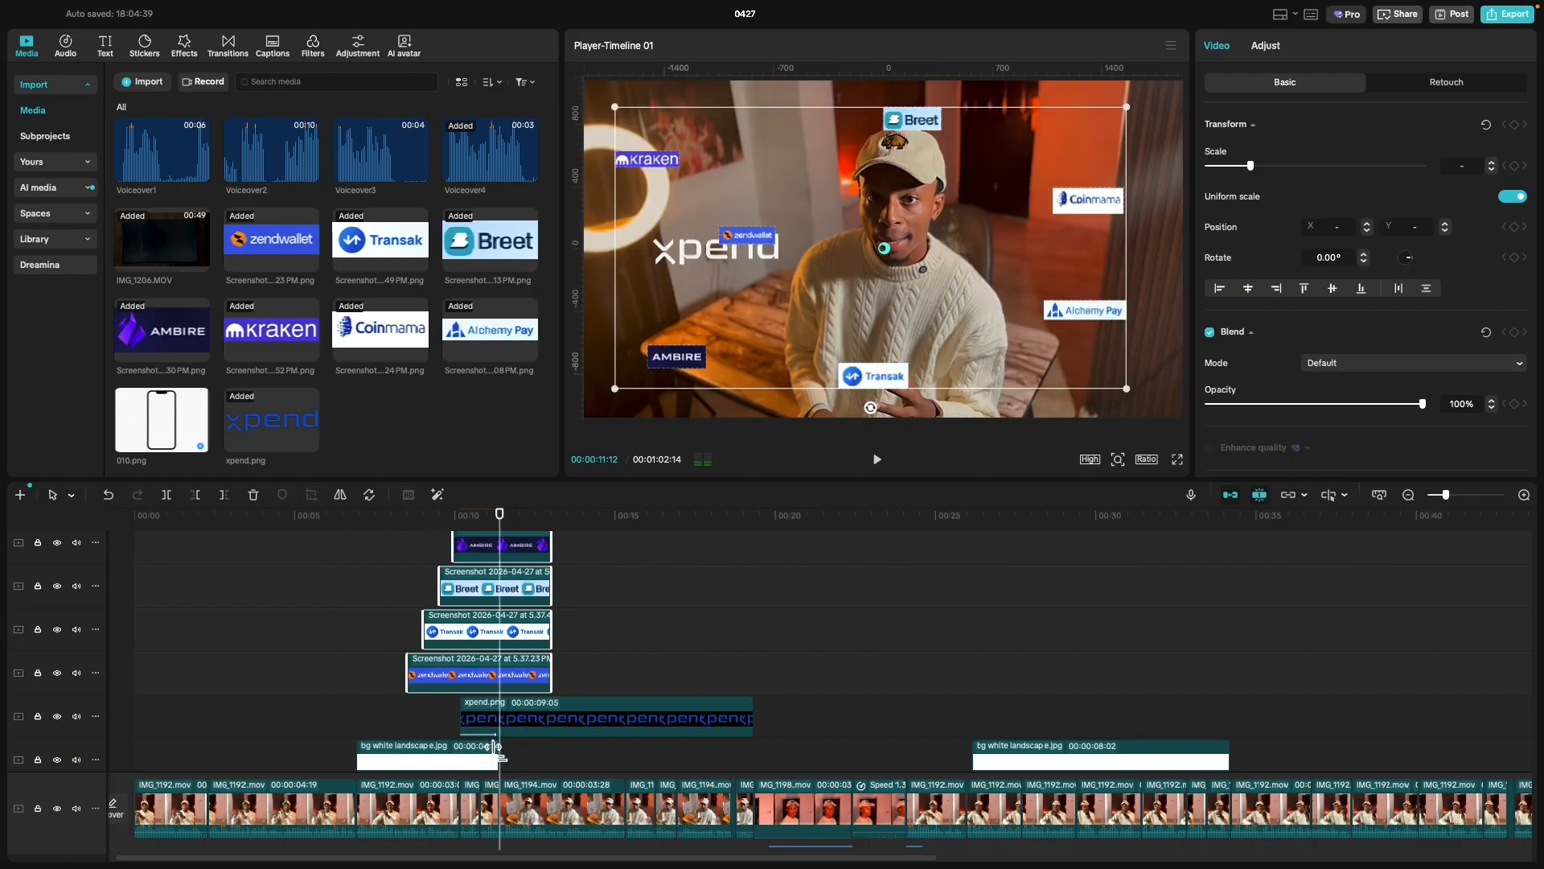
pyautogui.press('super+b')
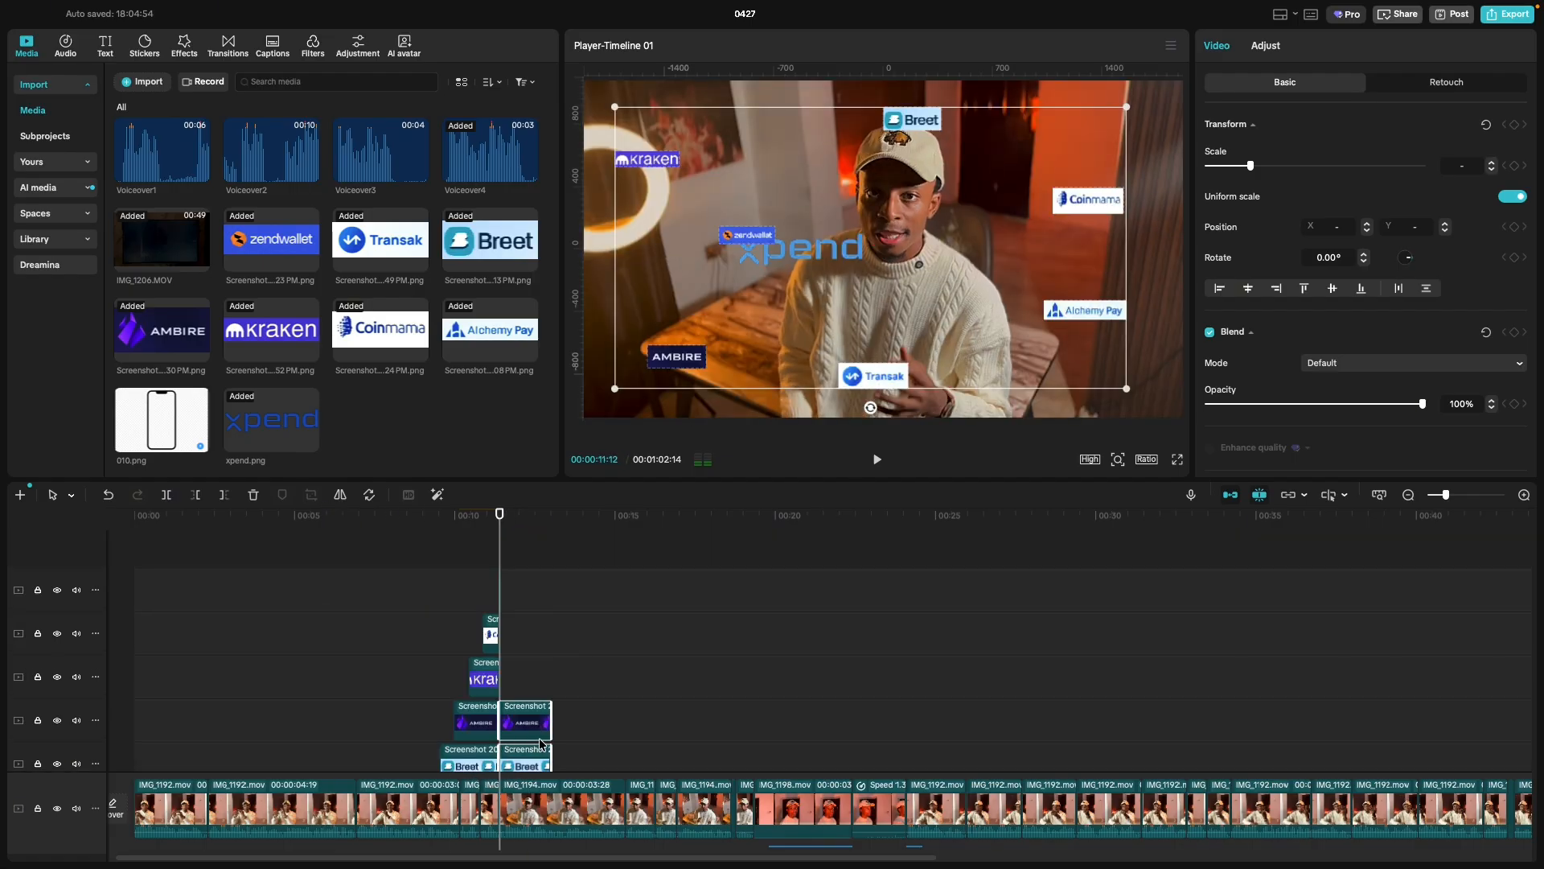
pyautogui.press('Delete')
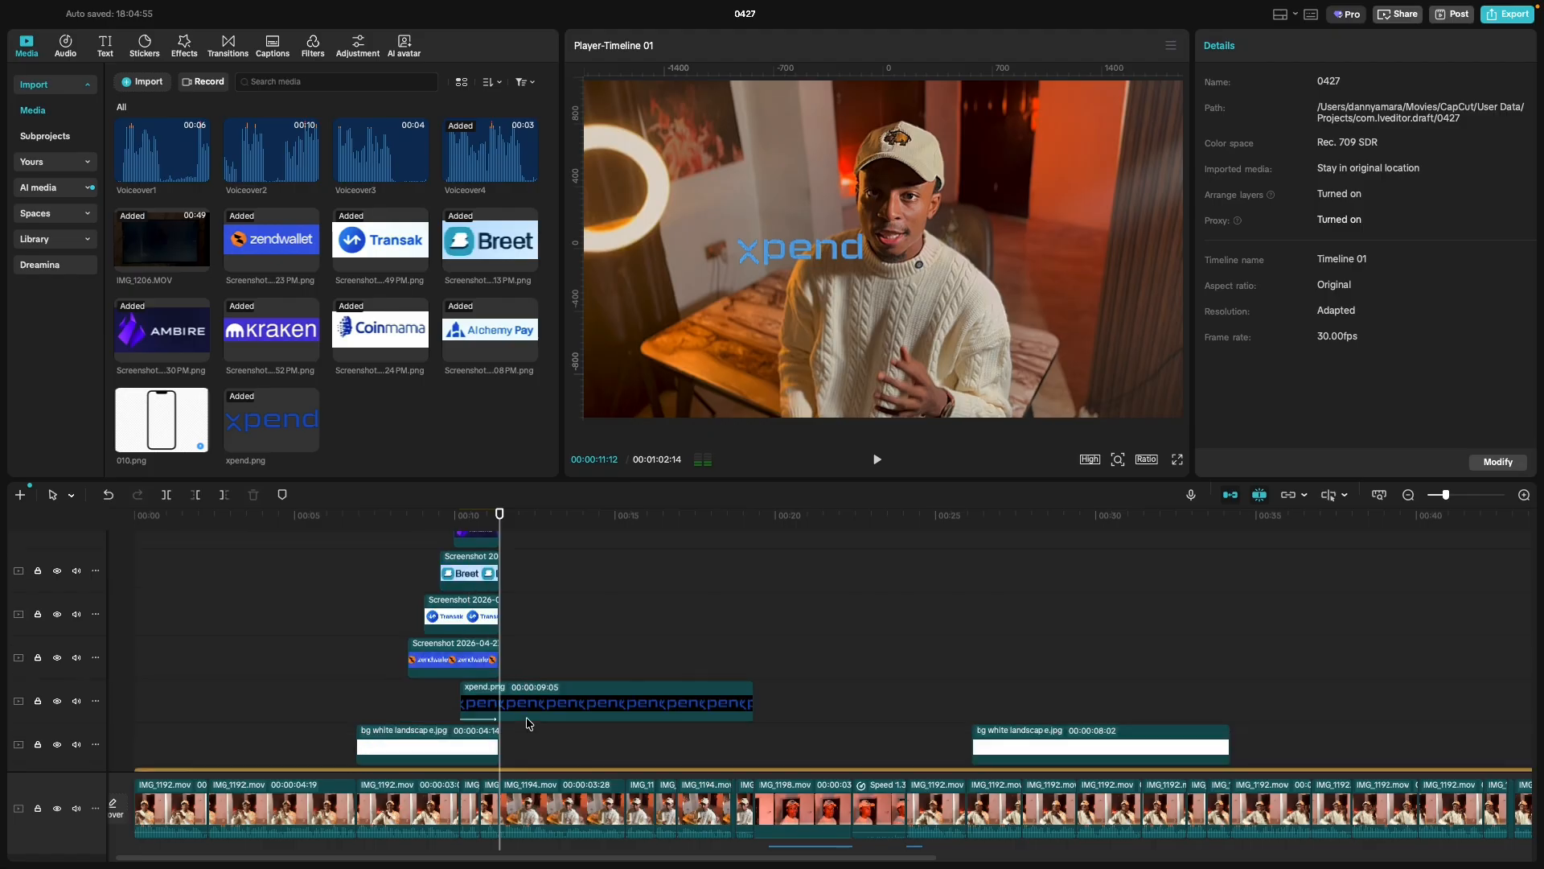
# Play from 00:00:05:19 to check the logo timing up to the xpend logo's entrance.
pyautogui.click(315, 714)
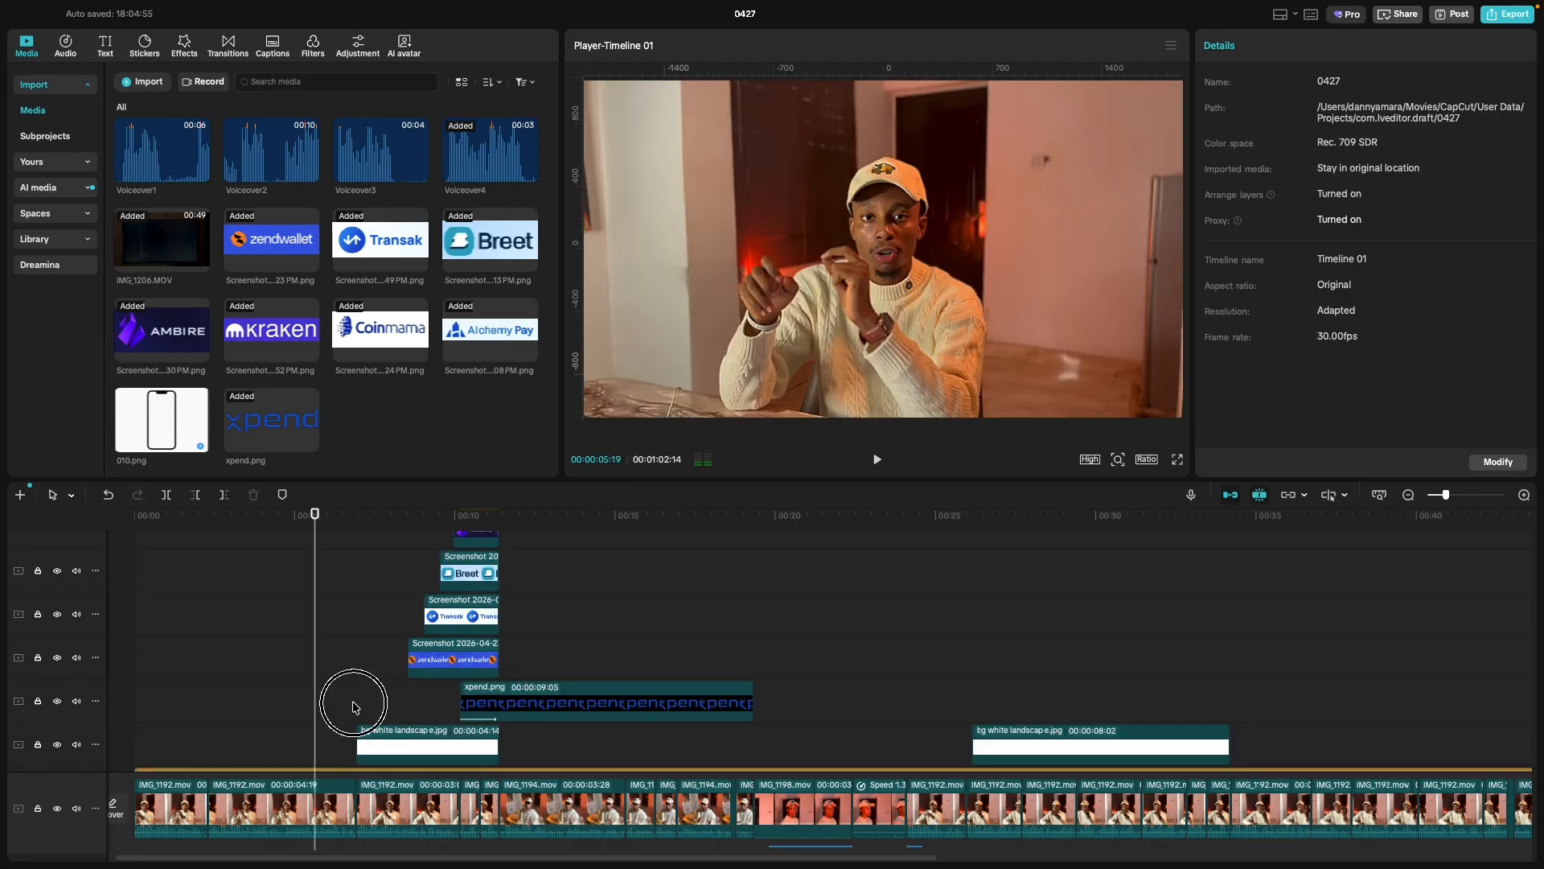
pyautogui.press('space')
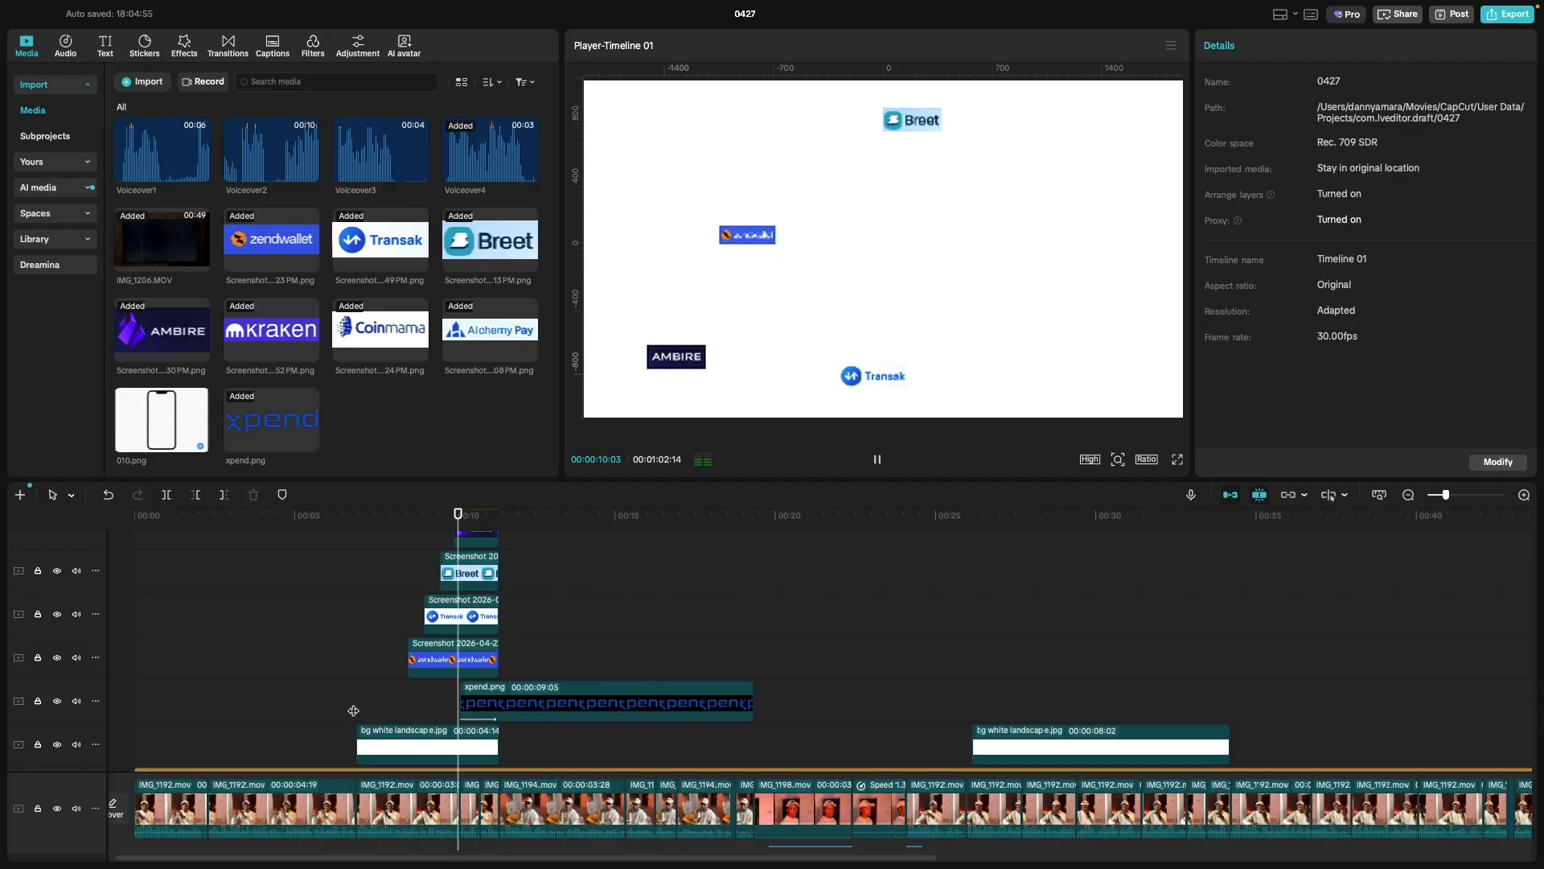
pyautogui.press('space')
pyautogui.scroll(2, 414, 708)
pyautogui.scroll(3, 414, 708)
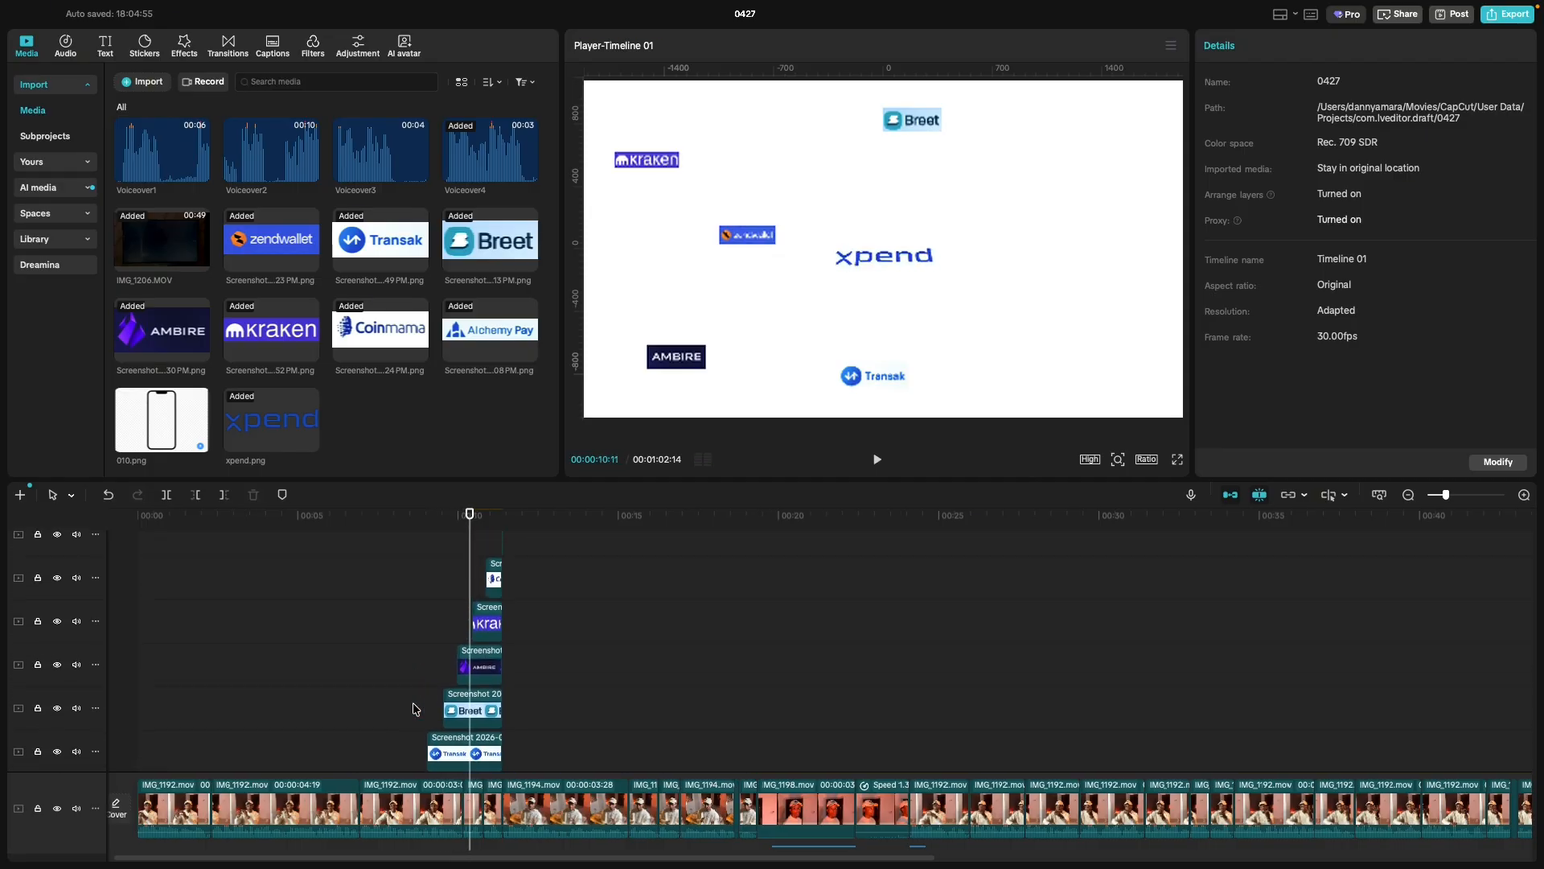
pyautogui.scroll(1, 414, 708)
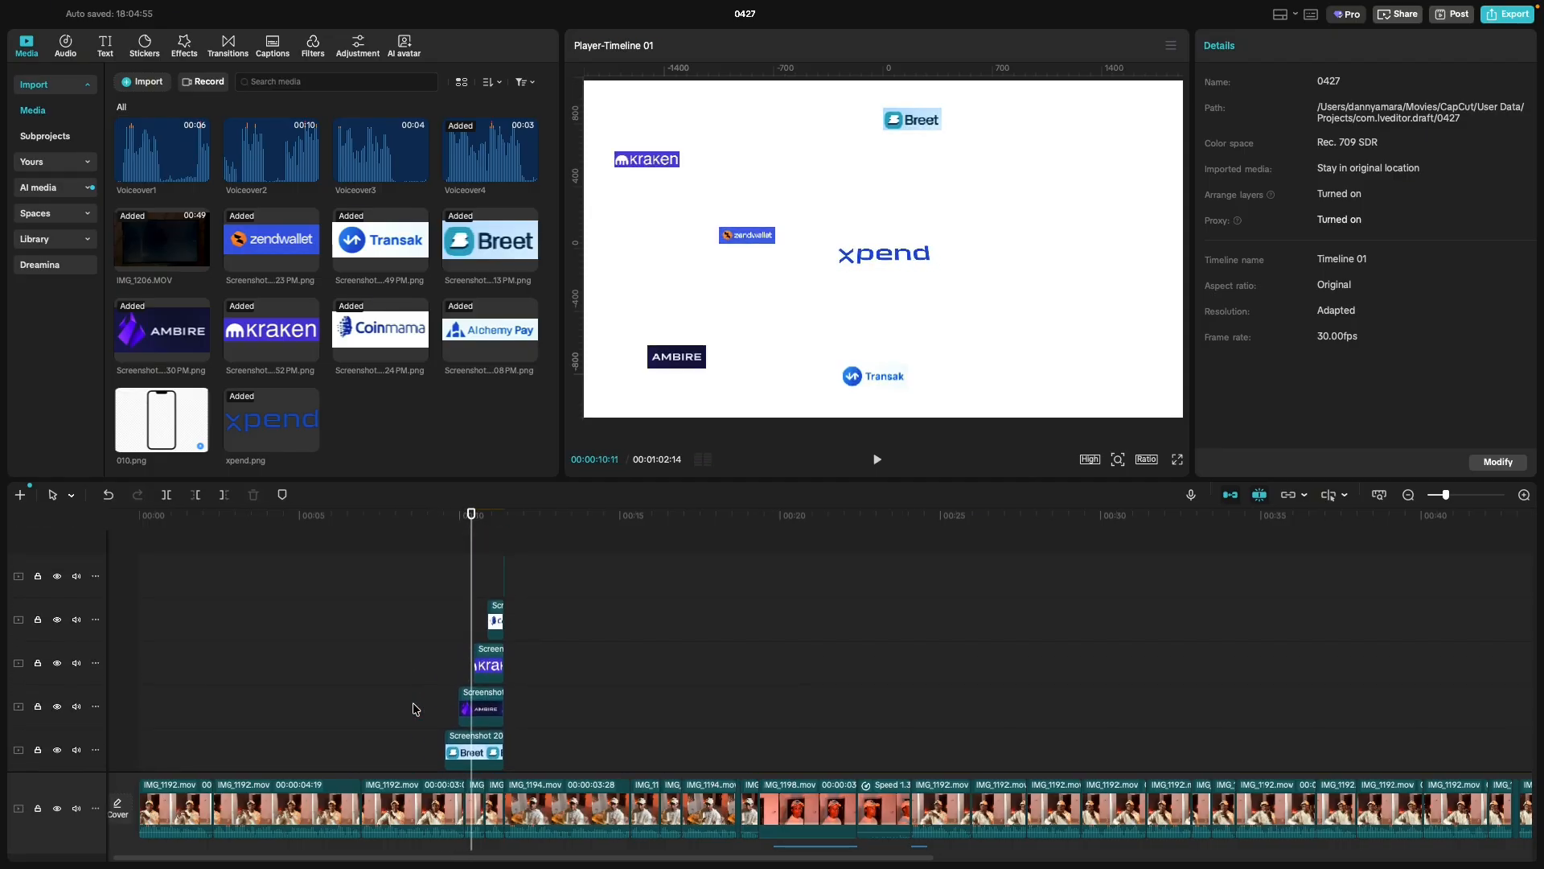
# Undo the deletion and the split of the seven logo clips.
pyautogui.press('super+z')
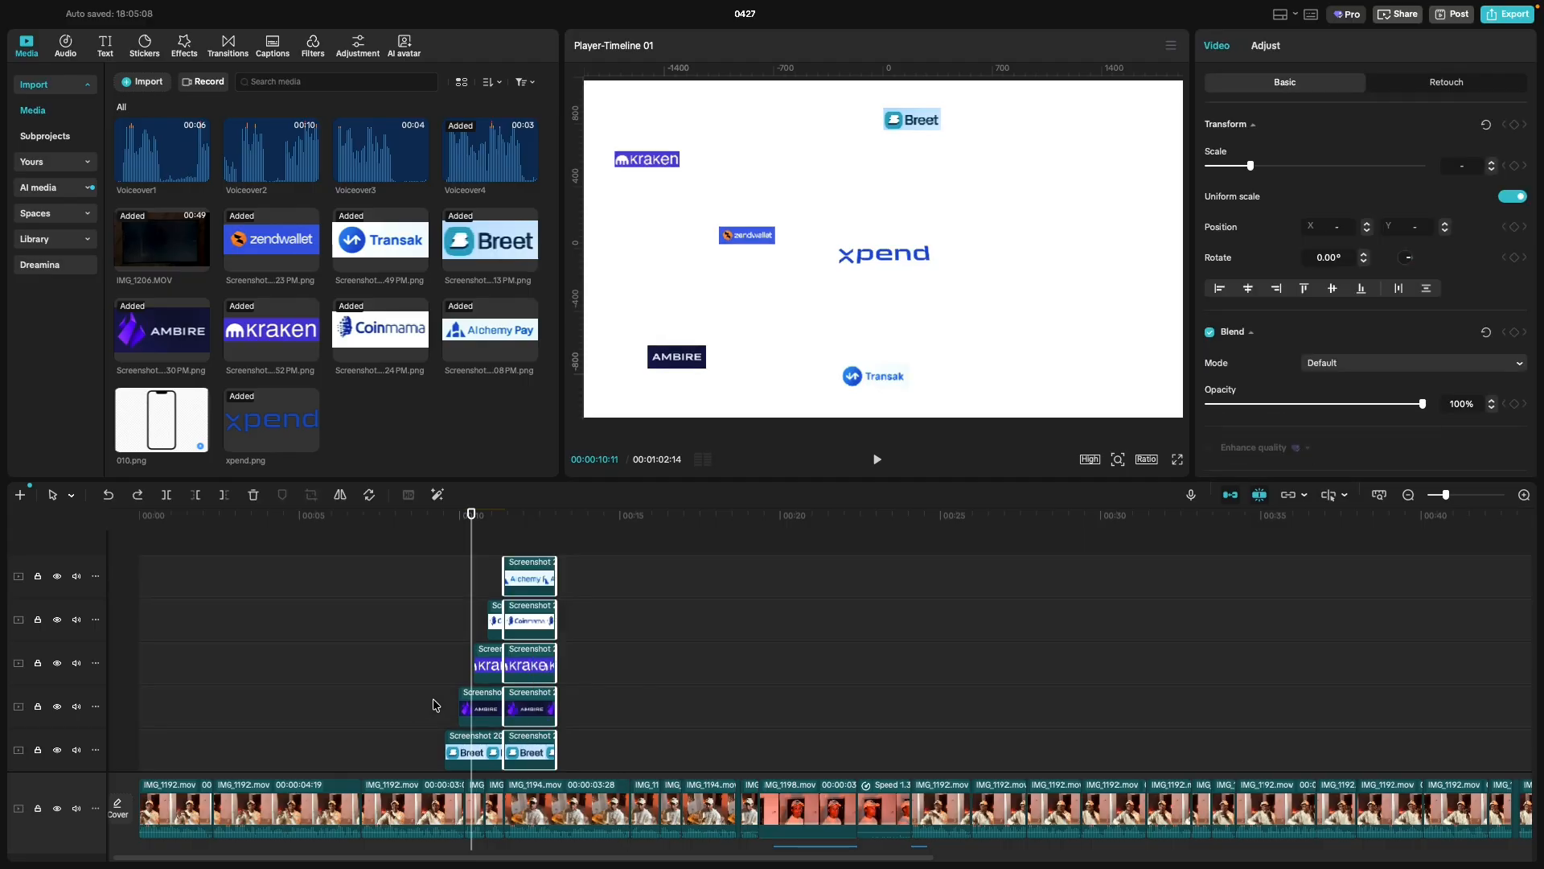
pyautogui.scroll(-2, 435, 706)
pyautogui.press('super+z')
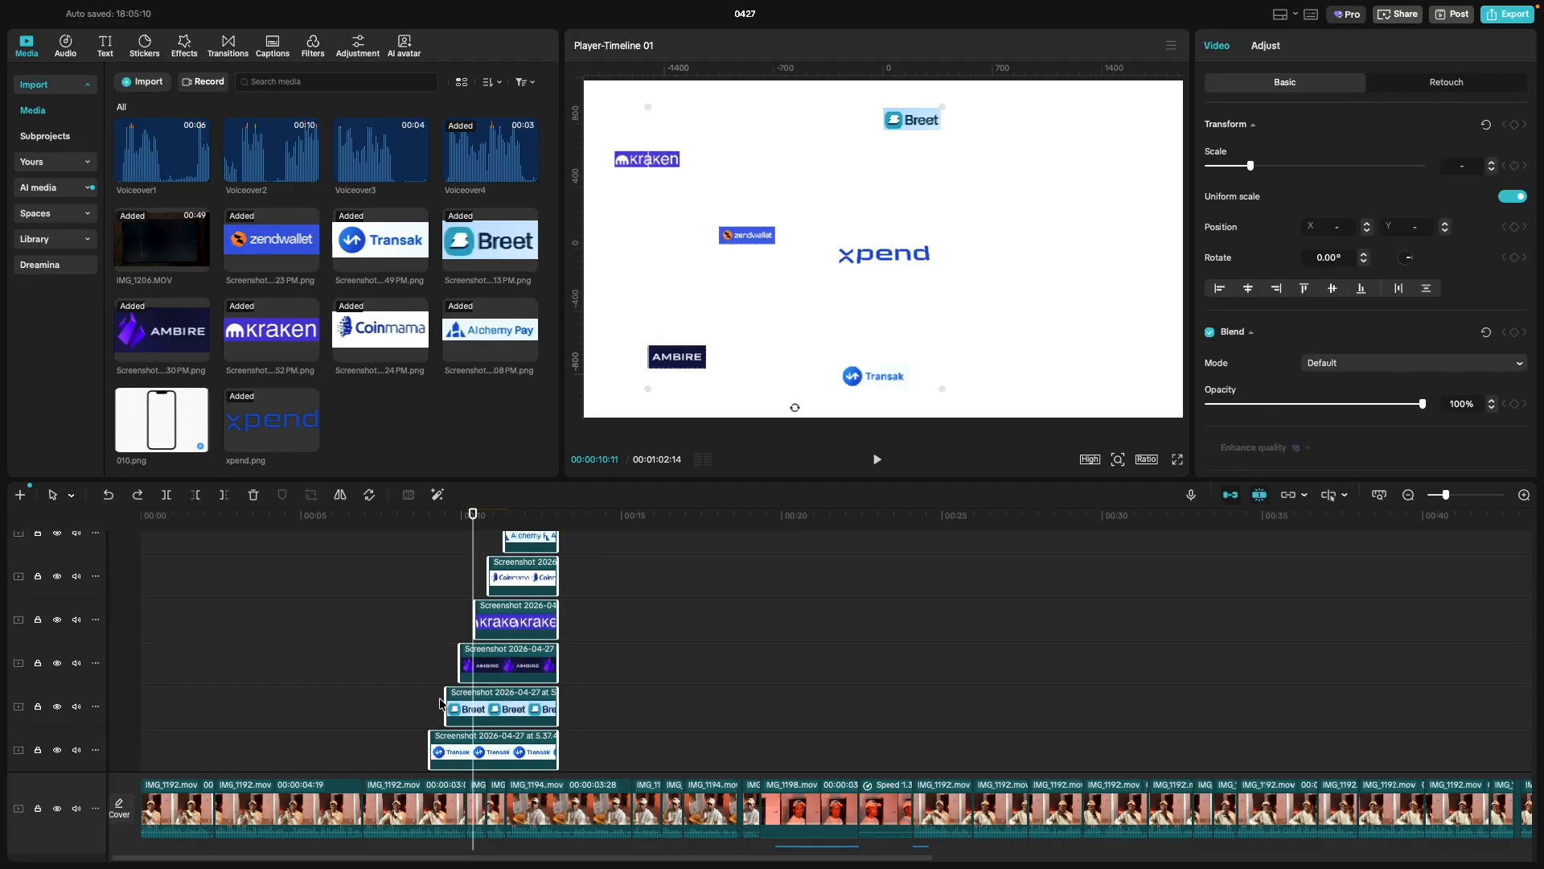
pyautogui.scroll(-4, 440, 705)
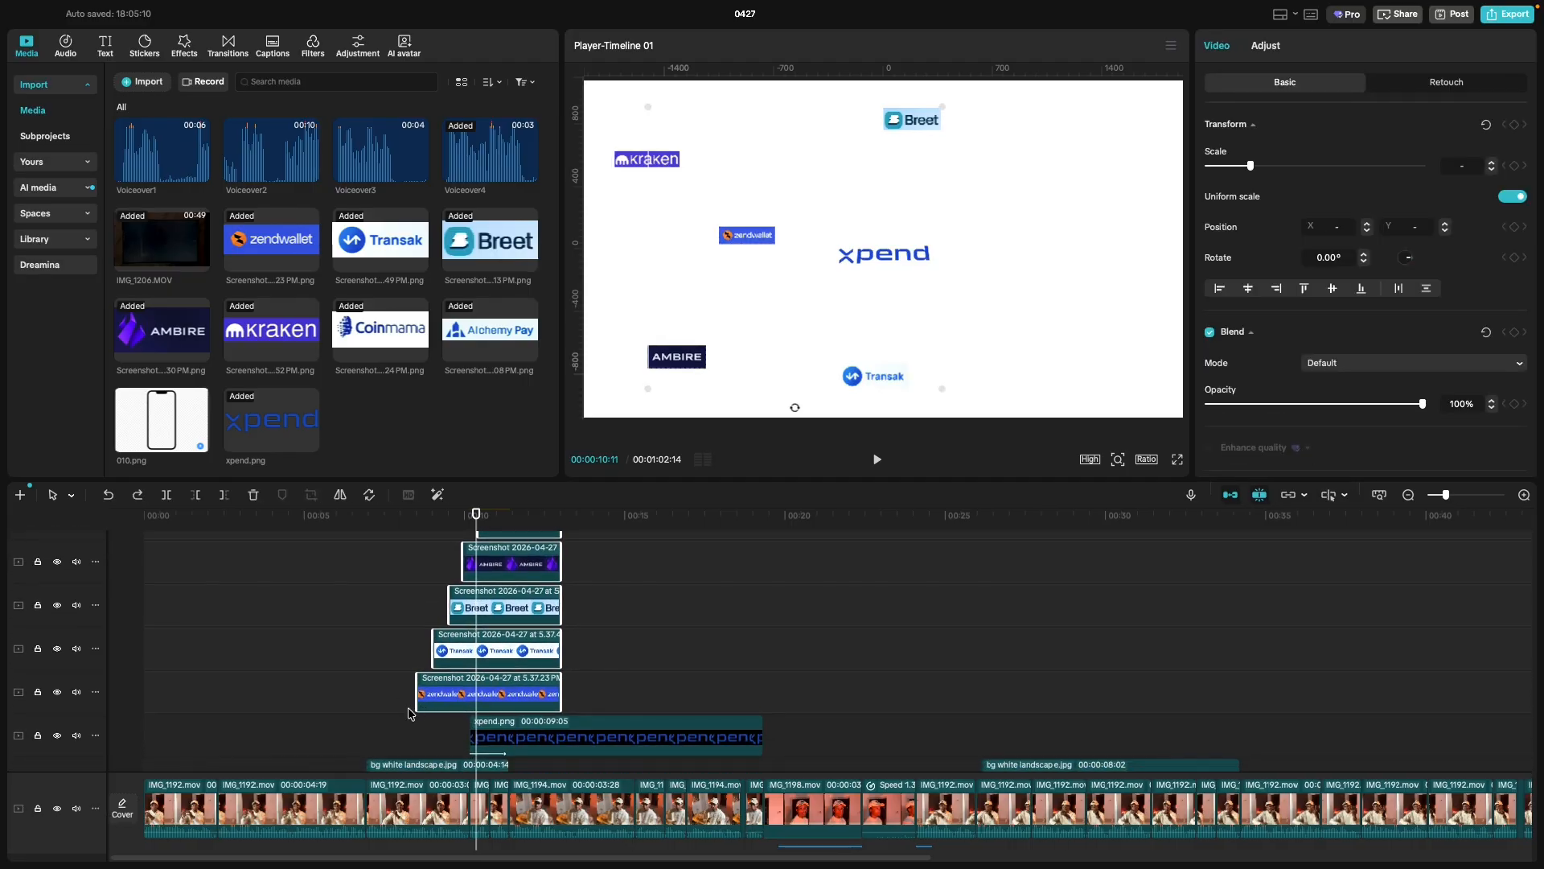
# Enlarge the timeline and compare the staggered logo clips with the white background's end at 00:00:11:12.
pyautogui.scroll(3, 415, 712)
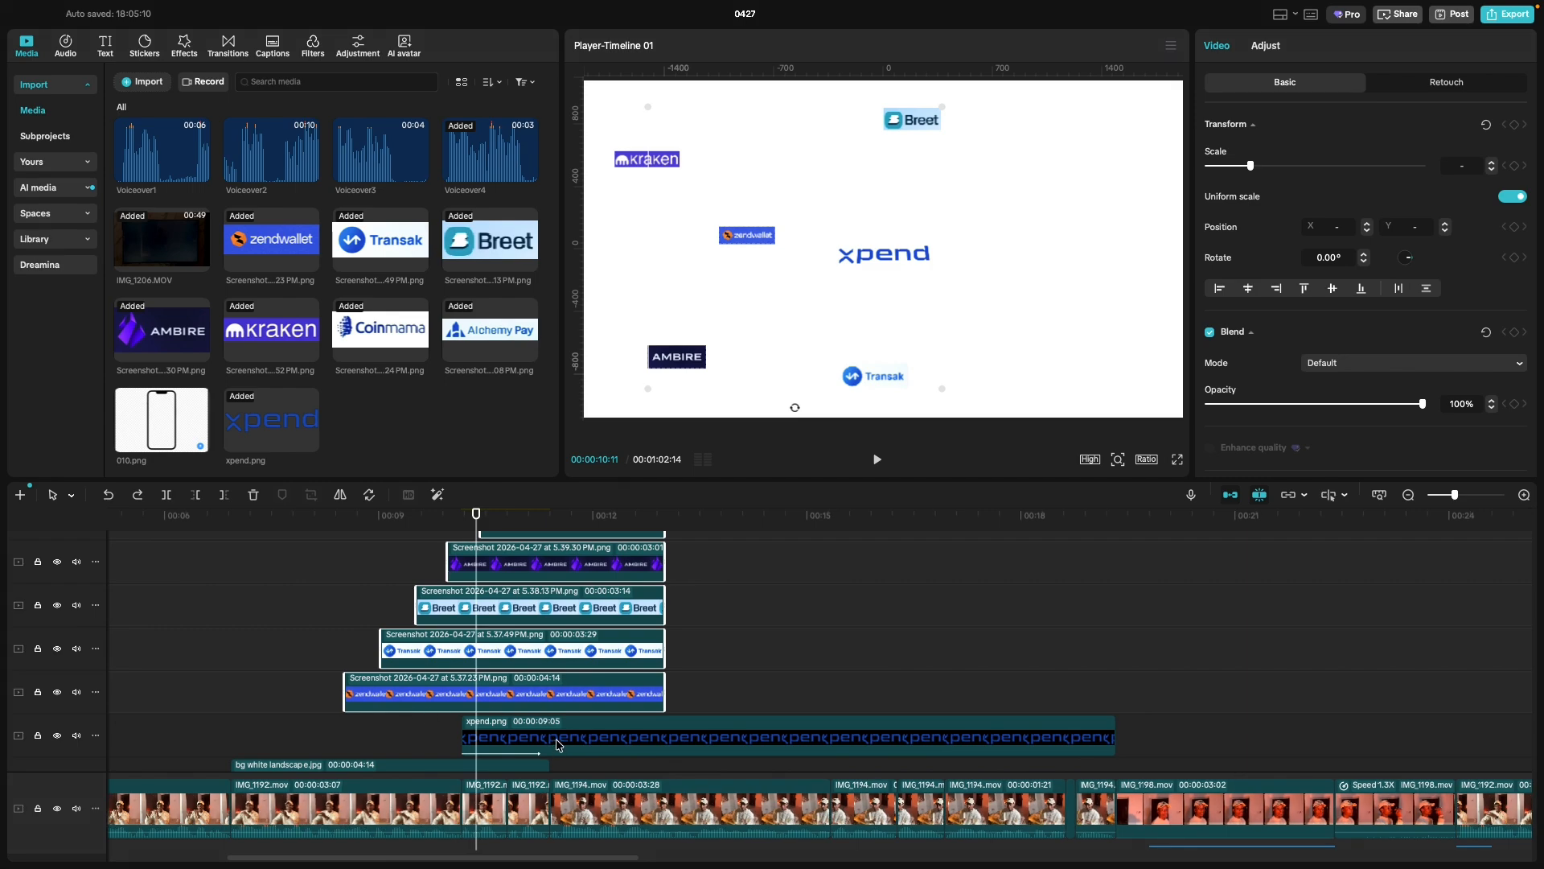
pyautogui.scroll(5, 559, 744)
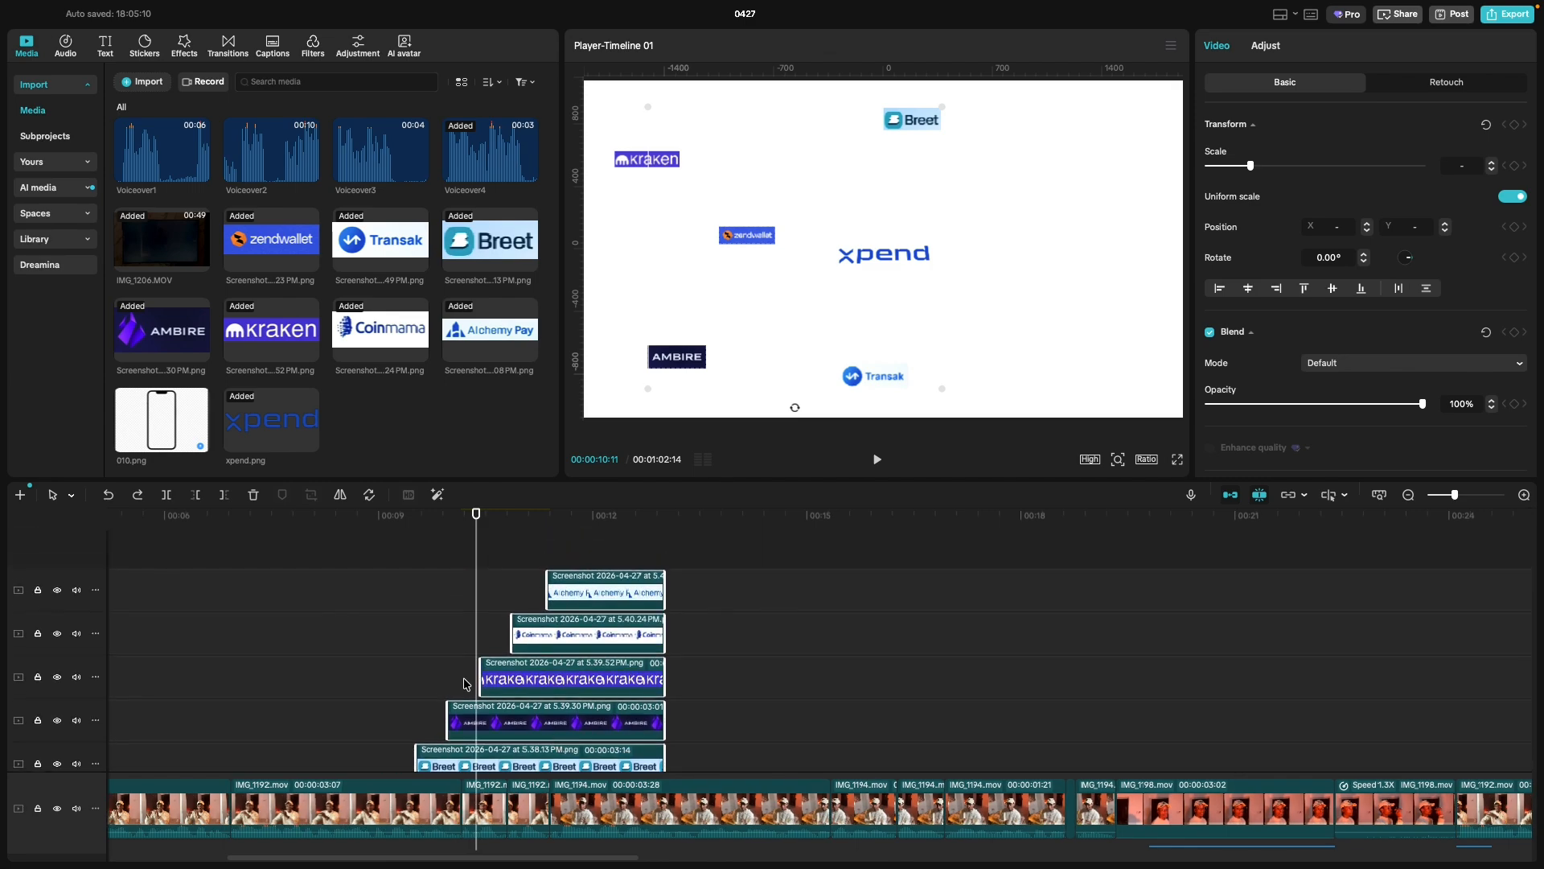
pyautogui.scroll(-4, 452, 593)
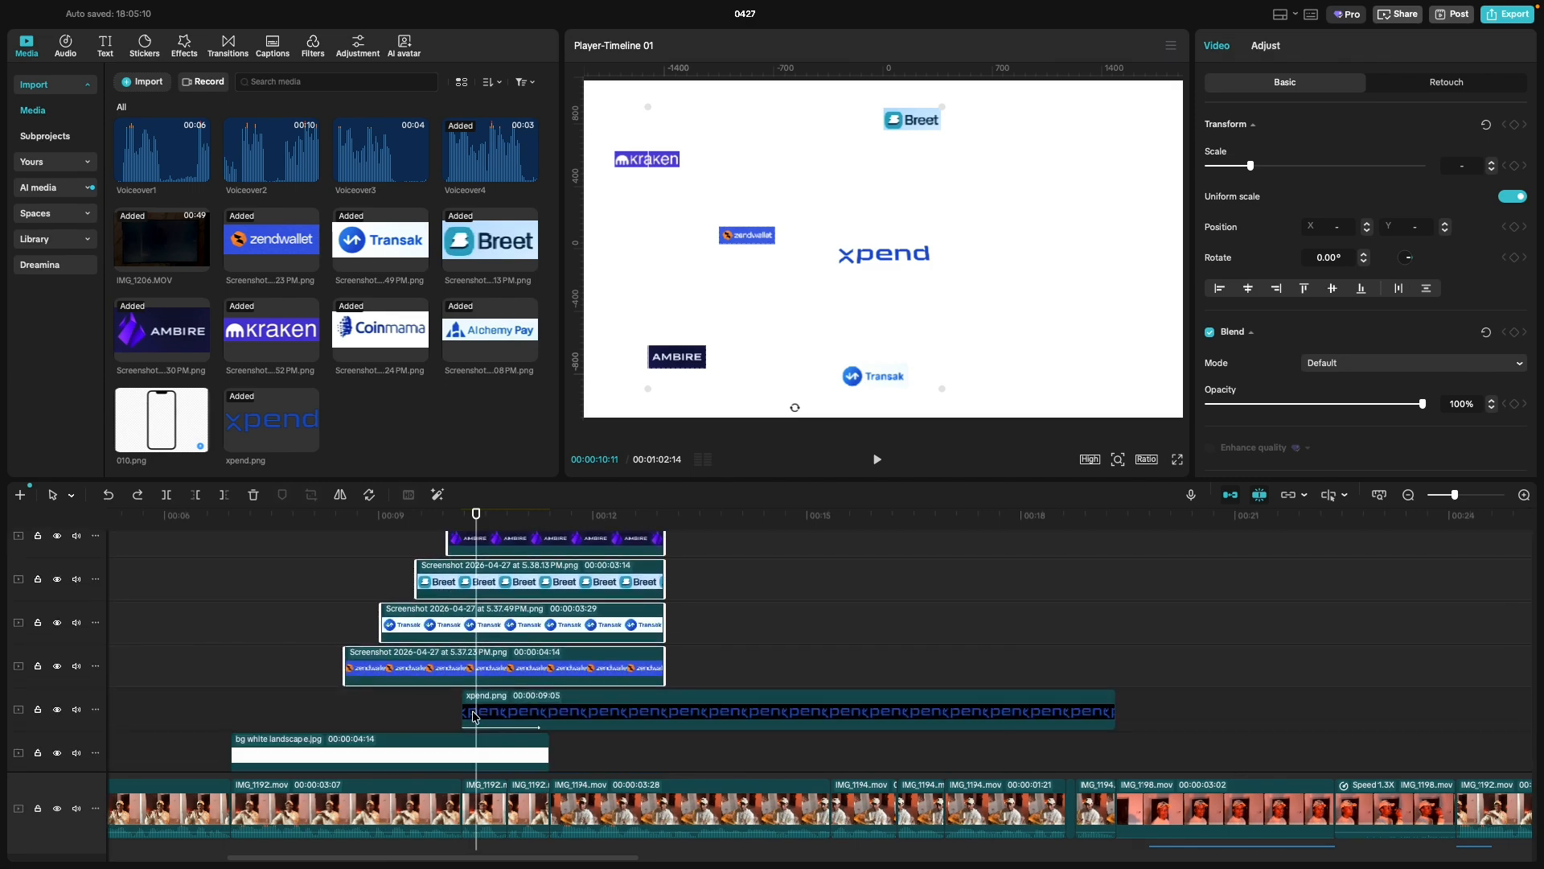
pyautogui.moveTo(475, 516); pyautogui.dragTo(550, 535)
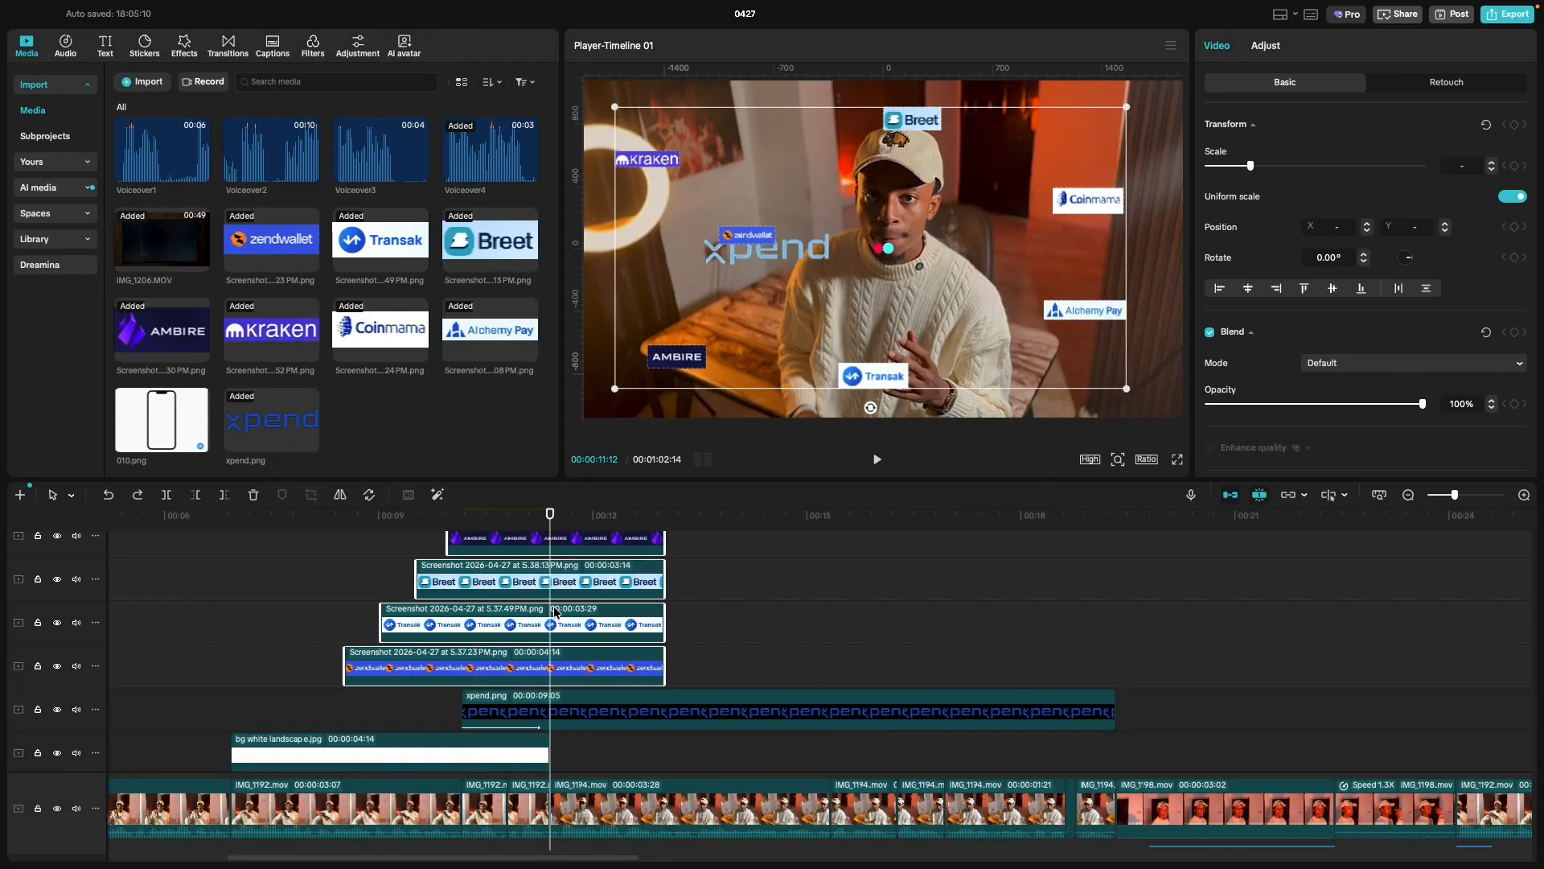
pyautogui.scroll(4, 554, 595)
pyautogui.scroll(1, 555, 613)
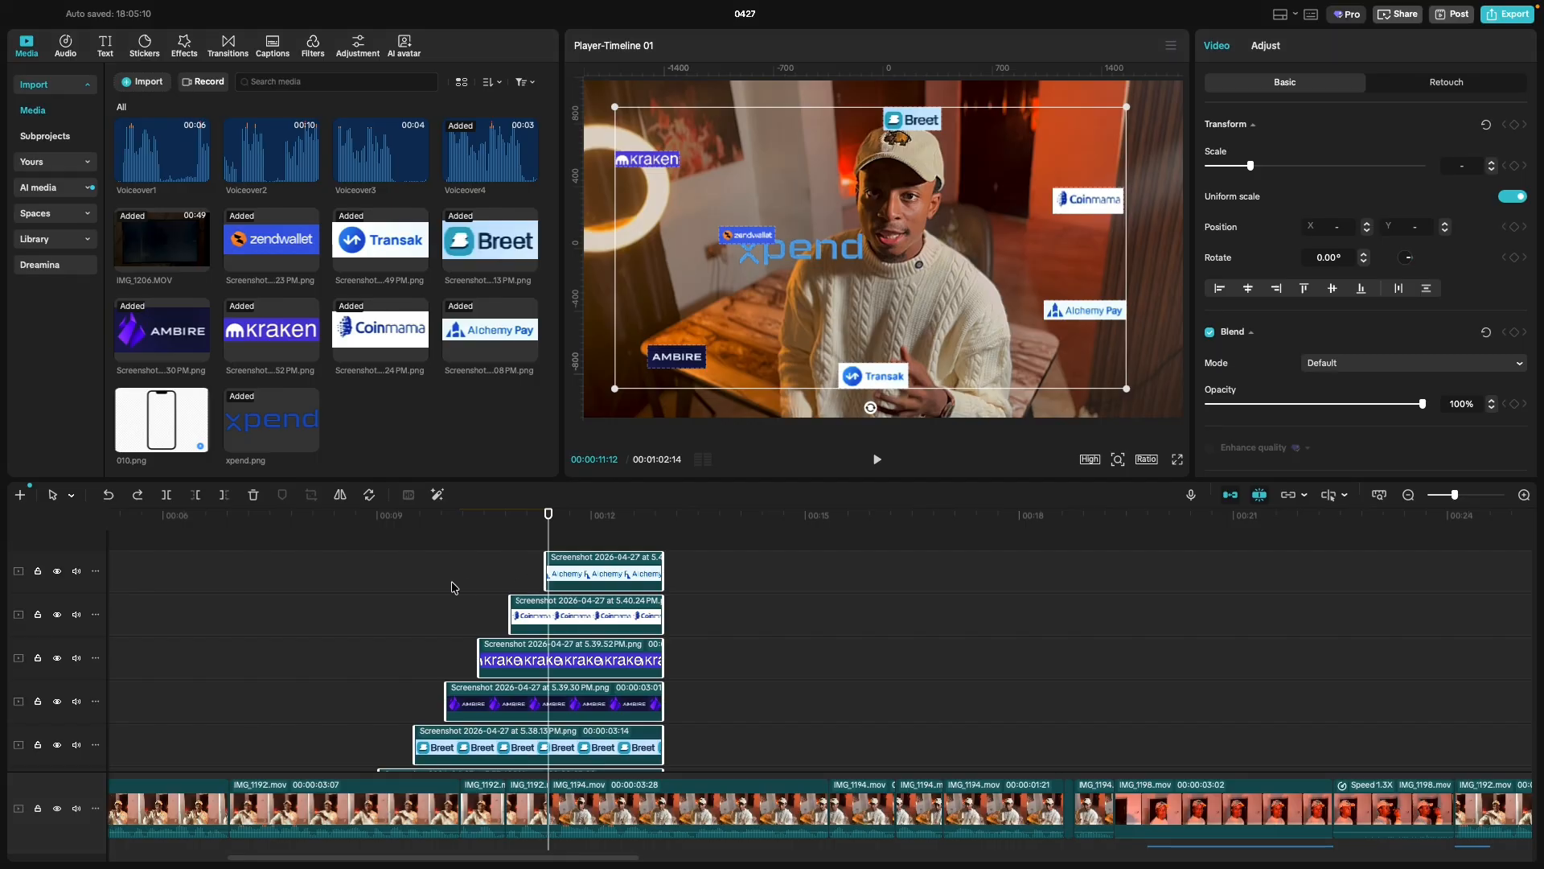
pyautogui.scroll(-3, 402, 632)
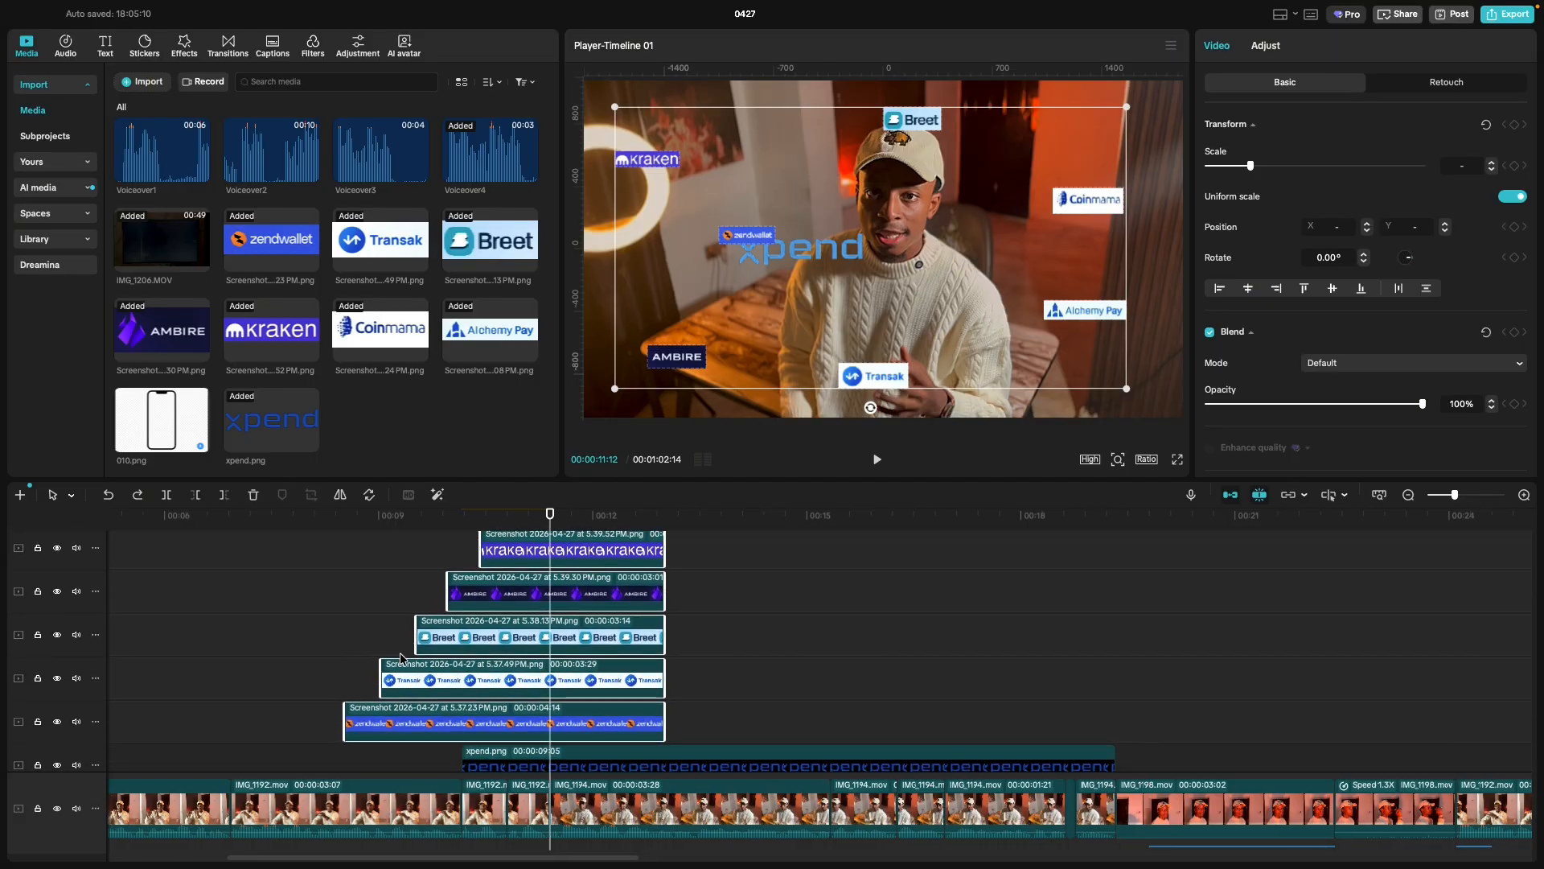
# Extend the Transak and Breet clips' starts earlier, to durations of 00:00:04:08 and 00:00:04:02, so they follow zendwallet more closely.
pyautogui.click(352, 676)
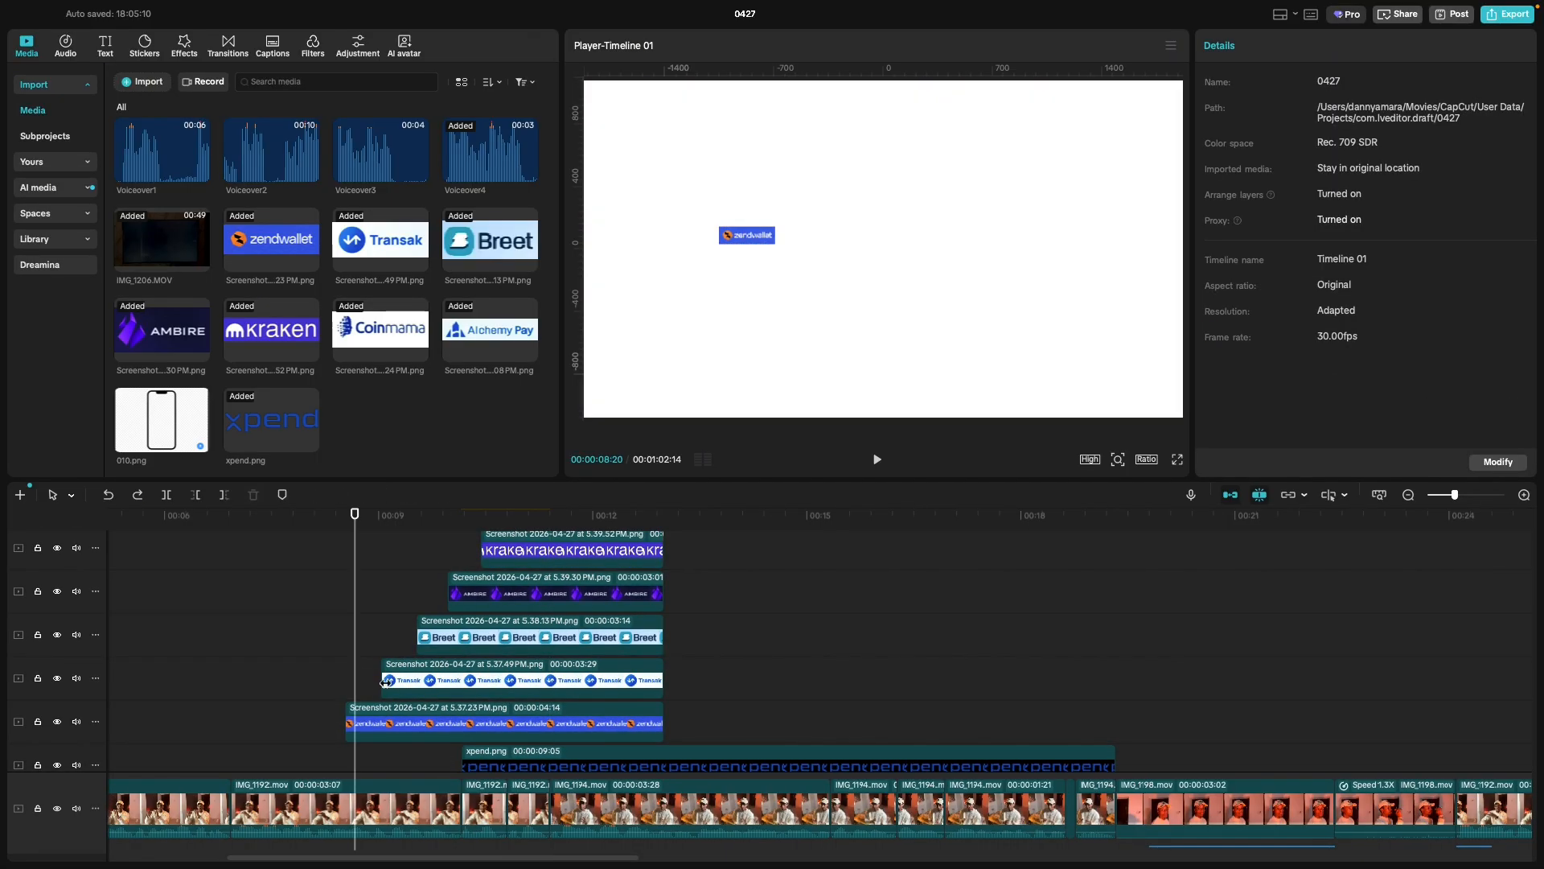
pyautogui.click(385, 682)
pyautogui.moveTo(374, 680); pyautogui.dragTo(363, 680)
pyautogui.click(345, 672)
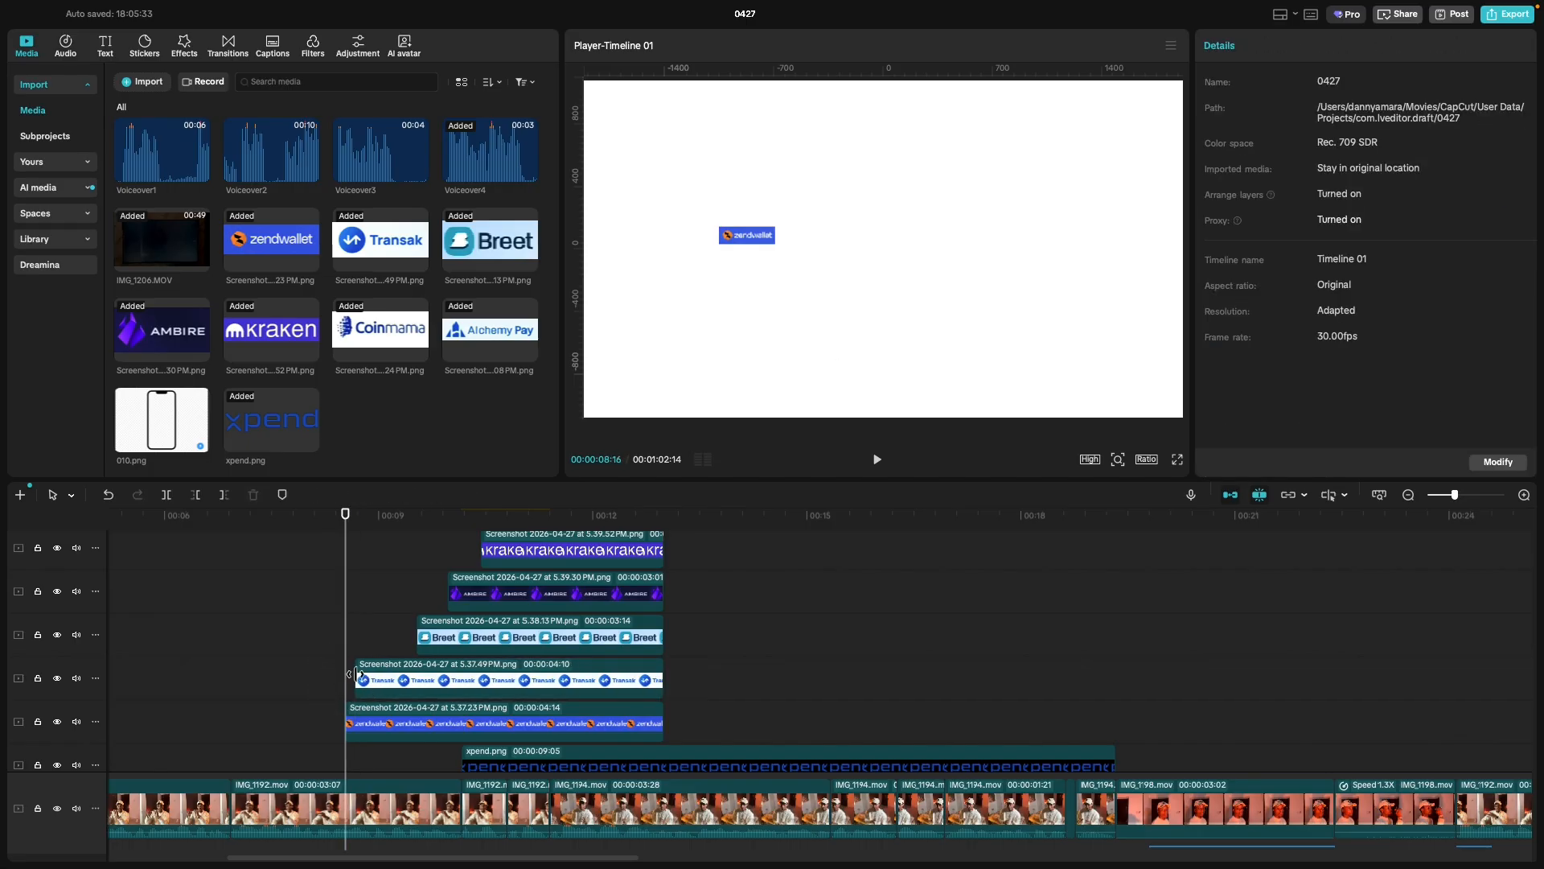
pyautogui.click(359, 674)
pyautogui.moveTo(351, 674); pyautogui.dragTo(373, 640)
pyautogui.click(406, 639)
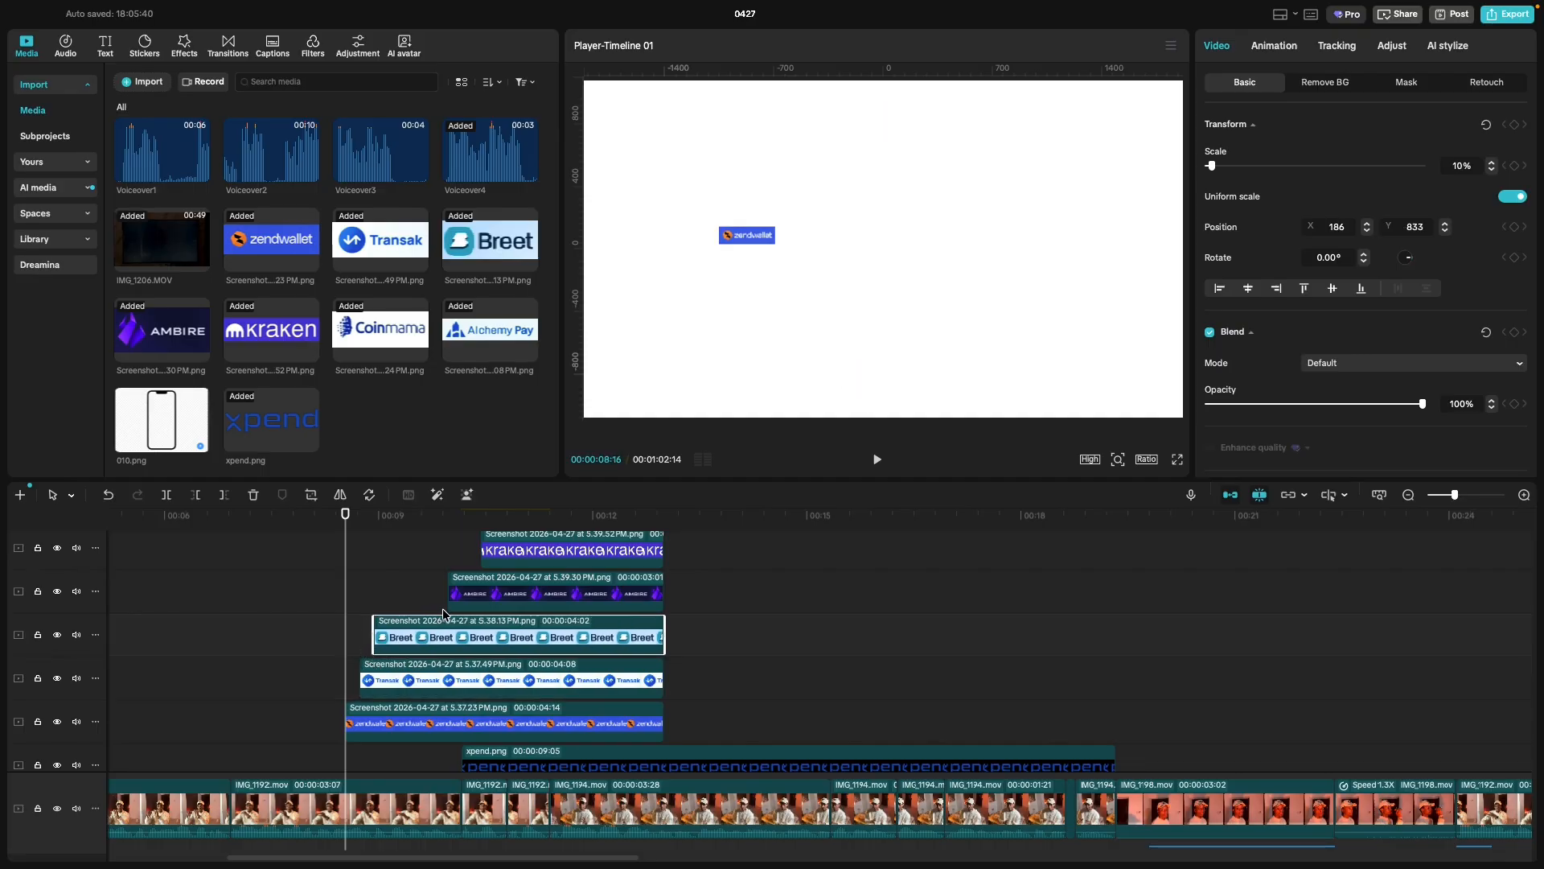
# Extend the Ambire, Kraken, Coinmama and Alchemy Pay clips' starts earlier, to durations of 00:00:03:25, 00:00:03:18, 00:00:03:11 and 00:00:03:05.
pyautogui.click(481, 592)
pyautogui.moveTo(447, 589); pyautogui.dragTo(406, 599)
pyautogui.scroll(1, 451, 611)
pyautogui.scroll(1, 459, 612)
pyautogui.click(493, 608)
pyautogui.scroll(3, 549, 613)
pyautogui.click(549, 618)
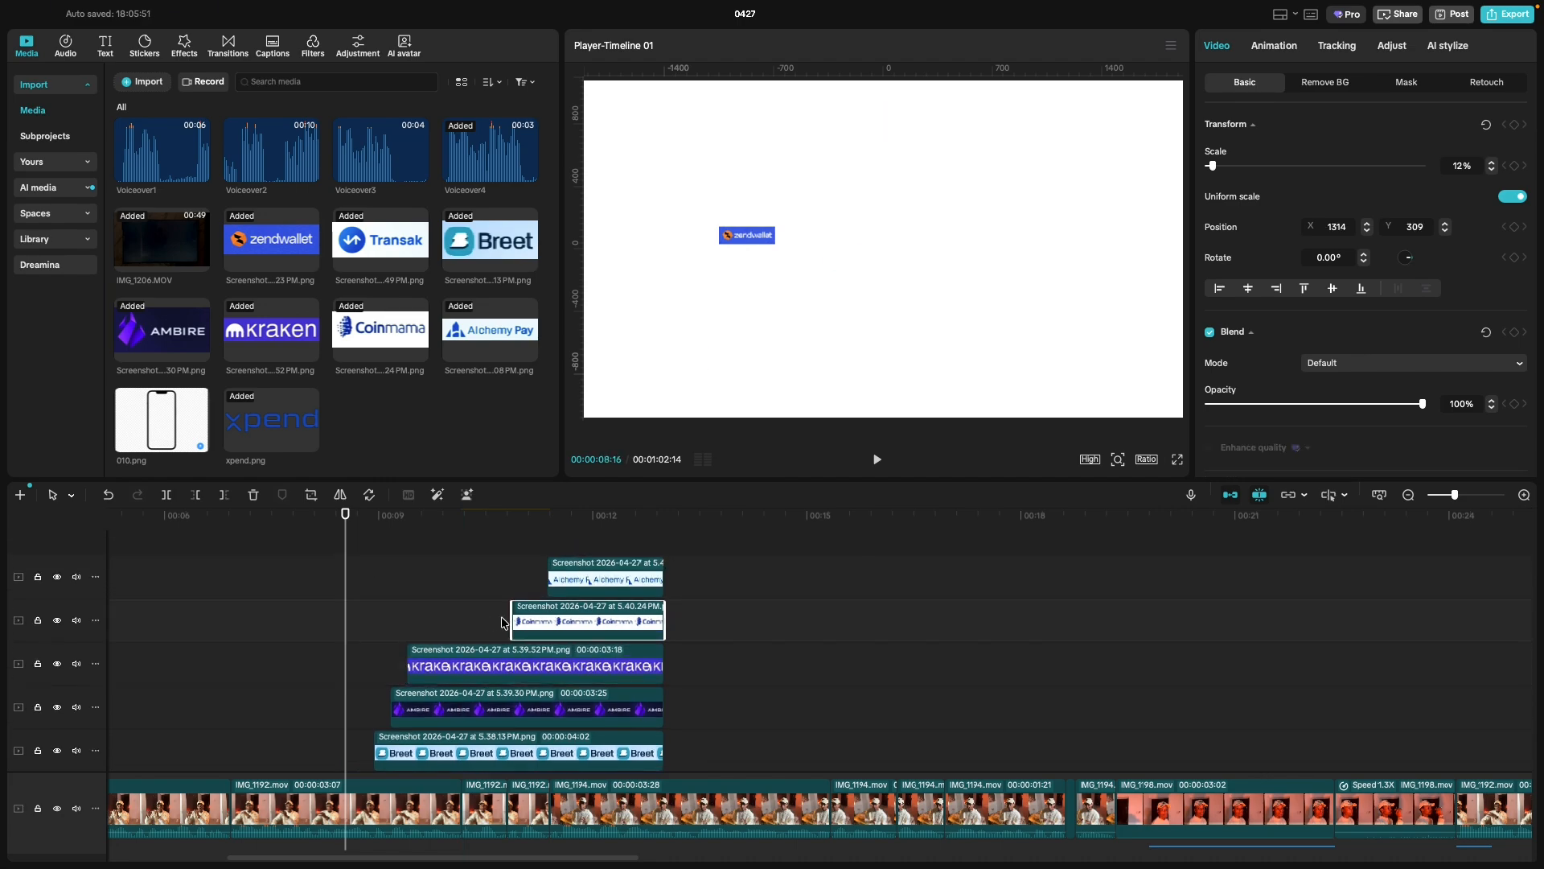
pyautogui.moveTo(509, 618); pyautogui.dragTo(420, 618)
pyautogui.moveTo(549, 579); pyautogui.dragTo(438, 579)
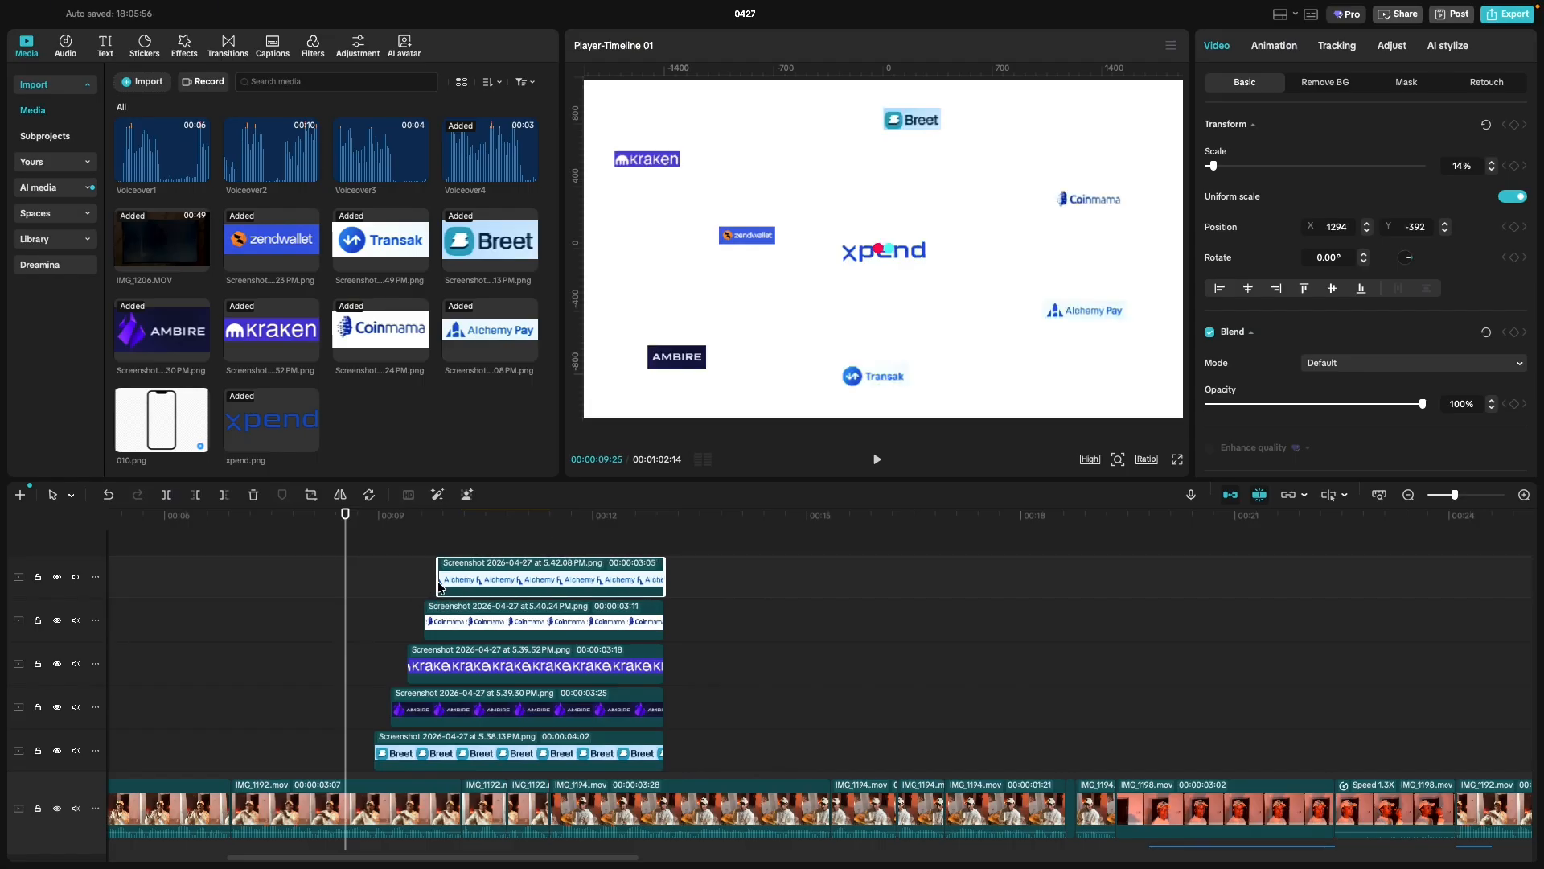
# Split all seven competitor logo clips at the first white background's end, 00:00:11:12, and delete the parts after it.
pyautogui.scroll(-5, 591, 628)
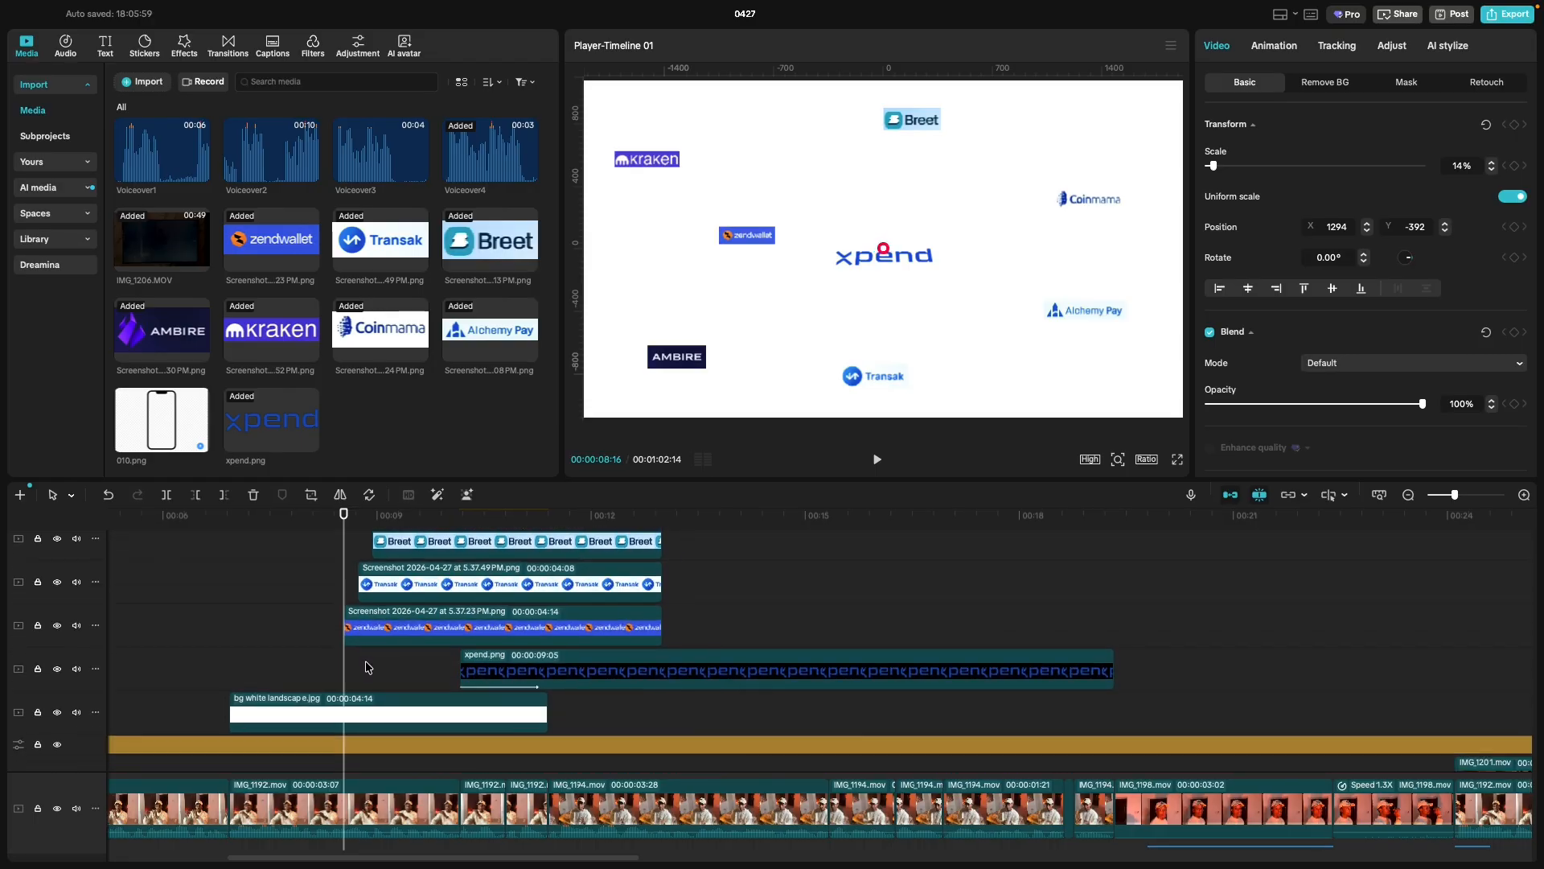
pyautogui.moveTo(338, 678); pyautogui.dragTo(547, 680)
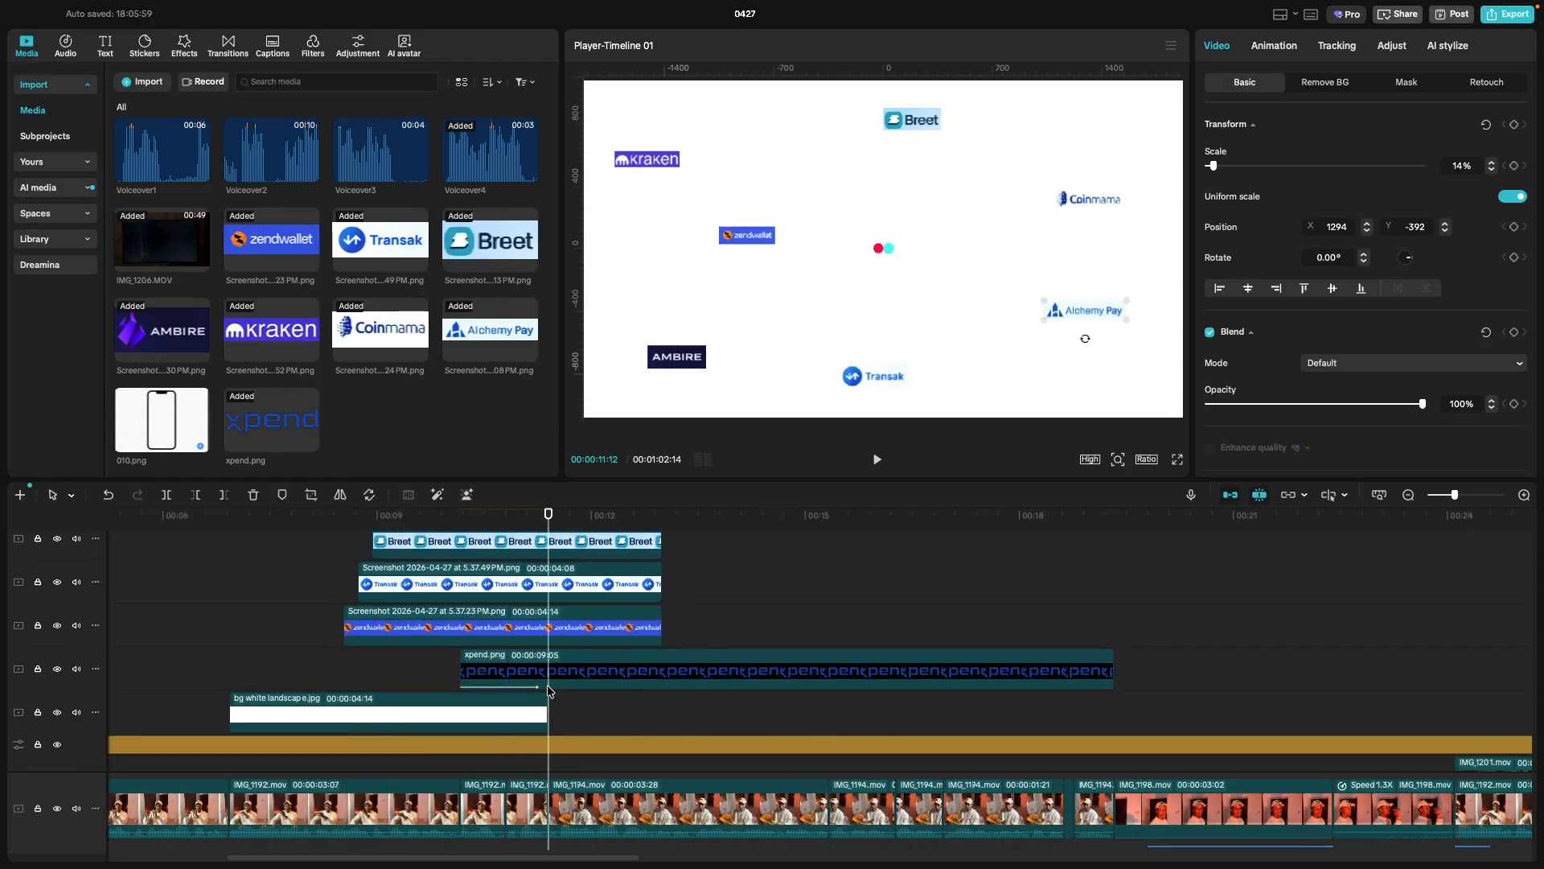
pyautogui.click(733, 635)
pyautogui.scroll(5, 587, 558)
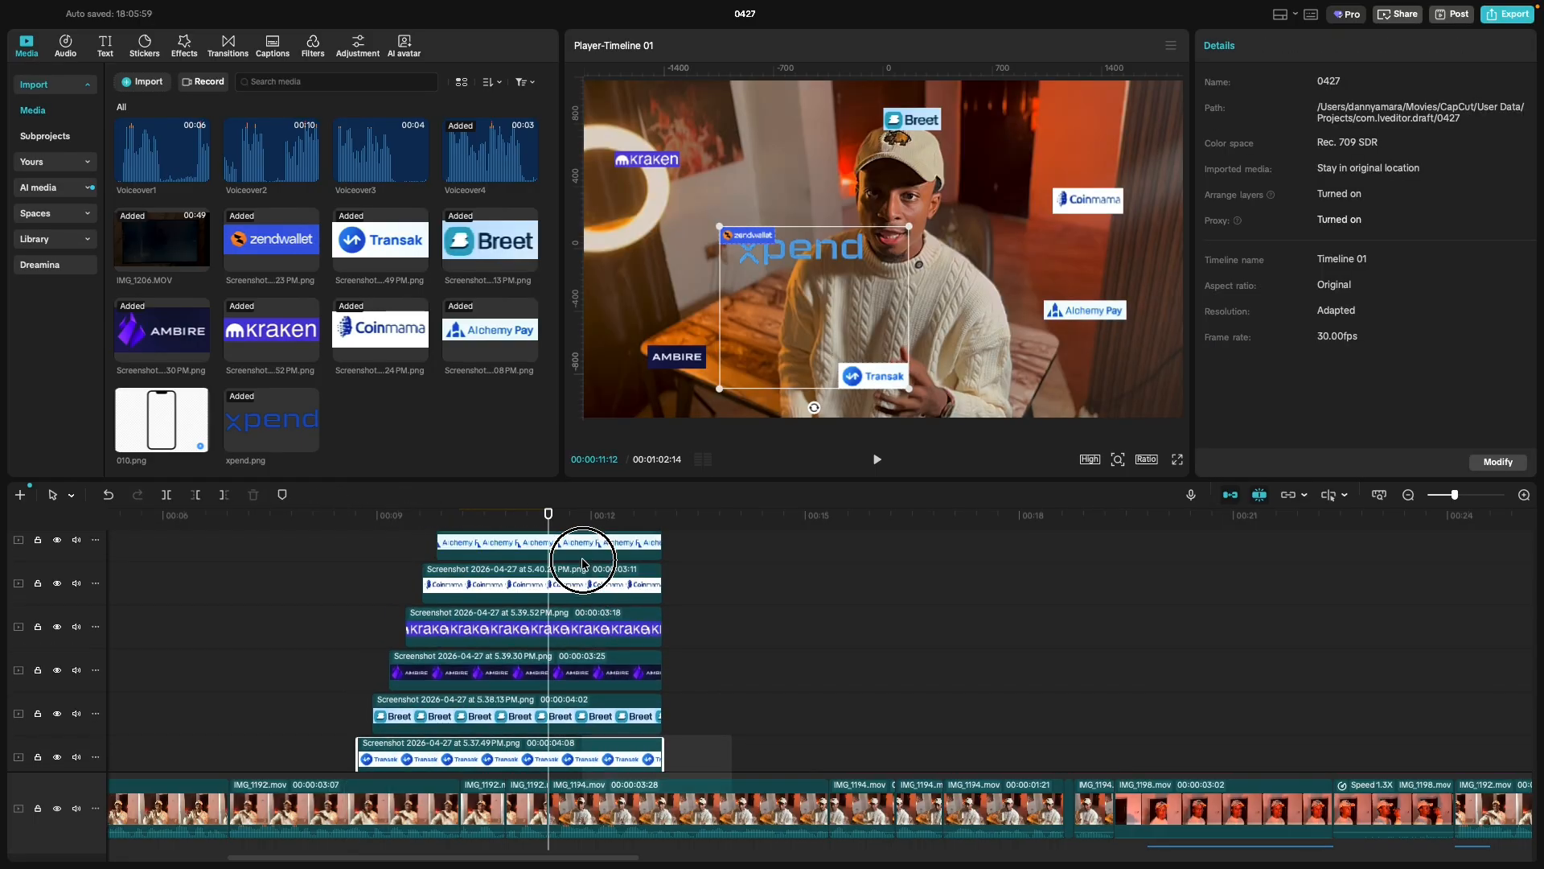
pyautogui.keyDown('shift'); pyautogui.click(583, 563); pyautogui.keyUp('shift')
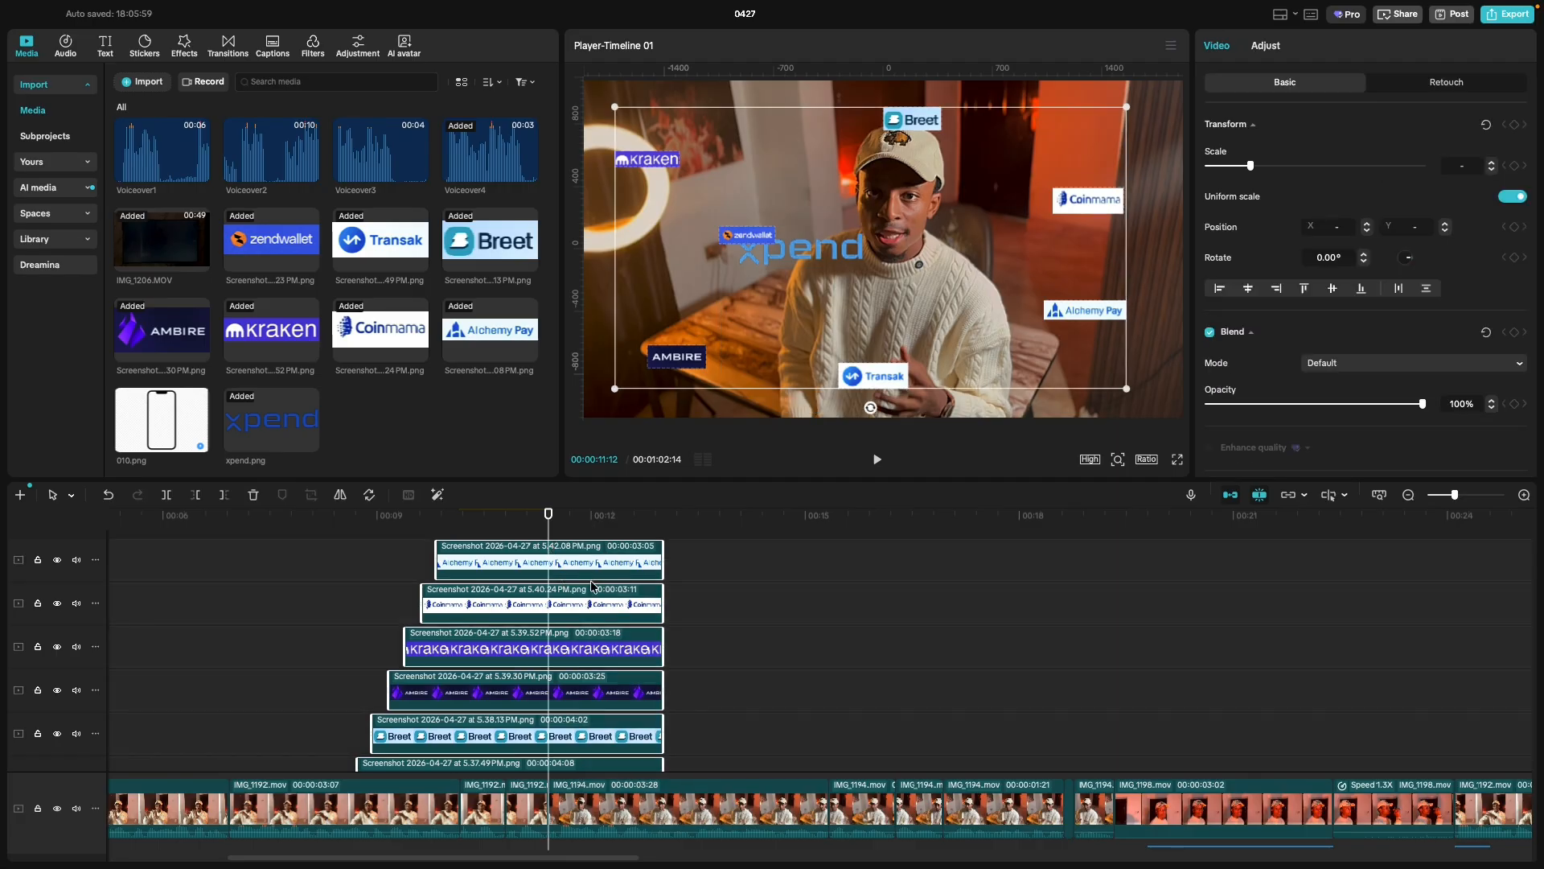
pyautogui.press('super+b')
pyautogui.press('BackSpace')
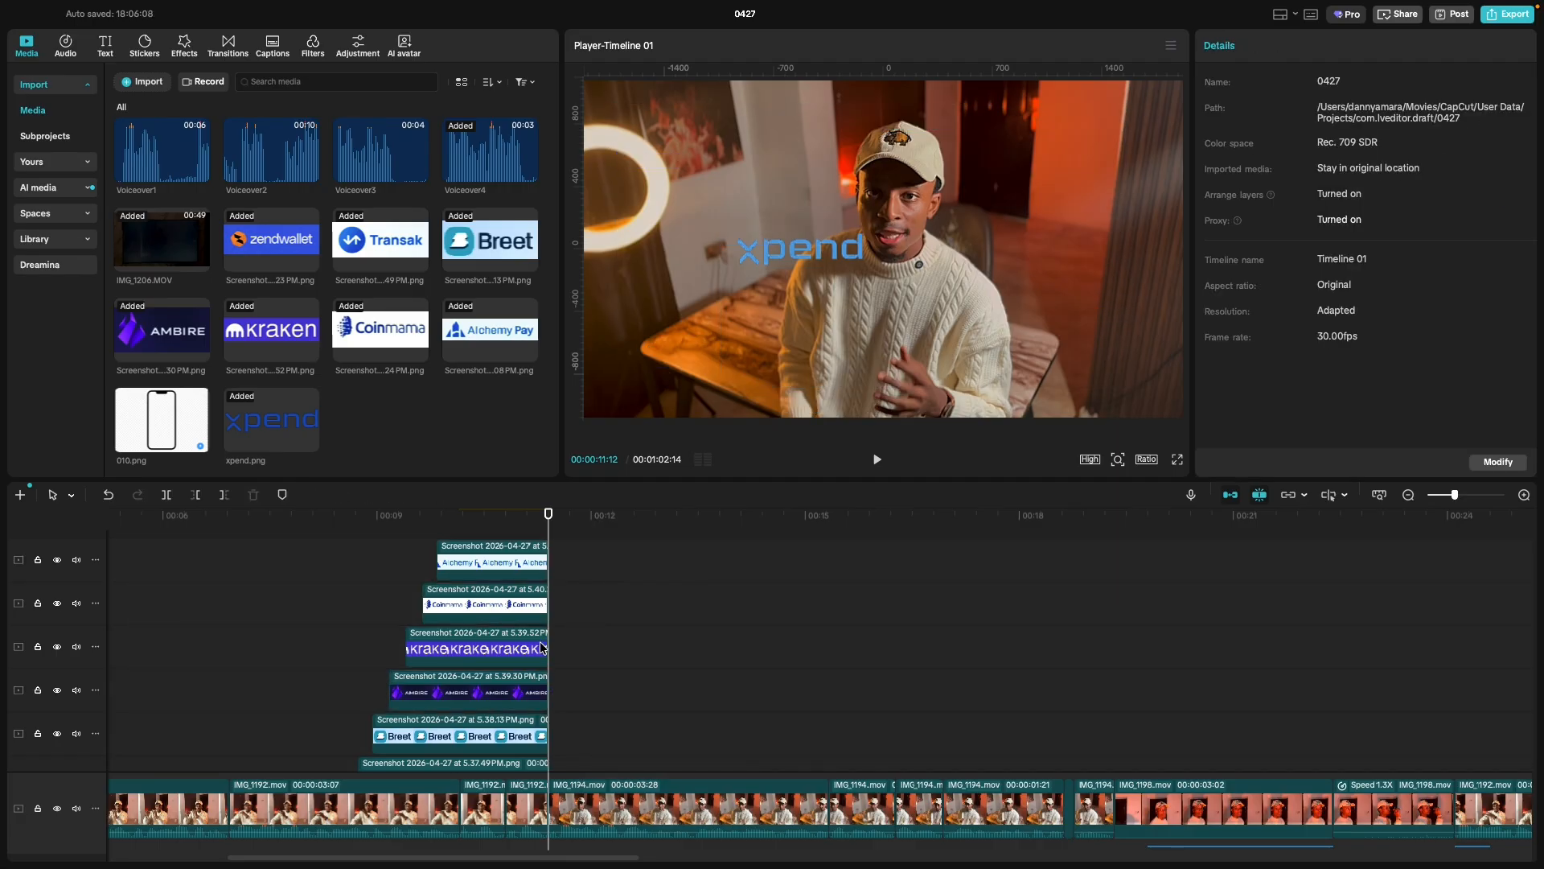
# Play from 00:00:07:19 past the first white background's end to check the staggered logos and xpend logo's timing.
pyautogui.press('super+minus')
pyautogui.click(389, 629)
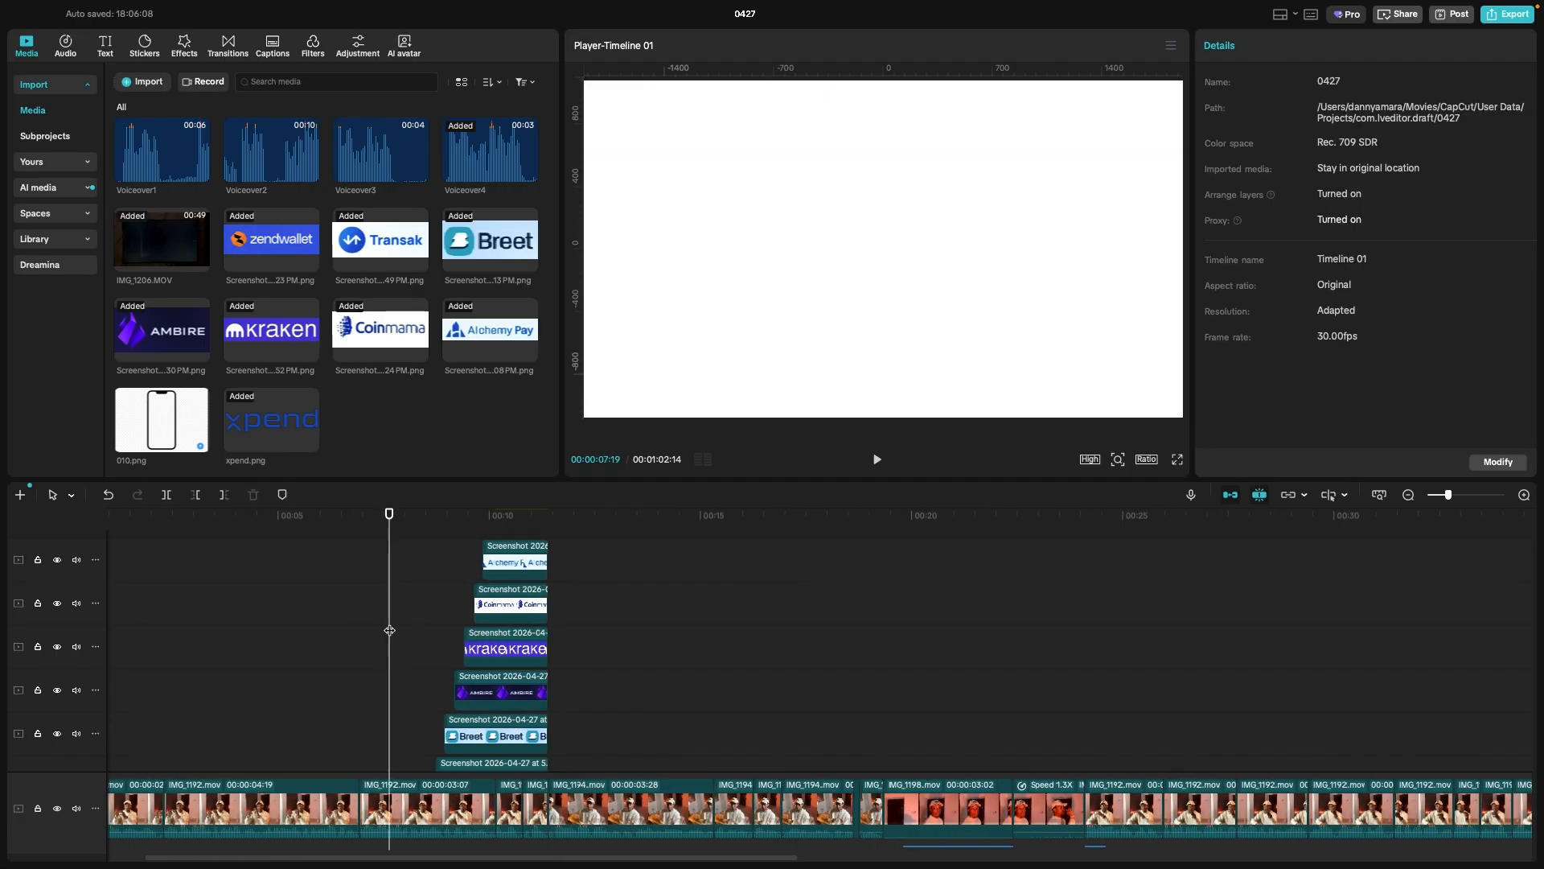
pyautogui.press('space')
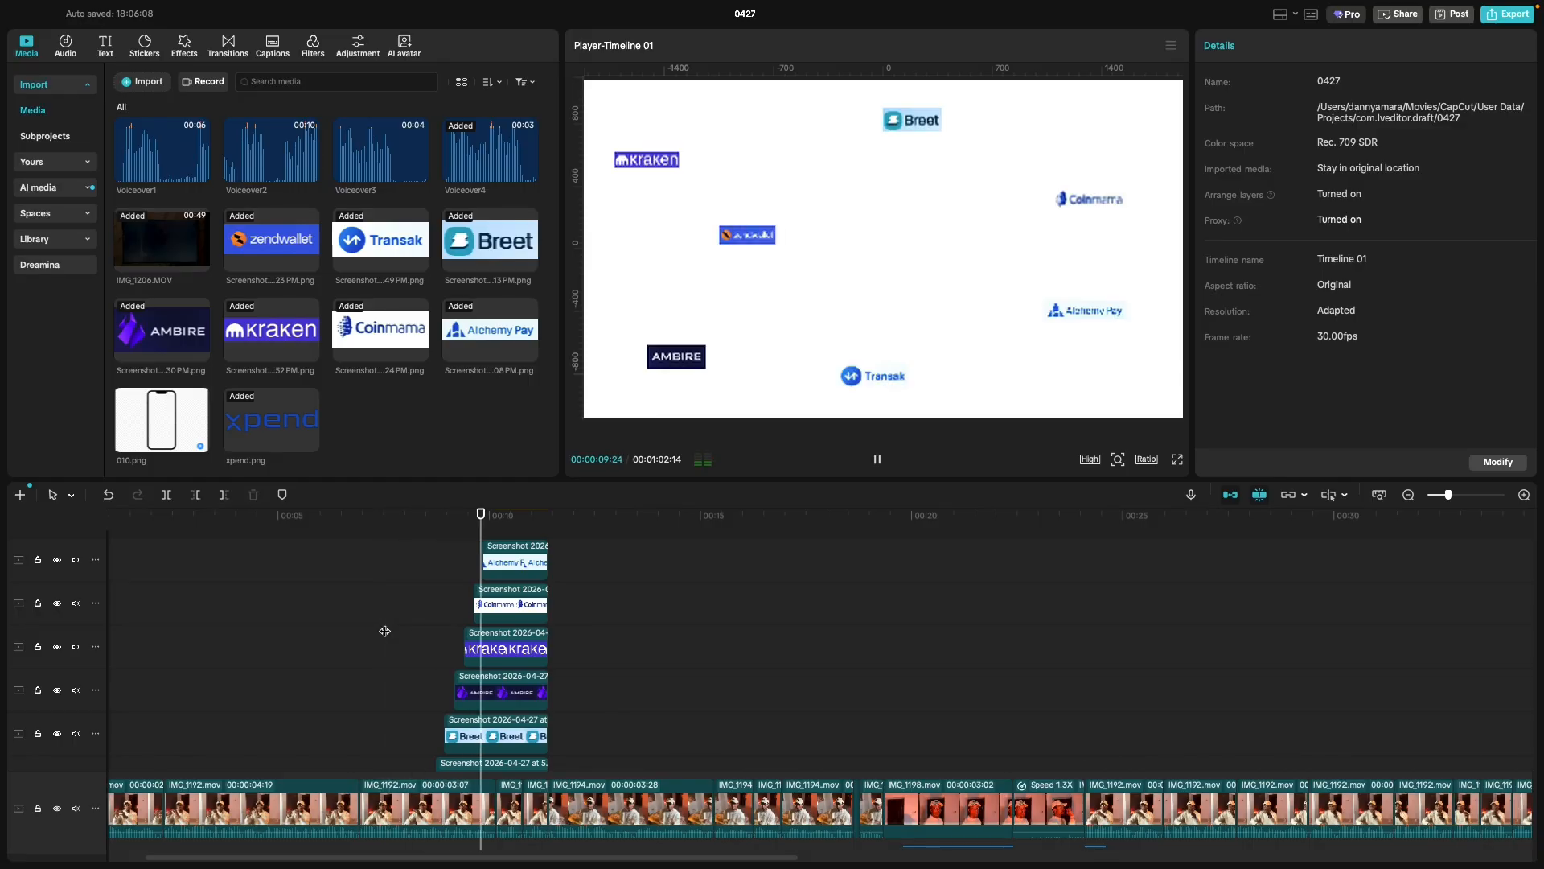
pyautogui.press('space')
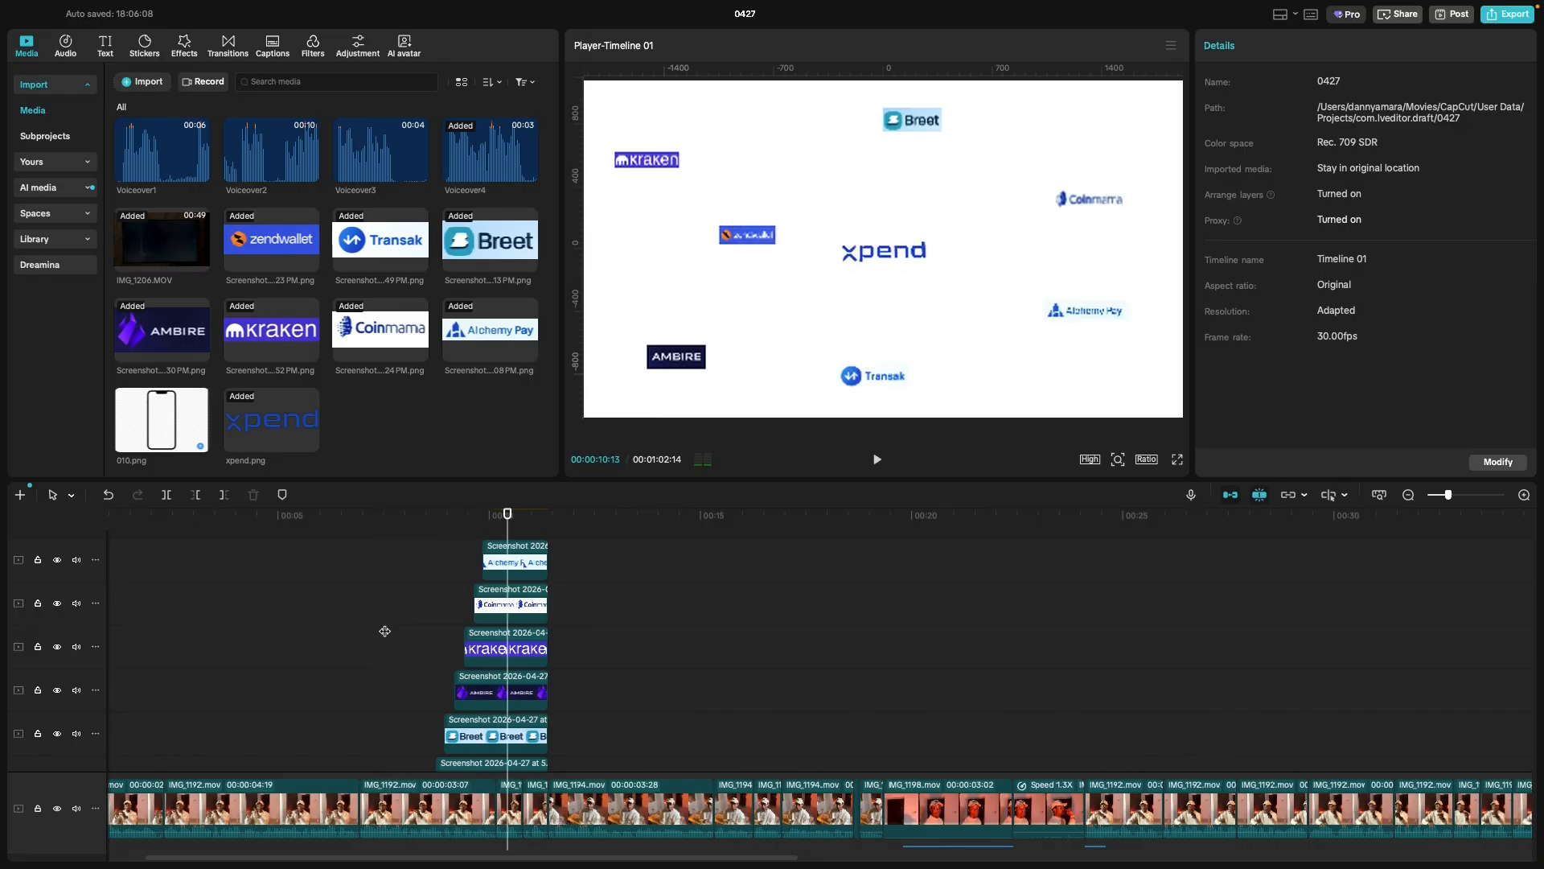
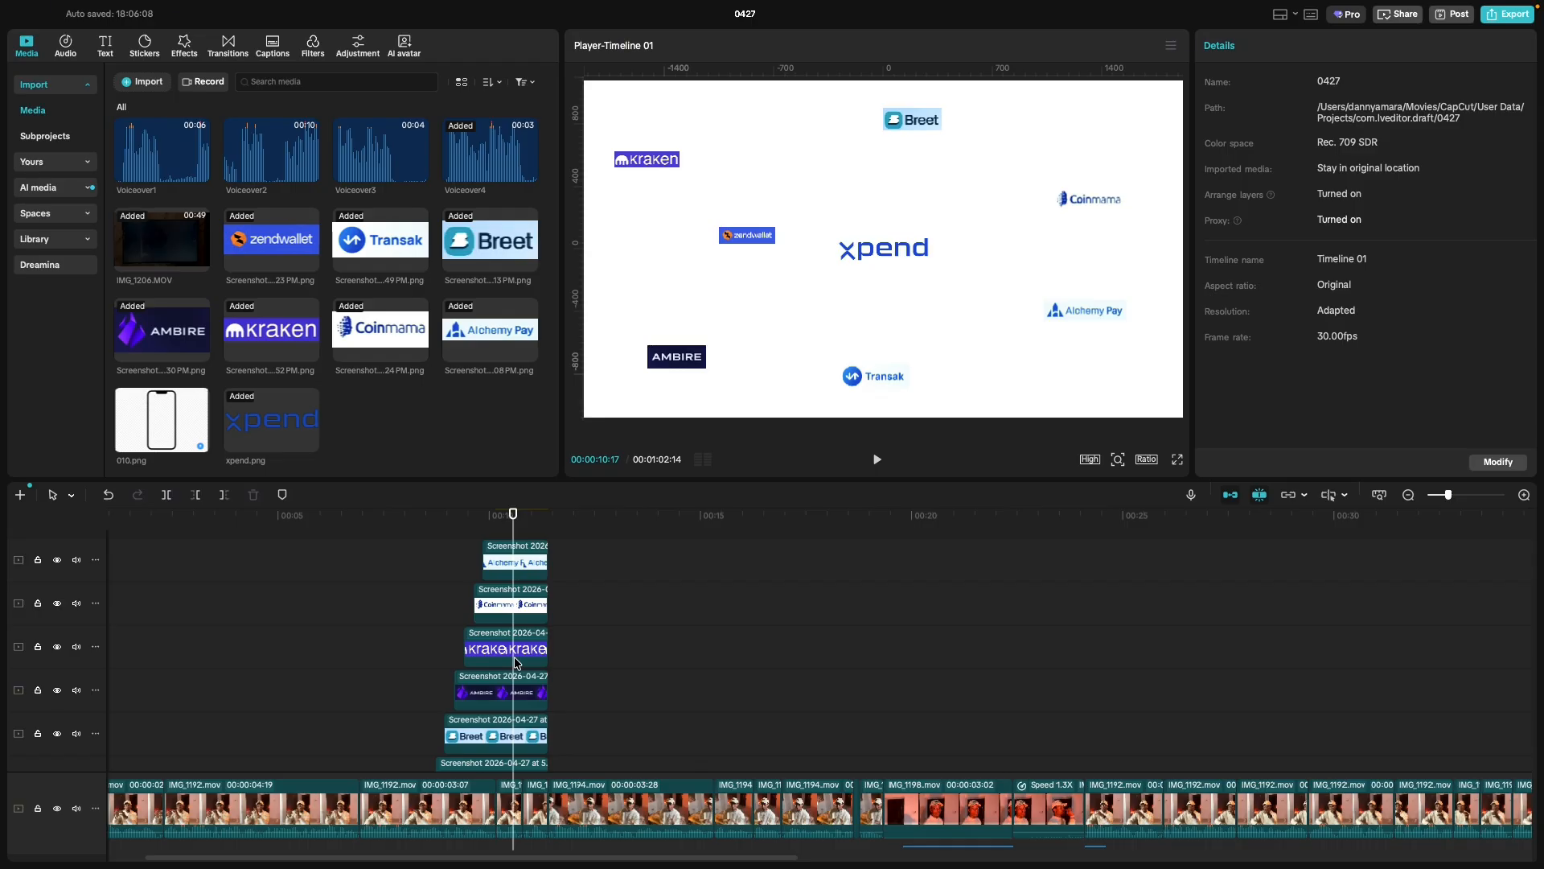
pyautogui.click(365, 739)
pyautogui.click(359, 742)
pyautogui.press('space')
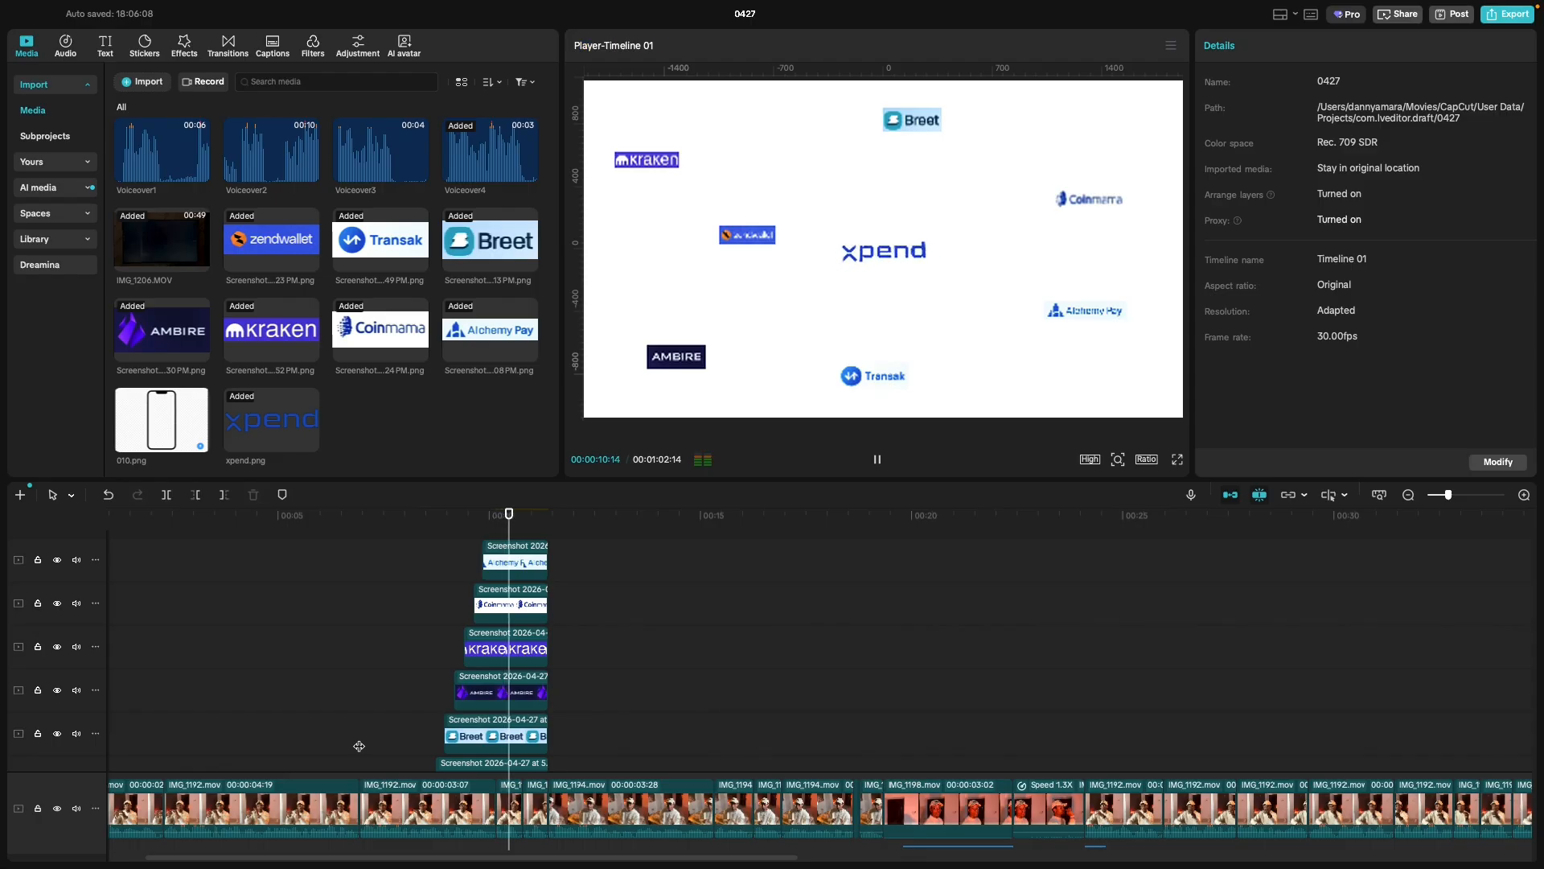
pyautogui.press('space')
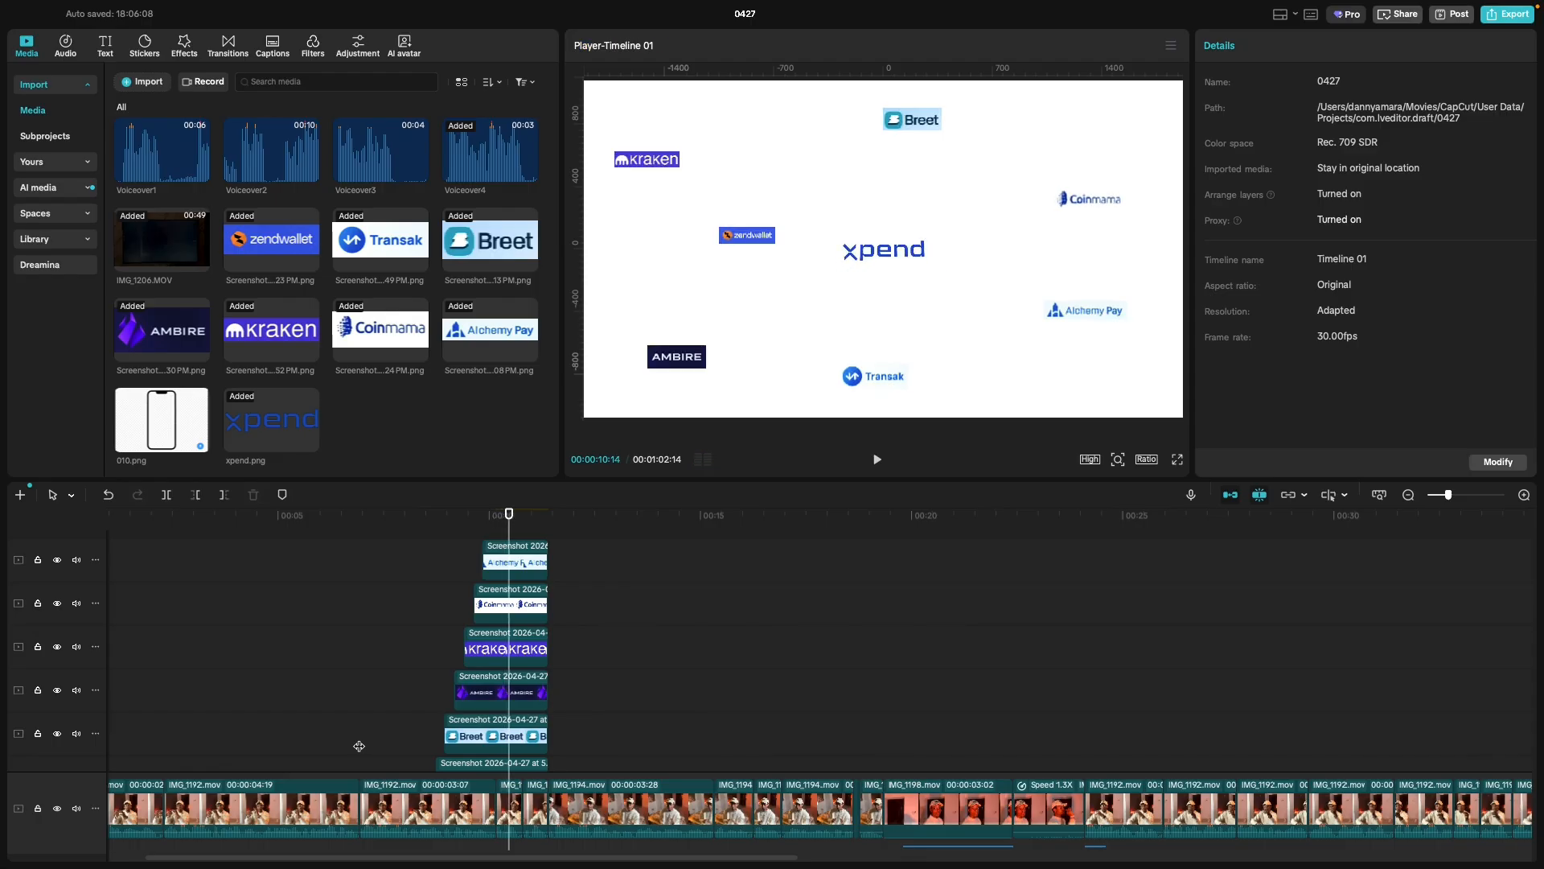
pyautogui.press('space')
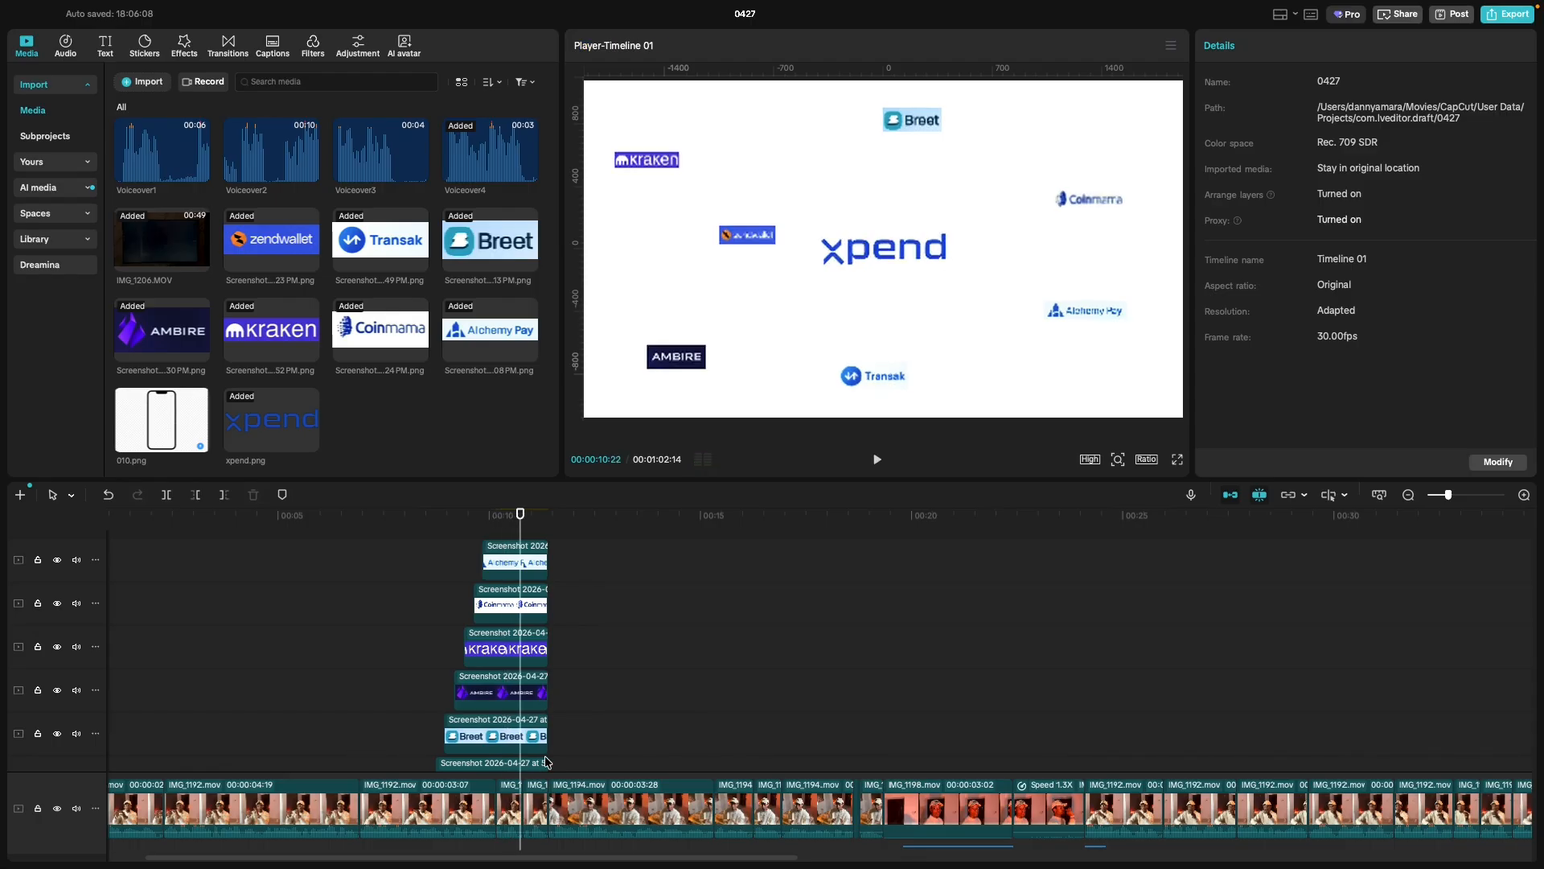
pyautogui.press('space')
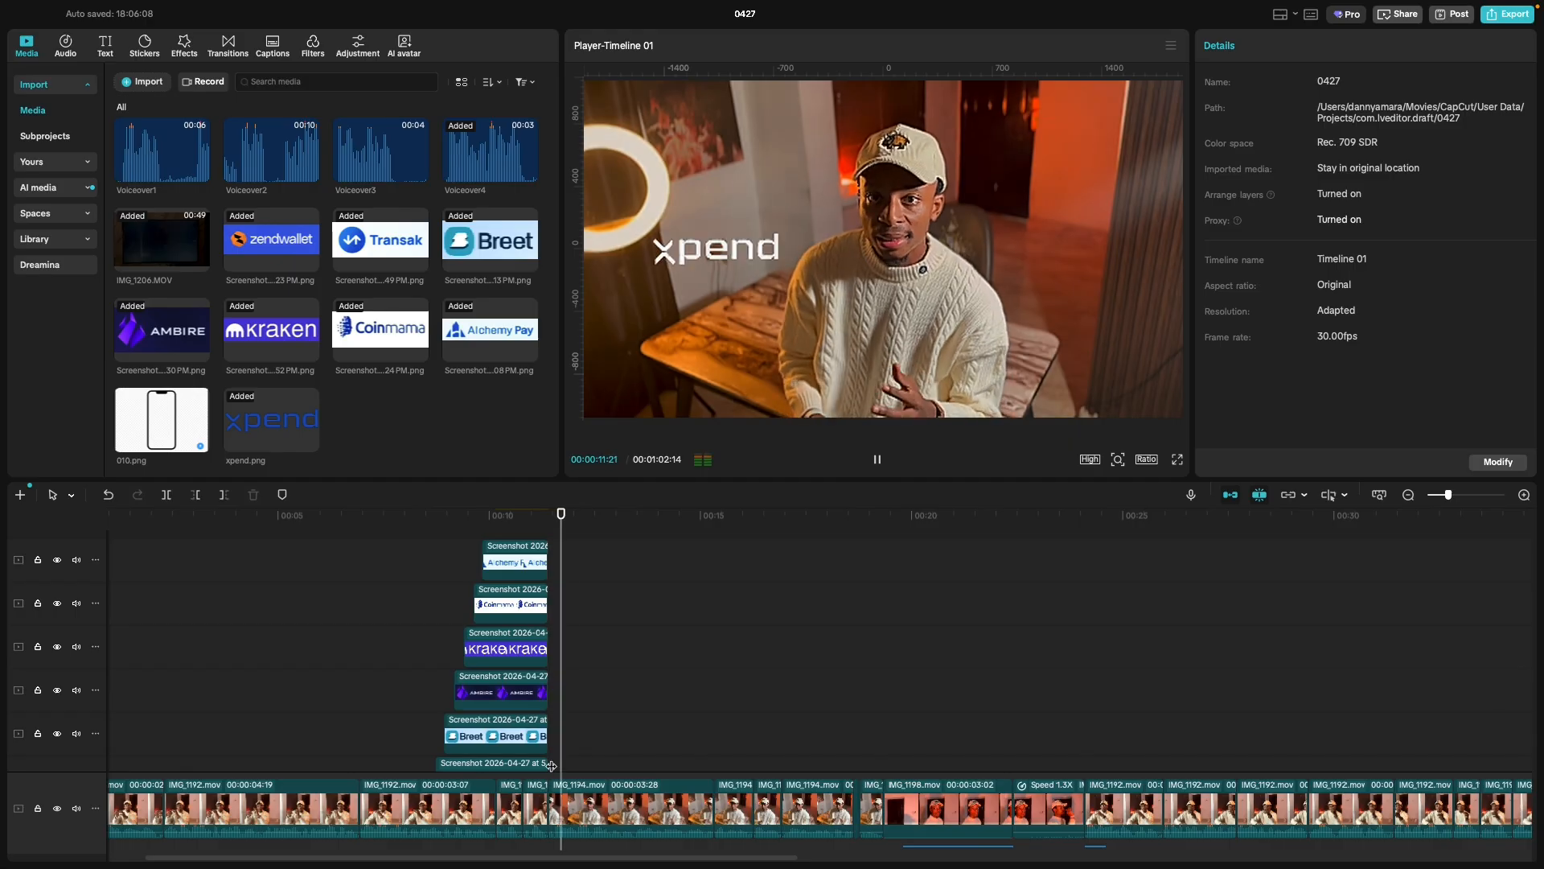
pyautogui.scroll(-2, 551, 765)
pyautogui.press('space')
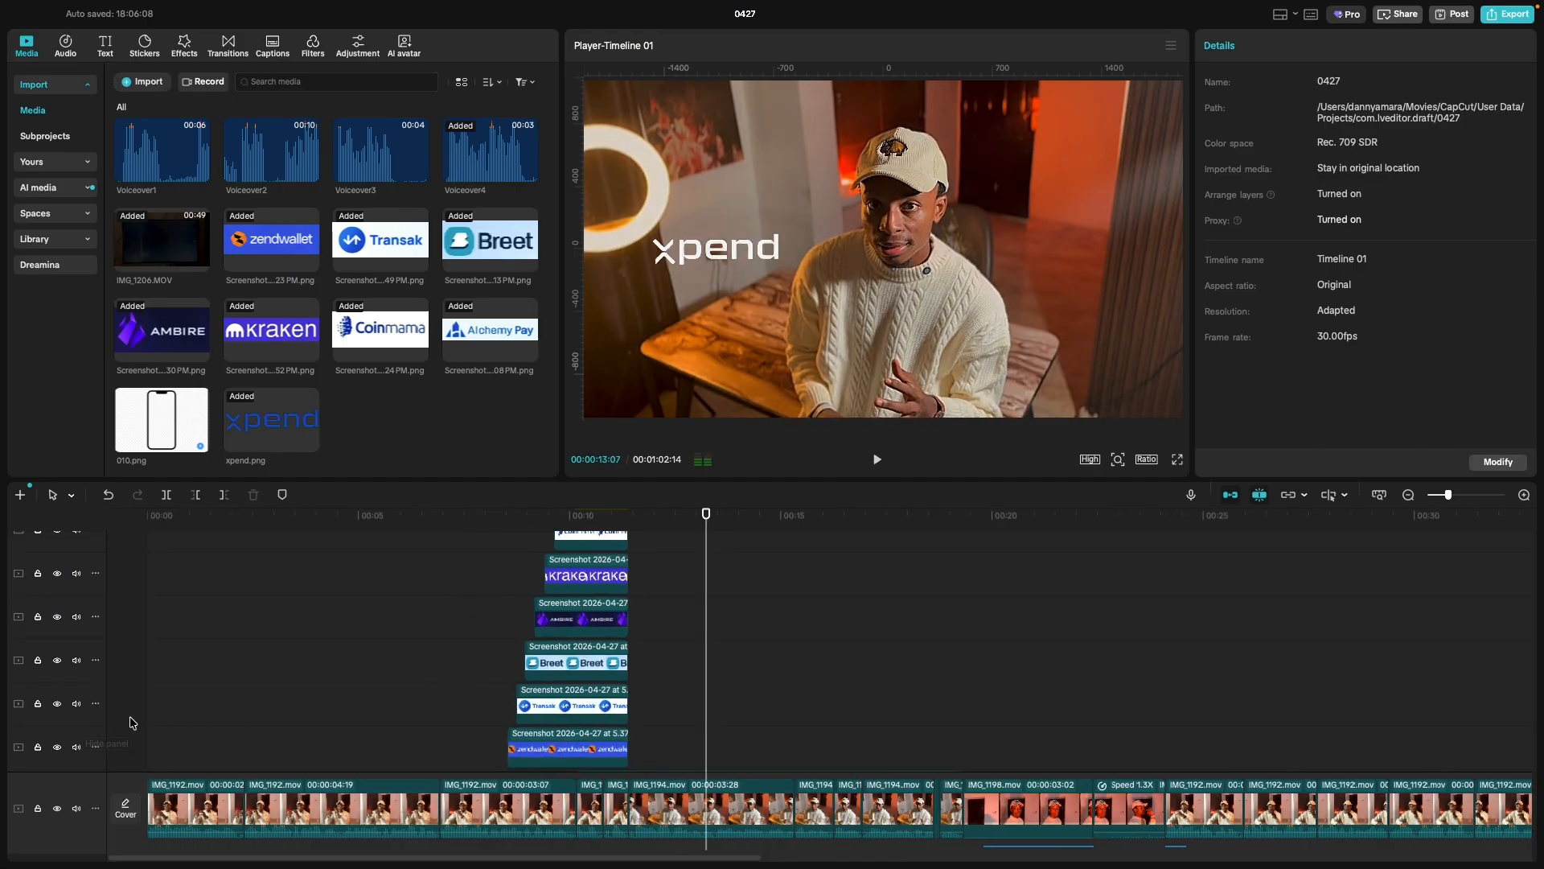
# Review the whole timeline from its start, and play the red-lit IMG_1198.mov section above the Voiceover4 clip.
pyautogui.press('Home')
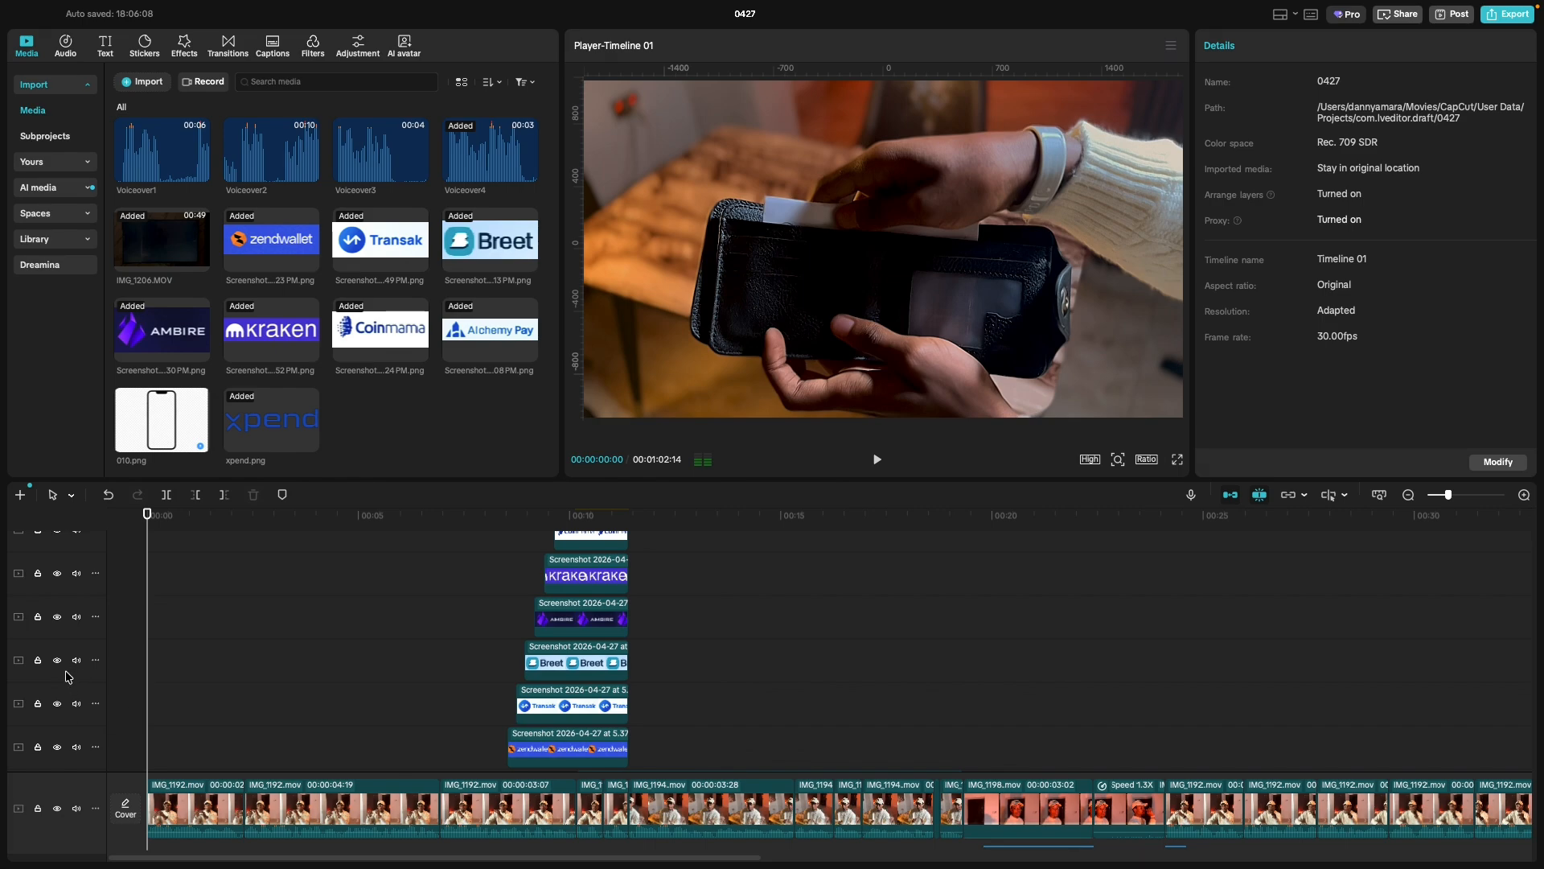
pyautogui.scroll(-5, 119, 669)
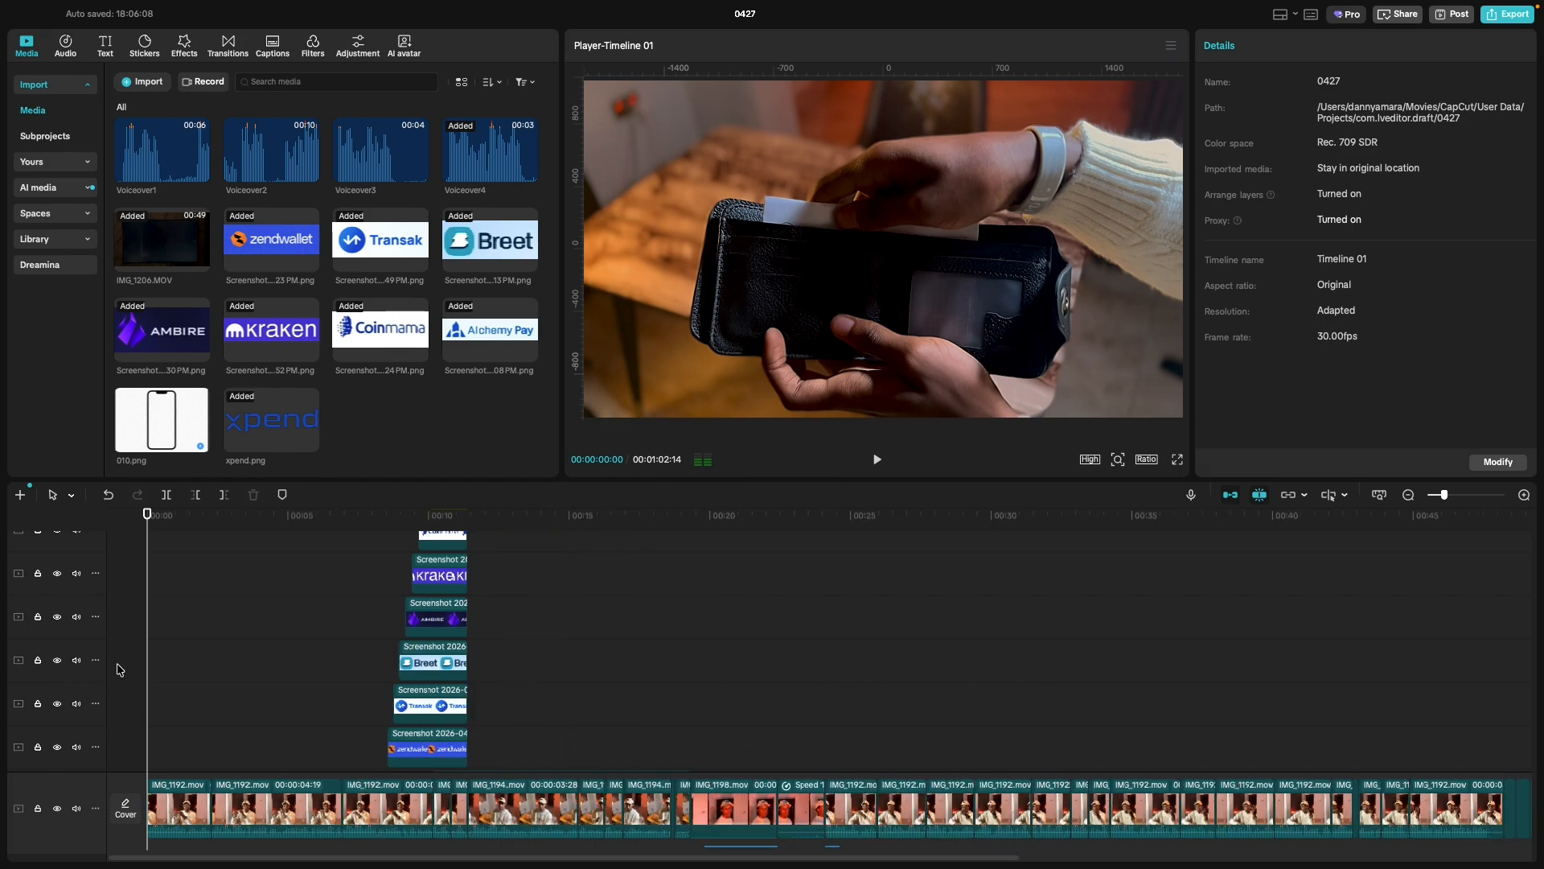
pyautogui.scroll(-3, 233, 684)
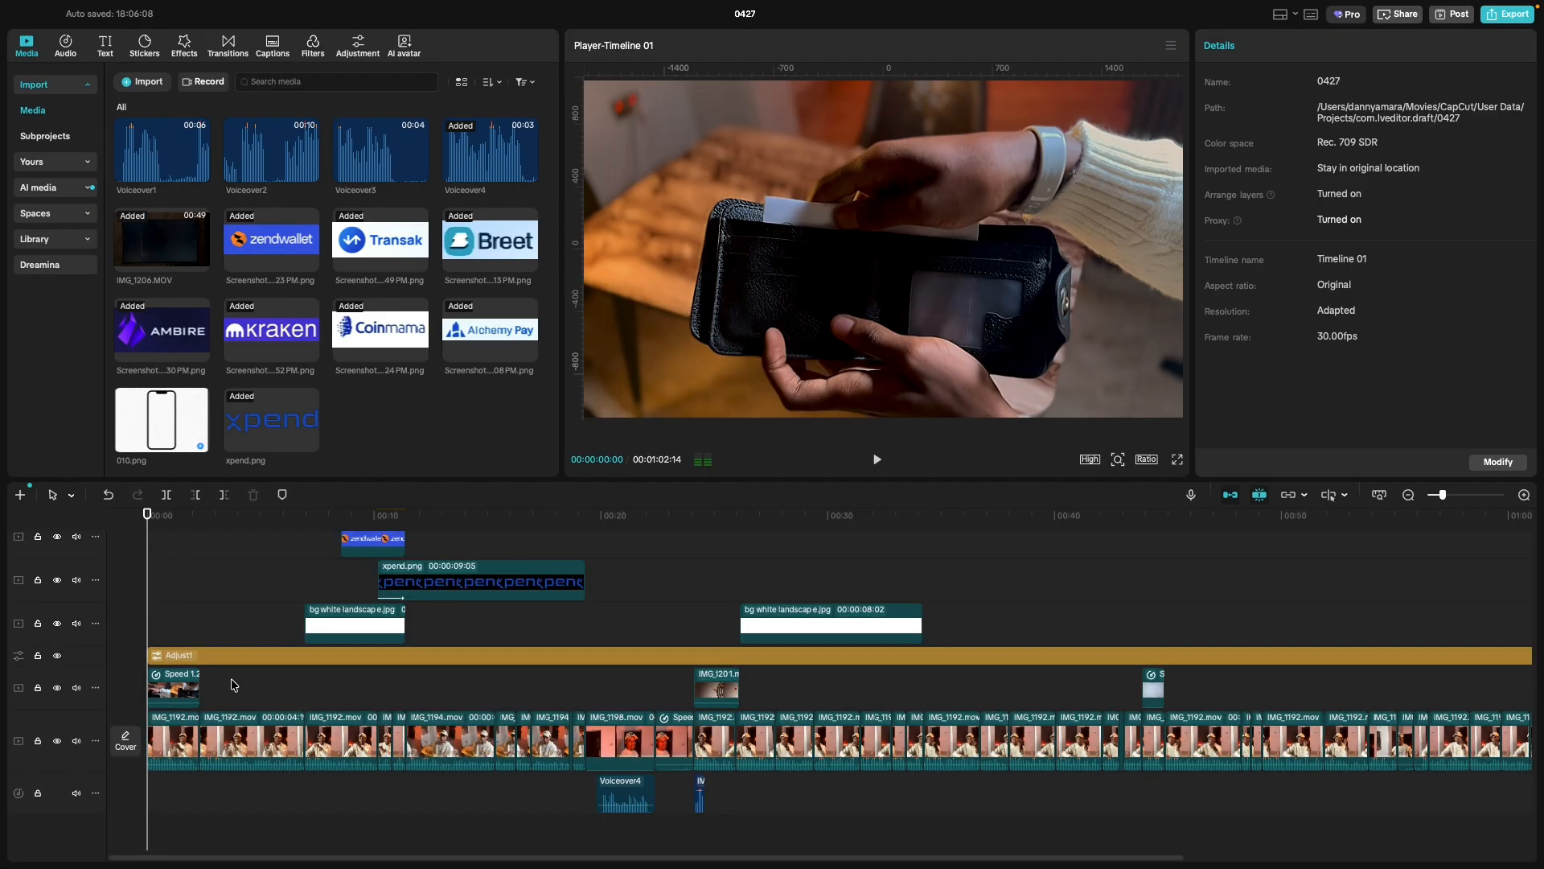
pyautogui.scroll(5, 234, 684)
pyautogui.scroll(-5, 232, 688)
pyautogui.moveTo(139, 619); pyautogui.dragTo(231, 674)
pyautogui.moveTo(228, 667); pyautogui.dragTo(585, 712)
pyautogui.press('space')
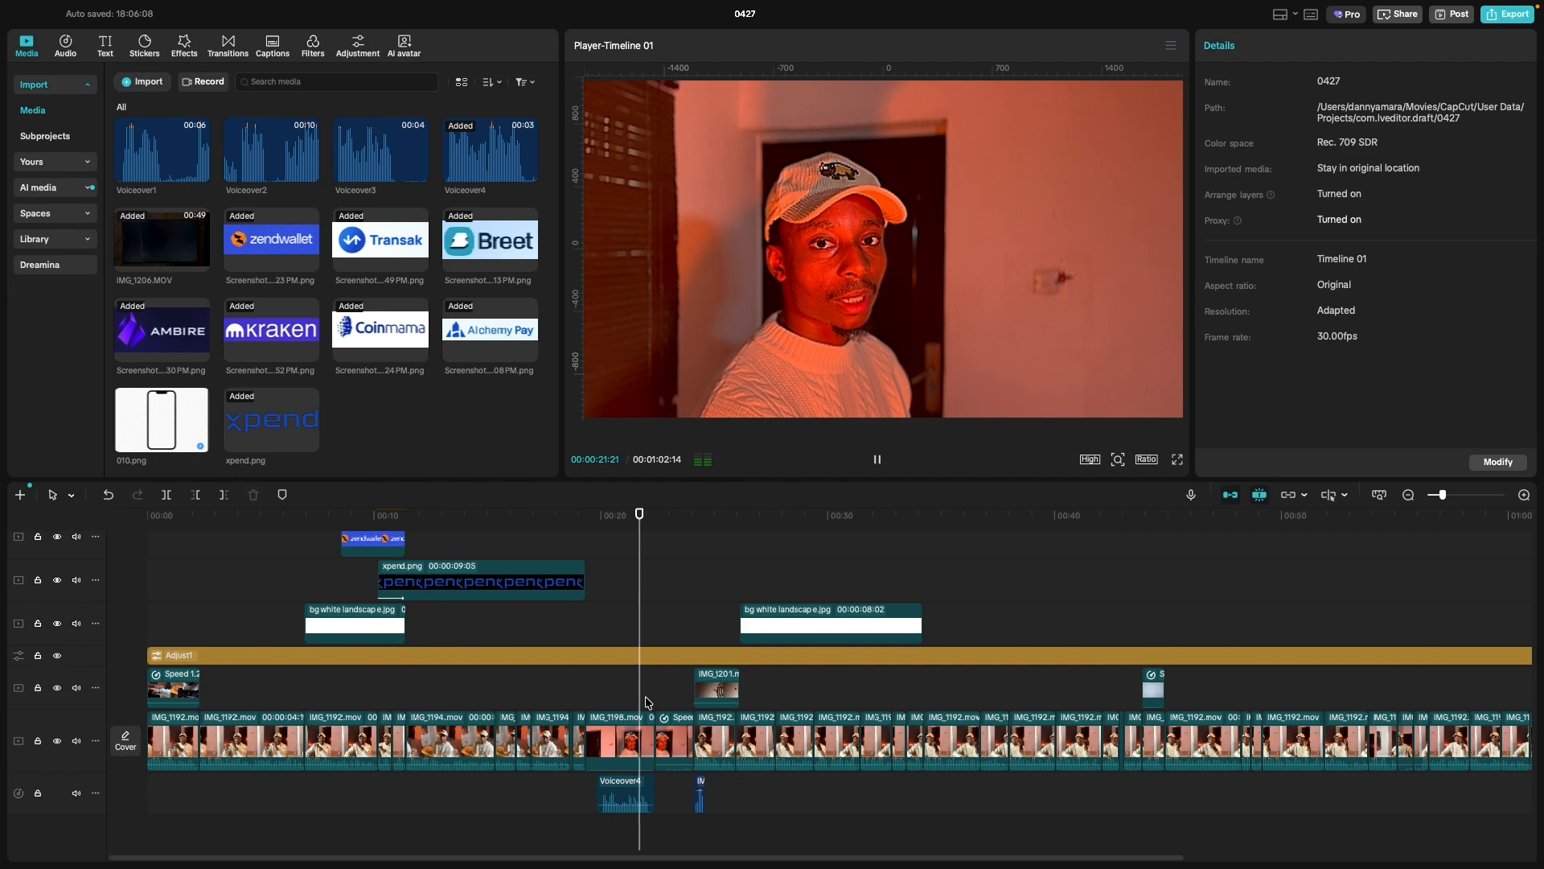
pyautogui.press('space')
# Try the Crisp Mic, Echo, Megaphone, High and Lo-Fi voice filters on the Voiceover4 clip.
pyautogui.click(630, 799)
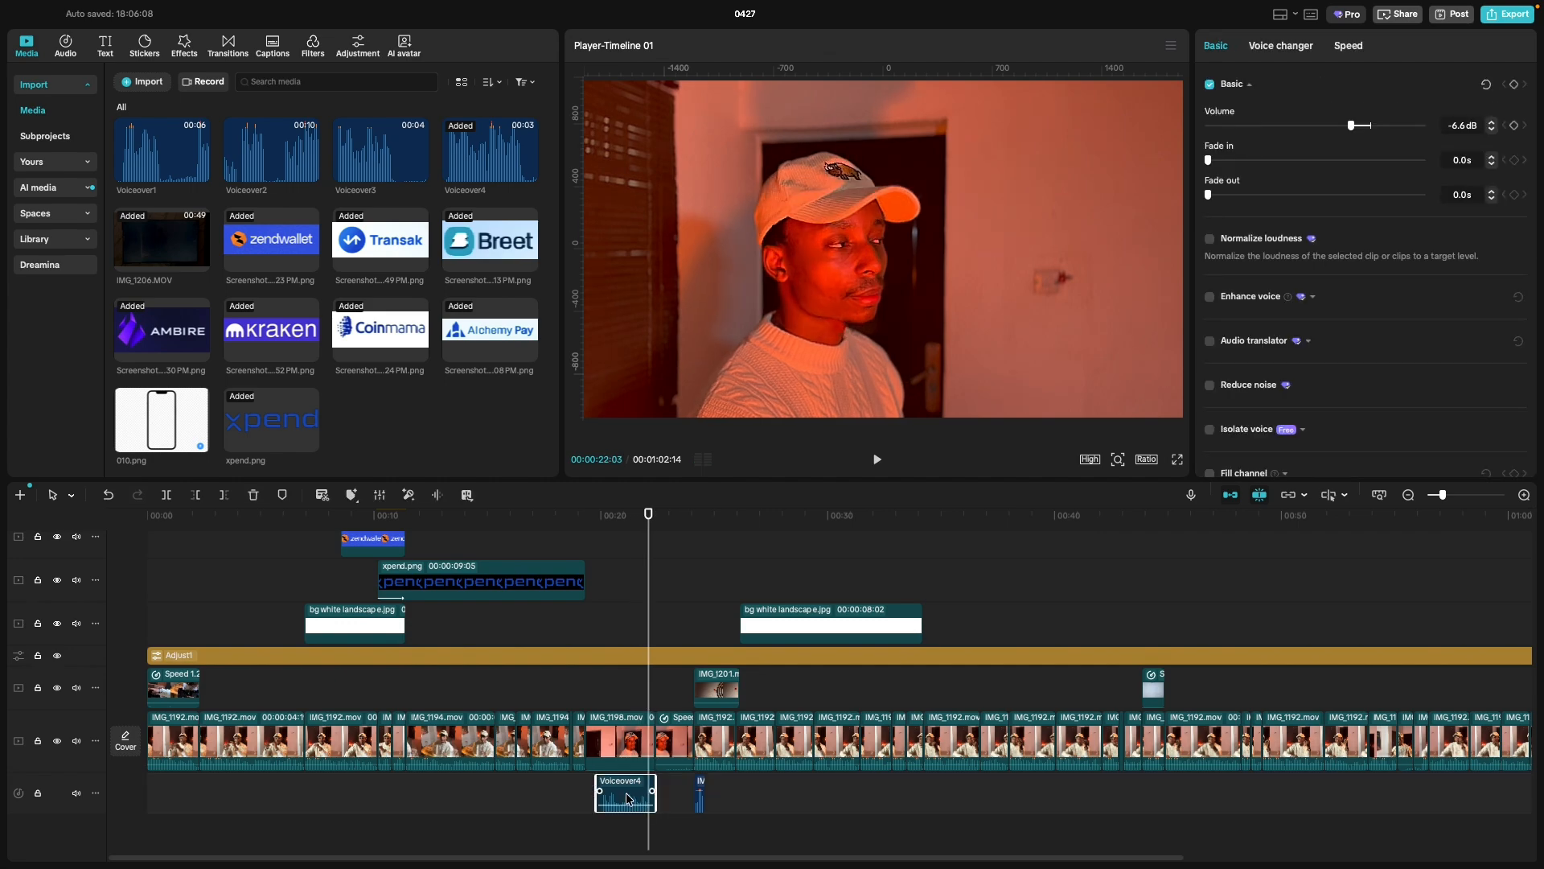
pyautogui.click(1295, 49)
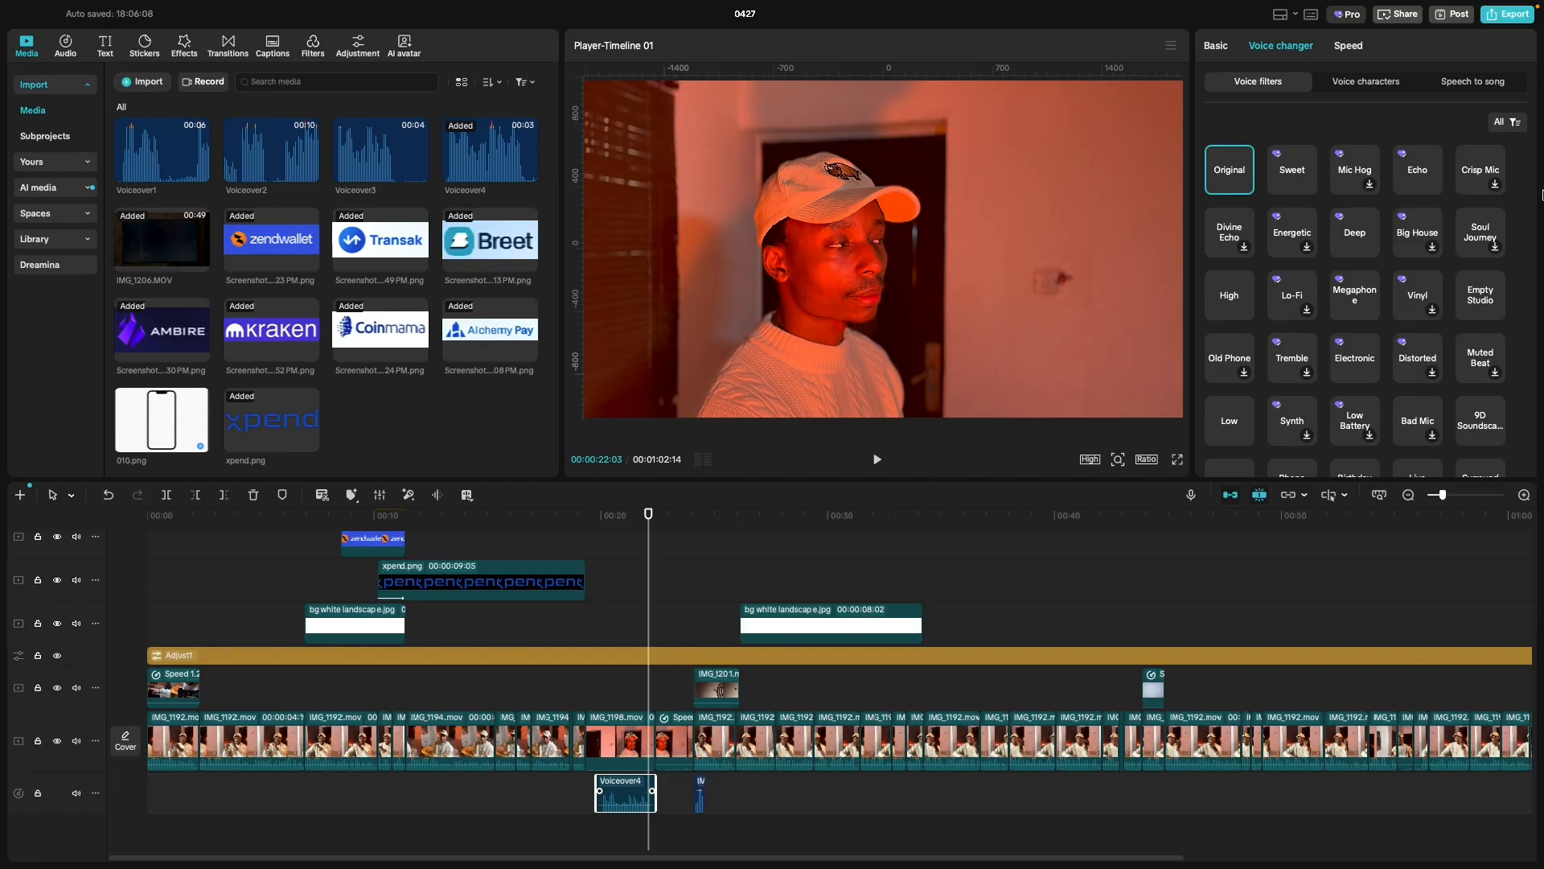
pyautogui.click(1482, 171)
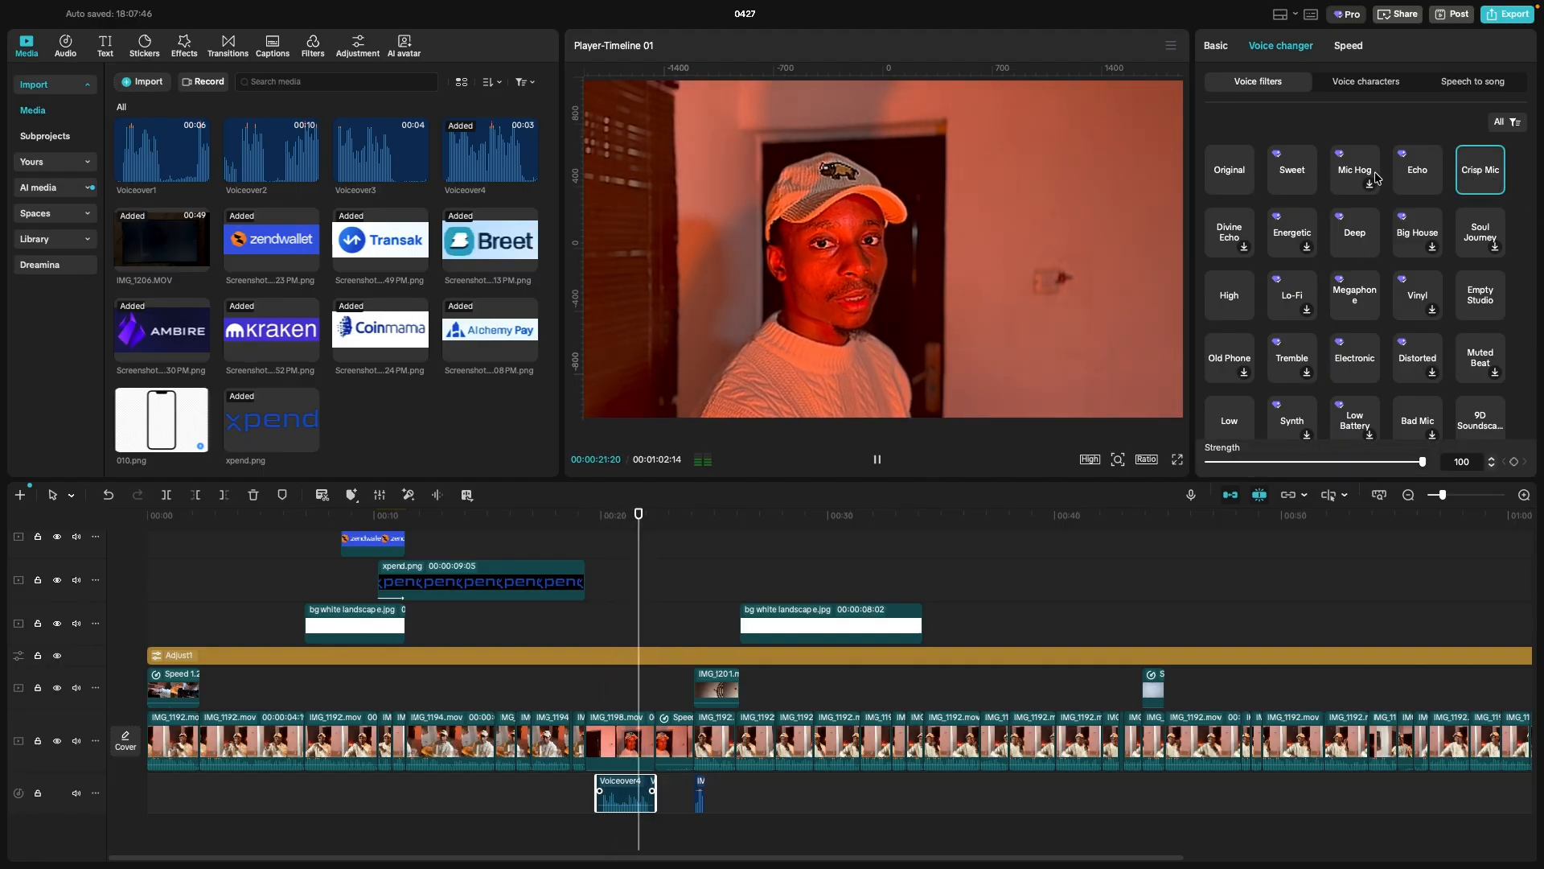
pyautogui.click(1404, 177)
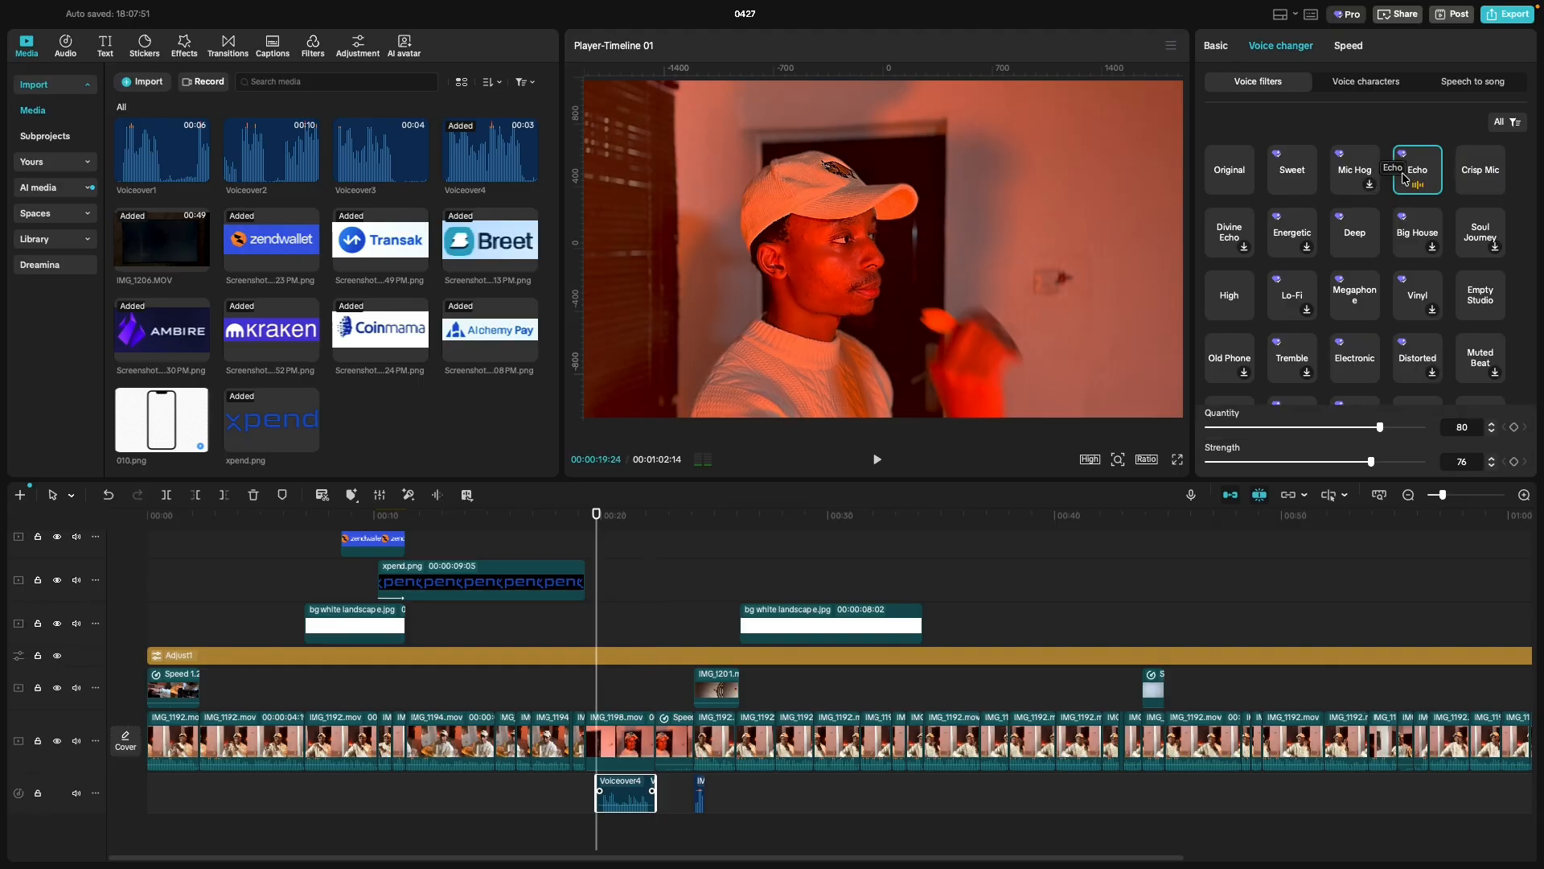
pyautogui.click(1349, 298)
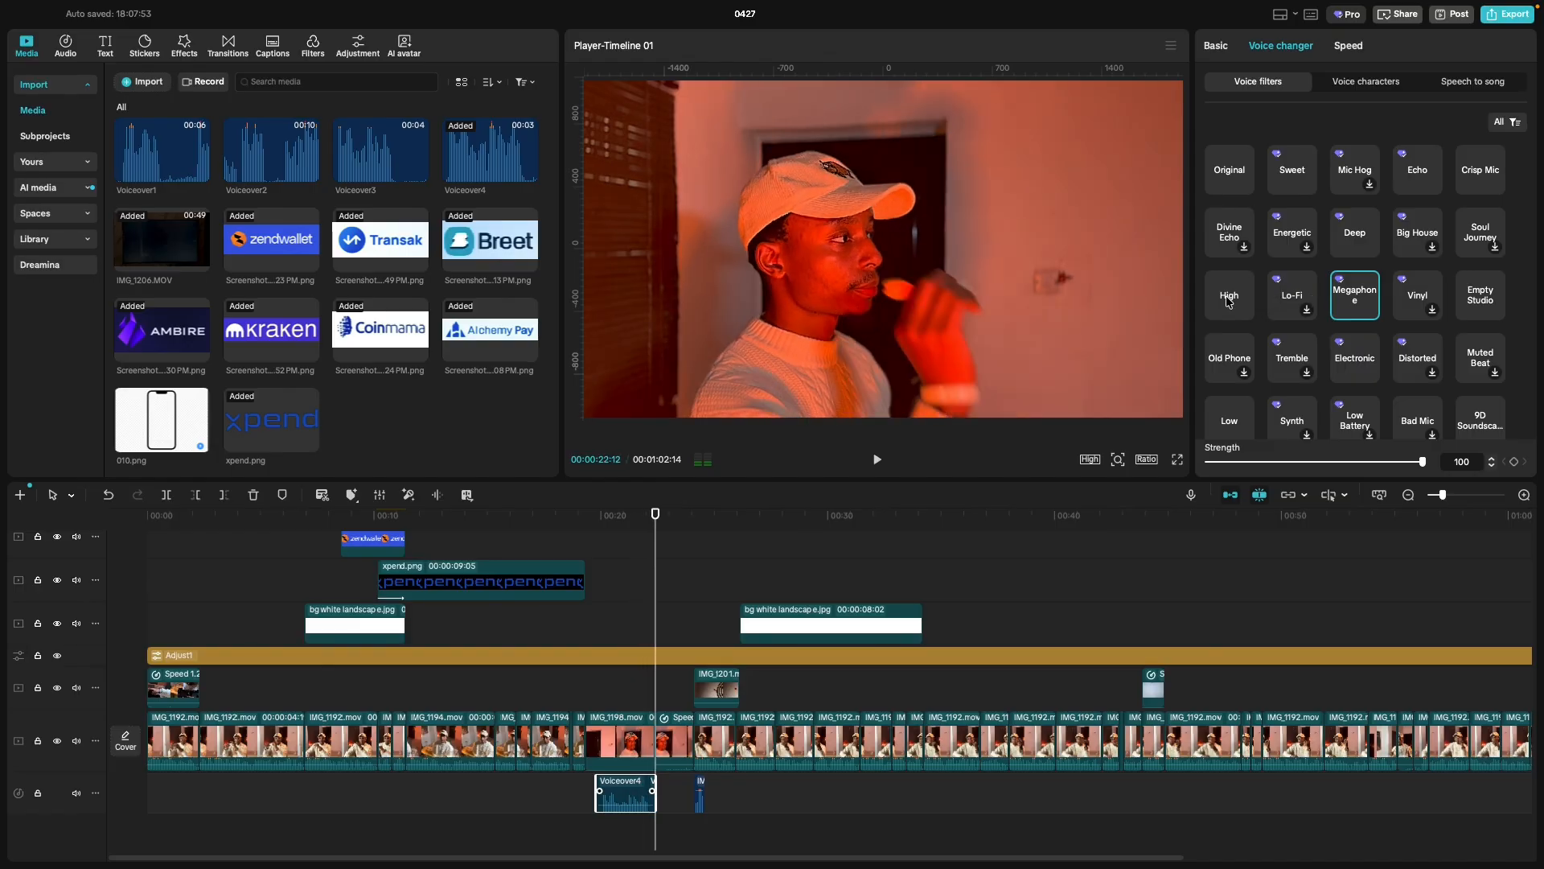
pyautogui.click(1229, 295)
pyautogui.click(1282, 300)
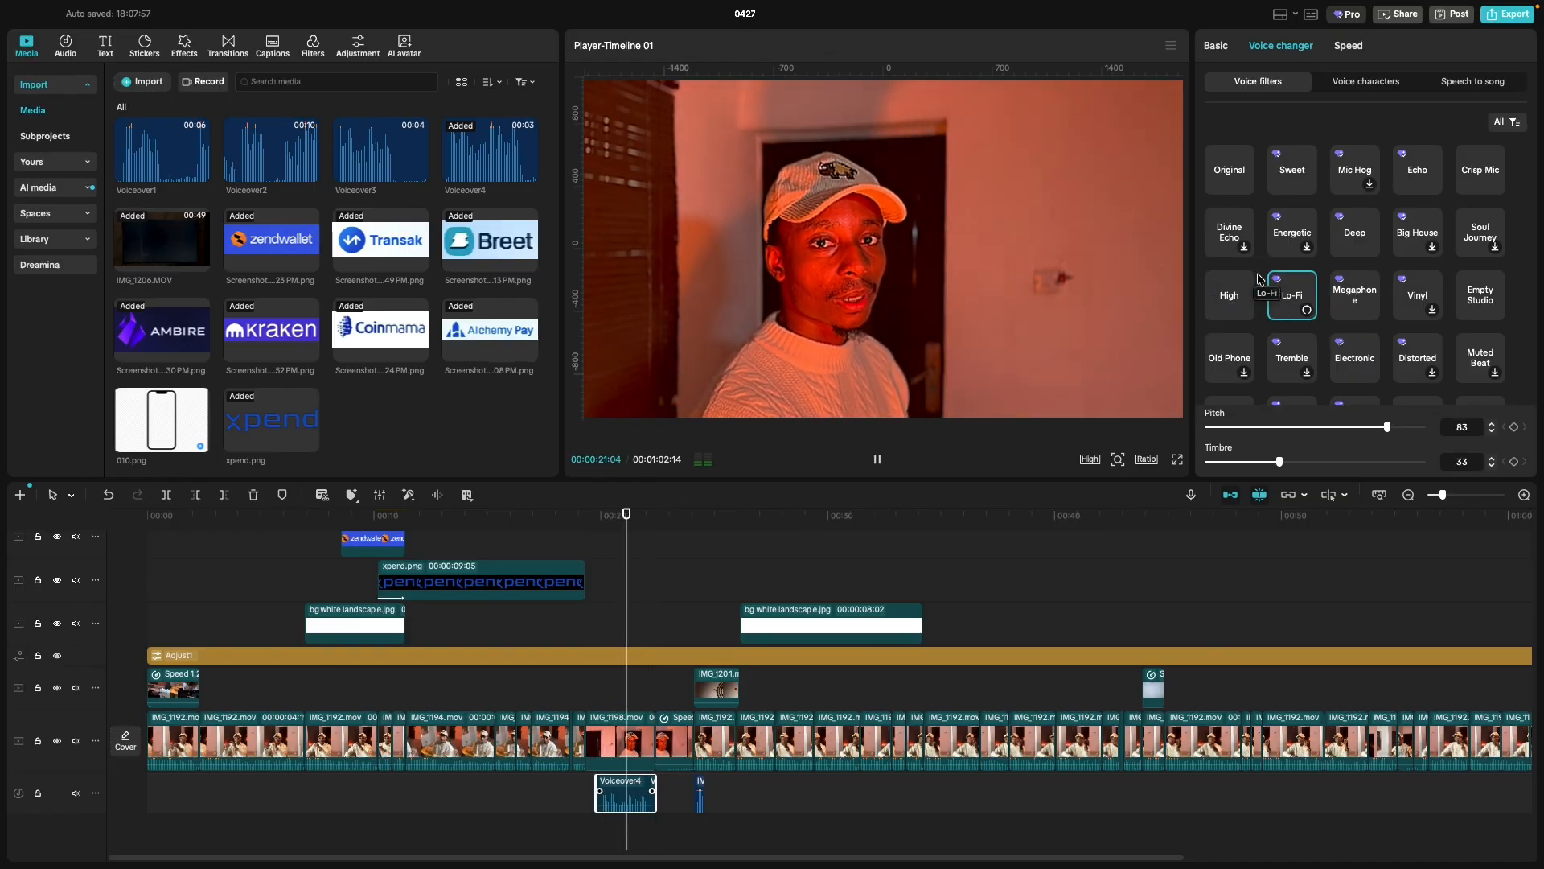
# Apply the High voice filter to the Voiceover4 clip with pitch 0, and play the section to hear it.
pyautogui.click(1231, 298)
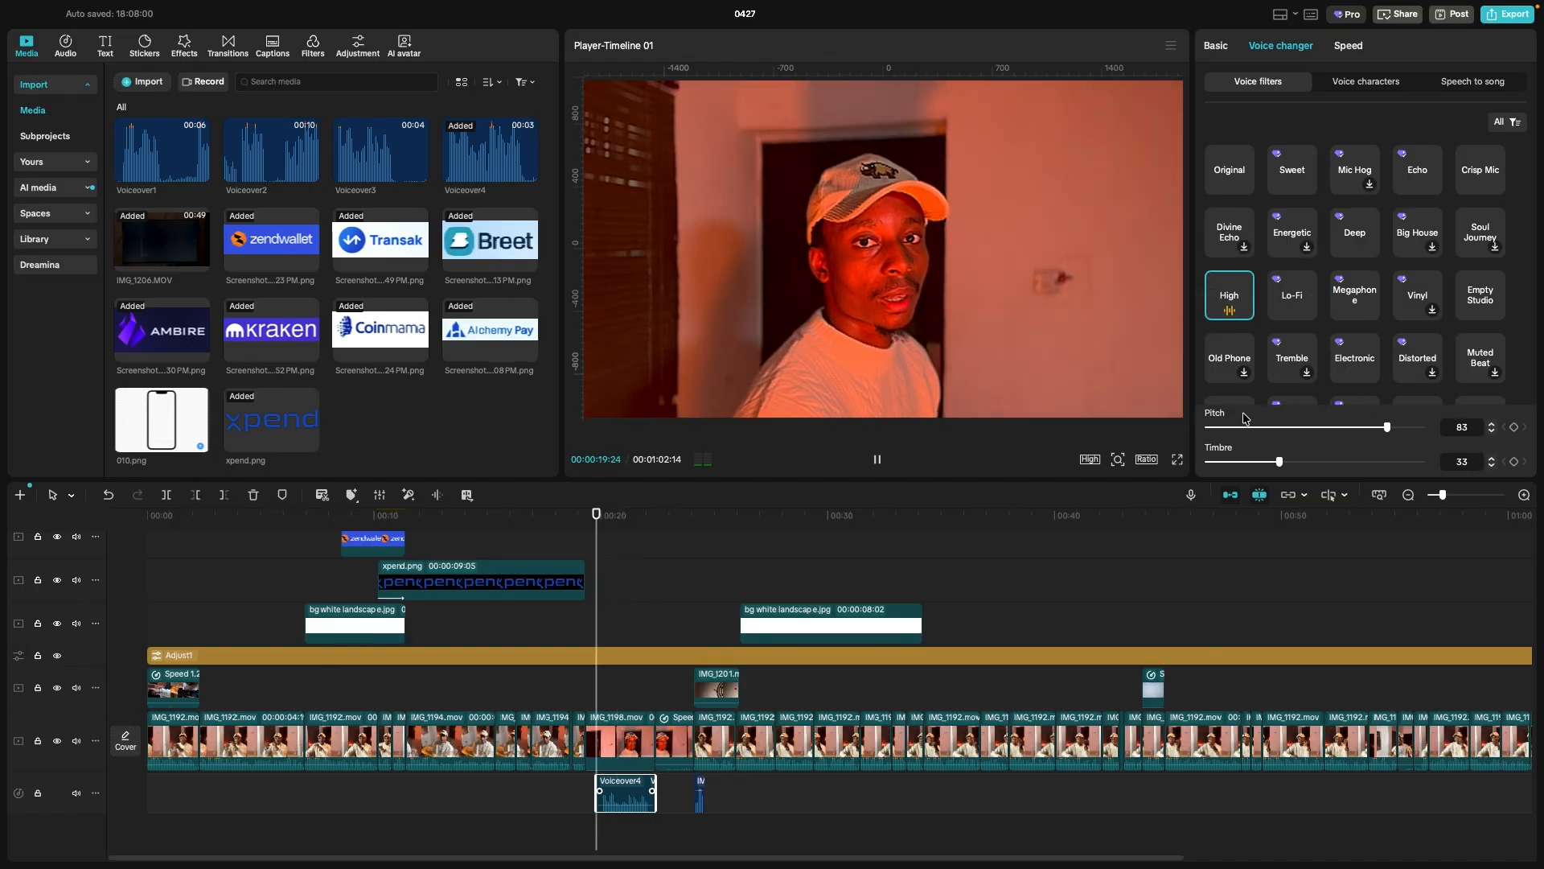
pyautogui.moveTo(1234, 427); pyautogui.dragTo(1209, 429)
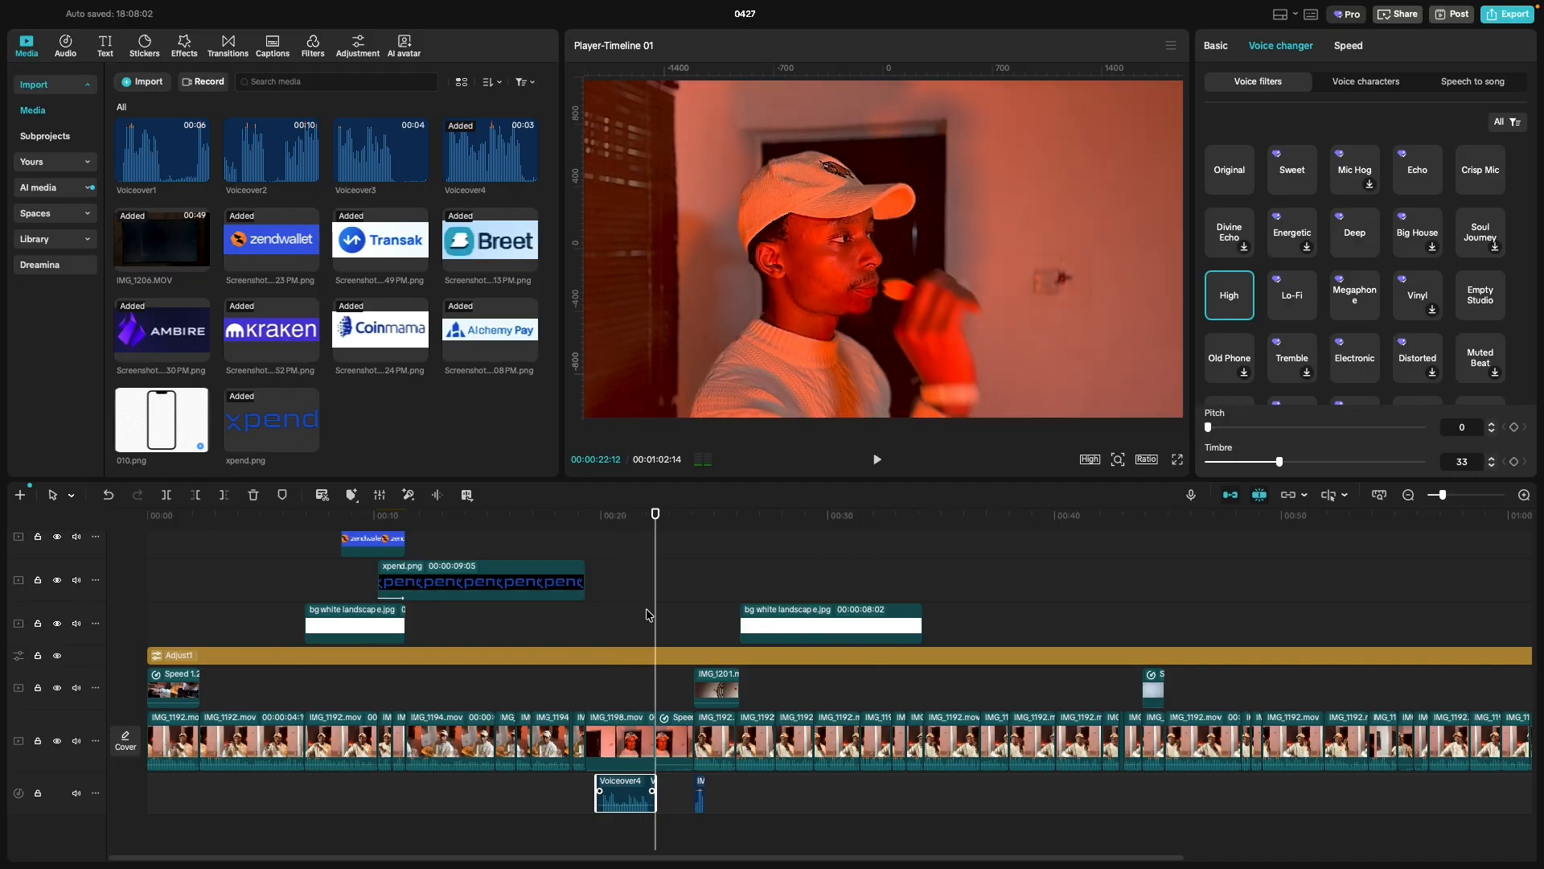
pyautogui.click(587, 621)
pyautogui.press('space')
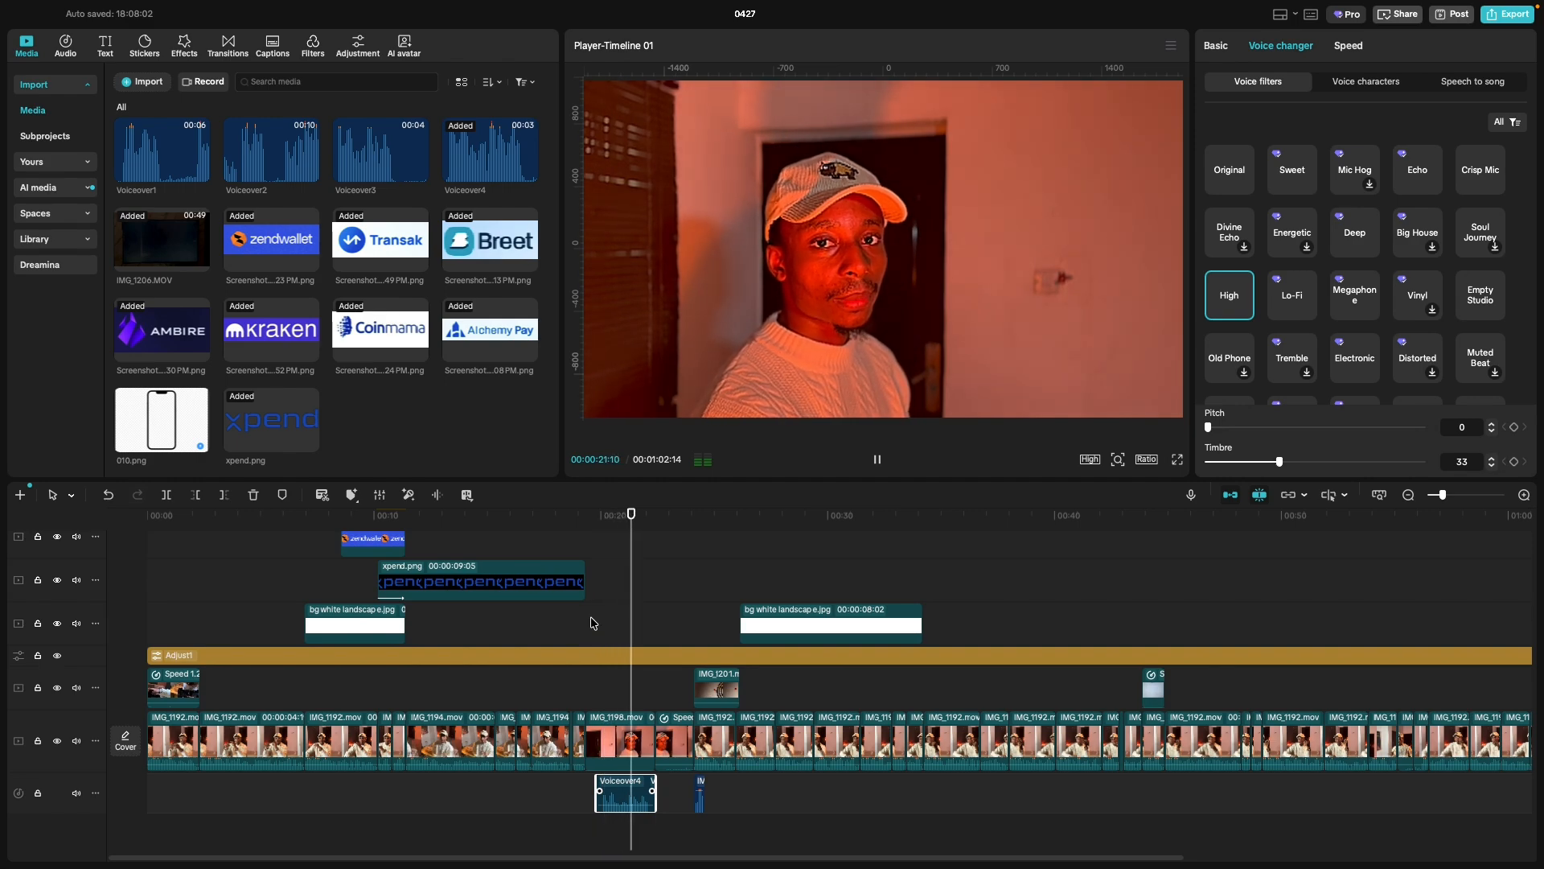
pyautogui.press('space')
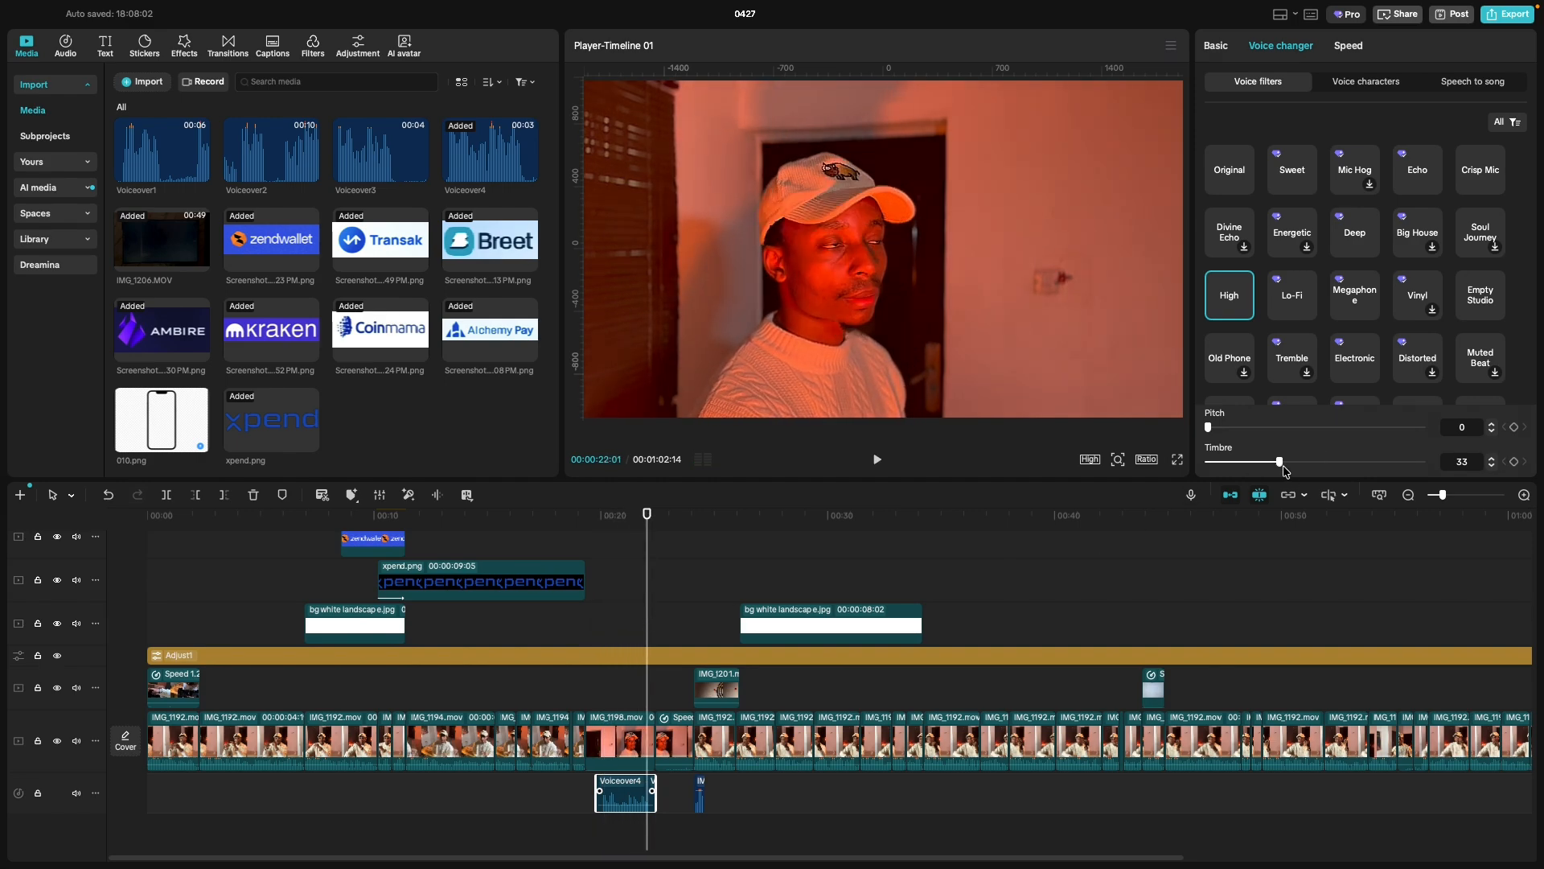
# Set the High filter's timbre to 0, and try its pitch at 28 and 8 while playing the Voiceover4 section.
pyautogui.moveTo(1283, 466); pyautogui.dragTo(1194, 465)
pyautogui.moveTo(646, 629); pyautogui.dragTo(593, 631)
pyautogui.press('space')
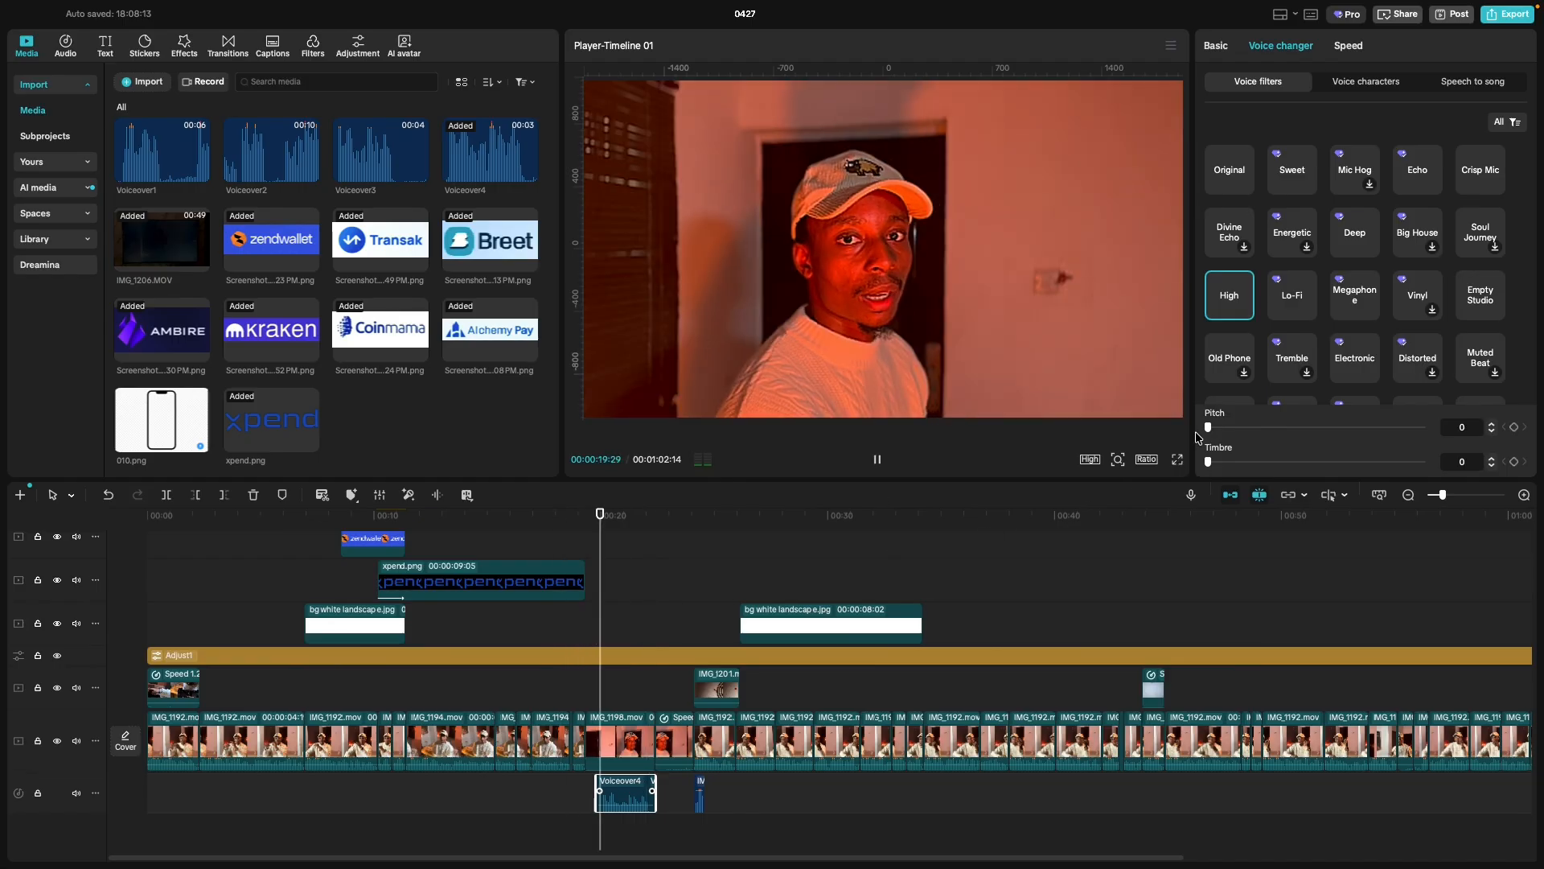
pyautogui.click(1268, 427)
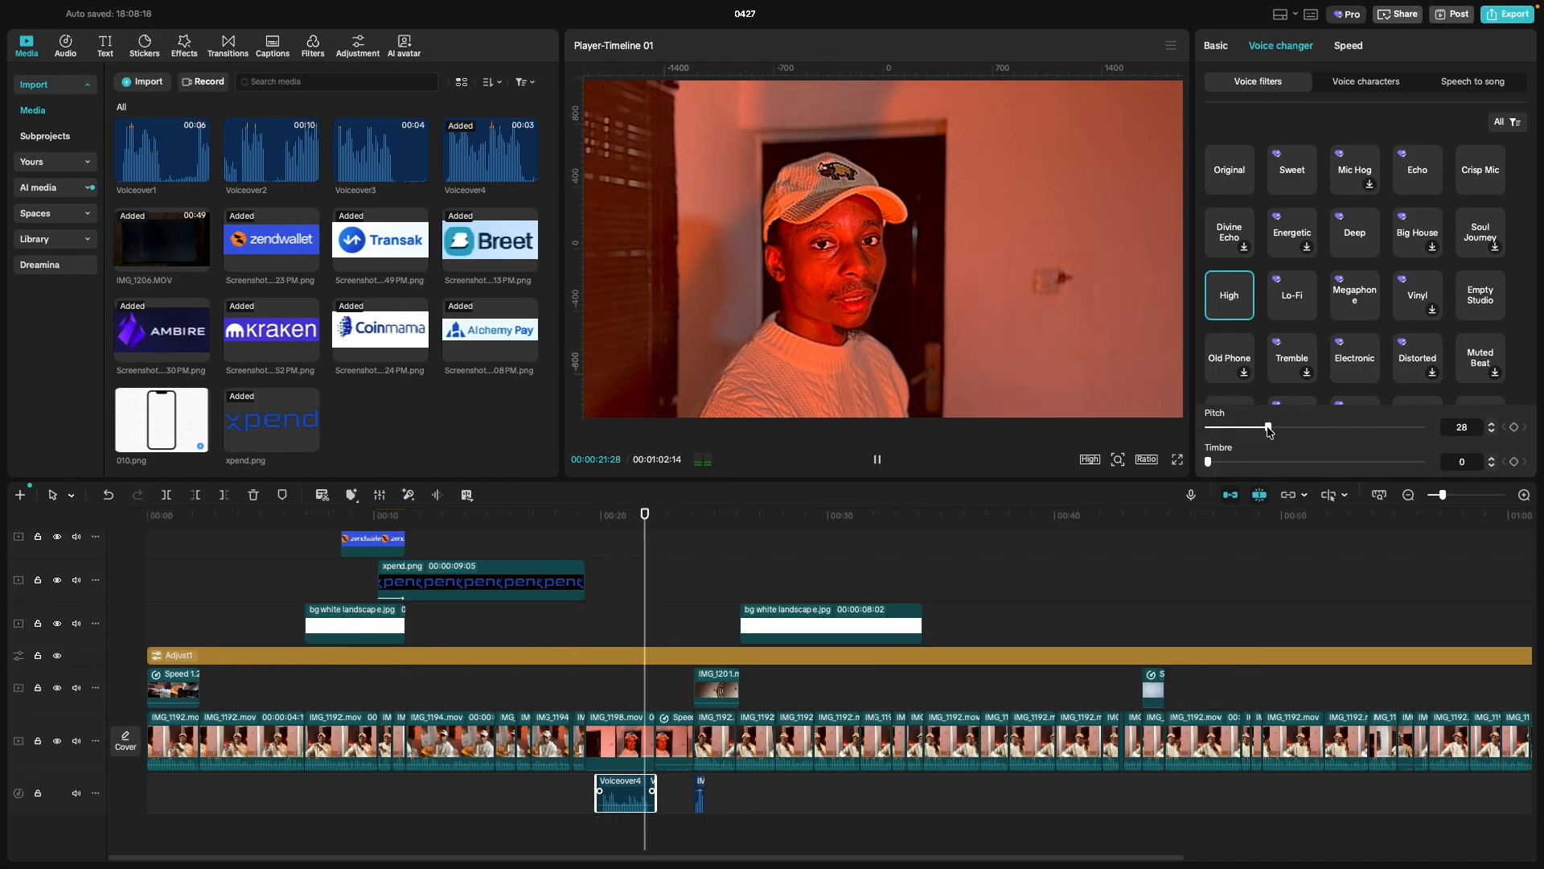
pyautogui.moveTo(1269, 427); pyautogui.dragTo(1224, 427)
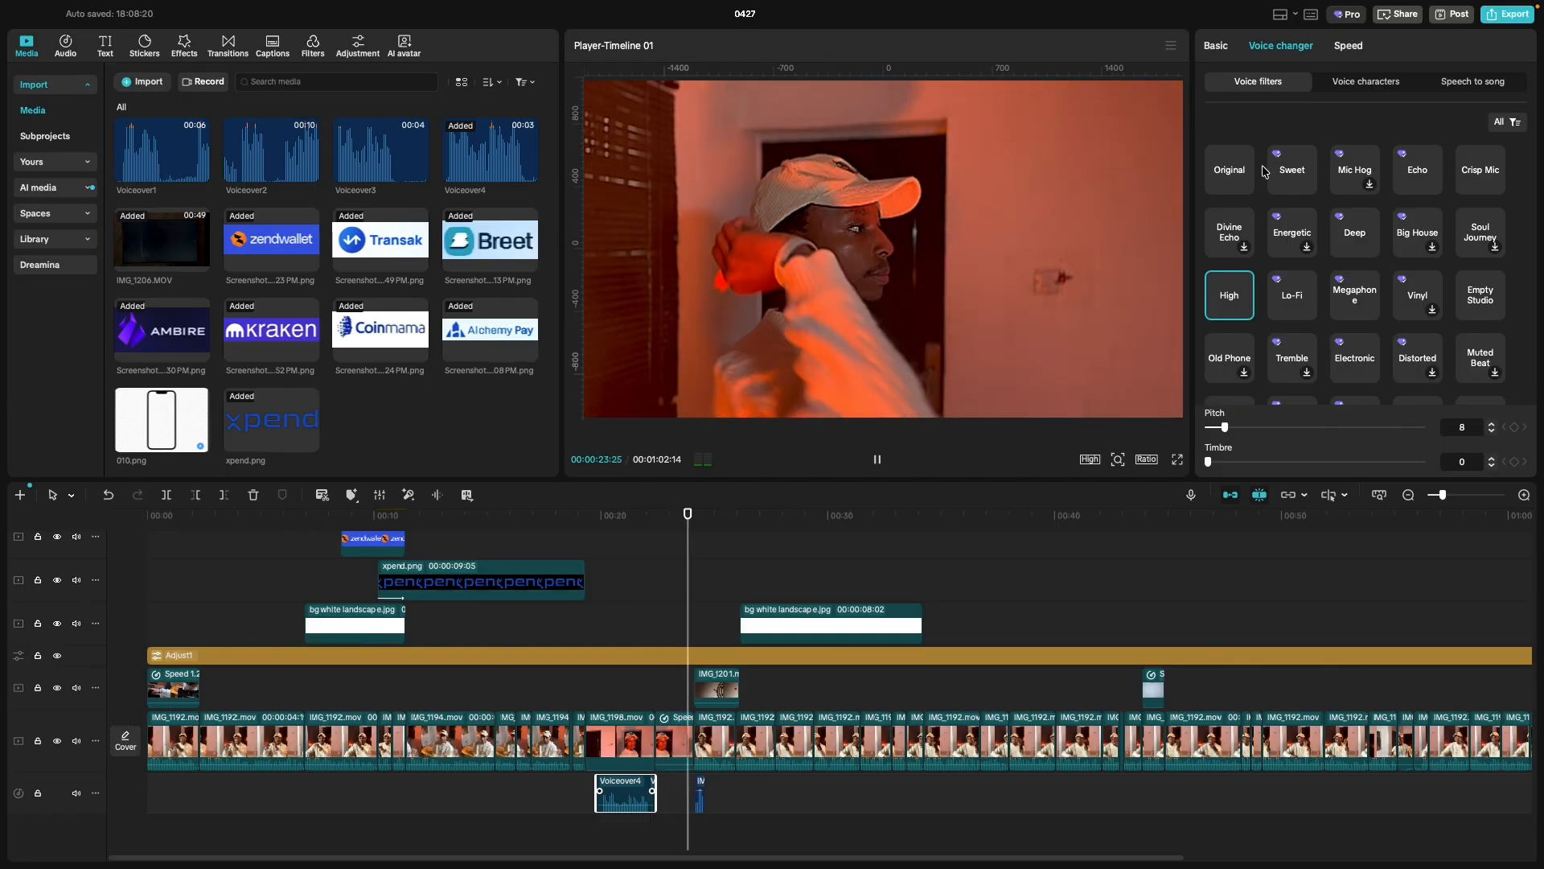
# Restore the Voiceover4 clip's Original voice, and play from just before the red-lit IMG_1198.mov section.
pyautogui.click(1225, 167)
pyautogui.click(568, 698)
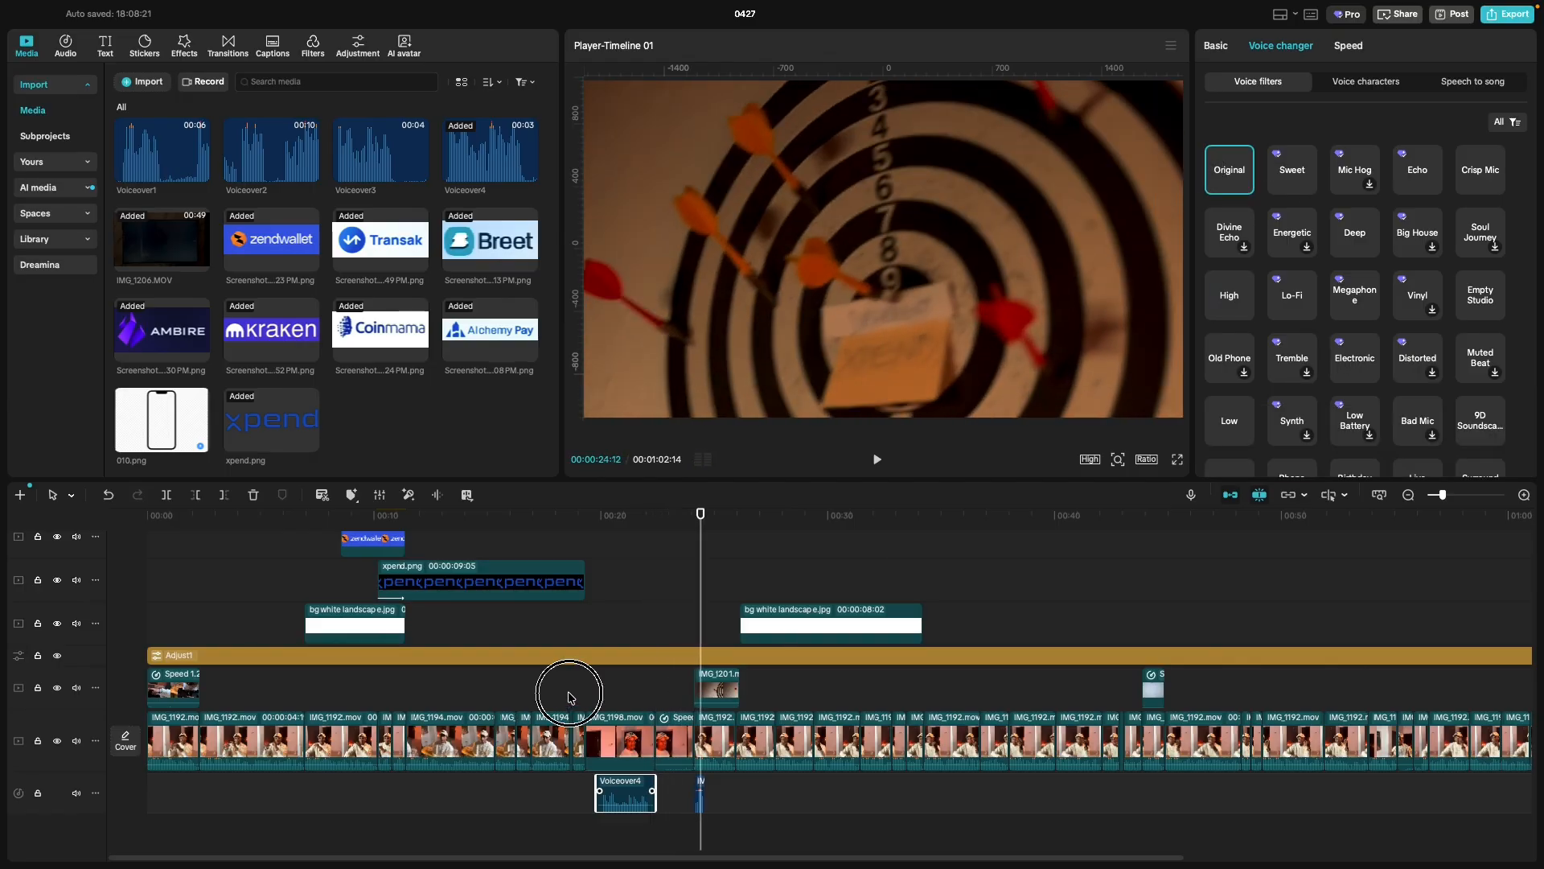
pyautogui.press('space')
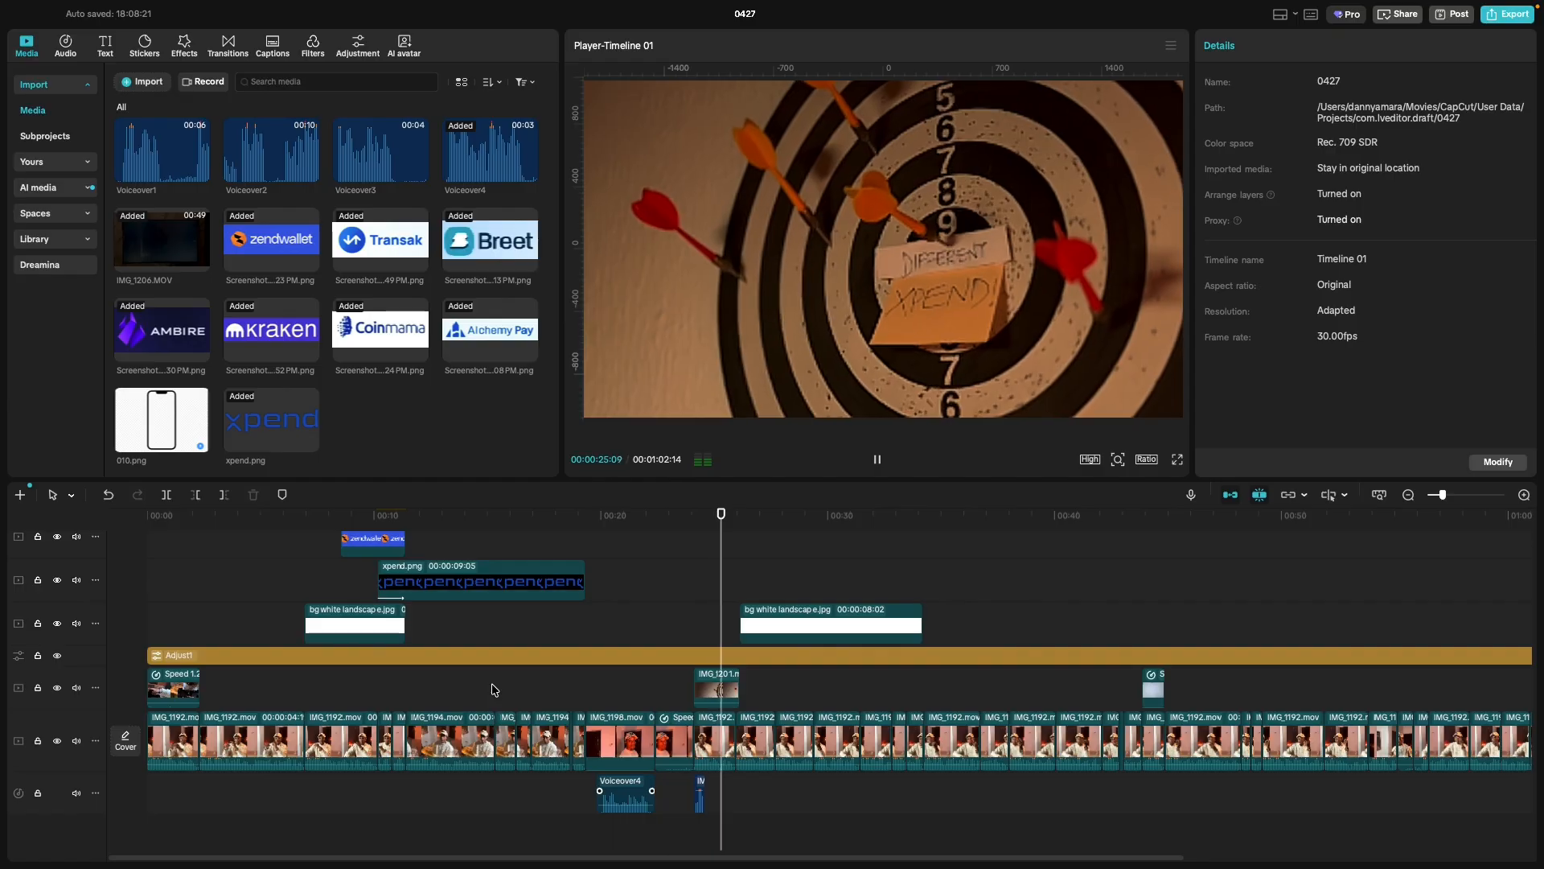
# Place 010.png on the track above the second white background, starting where that background starts.
pyautogui.press('space')
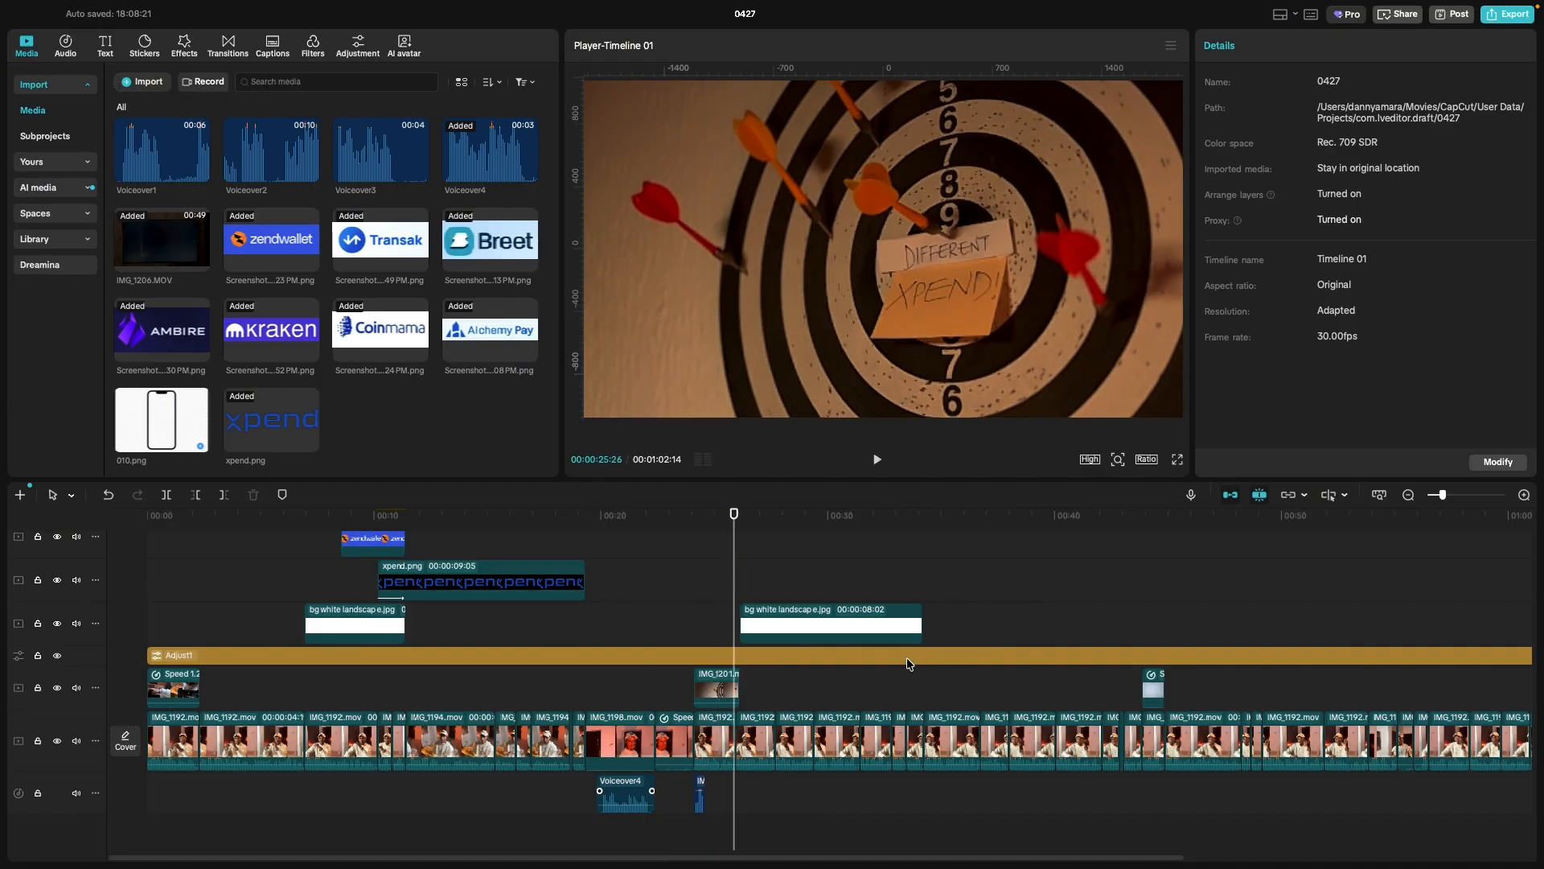
pyautogui.press('space')
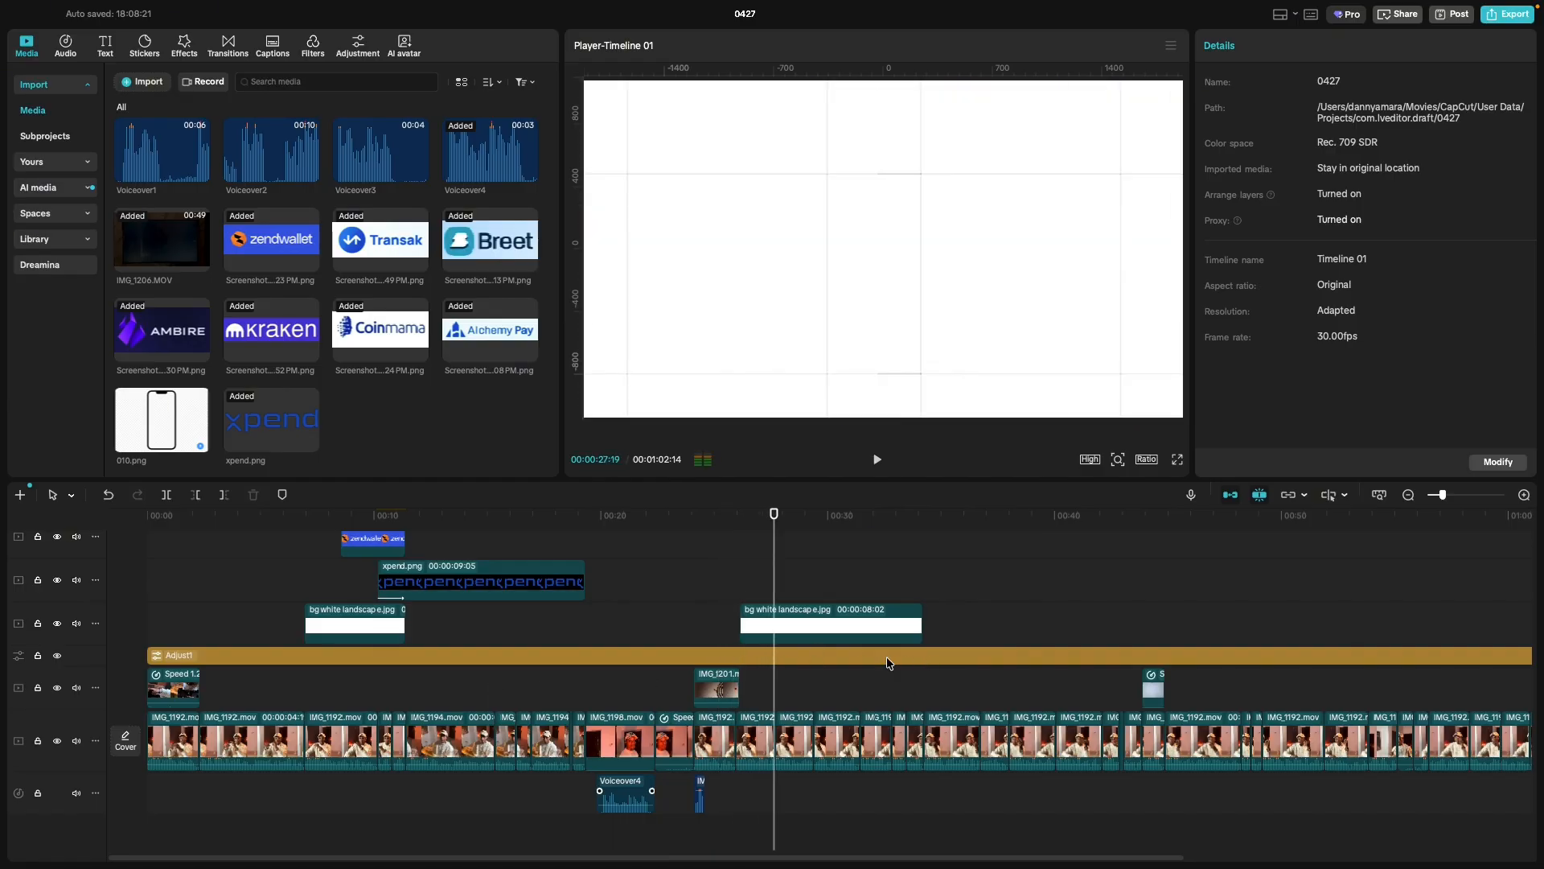
pyautogui.moveTo(160, 432); pyautogui.dragTo(741, 579)
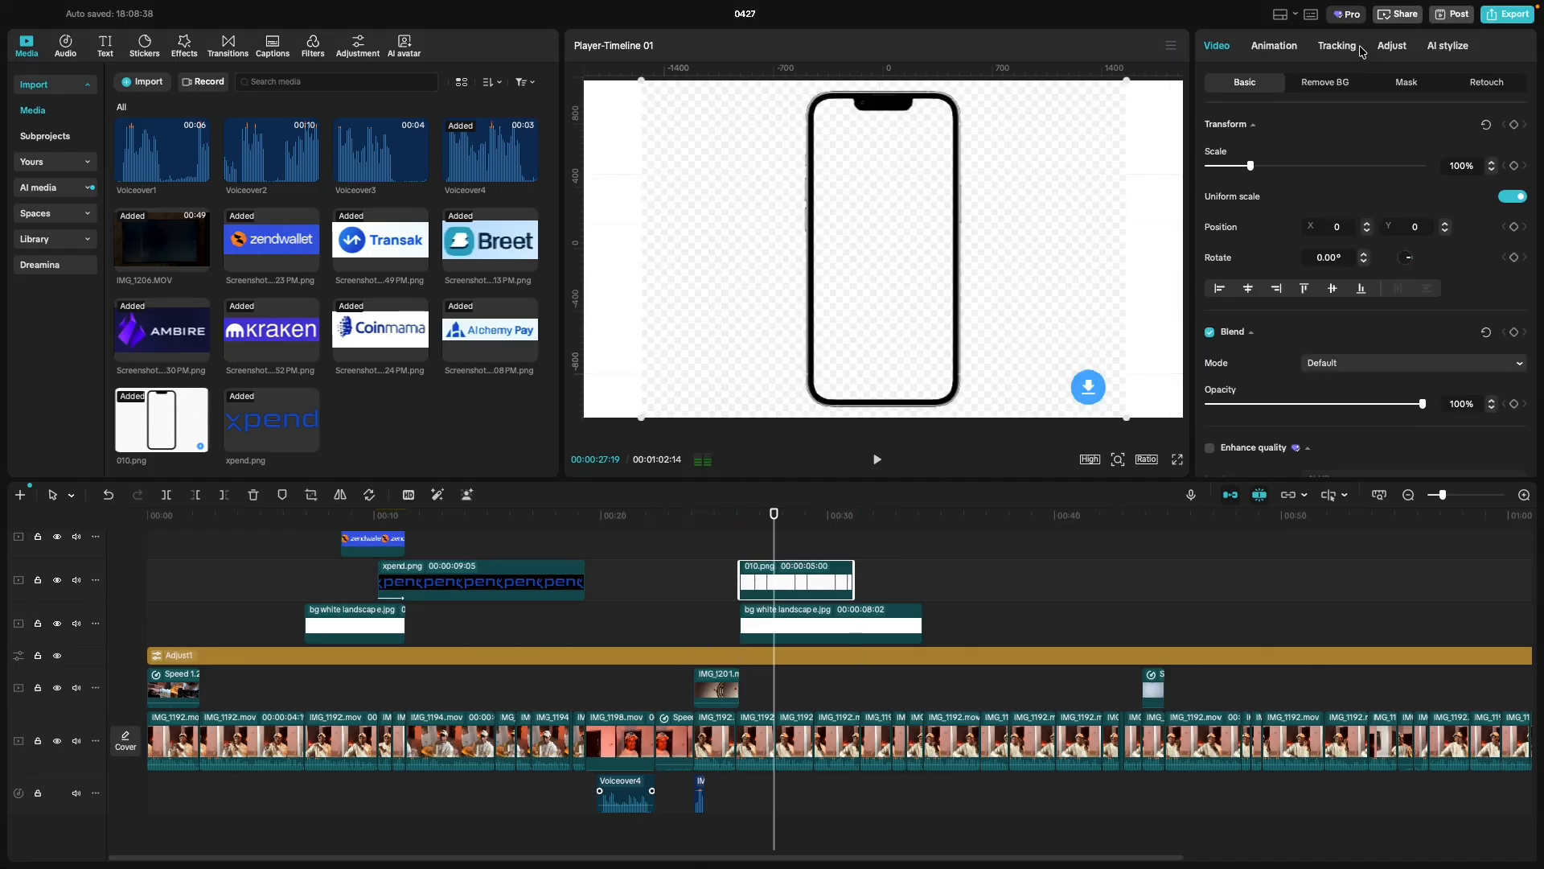
# Try auto background removal on the 010.png phone image, inspect the cutout up close, and undo the removal.
pyautogui.click(1332, 84)
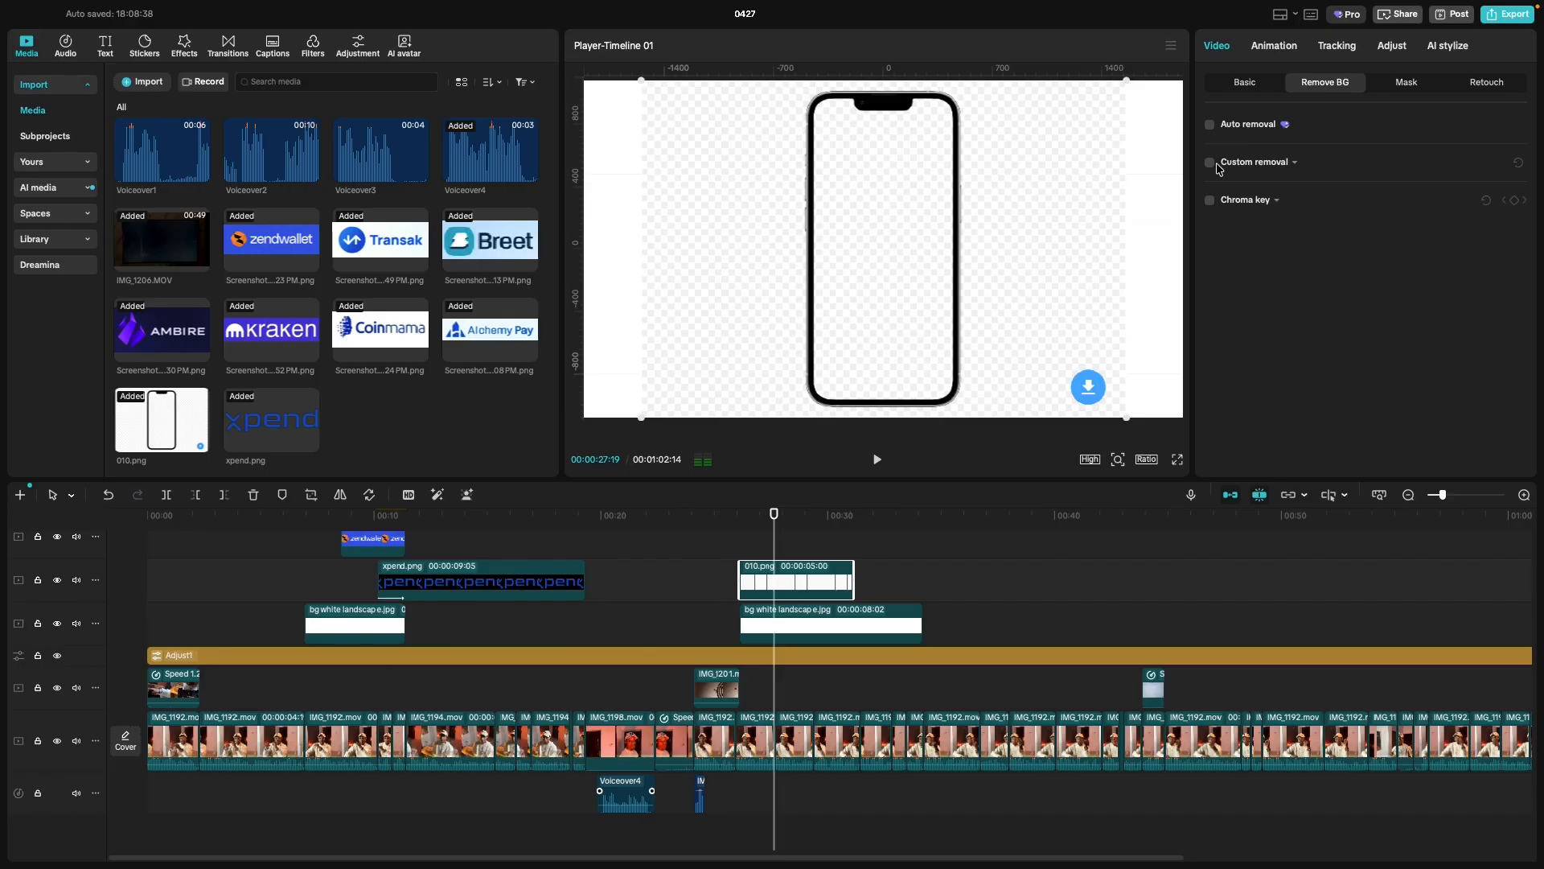
pyautogui.click(1213, 131)
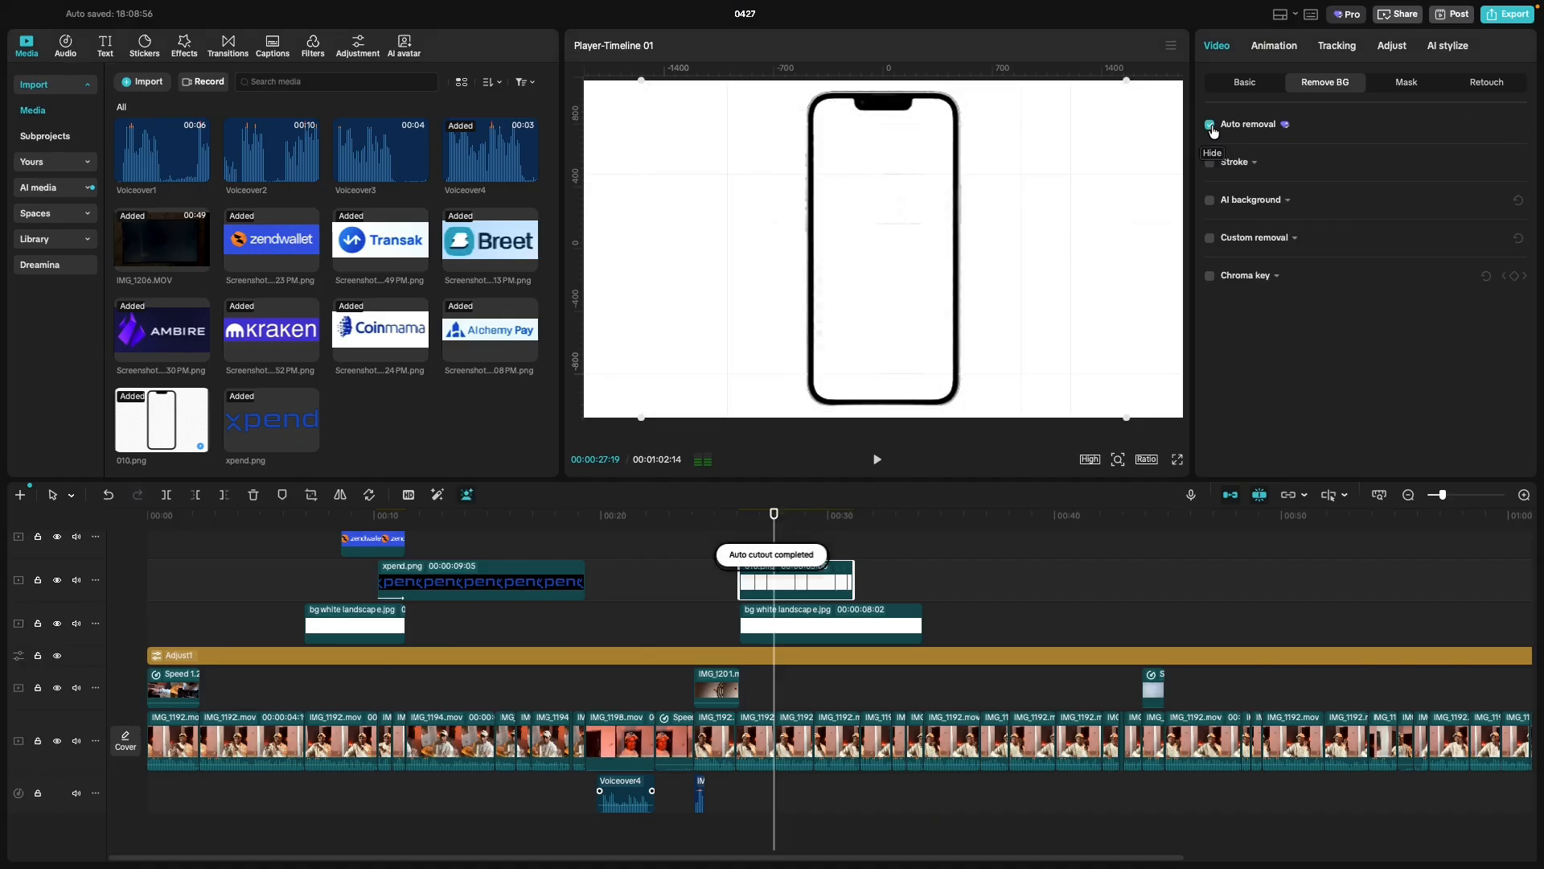
pyautogui.moveTo(895, 209); pyautogui.dragTo(907, 238)
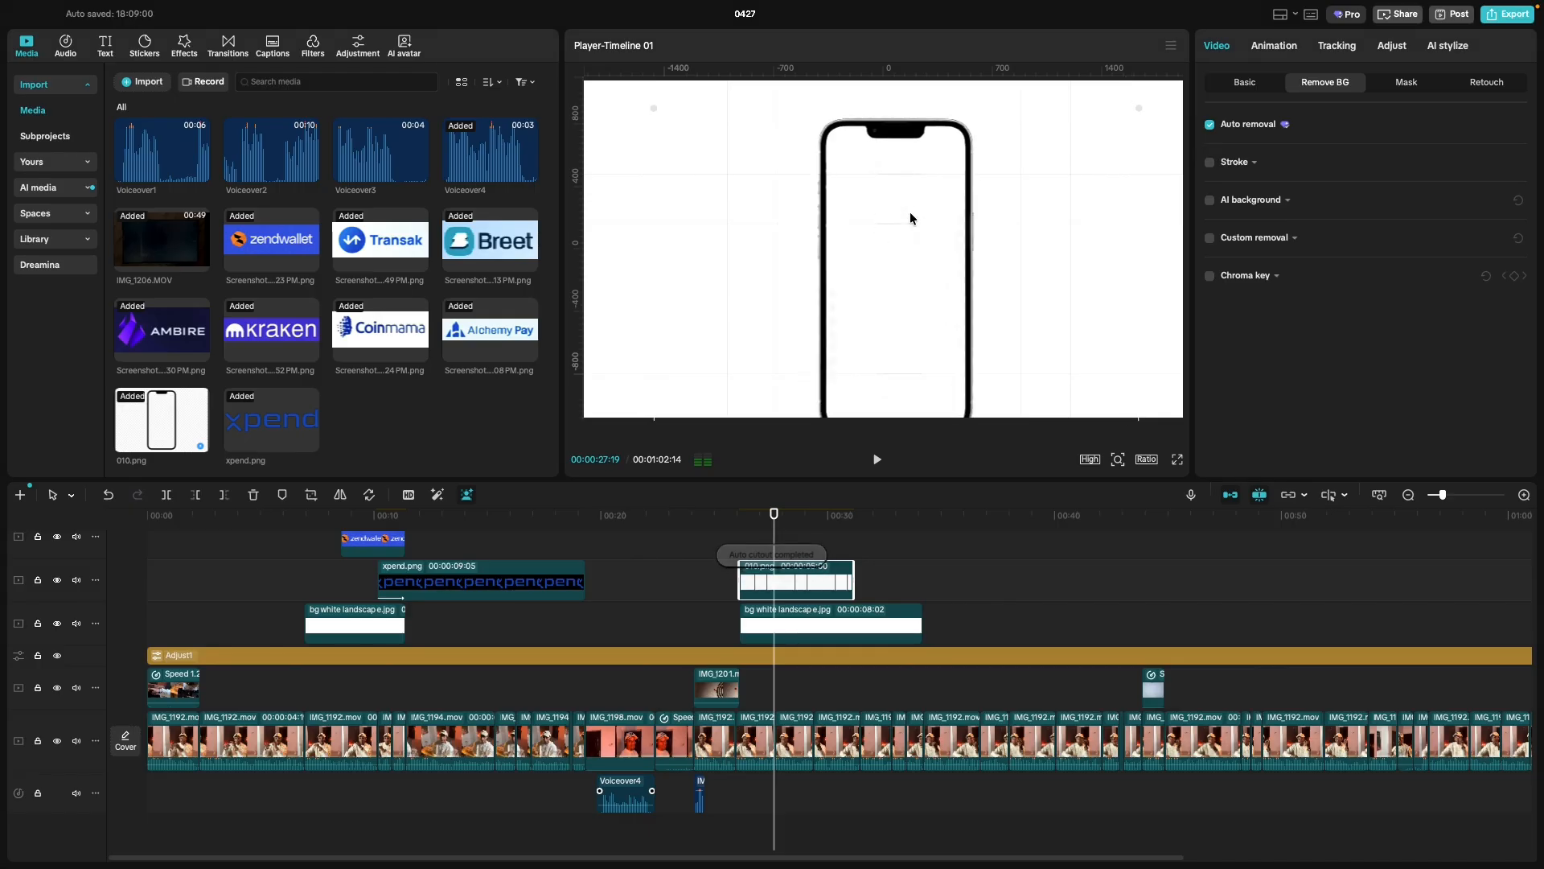
pyautogui.press('super+z')
pyautogui.press('super+z')
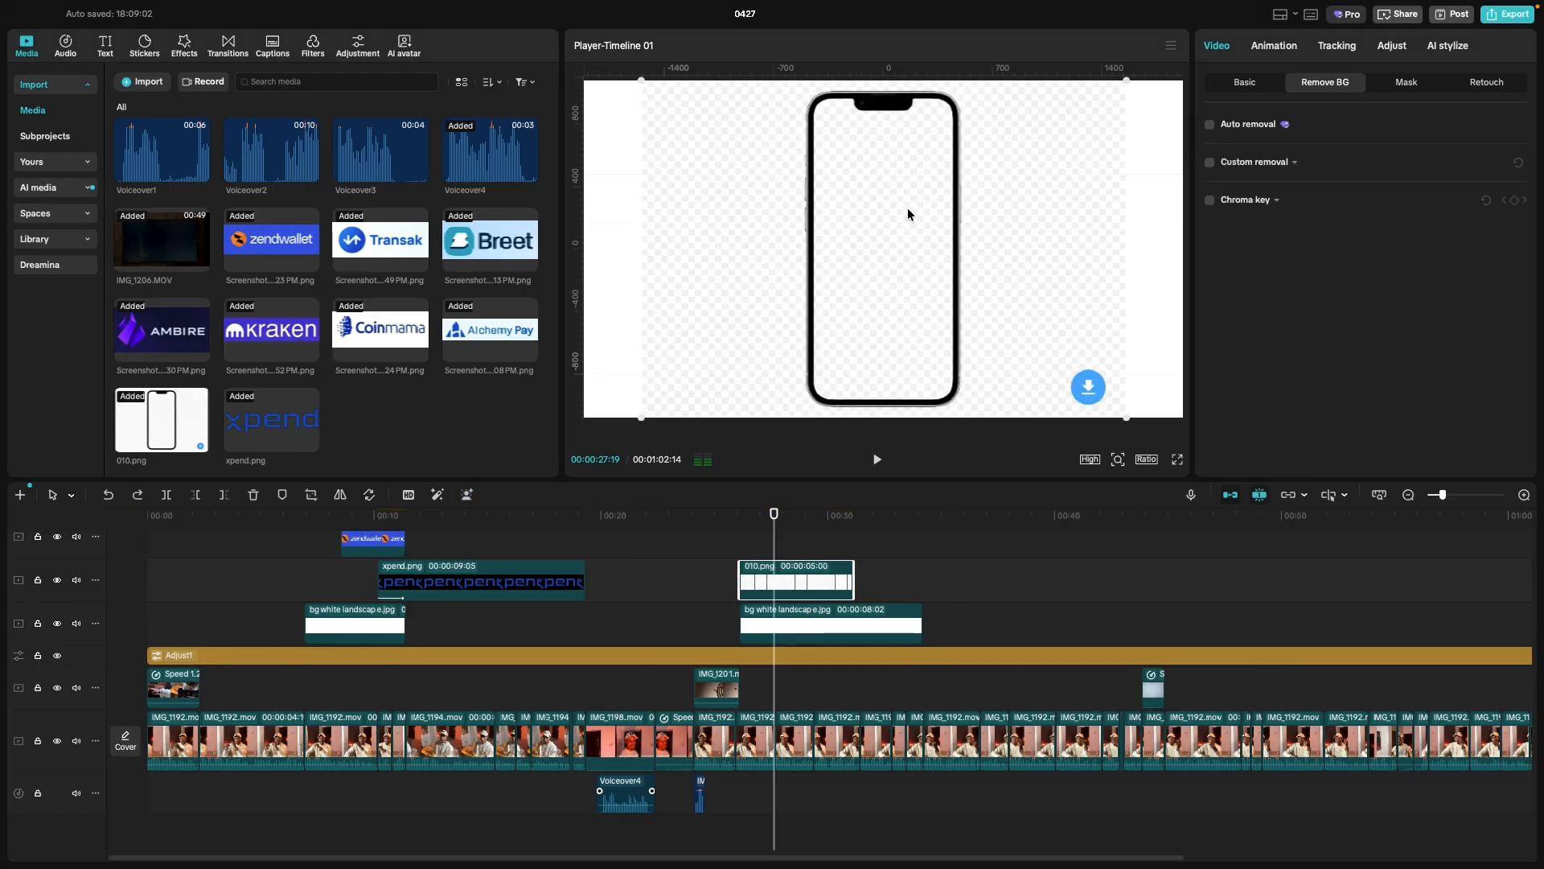
pyautogui.press('super+shift+z')
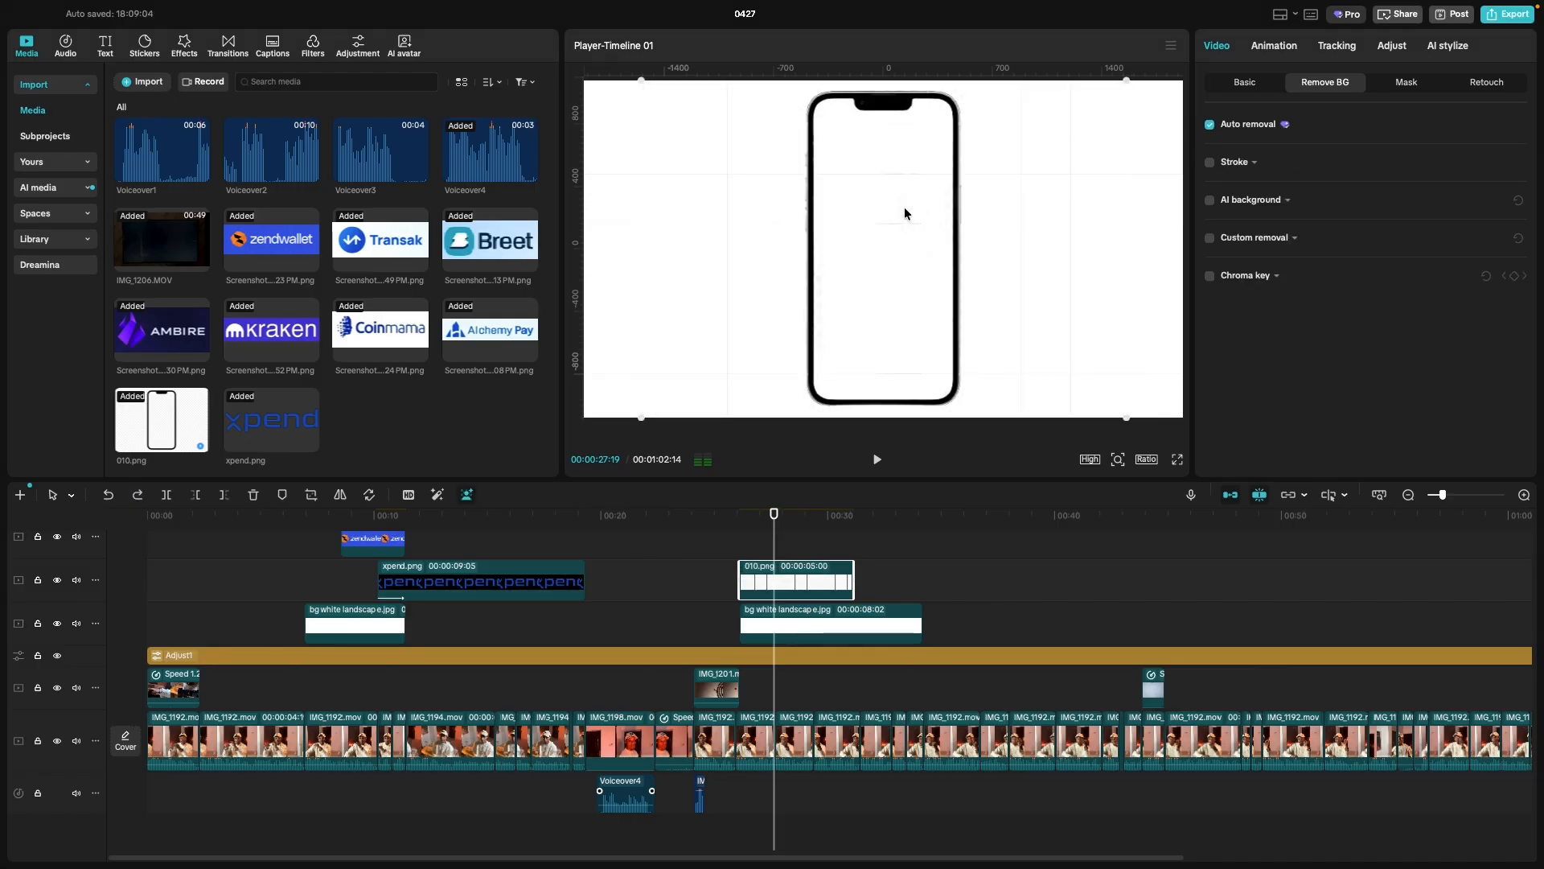
pyautogui.scroll(4, 904, 206)
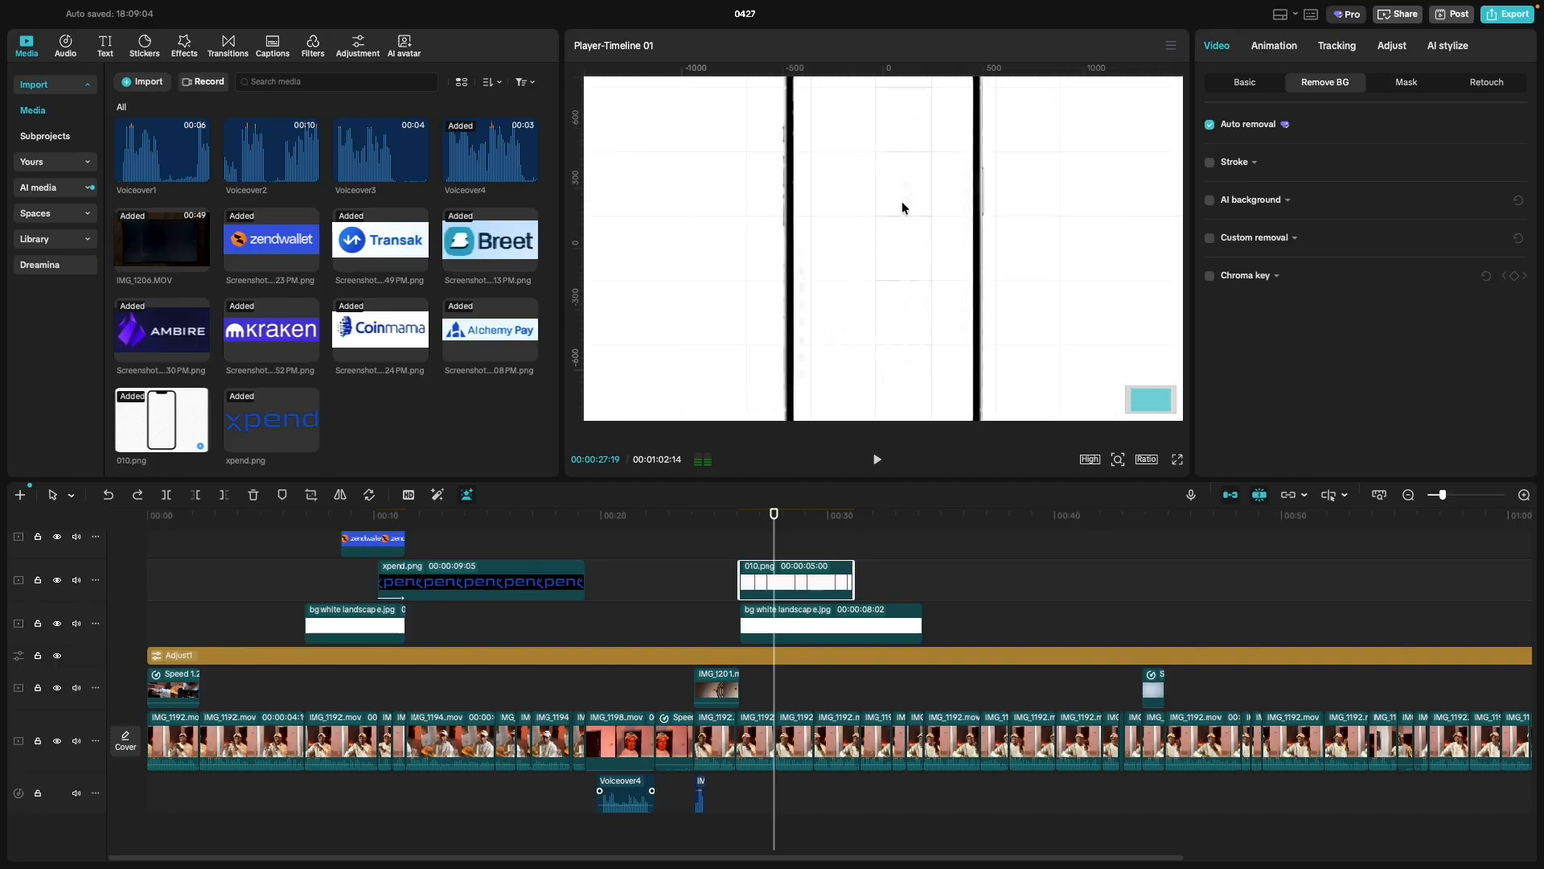
pyautogui.scroll(-4, 902, 203)
pyautogui.press('super+z')
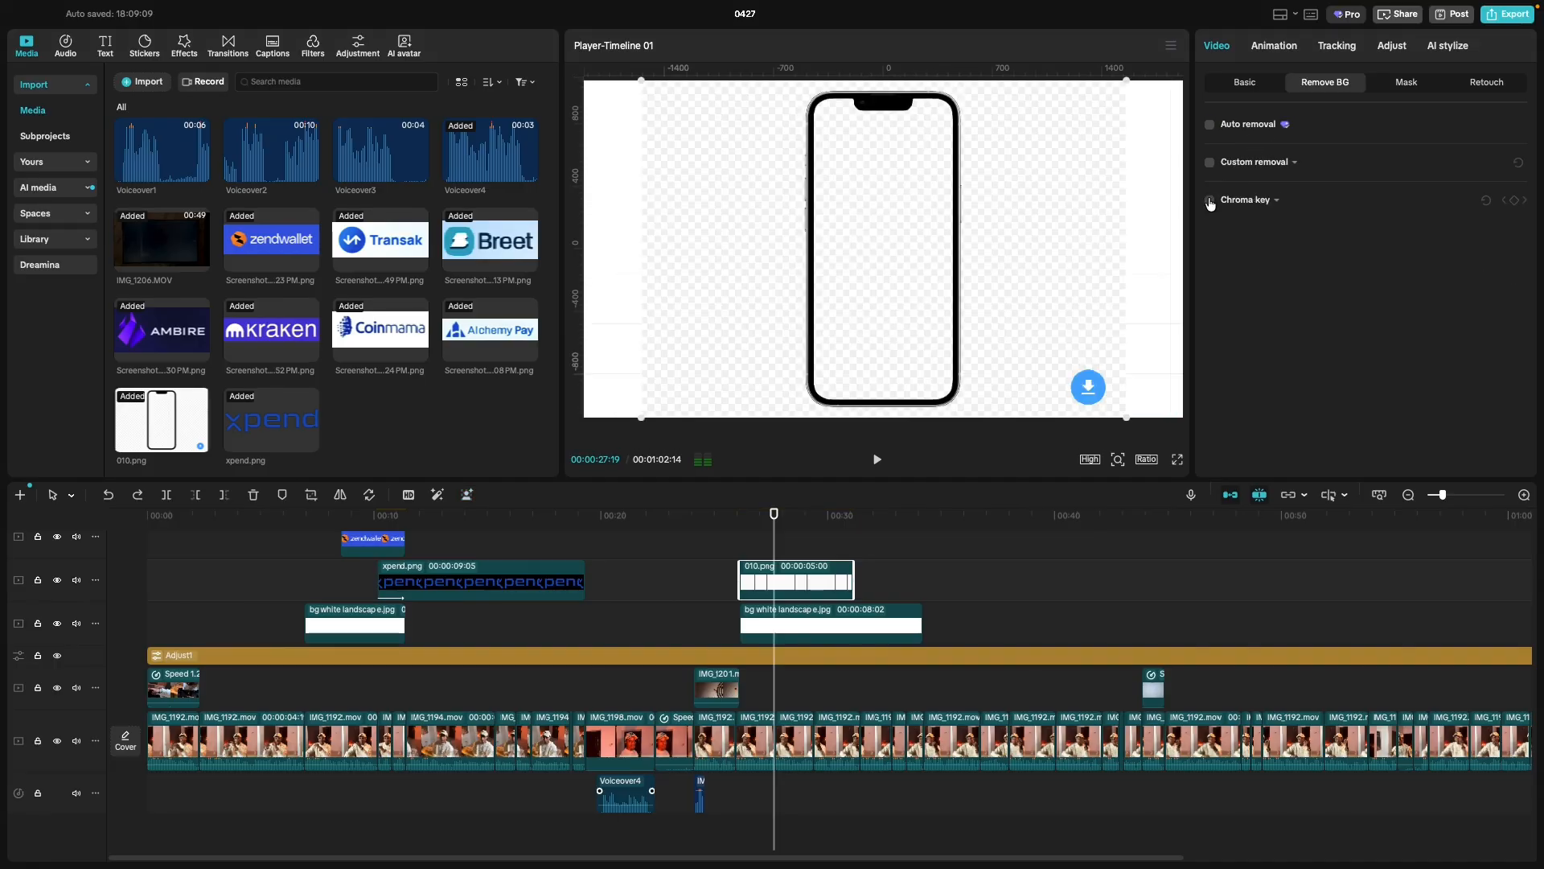
# Chroma-key out 010.png's checkered background using the light colour sampled inside the phone frame, and try sampling the download badge.
pyautogui.click(1209, 201)
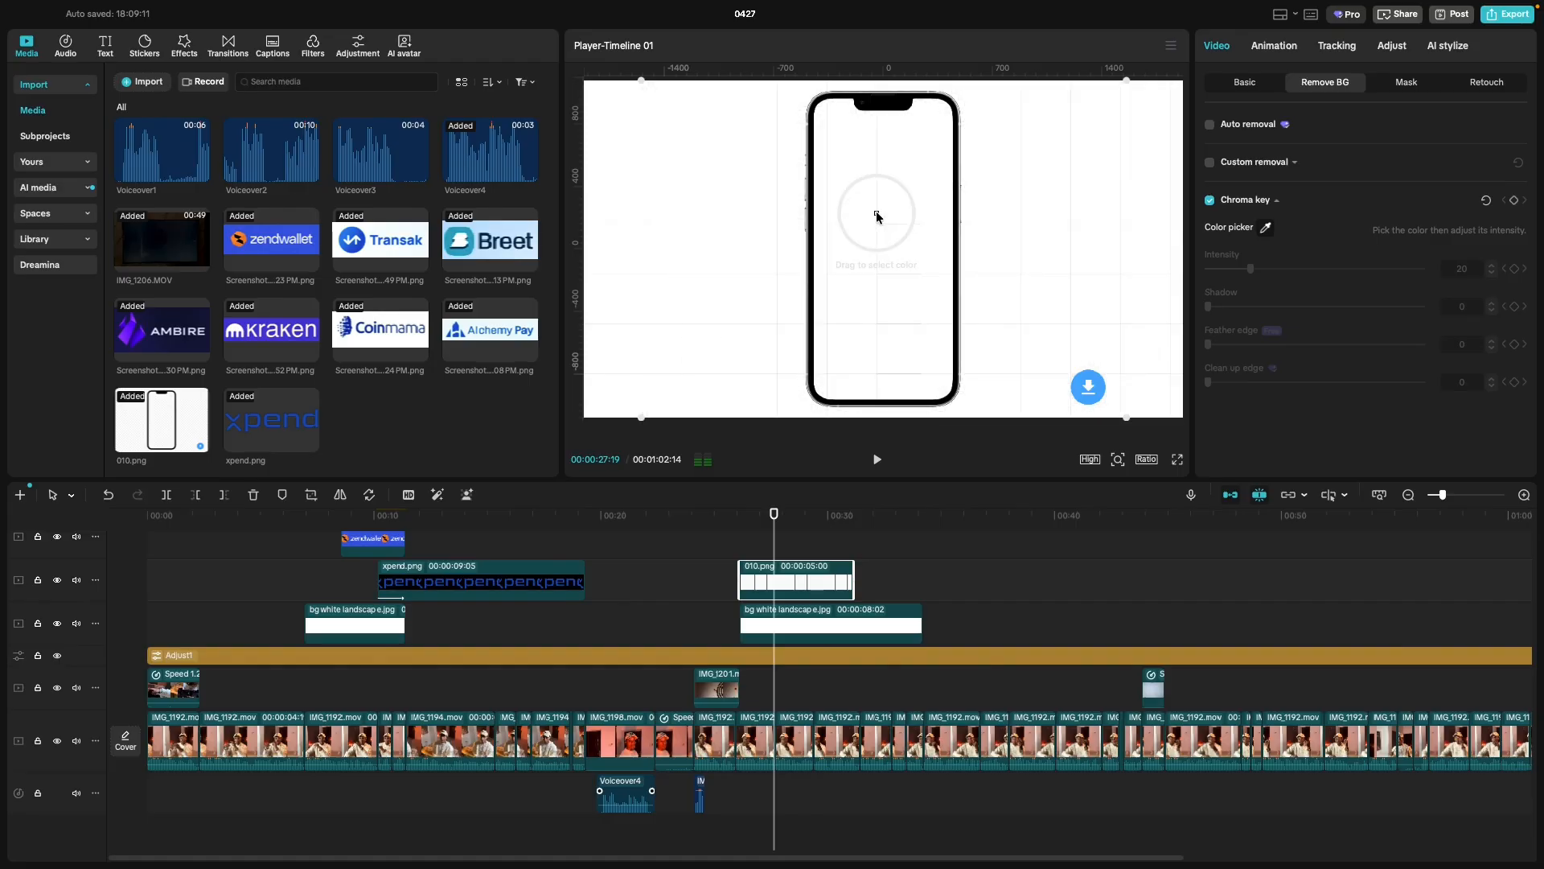
pyautogui.click(878, 217)
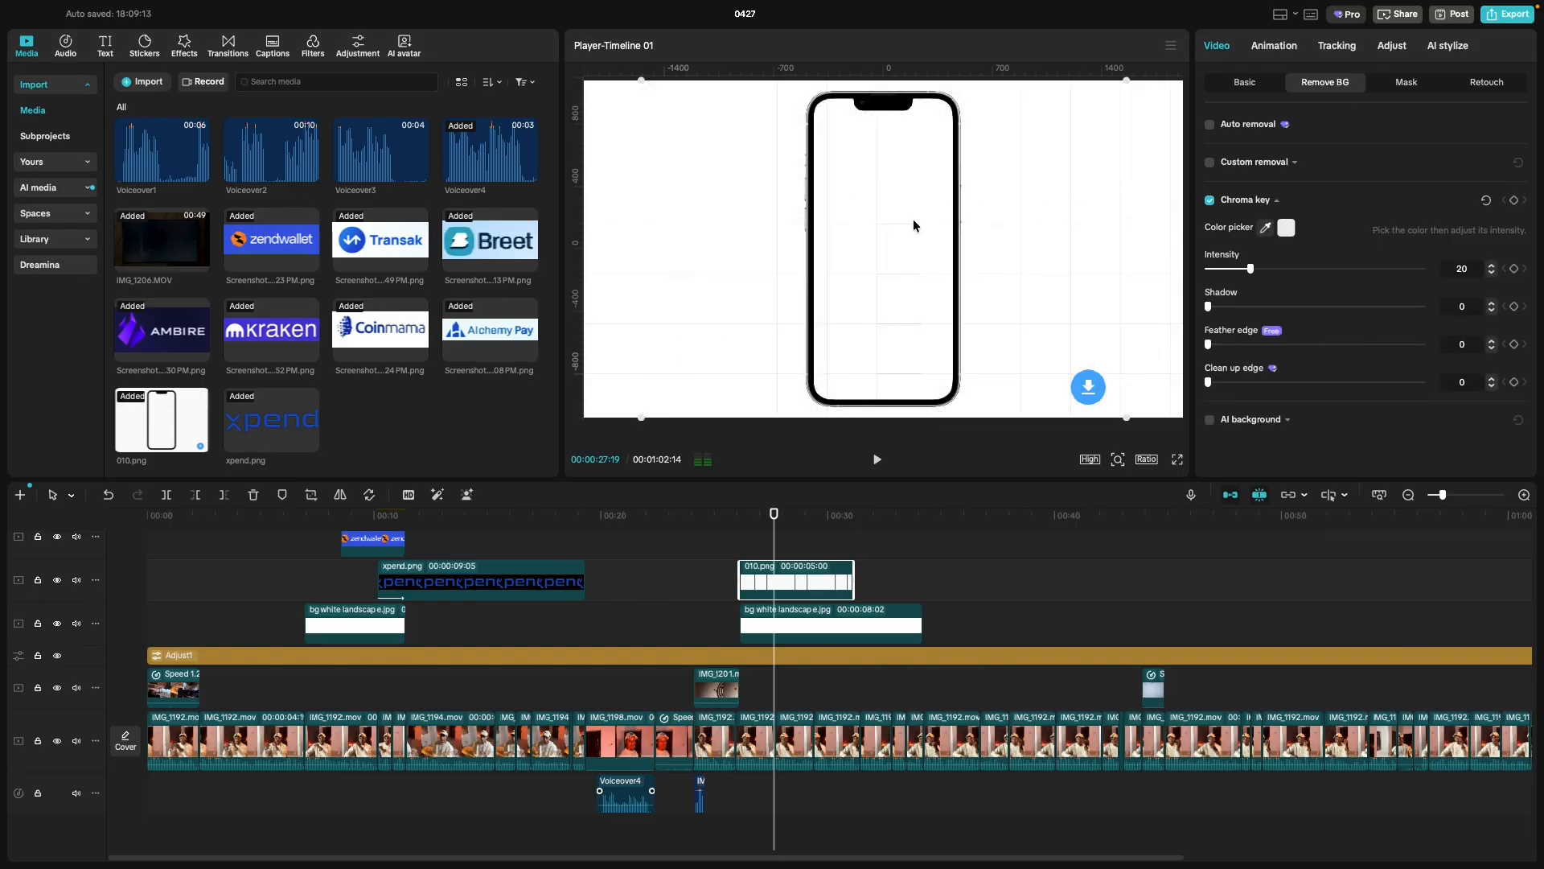
pyautogui.click(1216, 83)
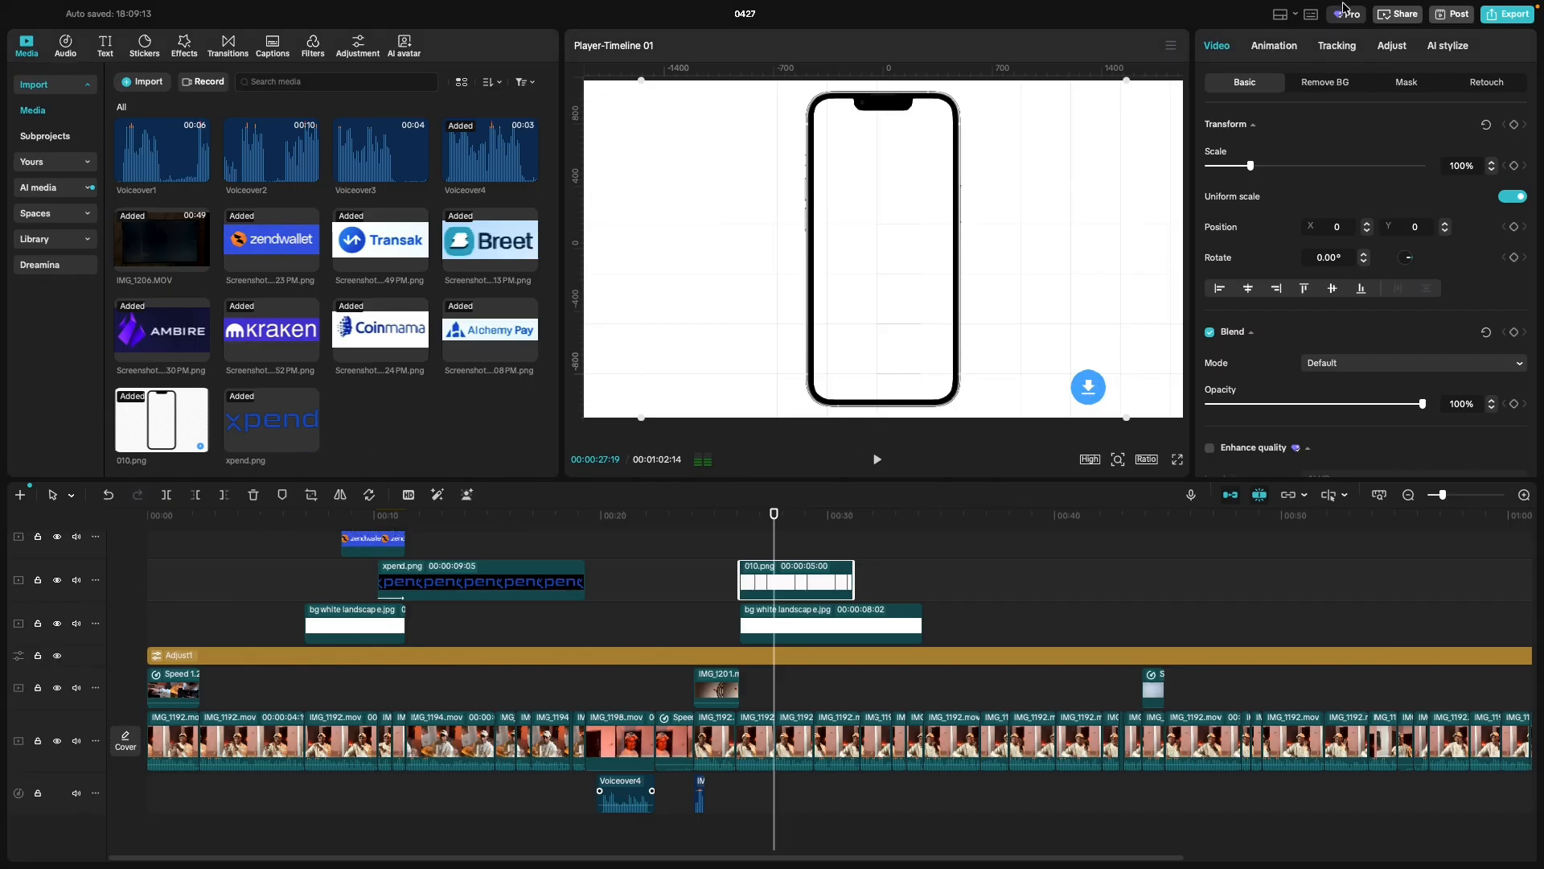
pyautogui.click(1342, 84)
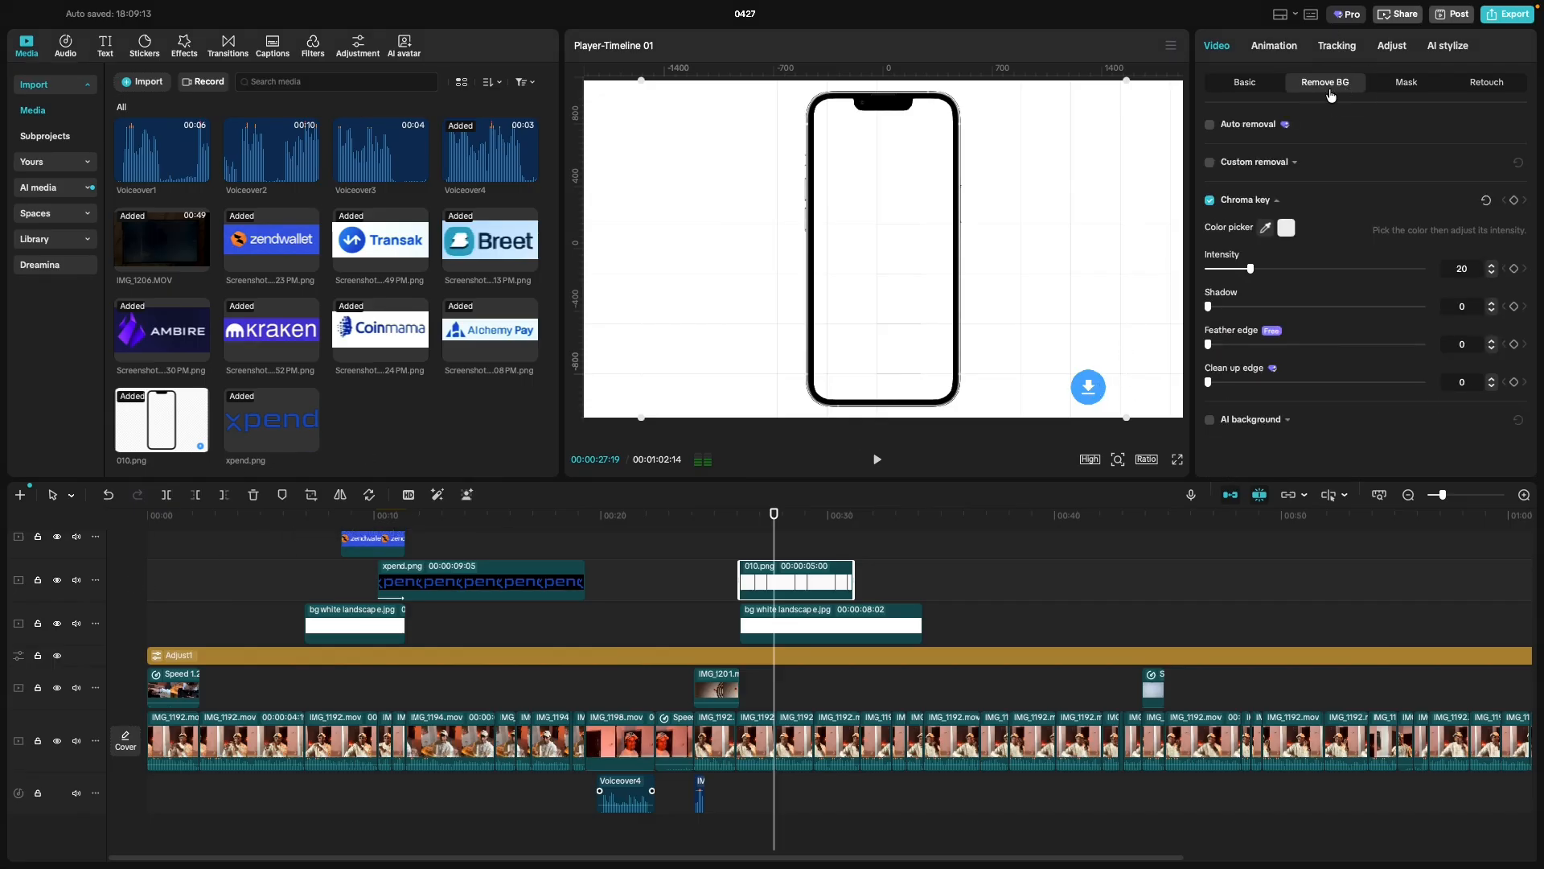
pyautogui.click(1261, 231)
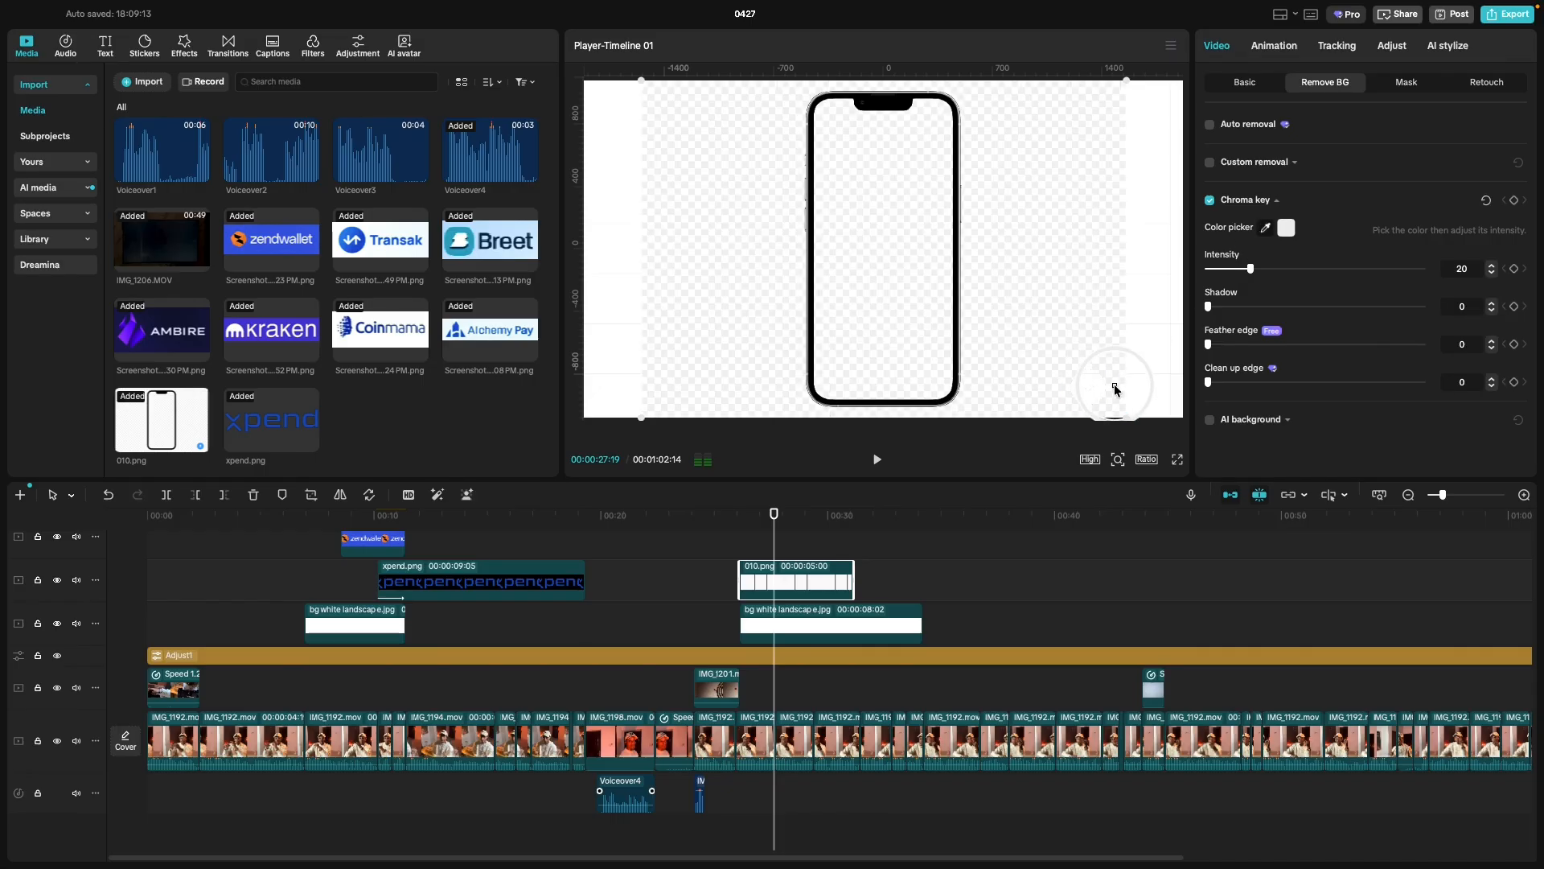
pyautogui.click(1085, 392)
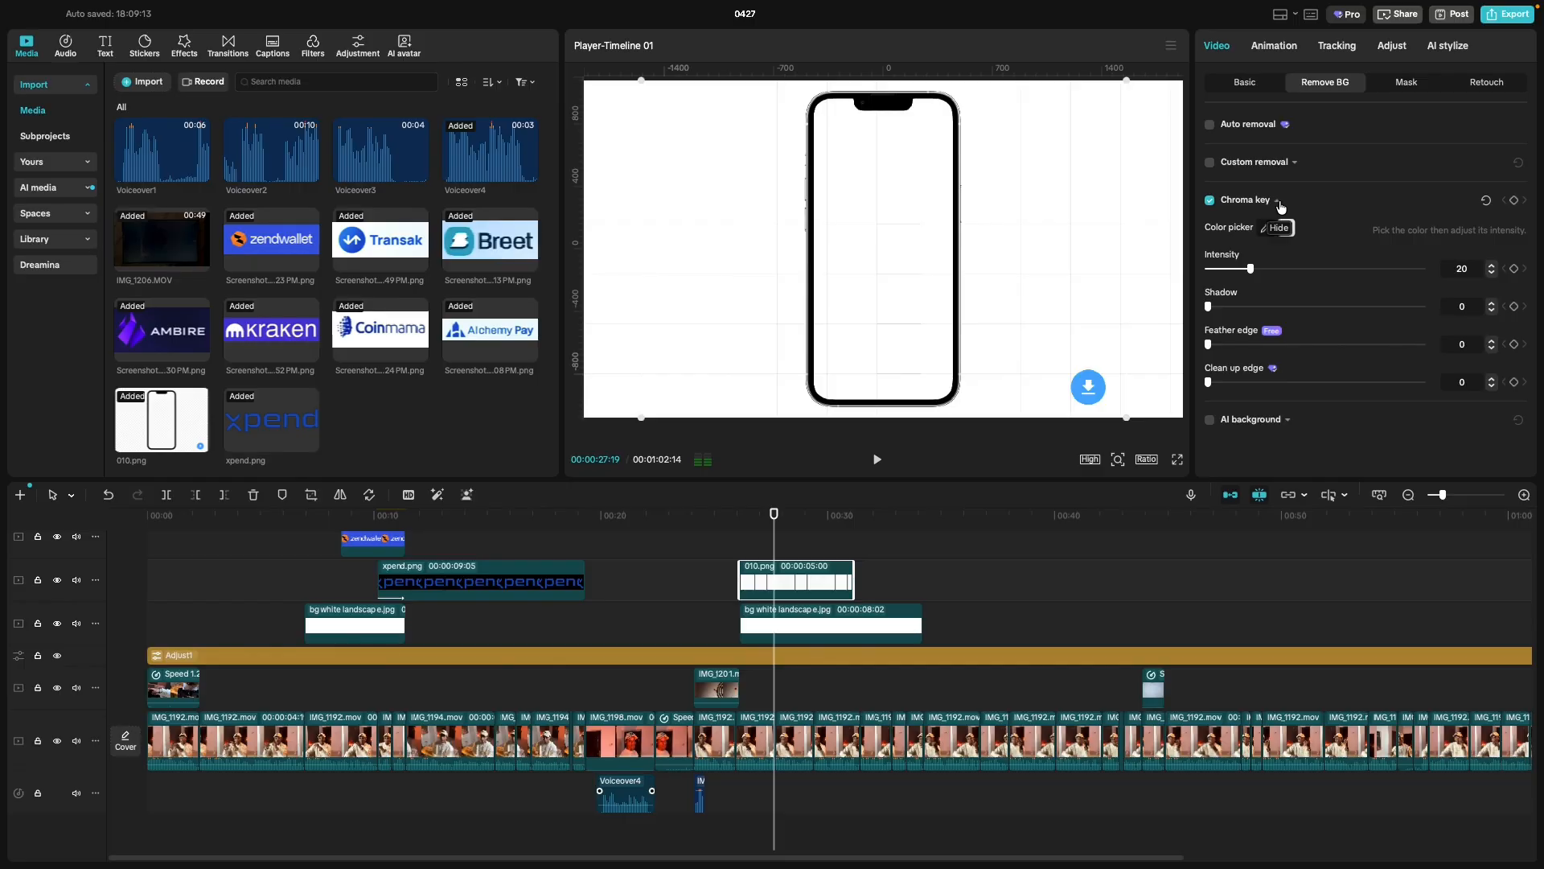
pyautogui.click(1221, 90)
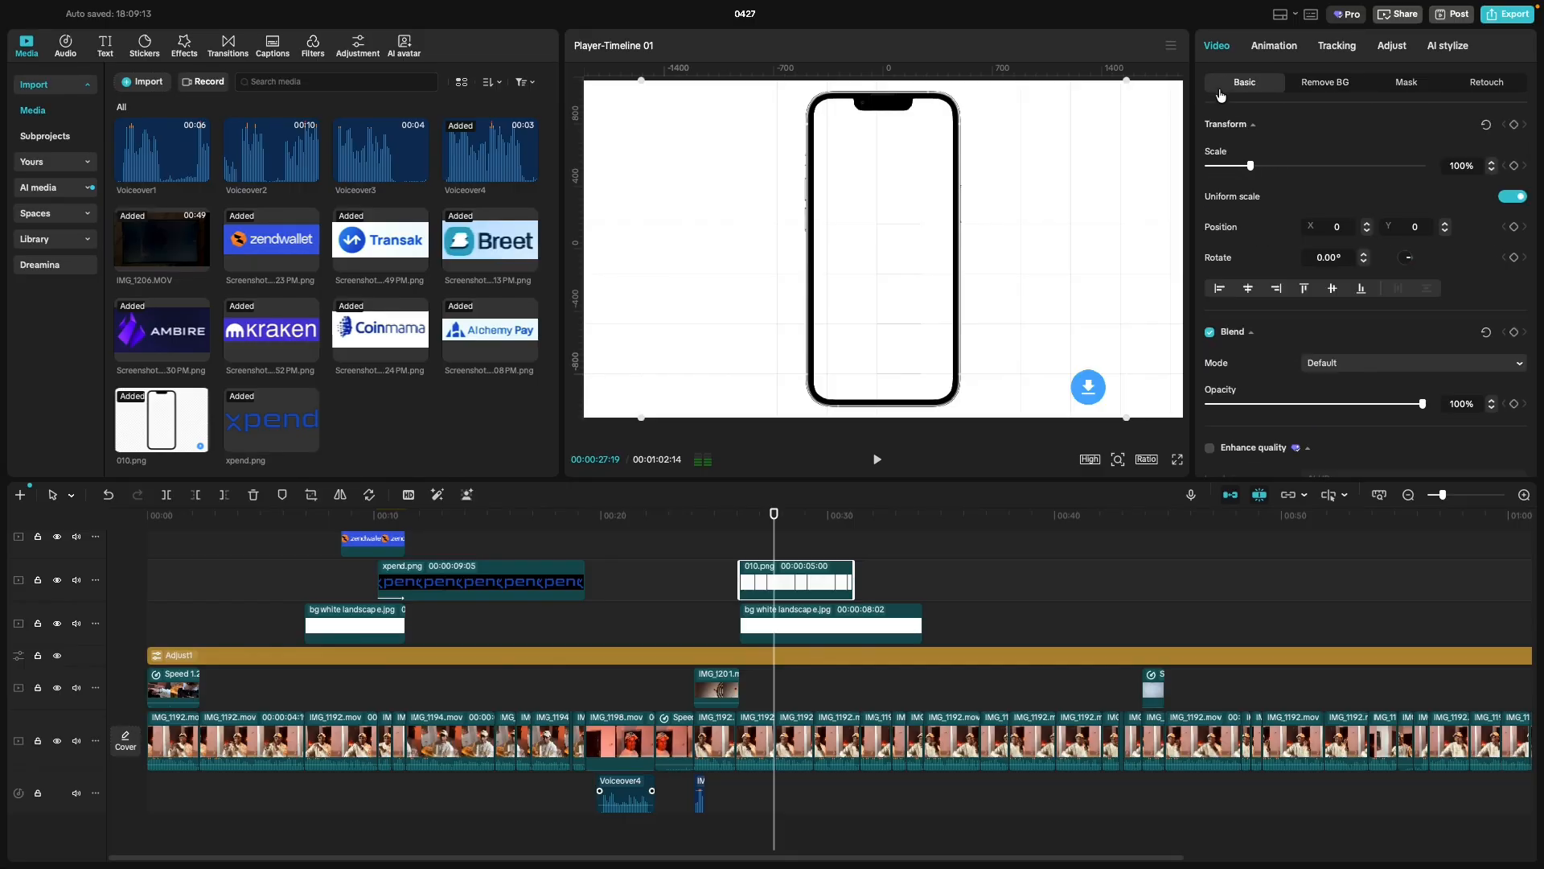
# Crop both sides of 010.png close to the phone frame, removing the download badge, and move the phone to X -1224, Y 0.
pyautogui.click(311, 495)
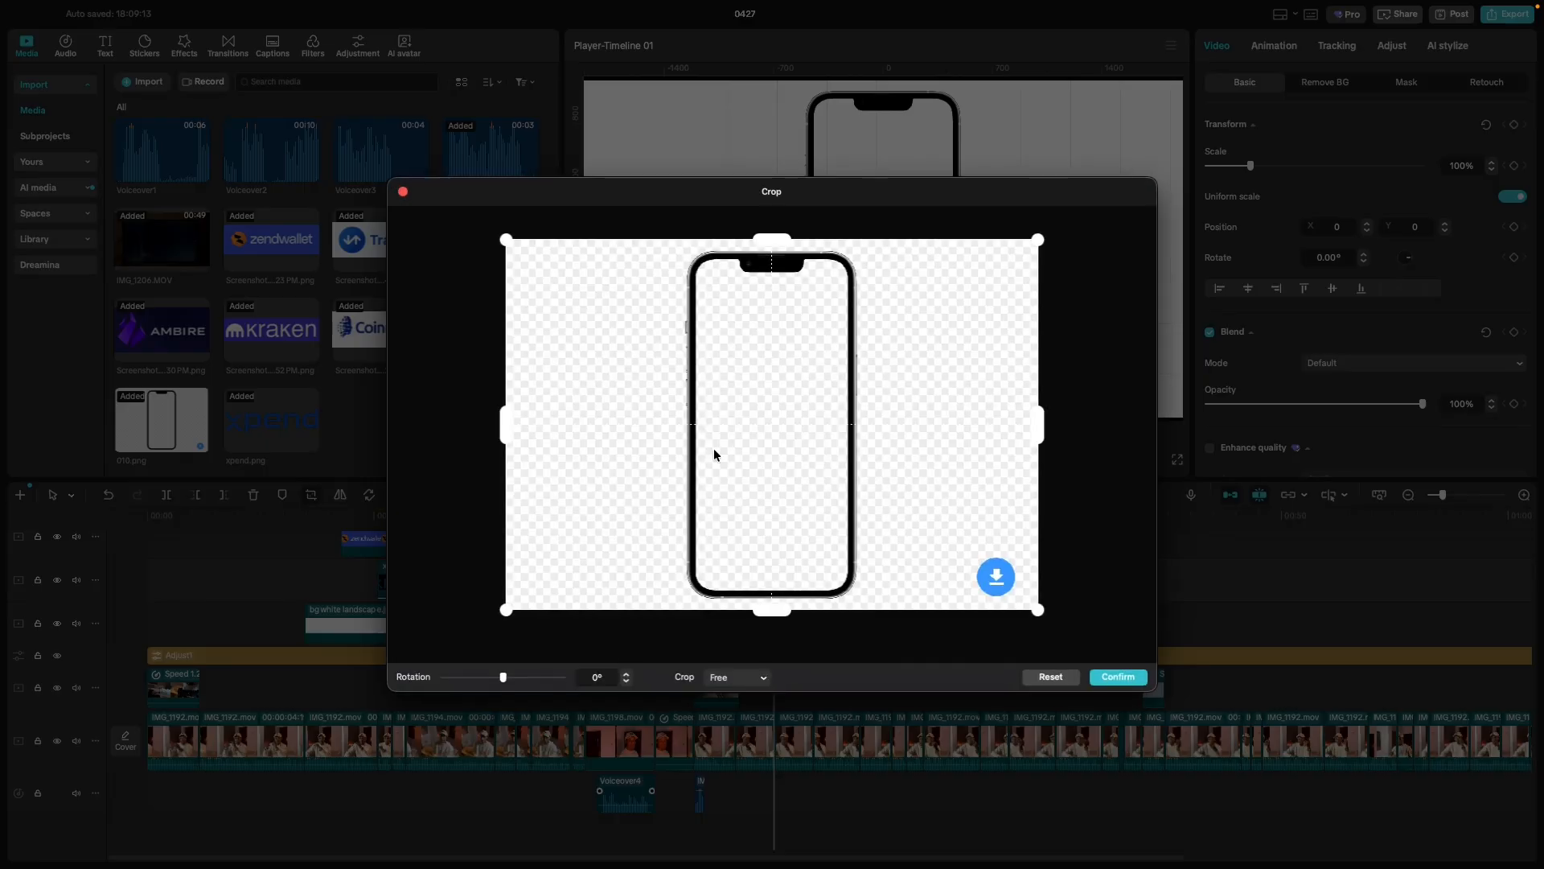
pyautogui.moveTo(1040, 437); pyautogui.dragTo(882, 442)
pyautogui.moveTo(509, 439); pyautogui.dragTo(669, 453)
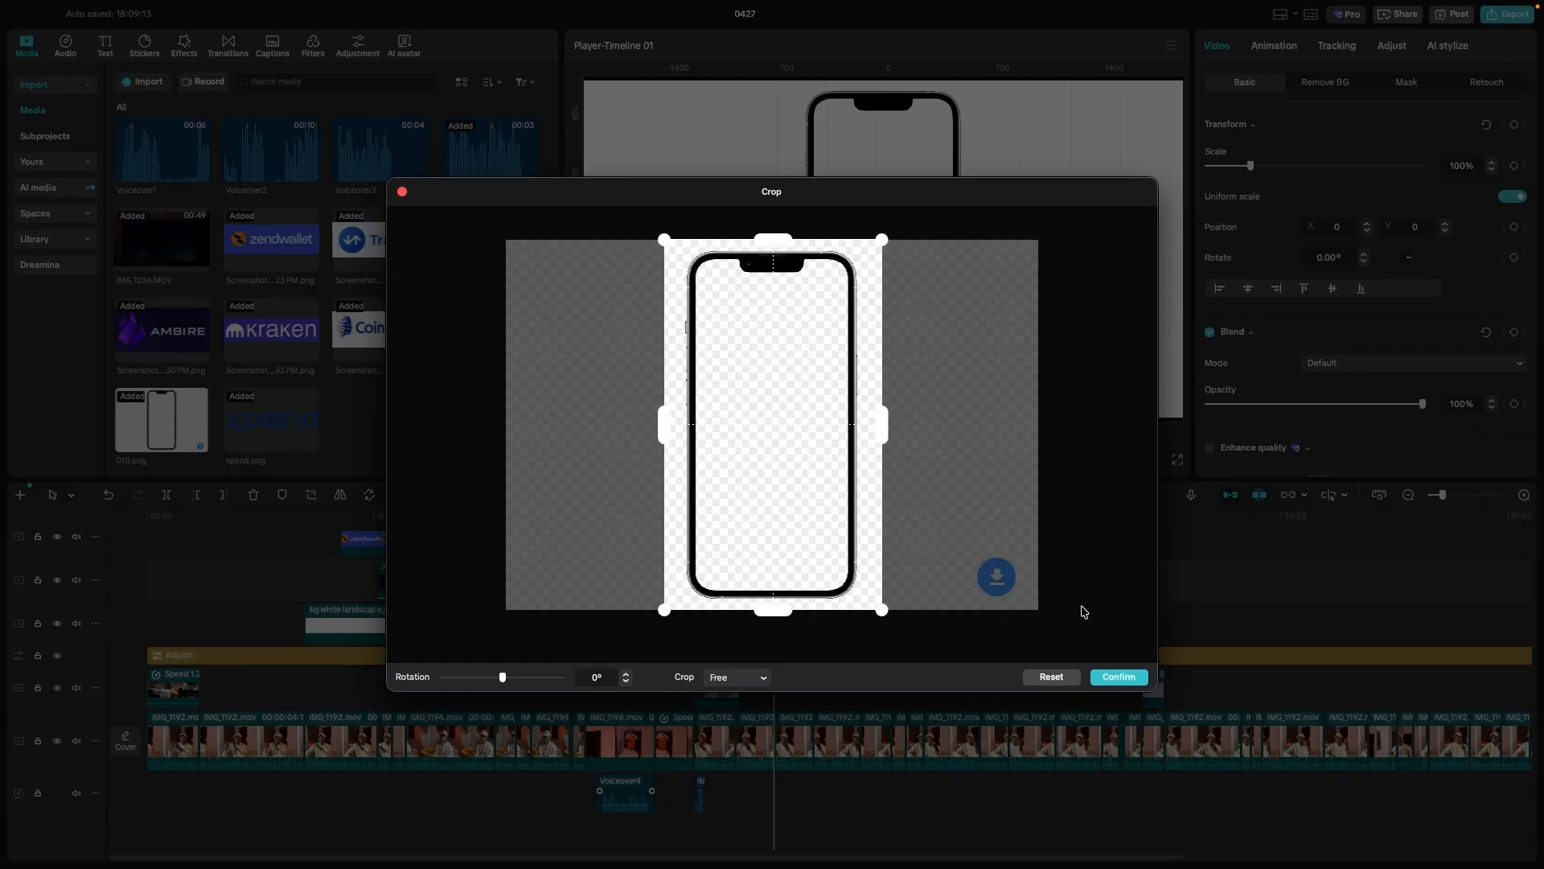
pyautogui.click(1110, 682)
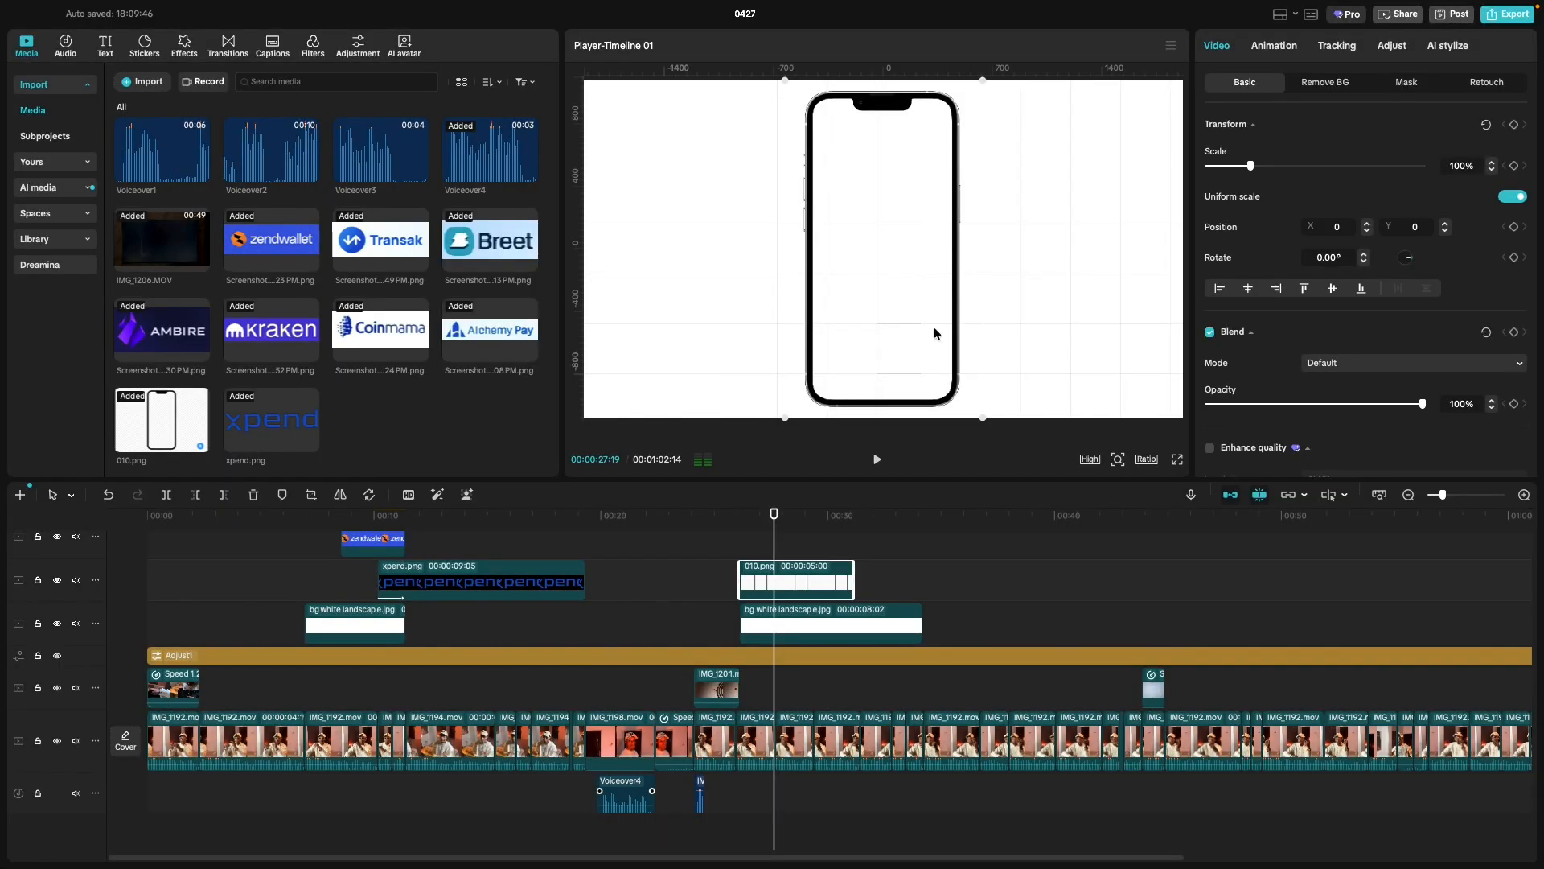
pyautogui.moveTo(814, 283); pyautogui.dragTo(703, 281)
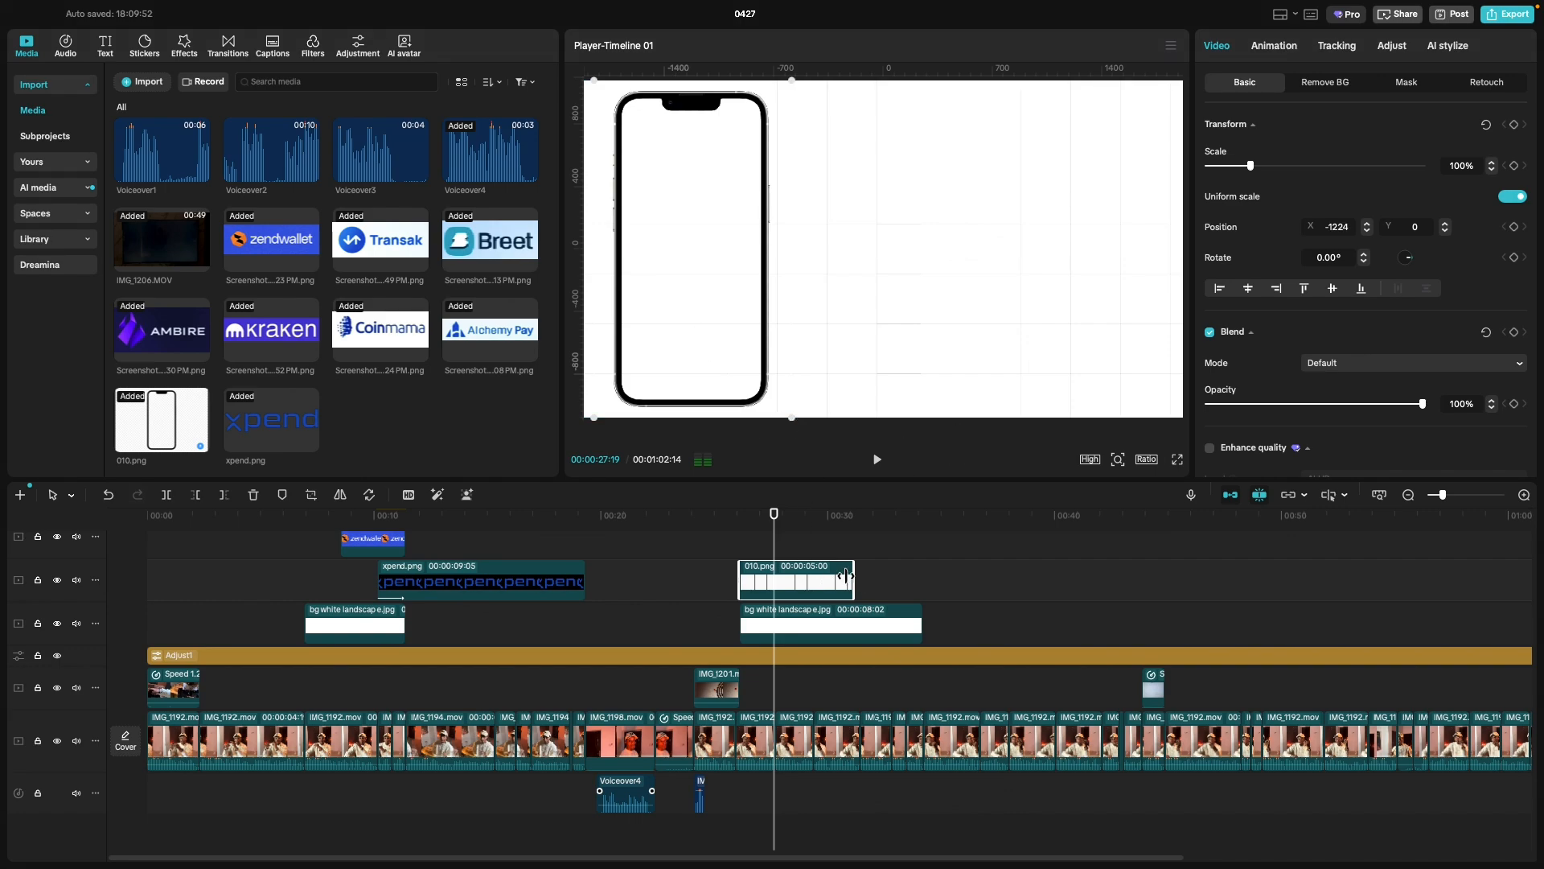
# Extend the 010.png clip to 00:00:07:23, and play the last seconds of the second white background section to check its timing.
pyautogui.moveTo(852, 576); pyautogui.dragTo(909, 578)
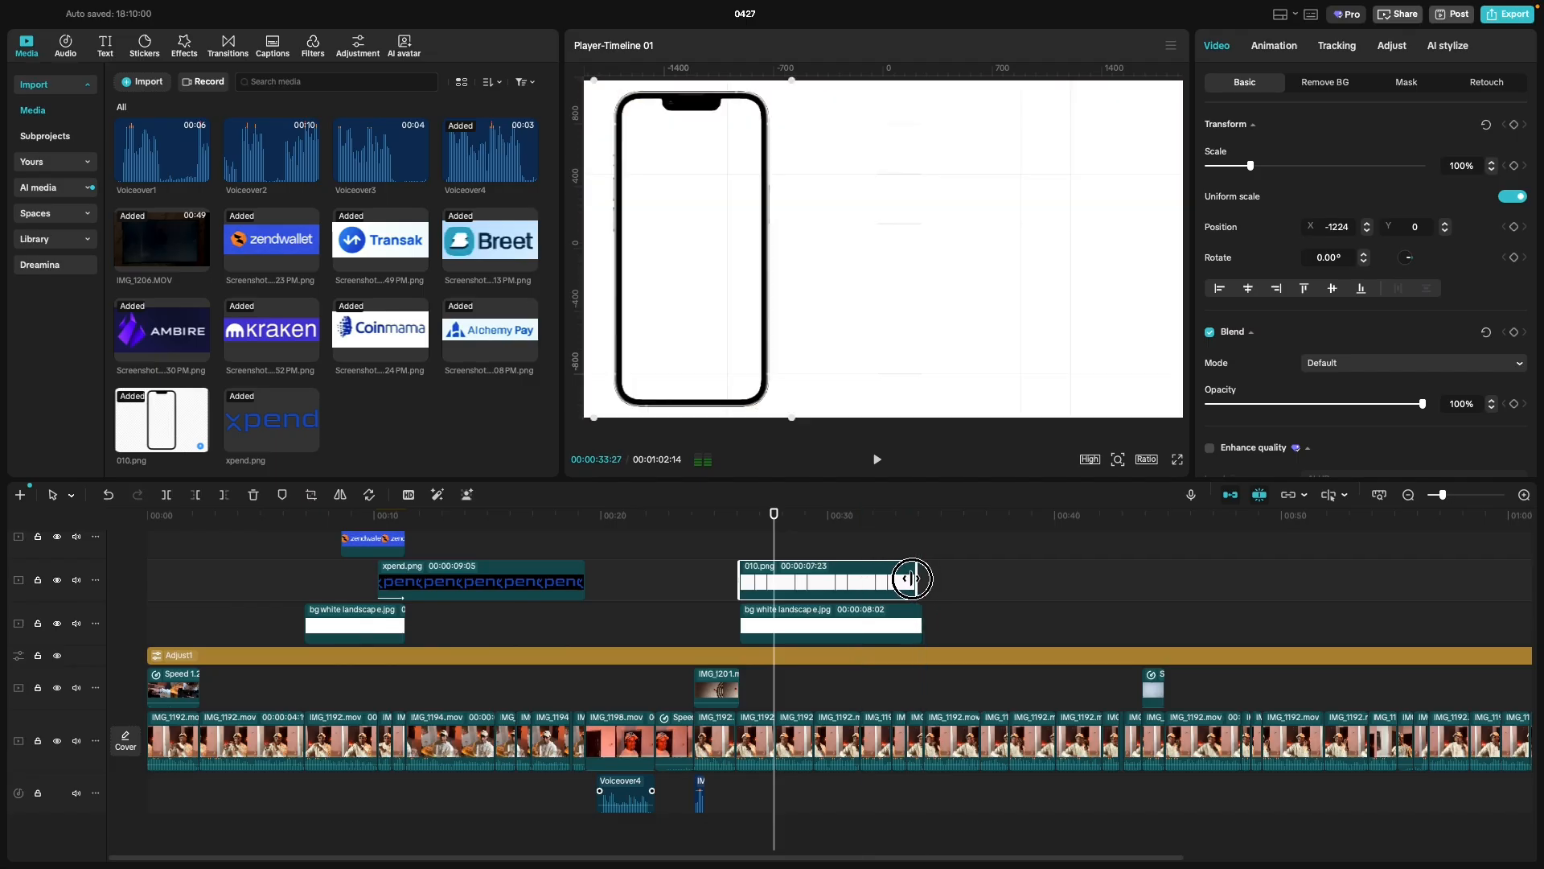
pyautogui.scroll(3, 910, 576)
pyautogui.click(960, 553)
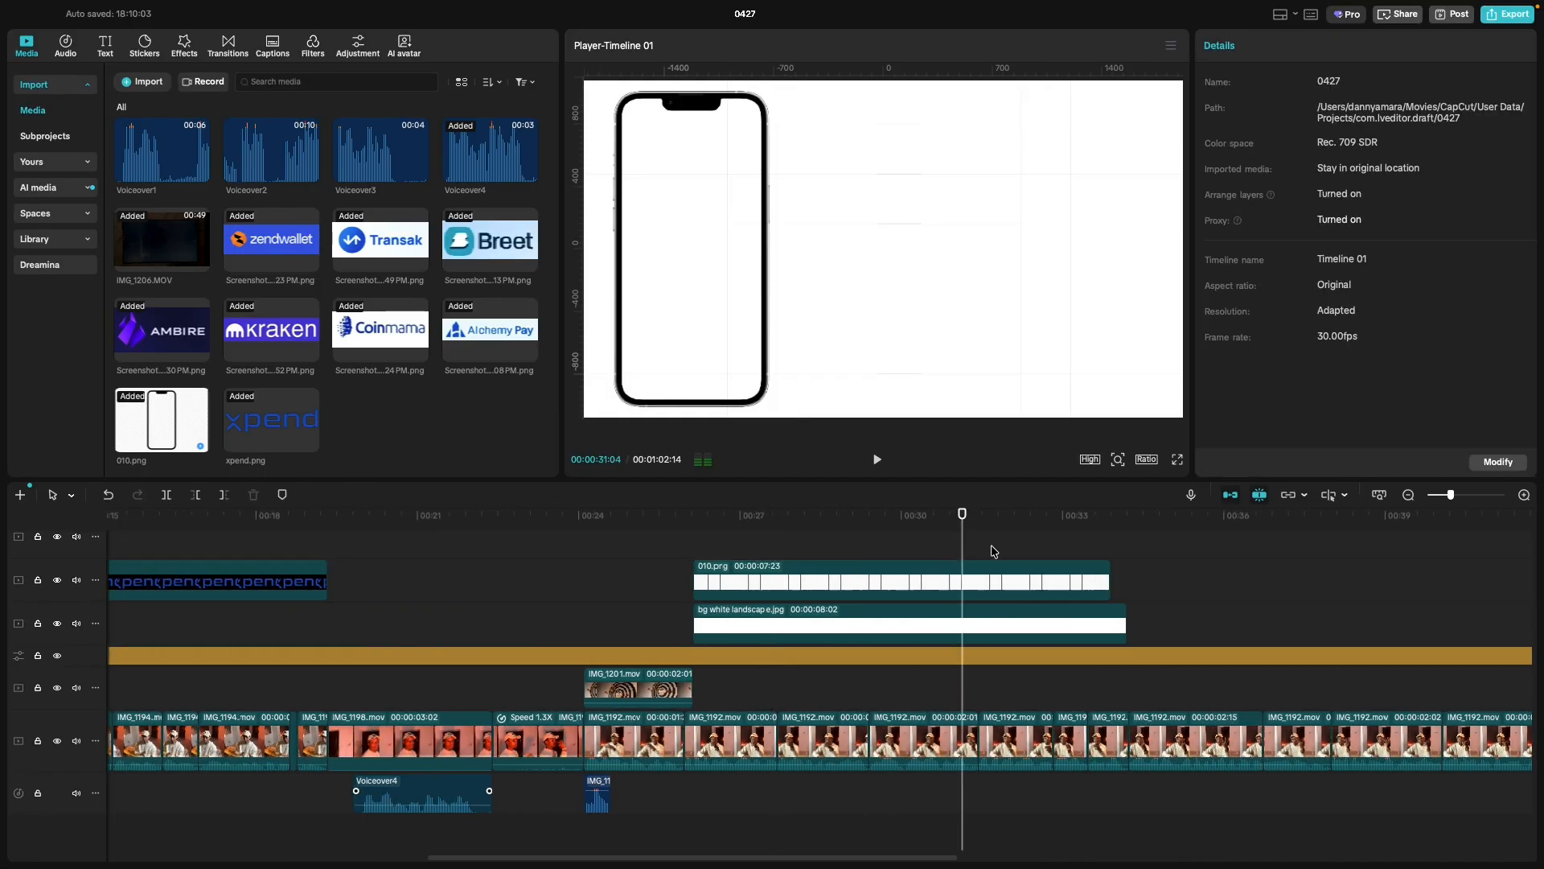
pyautogui.press('space')
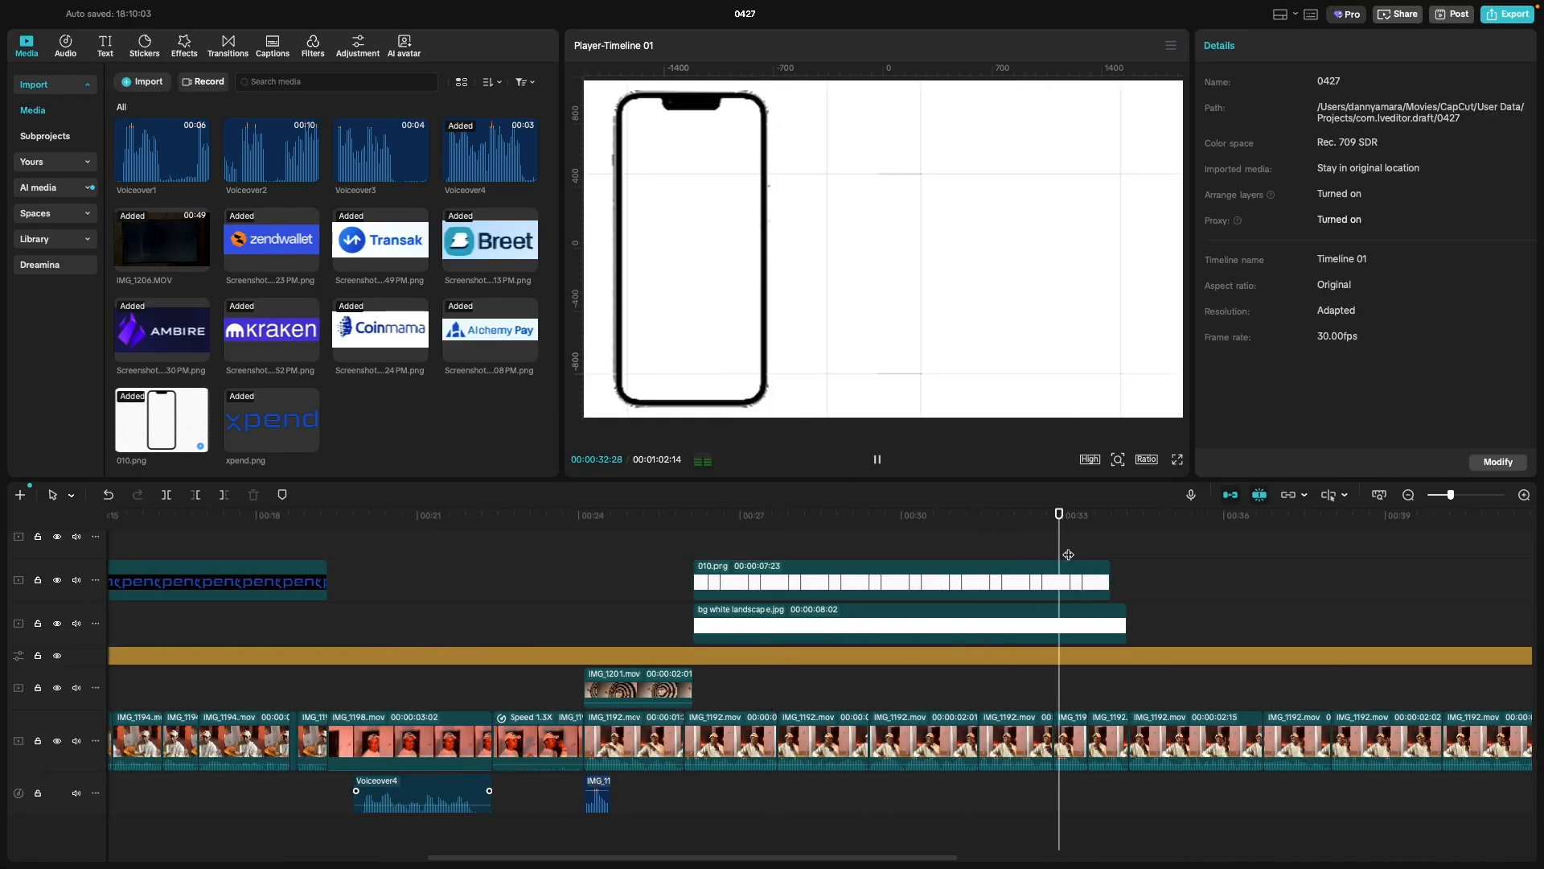
pyautogui.press('space')
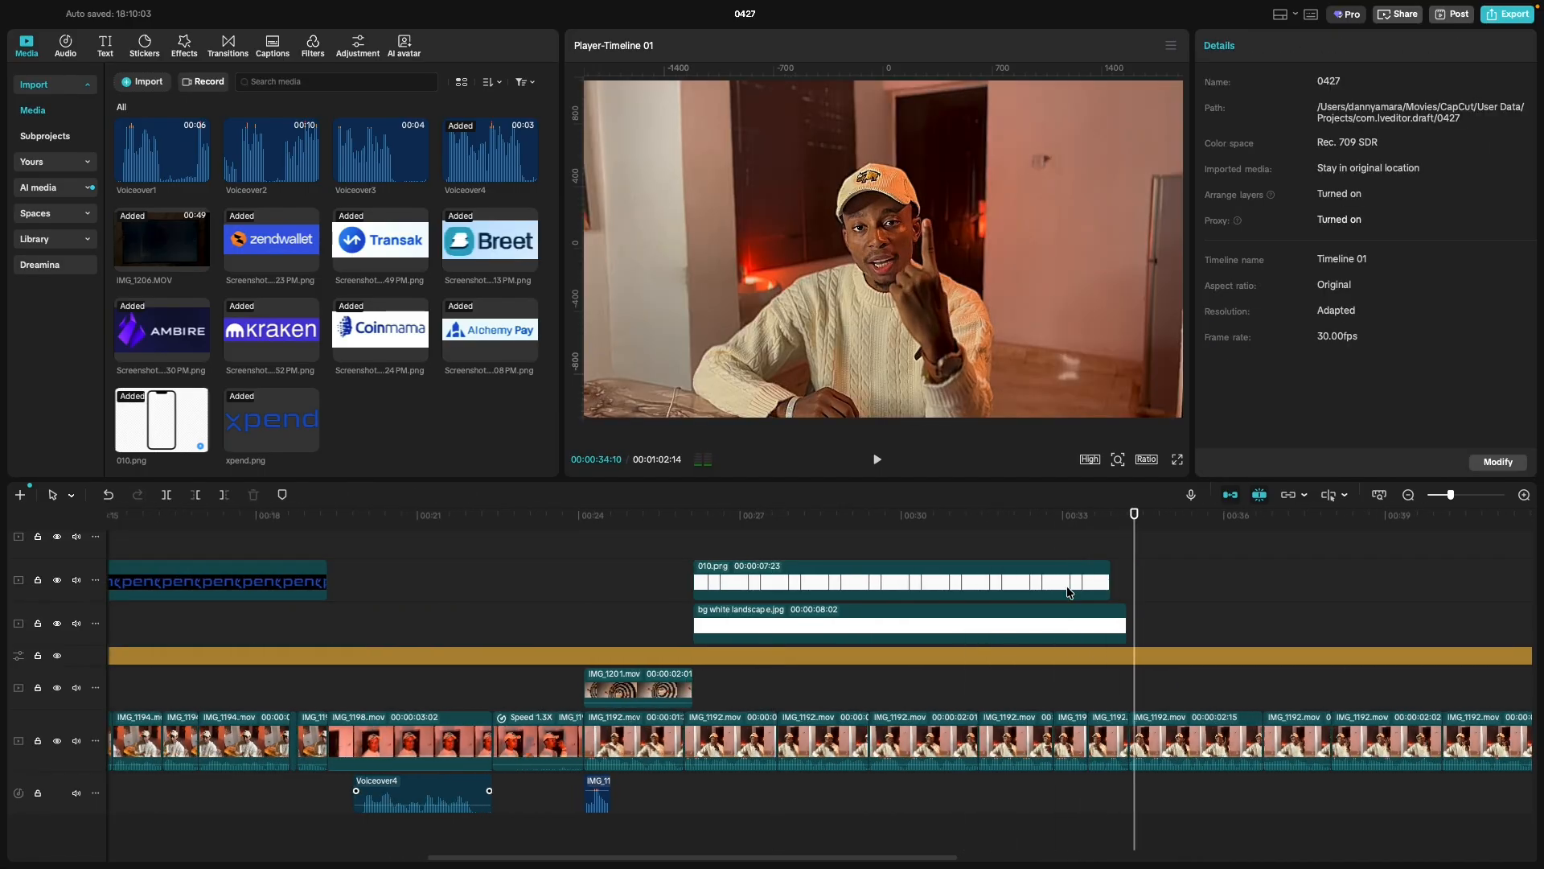
pyautogui.click(989, 544)
pyautogui.press('space')
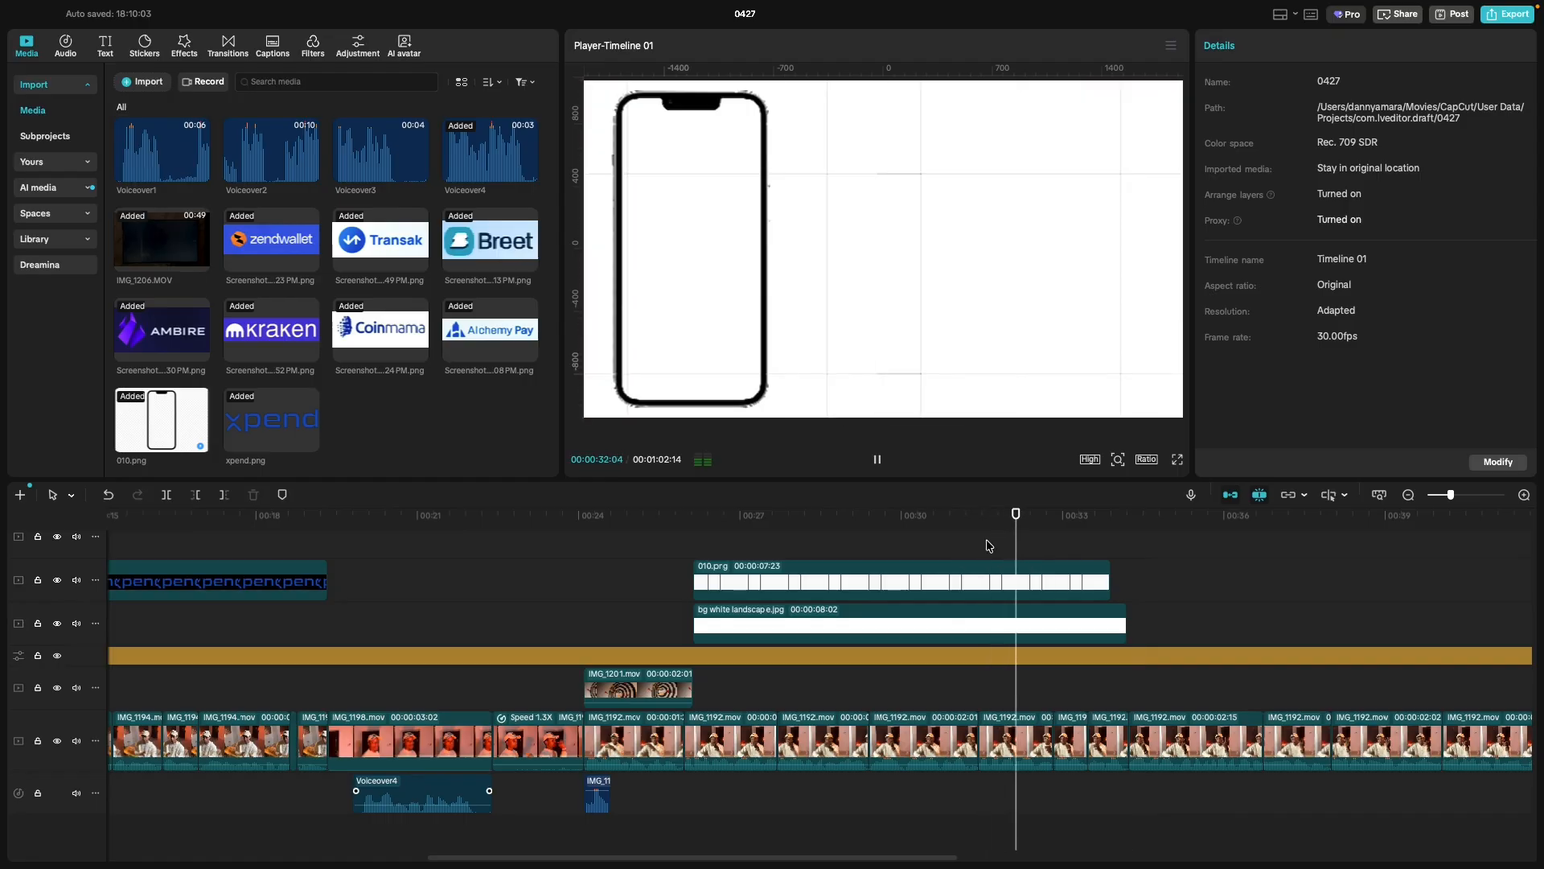
pyautogui.press('space')
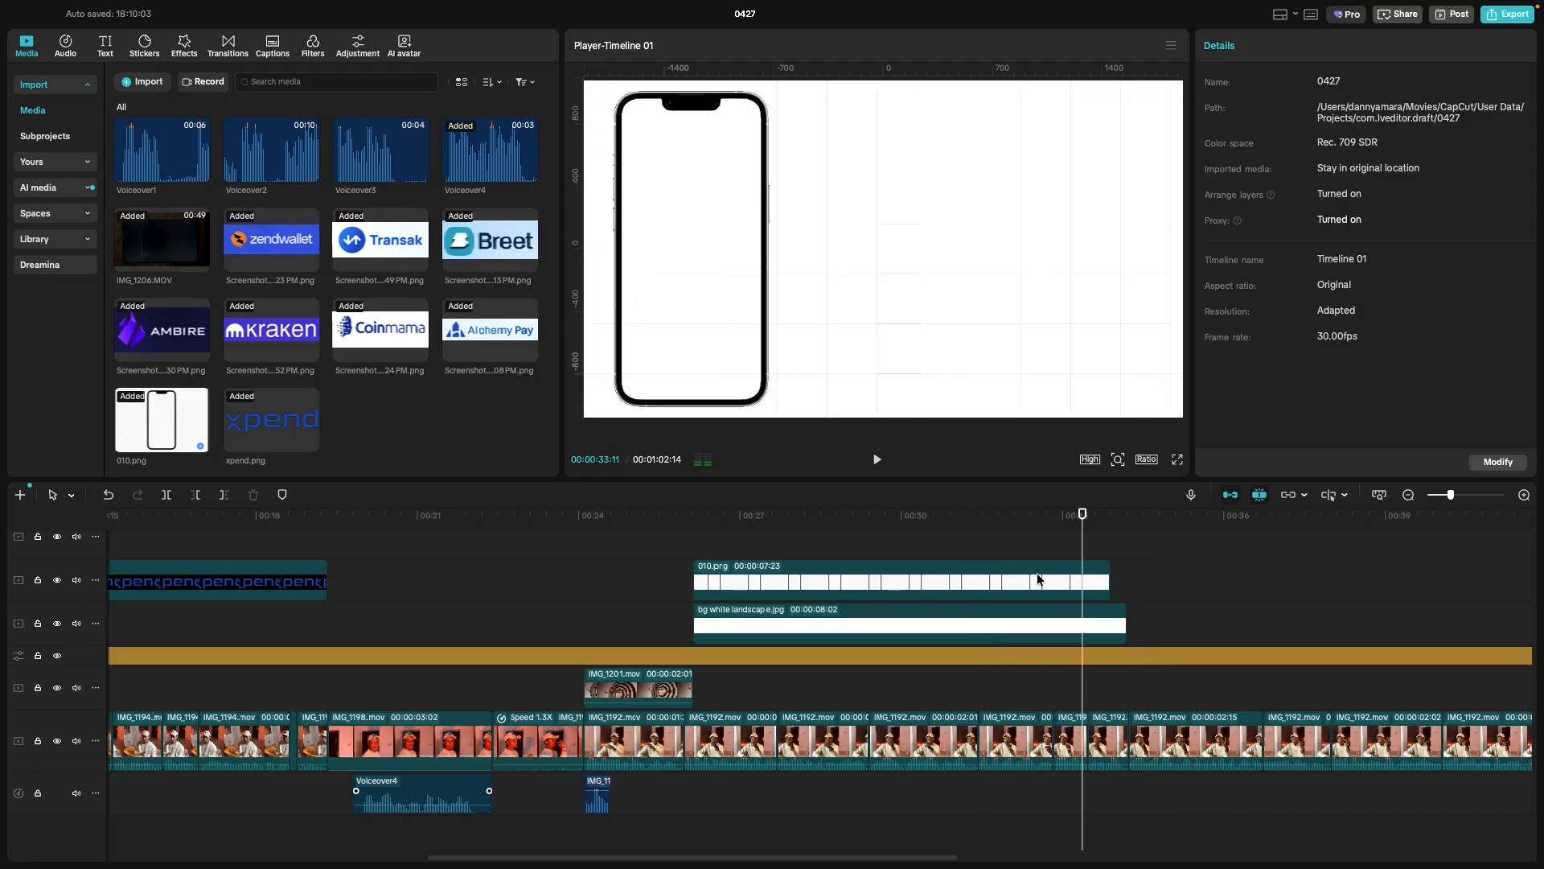
# Shorten the 010.png clip's end to a duration of 00:00:06:21, and play from its new end.
pyautogui.click(1037, 579)
pyautogui.moveTo(1113, 583); pyautogui.dragTo(1058, 597)
pyautogui.click(1048, 552)
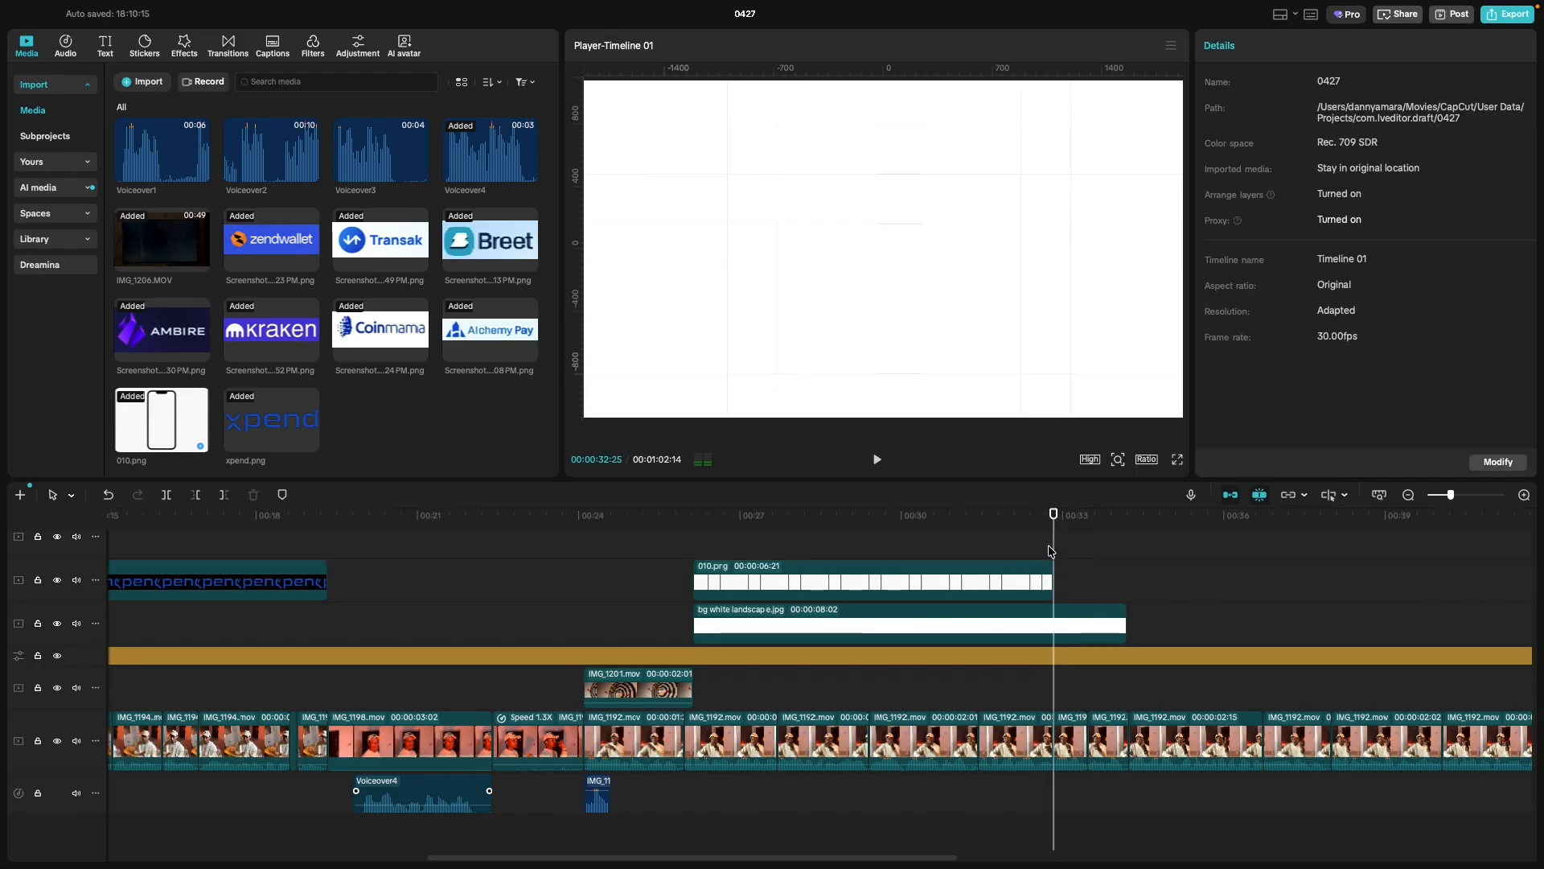
pyautogui.press('space')
pyautogui.press('space')
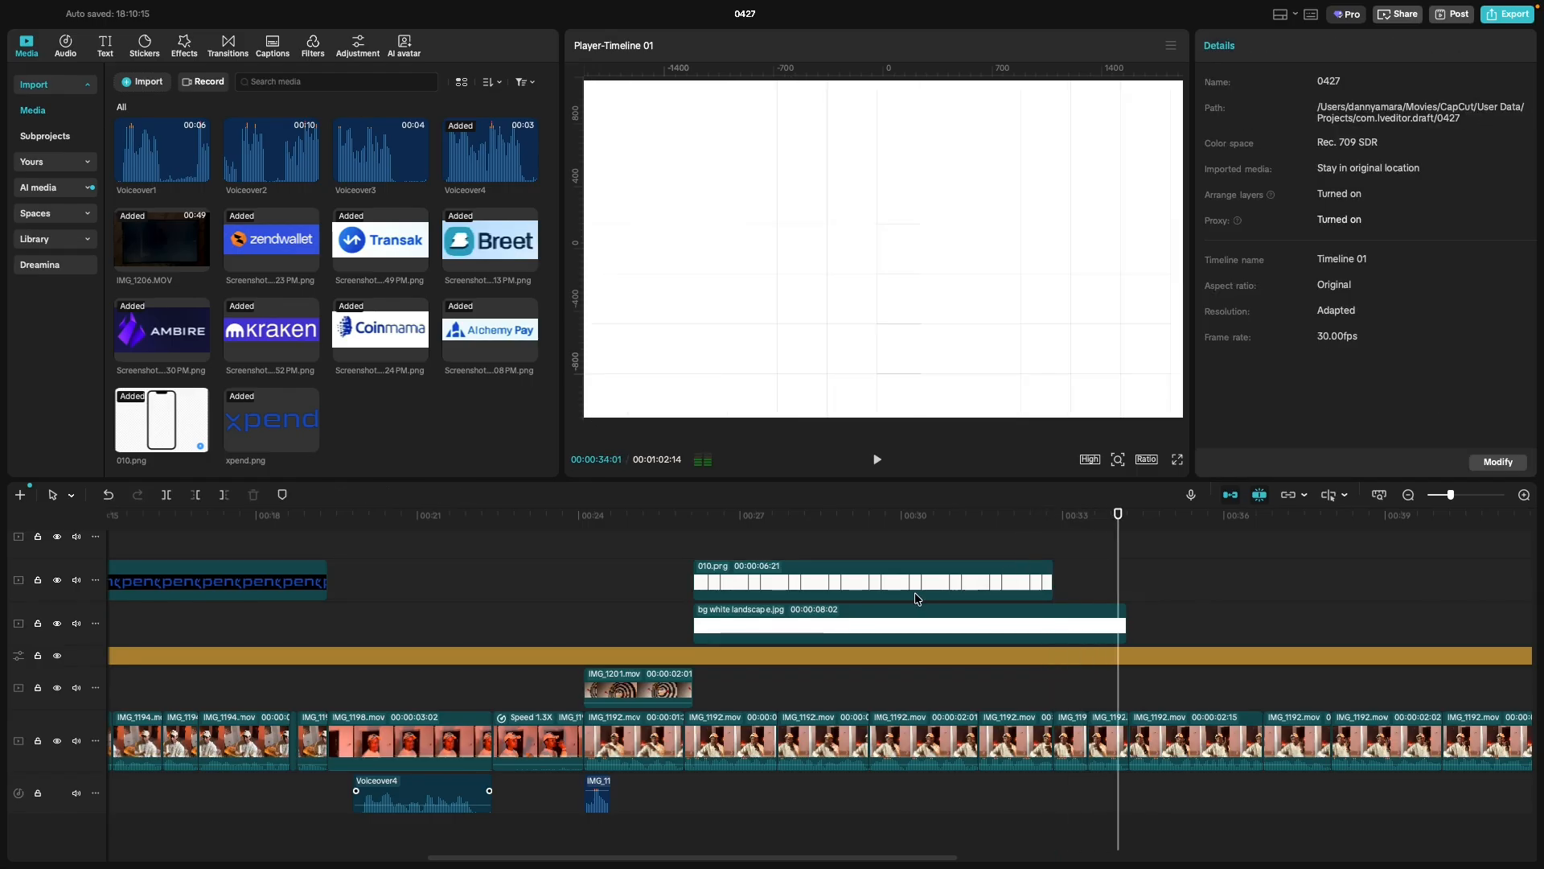
# Play the start of the phone section, duplicate the 010.png clip onto the two tracks above in alignment, and select the middle copy.
pyautogui.click(707, 553)
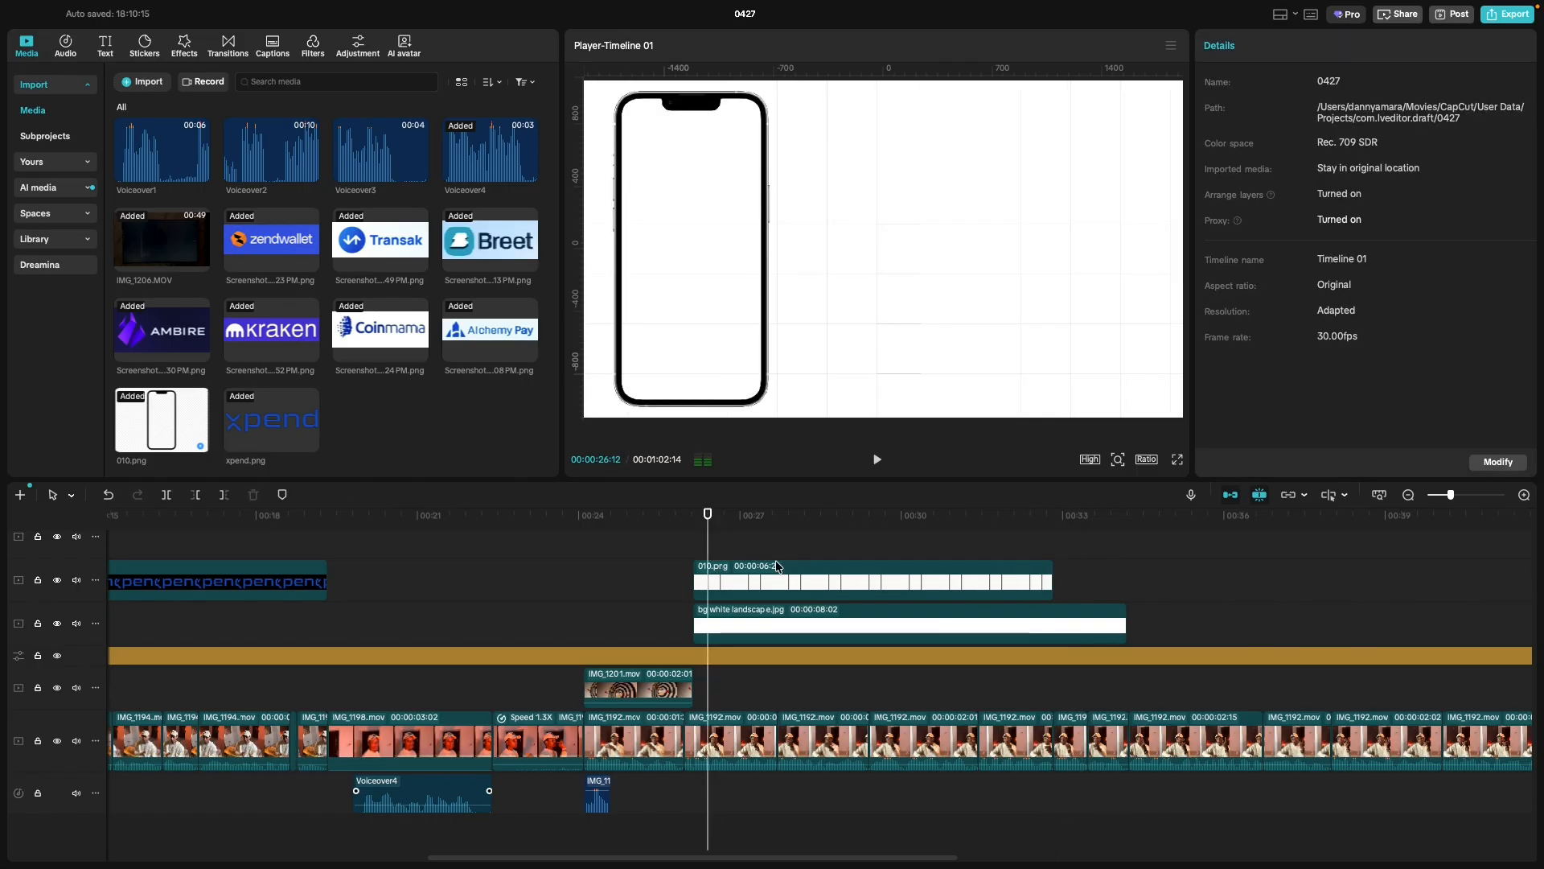
pyautogui.press('space')
pyautogui.click(778, 573)
pyautogui.press('space')
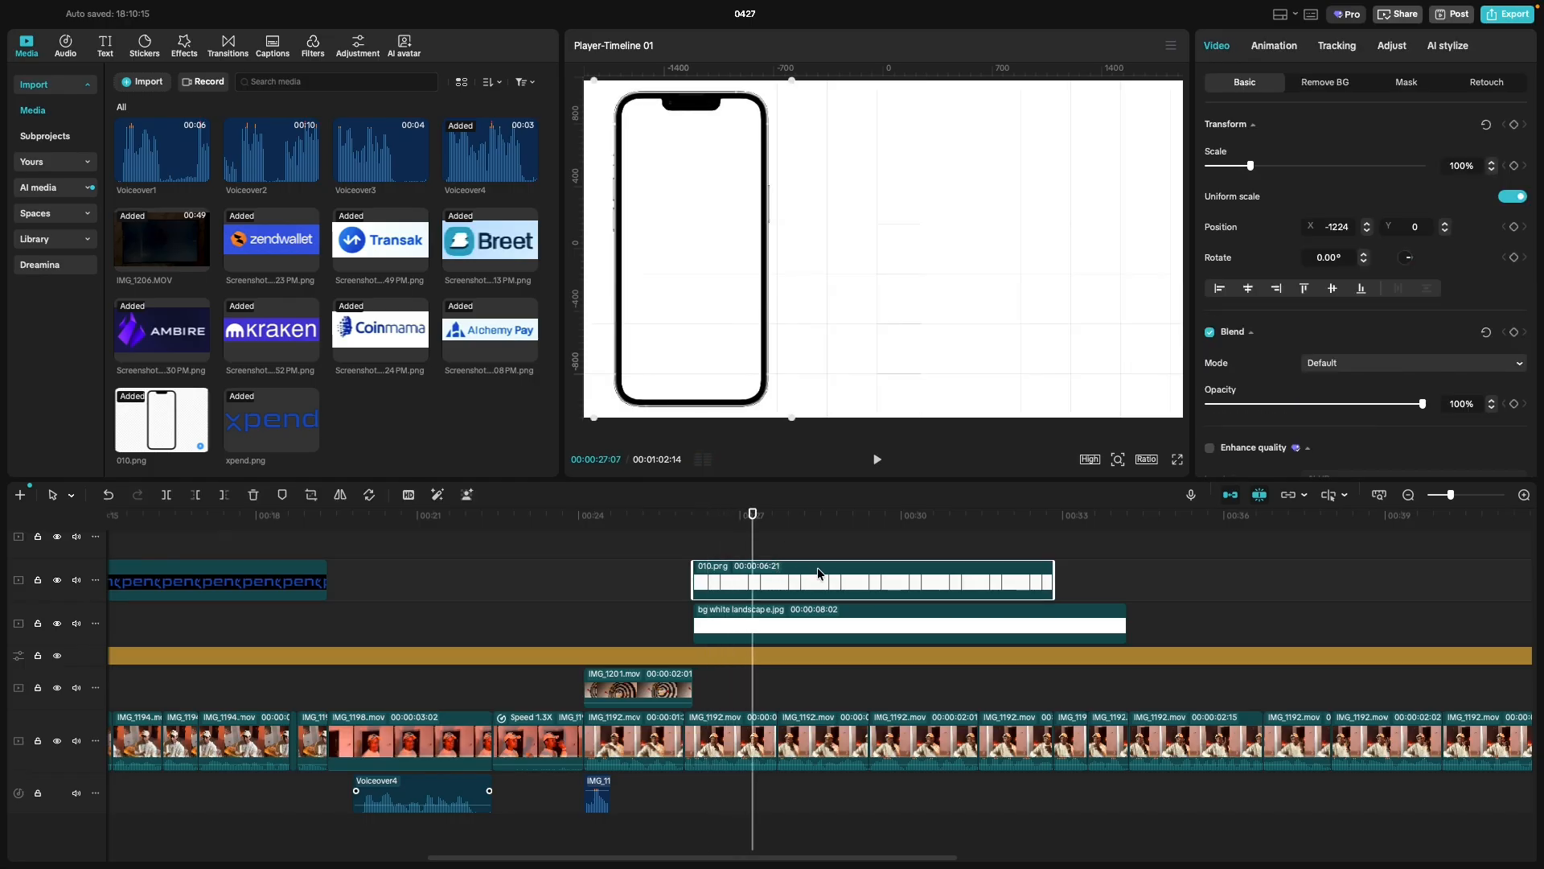
pyautogui.moveTo(818, 571)
pyautogui.mouseDown()
pyautogui.moveTo(812, 559)
pyautogui.moveTo(827, 564)
pyautogui.mouseUp()
pyautogui.scroll(2, 826, 567)
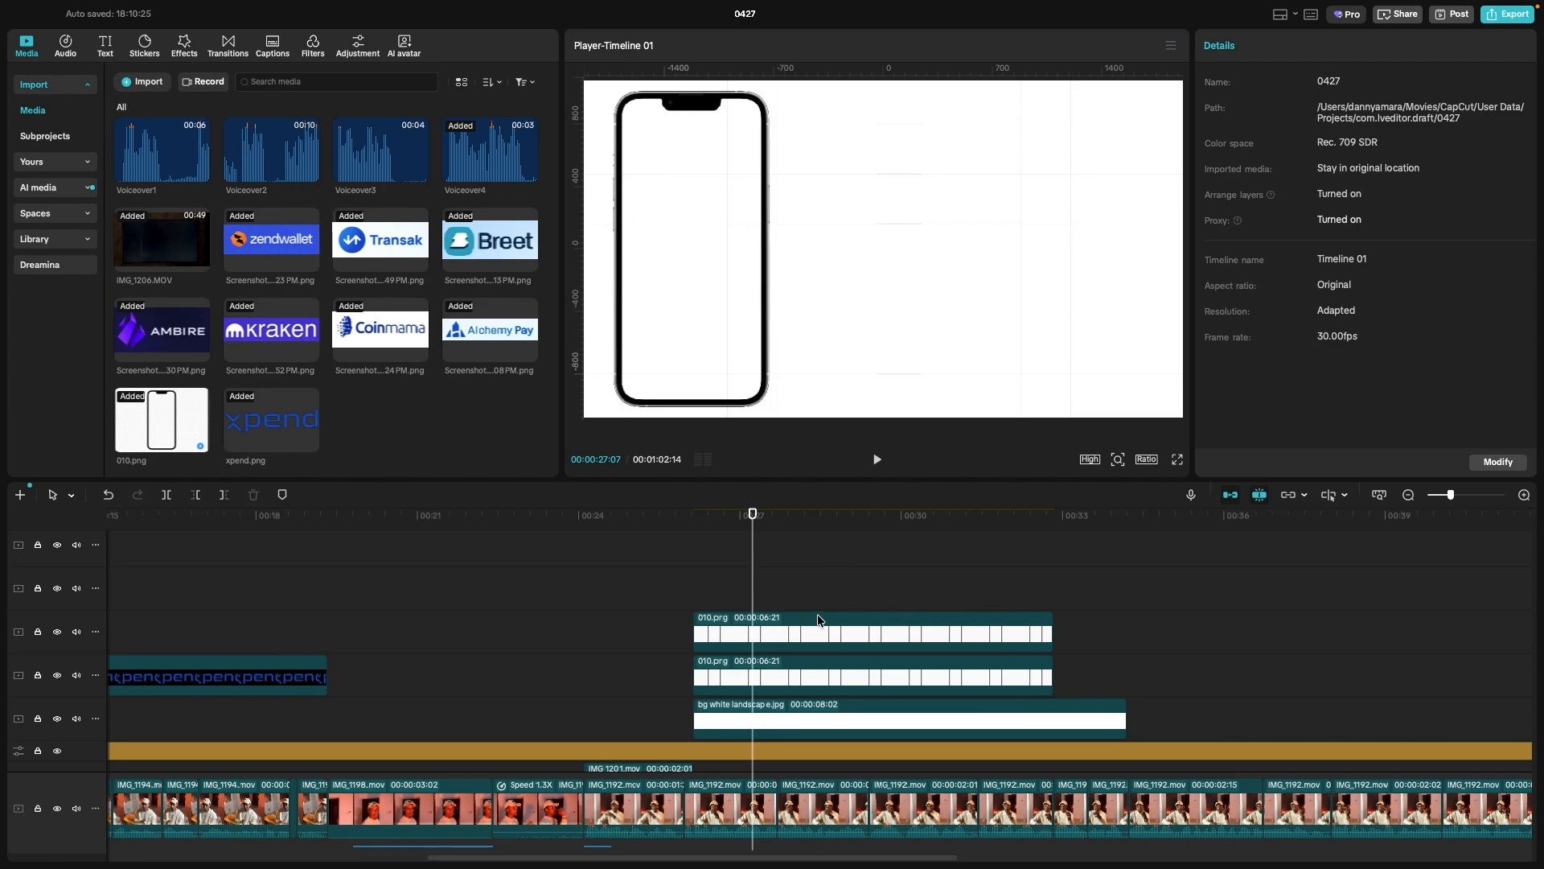
pyautogui.moveTo(820, 637); pyautogui.dragTo(819, 601)
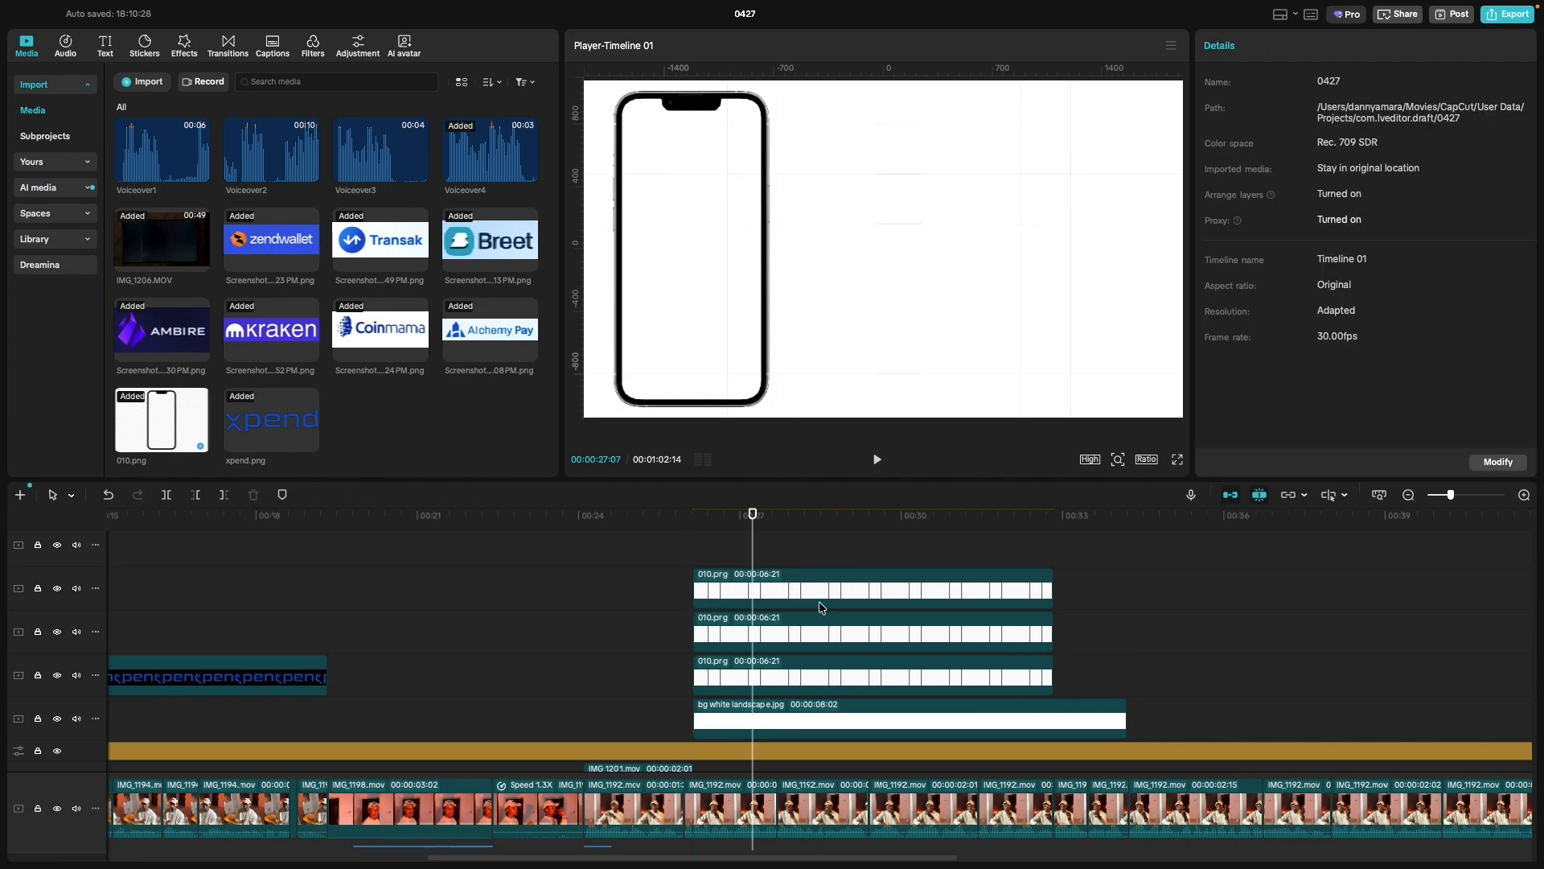
pyautogui.click(775, 576)
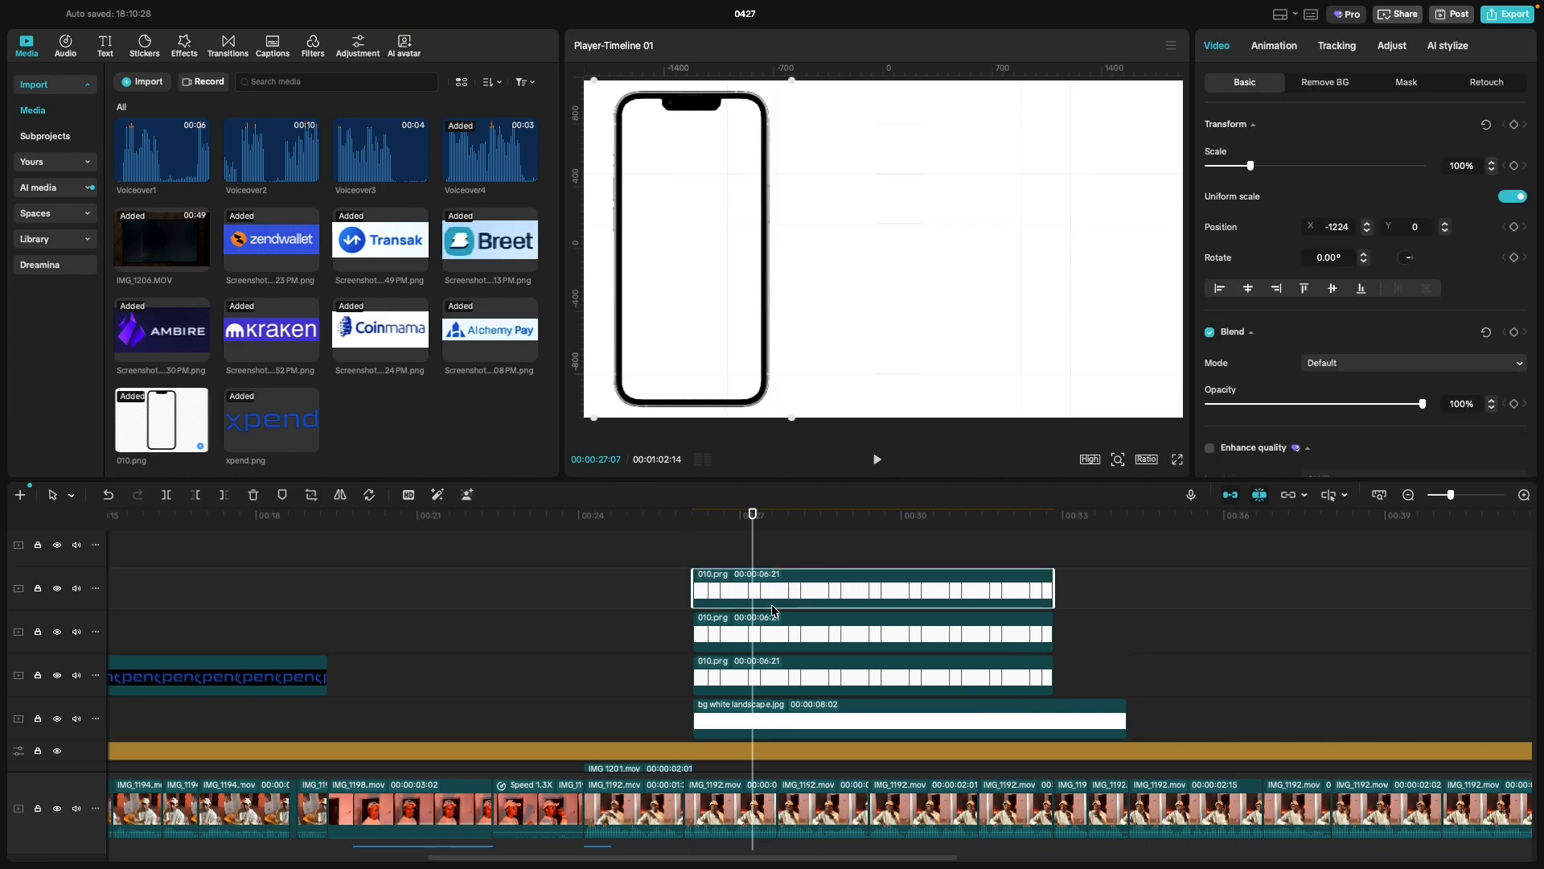
pyautogui.click(792, 645)
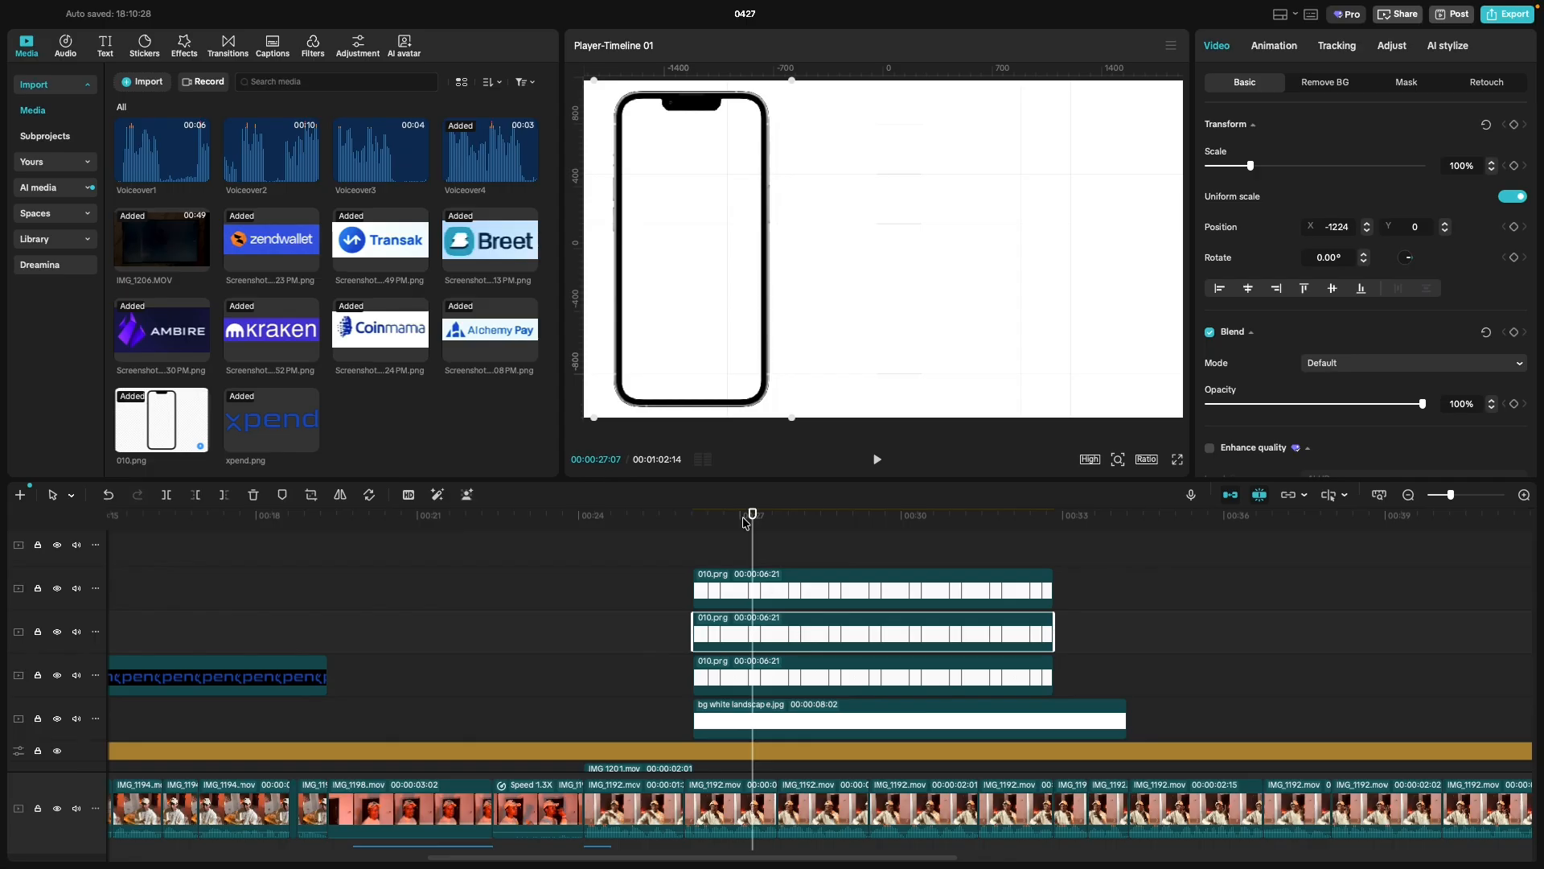
# Move the middle 010.png phone copy to X 0 and the top-track copy to about X 1247, Y 0.
pyautogui.moveTo(709, 311); pyautogui.dragTo(899, 312)
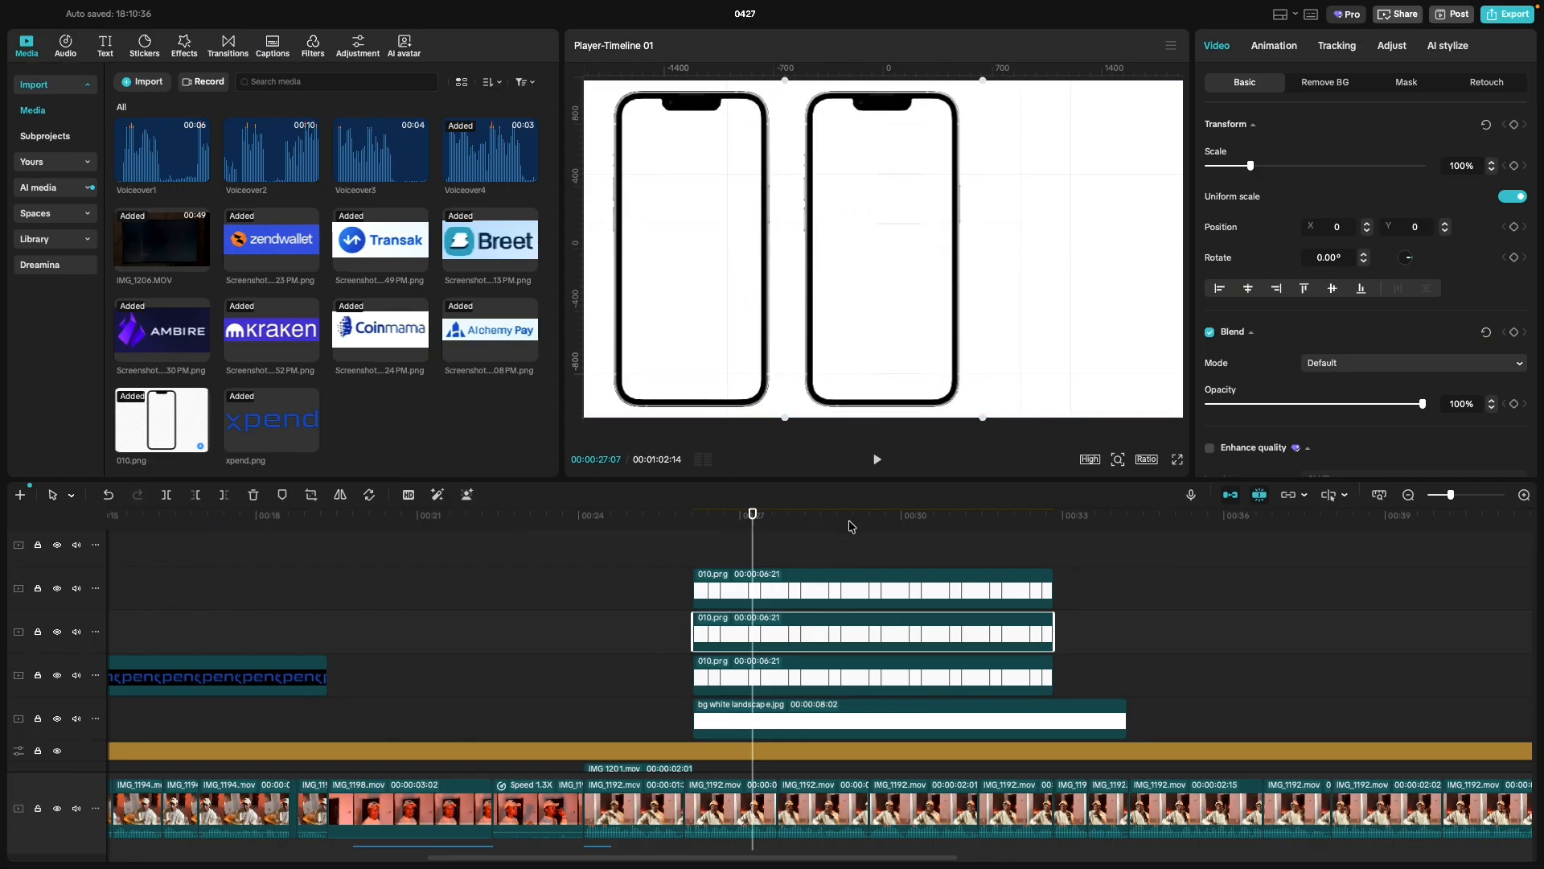
pyautogui.click(843, 599)
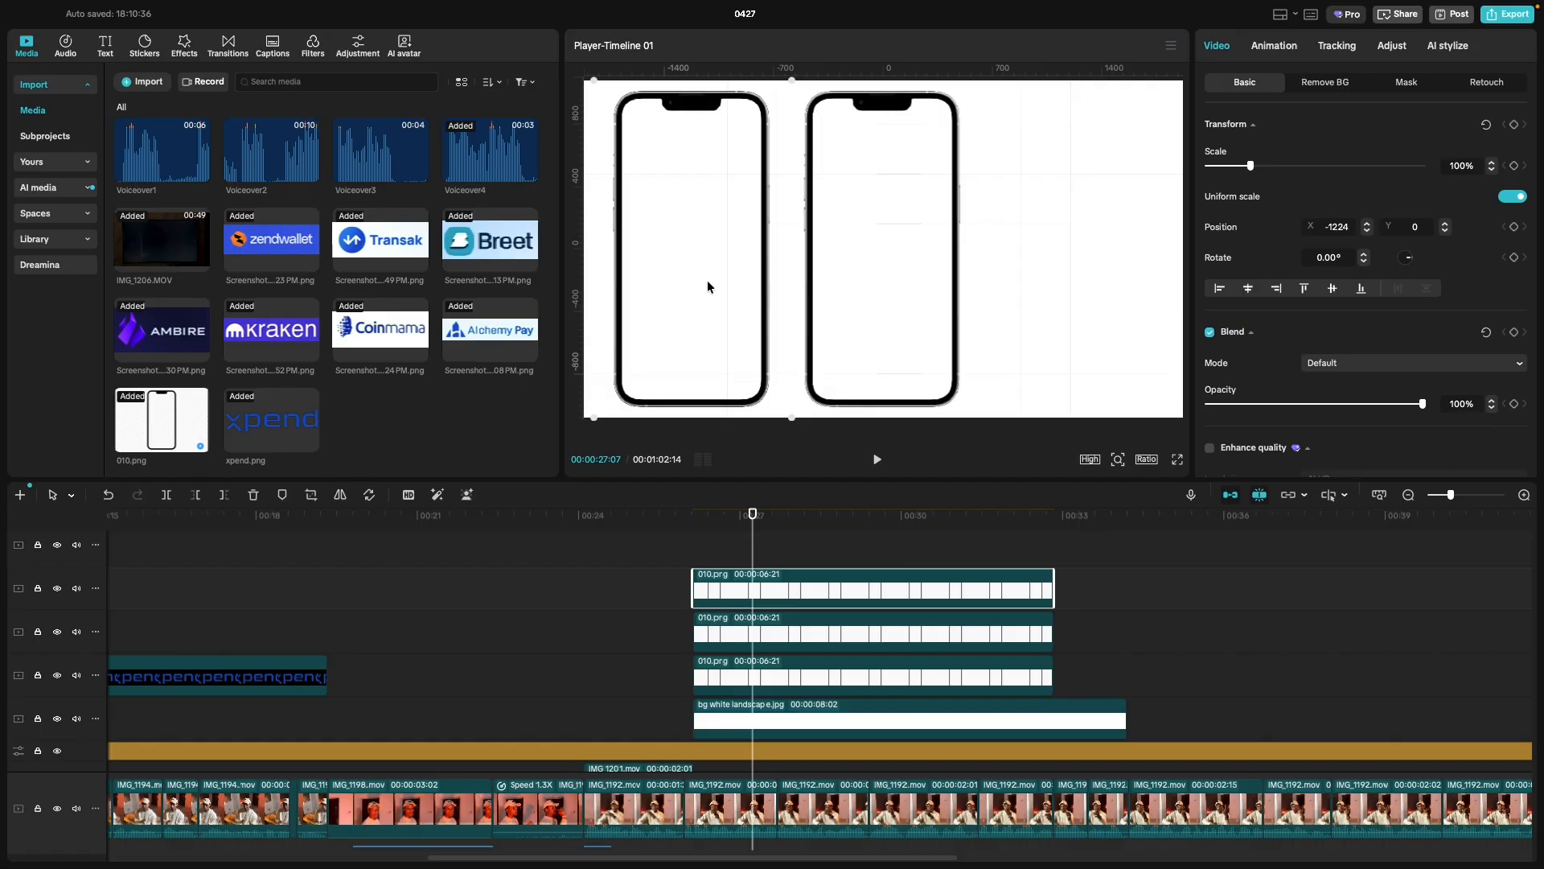
pyautogui.moveTo(708, 286); pyautogui.dragTo(1102, 281)
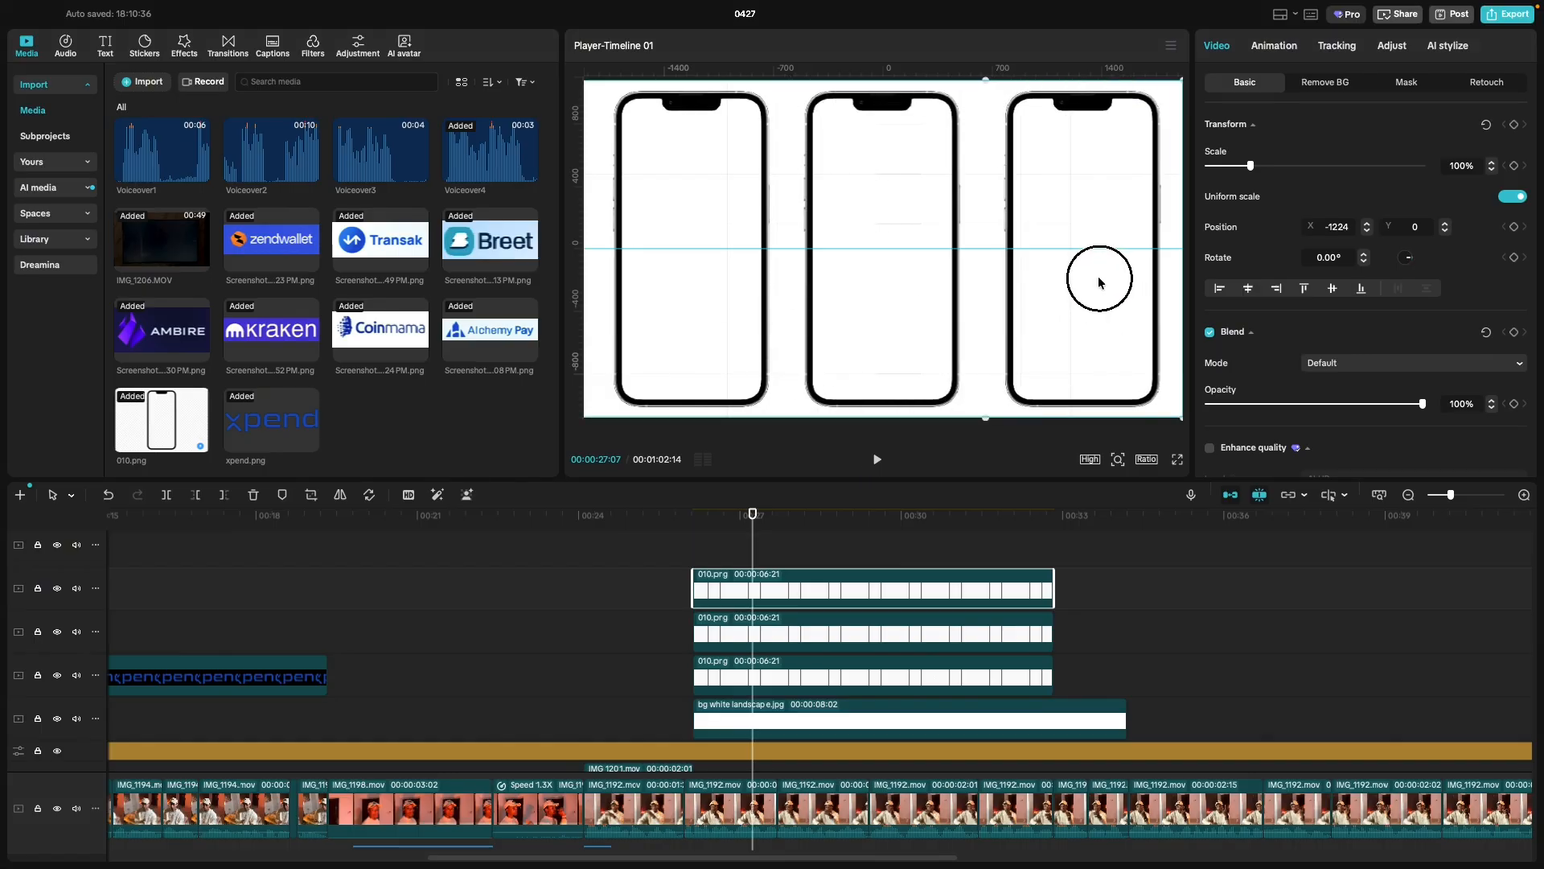
pyautogui.moveTo(1097, 283); pyautogui.dragTo(1093, 279)
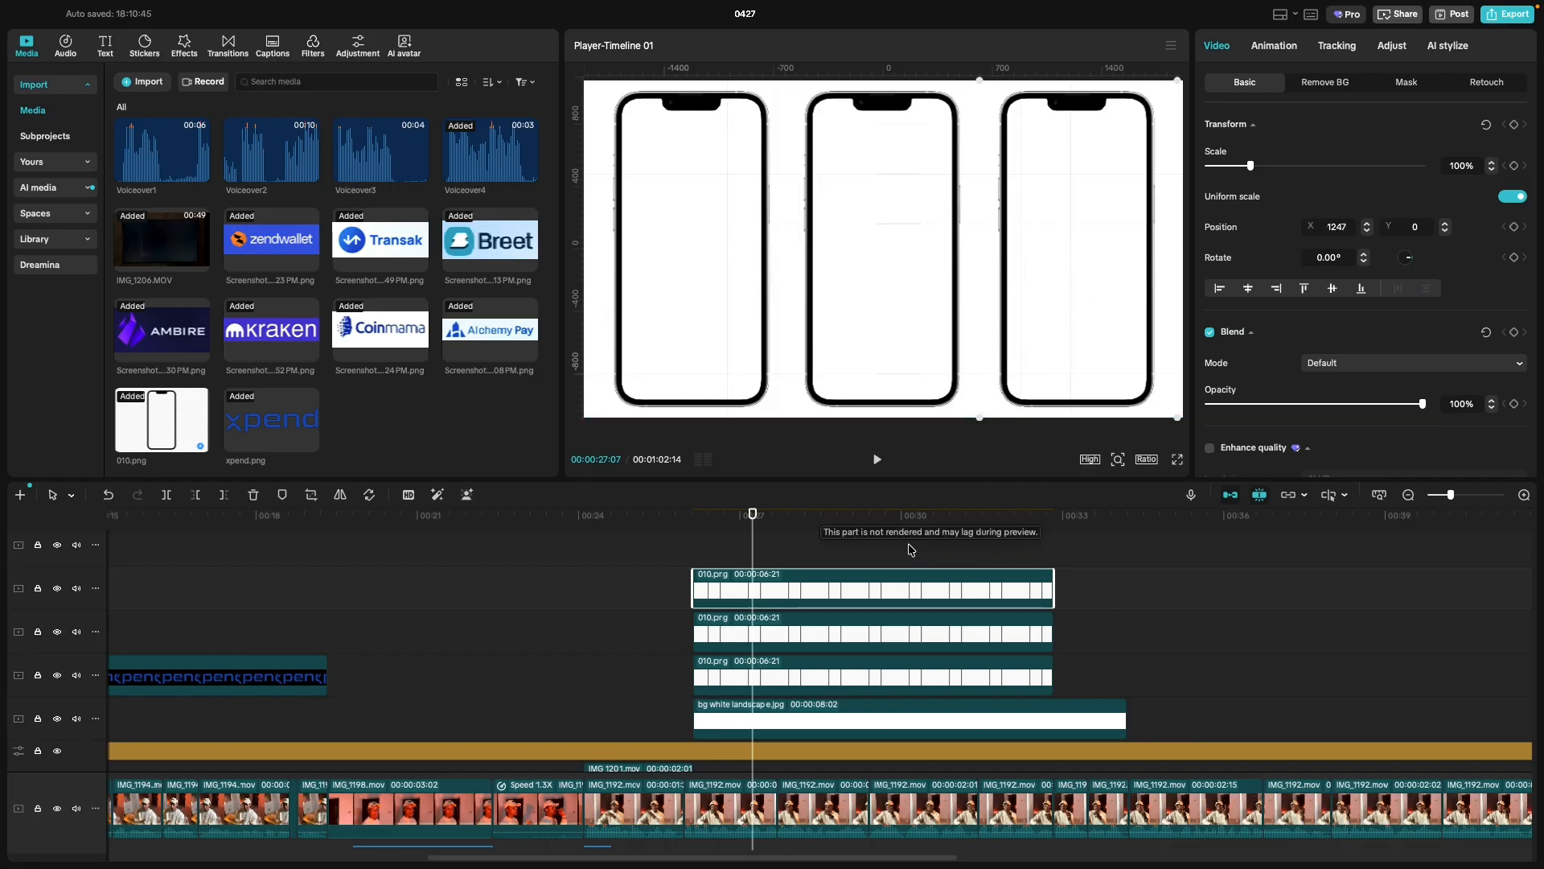
# Scale all three 010.png phone clips together to 78%.
pyautogui.keyDown('shift'); pyautogui.click(881, 652); pyautogui.keyUp('shift')
pyautogui.keyDown('shift'); pyautogui.click(876, 675); pyautogui.keyUp('shift')
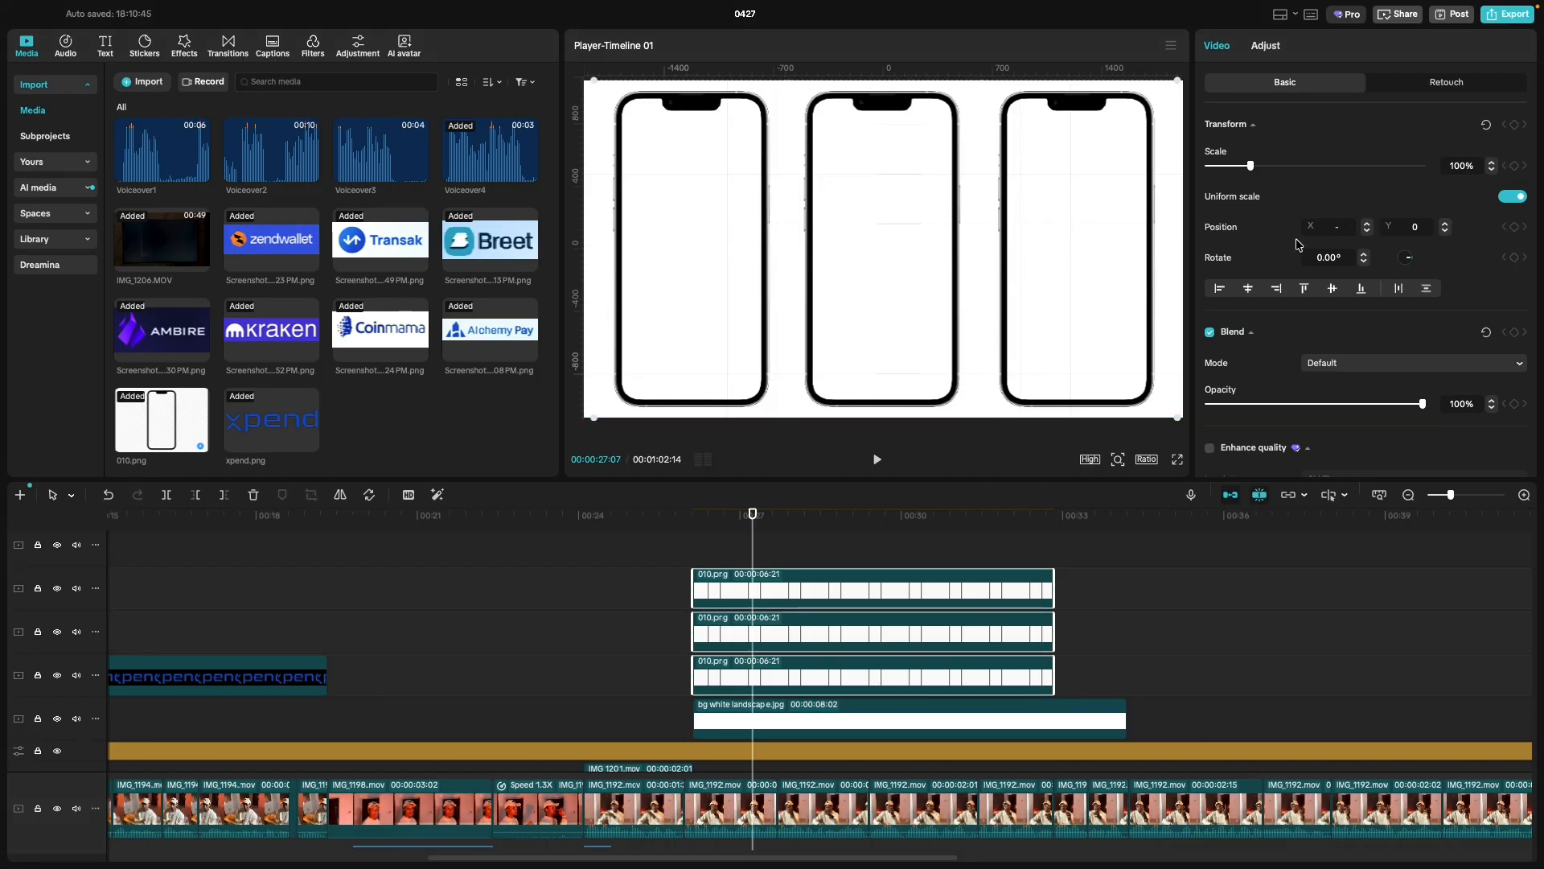
pyautogui.moveTo(1250, 170); pyautogui.dragTo(1241, 169)
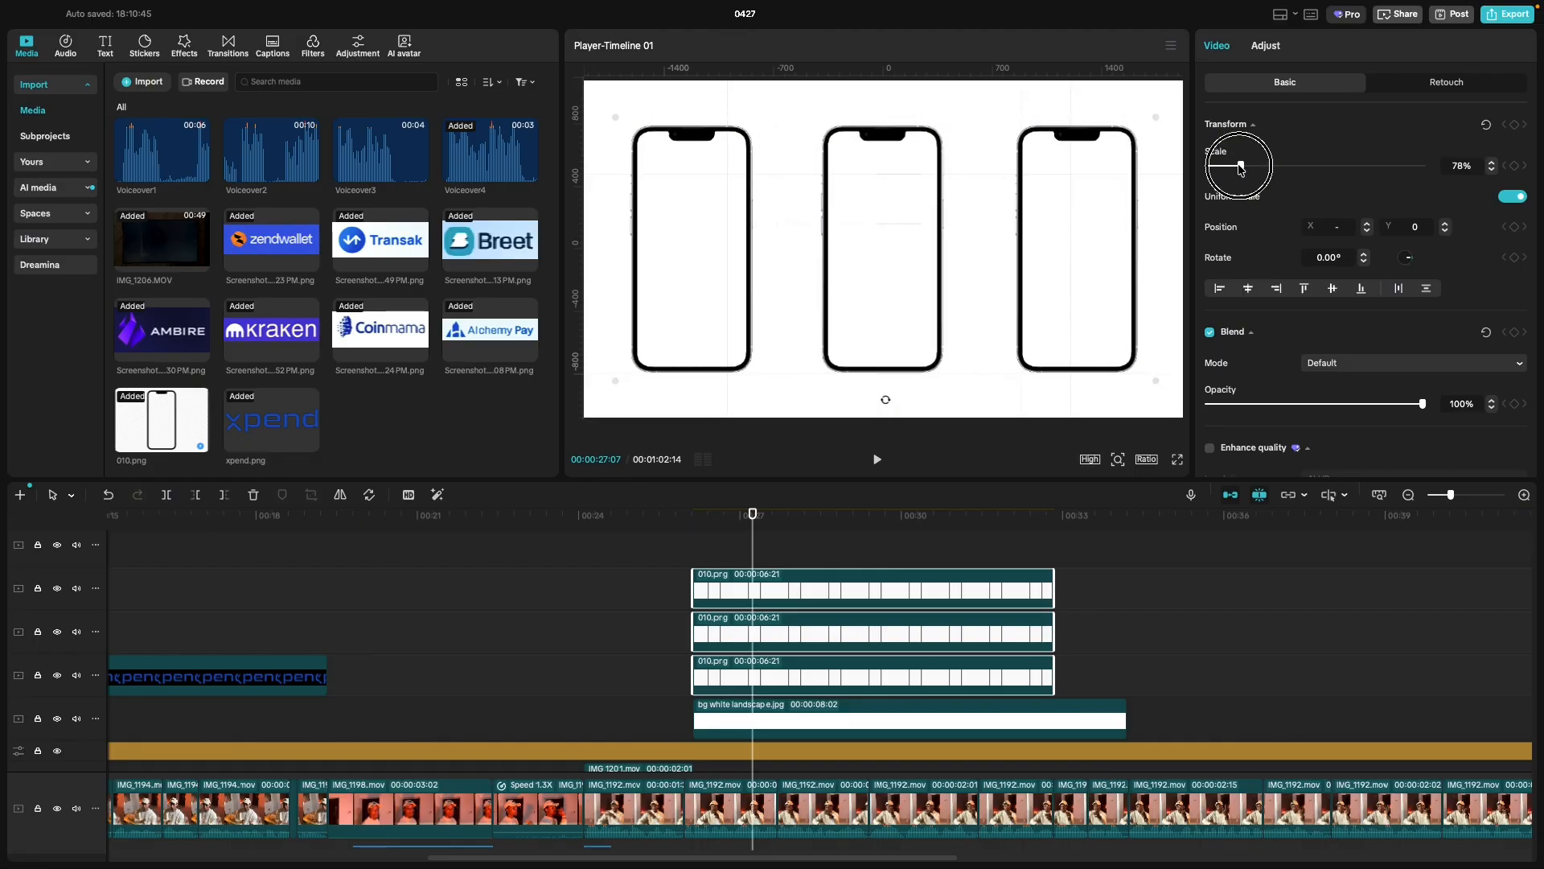
# Bring the outer phones closer to the middle one, with the right phone at X 959 and the left phone at X -966.
pyautogui.click(898, 639)
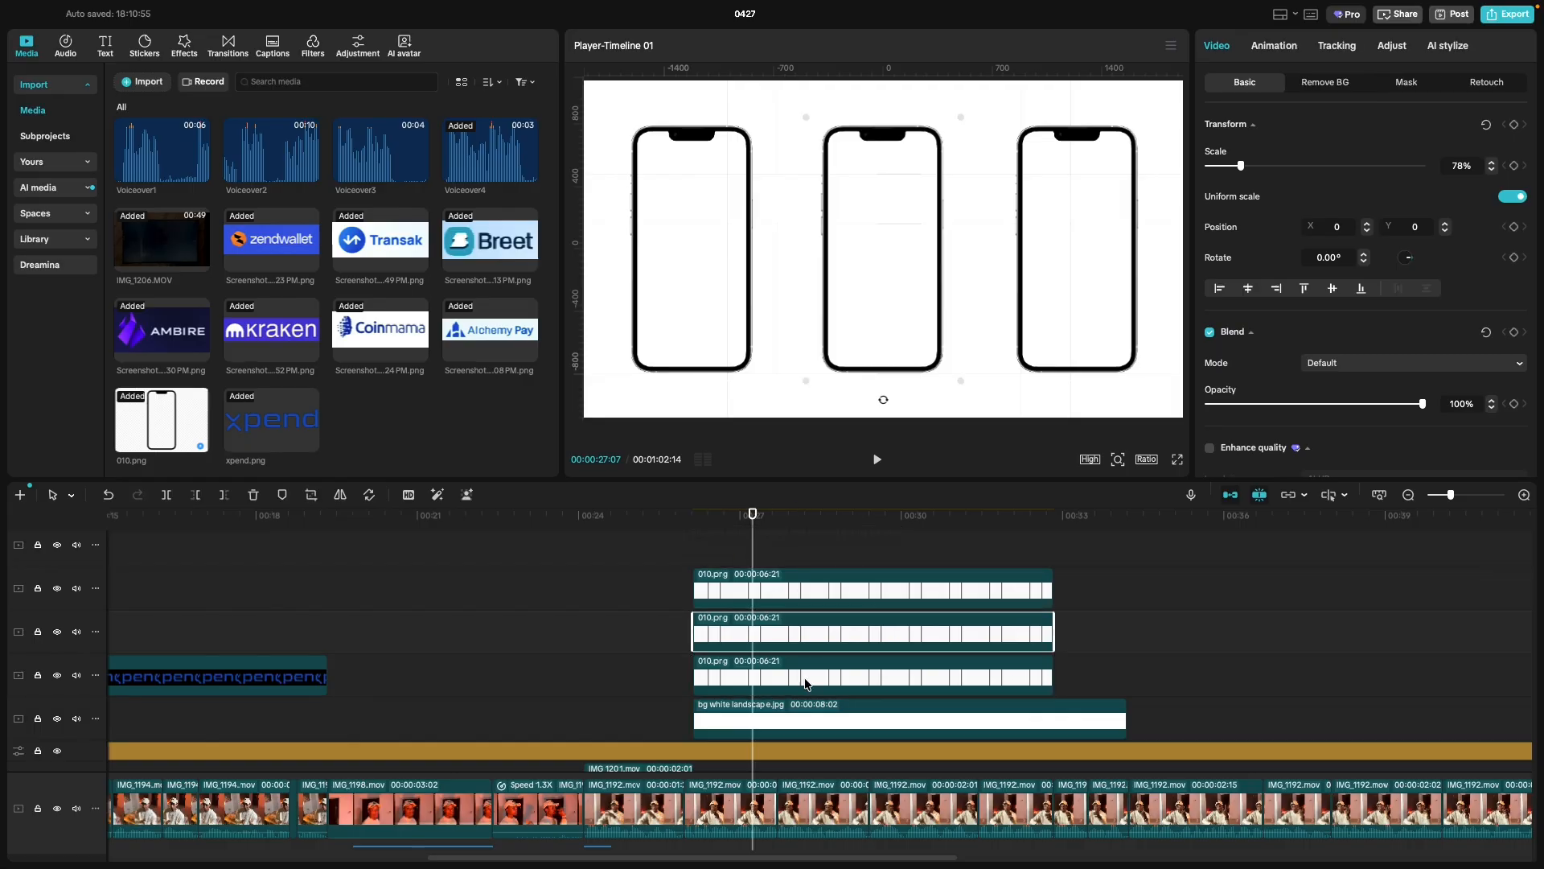
pyautogui.click(793, 599)
pyautogui.moveTo(1078, 338); pyautogui.dragTo(1038, 336)
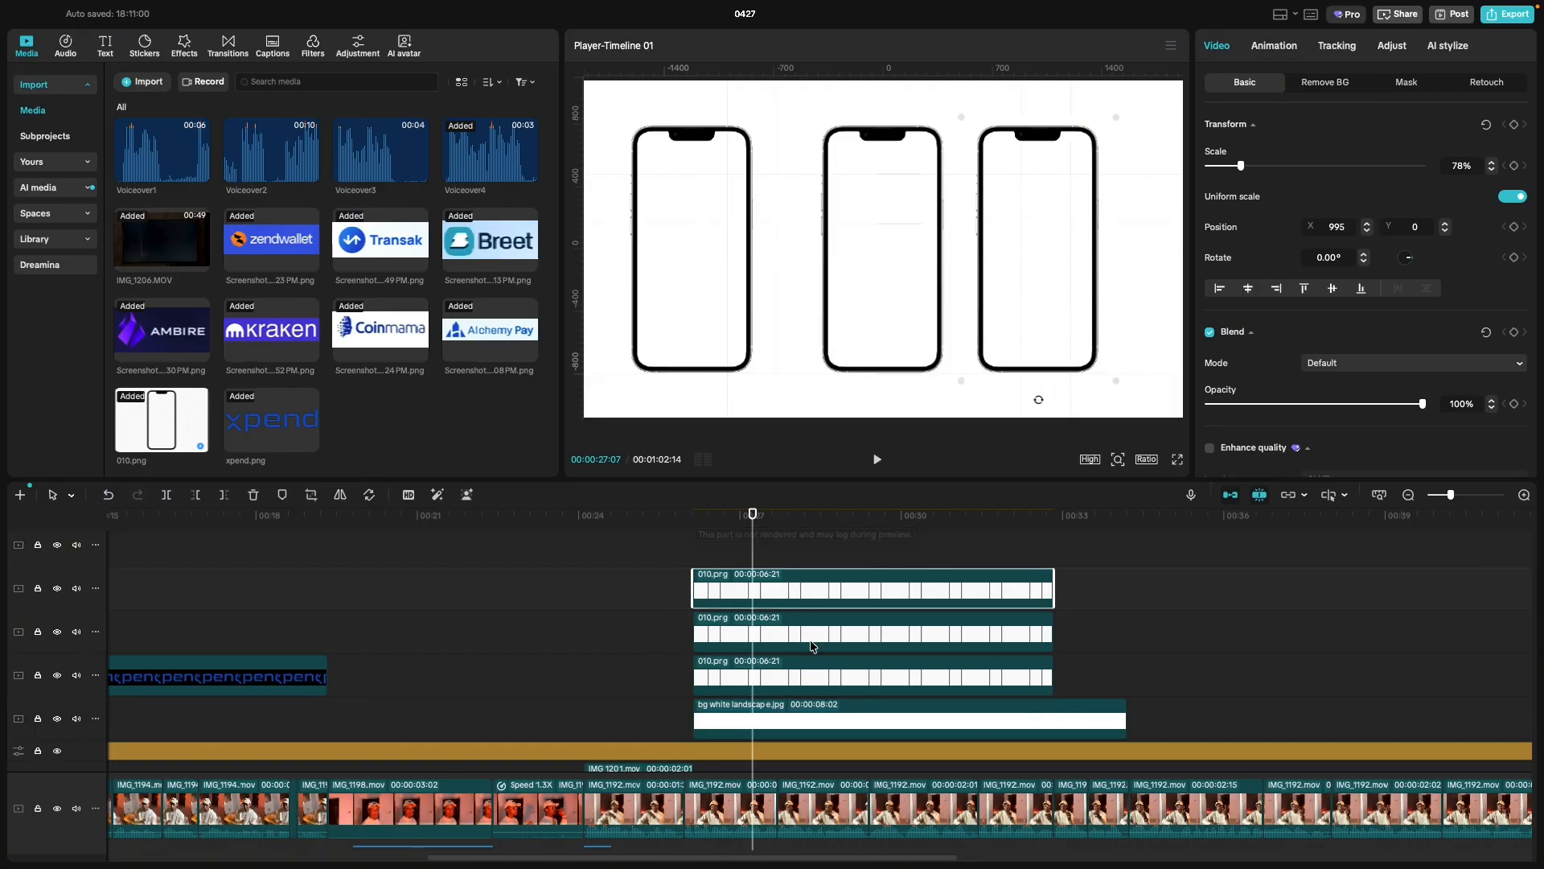
pyautogui.click(808, 676)
pyautogui.moveTo(702, 304); pyautogui.dragTo(740, 306)
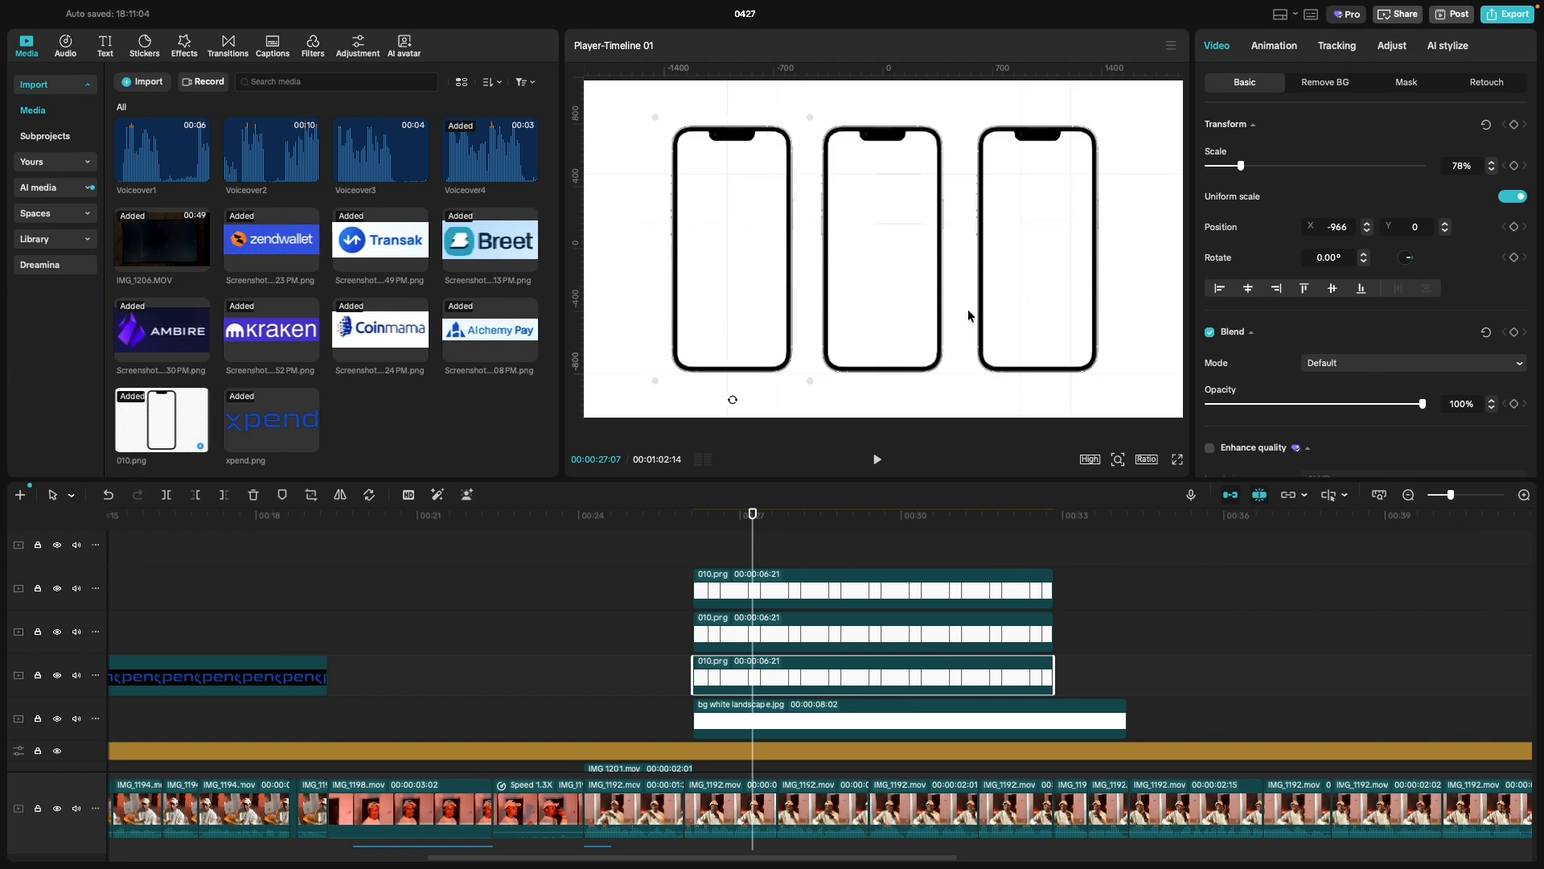
pyautogui.click(1044, 311)
pyautogui.moveTo(1044, 311); pyautogui.dragTo(1032, 307)
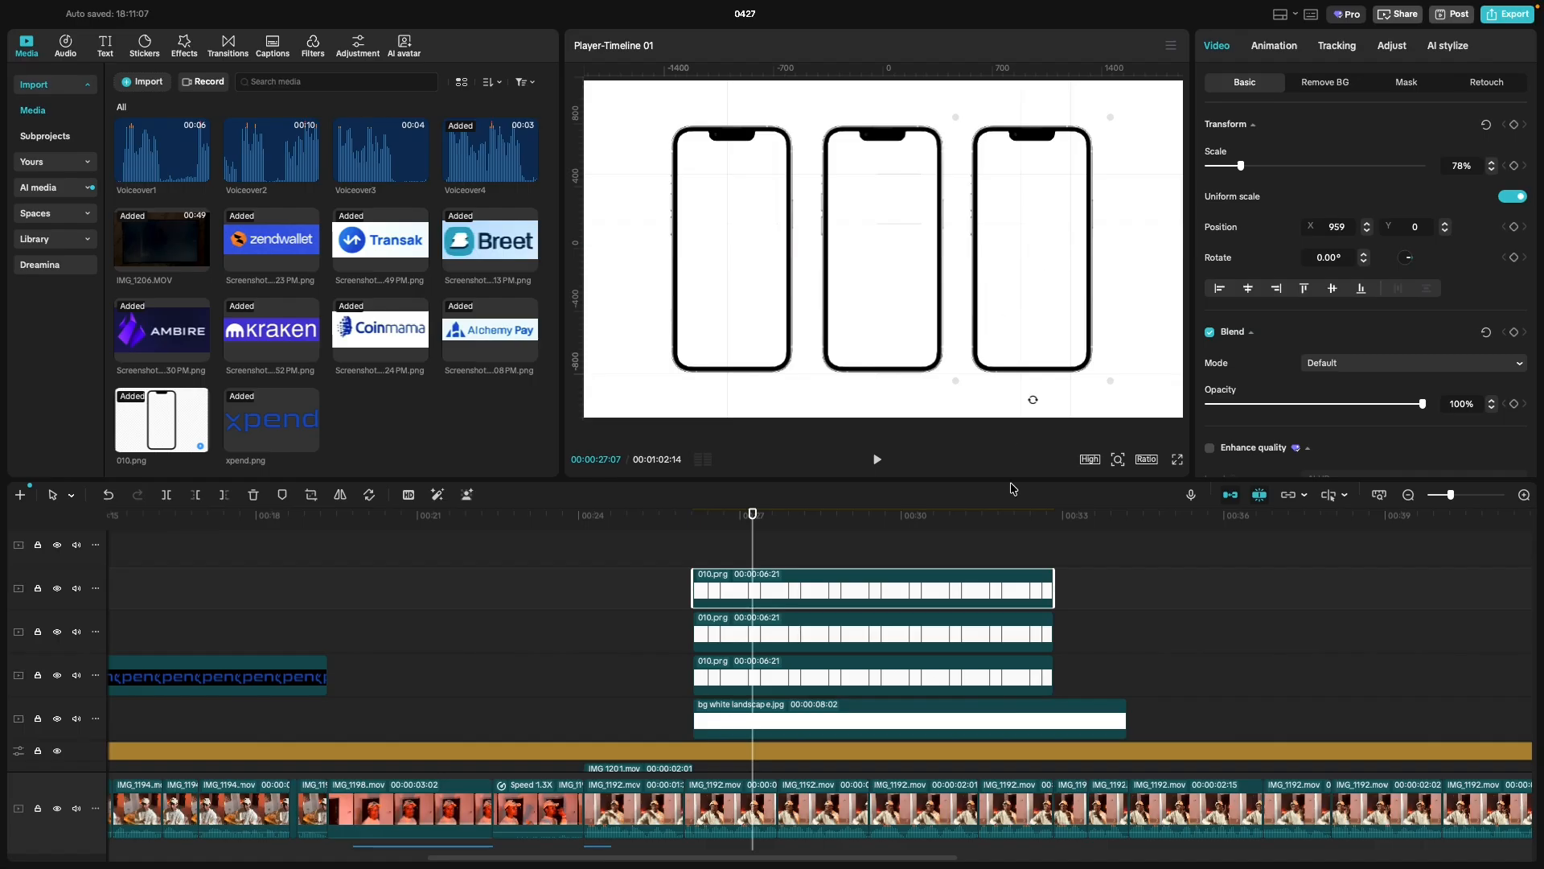
# Play the dartboard clip and its transition into the phone section to check the cut timing.
pyautogui.click(671, 641)
pyautogui.press('space')
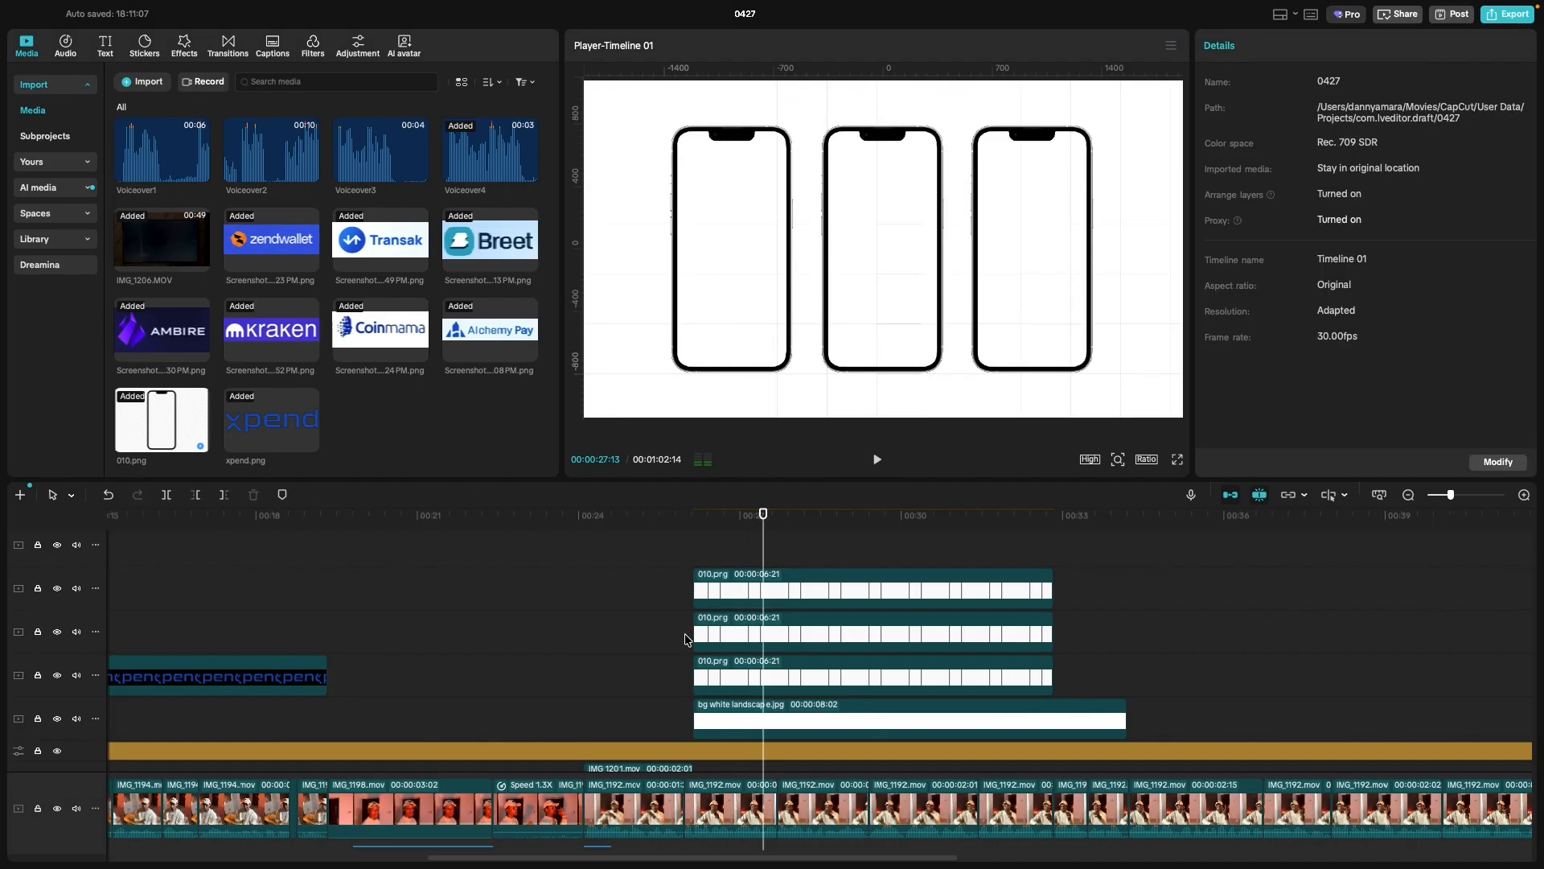
pyautogui.click(684, 642)
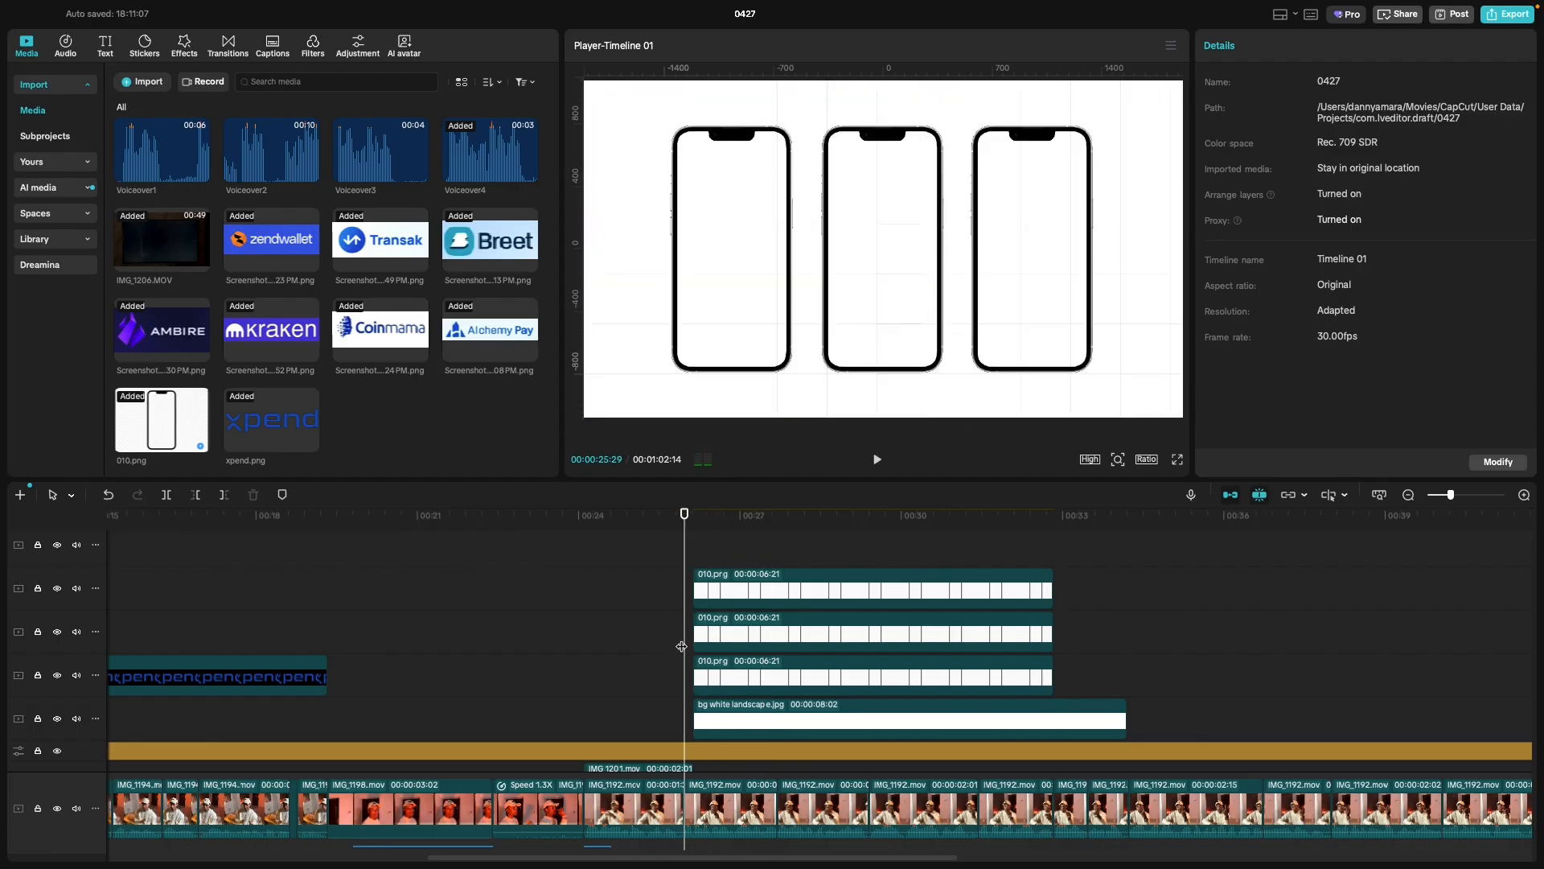
pyautogui.press('space')
pyautogui.scroll(-2, 682, 646)
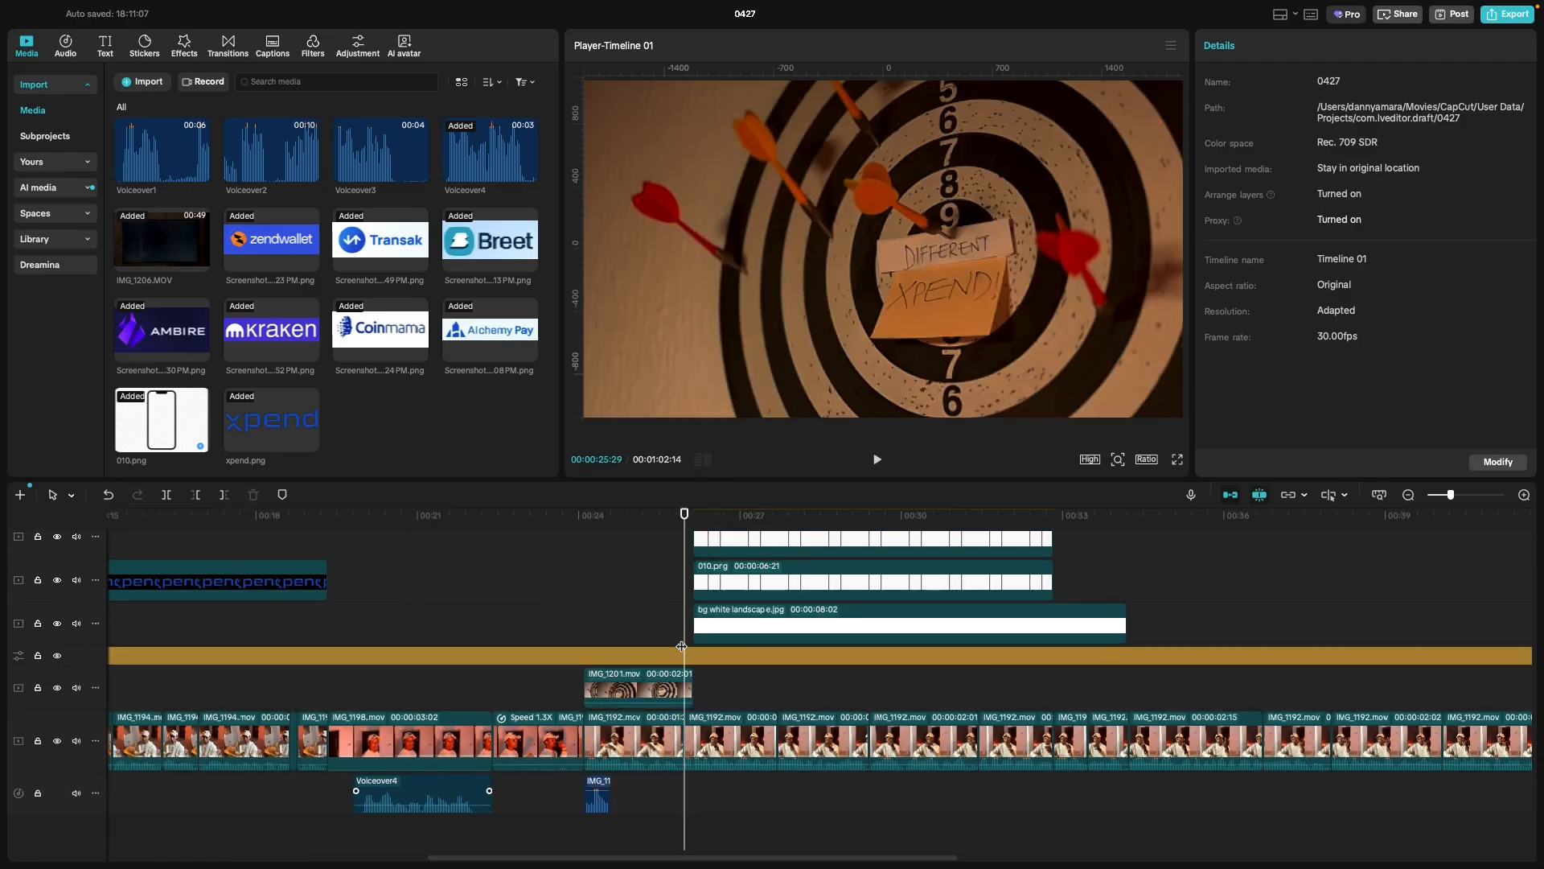
pyautogui.click(599, 635)
pyautogui.press('space')
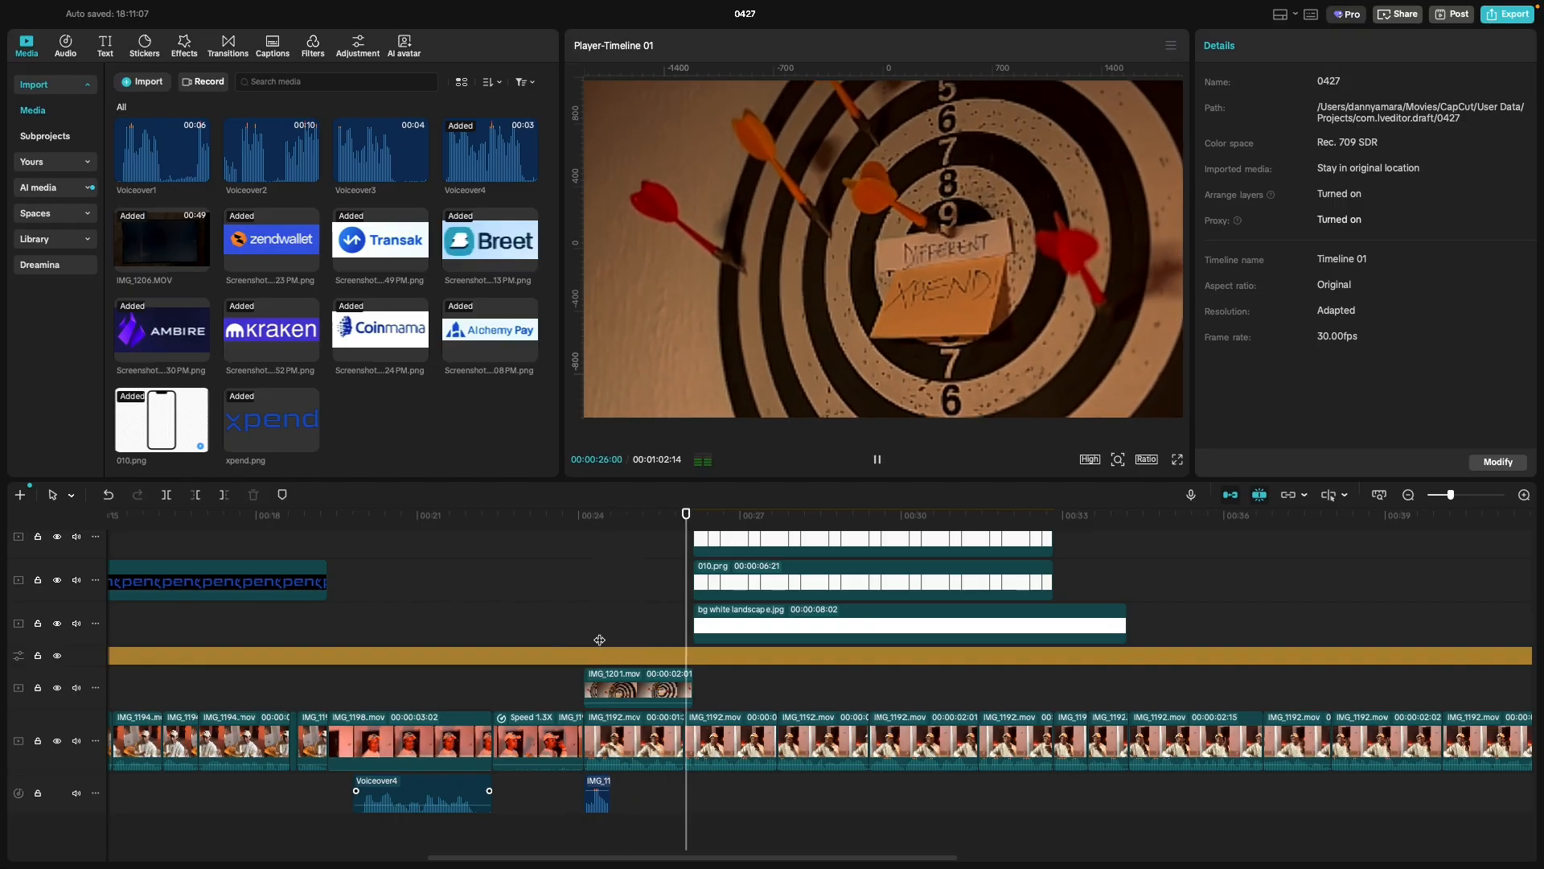
pyautogui.click(585, 627)
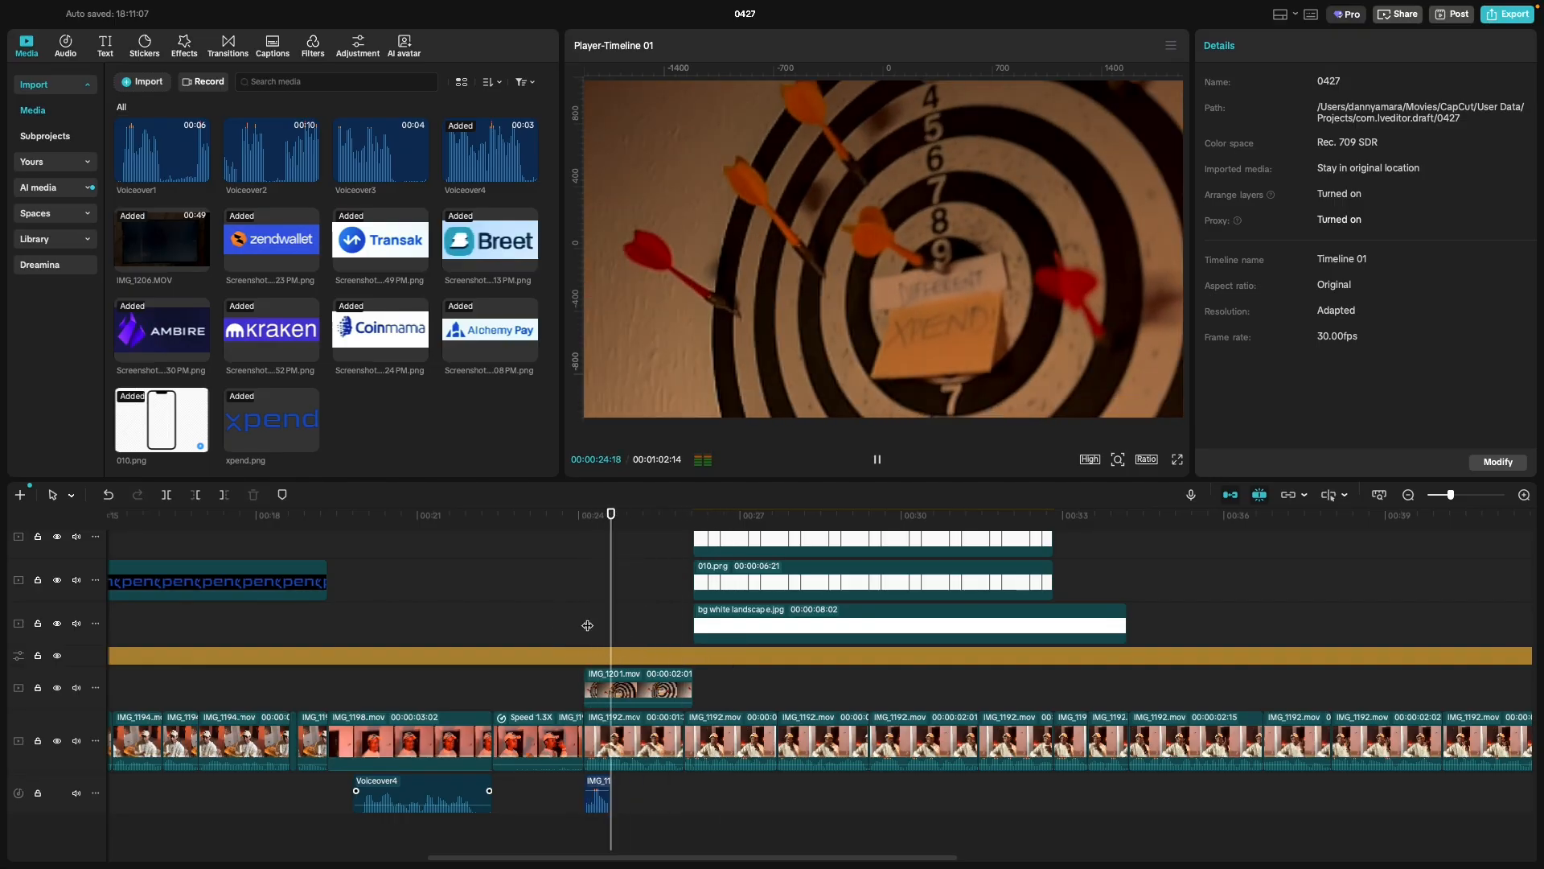
pyautogui.press('space')
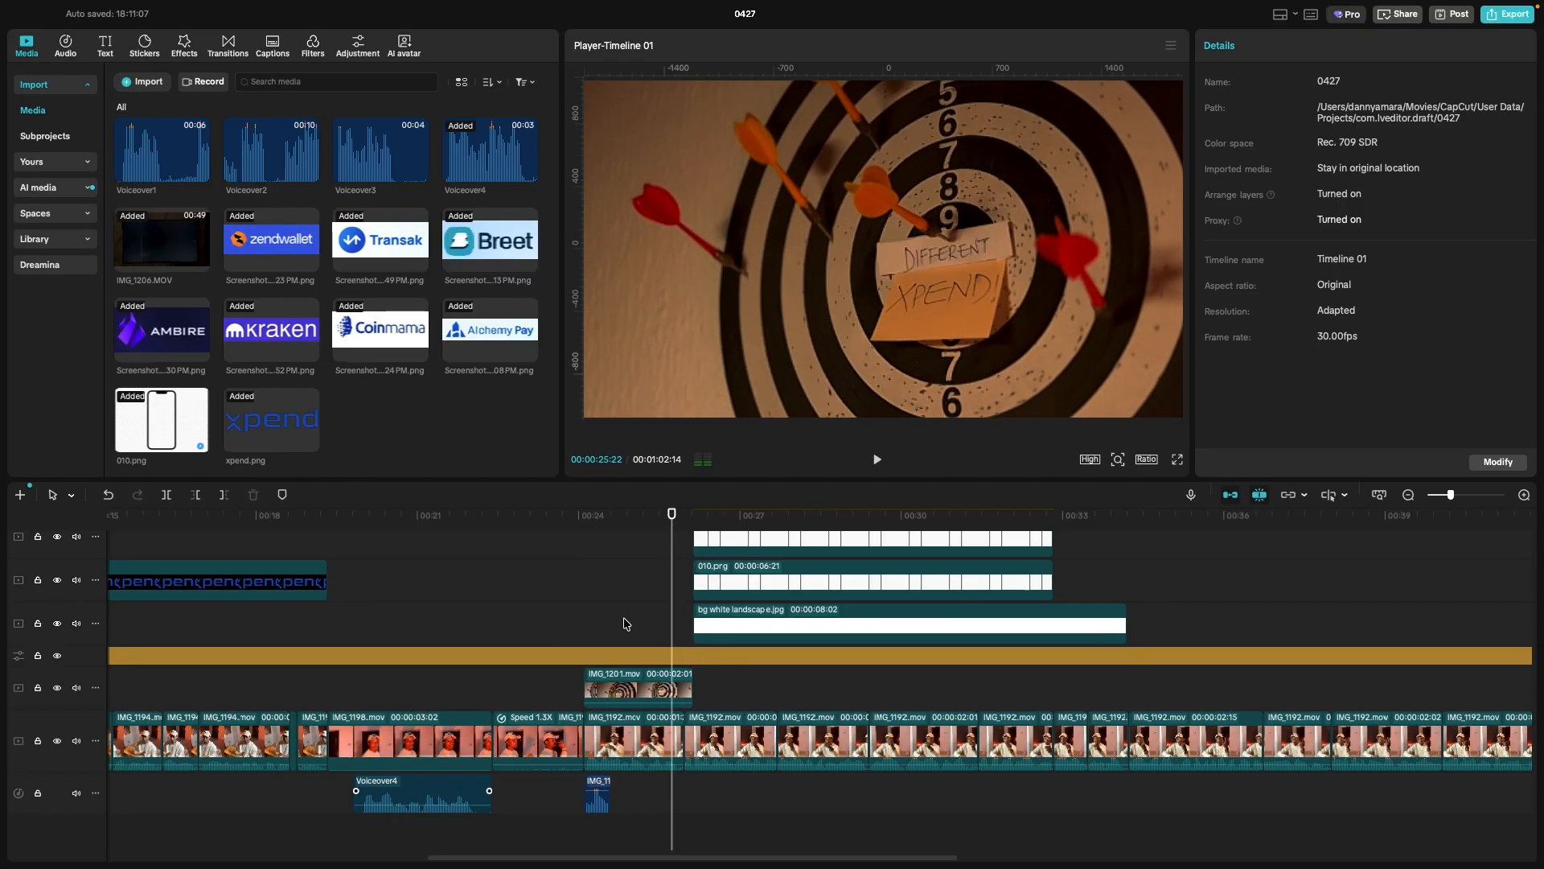
# Trim the end of IMG_1201.mov to the talking-head cut and extend the white background's start there, for a duration of 00:00:08:07.
pyautogui.click(652, 674)
pyautogui.moveTo(694, 684); pyautogui.dragTo(685, 685)
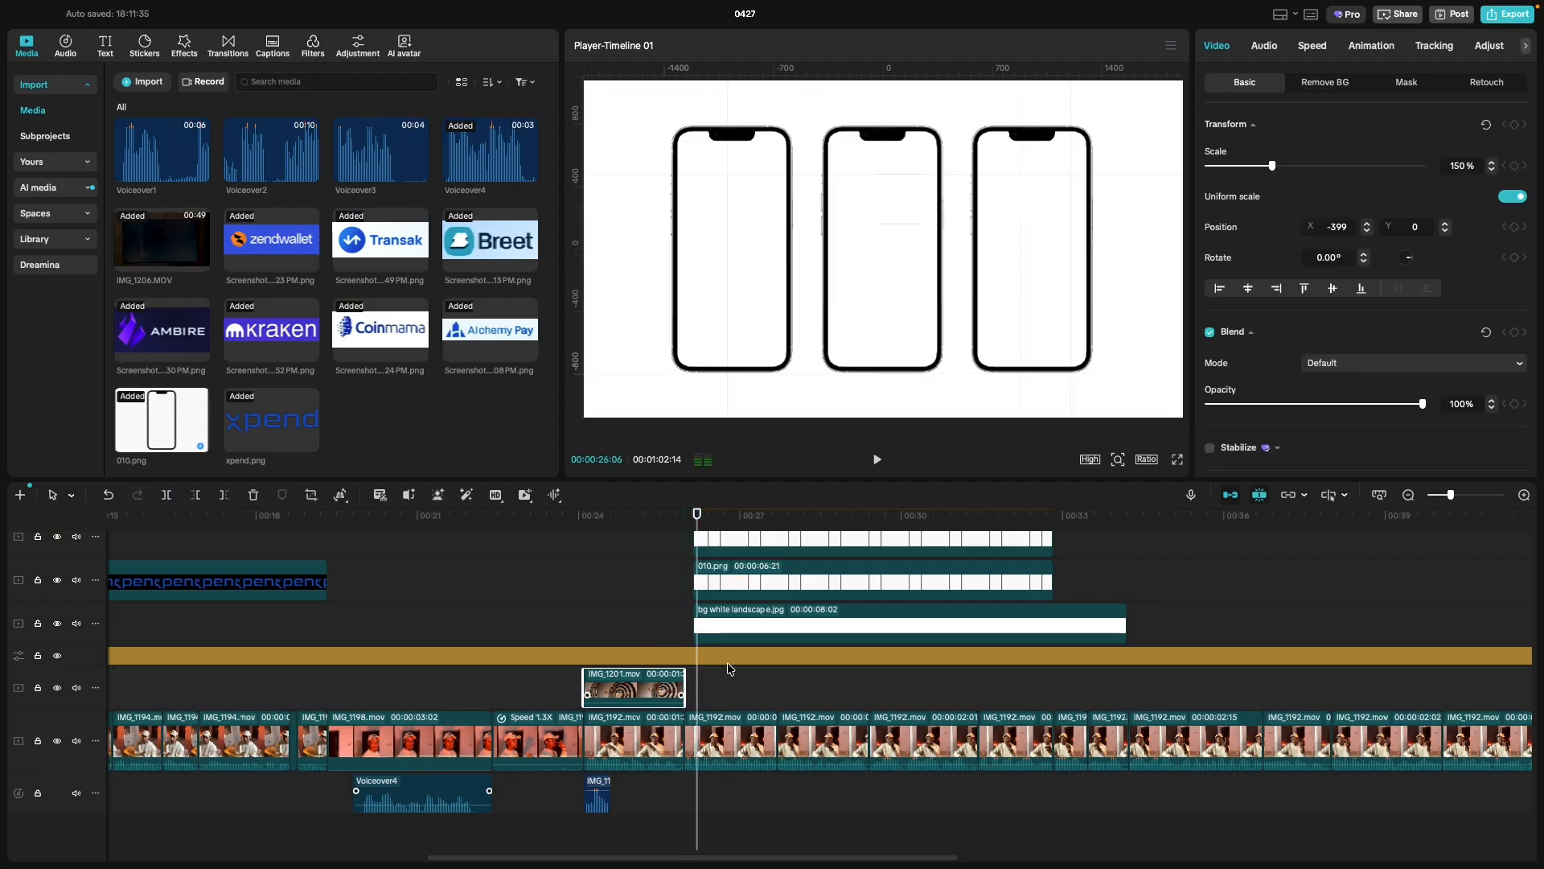
pyautogui.click(734, 635)
pyautogui.moveTo(694, 625); pyautogui.dragTo(682, 615)
# Extend the lowest 010.png clip's start to the white background's start, for a duration of 00:00:06:26, and play the transition.
pyautogui.click(679, 575)
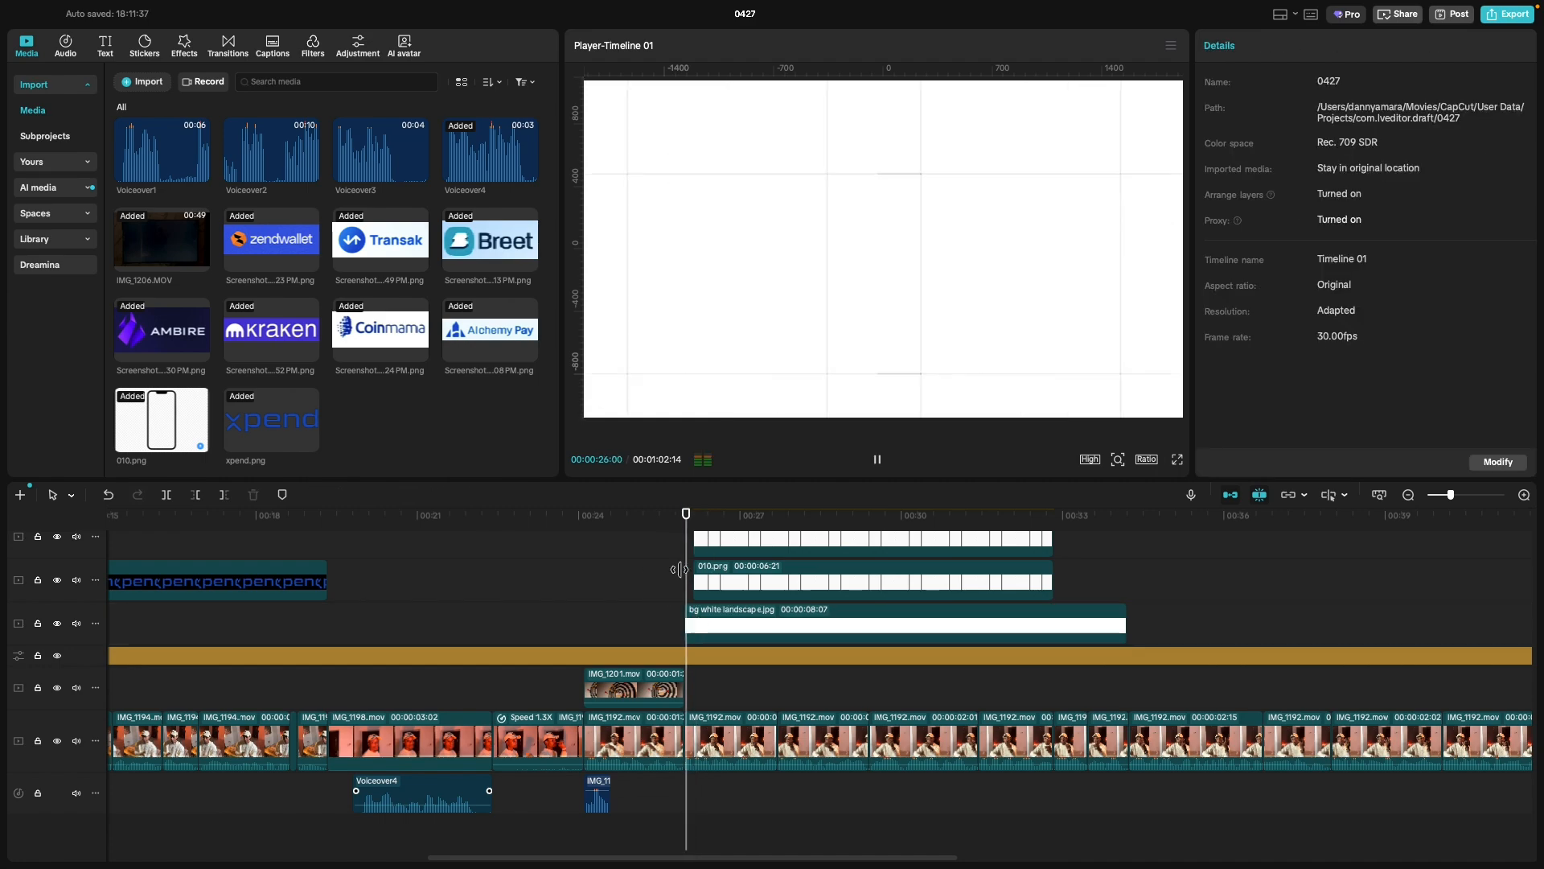
pyautogui.moveTo(697, 588); pyautogui.dragTo(684, 586)
pyautogui.click(666, 586)
pyautogui.press('space')
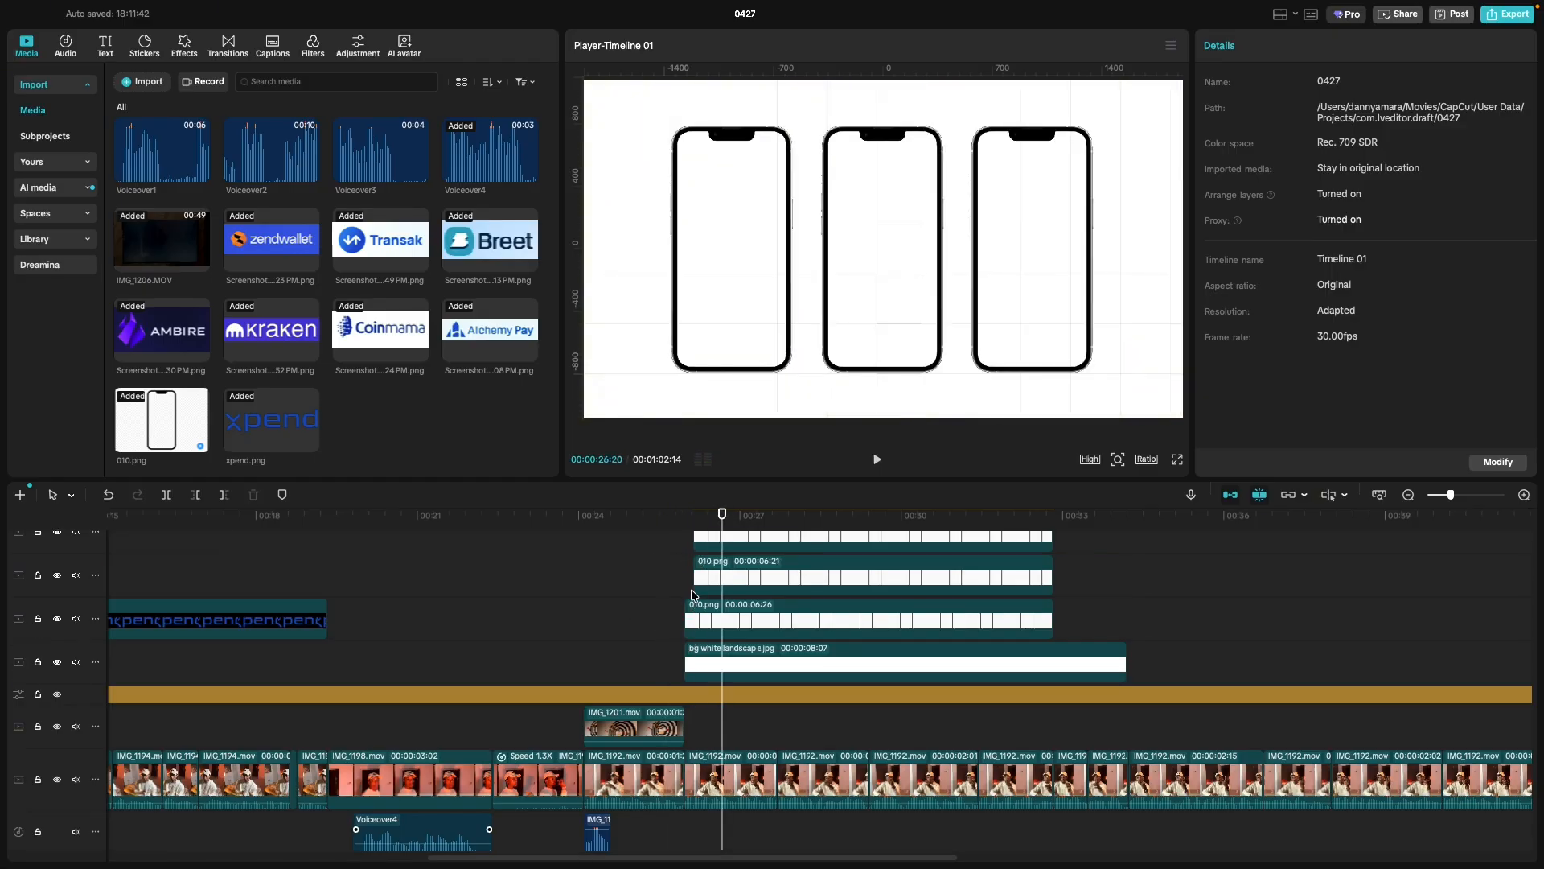
# Play the phone section to 00:00:29:13 and trim the middle 010.png clip's start to that point, for a duration of 00:00:03:12.
pyautogui.scroll(3, 692, 589)
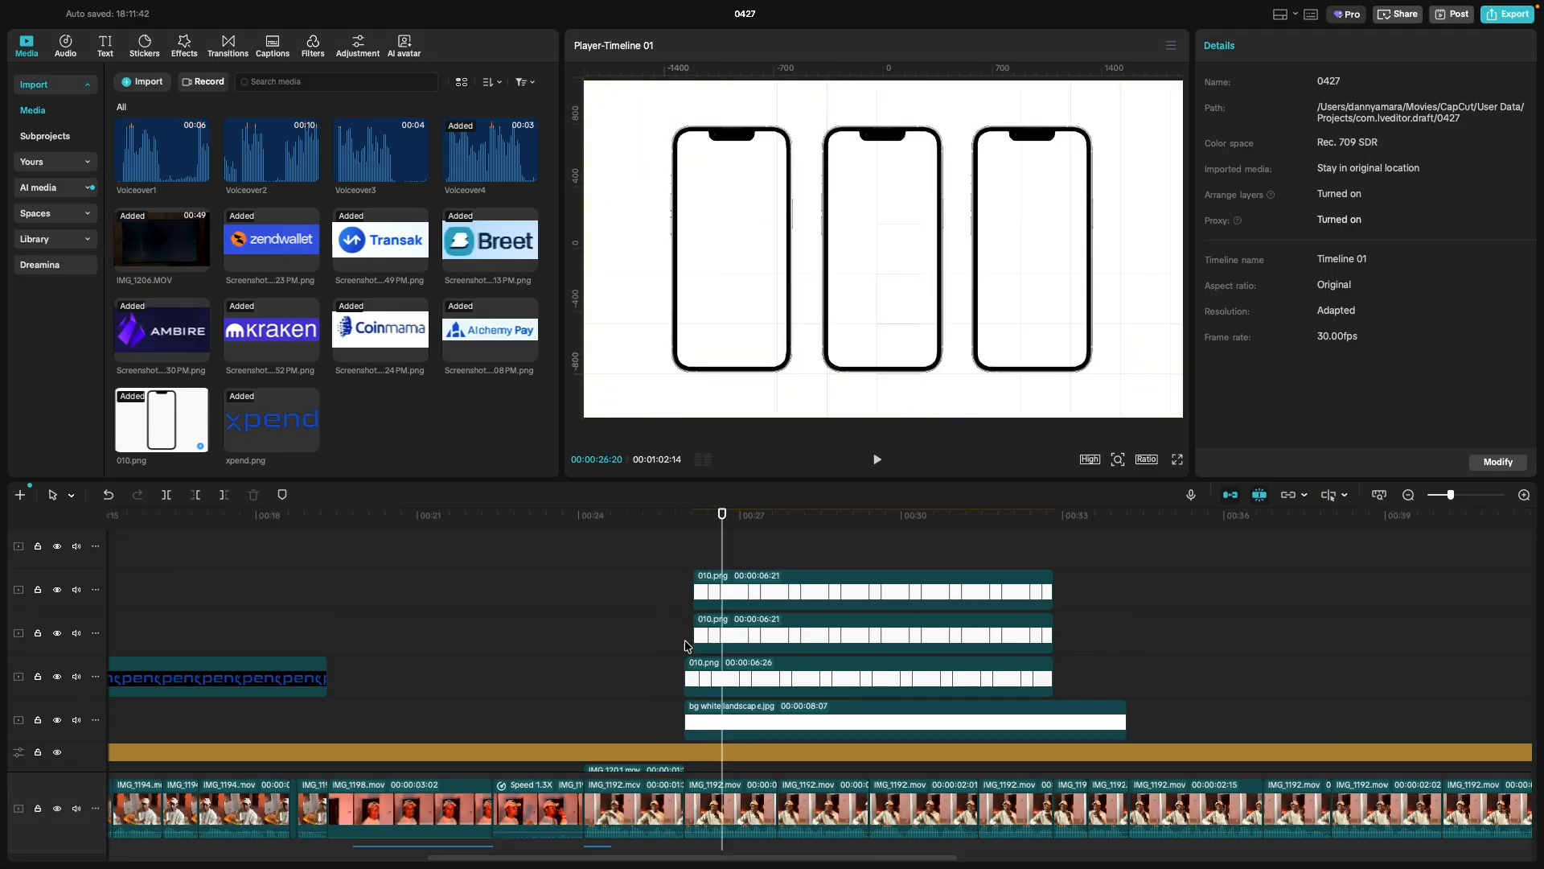
pyautogui.click(684, 646)
pyautogui.press('space')
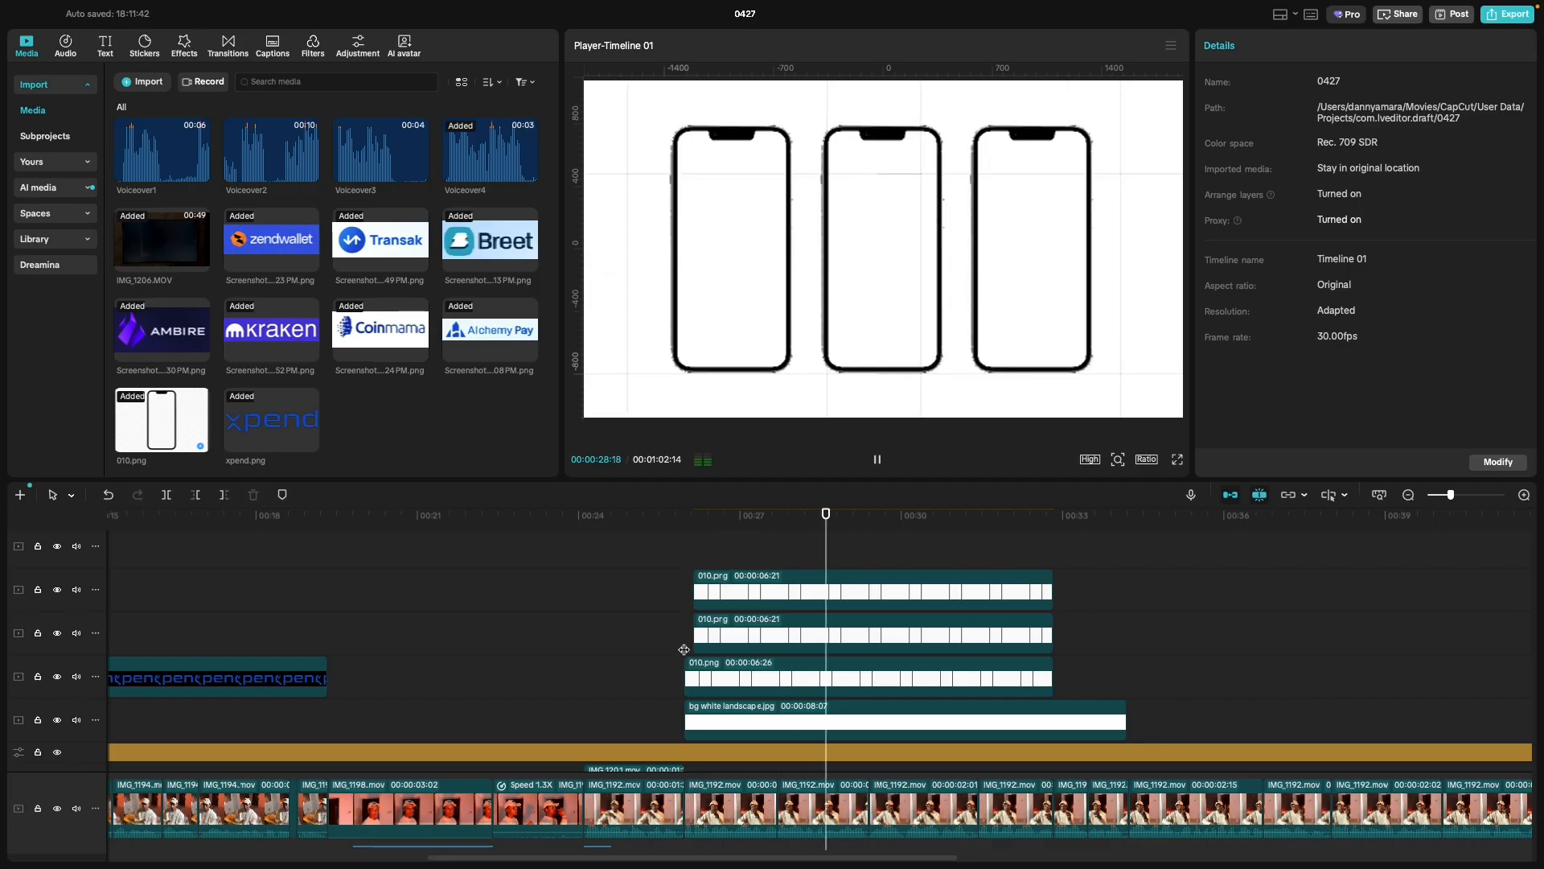
pyautogui.press('space')
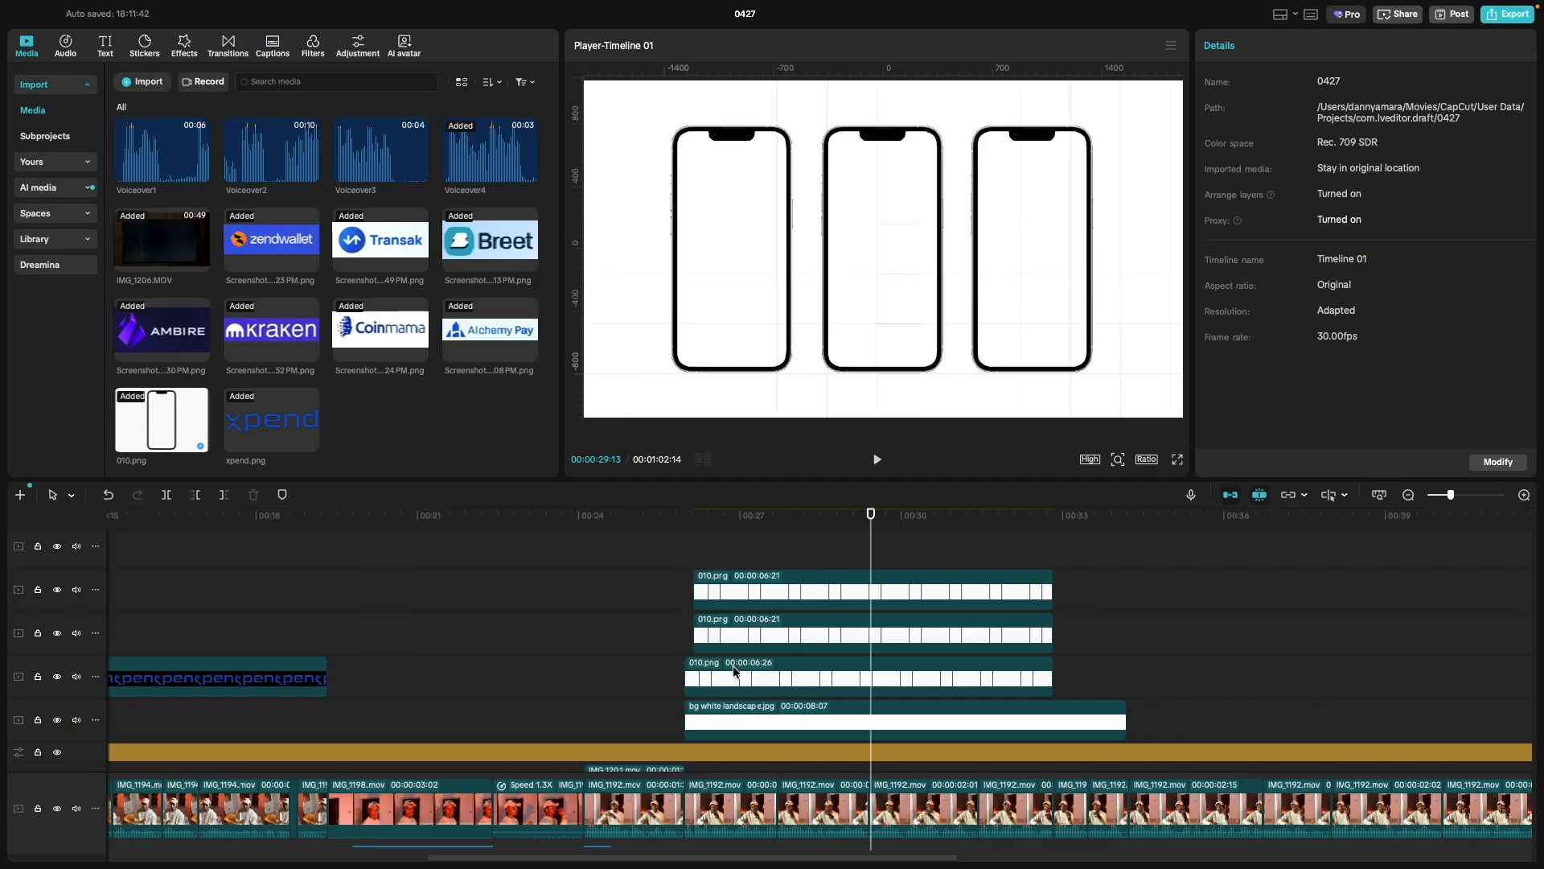
pyautogui.click(754, 643)
pyautogui.moveTo(685, 624); pyautogui.dragTo(871, 653)
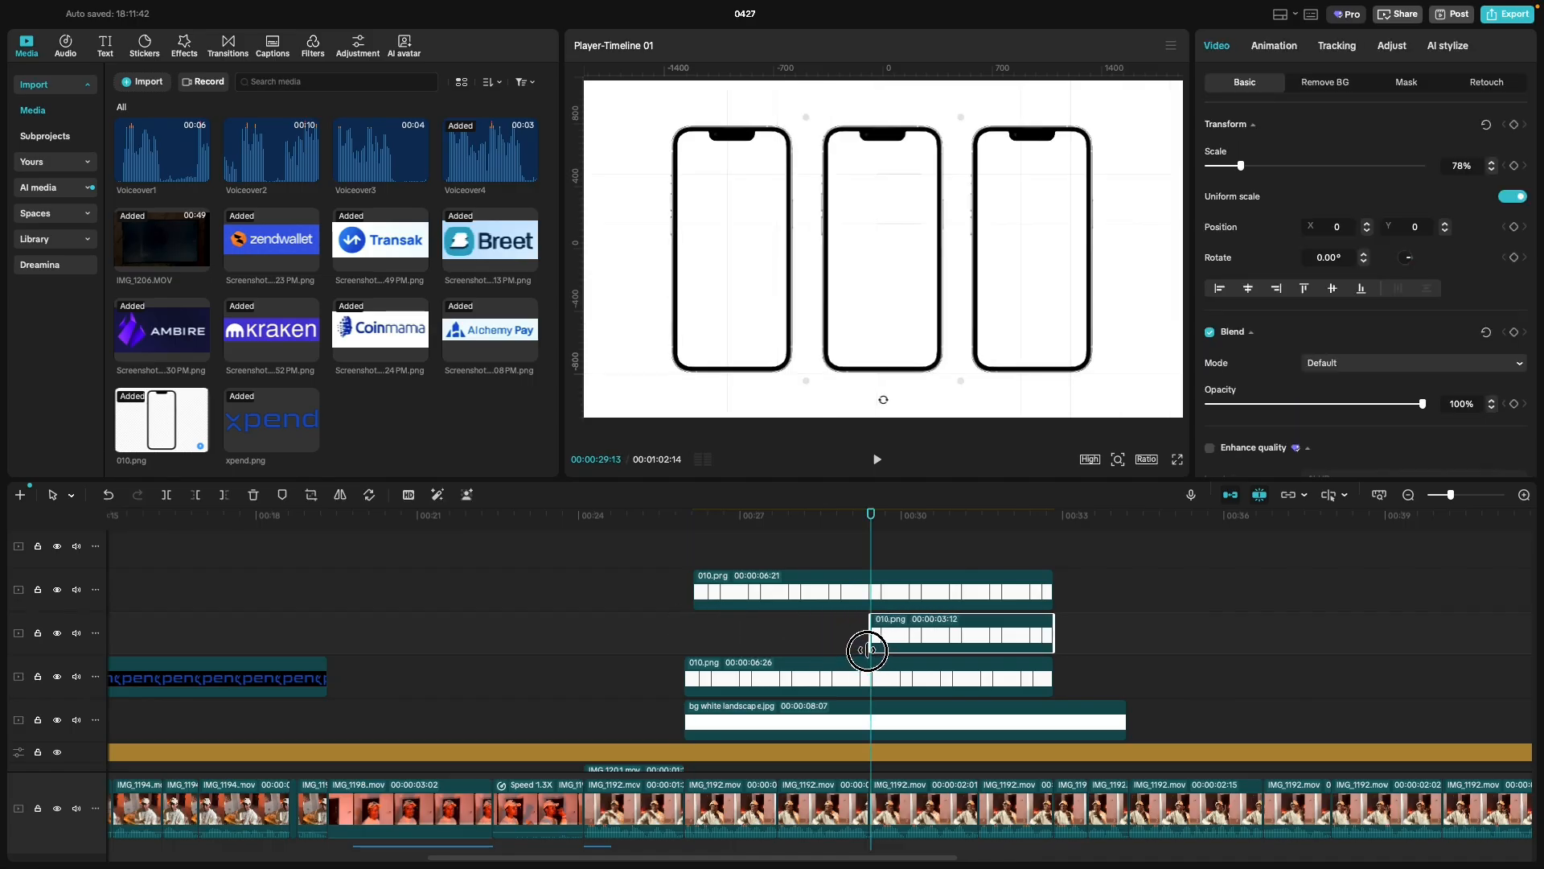
# Play on to 00:00:31:11 and trim the top-track 010.png clip's start to that point.
pyautogui.press('space')
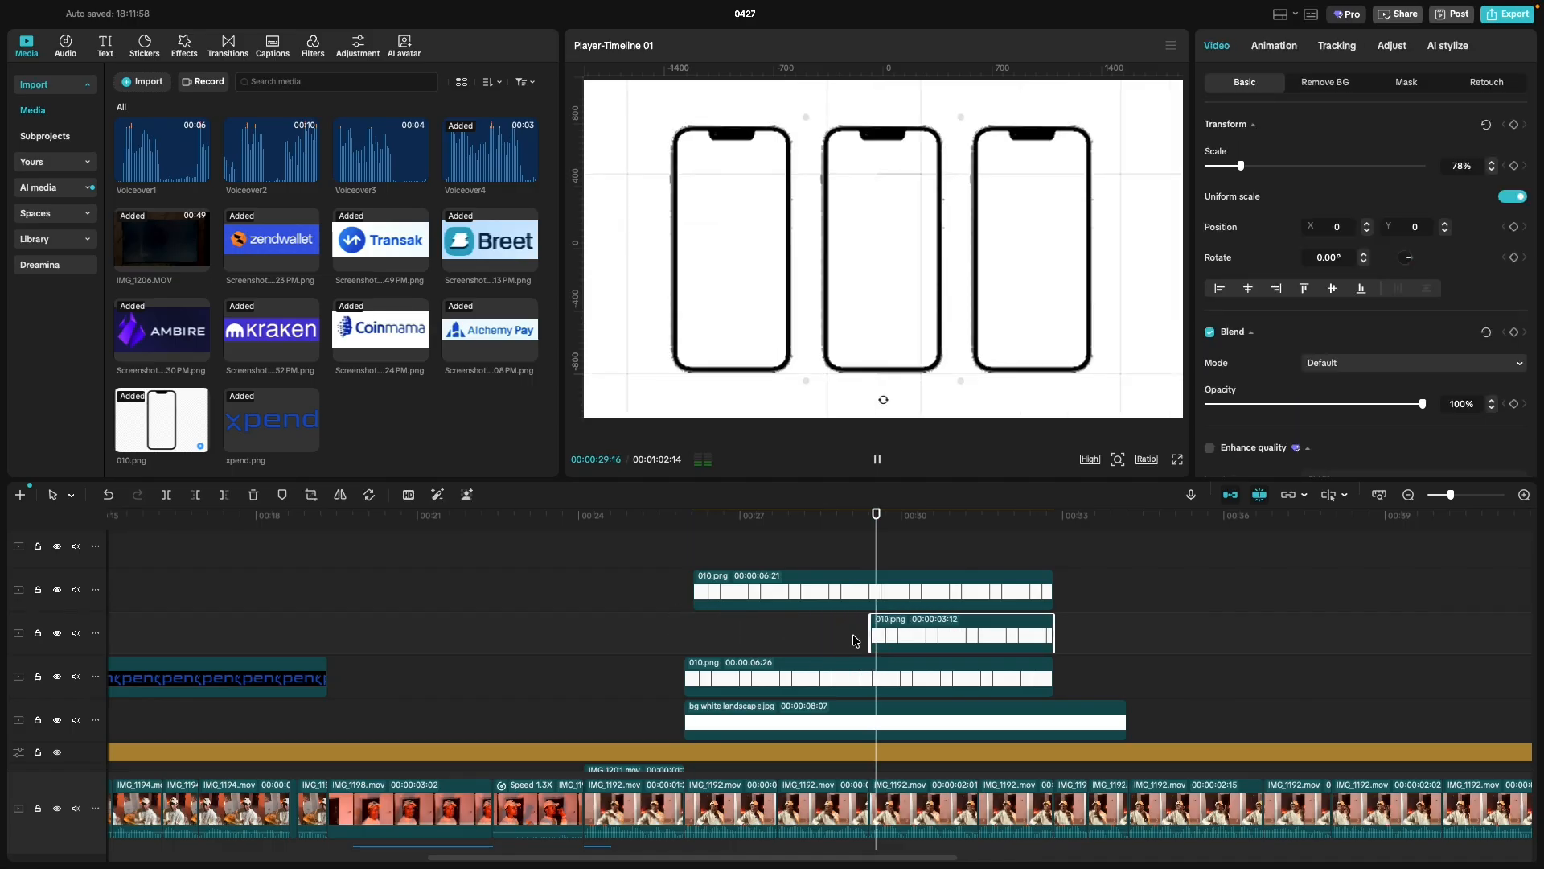
pyautogui.press('space')
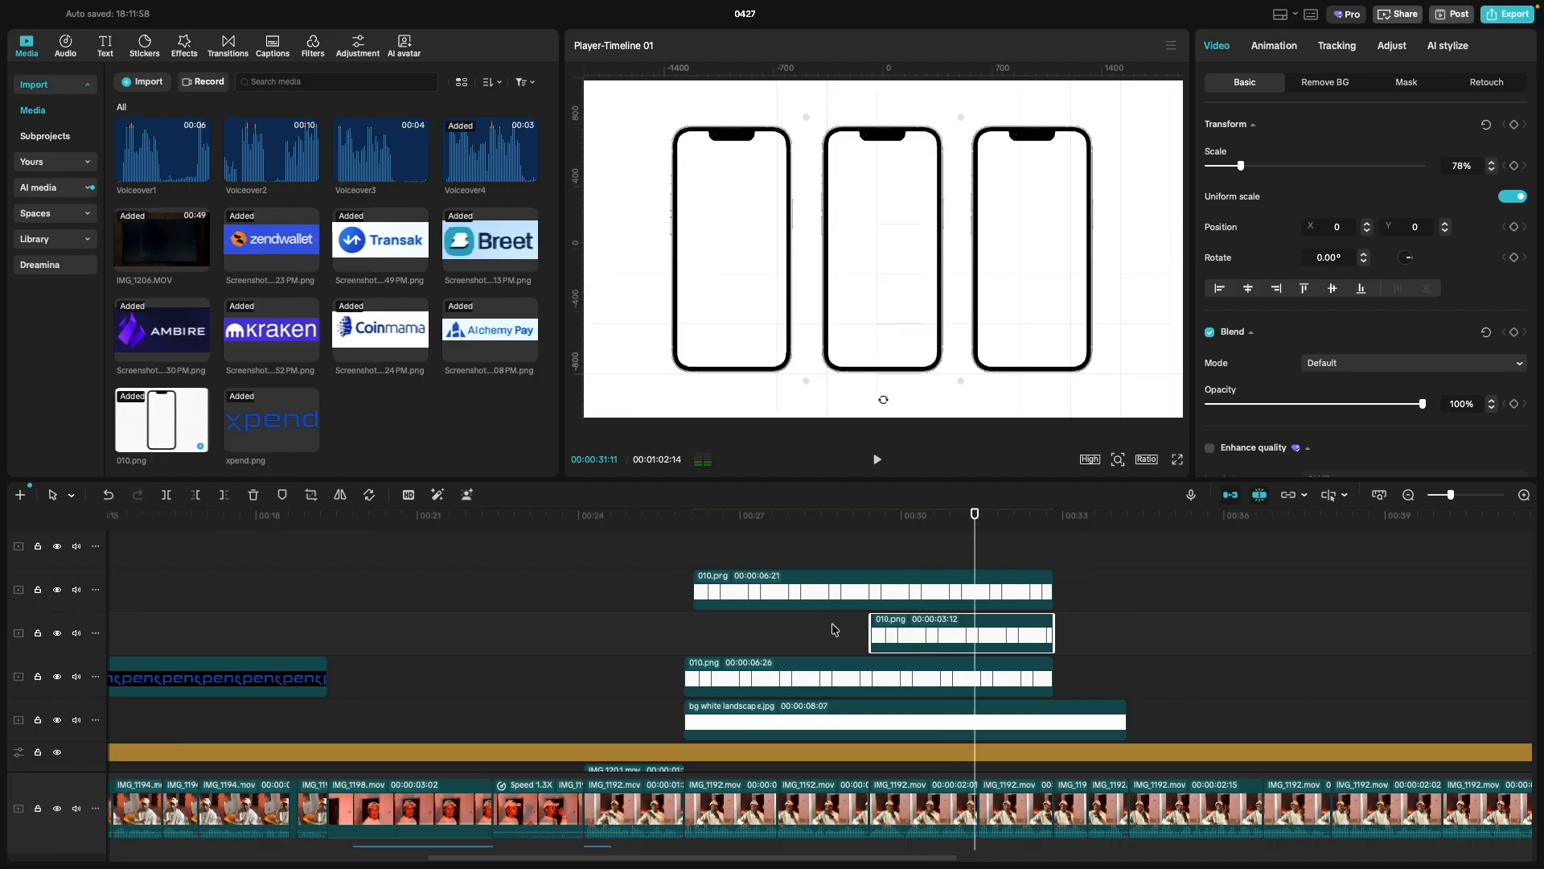
pyautogui.click(769, 589)
pyautogui.moveTo(697, 588); pyautogui.dragTo(975, 597)
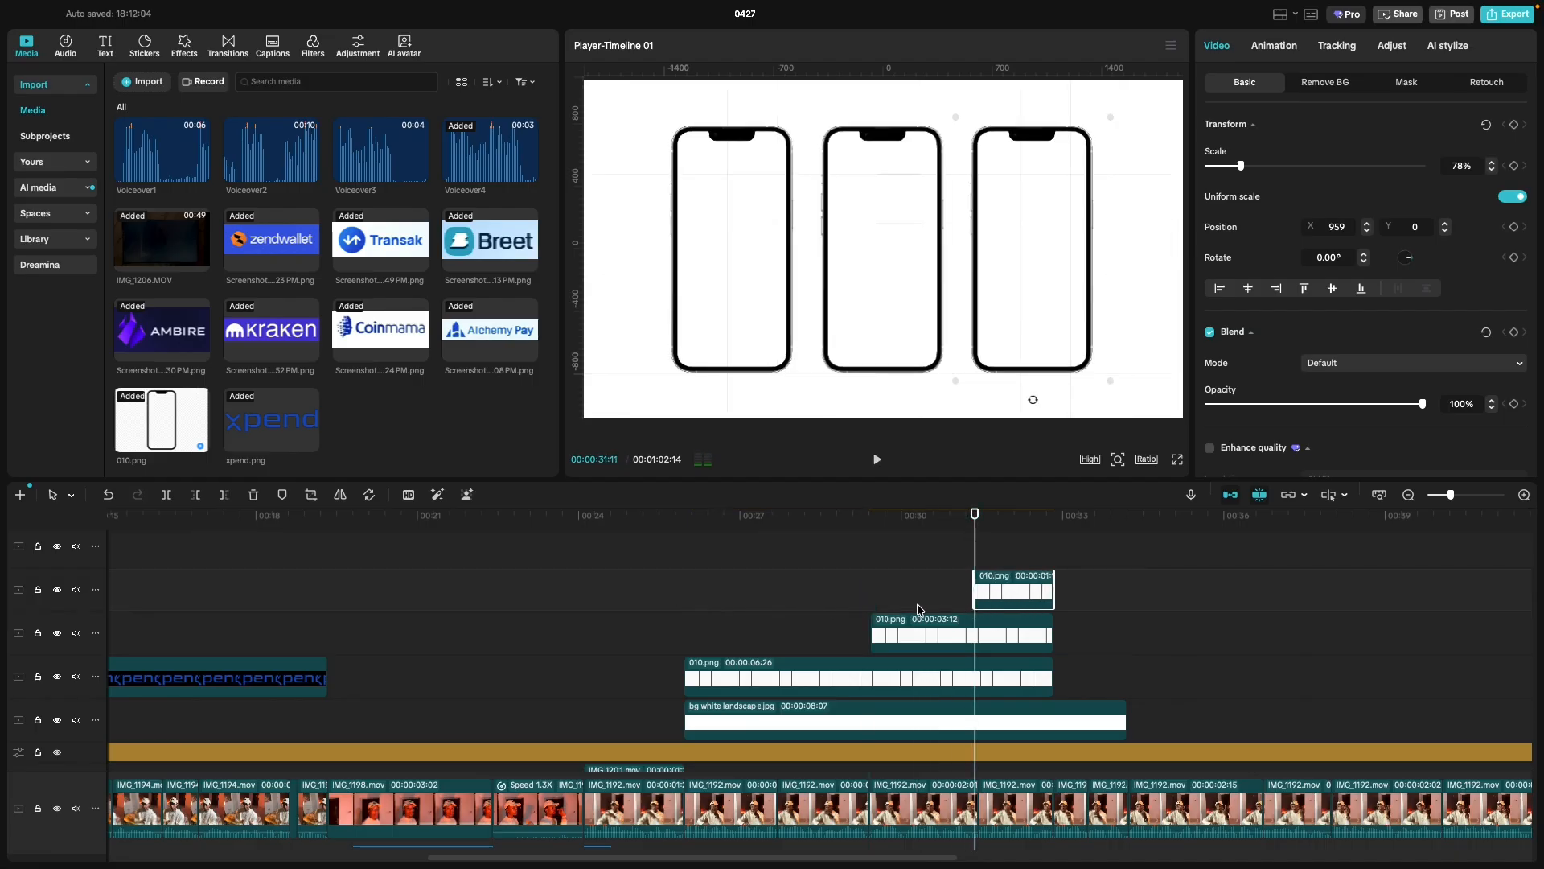
# Play the whole phone section to check the staggered phone entrances, and return to its start.
pyautogui.press('space')
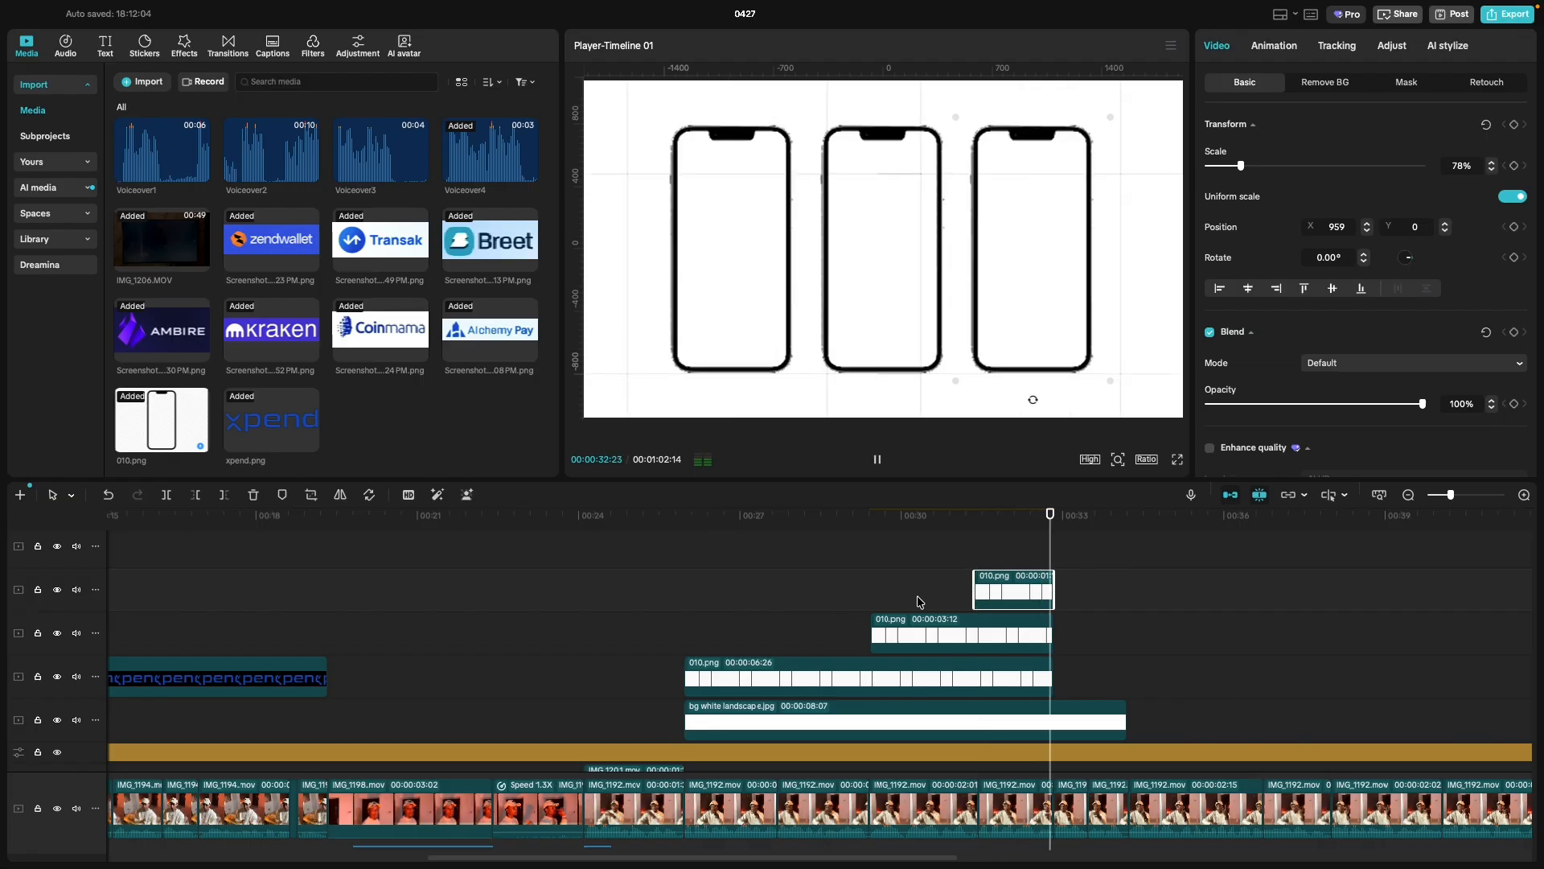
pyautogui.press('space')
pyautogui.moveTo(655, 581); pyautogui.dragTo(1082, 692)
pyautogui.click(643, 610)
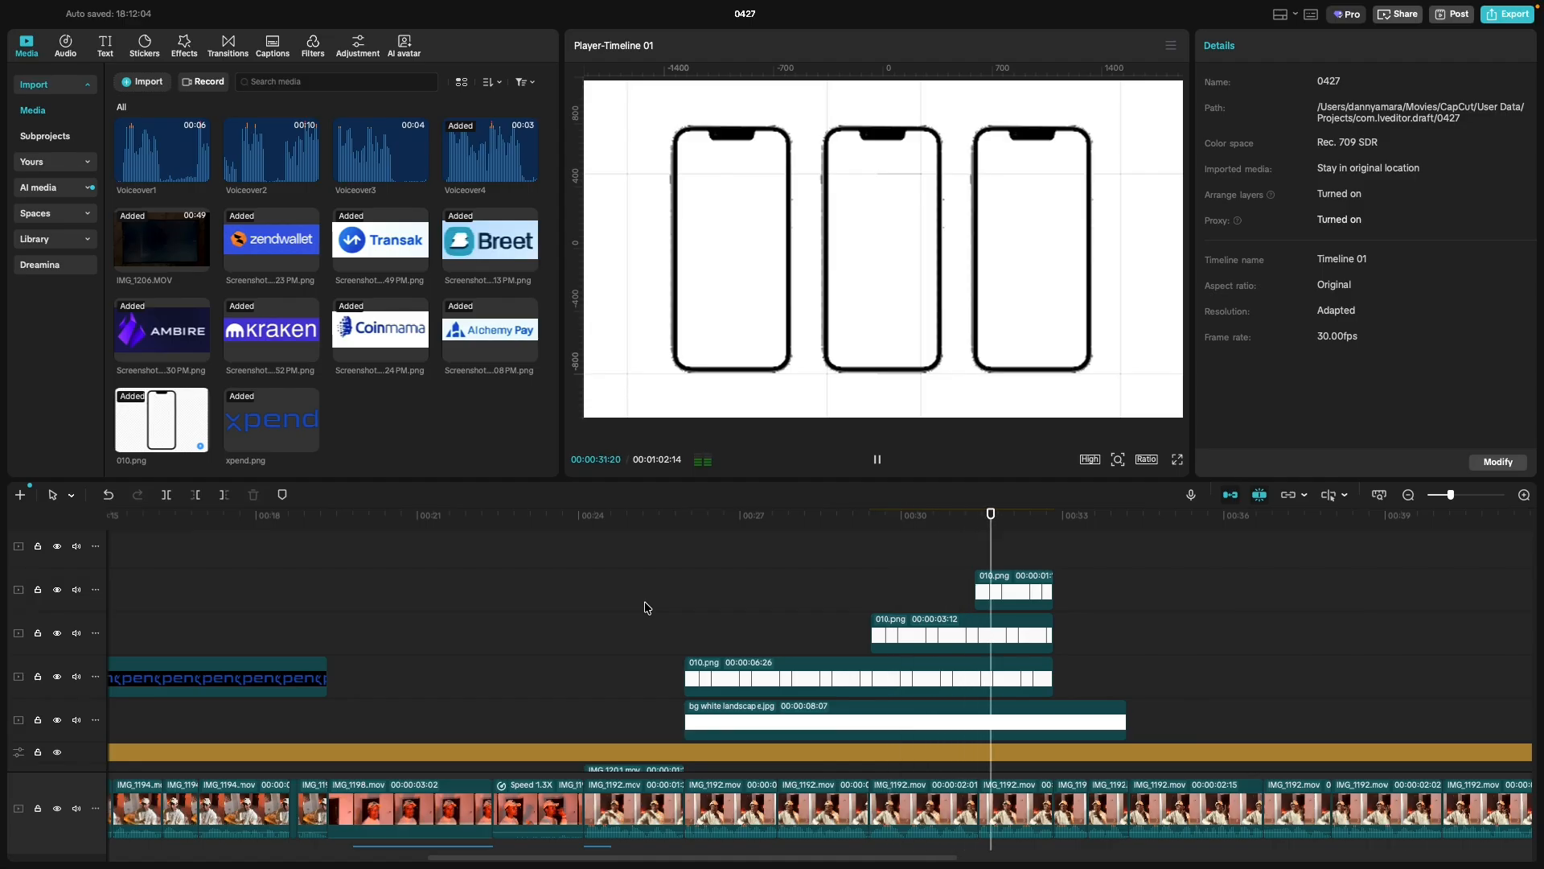
pyautogui.press('space')
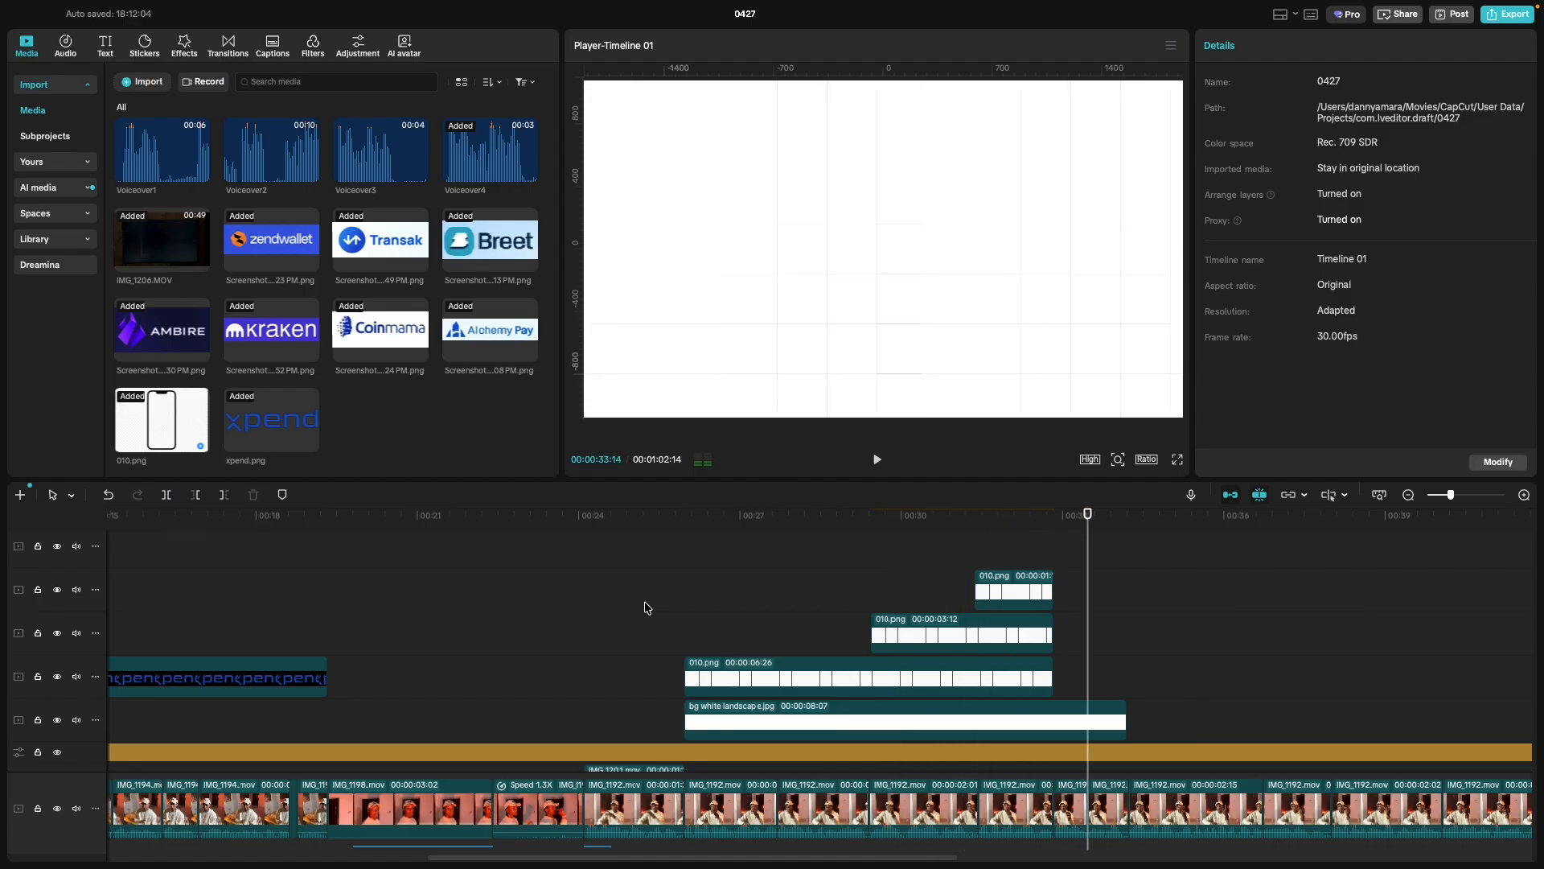
pyautogui.click(685, 611)
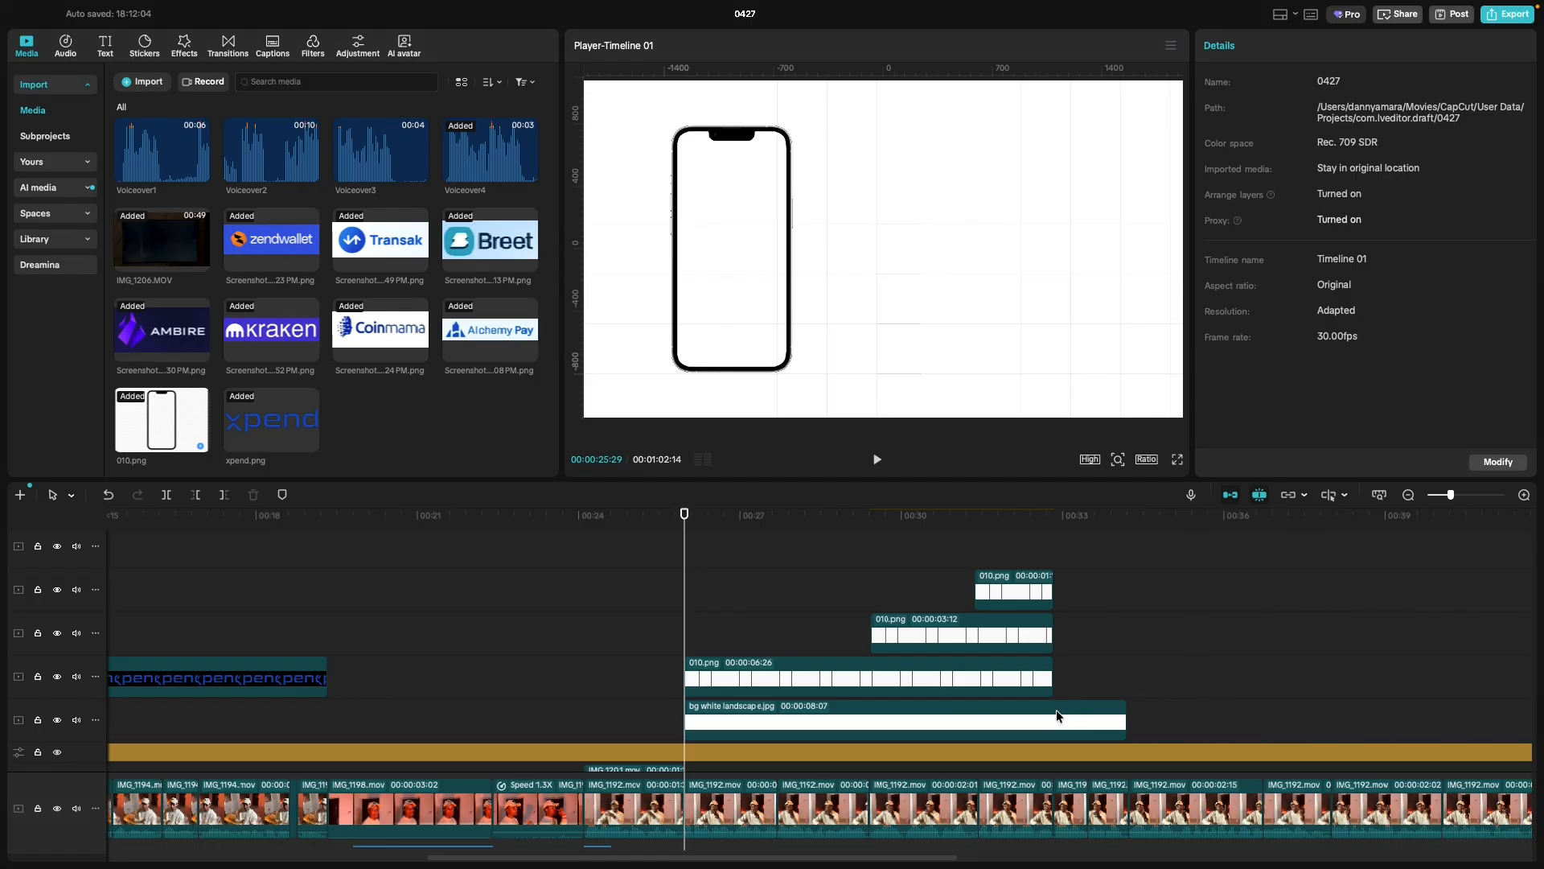
# Shorten the white background's end to match the phone clips, for a duration of 00:00:06:26, and play on from there.
pyautogui.scroll(-5, 1055, 710)
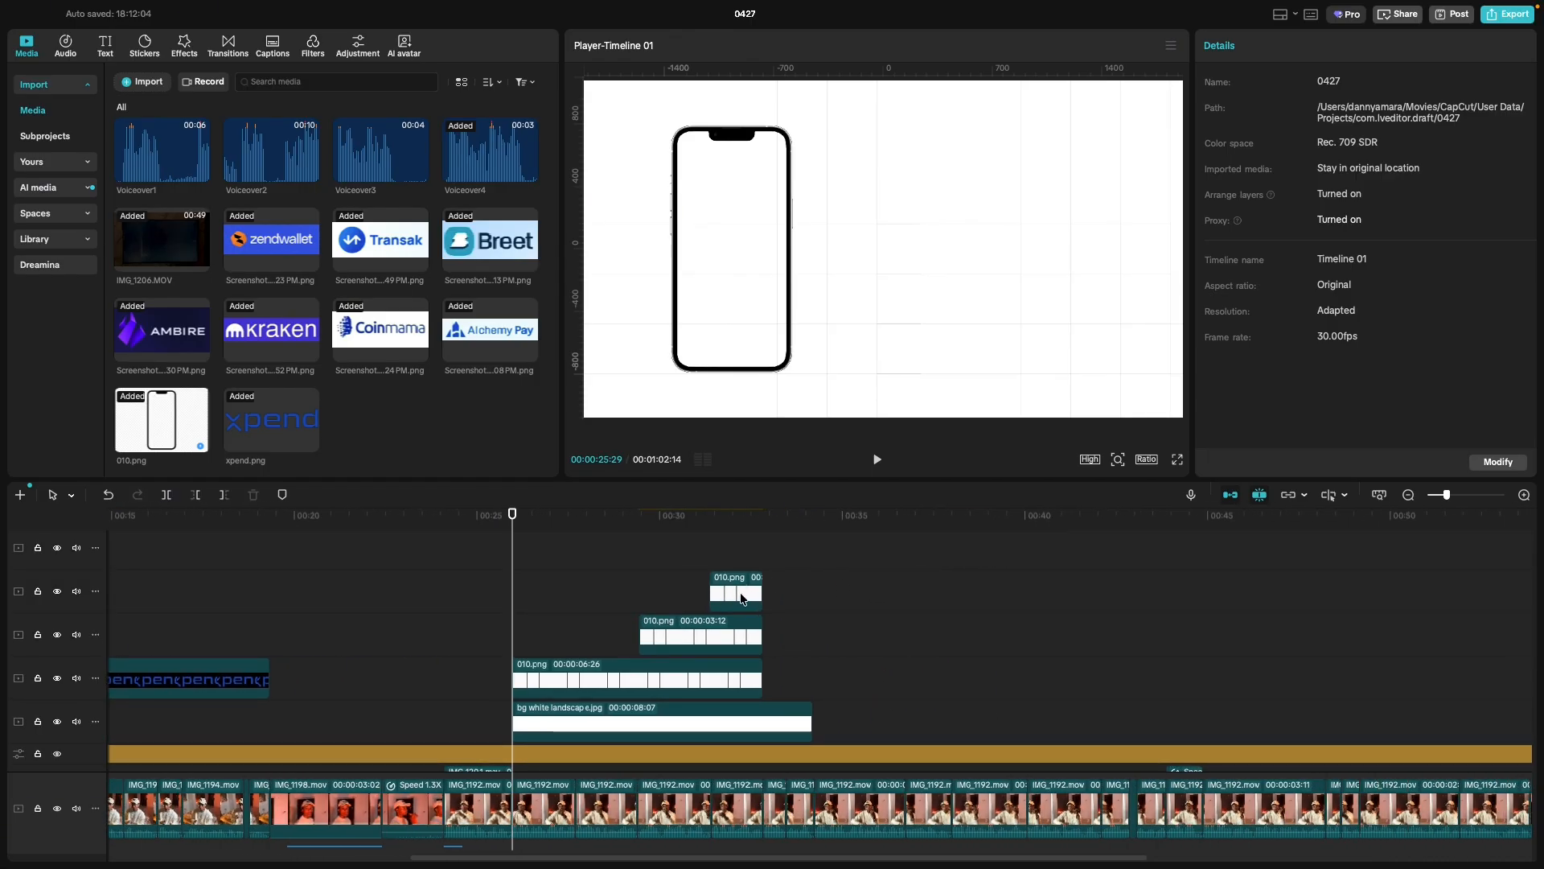
pyautogui.click(764, 566)
pyautogui.press('space')
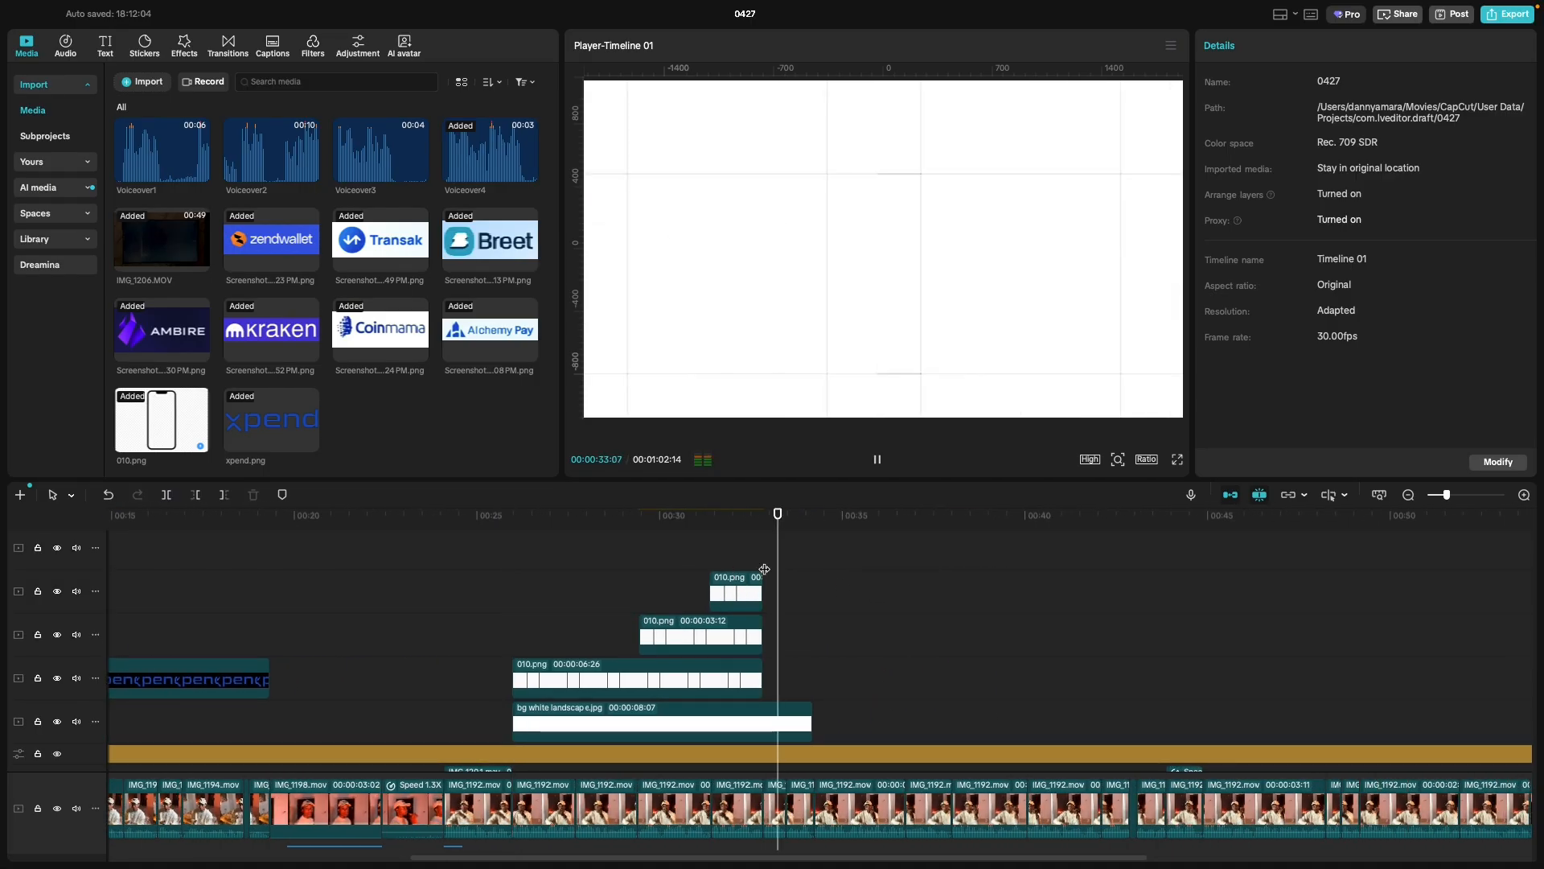
pyautogui.press('space')
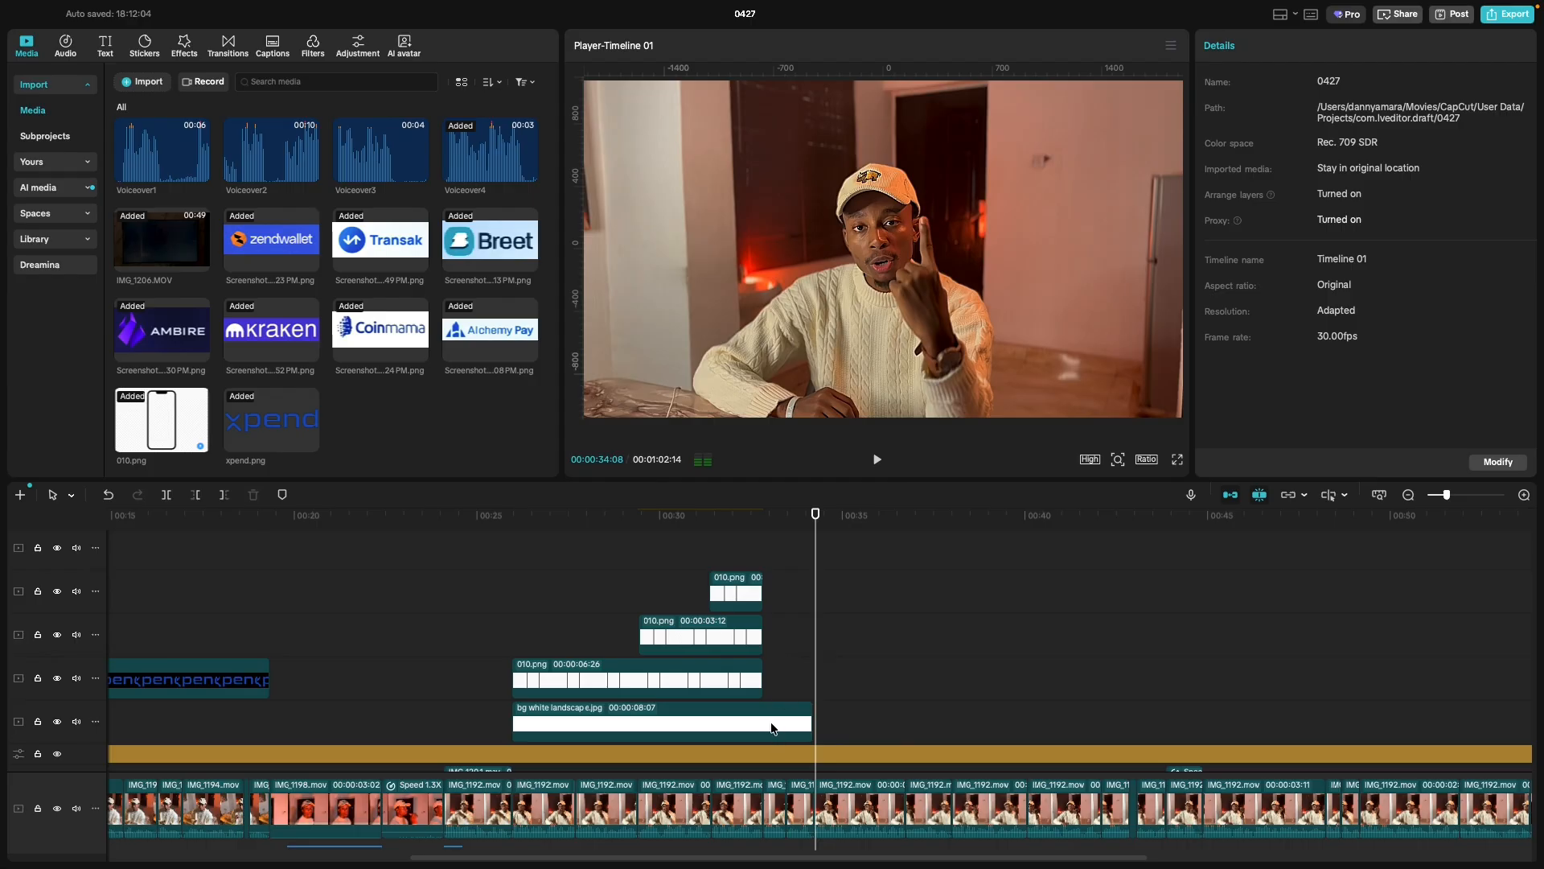
pyautogui.click(772, 729)
pyautogui.moveTo(814, 725); pyautogui.dragTo(762, 722)
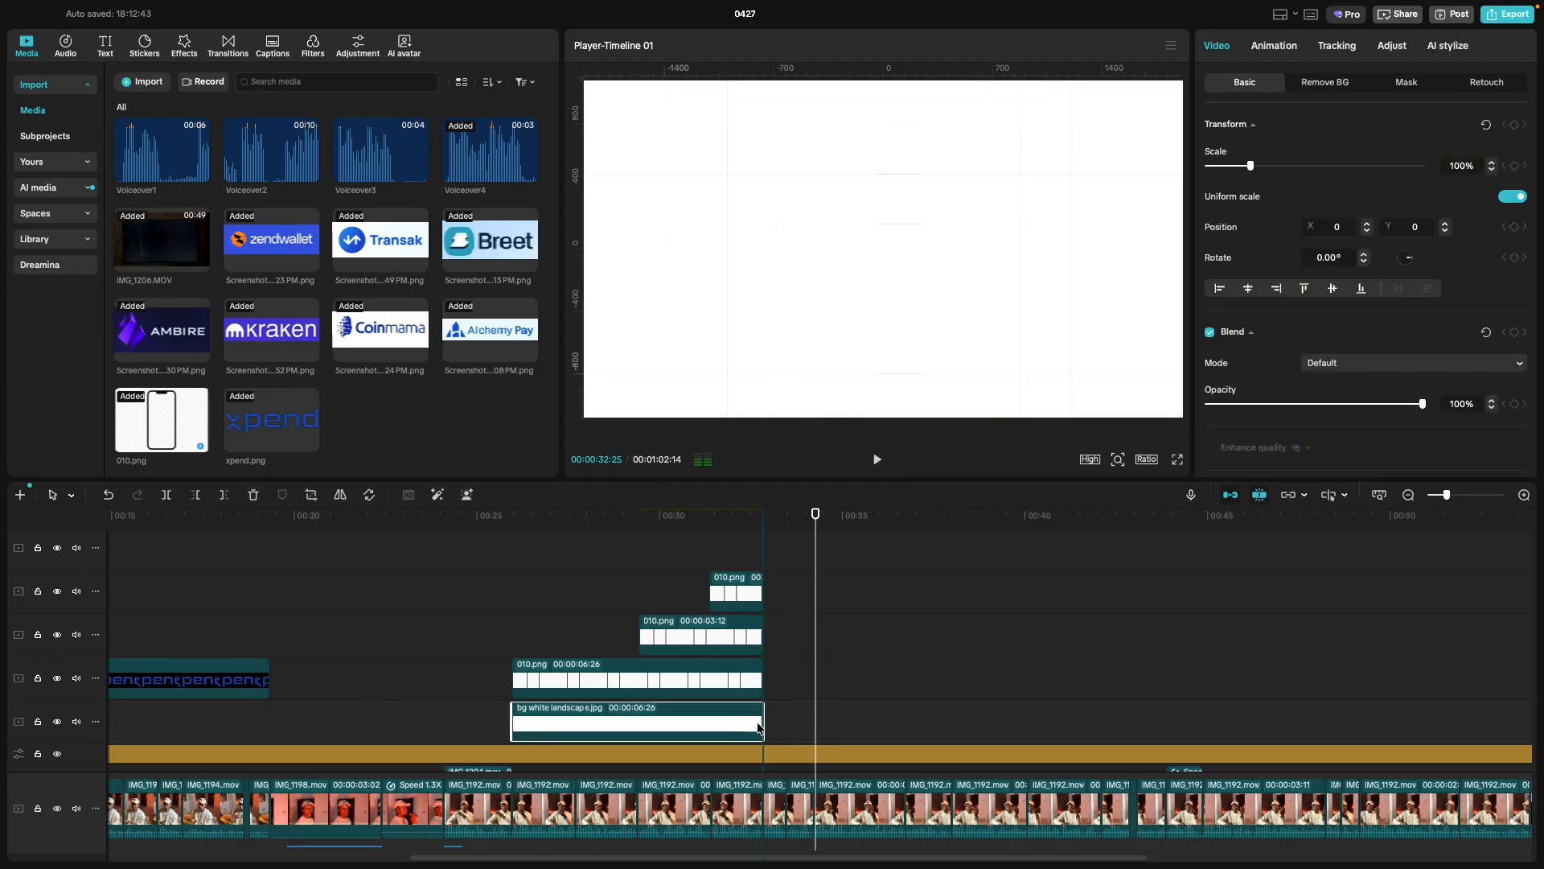
pyautogui.click(768, 550)
pyautogui.press('space')
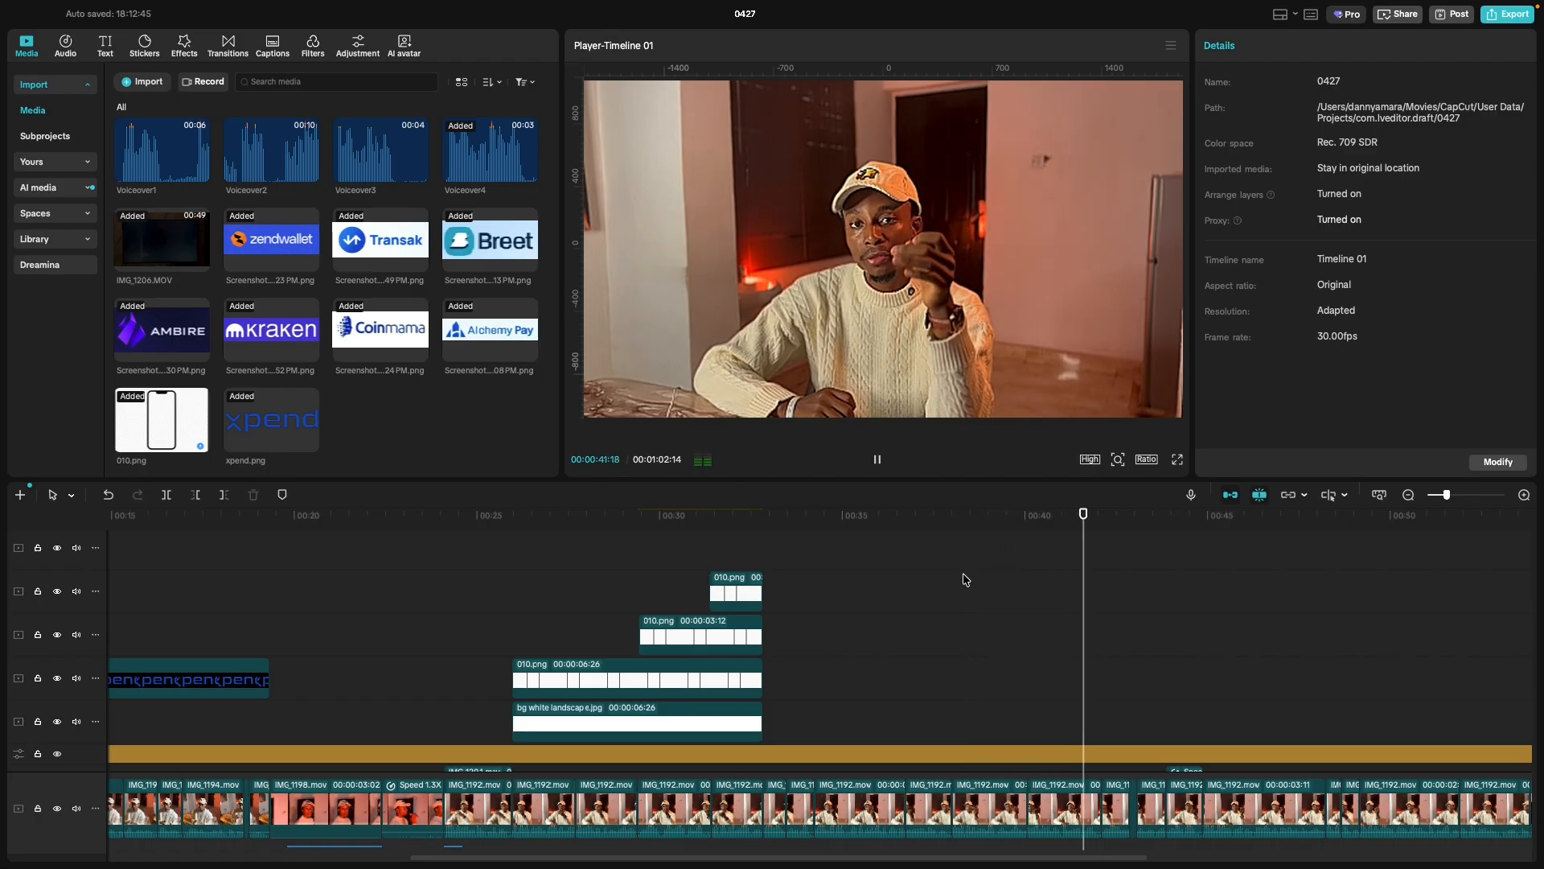
# Play the red-lit section before the phone mockups through to 00:00:25:01.
pyautogui.hscroll(-2, 241, 638)
pyautogui.click(244, 642)
pyautogui.press('space')
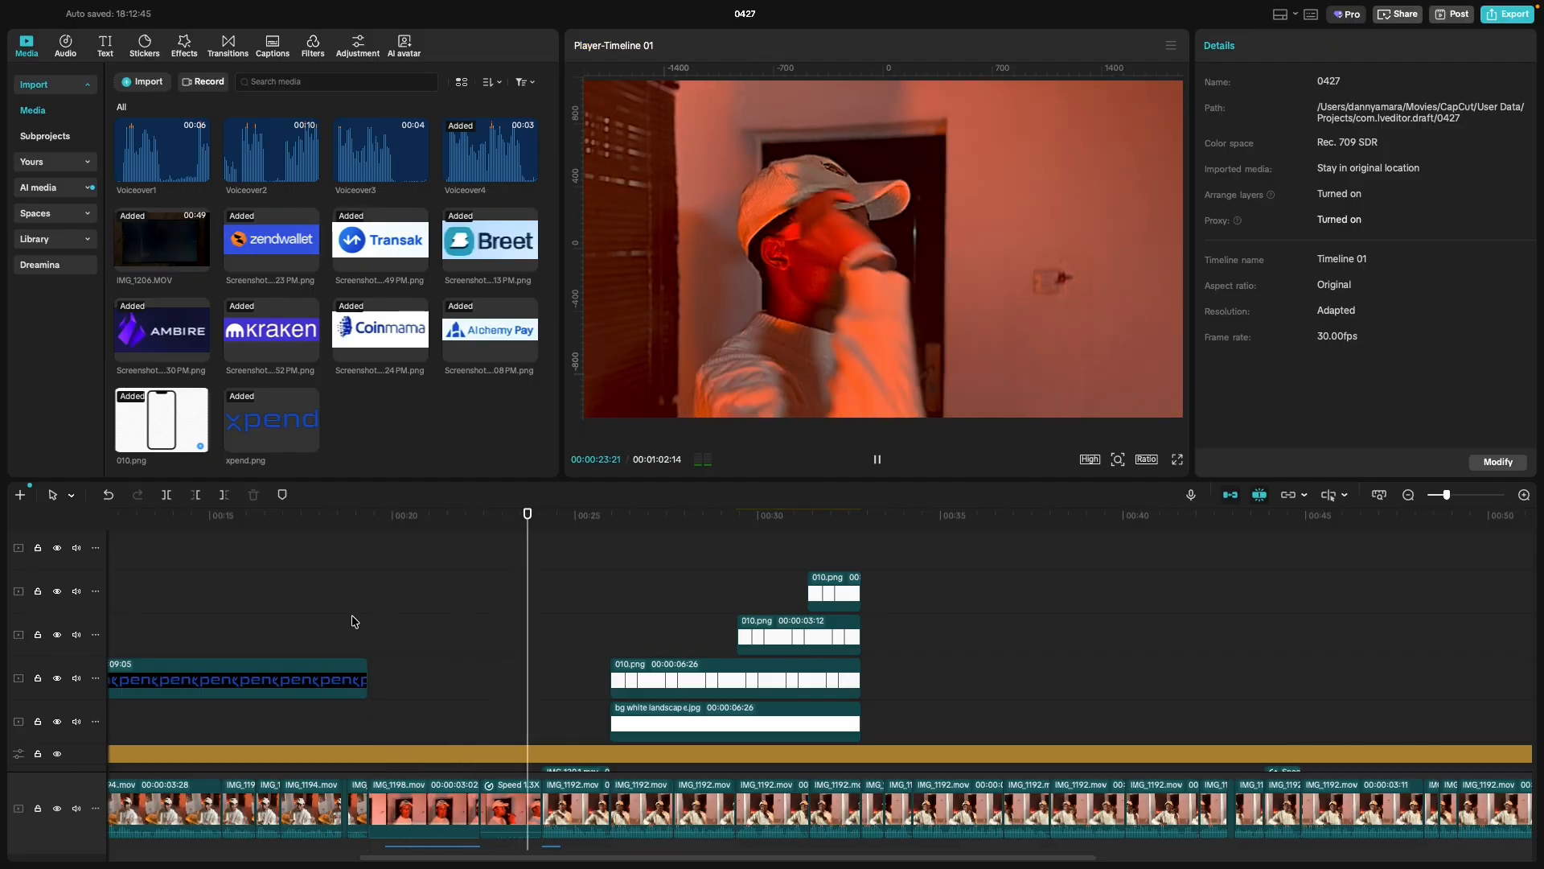
pyautogui.press('space')
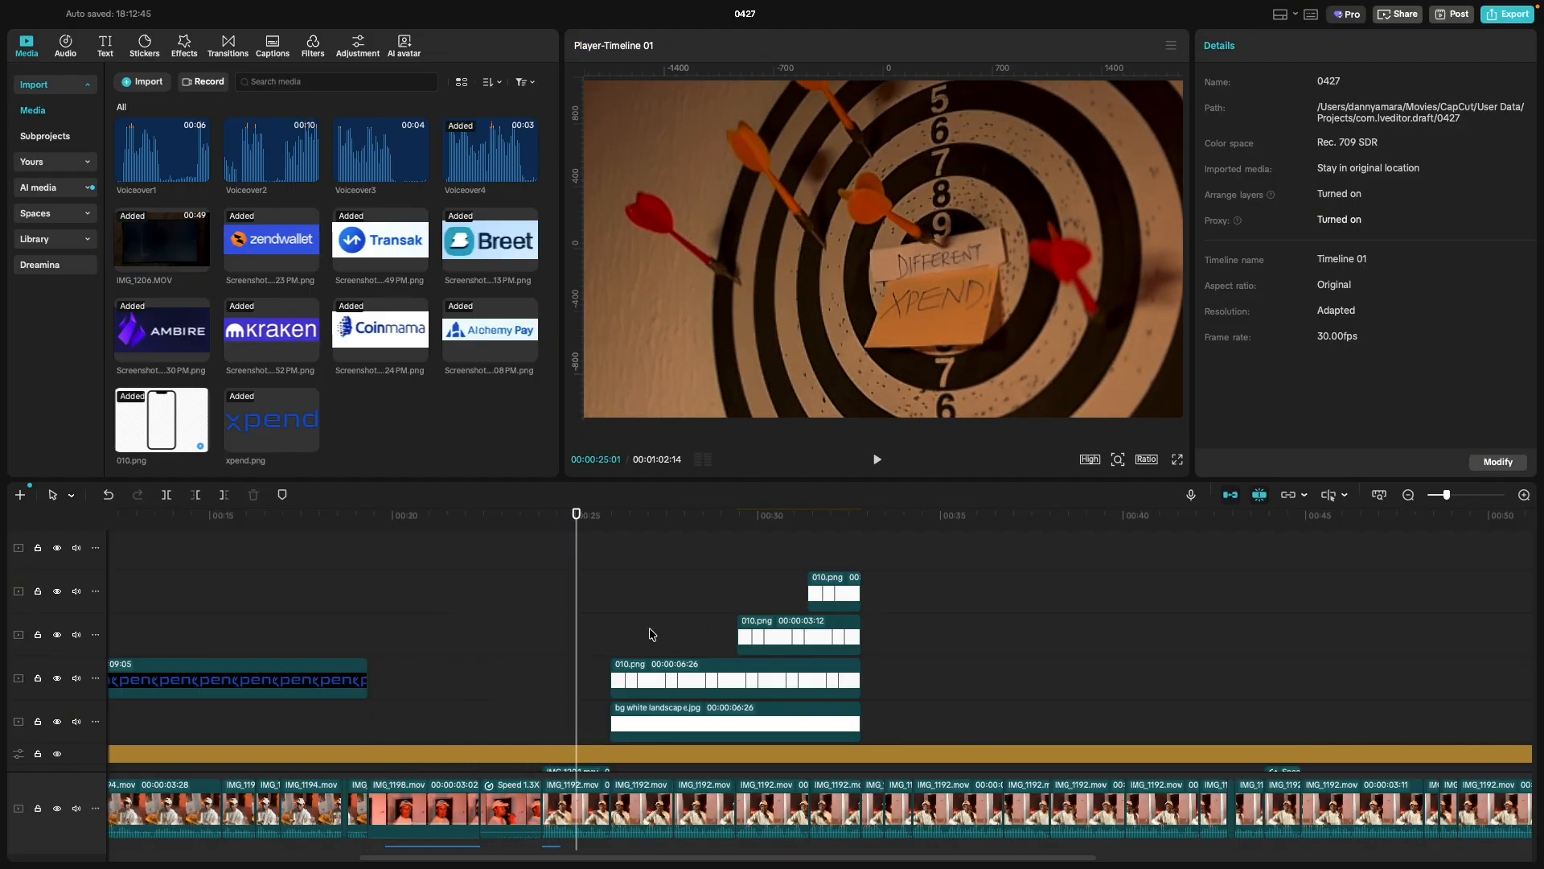
# Switch to Chrome and search Google for "solana logo".
pyautogui.hotkey('ctrl', 'Left')
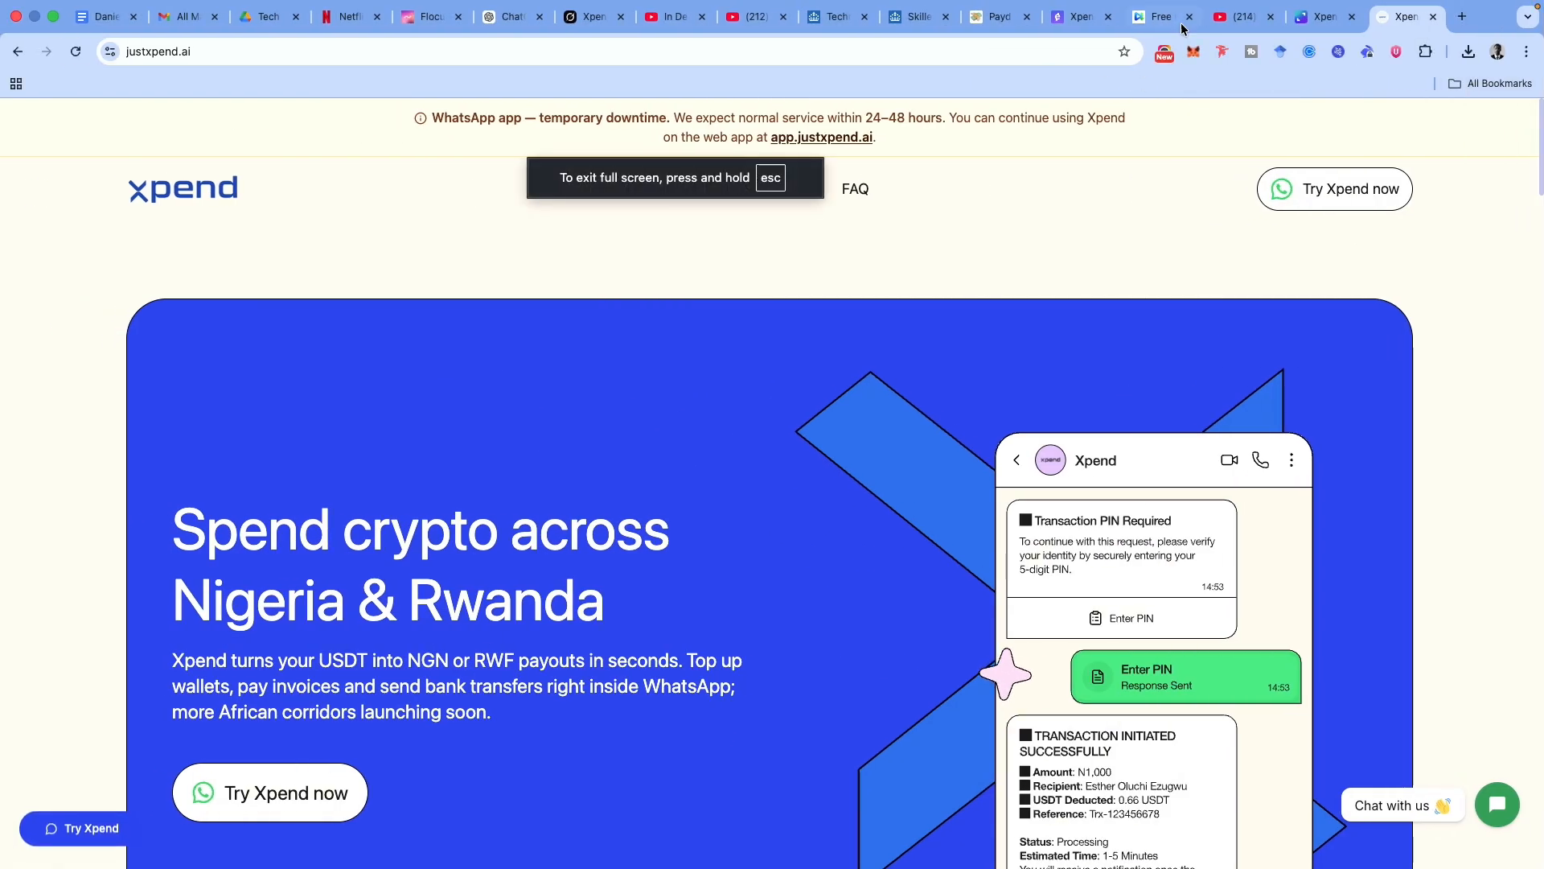
pyautogui.click(944, 61)
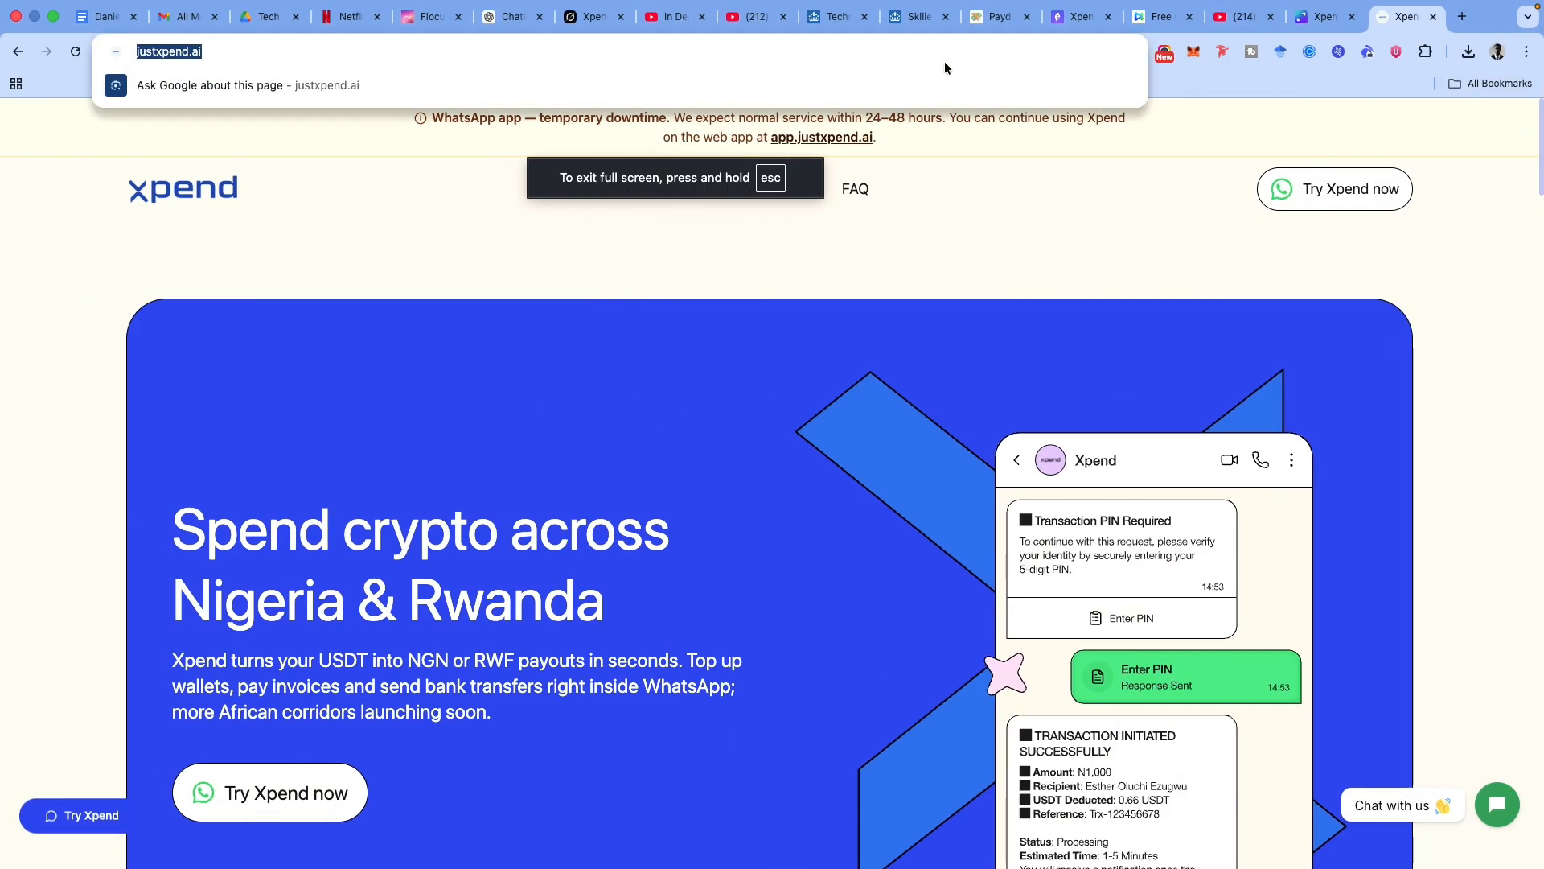
pyautogui.write('solana')
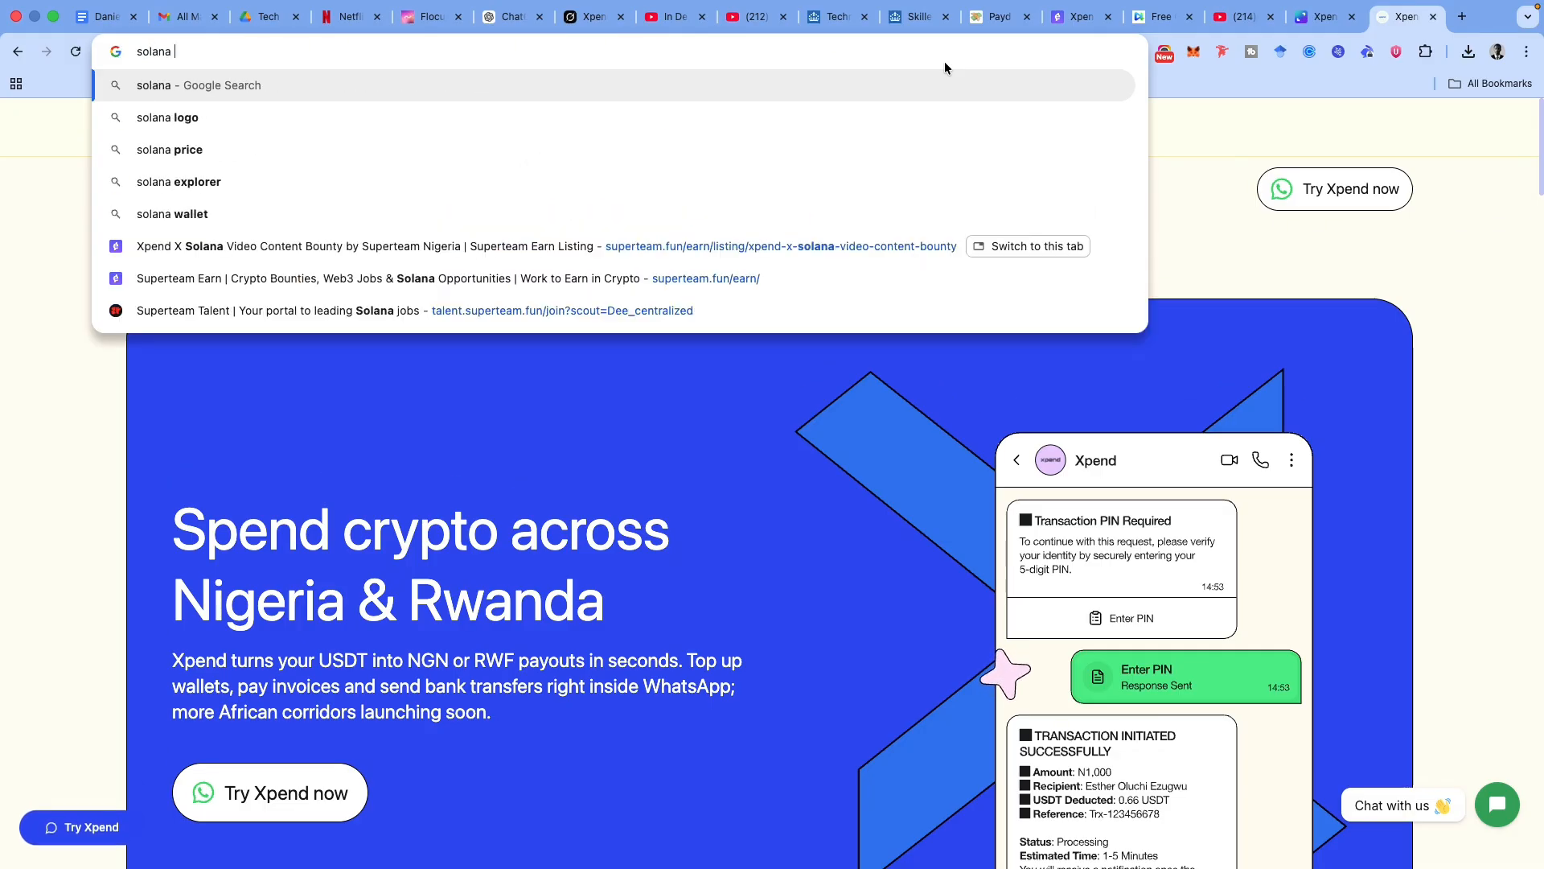
pyautogui.press('Down')
pyautogui.press('Return')
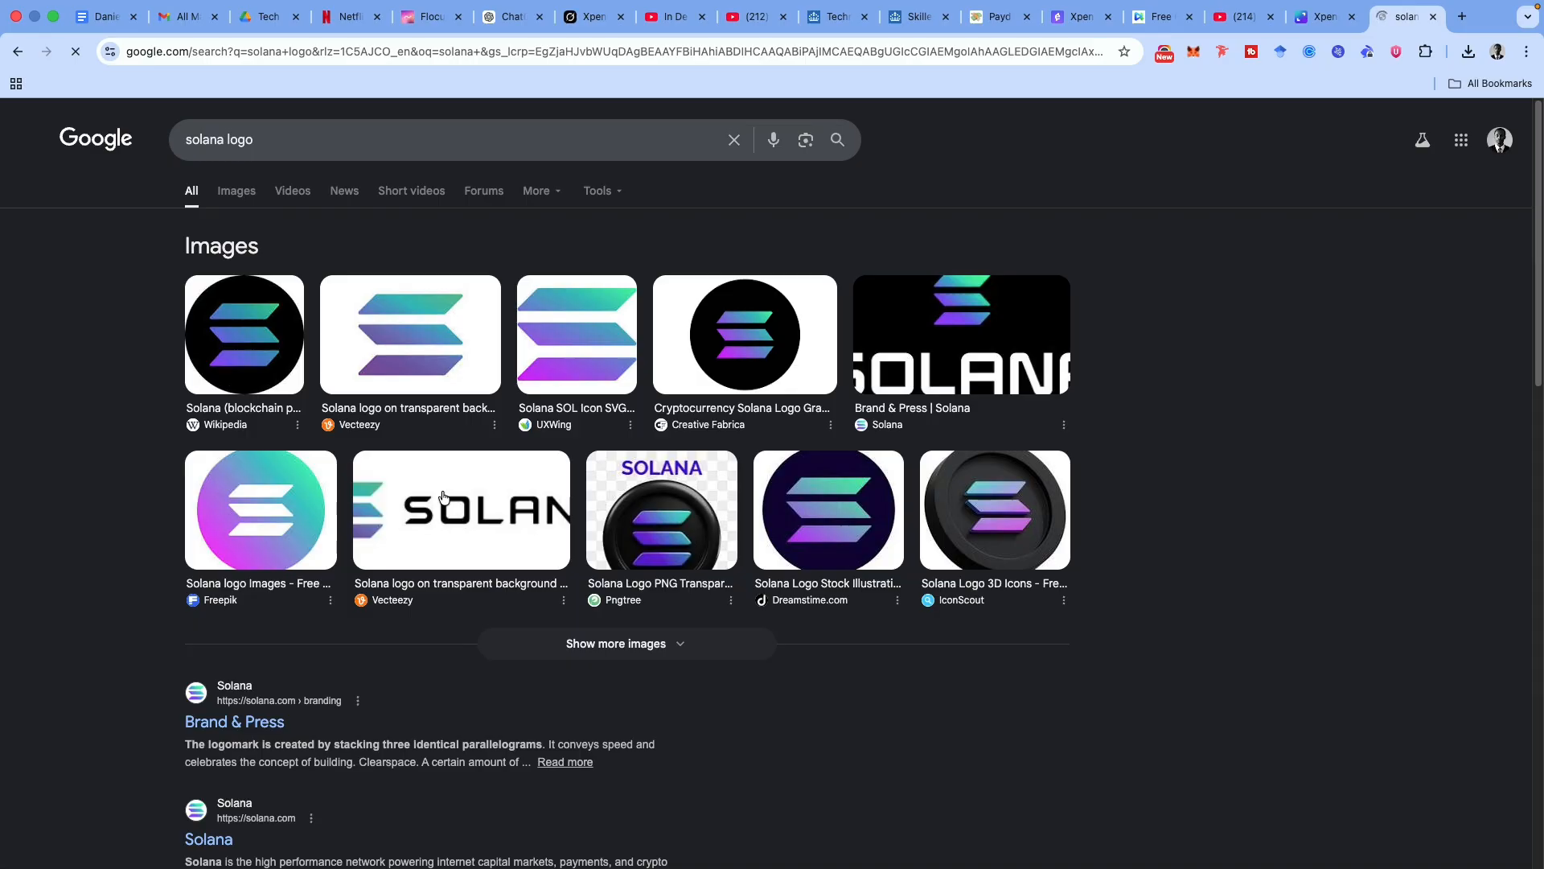
# Save the Vecteezy Solana wordmark image with the white background to the Desktop.
pyautogui.click(518, 499)
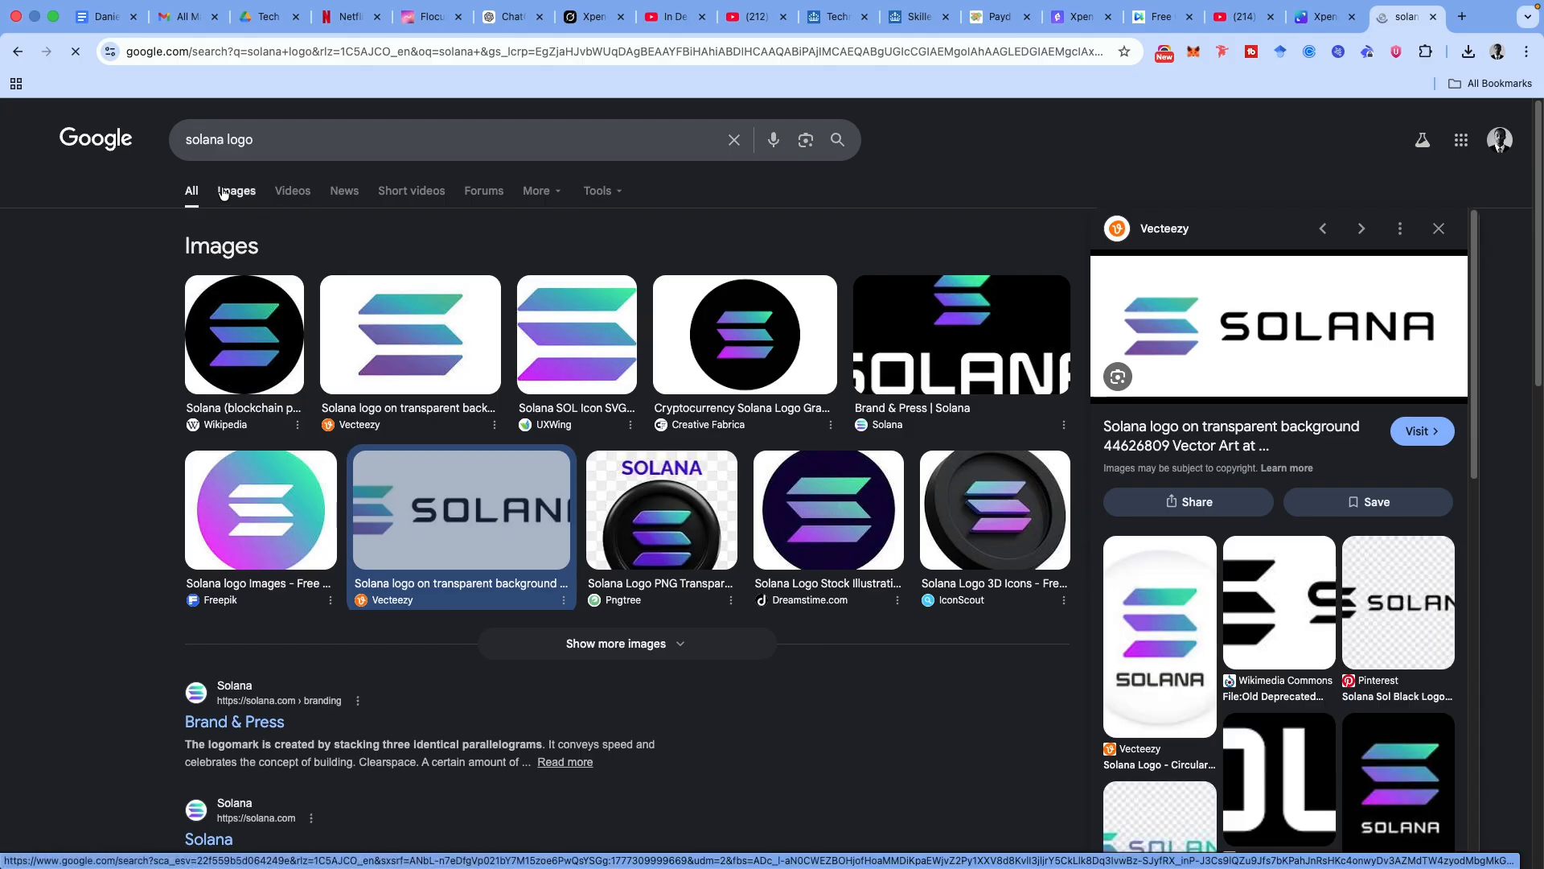
pyautogui.rightClick(1303, 332)
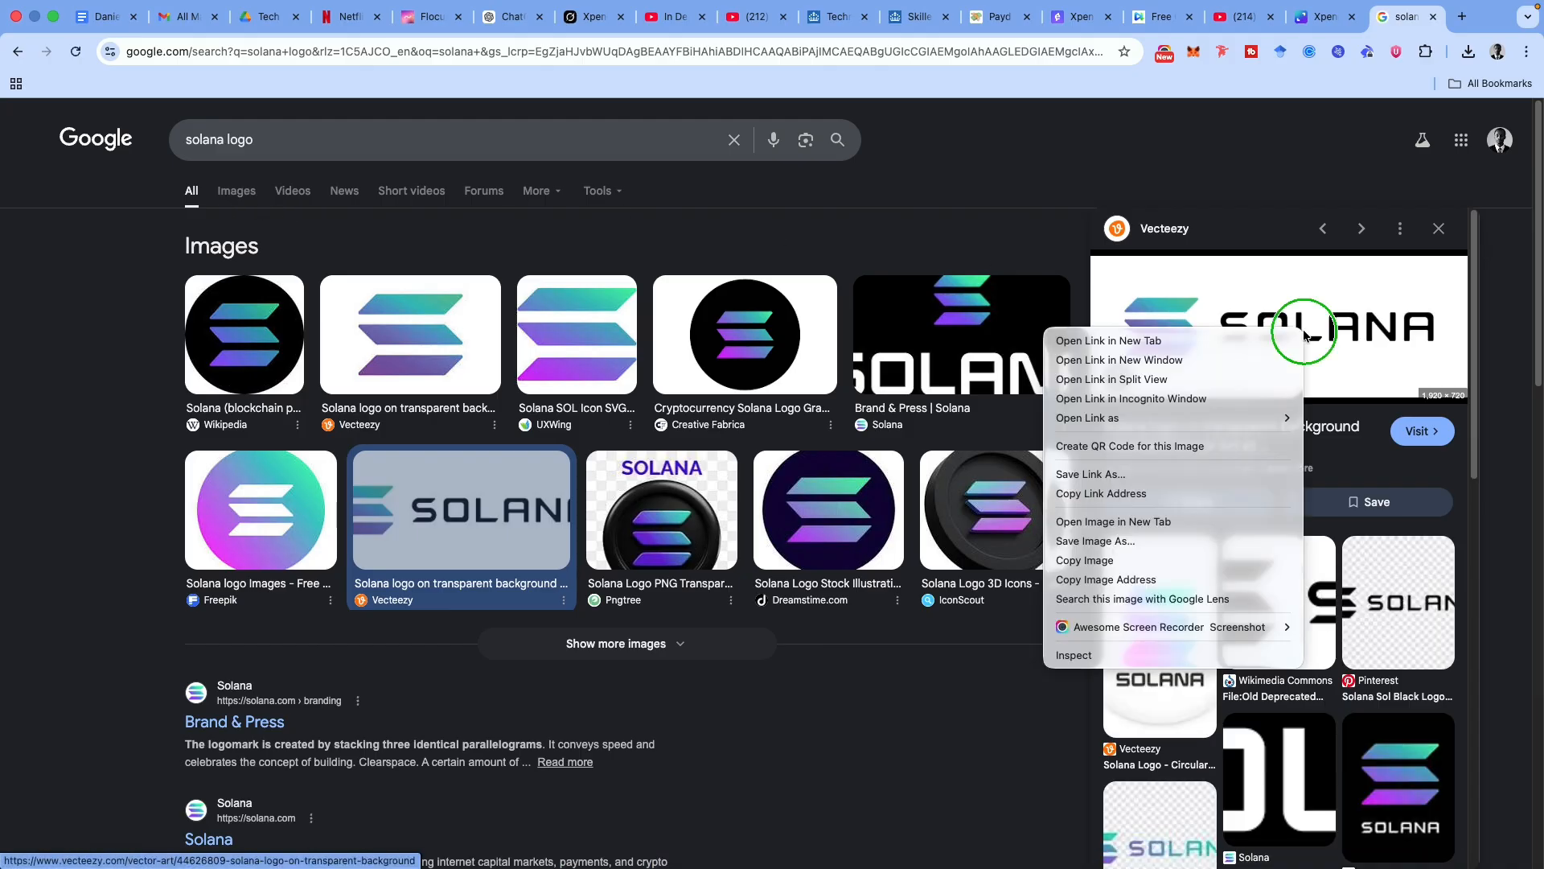
pyautogui.click(1083, 544)
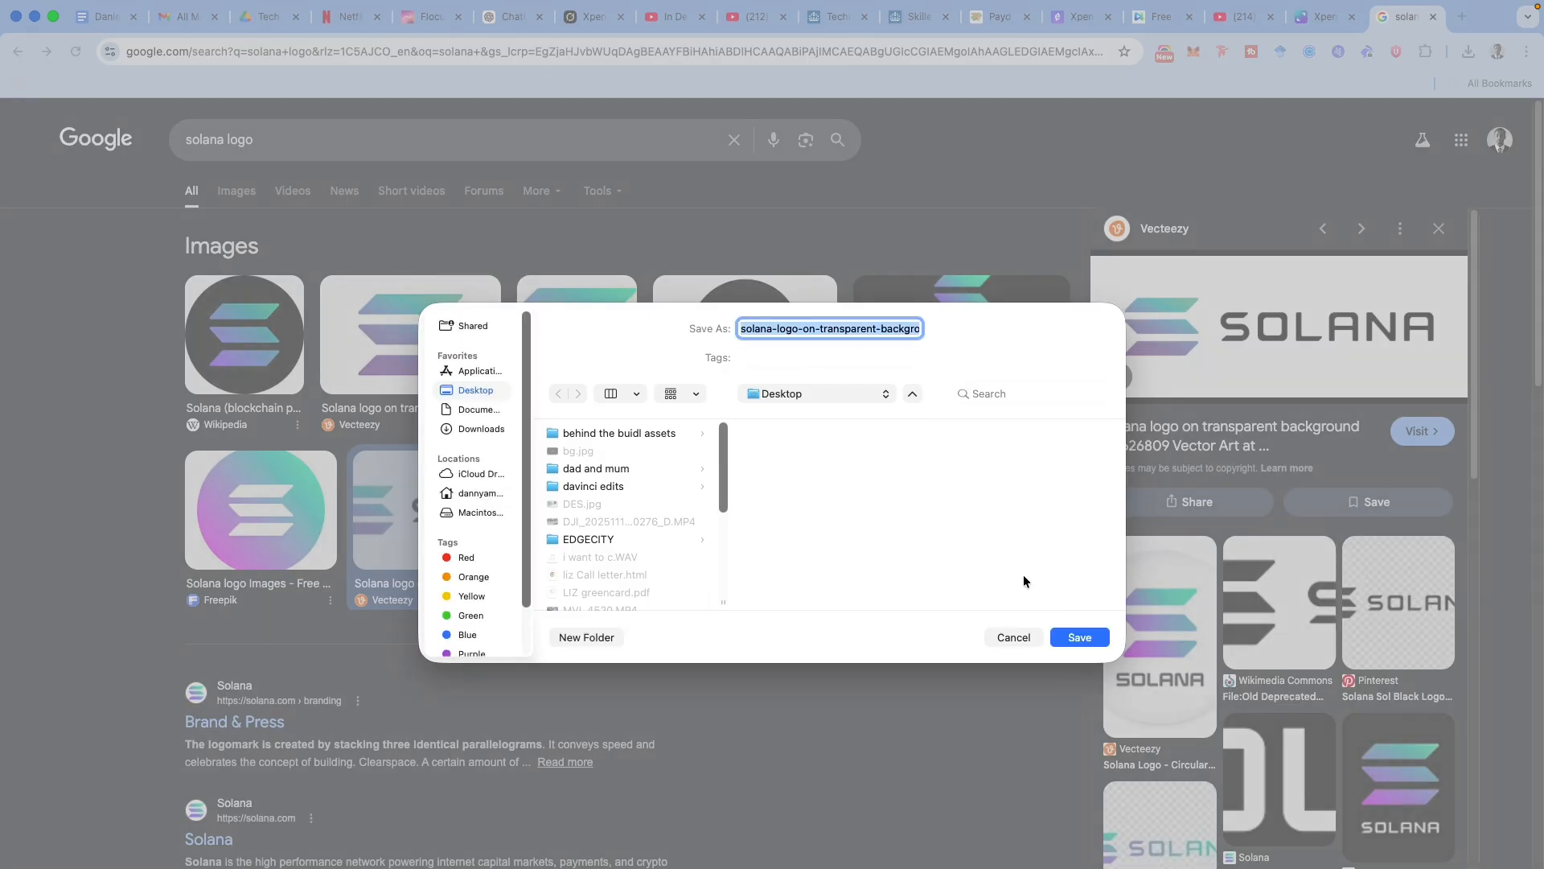
pyautogui.click(1074, 637)
# Switch back to CapCut, import the Solana logo JPG from the Desktop, and place it directly after the xpend clip on its track.
pyautogui.hotkey('ctrl', 'Right')
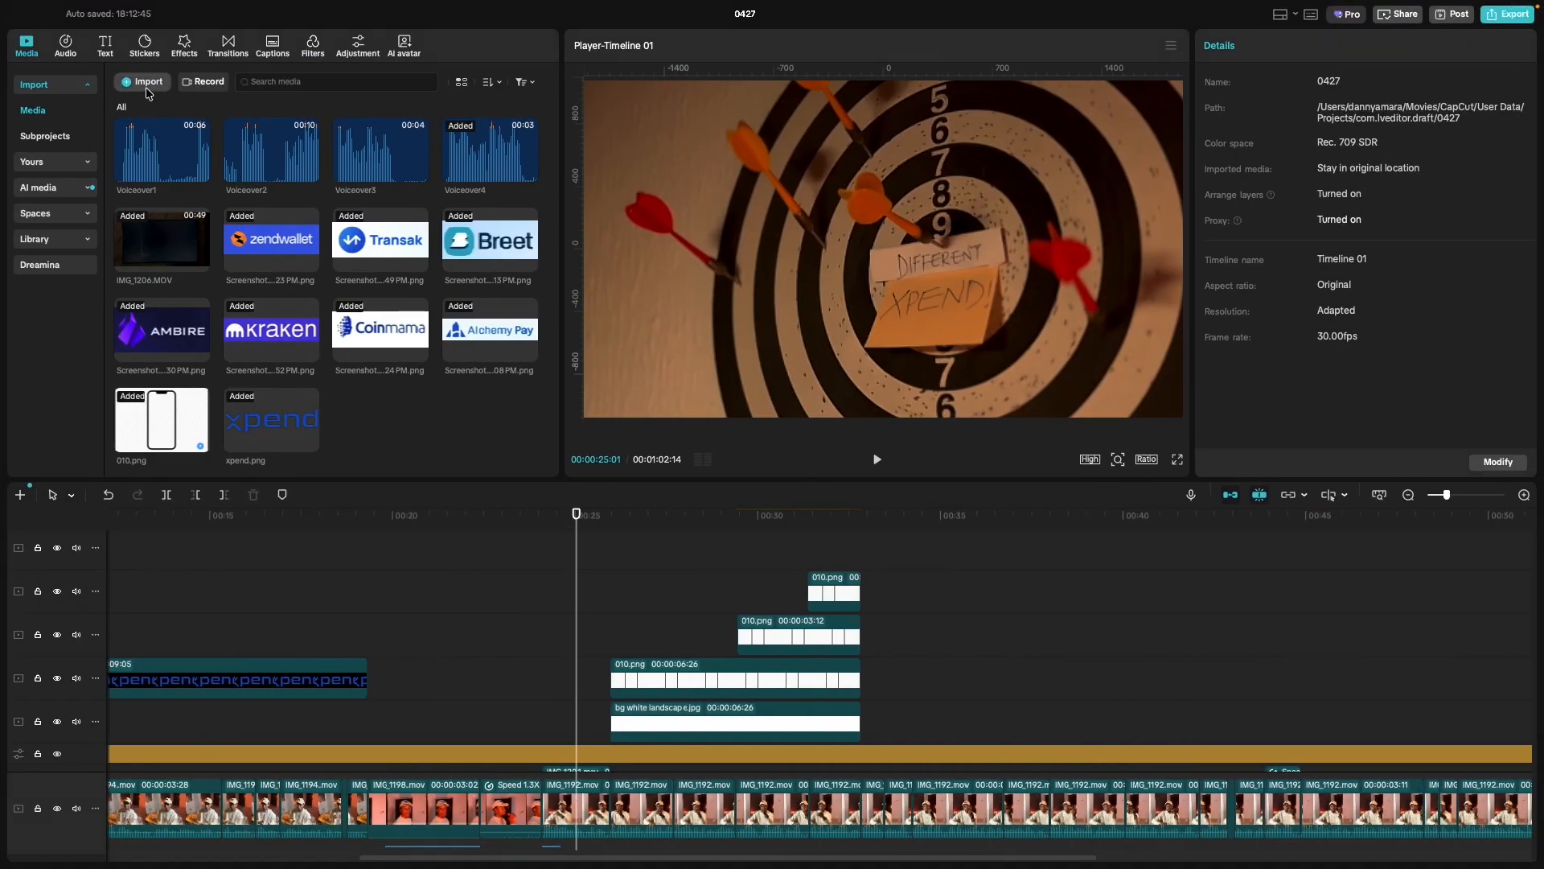
pyautogui.click(146, 87)
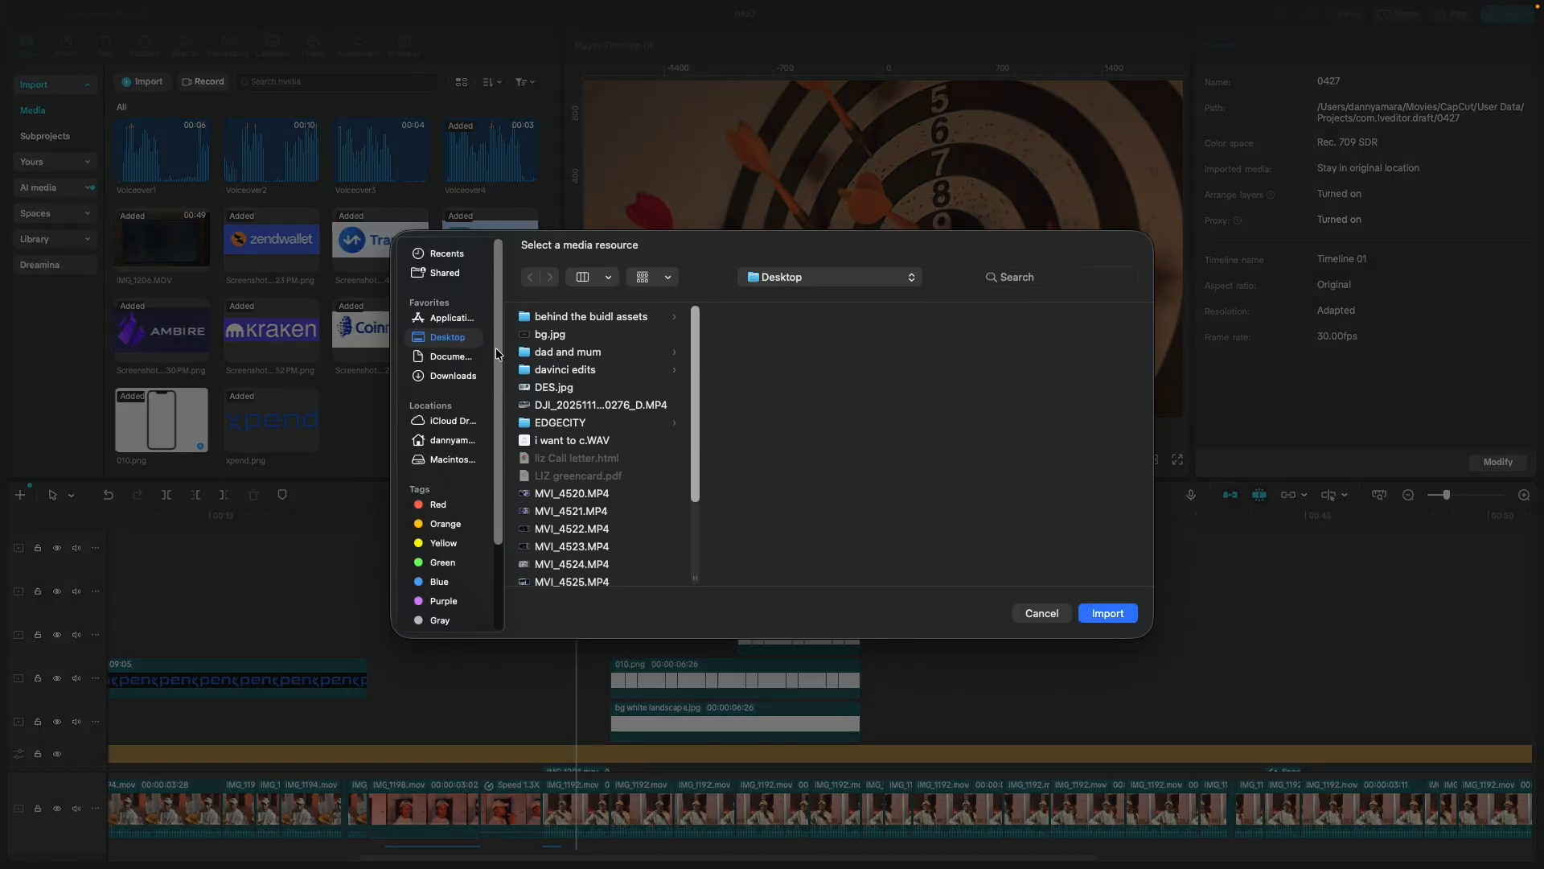
pyautogui.scroll(-3, 562, 481)
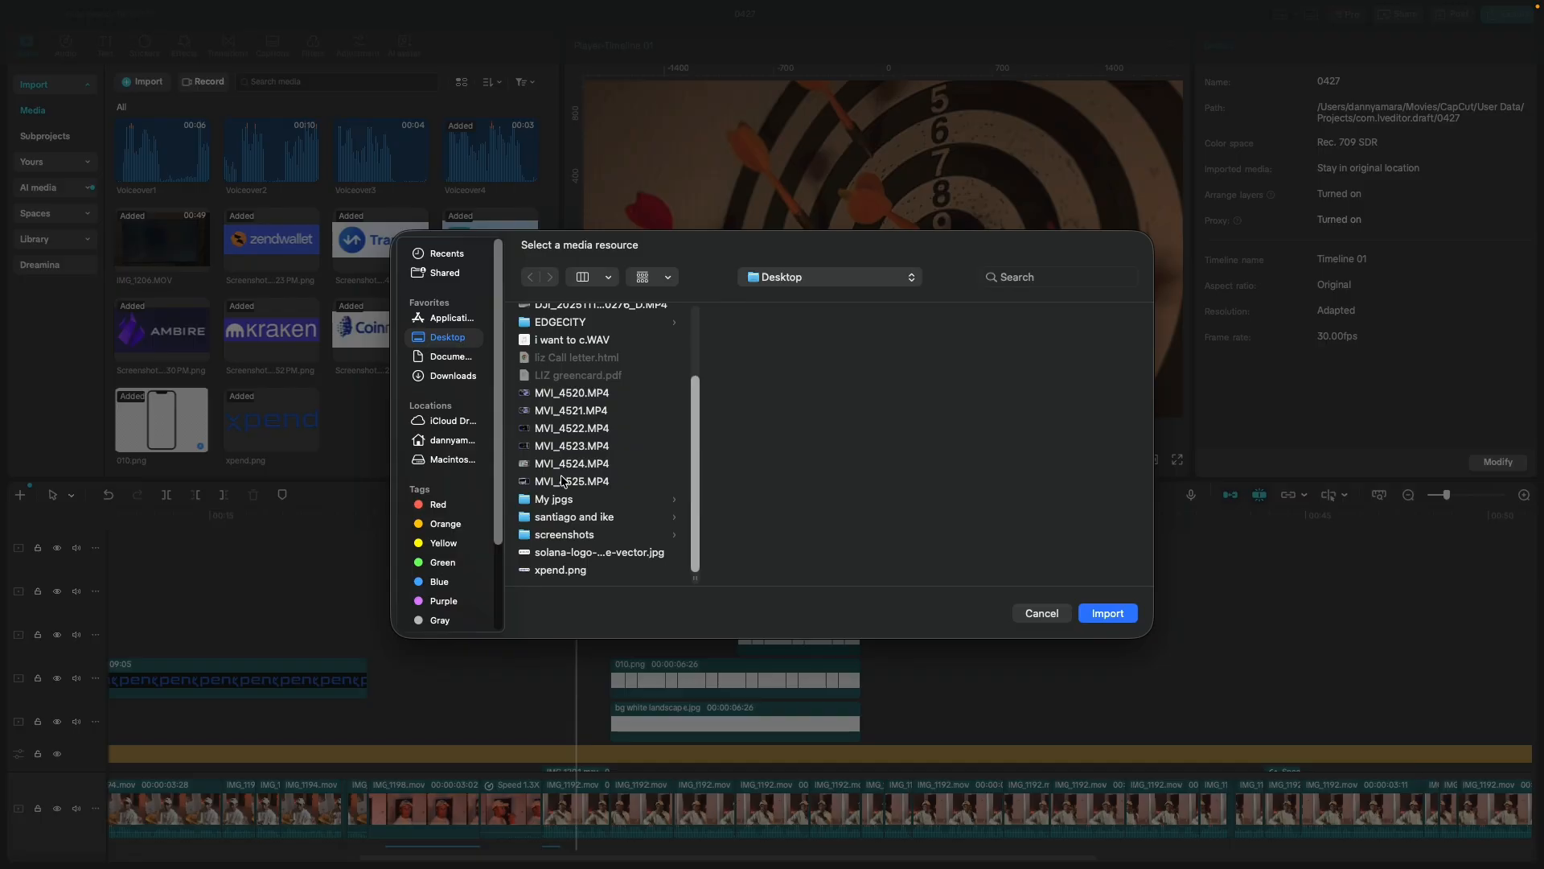
pyautogui.doubleClick(563, 552)
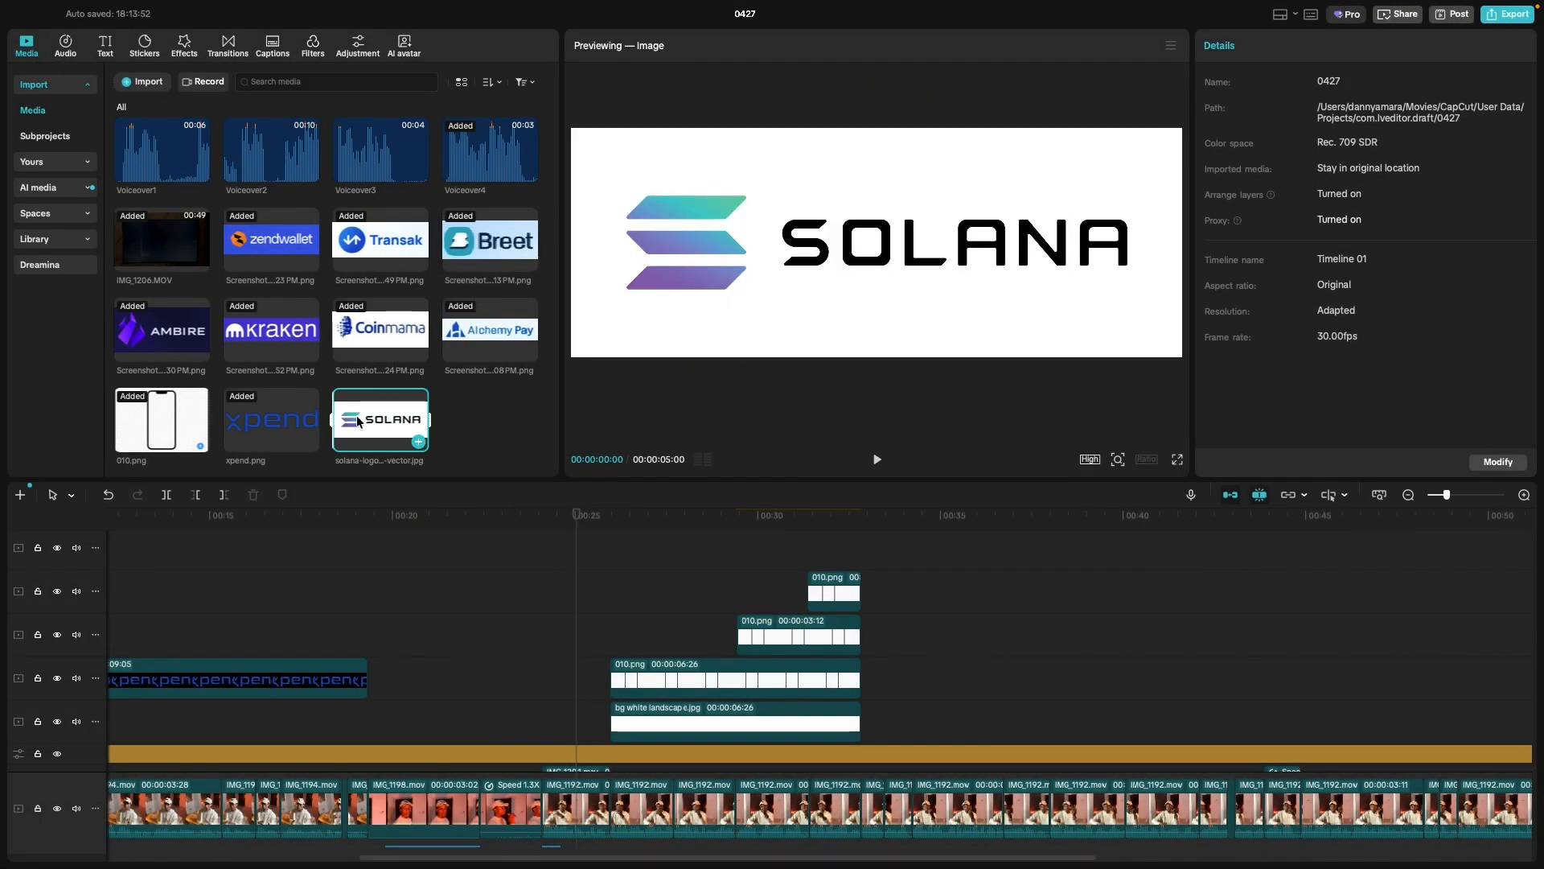
pyautogui.moveTo(359, 426); pyautogui.dragTo(370, 678)
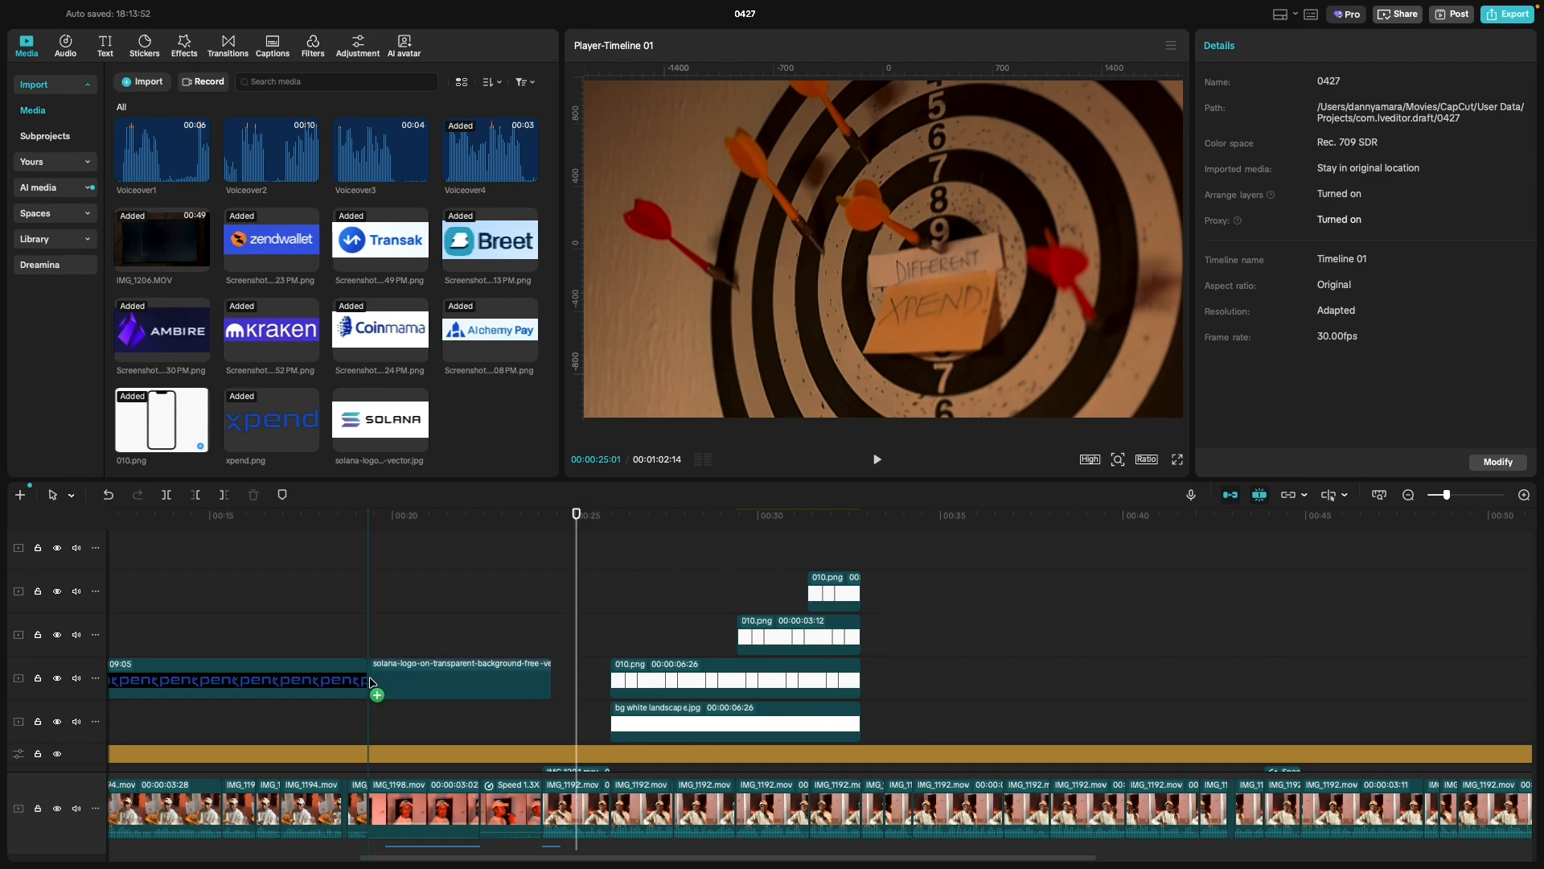
# Play the start of the Solana logo clip and trim its beginning to 00:00:21:14.
pyautogui.click(362, 648)
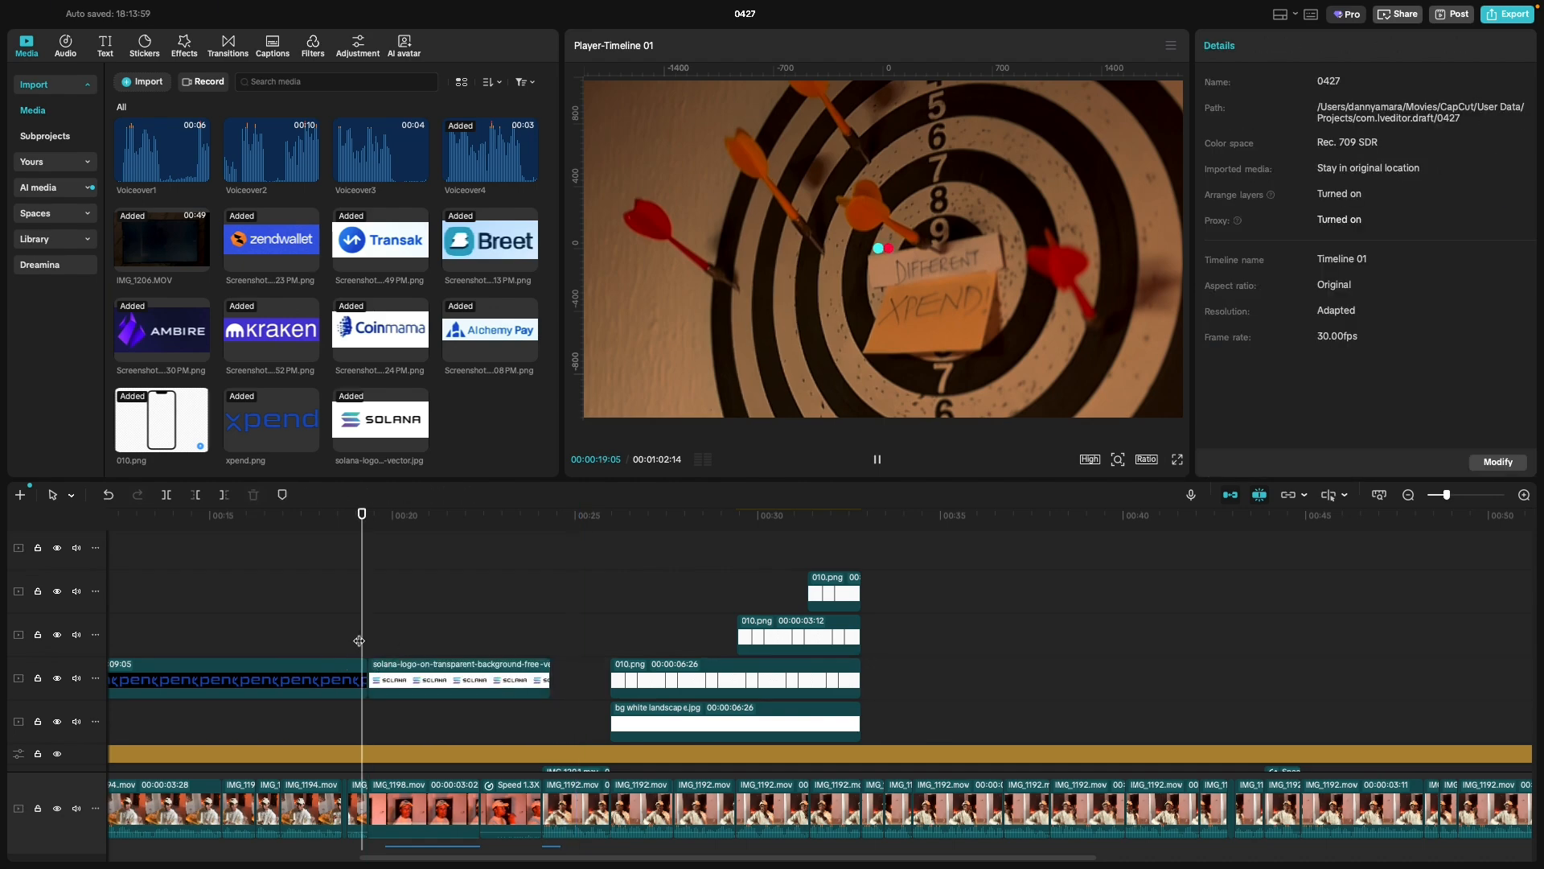
pyautogui.press('space')
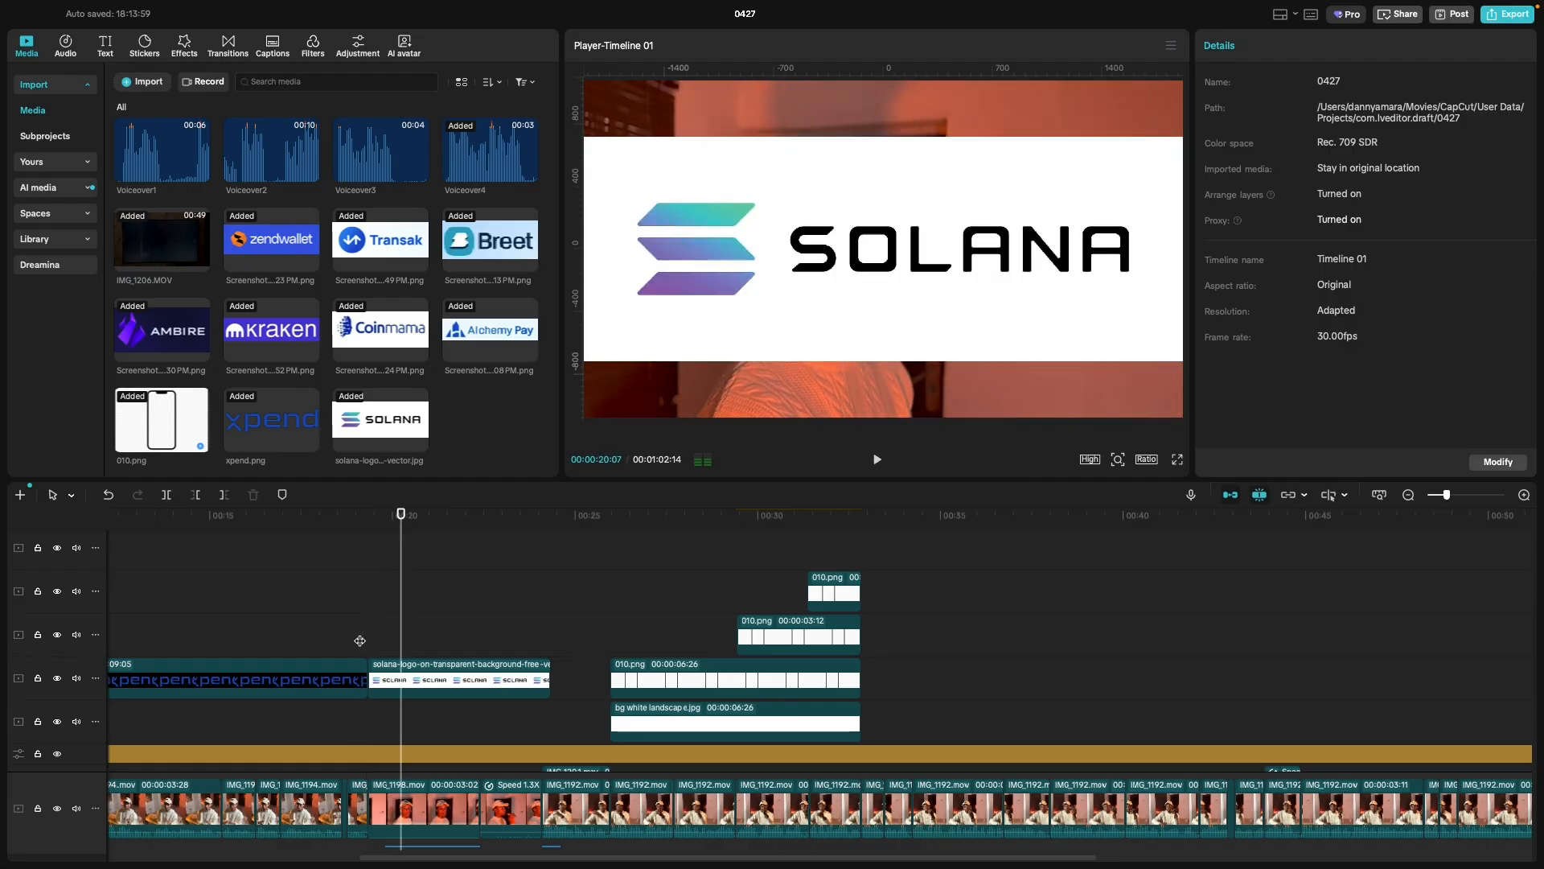
pyautogui.click(421, 680)
pyautogui.moveTo(370, 674); pyautogui.dragTo(405, 679)
pyautogui.press('space')
pyautogui.press('space')
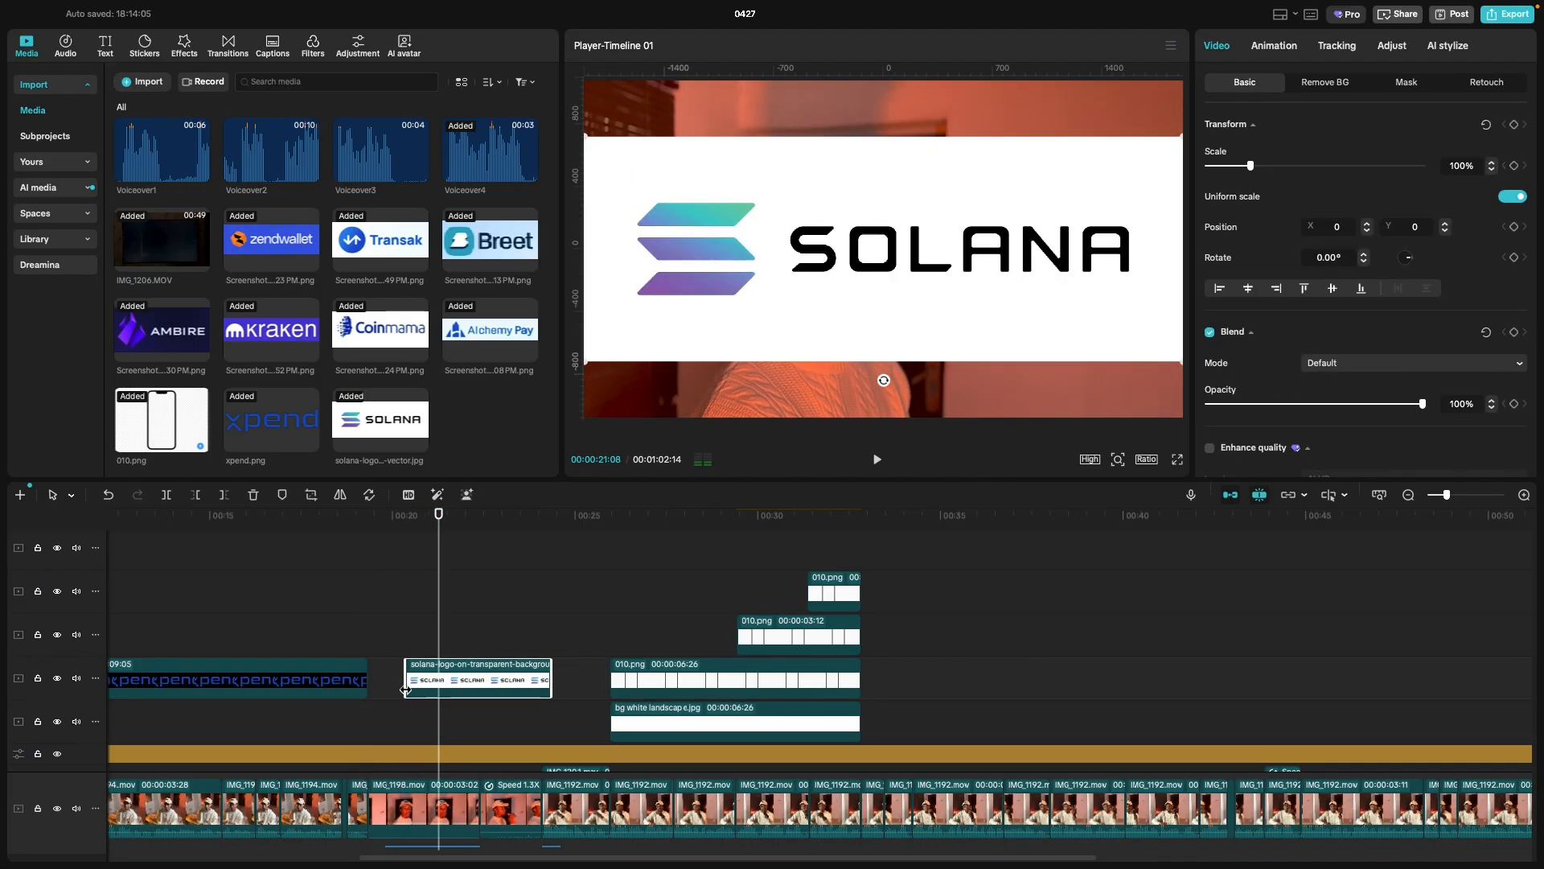
pyautogui.moveTo(407, 681); pyautogui.dragTo(441, 658)
# Replay the Solana logo's entrance several times against the narration to check its timing, ending at 00:00:23:03.
pyautogui.press('space')
pyautogui.press('space')
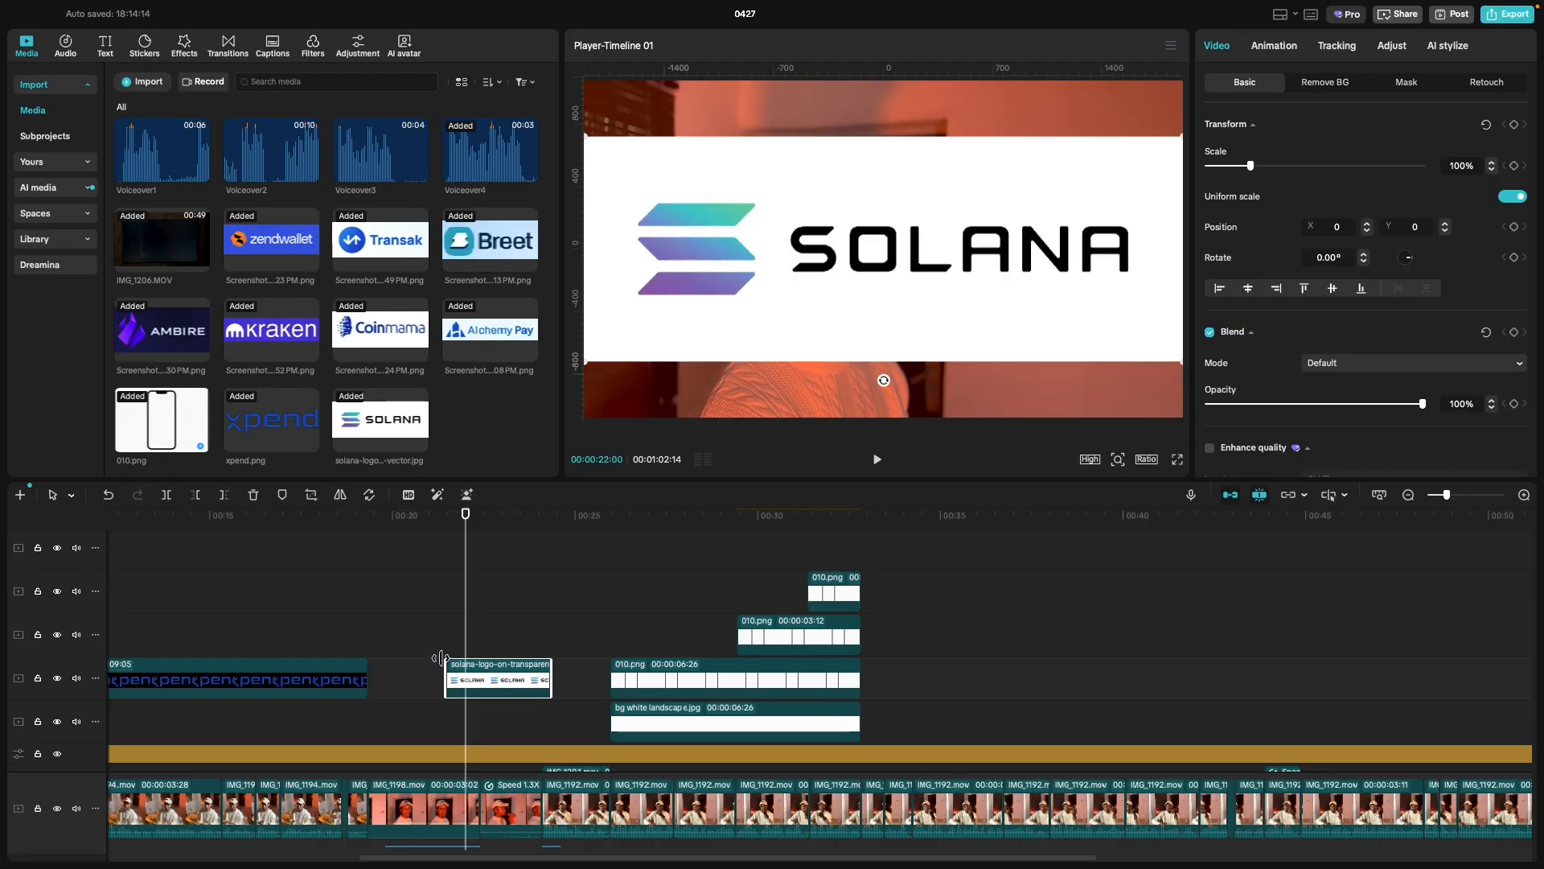
pyautogui.click(441, 653)
pyautogui.press('space')
pyautogui.press('space')
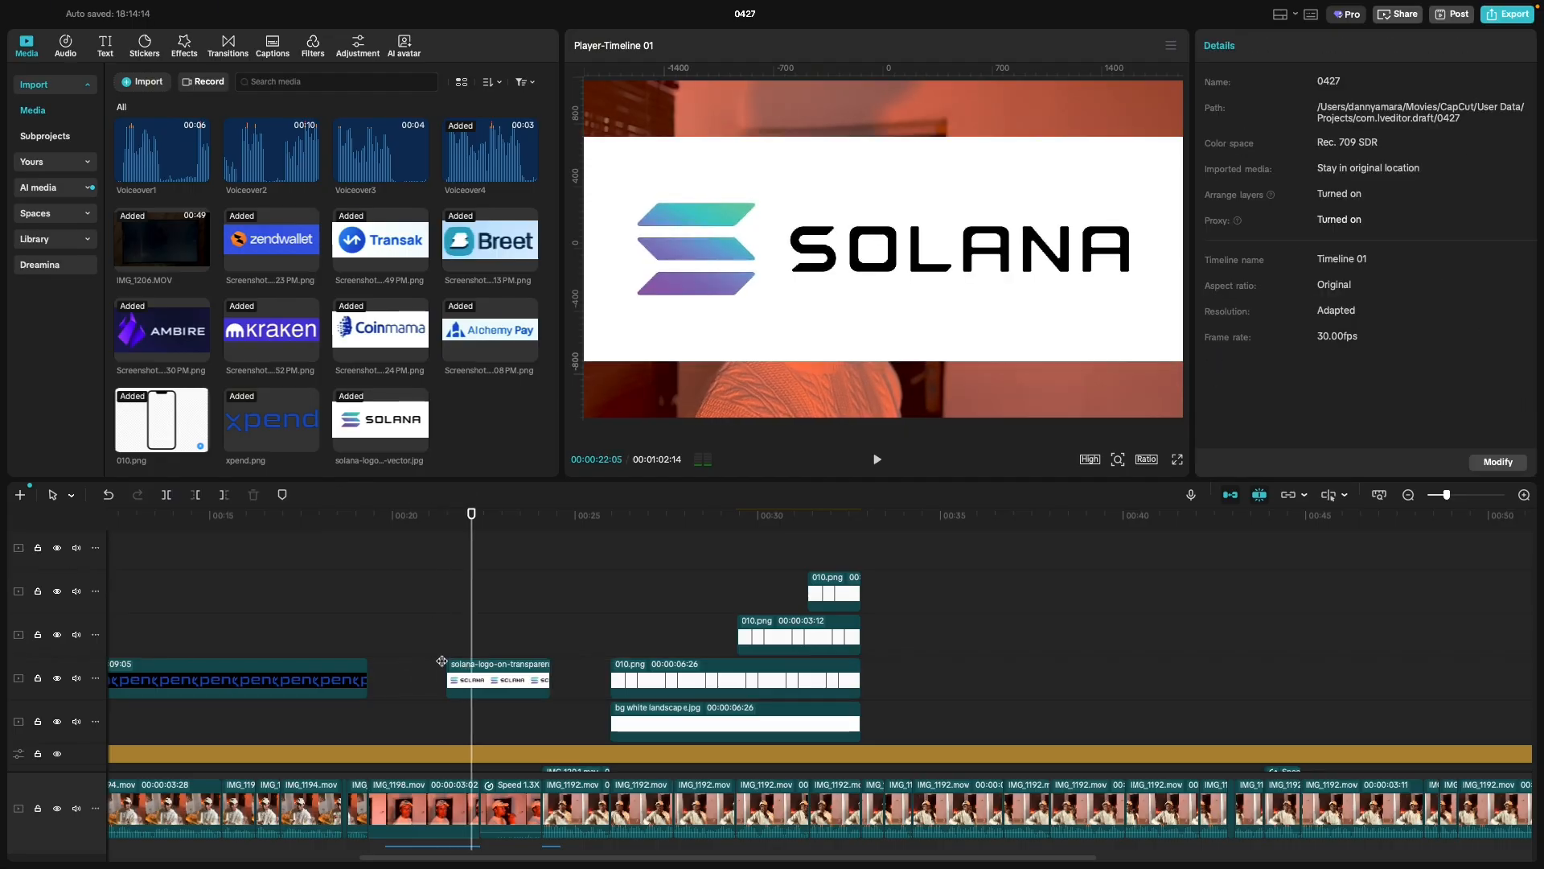
pyautogui.click(445, 651)
pyautogui.press('space')
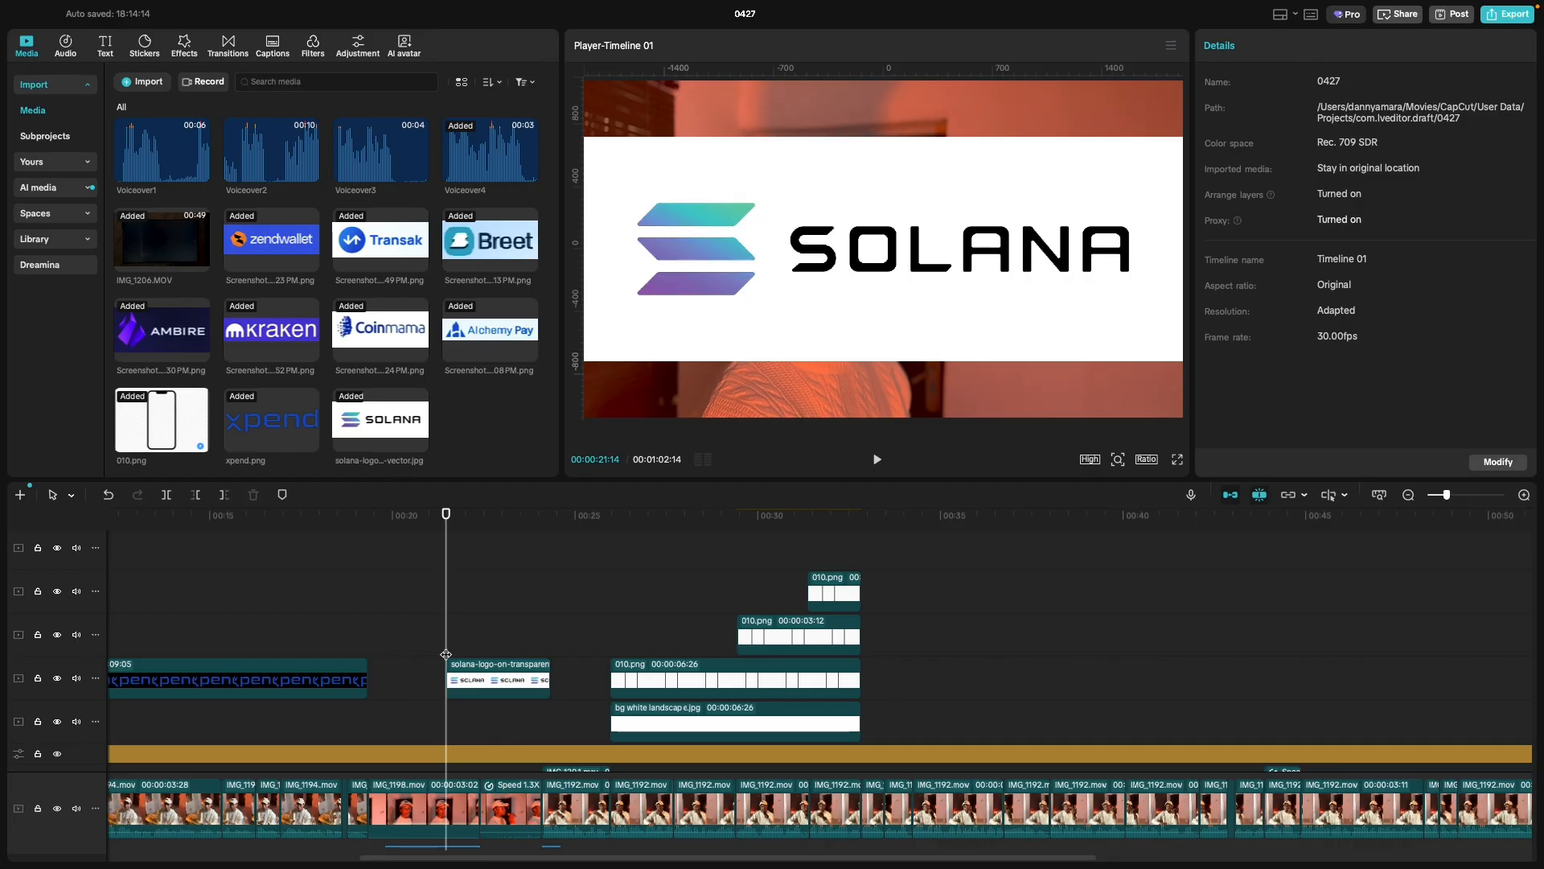
pyautogui.press('space')
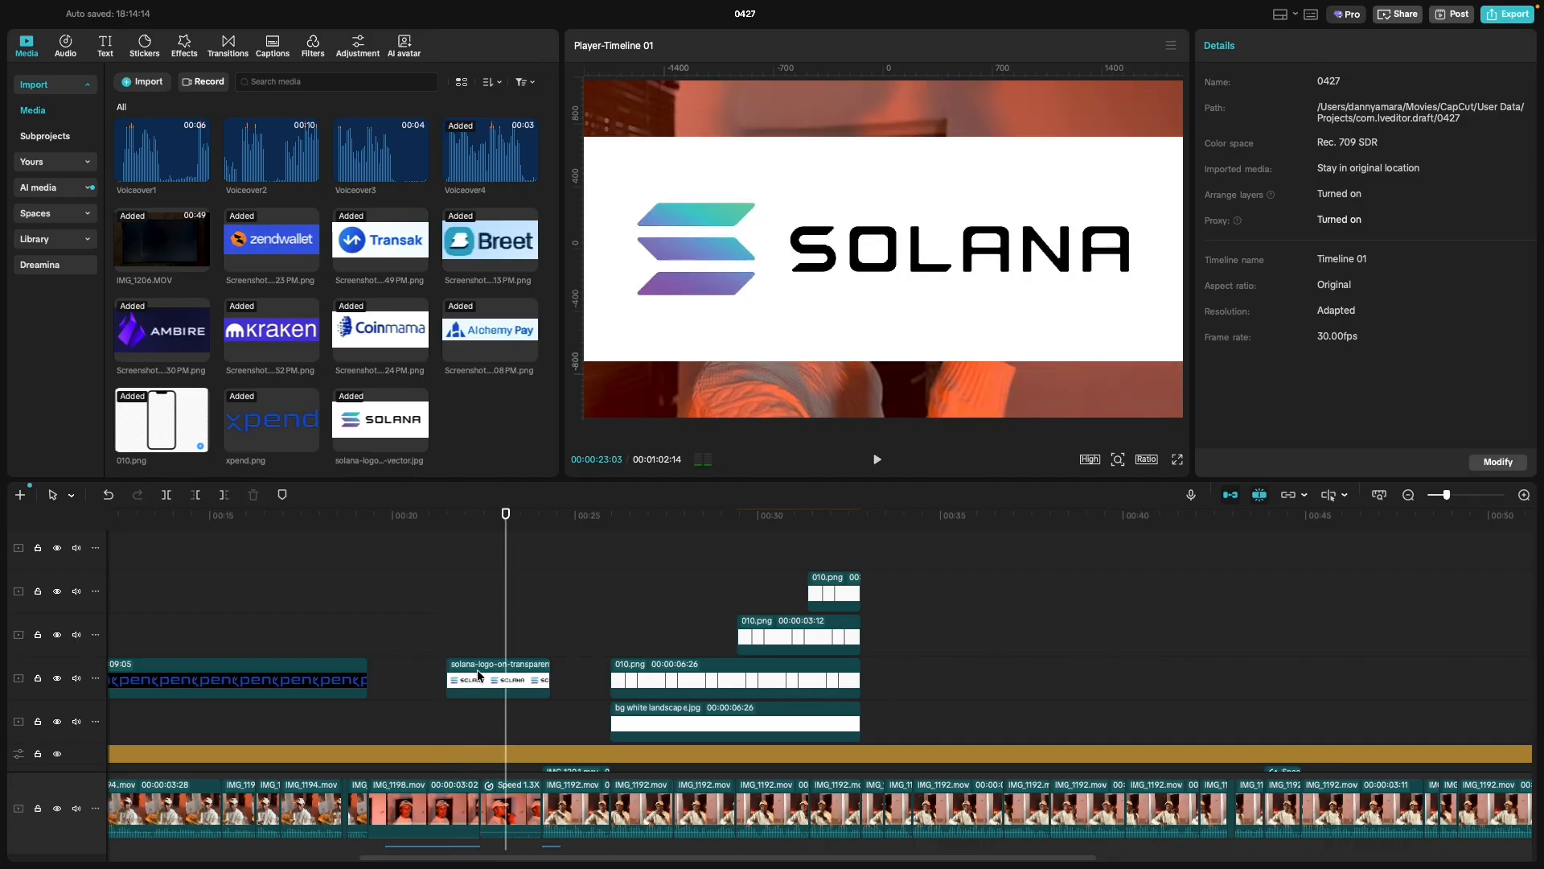
# Scale the Solana logo to 25% and preview it at 00:00:21:23.
pyautogui.click(519, 669)
pyautogui.moveTo(1250, 166); pyautogui.dragTo(1219, 165)
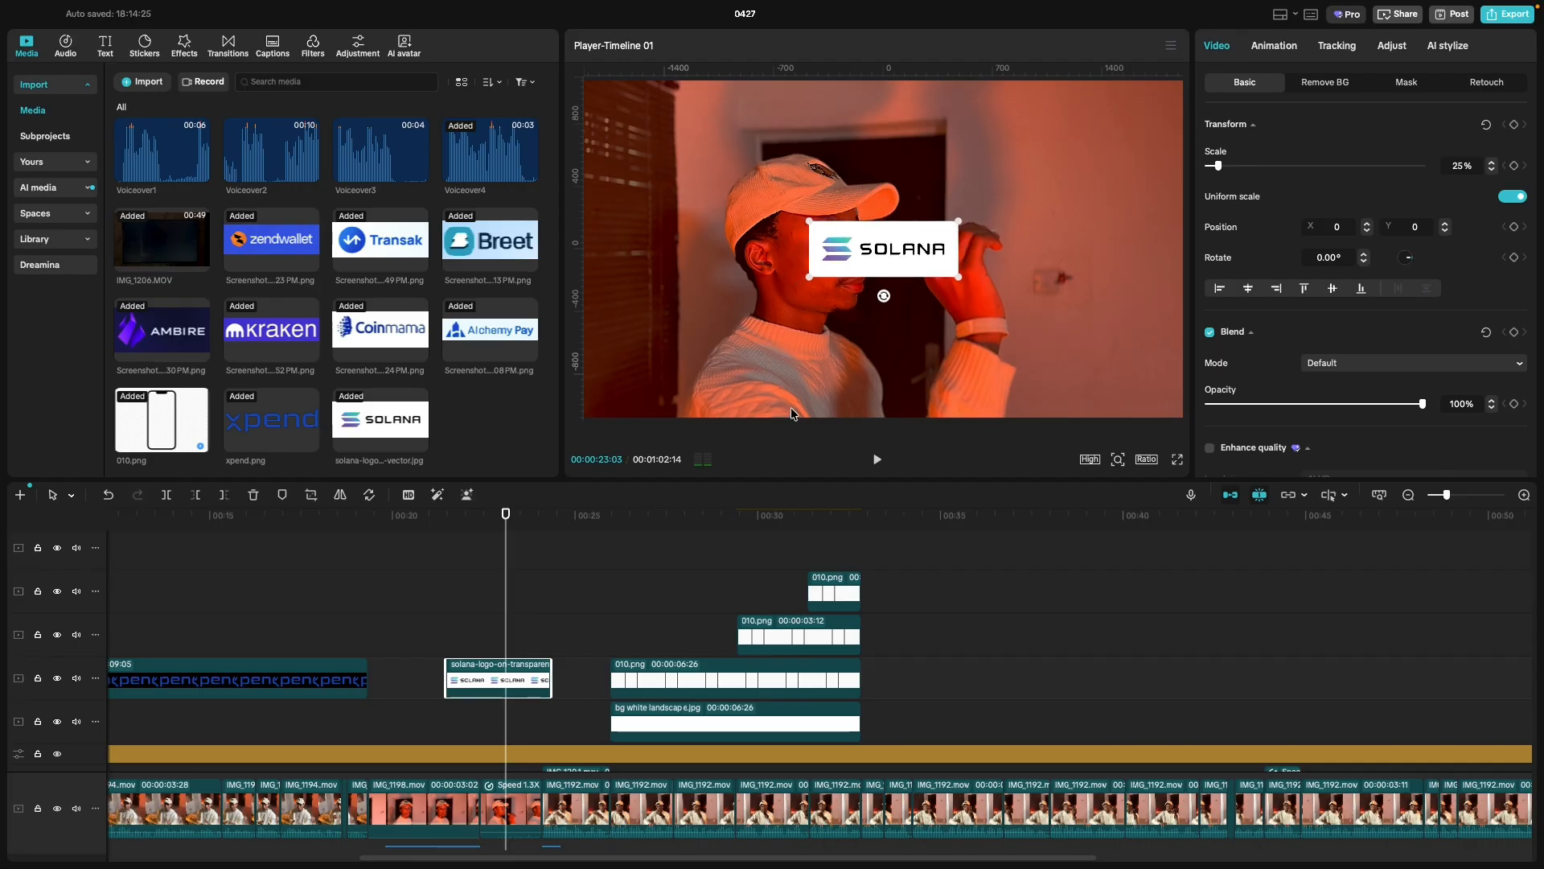
pyautogui.click(470, 634)
pyautogui.click(457, 636)
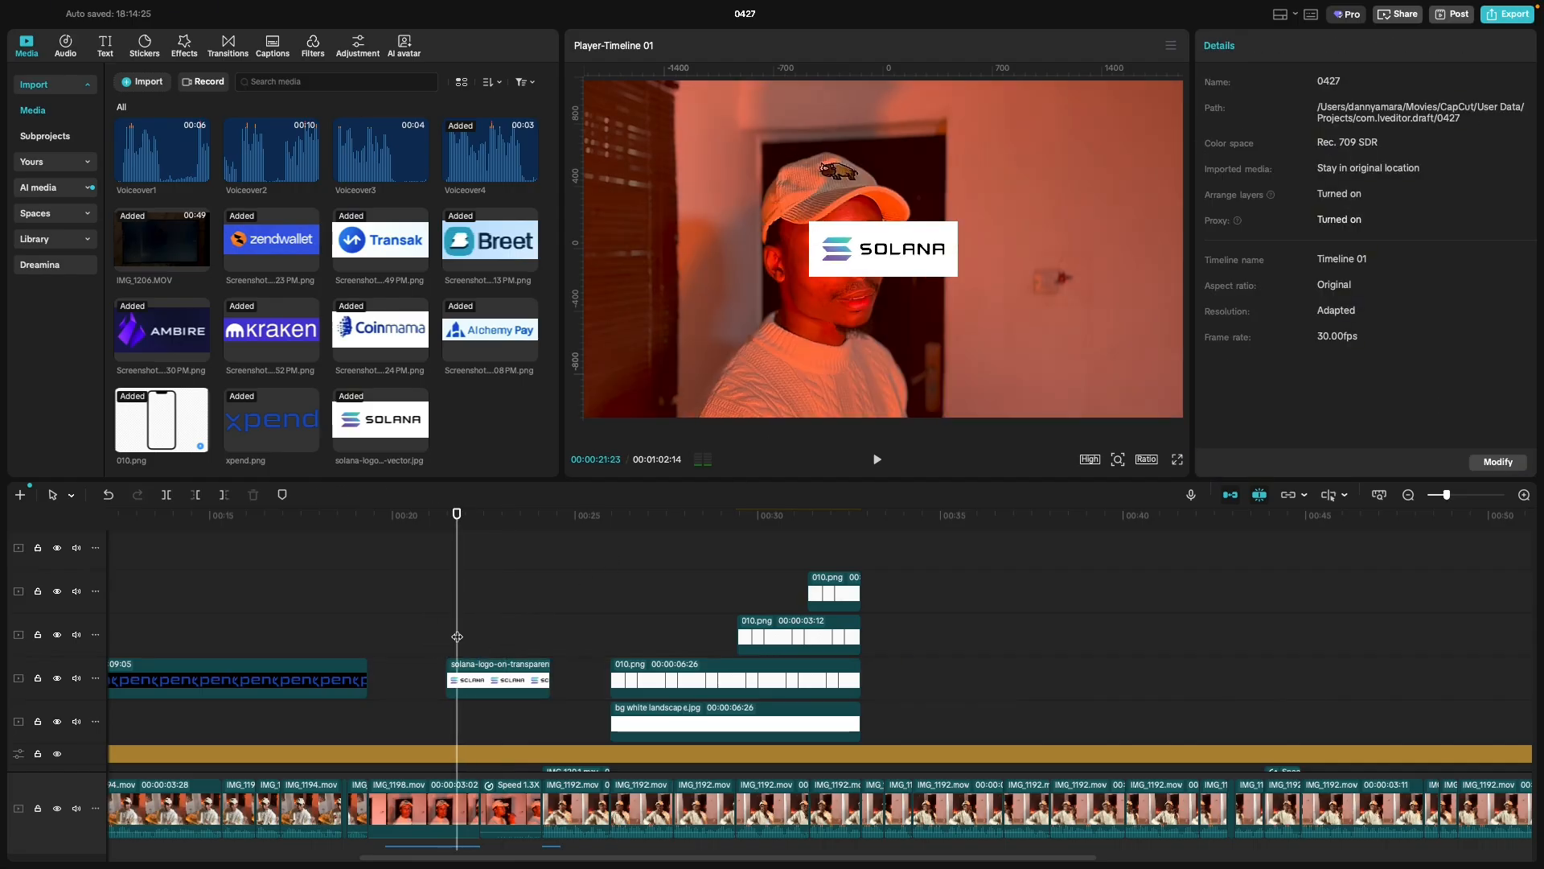
pyautogui.click(519, 686)
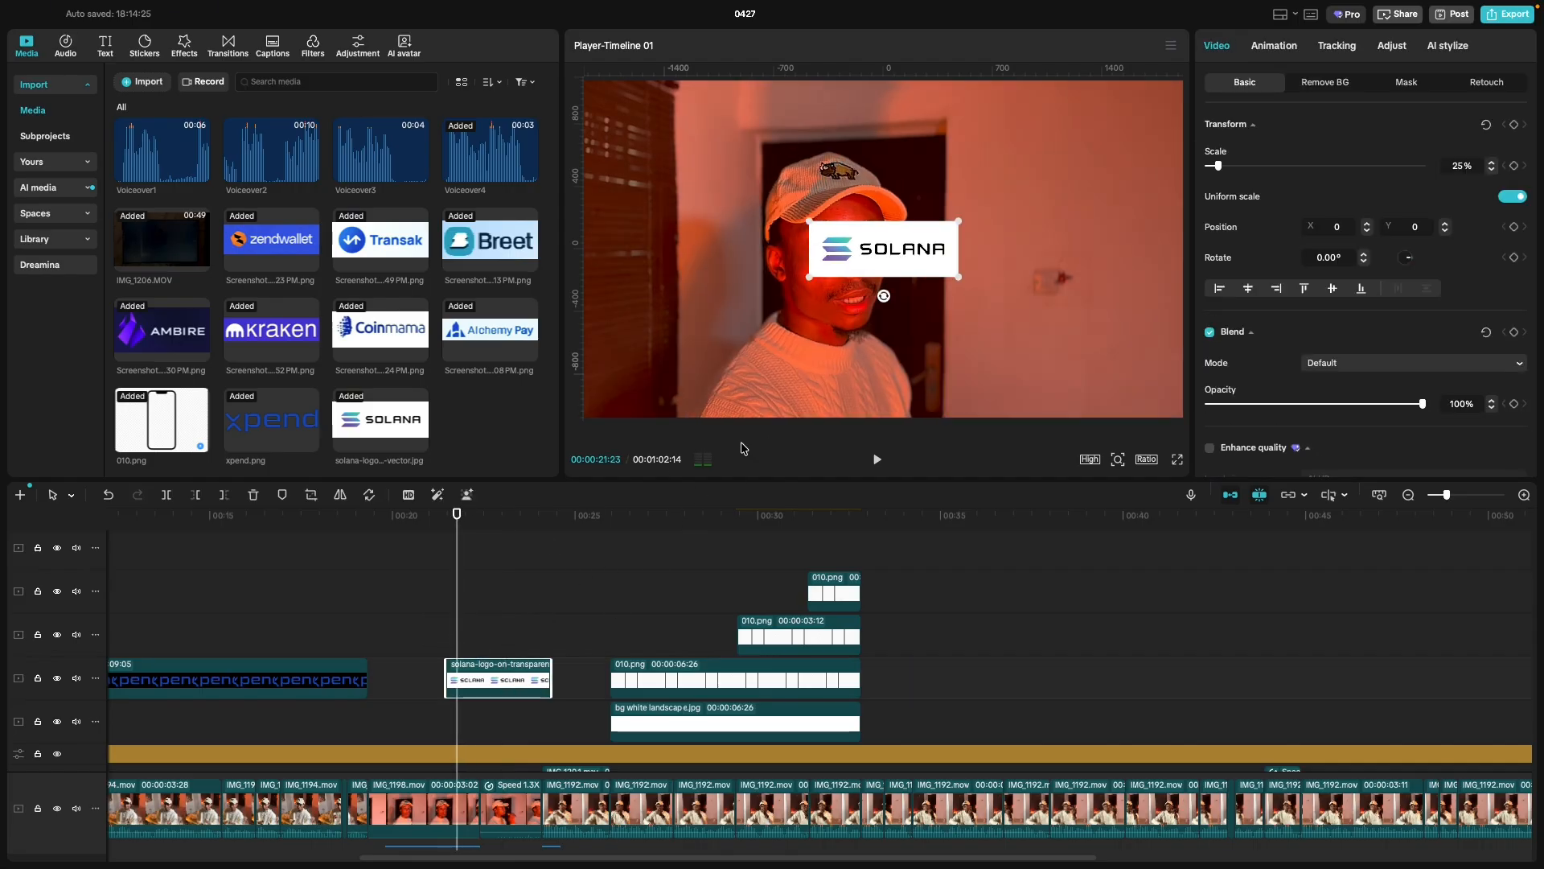
pyautogui.click(892, 378)
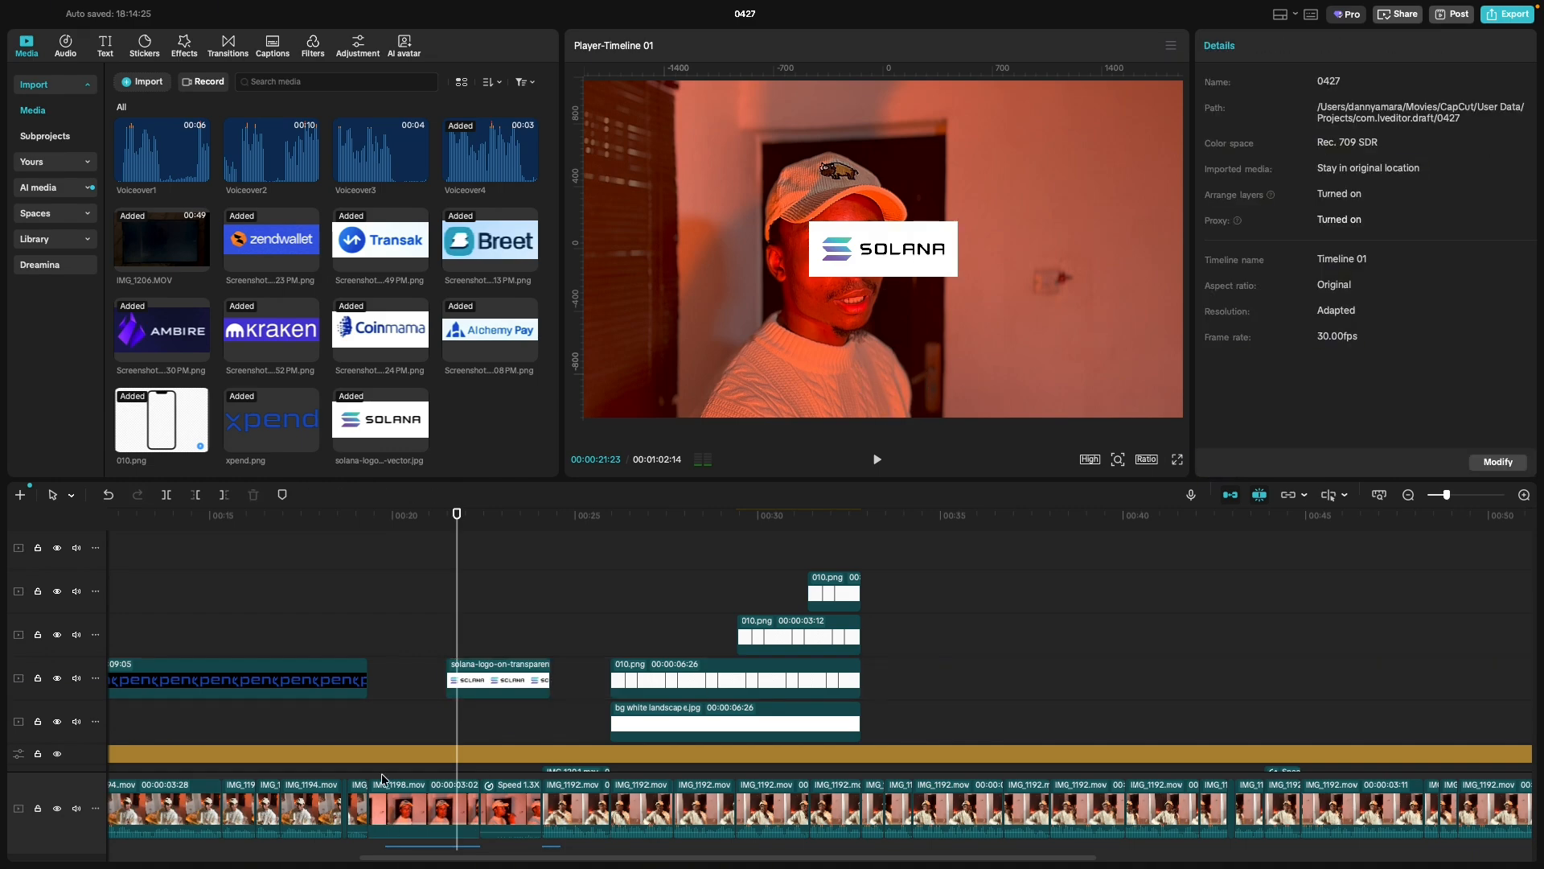
# Scale the IMG_1198.mov clip and the adjacent 1.3X clip together to 128% and position them at X -333, Y 116.
pyautogui.click(383, 803)
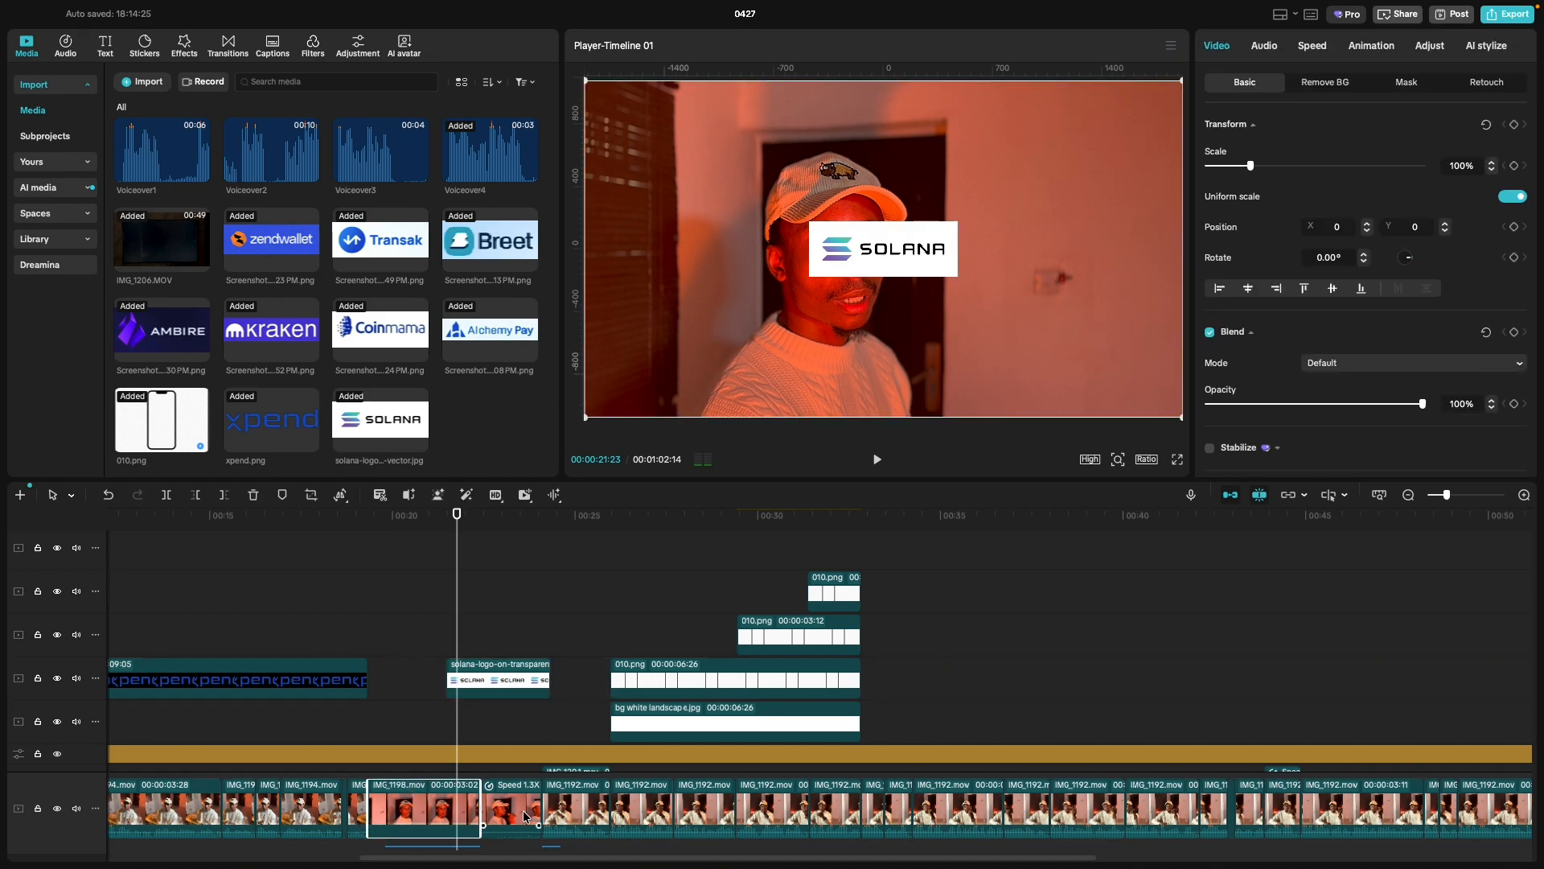
pyautogui.keyDown('shift'); pyautogui.click(522, 816); pyautogui.keyUp('shift')
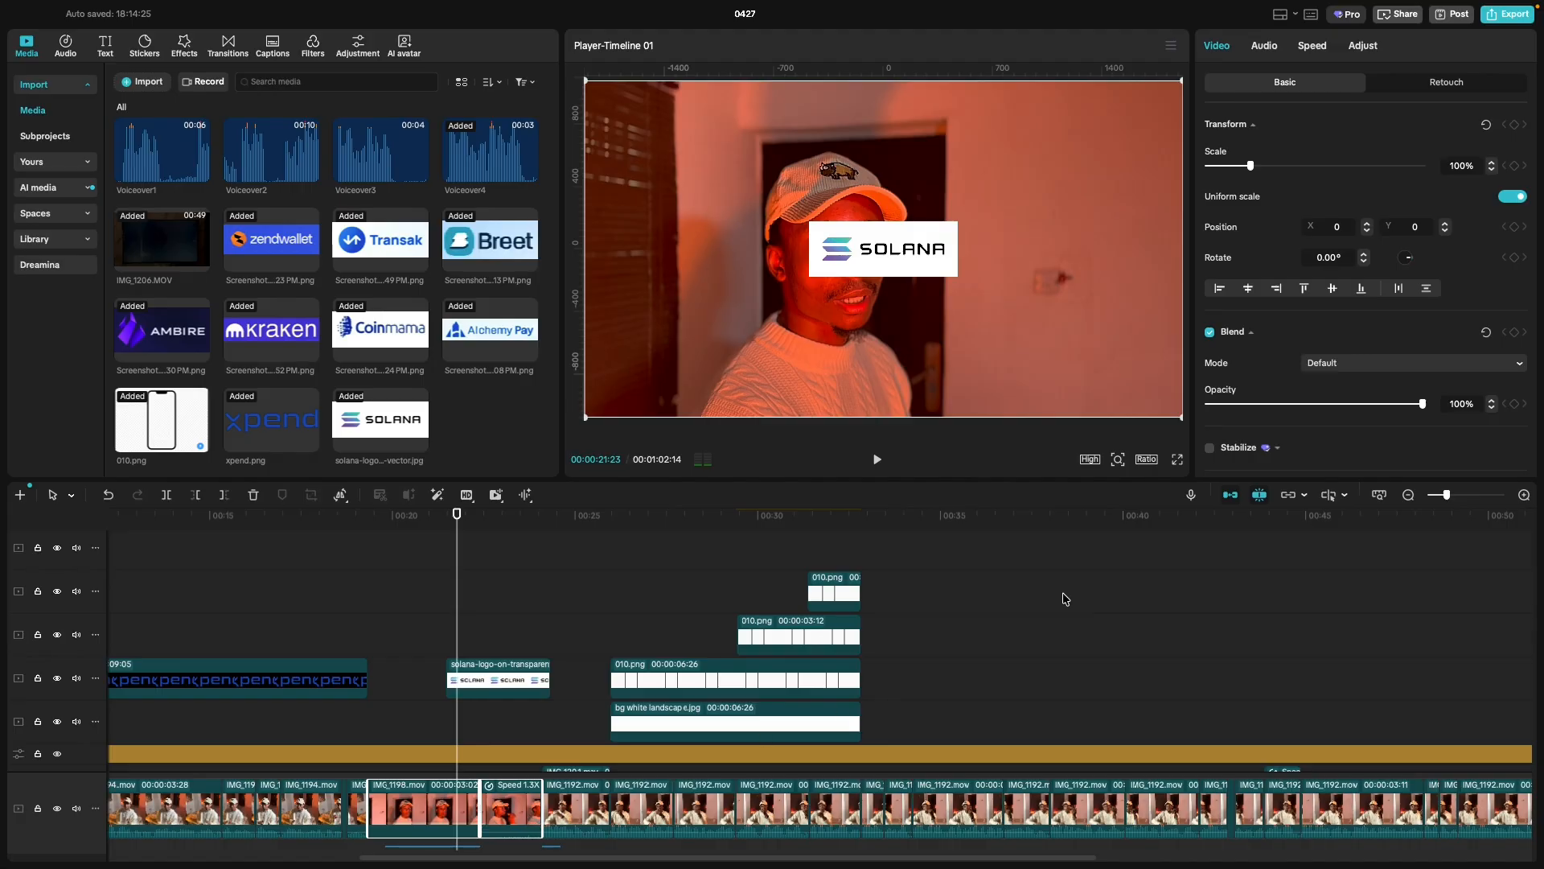
pyautogui.moveTo(1252, 166); pyautogui.dragTo(1264, 173)
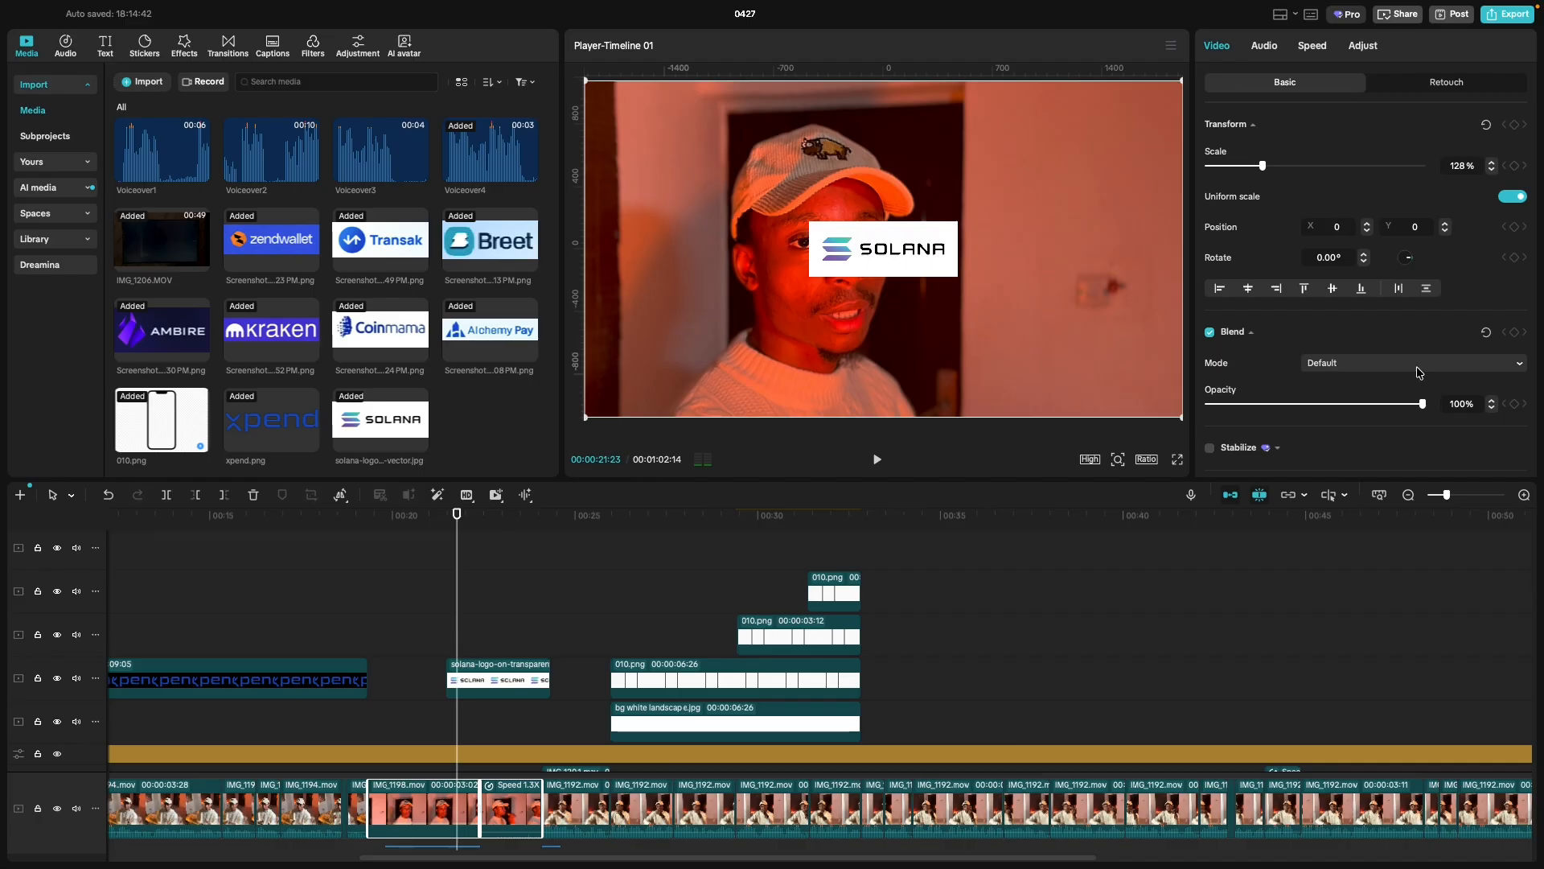
pyautogui.scroll(-5, 1418, 372)
pyautogui.scroll(-2, 1112, 320)
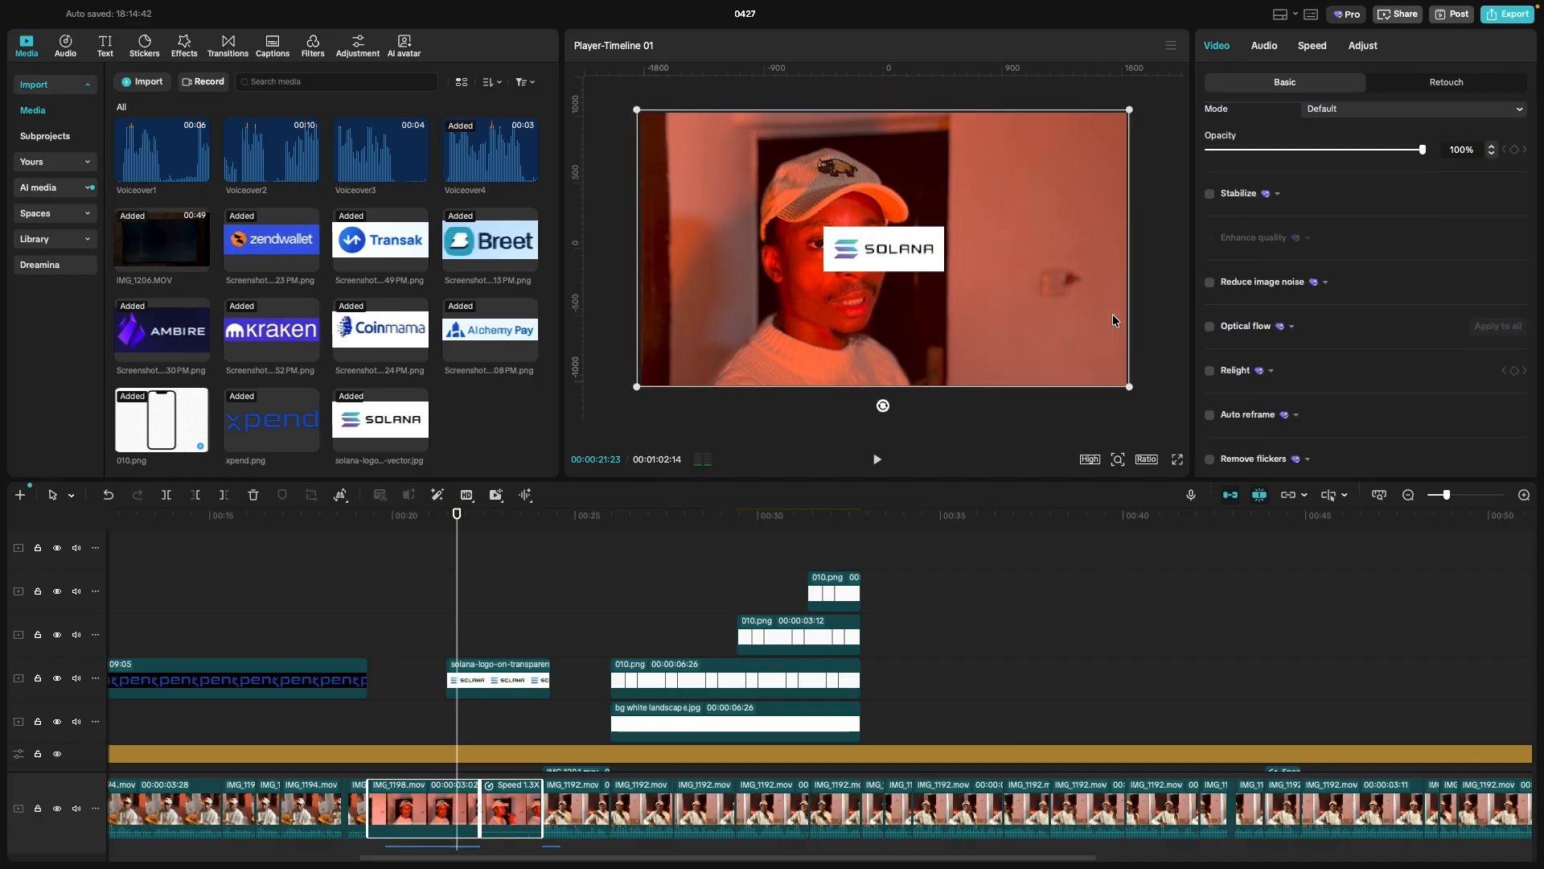
pyautogui.scroll(2, 1113, 319)
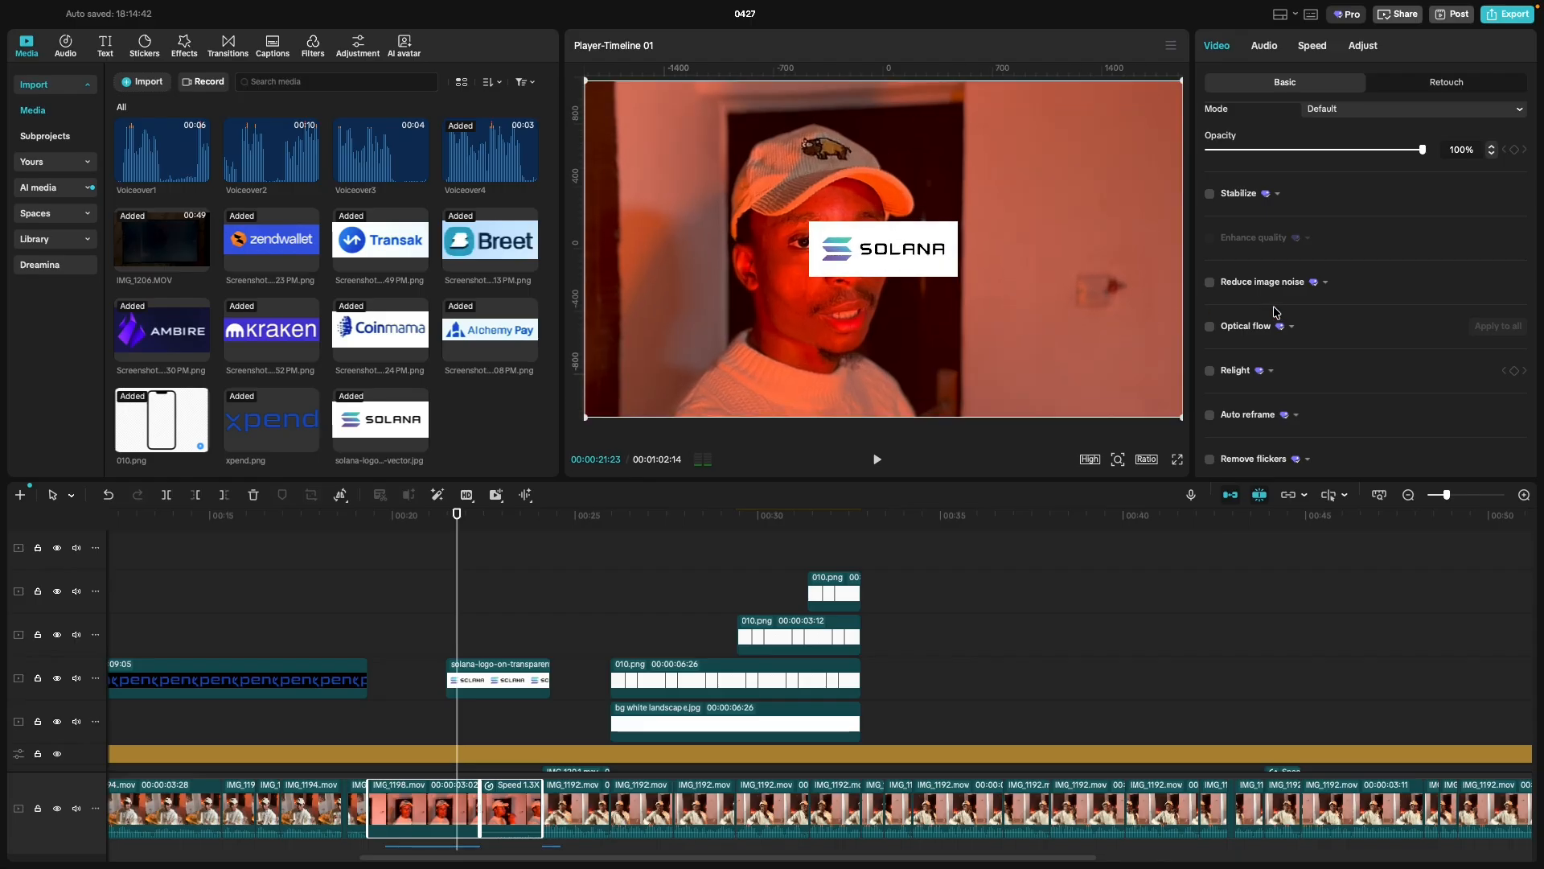
pyautogui.scroll(5, 1278, 313)
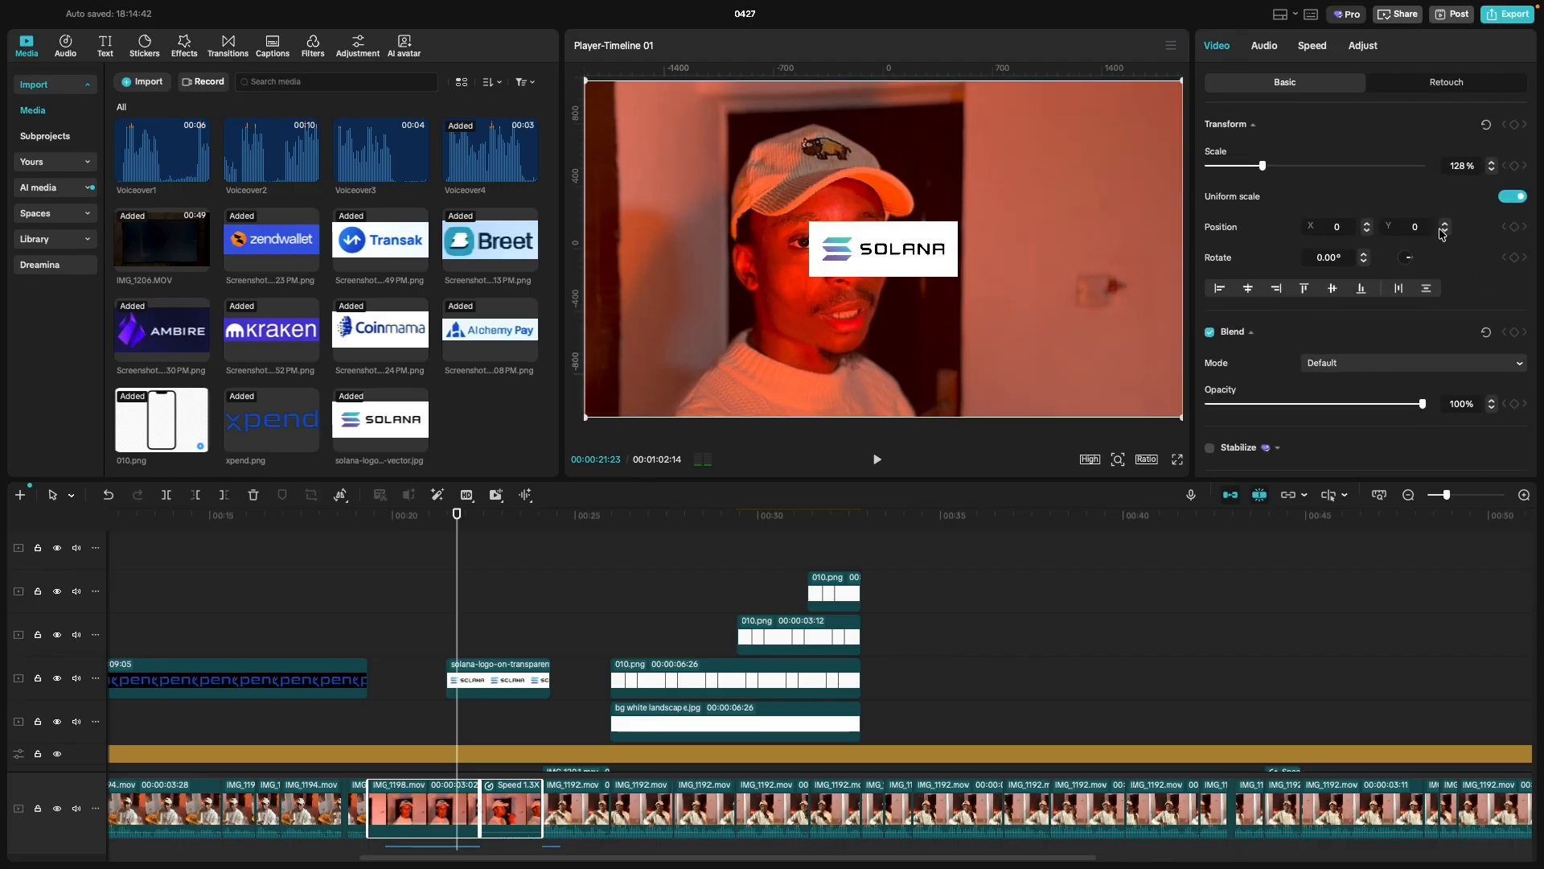
pyautogui.click(1446, 229)
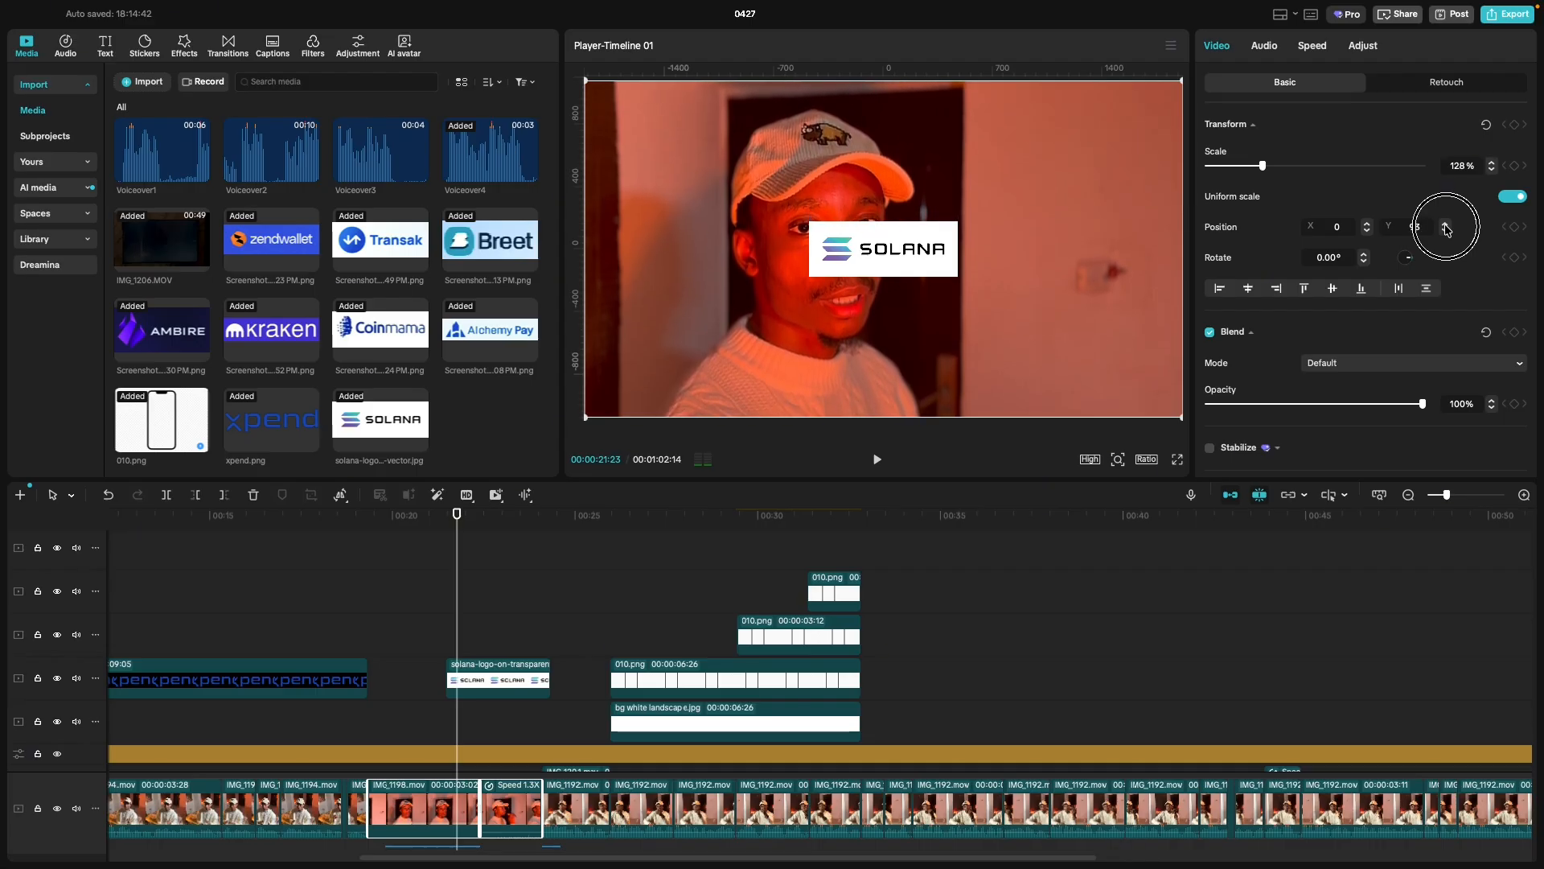
pyautogui.click(1370, 230)
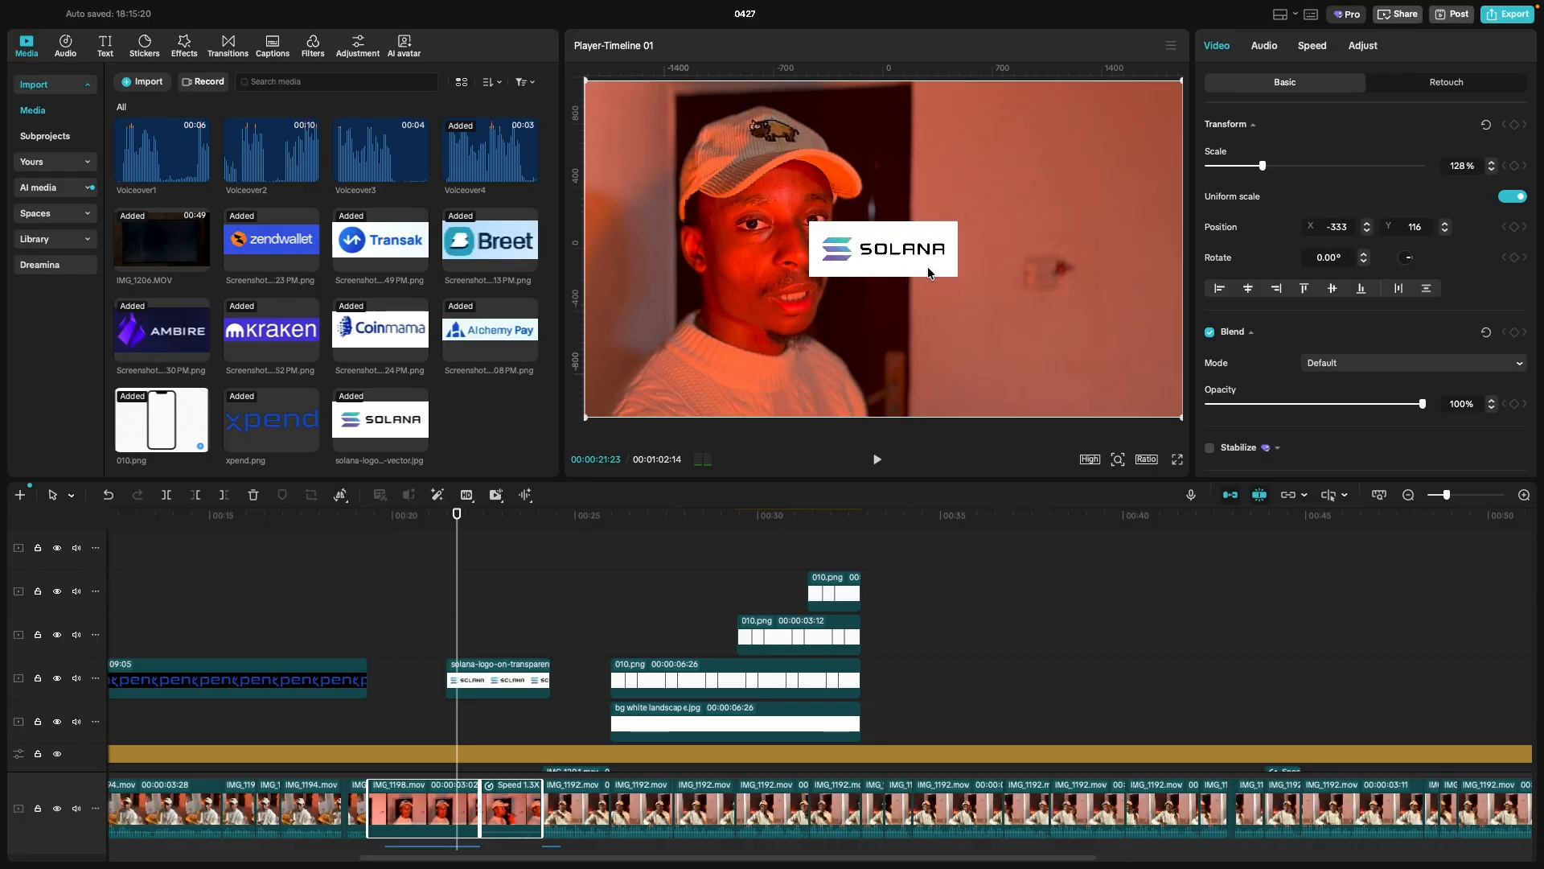
# Move the Solana logo to X 693, Y 0 beside the man's face, and switch to the Solana logo results in Chrome.
pyautogui.moveTo(881, 256); pyautogui.dragTo(989, 258)
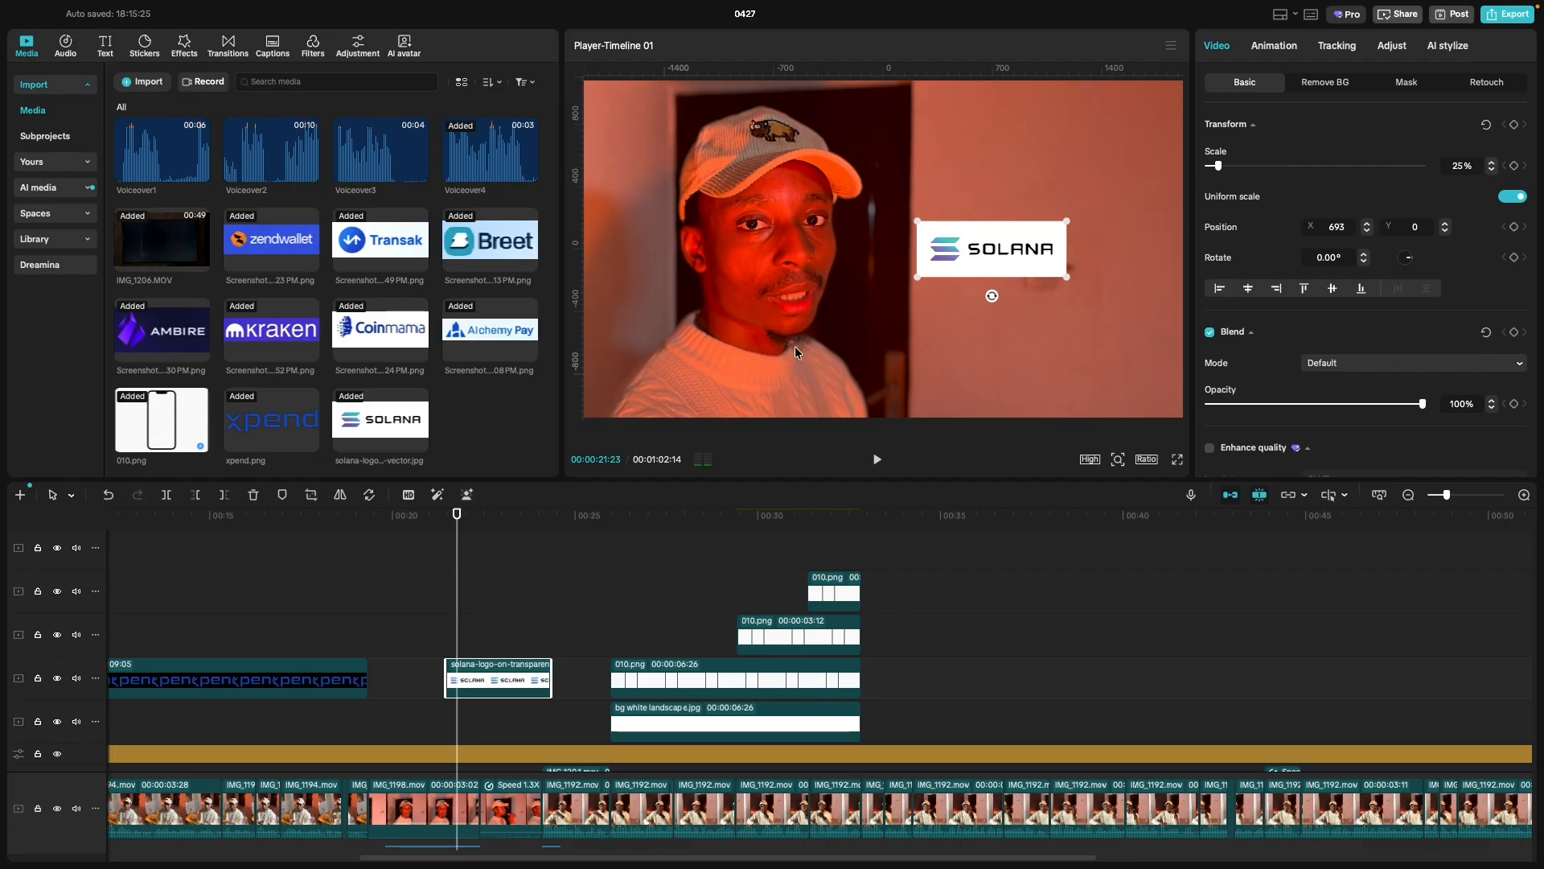
pyautogui.hotkey('ctrl', 'Left')
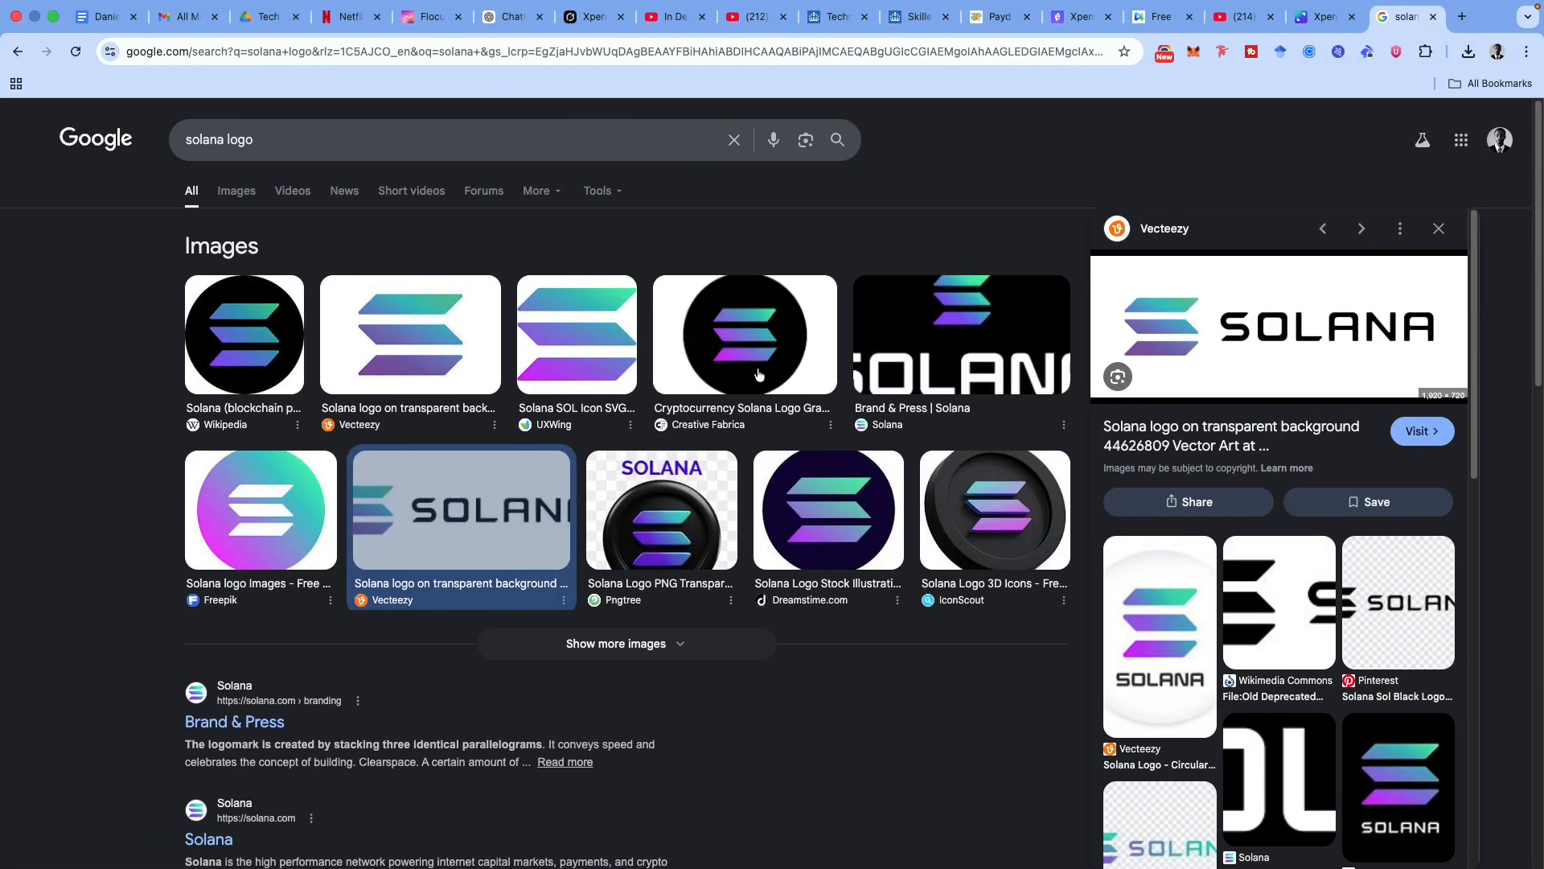
# Show the image results for the Solana logo and preview DailyCoin's white logo on a purple-green gradient.
pyautogui.click(1018, 354)
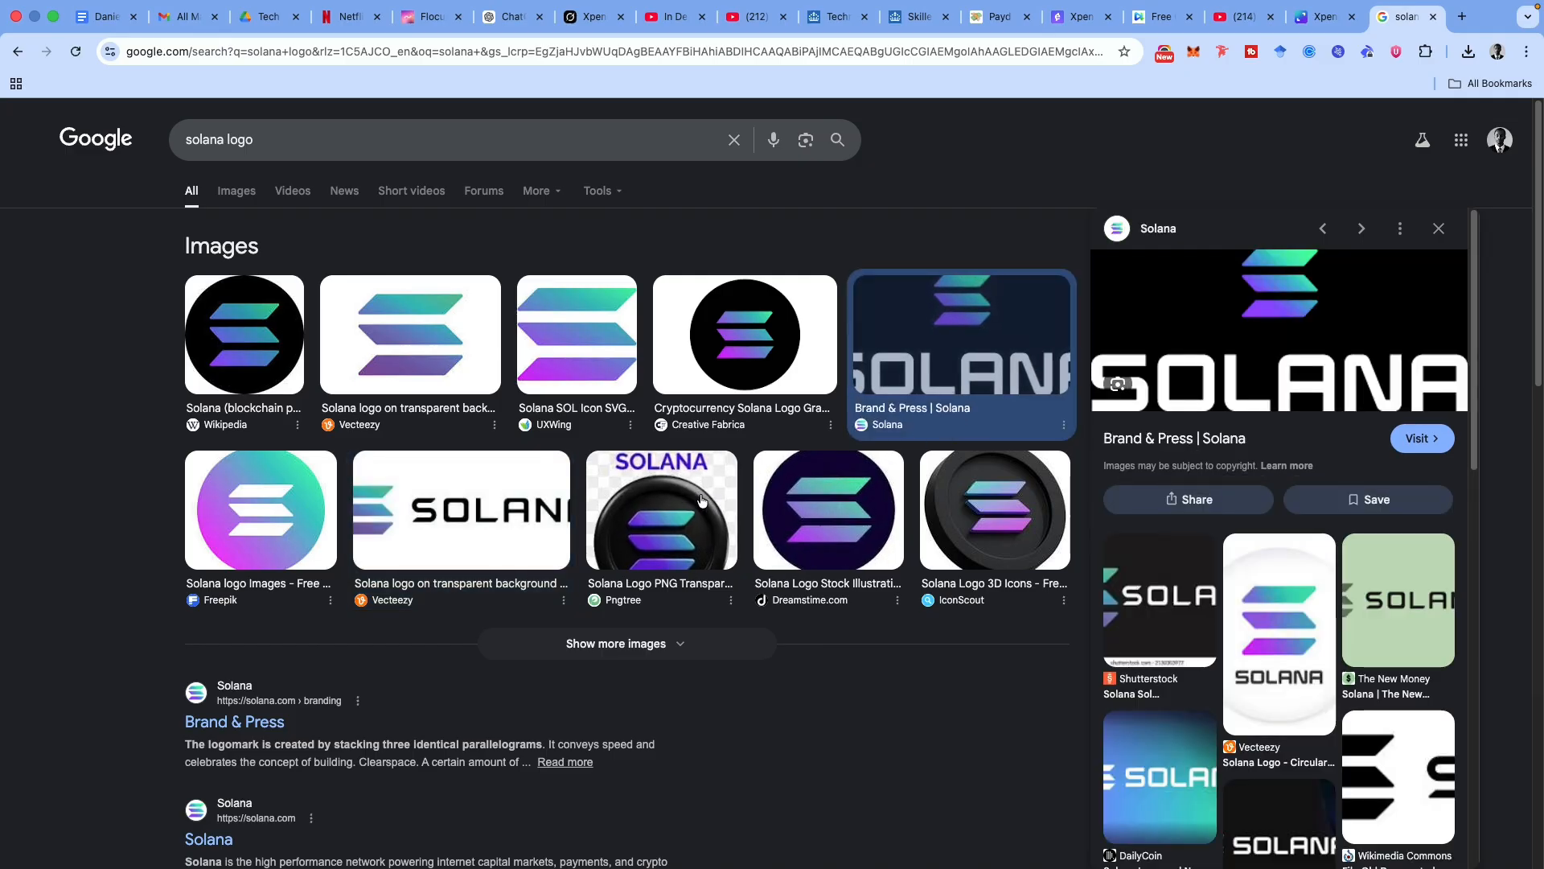
pyautogui.scroll(-2, 702, 501)
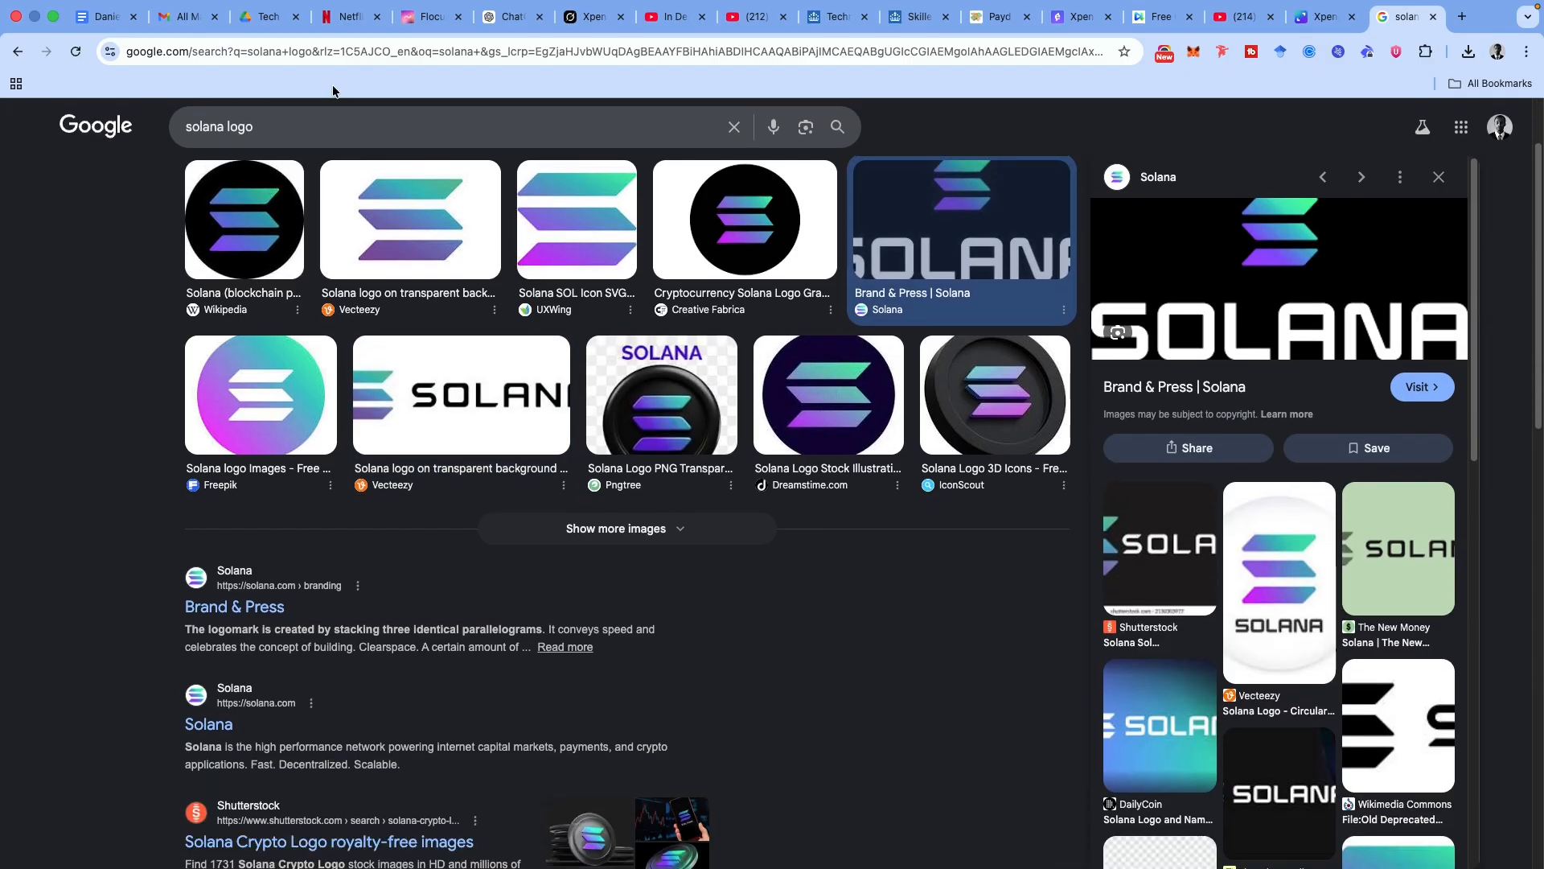
pyautogui.scroll(2, 299, 245)
pyautogui.click(237, 193)
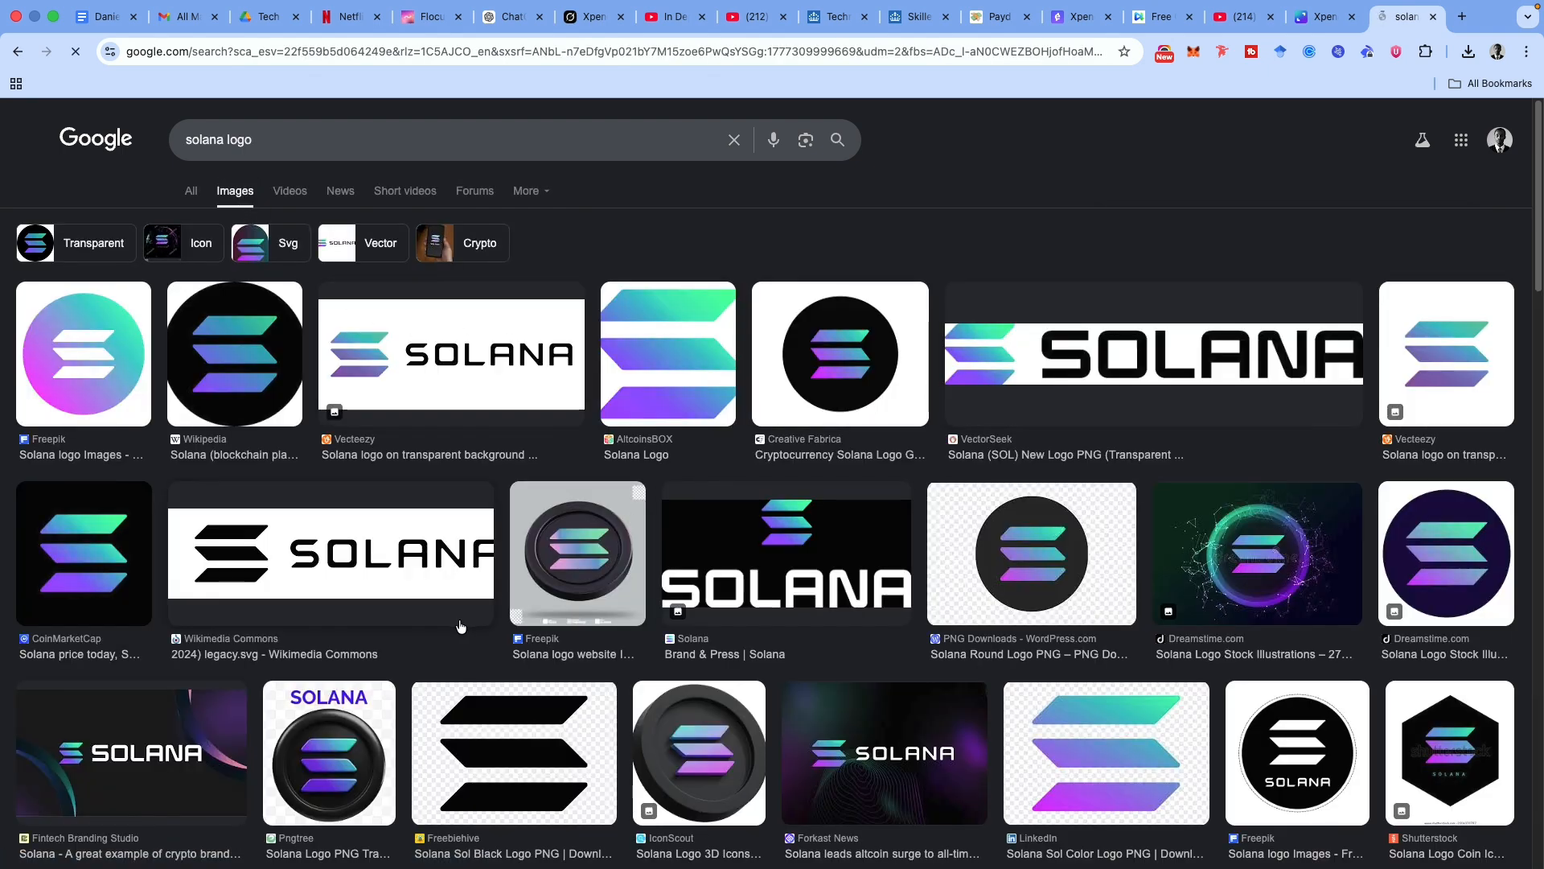
pyautogui.scroll(-3, 988, 602)
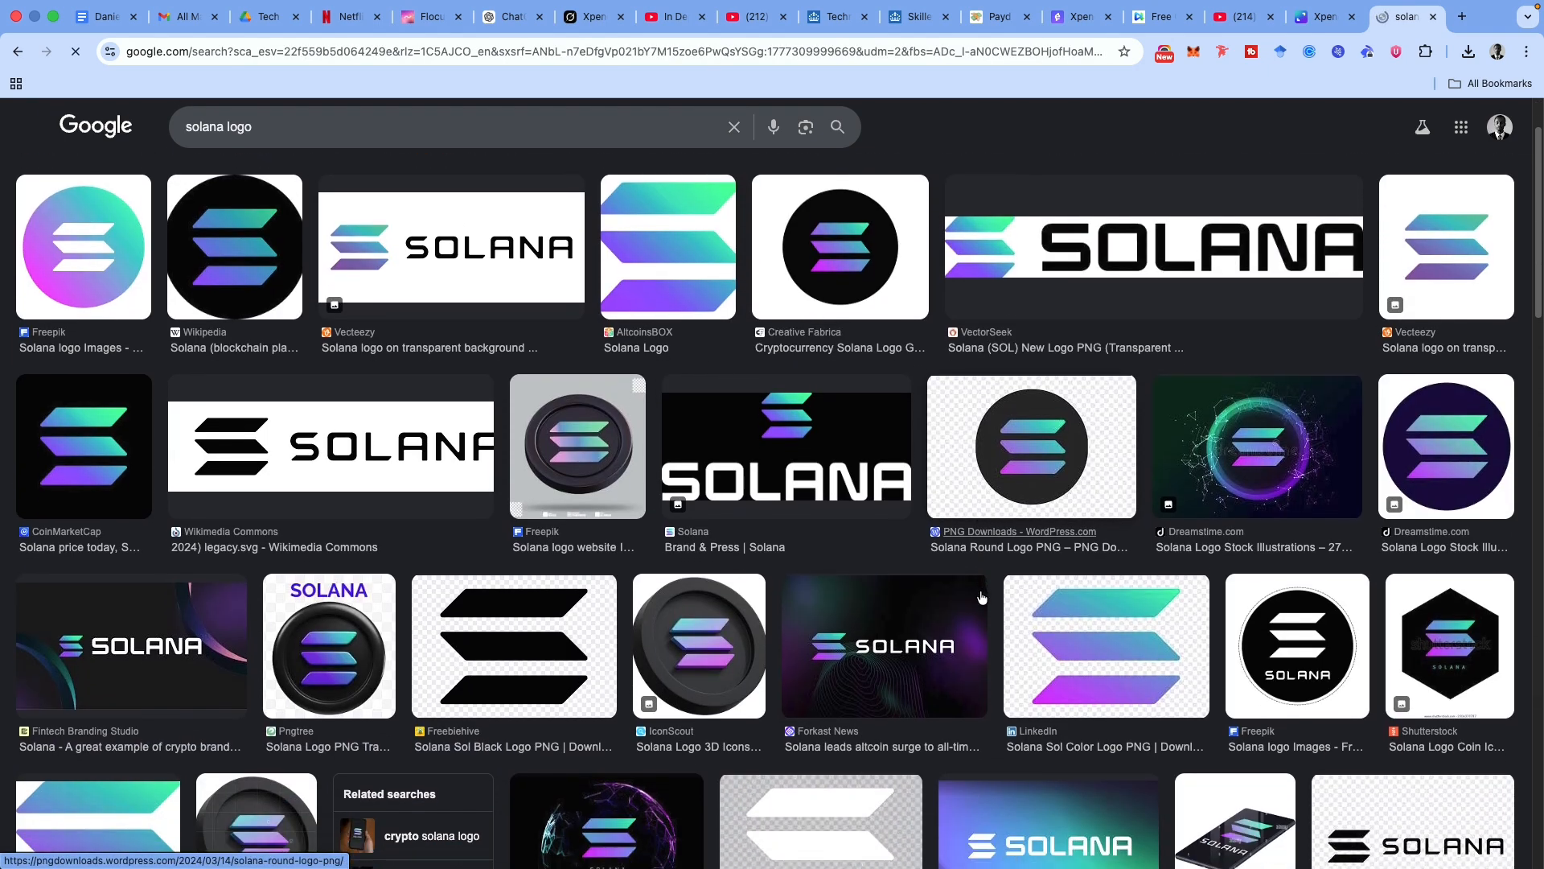
pyautogui.scroll(-5, 956, 596)
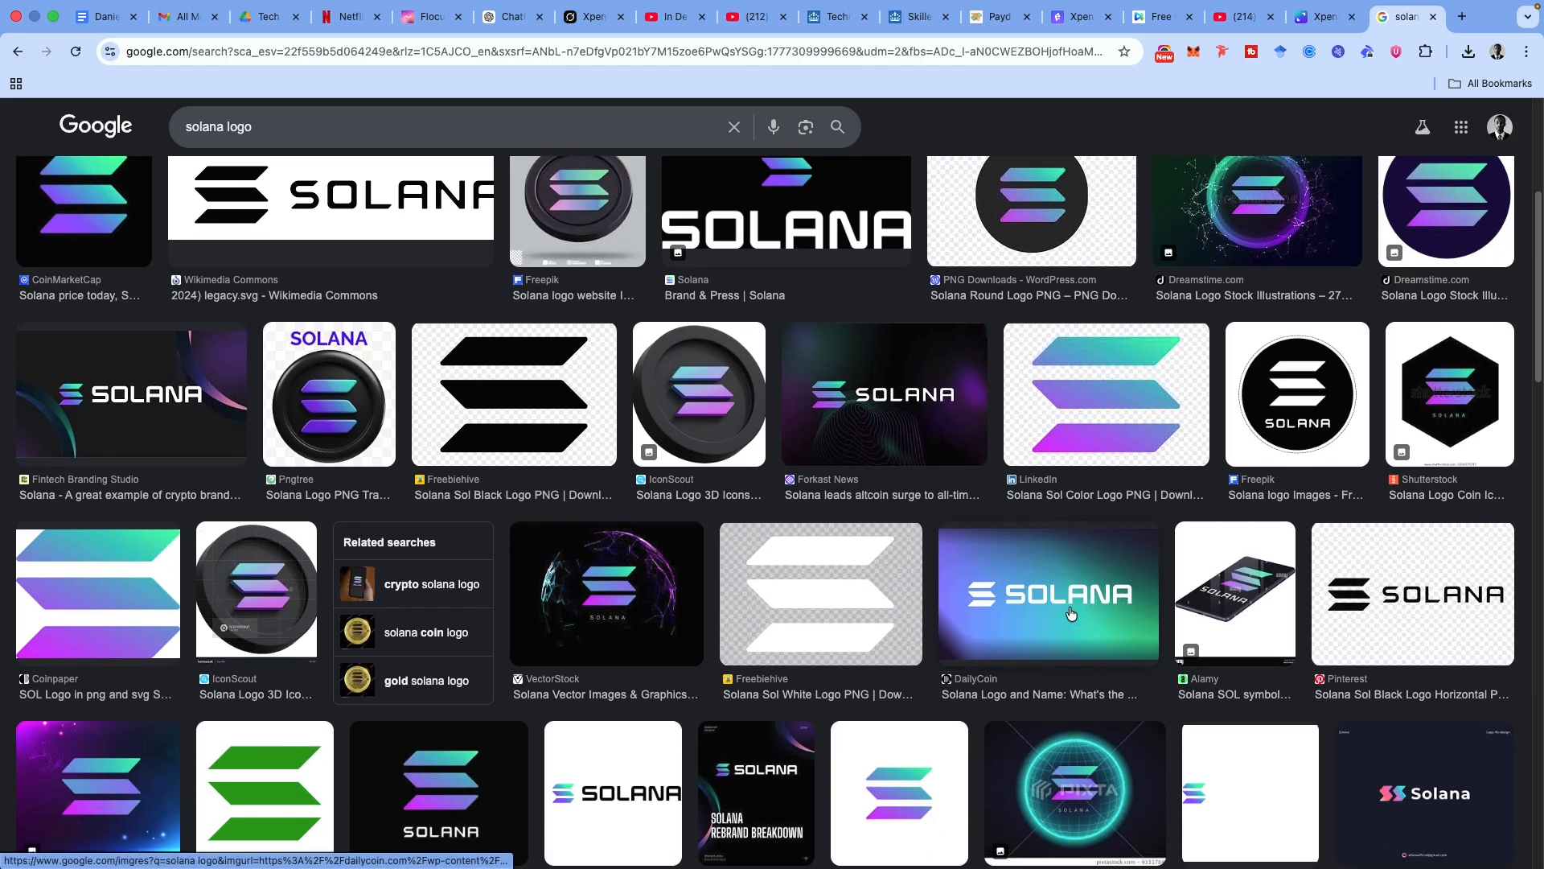
pyautogui.click(1070, 614)
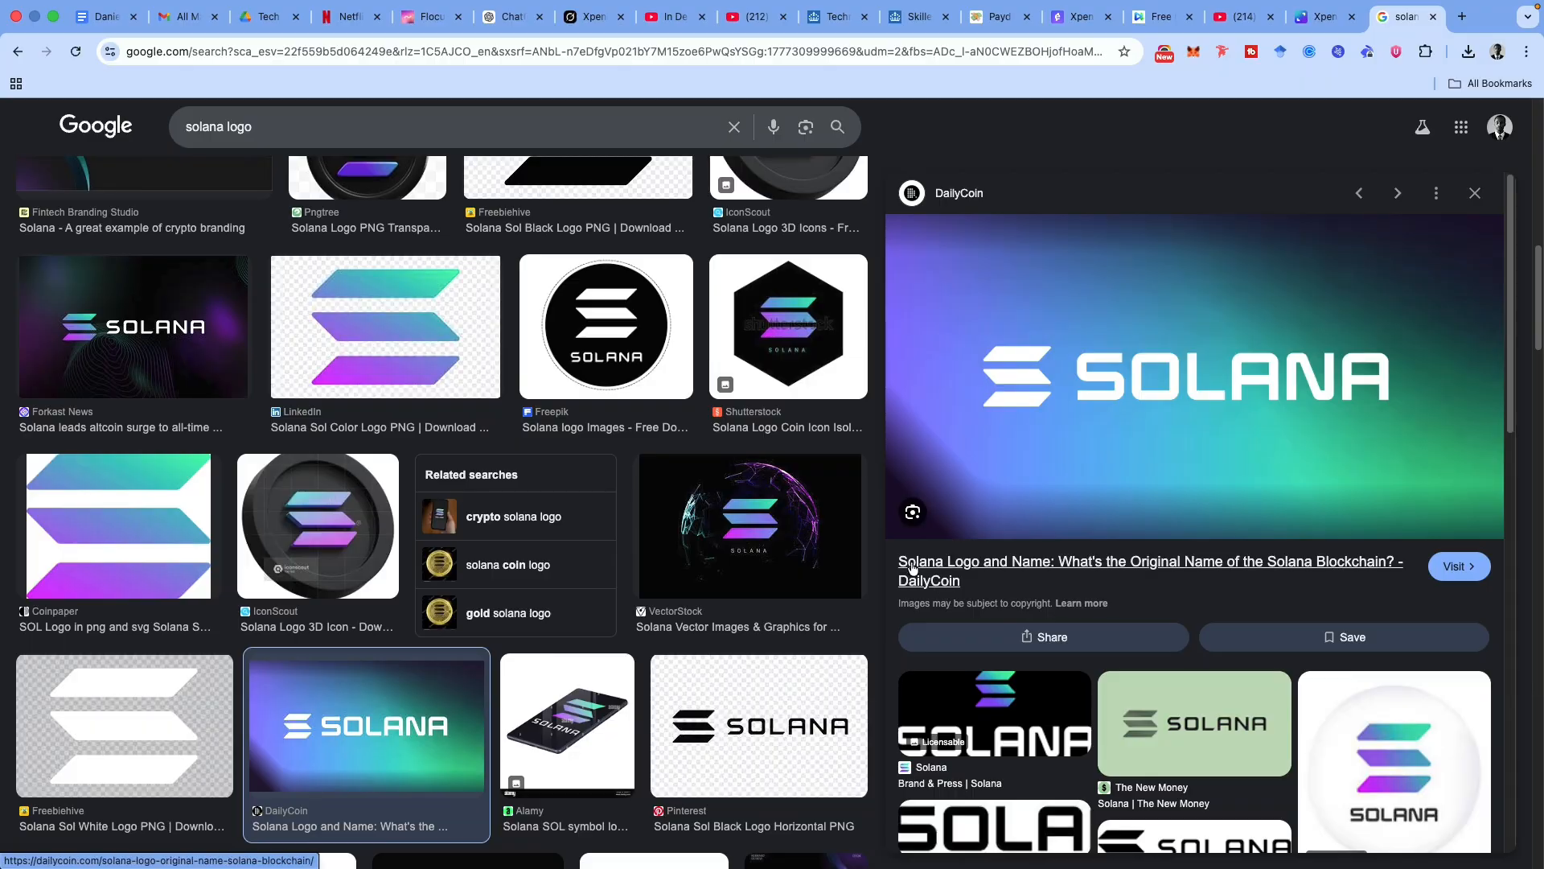
# Look through further Solana logo image results for alternatives to the DailyCoin version.
pyautogui.scroll(-3, 733, 545)
pyautogui.scroll(-3, 734, 544)
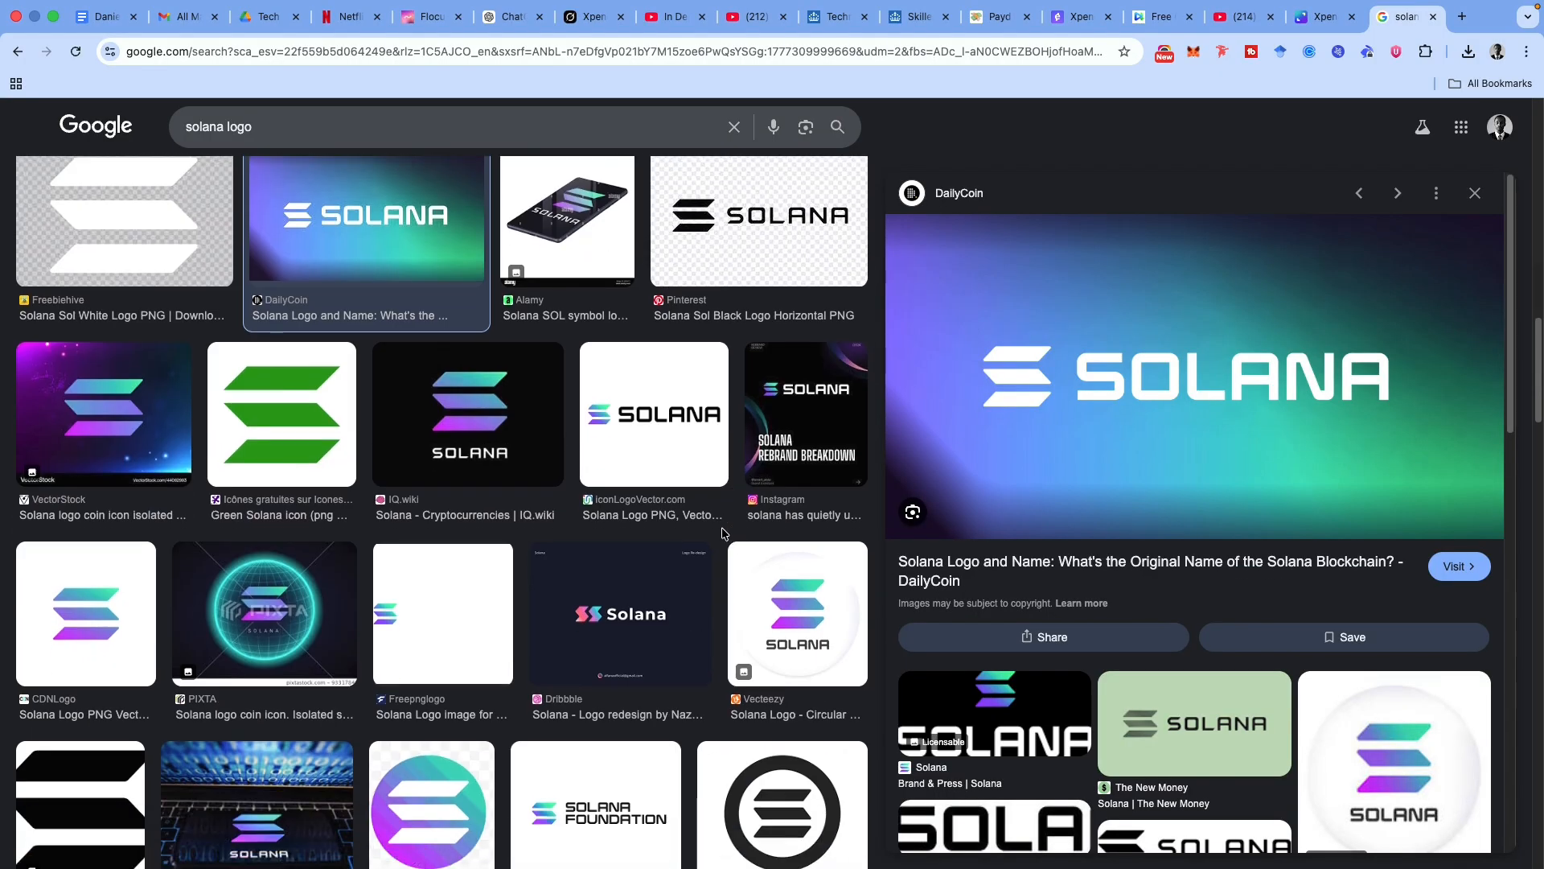
pyautogui.scroll(-5, 723, 533)
pyautogui.scroll(-3, 723, 532)
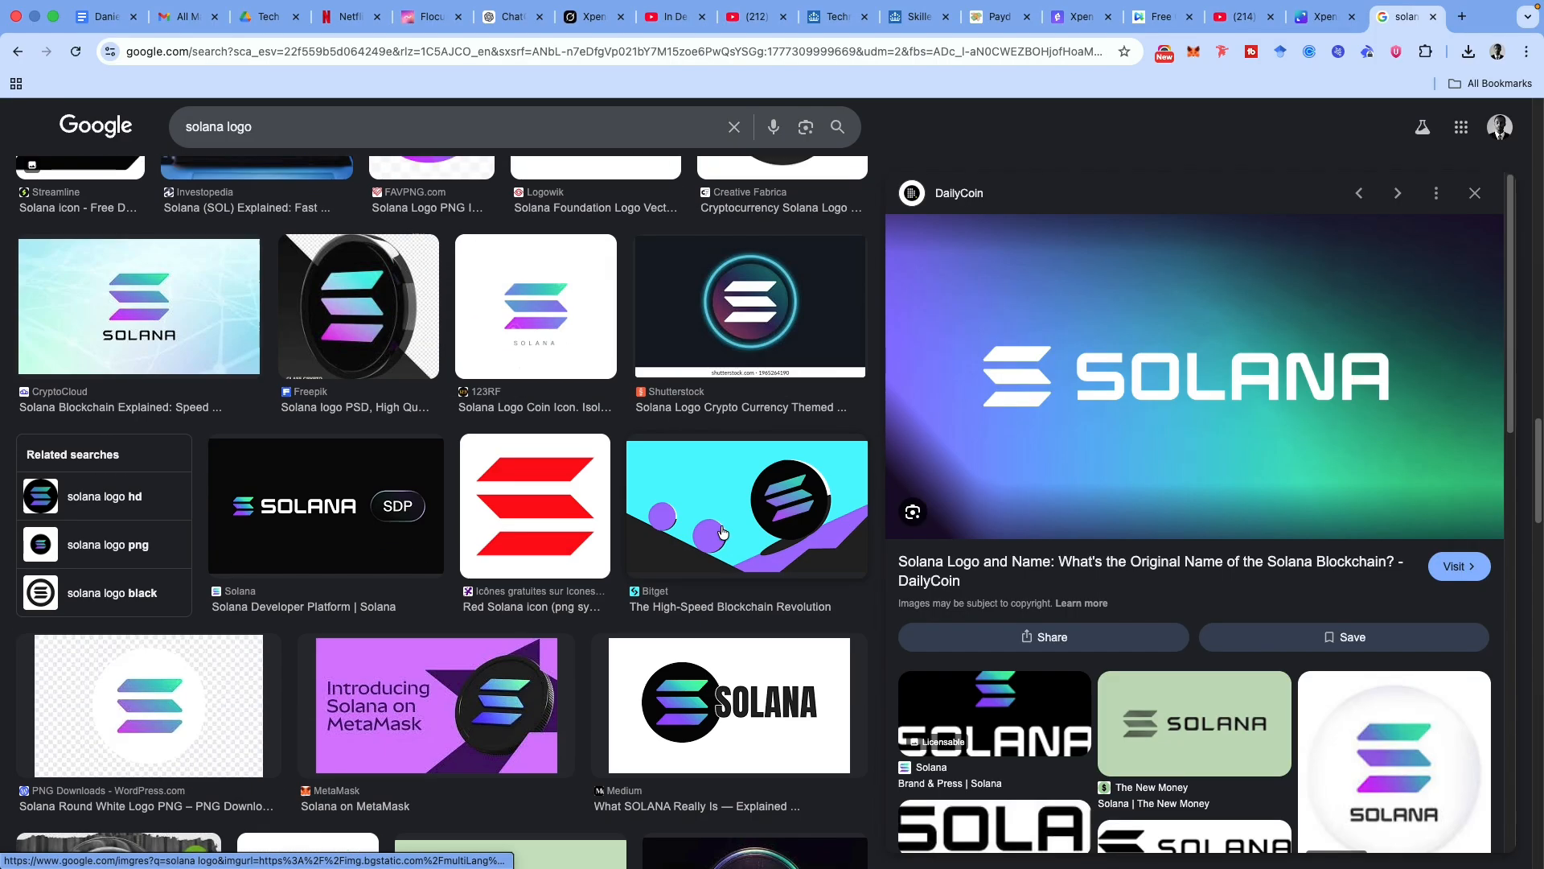
pyautogui.scroll(-5, 723, 532)
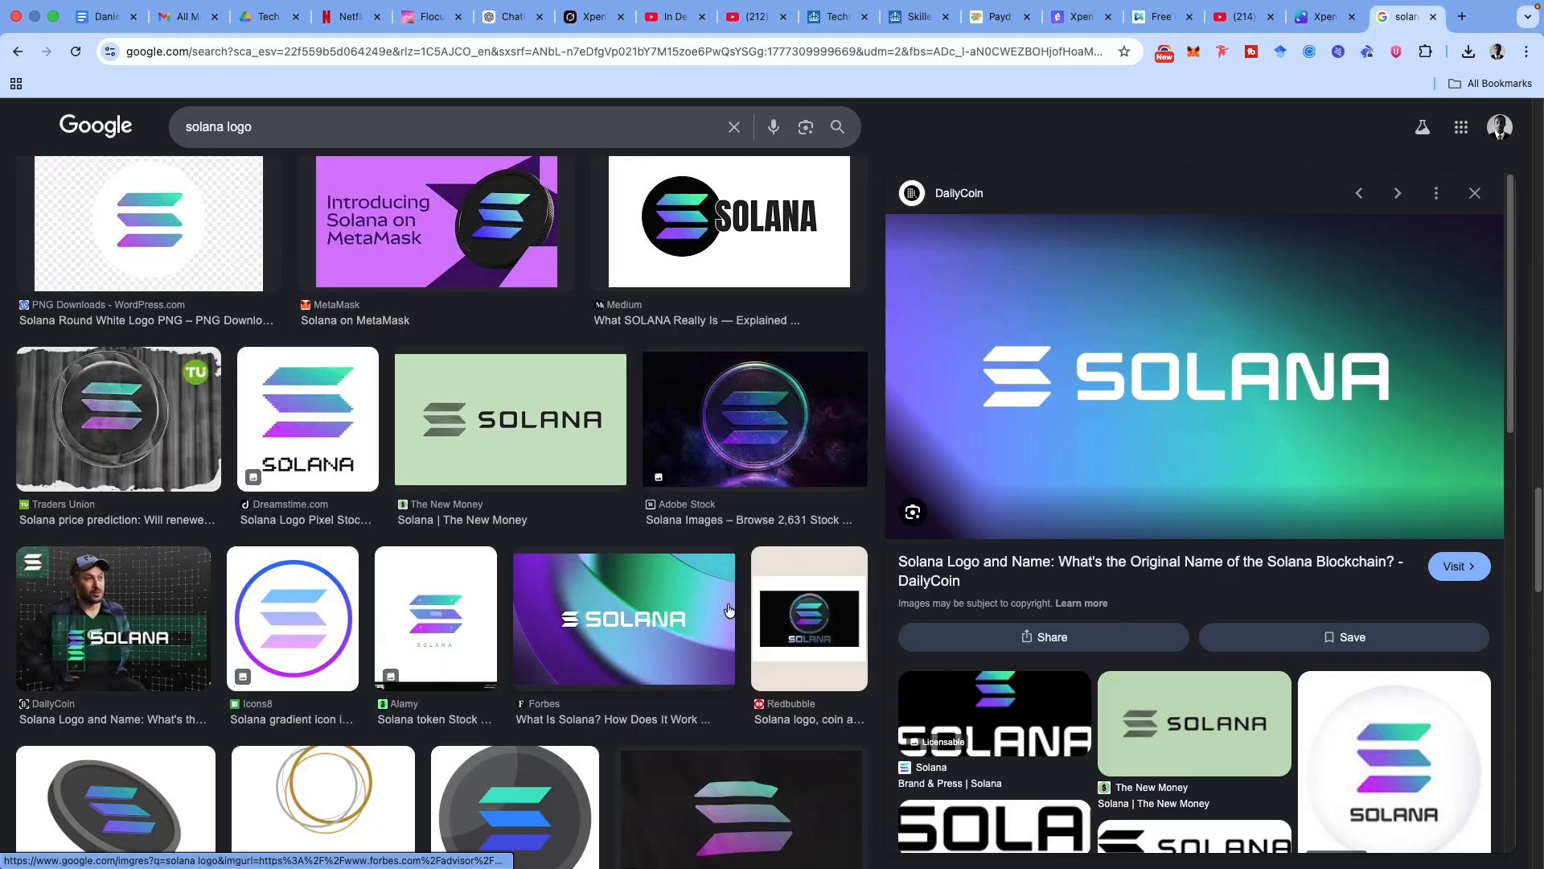
pyautogui.scroll(-5, 561, 635)
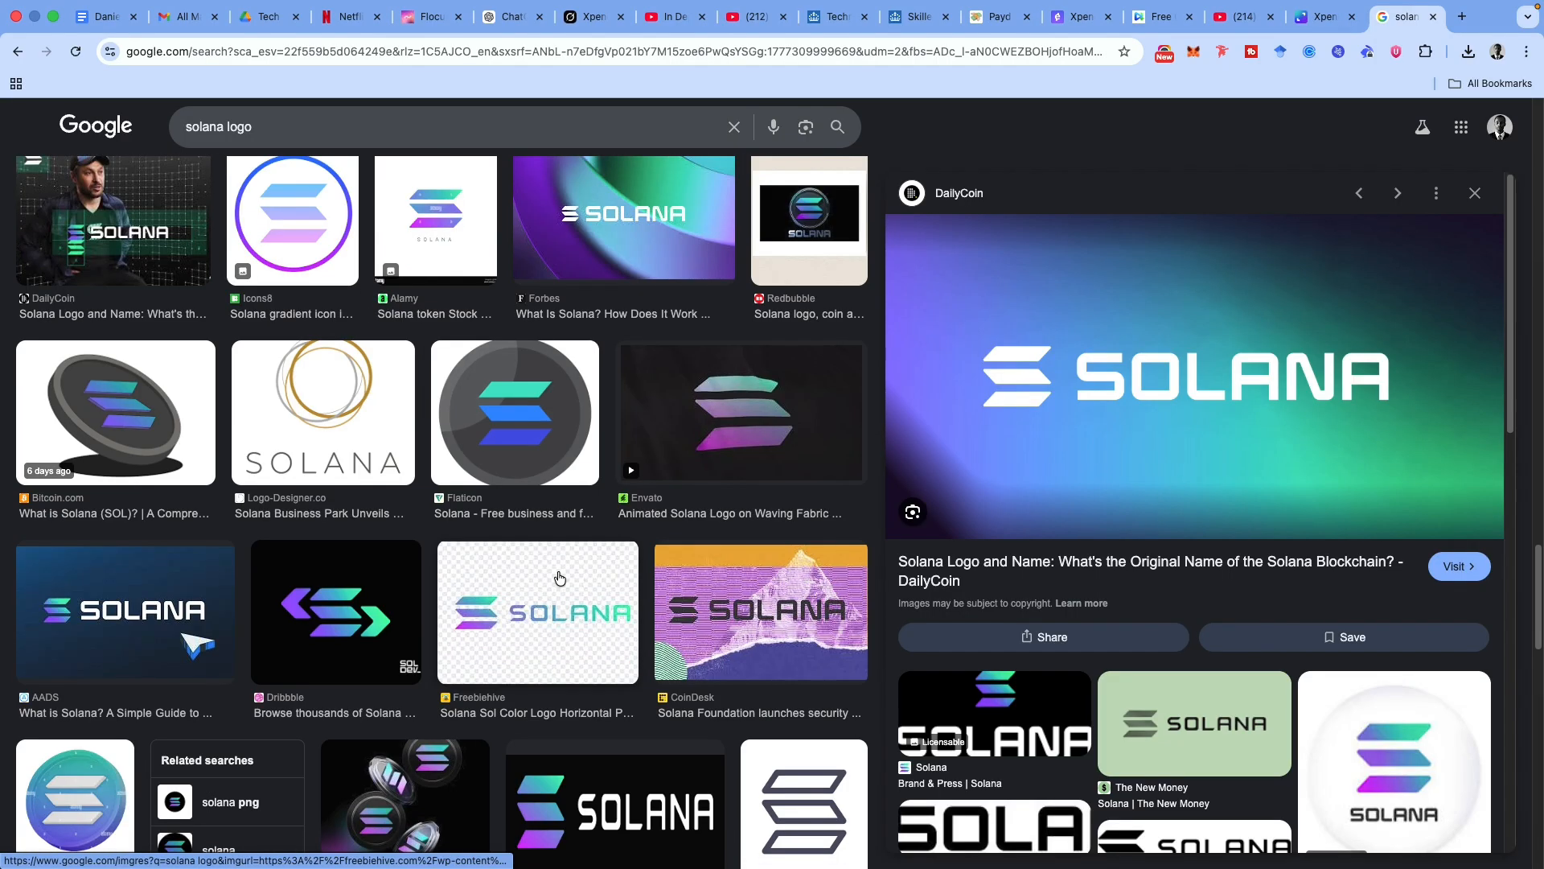
pyautogui.scroll(-3, 559, 577)
pyautogui.scroll(-4, 596, 566)
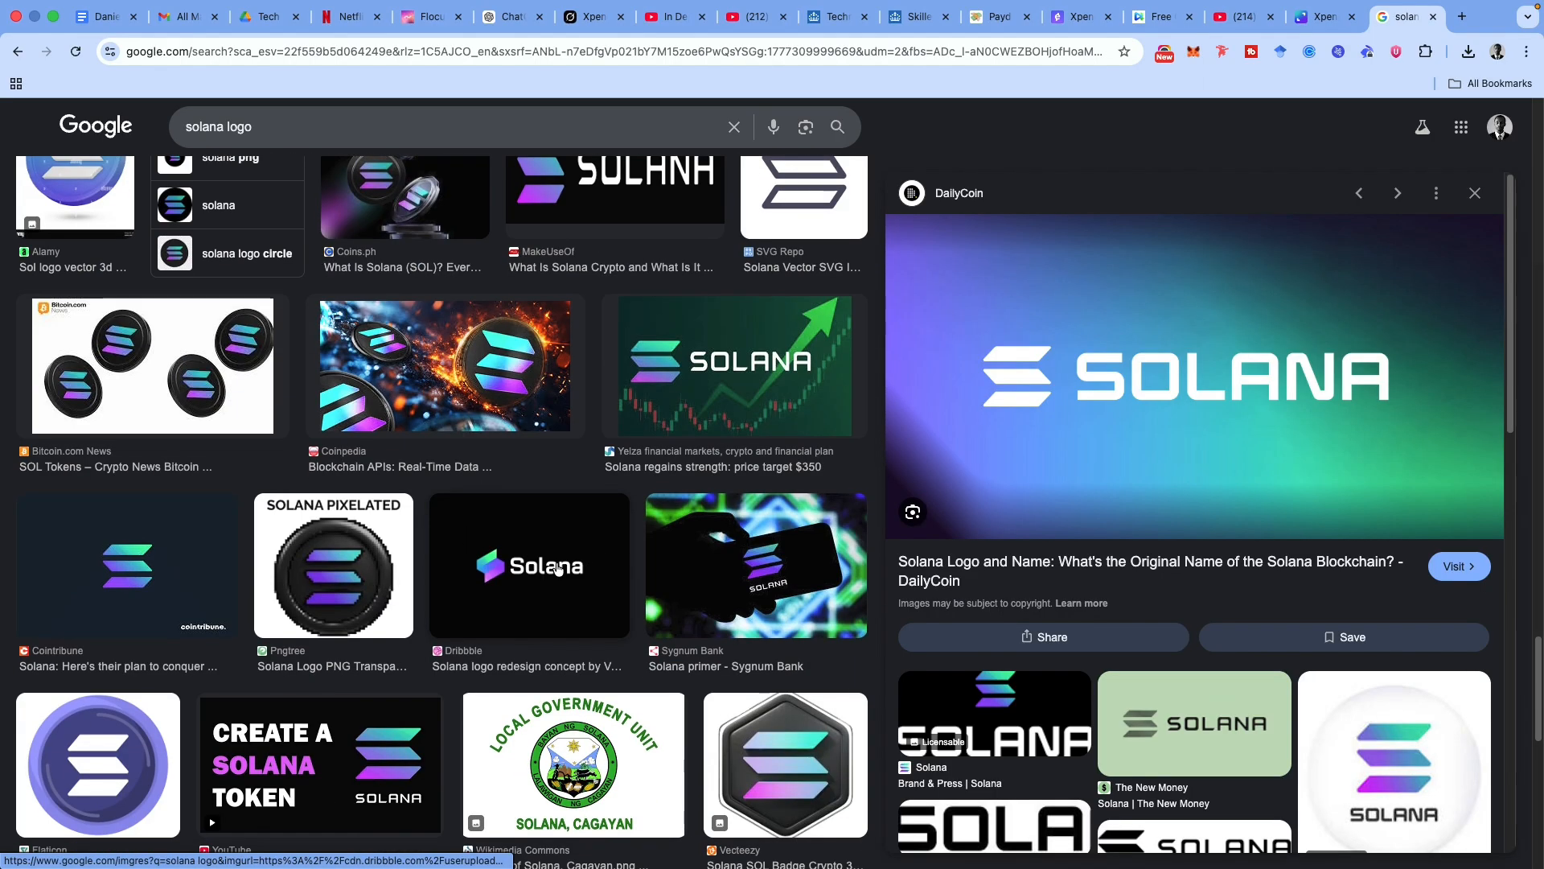
pyautogui.scroll(-10, 559, 567)
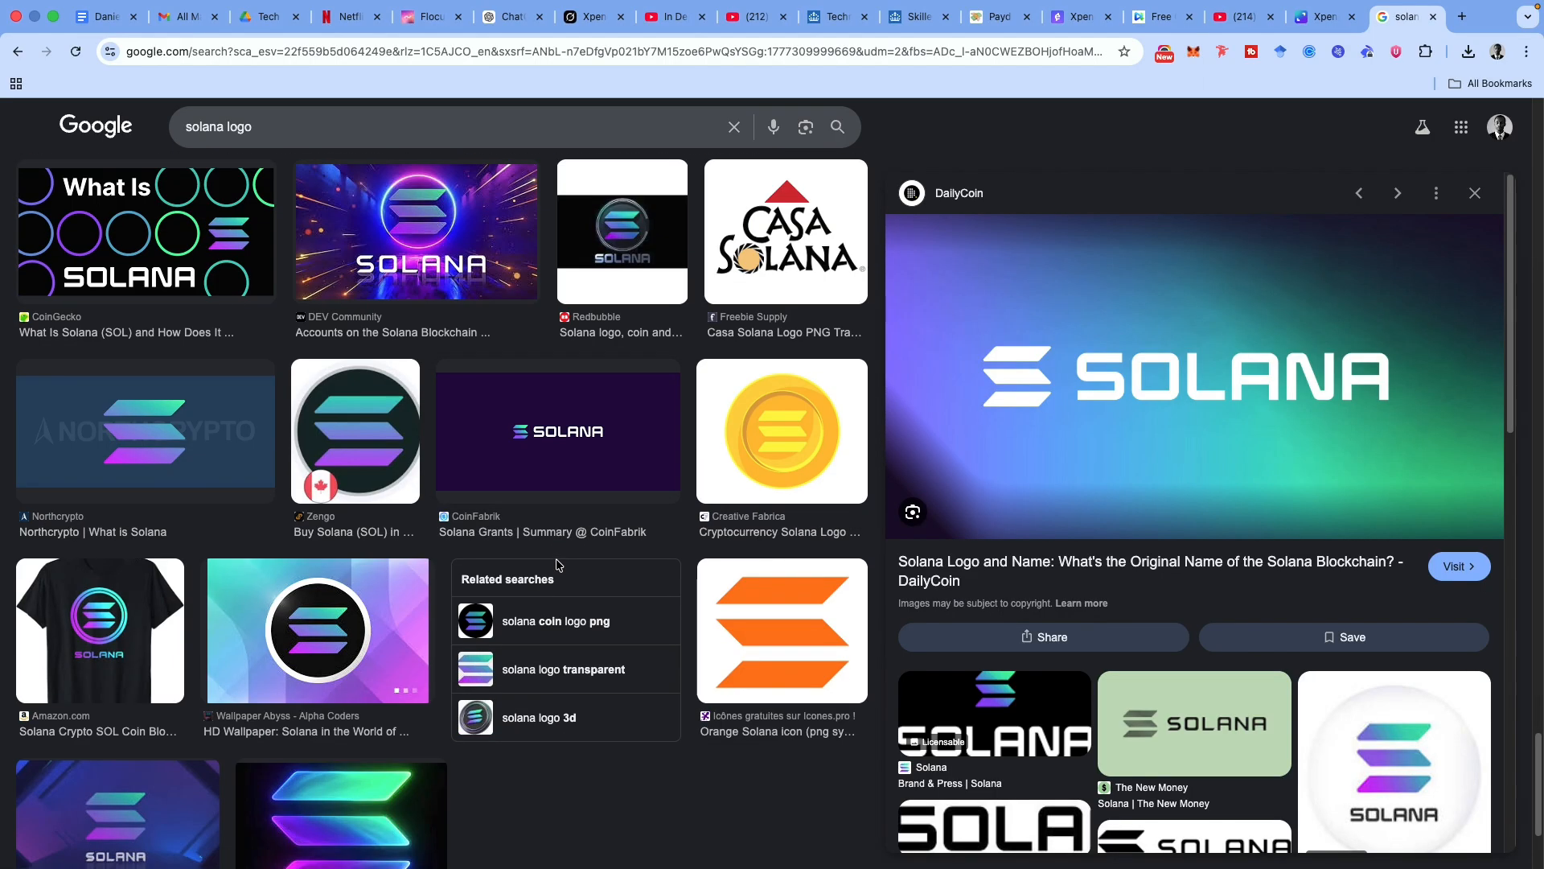
pyautogui.scroll(-7, 559, 565)
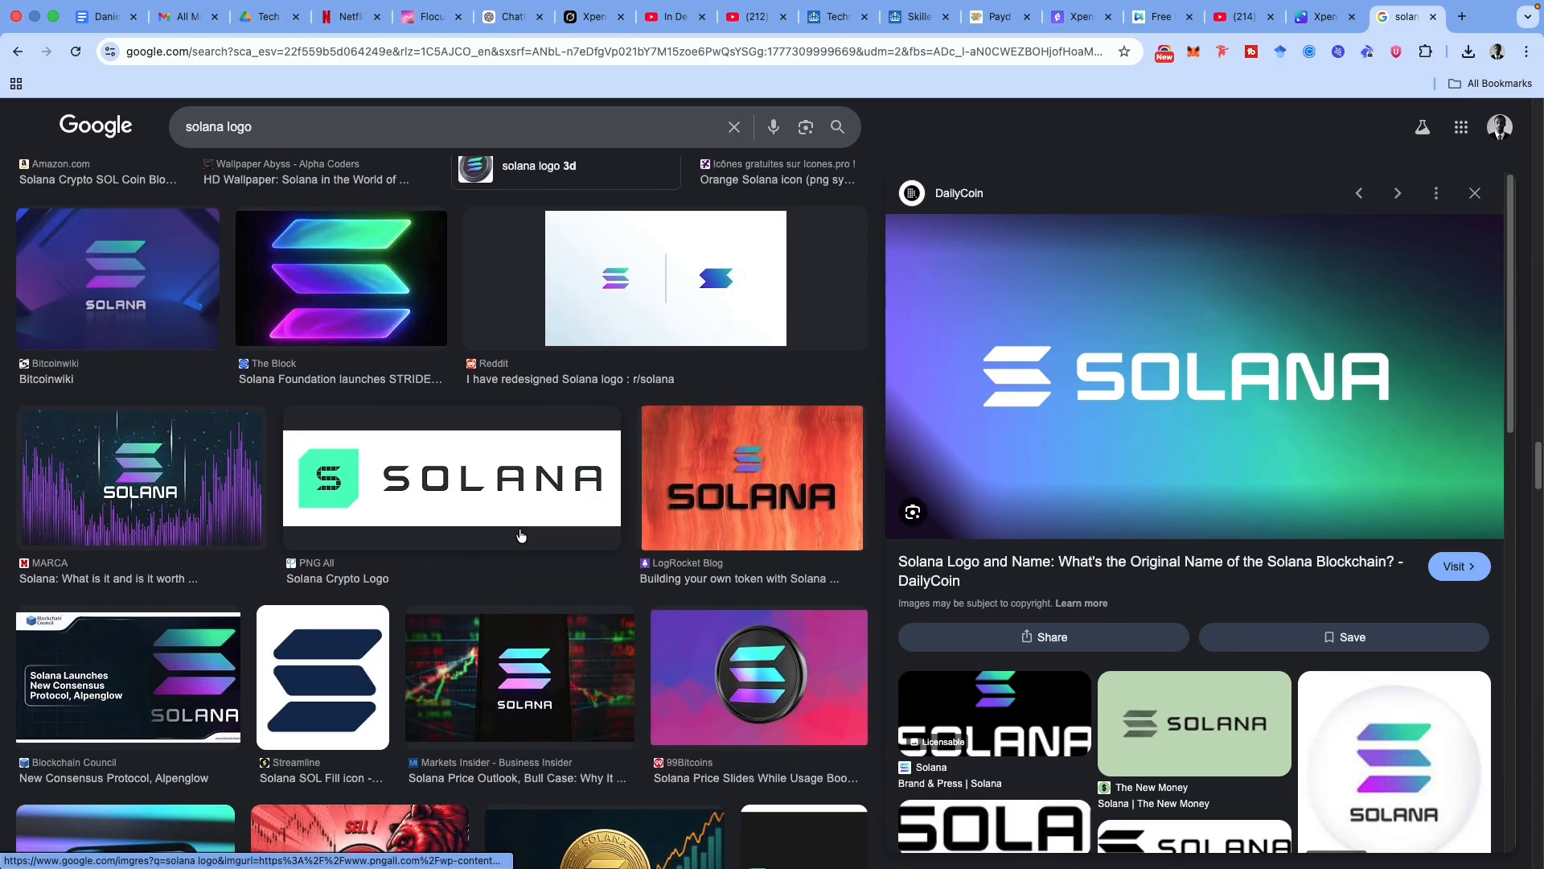
pyautogui.scroll(-6, 521, 535)
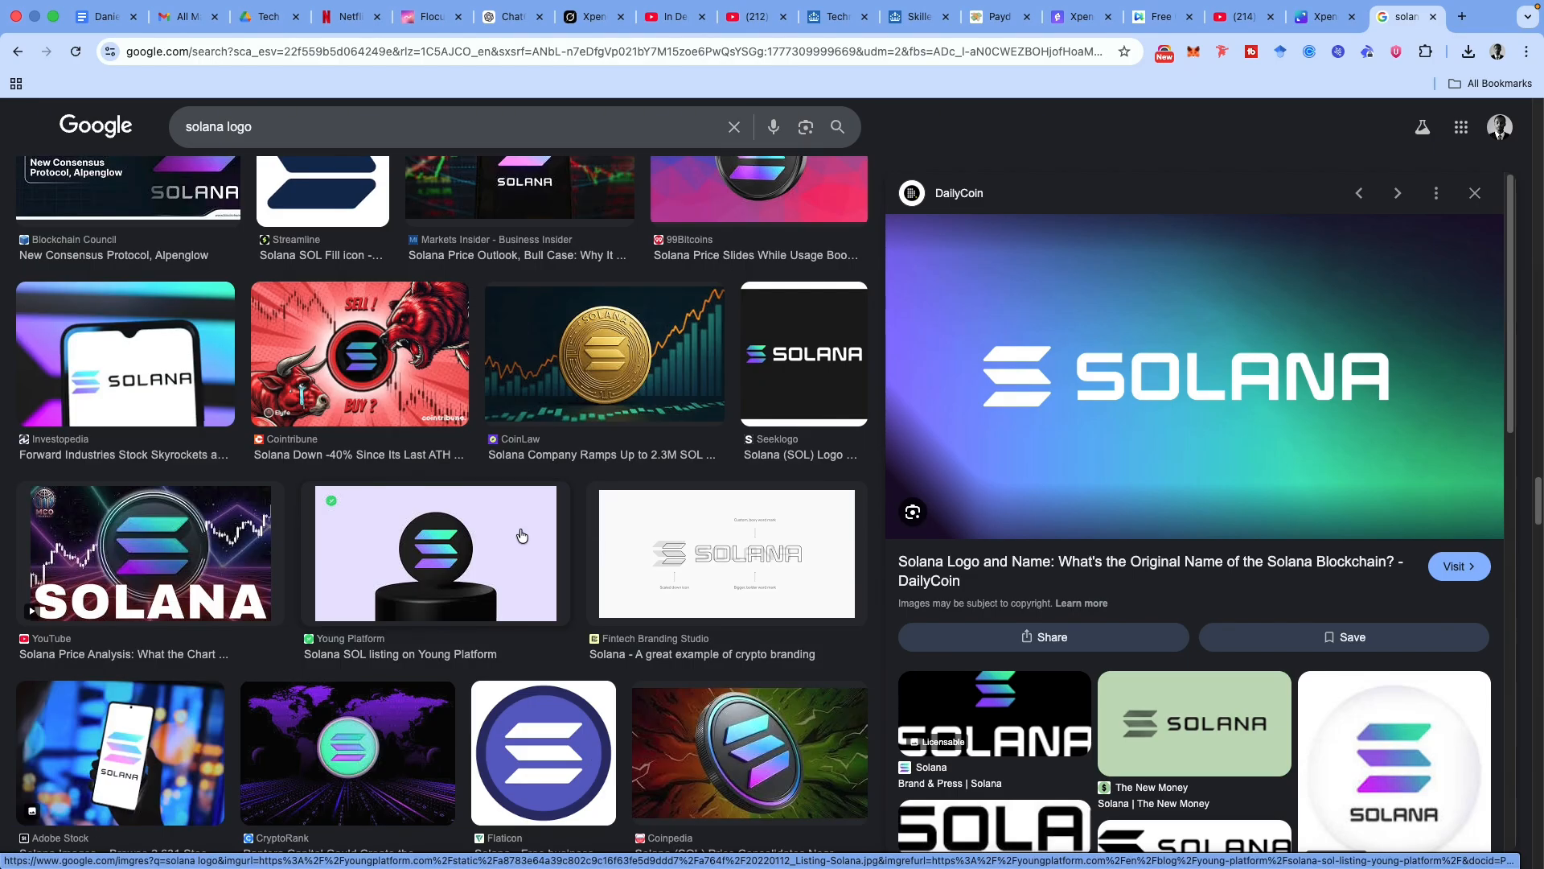
# Save the previewed DailyCoin gradient logo image to the Desktop as solana-logo.
pyautogui.scroll(20, 522, 535)
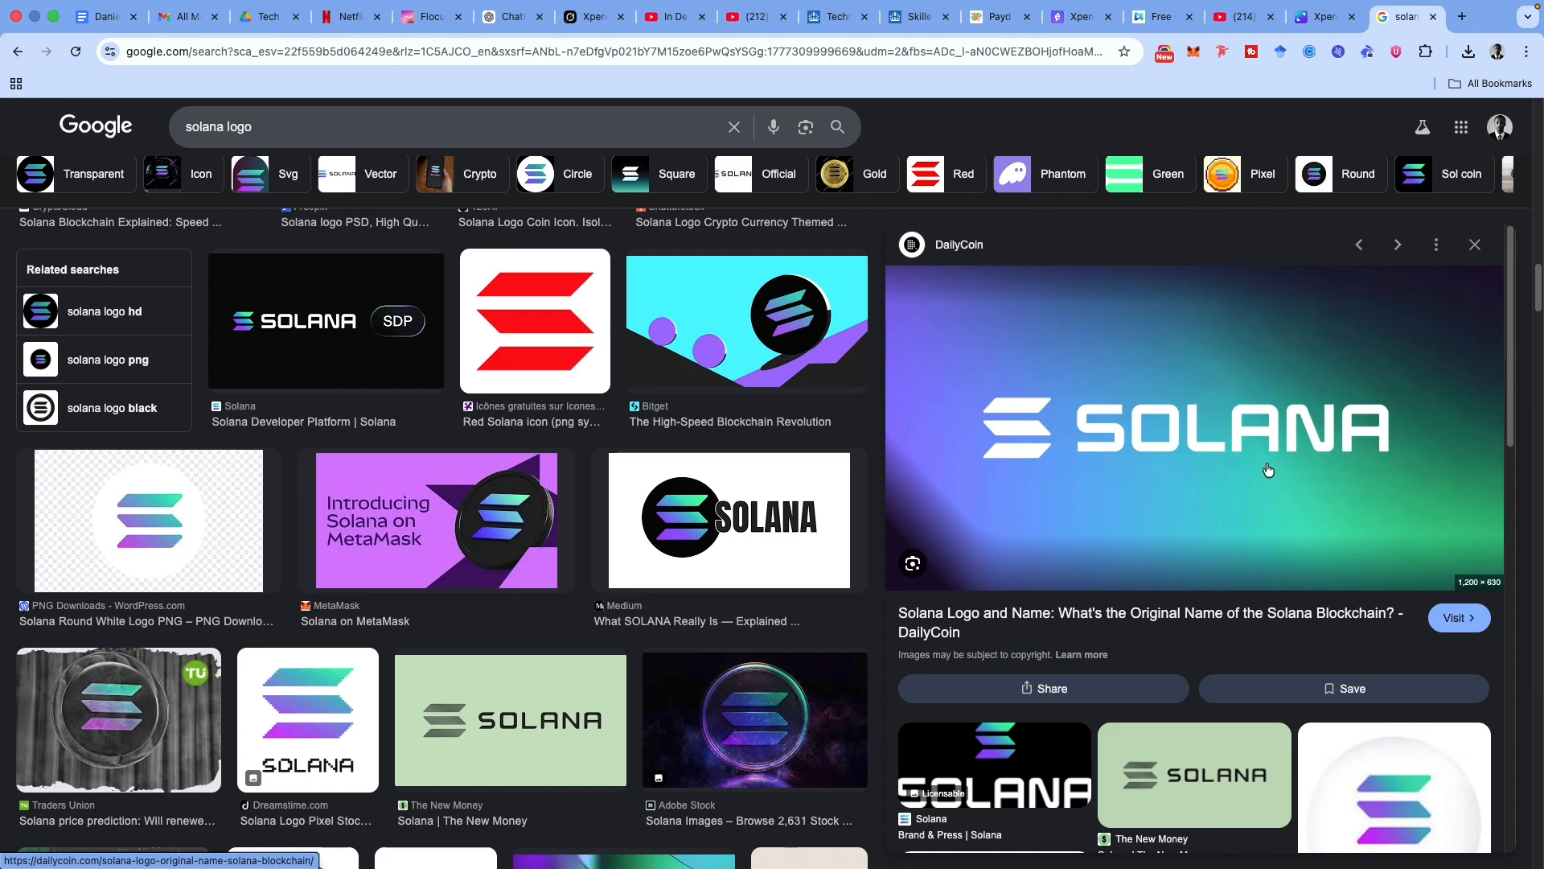
pyautogui.rightClick(1267, 469)
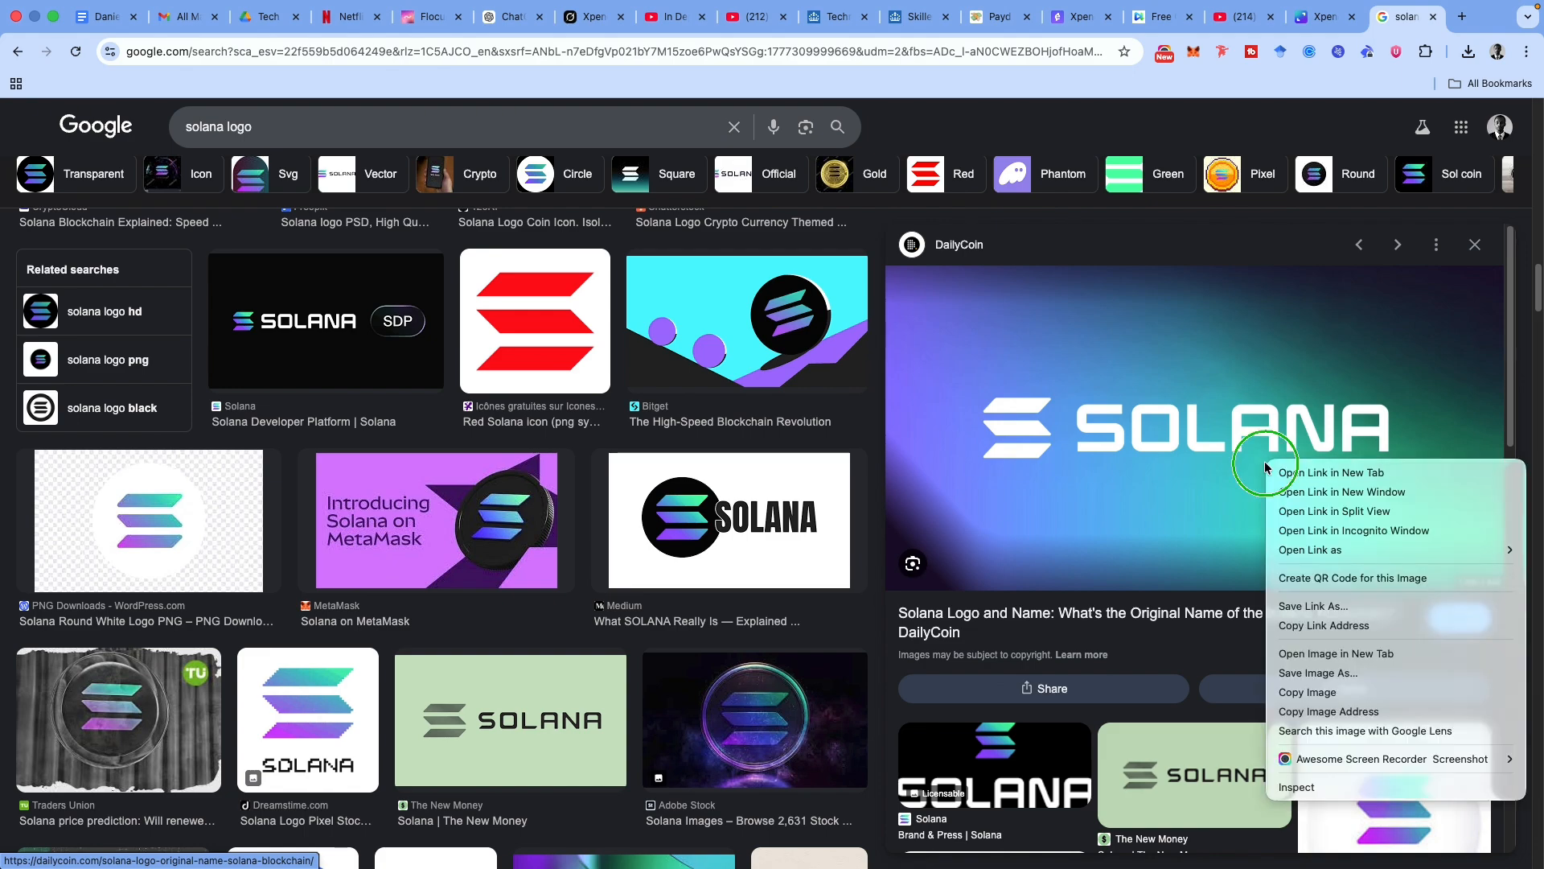
pyautogui.click(1342, 683)
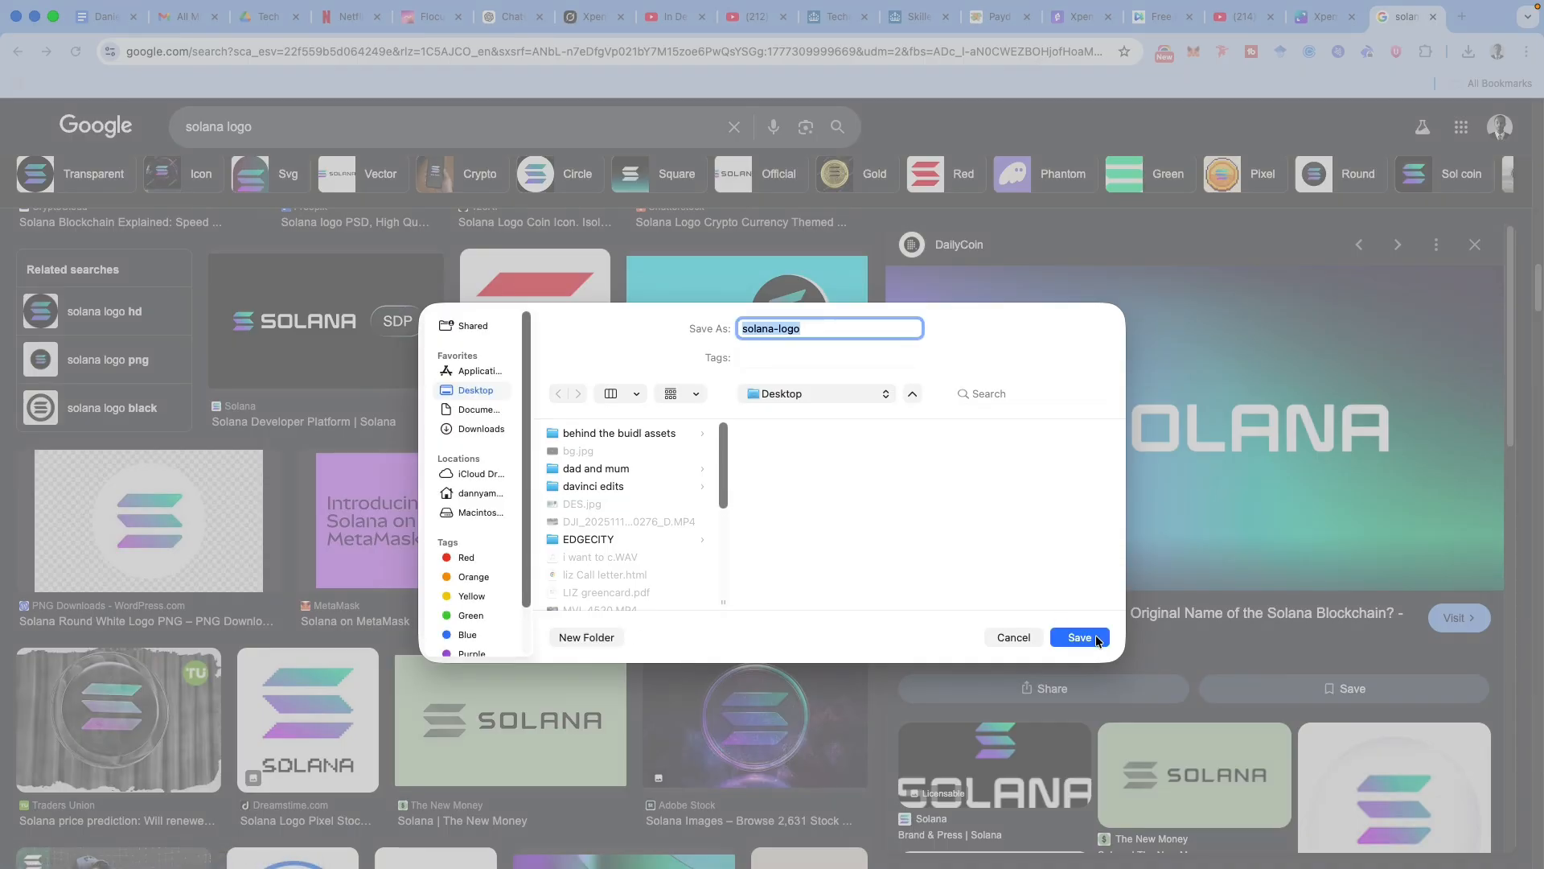
pyautogui.click(1079, 633)
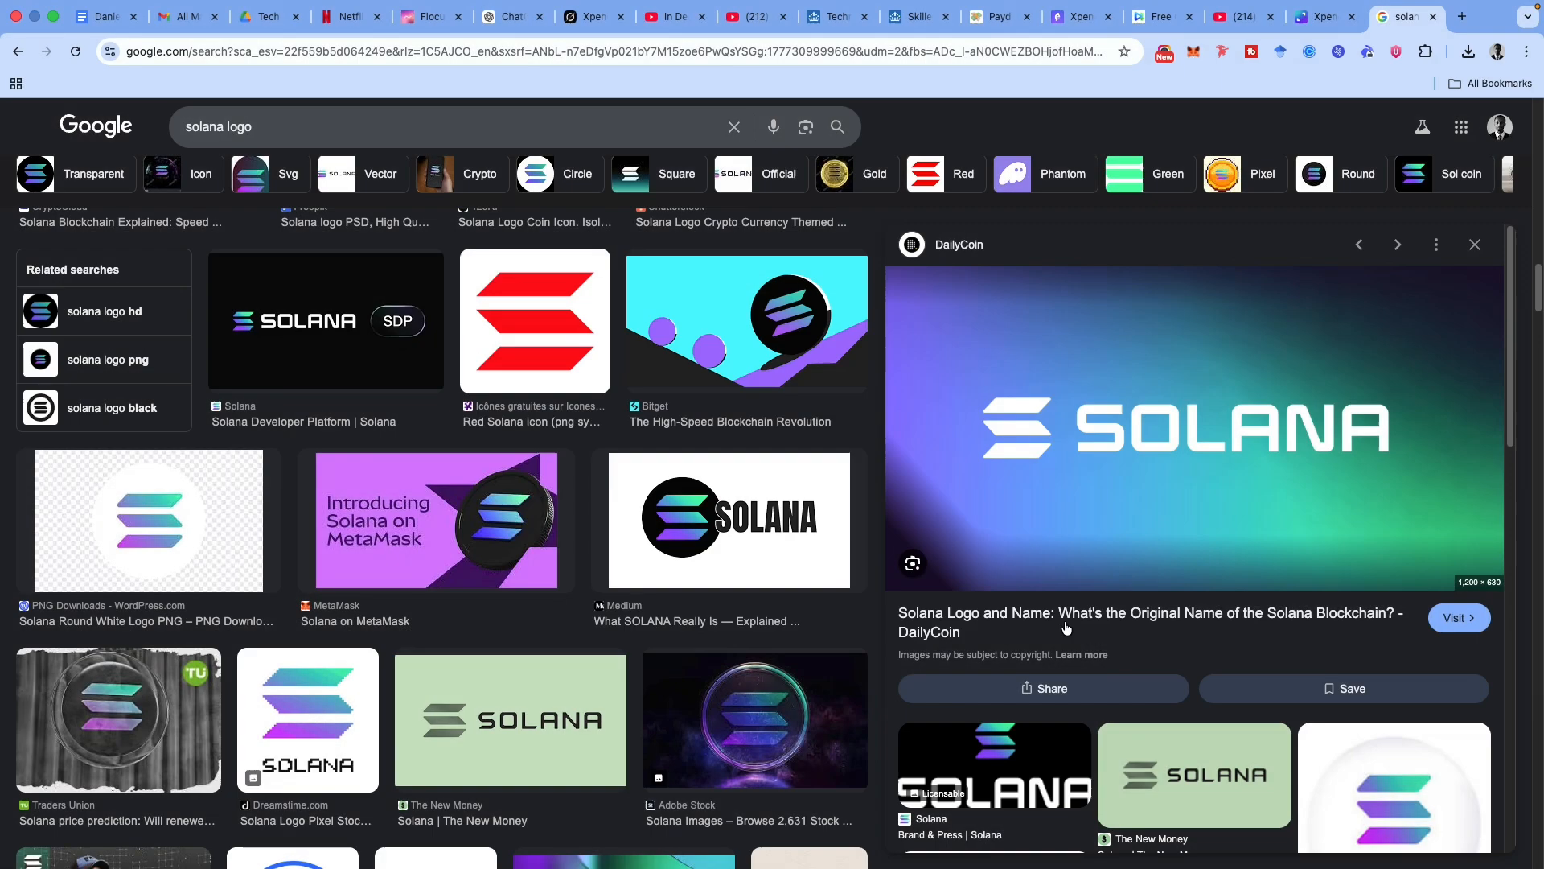
# Switch to CapCut, delete the white-background Solana logo clip from the timeline, and import solana-logo.jpg from the Desktop.
pyautogui.hotkey('ctrl', 'Right')
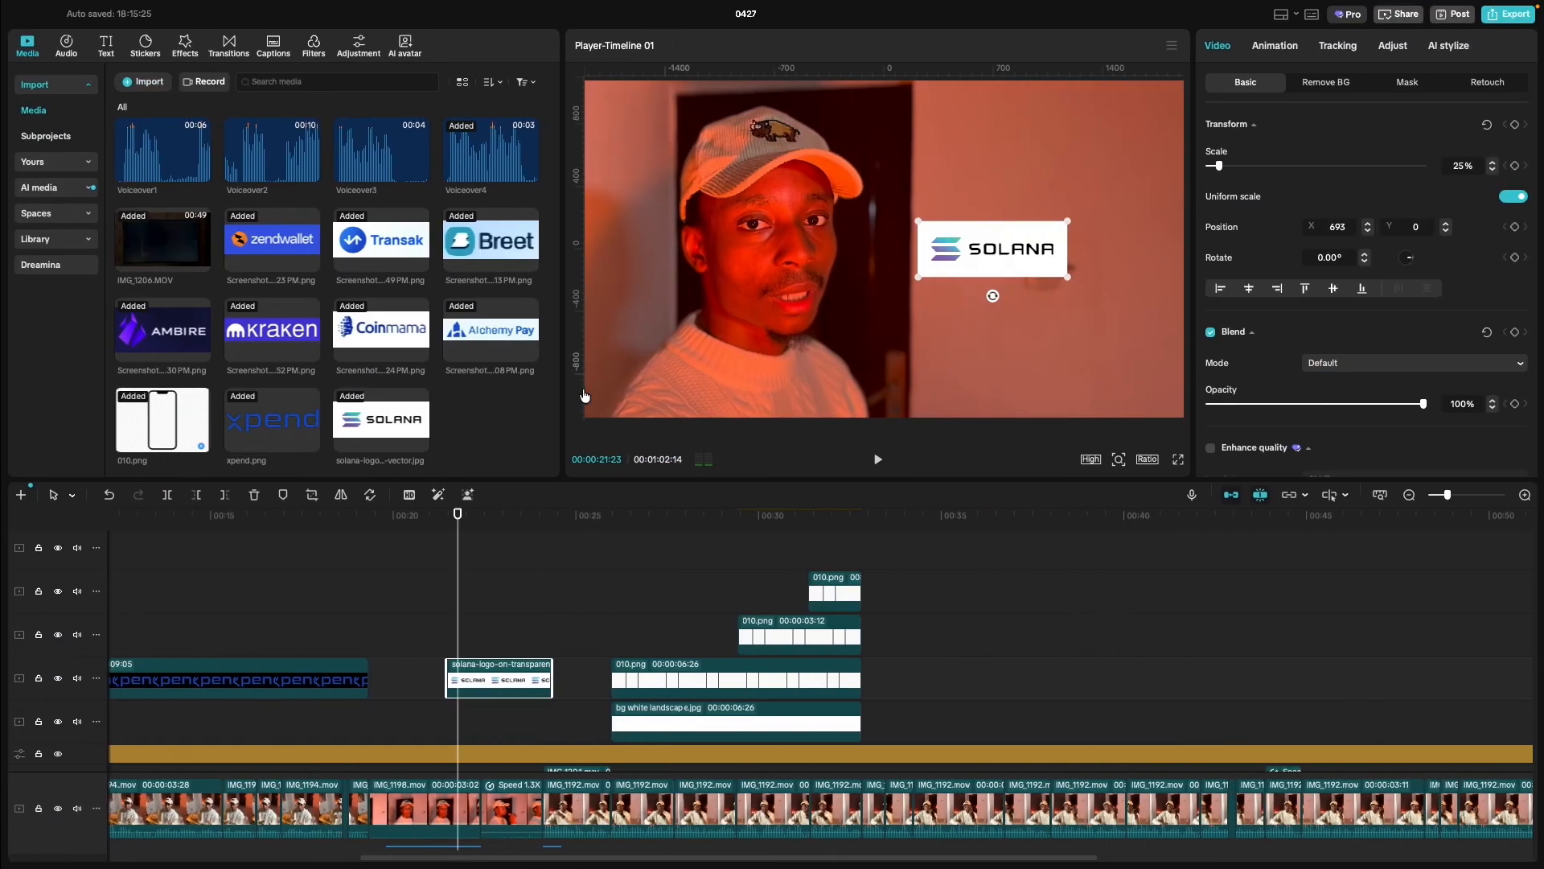
pyautogui.press('Delete')
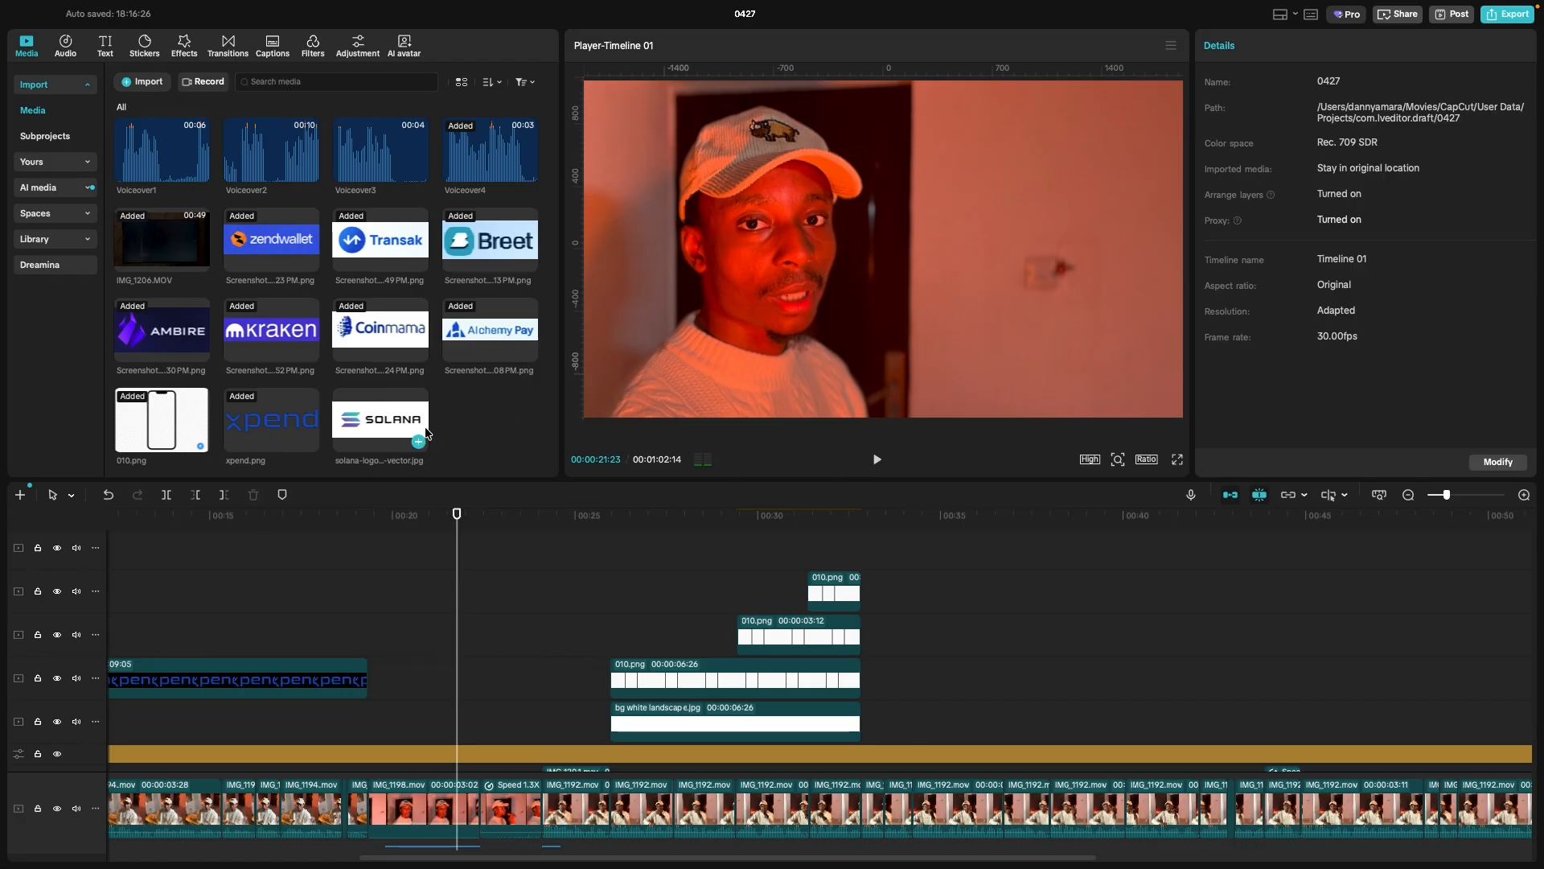
pyautogui.click(135, 81)
pyautogui.scroll(-3, 544, 554)
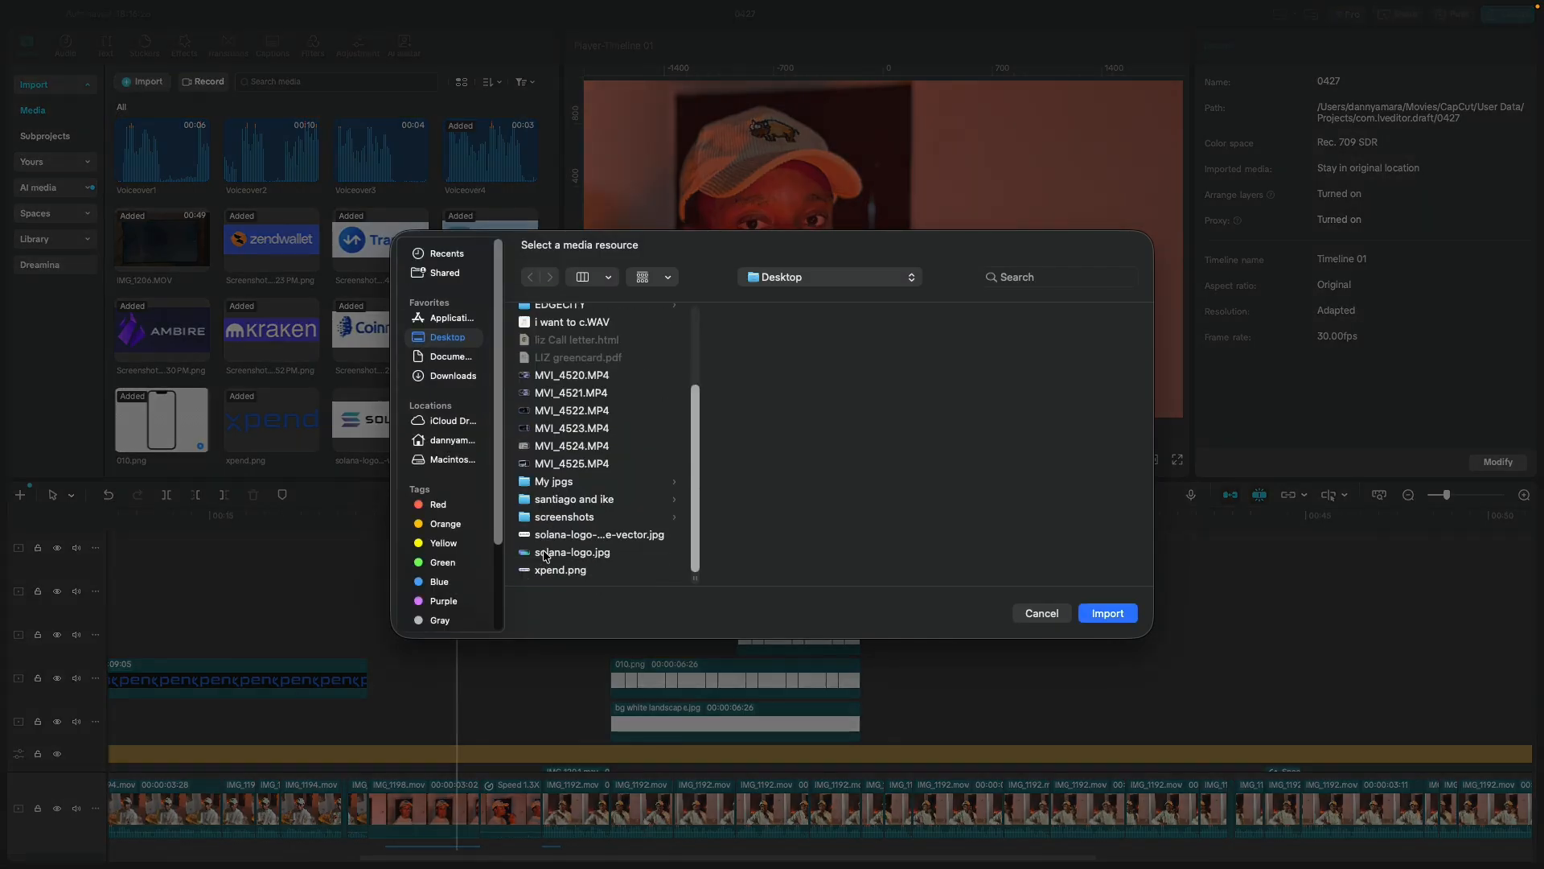
pyautogui.doubleClick(547, 554)
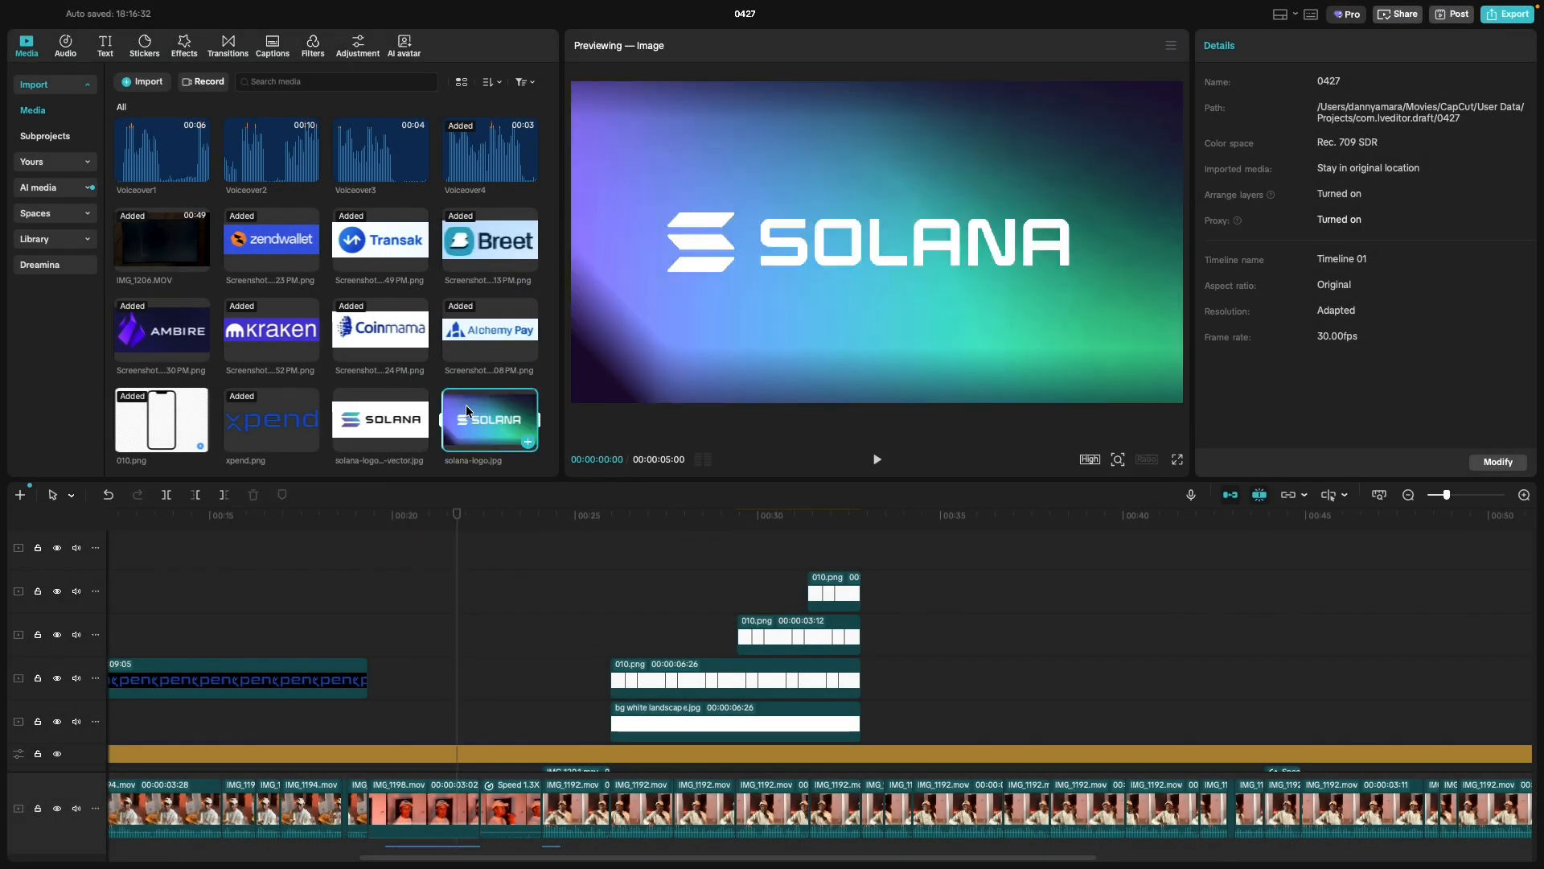
# Place solana-logo.jpg above the red-lit IMG_1198.mov clip from about 00:00:20 and play that section, stopping at 00:00:21:11.
pyautogui.moveTo(476, 423); pyautogui.dragTo(413, 684)
pyautogui.click(408, 633)
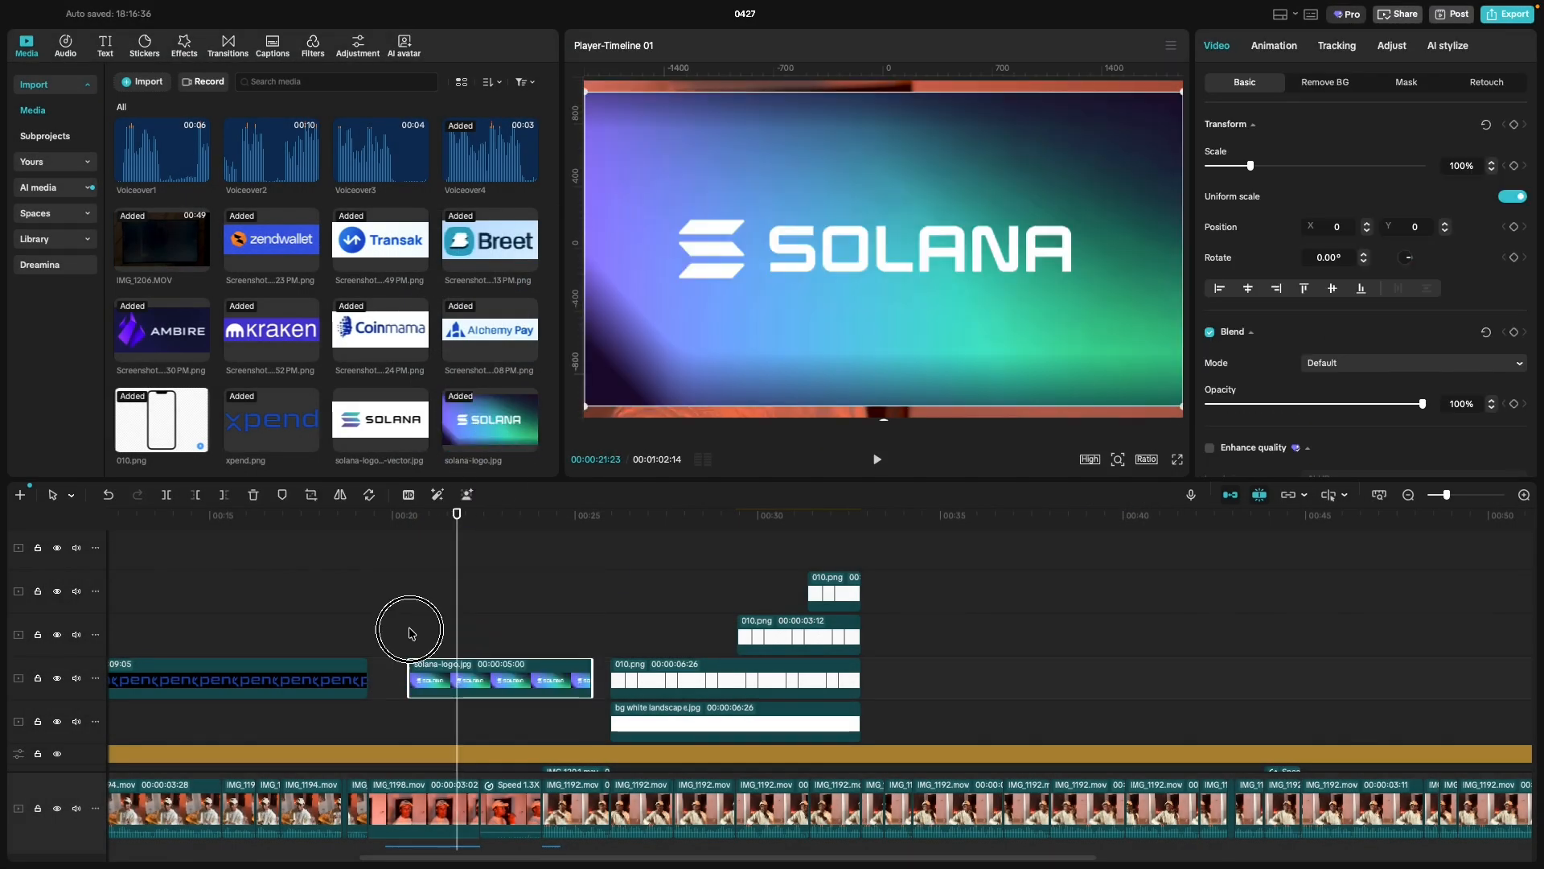
pyautogui.press('space')
pyautogui.press('space')
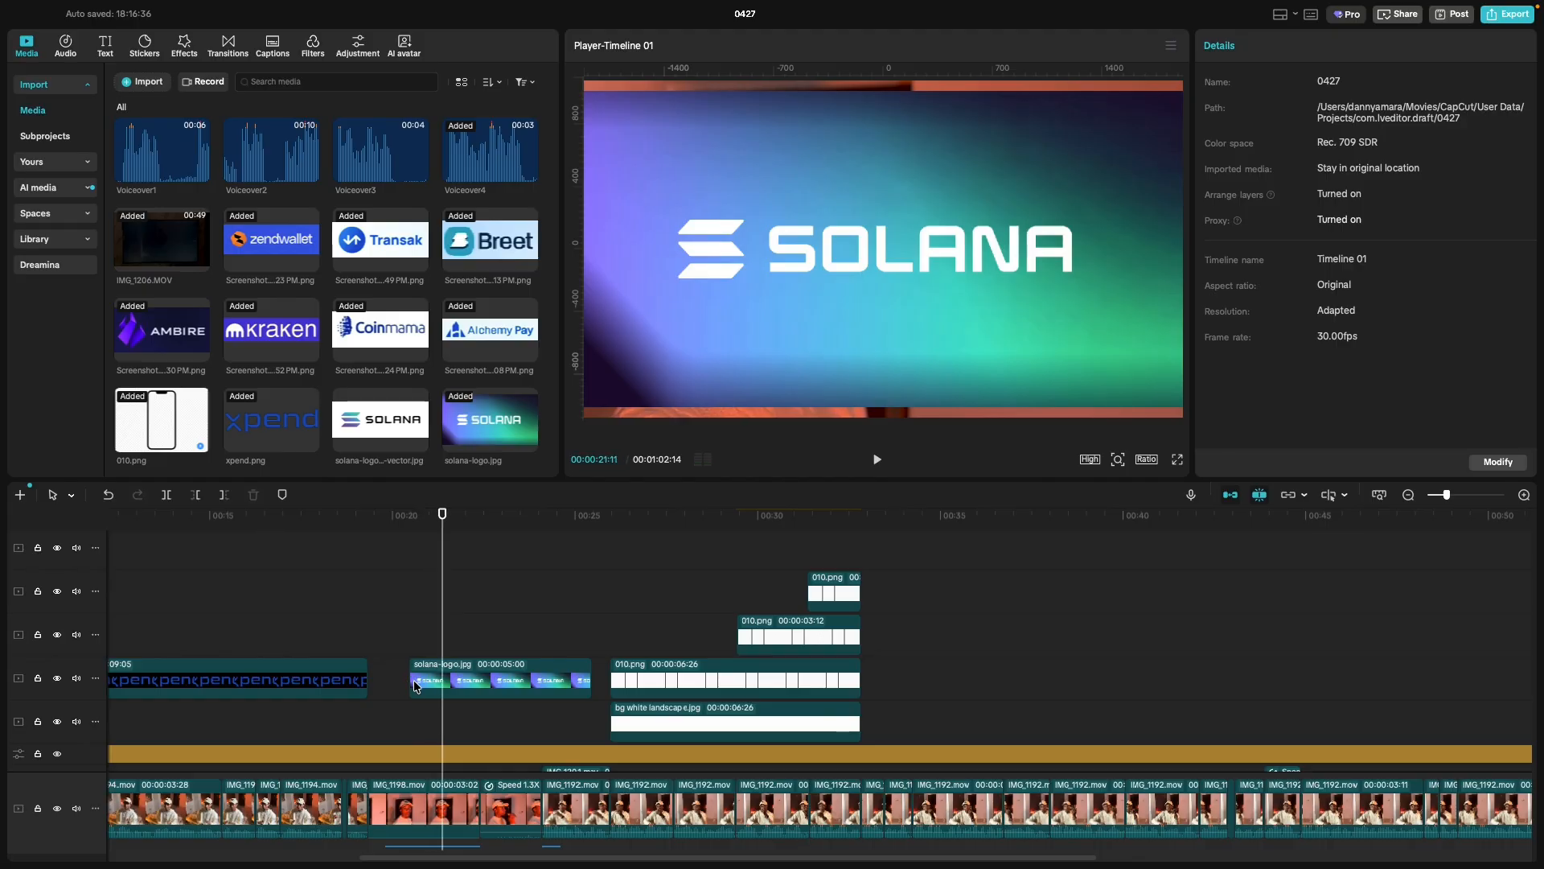
# Trim the solana-logo.jpg clip to span about 00:00:21 to 00:00:24 and scale it to 47%.
pyautogui.click(412, 680)
pyautogui.moveTo(410, 680); pyautogui.dragTo(438, 688)
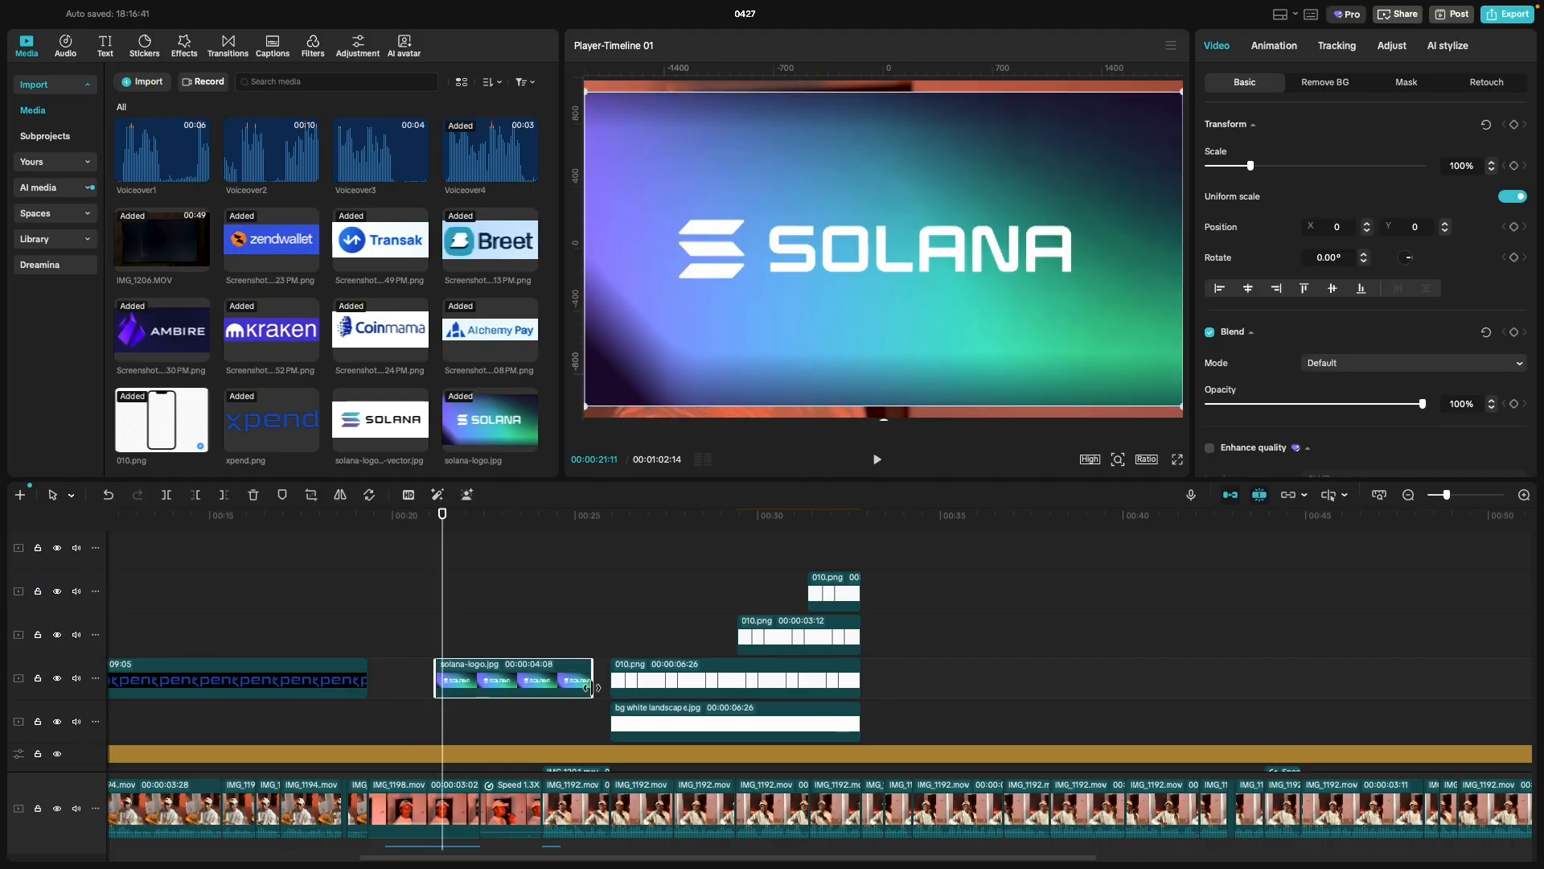
pyautogui.moveTo(591, 688); pyautogui.dragTo(540, 708)
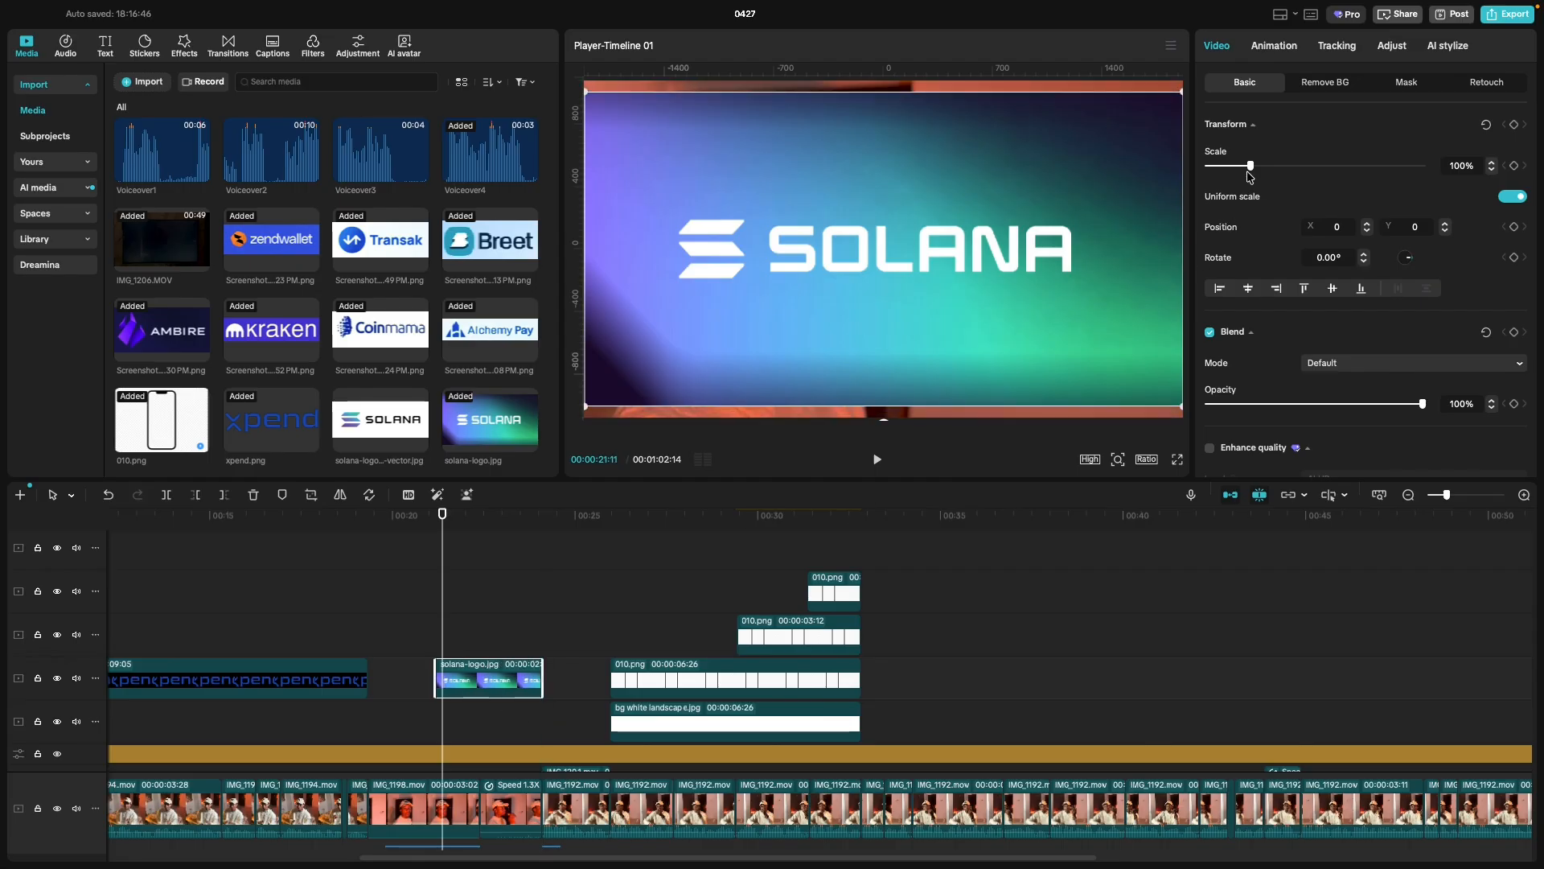
pyautogui.moveTo(1250, 176); pyautogui.dragTo(1228, 174)
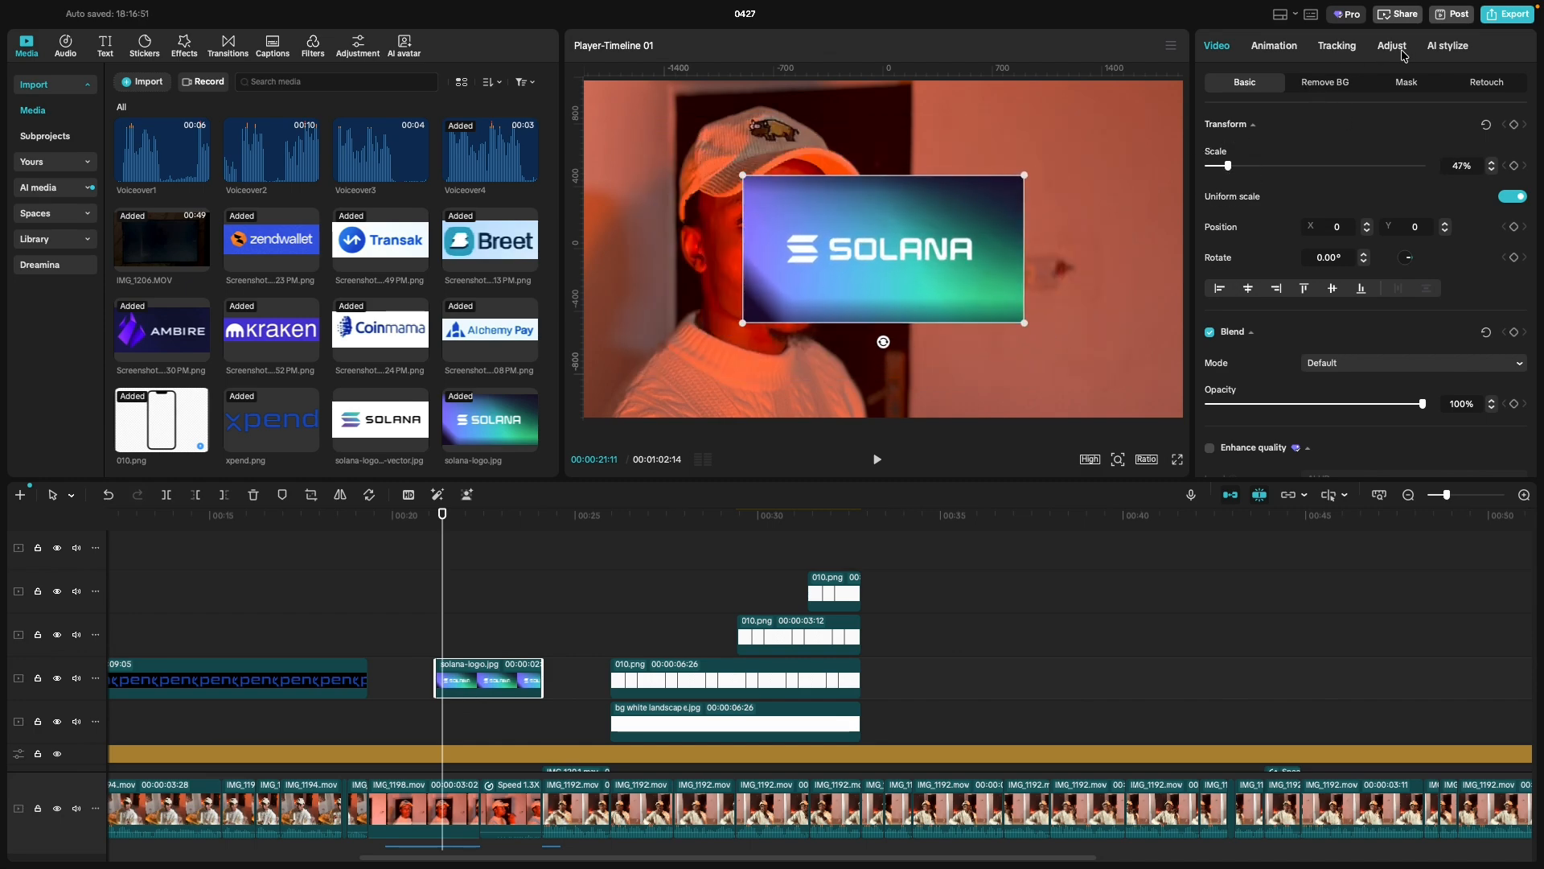
# Try automatic background removal on the gradient Solana logo, inspect the cutout up close, and undo the removal.
pyautogui.click(1320, 84)
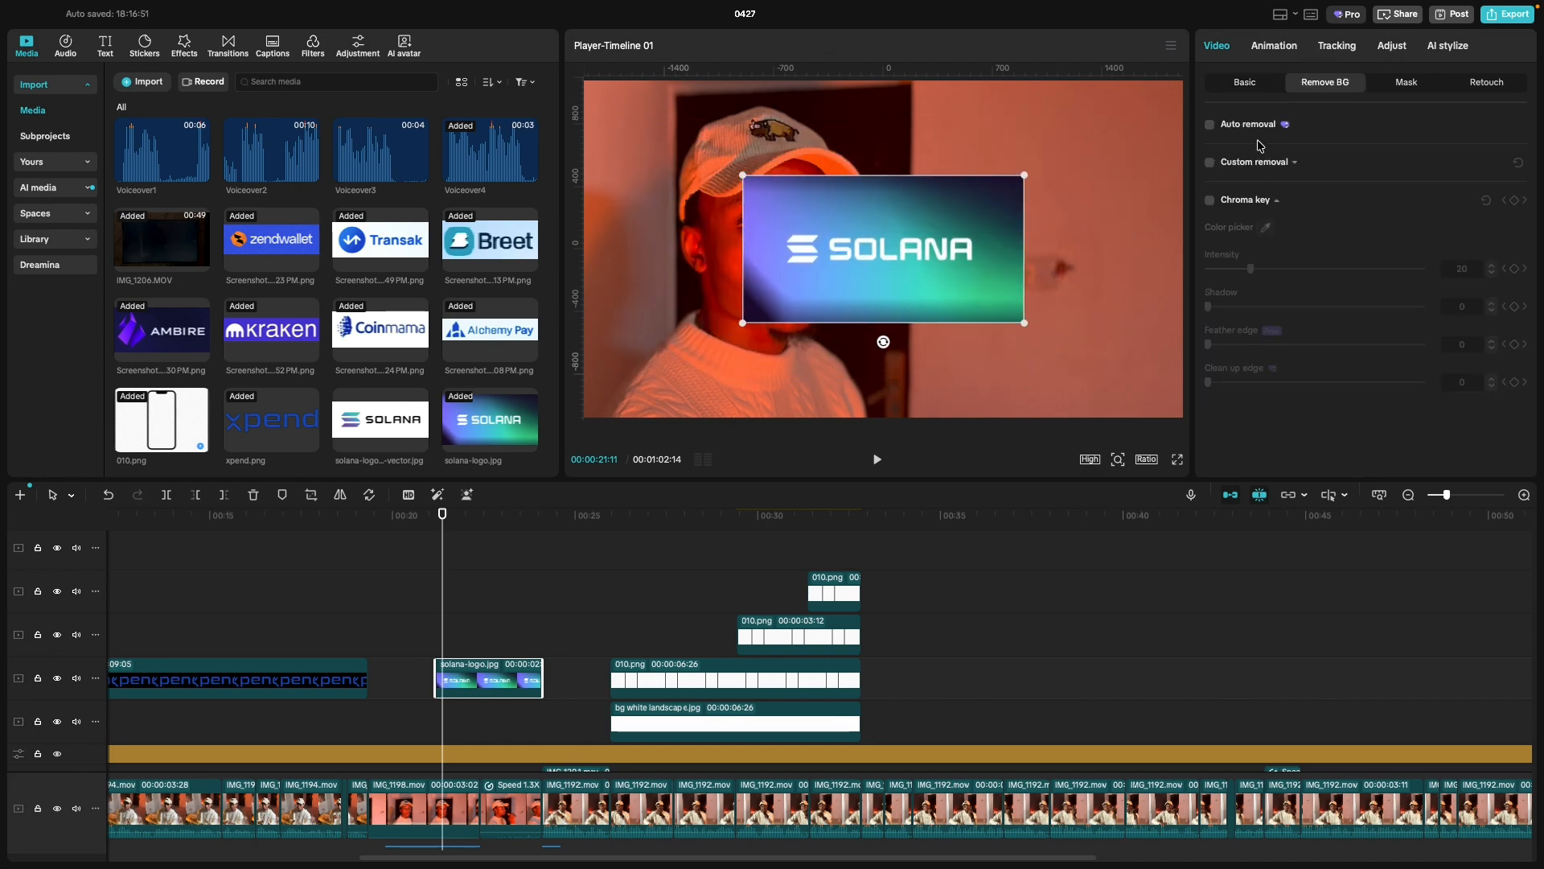
pyautogui.click(1211, 203)
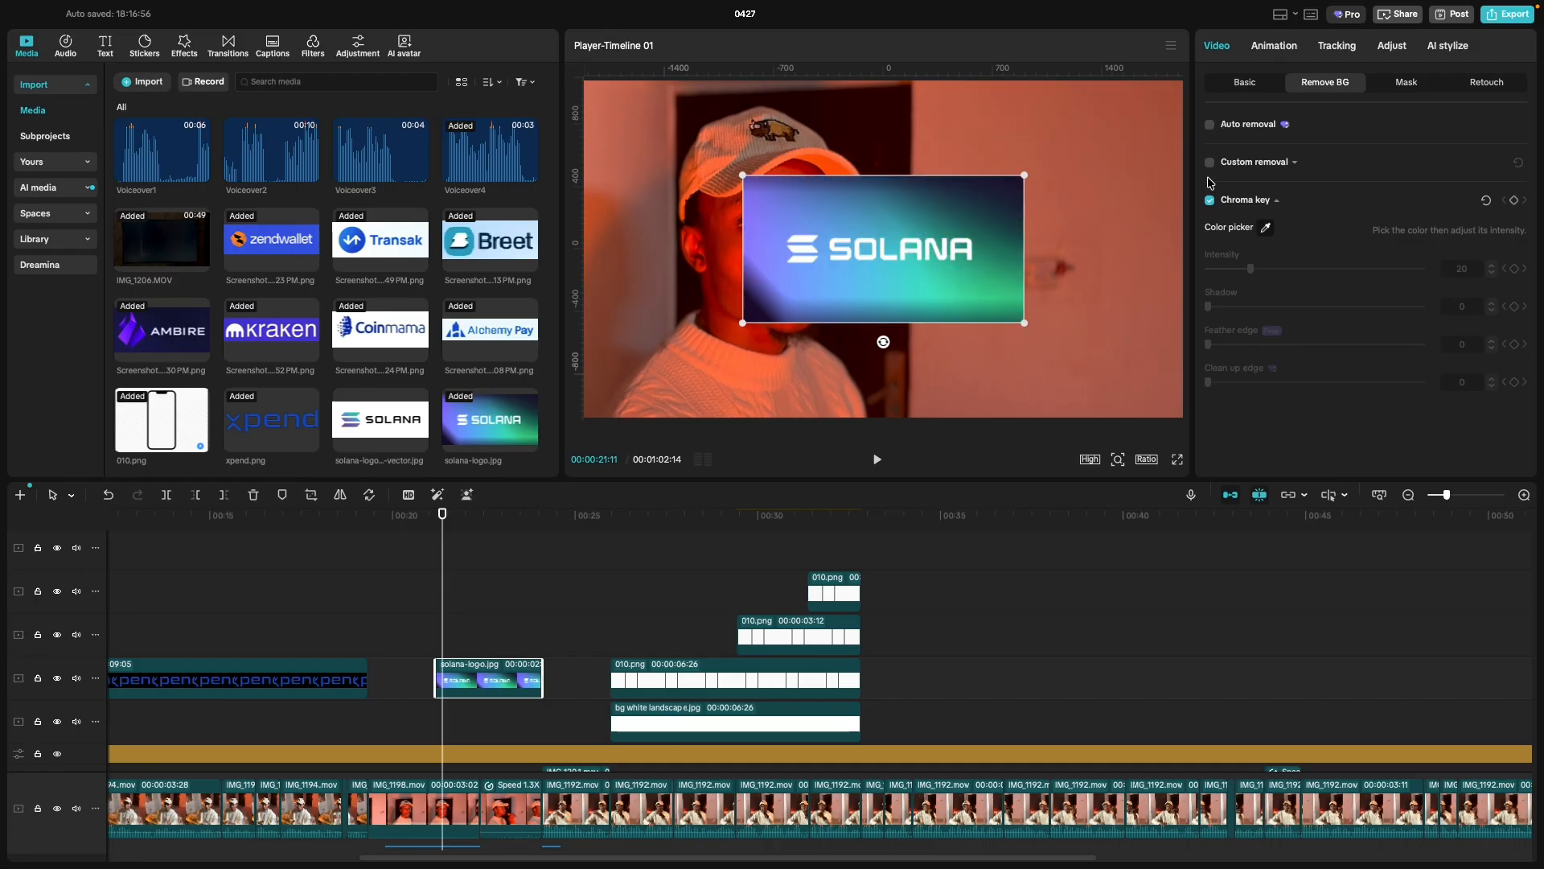
pyautogui.click(1210, 202)
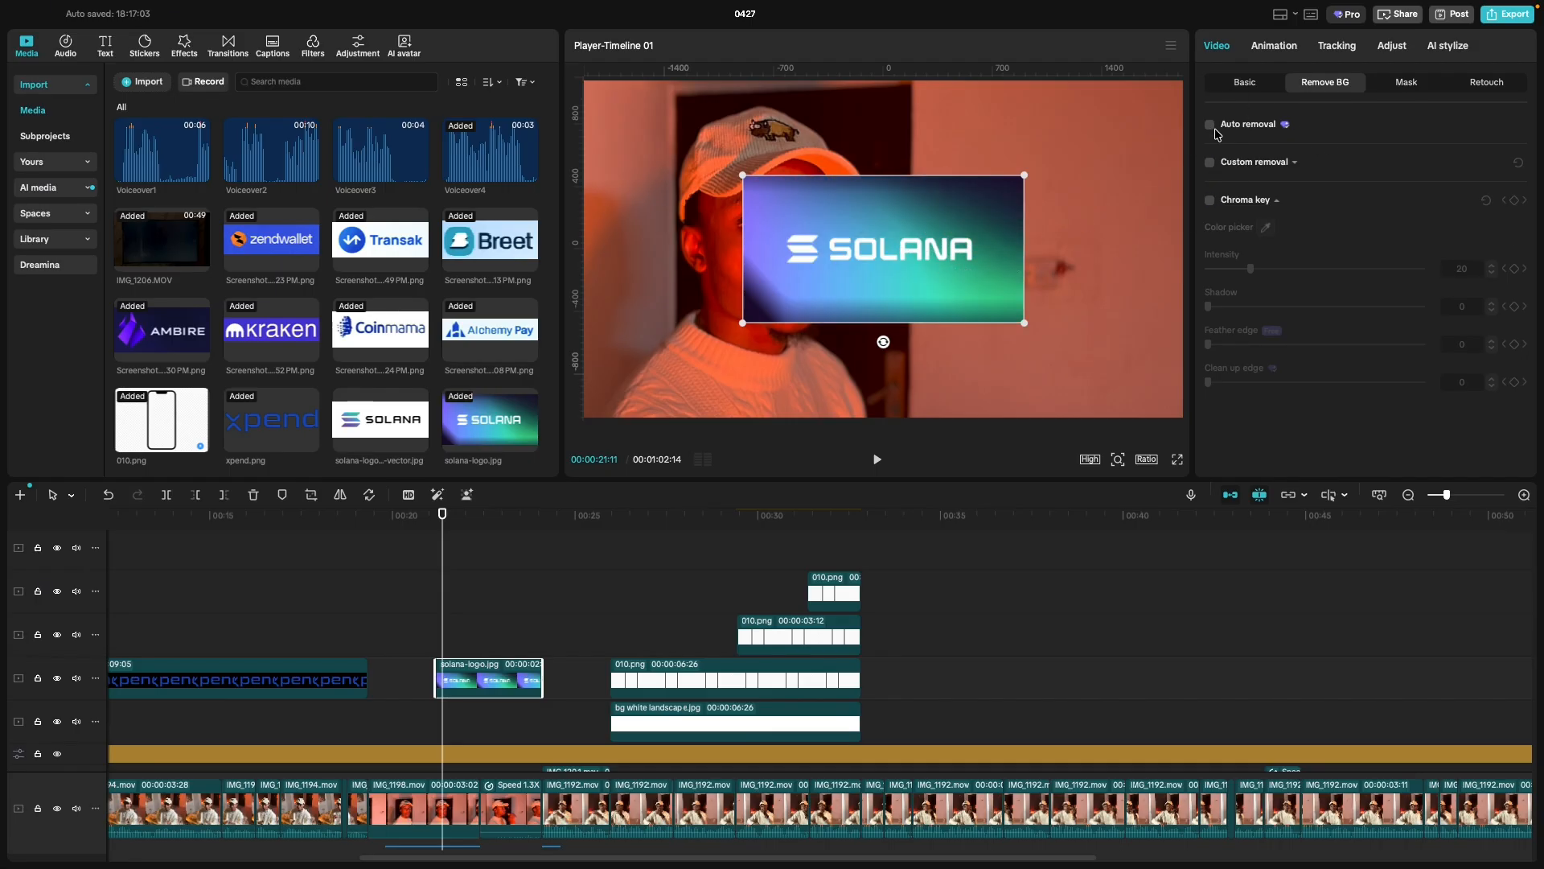
pyautogui.click(1213, 127)
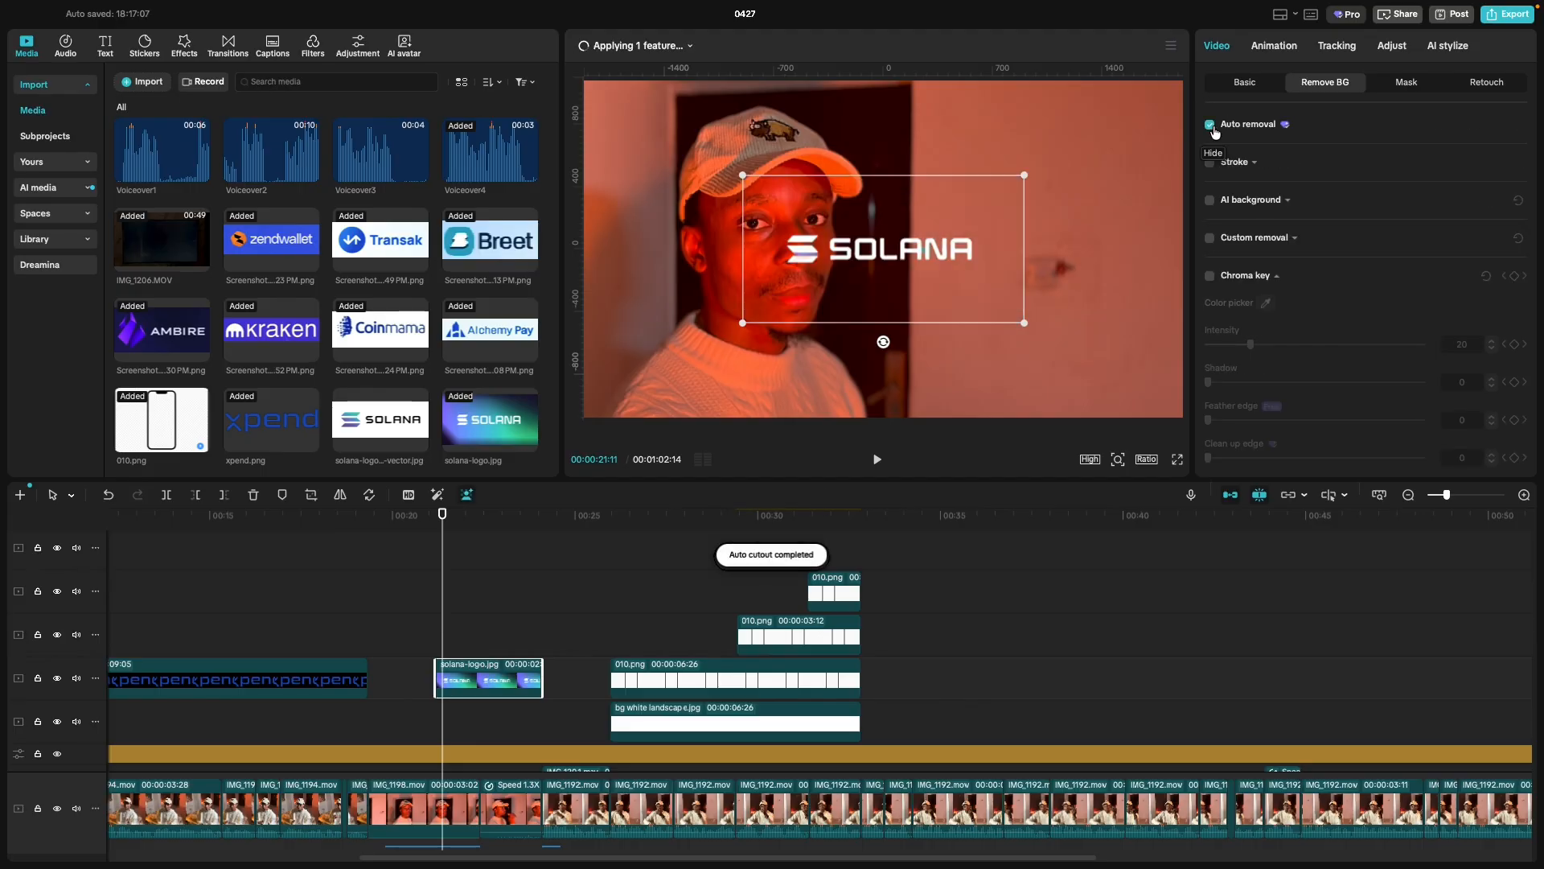
pyautogui.scroll(5, 938, 249)
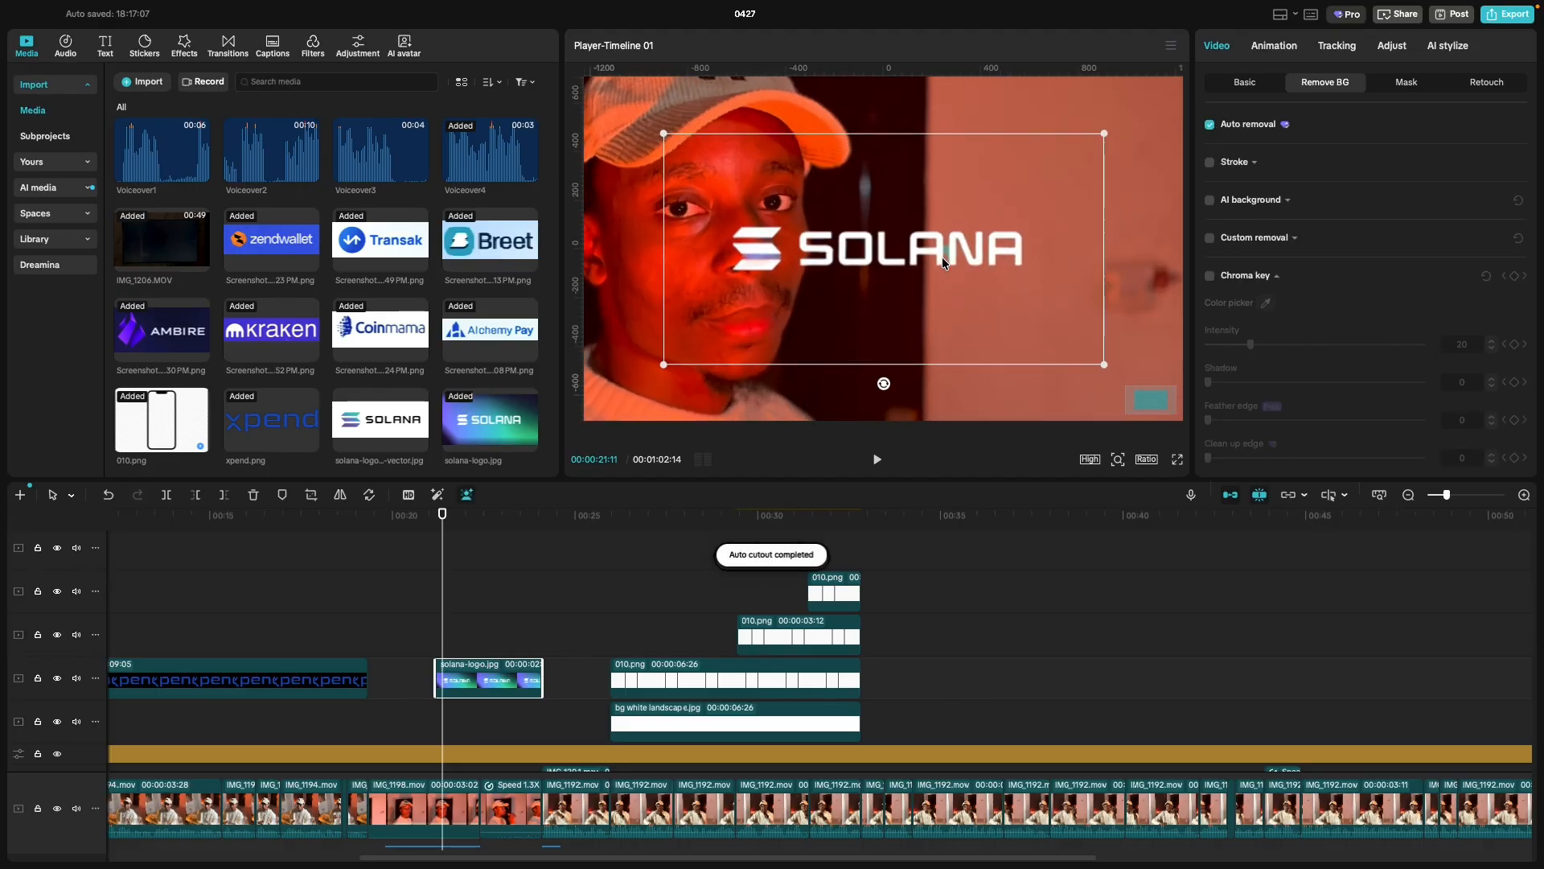
pyautogui.scroll(1, 941, 257)
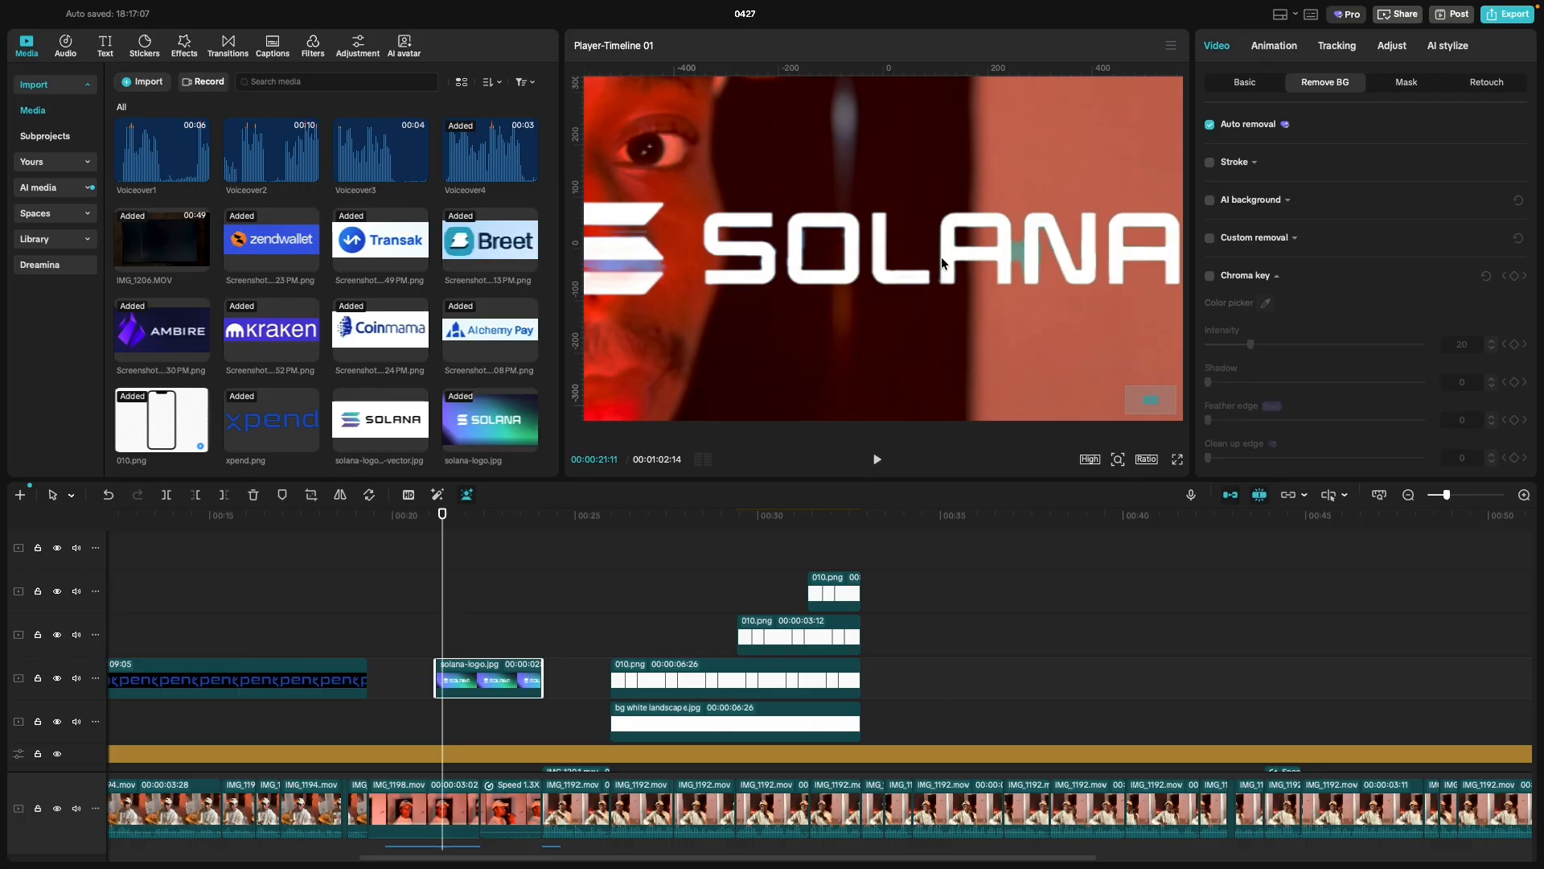
pyautogui.scroll(-5, 941, 258)
pyautogui.scroll(-1, 942, 257)
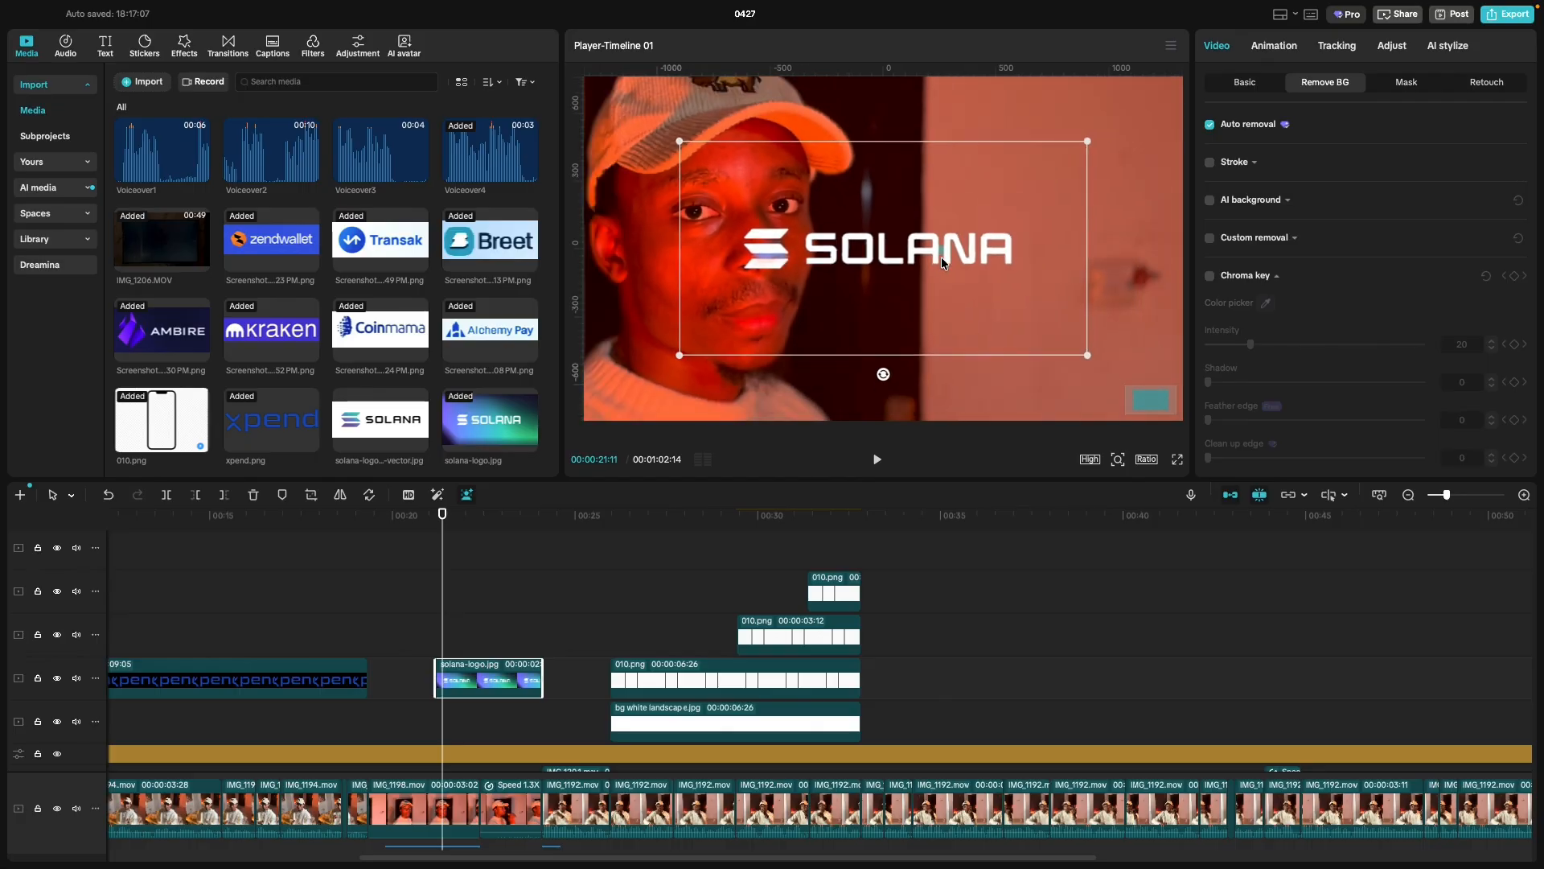
pyautogui.press('super+z')
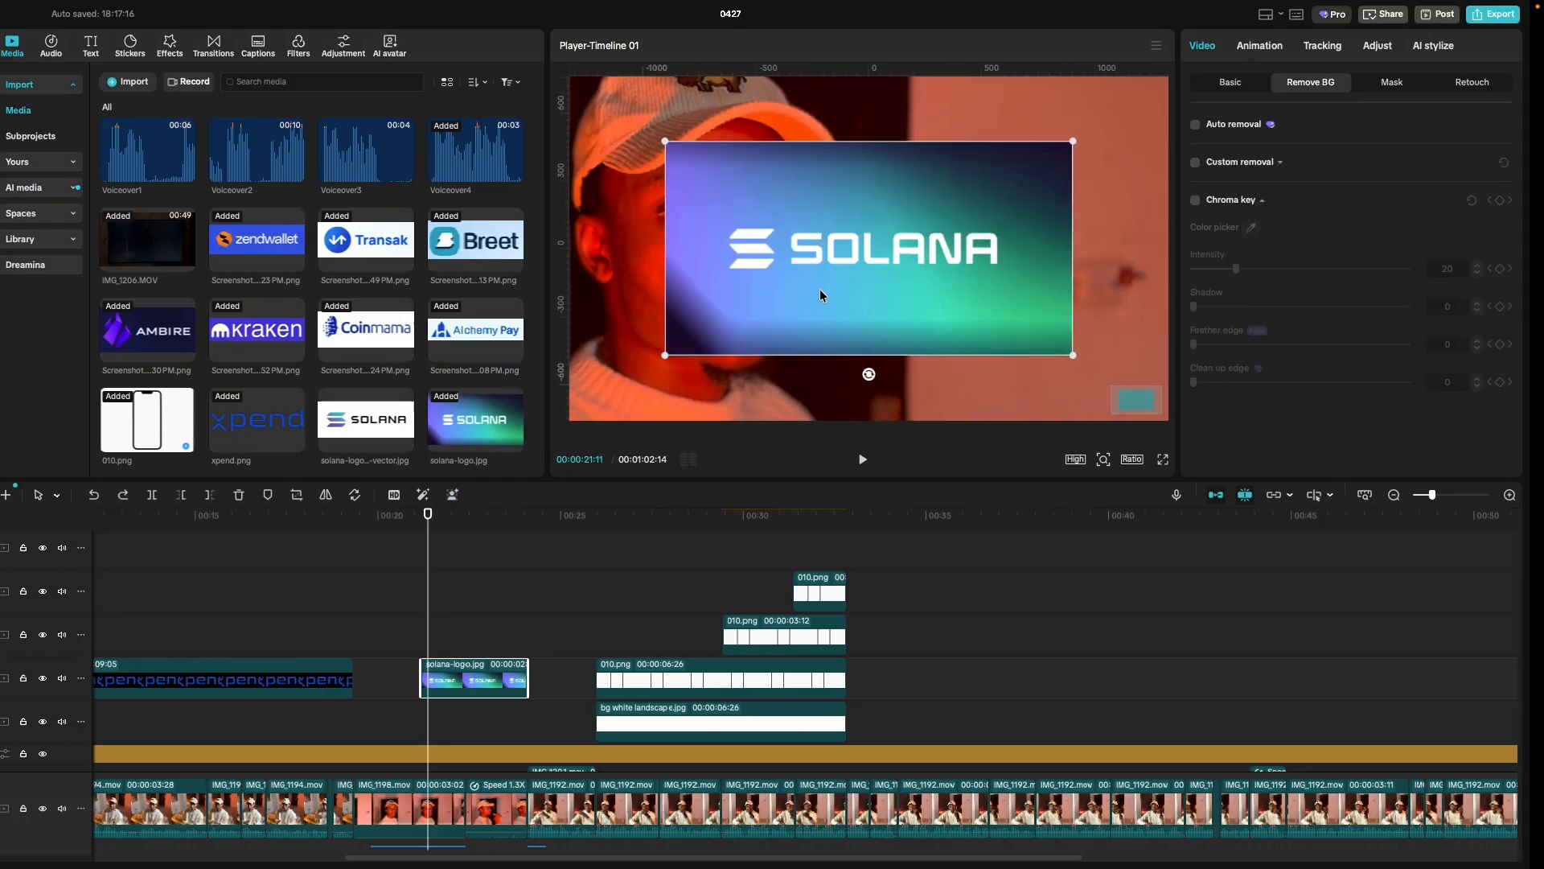
# Switch to Chrome's solana logo image results and examine the Solana Developer Platform and MoonPay logo previews with their related images.
pyautogui.hotkey('ctrl', 'Left')
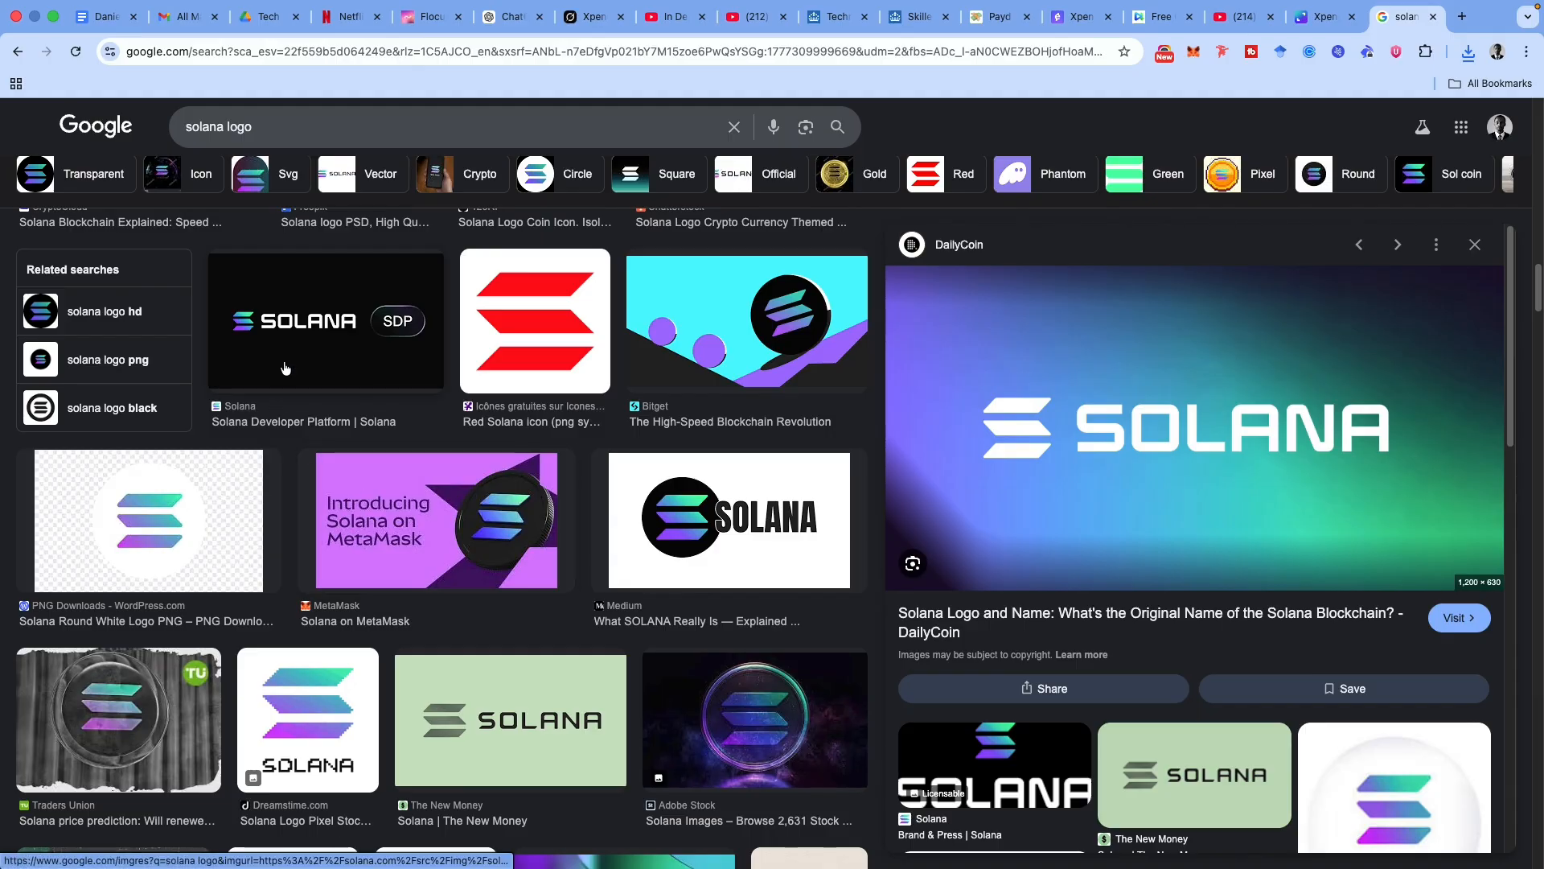
pyautogui.click(299, 346)
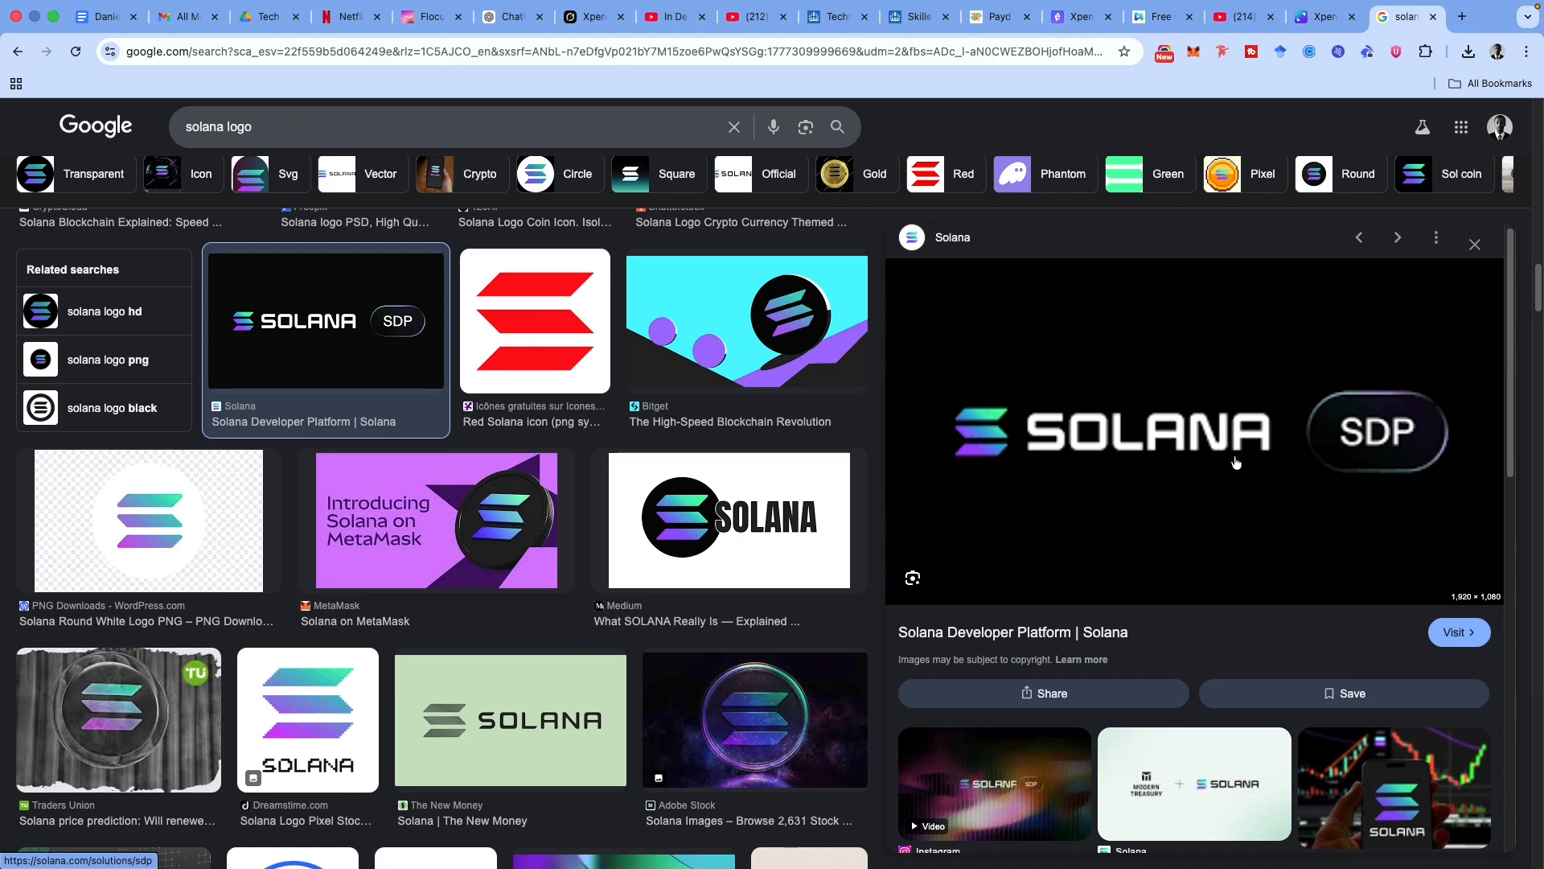
pyautogui.scroll(-1, 1209, 493)
pyautogui.scroll(-1, 991, 681)
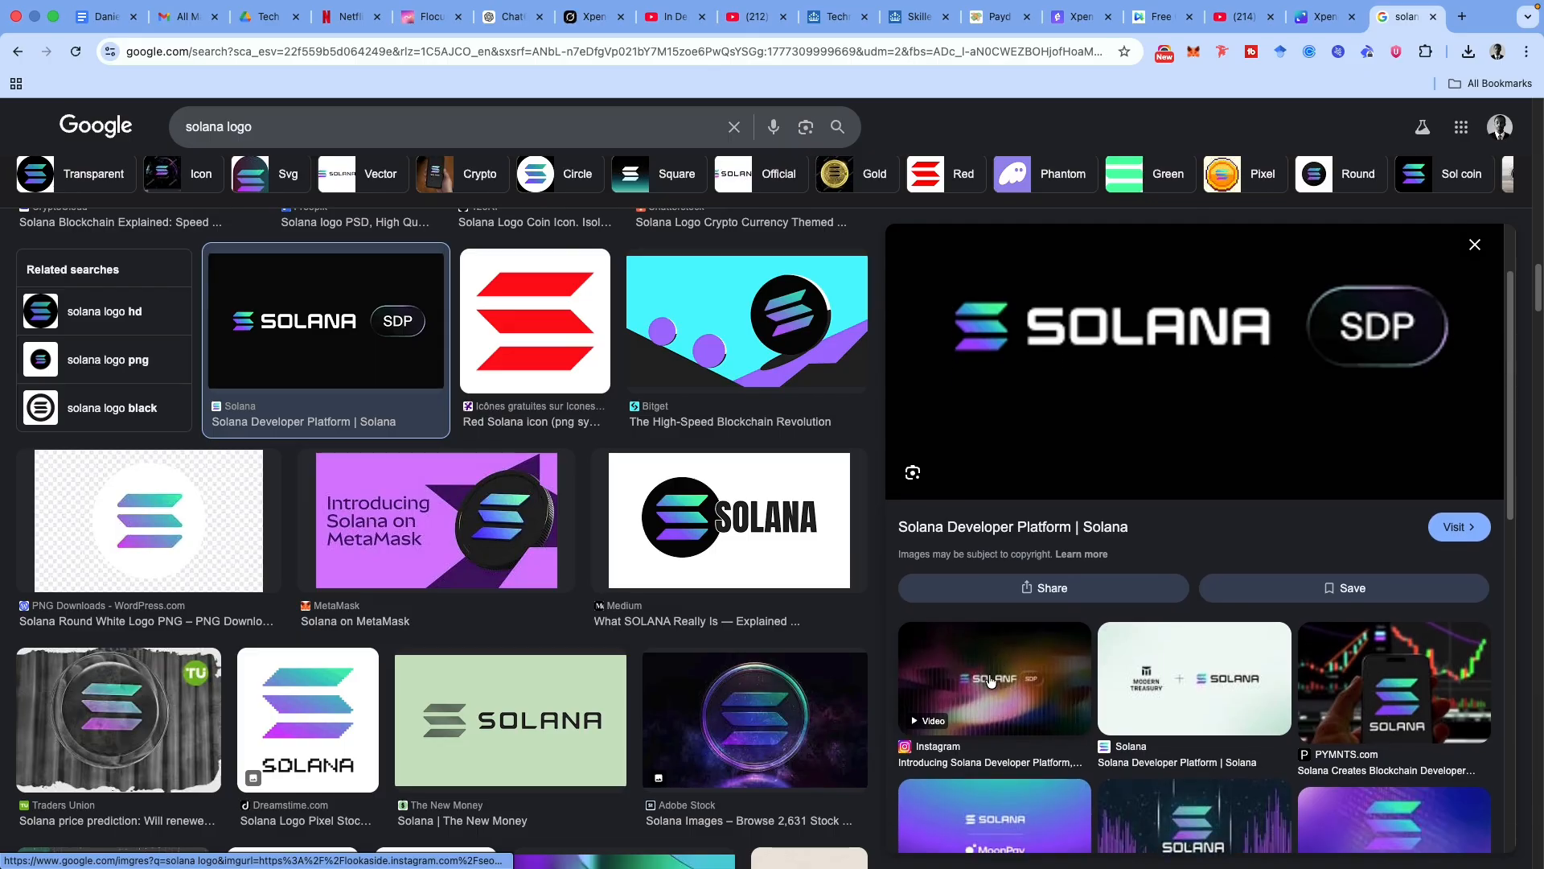
pyautogui.scroll(-4, 1050, 613)
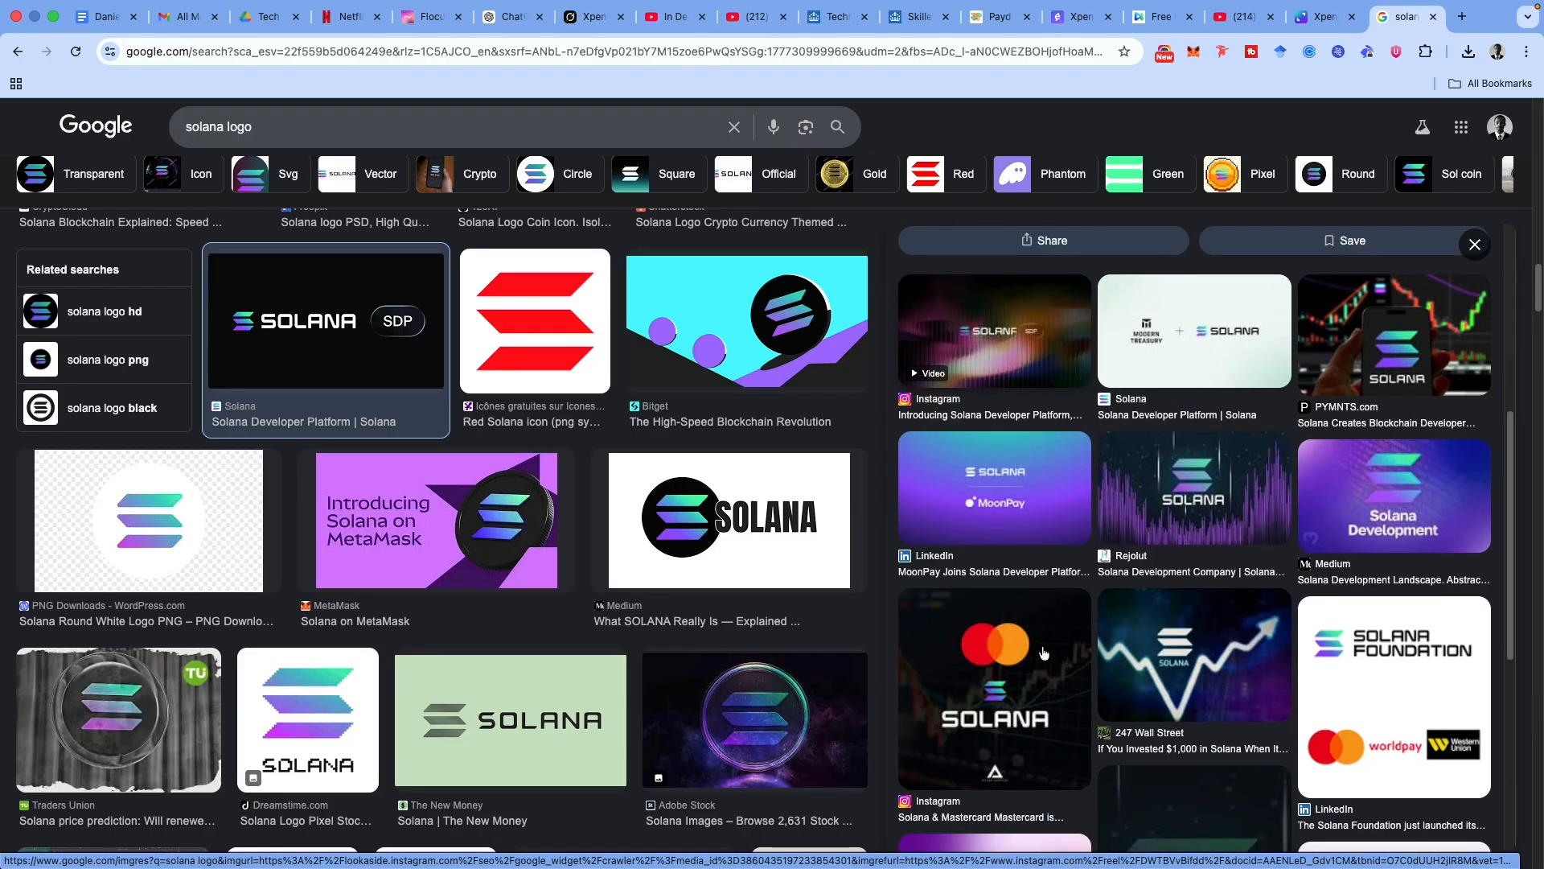
pyautogui.click(1039, 505)
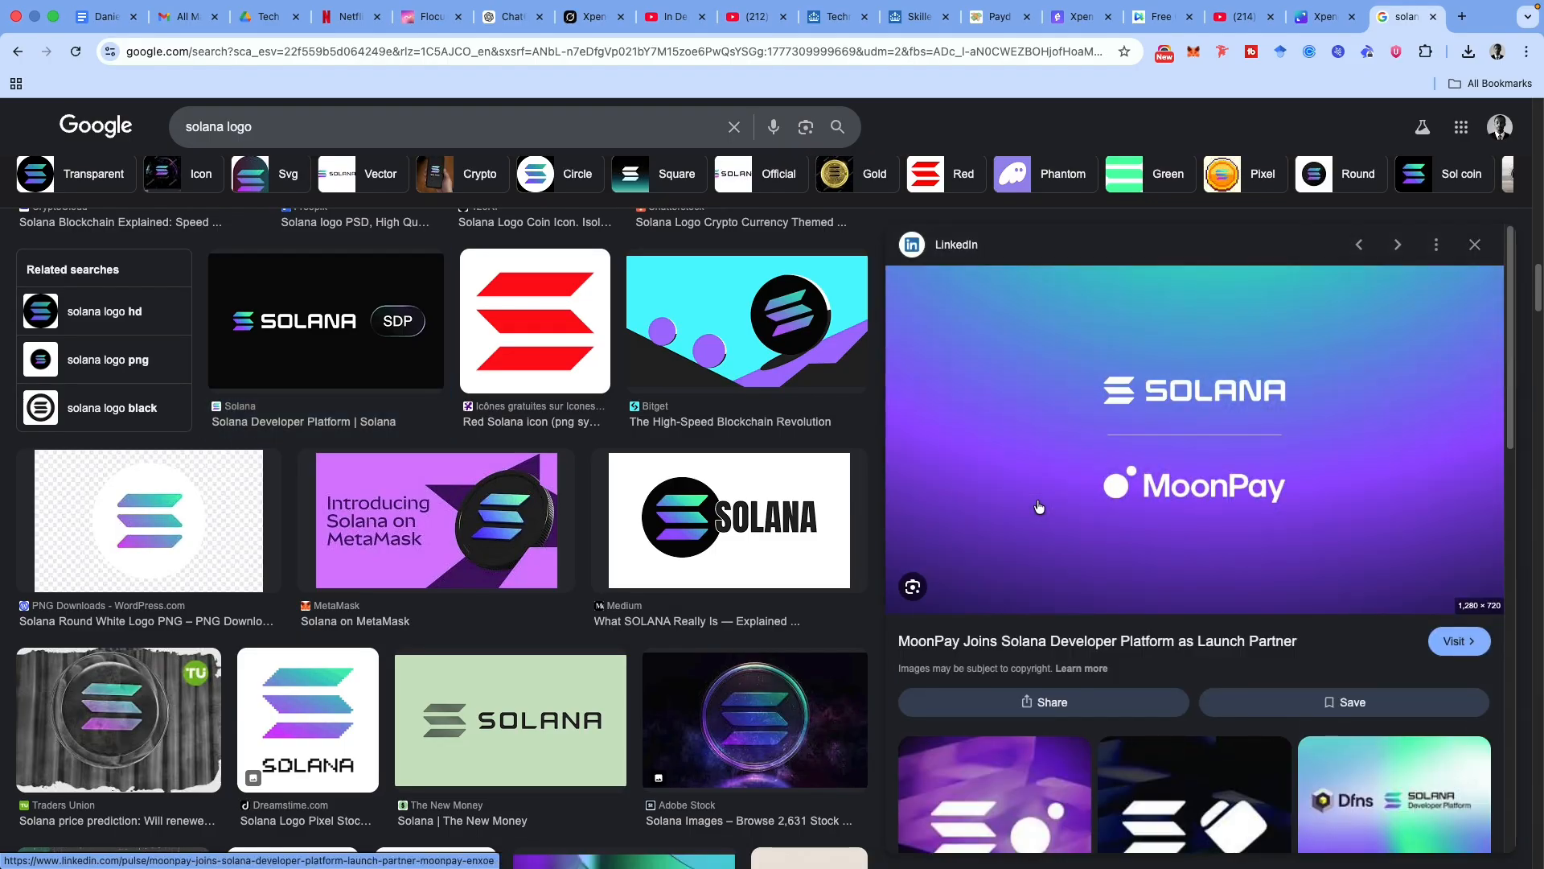
pyautogui.scroll(-1, 1038, 506)
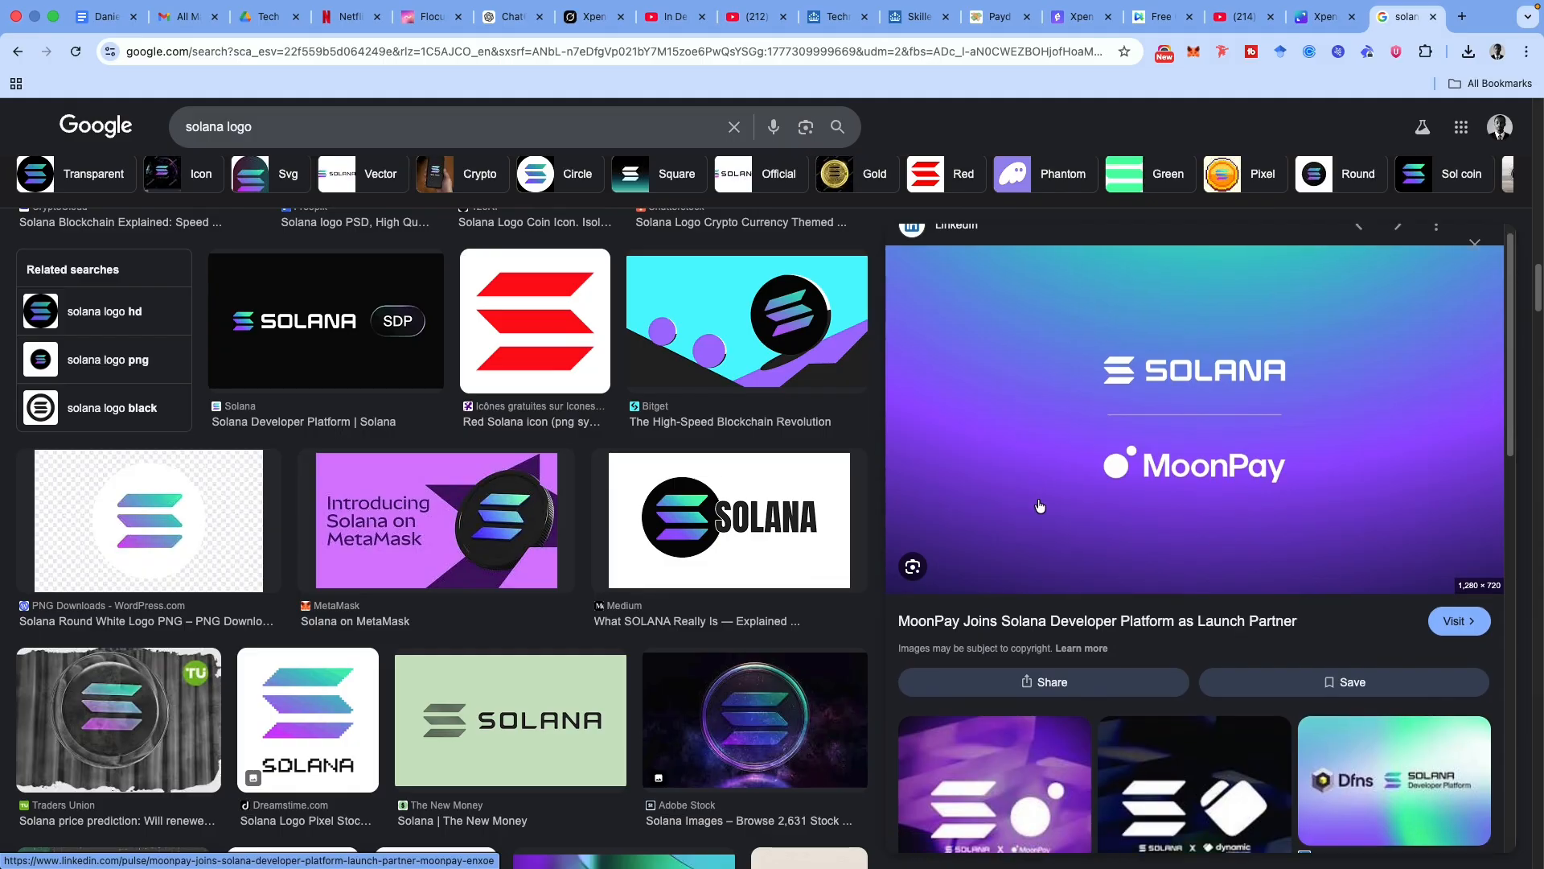
pyautogui.scroll(-5, 1038, 505)
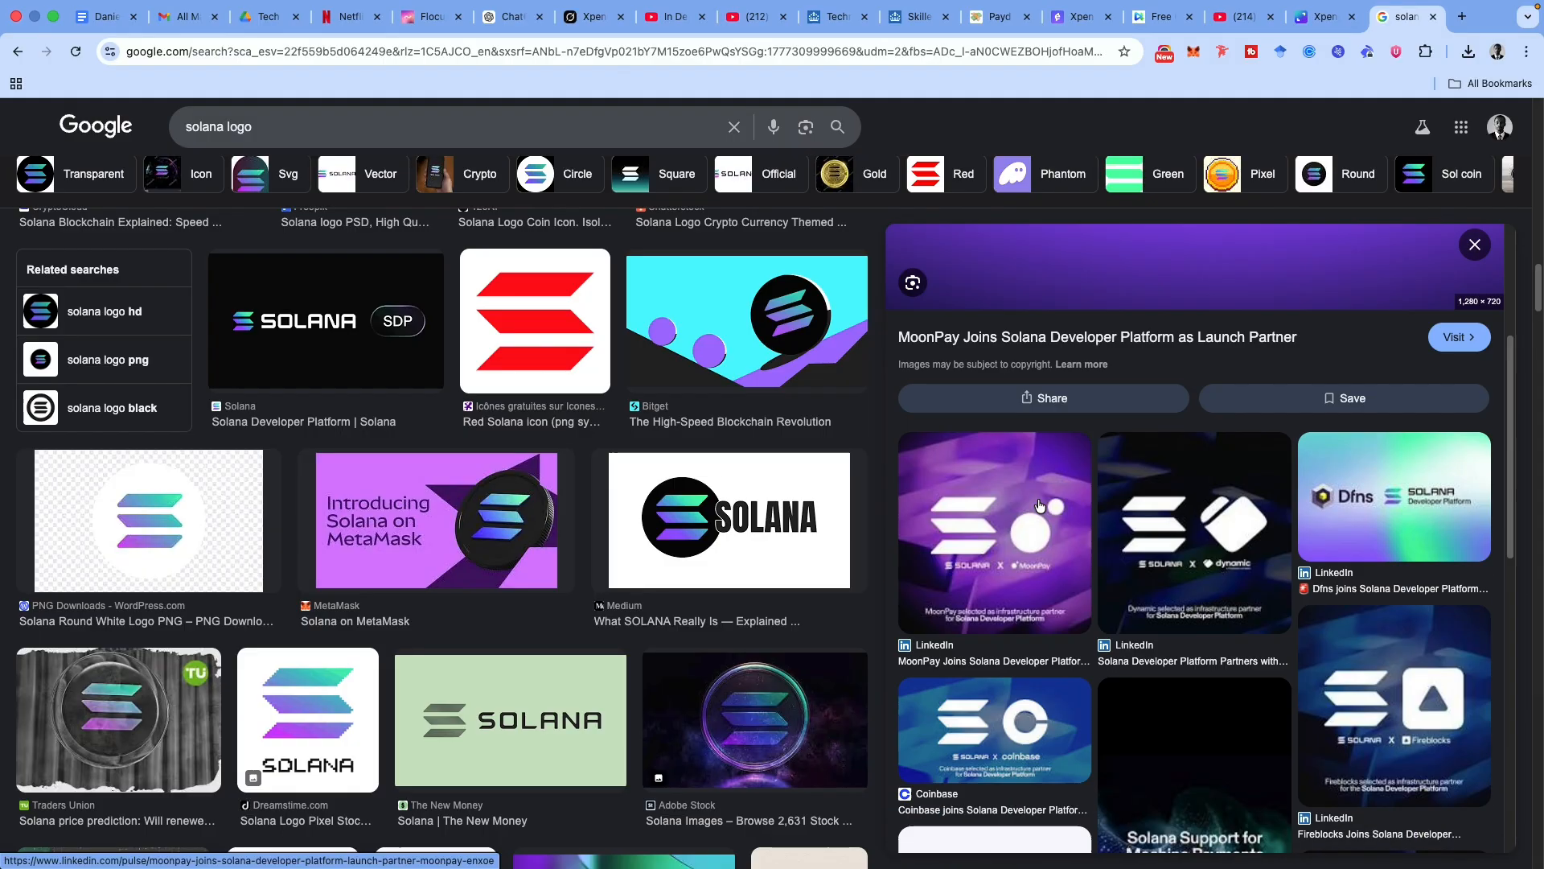
pyautogui.scroll(-5, 1091, 498)
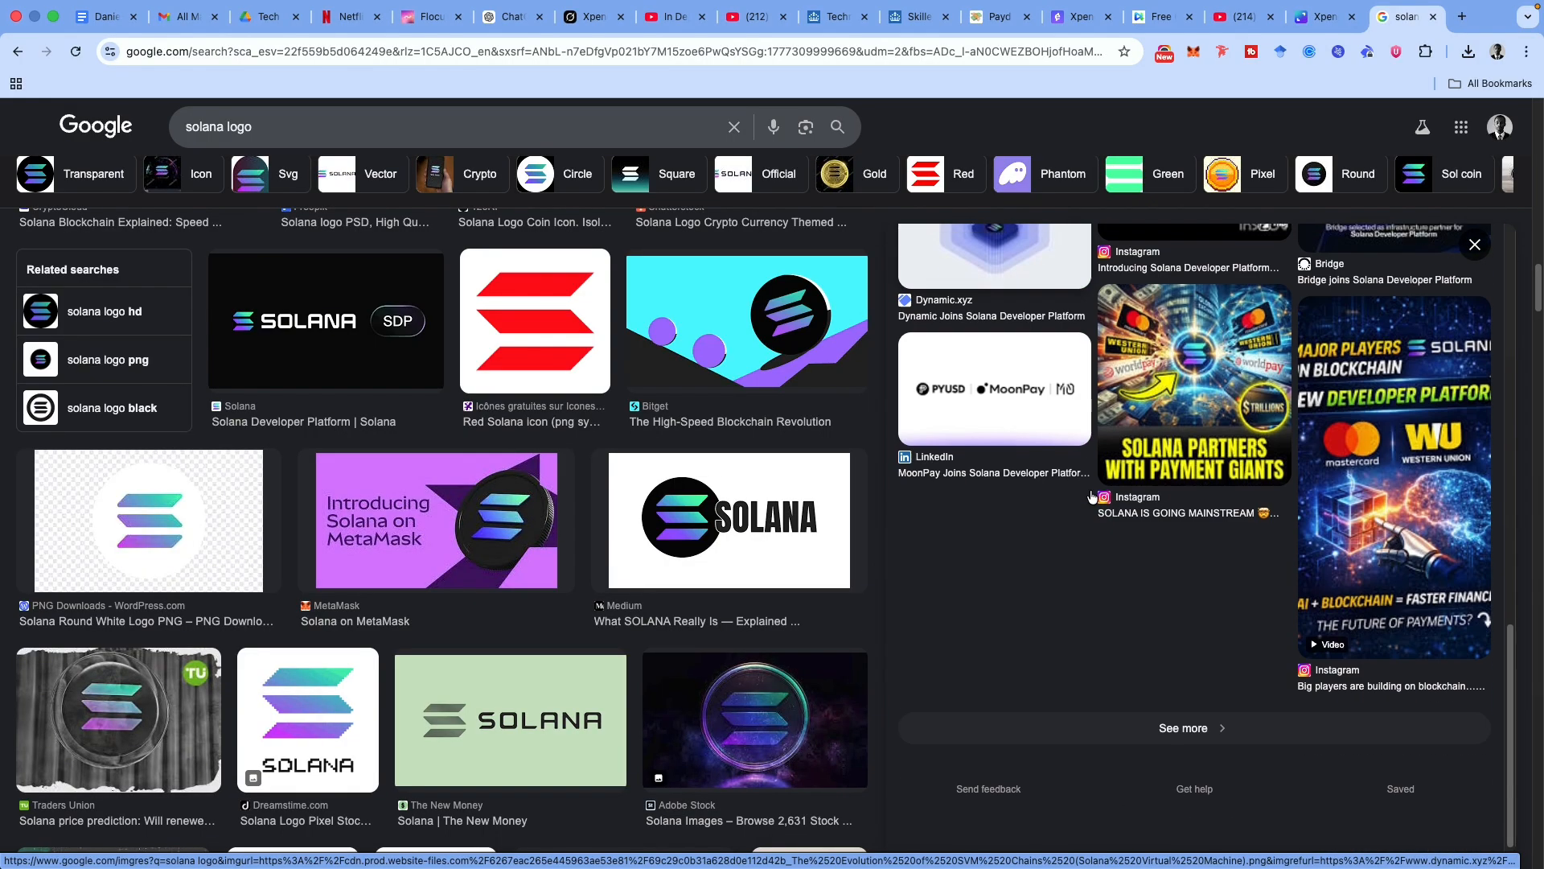
pyautogui.scroll(10, 1092, 495)
pyautogui.scroll(5, 1091, 495)
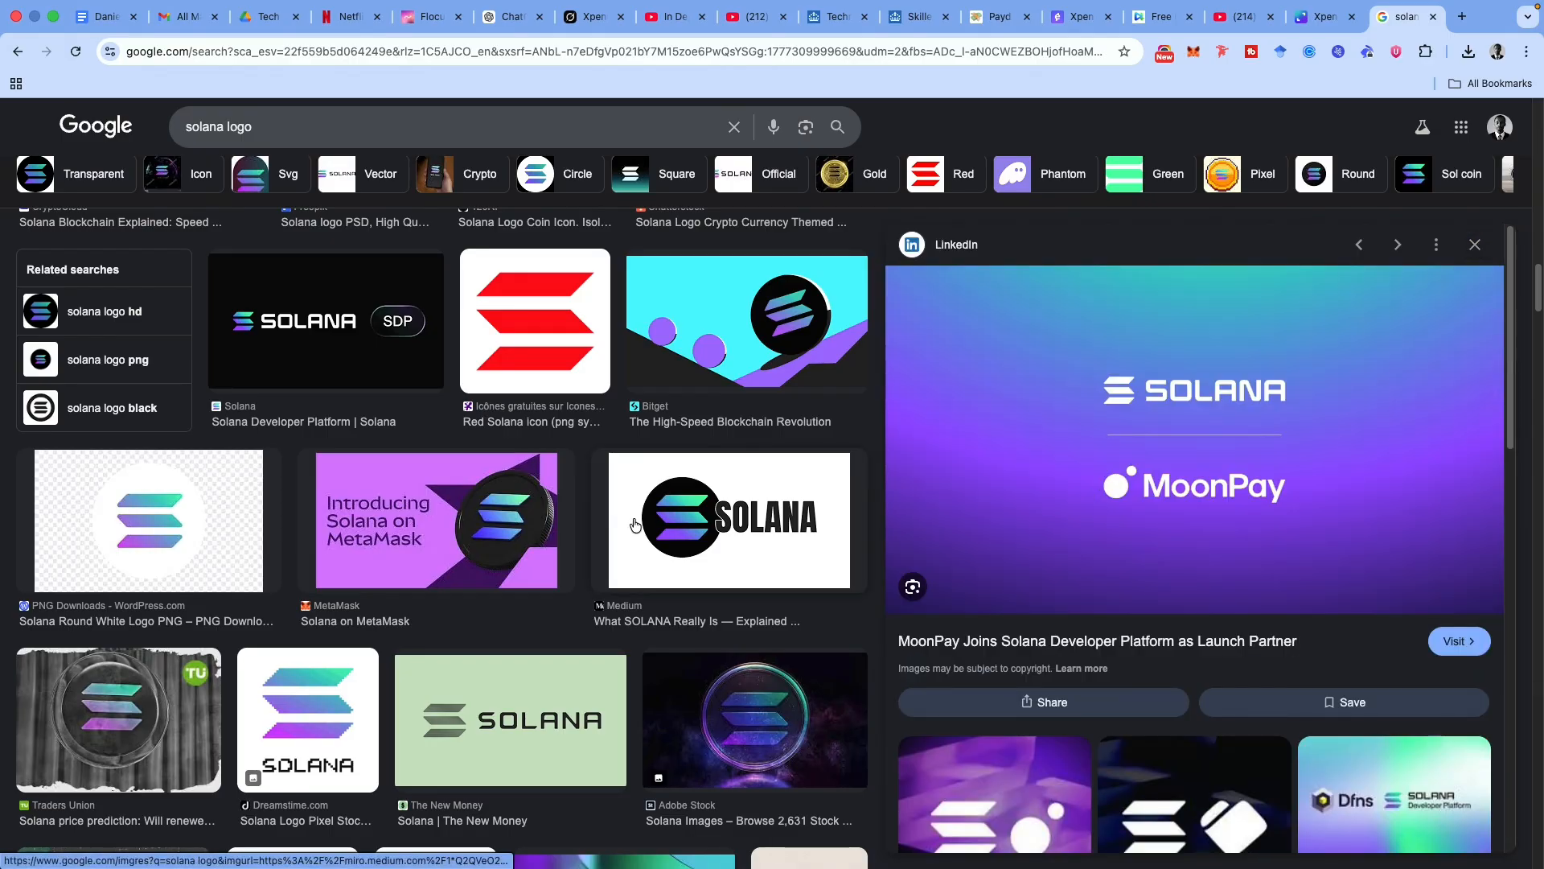
# Look through the solana logo image results for an alternative and examine the Vecteezy transparent-background logo with its related images.
pyautogui.scroll(-3, 369, 557)
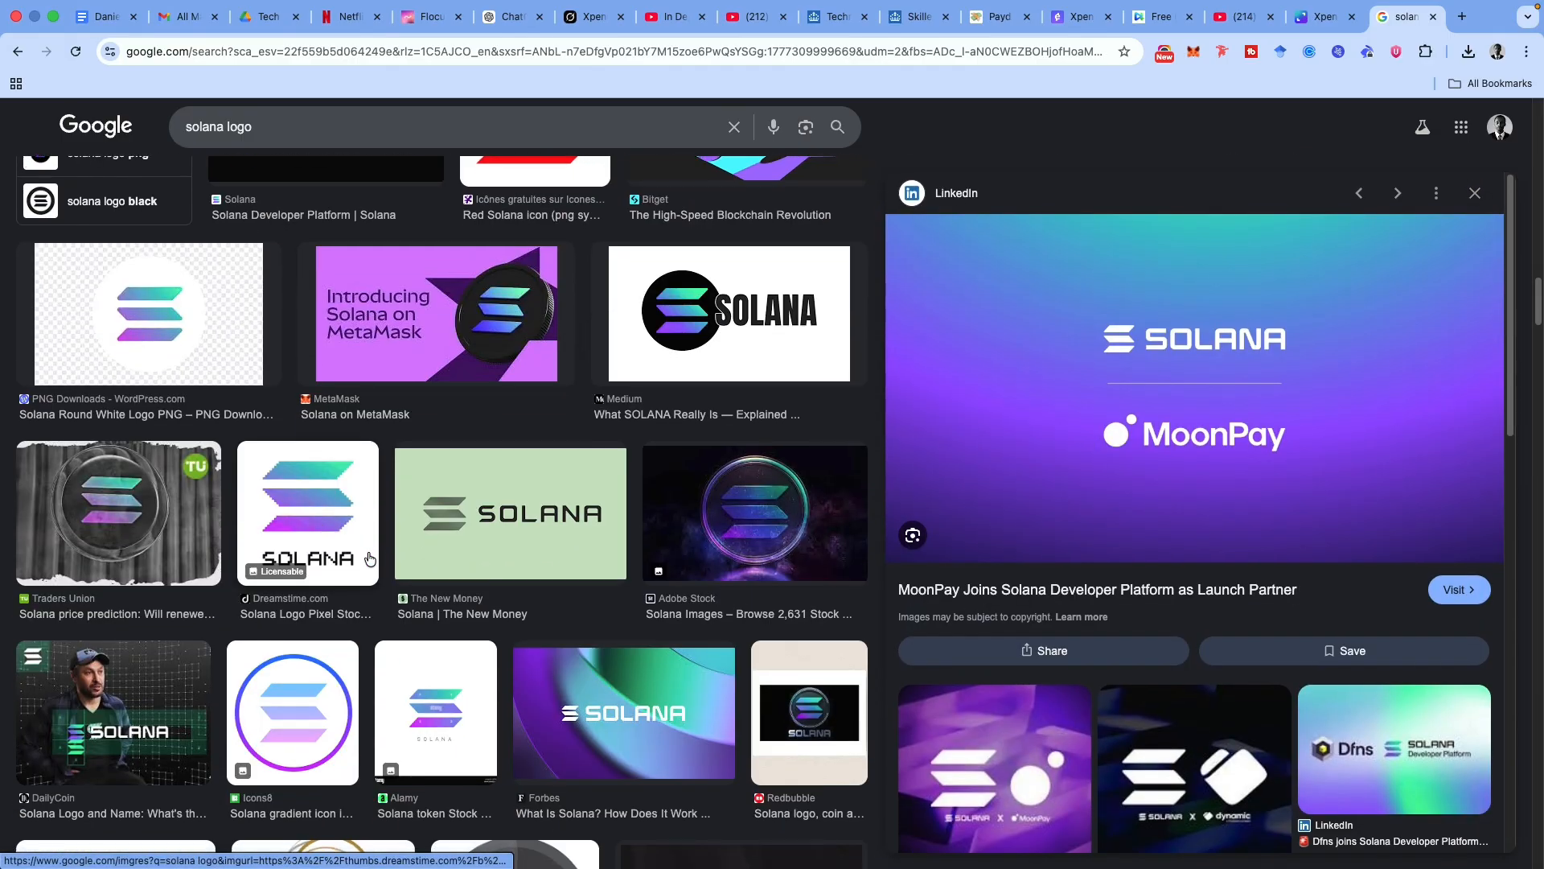
pyautogui.scroll(5, 611, 661)
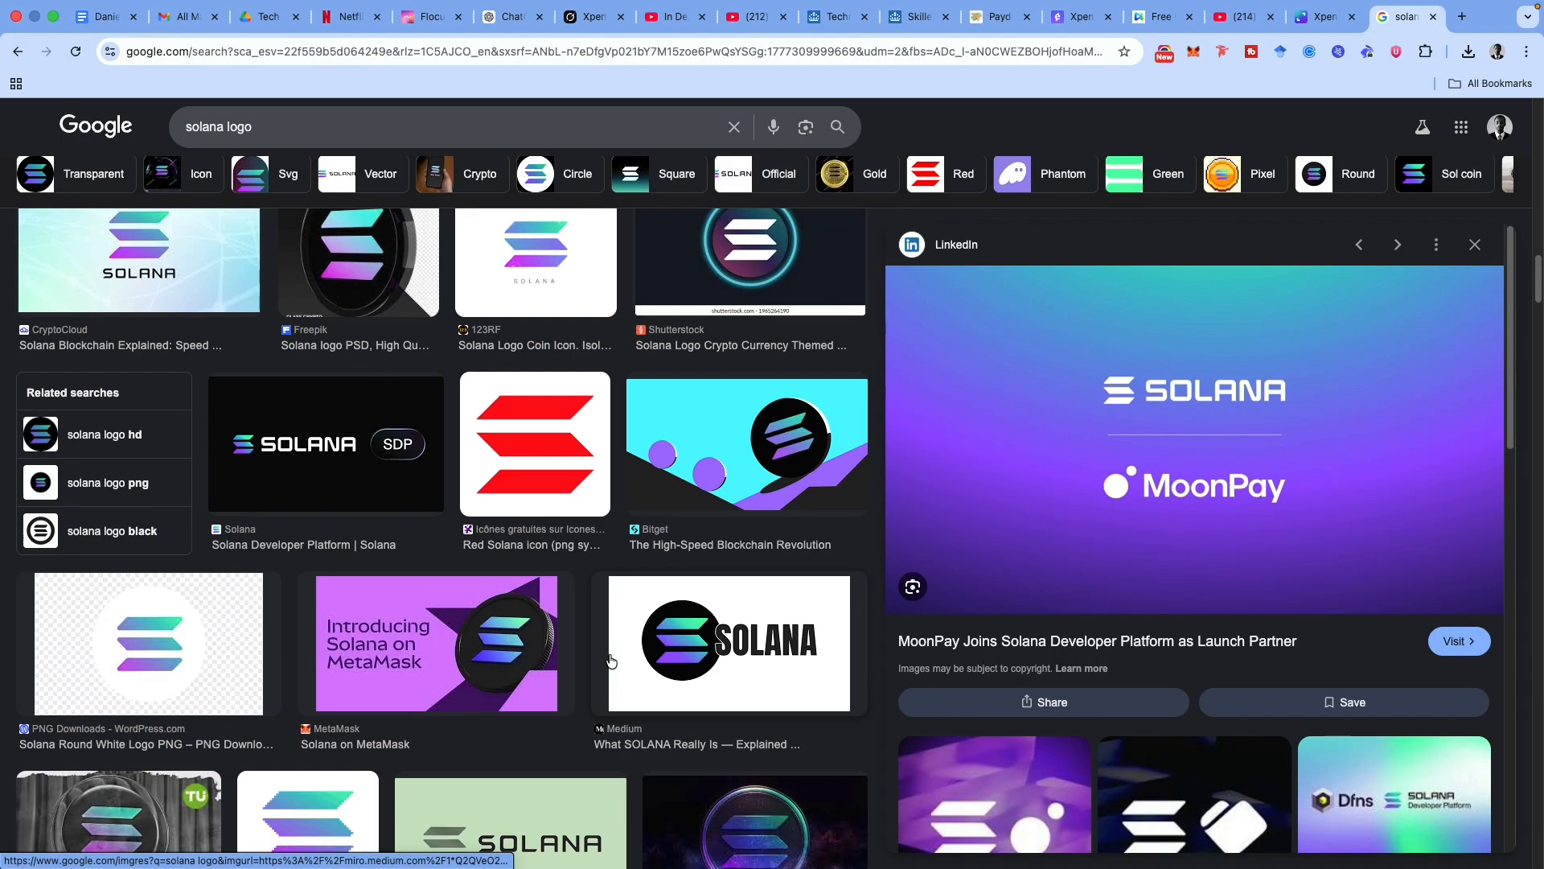
pyautogui.scroll(-12, 496, 626)
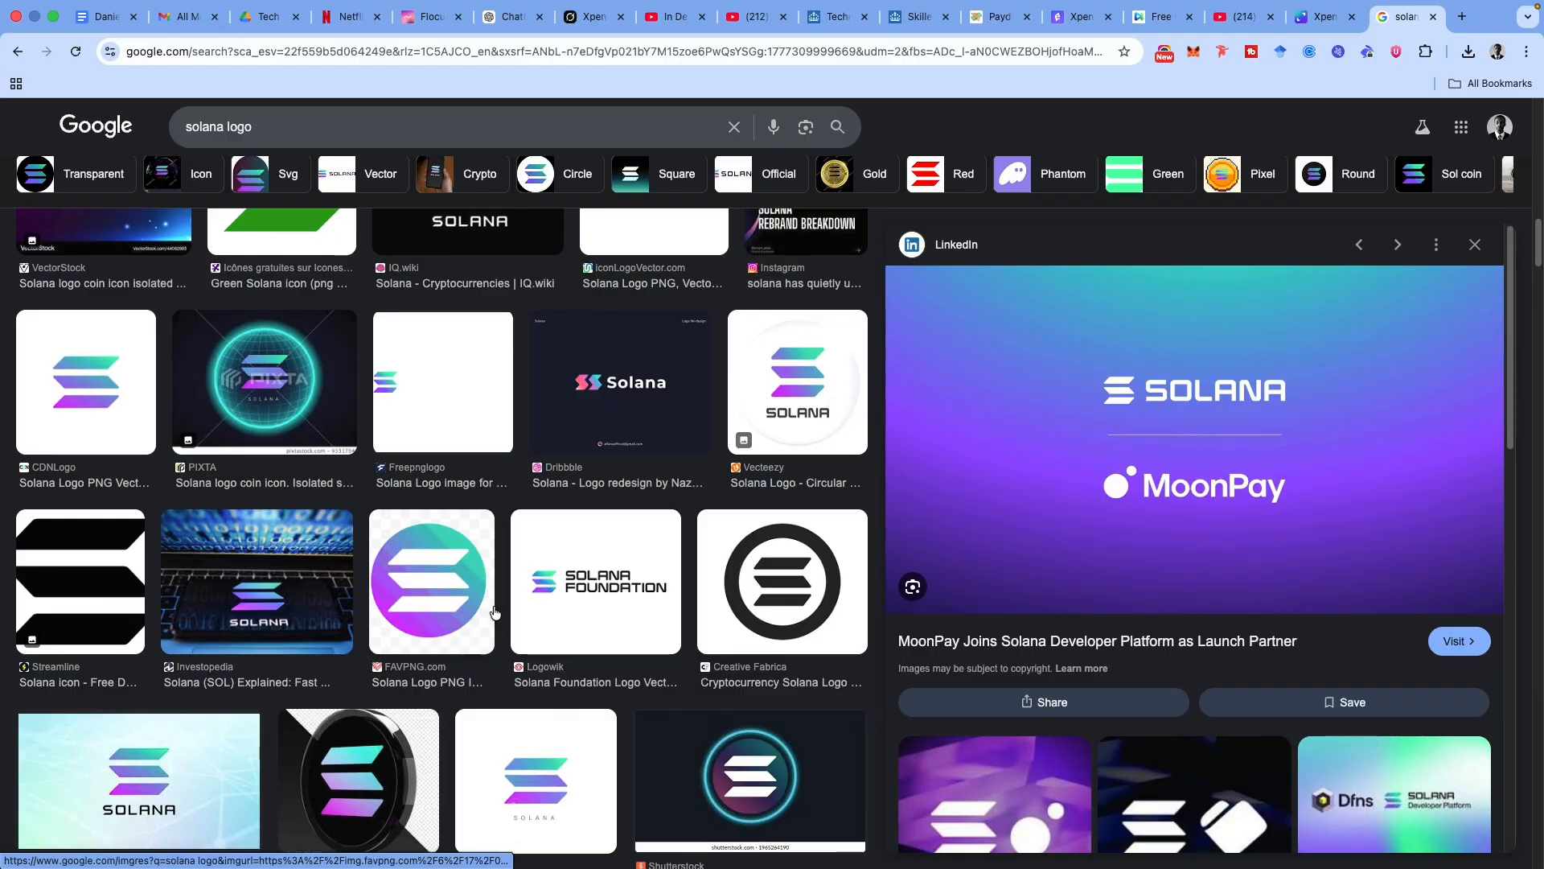
pyautogui.scroll(-5, 497, 620)
pyautogui.scroll(5, 581, 474)
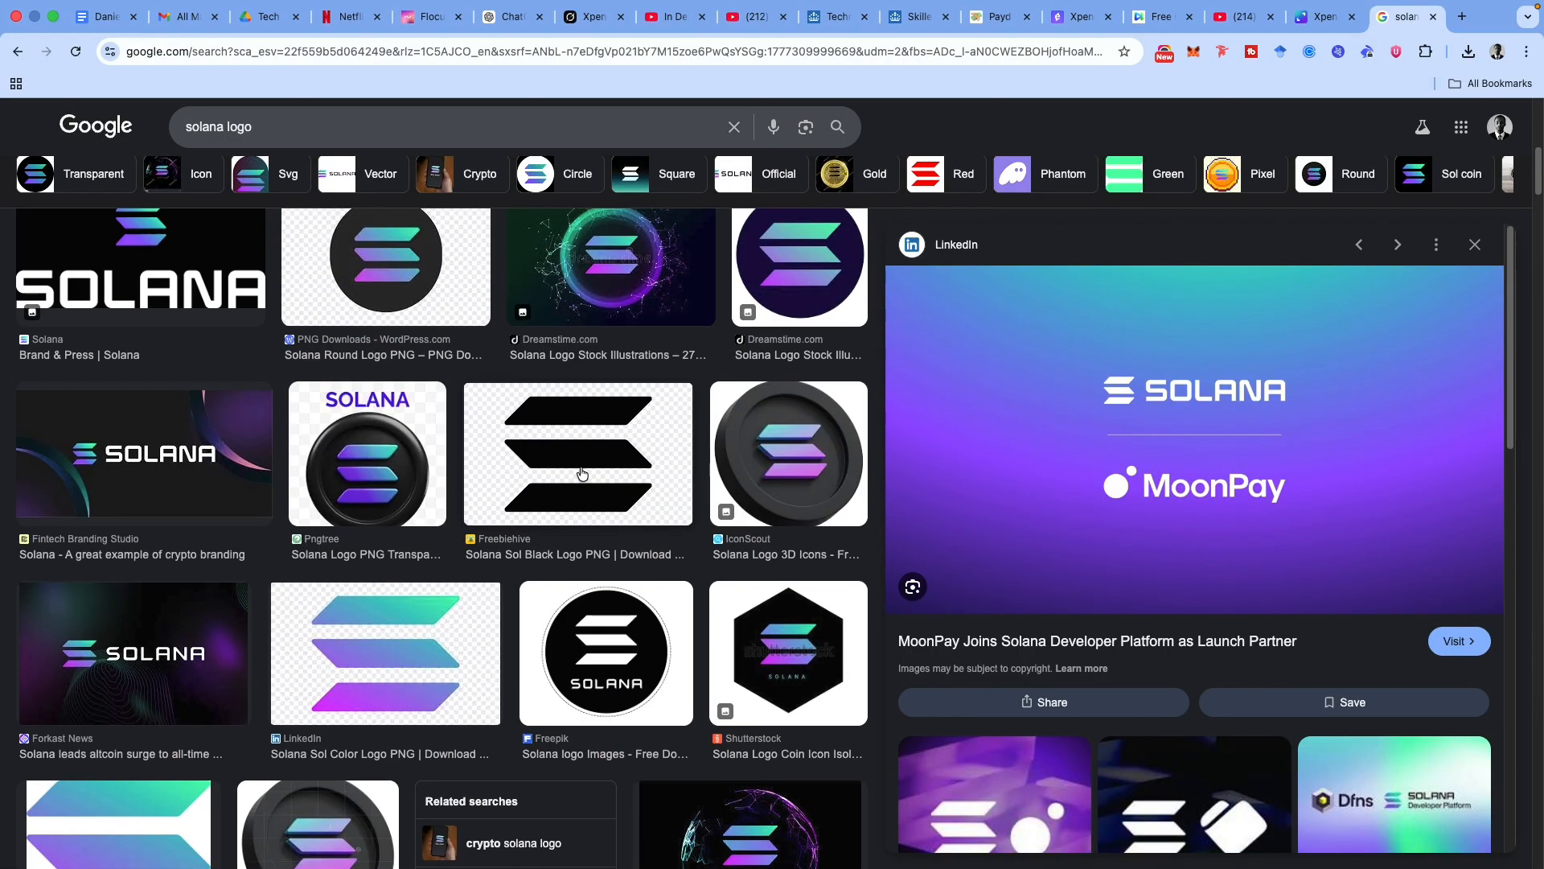
pyautogui.scroll(7, 572, 479)
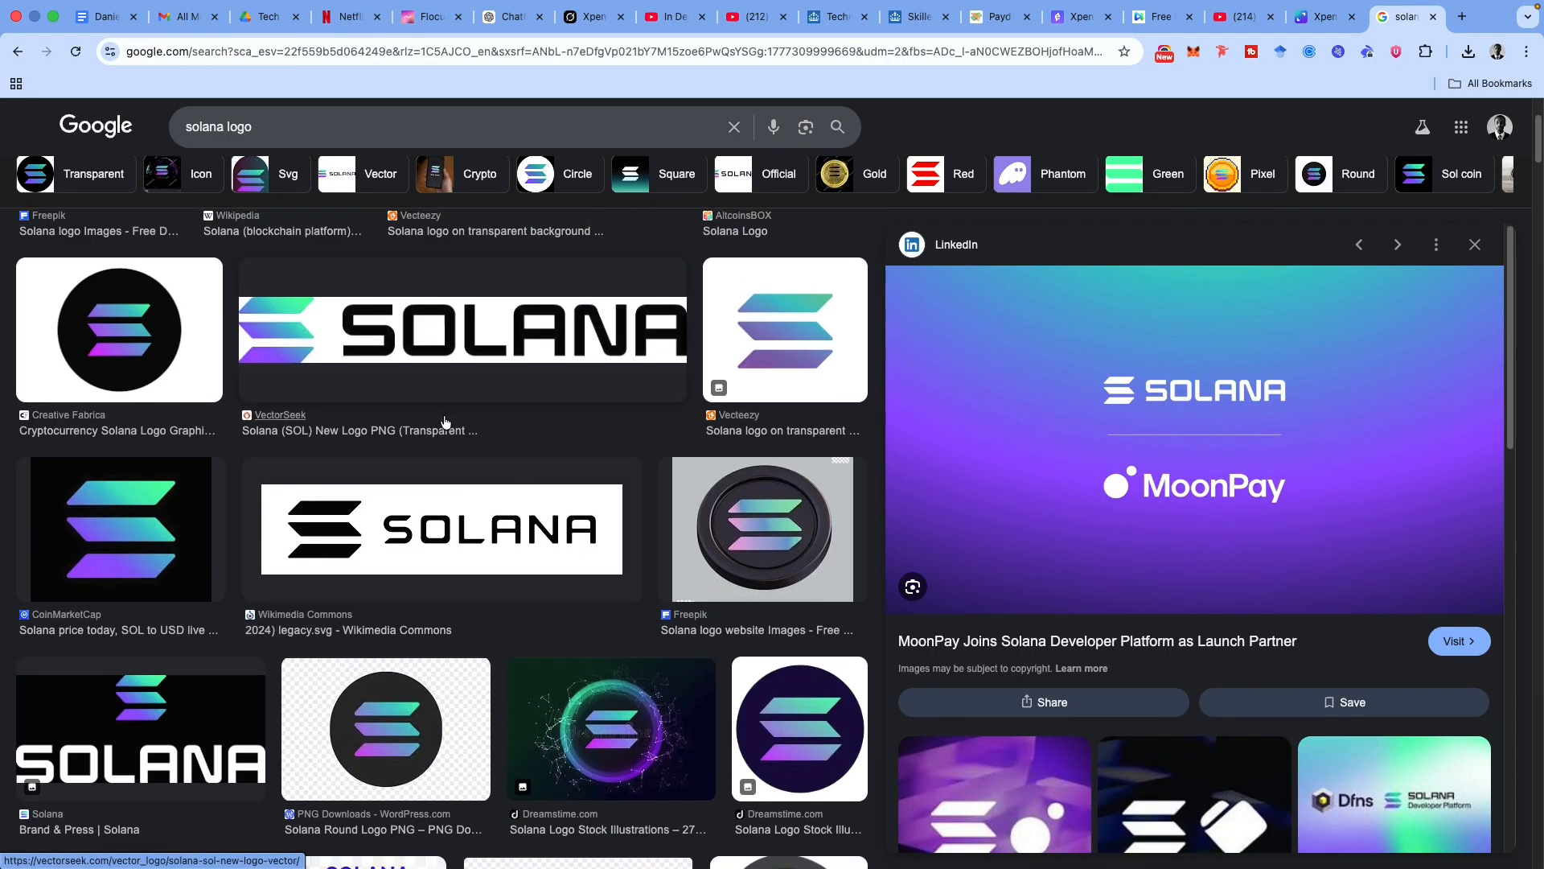
pyautogui.scroll(3, 506, 451)
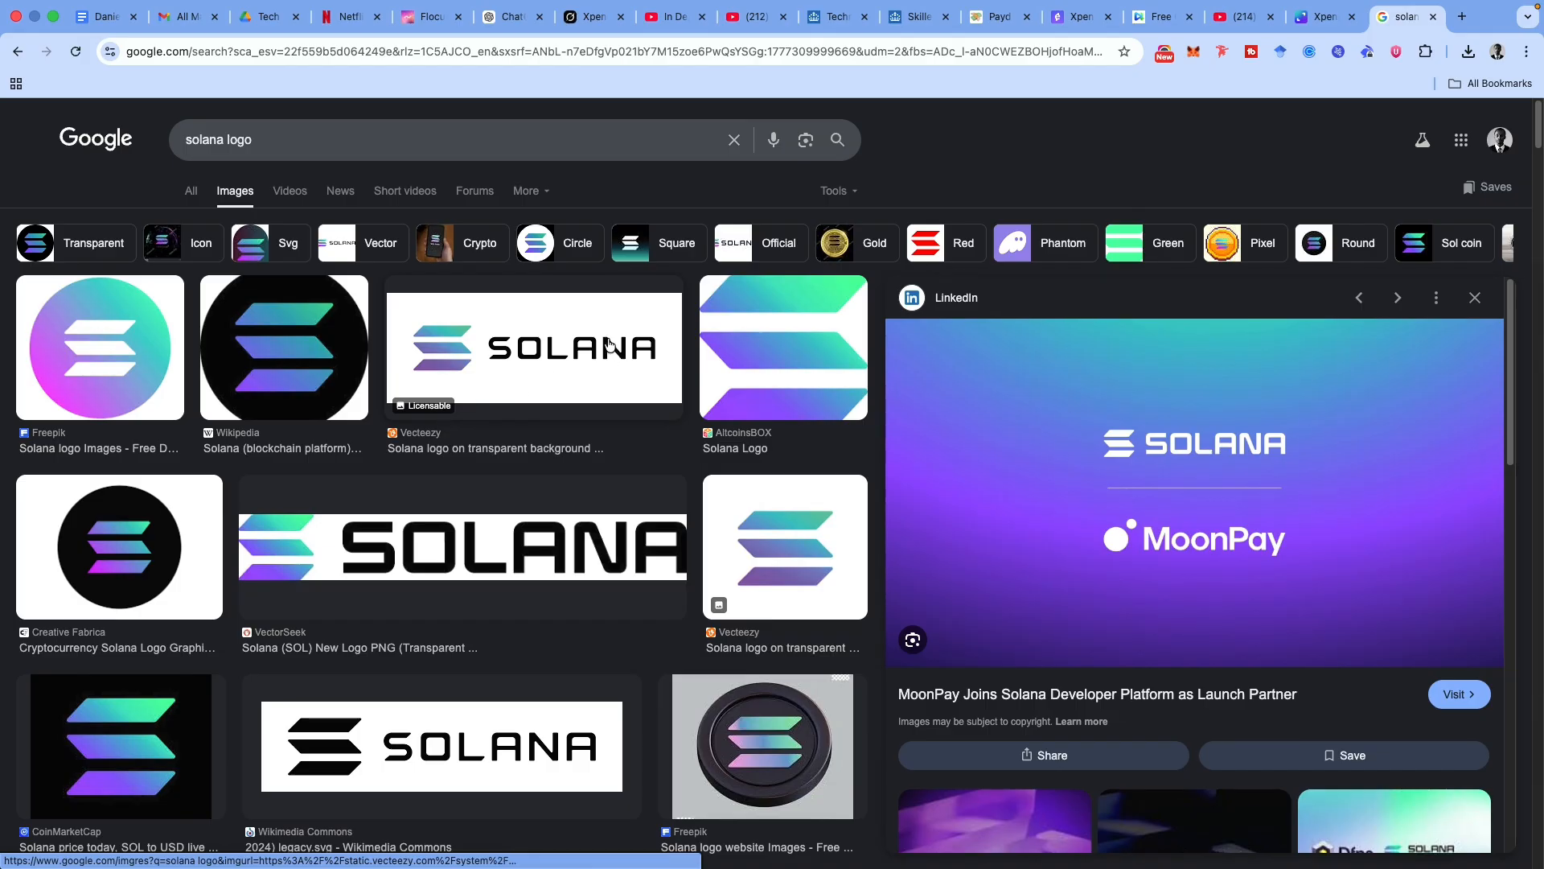
pyautogui.click(588, 347)
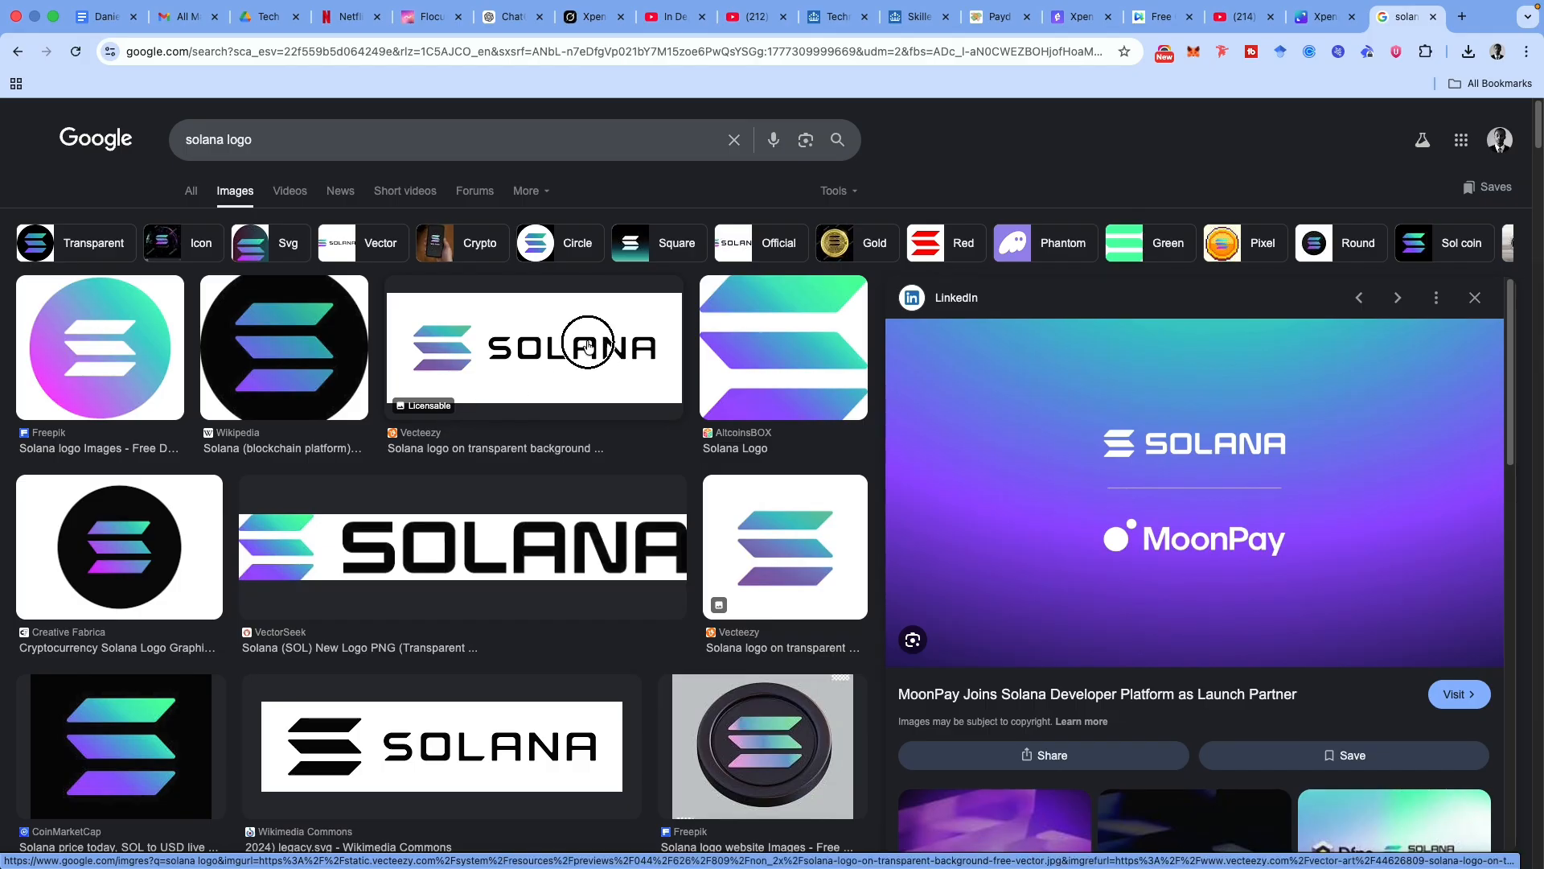
pyautogui.scroll(-8, 1091, 658)
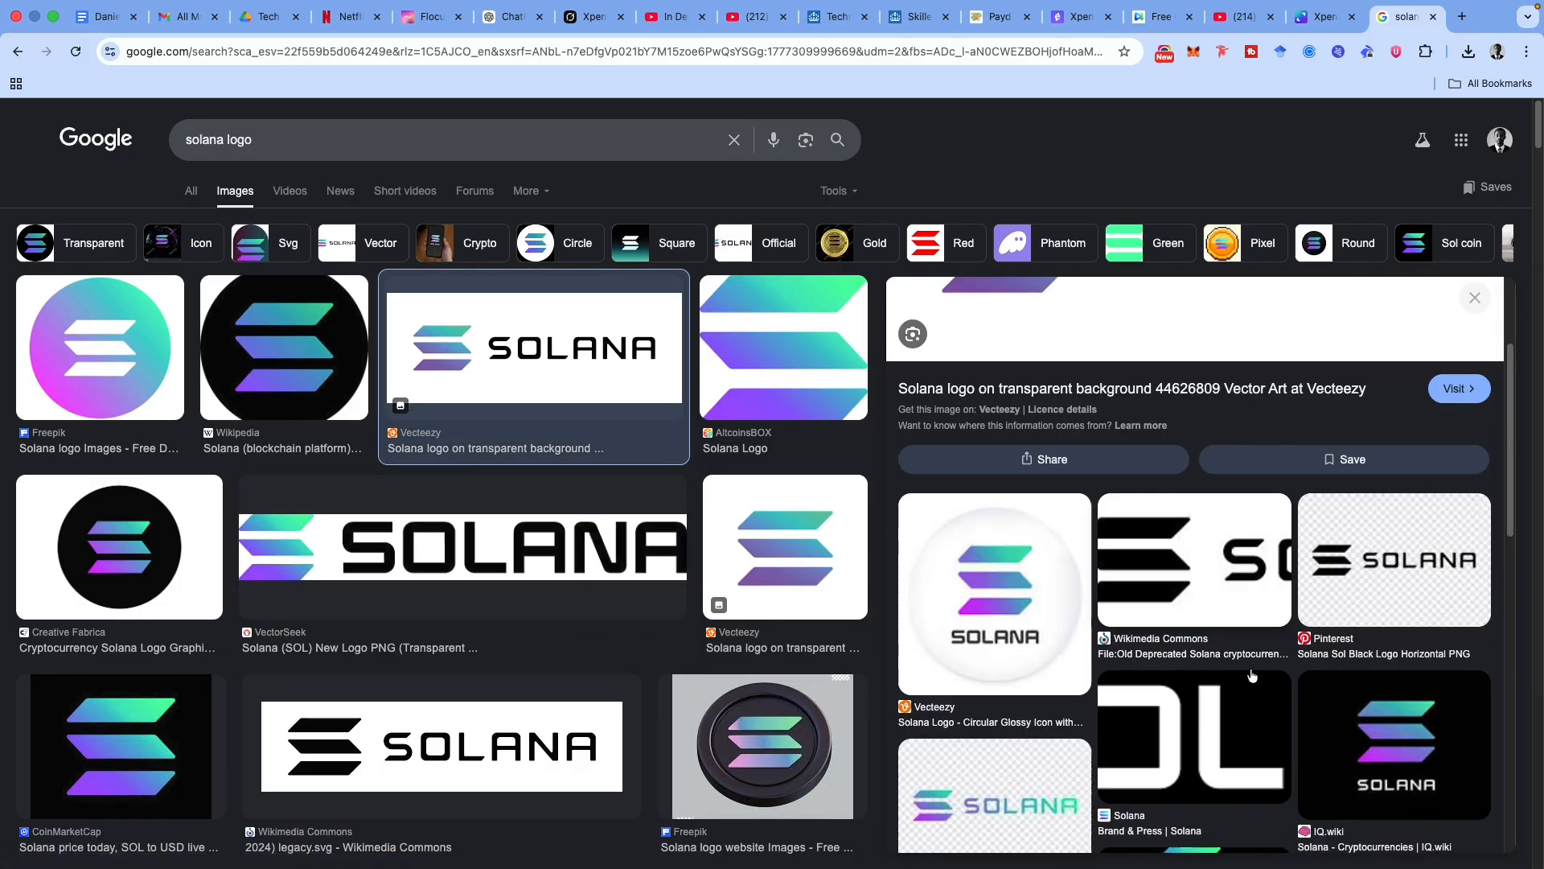
pyautogui.scroll(8, 1247, 657)
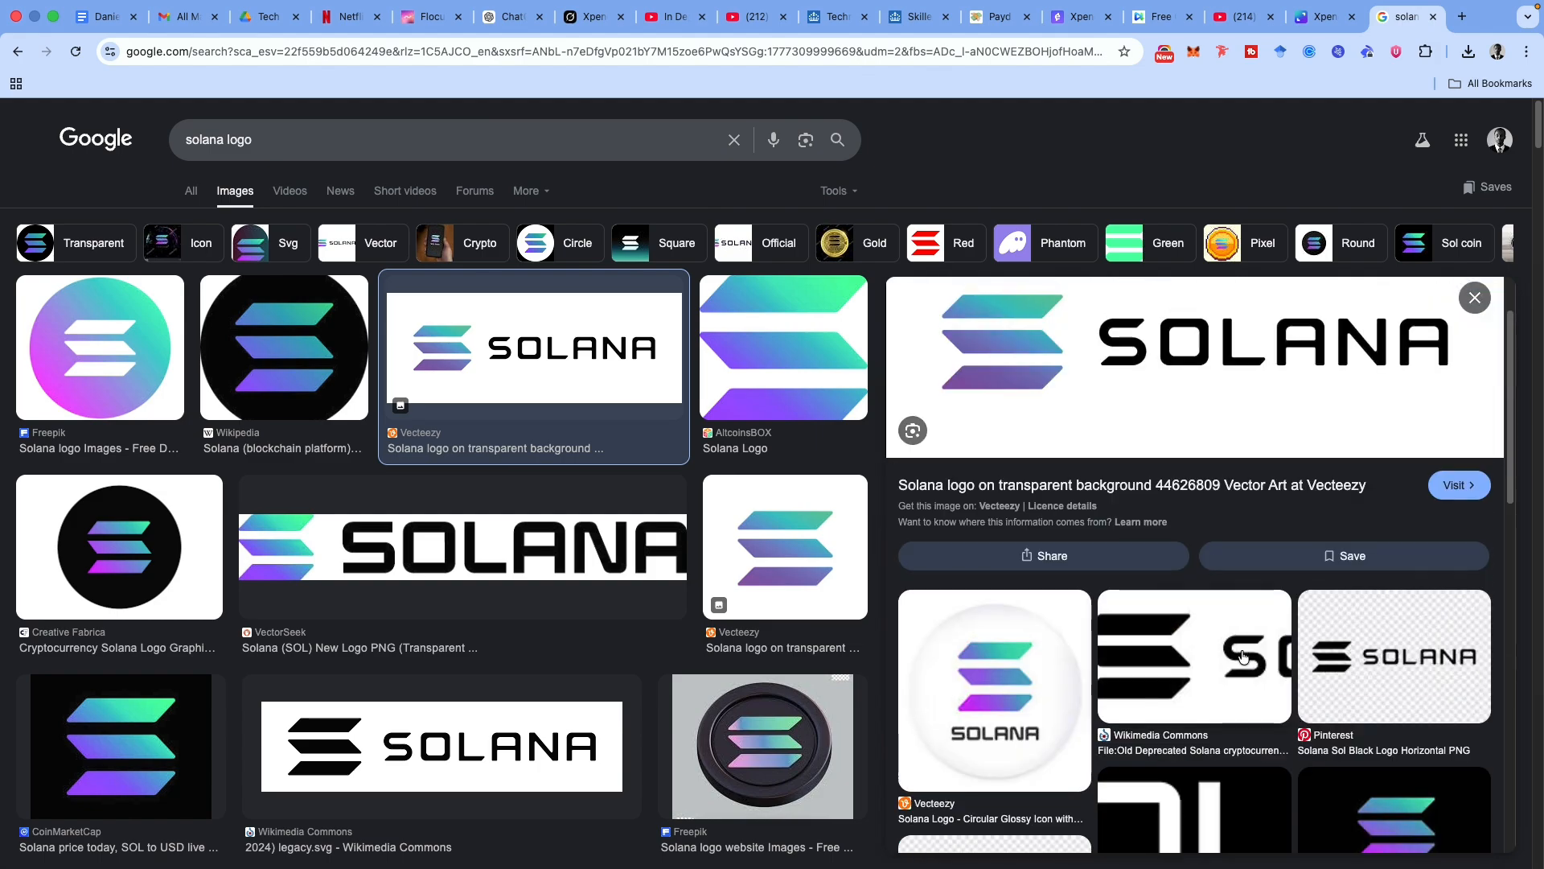
pyautogui.scroll(-10, 1172, 415)
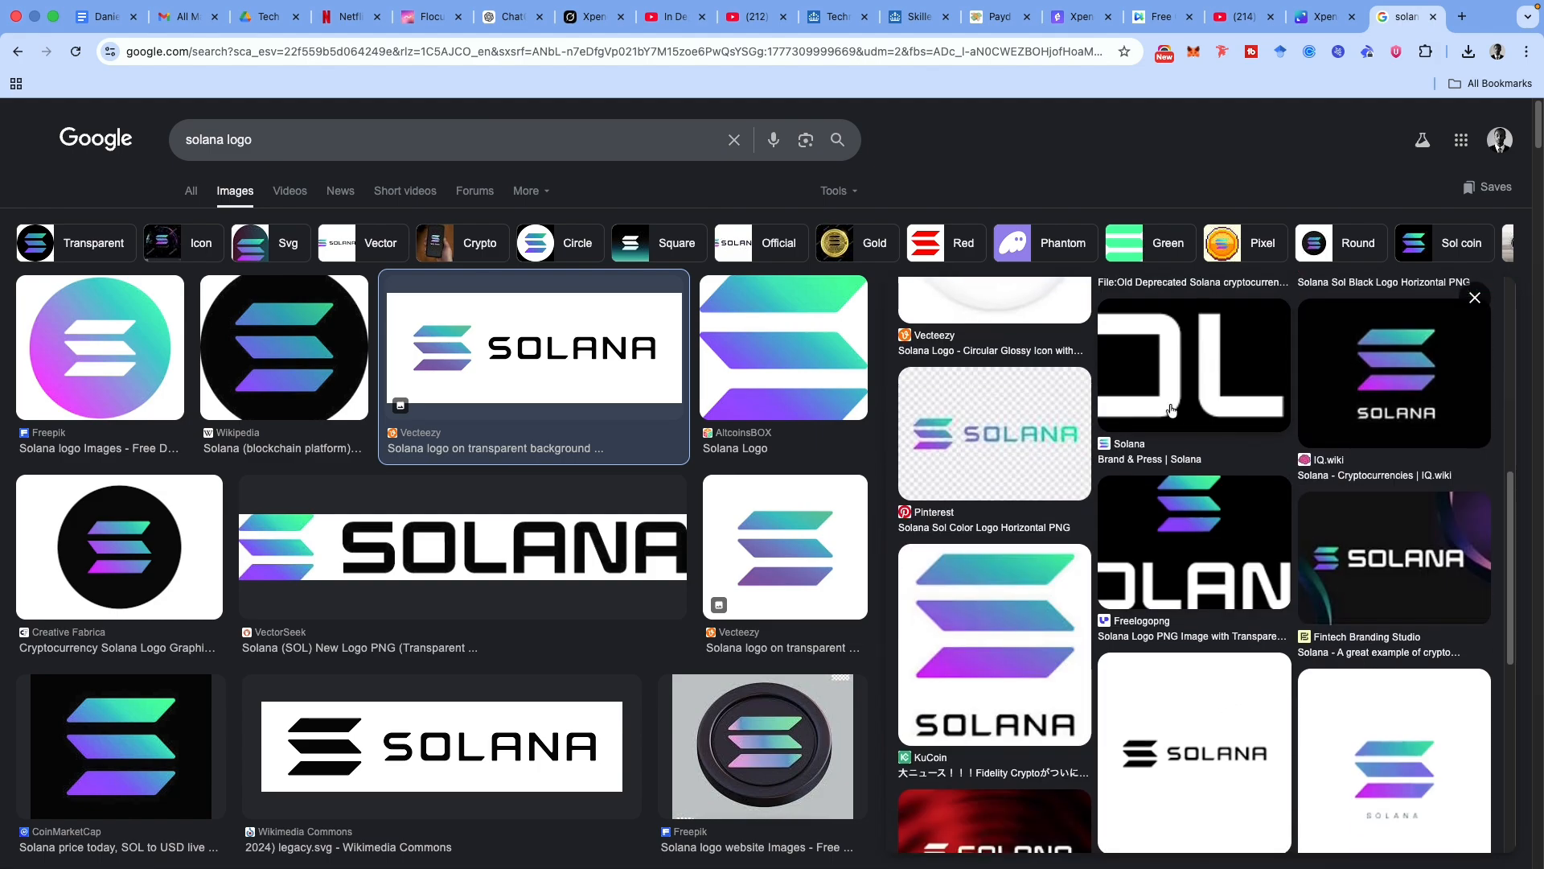
# Compare Solana's Brand & Press logo on black with the Shutterstock version on a dark background.
pyautogui.click(1171, 410)
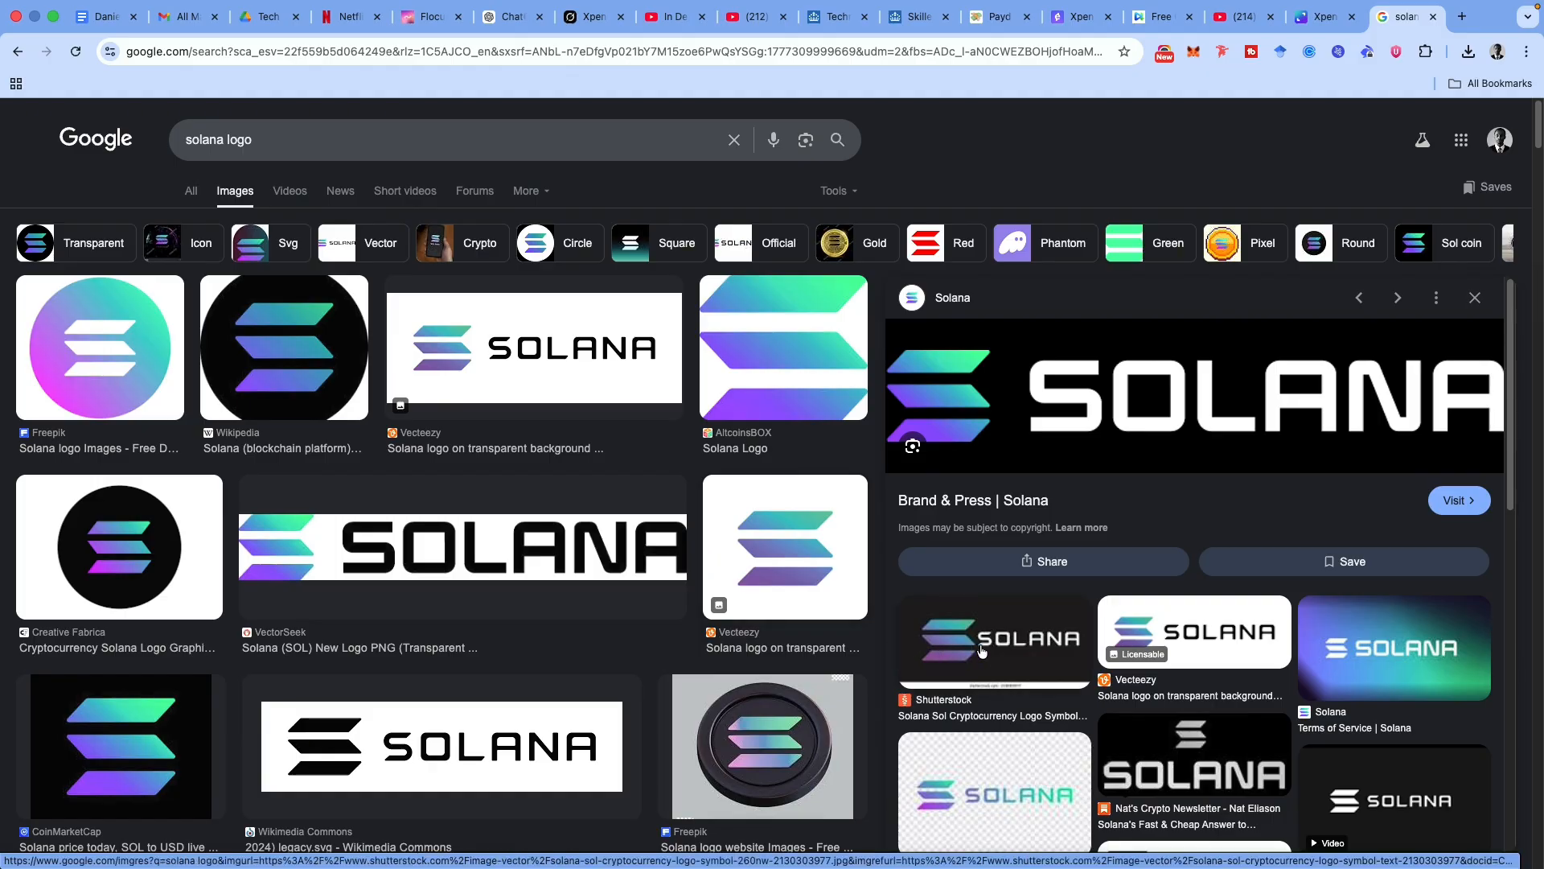
pyautogui.click(981, 652)
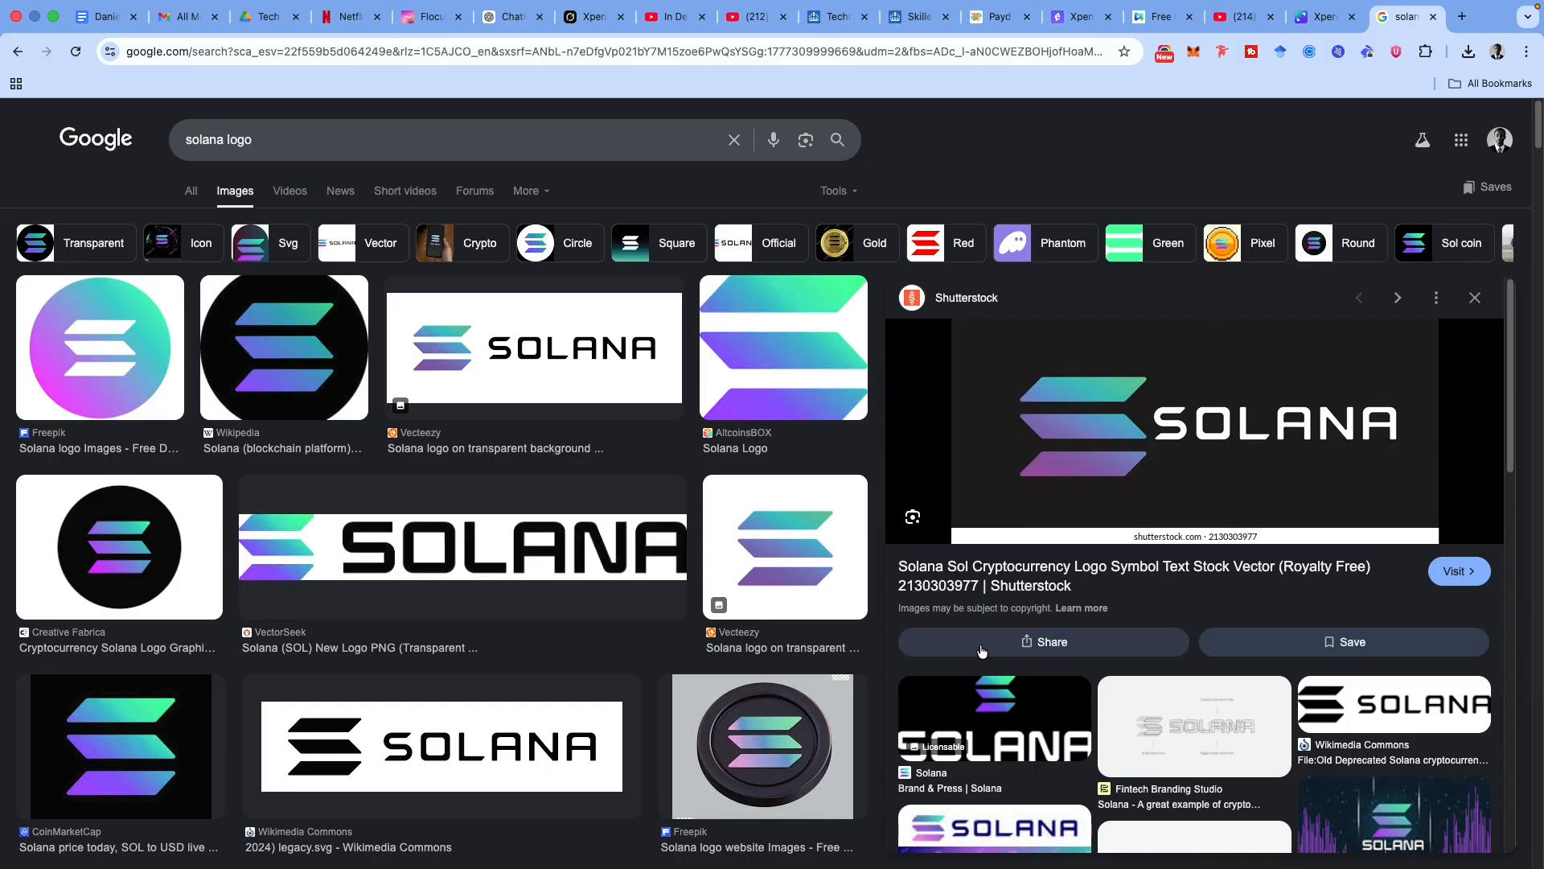
pyautogui.scroll(-1, 999, 647)
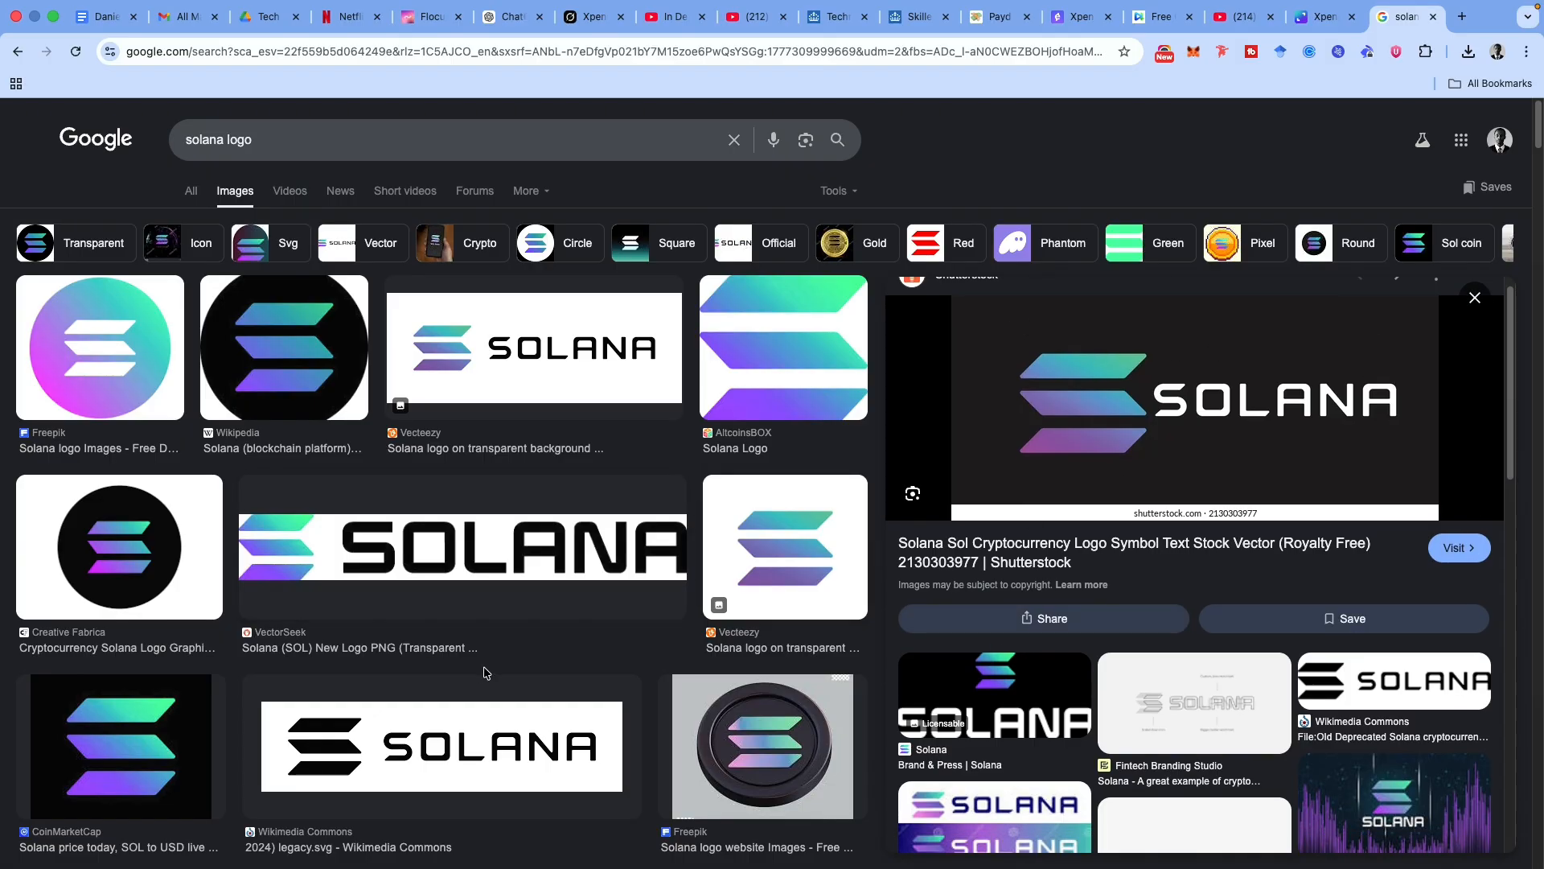
pyautogui.scroll(-2, 376, 640)
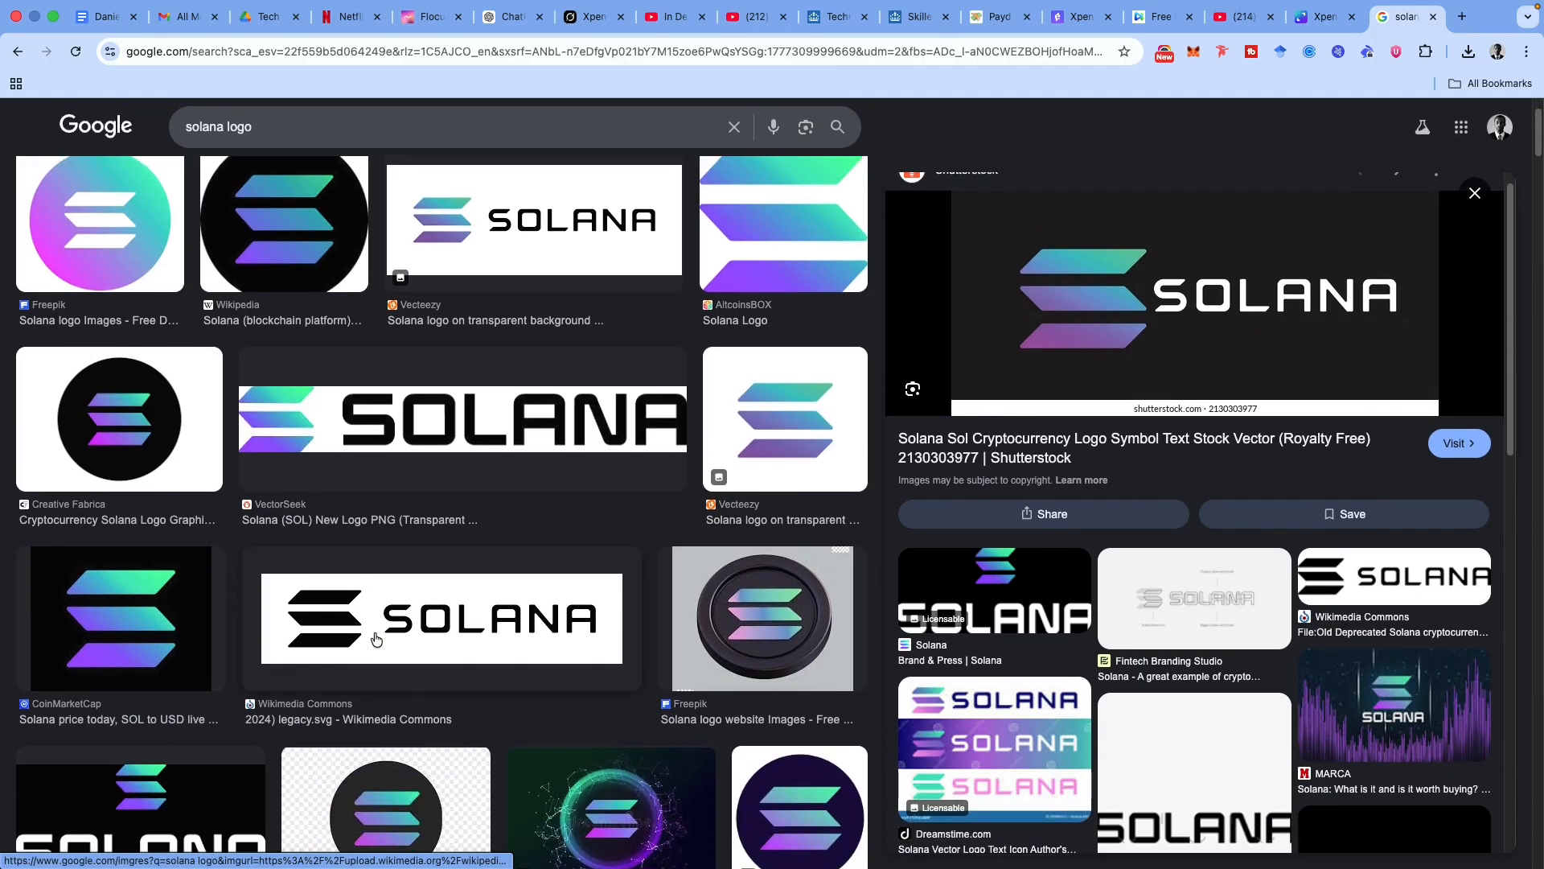
pyautogui.scroll(2, 376, 640)
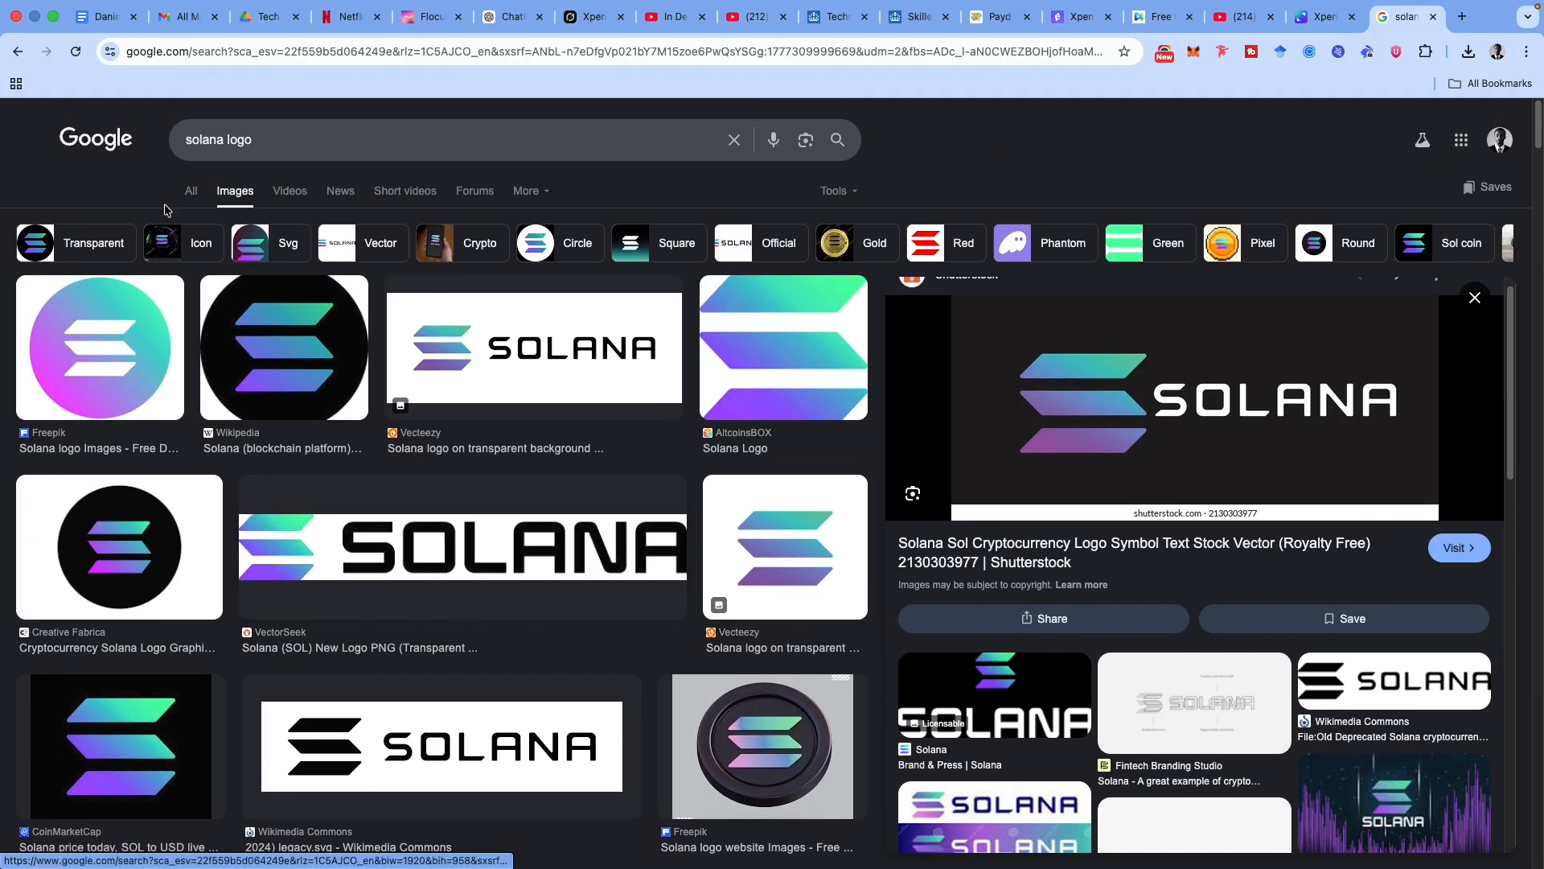
# Return to Solana's Brand & Press logo on black and save the image to the Desktop with the name images.
pyautogui.click(17, 52)
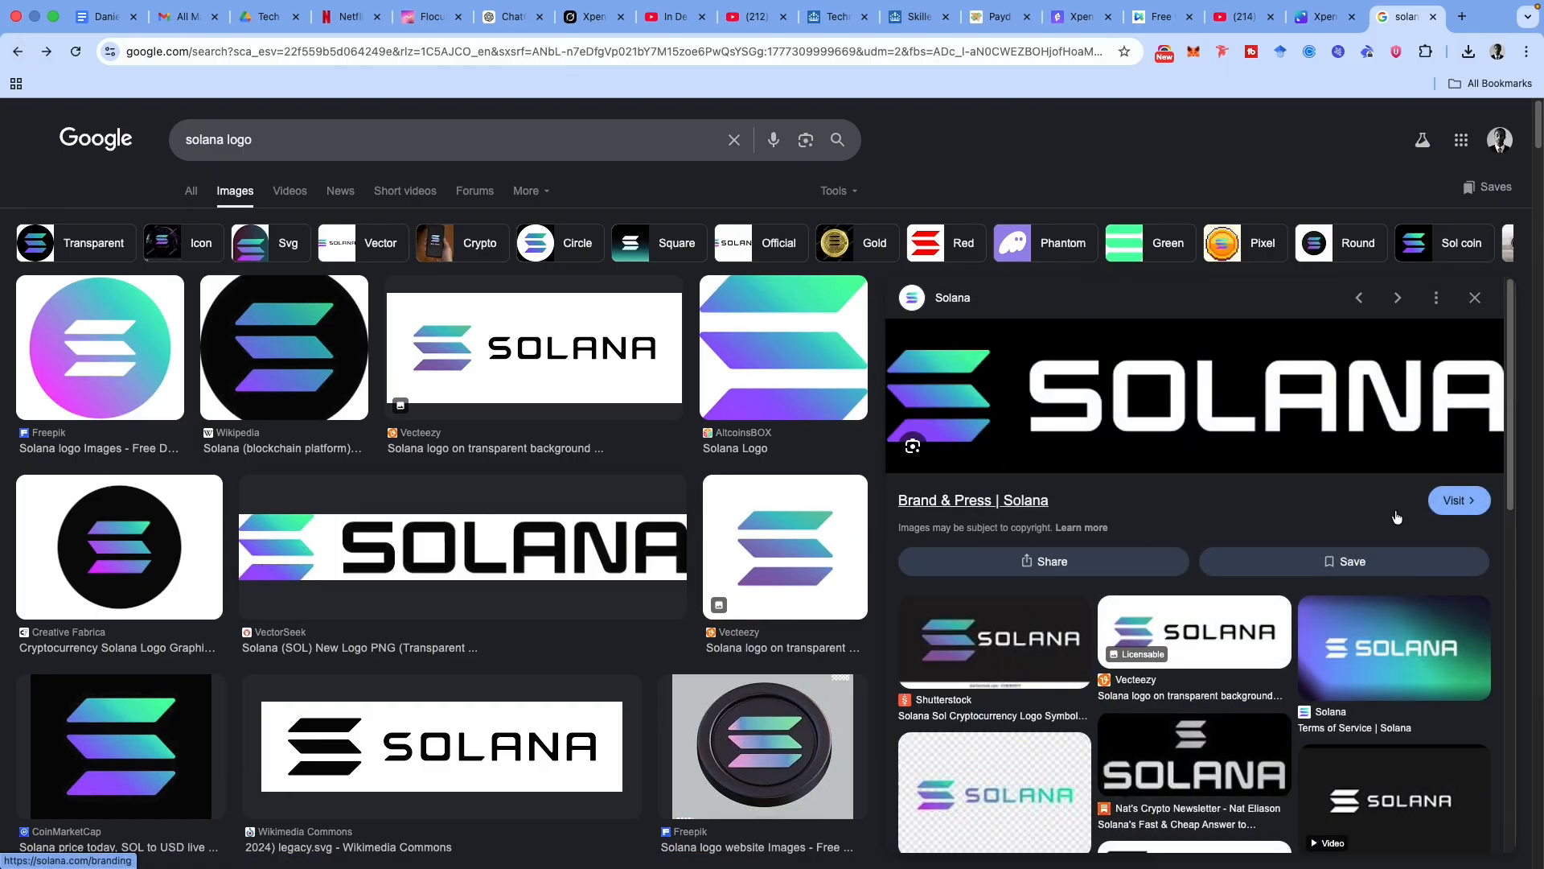
pyautogui.scroll(-5, 201, 553)
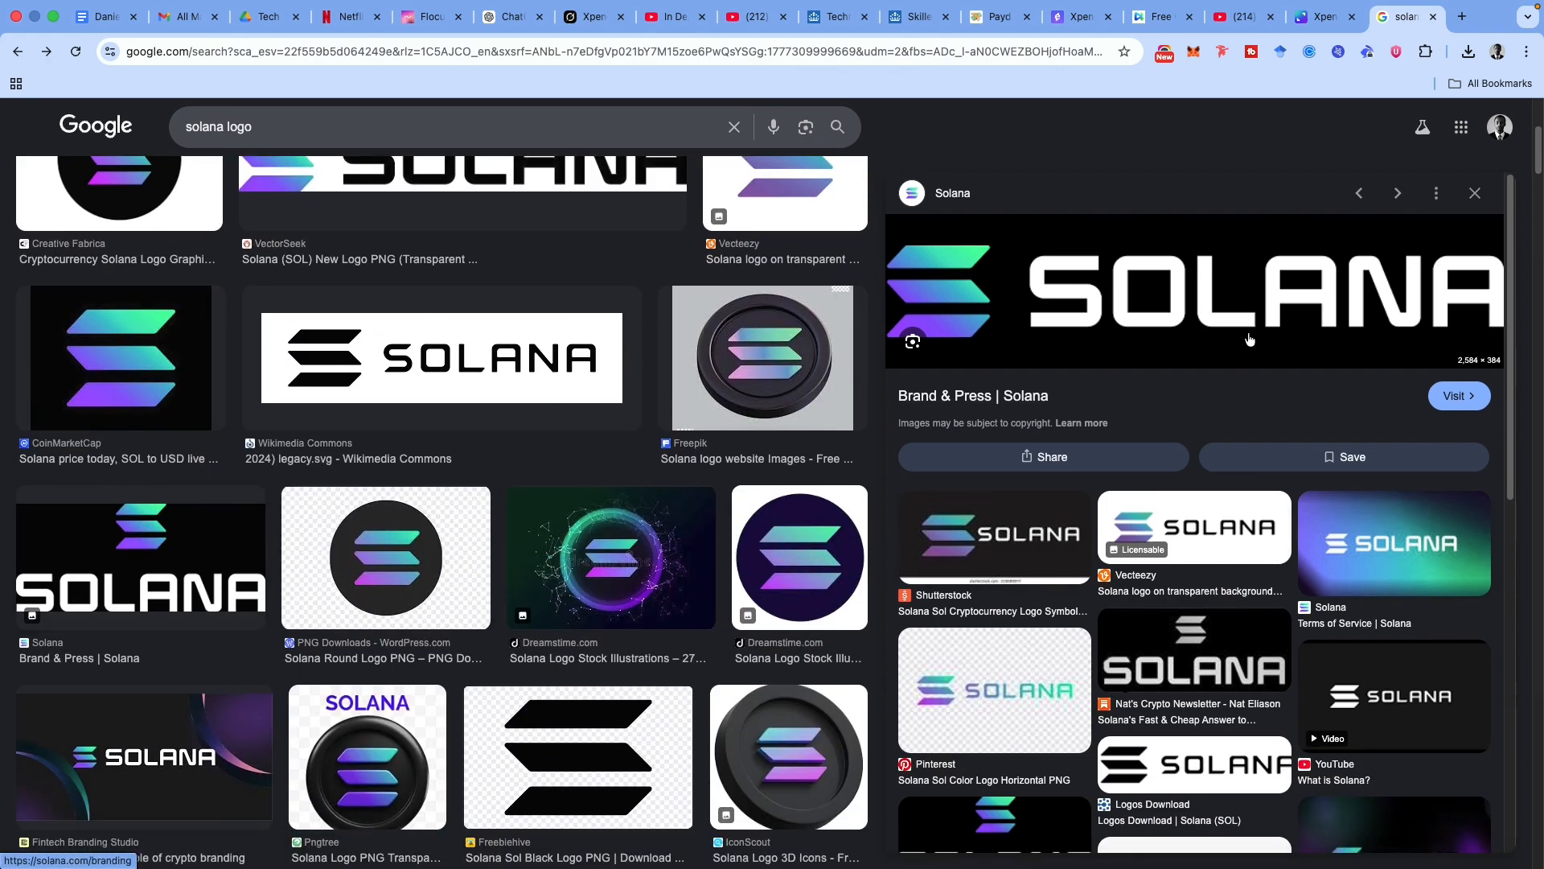
pyautogui.scroll(-5, 1231, 536)
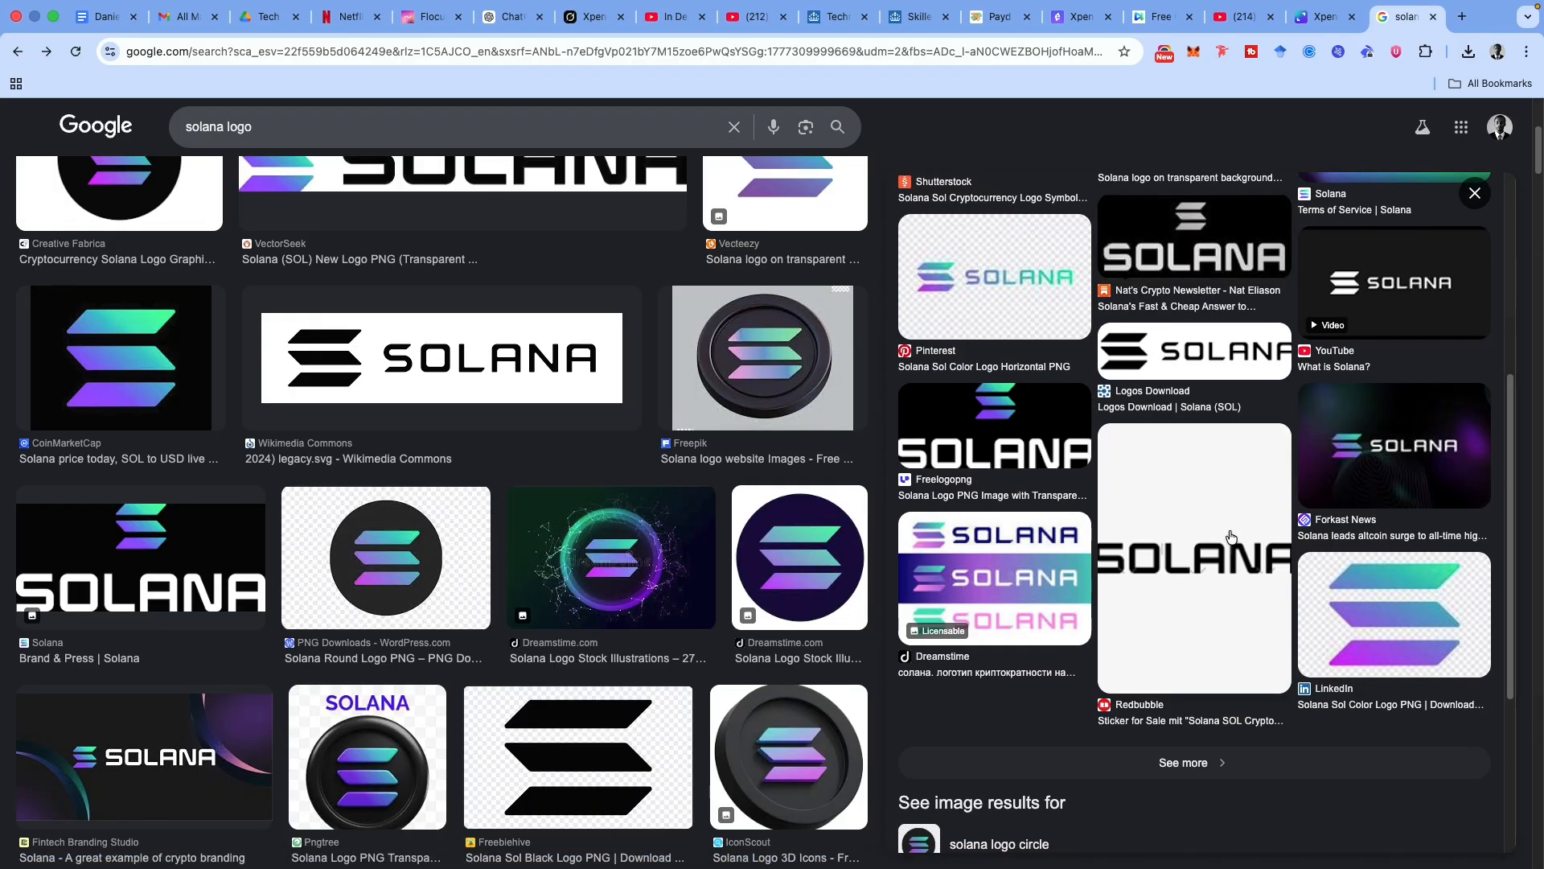
pyautogui.scroll(5, 1231, 536)
pyautogui.scroll(-9, 1231, 536)
pyautogui.scroll(9, 1232, 536)
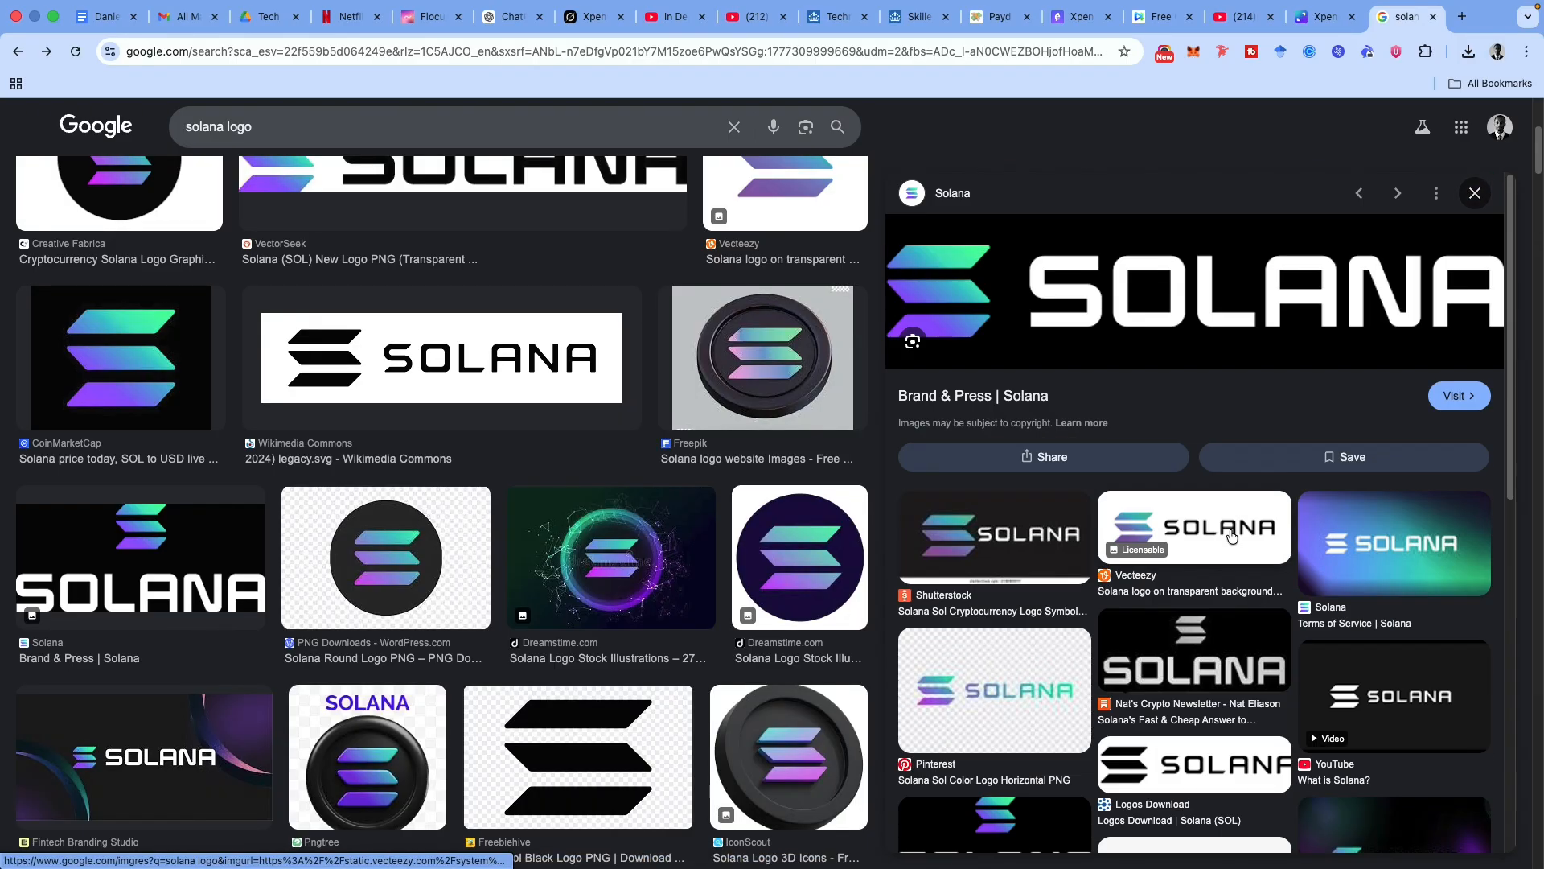
pyautogui.rightClick(1243, 310)
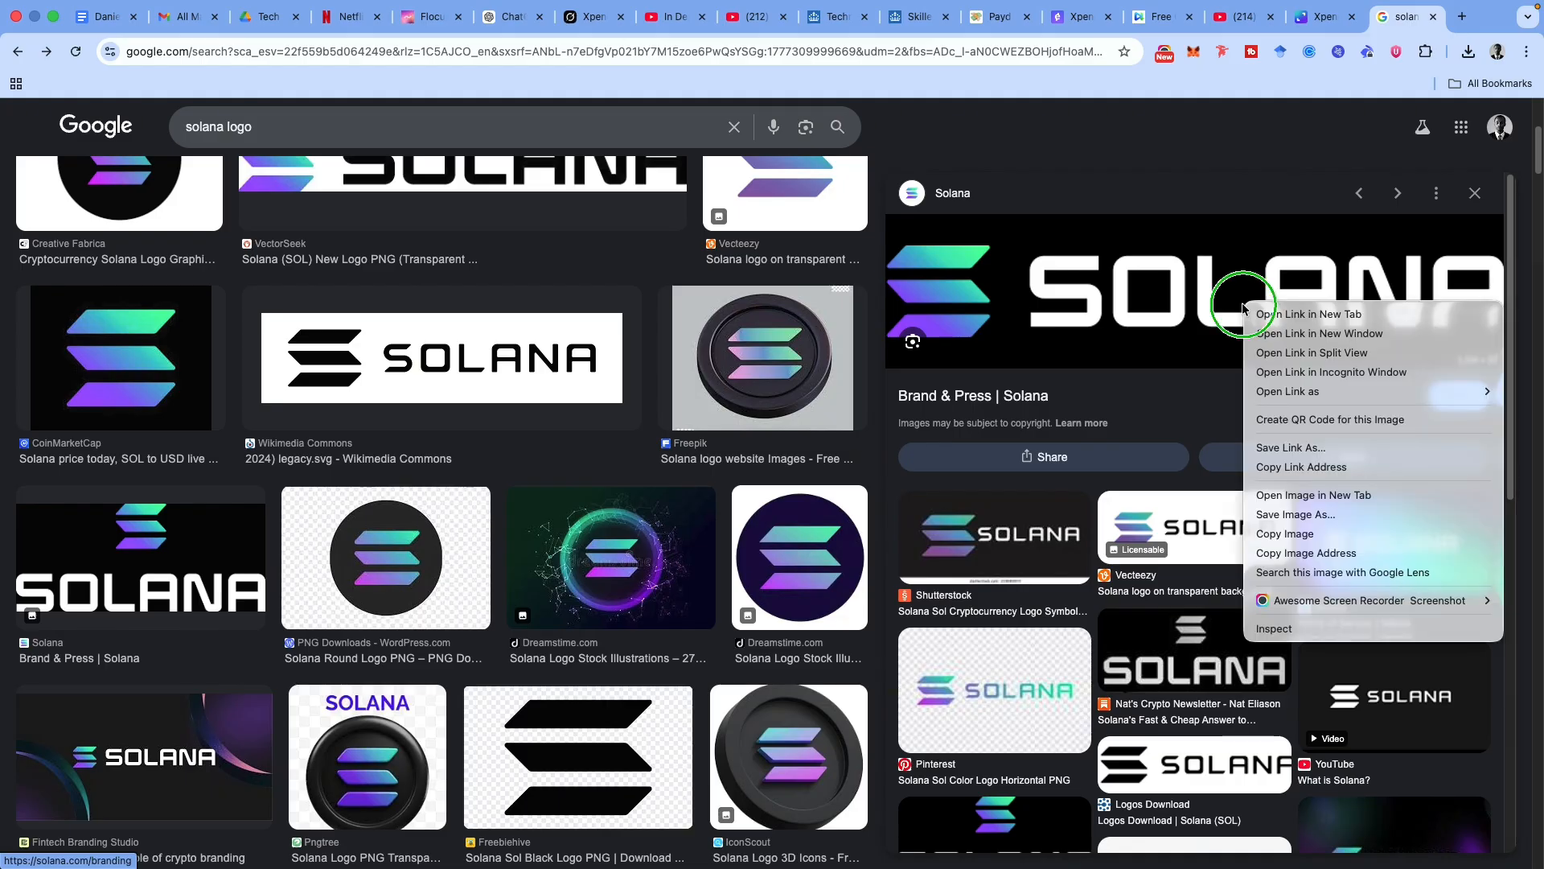
pyautogui.click(1305, 508)
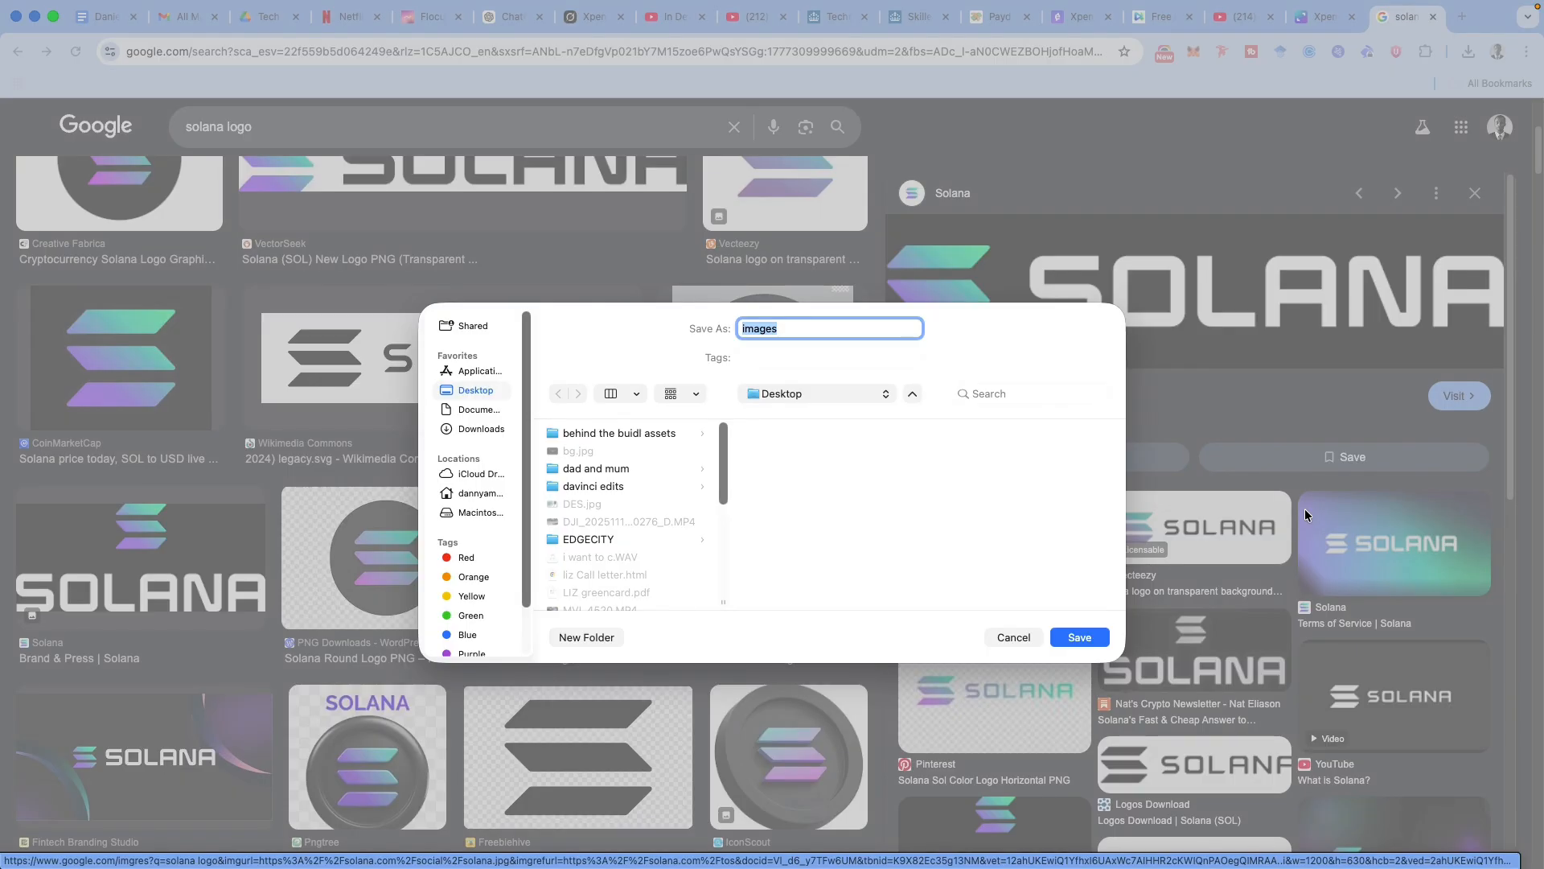
pyautogui.click(1079, 637)
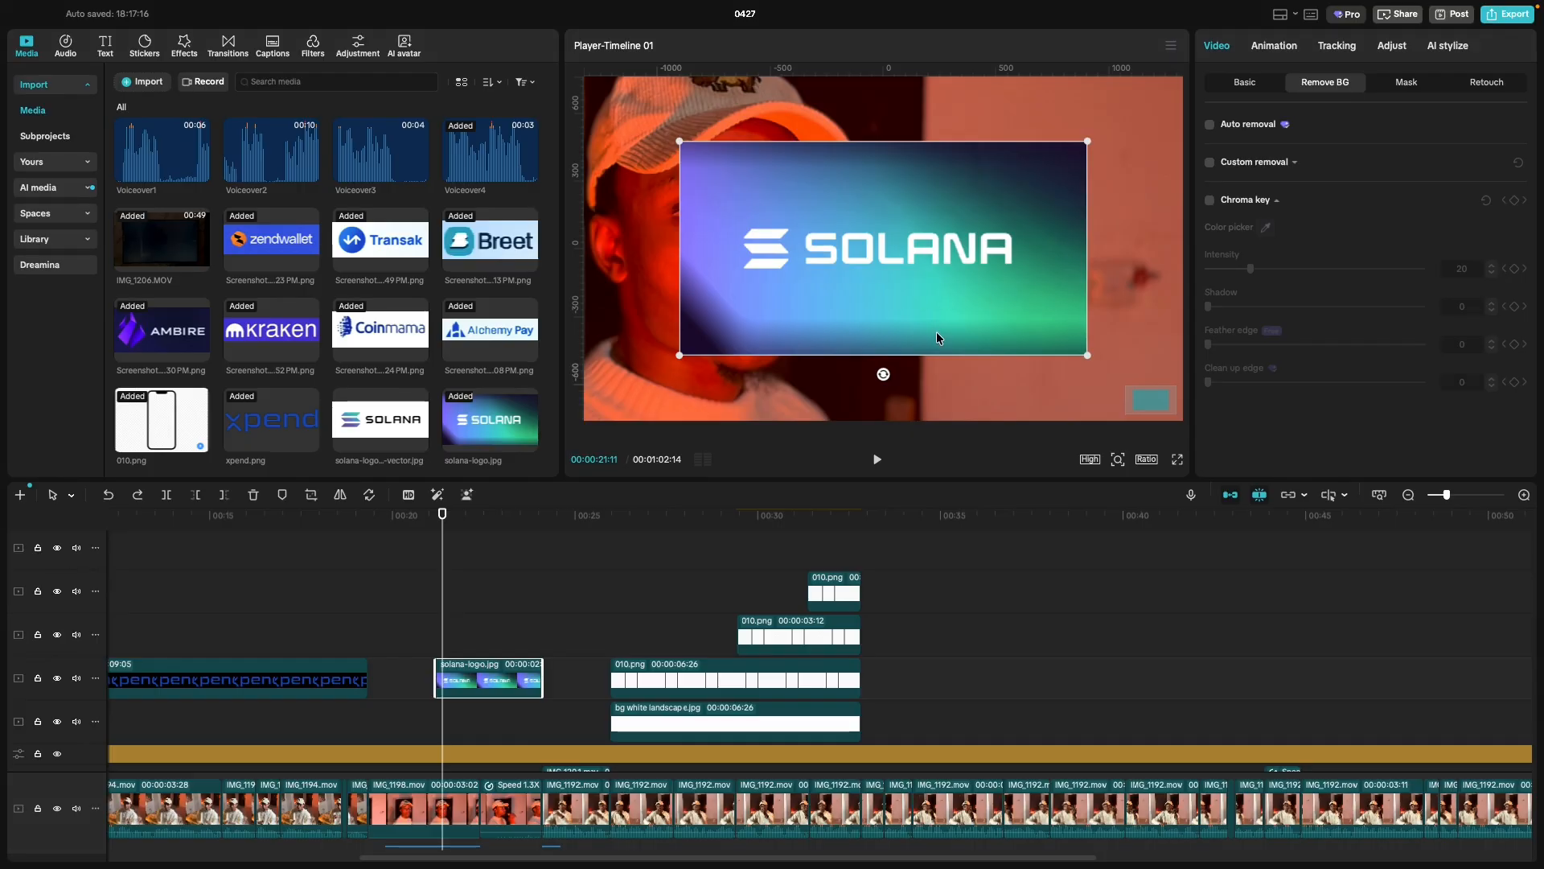
# Switch to CapCut and import images.png from the Desktop into the project media.
pyautogui.press('Delete')
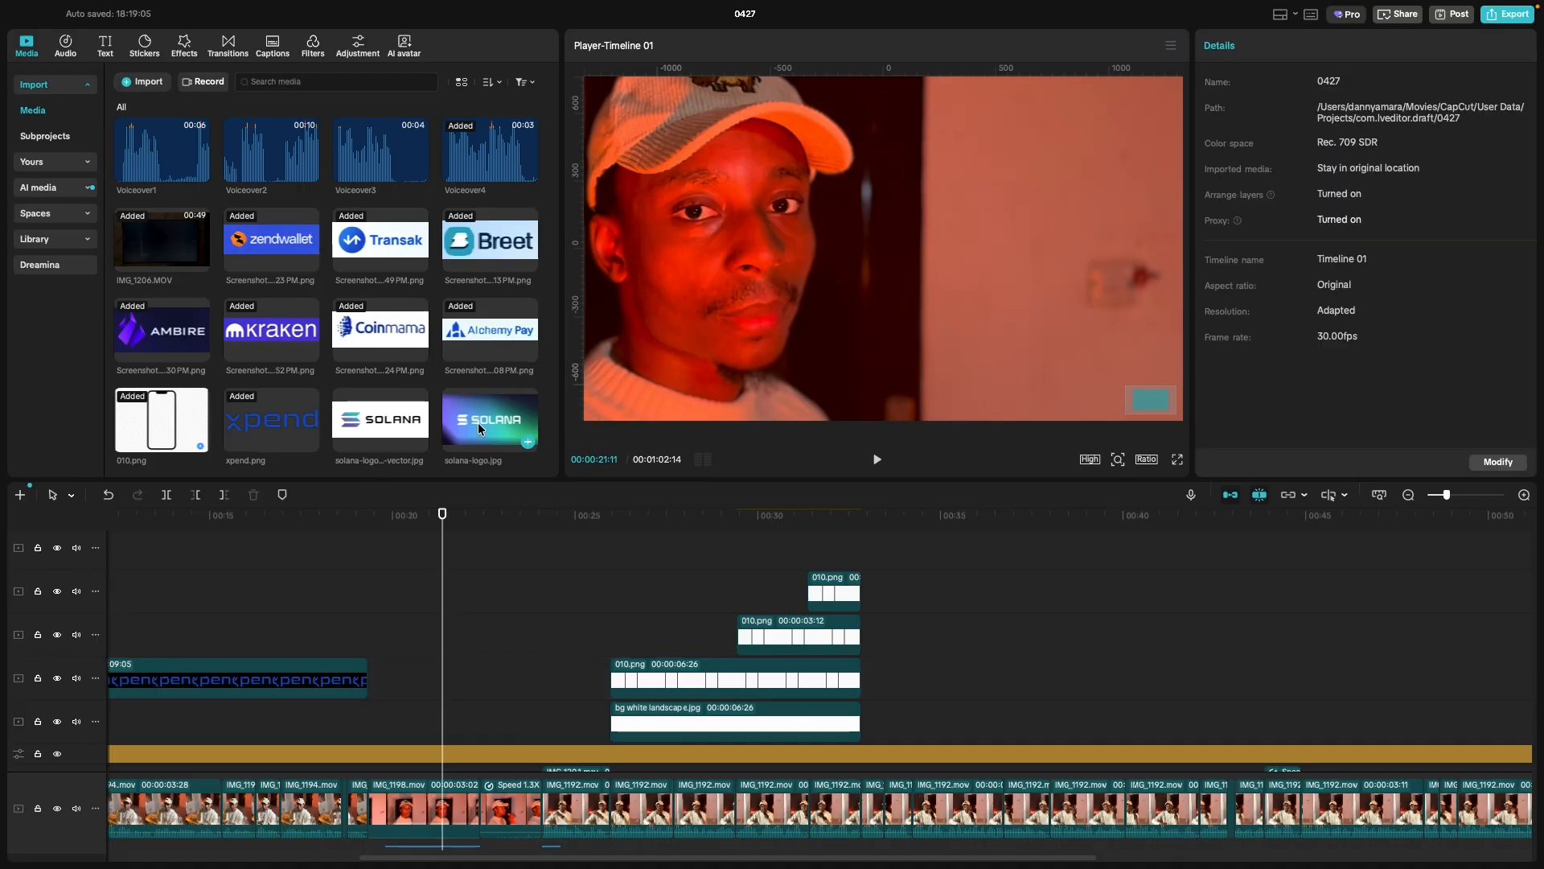
pyautogui.press('super+z')
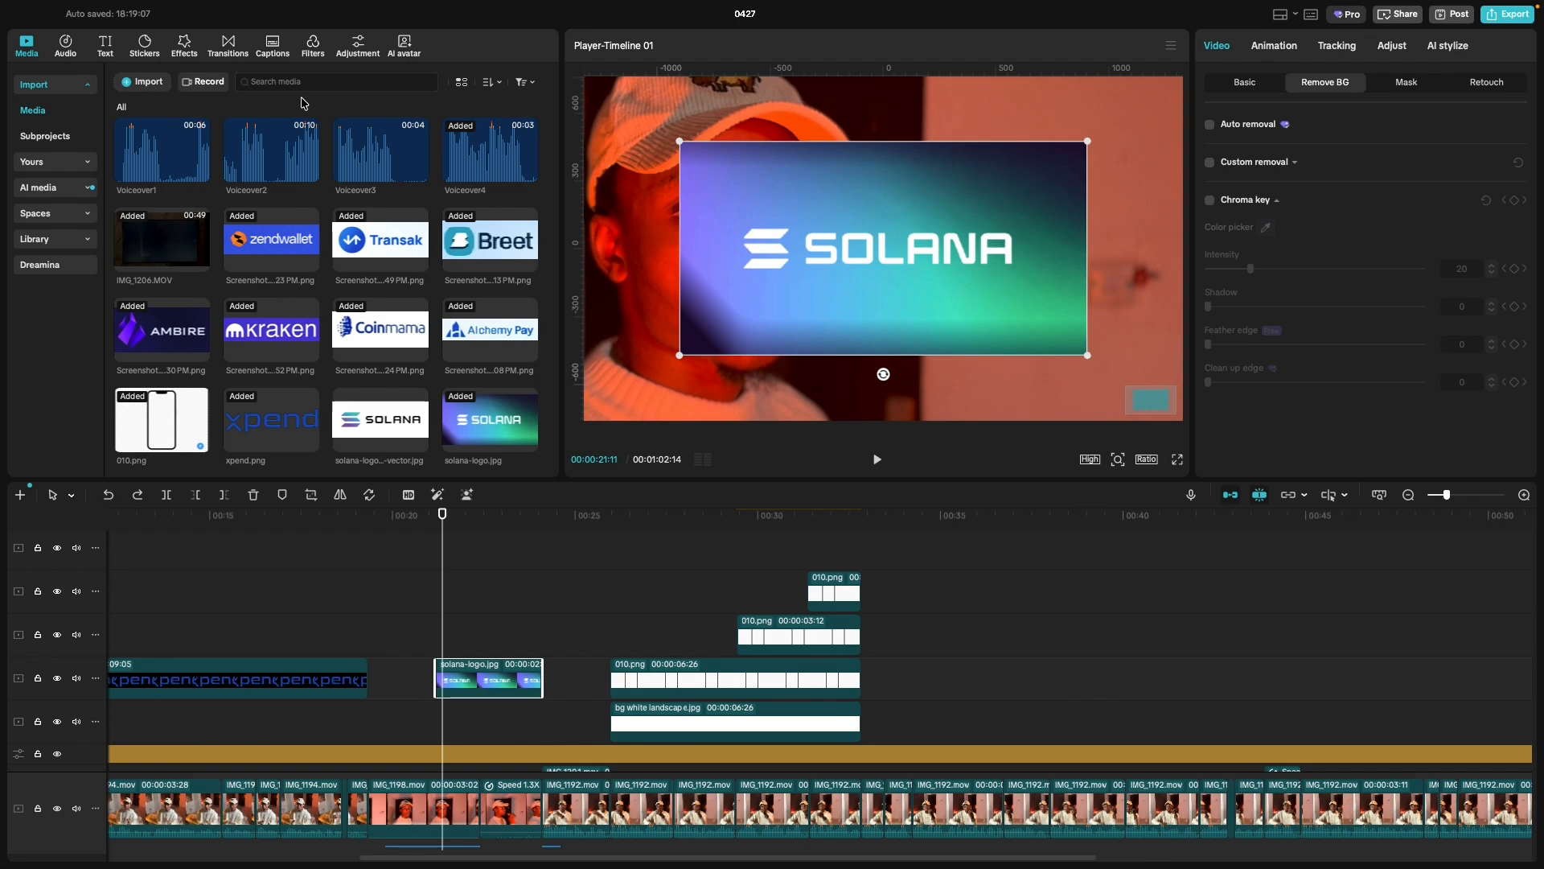
pyautogui.click(143, 81)
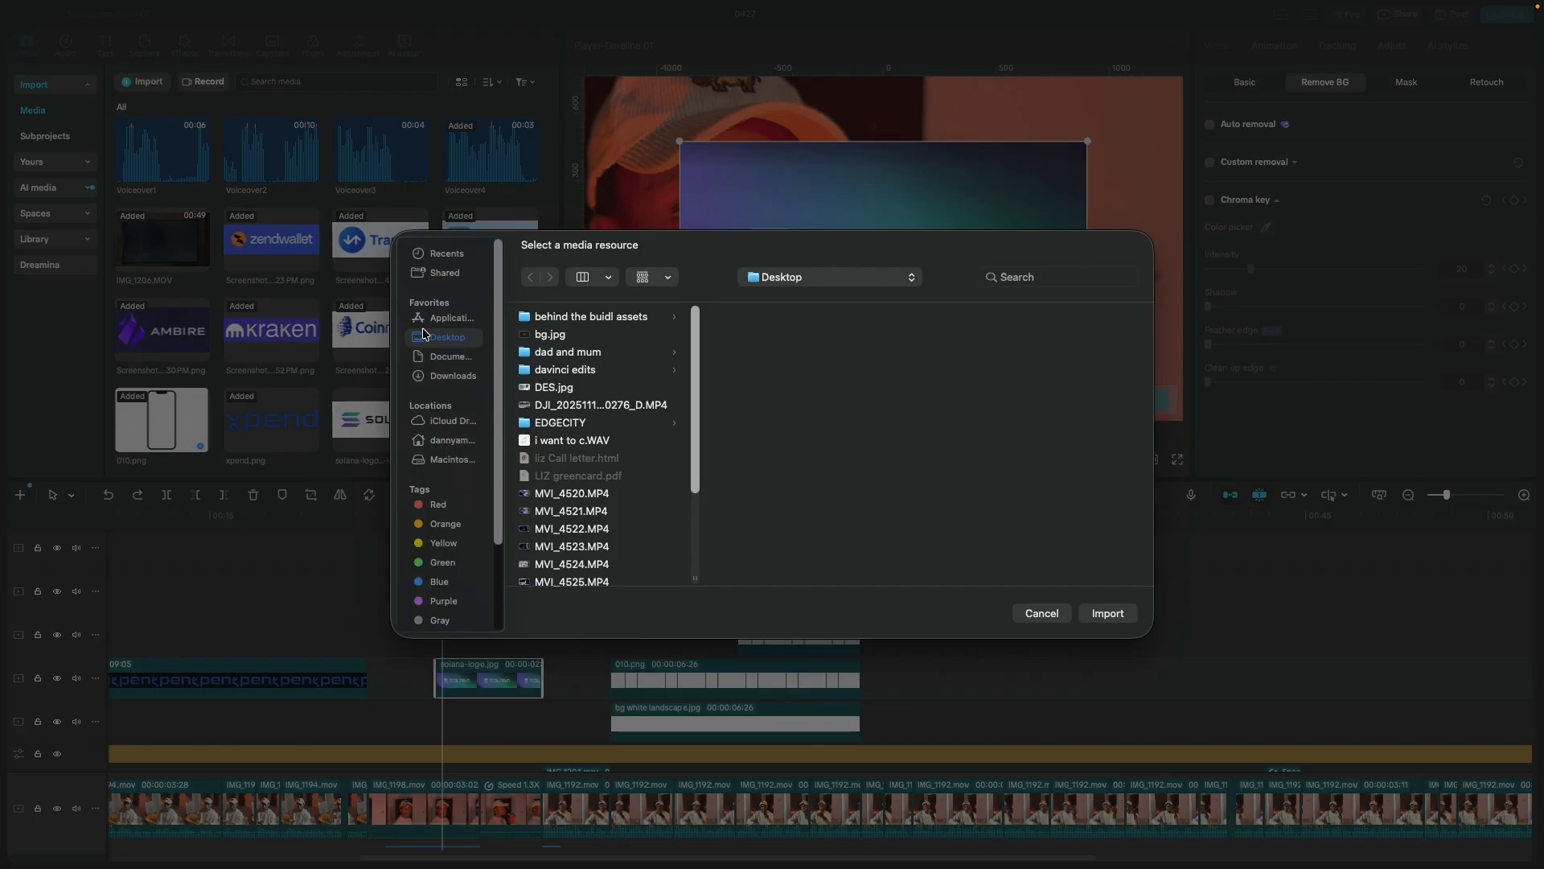
pyautogui.click(558, 461)
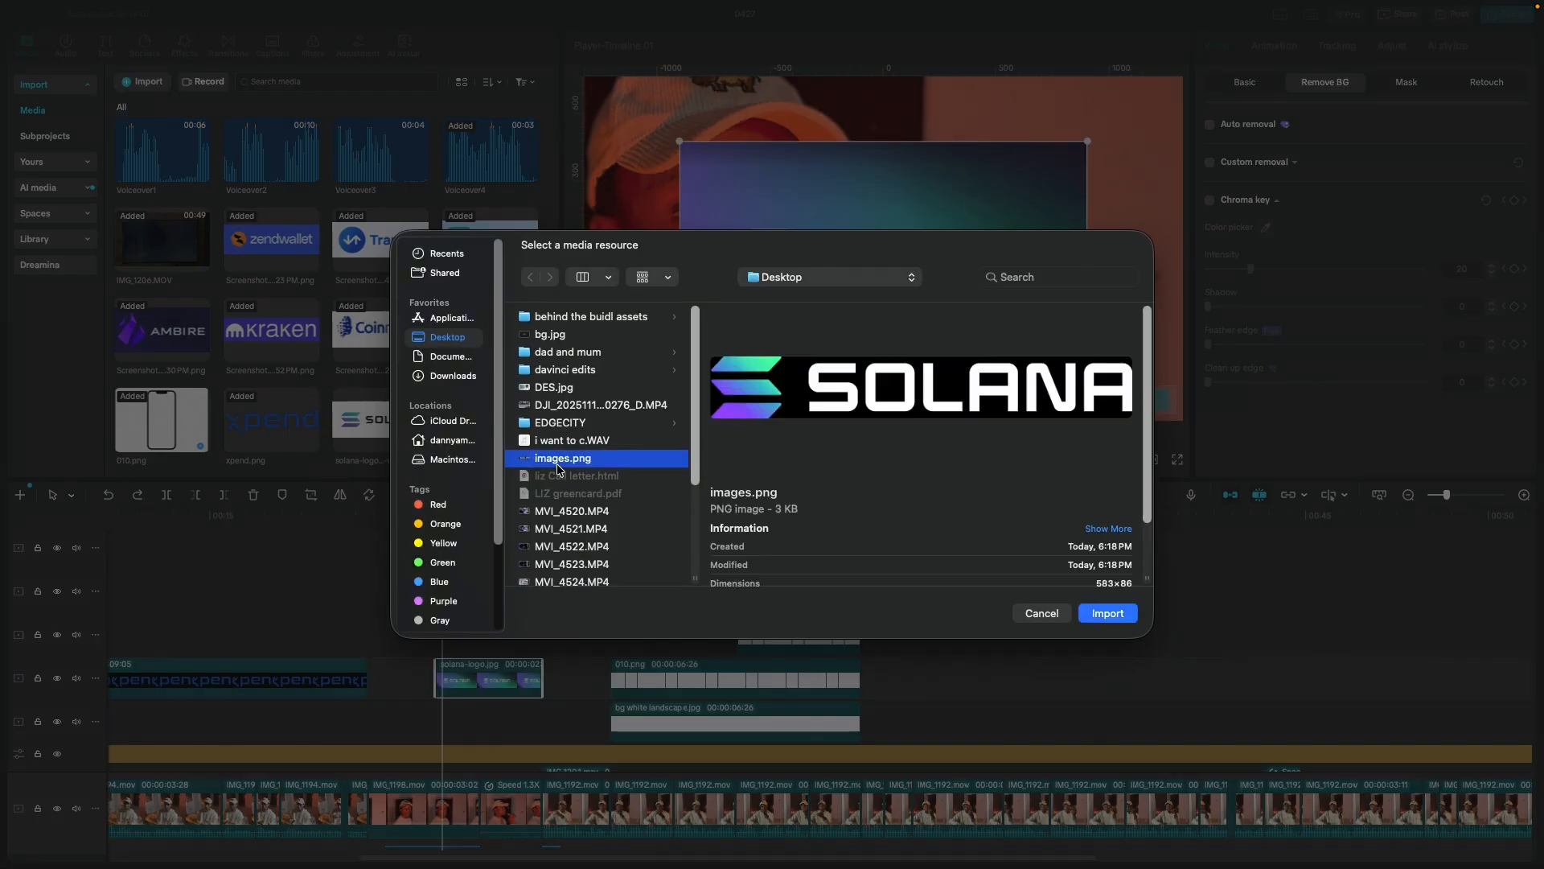
pyautogui.doubleClick(557, 463)
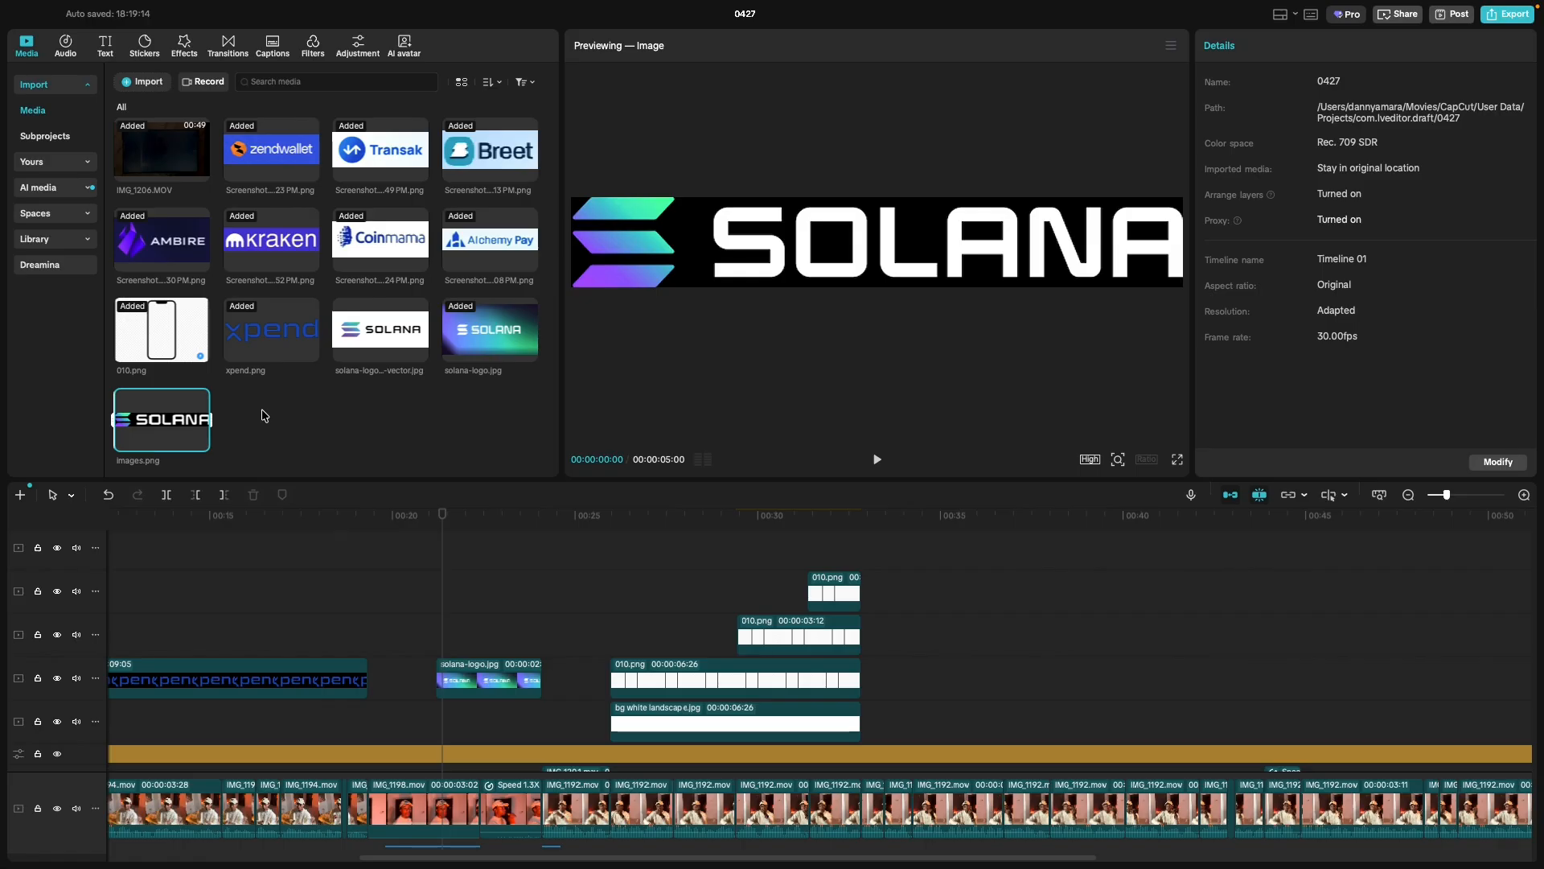
# Replace the solana-logo.jpg clip on its timeline track with images.png, trimmed to the same span at a duration of 00:00:02:27.
pyautogui.moveTo(169, 422); pyautogui.dragTo(438, 635)
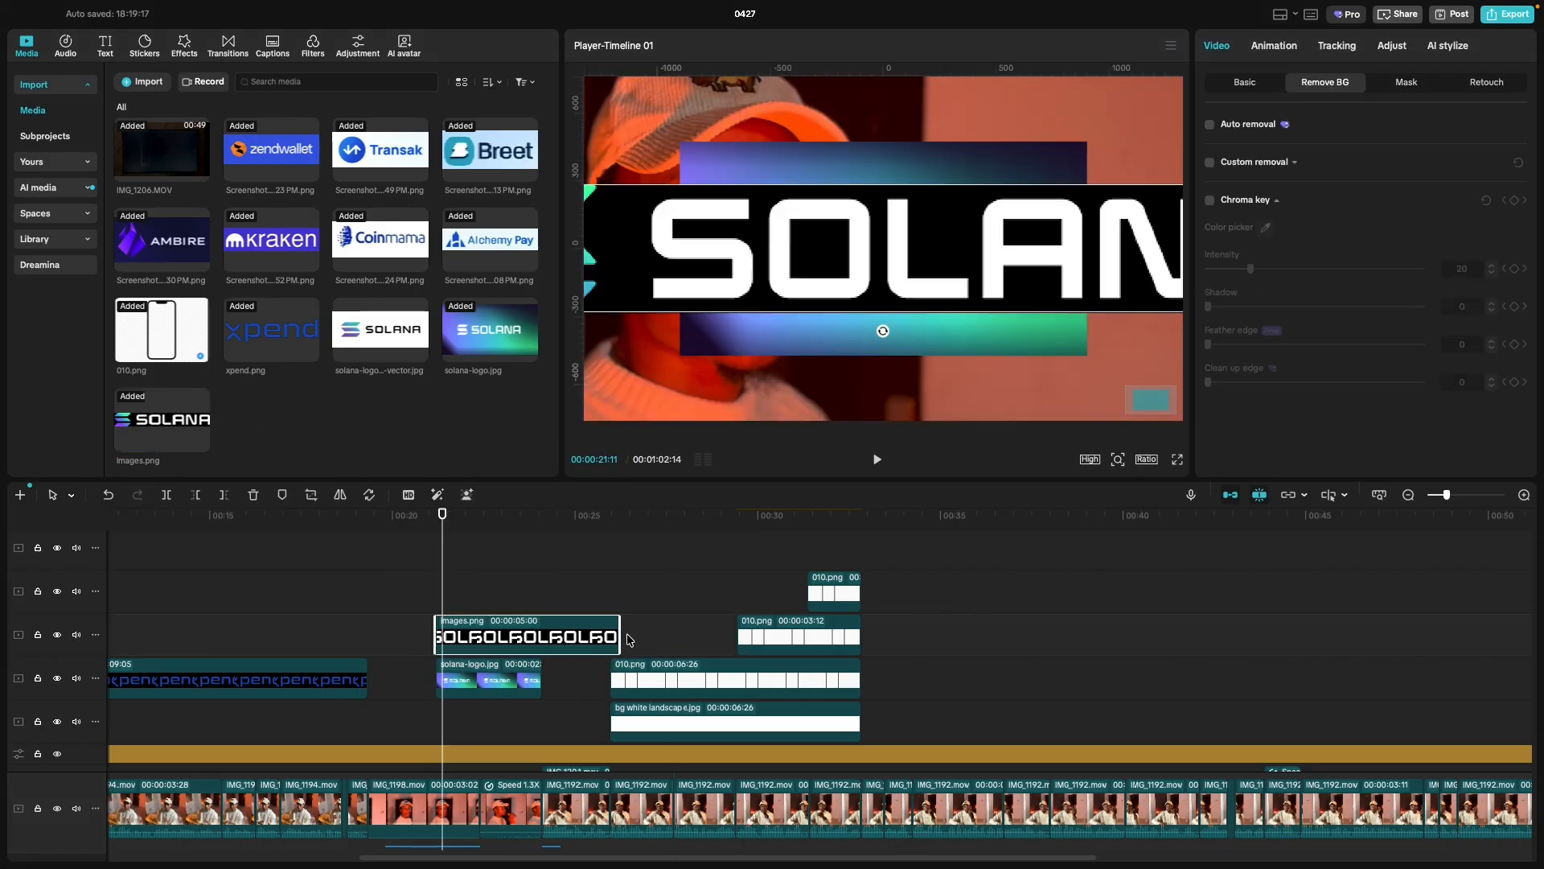
pyautogui.moveTo(621, 637); pyautogui.dragTo(544, 641)
pyautogui.click(515, 682)
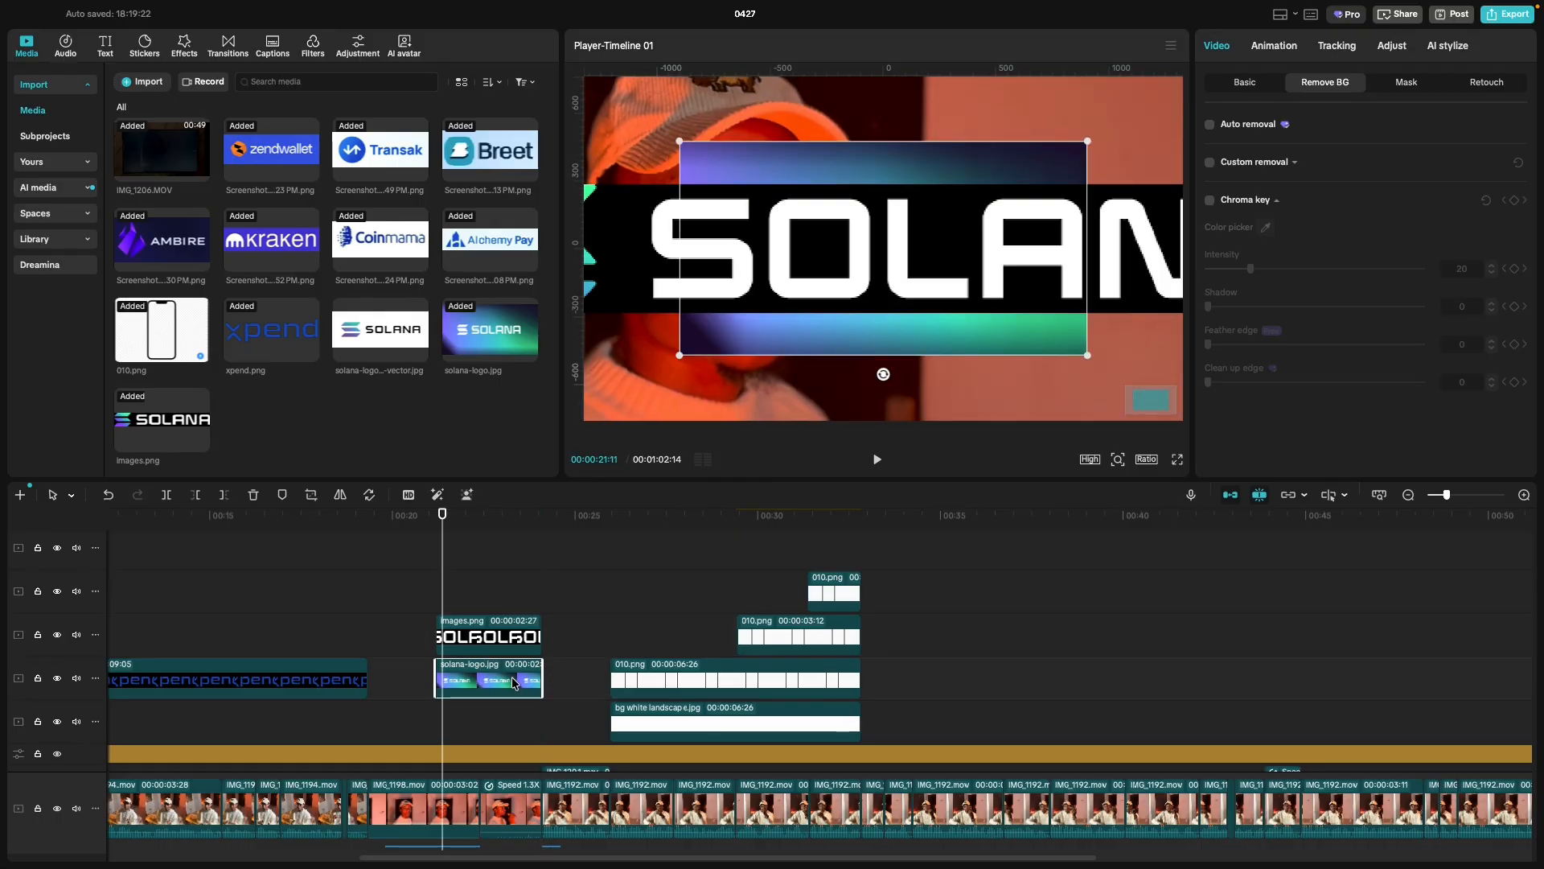
pyautogui.press('Delete')
pyautogui.moveTo(509, 637); pyautogui.dragTo(502, 674)
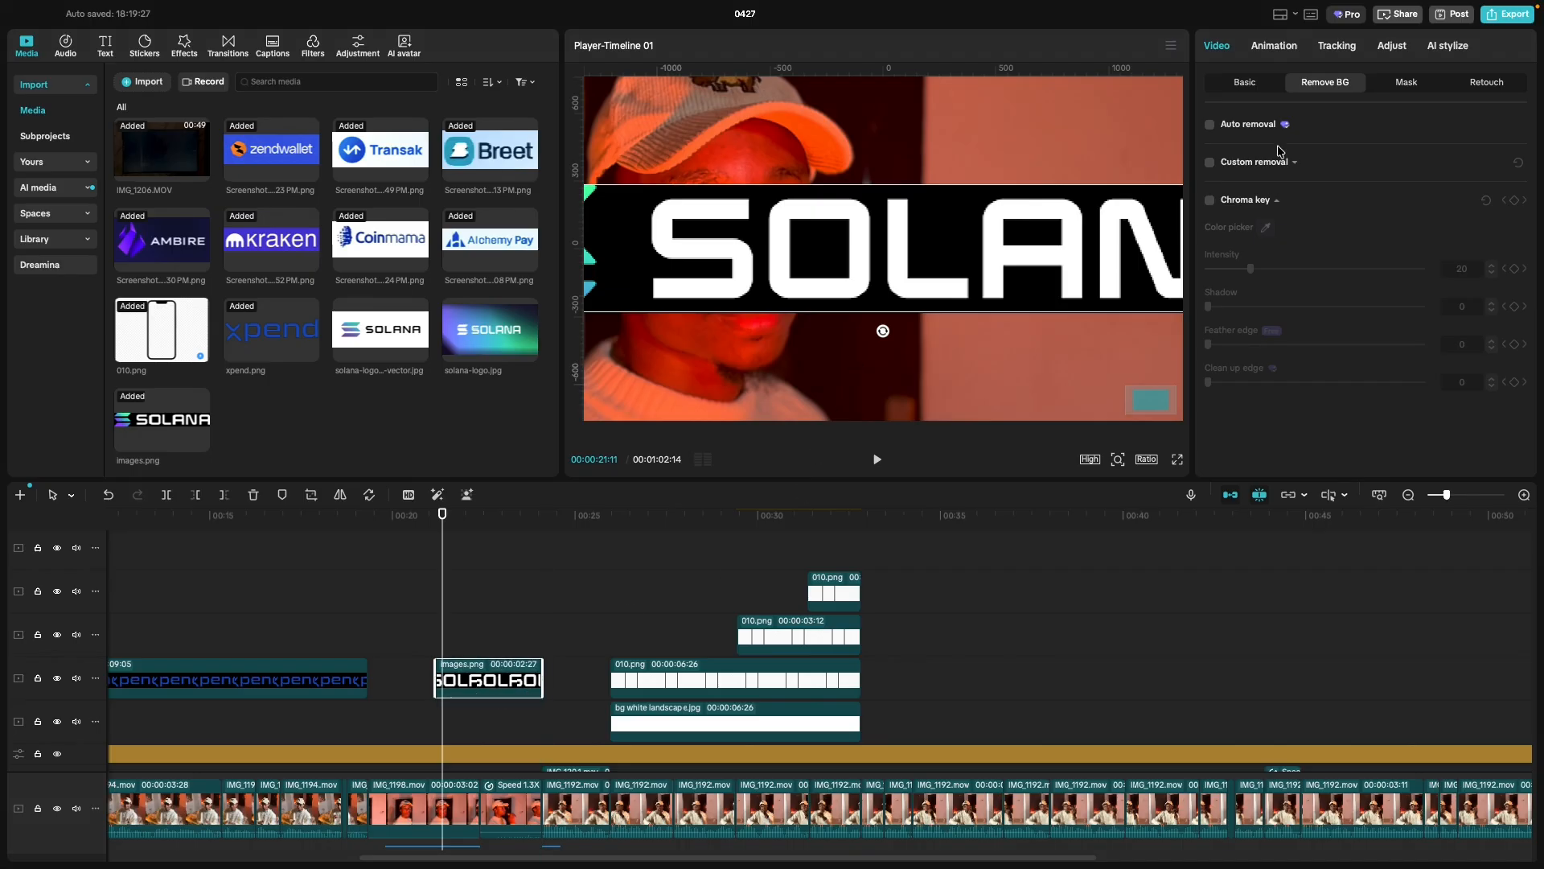
# Scale the Solana logo overlay to 45% and chroma-key its black background with intensity 100, feather edge 20 and clean up edge 61.
pyautogui.click(1239, 82)
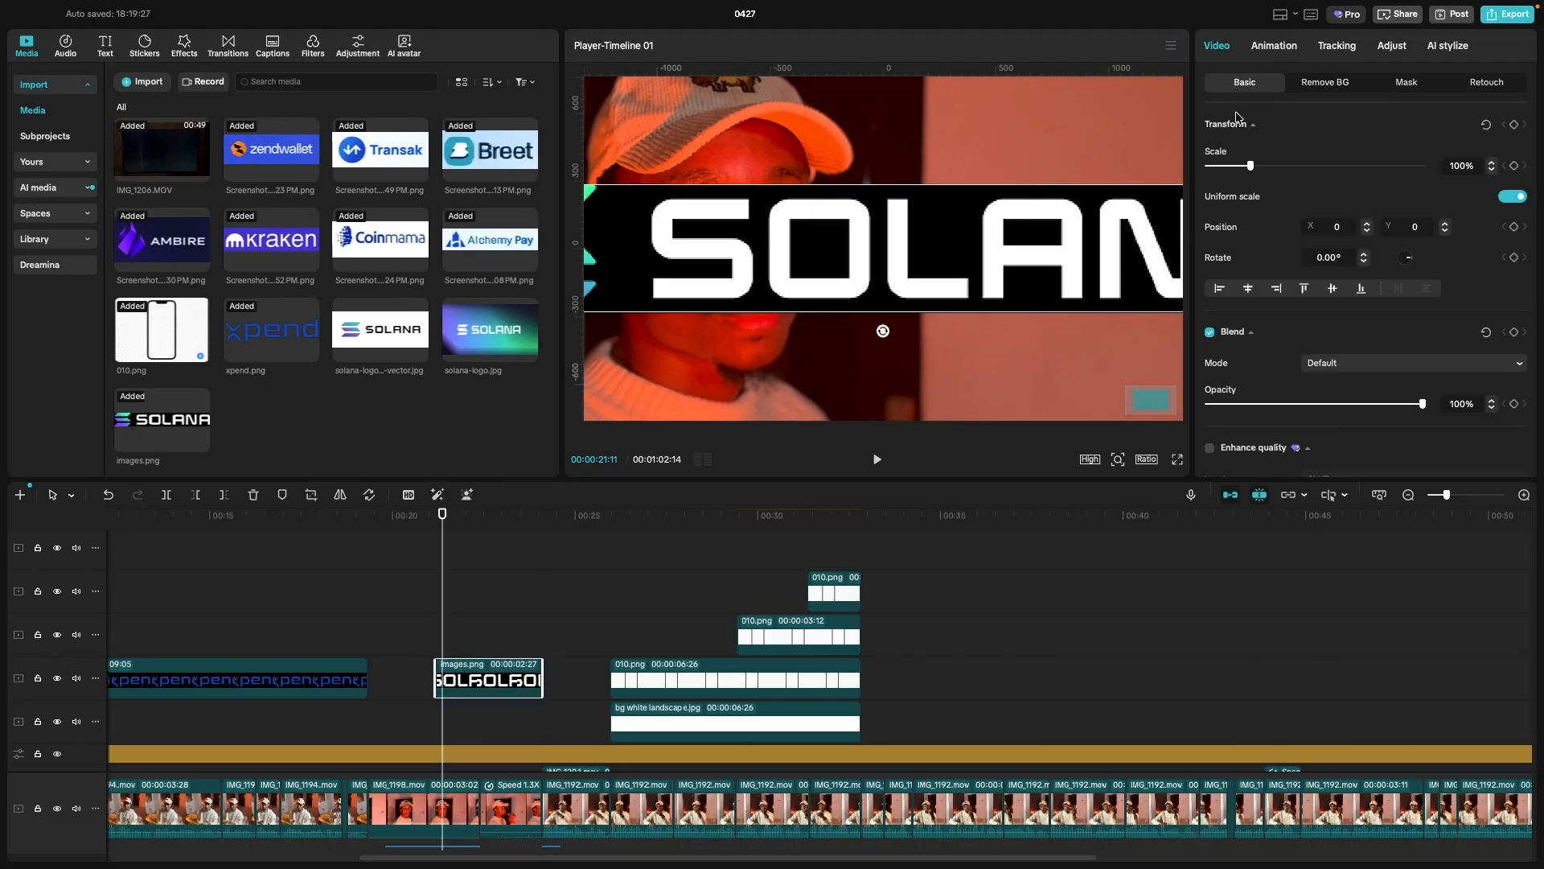
pyautogui.moveTo(1246, 176); pyautogui.dragTo(1227, 175)
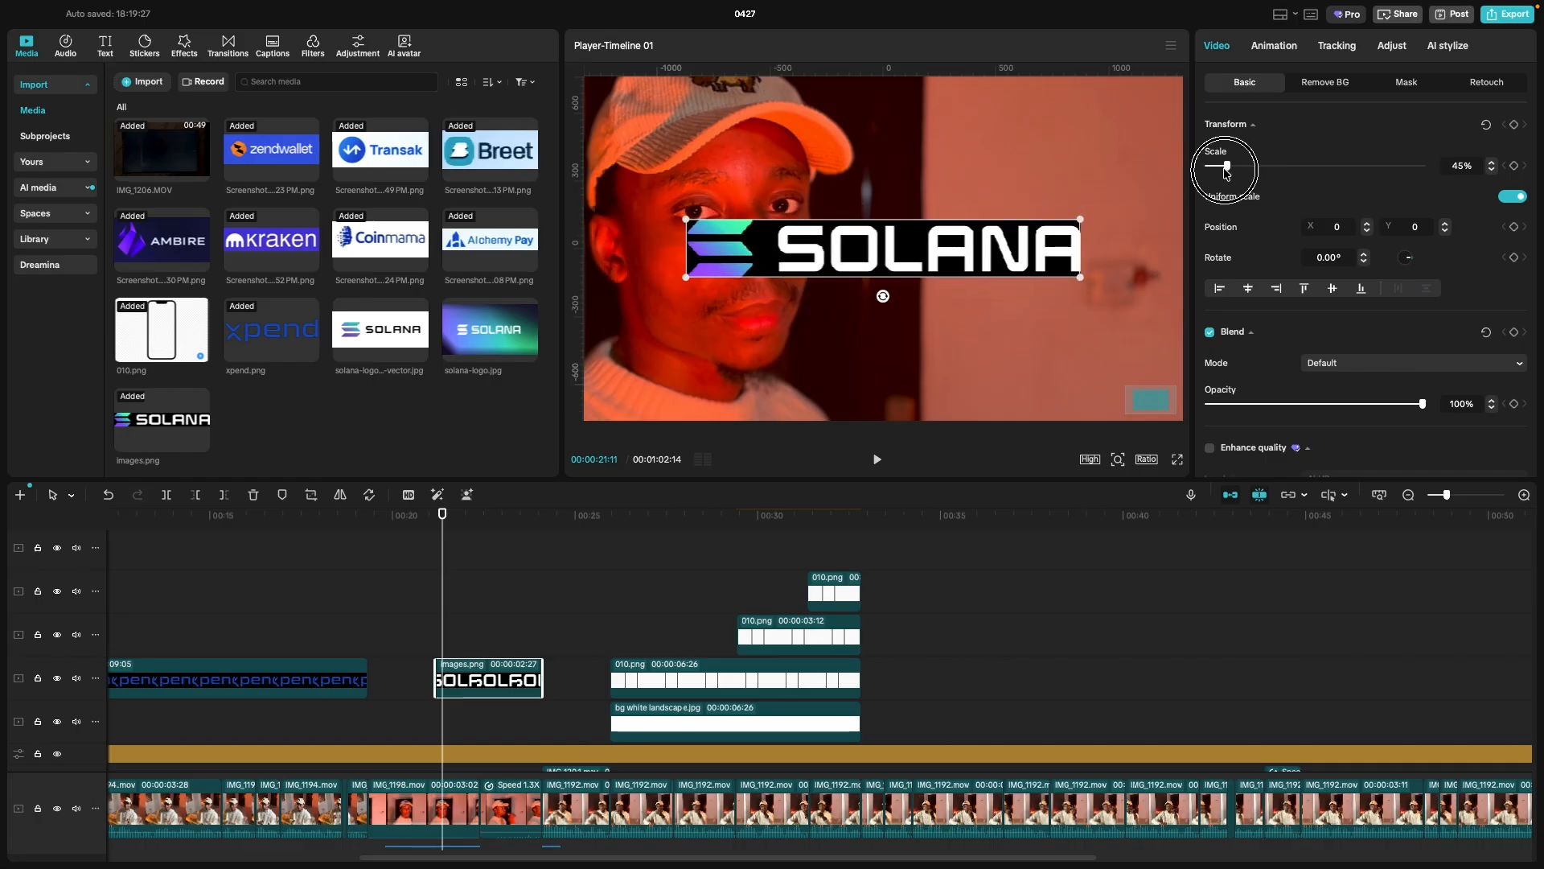
pyautogui.click(1325, 82)
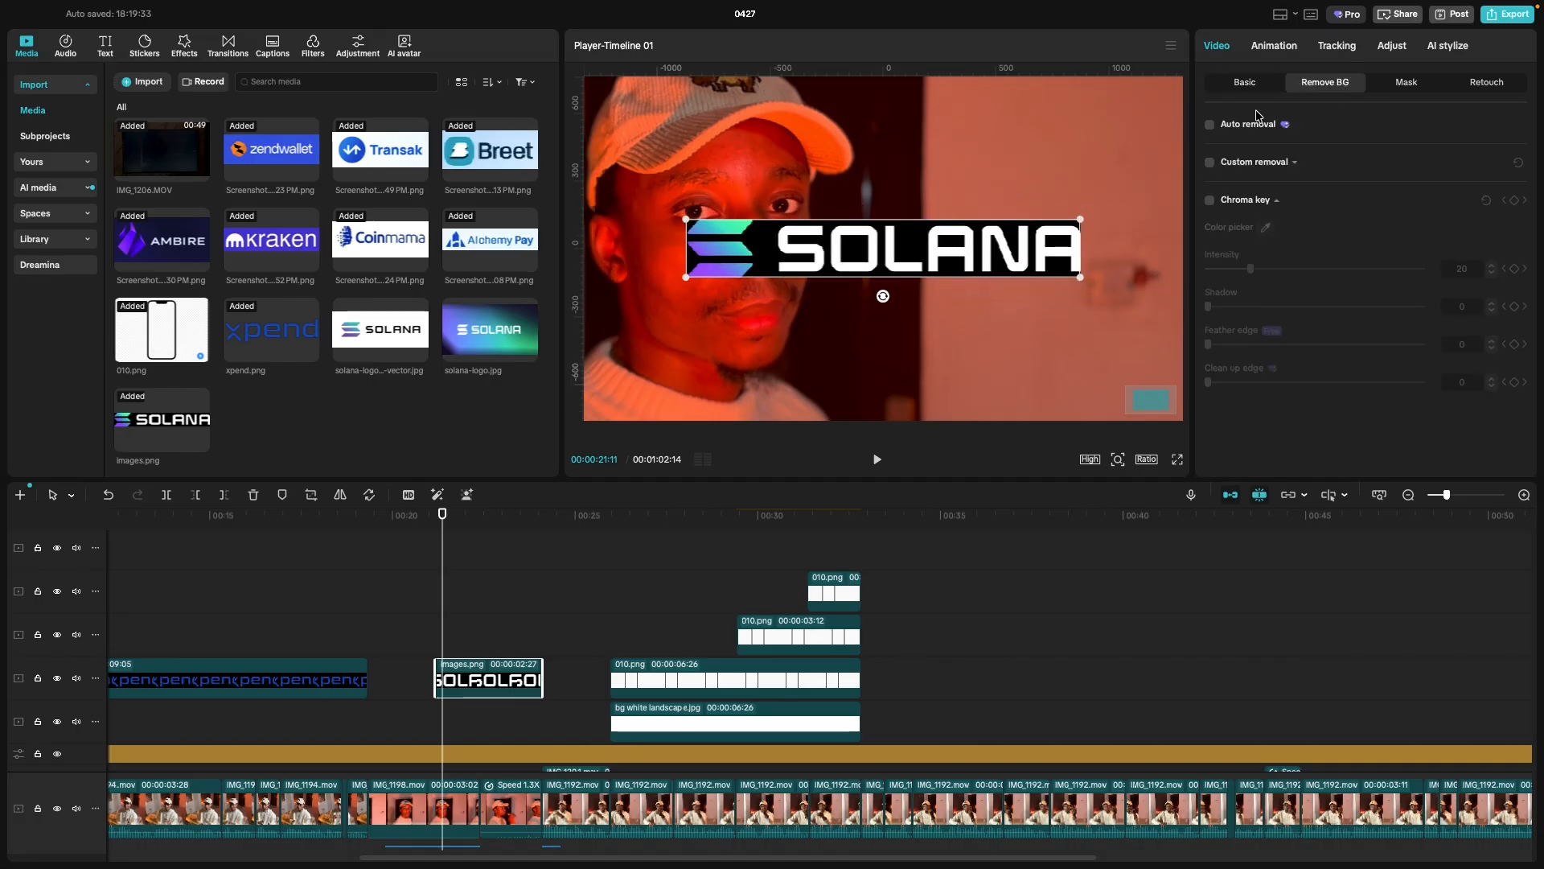
pyautogui.click(1213, 203)
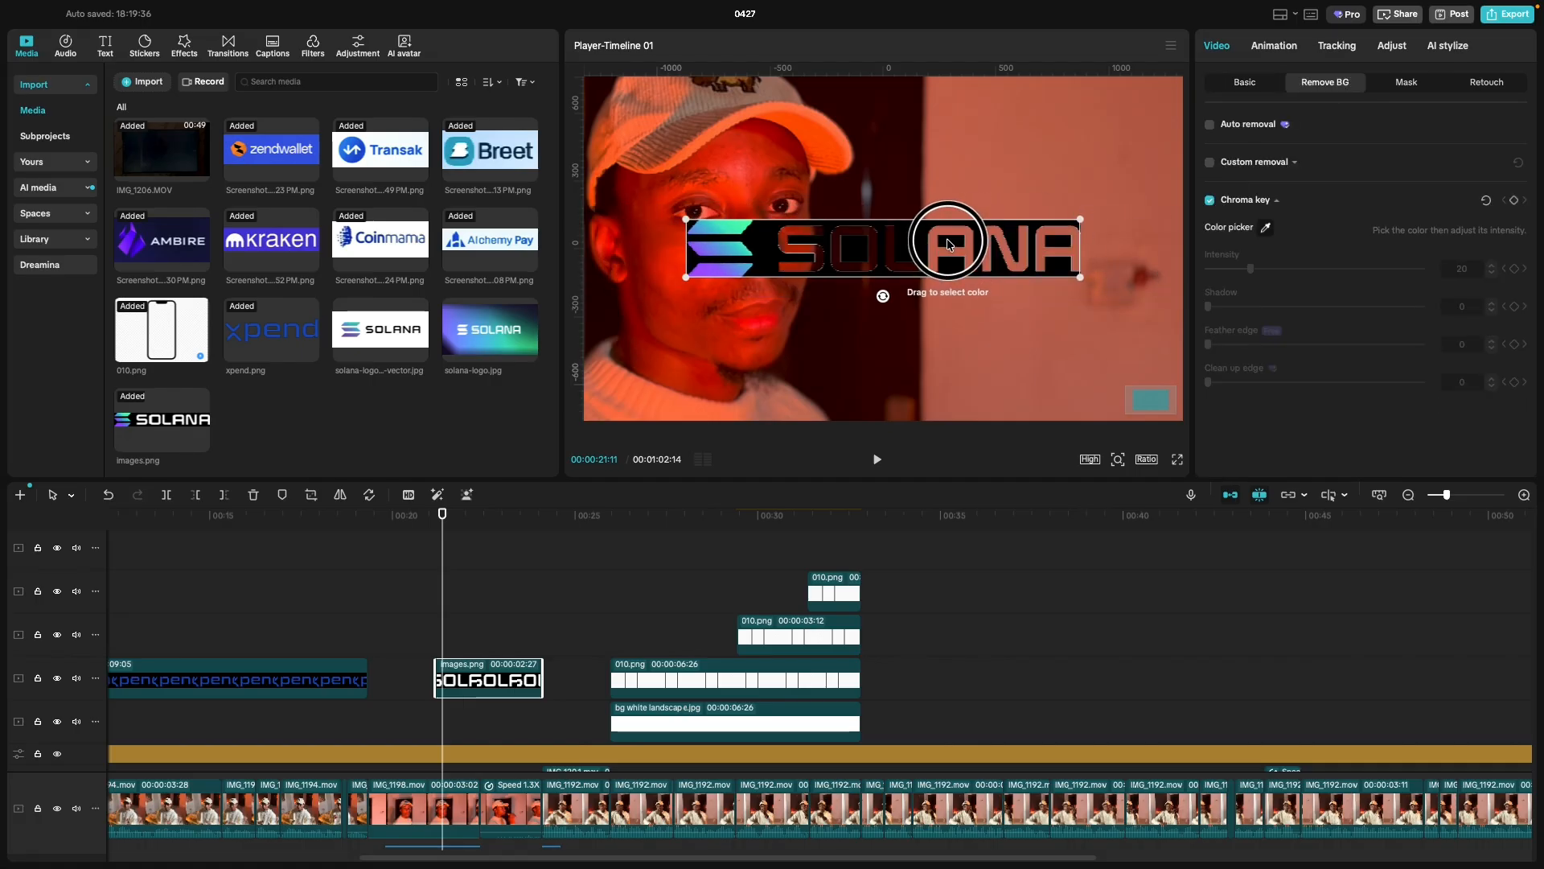
pyautogui.click(909, 241)
pyautogui.click(911, 243)
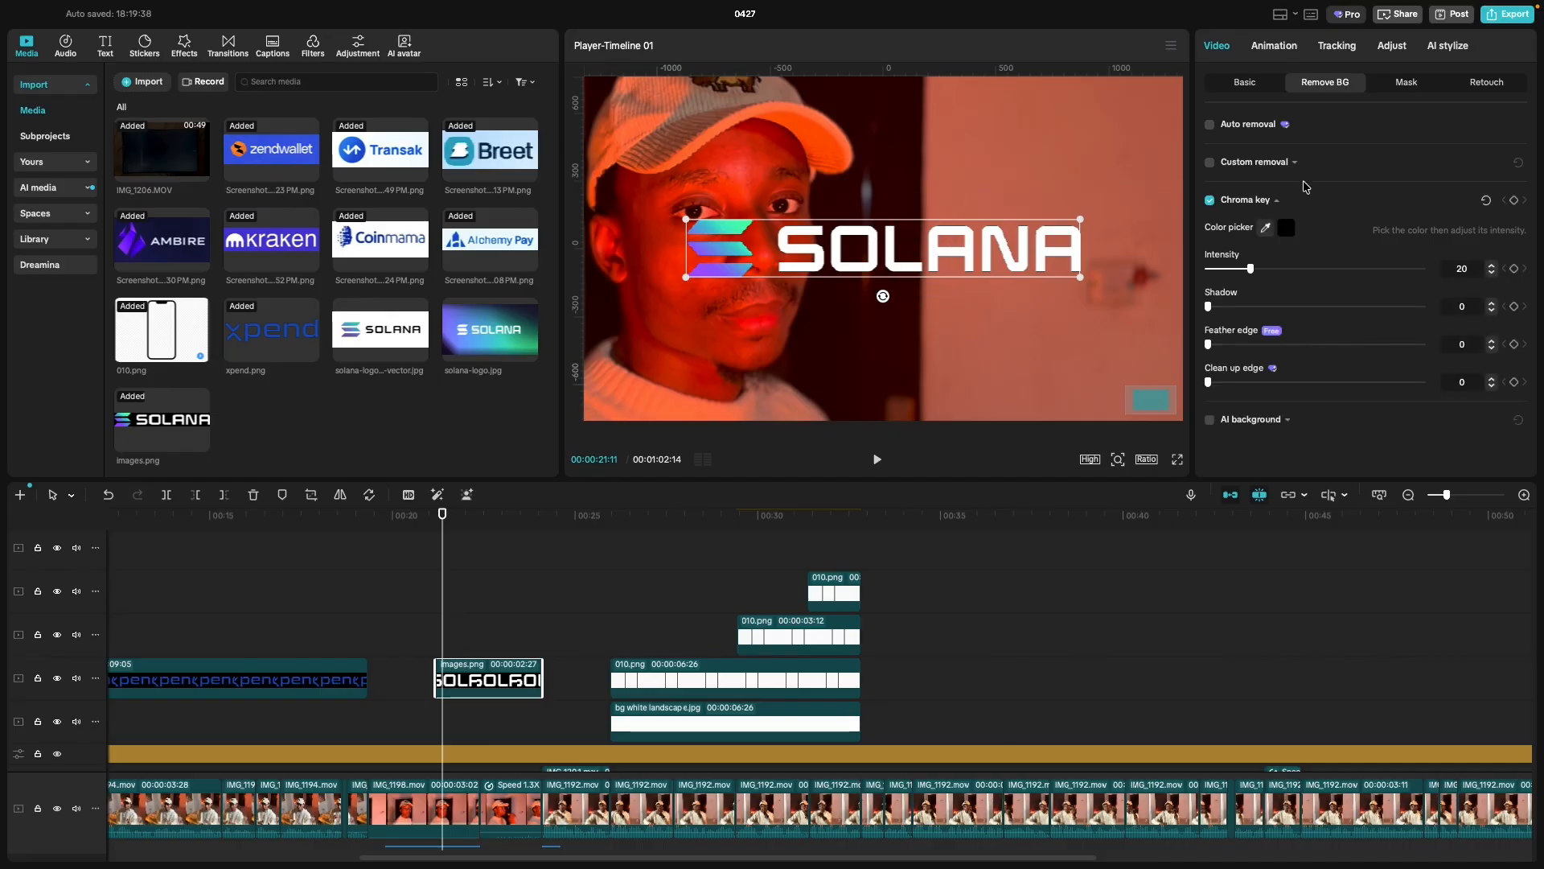
pyautogui.moveTo(1294, 269); pyautogui.dragTo(1425, 269)
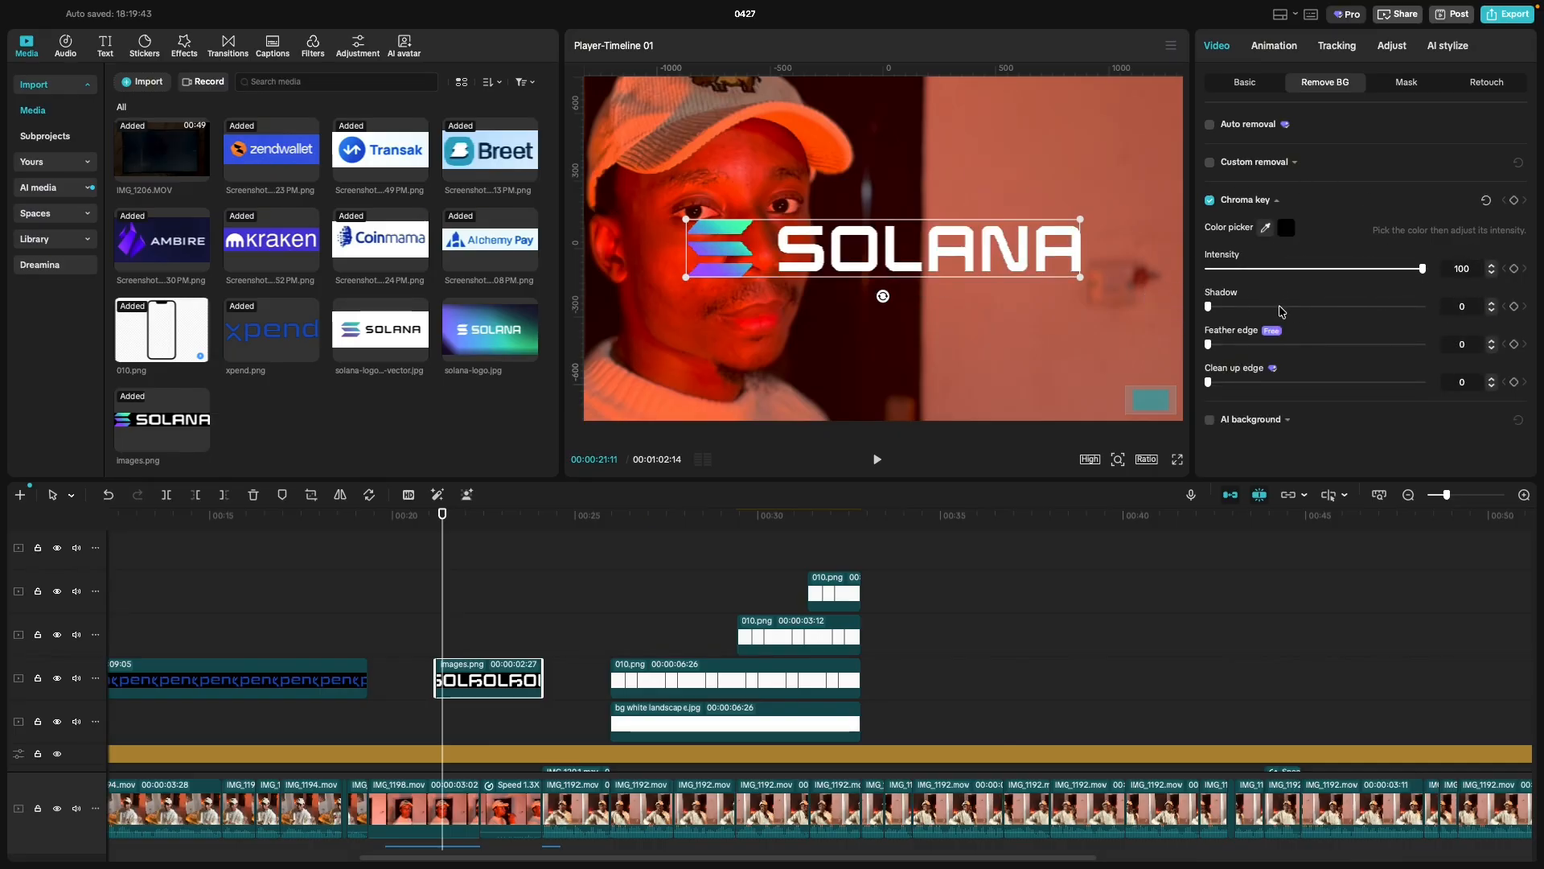
pyautogui.moveTo(1209, 306); pyautogui.dragTo(1340, 386)
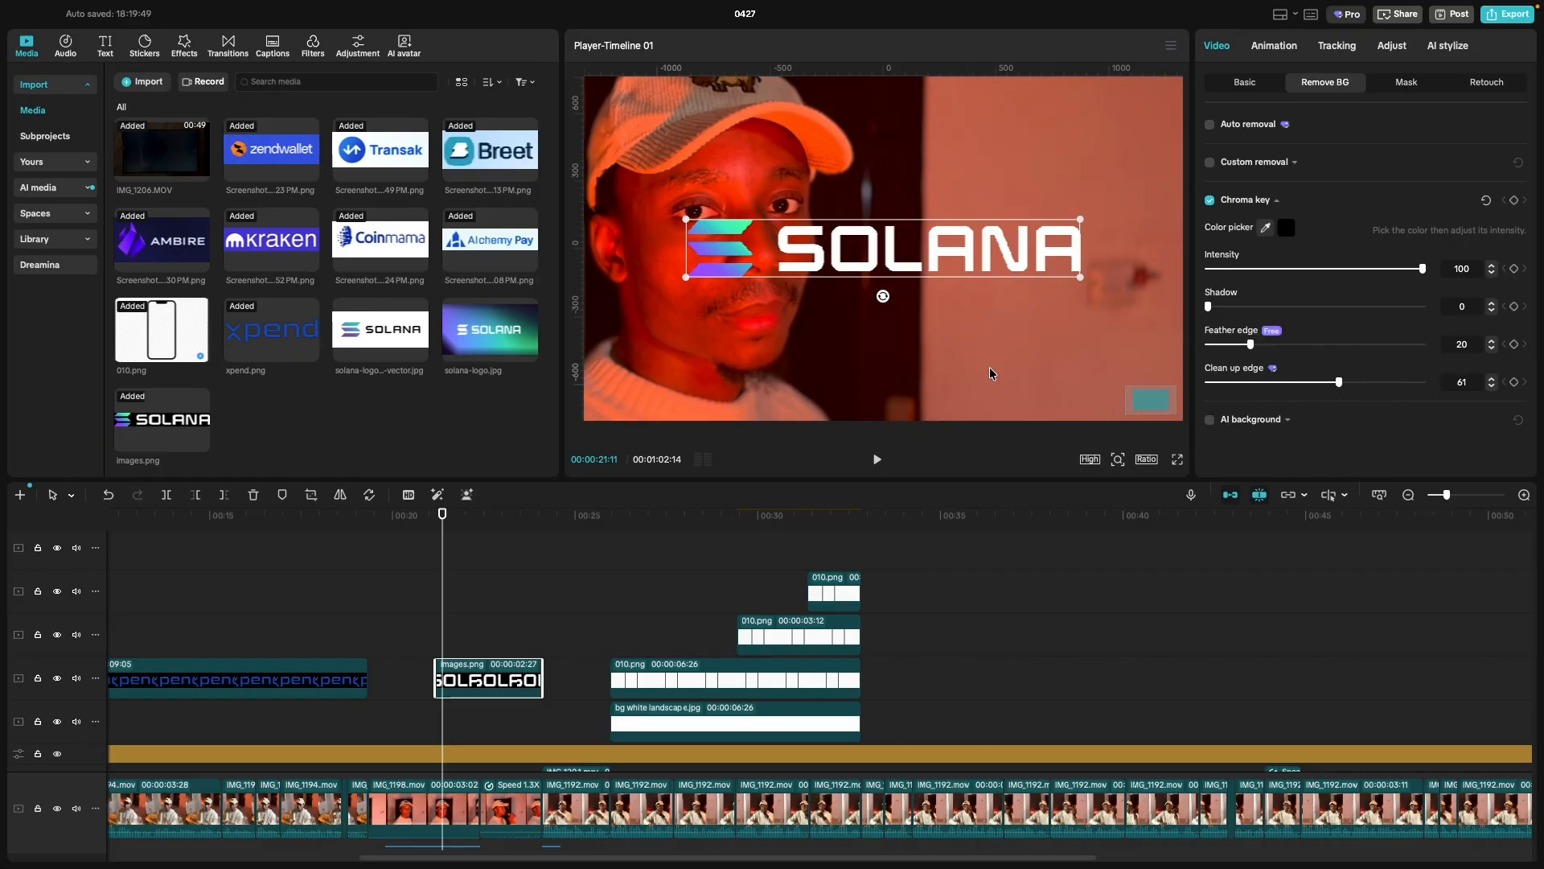
# Set the Solana logo's scale to about 48% and shift it horizontally to about X 796, beside the man's face.
pyautogui.click(1239, 95)
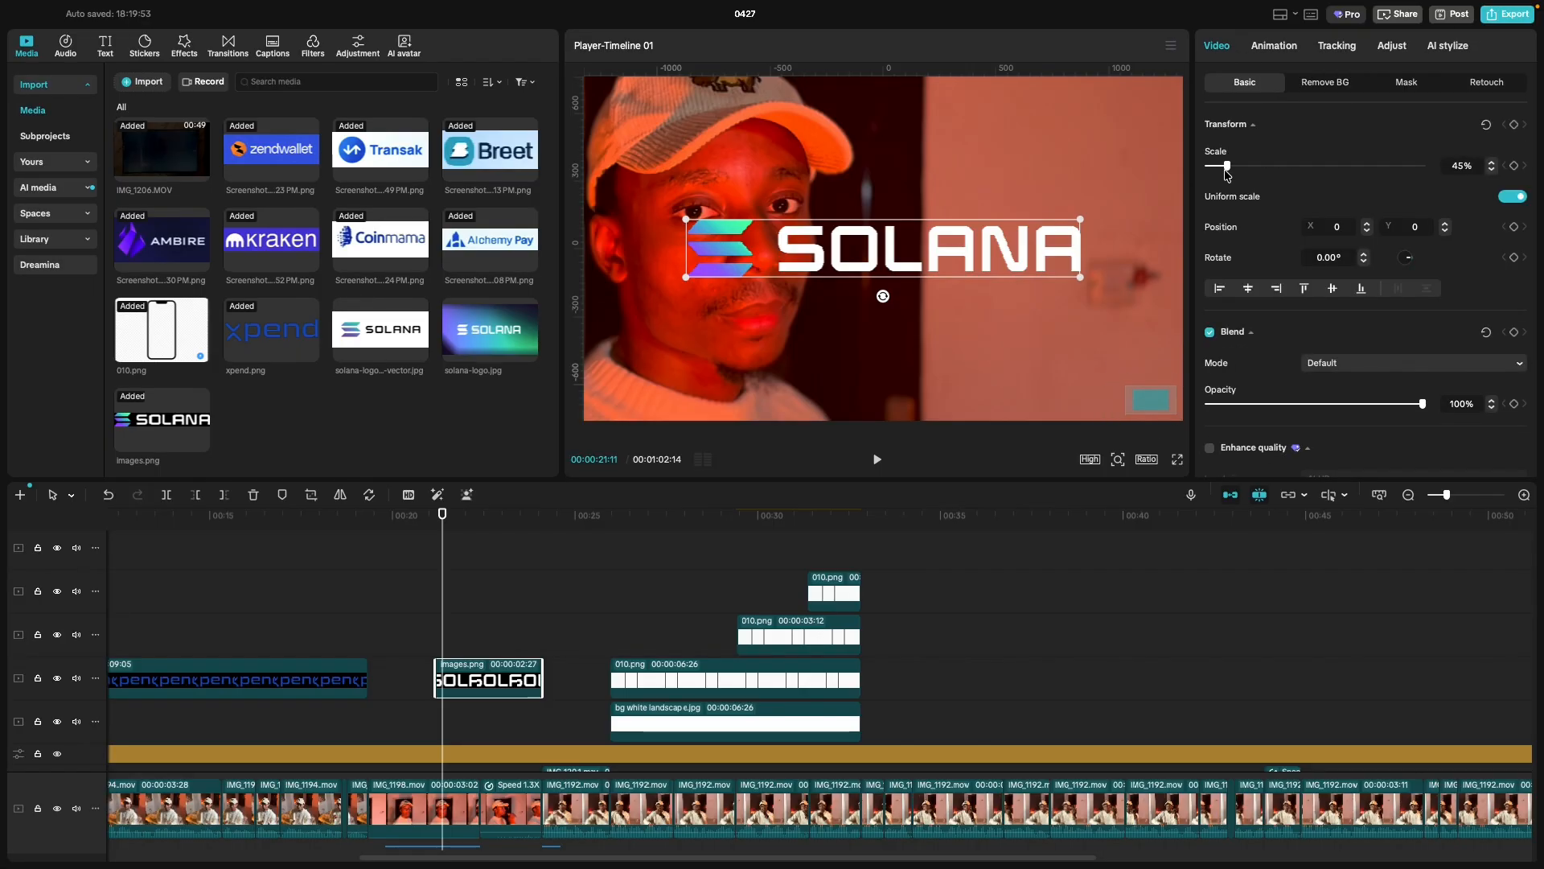
pyautogui.moveTo(1228, 166)
pyautogui.mouseDown()
pyautogui.moveTo(1213, 166)
pyautogui.moveTo(1228, 166)
pyautogui.mouseUp()
pyautogui.moveTo(955, 254); pyautogui.dragTo(1079, 254)
pyautogui.click(1098, 312)
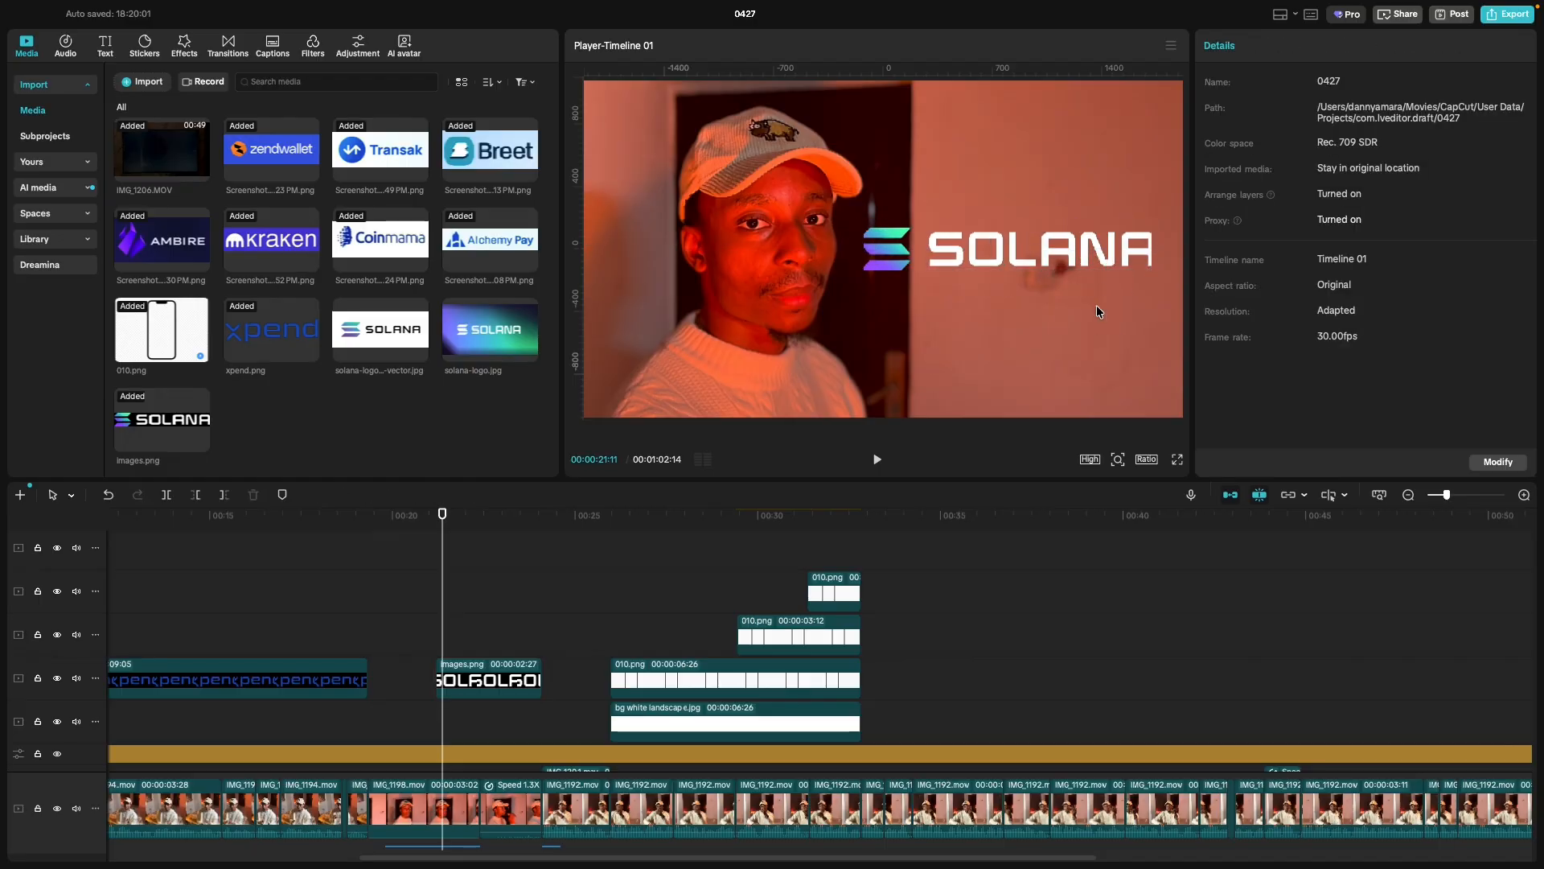
pyautogui.click(1079, 254)
pyautogui.scroll(3, 1080, 254)
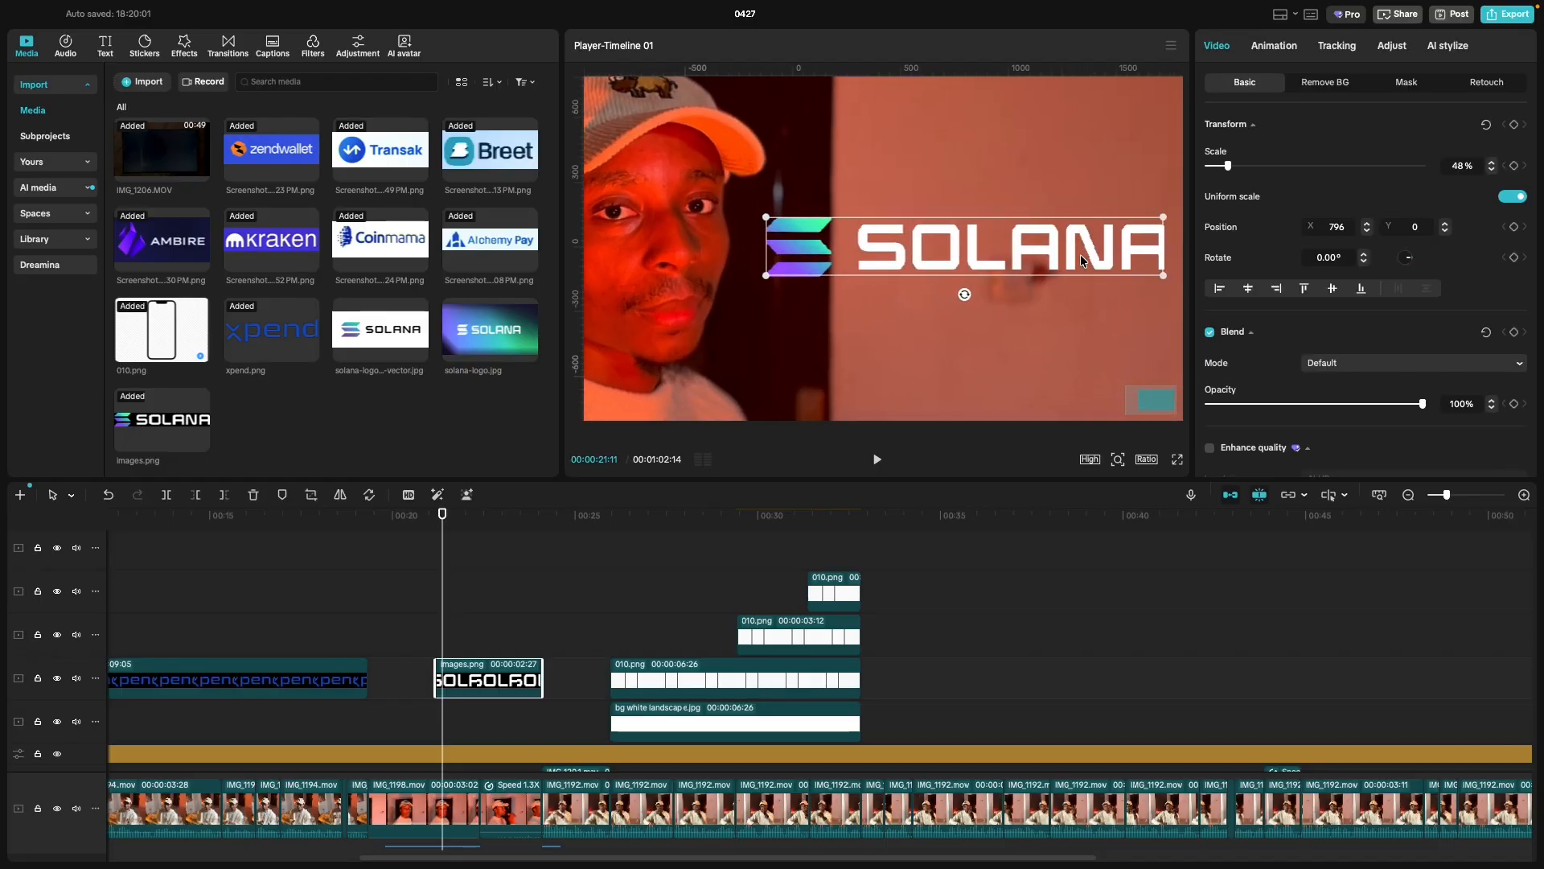
# Check the source Solana logo in the browser's image results and return to the editor.
pyautogui.hotkey('ctrl', 'Left')
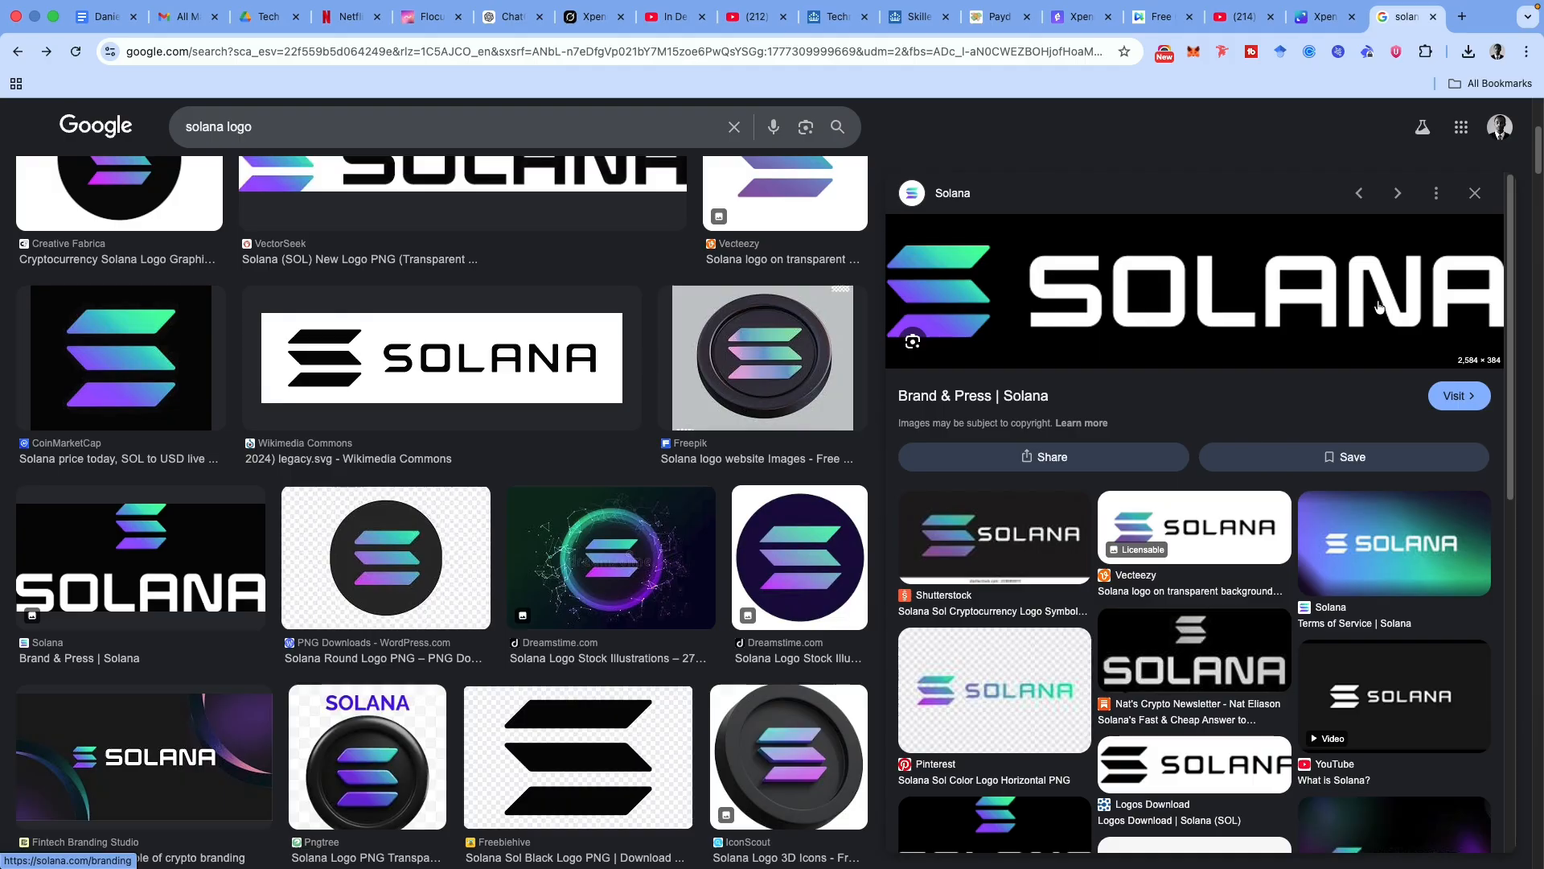
pyautogui.hotkey('ctrl', 'Left')
pyautogui.hotkey('ctrl', 'Right')
pyautogui.hotkey('ctrl', 'Right')
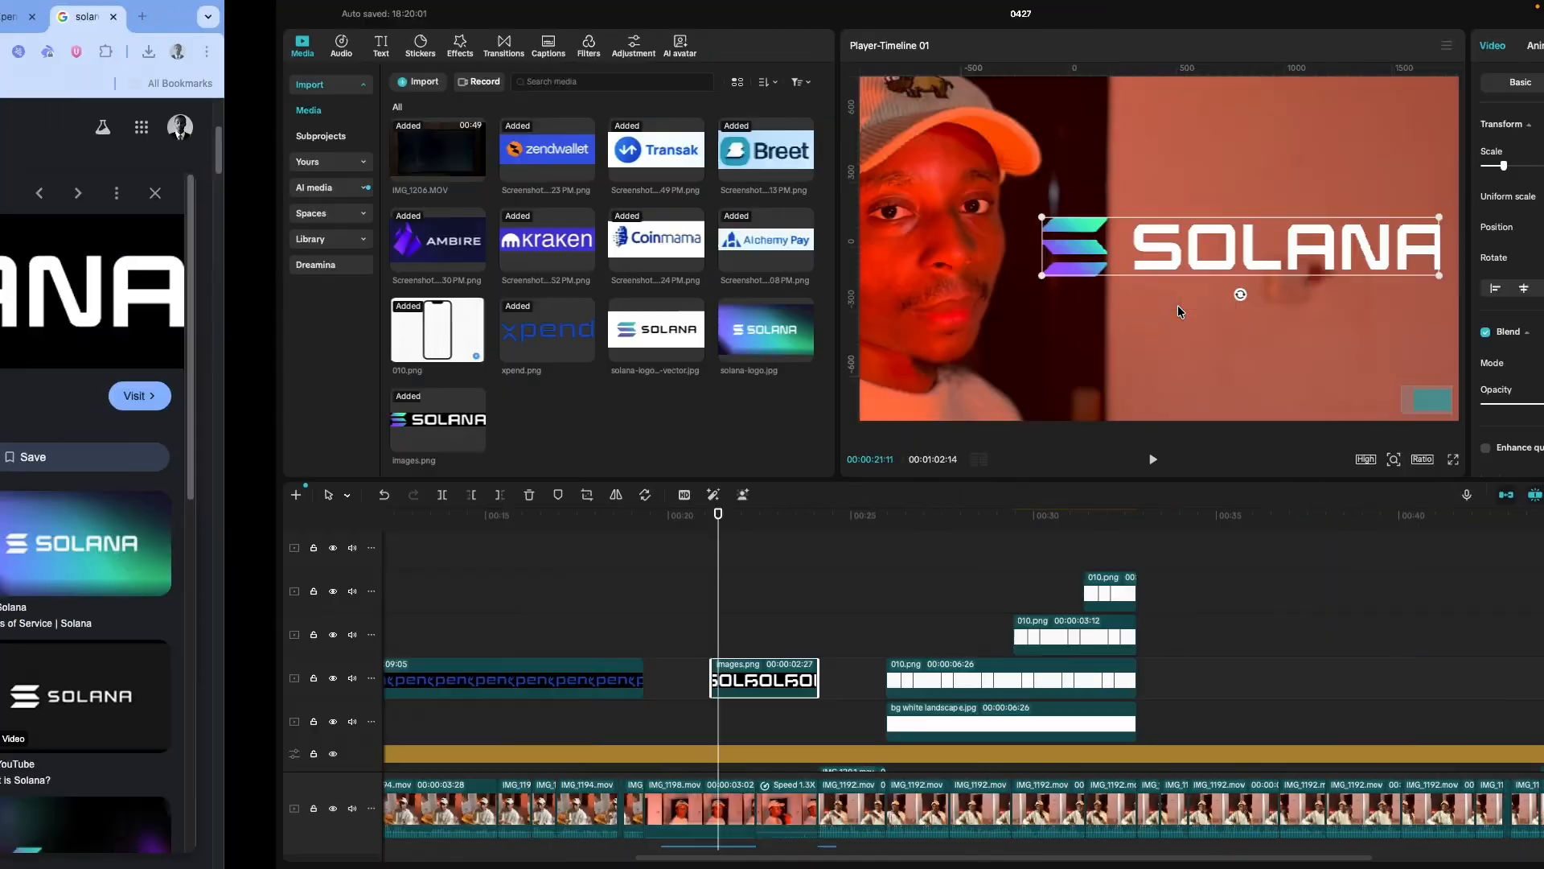
# Undo the Solana logo's chroma key, scaling and repositioning.
pyautogui.scroll(-5, 1177, 306)
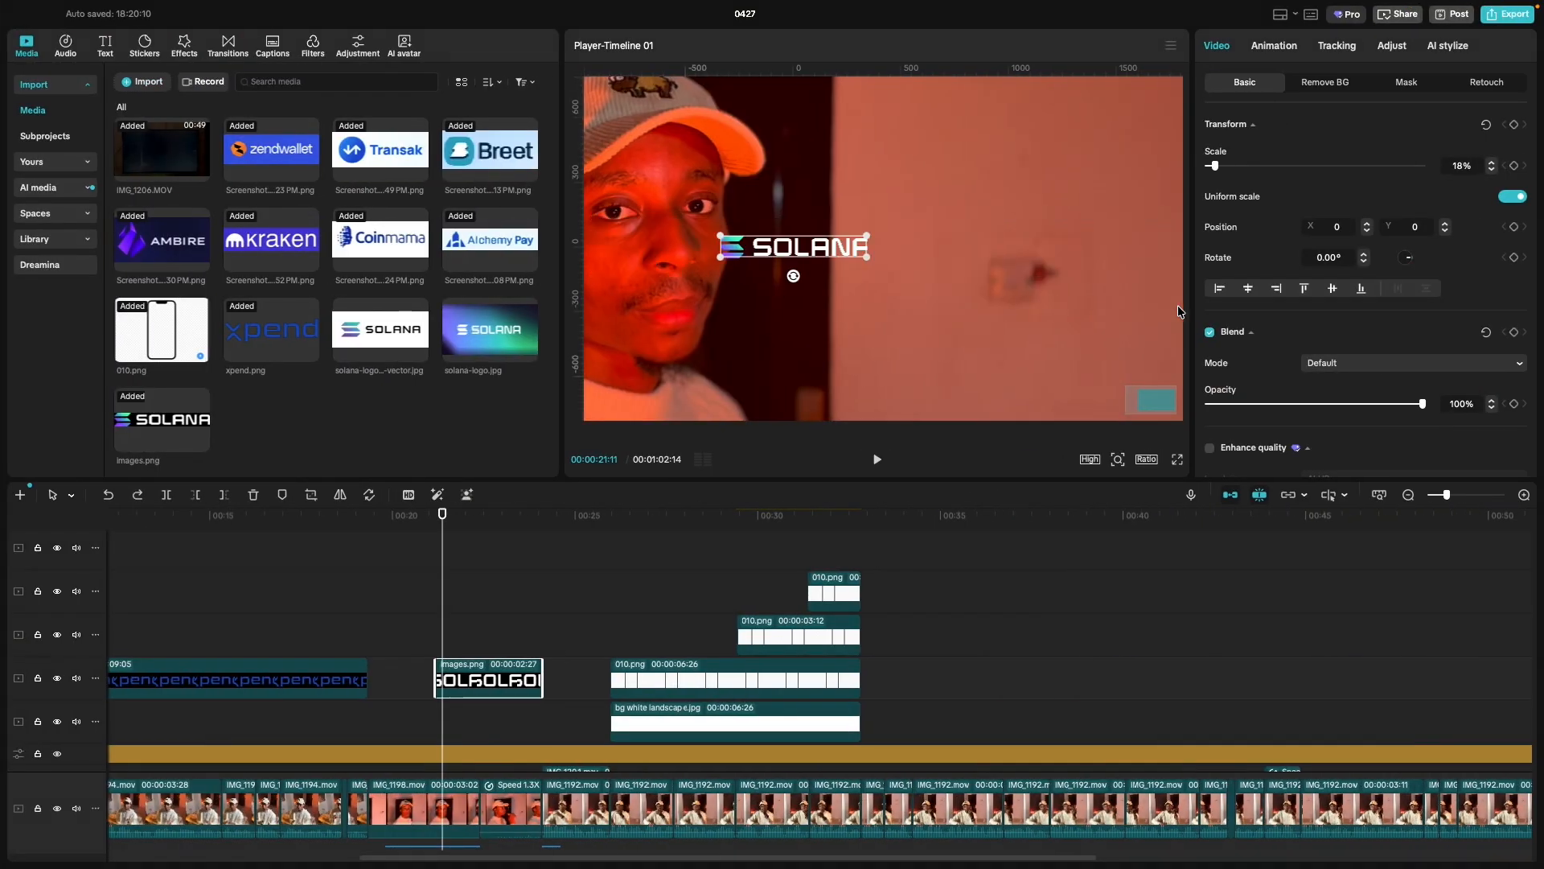
pyautogui.scroll(5, 1178, 305)
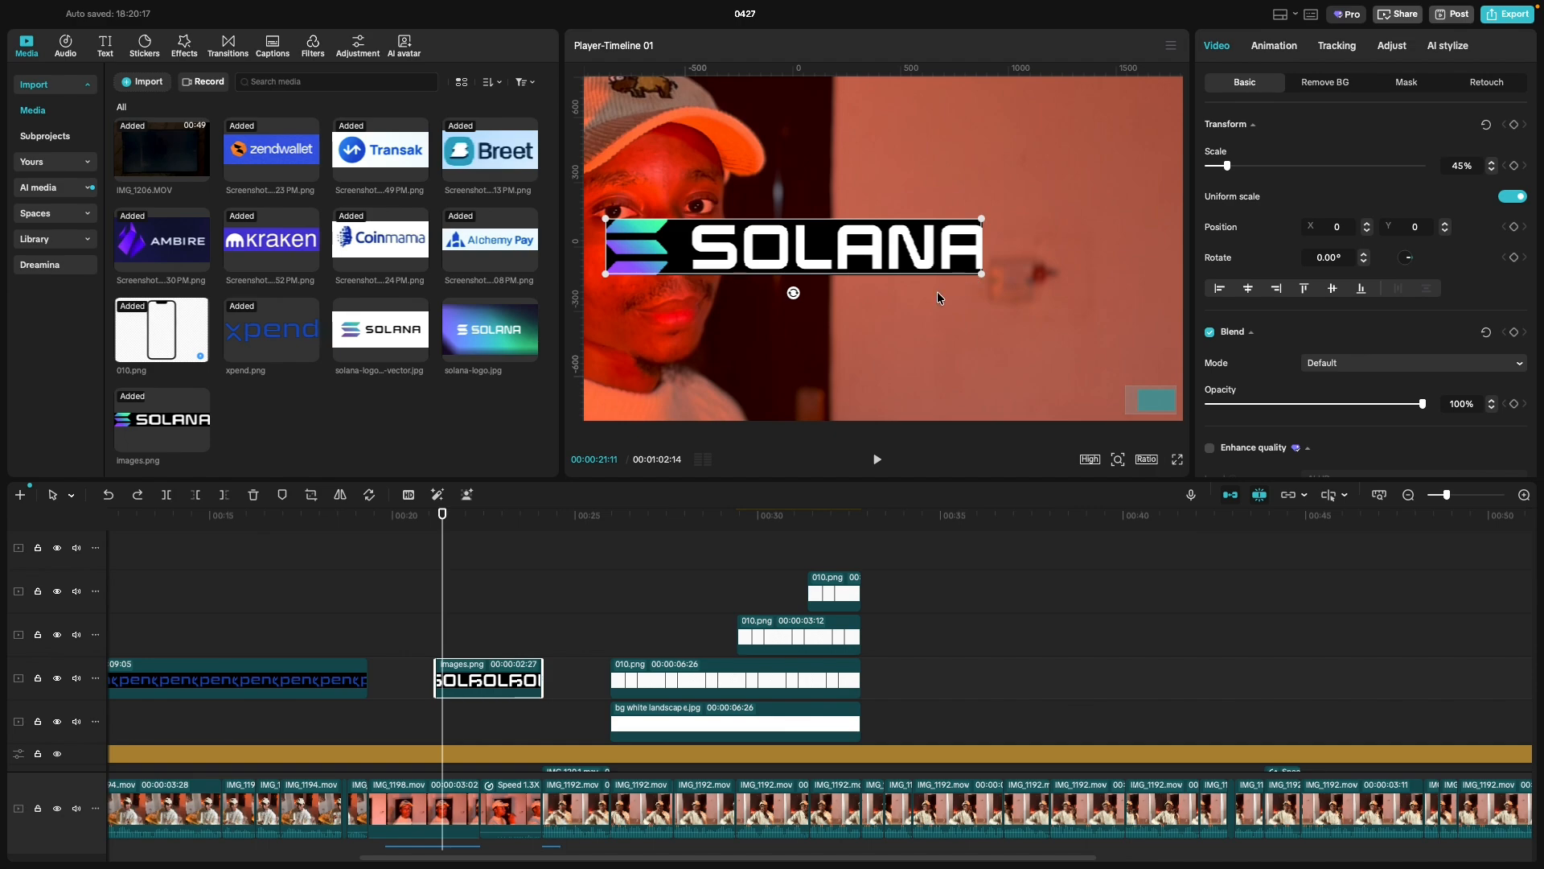
pyautogui.scroll(-5, 938, 293)
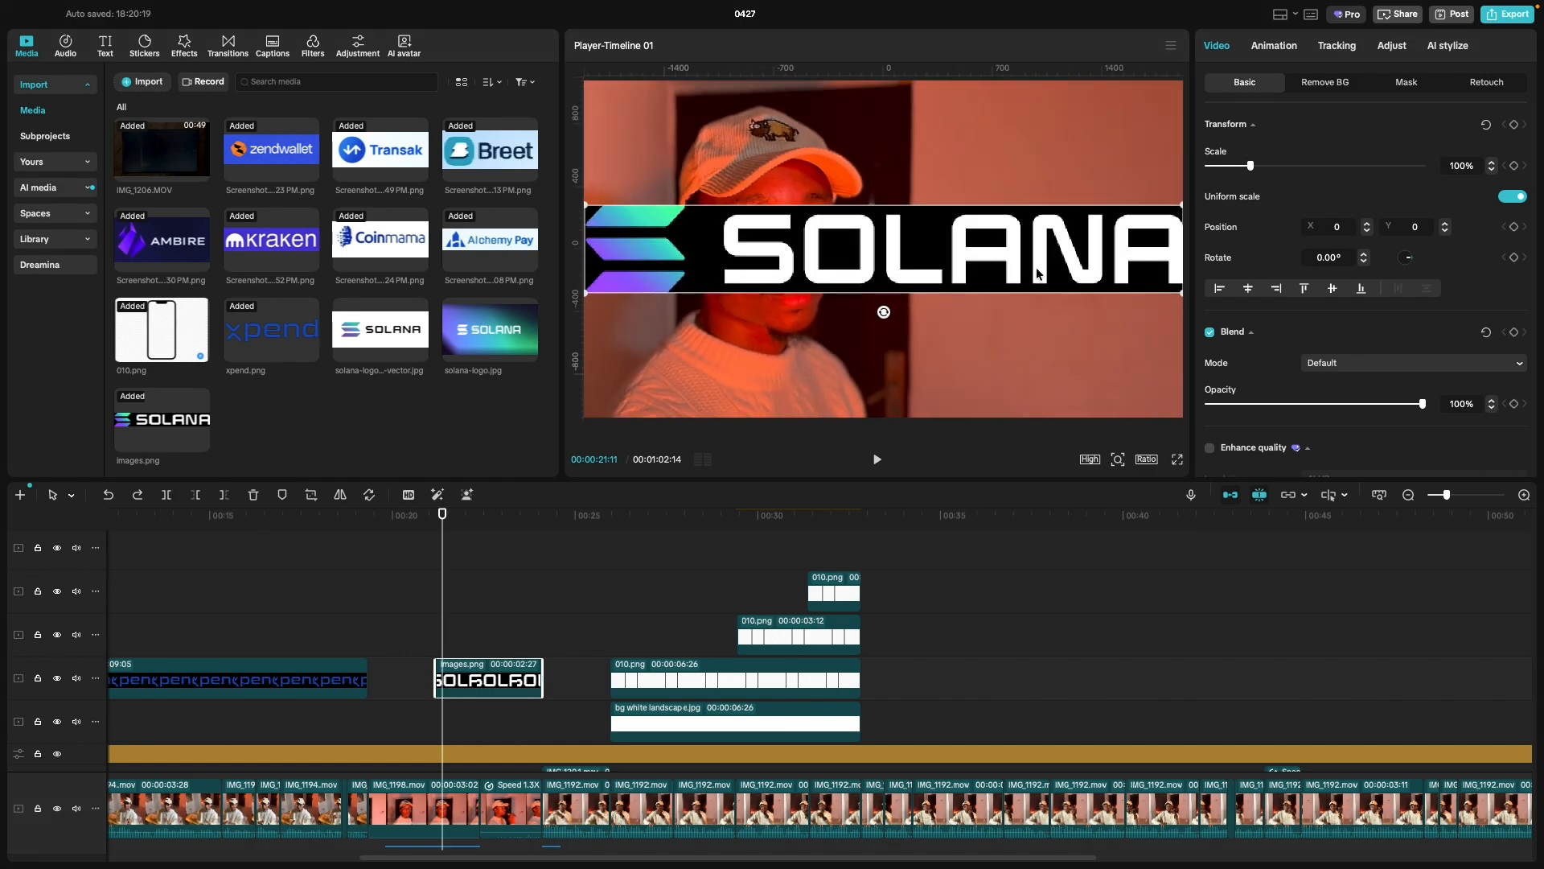
# Shrink the Solana logo slightly and chroma-key its black background with intensity 100 and clean up edge 58.
pyautogui.moveTo(1036, 267); pyautogui.dragTo(1009, 262)
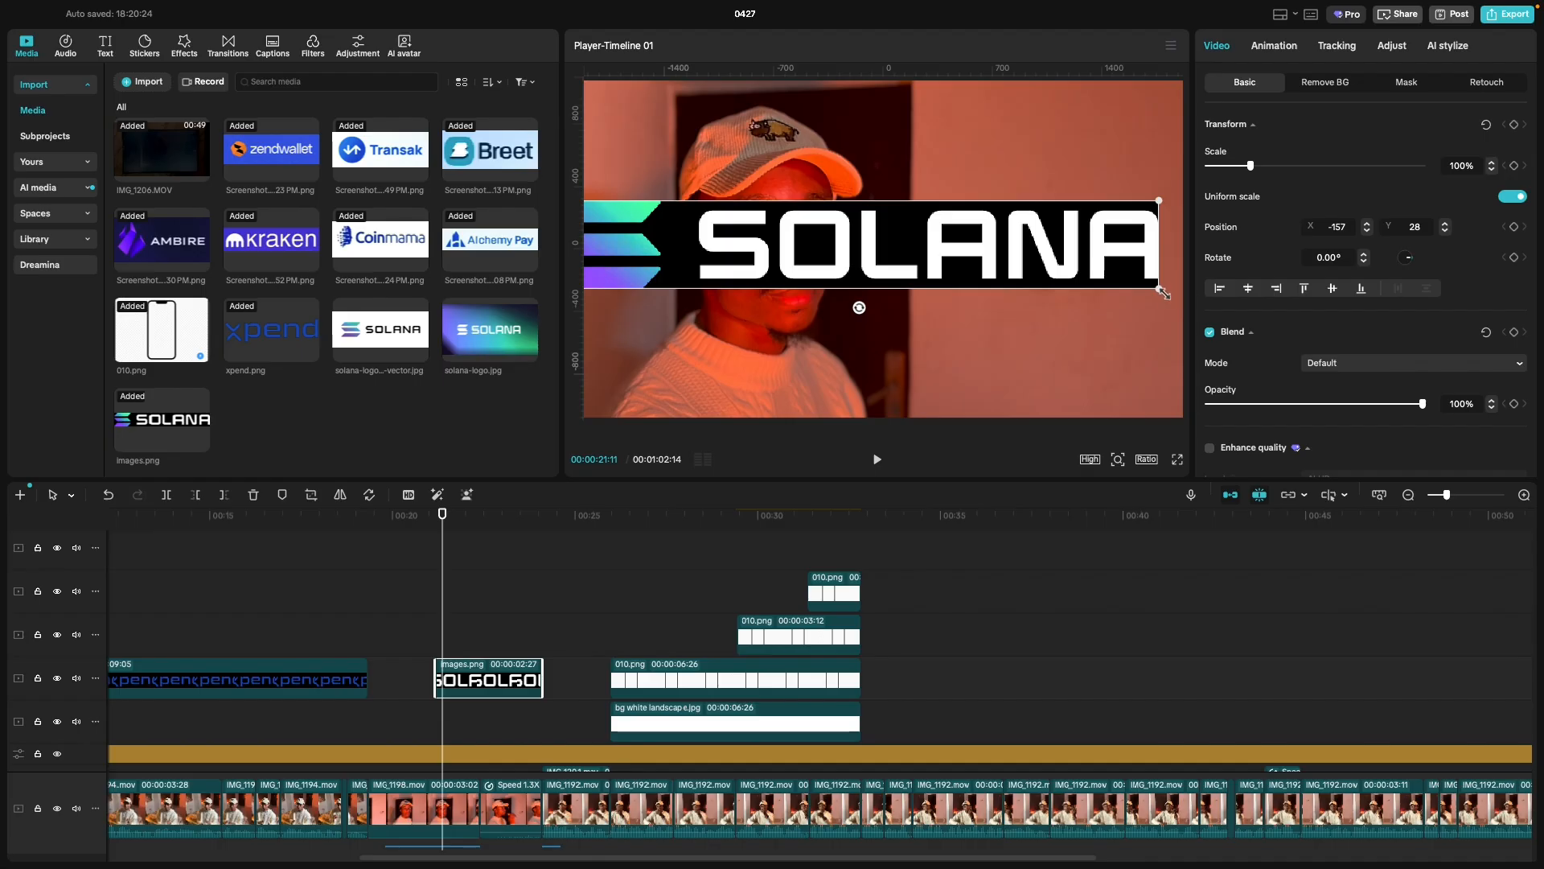
pyautogui.moveTo(1163, 294); pyautogui.dragTo(1098, 273)
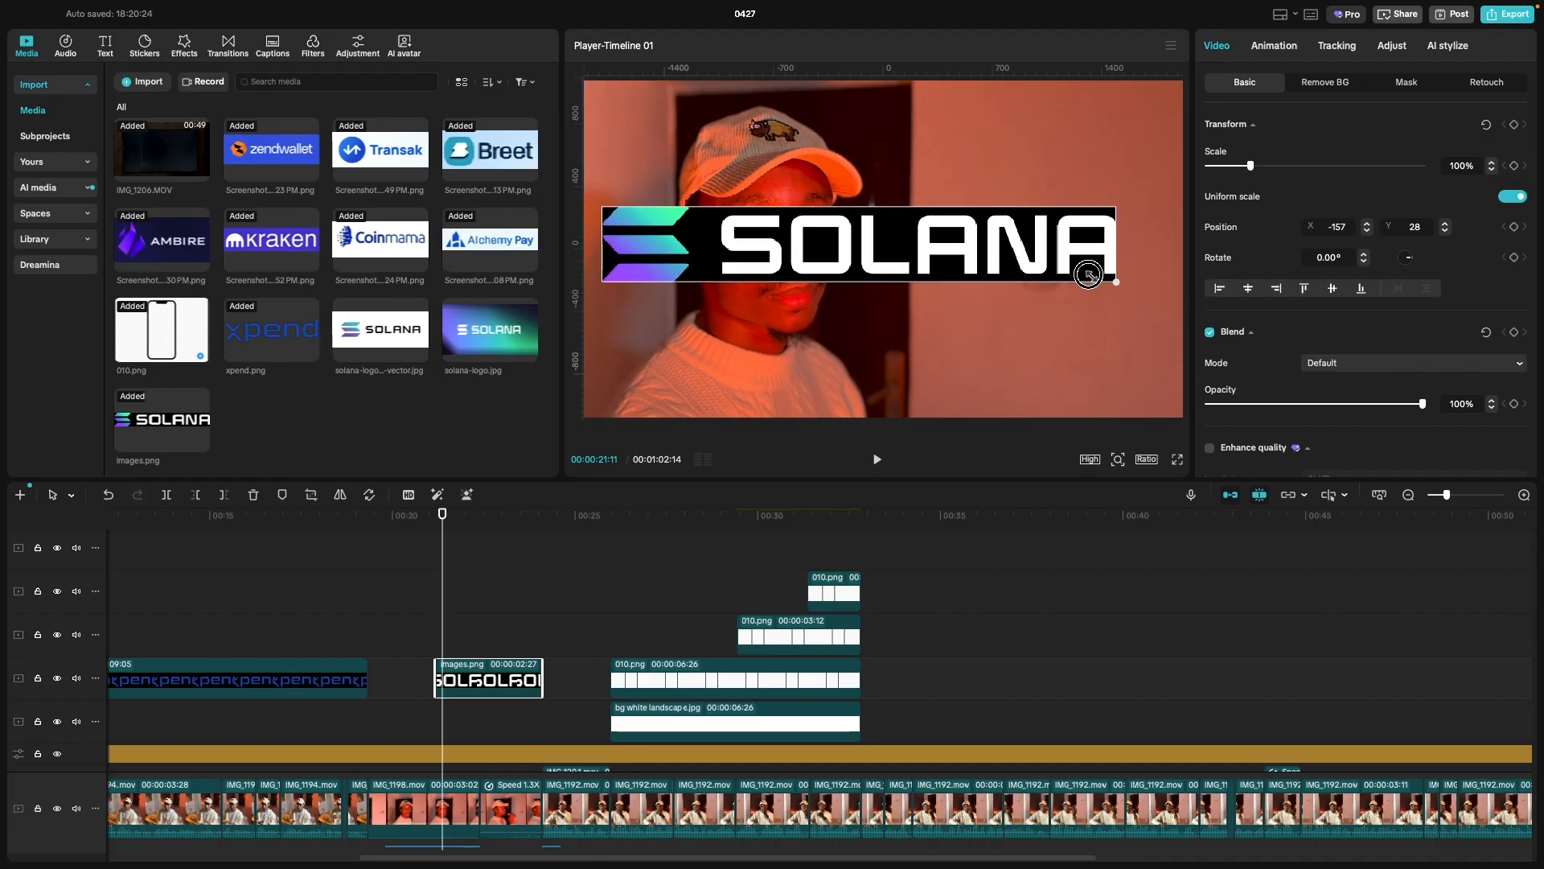
pyautogui.click(1335, 87)
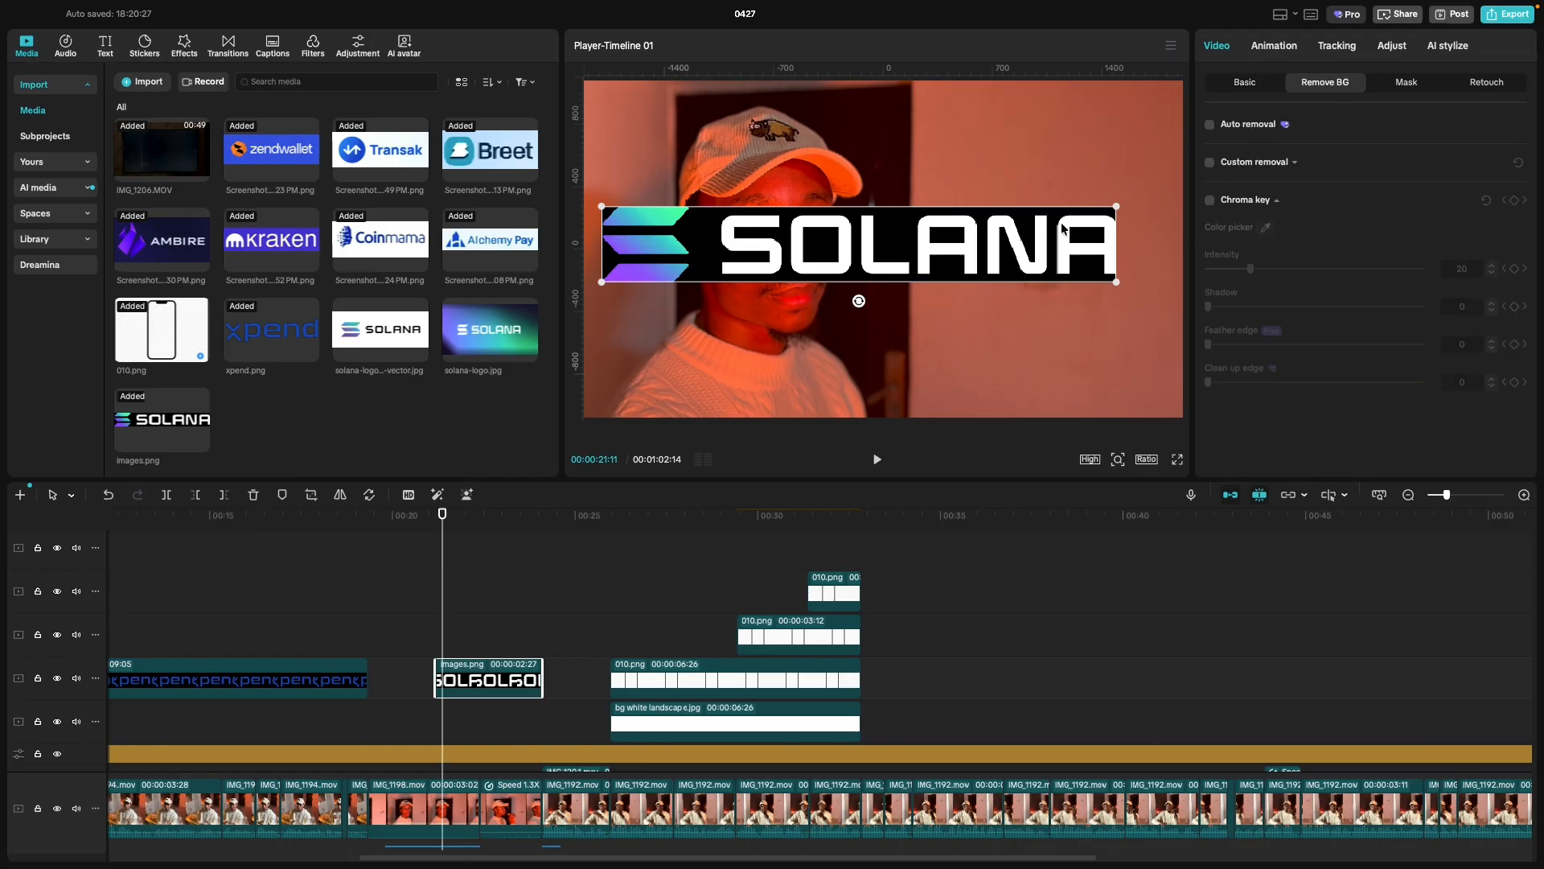
pyautogui.click(1211, 201)
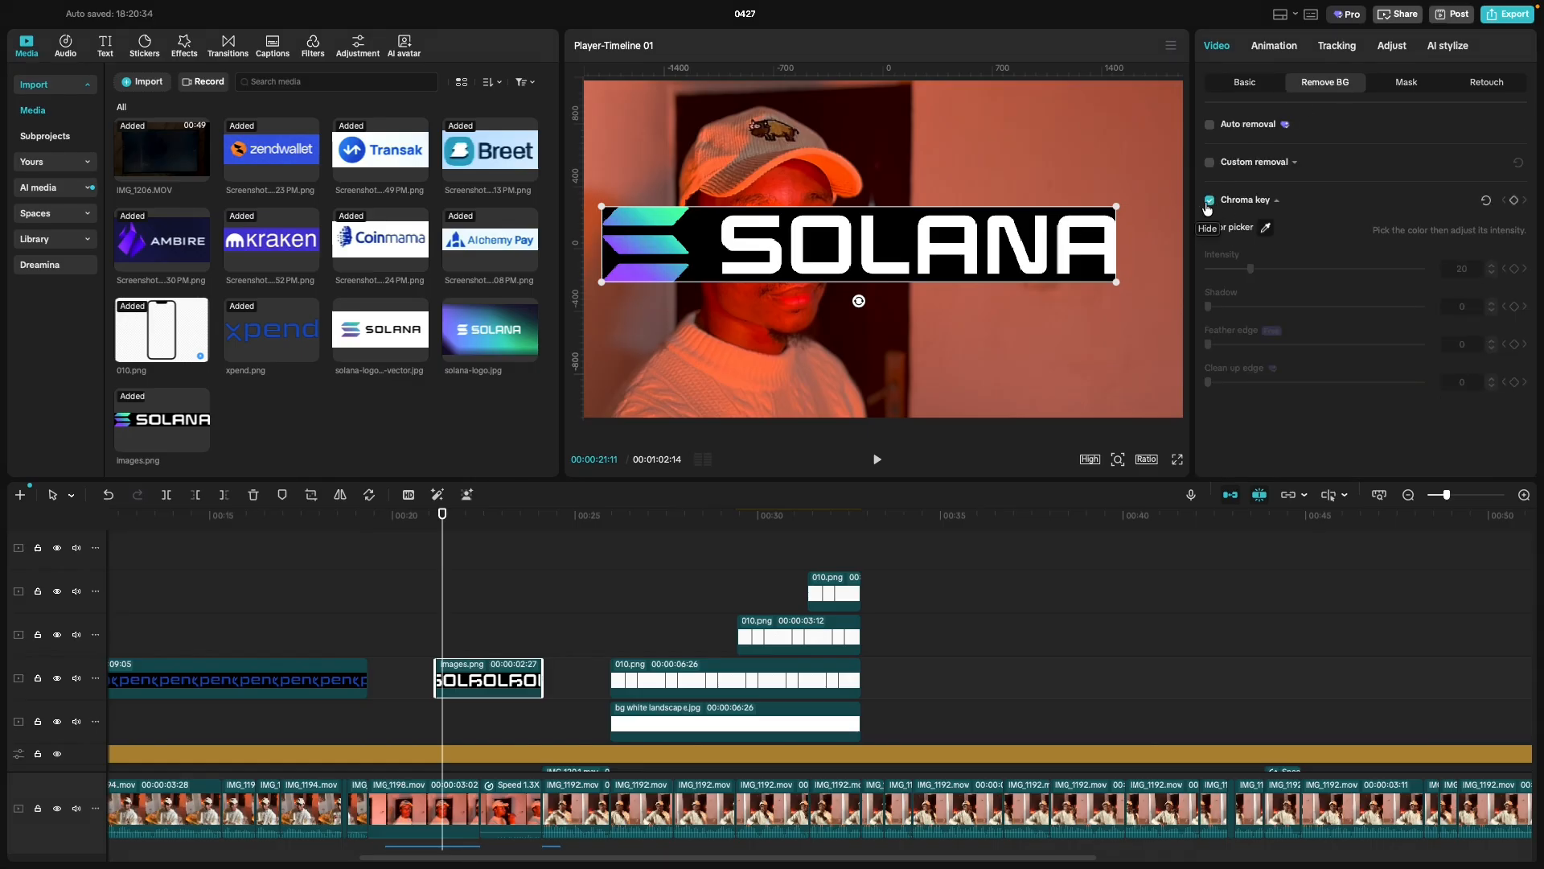
pyautogui.click(903, 242)
pyautogui.click(901, 239)
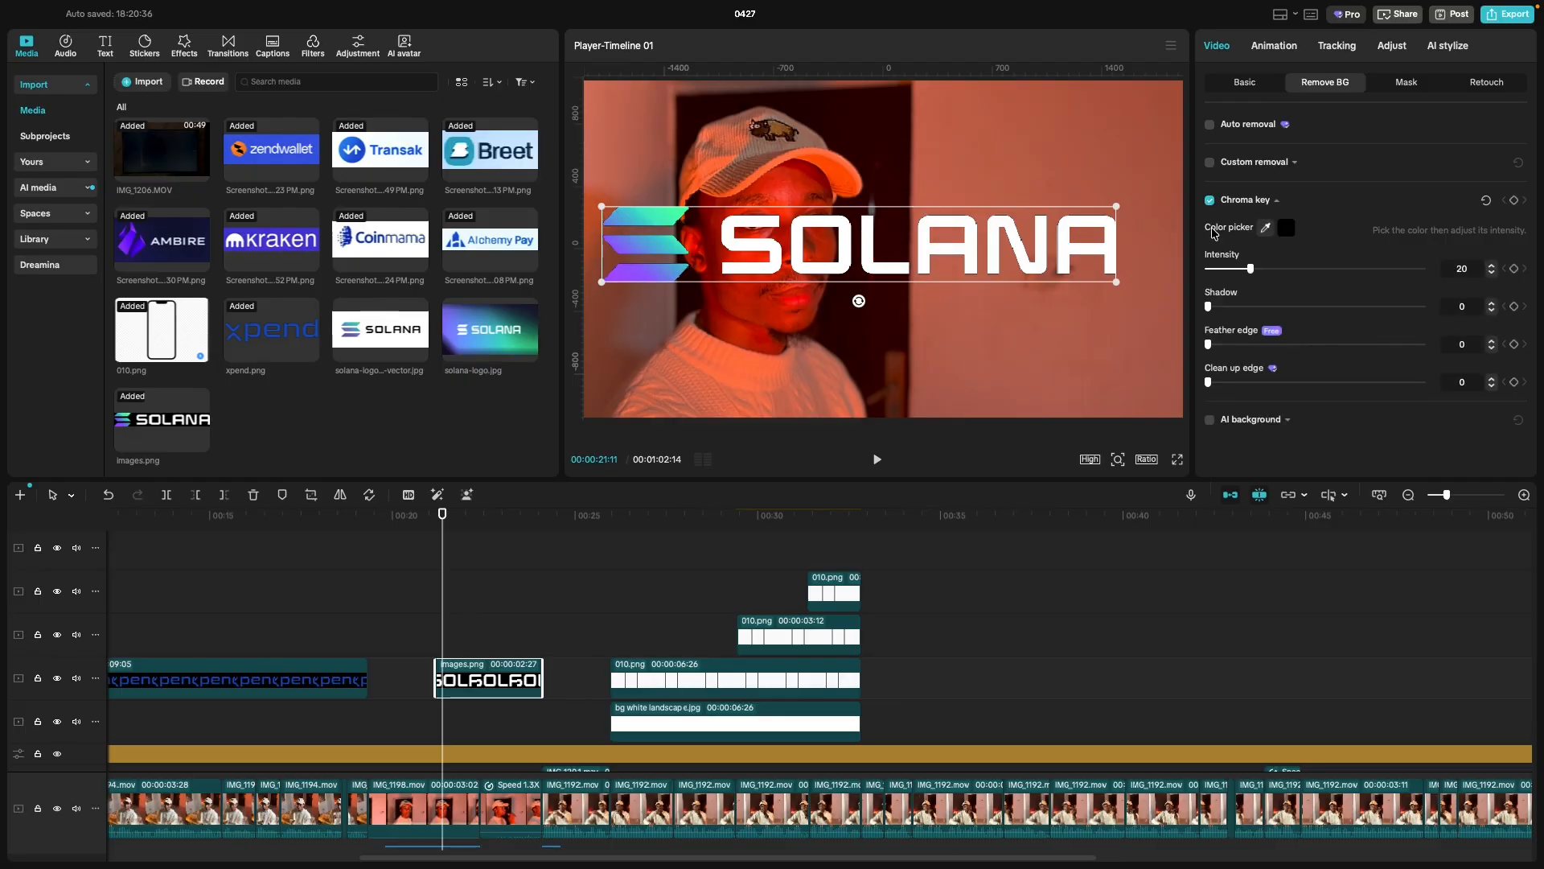
pyautogui.moveTo(1250, 268); pyautogui.dragTo(1422, 269)
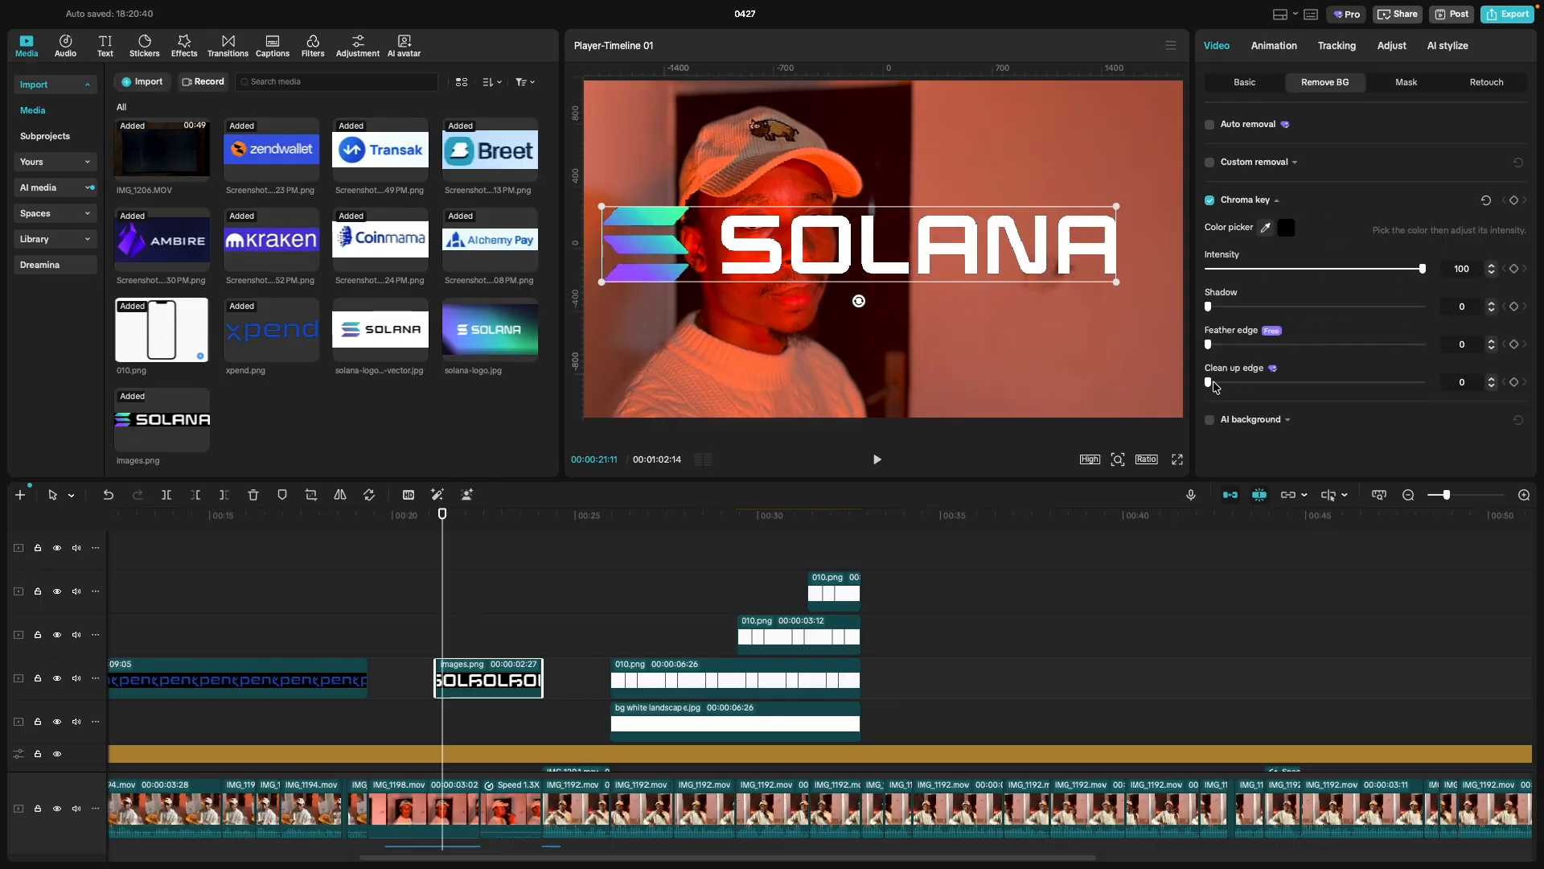
pyautogui.moveTo(1208, 382); pyautogui.dragTo(1333, 382)
# Shrink the keyed Solana logo further and place it over the wall beside the man's face.
pyautogui.moveTo(1122, 288); pyautogui.dragTo(1086, 268)
pyautogui.moveTo(1105, 277); pyautogui.dragTo(1078, 267)
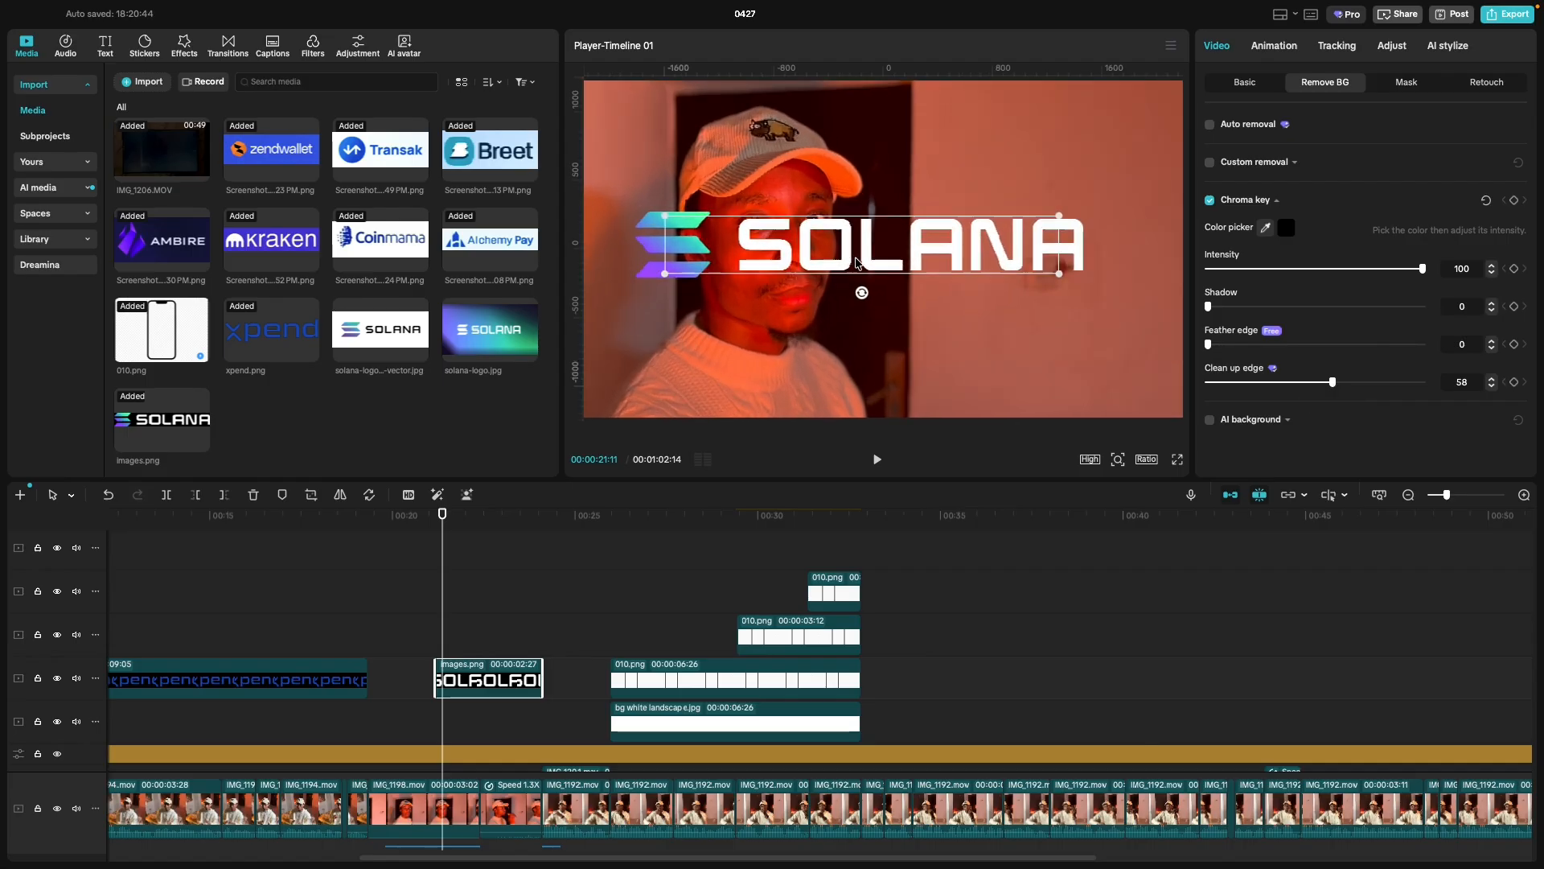
pyautogui.moveTo(634, 277); pyautogui.dragTo(955, 242)
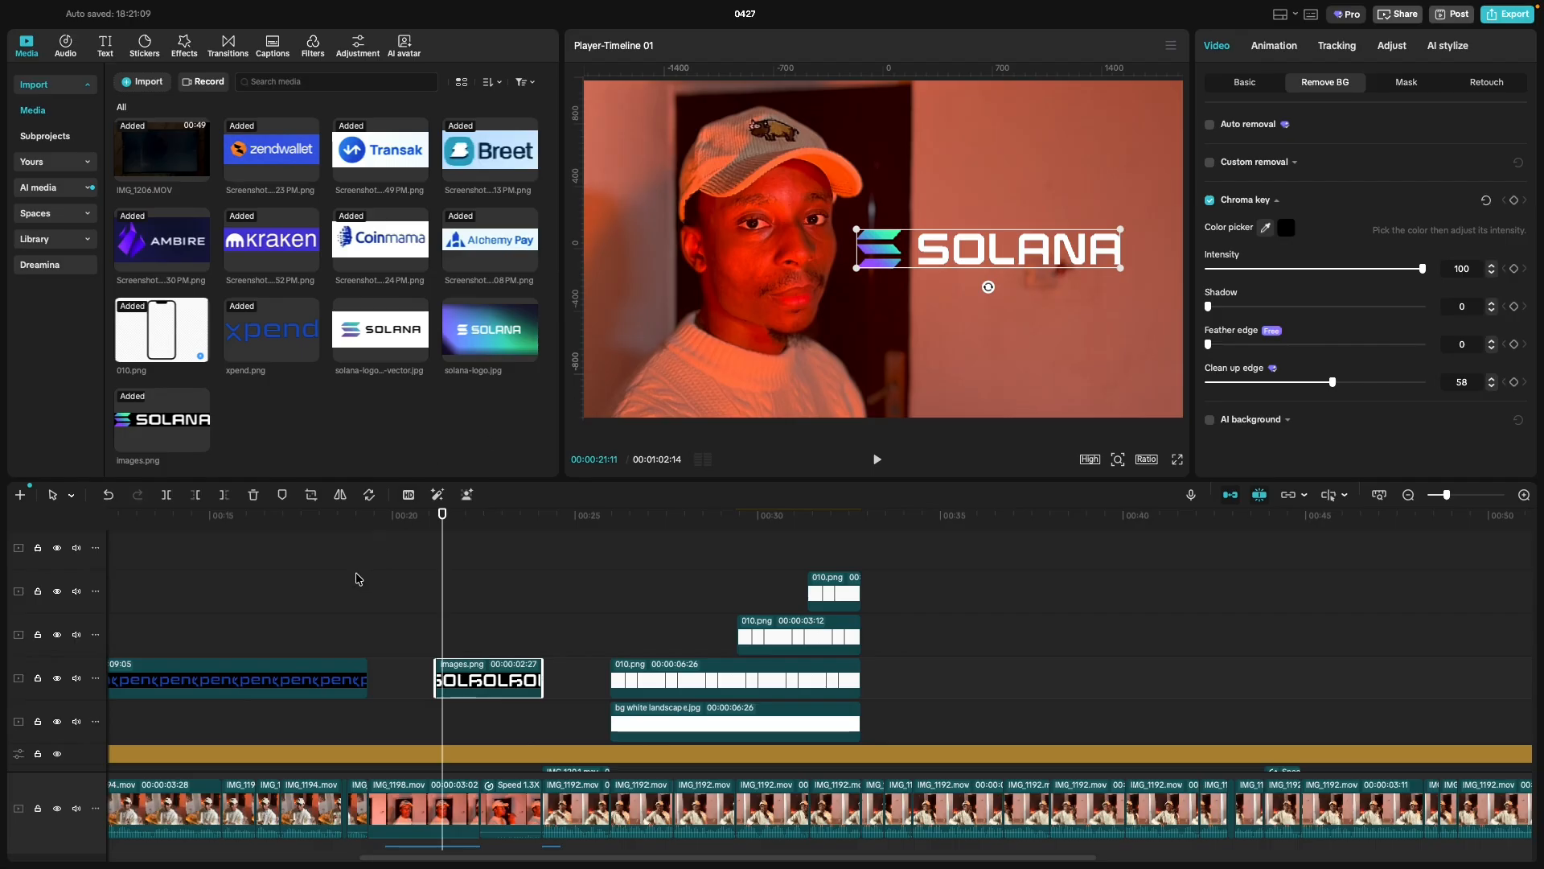
# Play back the section with the Solana logo to check how it looks over the footage.
pyautogui.click(391, 586)
pyautogui.press('space')
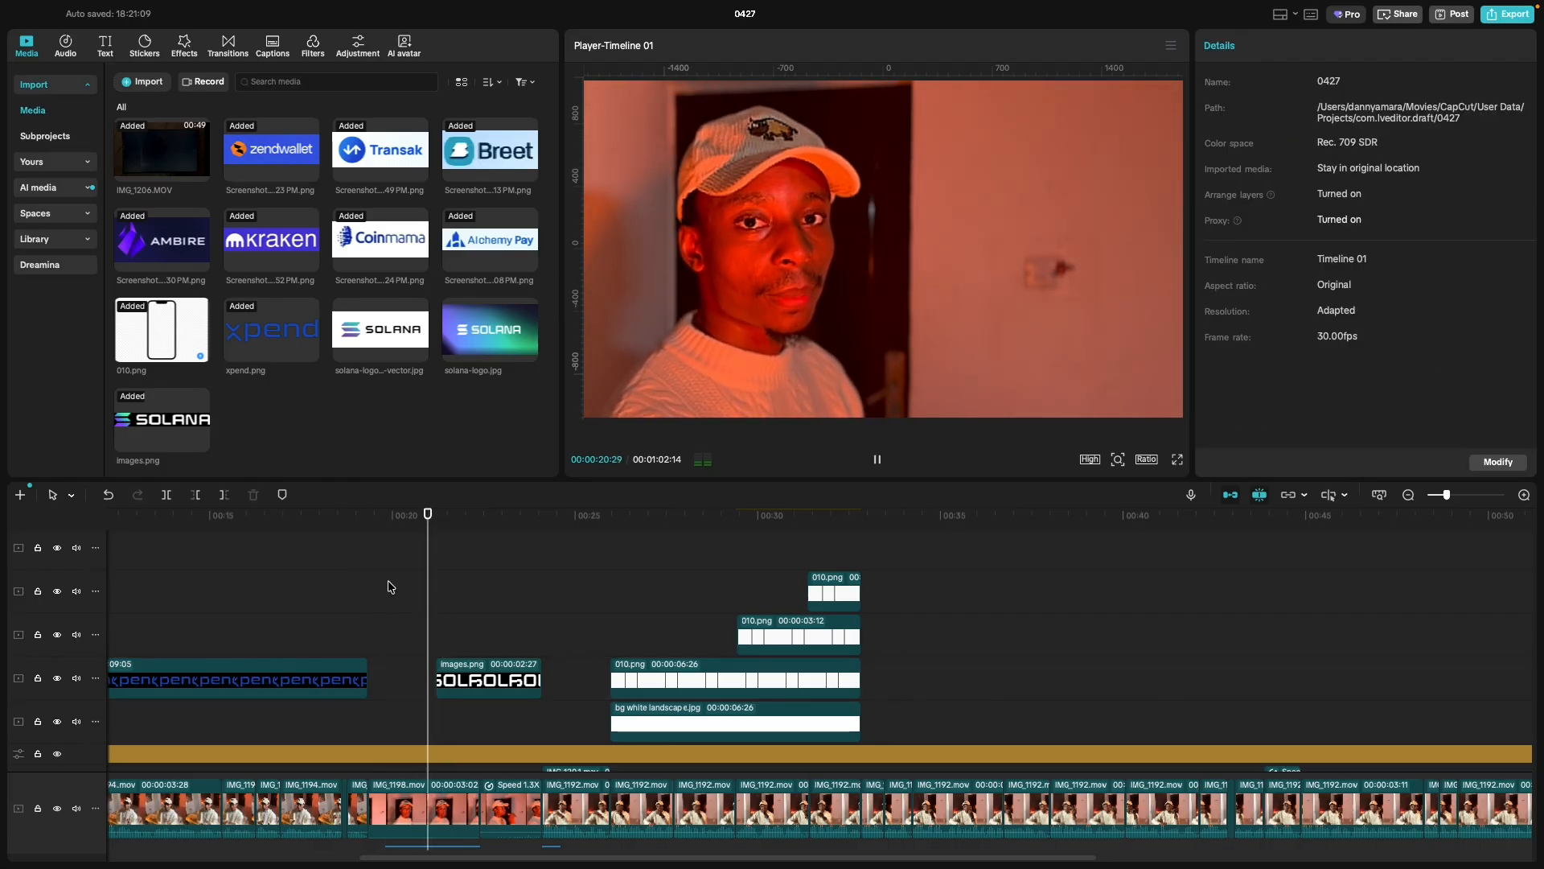
pyautogui.press('space')
pyautogui.press('space')
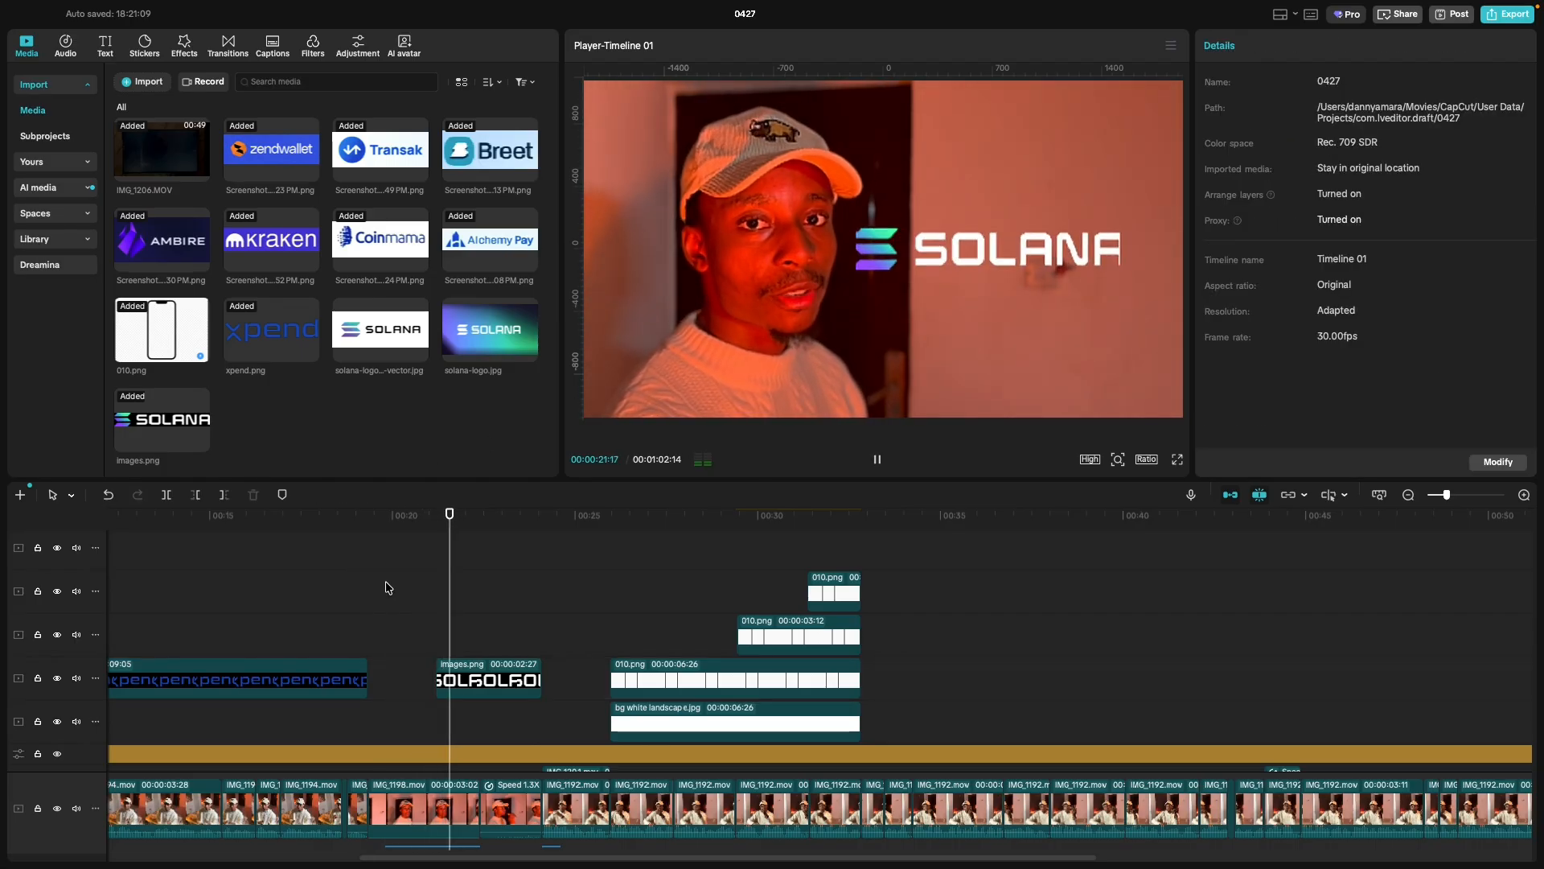
pyautogui.press('space')
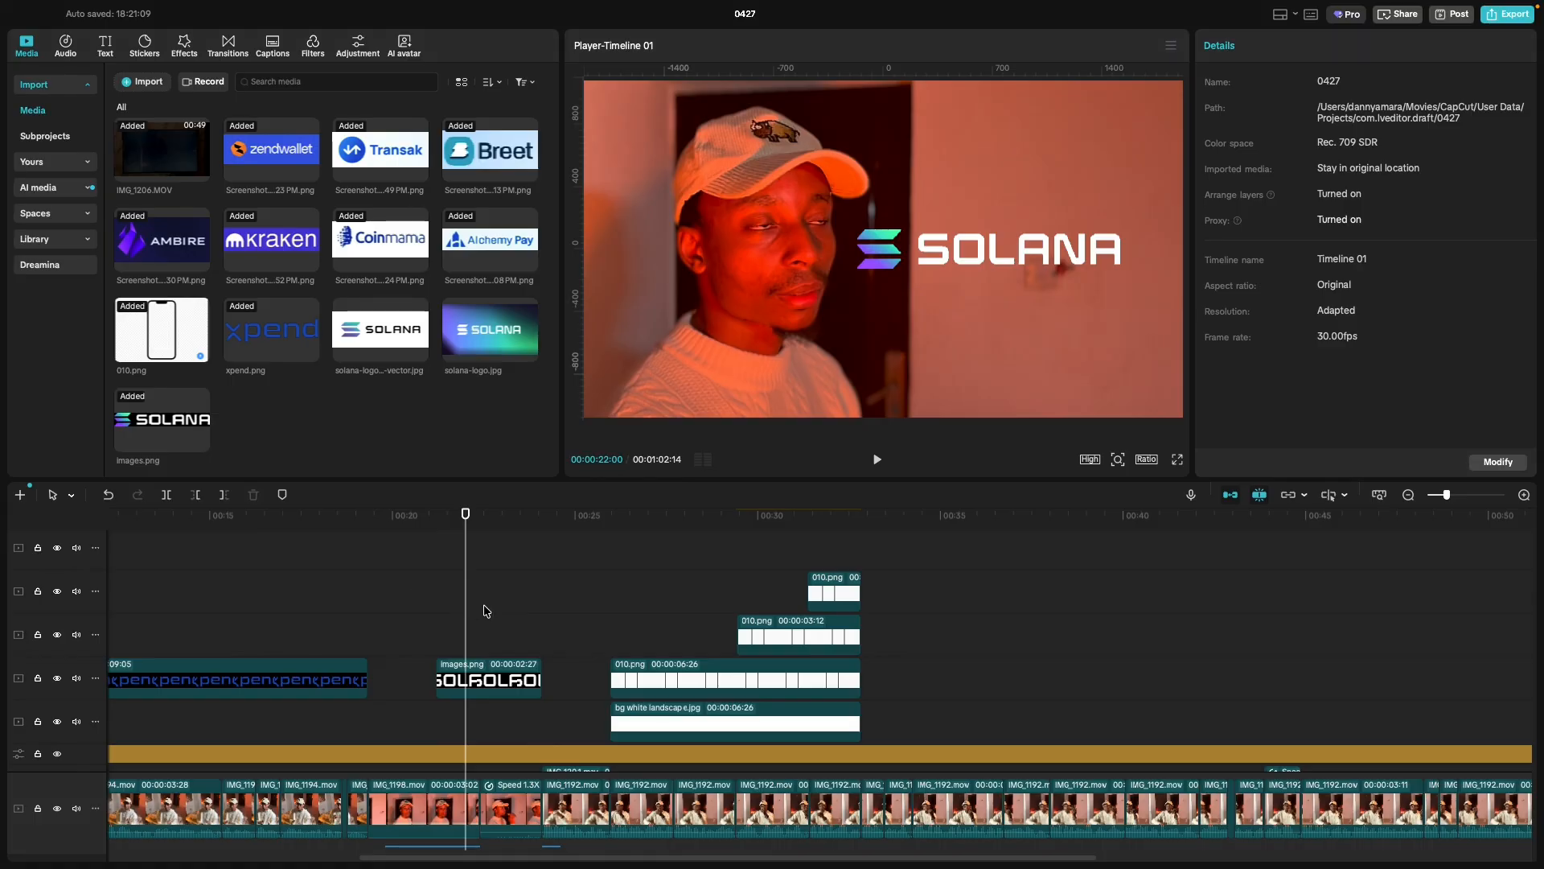
pyautogui.press('space')
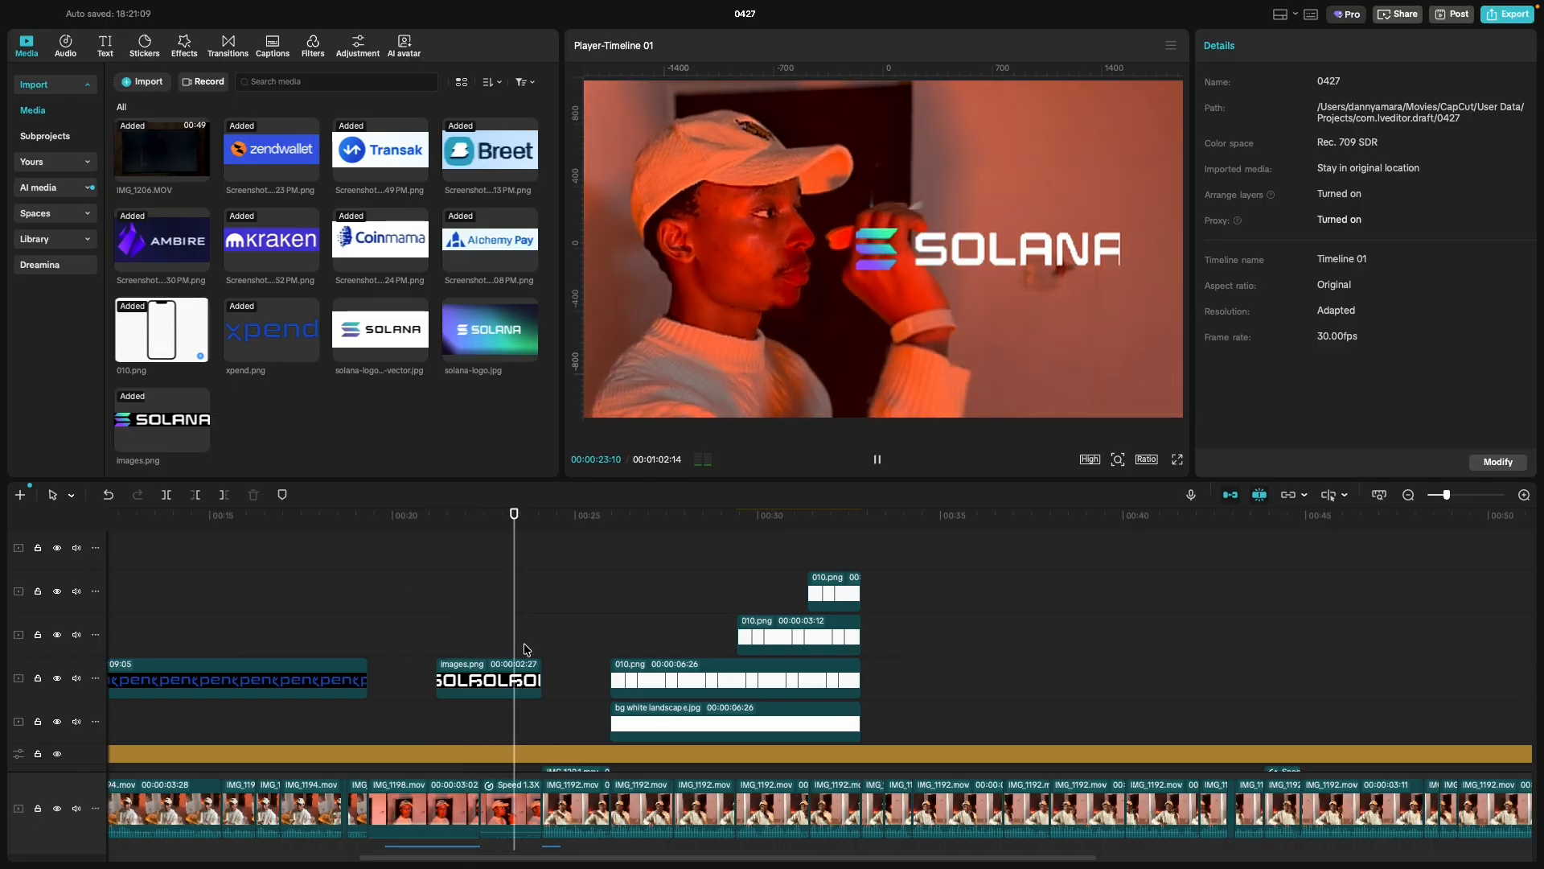
pyautogui.press('space')
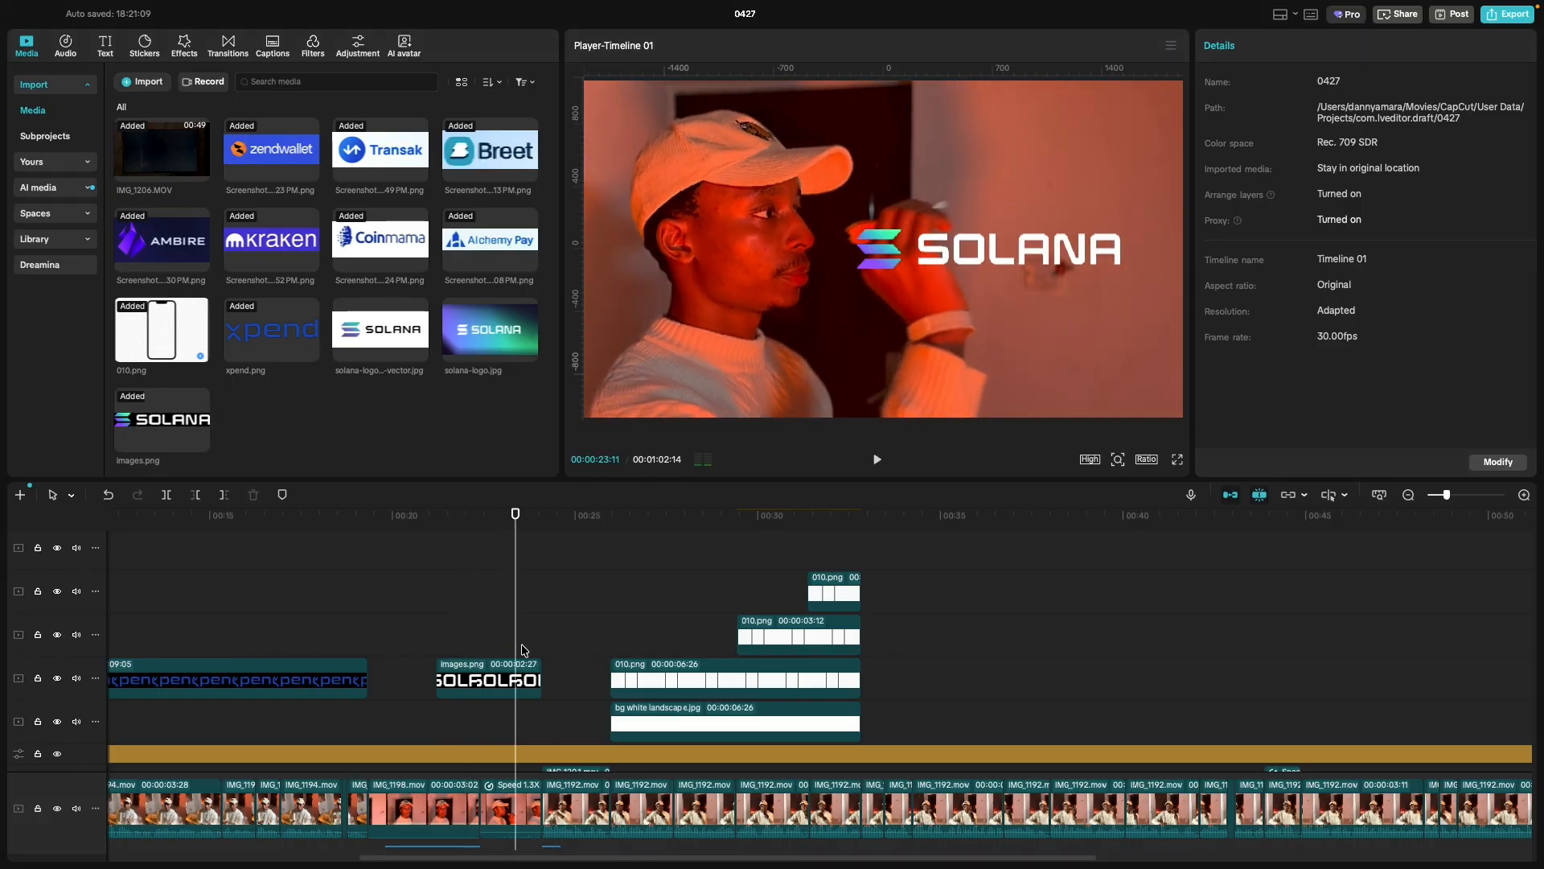
# Move the images.png logo clip down one track, directly above the adjustment layer, keeping its timing.
pyautogui.scroll(-4, 438, 811)
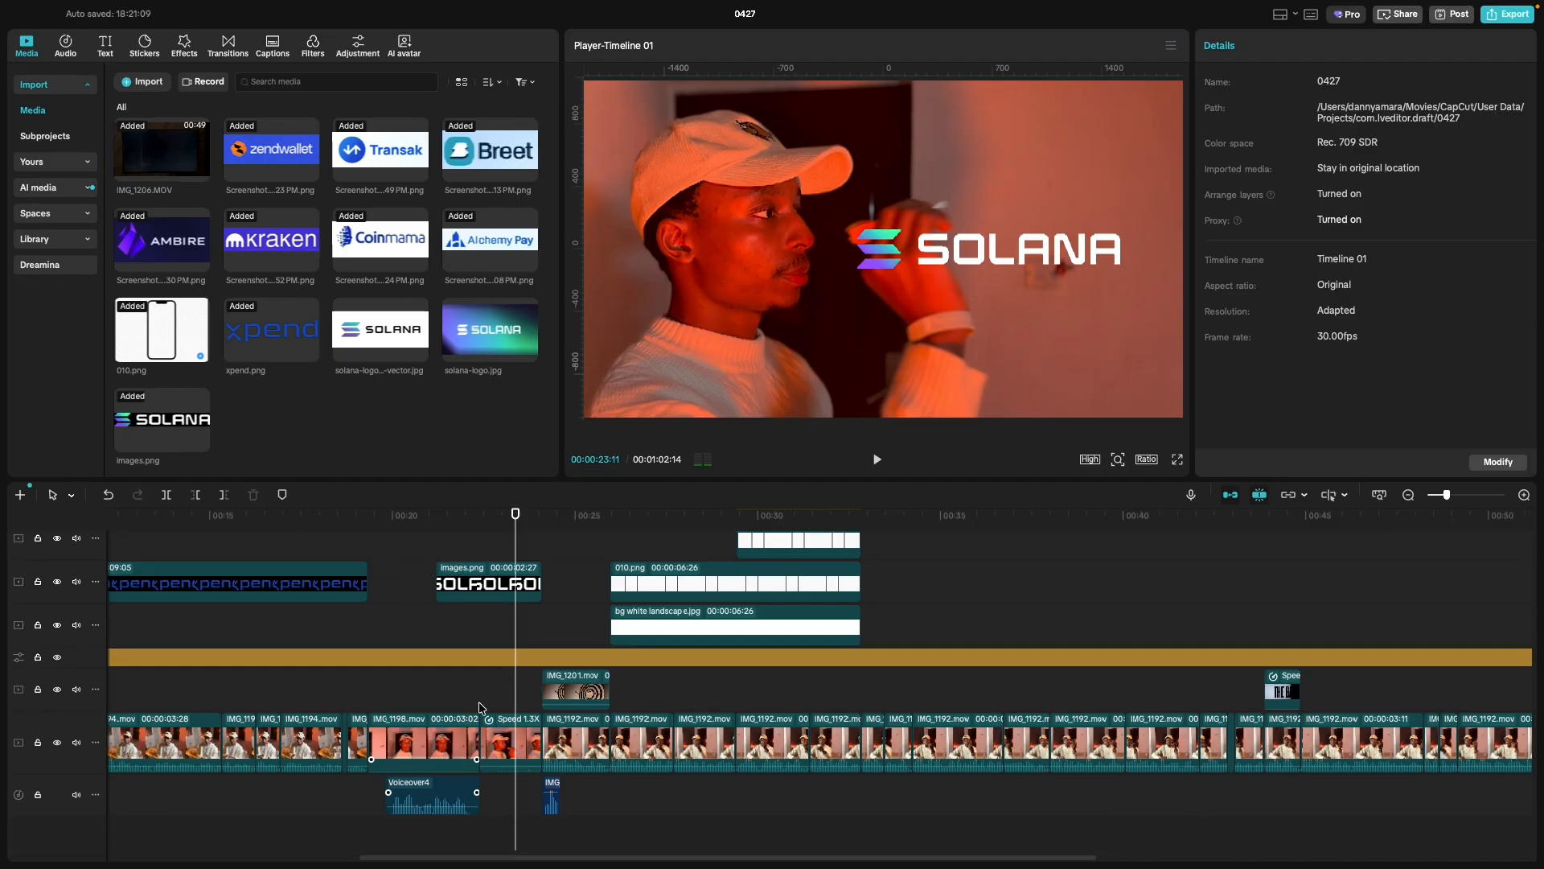
pyautogui.click(488, 591)
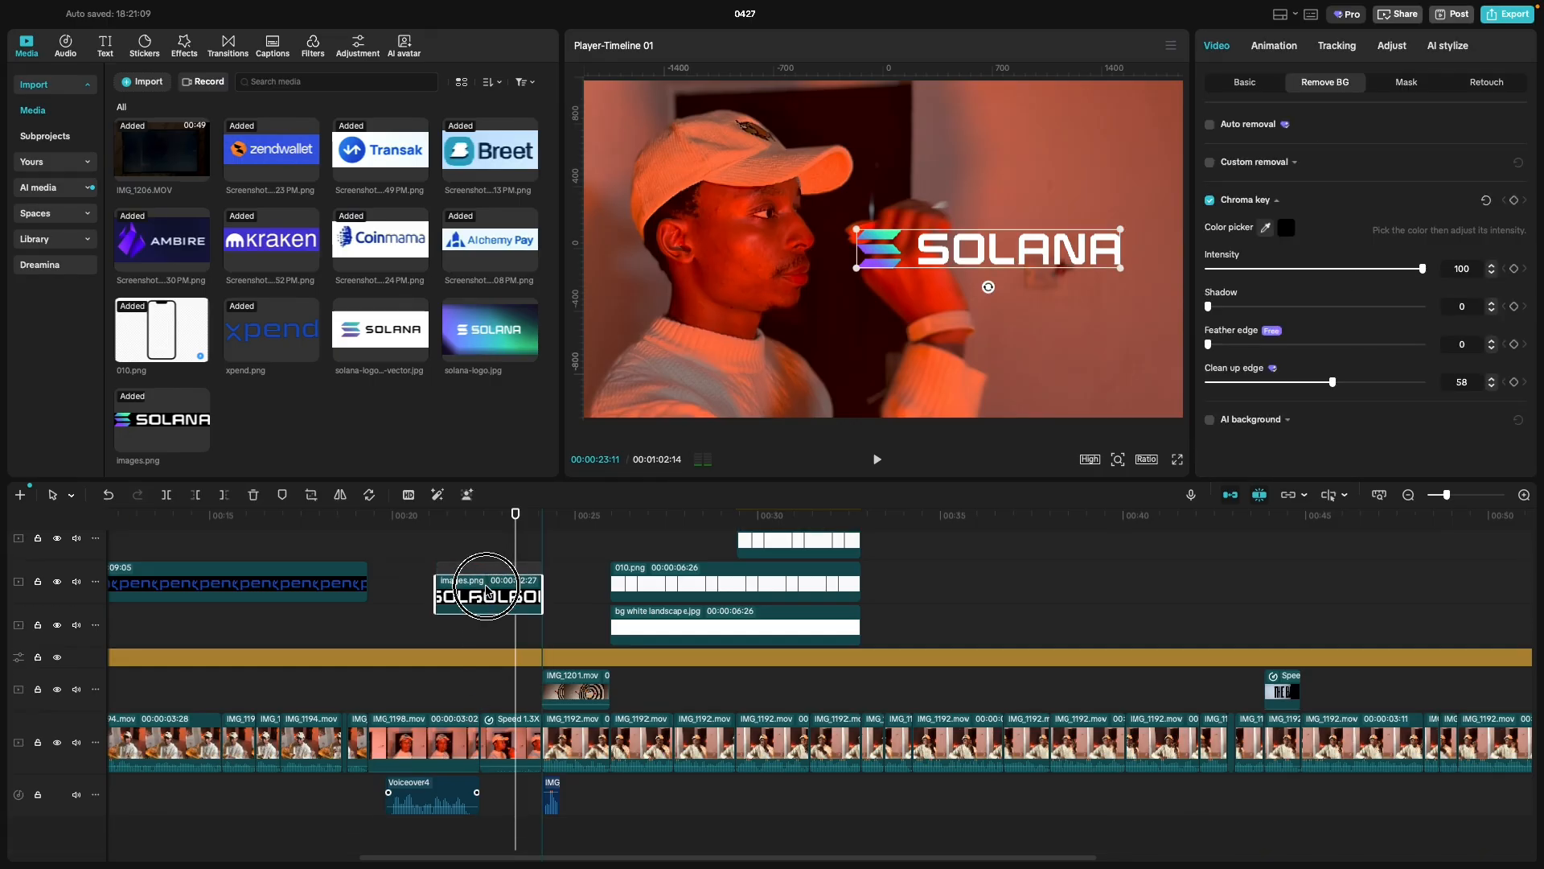
pyautogui.moveTo(488, 591); pyautogui.dragTo(486, 620)
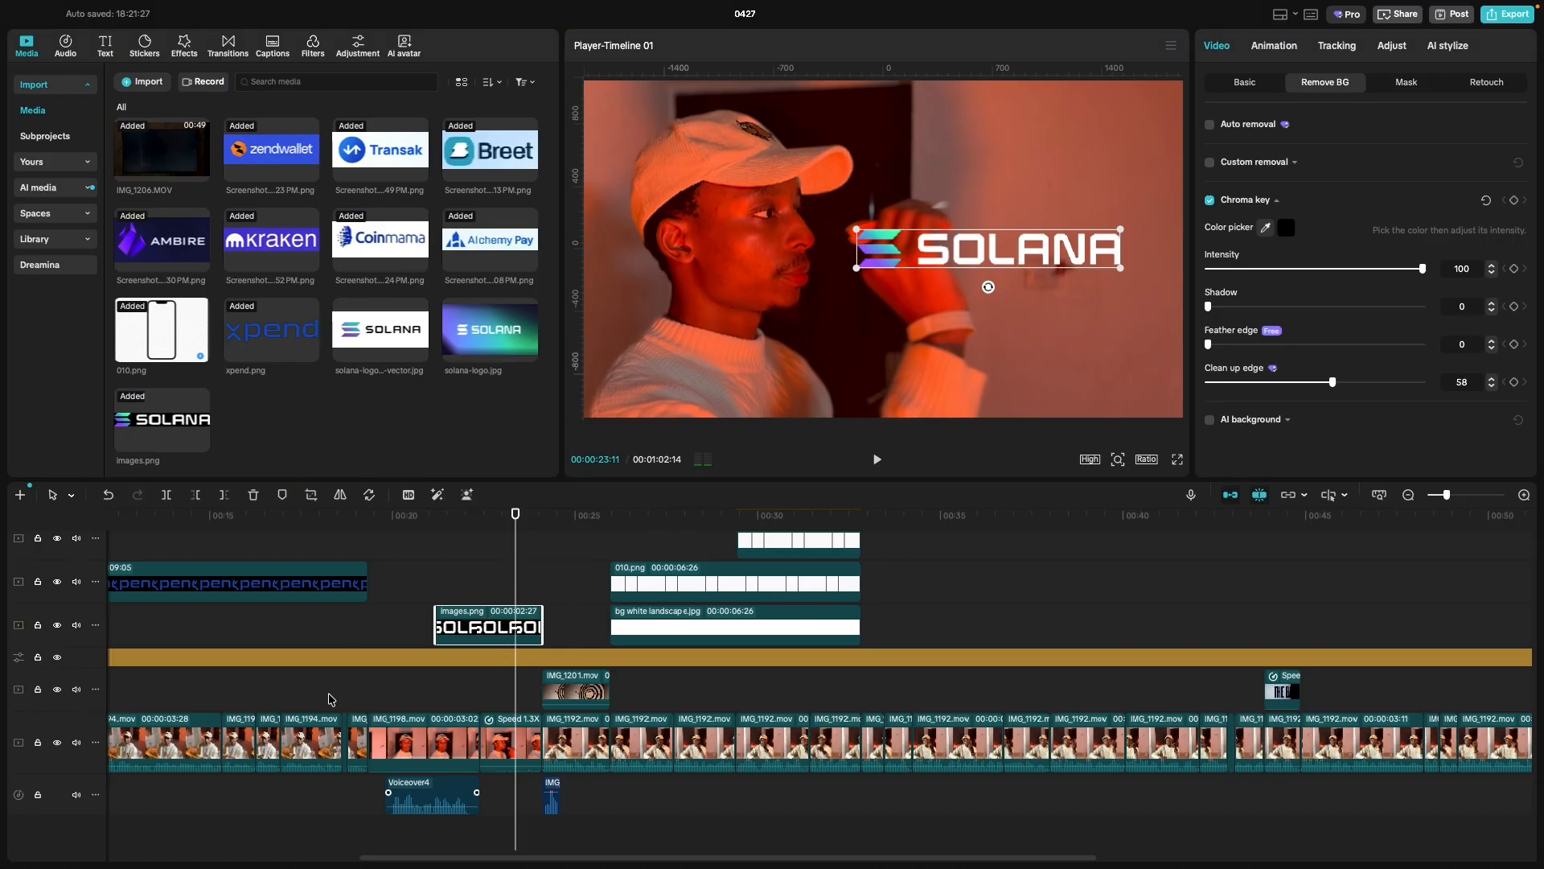
# Duplicate the 1.3X speed clip onto the track above the Solana logo and apply automatic background removal to the copy.
pyautogui.click(463, 592)
pyautogui.moveTo(463, 592); pyautogui.dragTo(485, 600)
pyautogui.click(499, 746)
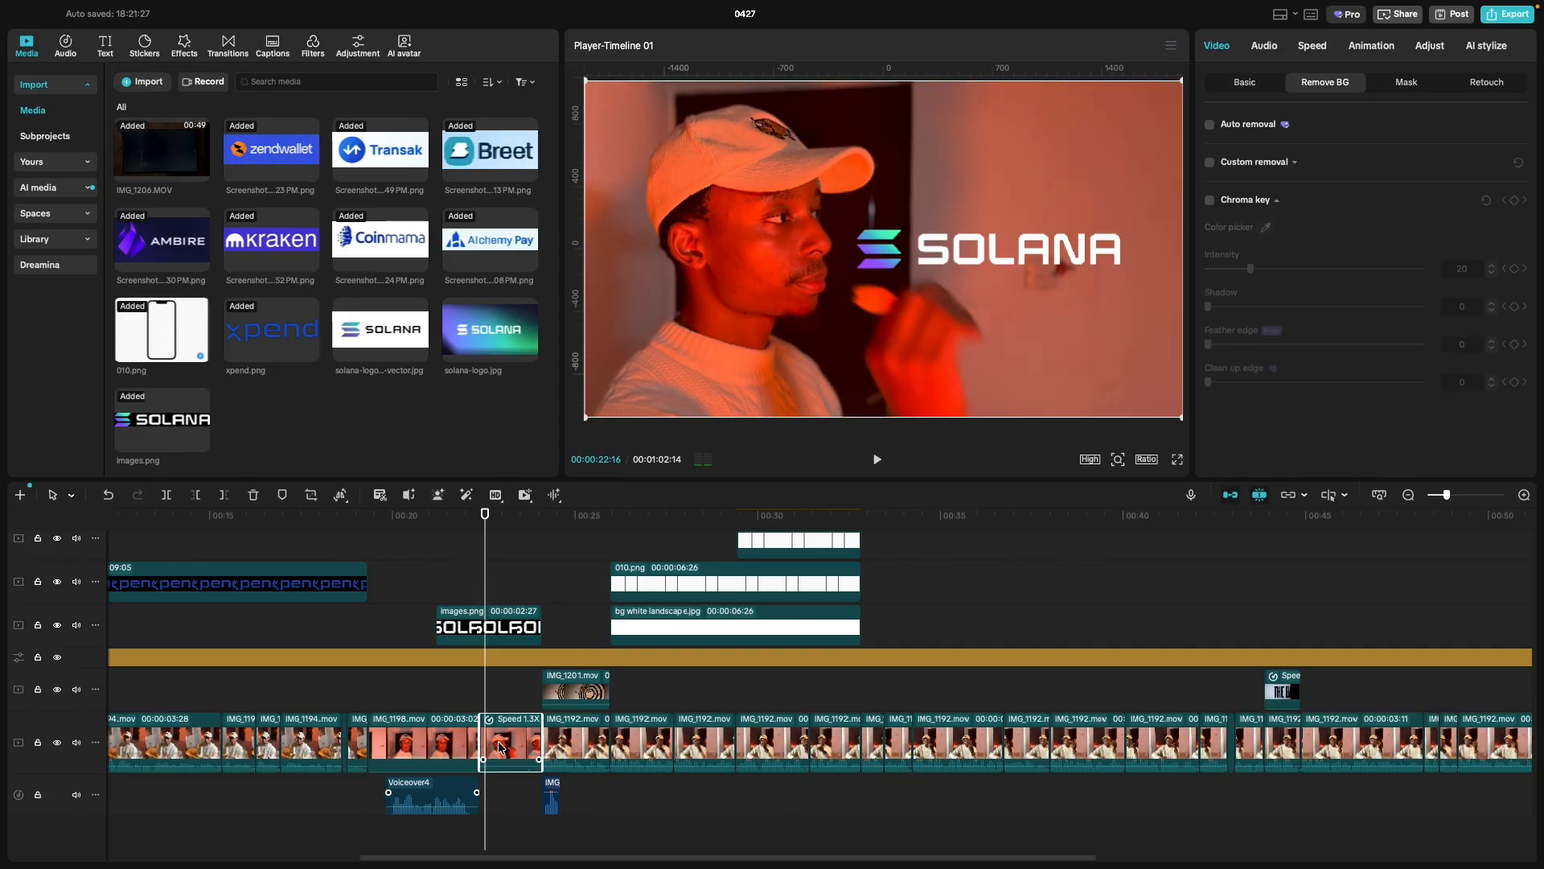
pyautogui.moveTo(499, 745); pyautogui.dragTo(503, 580)
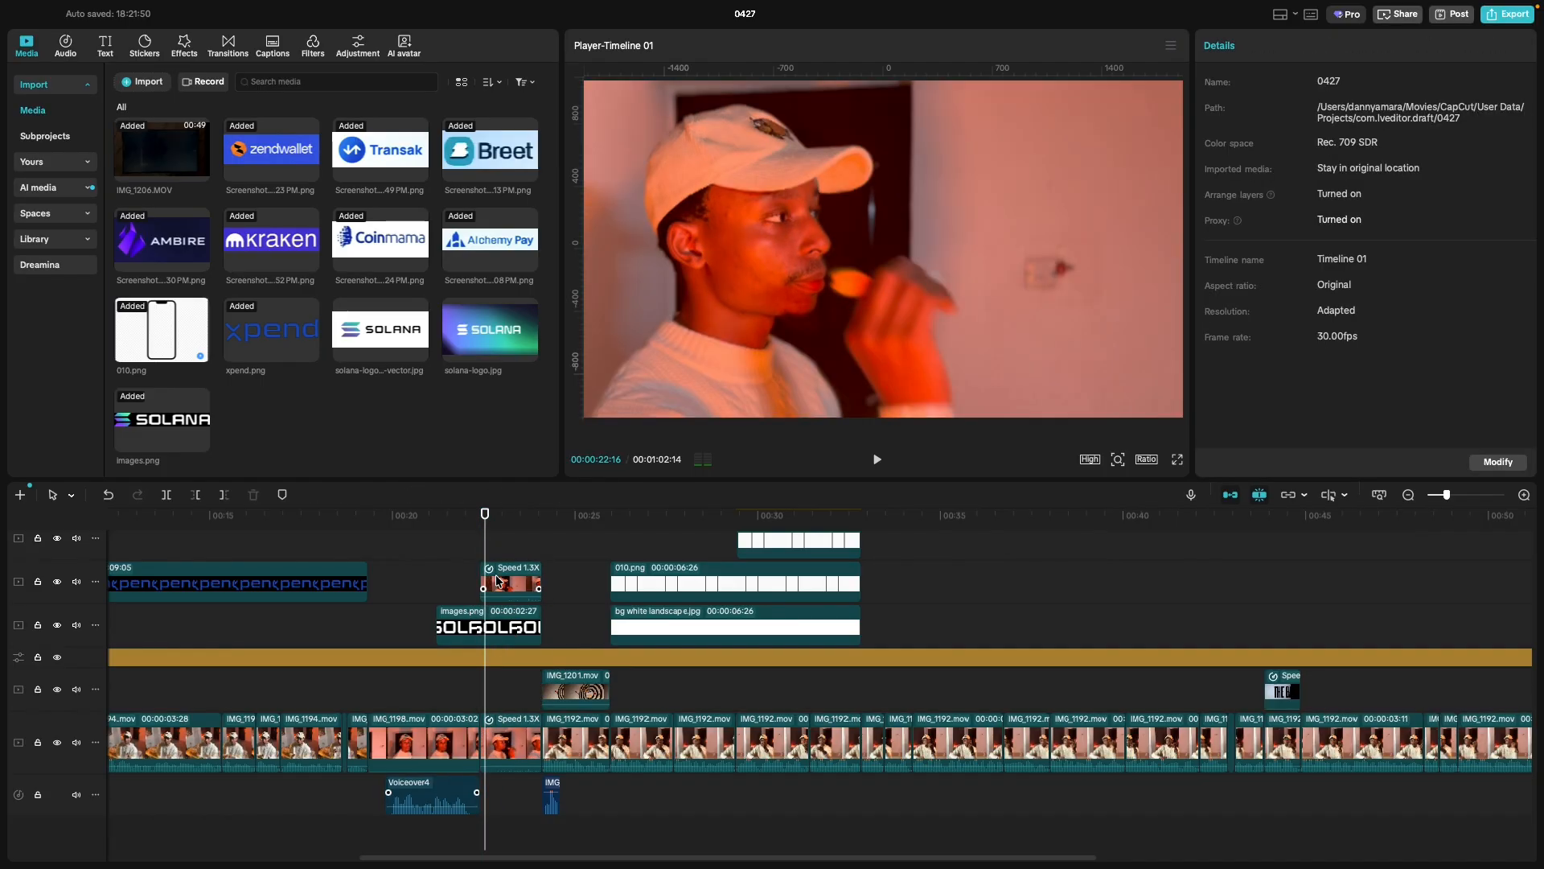
pyautogui.click(506, 584)
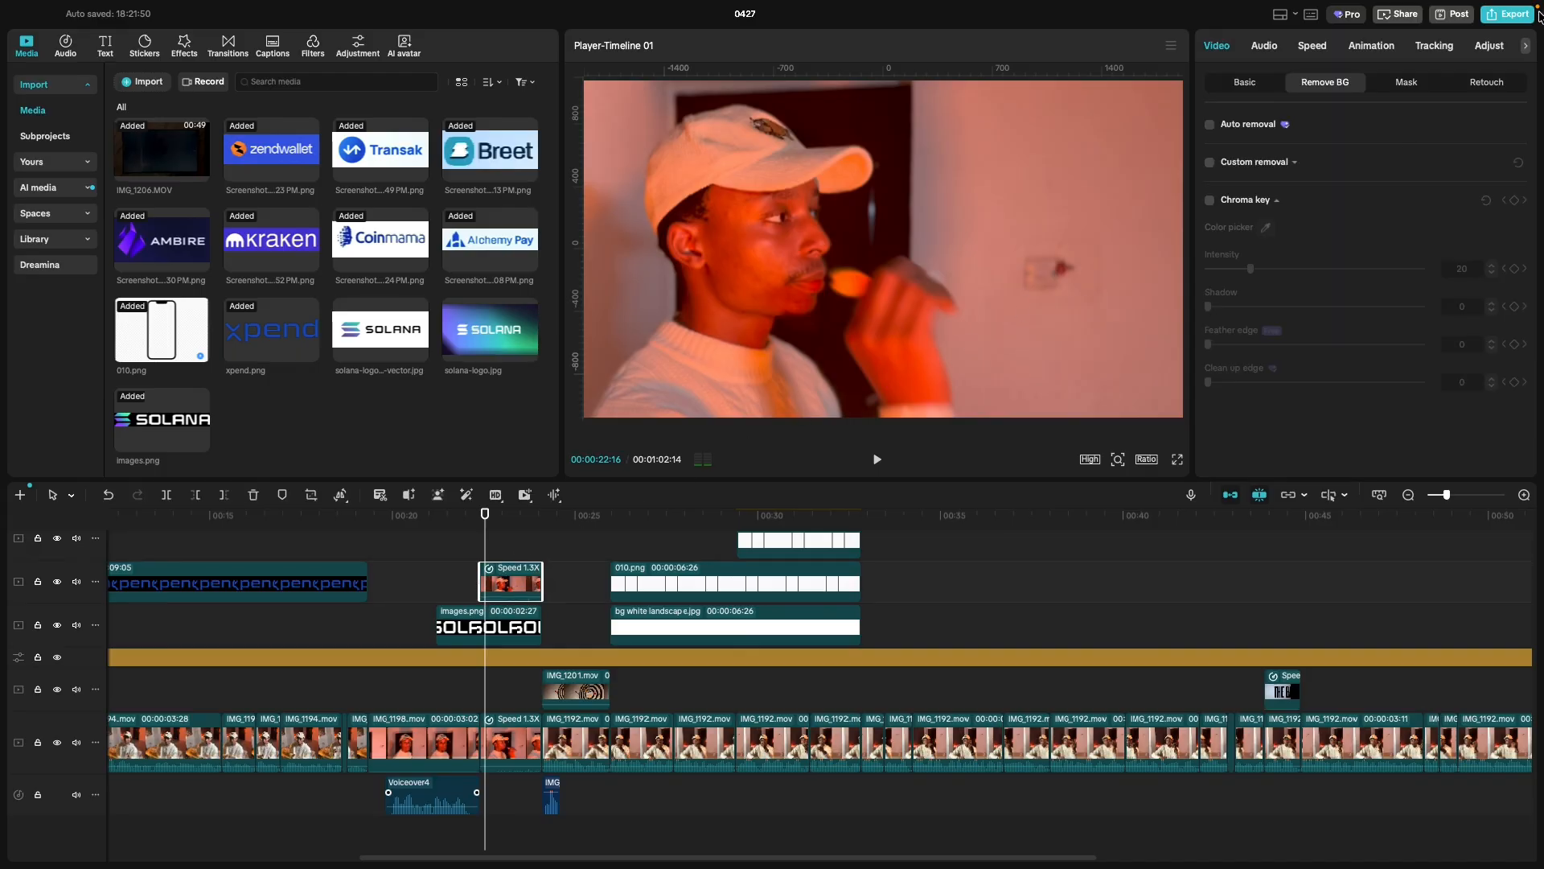
pyautogui.click(1210, 126)
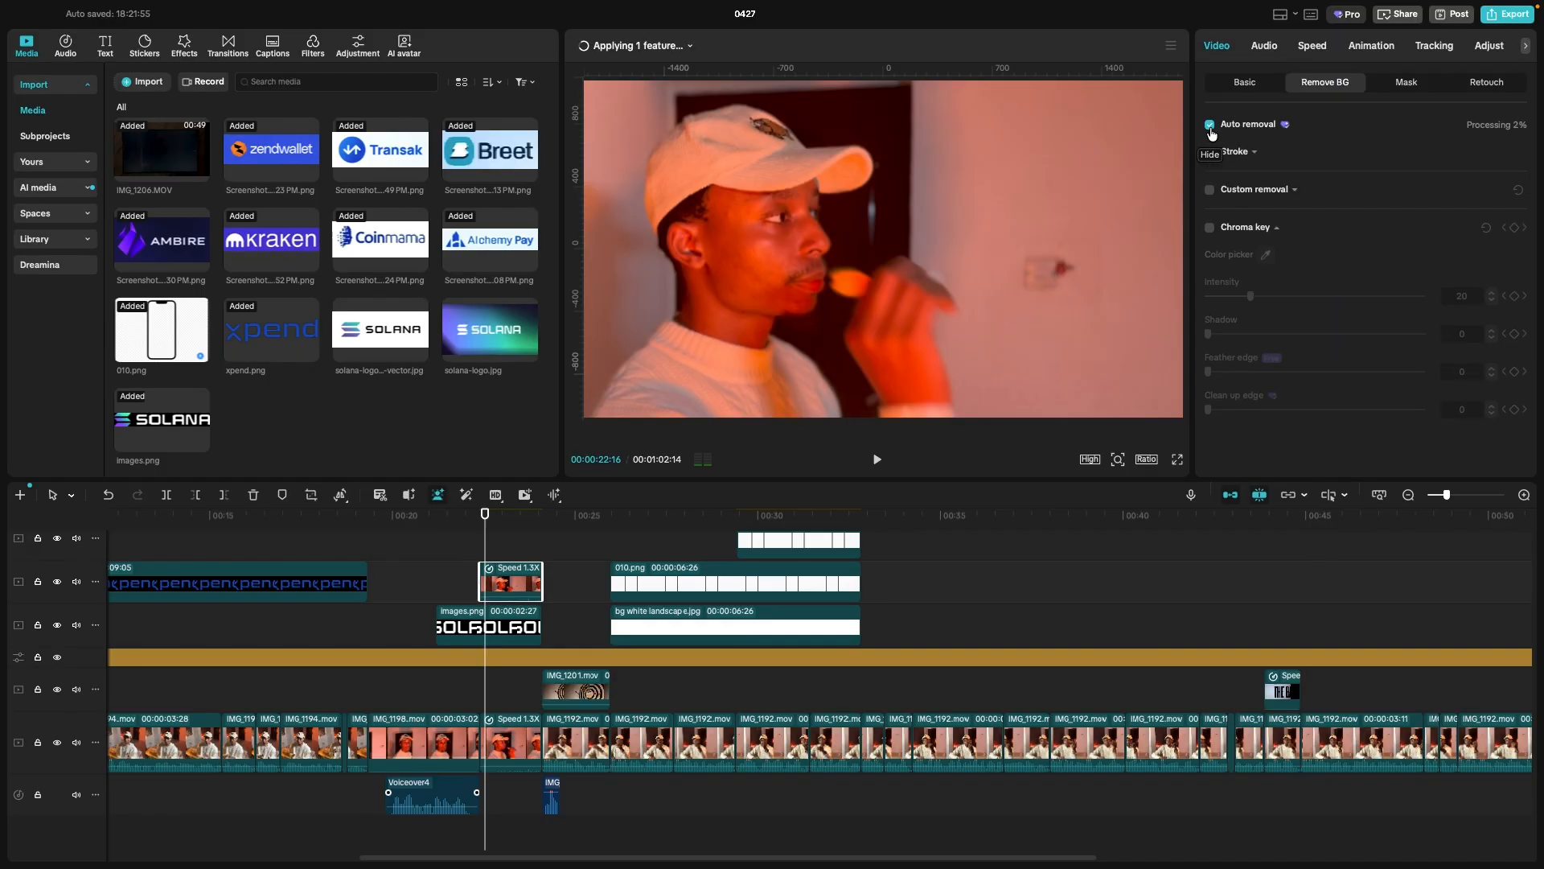
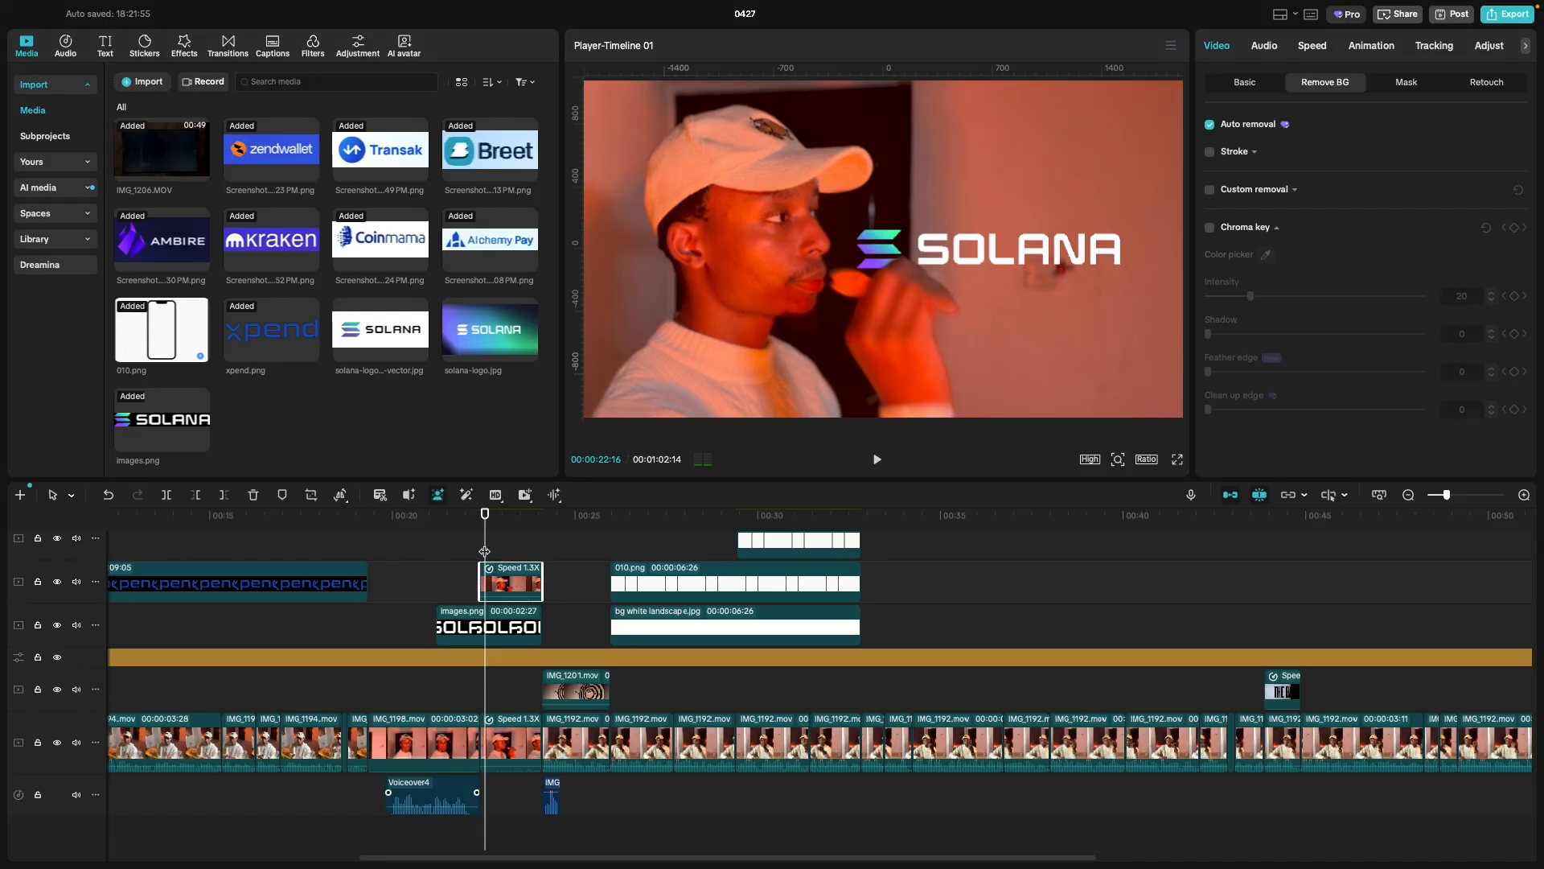
# Play back the Solana logo section to check how the cut-out copy covers the logo.
pyautogui.moveTo(484, 552); pyautogui.dragTo(444, 553)
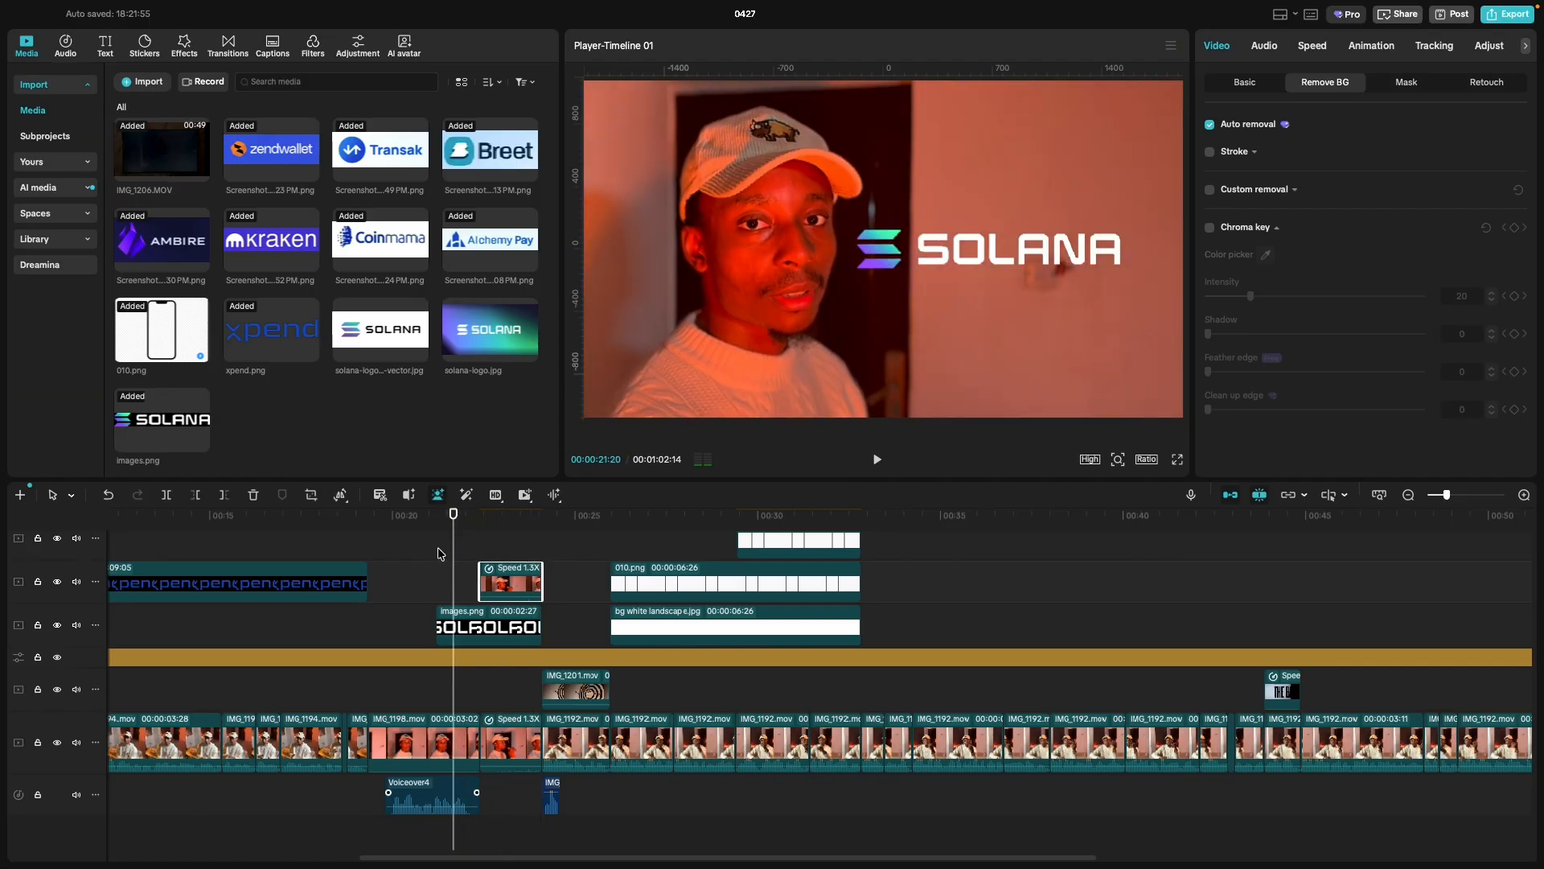
pyautogui.press('space')
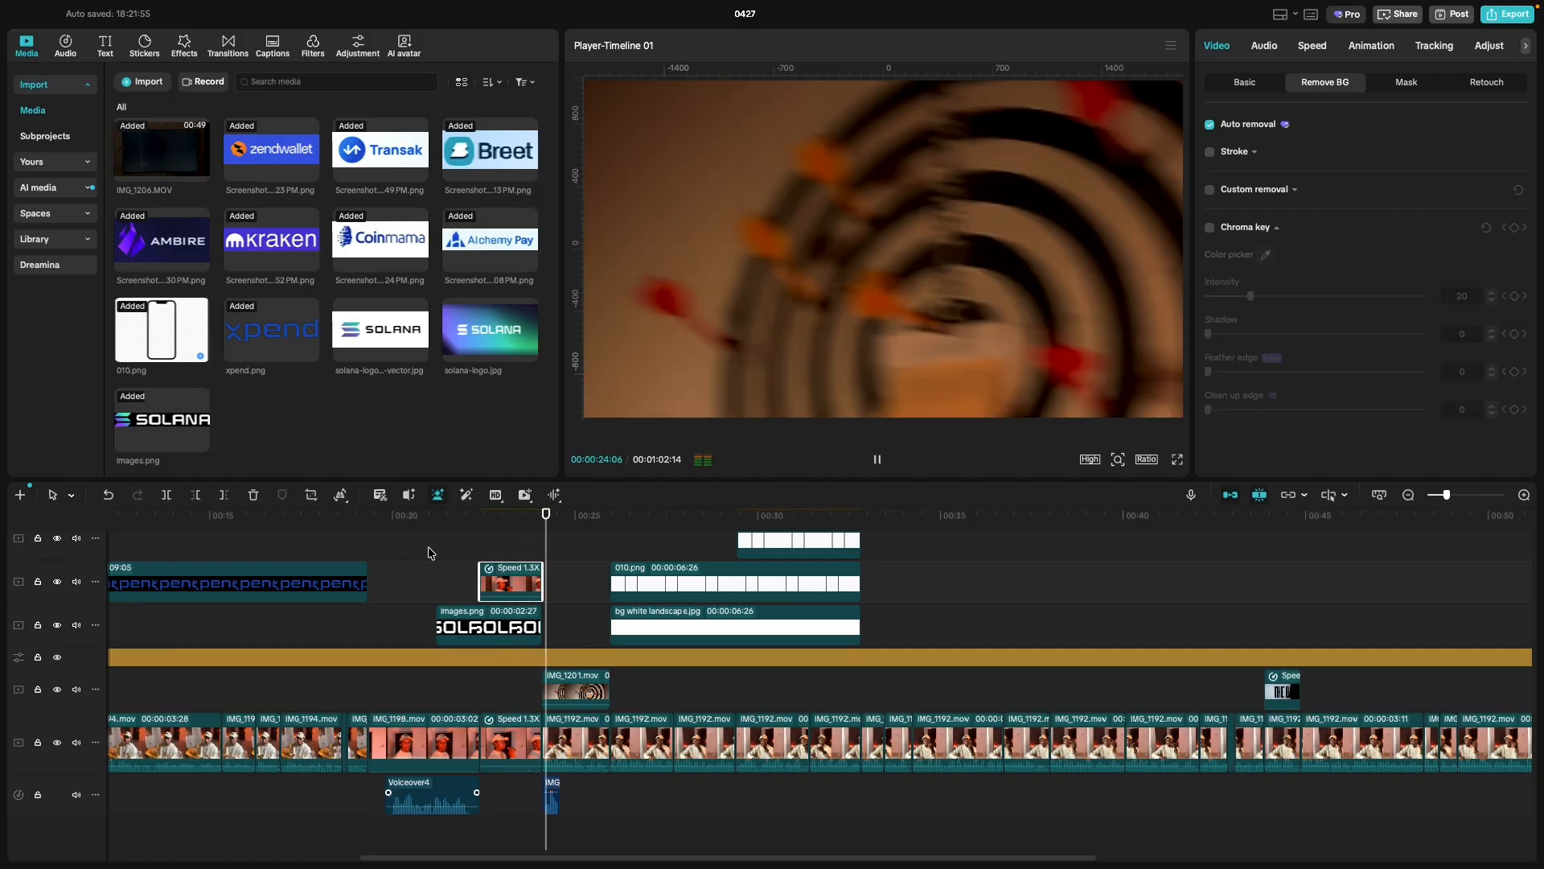
pyautogui.click(429, 552)
pyautogui.press('space')
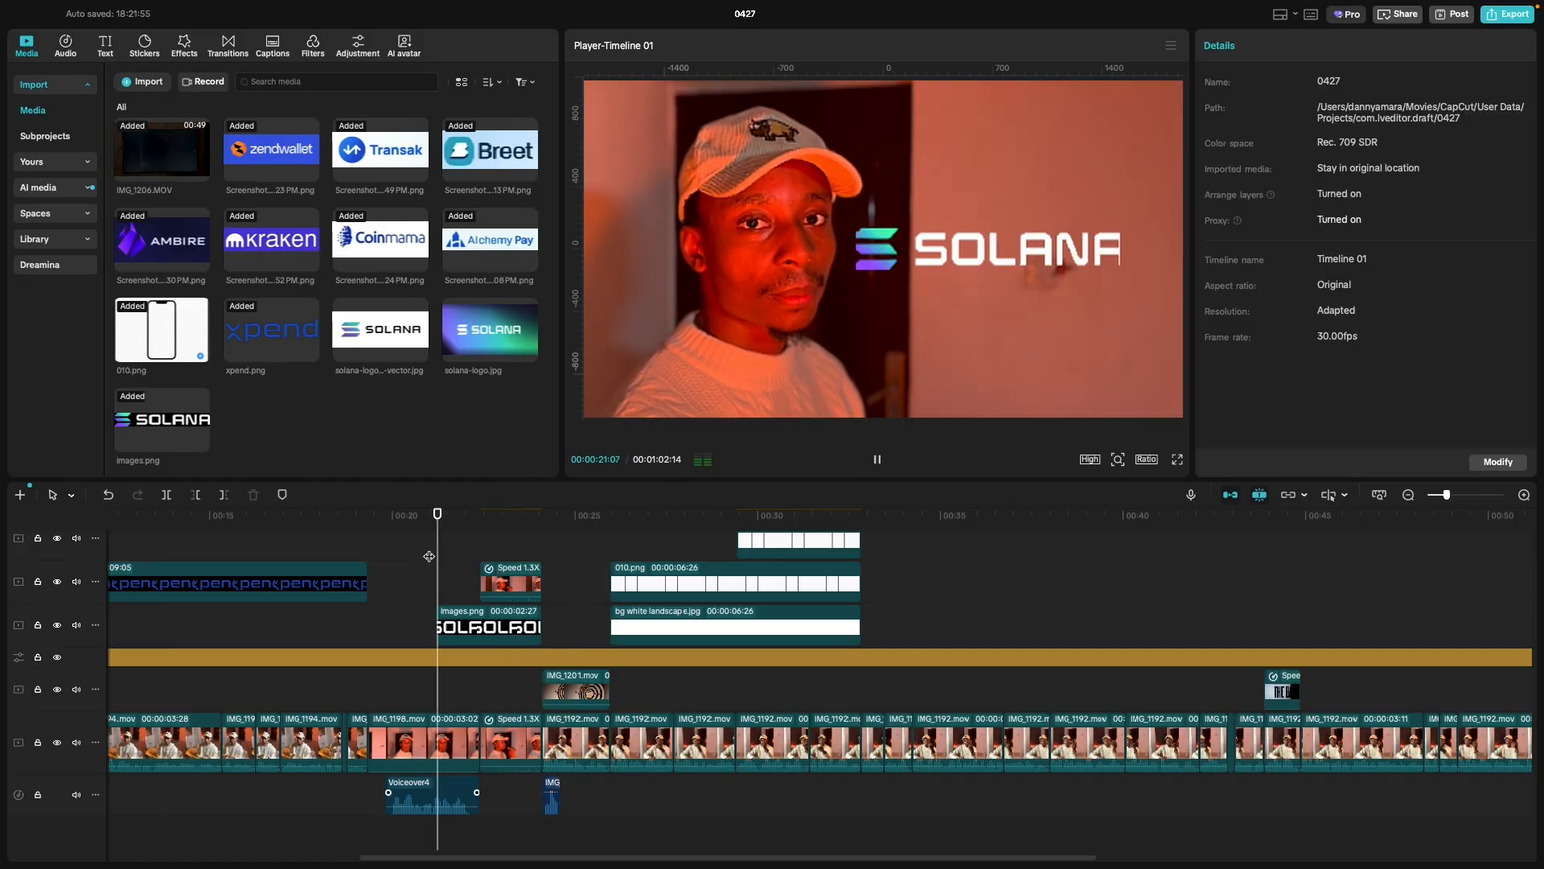
pyautogui.press('space')
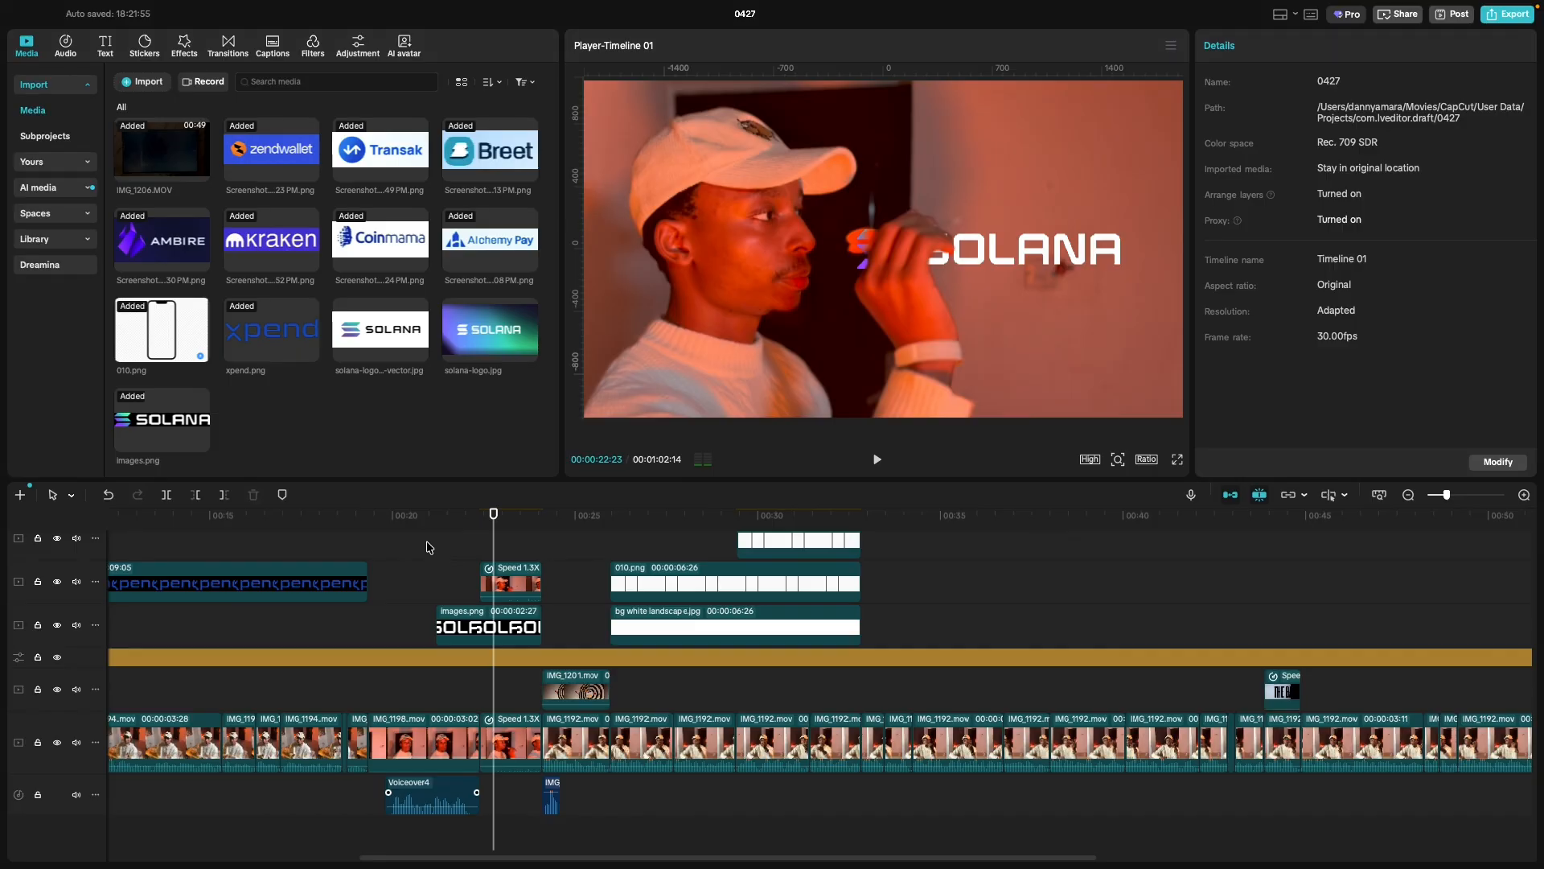
pyautogui.click(430, 548)
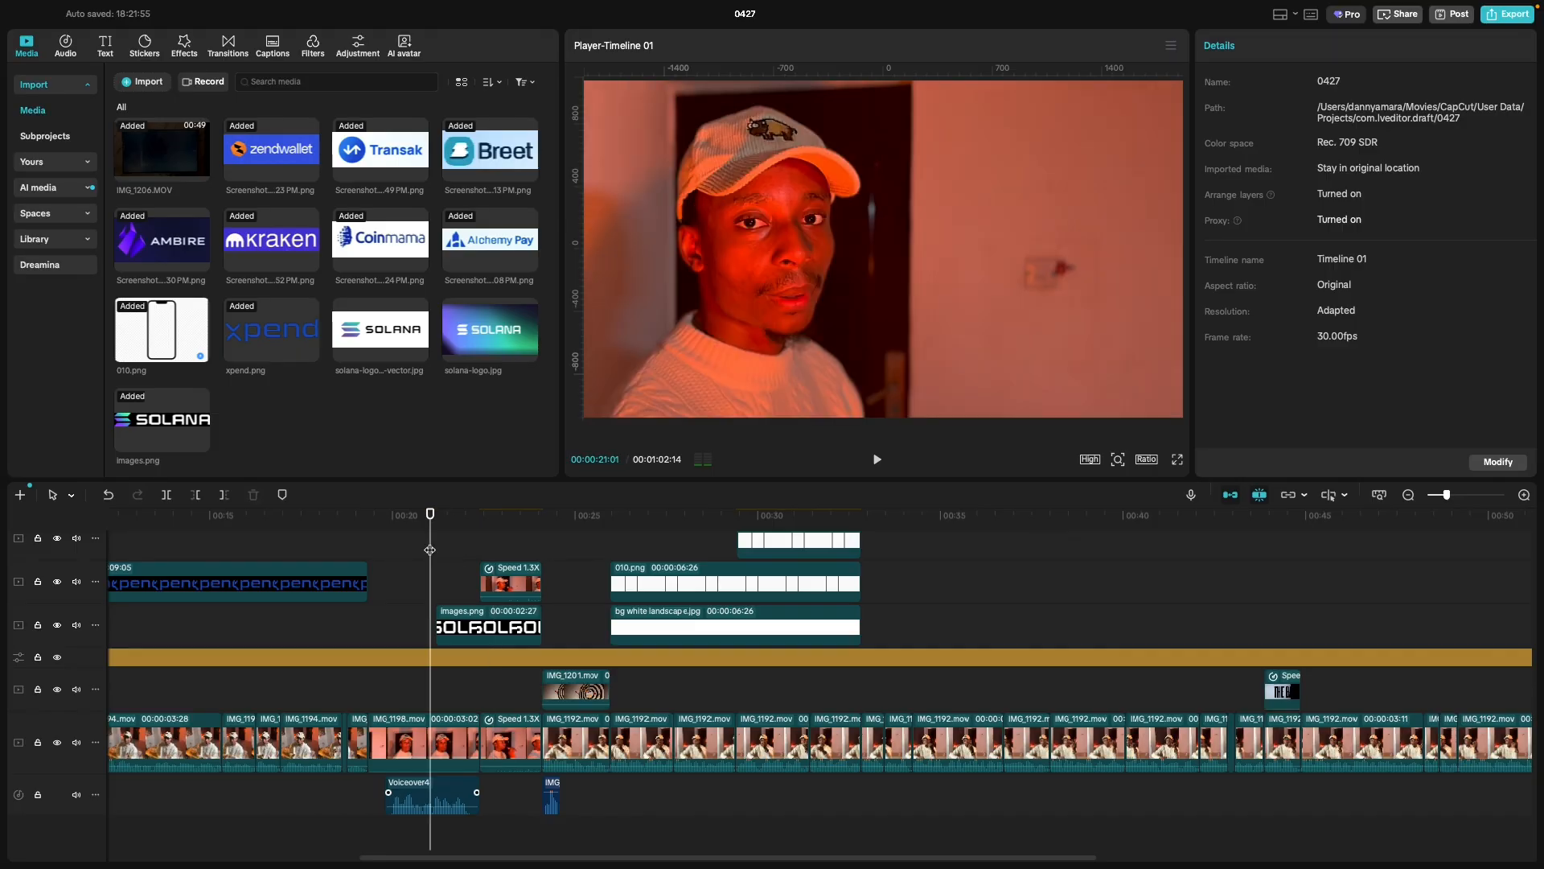
# Review the adjustment layer's colour settings and set the cut-out copy's Temp to 12 and Saturation to 6.
pyautogui.click(493, 657)
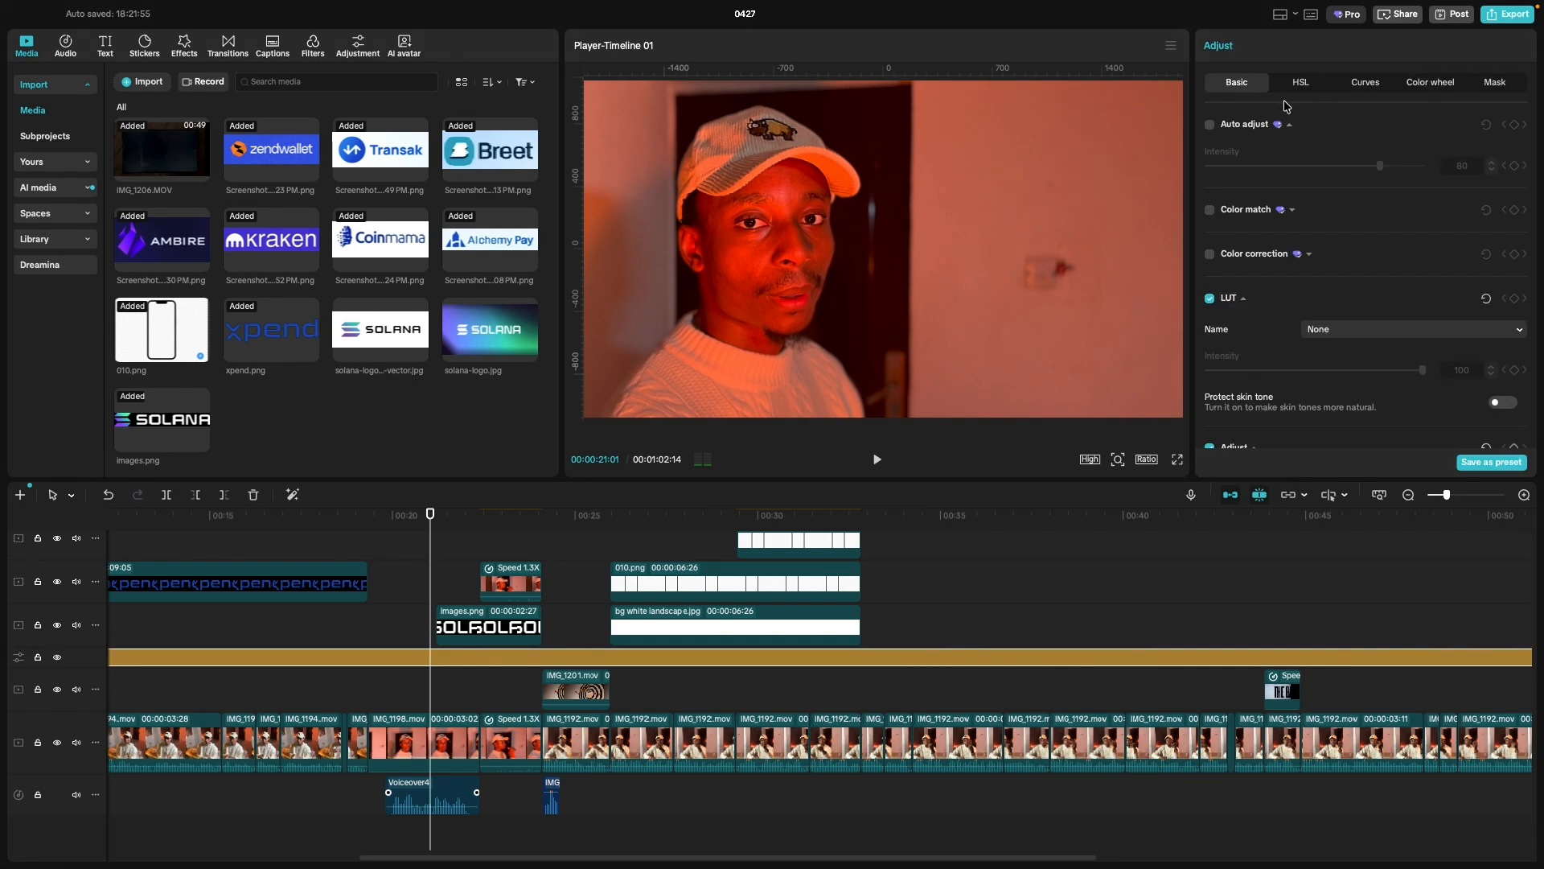
pyautogui.scroll(-5, 1324, 298)
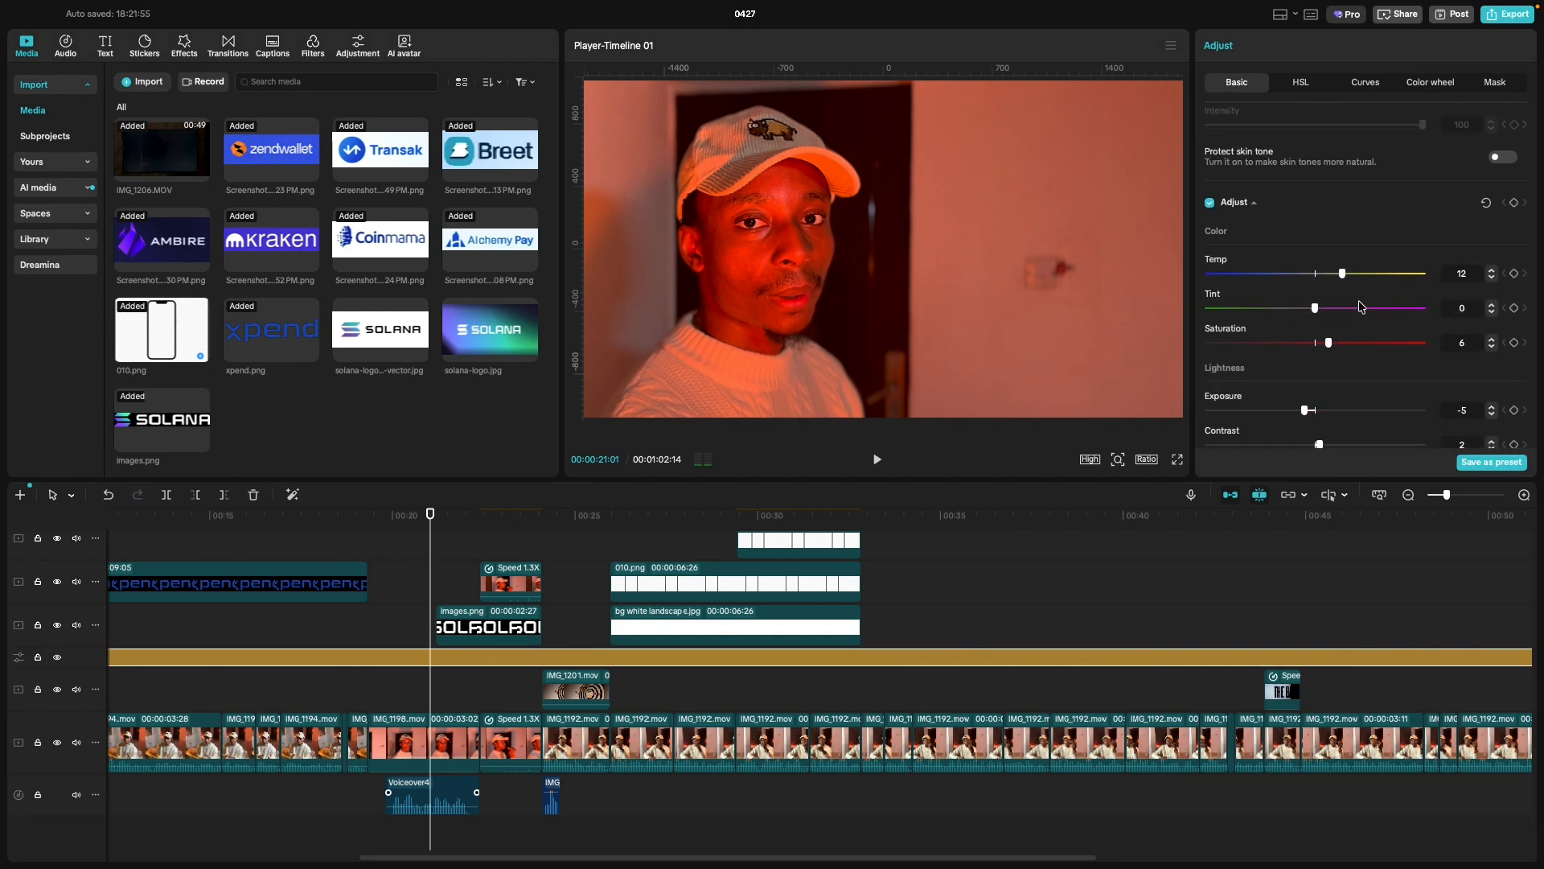
pyautogui.scroll(-5, 1359, 306)
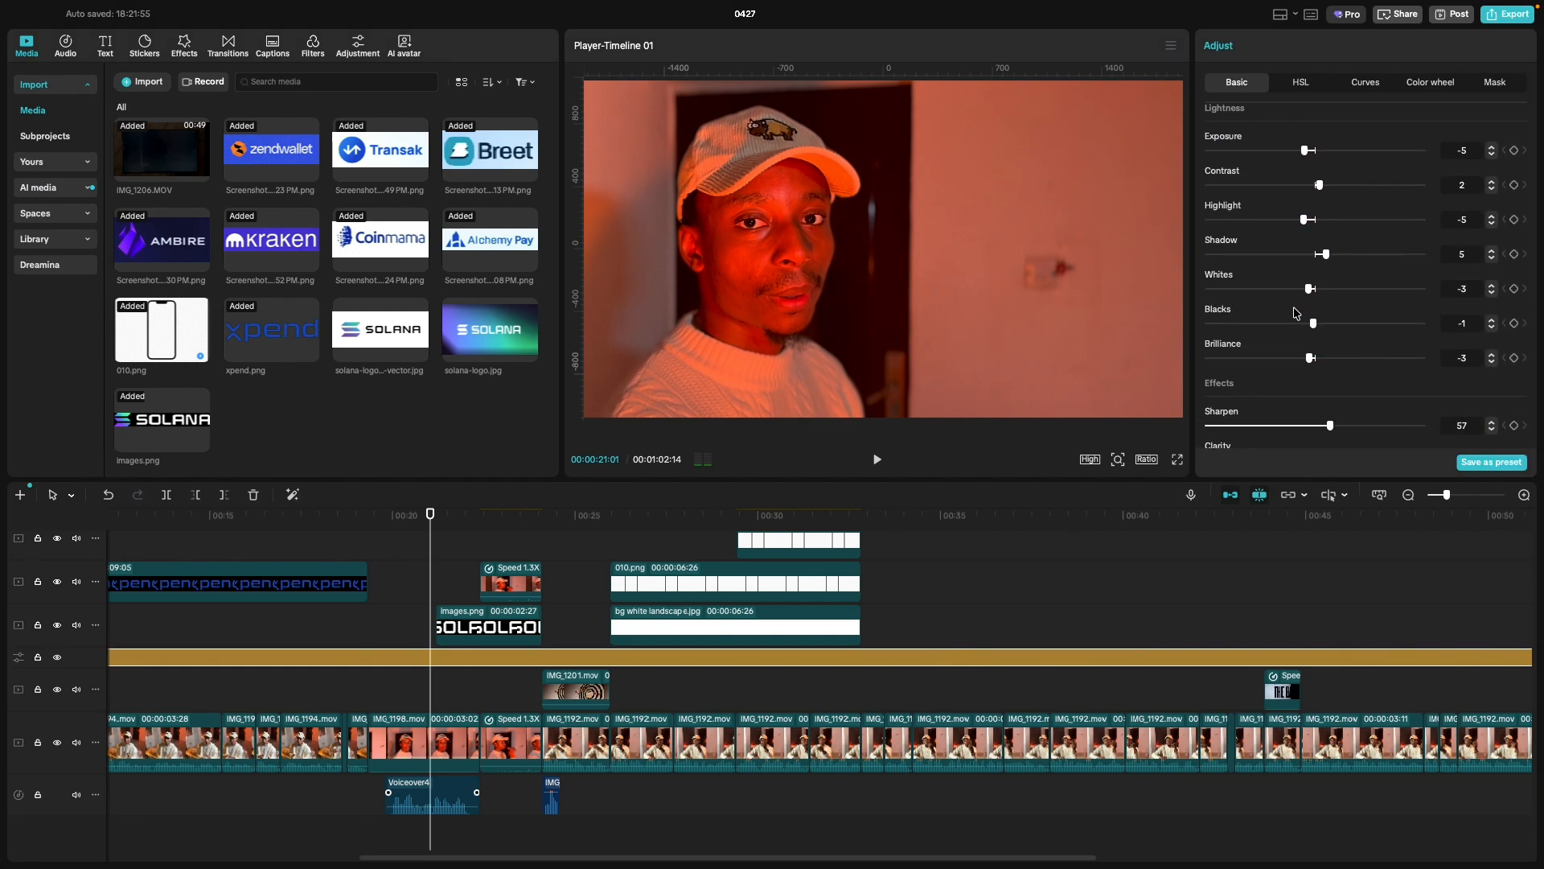
pyautogui.scroll(3, 1295, 312)
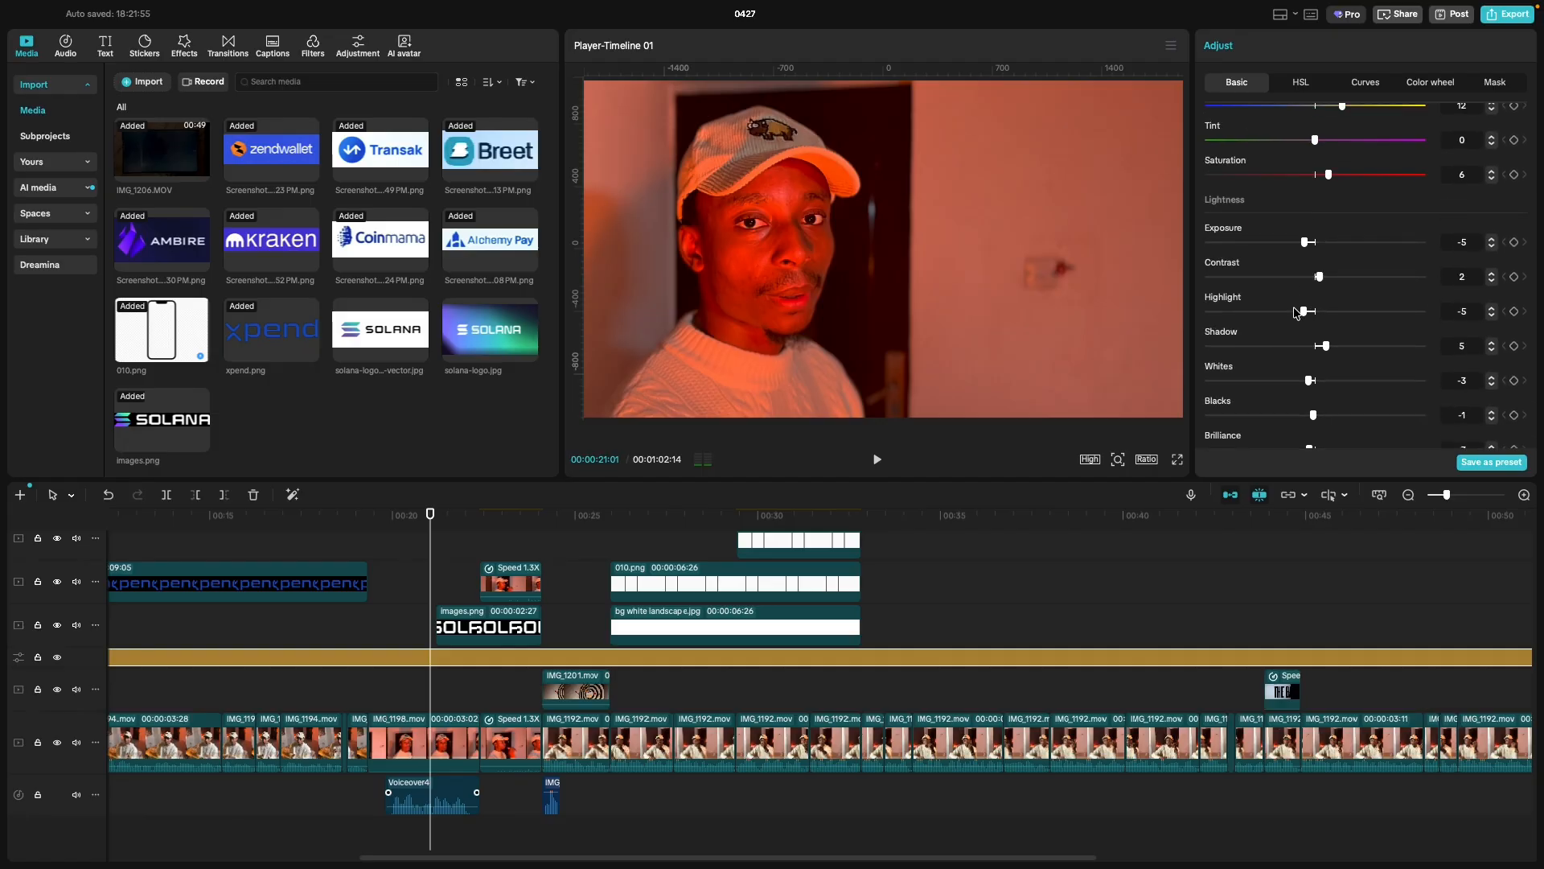
pyautogui.scroll(3, 1295, 312)
pyautogui.click(482, 584)
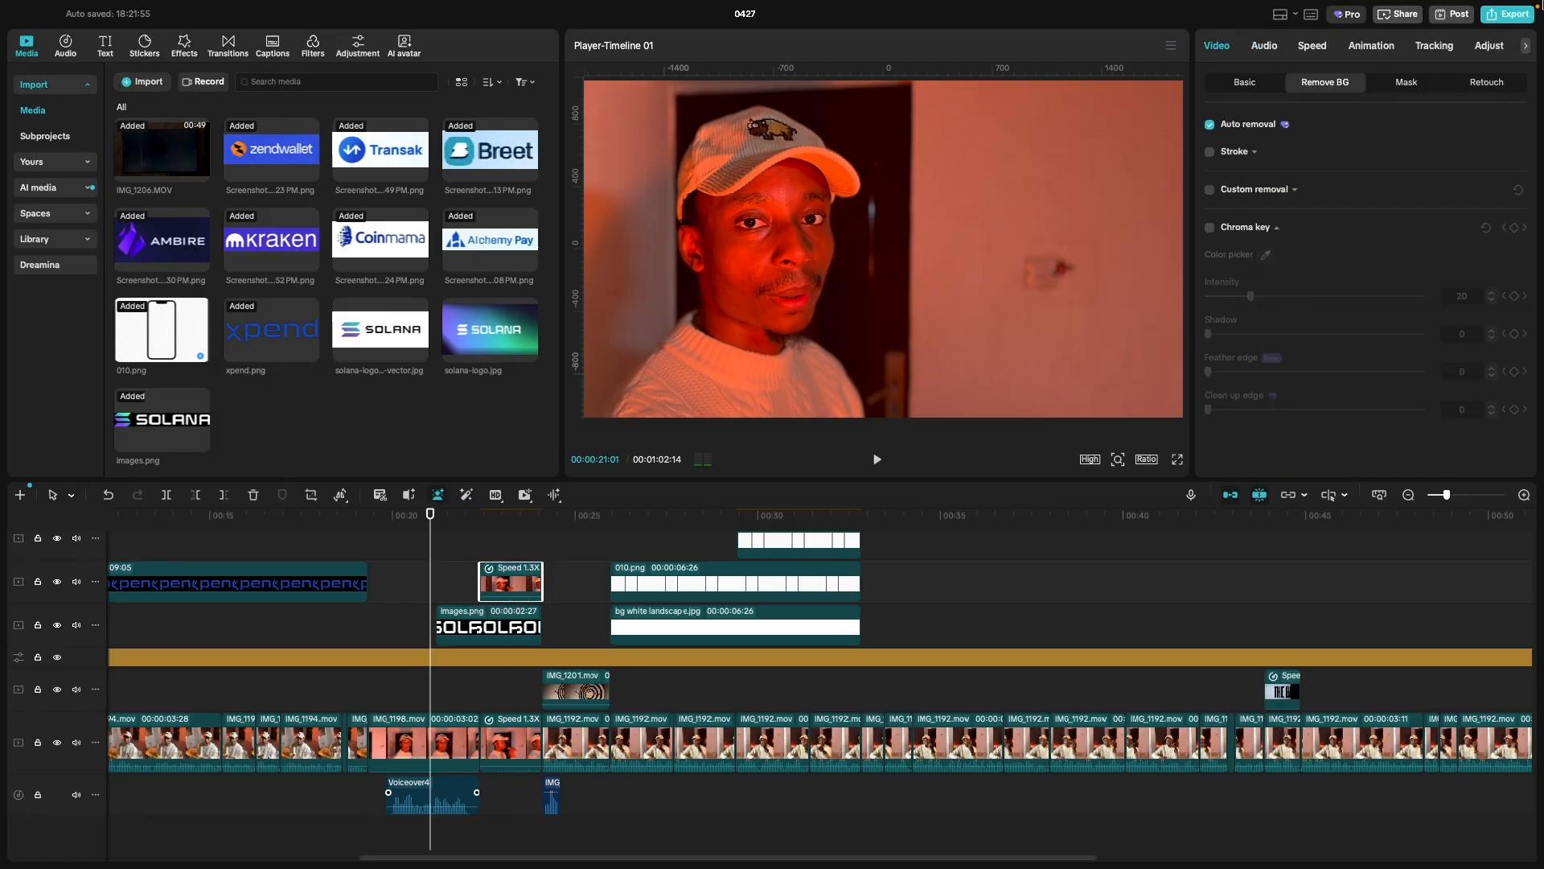
pyautogui.click(1487, 46)
pyautogui.scroll(-10, 1282, 225)
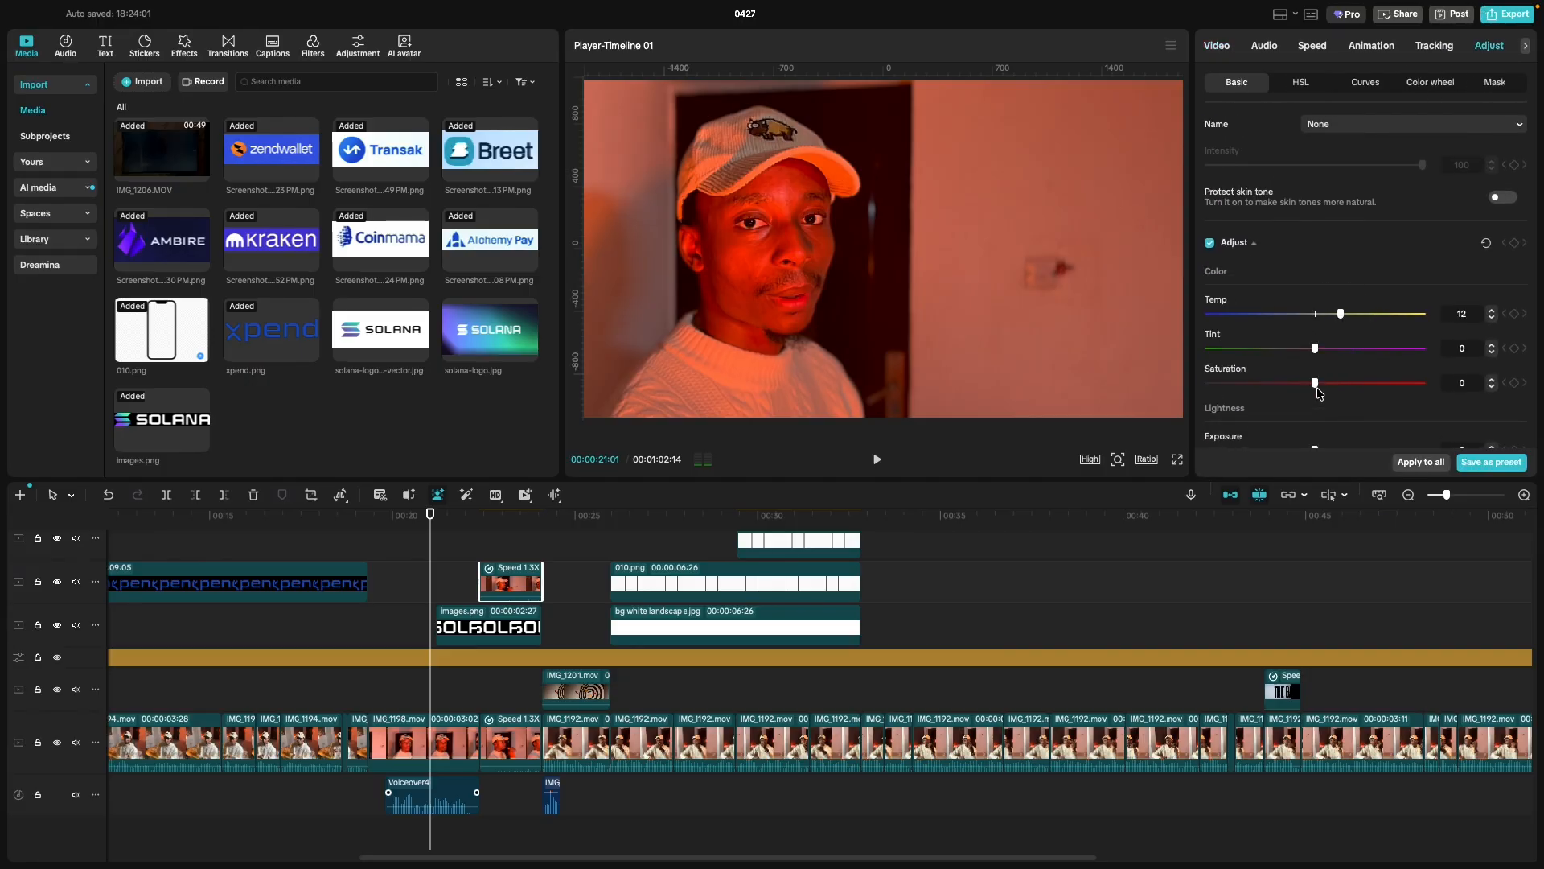
pyautogui.moveTo(1318, 388); pyautogui.dragTo(1326, 386)
# Set the cut-out copy's Exposure to -5 and Contrast to 2.
pyautogui.scroll(-4, 1327, 387)
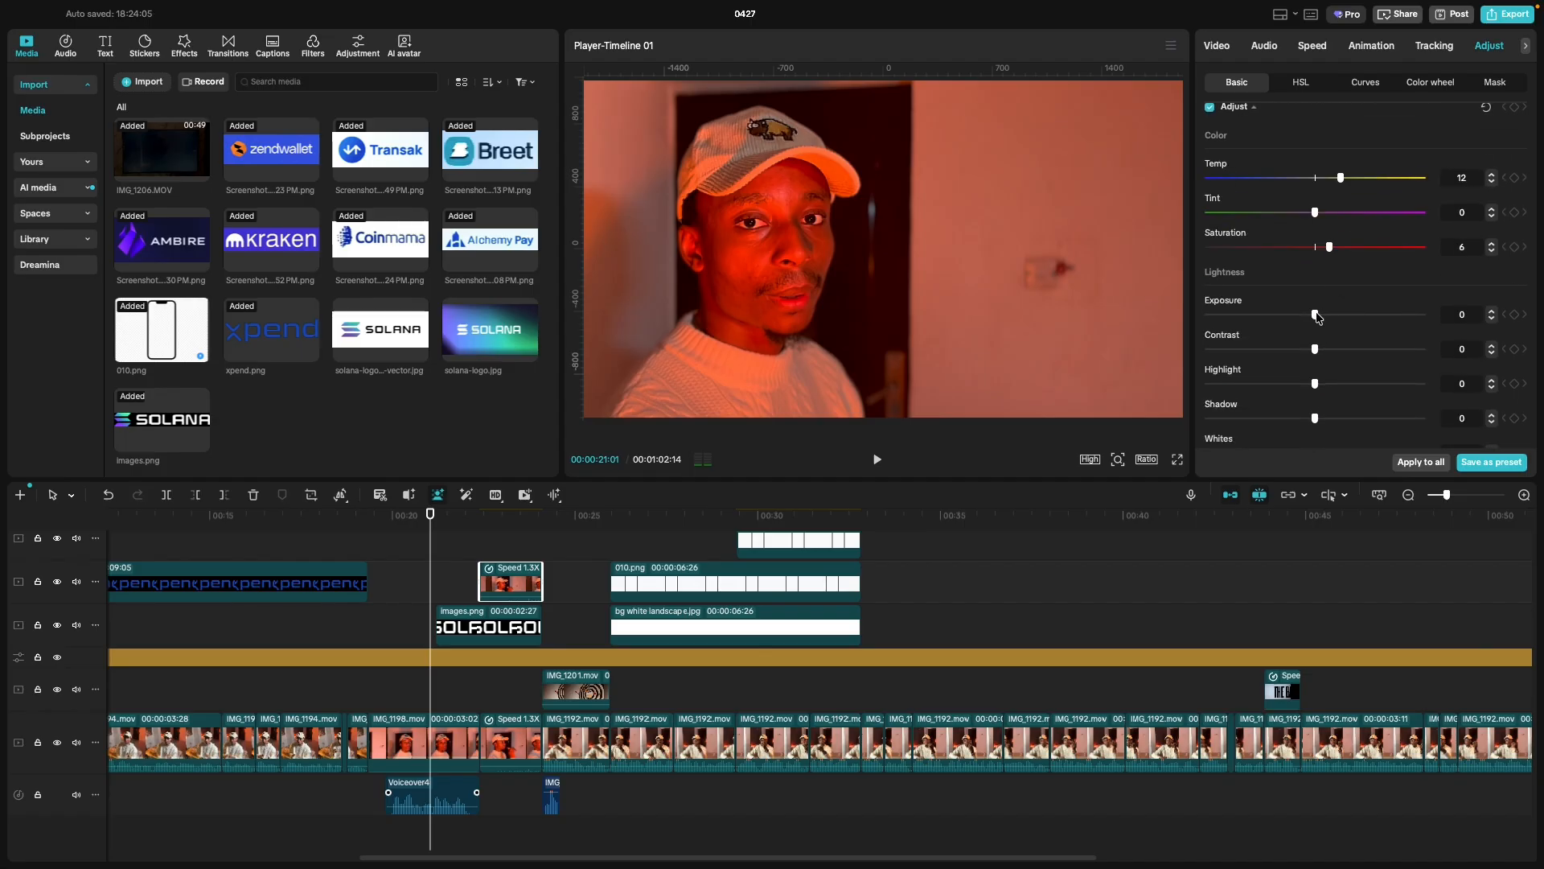
pyautogui.moveTo(1317, 317); pyautogui.dragTo(1305, 340)
pyautogui.click(1320, 352)
pyautogui.click(1493, 346)
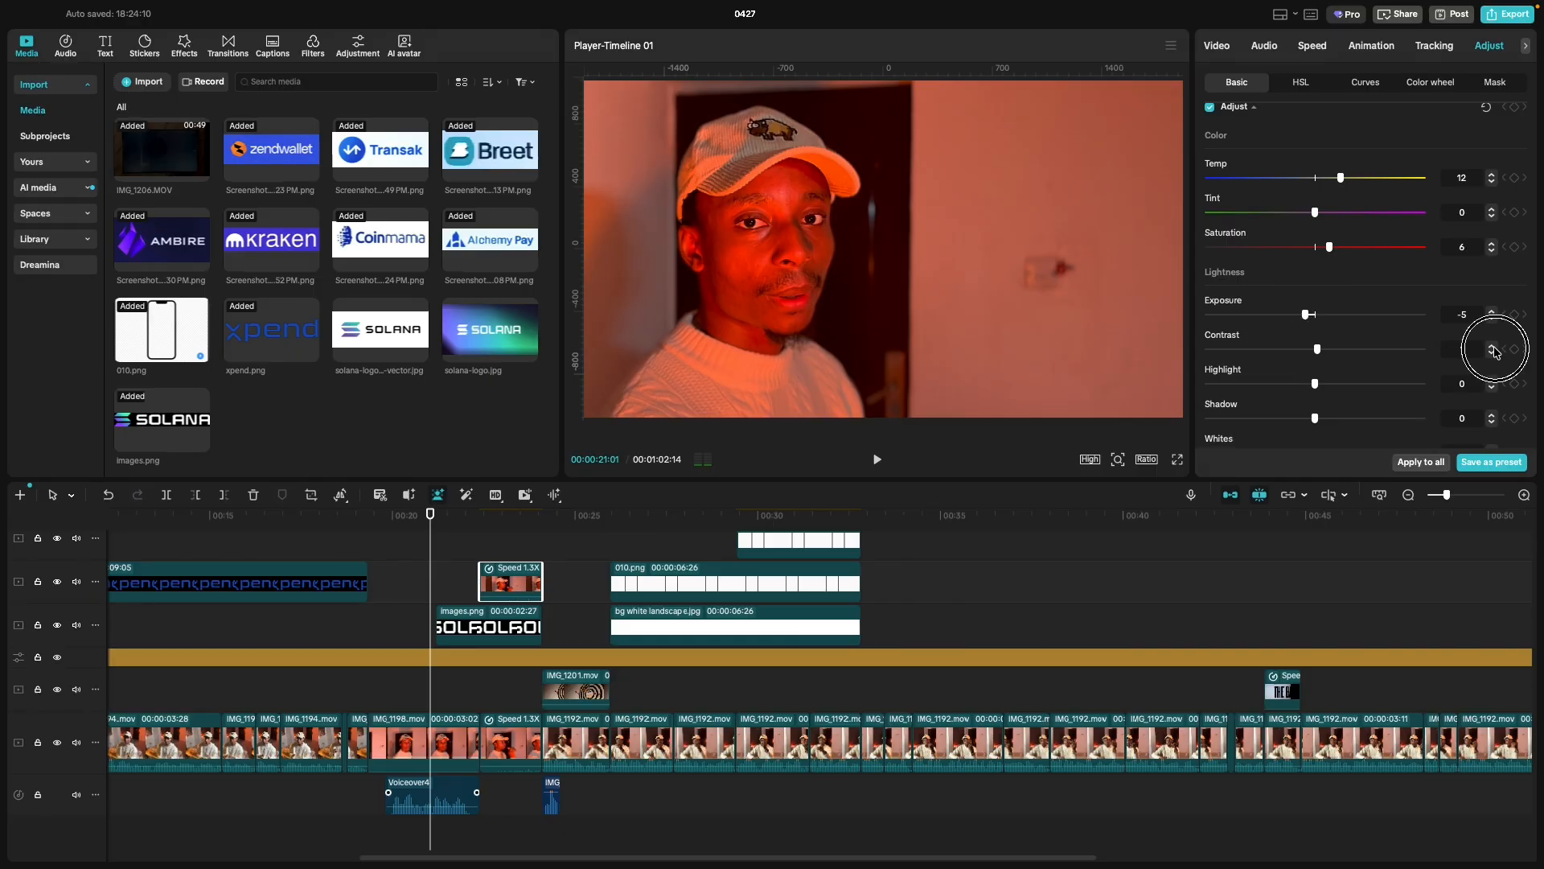
pyautogui.click(1493, 346)
# Recheck the adjustment layer's lightness settings and set the cut-out copy's Highlight to -5 and Shadow to 5.
pyautogui.scroll(-3, 1390, 348)
pyautogui.scroll(-3, 1339, 339)
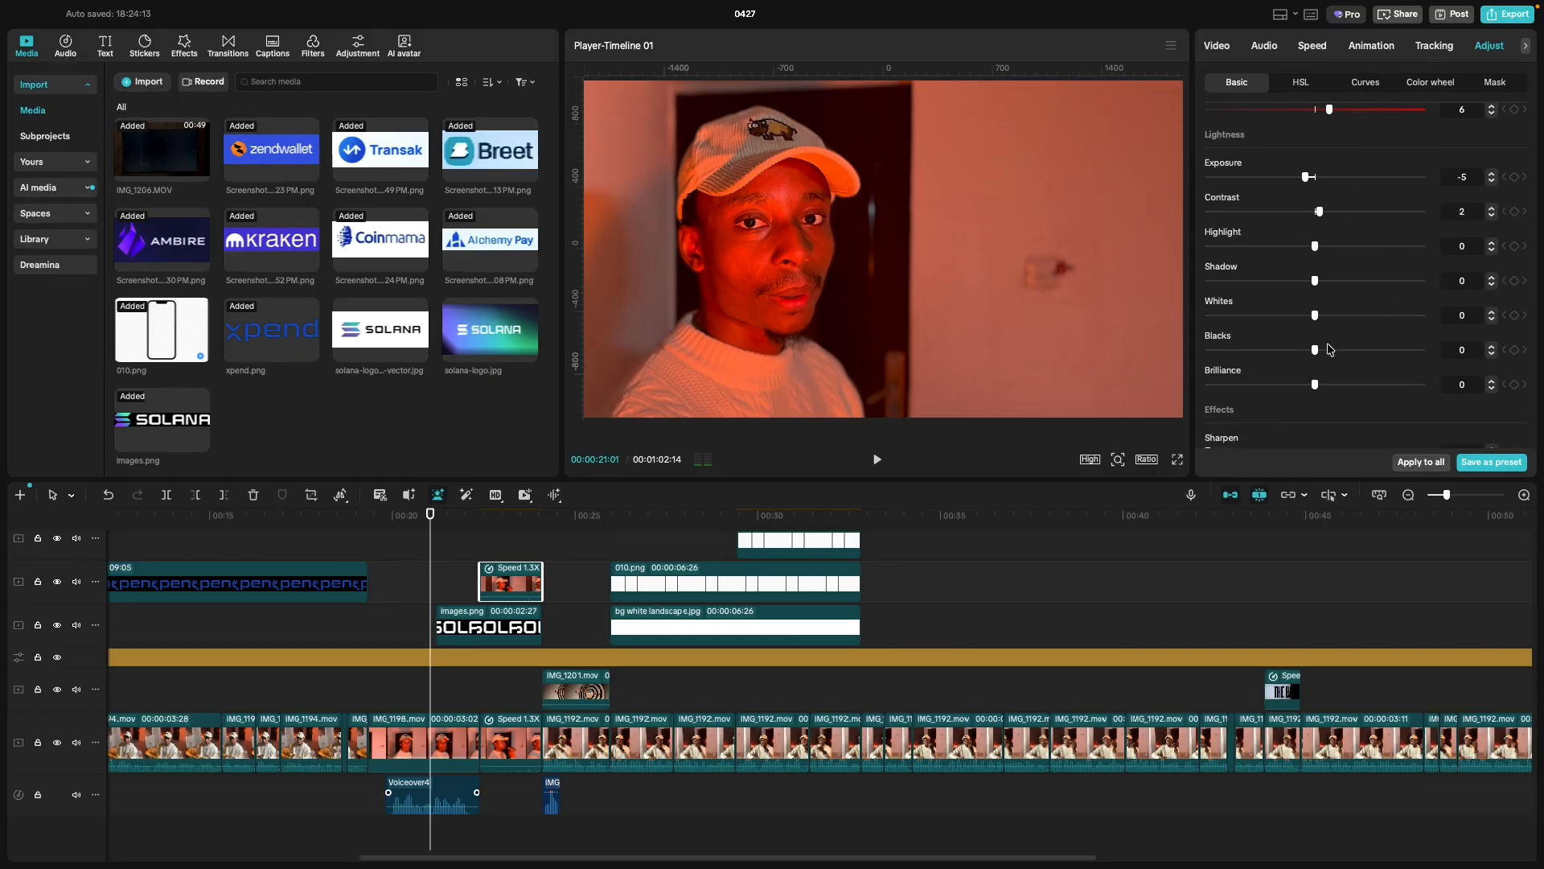
pyautogui.click(628, 663)
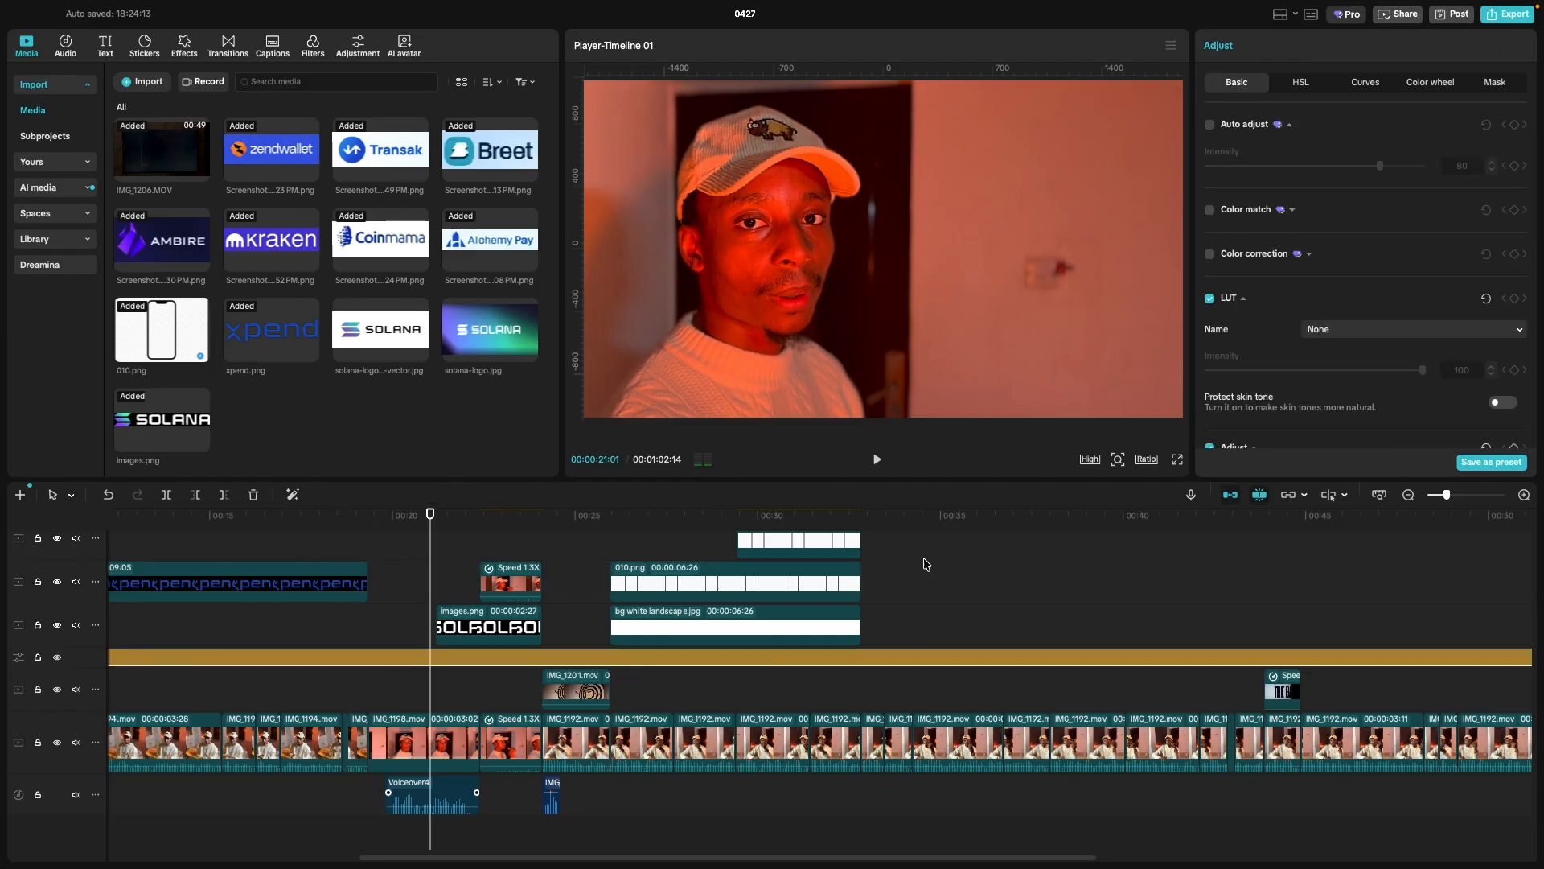
pyautogui.scroll(-6, 1352, 338)
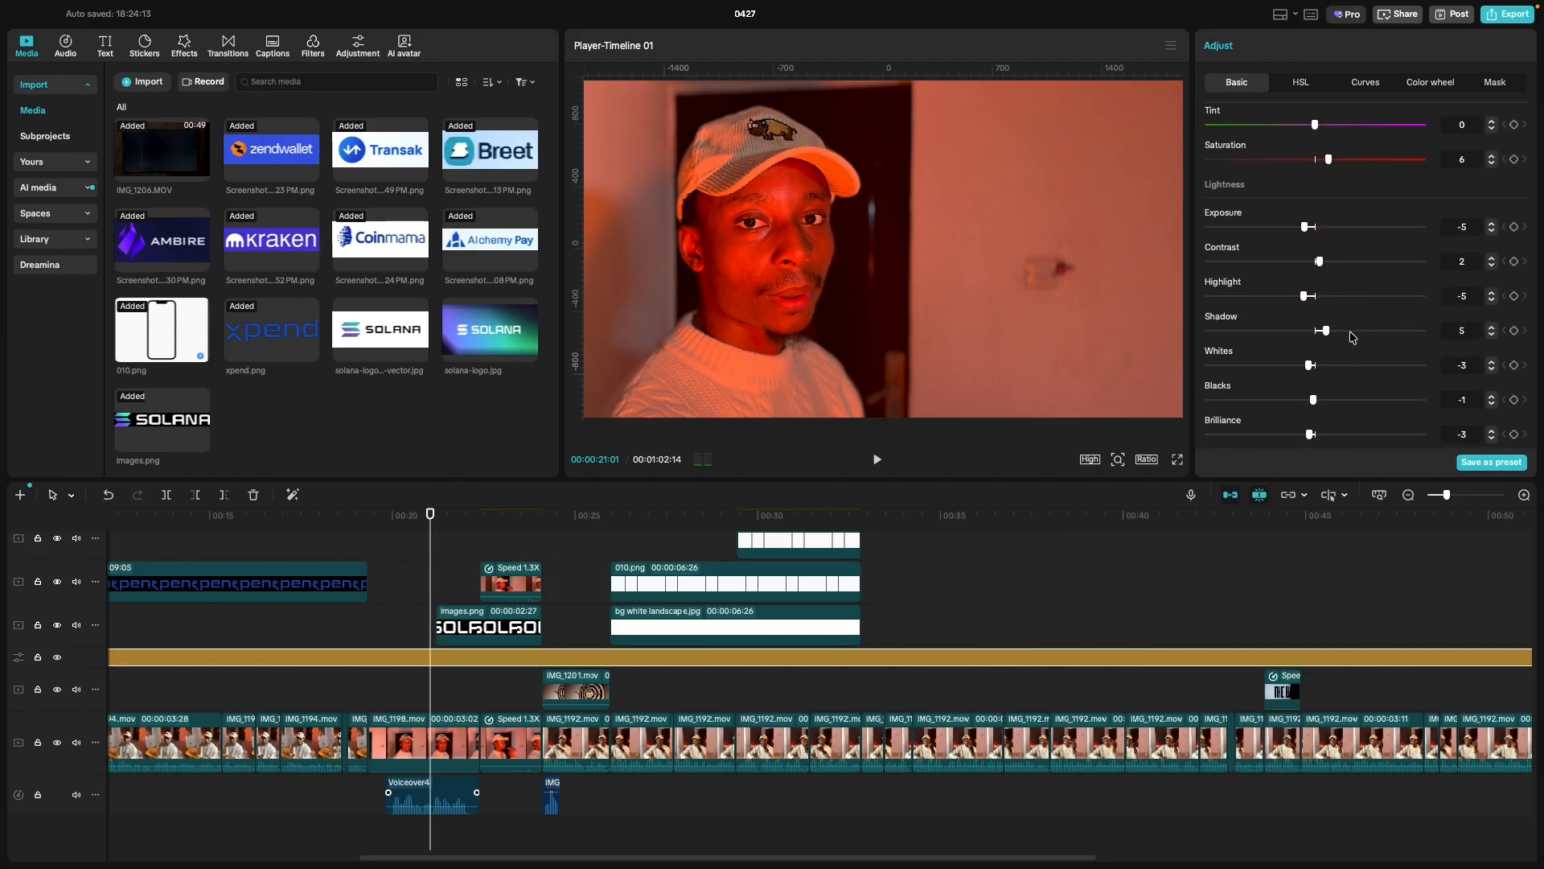
pyautogui.scroll(-2, 1353, 337)
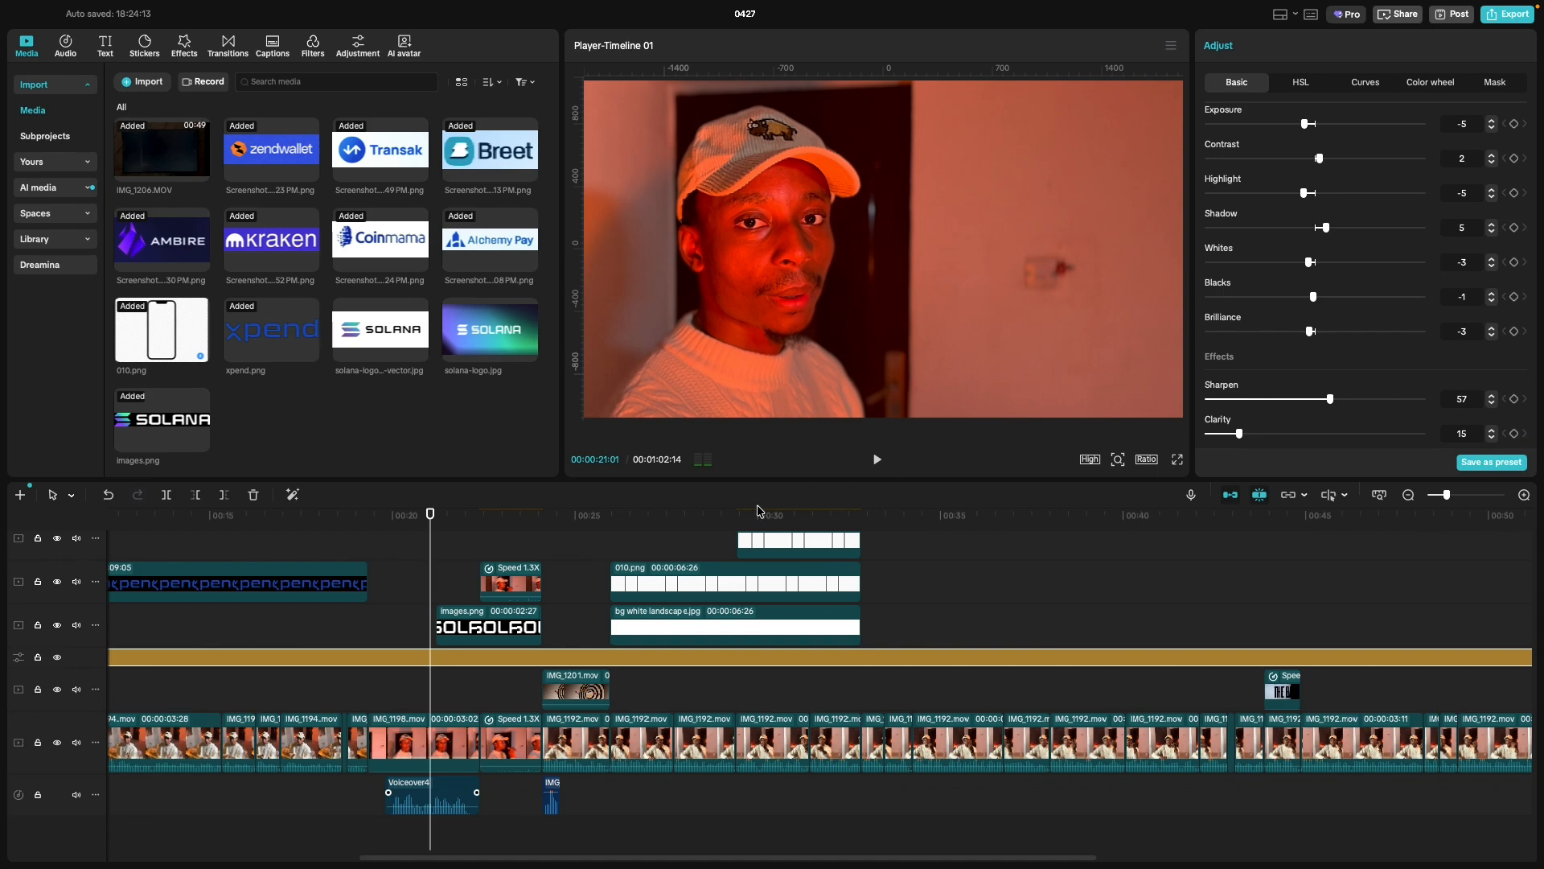
pyautogui.click(525, 593)
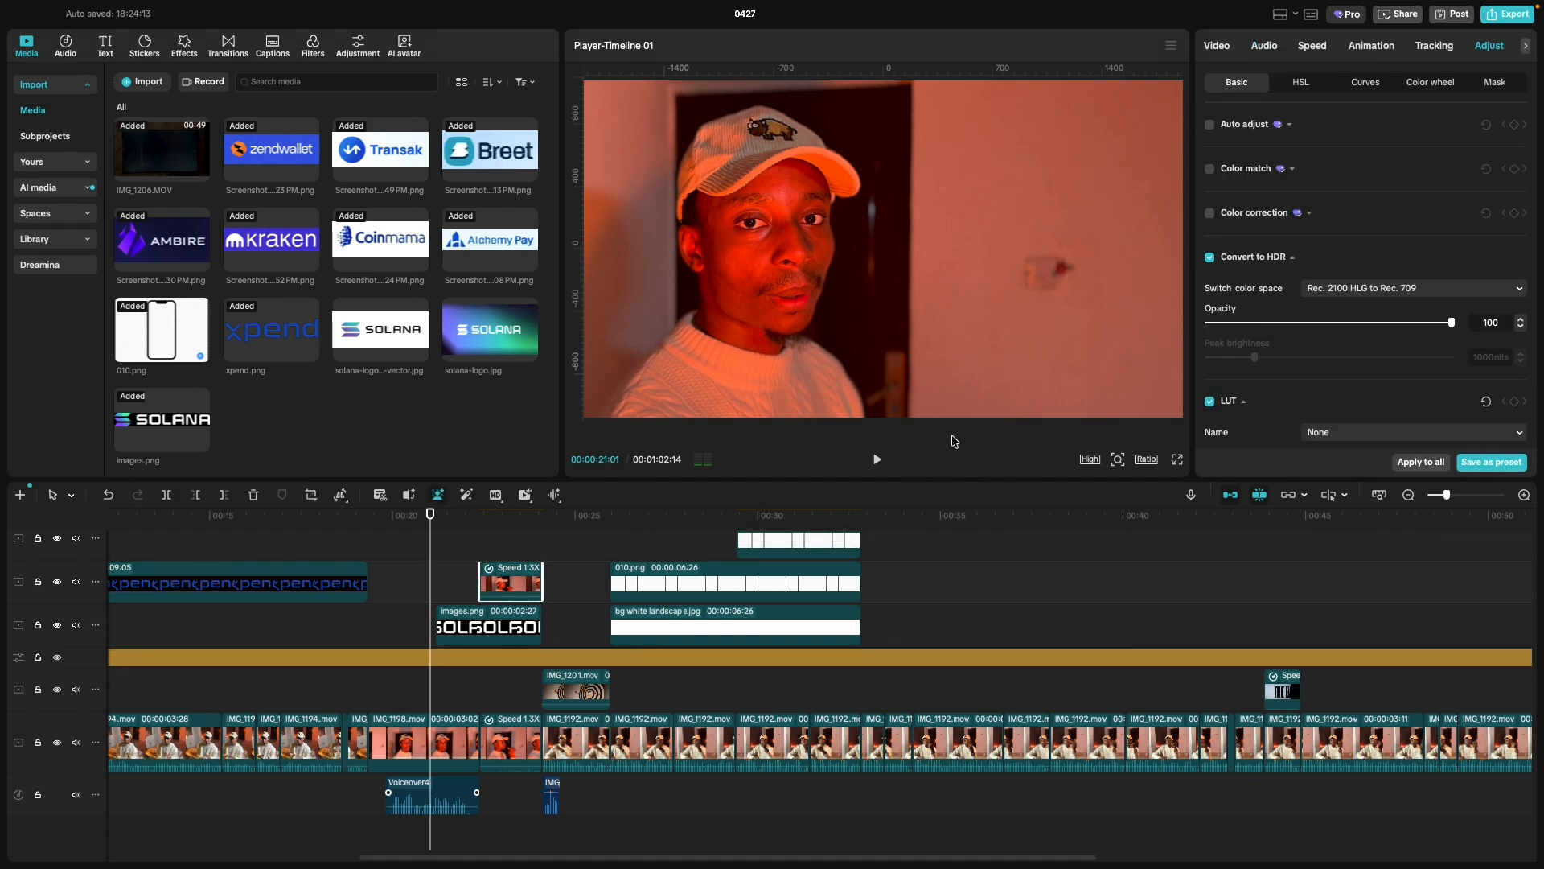
pyautogui.scroll(-8, 1443, 305)
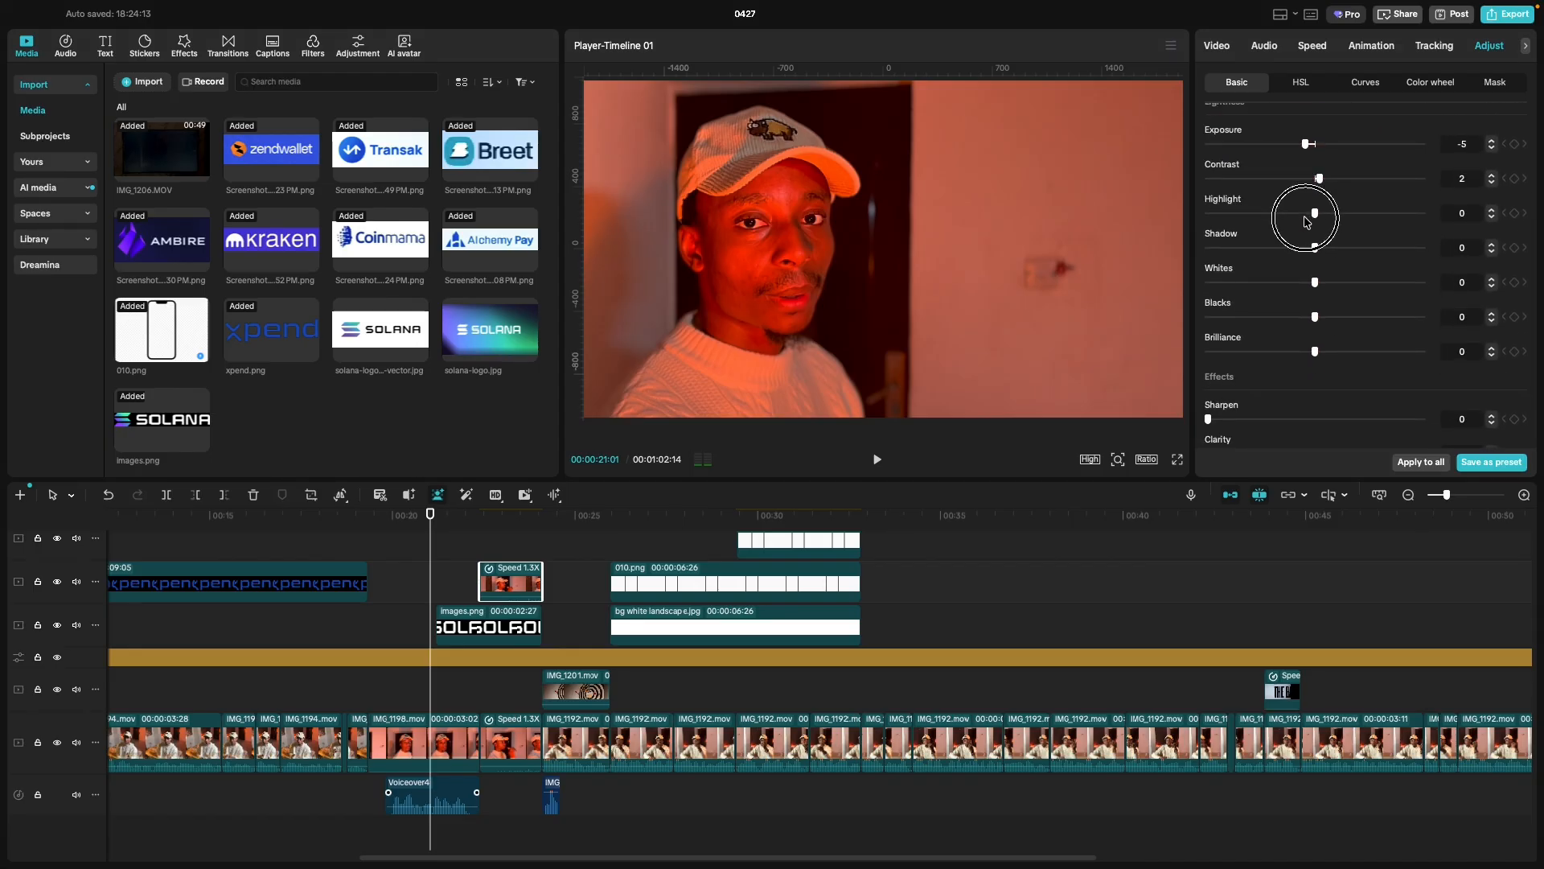
pyautogui.click(1305, 214)
pyautogui.moveTo(1304, 214); pyautogui.dragTo(1314, 287)
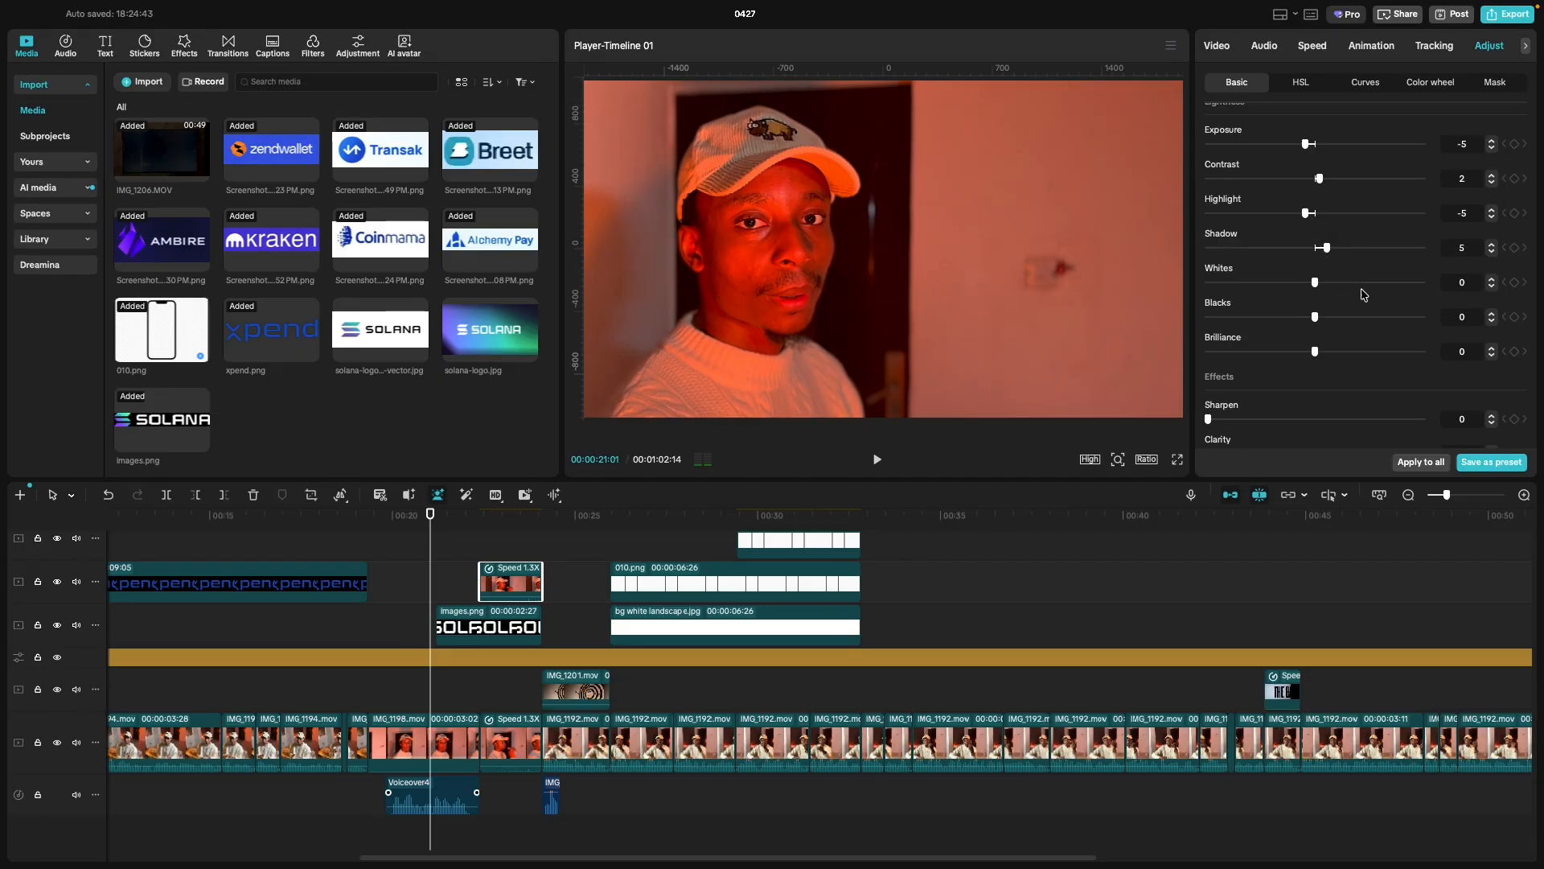
# Set the cut-out copy's Whites to -3, Blacks to 2 and Brilliance to -3.
pyautogui.click(1493, 285)
pyautogui.click(1492, 285)
pyautogui.click(1492, 286)
pyautogui.click(1491, 313)
pyautogui.click(1492, 313)
pyautogui.click(1492, 355)
pyautogui.click(1493, 354)
# Set the cut-out copy's Sharpen effect to 57 and Clarity to 11.
pyautogui.click(1332, 420)
pyautogui.scroll(-3, 1283, 430)
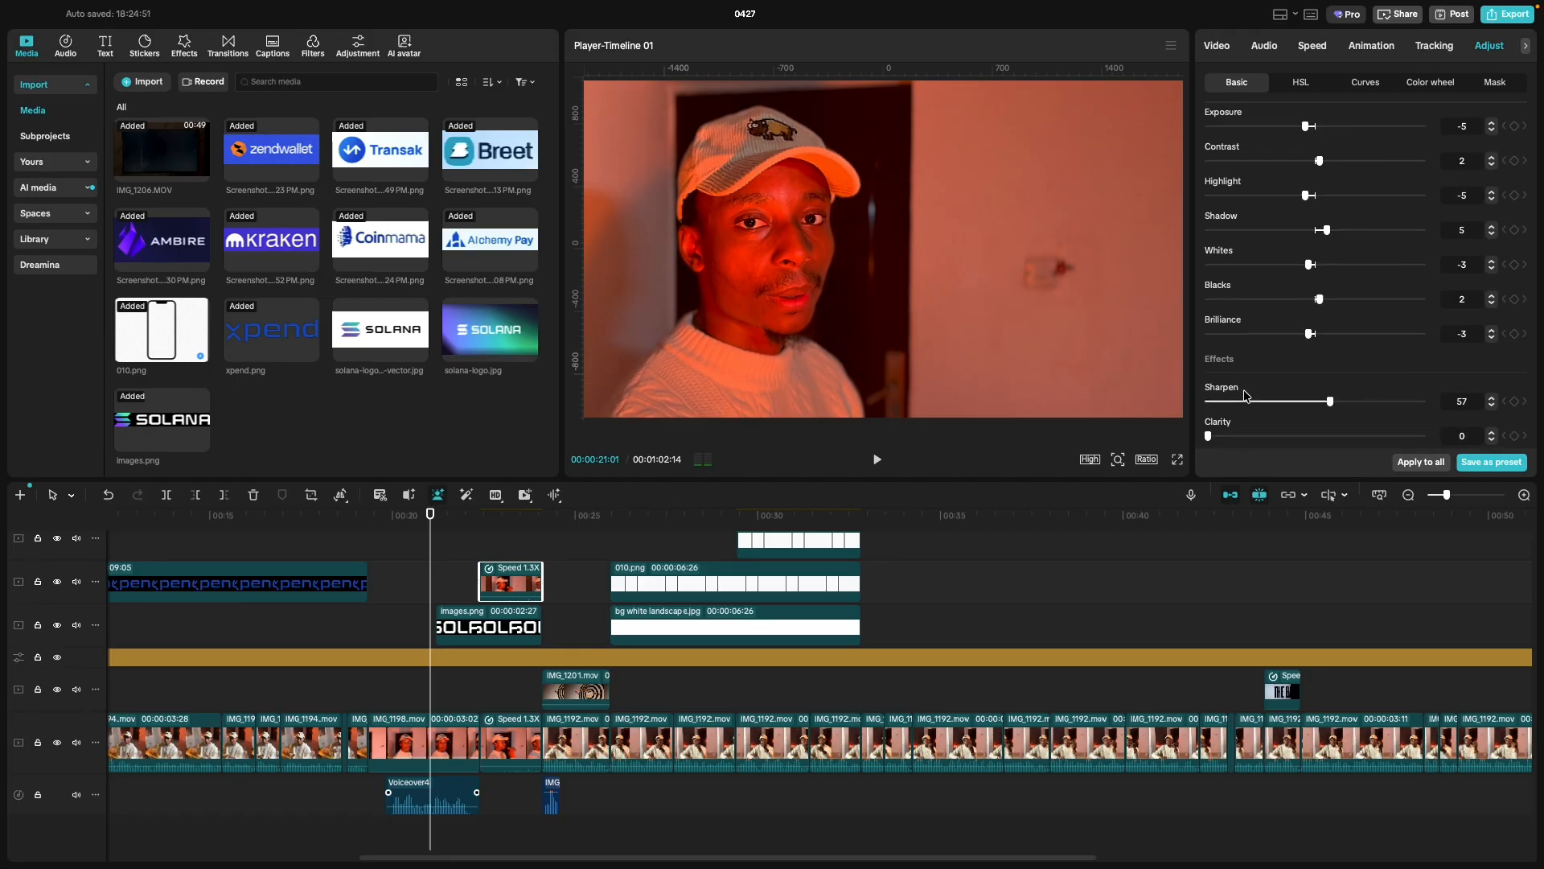
pyautogui.click(1228, 336)
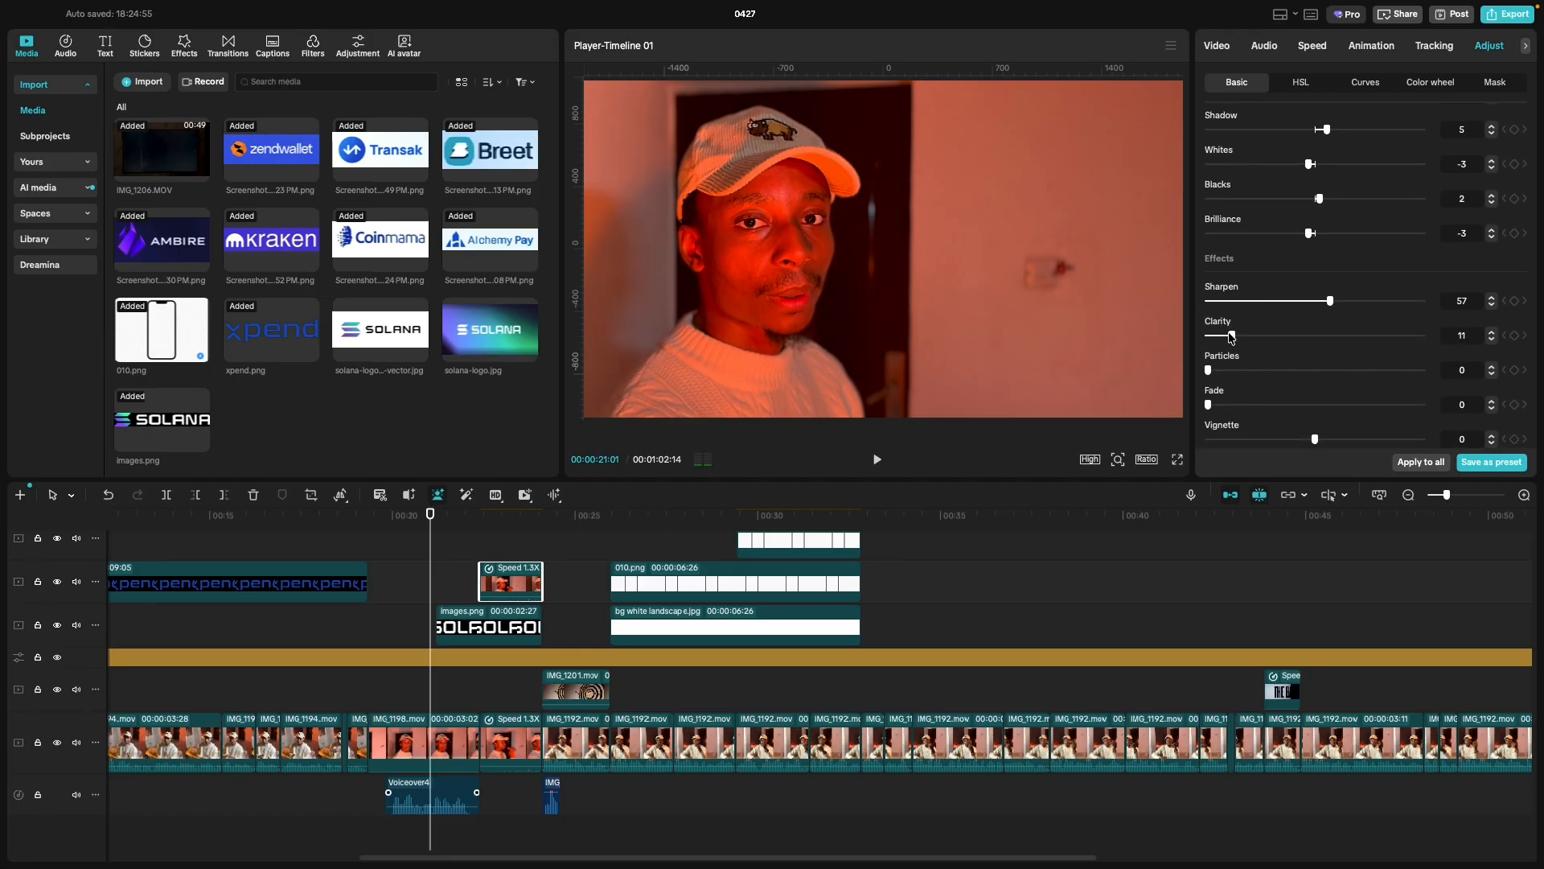
# Play back and scrub the Solana logo section to check the colour-adjusted cut-out against the original footage.
pyautogui.click(397, 540)
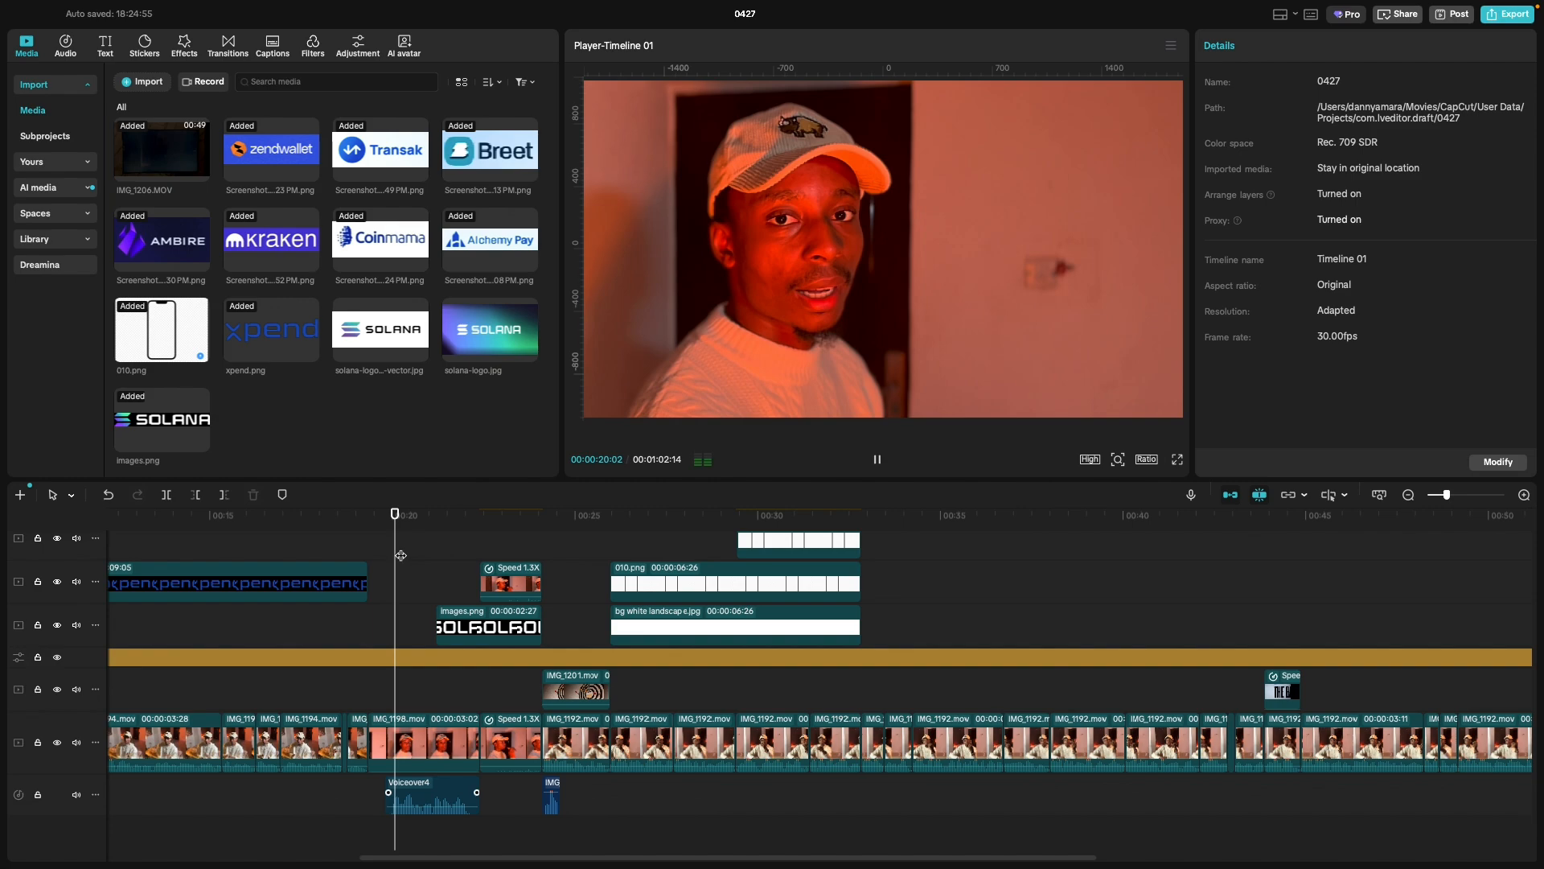
pyautogui.press('space')
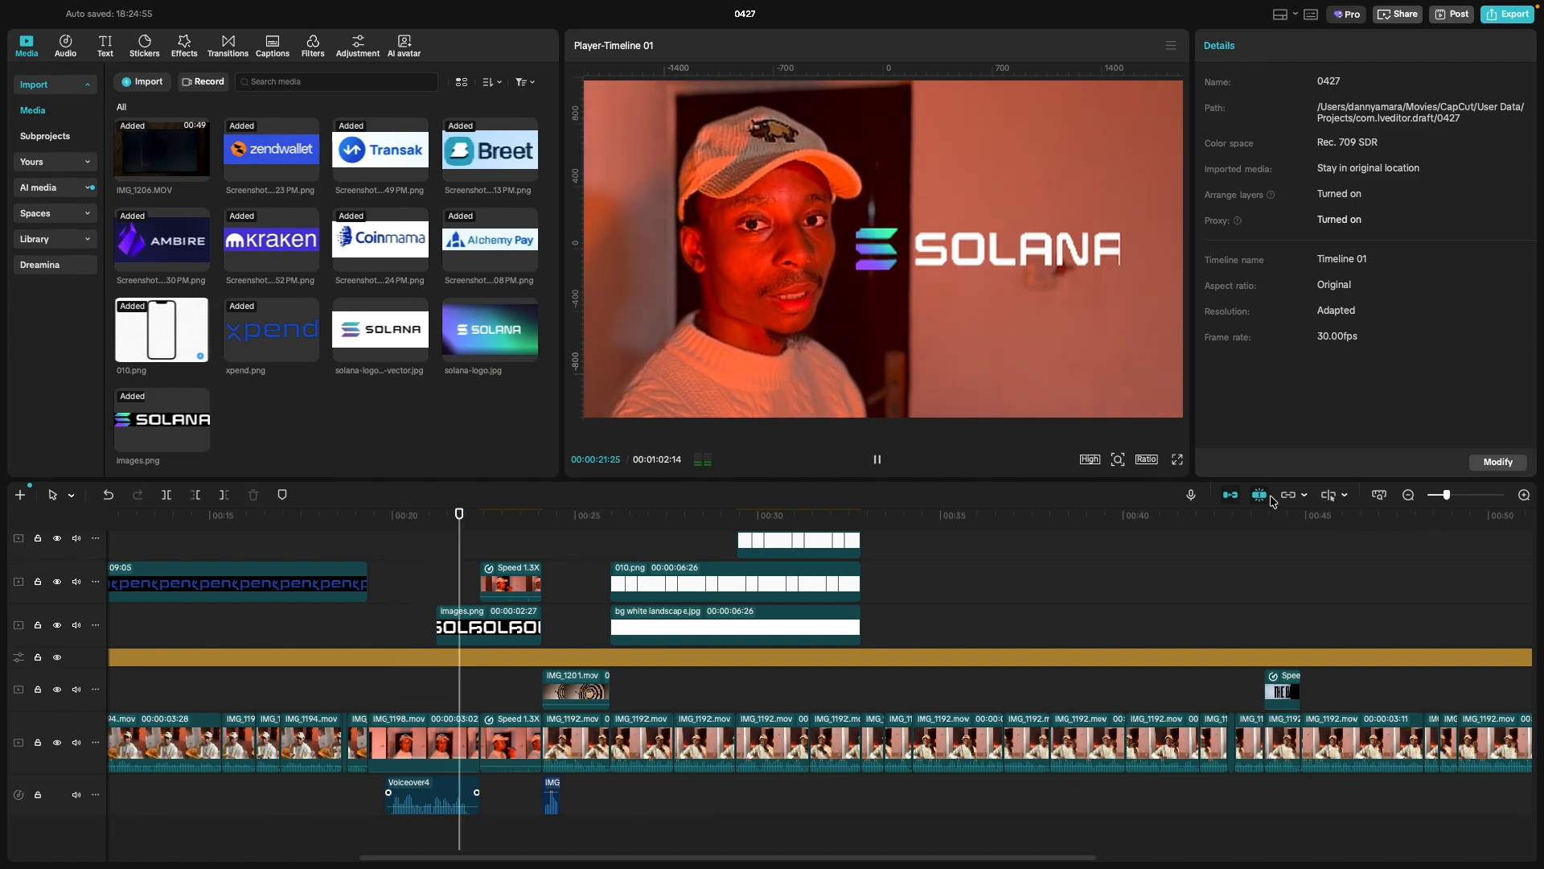
pyautogui.press('space')
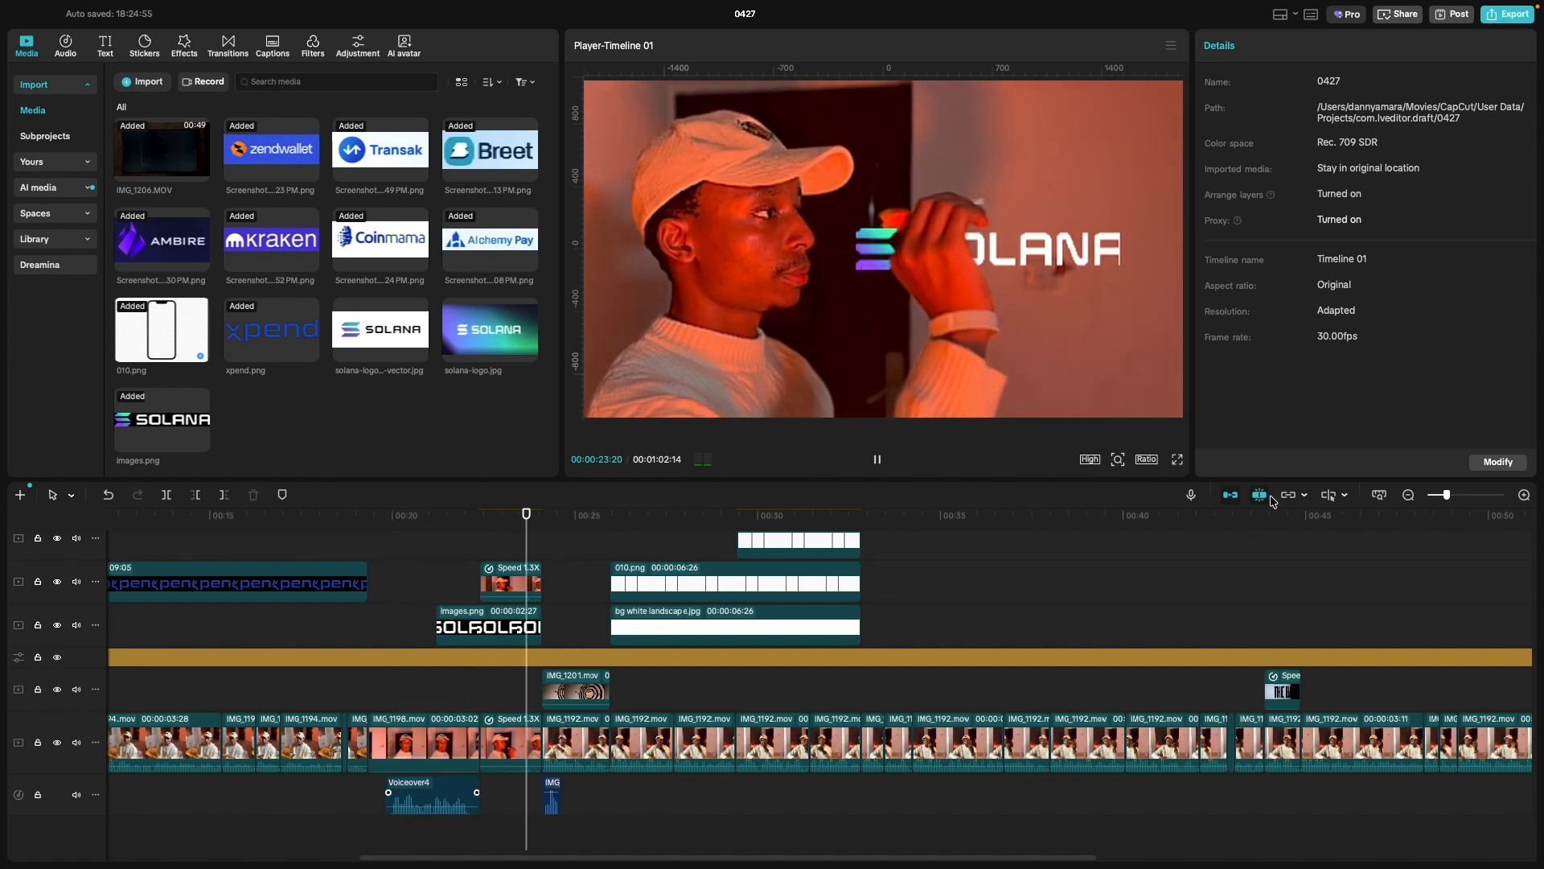
pyautogui.press('space')
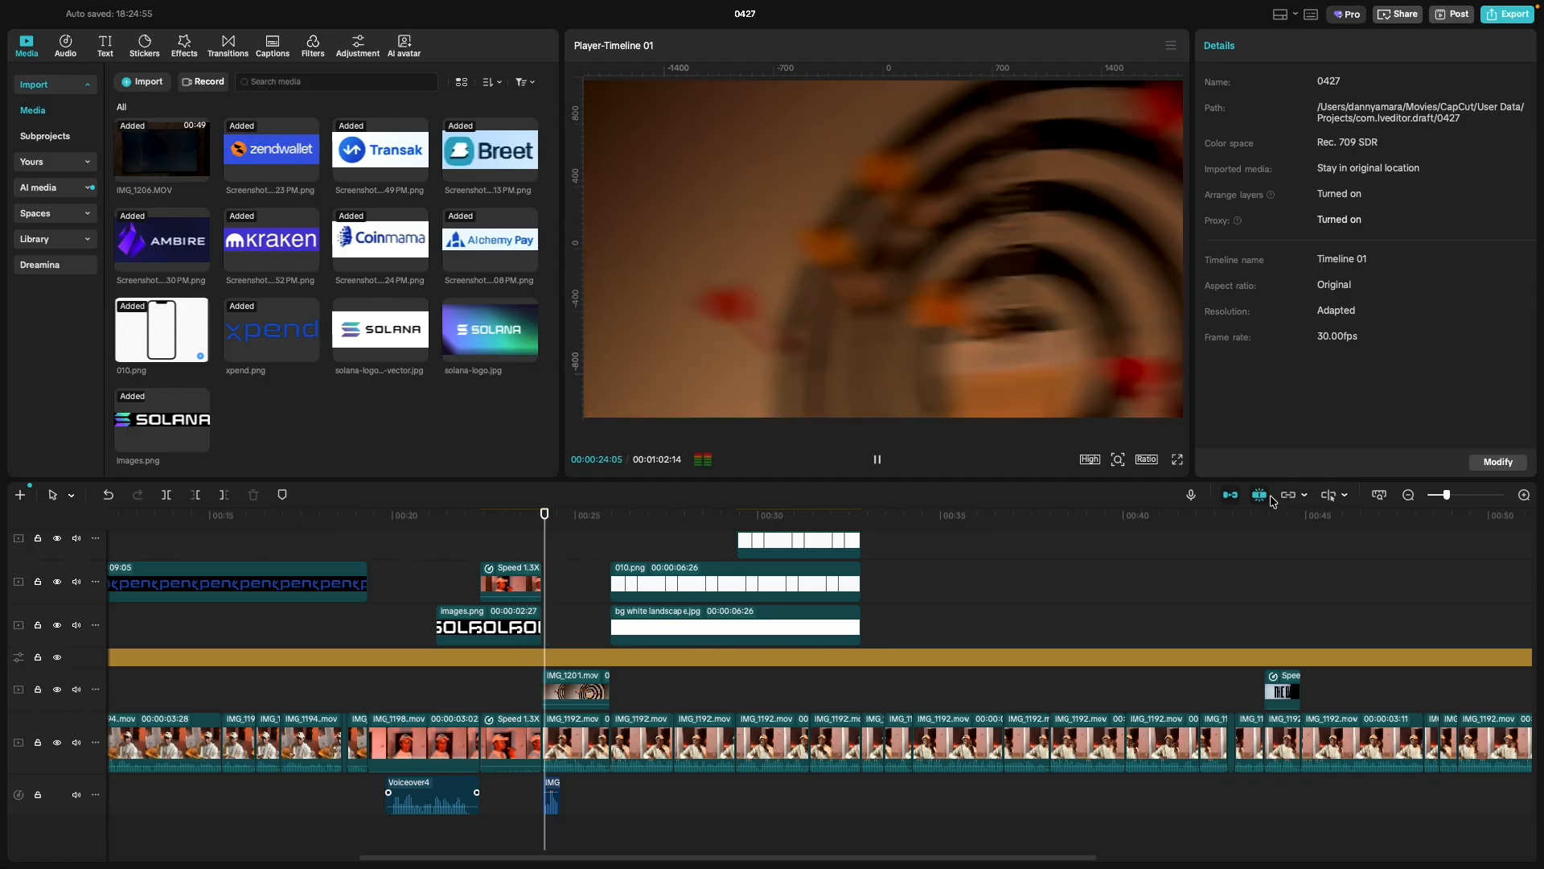
pyautogui.press('space')
pyautogui.click(473, 551)
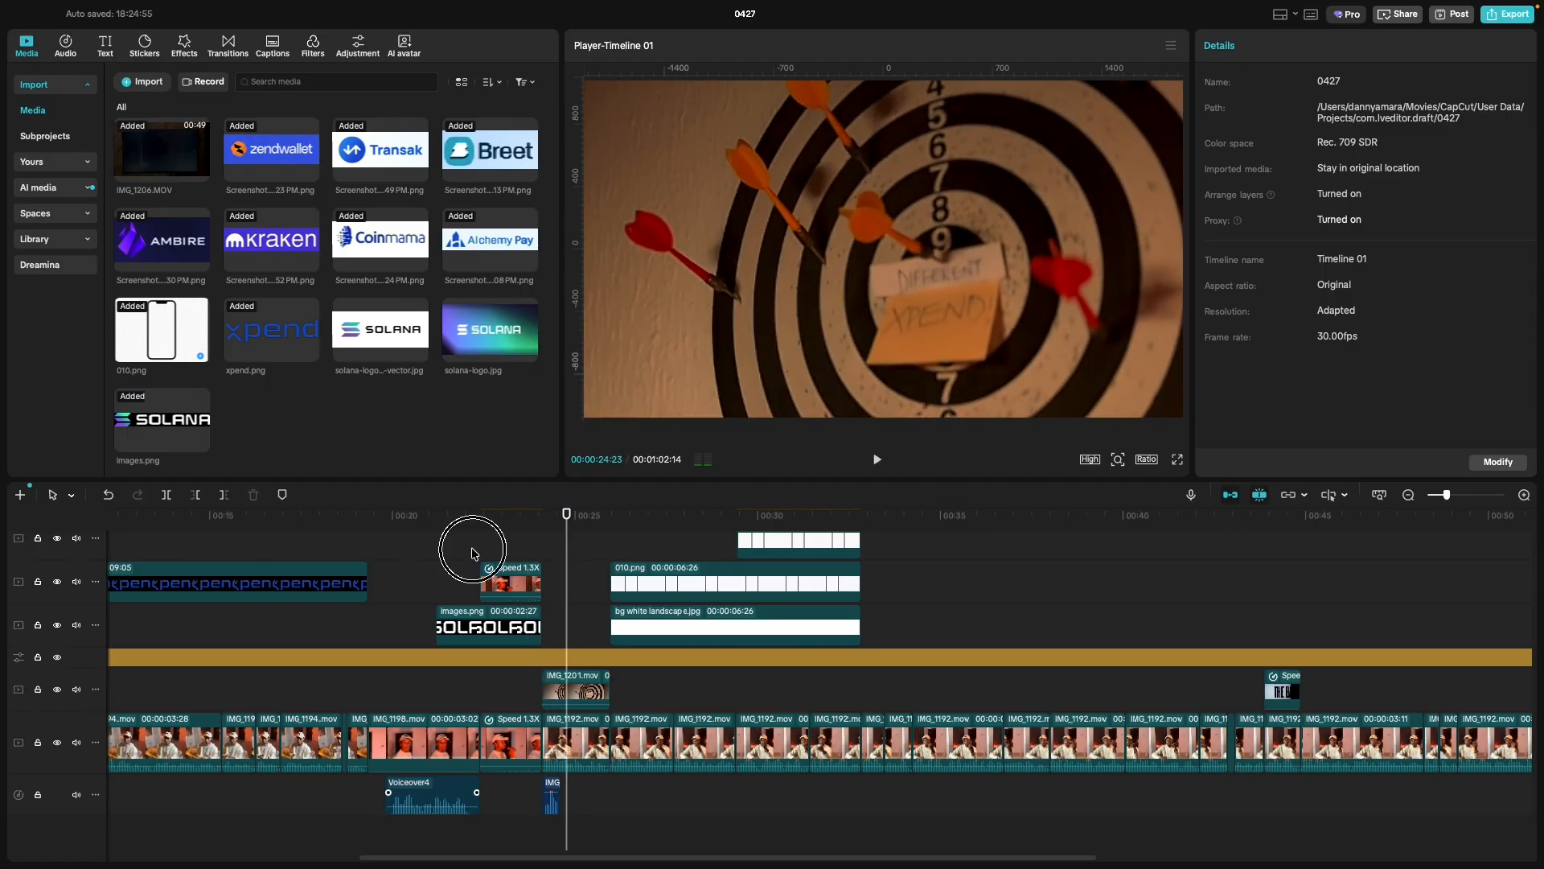
pyautogui.press('space')
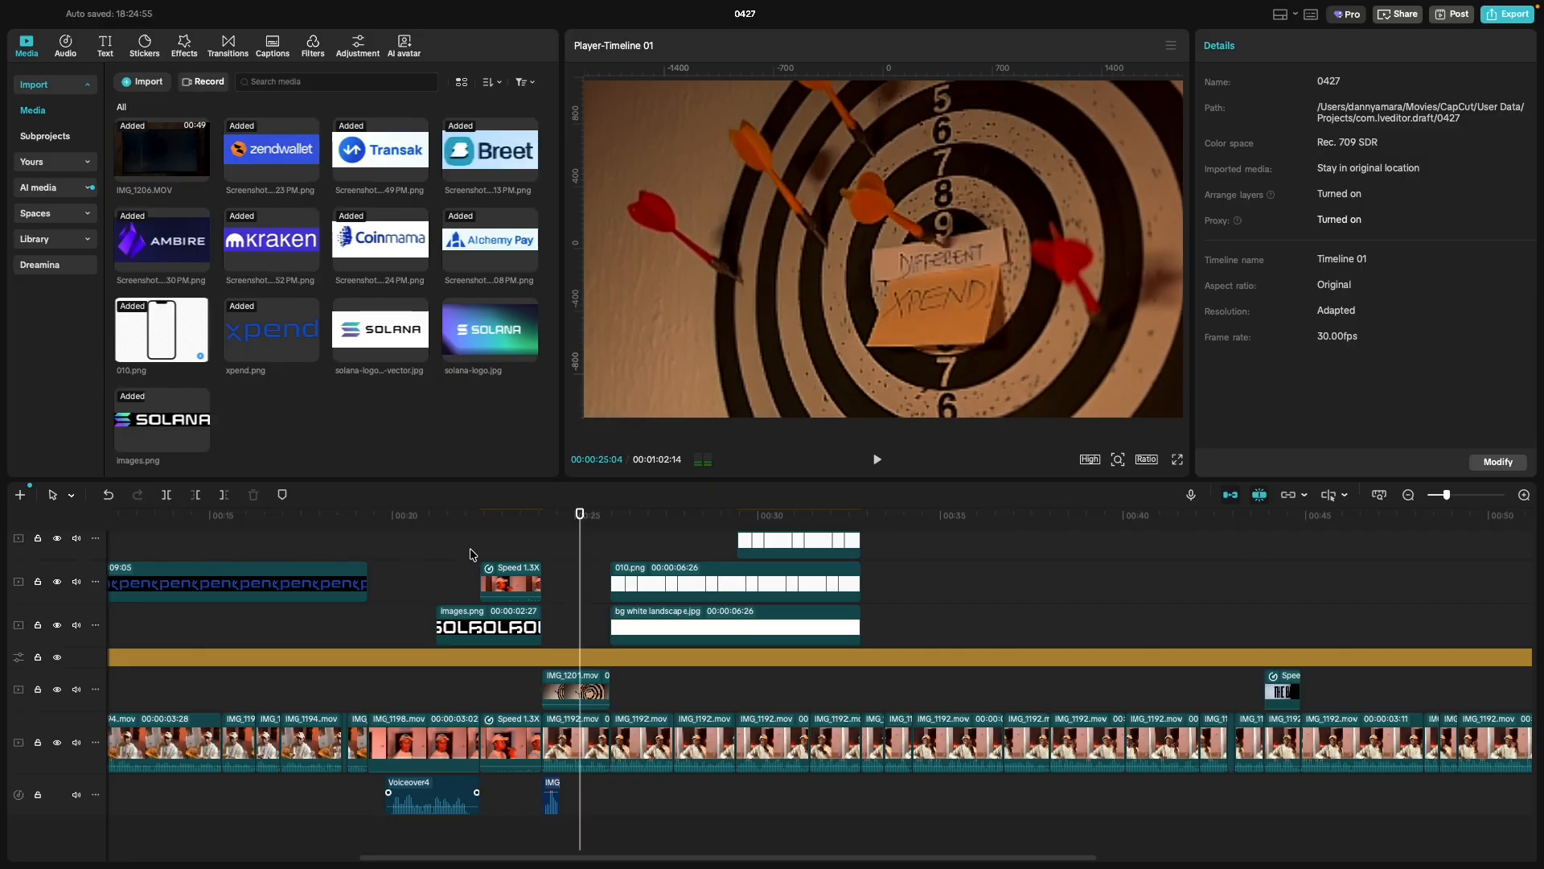
pyautogui.click(448, 564)
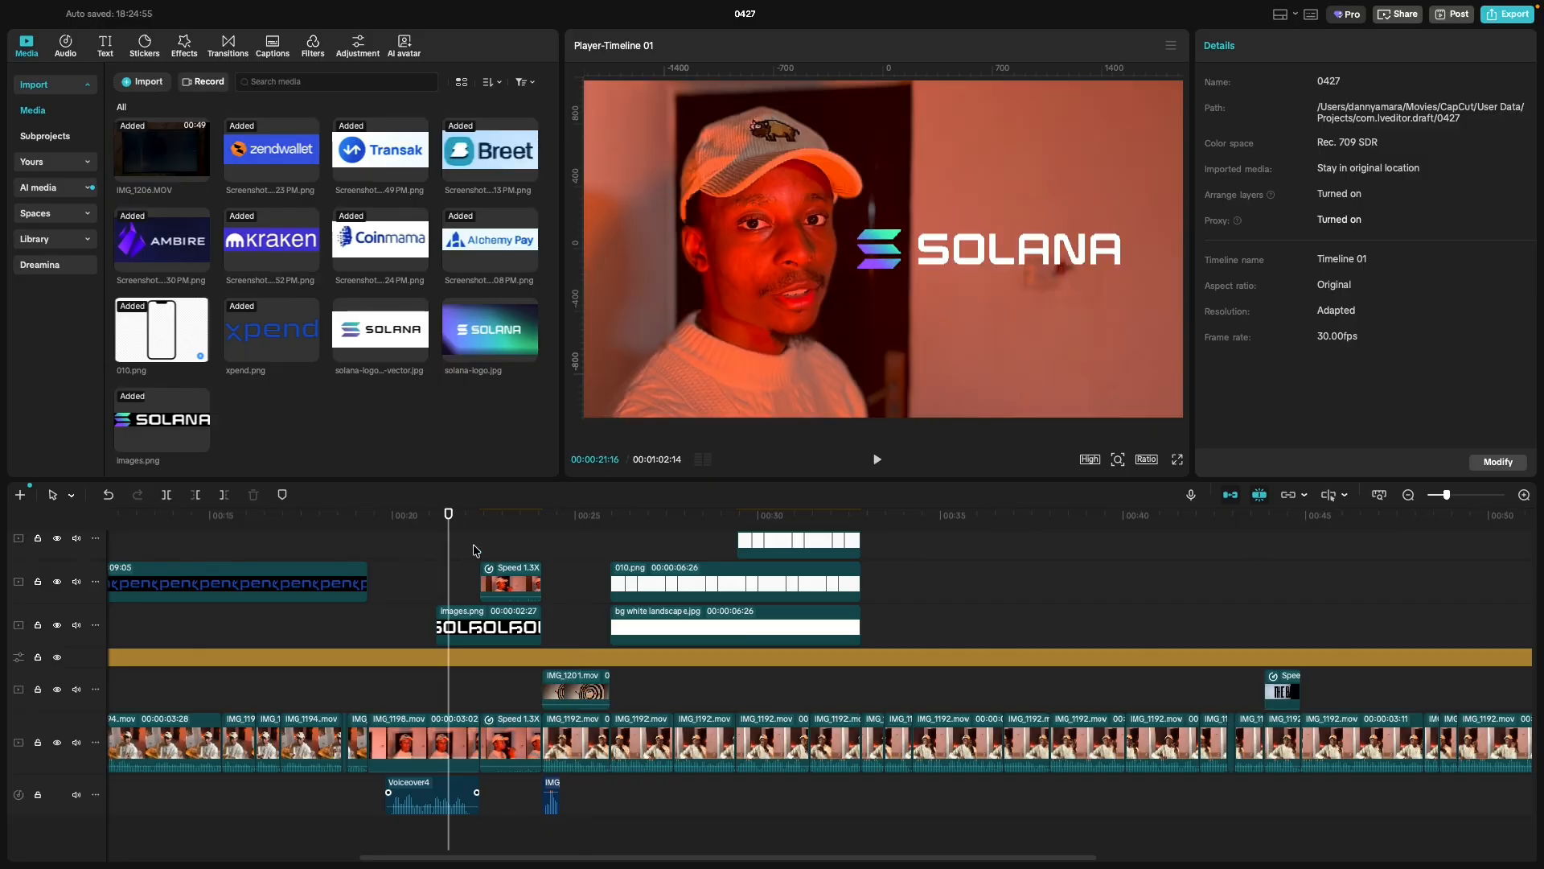
pyautogui.click(477, 551)
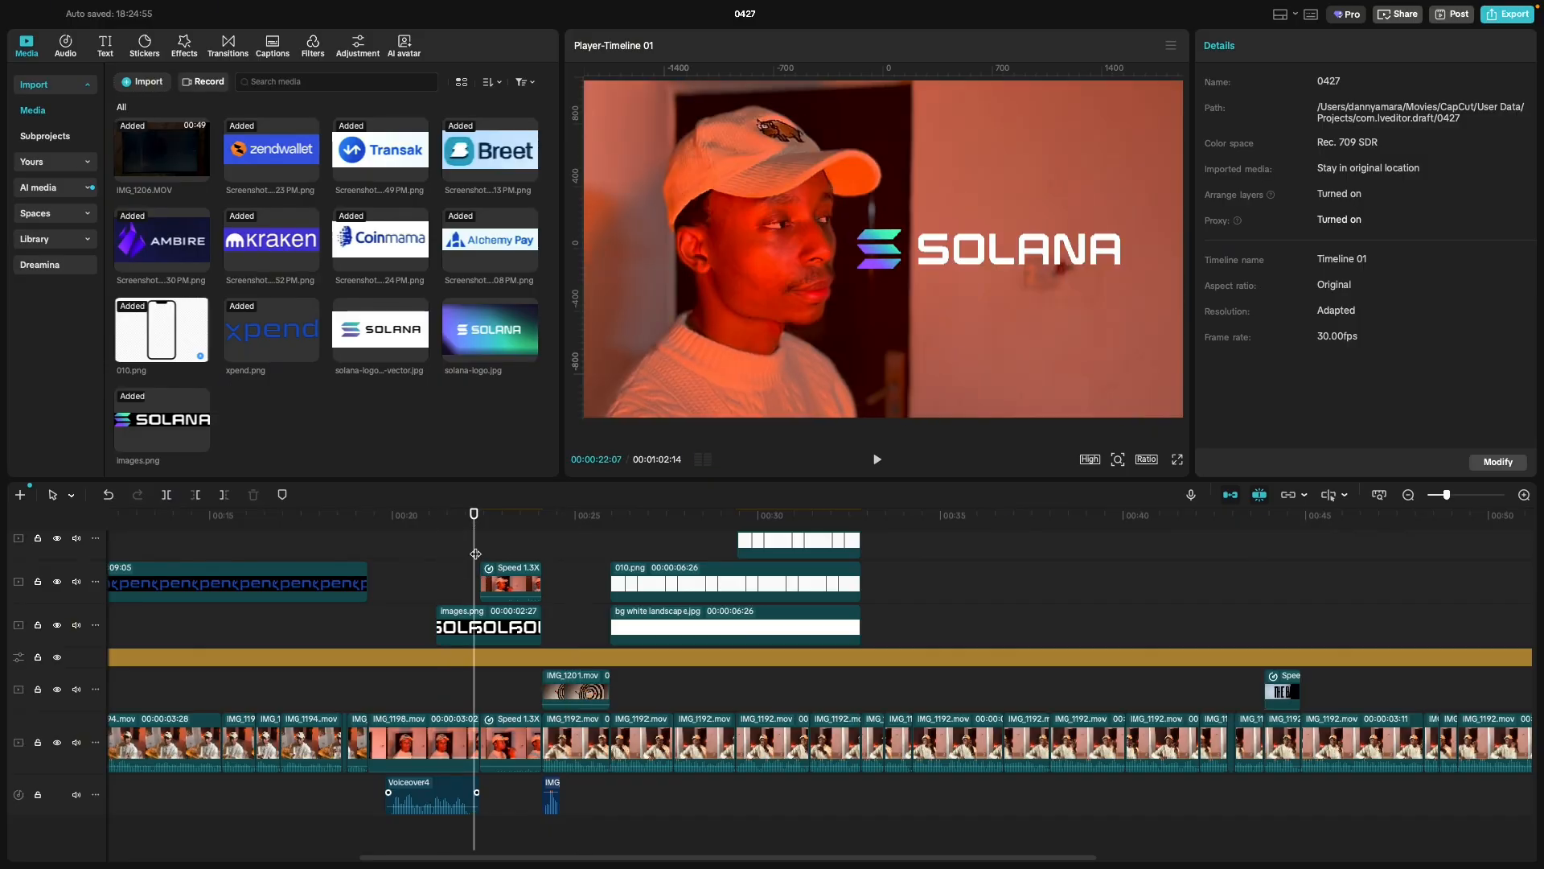
pyautogui.click(478, 628)
pyautogui.click(428, 596)
pyautogui.press('space')
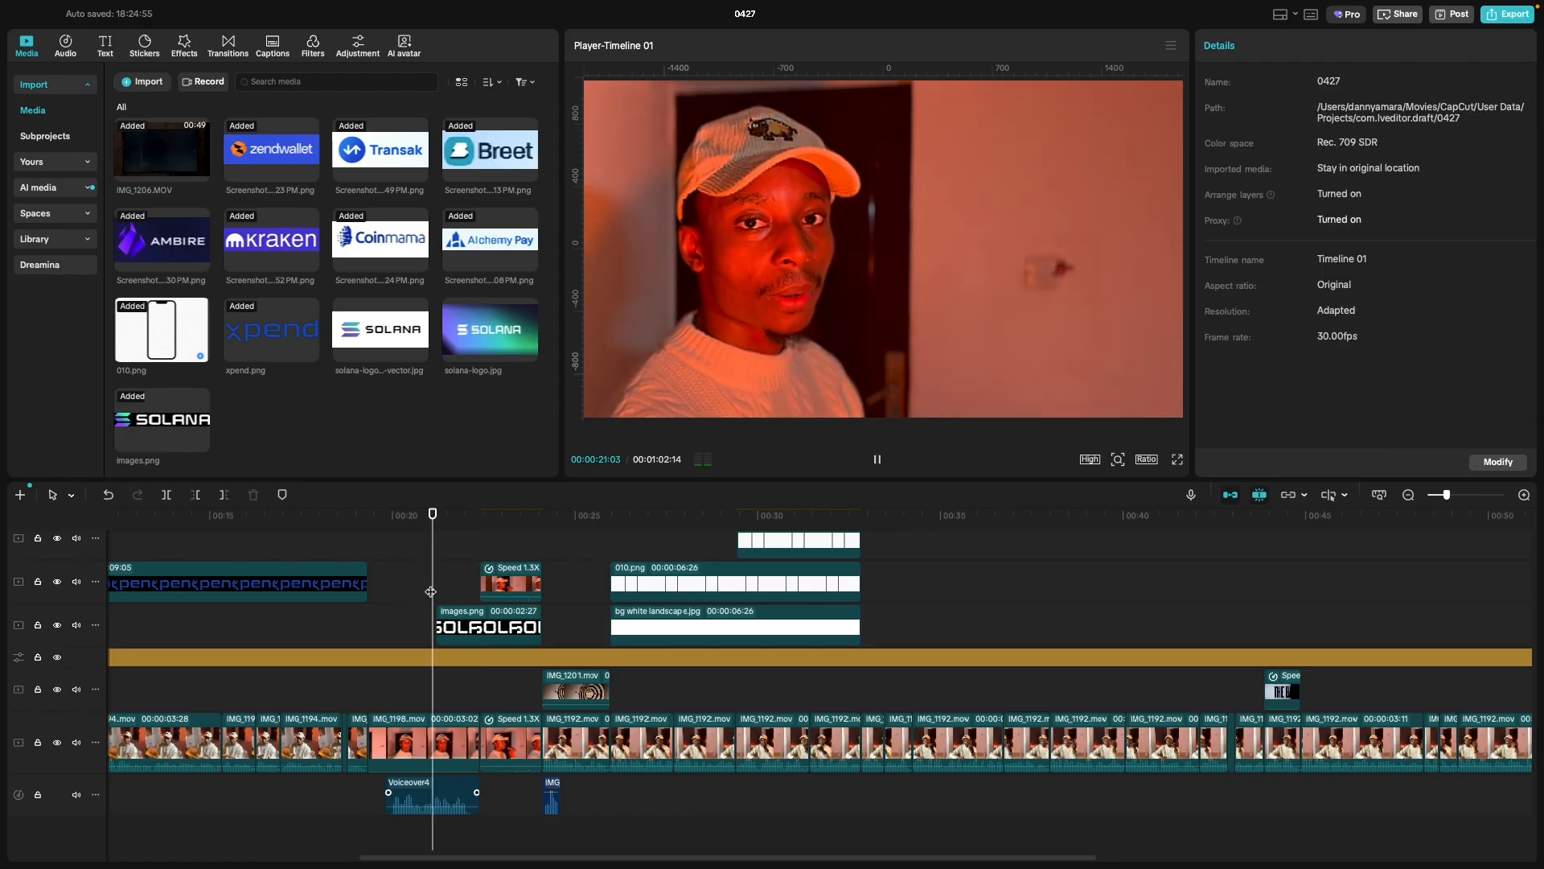
# Apply the 3D "Slide ...nlarge" entrance animation to the images.png Solana logo clip.
pyautogui.click(520, 633)
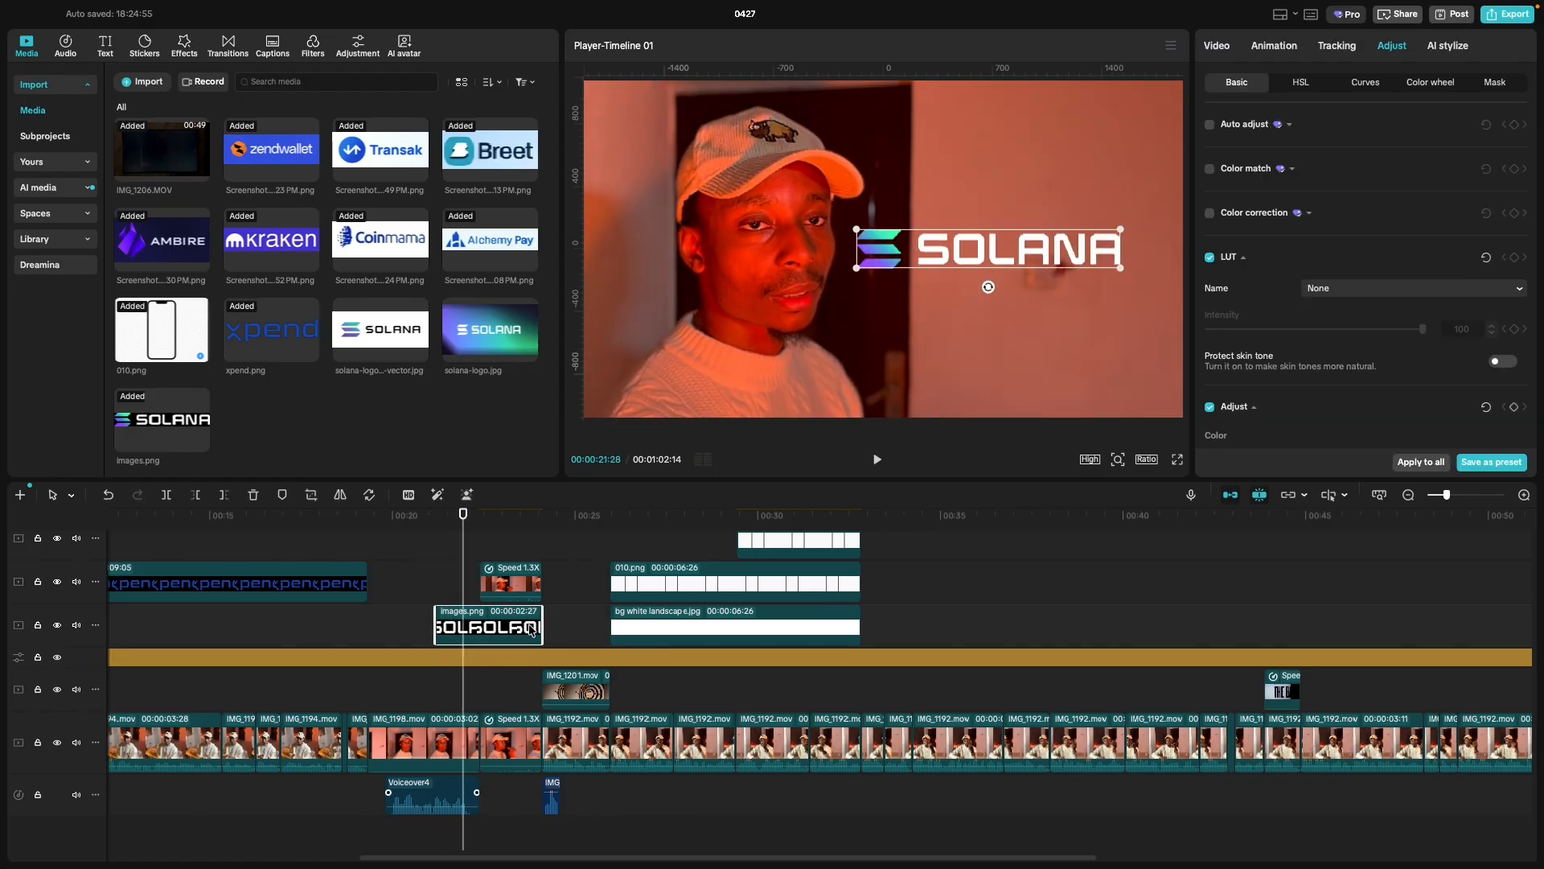
pyautogui.click(1275, 48)
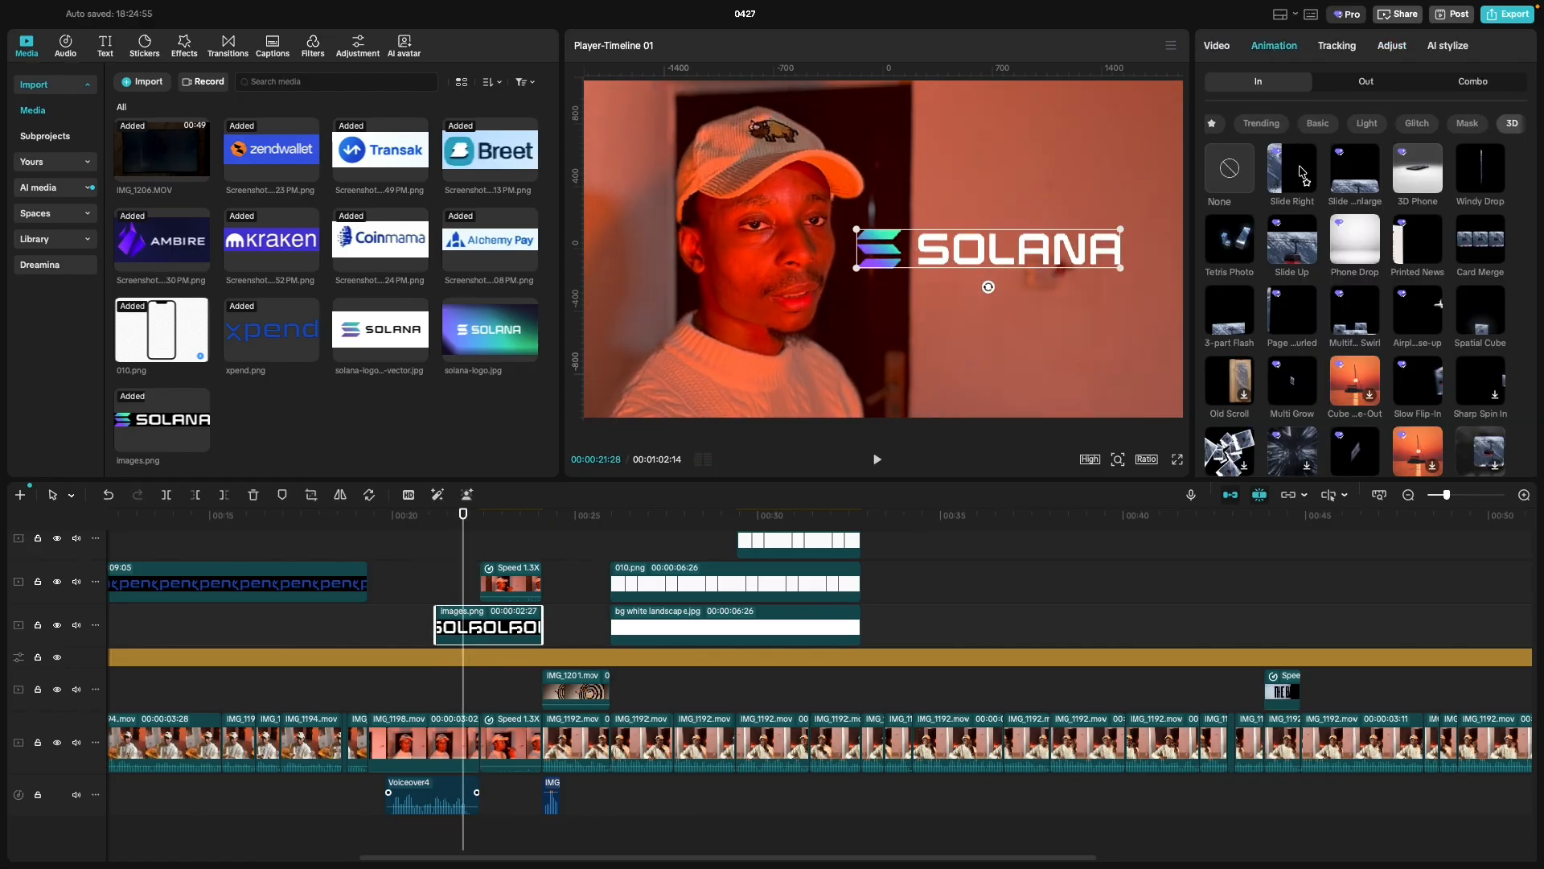
pyautogui.click(1341, 179)
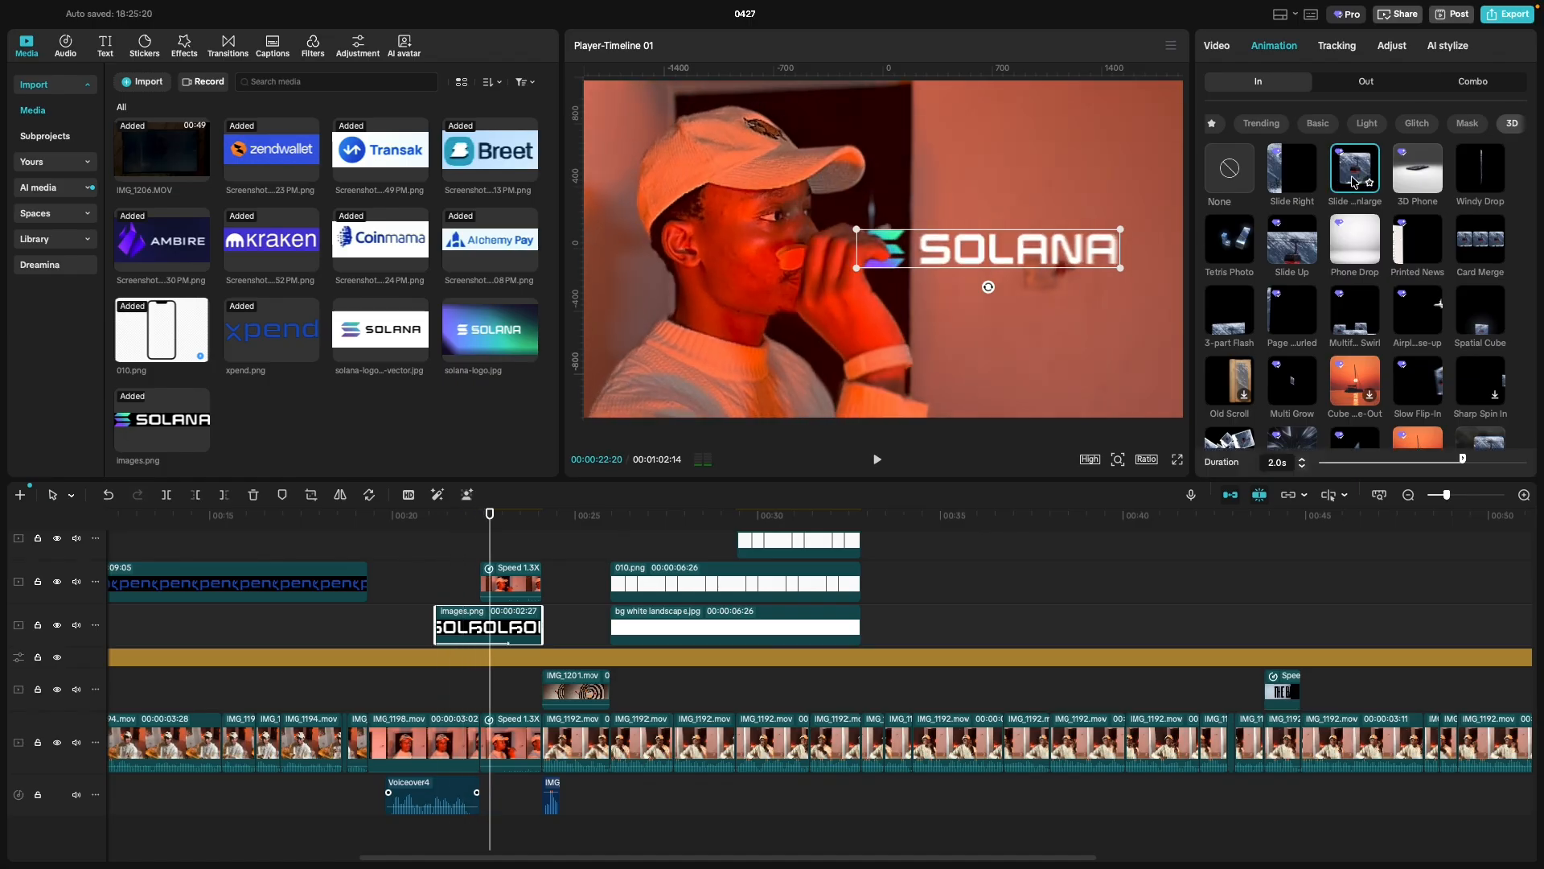
# Shorten the Solana logo's "Slide ...nlarge" entrance animation to 1.1 s.
pyautogui.click(1412, 462)
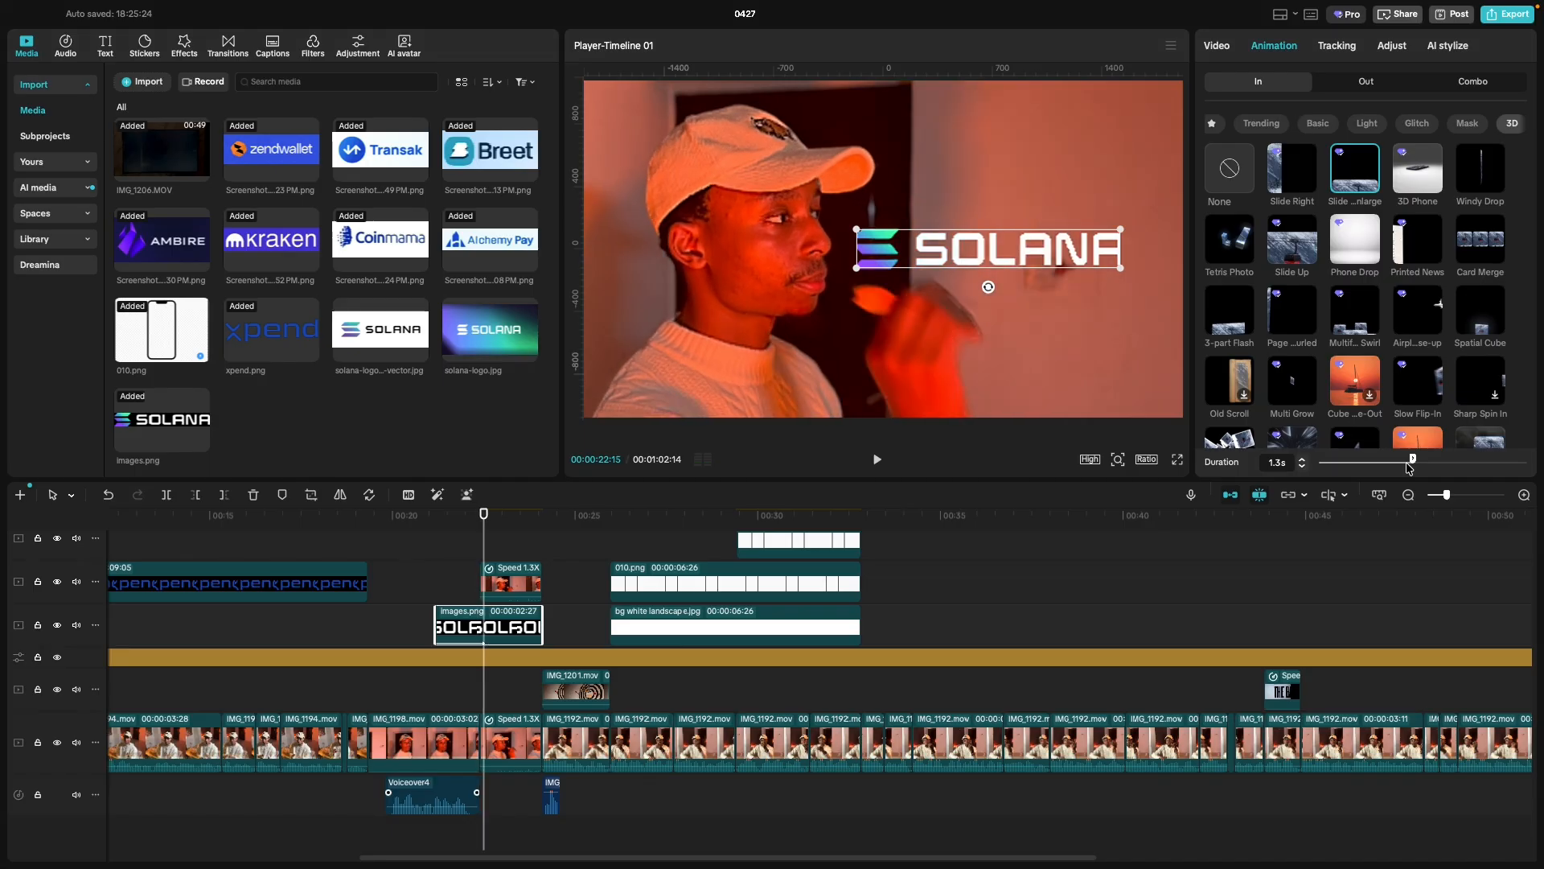
pyautogui.click(1403, 463)
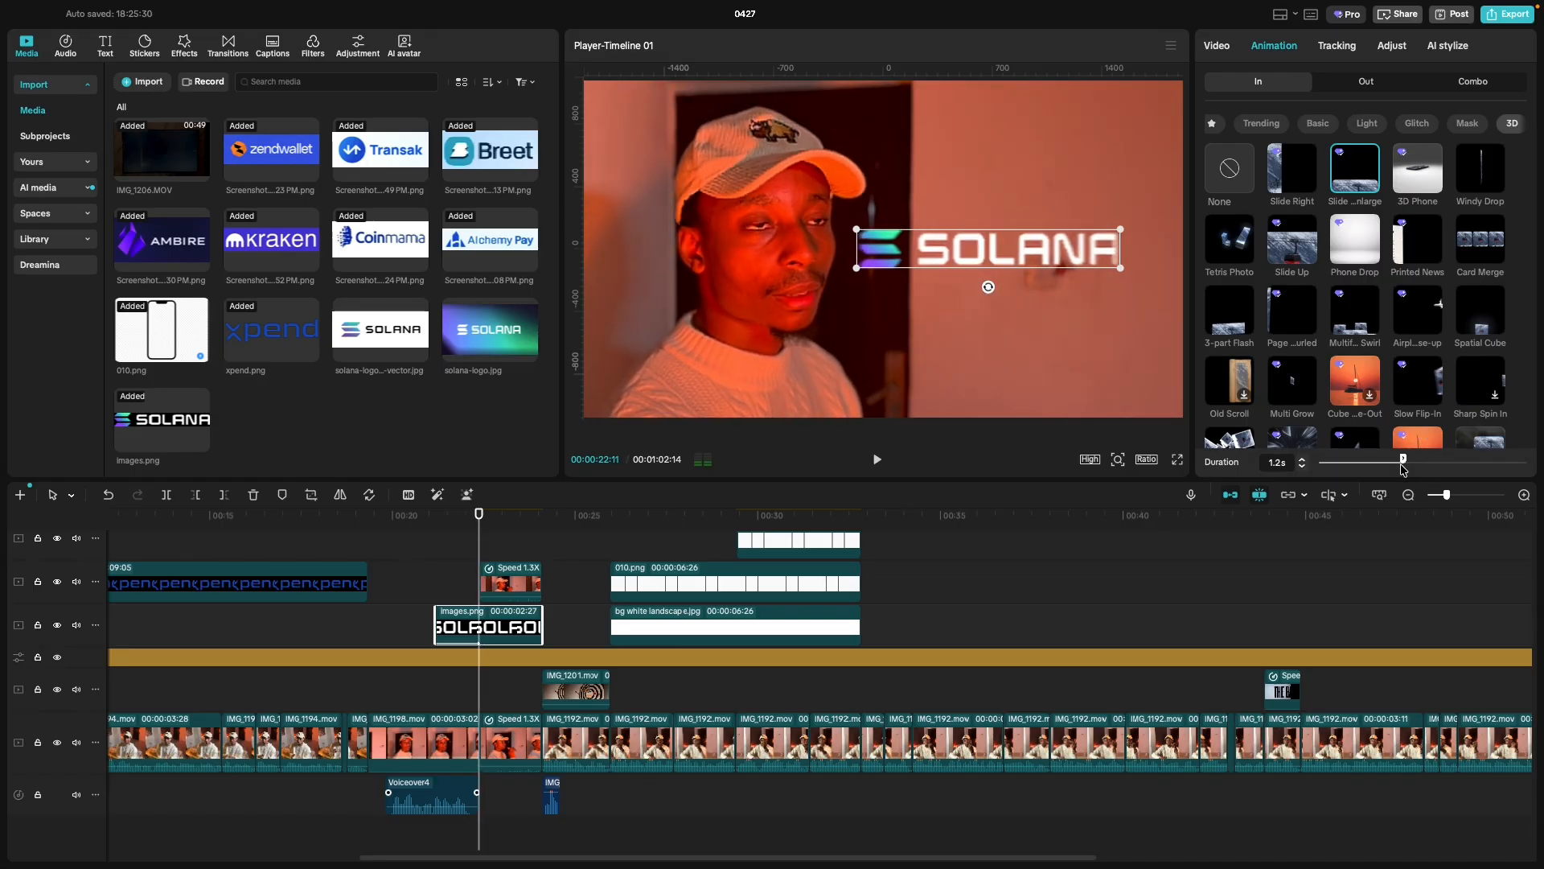
pyautogui.click(1401, 463)
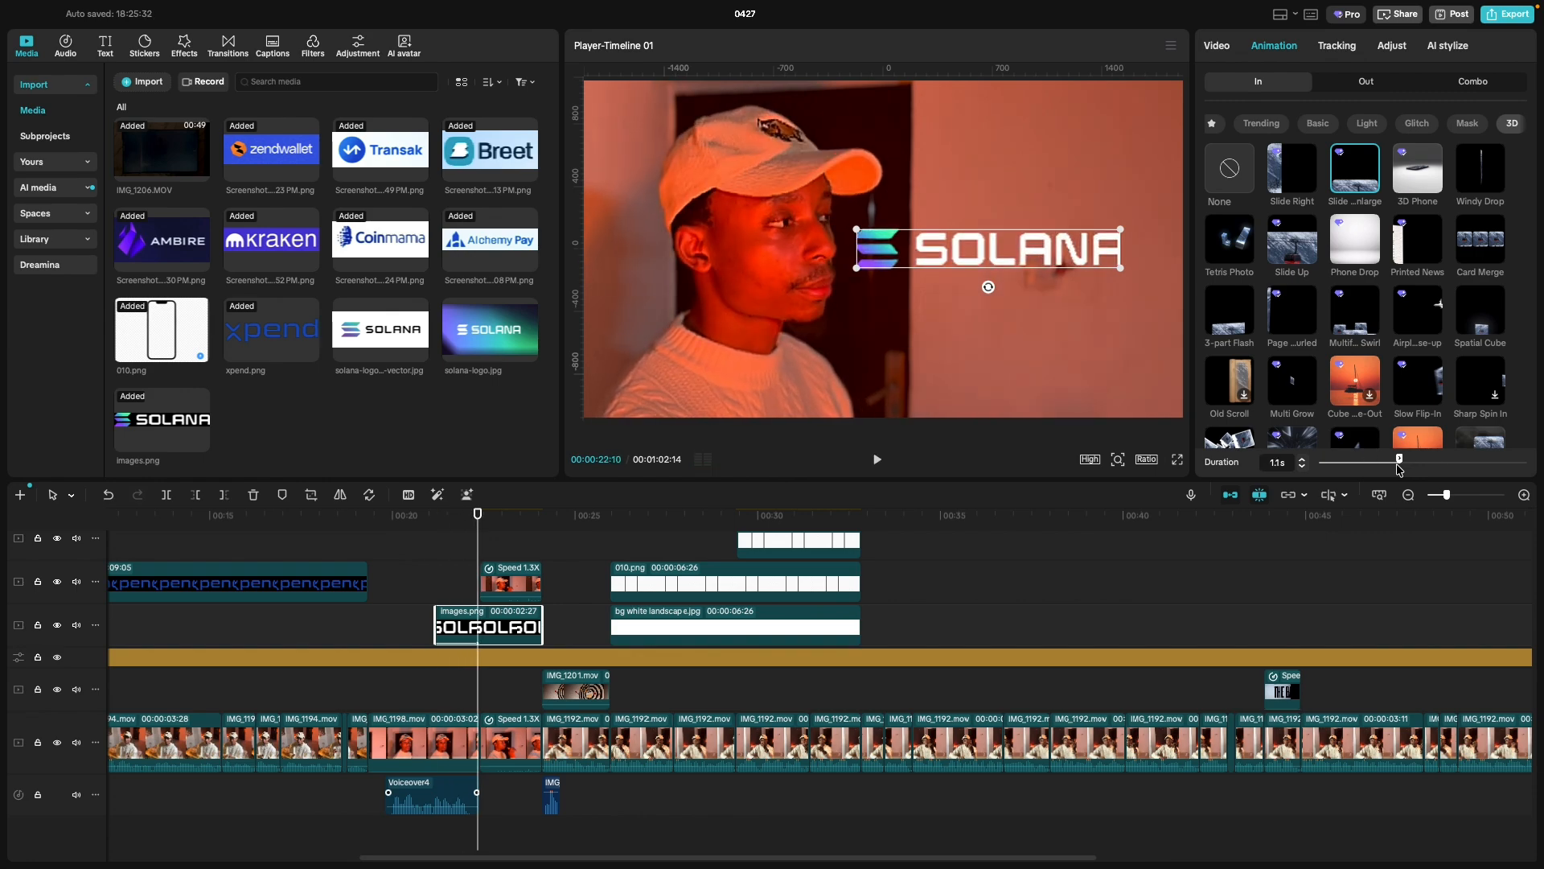
pyautogui.click(1398, 464)
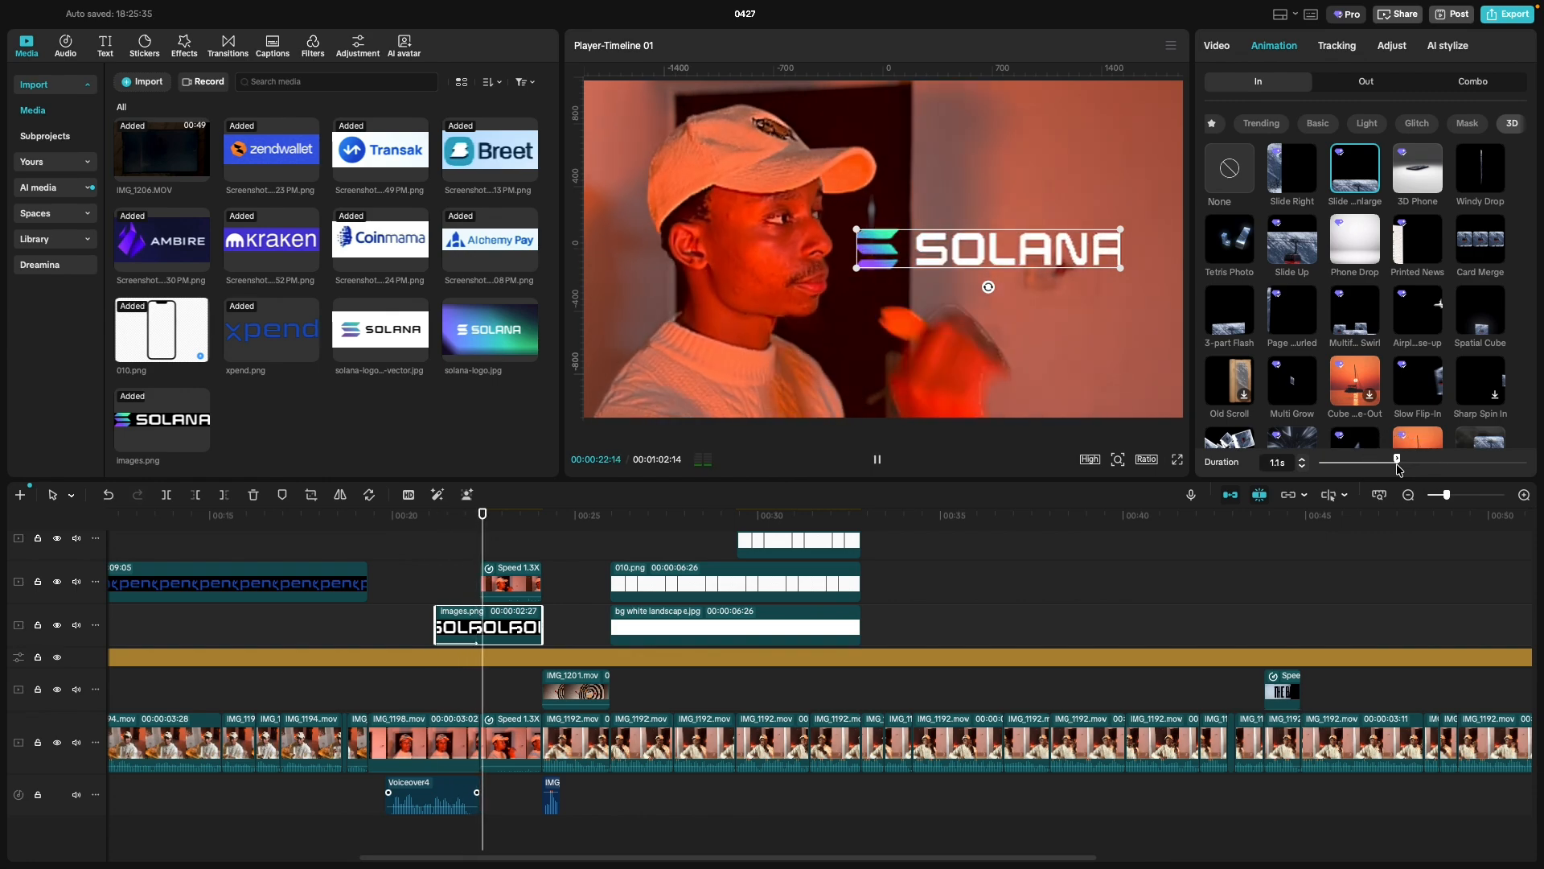
# Split the images.png Solana logo clip at 00:00:22:12, where the cut-out copy starts.
pyautogui.click(480, 558)
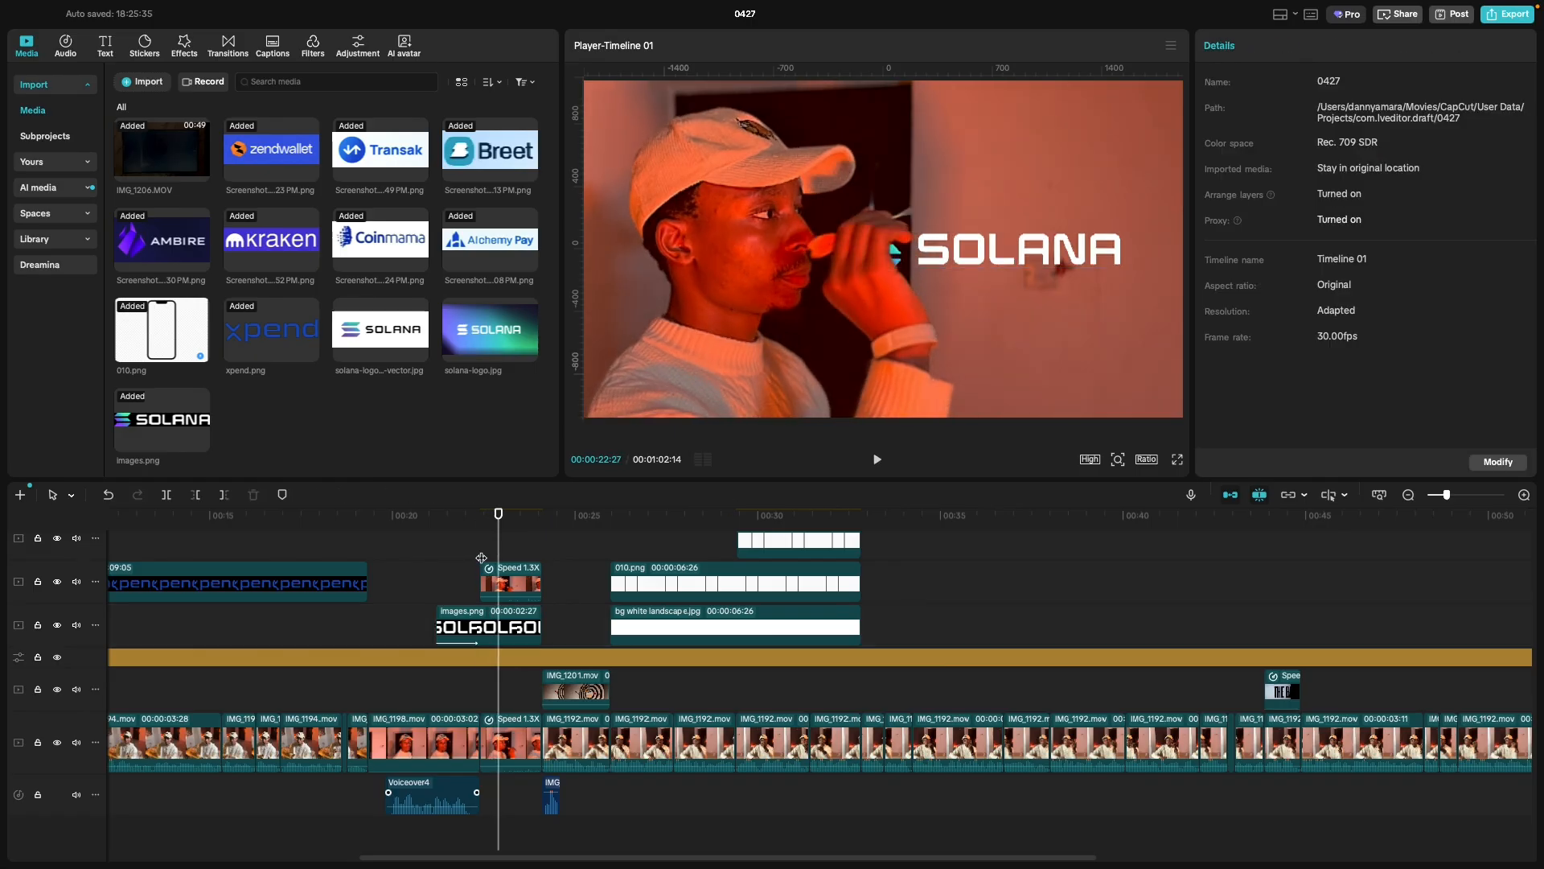
pyautogui.click(498, 639)
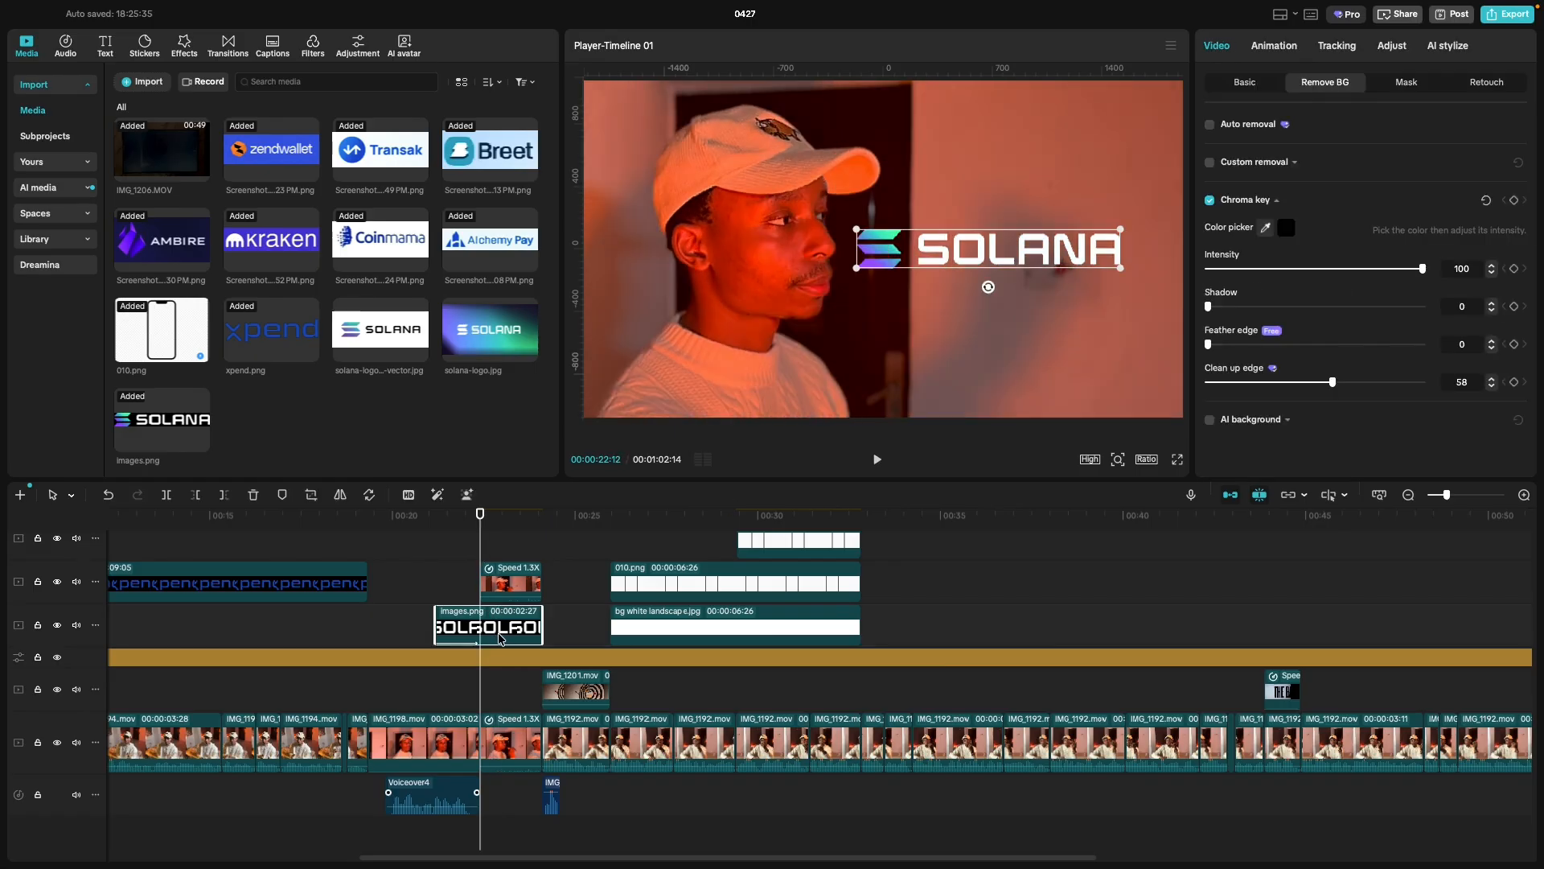
pyautogui.press('super+b')
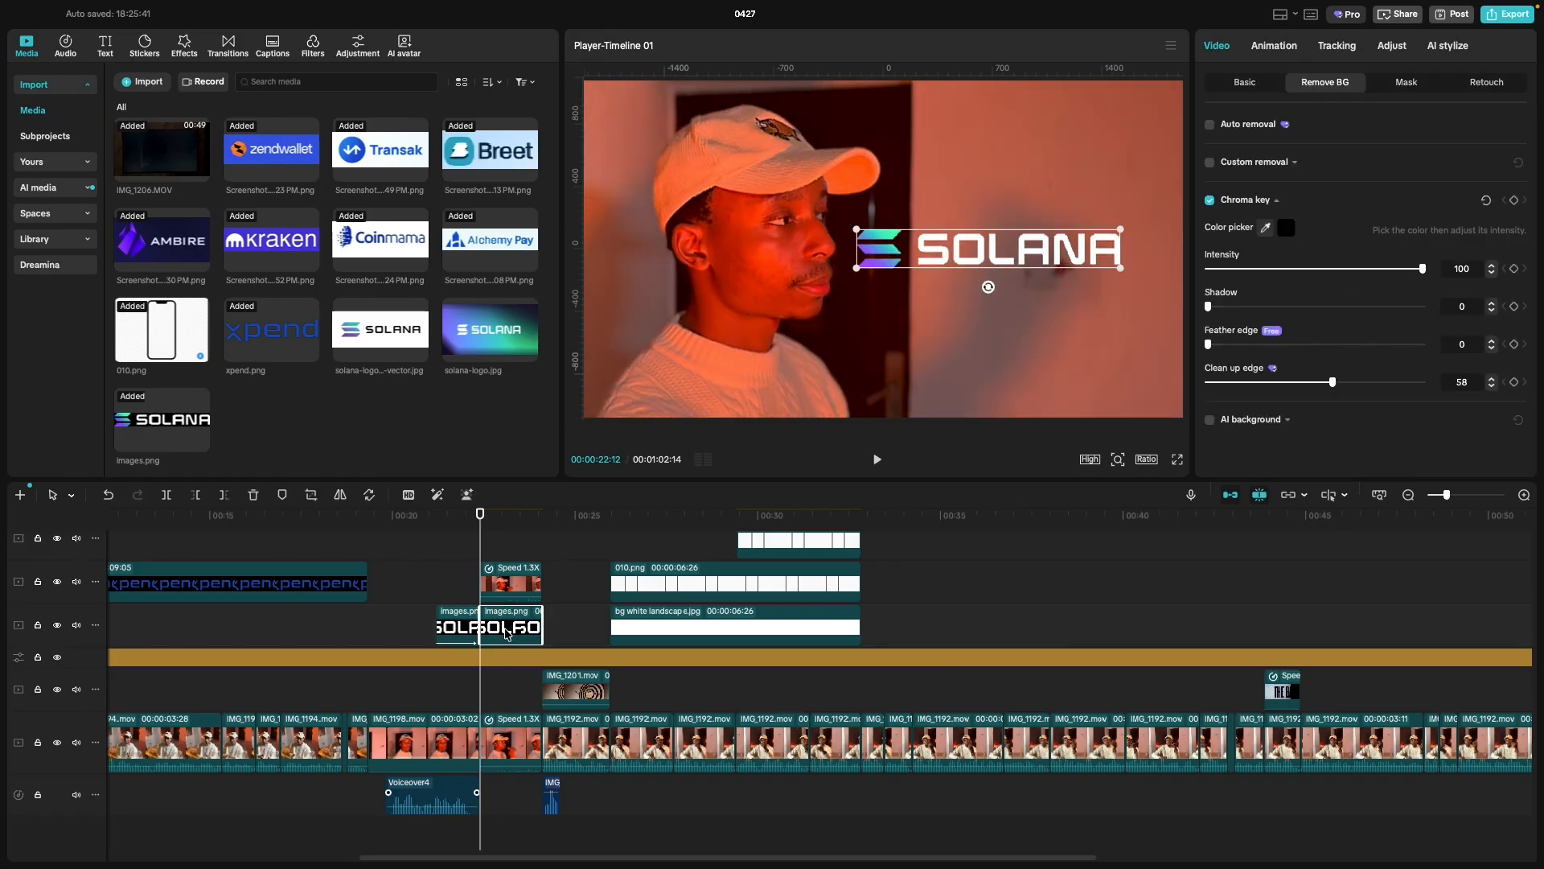
# Enable motion tracking in both directions on the second logo piece, and undo a trial track on the cap's brim.
pyautogui.click(1338, 47)
pyautogui.click(1302, 149)
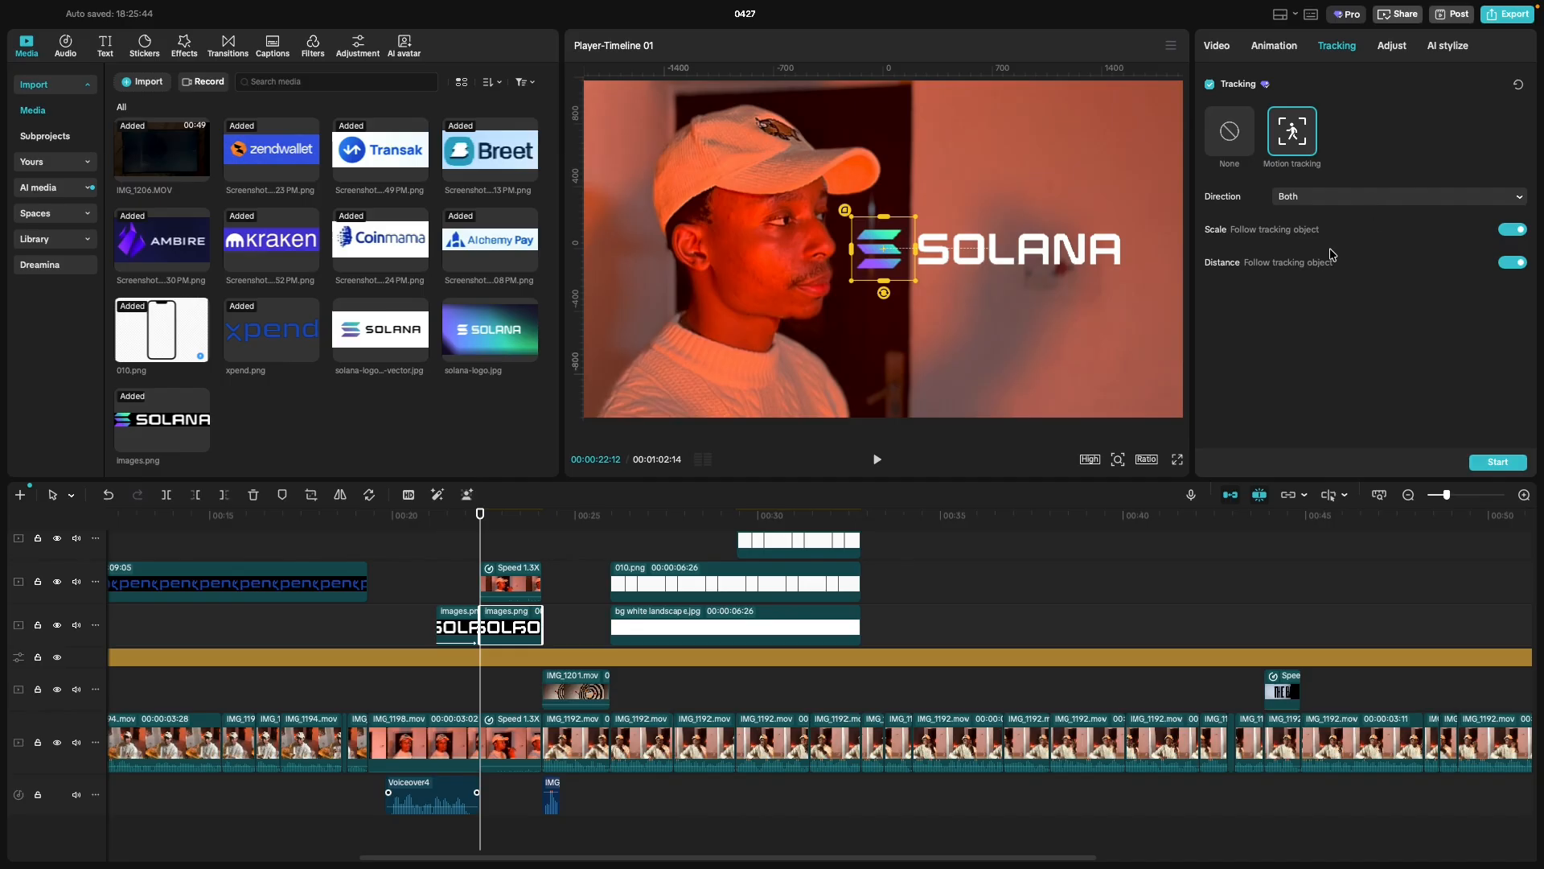
pyautogui.click(1354, 201)
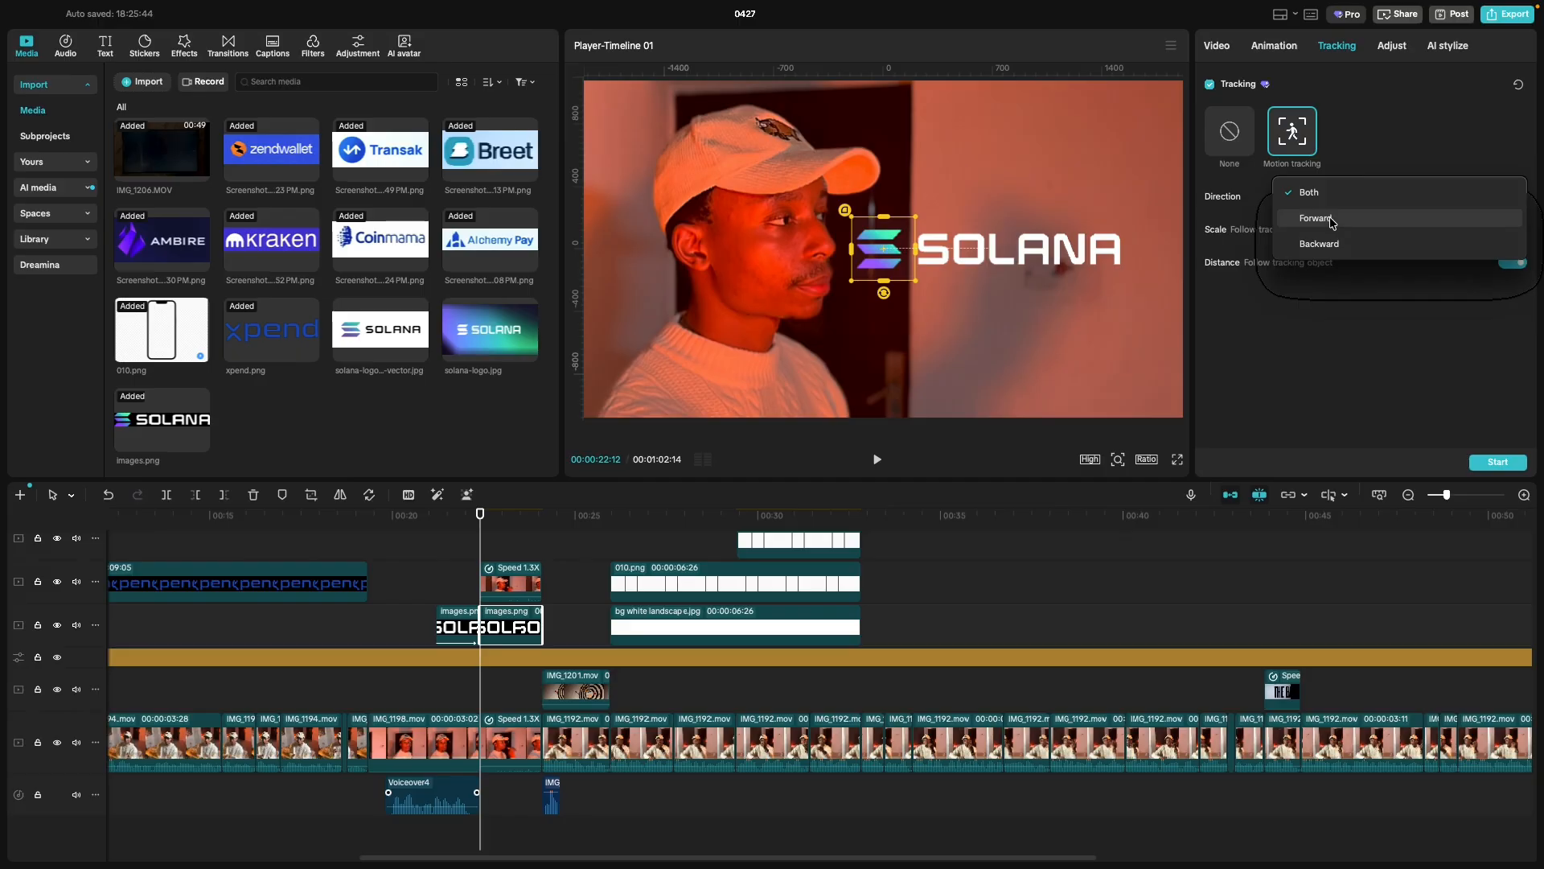
pyautogui.click(1323, 198)
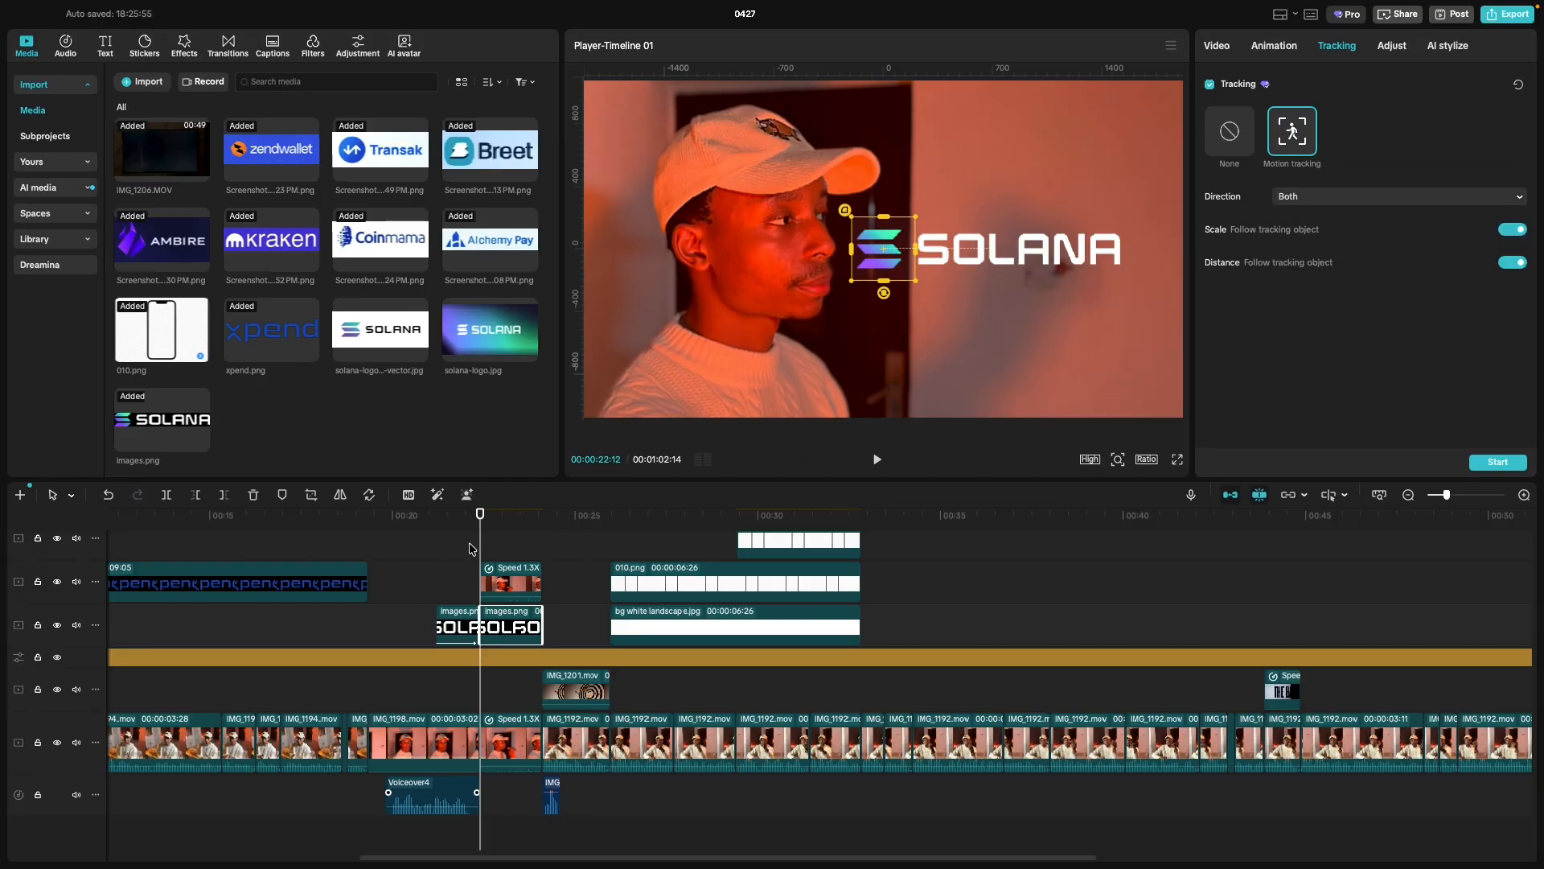
pyautogui.click(1481, 461)
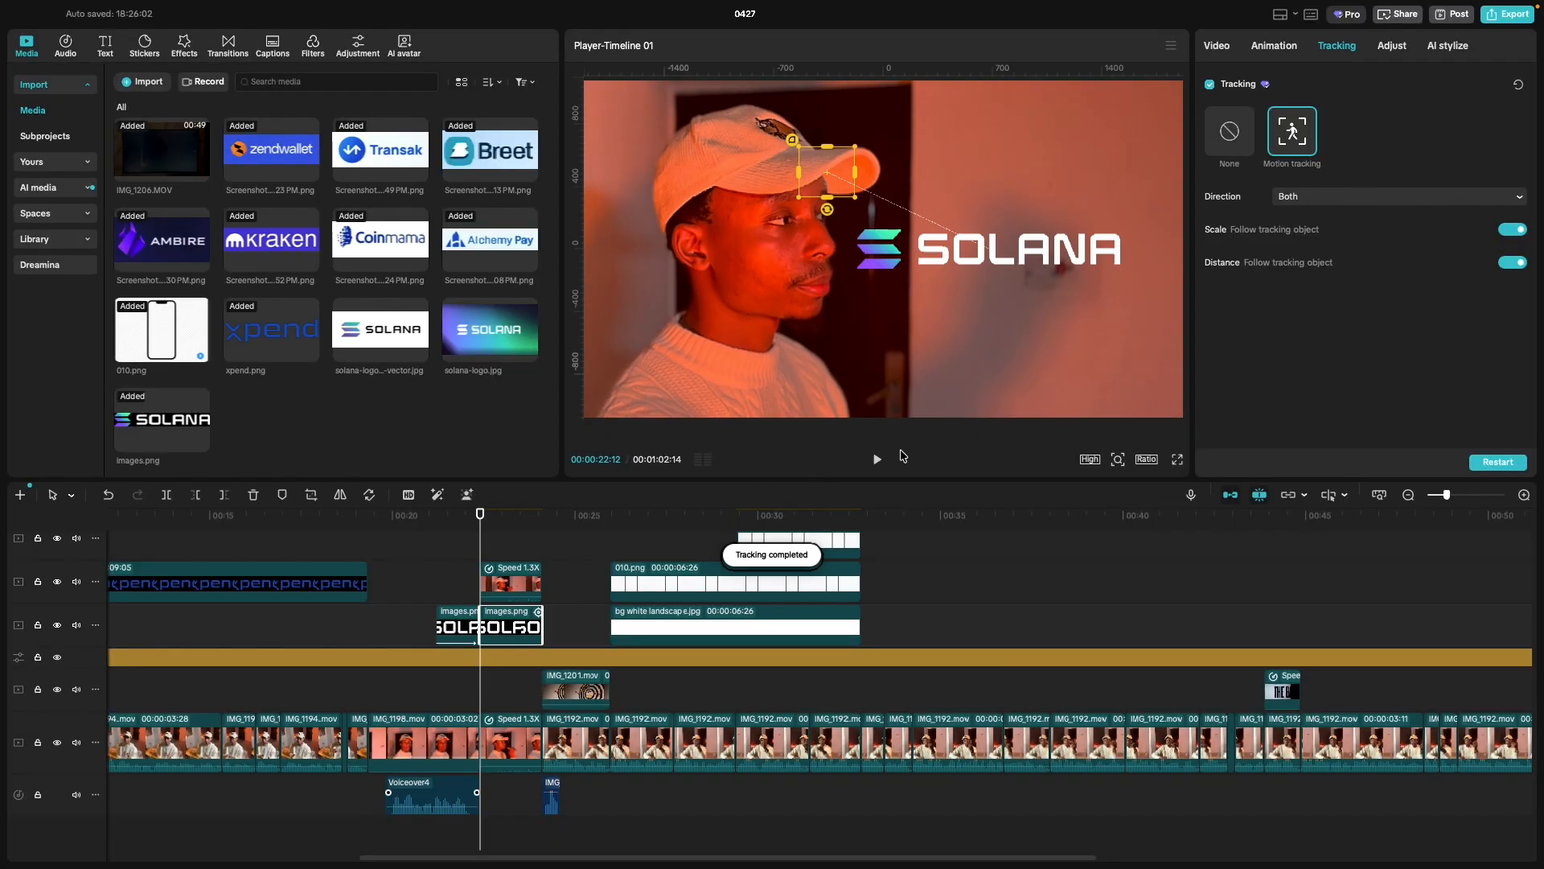
pyautogui.press('super+z')
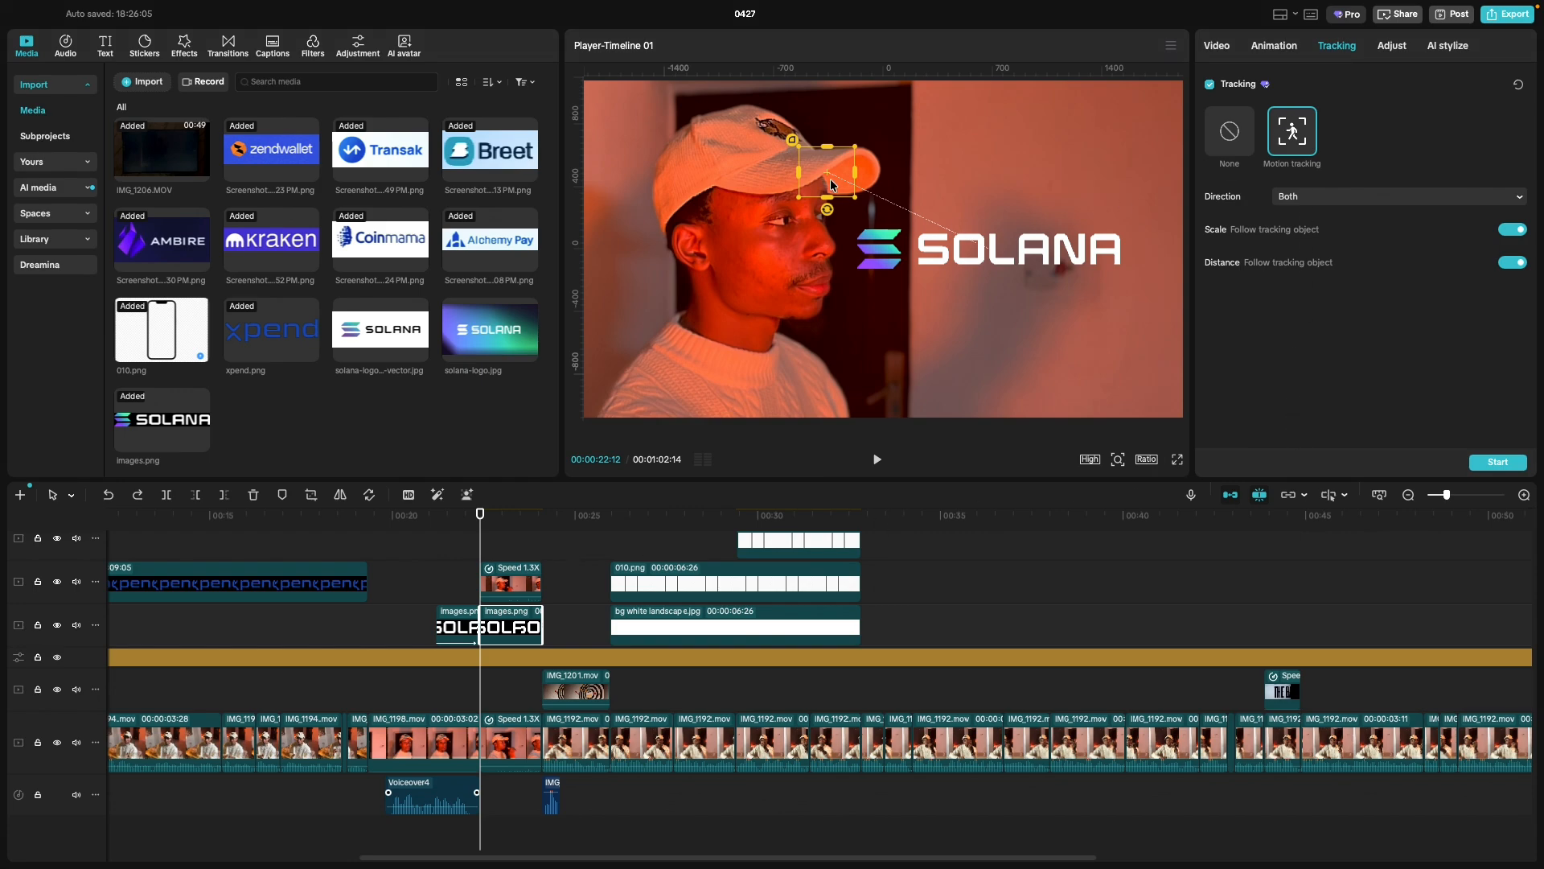
# Place the tracking box on the man's raised hand at 00:00:22:18 and run the motion tracking.
pyautogui.click(488, 515)
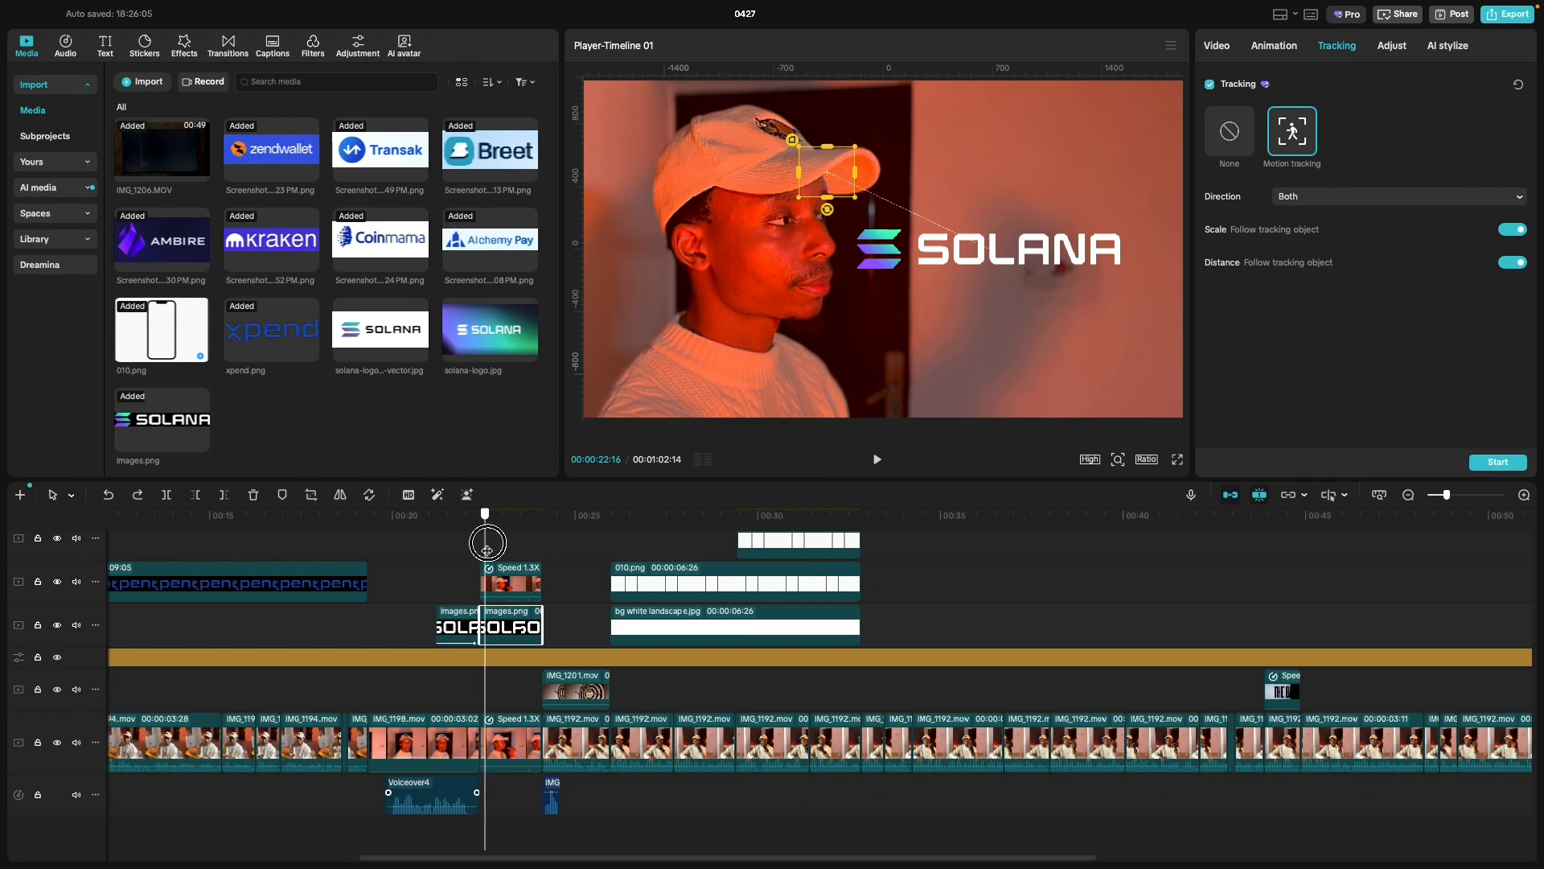
pyautogui.moveTo(833, 183); pyautogui.dragTo(887, 288)
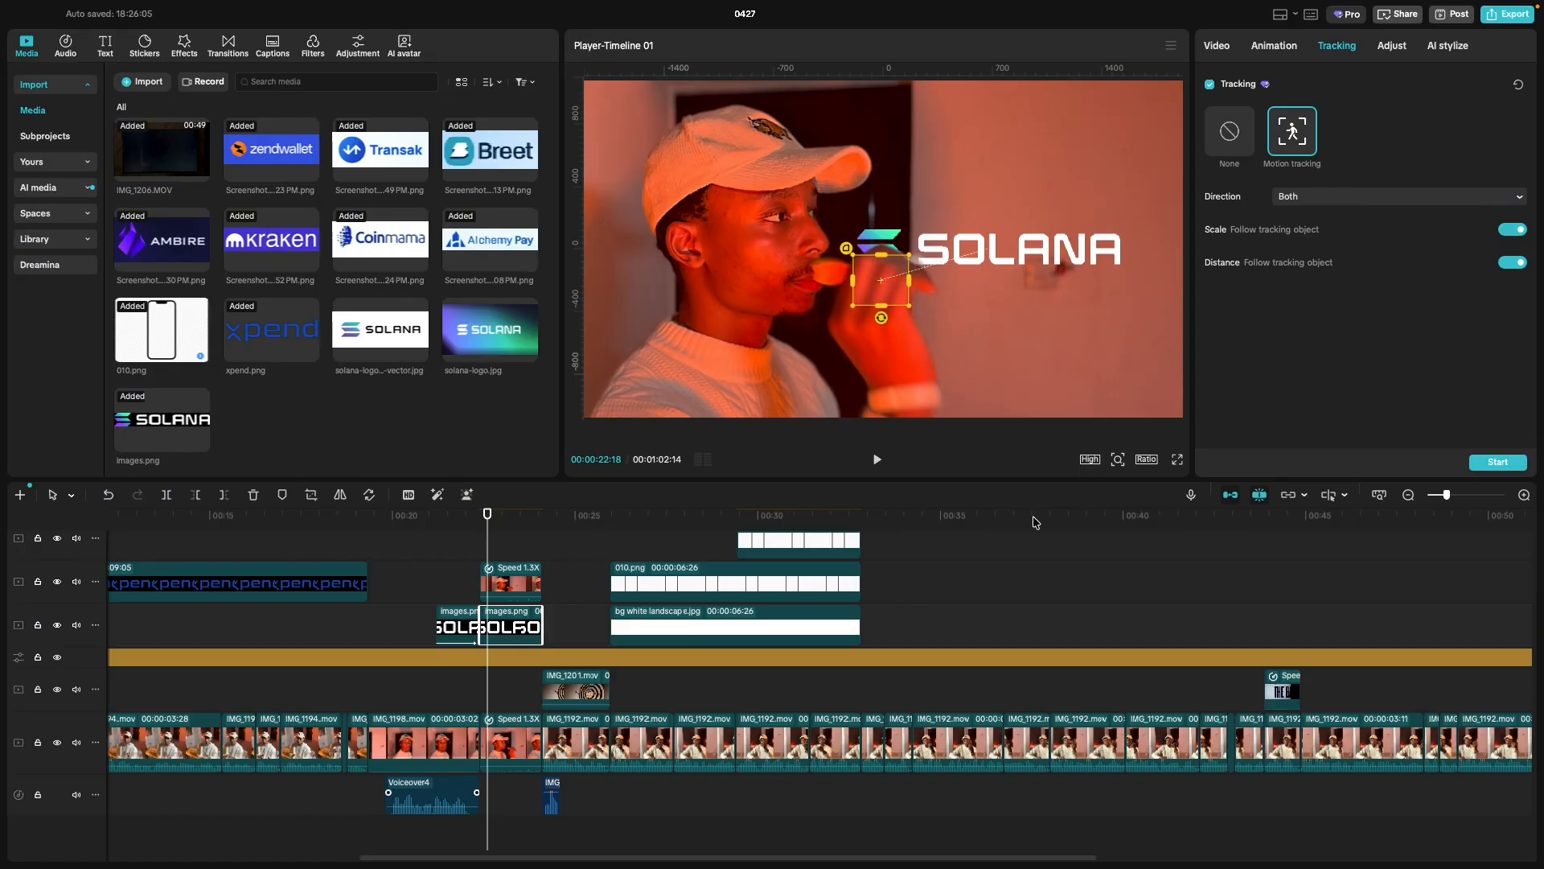
pyautogui.click(1493, 461)
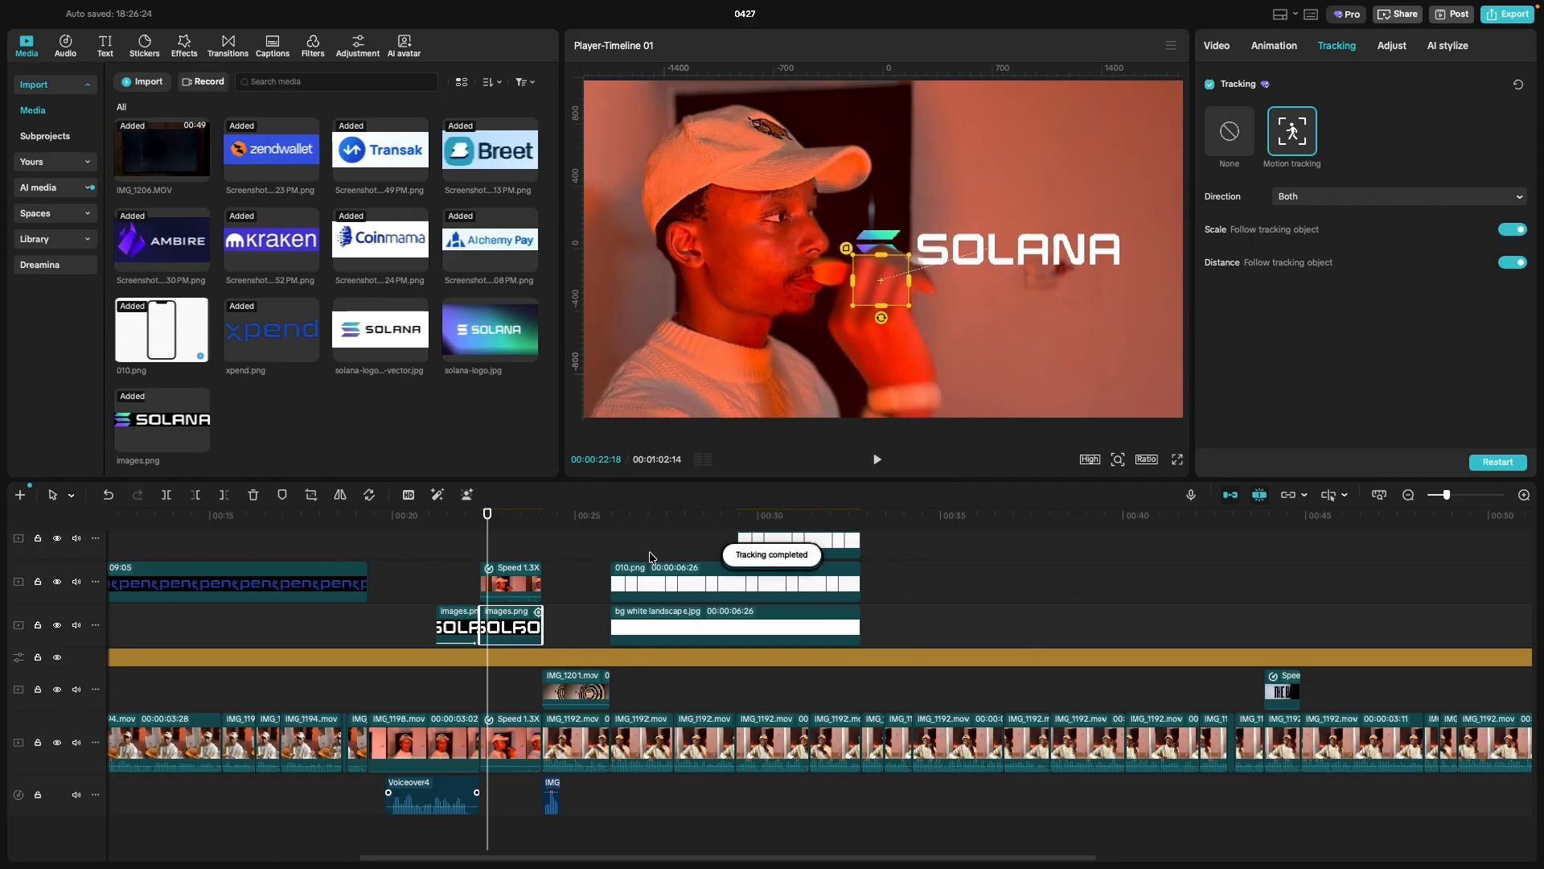
# Play the Solana logo section repeatedly to check how the logo follows the man's hand.
pyautogui.click(458, 559)
pyautogui.press('space')
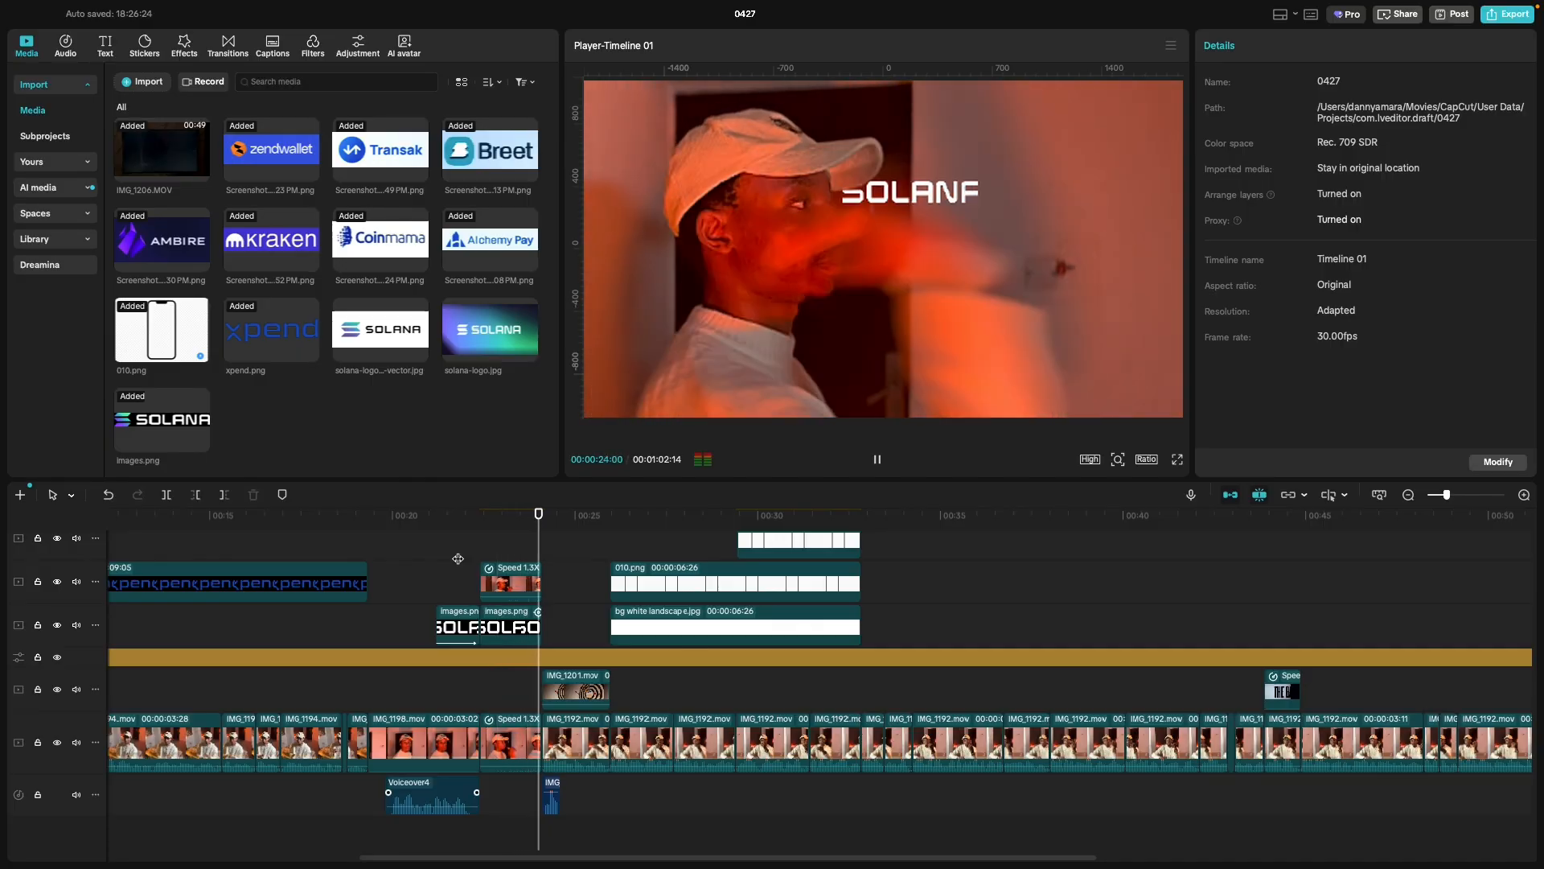
pyautogui.click(458, 558)
pyautogui.press('space')
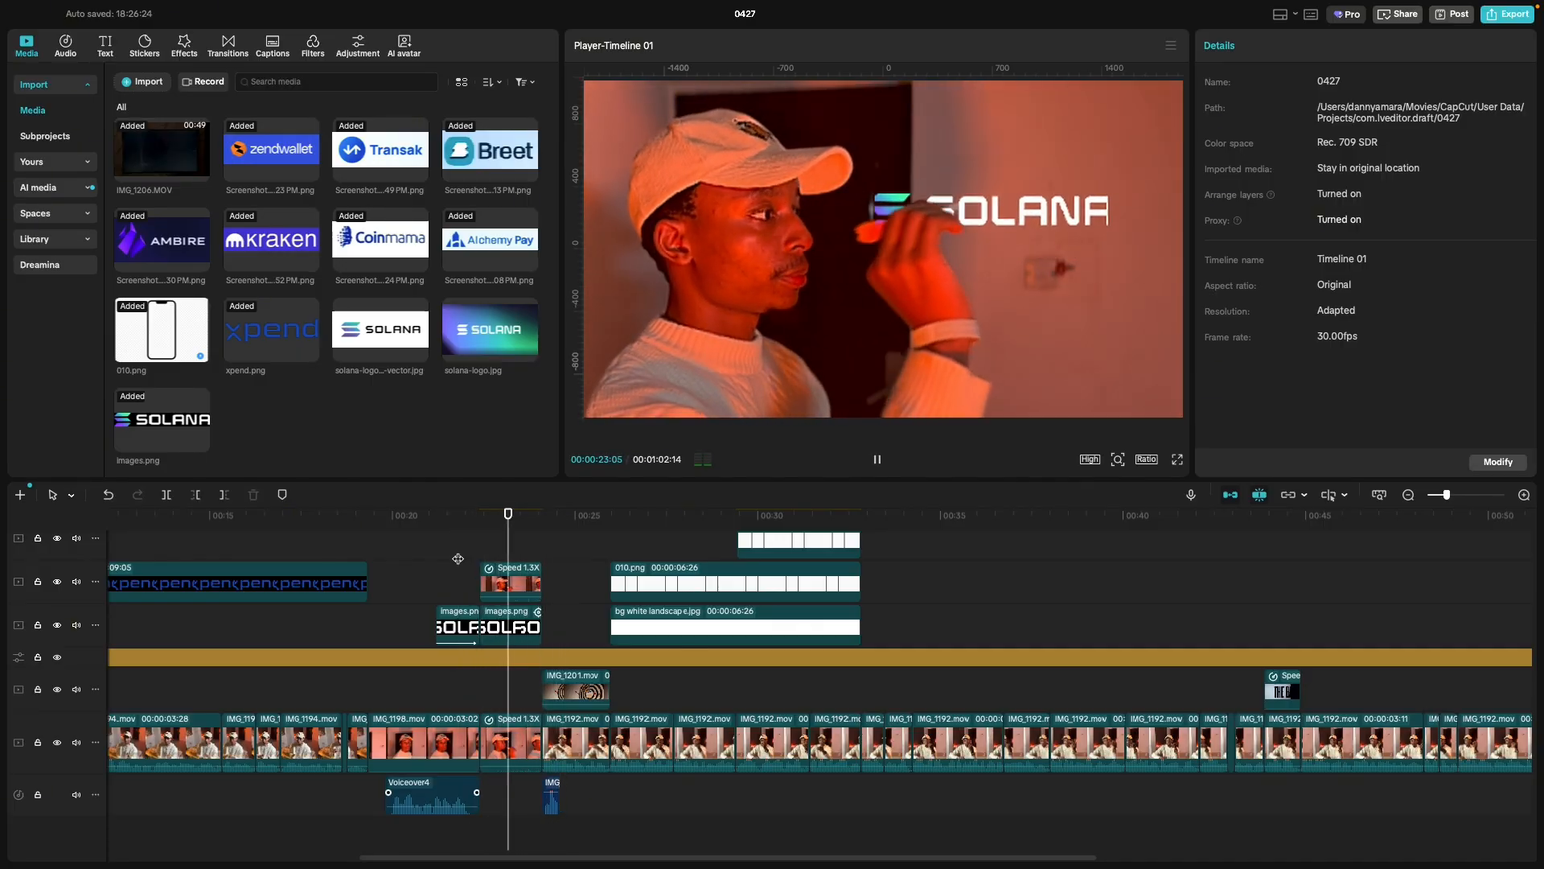
pyautogui.press('space')
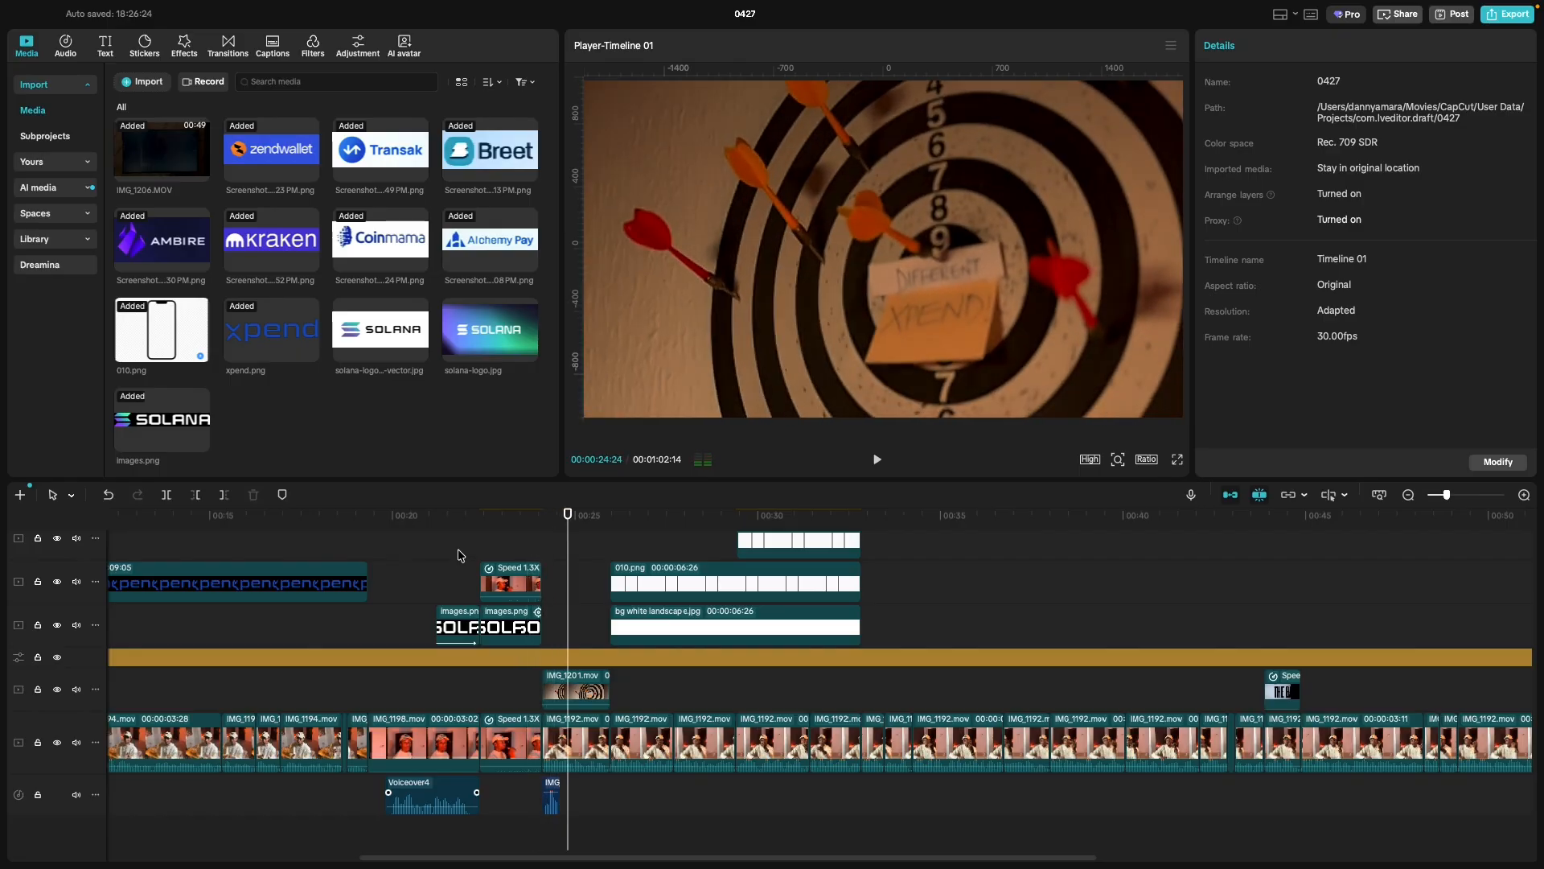
pyautogui.click(458, 558)
pyautogui.press('space')
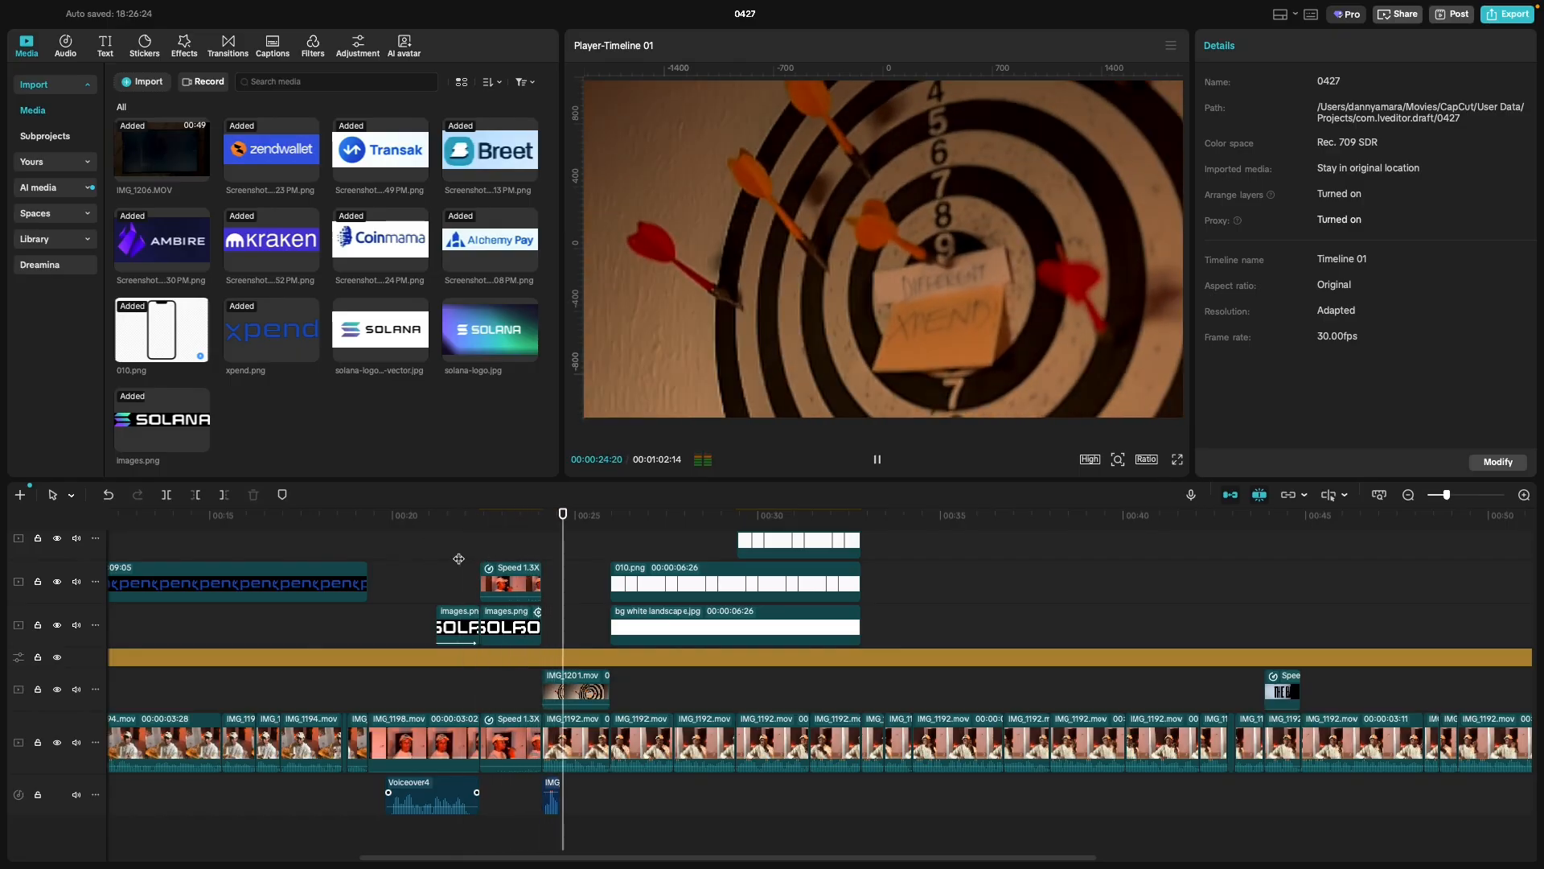
pyautogui.click(459, 558)
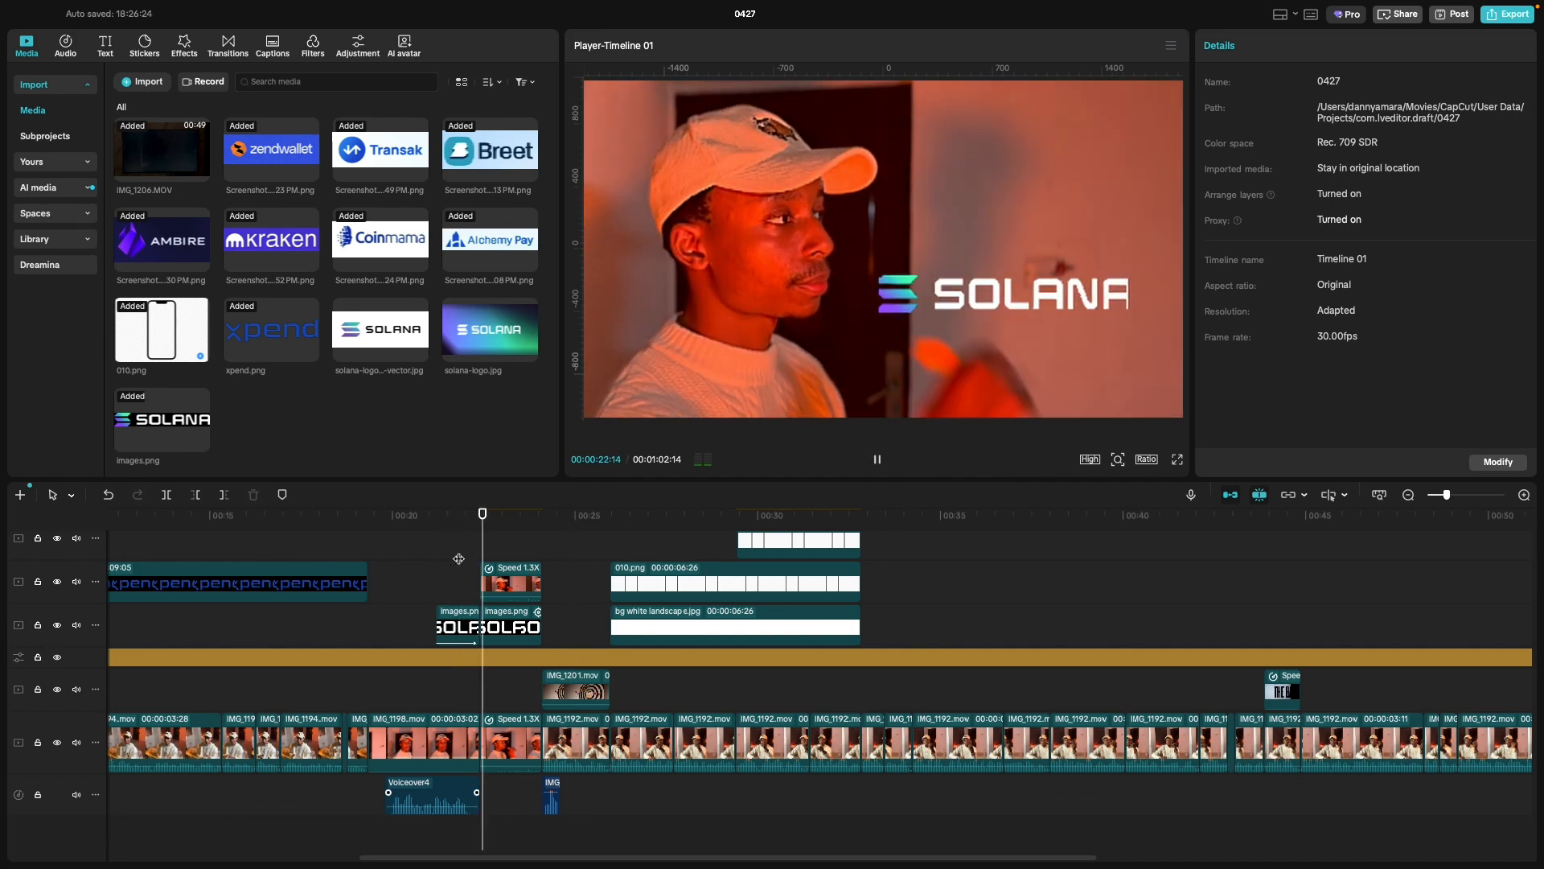
pyautogui.press('space')
pyautogui.click(459, 558)
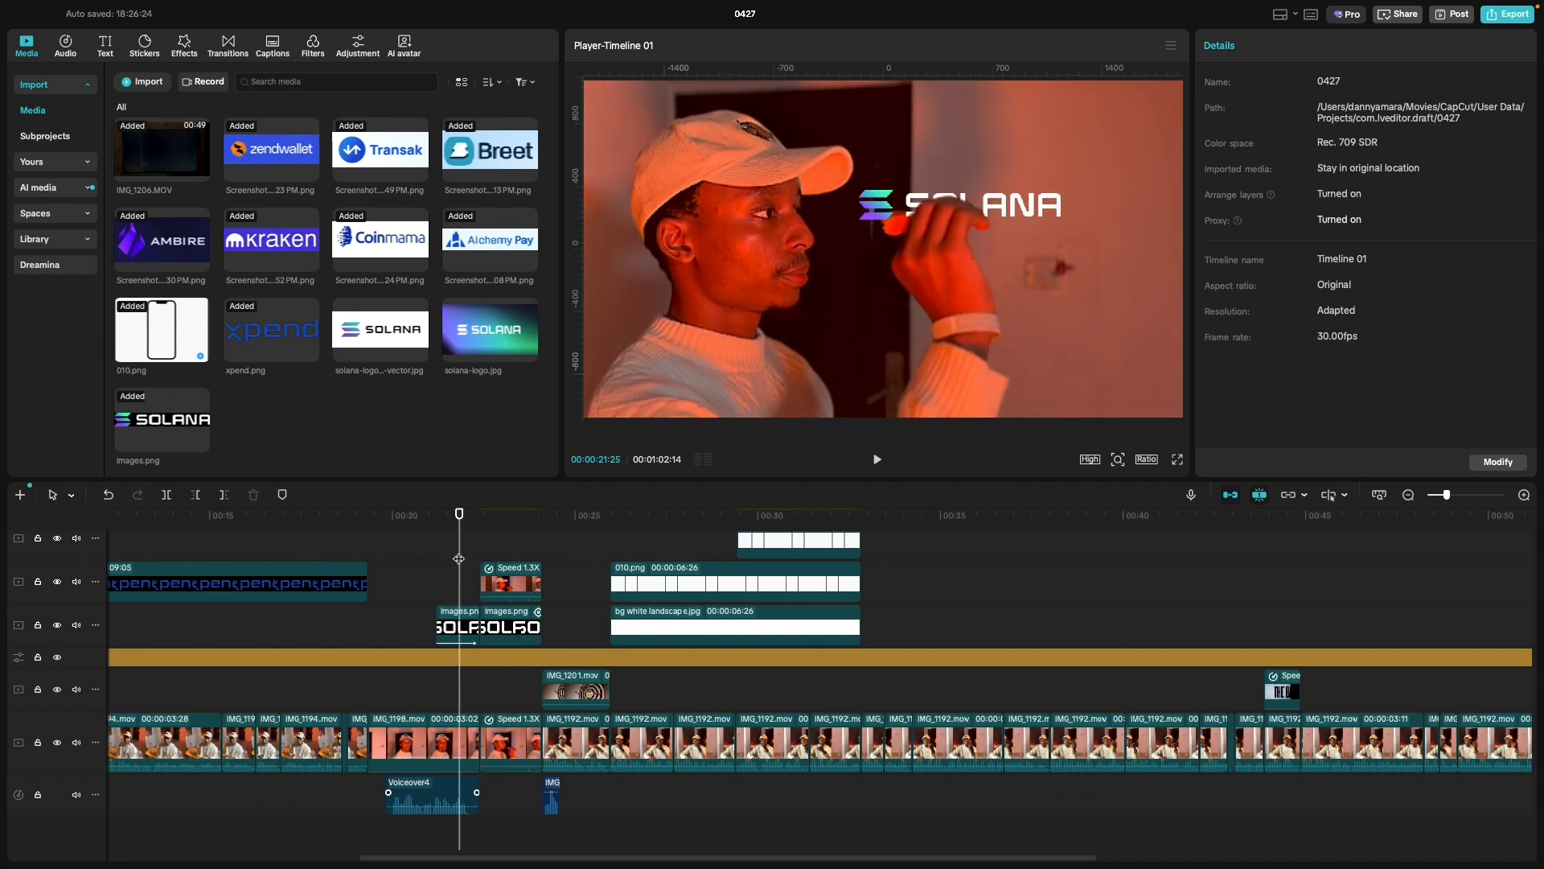
pyautogui.click(451, 557)
pyautogui.press('space')
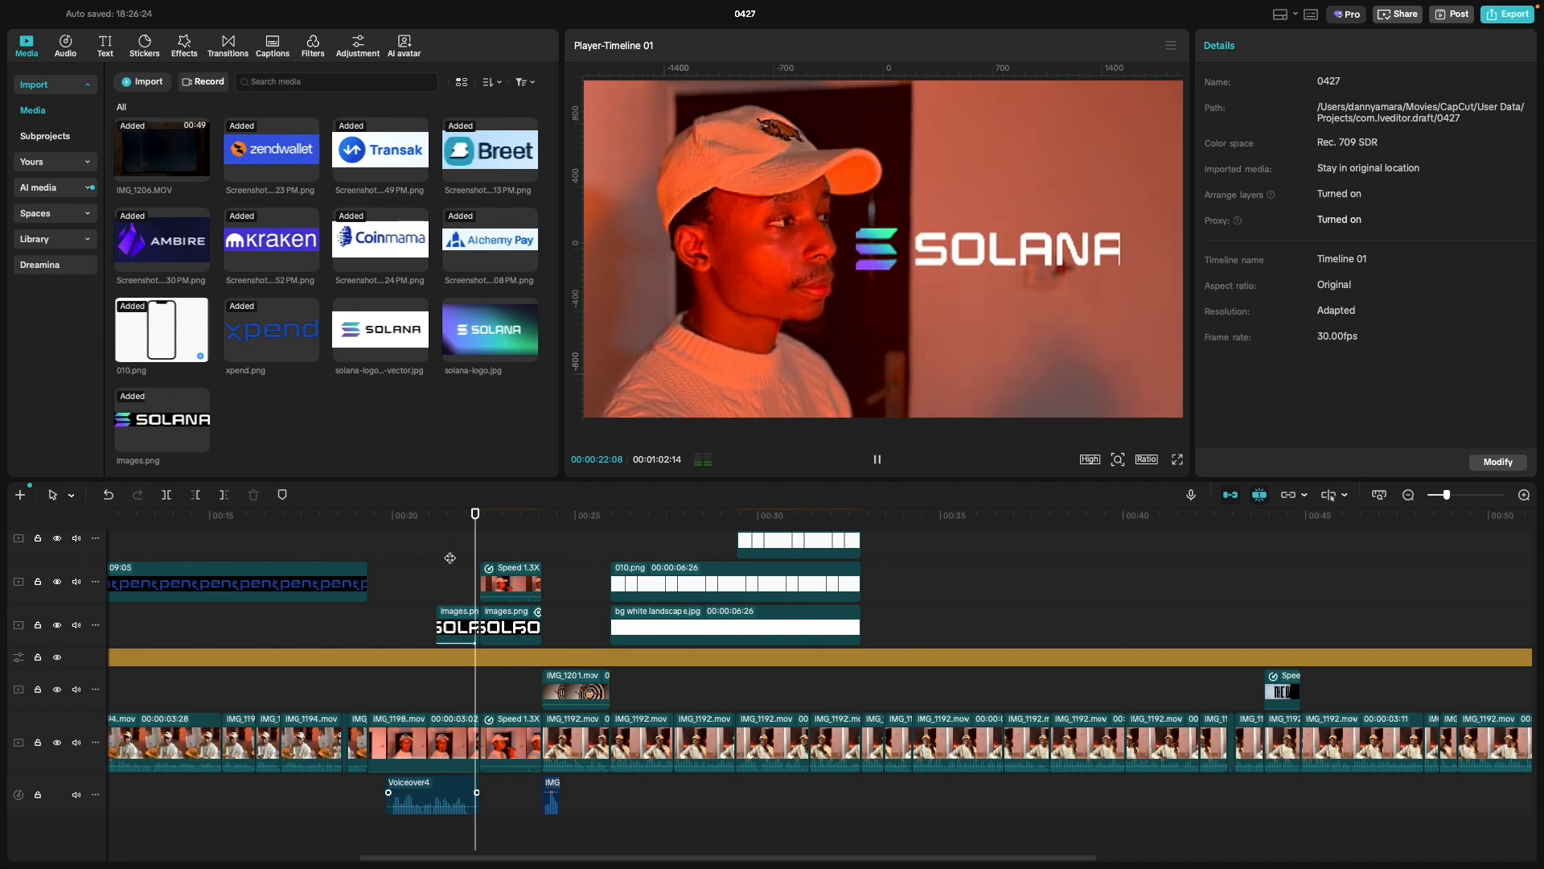
pyautogui.press('space')
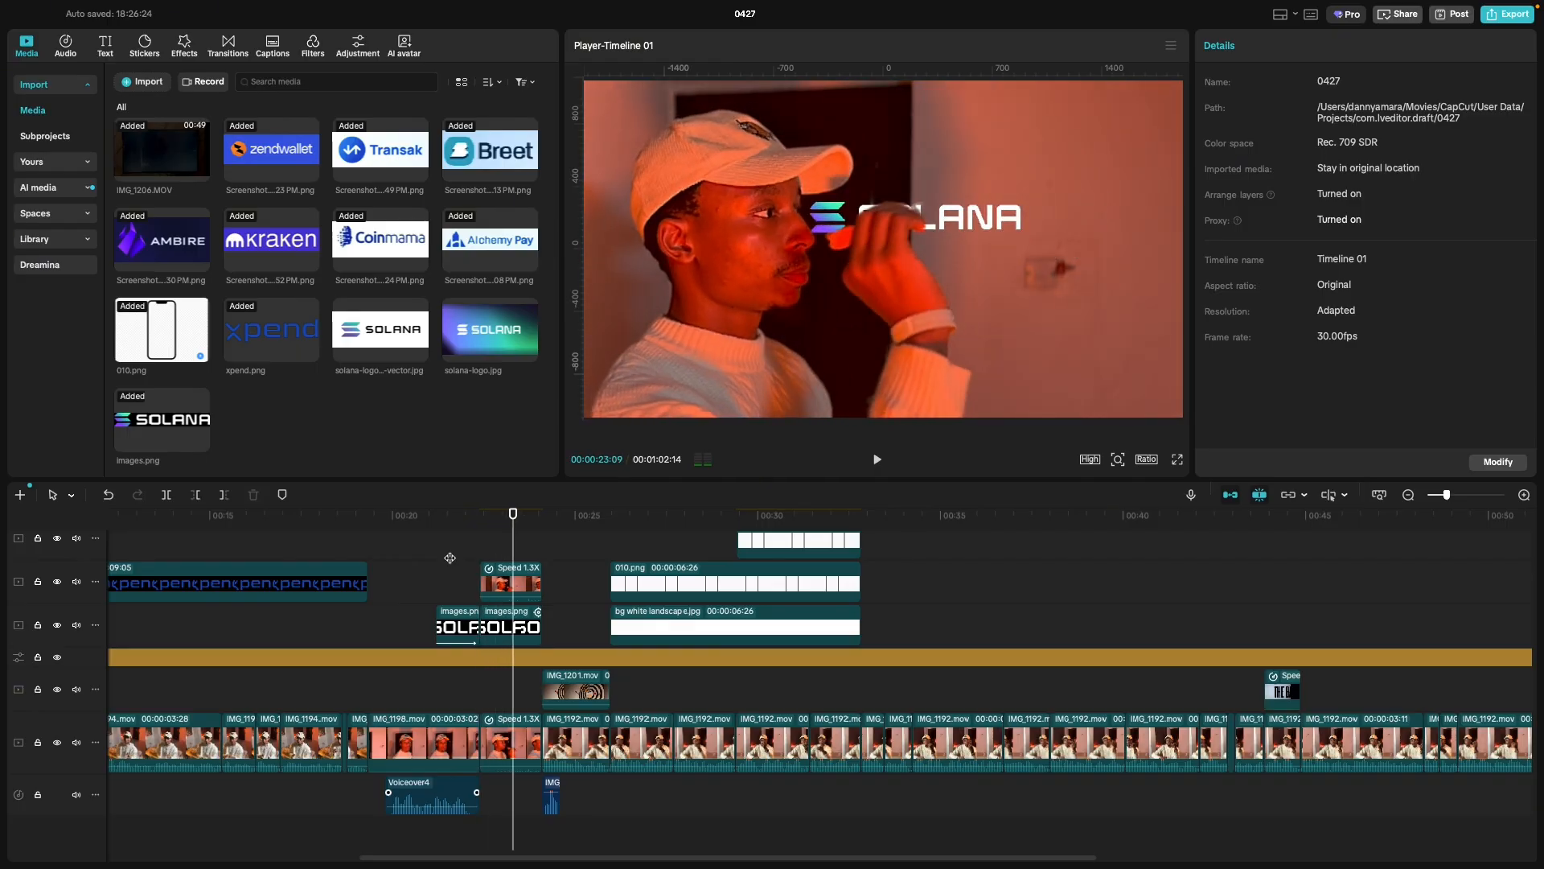
pyautogui.press('space')
pyautogui.click(449, 558)
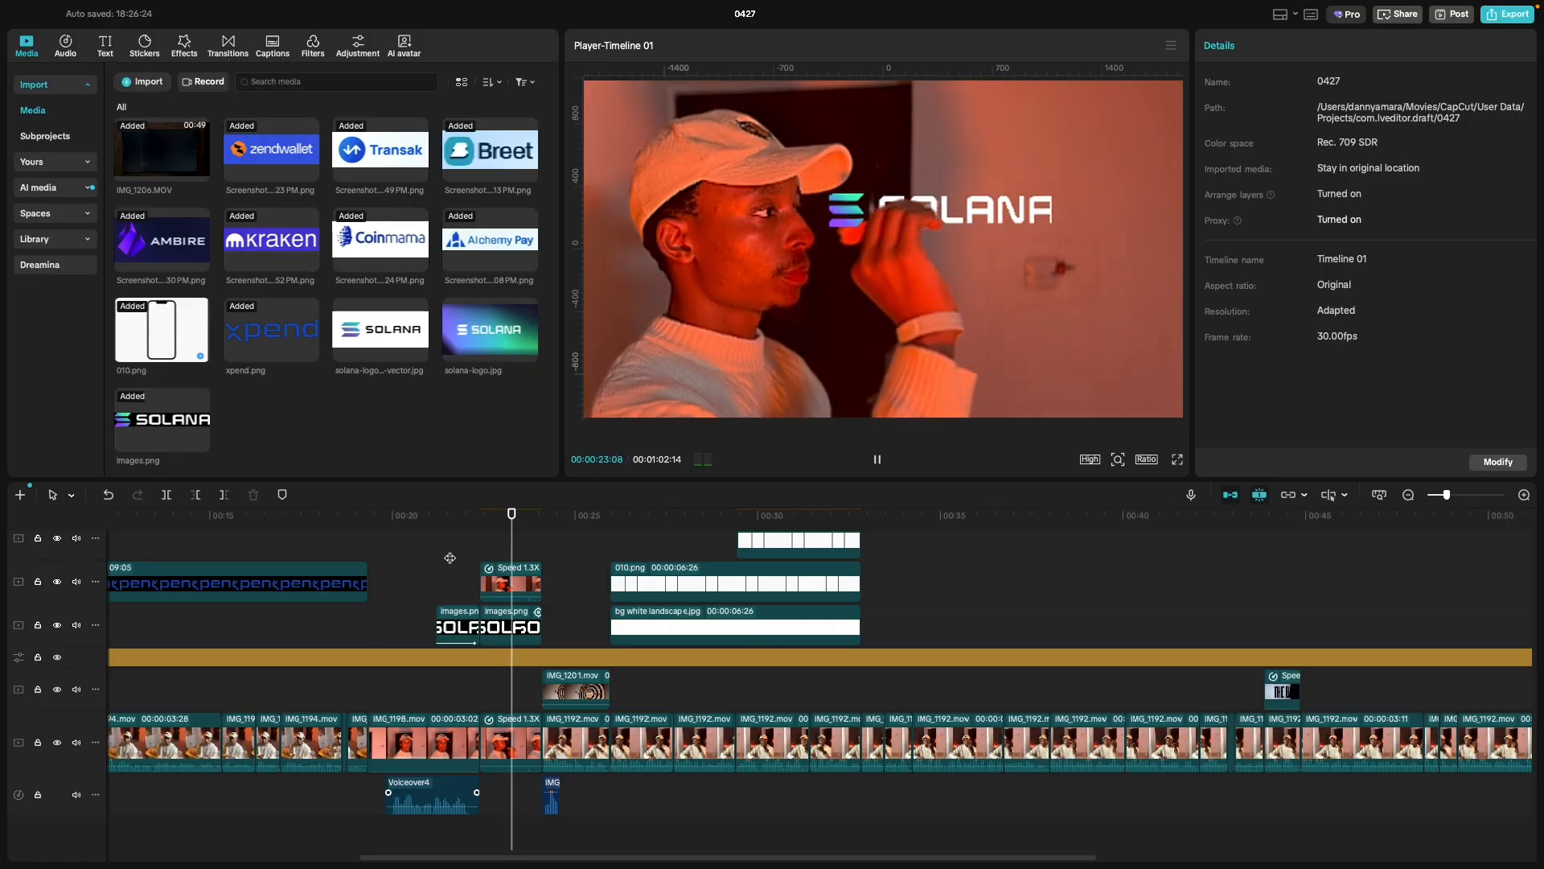
pyautogui.click(450, 557)
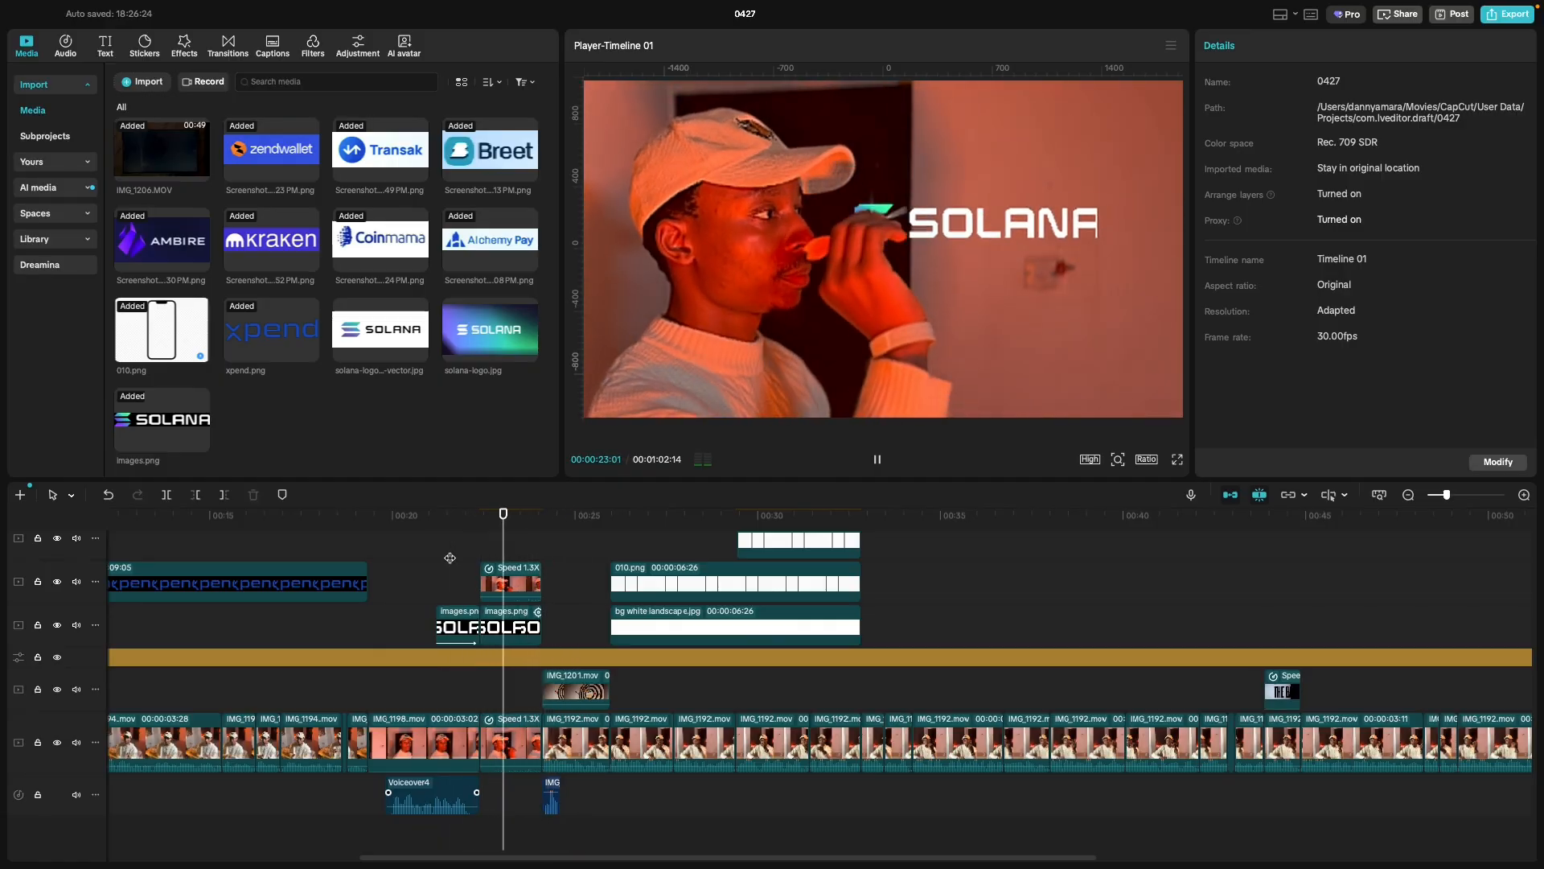
pyautogui.press('space')
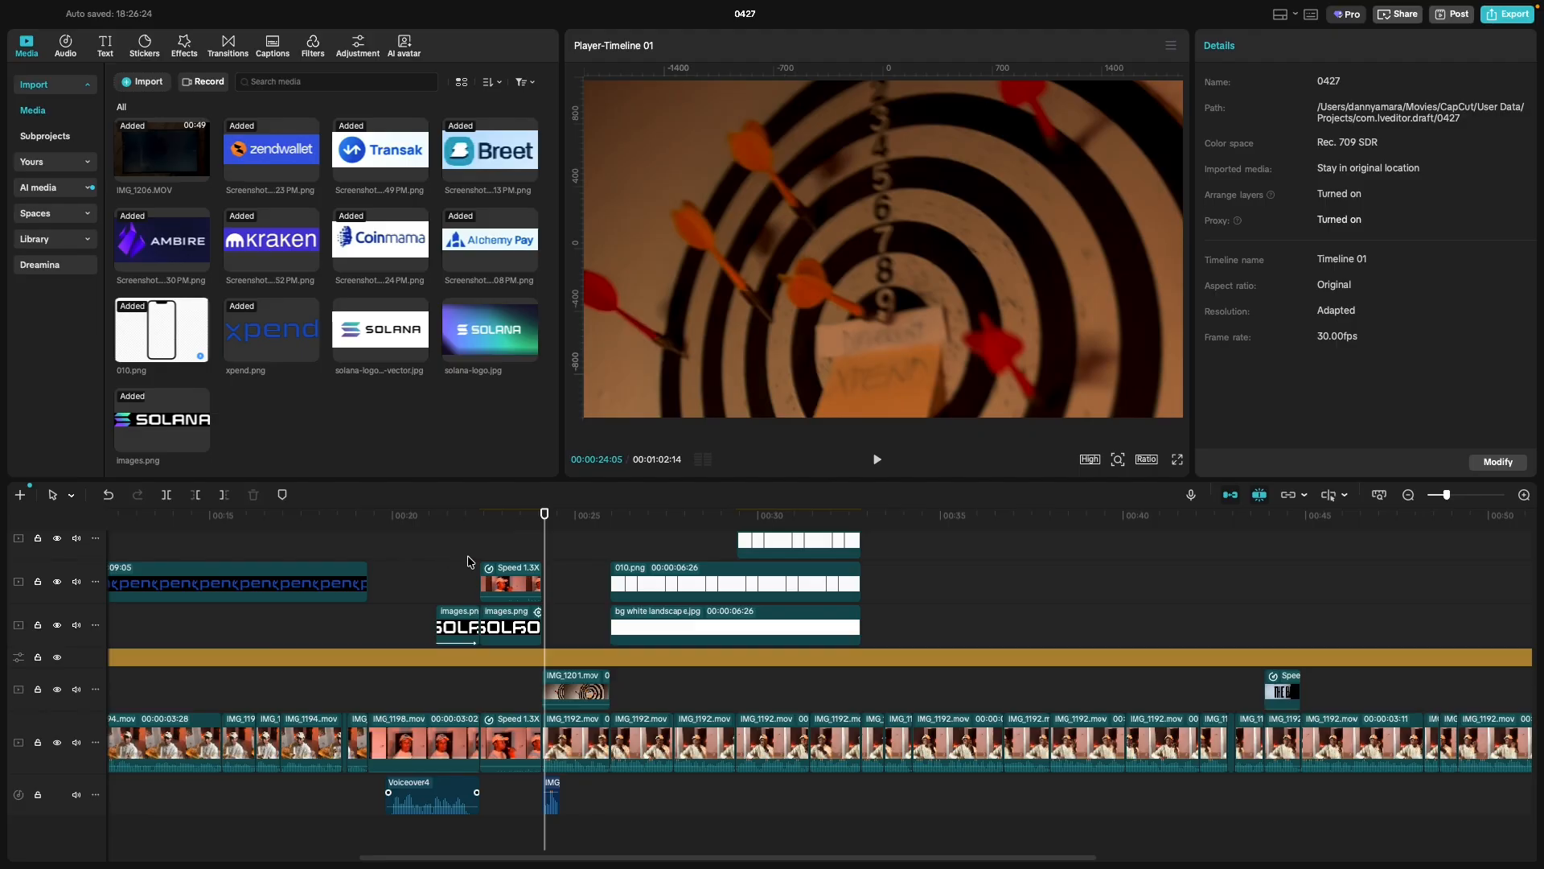
# Try rerunning the second logo piece's motion tracking from 00:00:23:04 with the same tracking box.
pyautogui.click(478, 555)
pyautogui.click(506, 638)
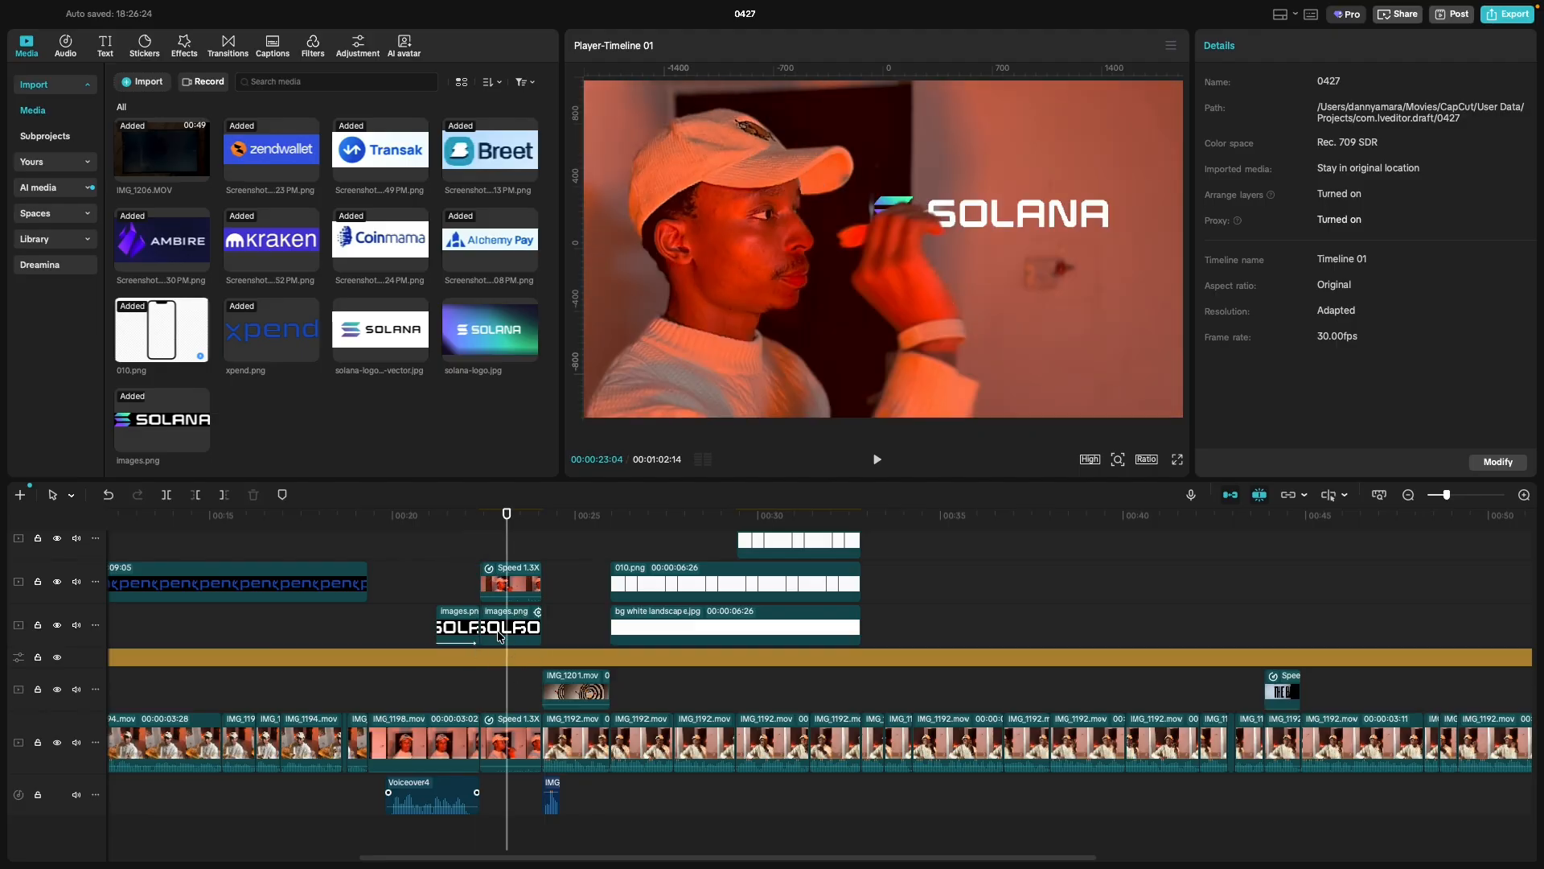
pyautogui.click(499, 635)
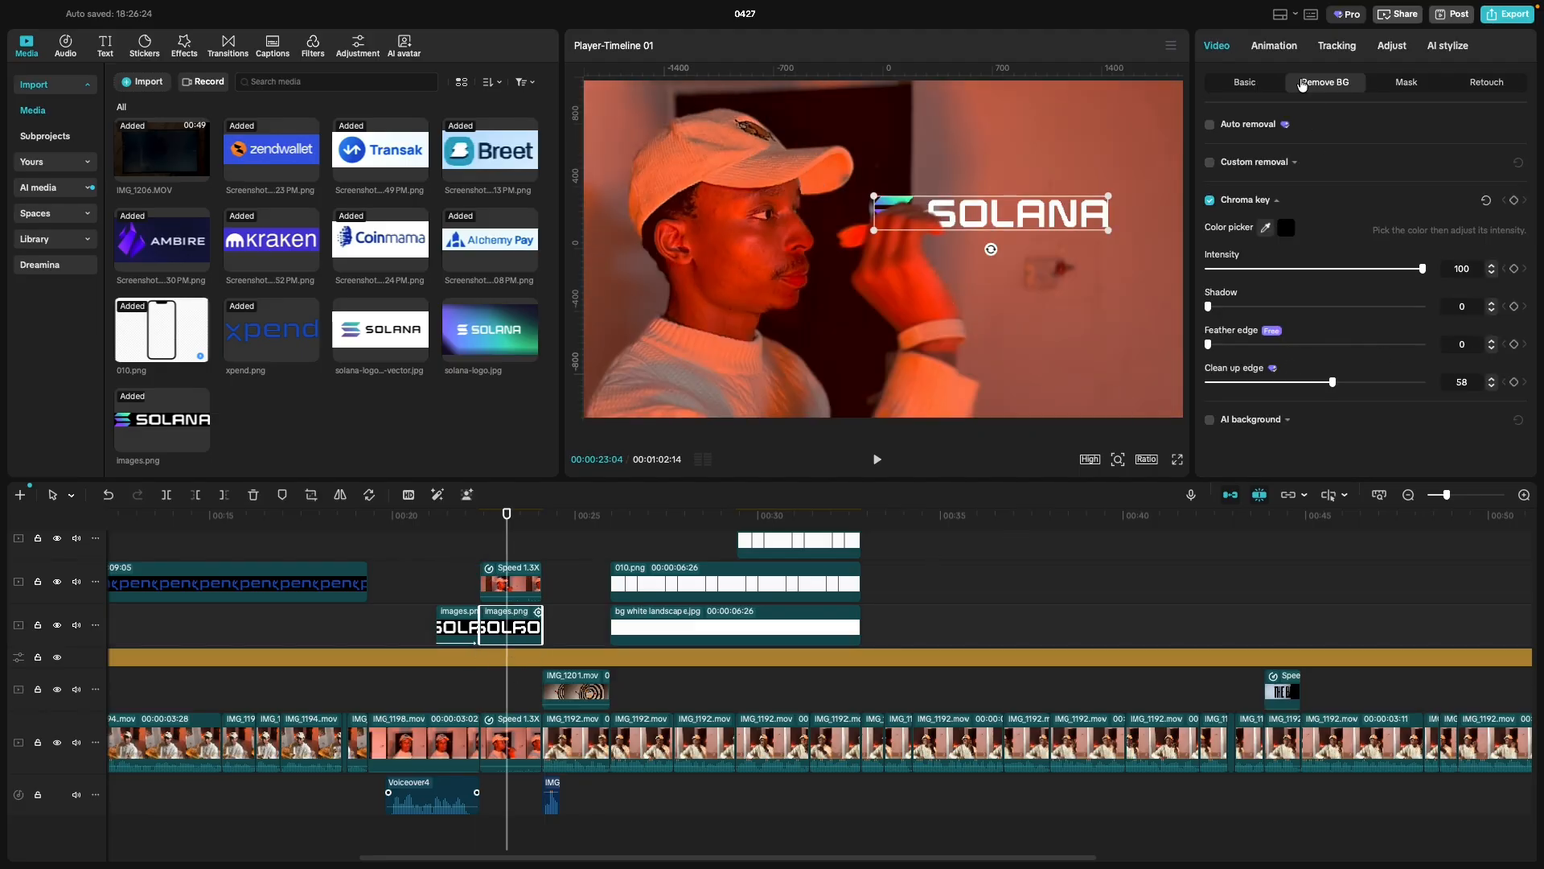
pyautogui.click(1332, 50)
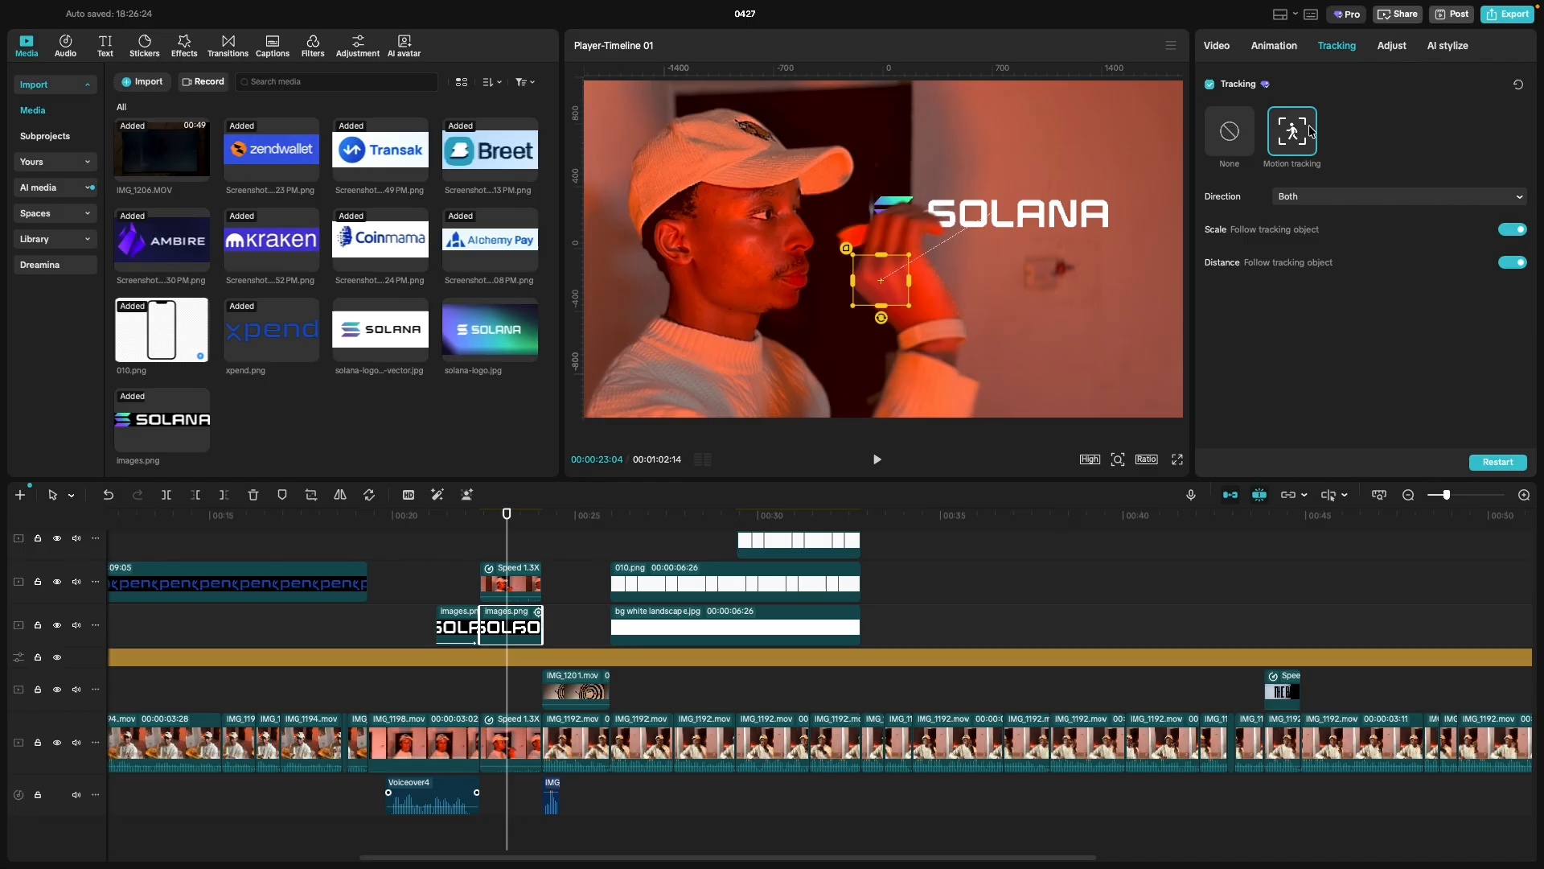
pyautogui.click(1498, 460)
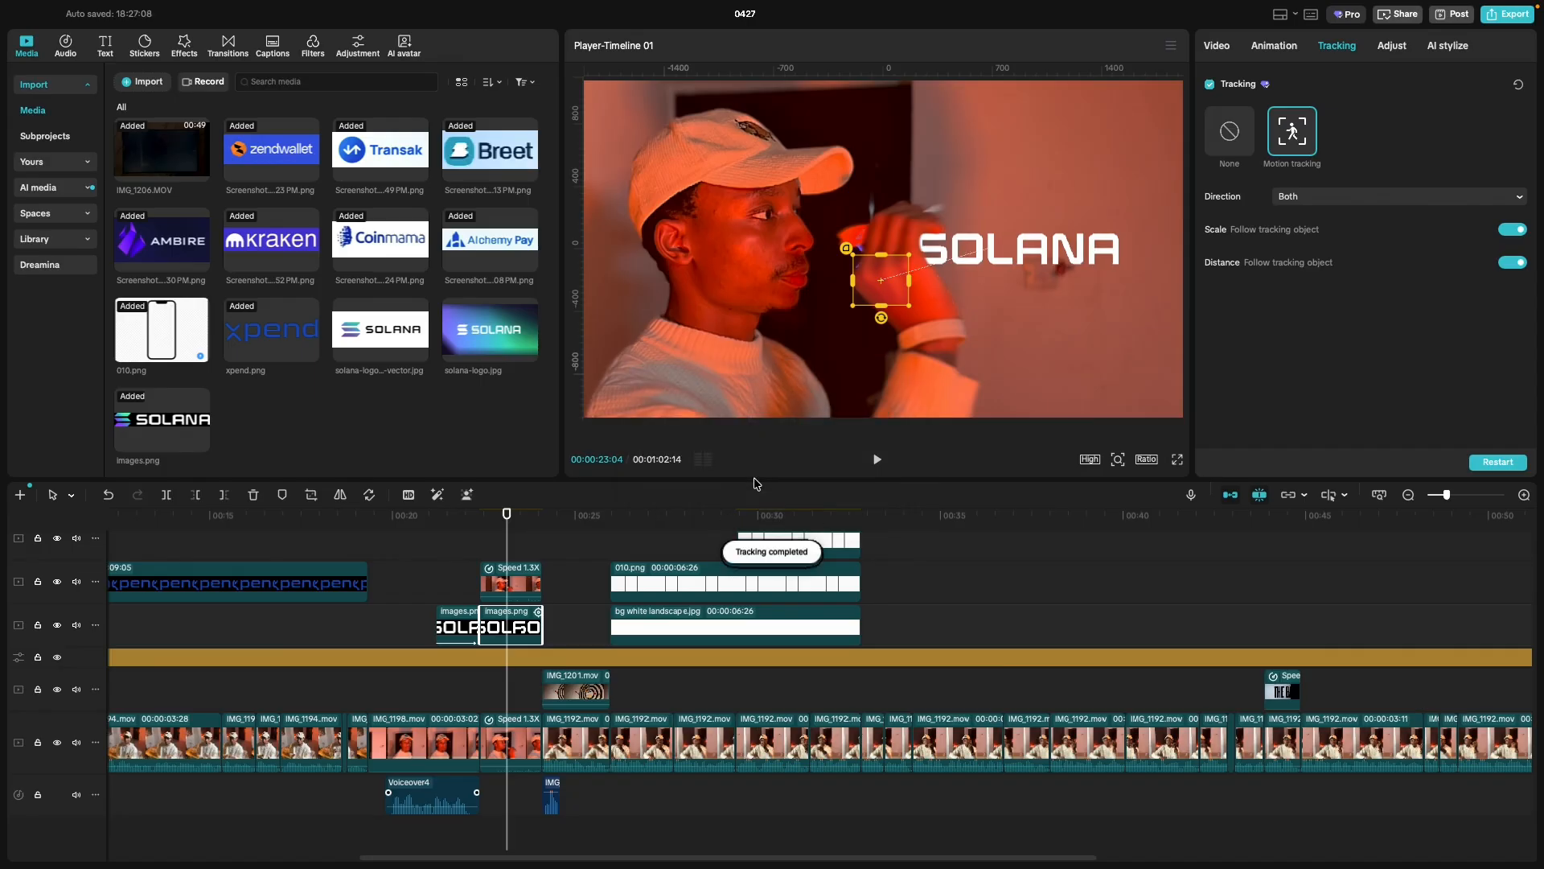
# Play back the logo section with the rerun tracking, and undo that rerun.
pyautogui.click(480, 537)
pyautogui.moveTo(490, 540); pyautogui.dragTo(437, 548)
pyautogui.press('space')
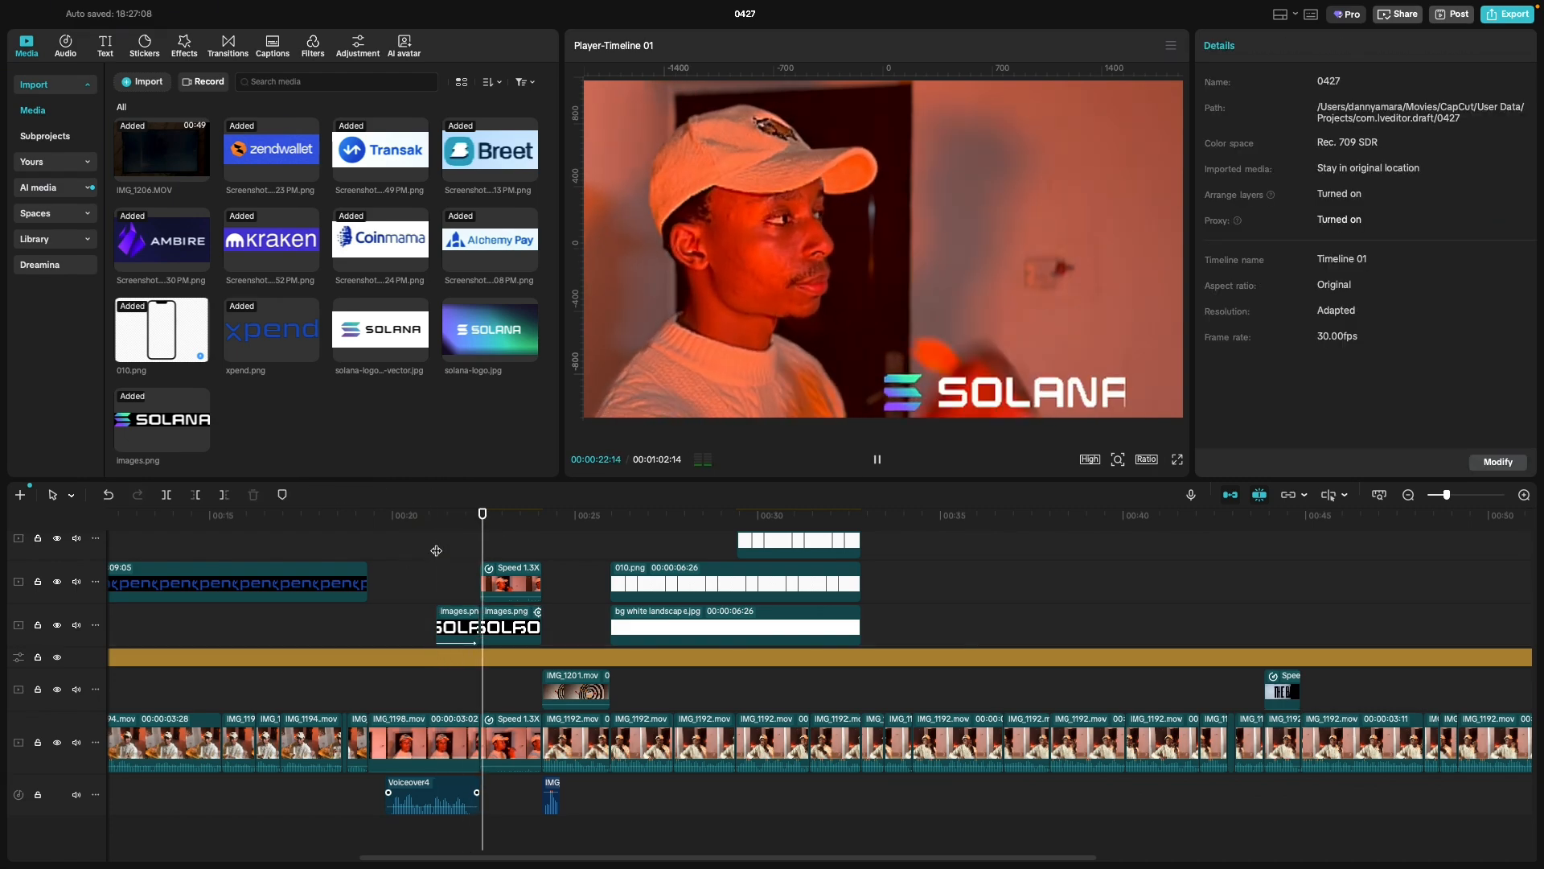
pyautogui.press('space')
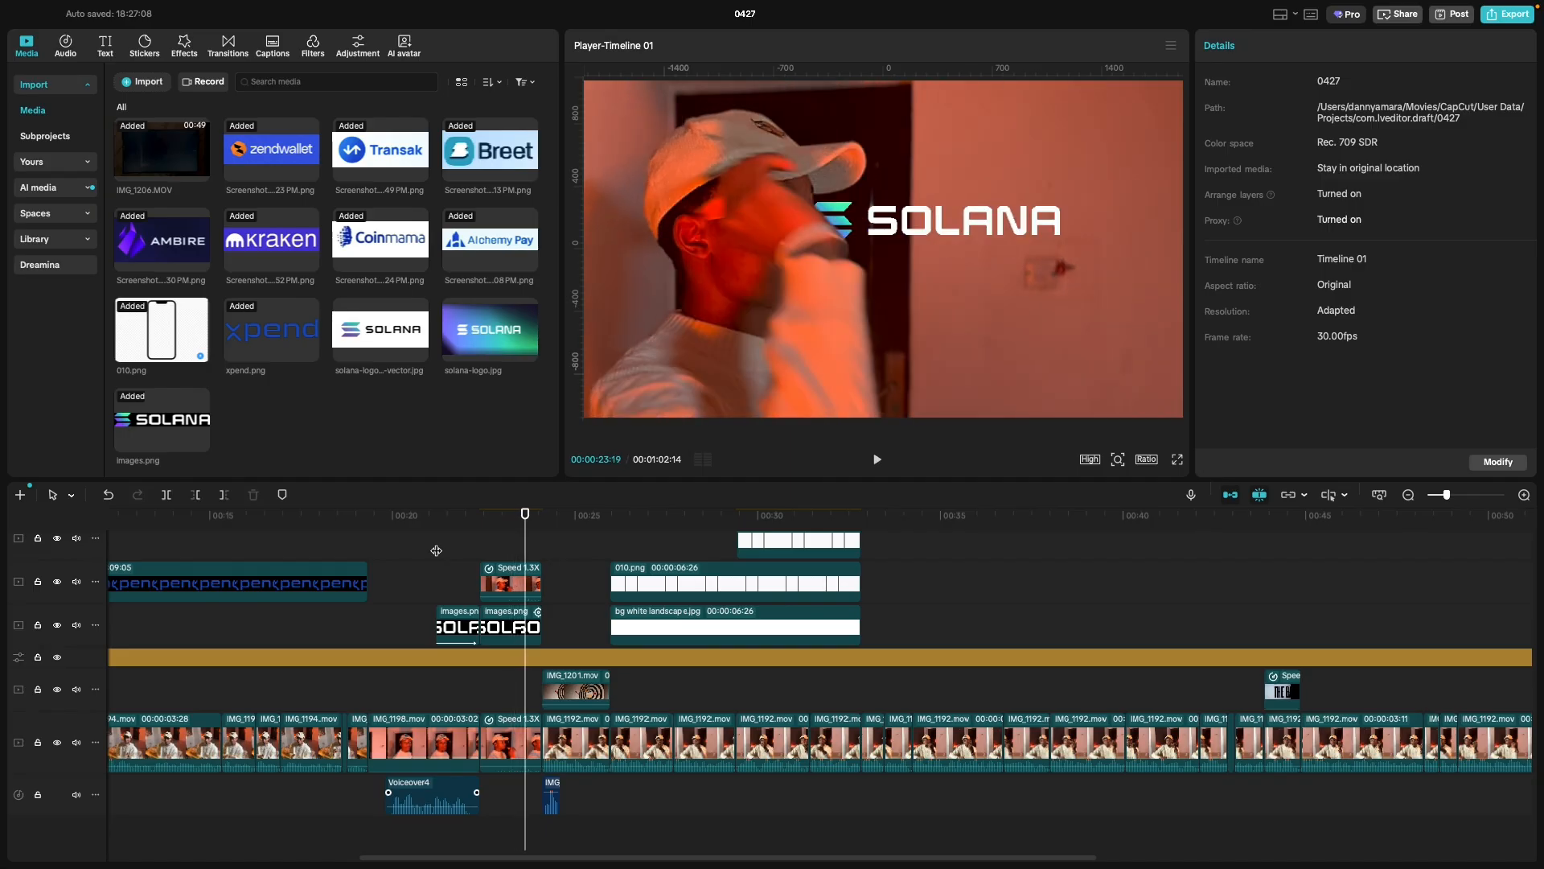
pyautogui.press('super+z')
# Play back the logo section from 00:00:21:18 to check the restored hand tracking.
pyautogui.click(450, 550)
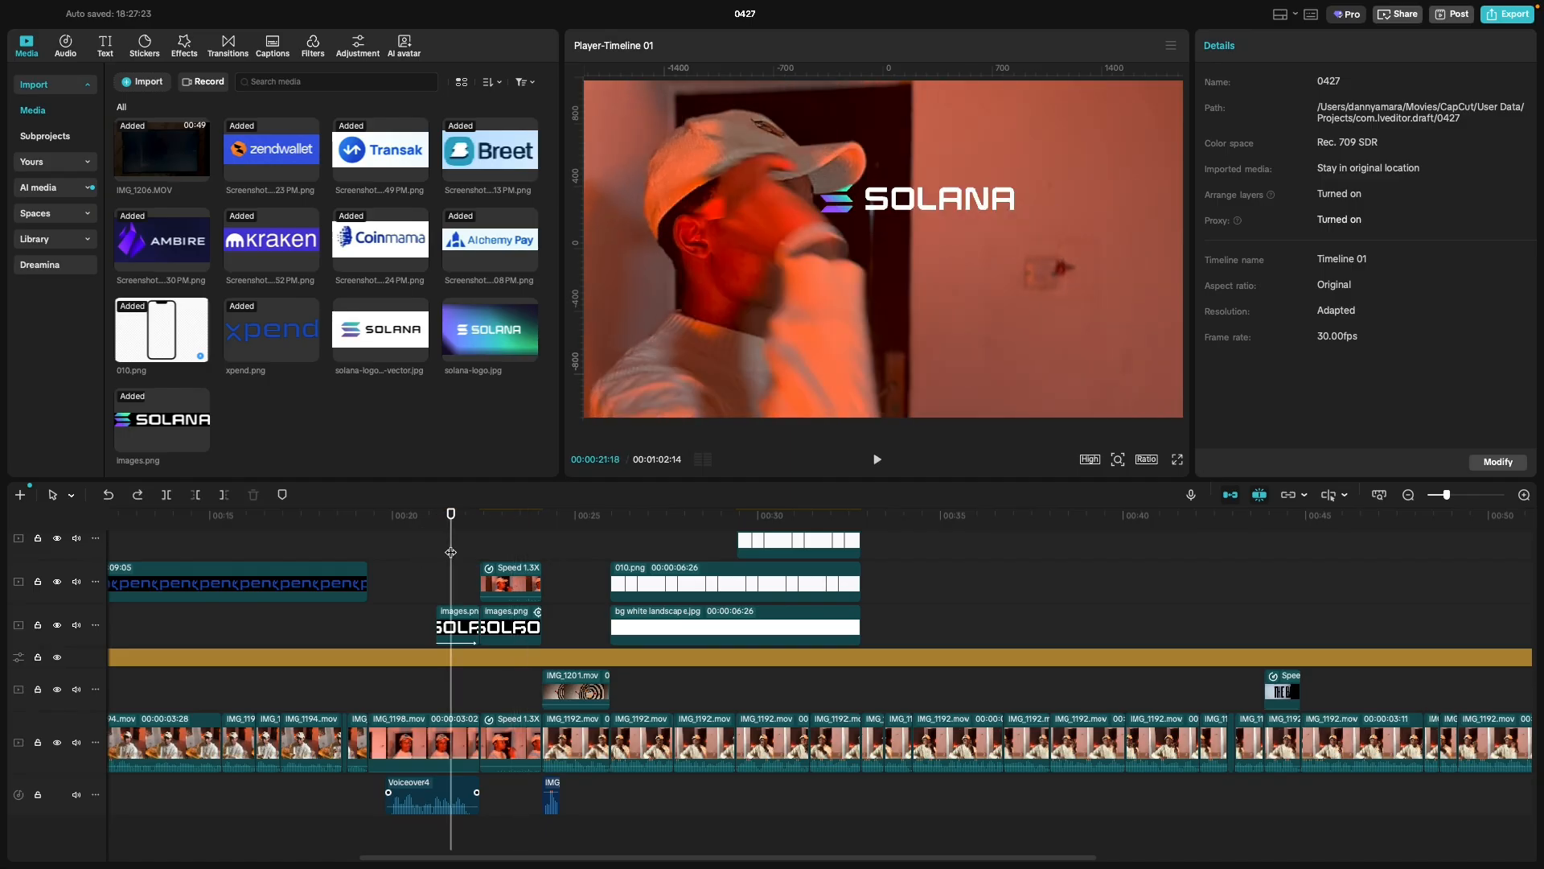
pyautogui.press('space')
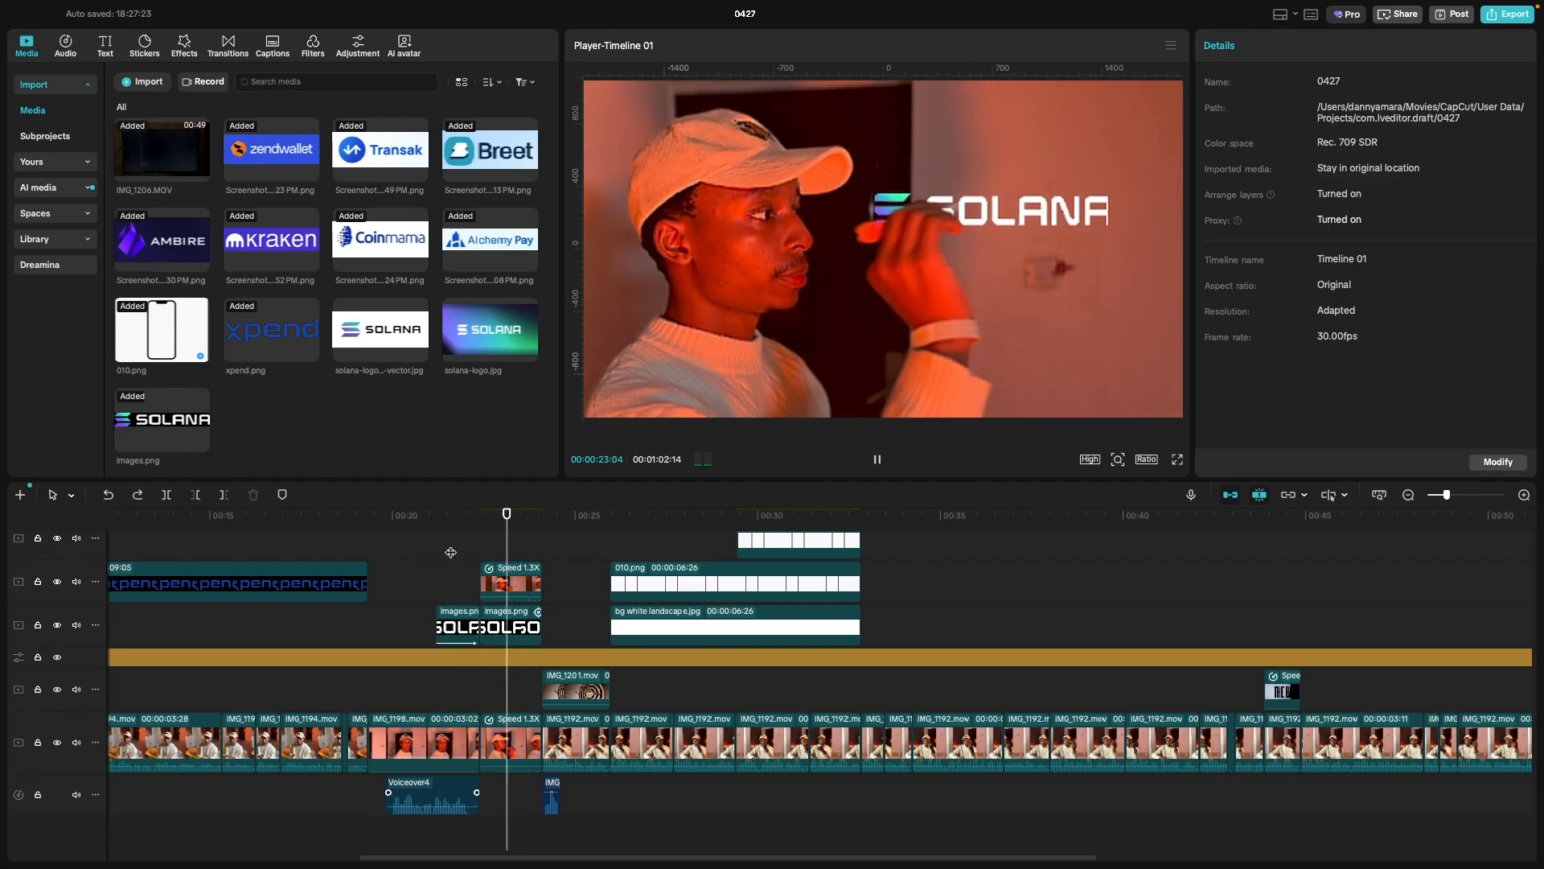
pyautogui.press('space')
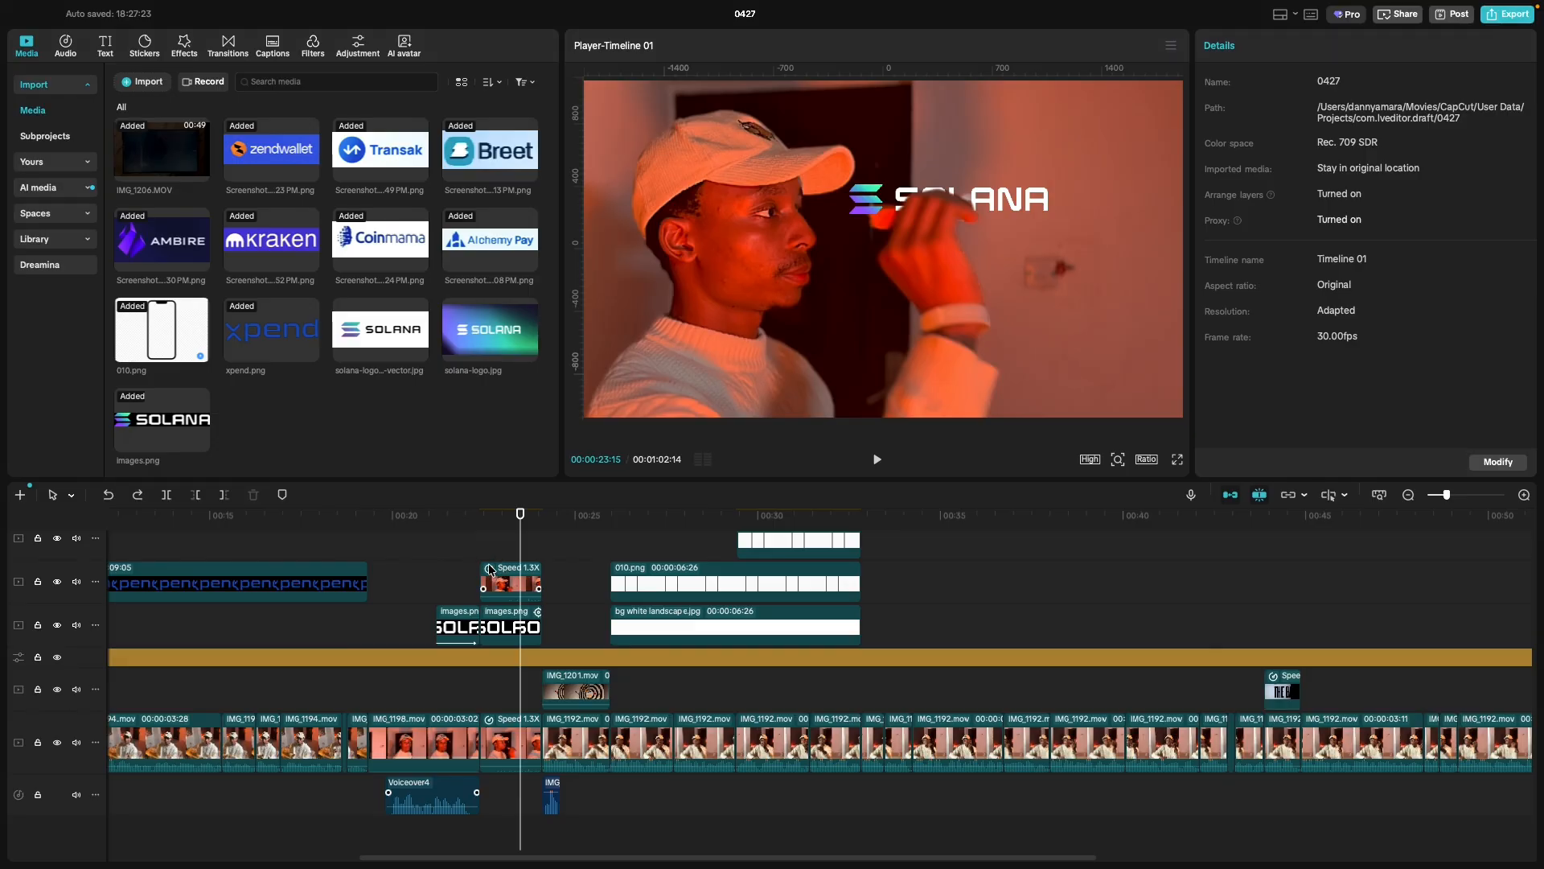
# Remove the motion tracking from the second Solana logo piece and split the piece at 00:00:22:20.
pyautogui.click(496, 636)
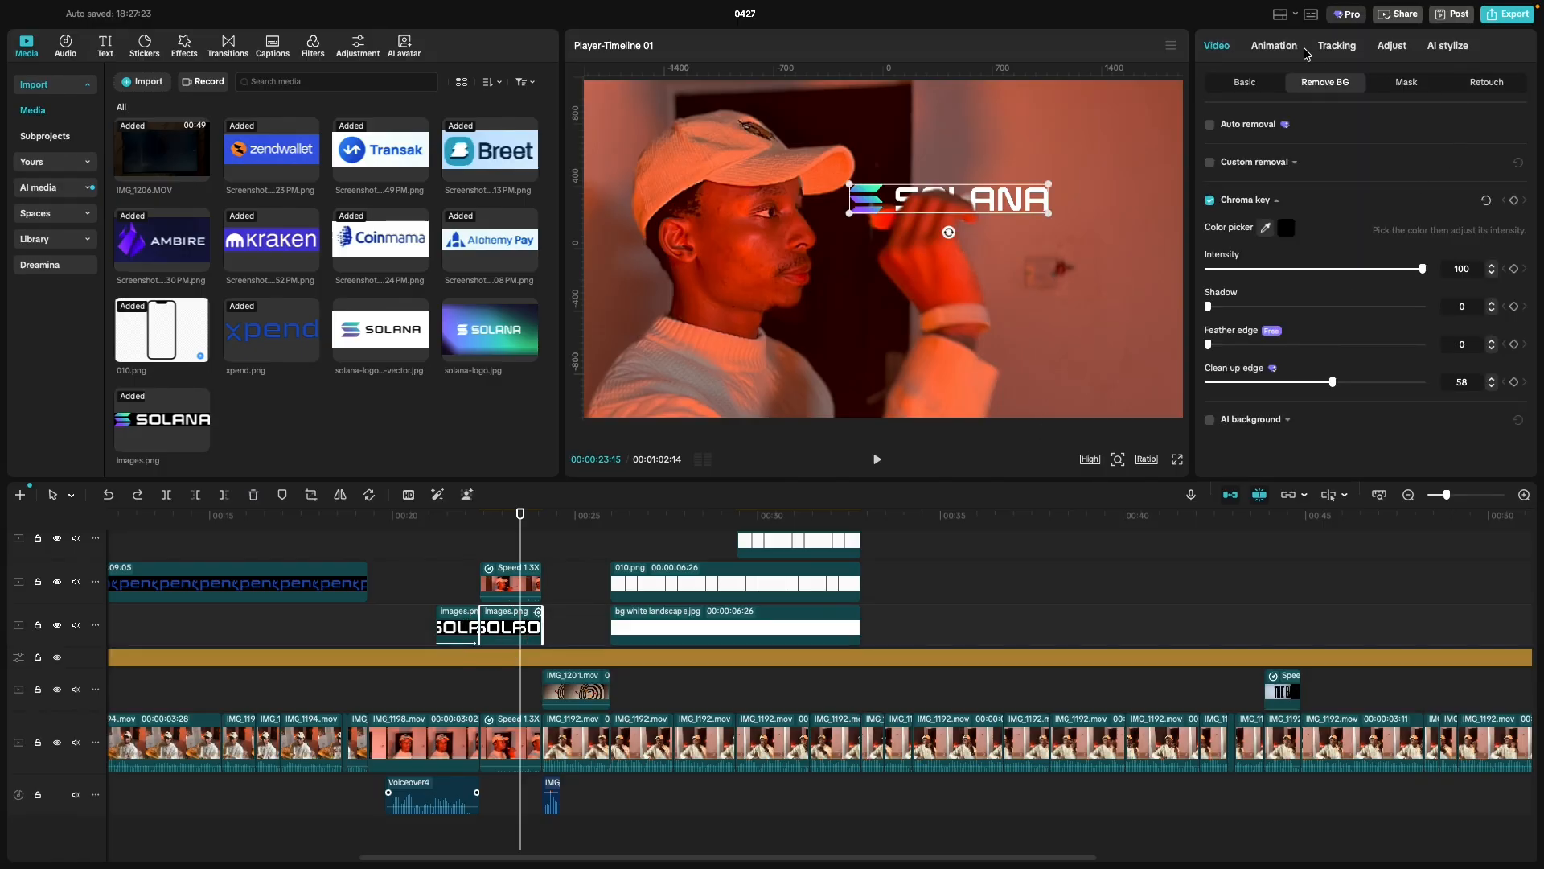
pyautogui.click(1335, 46)
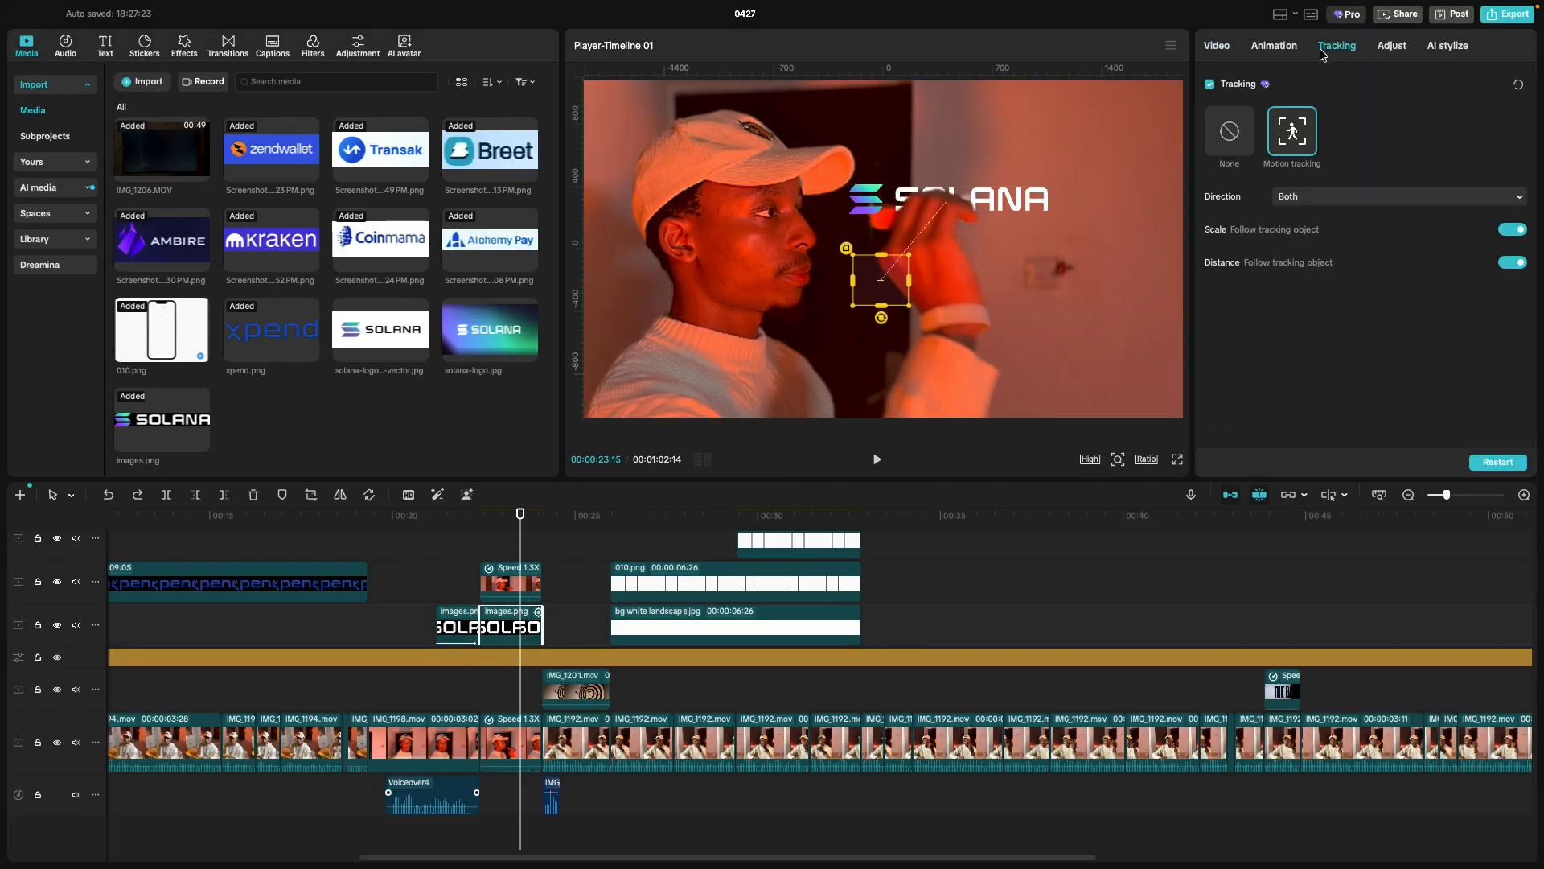
pyautogui.click(1229, 133)
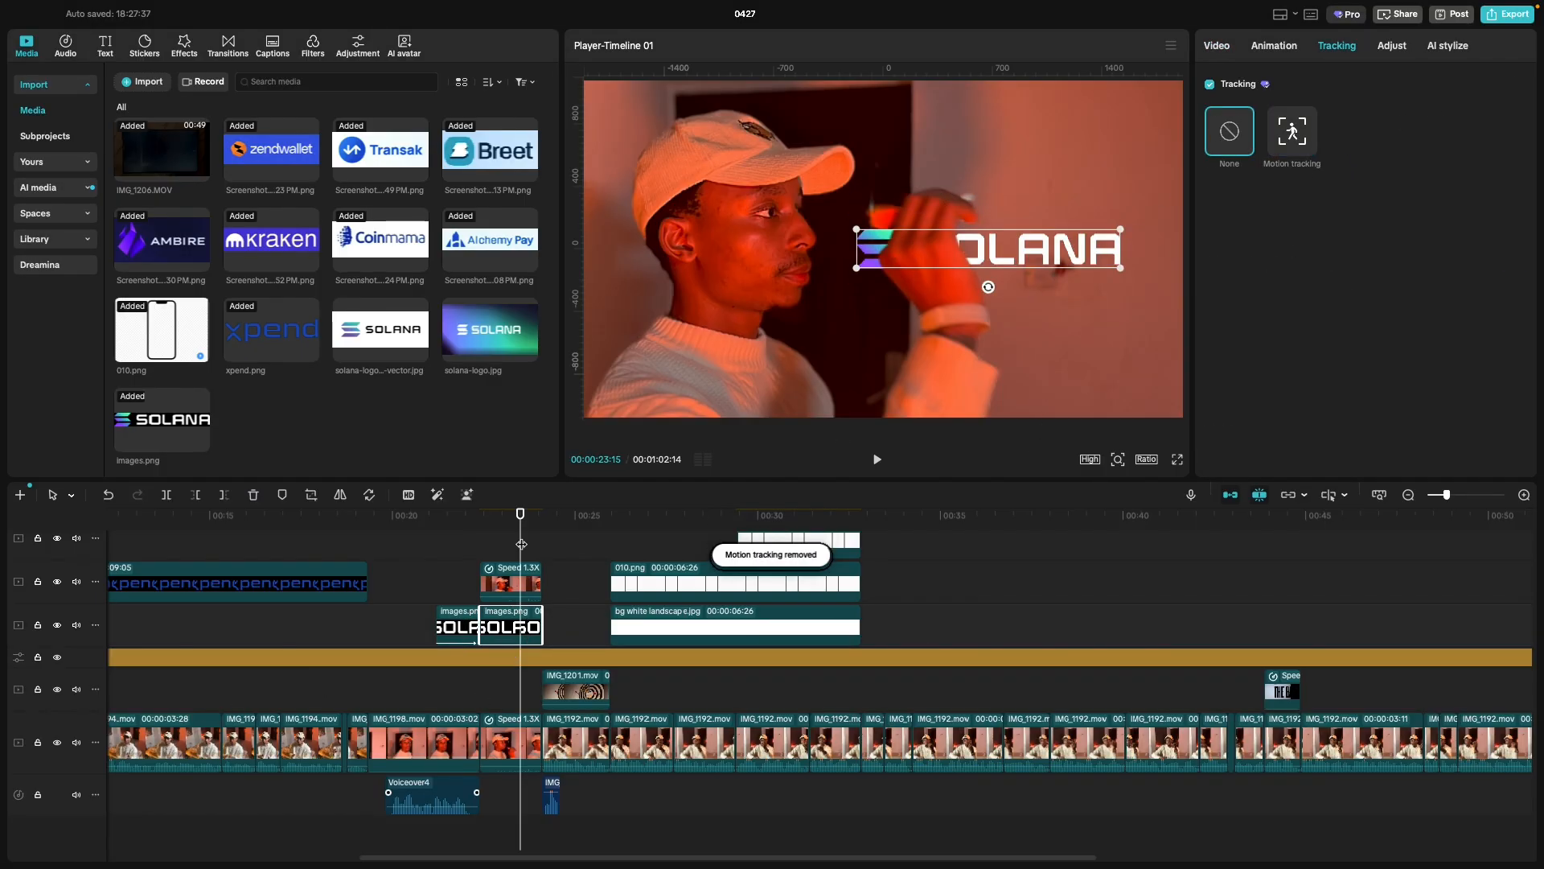
pyautogui.moveTo(522, 545); pyautogui.dragTo(490, 549)
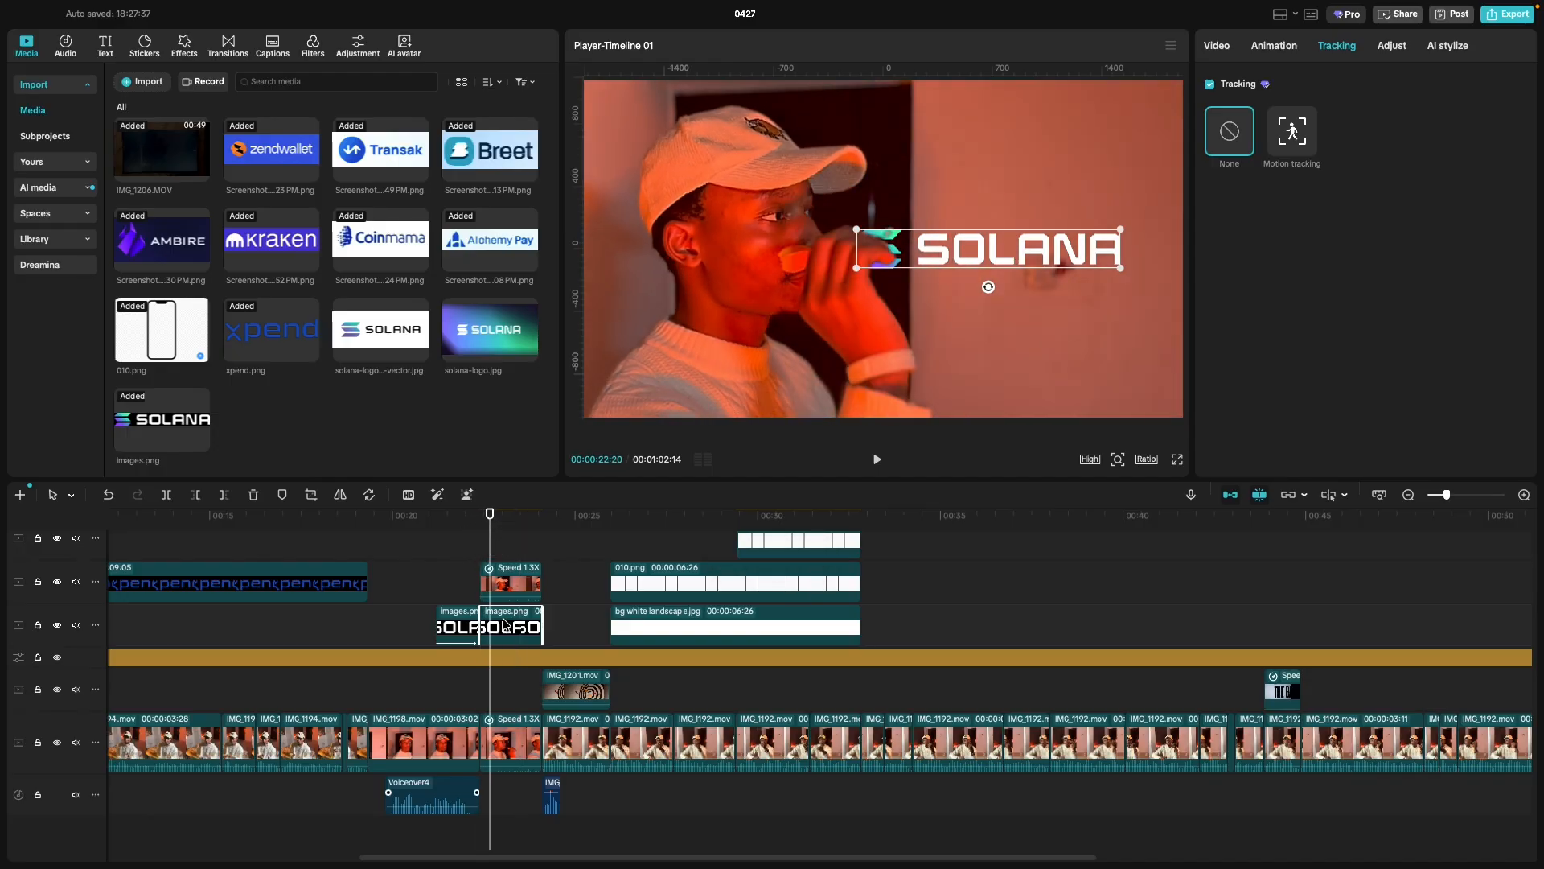
pyautogui.press('q')
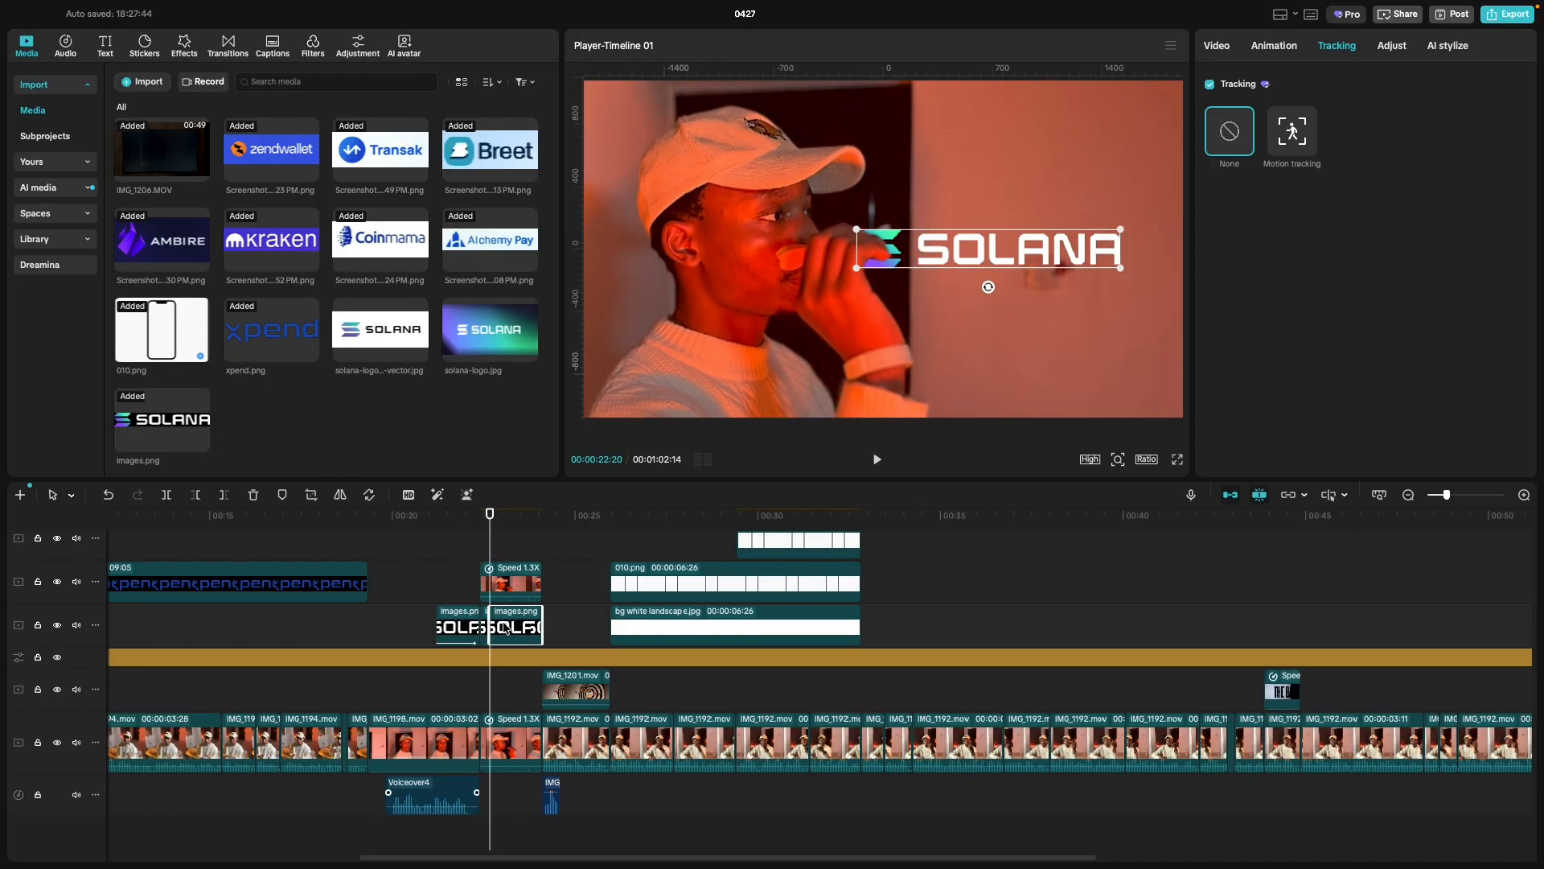
# Motion-track the logo piece starting at 00:00:22:20 in both directions, with the tracking box over the man's hand.
pyautogui.click(1293, 133)
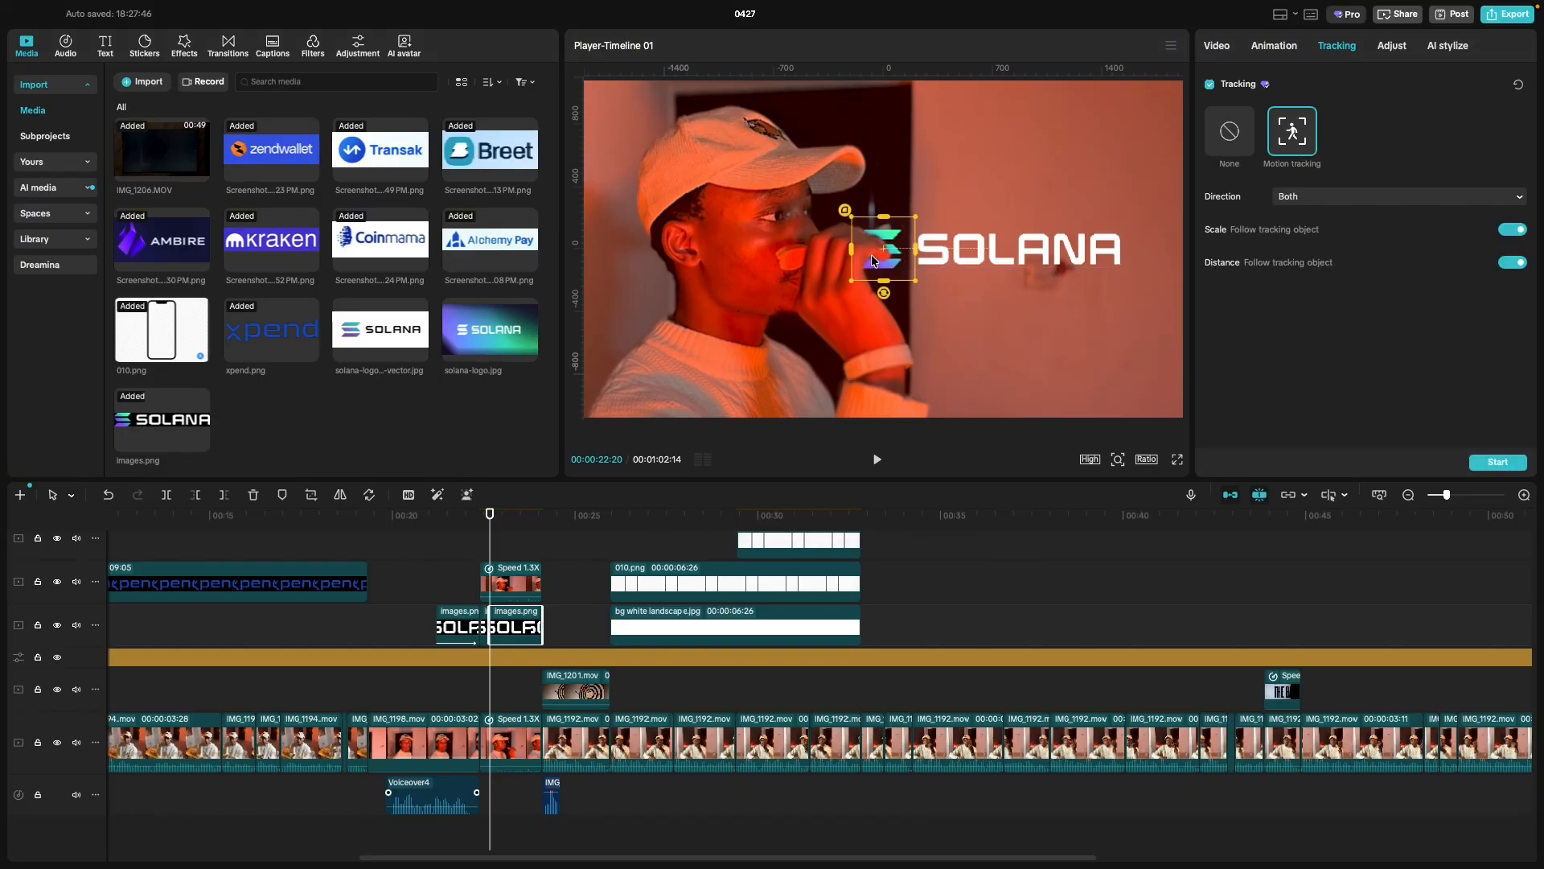
pyautogui.moveTo(873, 260); pyautogui.dragTo(873, 262)
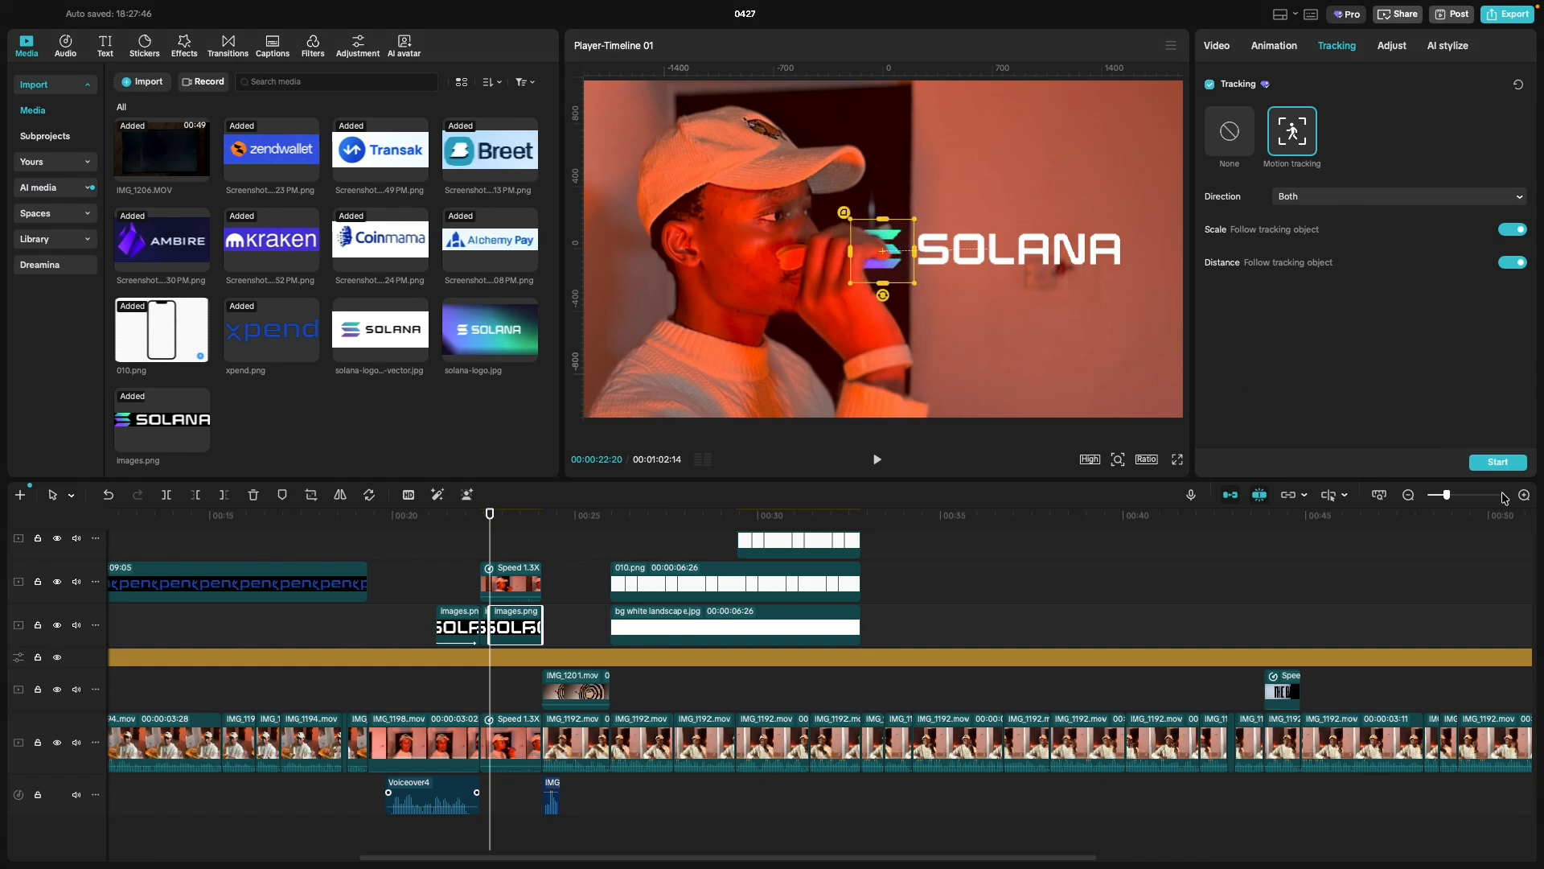
pyautogui.click(1496, 465)
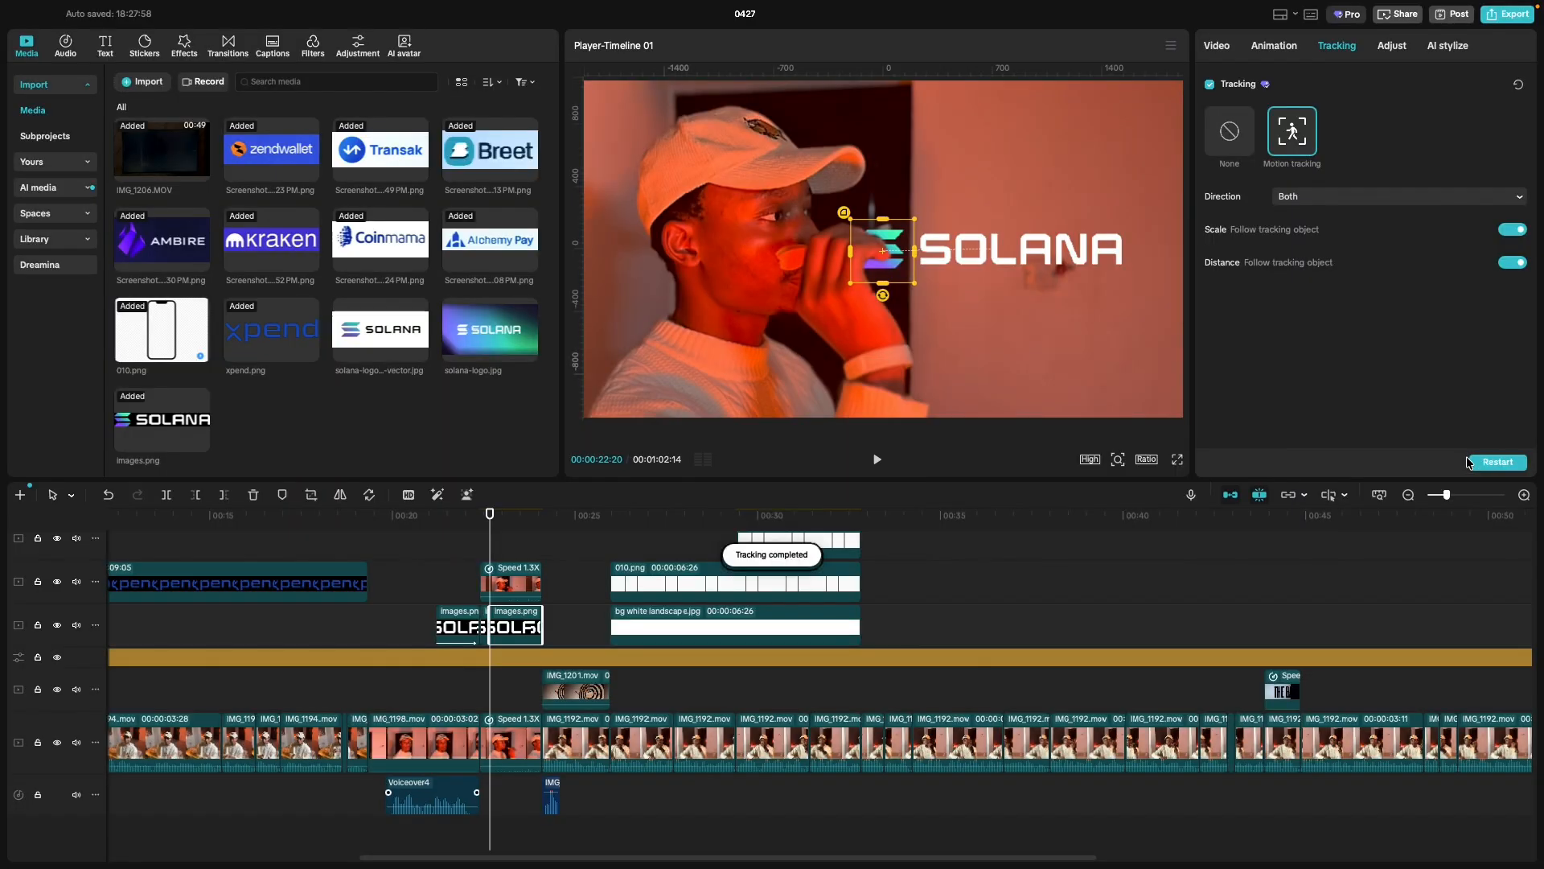
# Play the logo section repeatedly to check how the newly tracked piece follows the man's hand.
pyautogui.click(432, 554)
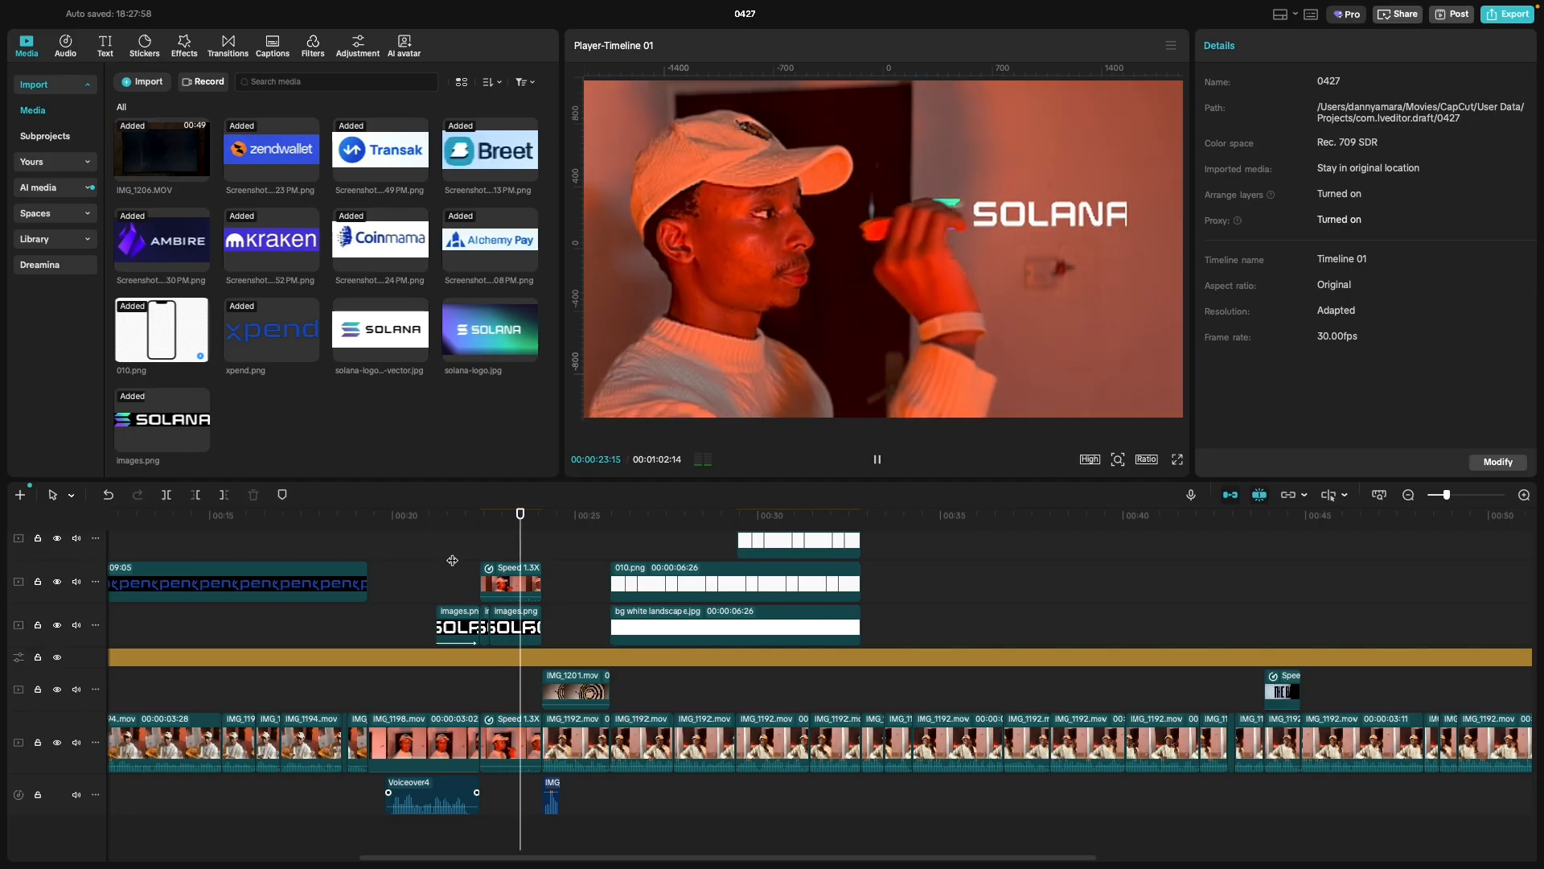
pyautogui.press('space')
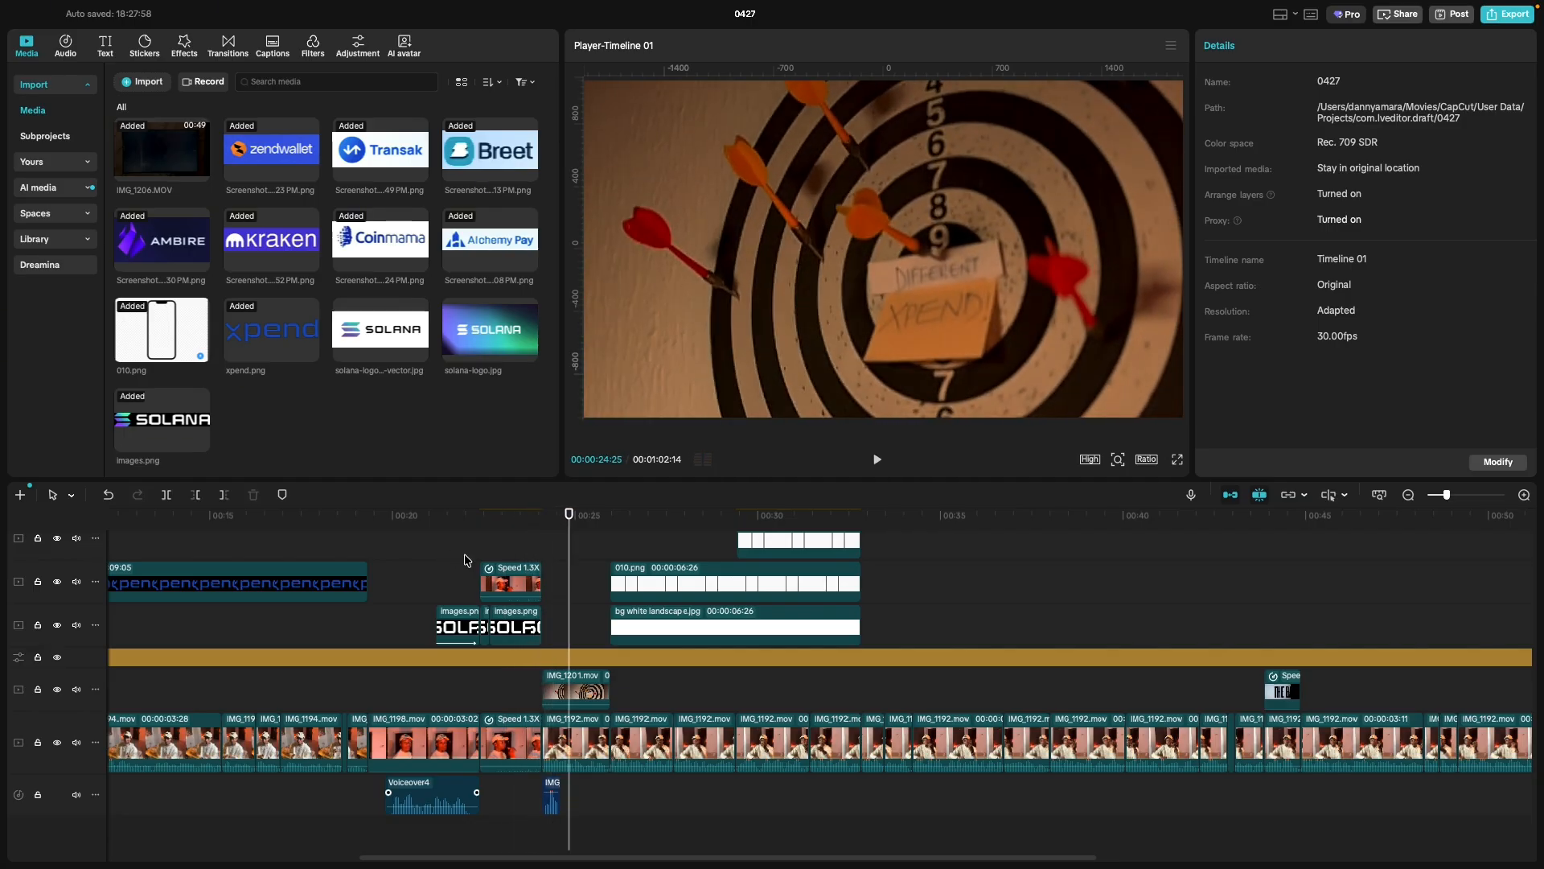
pyautogui.click(464, 560)
pyautogui.press('space')
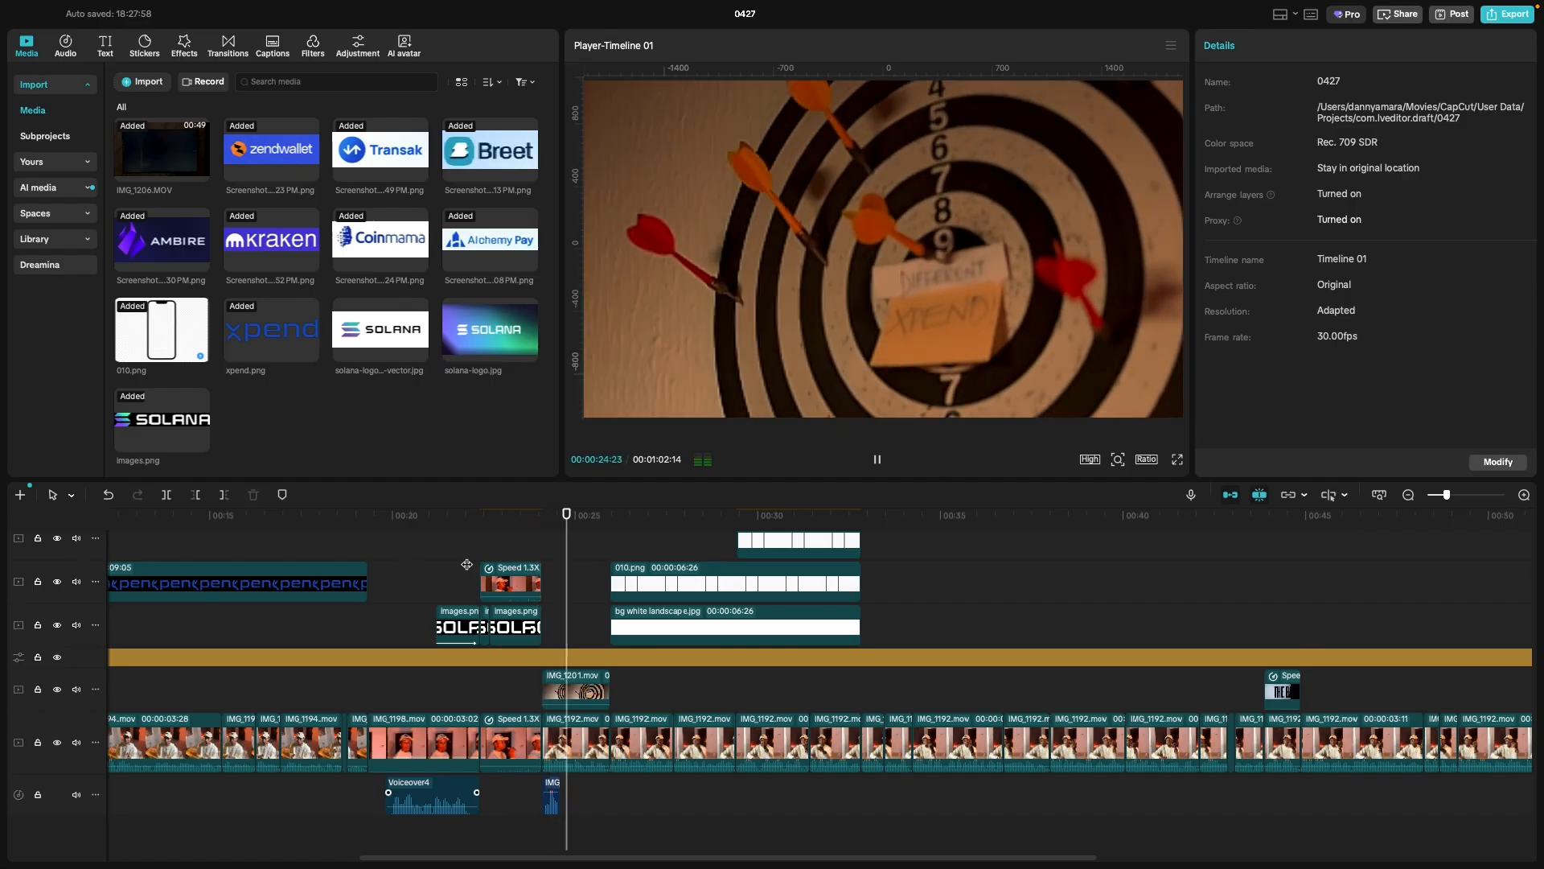
pyautogui.click(468, 565)
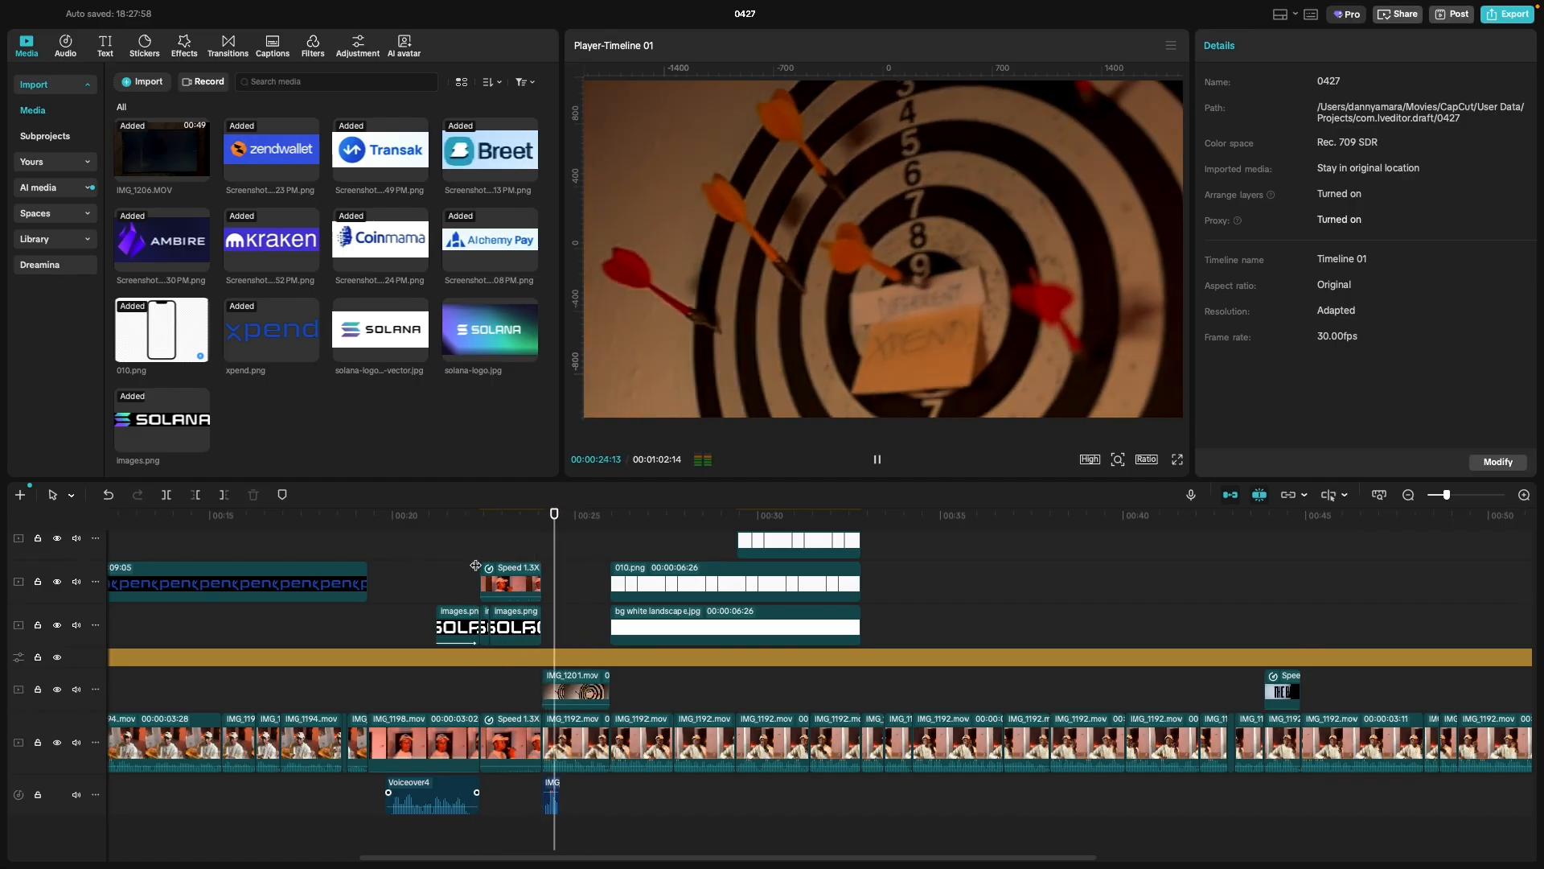
pyautogui.press('space')
pyautogui.click(475, 562)
pyautogui.press('space')
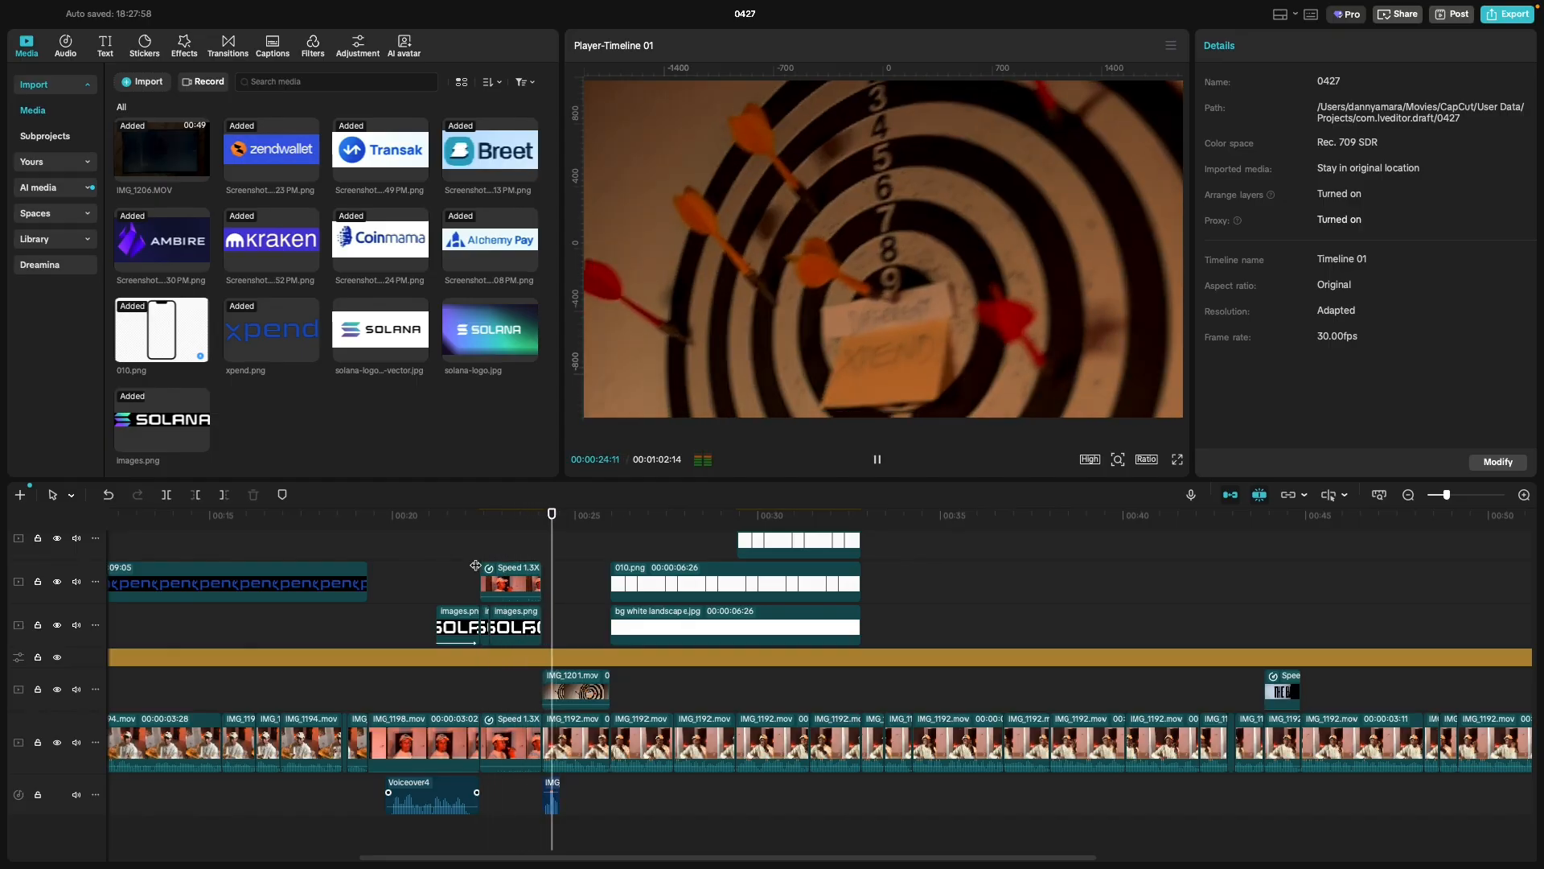
pyautogui.press('space')
pyautogui.click(475, 565)
pyautogui.press('space')
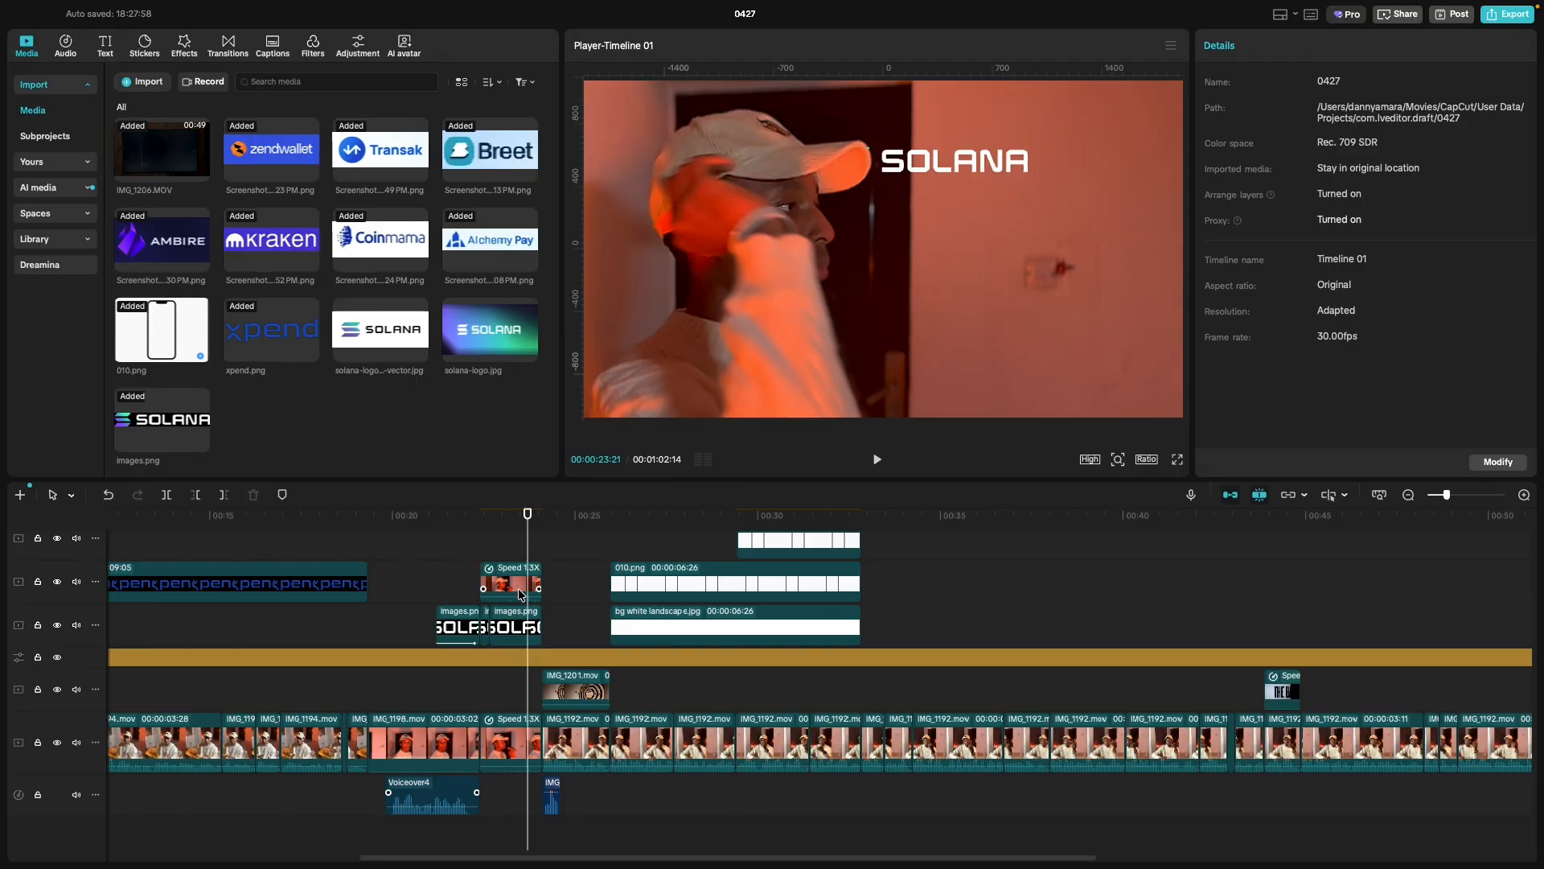
# Split the tracked logo piece at 00:00:23:21, where the man's hand swings back across his face.
pyautogui.click(524, 545)
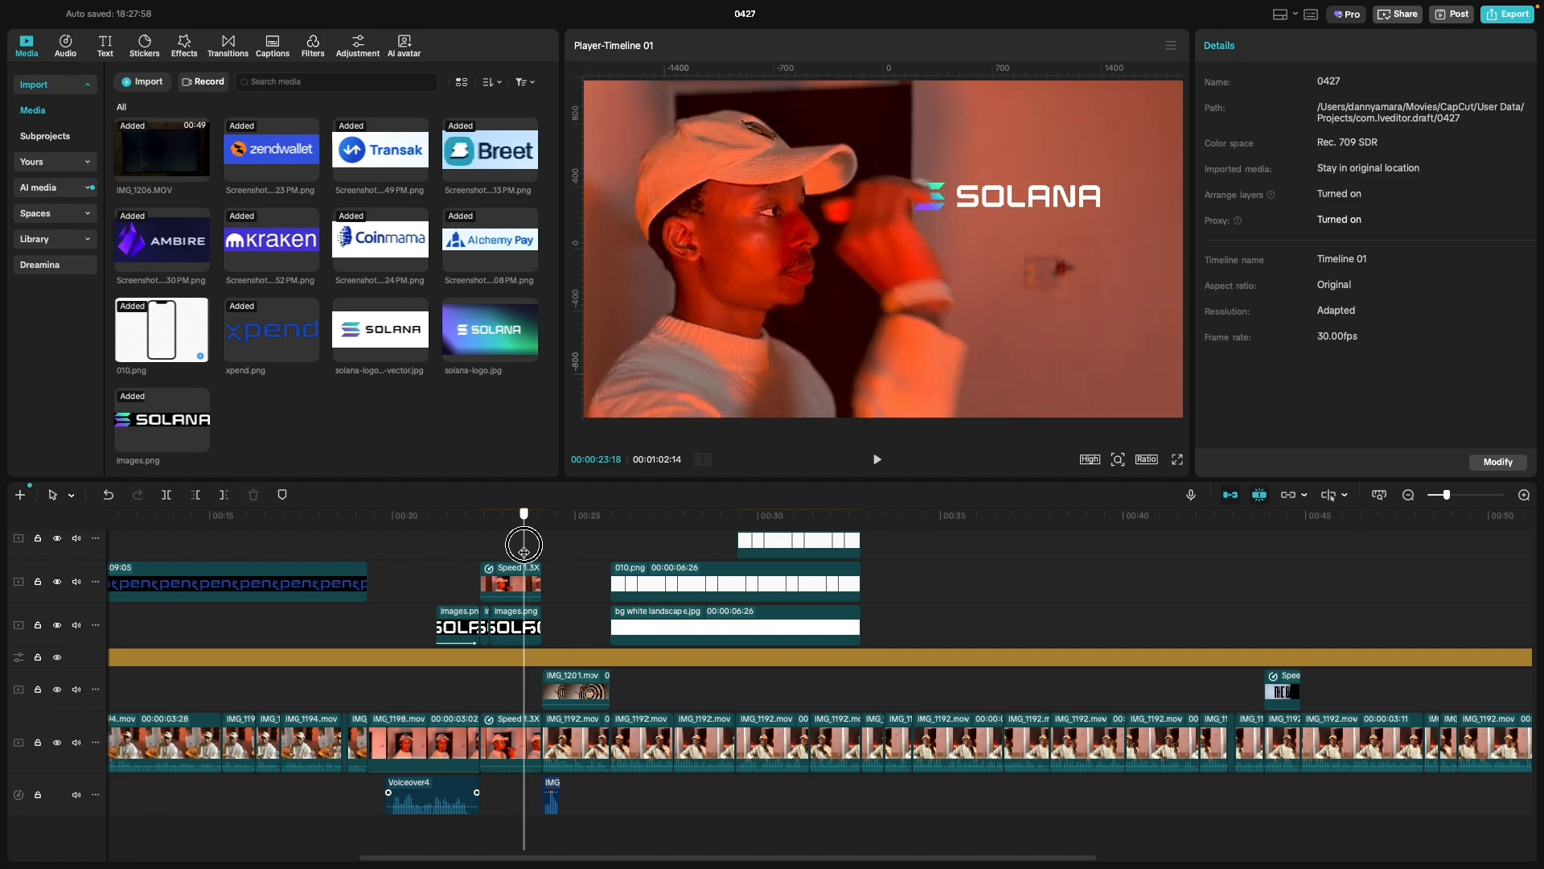
pyautogui.moveTo(524, 546); pyautogui.dragTo(527, 545)
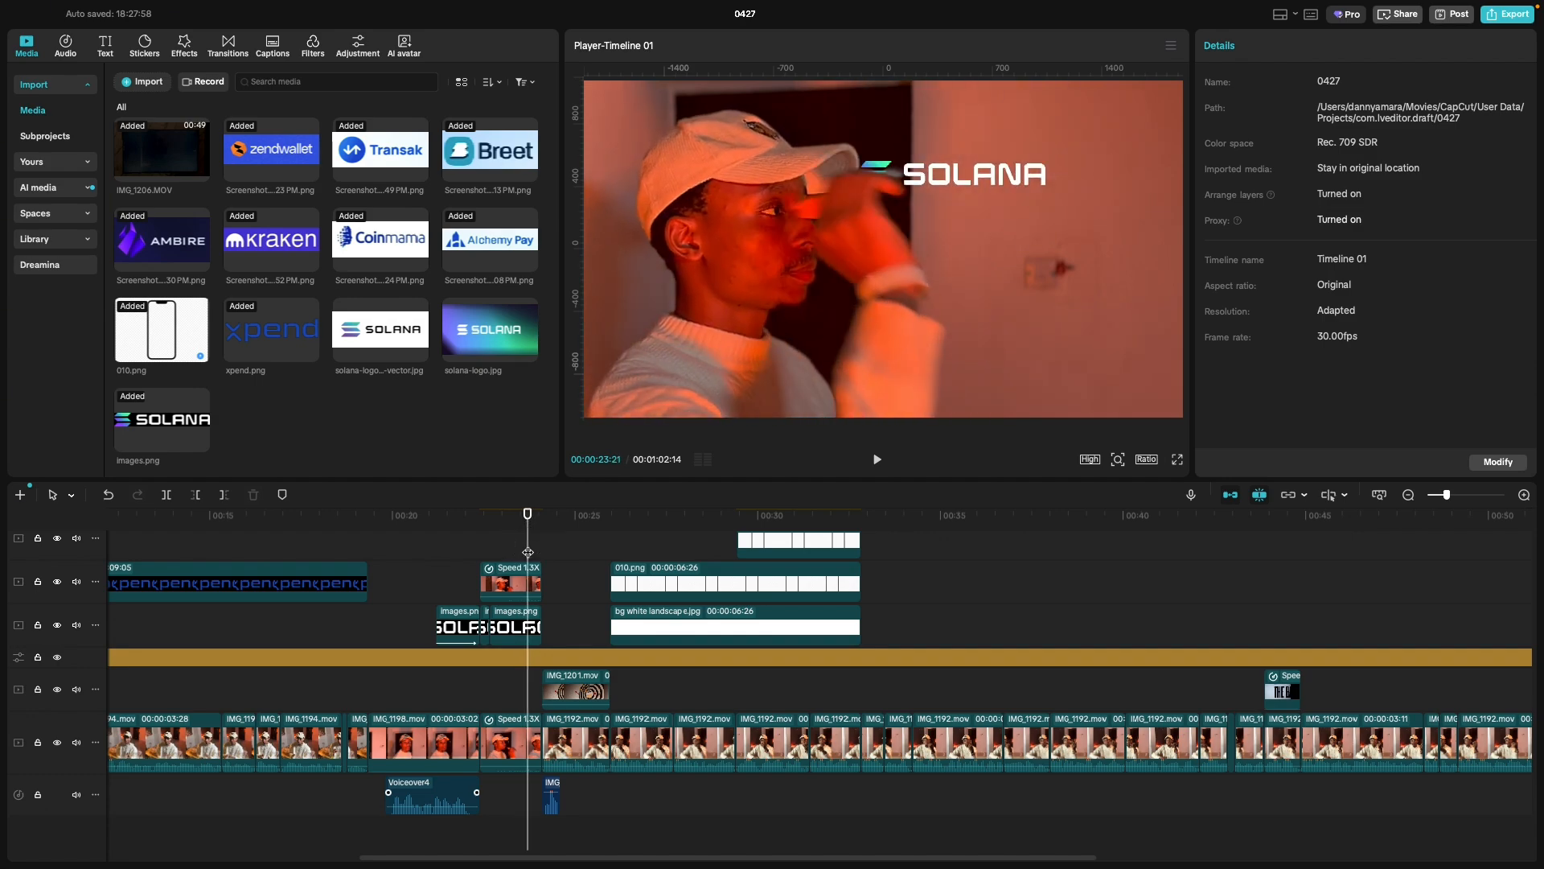
pyautogui.click(517, 628)
pyautogui.hotkey('ctrl', 'b')
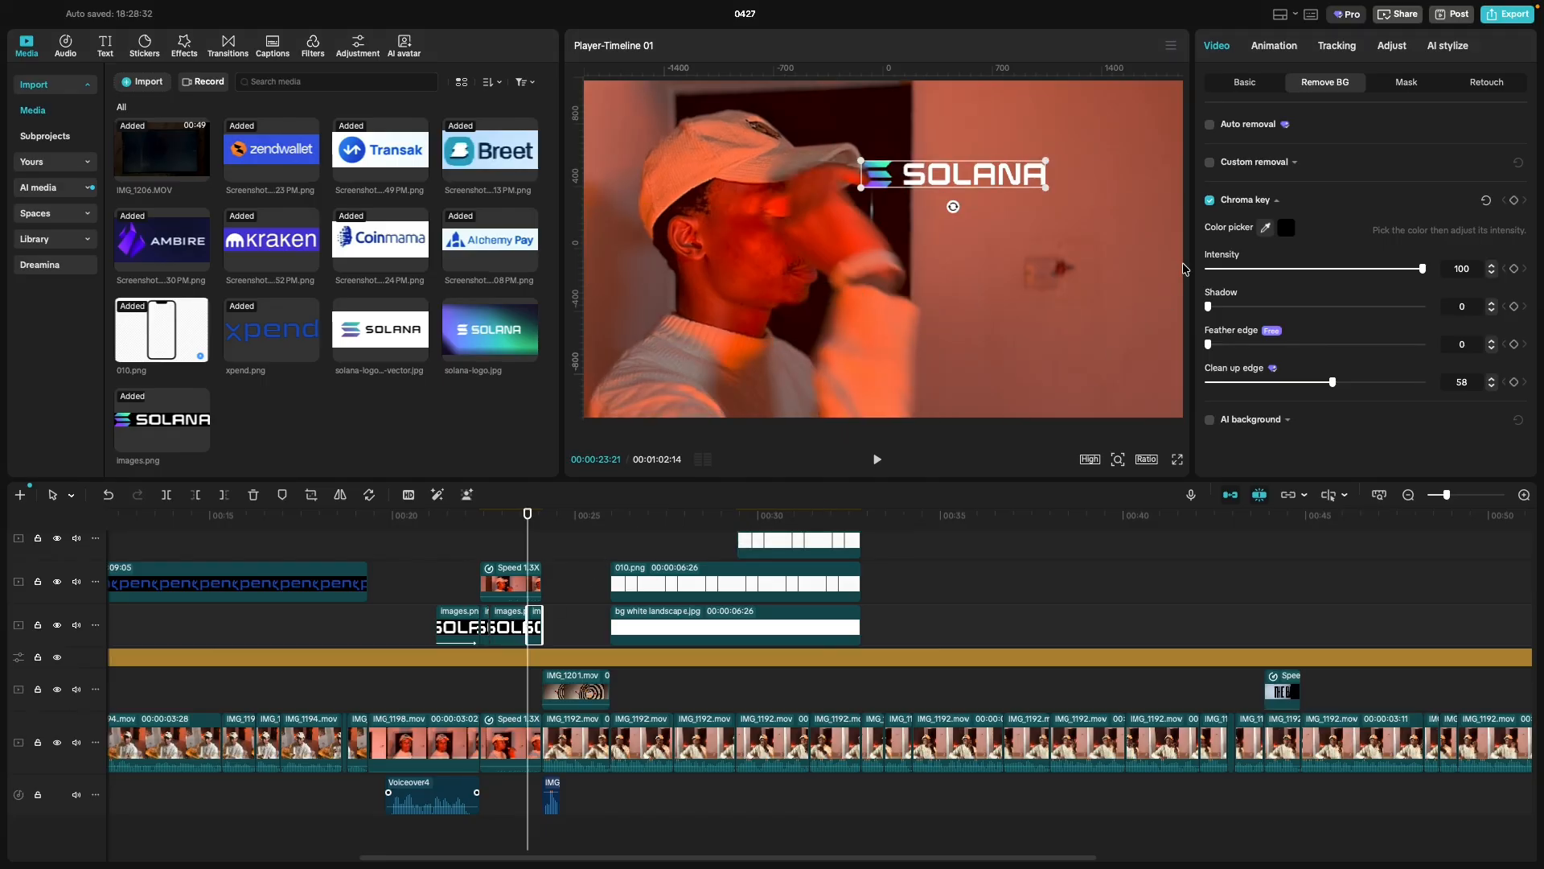
# Try removing the motion tracking from the last logo piece, and undo the removal.
pyautogui.click(1320, 50)
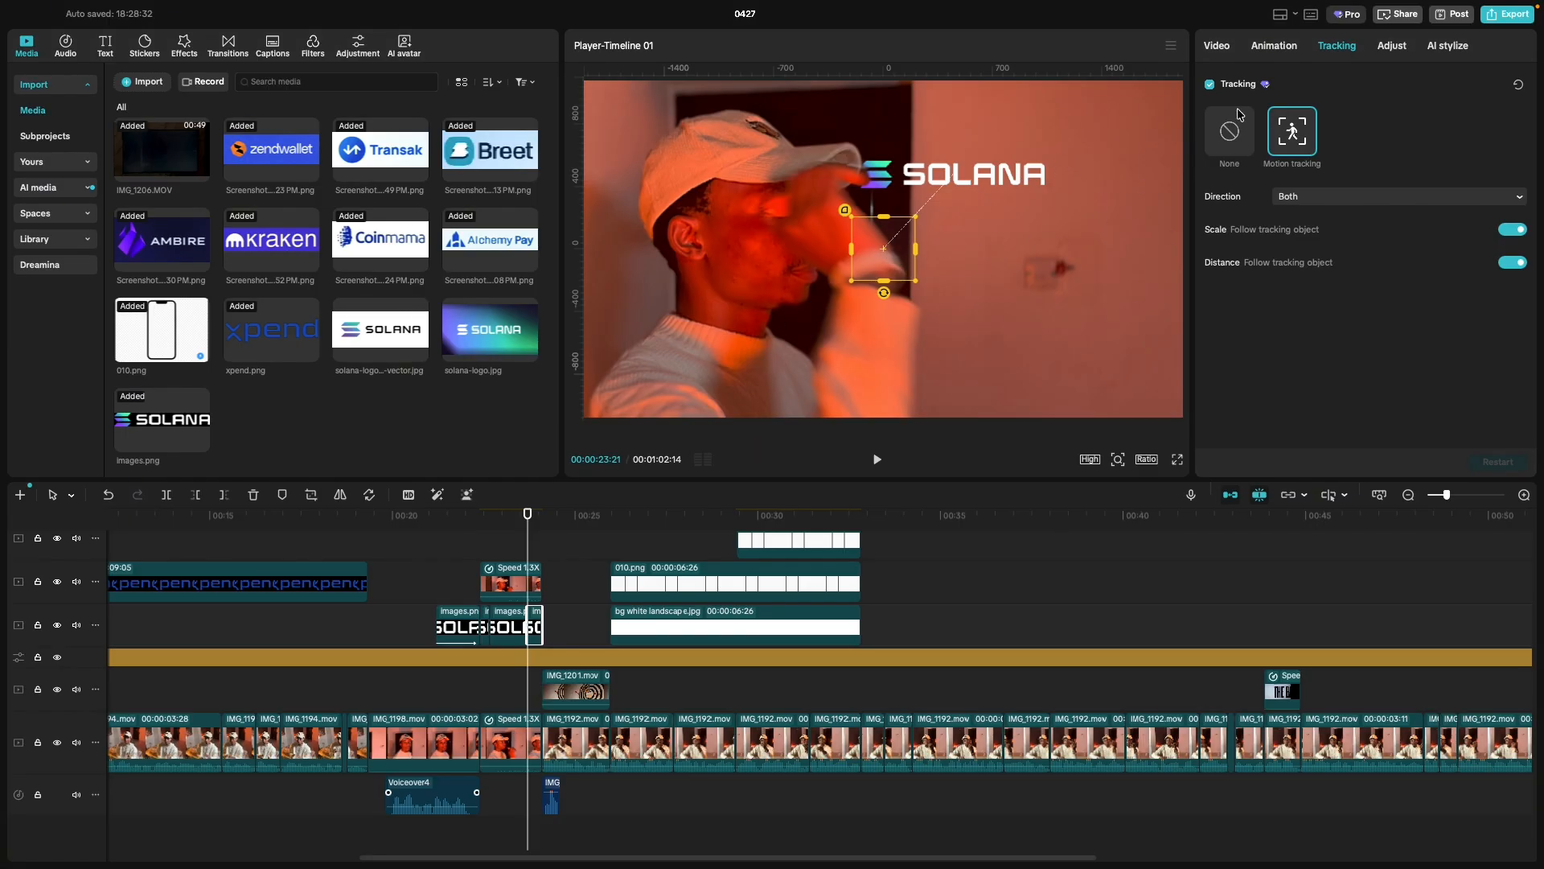
pyautogui.click(1233, 143)
pyautogui.press('super+z')
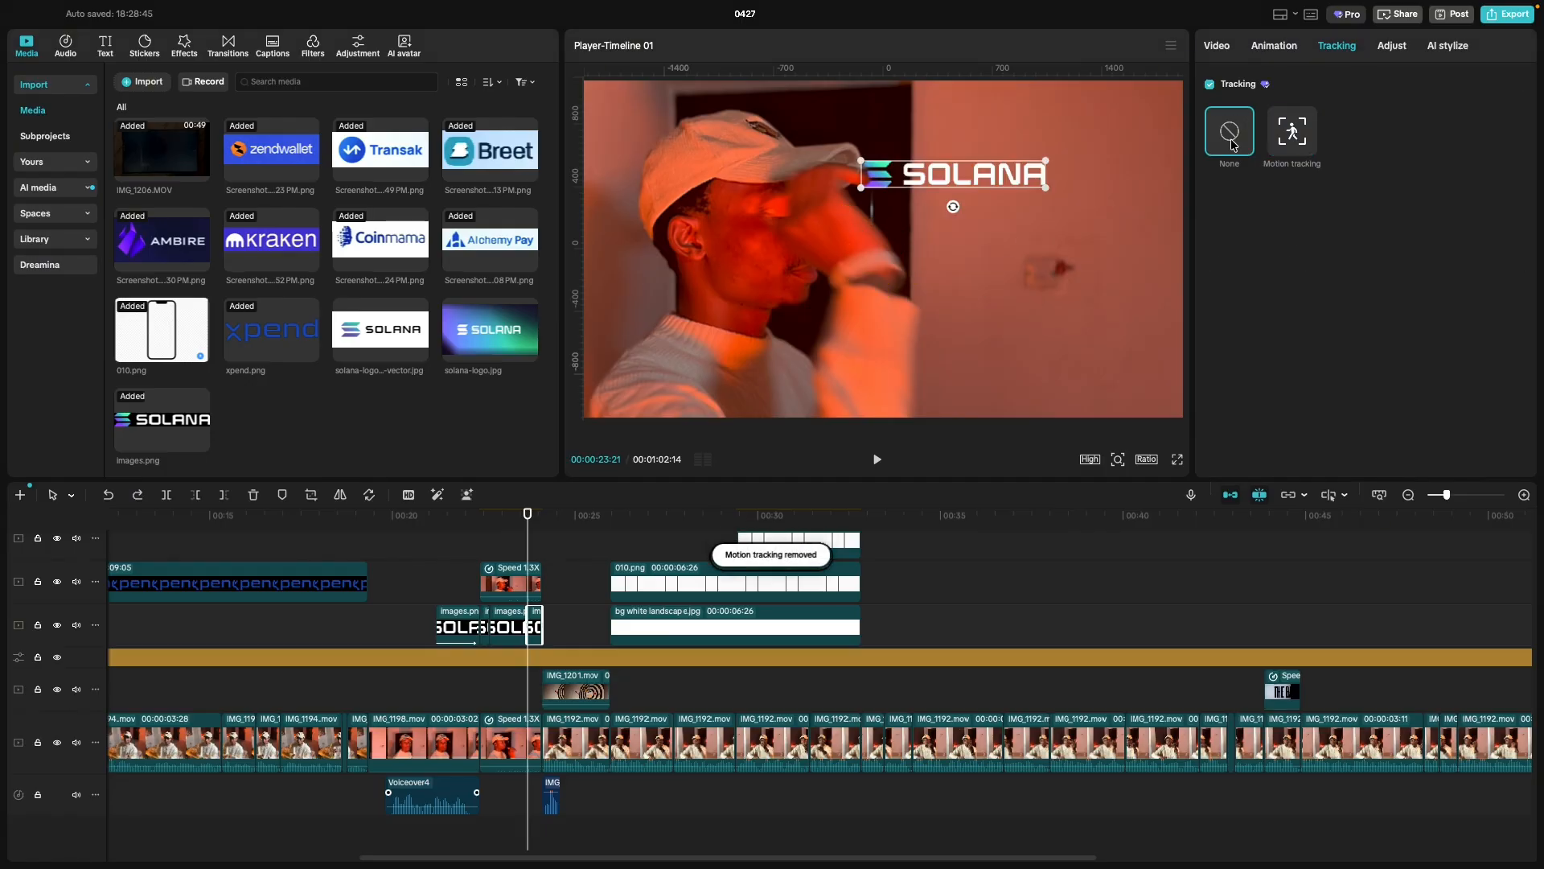
# Keyframe the last logo piece's transform at 00:00:23:21 and move it out of frame to X 3851, Y -362 at 00:00:24:02.
pyautogui.click(1221, 45)
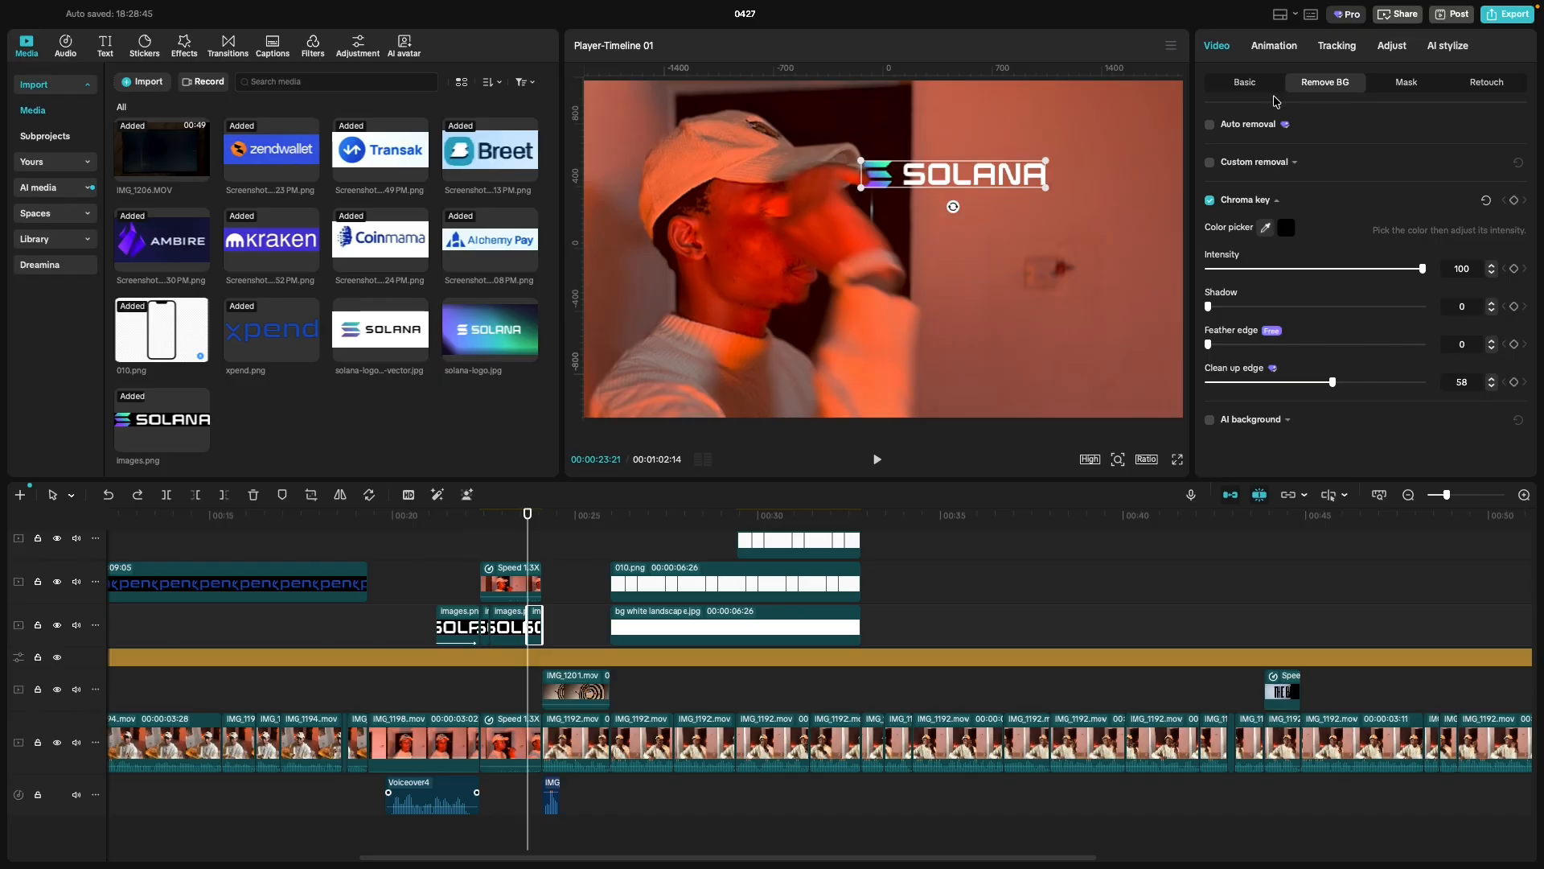
pyautogui.click(1243, 87)
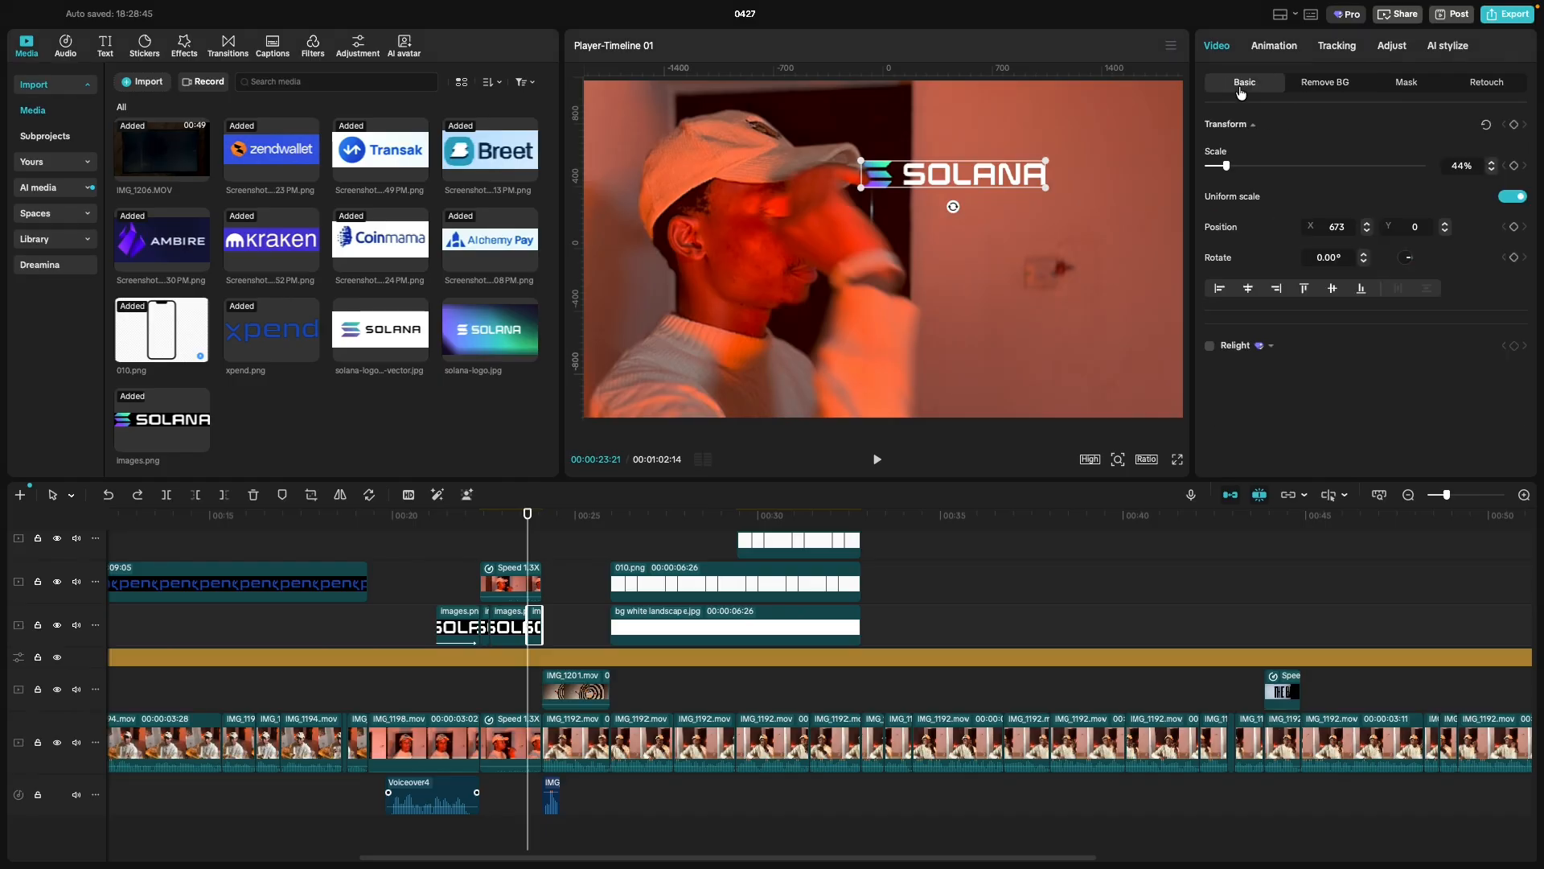
pyautogui.click(1514, 125)
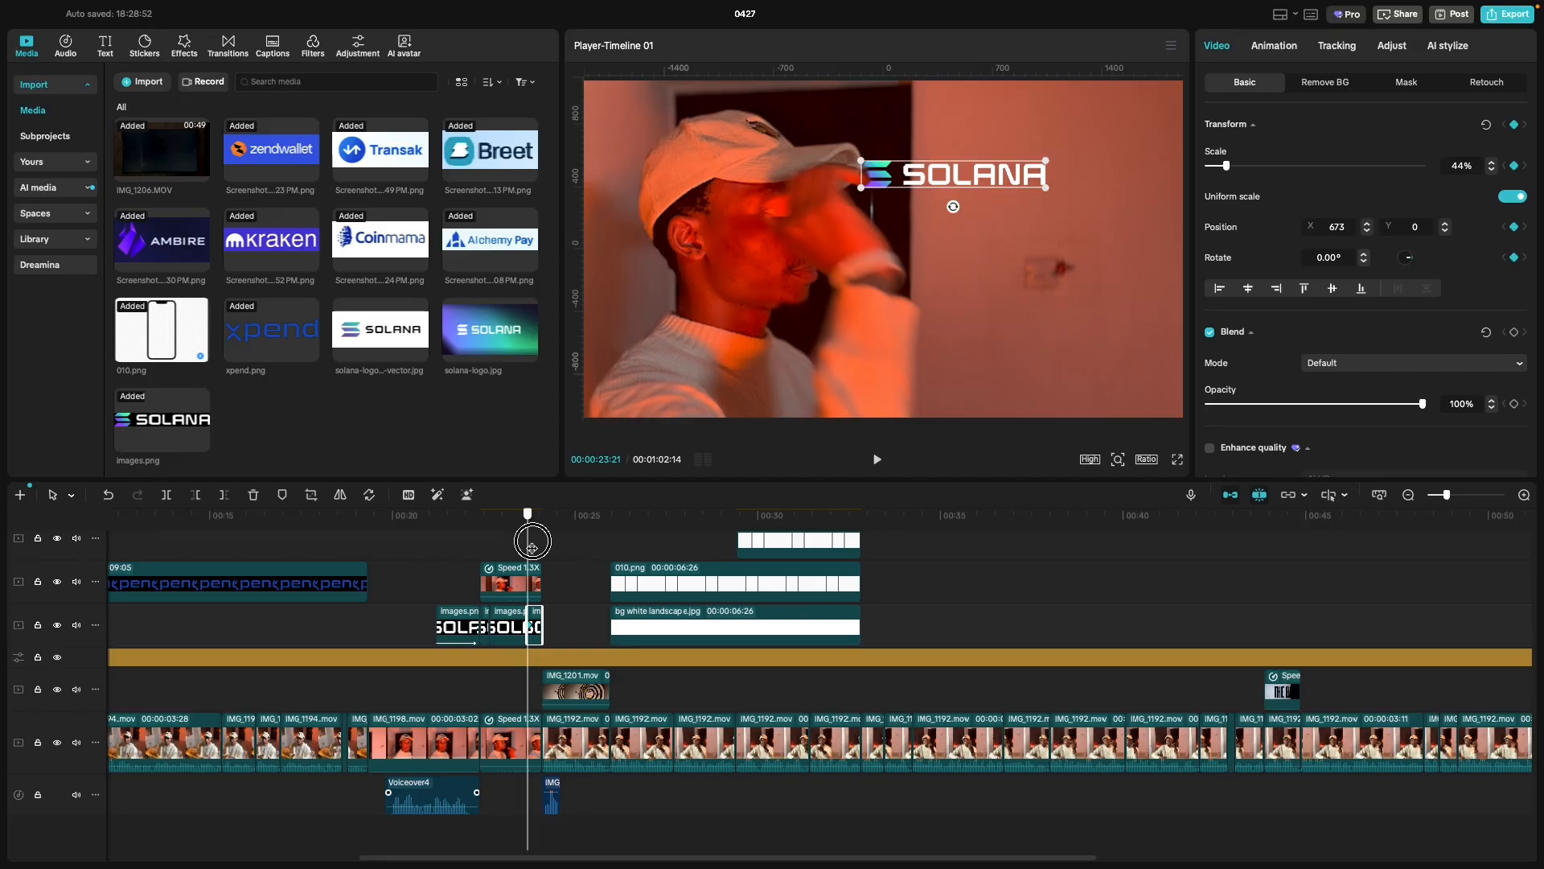
pyautogui.moveTo(531, 548); pyautogui.dragTo(538, 551)
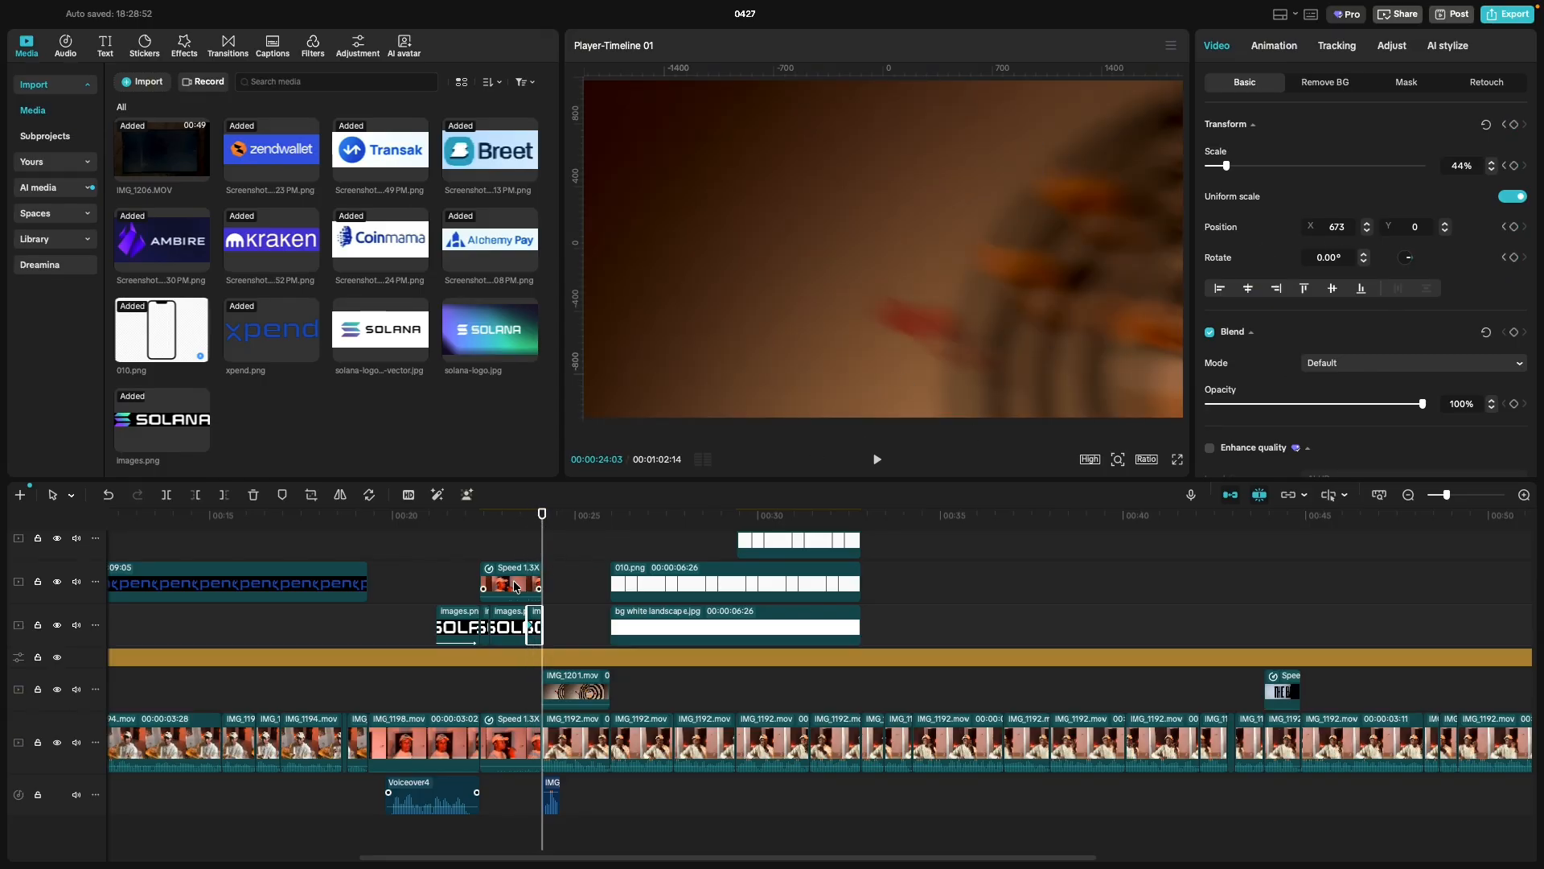
pyautogui.scroll(5, 516, 586)
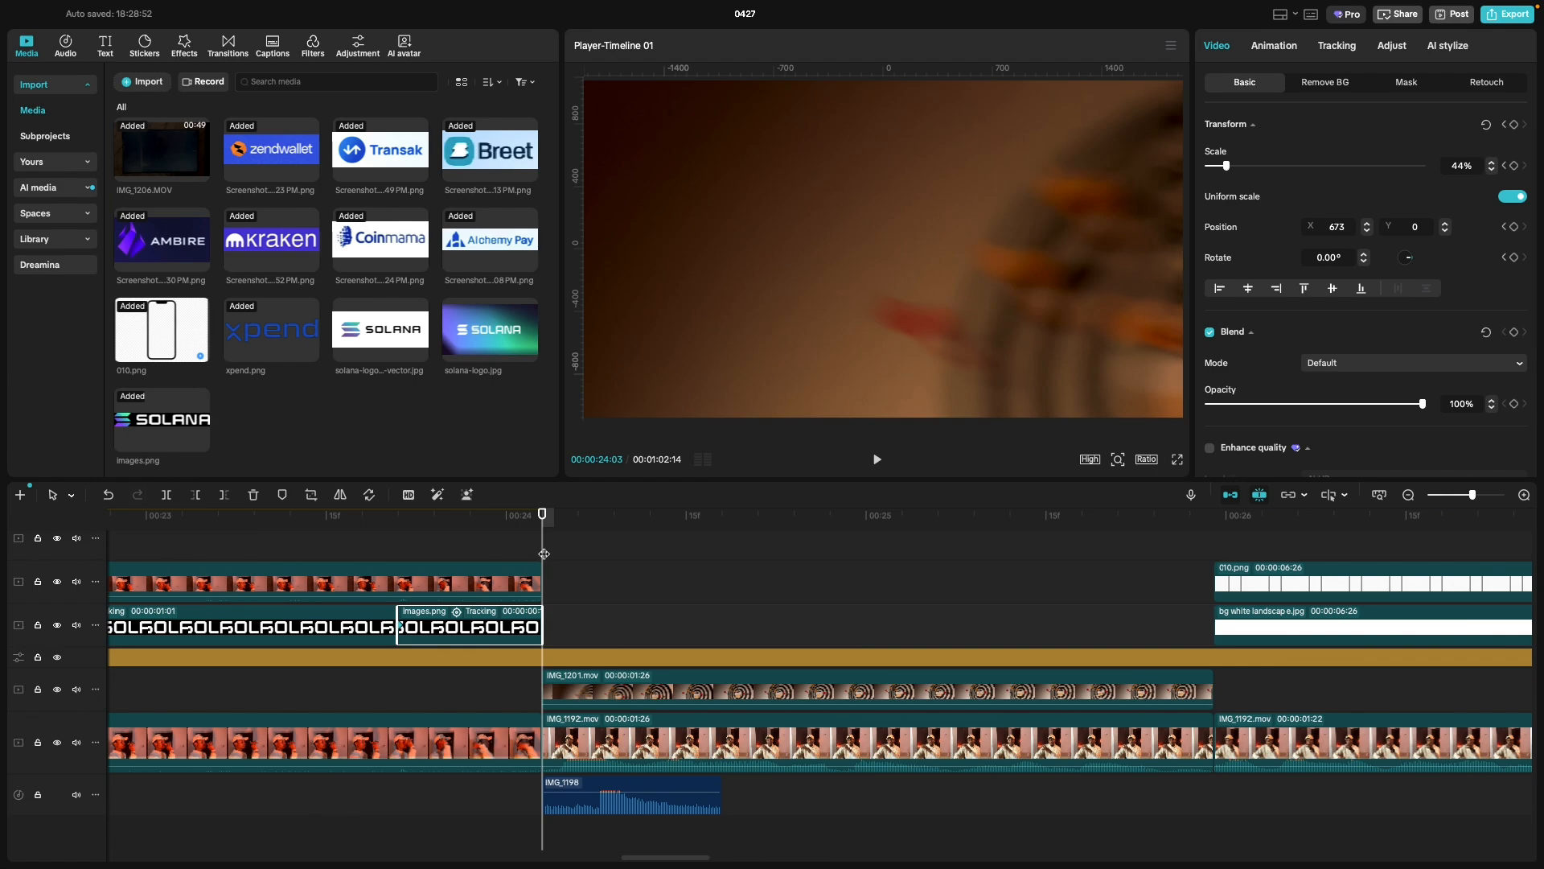
pyautogui.moveTo(544, 554); pyautogui.dragTo(538, 550)
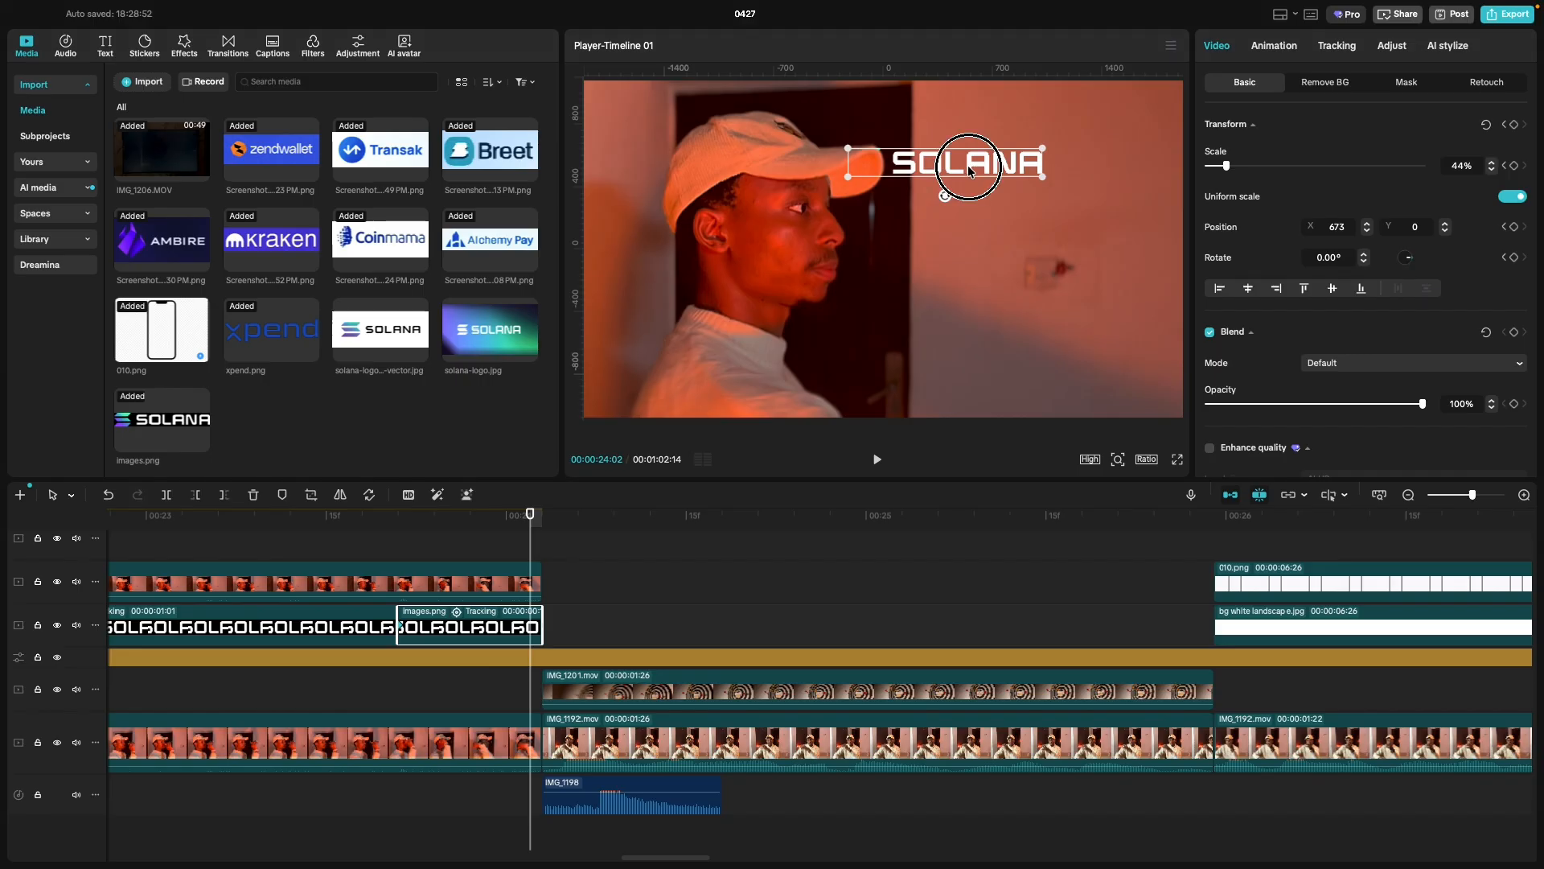
pyautogui.moveTo(968, 166); pyautogui.dragTo(1136, 271)
# Play back the logo section from 00:00:21:04 and again from the second logo piece to check the logo's exit from the frame.
pyautogui.click(345, 542)
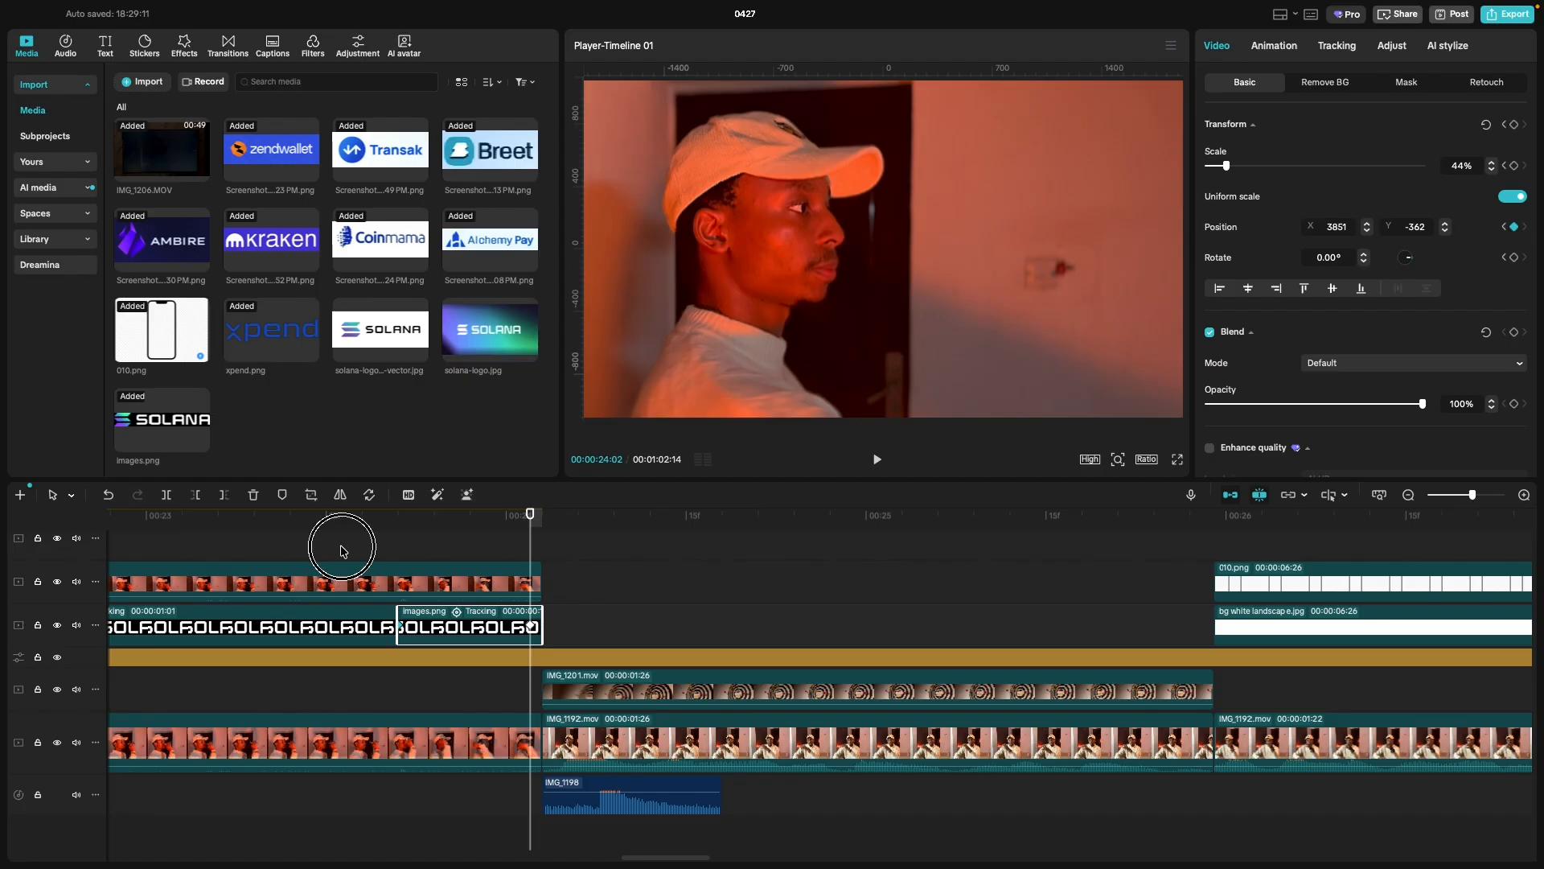
pyautogui.scroll(-3, 338, 547)
pyautogui.hscroll(-5, 224, 579)
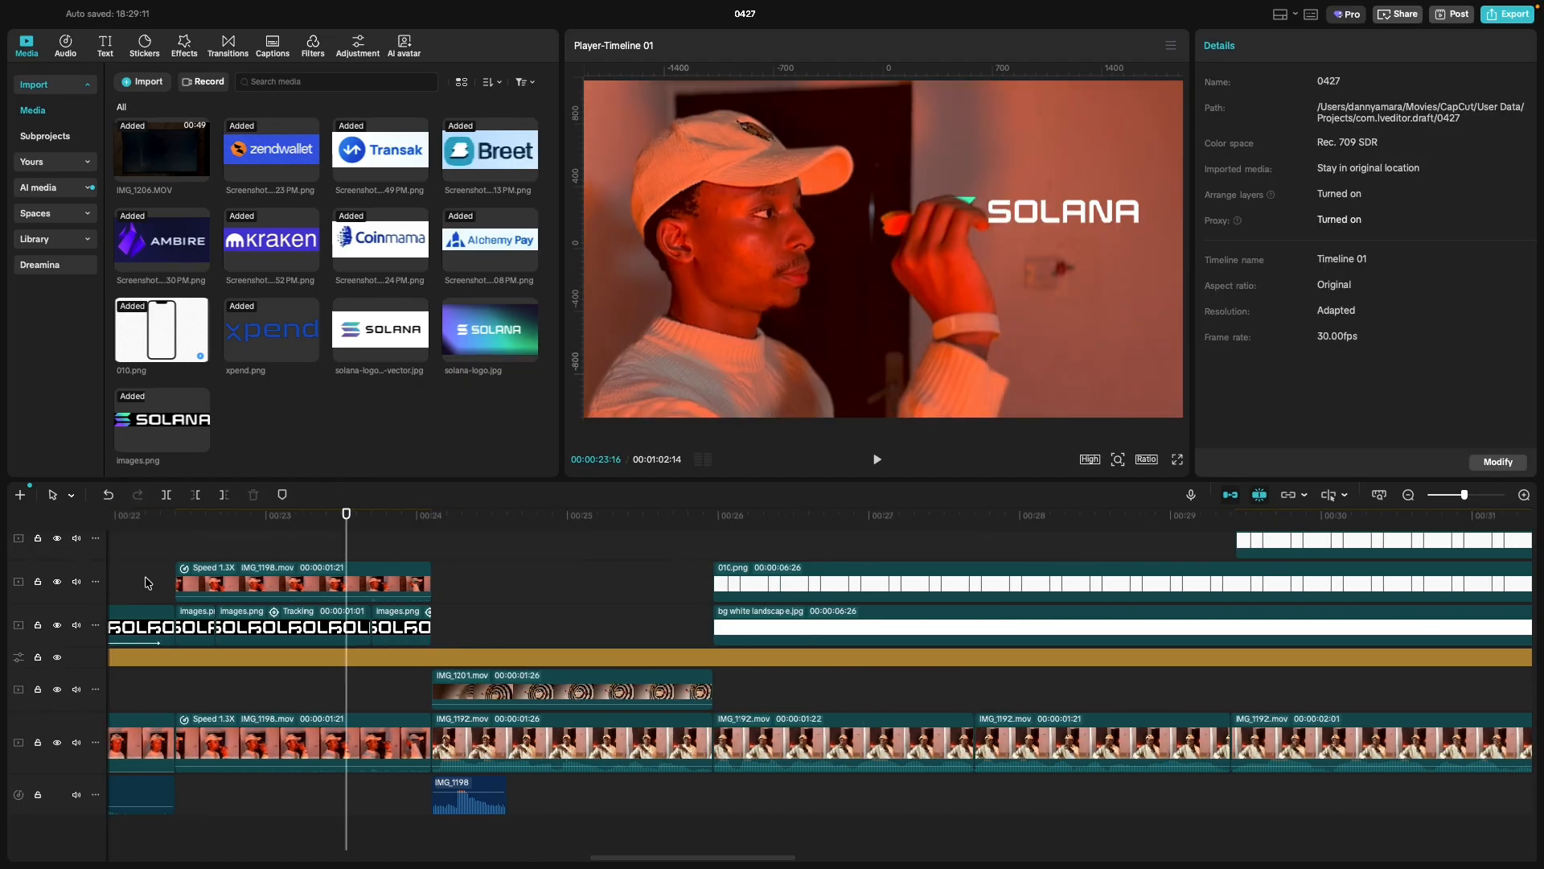
pyautogui.click(203, 576)
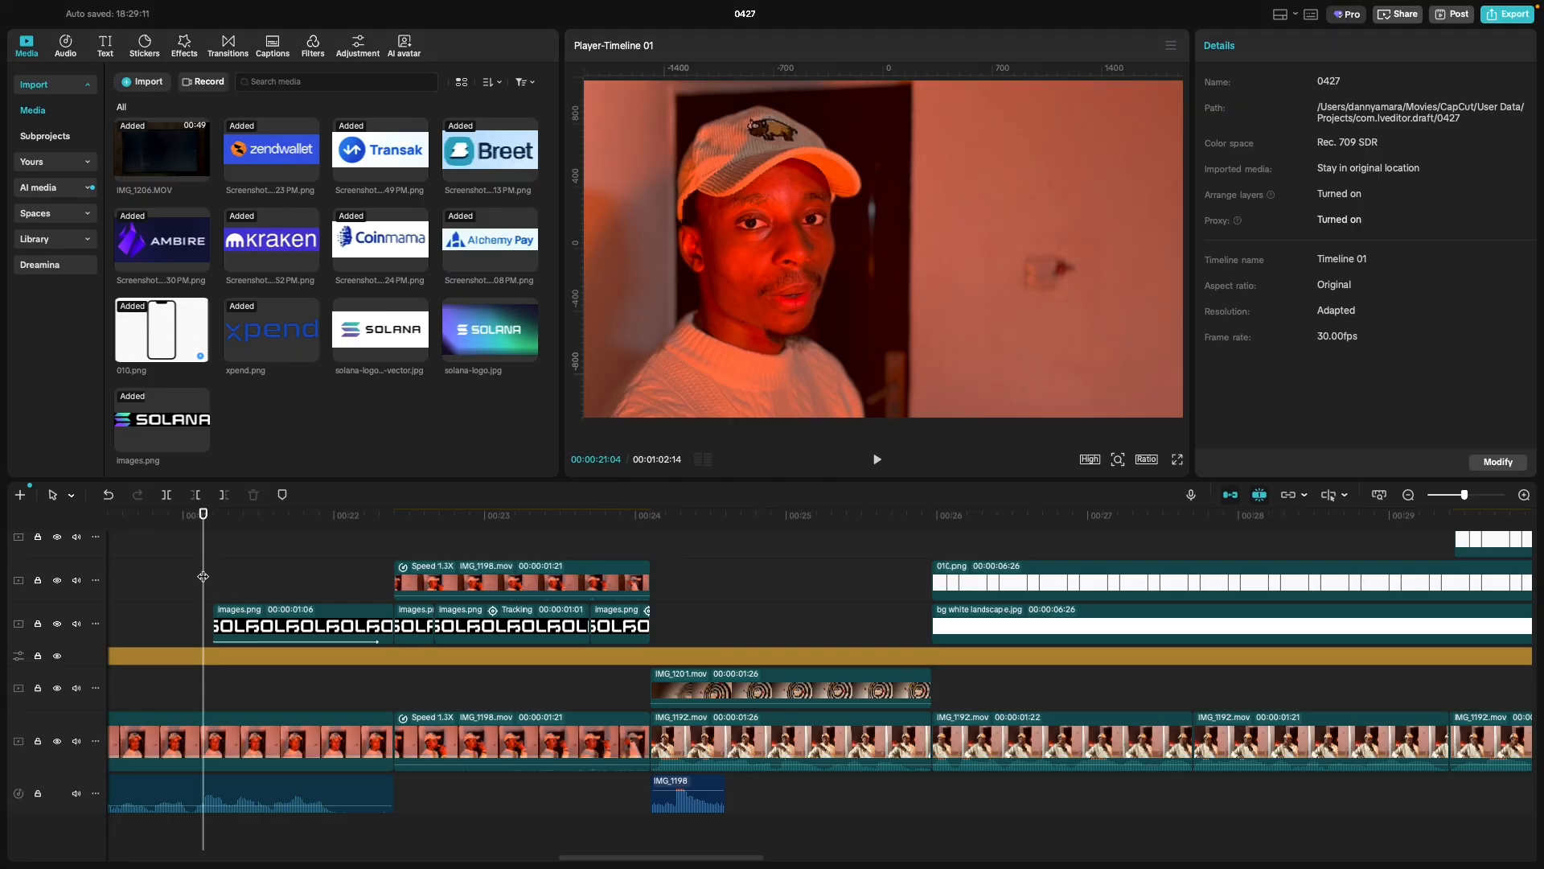
pyautogui.press('space')
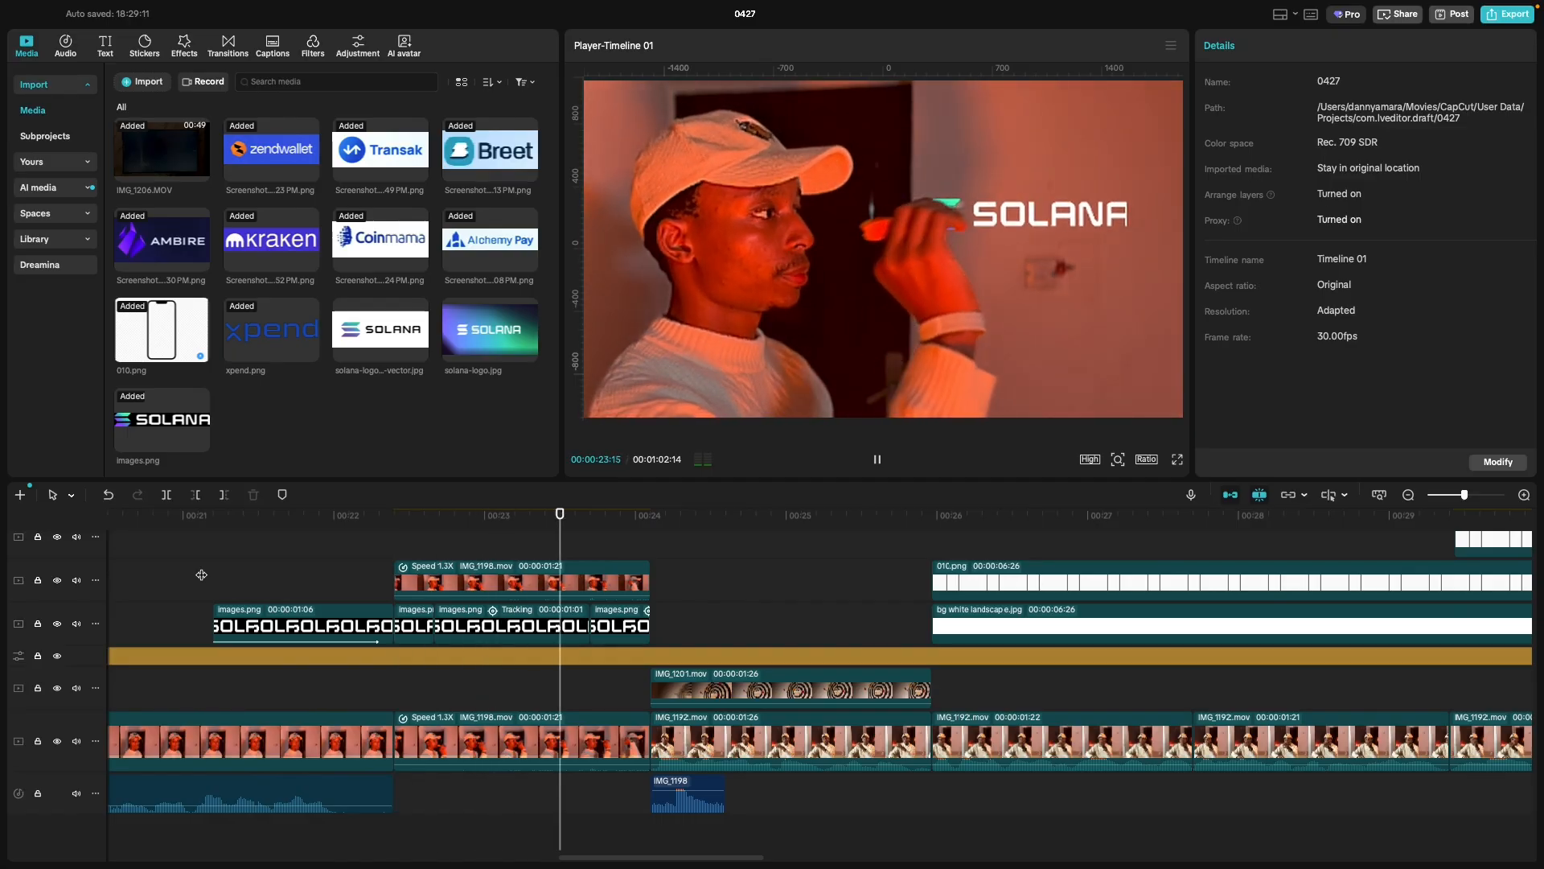
pyautogui.press('space')
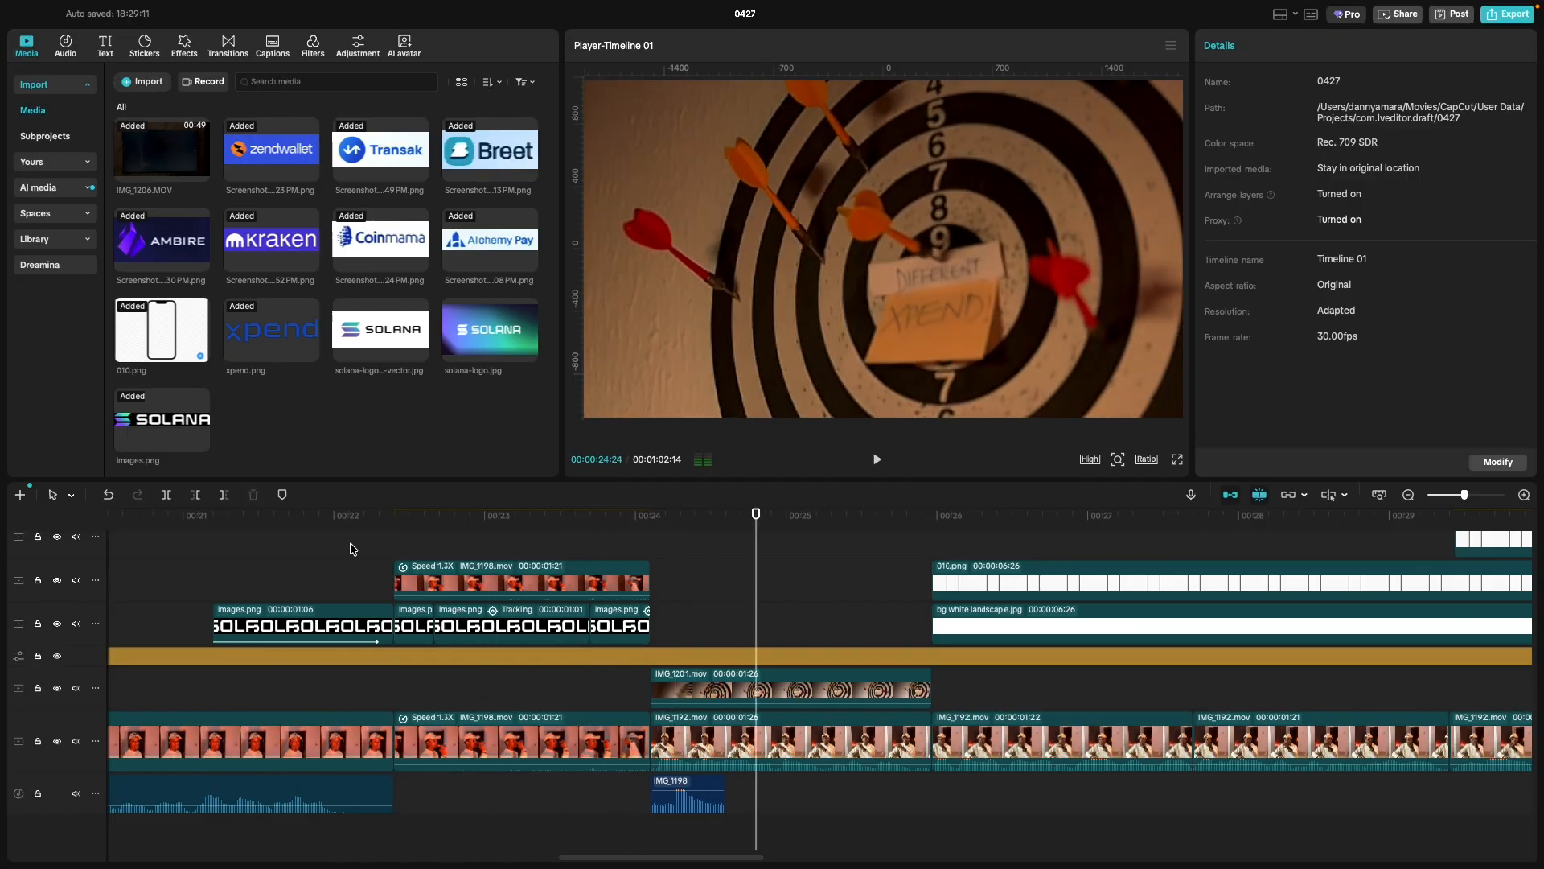
pyautogui.click(393, 553)
pyautogui.press('space')
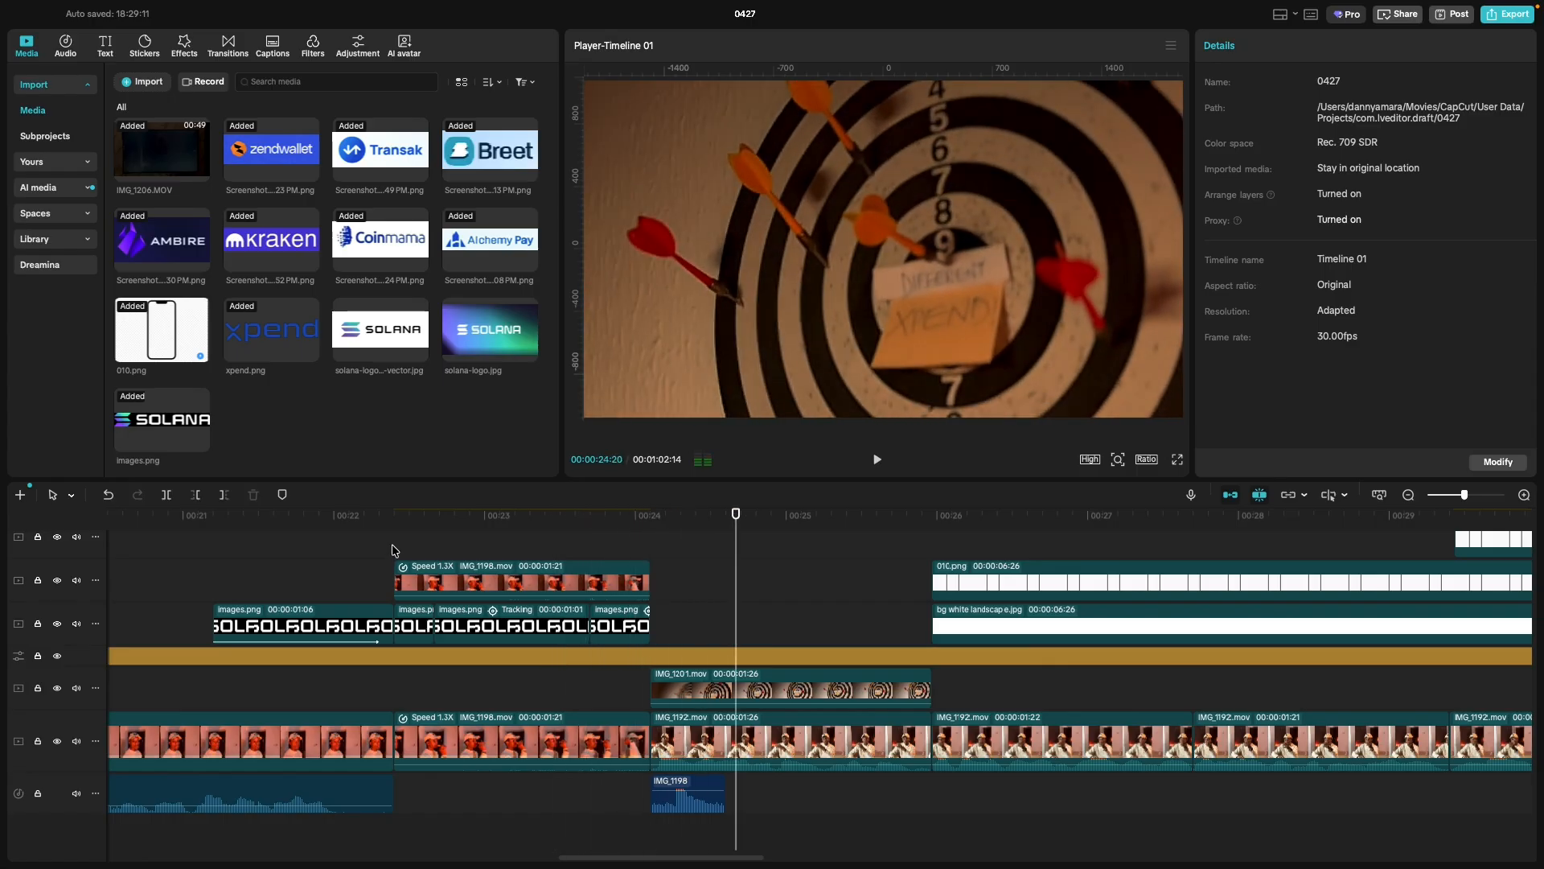
pyautogui.click(394, 553)
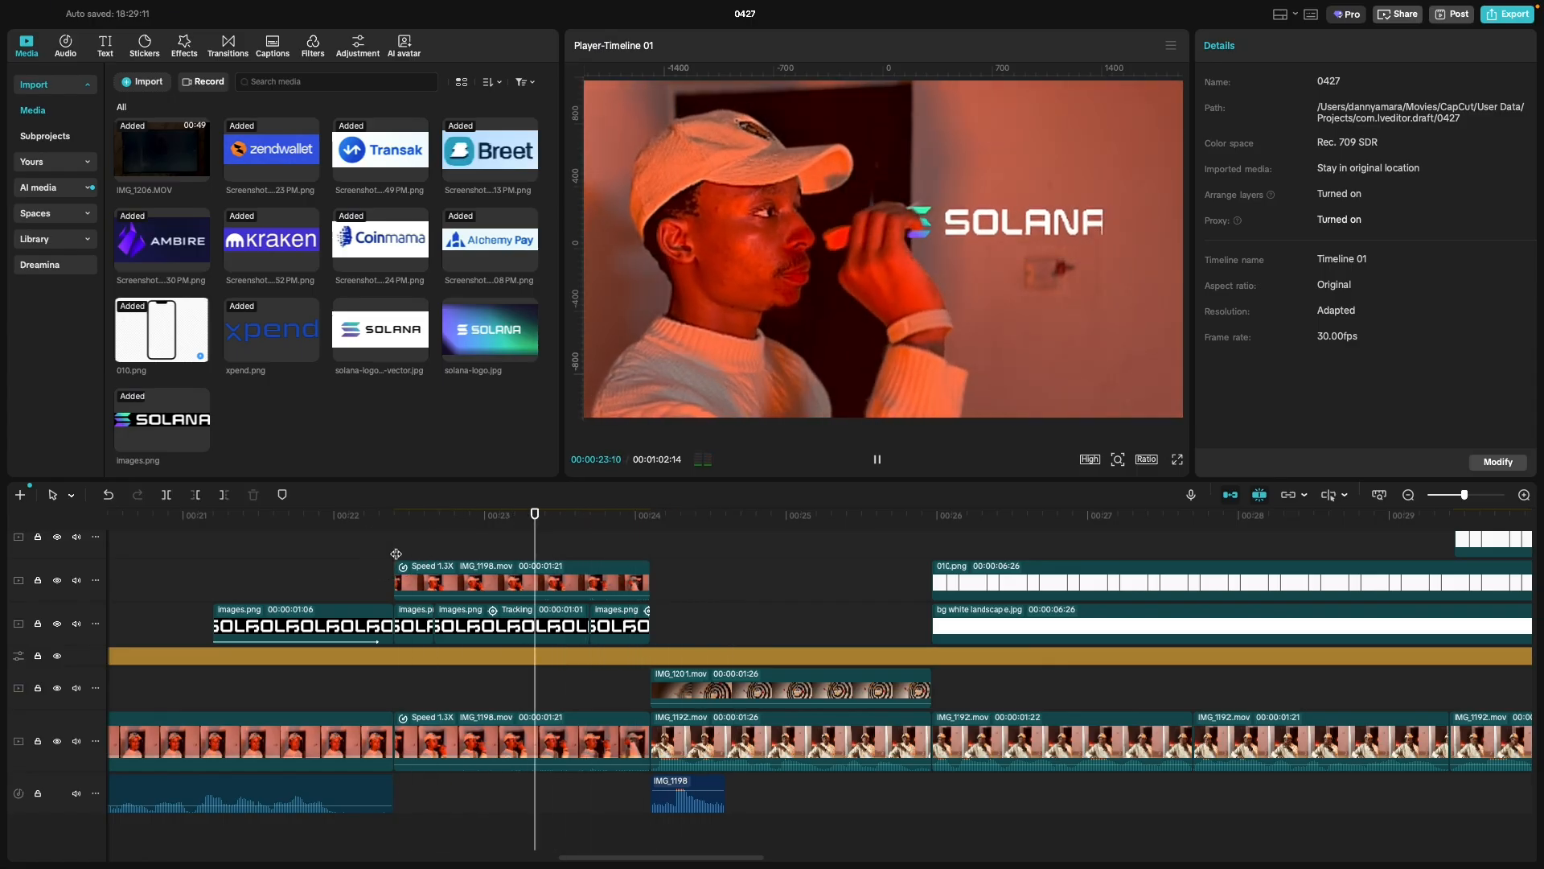
pyautogui.press('space')
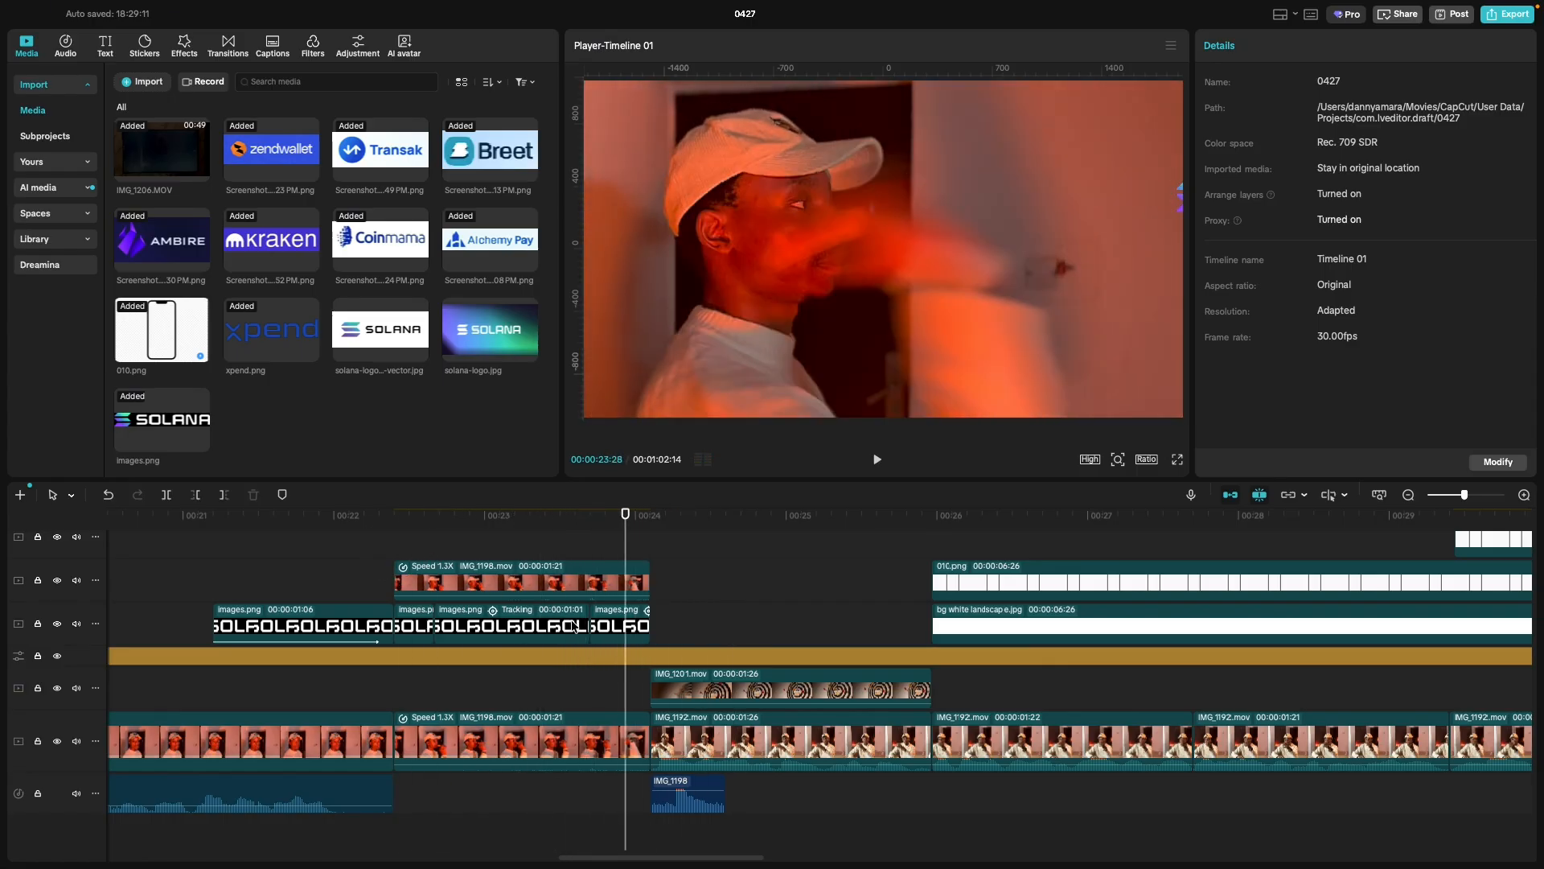
# Trim the start of the last logo piece so that it begins slightly later.
pyautogui.click(605, 630)
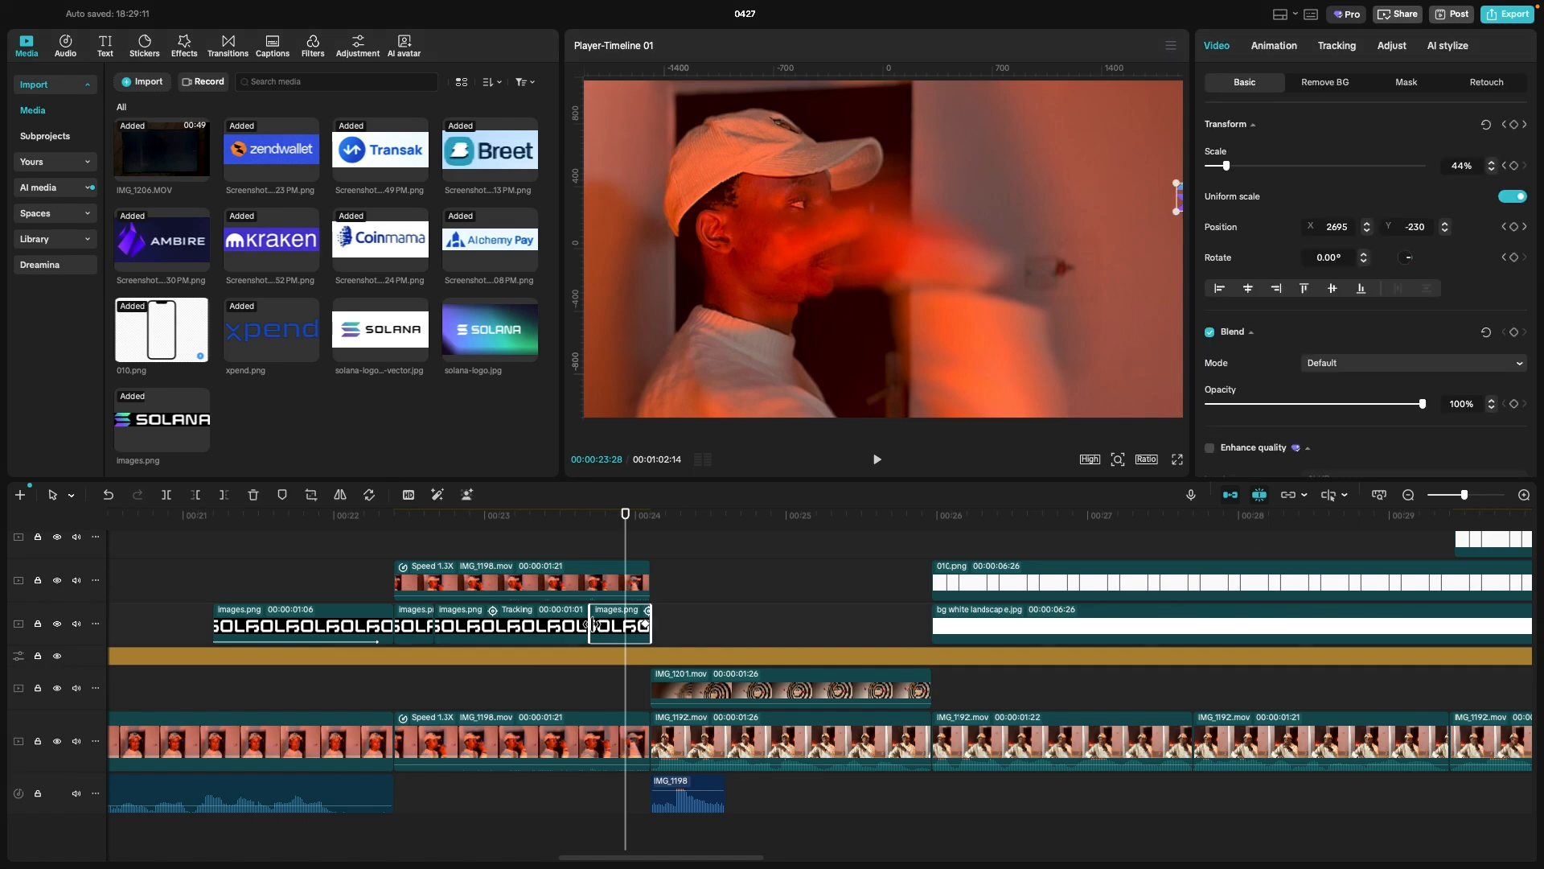
pyautogui.moveTo(593, 625); pyautogui.dragTo(597, 625)
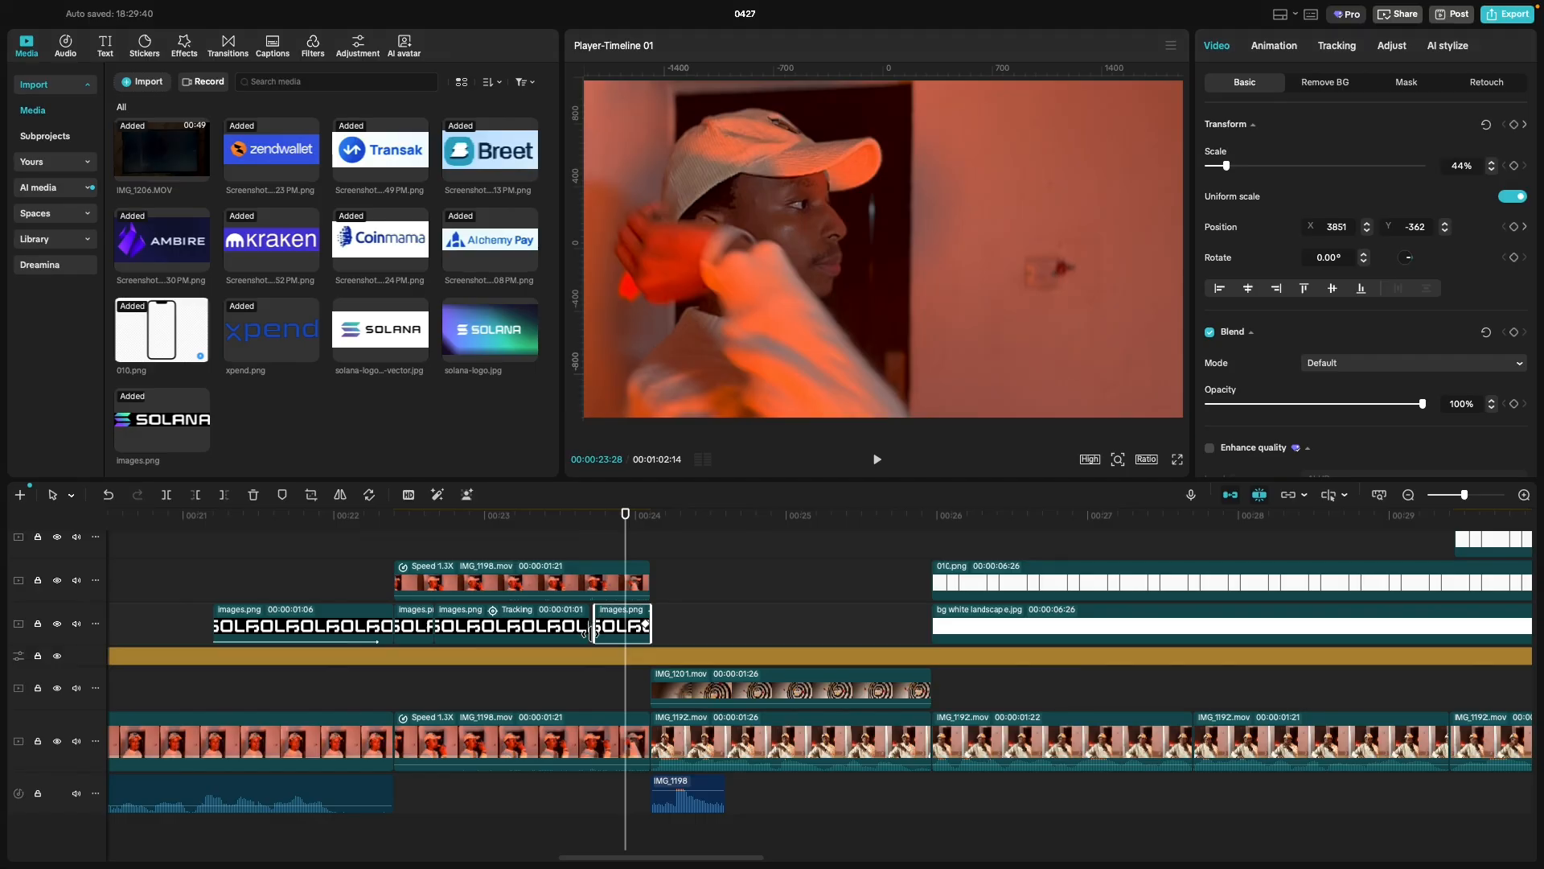
# Undo the start trim of the last logo piece and return to its beginning at 00:00:23:21.
pyautogui.hotkey('ctrl', 'z')
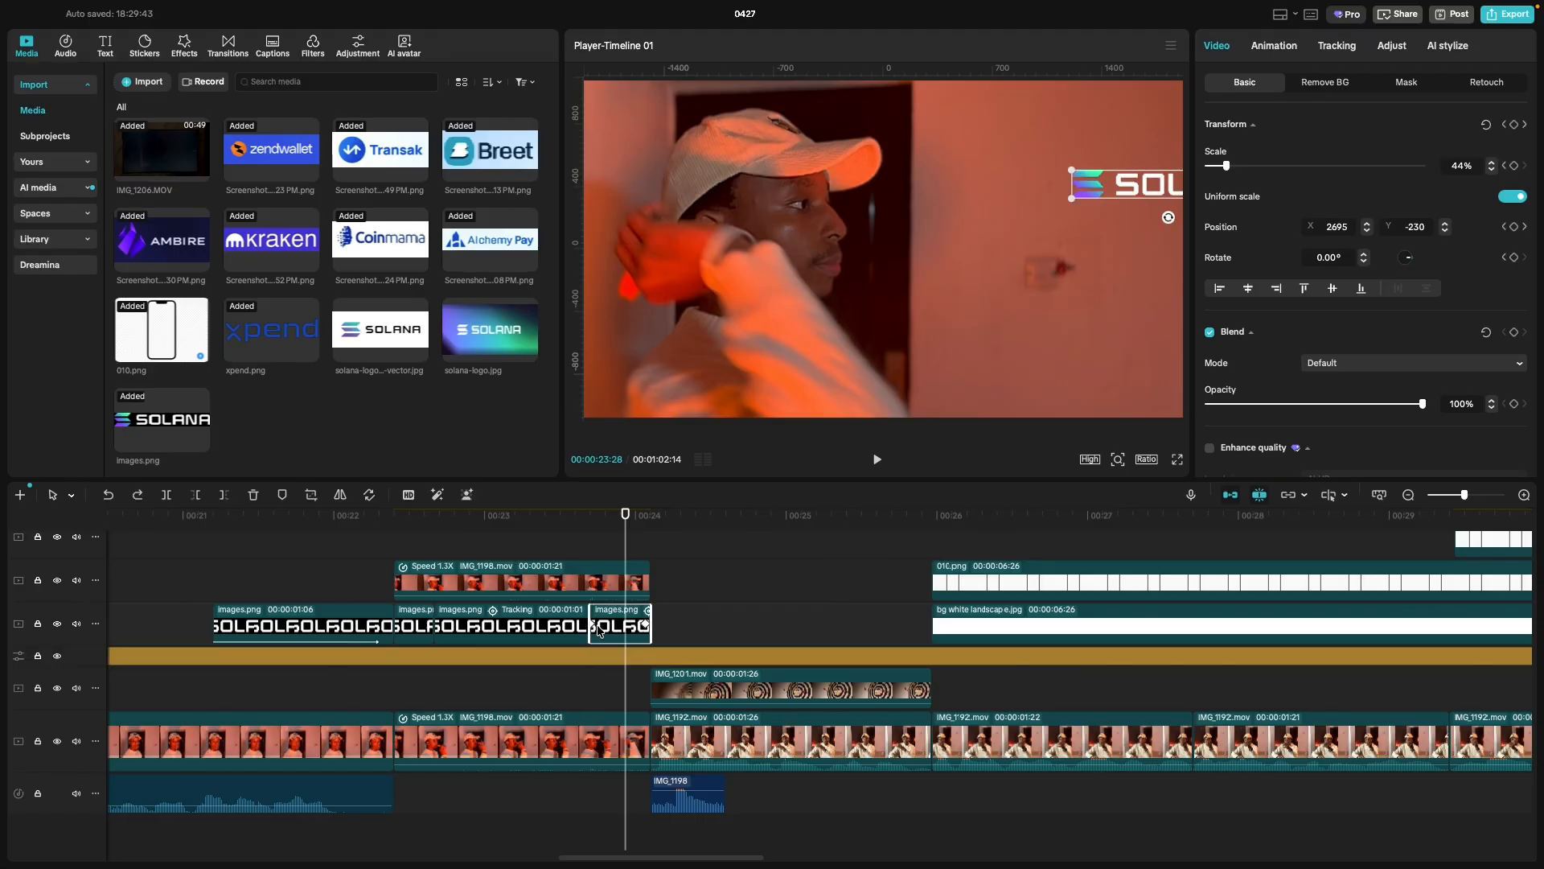
pyautogui.click(594, 627)
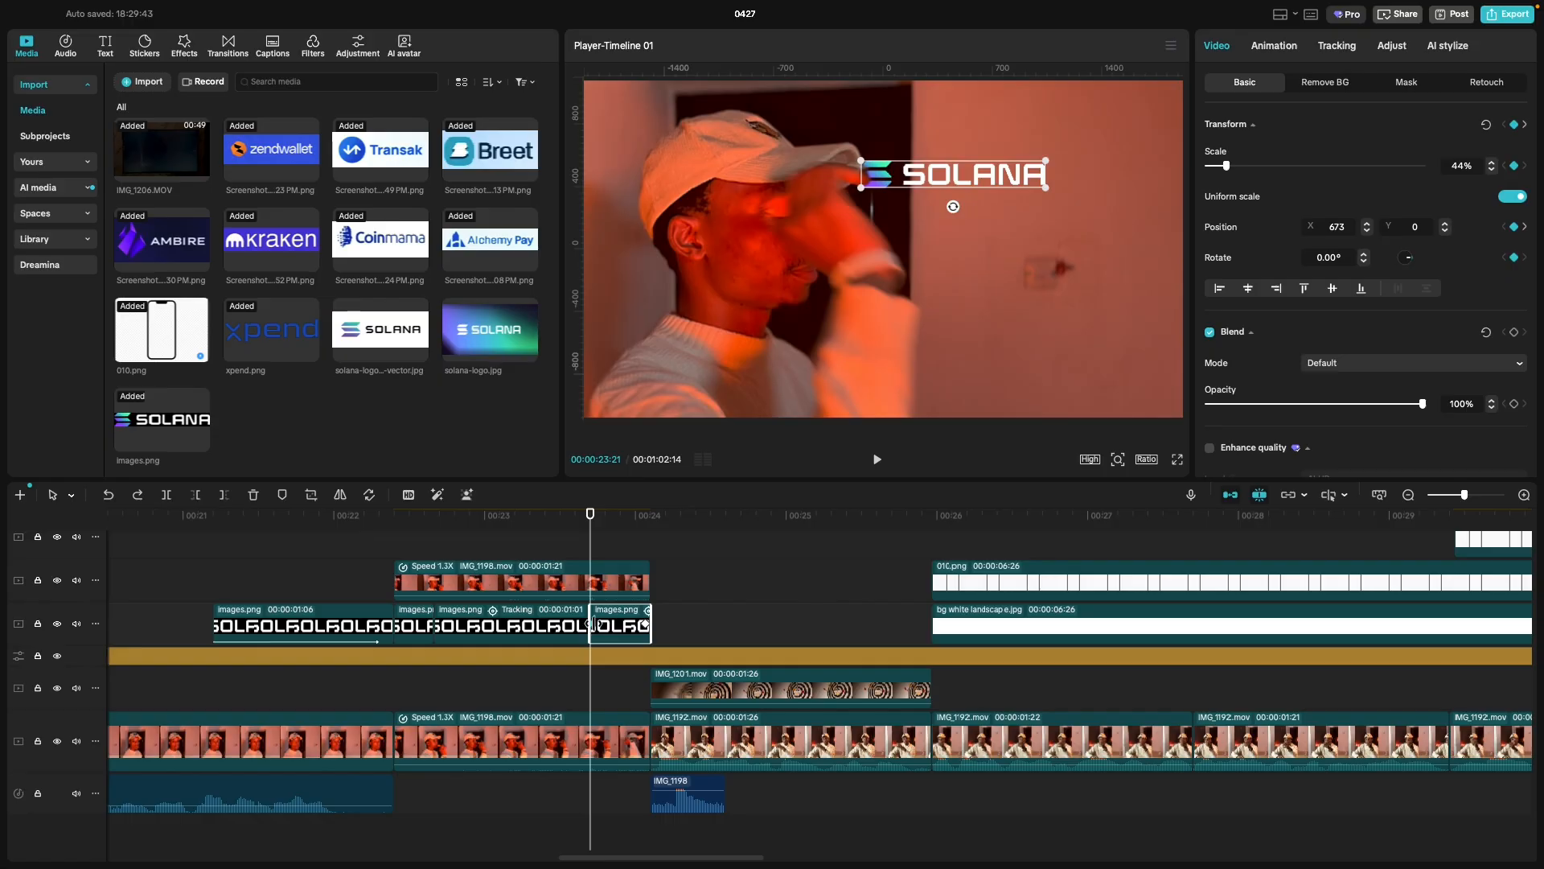
pyautogui.press('super+equal')
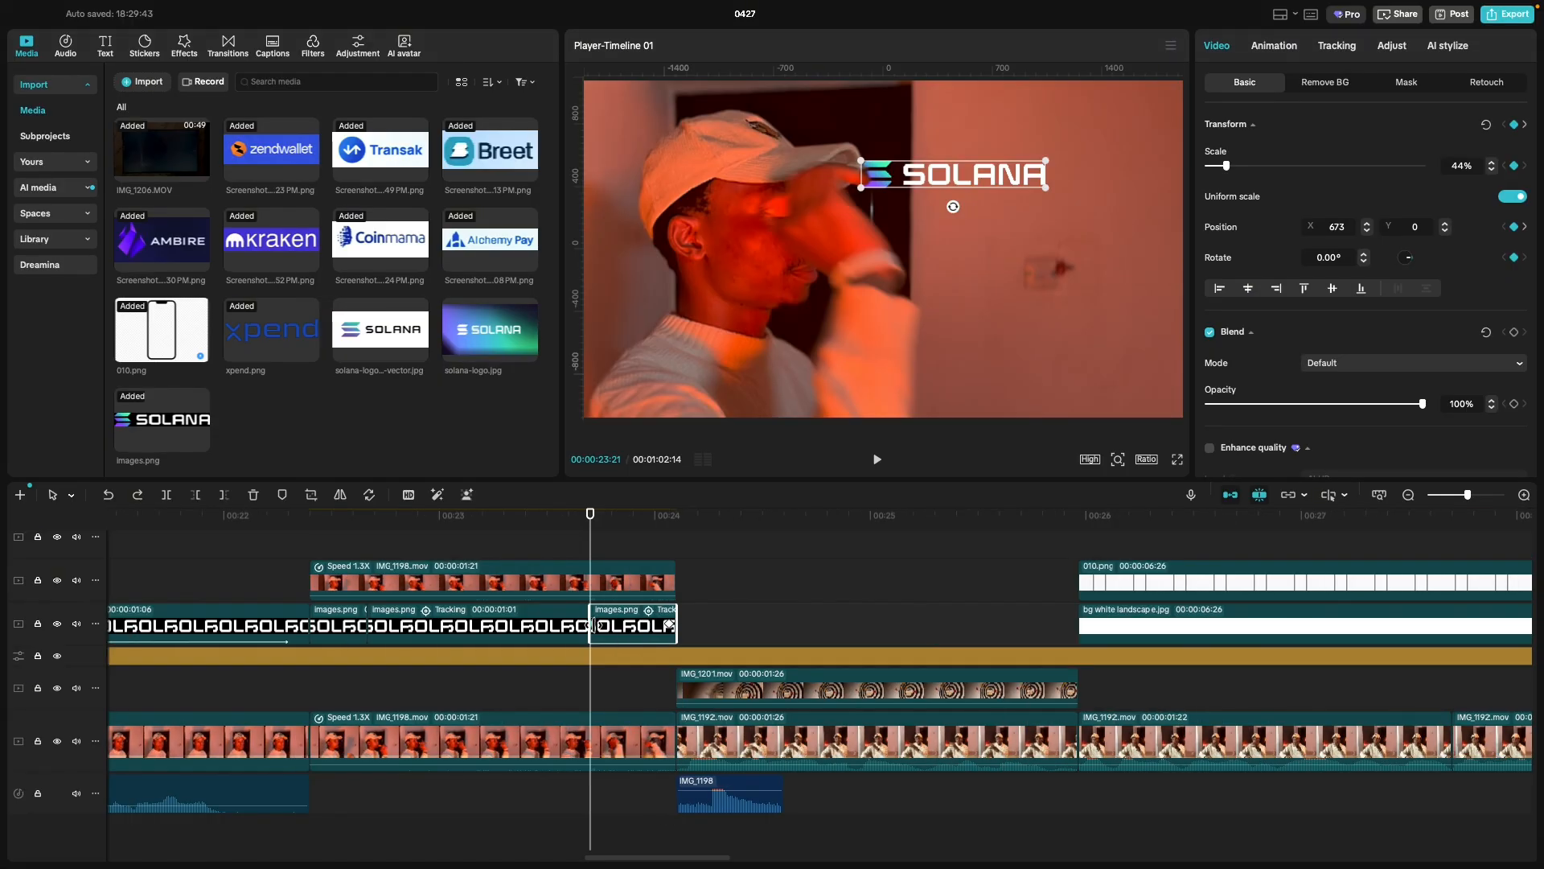
# Try trimming the last logo piece to begin slightly later, and undo the trim.
pyautogui.moveTo(594, 626); pyautogui.dragTo(611, 633)
pyautogui.click(571, 632)
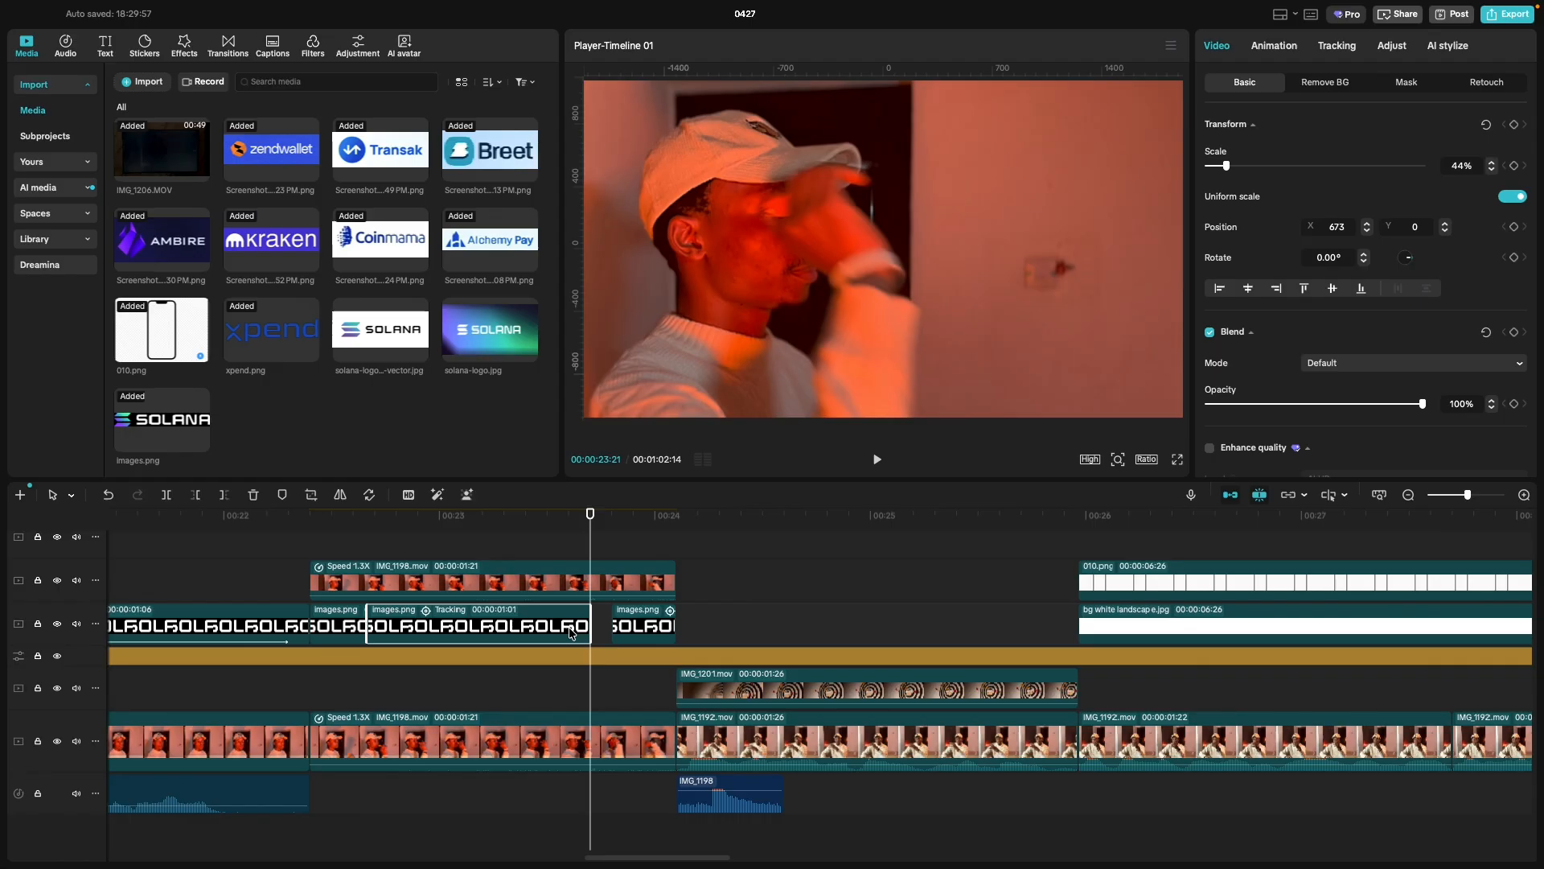
pyautogui.hotkey('ctrl', 'z')
pyautogui.click(615, 625)
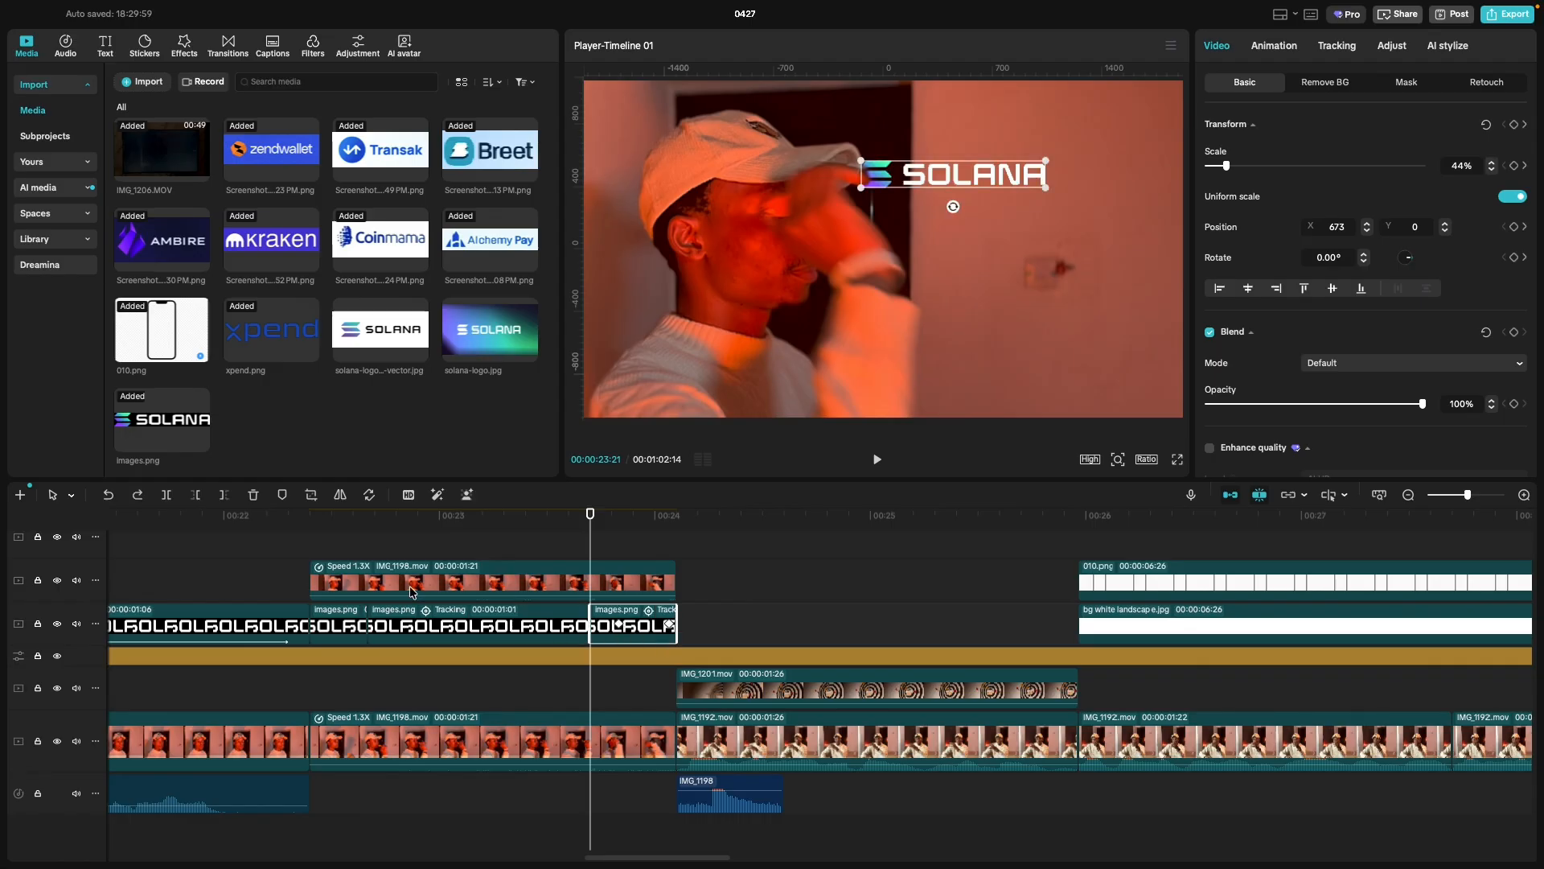
# Play back the tracked logo section from just before the overlaid man's cut-out through the dartboard shot.
pyautogui.click(267, 561)
pyautogui.press('space')
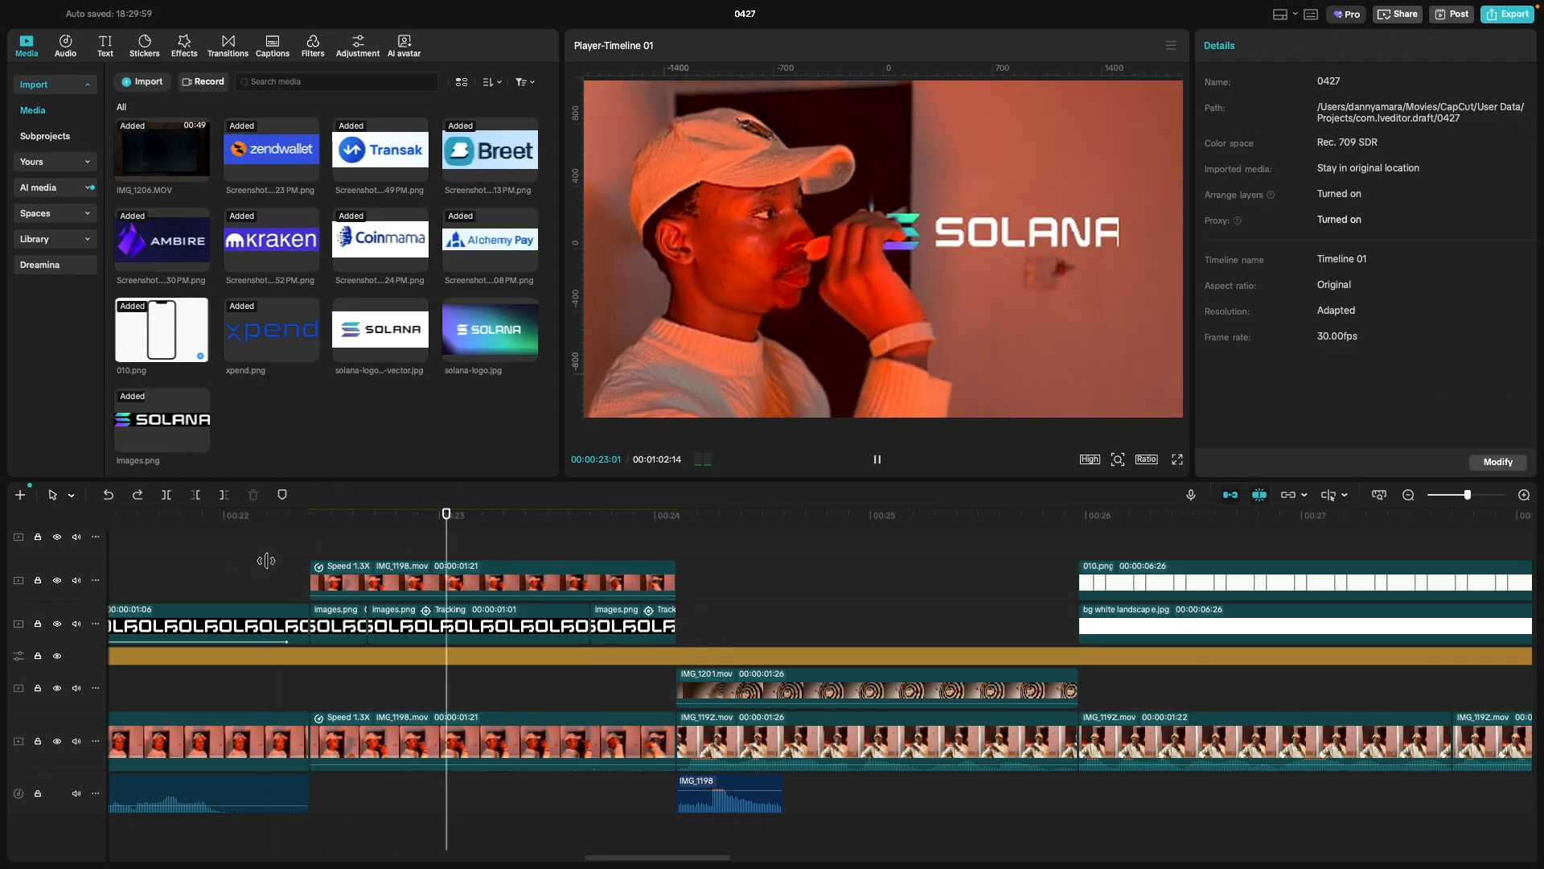
pyautogui.press('space')
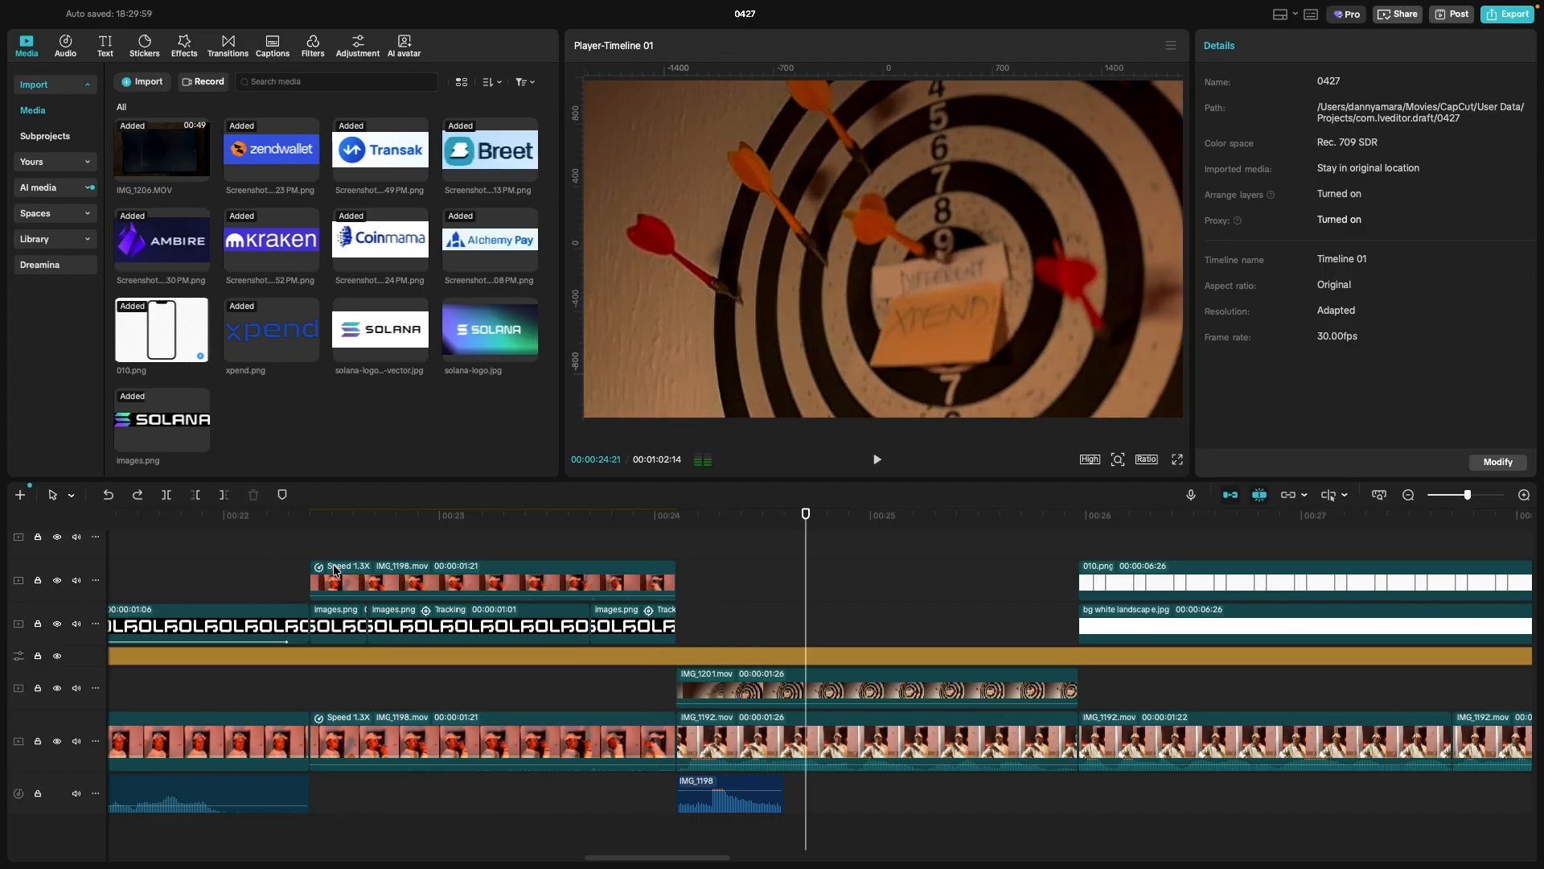
# Move the last logo piece's first transform keyframe to 00:00:23:25 and play back the tracked section.
pyautogui.click(634, 629)
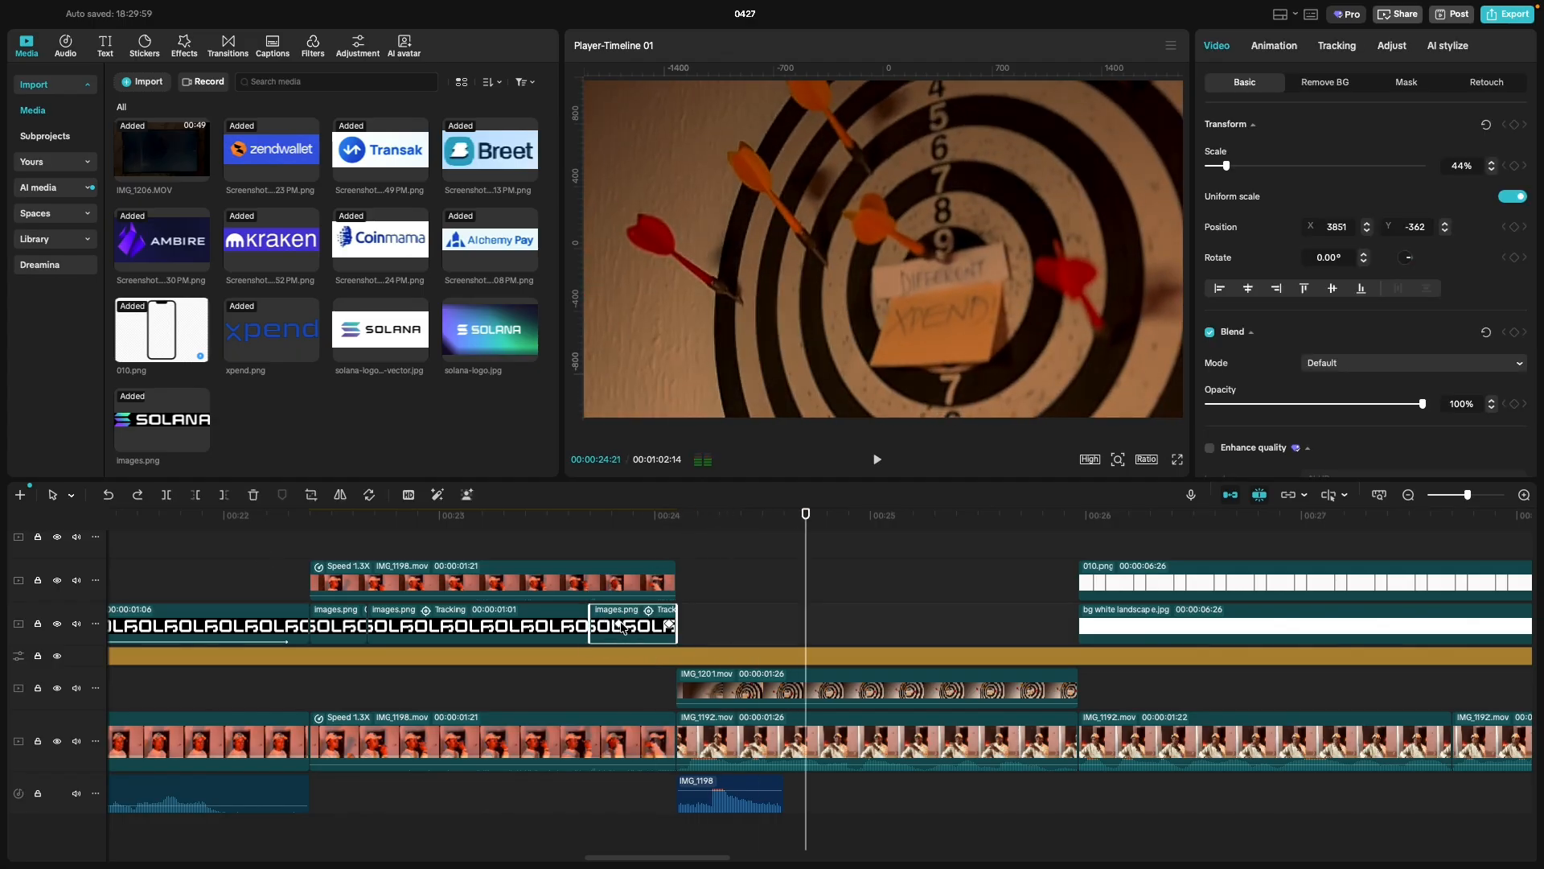
pyautogui.click(620, 627)
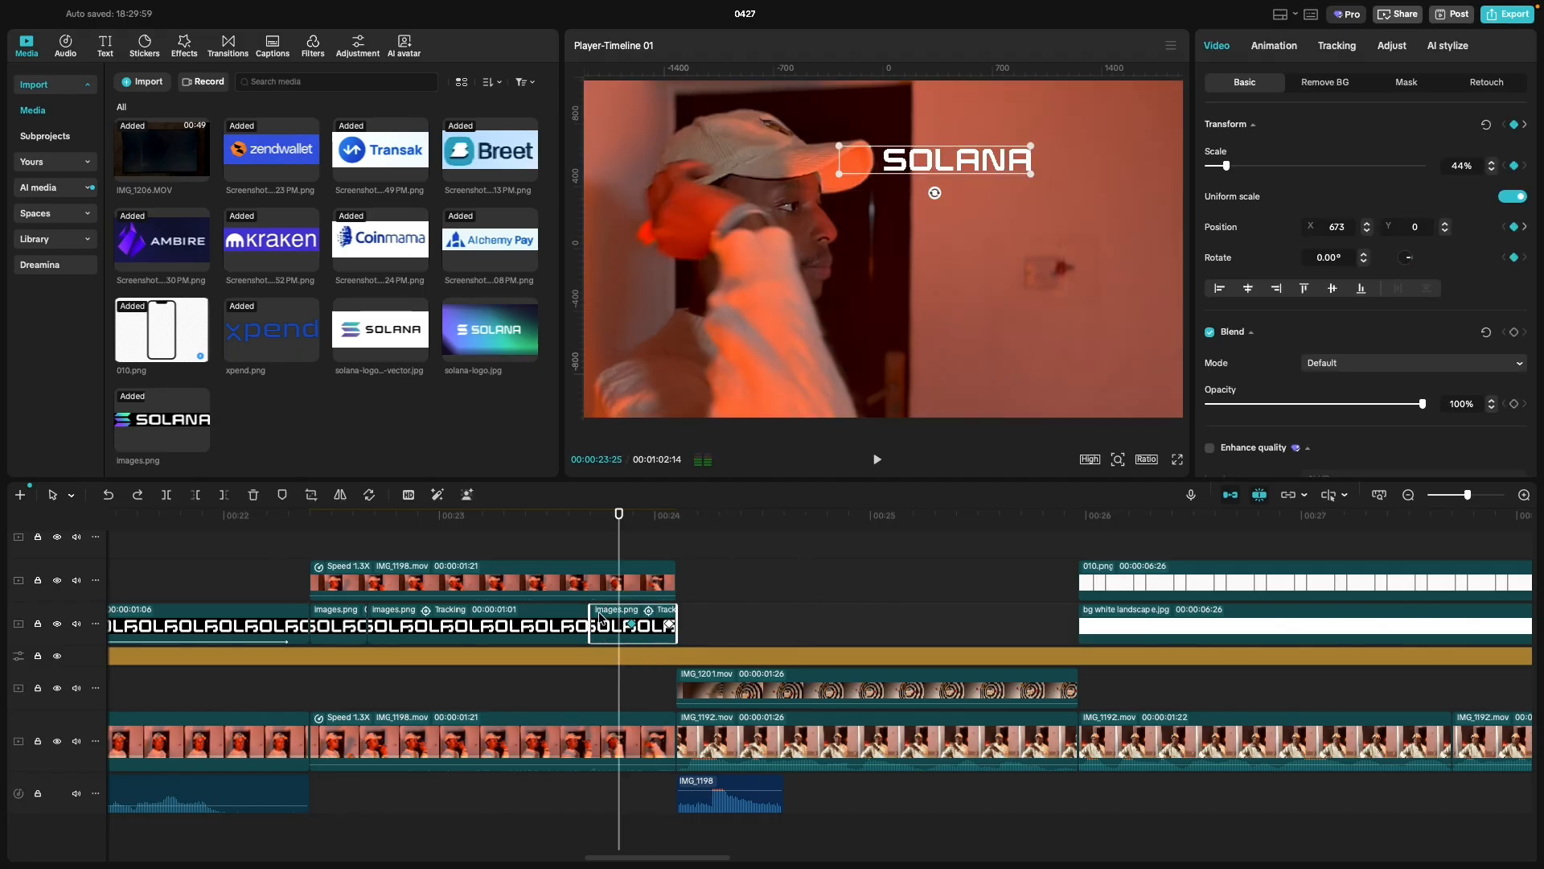
pyautogui.click(273, 557)
pyautogui.press('space')
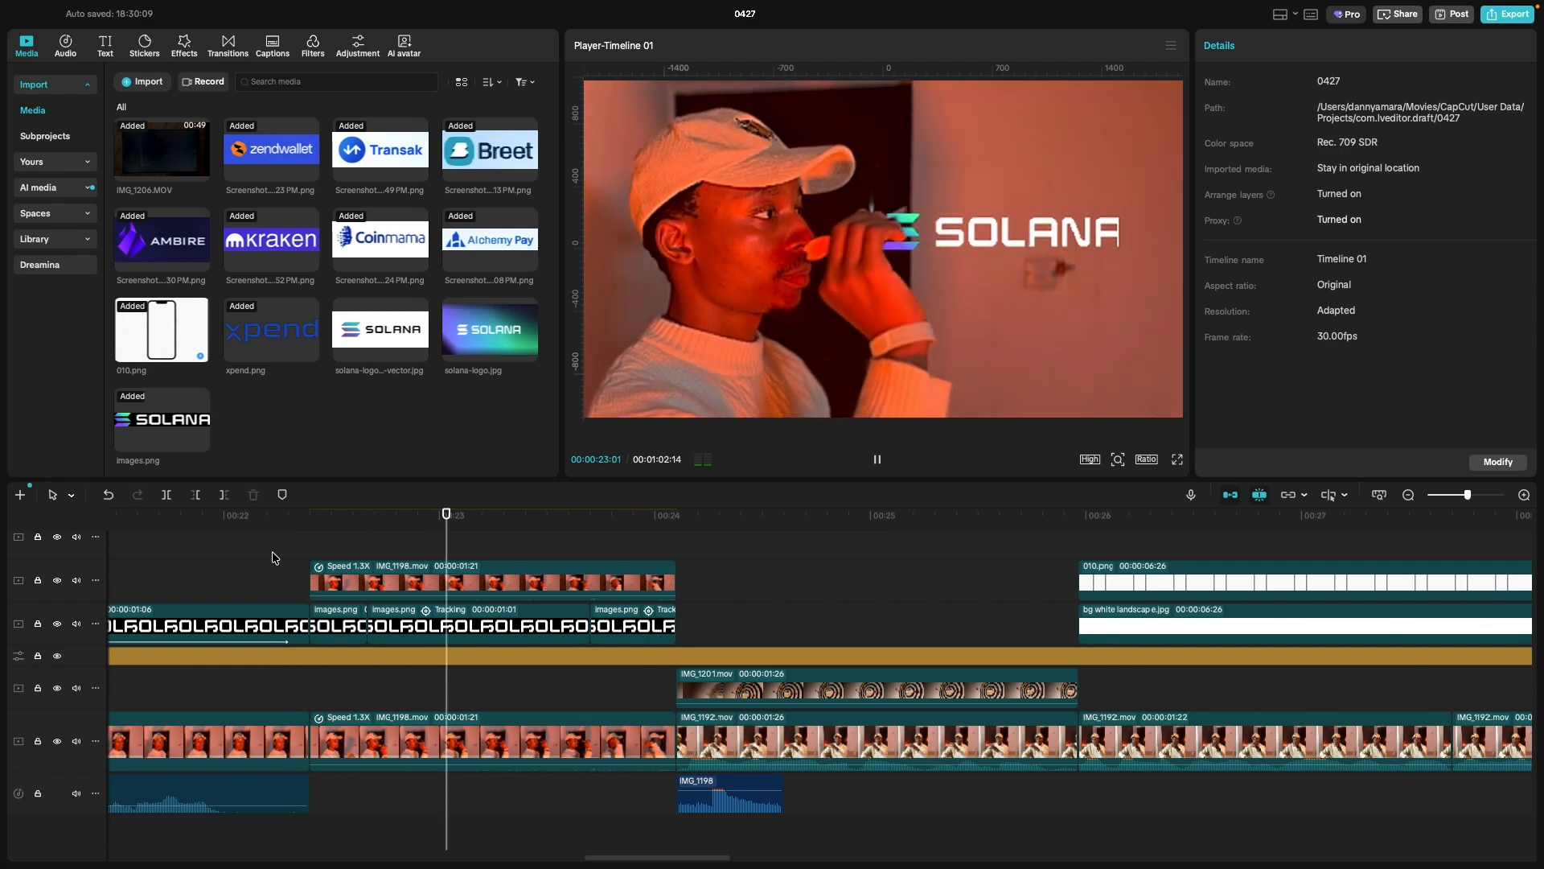
pyautogui.press('space')
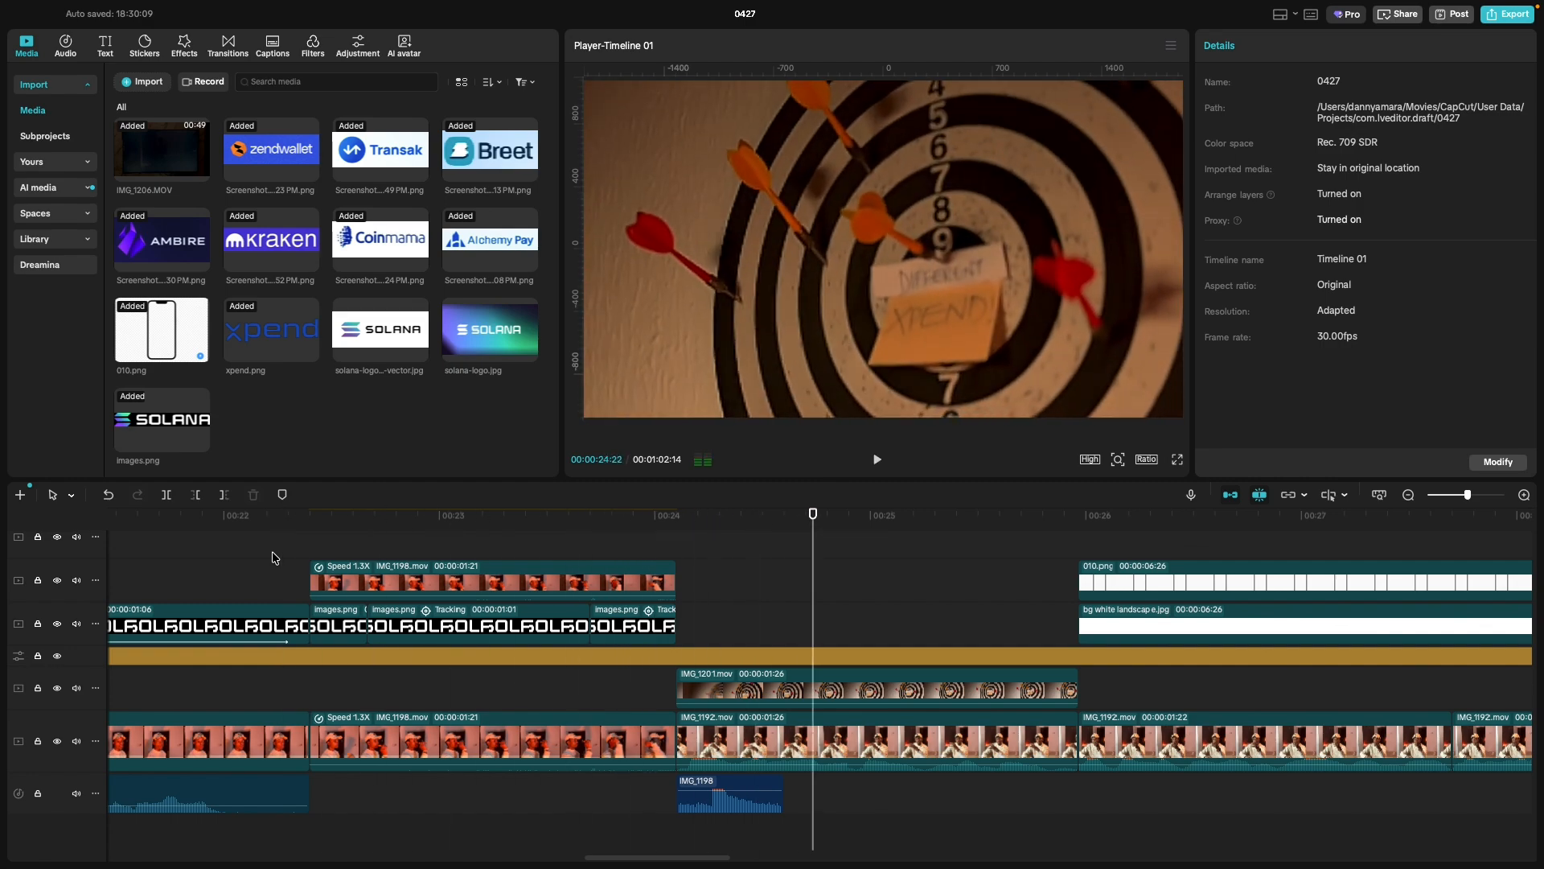
# Replay the end of the tracked logo section several times to check the timing of the logo's exit.
pyautogui.click(558, 552)
pyautogui.press('space')
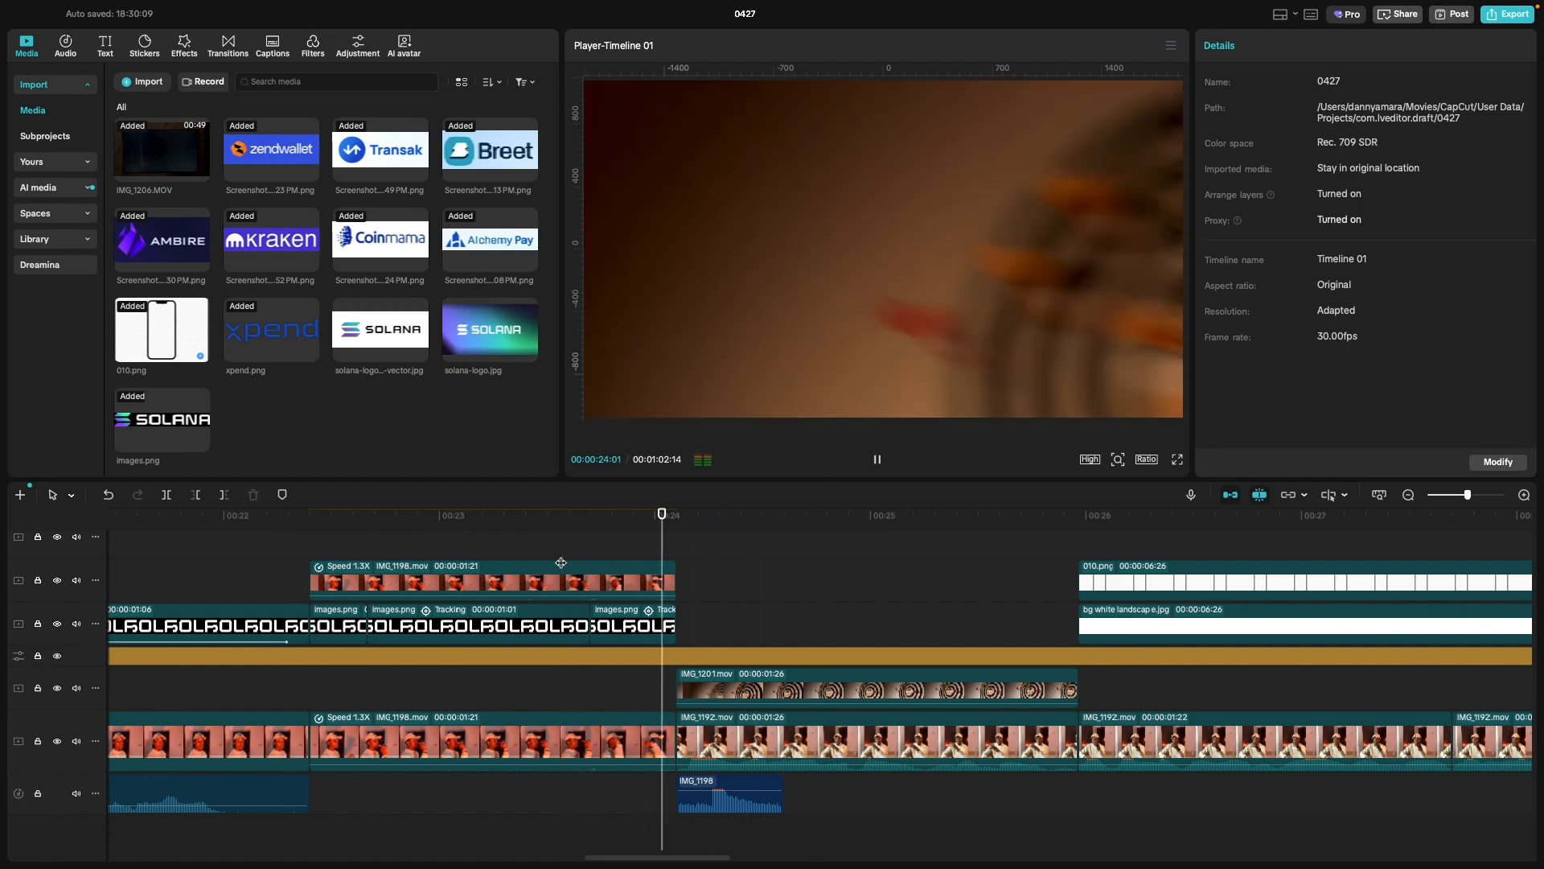
pyautogui.click(560, 563)
pyautogui.press('space')
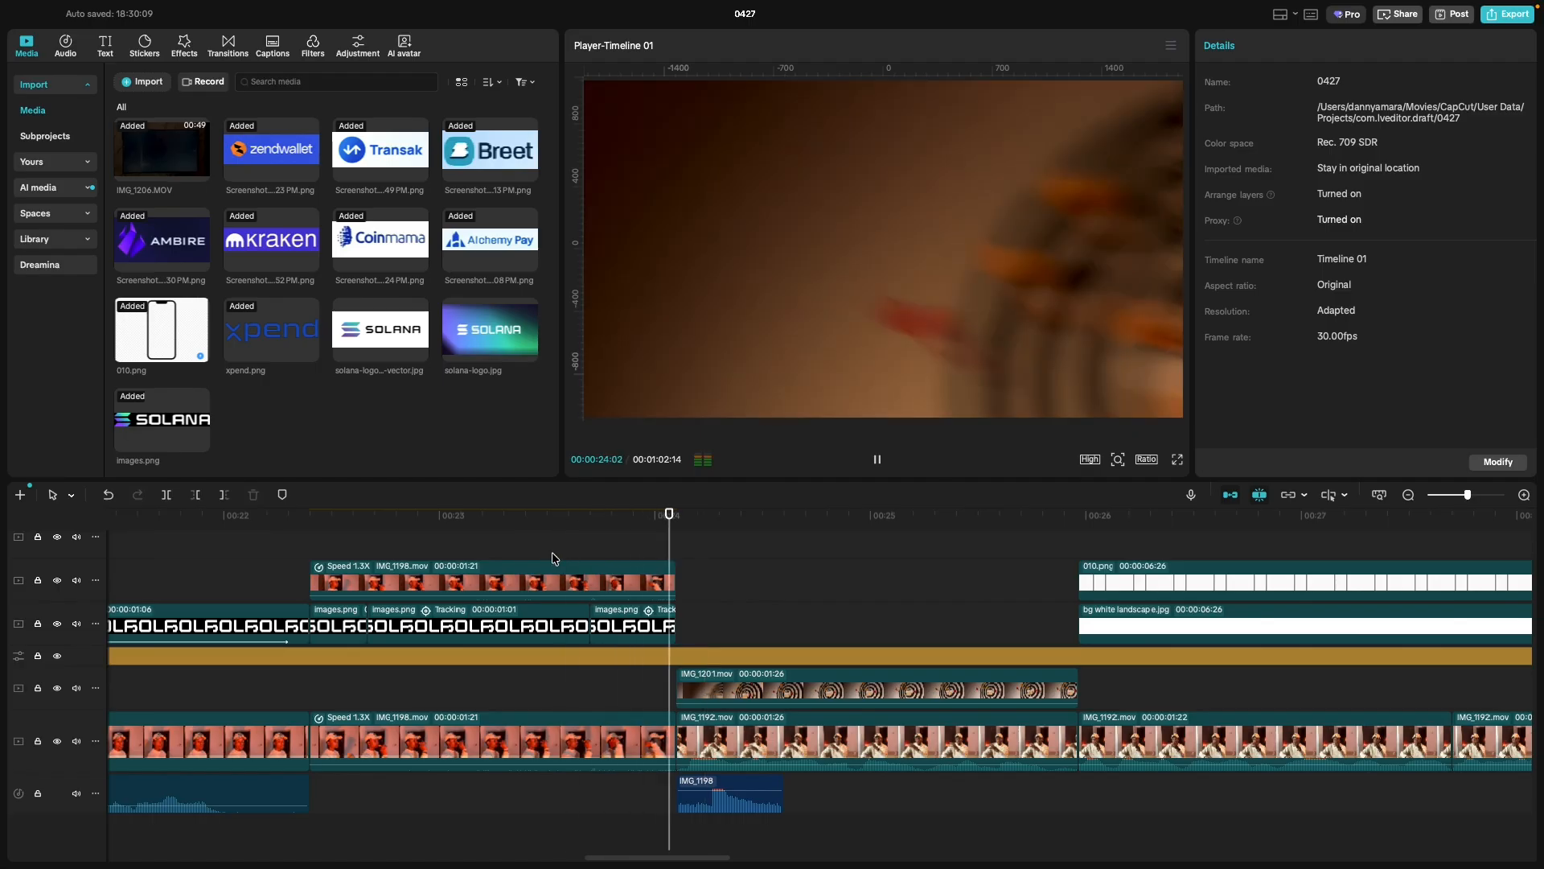
pyautogui.click(448, 560)
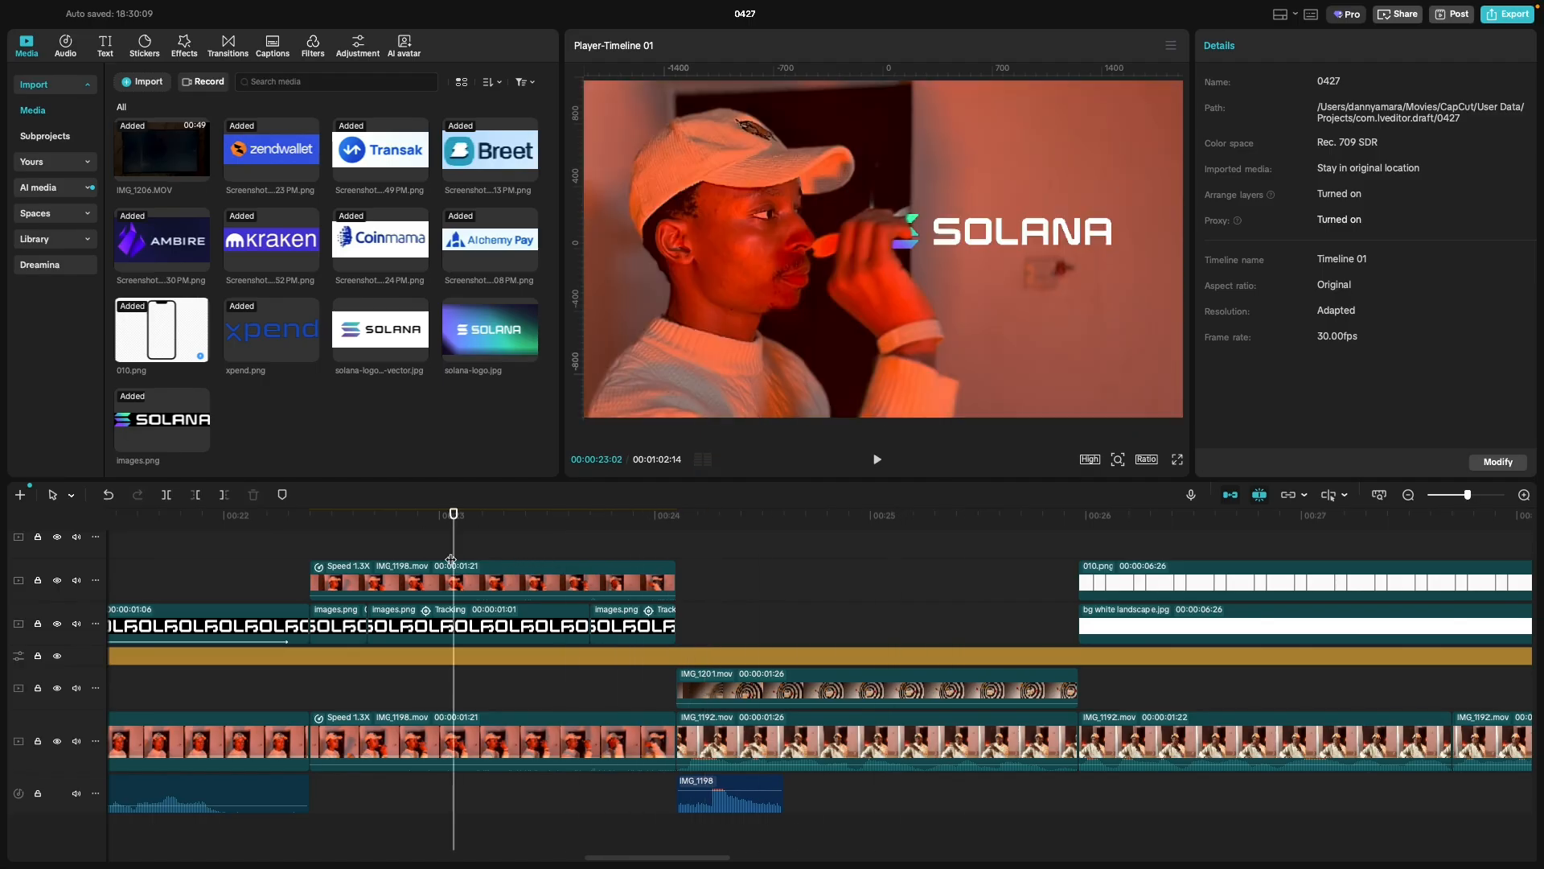
pyautogui.press('space')
pyautogui.press('space')
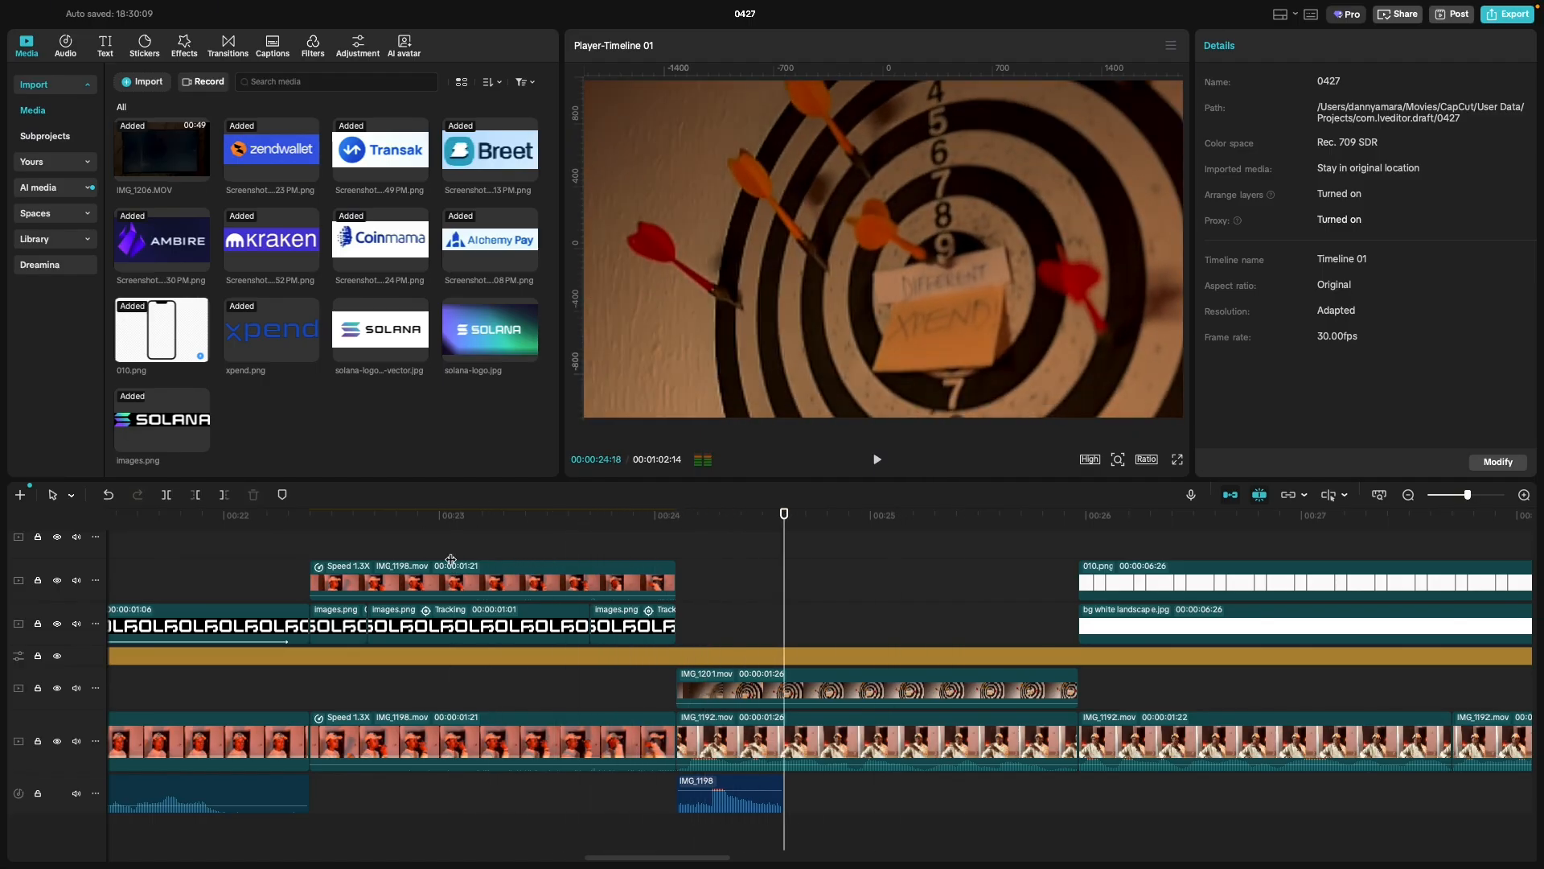
# Play back the full logo sequence from 00:00:21:02 through the end of the dartboard shot.
pyautogui.press('super+minus')
pyautogui.click(395, 582)
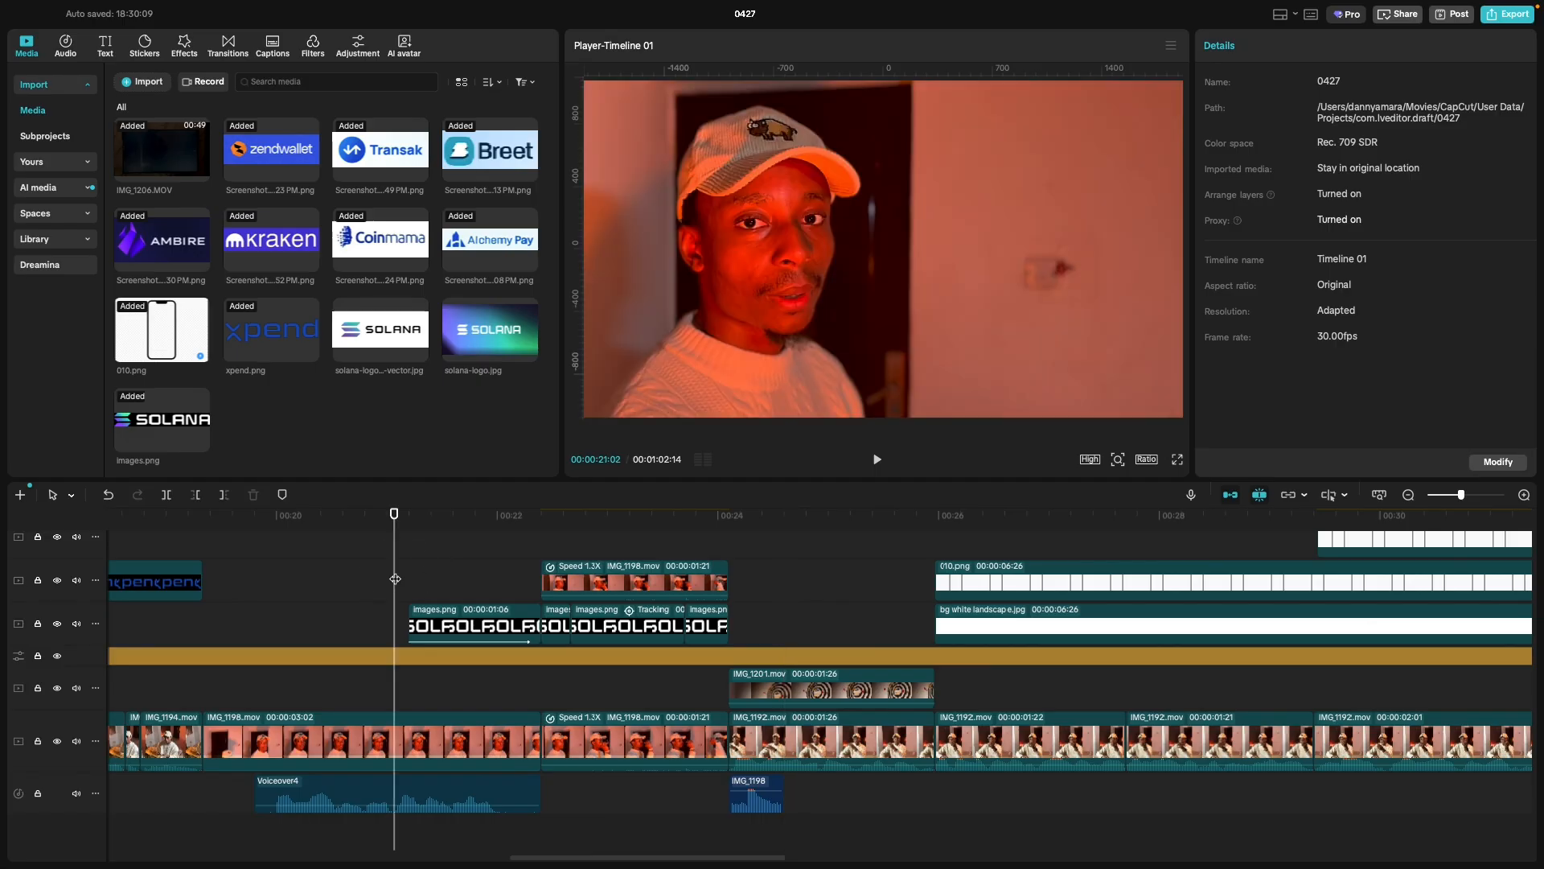
pyautogui.press('space')
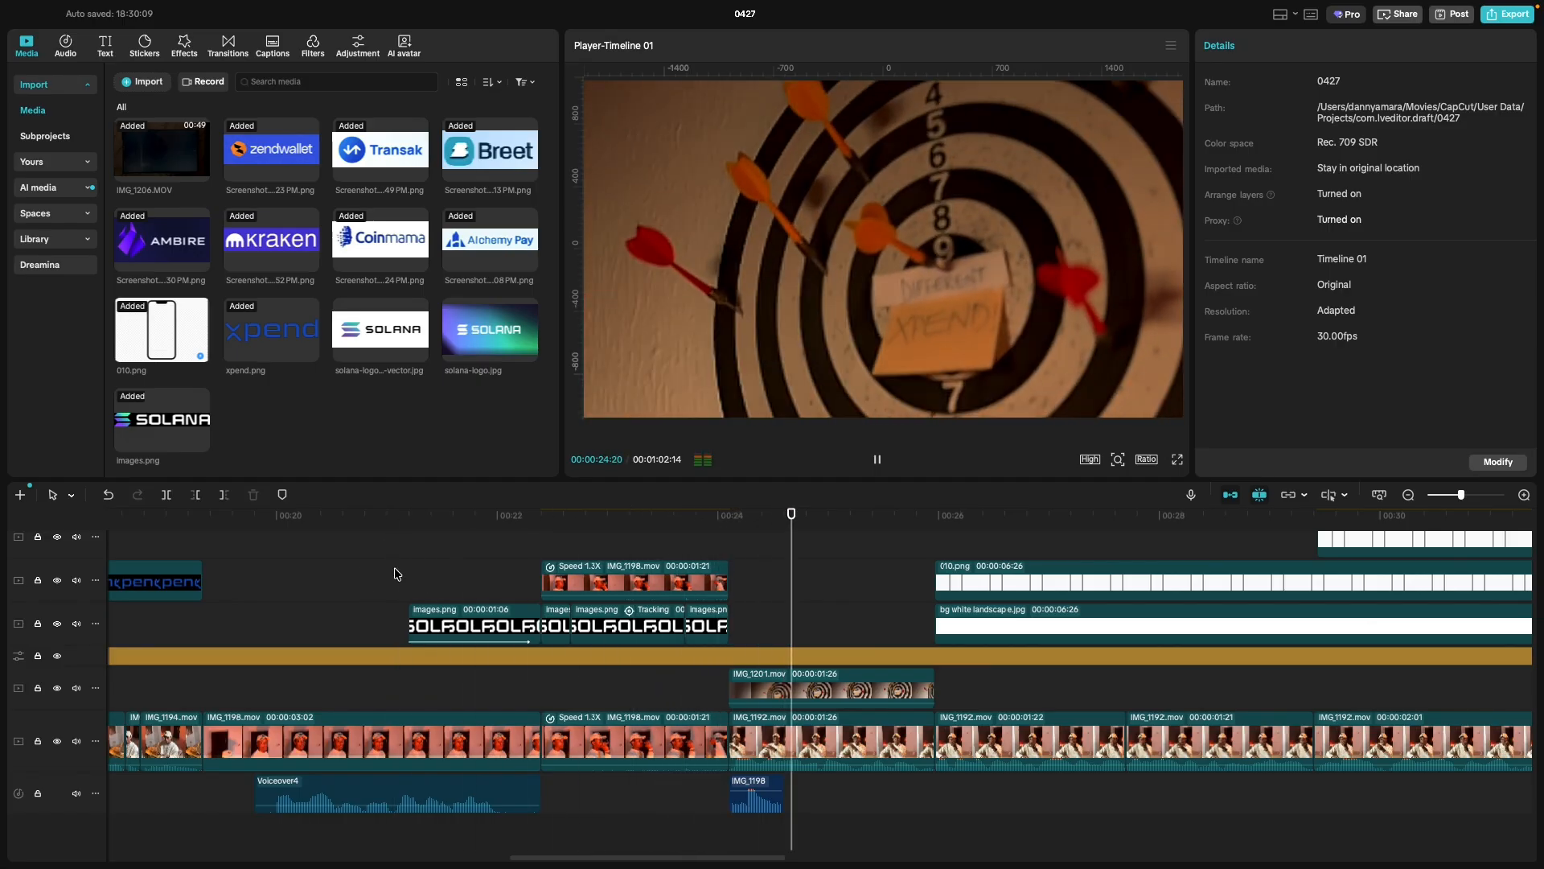
pyautogui.press('space')
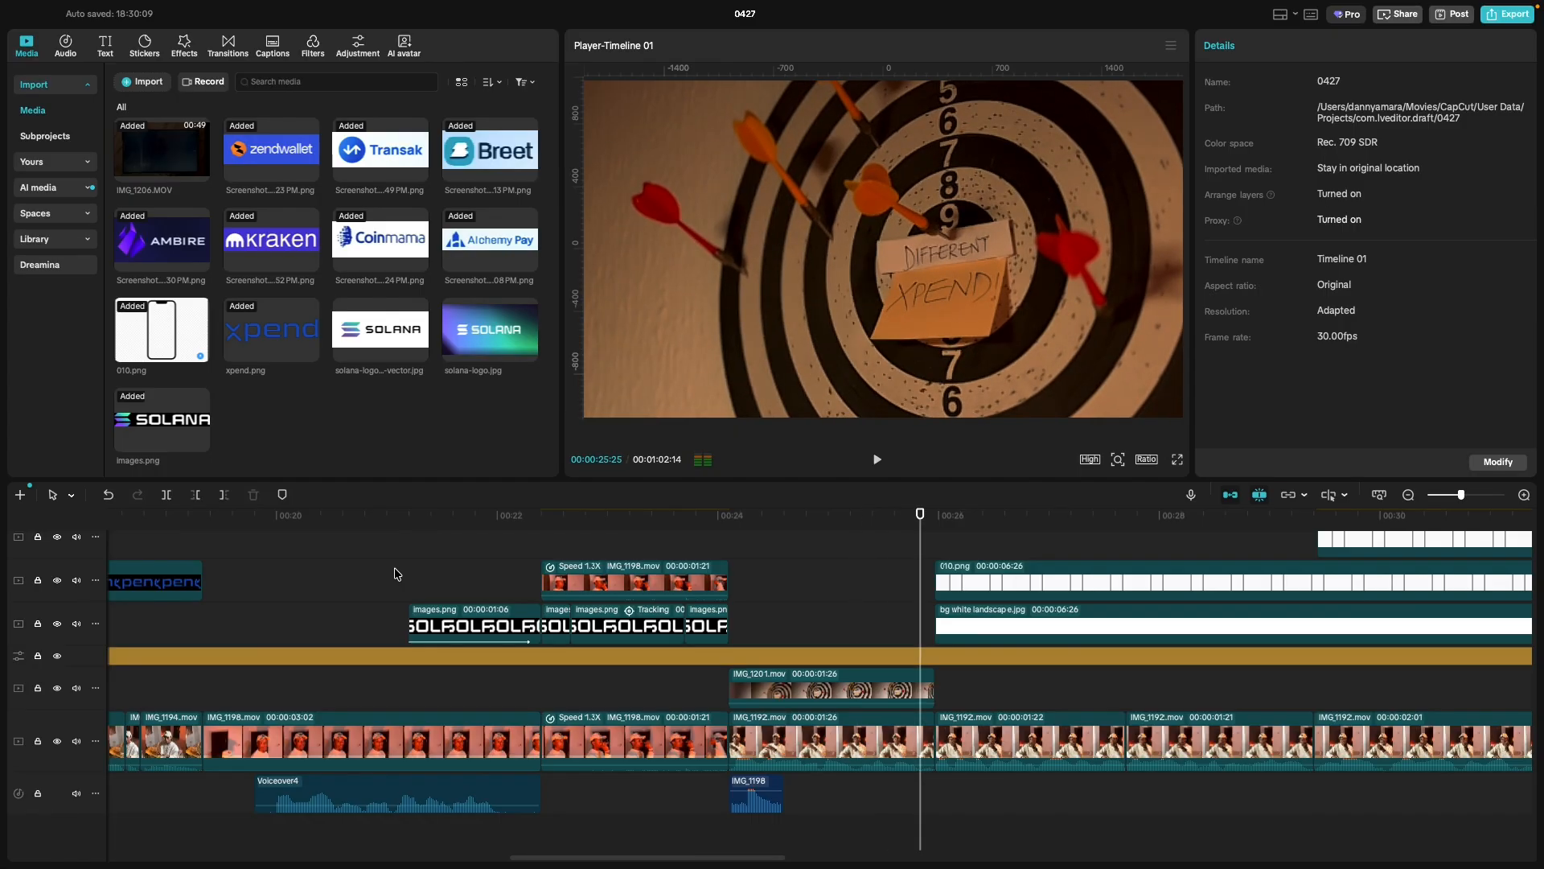
# Play the timeline from before the first logo piece through the phone mockup sequence to review the edit.
pyautogui.scroll(-3, 394, 702)
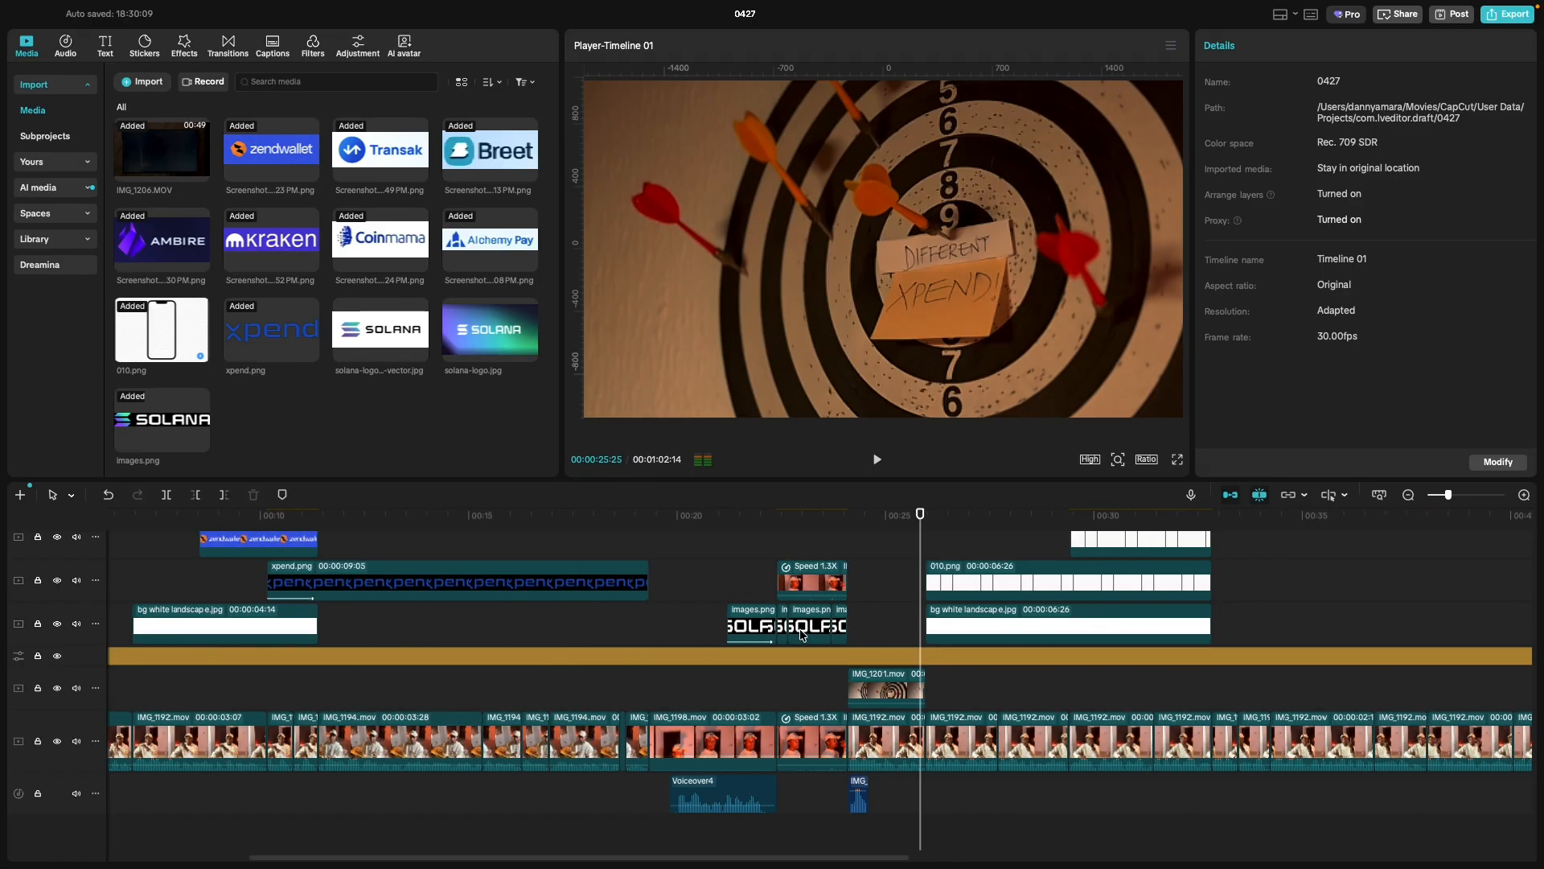
pyautogui.click(711, 576)
pyautogui.press('space')
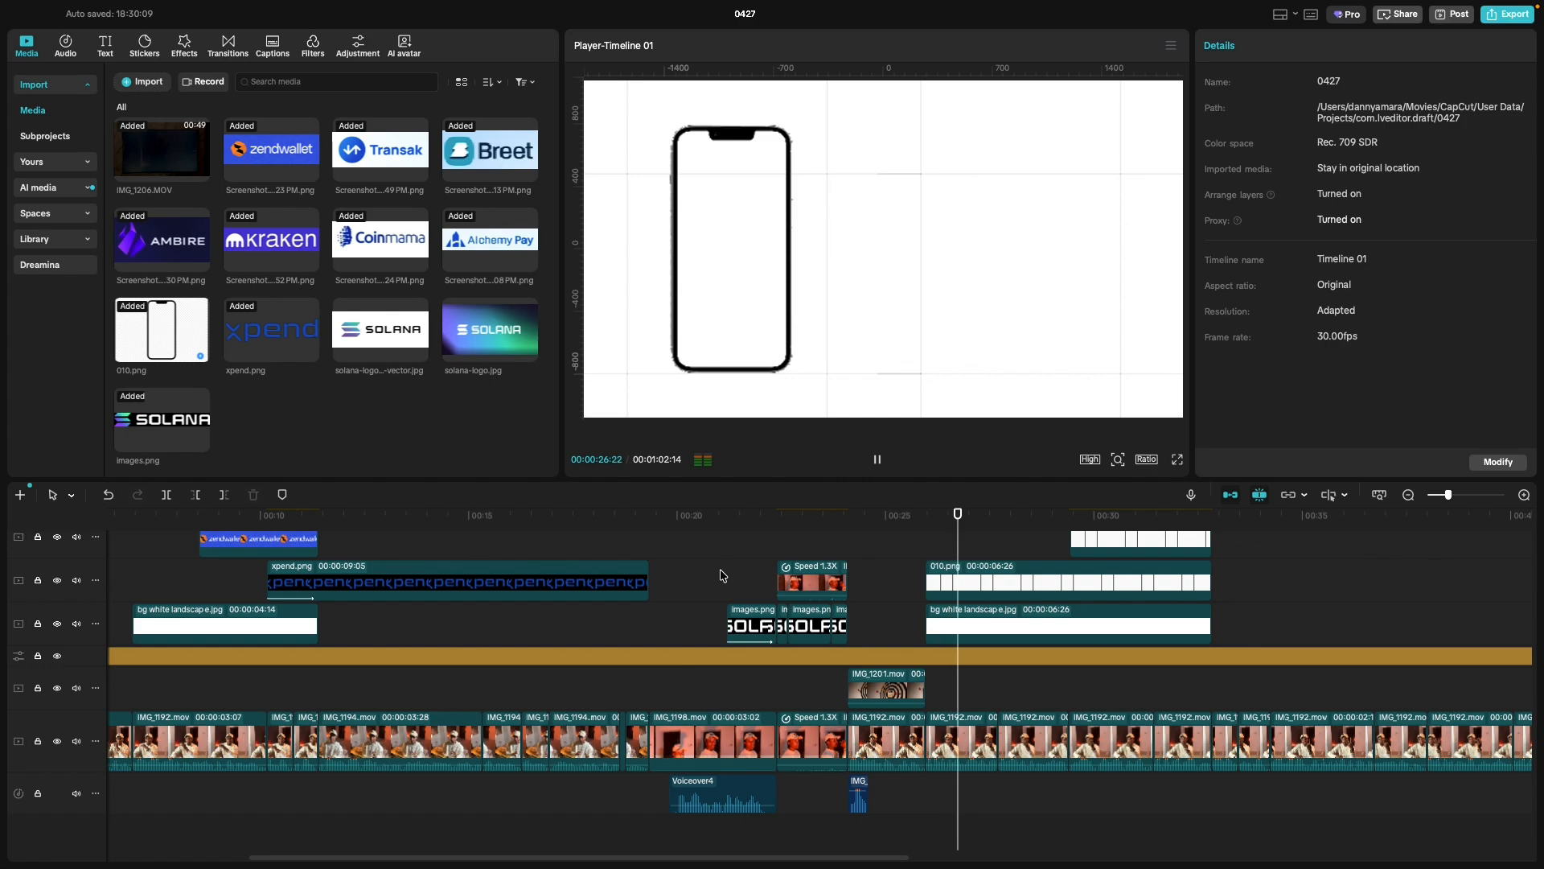
pyautogui.press('space')
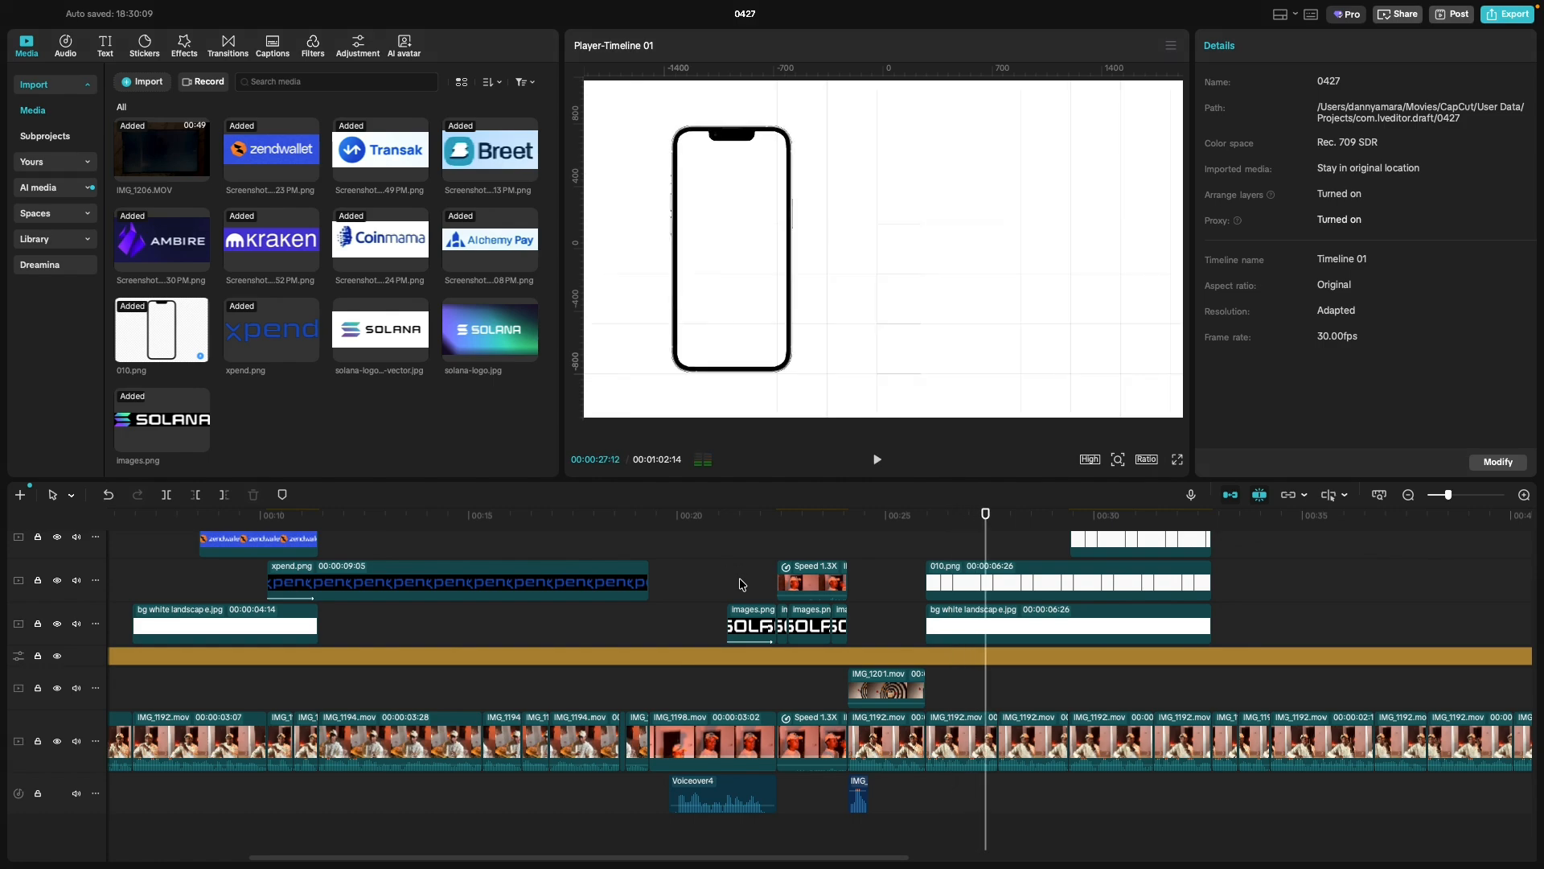
pyautogui.press('space')
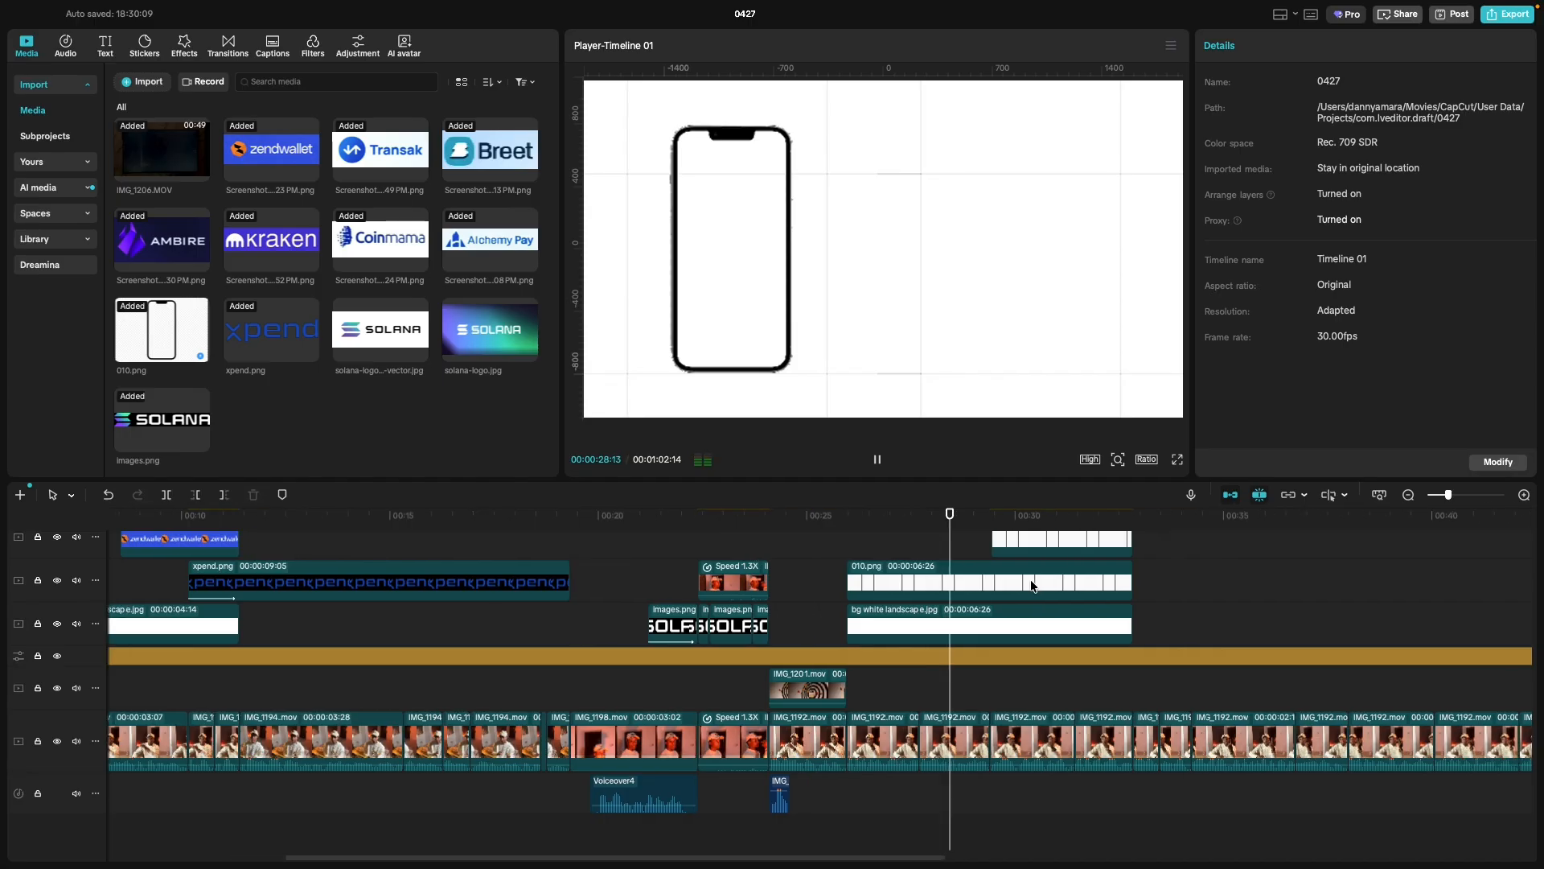
pyautogui.hscroll(4, 1019, 595)
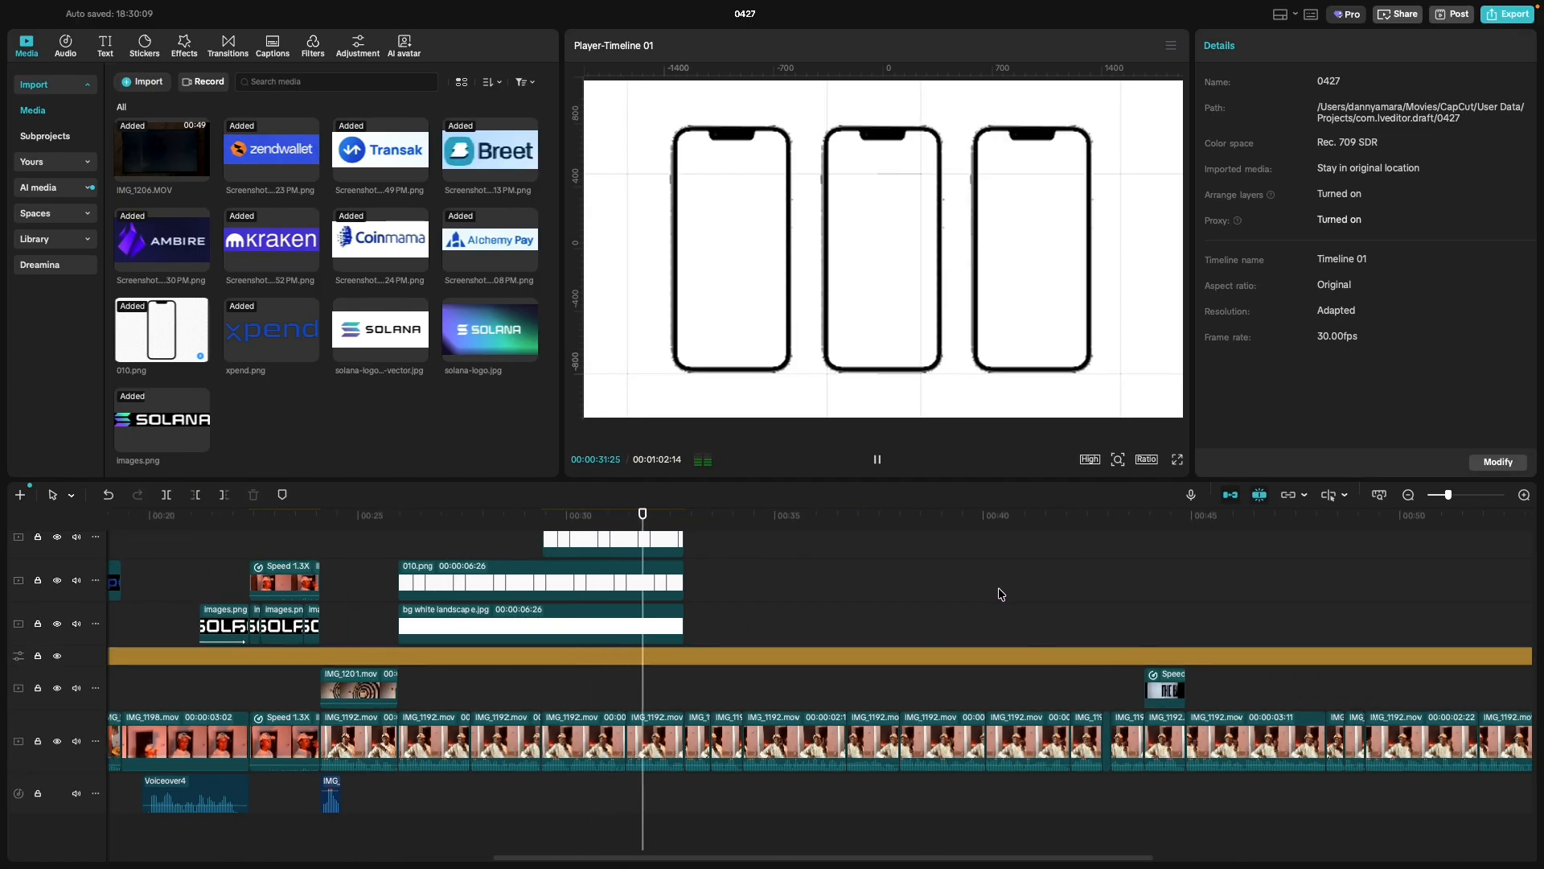
pyautogui.scroll(1, 695, 624)
pyautogui.scroll(1, 695, 625)
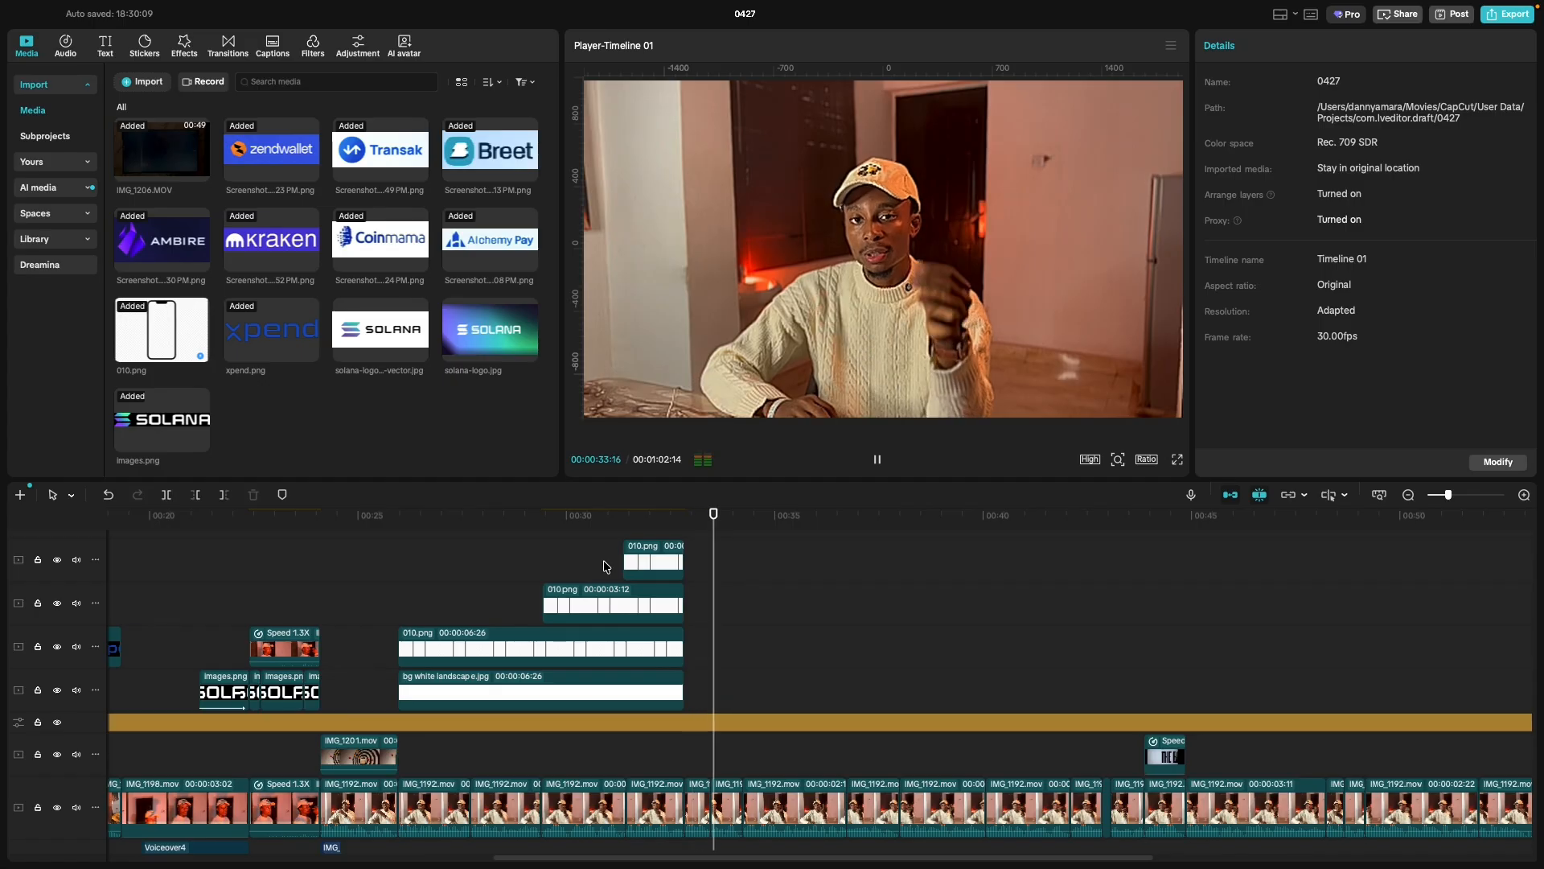
# Play back the rest of the timeline from the third phone mockup onward to review the remaining footage.
pyautogui.click(615, 570)
pyautogui.press('space')
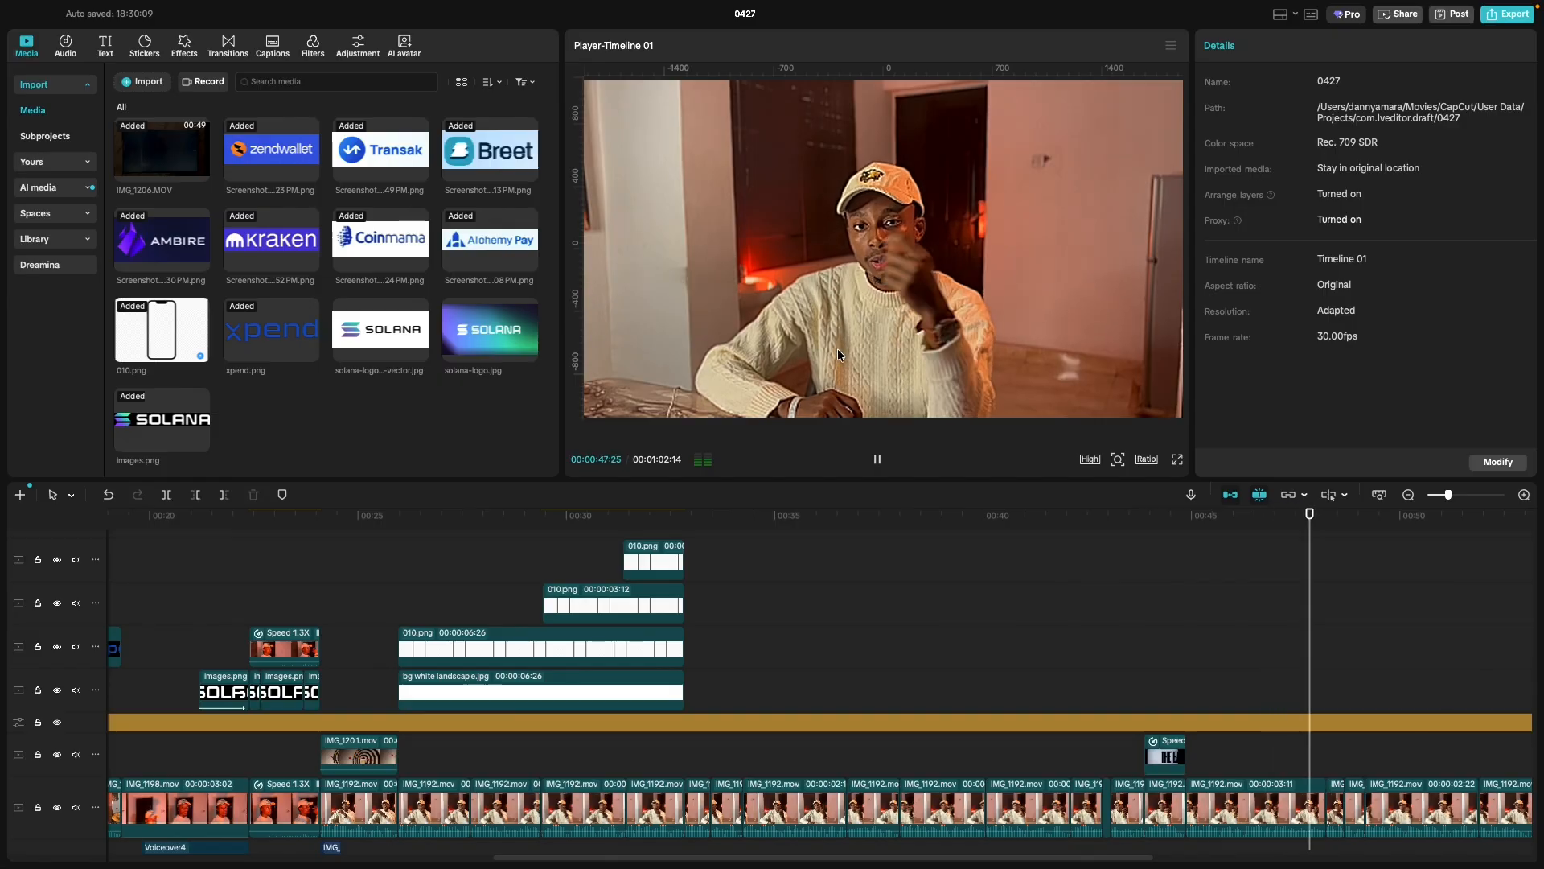
pyautogui.hscroll(6, 946, 557)
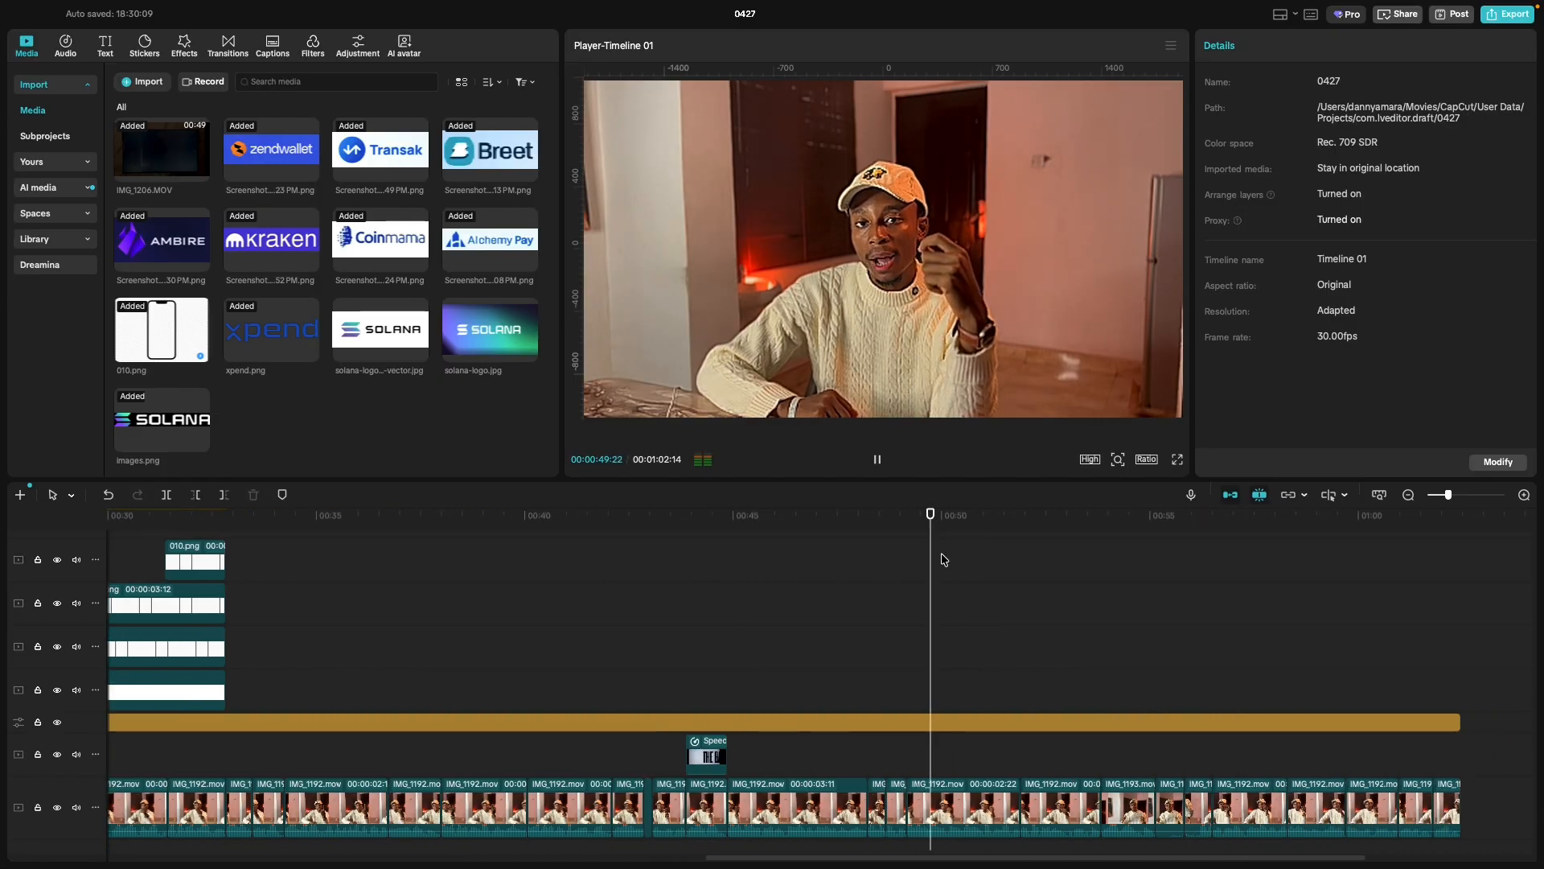
pyautogui.hscroll(2, 943, 559)
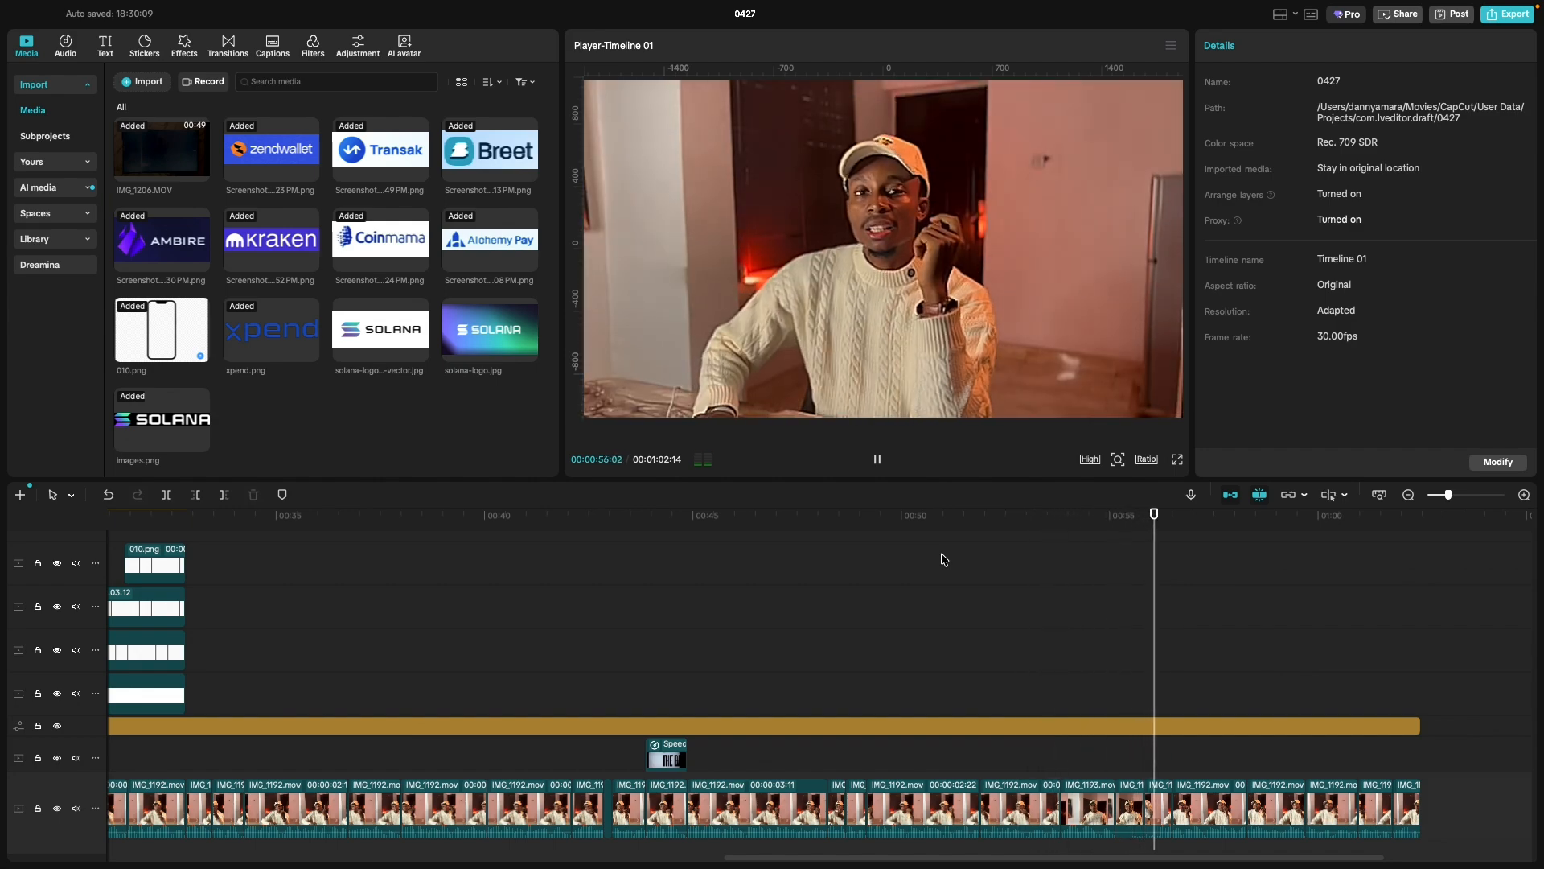
# Play back from 00:00:53:07 and again from 00:00:54:24 to examine the IMG_1193.mov clips.
pyautogui.click(1038, 635)
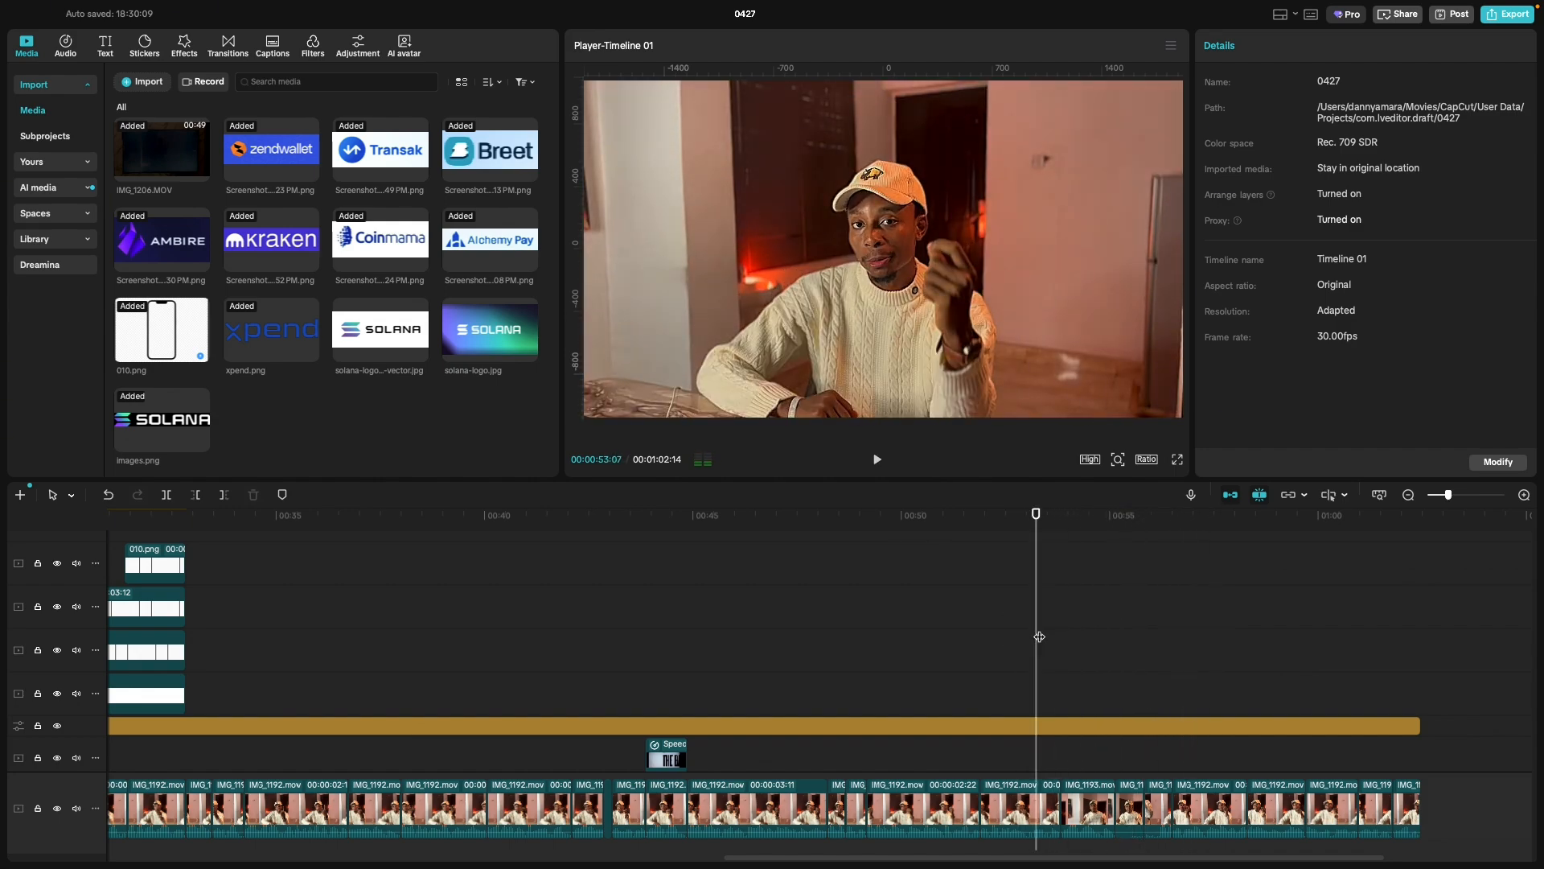
pyautogui.press('space')
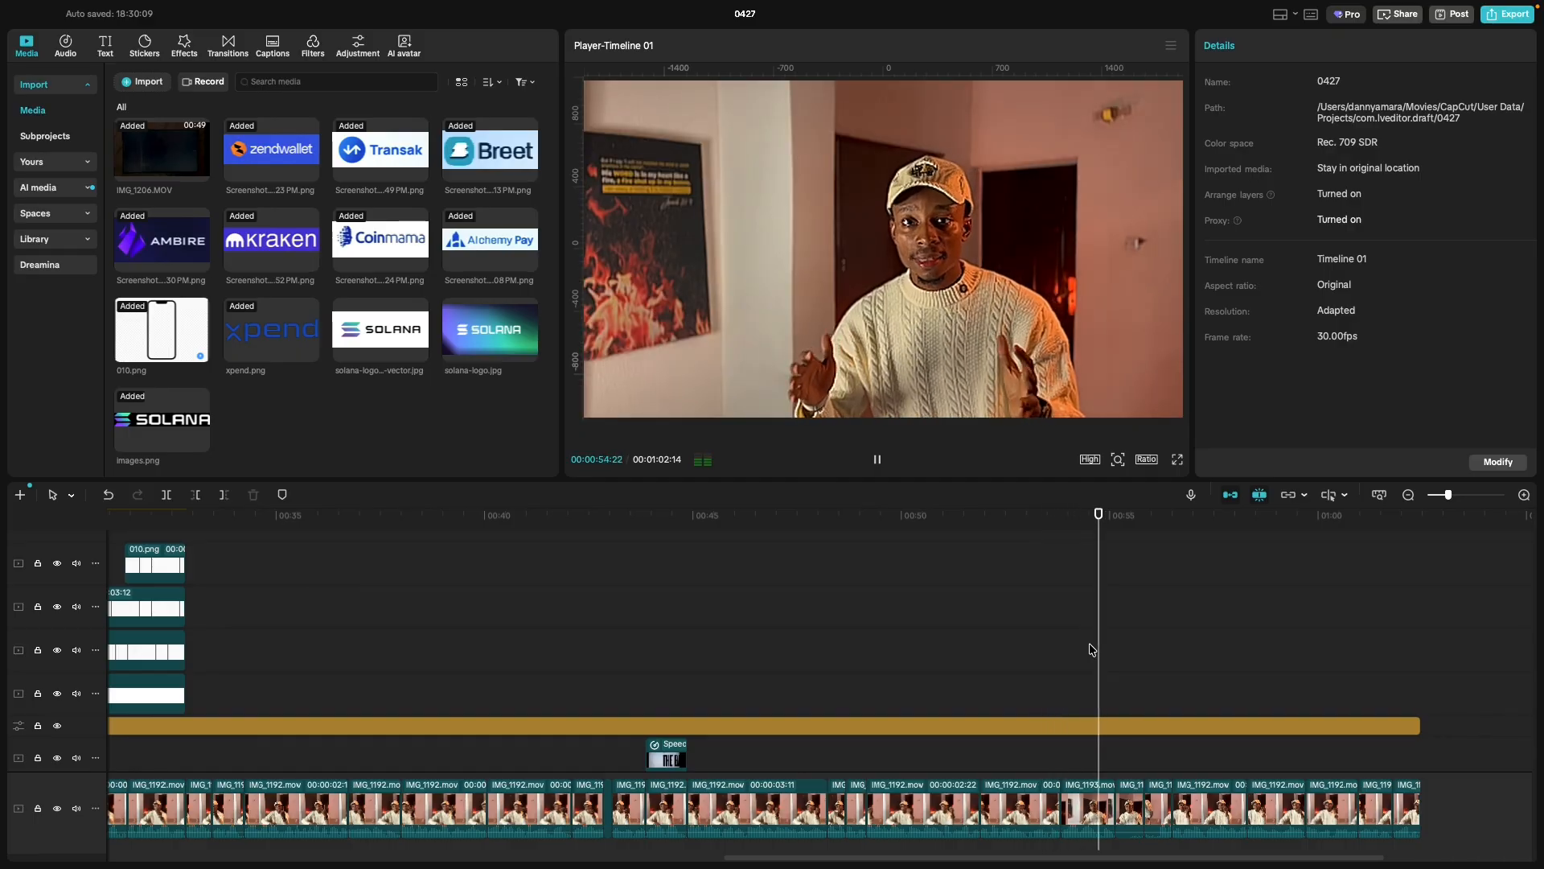
pyautogui.press('space')
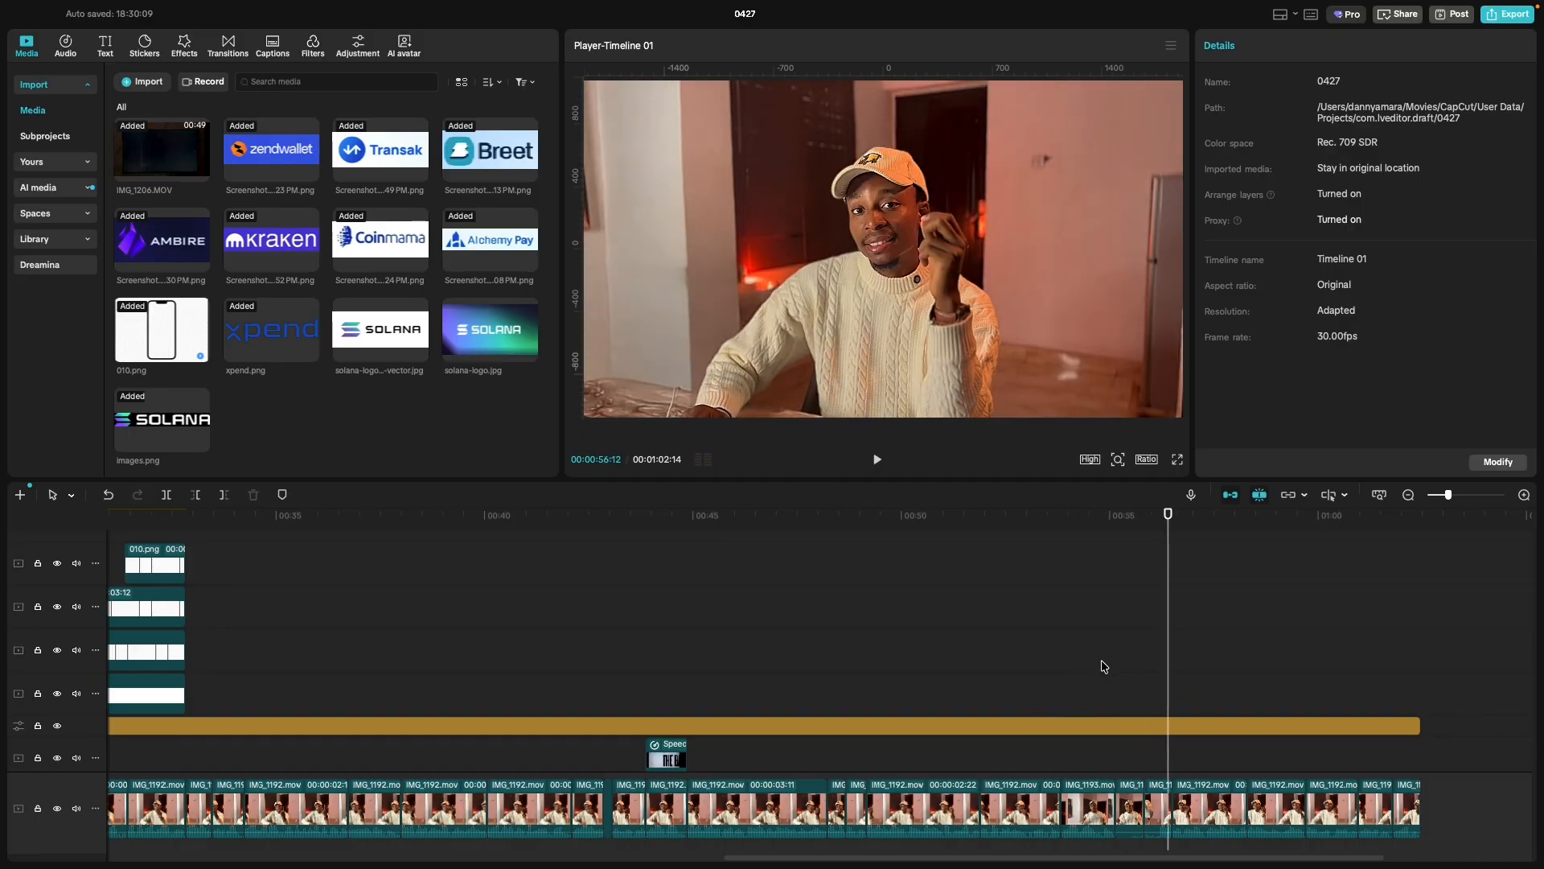
pyautogui.click(1102, 669)
pyautogui.scroll(5, 1102, 669)
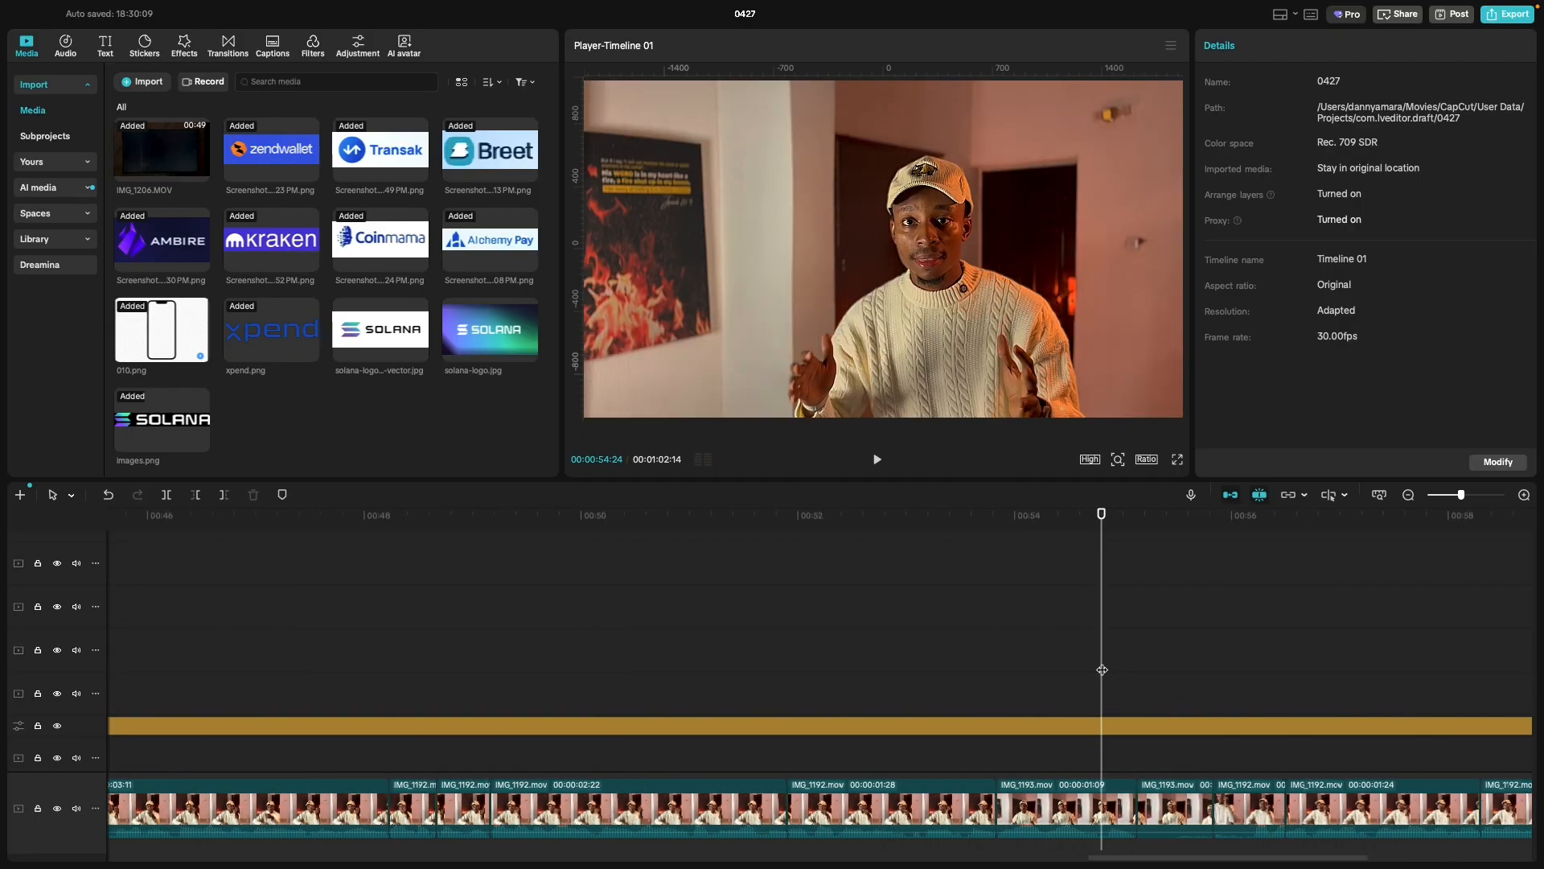
pyautogui.press('space')
pyautogui.press('space')
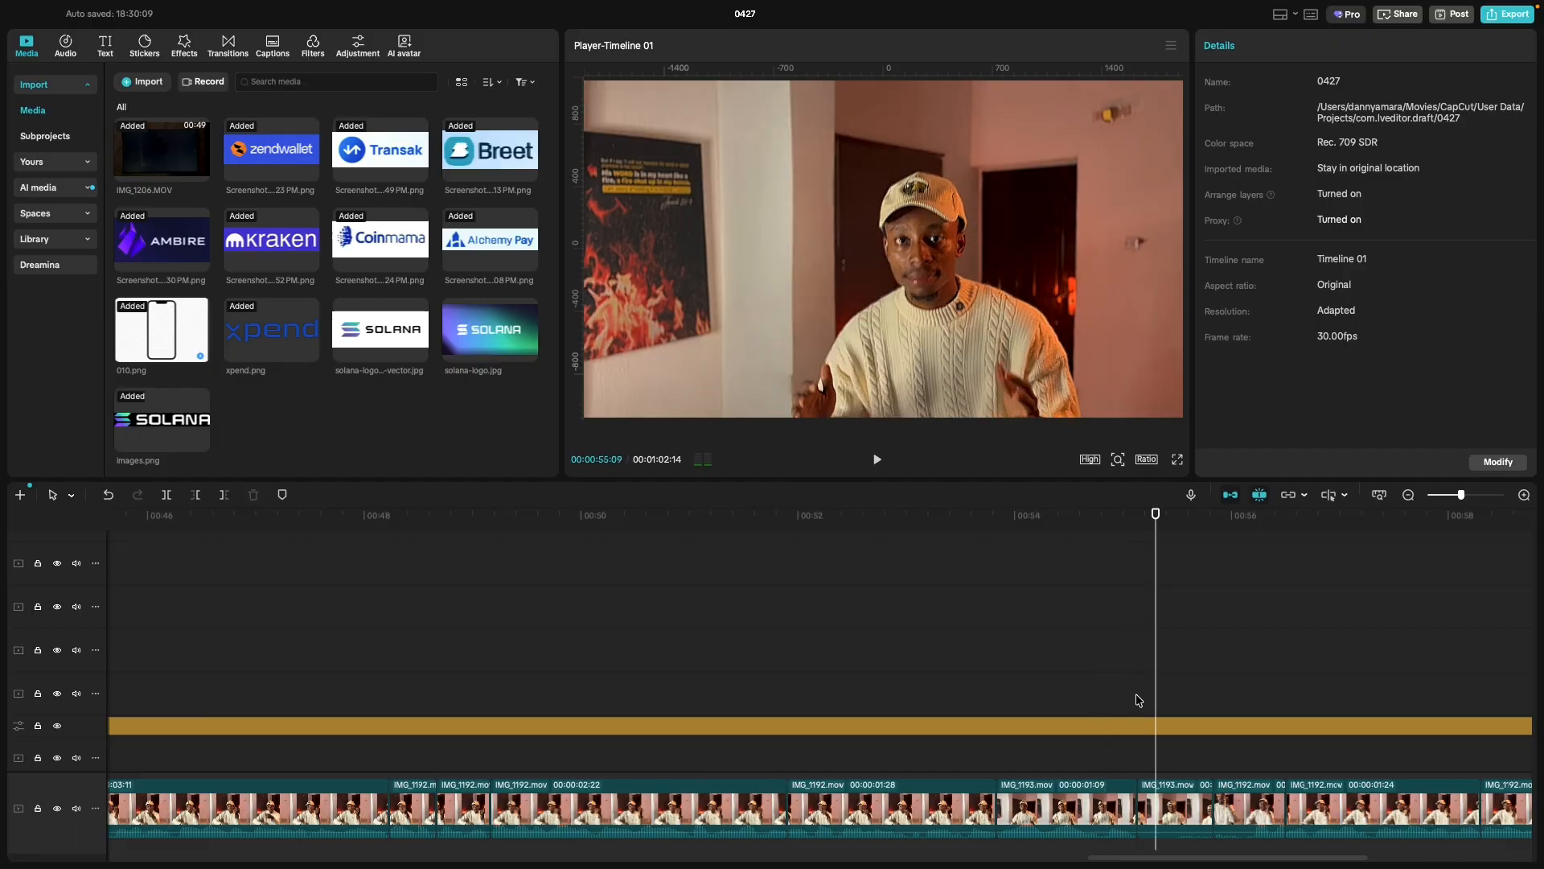
# Replay the cut between the two IMG_1193.mov clips to examine the transition.
pyautogui.click(1069, 658)
pyautogui.press('space')
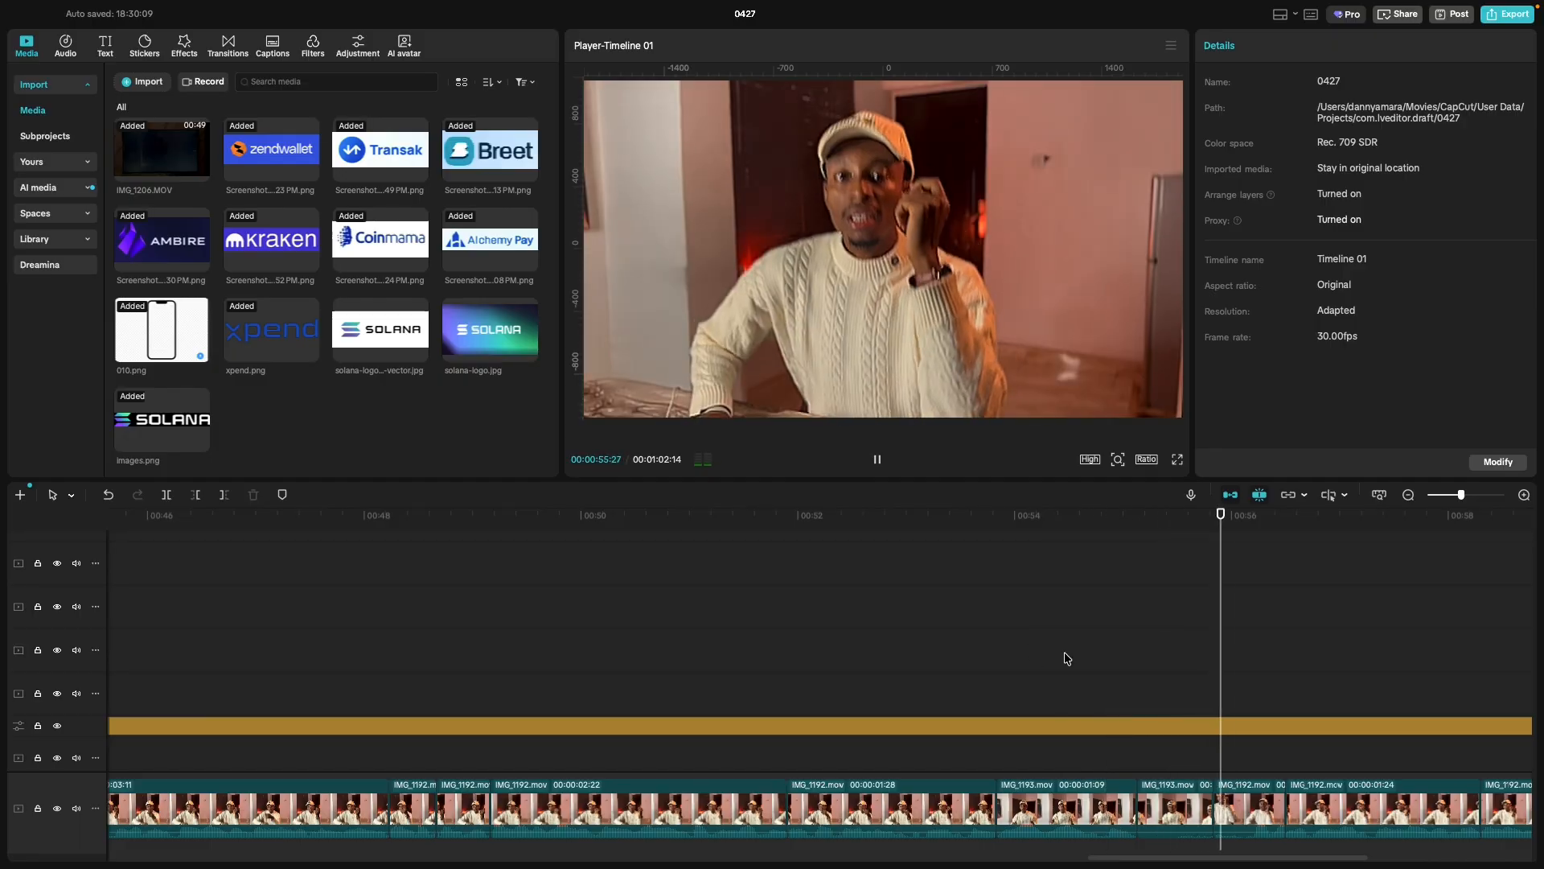
pyautogui.click(1065, 653)
pyautogui.press('space')
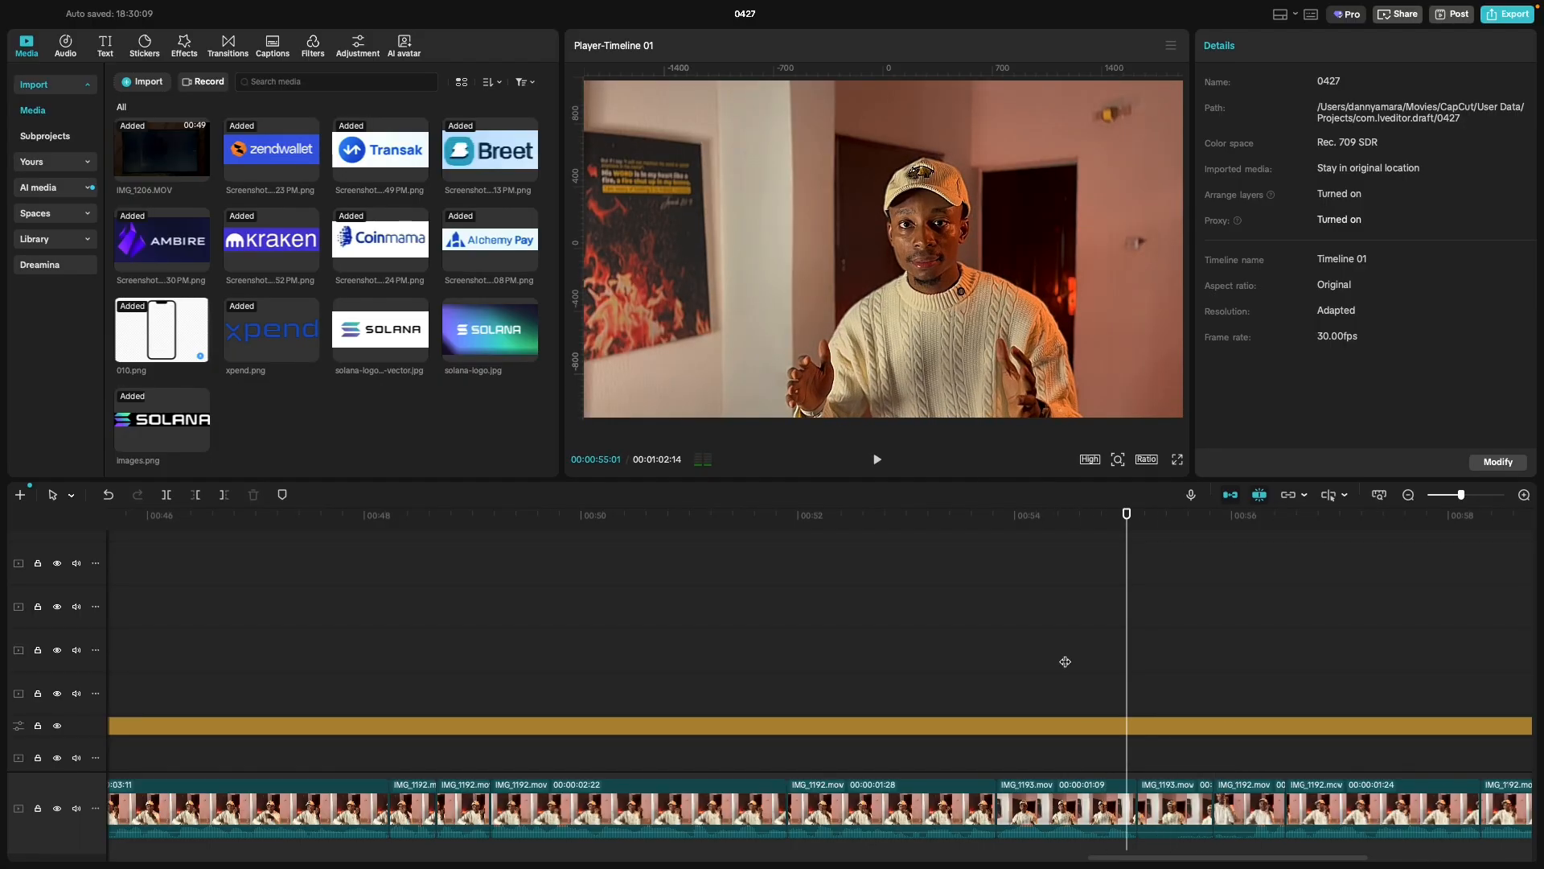
# Trim the end of the first IMG_1193.mov clip to a duration of 00:00:01:08 and play back across the cut.
pyautogui.click(1120, 788)
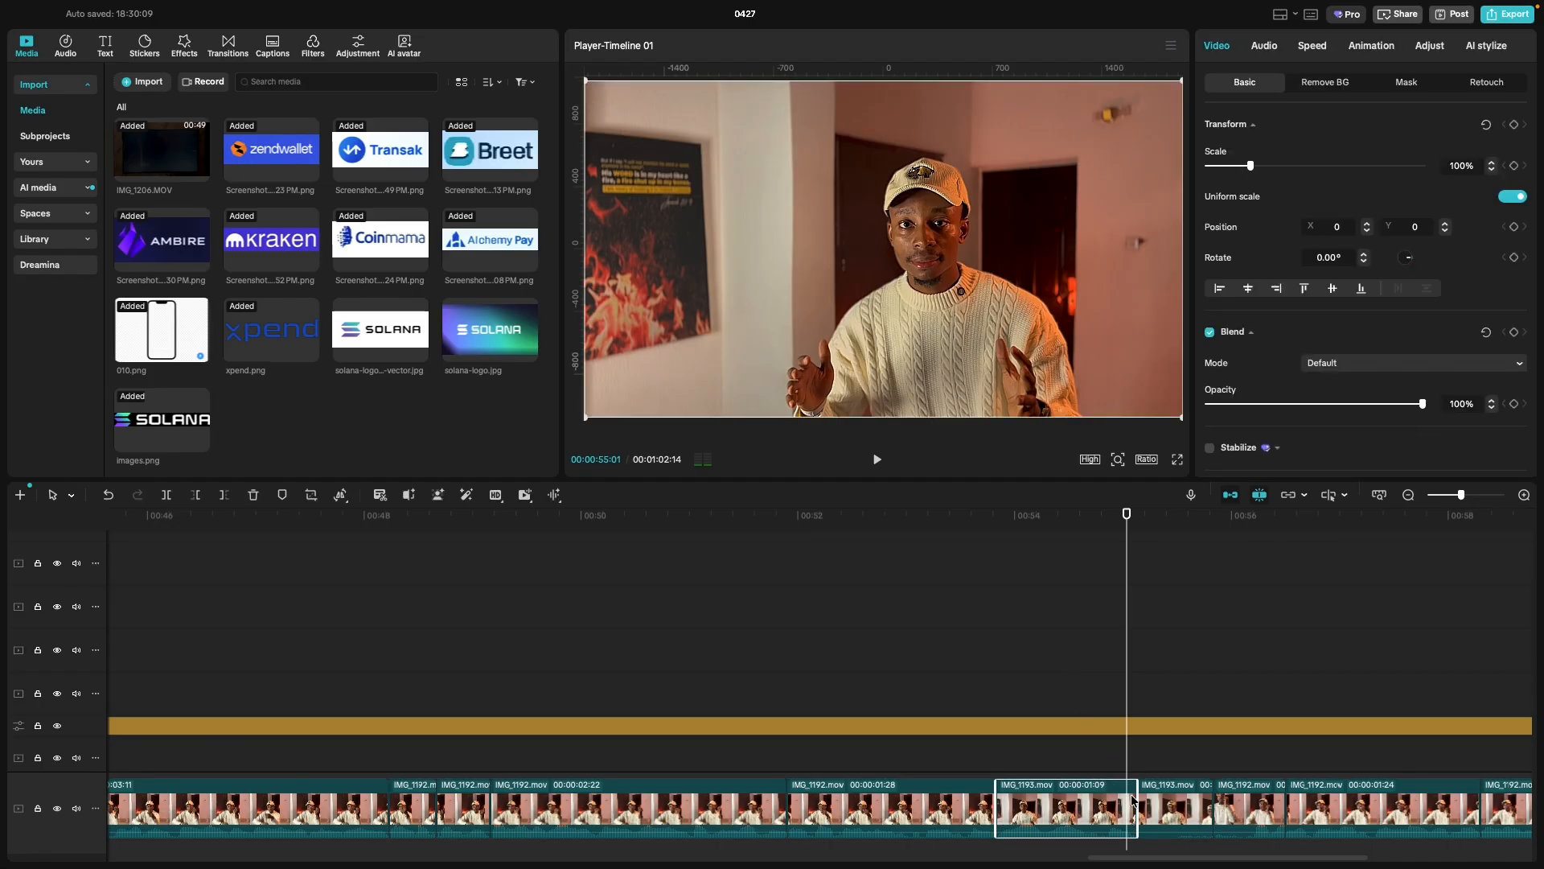
pyautogui.scroll(3, 1132, 801)
pyautogui.moveTo(1143, 801); pyautogui.dragTo(1140, 802)
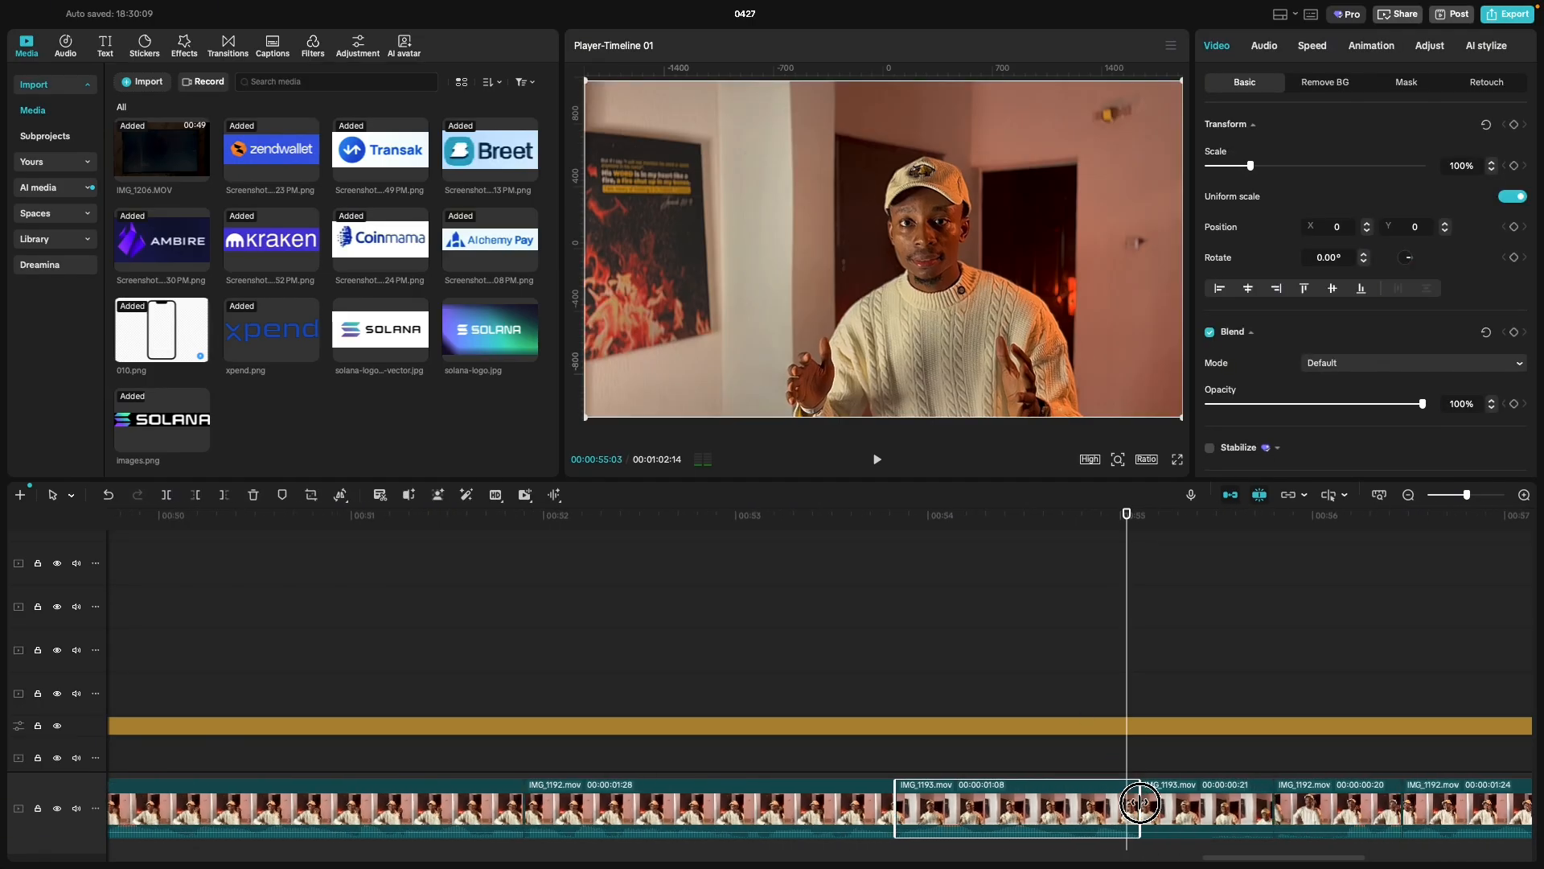
pyautogui.click(1011, 662)
pyautogui.press('space')
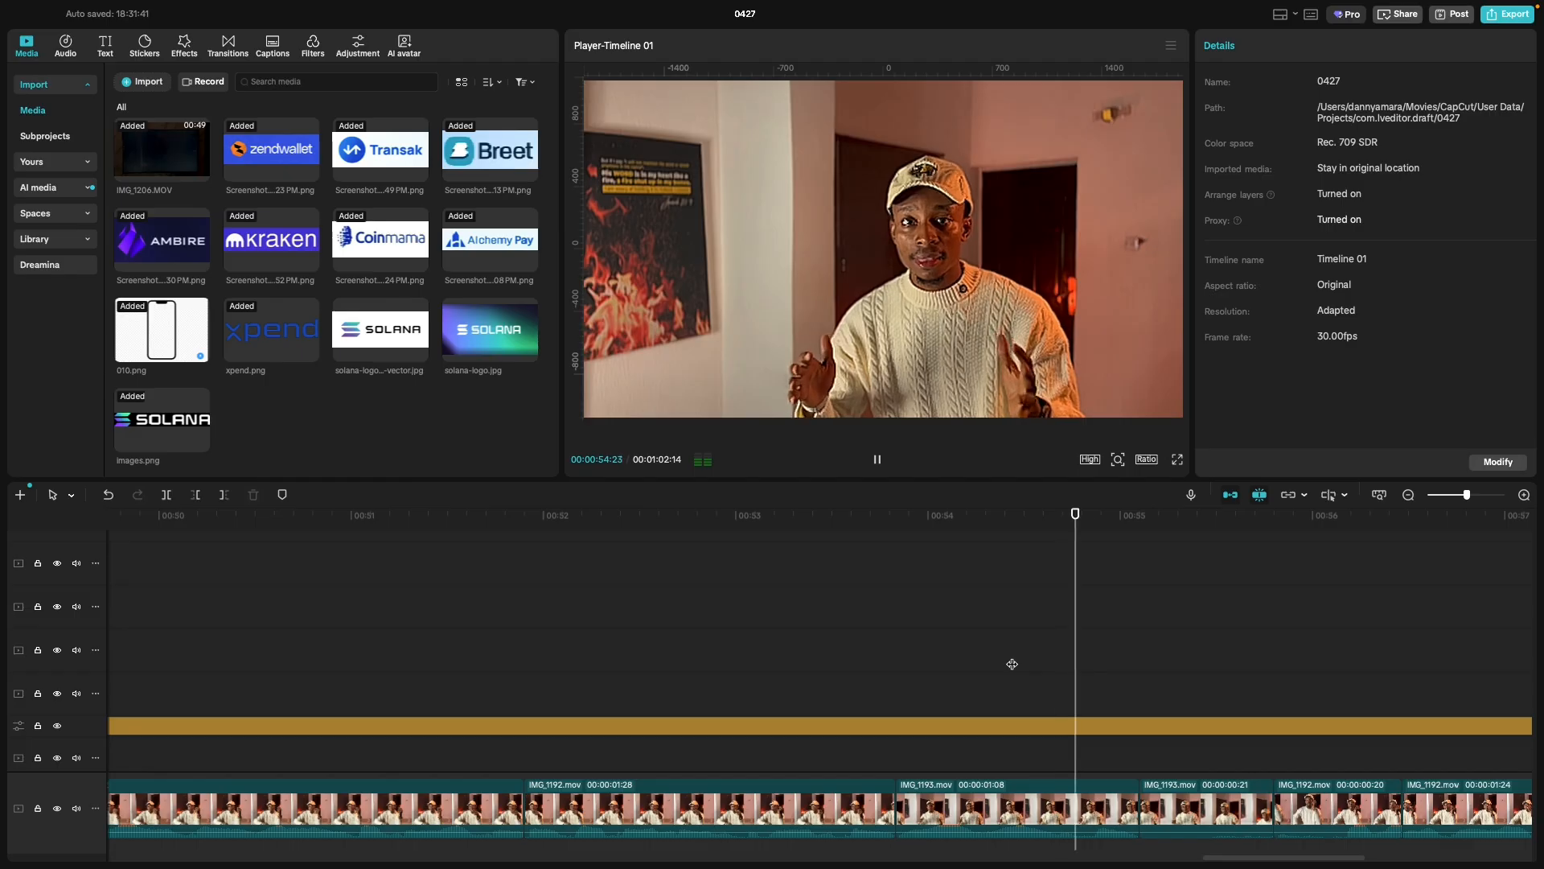
pyautogui.press('space')
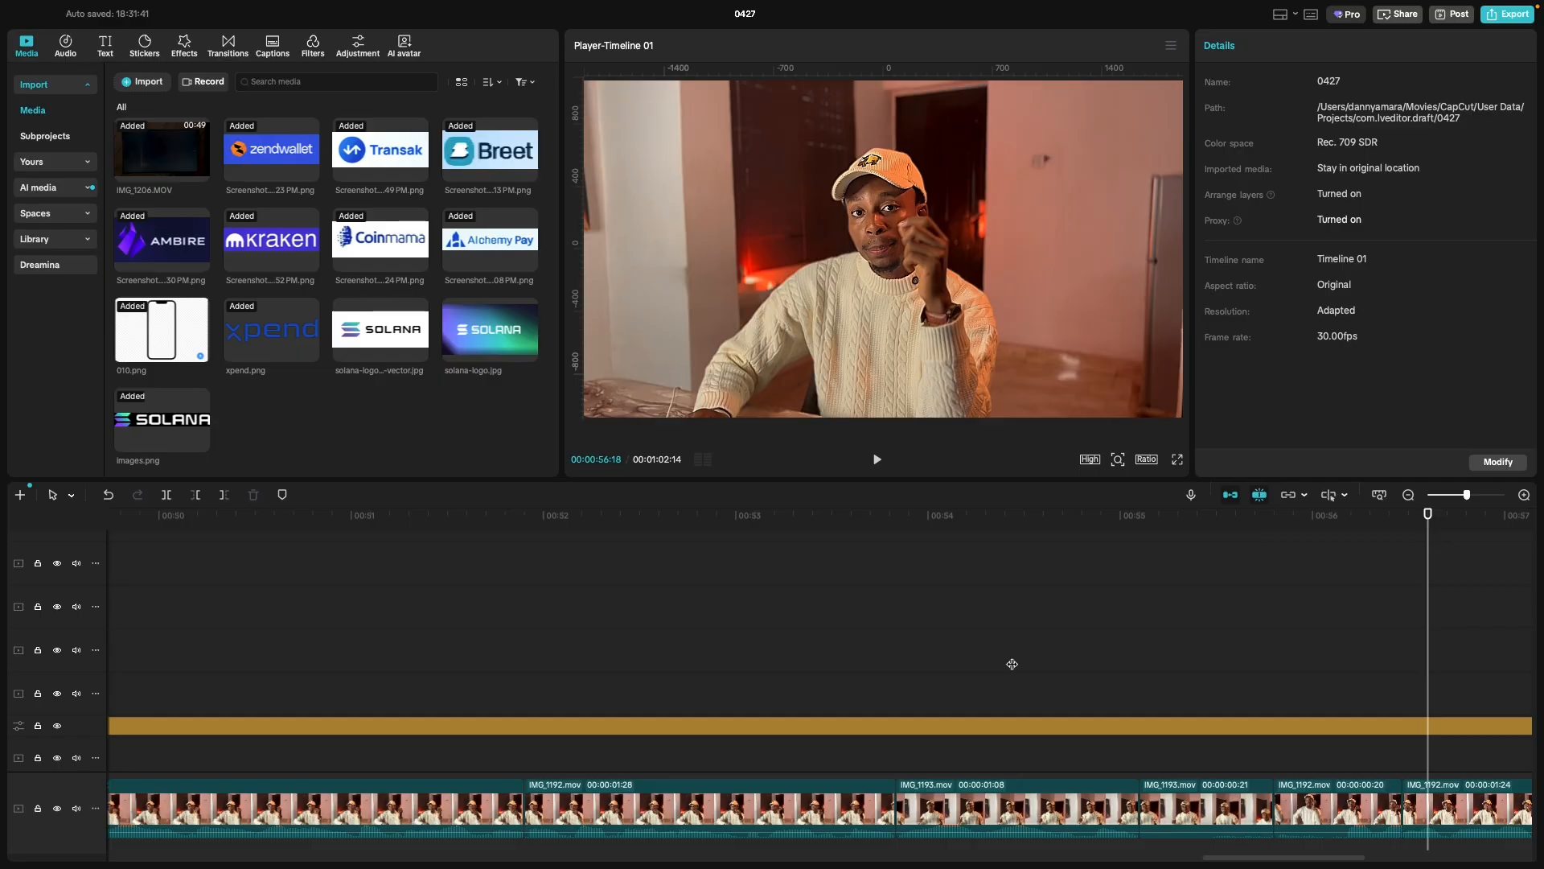
# Play back the timeline from about 00:00:52 to the end, including the trimmed cut, and replay the opening wallet shot.
pyautogui.scroll(-2, 926, 695)
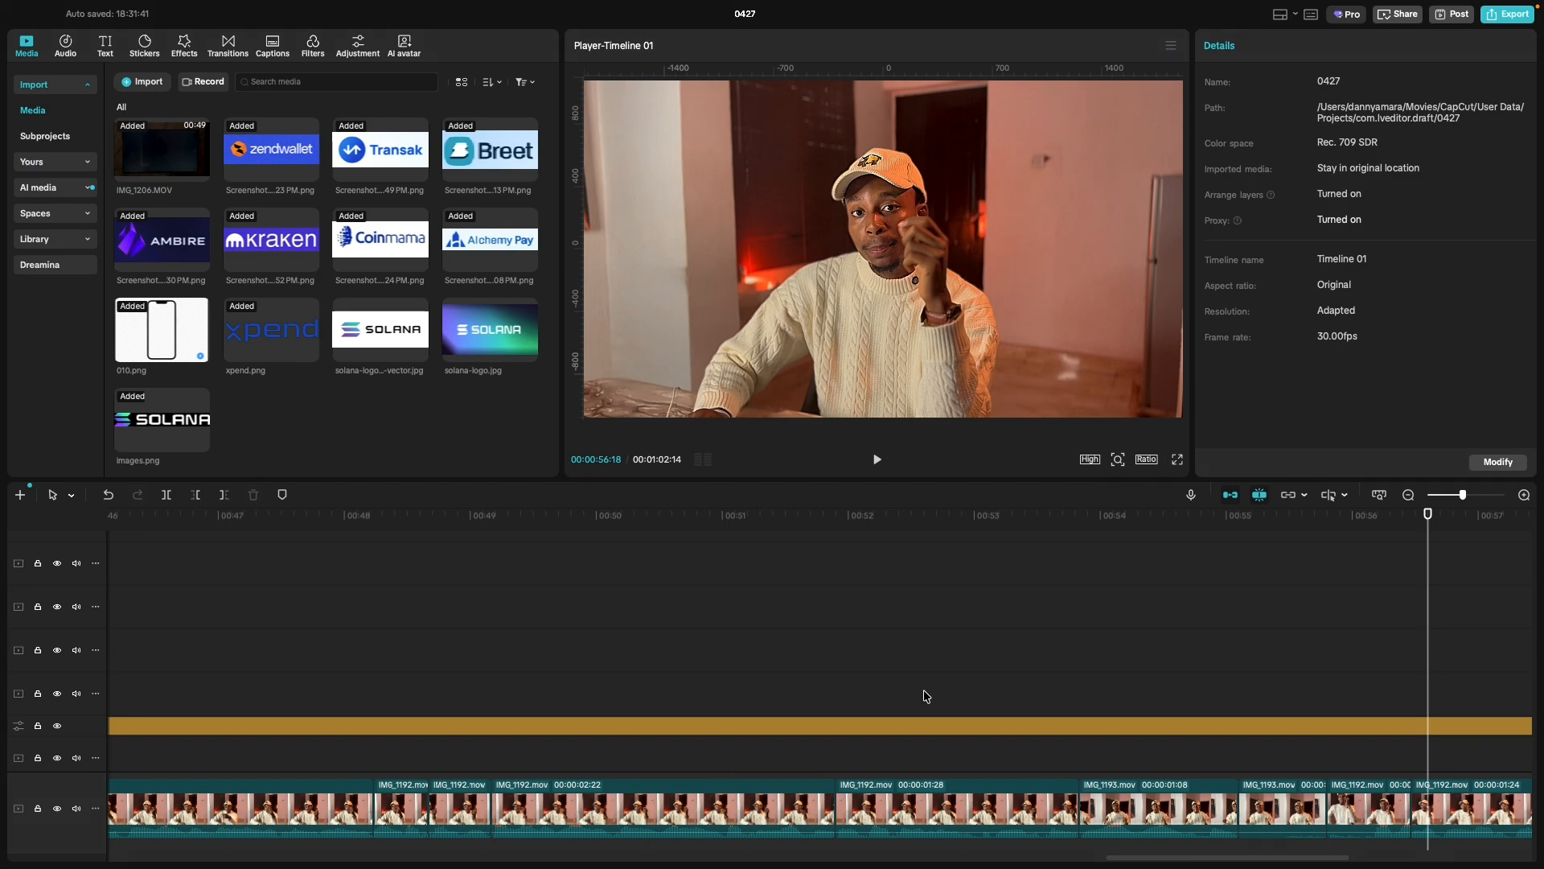
pyautogui.click(890, 690)
pyautogui.press('space')
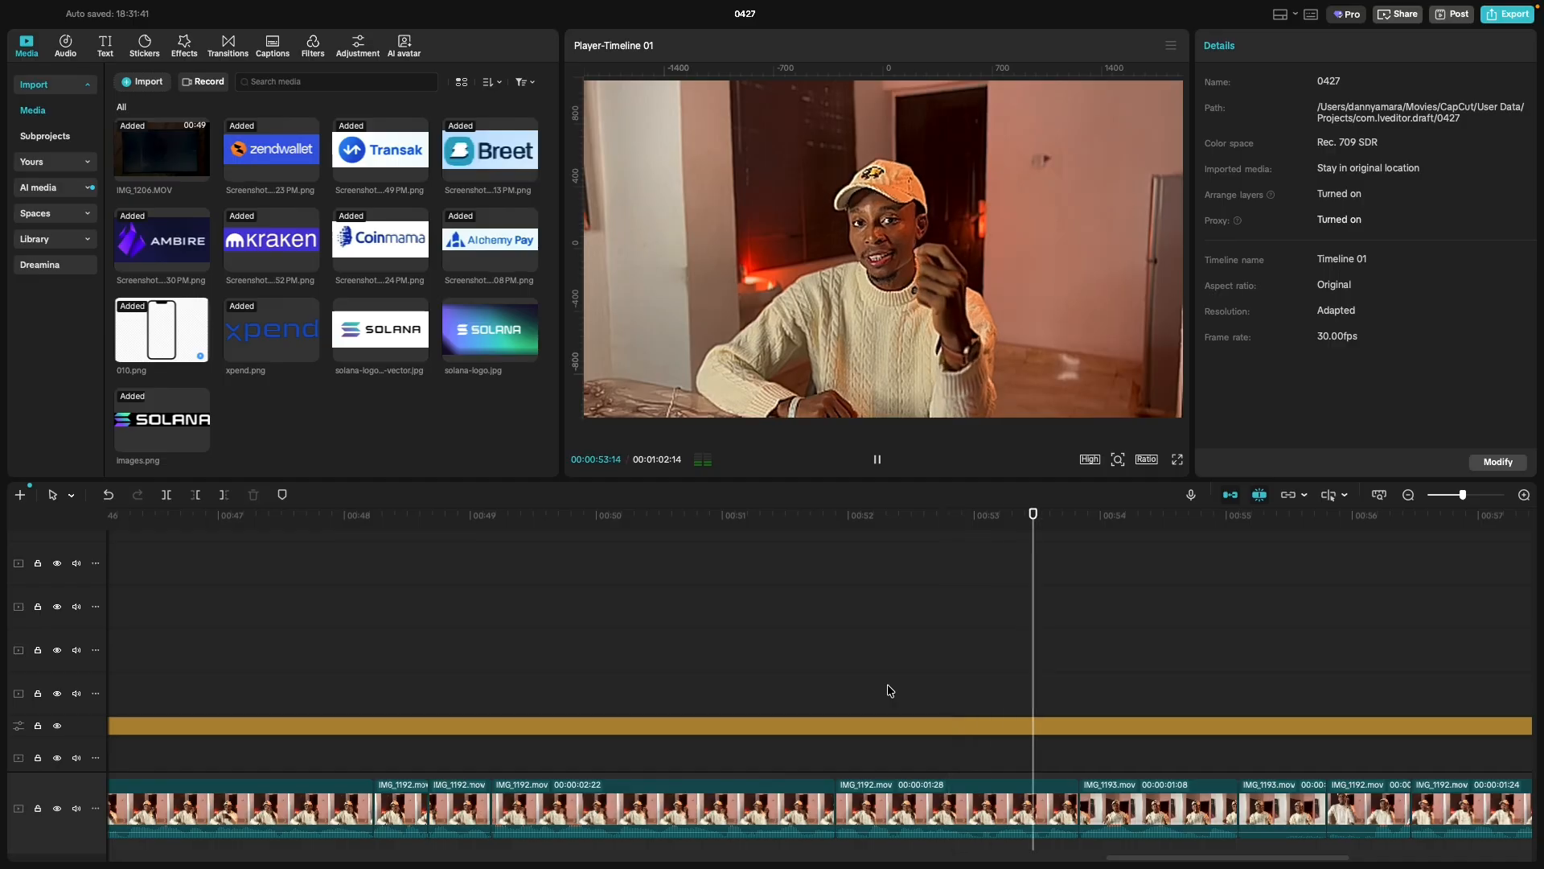
pyautogui.press('super+minus')
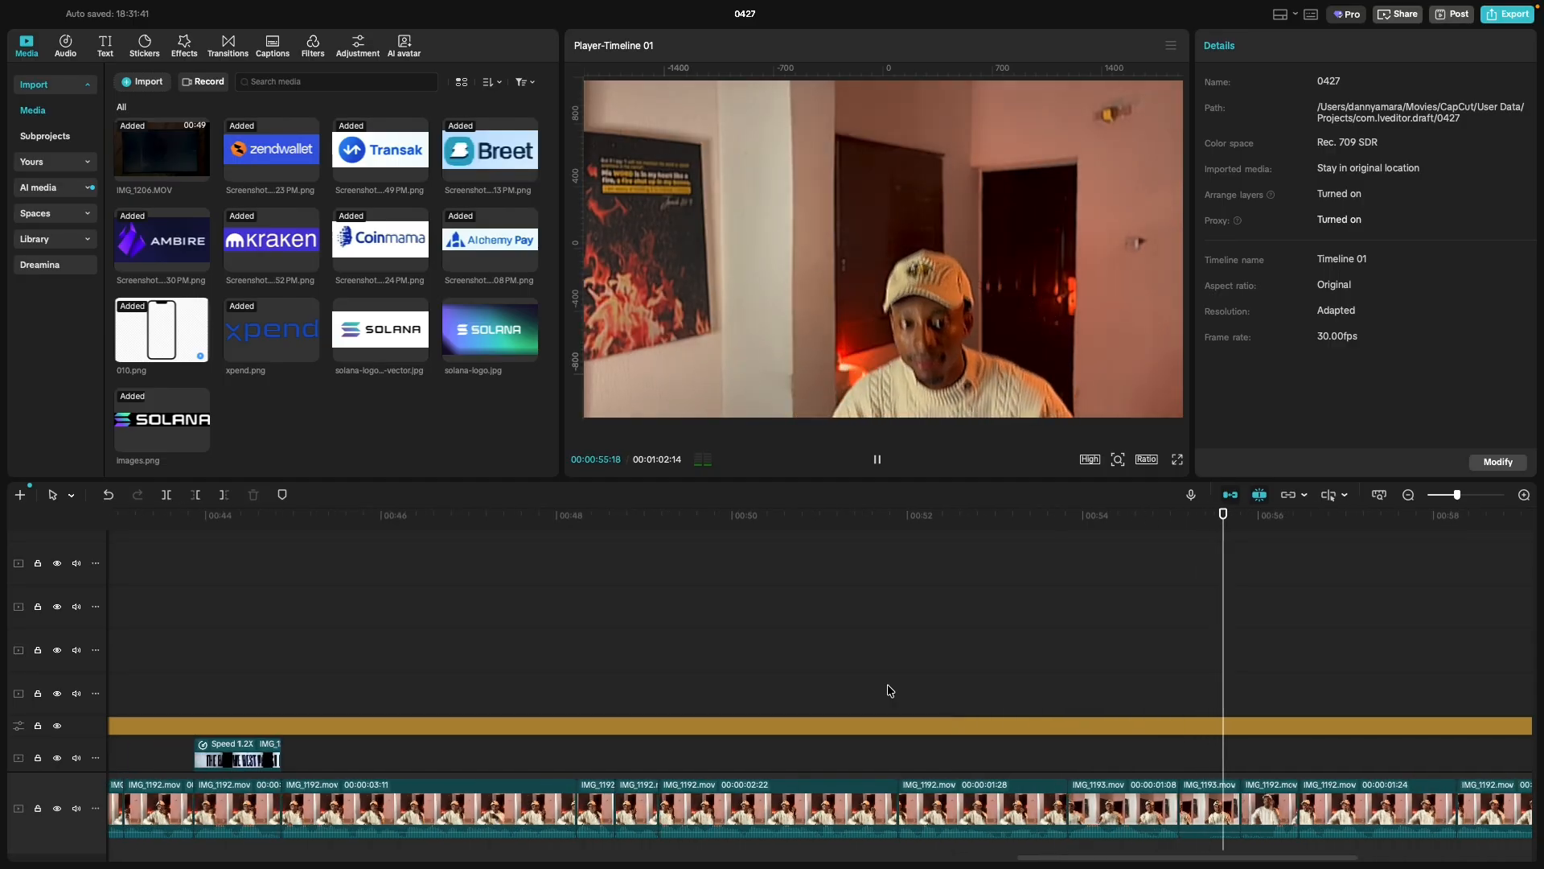
pyautogui.hscroll(6, 890, 690)
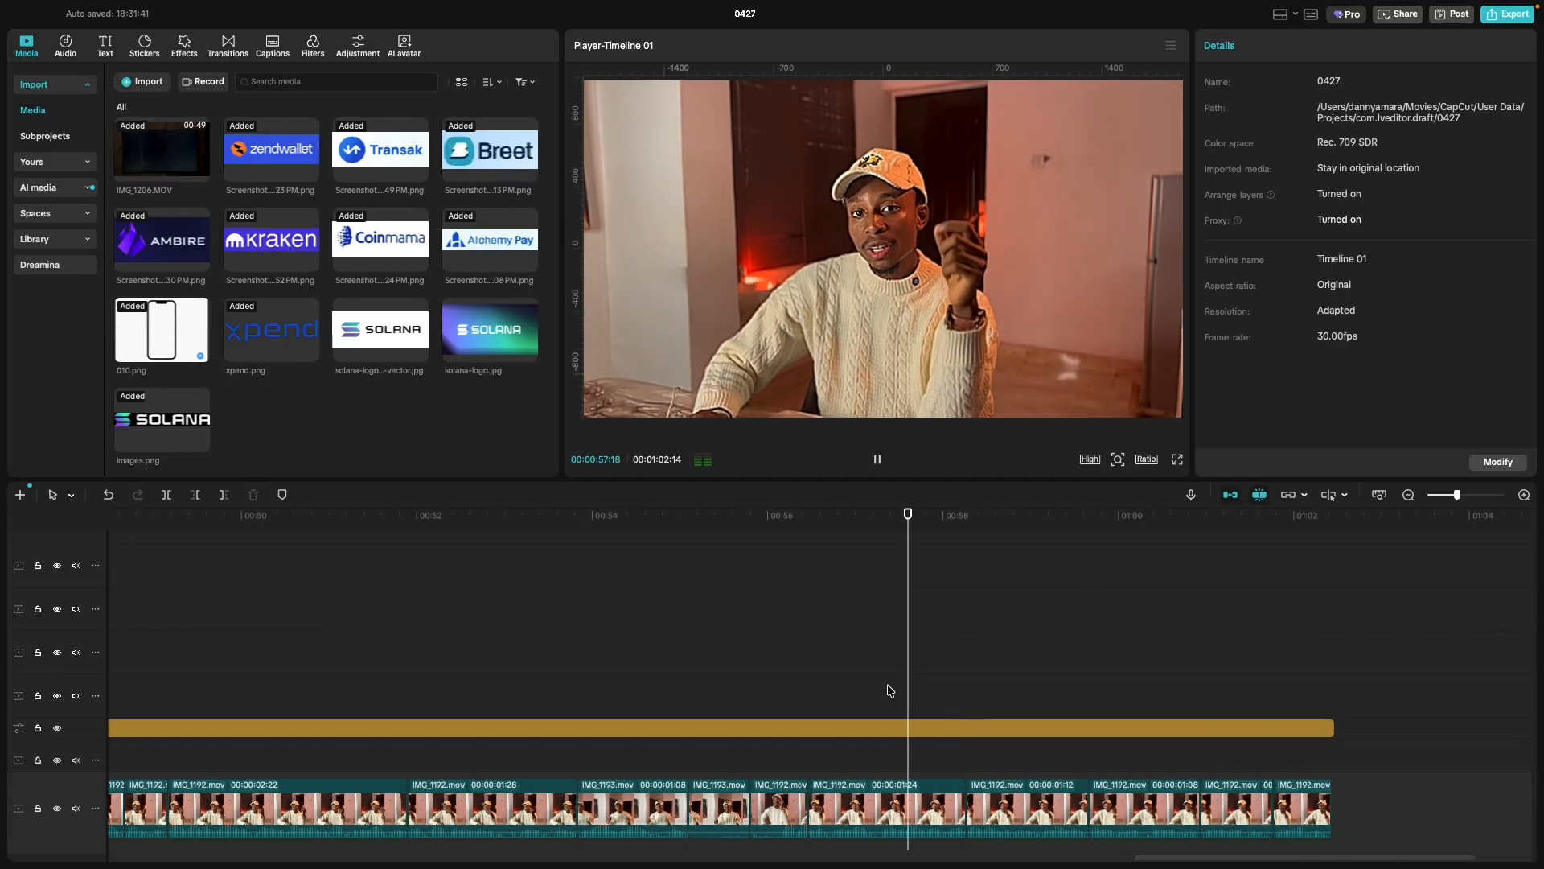
pyautogui.hscroll(3, 889, 690)
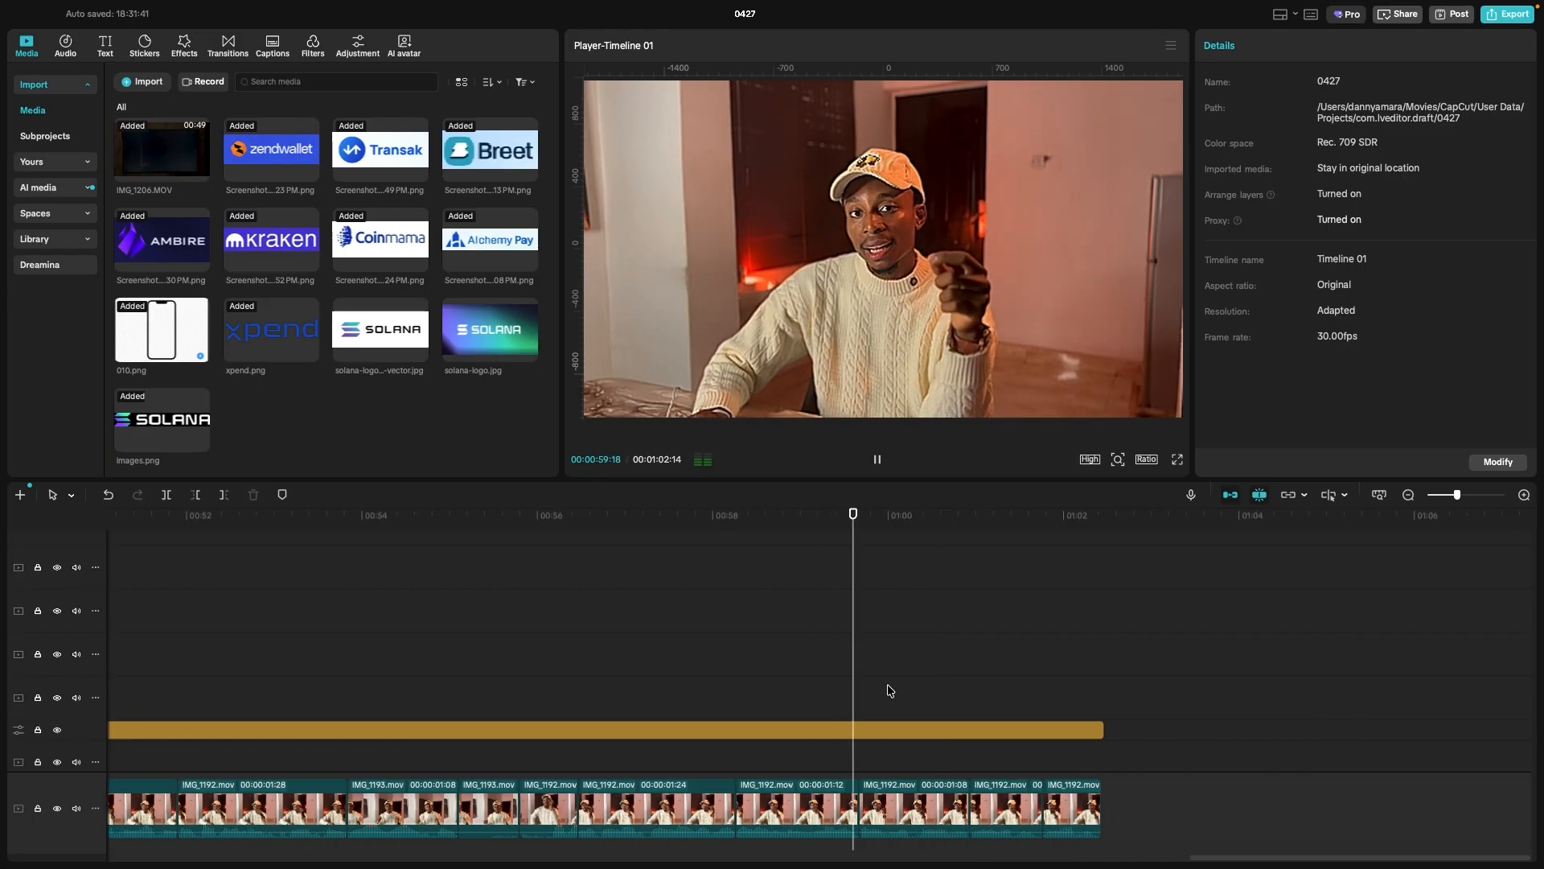
pyautogui.press('super+minus')
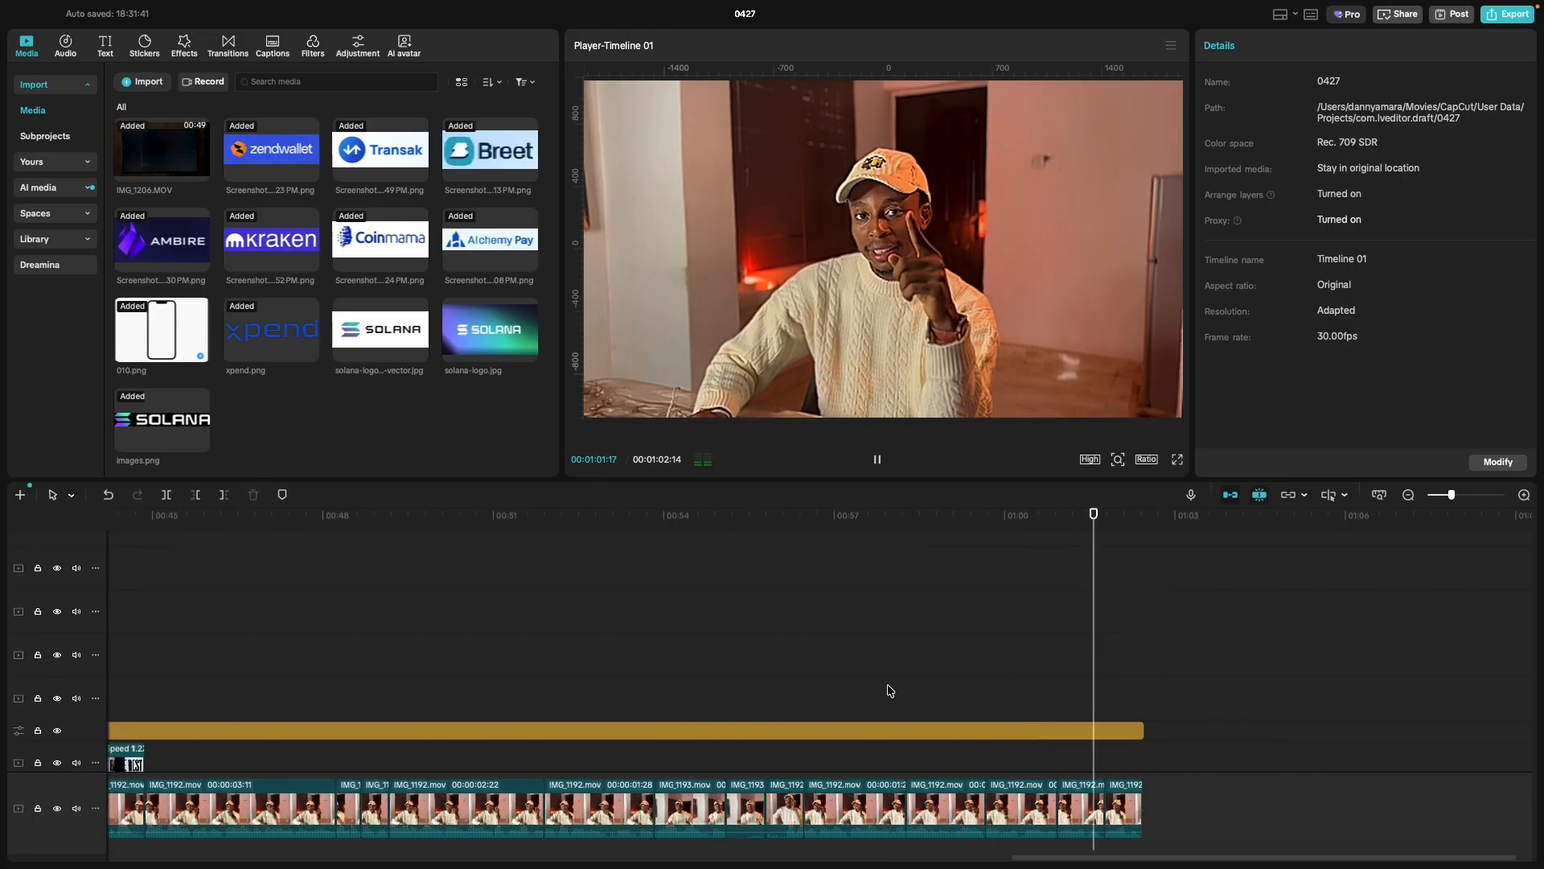
pyautogui.press('space')
pyautogui.press('space')
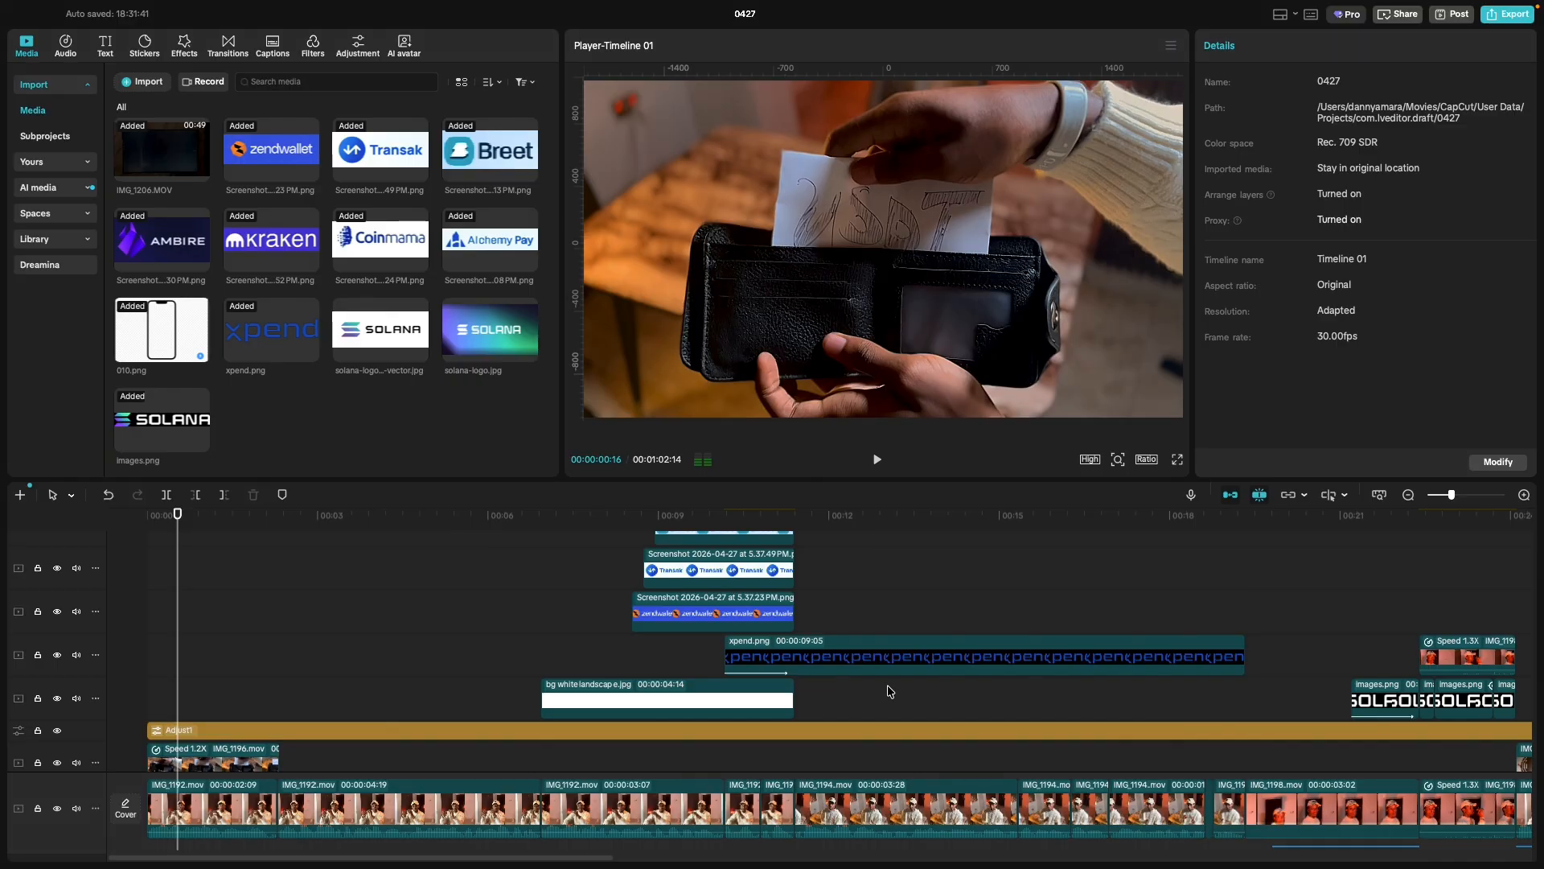
pyautogui.press('space')
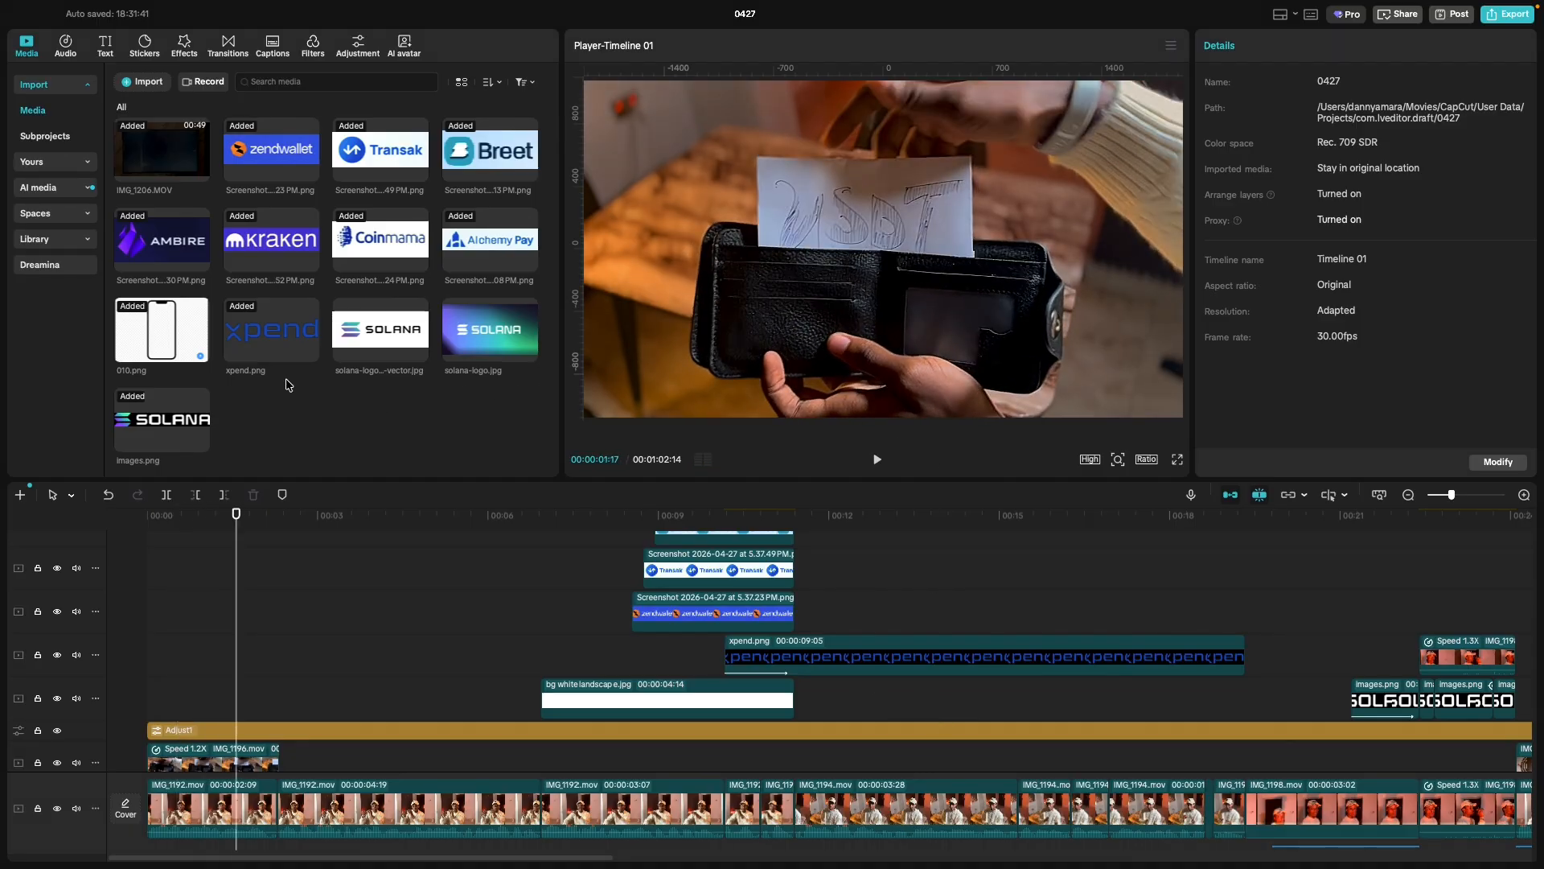
# Add apostle.png at the start of the timeline, on its own track between the Adjust1 layer and the opening wallet clip.
pyautogui.scroll(5, 286, 384)
pyautogui.moveTo(381, 331); pyautogui.dragTo(160, 541)
pyautogui.scroll(5, 210, 724)
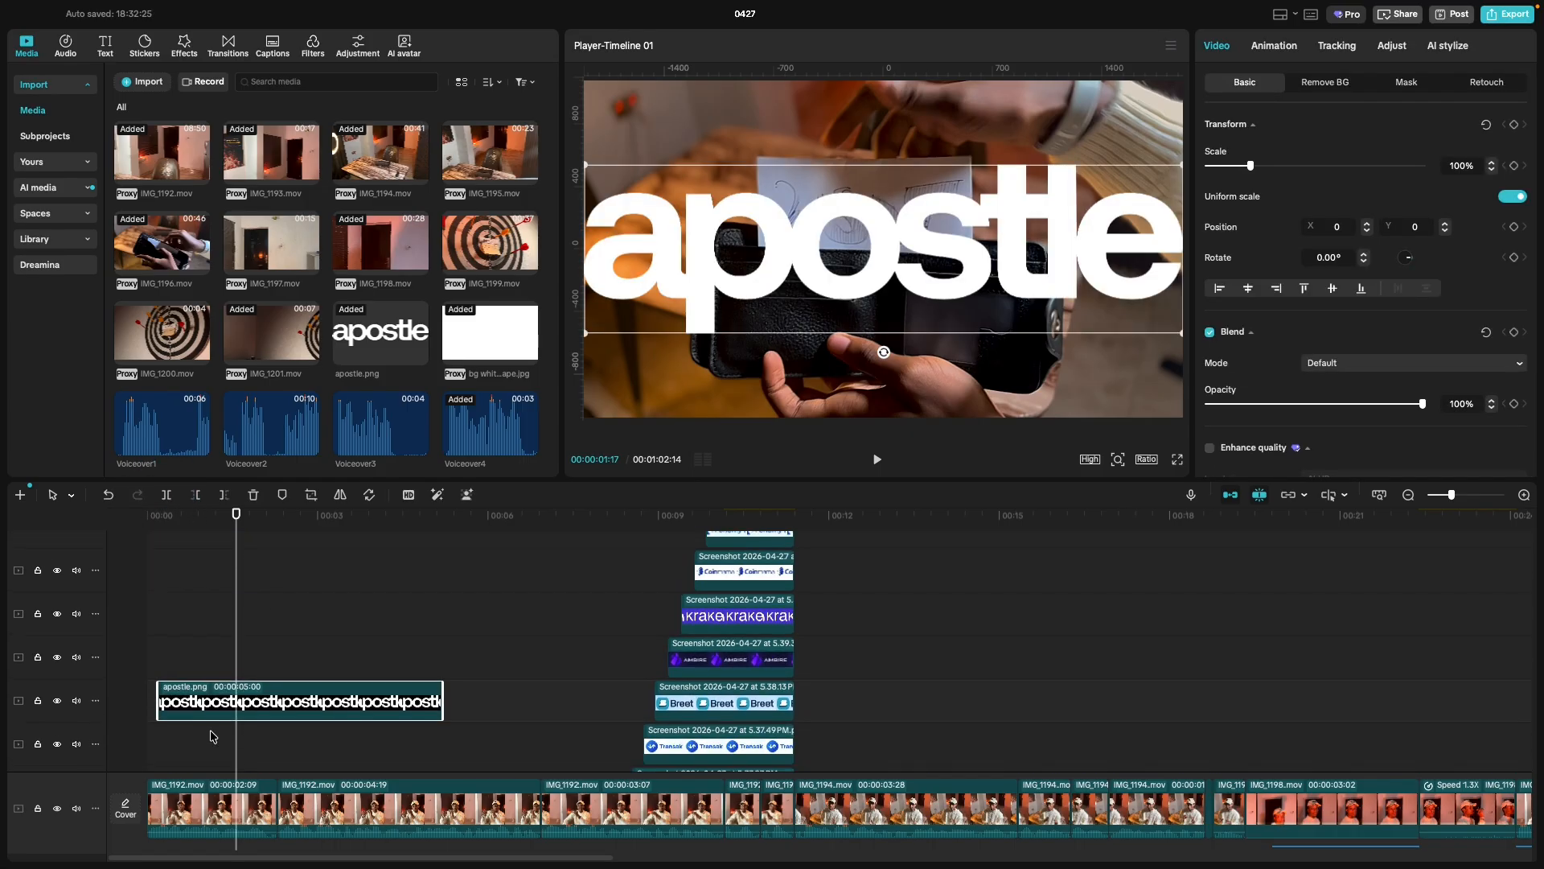
pyautogui.scroll(2, 211, 736)
pyautogui.moveTo(203, 737)
pyautogui.mouseDown()
pyautogui.moveTo(235, 565)
pyautogui.moveTo(173, 531)
pyautogui.moveTo(186, 780)
pyautogui.moveTo(185, 744)
pyautogui.mouseUp()
pyautogui.scroll(-5, 187, 736)
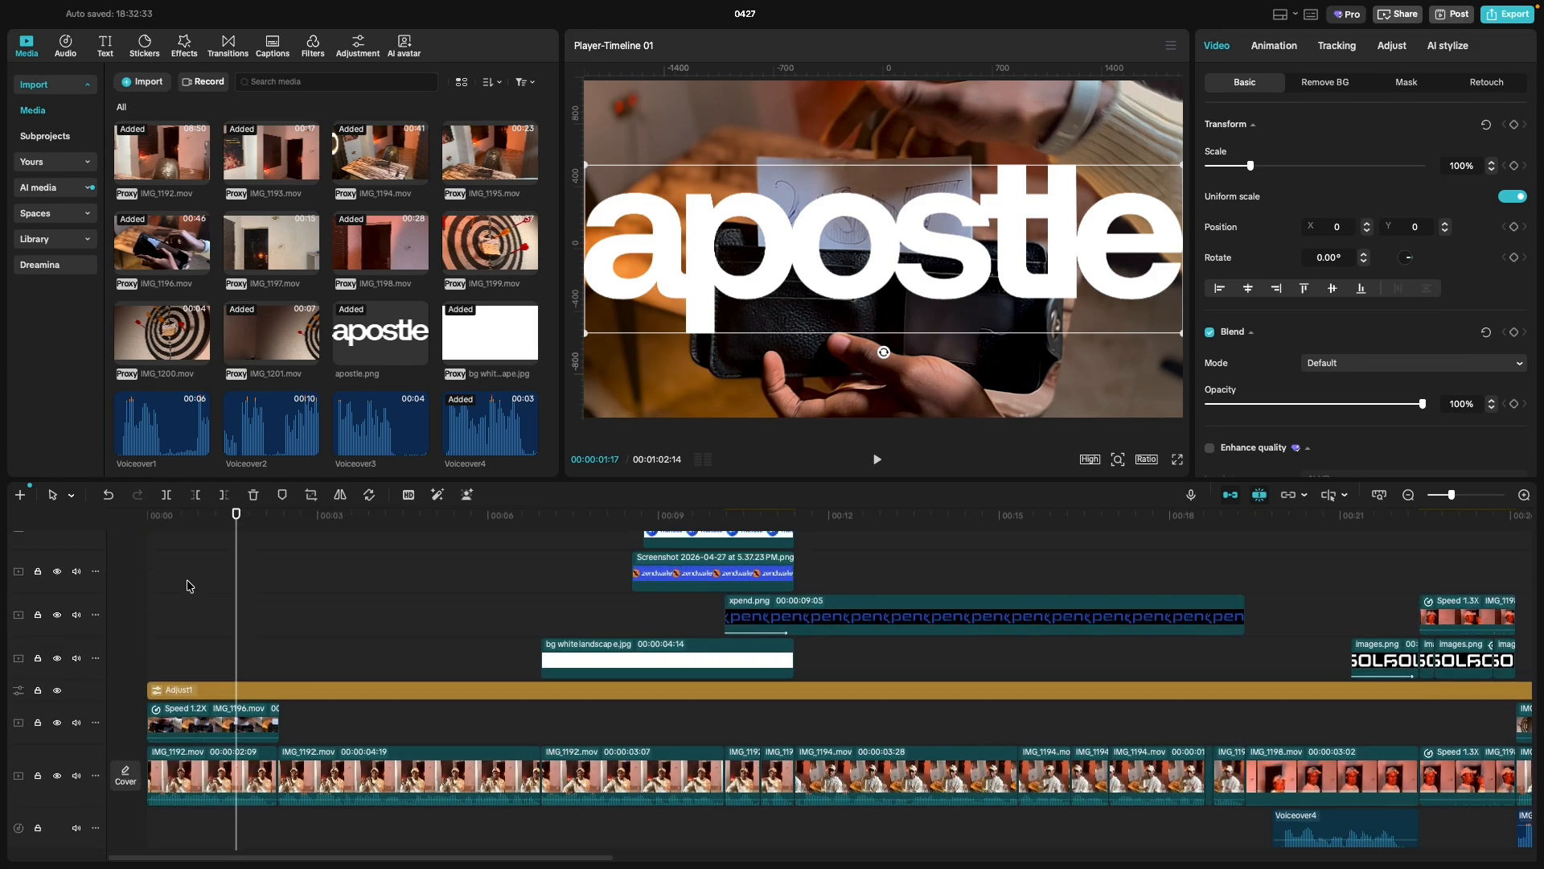
pyautogui.scroll(4, 187, 586)
pyautogui.moveTo(205, 573); pyautogui.dragTo(205, 751)
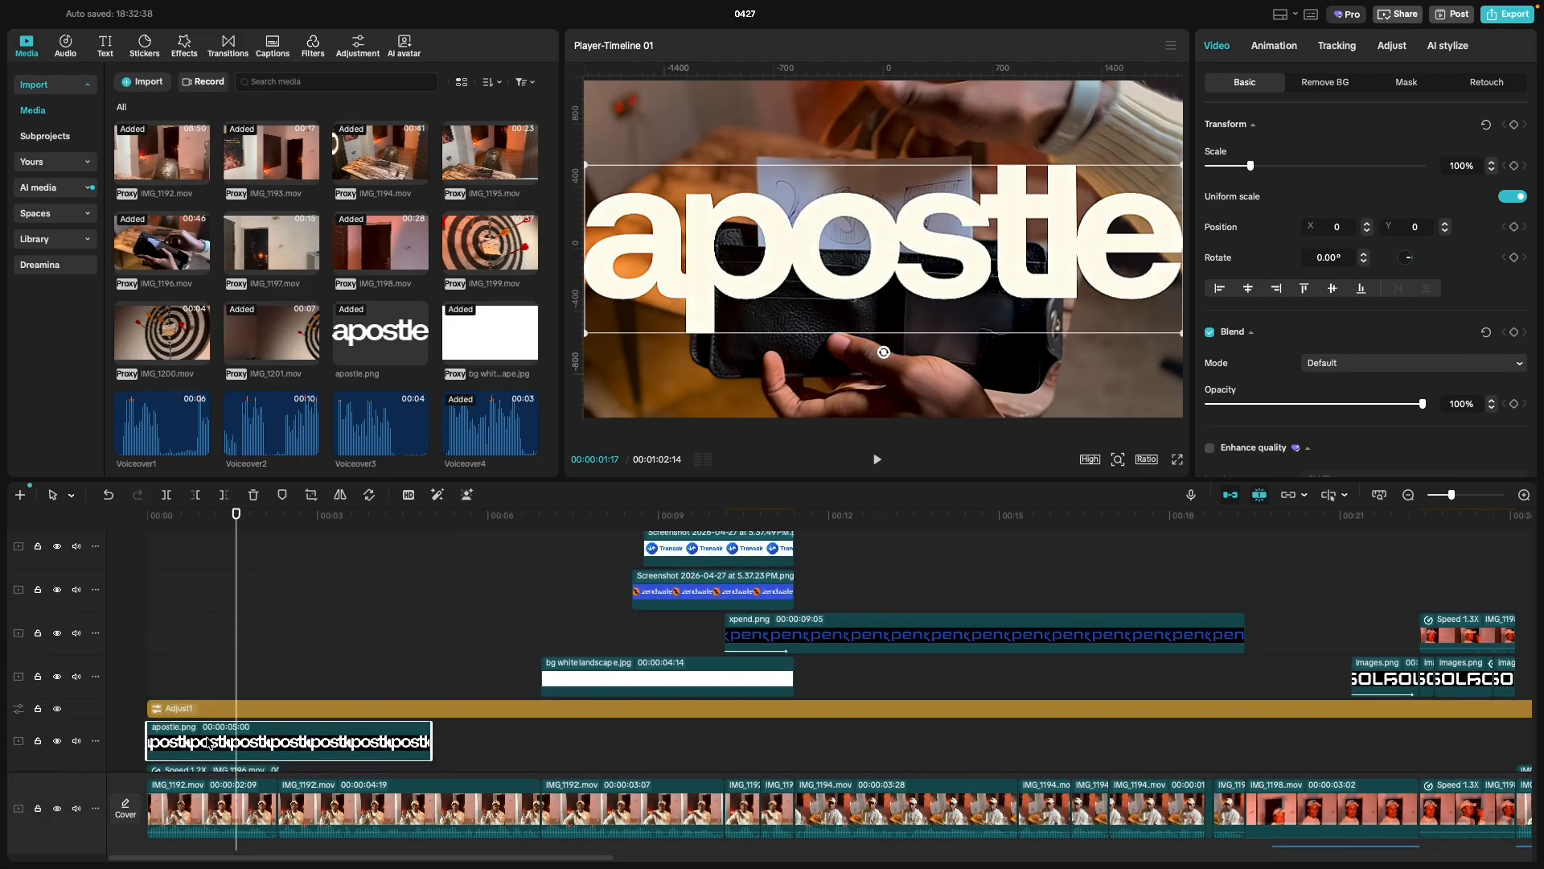
pyautogui.scroll(-2, 193, 714)
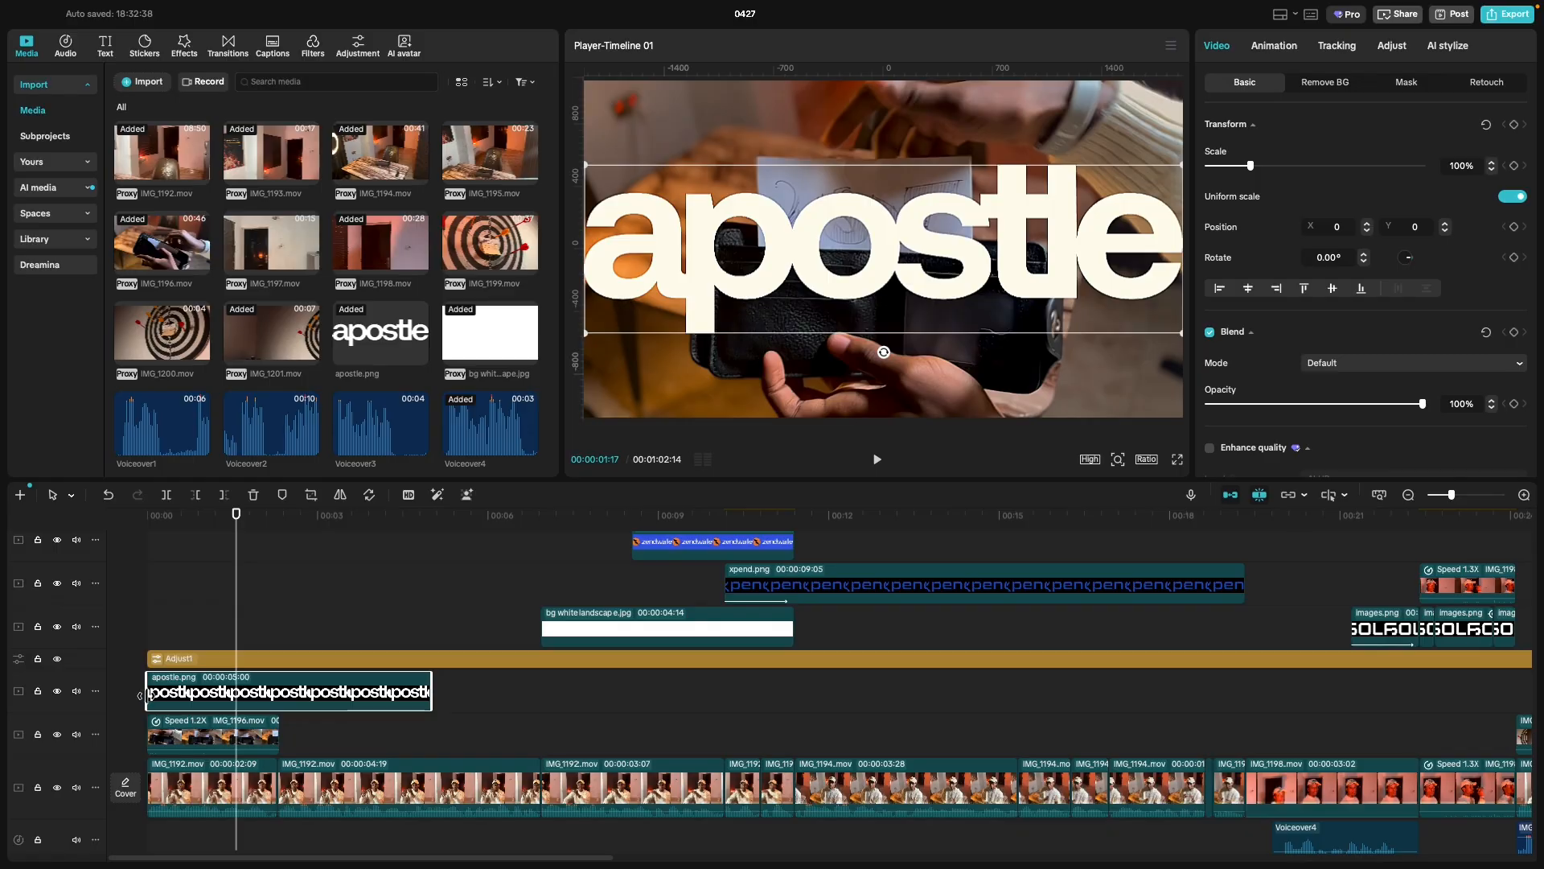
# Scale the apostle logo down to 8% and place it in the frame's upper-right corner at X 1667, Y 979.
pyautogui.click(1214, 167)
pyautogui.moveTo(1214, 169); pyautogui.dragTo(1209, 172)
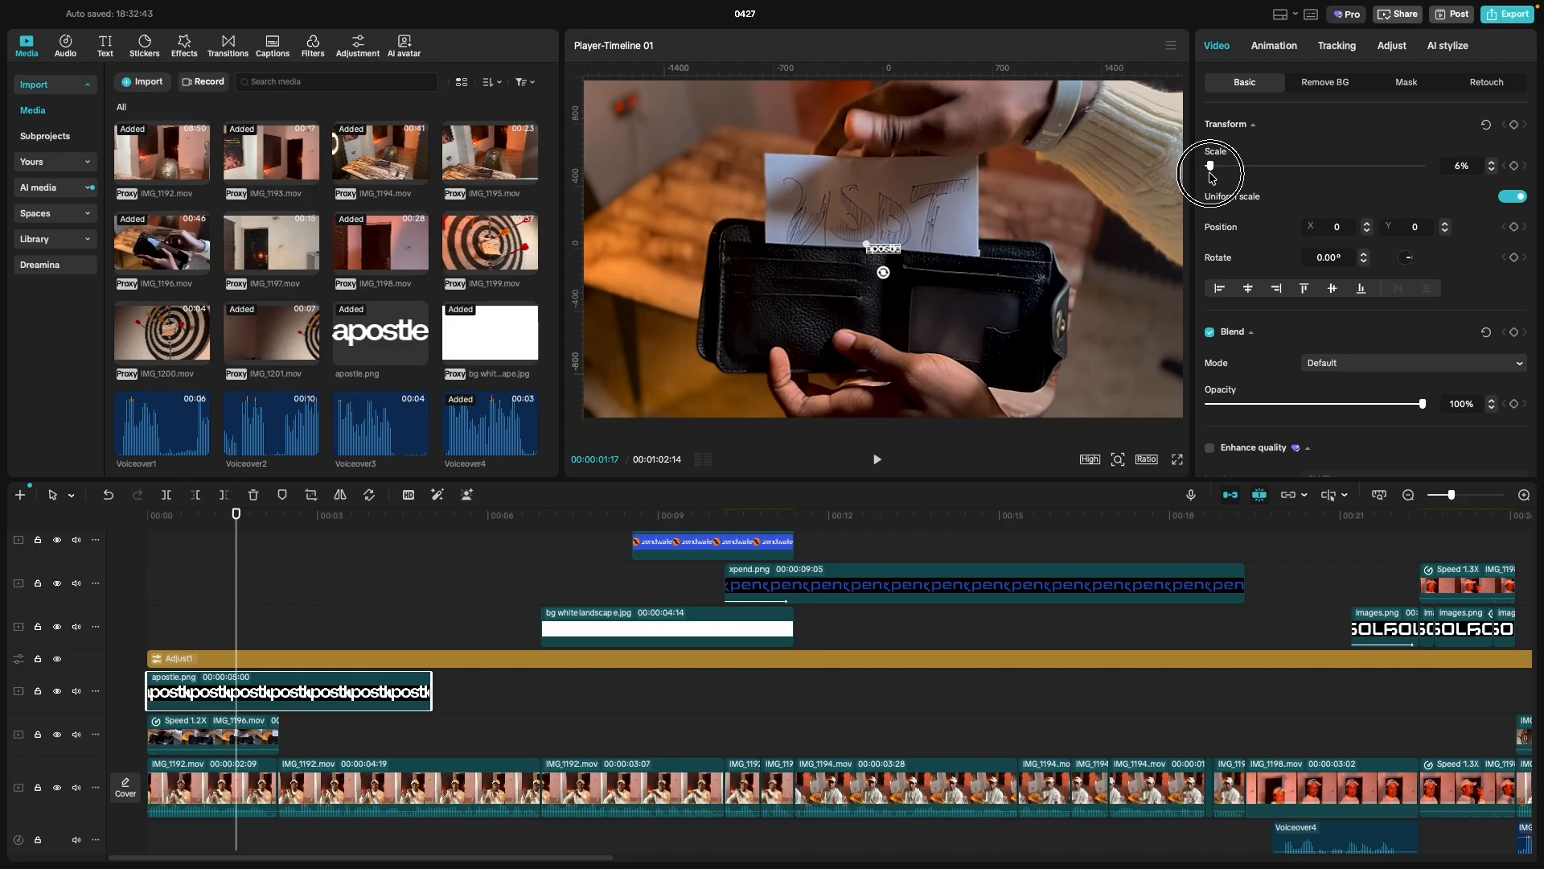
pyautogui.moveTo(887, 256); pyautogui.dragTo(1159, 99)
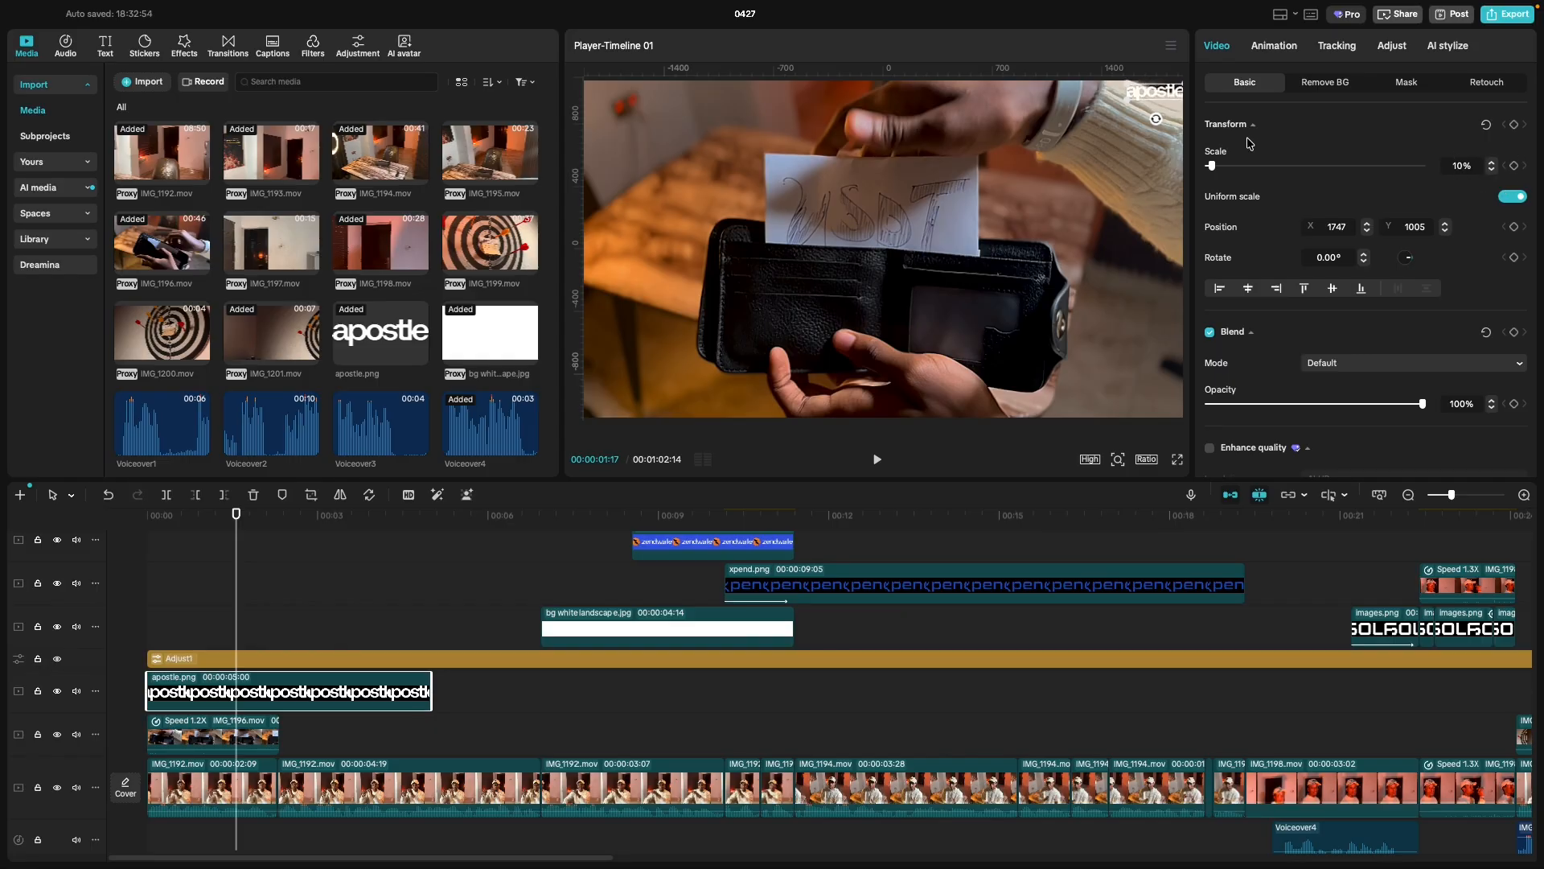
pyautogui.moveTo(1156, 94); pyautogui.dragTo(1144, 98)
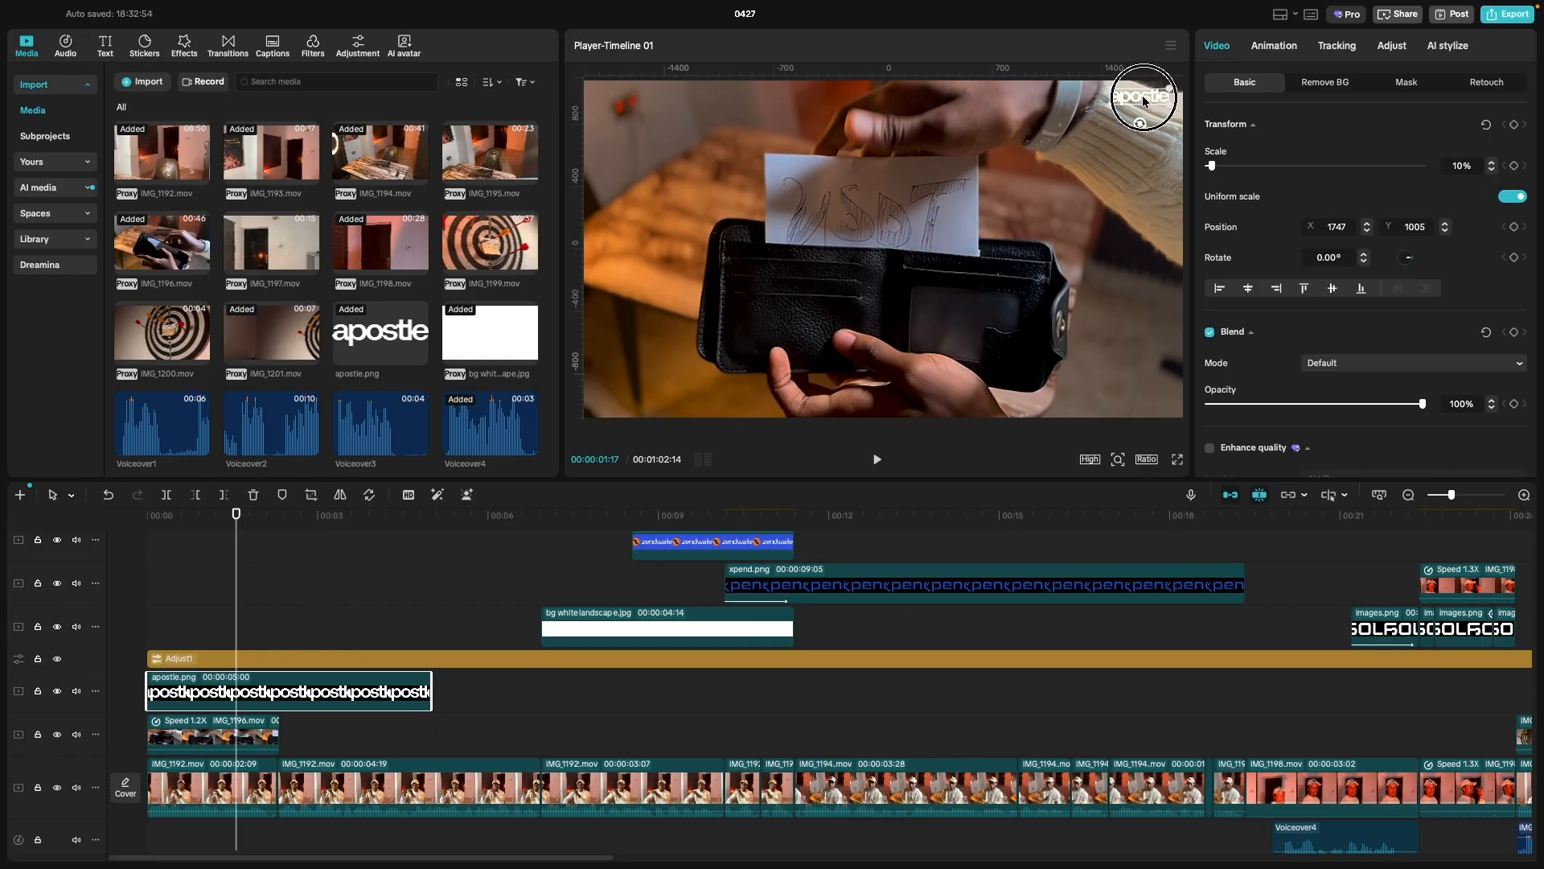
pyautogui.click(1491, 171)
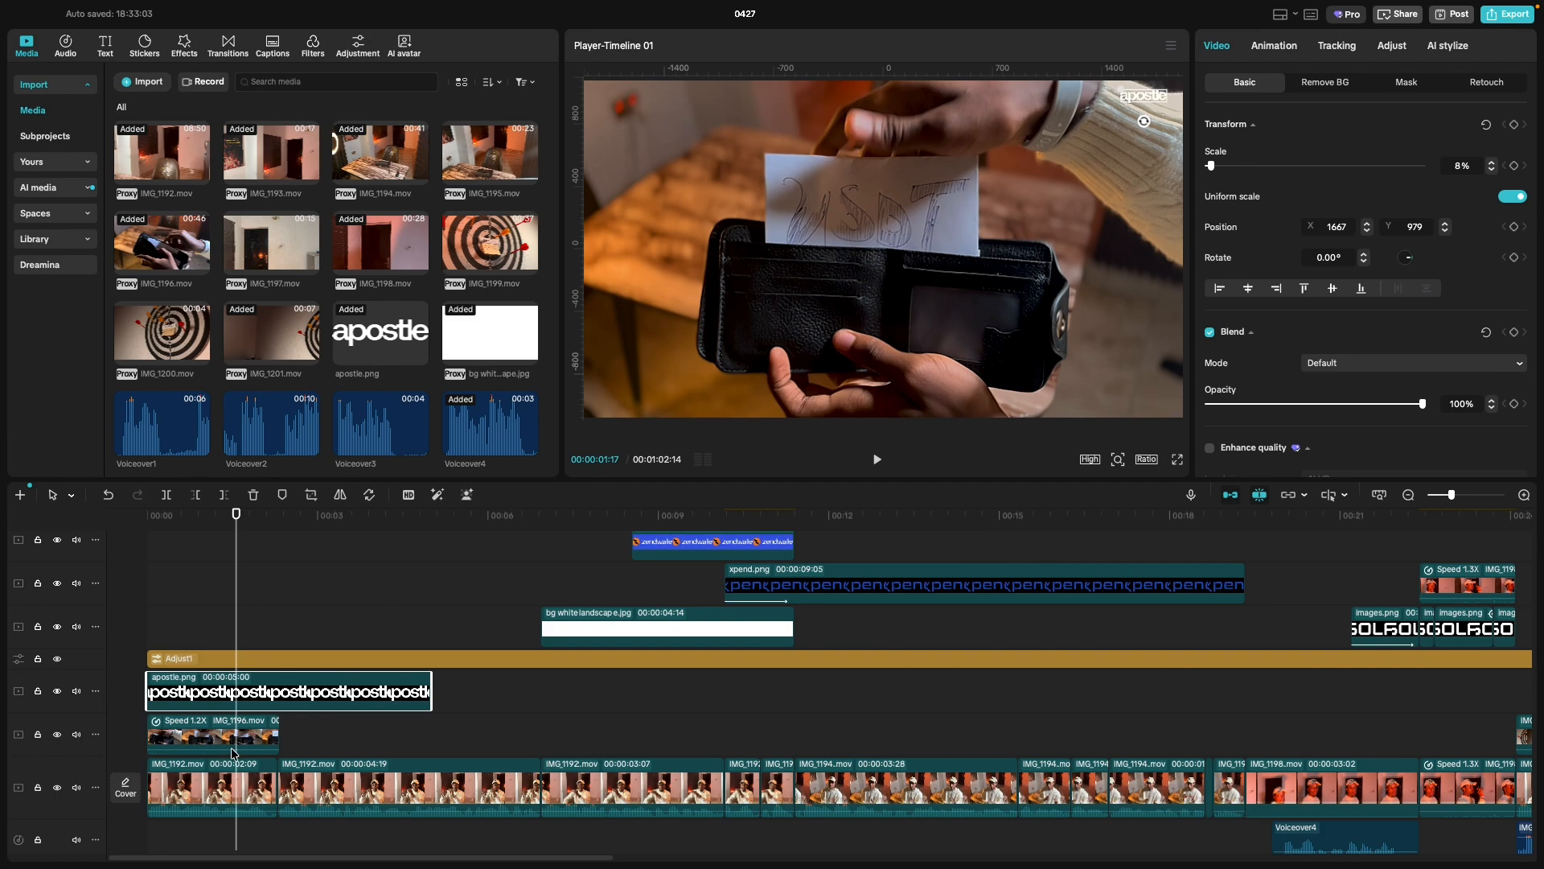
# Extend the apostle.png clip to the full timeline length of 00:01:02:14 and play back the opening.
pyautogui.scroll(-5, 234, 753)
pyautogui.moveTo(233, 693); pyautogui.dragTo(1283, 724)
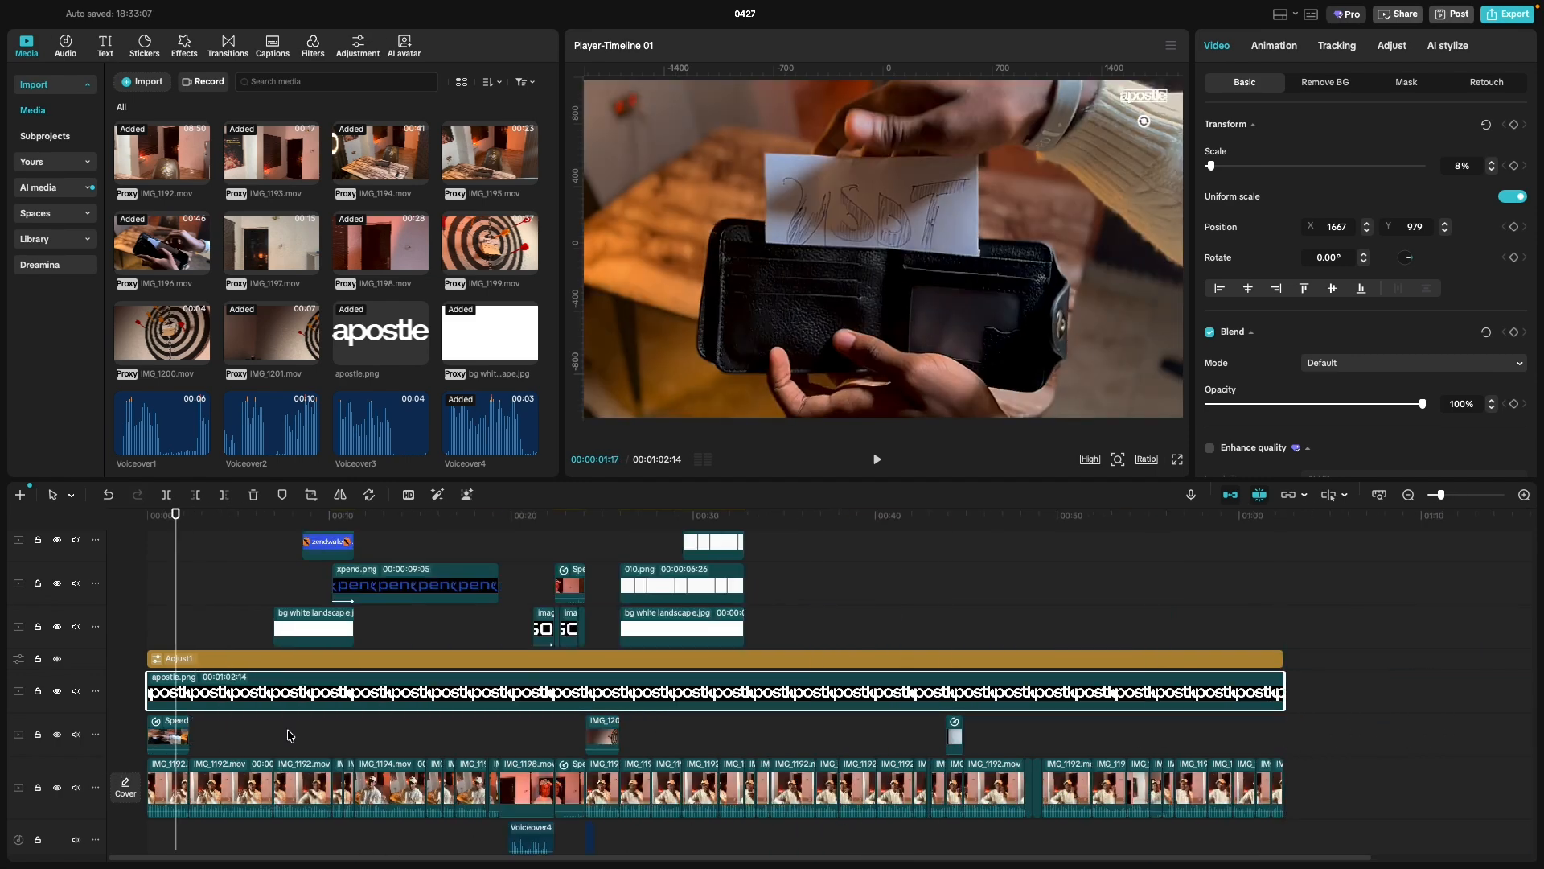
pyautogui.scroll(-2, 289, 736)
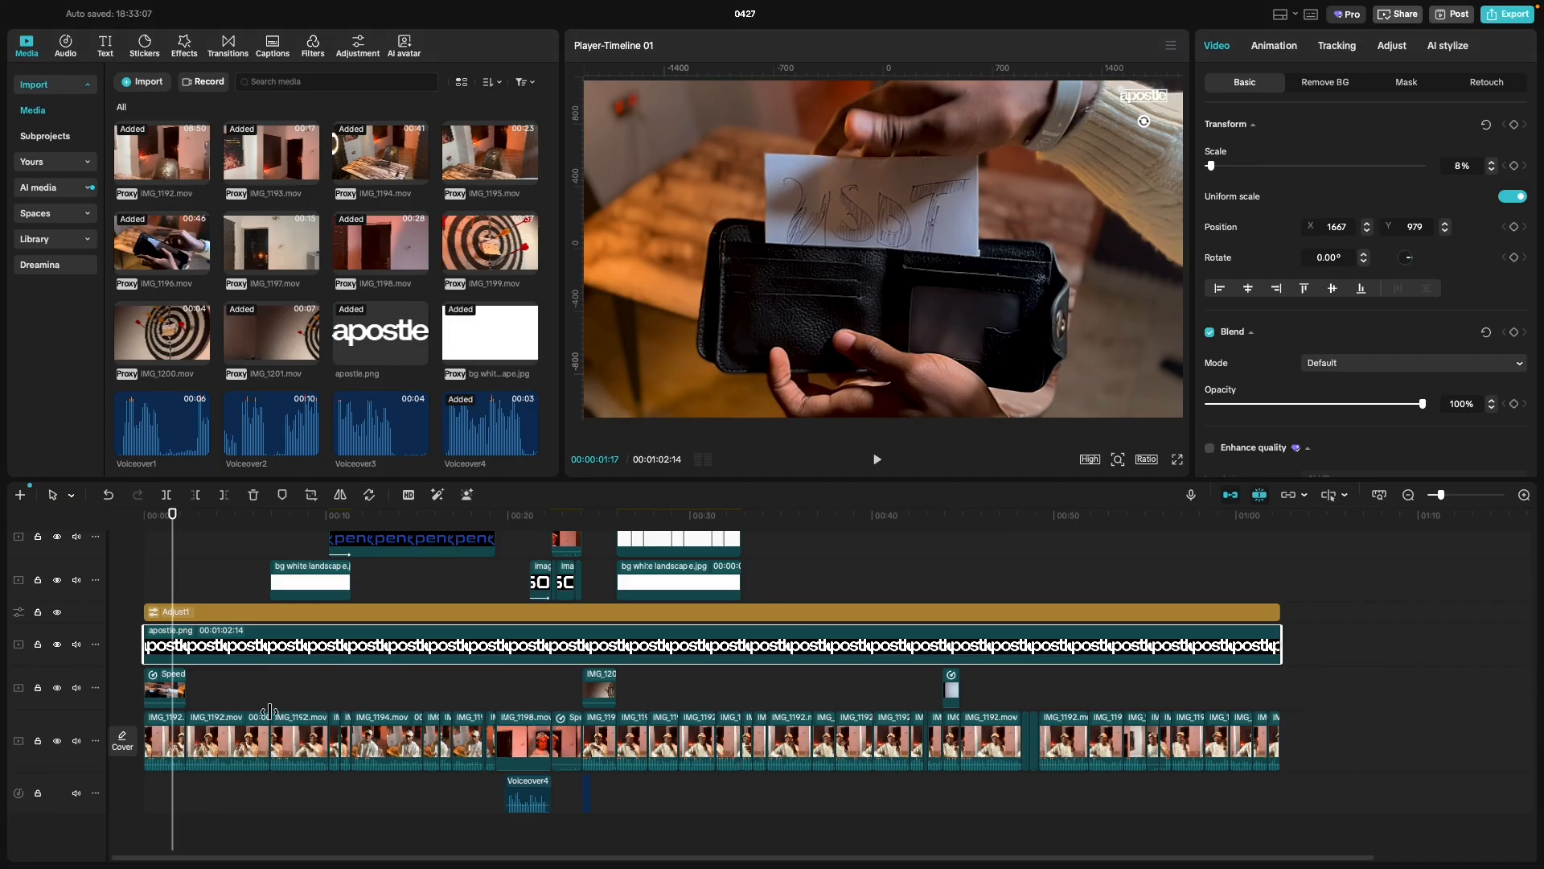
pyautogui.click(135, 689)
pyautogui.press('space')
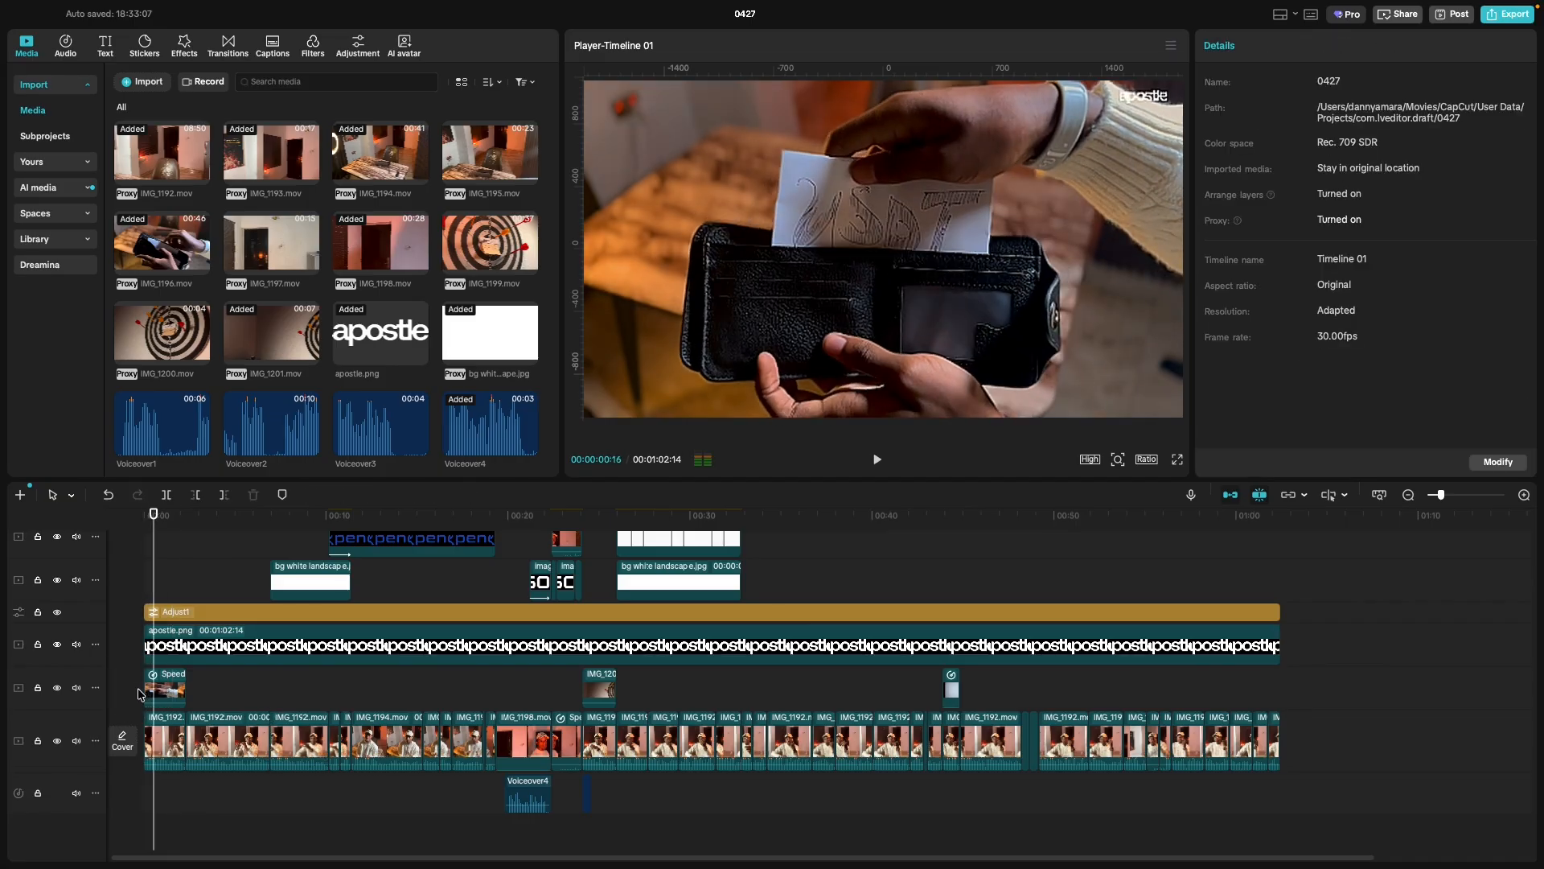
# Reduce the apostle logo's scale to 7%, reposition it to X 1639, Y 918, and check it in the full-screen preview.
pyautogui.scroll(-3, 1012, 364)
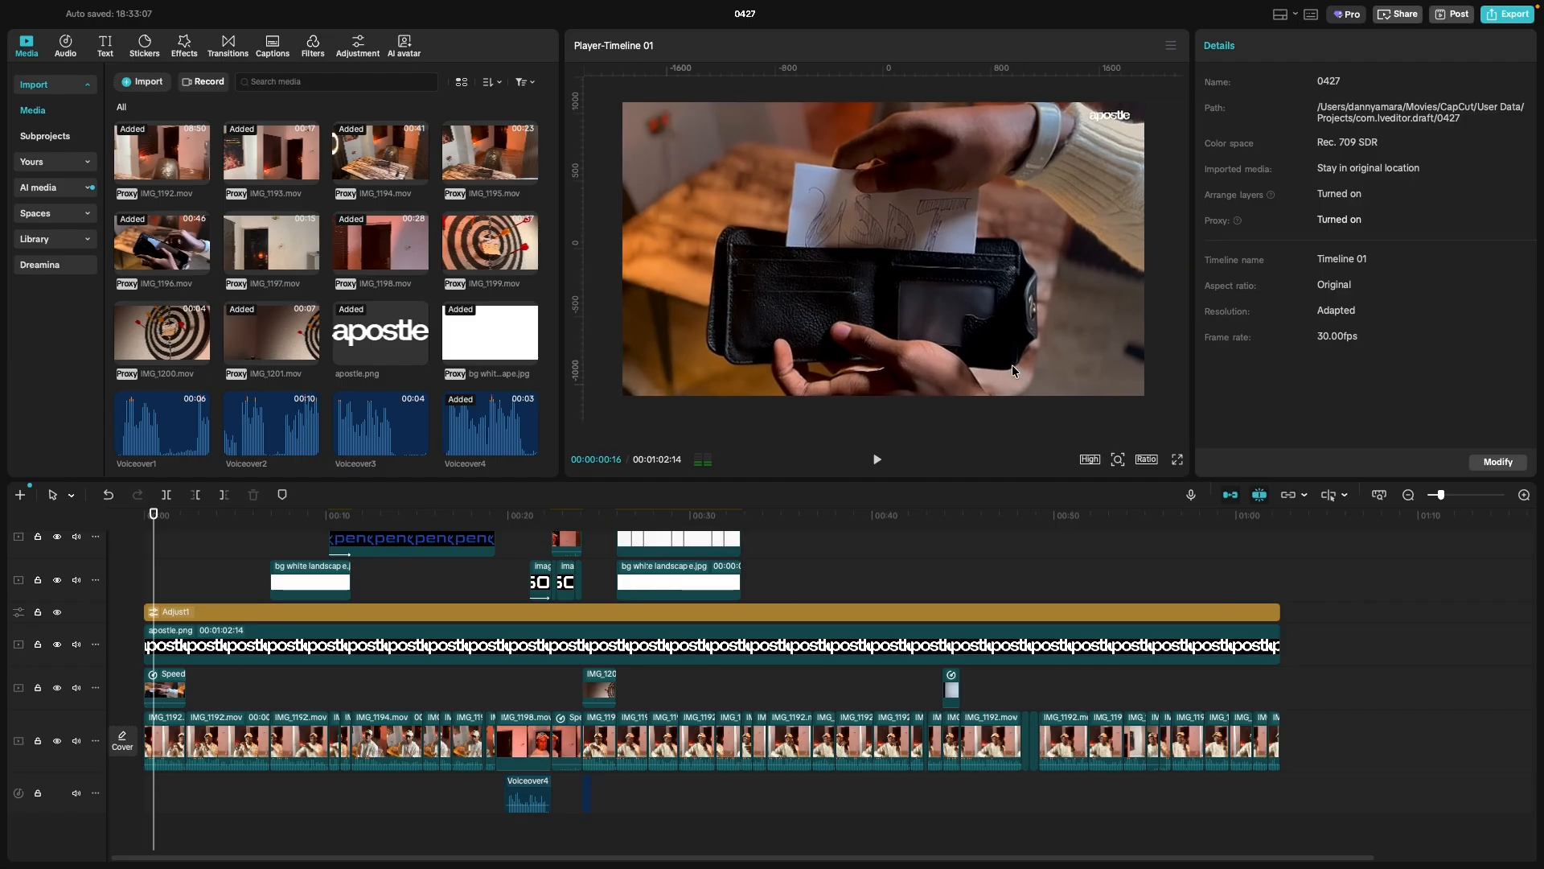
pyautogui.scroll(2, 1012, 364)
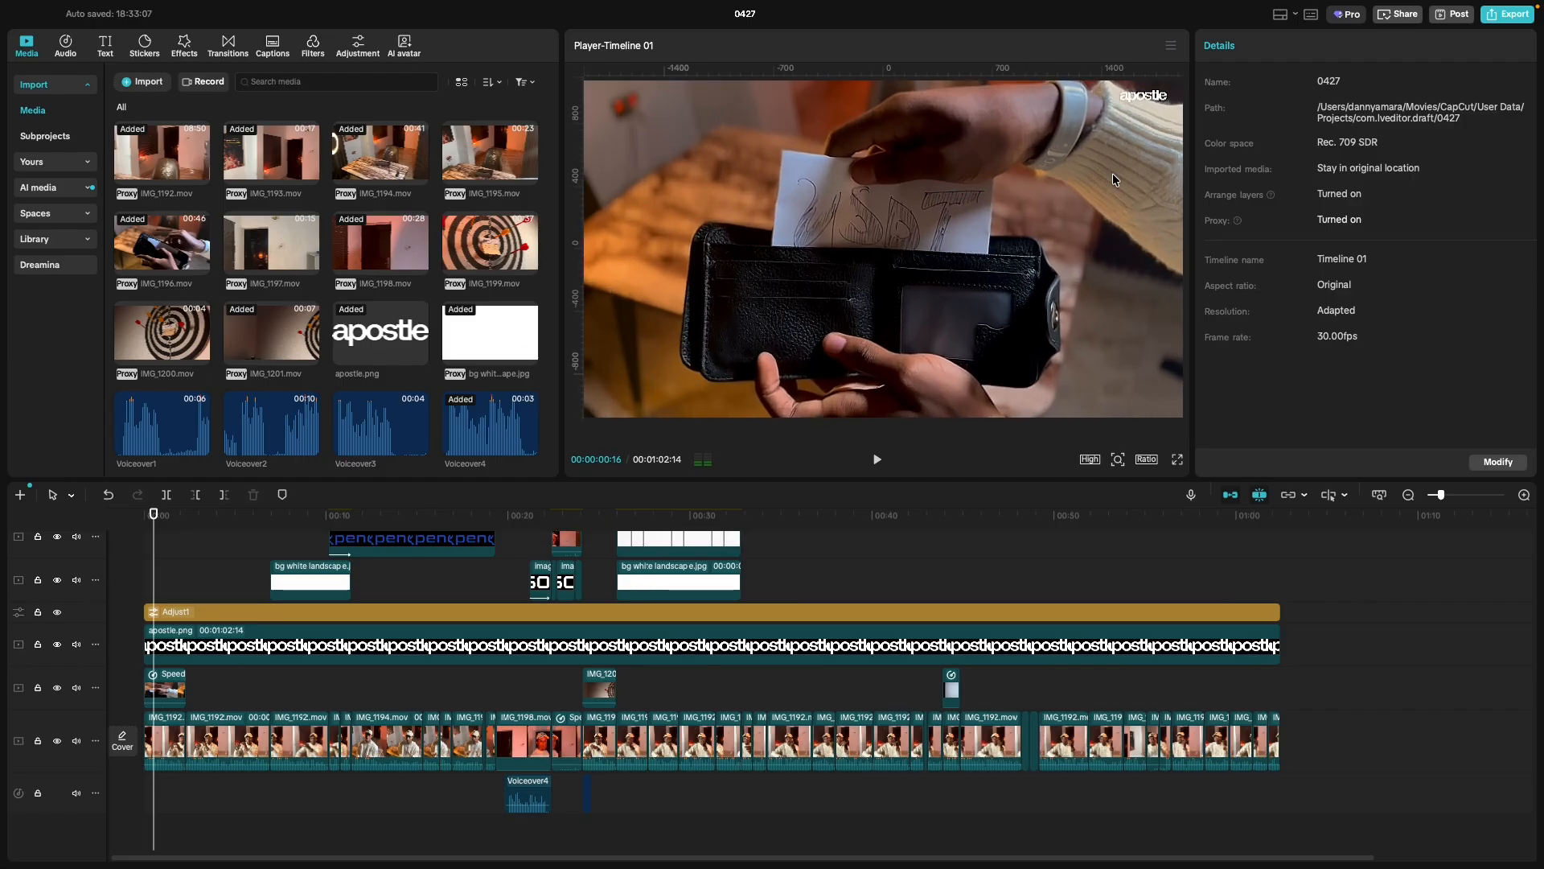
pyautogui.click(1156, 97)
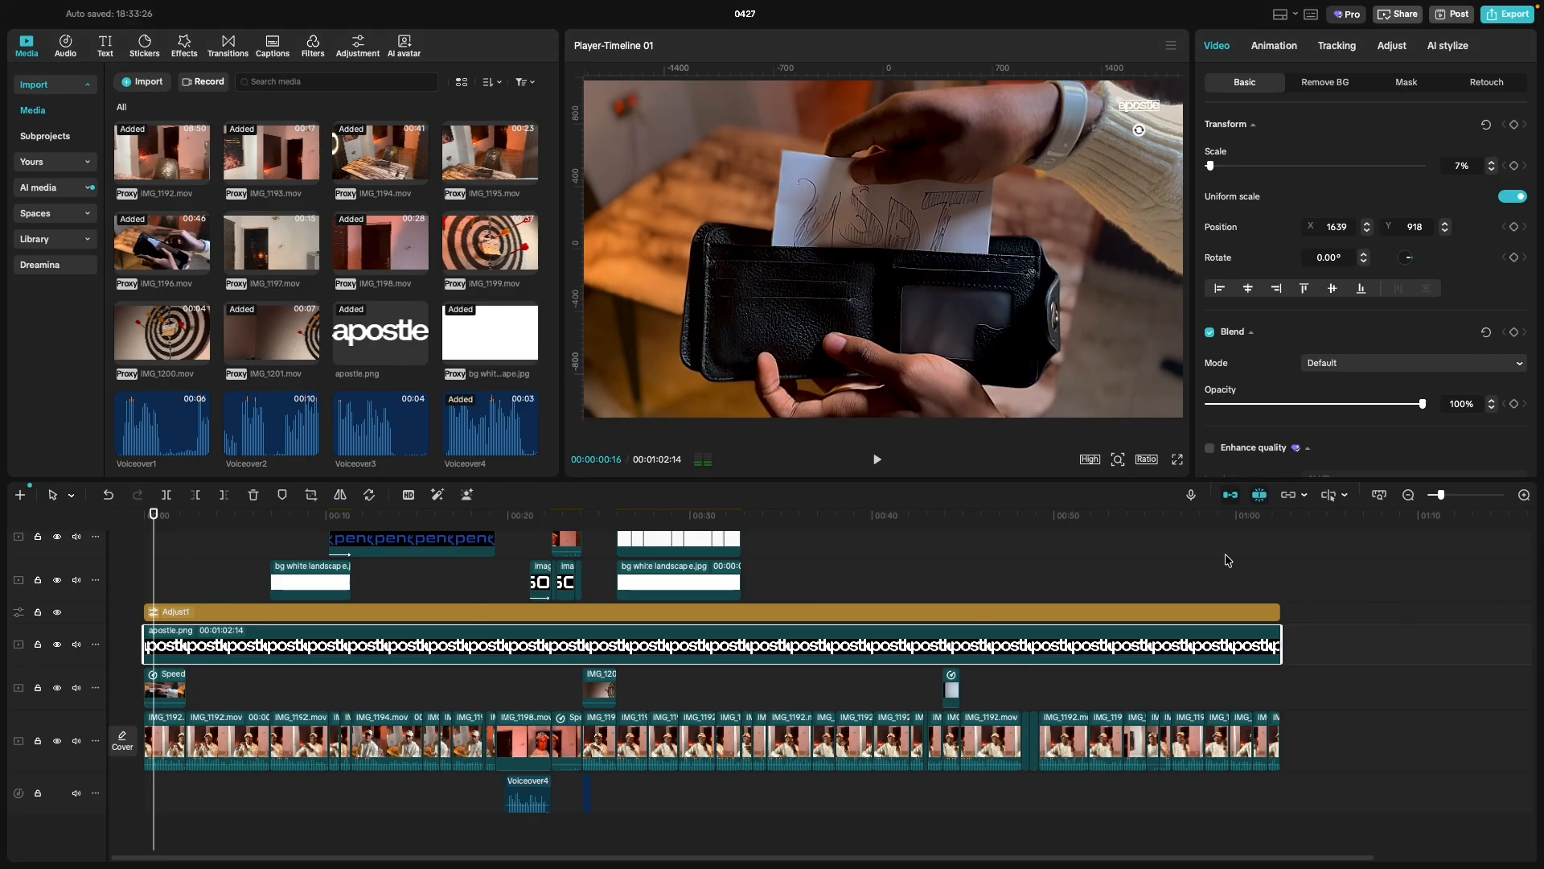
pyautogui.click(1178, 465)
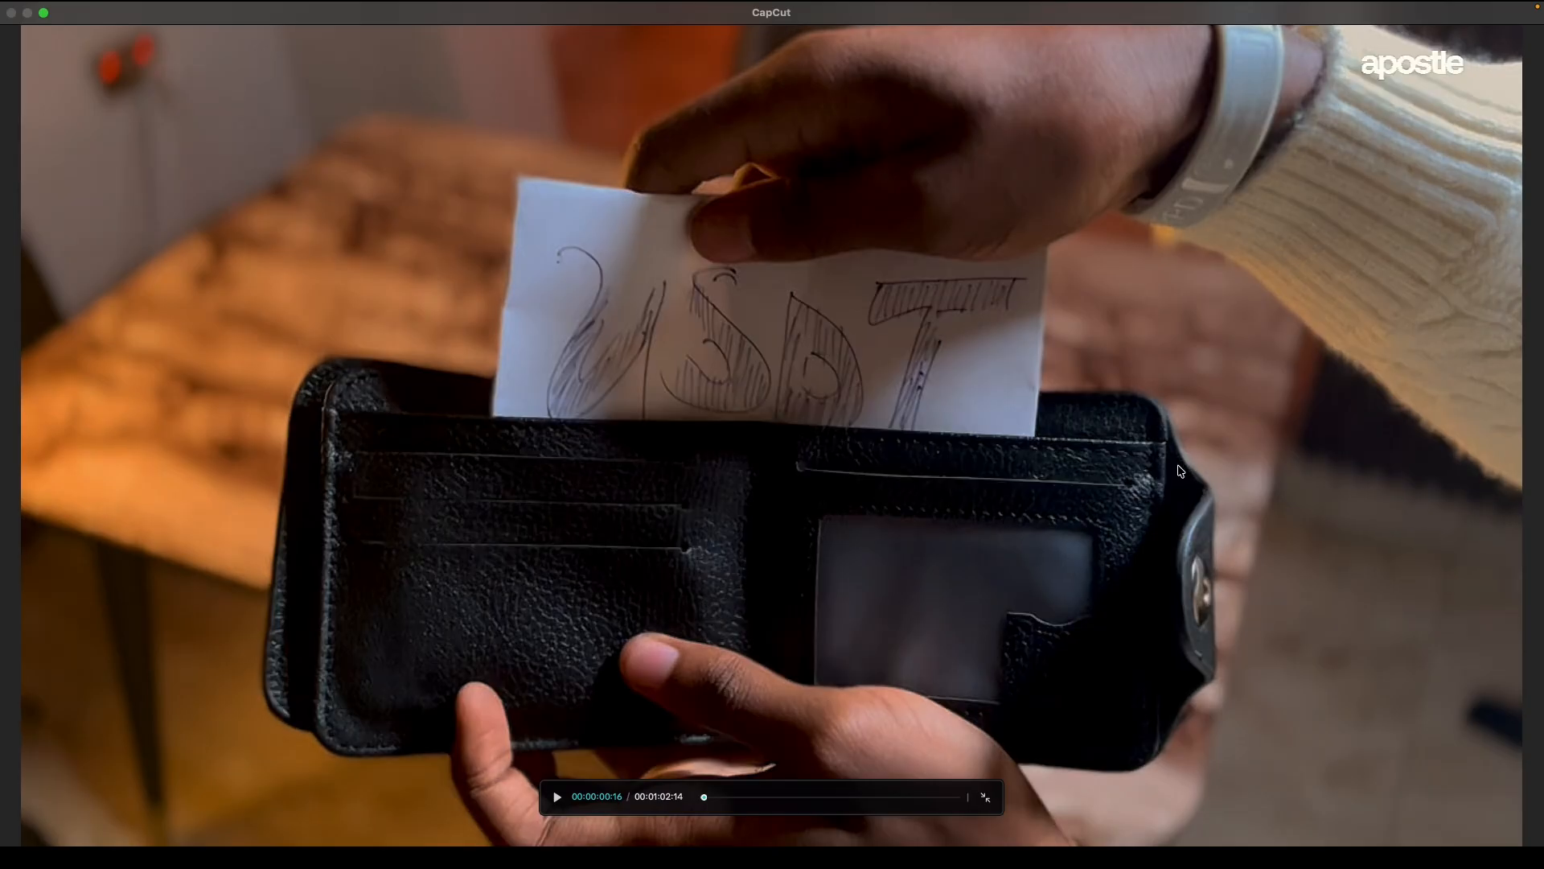
pyautogui.click(981, 799)
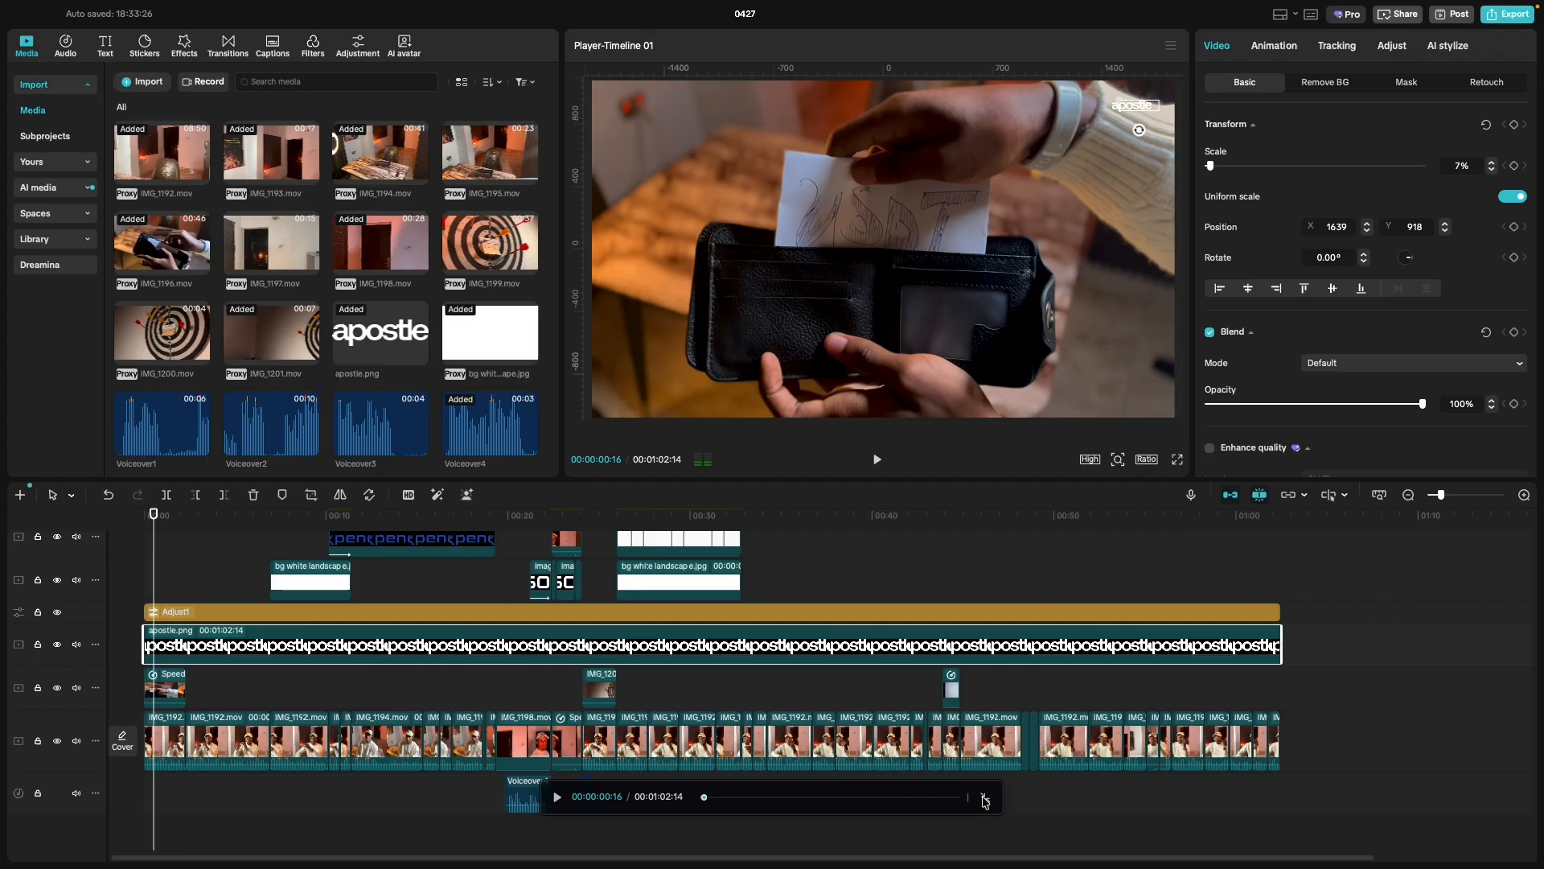
# Play back the opening wallet shot, including once from the very start, to review the apostle logo in place.
pyautogui.press('space')
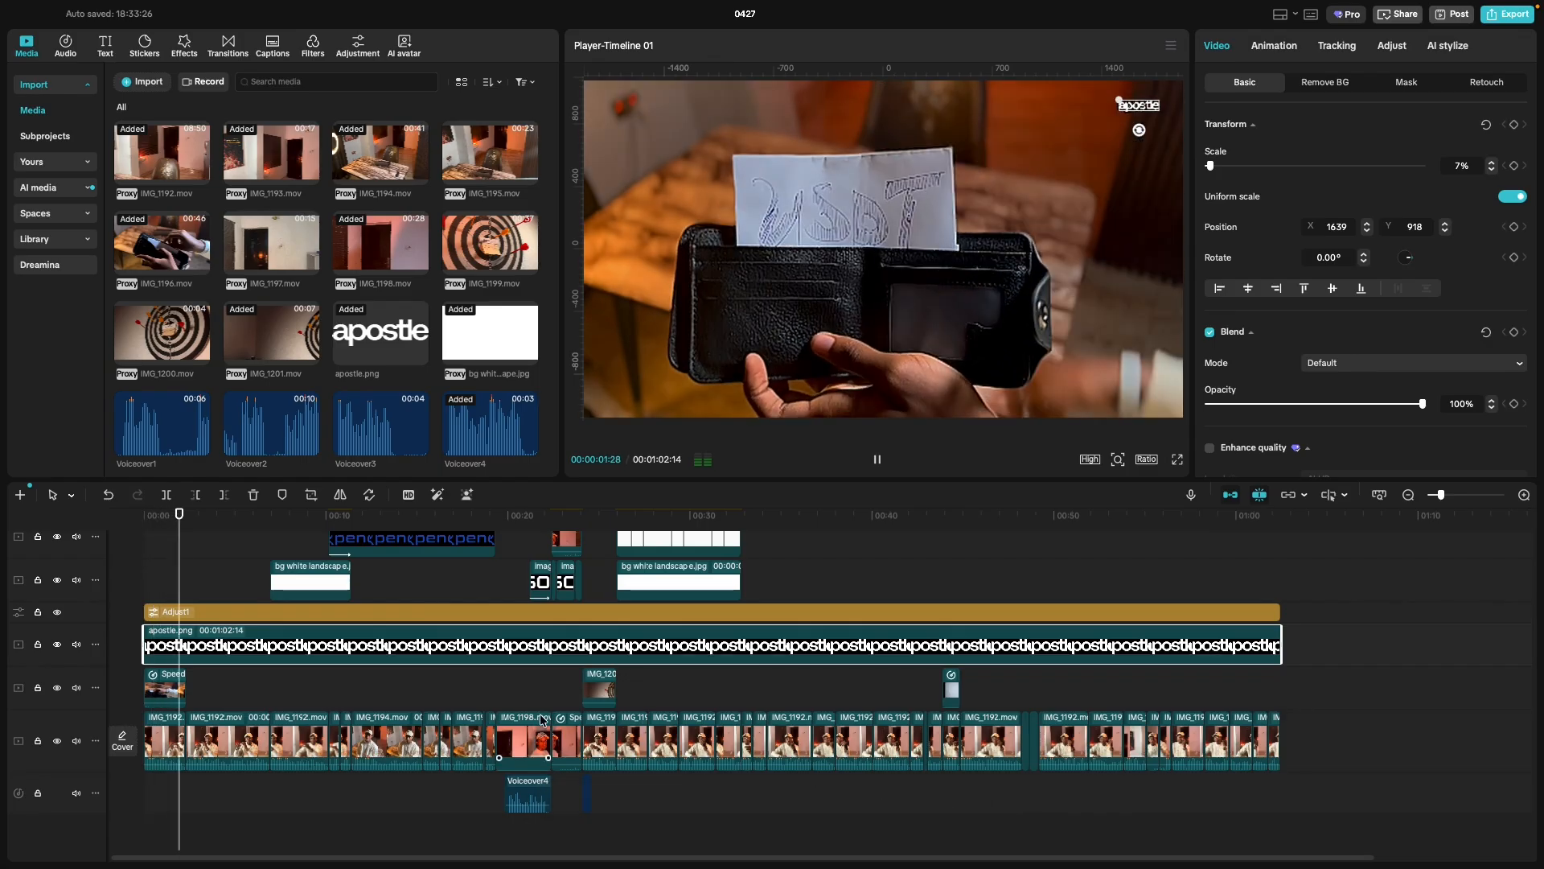
pyautogui.press('space')
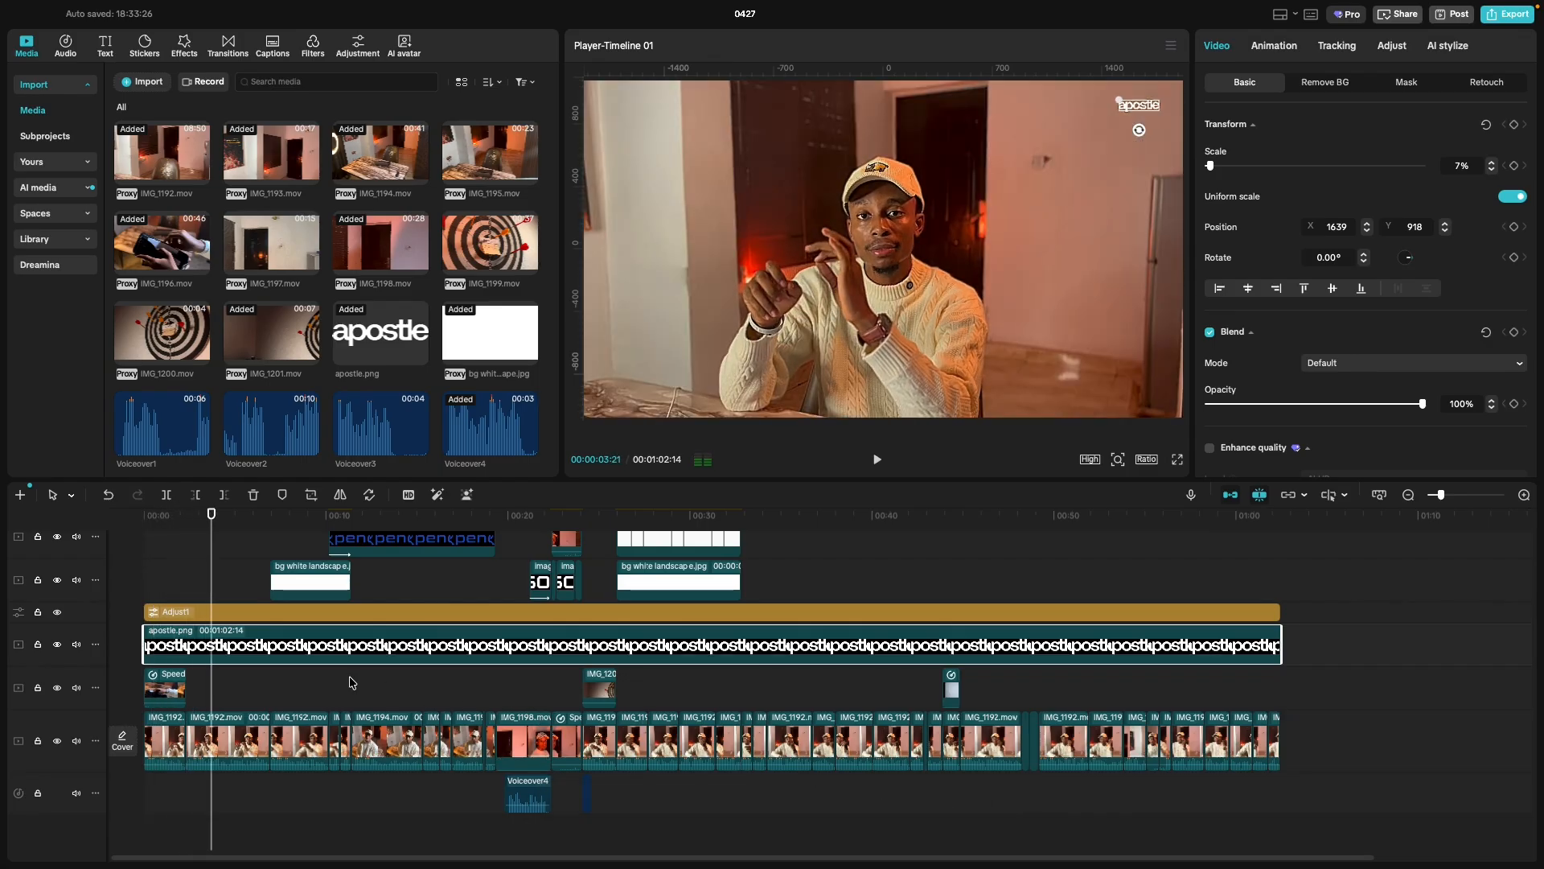
pyautogui.click(134, 614)
pyautogui.press('Home')
pyautogui.press('space')
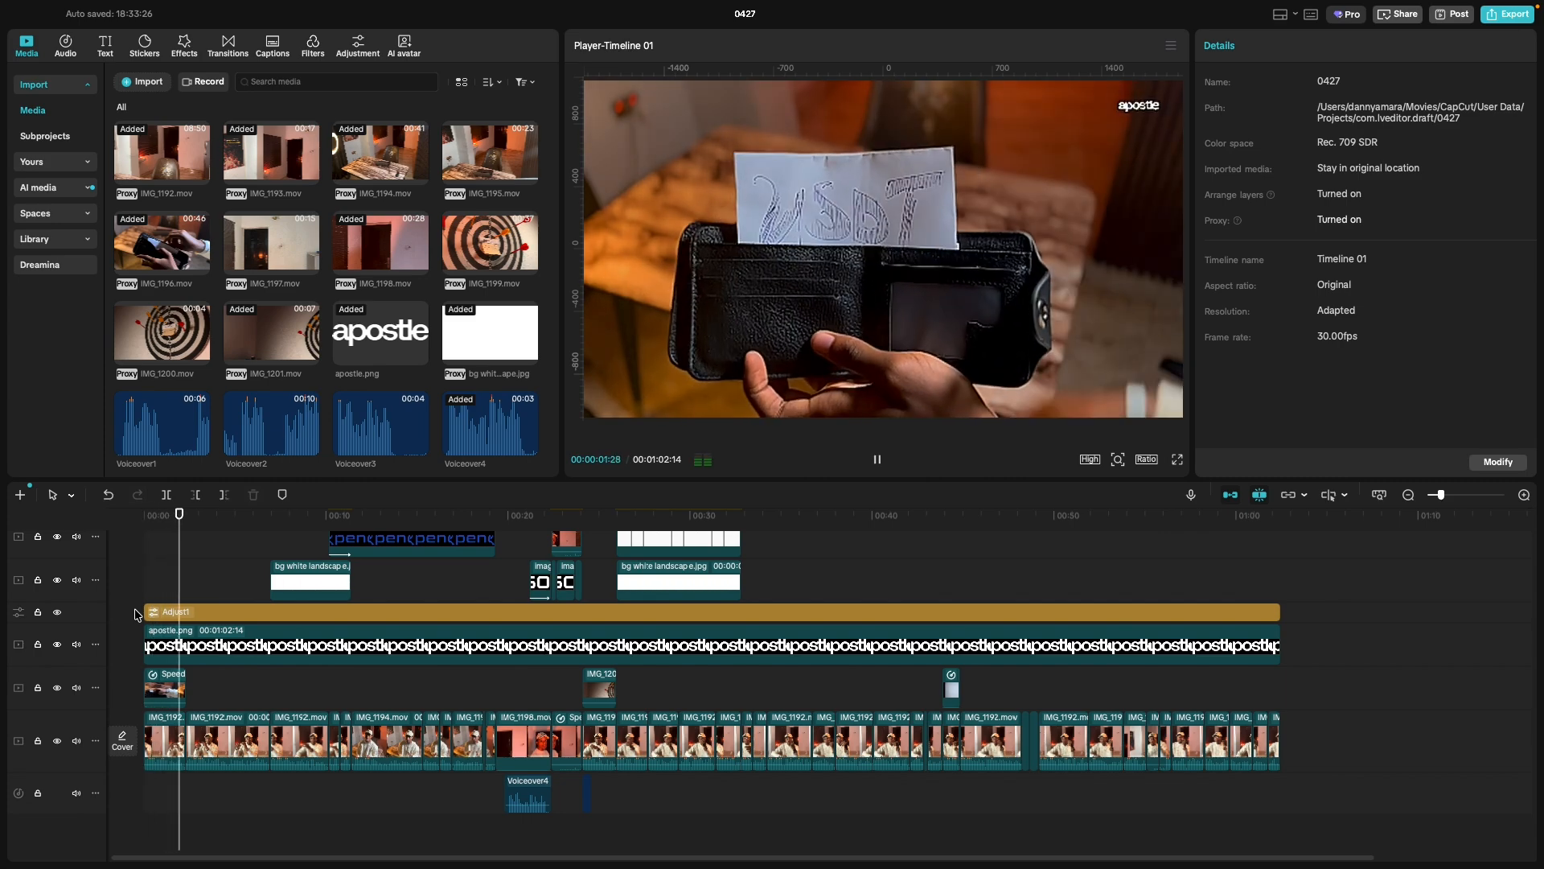
pyautogui.press('space')
# Keyframe the opening wallet clip's scale from 100% at its start to 125% at its end.
pyautogui.click(171, 692)
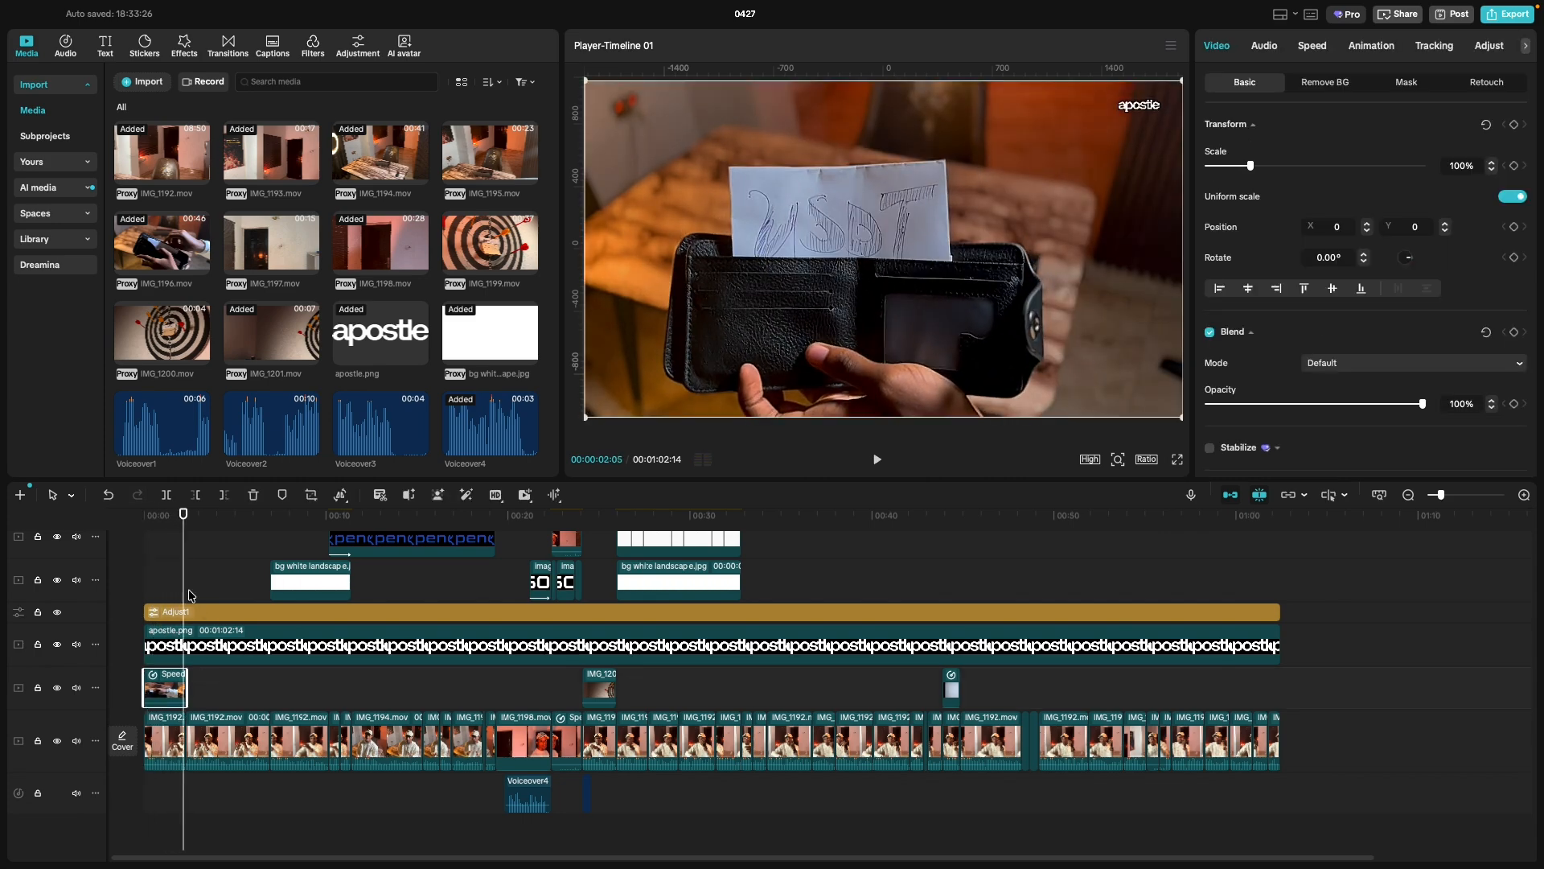
pyautogui.moveTo(181, 586); pyautogui.dragTo(139, 603)
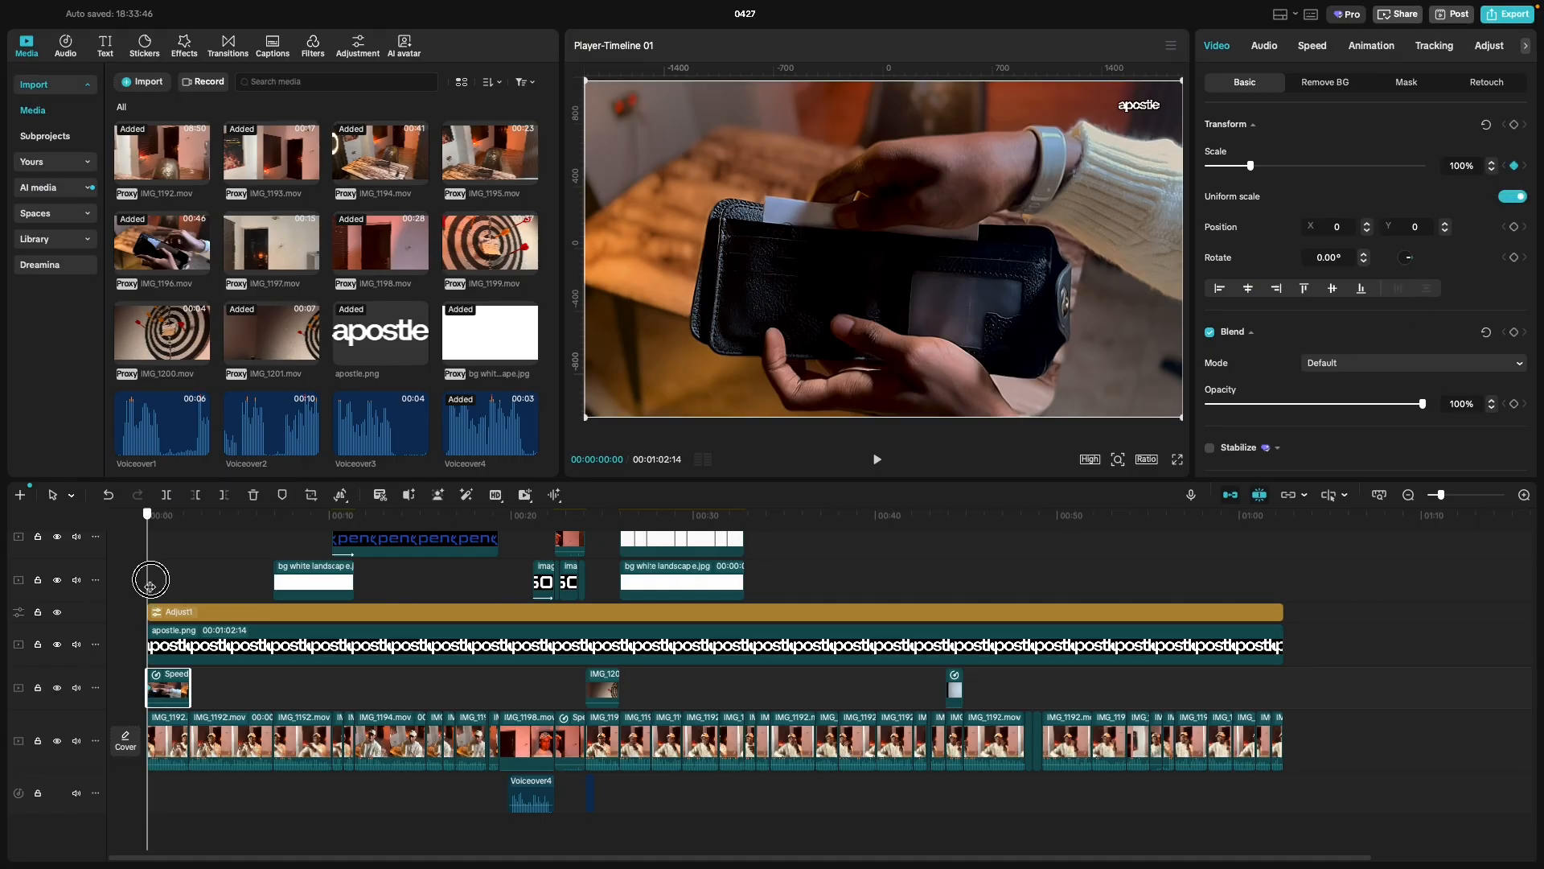
pyautogui.moveTo(149, 586); pyautogui.dragTo(184, 603)
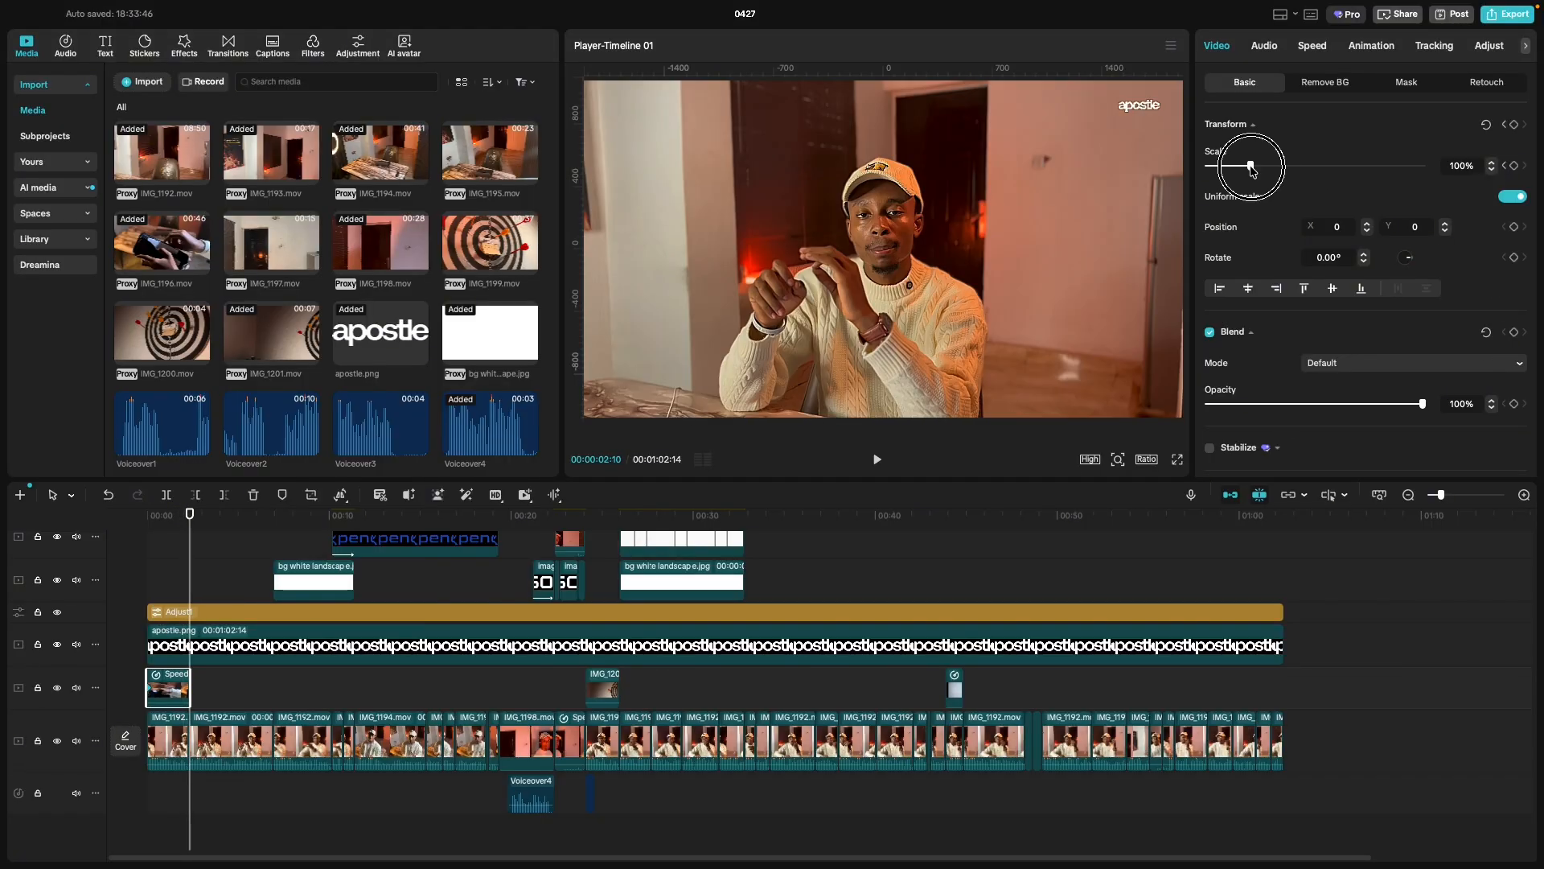
pyautogui.moveTo(1253, 169); pyautogui.dragTo(1257, 170)
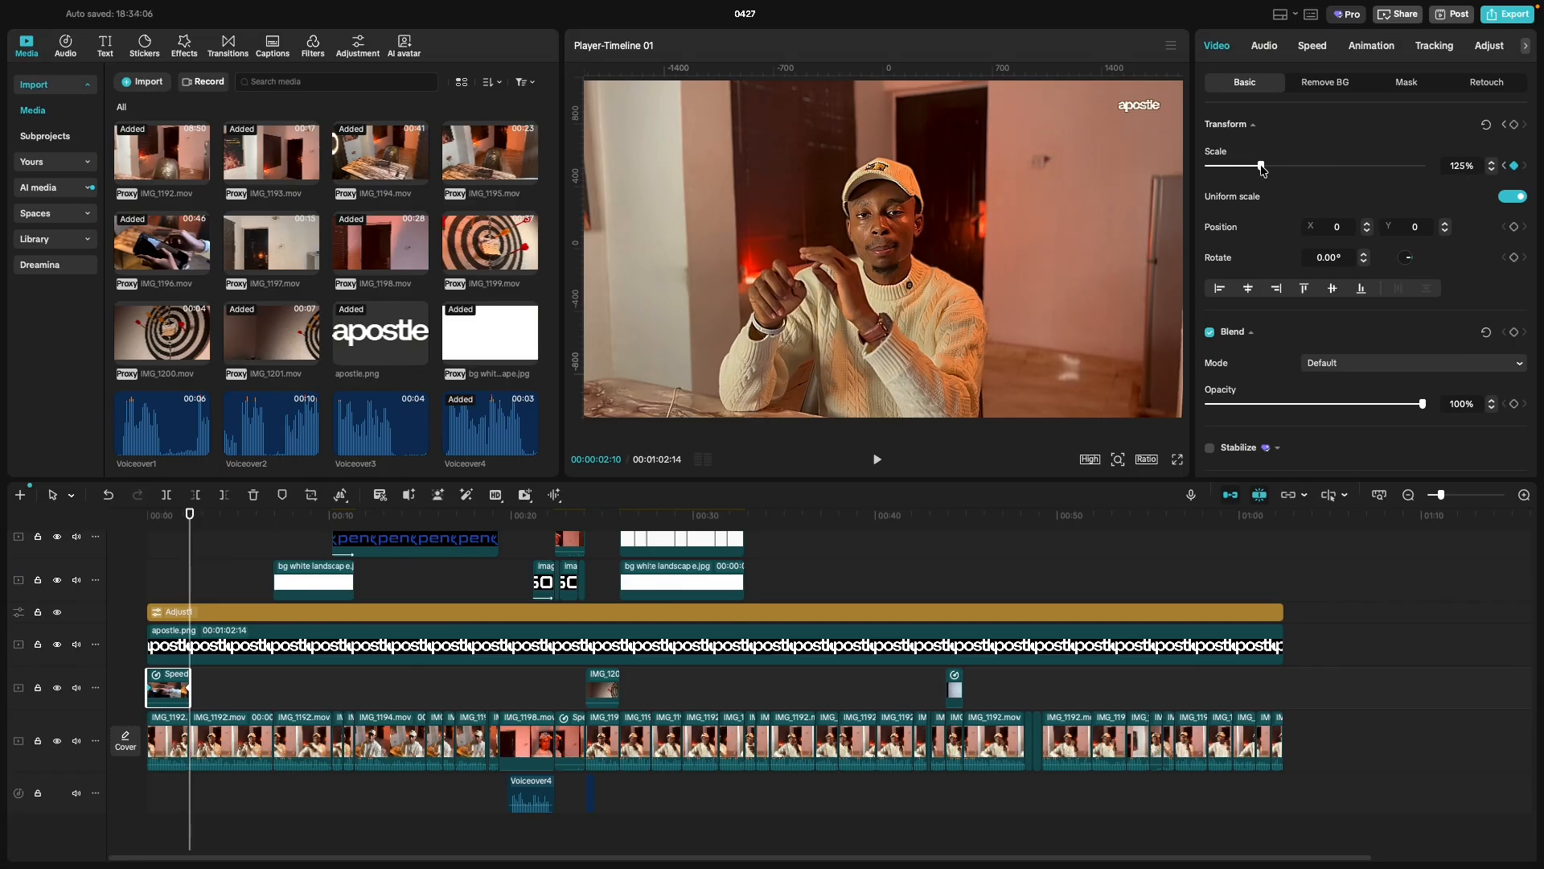
# Play back the opening repeatedly to review the wallet shot's zoom-in and its transition to the speaker.
pyautogui.click(137, 666)
pyautogui.press('space')
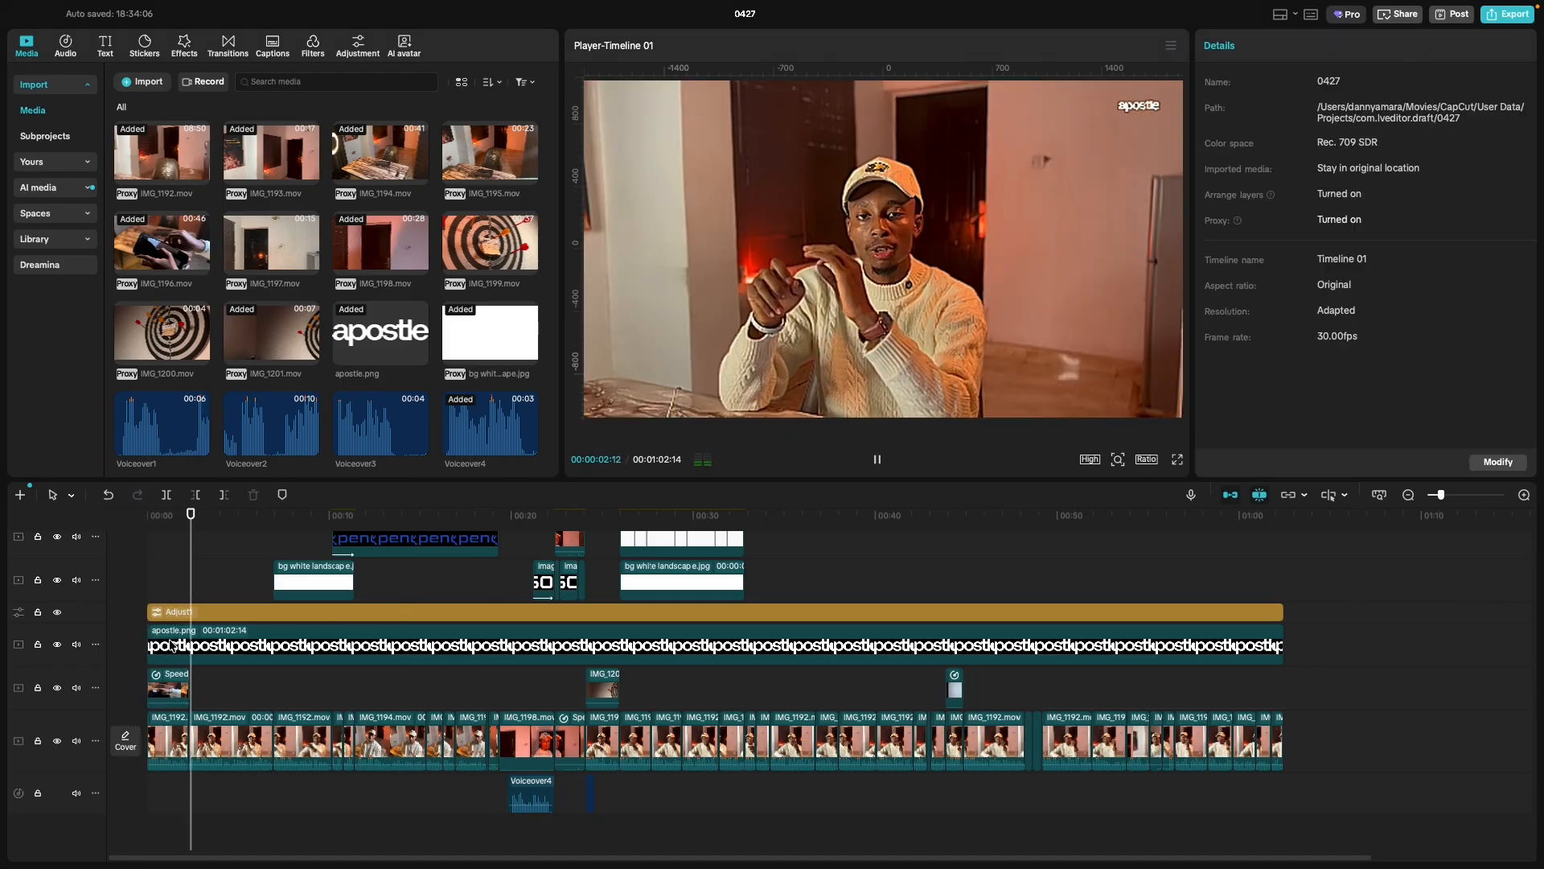
pyautogui.click(114, 645)
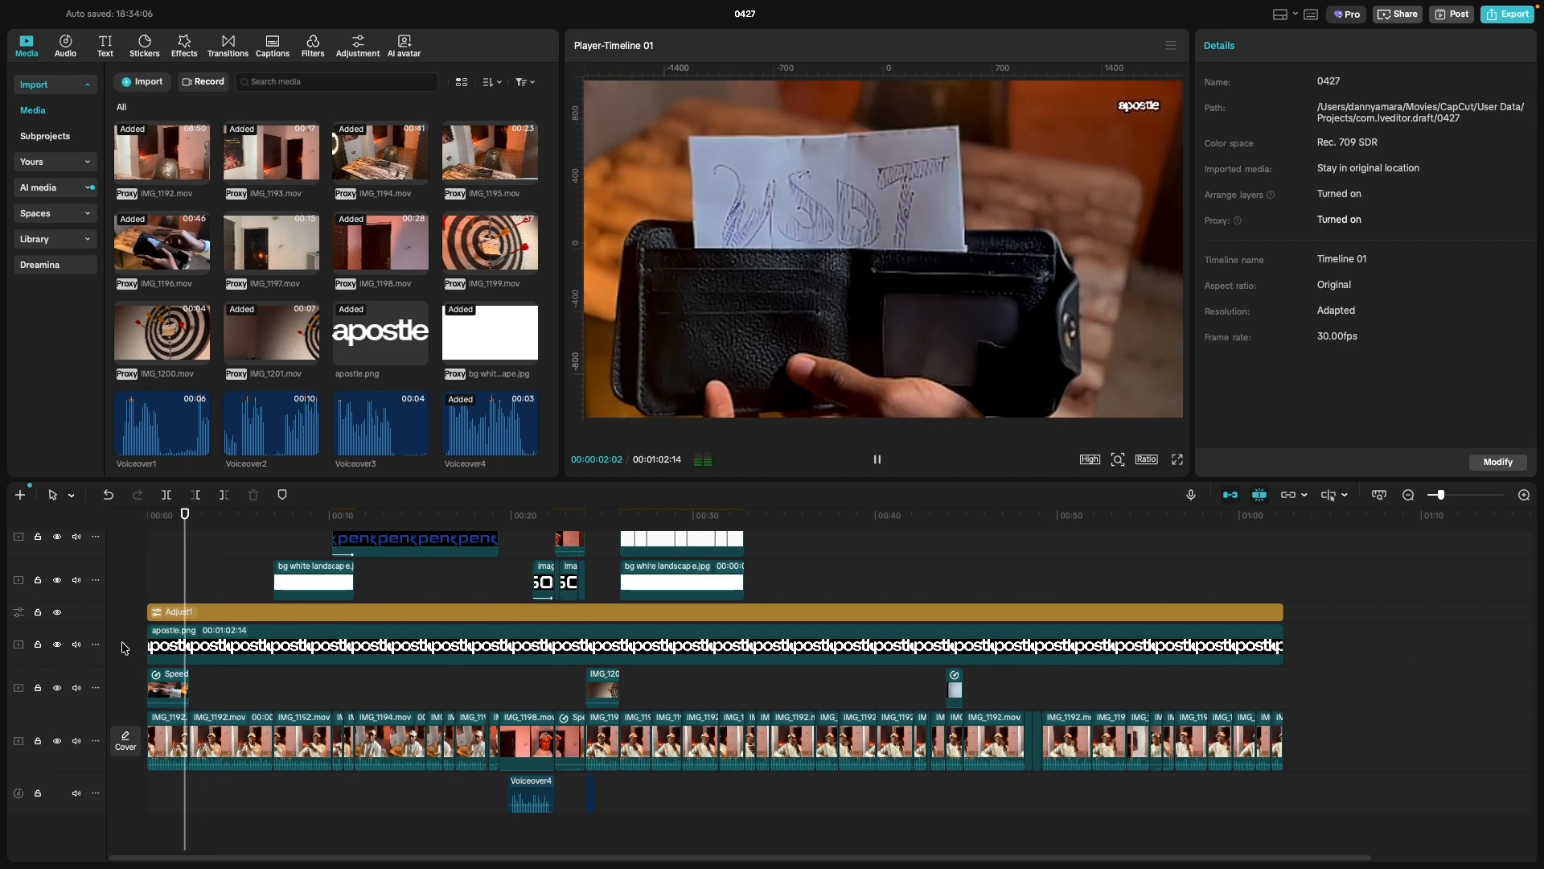
pyautogui.press('space')
pyautogui.click(124, 648)
pyautogui.press('space')
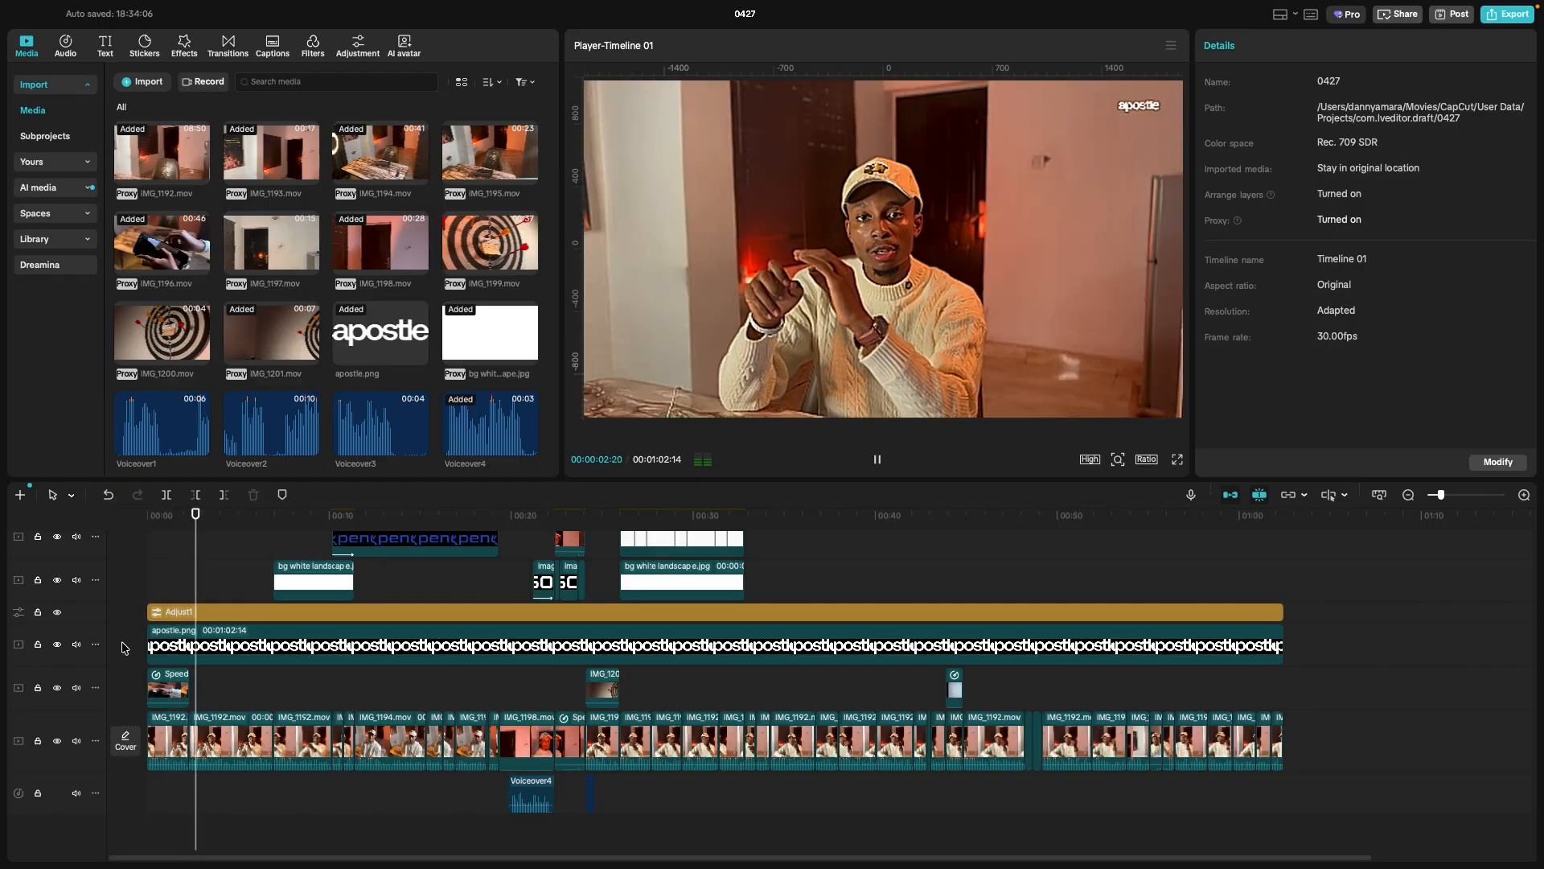
pyautogui.click(125, 647)
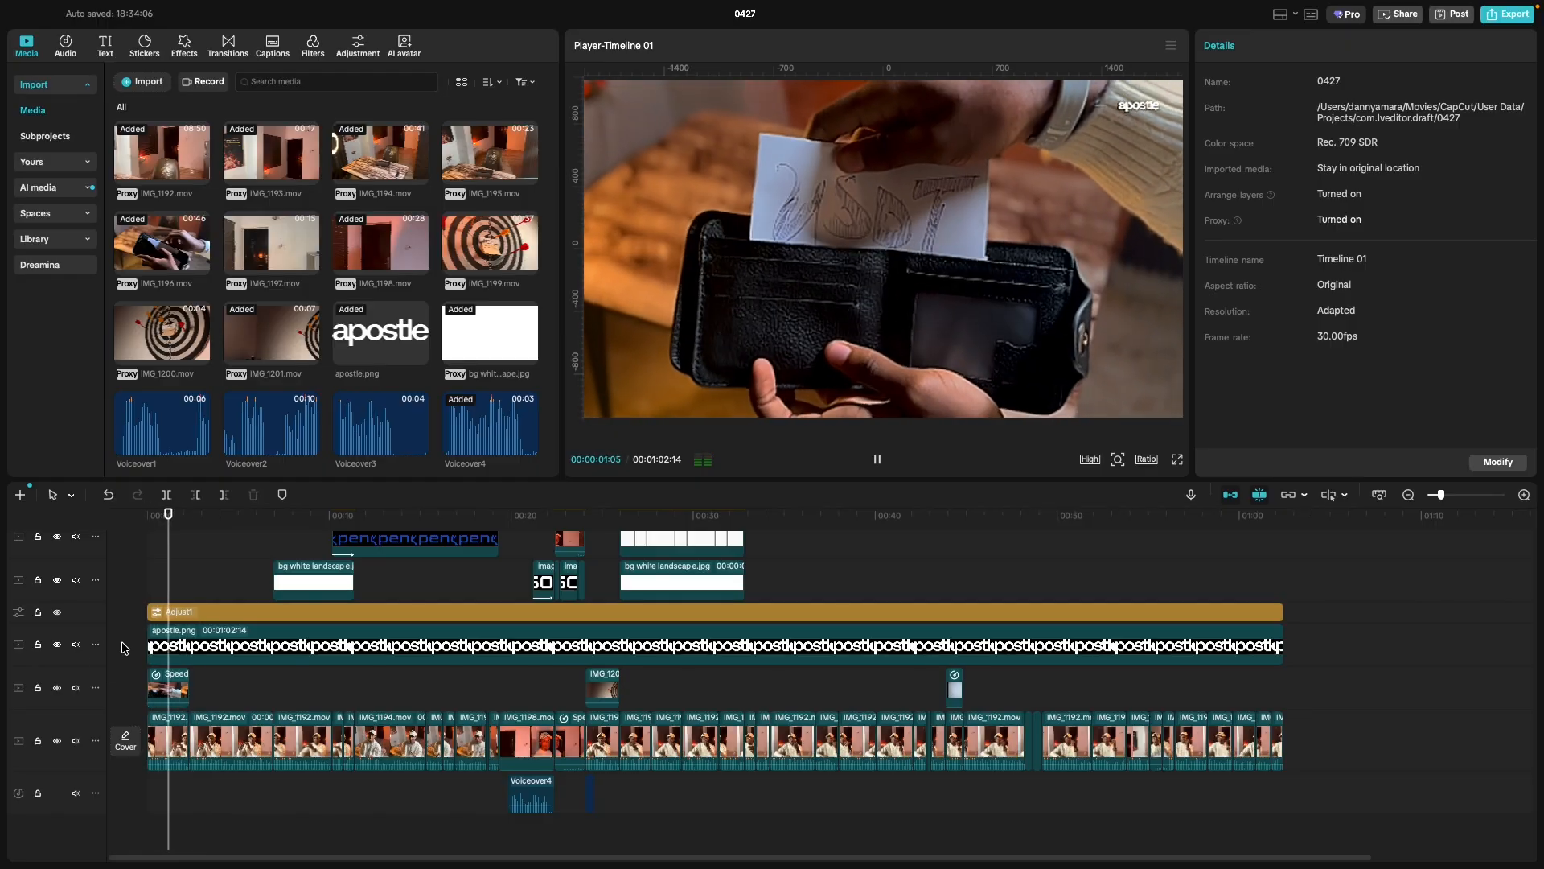
pyautogui.press('space')
# Stabilize the opening wallet clip at the Recommended level.
pyautogui.click(165, 681)
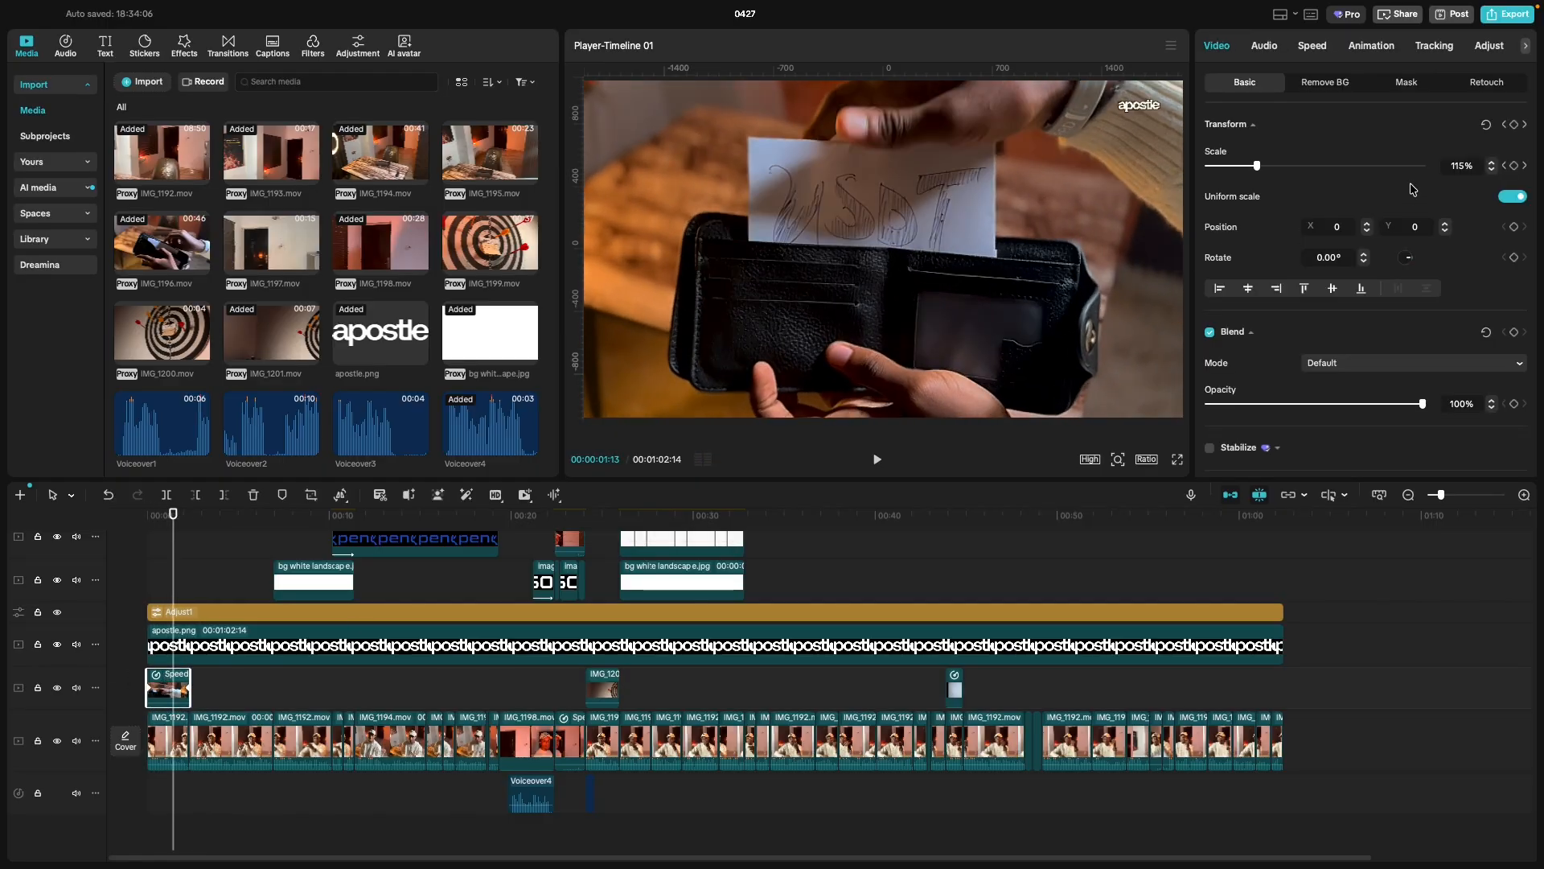
pyautogui.scroll(-10, 1344, 297)
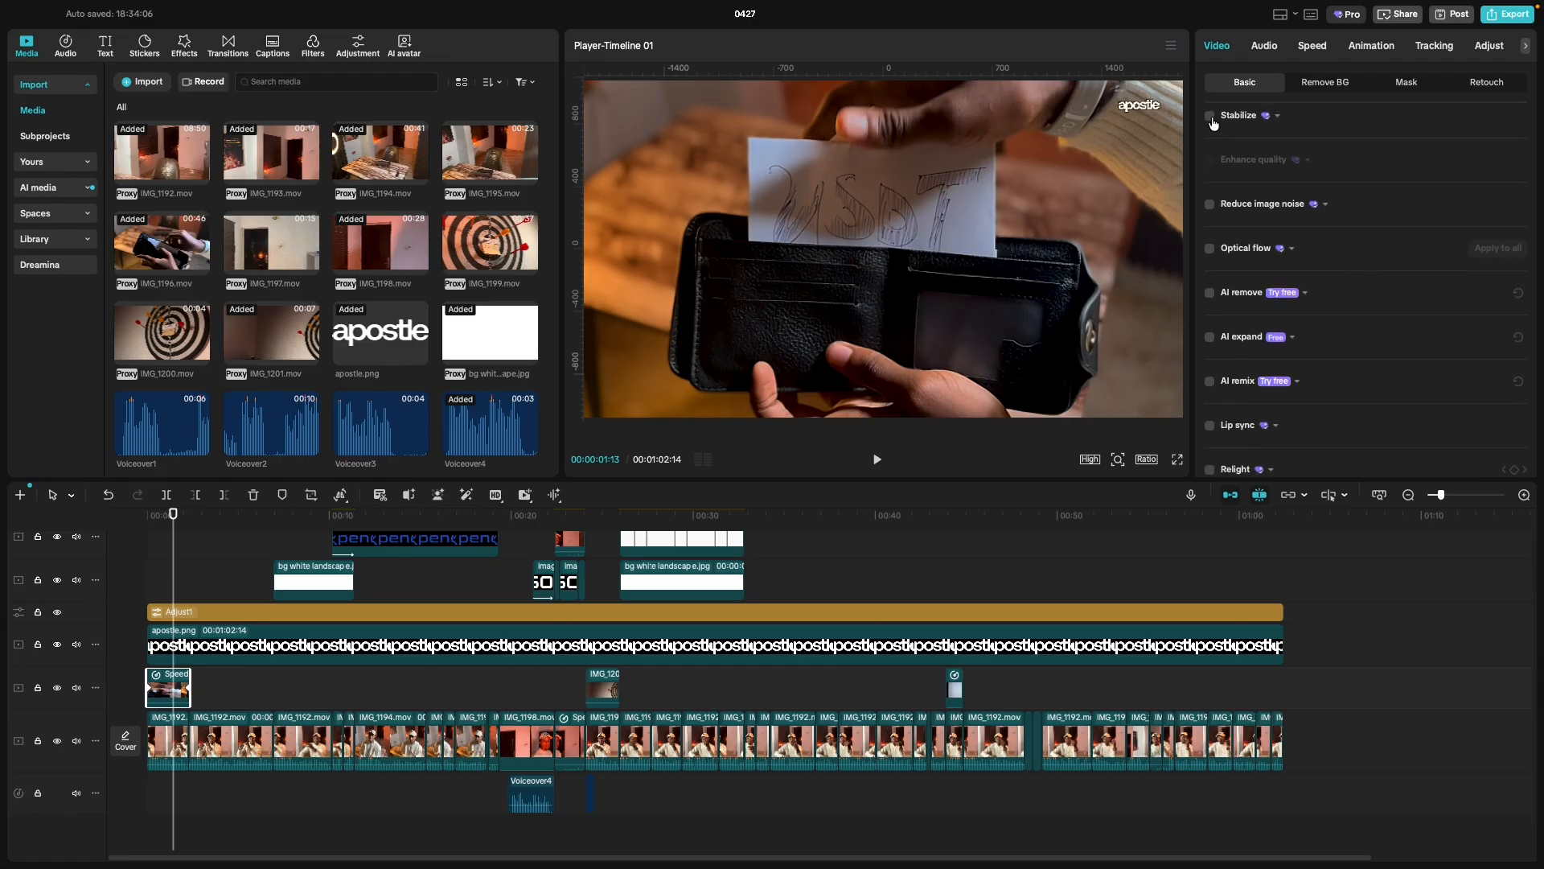
pyautogui.click(1210, 116)
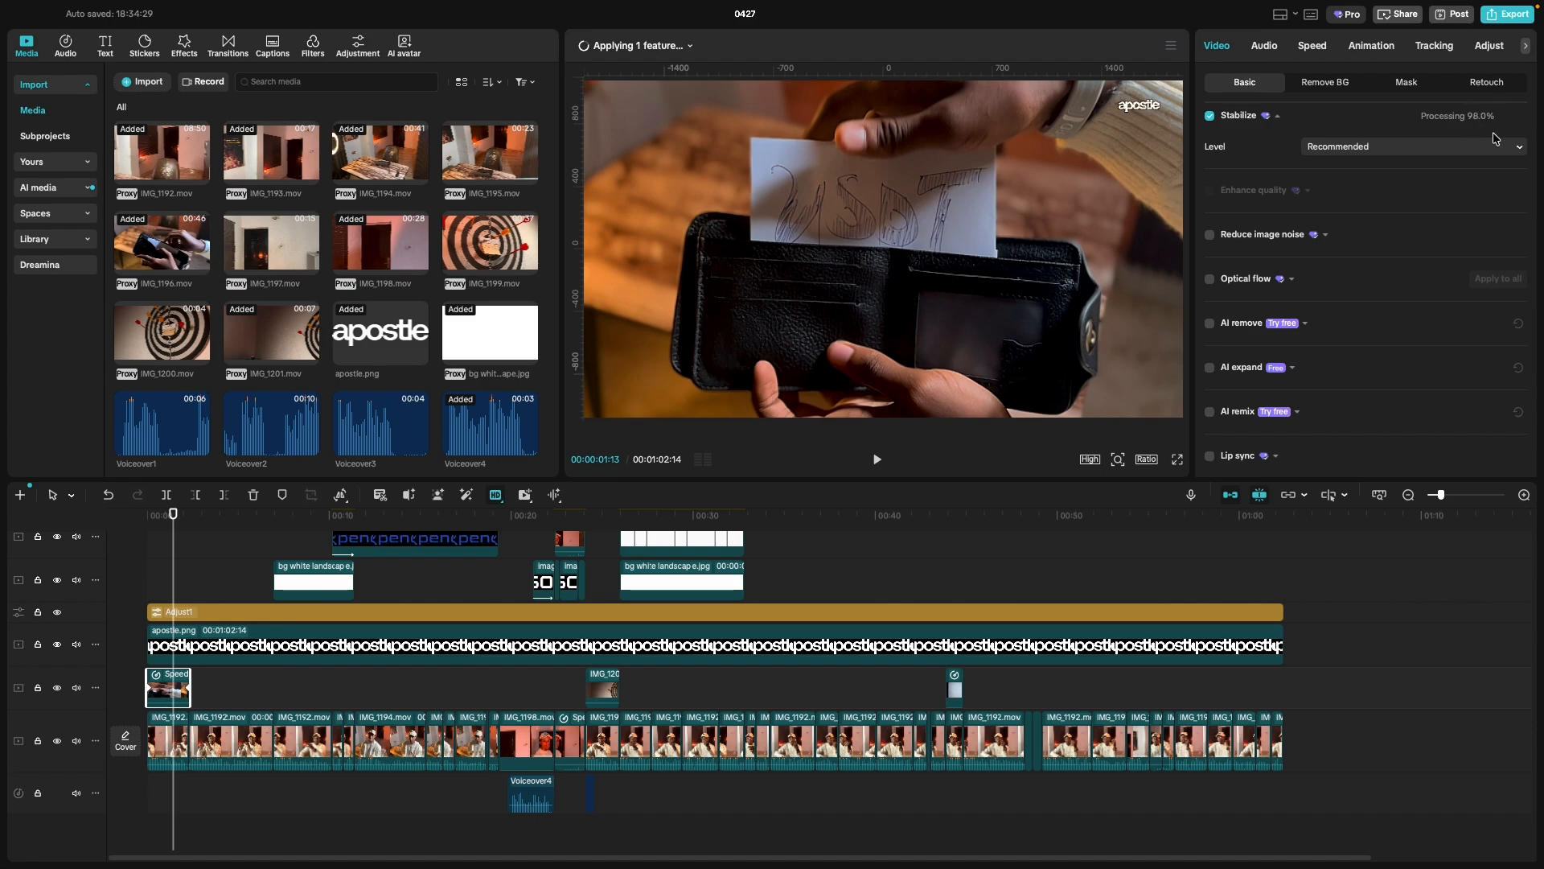
# Play back the stabilized wallet shot from the beginning and undo the stabilization.
pyautogui.click(122, 645)
pyautogui.press('space')
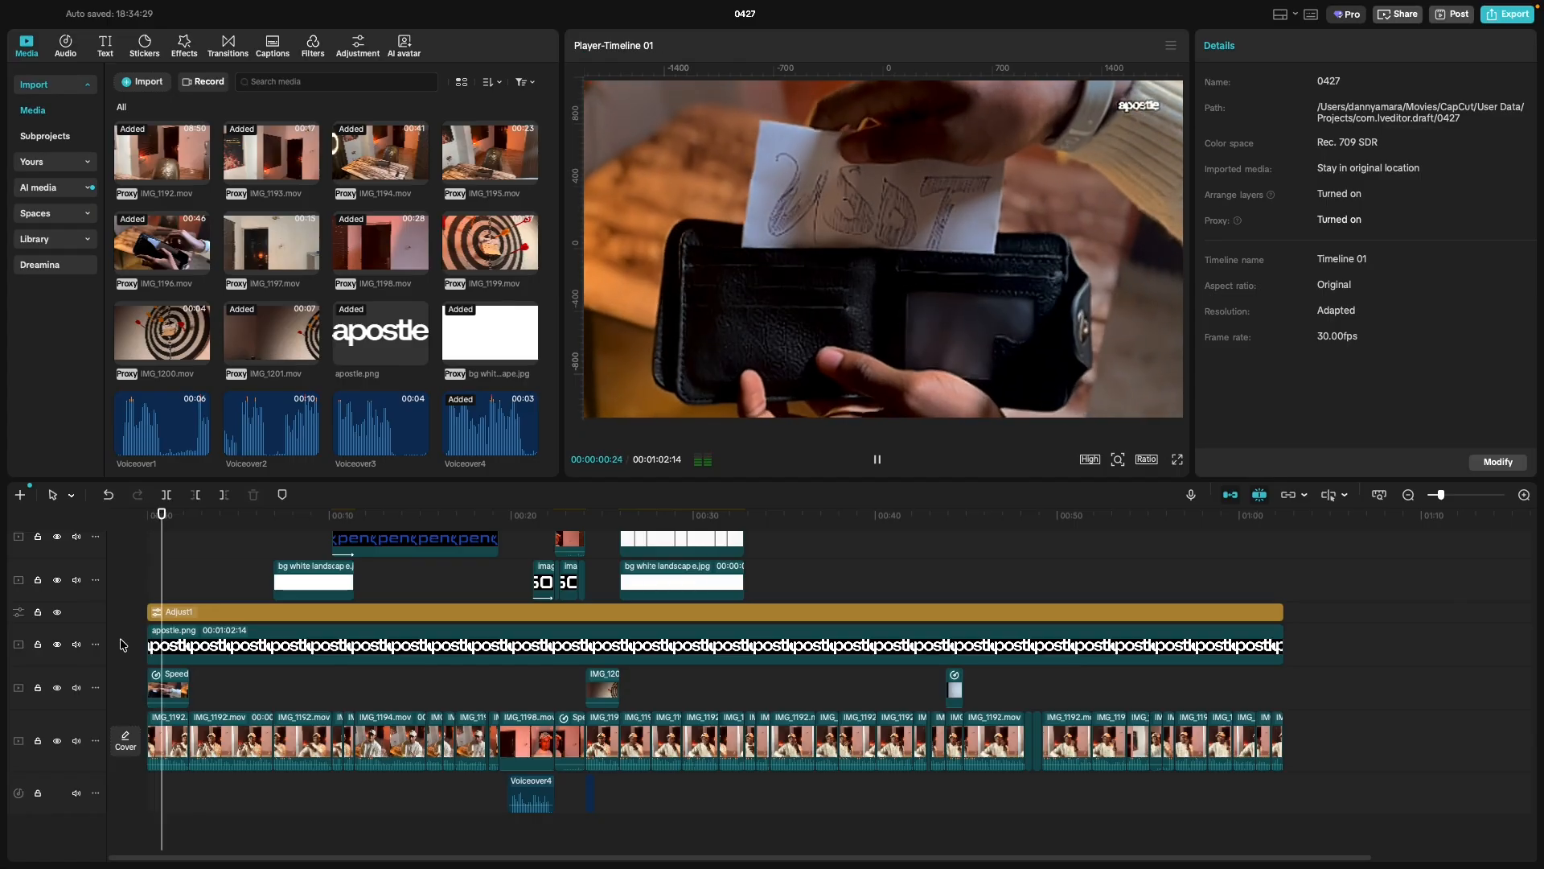
pyautogui.press('space')
pyautogui.click(122, 644)
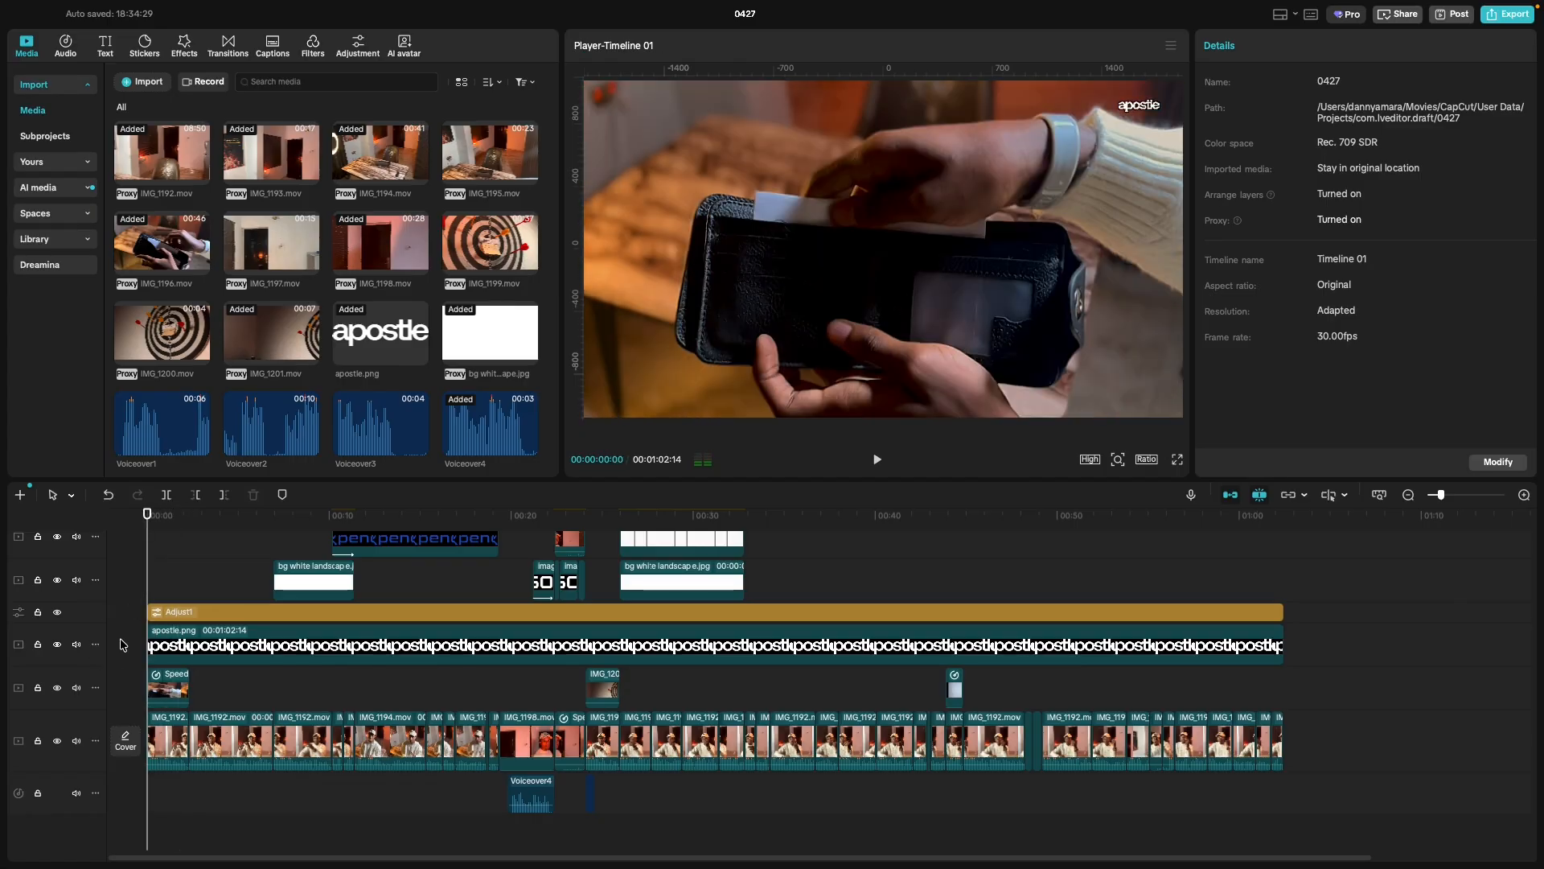
pyautogui.press('space')
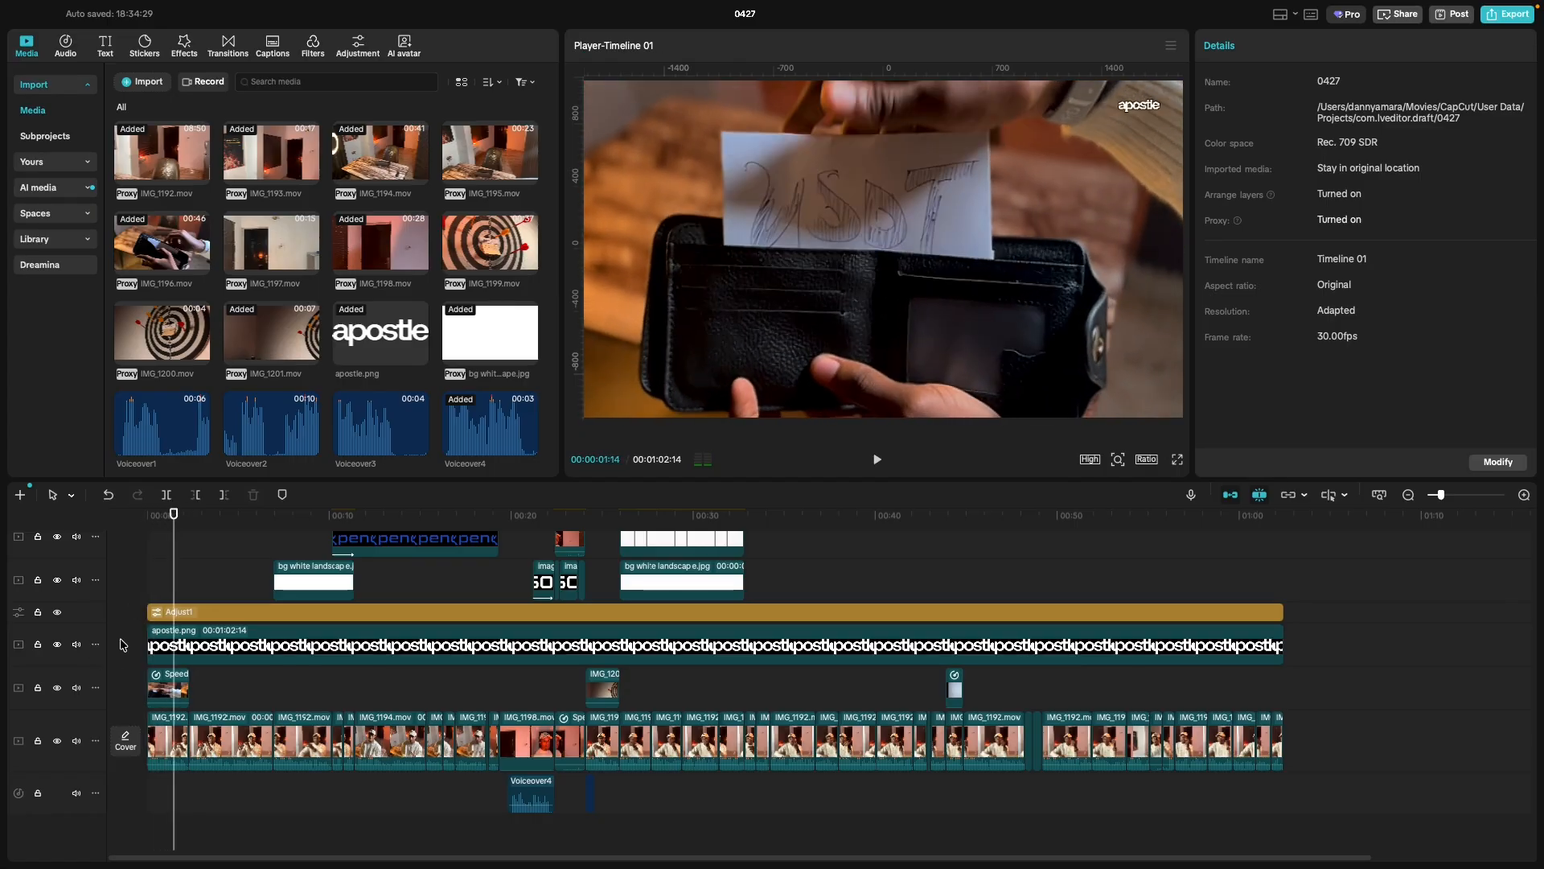
pyautogui.press('space')
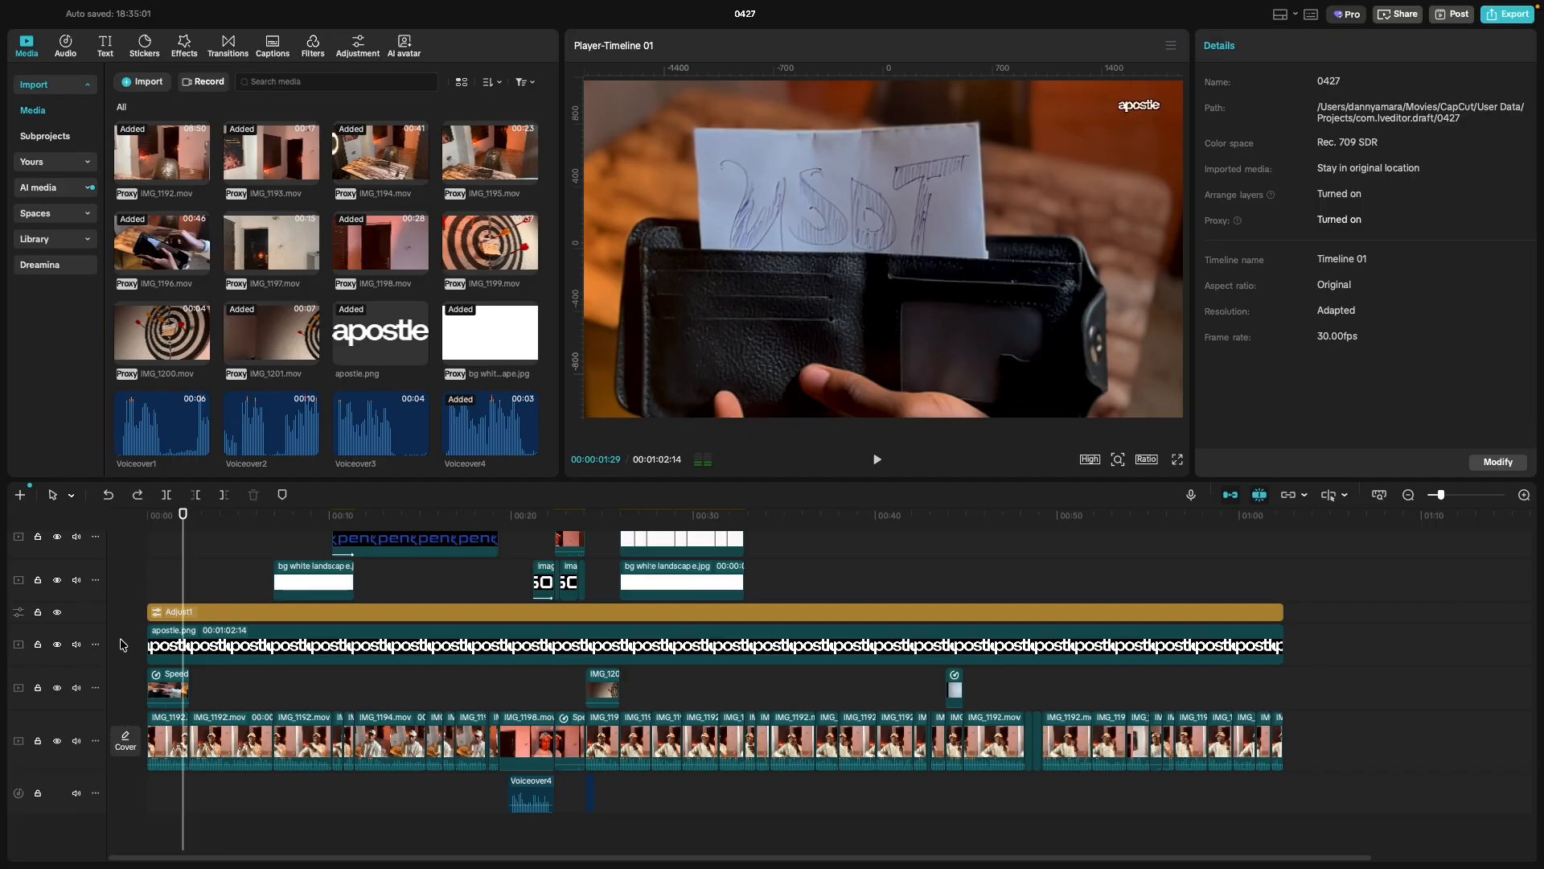
# Replay the opening without stabilization, check the wallet clip's Stabilize setting, and watch through to the first white background.
pyautogui.click(122, 644)
pyautogui.press('space')
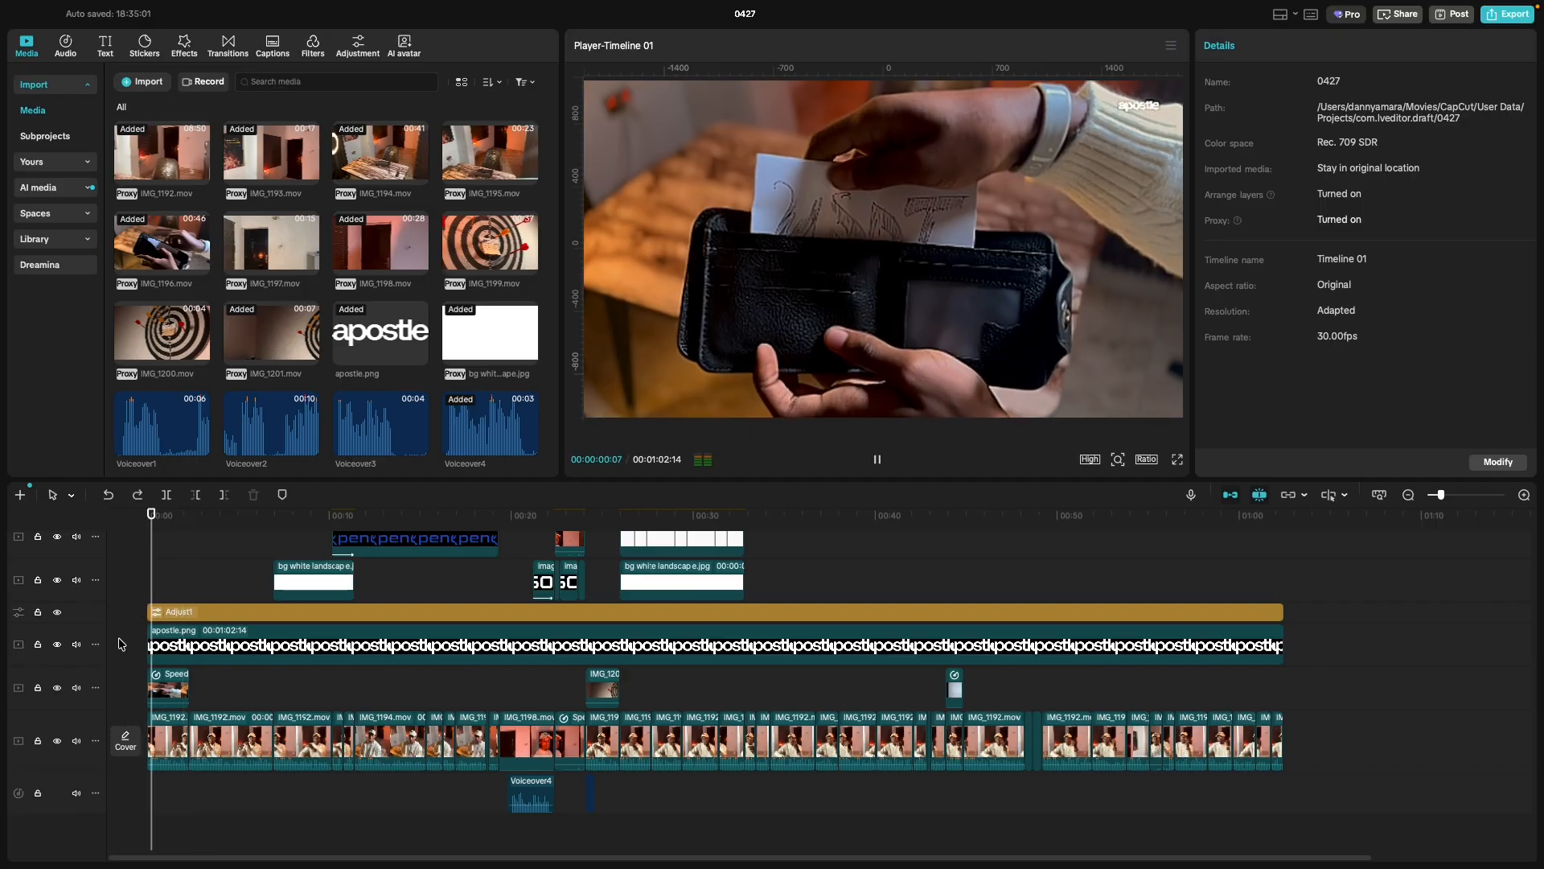
pyautogui.press('space')
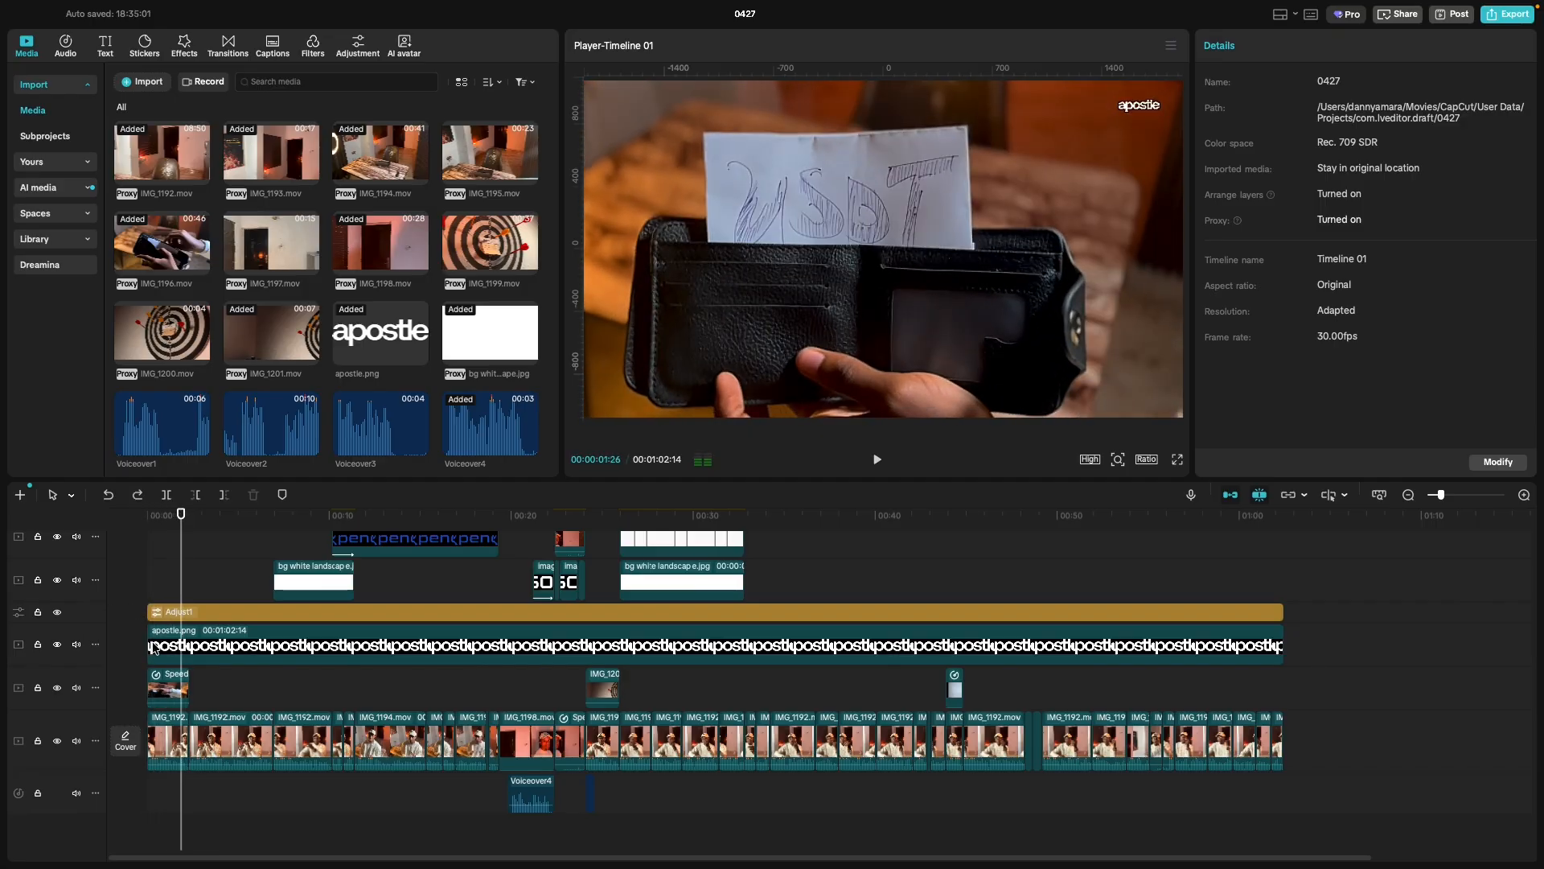
pyautogui.click(169, 684)
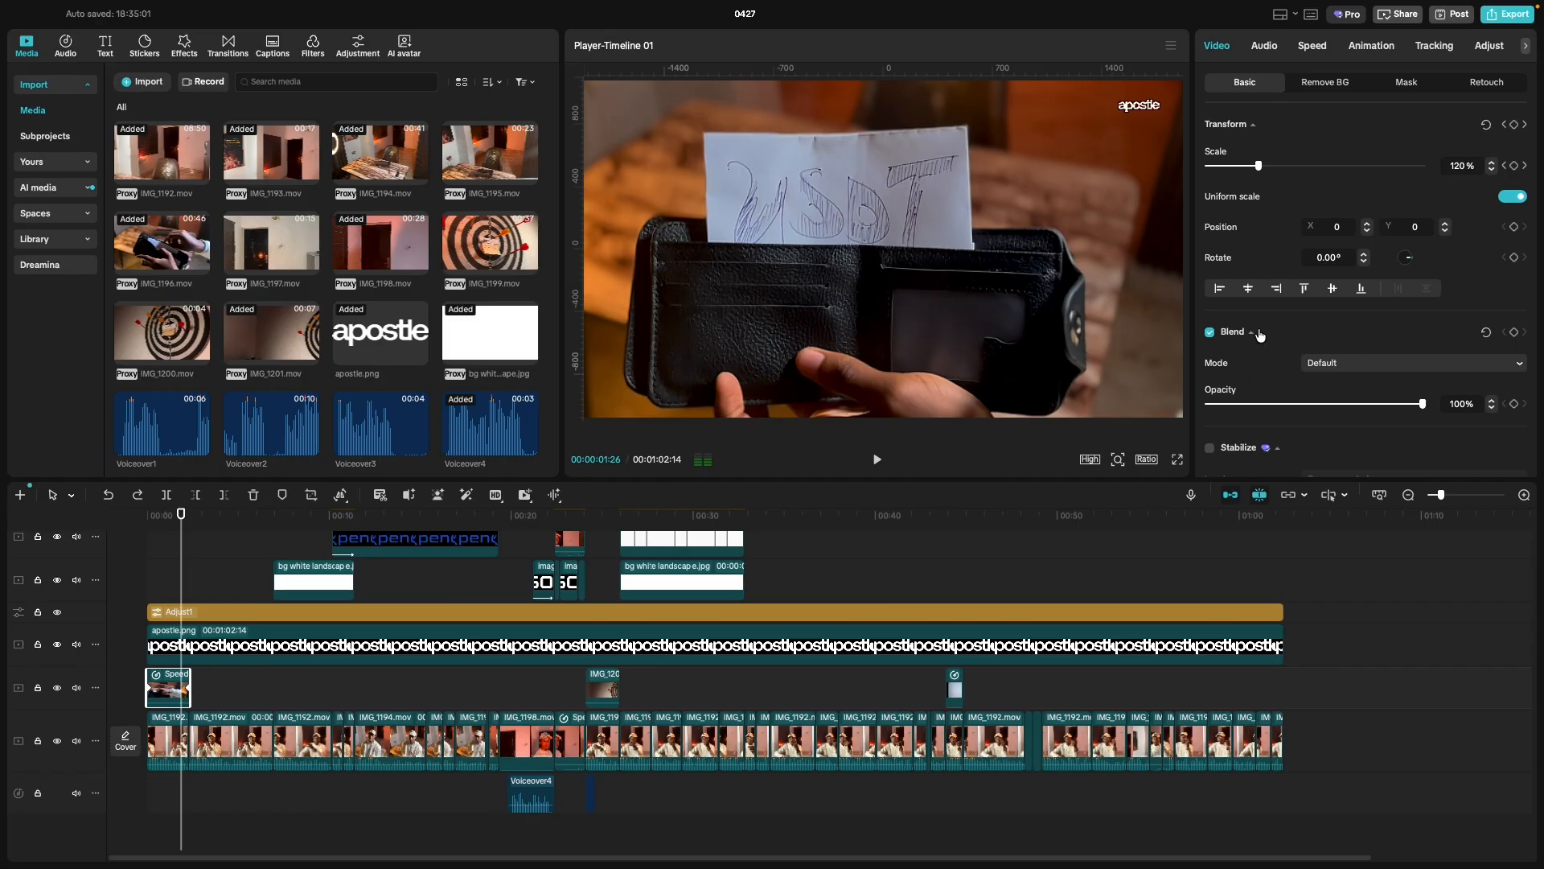
pyautogui.scroll(-3, 1259, 336)
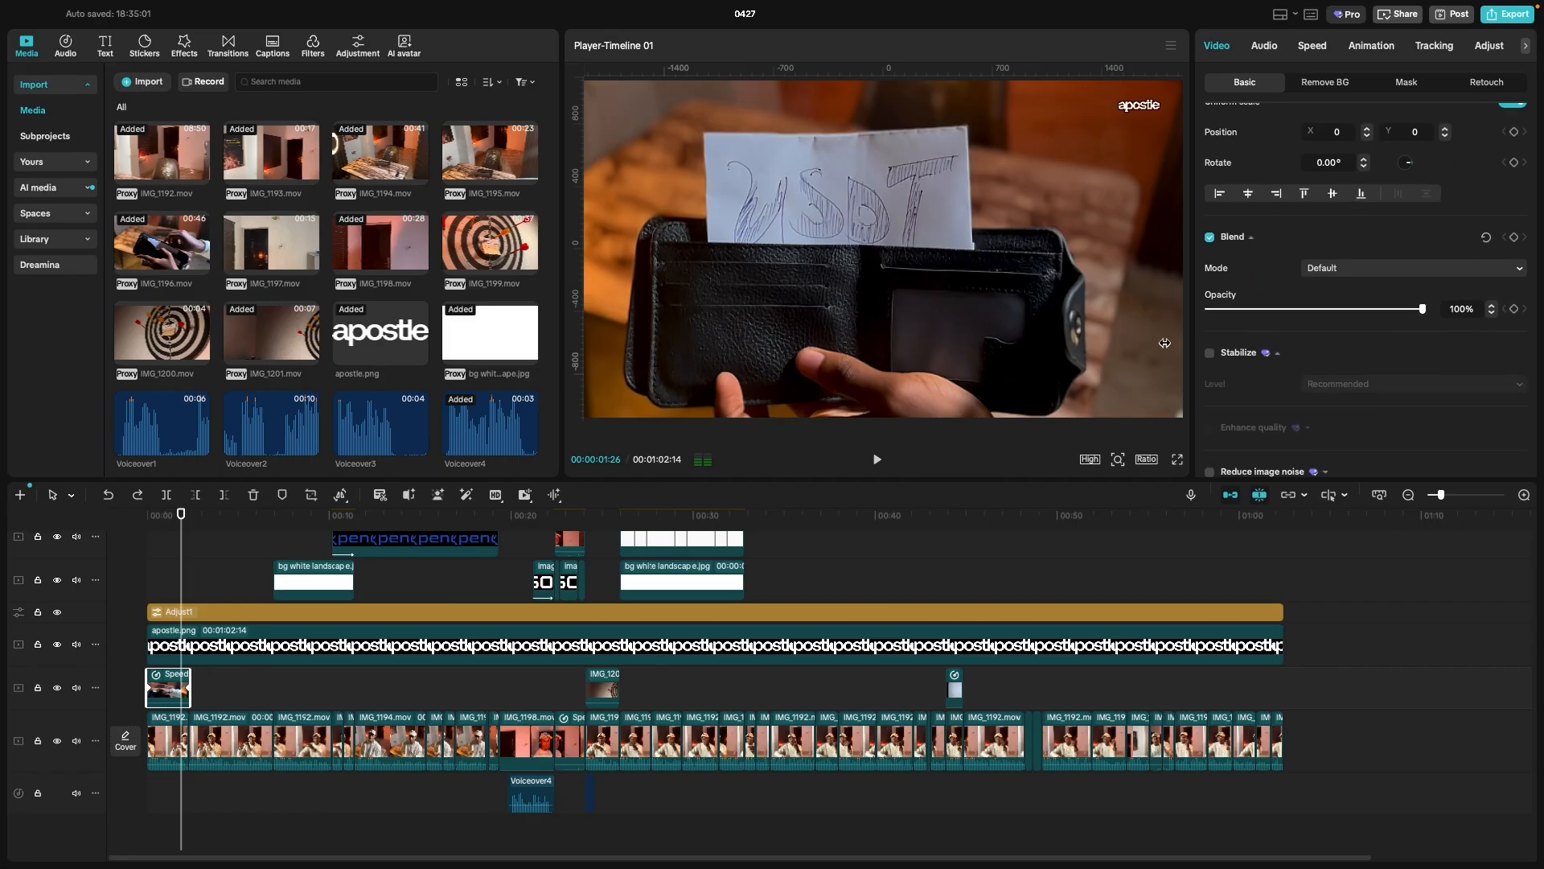
pyautogui.click(124, 652)
pyautogui.press('space')
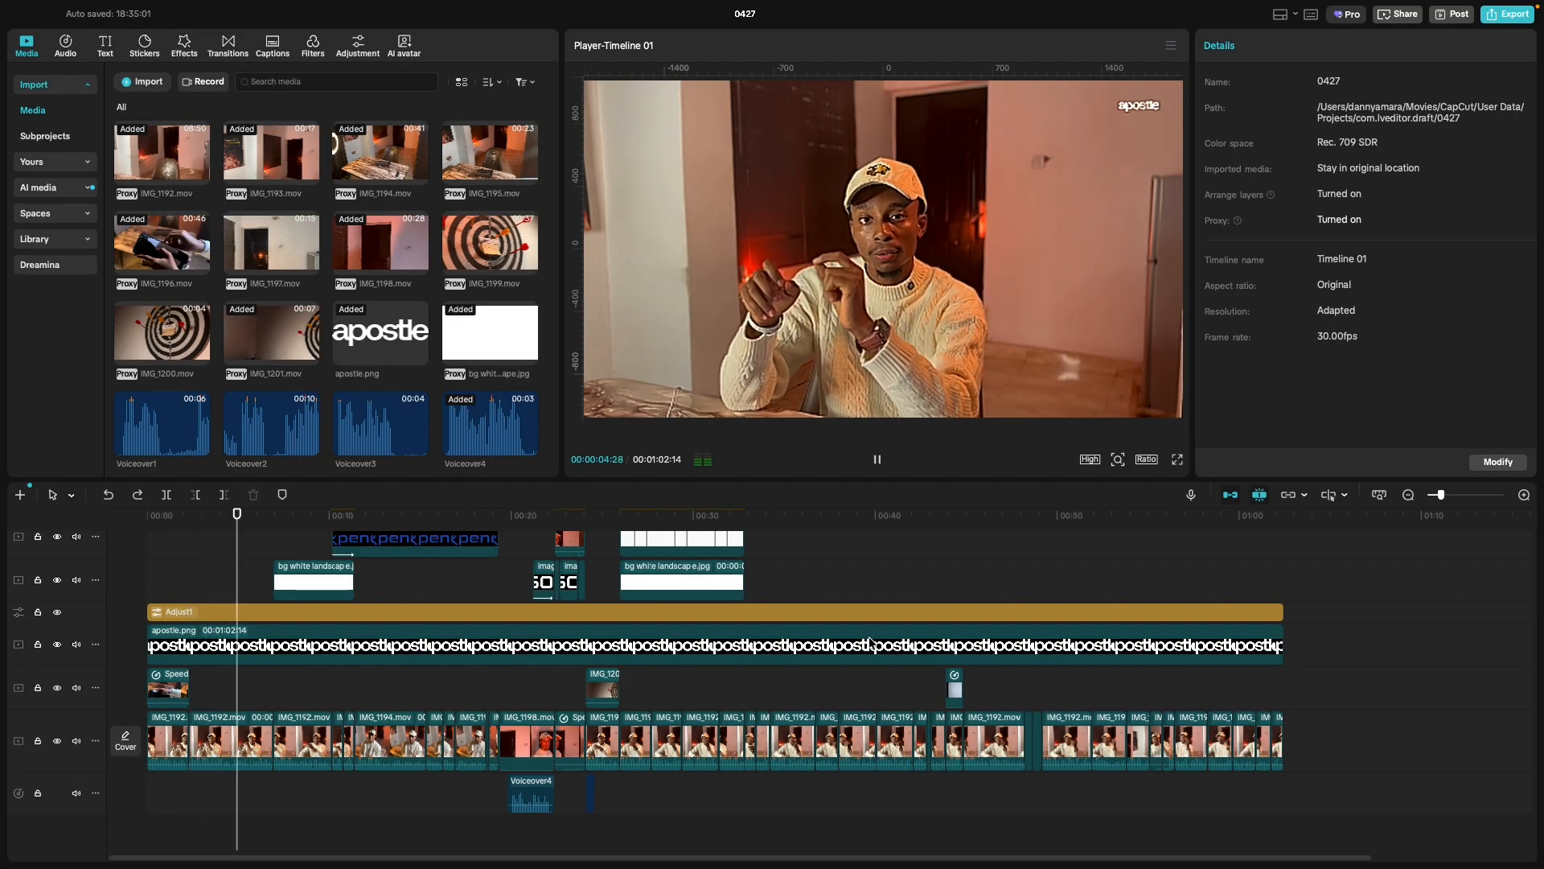
pyautogui.press('space')
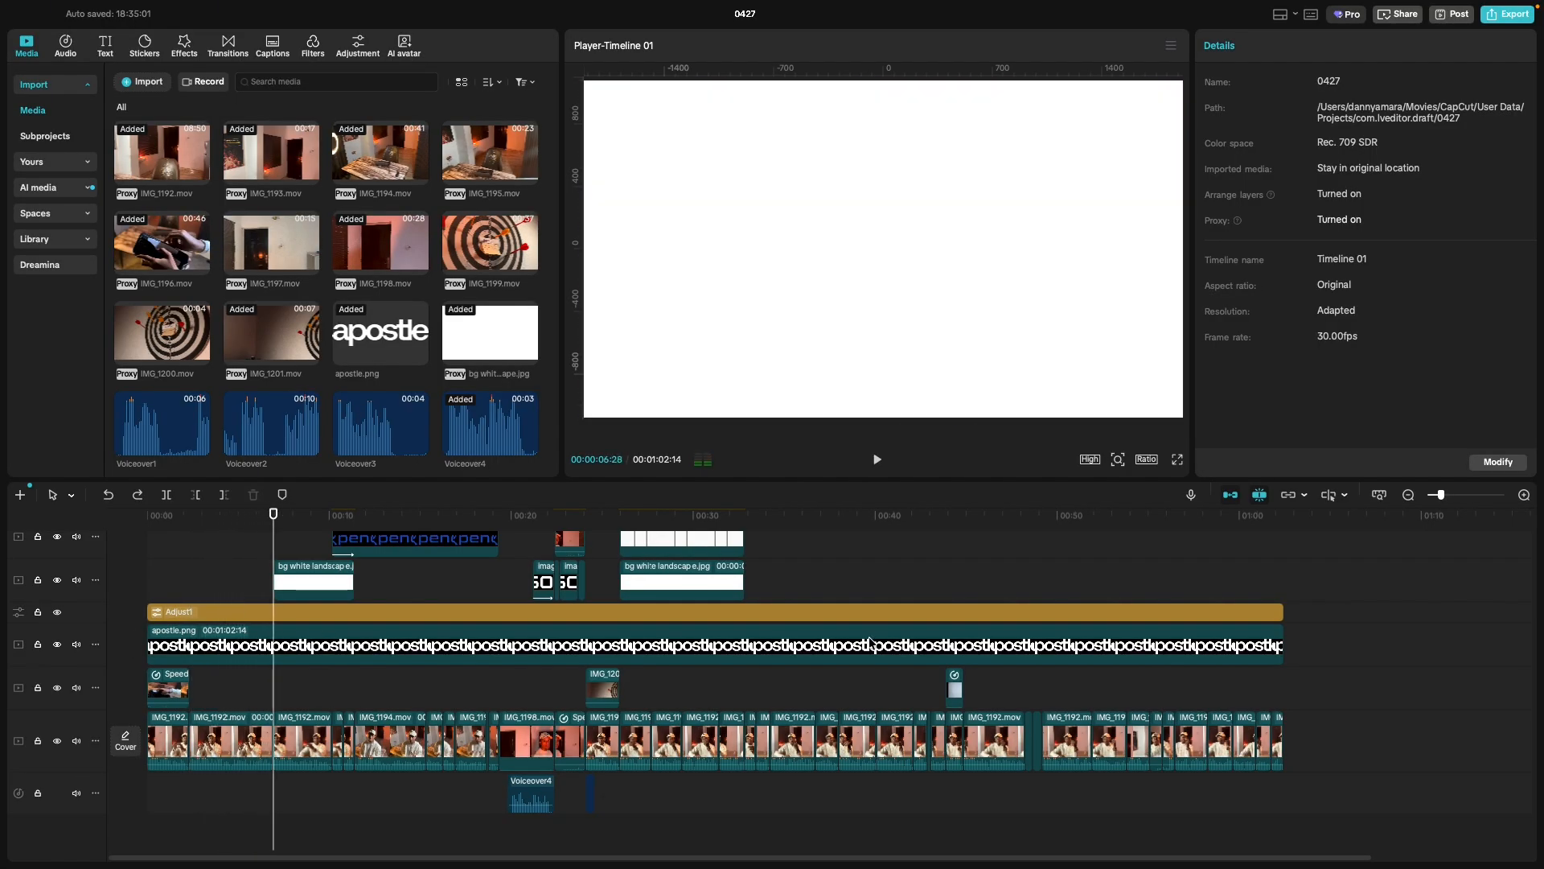
# Play from the end of the wallet shot and split the main-track IMG_1192.mov clip at 00:00:04:17.
pyautogui.click(191, 701)
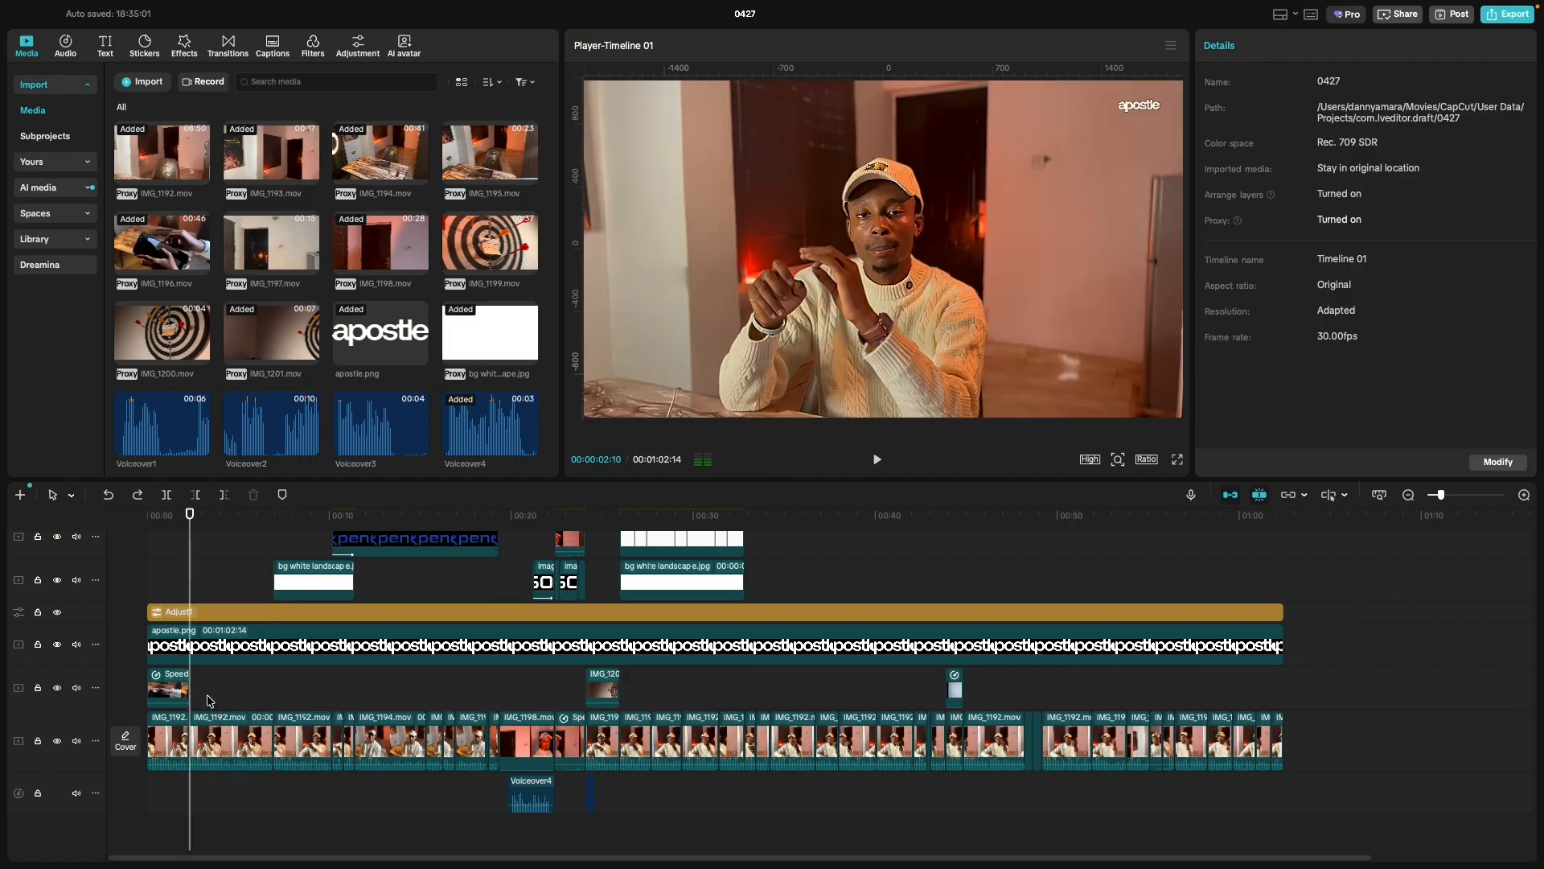
pyautogui.press('super+equal')
pyautogui.press('super+equal')
pyautogui.press('space')
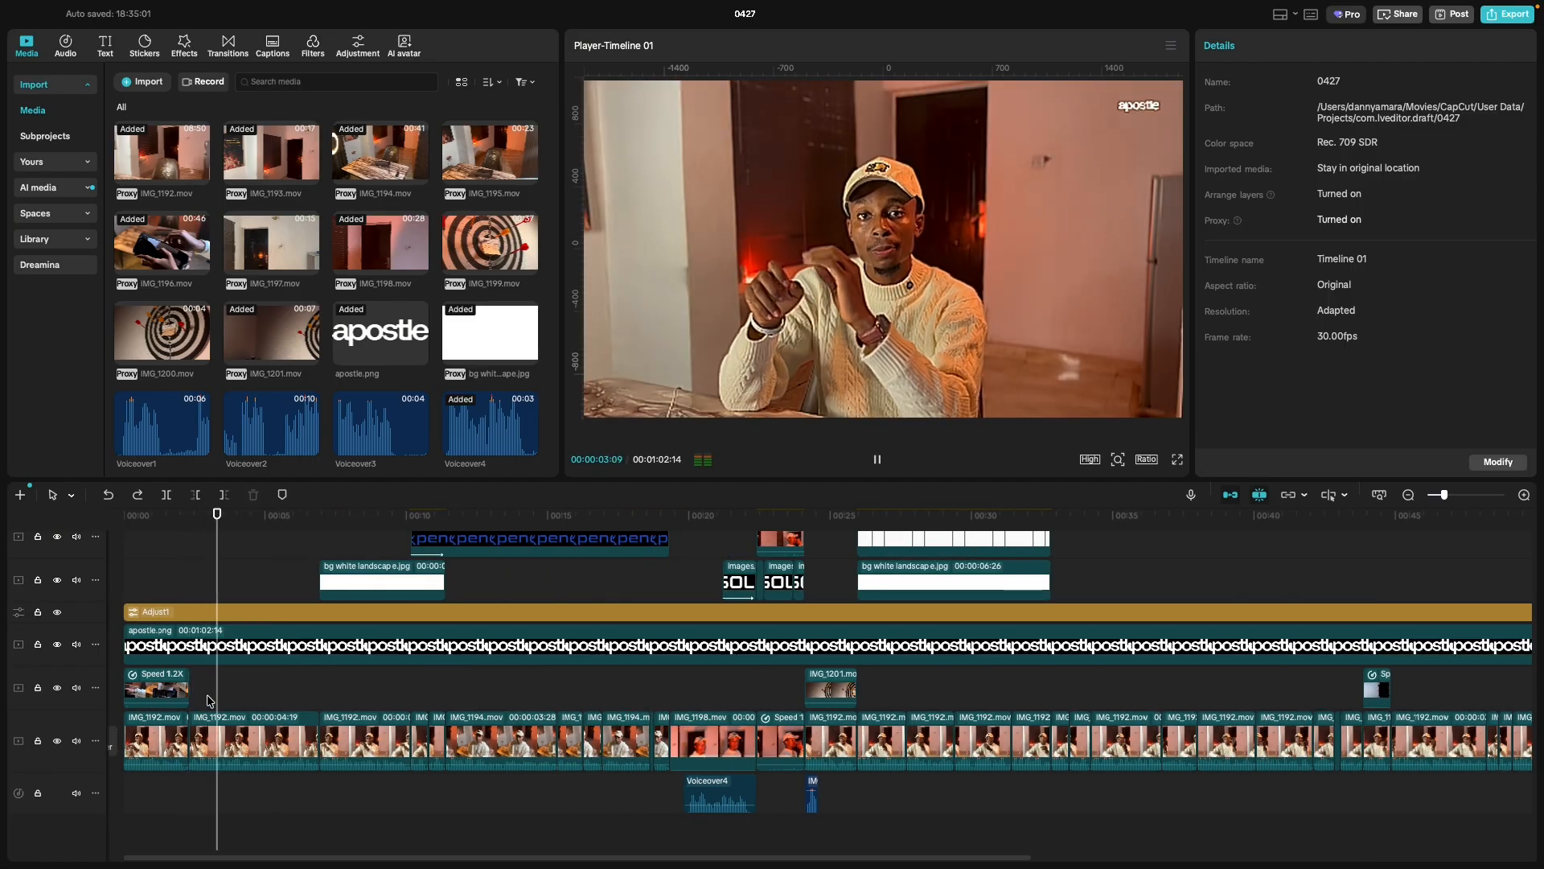
pyautogui.press('space')
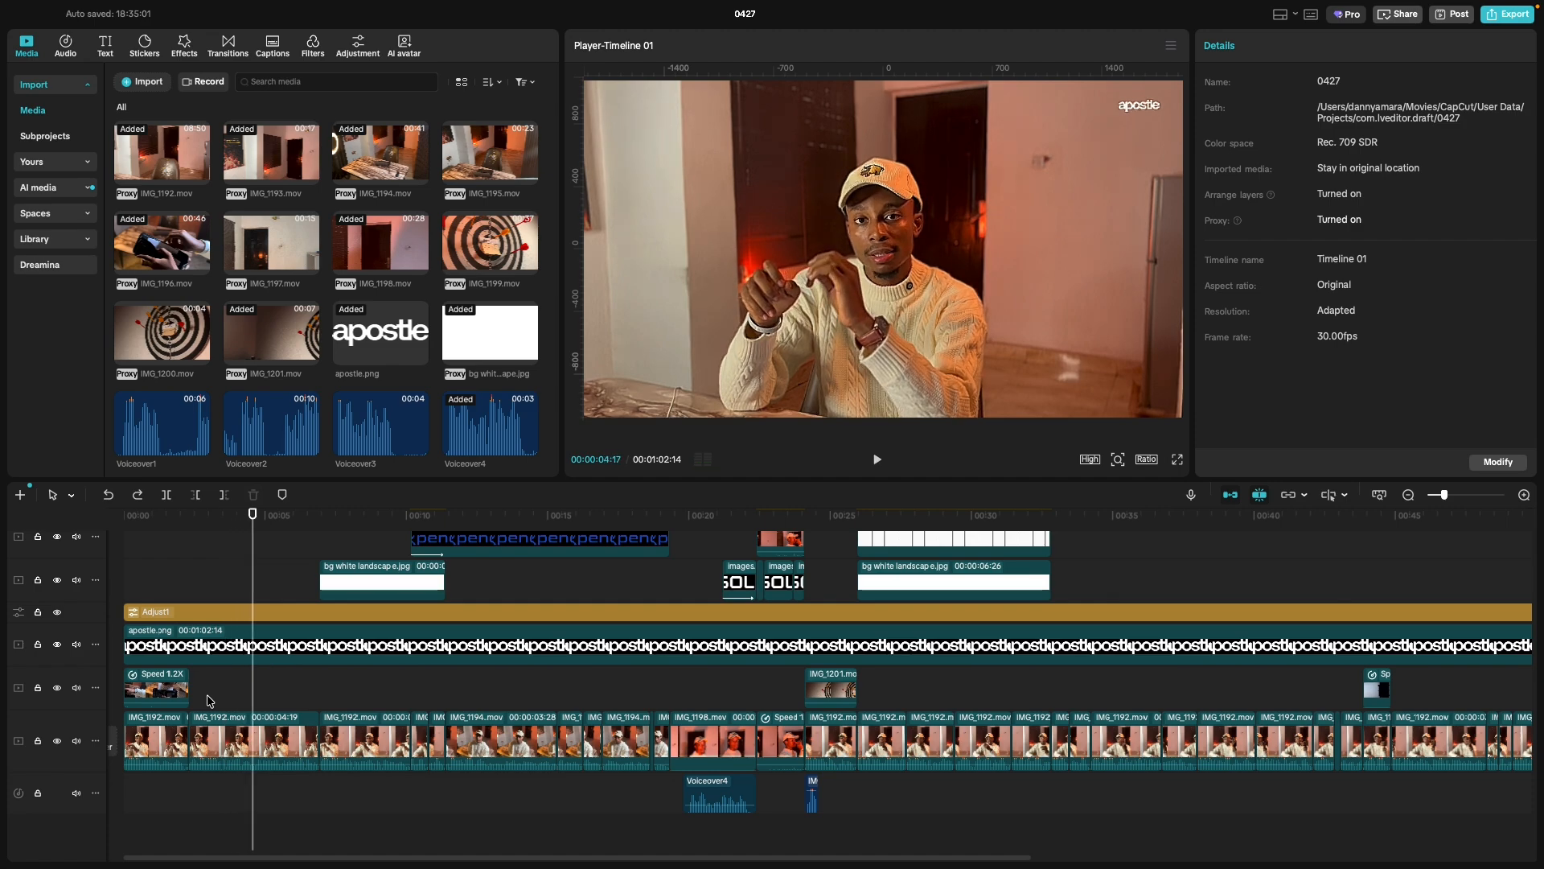
pyautogui.press('super+b')
# Set the scale of the IMG_1192.mov segment starting at 00:00:04:17 to 110%.
pyautogui.press('space')
pyautogui.press('space')
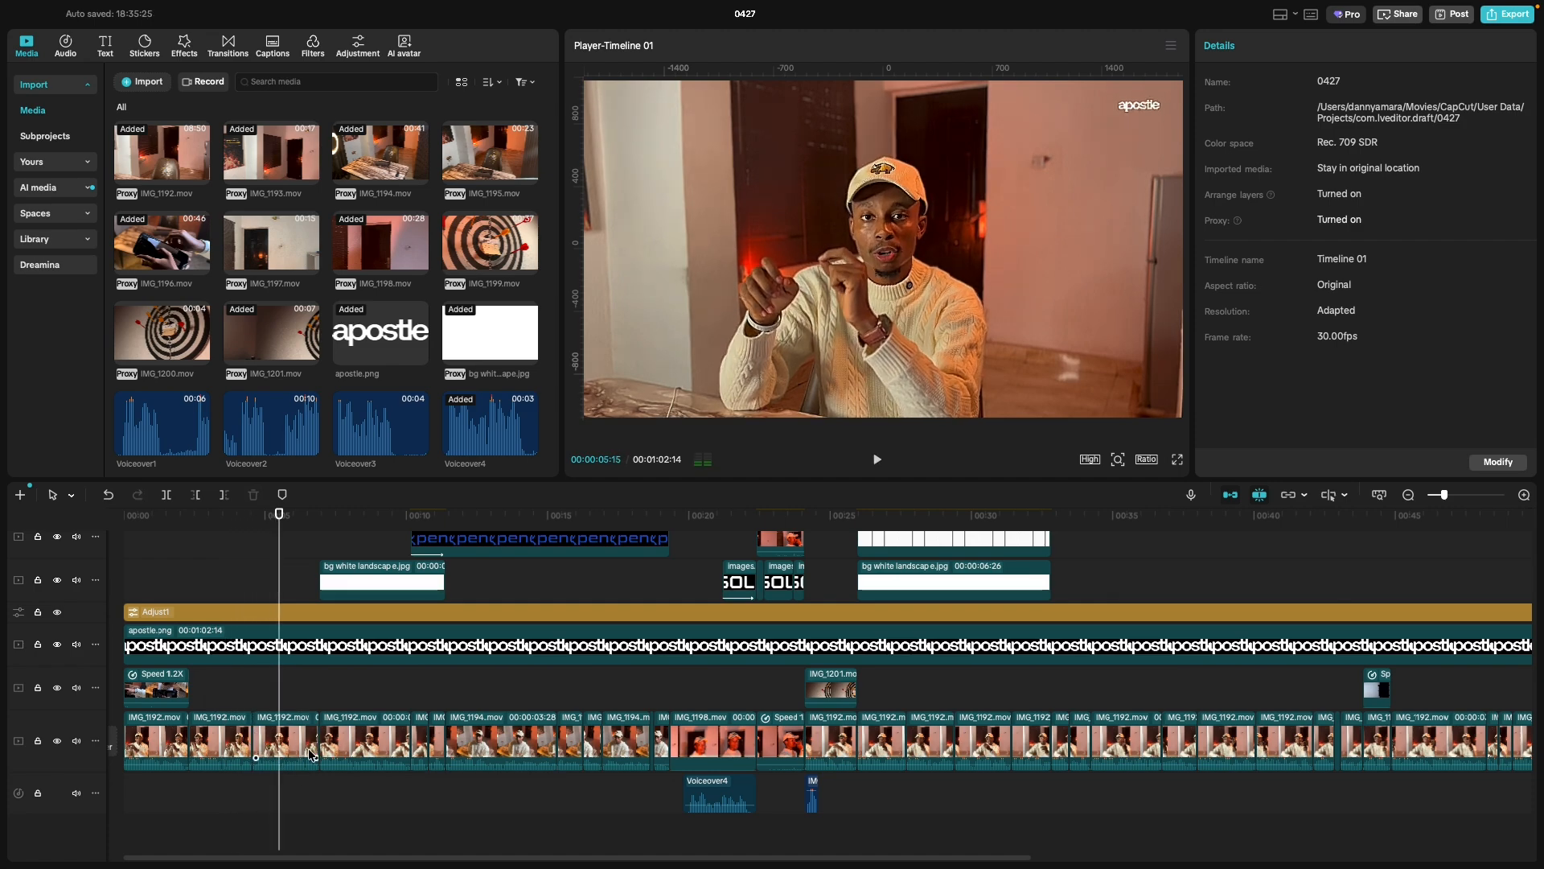
pyautogui.click(266, 733)
pyautogui.click(254, 709)
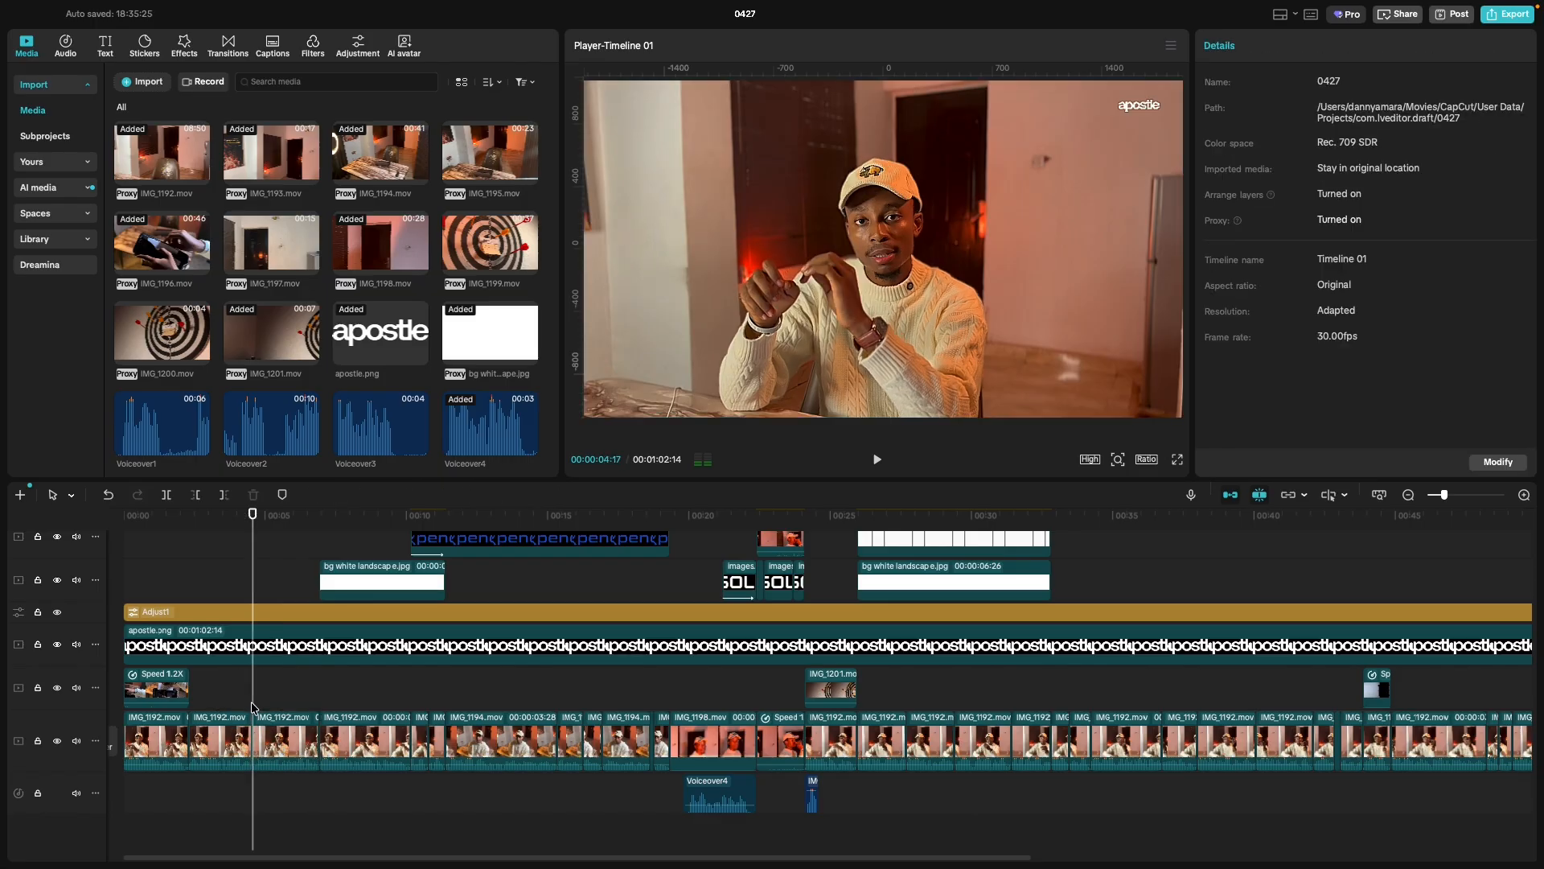
pyautogui.click(285, 733)
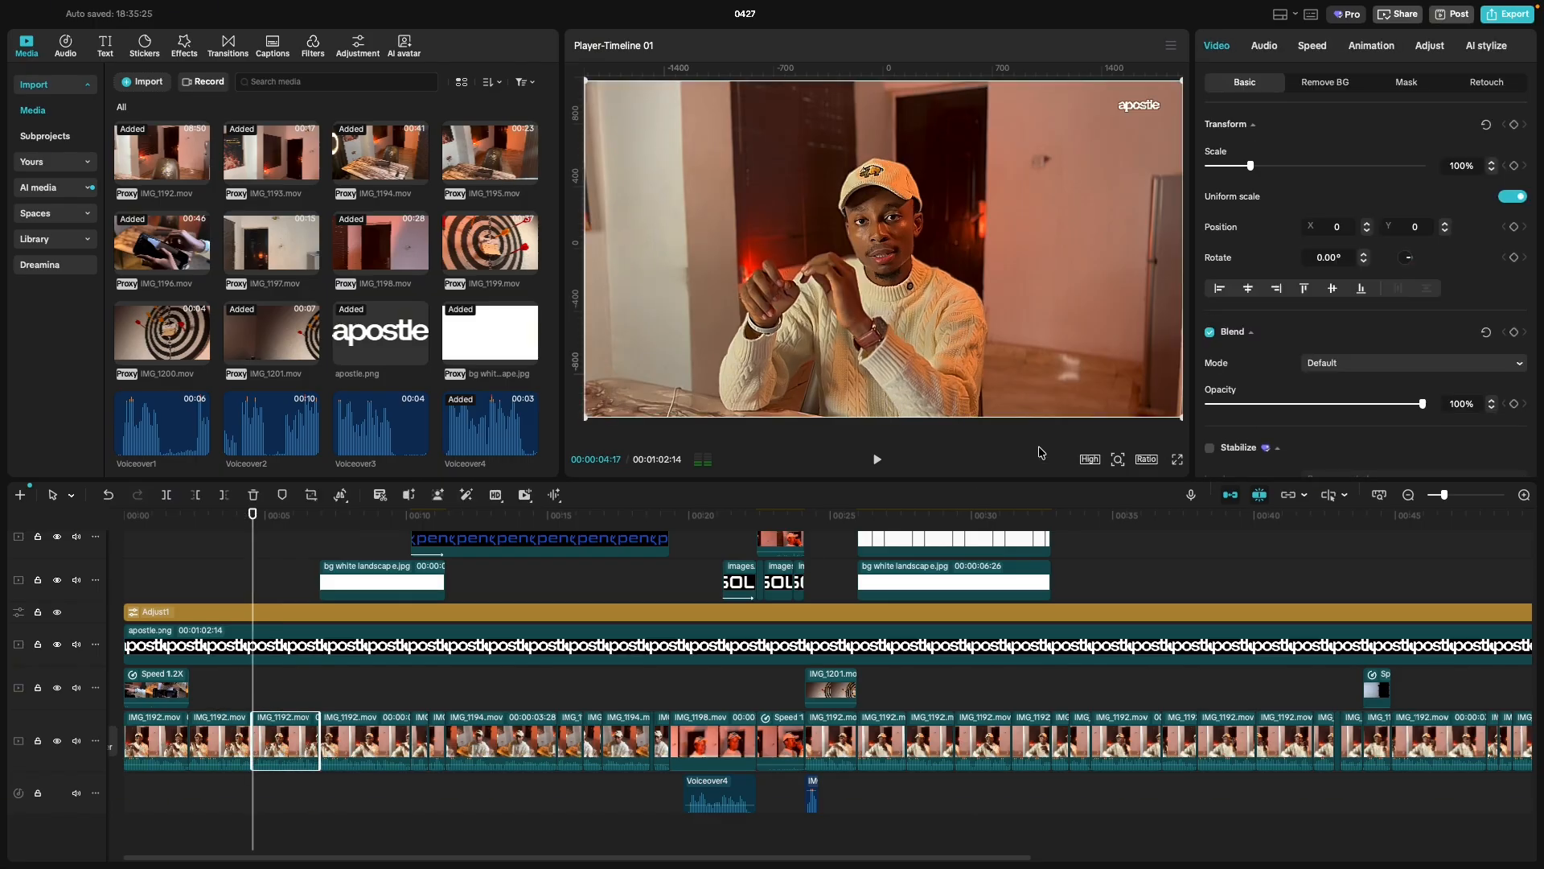
pyautogui.click(1493, 164)
pyautogui.click(1493, 164)
pyautogui.click(1493, 164)
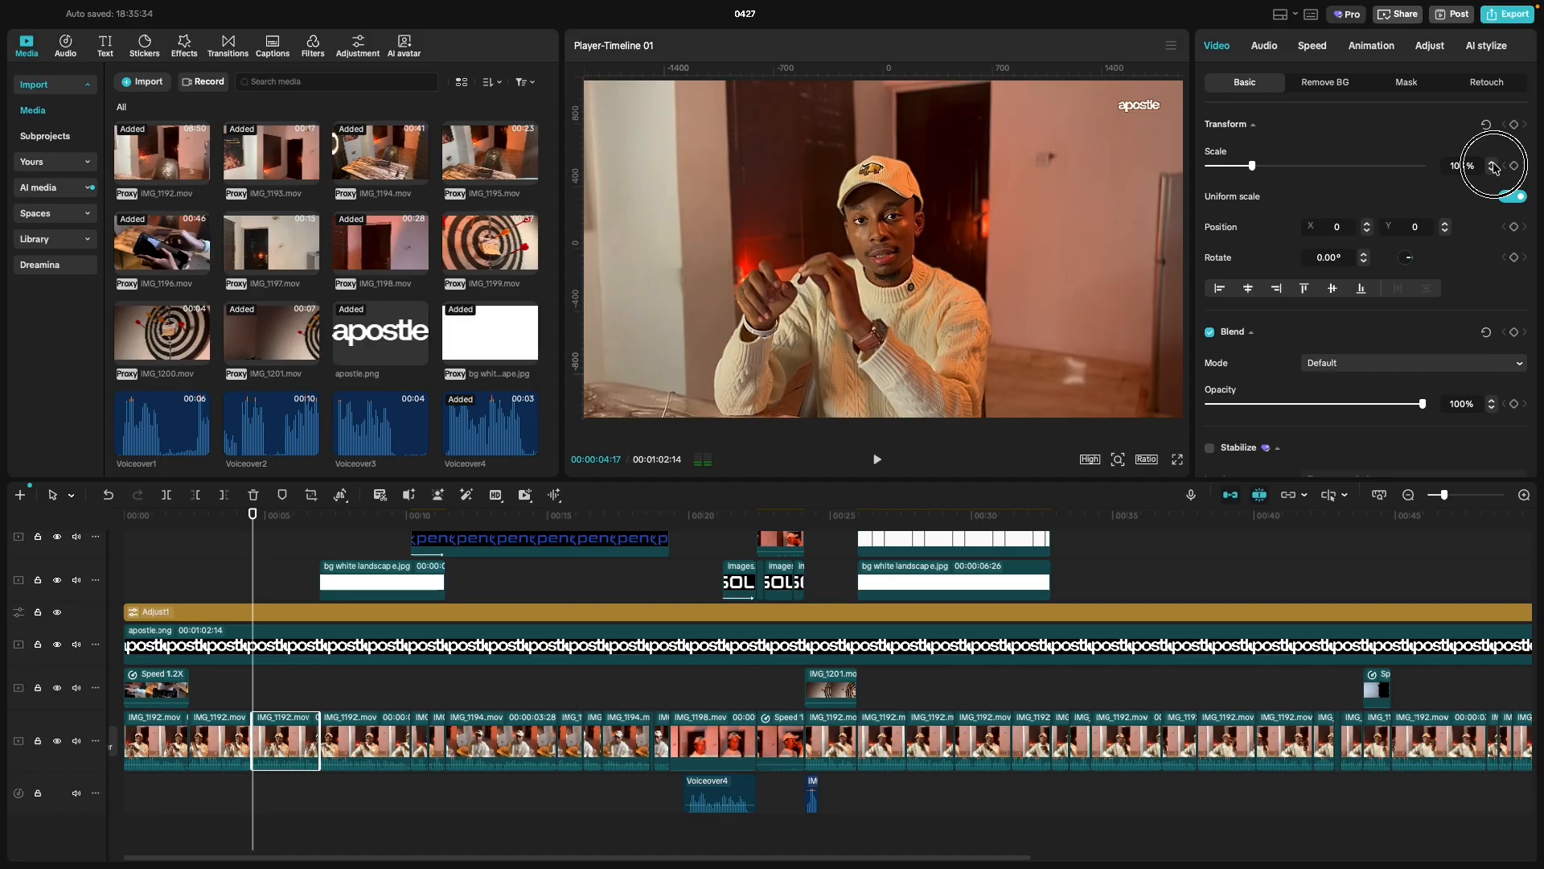
pyautogui.click(1493, 164)
pyautogui.click(1493, 164)
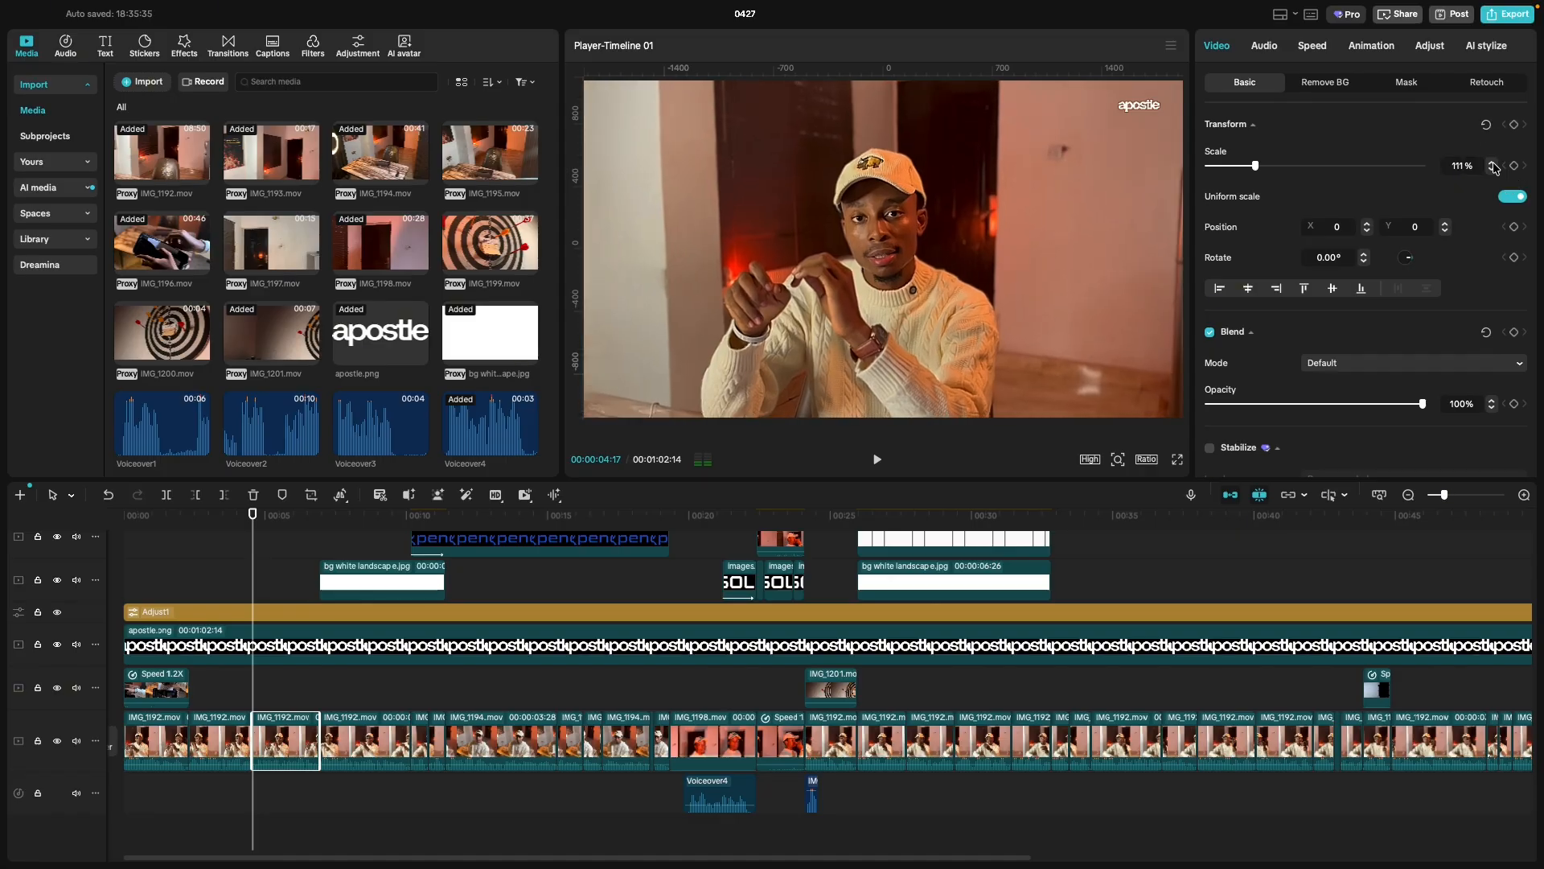
pyautogui.click(1493, 169)
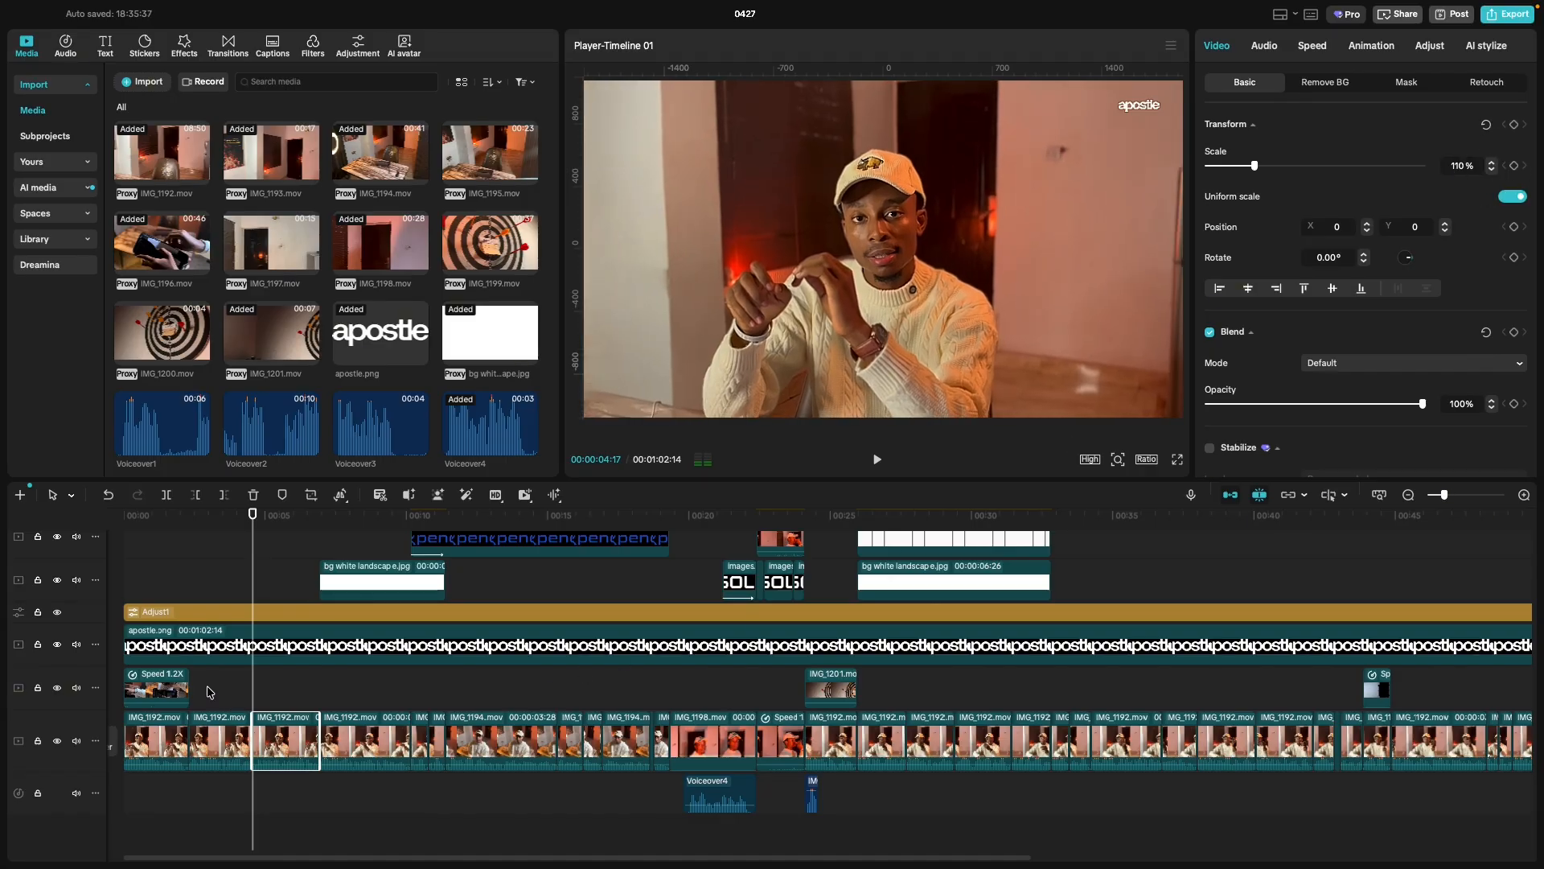
# Play back across the new zoom cut and split the 110% IMG_1192.mov segment at 00:00:05:17.
pyautogui.click(207, 692)
pyautogui.press('space')
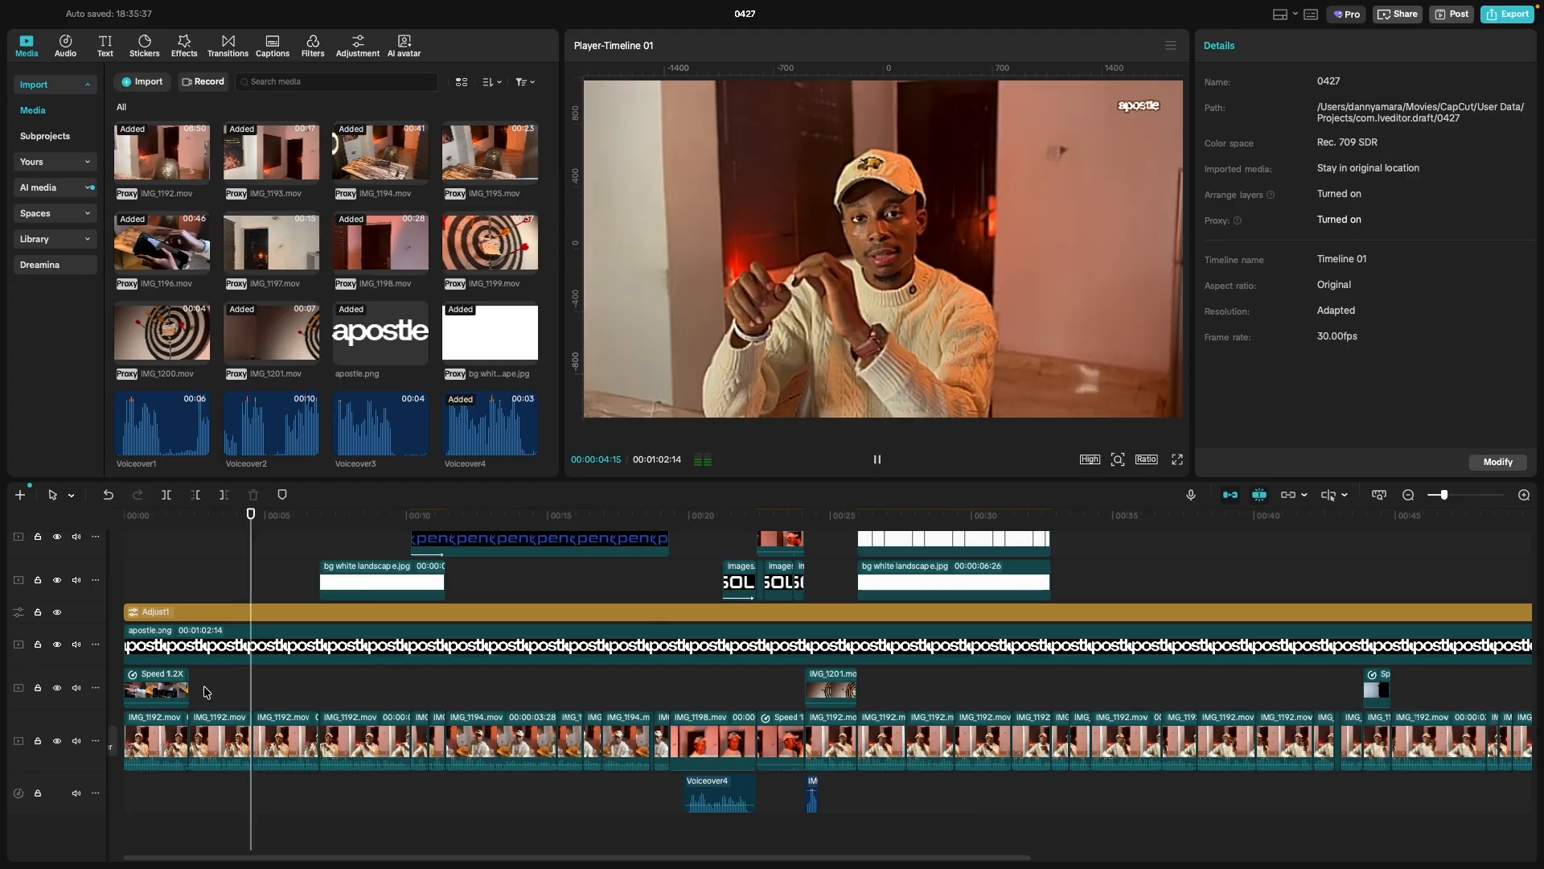
pyautogui.press('space')
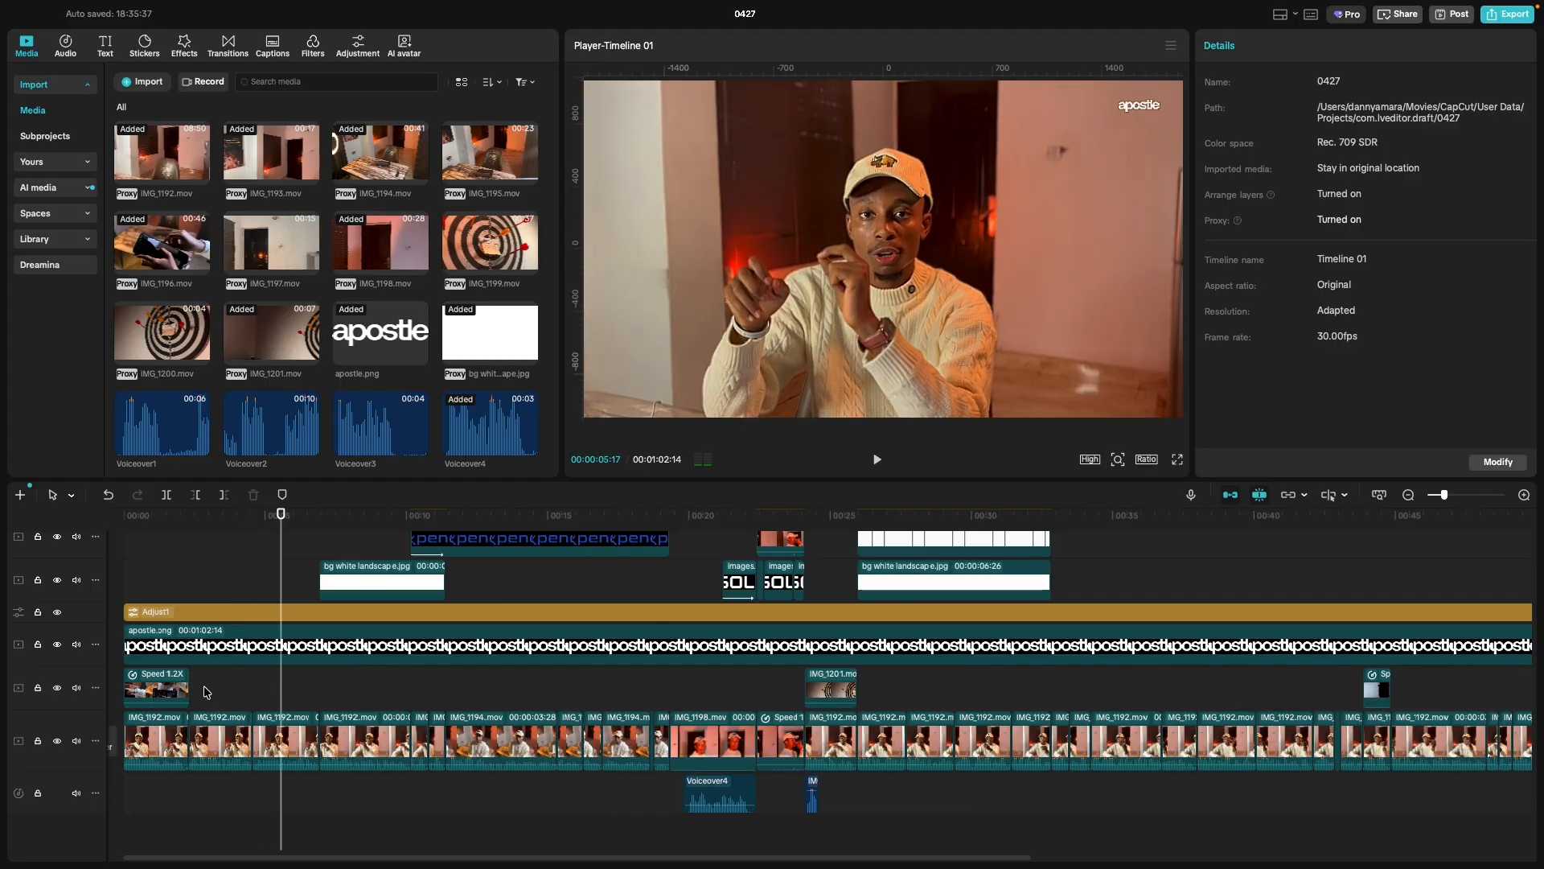
# Set the scale of the IMG_1192.mov segment starting at 00:00:05:17 to 125%.
pyautogui.click(294, 744)
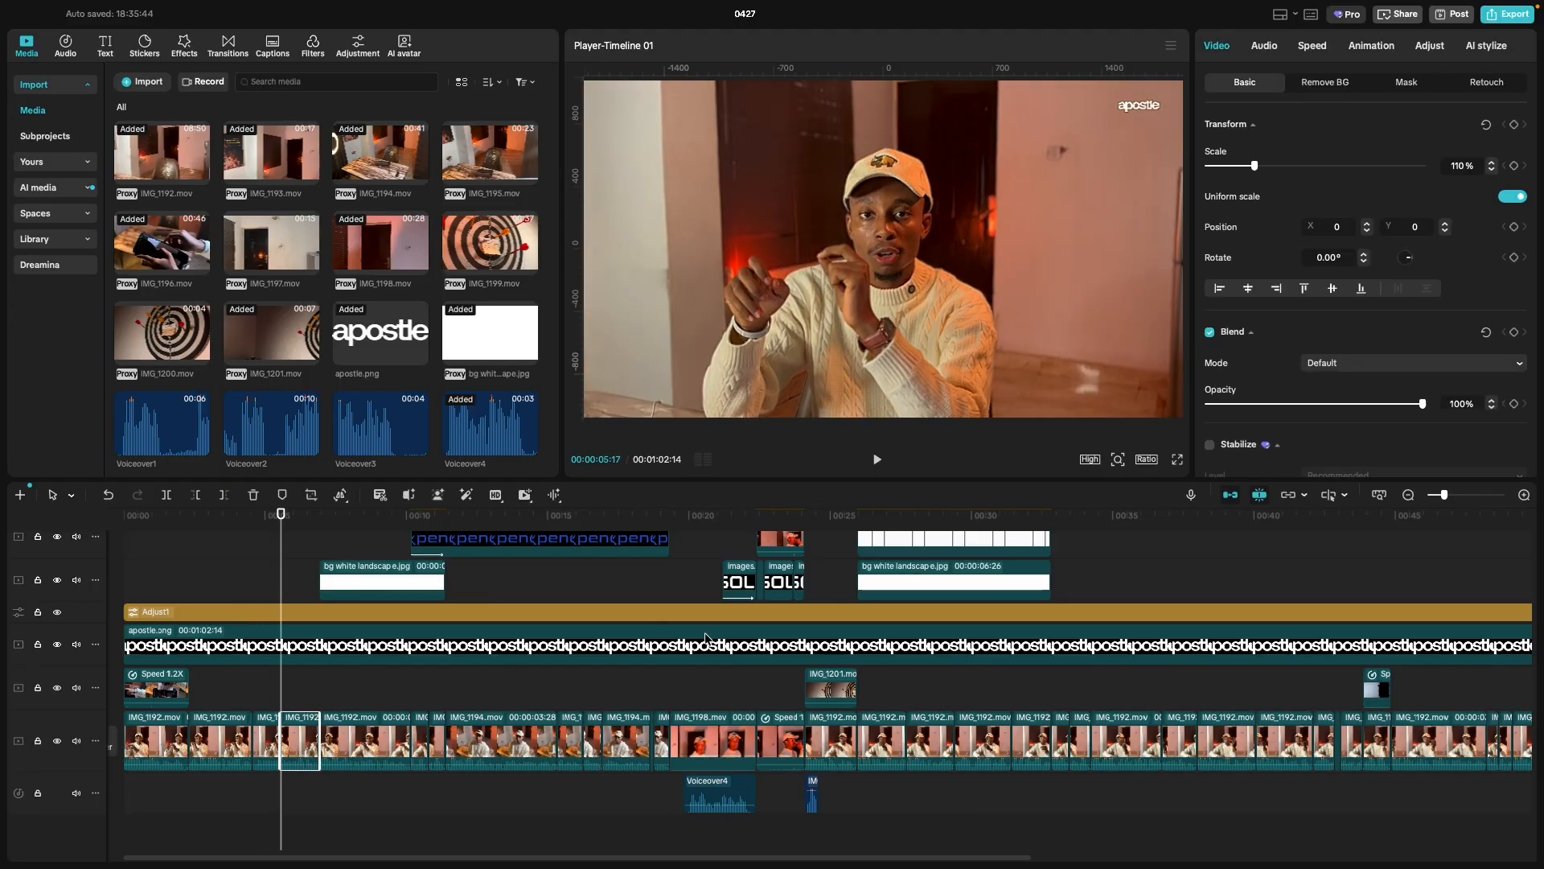
pyautogui.click(1494, 166)
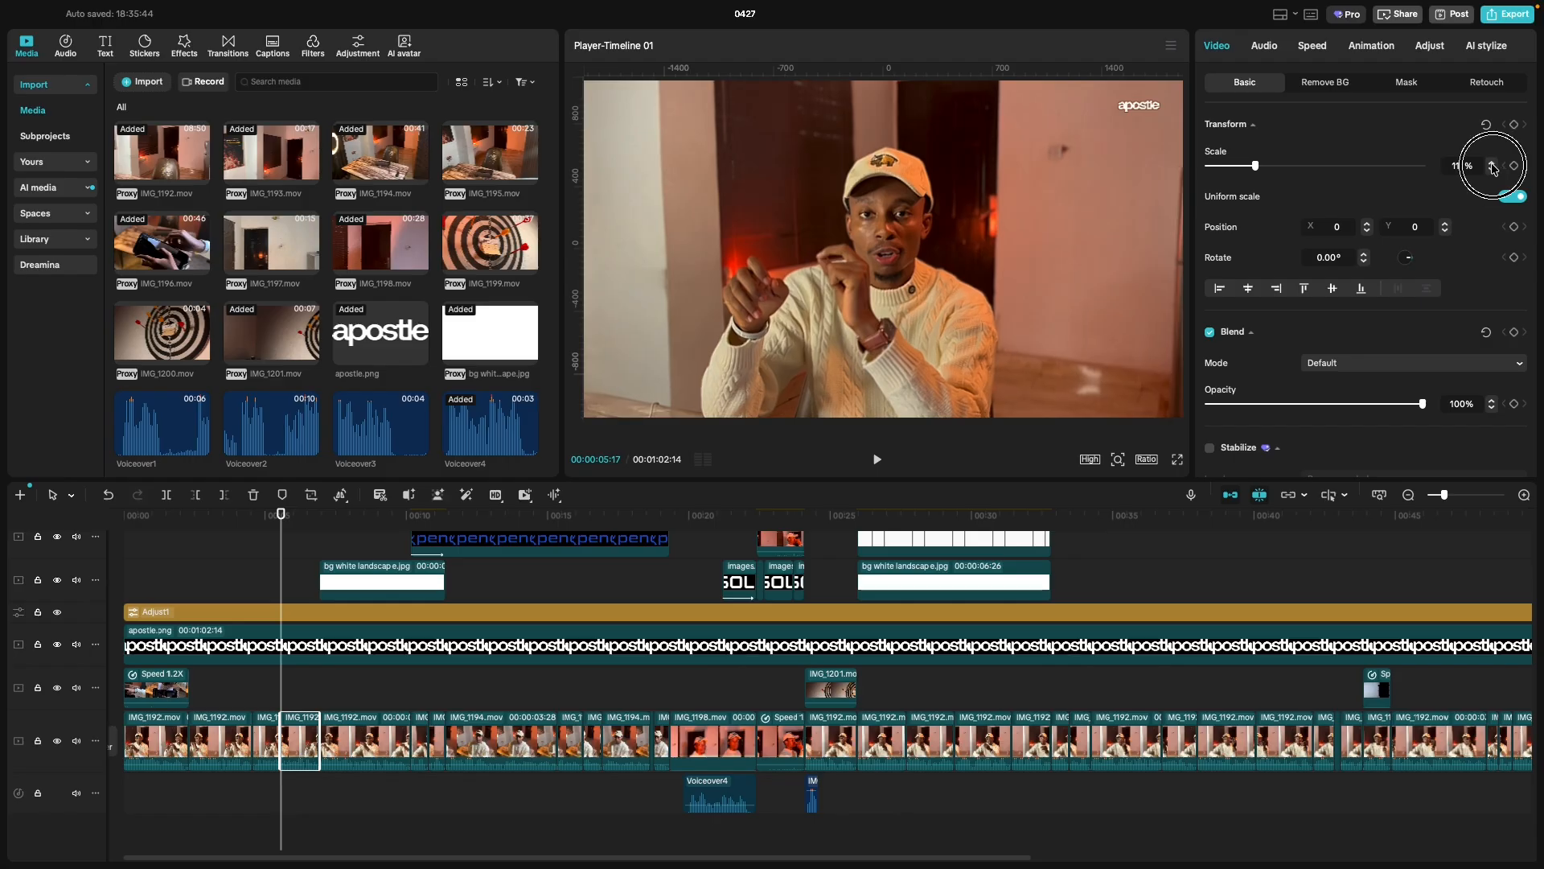
pyautogui.click(1494, 165)
pyautogui.click(1493, 166)
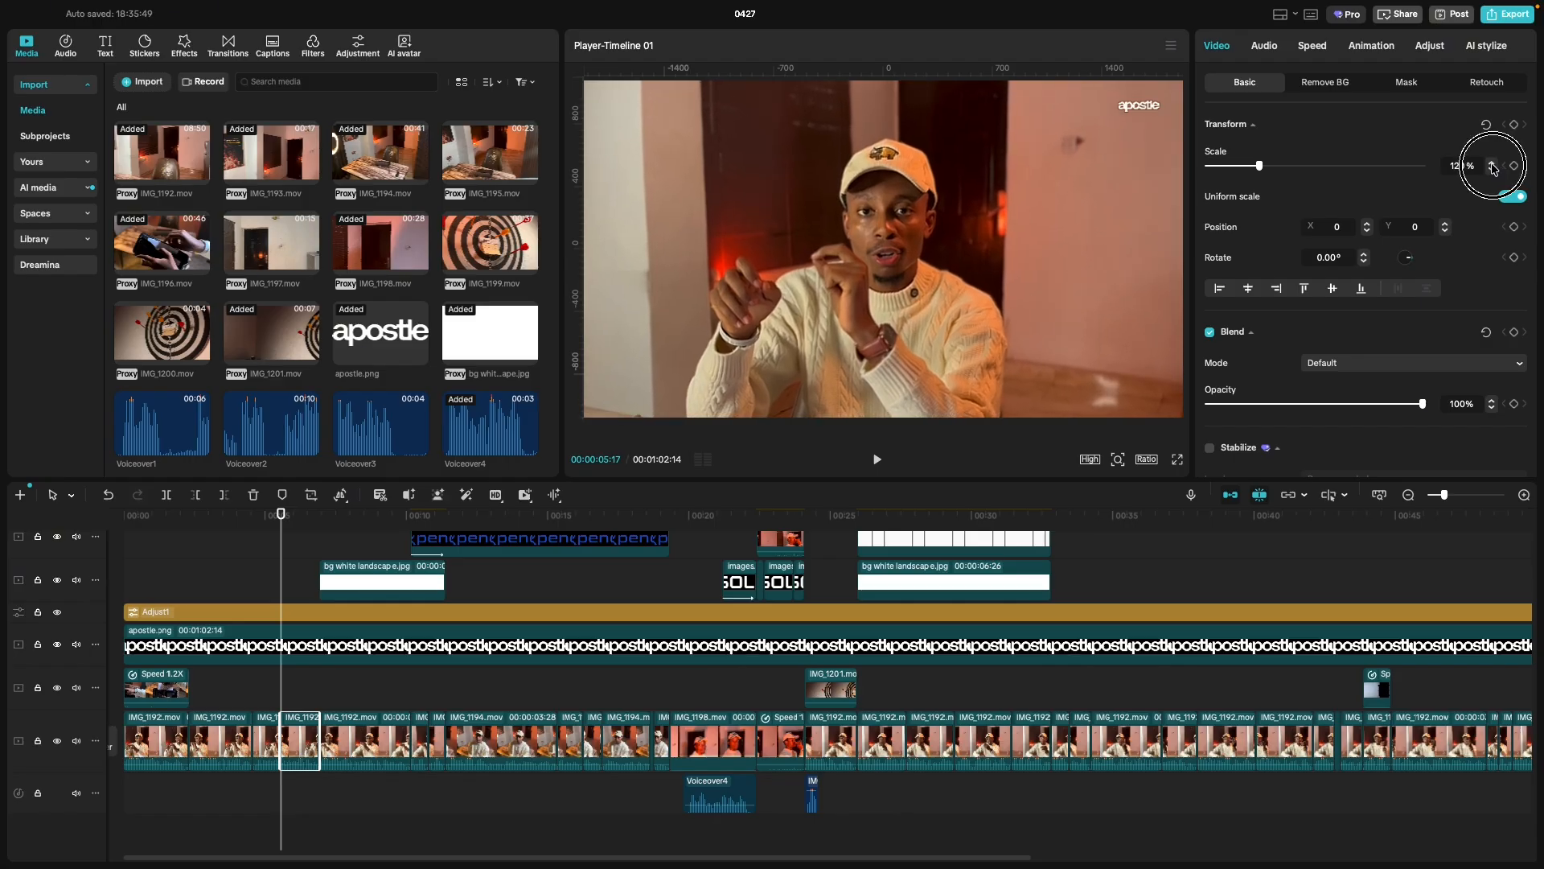
pyautogui.click(1494, 166)
pyautogui.click(1494, 166)
pyautogui.click(1494, 166)
pyautogui.click(1494, 165)
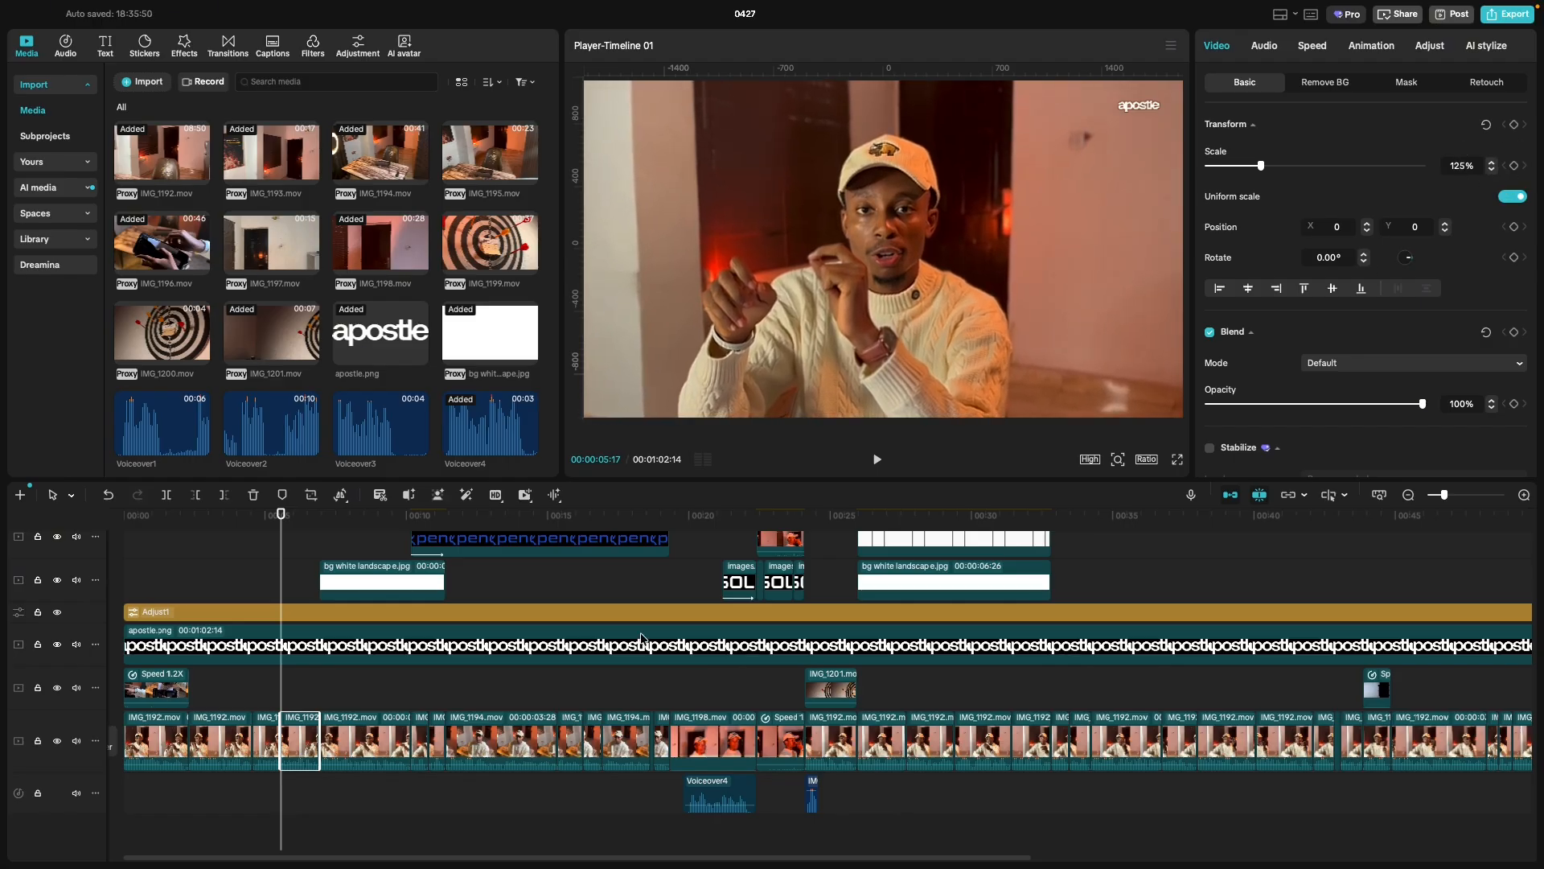
# Play from the 125% zoom cut through the white logo wall to the first xpend talking-head shot.
pyautogui.click(228, 701)
pyautogui.press('space')
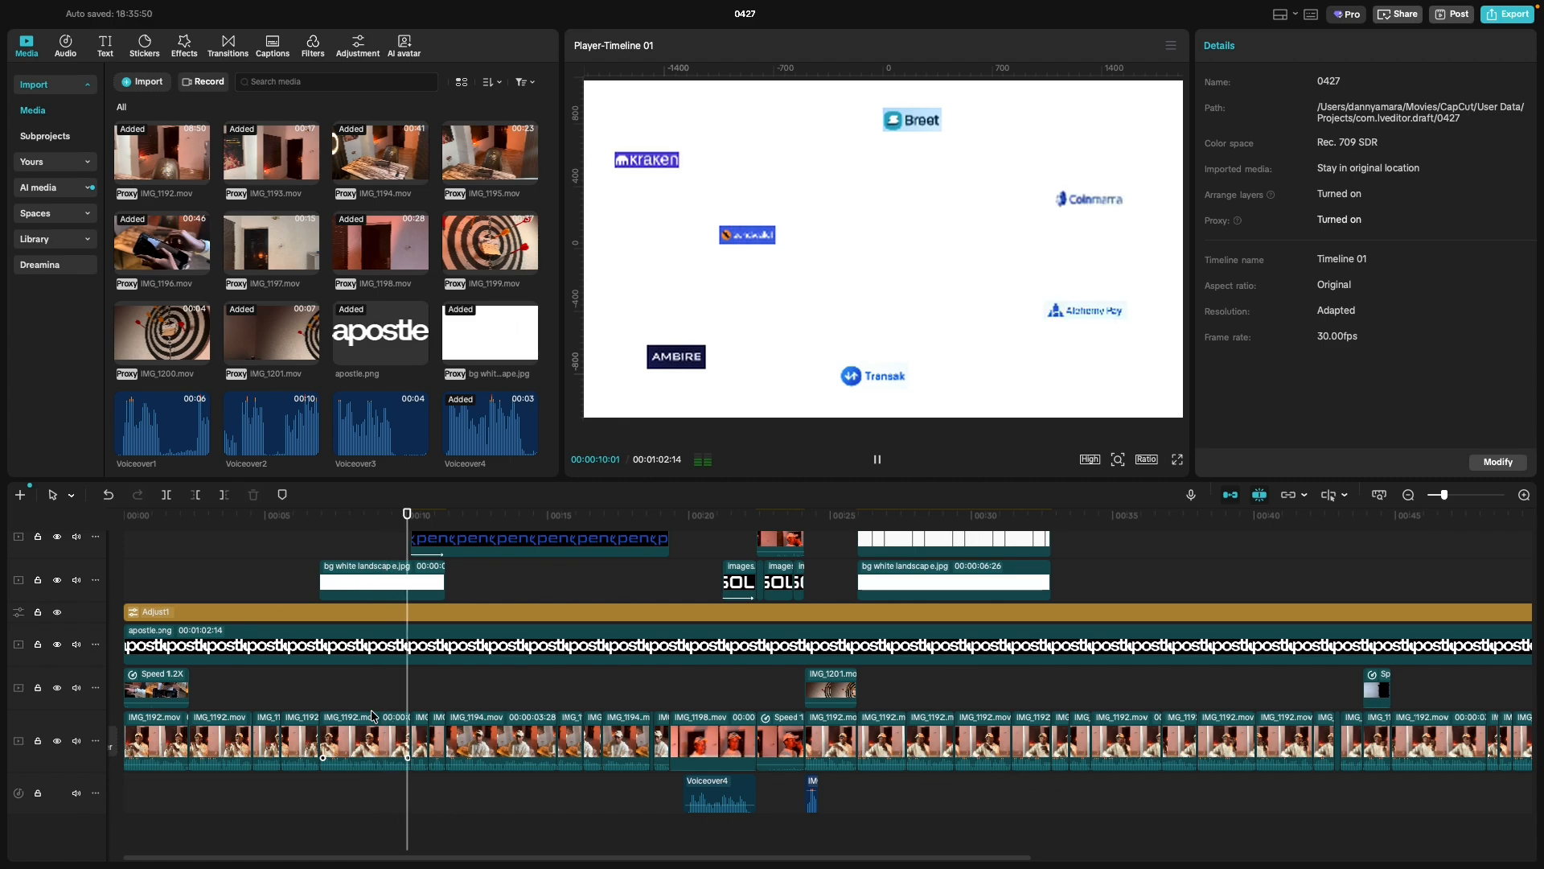
pyautogui.press('space')
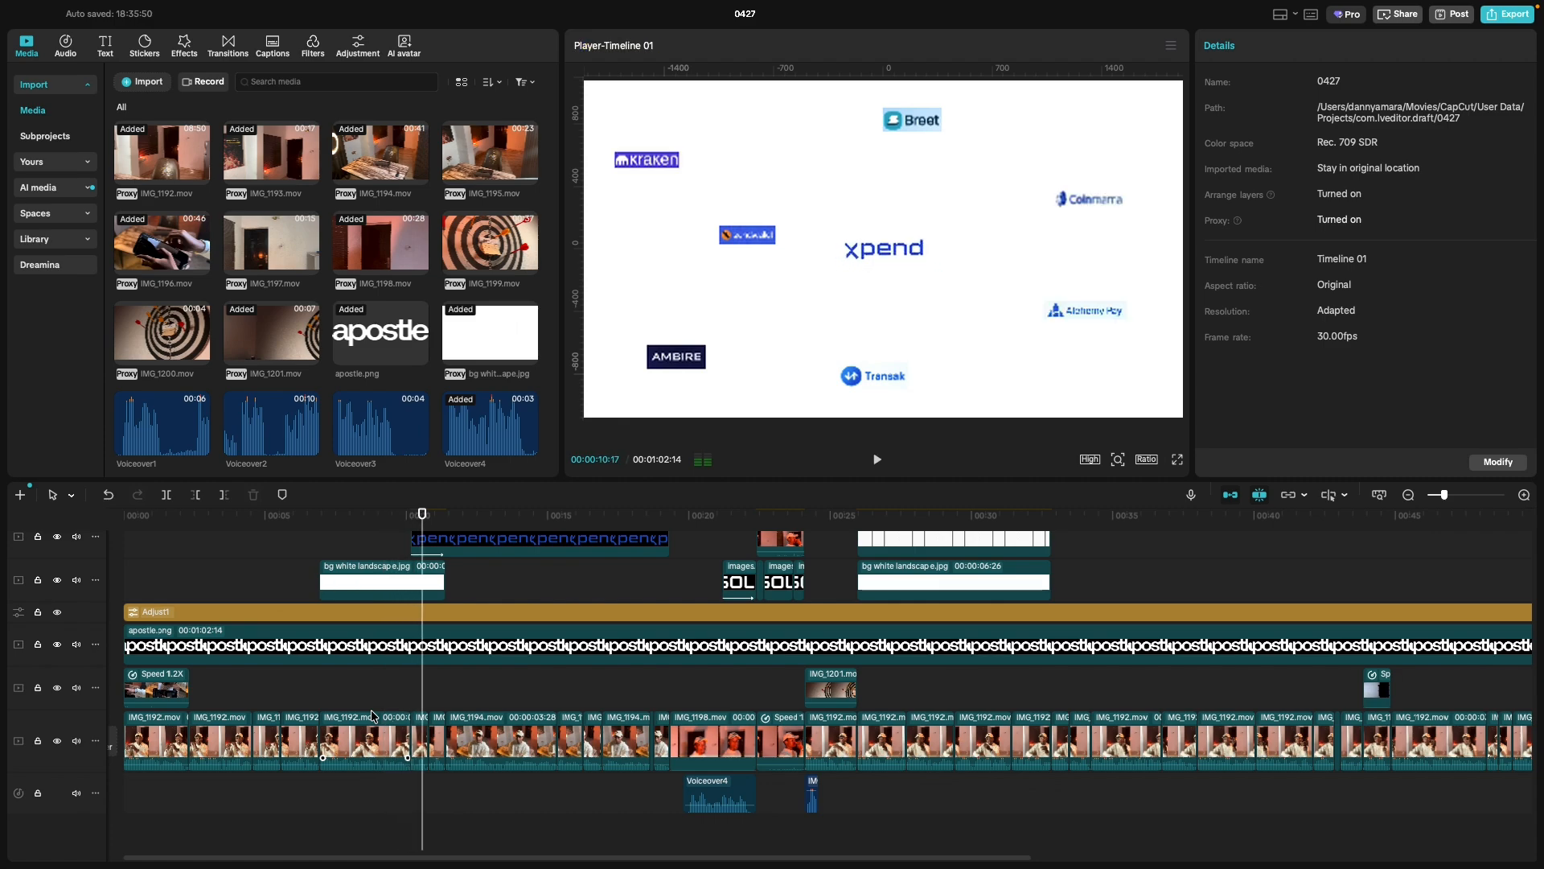
pyautogui.click(412, 698)
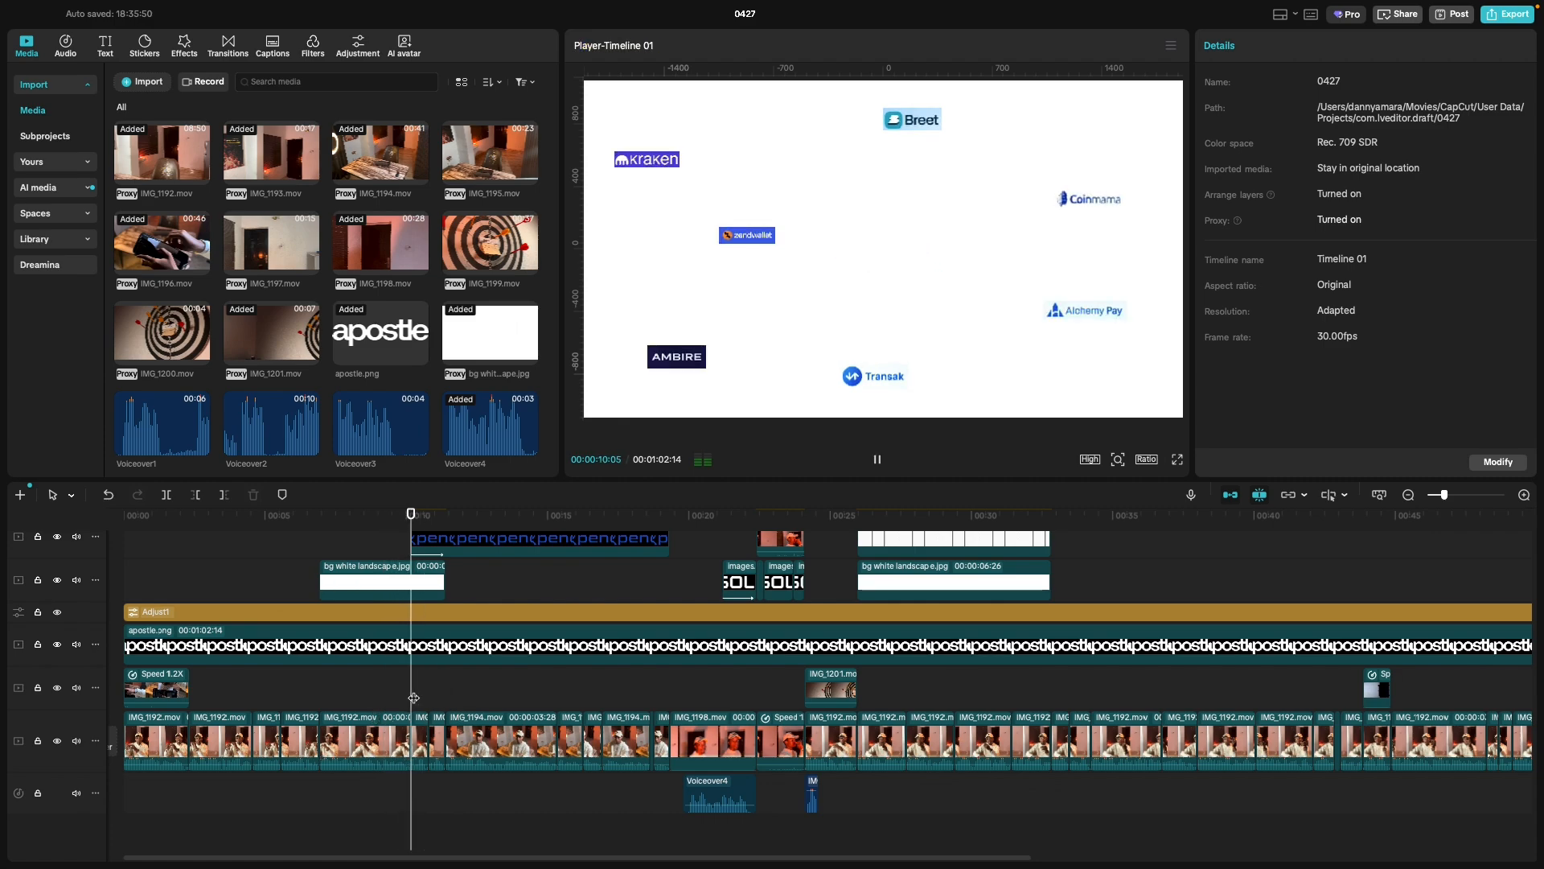
pyautogui.press('space')
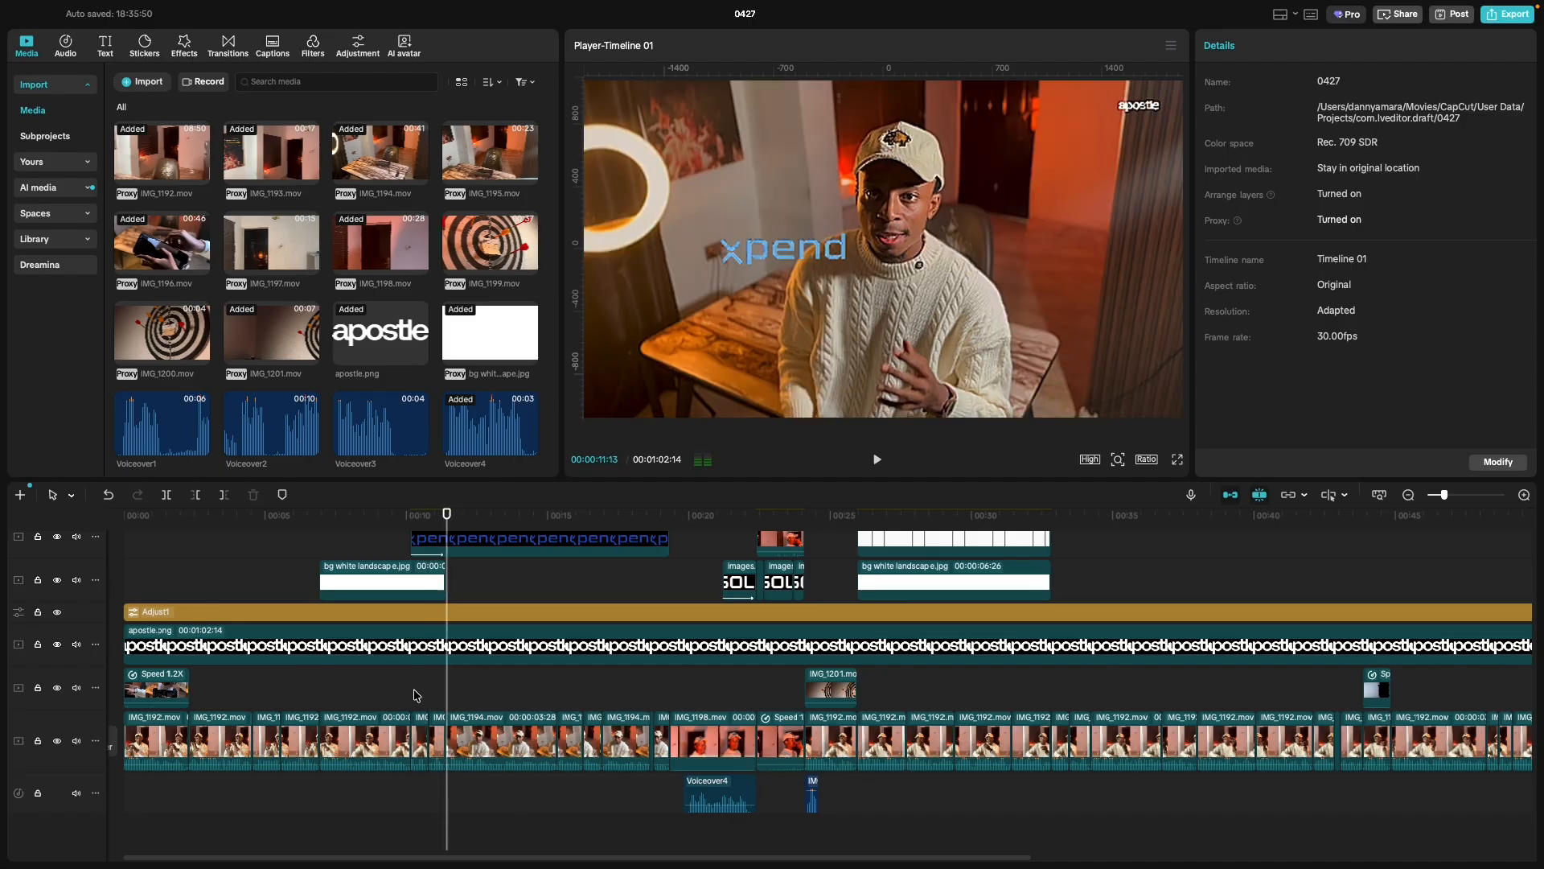
pyautogui.press('space')
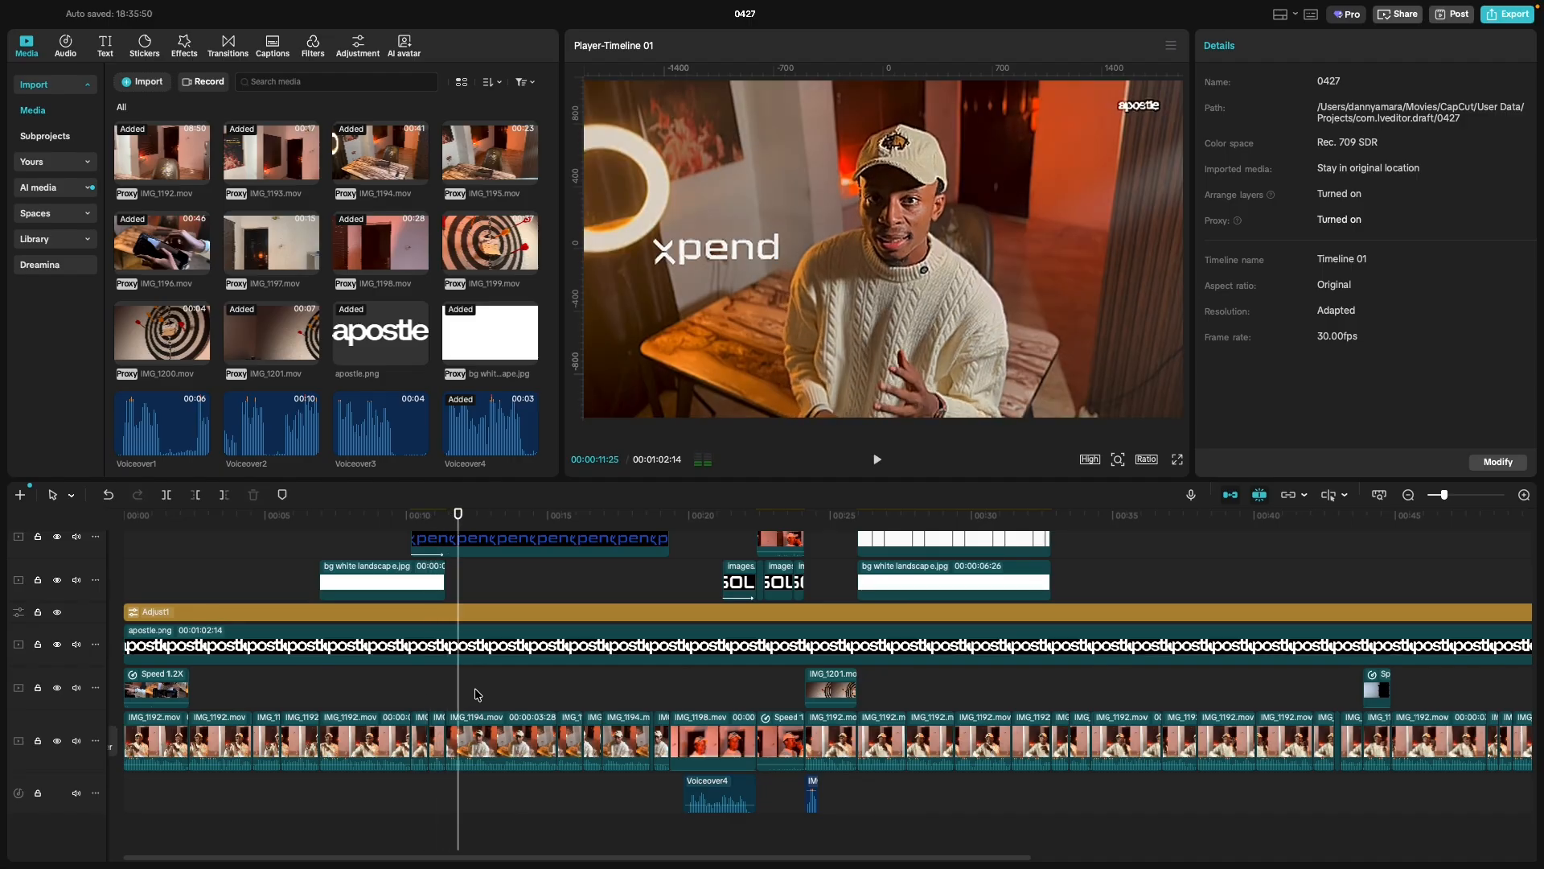
# Skip through the IMG_1194.mov xpend shots and play the red-lit Solana section up to the dartboard shot.
pyautogui.click(491, 696)
pyautogui.press('space')
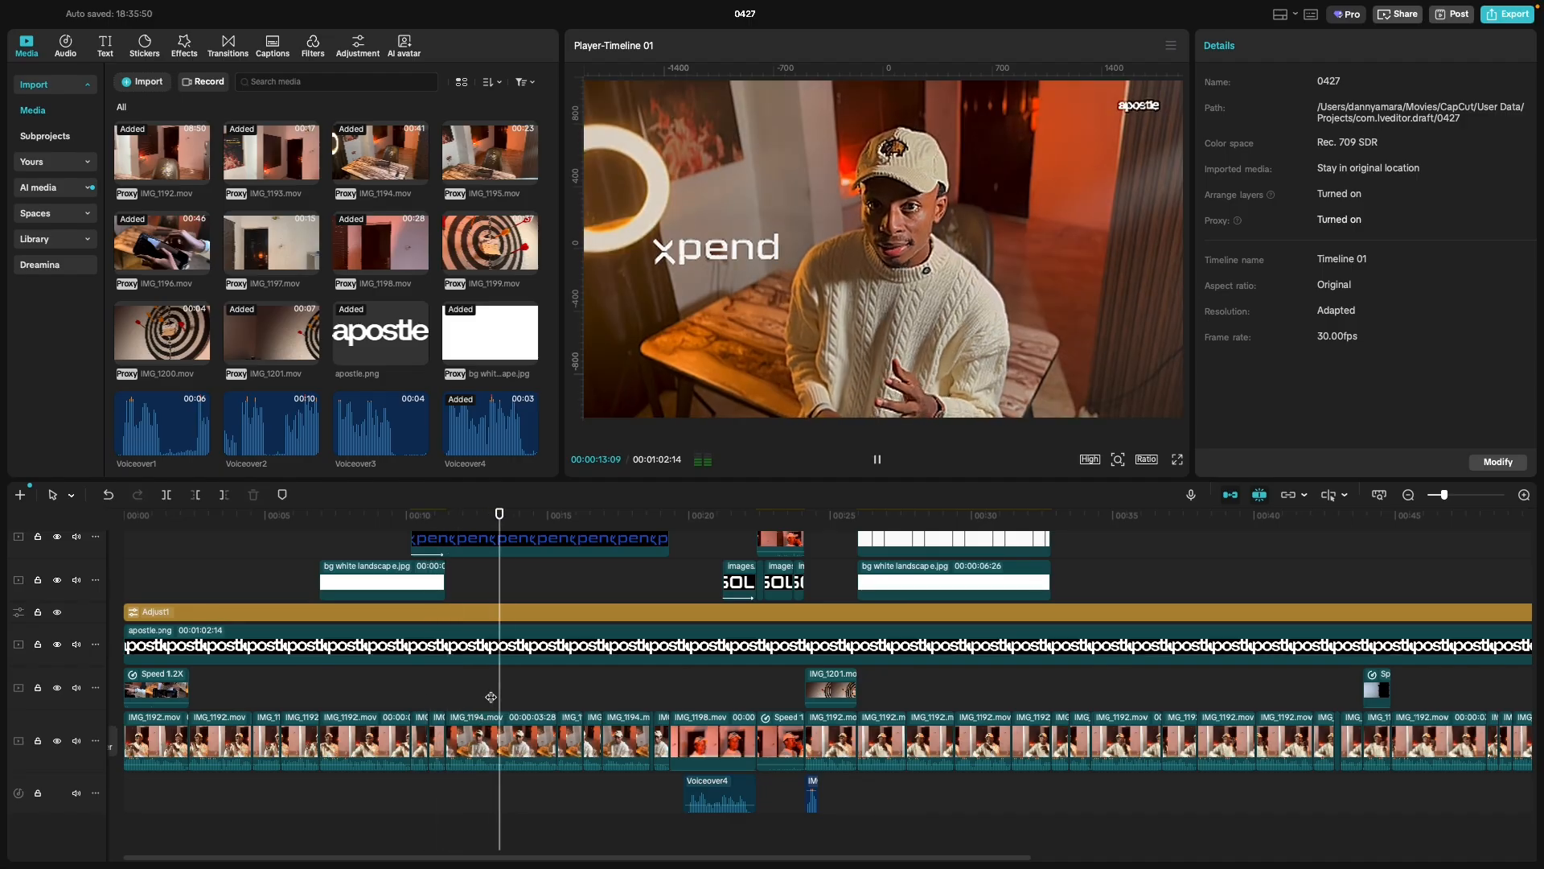
pyautogui.click(629, 693)
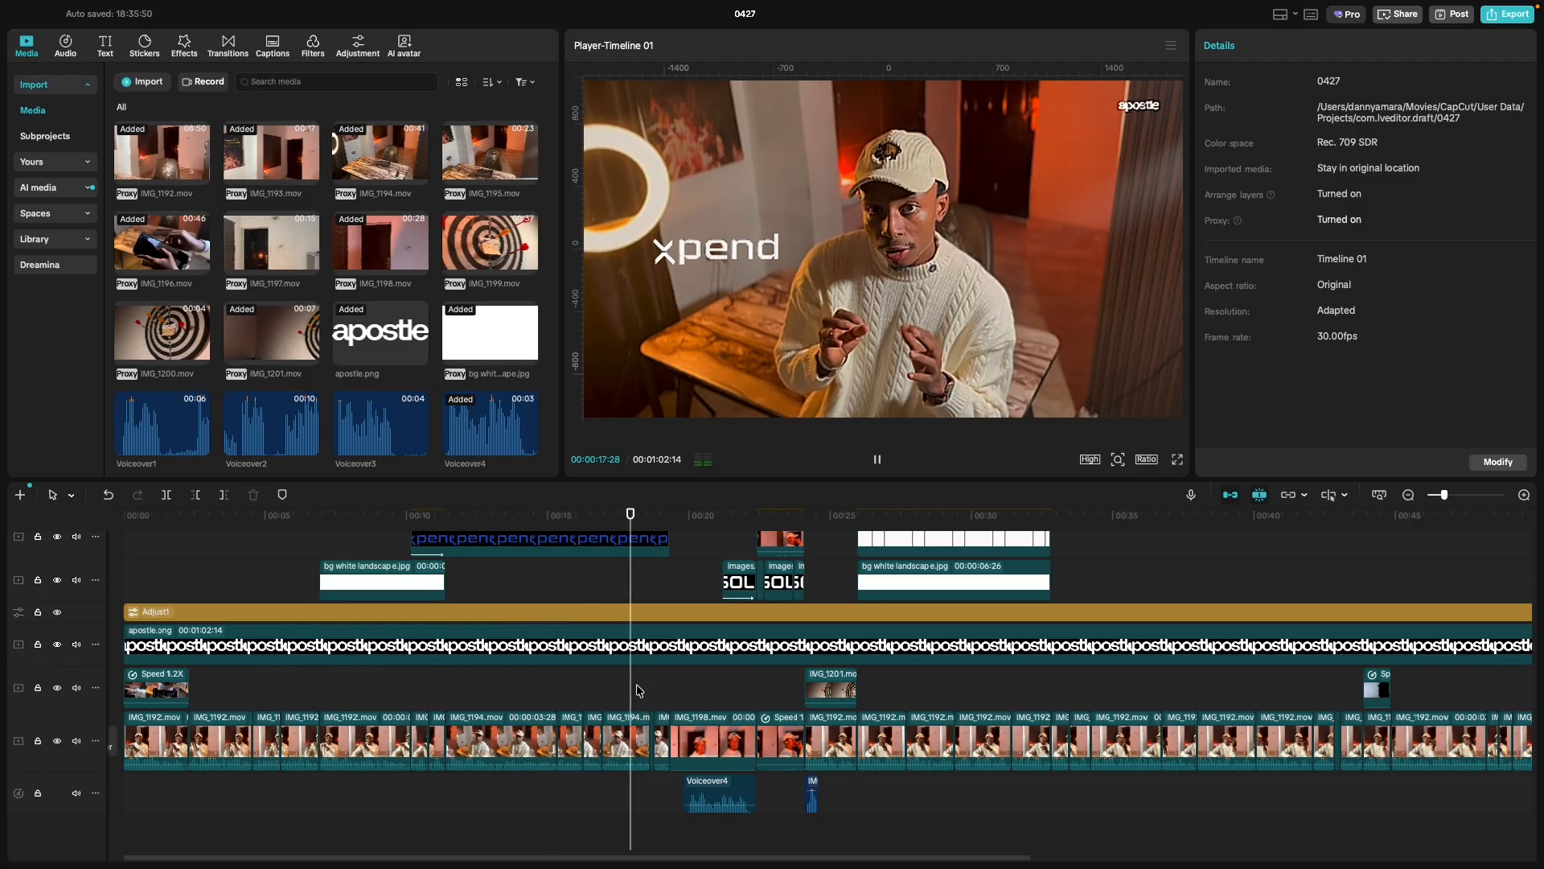
pyautogui.click(651, 691)
pyautogui.press('space')
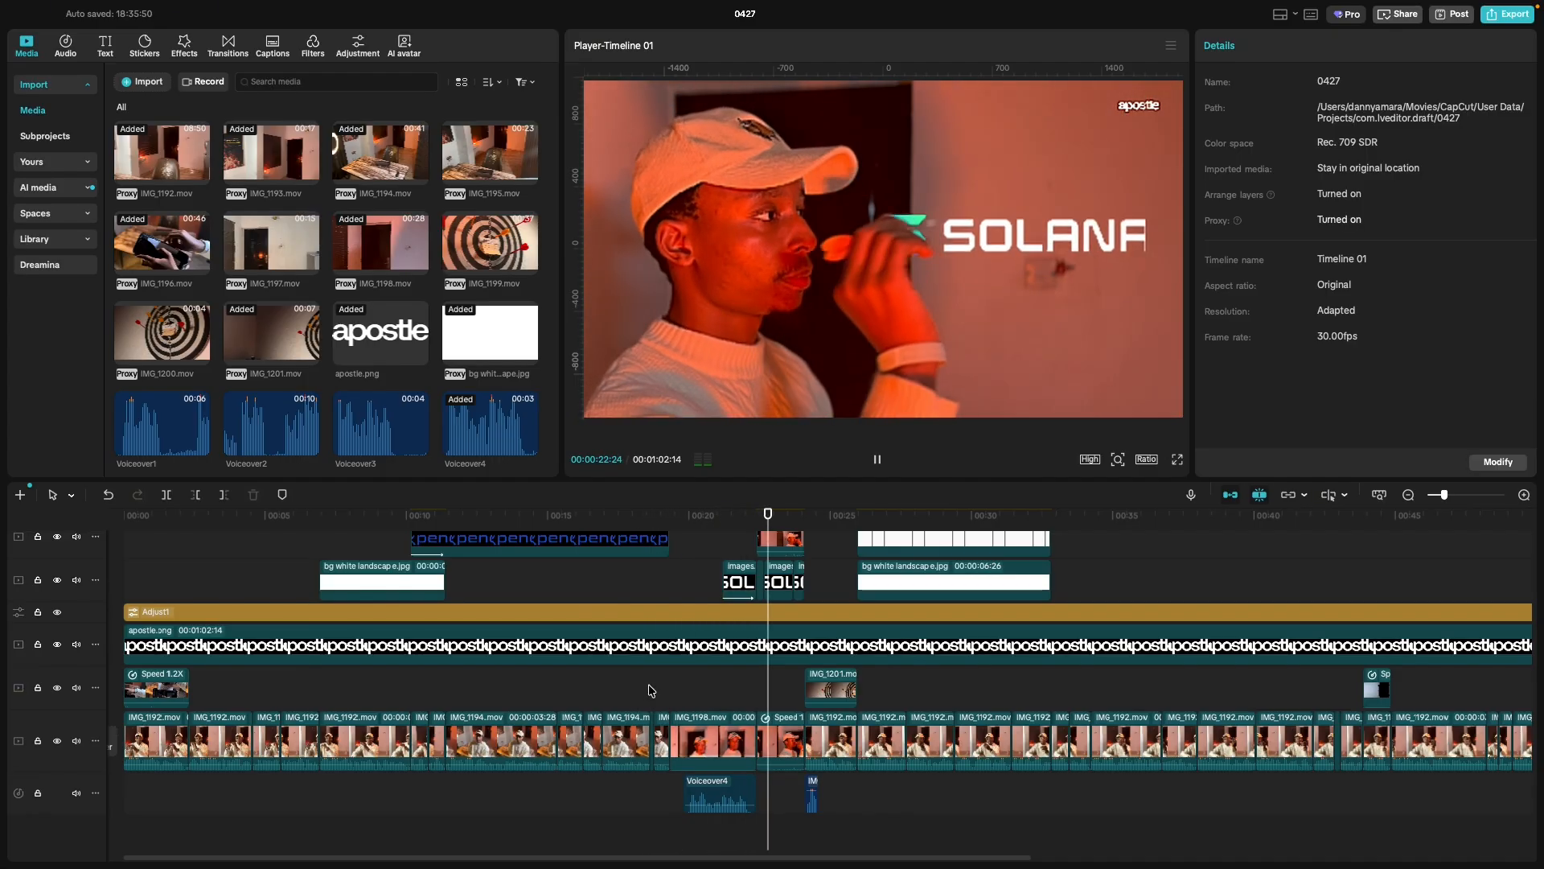
pyautogui.press('space')
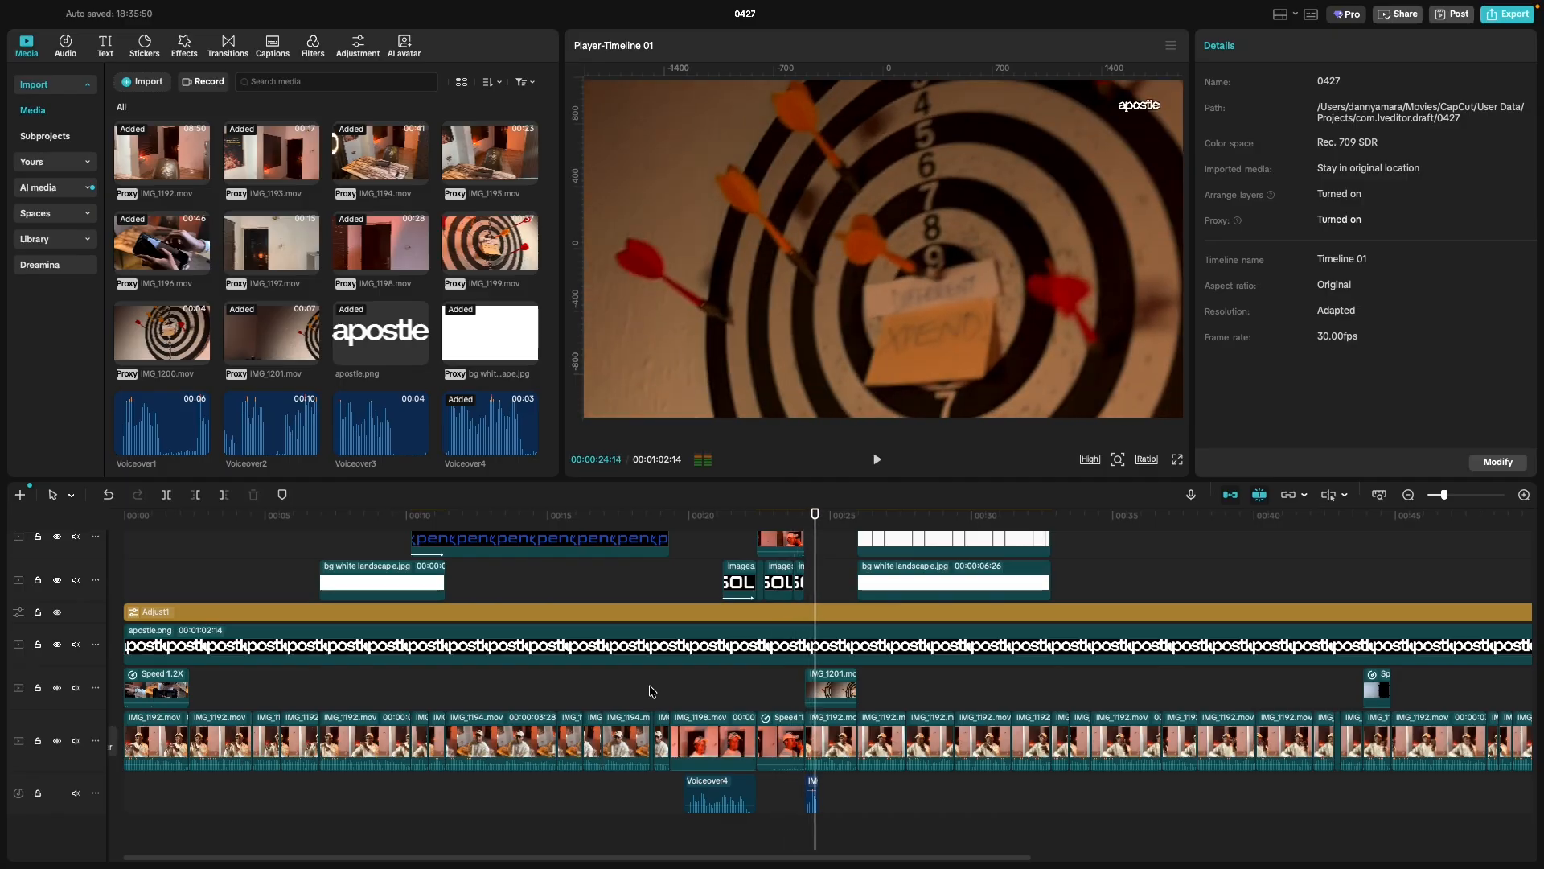
# Replay the red-lit Solana shots and check the main-track speed-adjusted clip's transform settings.
pyautogui.click(706, 694)
pyautogui.press('space')
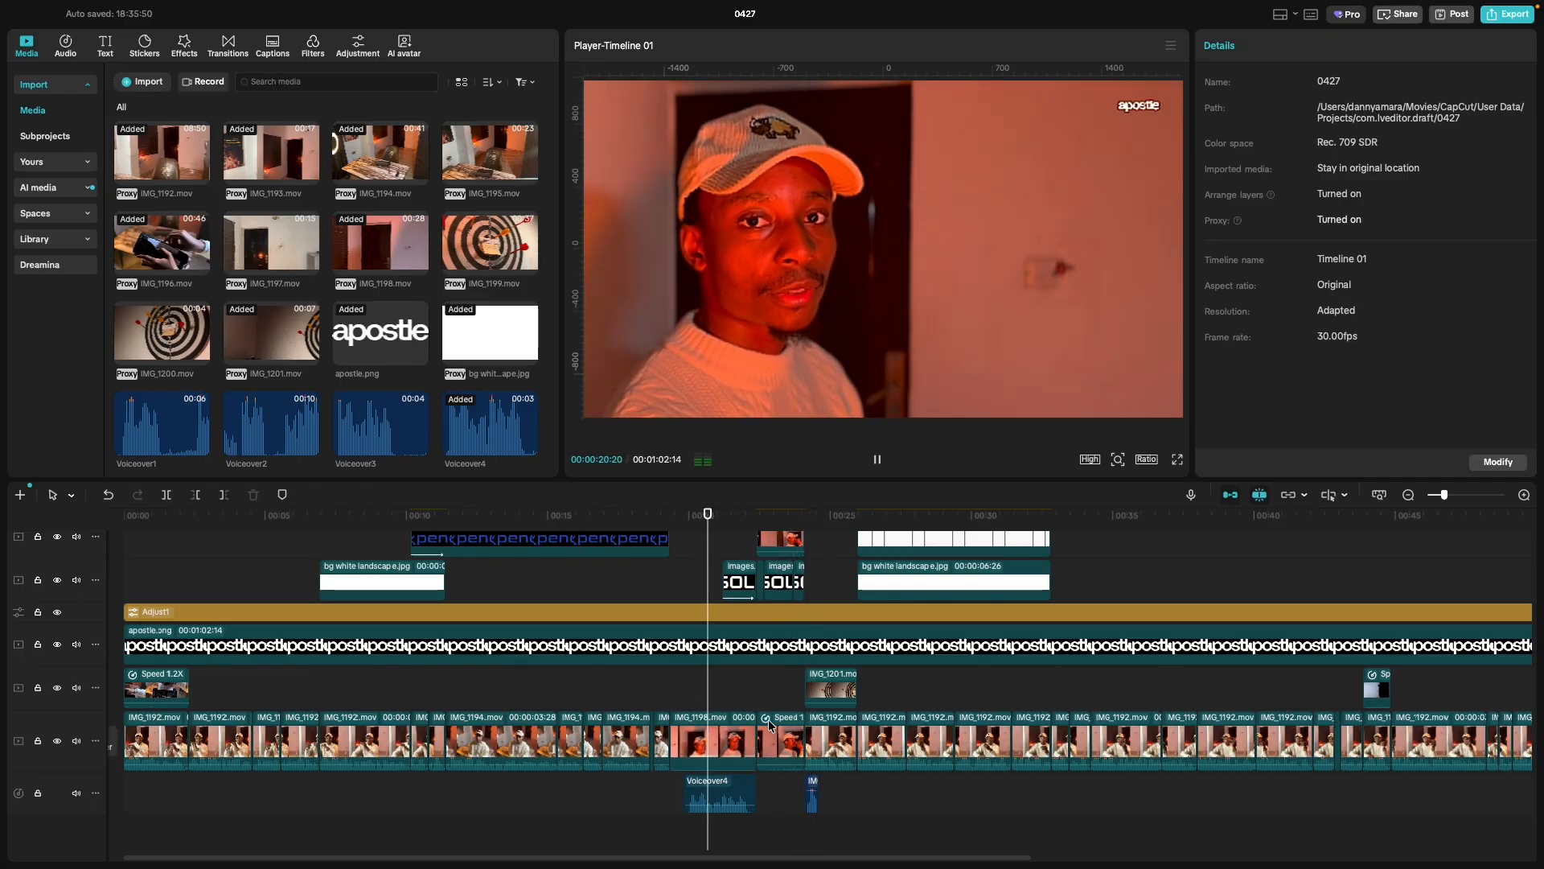
pyautogui.press('space')
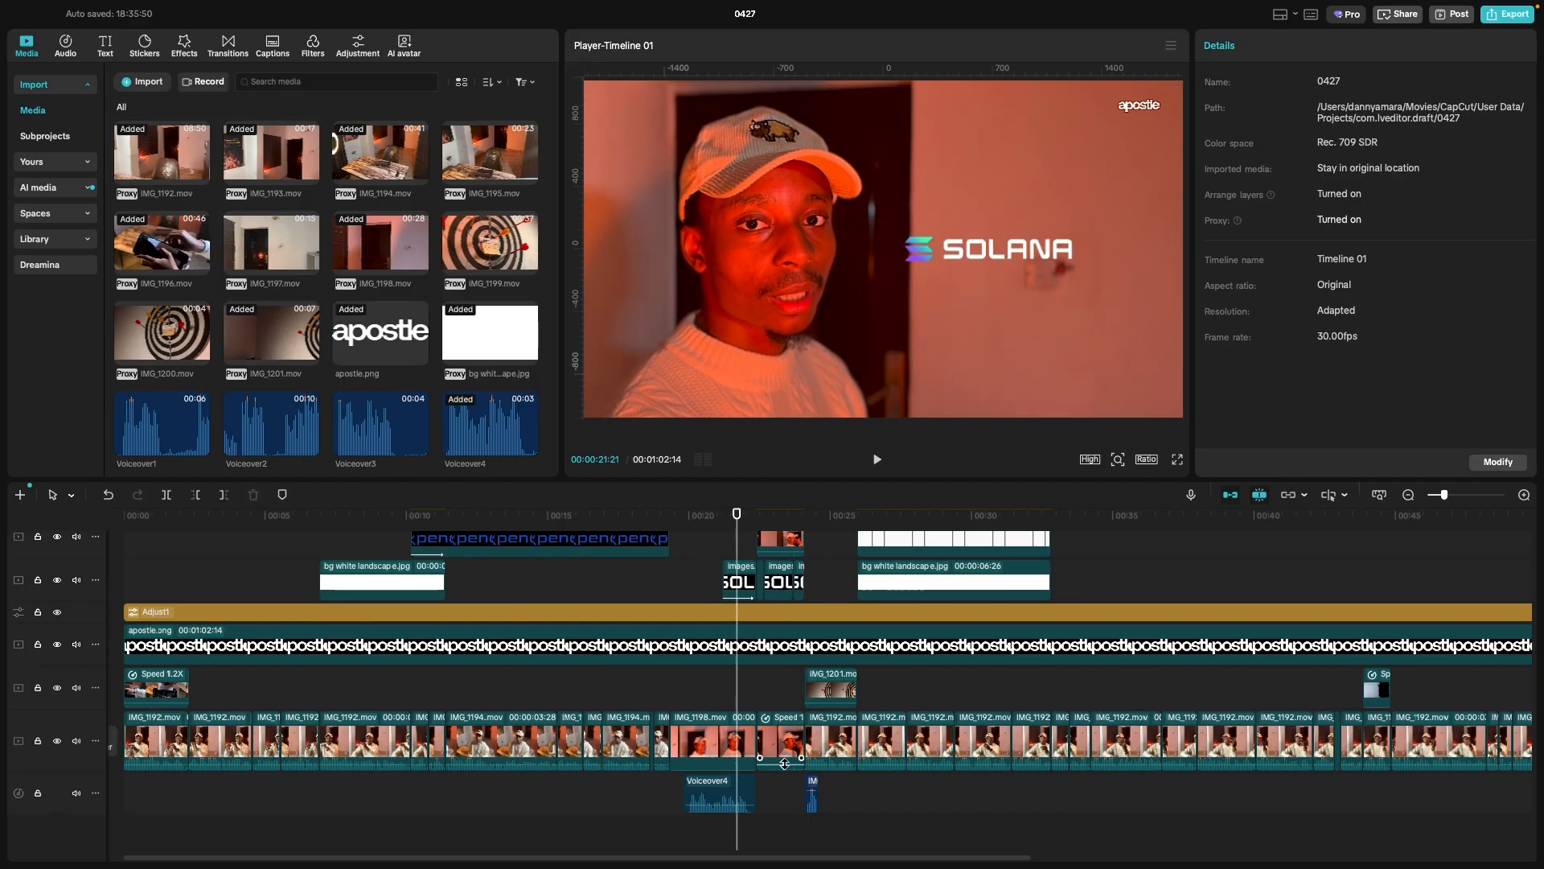
pyautogui.click(785, 763)
pyautogui.press('space')
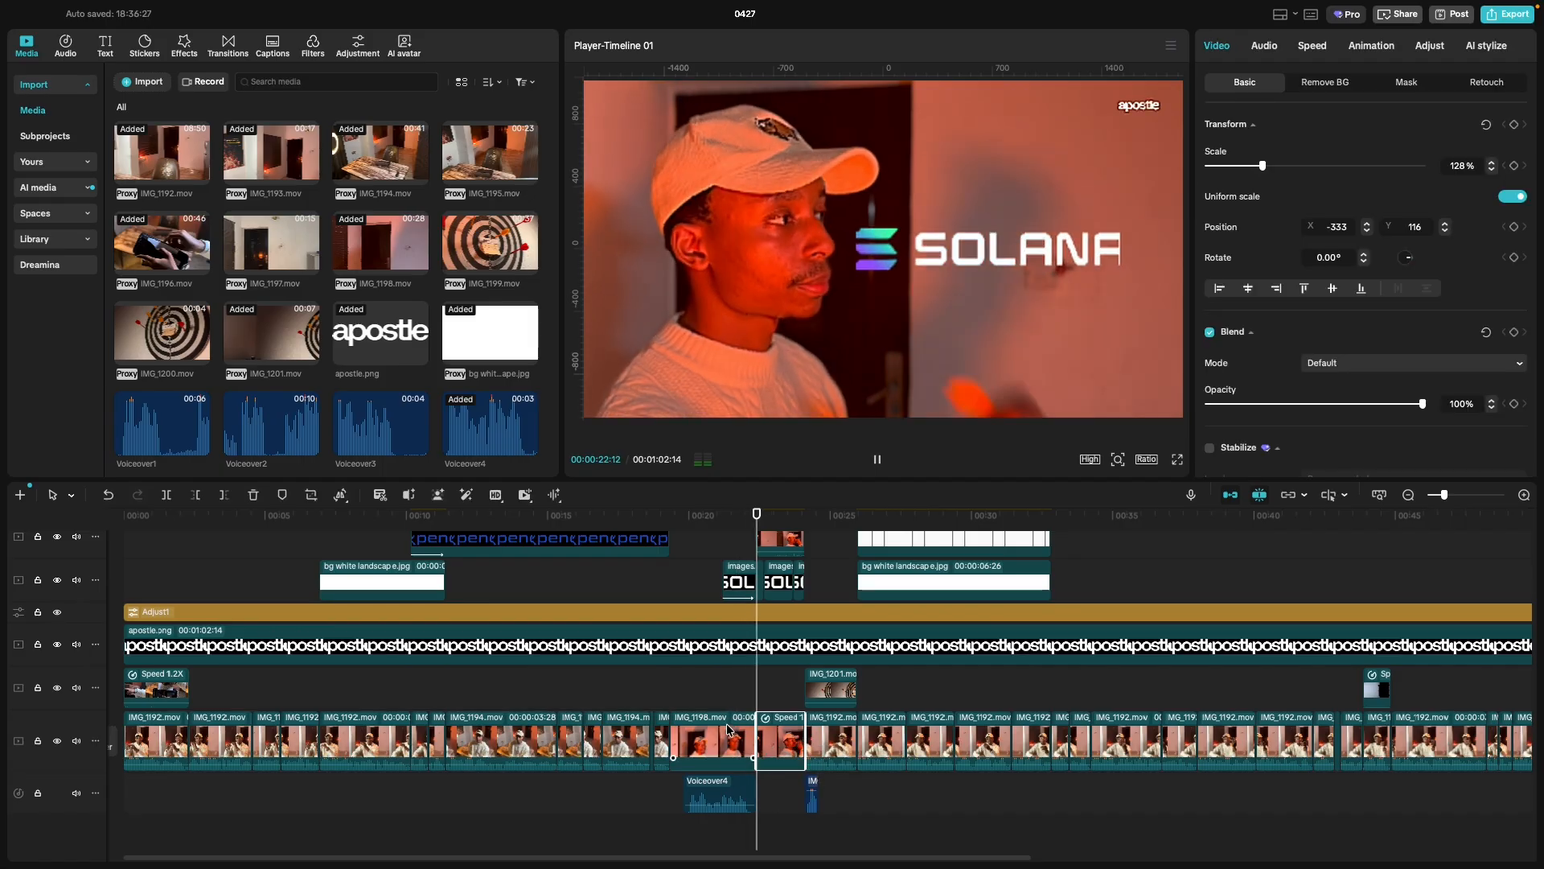
pyautogui.press('space')
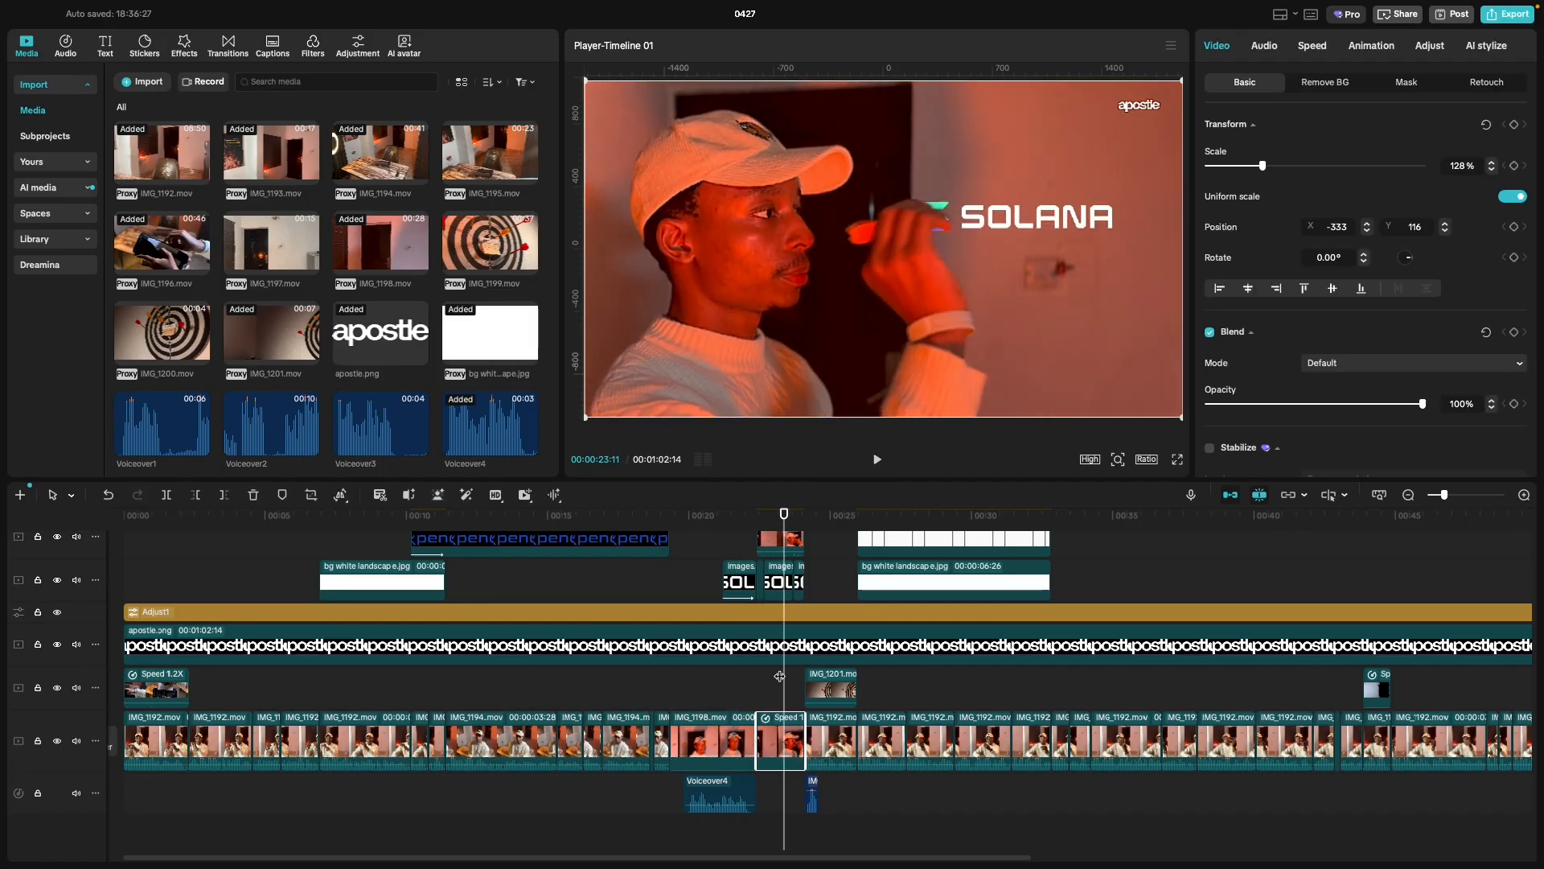
# Check the overlay clip above the Solana shot and play on through the dartboard to the phone mockup.
pyautogui.click(776, 551)
pyautogui.click(764, 676)
pyautogui.press('space')
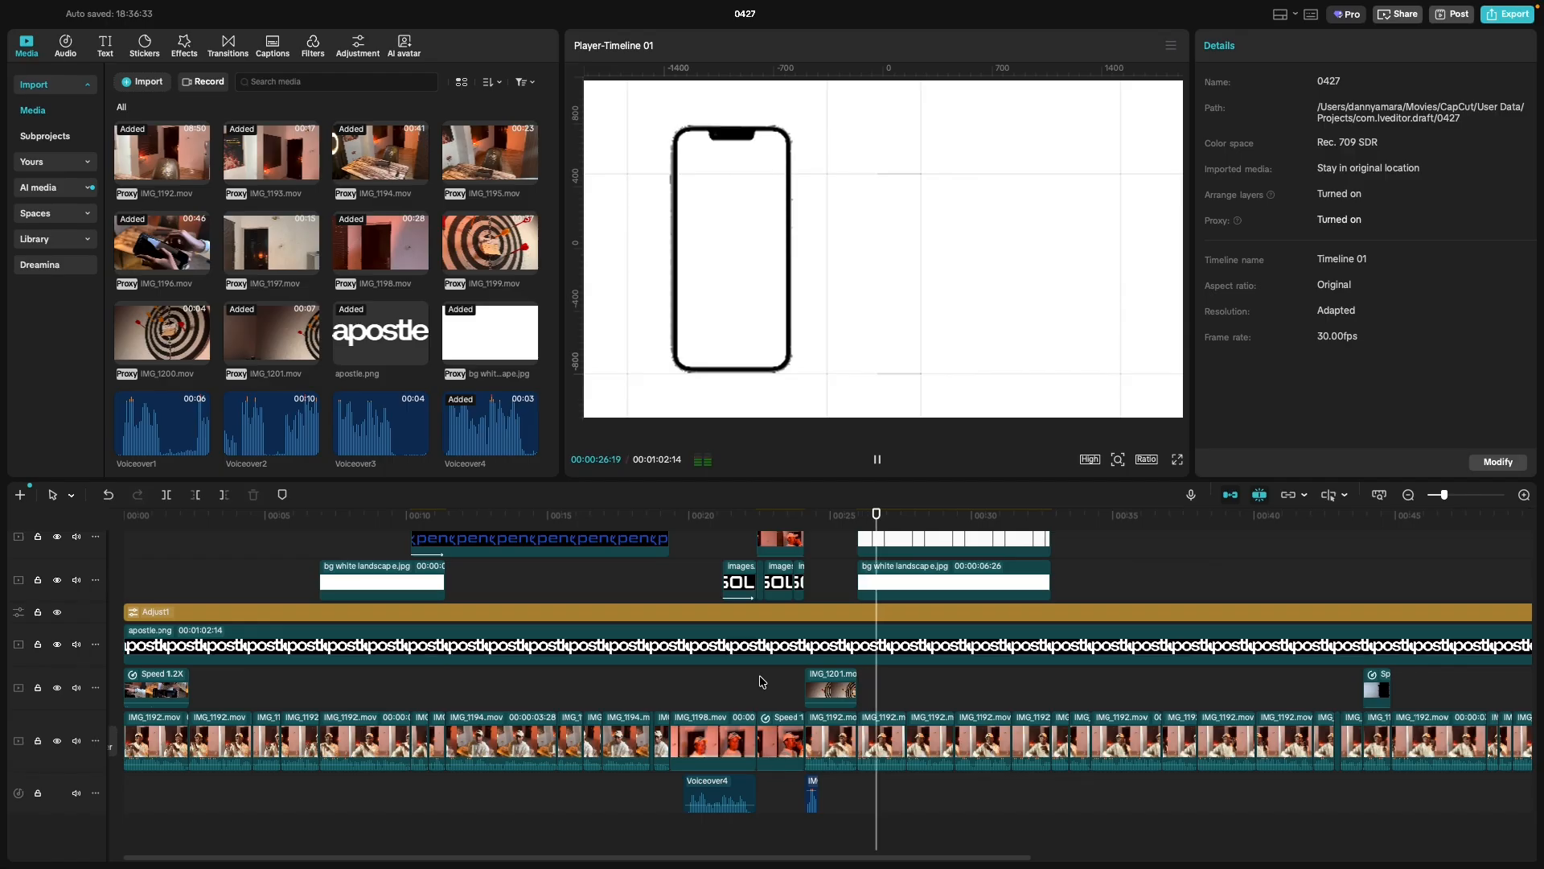
pyautogui.click(761, 682)
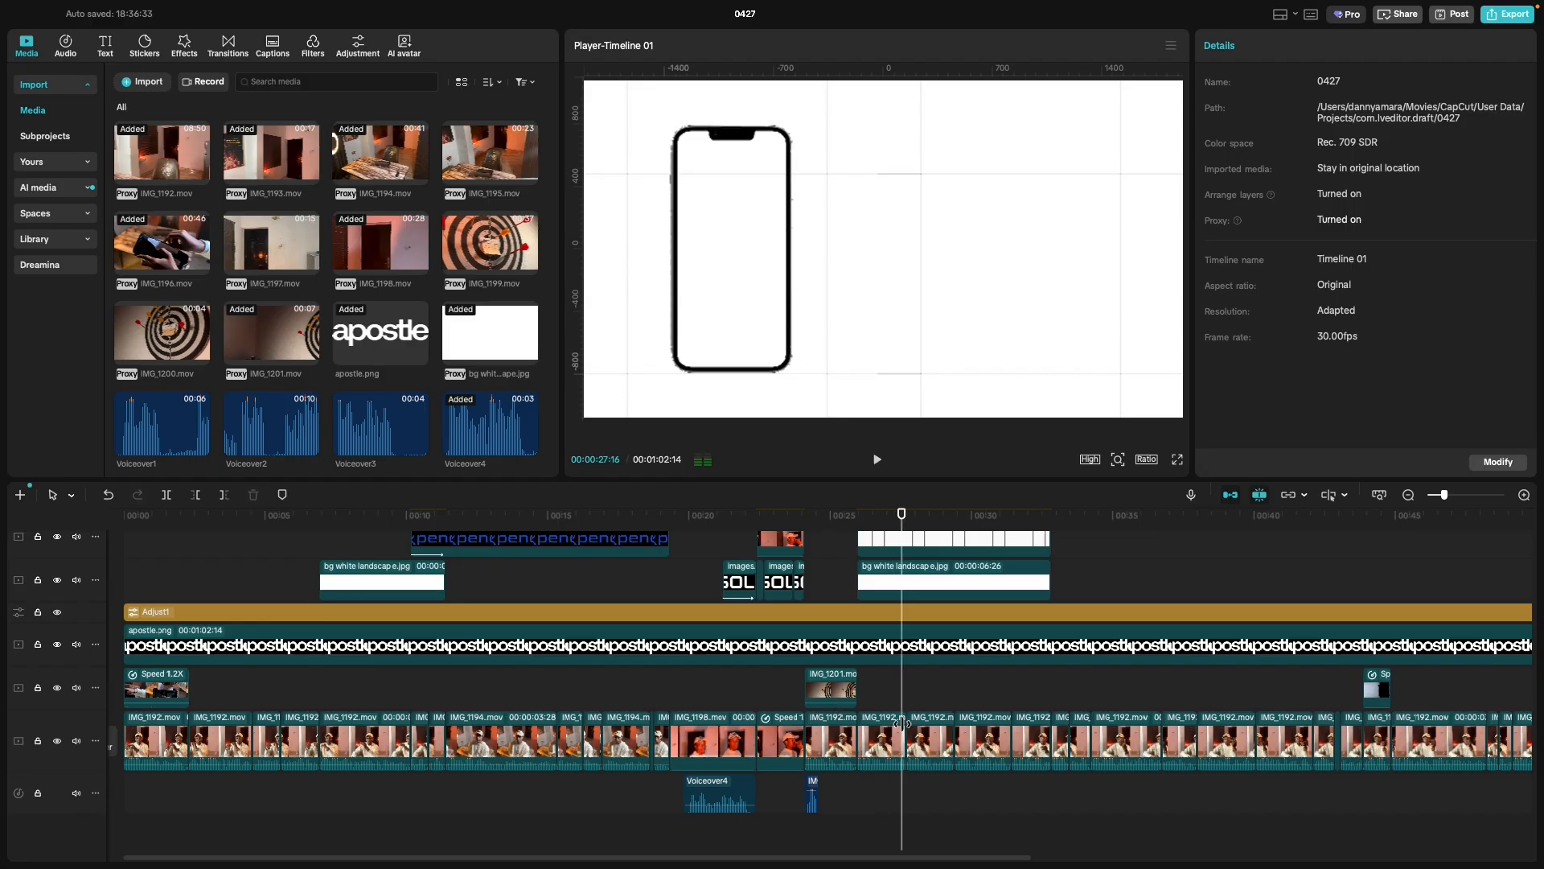
pyautogui.press('space')
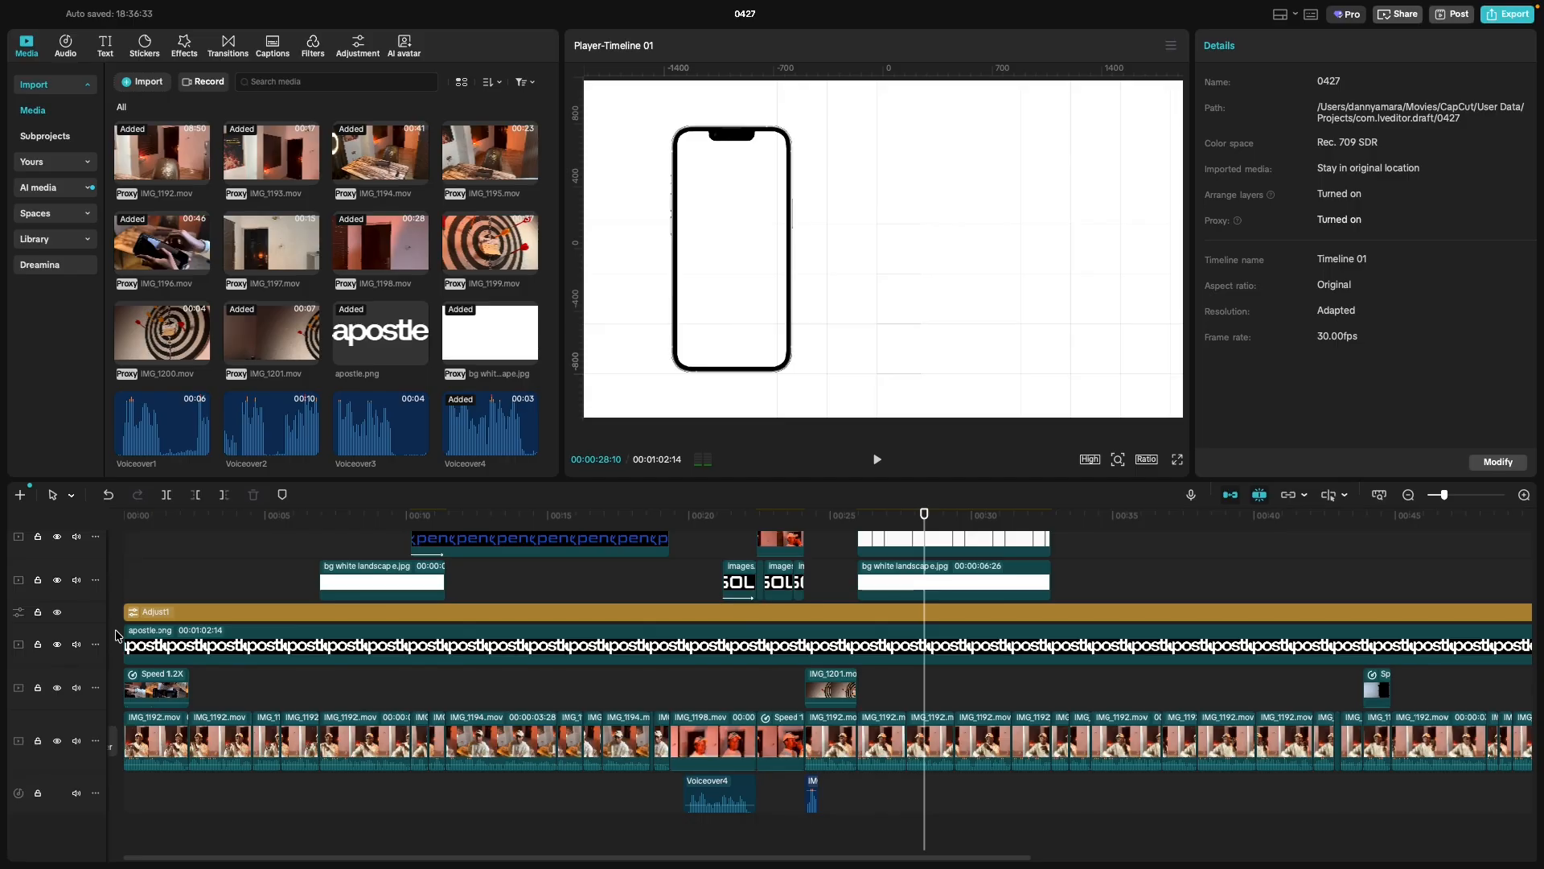
# Replay the opening from the start several times to check the 110% and 125% punch-in zooms before the first white background.
pyautogui.press('Home')
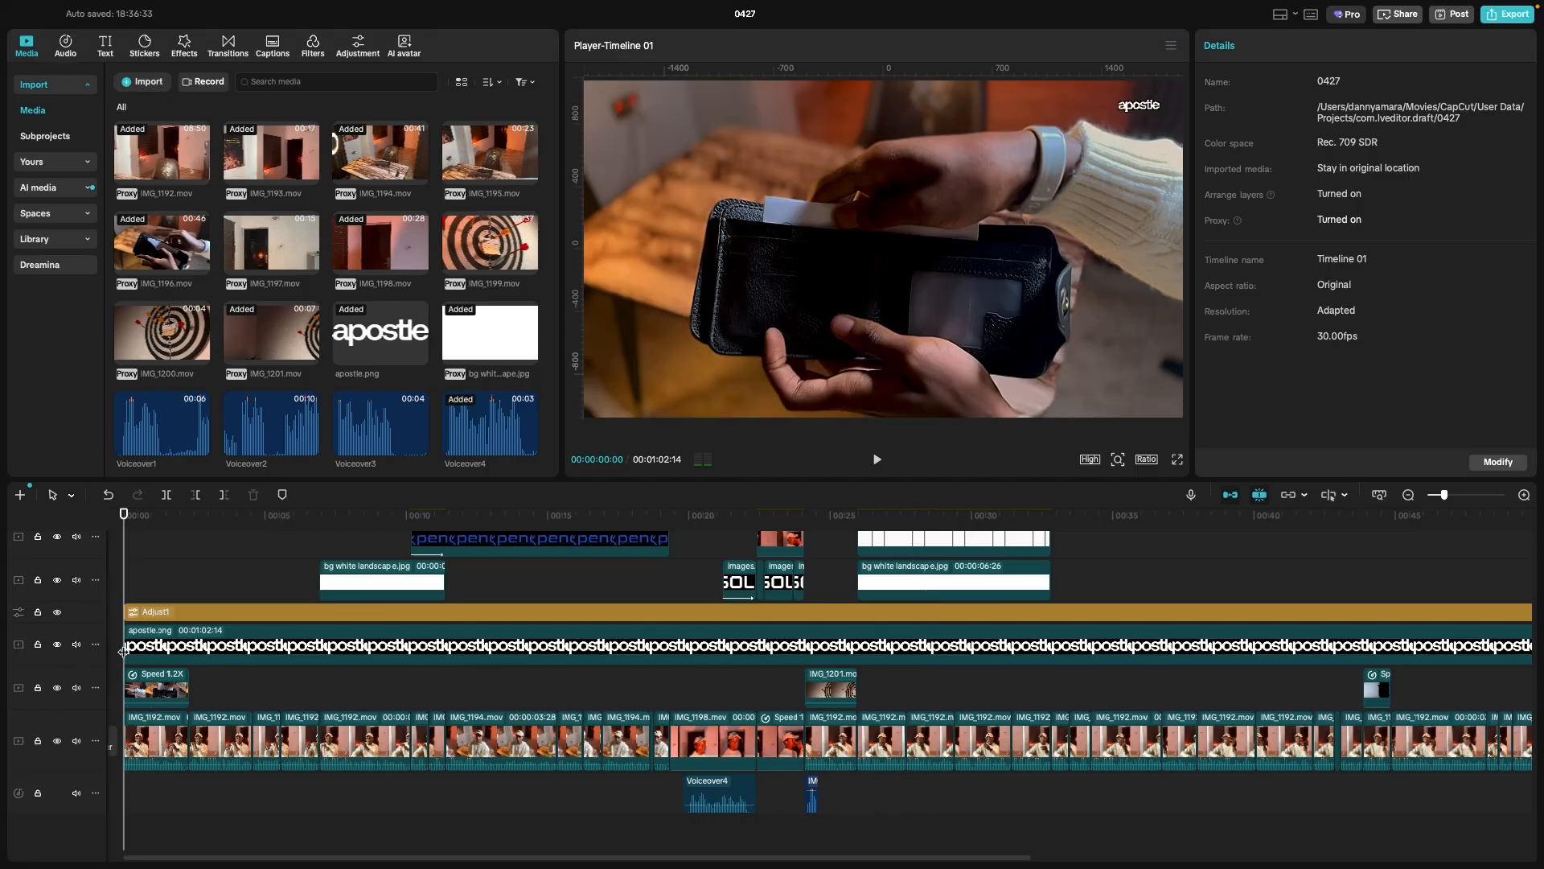
pyautogui.hscroll(-2, 164, 814)
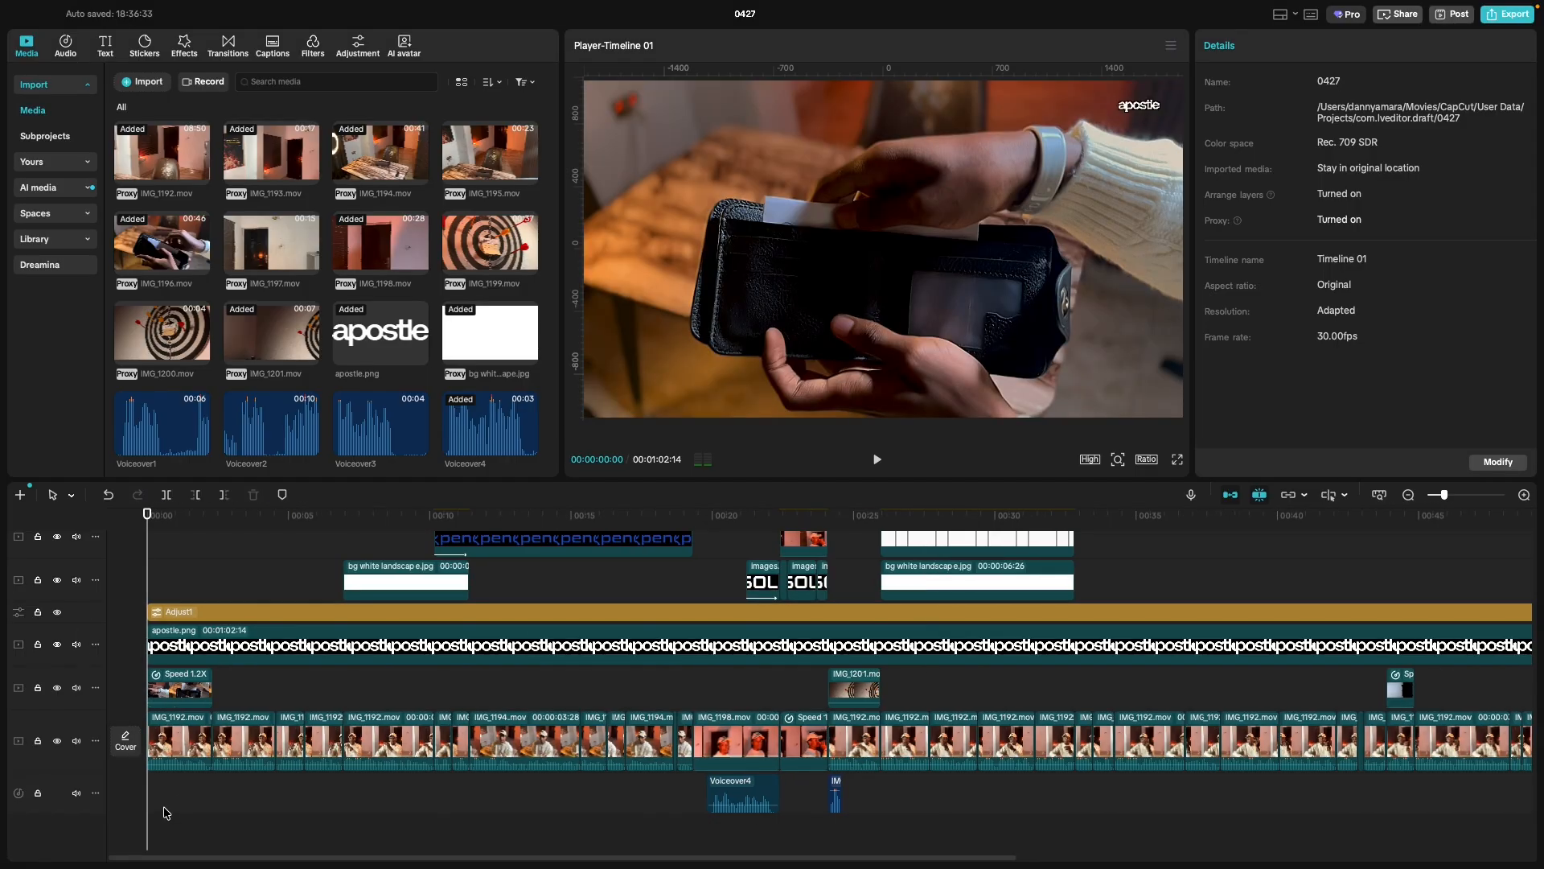
pyautogui.press('space')
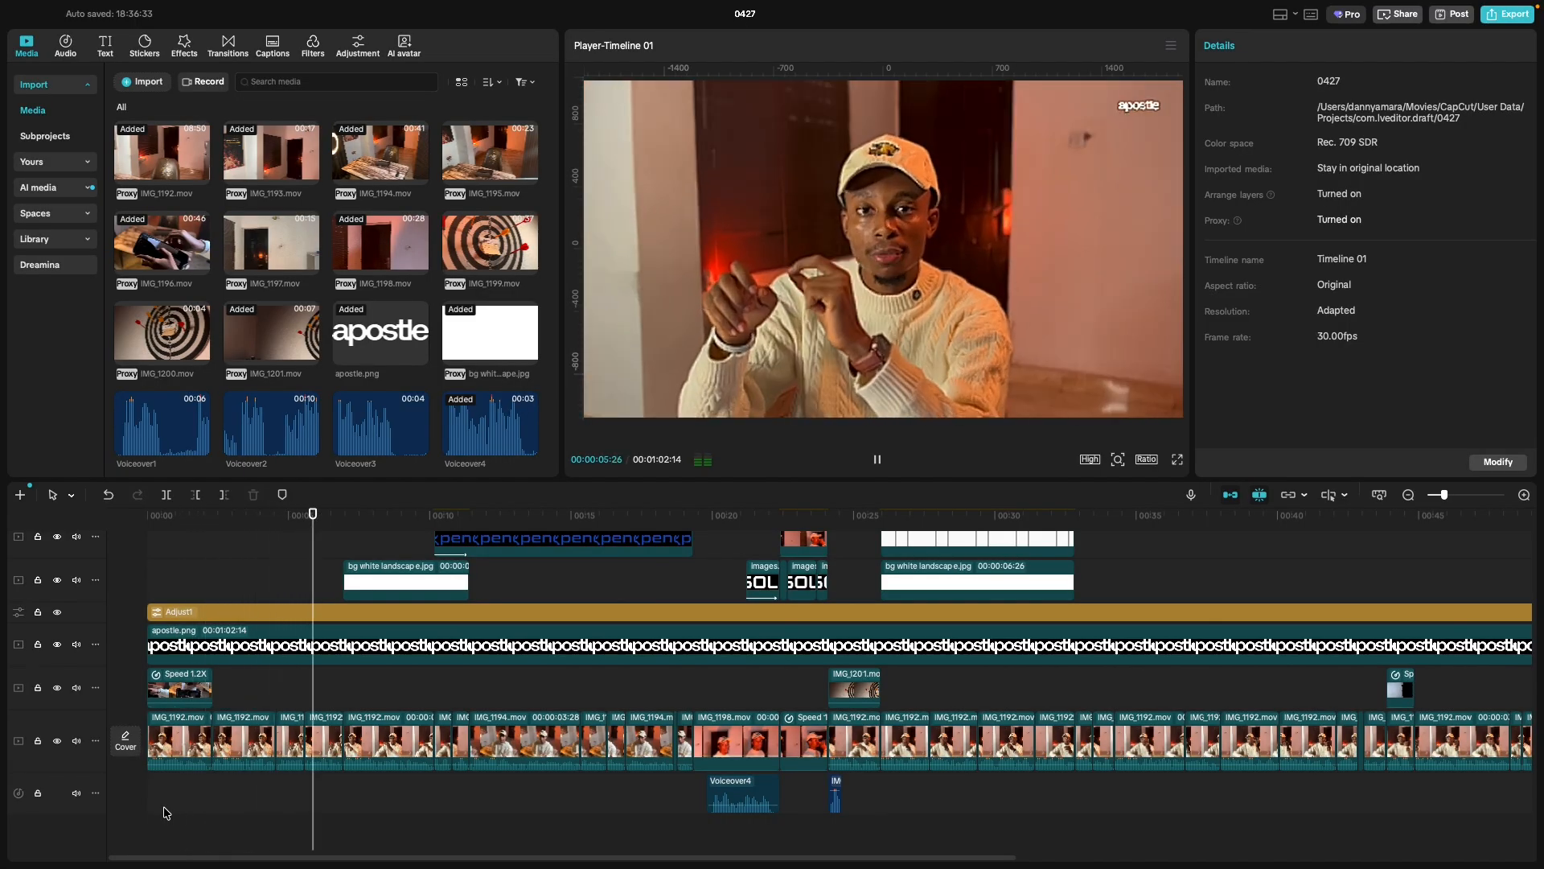
pyautogui.press('space')
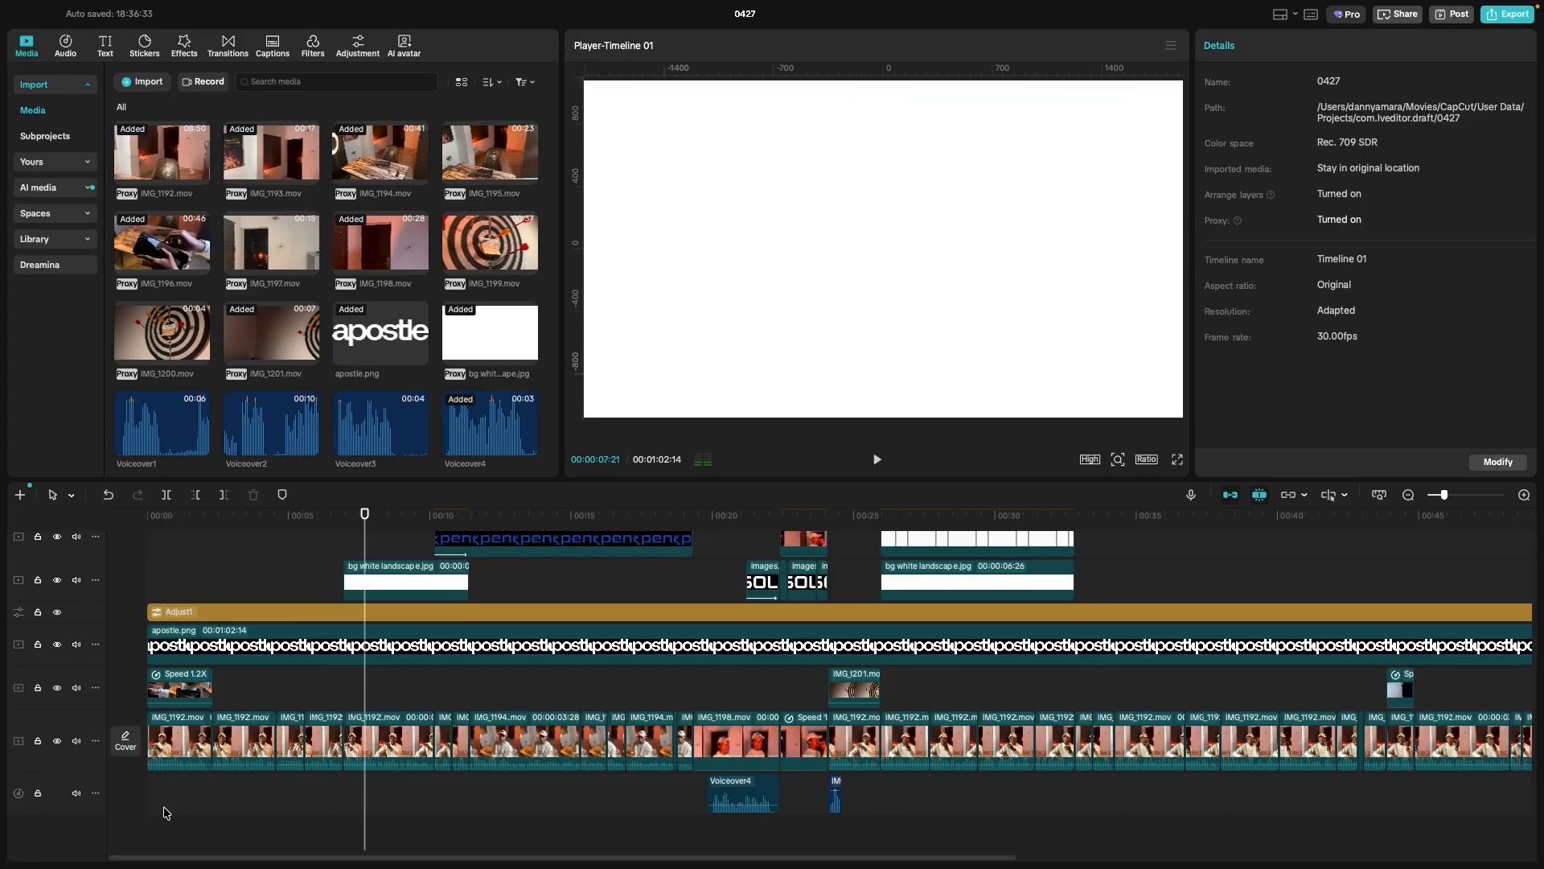
pyautogui.click(122, 712)
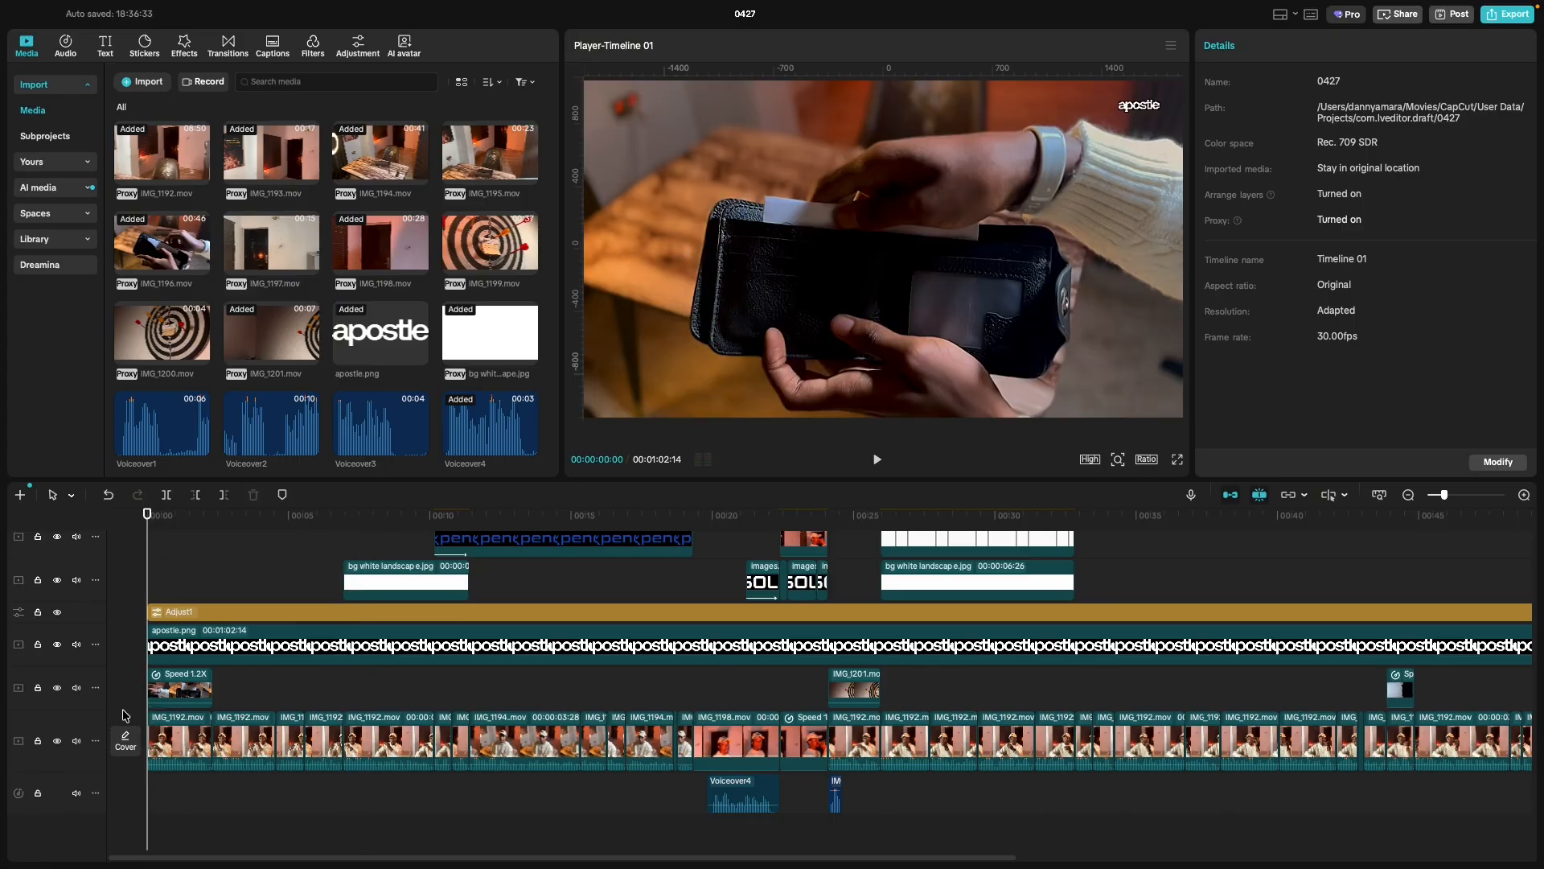
pyautogui.press('space')
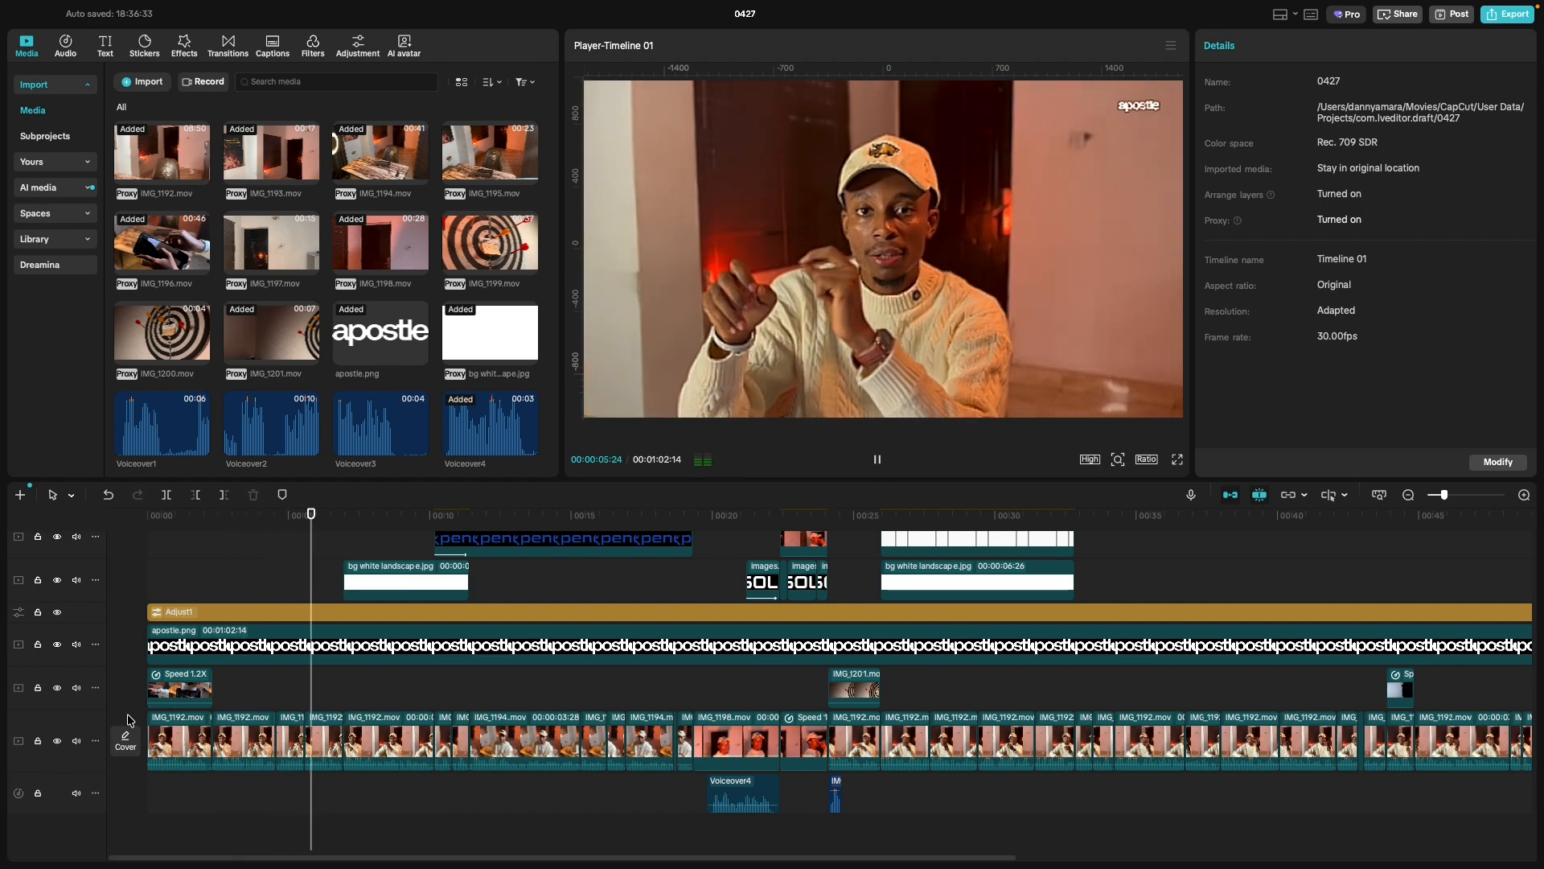
pyautogui.press('space')
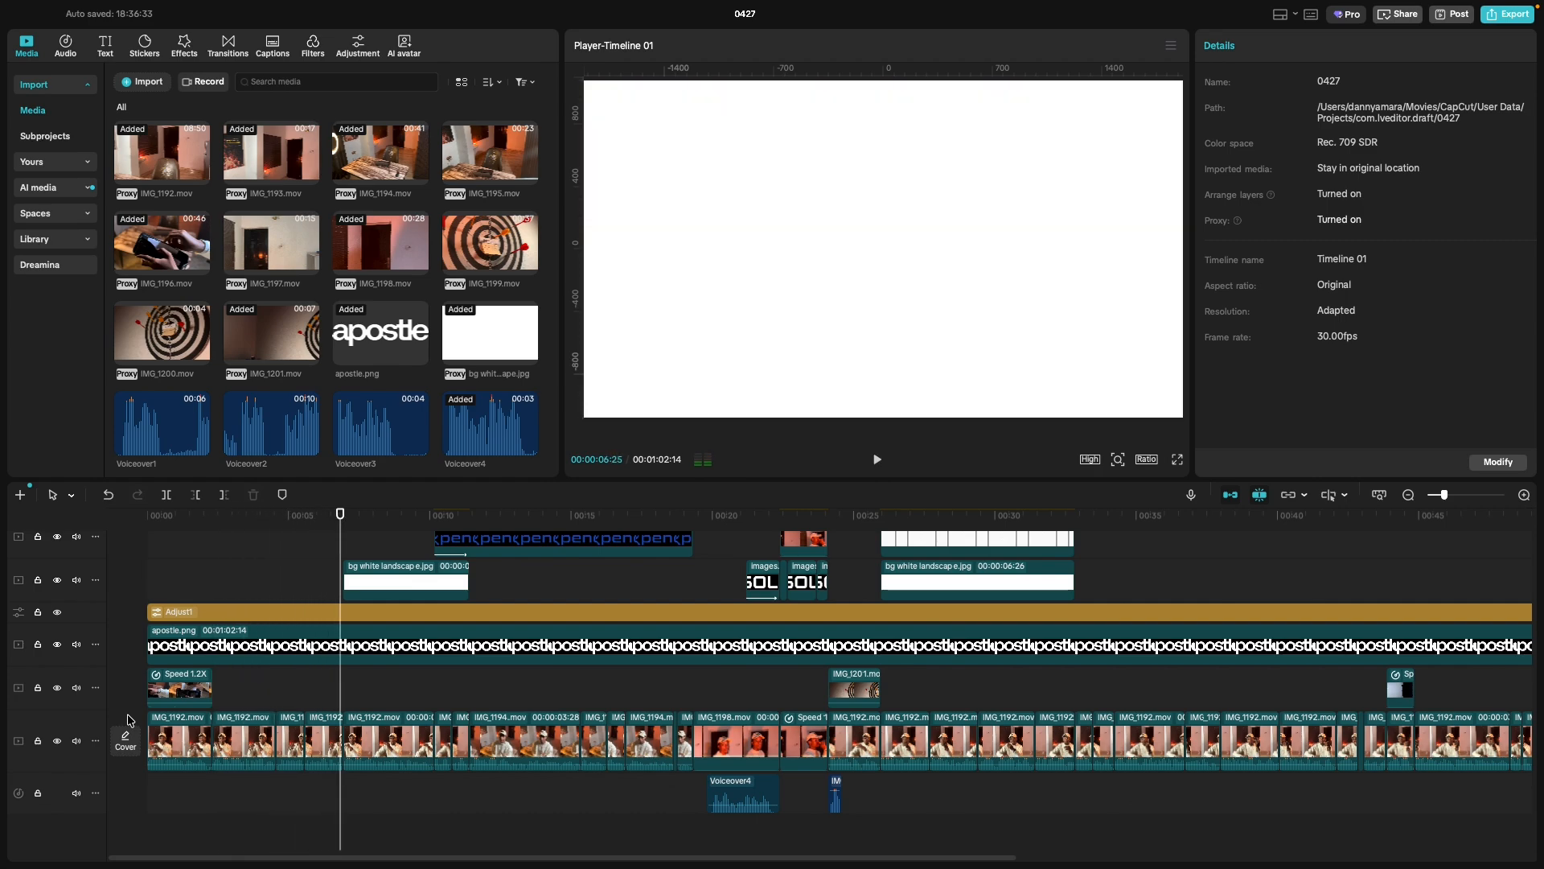
pyautogui.press('space')
pyautogui.click(127, 716)
pyautogui.press('space')
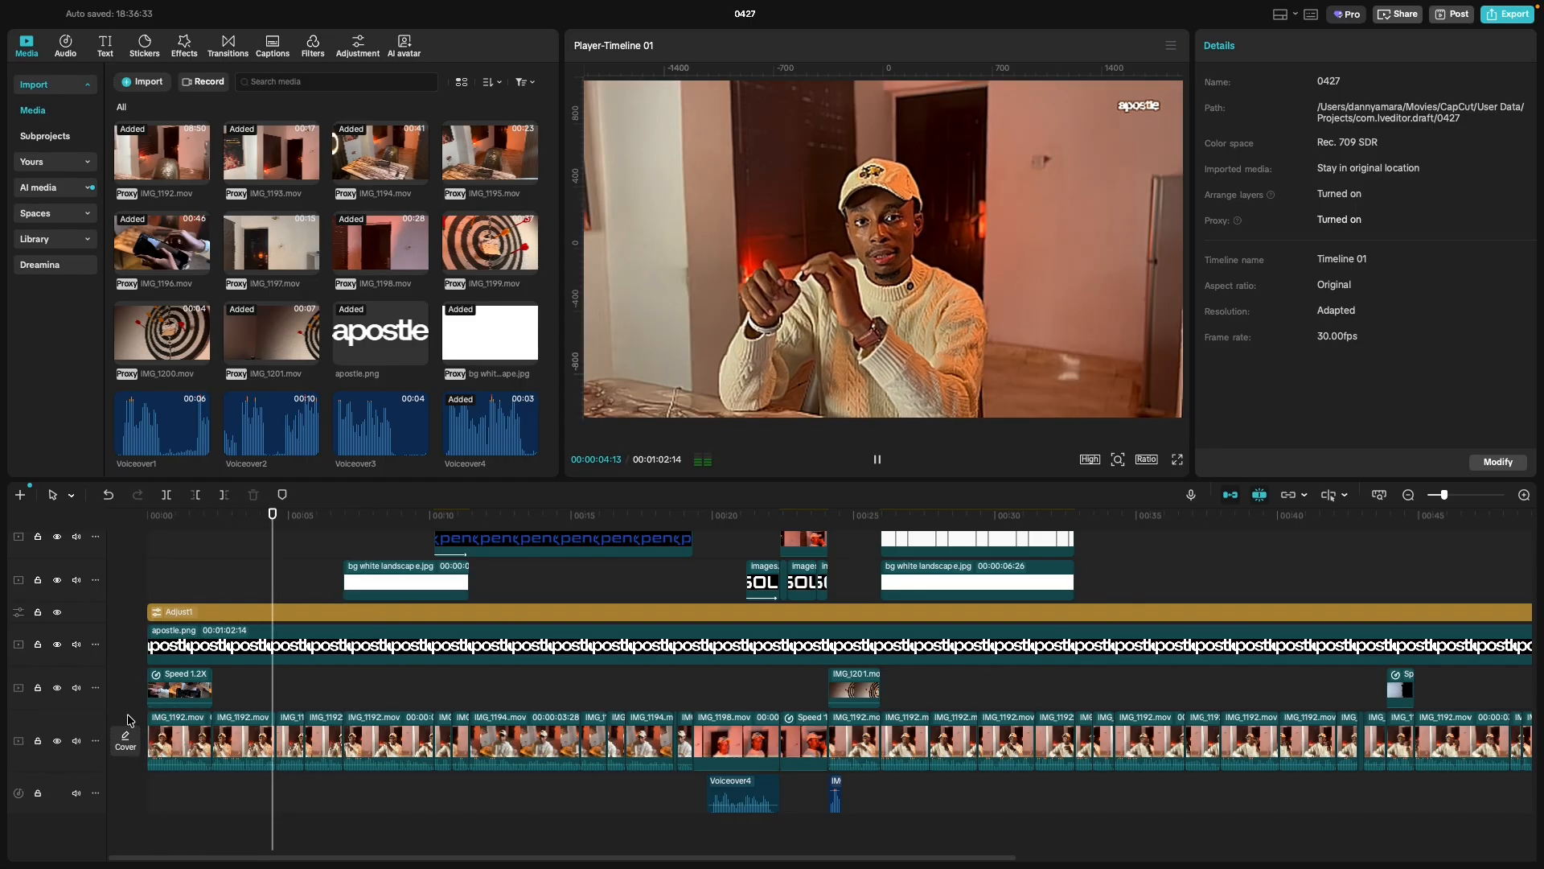
pyautogui.press('space')
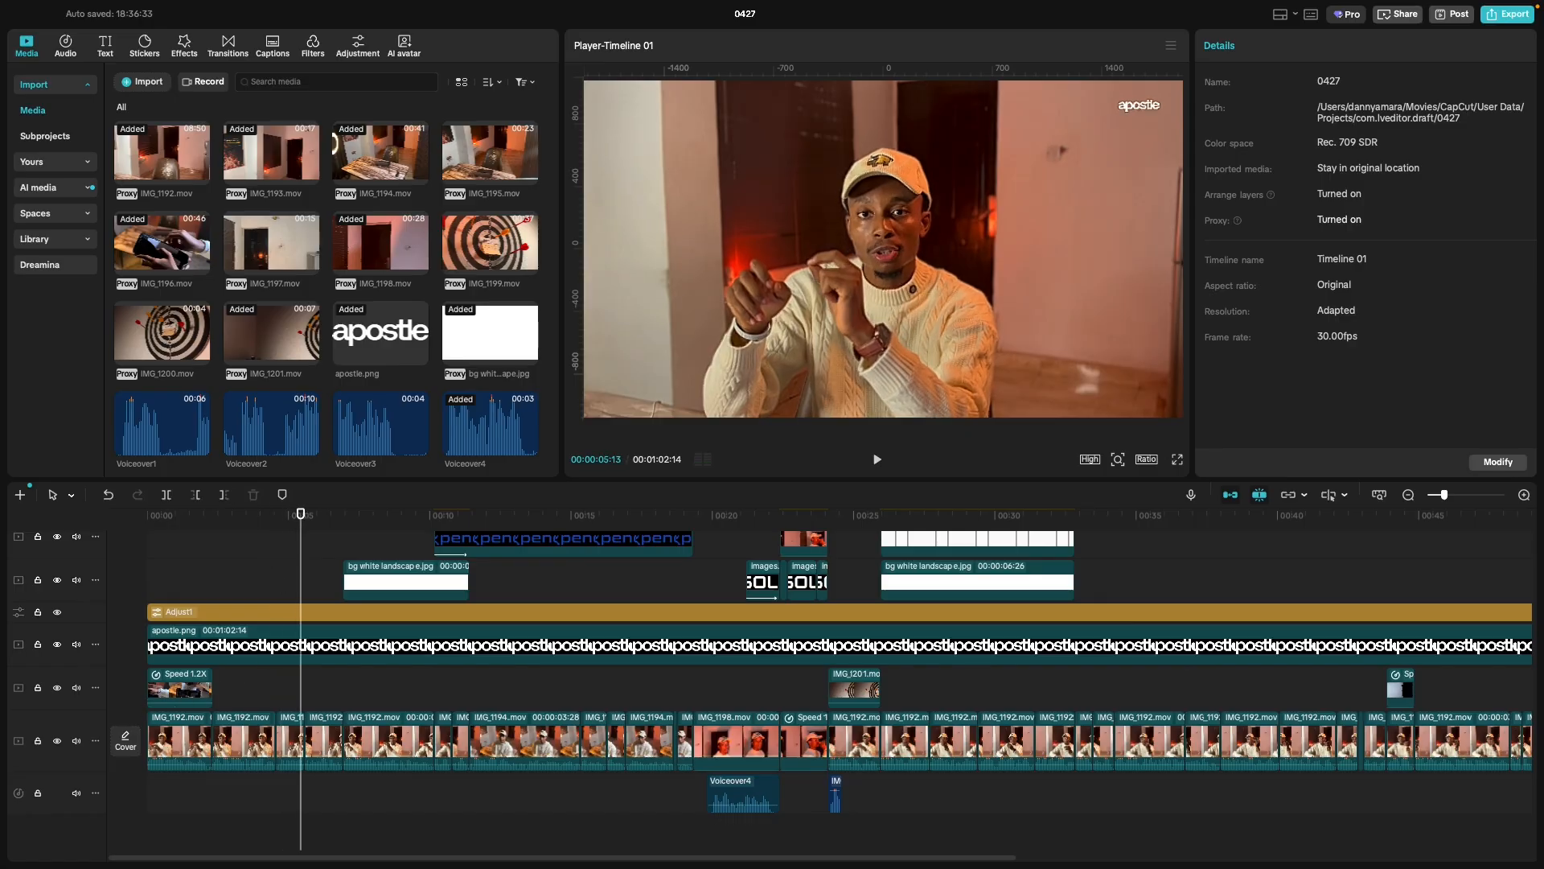
# Add a default text clip starting about 3 seconds in and move it to a track above the logo screenshots.
pyautogui.click(105, 46)
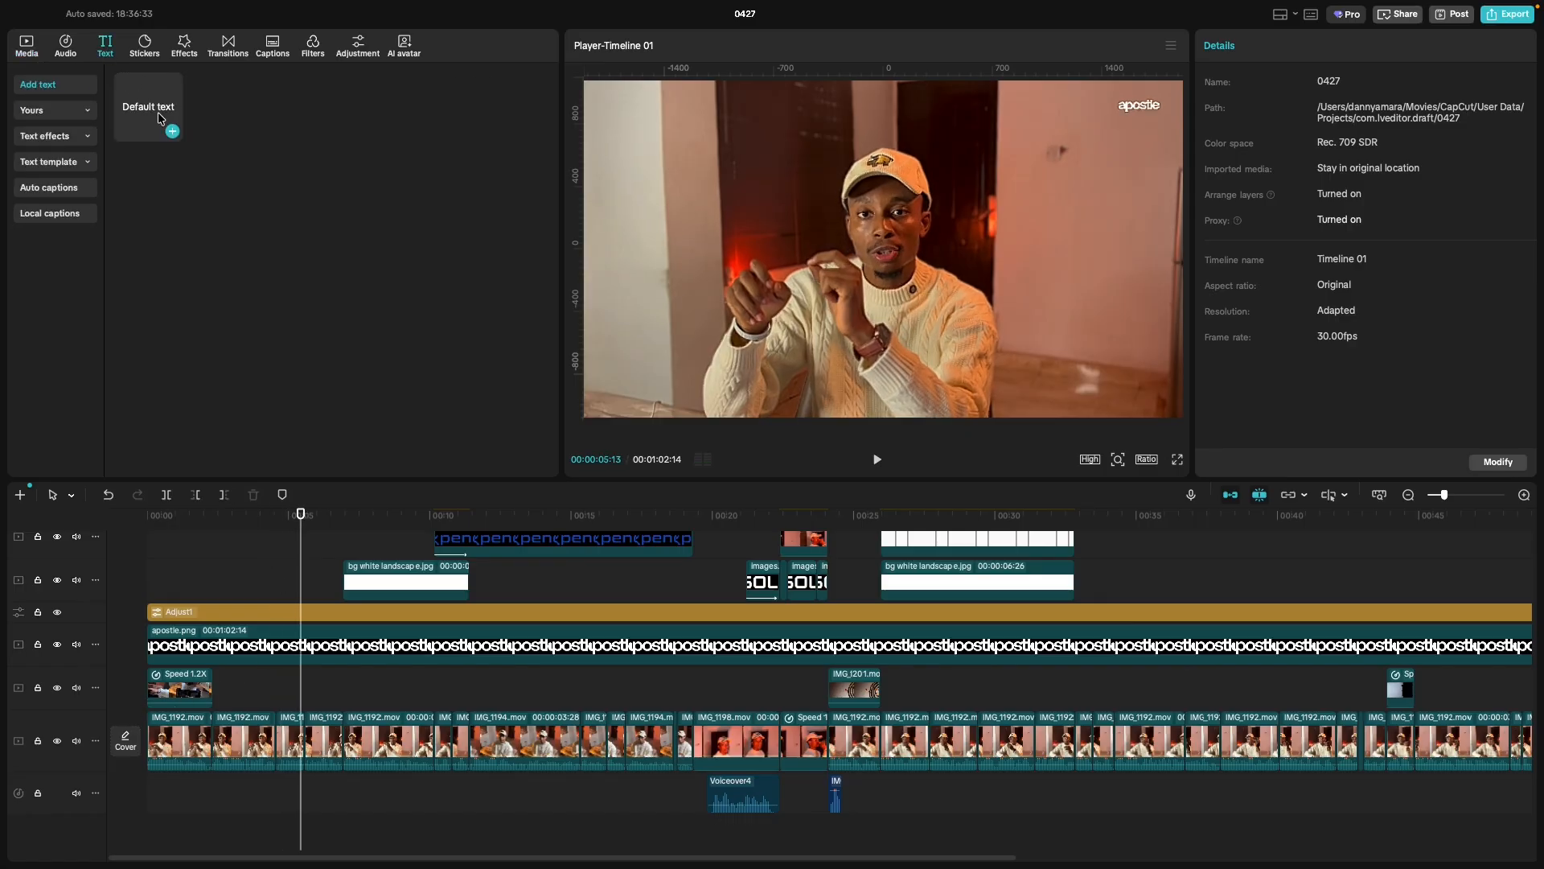
pyautogui.moveTo(158, 113); pyautogui.dragTo(246, 542)
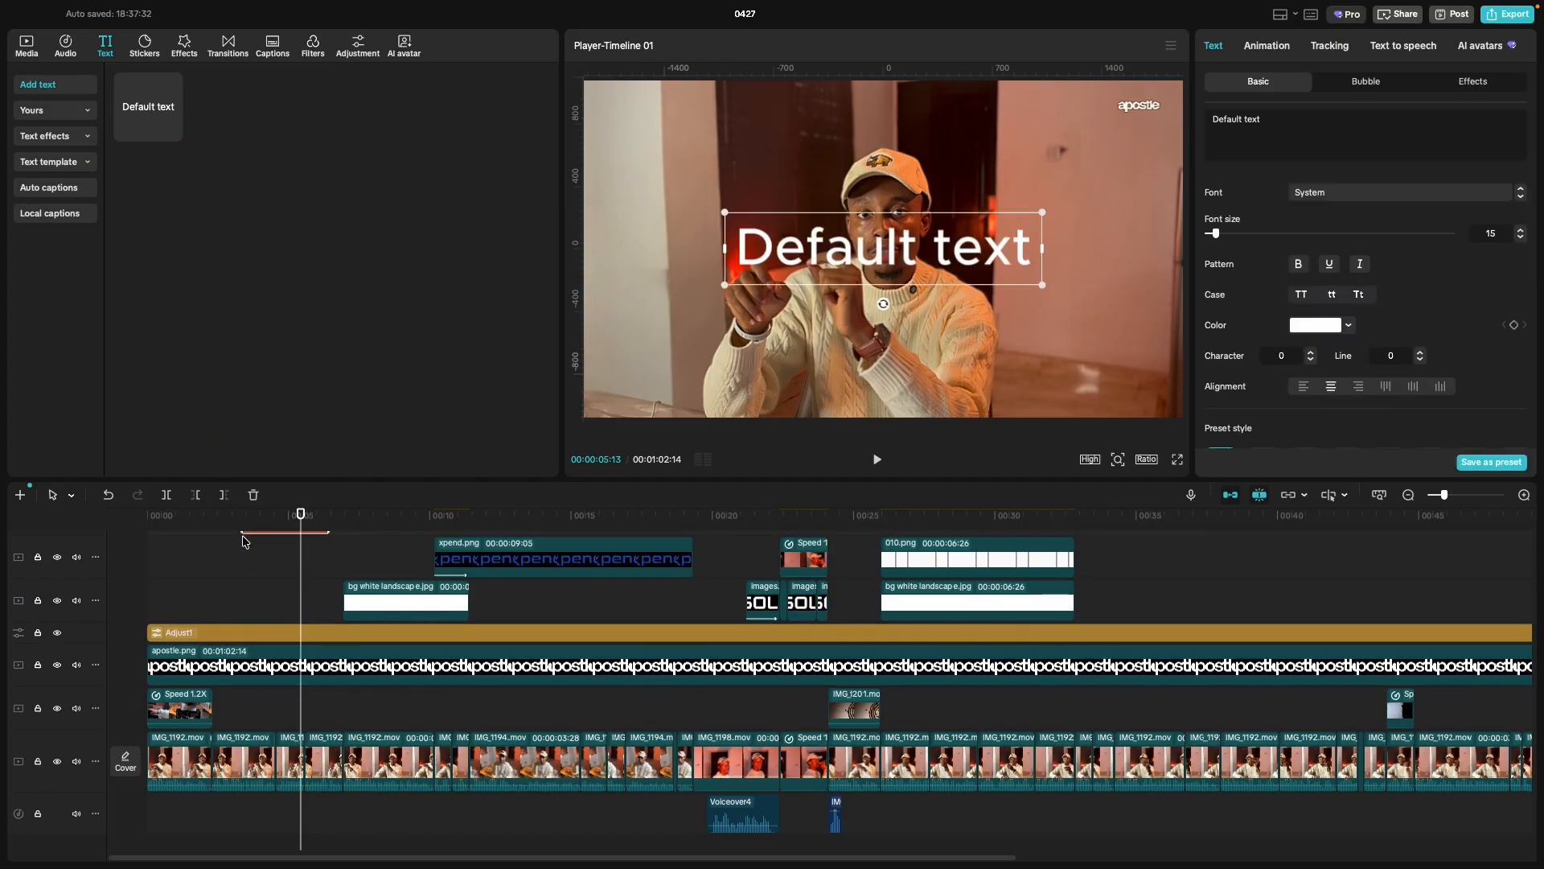
pyautogui.scroll(6, 243, 549)
pyautogui.scroll(-2, 272, 605)
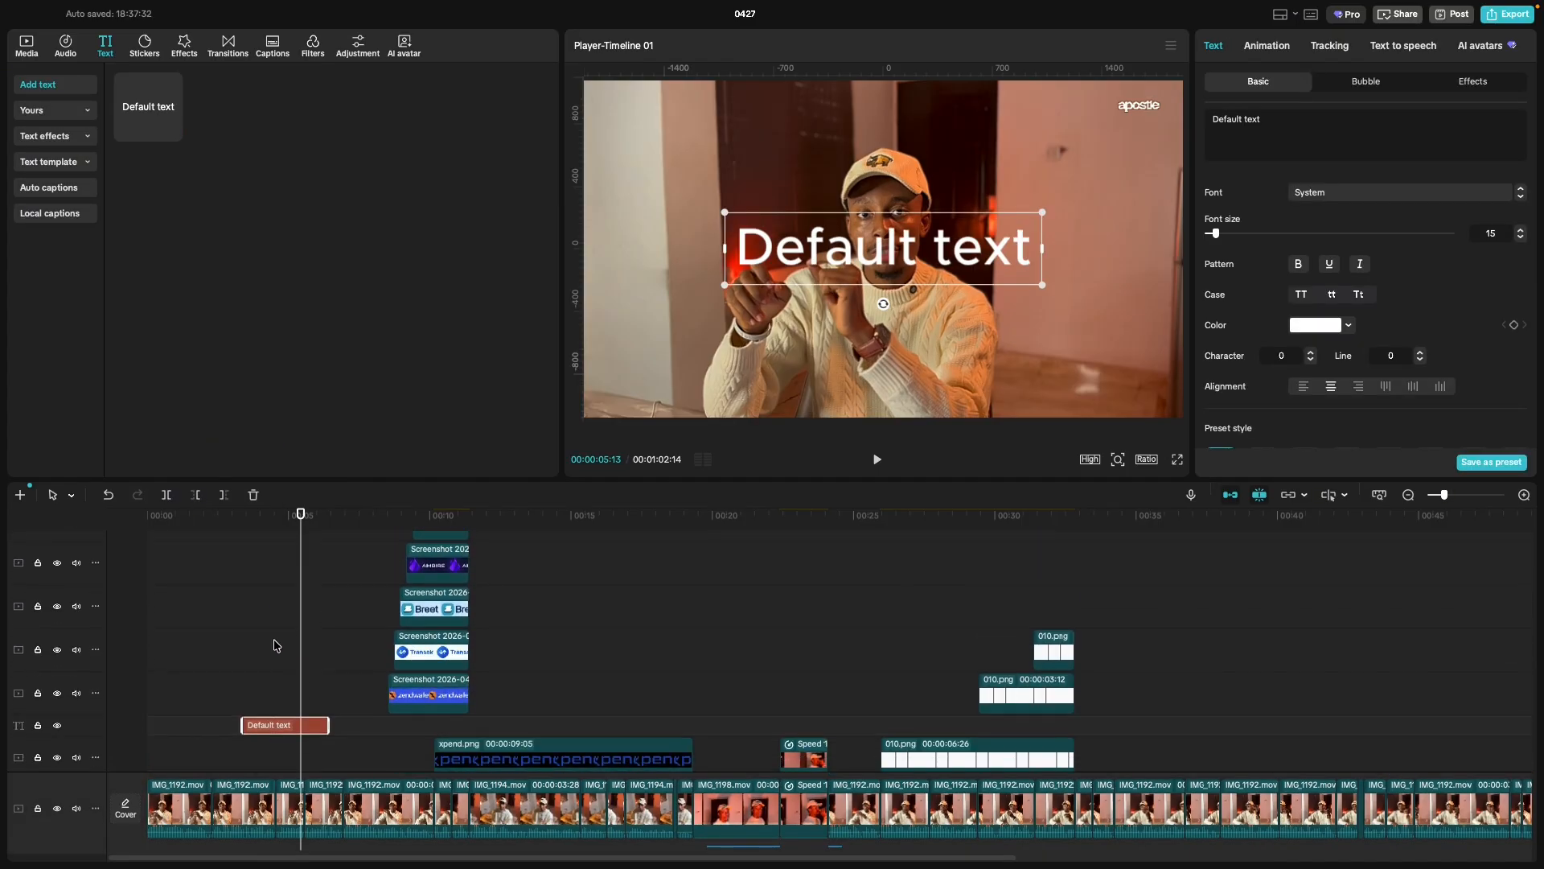
pyautogui.scroll(-1, 275, 645)
pyautogui.moveTo(282, 722); pyautogui.dragTo(283, 555)
# Group the stacked logo screenshot clips that sit above the first white background.
pyautogui.moveTo(463, 573); pyautogui.dragTo(461, 683)
pyautogui.rightClick(442, 680)
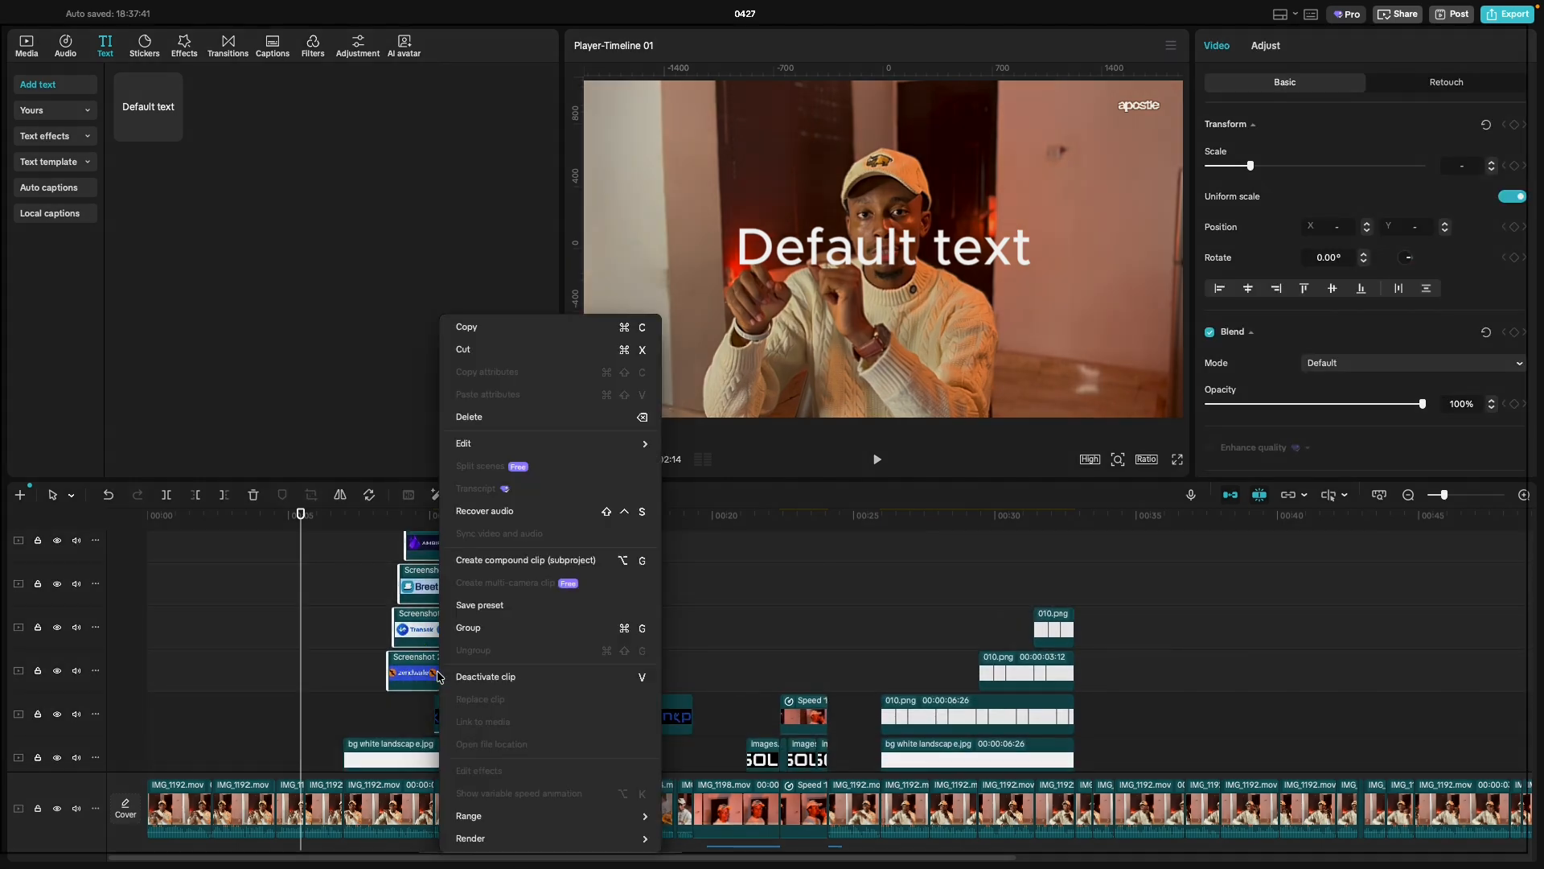
pyautogui.click(488, 635)
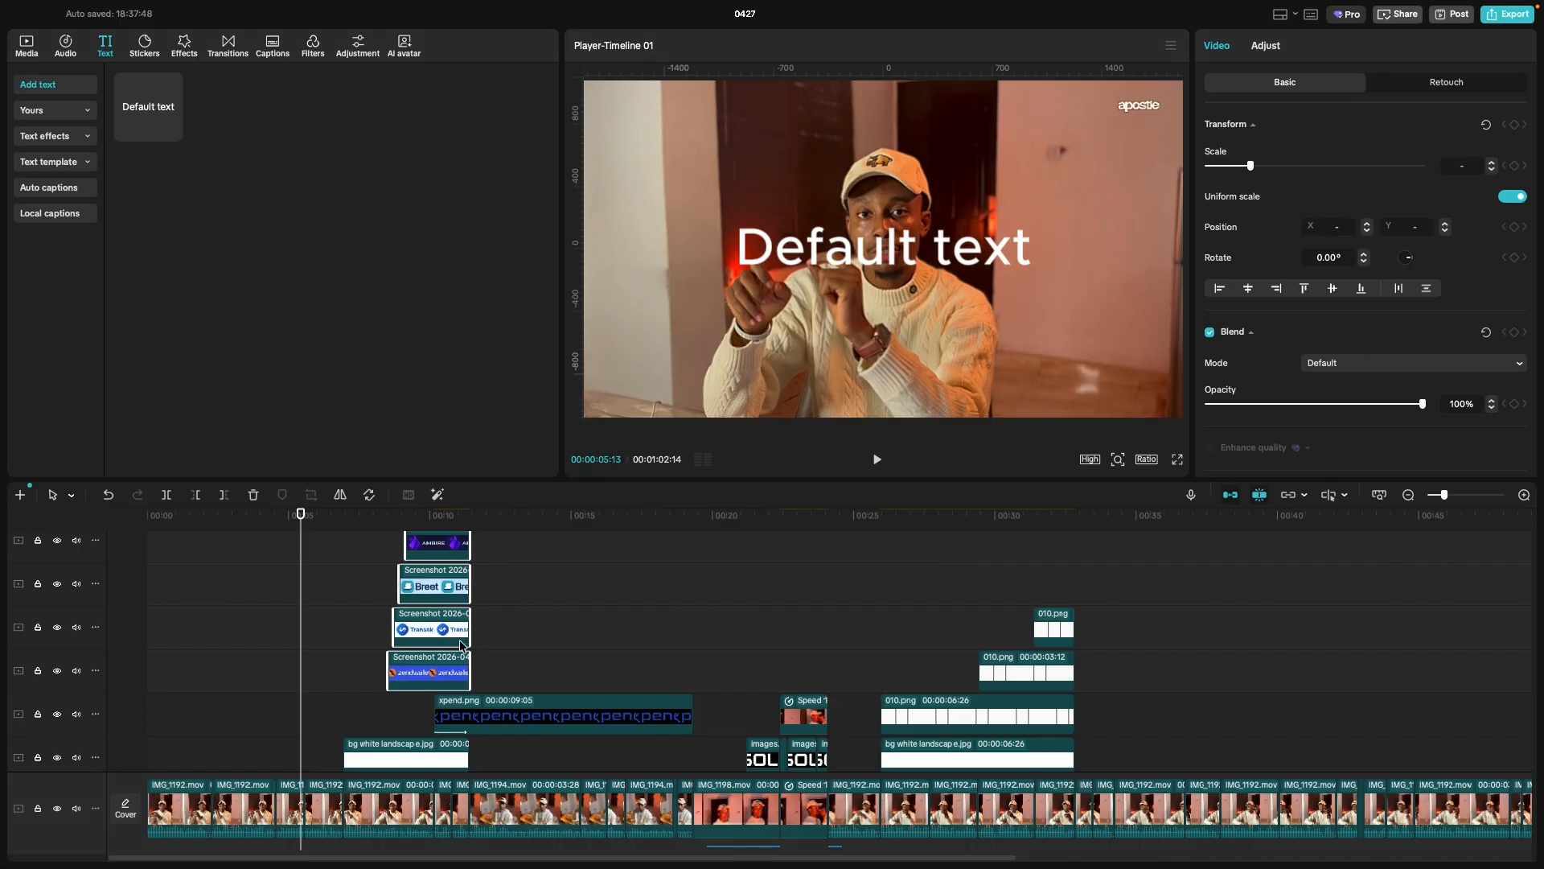
pyautogui.scroll(2, 463, 645)
pyautogui.scroll(2, 462, 645)
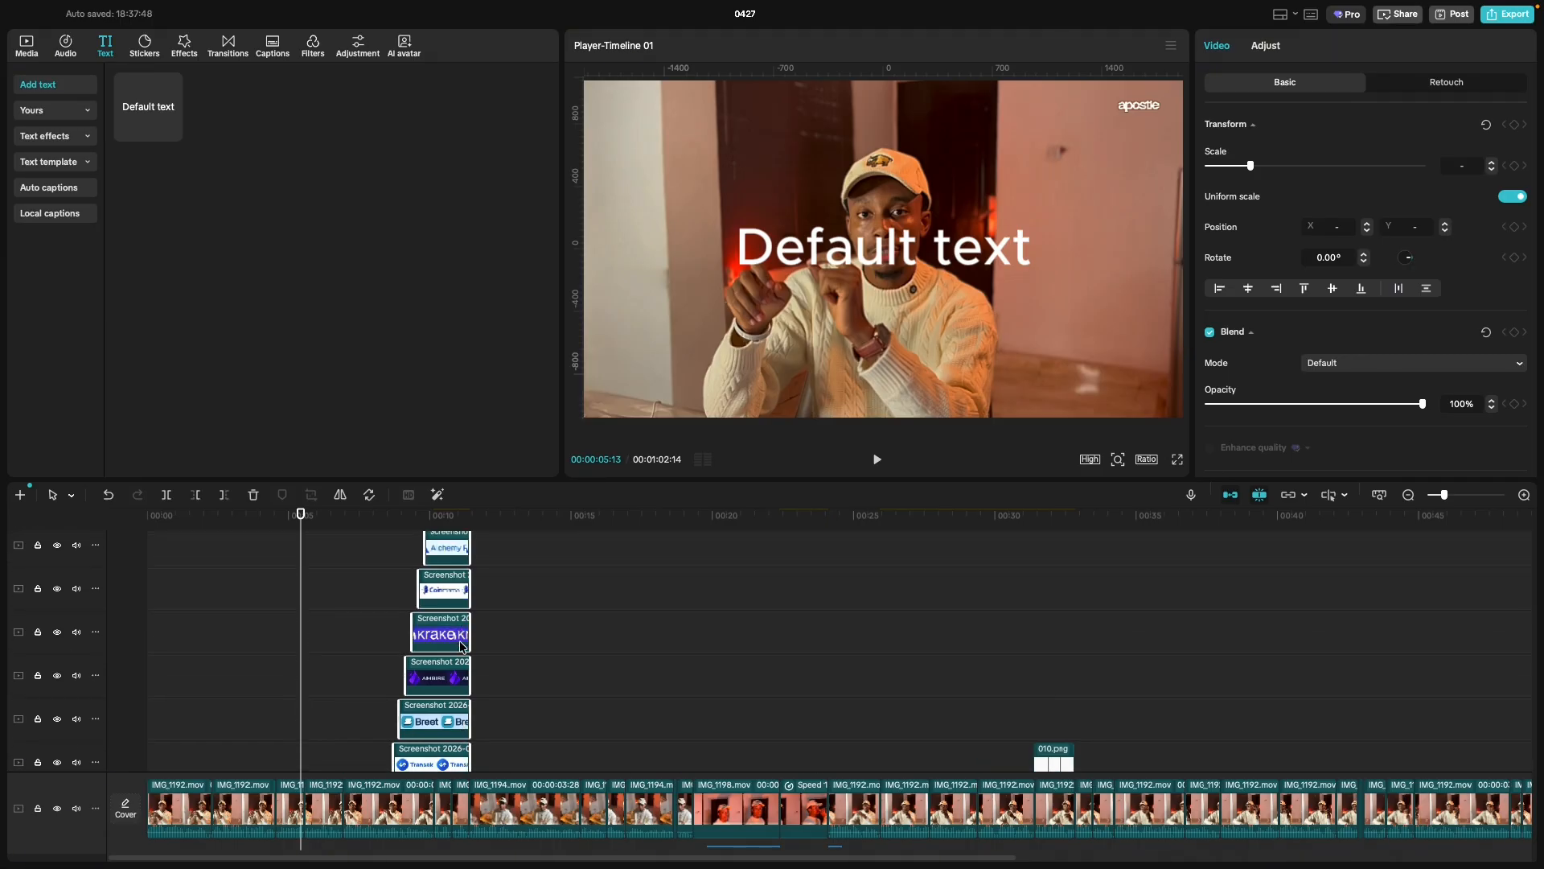
# Try to combine the grouped logo screenshot clips above the first white background into one compound clip.
pyautogui.scroll(2, 463, 645)
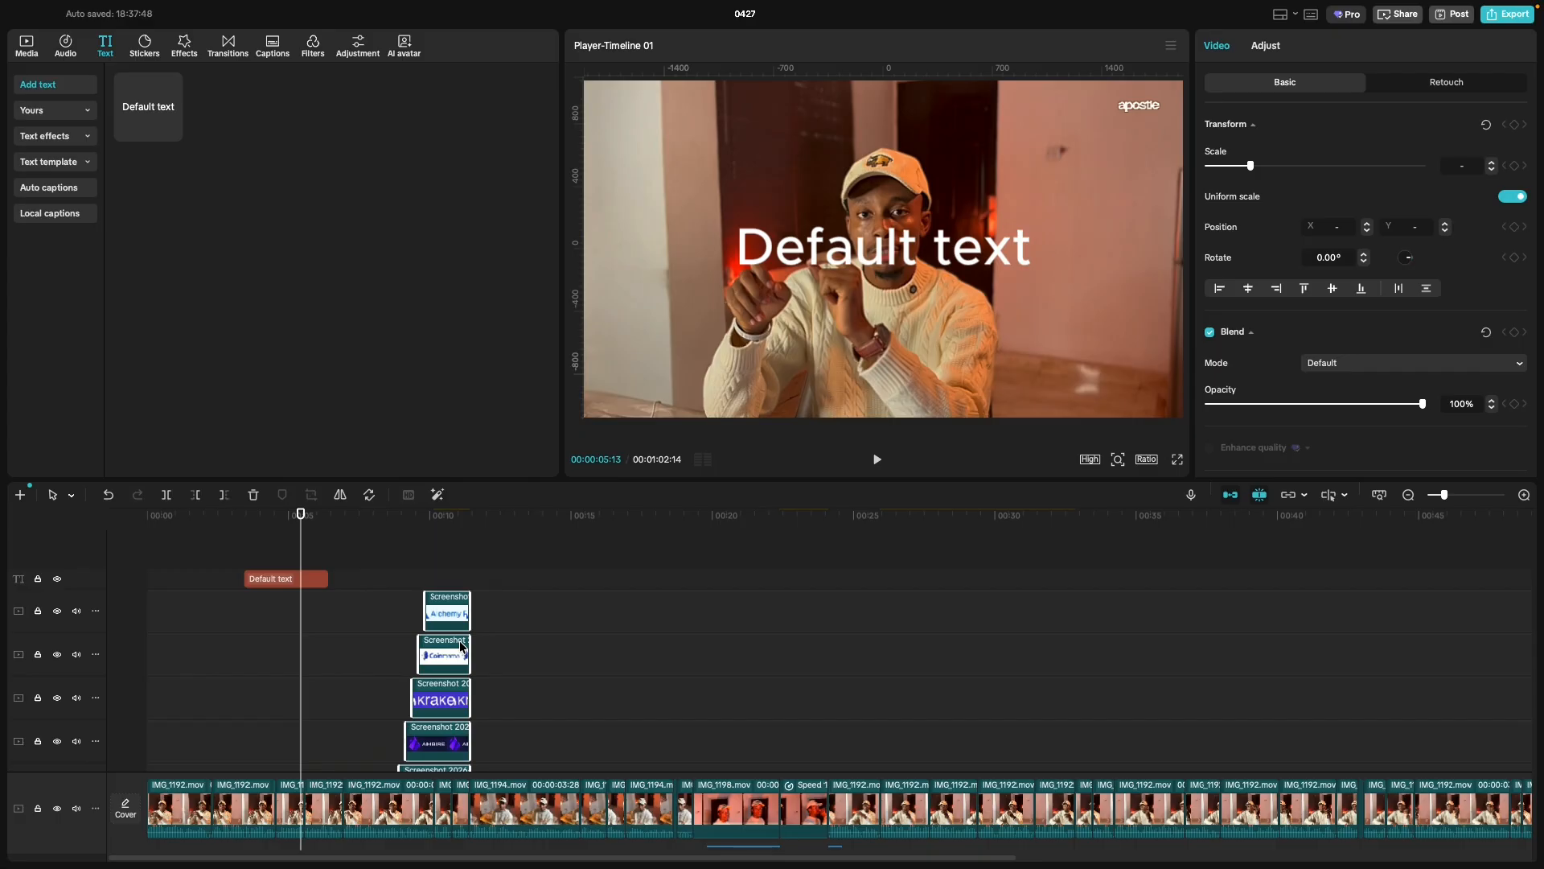
pyautogui.scroll(-6, 463, 645)
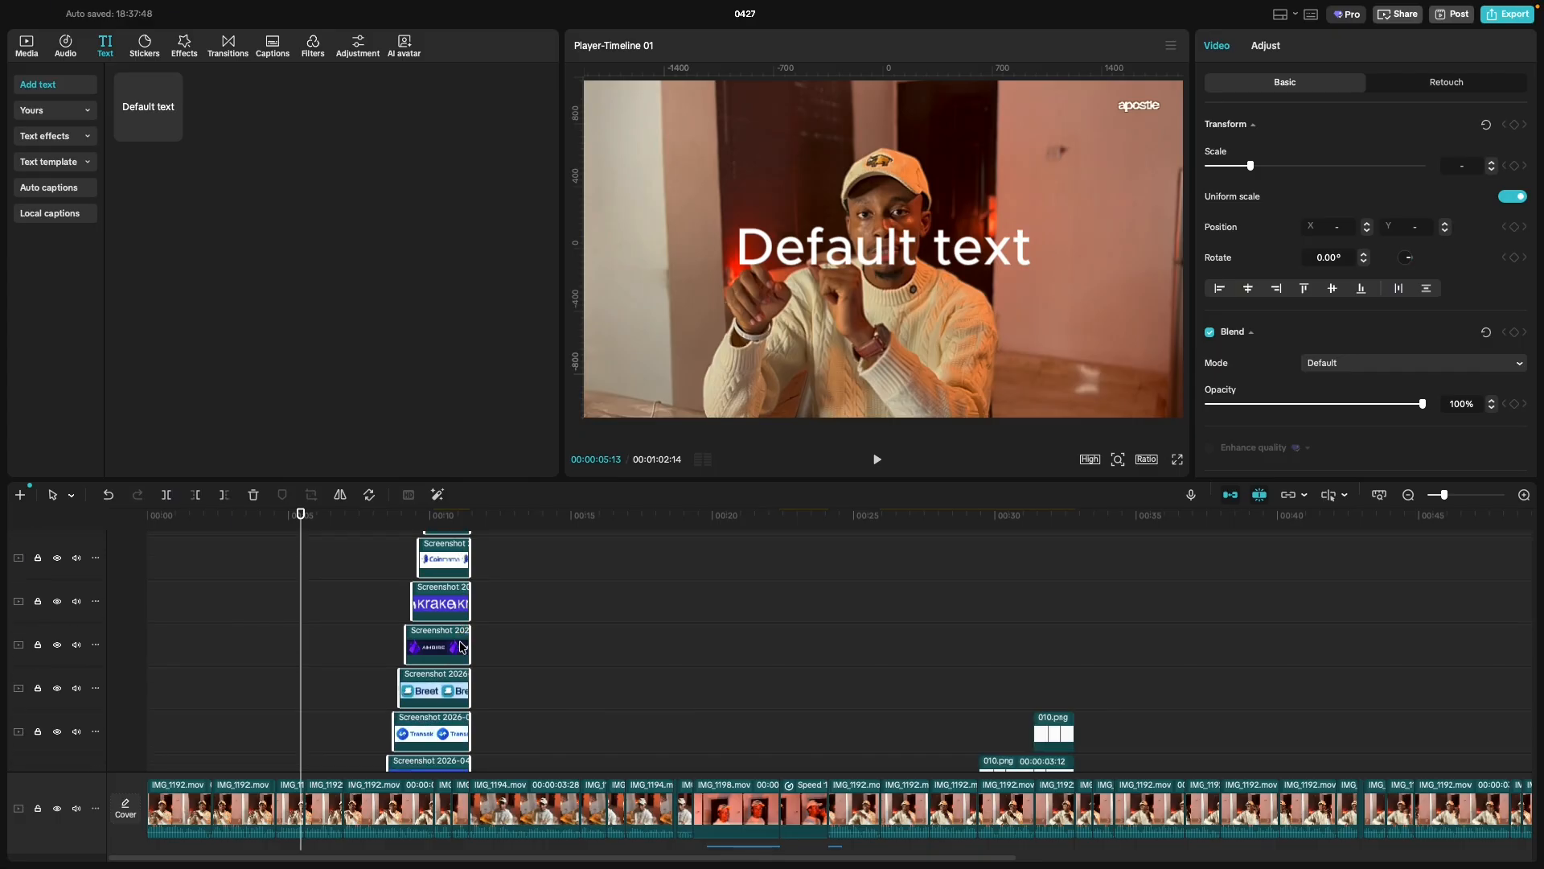
pyautogui.rightClick(462, 645)
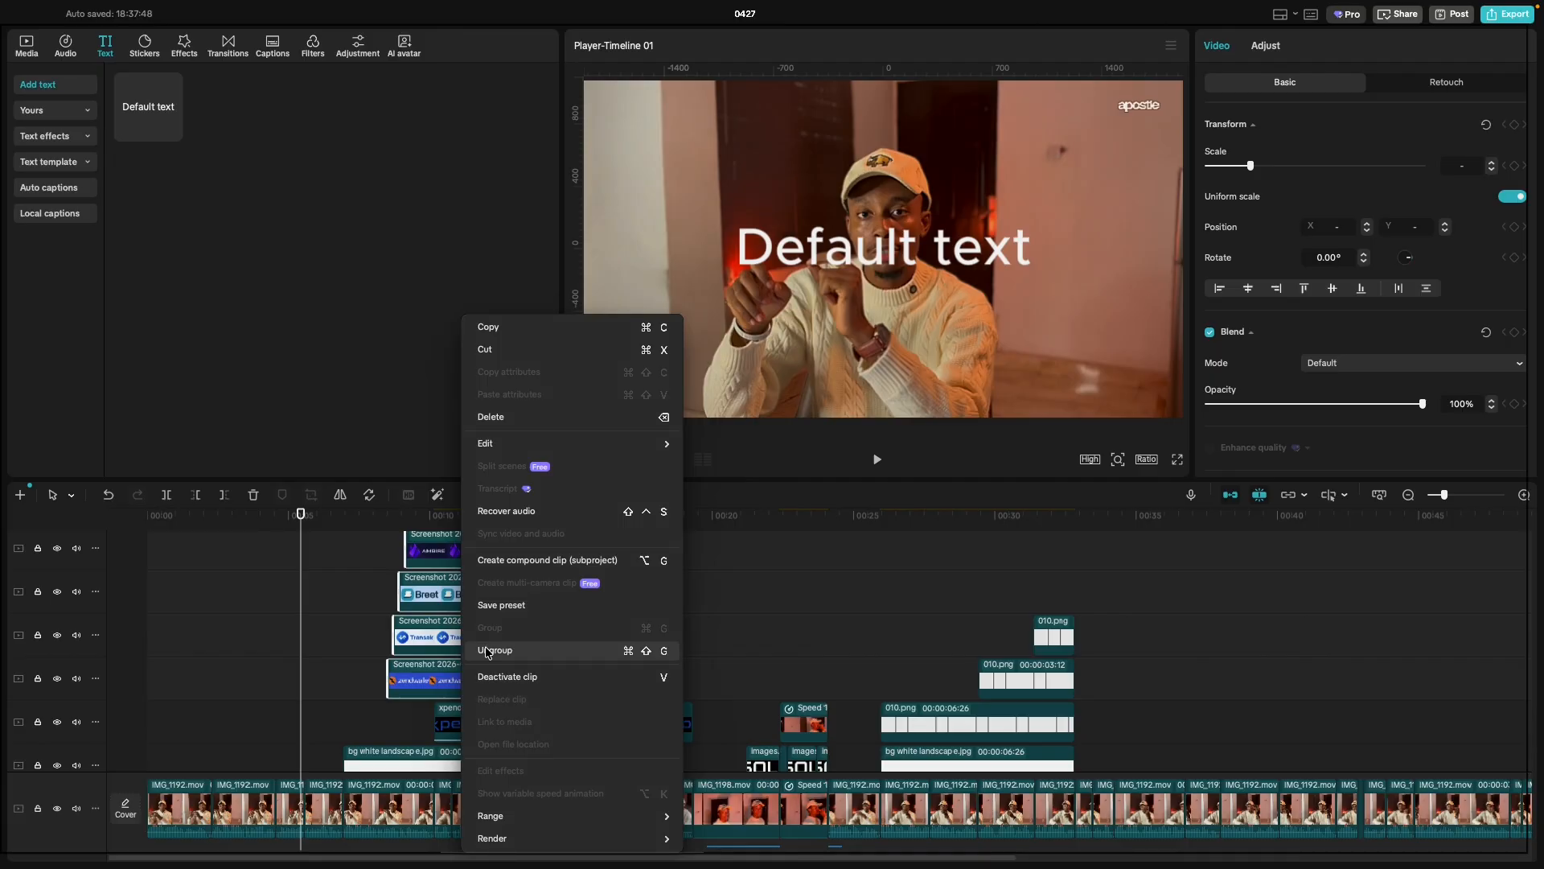
pyautogui.click(326, 660)
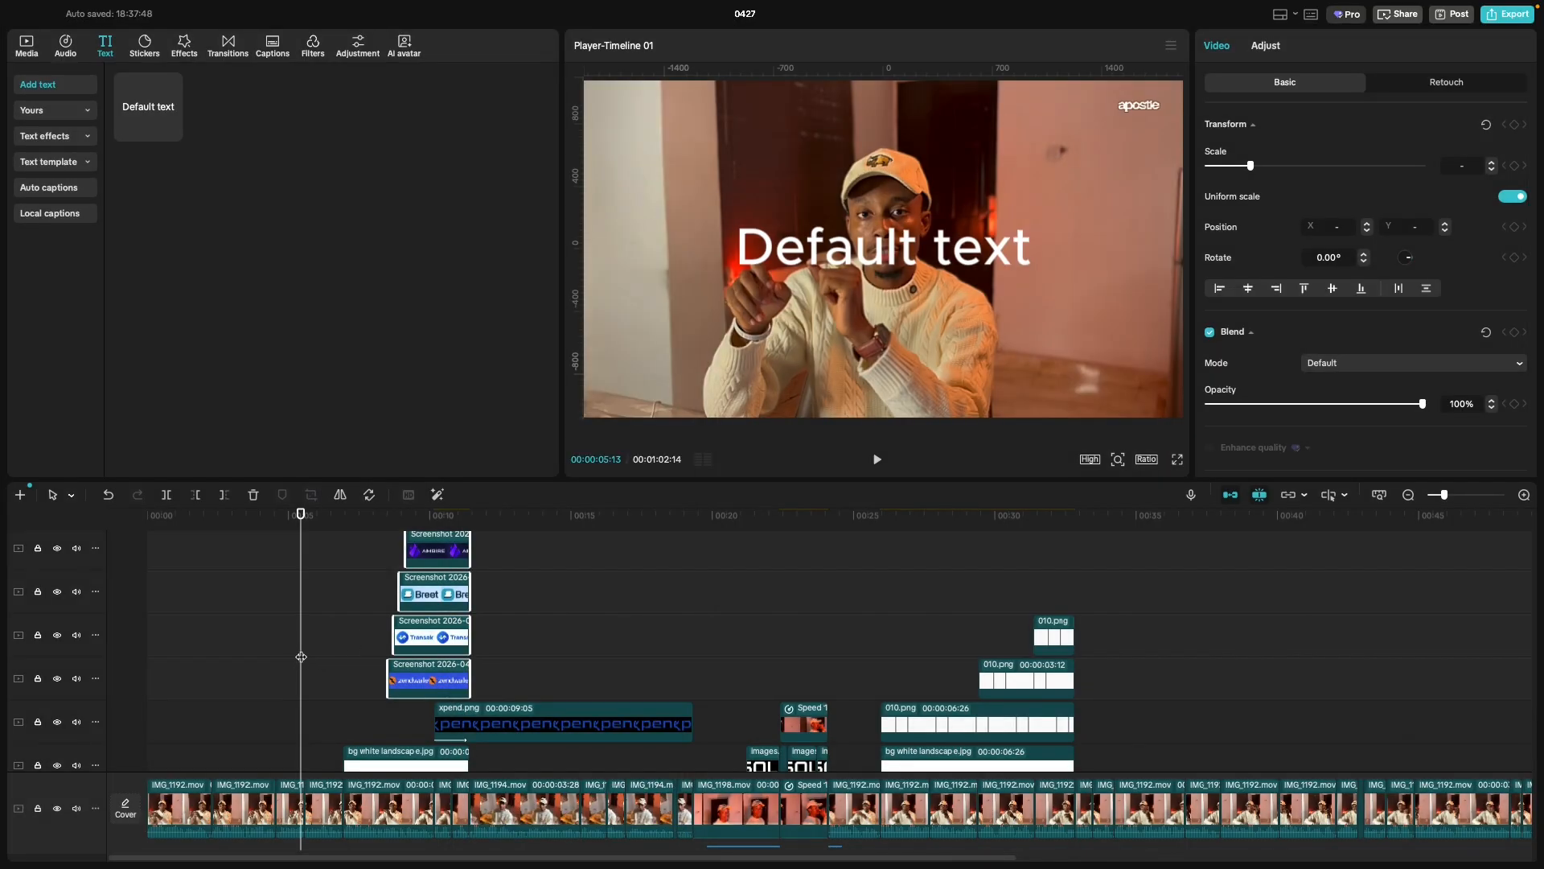
pyautogui.moveTo(301, 657); pyautogui.dragTo(424, 656)
pyautogui.click(338, 662)
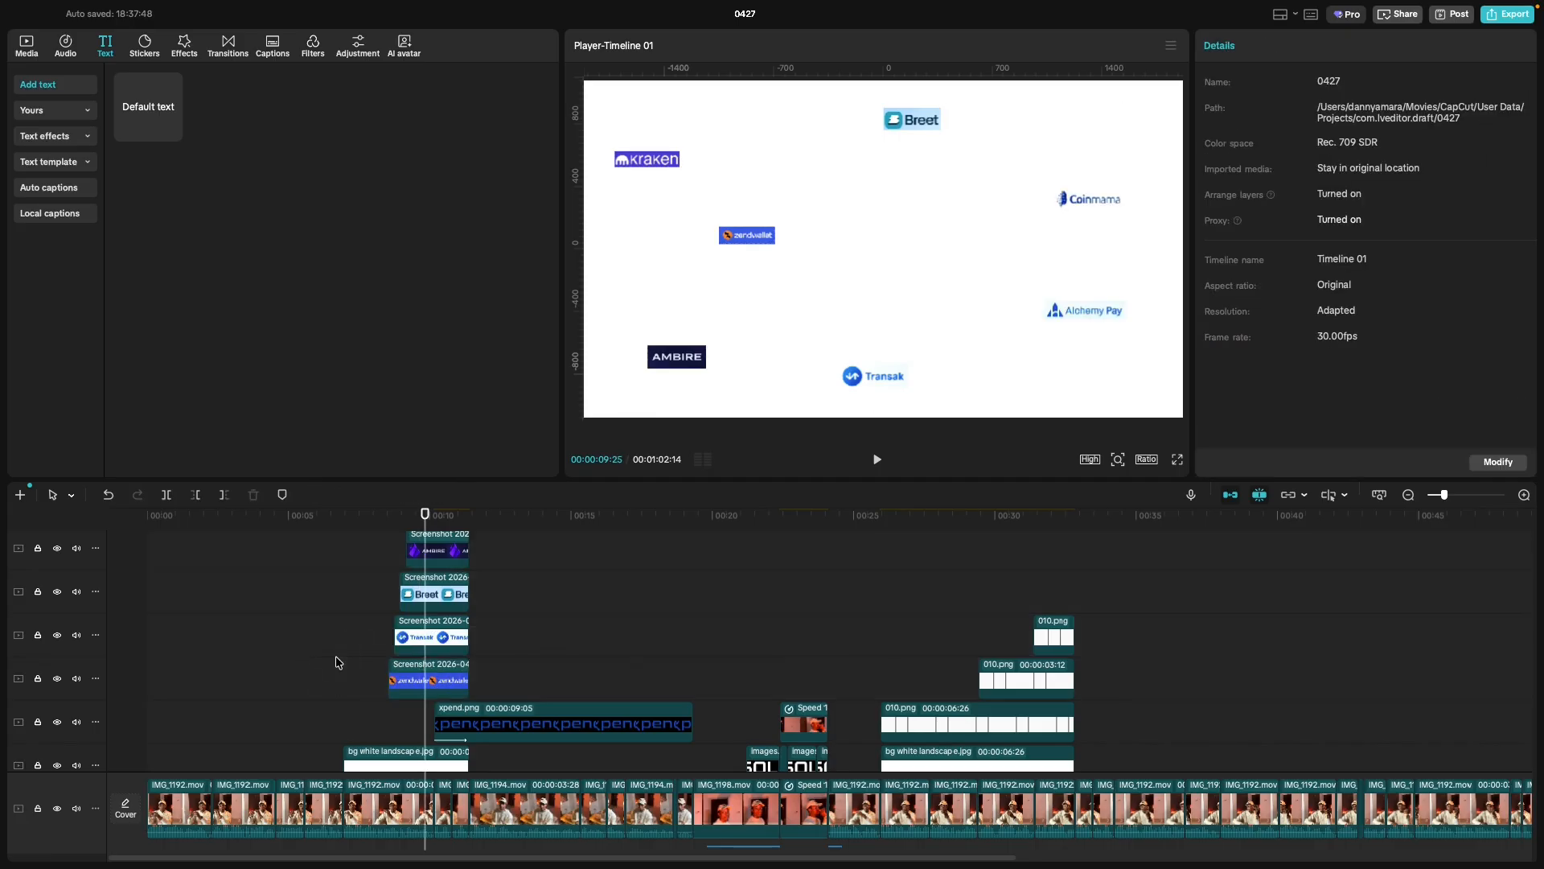
pyautogui.click(336, 662)
pyautogui.click(417, 668)
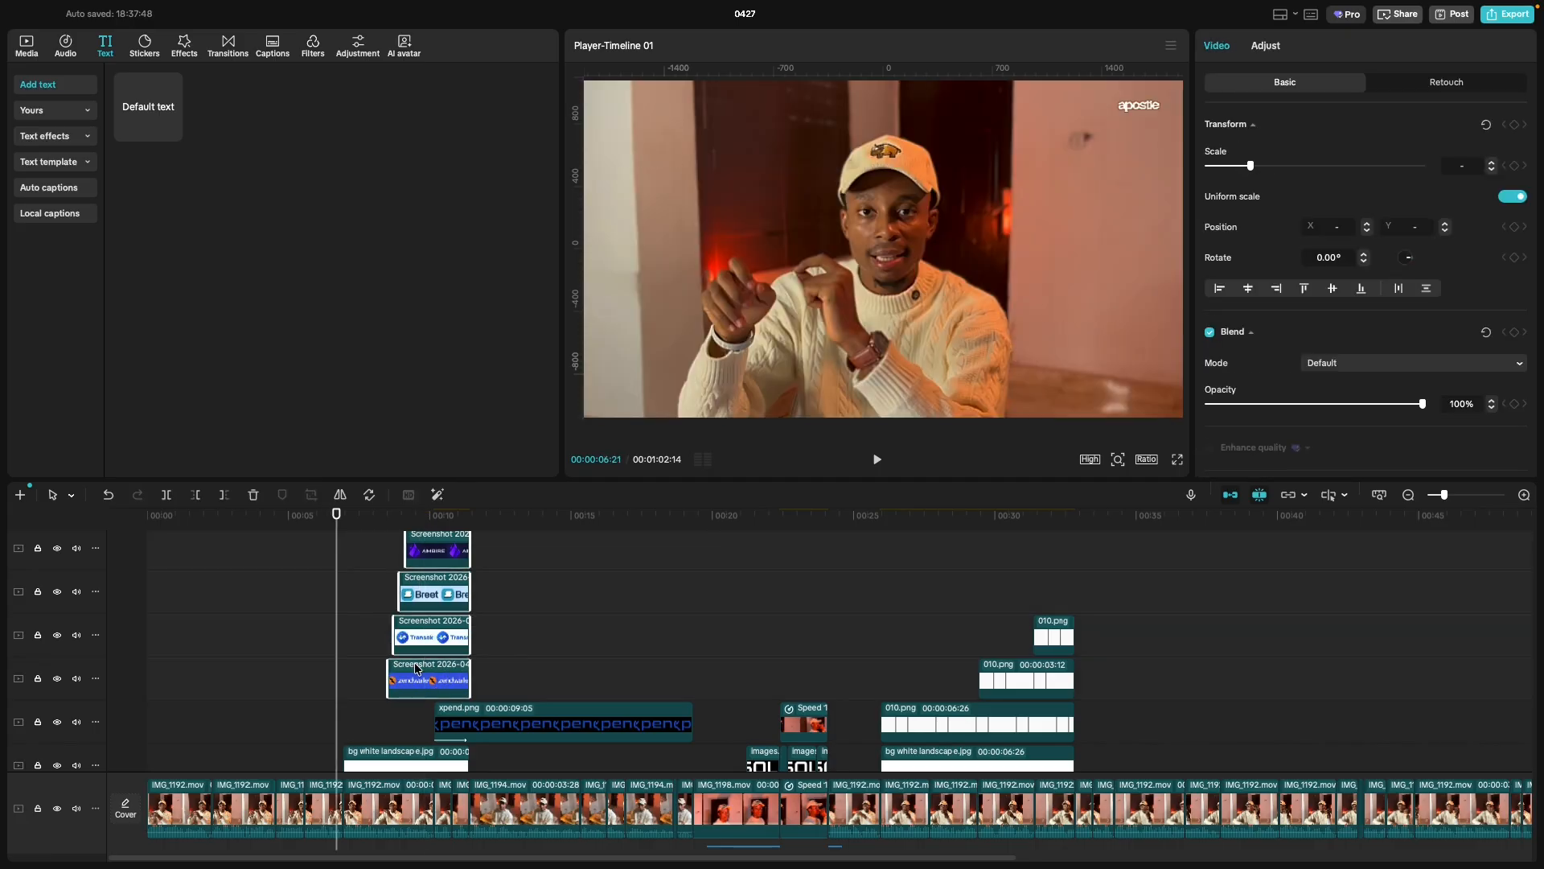
pyautogui.rightClick(417, 668)
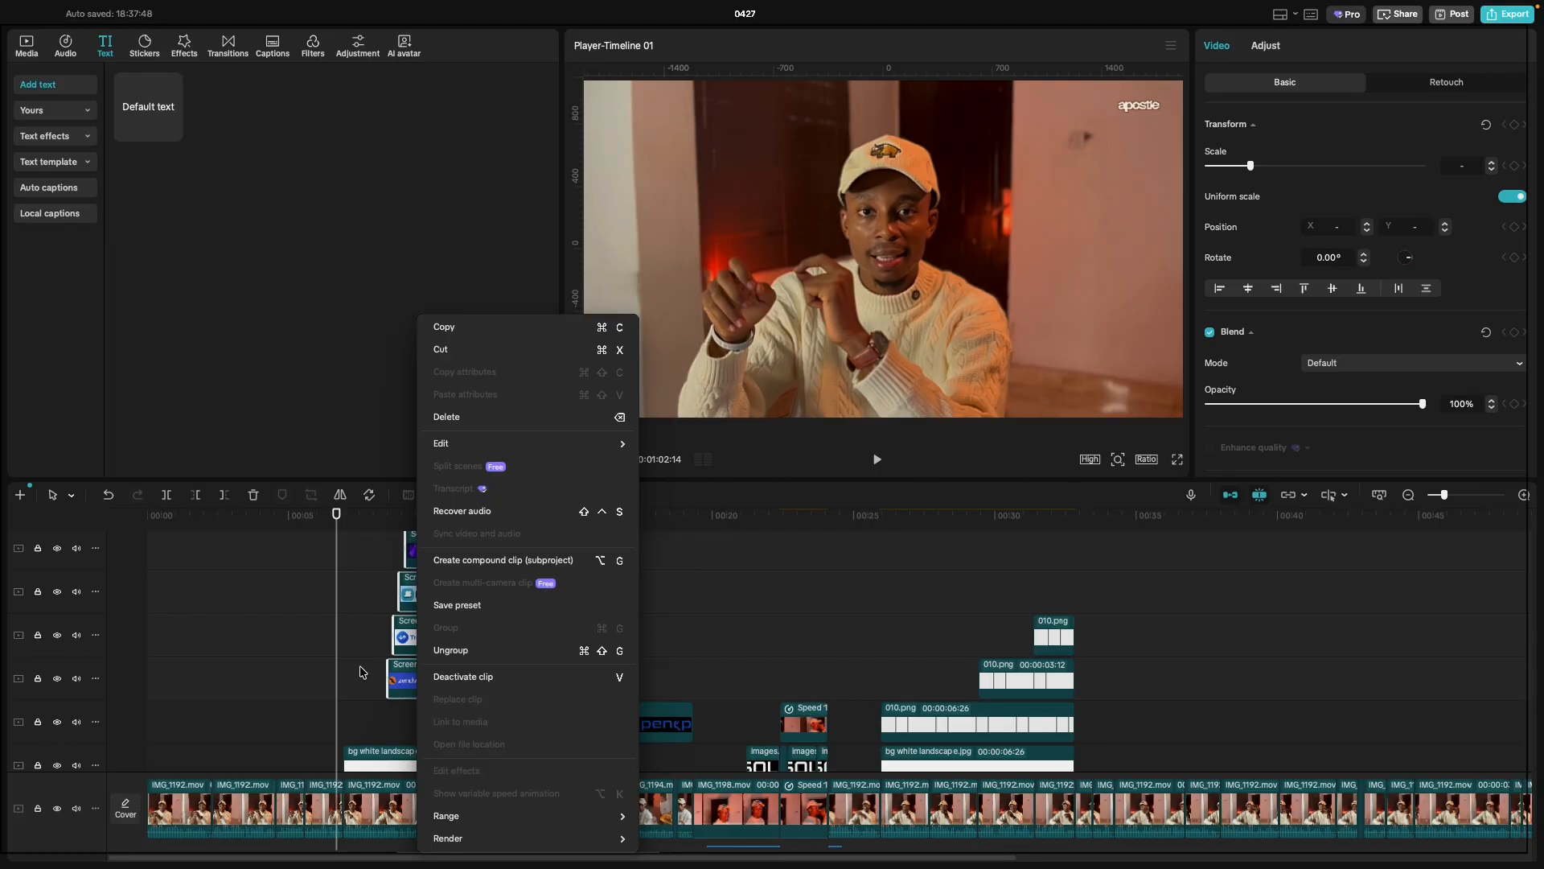
pyautogui.click(360, 672)
pyautogui.rightClick(441, 654)
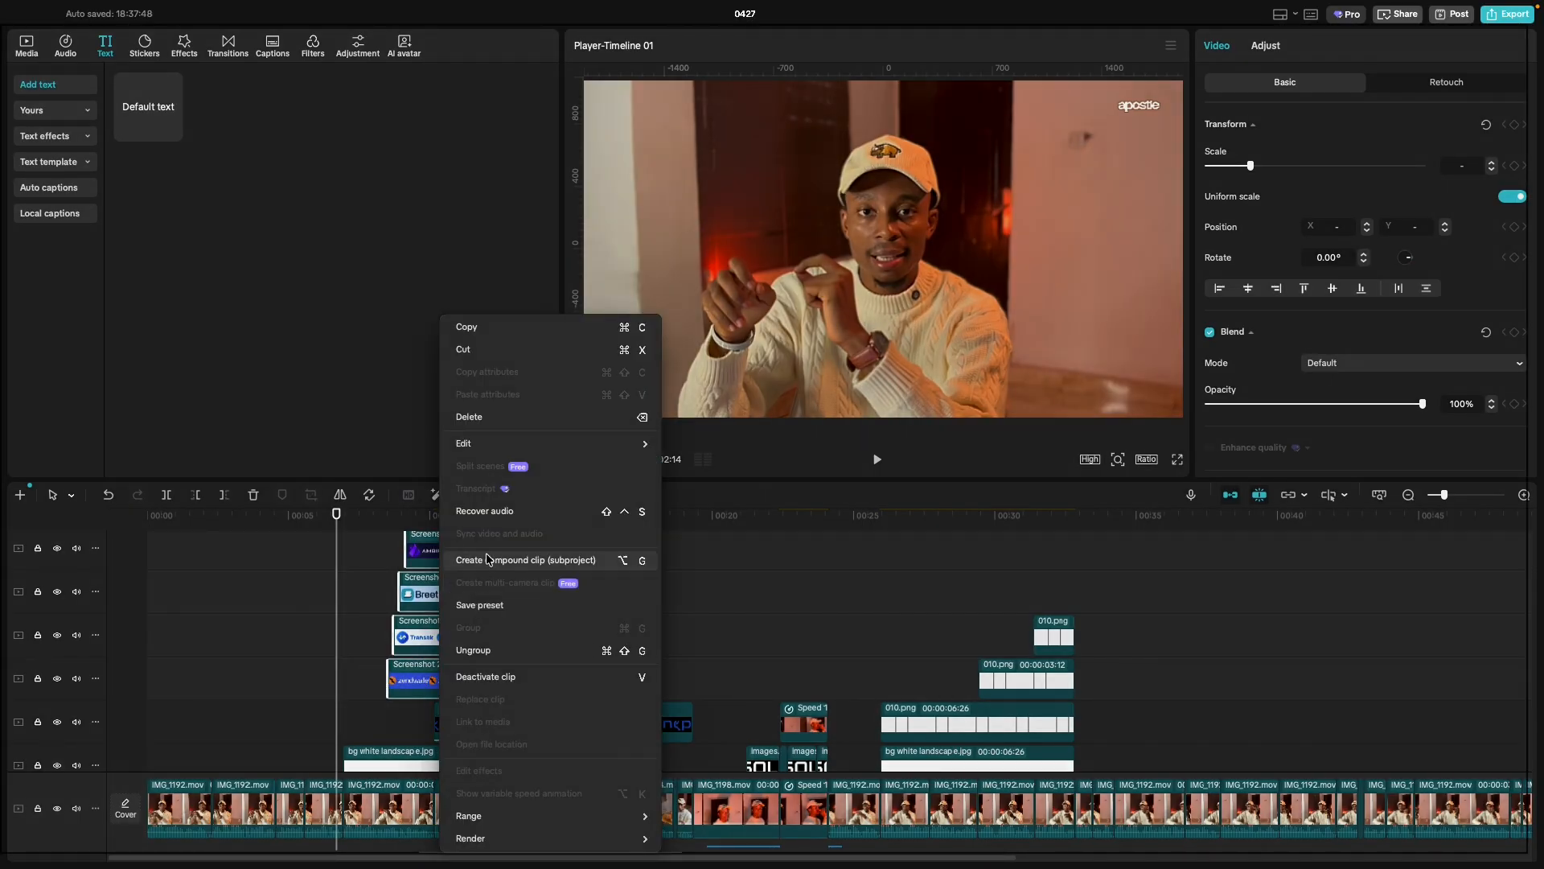
pyautogui.click(488, 559)
# Play the compound clip from just before its start to check how the logos appear one after another.
pyautogui.click(387, 609)
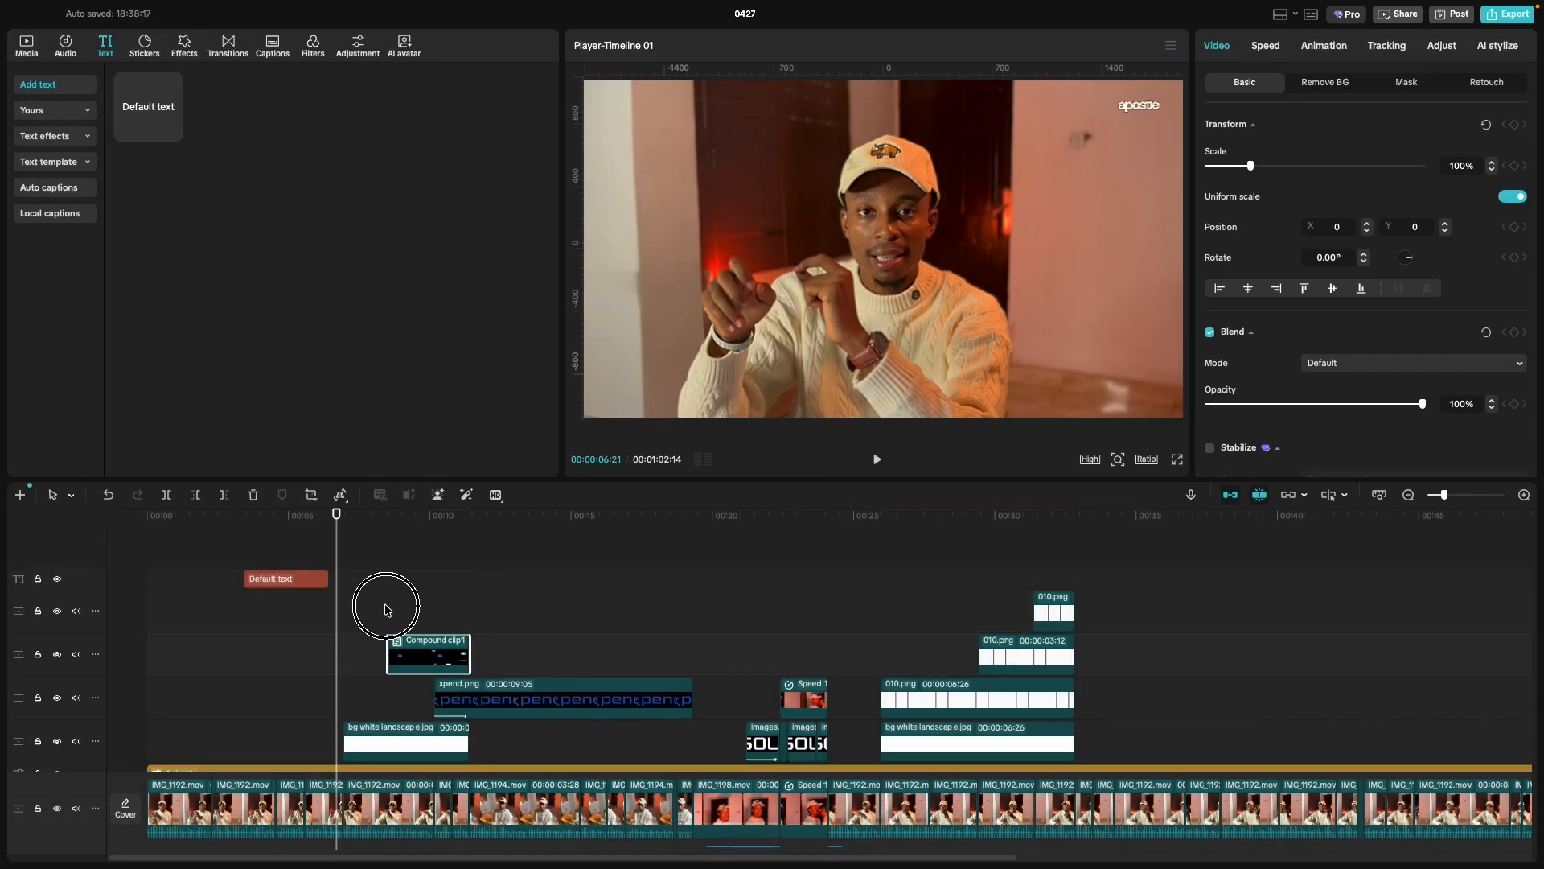
pyautogui.press('space')
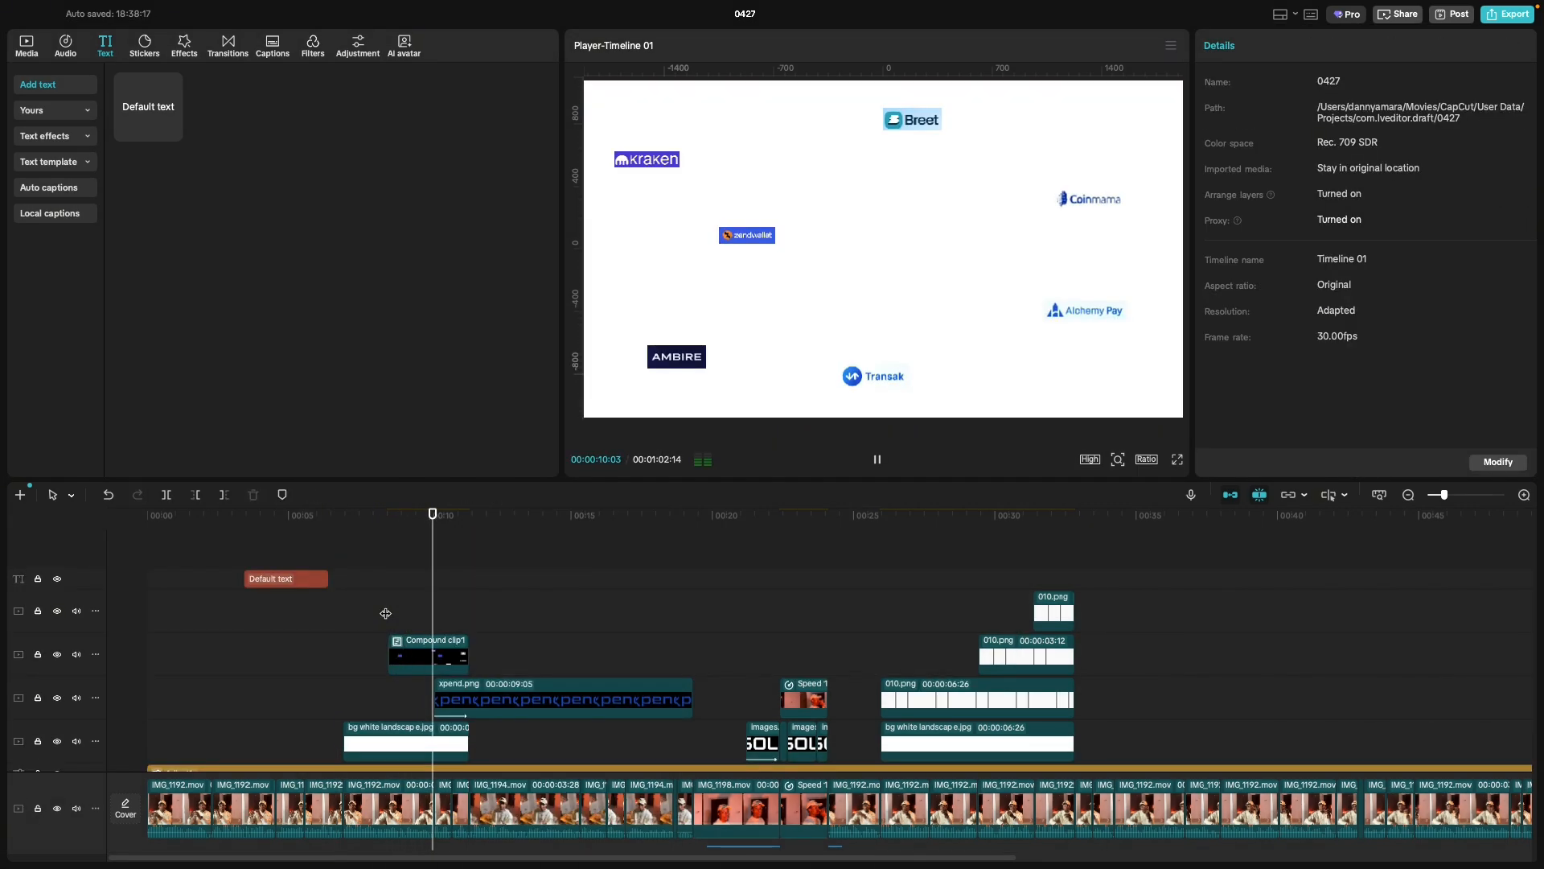
pyautogui.click(386, 613)
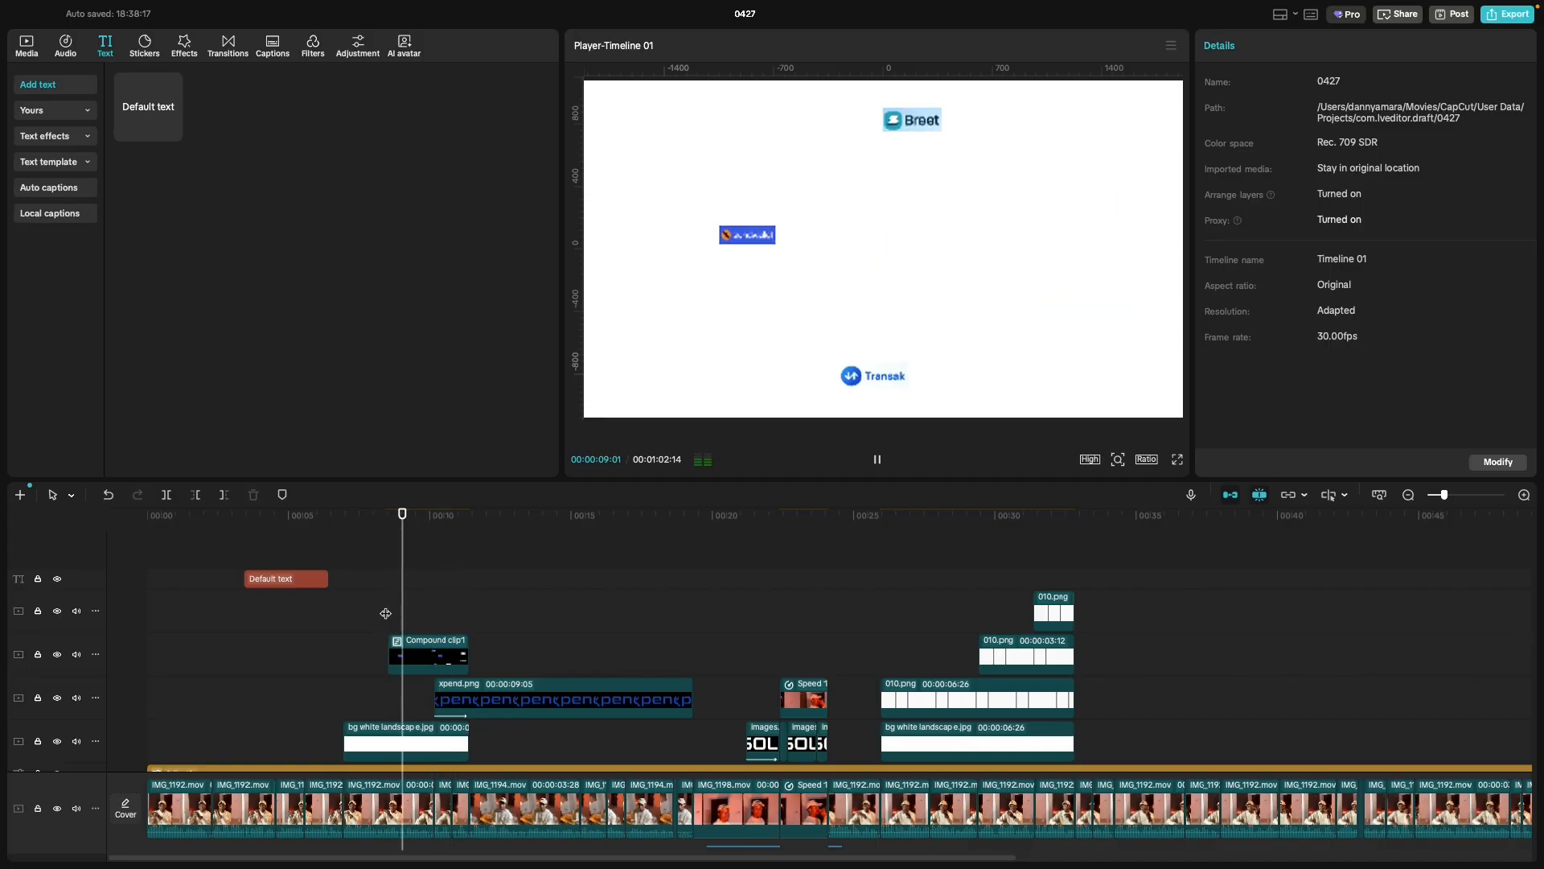
pyautogui.press('space')
pyautogui.rightClick(409, 650)
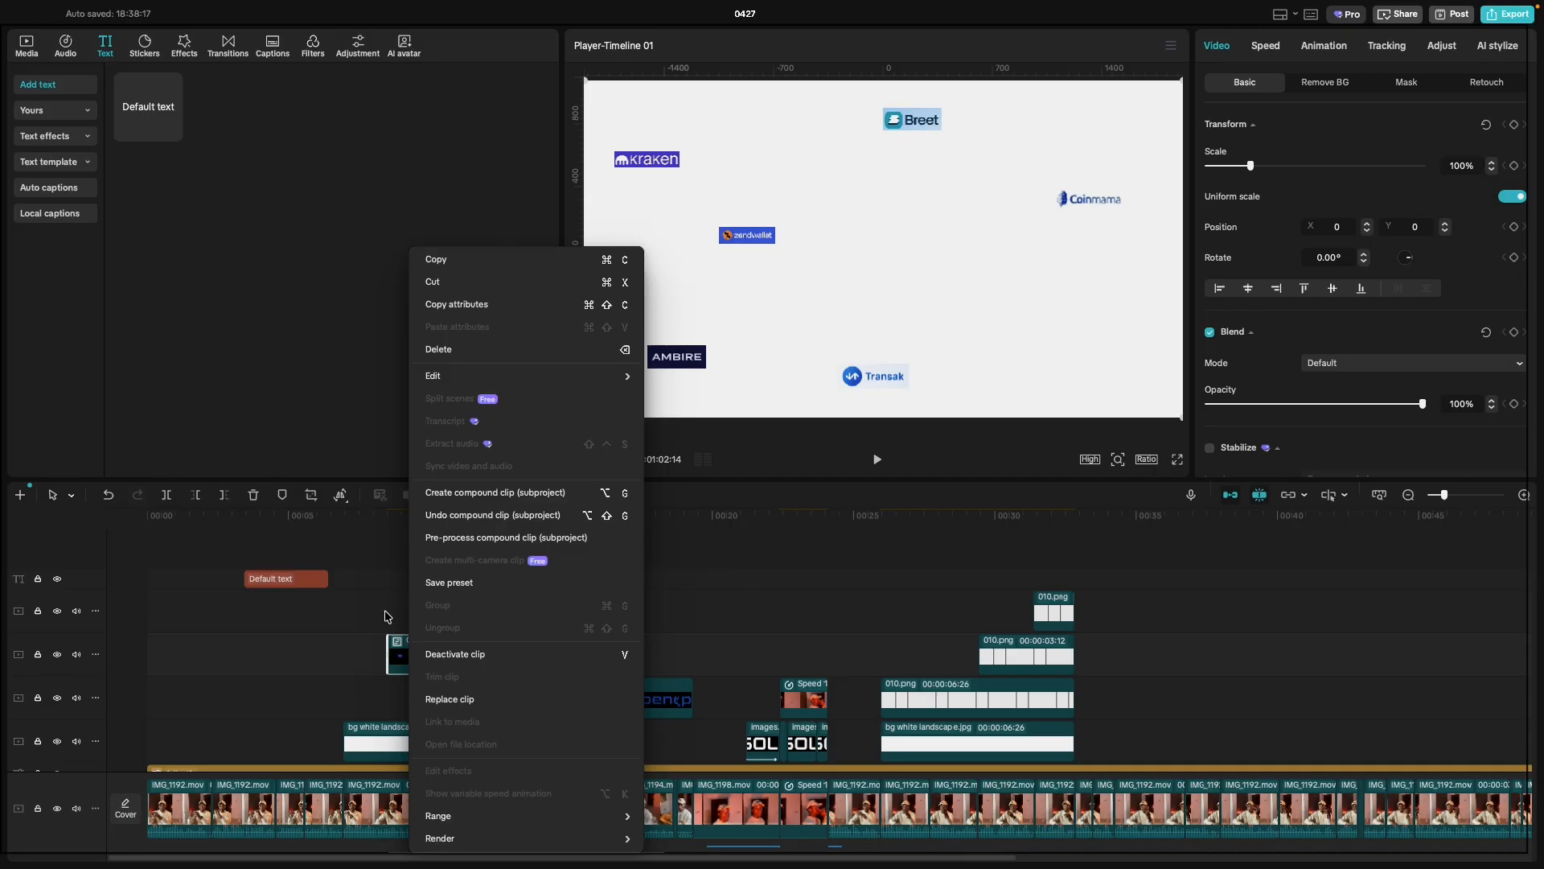
pyautogui.click(384, 615)
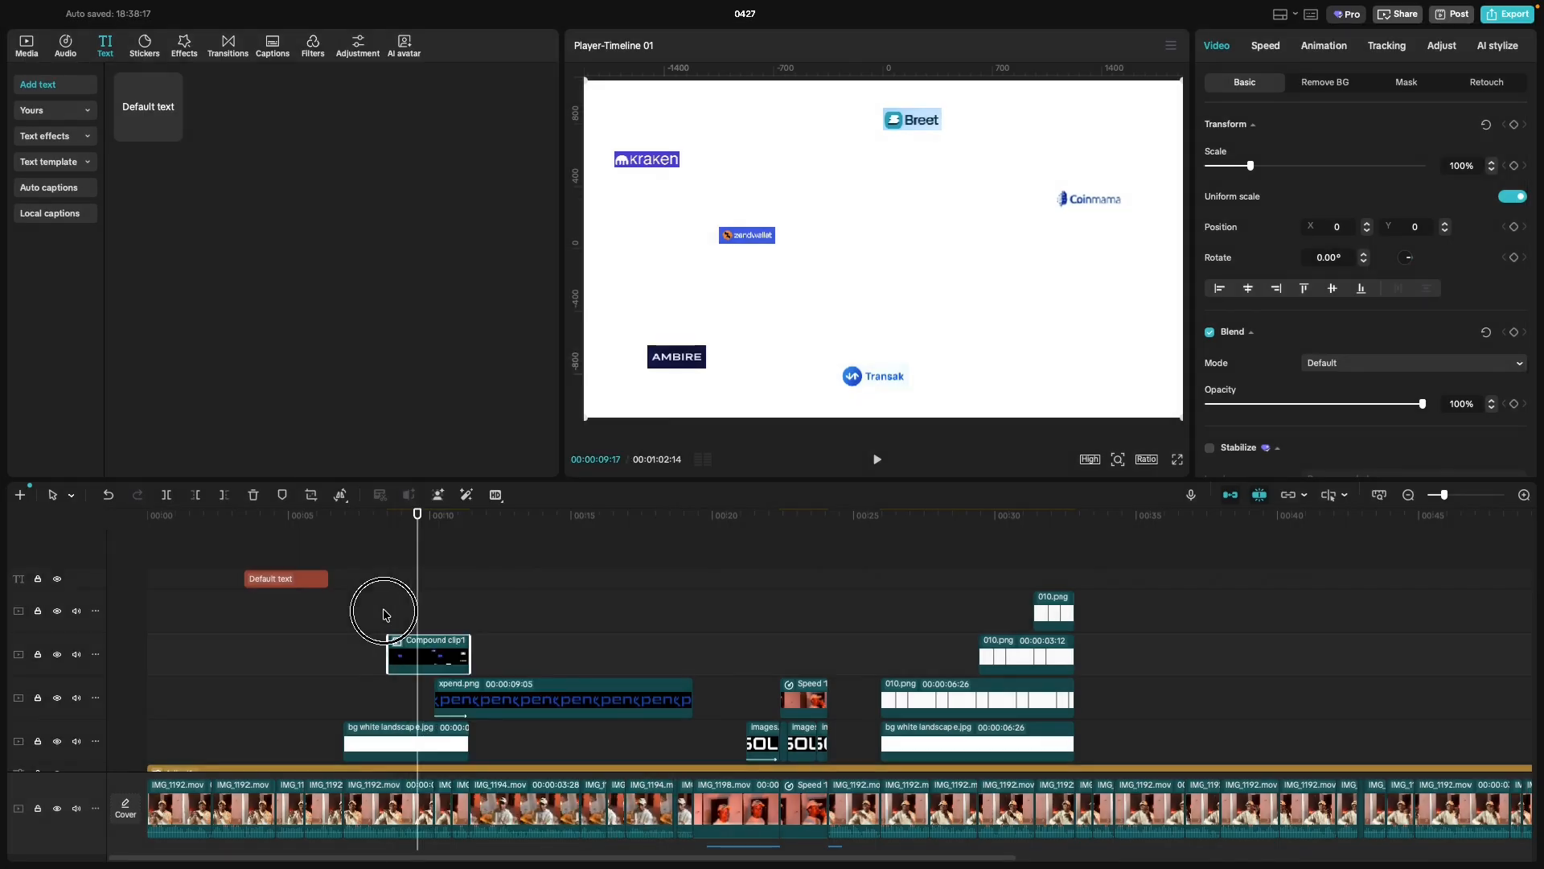
# Try to break the logo compound clip back into its separate screenshot layers.
pyautogui.rightClick(413, 658)
pyautogui.click(435, 514)
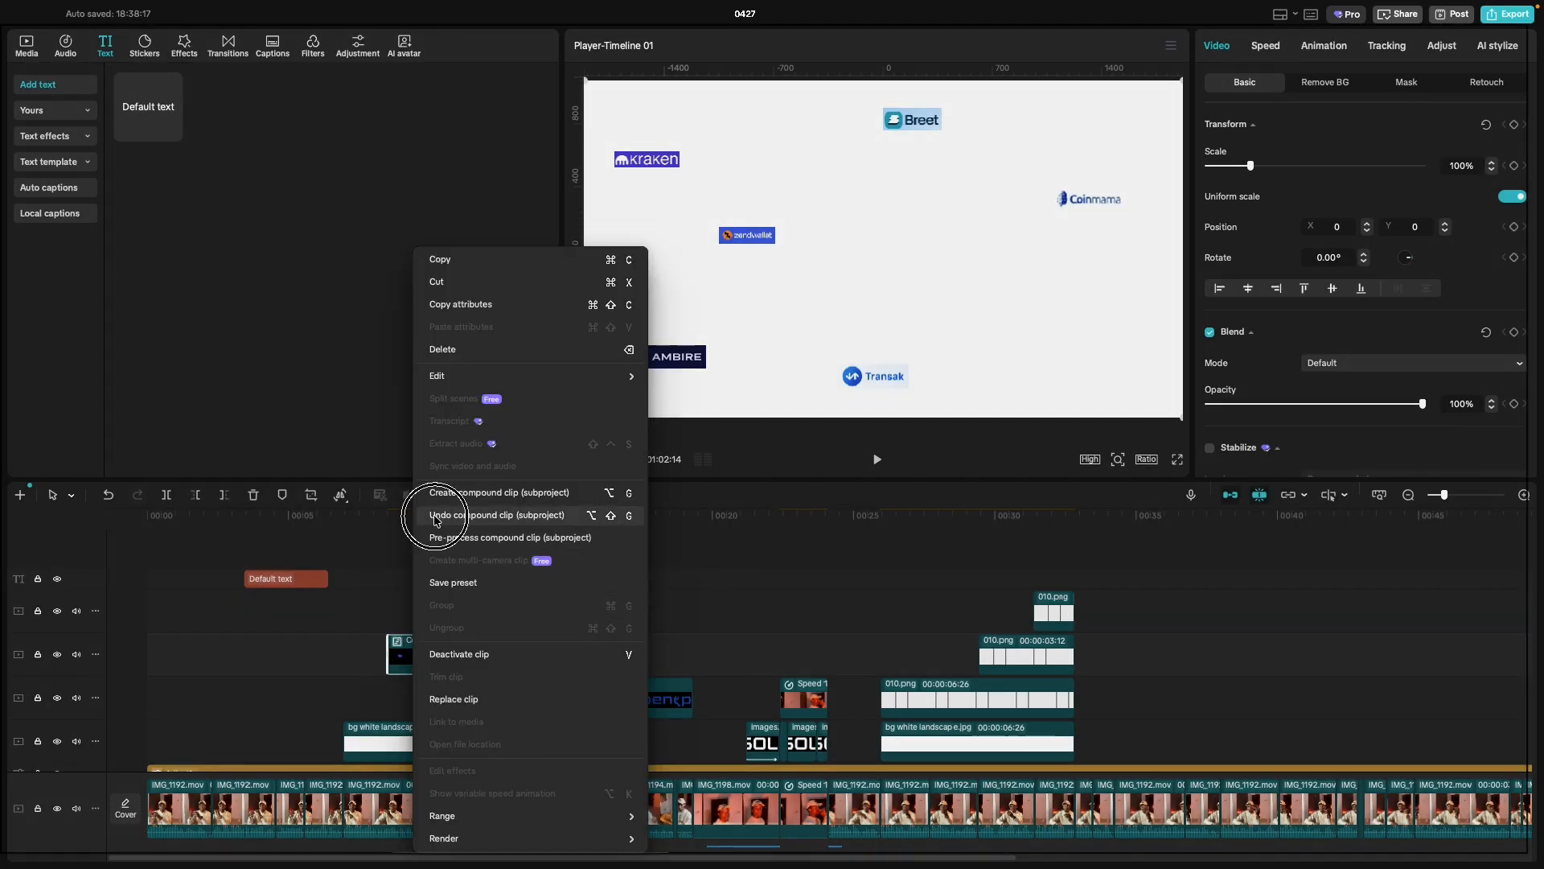
pyautogui.press('super+z')
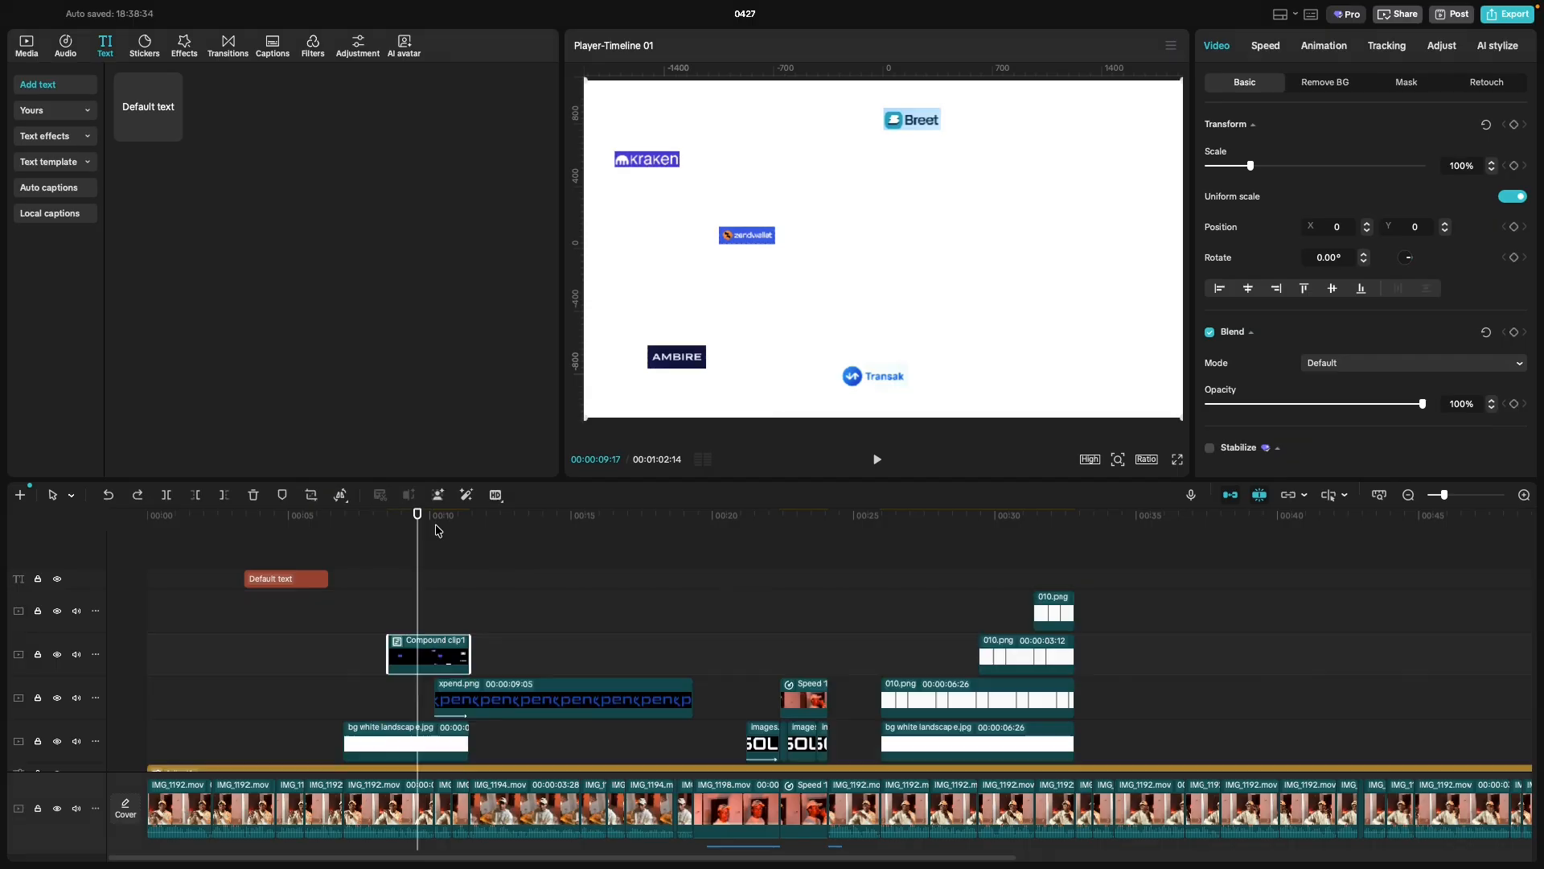
# Replay the logo sequence over the first white background several times from about 8 seconds.
pyautogui.click(382, 605)
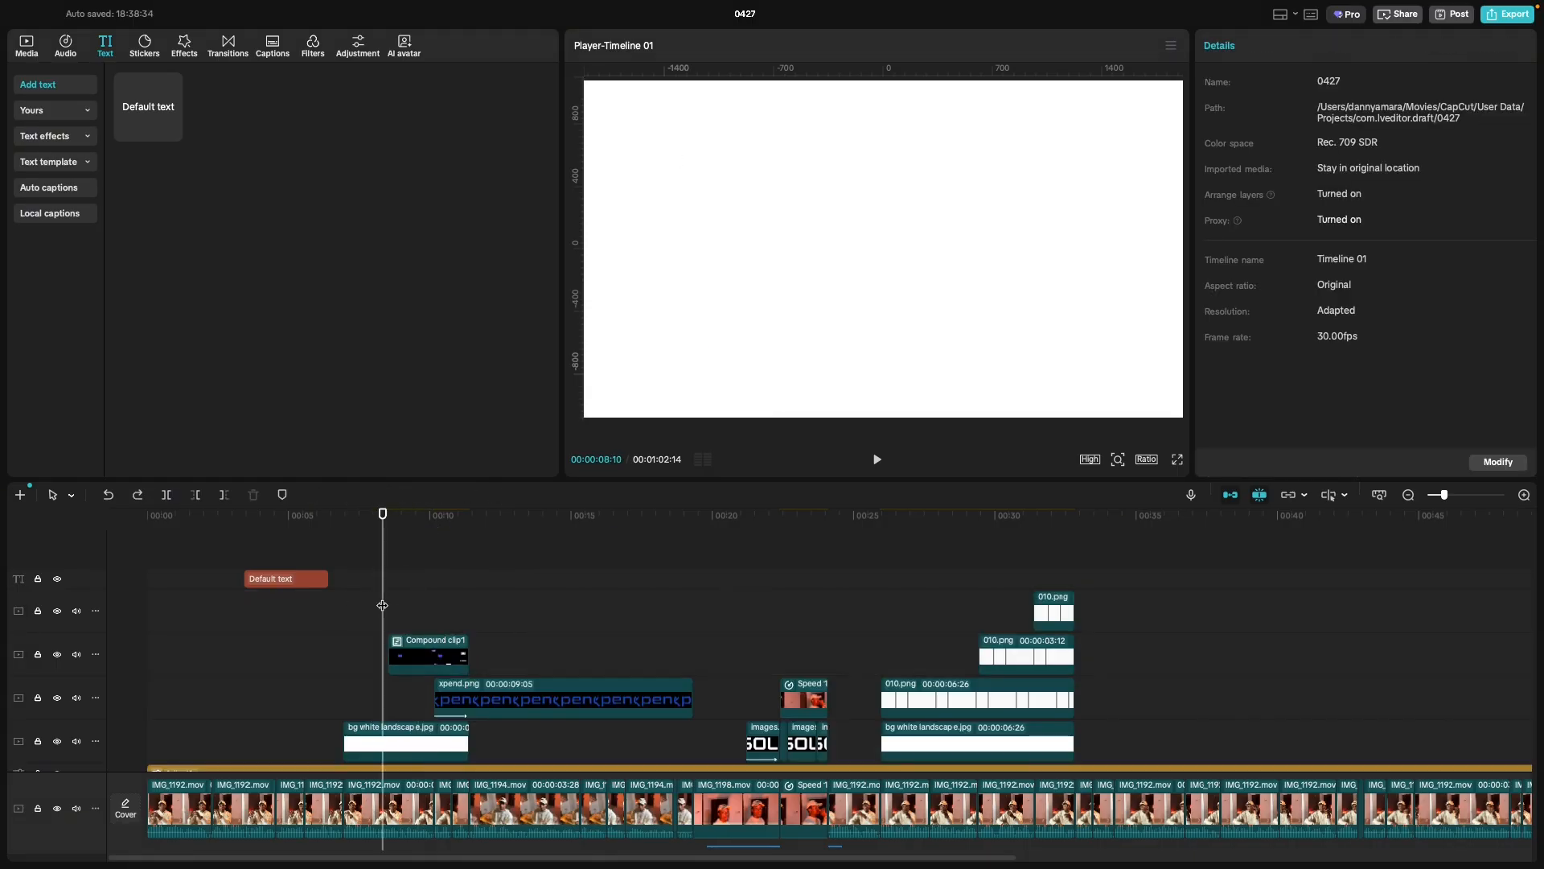
pyautogui.press('space')
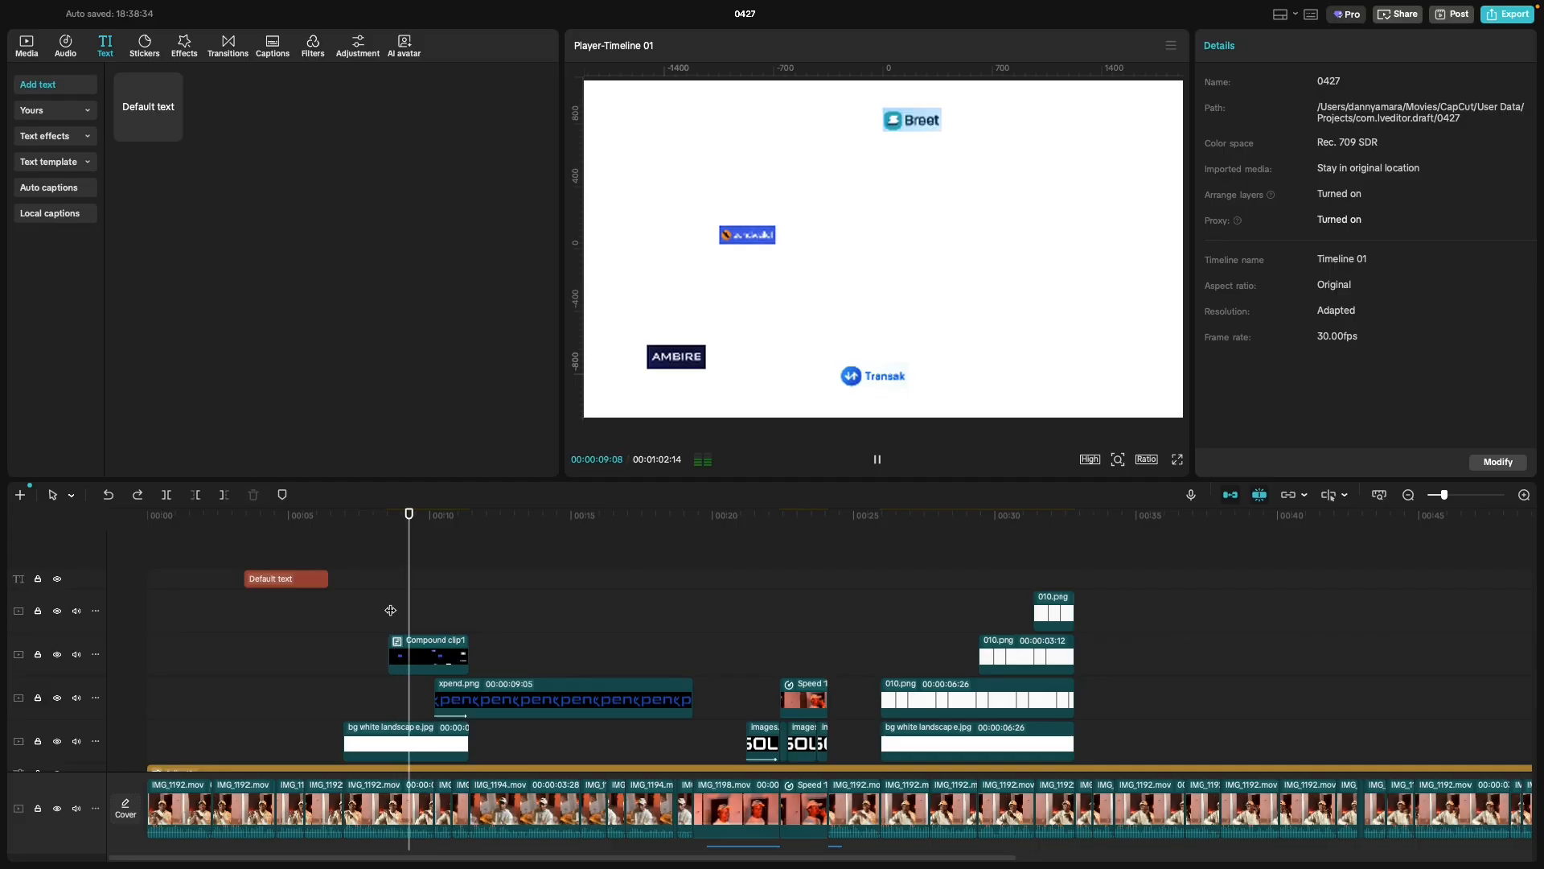
pyautogui.press('space')
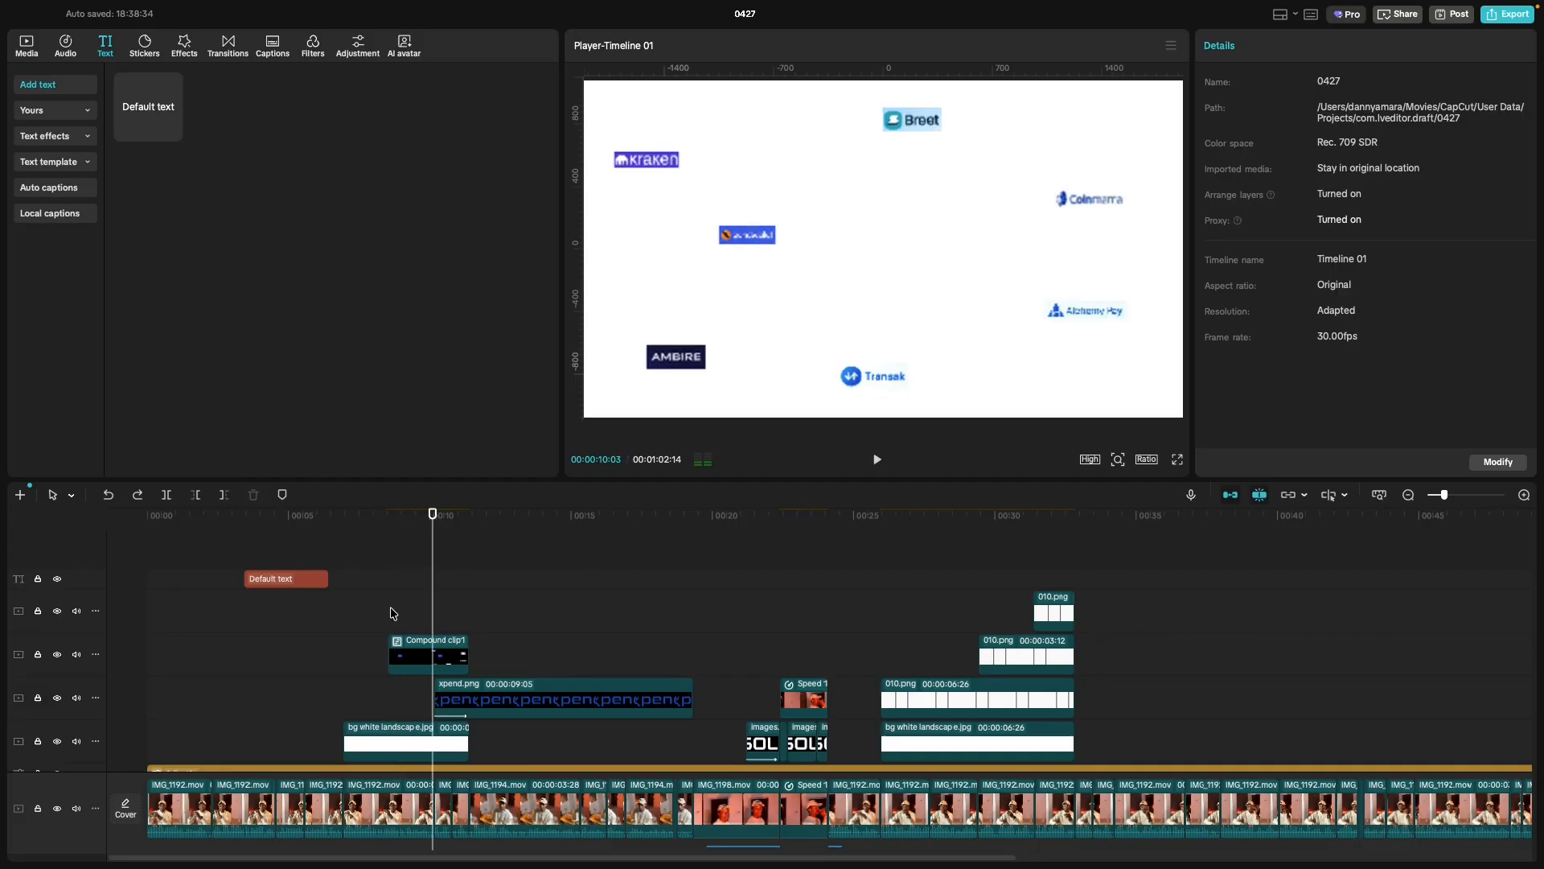
pyautogui.click(390, 616)
pyautogui.press('space')
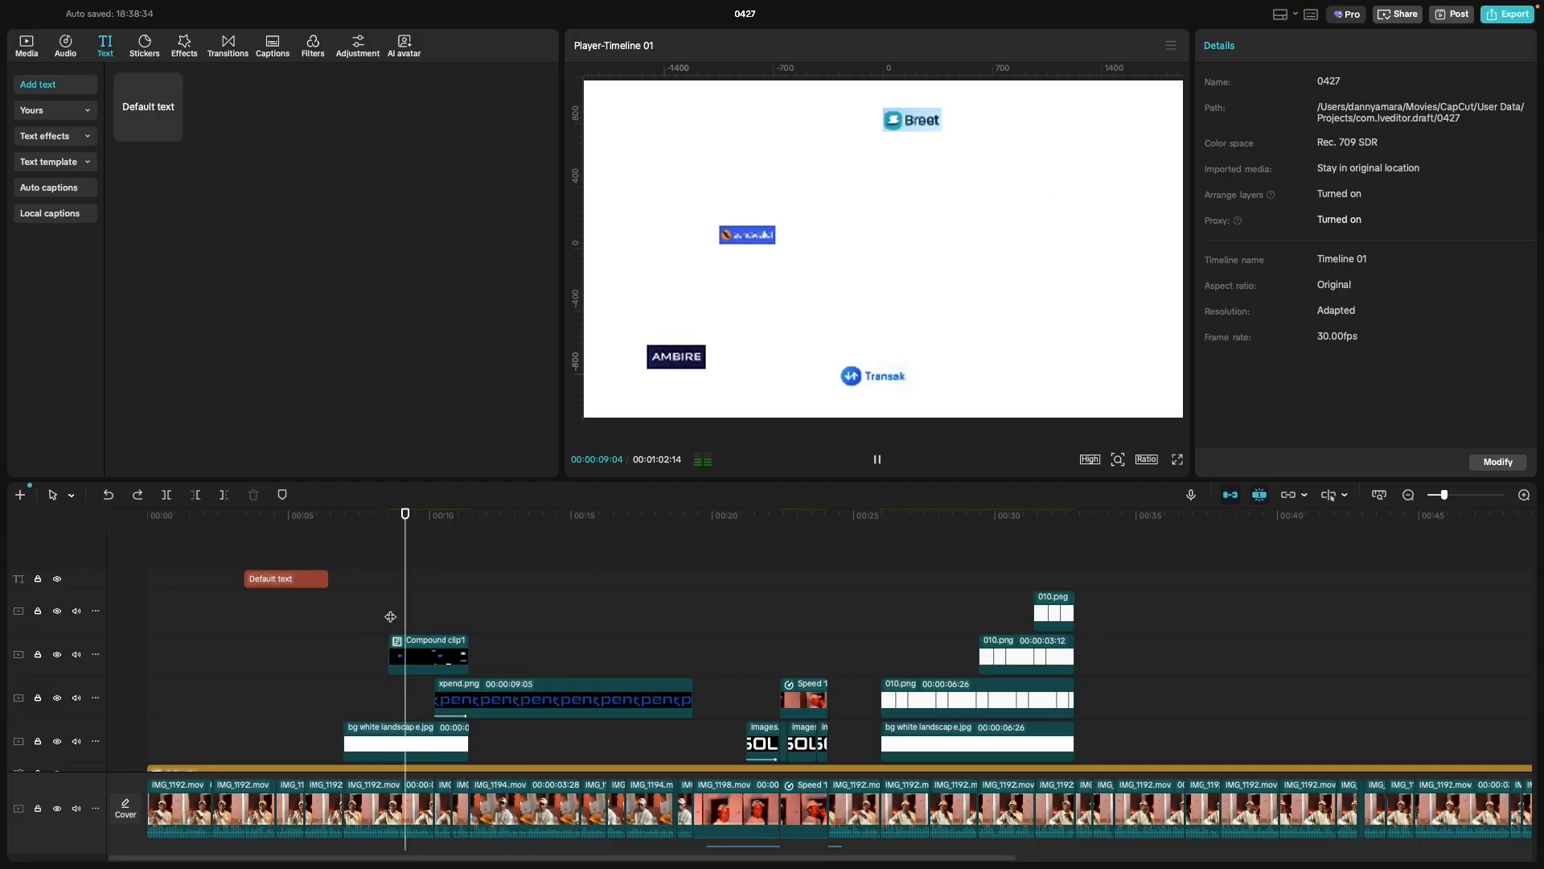
pyautogui.click(390, 616)
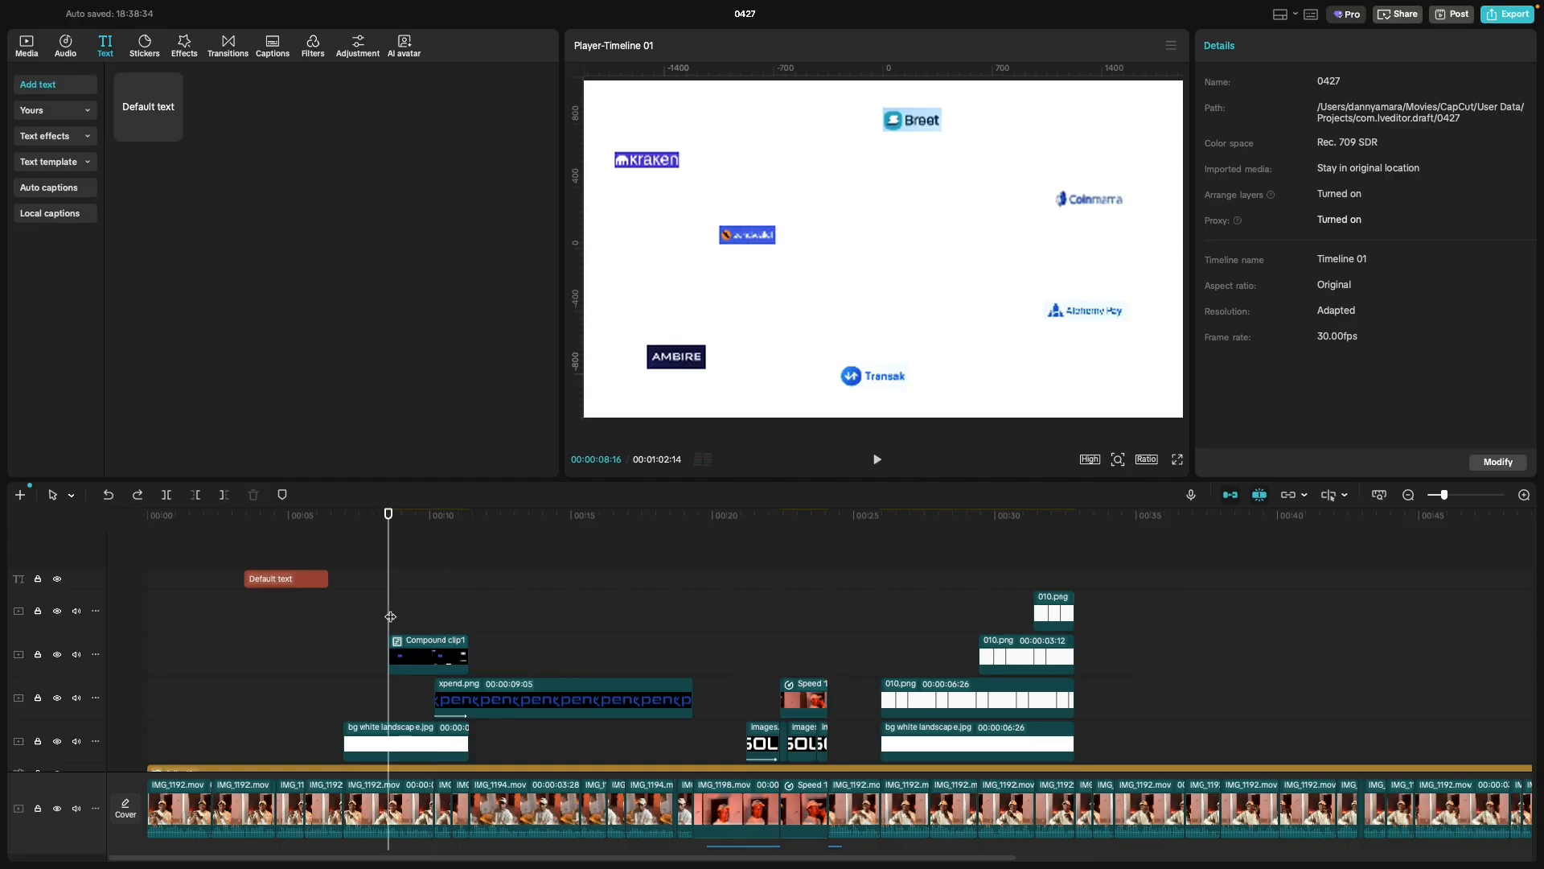
pyautogui.press('space')
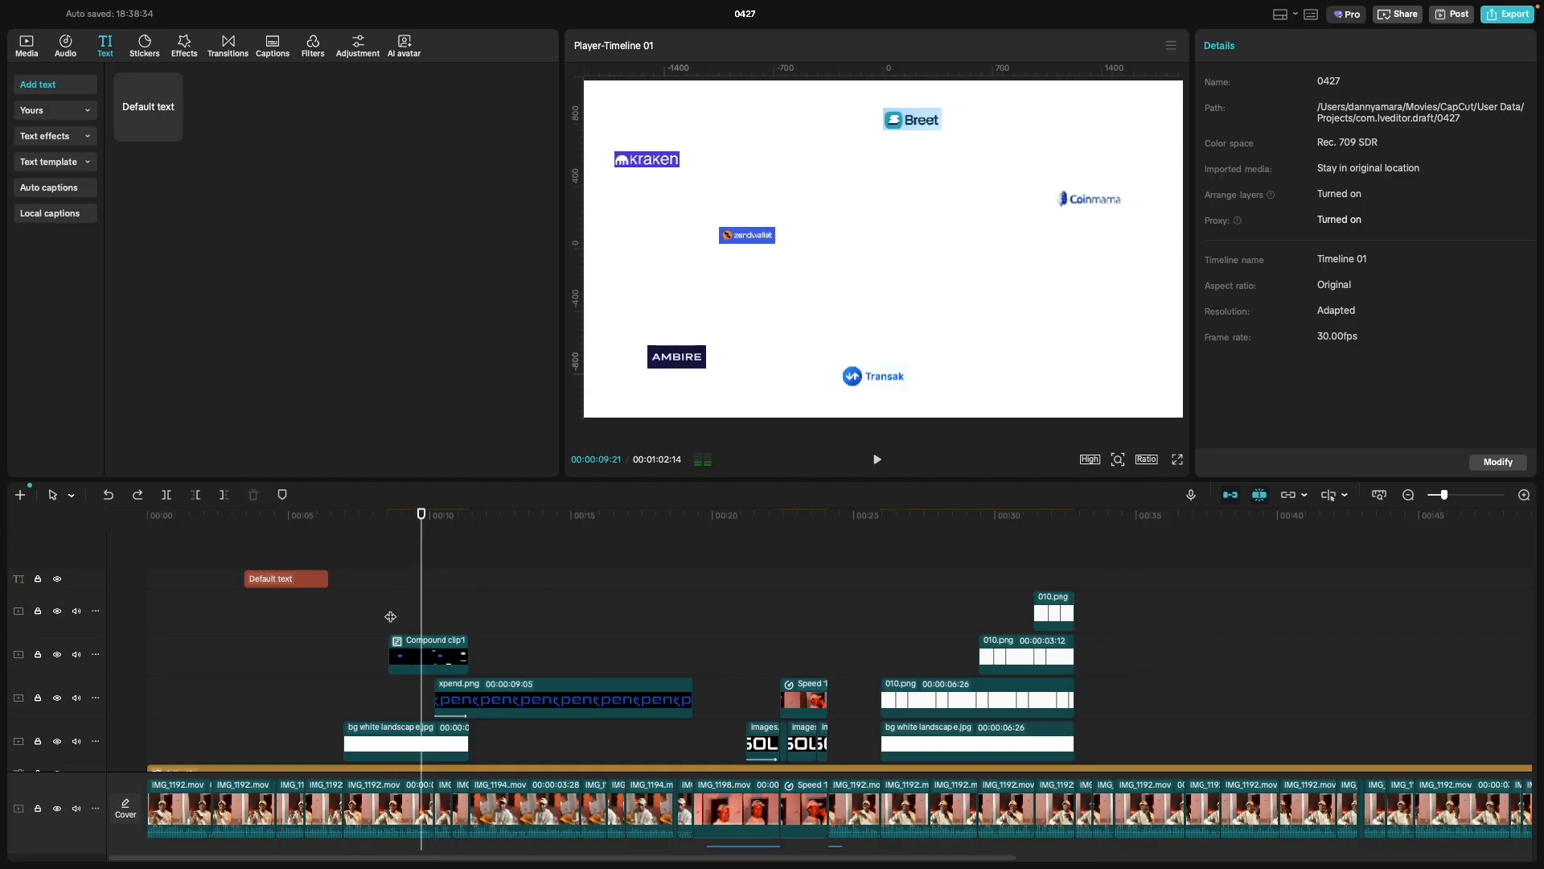
# Undo the compound clip and the grouping of the stacked logo screenshots.
pyautogui.press('super+z')
pyautogui.scroll(-2, 406, 663)
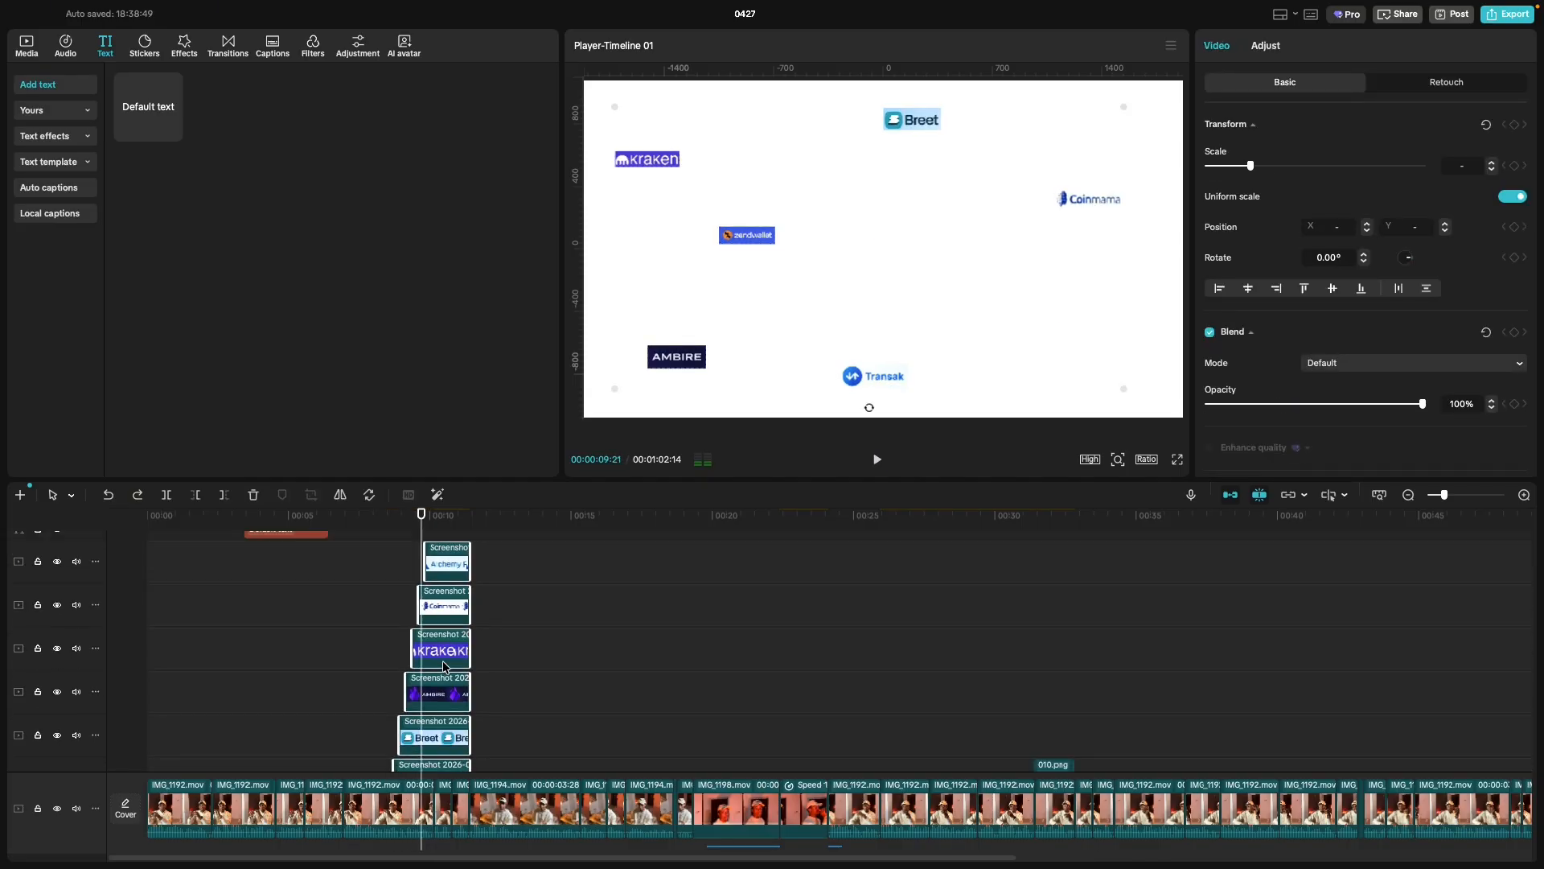
pyautogui.scroll(-2, 398, 663)
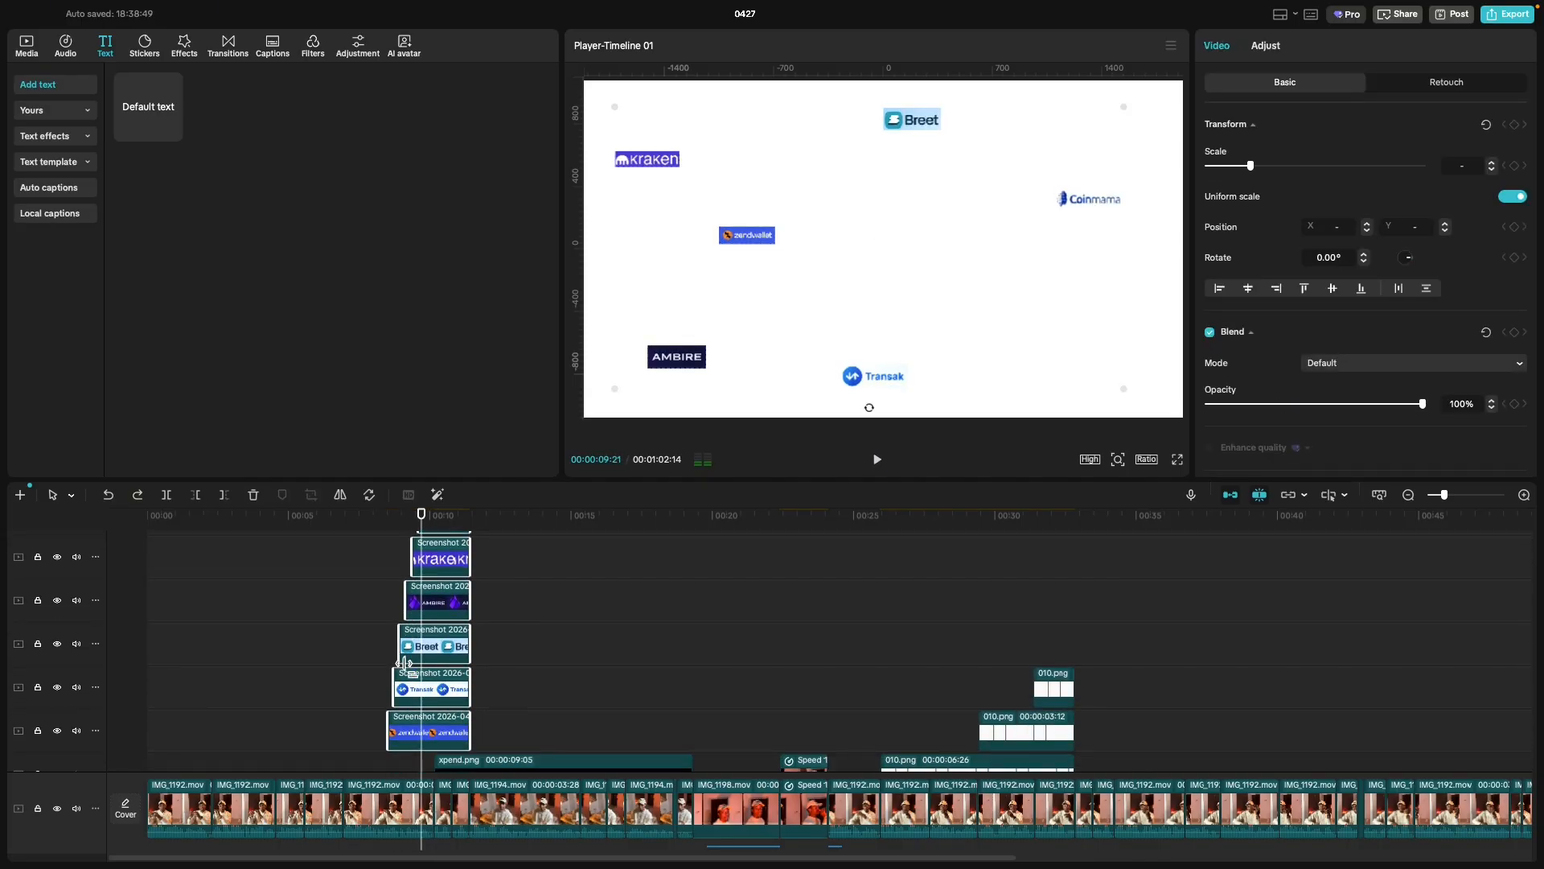
# Search the video effects for Blur and apply the Blur effect to the lowest logo screenshot in the stack.
pyautogui.click(411, 719)
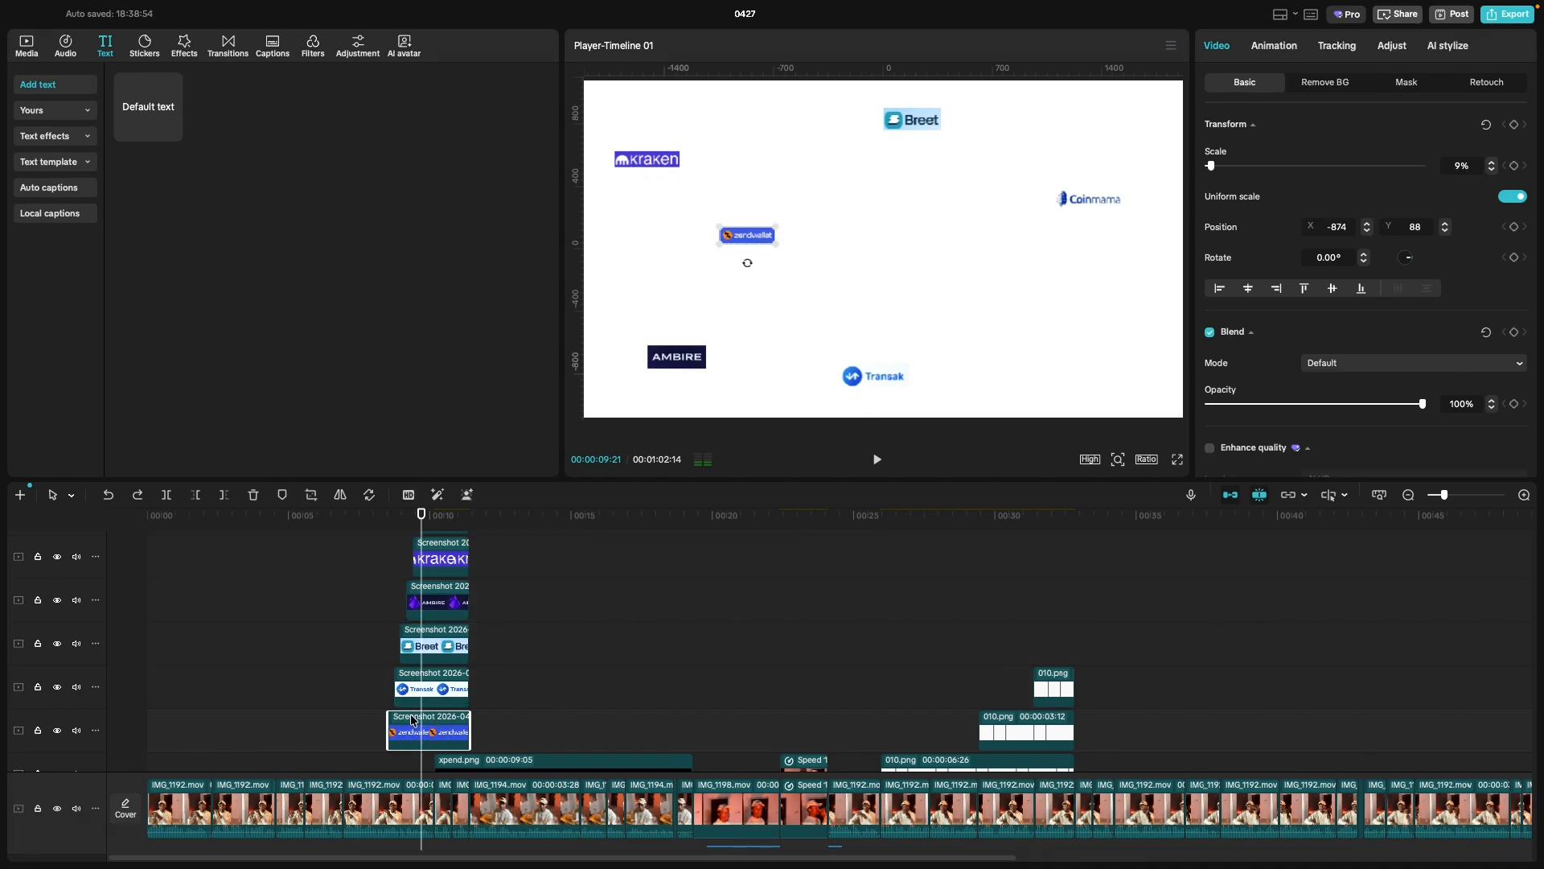
pyautogui.click(184, 46)
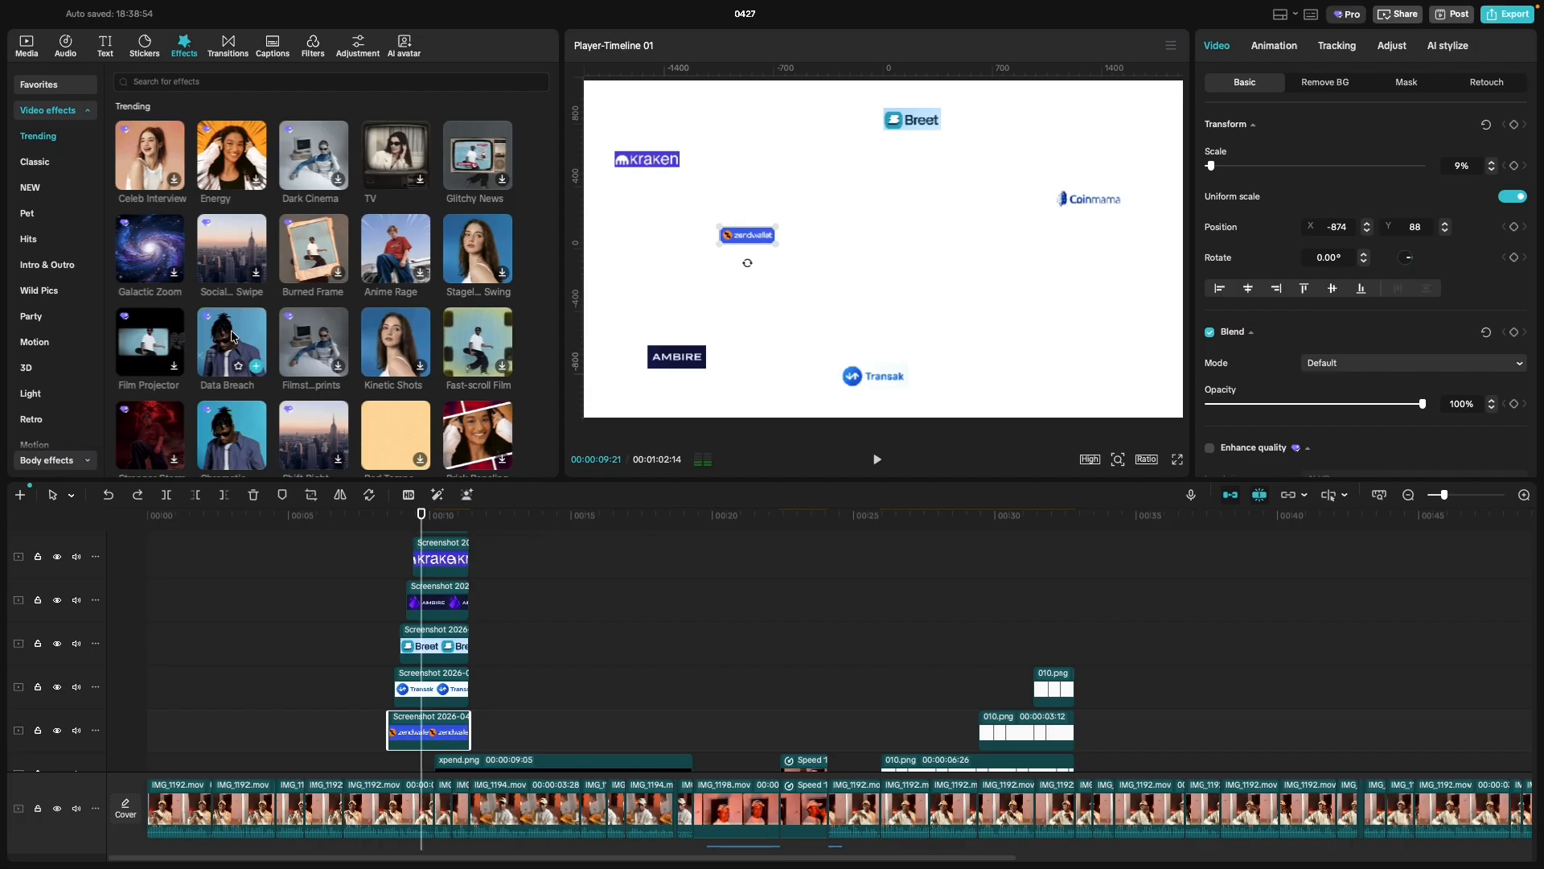
pyautogui.click(138, 87)
pyautogui.click(213, 133)
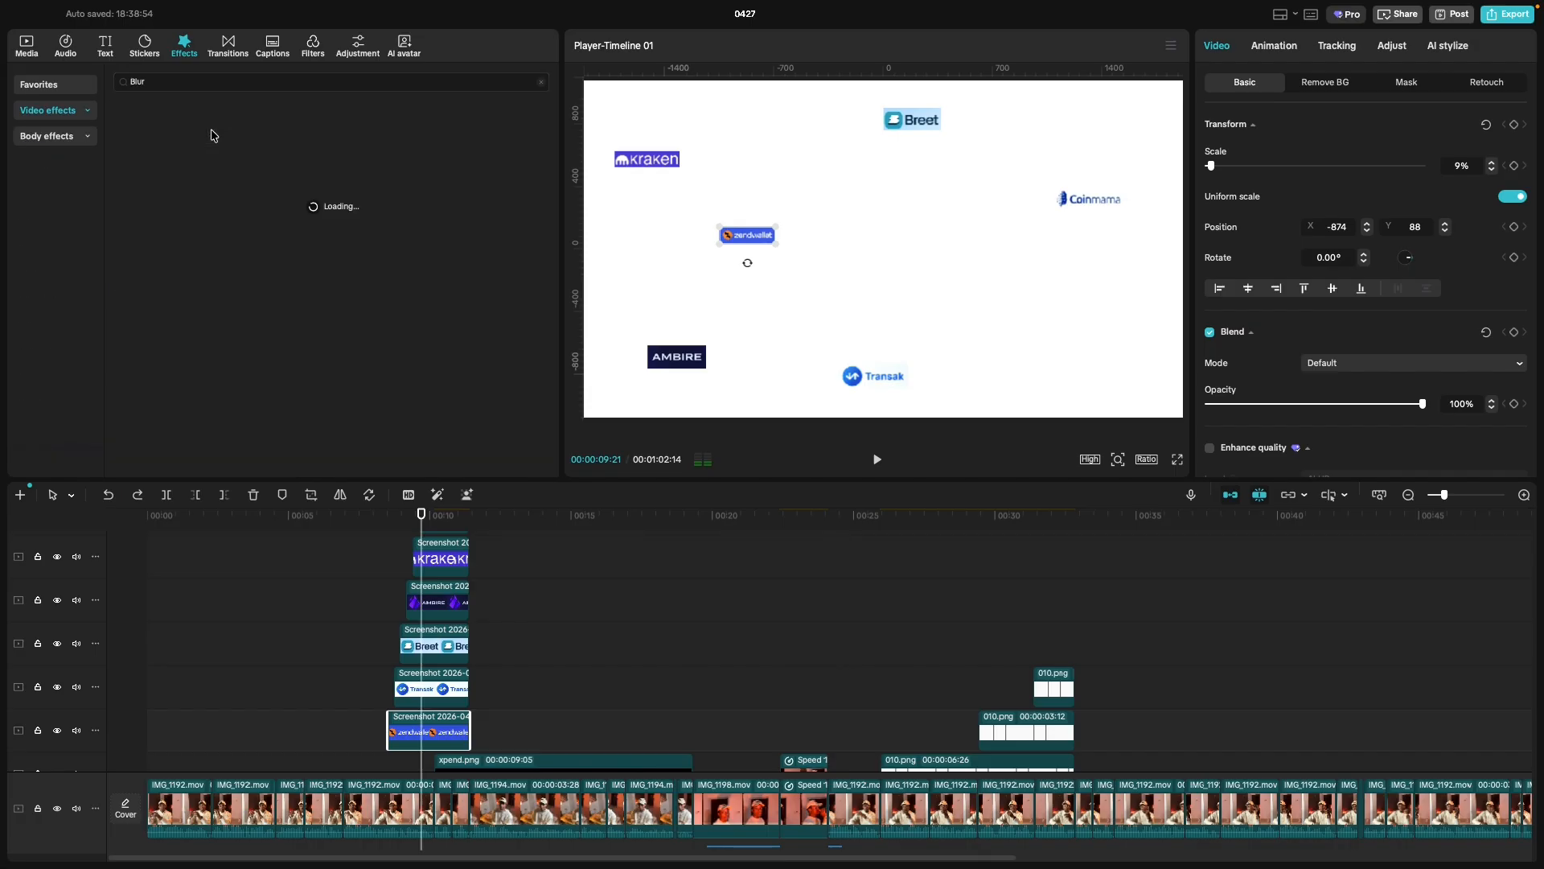
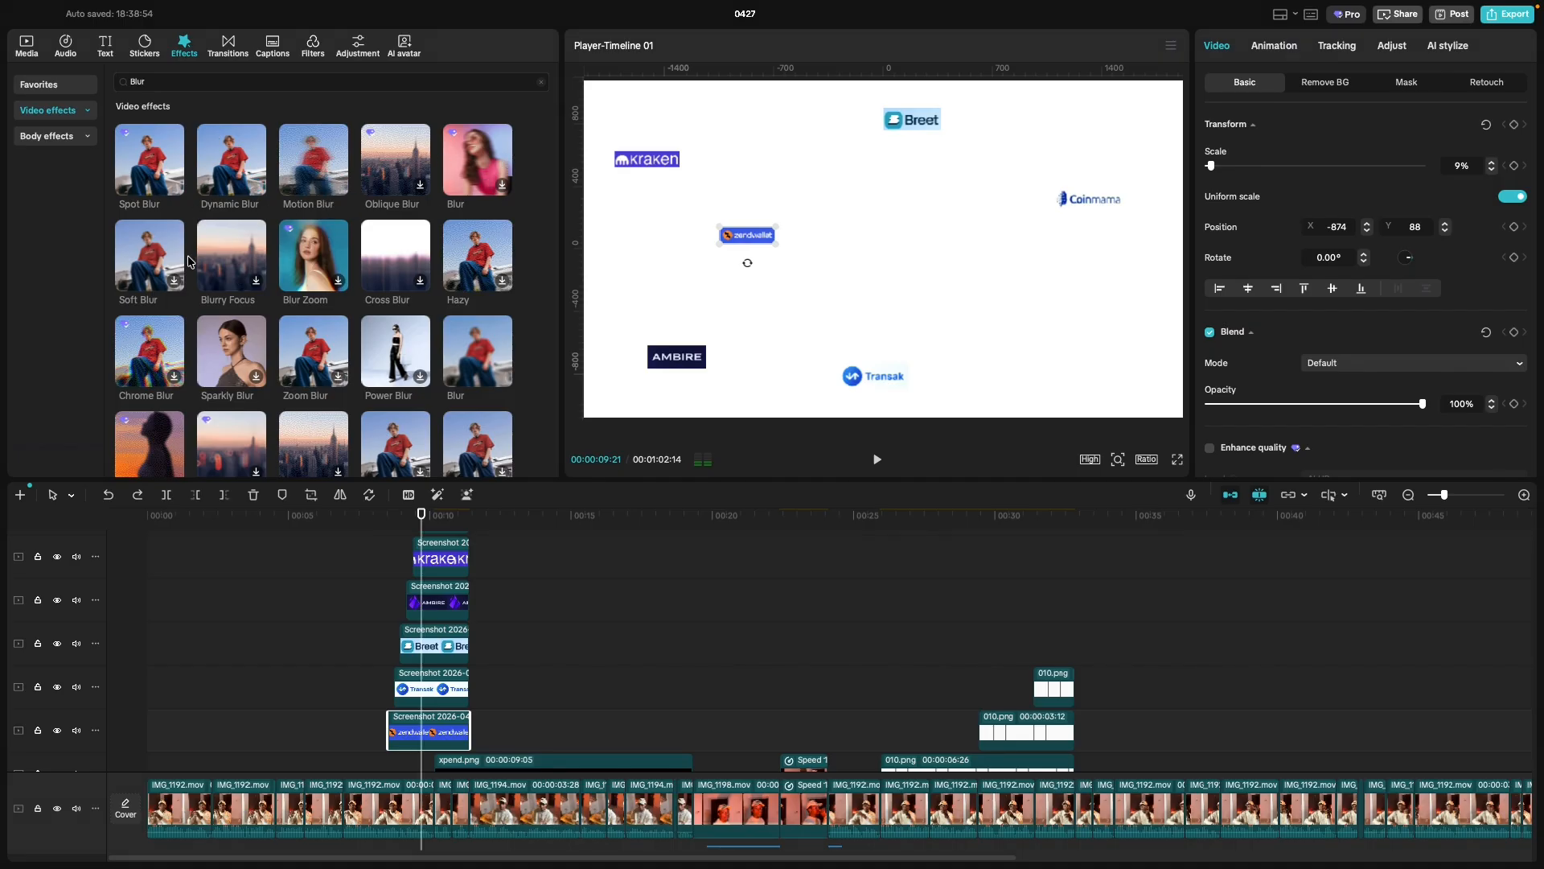
pyautogui.scroll(-2, 229, 346)
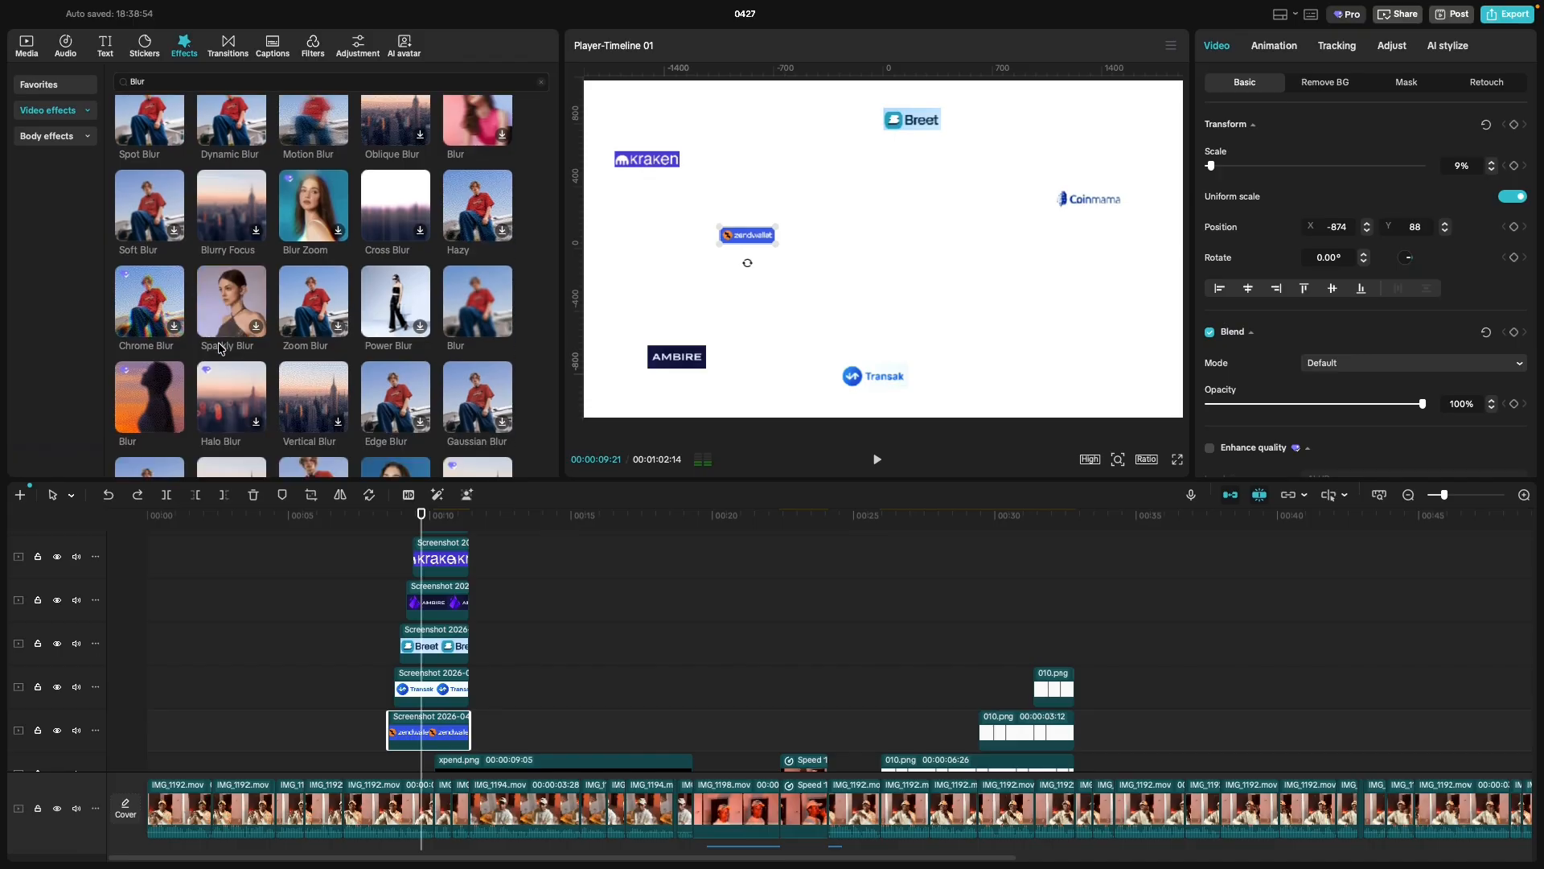
pyautogui.moveTo(471, 304); pyautogui.dragTo(399, 712)
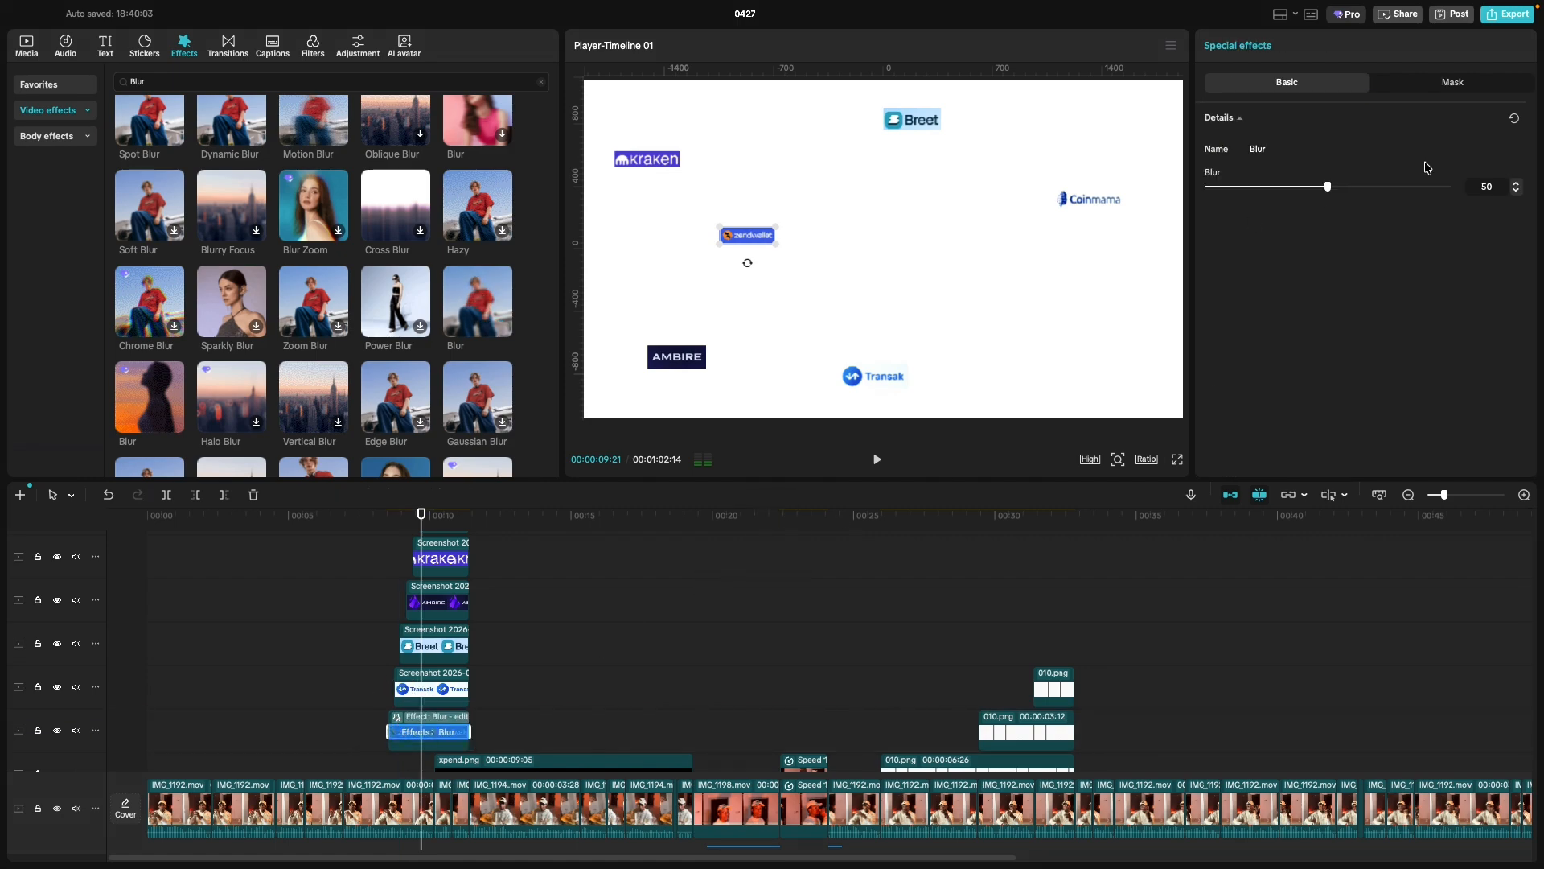
# Set the Blur strength to 100 on the lowest logo screenshot and check that clip at about 9 seconds.
pyautogui.moveTo(1331, 188); pyautogui.dragTo(1543, 212)
pyautogui.click(558, 714)
pyautogui.click(438, 746)
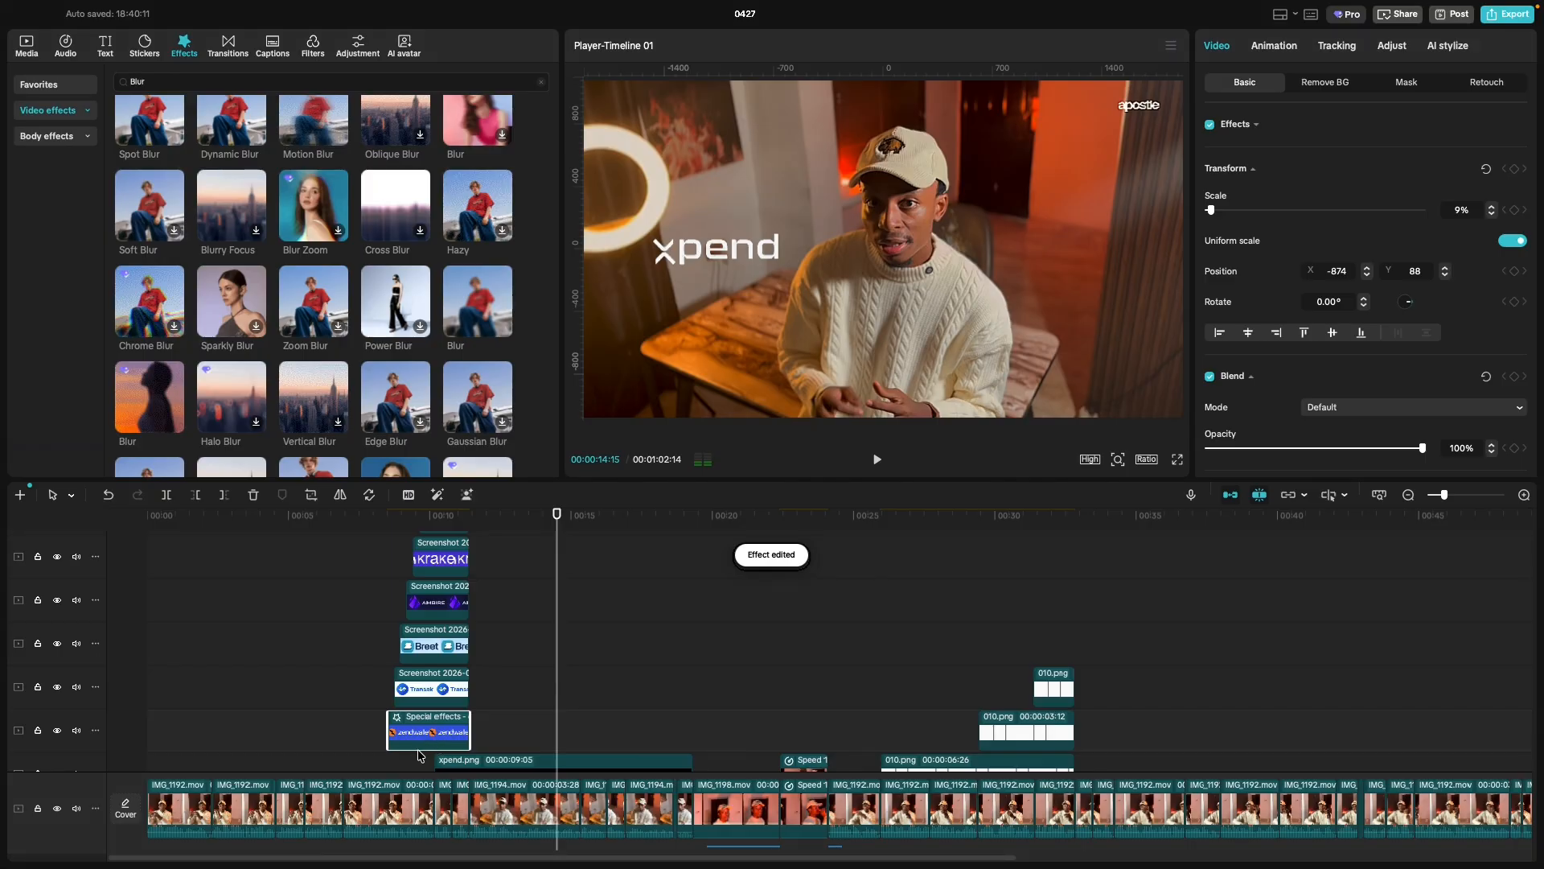
pyautogui.click(419, 762)
pyautogui.click(444, 738)
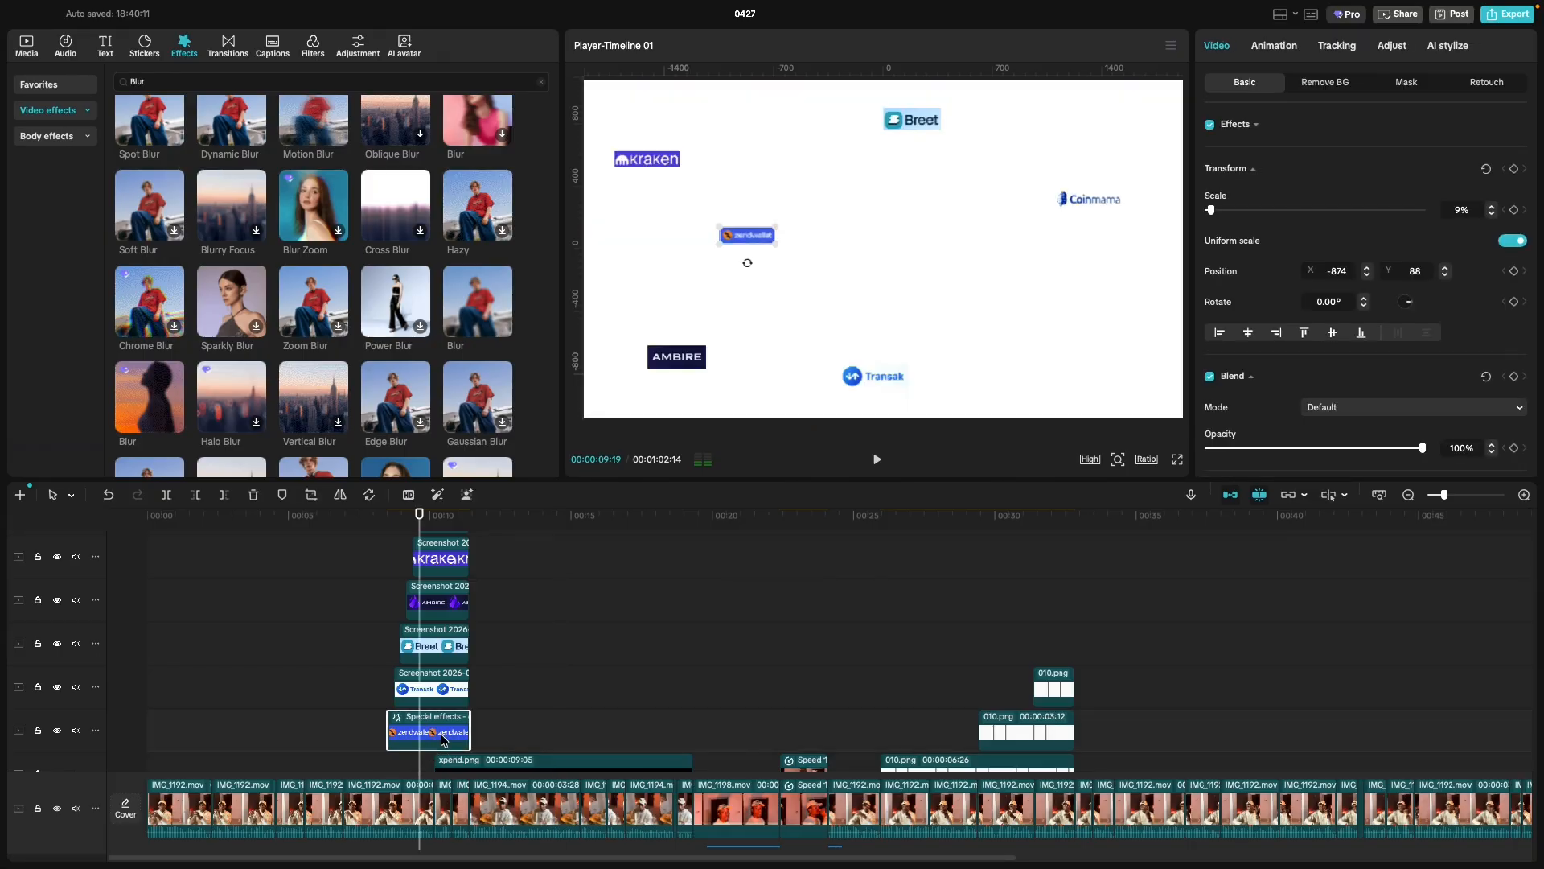
# Reopen the Blur effect applied to the lowest logo screenshot and examine its basic and mask settings.
pyautogui.click(1256, 126)
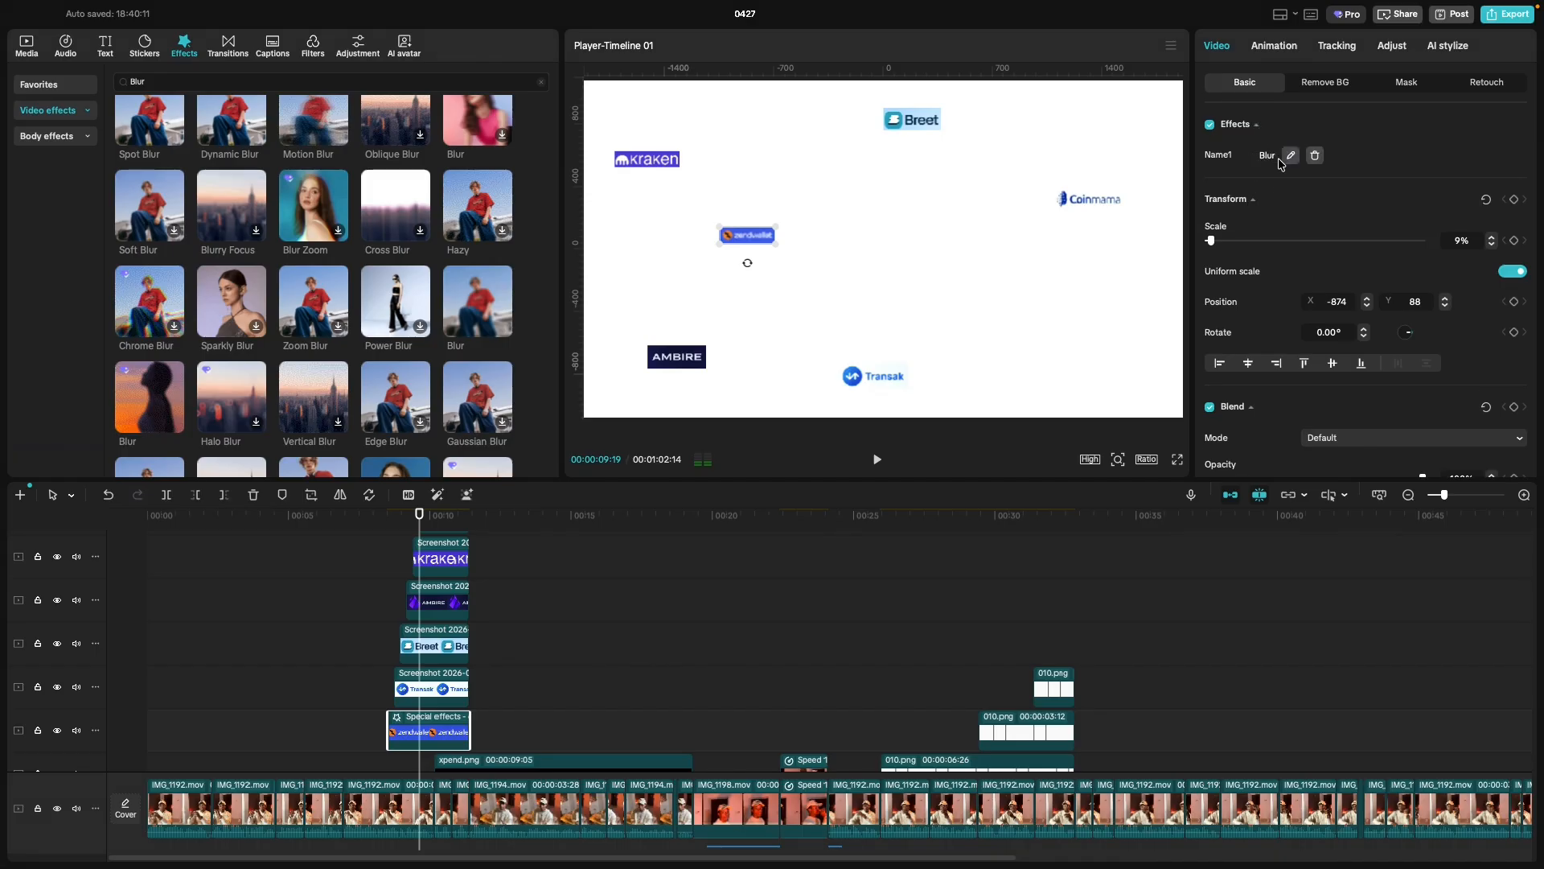
pyautogui.click(1291, 155)
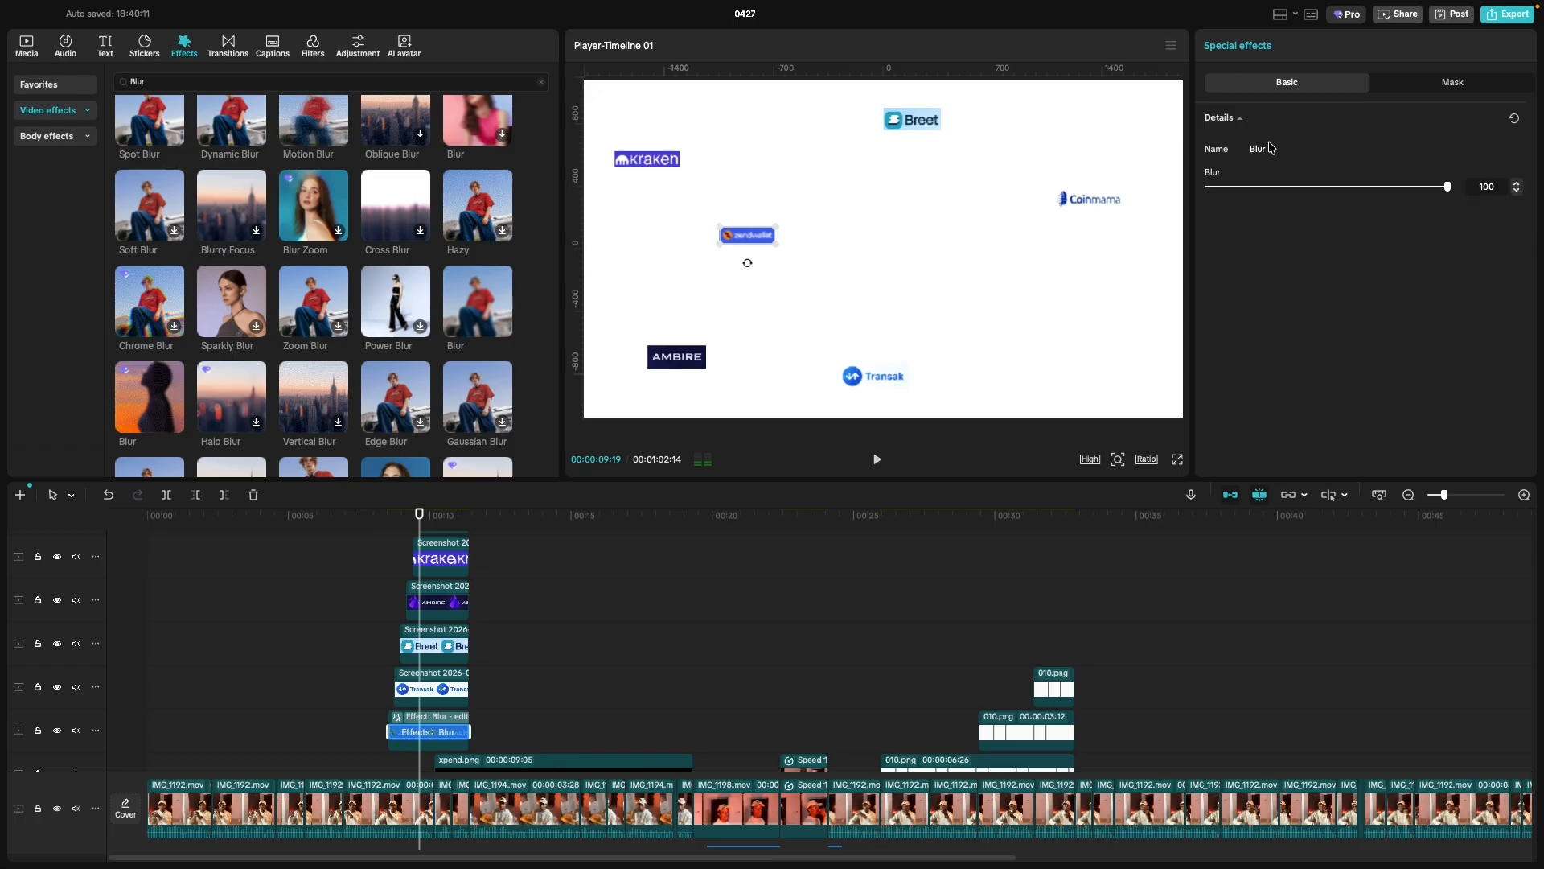
pyautogui.click(1421, 90)
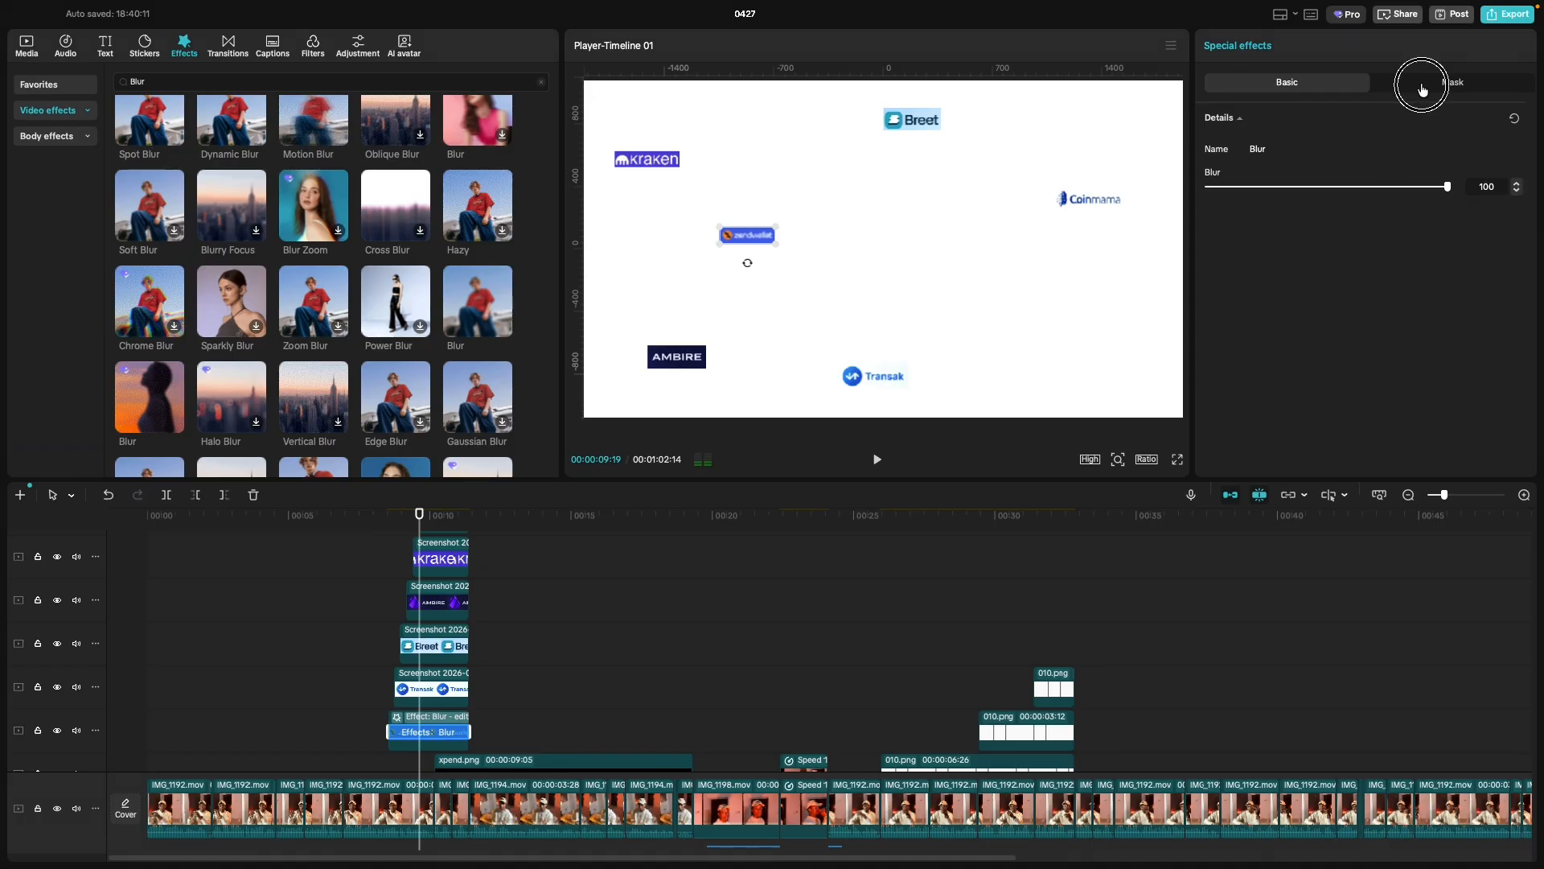
pyautogui.click(1309, 84)
pyautogui.click(448, 740)
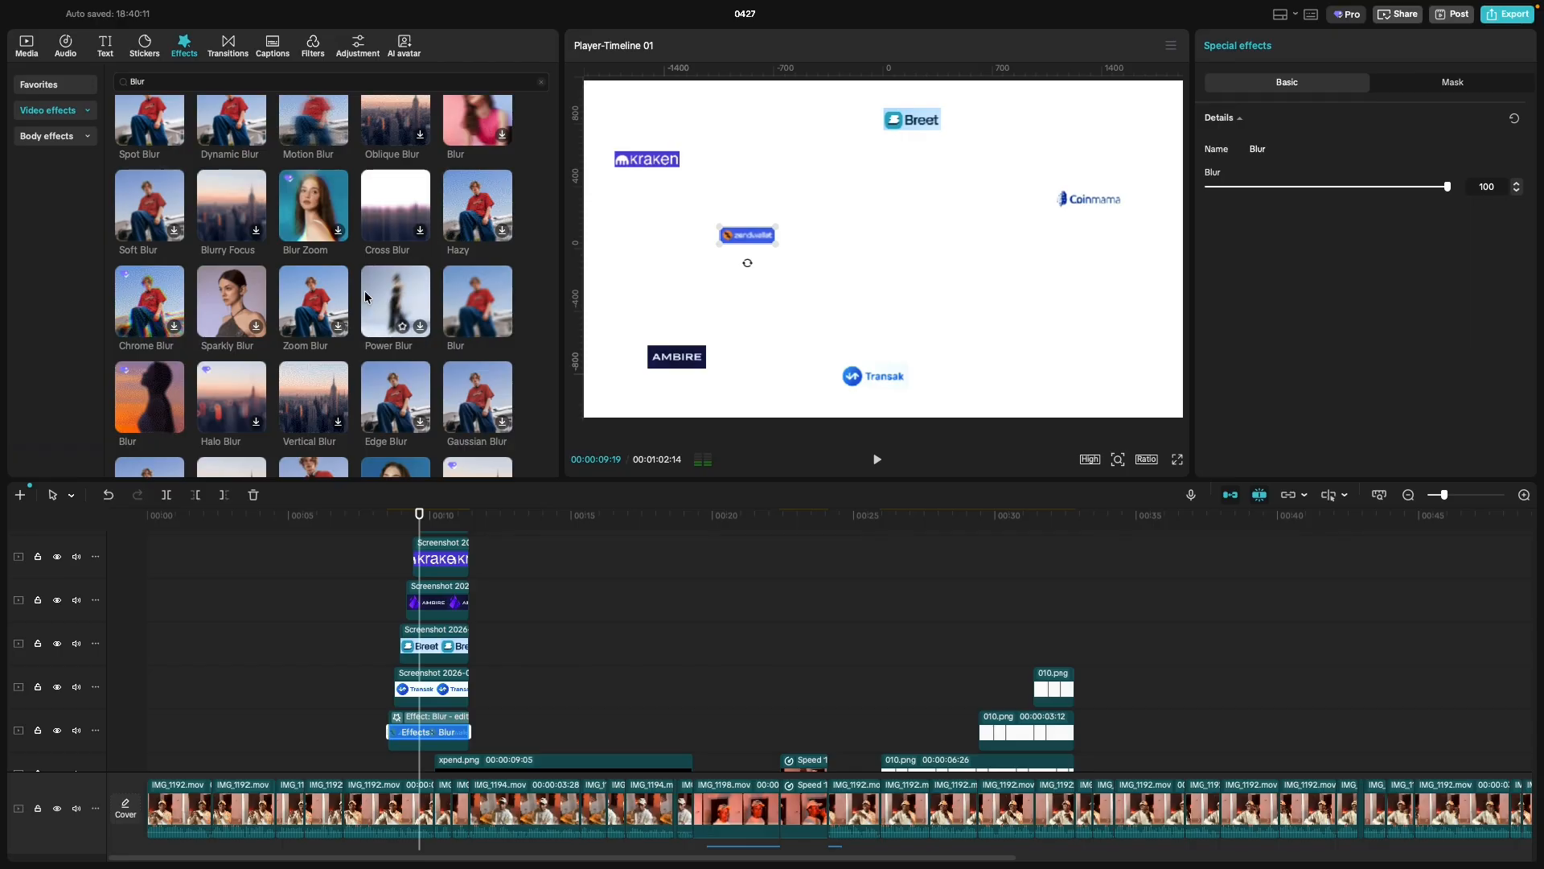
# Apply the Motion Blur effect to the lowest logo screenshot and set its Horizontal and Strength to 100.
pyautogui.scroll(1, 273, 299)
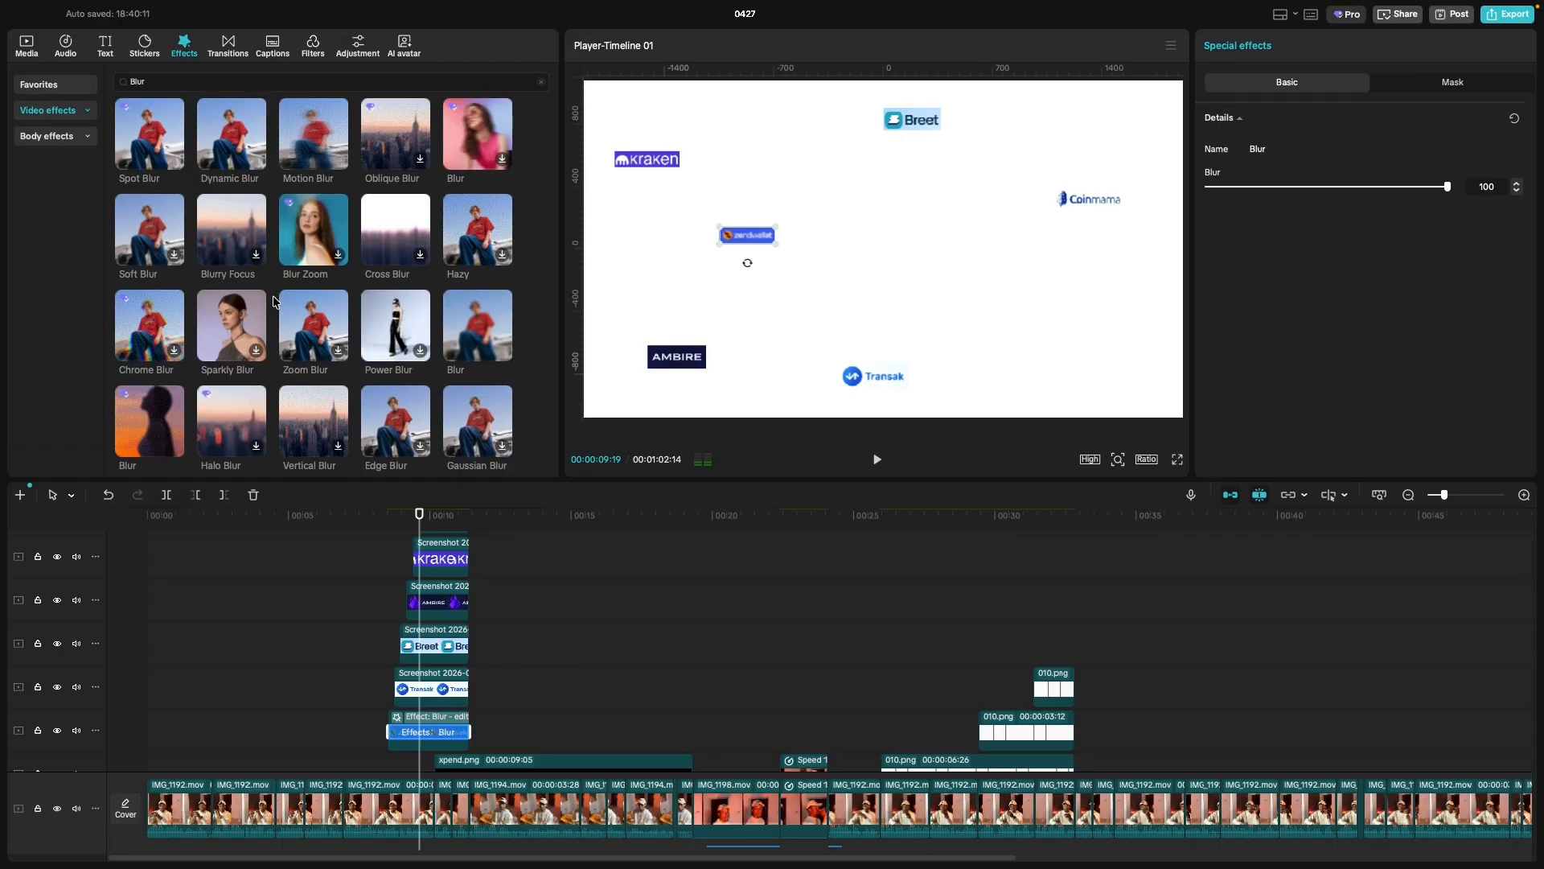
pyautogui.moveTo(304, 138); pyautogui.dragTo(399, 721)
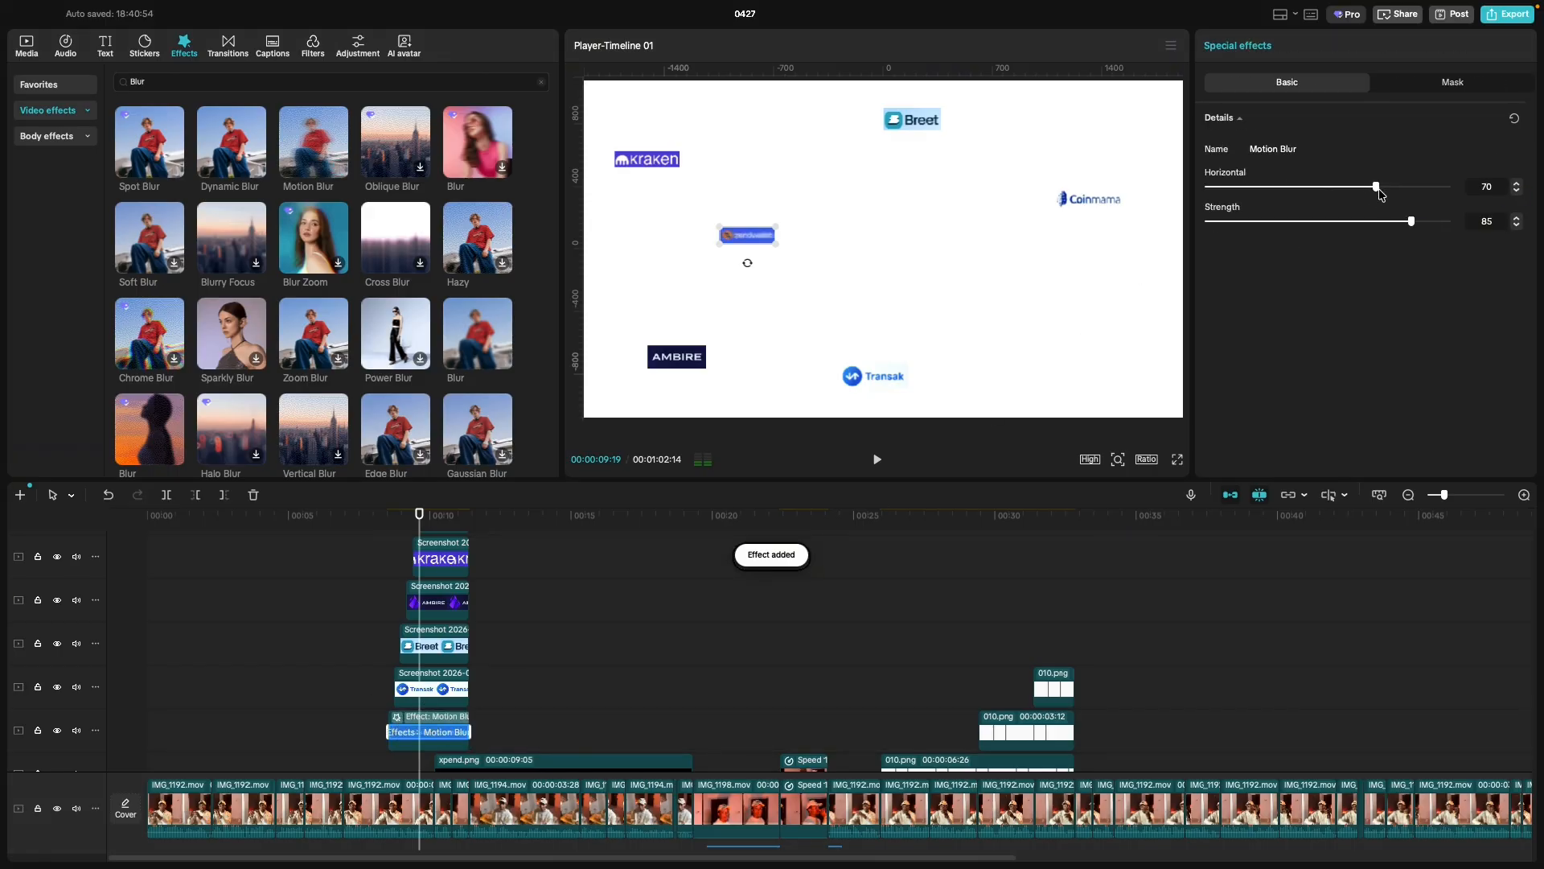
pyautogui.moveTo(1378, 191); pyautogui.dragTo(1541, 238)
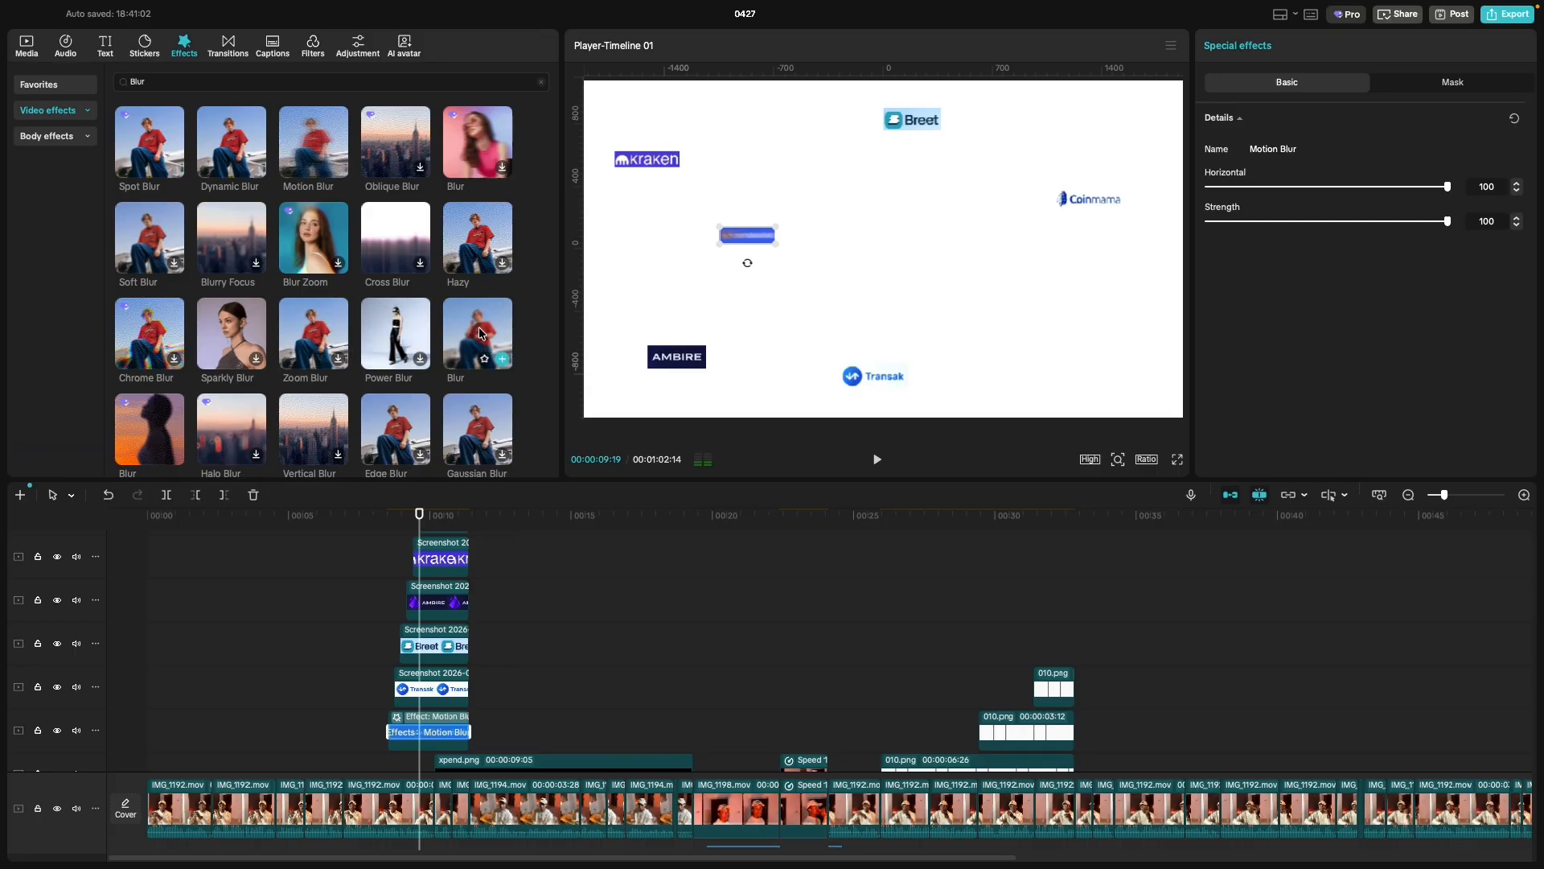
# Try a second Blur effect at 77 on the lowest logo screenshot and undo the strength change.
pyautogui.moveTo(479, 333); pyautogui.dragTo(410, 728)
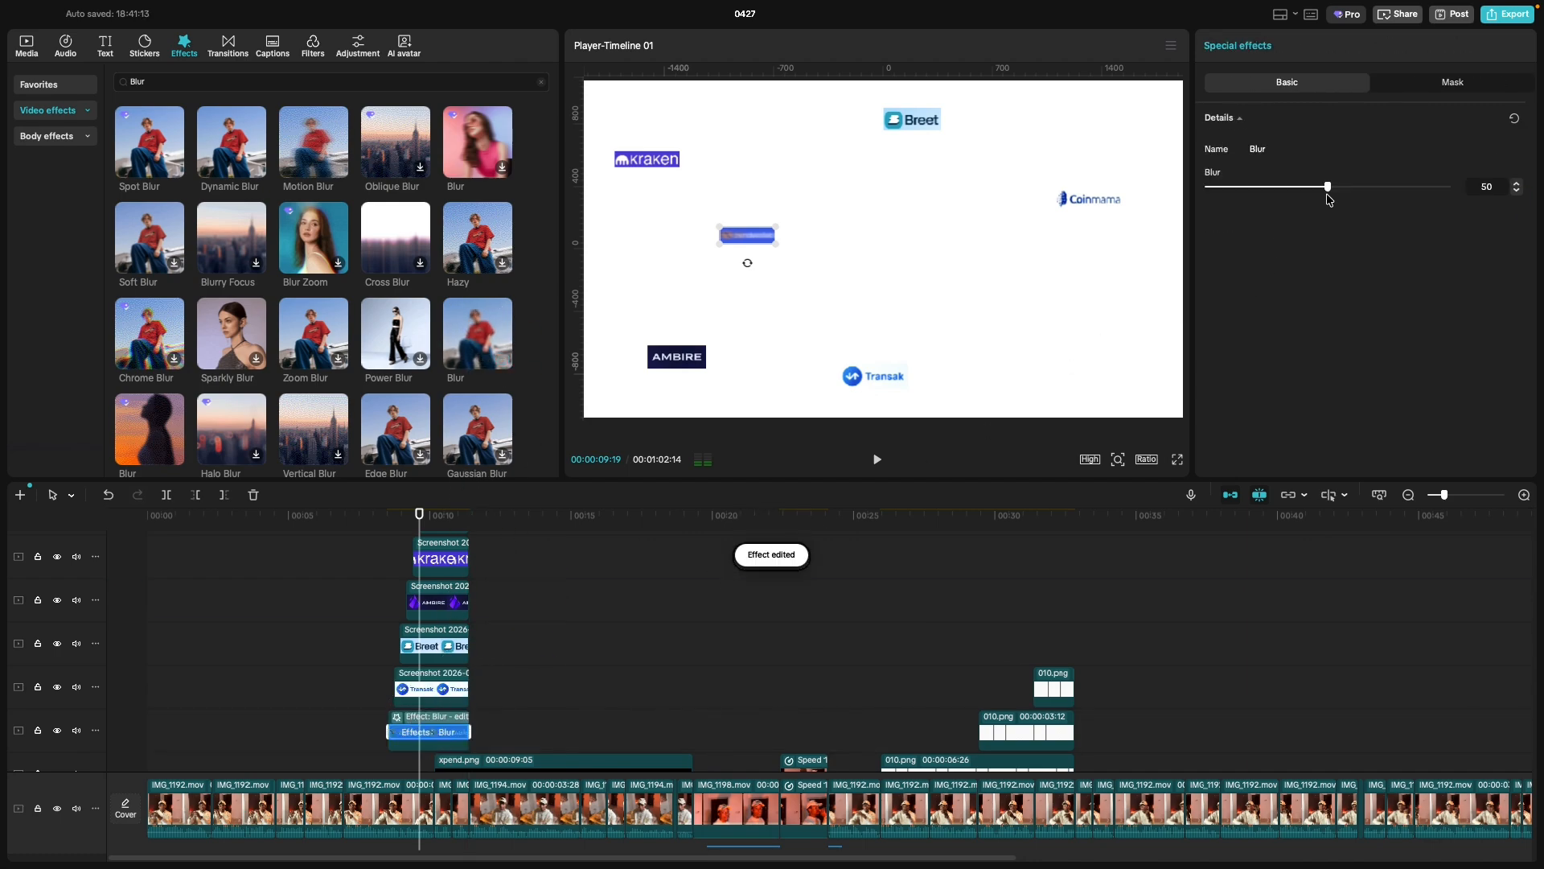
pyautogui.moveTo(1327, 189); pyautogui.dragTo(1395, 198)
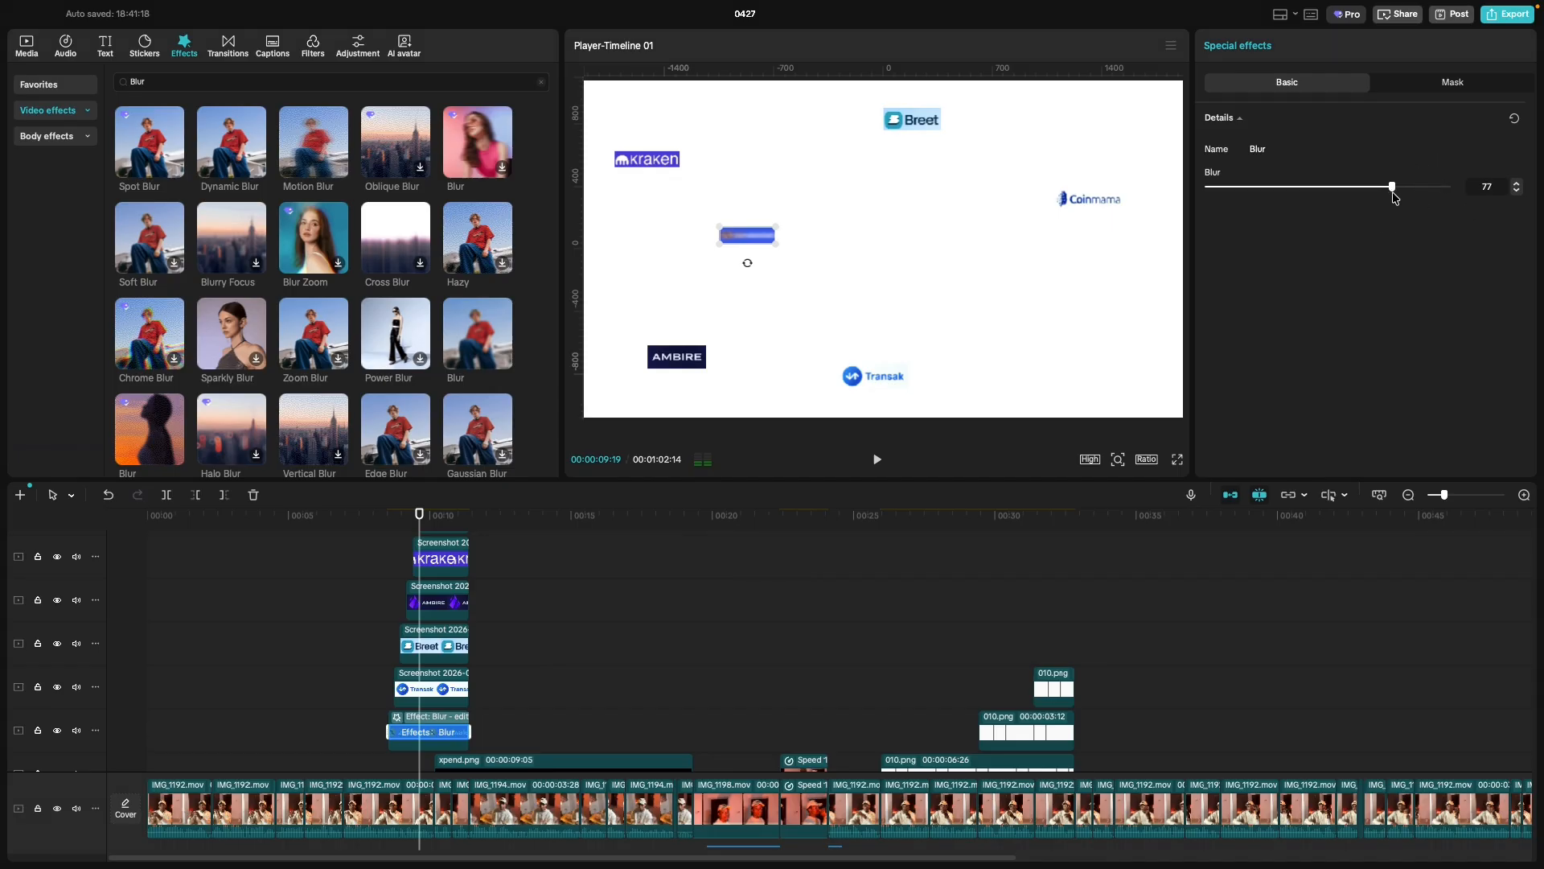
pyautogui.press('super+z')
# Add a second Motion Blur with Horizontal 78 and Strength 69 to the lowest logo screenshot and delete its duplicate Blur effect.
pyautogui.moveTo(304, 163); pyautogui.dragTo(402, 721)
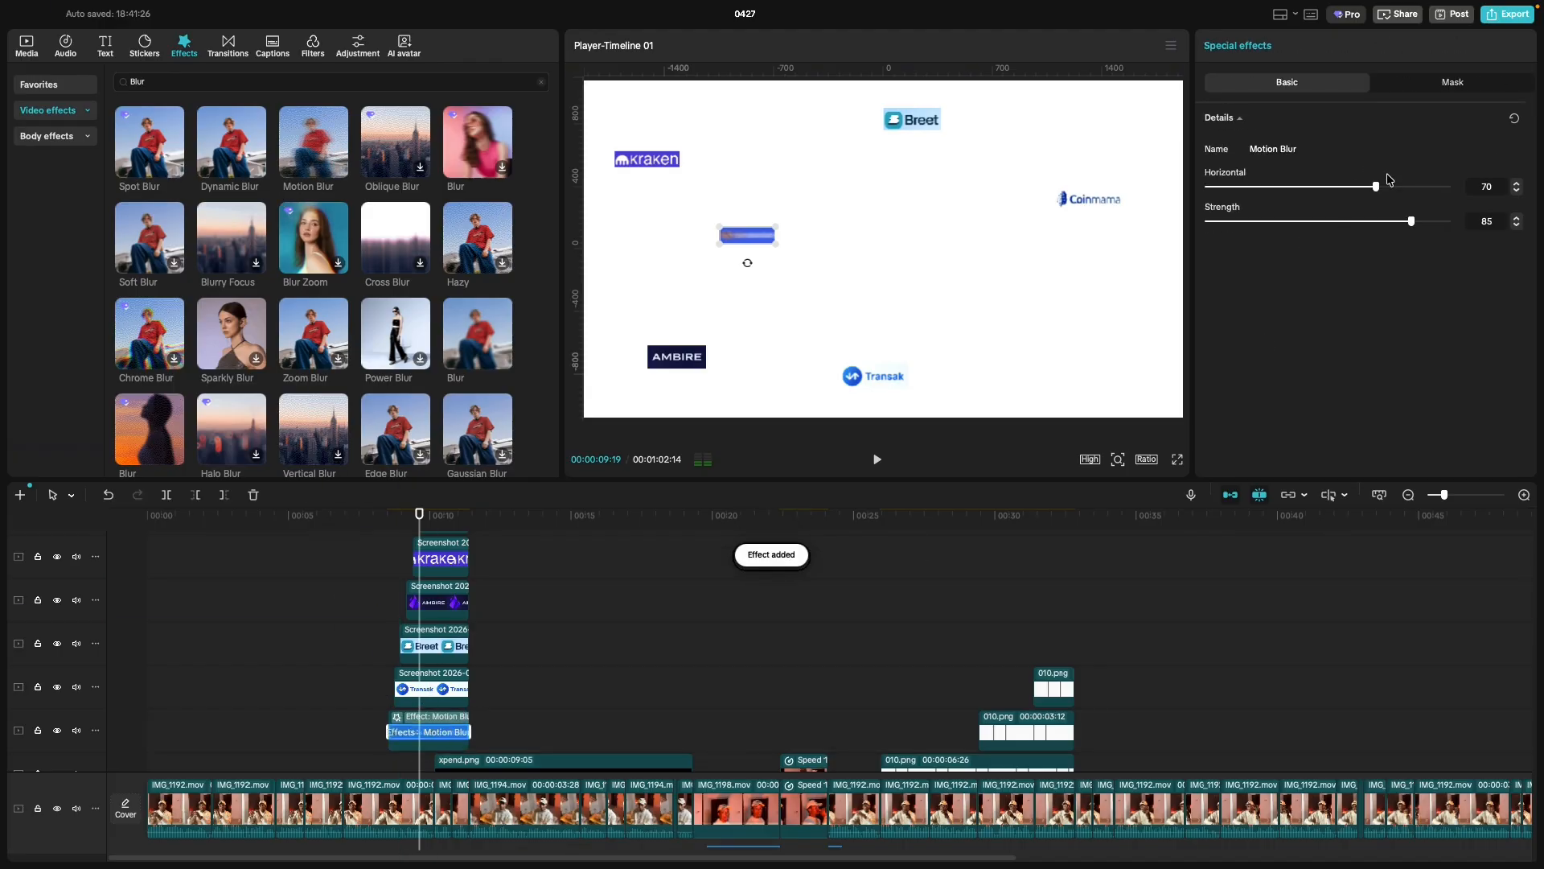
pyautogui.moveTo(1377, 188); pyautogui.dragTo(1374, 255)
pyautogui.click(444, 722)
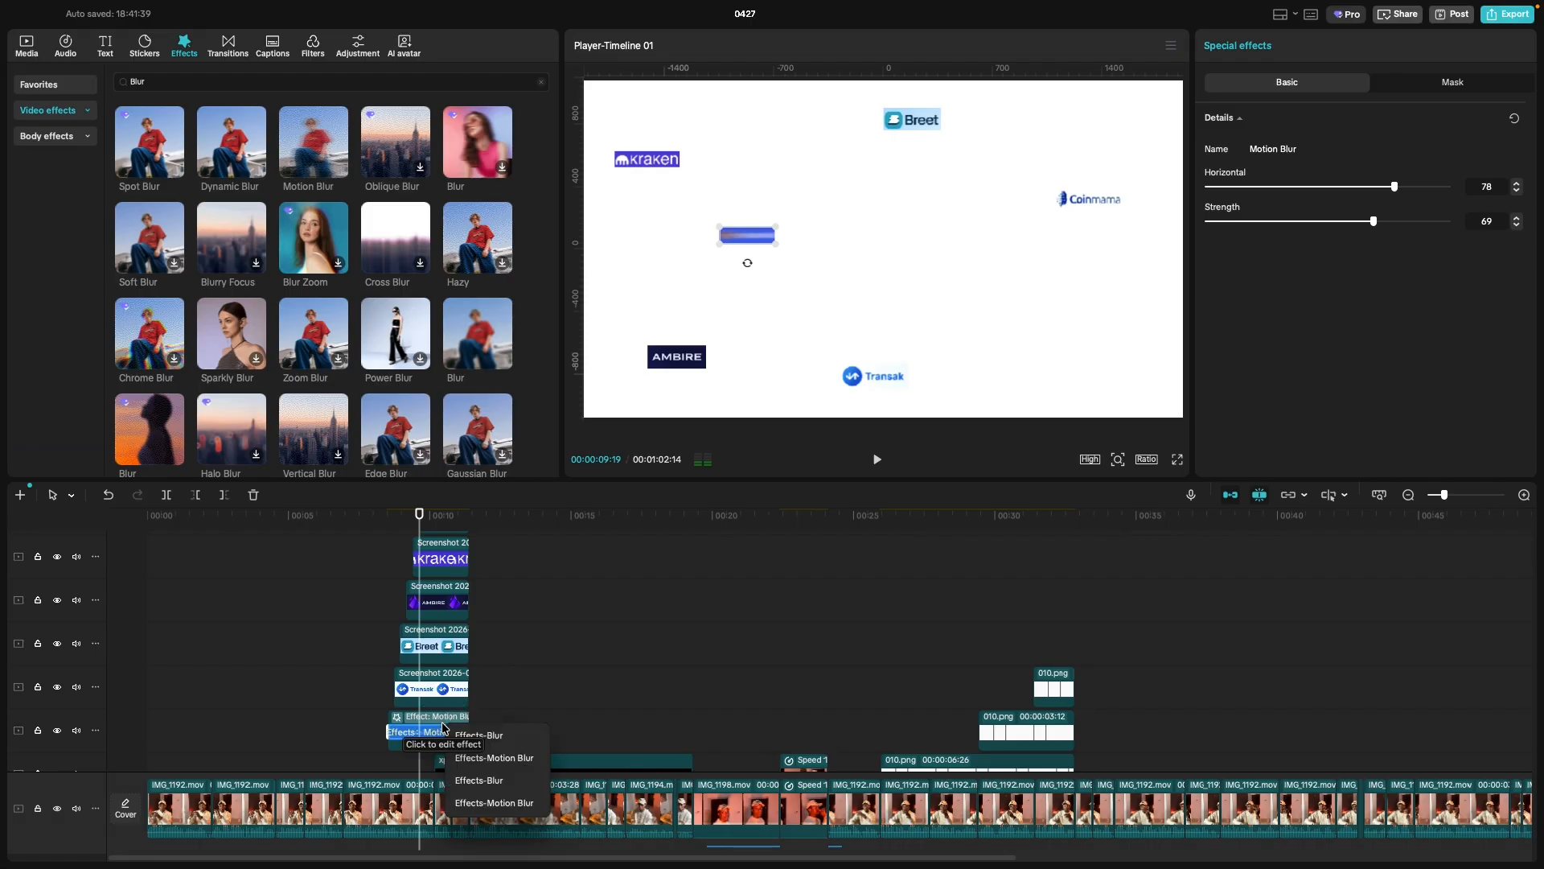
pyautogui.click(410, 746)
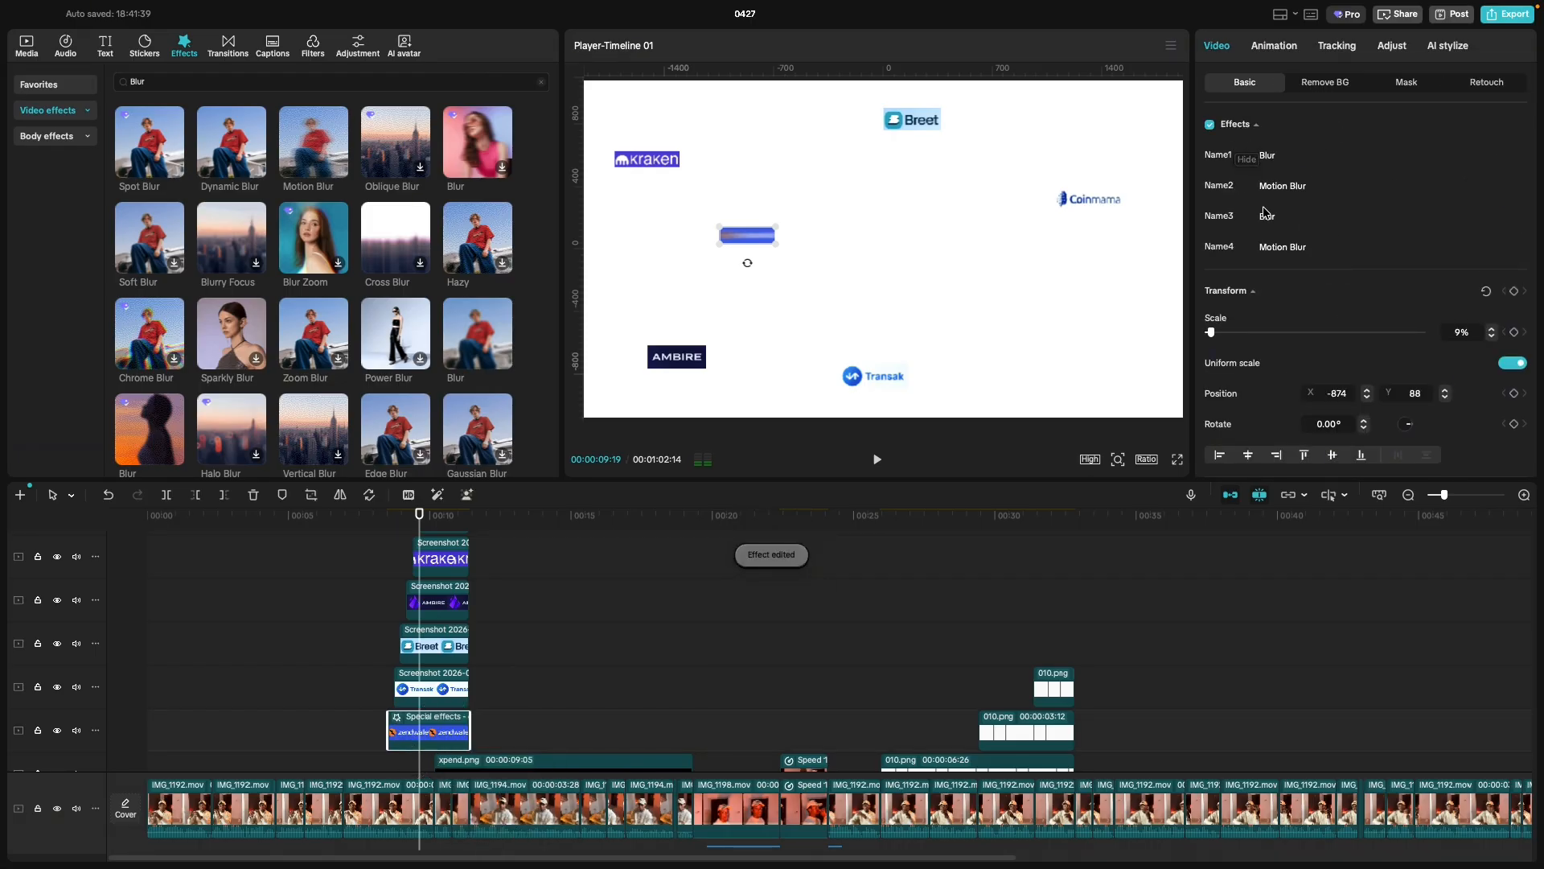
pyautogui.moveTo(1297, 228)
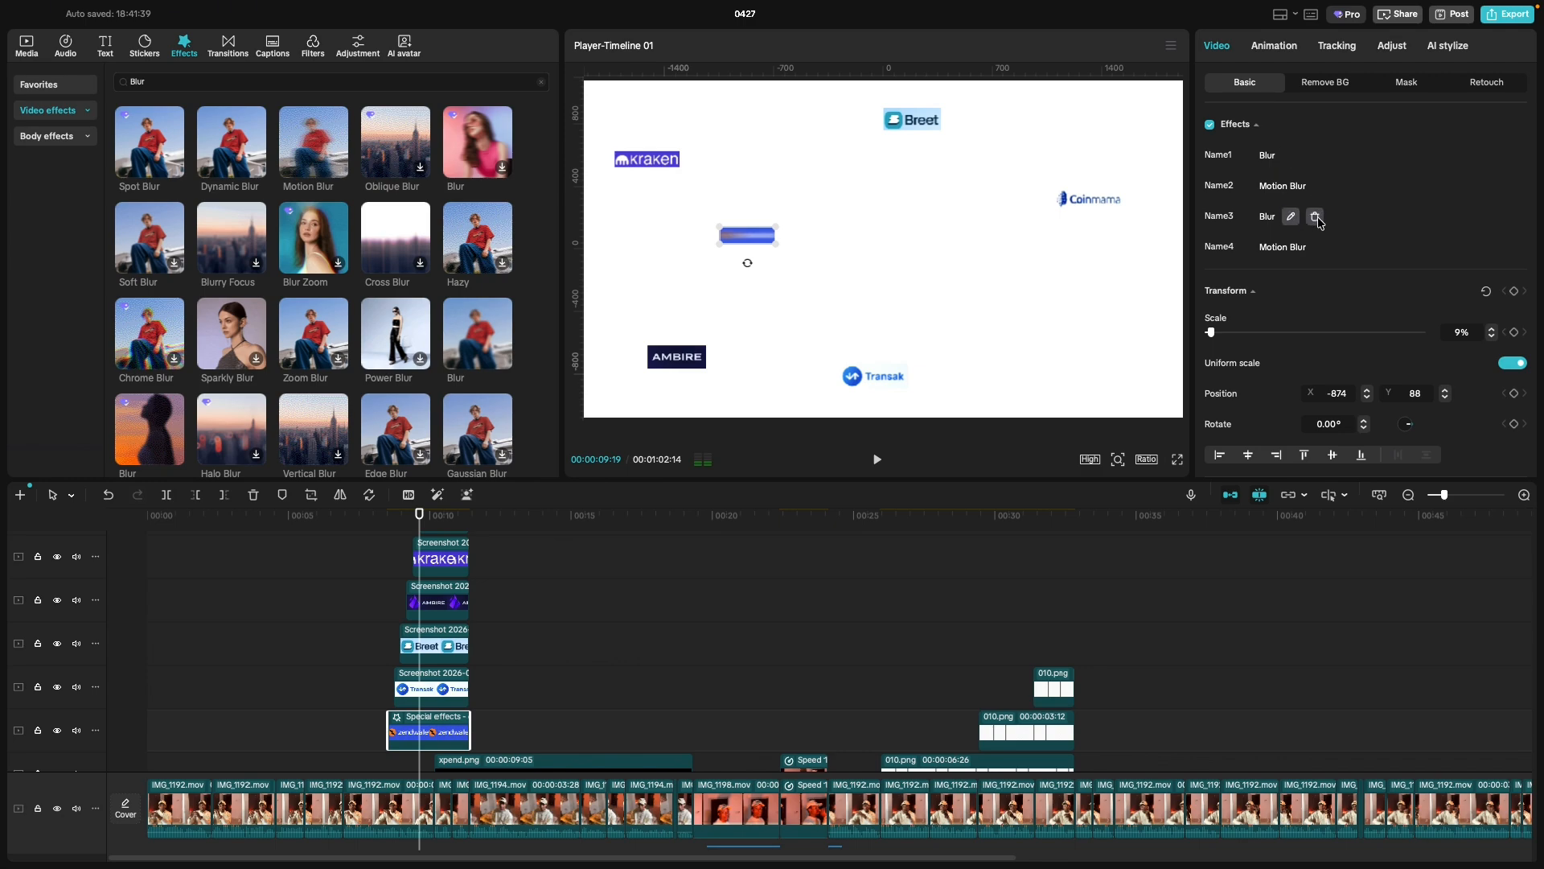
pyautogui.click(1316, 218)
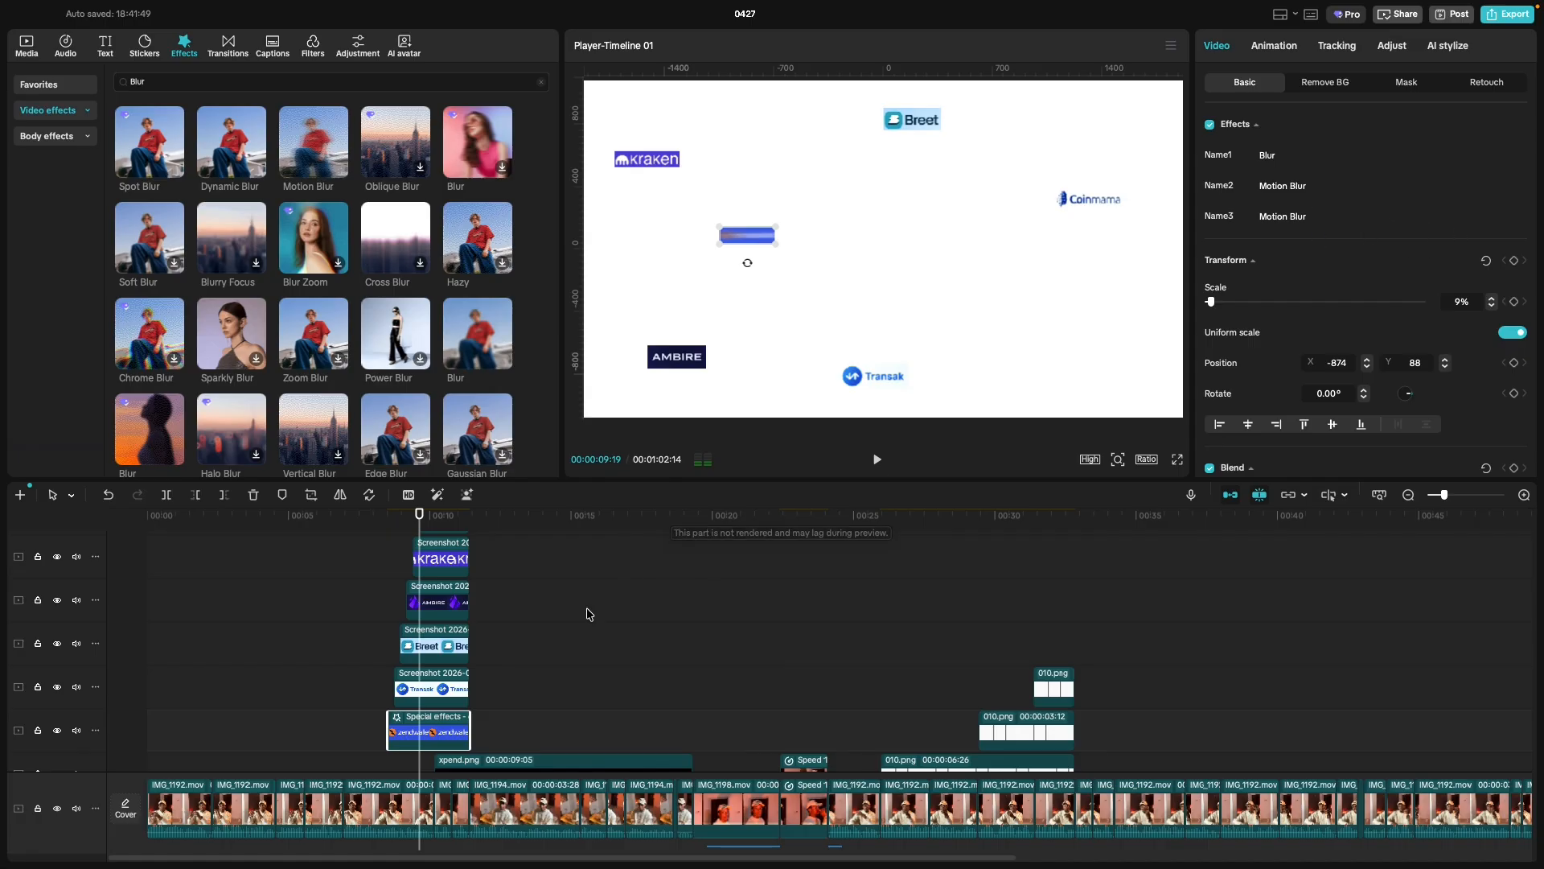
# Apply the Blur effect to the Transak logo screenshot and set its strength to 100.
pyautogui.click(424, 695)
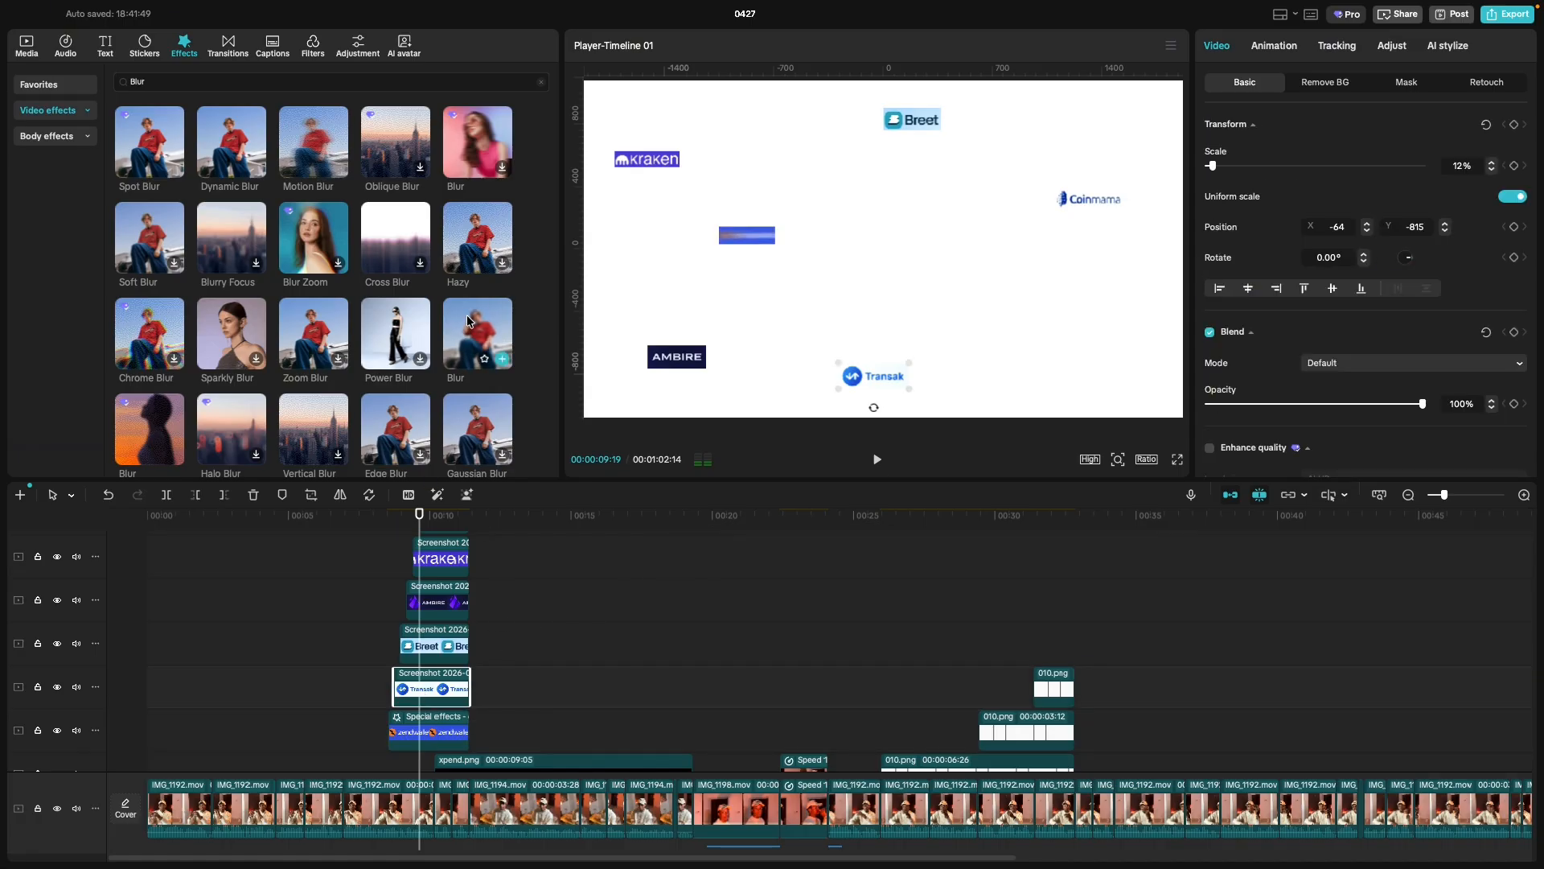
pyautogui.moveTo(471, 320); pyautogui.dragTo(413, 681)
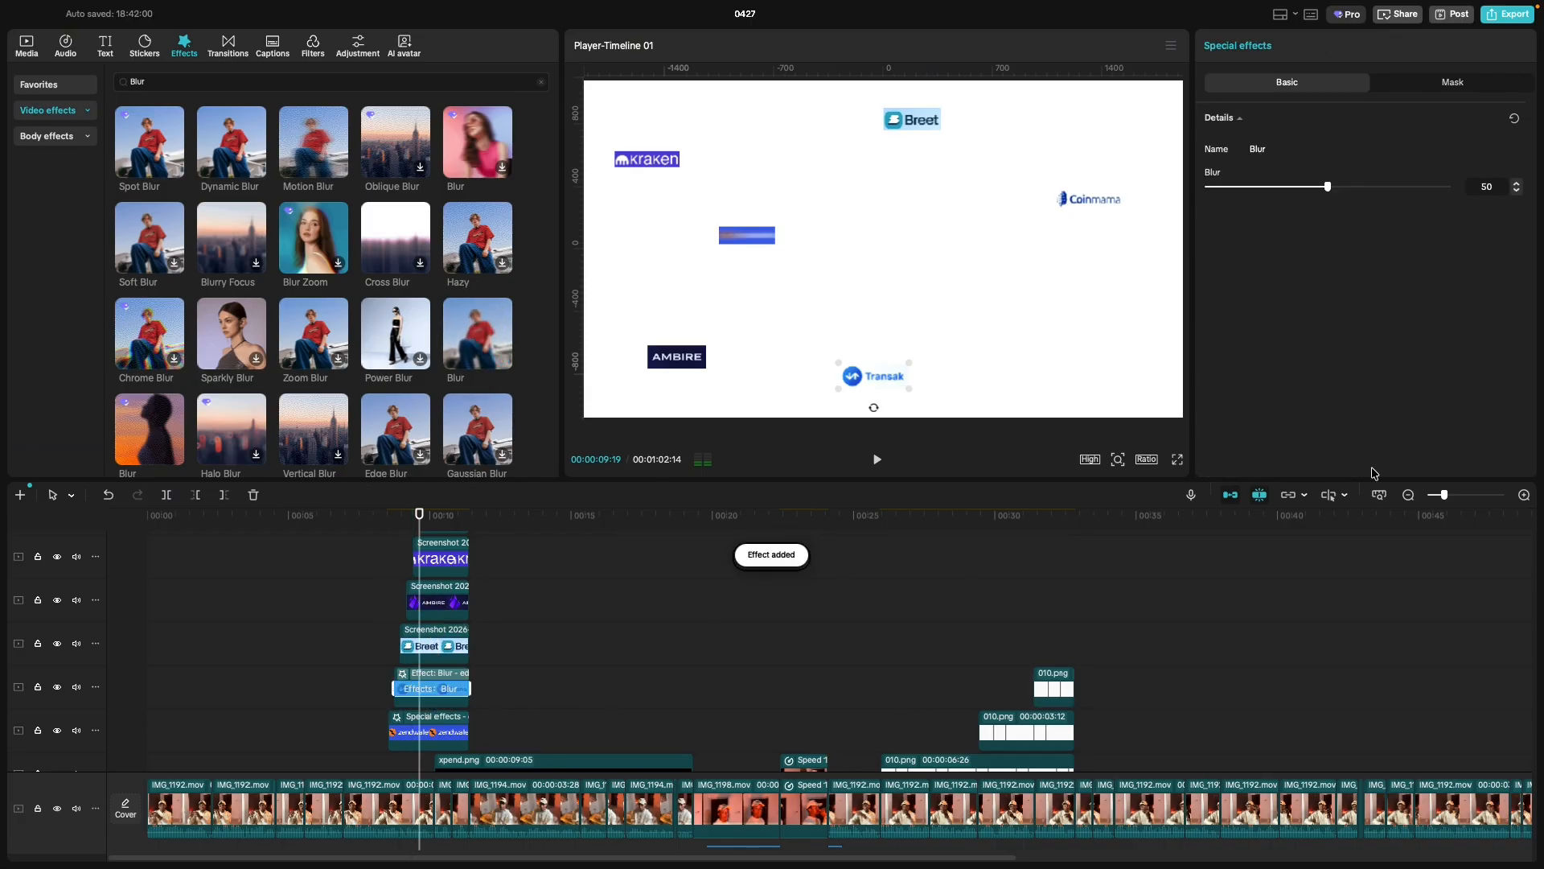
pyautogui.moveTo(1328, 187); pyautogui.dragTo(1507, 231)
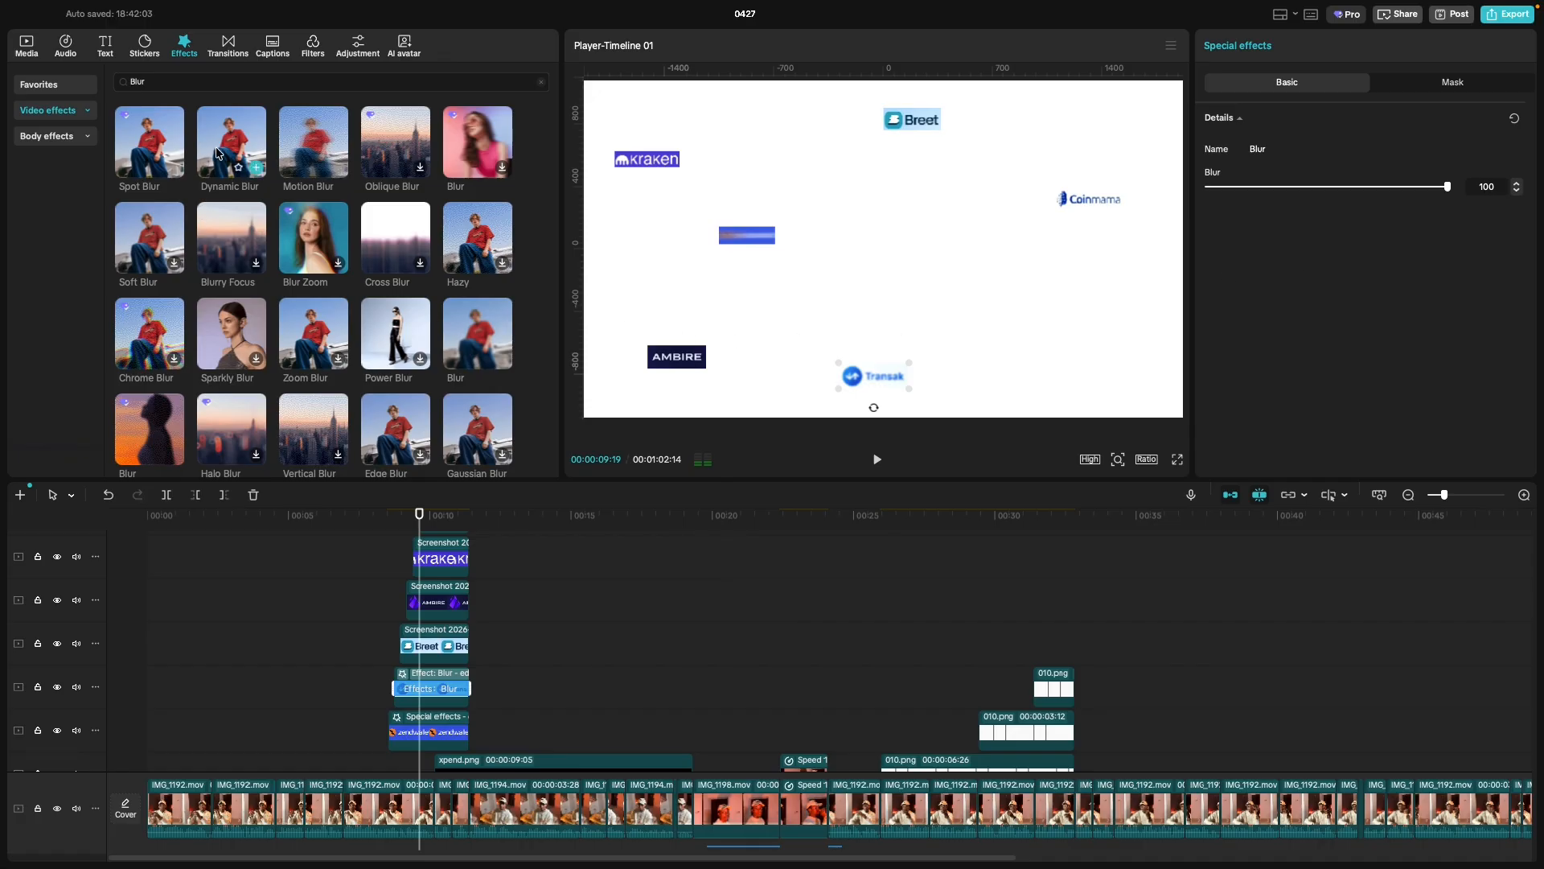
# Add Motion Blur to the Transak logo screenshot with Horizontal 41 and Strength 89.
pyautogui.moveTo(315, 155); pyautogui.dragTo(408, 690)
pyautogui.moveTo(309, 126); pyautogui.dragTo(416, 666)
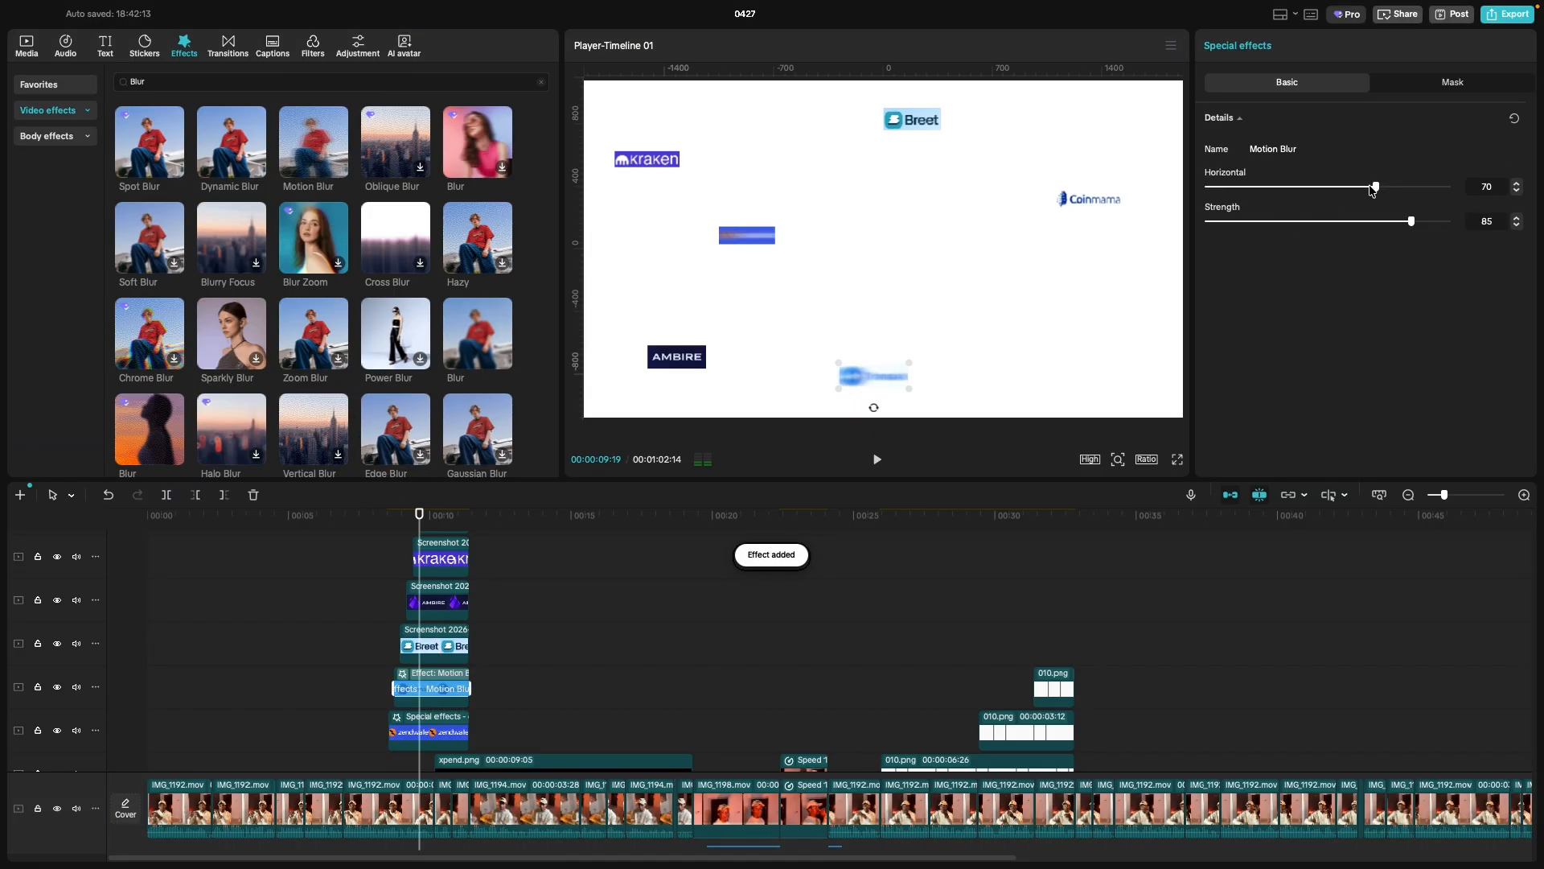
pyautogui.moveTo(1372, 188); pyautogui.dragTo(1235, 193)
pyautogui.moveTo(1412, 229)
pyautogui.mouseDown()
pyautogui.moveTo(1463, 232)
pyautogui.moveTo(1235, 225)
pyautogui.moveTo(1421, 242)
pyautogui.mouseUp()
pyautogui.moveTo(1239, 188); pyautogui.dragTo(1307, 198)
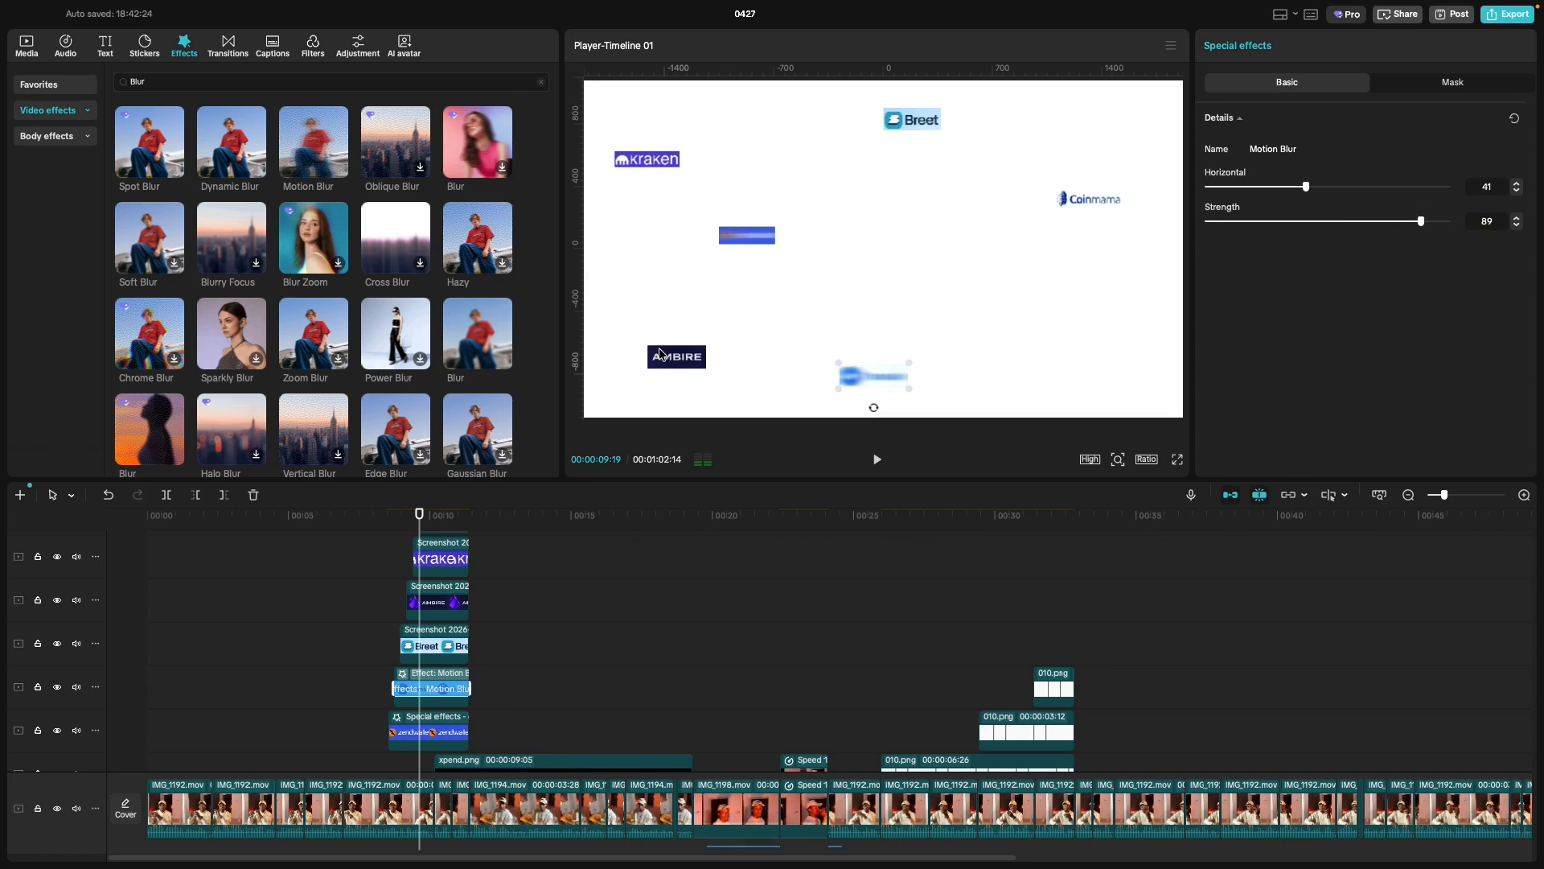
# Apply the Blur effect to the Breet logo screenshot at strength 100.
pyautogui.click(451, 655)
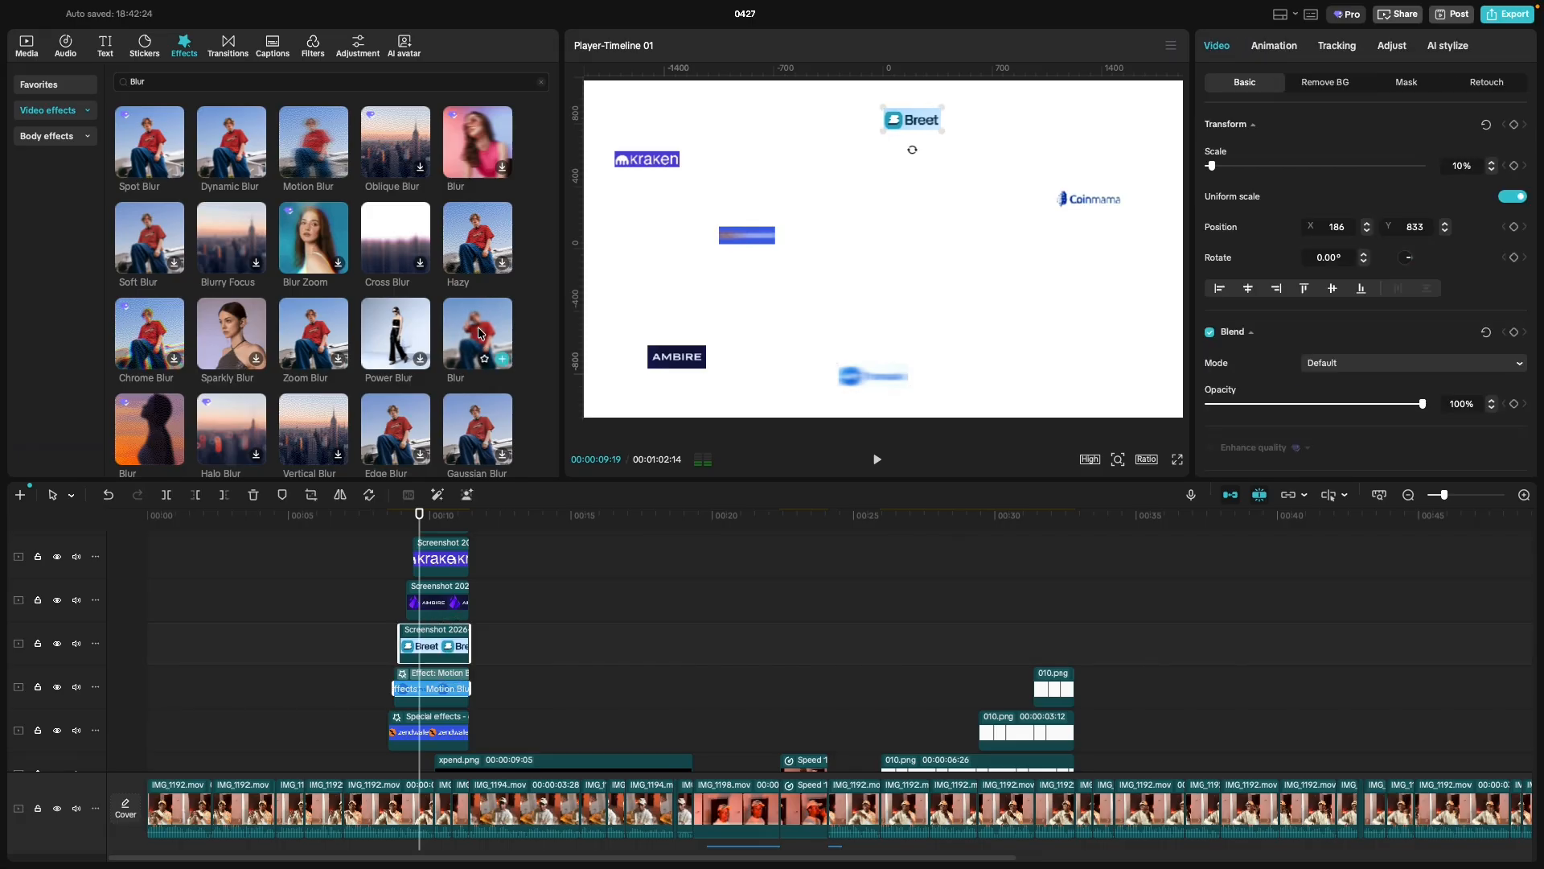
pyautogui.moveTo(478, 334); pyautogui.dragTo(435, 644)
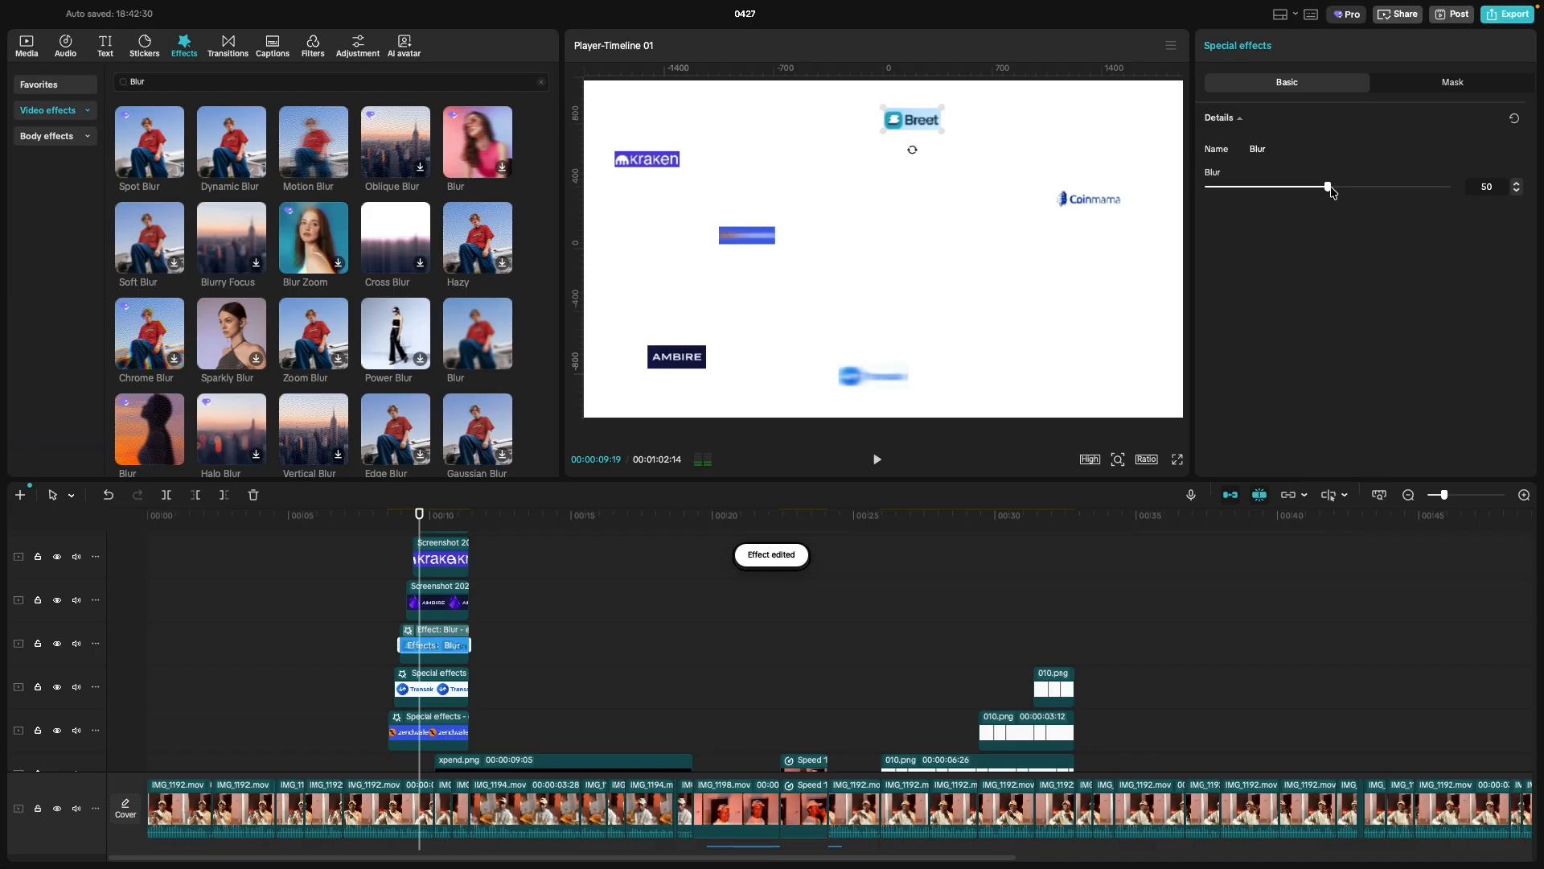
pyautogui.moveTo(1332, 191); pyautogui.dragTo(1528, 193)
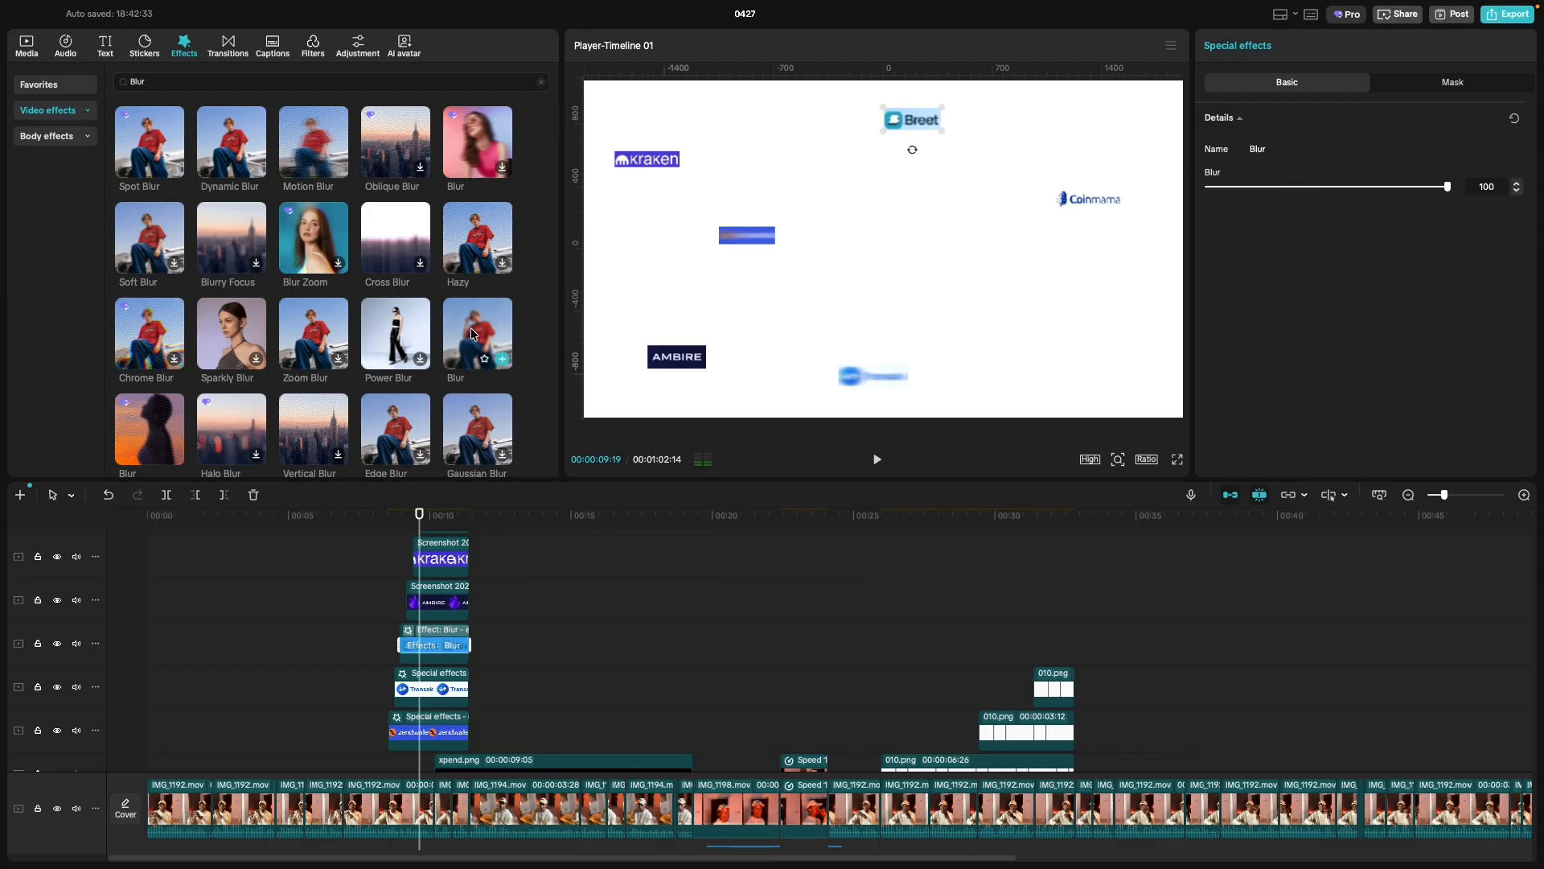
# Apply the Blur effect at strength 100 to both the Ambire and Kraken logo screenshots.
pyautogui.moveTo(473, 334); pyautogui.dragTo(434, 601)
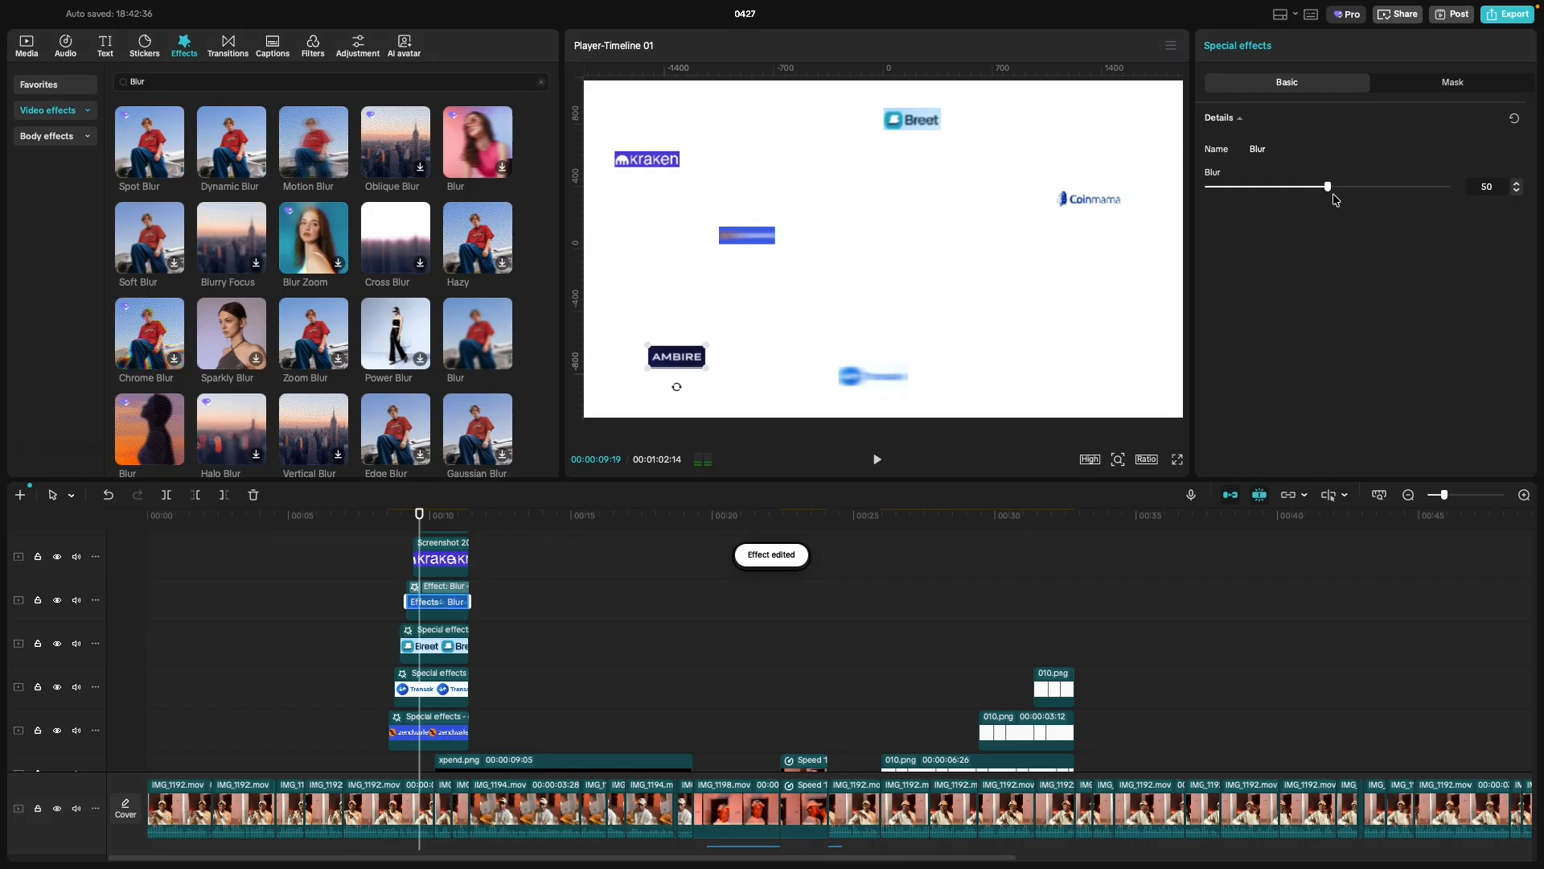
pyautogui.moveTo(1335, 200); pyautogui.dragTo(1520, 230)
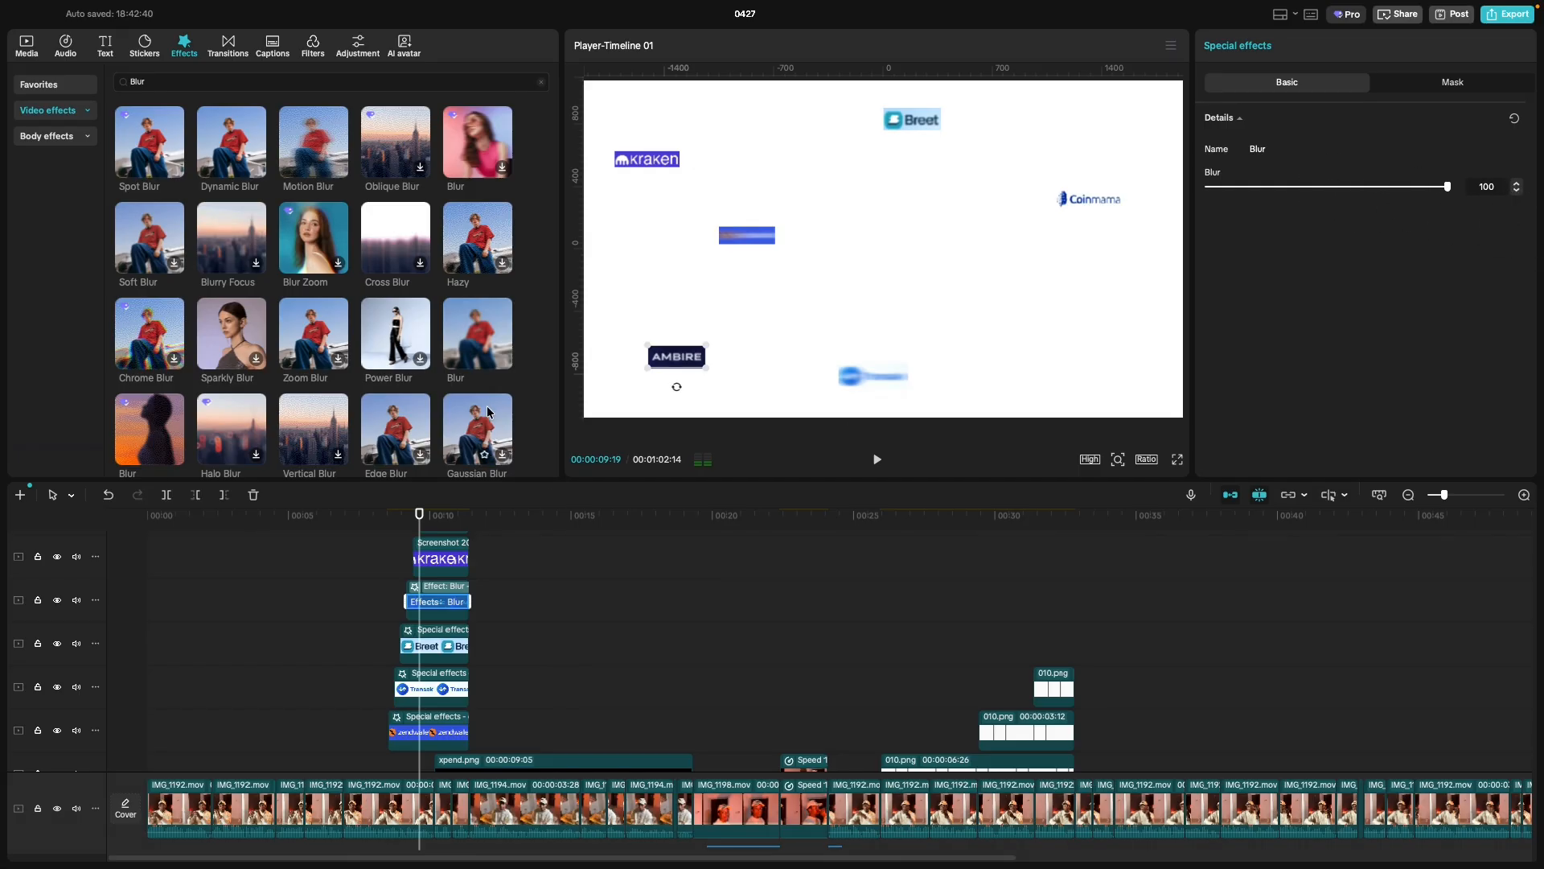
pyautogui.moveTo(487, 341); pyautogui.dragTo(438, 557)
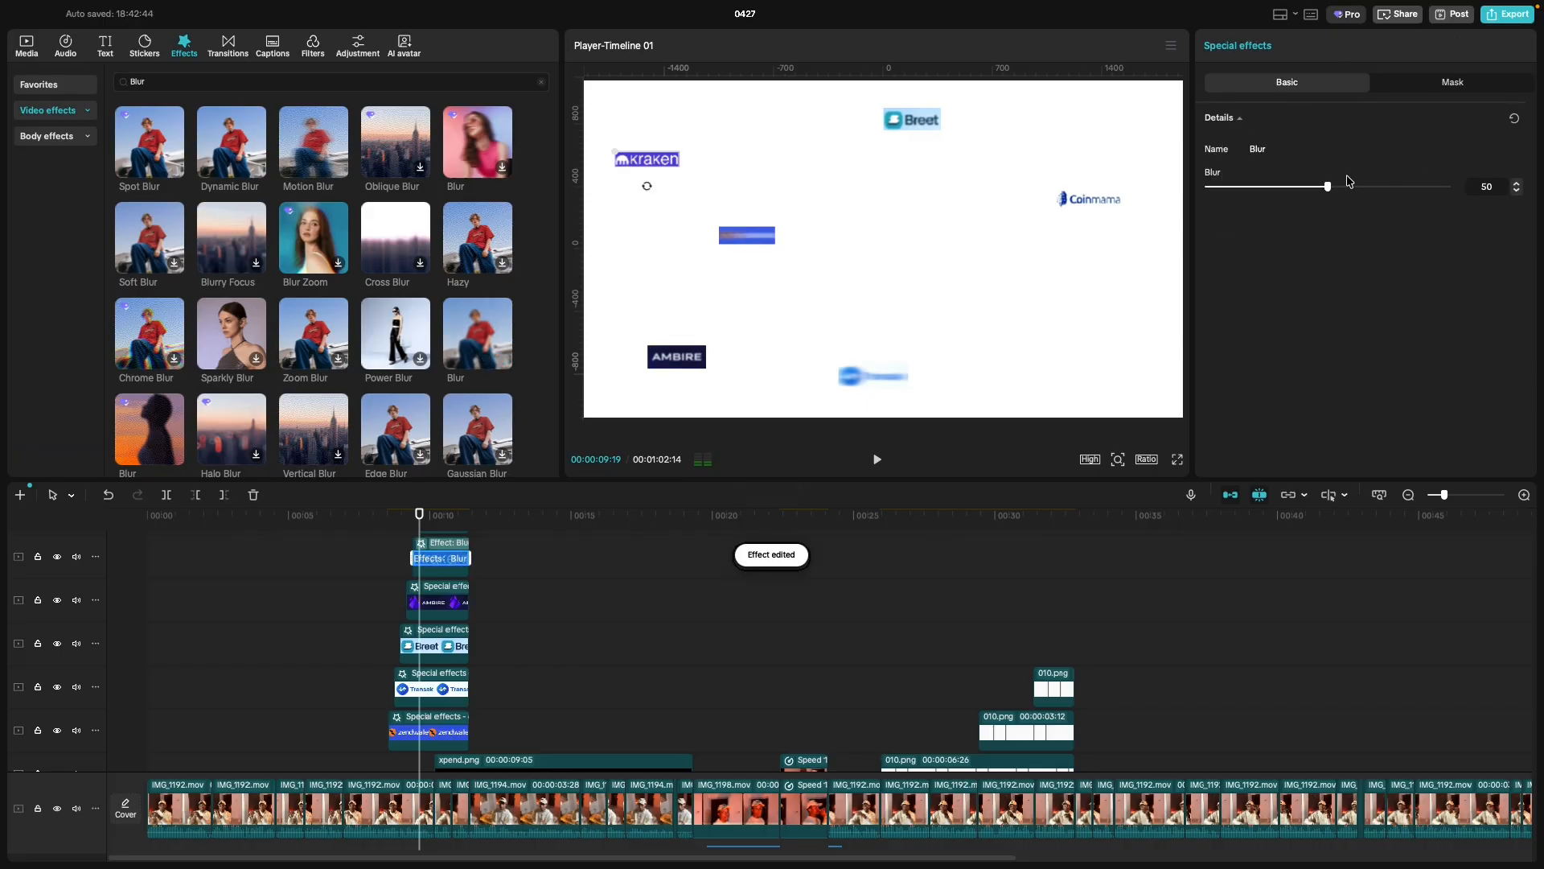
pyautogui.moveTo(1329, 188); pyautogui.dragTo(1524, 241)
# Apply the Blur effect to the Coinmama logo screenshot and raise its blur strength.
pyautogui.scroll(3, 408, 637)
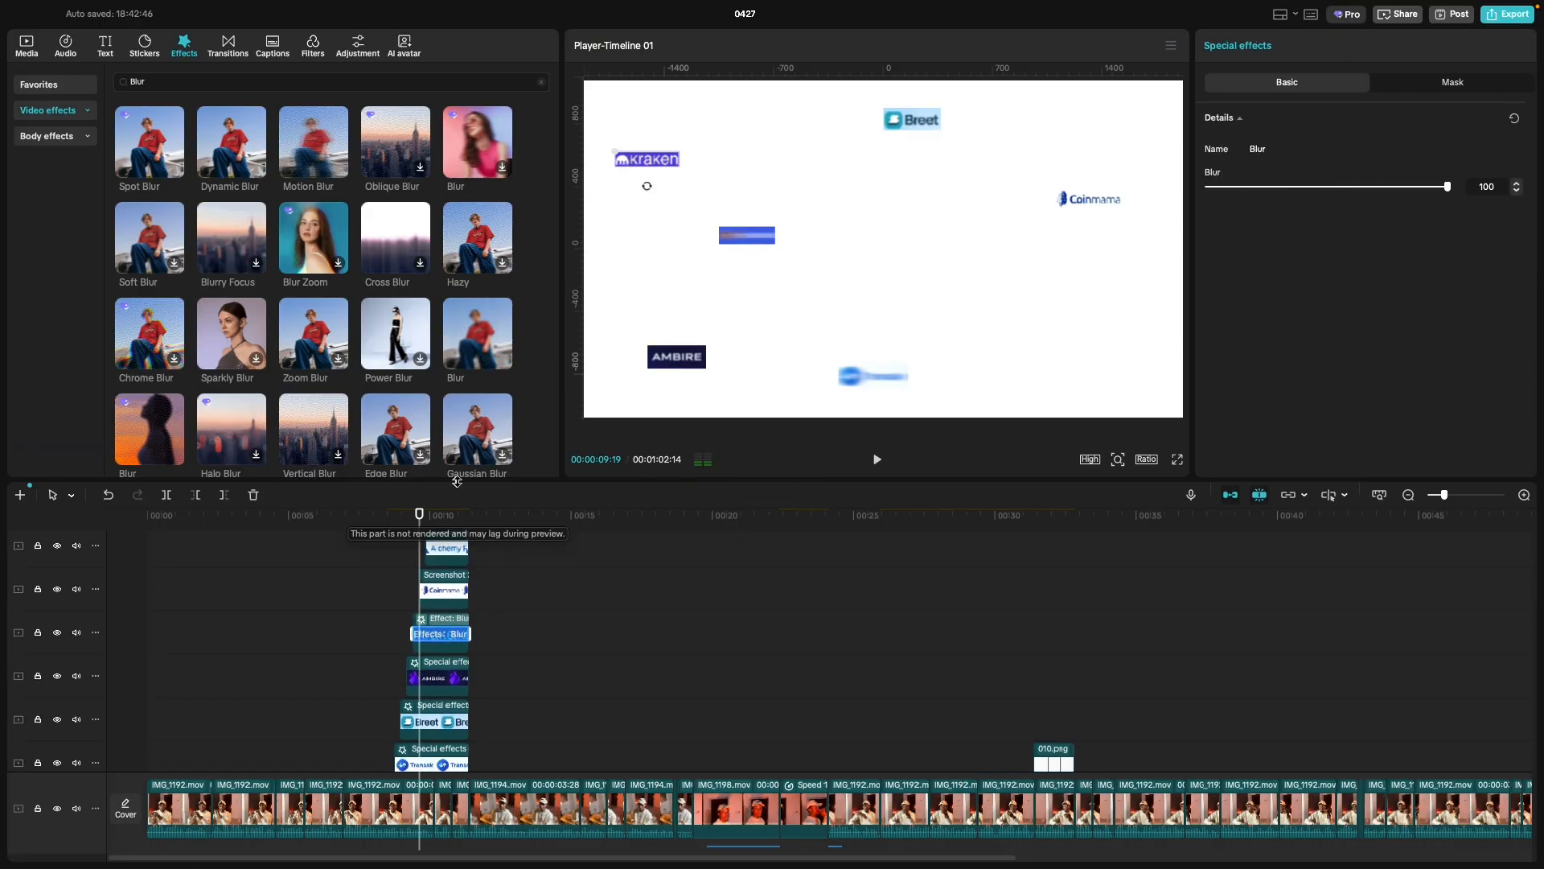
pyautogui.moveTo(479, 338); pyautogui.dragTo(441, 592)
pyautogui.moveTo(1381, 194); pyautogui.dragTo(1452, 193)
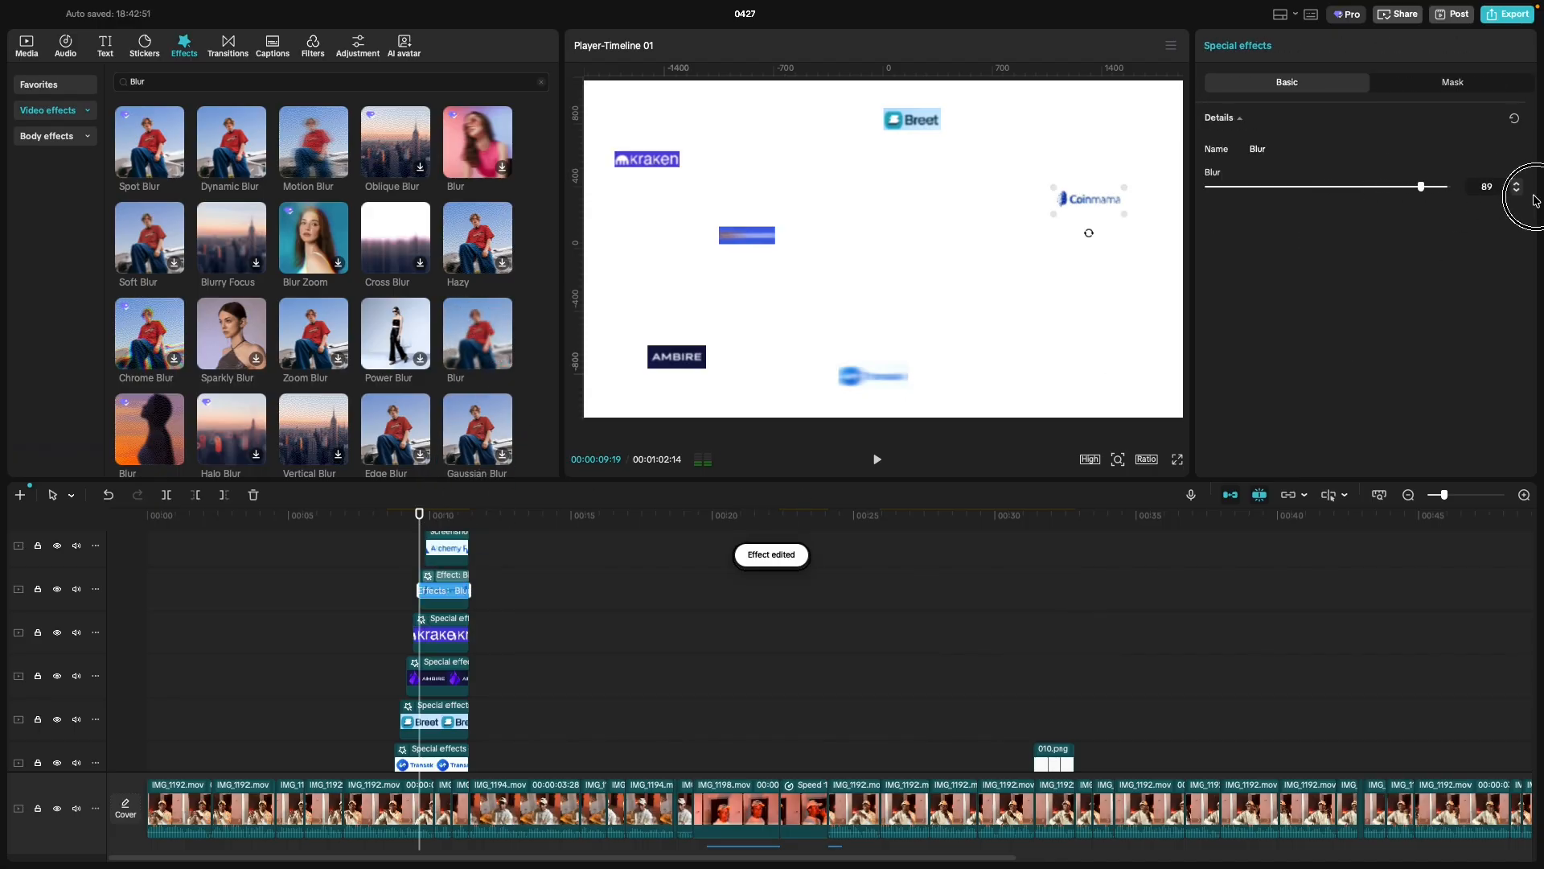
# Apply Blur at strength 100 and Motion Blur at its default settings to the Alchemy logo screenshot.
pyautogui.click(447, 548)
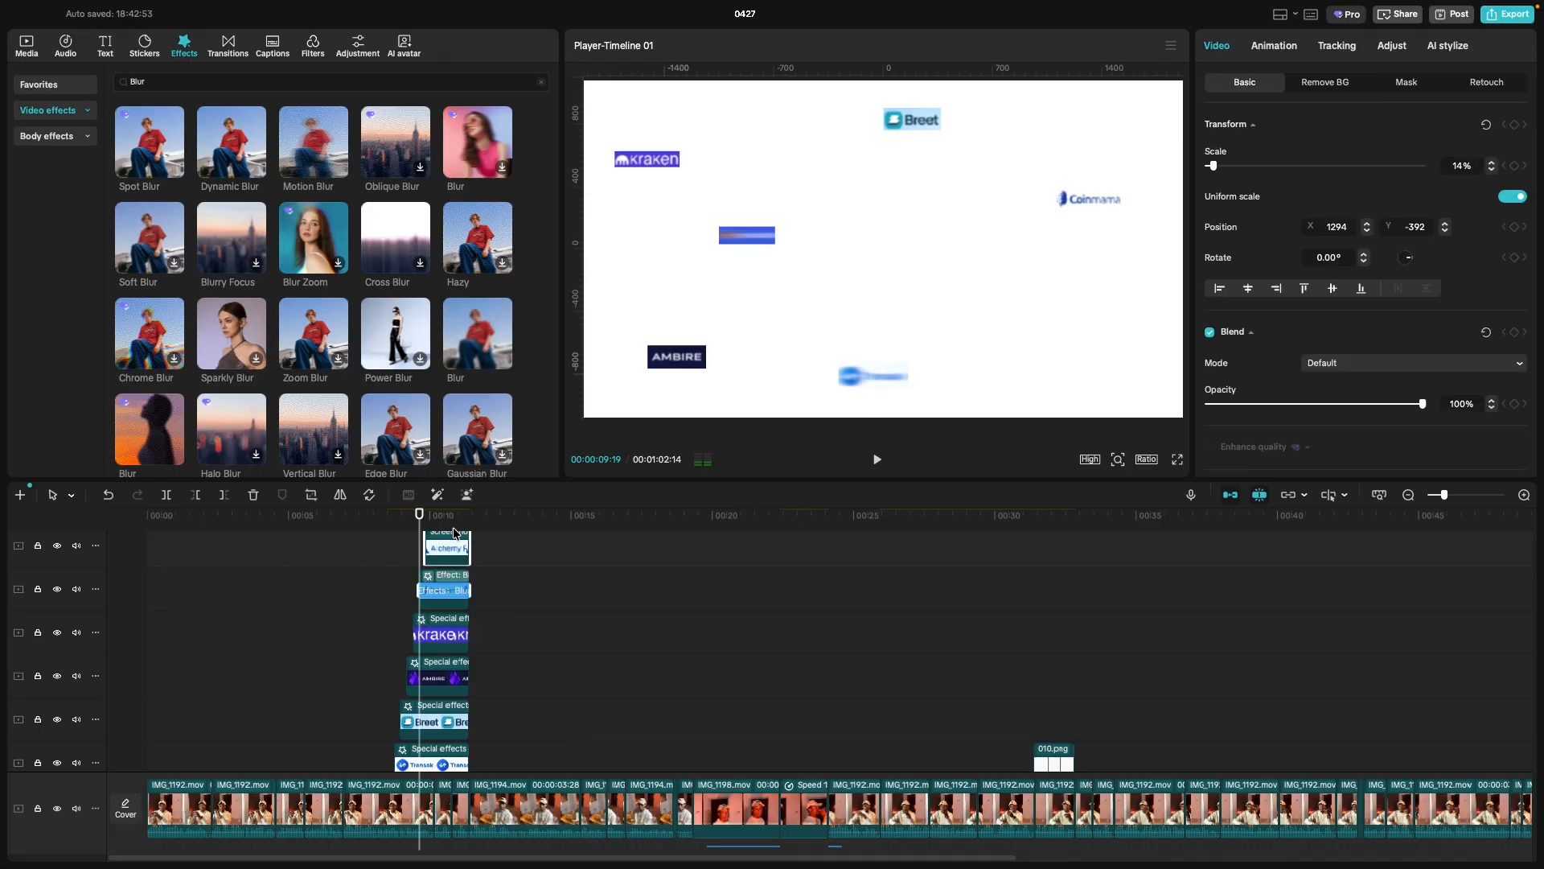
pyautogui.moveTo(485, 322); pyautogui.dragTo(447, 547)
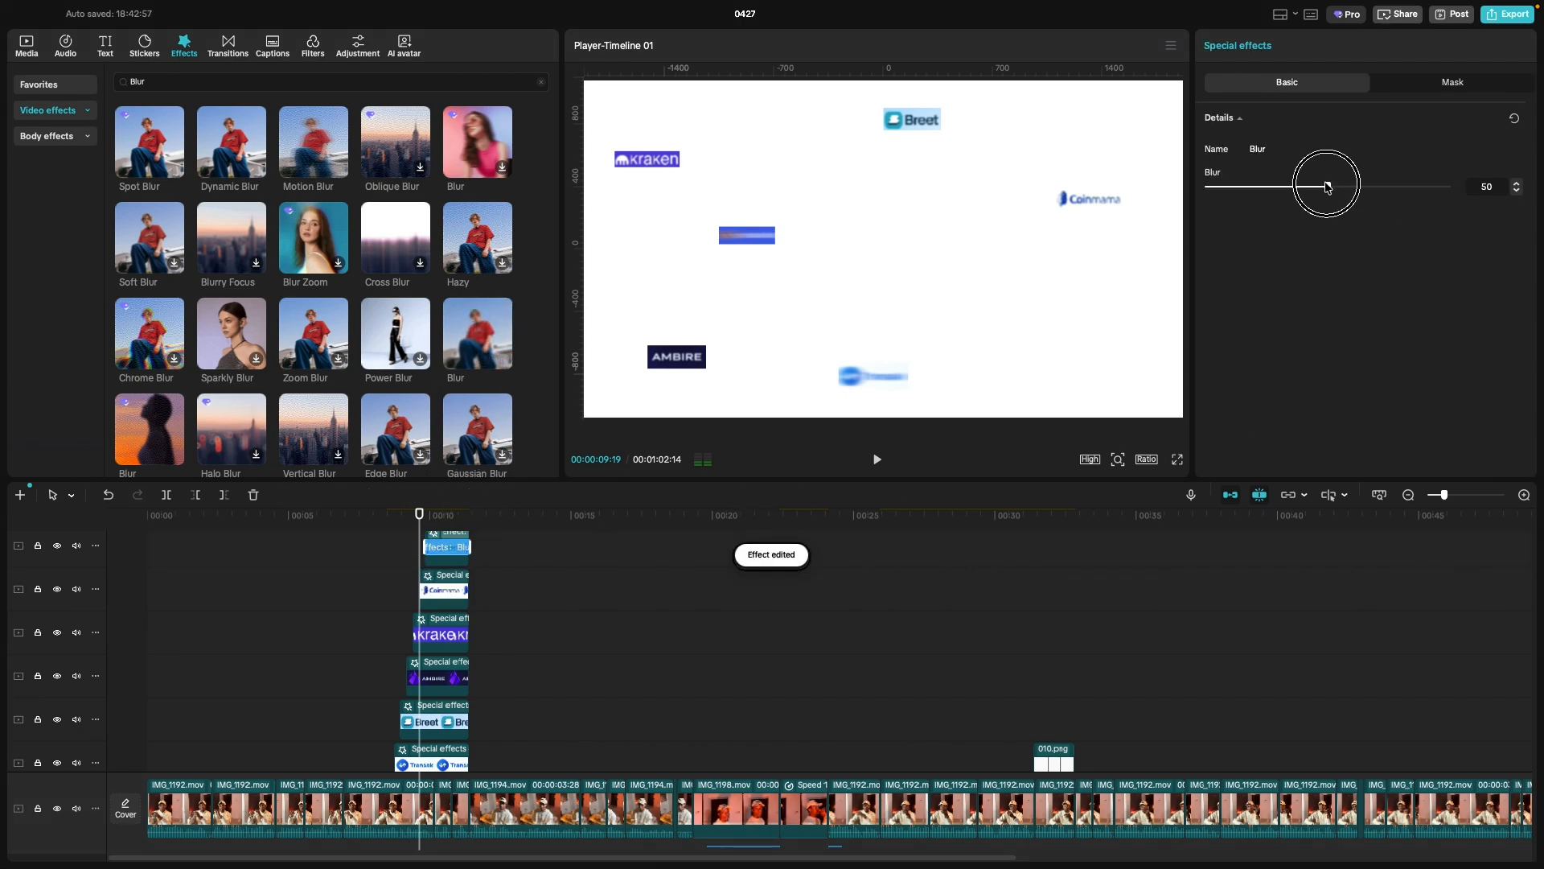
pyautogui.moveTo(1327, 187); pyautogui.dragTo(1528, 230)
pyautogui.scroll(1, 371, 663)
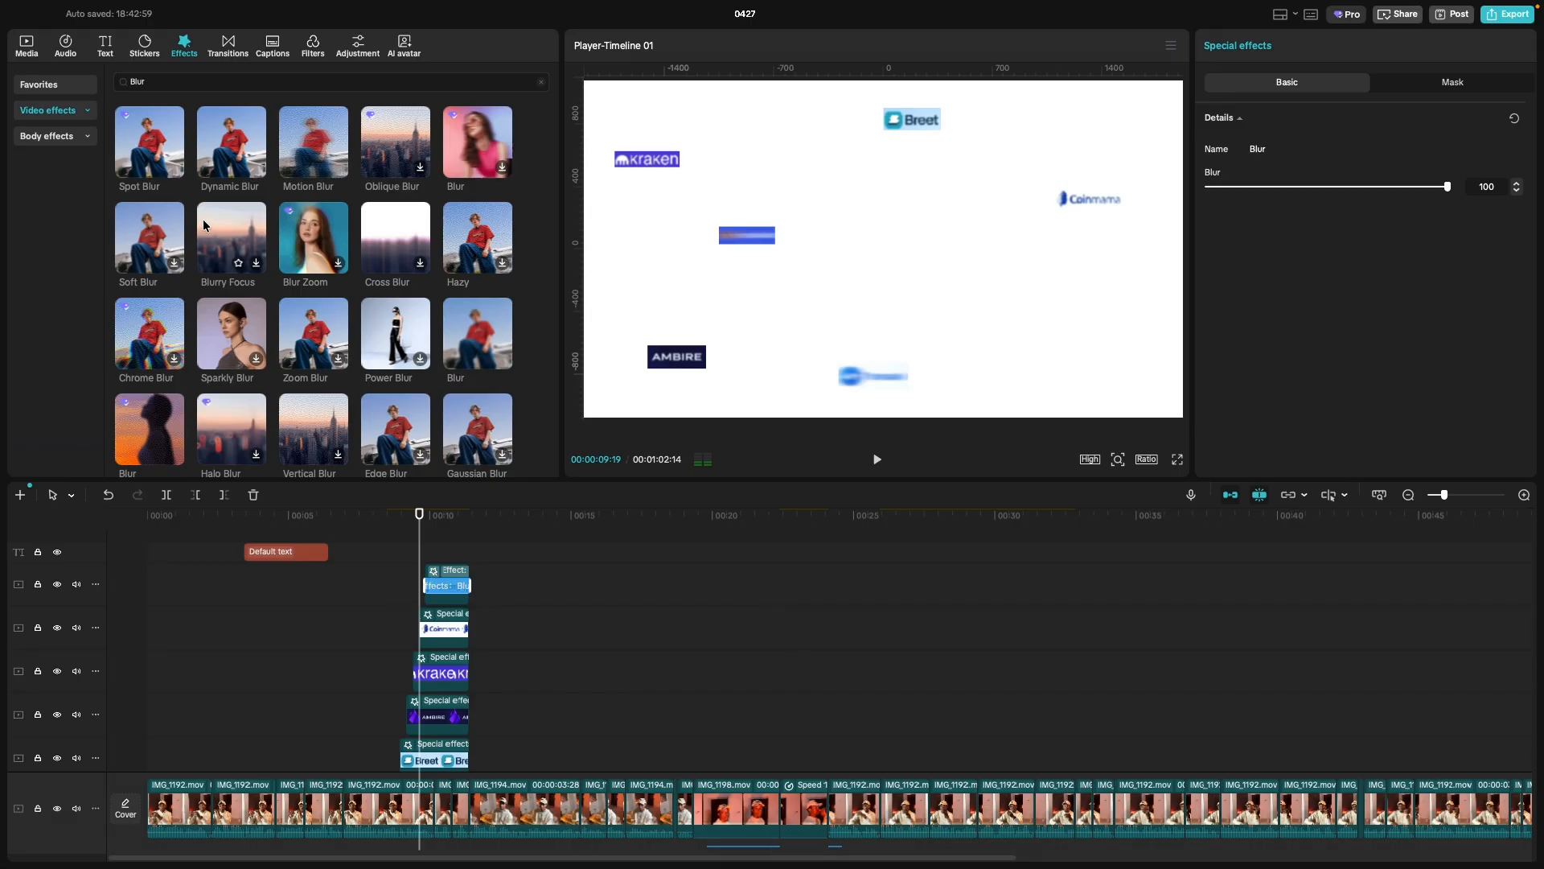
pyautogui.moveTo(305, 154); pyautogui.dragTo(448, 587)
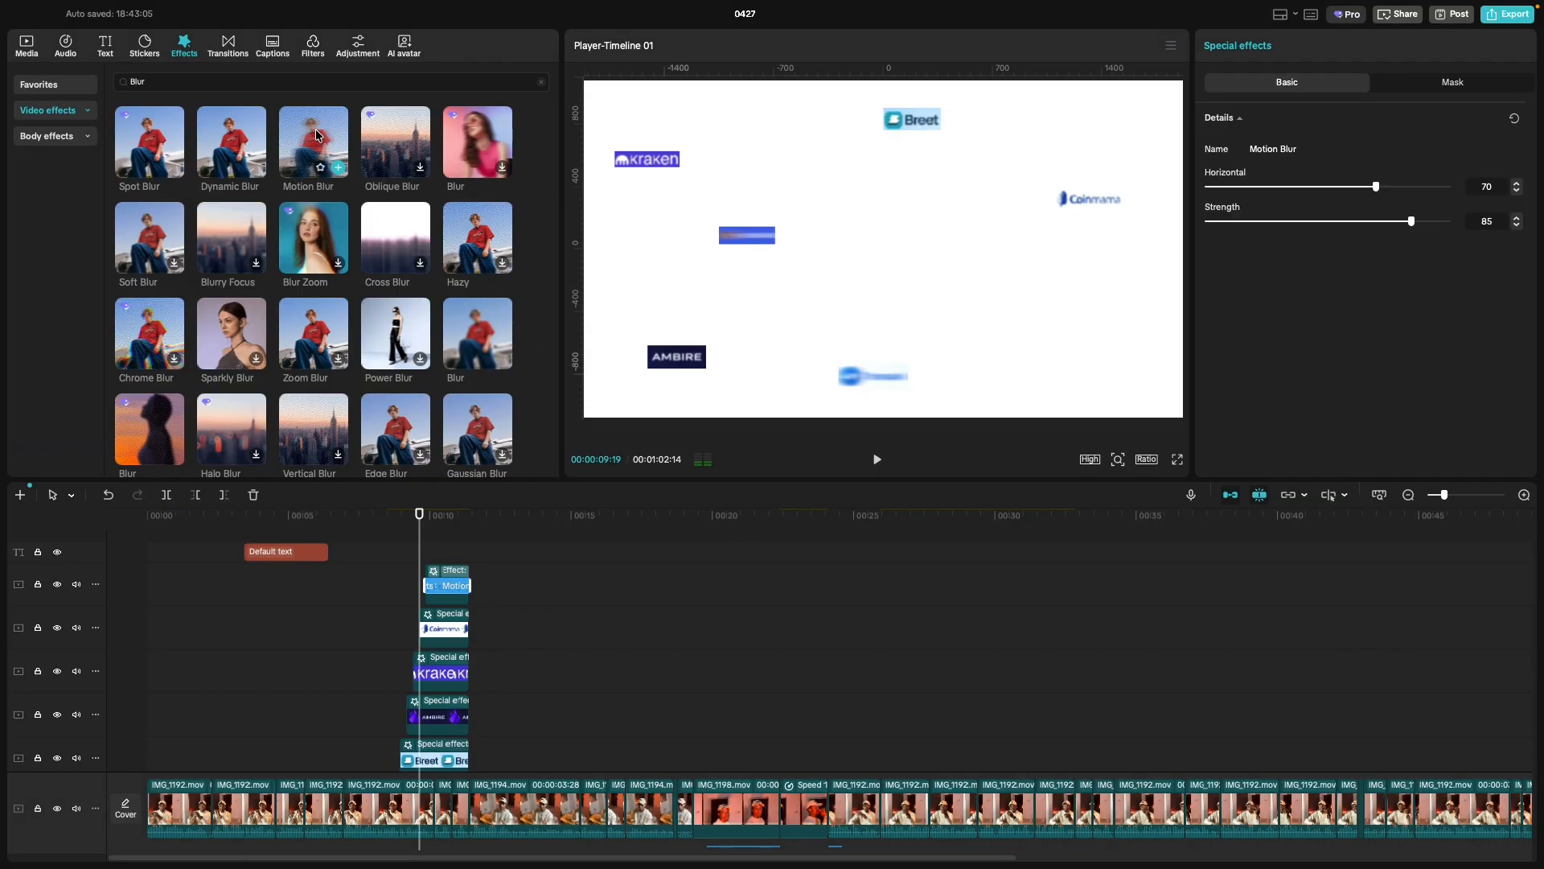
# Try a separate Motion Blur clip above the logo stack with Horizontal at 0, preview it near 10 seconds, and undo it.
pyautogui.moveTo(316, 135); pyautogui.dragTo(424, 579)
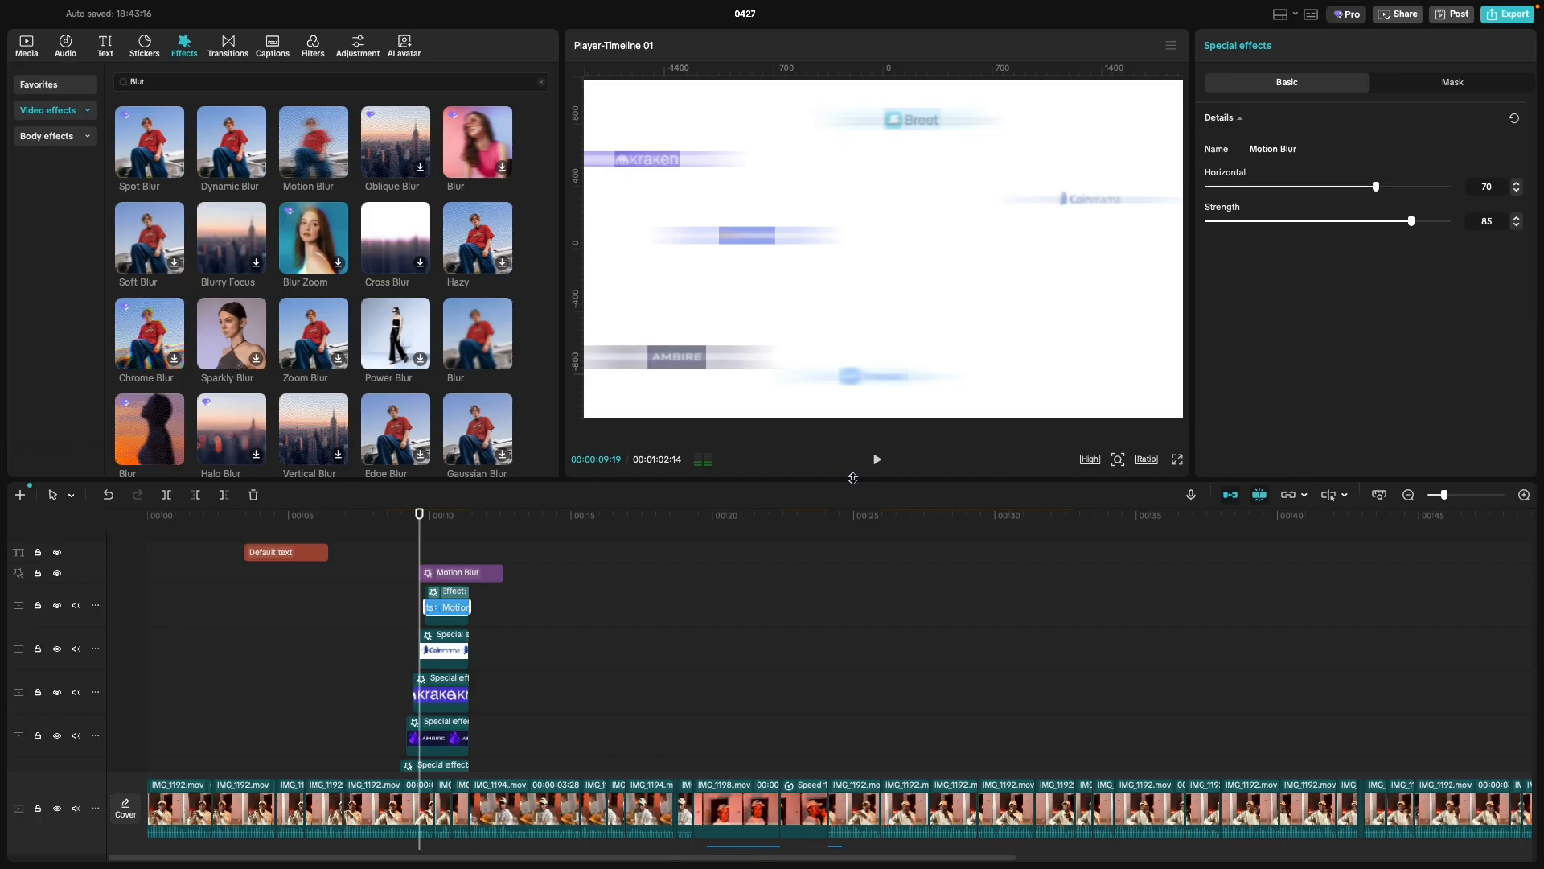
pyautogui.moveTo(1372, 196); pyautogui.dragTo(1187, 208)
pyautogui.moveTo(418, 556); pyautogui.dragTo(439, 558)
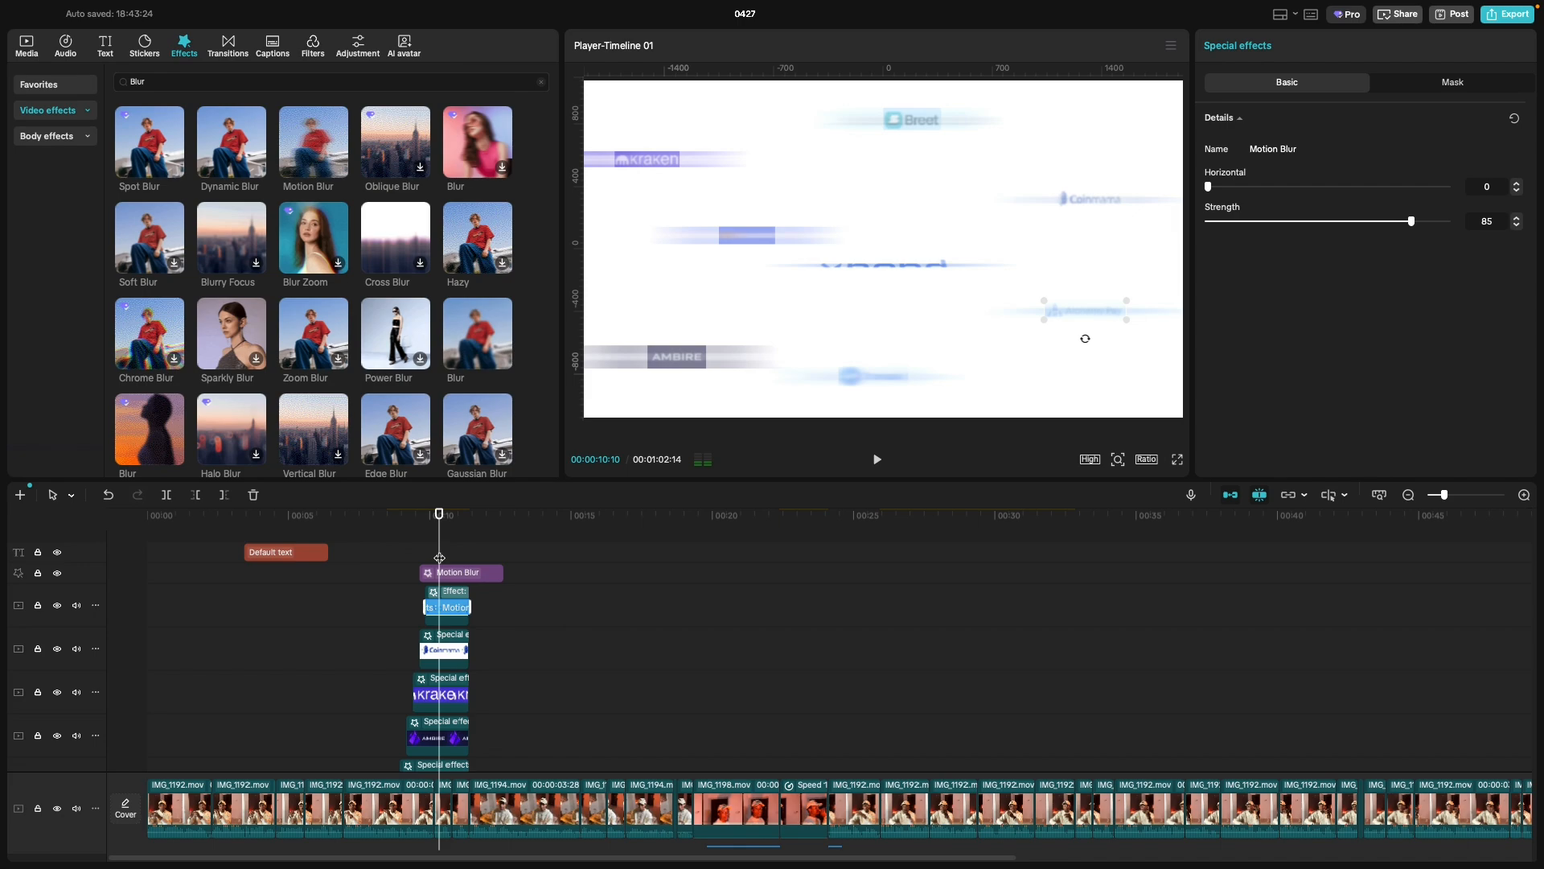
pyautogui.press('super+z')
pyautogui.press('super+z')
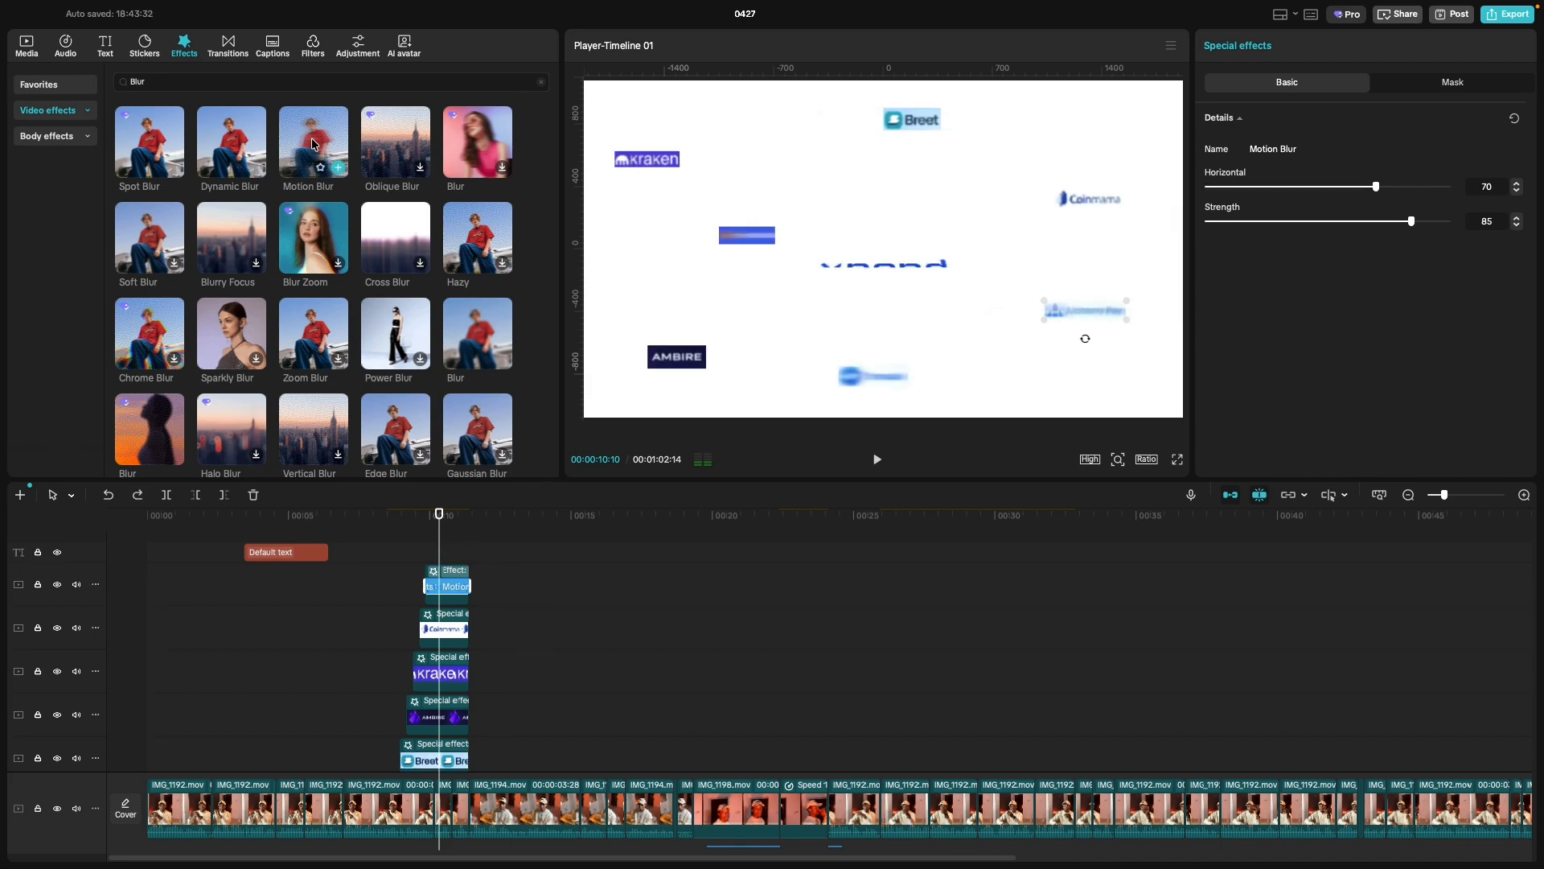
# Add another Motion Blur to the Alchemy logo screenshot, set its Horizontal to 24 and reduce its Strength.
pyautogui.moveTo(314, 153)
pyautogui.mouseDown()
pyautogui.moveTo(389, 475)
pyautogui.moveTo(439, 593)
pyautogui.mouseUp()
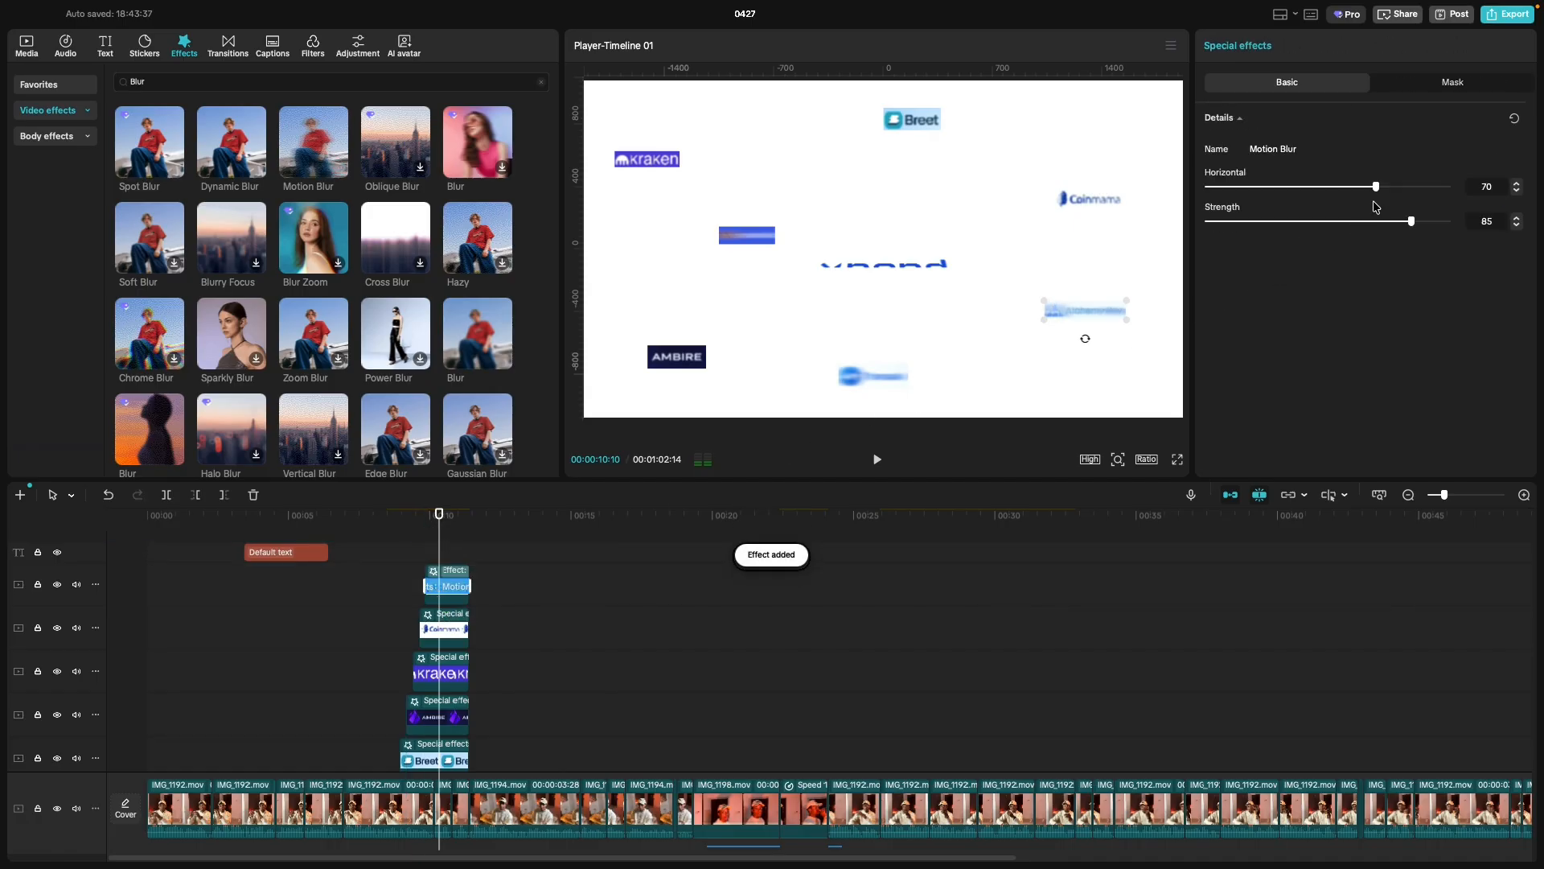
pyautogui.moveTo(1374, 189); pyautogui.dragTo(1265, 210)
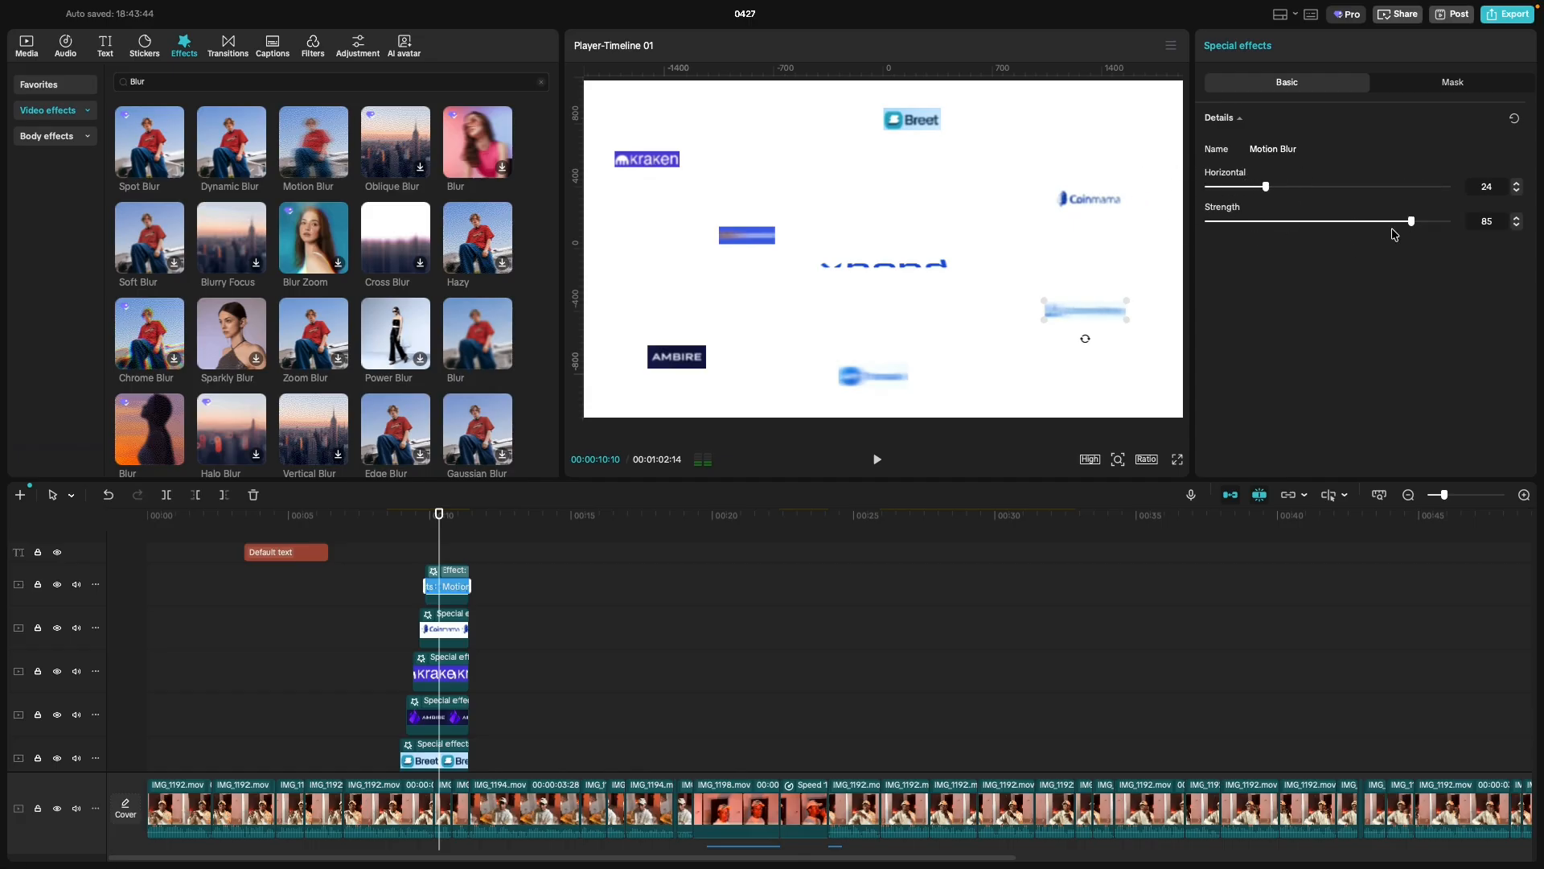
pyautogui.click(1385, 221)
pyautogui.moveTo(1385, 224); pyautogui.dragTo(1173, 269)
# Add a second Blur effect at 100 to the Alchemy logo screenshot and view the clip's list of applied effects.
pyautogui.moveTo(479, 326); pyautogui.dragTo(448, 582)
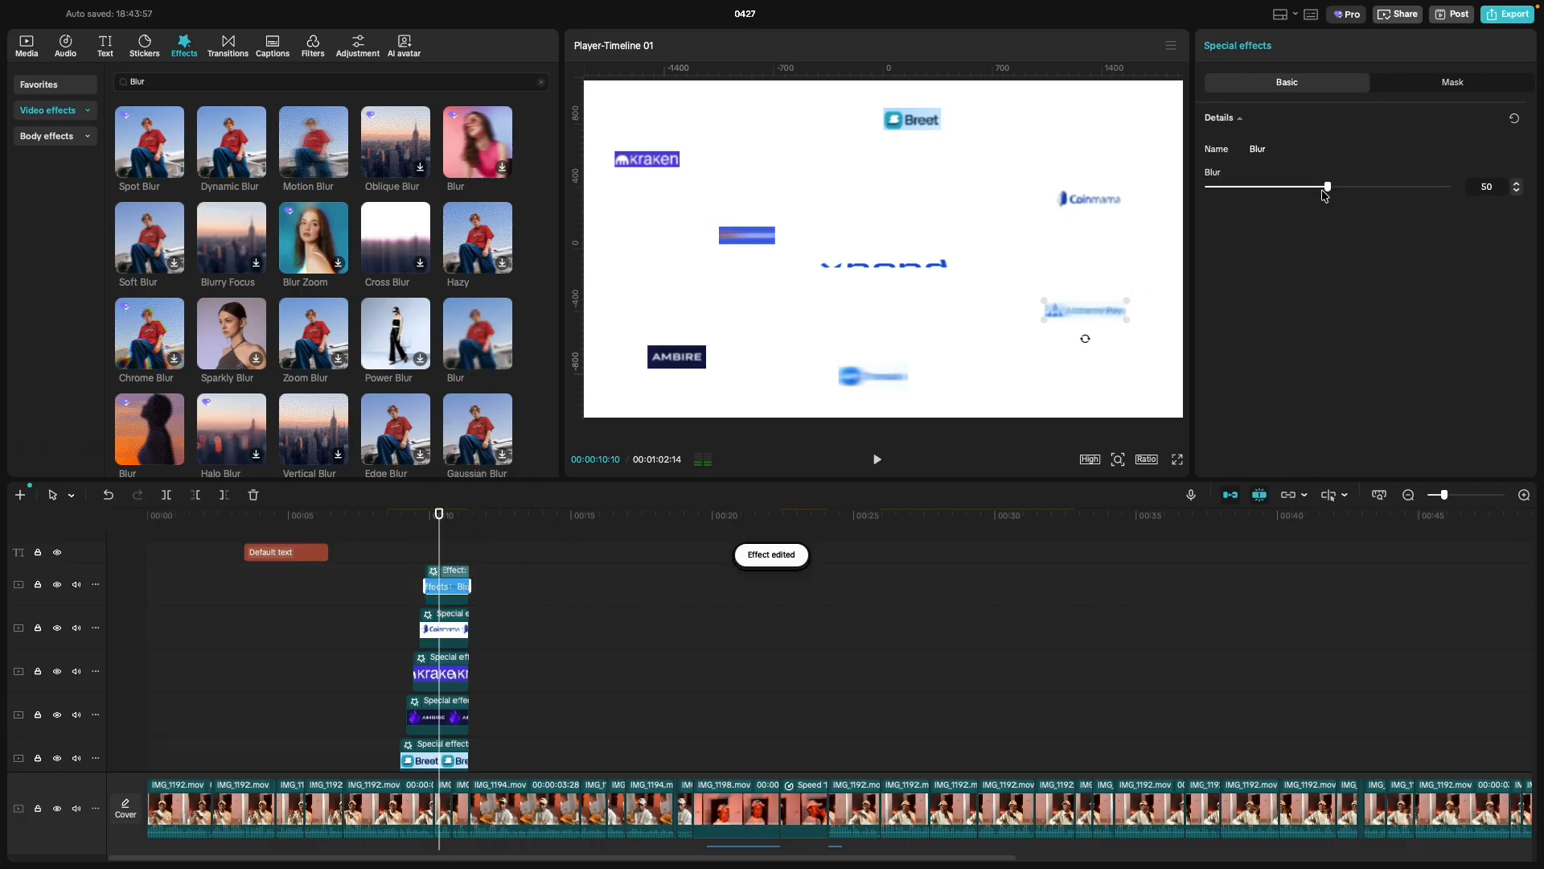
pyautogui.moveTo(1327, 187); pyautogui.dragTo(1475, 201)
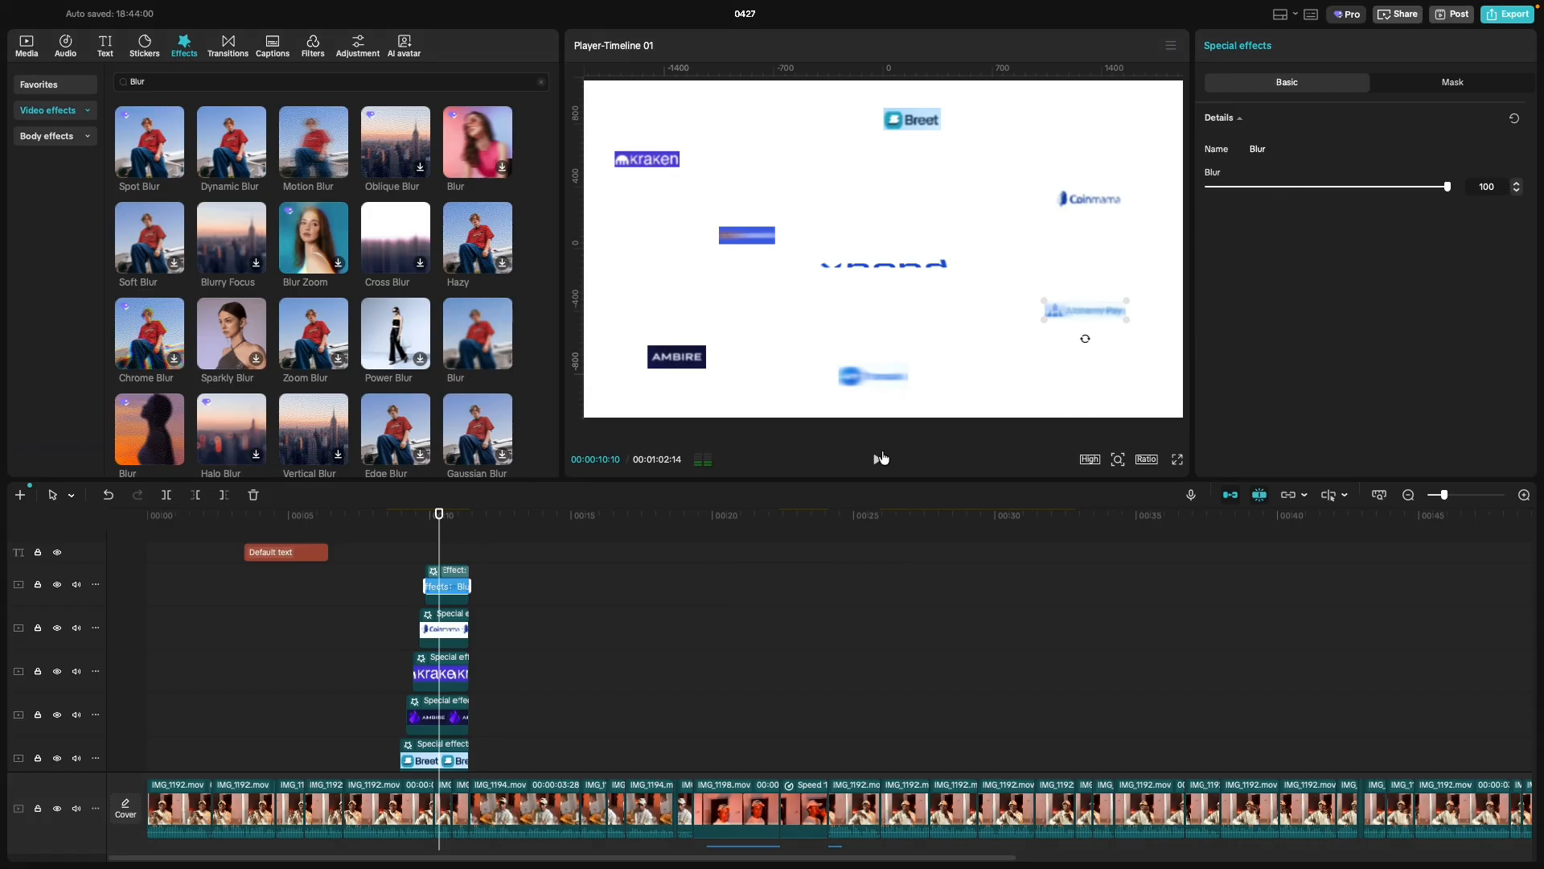
pyautogui.click(462, 602)
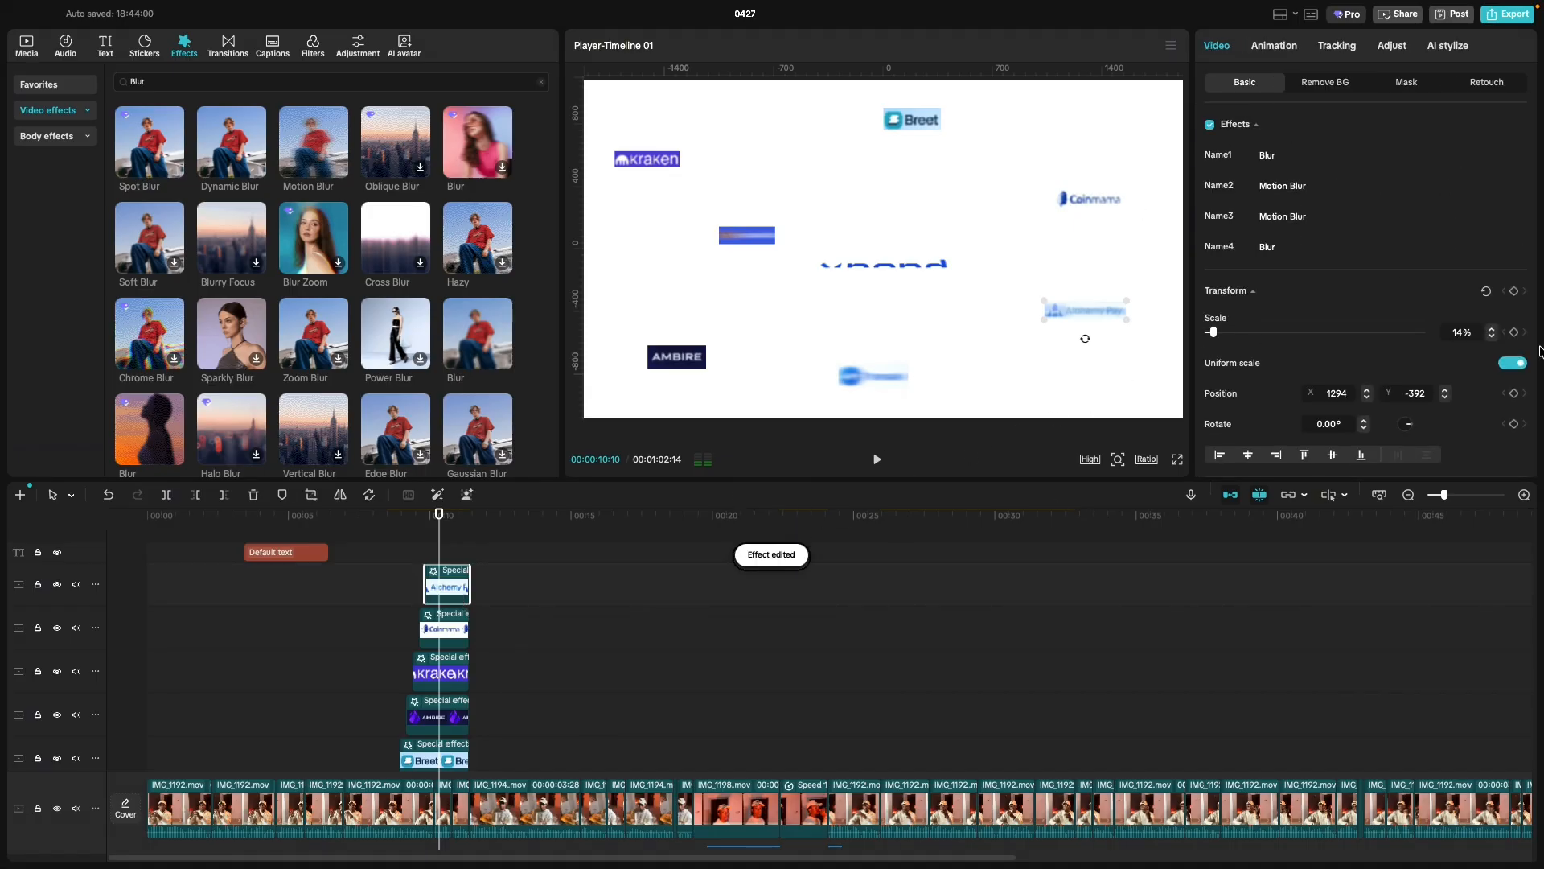
# Edit the Alchemy logo screenshot's second Motion Blur, raising its Strength to 78.
pyautogui.click(1322, 217)
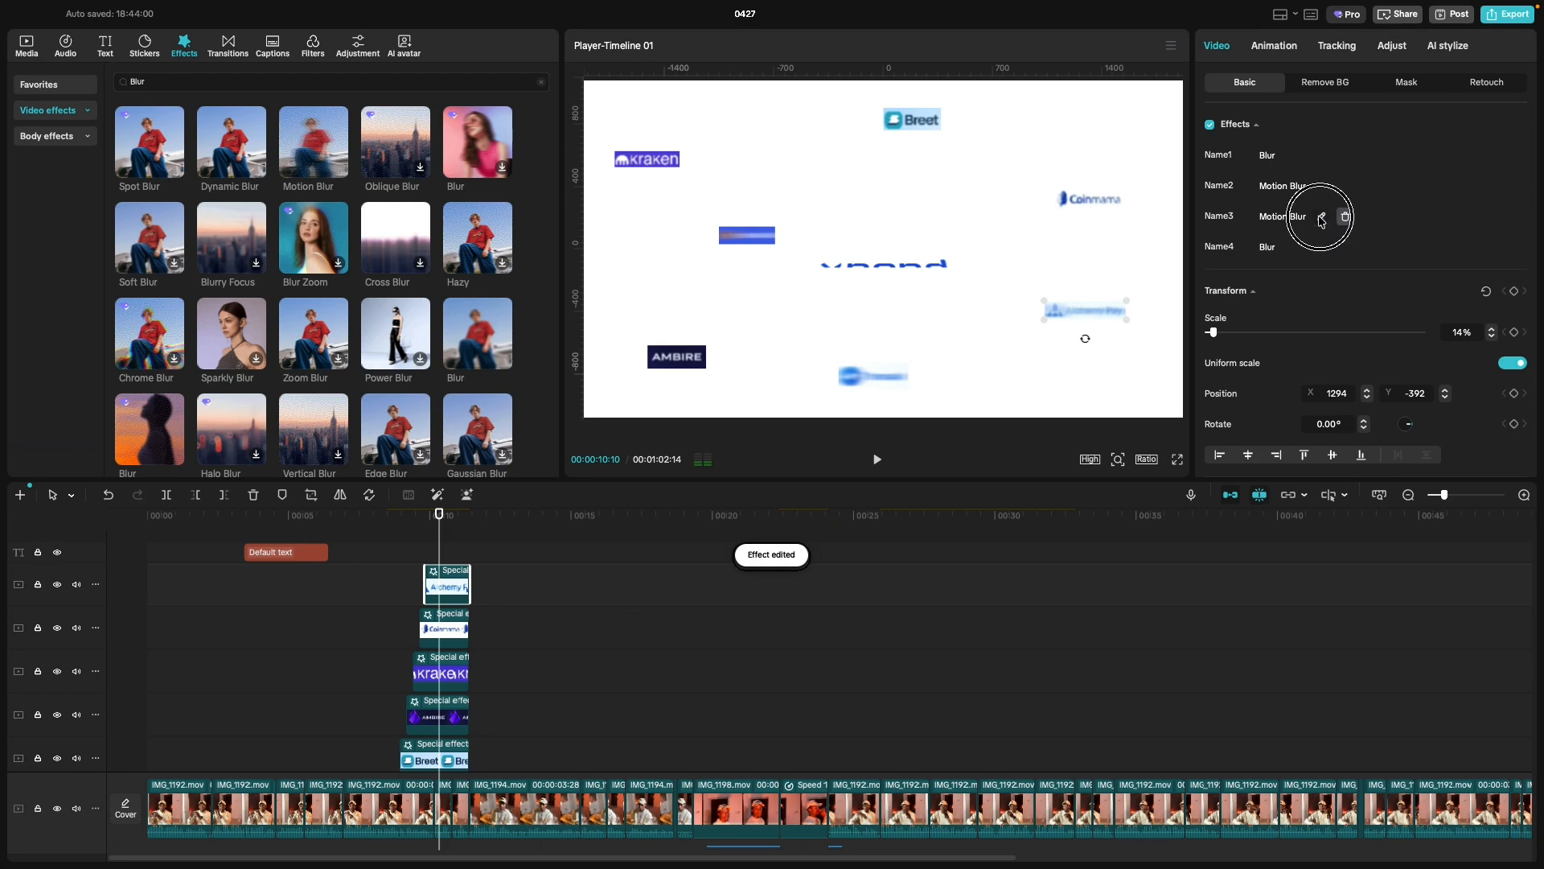
pyautogui.click(1283, 222)
pyautogui.moveTo(1287, 220); pyautogui.dragTo(1395, 228)
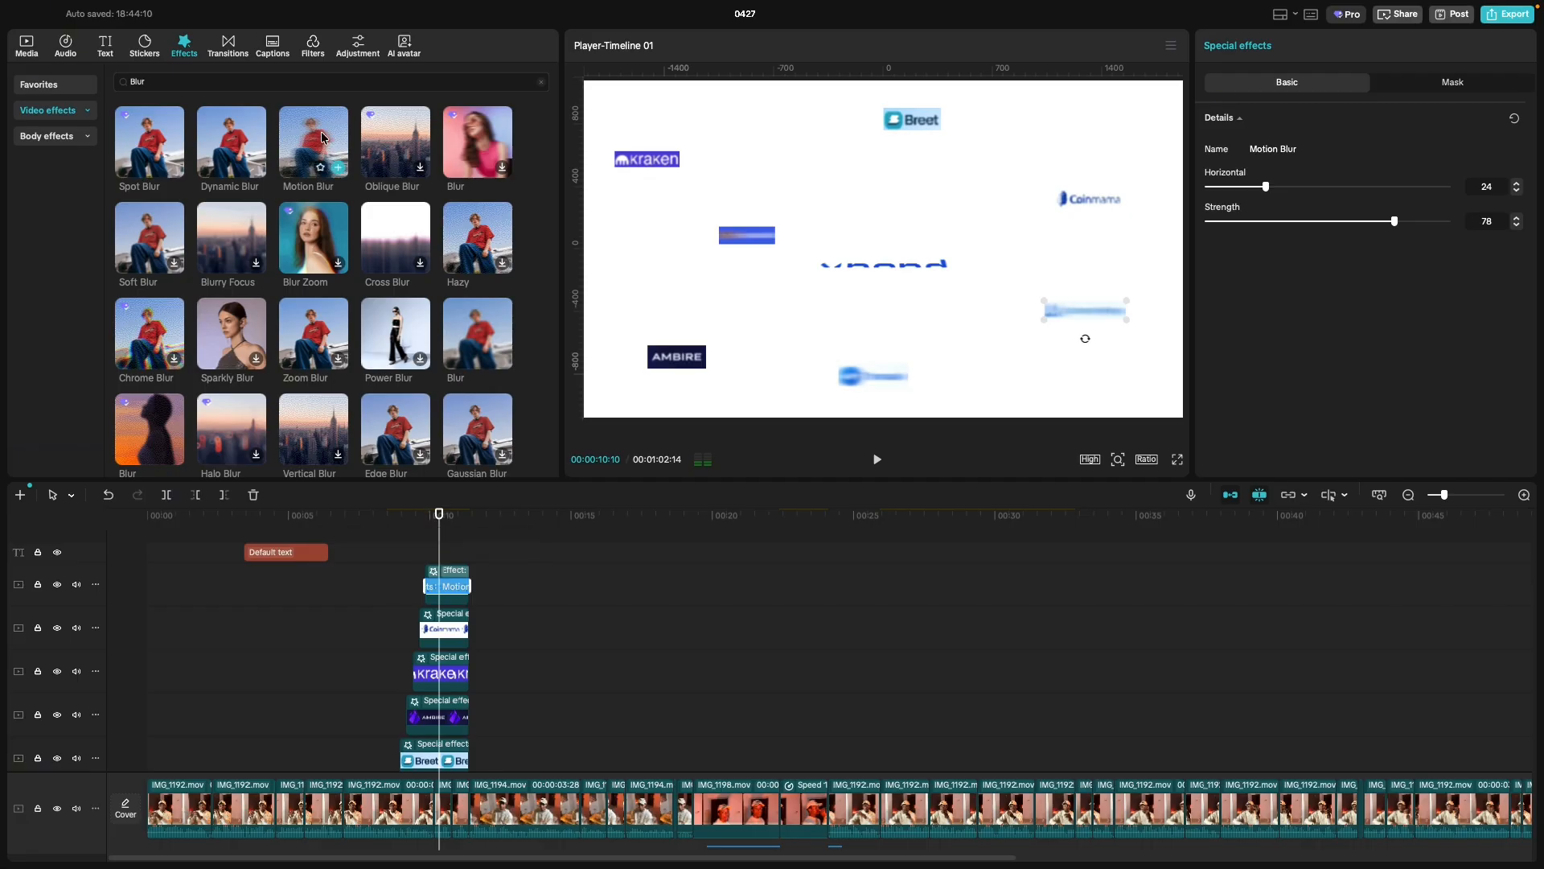
# Add two Motion Blur effects to the Coinmama logo screenshot and set the second one's Horizontal to 21.
pyautogui.moveTo(322, 138); pyautogui.dragTo(426, 620)
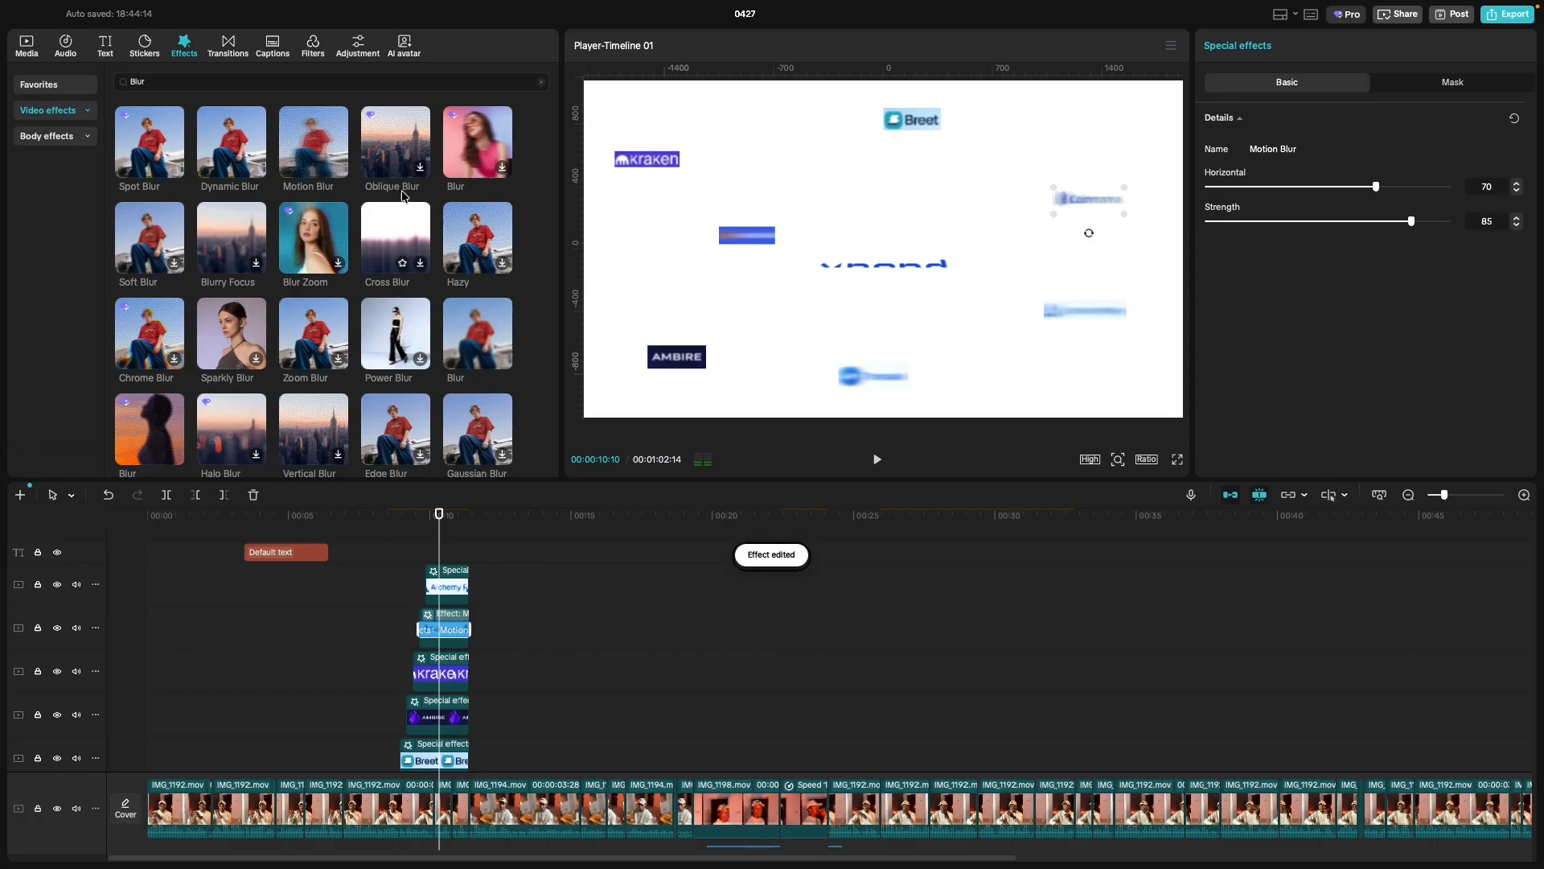
pyautogui.moveTo(310, 145); pyautogui.dragTo(449, 638)
pyautogui.moveTo(1378, 185); pyautogui.dragTo(1256, 196)
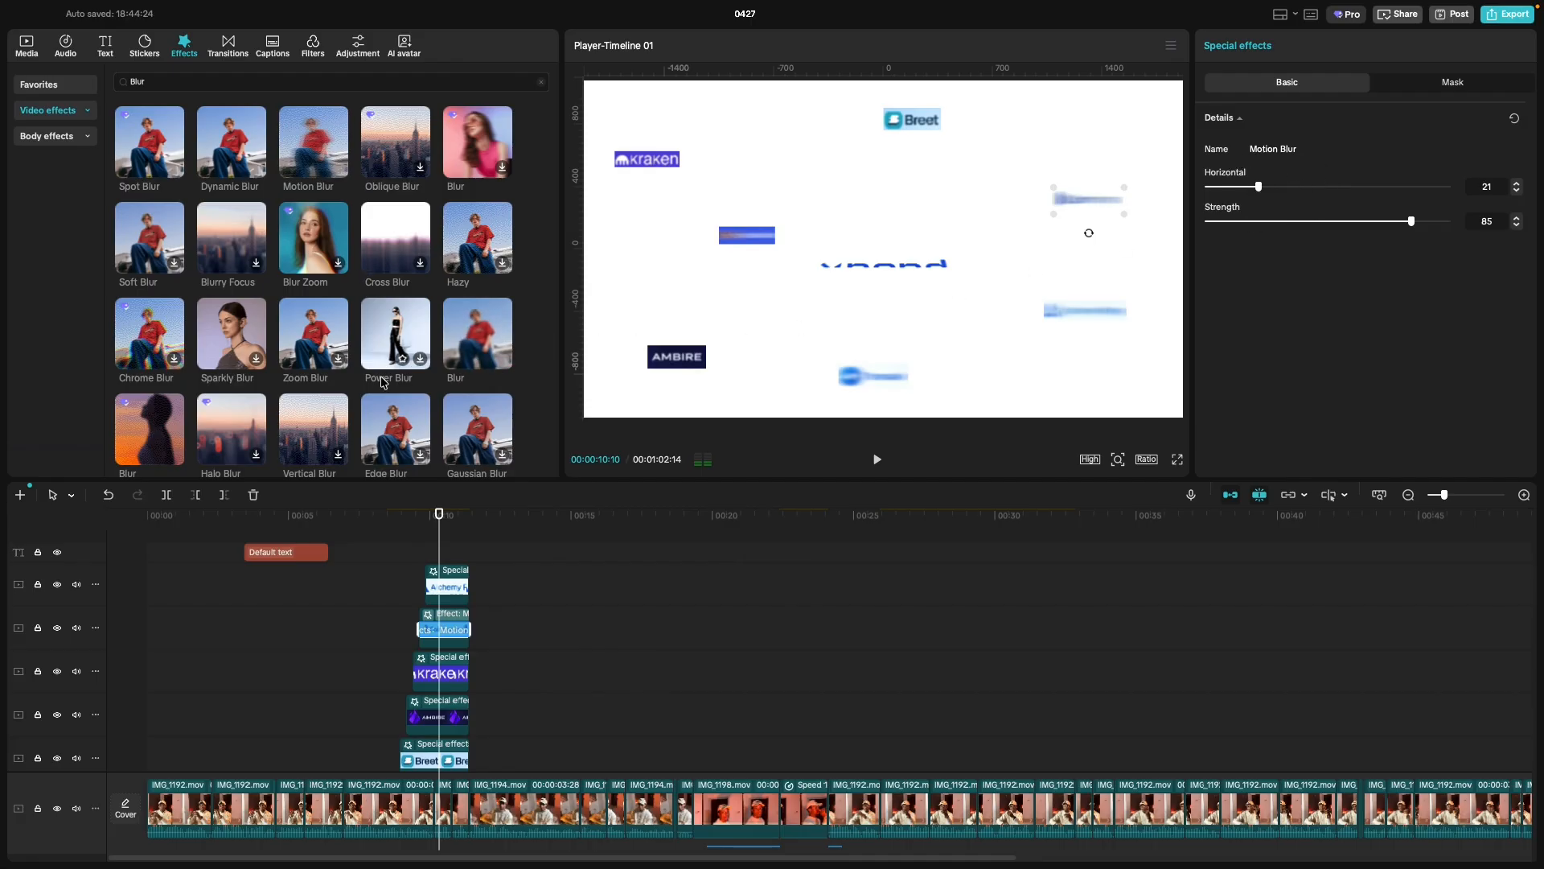
# Add two Motion Blur effects to the Kraken logo screenshot and set the second one's Horizontal to 69 with Strength at 85.
pyautogui.moveTo(304, 152); pyautogui.dragTo(419, 660)
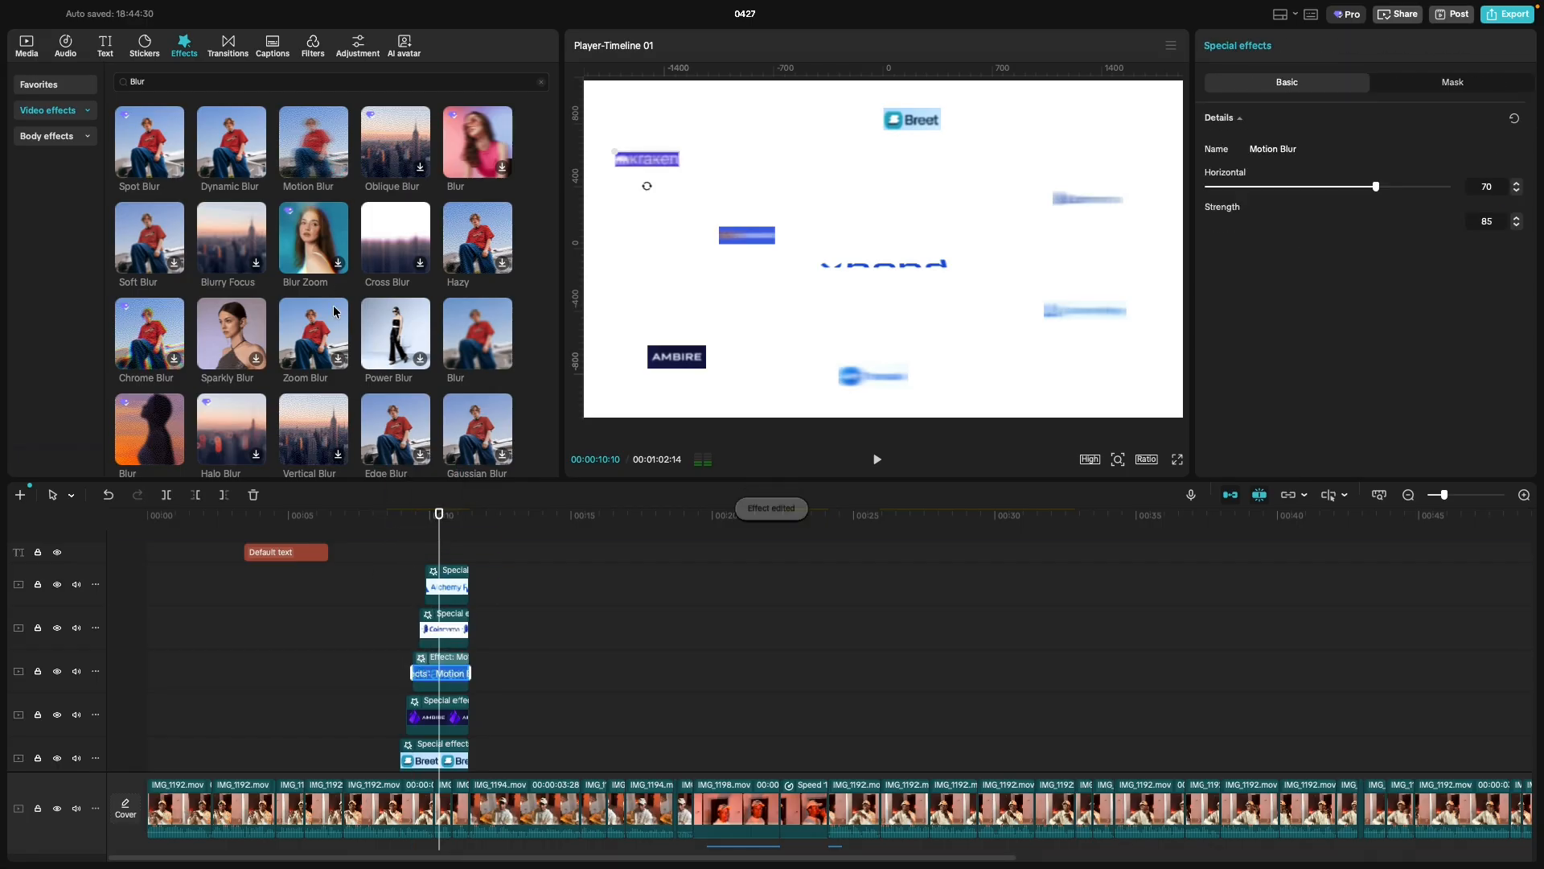
pyautogui.moveTo(300, 169); pyautogui.dragTo(418, 680)
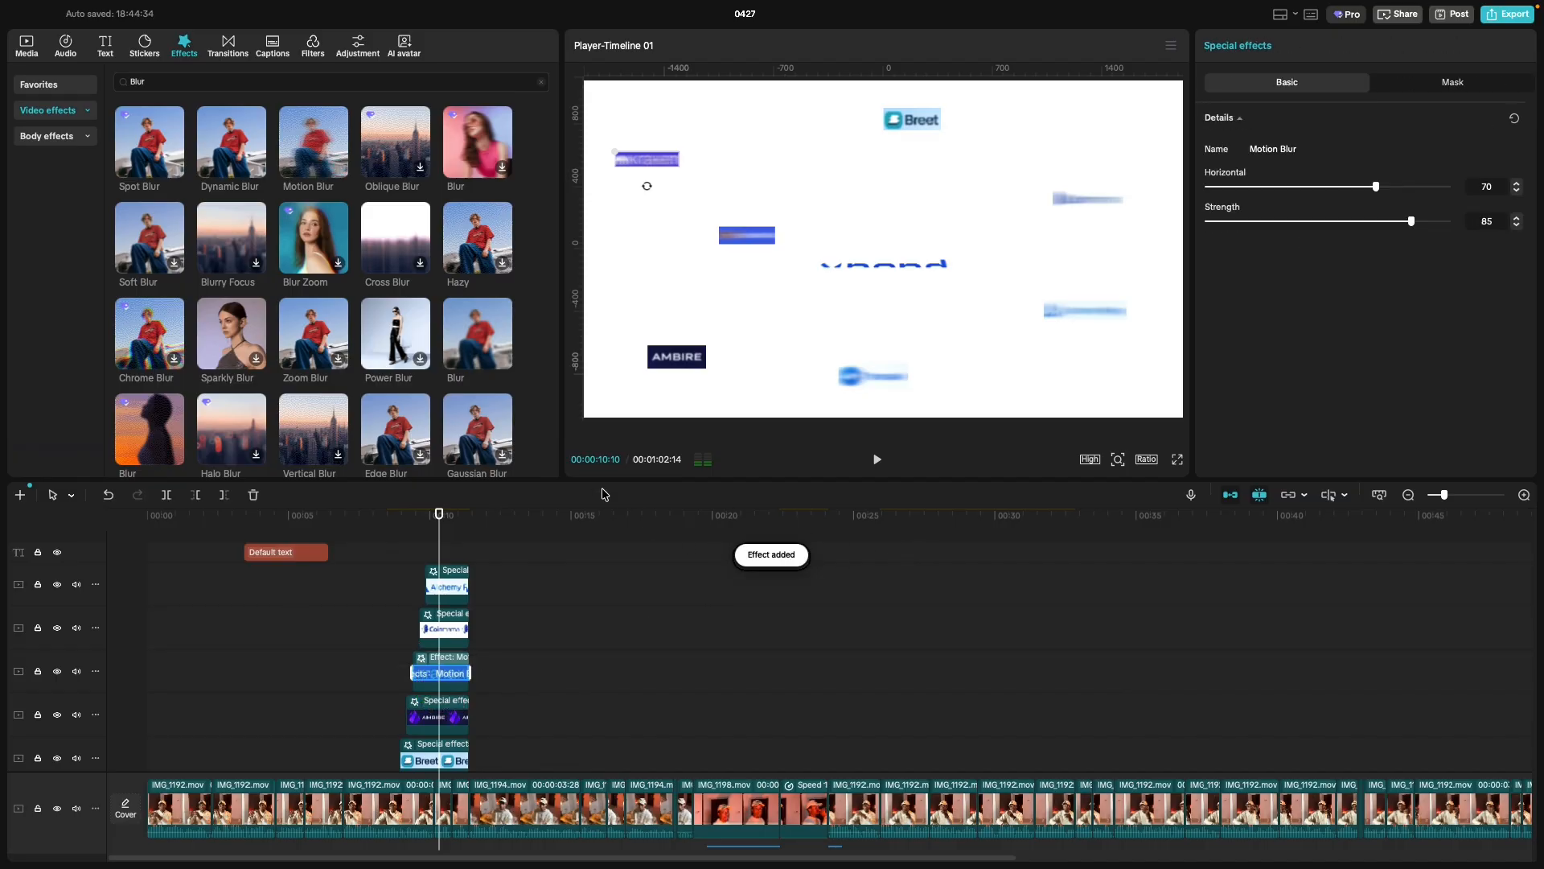
pyautogui.moveTo(1375, 187); pyautogui.dragTo(1422, 215)
pyautogui.moveTo(1285, 225); pyautogui.dragTo(1376, 225)
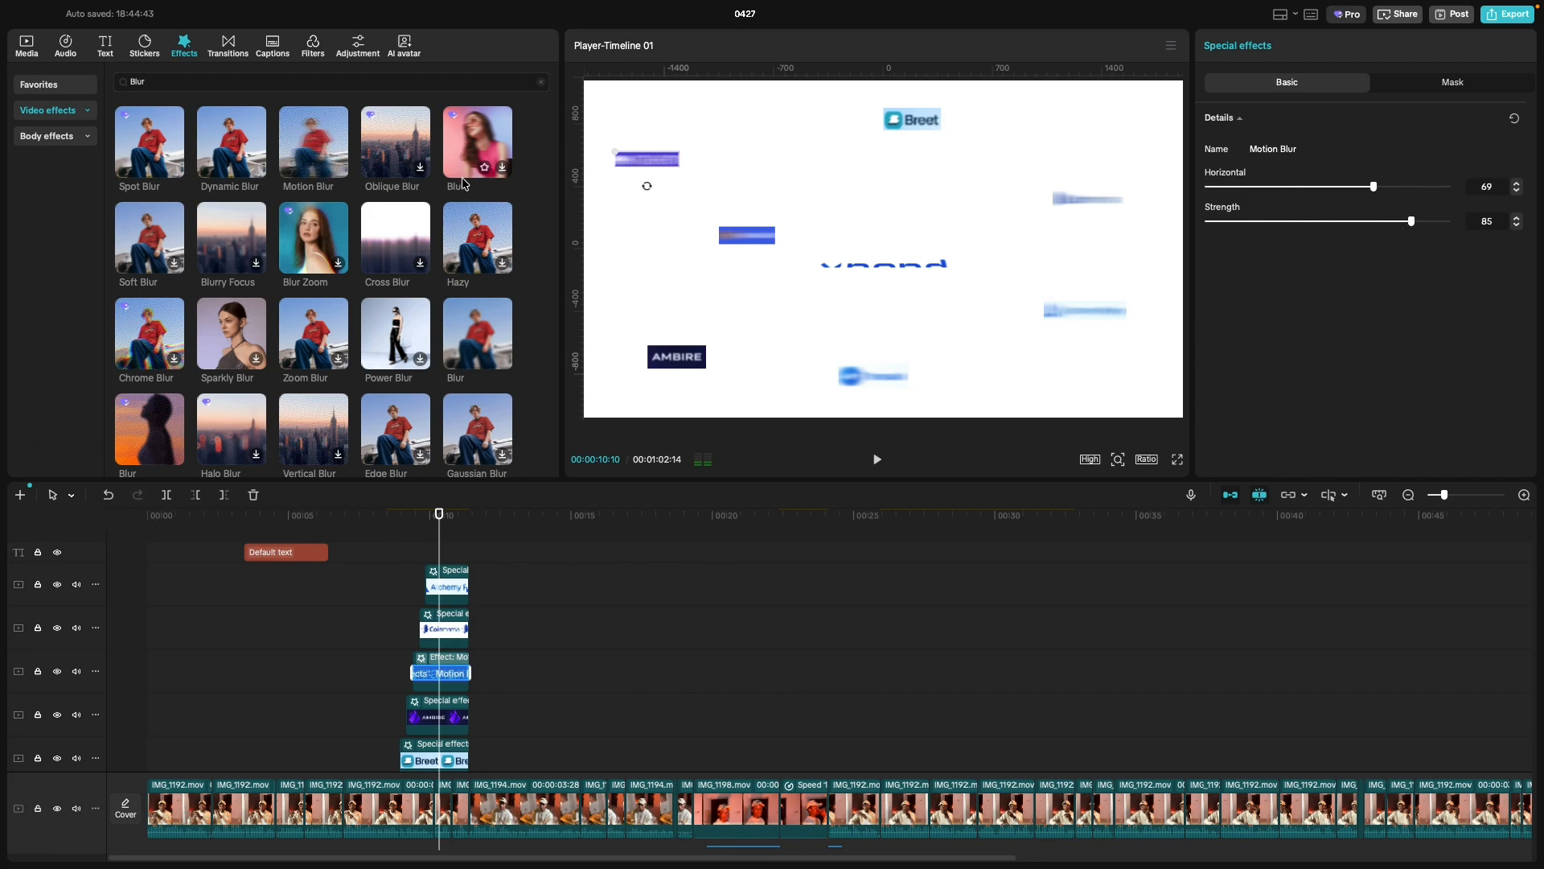
# Add the Pro Blur with Blur and Range at 100 to the Kraken logo screenshot, plus a standard Blur set to 100.
pyautogui.moveTo(471, 147); pyautogui.dragTo(426, 665)
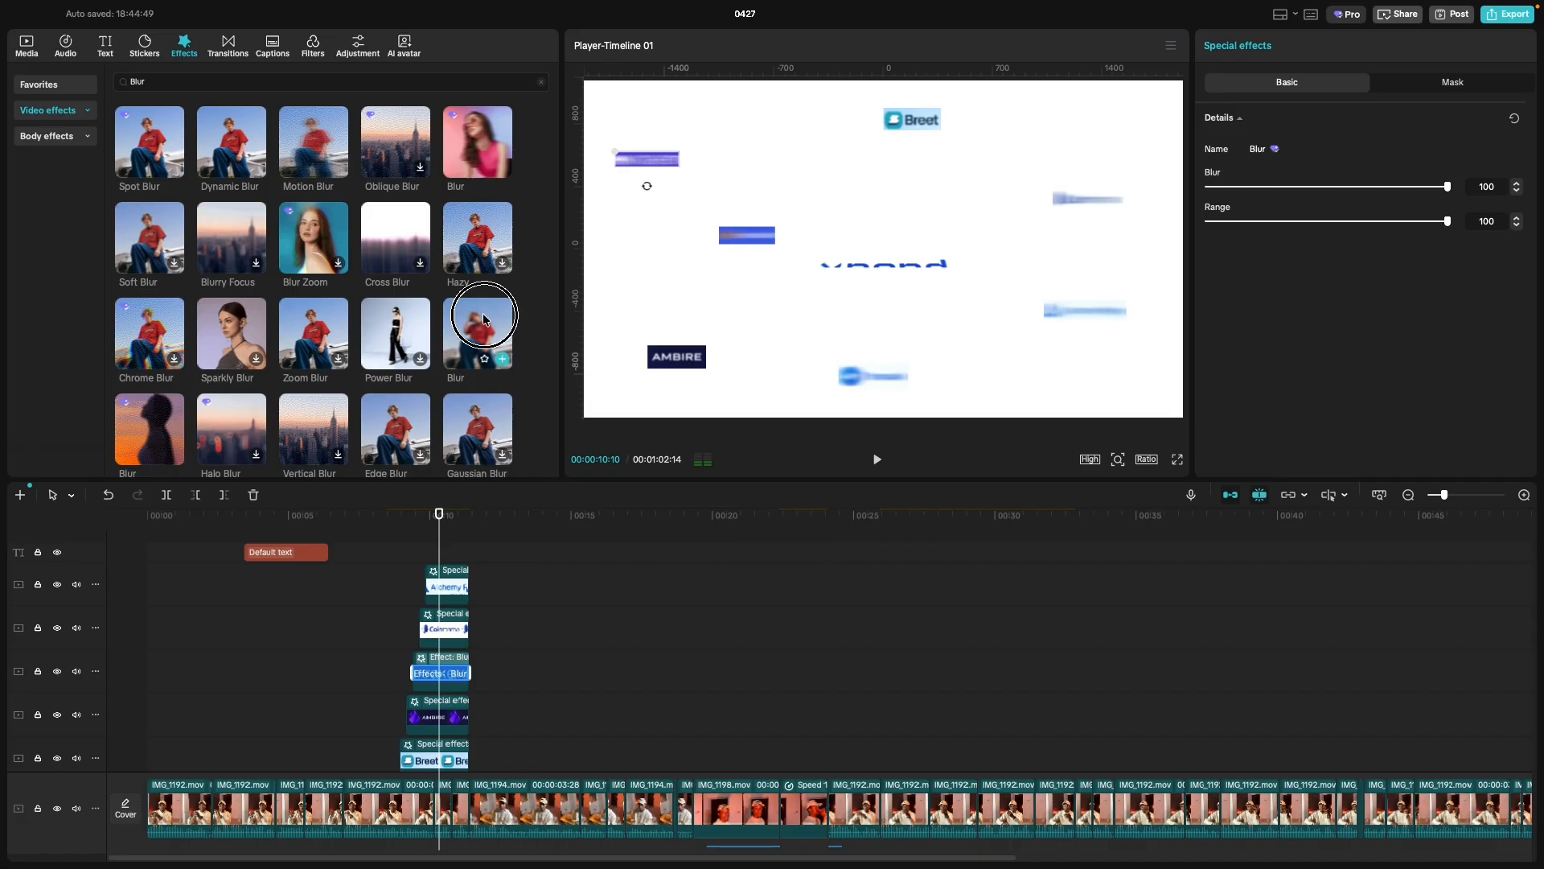
pyautogui.moveTo(474, 334); pyautogui.dragTo(433, 670)
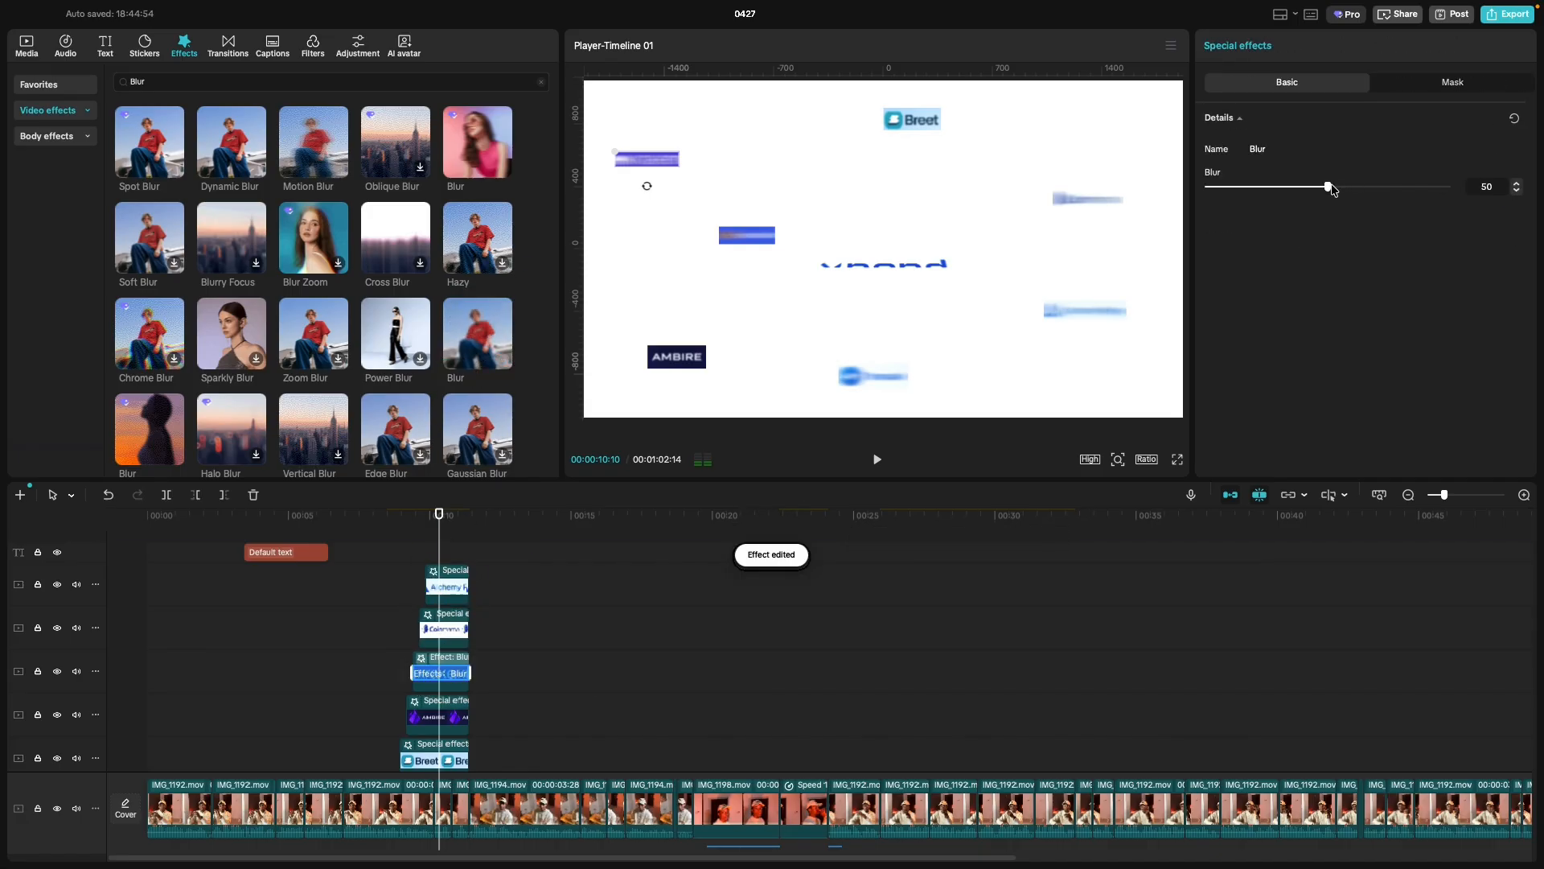
pyautogui.moveTo(1332, 188); pyautogui.dragTo(1510, 207)
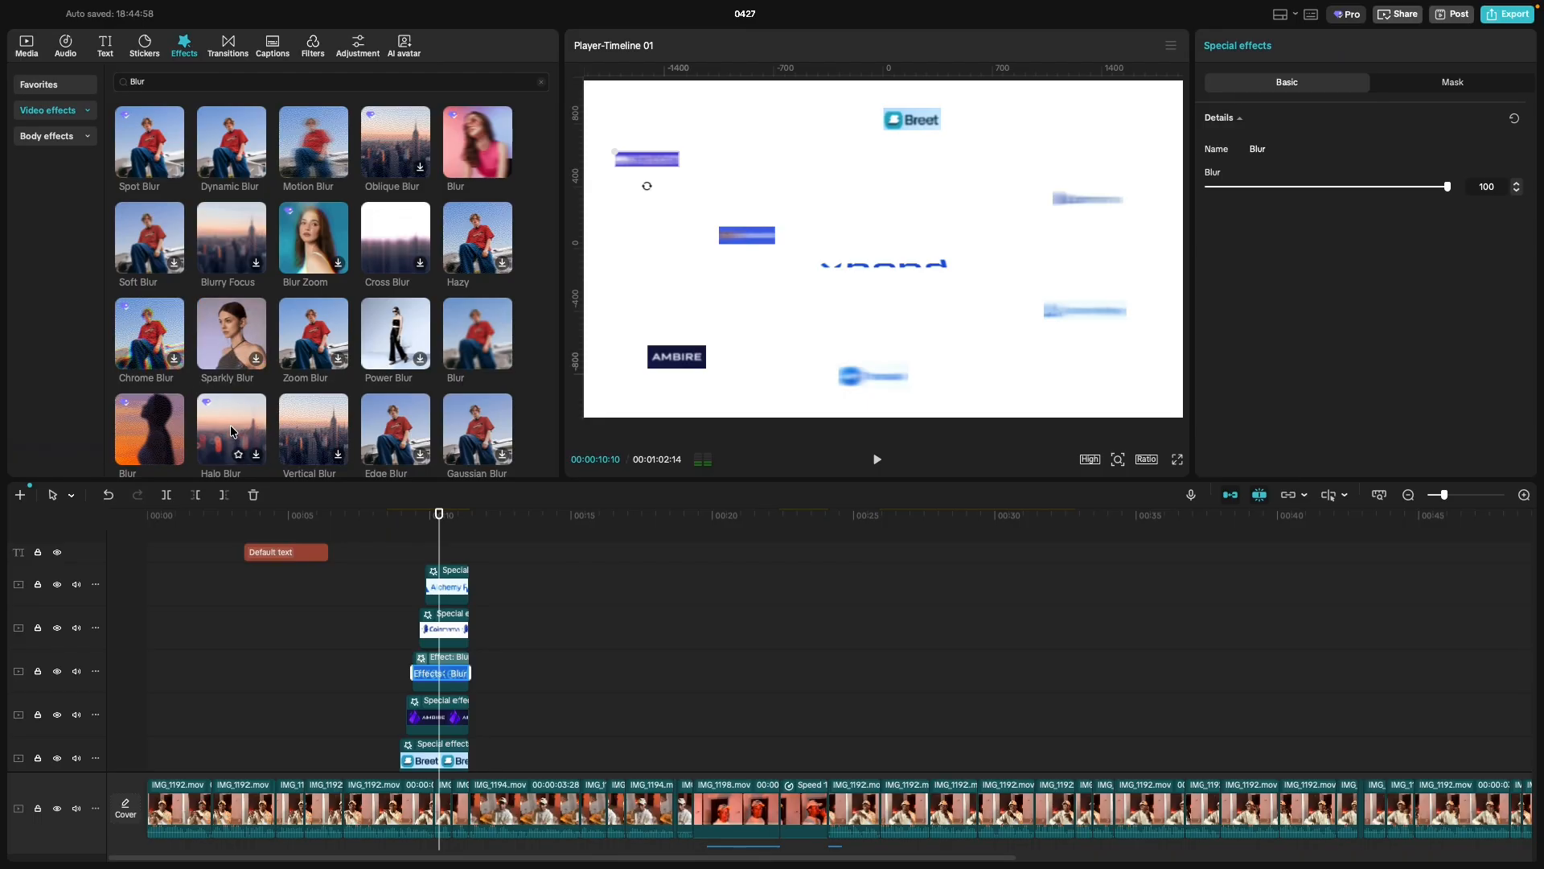
# Apply Halo Blur with speed 100 to the AMBIRE logo clip and Motion Blur to the Kraken logo clip.
pyautogui.moveTo(231, 431); pyautogui.dragTo(428, 704)
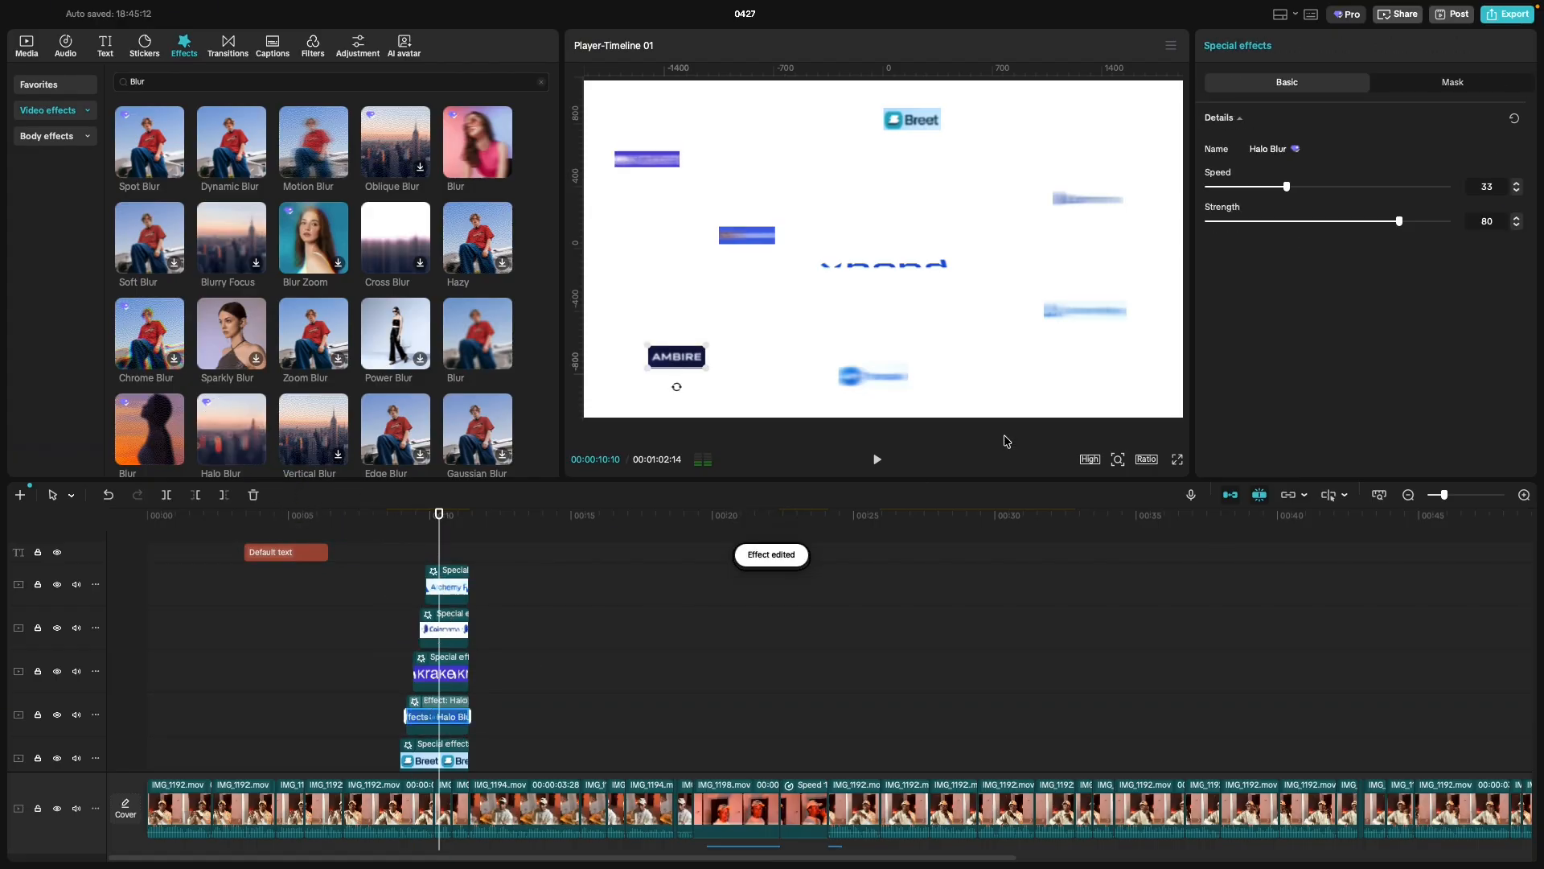
pyautogui.moveTo(1287, 187); pyautogui.dragTo(1456, 189)
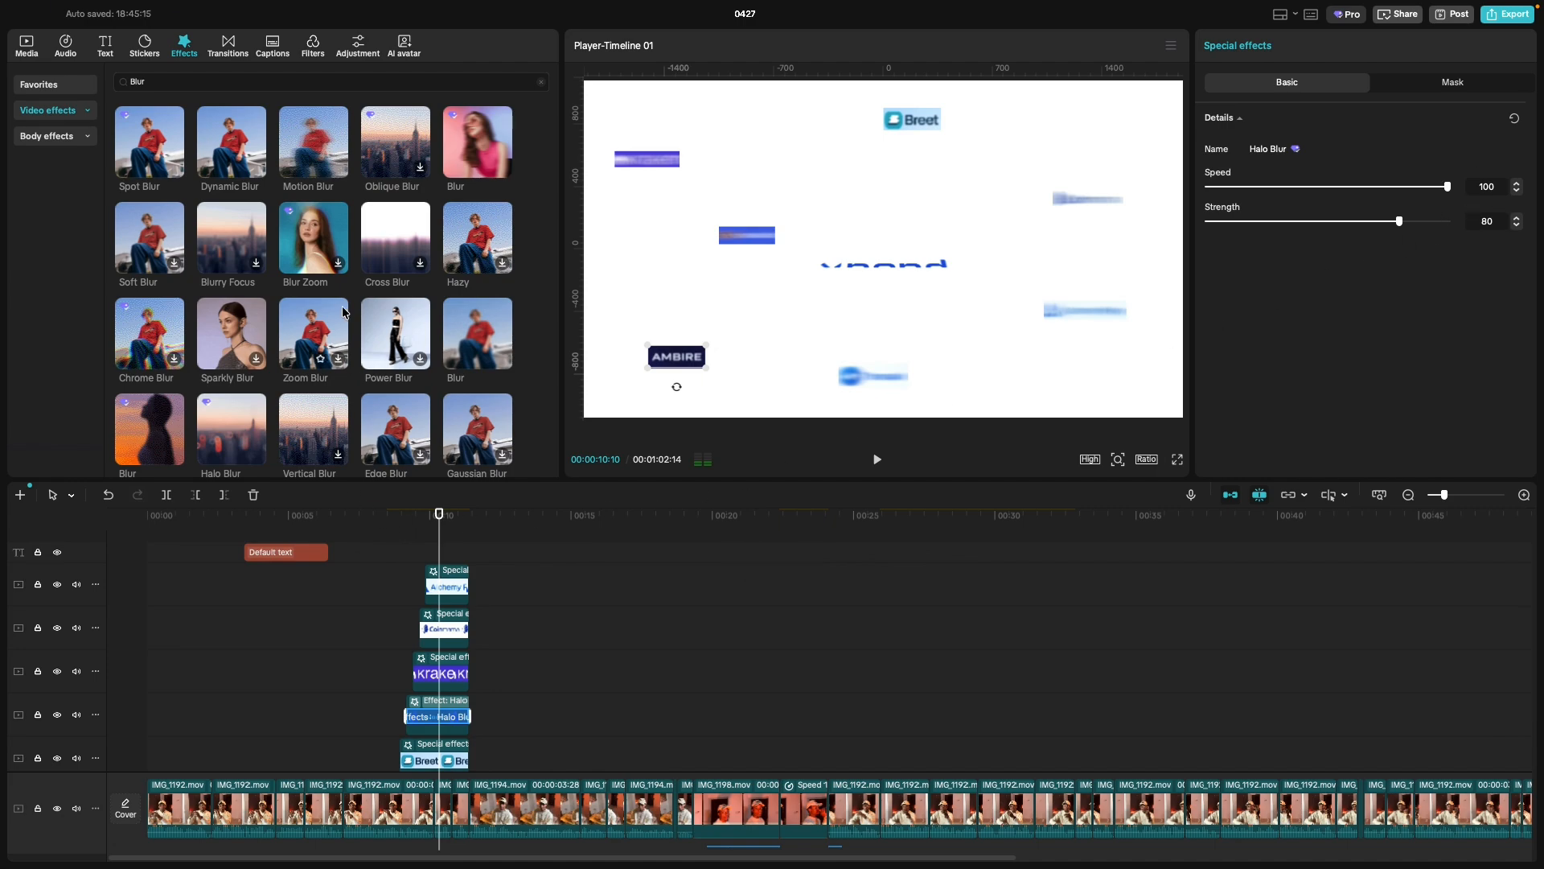
pyautogui.moveTo(315, 158); pyautogui.dragTo(437, 676)
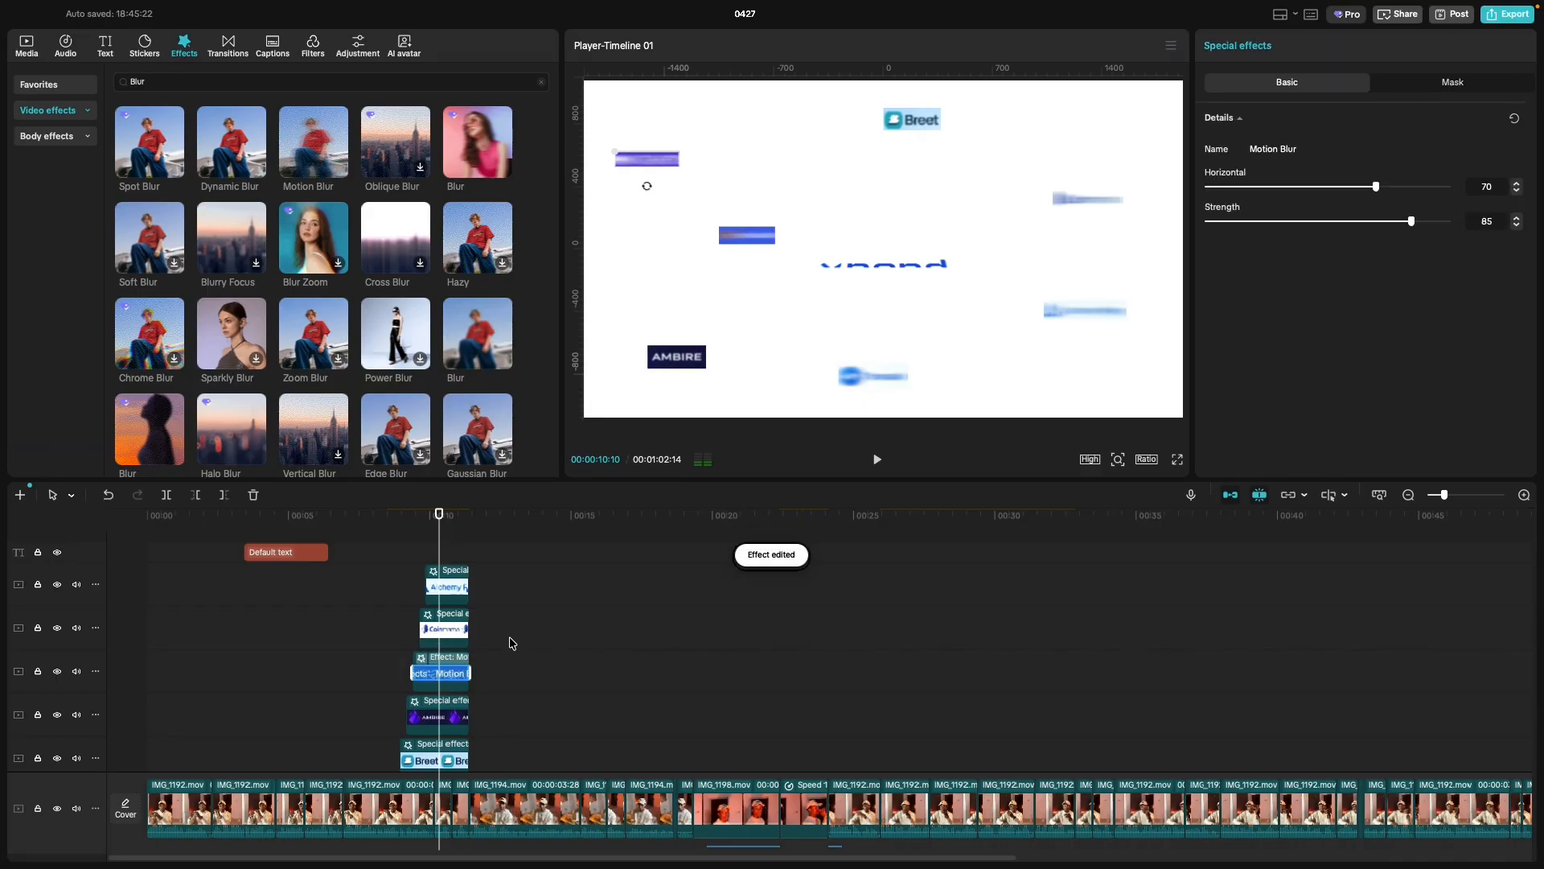
# Apply Motion Blur twice to the AMBIRE logo clip, setting Horizontal to 0, and add the Blur effect at 100.
pyautogui.click(430, 716)
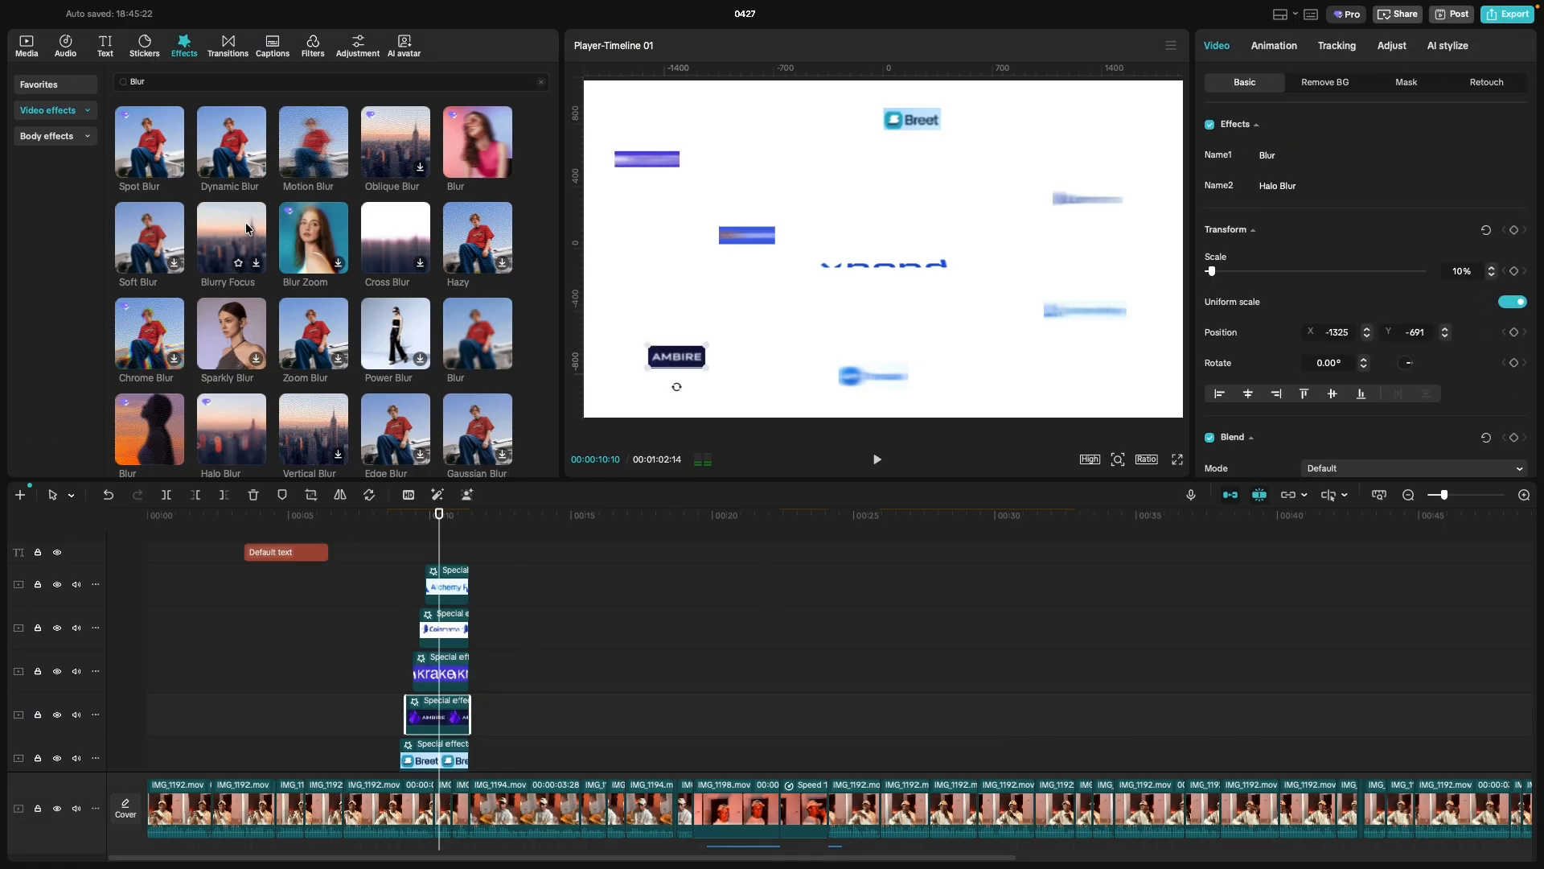
pyautogui.moveTo(303, 145); pyautogui.dragTo(429, 710)
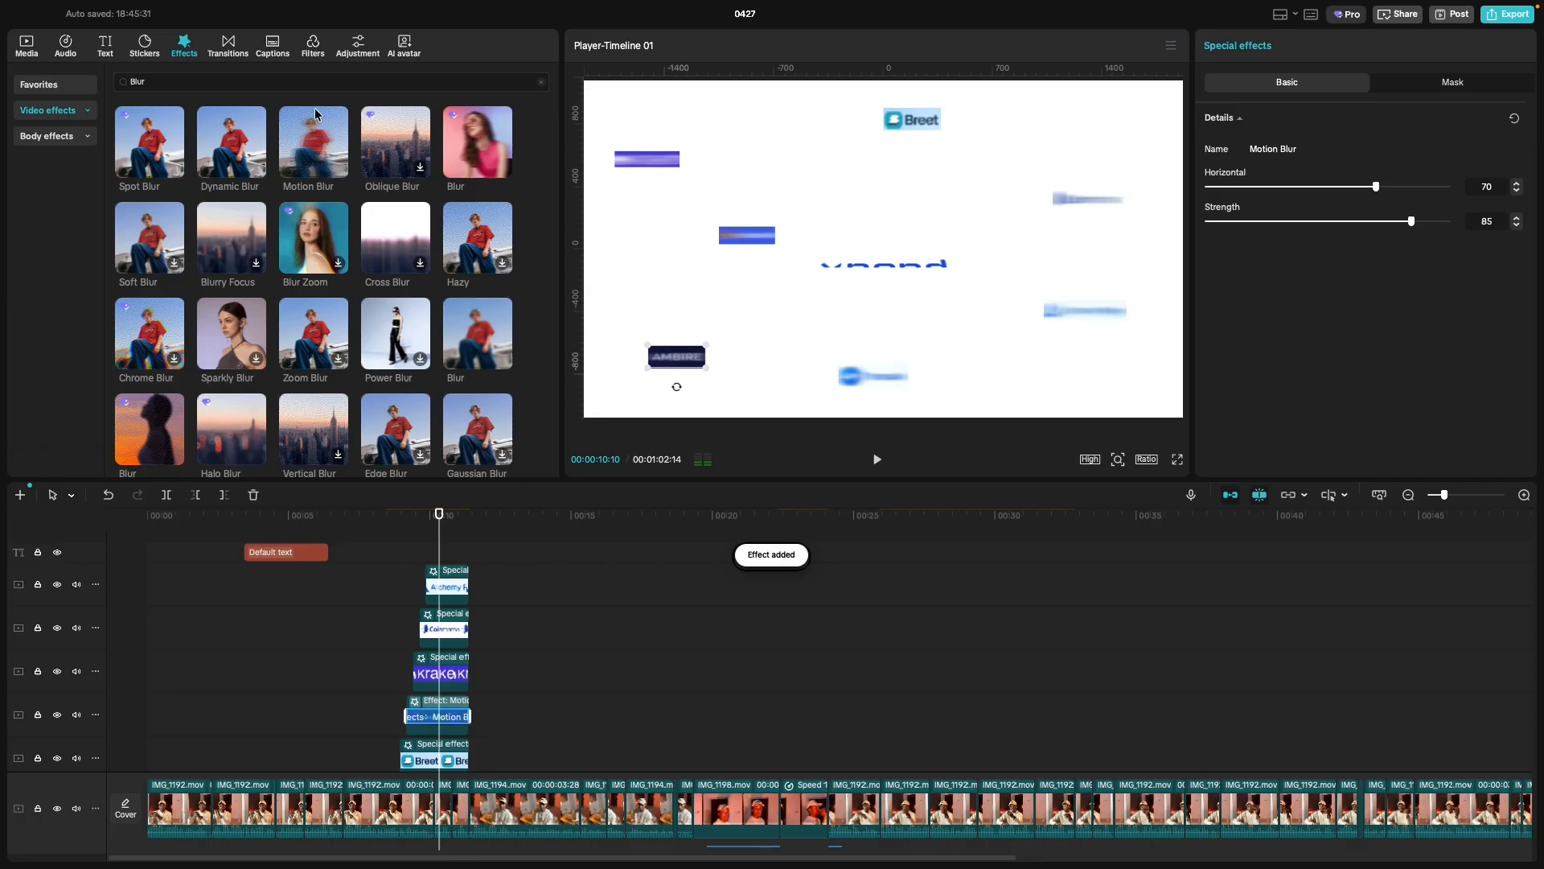
pyautogui.moveTo(316, 115); pyautogui.dragTo(424, 718)
pyautogui.click(1218, 190)
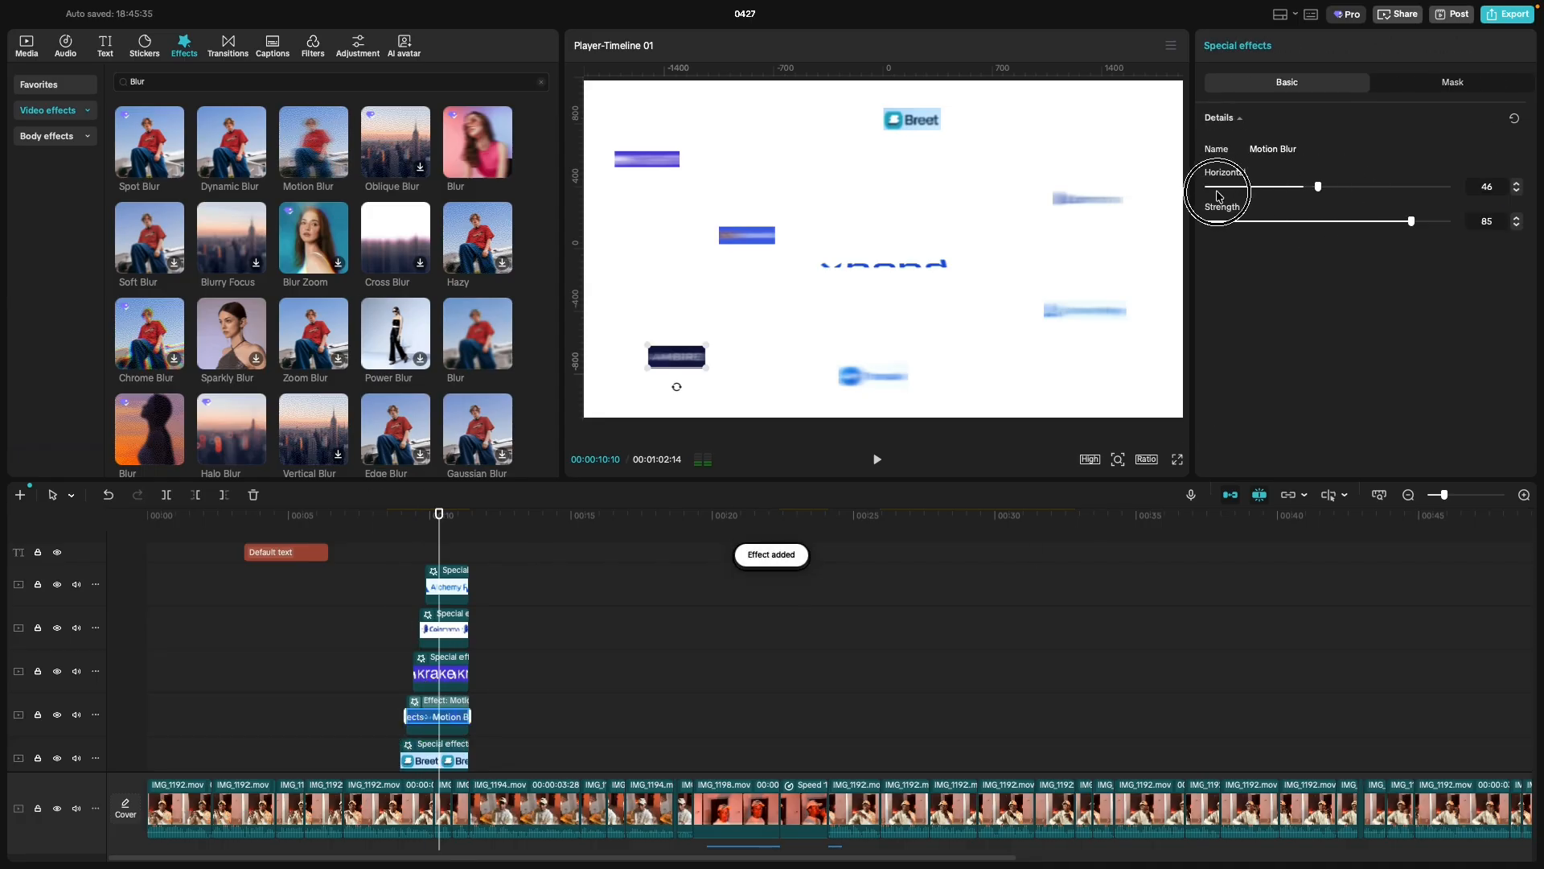
pyautogui.moveTo(1218, 193); pyautogui.dragTo(1197, 217)
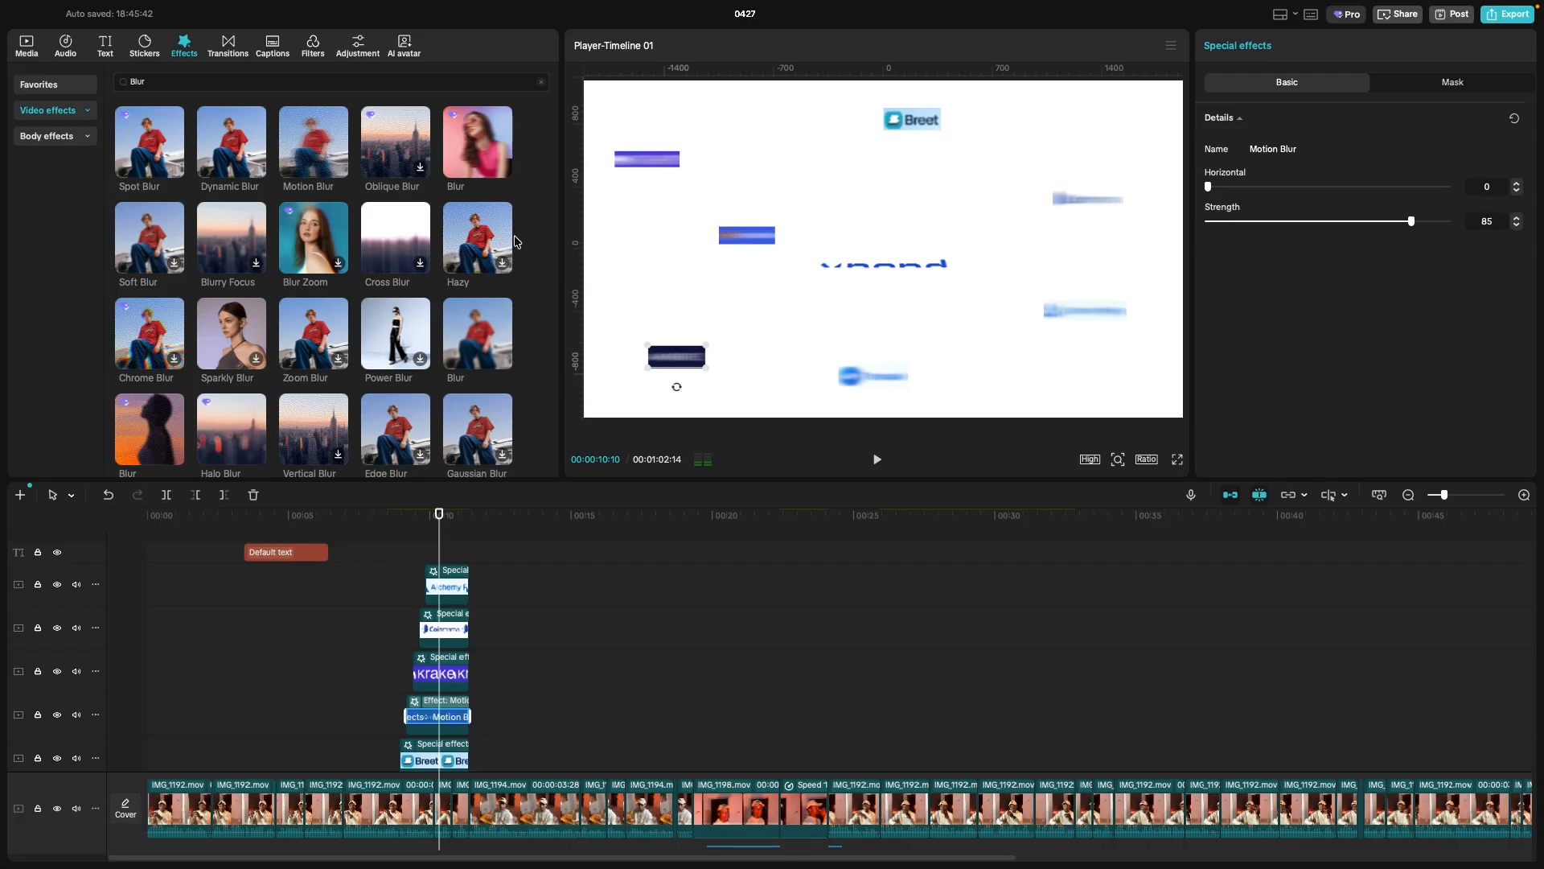
pyautogui.moveTo(481, 330); pyautogui.dragTo(434, 716)
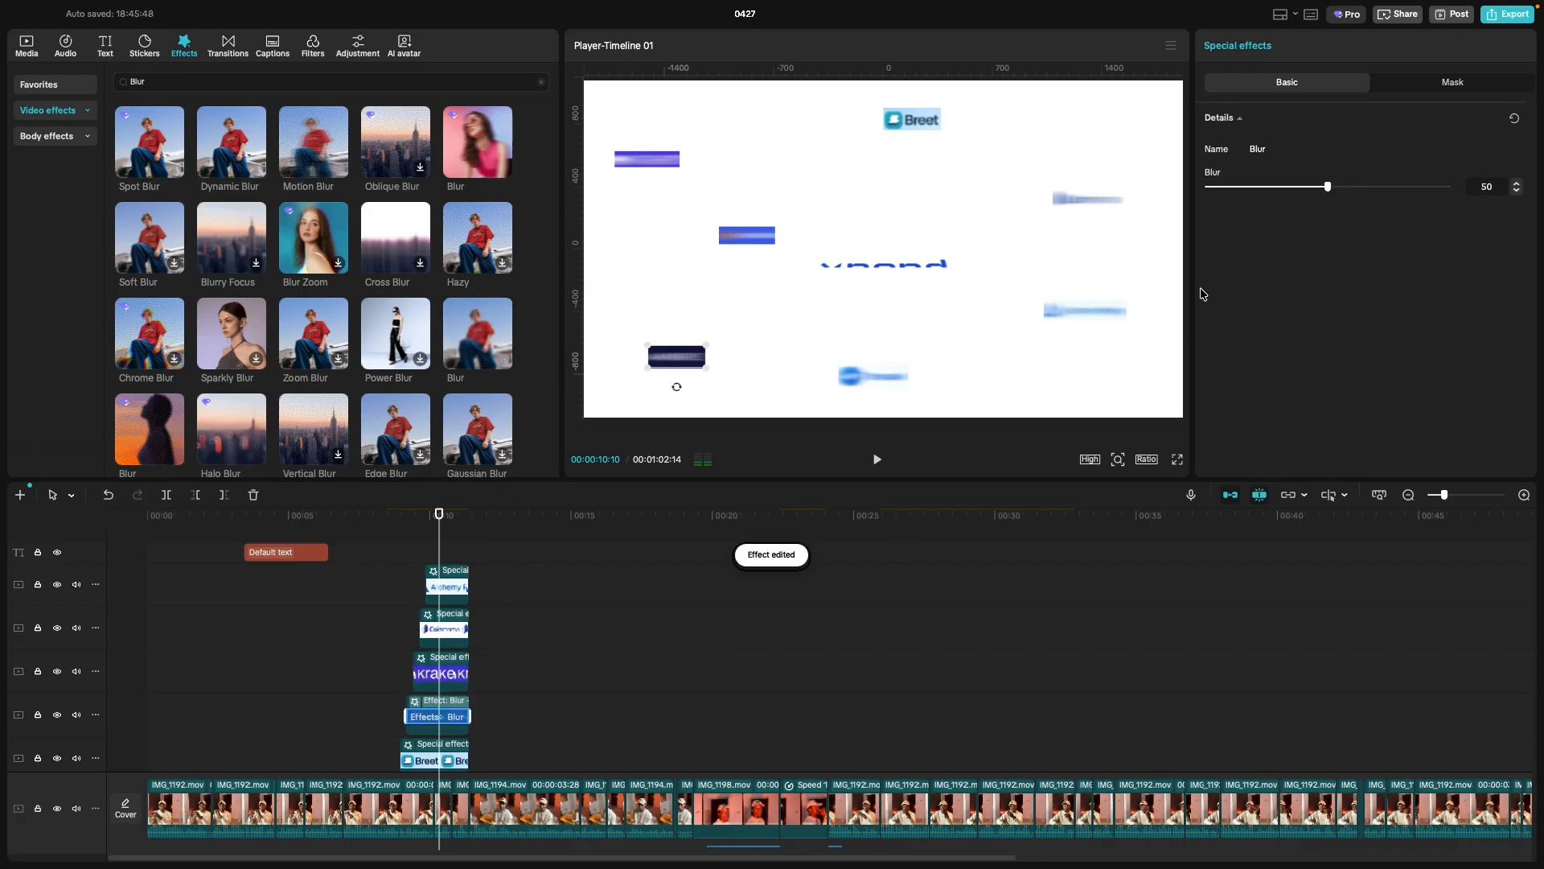
pyautogui.moveTo(1328, 186); pyautogui.dragTo(1452, 187)
# Apply Motion Blur twice to the Breet logo clip and set the second effect's Horizontal value to 19.
pyautogui.scroll(-2, 440, 679)
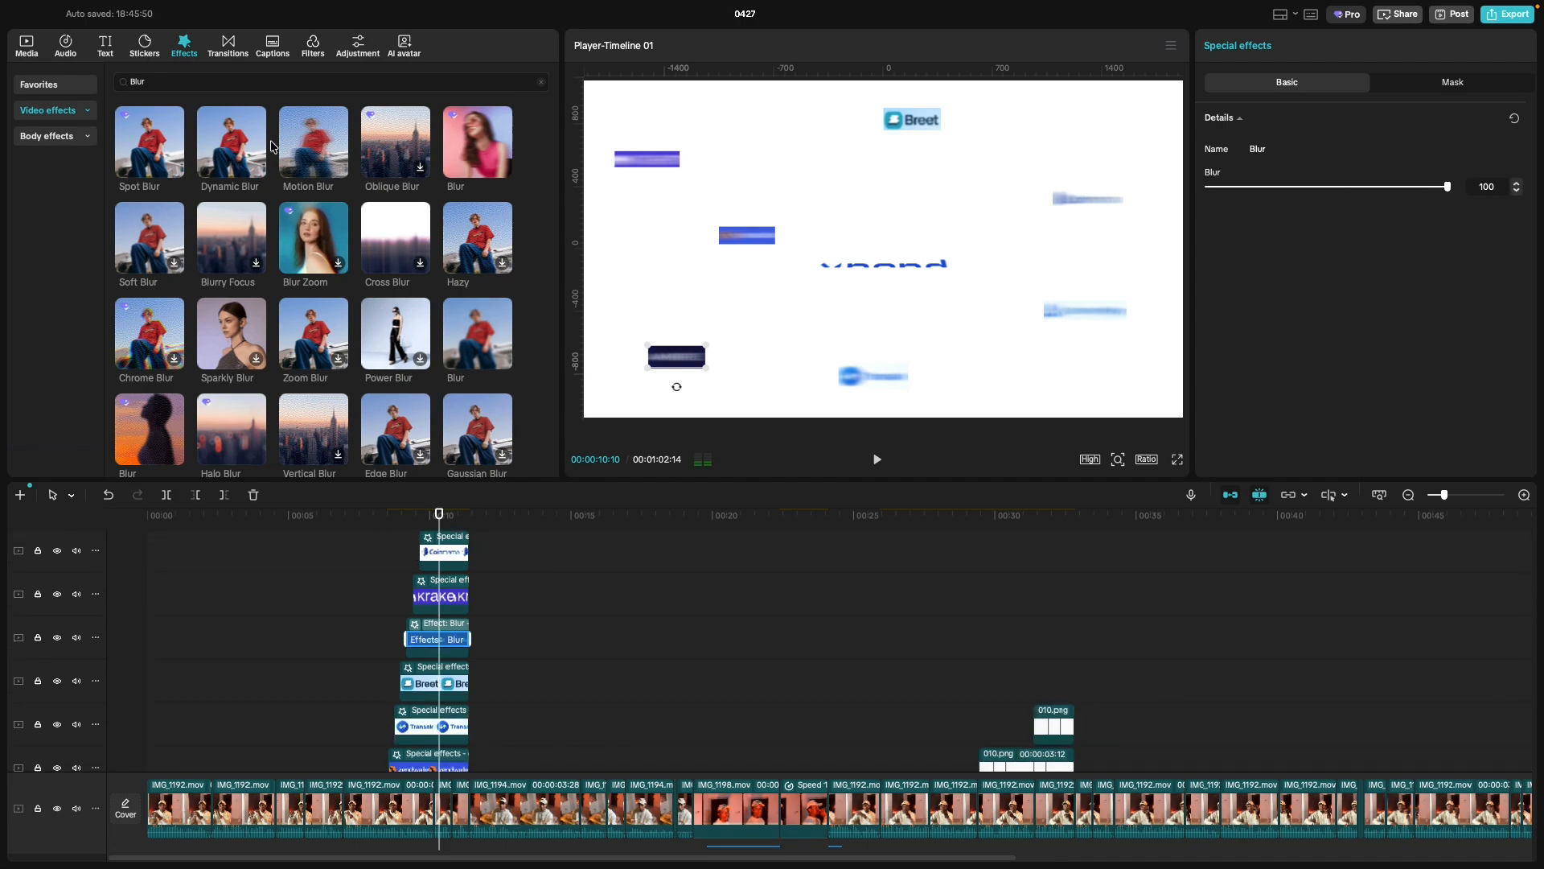
pyautogui.moveTo(318, 143); pyautogui.dragTo(426, 683)
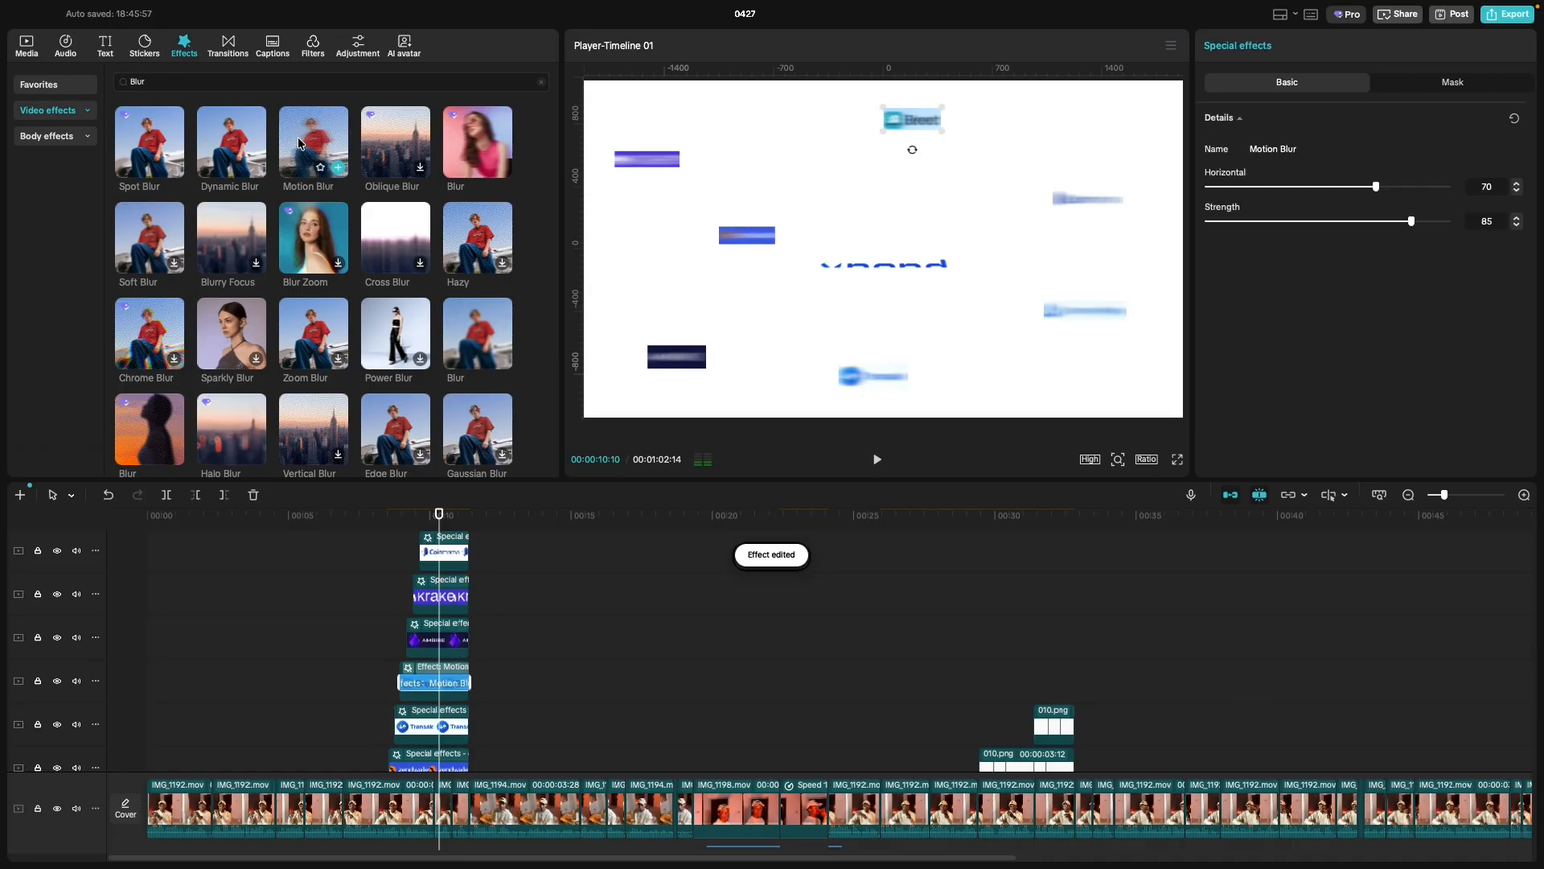
pyautogui.moveTo(314, 165); pyautogui.dragTo(427, 688)
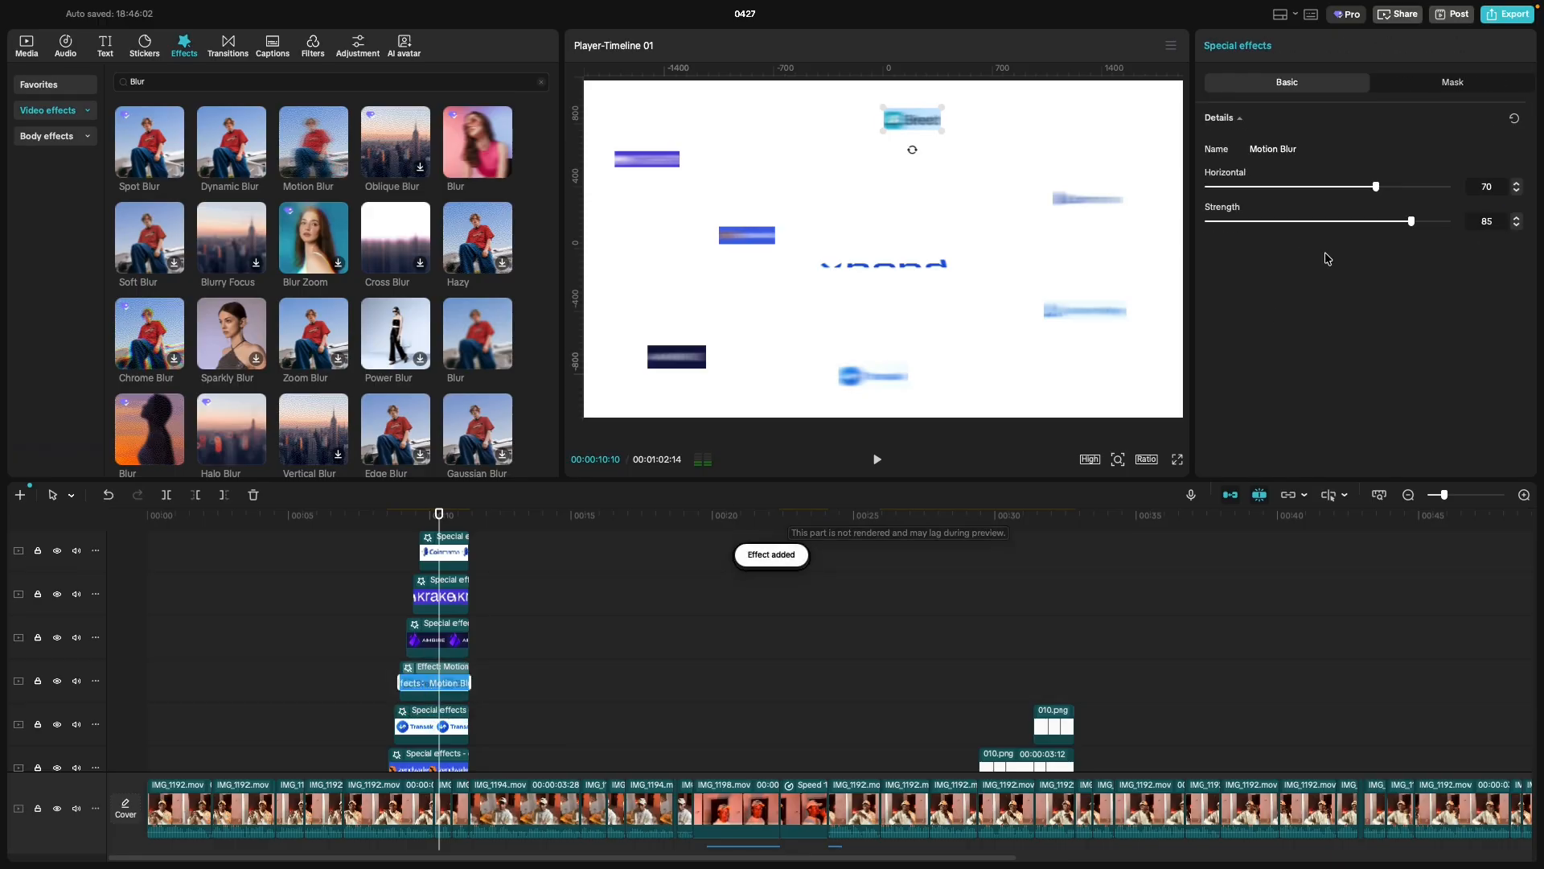
pyautogui.moveTo(1368, 187); pyautogui.dragTo(1252, 200)
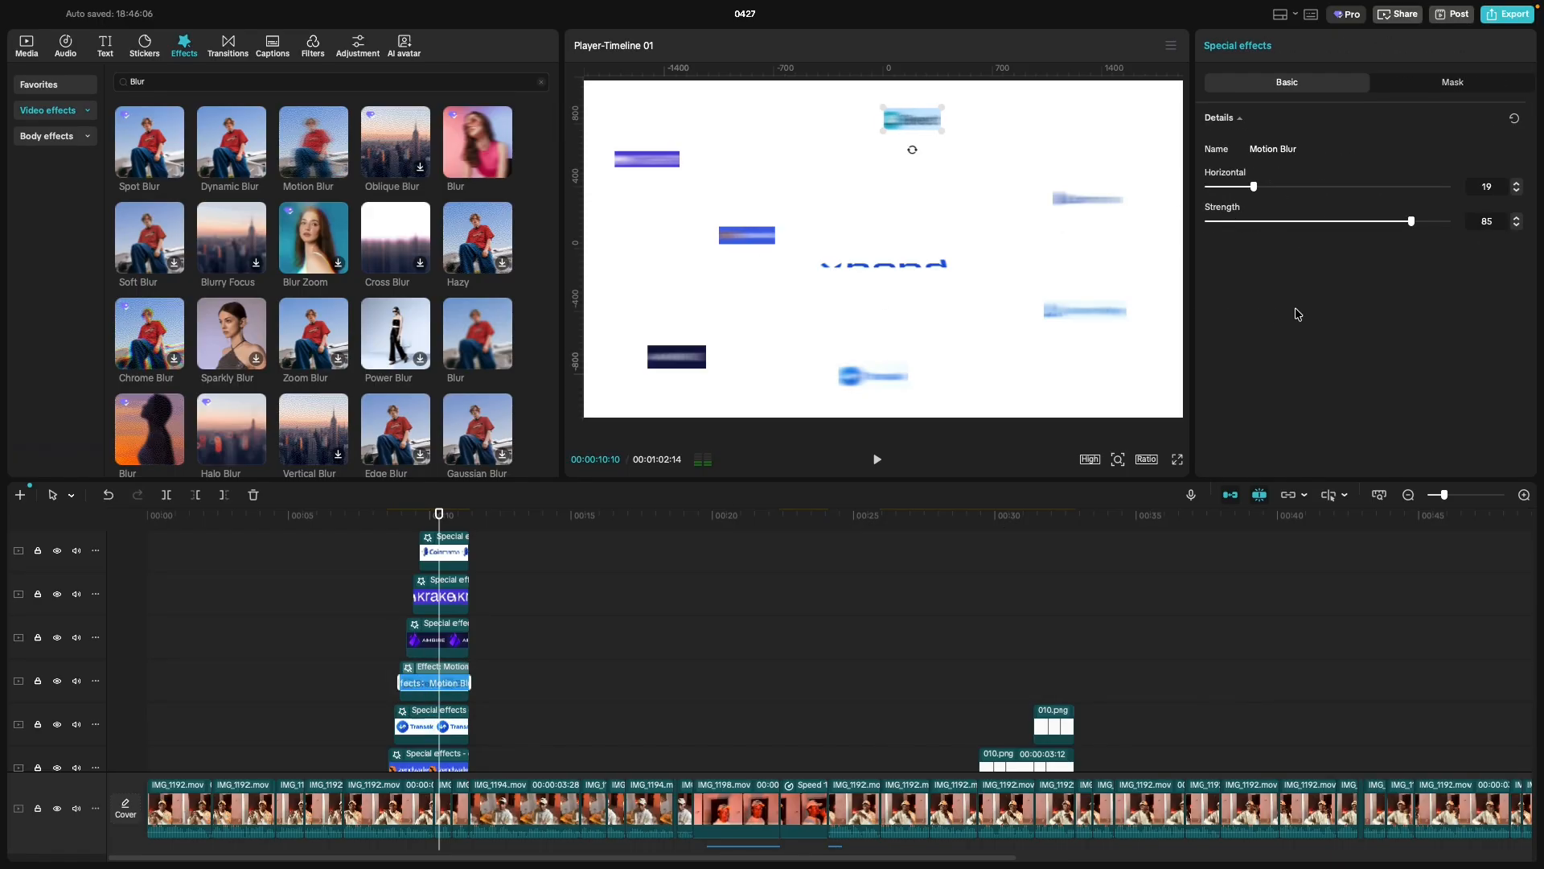
# Try a lower opacity on the Breet logo clip, and restore it to 100%.
pyautogui.click(432, 705)
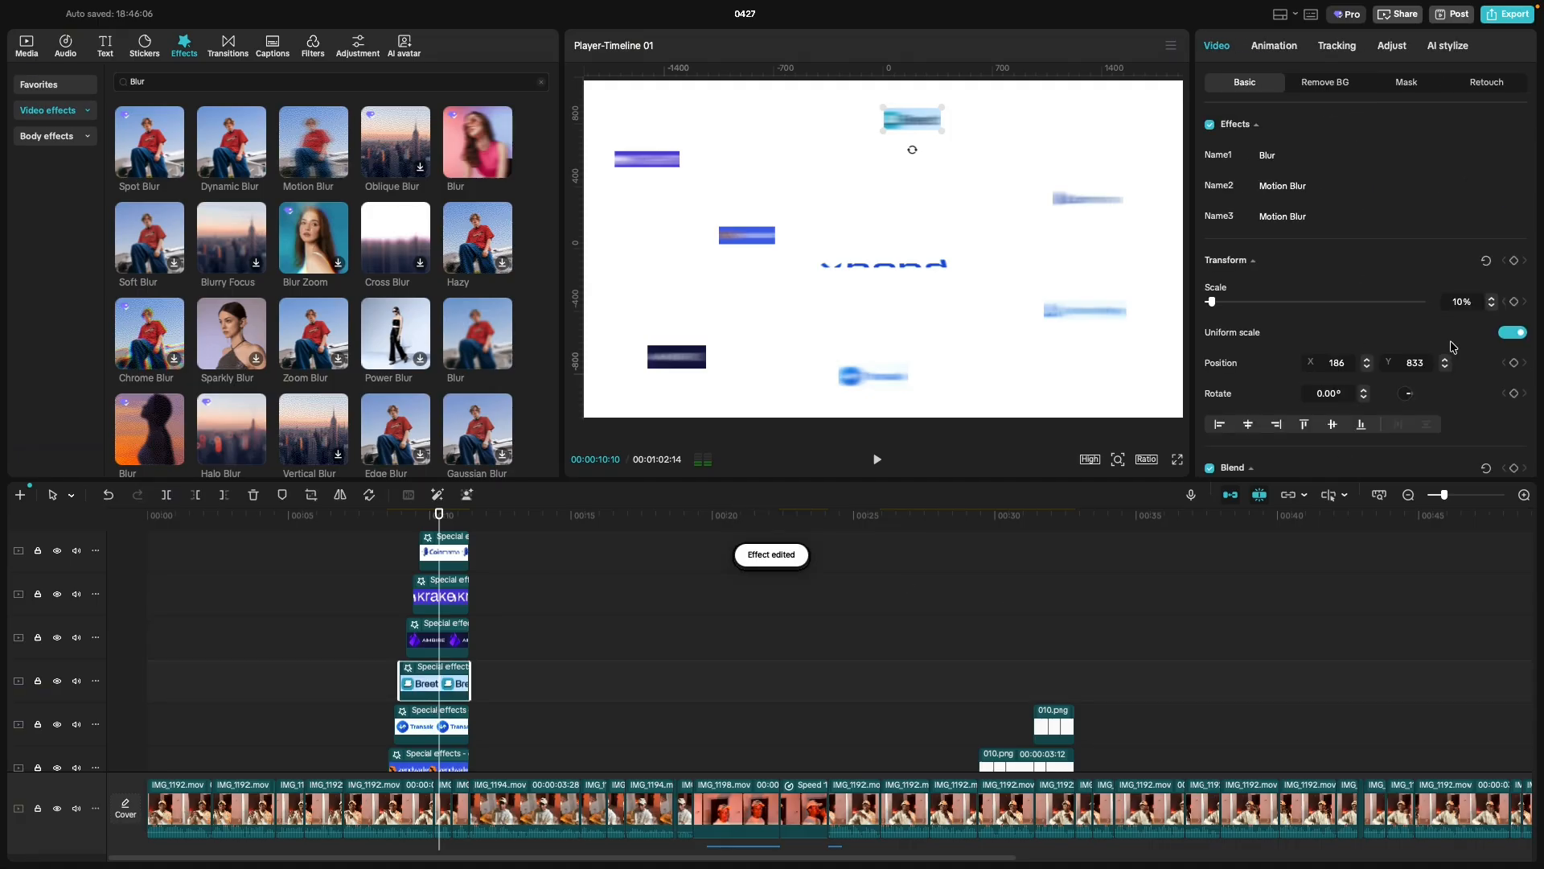
pyautogui.scroll(-5, 1303, 331)
pyautogui.click(1398, 310)
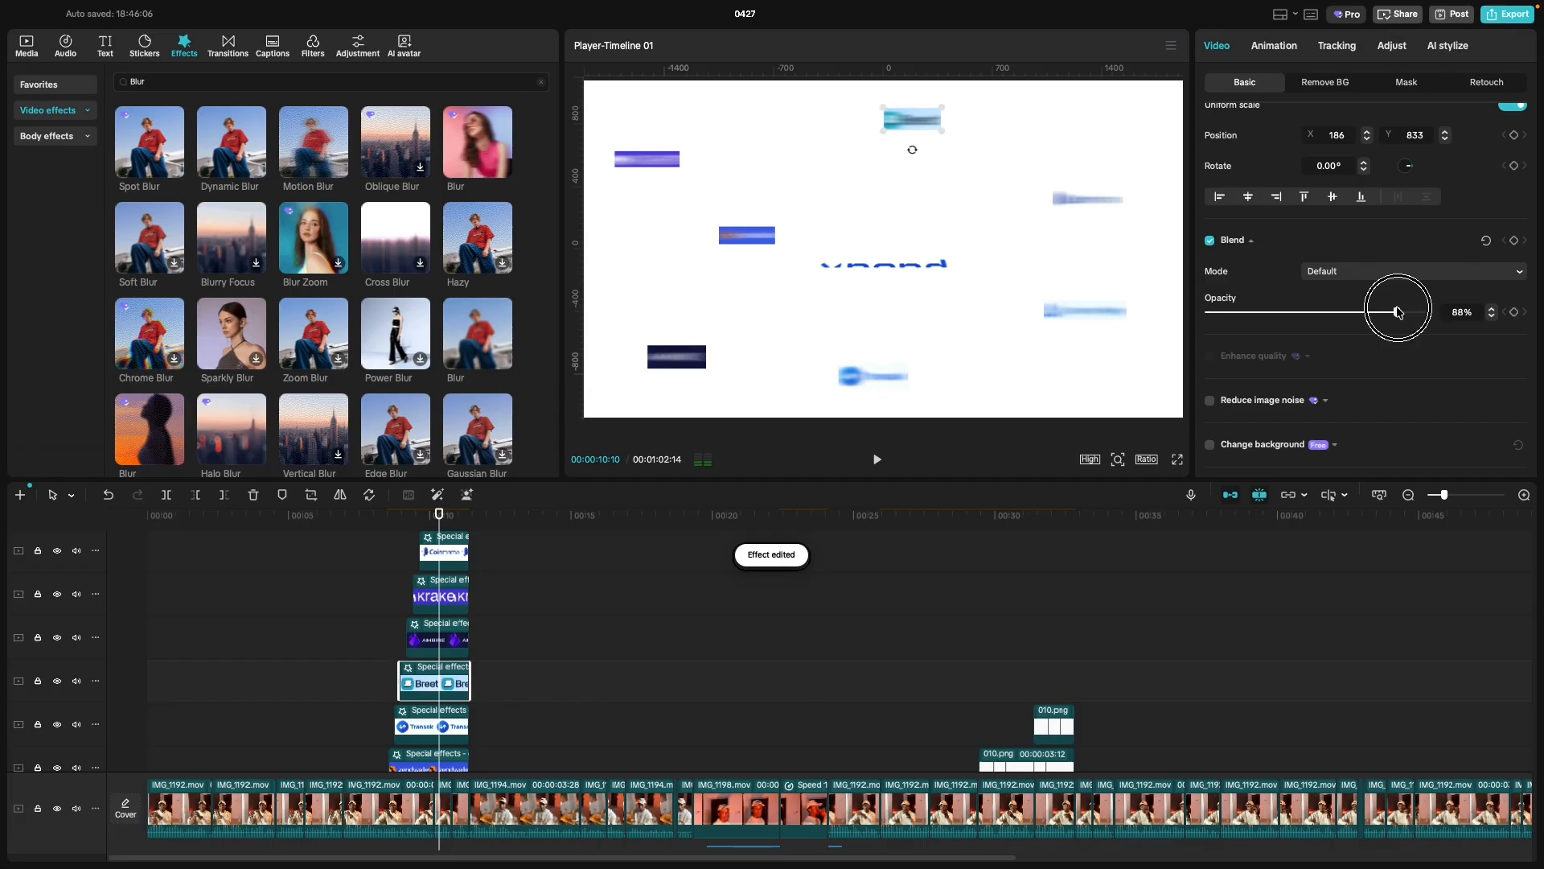
pyautogui.click(1387, 310)
pyautogui.click(1342, 313)
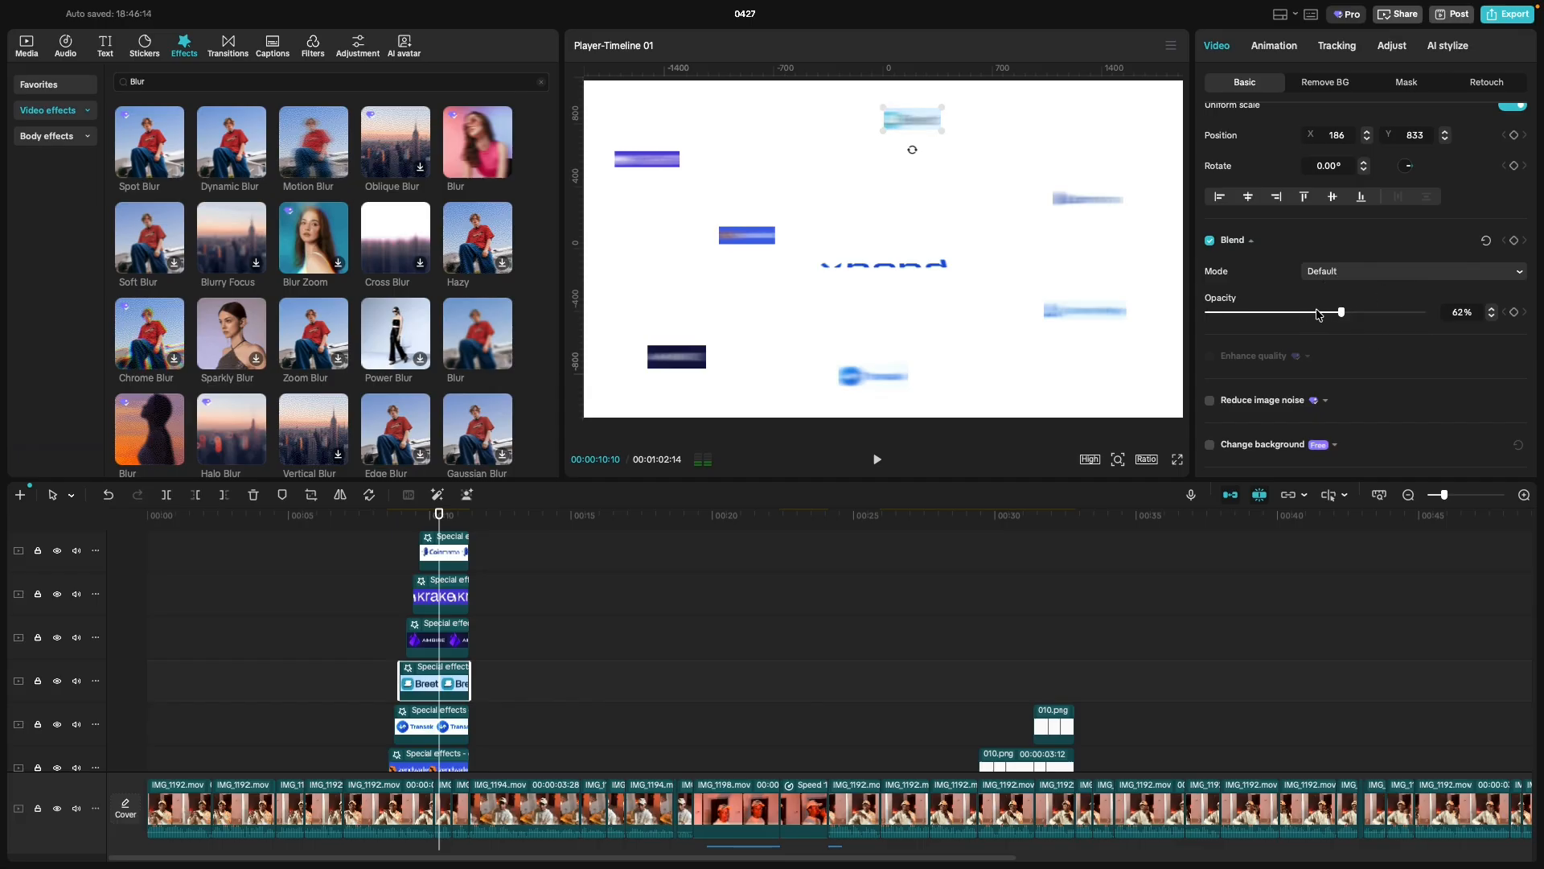
pyautogui.click(1313, 313)
pyautogui.moveTo(1329, 314); pyautogui.dragTo(1422, 312)
# Set the Breet logo clip's exposure to 50 and its contrast to 41.
pyautogui.scroll(4, 1358, 277)
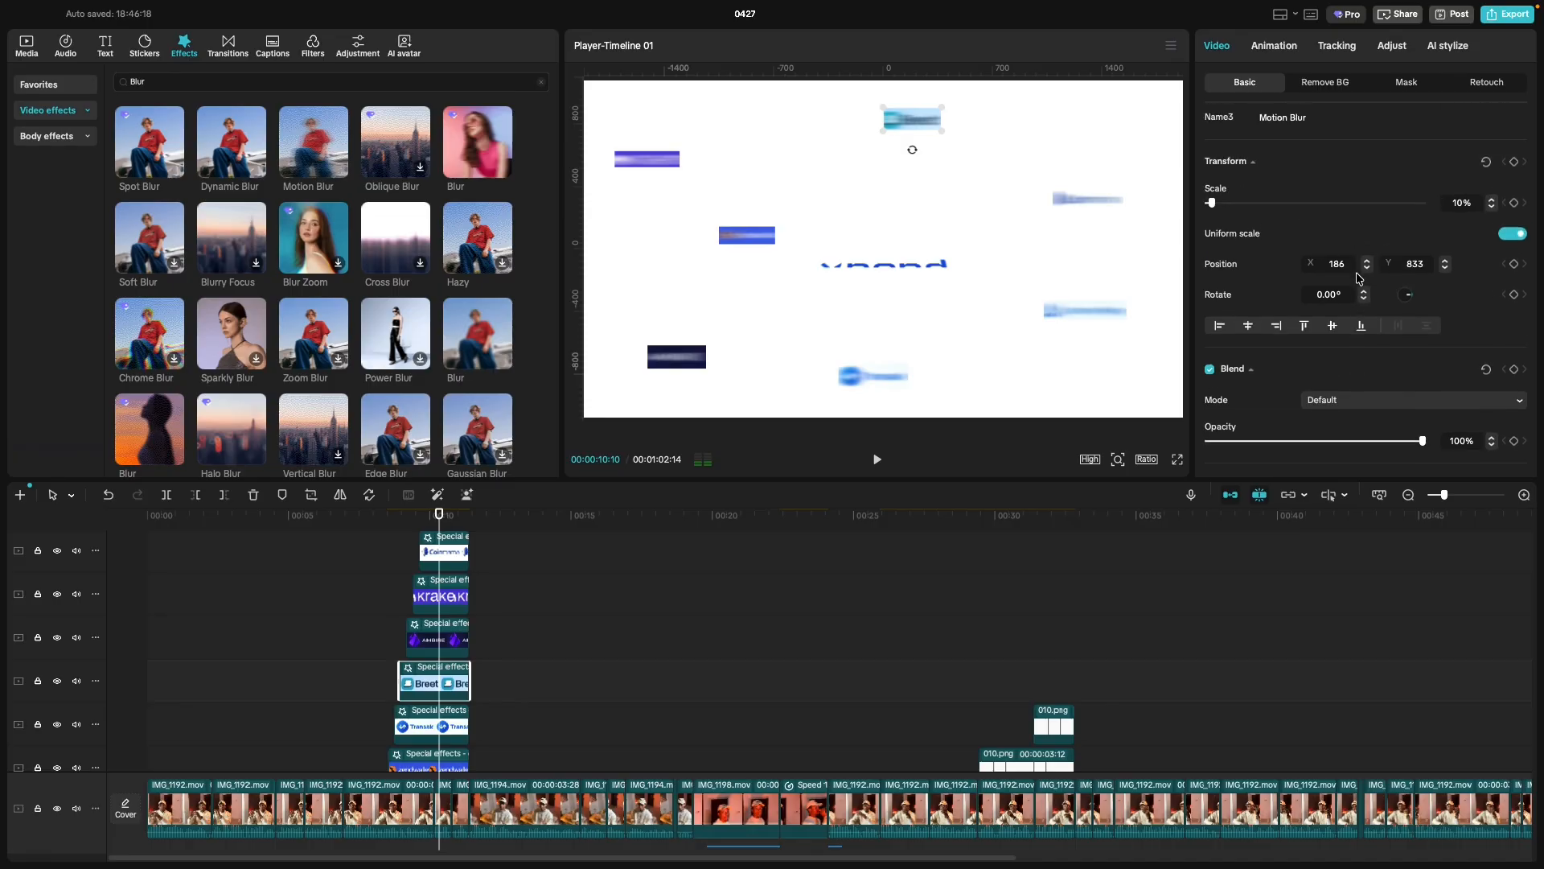
pyautogui.click(1393, 47)
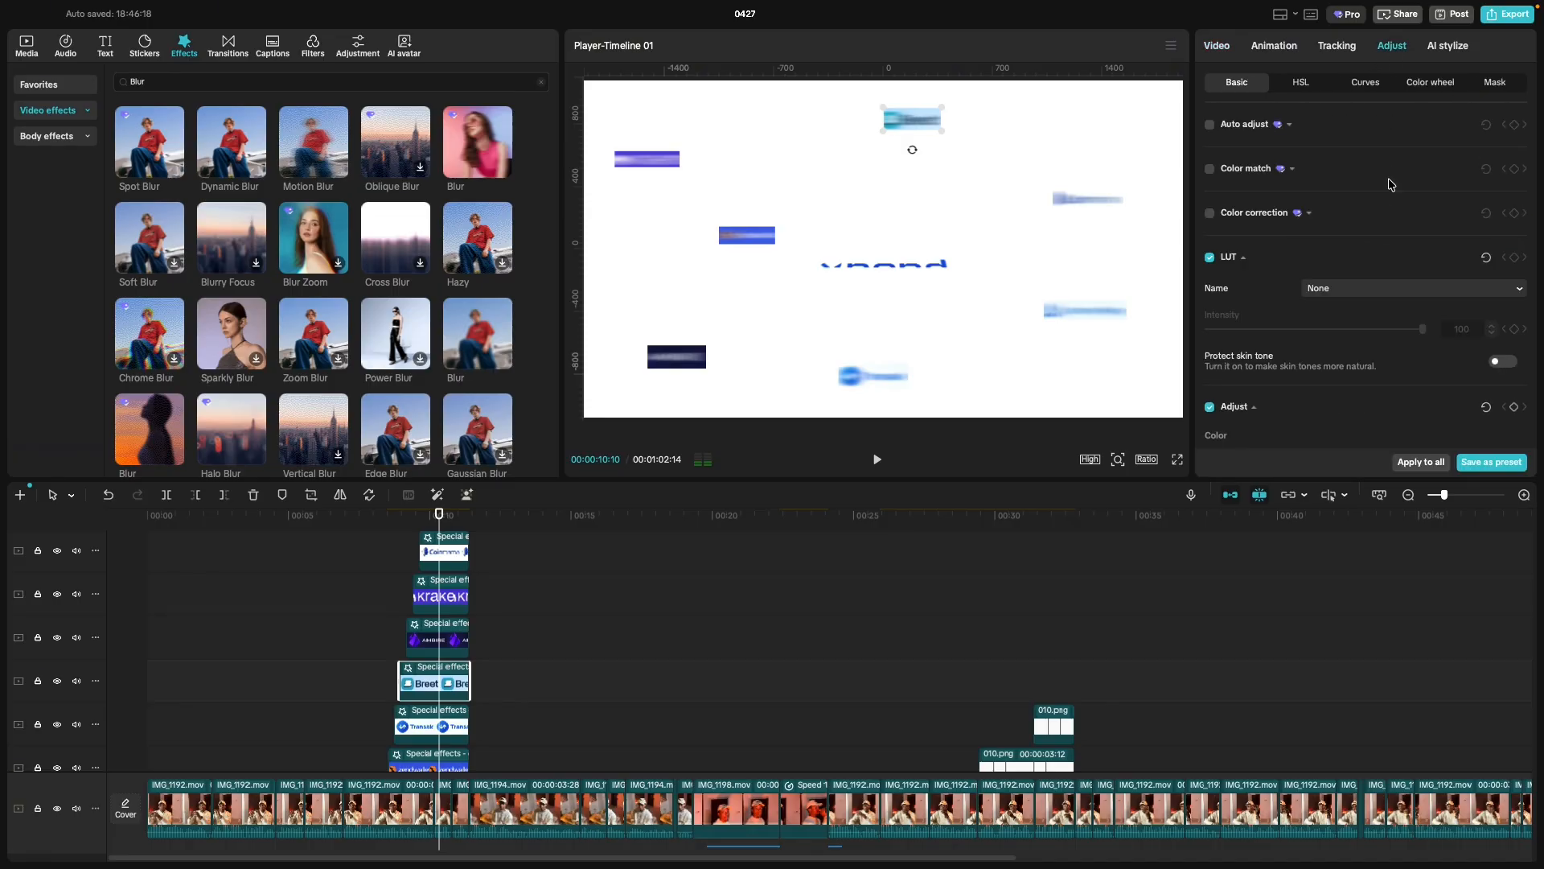
pyautogui.scroll(-6, 1365, 358)
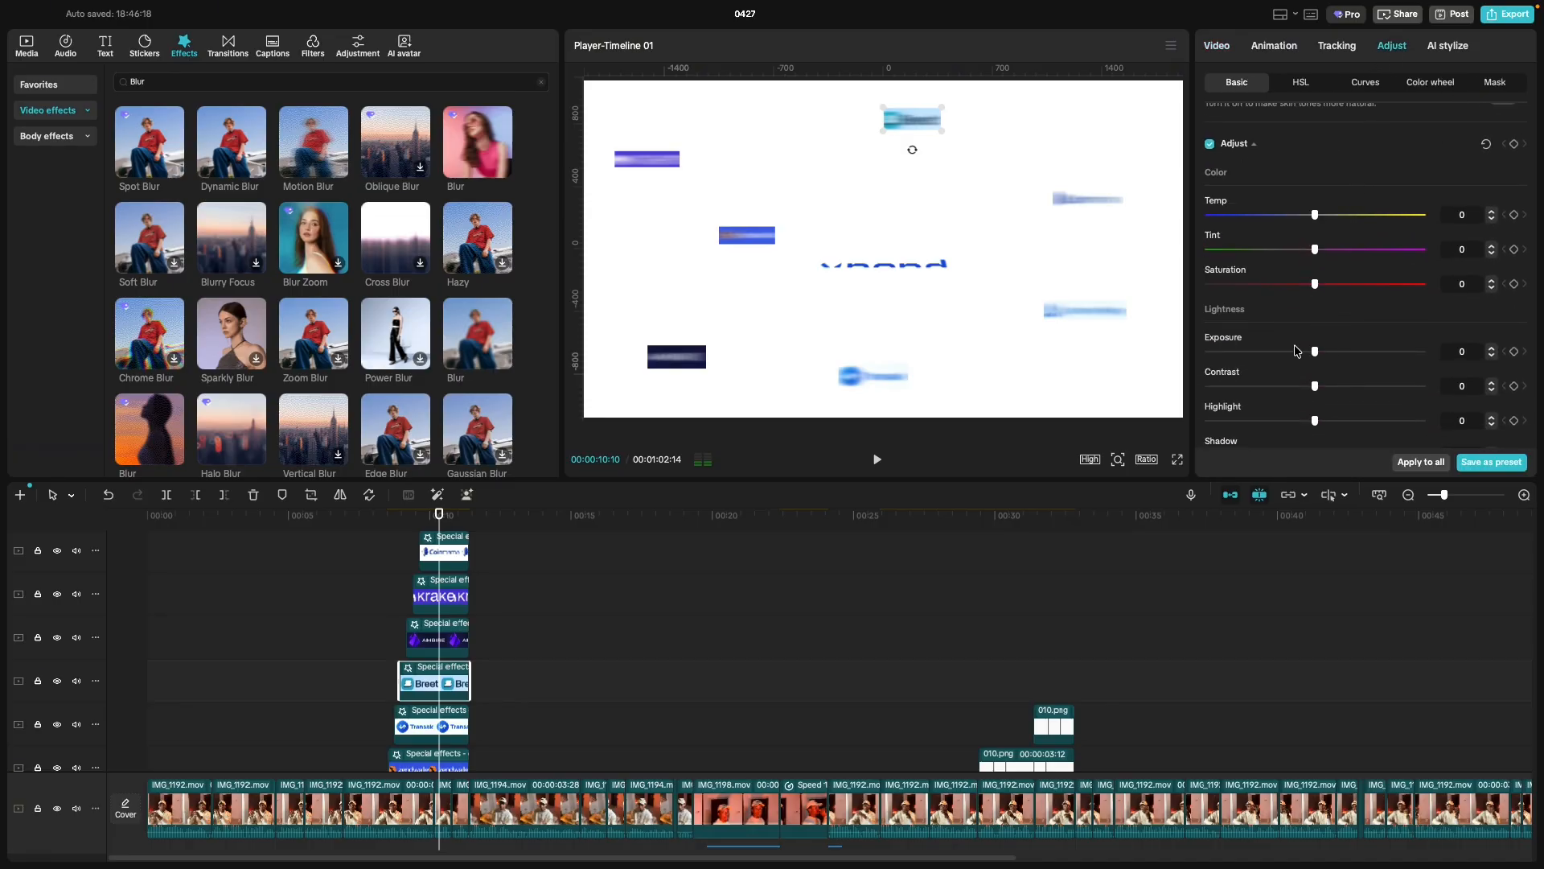
pyautogui.click(1293, 350)
pyautogui.moveTo(1293, 354); pyautogui.dragTo(1424, 358)
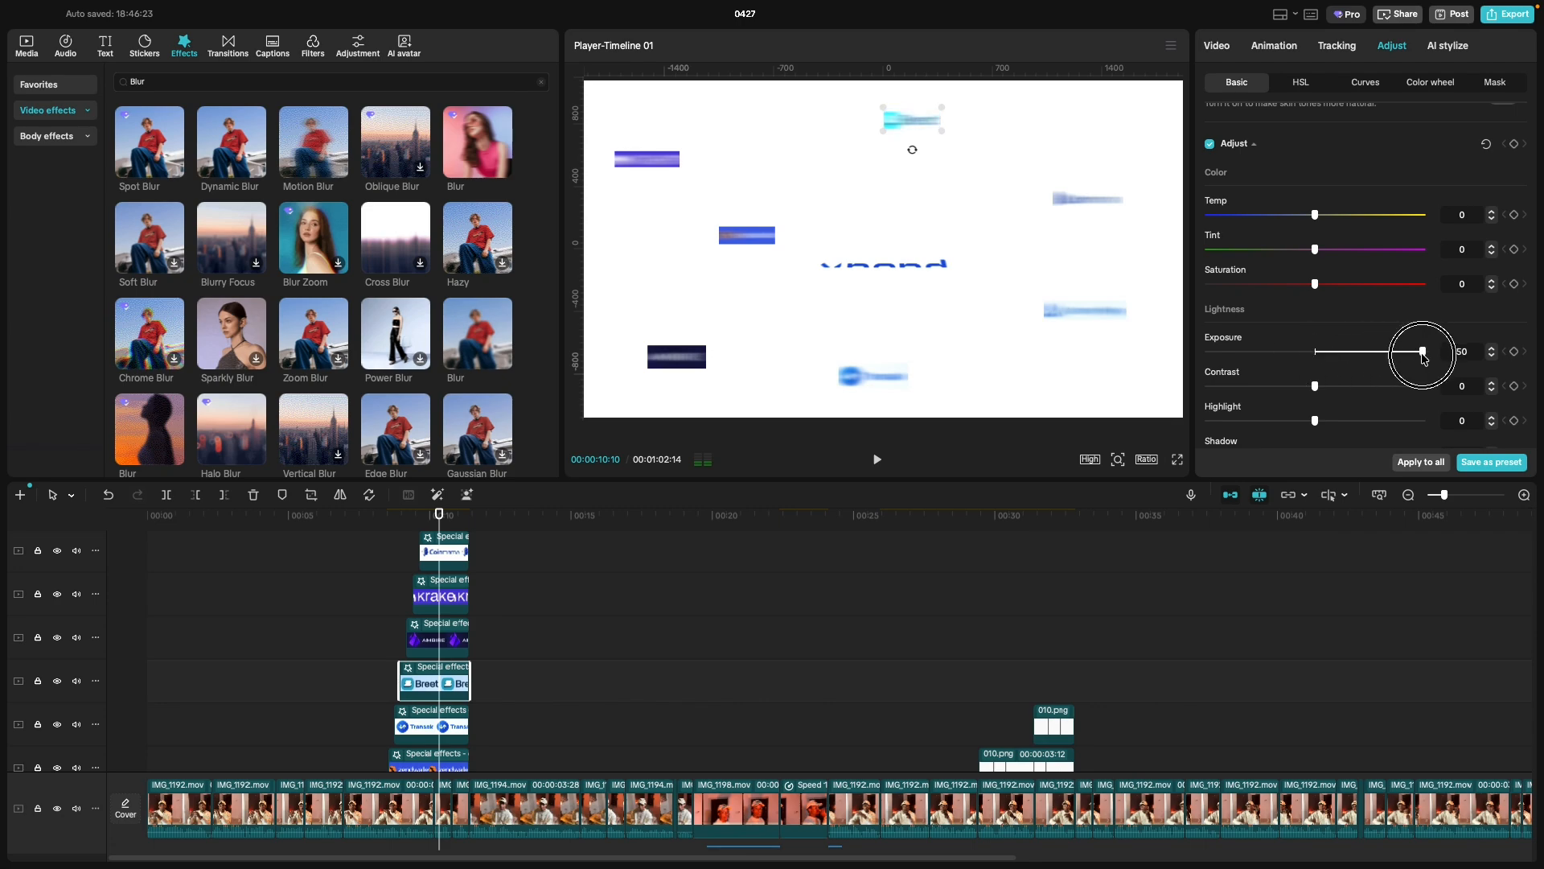
pyautogui.moveTo(1316, 387); pyautogui.dragTo(1401, 391)
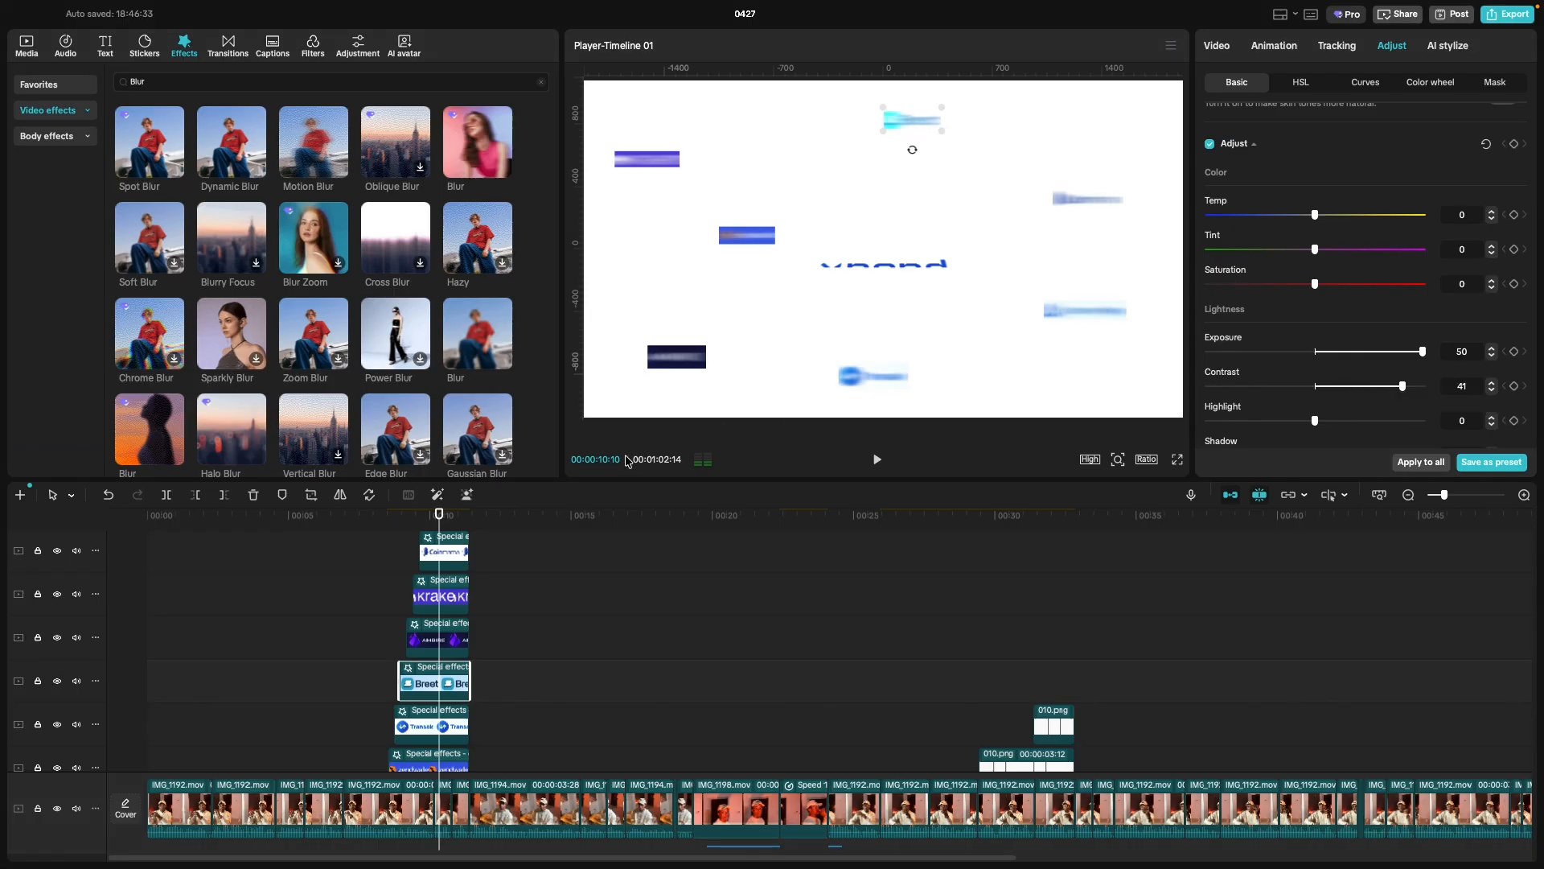
# Play back the logo section to check the blurred logos on the white background.
pyautogui.click(346, 598)
pyautogui.press('space')
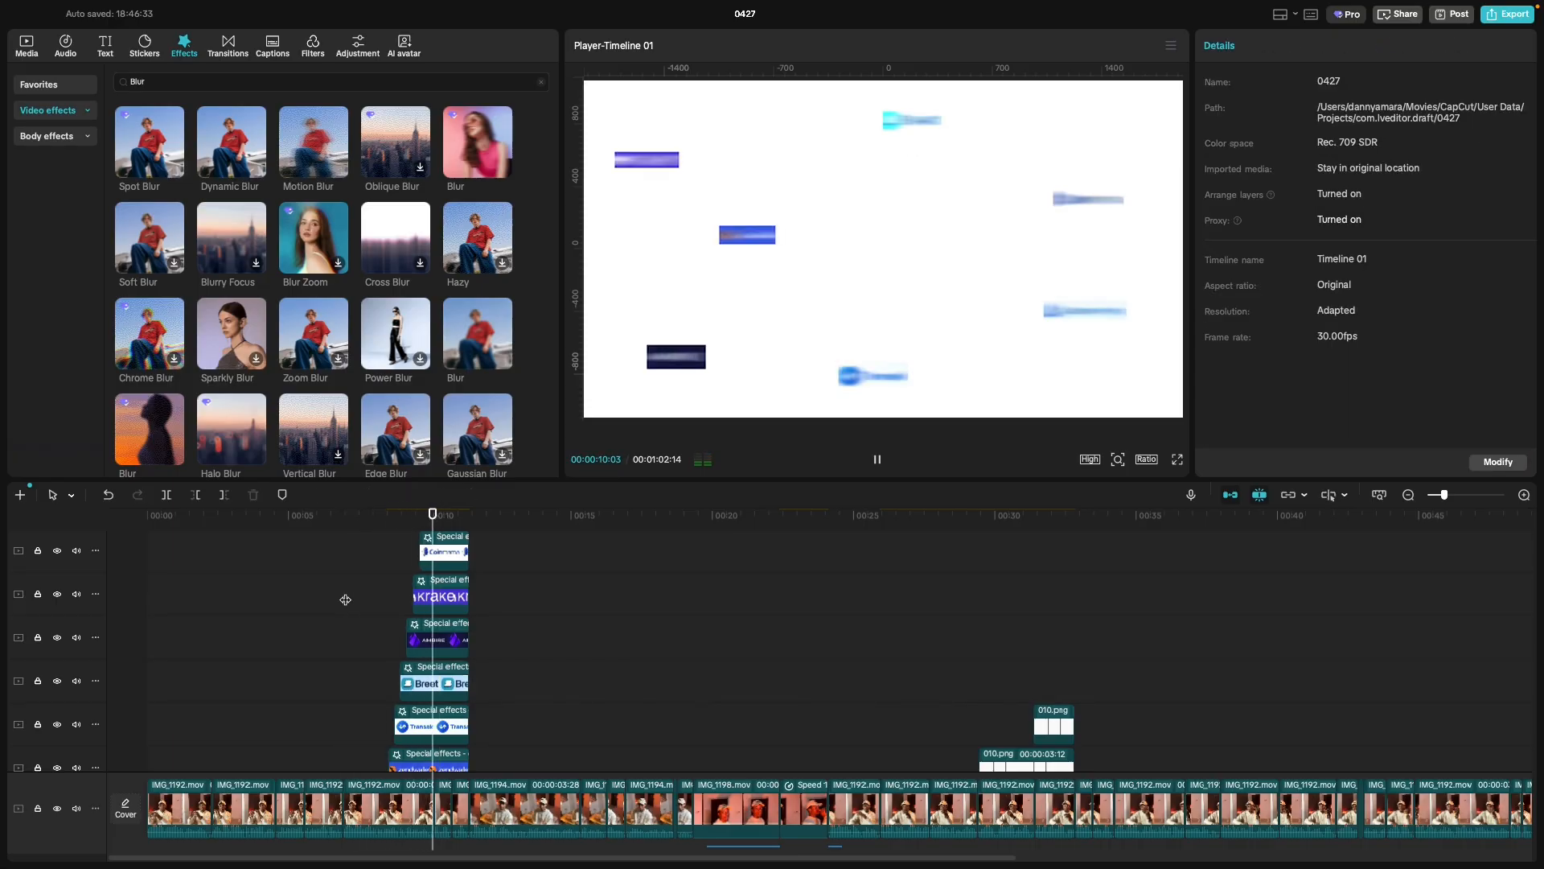
pyautogui.press('space')
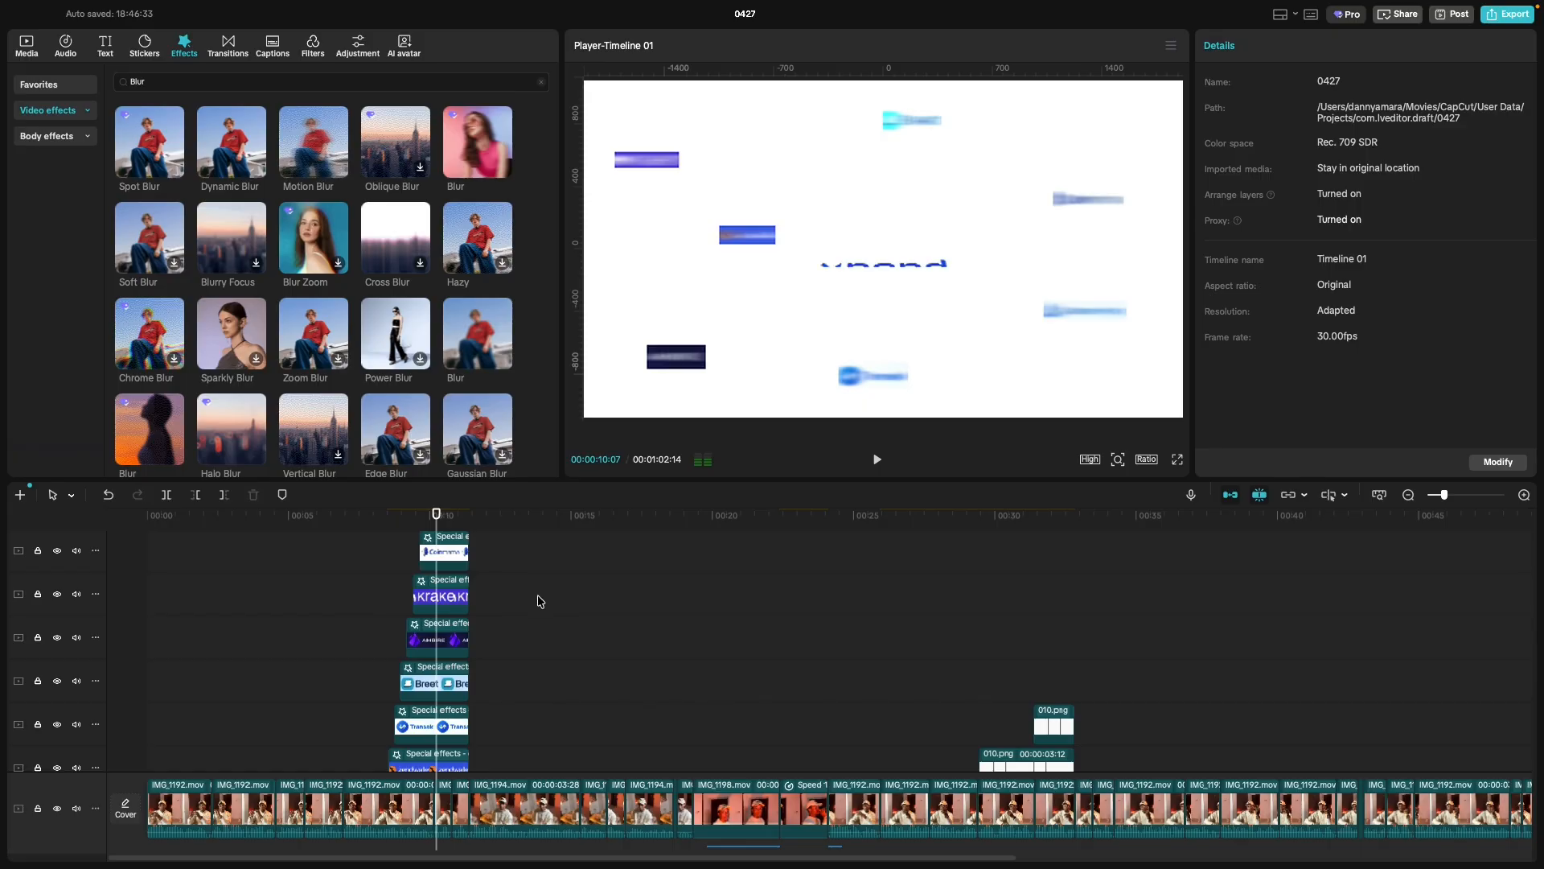
# Combine all the stacked blurred logo clips around the 10-second mark into one compound clip.
pyautogui.scroll(-2, 528, 600)
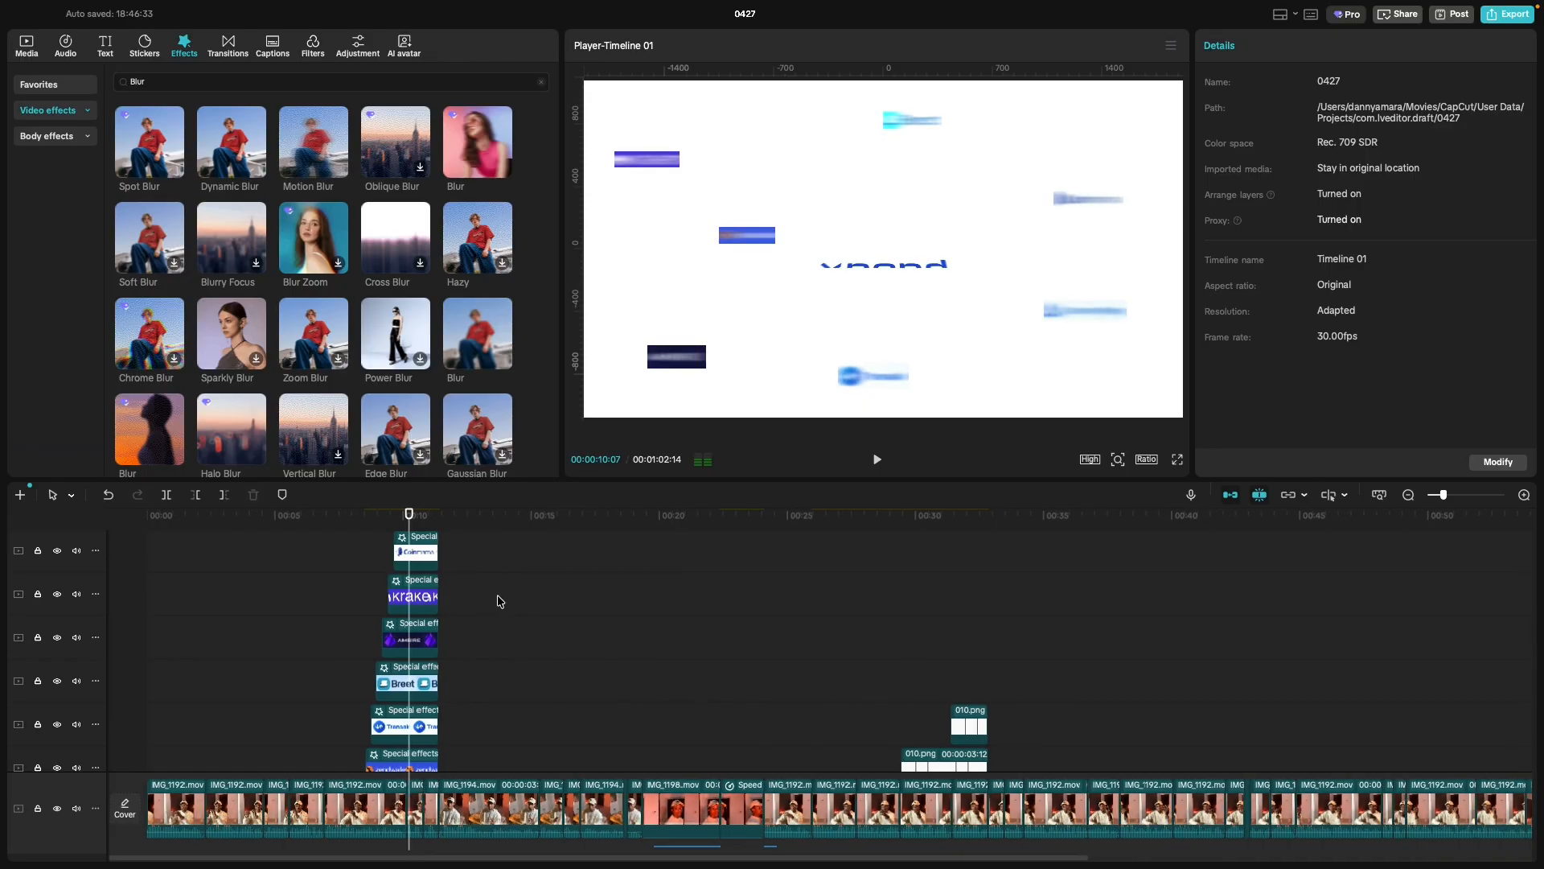
pyautogui.scroll(3, 456, 575)
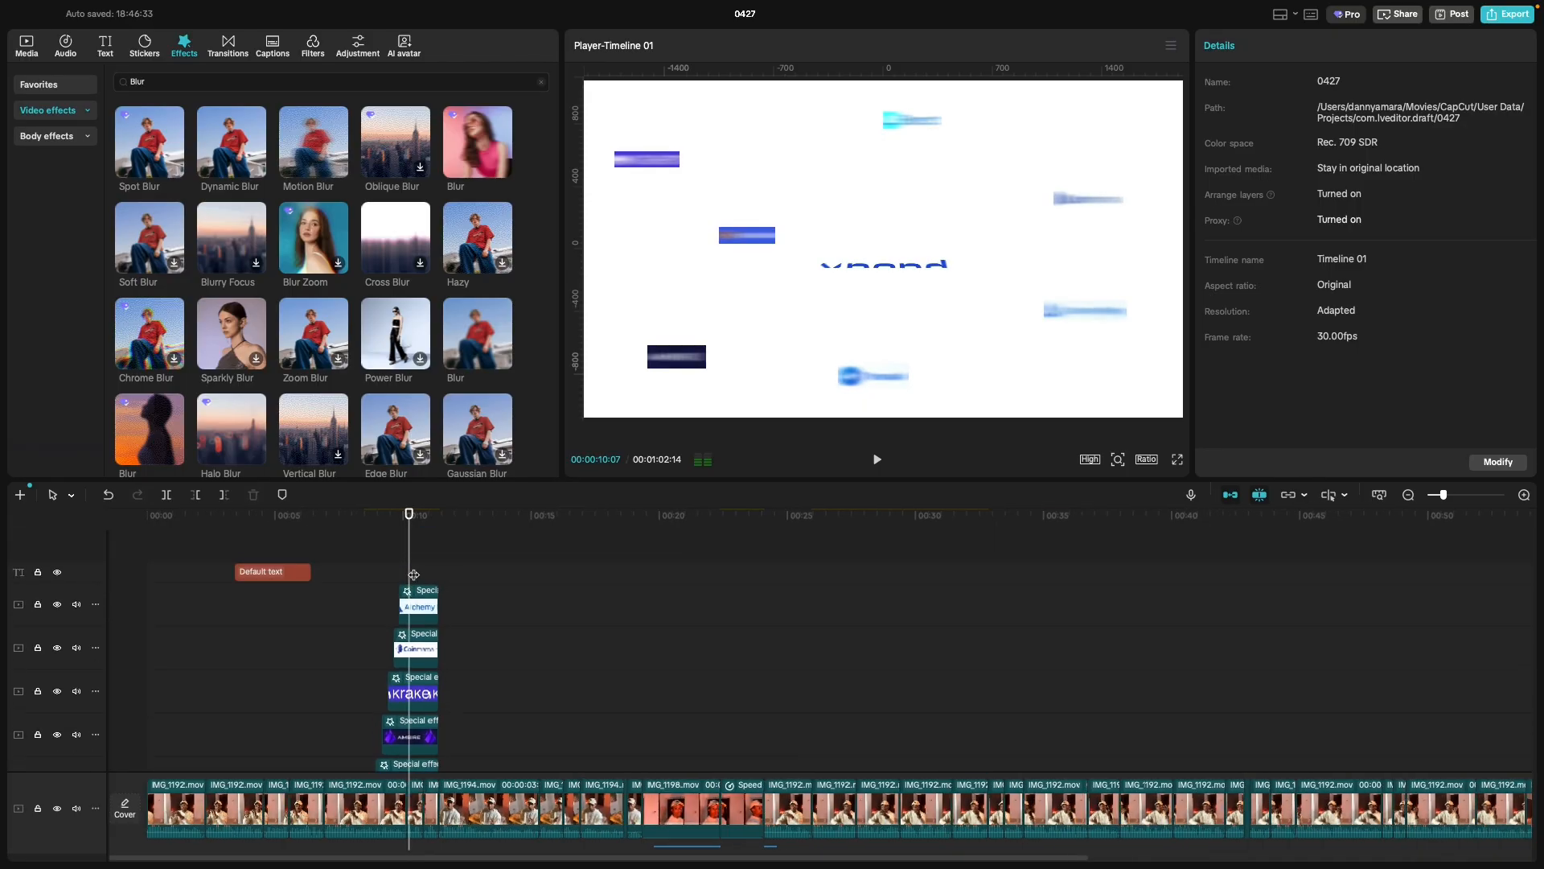
pyautogui.moveTo(419, 569); pyautogui.dragTo(441, 682)
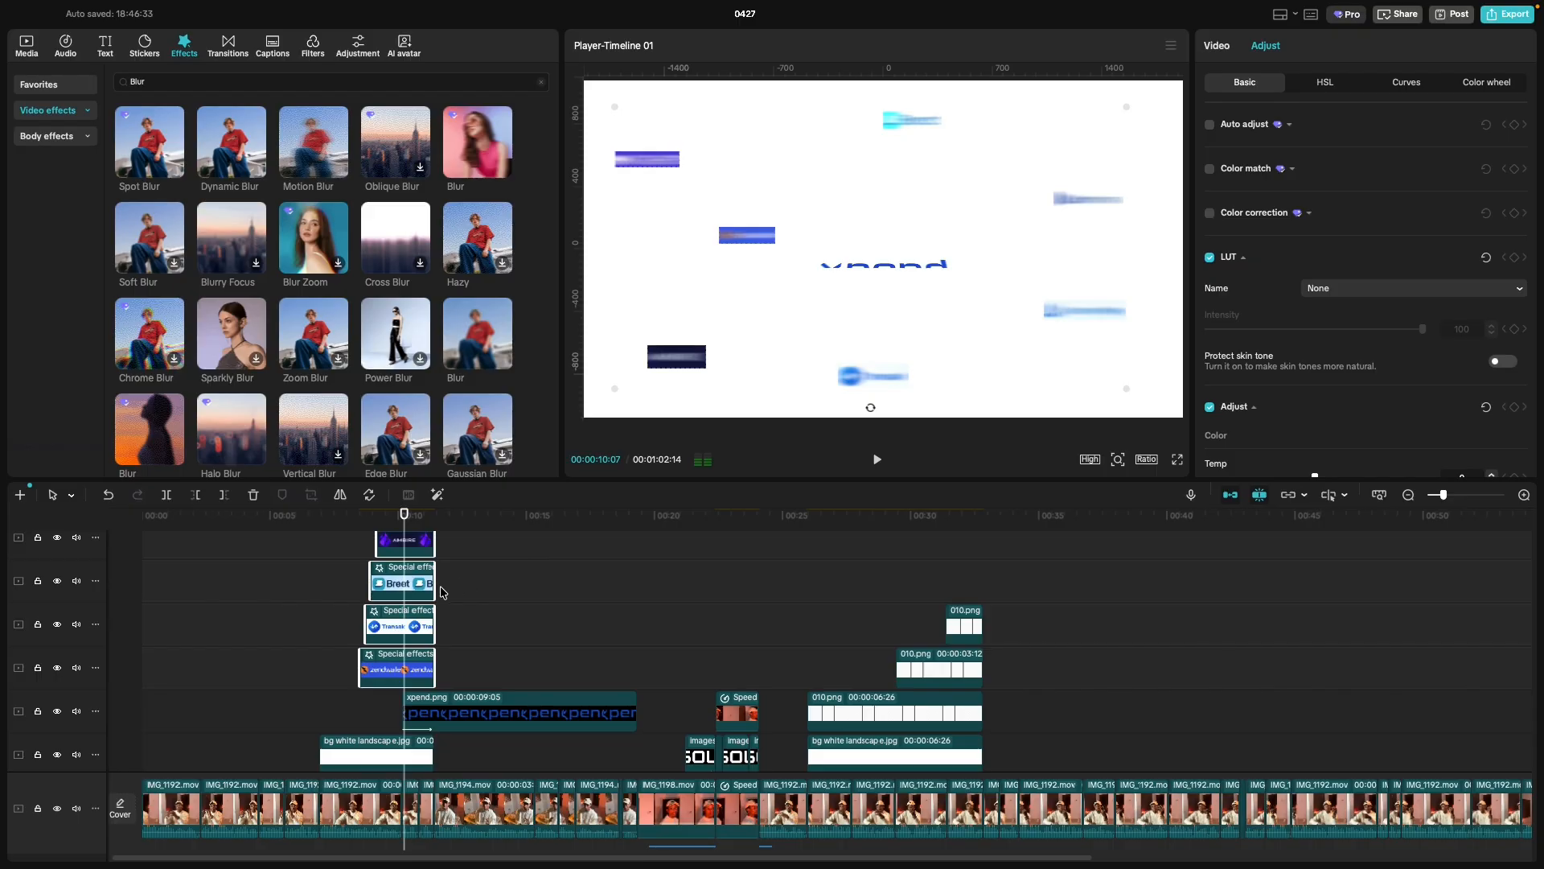
pyautogui.rightClick(411, 588)
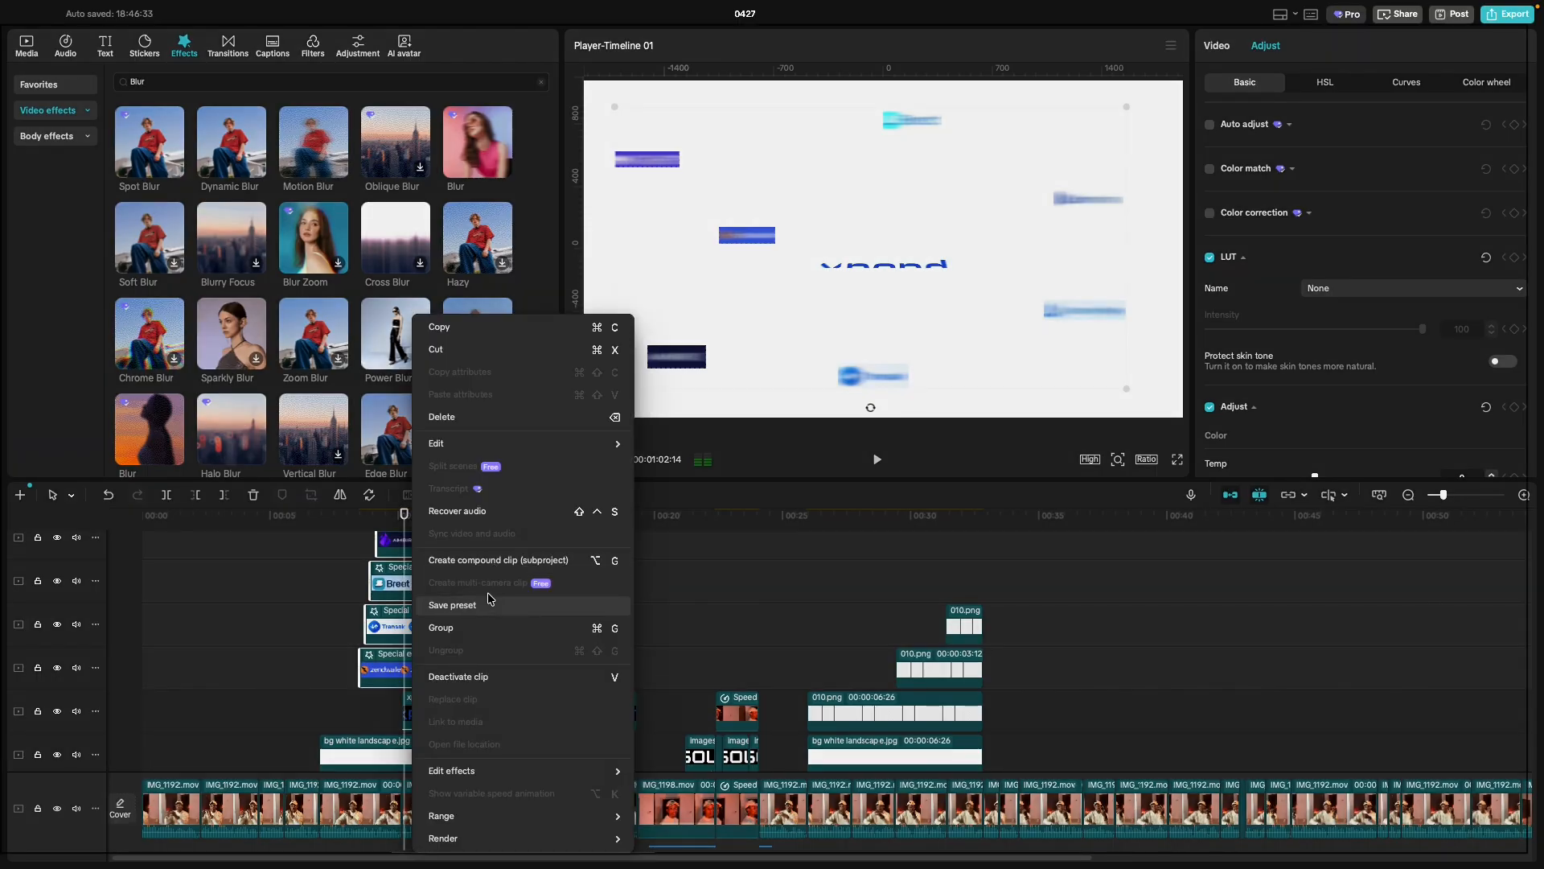
pyautogui.click(489, 561)
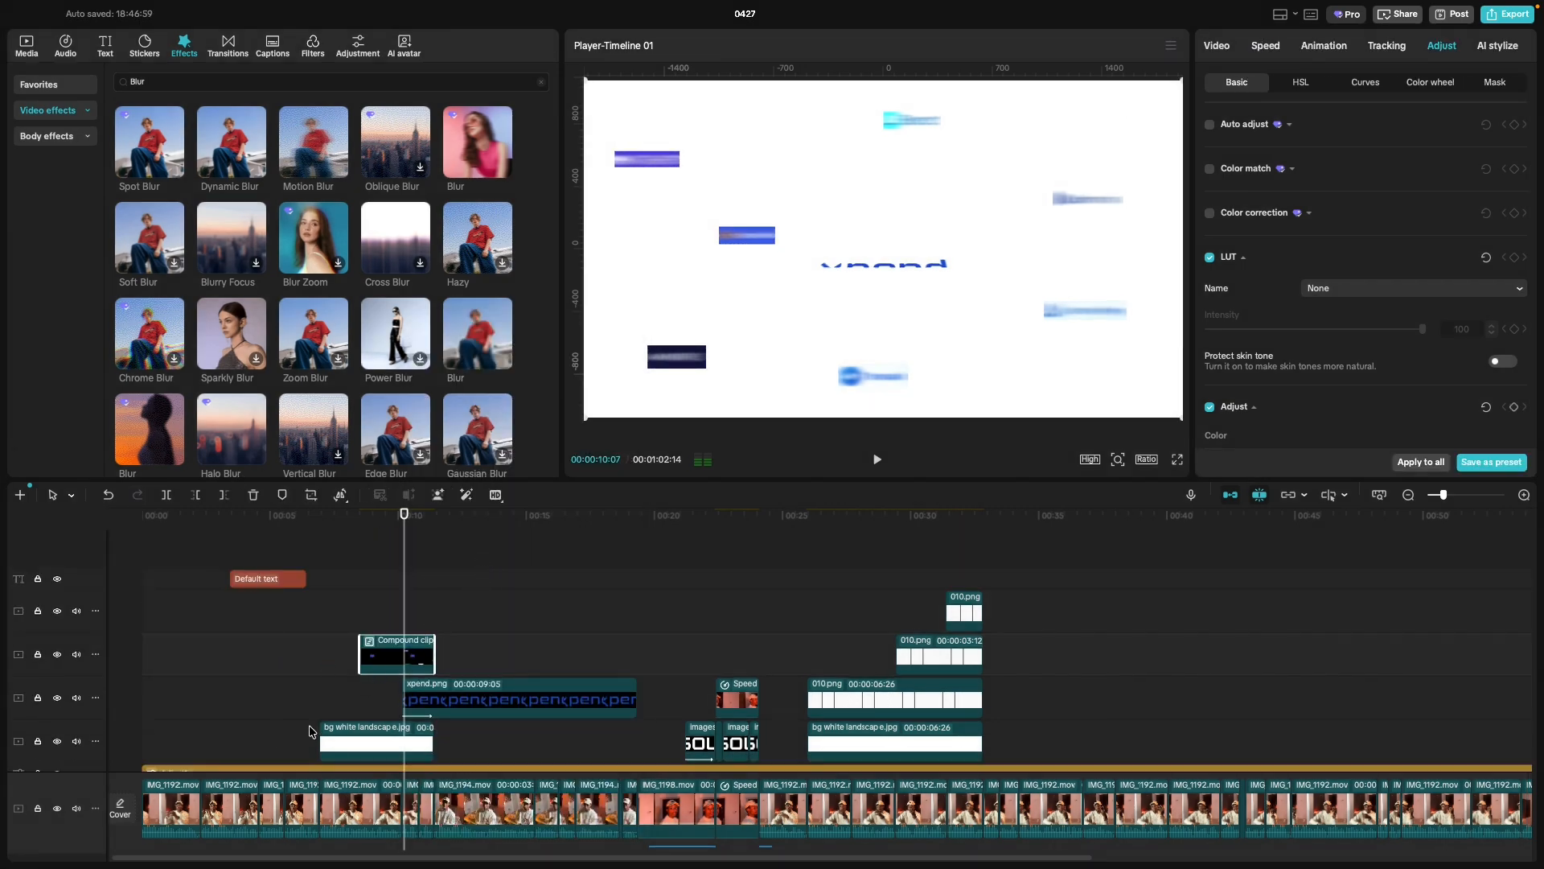
# Play back the opening of the timeline, including the Default text title and the lead-in to the white background.
pyautogui.click(173, 665)
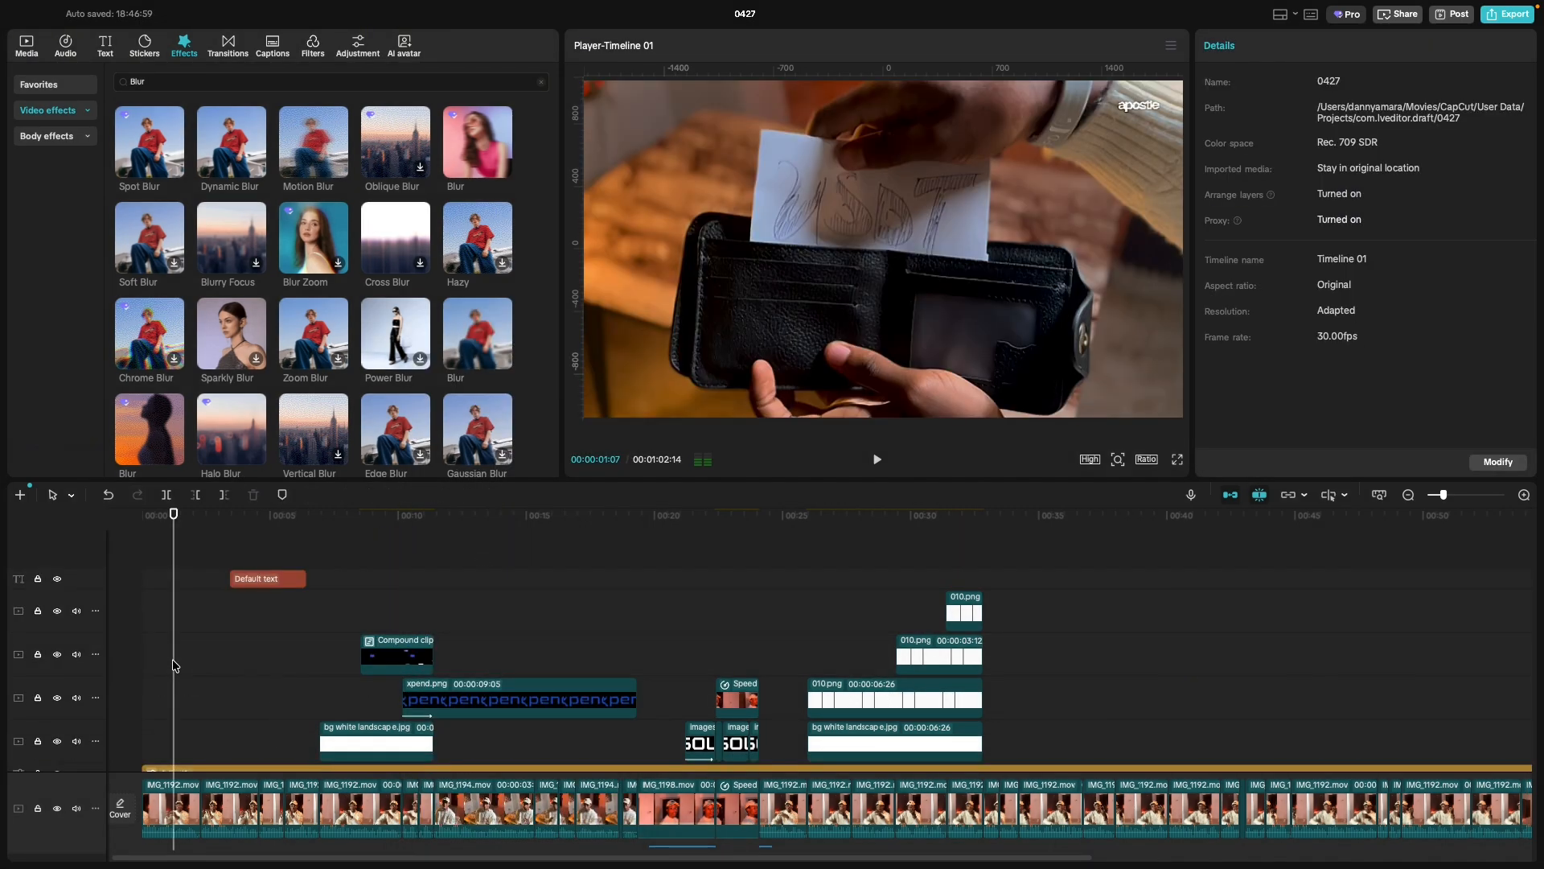
pyautogui.press('space')
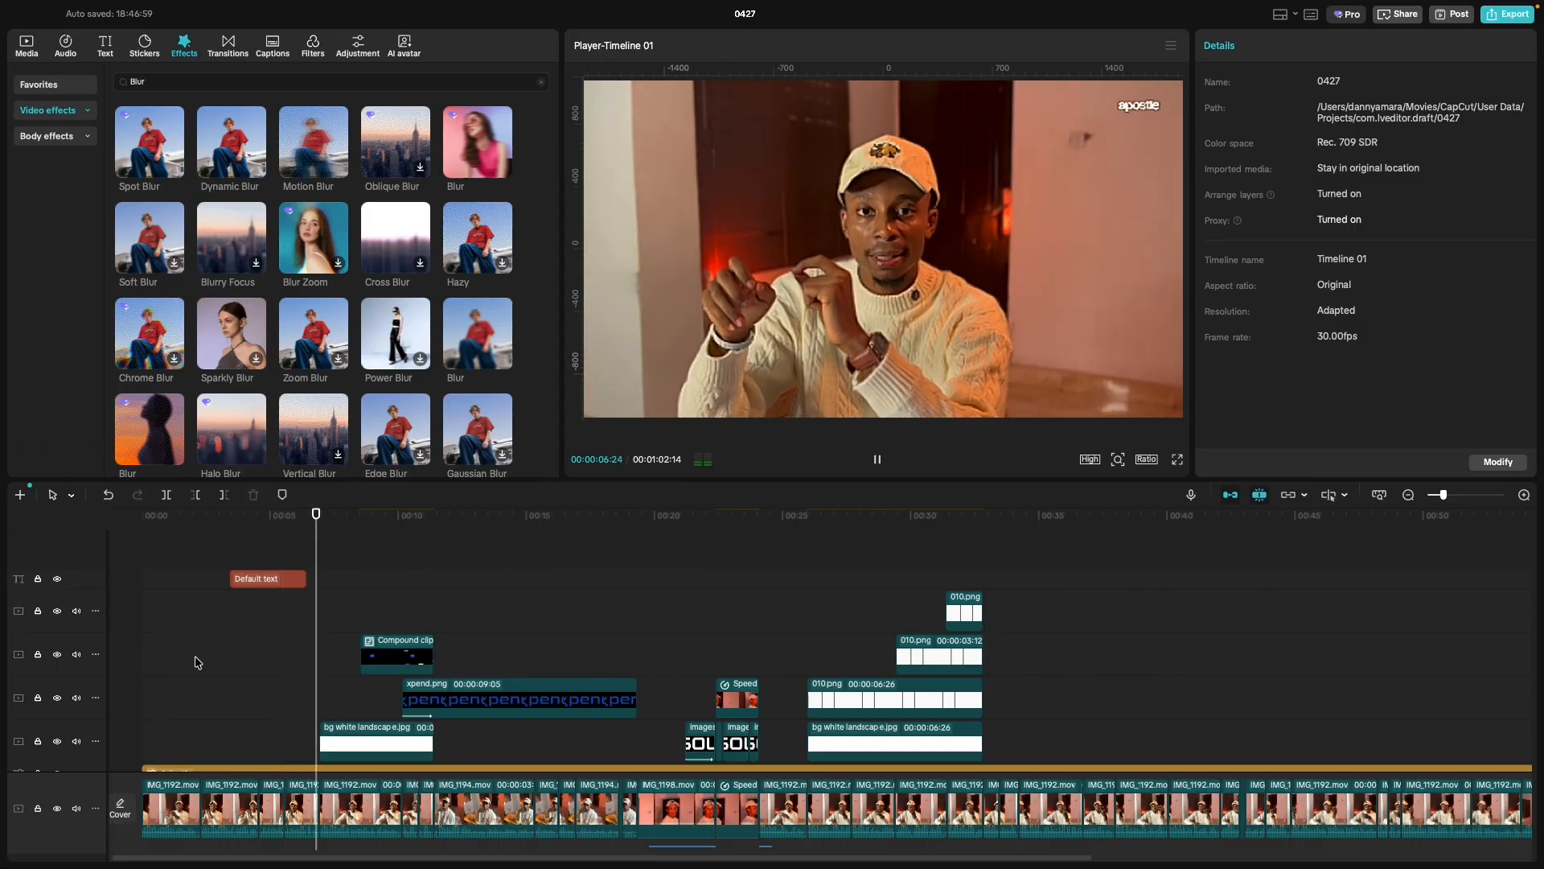
pyautogui.scroll(-3, 659, 660)
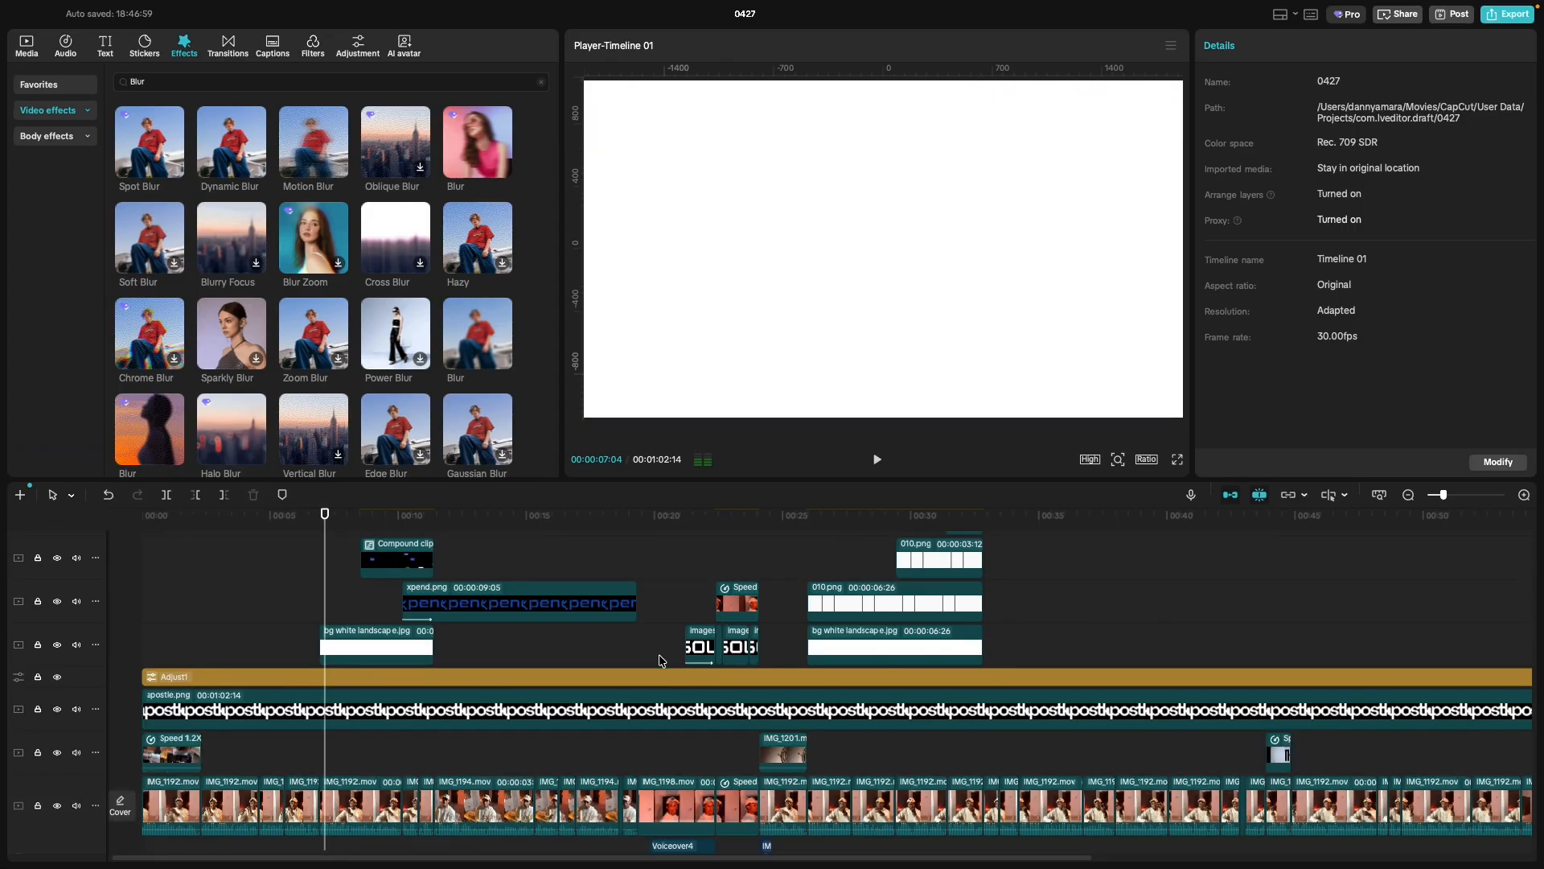
pyautogui.scroll(3, 658, 661)
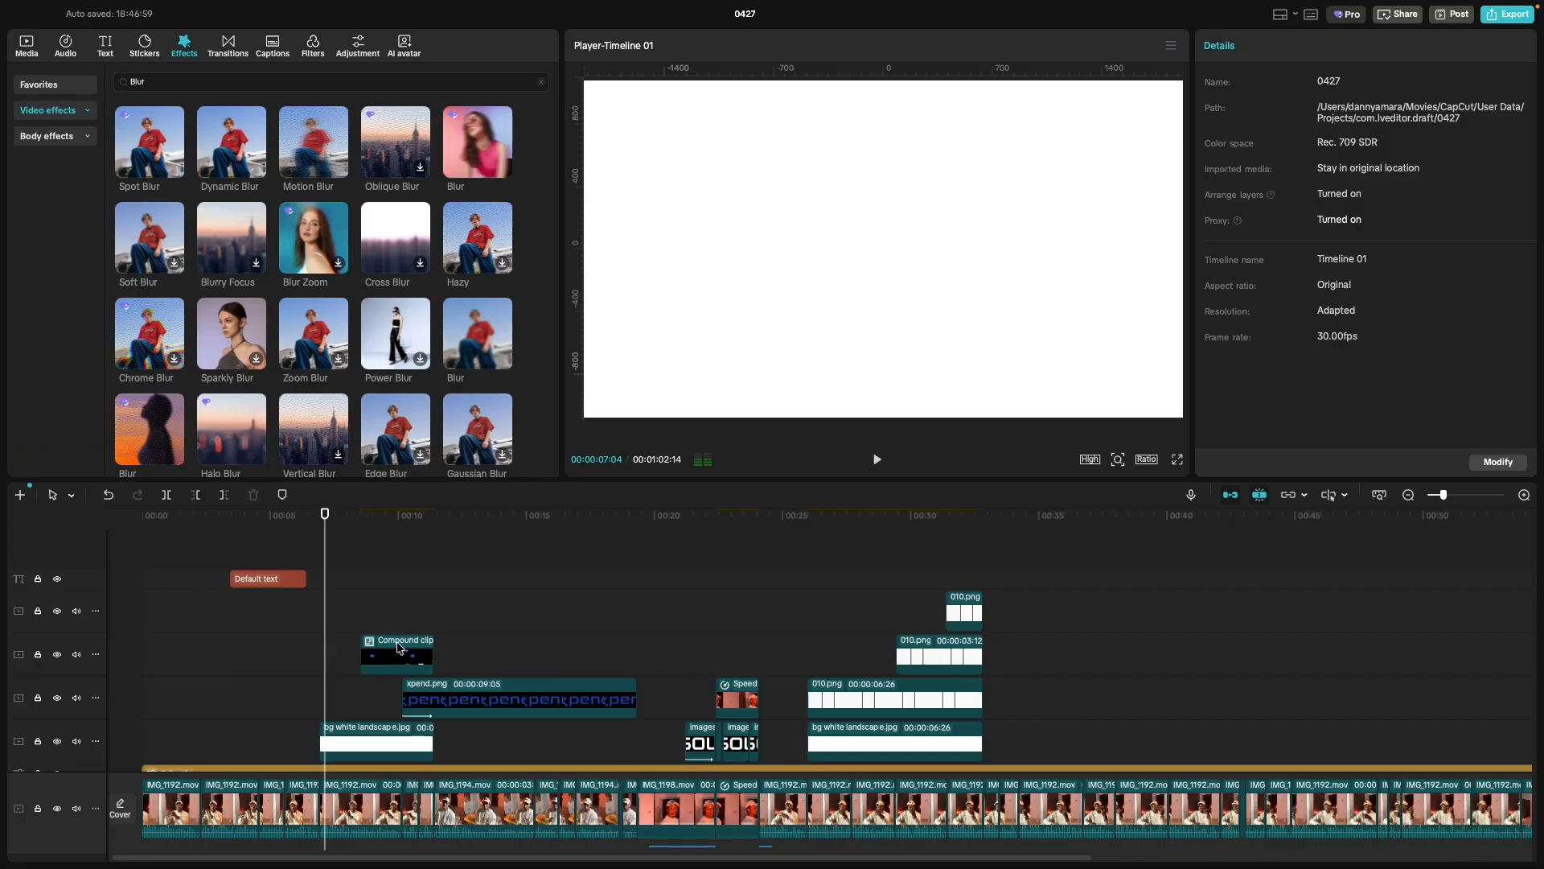
pyautogui.click(220, 582)
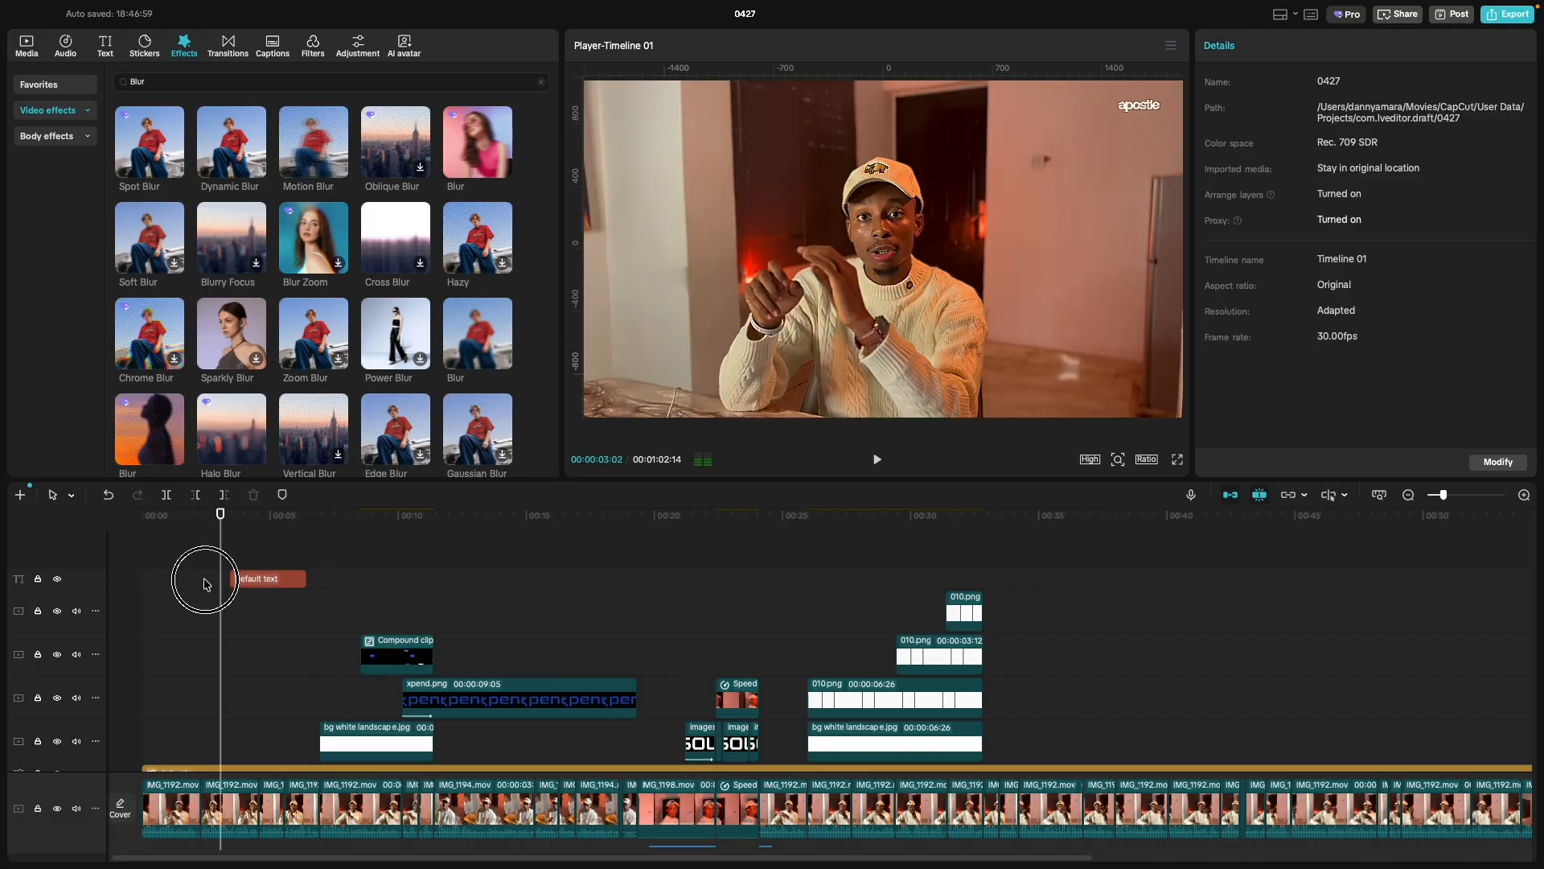
pyautogui.press('space')
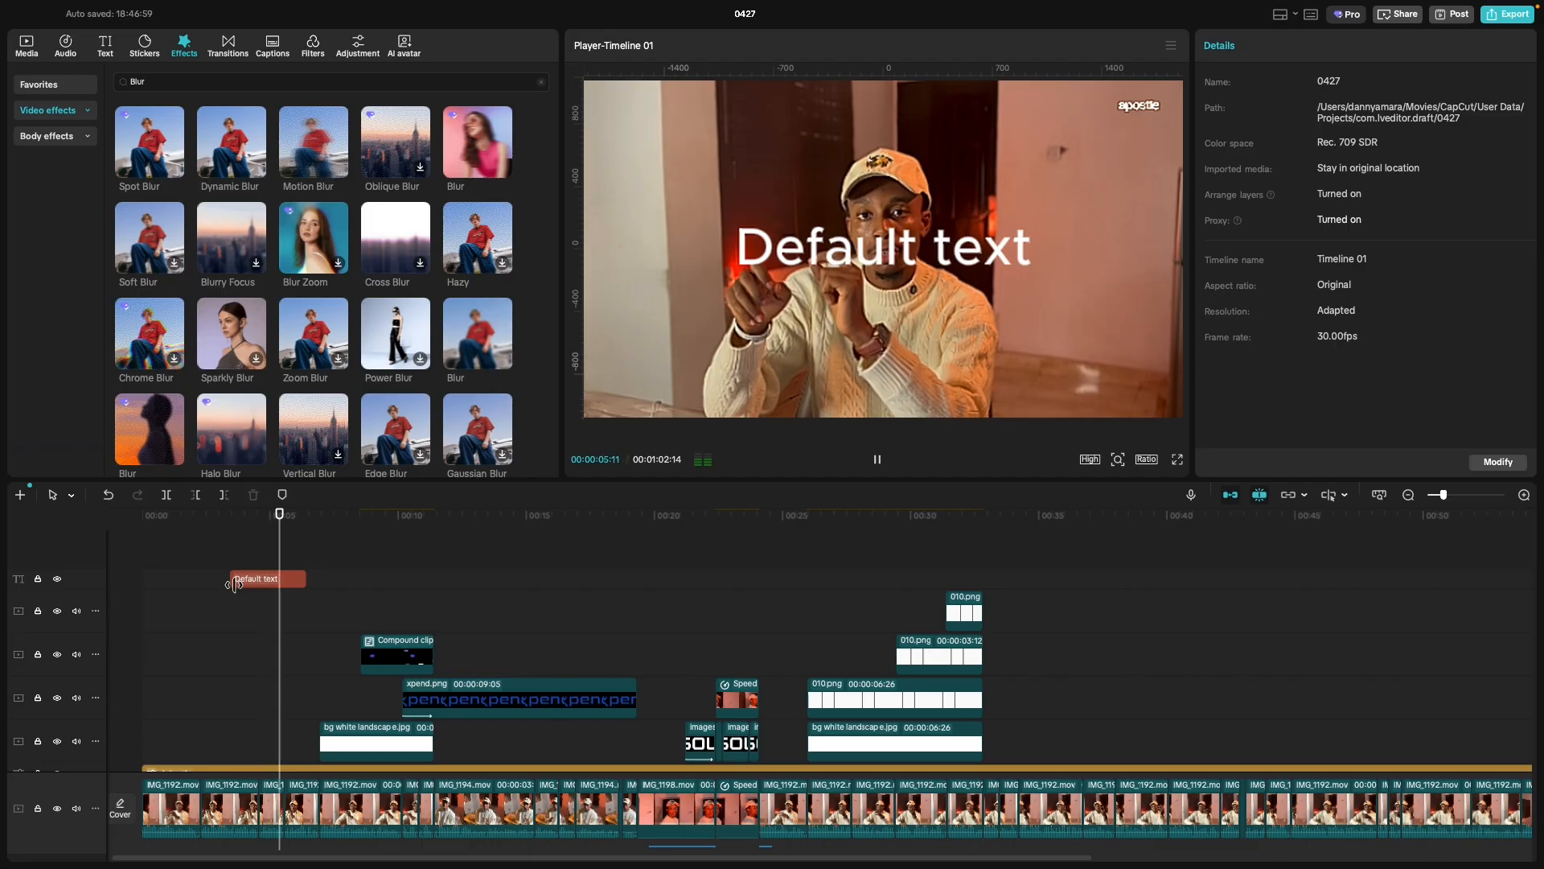
pyautogui.press('space')
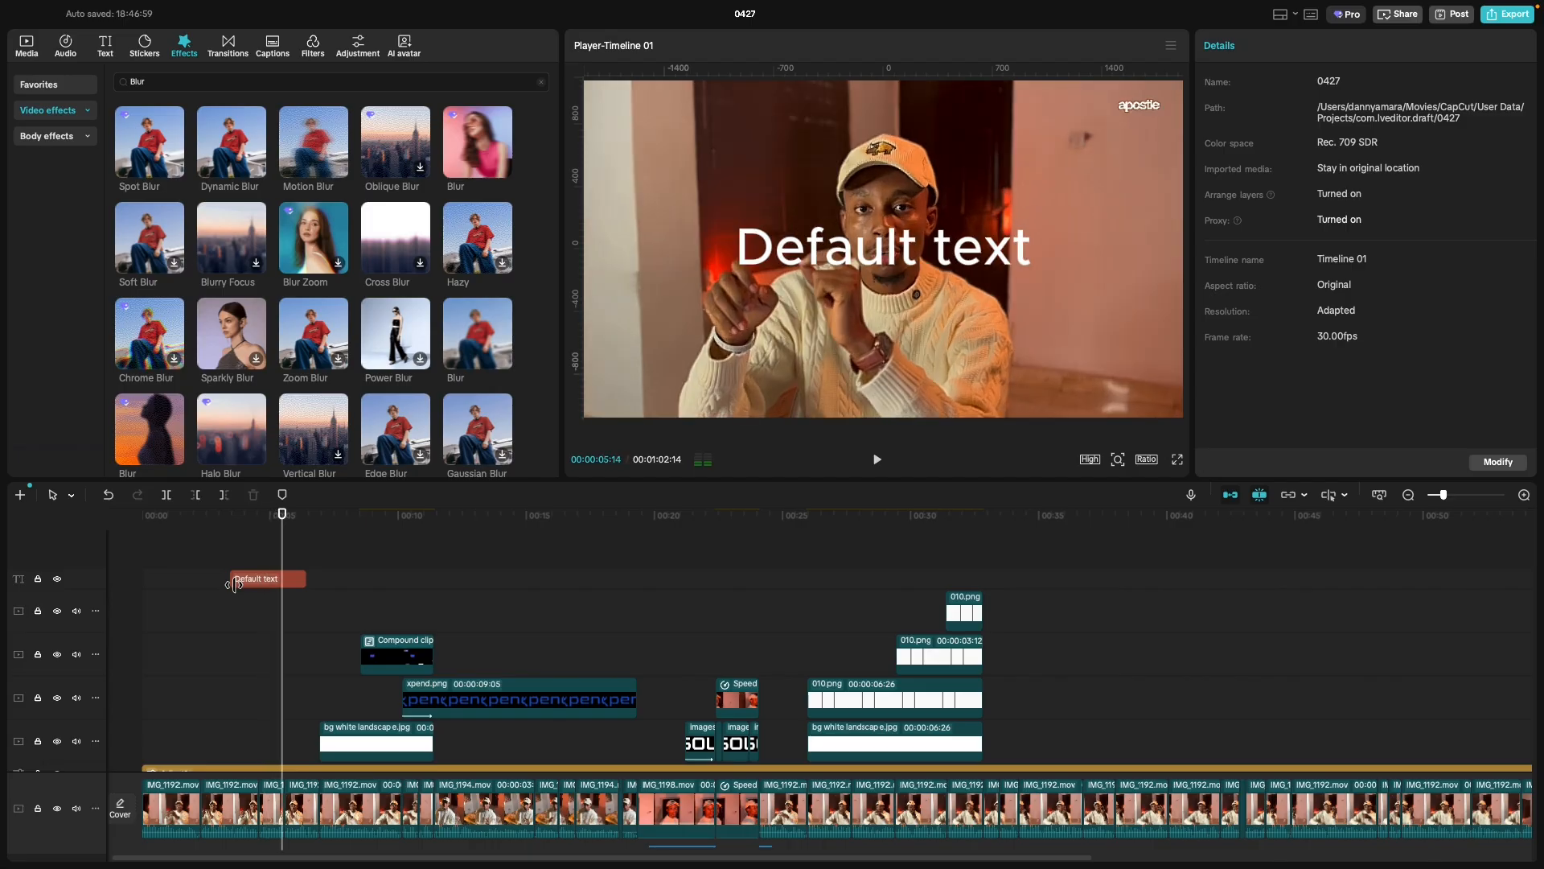
pyautogui.press('space')
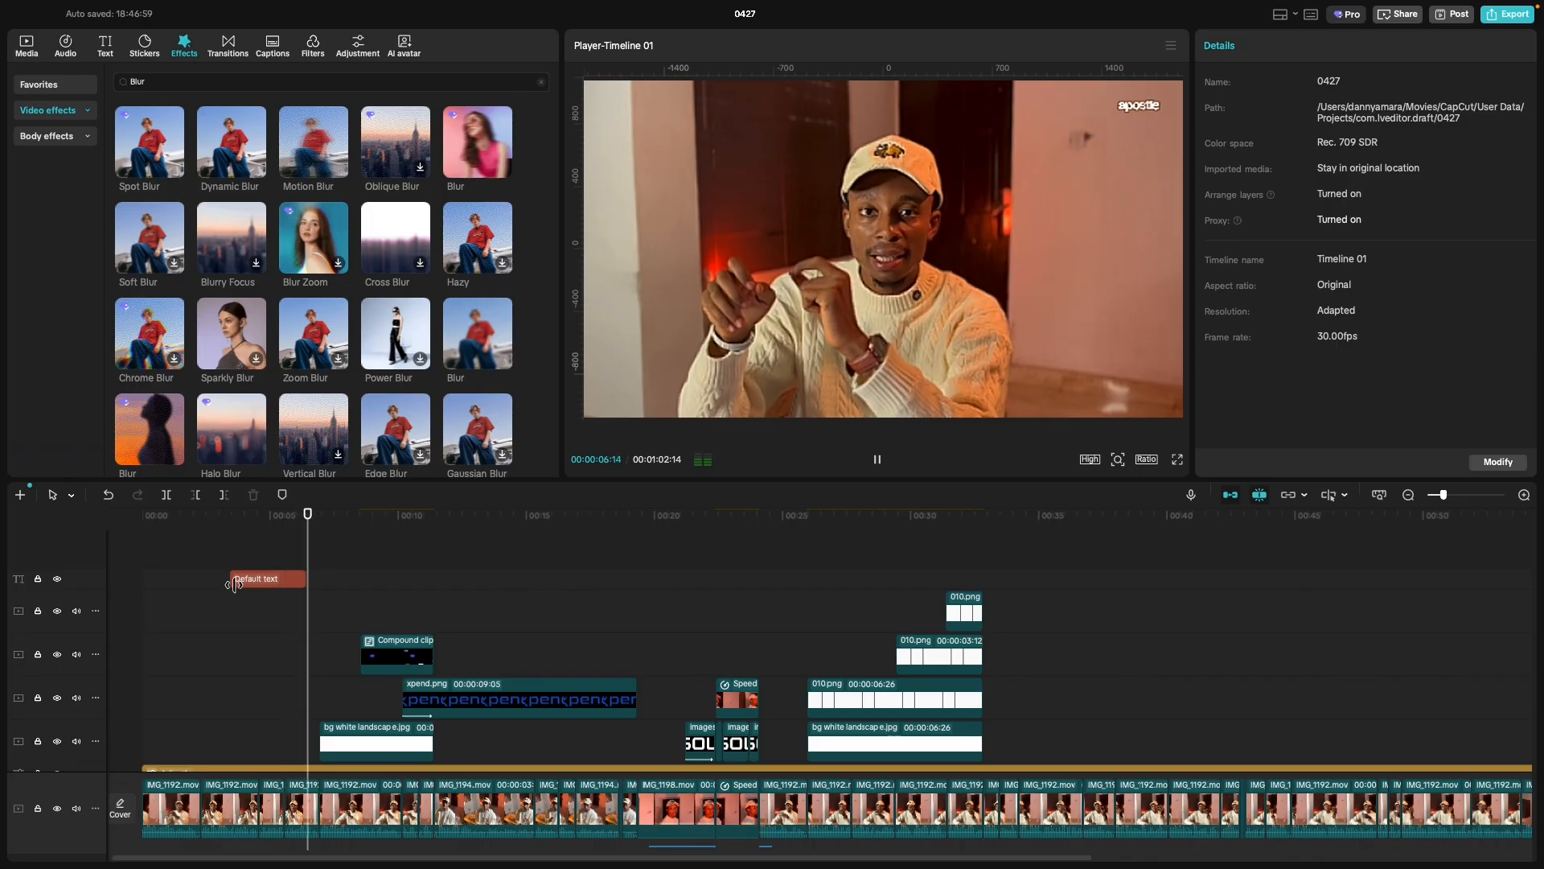
# Play back the timeline from the opening through the blurred logos and the xpend logo on the white background.
pyautogui.press('space')
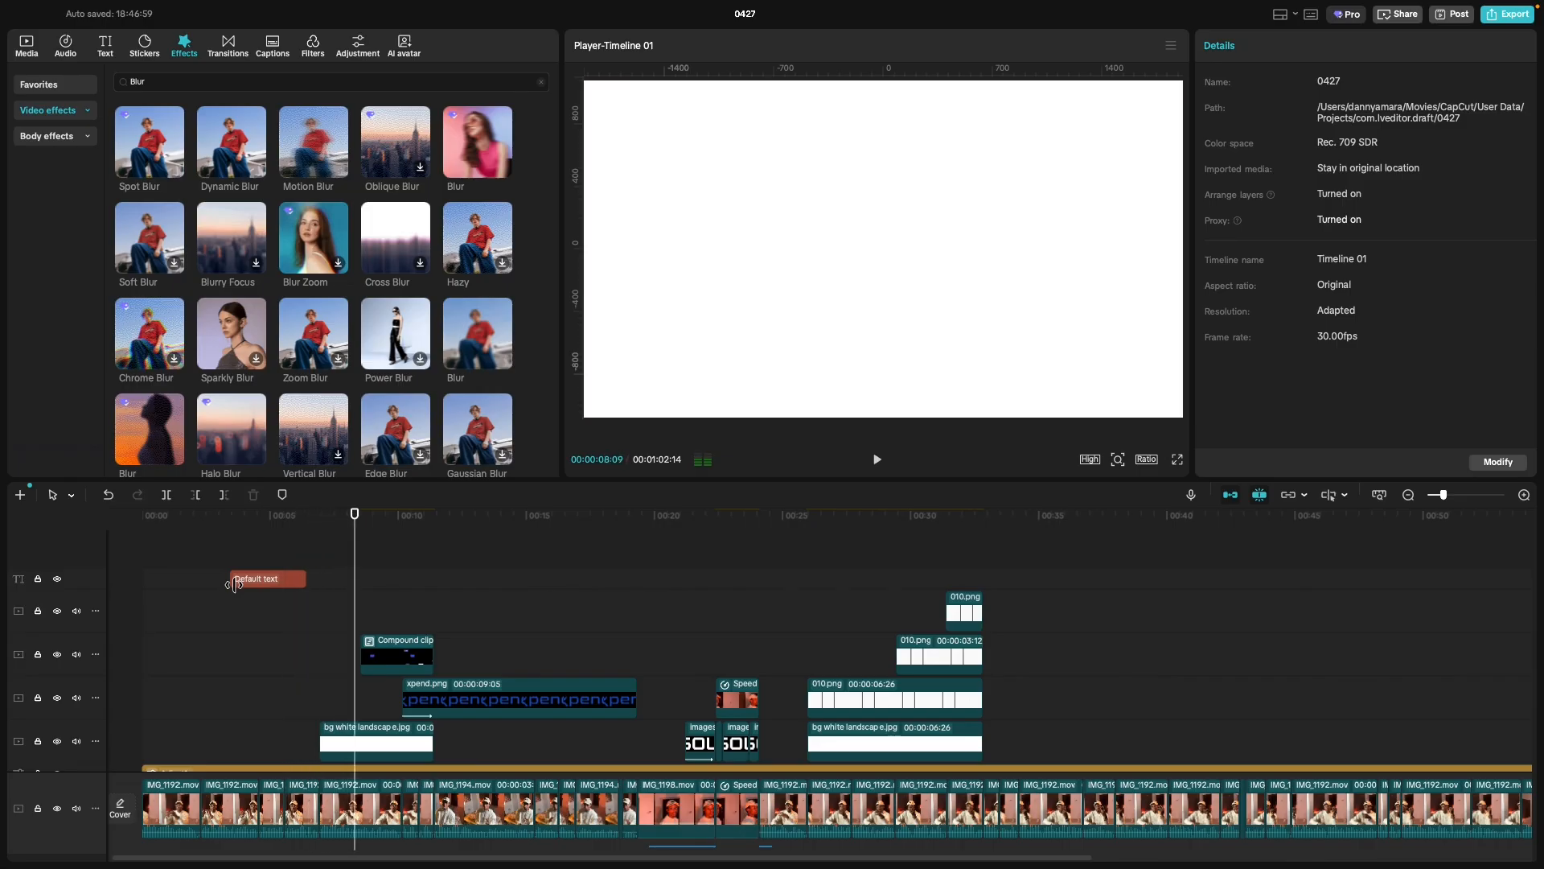
pyautogui.click(228, 565)
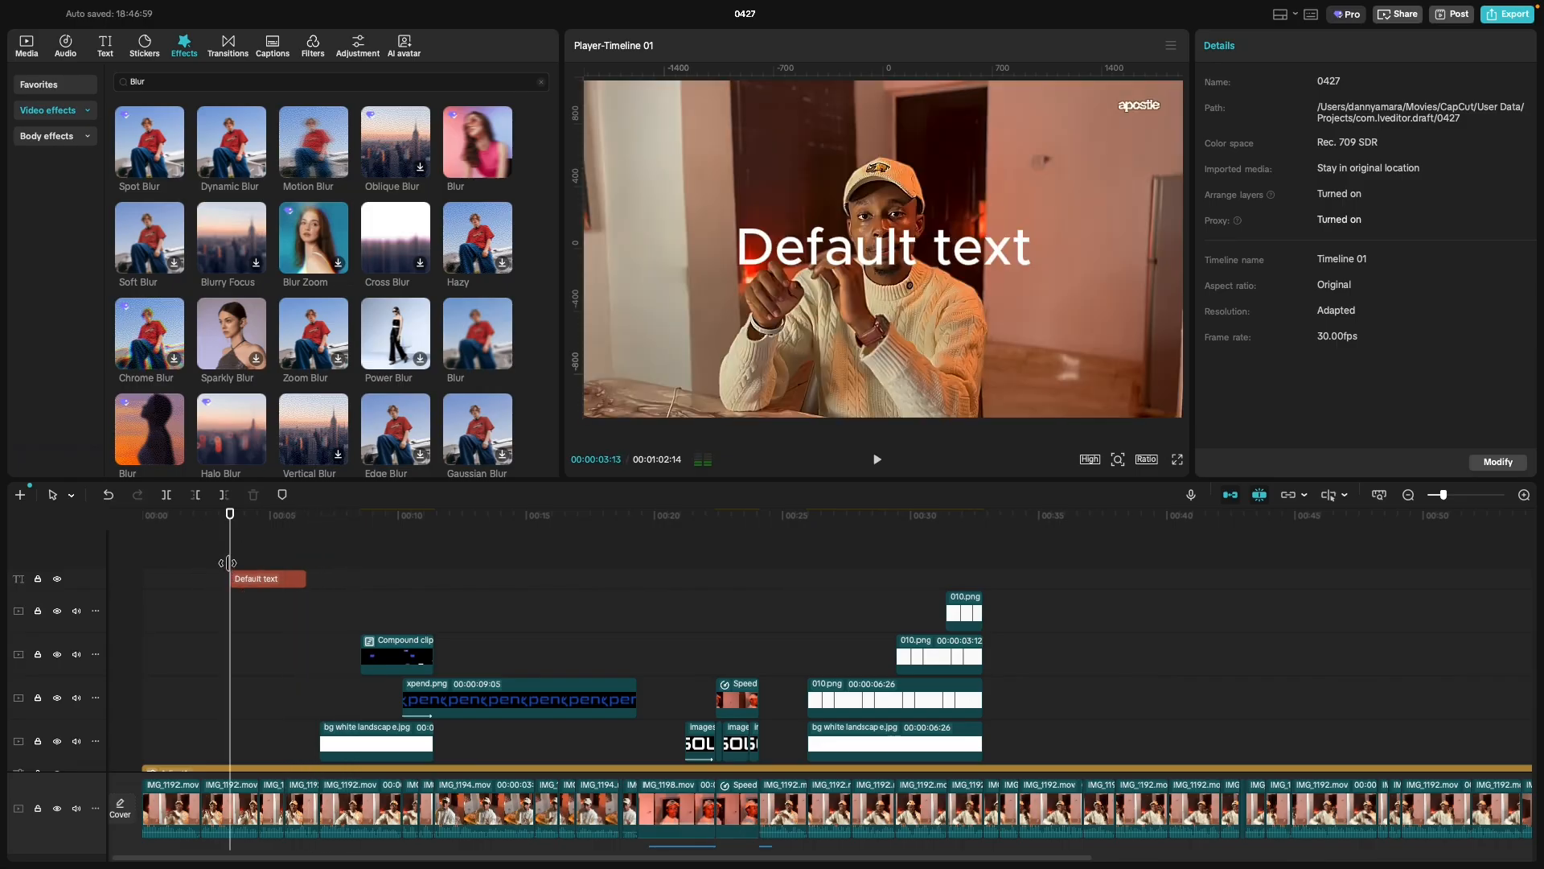
pyautogui.click(200, 568)
pyautogui.press('space')
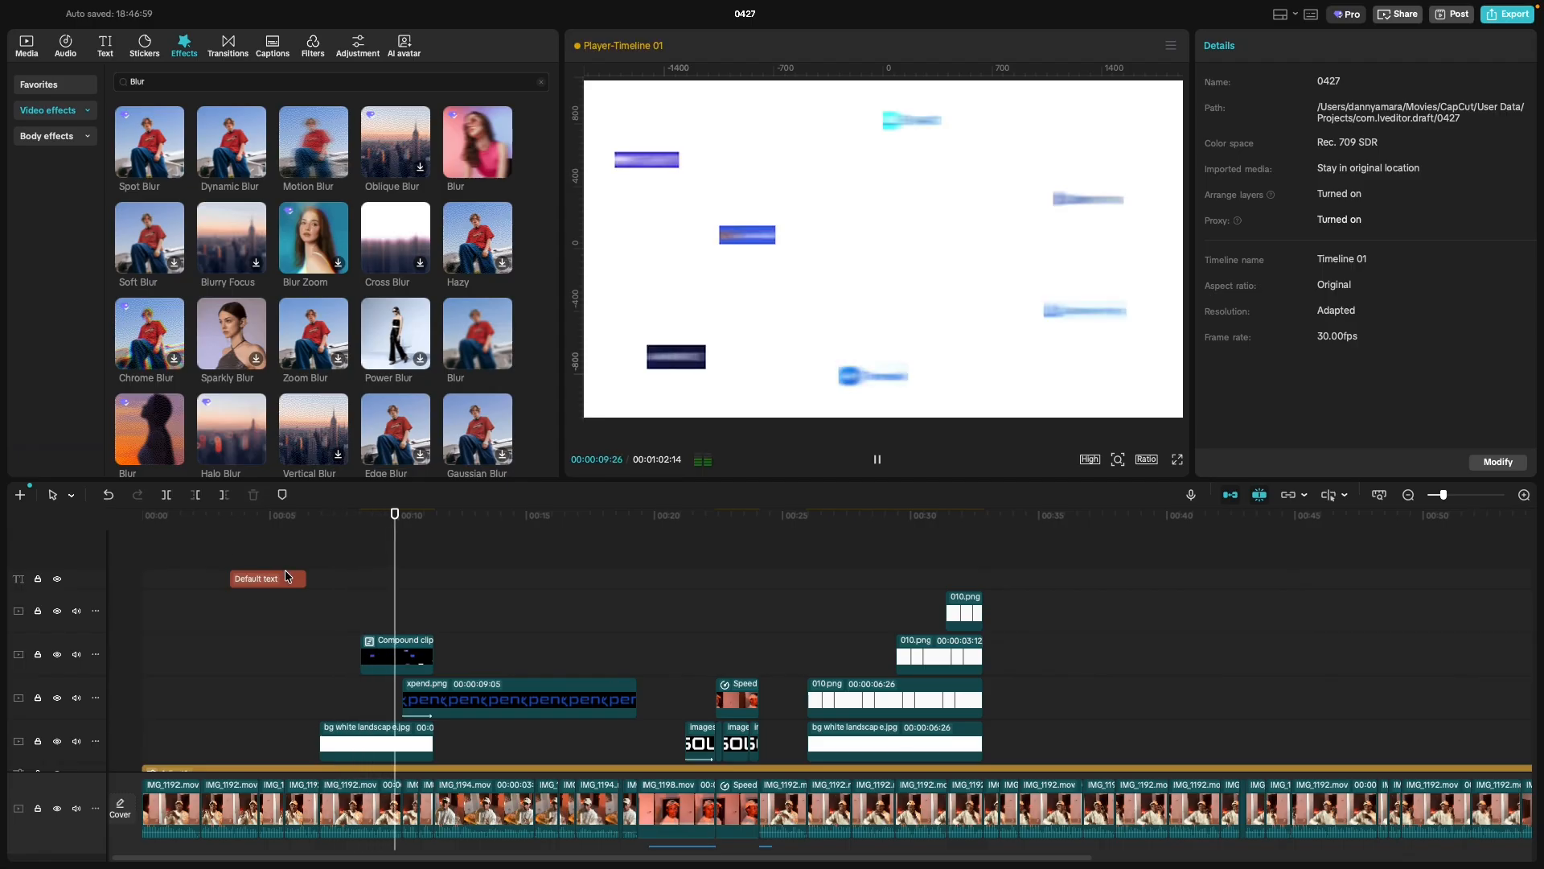
pyautogui.press('space')
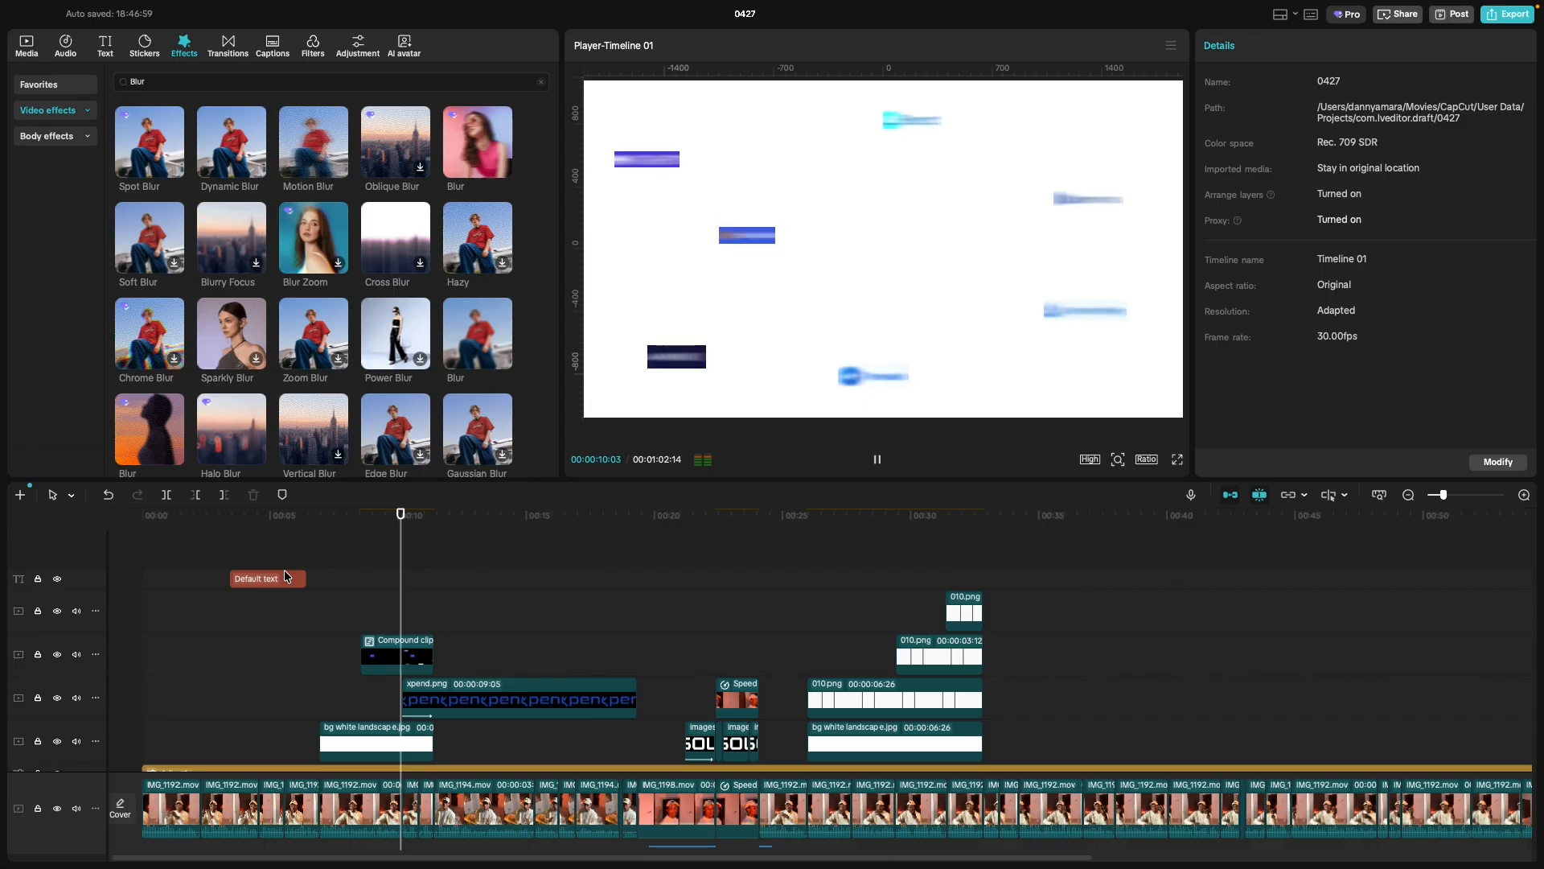
pyautogui.press('space')
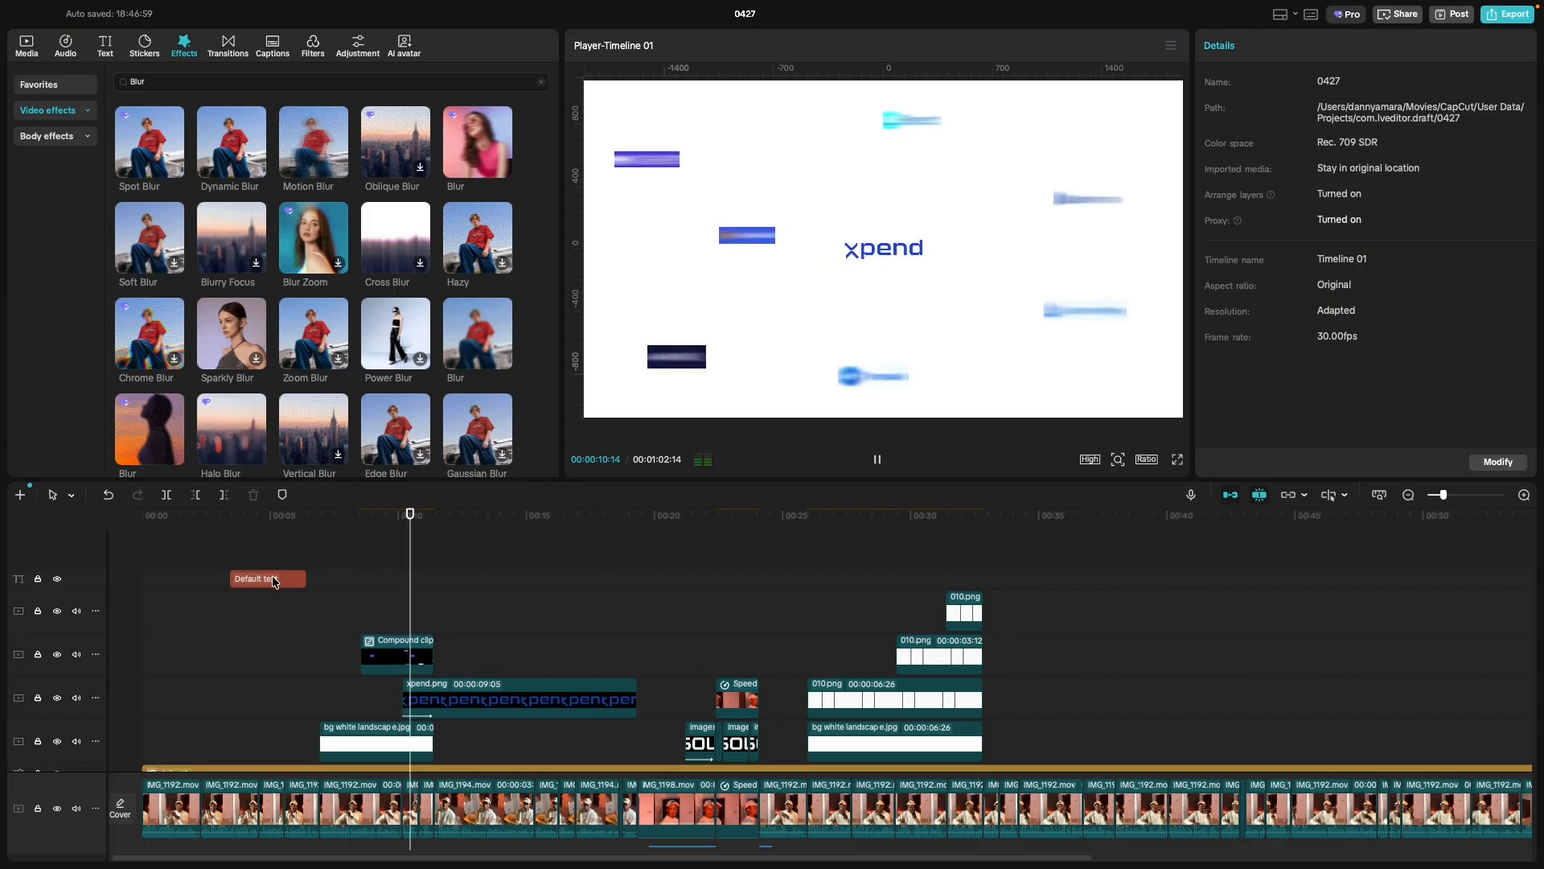
# Play back the edit from the xpend logo past the phone mockups to about the 36-second mark.
pyautogui.click(435, 603)
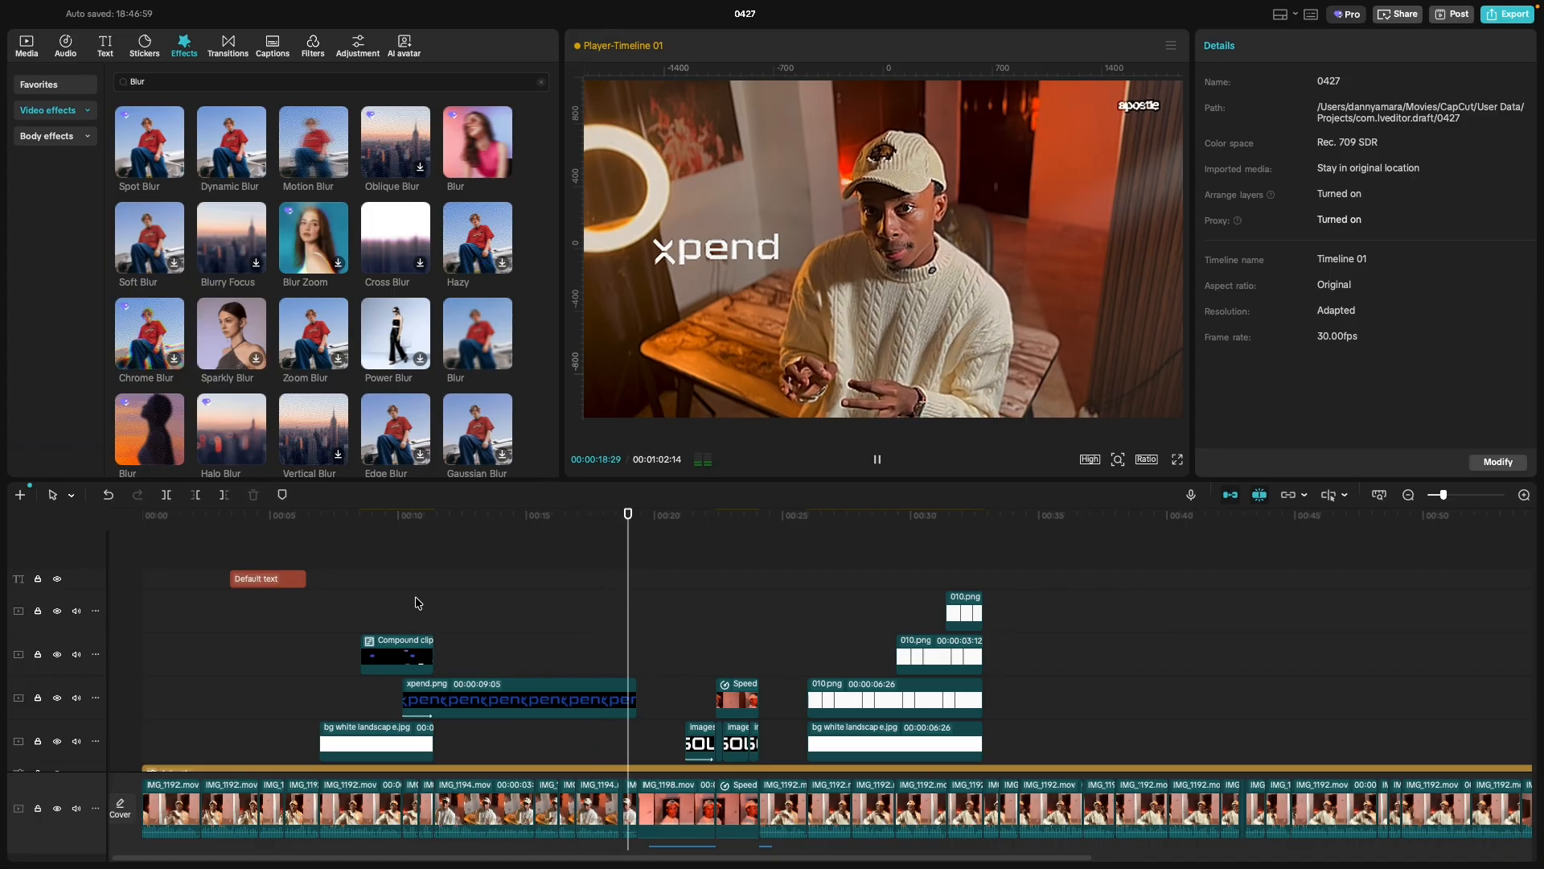
pyautogui.press('space')
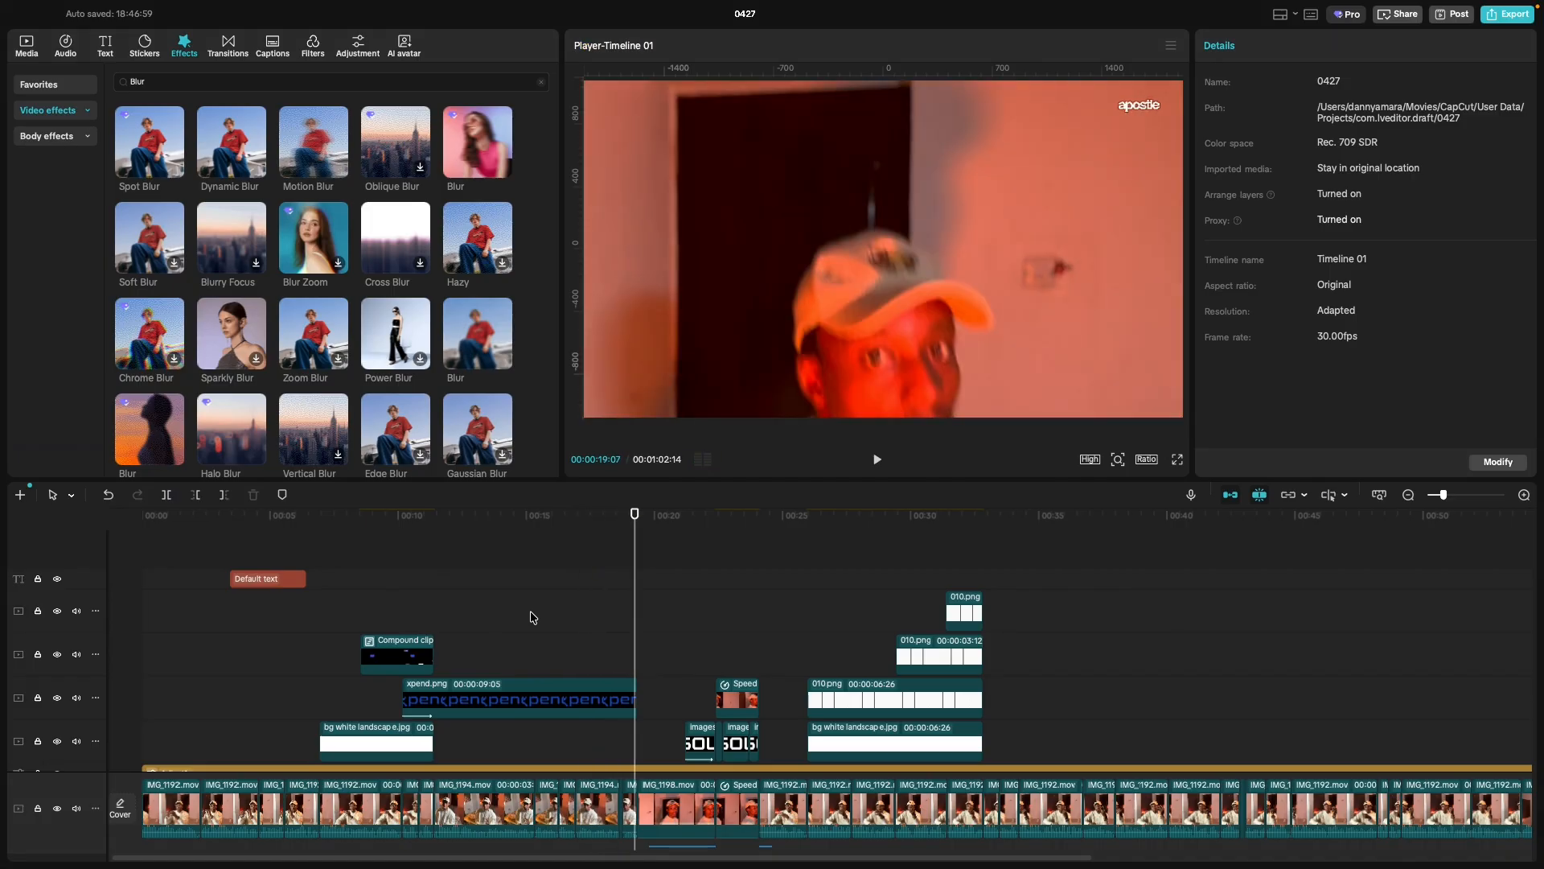
pyautogui.press('space')
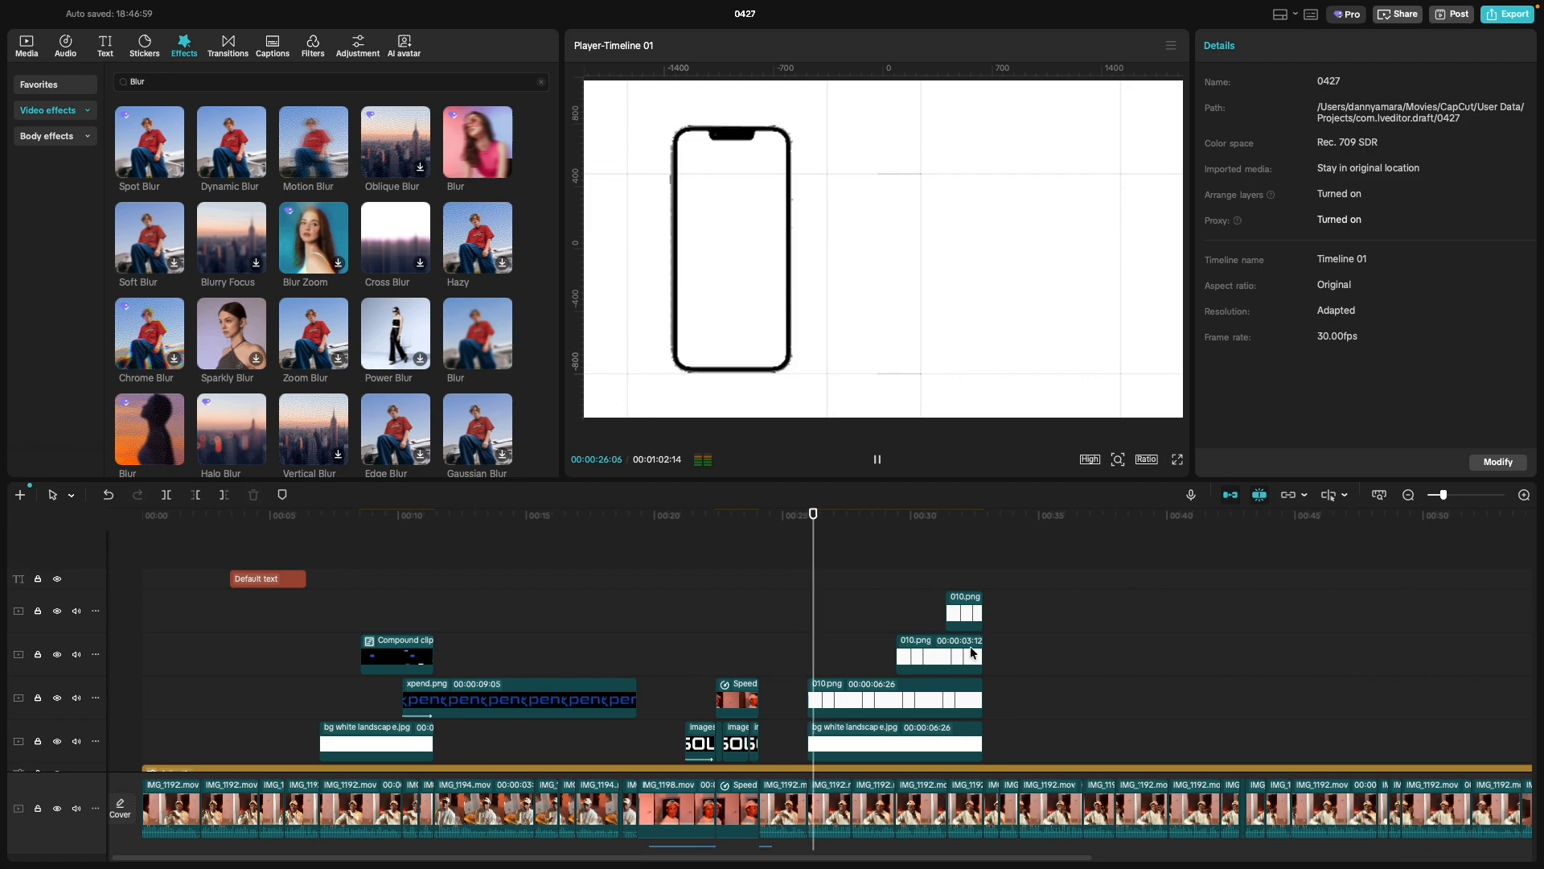
pyautogui.click(983, 589)
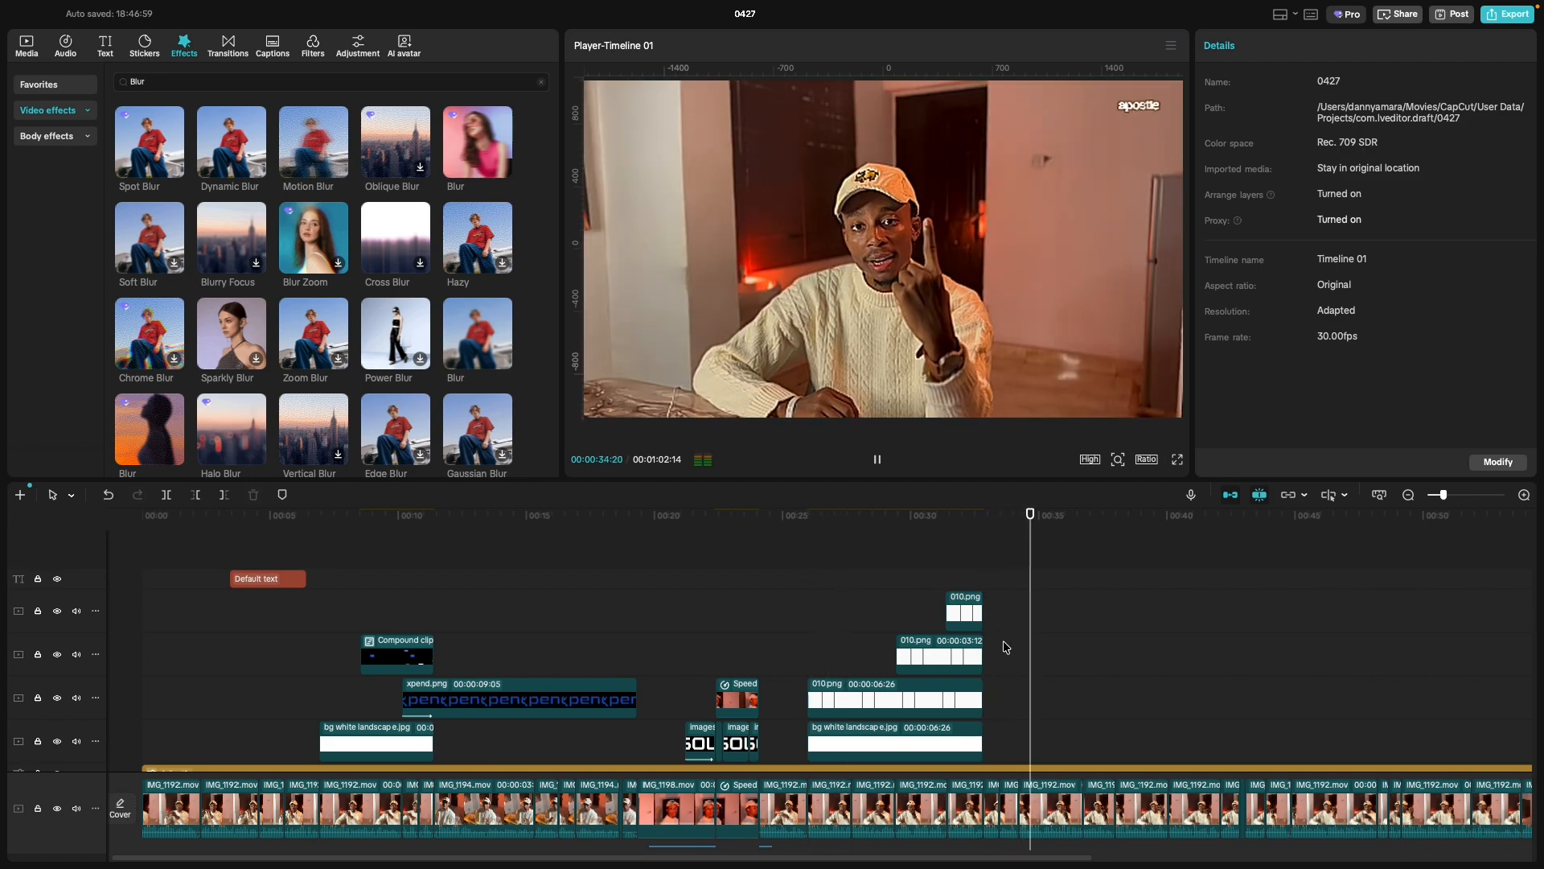
pyautogui.press('space')
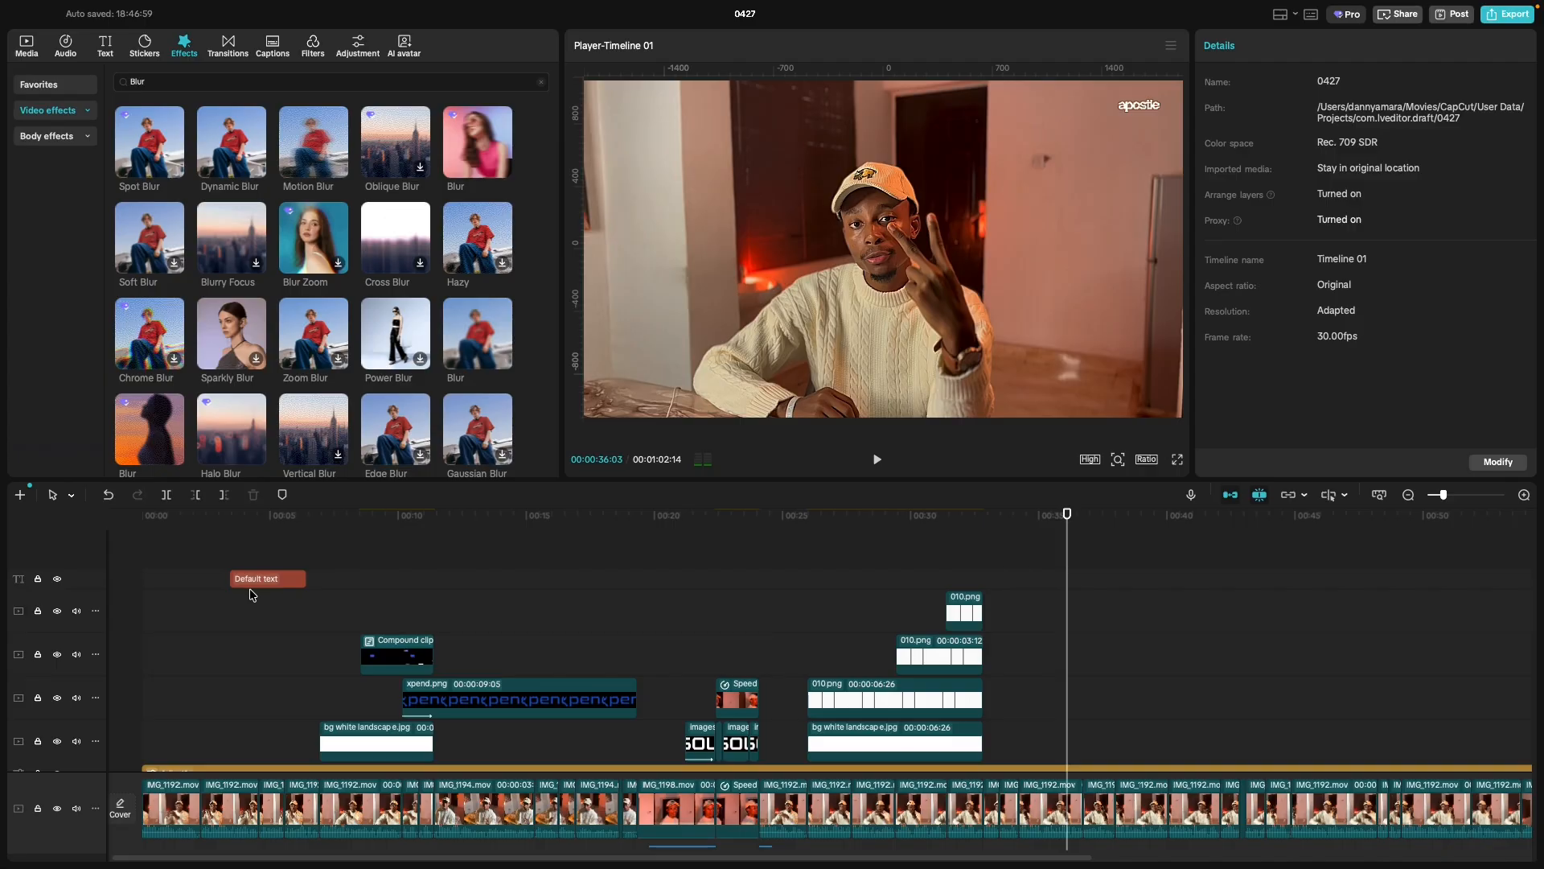
# Move the Default text clip to about the 34-second mark, just after the phone mockups, and play back that spot.
pyautogui.moveTo(252, 582); pyautogui.dragTo(1038, 573)
pyautogui.click(1006, 563)
pyautogui.press('space')
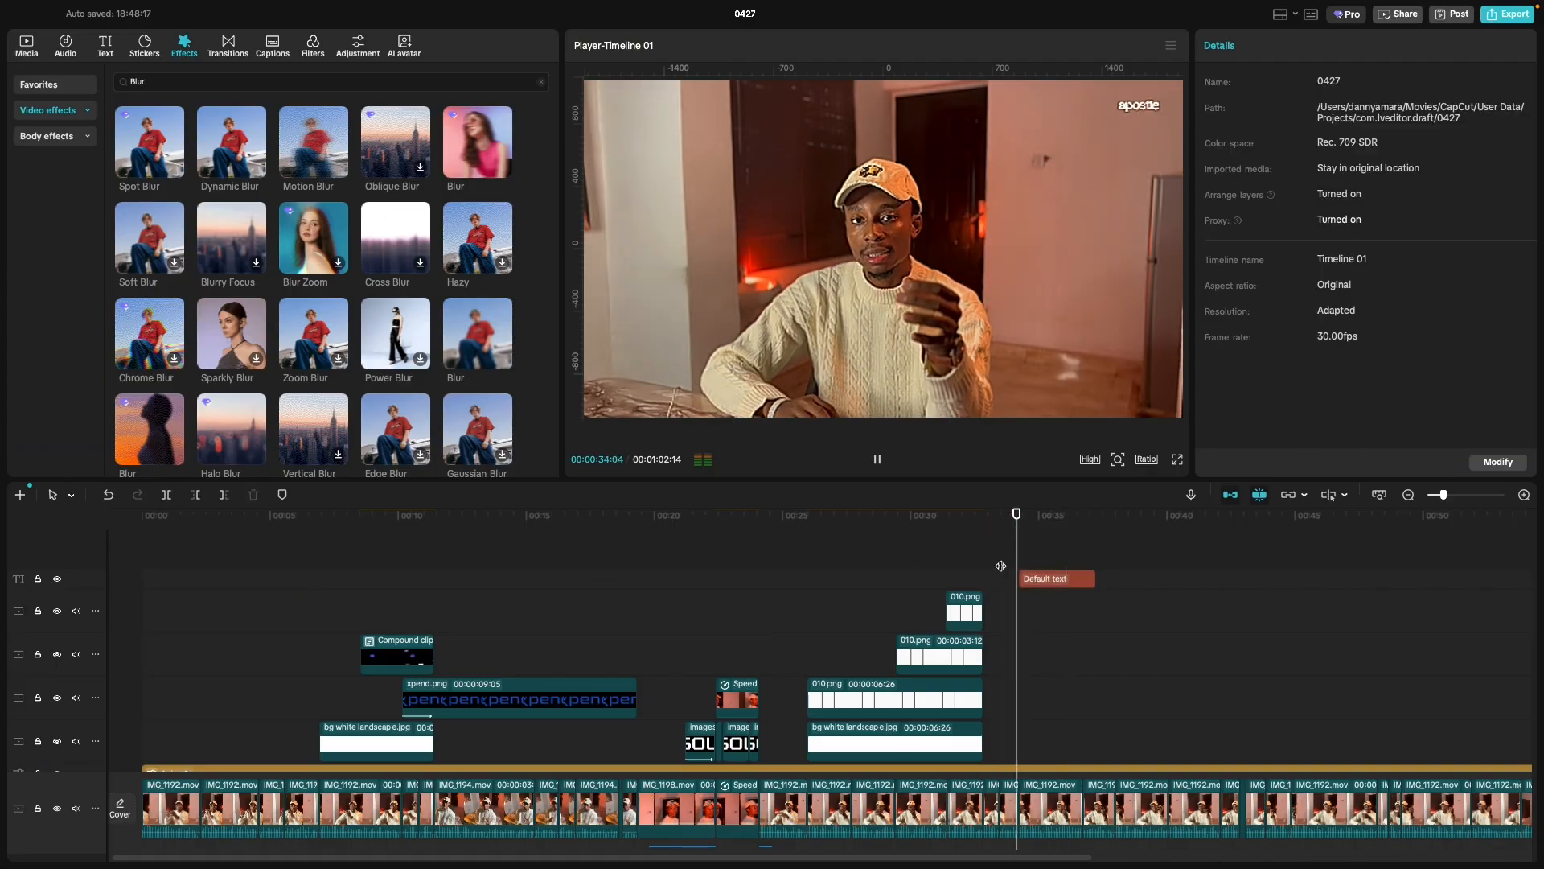
# Replace the wording of the Default text title with "Apps".
pyautogui.click(1046, 578)
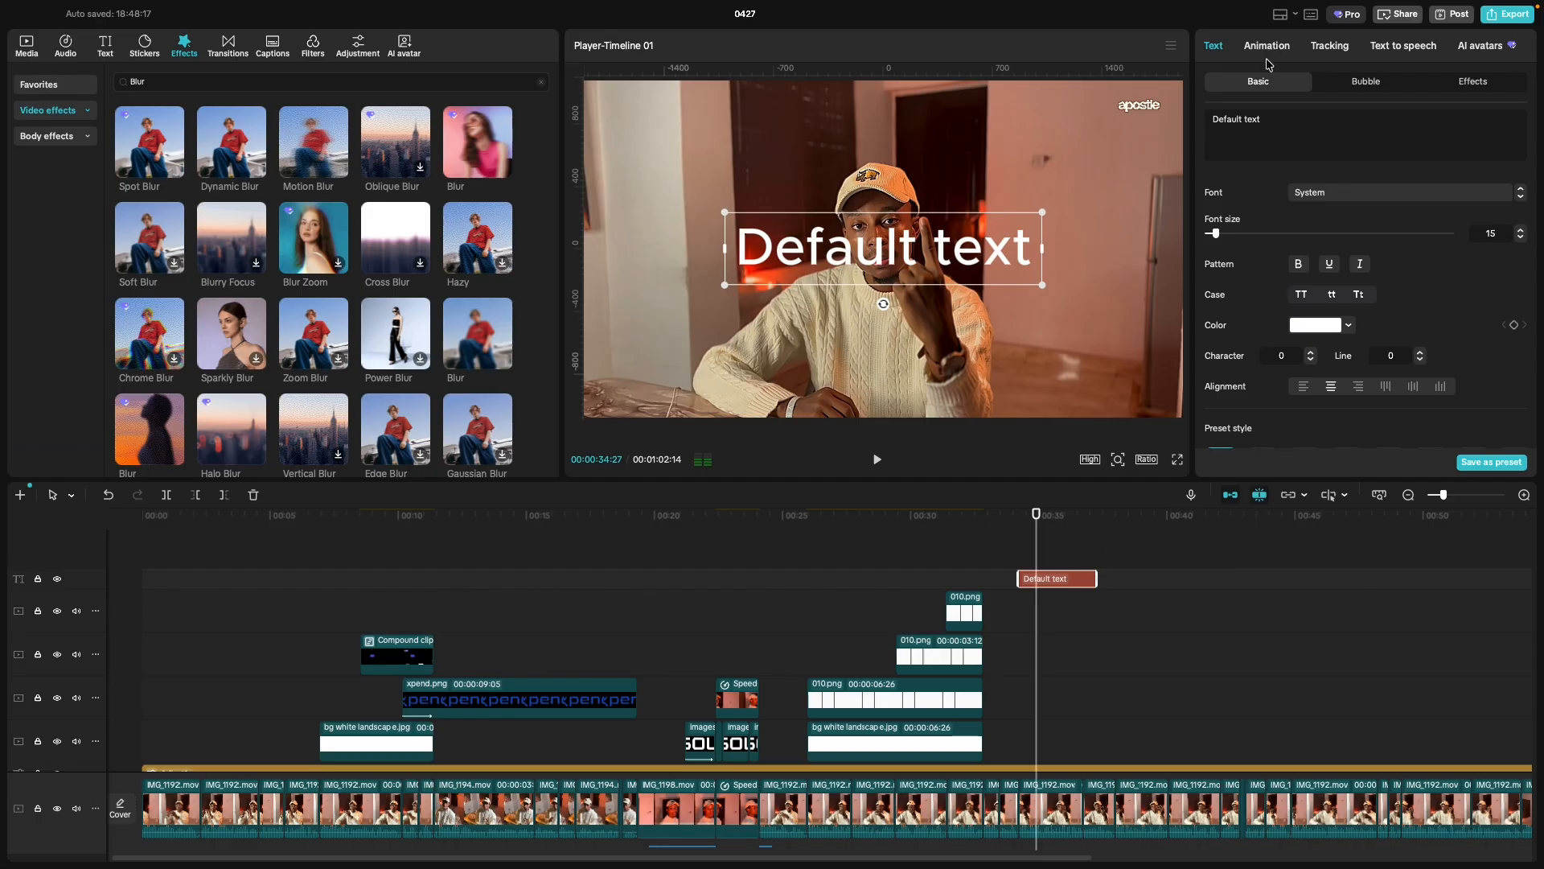
pyautogui.click(1270, 120)
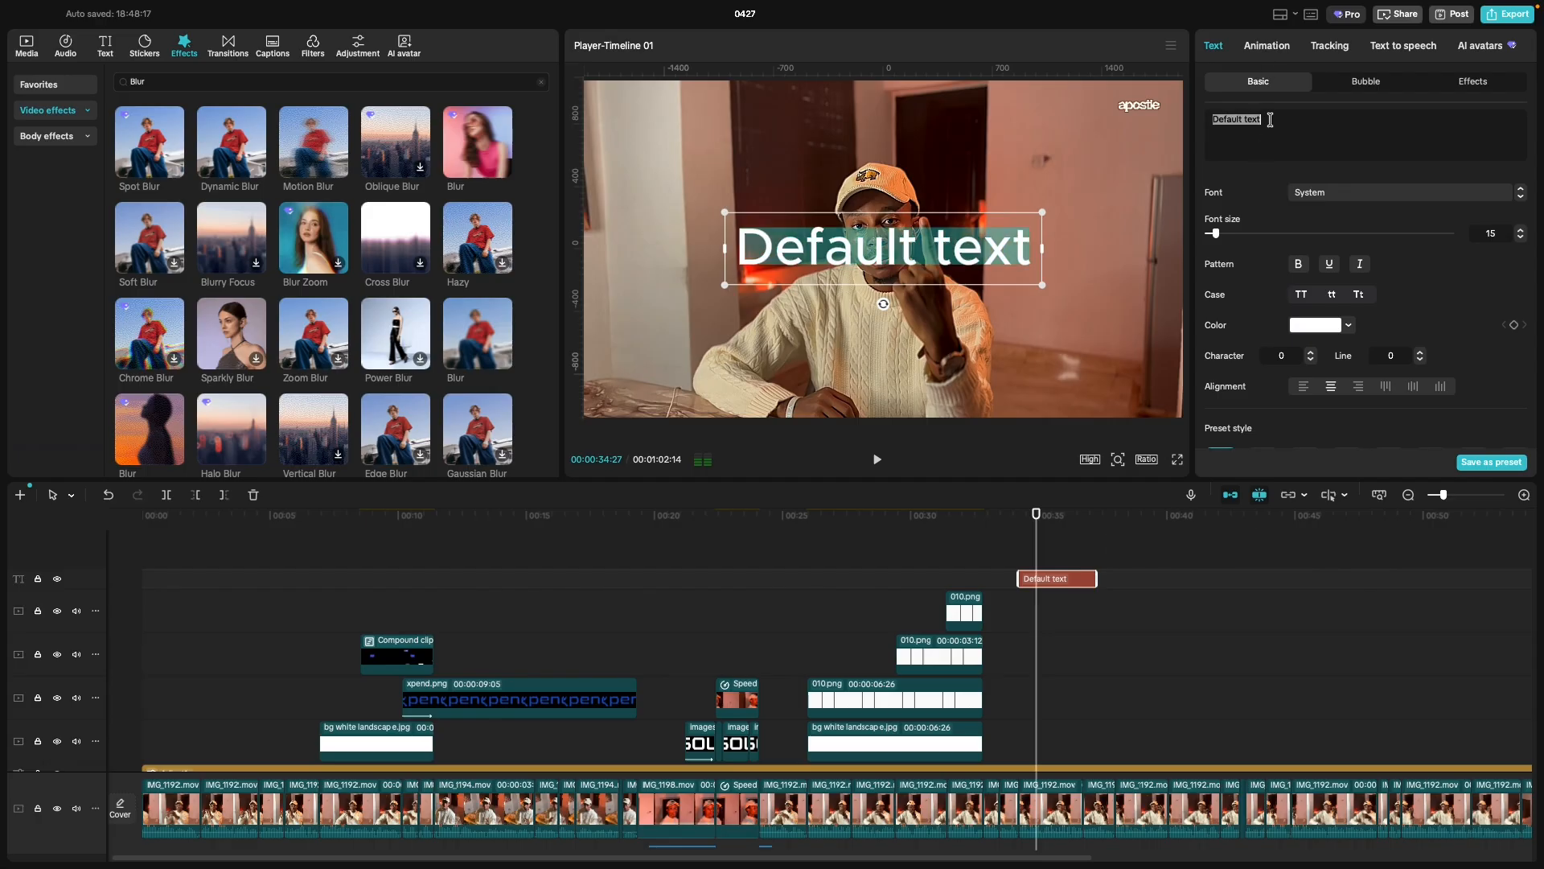
pyautogui.write('A')
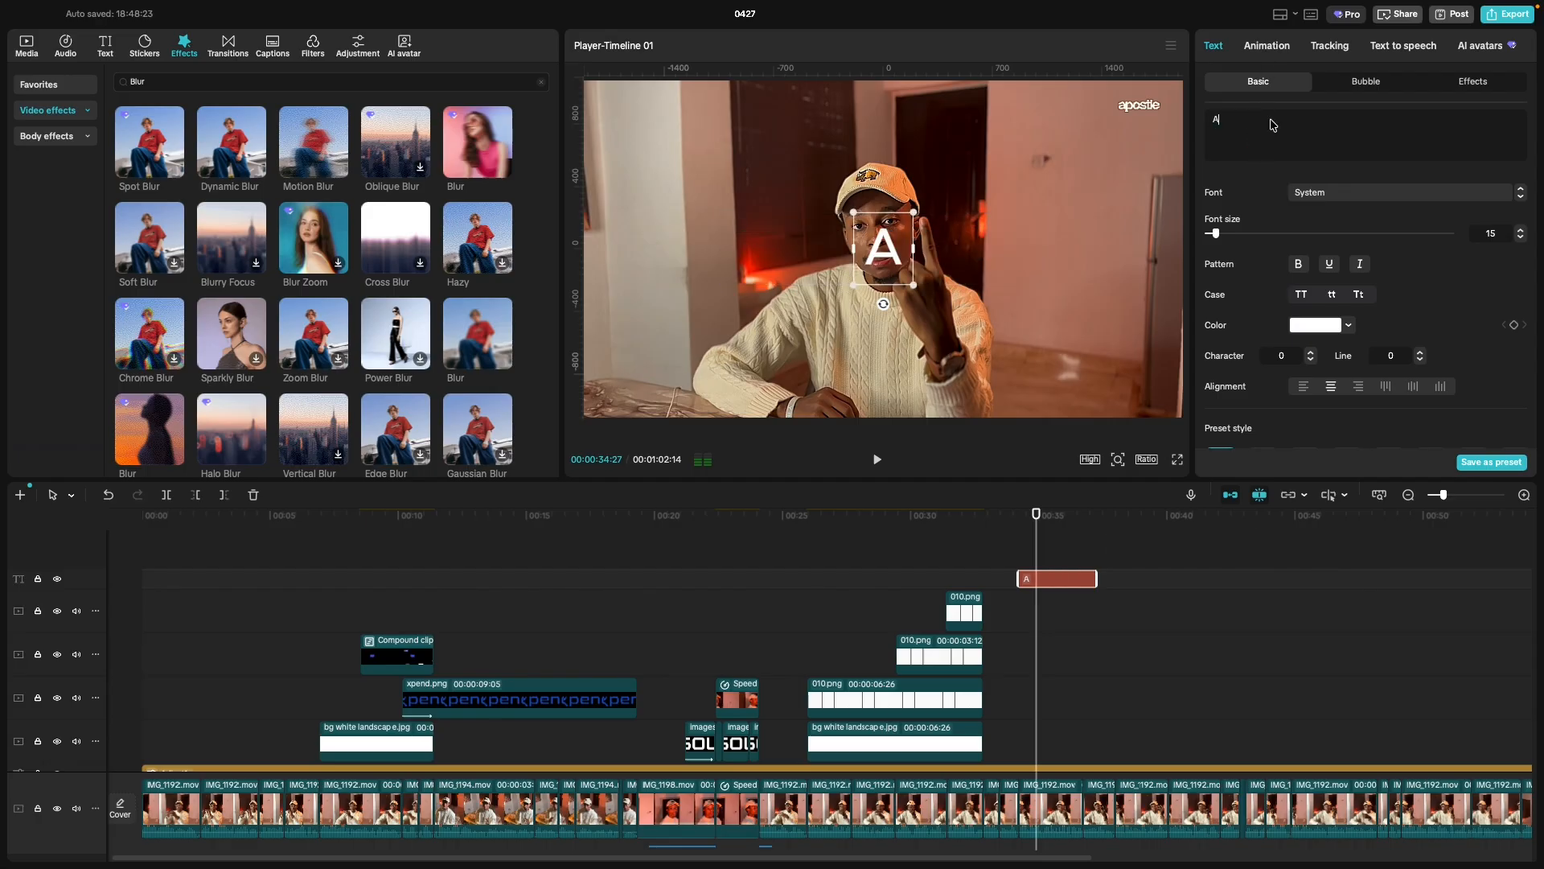
pyautogui.write('pps')
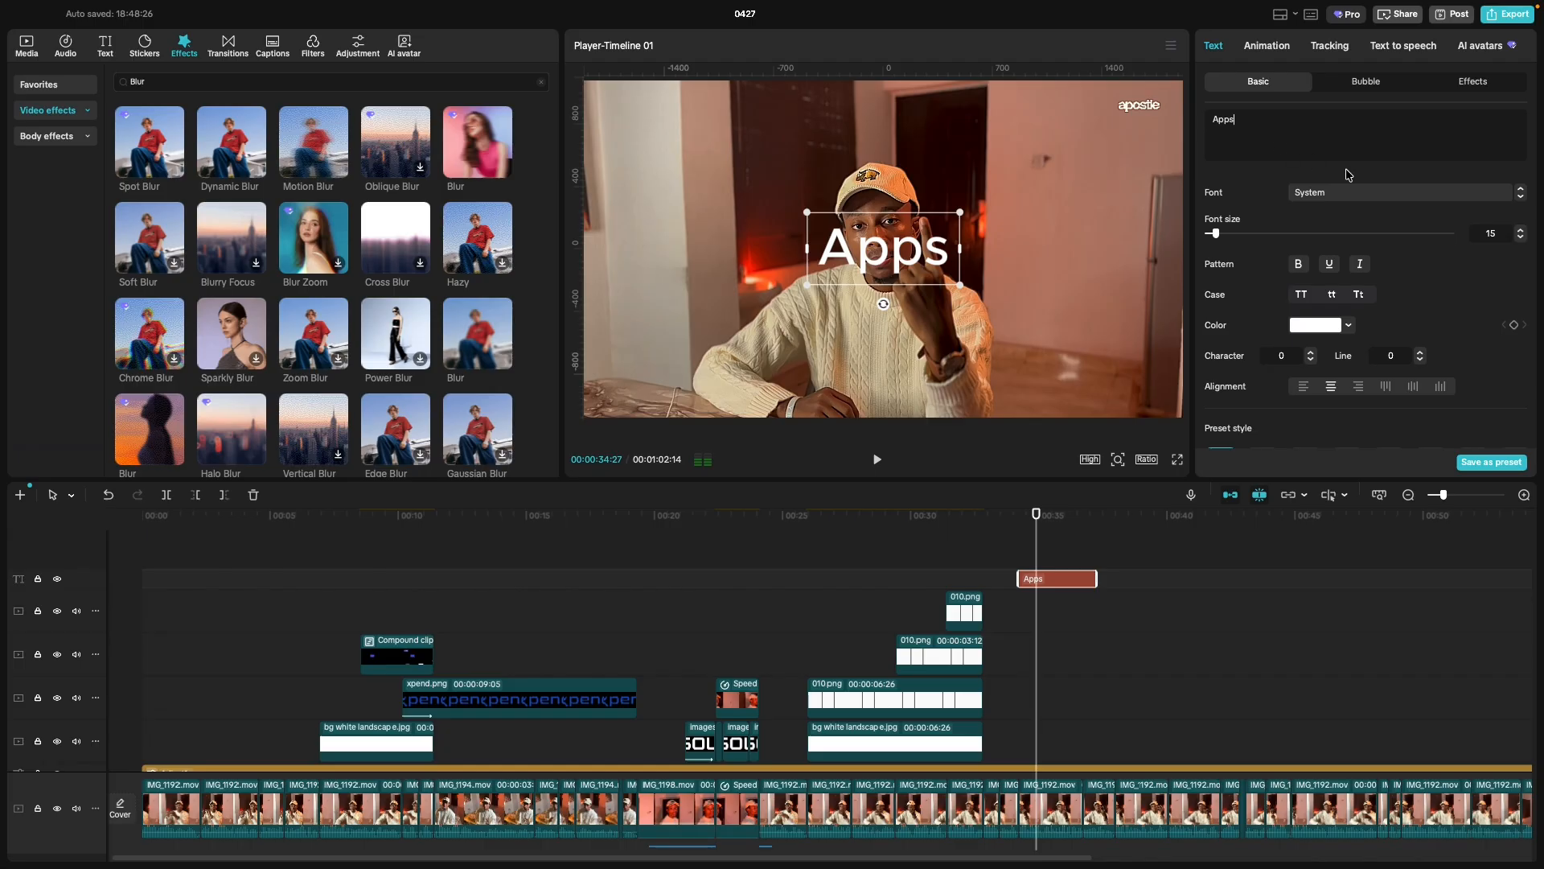
# Set the Apps title in the Extenda font, in uppercase, at font size 95.
pyautogui.click(1399, 197)
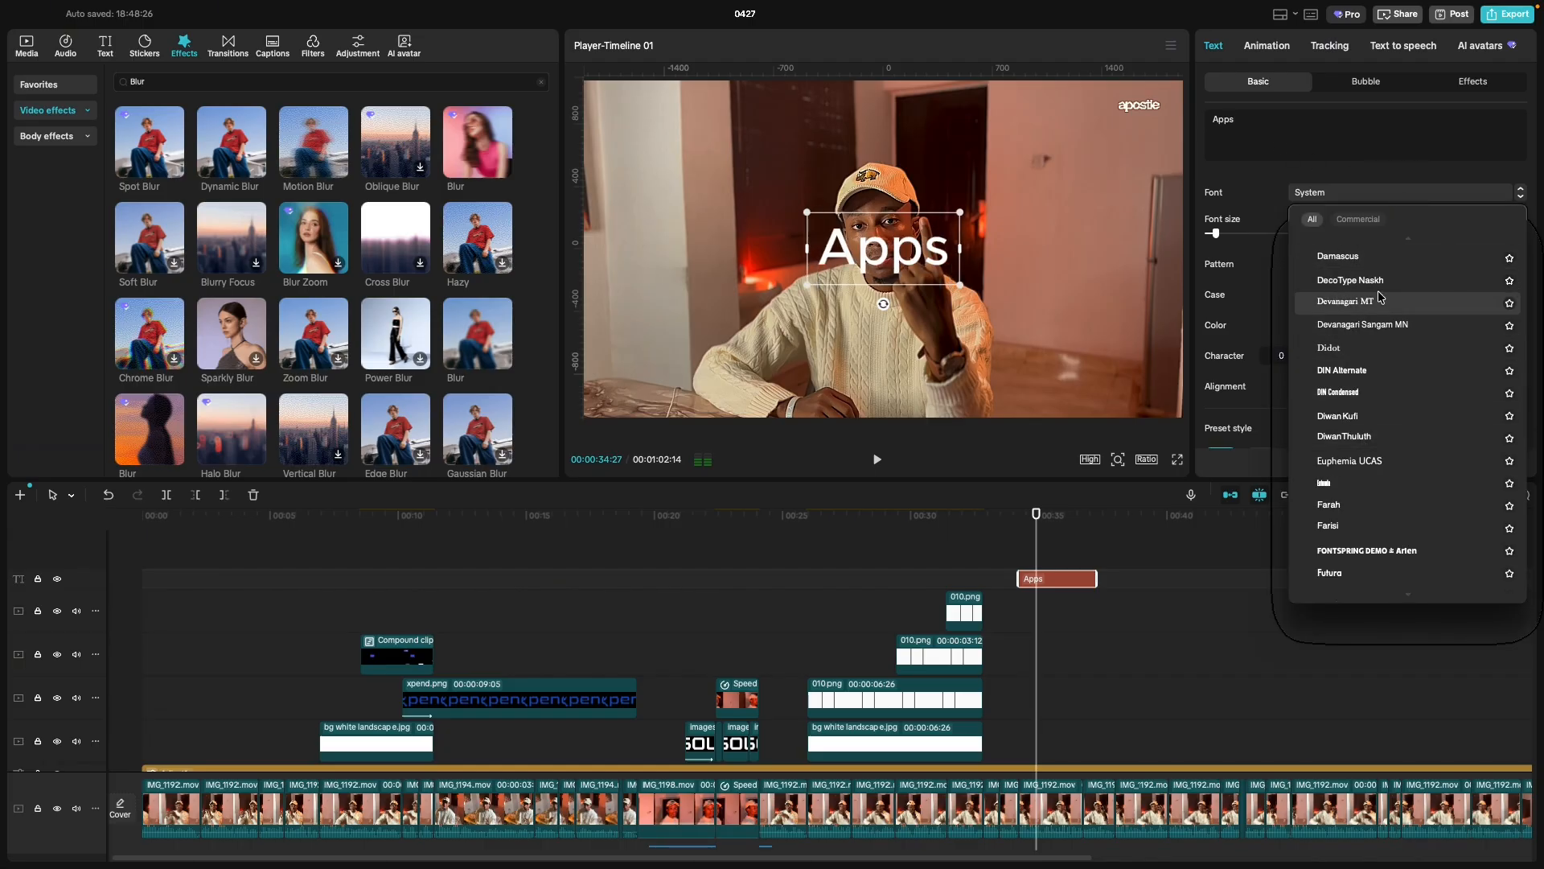
pyautogui.scroll(2, 1487, 267)
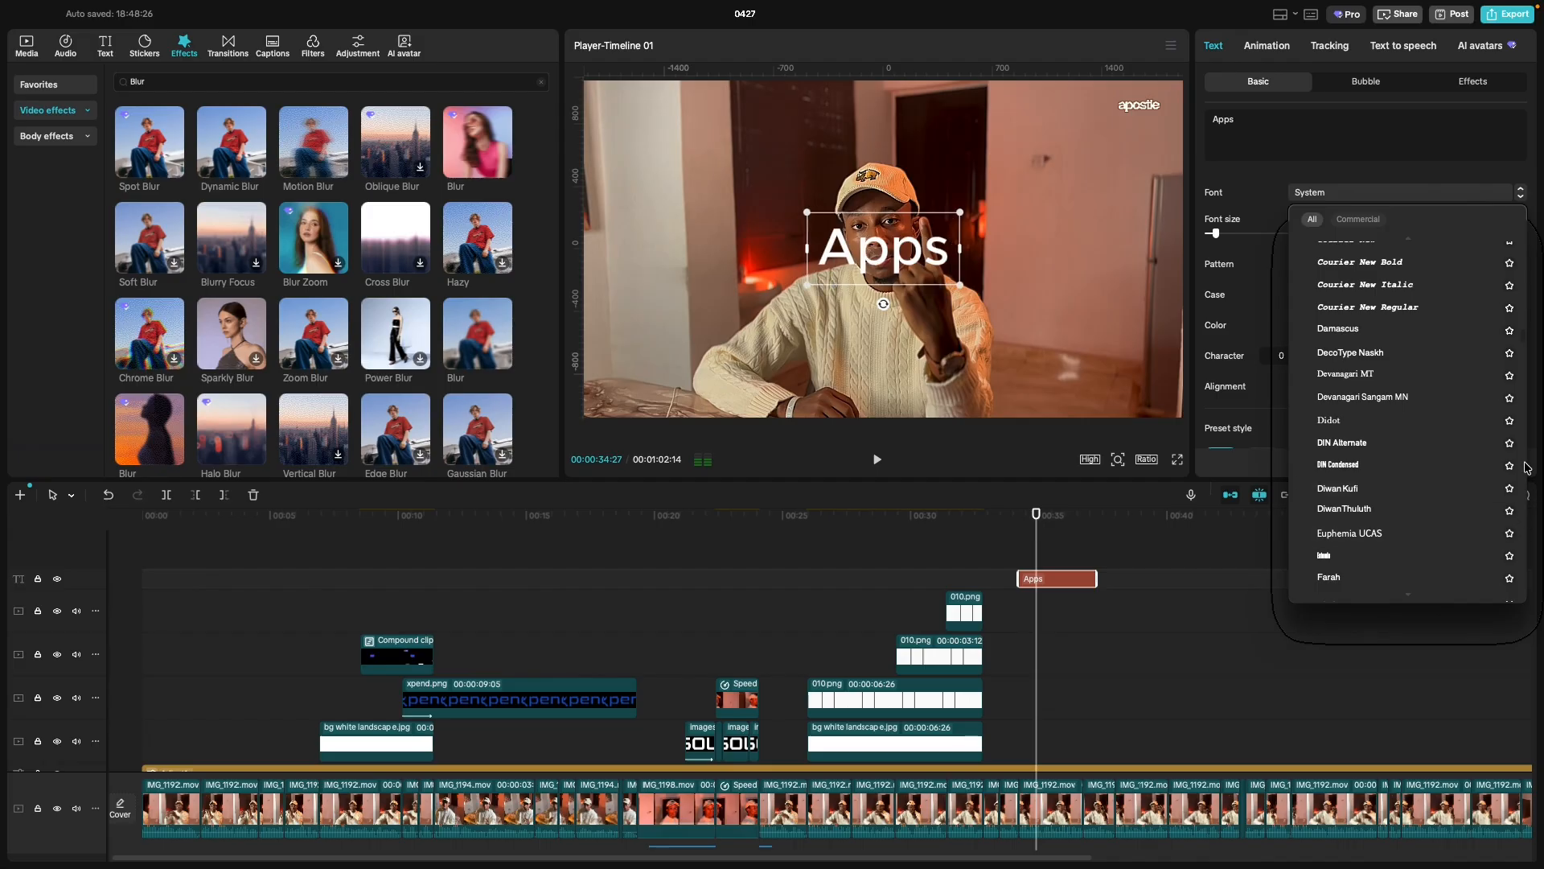
pyautogui.moveTo(1522, 339); pyautogui.dragTo(1516, 227)
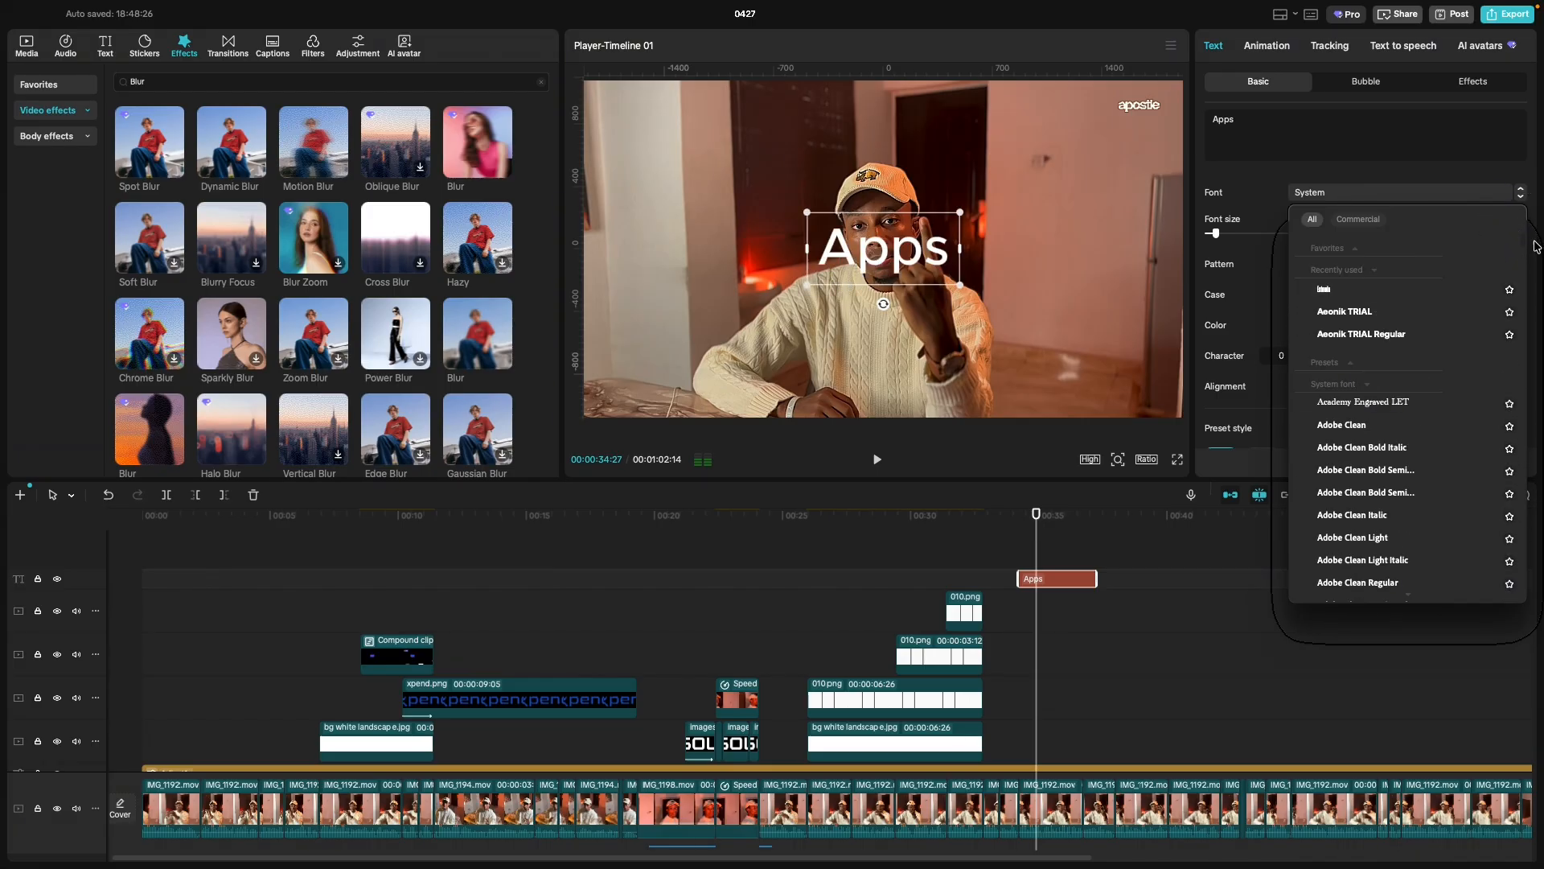
pyautogui.moveTo(1526, 243); pyautogui.dragTo(1528, 346)
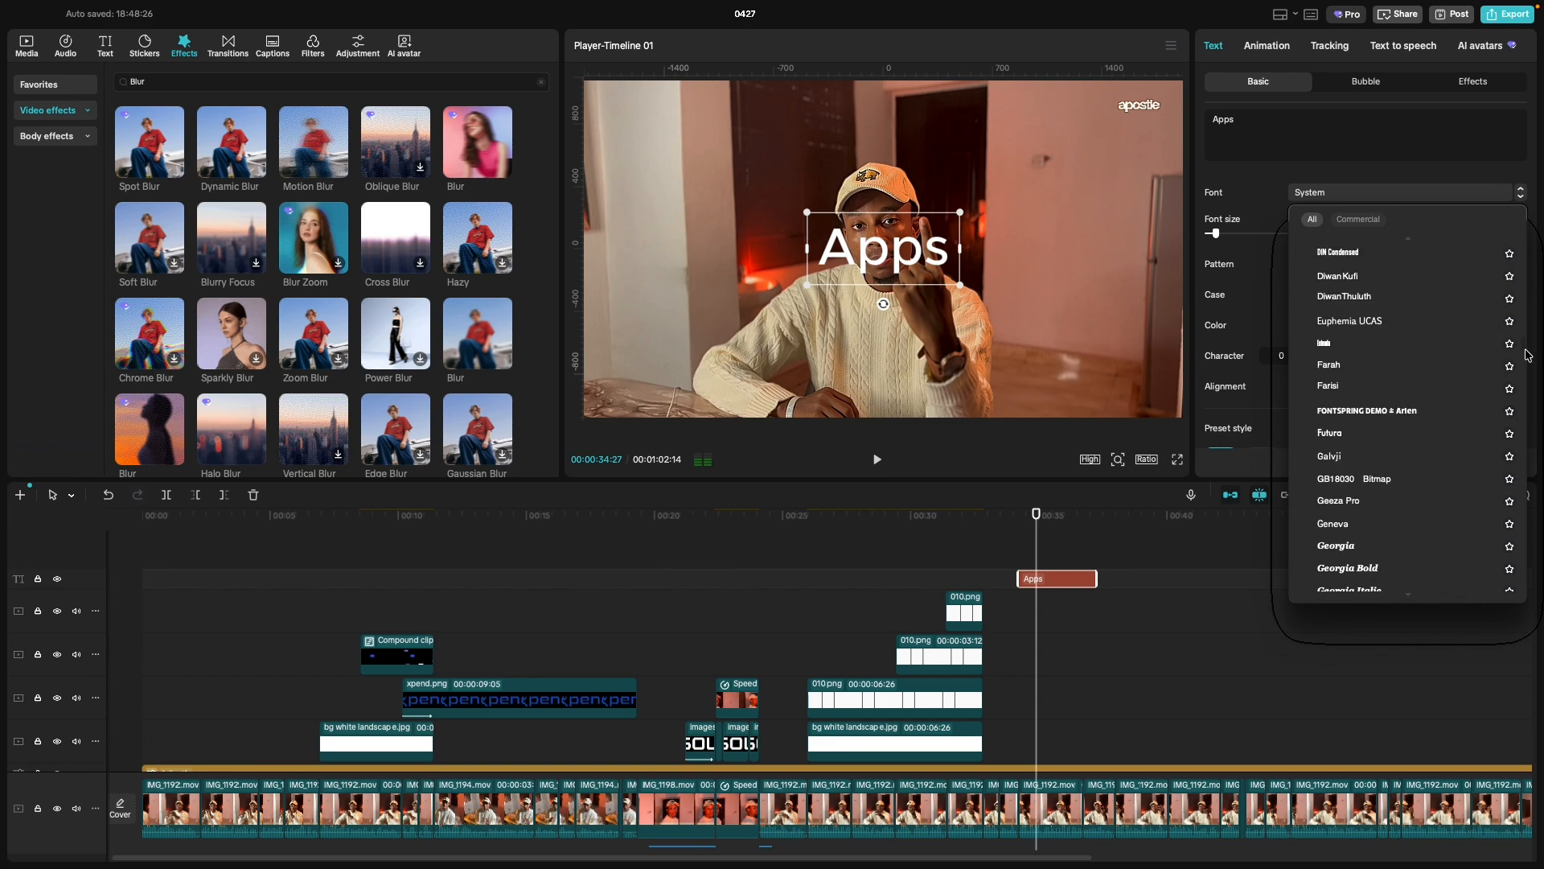
pyautogui.click(1322, 345)
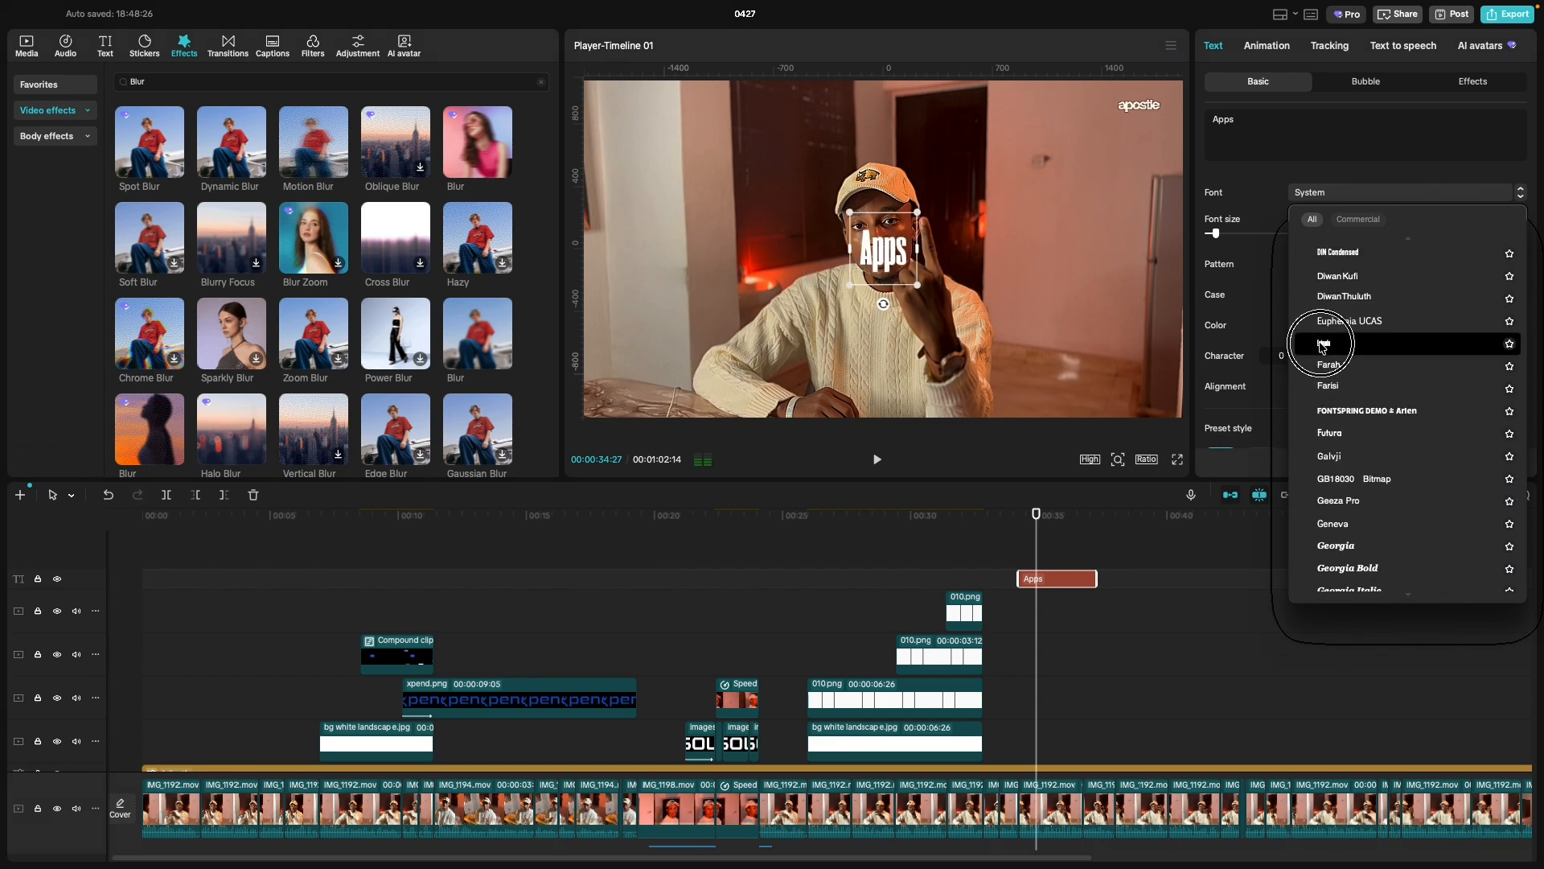
pyautogui.click(1307, 293)
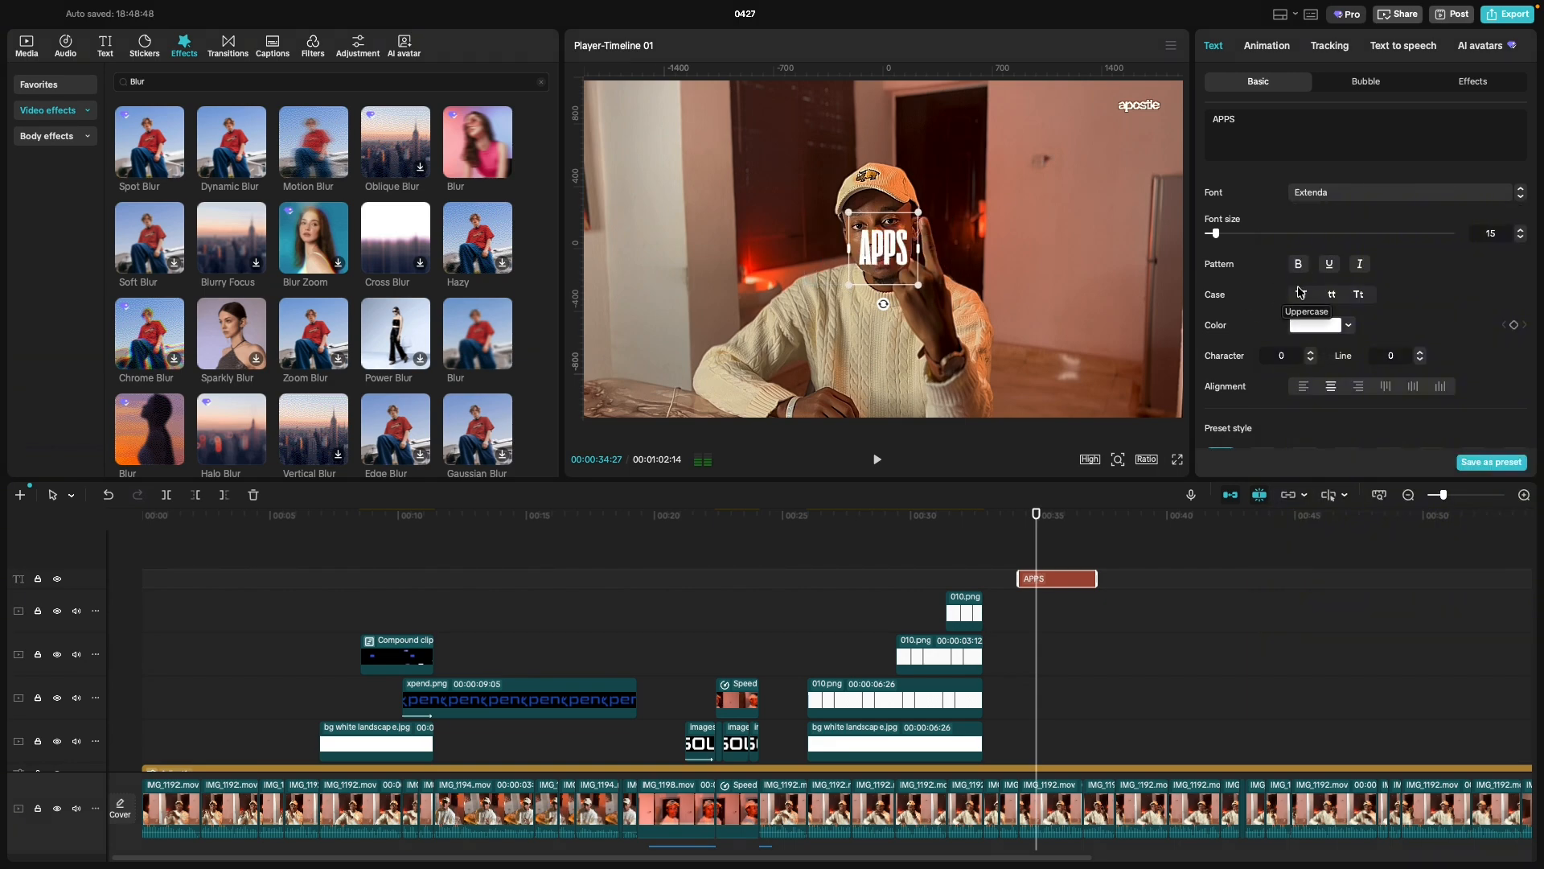
pyautogui.moveTo(1223, 233); pyautogui.dragTo(1283, 248)
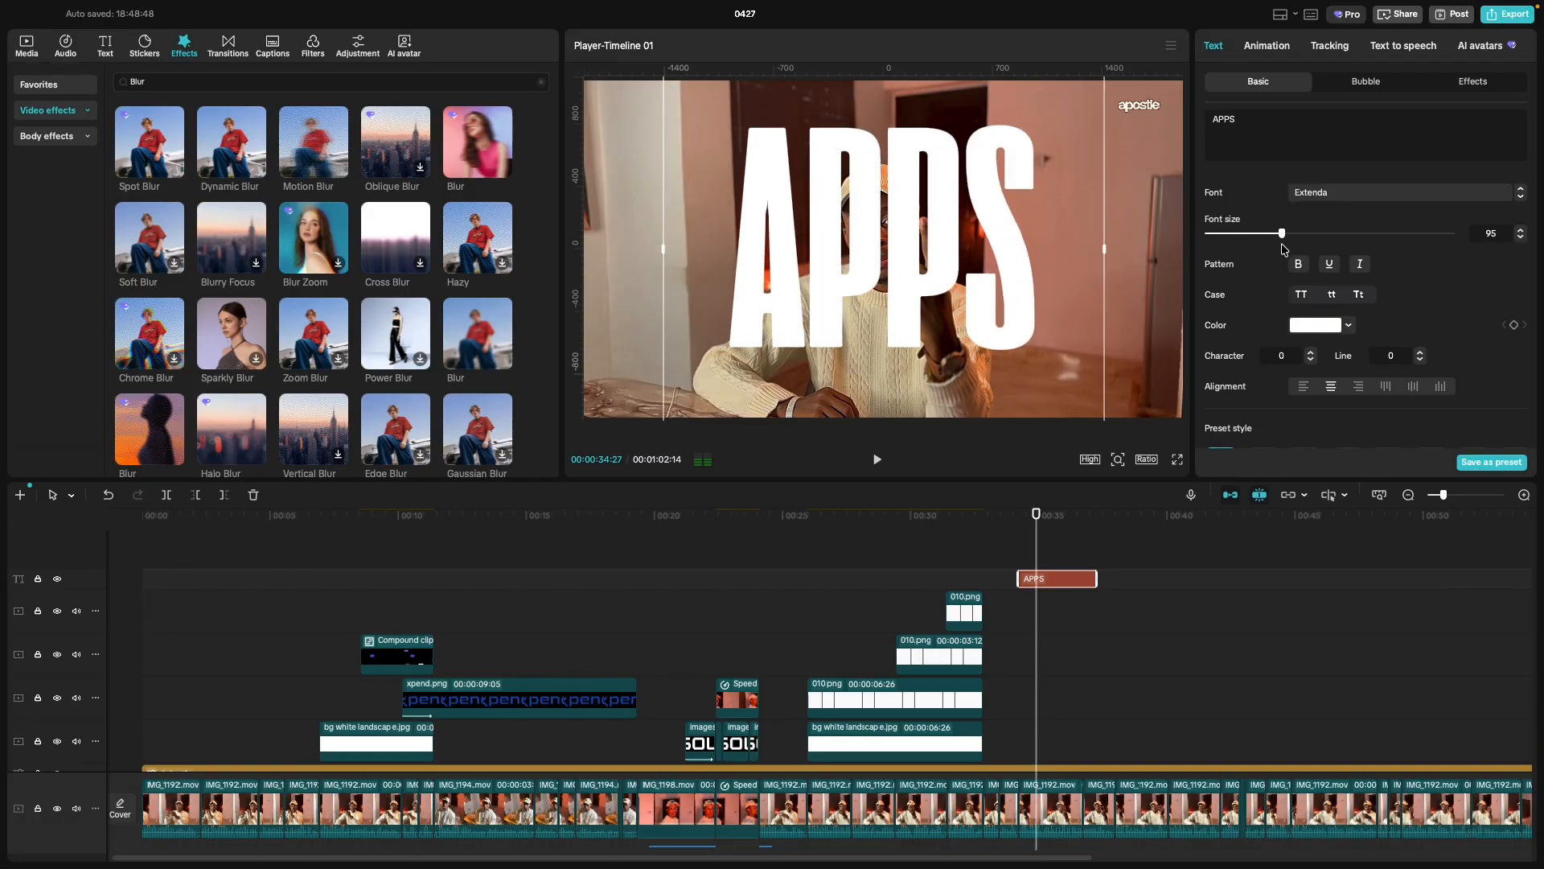
# Colour the APPS title pale yellow F6DC93 and shift it slightly lower in the frame, keeping it horizontally centred.
pyautogui.click(1349, 326)
pyautogui.click(1314, 590)
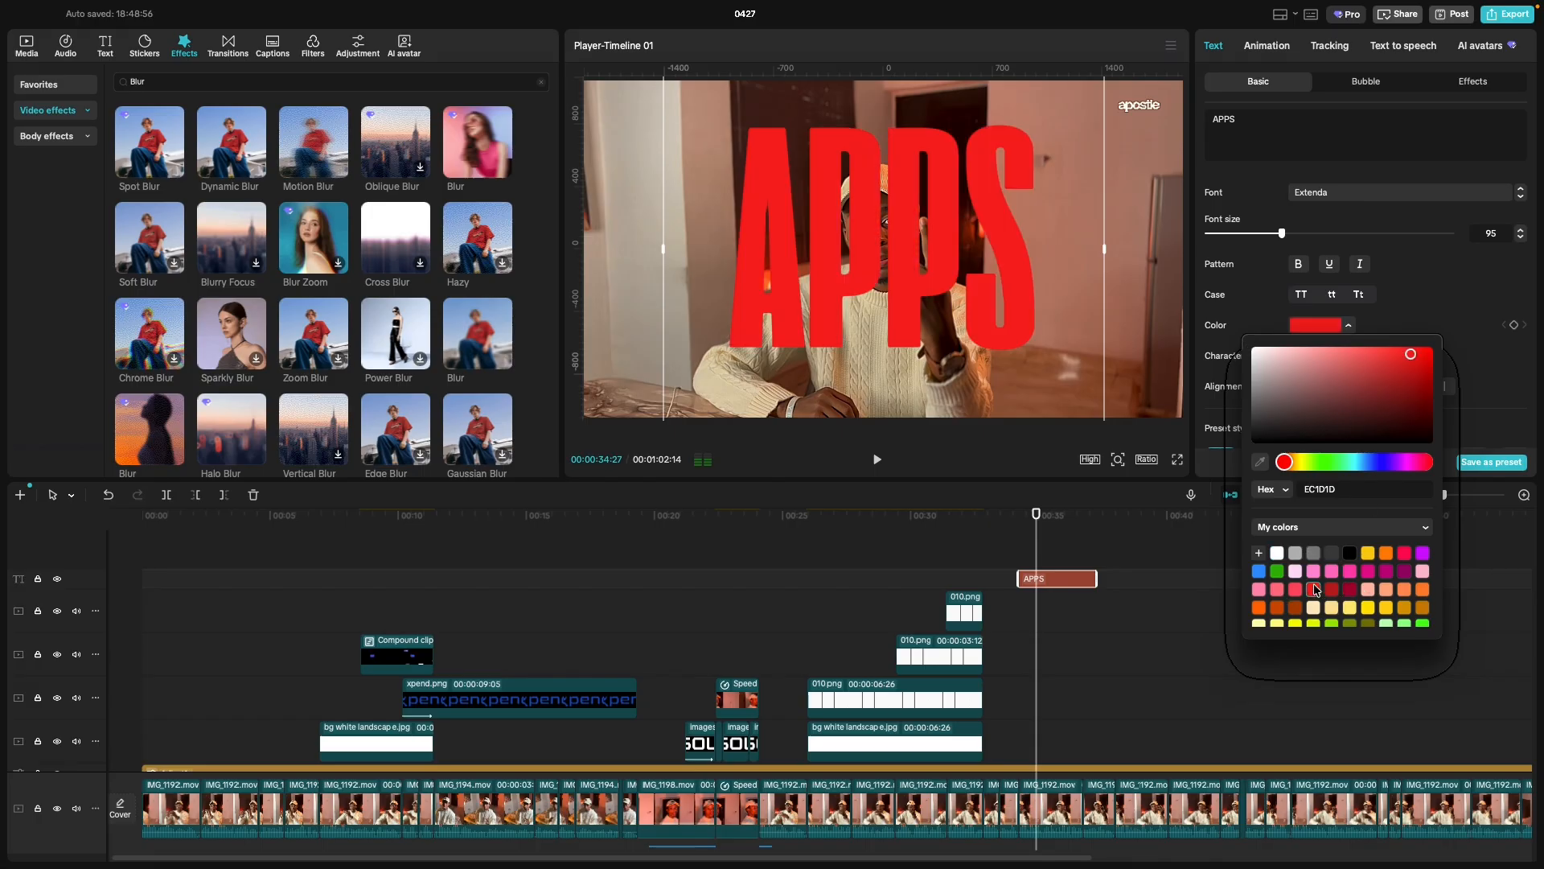
pyautogui.click(1333, 609)
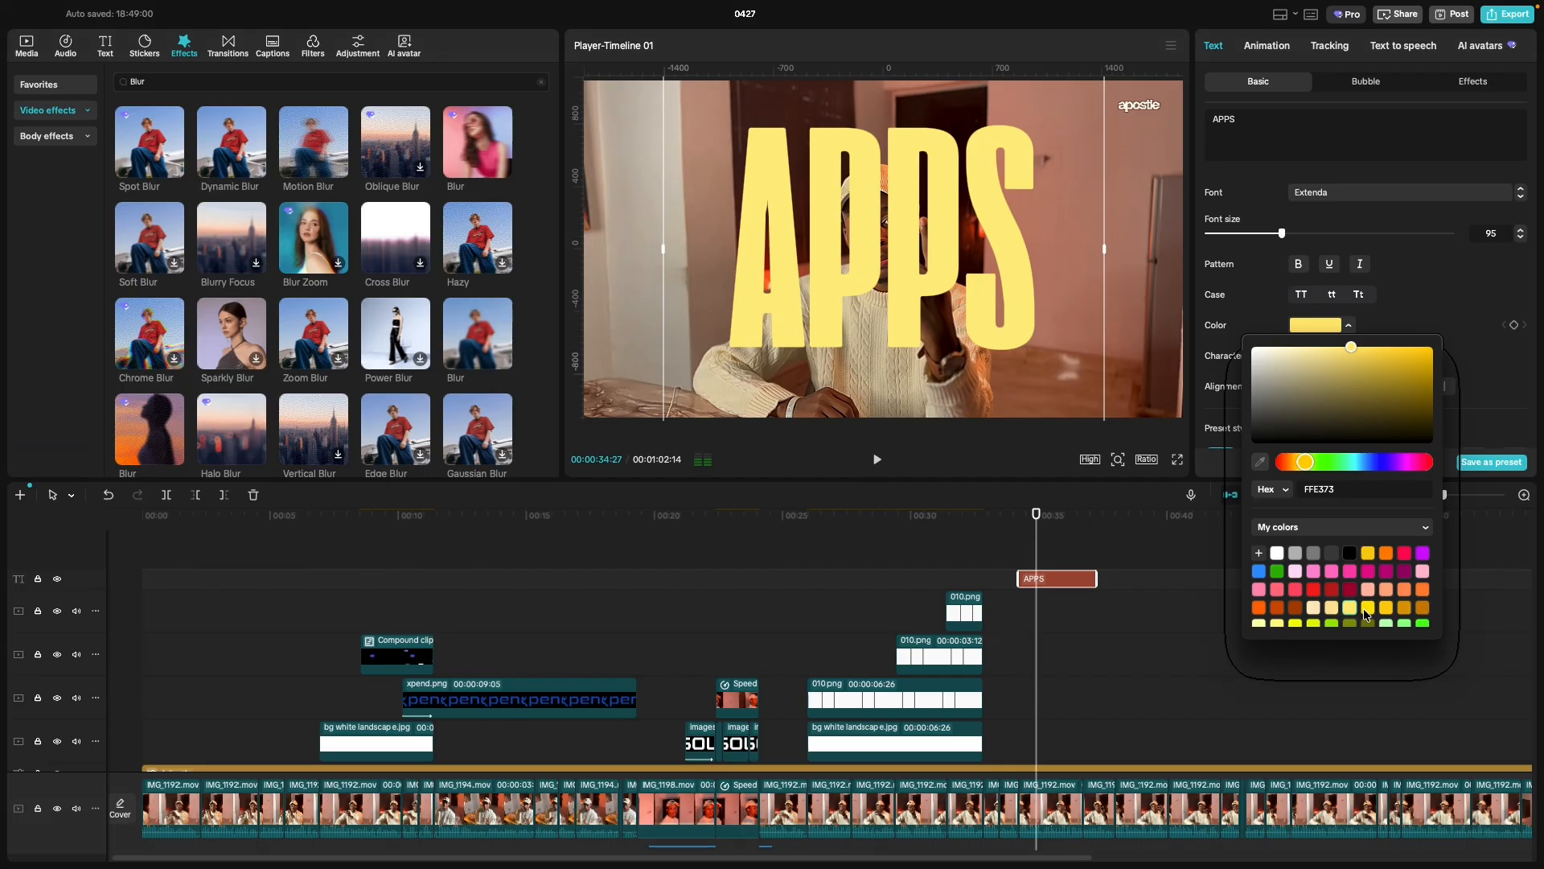
pyautogui.click(1331, 609)
pyautogui.click(1317, 609)
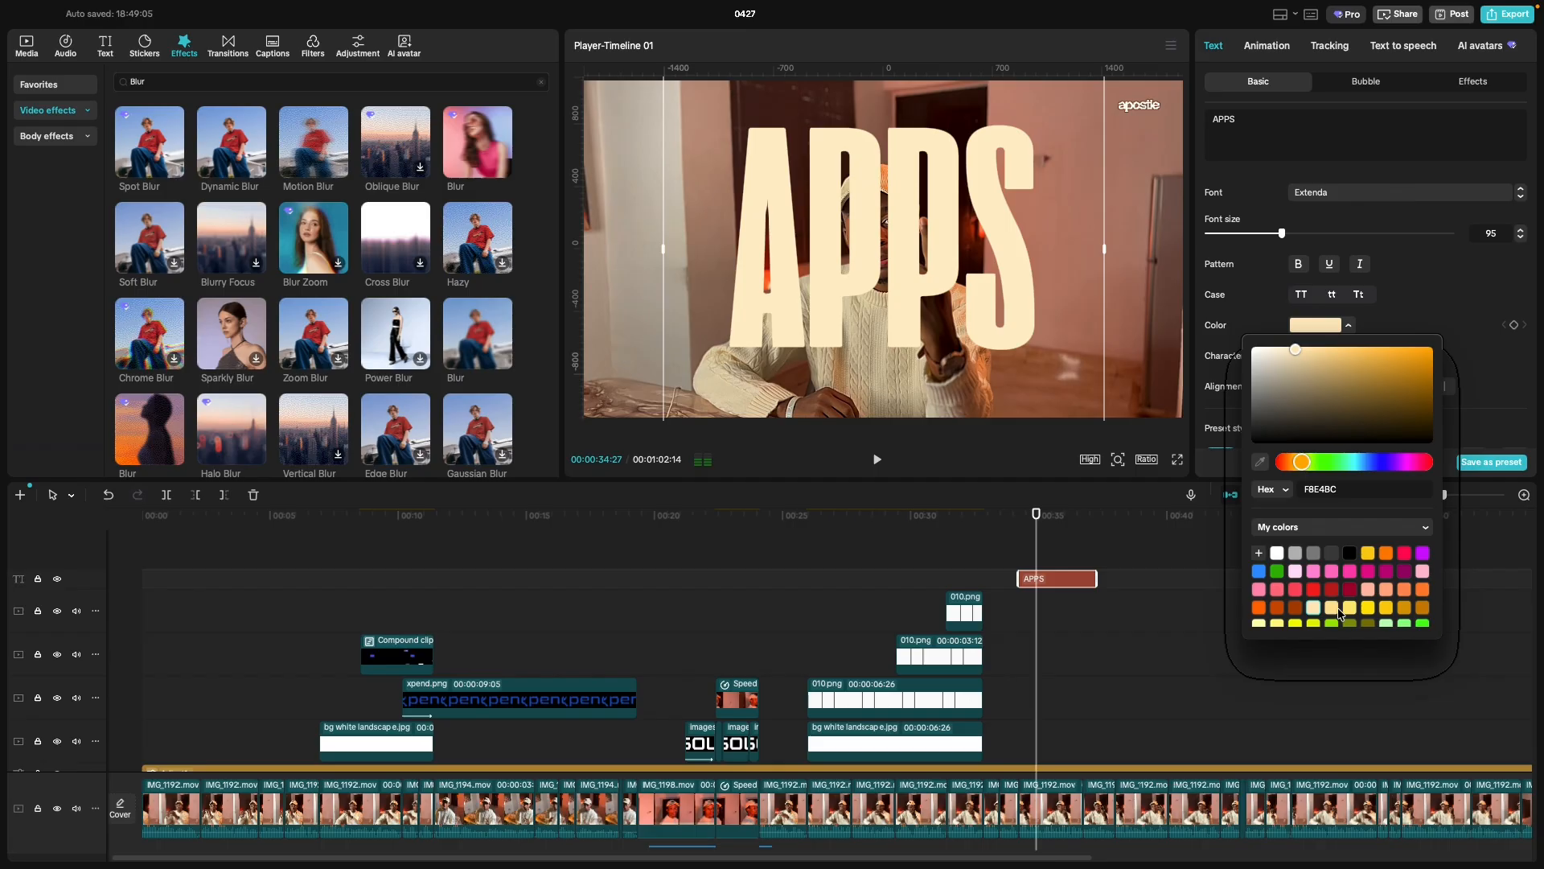
pyautogui.click(1333, 609)
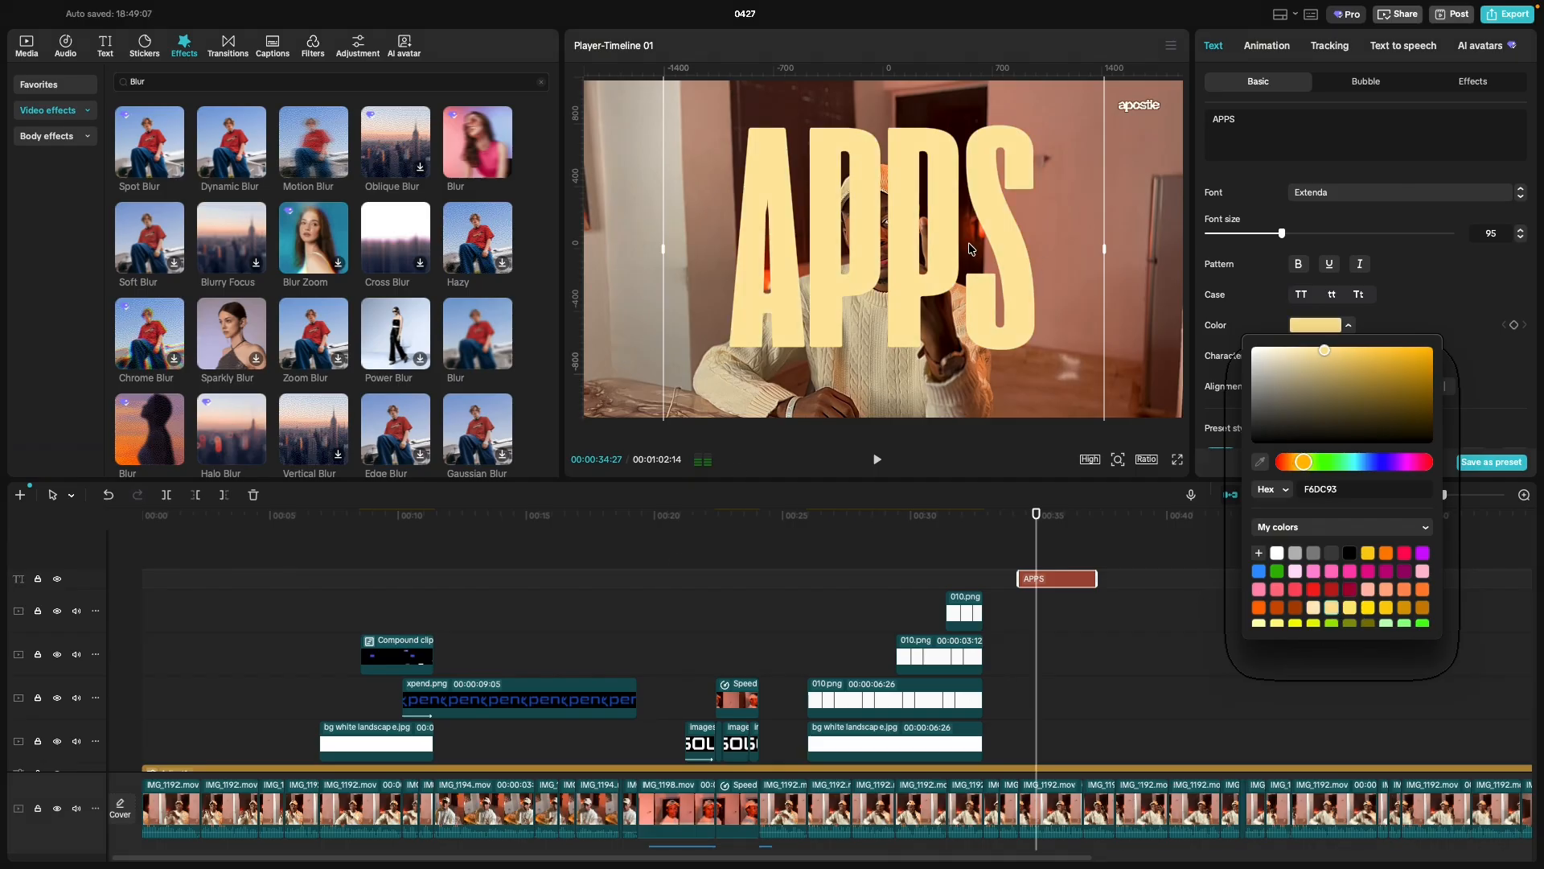
pyautogui.moveTo(1000, 241)
pyautogui.mouseDown()
pyautogui.moveTo(813, 242)
pyautogui.moveTo(1008, 258)
pyautogui.mouseUp()
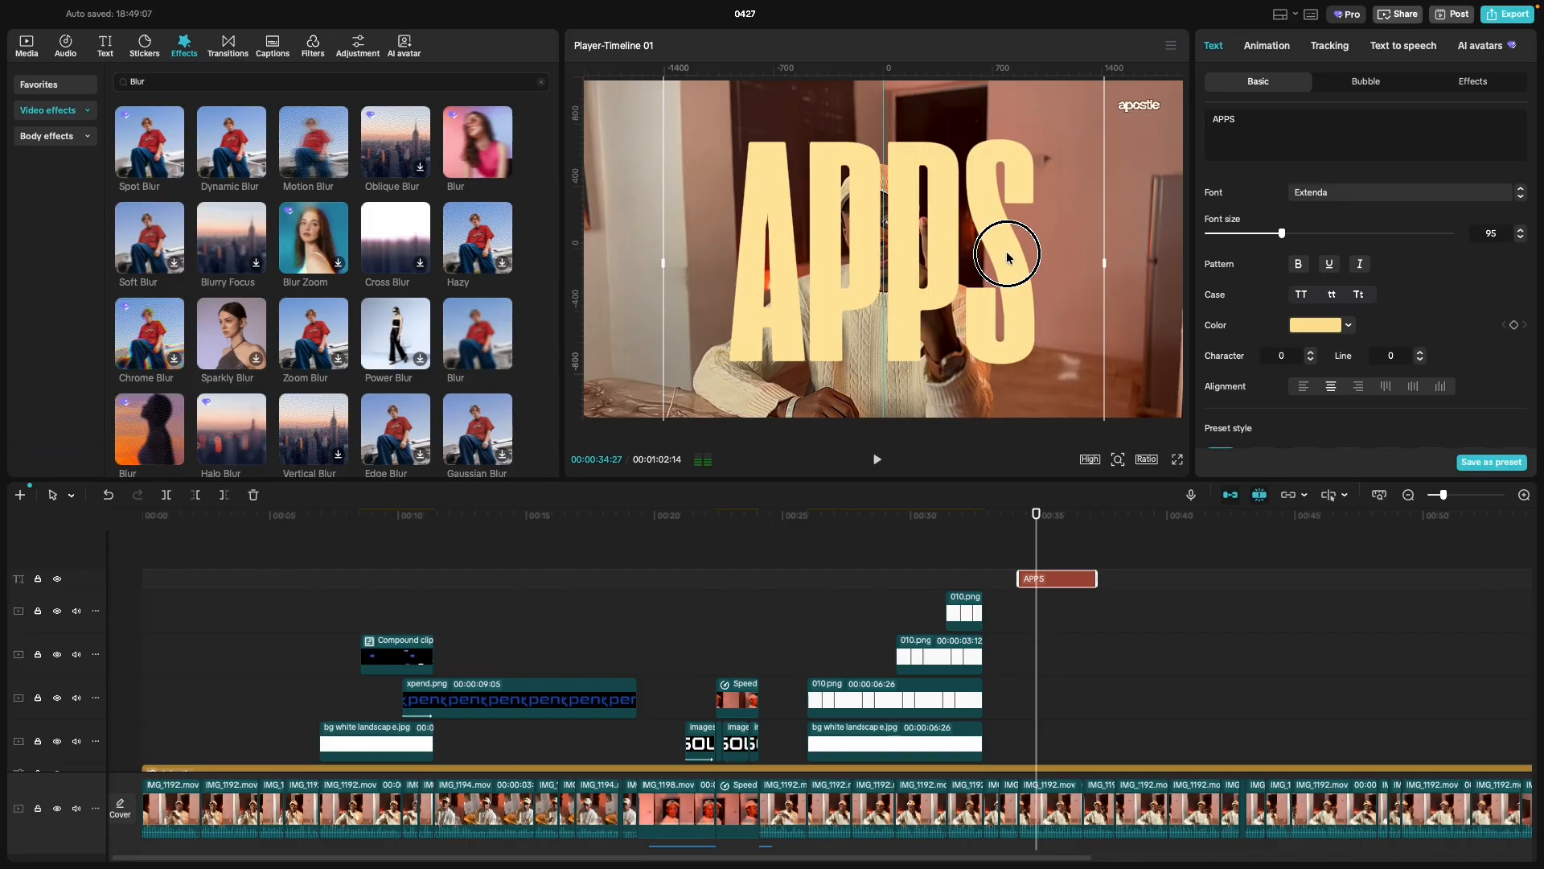
# Check the APPS title's timing and trim the start of its clip by a fraction of a second.
pyautogui.click(1024, 560)
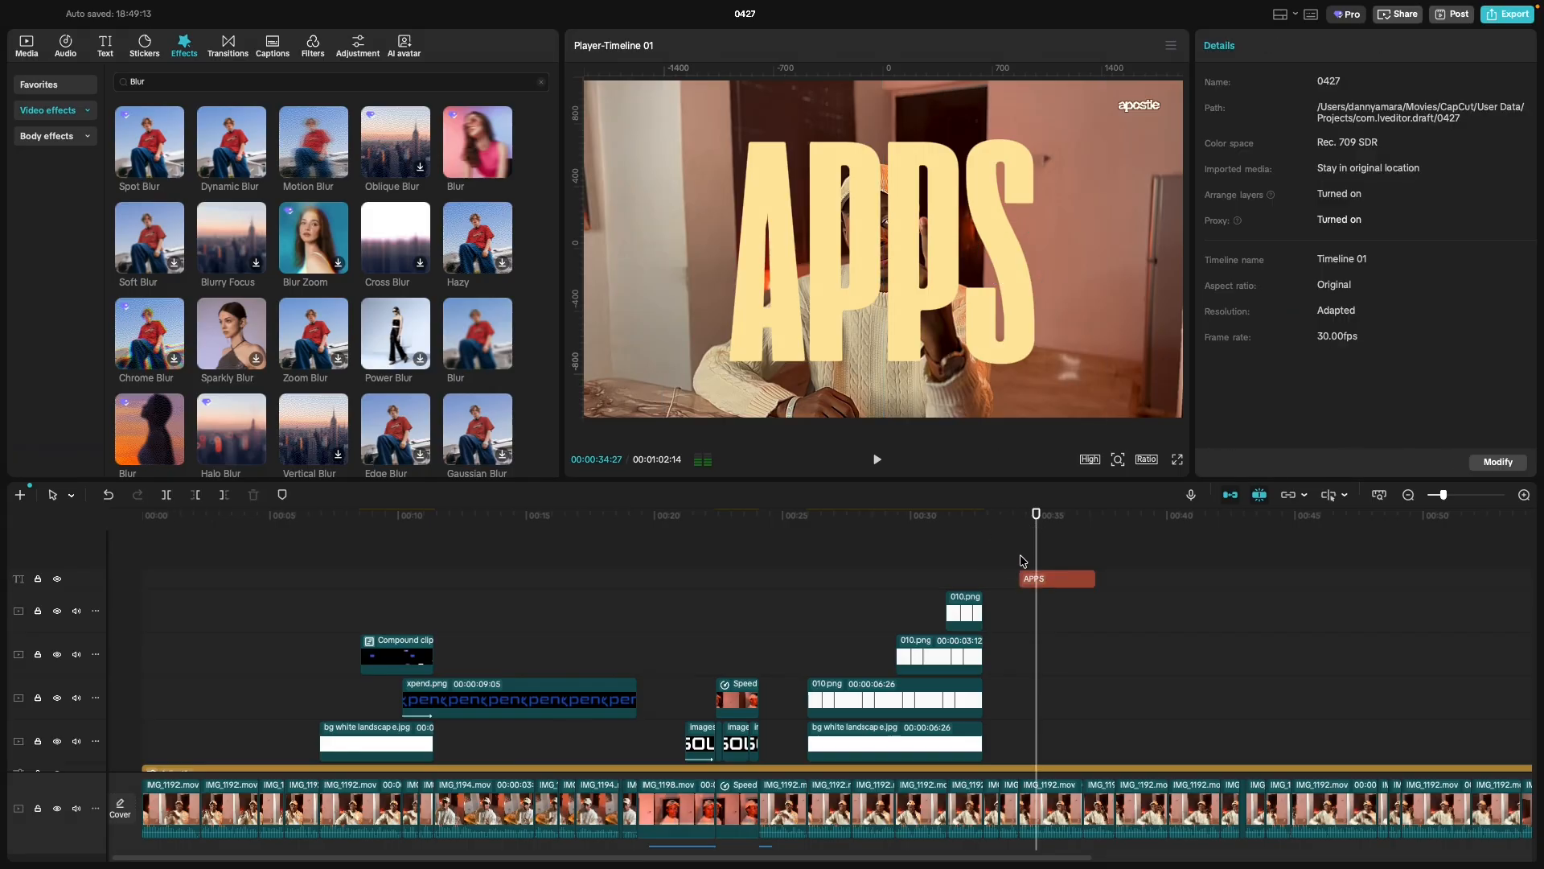
pyautogui.click(1018, 556)
pyautogui.press('space')
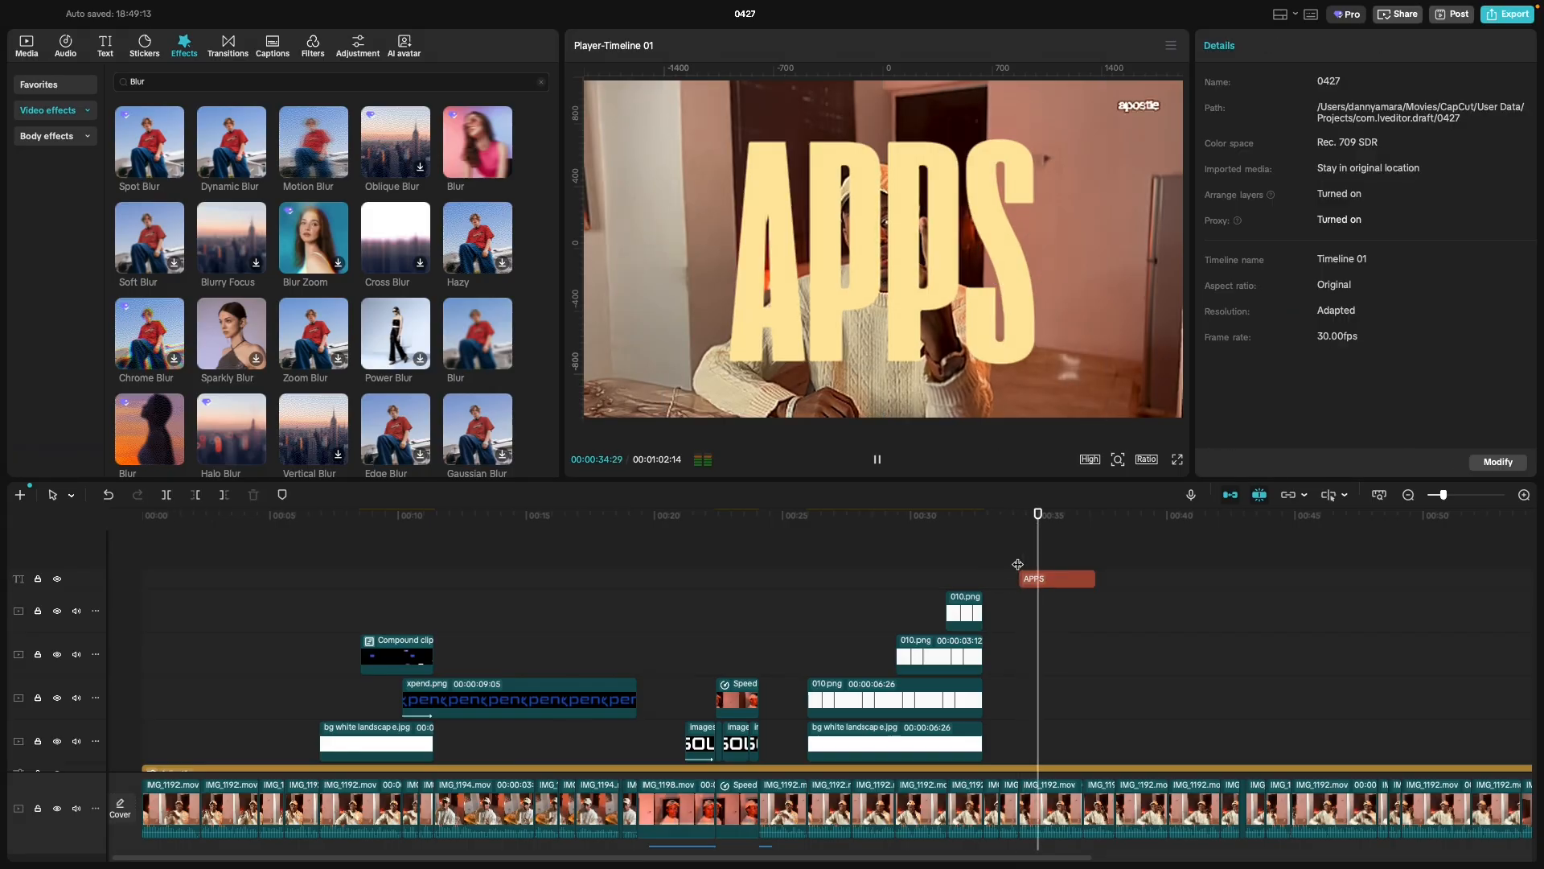
pyautogui.press('space')
pyautogui.click(1034, 583)
pyautogui.moveTo(1020, 578); pyautogui.dragTo(1028, 573)
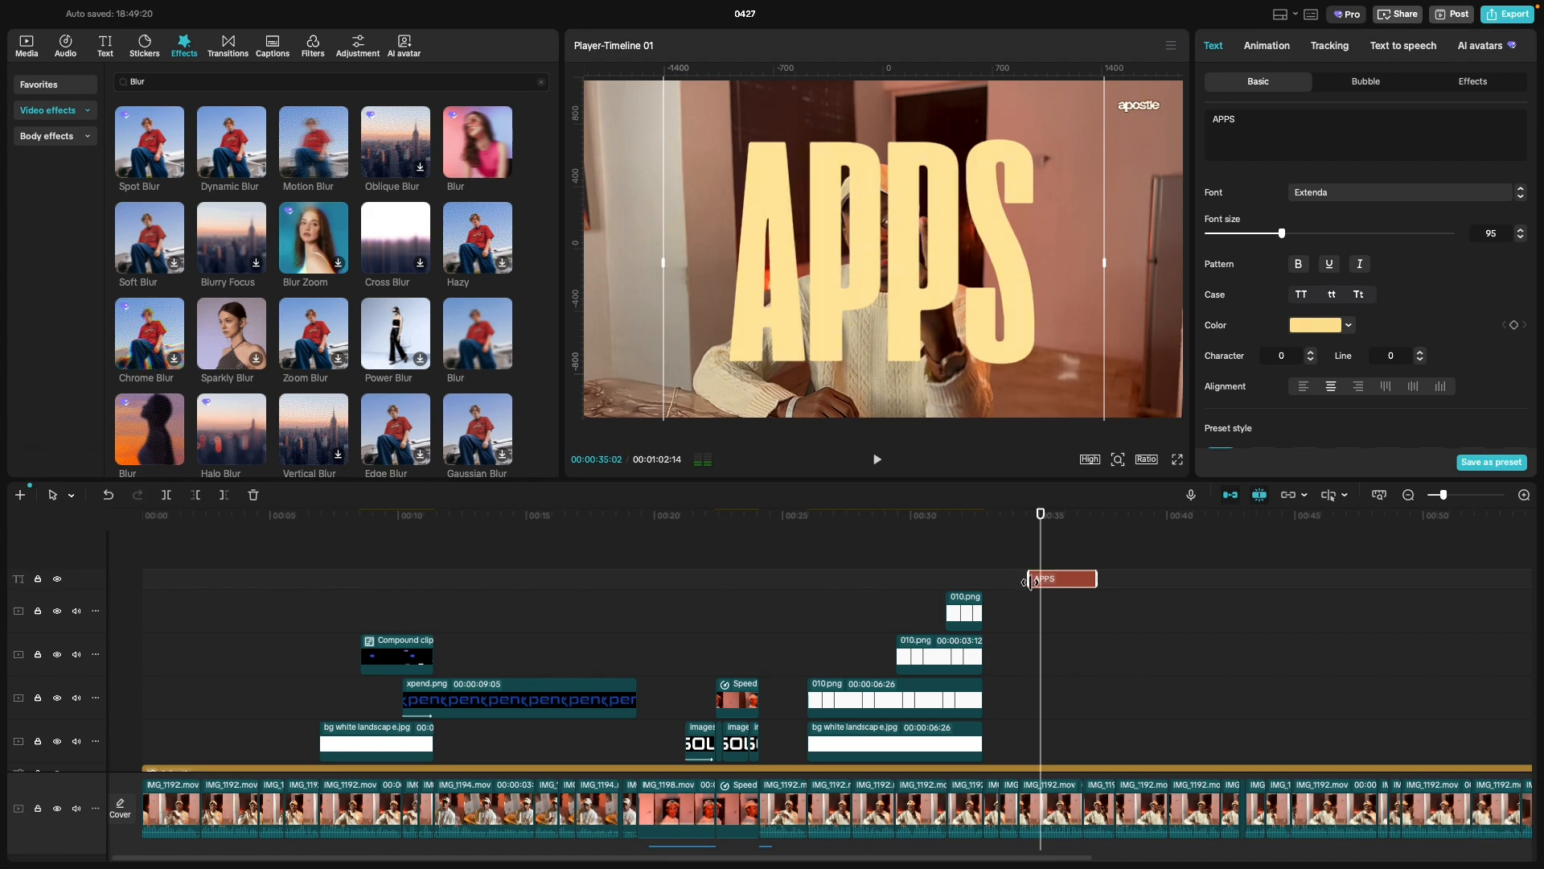
# Play back the section around the trimmed APPS title twice to check when it appears.
pyautogui.click(1027, 569)
pyautogui.press('space')
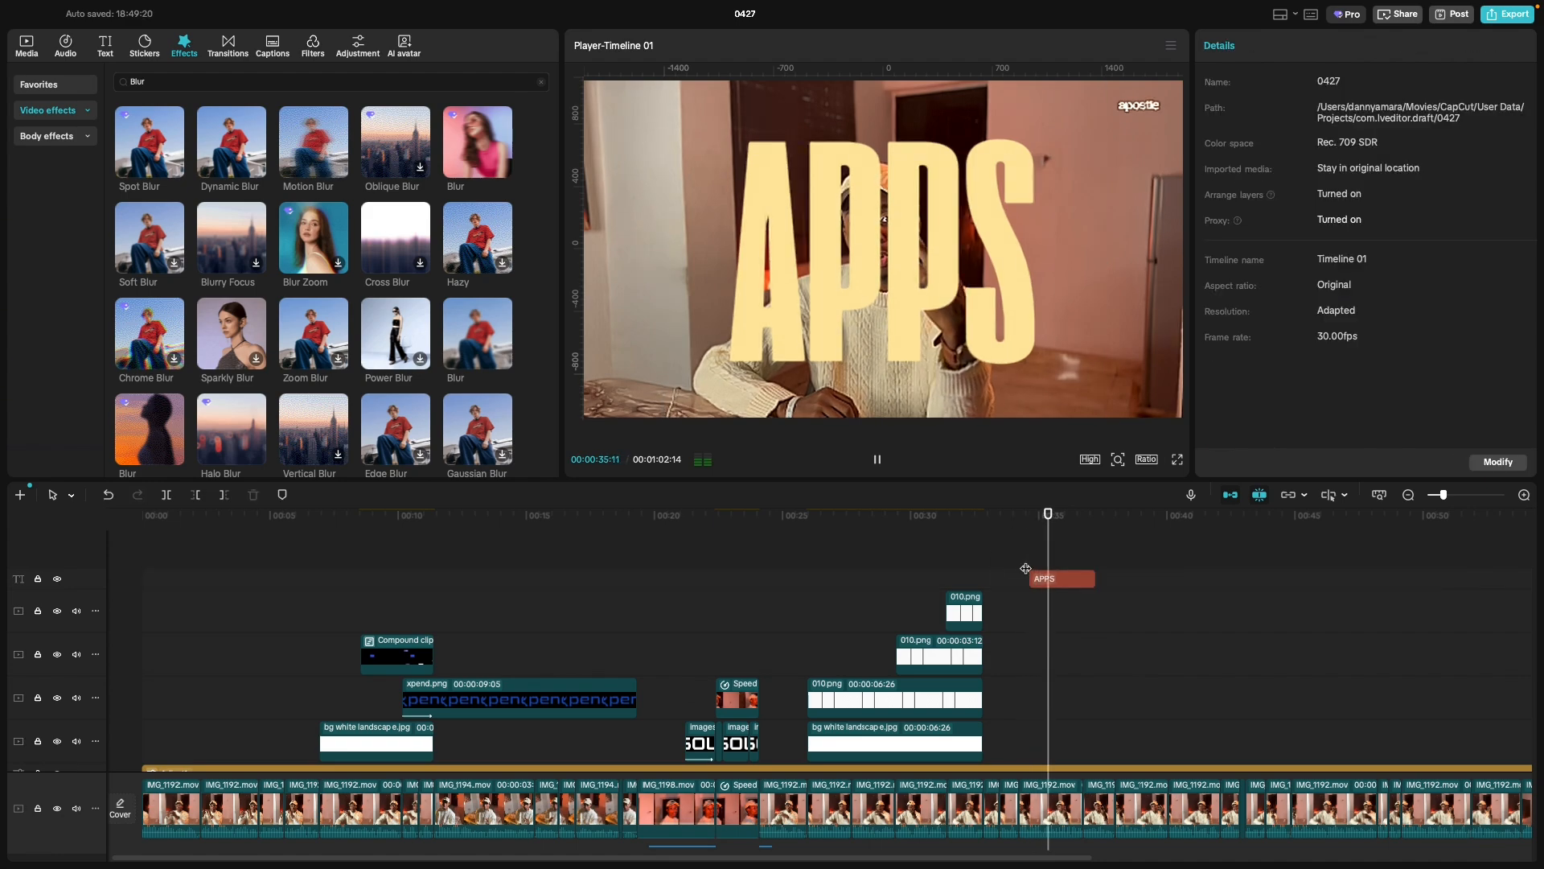
pyautogui.click(1012, 568)
pyautogui.press('space')
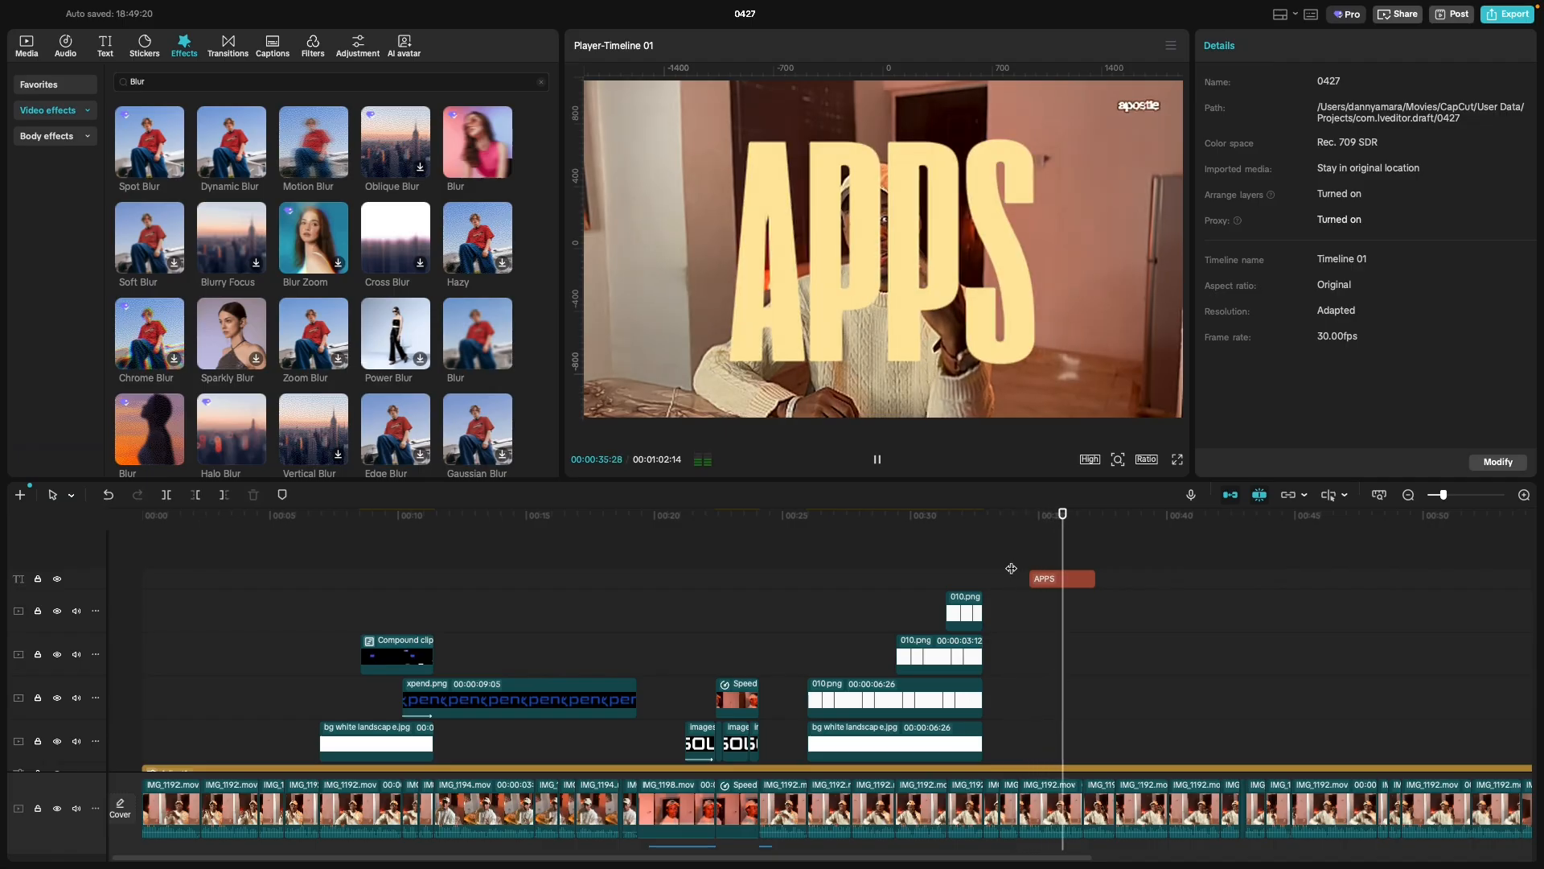
pyautogui.press('space')
# Move the Adjust1 adjustment layer down to directly above the main video track, below the overlay clips.
pyautogui.scroll(-5, 1078, 650)
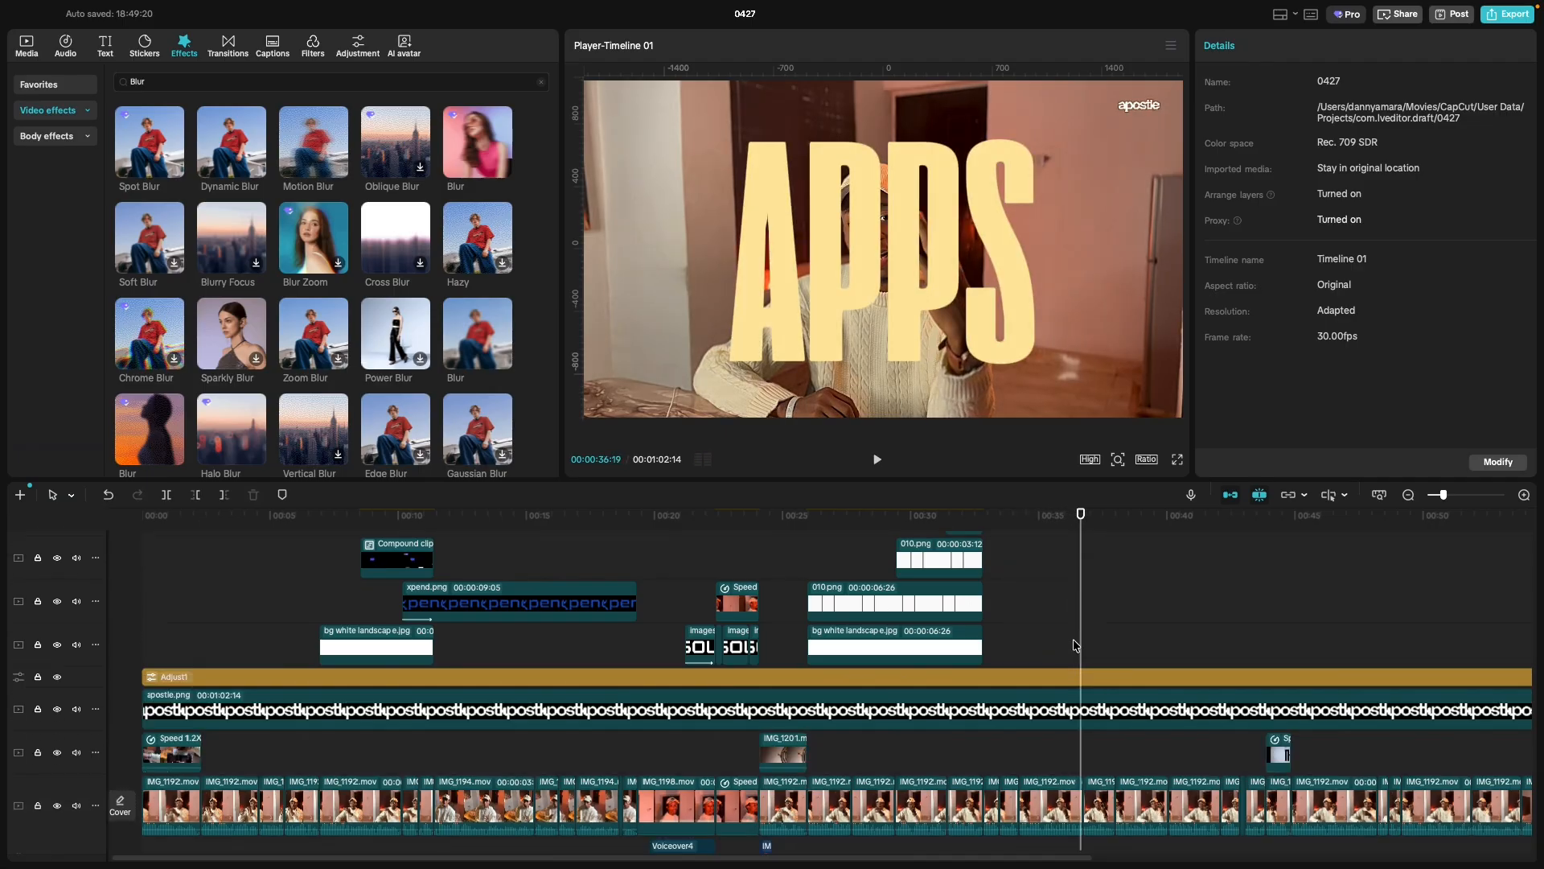
pyautogui.click(1059, 614)
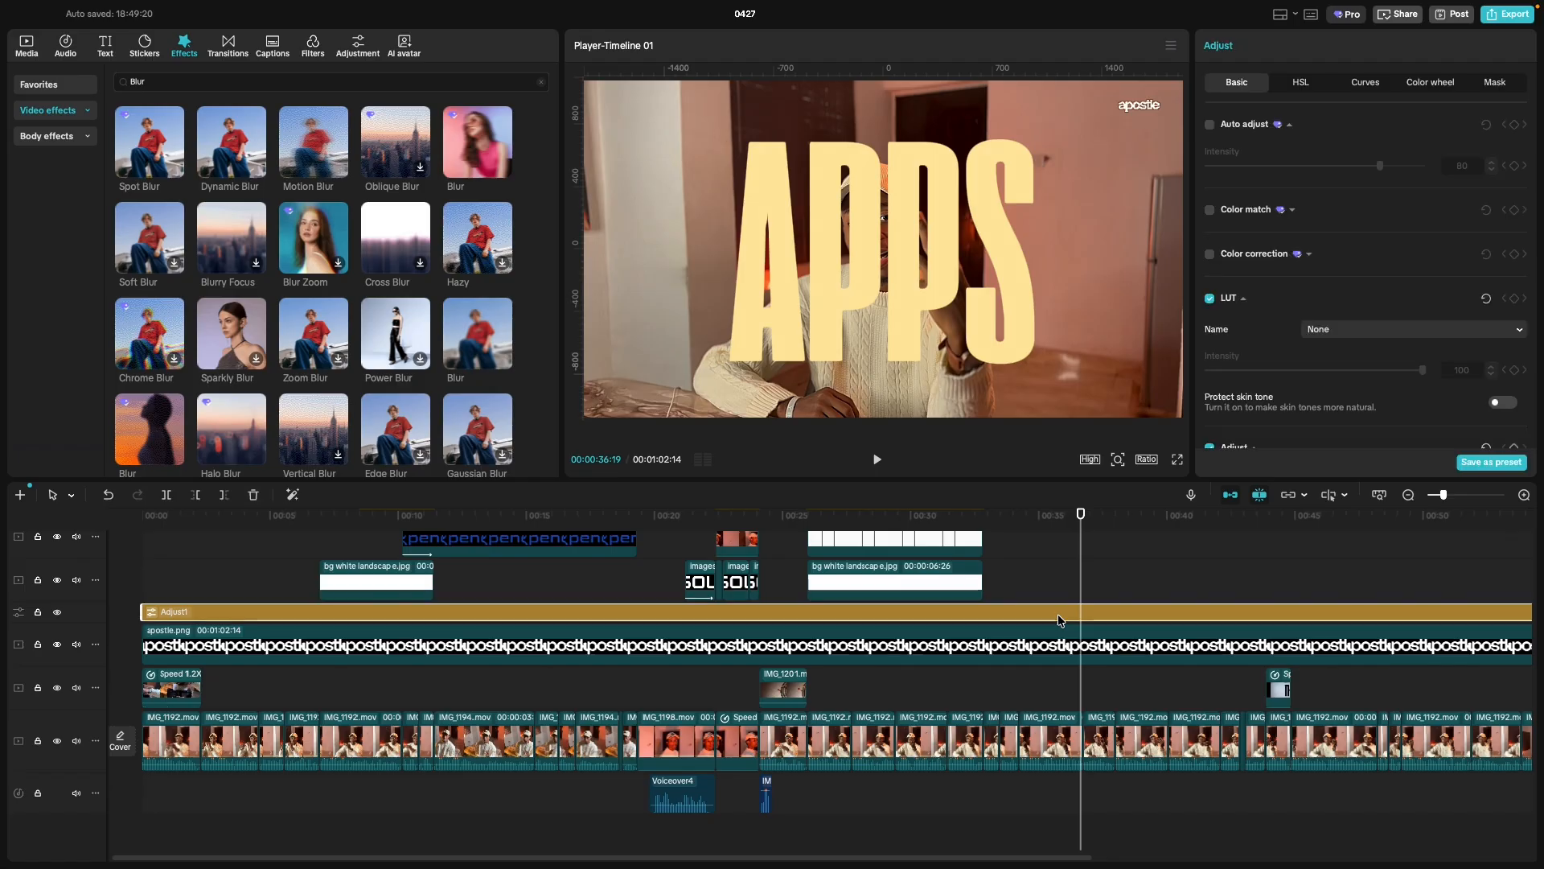
pyautogui.moveTo(1058, 621); pyautogui.dragTo(1056, 746)
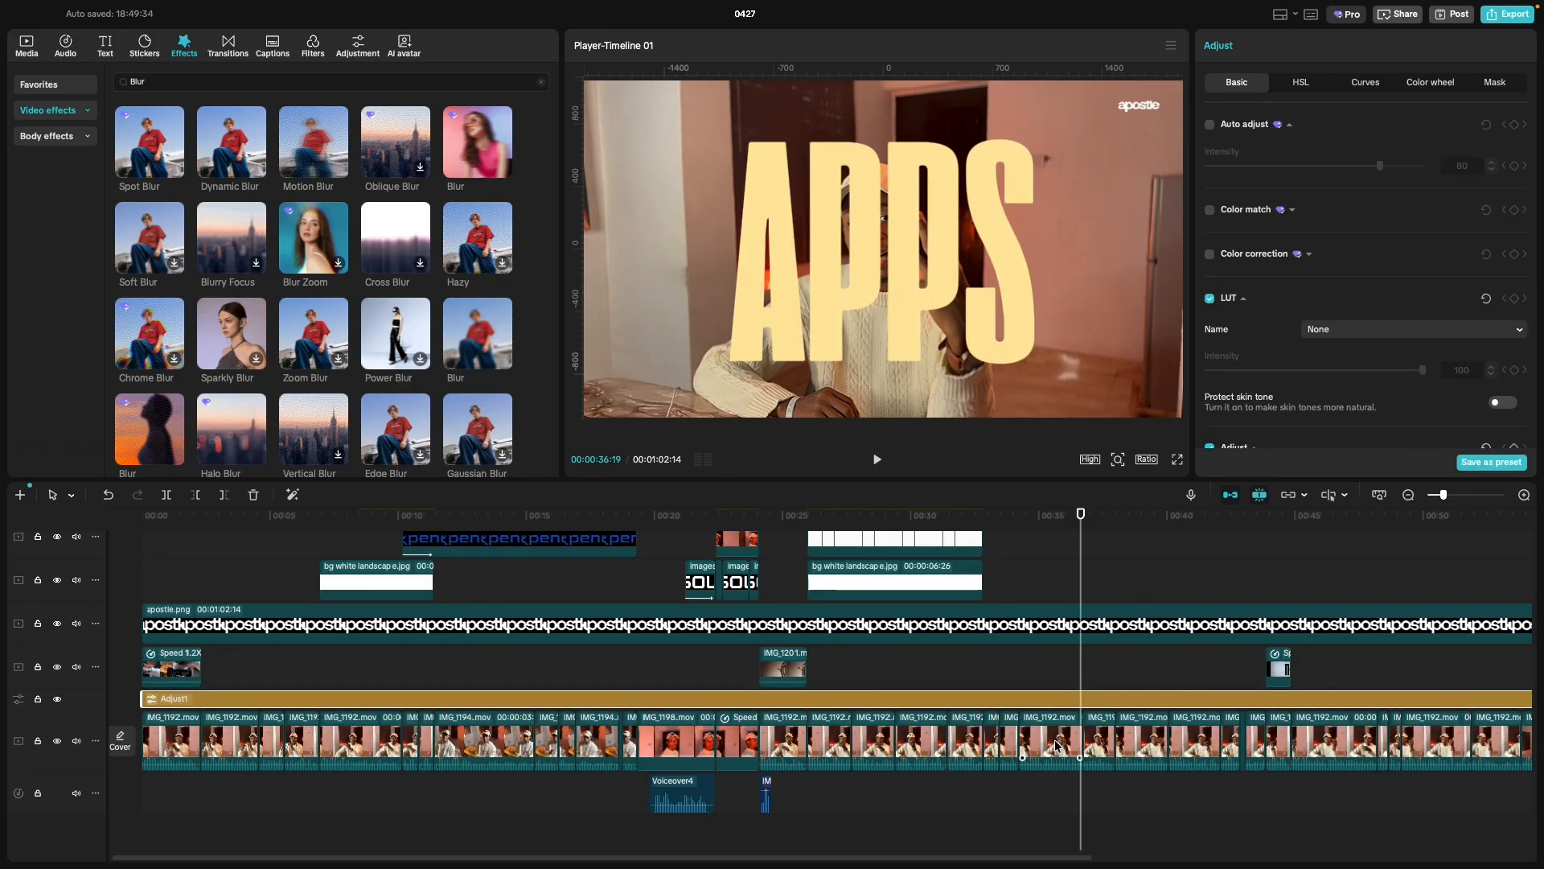
# Undo the last move of the Adjust1 adjustment layer so it sits above the apostle.png track again.
pyautogui.hotkey('ctrl', 'z')
pyautogui.hotkey('ctrl', 'shift', 'z')
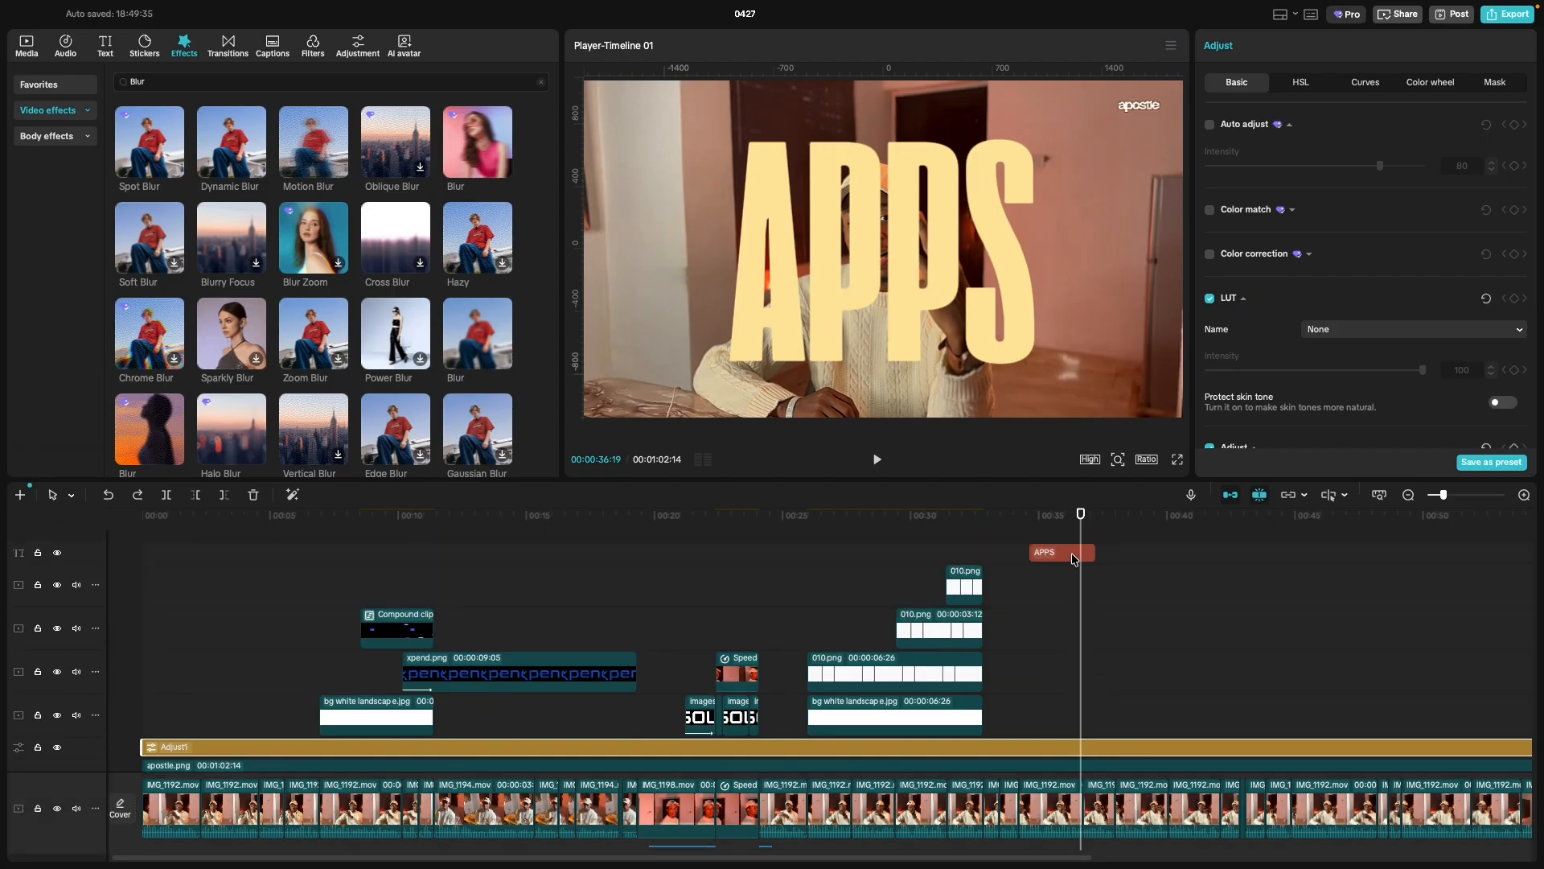
# Play back the opening of the APPS title and trim the start of its clip to about 00:00:34:25.
pyautogui.click(1029, 560)
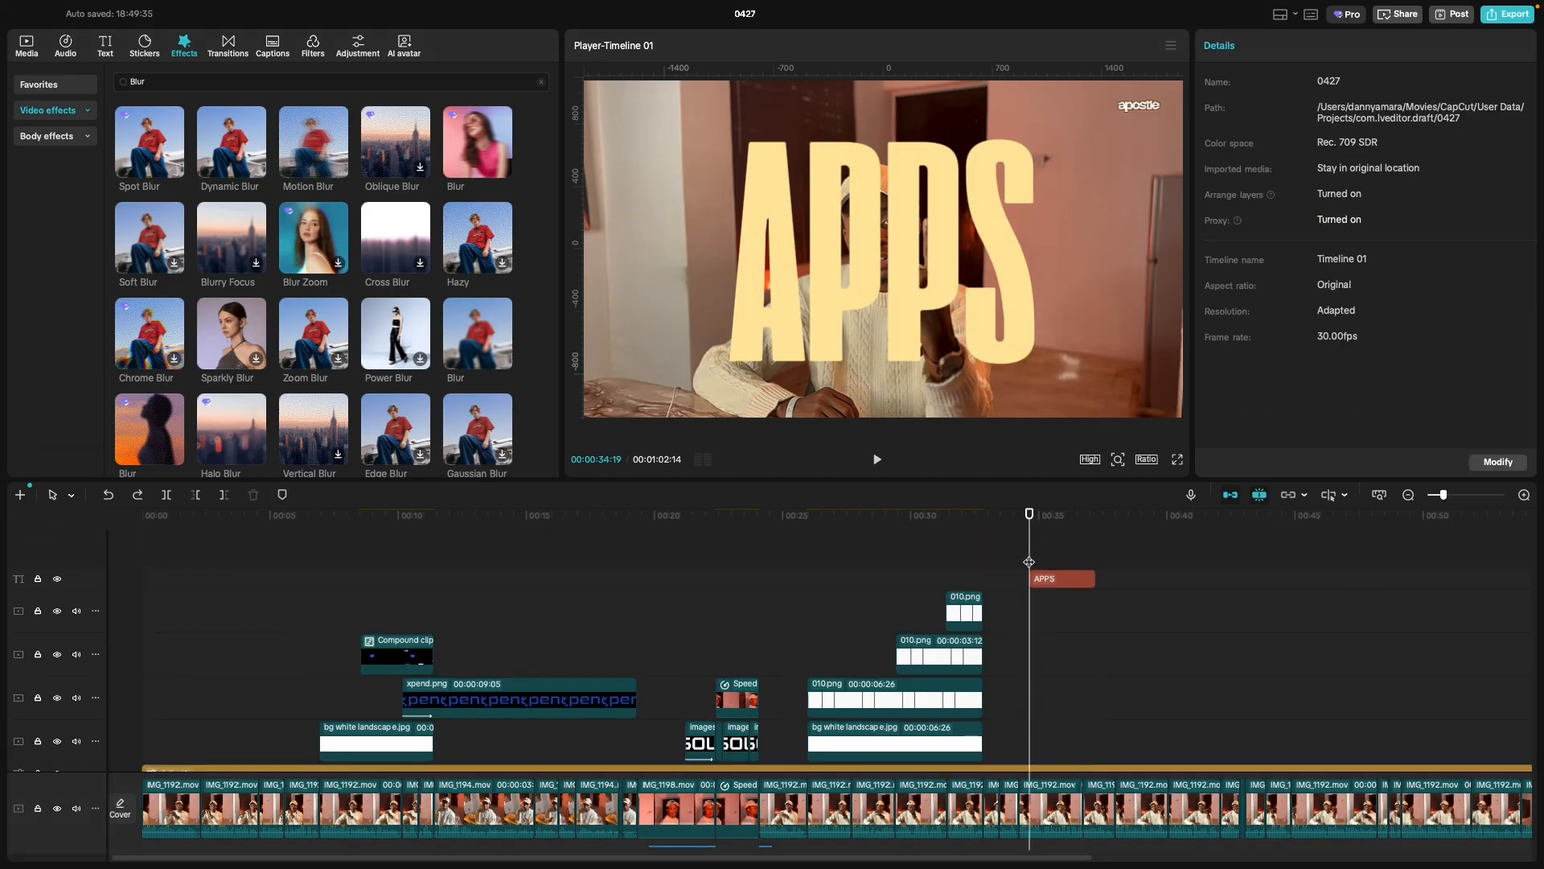
pyautogui.press('space')
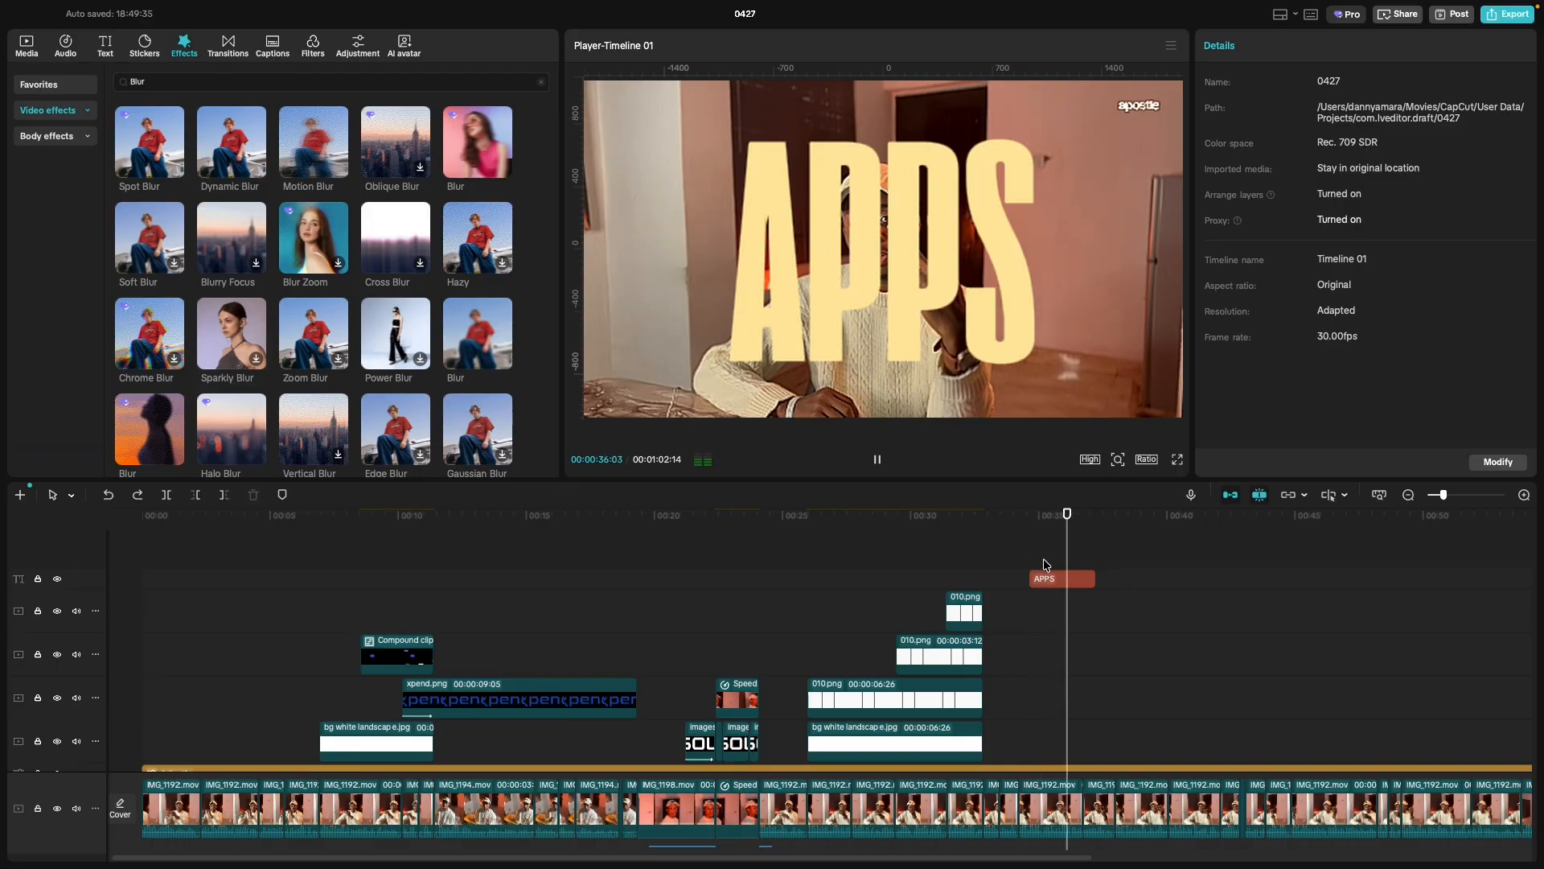
pyautogui.click(1029, 559)
pyautogui.press('space')
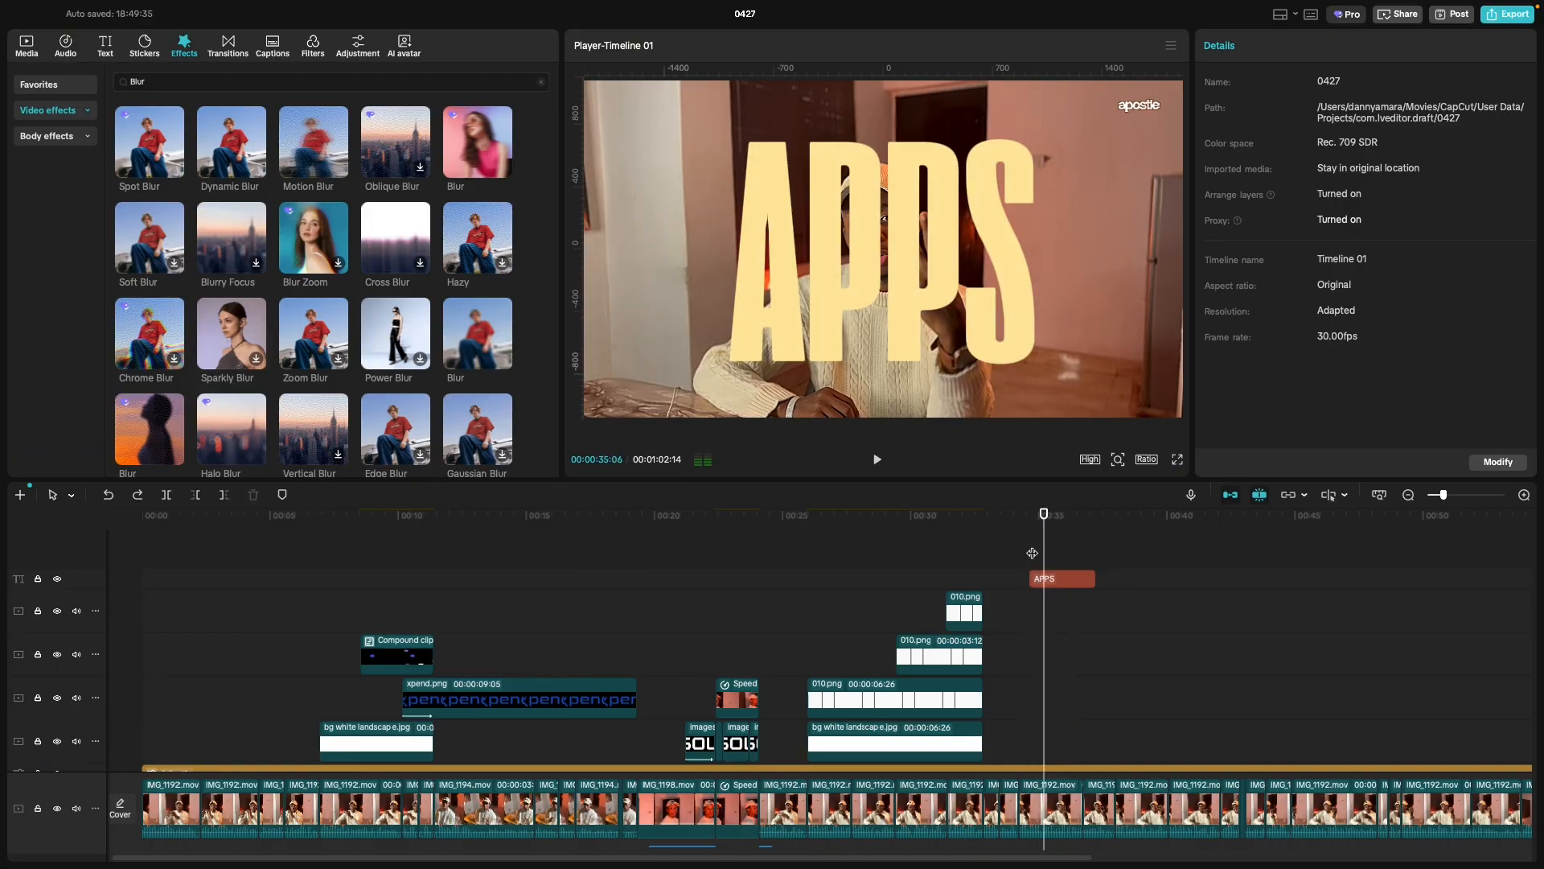
pyautogui.click(1034, 560)
pyautogui.click(1039, 571)
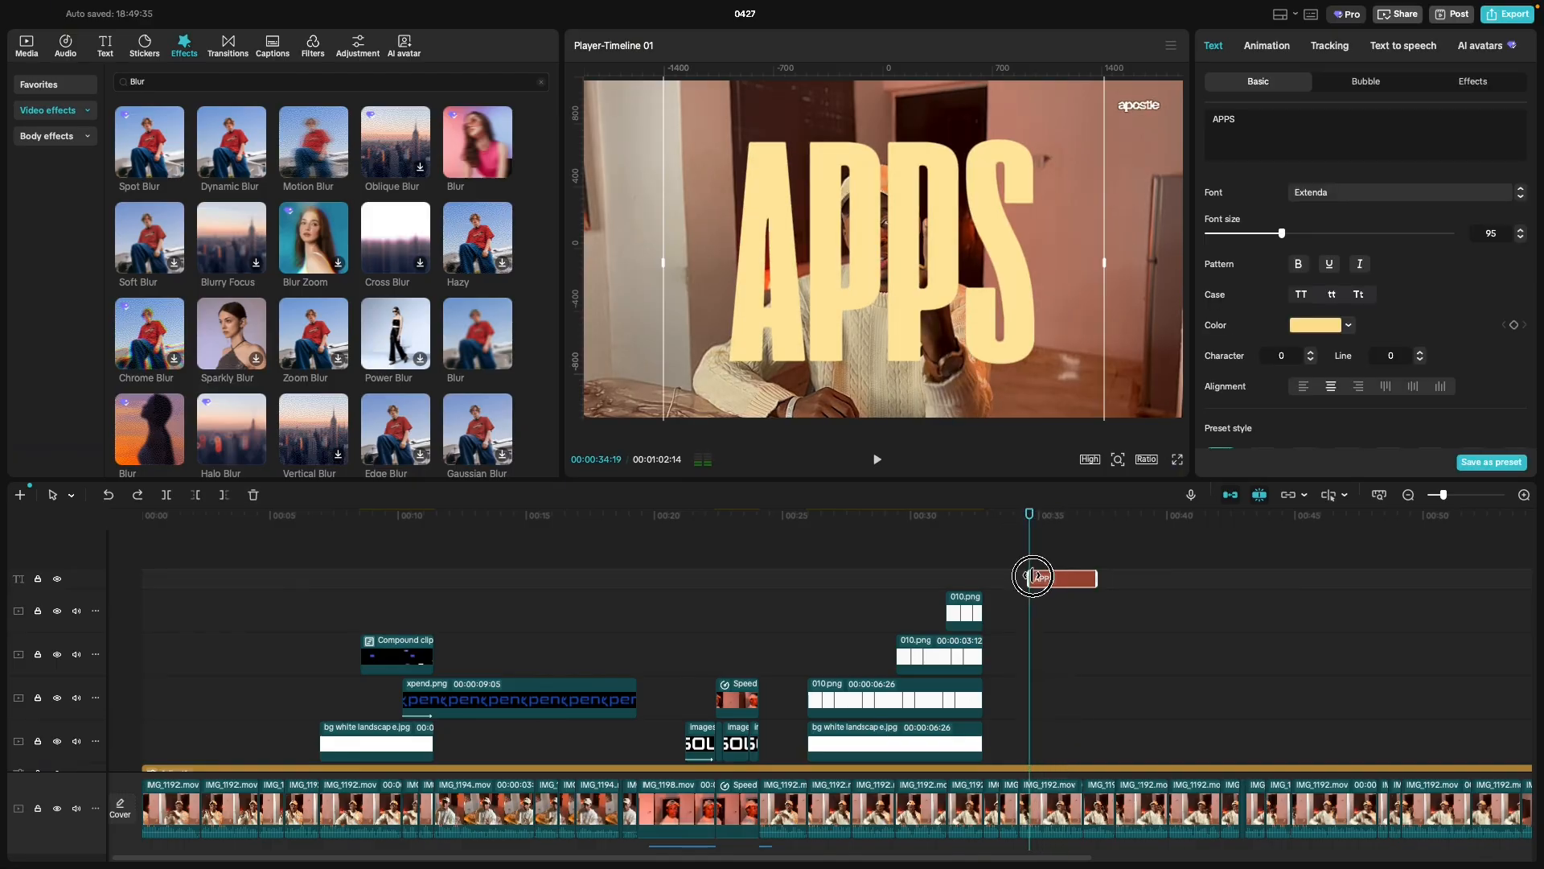
pyautogui.moveTo(1031, 576); pyautogui.dragTo(1036, 577)
# Play back the trimmed APPS title and extend the end of its clip to about 38 seconds.
pyautogui.click(1017, 555)
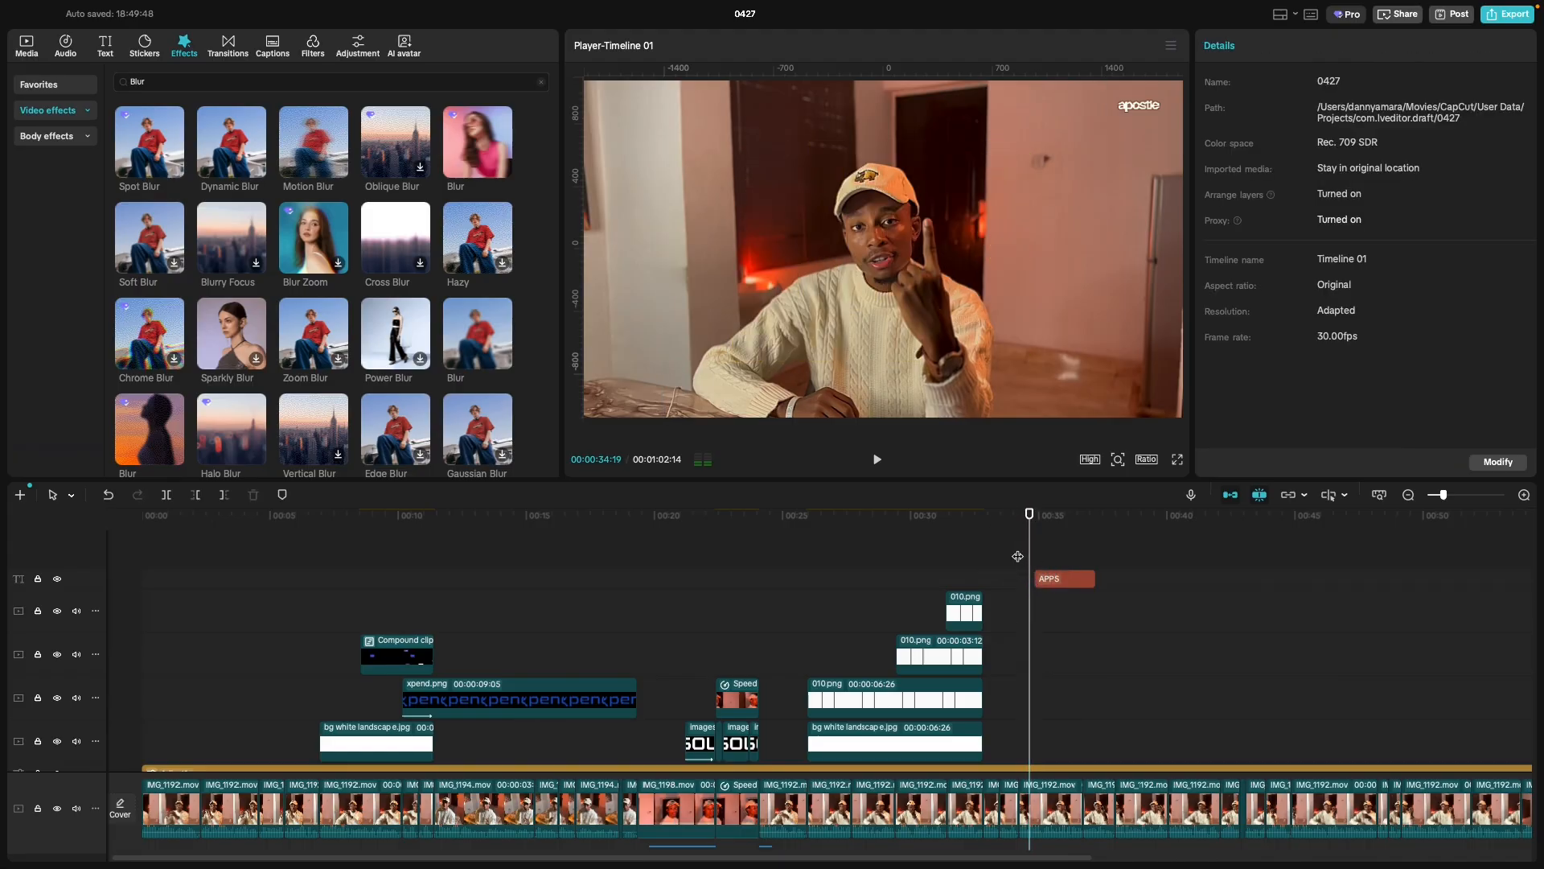
pyautogui.press('space')
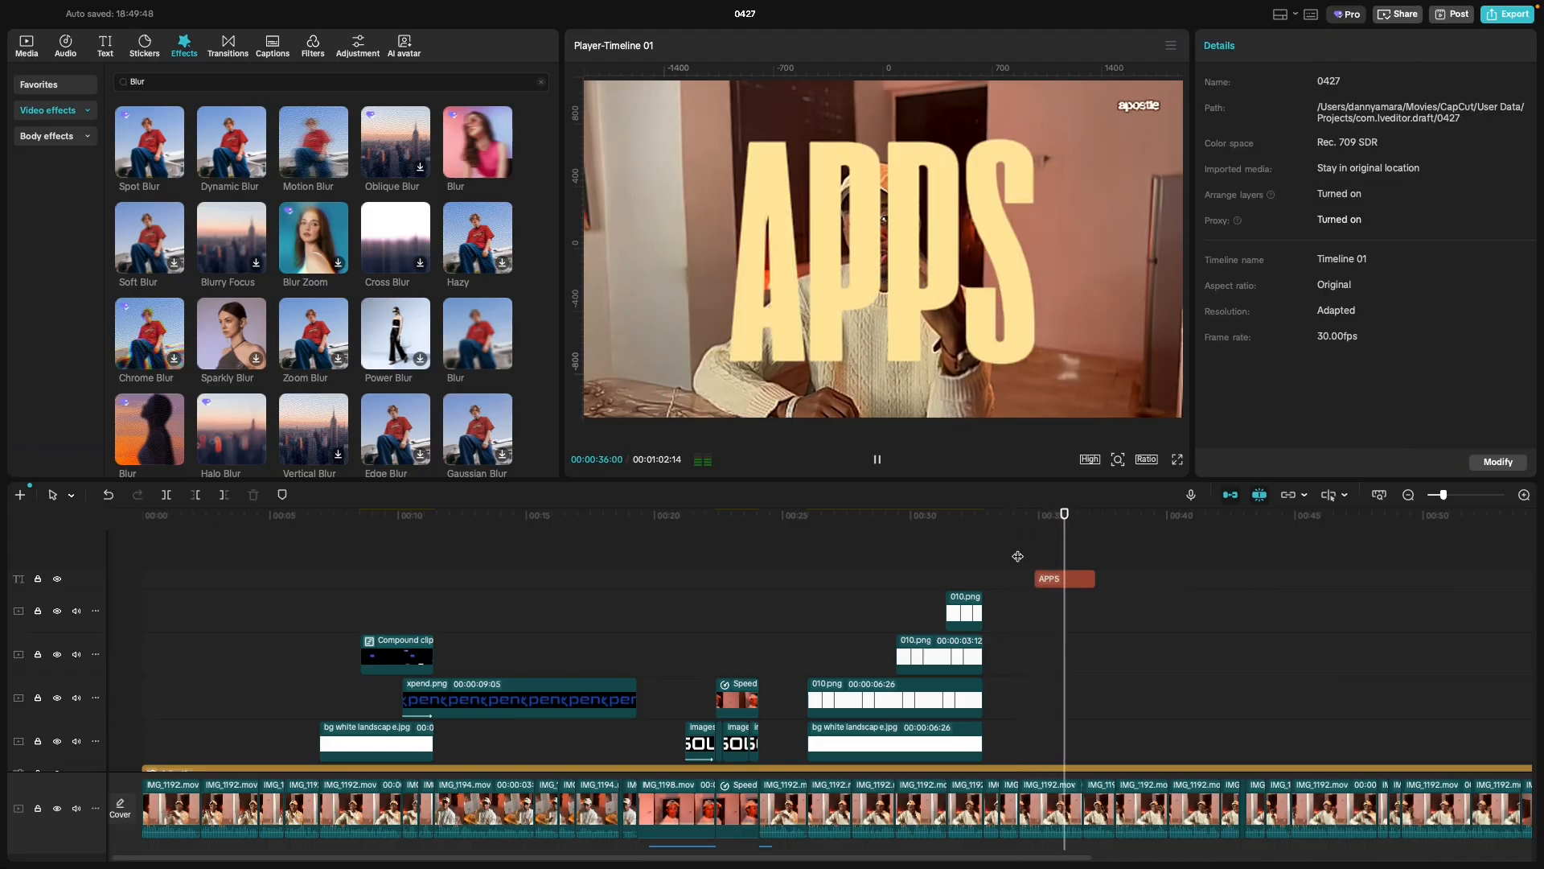
pyautogui.press('space')
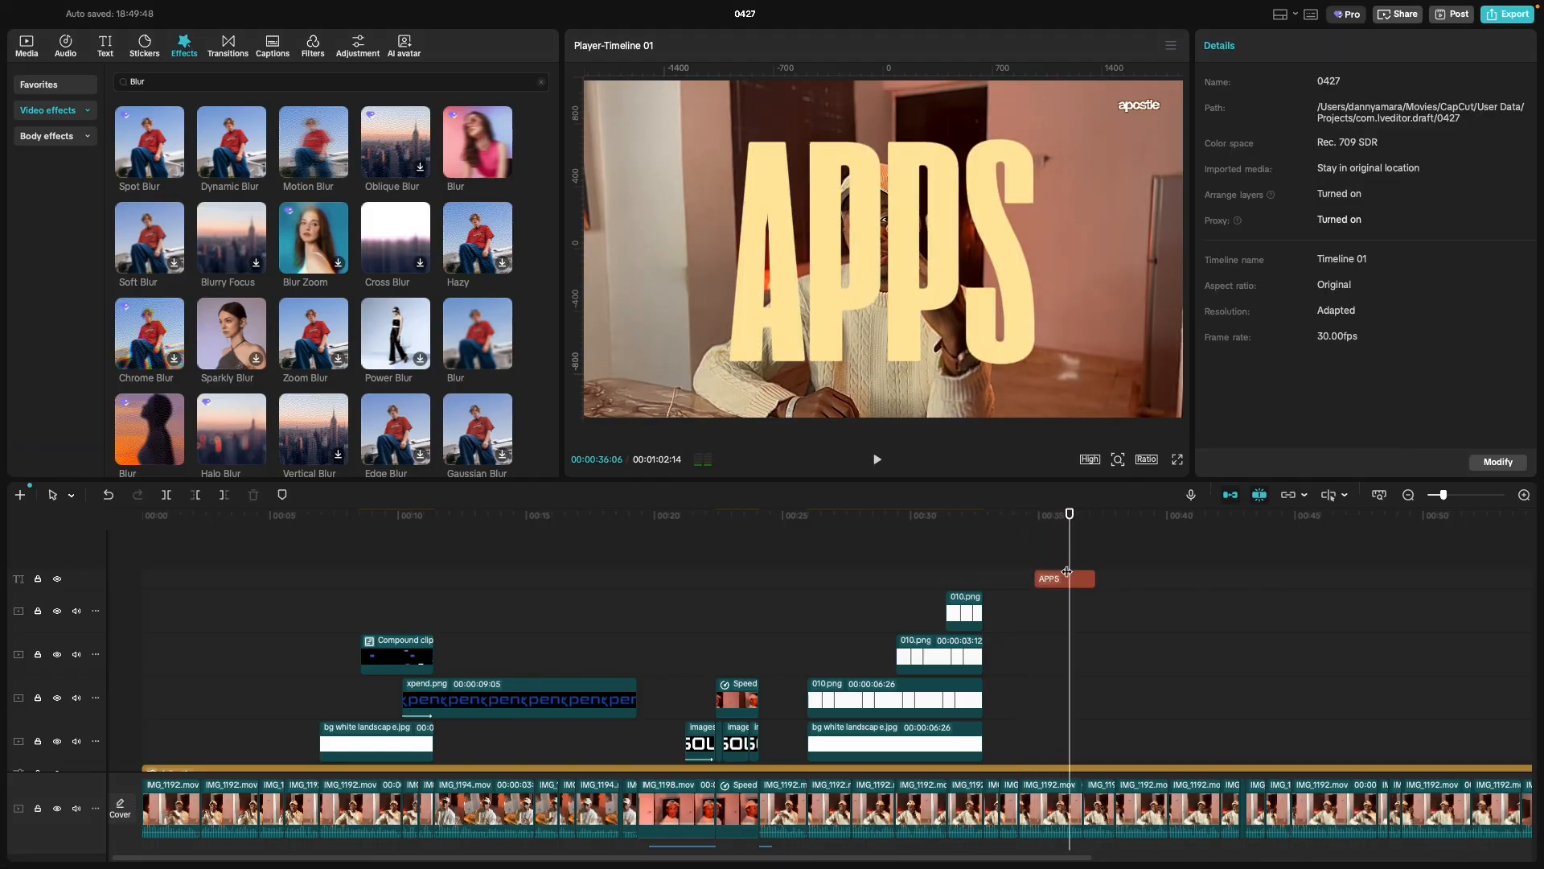
pyautogui.click(1036, 557)
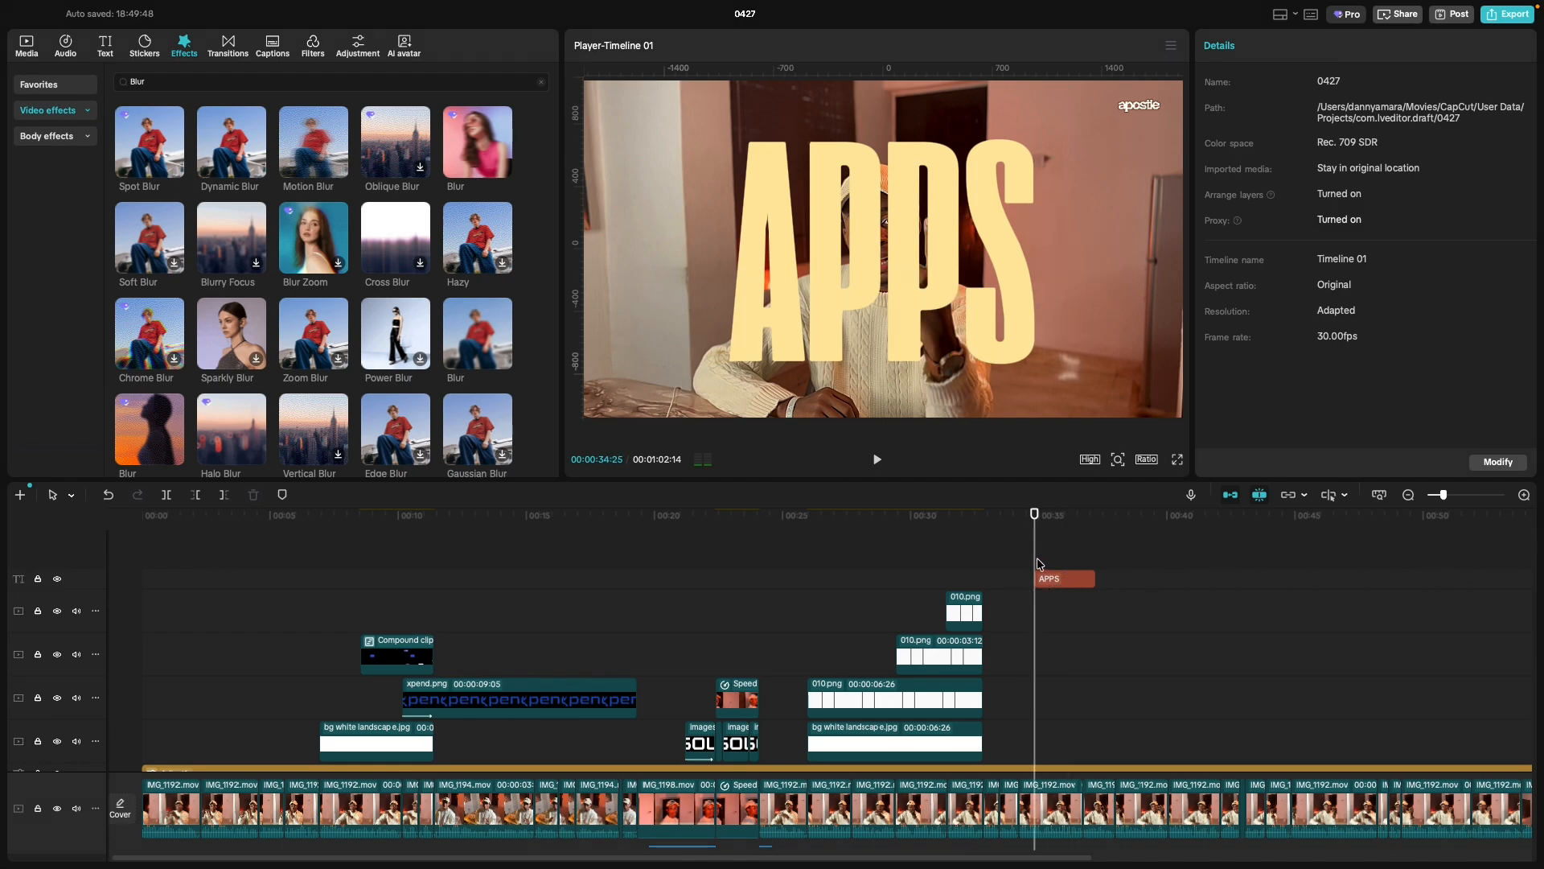
pyautogui.press('space')
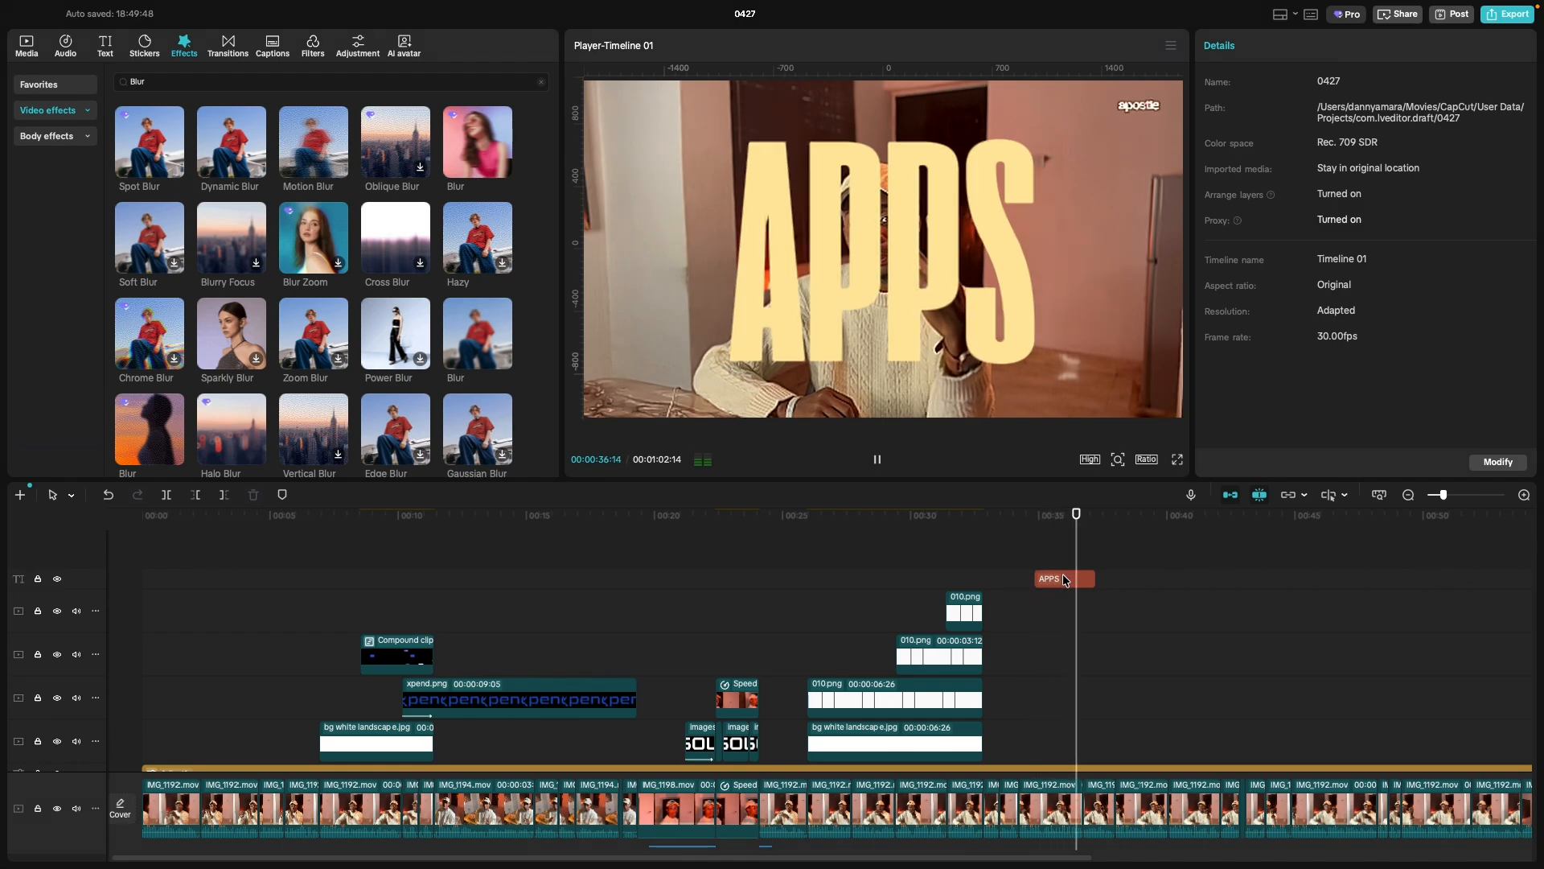
pyautogui.press('space')
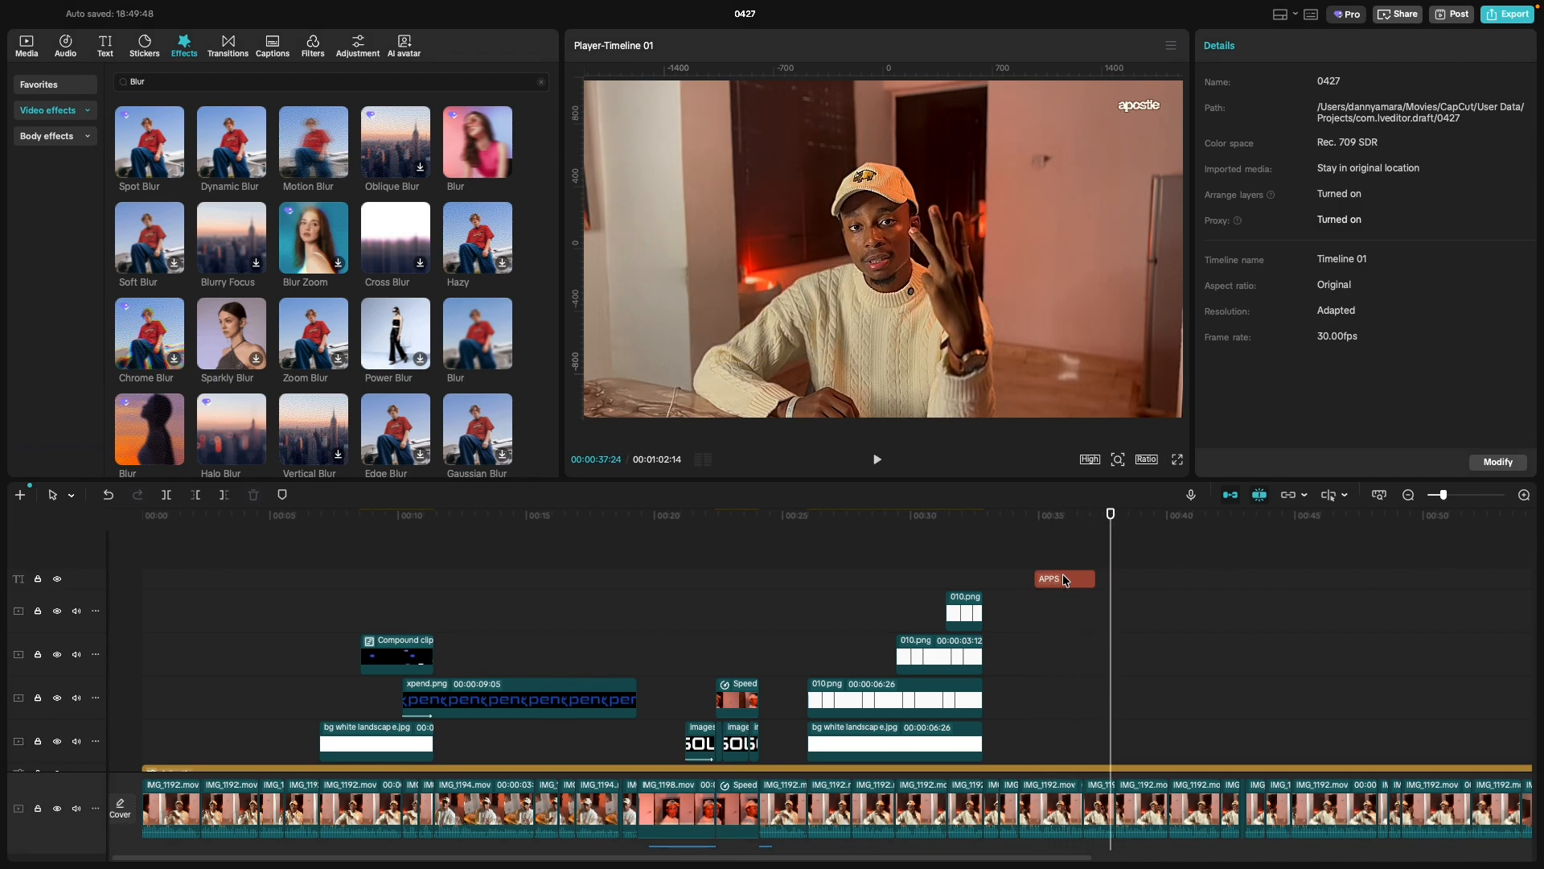
pyautogui.click(1063, 573)
pyautogui.moveTo(1098, 580); pyautogui.dragTo(1118, 579)
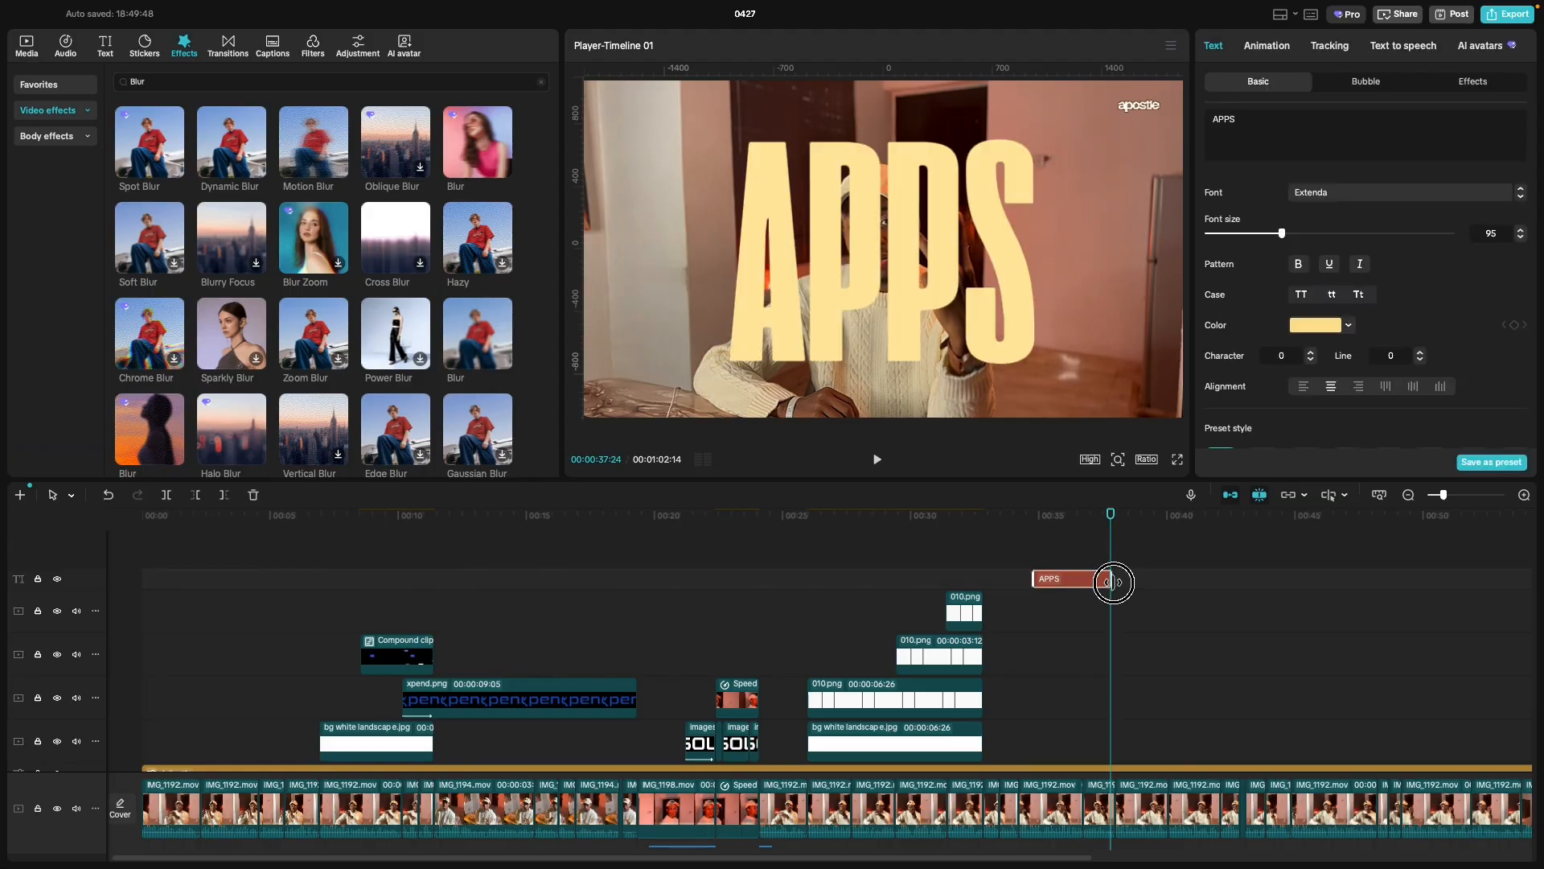
# Play back the APPS title to find the word change and split its clip at 00:00:36:00.
pyautogui.click(1051, 559)
pyautogui.press('space')
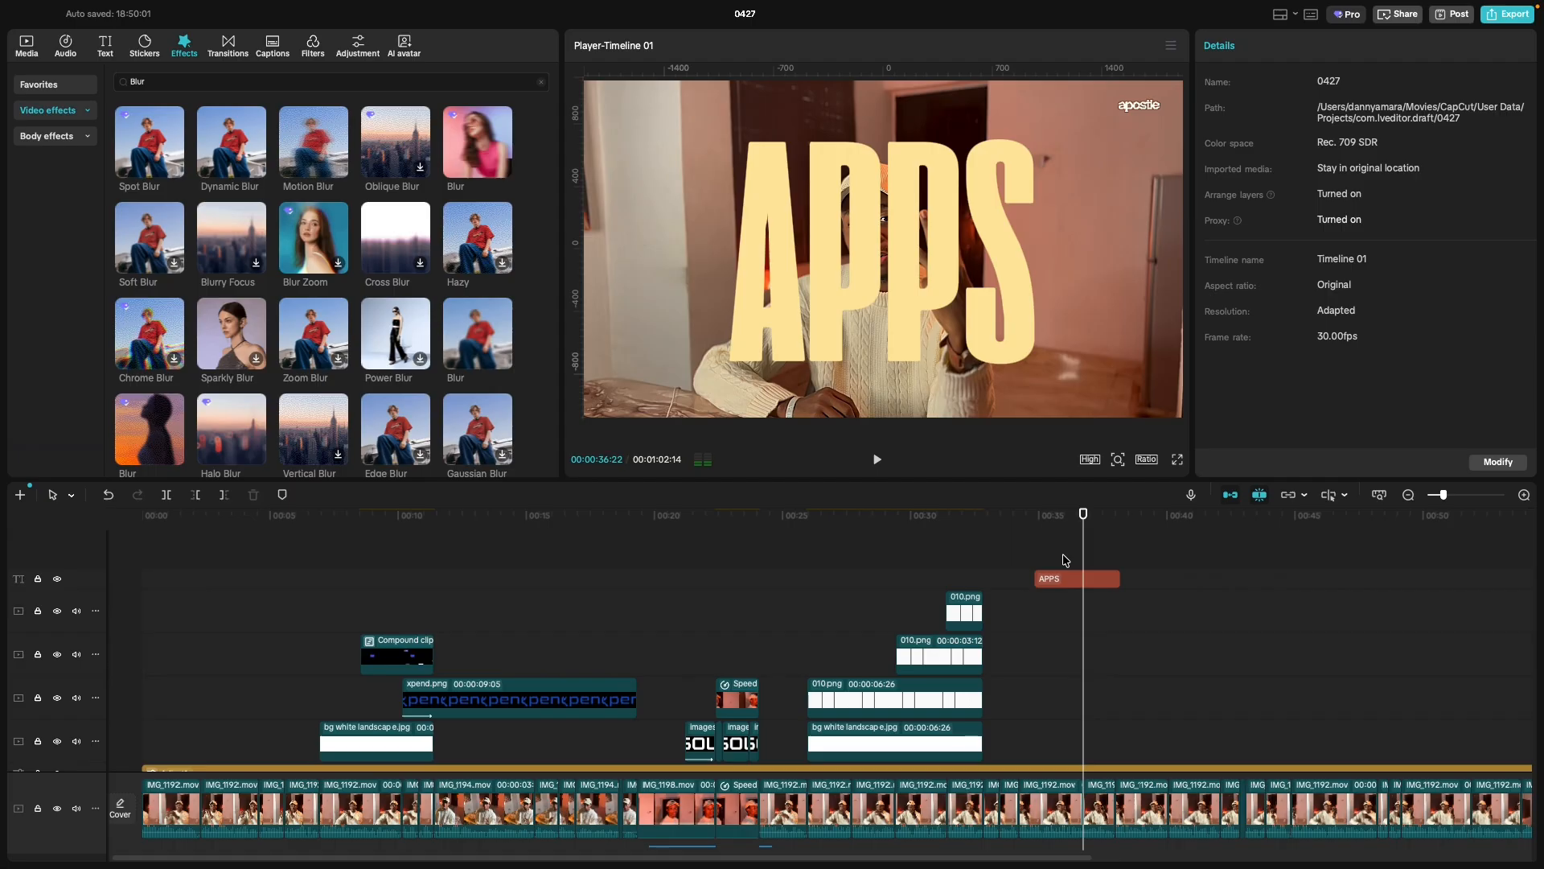
pyautogui.scroll(3, 1005, 553)
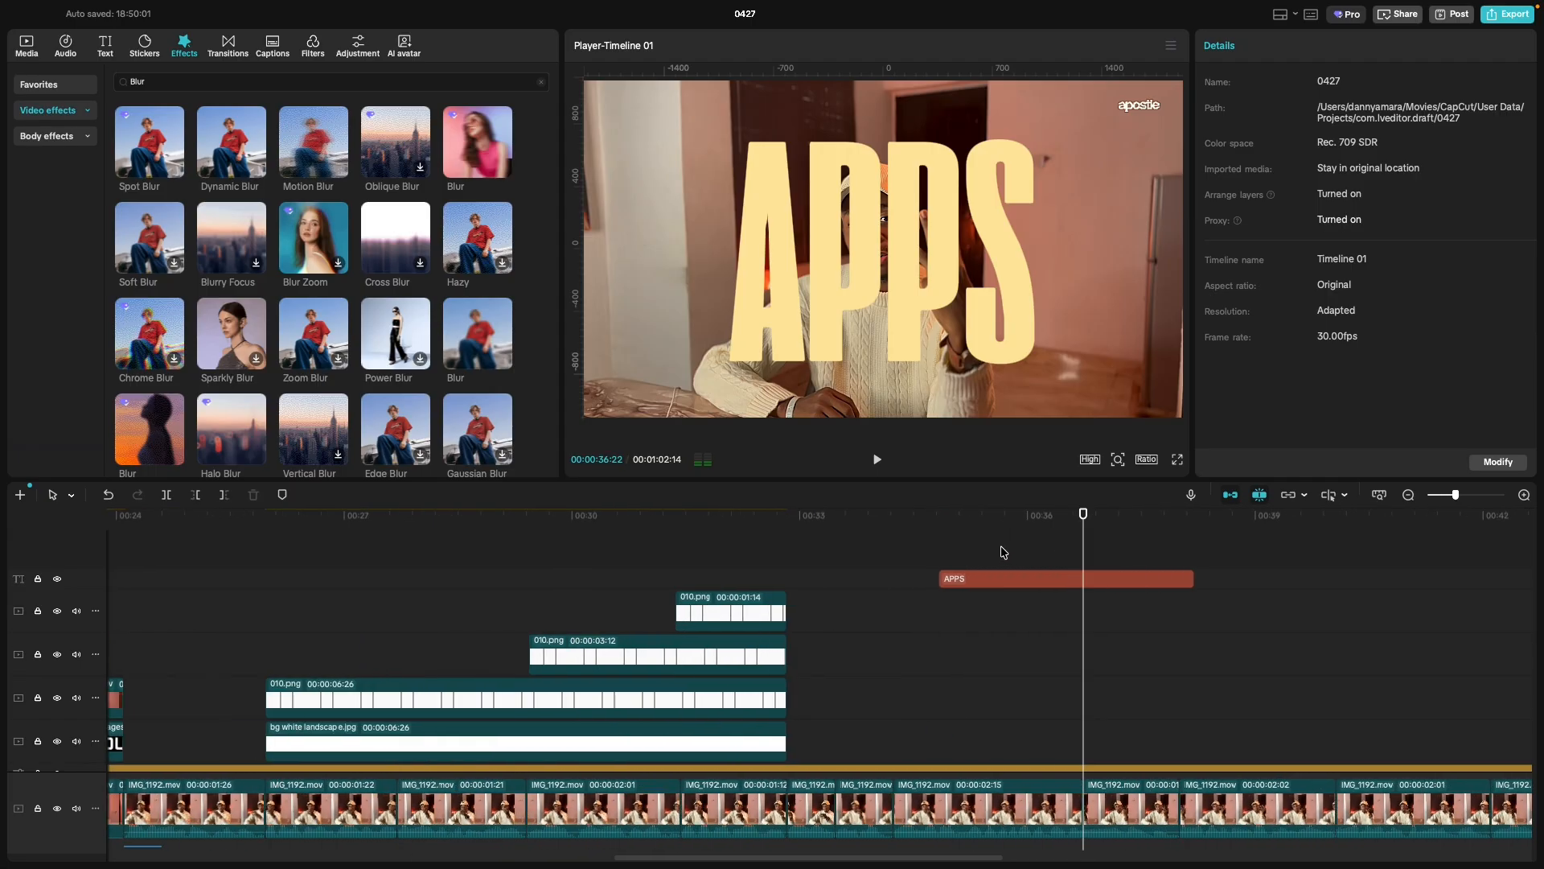
pyautogui.click(945, 553)
pyautogui.press('space')
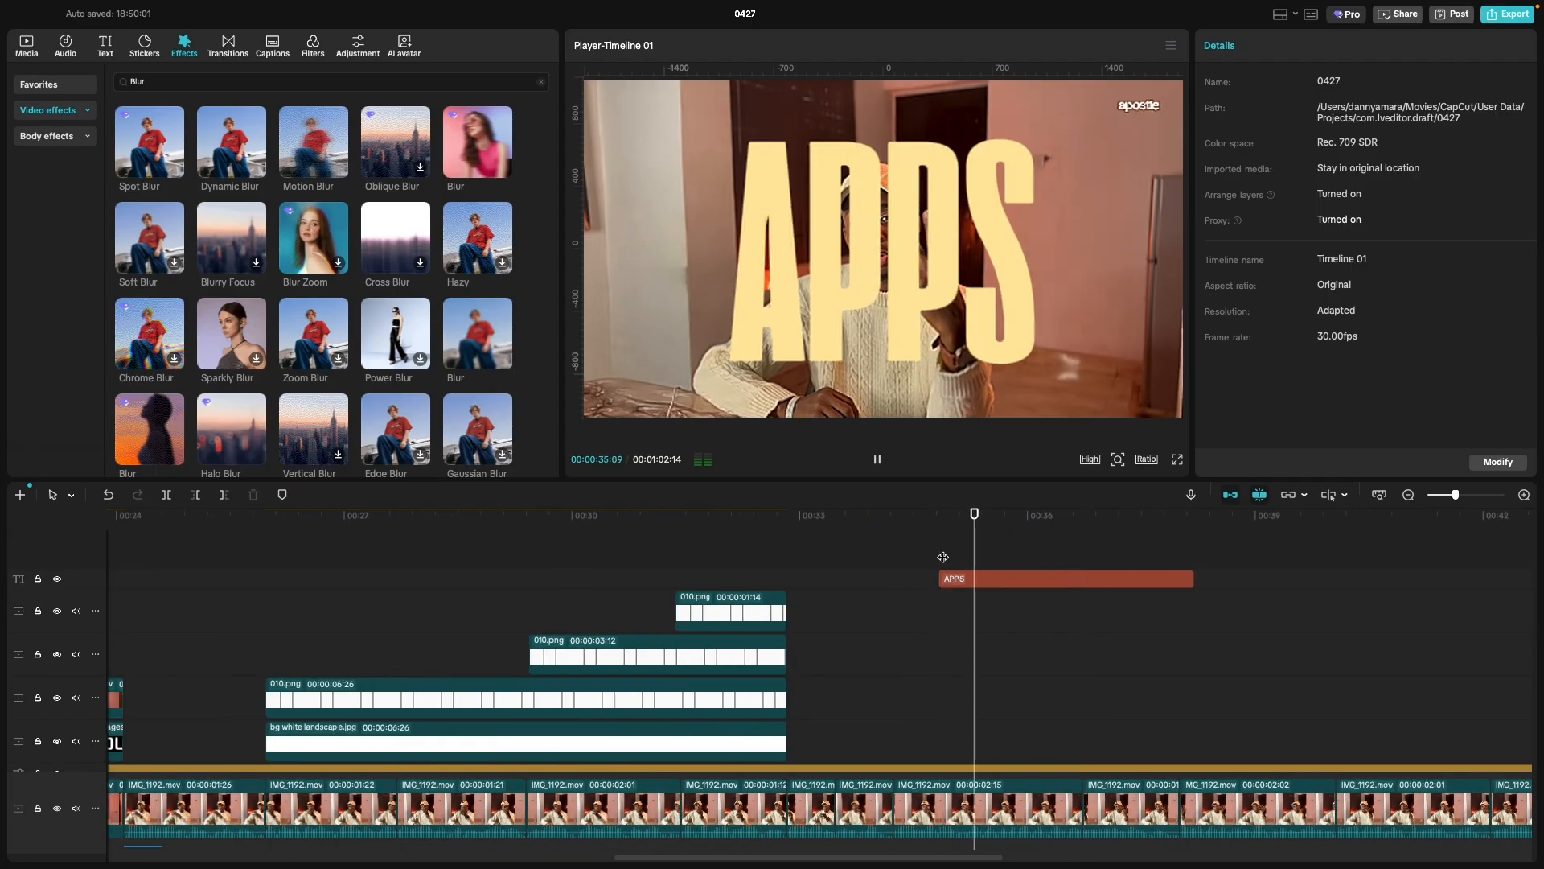
pyautogui.press('space')
pyautogui.click(1000, 580)
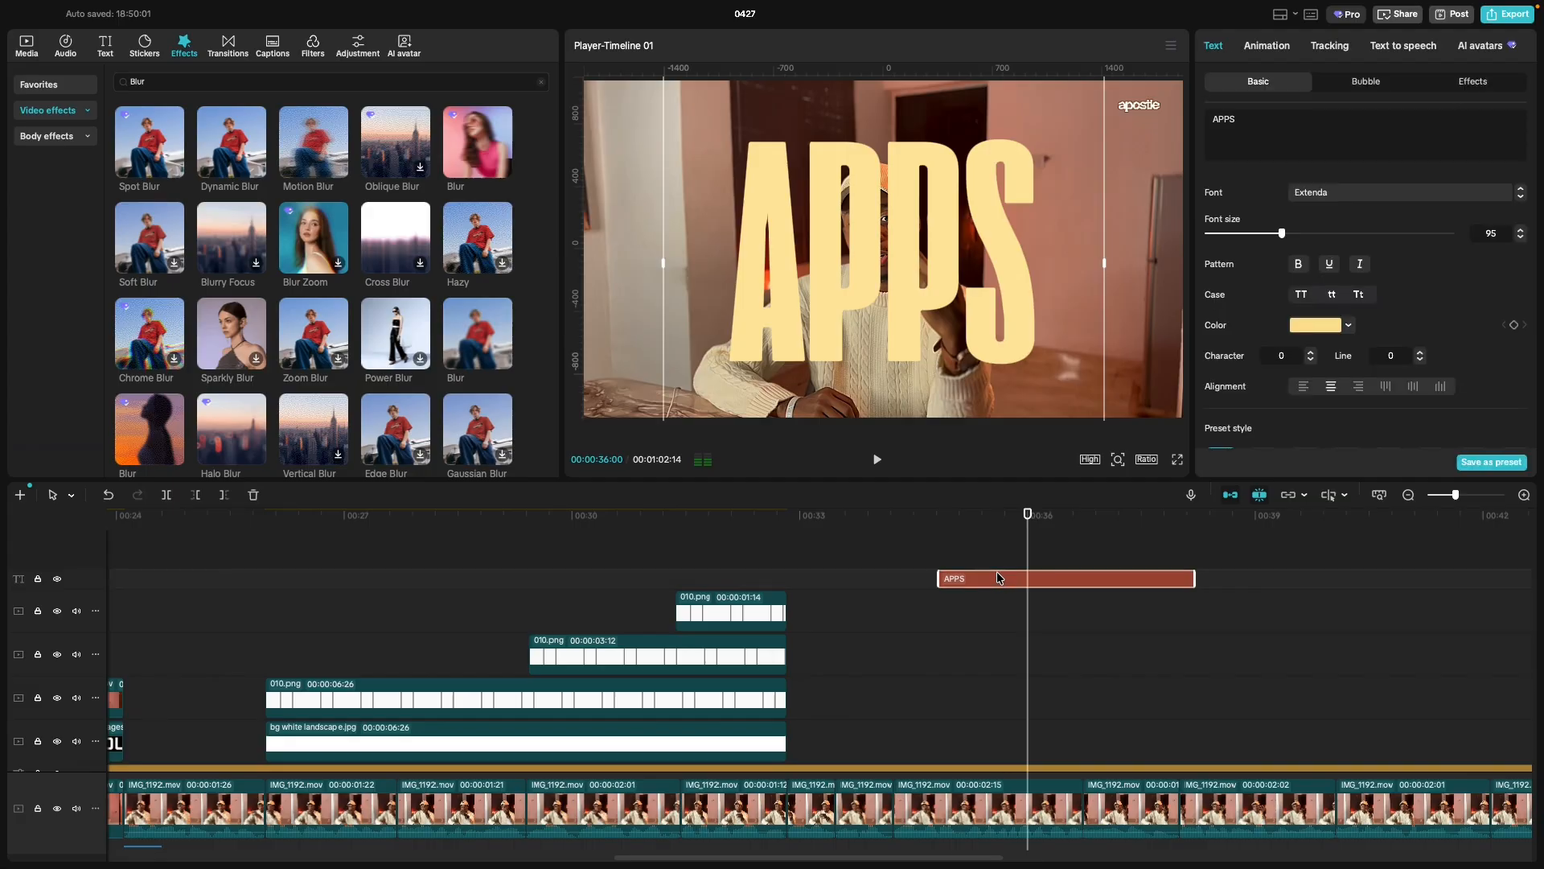
# Change the text of the second part of the split title to OFFRAMPING in uppercase.
pyautogui.tripleClick(1244, 118)
pyautogui.write('offr')
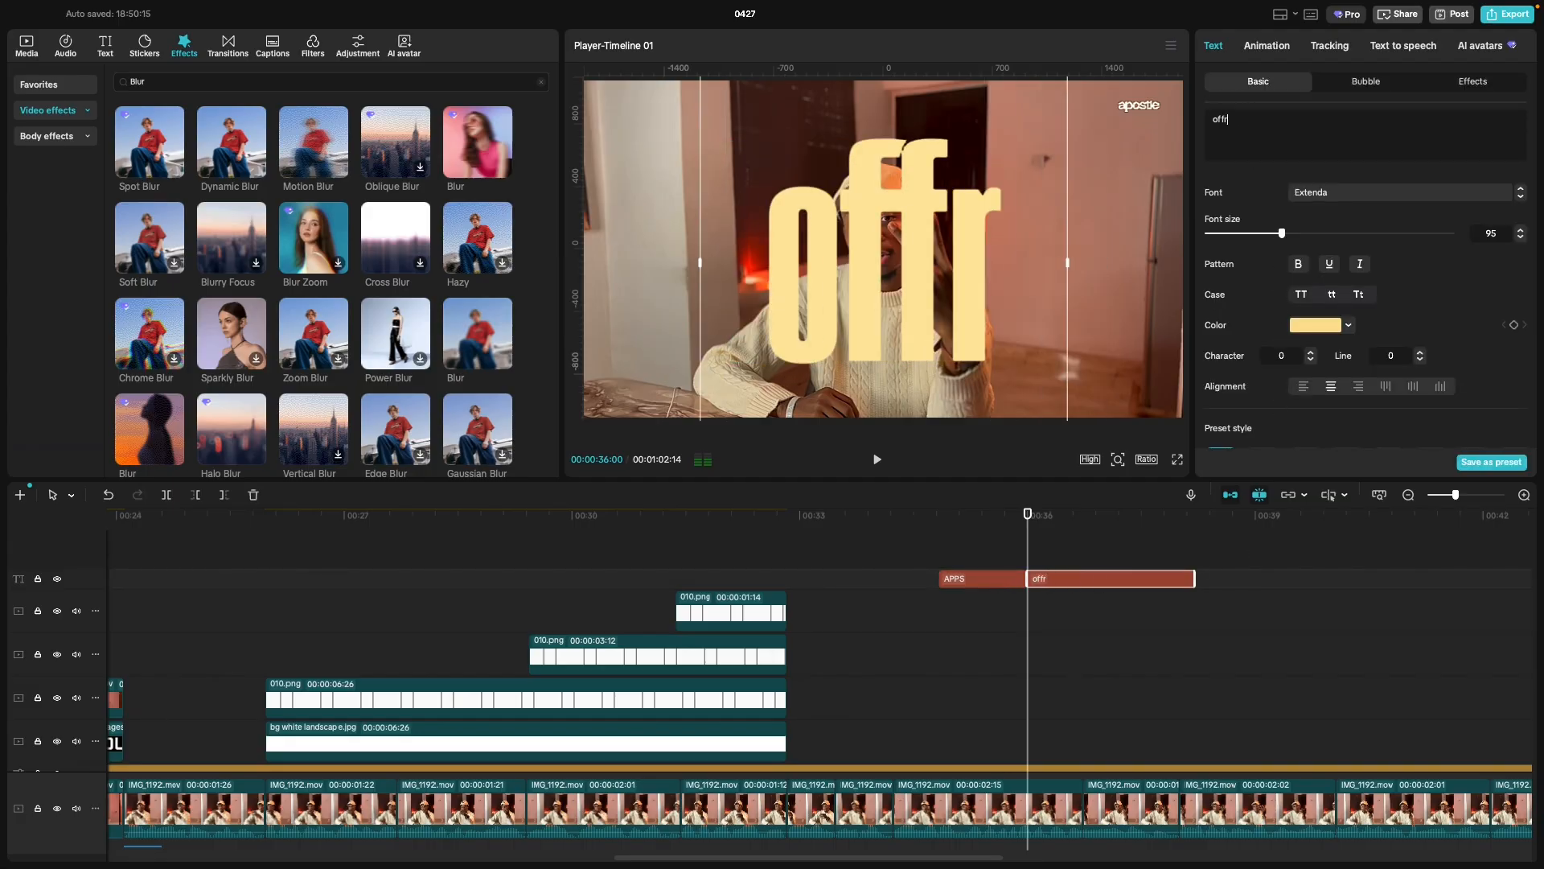
pyautogui.write('amping')
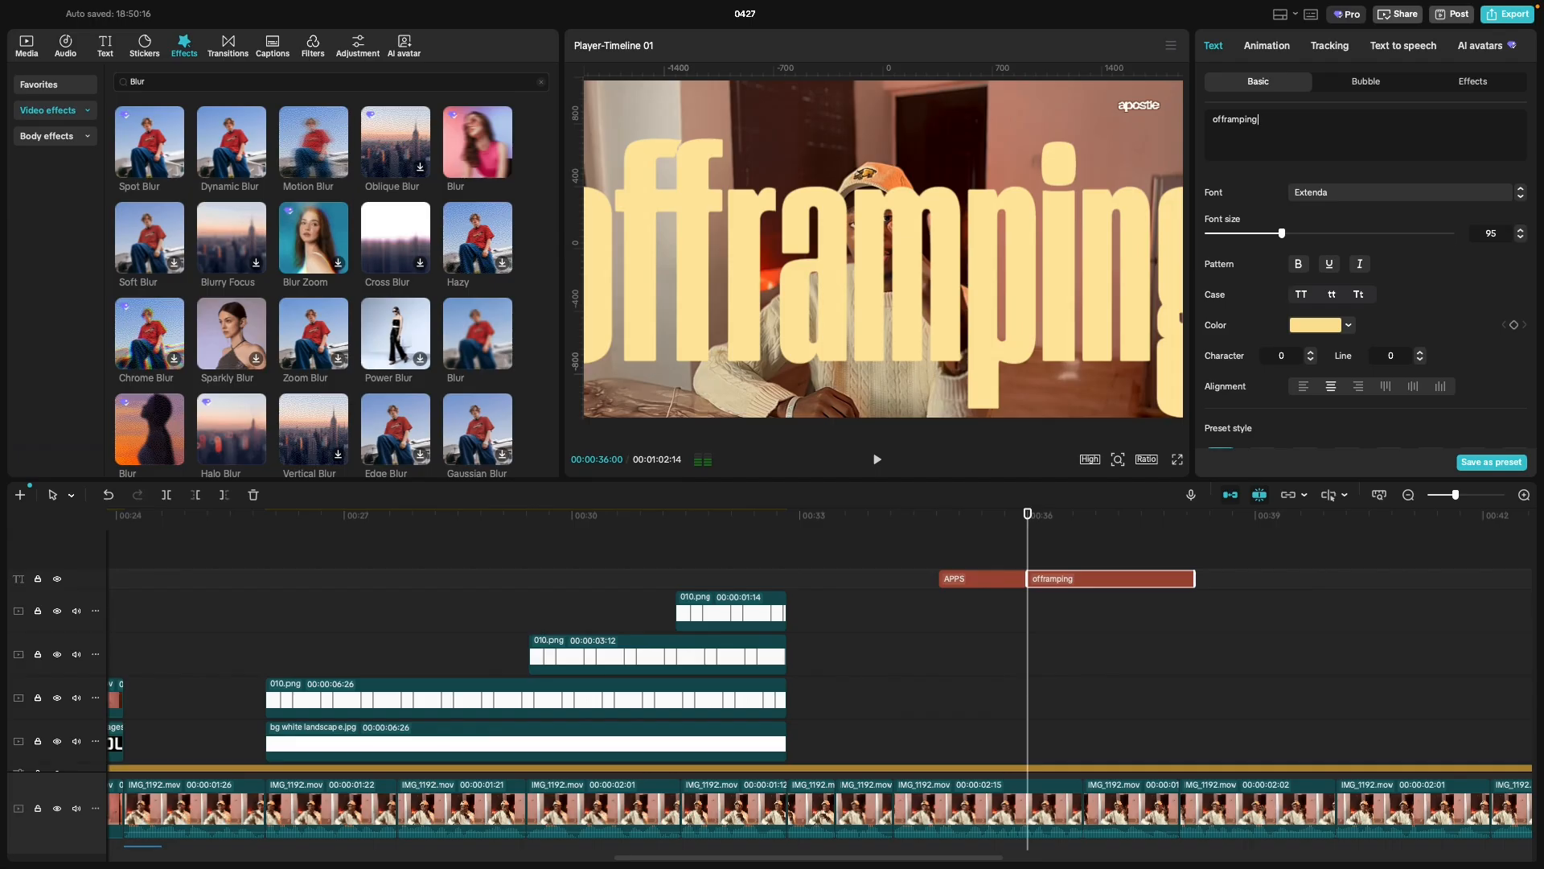
pyautogui.click(1304, 295)
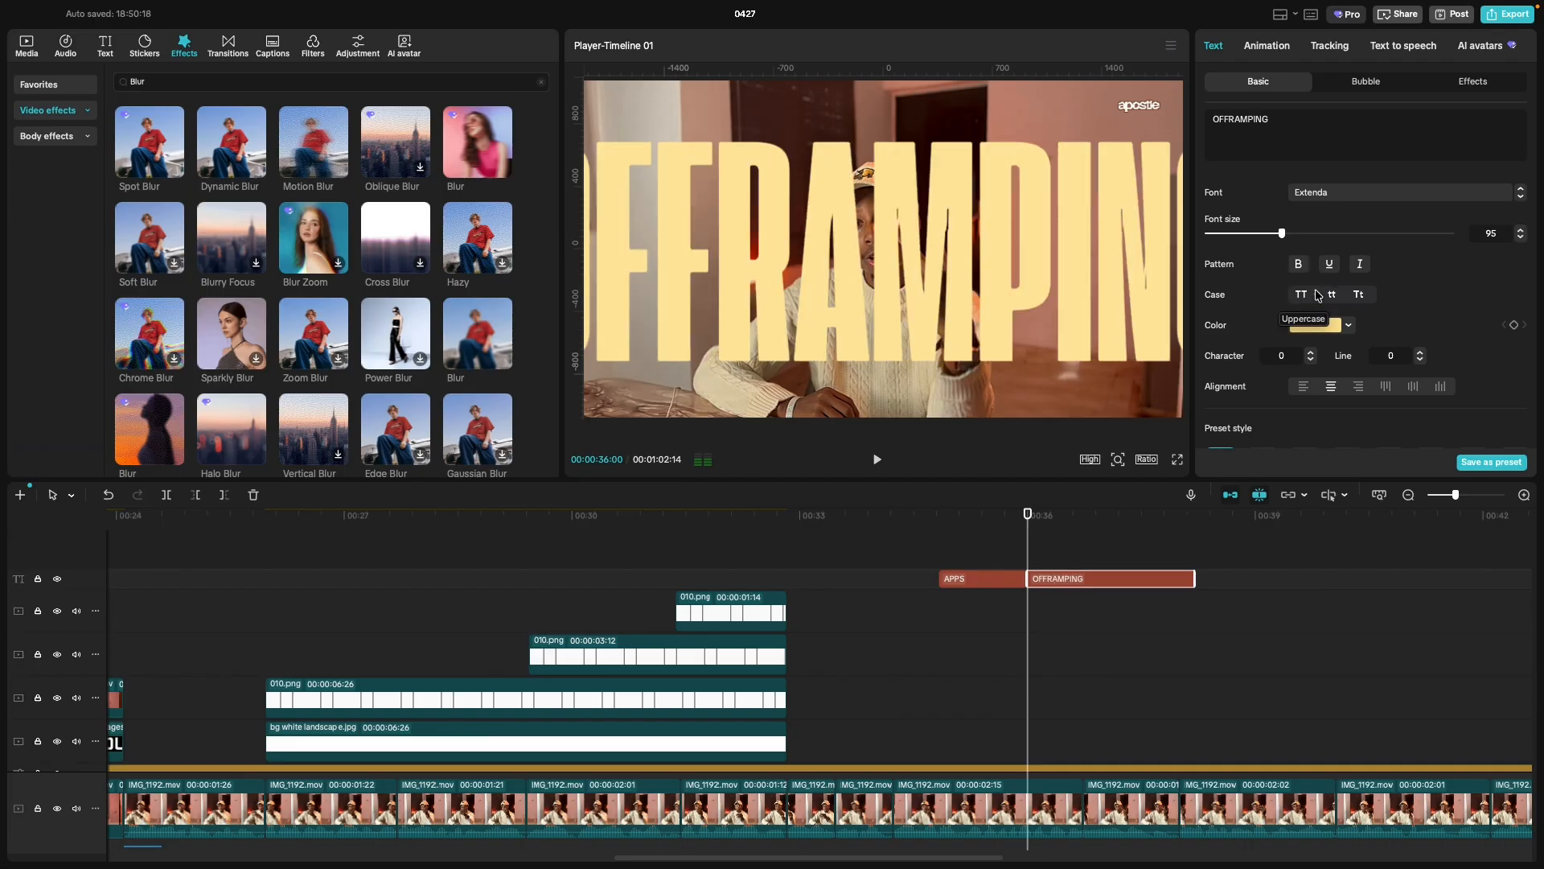
# Reduce the OFFRAMPING title's font size to 73 so the whole word fits inside the frame.
pyautogui.click(1520, 238)
pyautogui.click(1520, 237)
pyautogui.click(1520, 237)
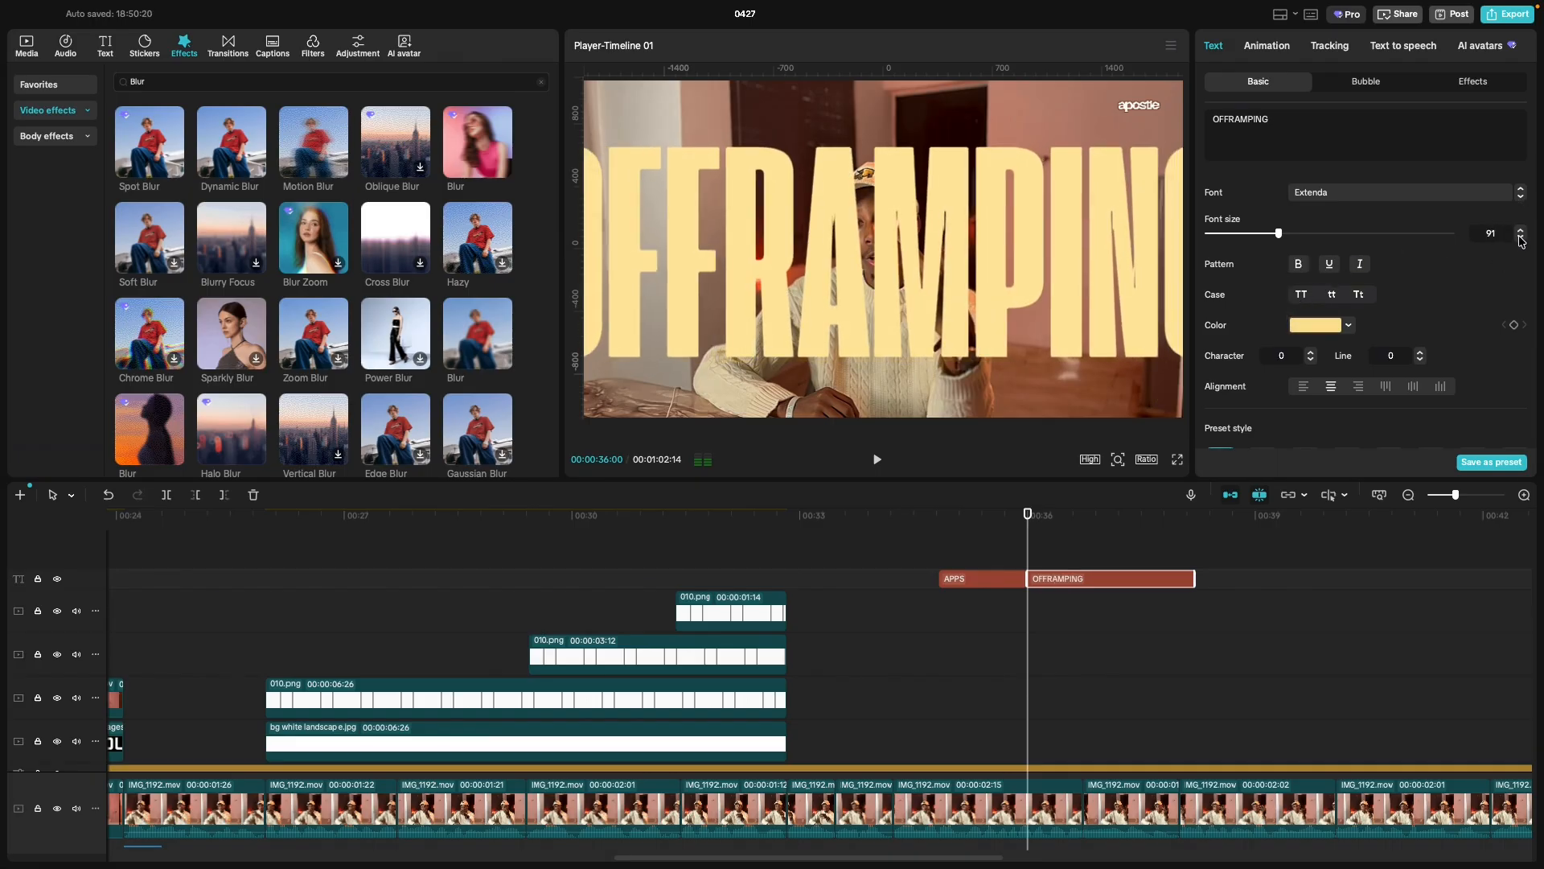
pyautogui.click(1521, 237)
pyautogui.click(1520, 238)
pyautogui.click(1520, 237)
pyautogui.click(1520, 237)
pyautogui.click(1520, 238)
pyautogui.click(1520, 237)
pyautogui.click(1521, 238)
pyautogui.click(1521, 237)
pyautogui.click(1520, 238)
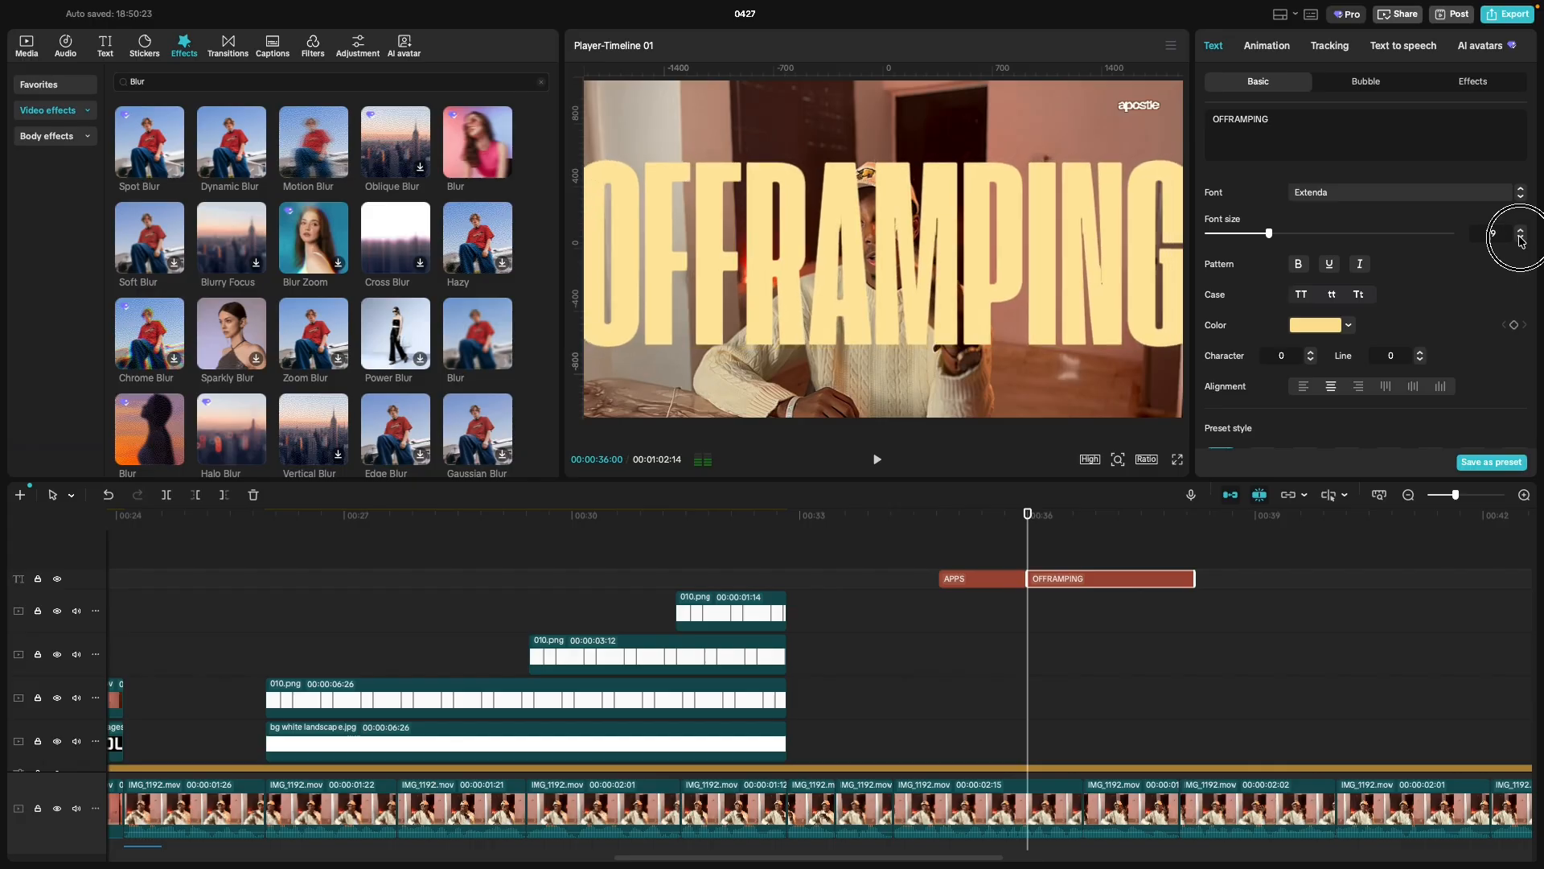
pyautogui.click(1520, 237)
pyautogui.click(1520, 237)
pyautogui.click(1520, 238)
pyautogui.click(1520, 238)
pyautogui.click(1520, 237)
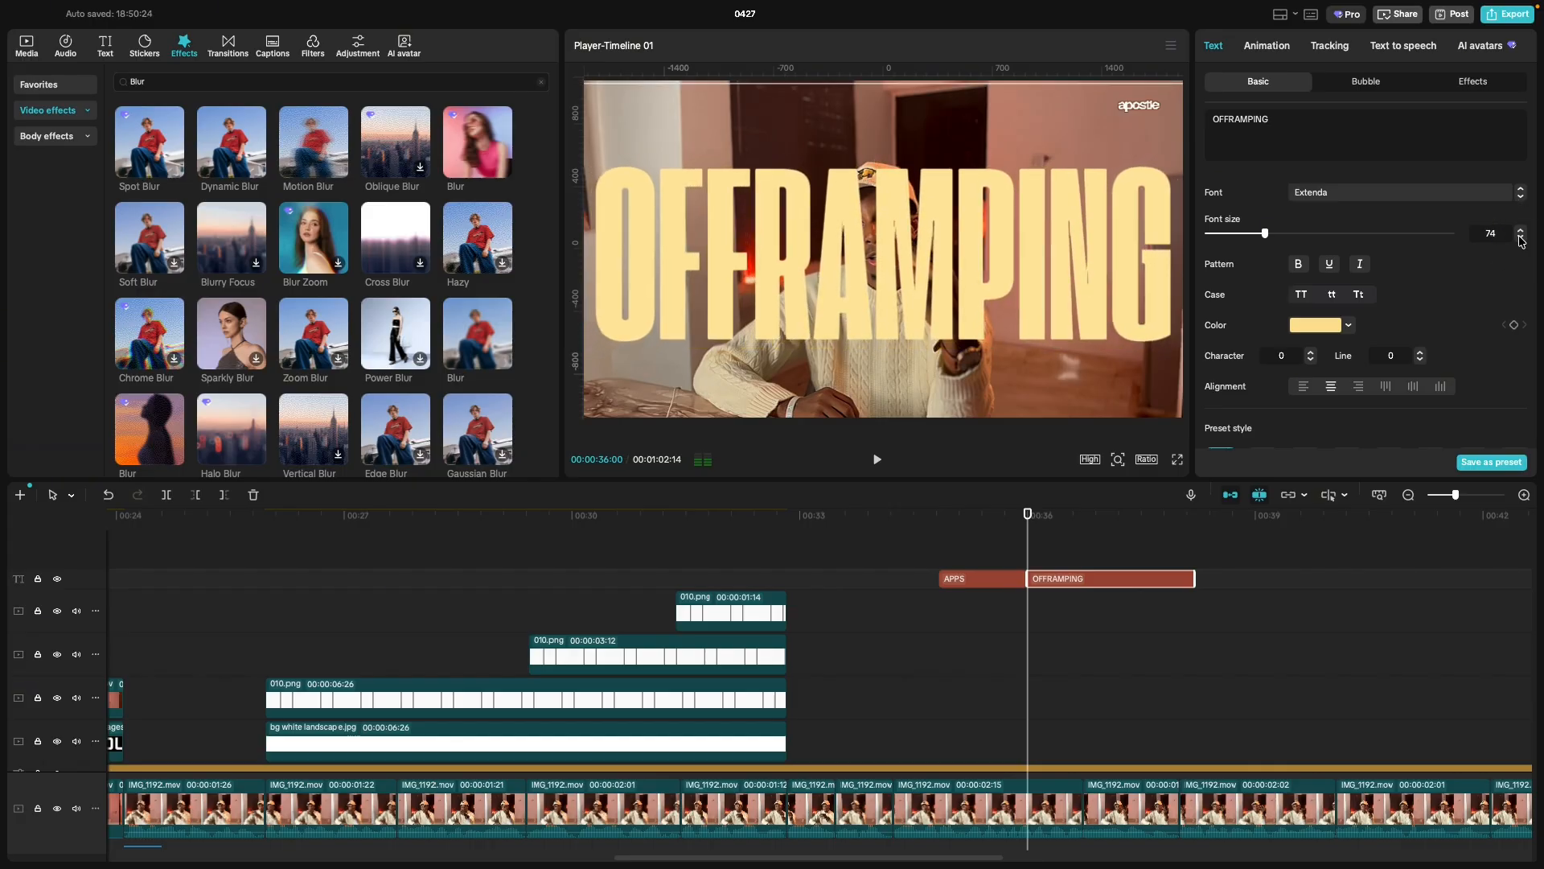
pyautogui.click(1521, 238)
pyautogui.click(1520, 230)
pyautogui.click(1520, 237)
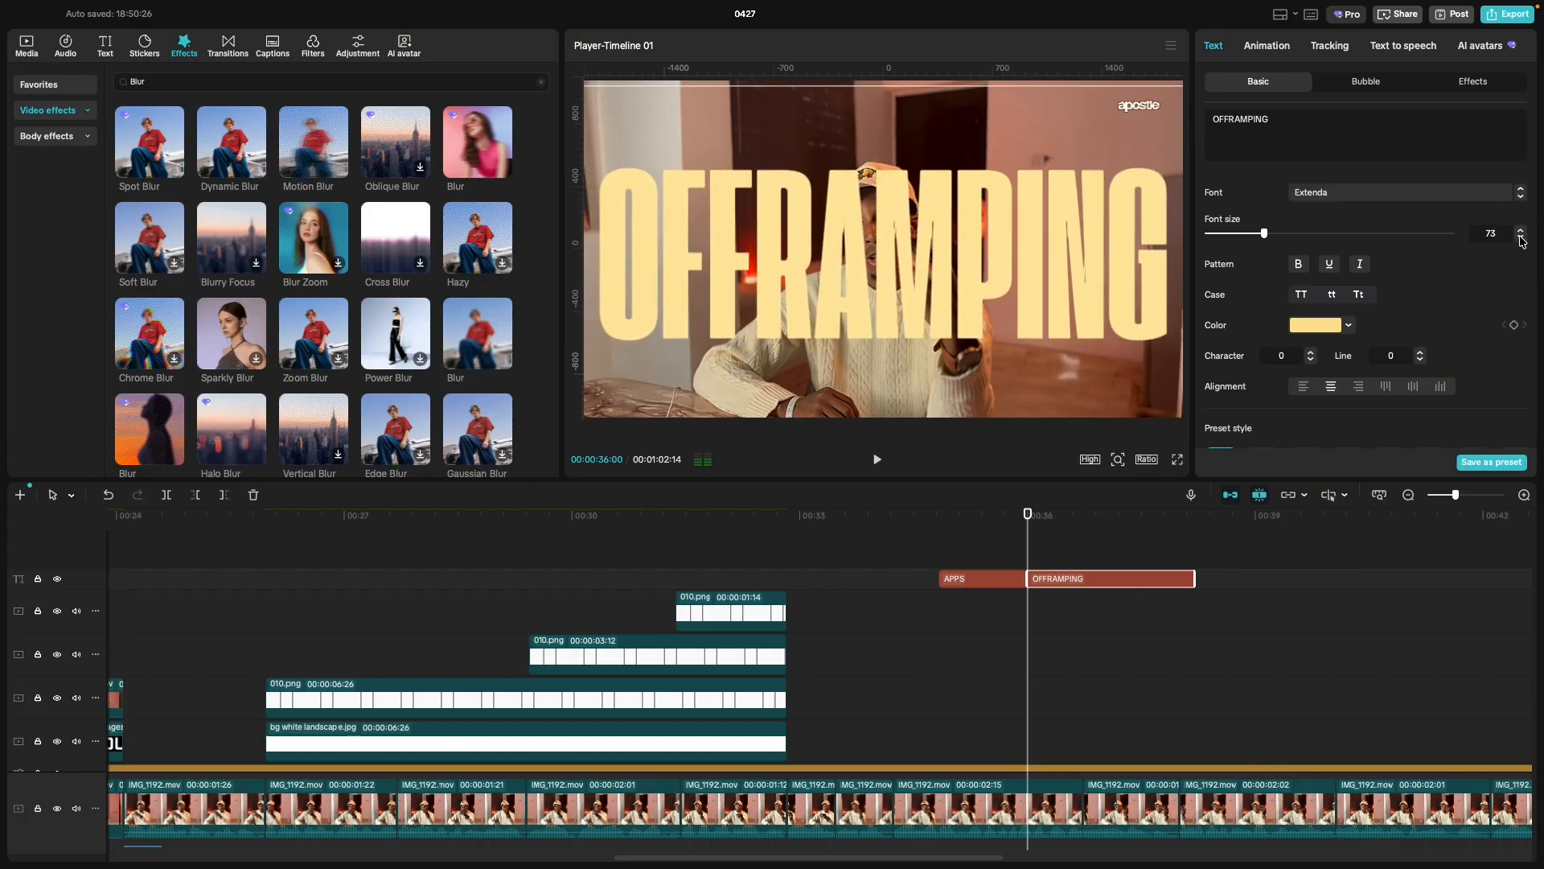
# Reduce the APPS title's font size to 73 to match the OFFRAMPING title.
pyautogui.click(1012, 586)
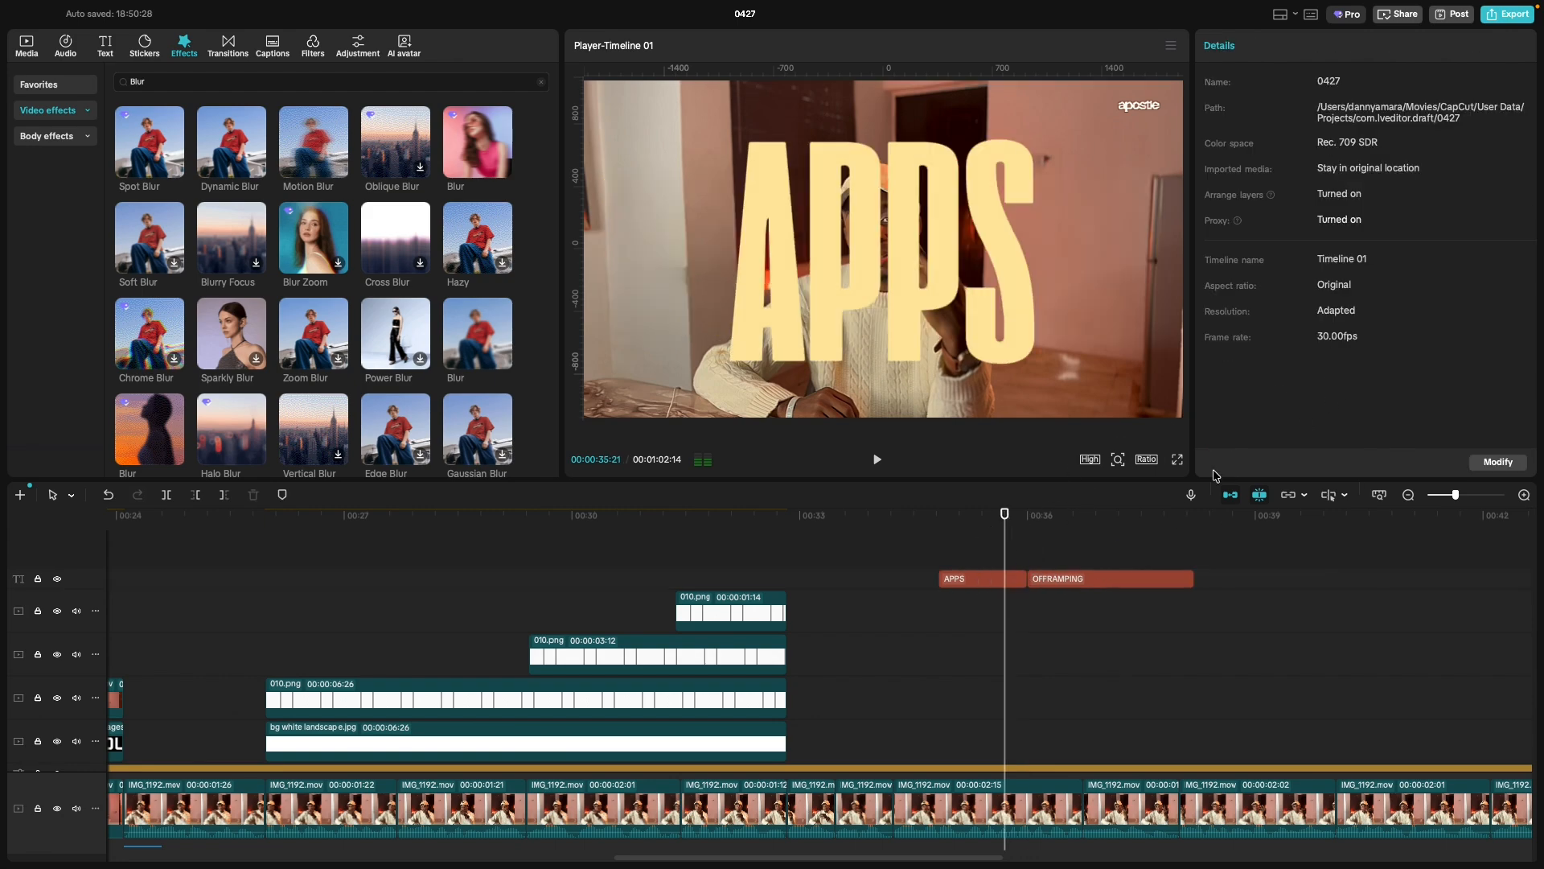
pyautogui.click(995, 577)
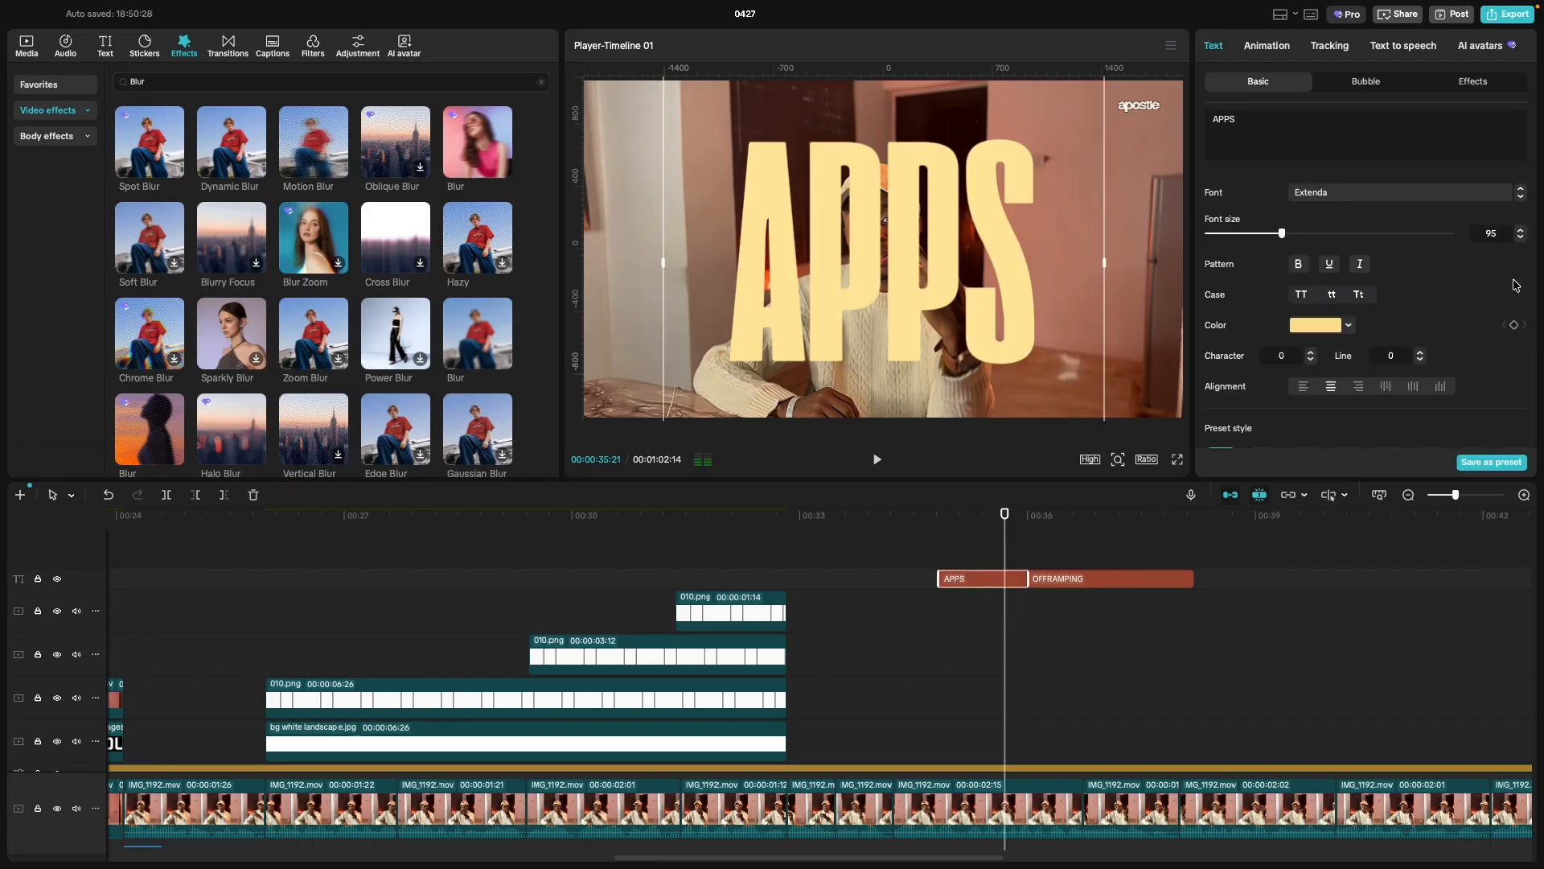
pyautogui.click(1521, 239)
pyautogui.click(1521, 239)
pyautogui.click(1521, 239)
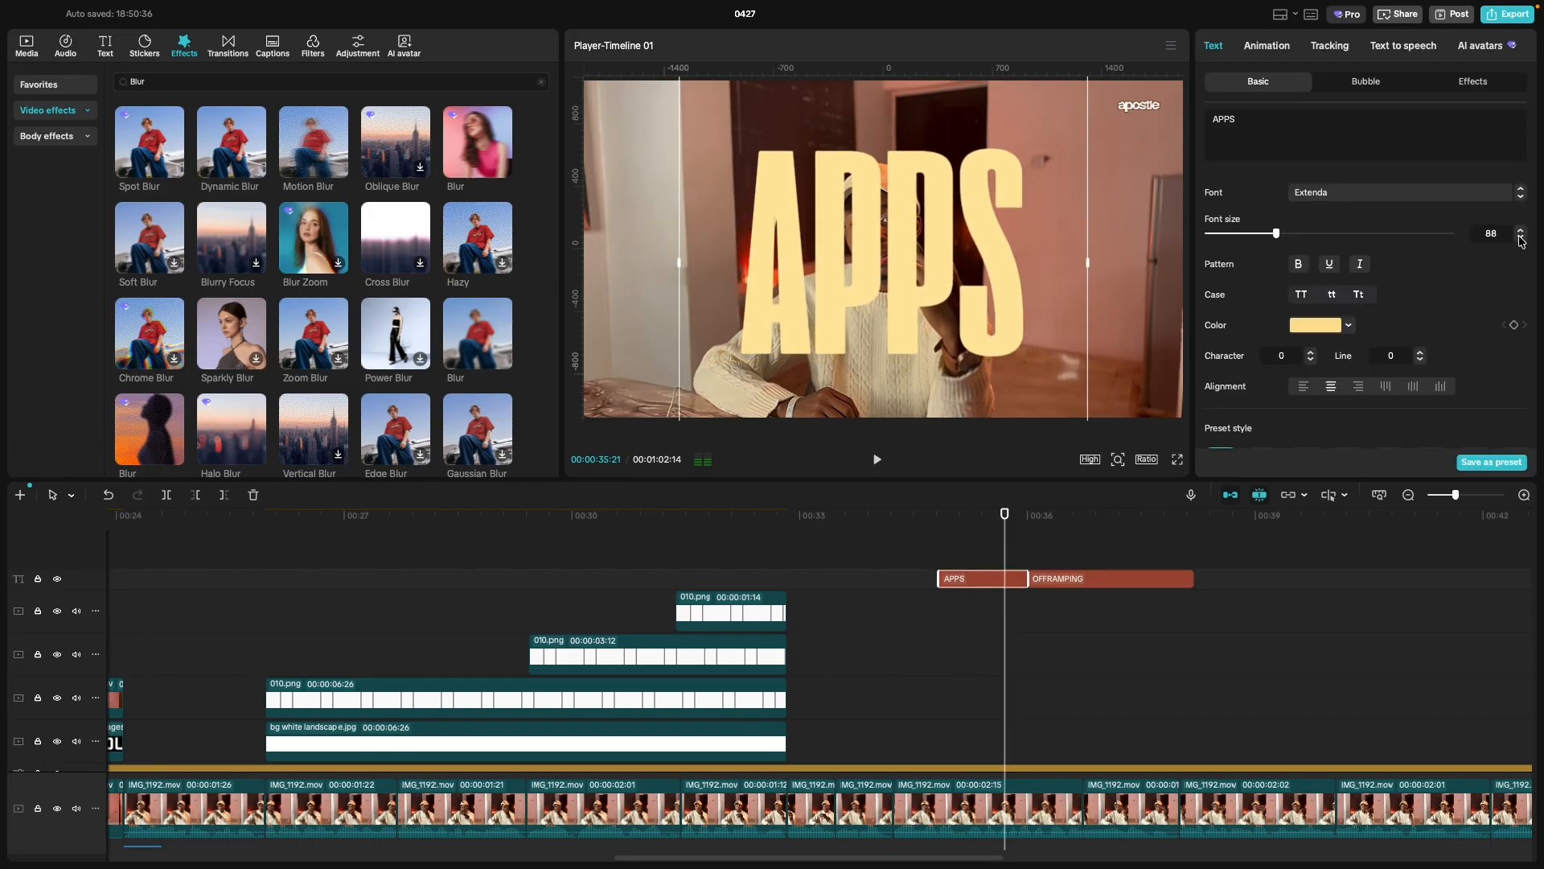
pyautogui.click(1521, 239)
pyautogui.click(1522, 239)
pyautogui.click(1521, 239)
pyautogui.click(1521, 238)
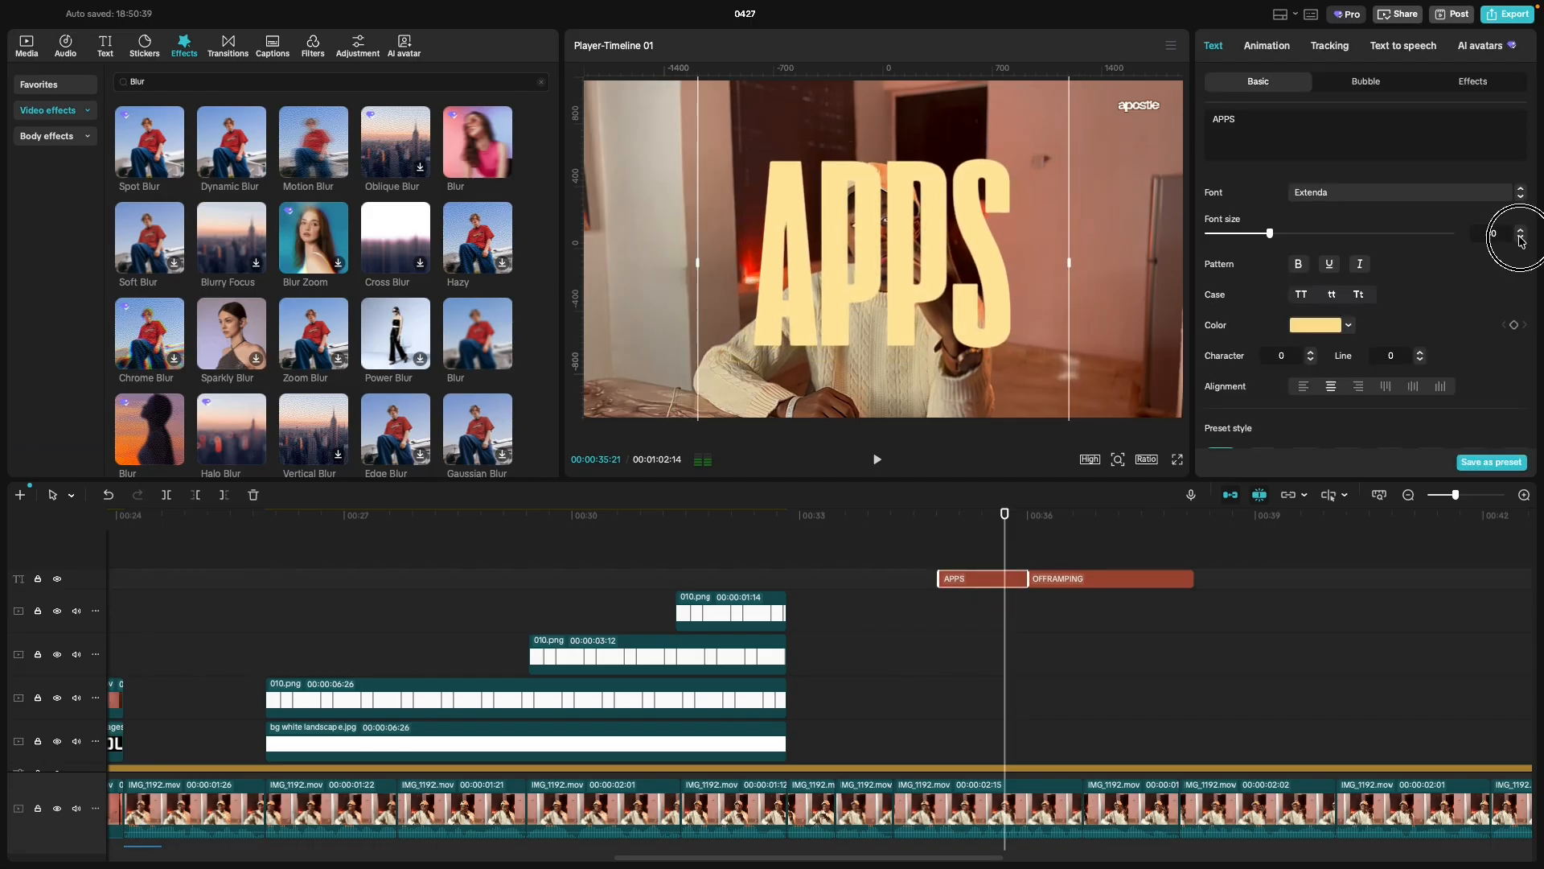
pyautogui.click(1521, 239)
pyautogui.click(1522, 239)
pyautogui.click(1521, 239)
pyautogui.click(1521, 239)
pyautogui.click(1521, 239)
pyautogui.click(1521, 238)
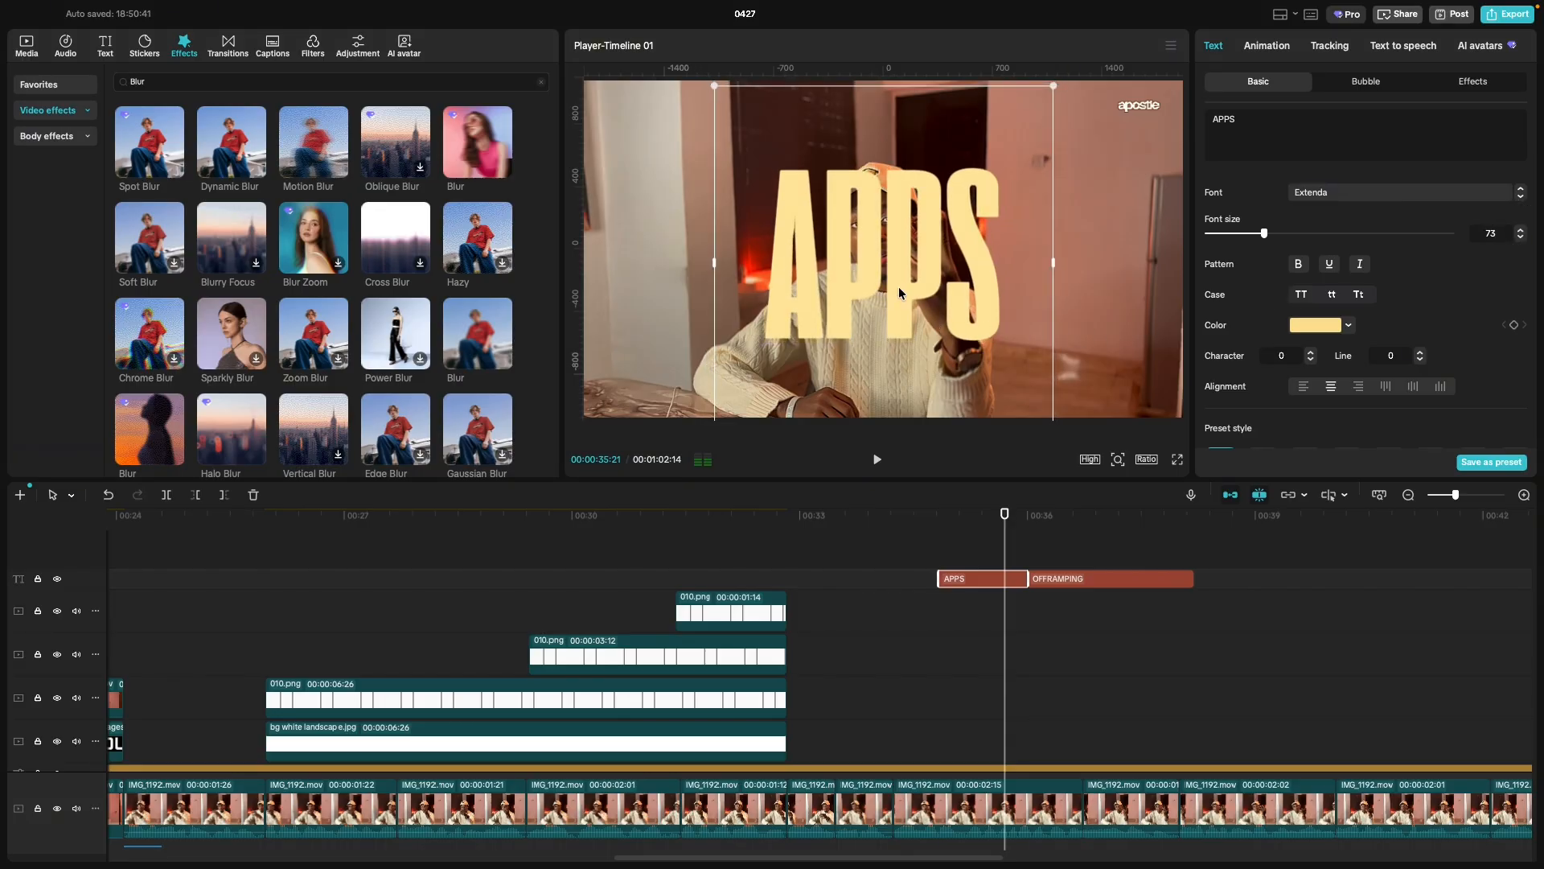
# Move the APPS title to the left side of the video frame, vertically centred, and play back both titles.
pyautogui.moveTo(899, 286); pyautogui.dragTo(768, 275)
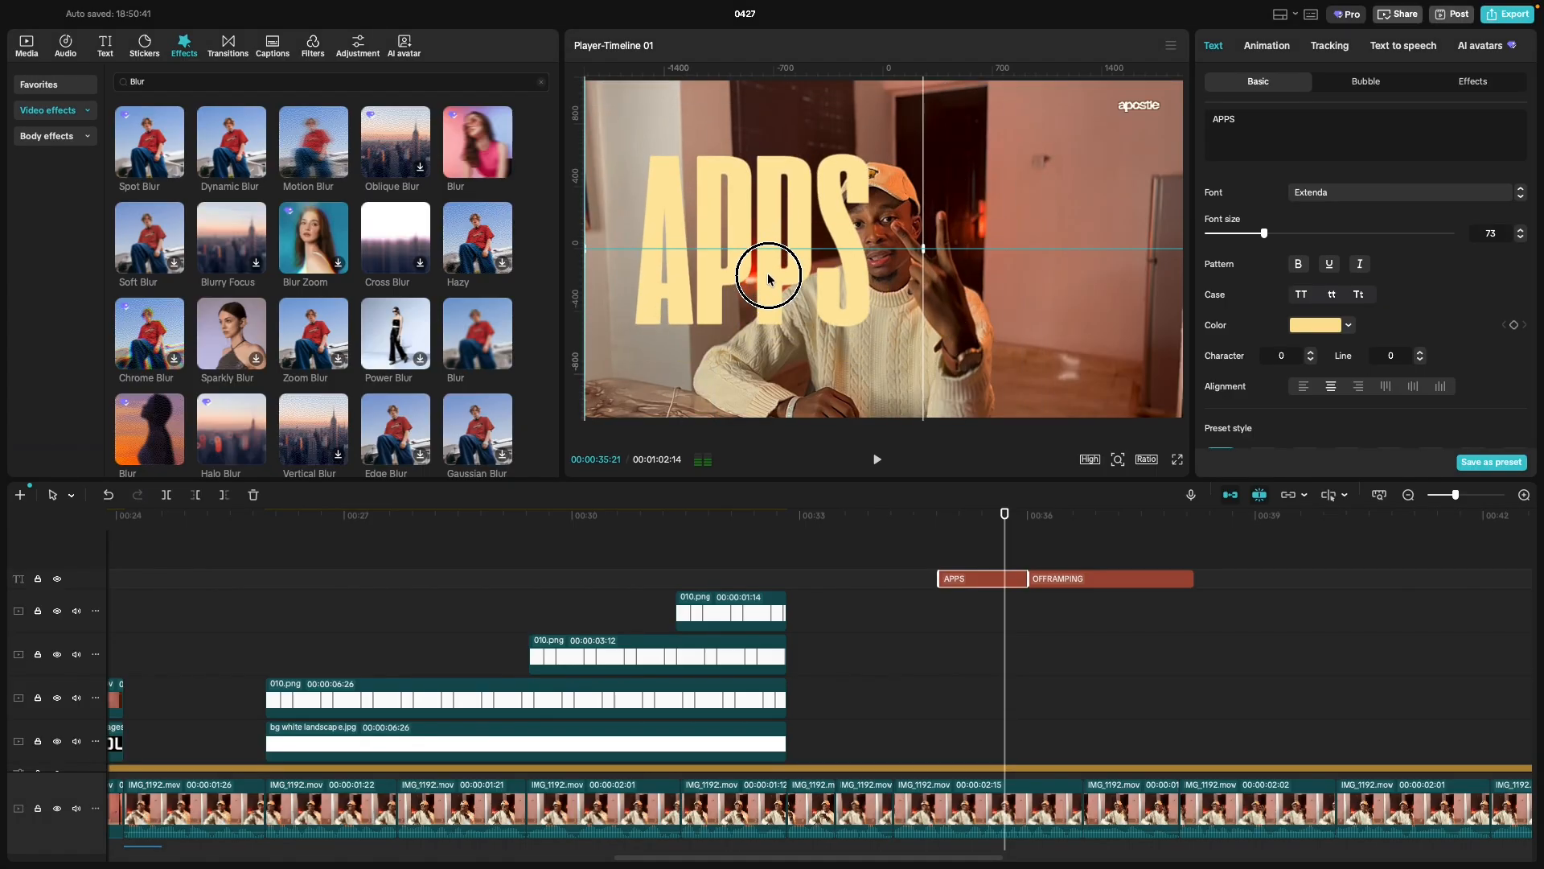
pyautogui.moveTo(767, 273); pyautogui.dragTo(769, 278)
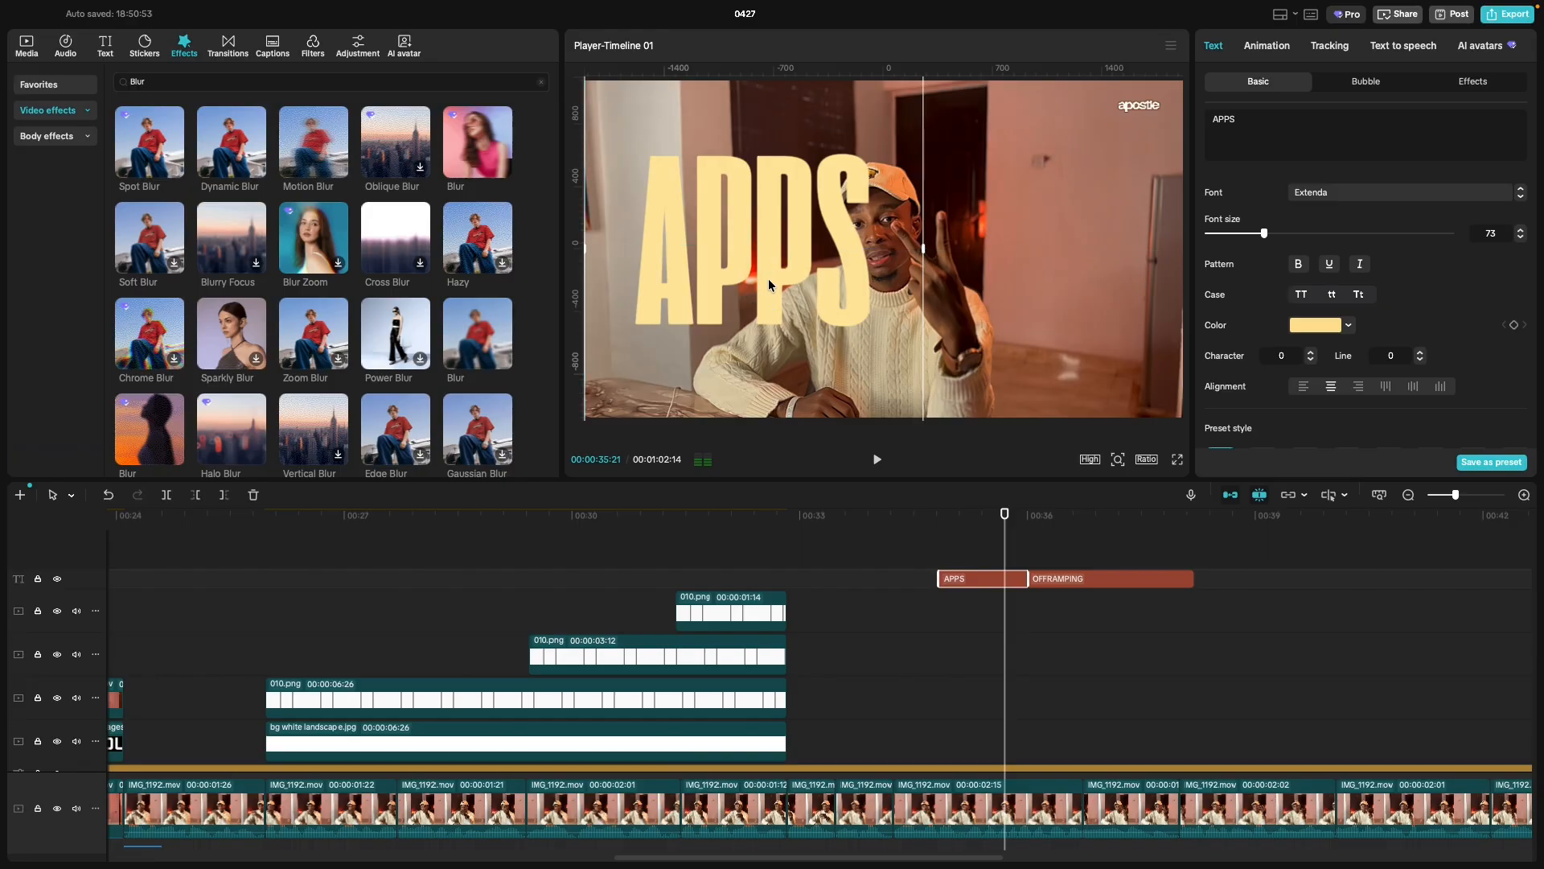
pyautogui.click(940, 553)
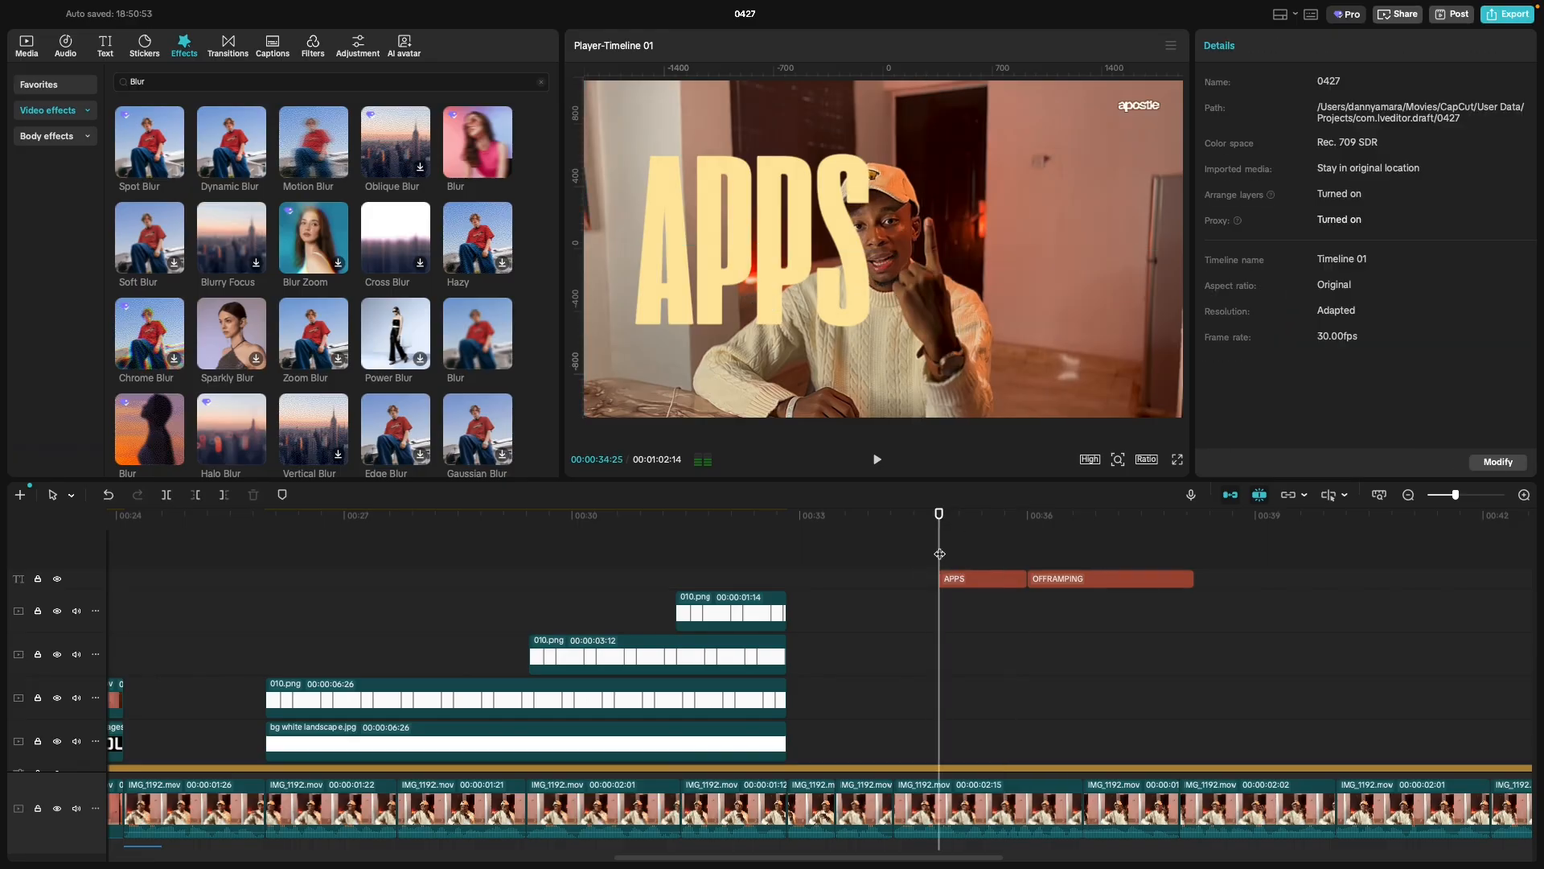
pyautogui.press('space')
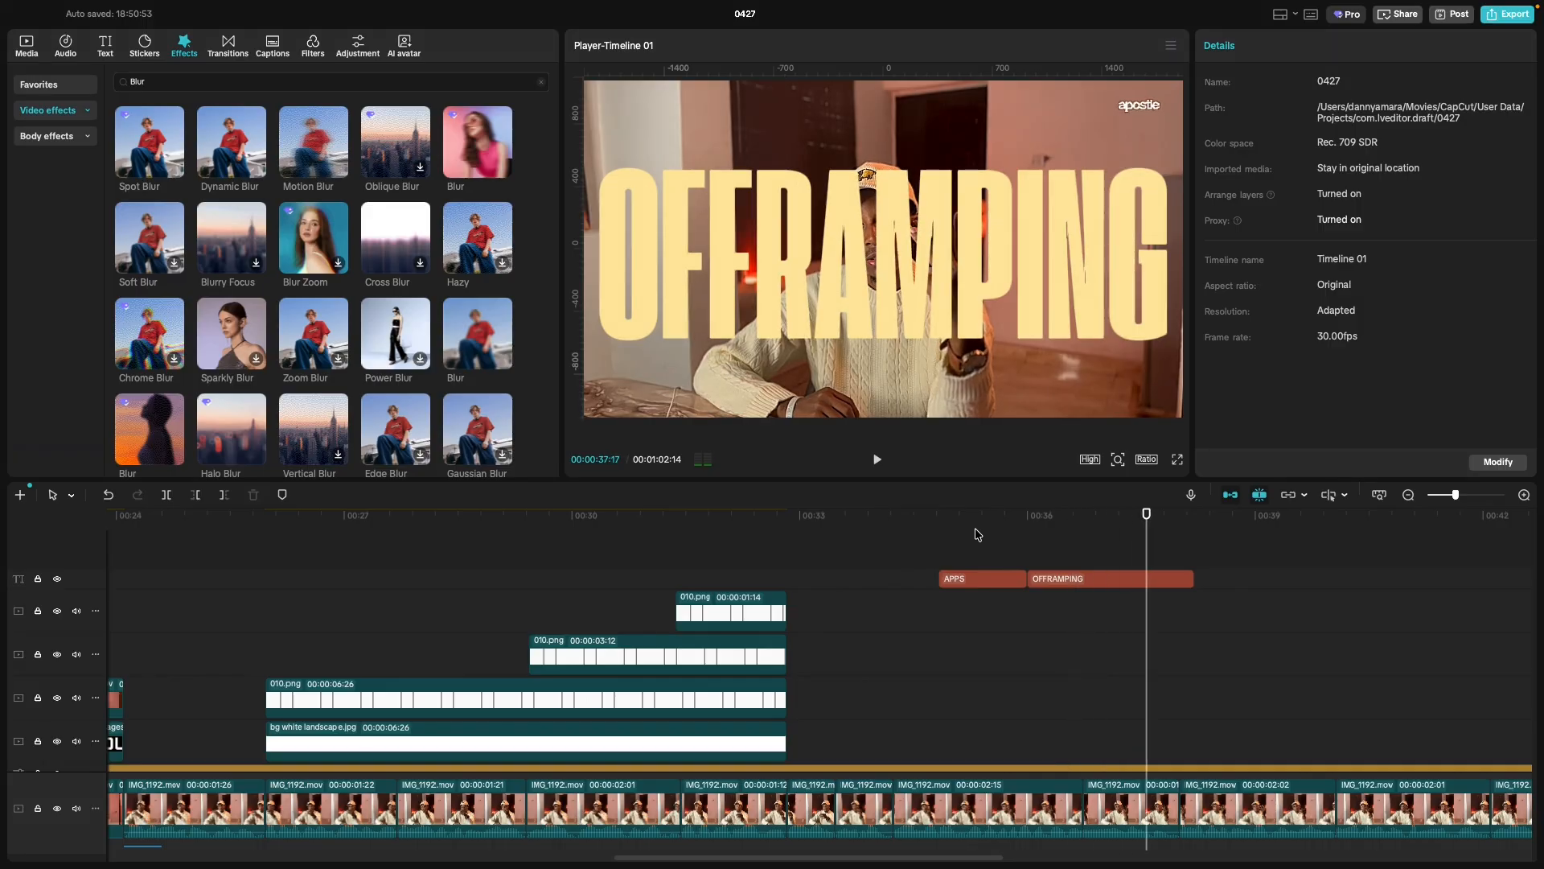
# Raise the OFFRAMPING title to the vertical centre of the frame, level with APPS, and play it back.
pyautogui.click(1004, 304)
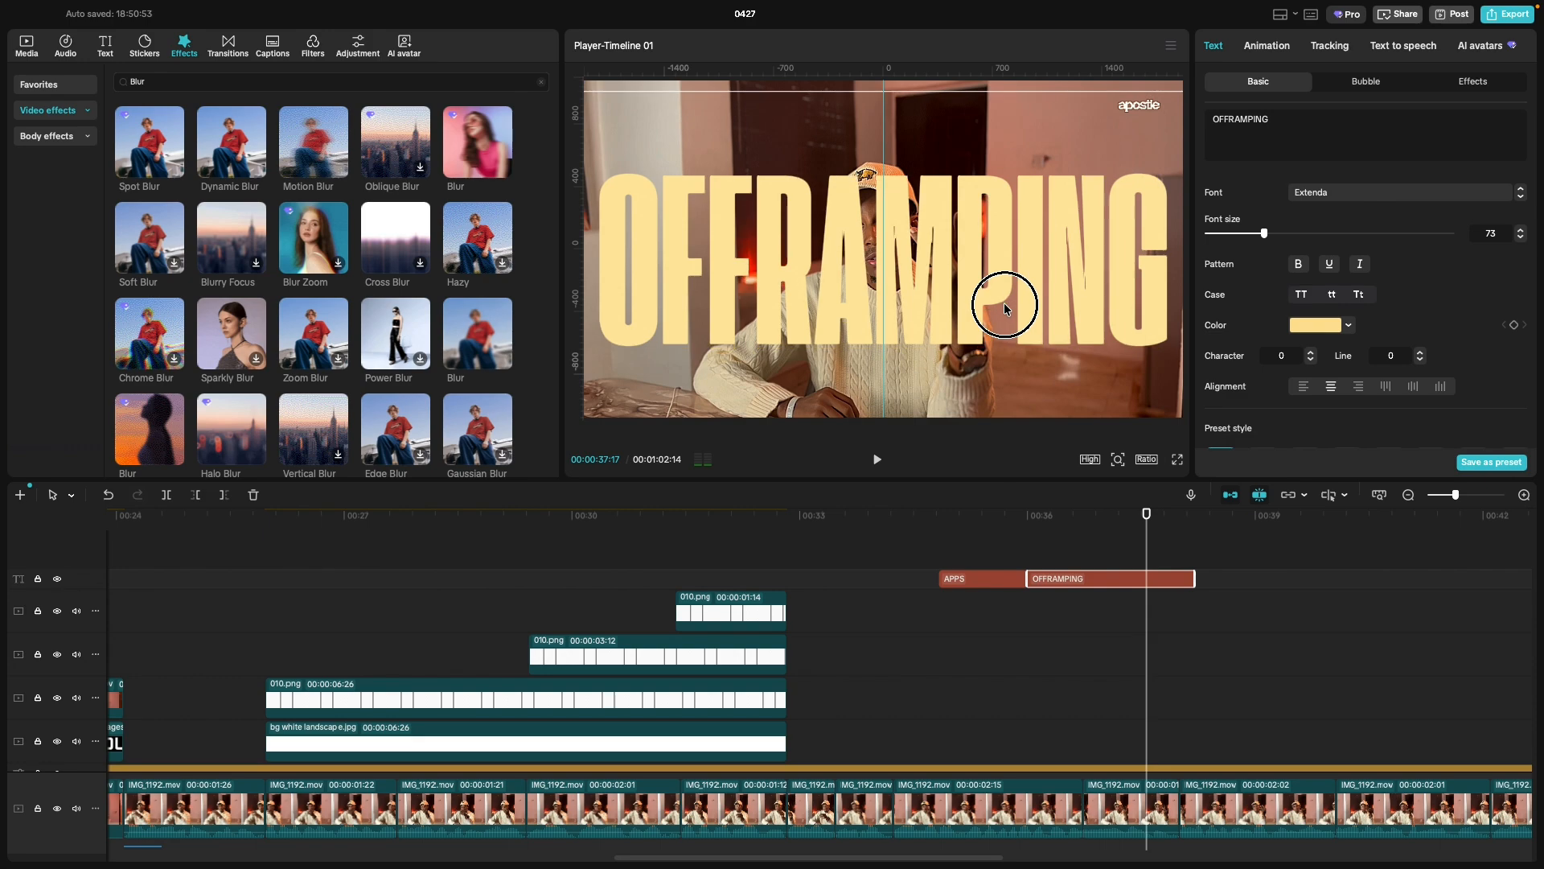
pyautogui.moveTo(1004, 301)
pyautogui.mouseDown()
pyautogui.moveTo(1005, 273)
pyautogui.moveTo(1007, 286)
pyautogui.mouseUp()
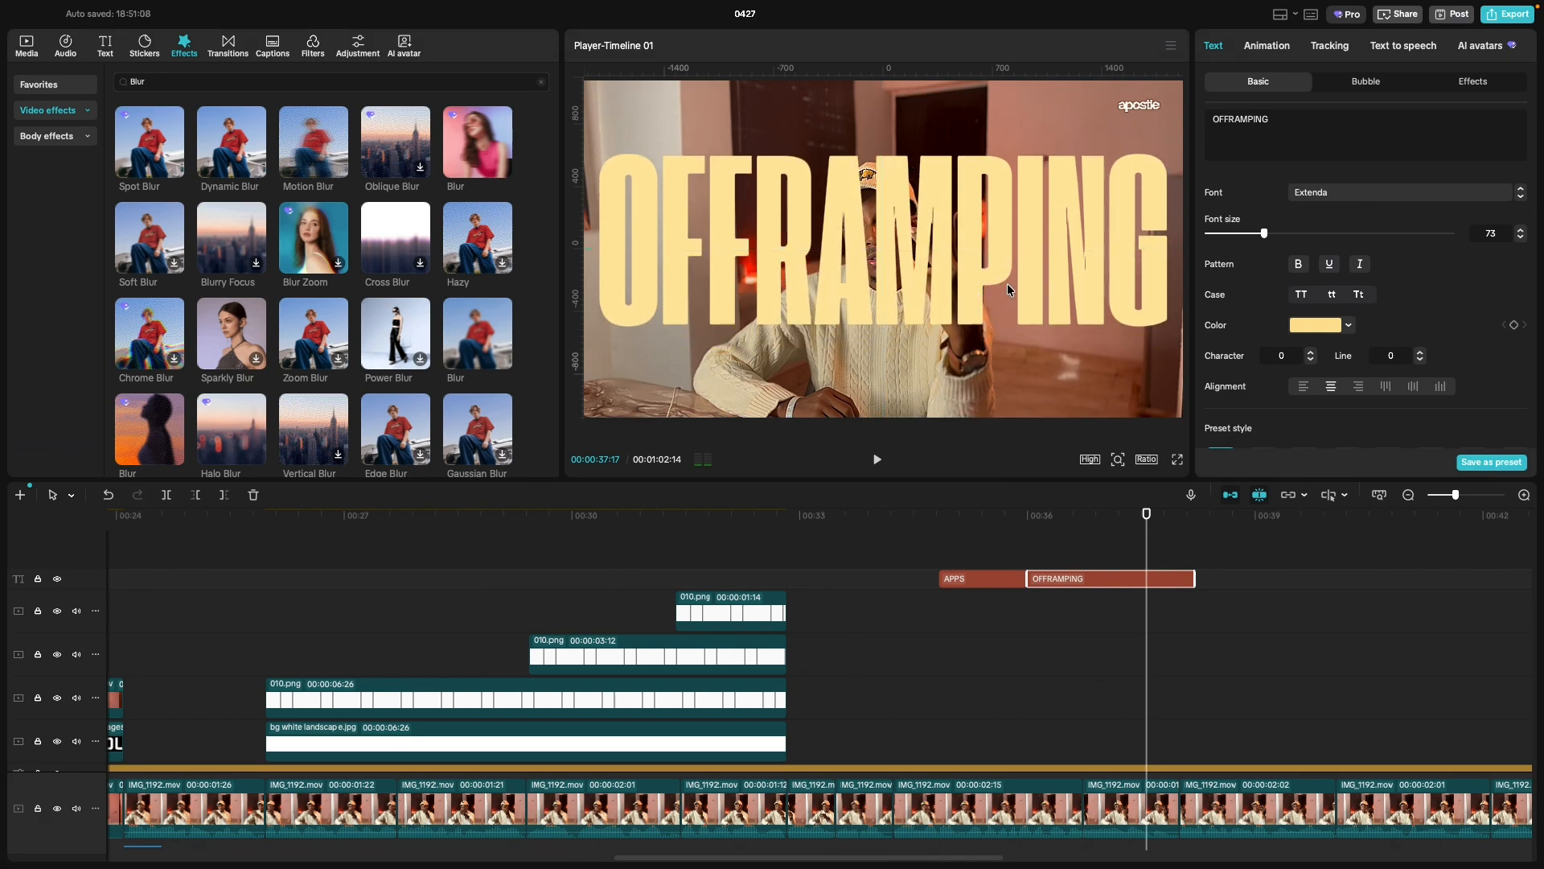
pyautogui.click(1138, 548)
pyautogui.press('space')
pyautogui.click(1084, 548)
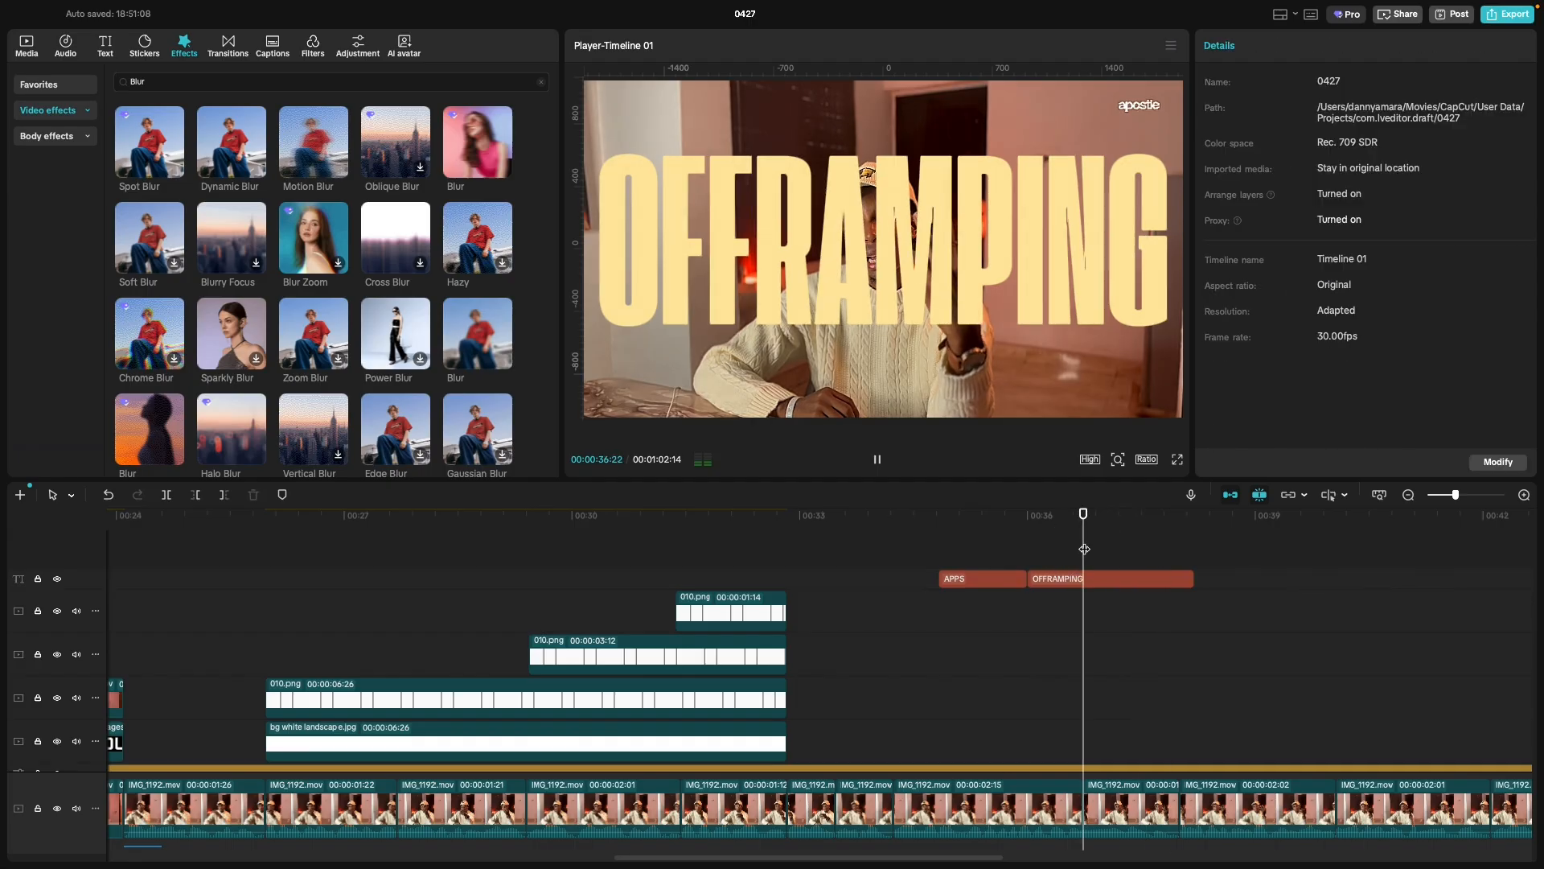
# Locate the start of the next spoken phrase by playback and split the OFFRAMPING title there, at 00:00:37:07.
pyautogui.press('space')
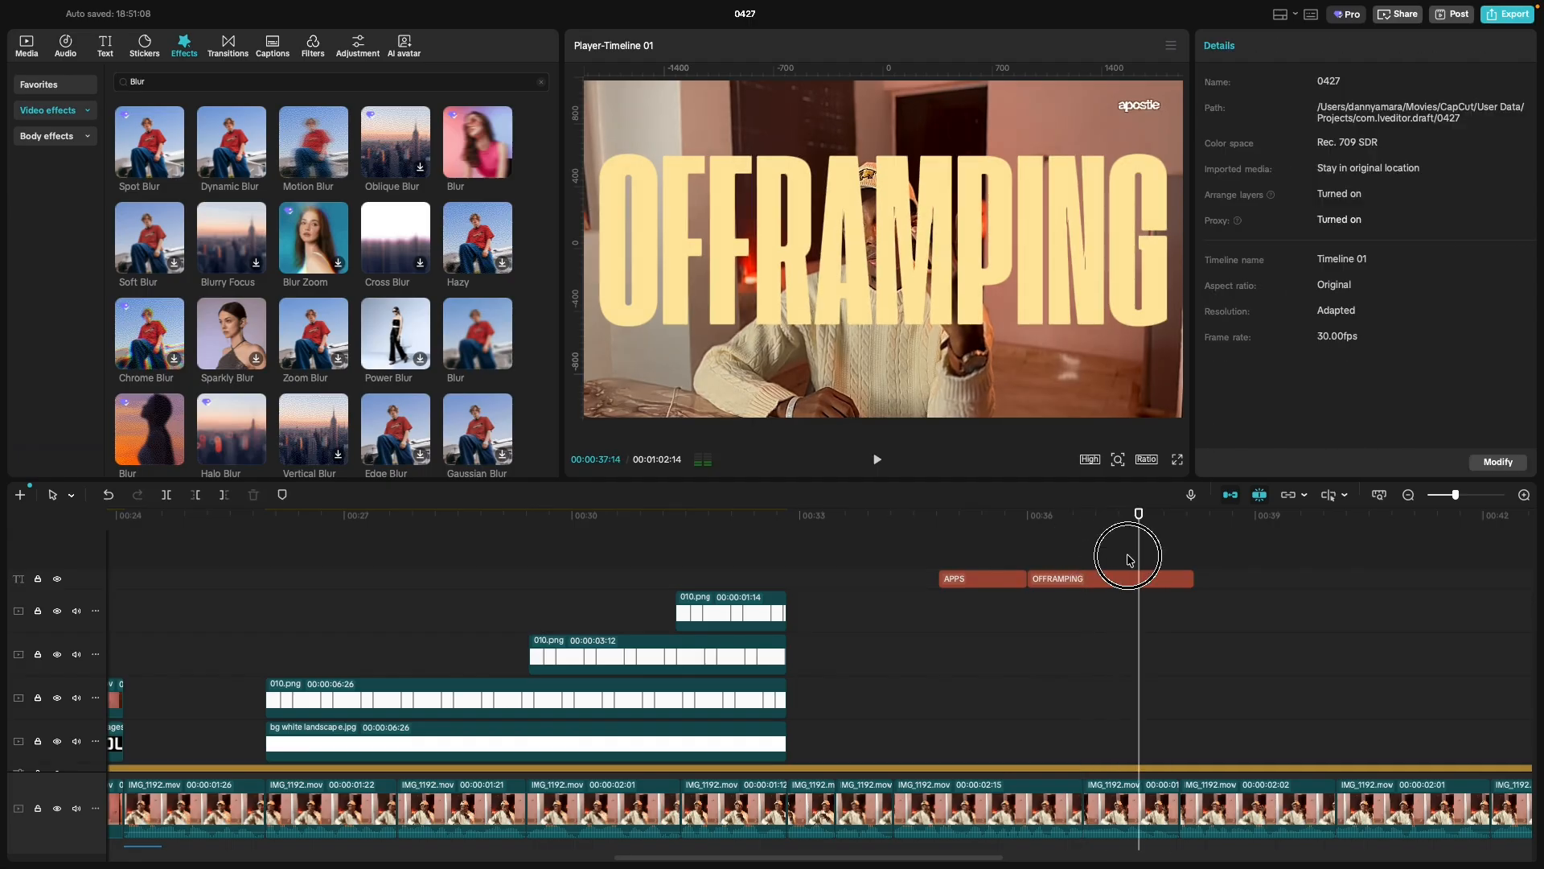
pyautogui.click(1128, 563)
pyautogui.click(1127, 563)
pyautogui.press('space')
pyautogui.press('space')
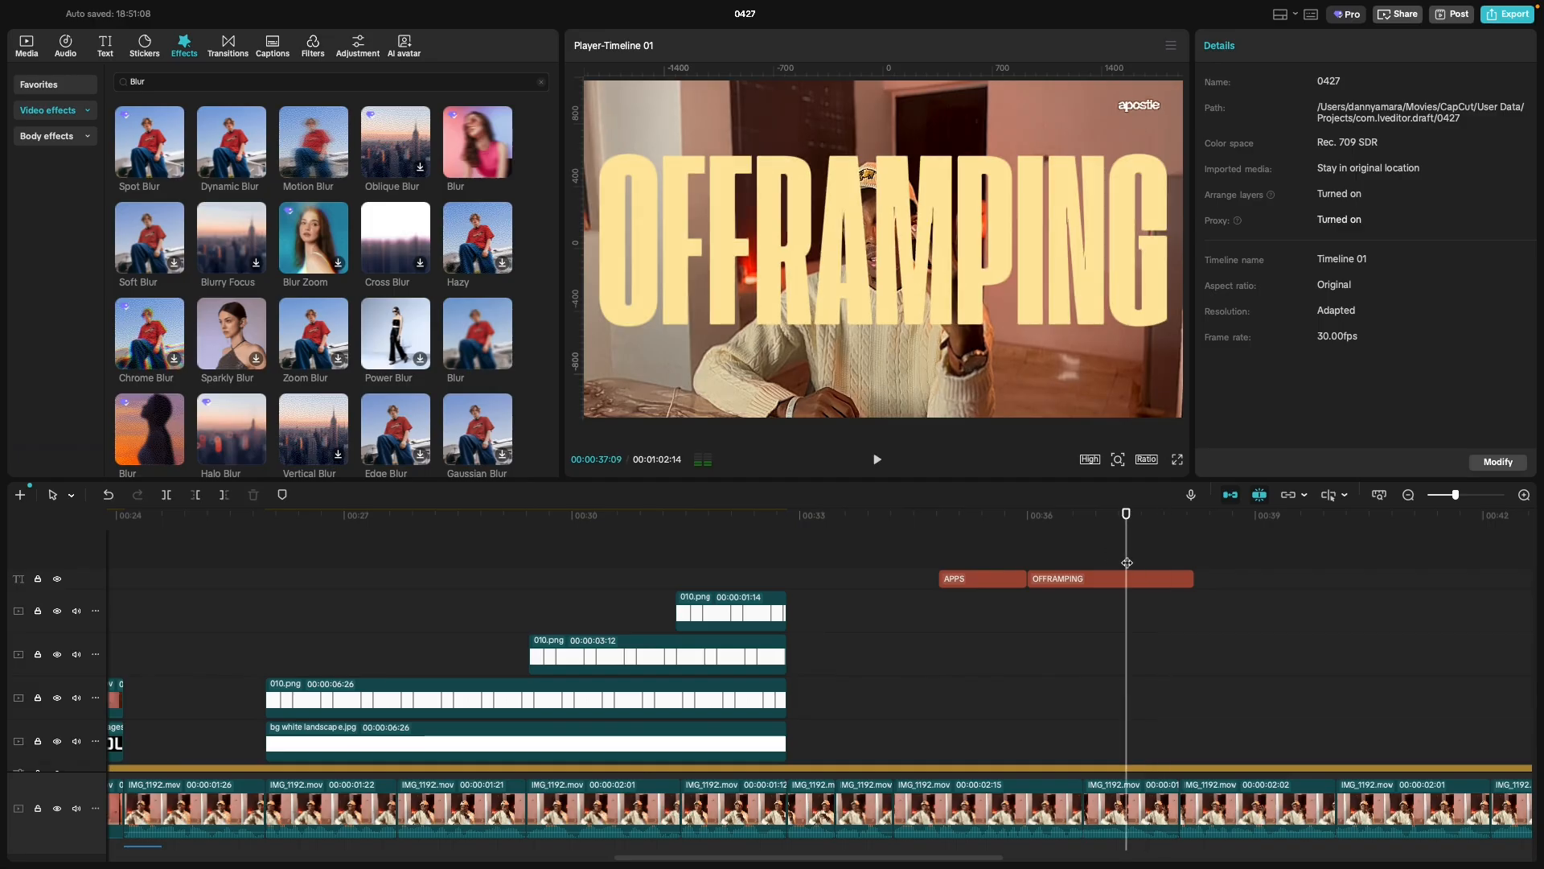
pyautogui.click(1123, 563)
pyautogui.press('space')
pyautogui.click(1122, 557)
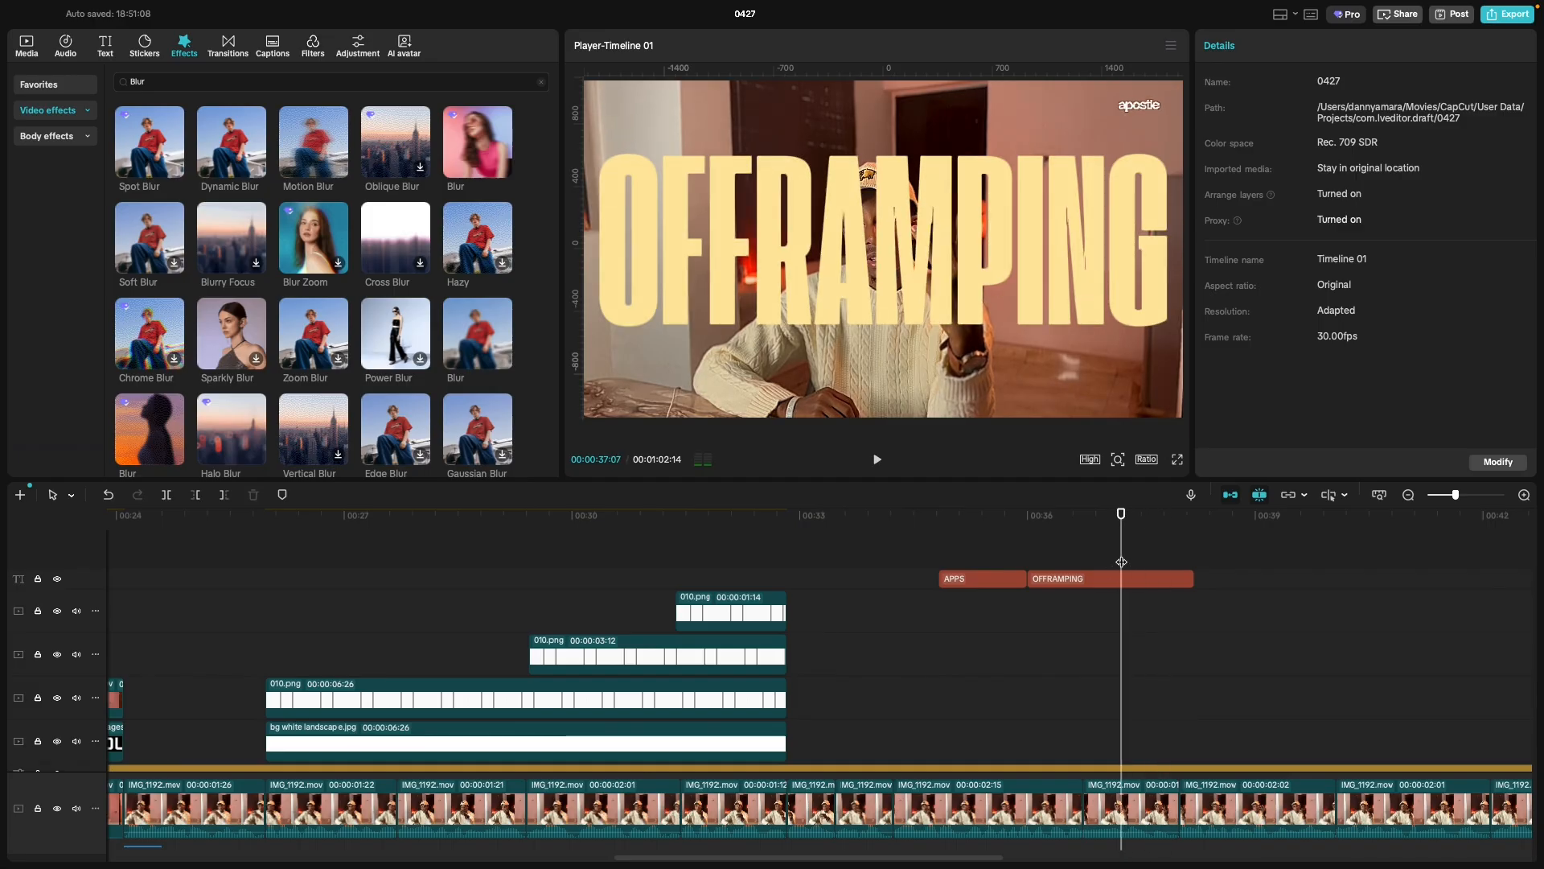
pyautogui.press('space')
pyautogui.click(1122, 561)
pyautogui.click(1129, 574)
pyautogui.press('super+b')
# Change the second OFFRAMPING piece's text to ZERO FEES and shift it toward the left side of the video frame.
pyautogui.click(1266, 145)
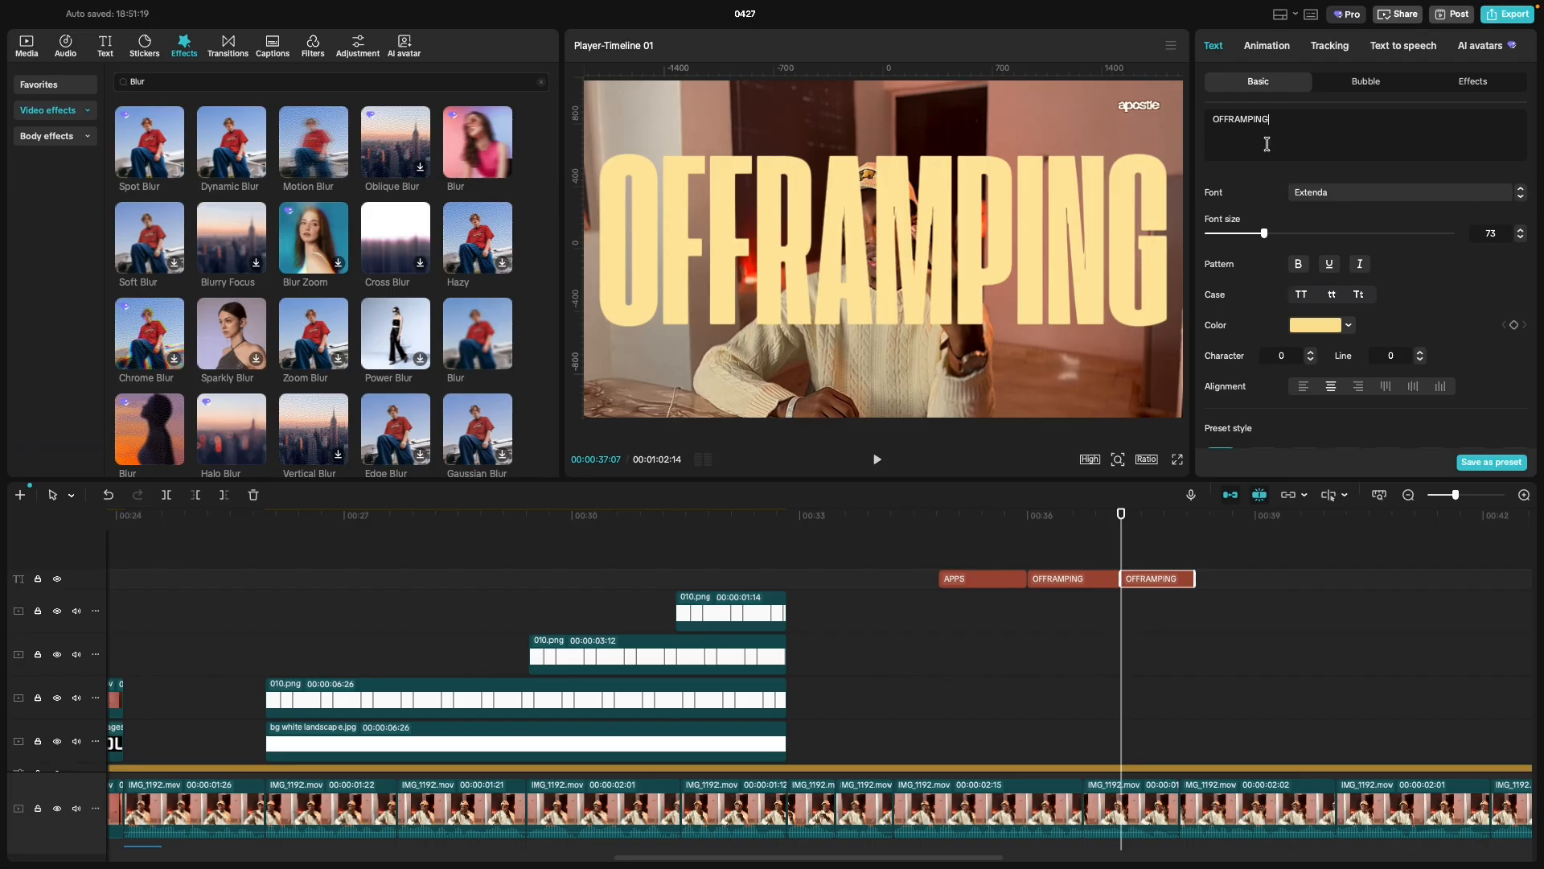
pyautogui.press('super+a')
pyautogui.write('Z')
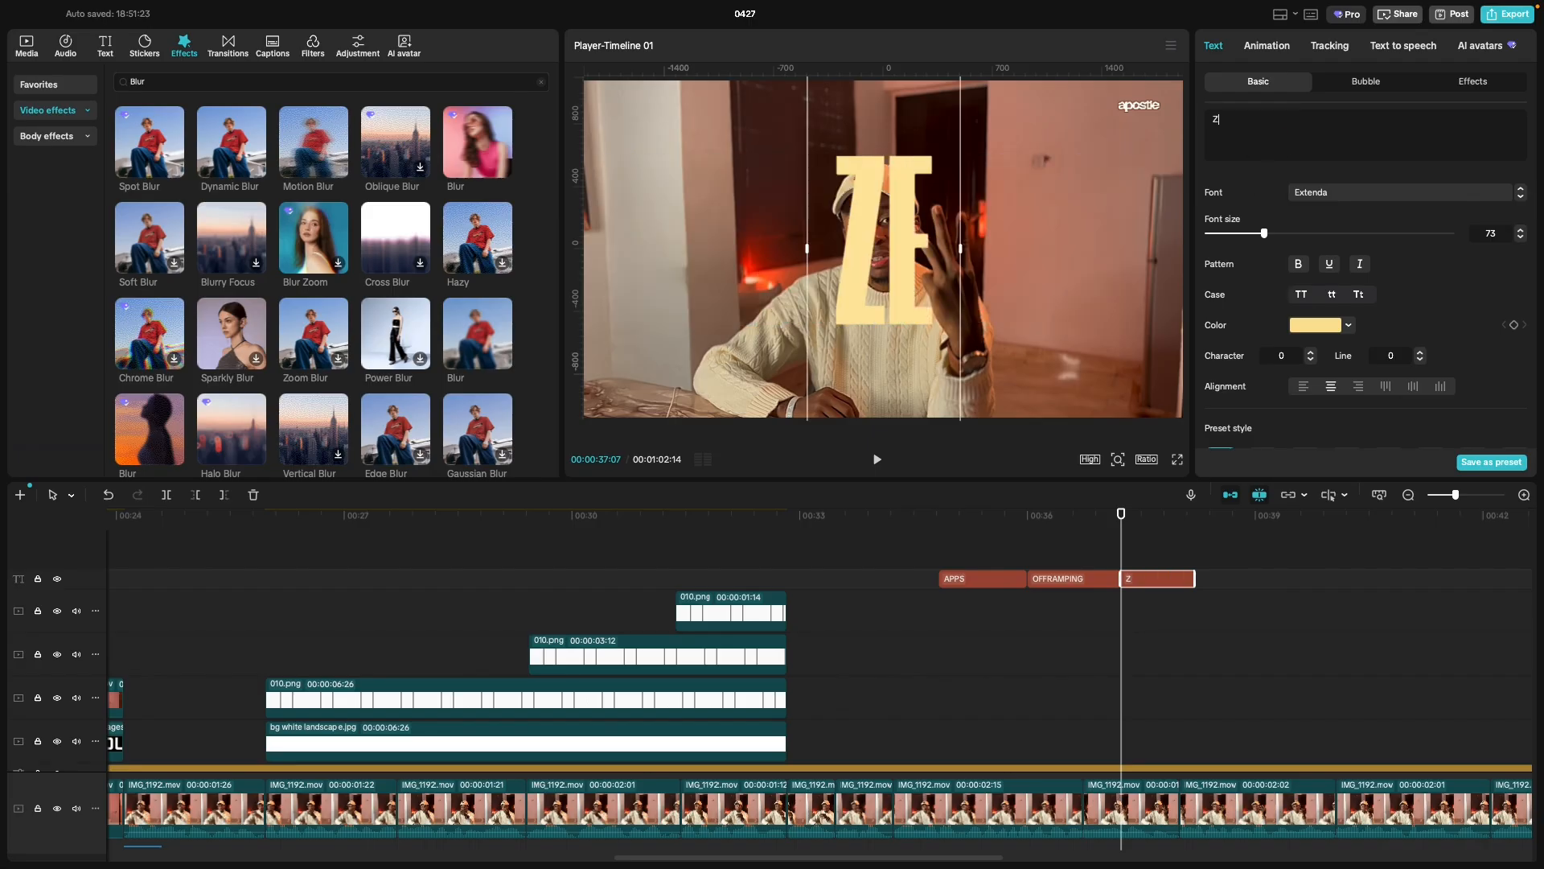
pyautogui.write('ERO FEES')
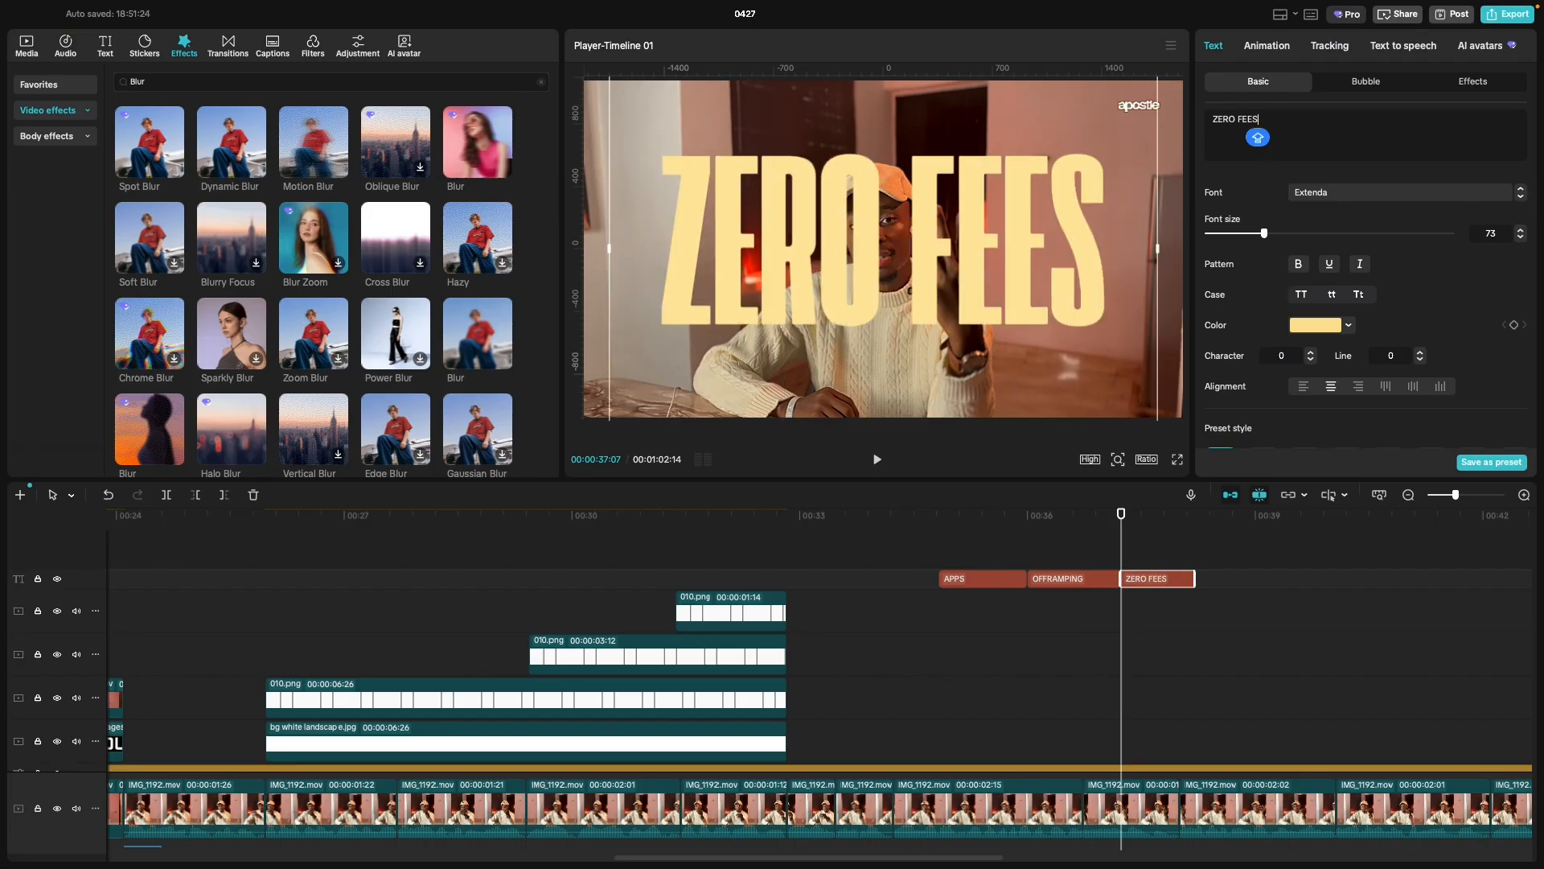
pyautogui.moveTo(1084, 256); pyautogui.dragTo(1036, 252)
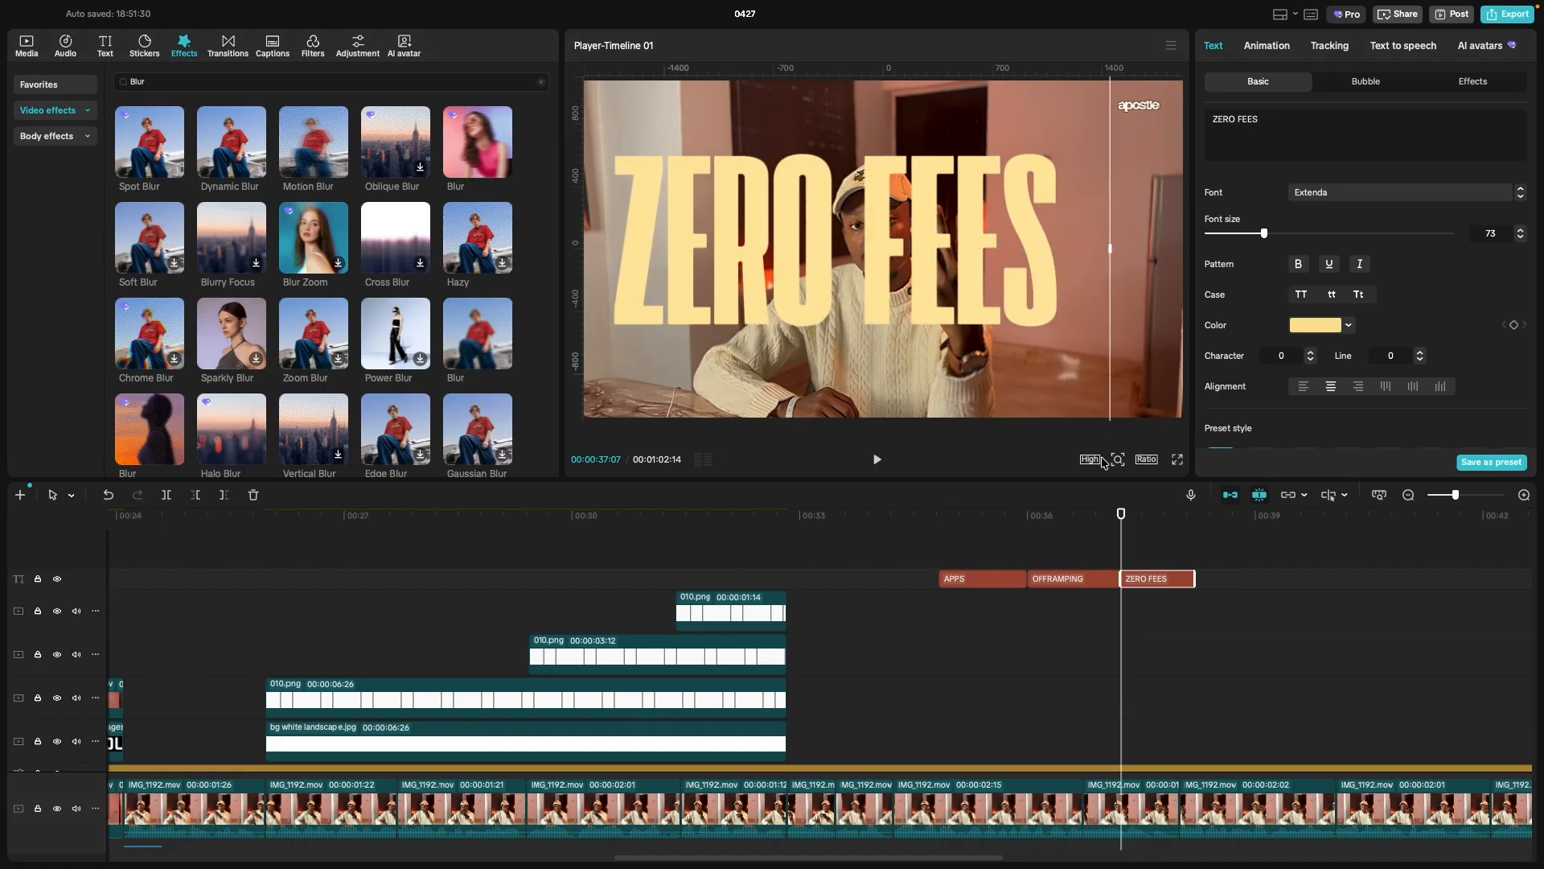
# Play back the three titles and the speech that follows, up to about 43 seconds, to find the next cue.
pyautogui.click(1067, 557)
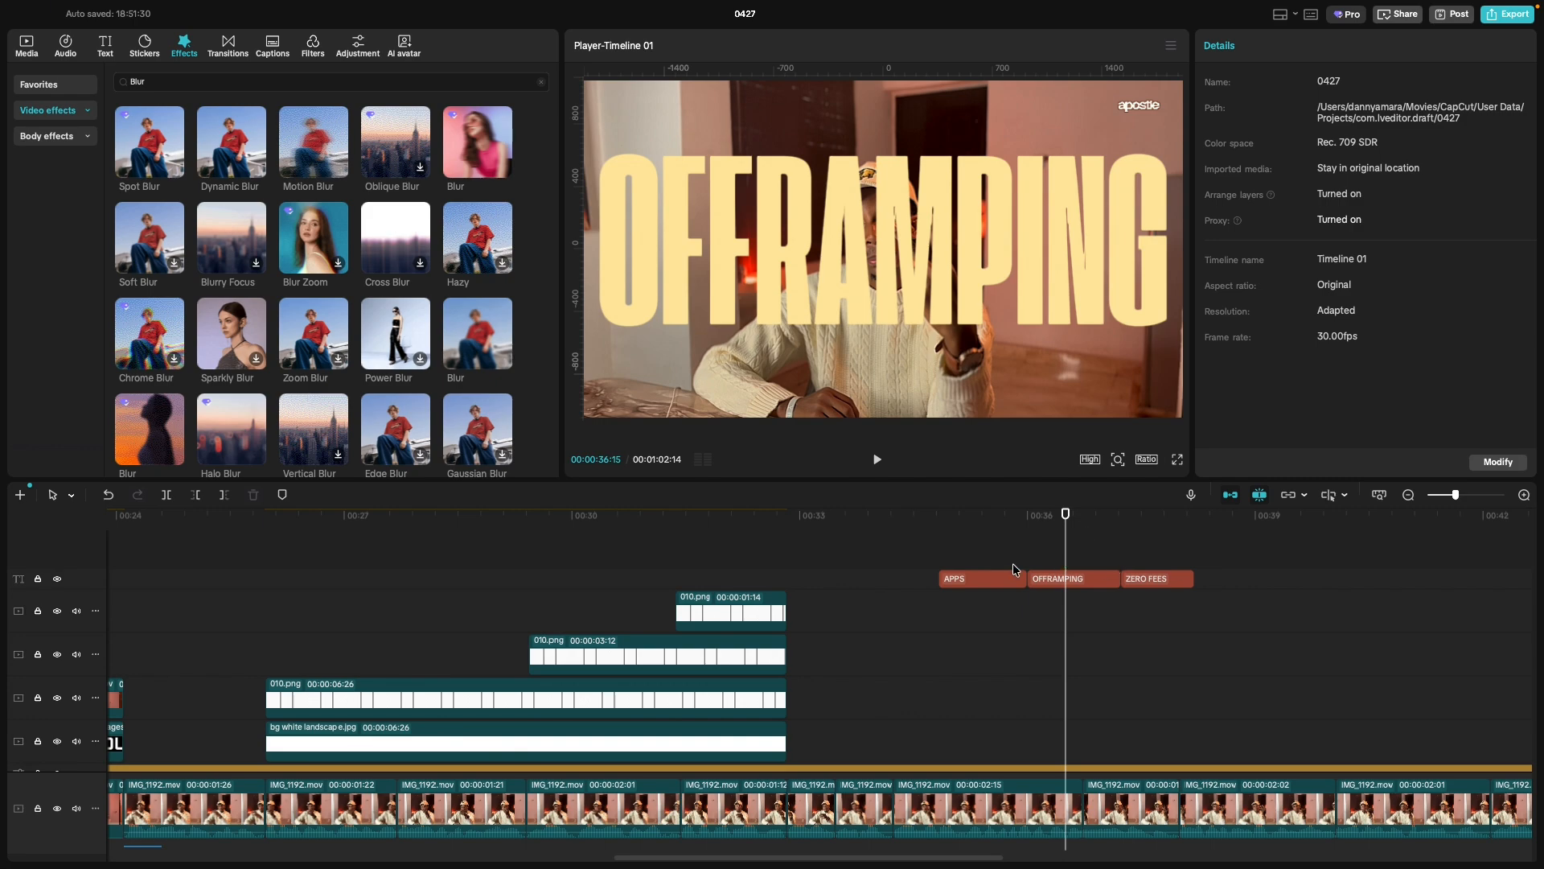
pyautogui.click(934, 559)
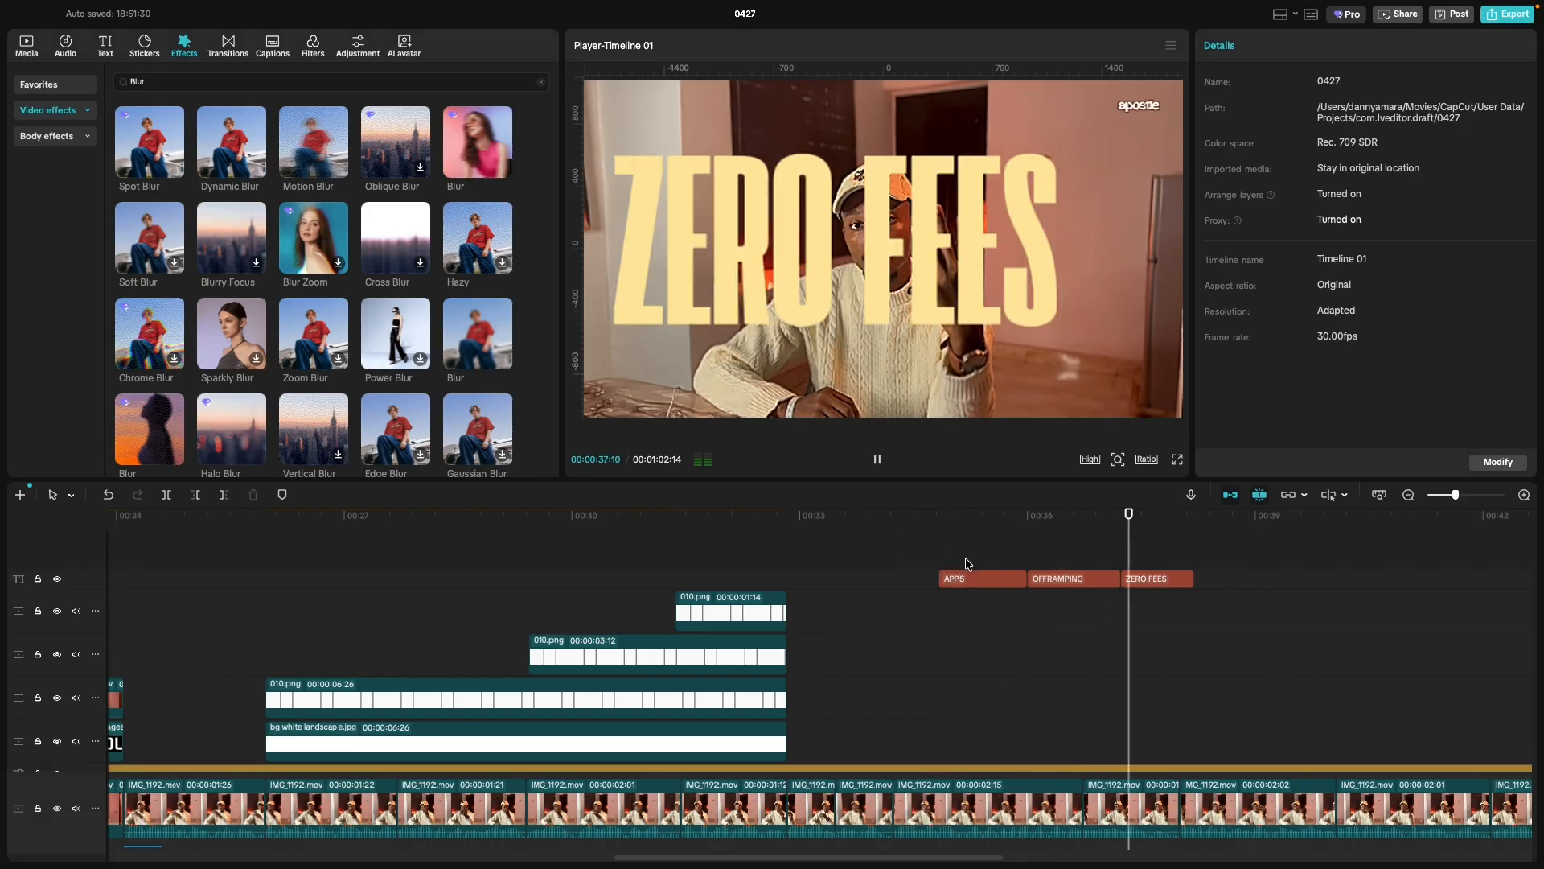
pyautogui.press('space')
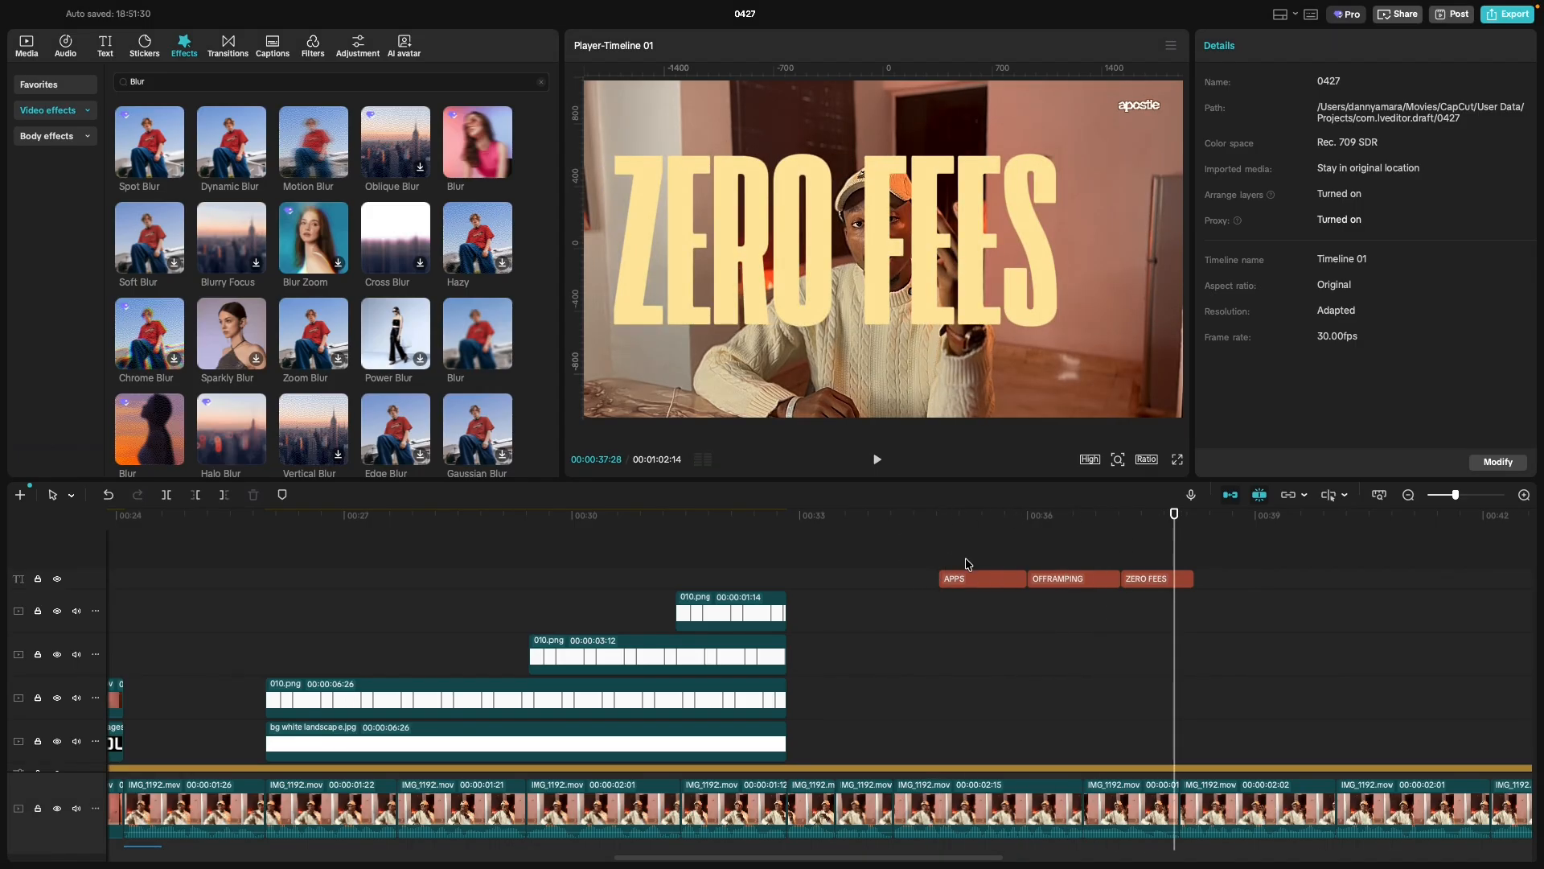
pyautogui.press('space')
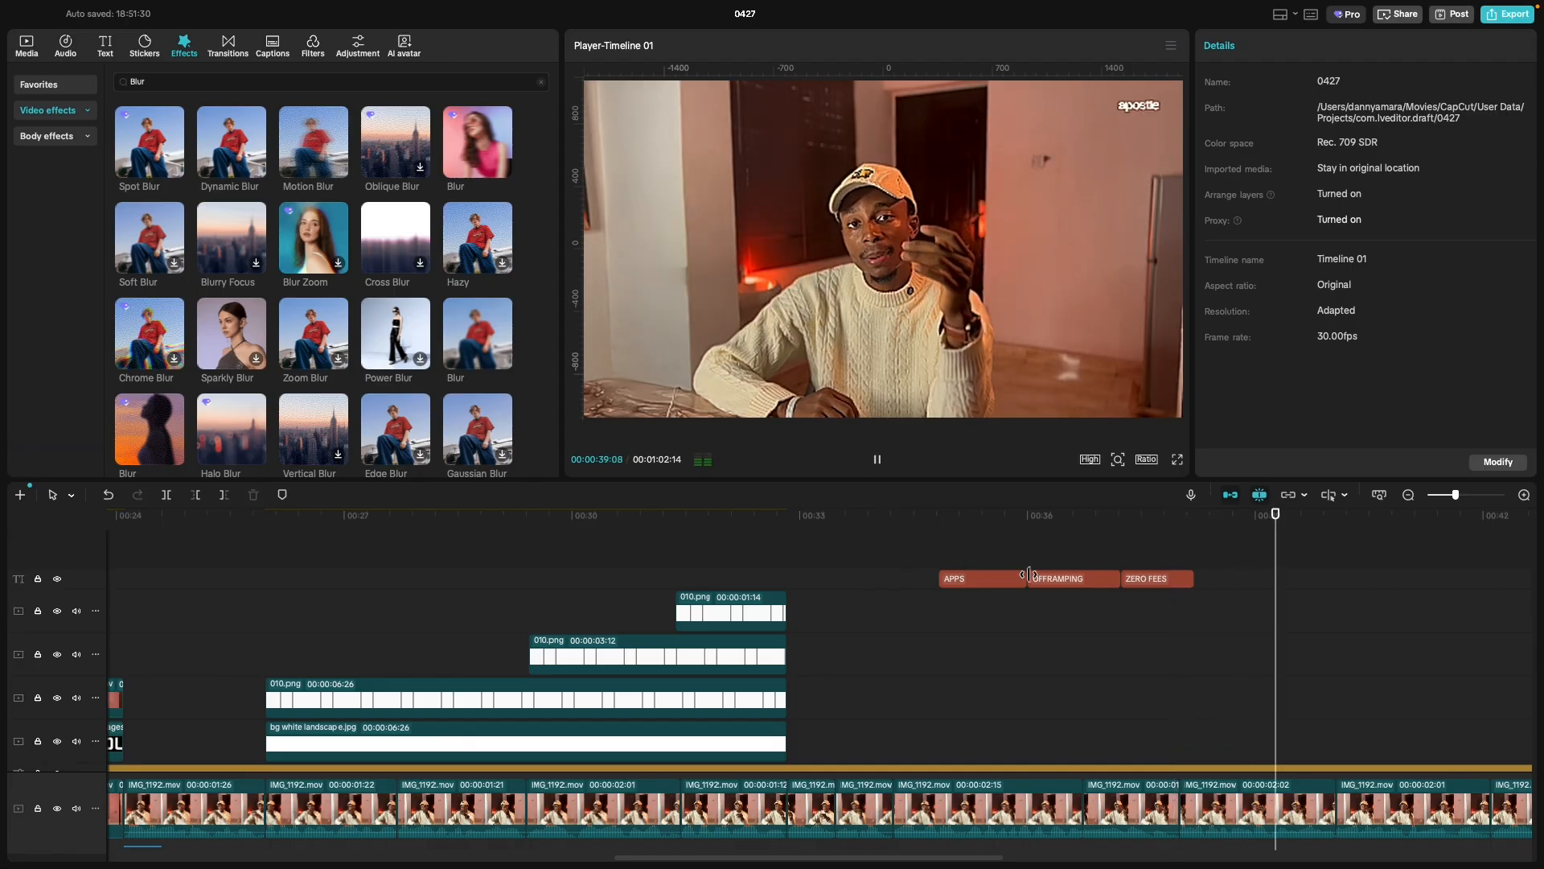
pyautogui.press('space')
pyautogui.press('space')
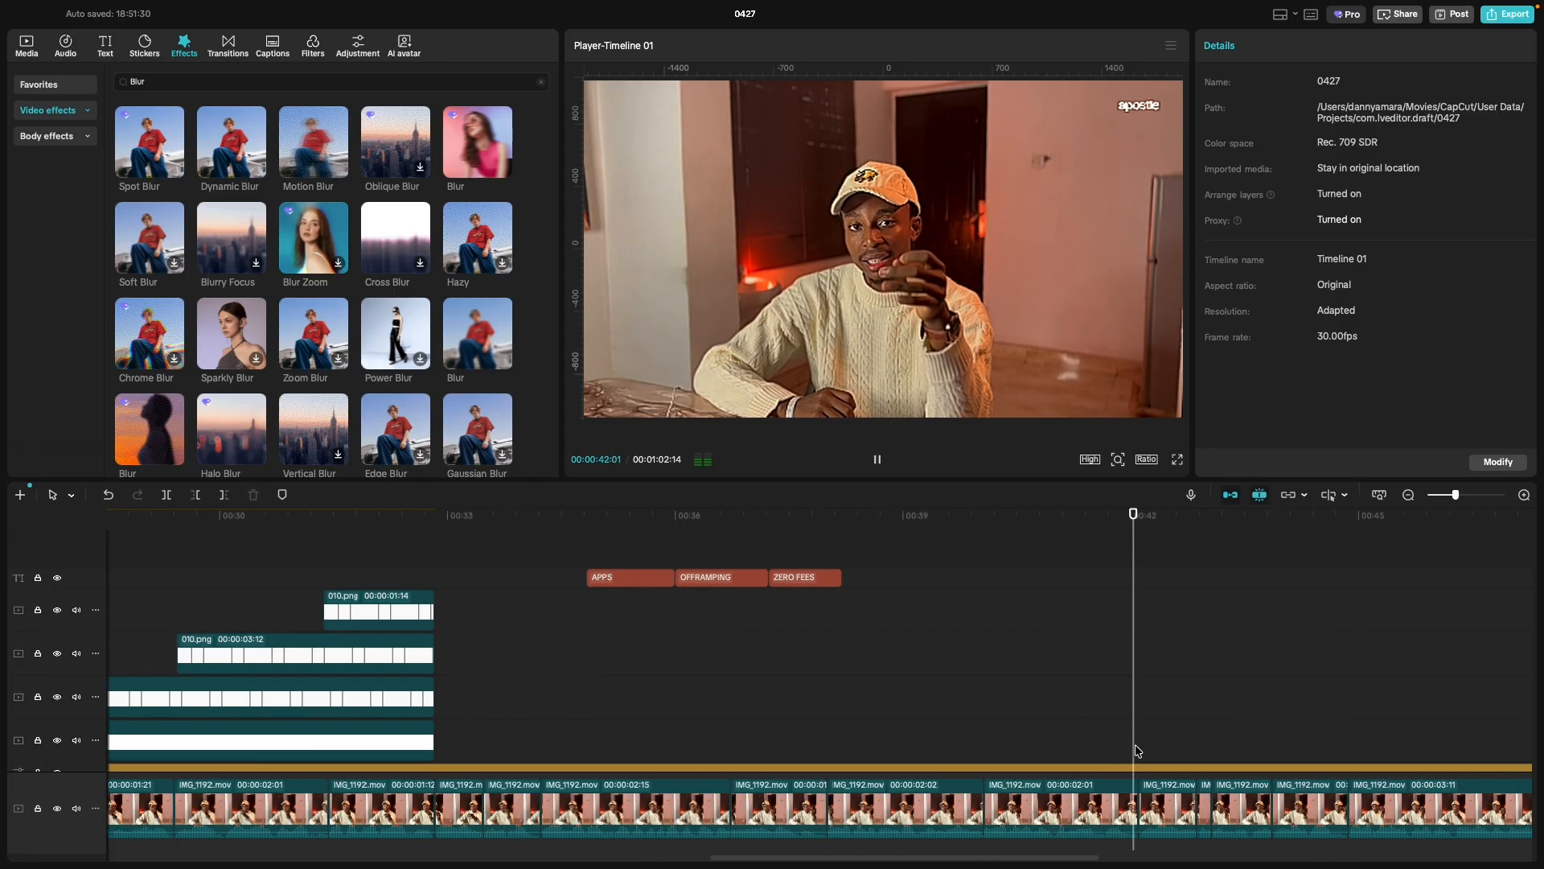
pyautogui.press('space')
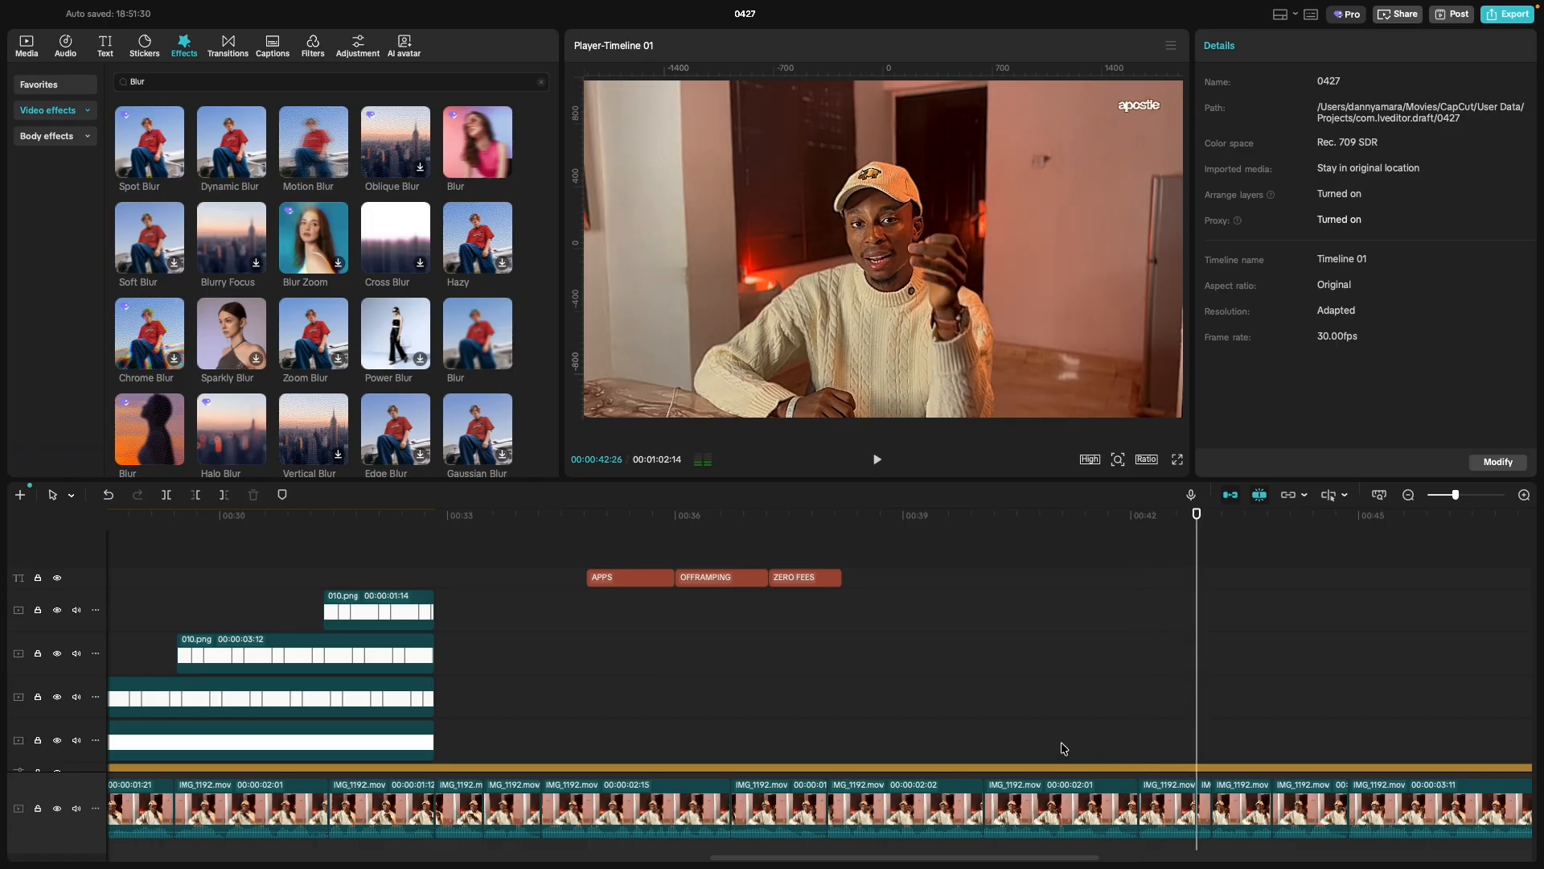
pyautogui.click(988, 753)
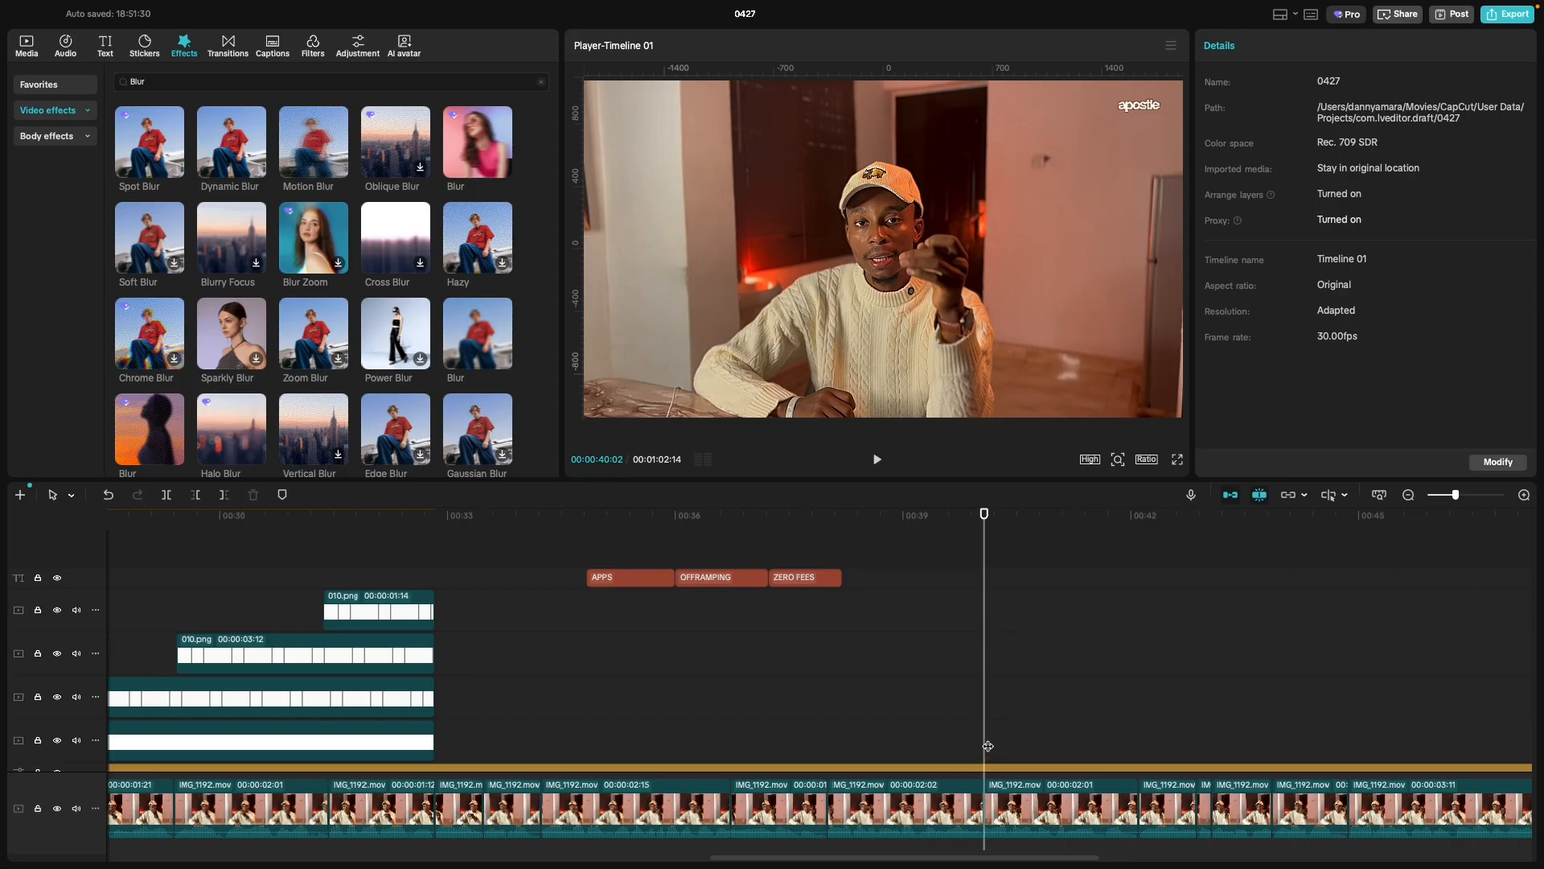
pyautogui.press('space')
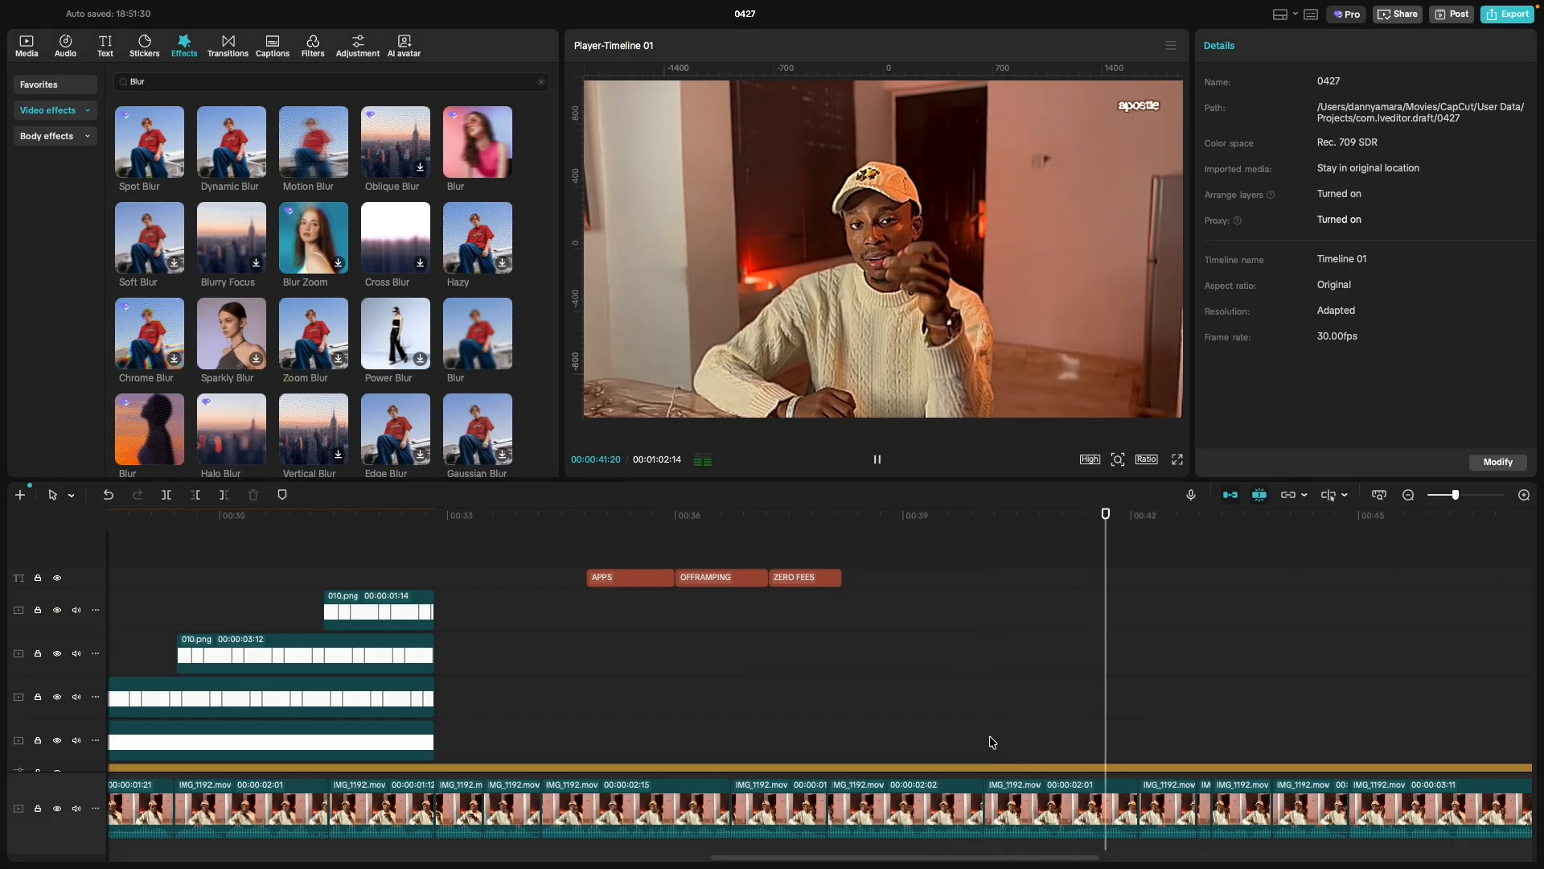
pyautogui.press('space')
pyautogui.click(825, 736)
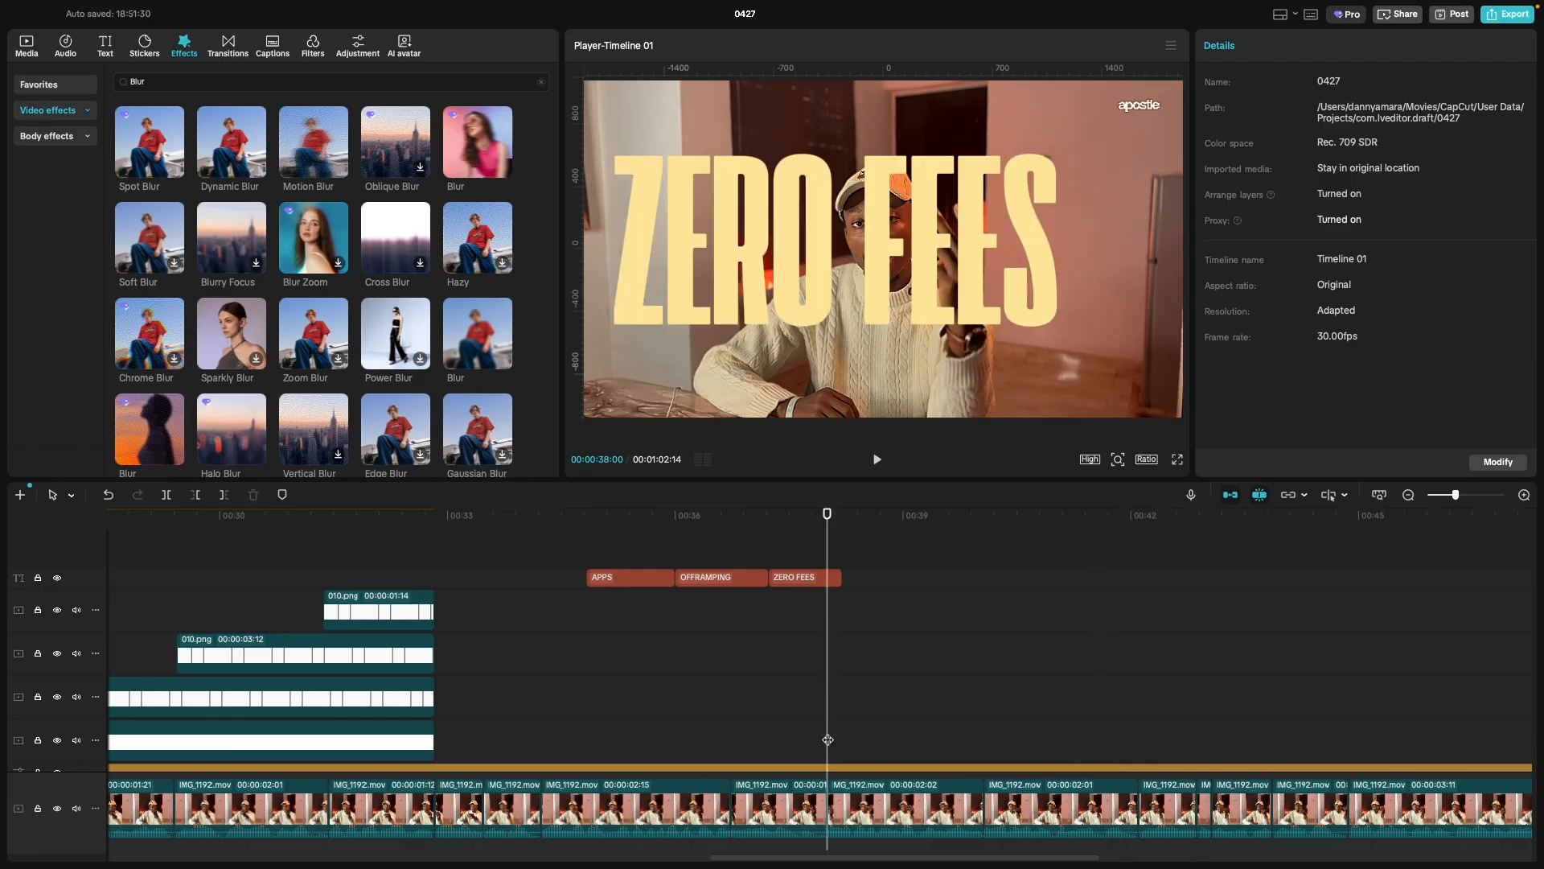
pyautogui.press('space')
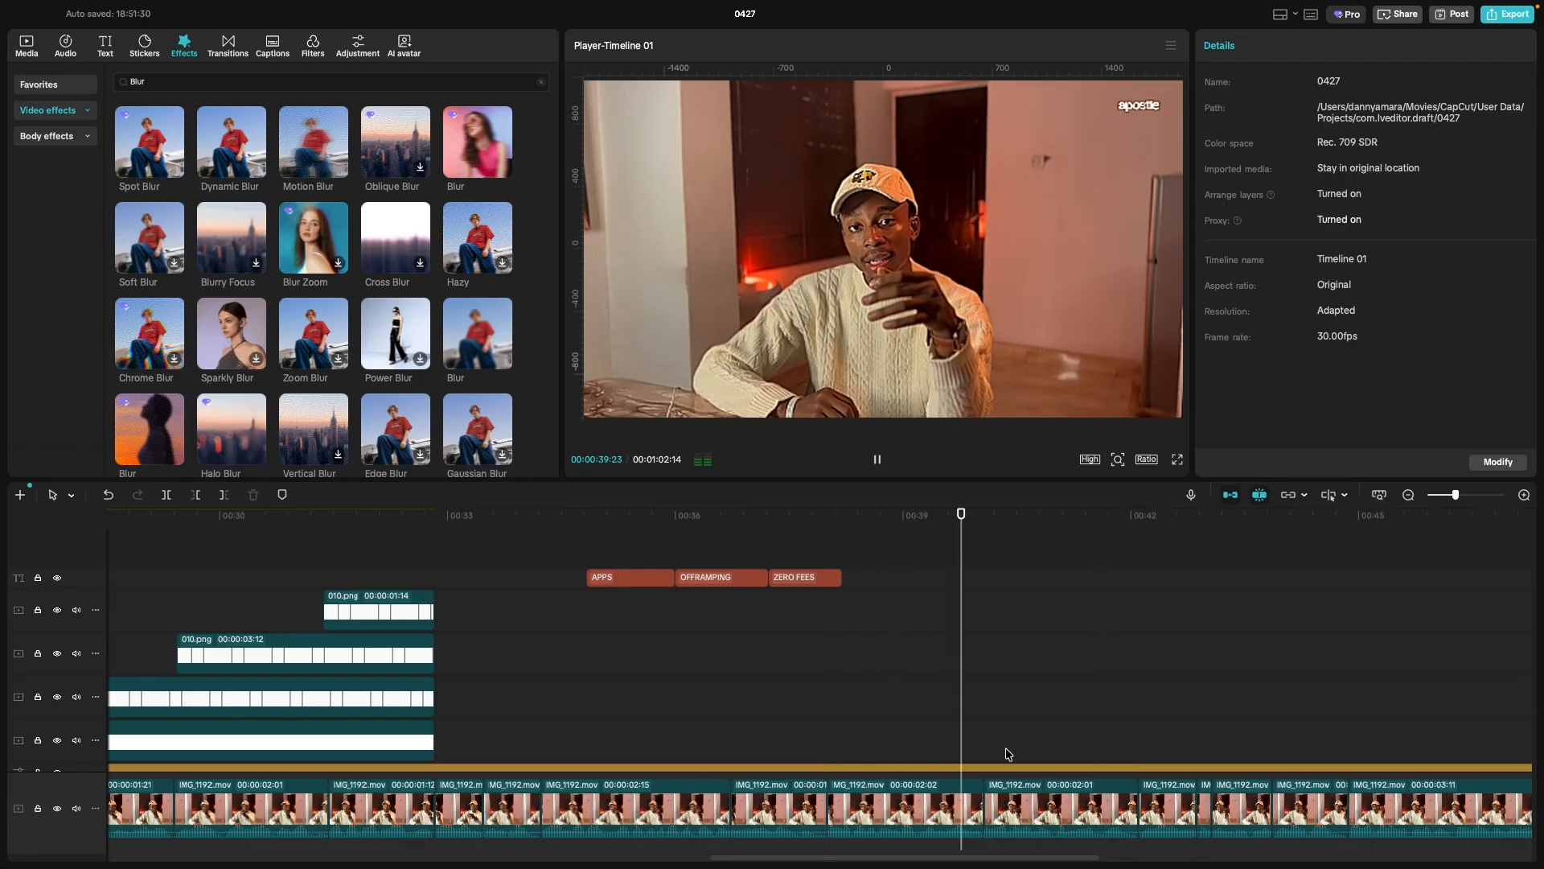
# Enlarge the talking-head clip that starts at about 40 seconds to a scale of 144%.
pyautogui.click(1059, 812)
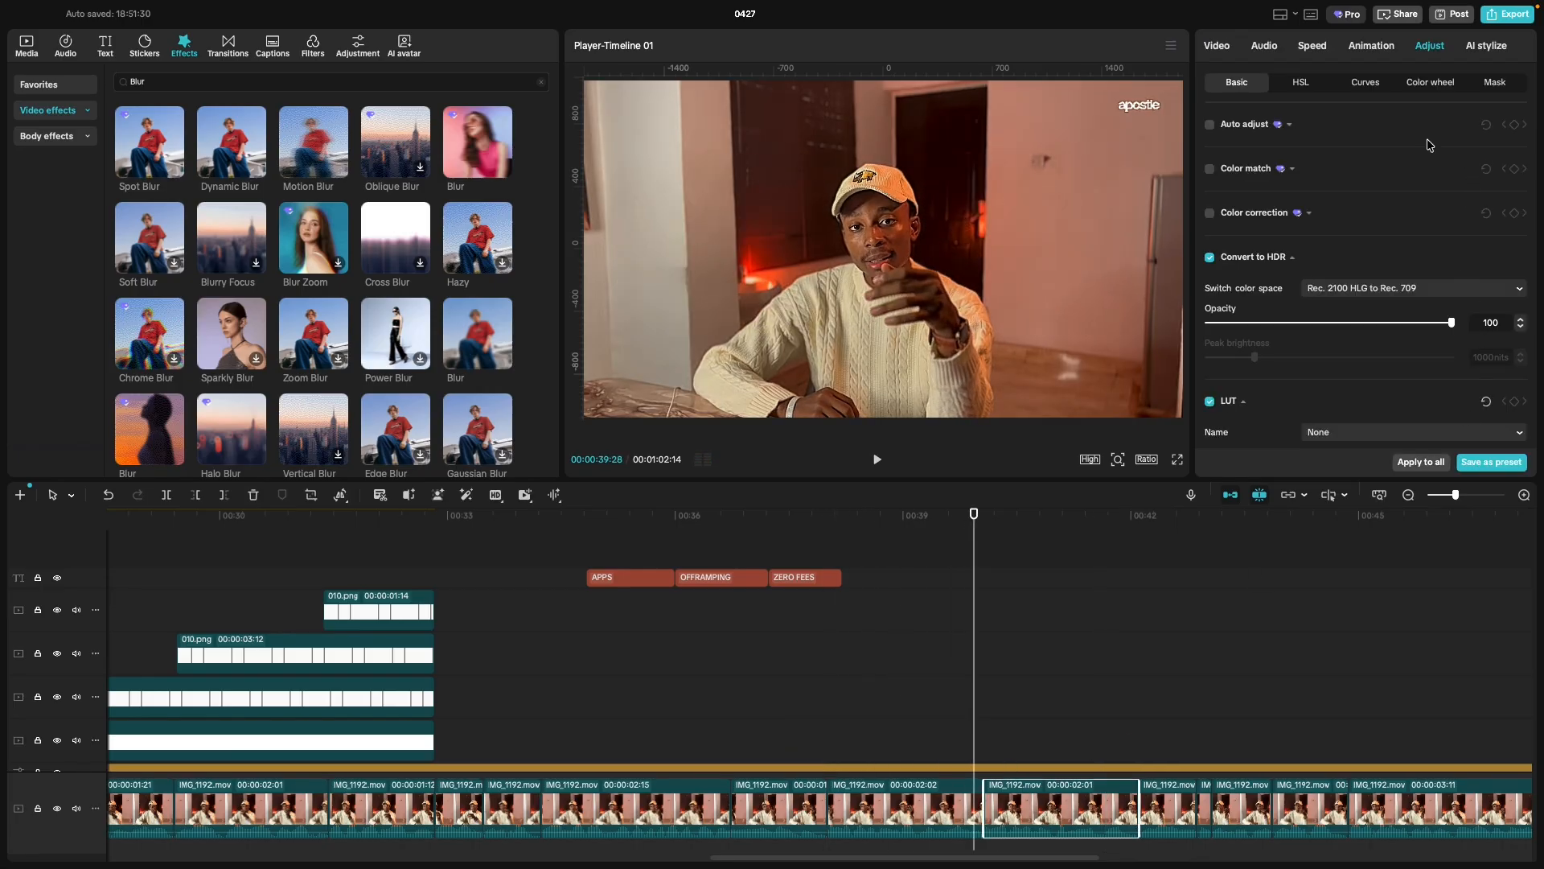
pyautogui.click(1215, 48)
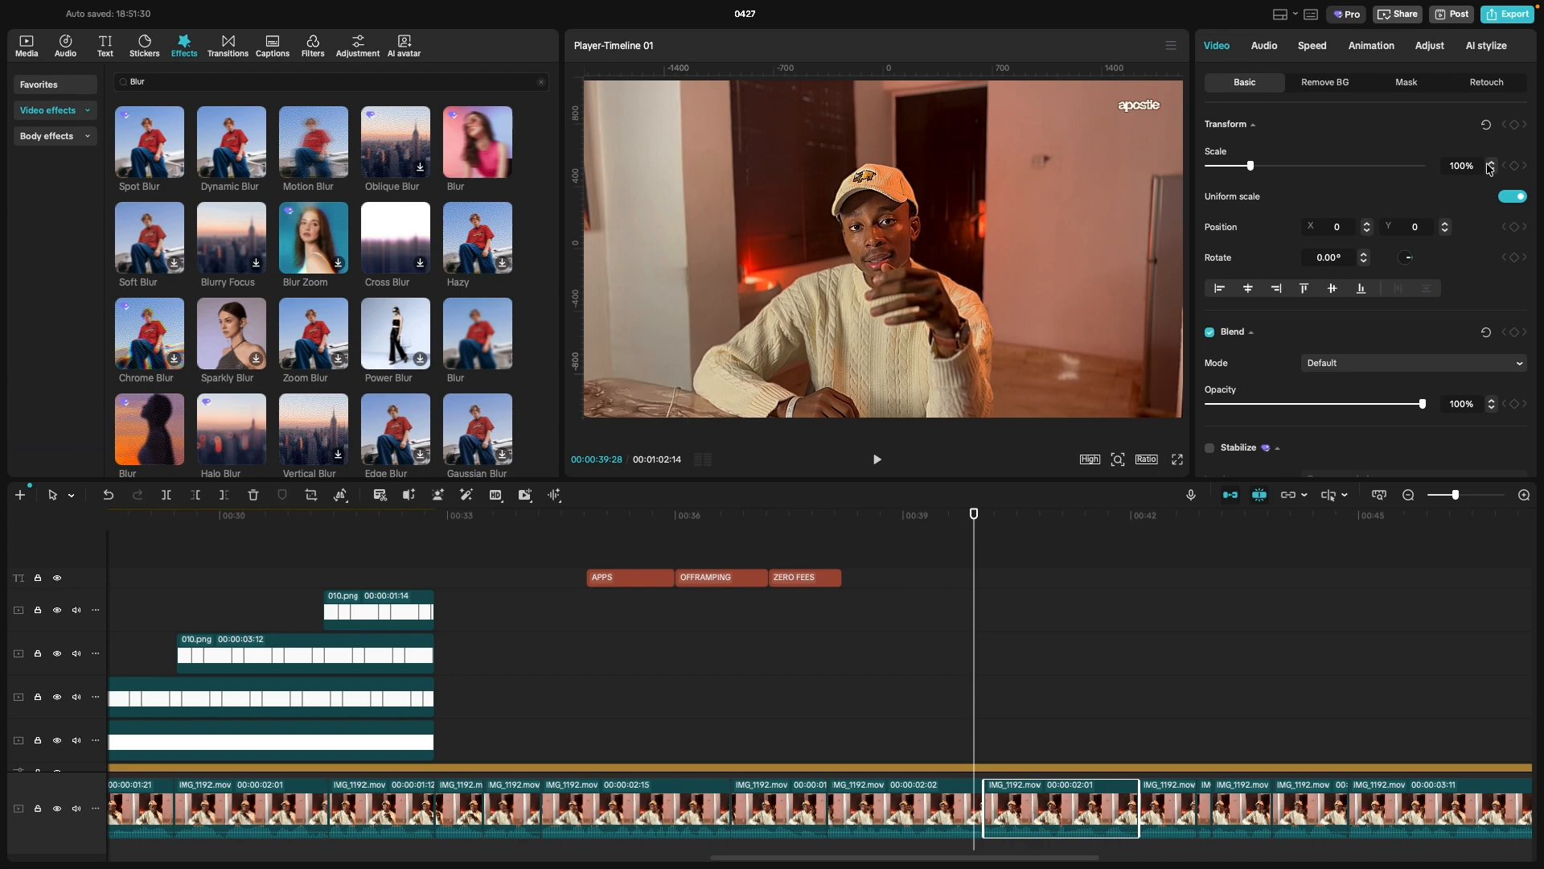
pyautogui.click(1271, 166)
pyautogui.press('space')
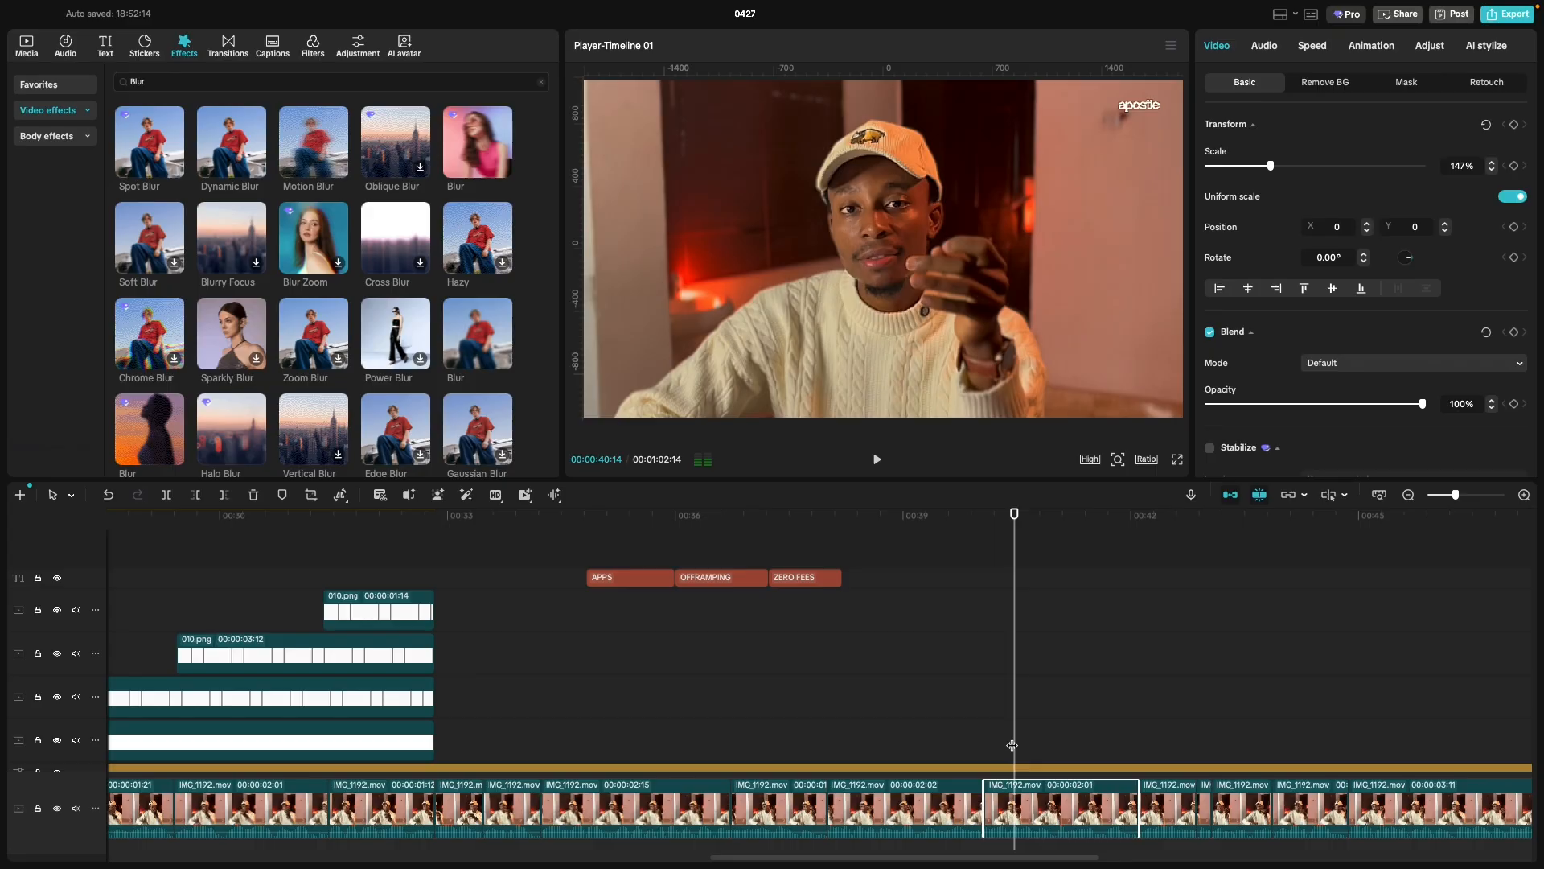
pyautogui.click(1493, 169)
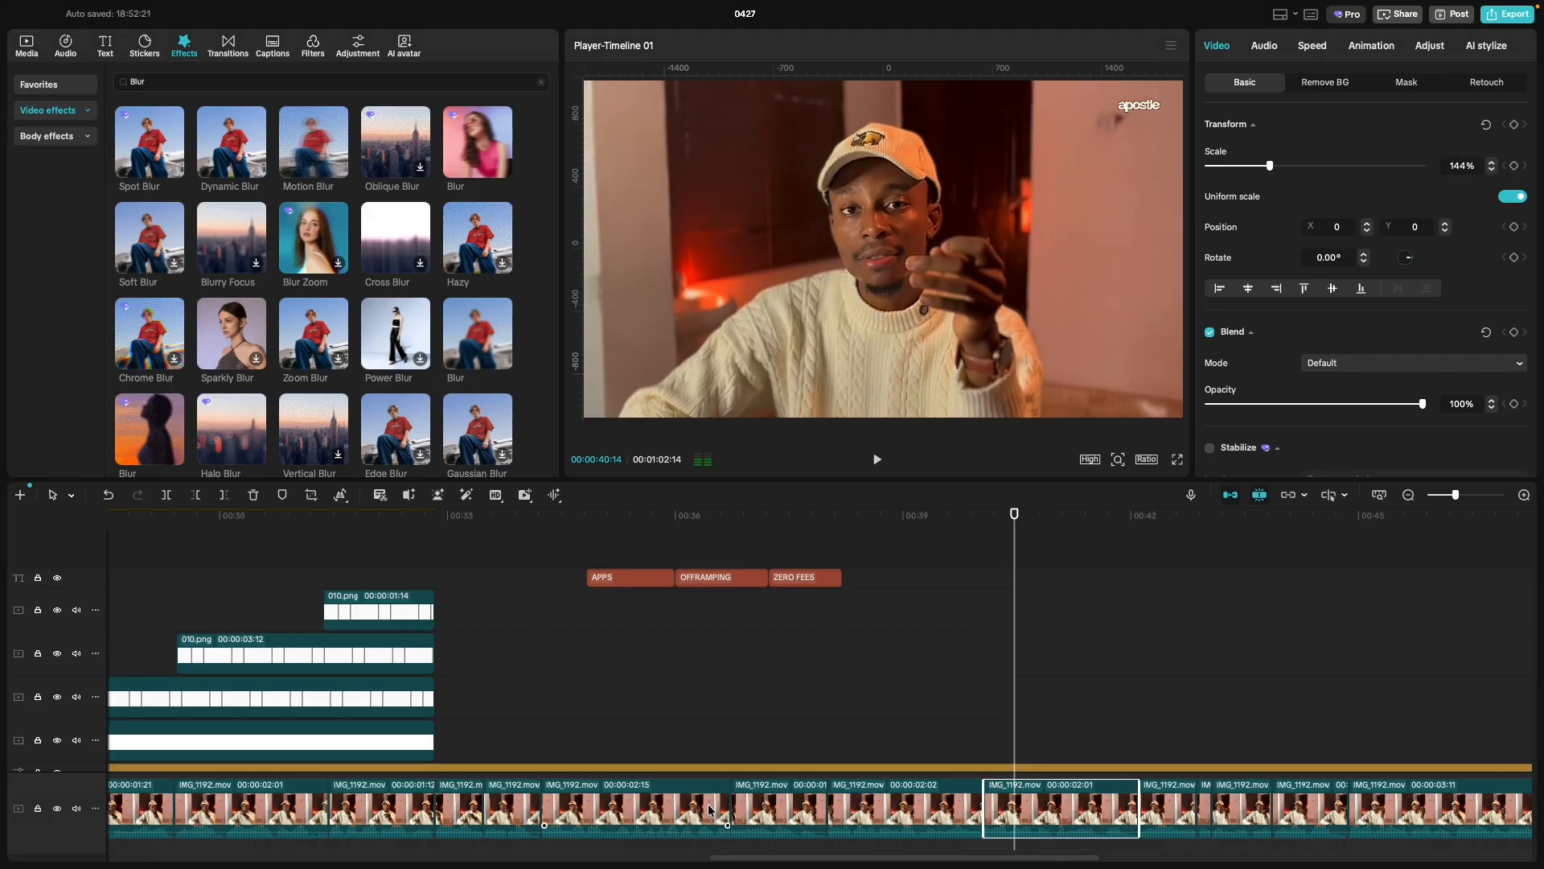
# Duplicate the ZERO FEES title so the copy starts with the enlarged clip, at 00:00:40:02.
pyautogui.click(798, 574)
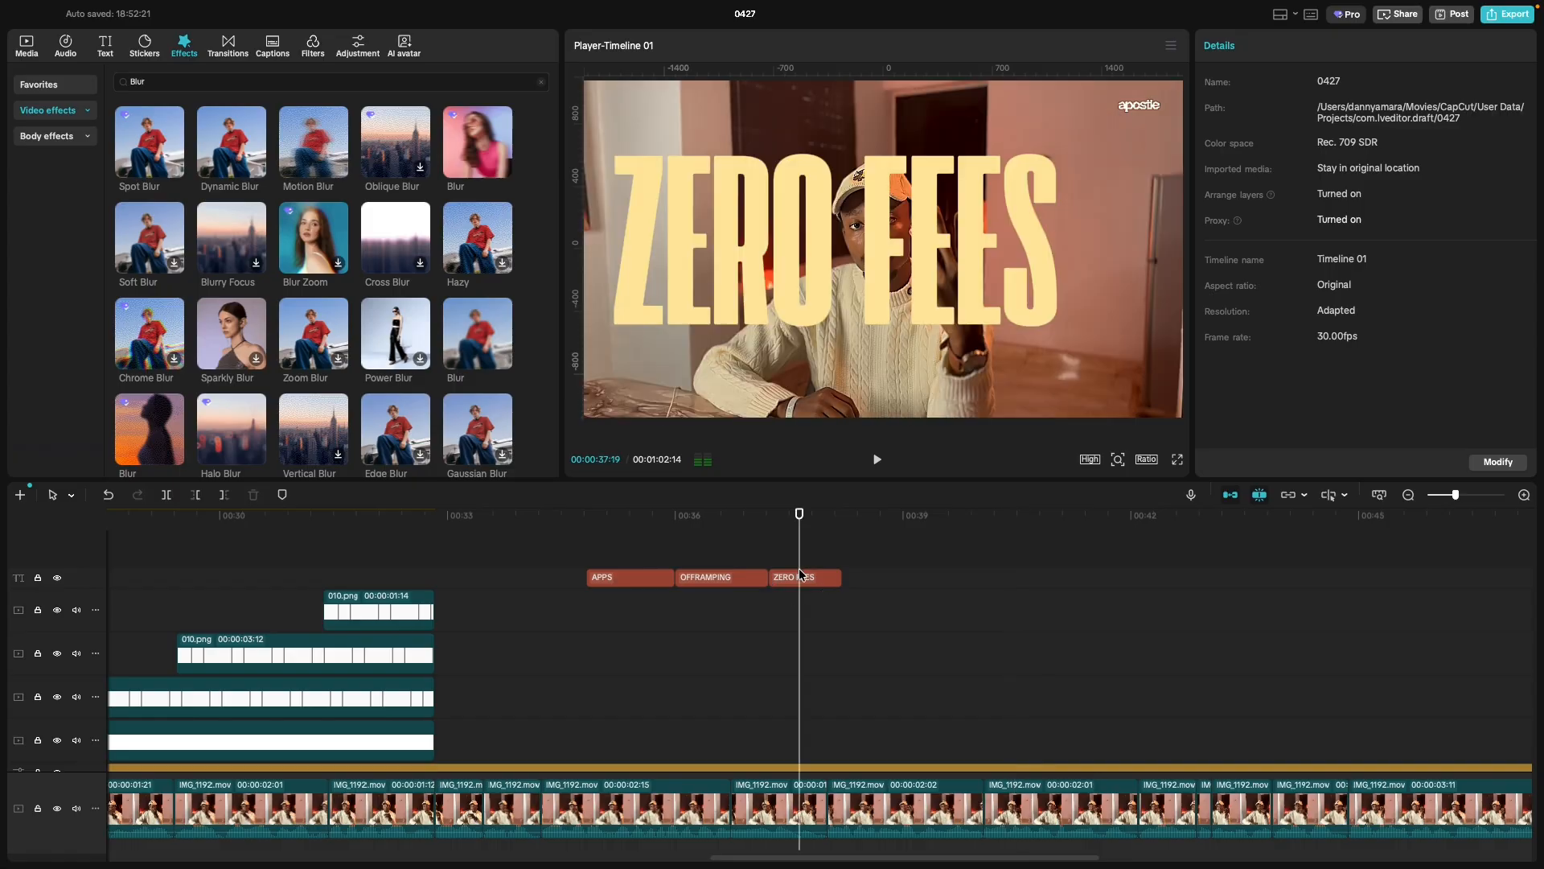
pyautogui.click(810, 578)
pyautogui.moveTo(810, 578); pyautogui.dragTo(1027, 573)
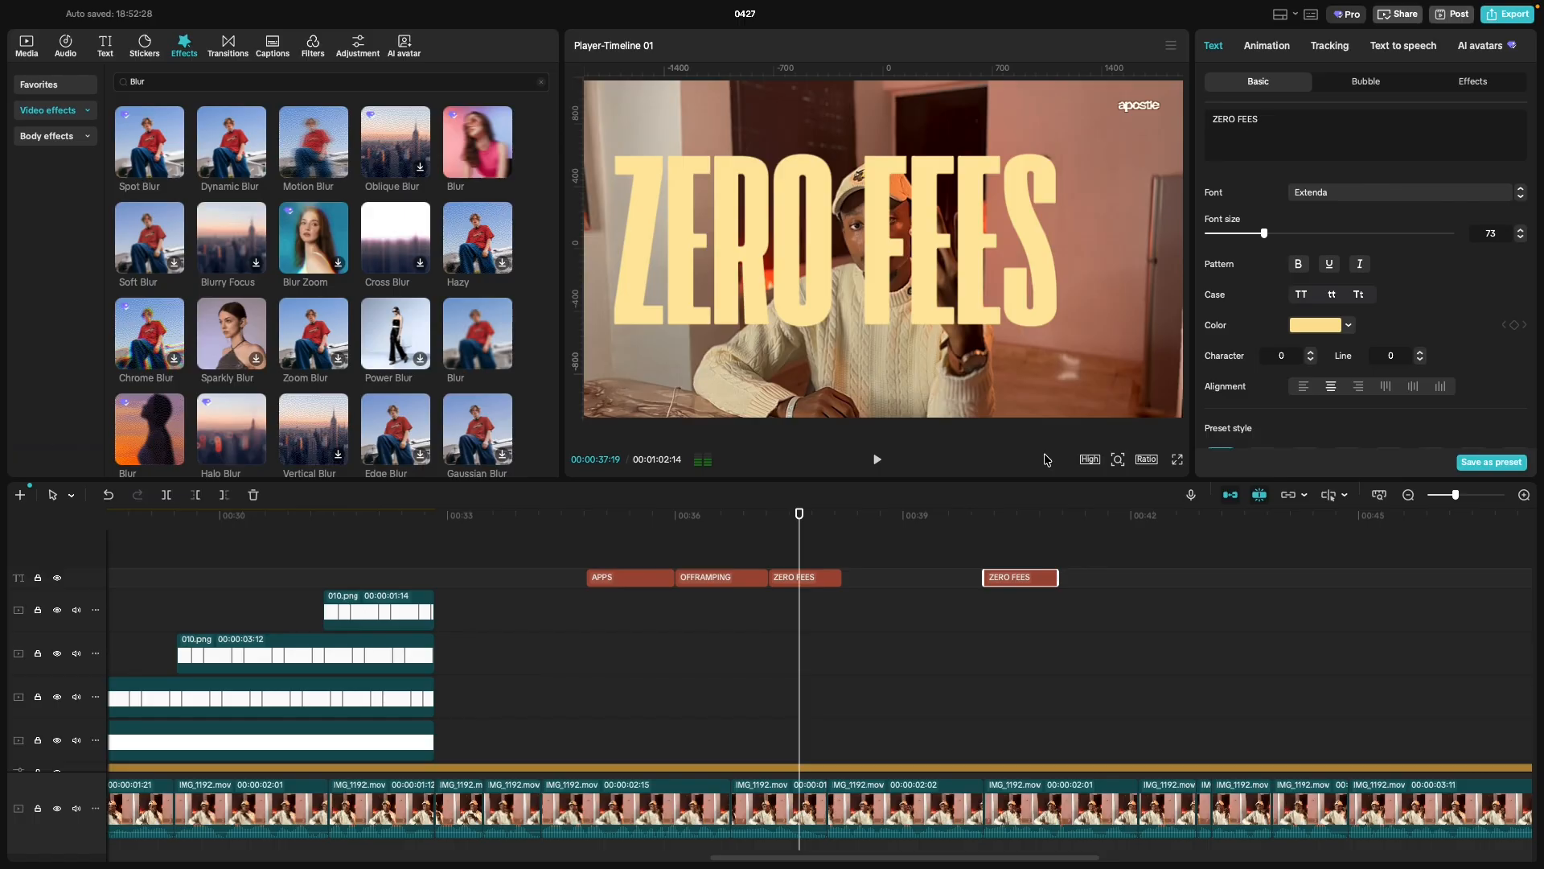
pyautogui.click(994, 639)
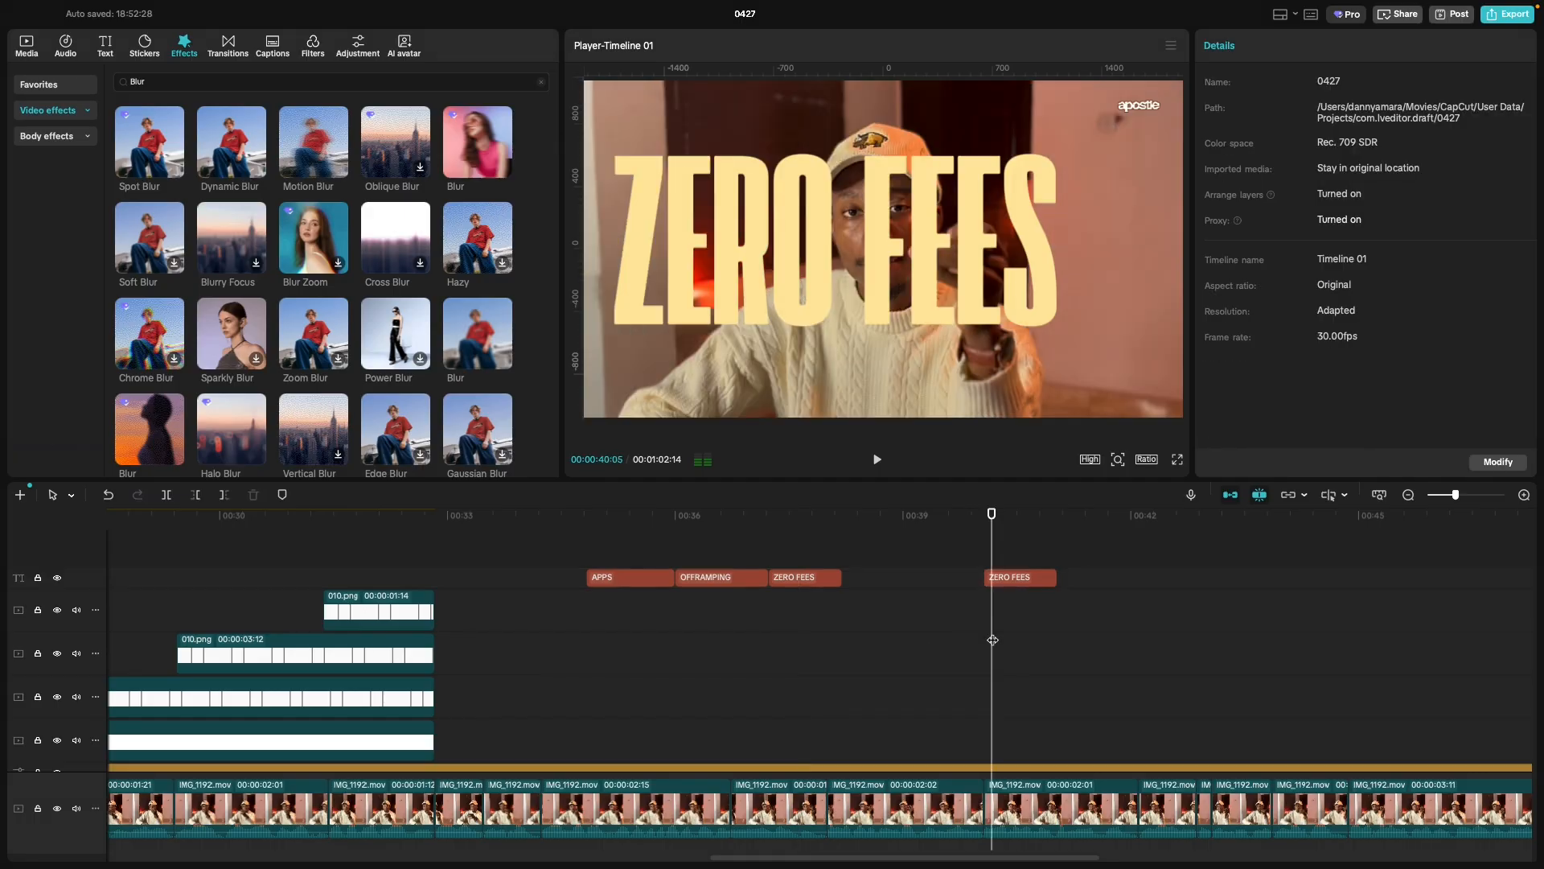
pyautogui.click(984, 682)
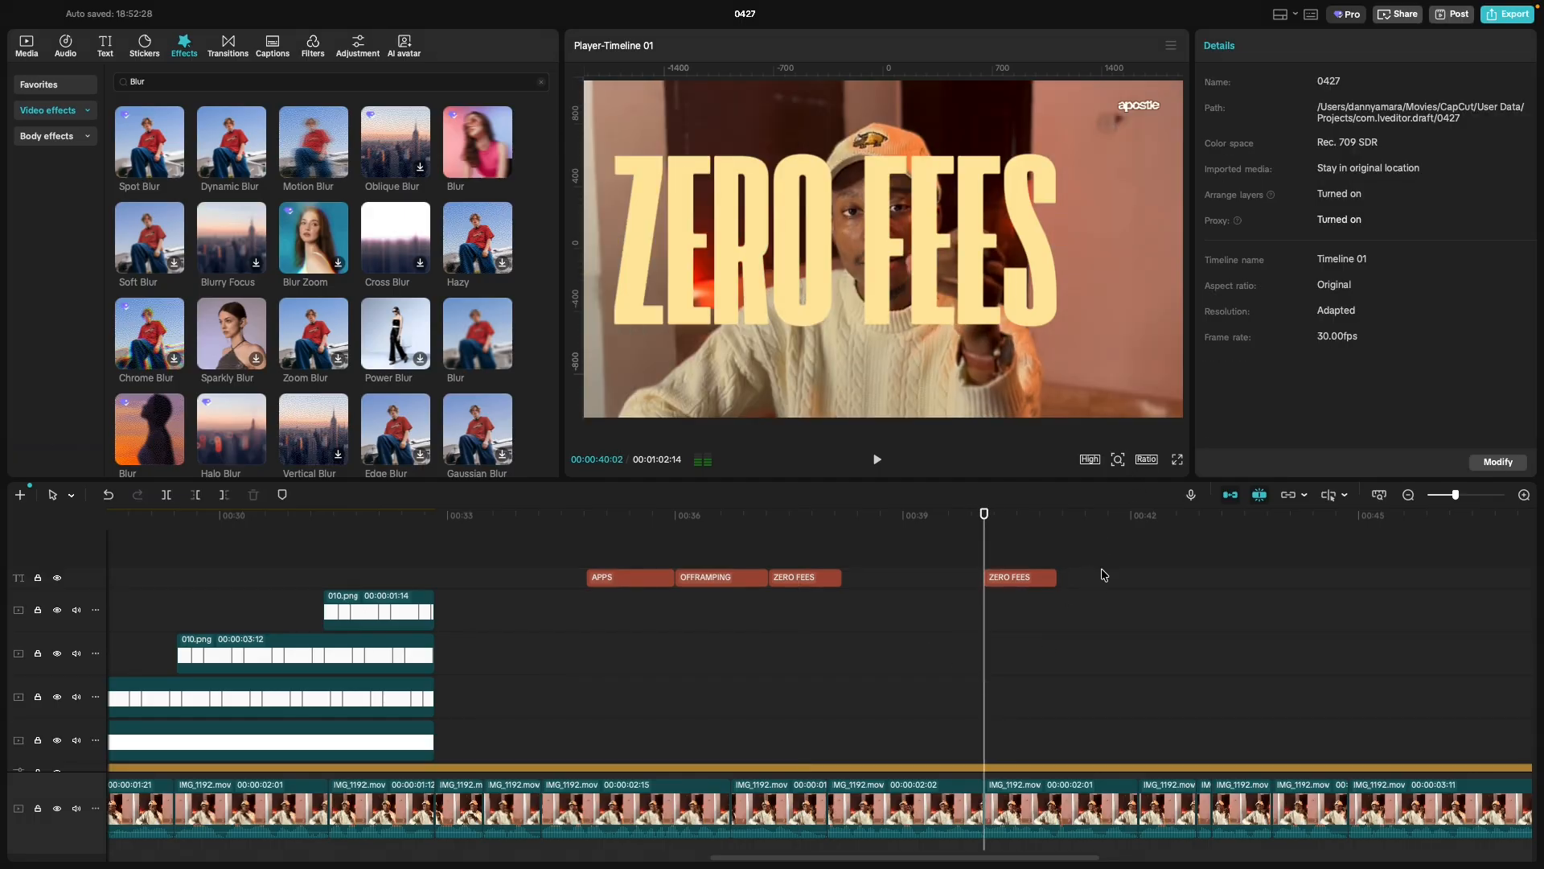
# Change the copied title's text to FAST and move it to the lower-right corner of the video frame.
pyautogui.click(1020, 576)
pyautogui.click(1271, 136)
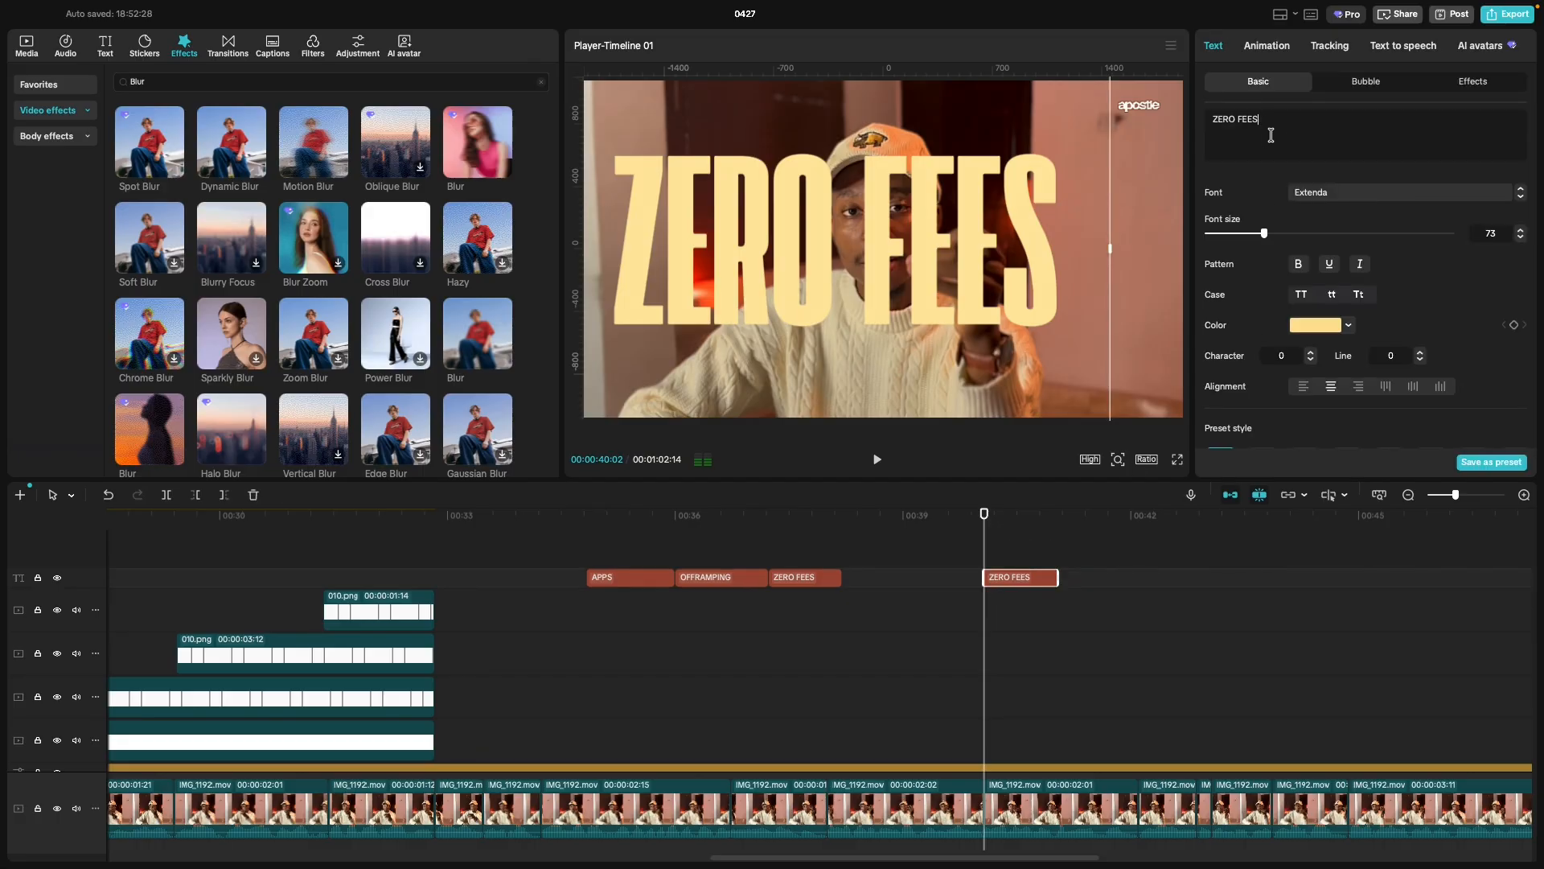
pyautogui.press('super+a')
pyautogui.write('FAST')
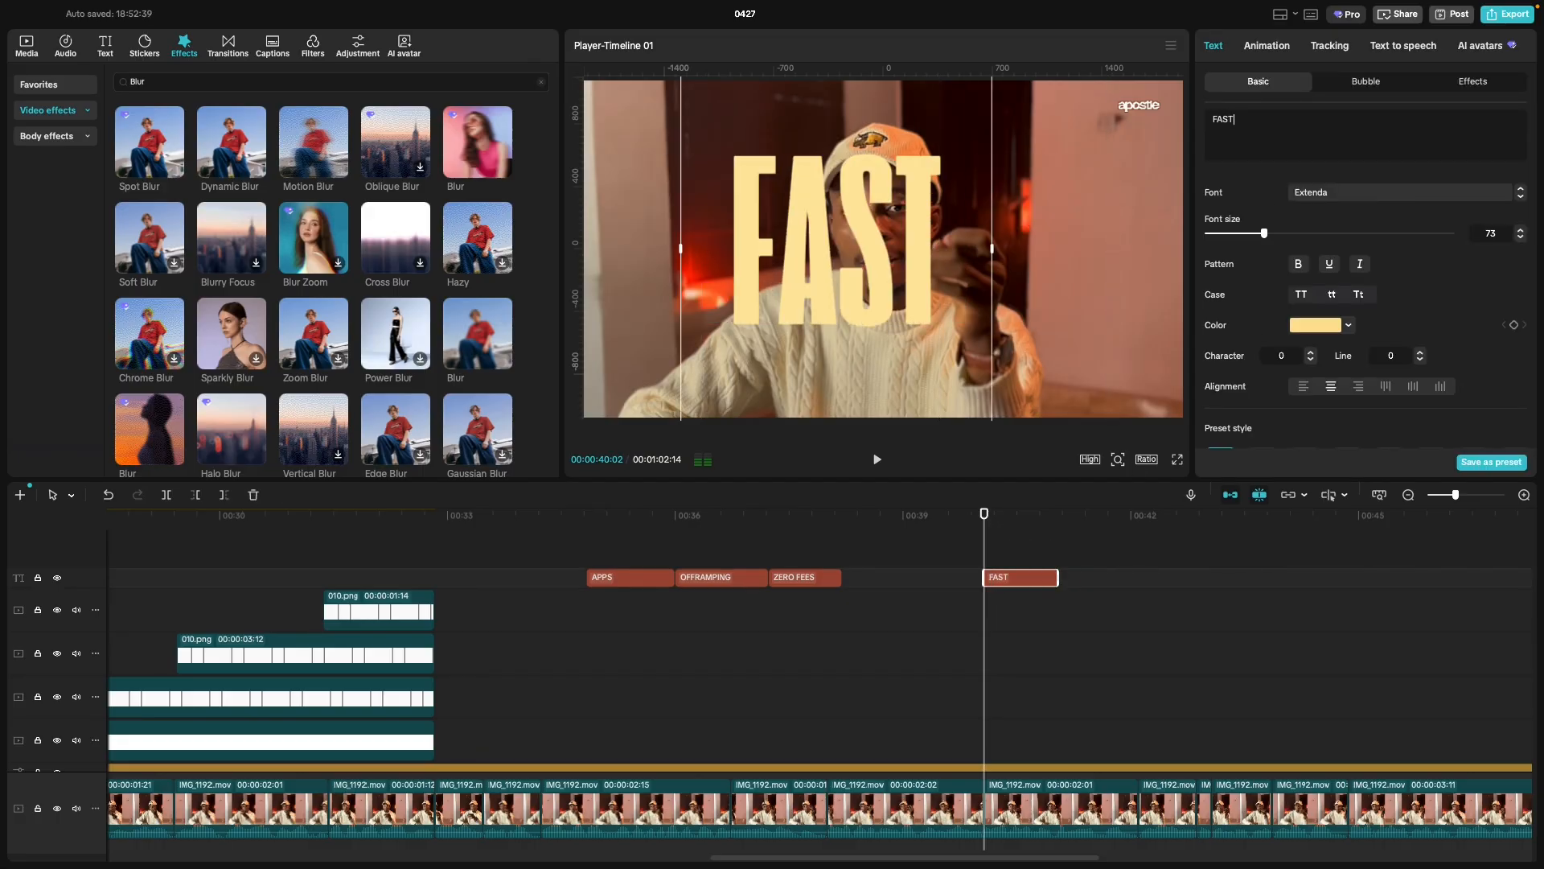
pyautogui.moveTo(902, 239); pyautogui.dragTo(1116, 334)
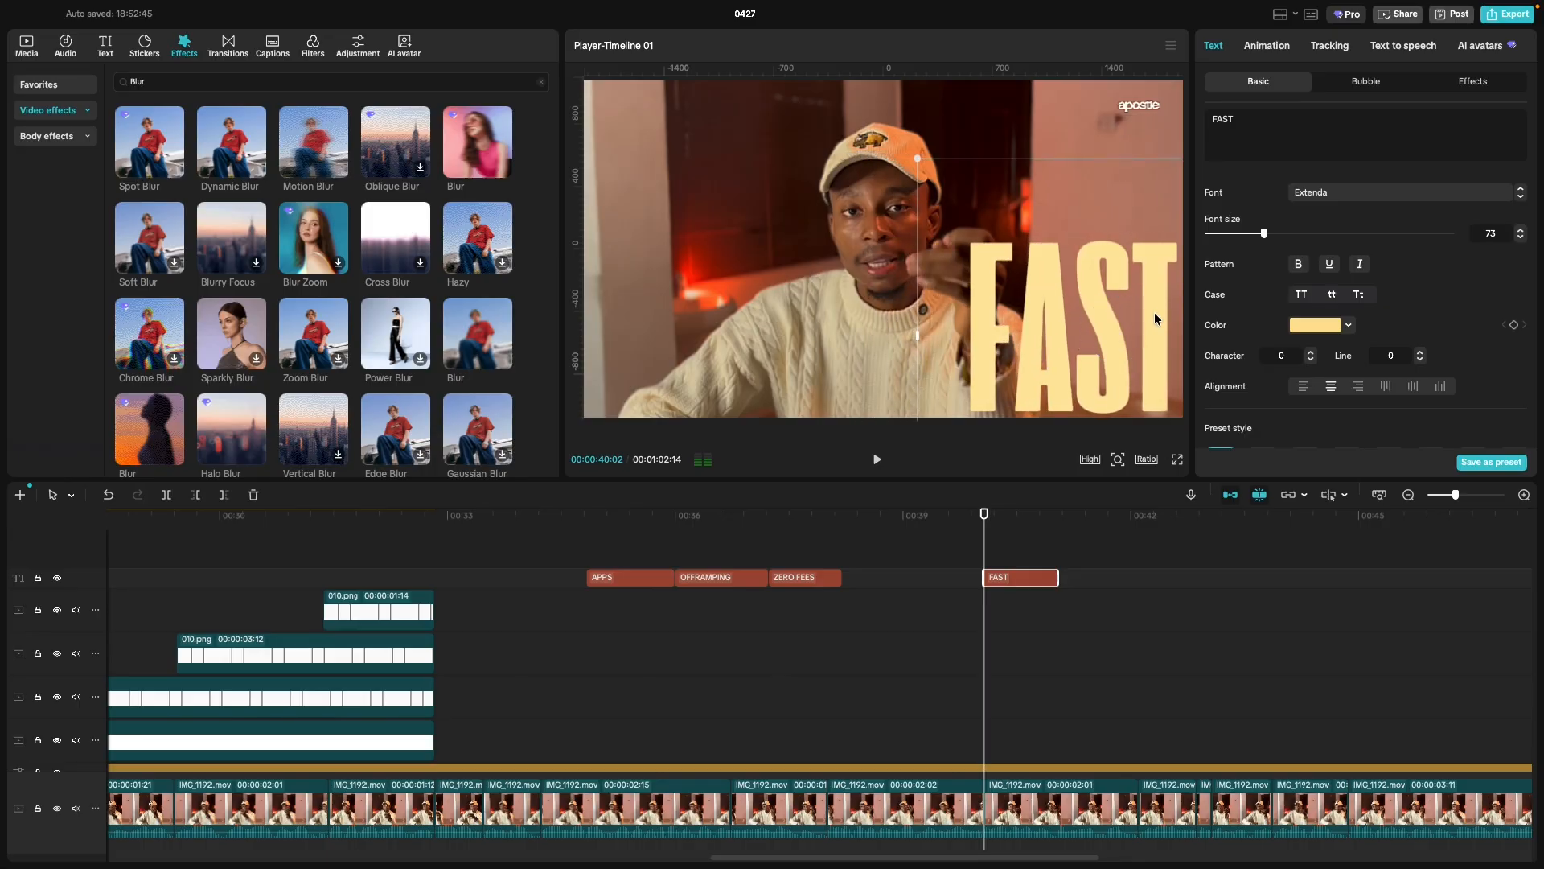
# Reduce the FAST title's font size to 66 and nudge it into the lower-right corner, keeping character spacing at 0.
pyautogui.click(1520, 240)
pyautogui.click(1520, 241)
pyautogui.click(1520, 240)
pyautogui.click(1521, 240)
pyautogui.click(1520, 240)
pyautogui.click(1520, 241)
pyautogui.click(1520, 241)
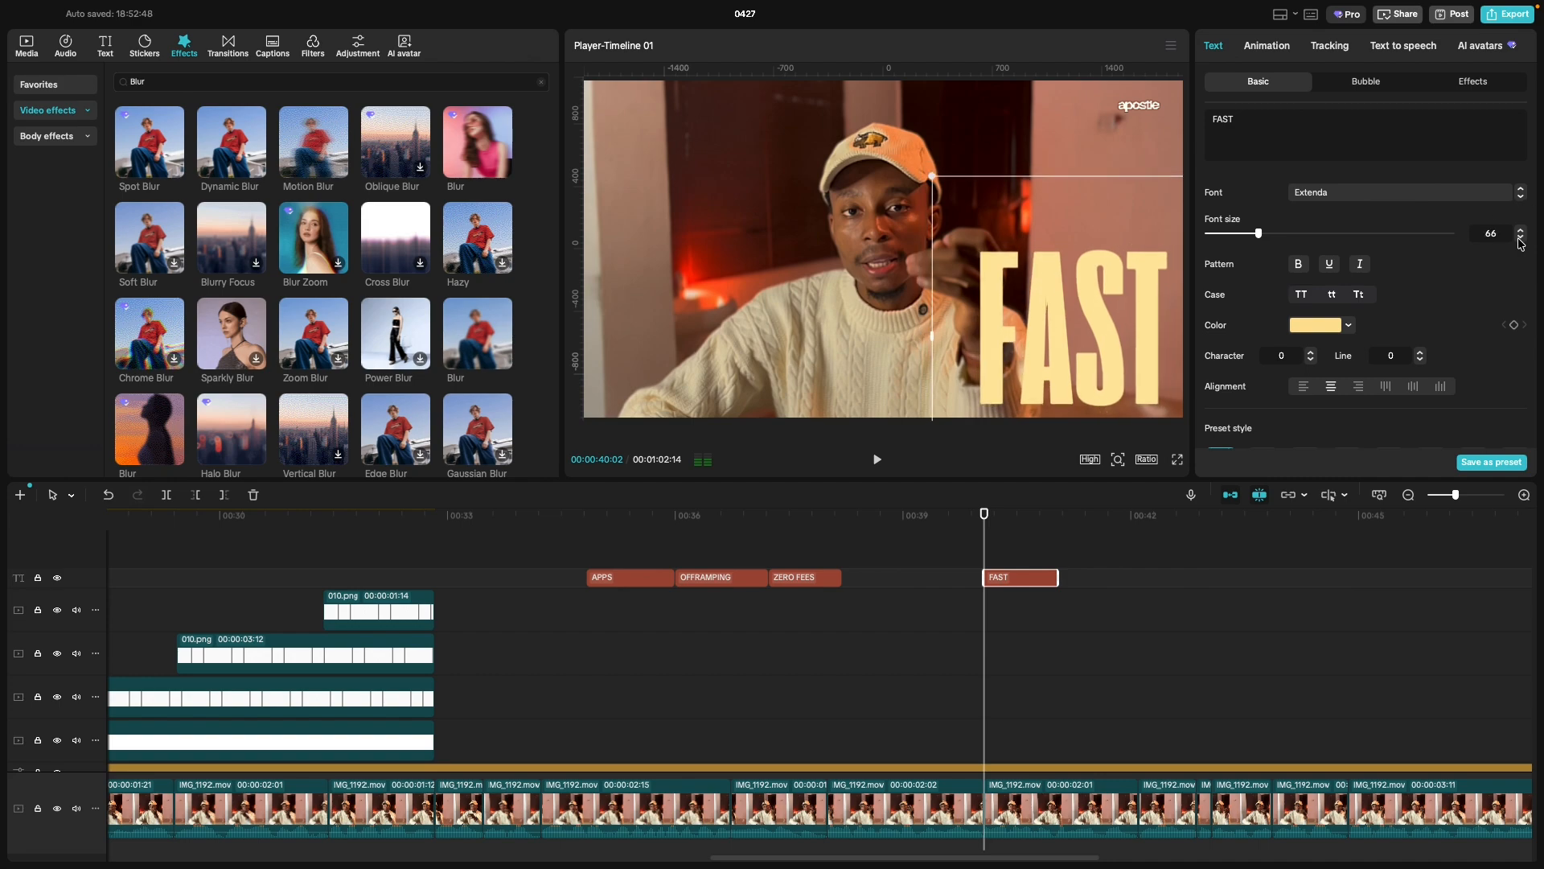
pyautogui.moveTo(1148, 340); pyautogui.dragTo(1153, 340)
pyautogui.click(1313, 359)
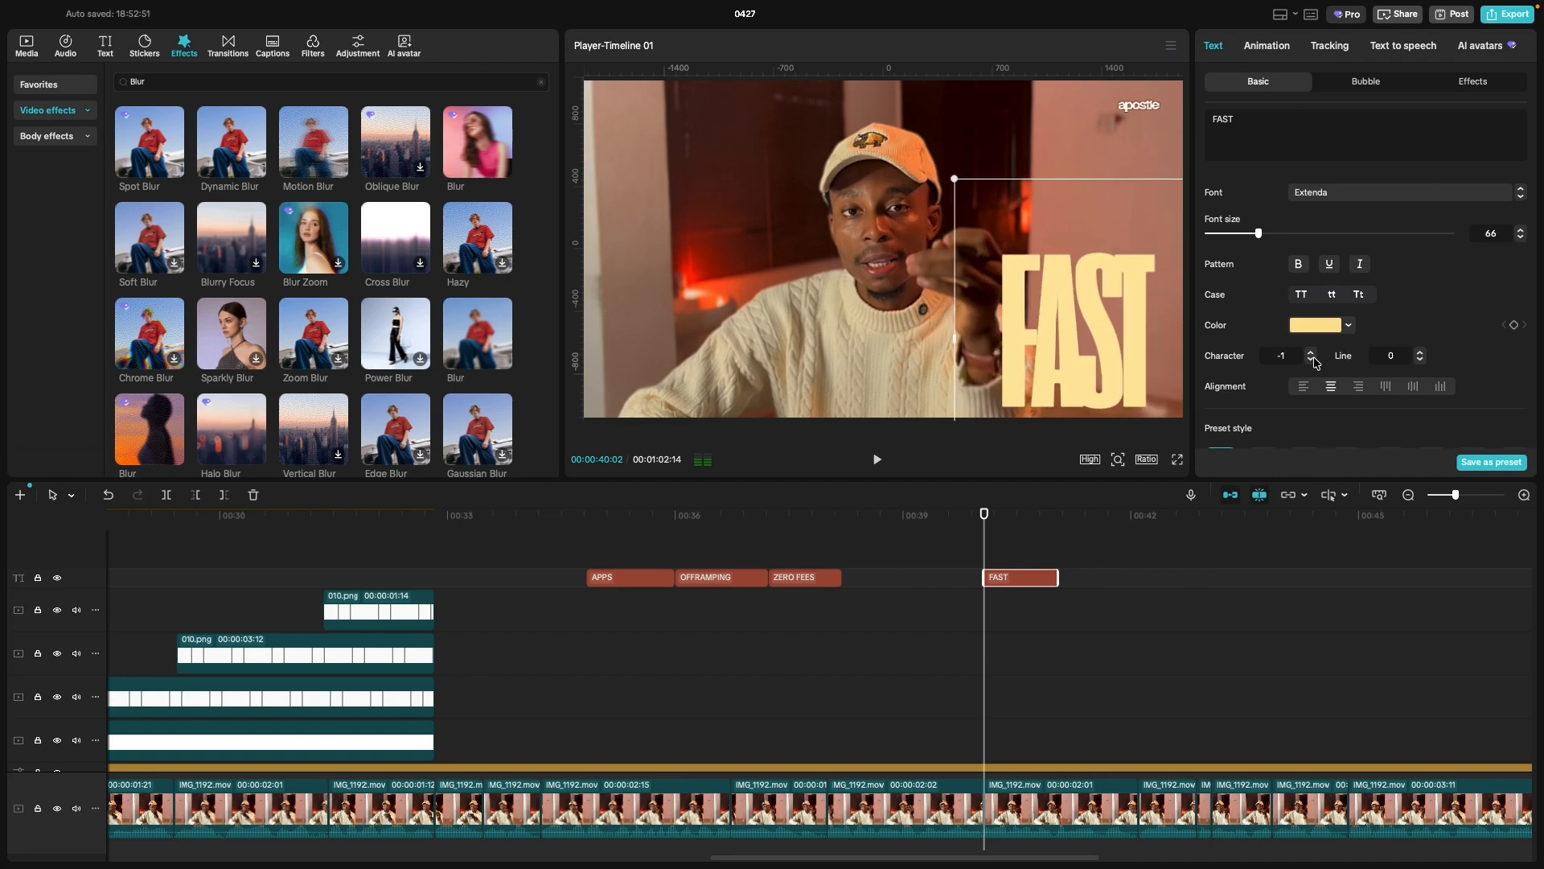
pyautogui.click(1311, 352)
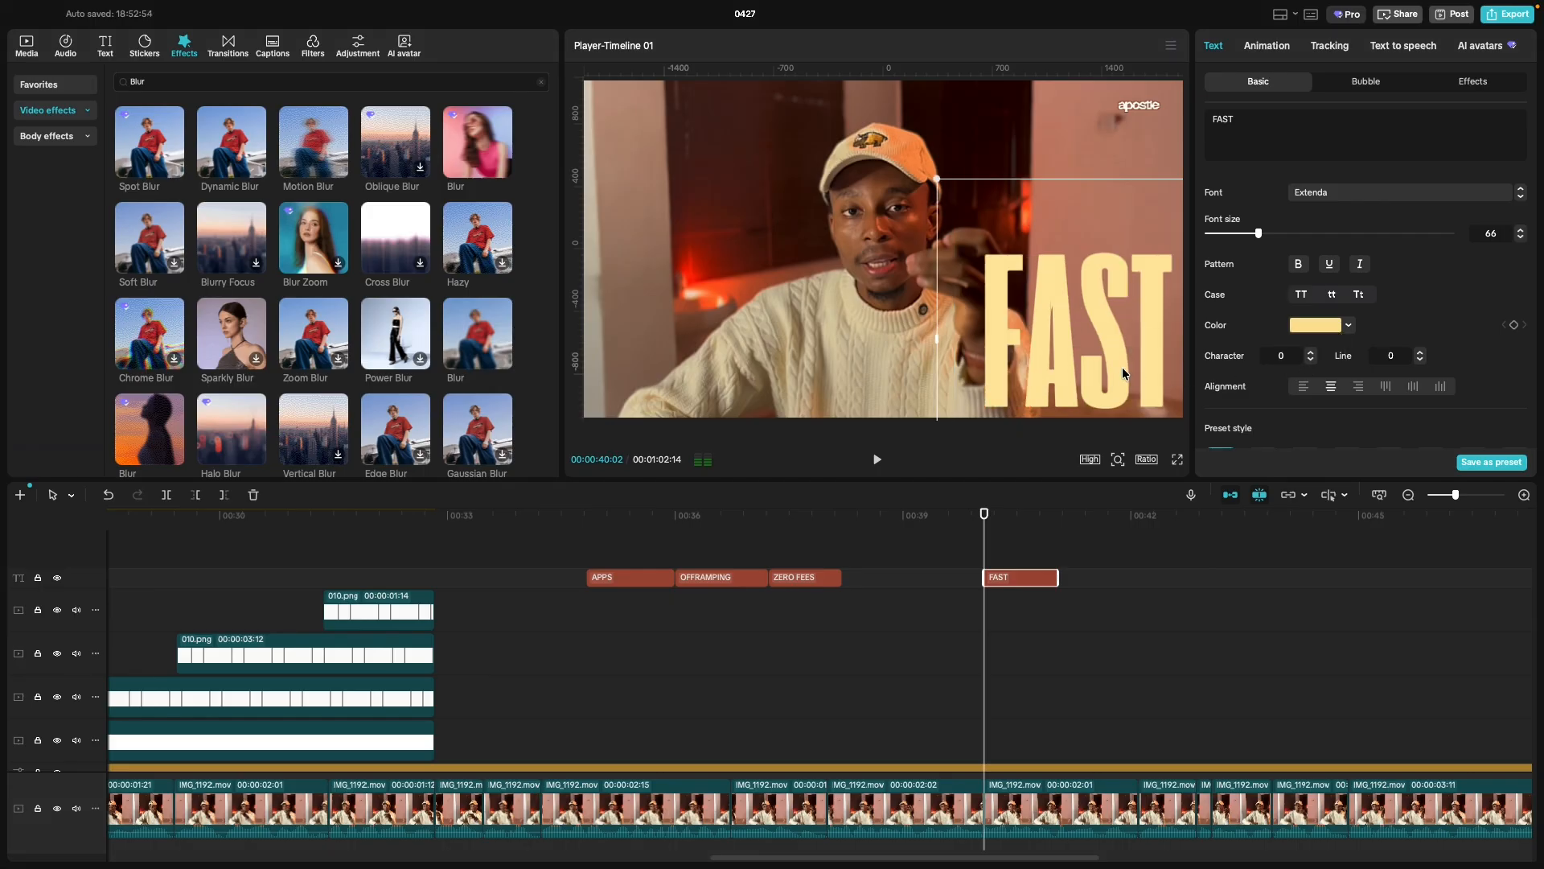
# Shift the FAST title along its track to start at about 41.6 seconds and play back its timing.
pyautogui.click(958, 541)
pyautogui.press('space')
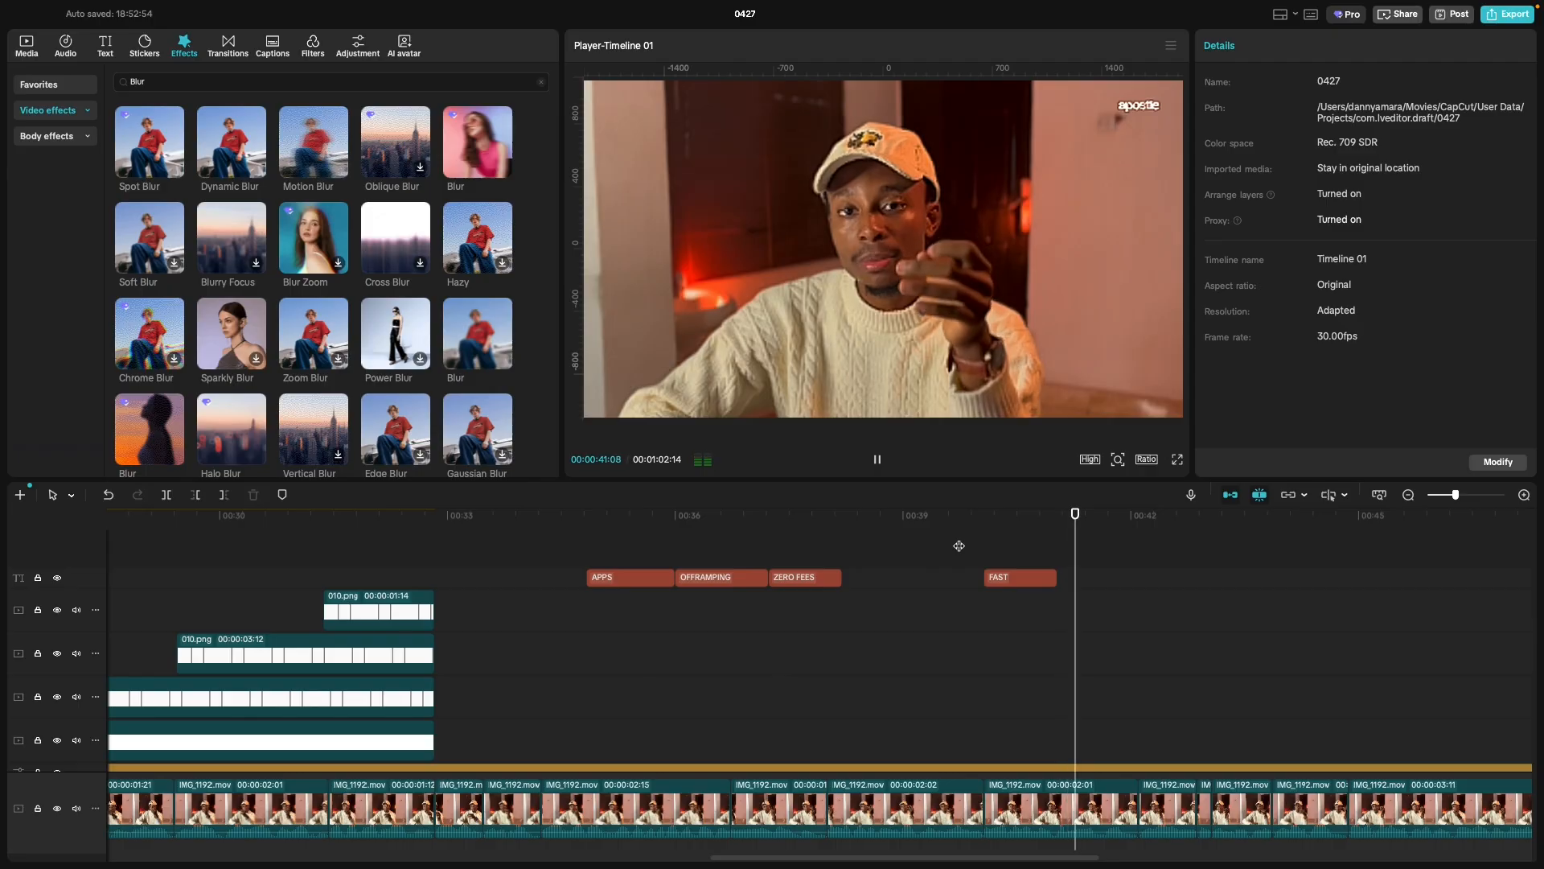
pyautogui.press('space')
pyautogui.moveTo(1018, 578); pyautogui.dragTo(1140, 581)
pyautogui.press('space')
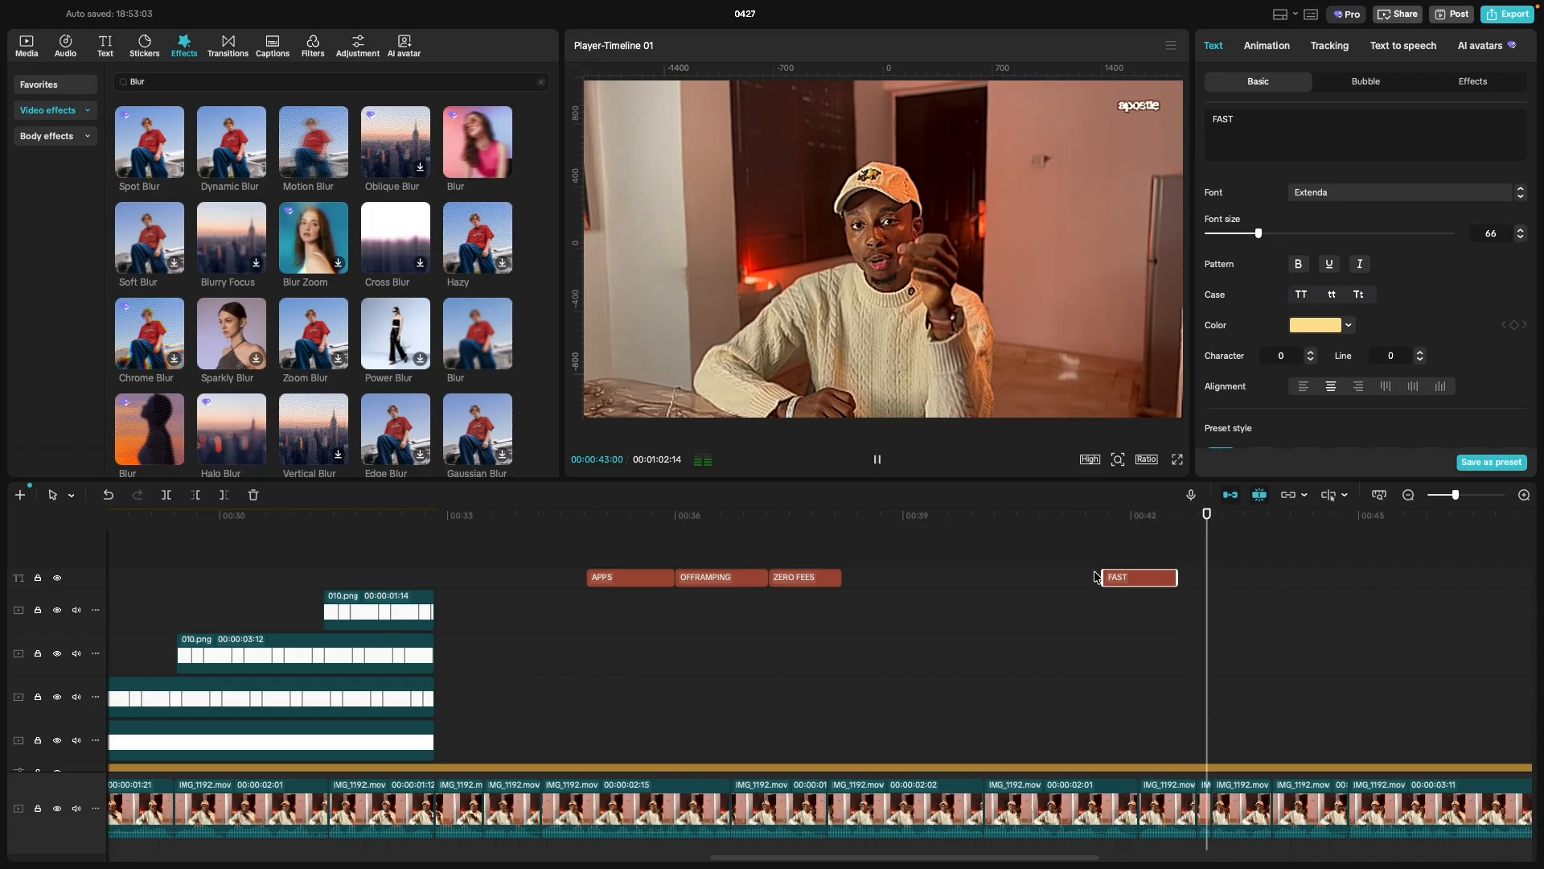
pyautogui.click(1097, 576)
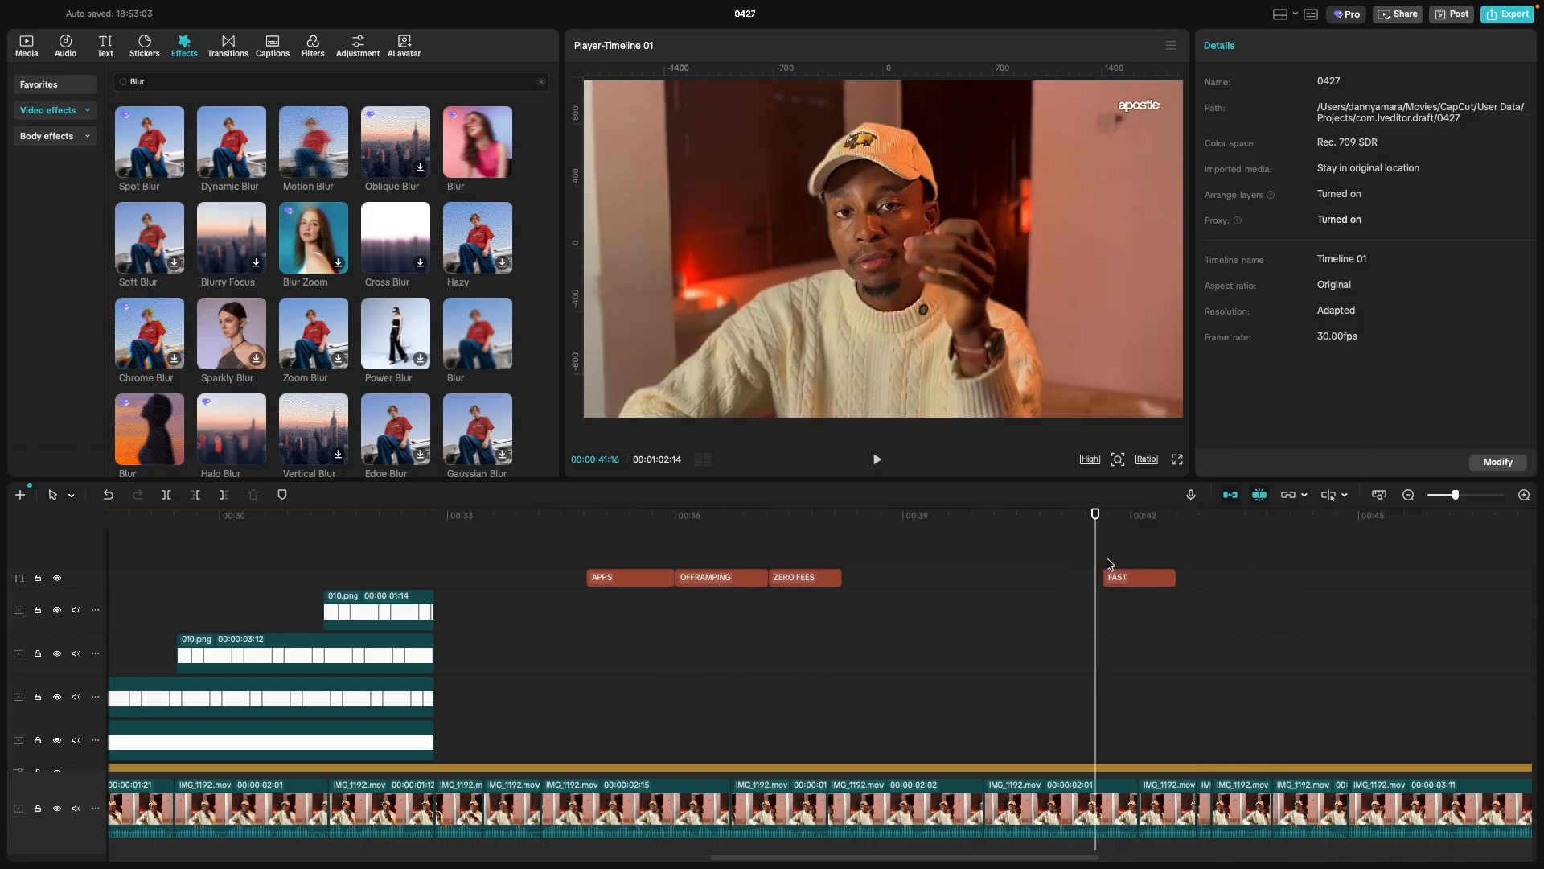
pyautogui.press('space')
pyautogui.press('space')
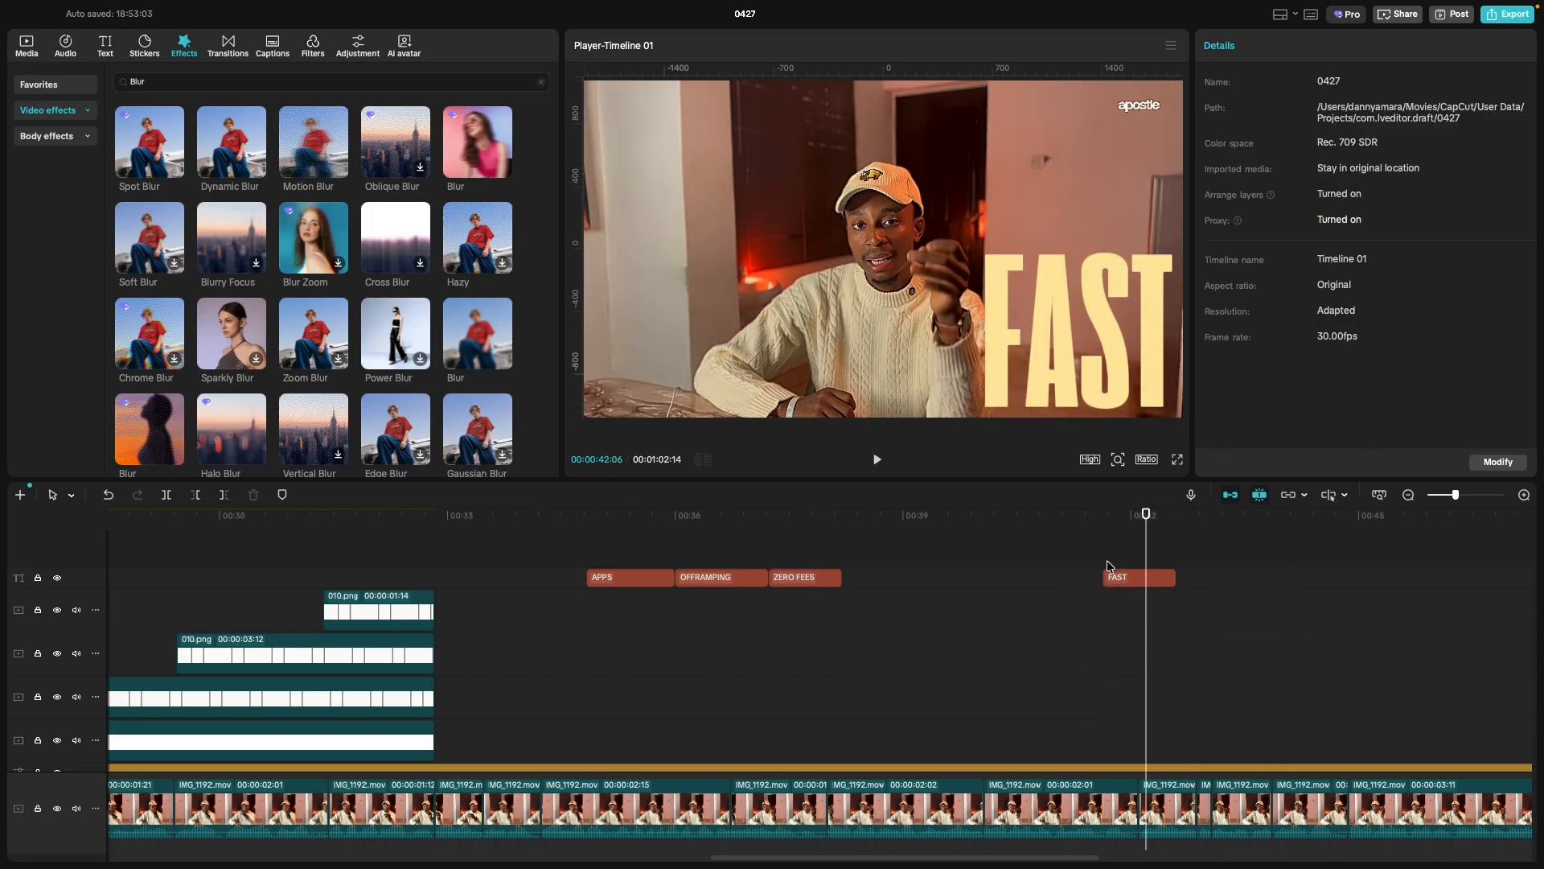
# Play back the footage from about 00:00:40 through the FAST title to check its timing.
pyautogui.click(1098, 816)
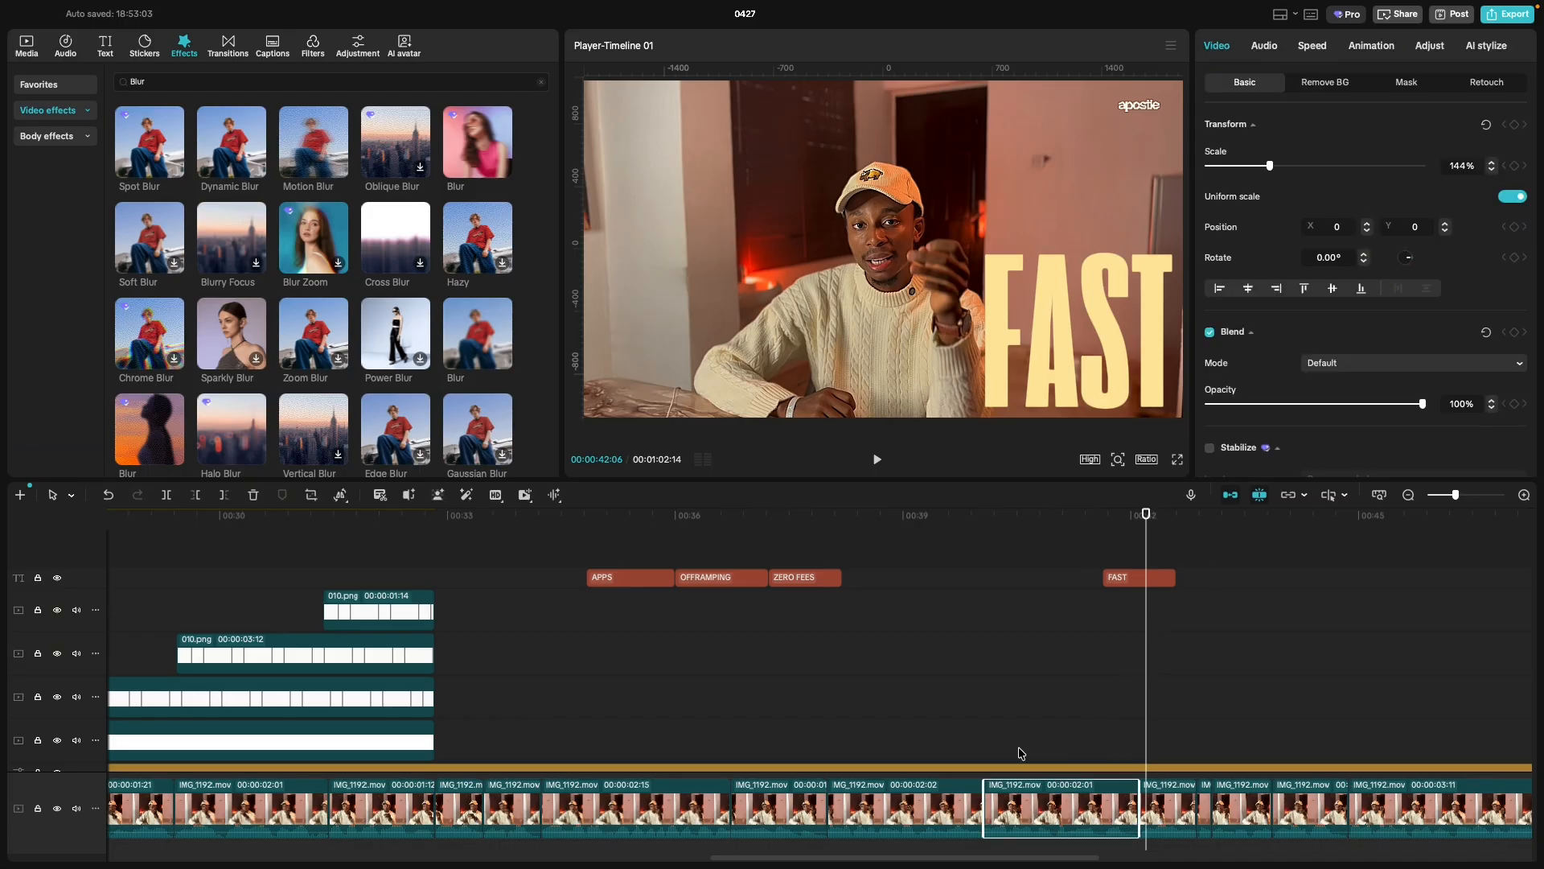
pyautogui.click(972, 735)
pyautogui.click(977, 735)
pyautogui.press('space')
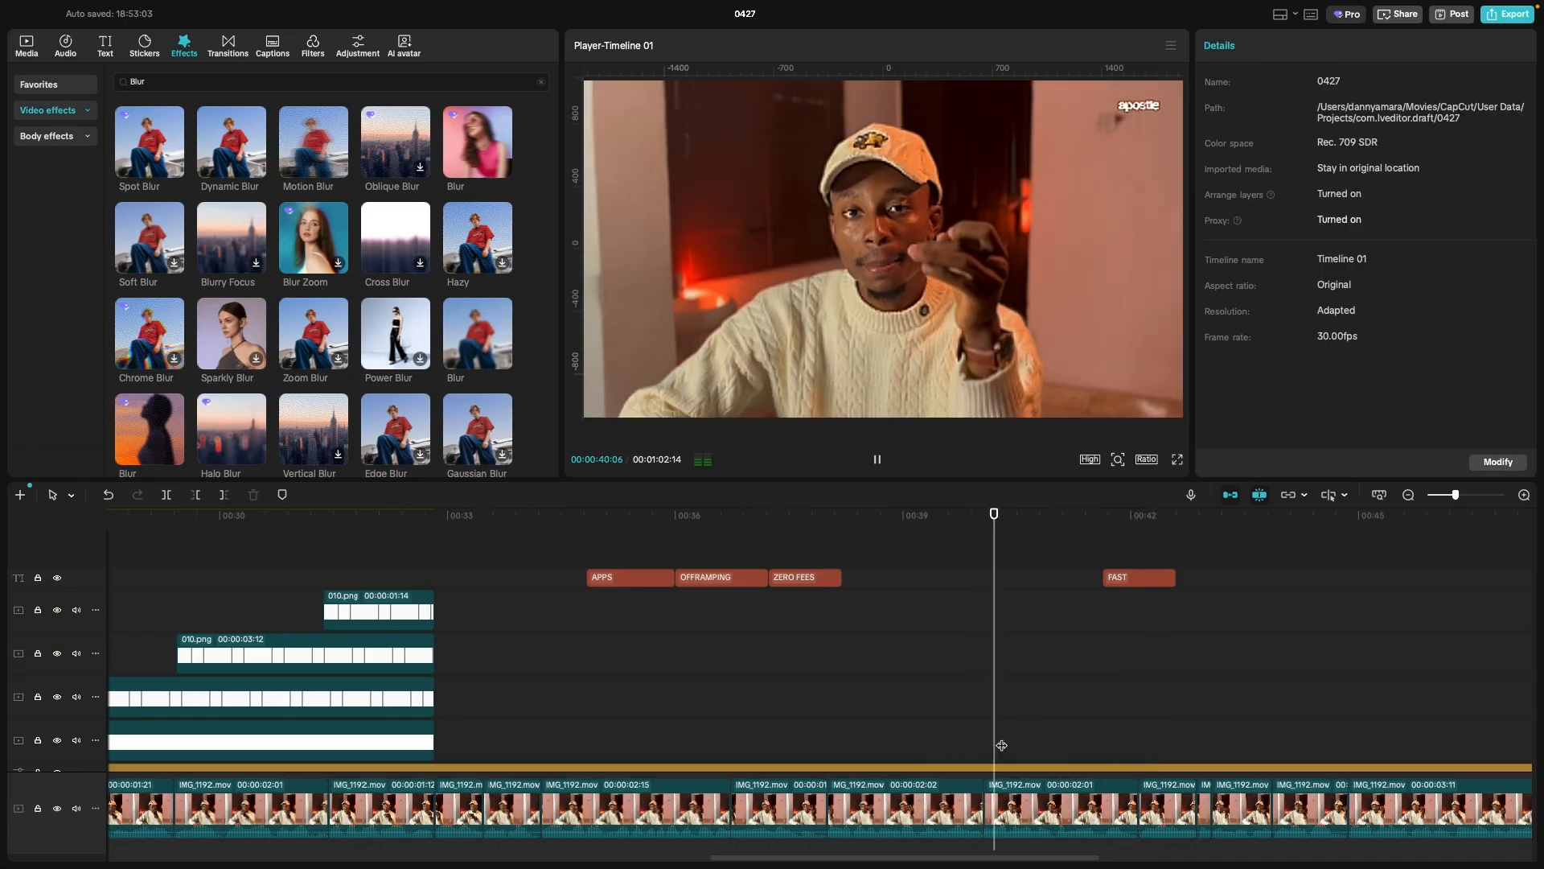
pyautogui.press('space')
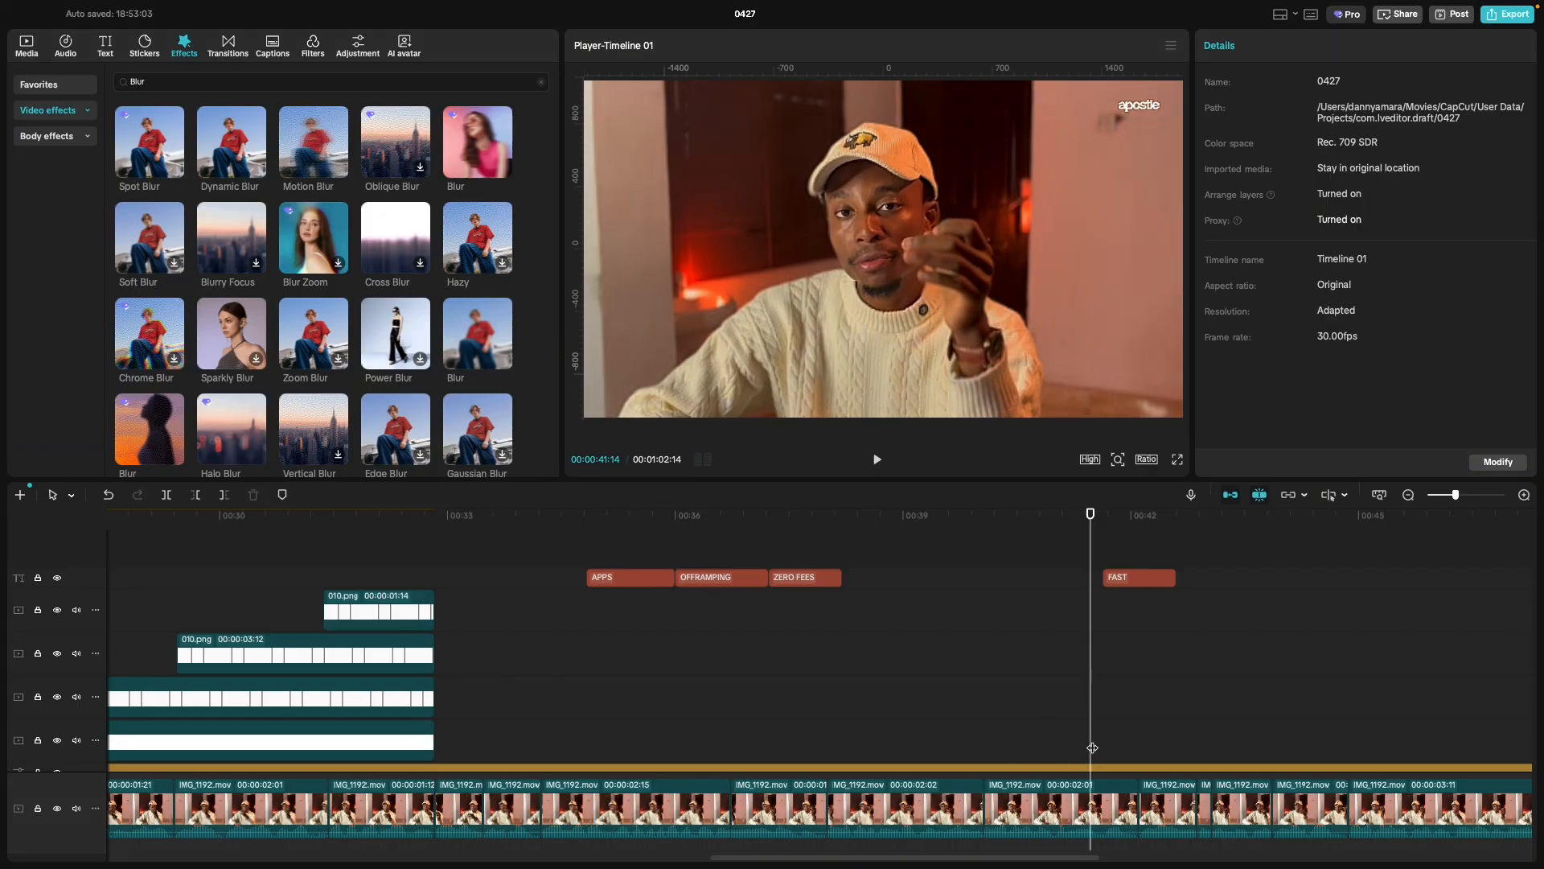
pyautogui.press('space')
pyautogui.press('space')
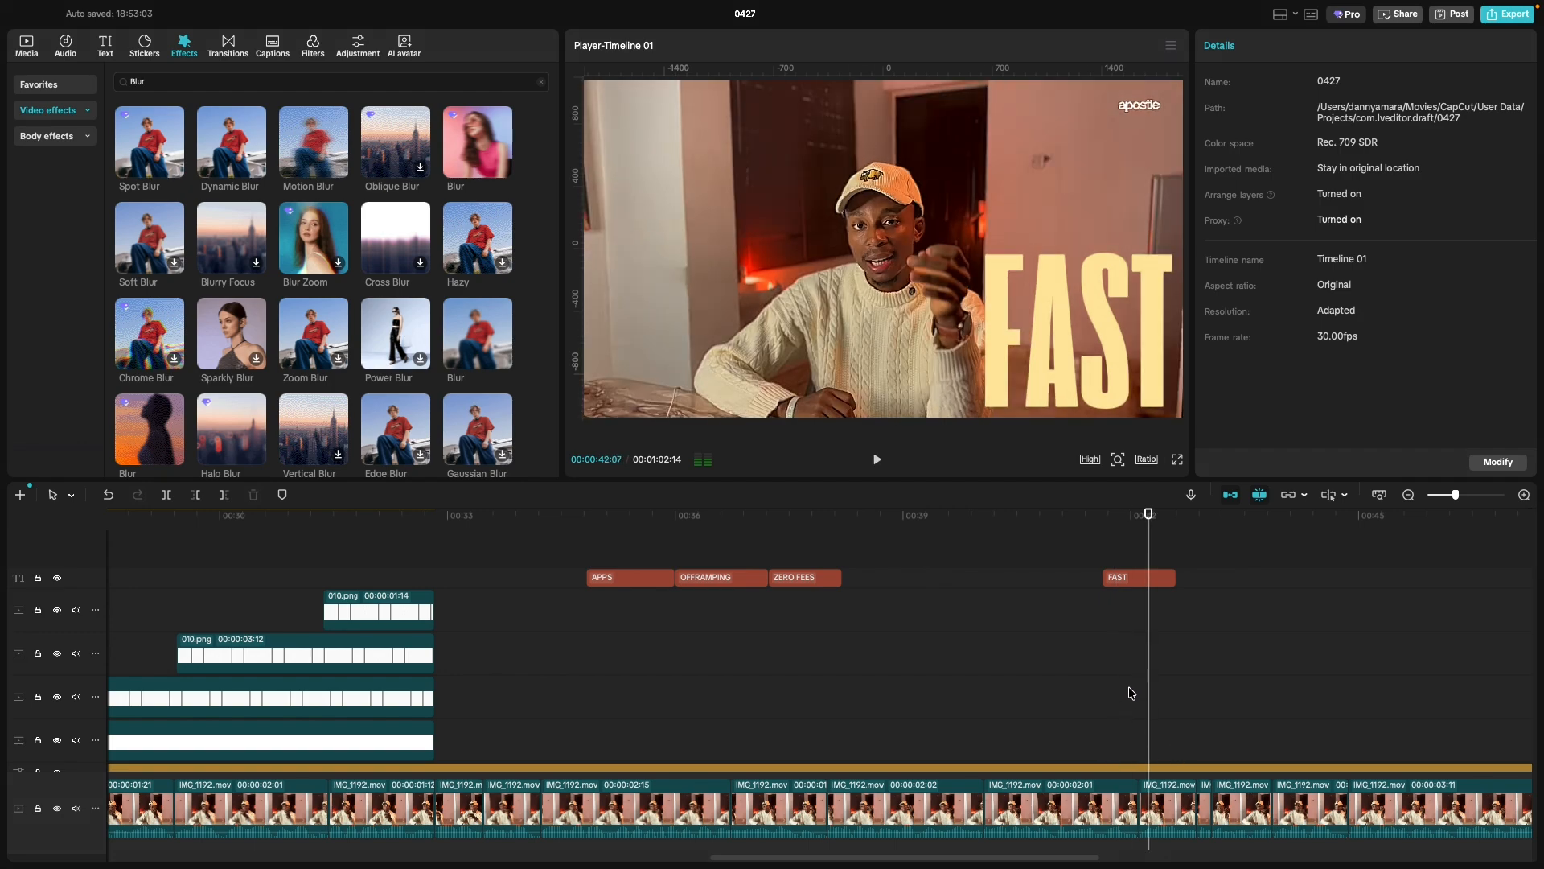
# Reduce the FAST title's font size to 27 and place it beside the speaker at mid-height of the video frame.
pyautogui.click(1166, 576)
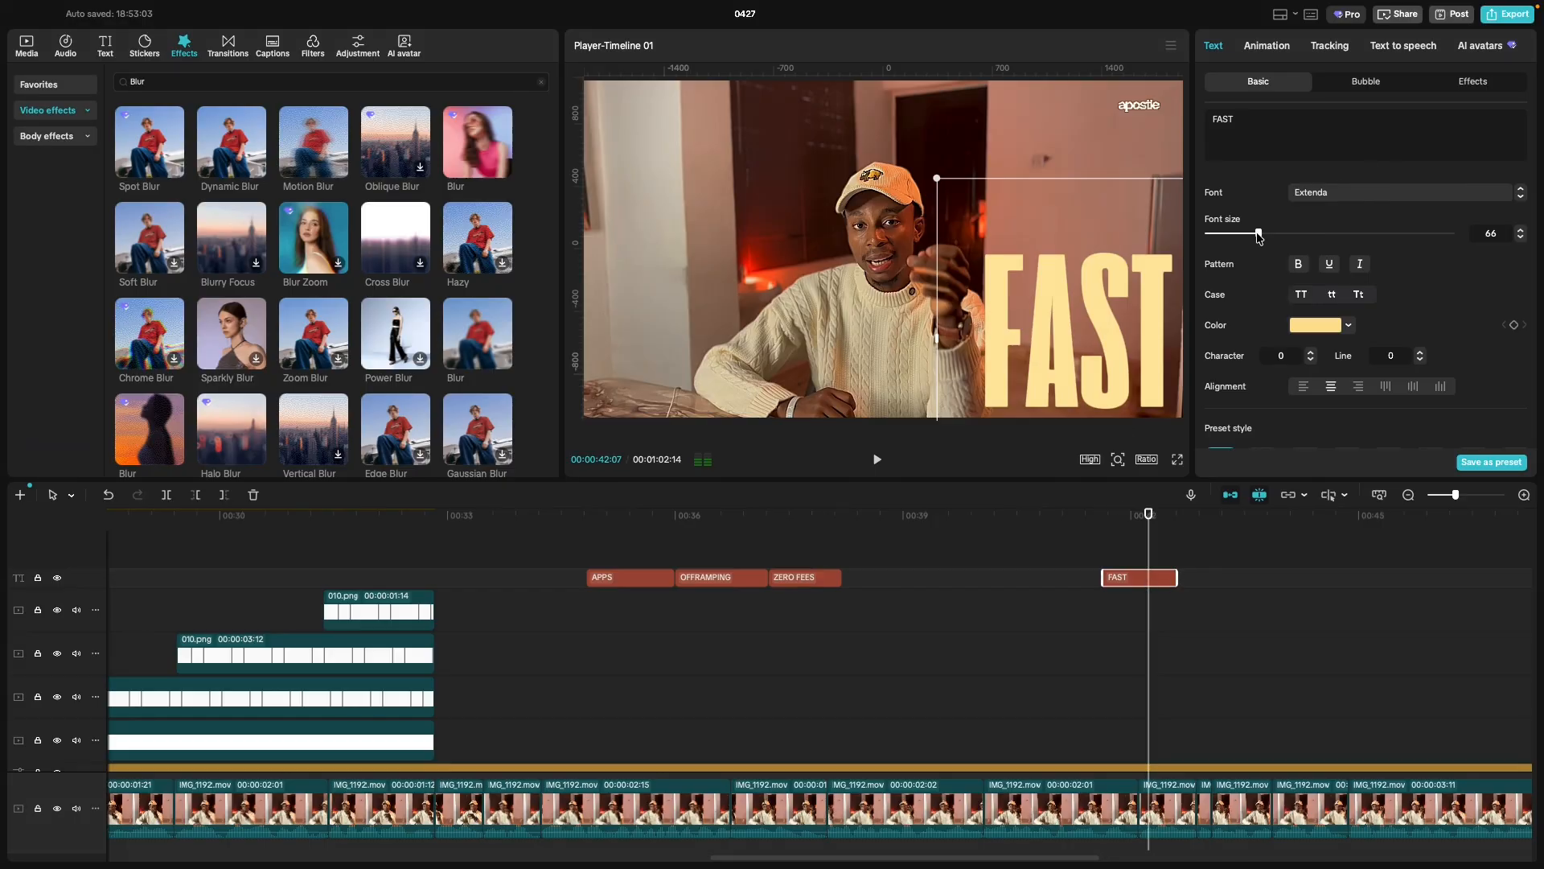
pyautogui.moveTo(1259, 238); pyautogui.dragTo(1227, 235)
pyautogui.click(1096, 259)
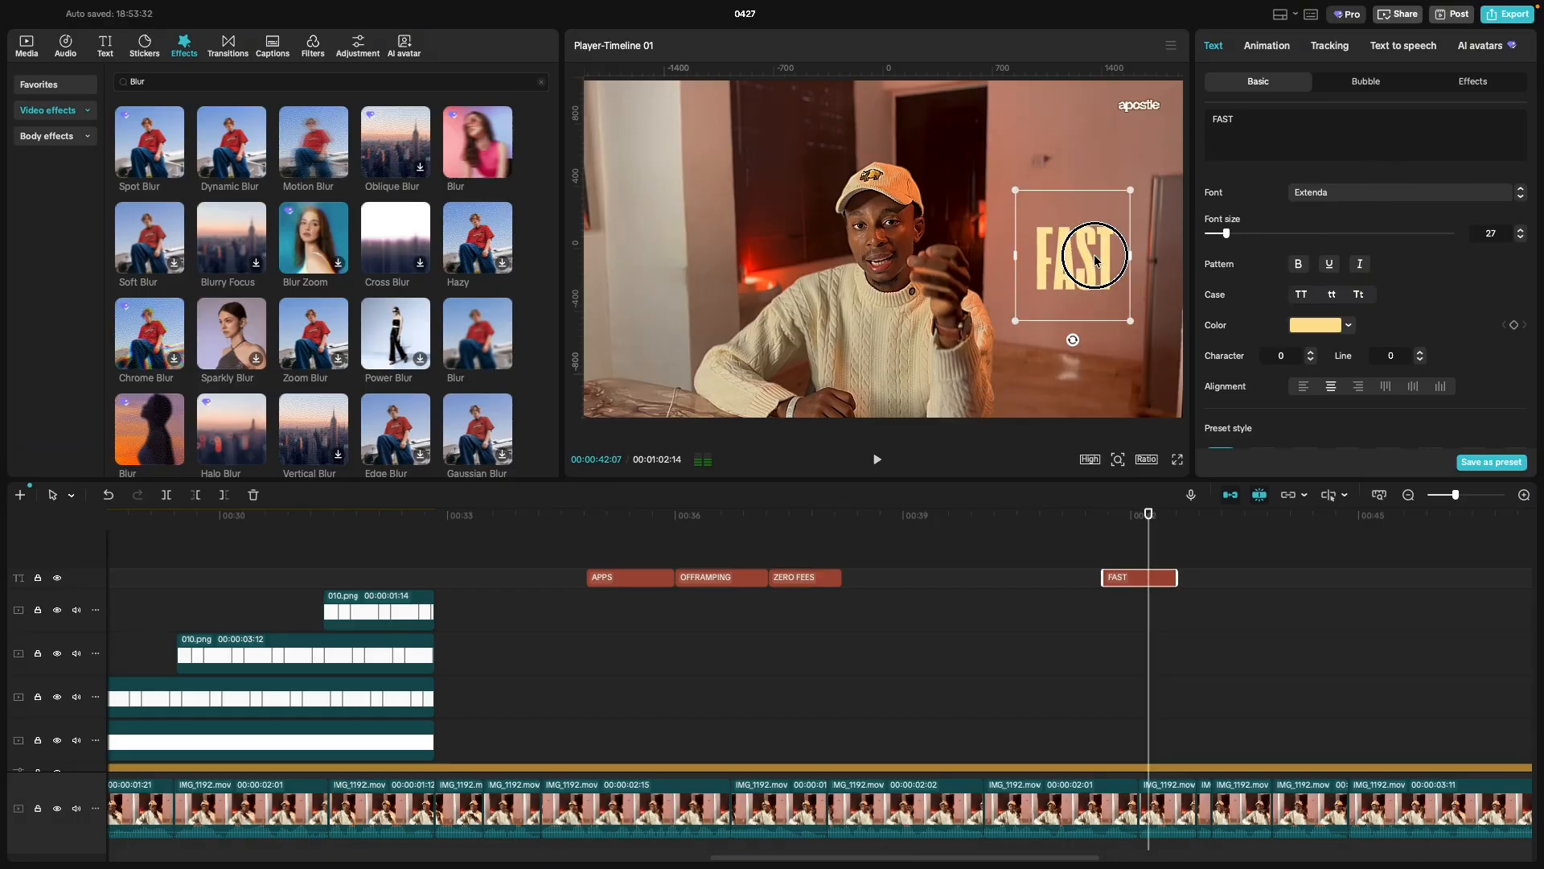
pyautogui.moveTo(1095, 259)
pyautogui.mouseDown()
pyautogui.moveTo(1102, 222)
pyautogui.moveTo(1121, 255)
pyautogui.mouseUp()
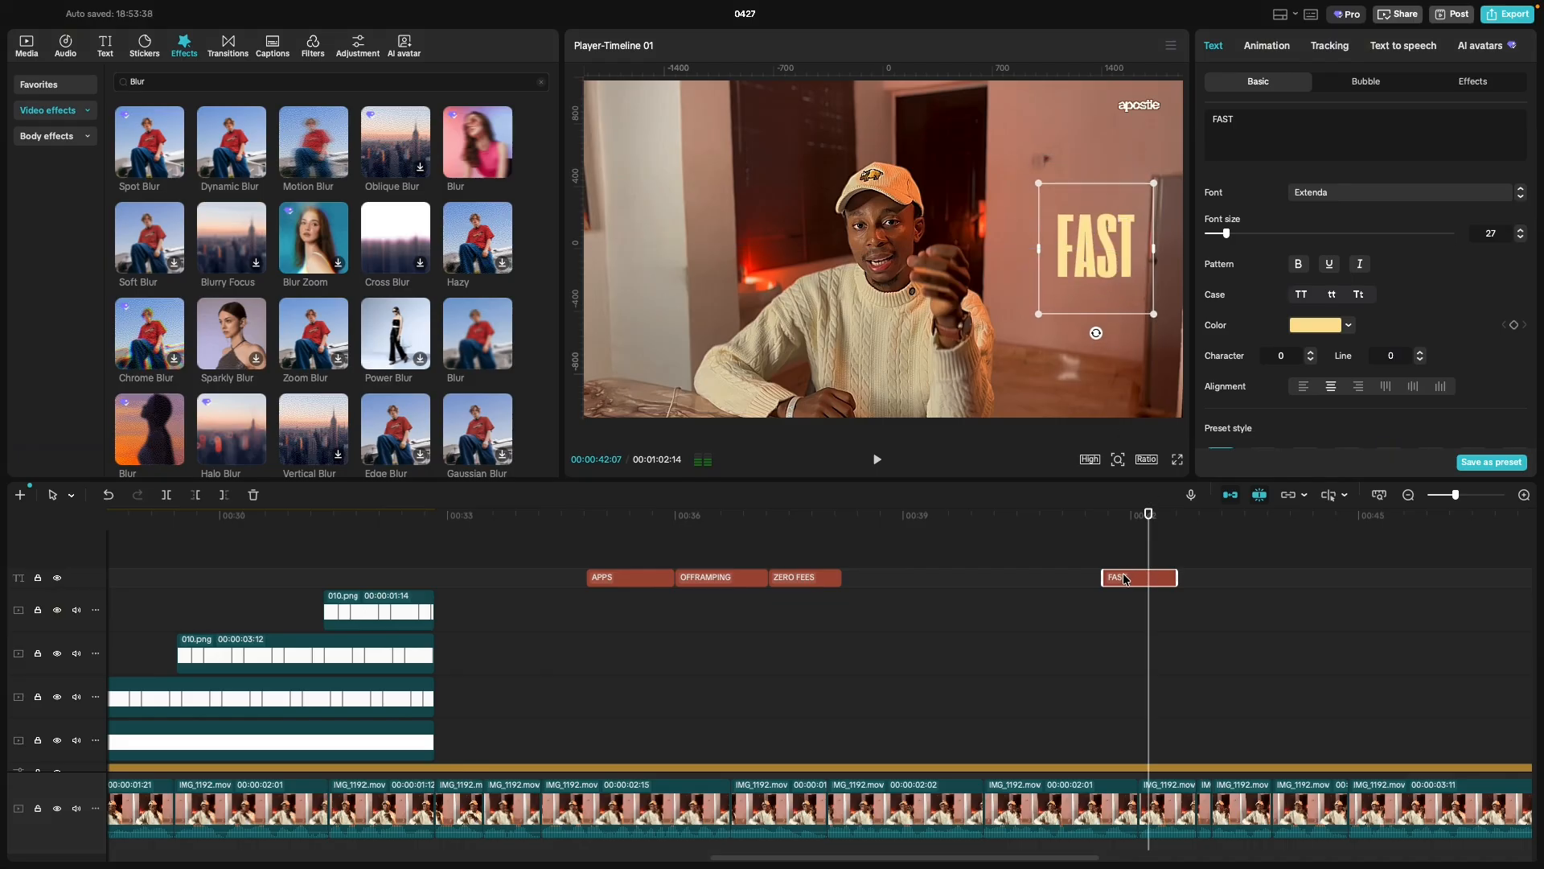
# Duplicate the FAST title onto a new track, change the copy's text to RELIABLE and position it directly below FAST.
pyautogui.keyDown('alt'); pyautogui.moveTo(1126, 579); pyautogui.dragTo(1125, 556); pyautogui.keyUp('alt')
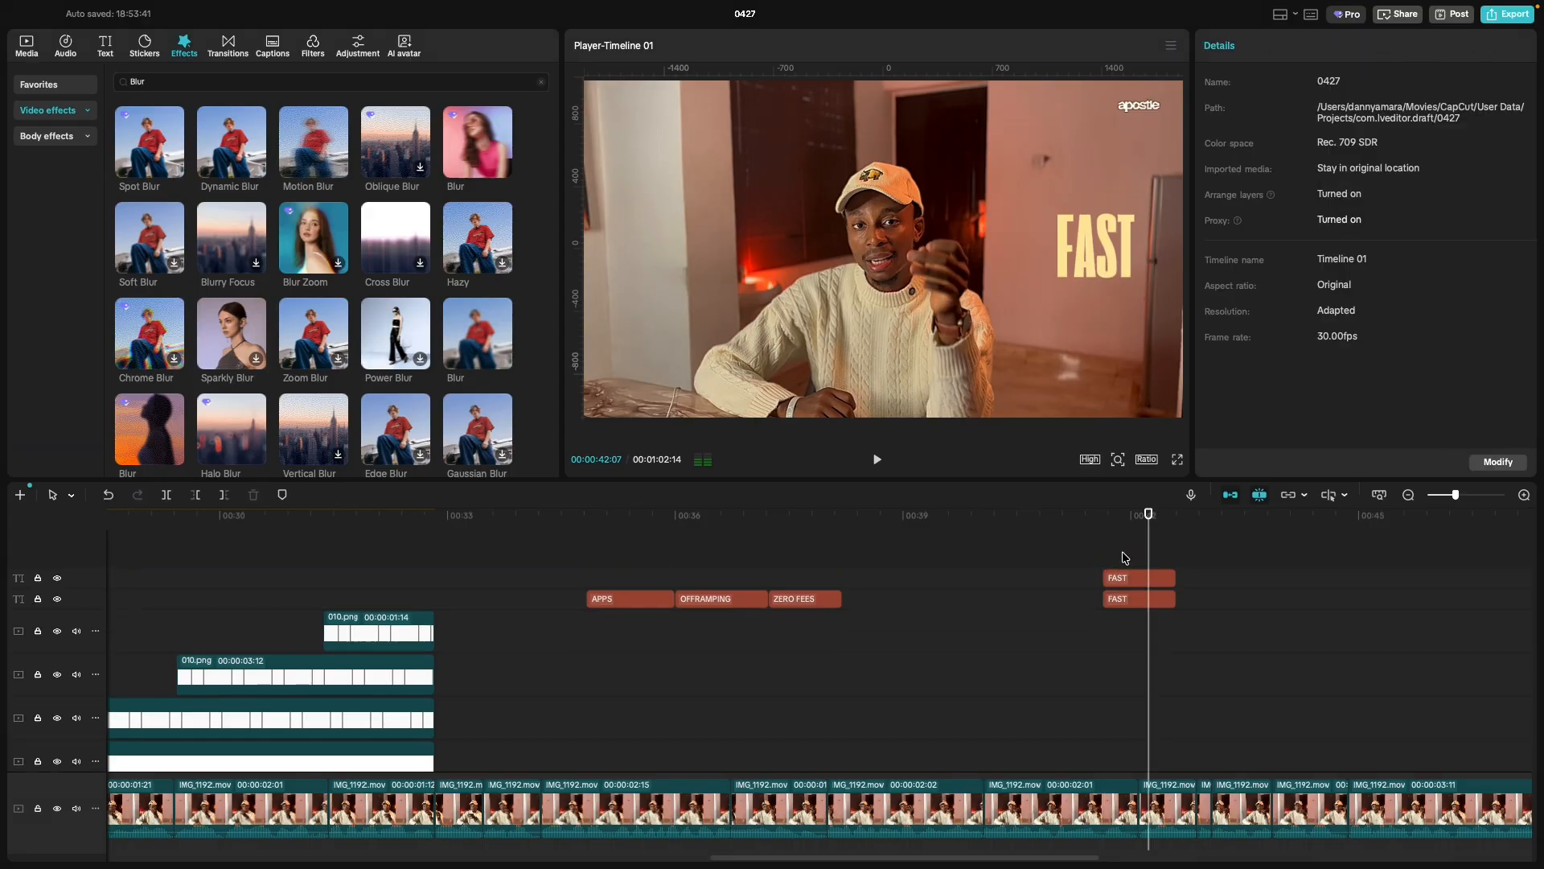
pyautogui.click(1162, 571)
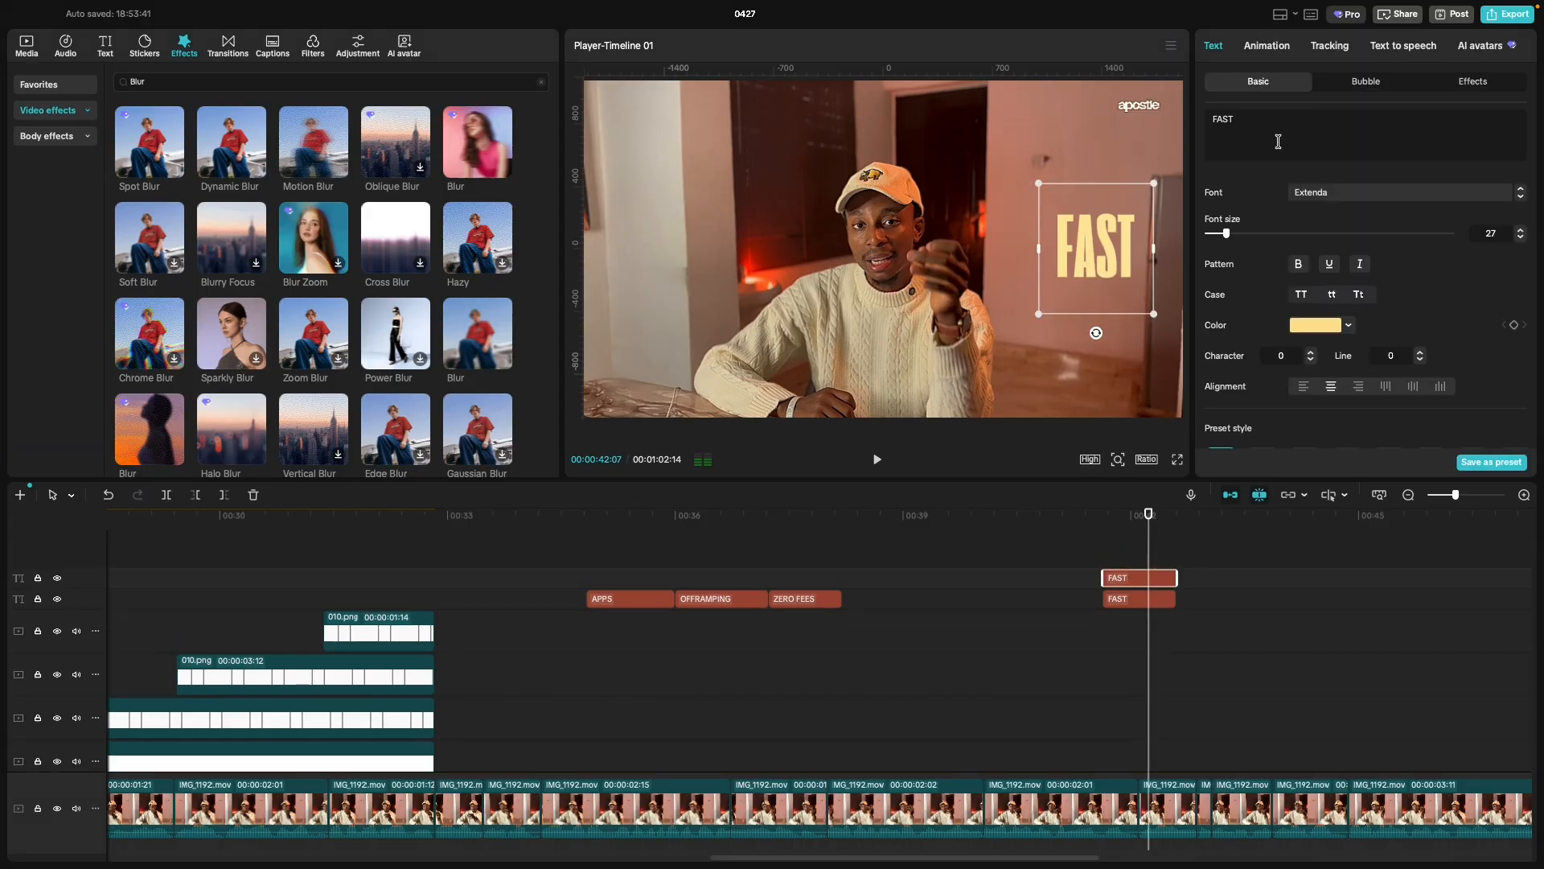
pyautogui.tripleClick(1274, 126)
pyautogui.write('RELIABLE')
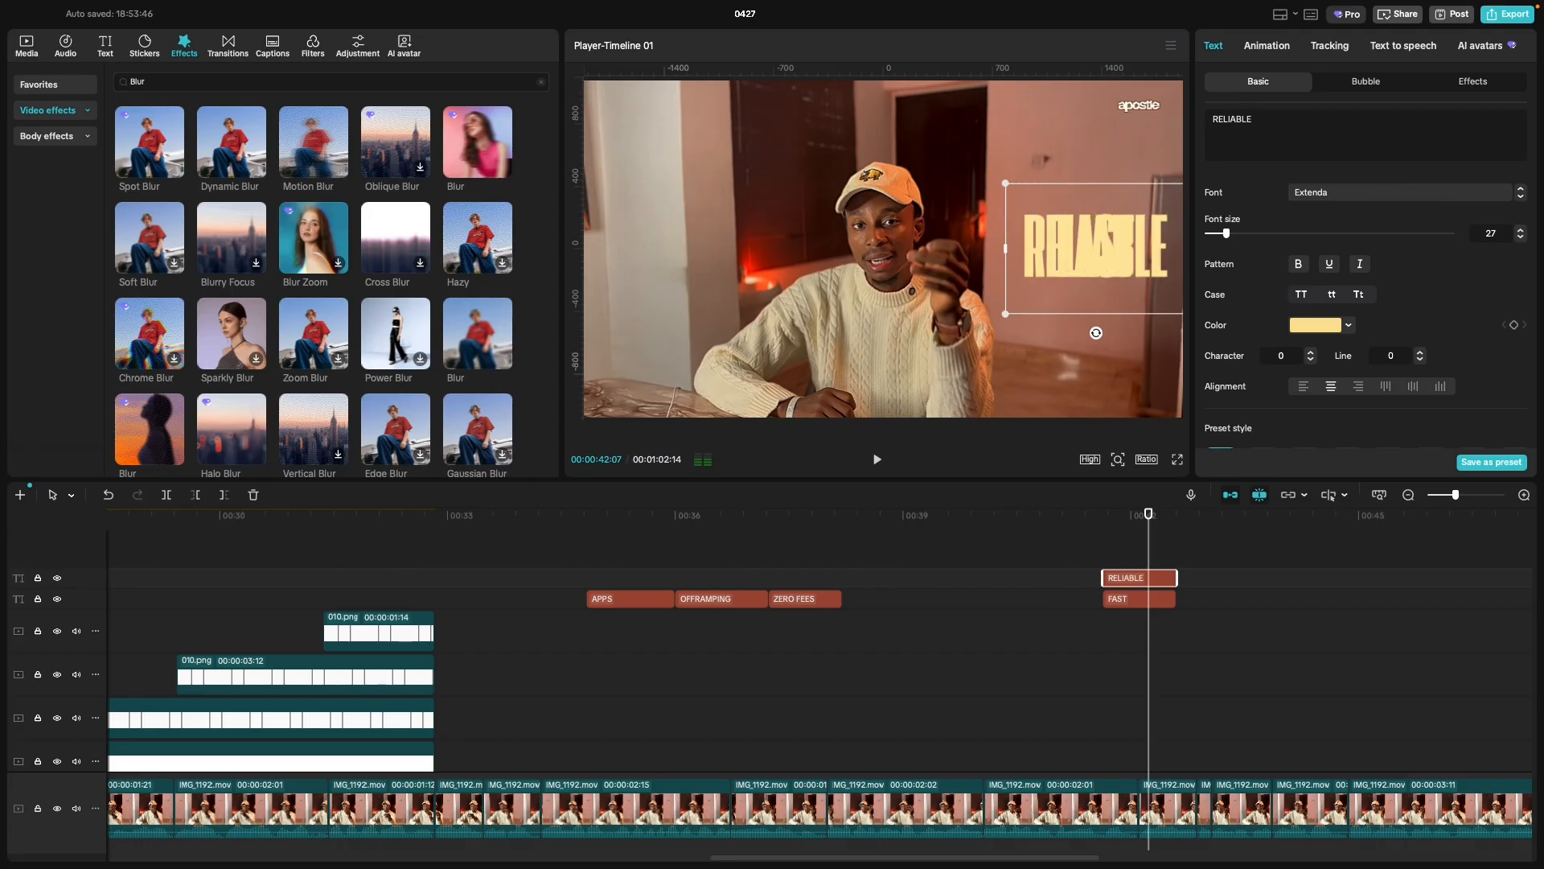
pyautogui.press('capslock')
pyautogui.moveTo(1114, 273); pyautogui.dragTo(1089, 324)
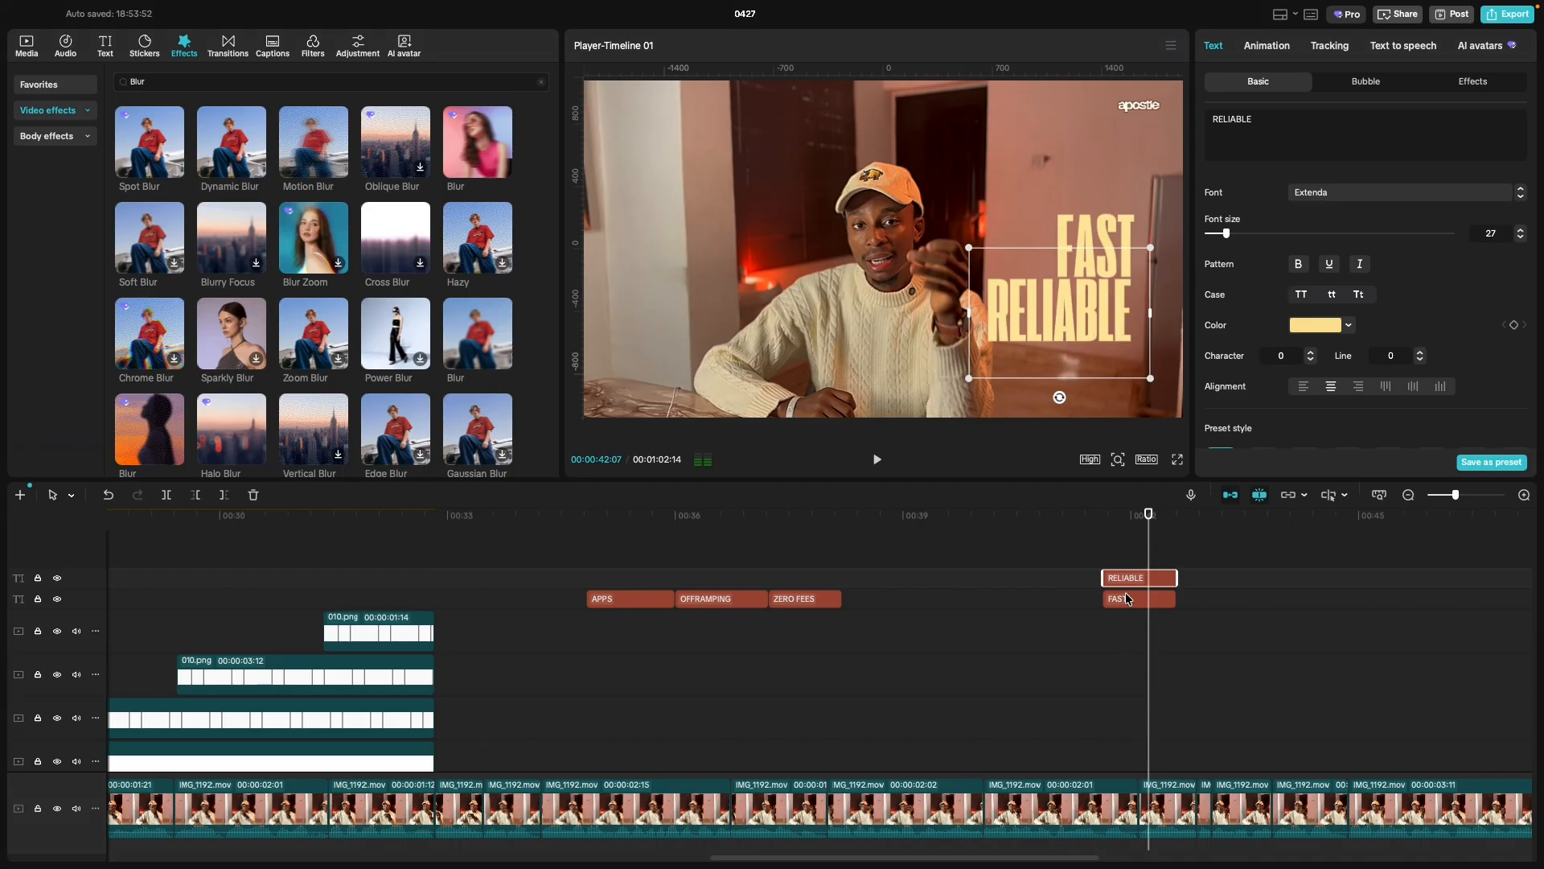
# Duplicate the RELIABLE title onto another track above it and change the copy's text to CHEAP.
pyautogui.moveTo(1126, 576); pyautogui.dragTo(1122, 554)
pyautogui.click(1104, 580)
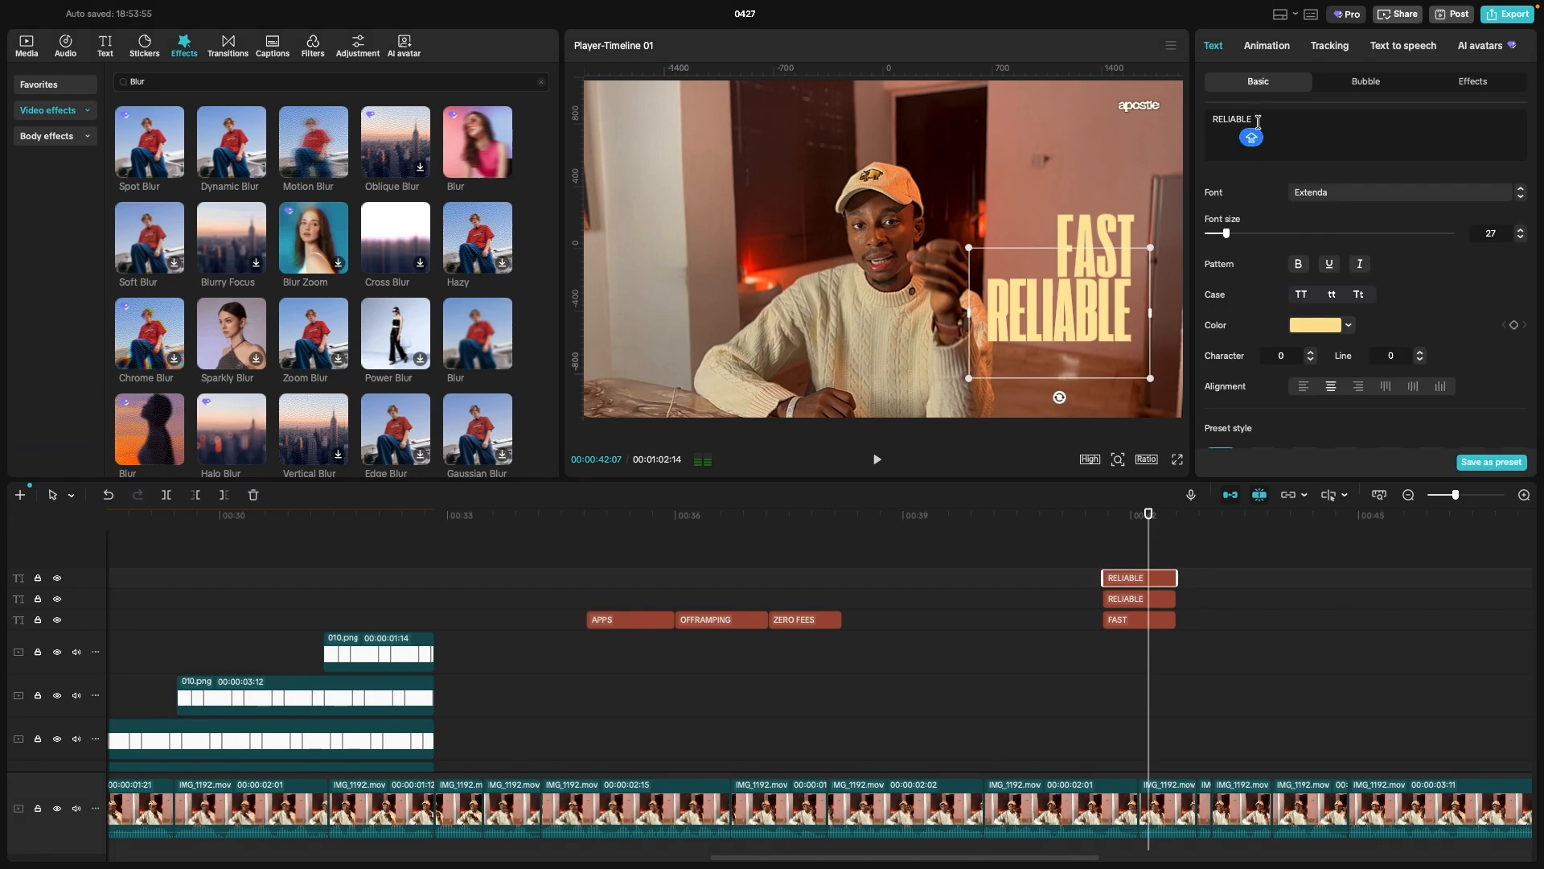
pyautogui.press('super+a')
pyautogui.write('CHEAP')
pyautogui.press('capslock')
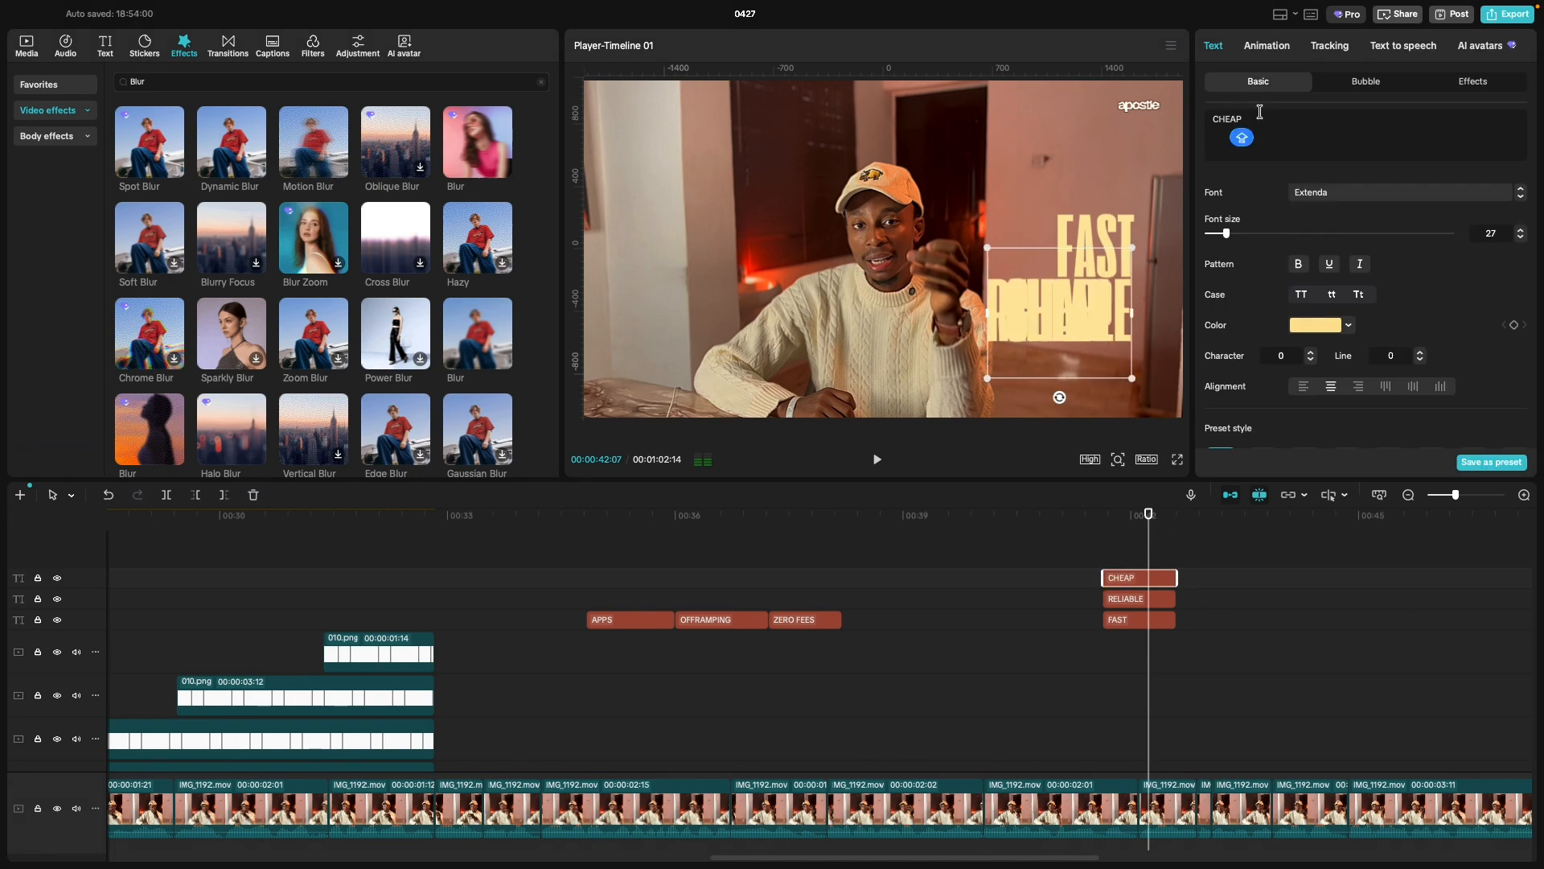
# Stack the titles in the video frame with CHEAP between FAST and RELIABLE, moving RELIABLE down to the lowest line.
pyautogui.moveTo(1079, 315); pyautogui.dragTo(1099, 381)
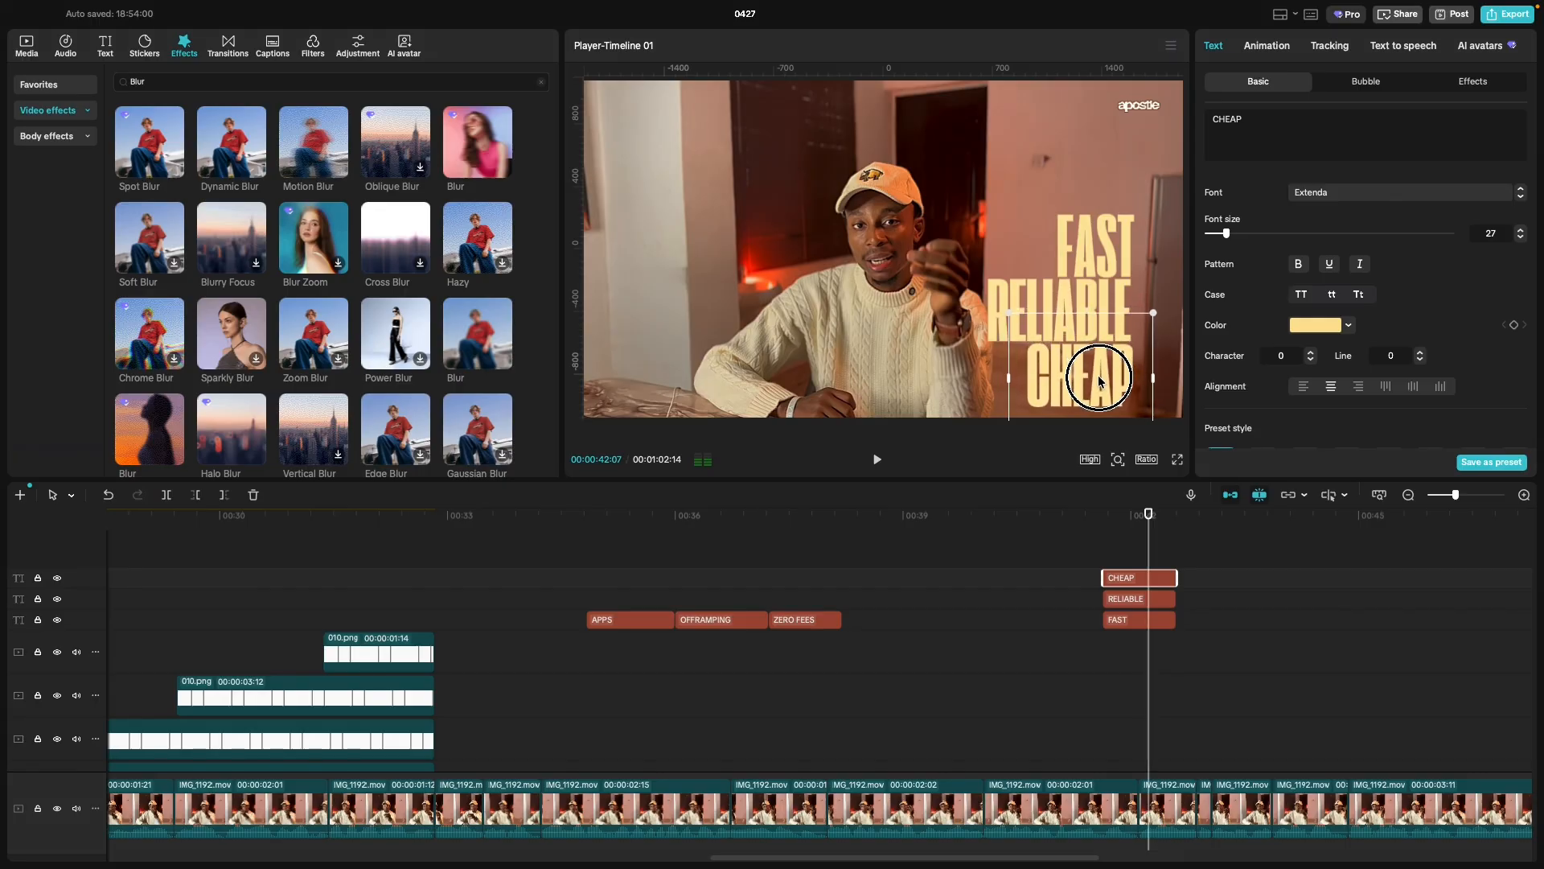
pyautogui.moveTo(1100, 378); pyautogui.dragTo(1120, 182)
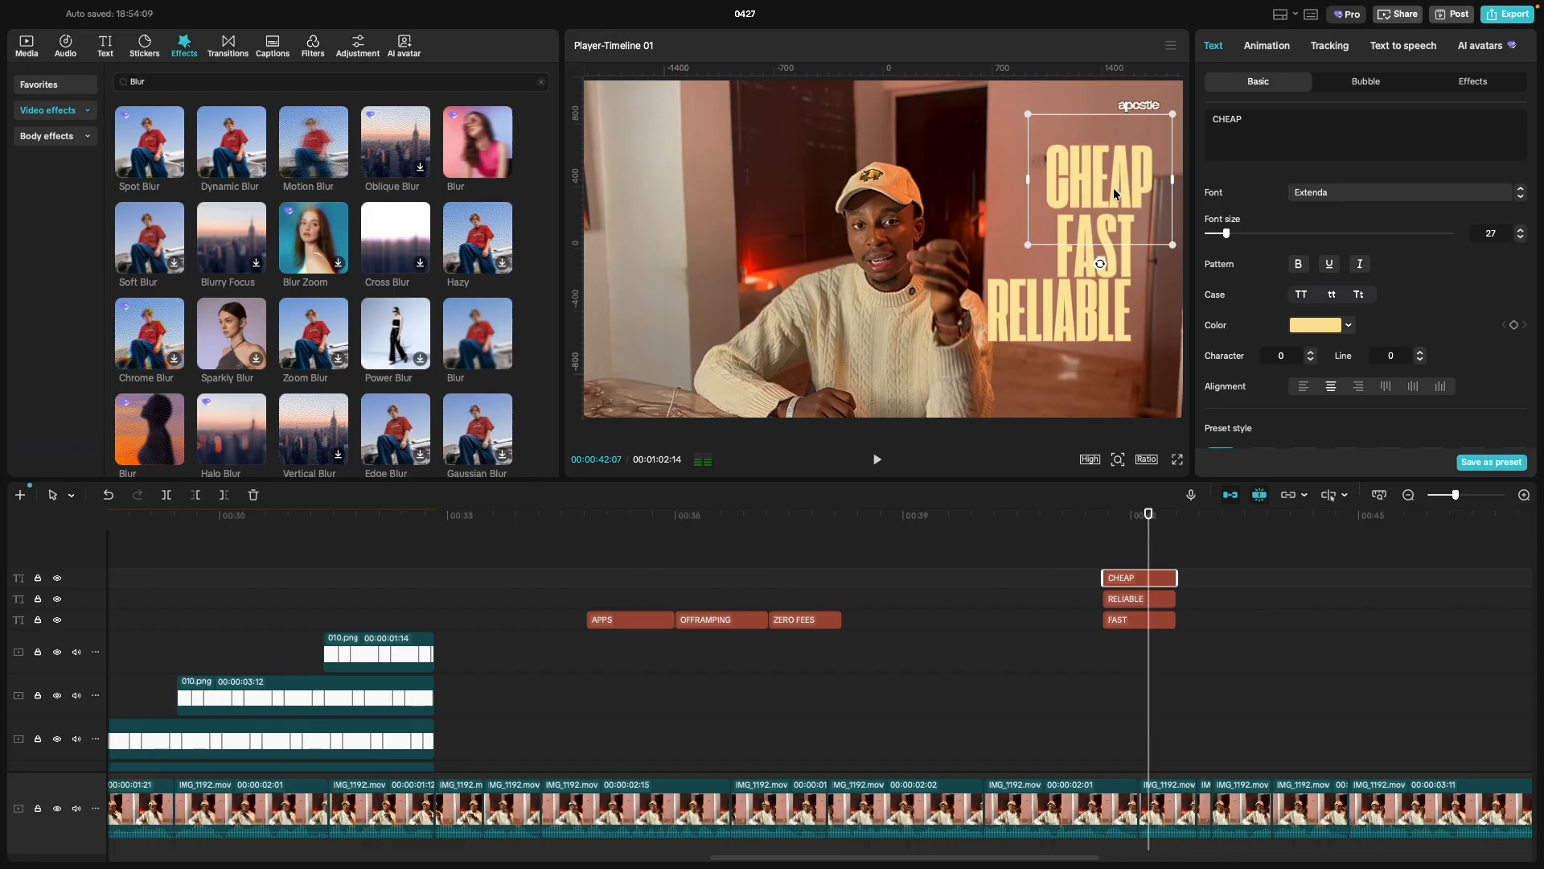
pyautogui.moveTo(1086, 307); pyautogui.dragTo(1097, 344)
pyautogui.moveTo(1090, 163); pyautogui.dragTo(1070, 295)
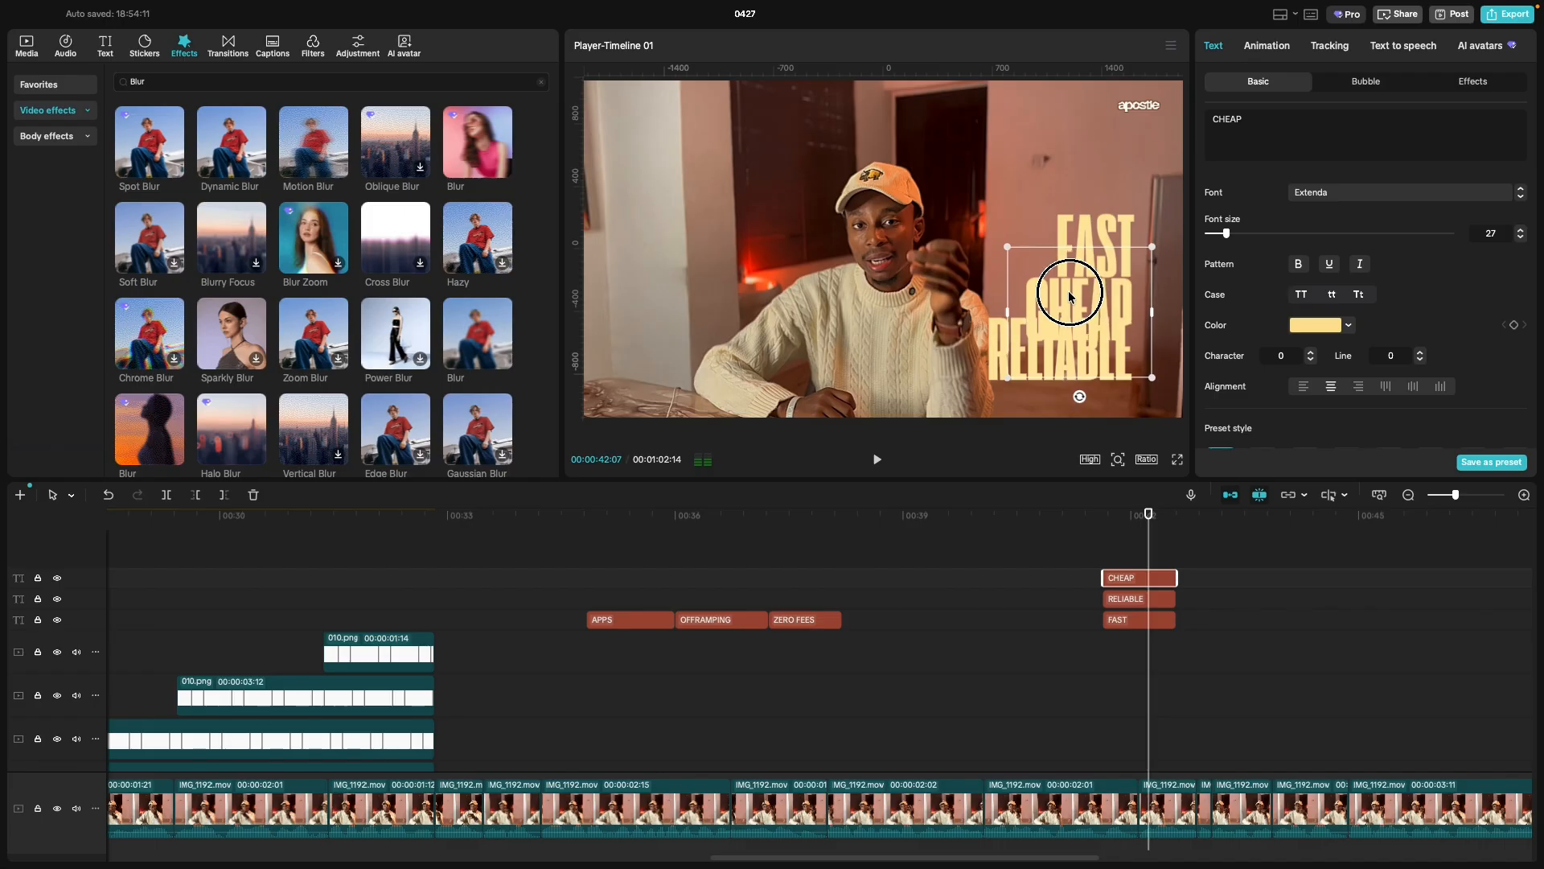
pyautogui.click(996, 355)
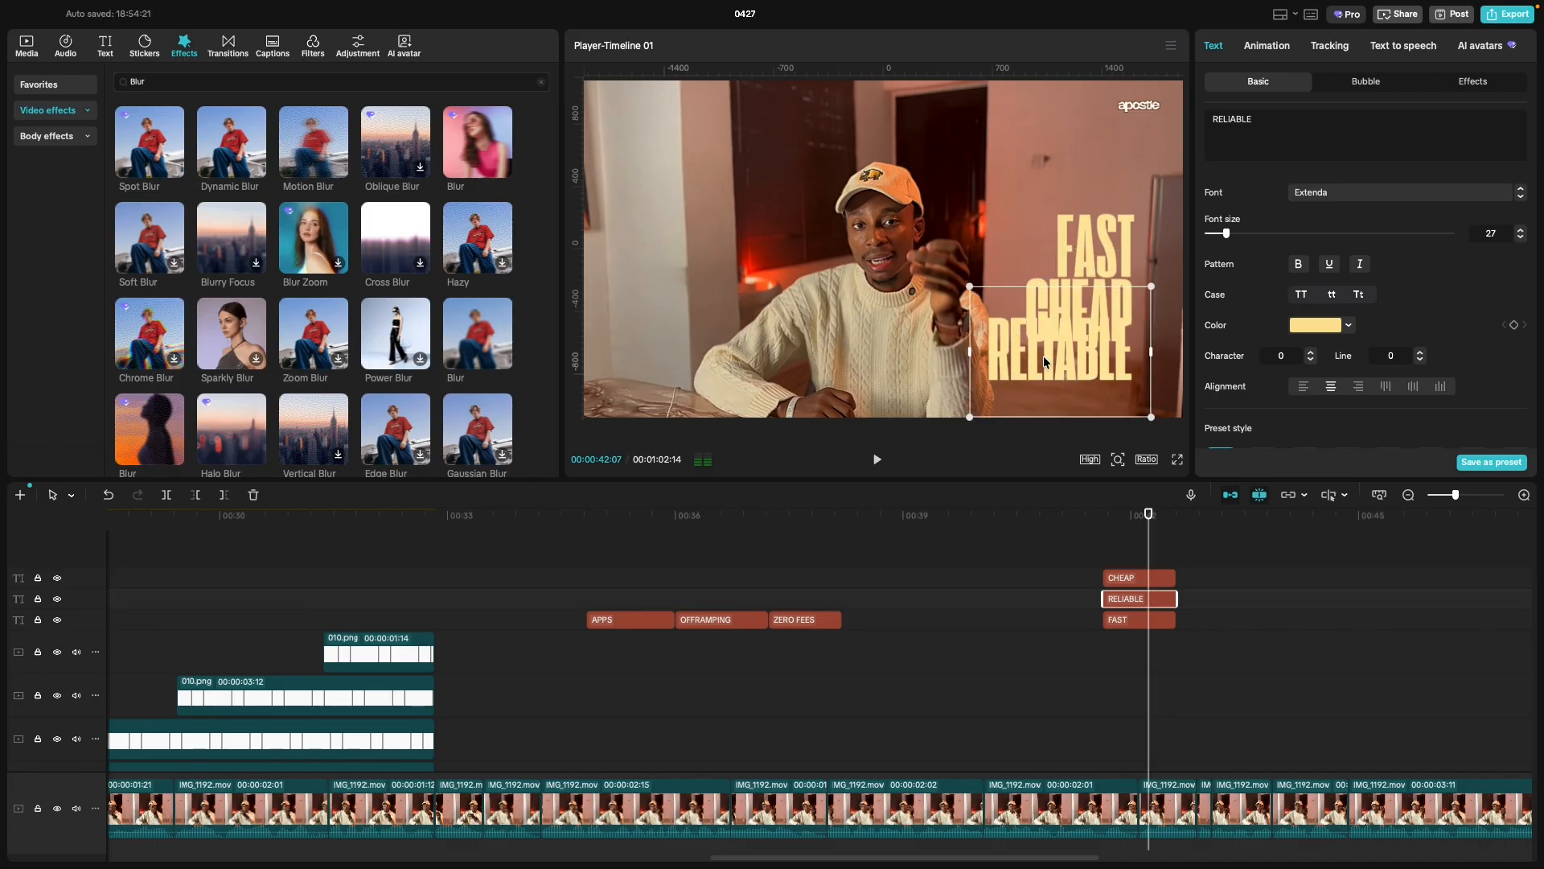
pyautogui.moveTo(1044, 355); pyautogui.dragTo(1040, 387)
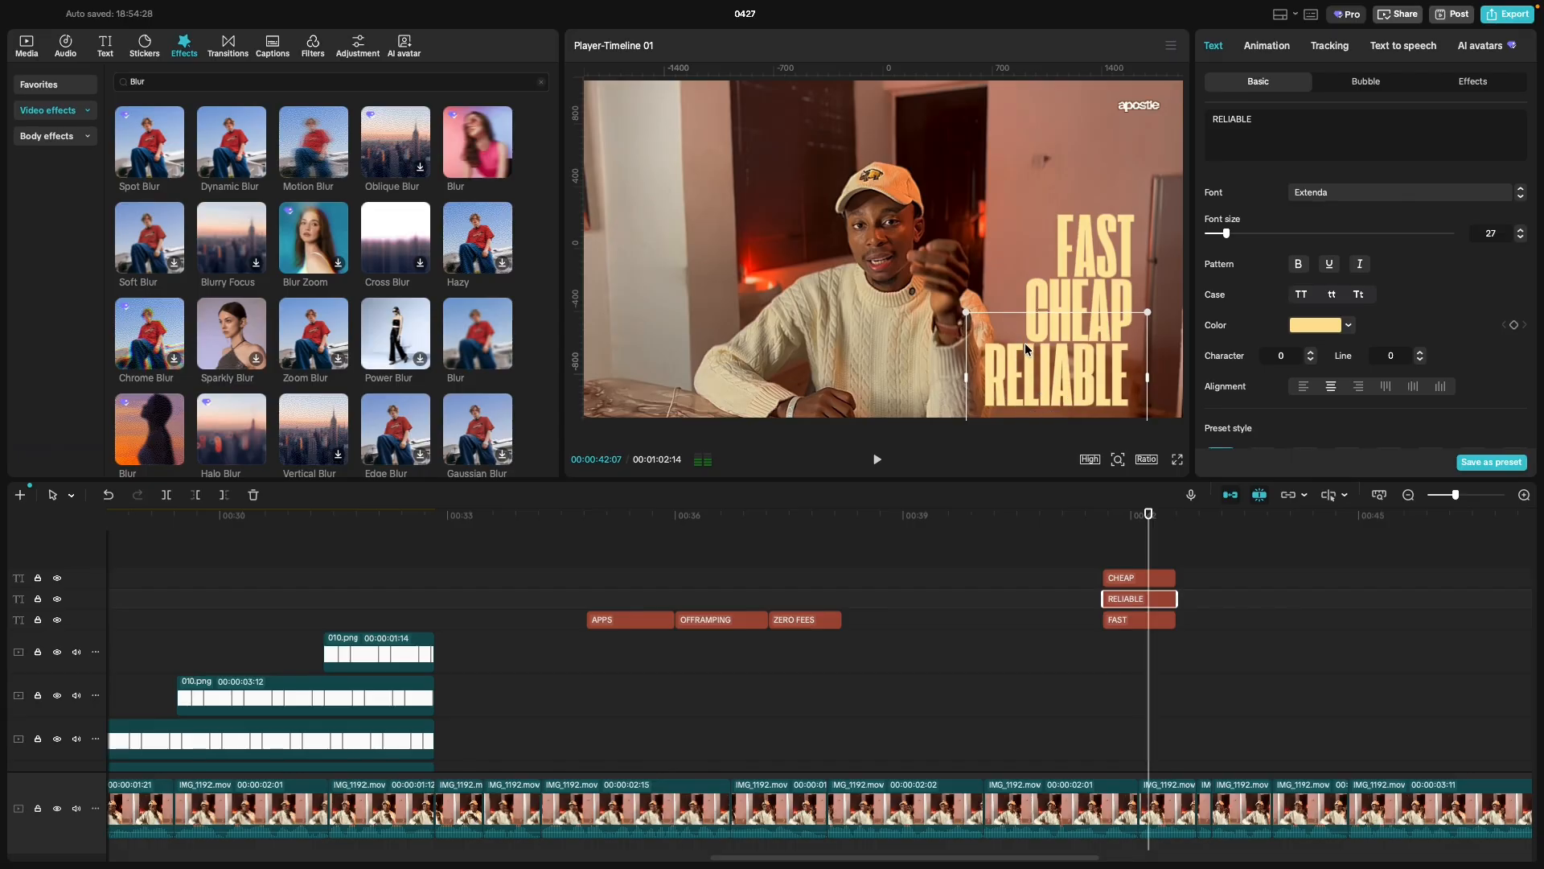
# Select the FAST, CHEAP and RELIABLE titles together and move the stack up beside the speaker's head and shoulders.
pyautogui.keyDown('shift'); pyautogui.click(1035, 302); pyautogui.keyUp('shift')
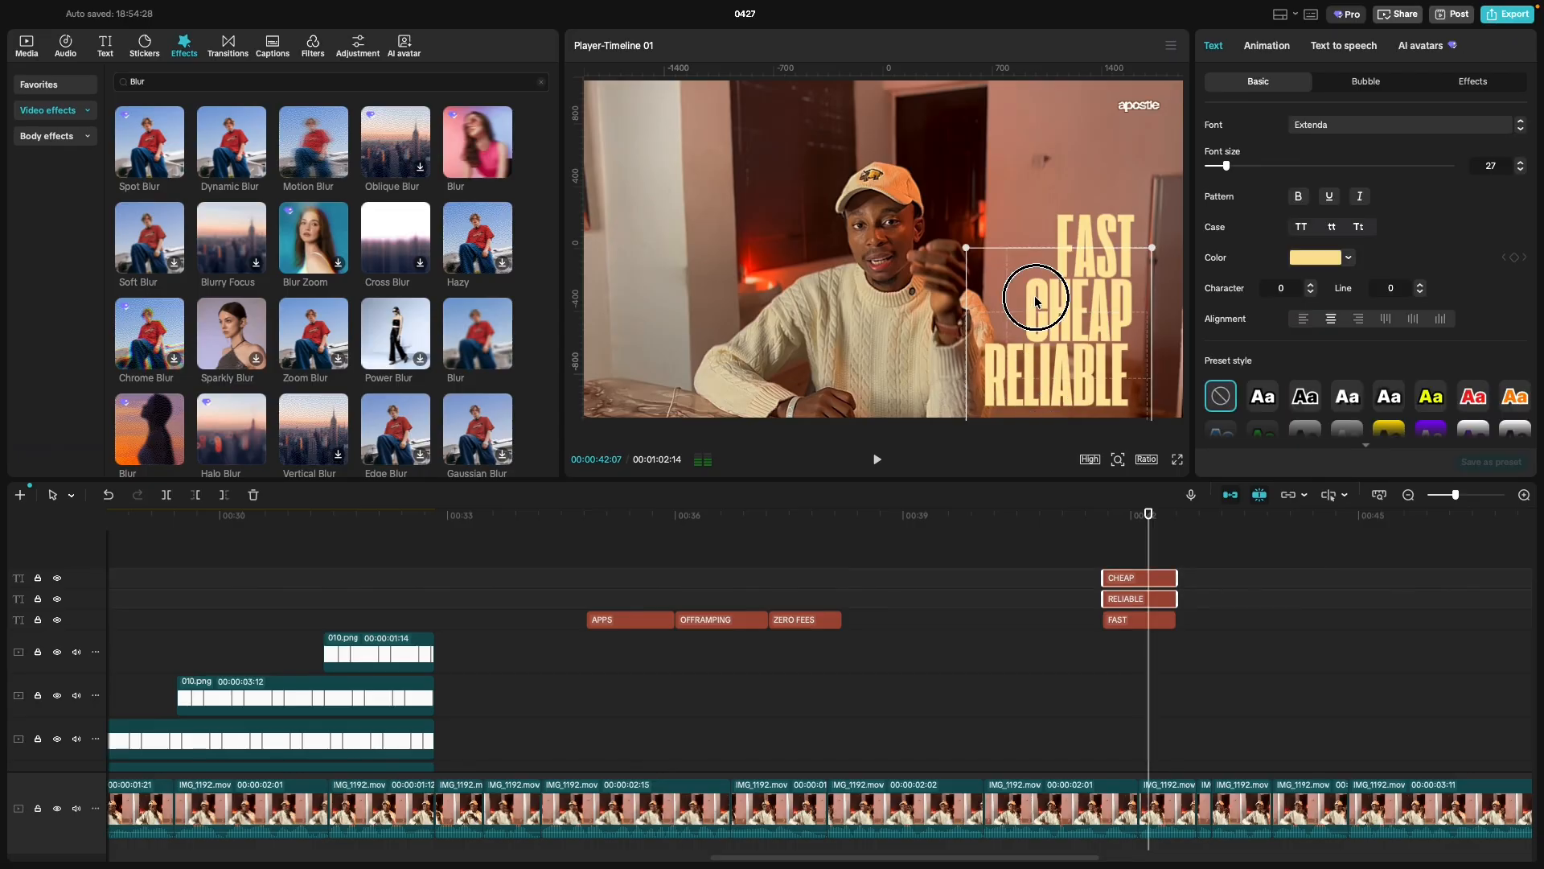
pyautogui.keyDown('shift'); pyautogui.click(1084, 242); pyautogui.keyUp('shift')
pyautogui.moveTo(1078, 343); pyautogui.dragTo(1078, 276)
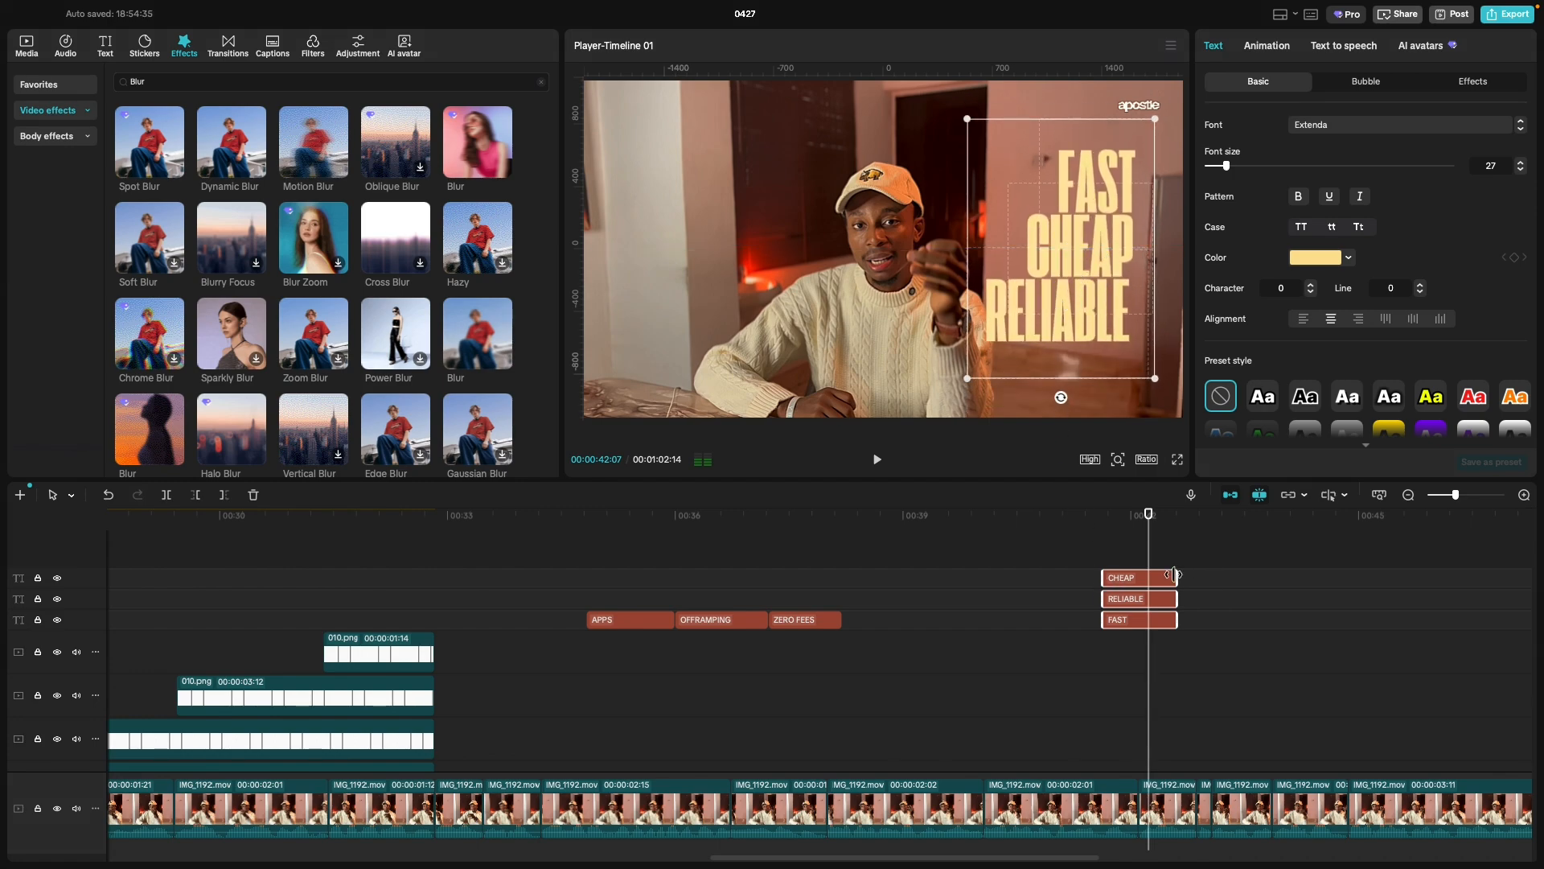
# Extend all three stacked titles on the timeline so they end at about 43.9 seconds, playing back to check the length.
pyautogui.moveTo(1176, 569); pyautogui.dragTo(1206, 588)
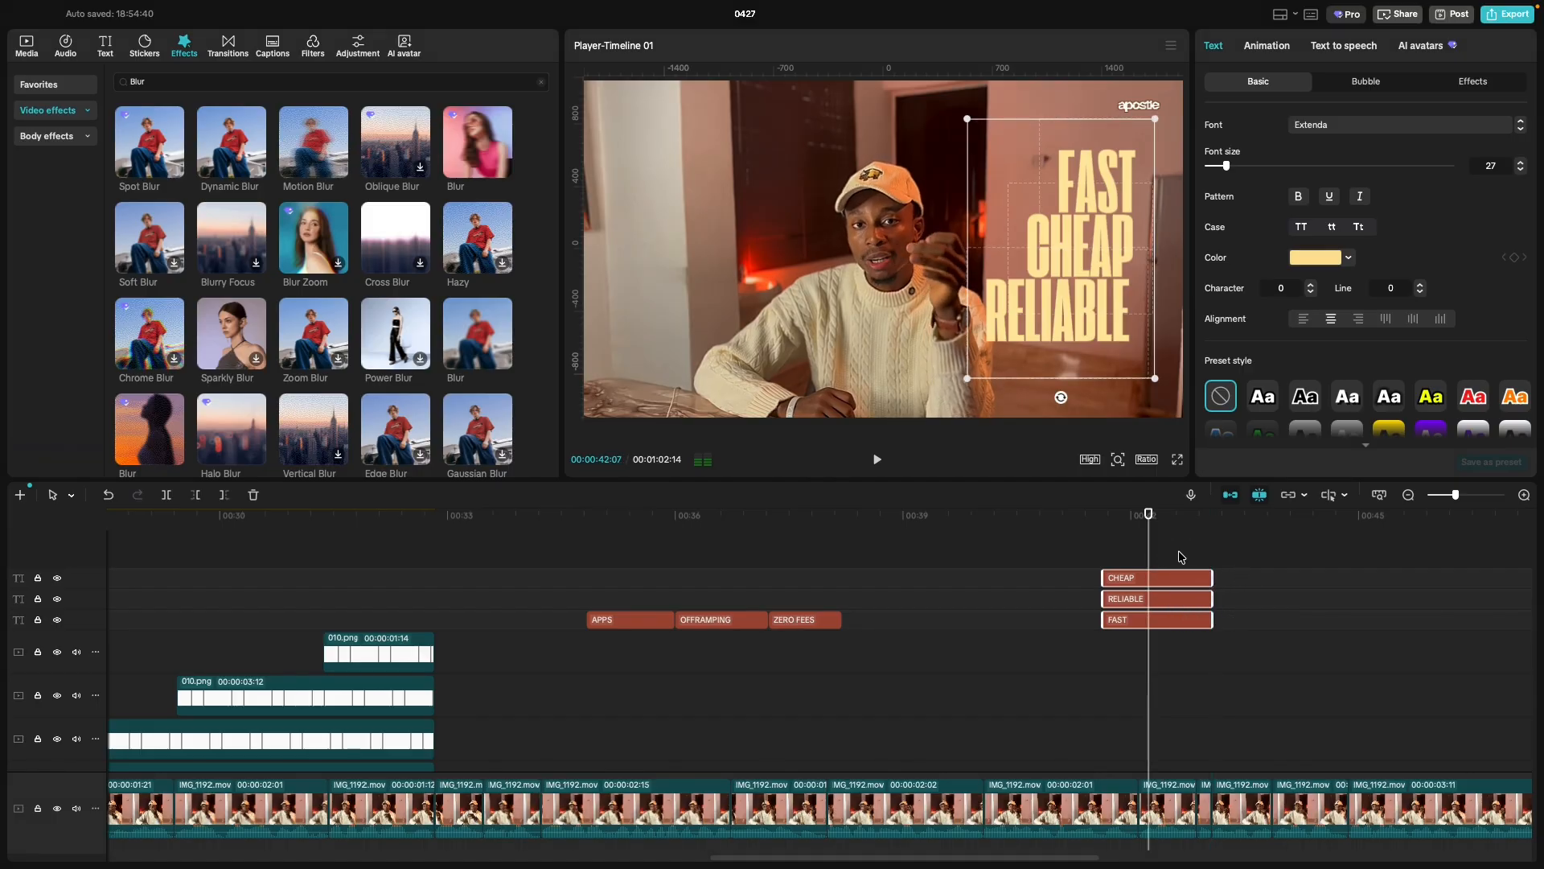
pyautogui.click(1180, 557)
pyautogui.press('space')
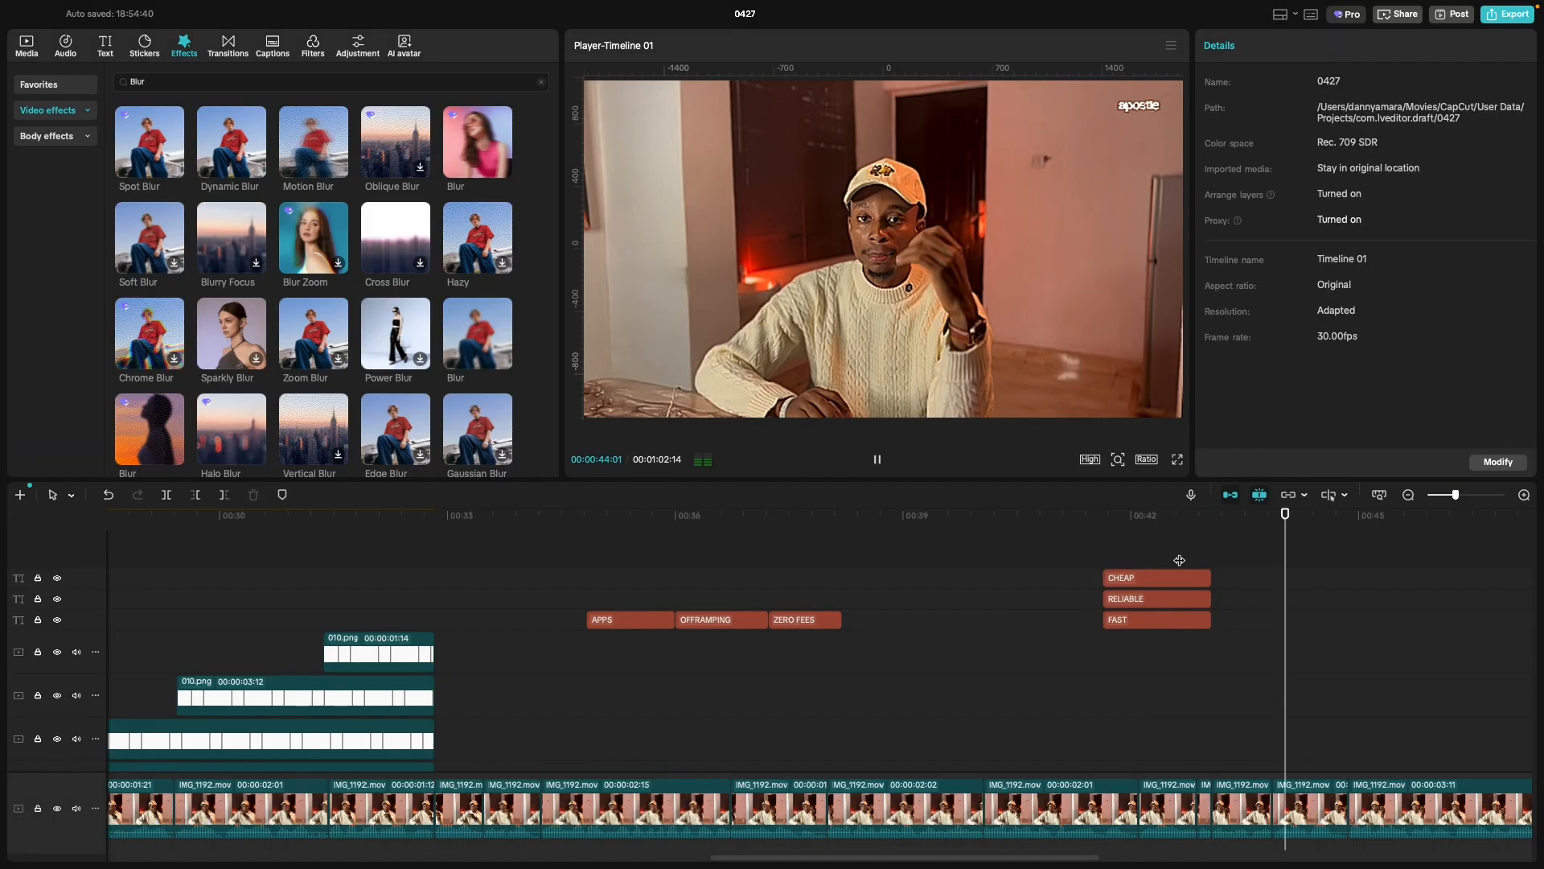
pyautogui.press('space')
pyautogui.moveTo(1179, 554); pyautogui.dragTo(1269, 620)
# Play back from just before the FAST title and trim the RELIABLE title's start to 00:00:42:09.
pyautogui.click(1072, 561)
pyautogui.press('space')
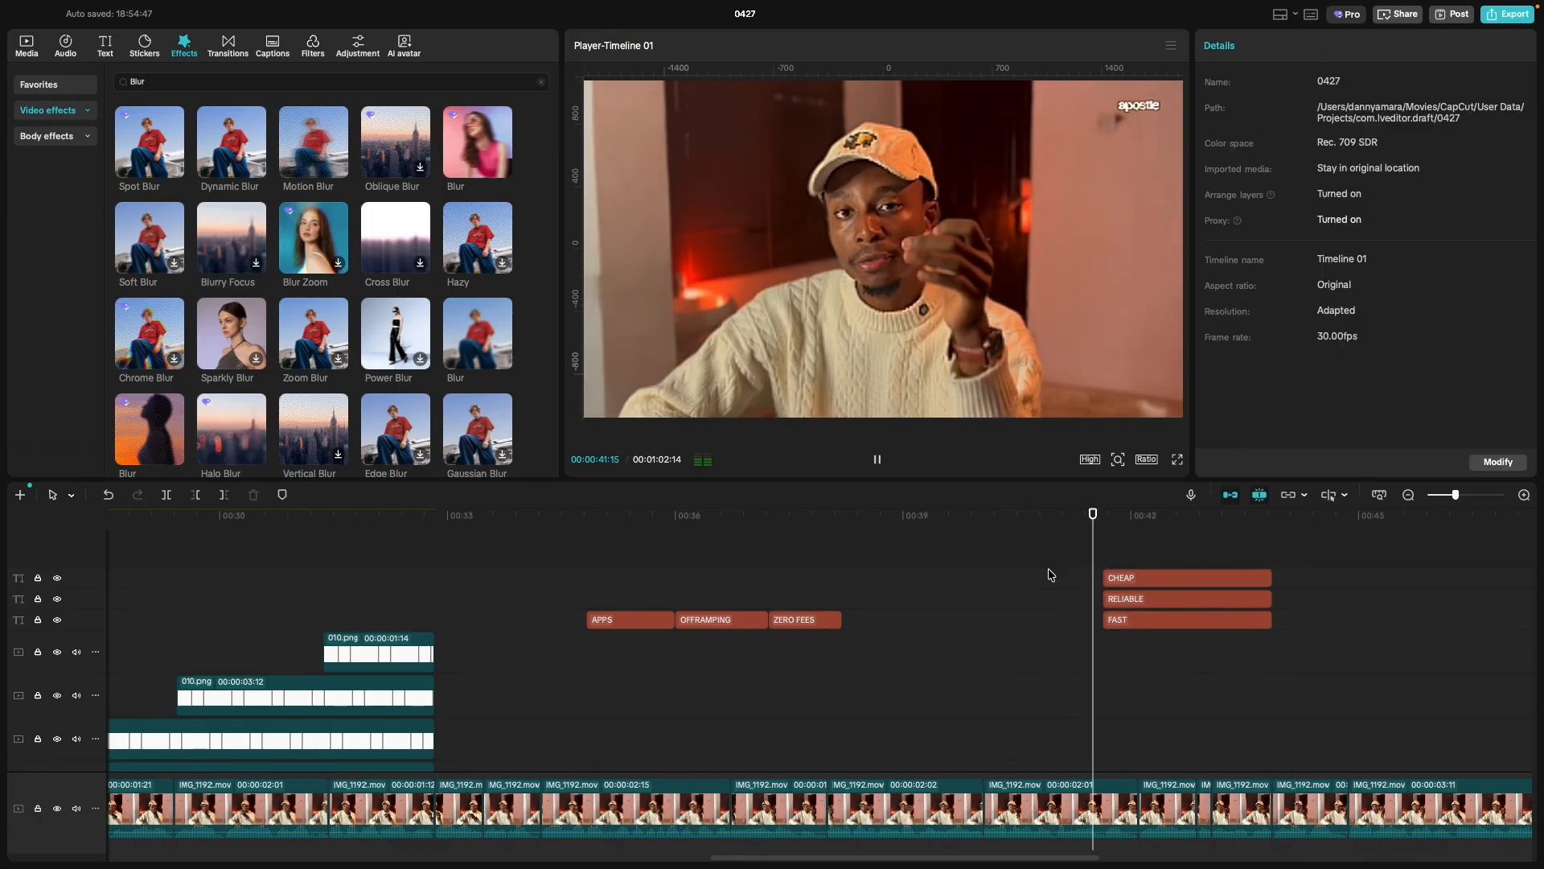
pyautogui.press('space')
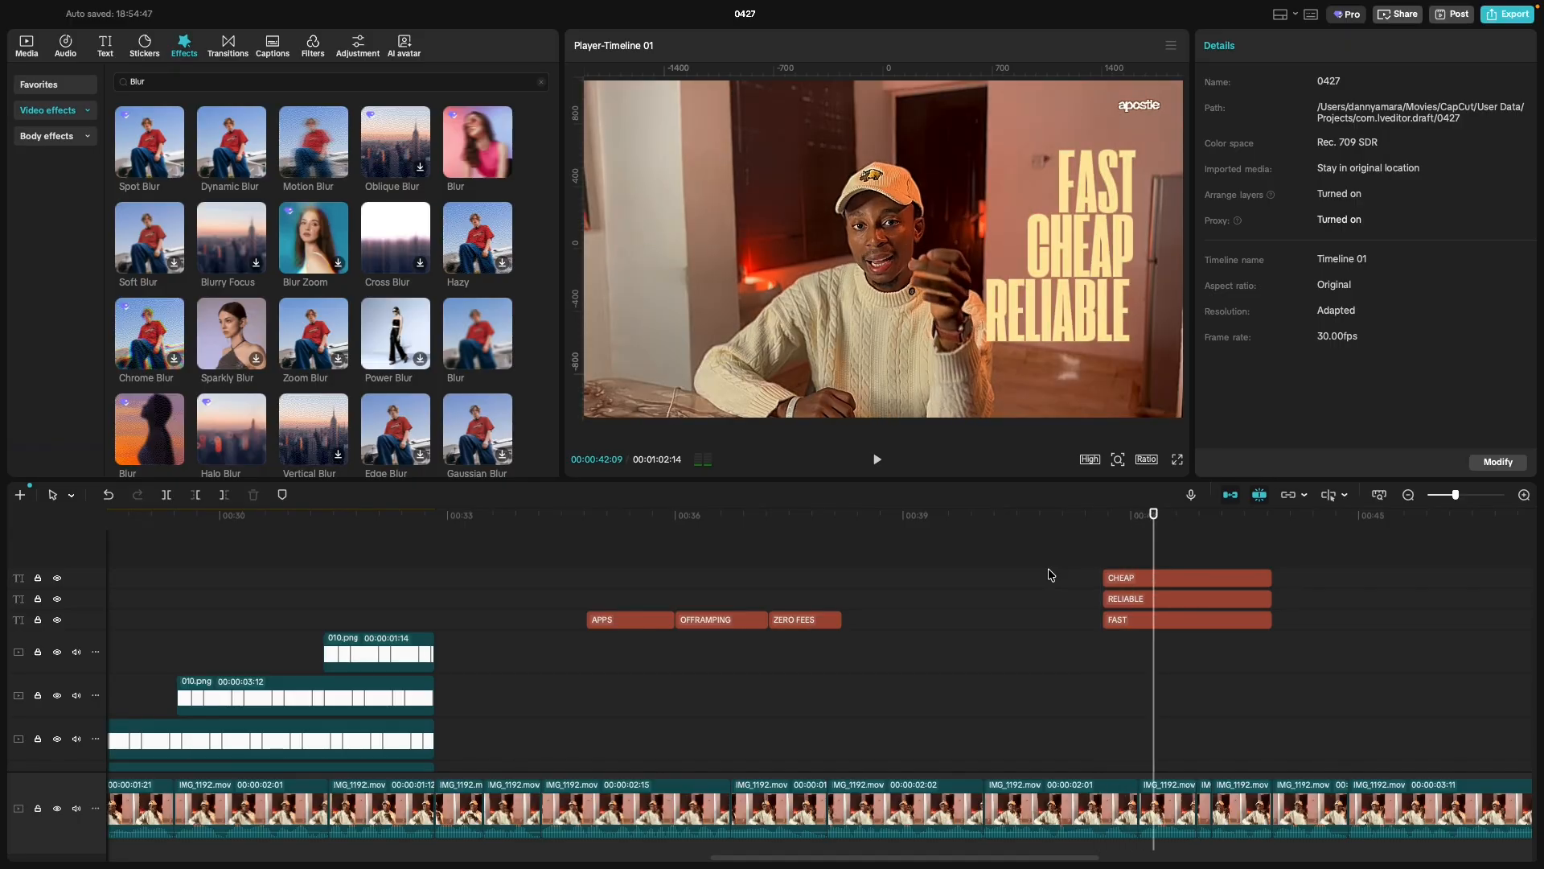
pyautogui.click(1125, 595)
pyautogui.moveTo(1105, 598); pyautogui.dragTo(1153, 599)
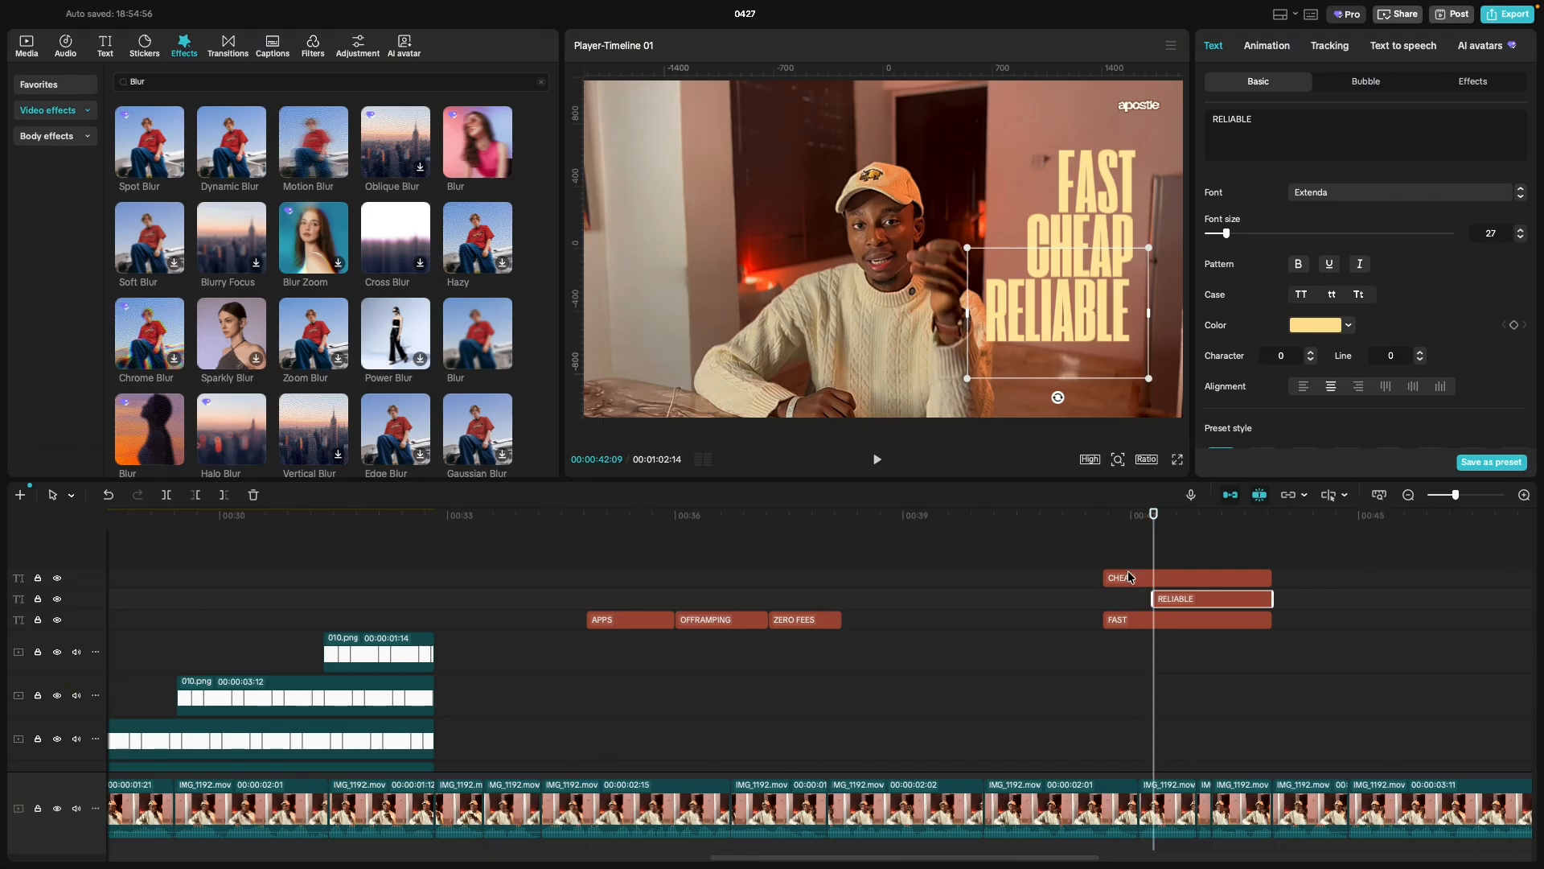
# Play on to find the spoken cue and trim the CHEAP title's start to about 43.6 seconds.
pyautogui.press('space')
pyautogui.click(1127, 575)
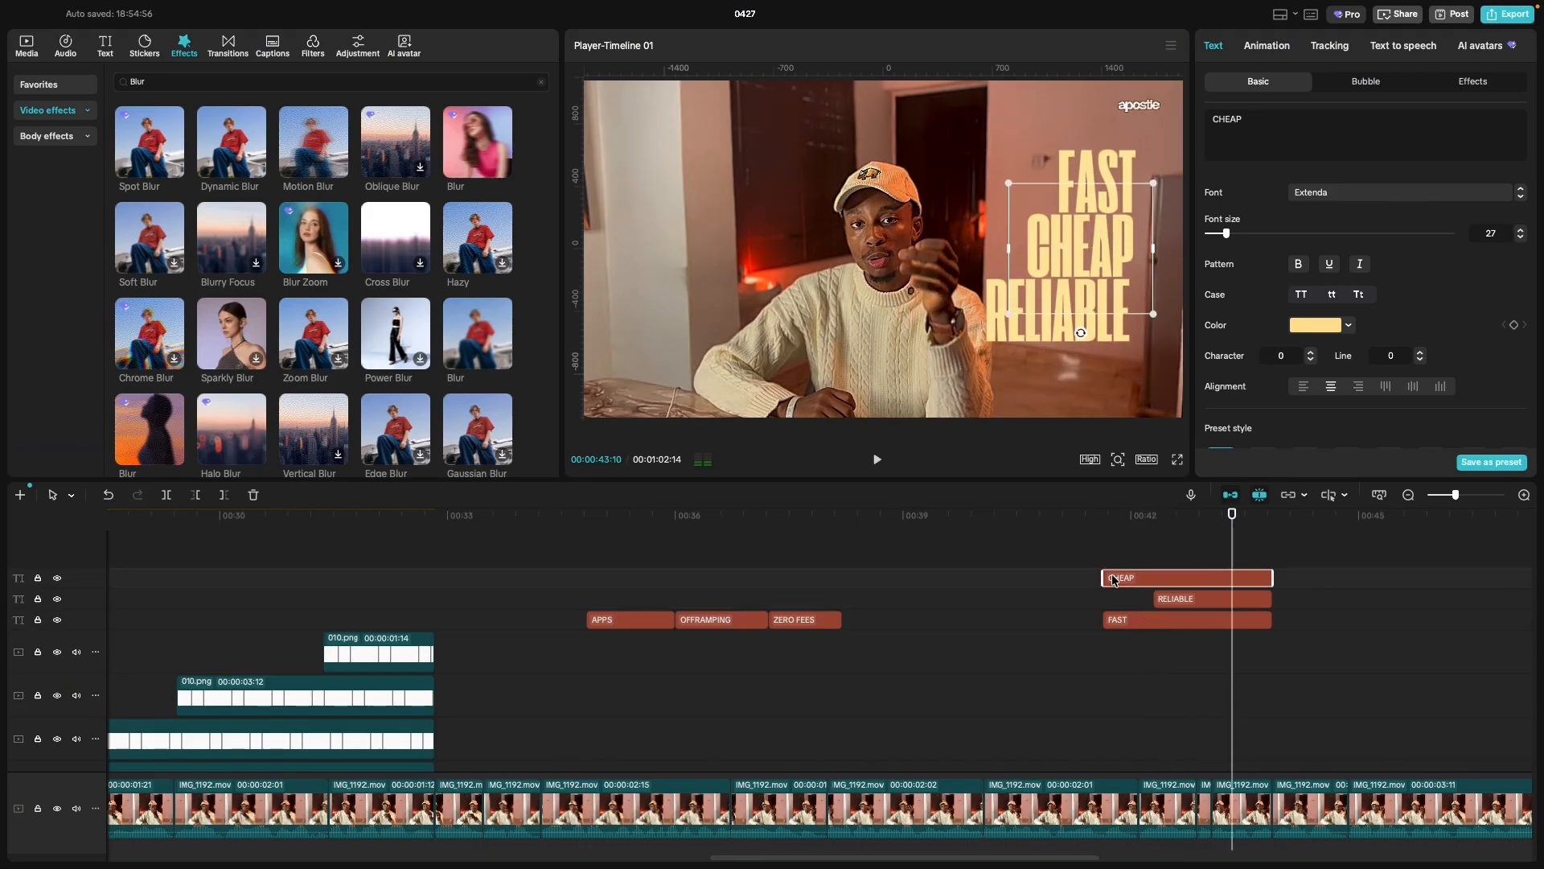
pyautogui.press('space')
pyautogui.press('space')
pyautogui.moveTo(1104, 577); pyautogui.dragTo(1249, 578)
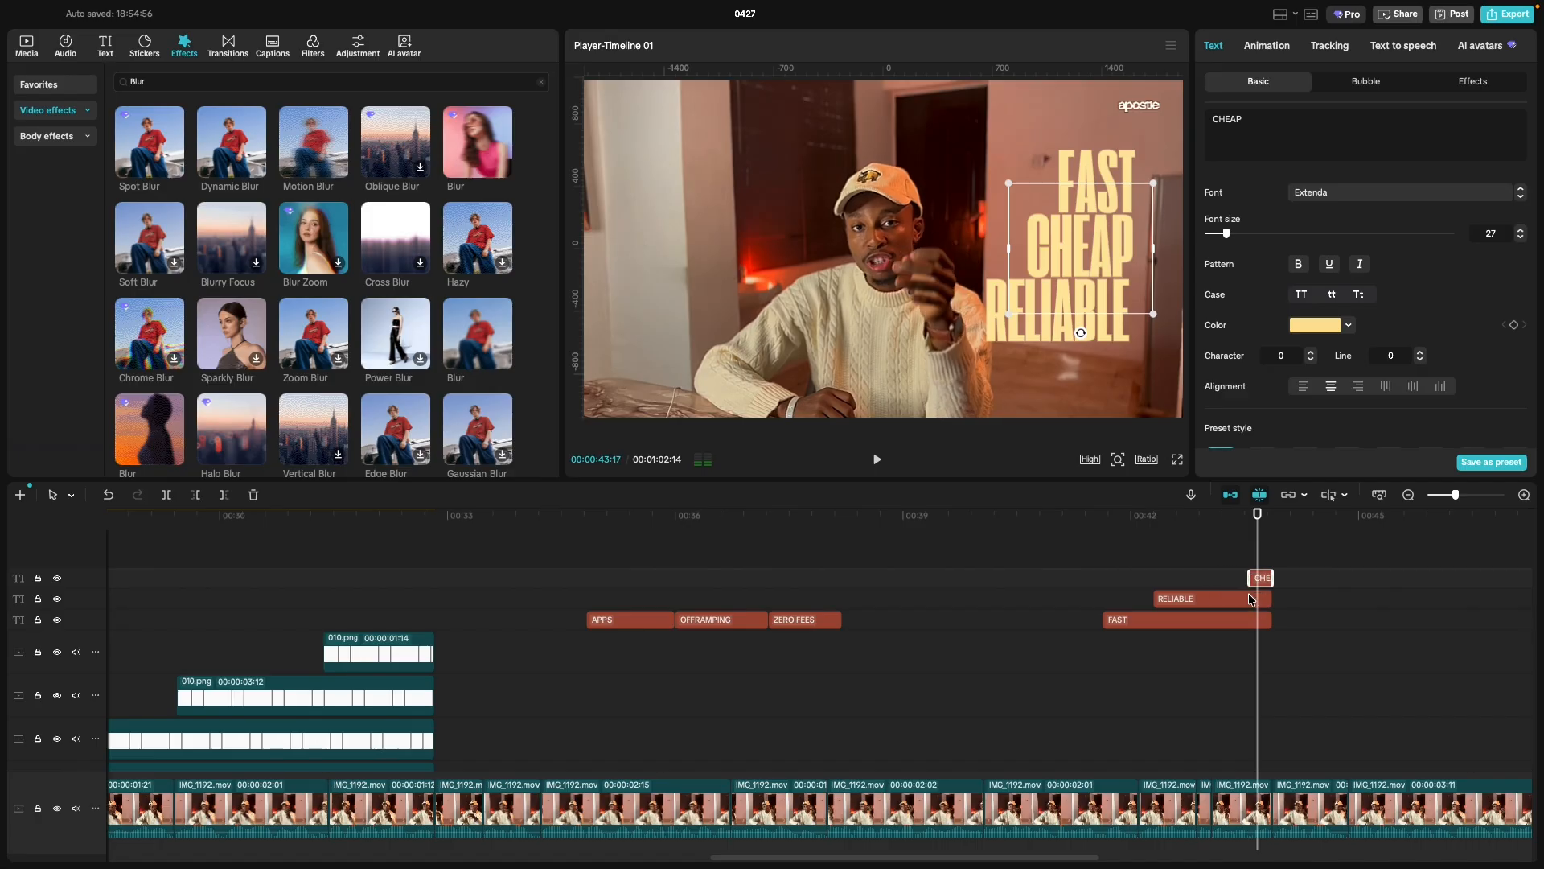
# Play back the three-title sequence and extend the CHEAP title's start slightly earlier, to about 43.5 seconds.
pyautogui.click(1076, 559)
pyautogui.press('space')
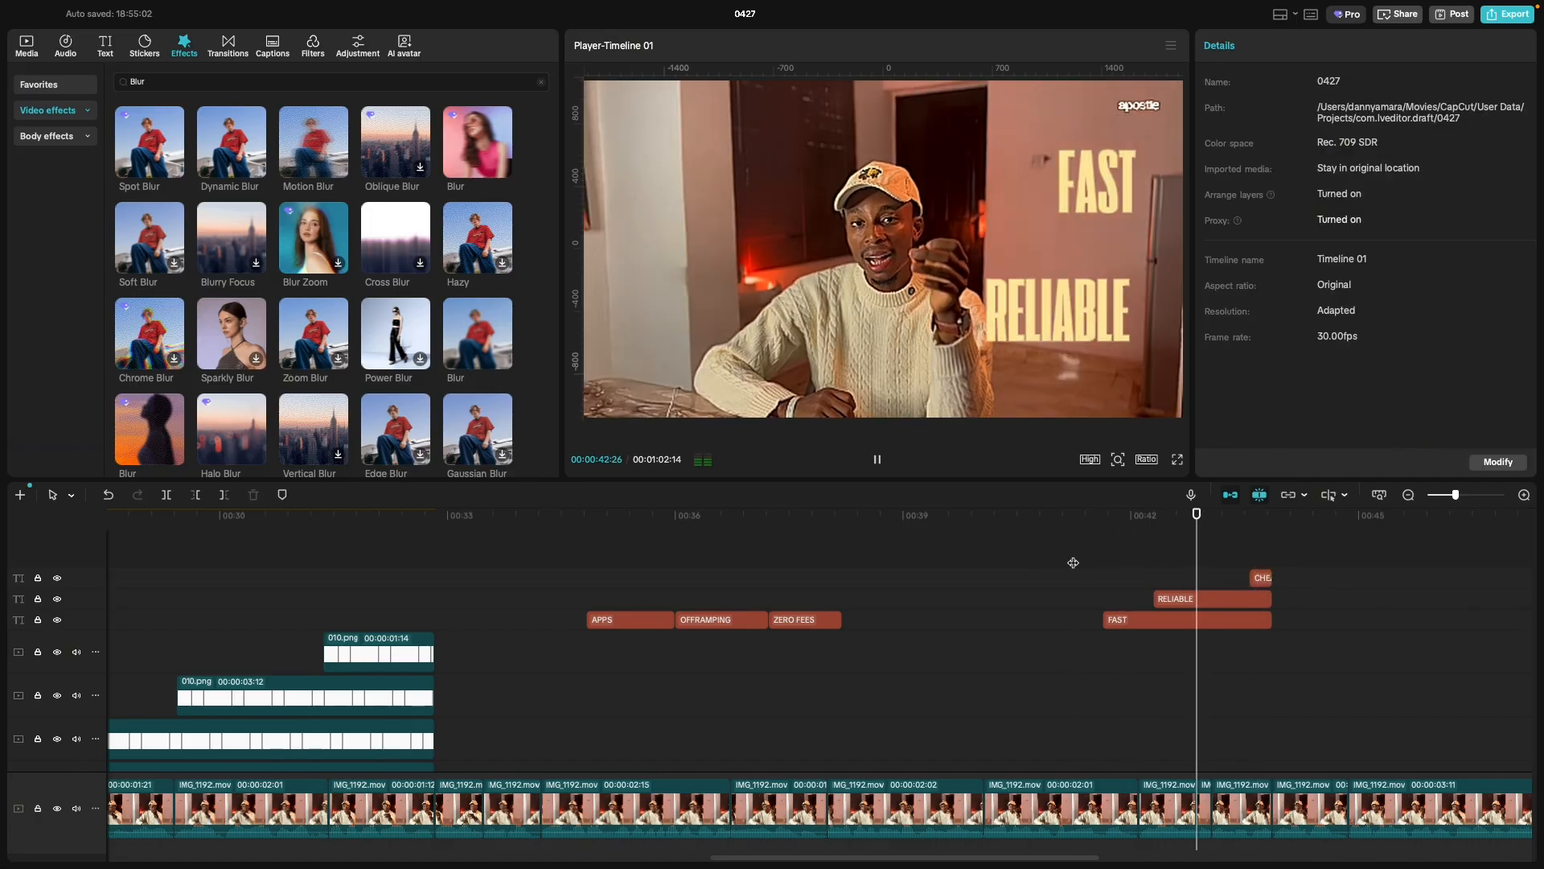
pyautogui.press('space')
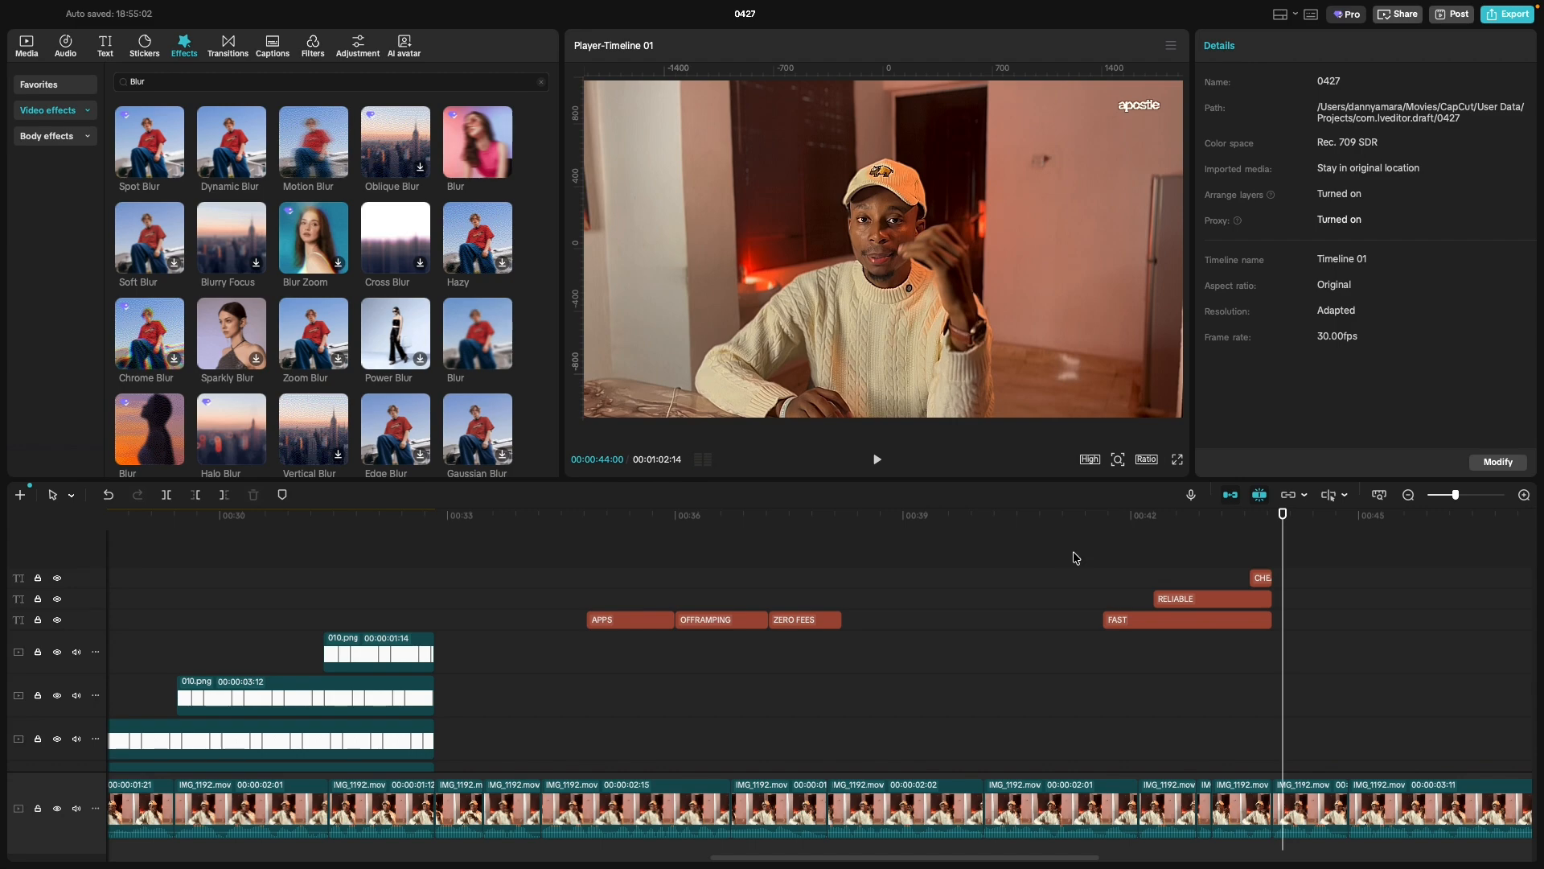
pyautogui.click(1076, 558)
pyautogui.press('space')
pyautogui.press('space')
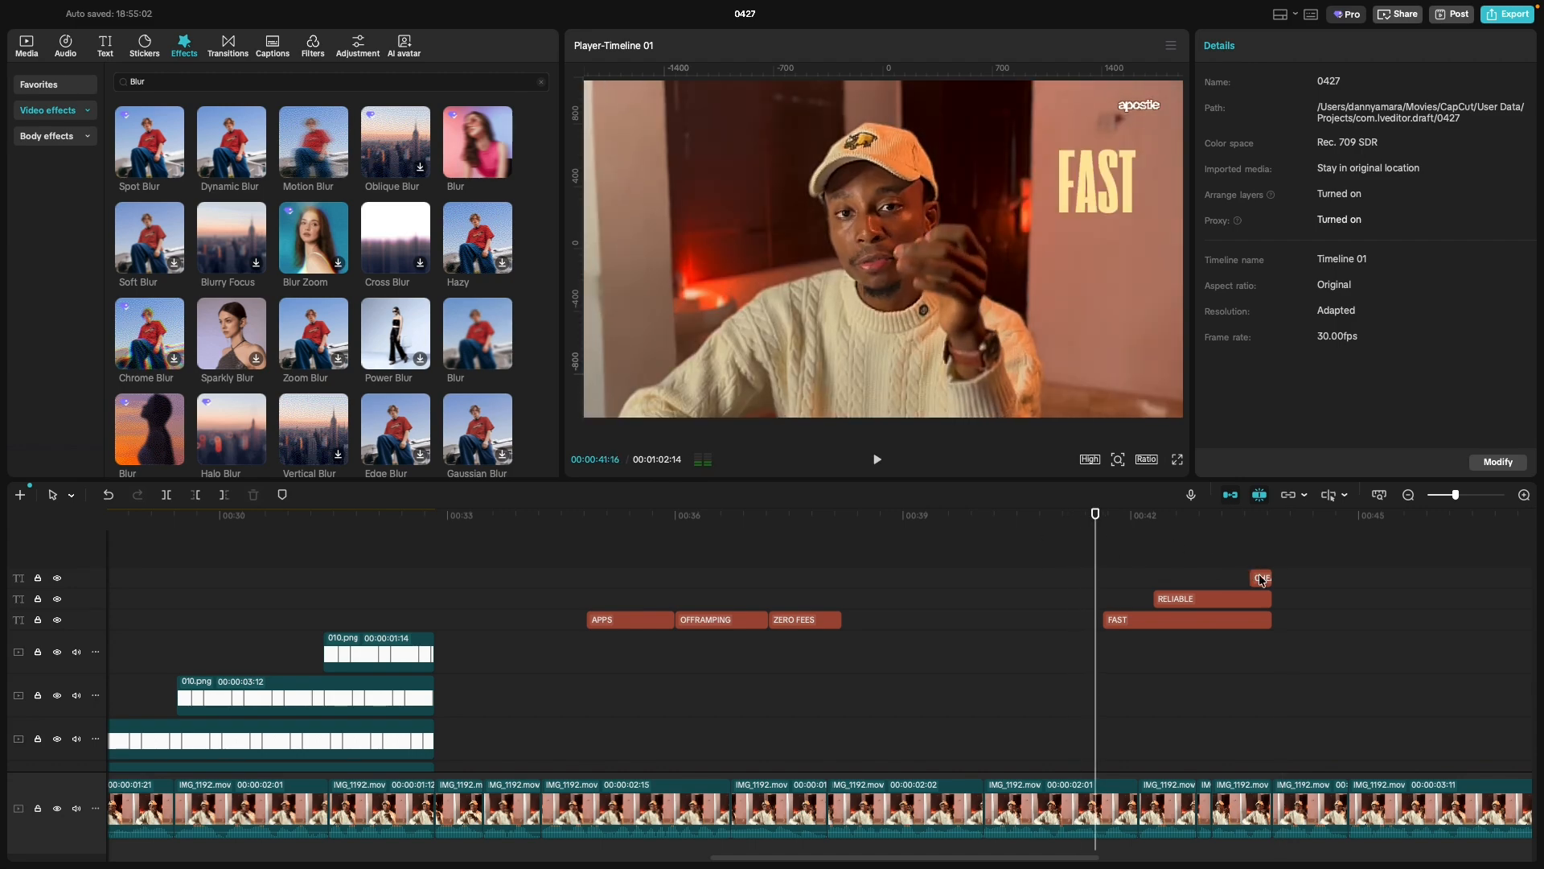
pyautogui.click(1261, 578)
pyautogui.press('space')
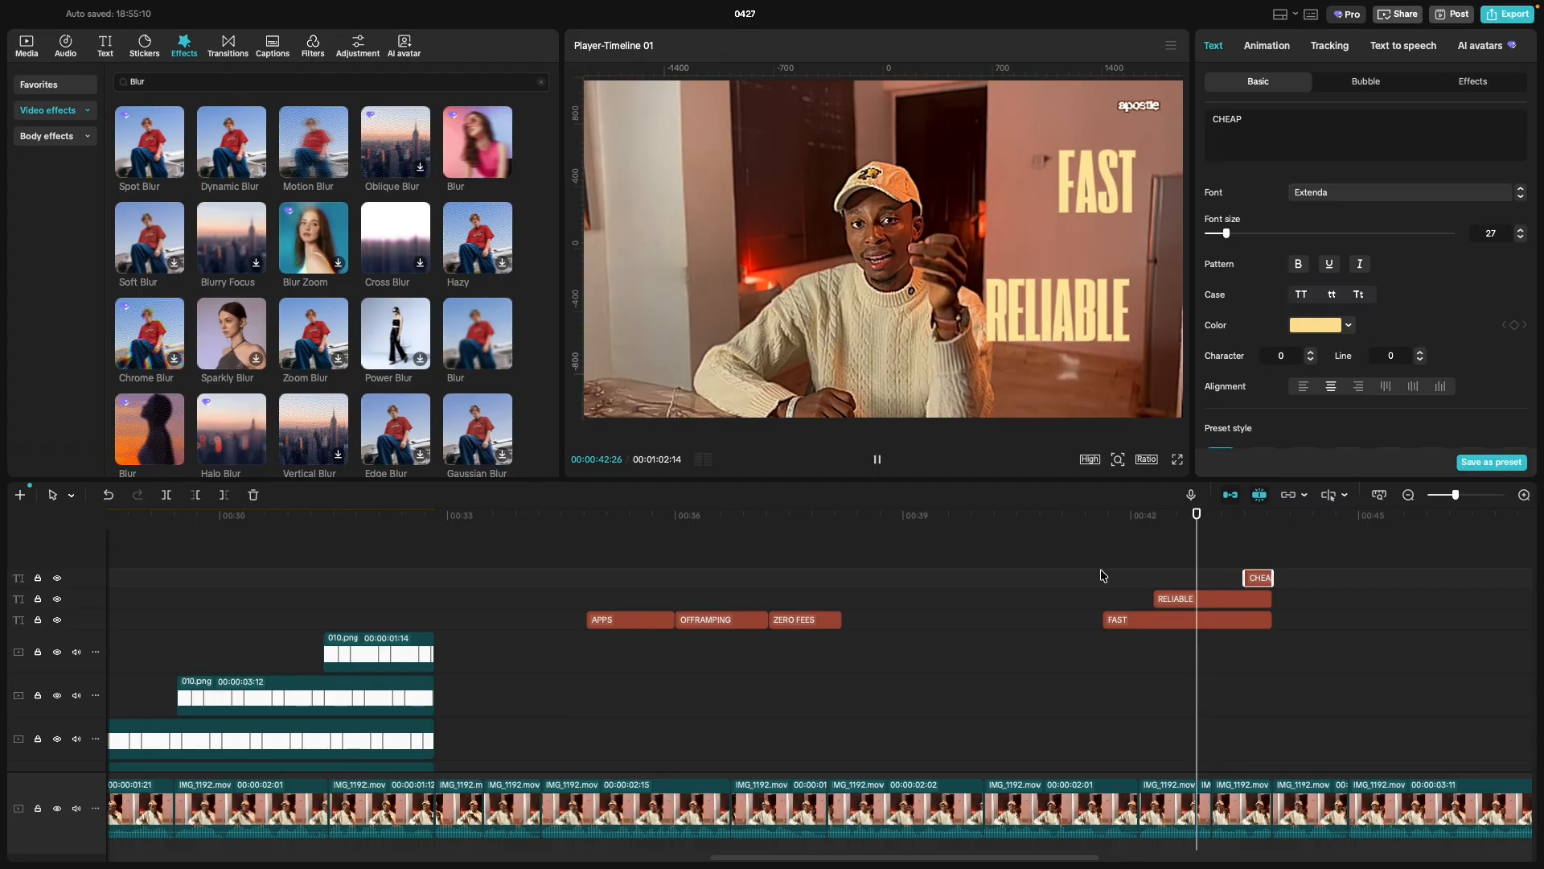
pyautogui.click(1103, 576)
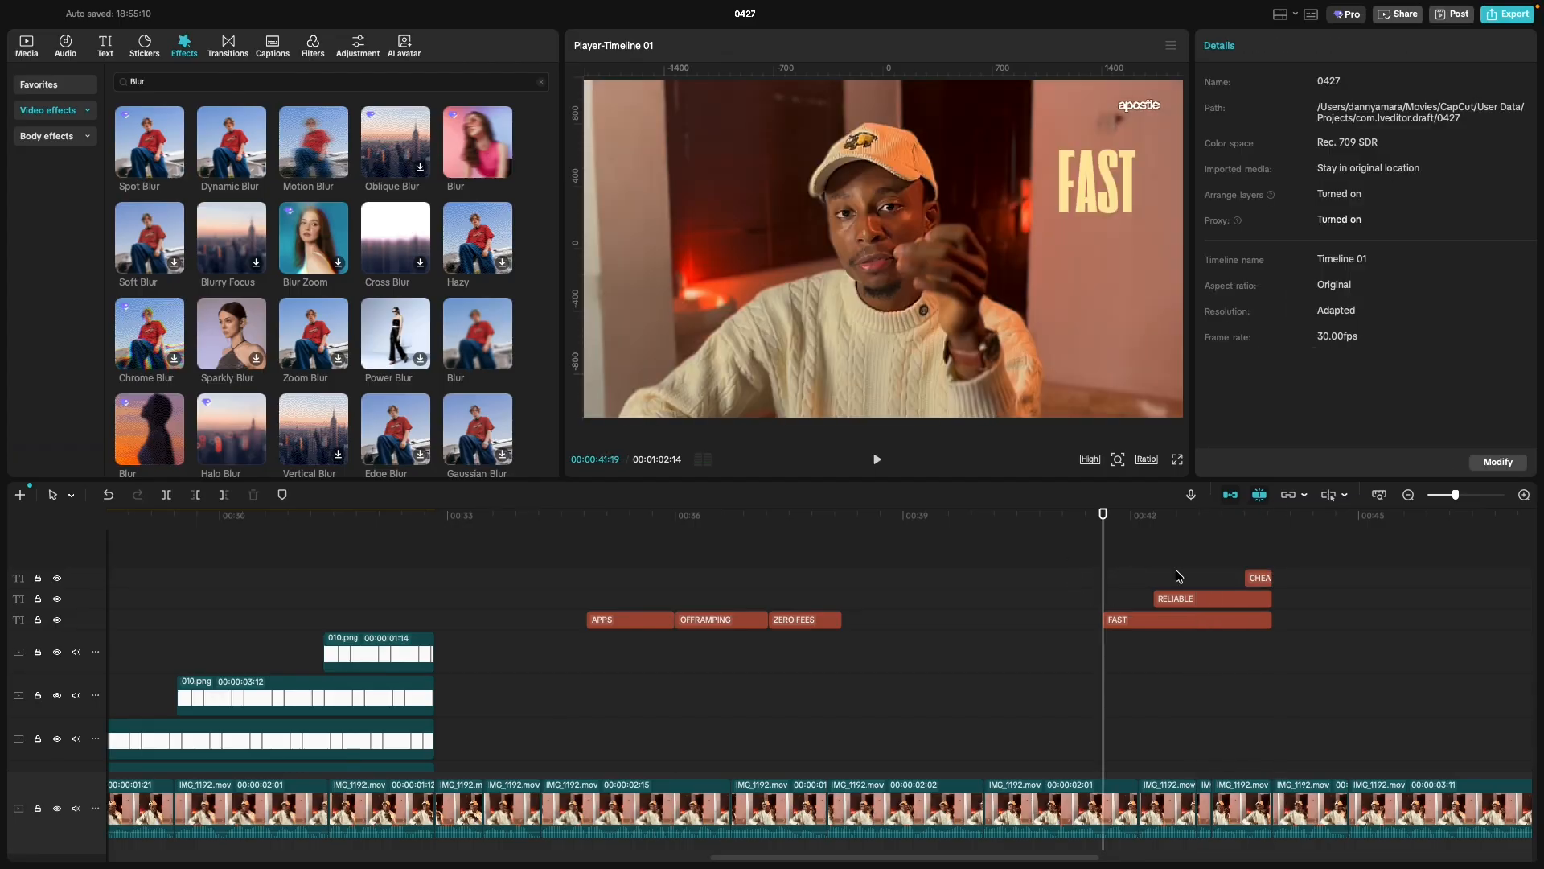
# Select the RELIABLE title at 00:00:42:20 and move it up in the video frame to sit directly beneath FAST.
pyautogui.click(1227, 600)
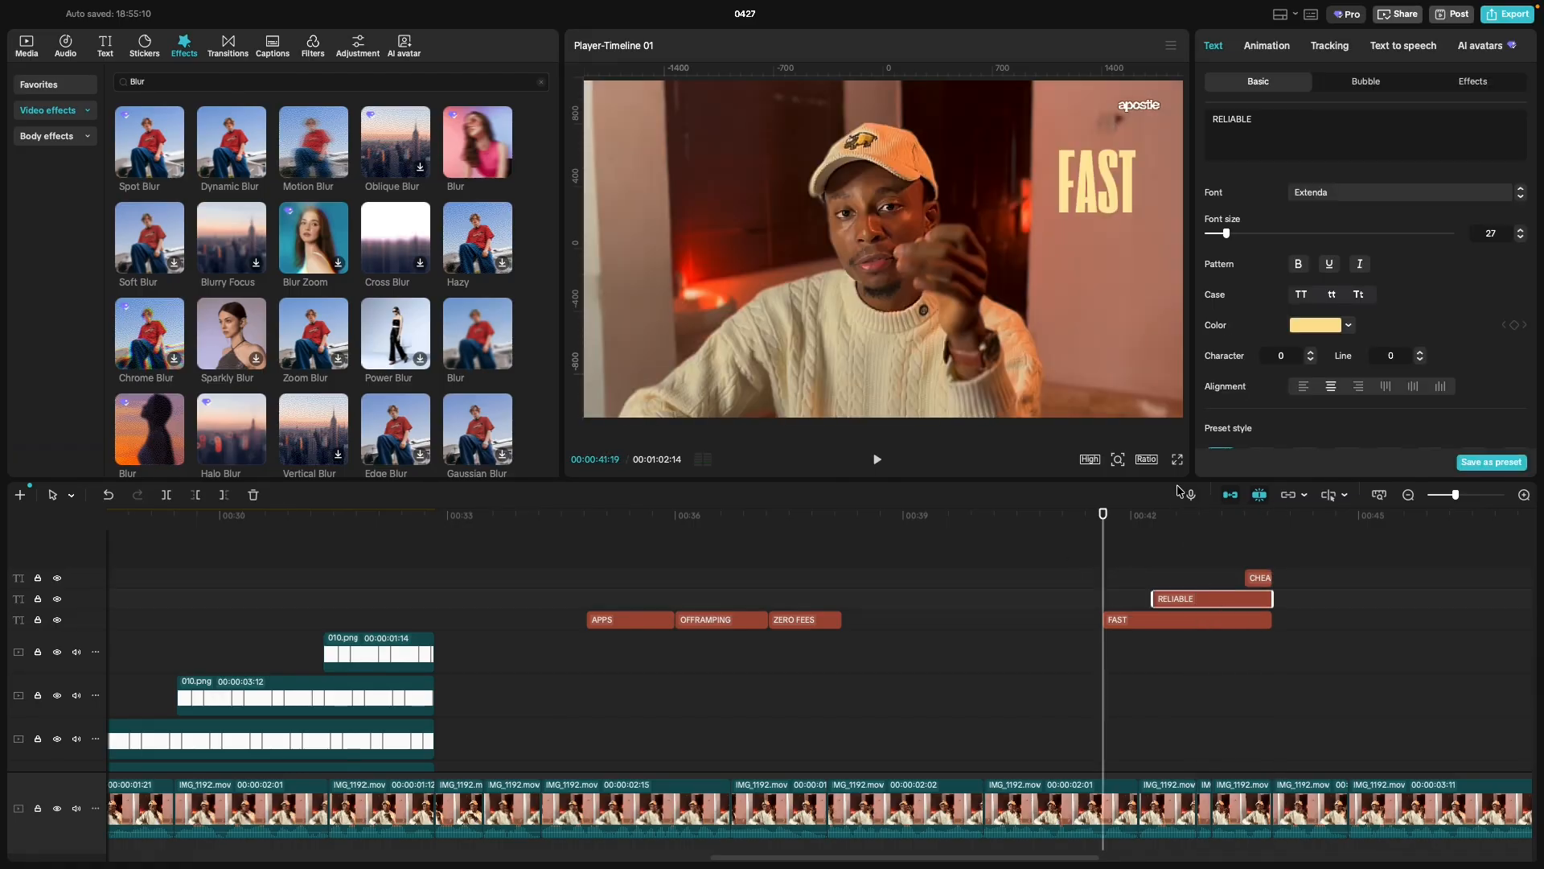
pyautogui.click(1182, 581)
pyautogui.click(1196, 597)
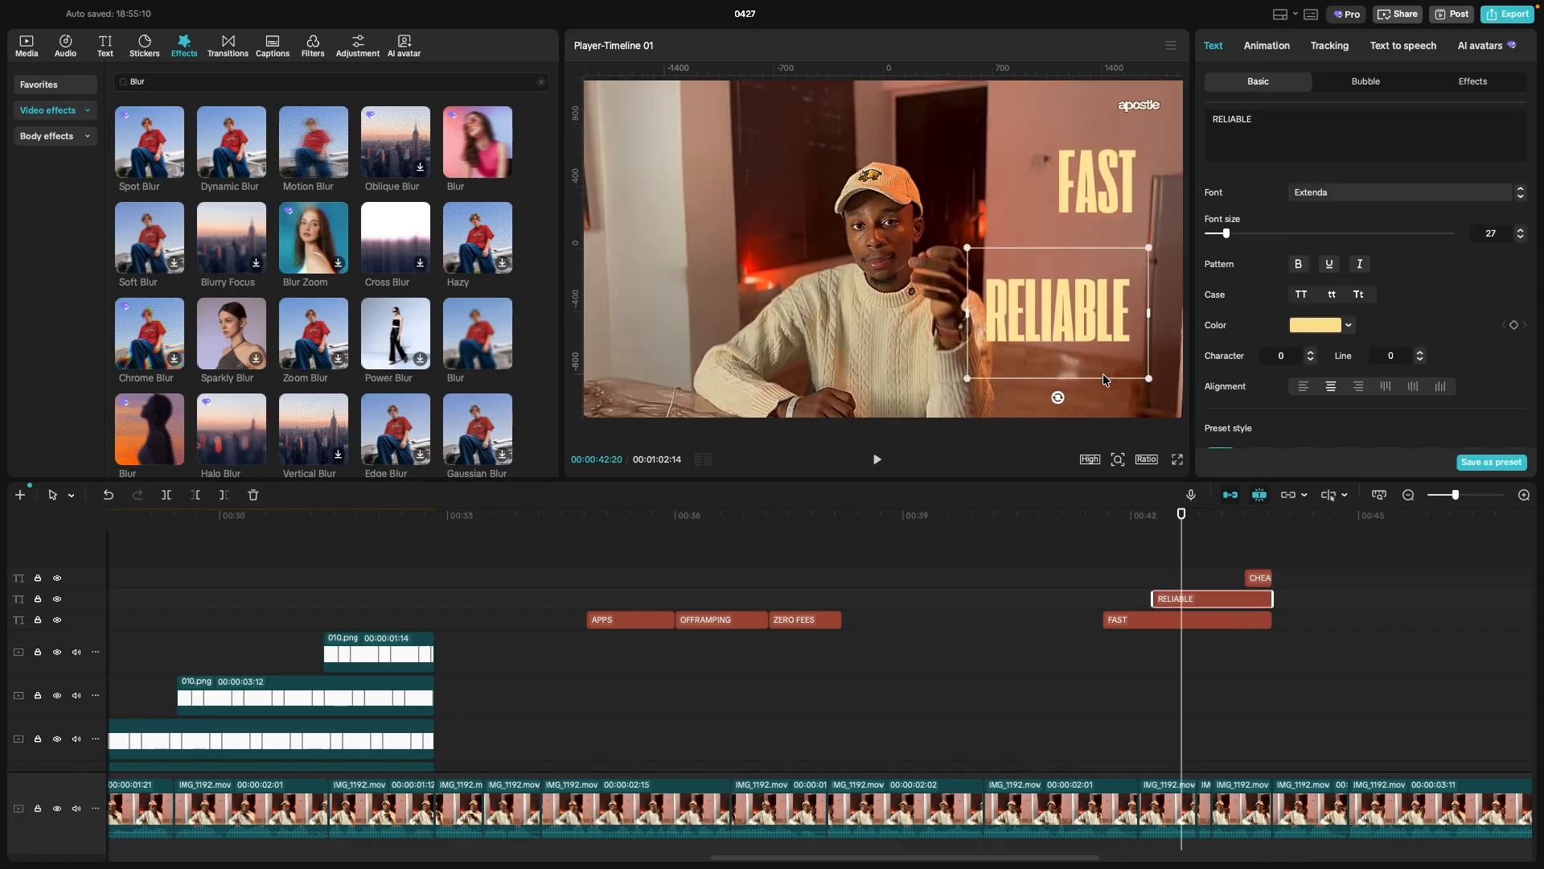
pyautogui.click(1083, 275)
pyautogui.moveTo(1083, 272); pyautogui.dragTo(1075, 267)
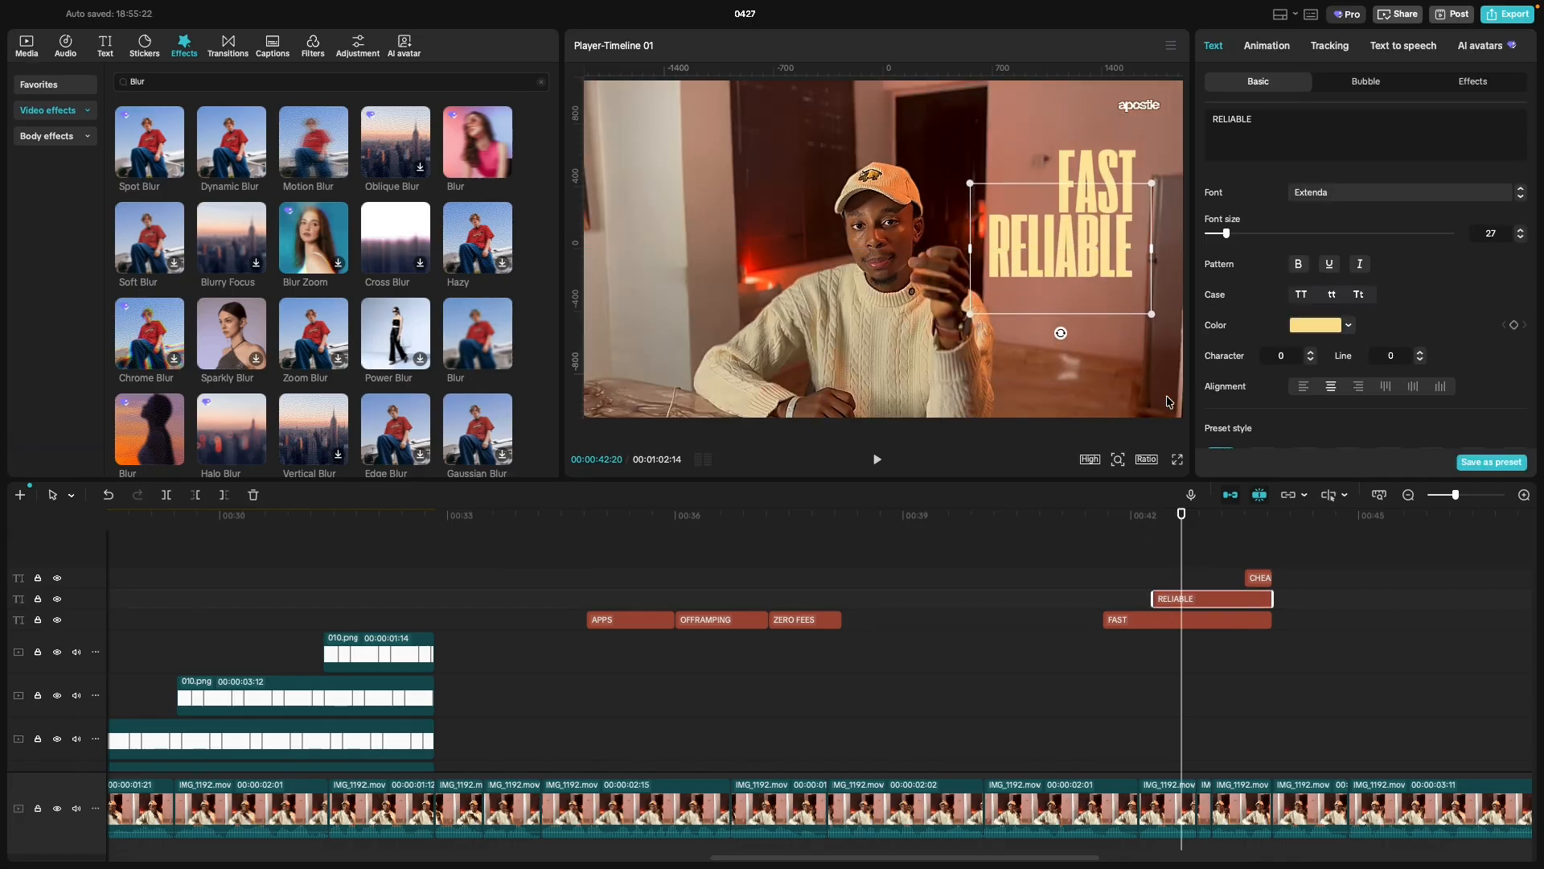
# Select the CHEAP title and move it down in the video frame to sit directly beneath RELIABLE.
pyautogui.click(1261, 576)
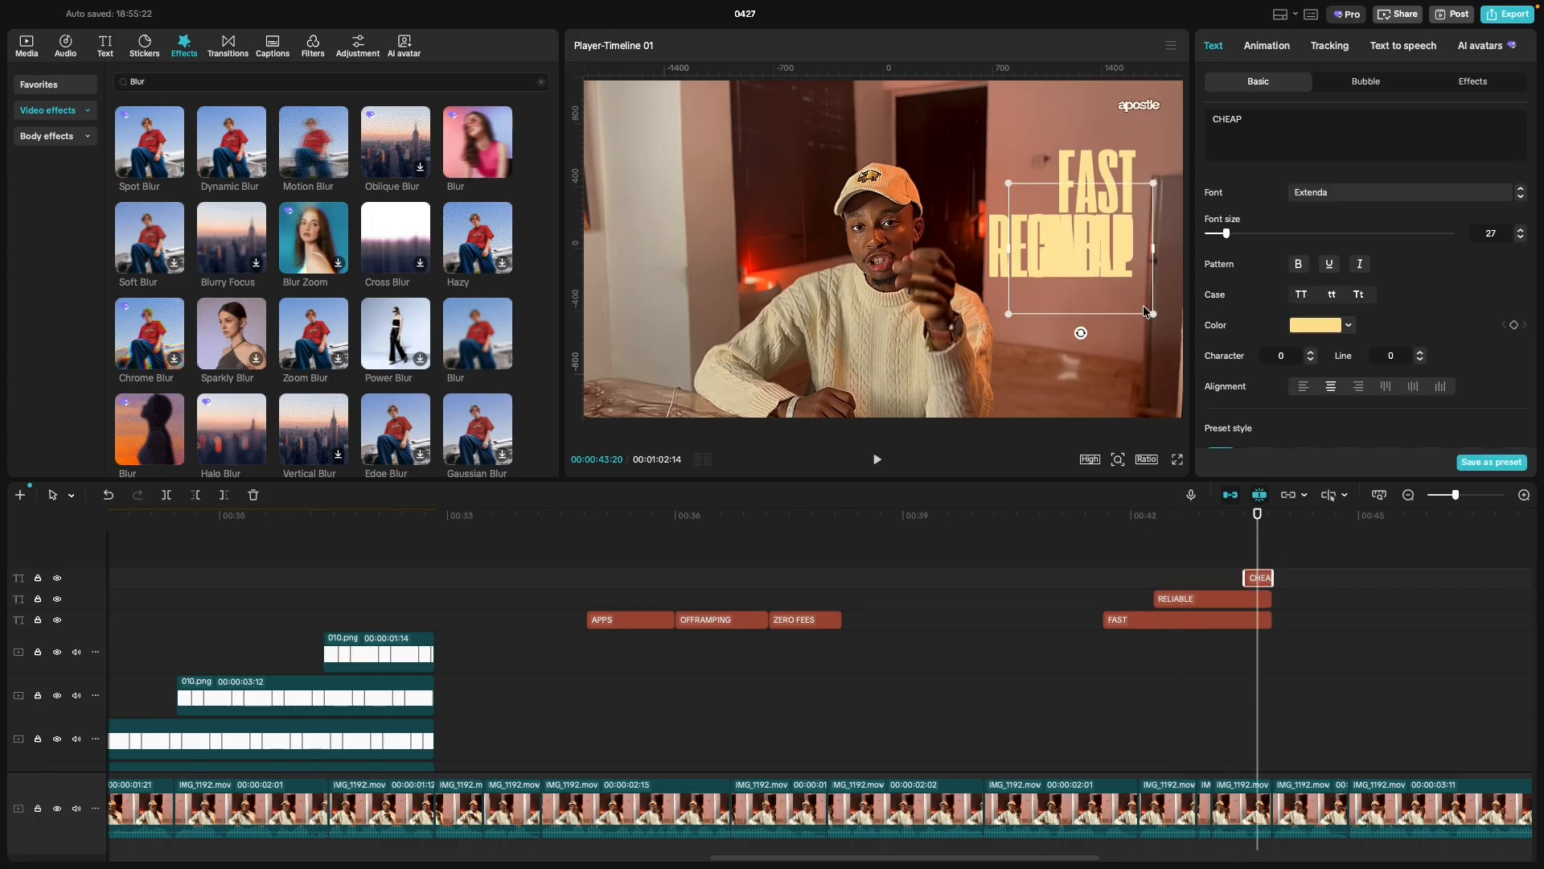
pyautogui.moveTo(1083, 259); pyautogui.dragTo(1085, 324)
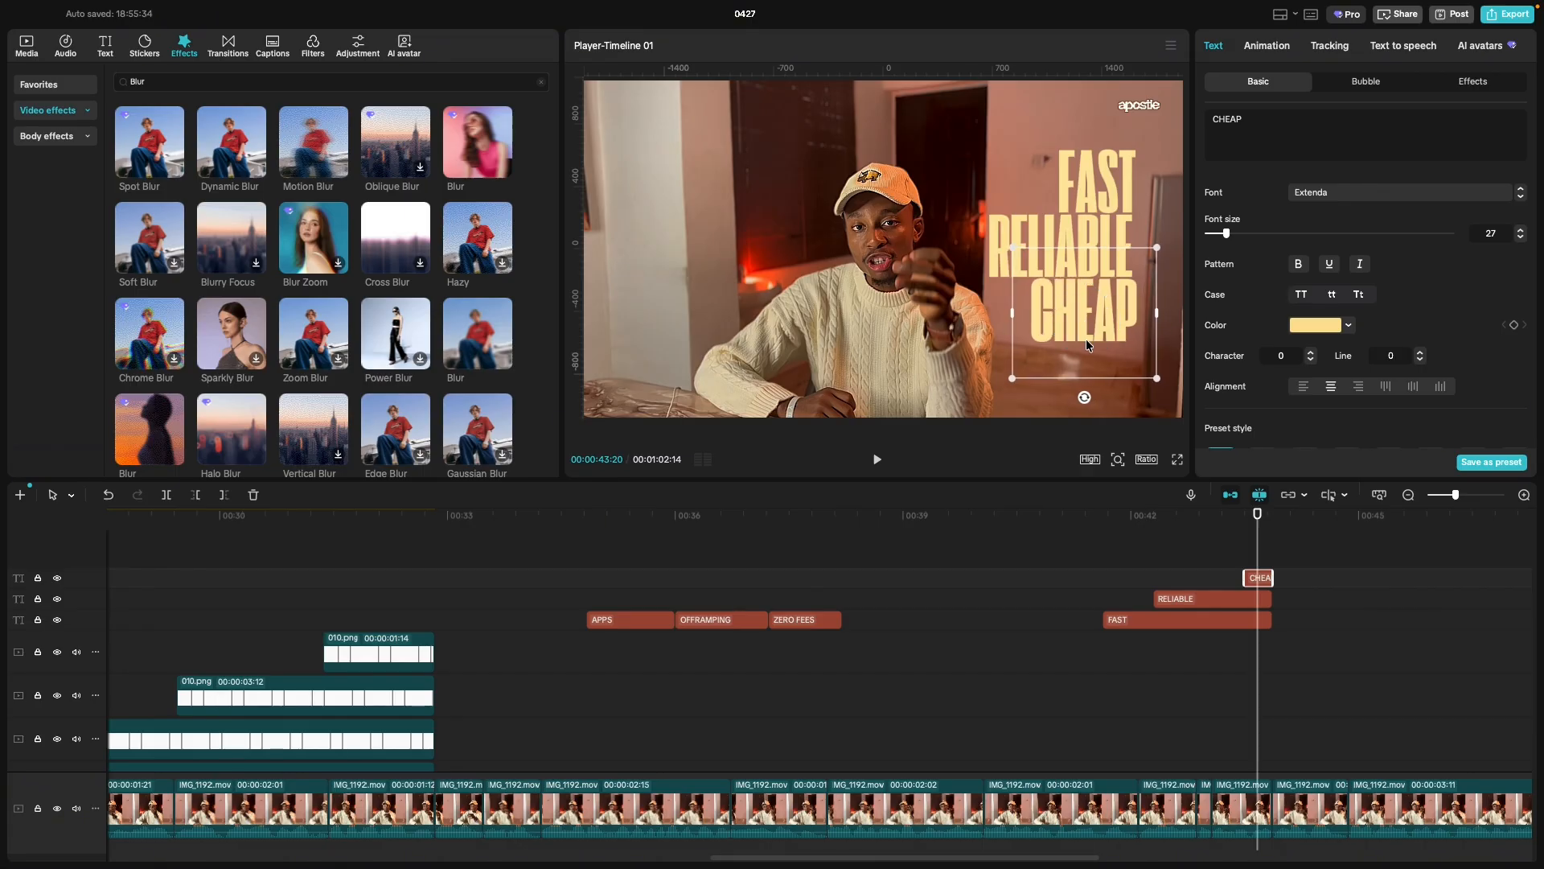
pyautogui.moveTo(1088, 301); pyautogui.dragTo(1084, 307)
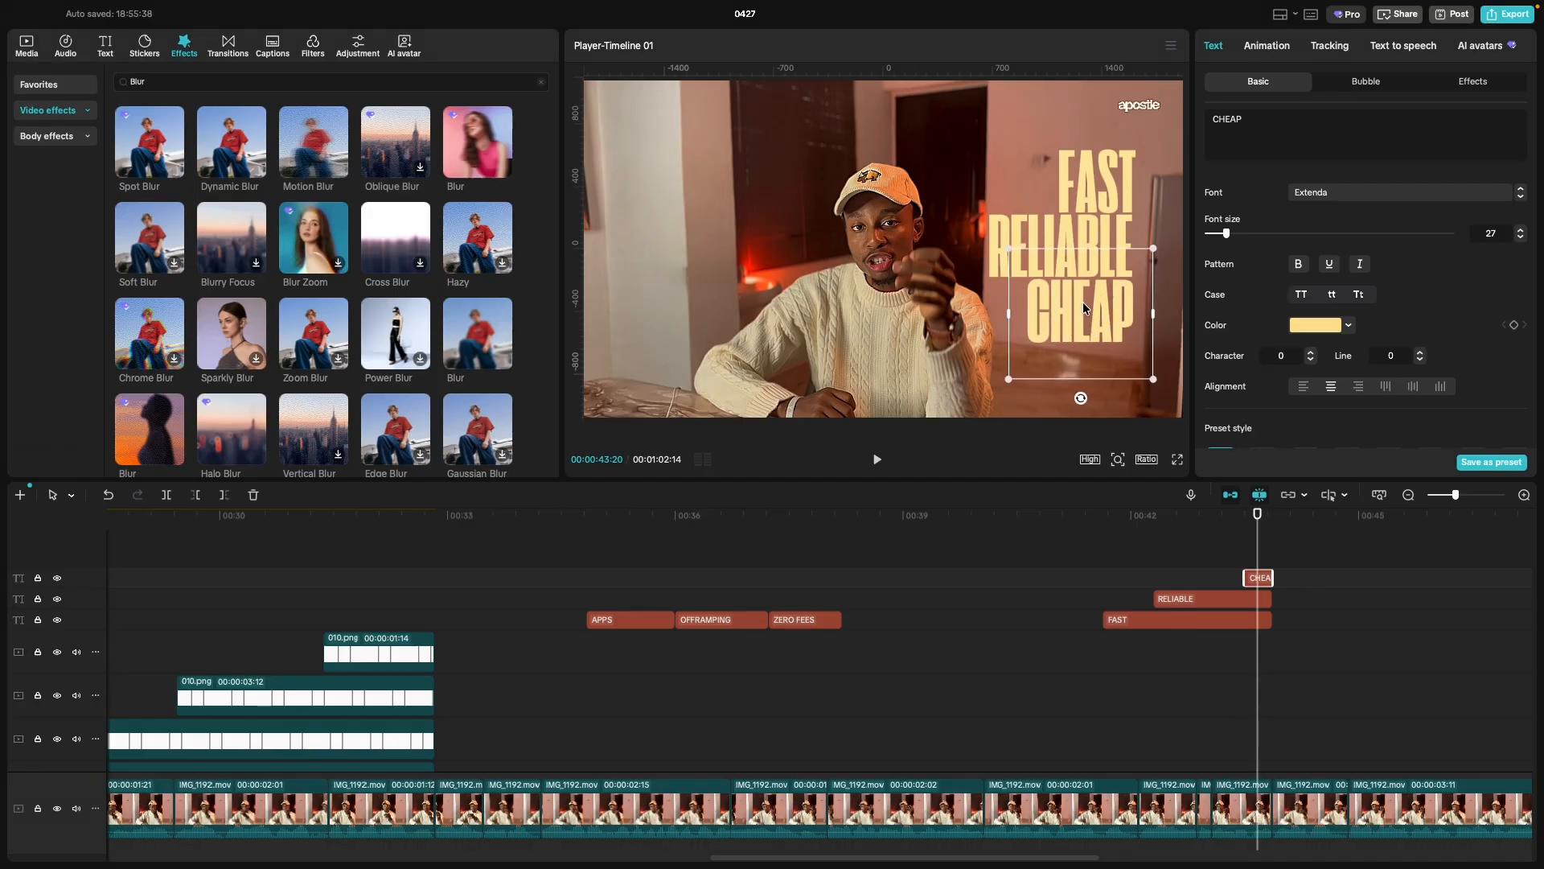
# Play back the three-title sequence and set the scale of the main-track clip under the start of FAST to 140%.
pyautogui.click(1090, 553)
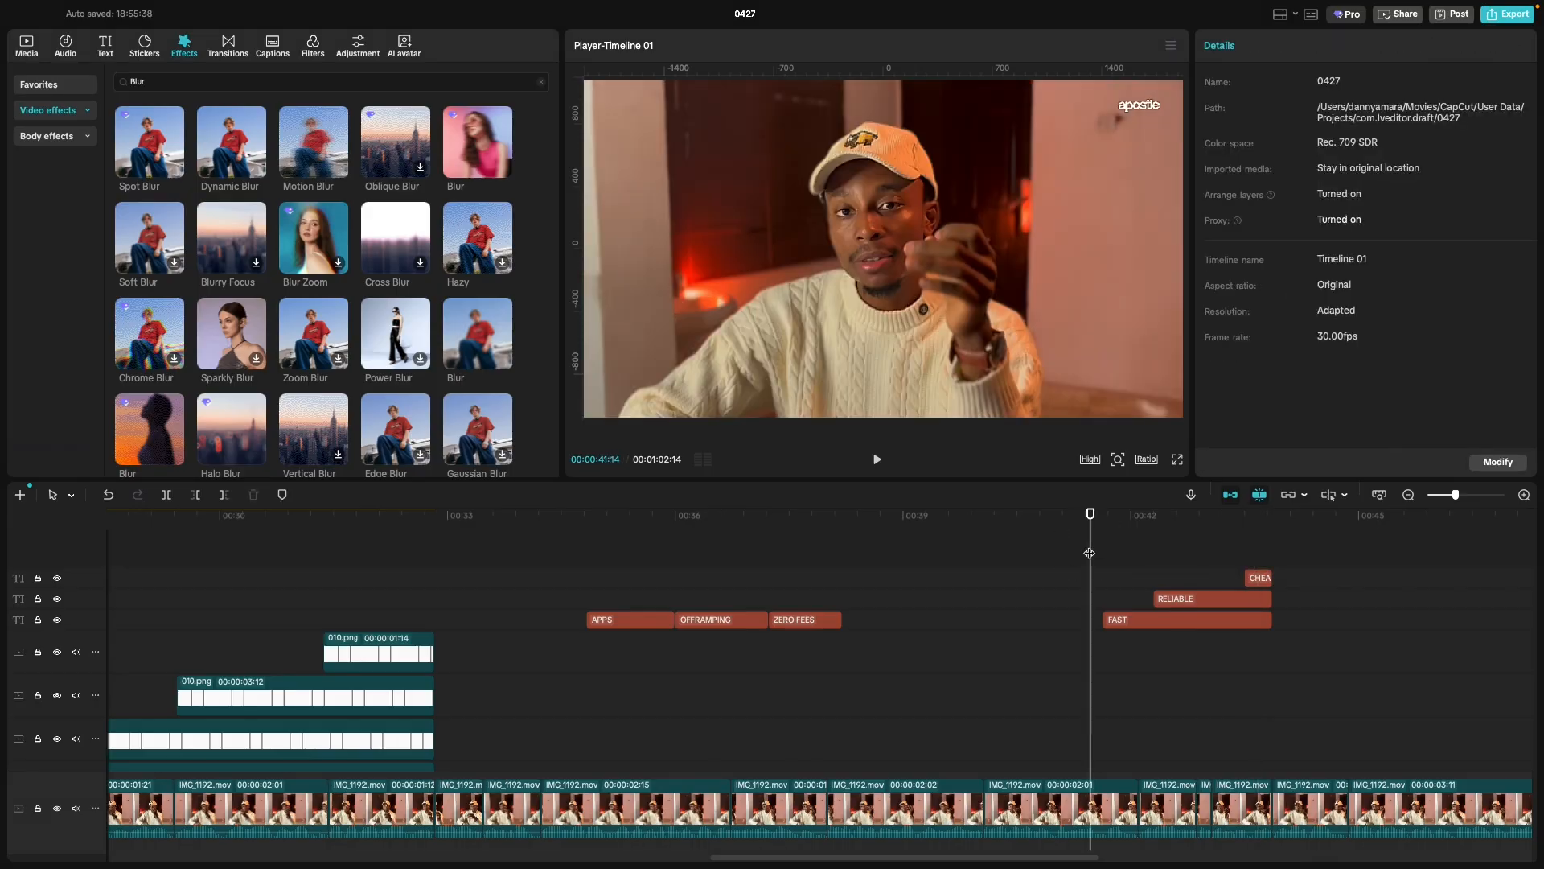
pyautogui.press('space')
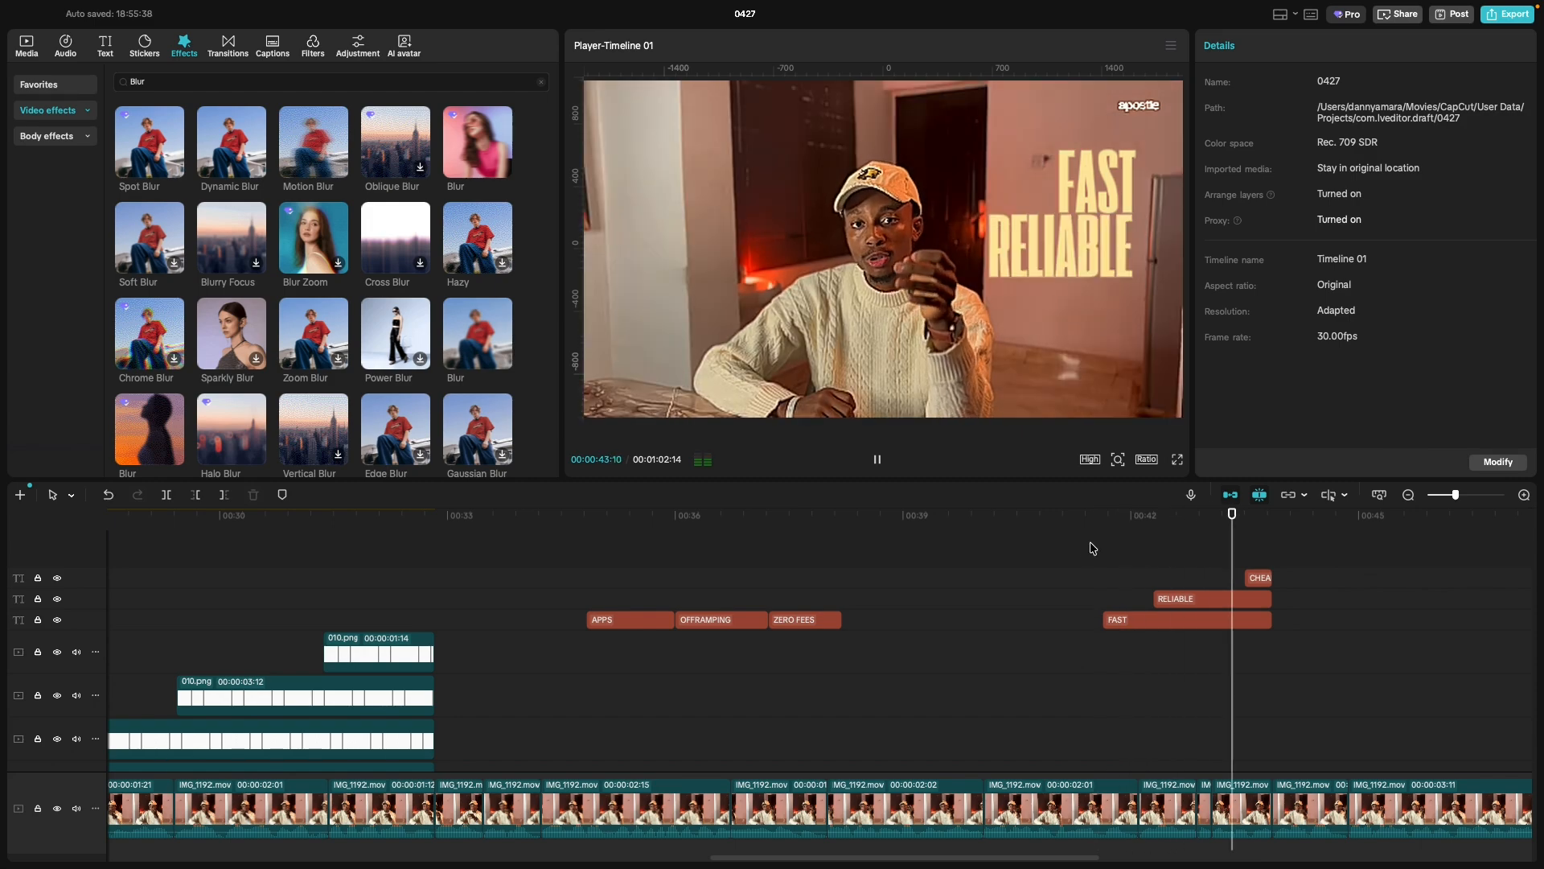
pyautogui.press('space')
pyautogui.click(1053, 668)
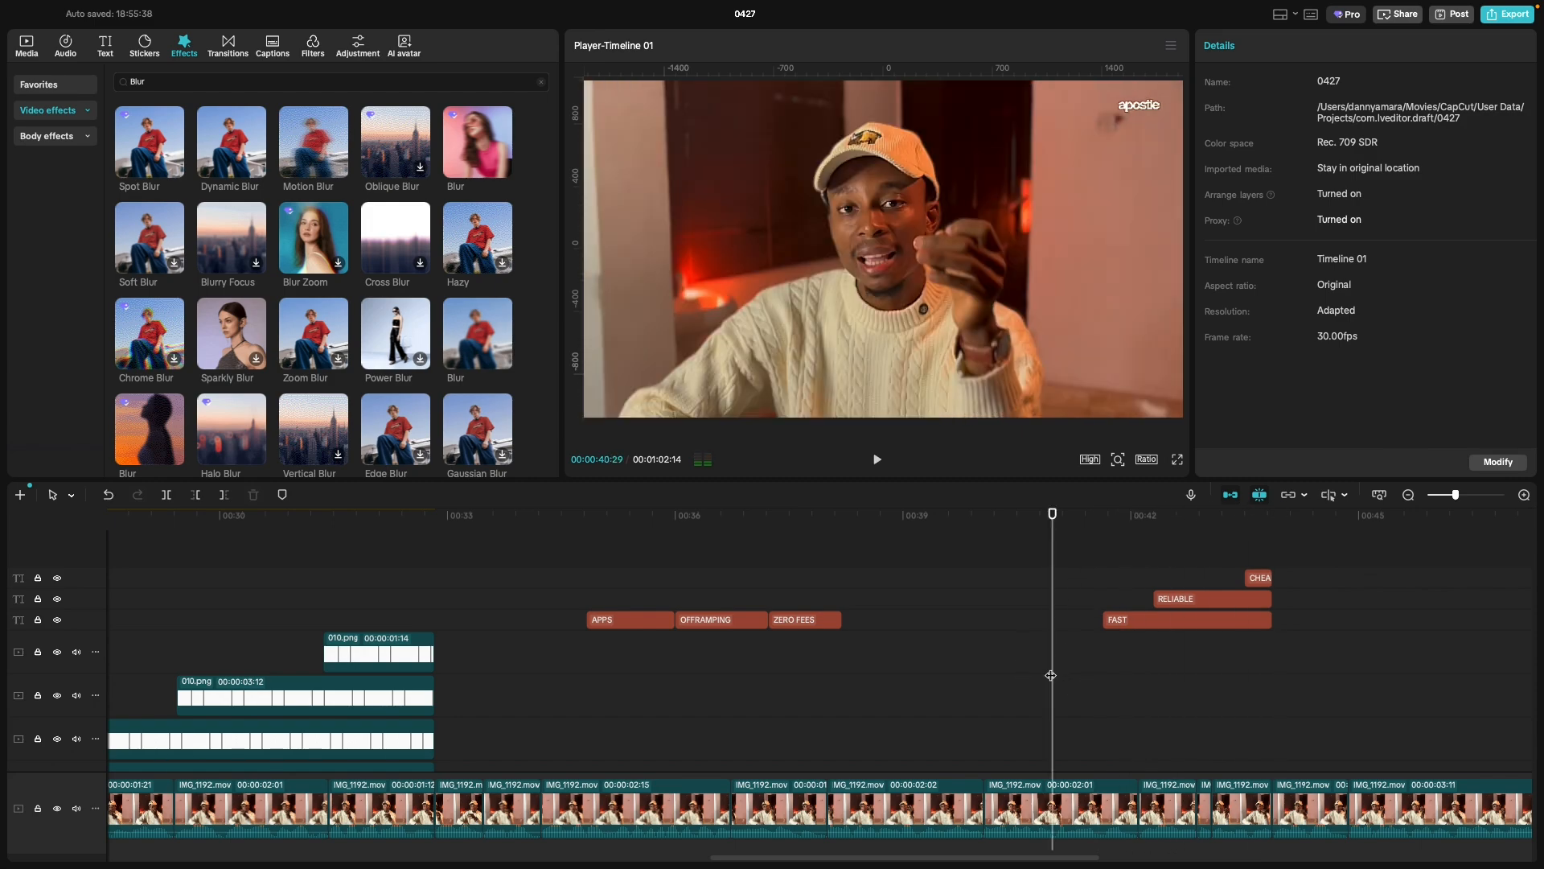
pyautogui.press('space')
pyautogui.press('space')
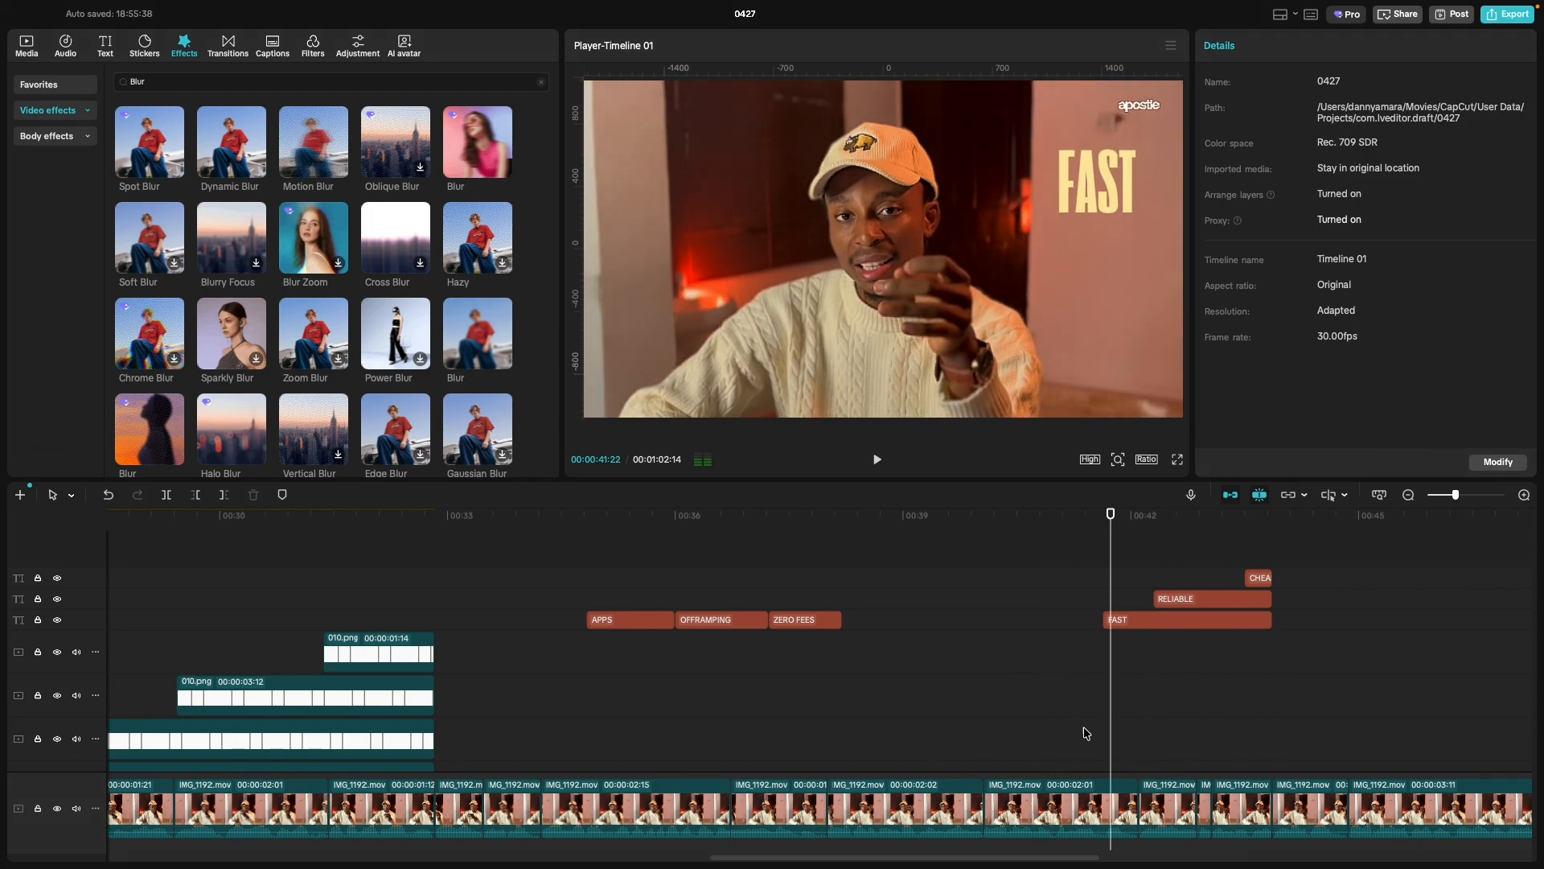
pyautogui.click(1120, 801)
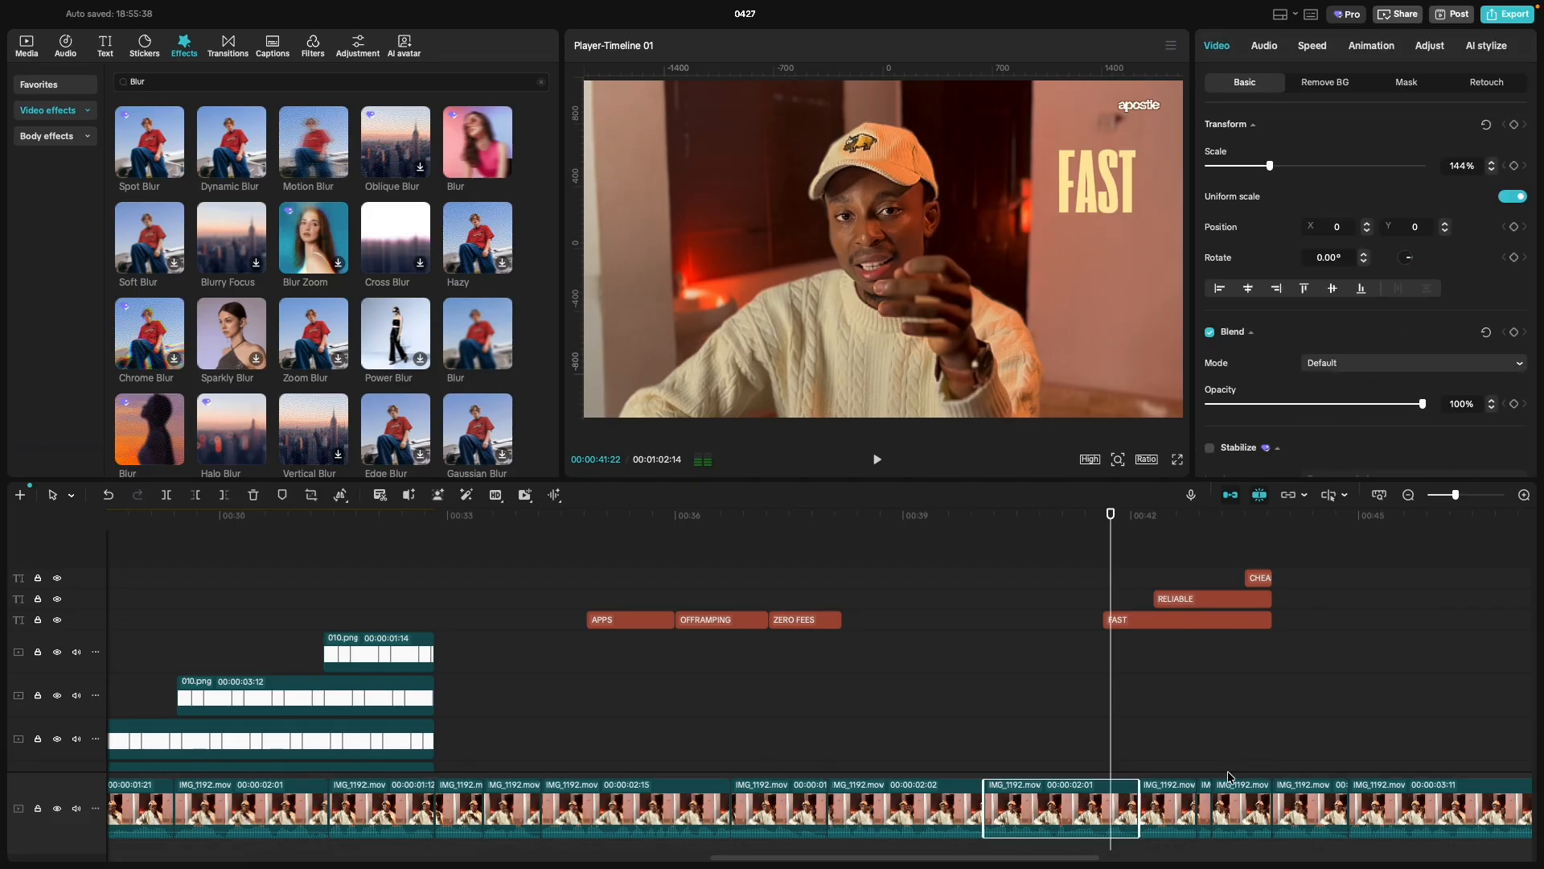
pyautogui.click(1490, 169)
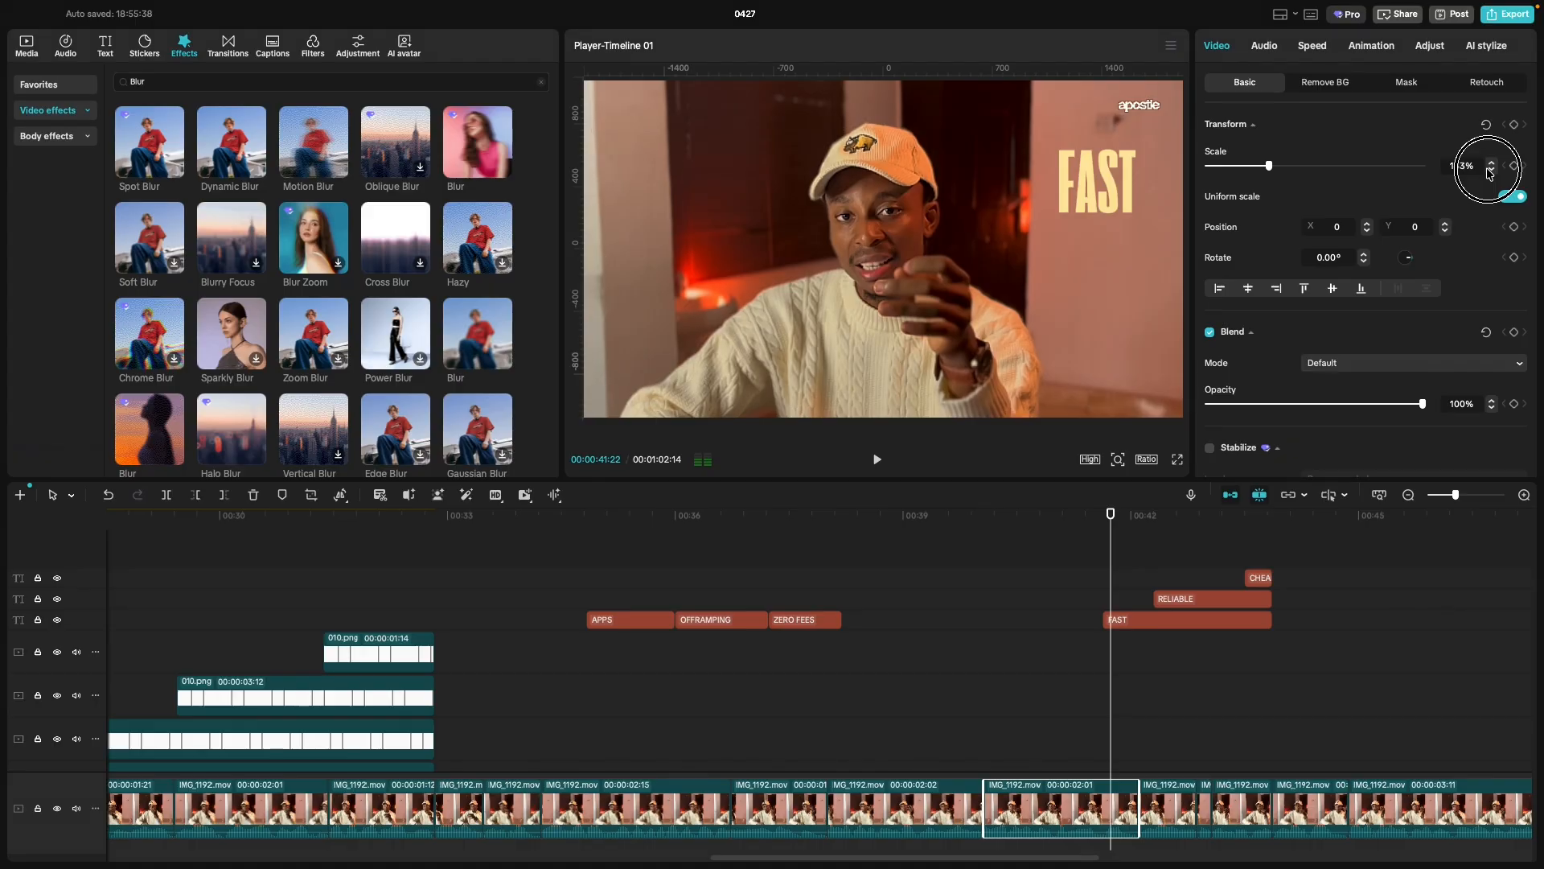
pyautogui.click(1490, 168)
pyautogui.click(1491, 169)
pyautogui.click(1490, 169)
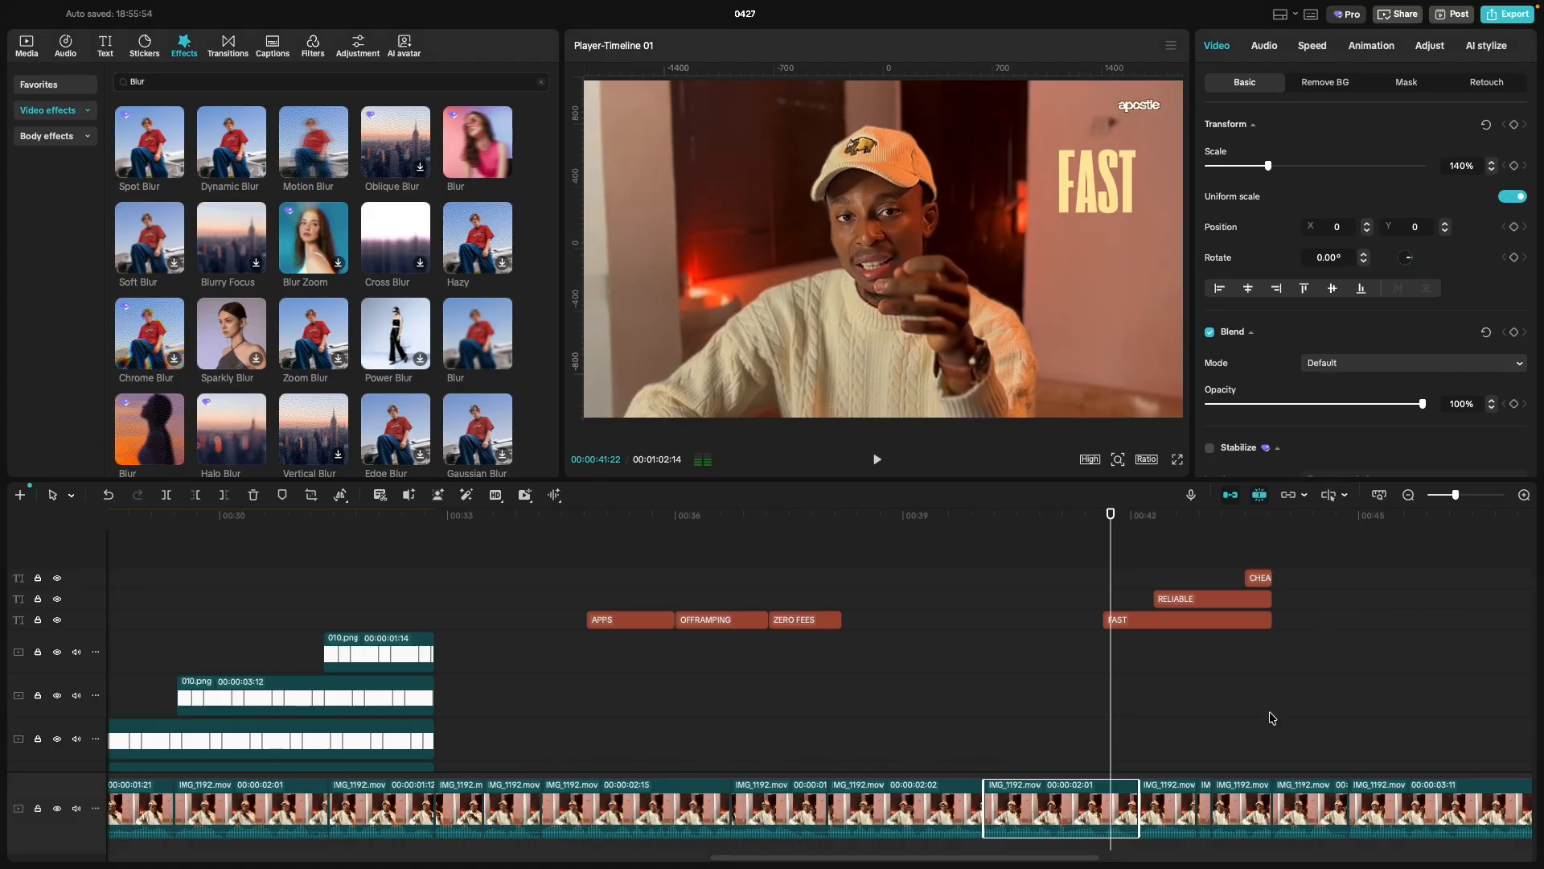
# Select the following three main-track clips that end with the CHEAP title and set their scale to 140%.
pyautogui.click(1179, 814)
pyautogui.click(1204, 804)
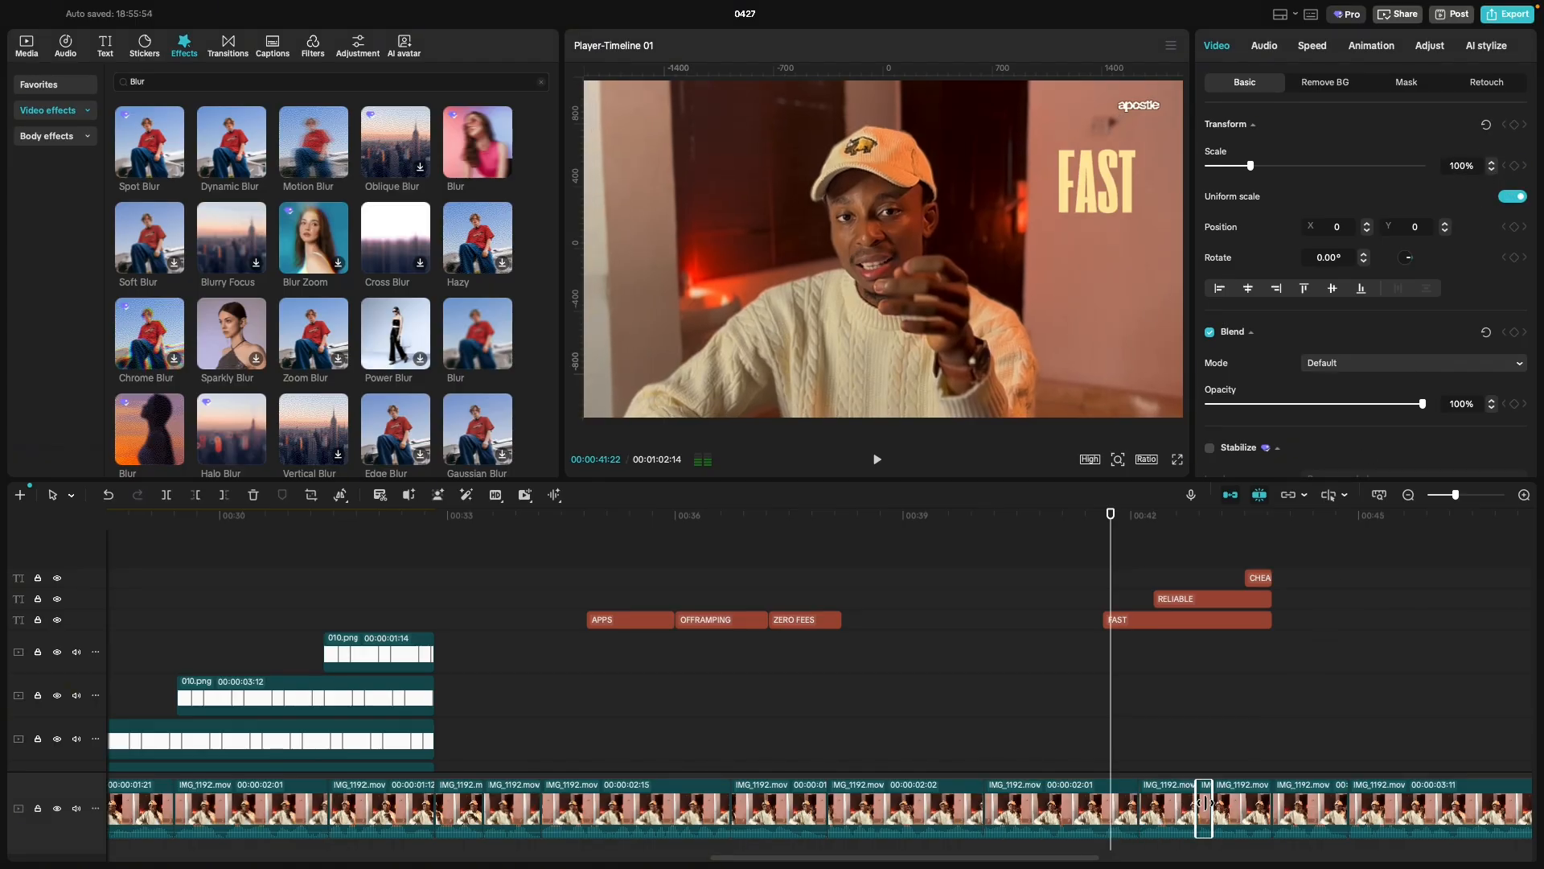
pyautogui.click(1182, 810)
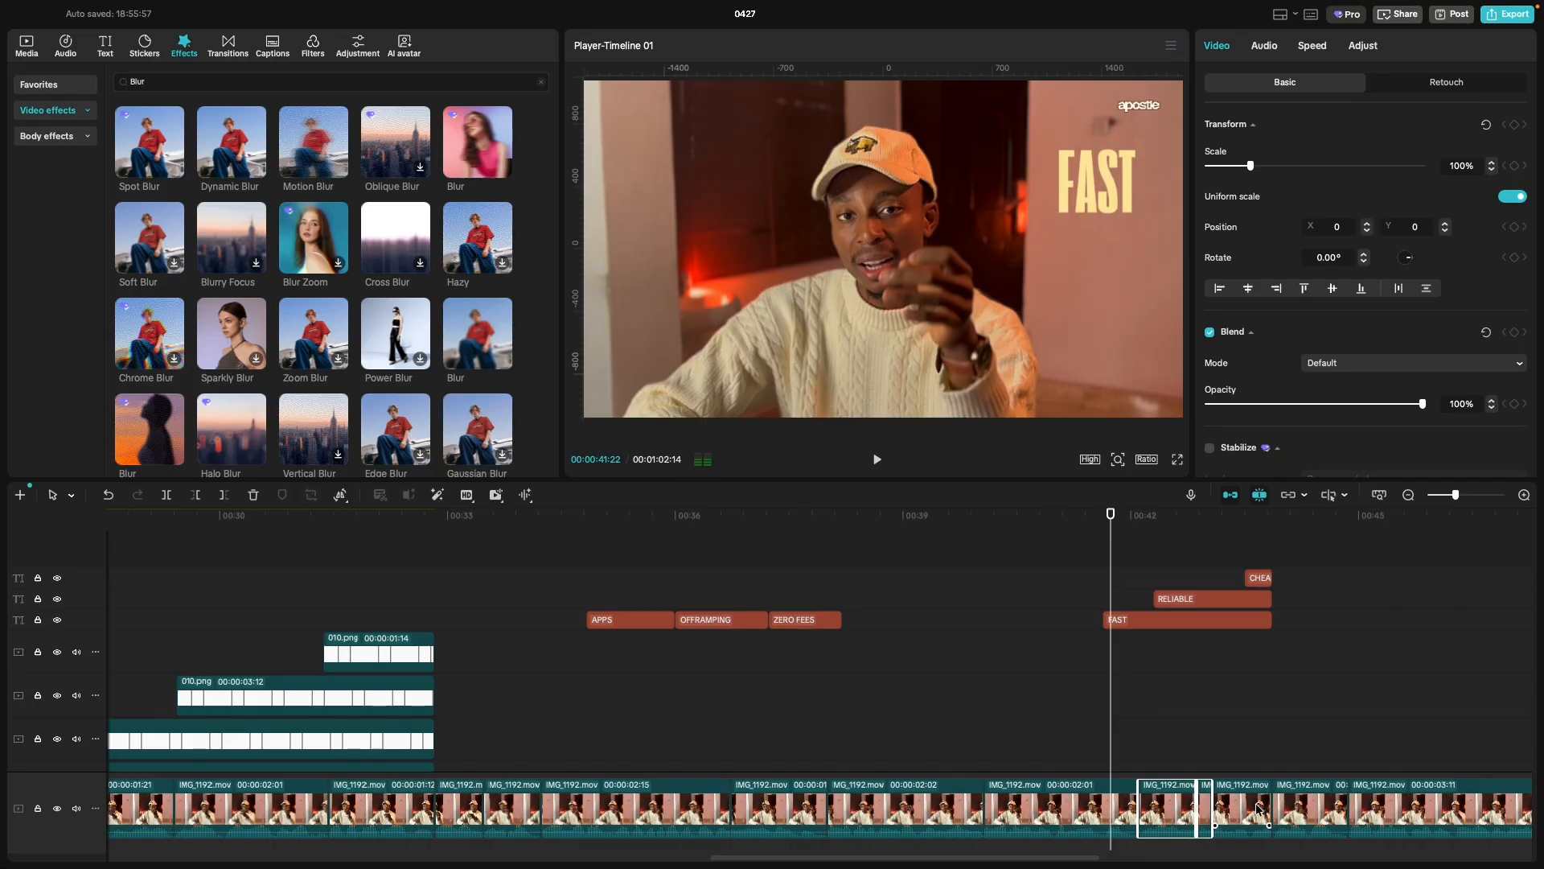
pyautogui.keyDown('shift'); pyautogui.click(1259, 807); pyautogui.keyUp('shift')
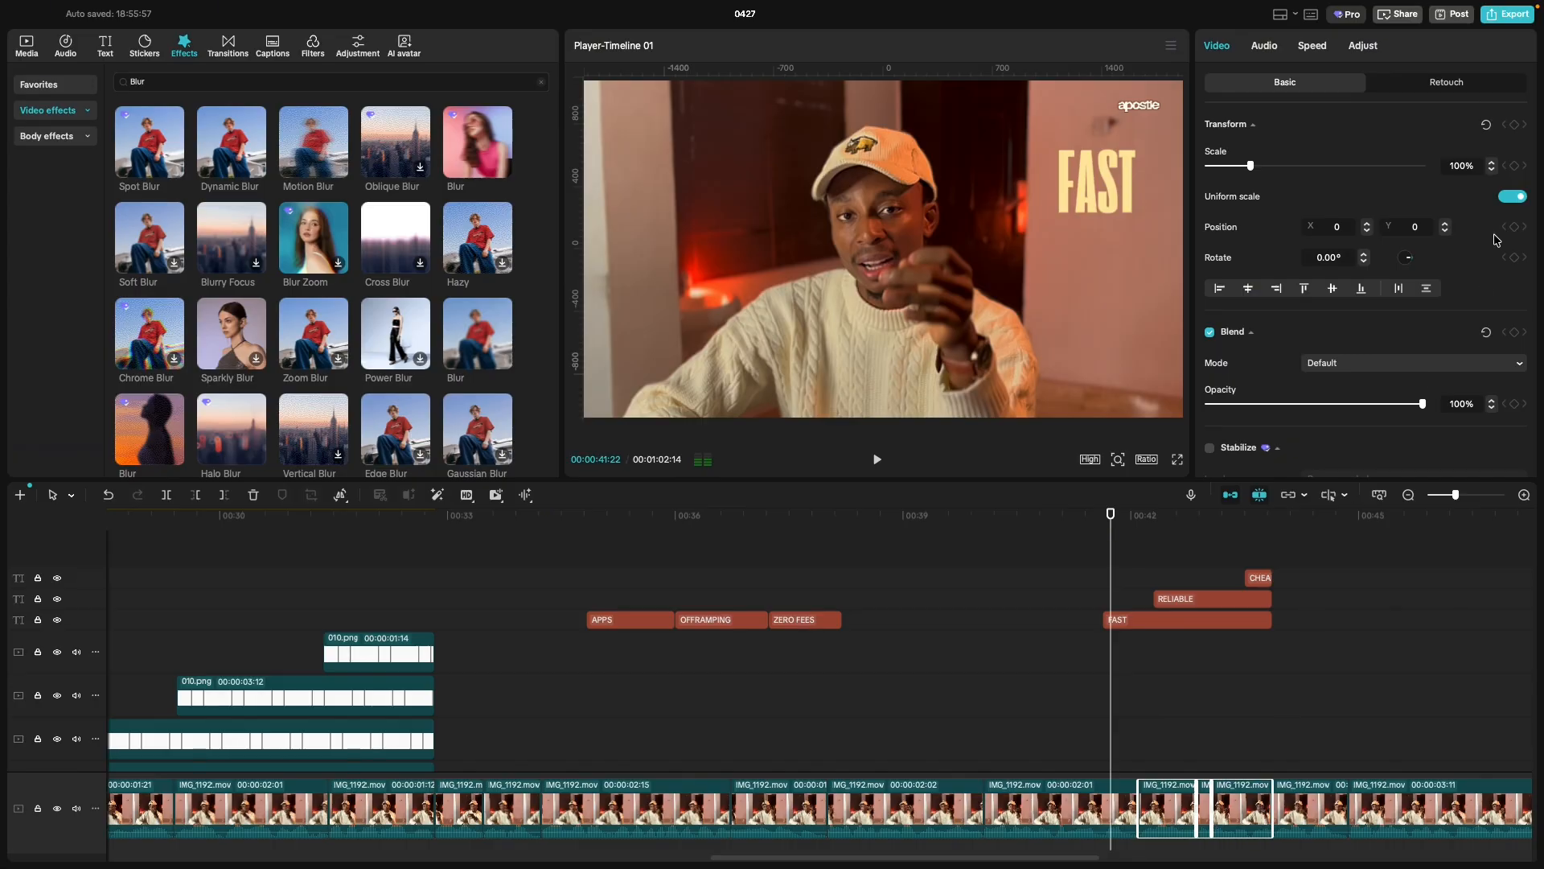
pyautogui.doubleClick(1464, 165)
pyautogui.write('14')
pyautogui.press('Return')
# Play back the FAST, RELIABLE and CHEAP section, including in full screen, to check the framing and title placement.
pyautogui.press('space')
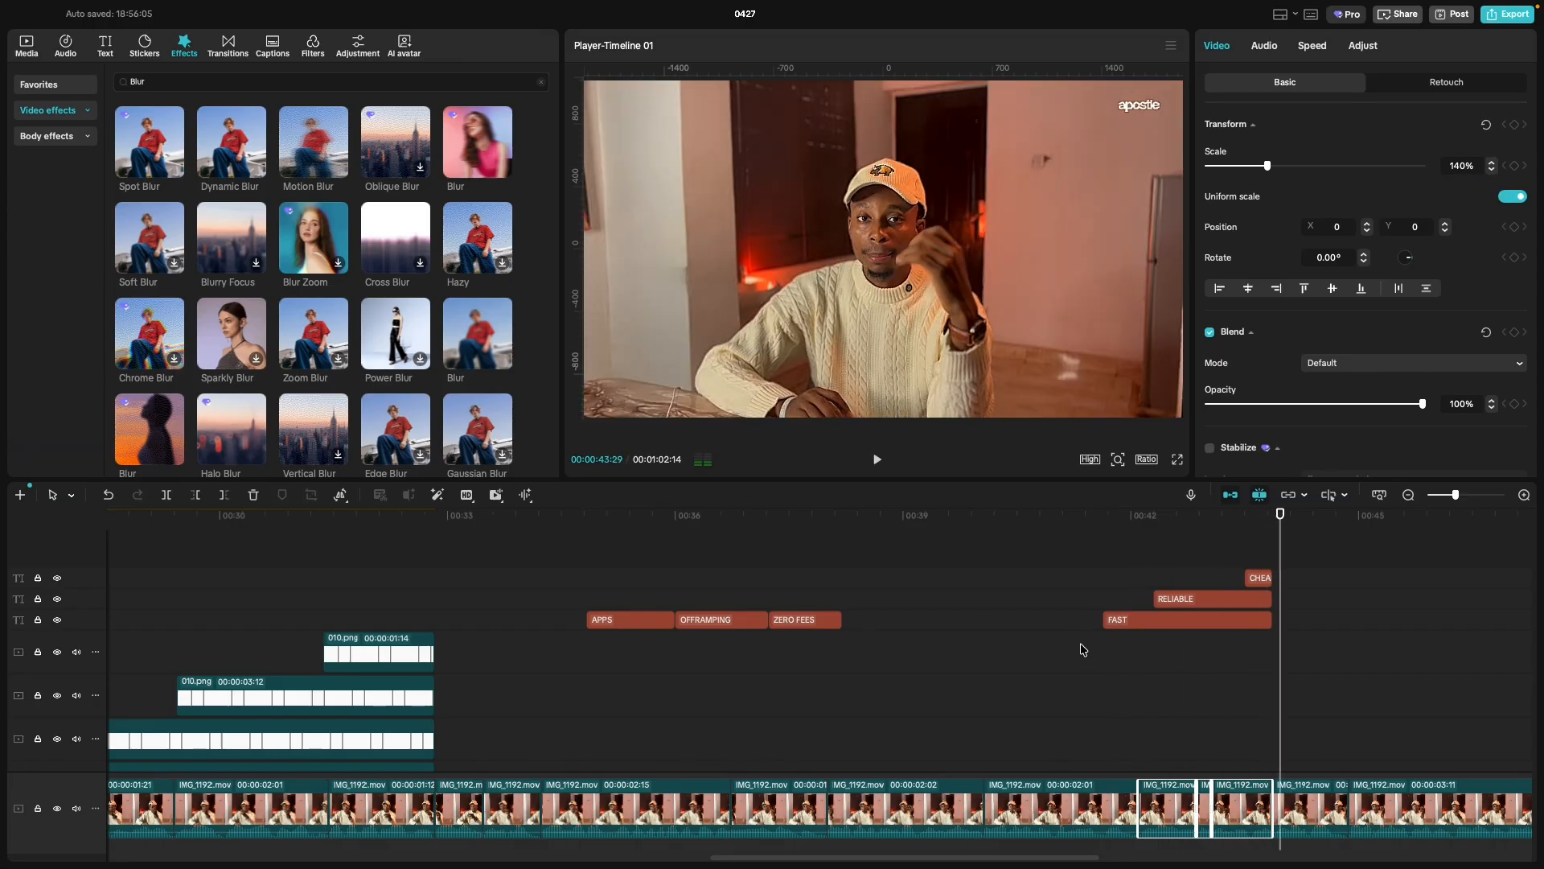
pyautogui.click(1082, 650)
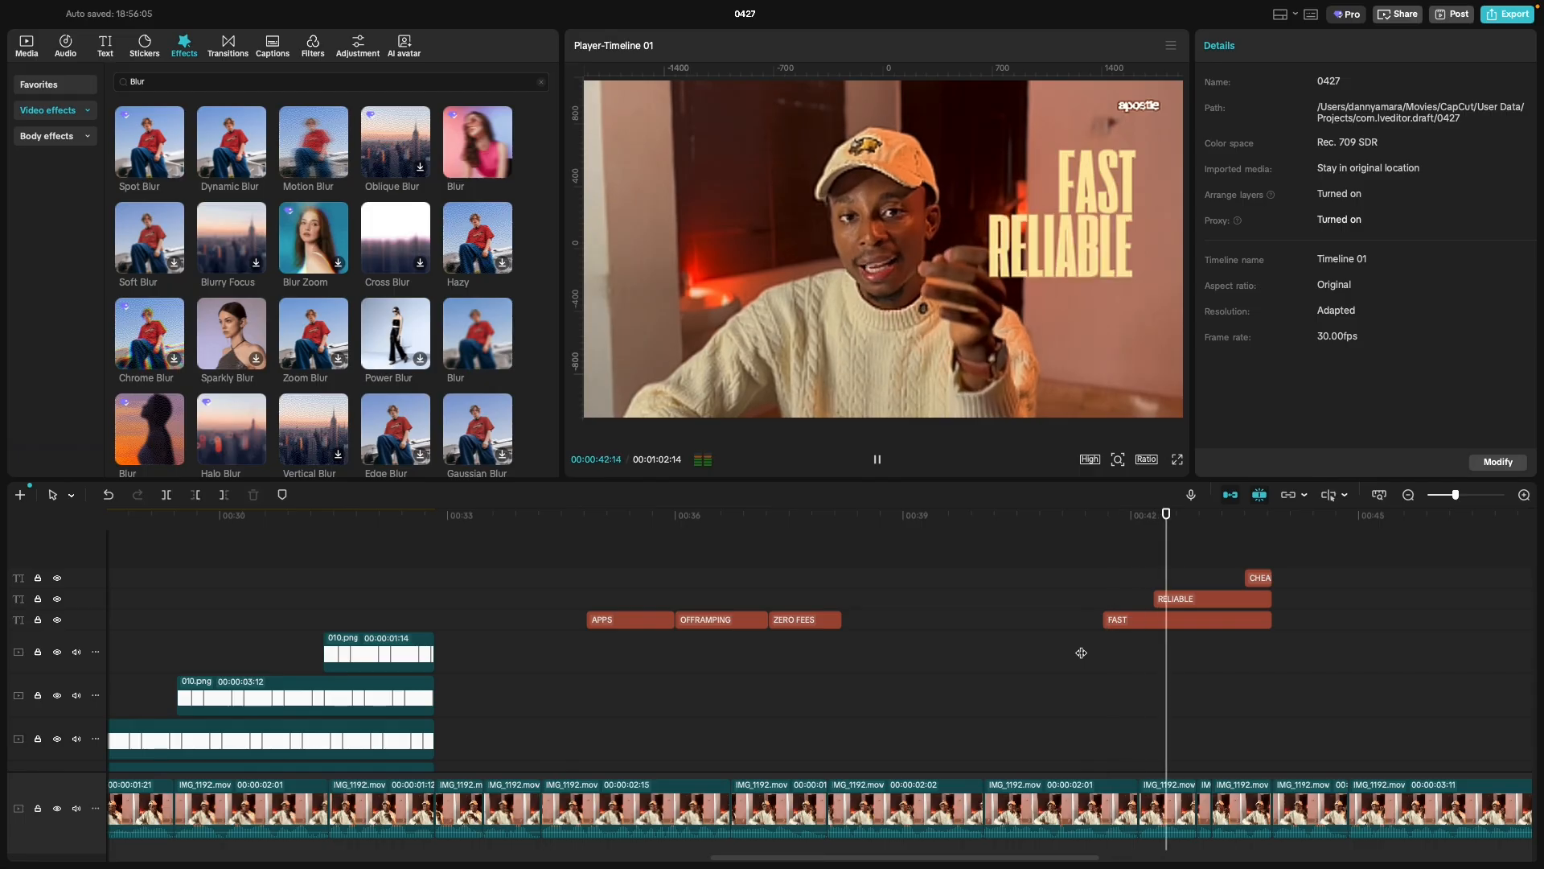
pyautogui.press('space')
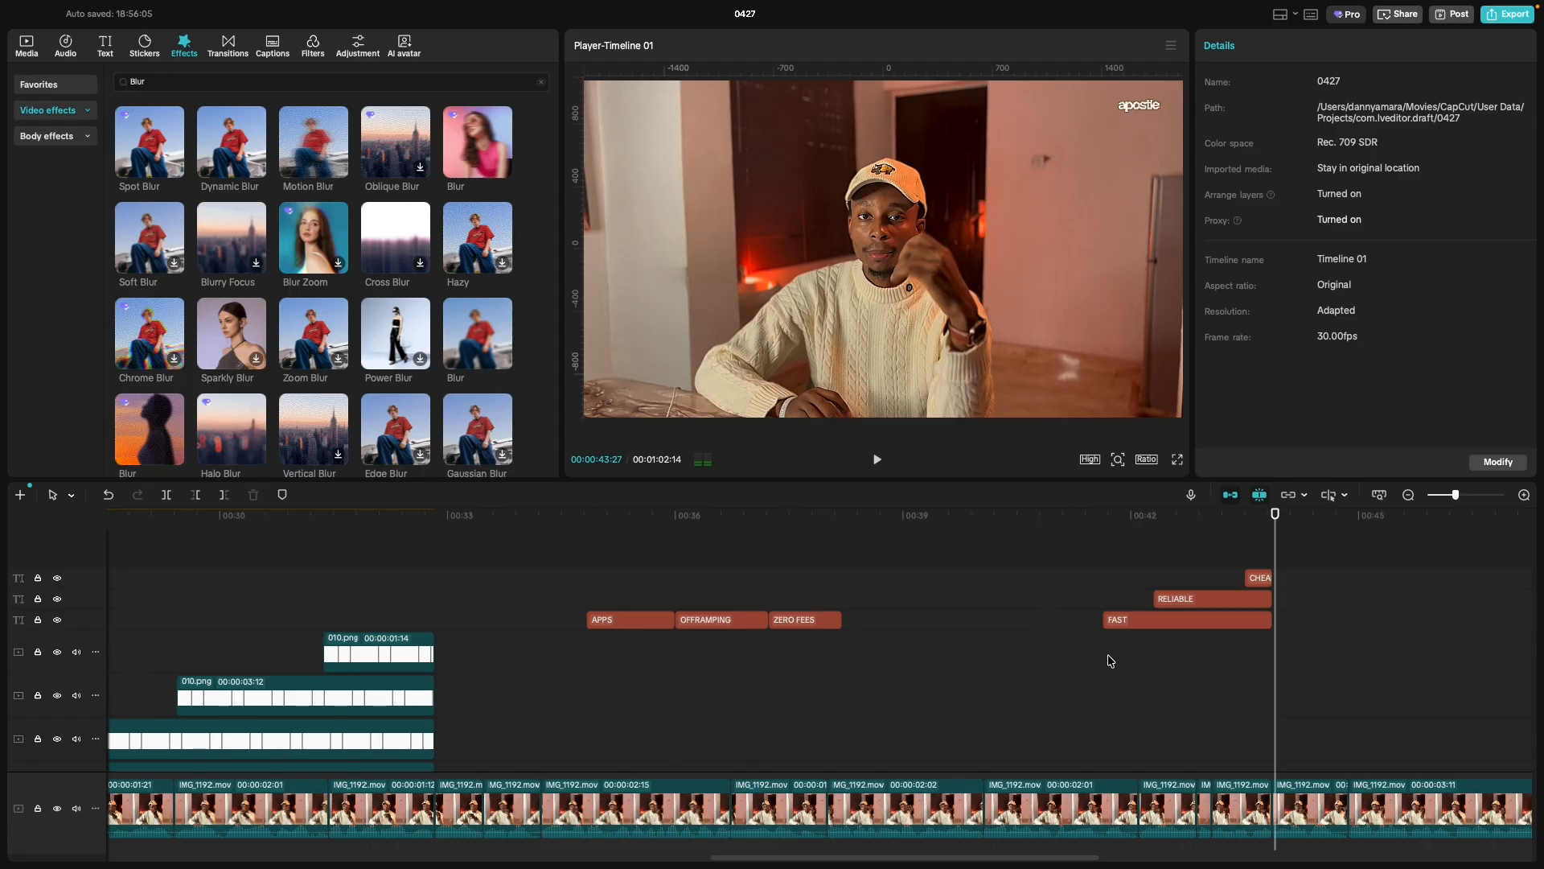
pyautogui.click(1098, 580)
pyautogui.click(1122, 582)
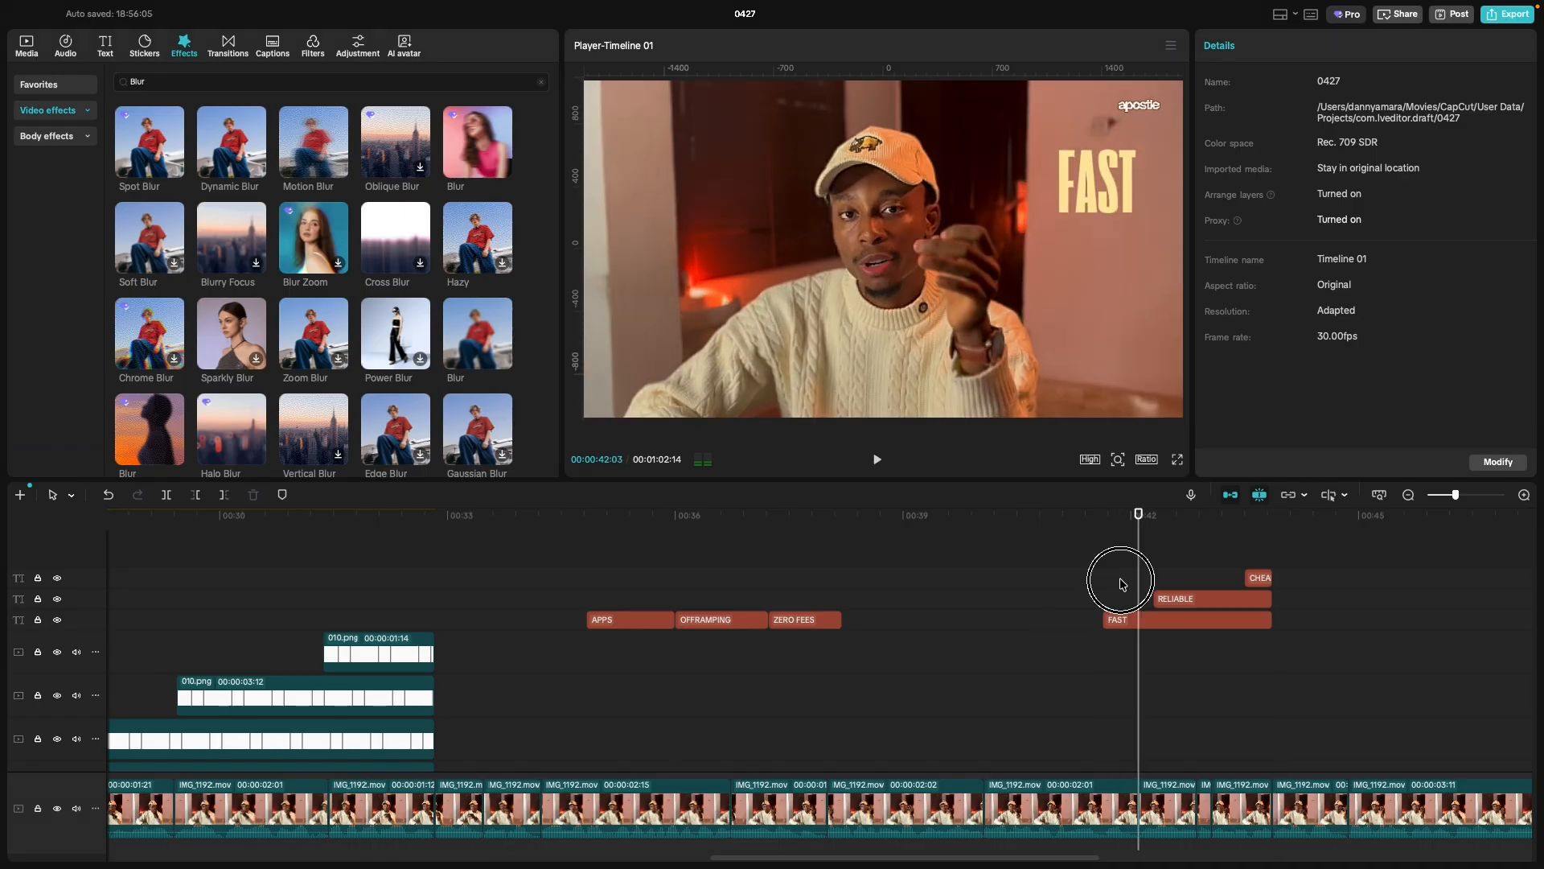
pyautogui.press('space')
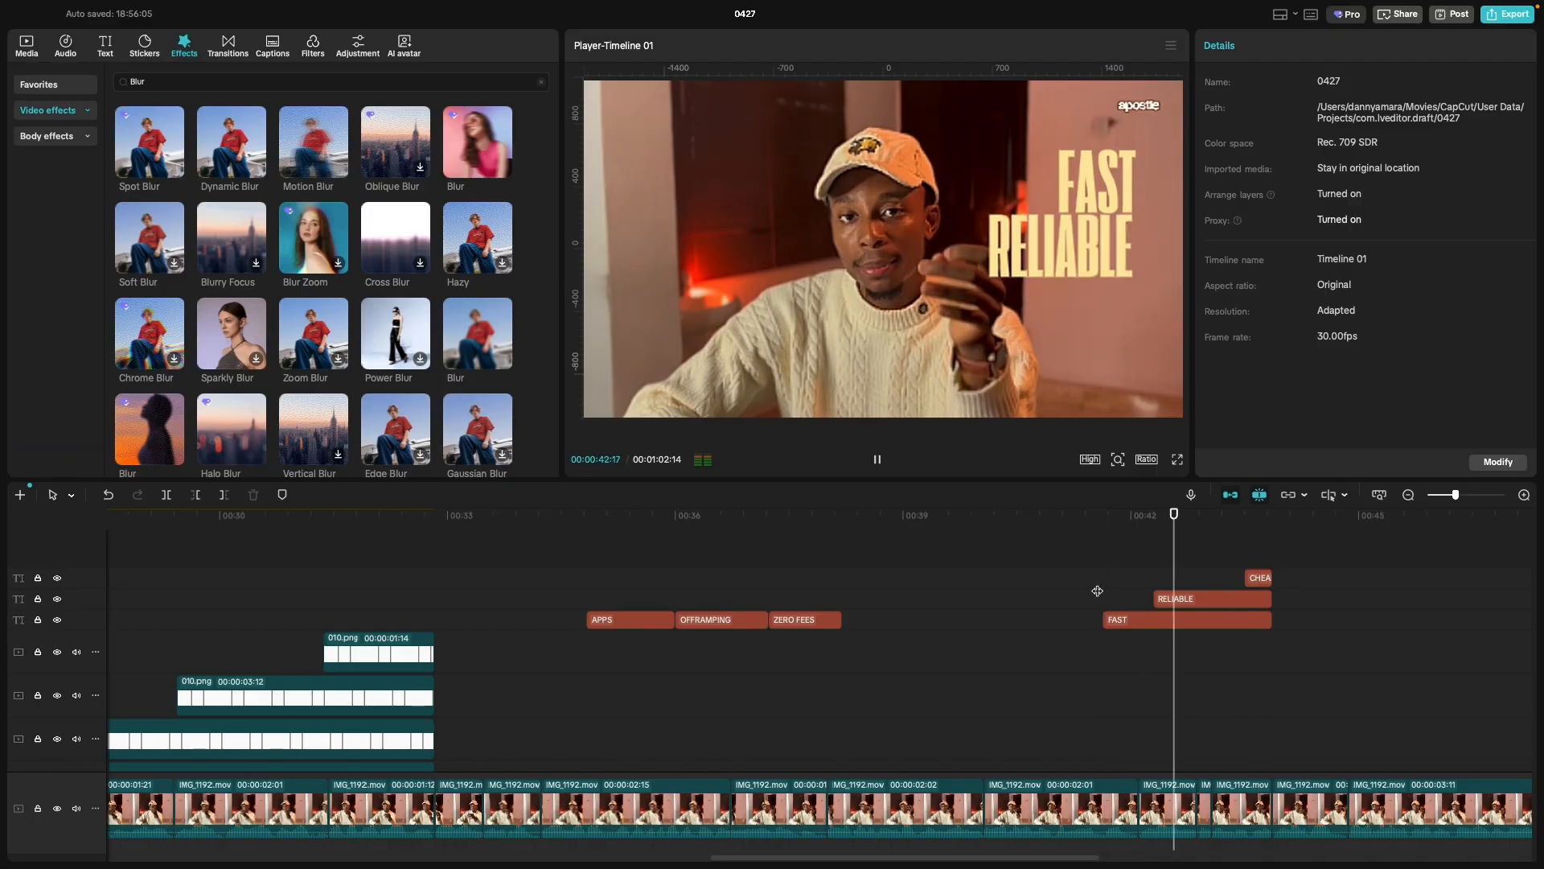
pyautogui.press('space')
pyautogui.press('space')
pyautogui.press('space')
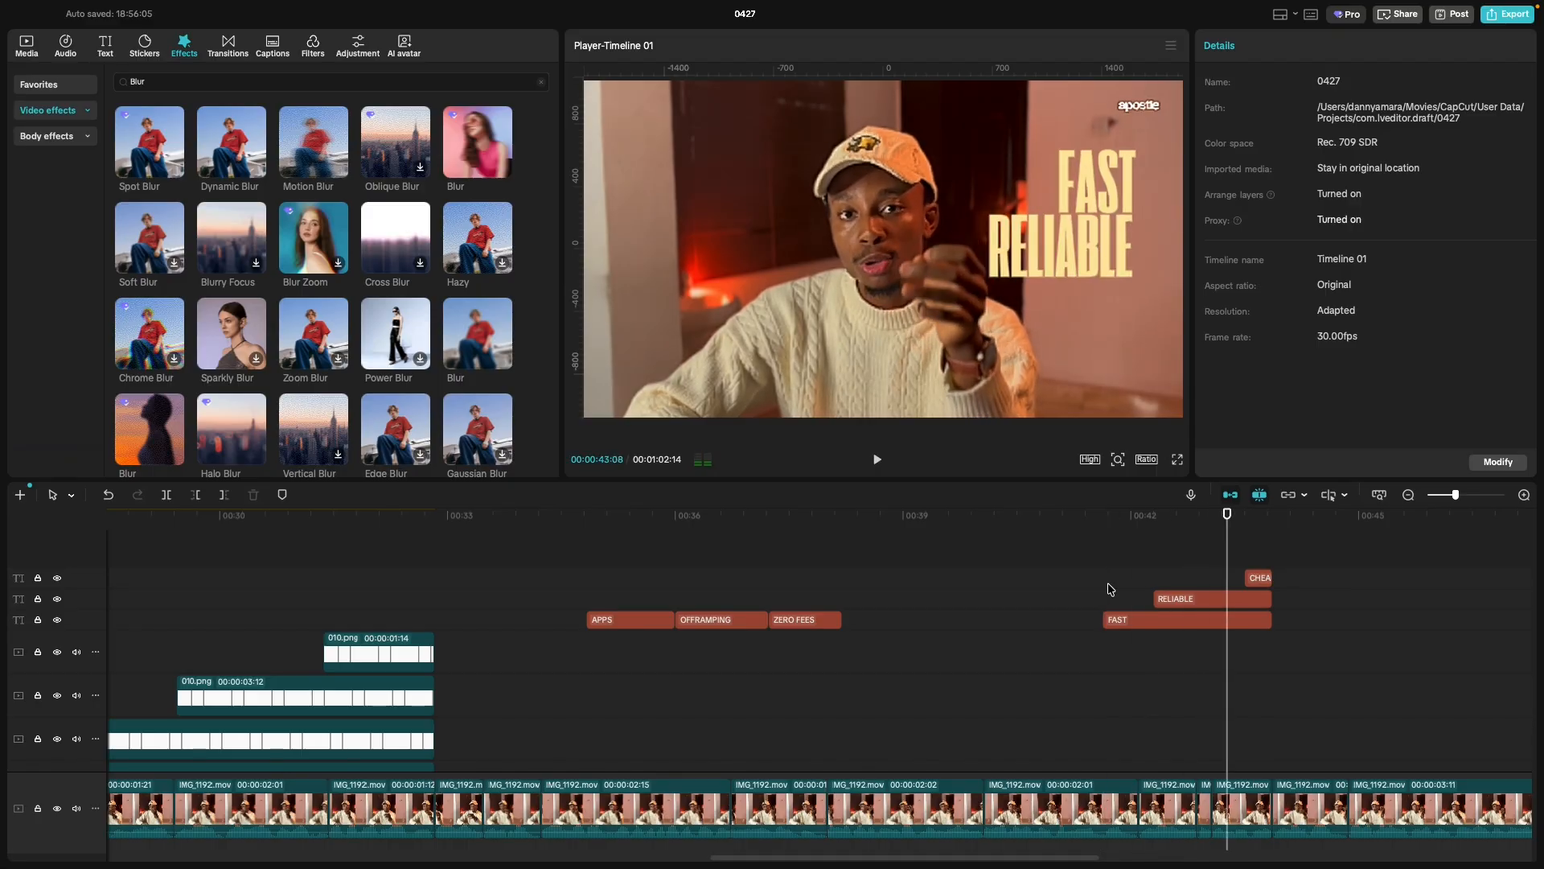
pyautogui.click(1179, 460)
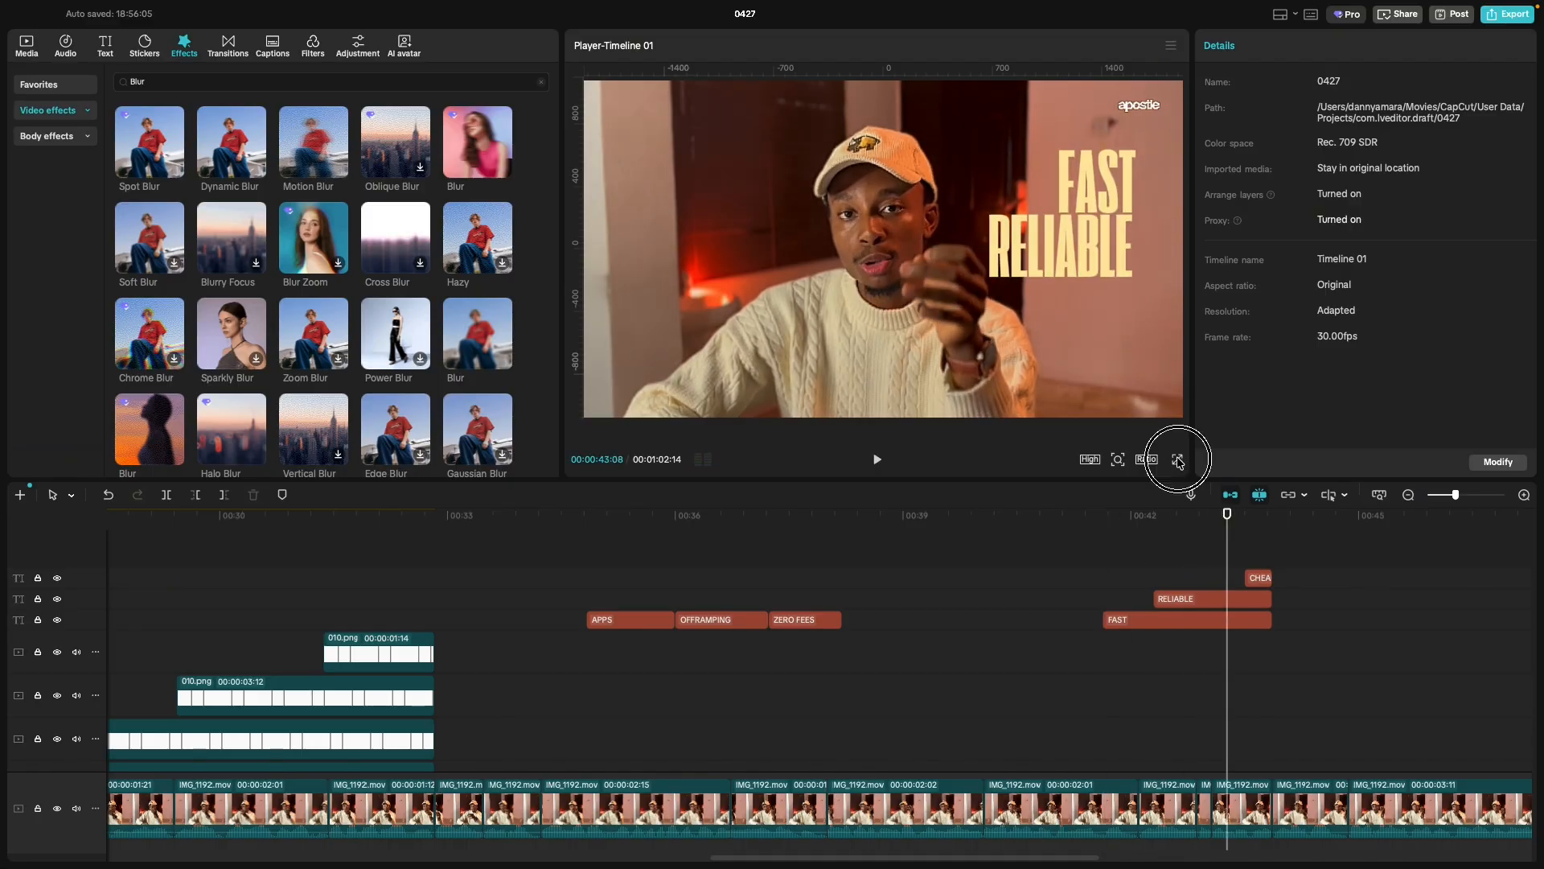
pyautogui.press('space')
pyautogui.press('space')
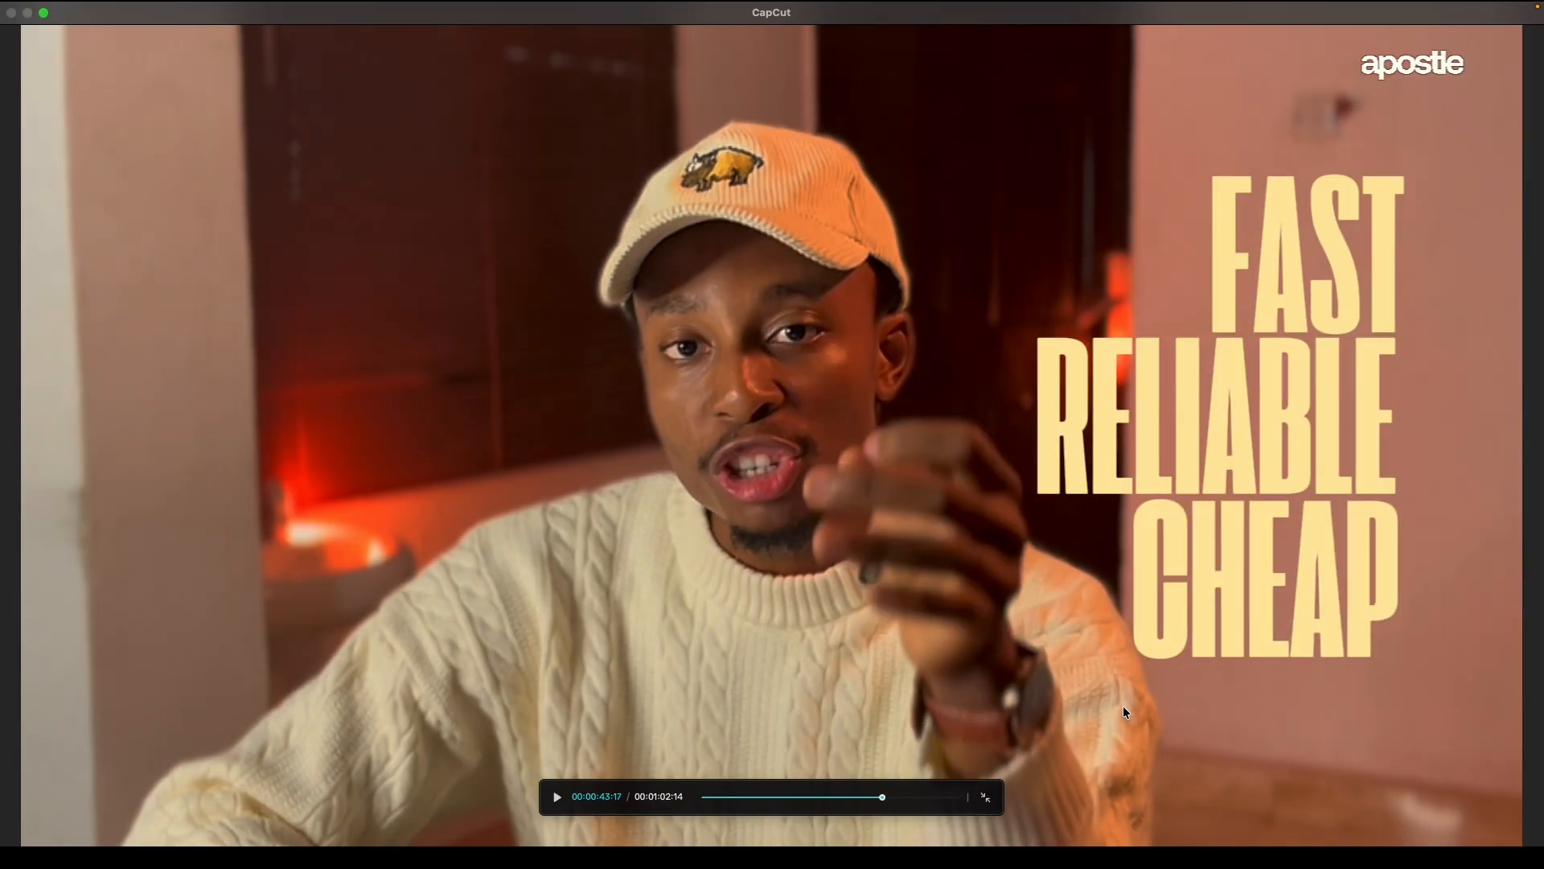
pyautogui.click(985, 798)
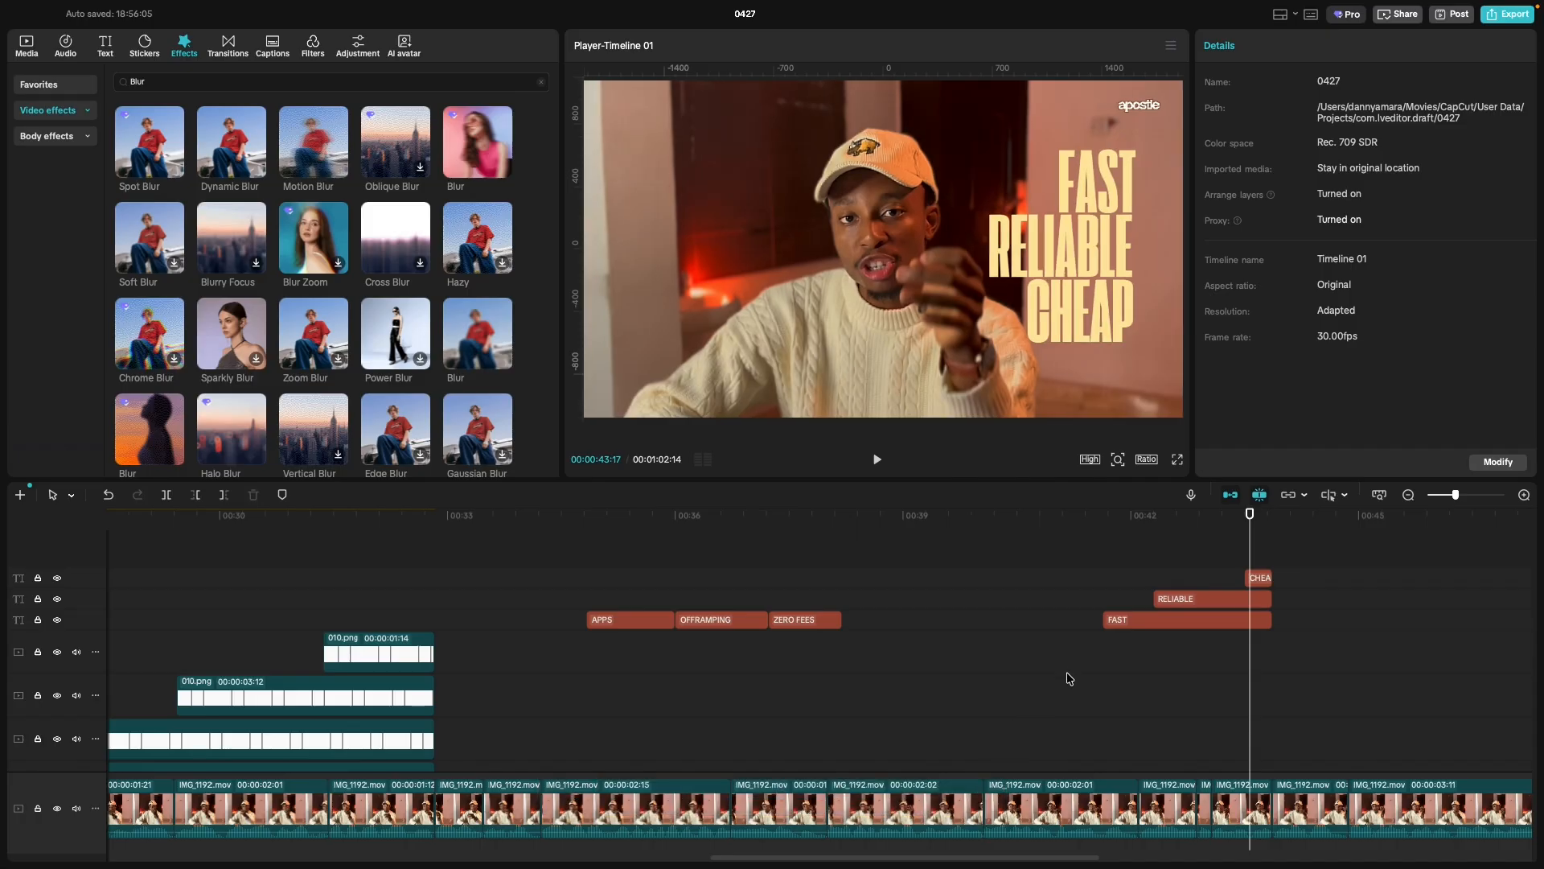
# Move the apostle logo clip to a track above the long adjustment layer.
pyautogui.scroll(-3, 922, 763)
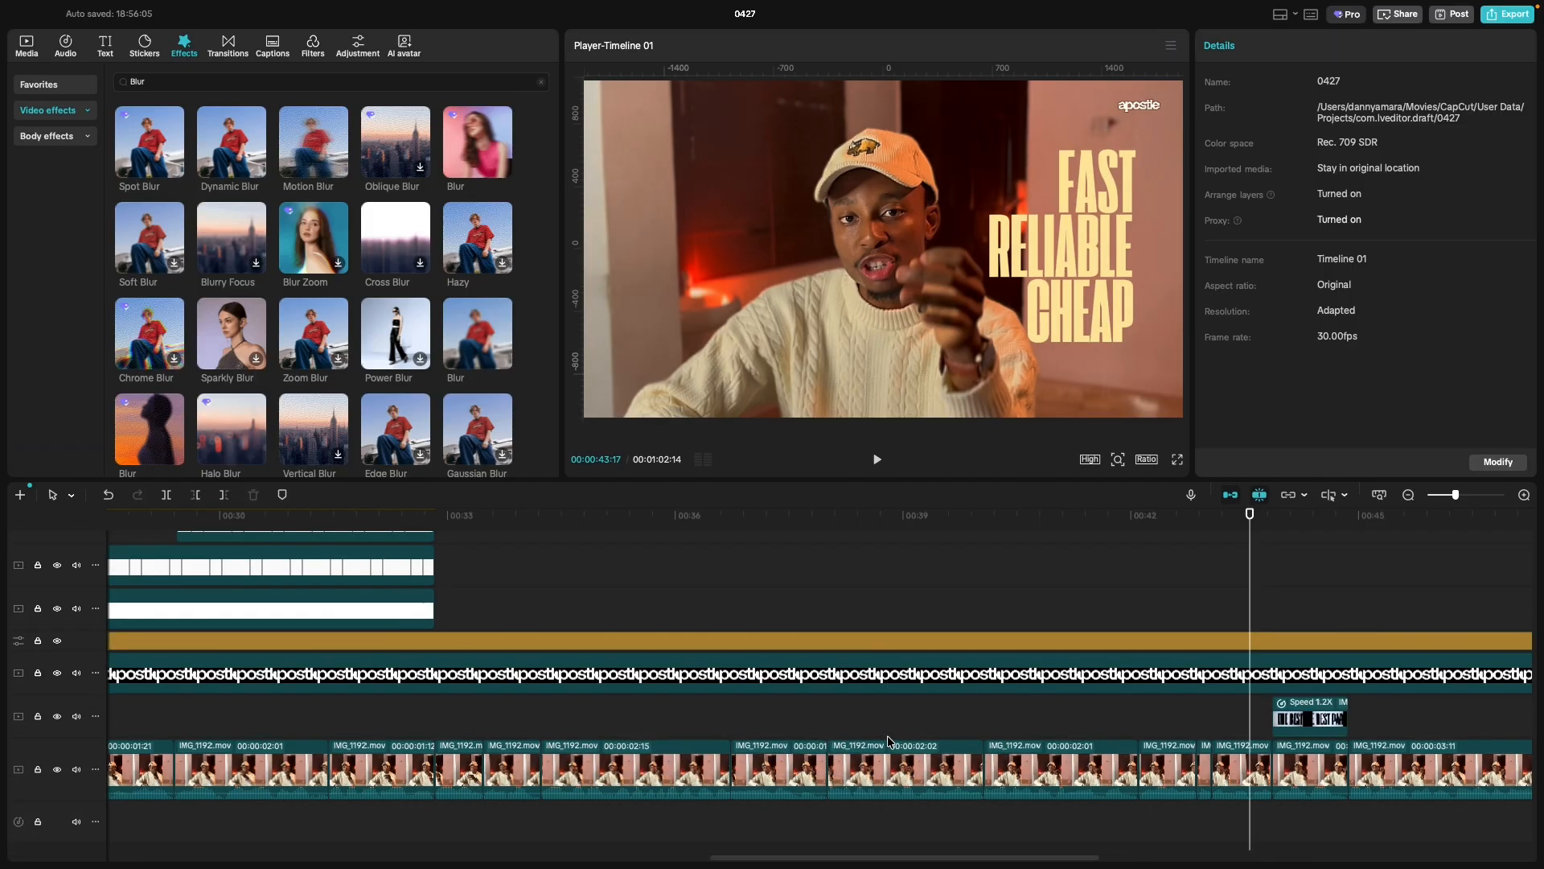
pyautogui.click(929, 674)
pyautogui.moveTo(929, 674); pyautogui.dragTo(929, 639)
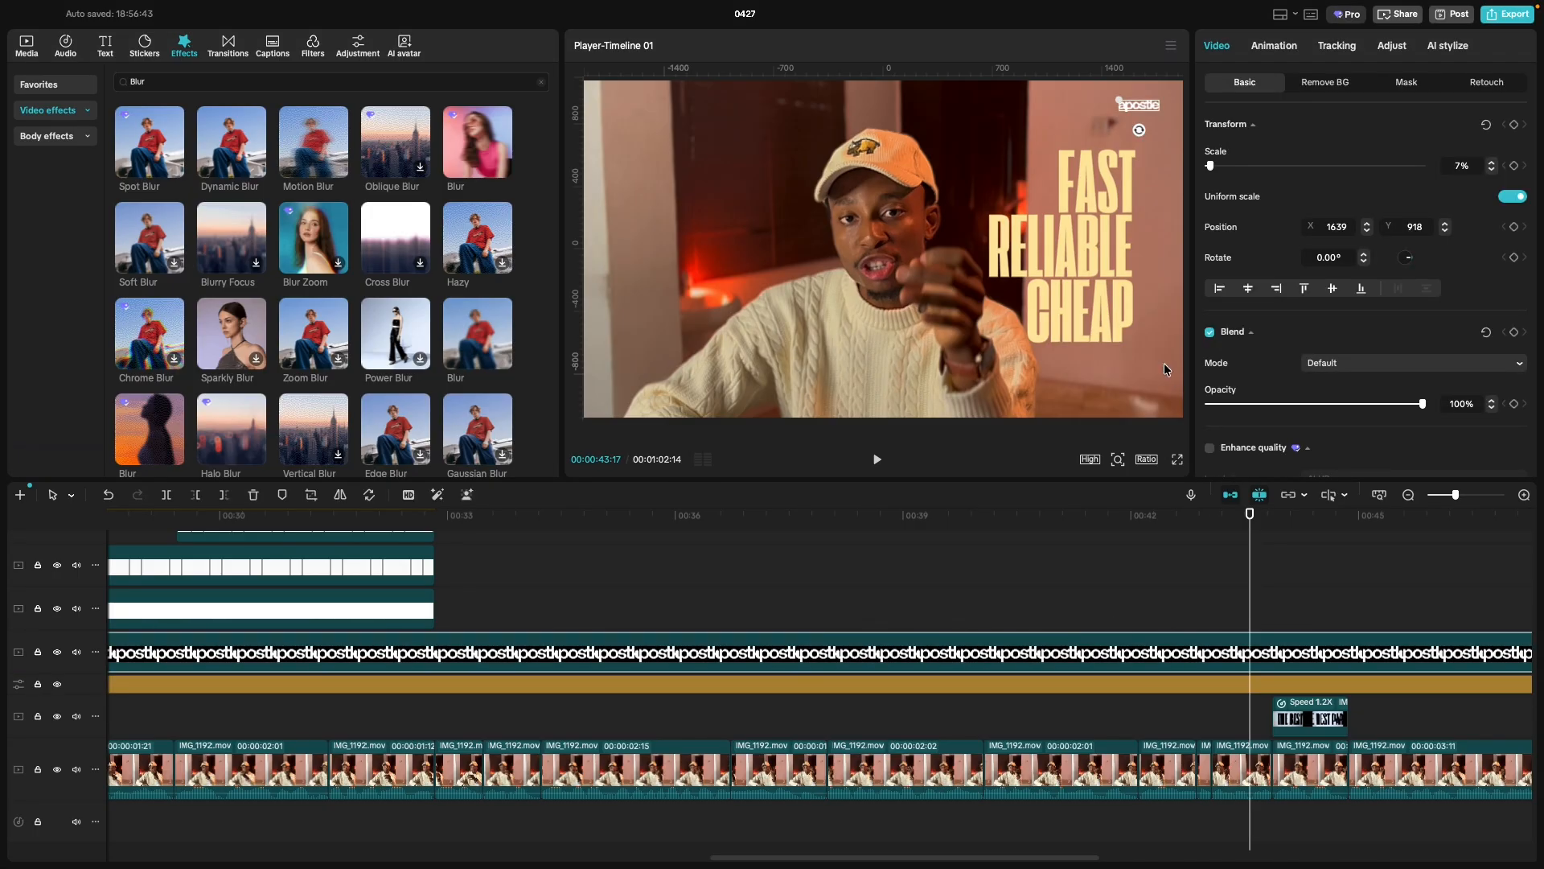
# Play back the FAST, RELIABLE and CHEAP section repeatedly to check the title timing against the speech.
pyautogui.press('space')
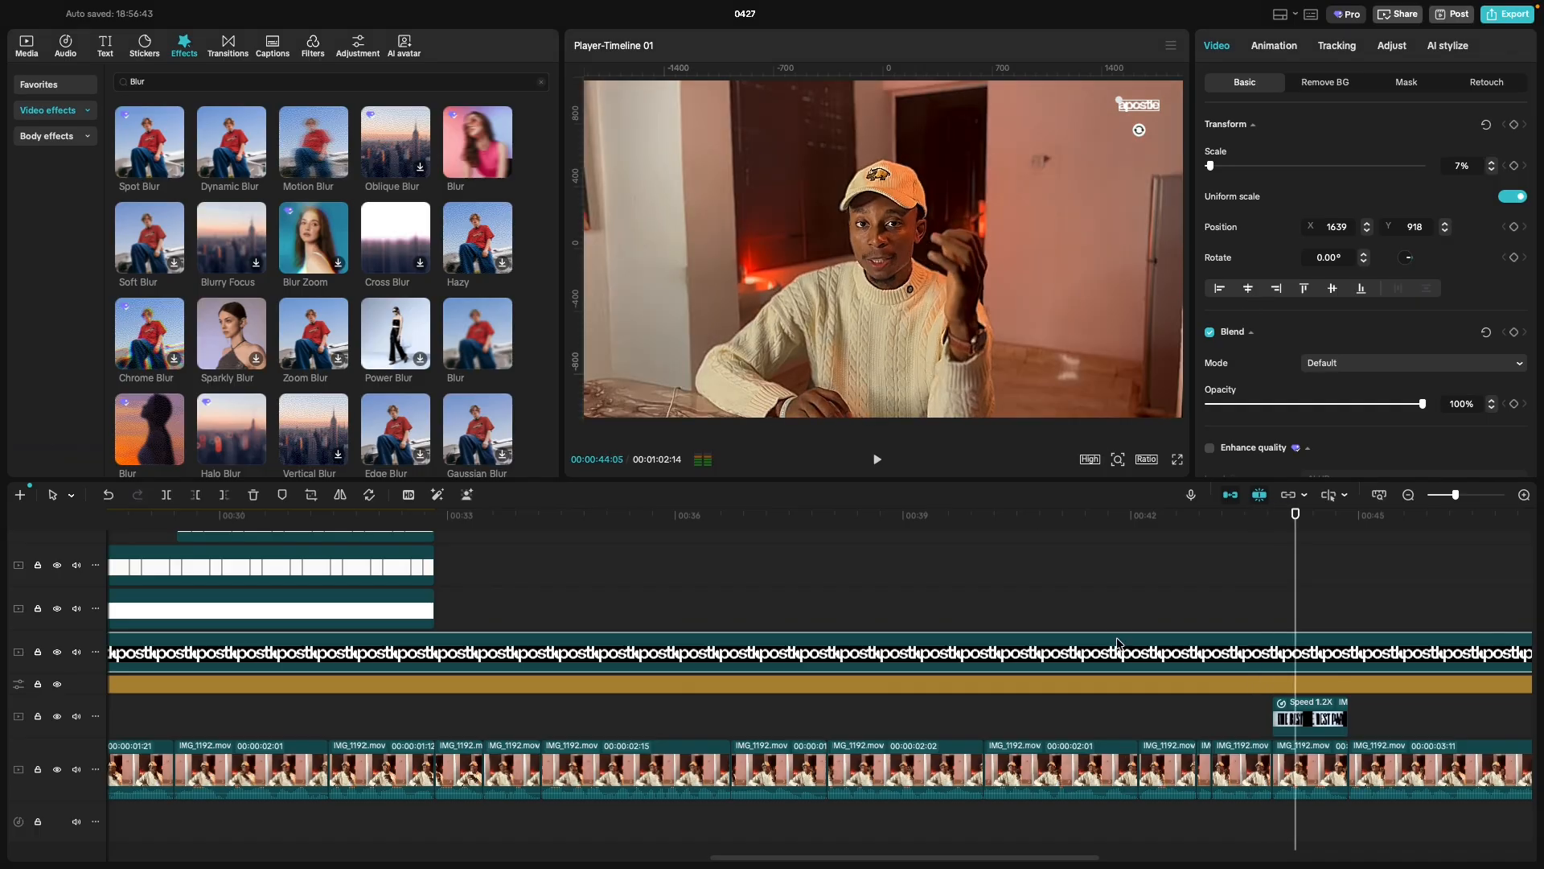
pyautogui.scroll(2, 1111, 641)
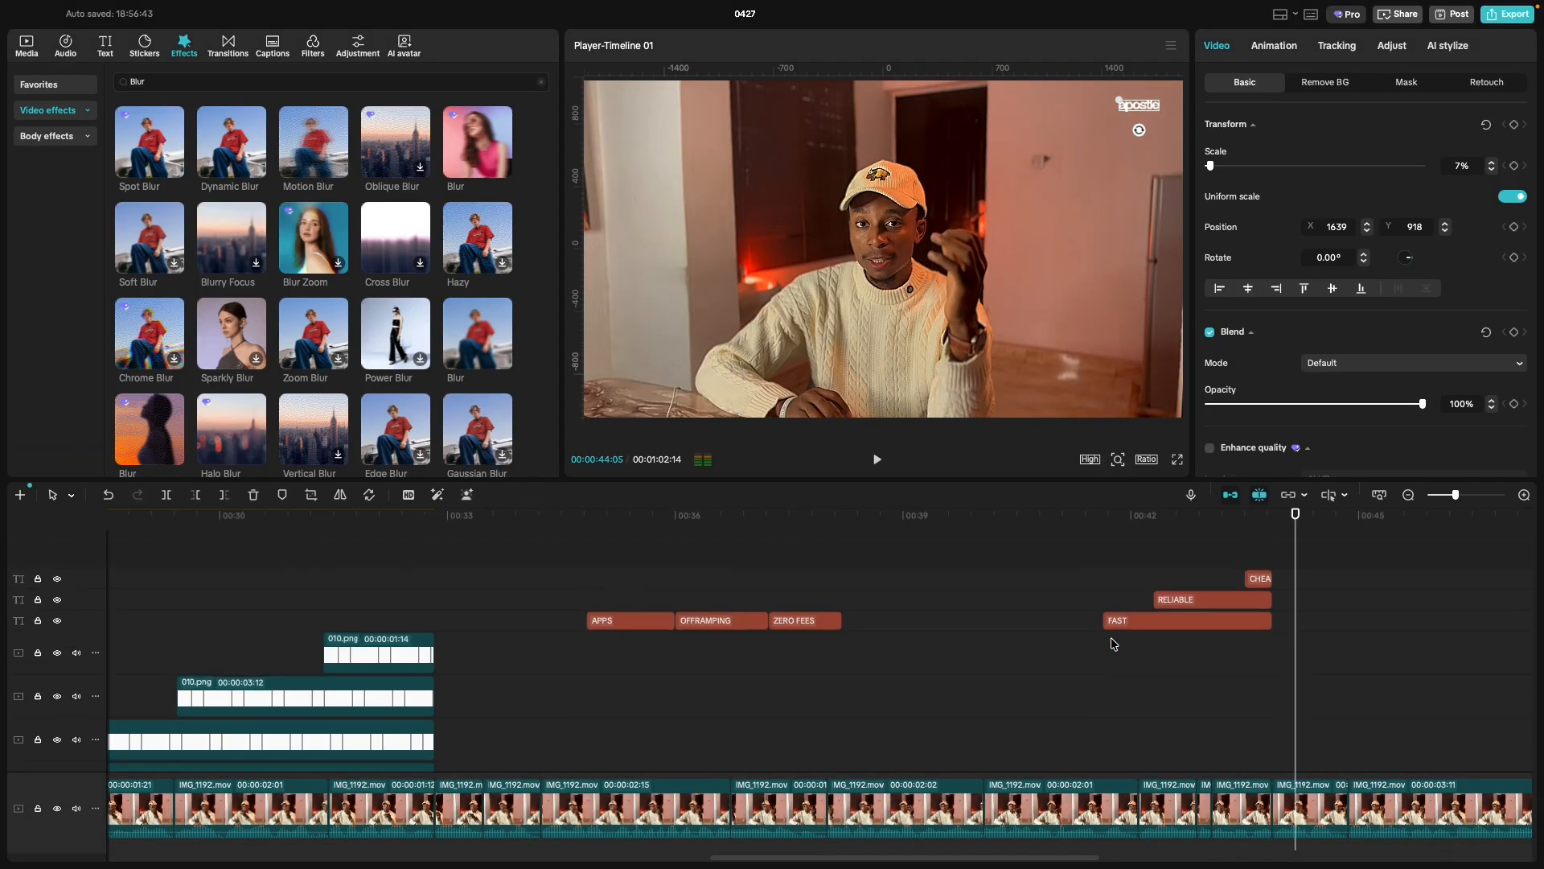
pyautogui.click(1096, 574)
pyautogui.press('space')
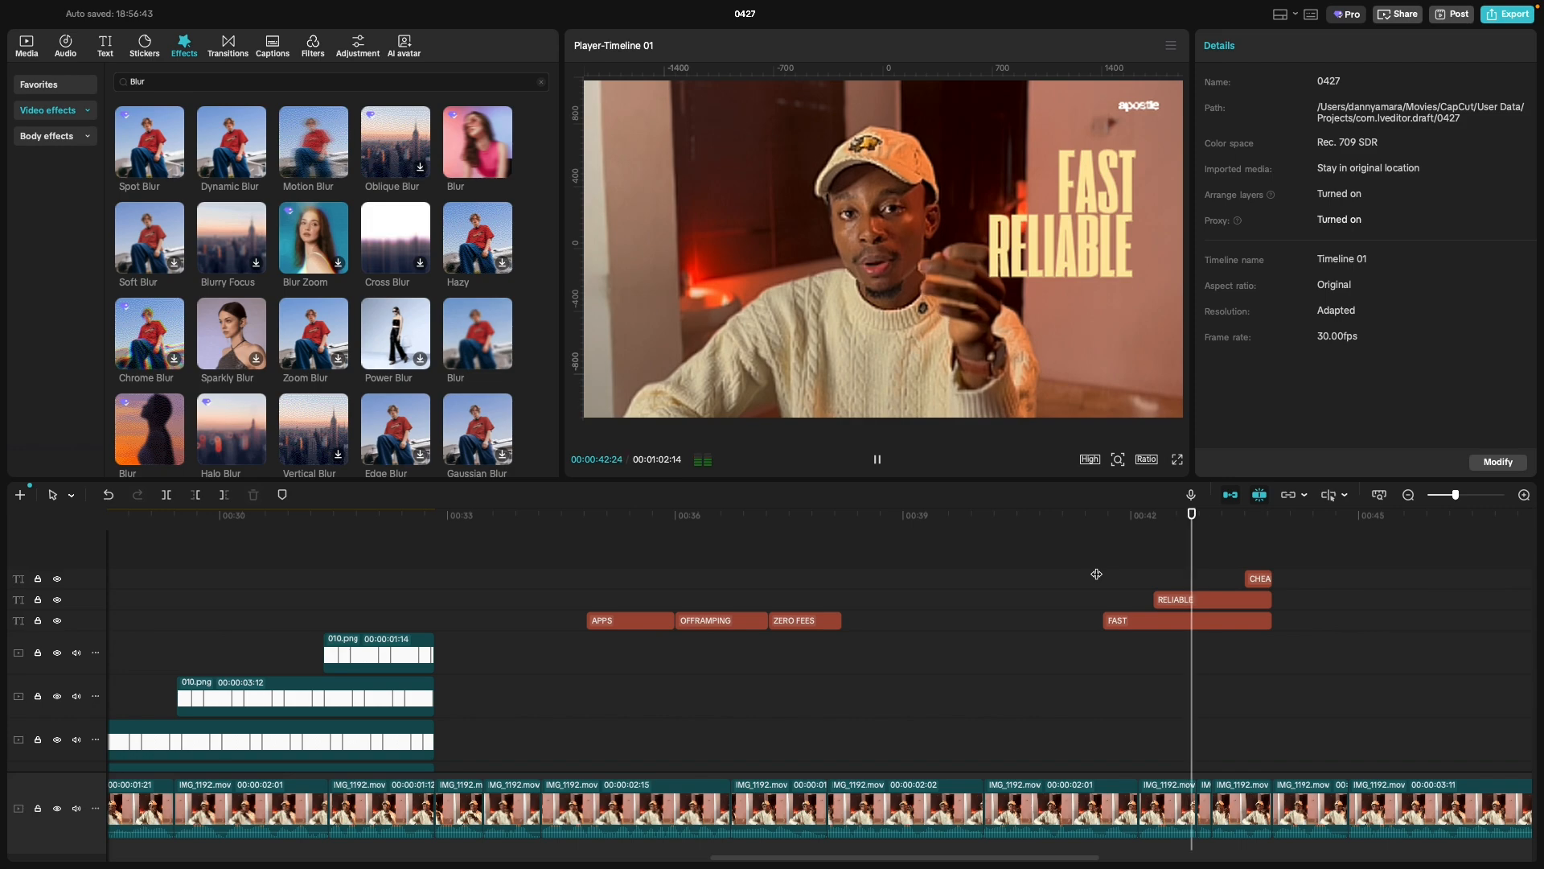
pyautogui.click(1097, 573)
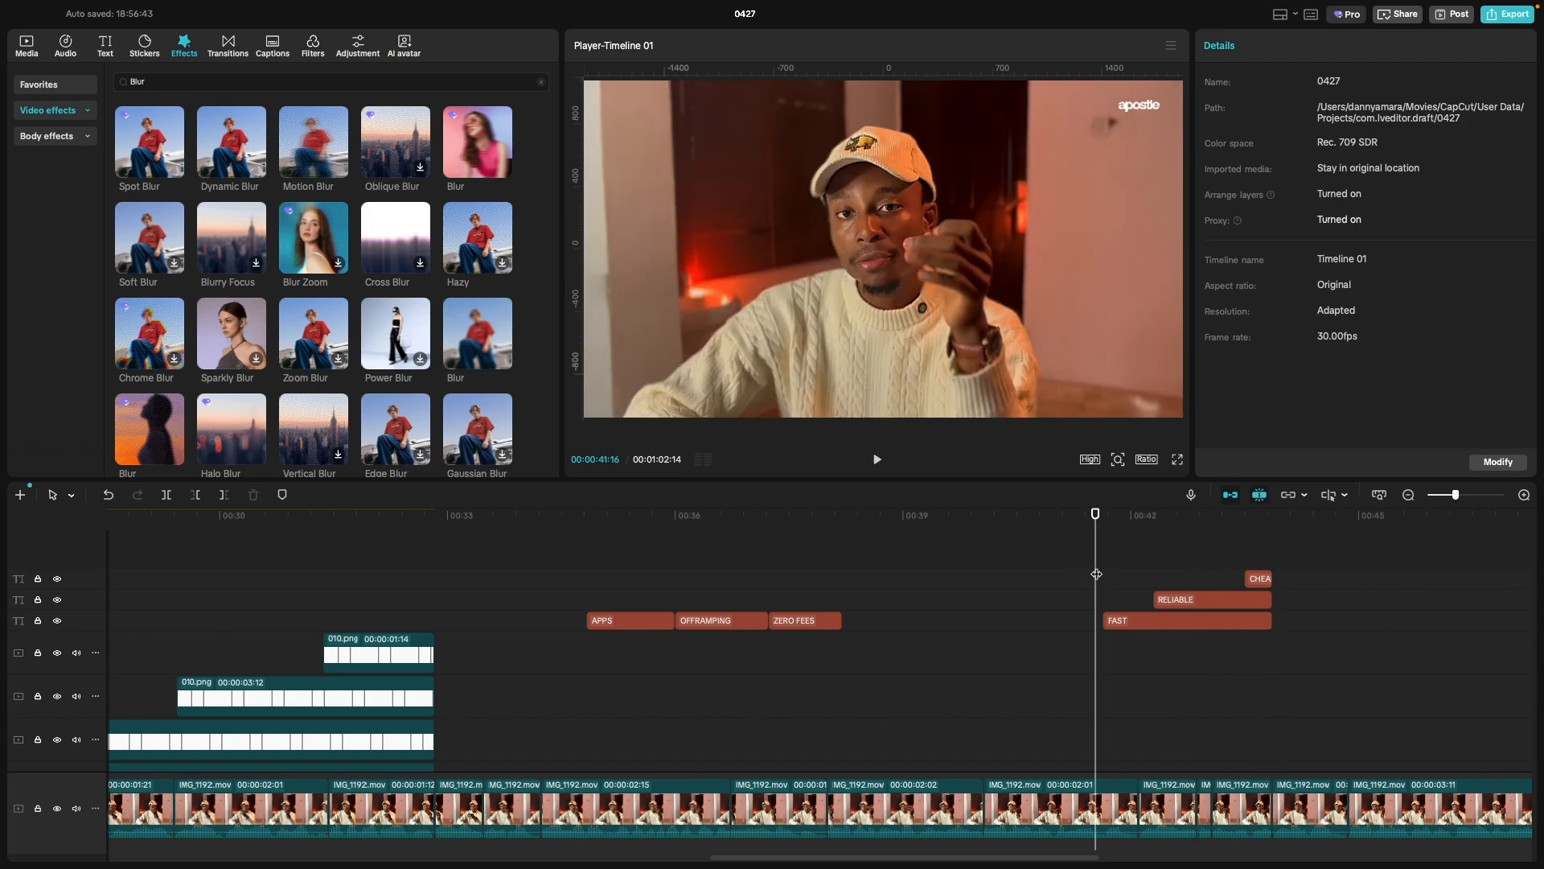
pyautogui.press('space')
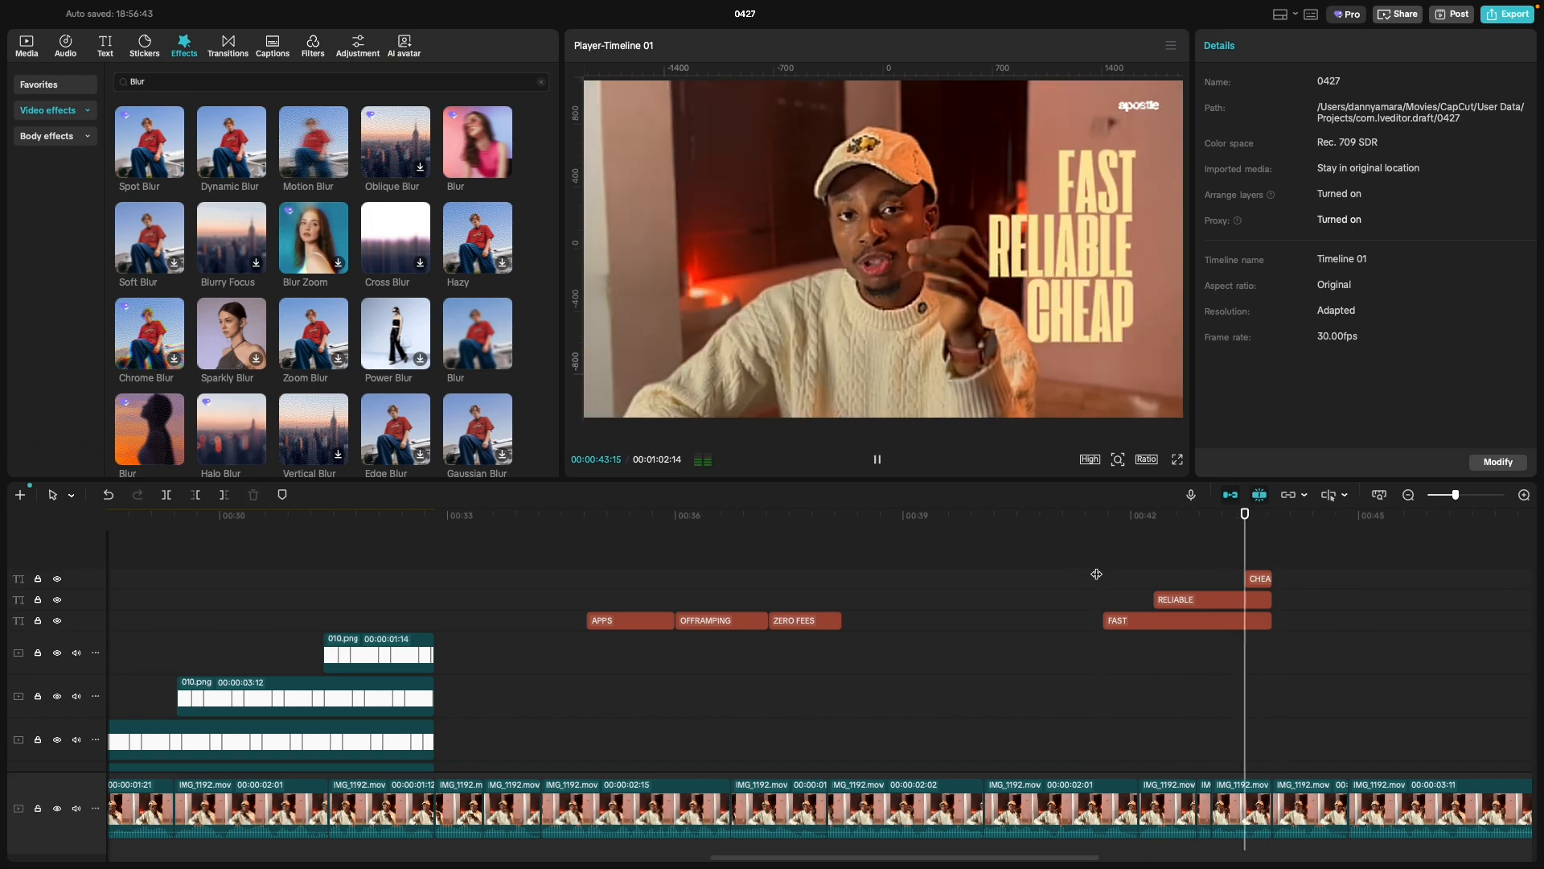
pyautogui.click(1096, 574)
pyautogui.press('space')
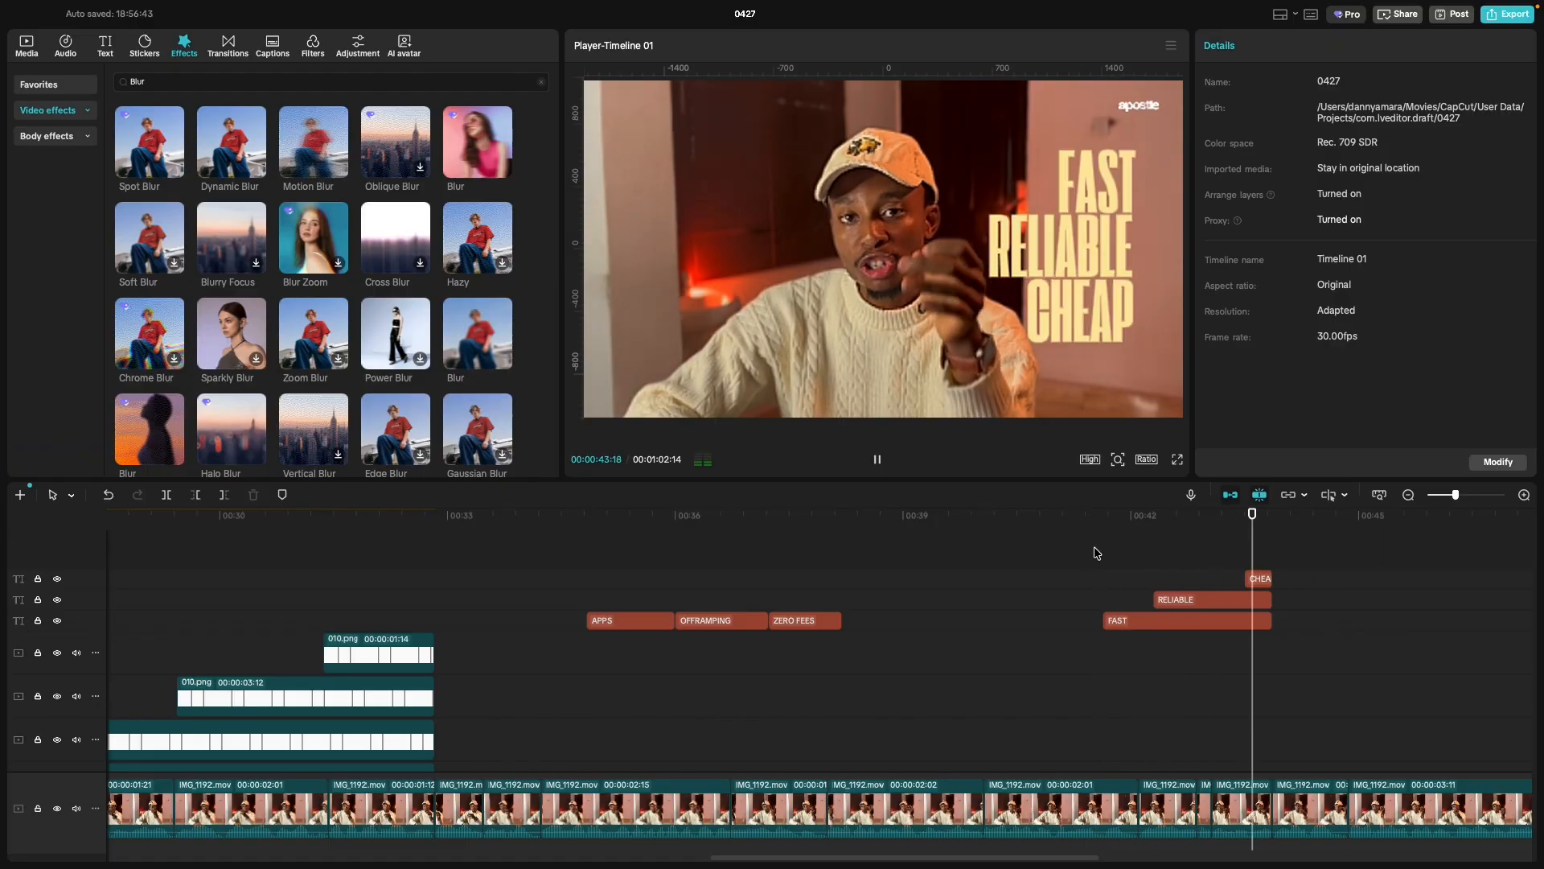
pyautogui.press('space')
pyautogui.click(1094, 553)
pyautogui.press('space')
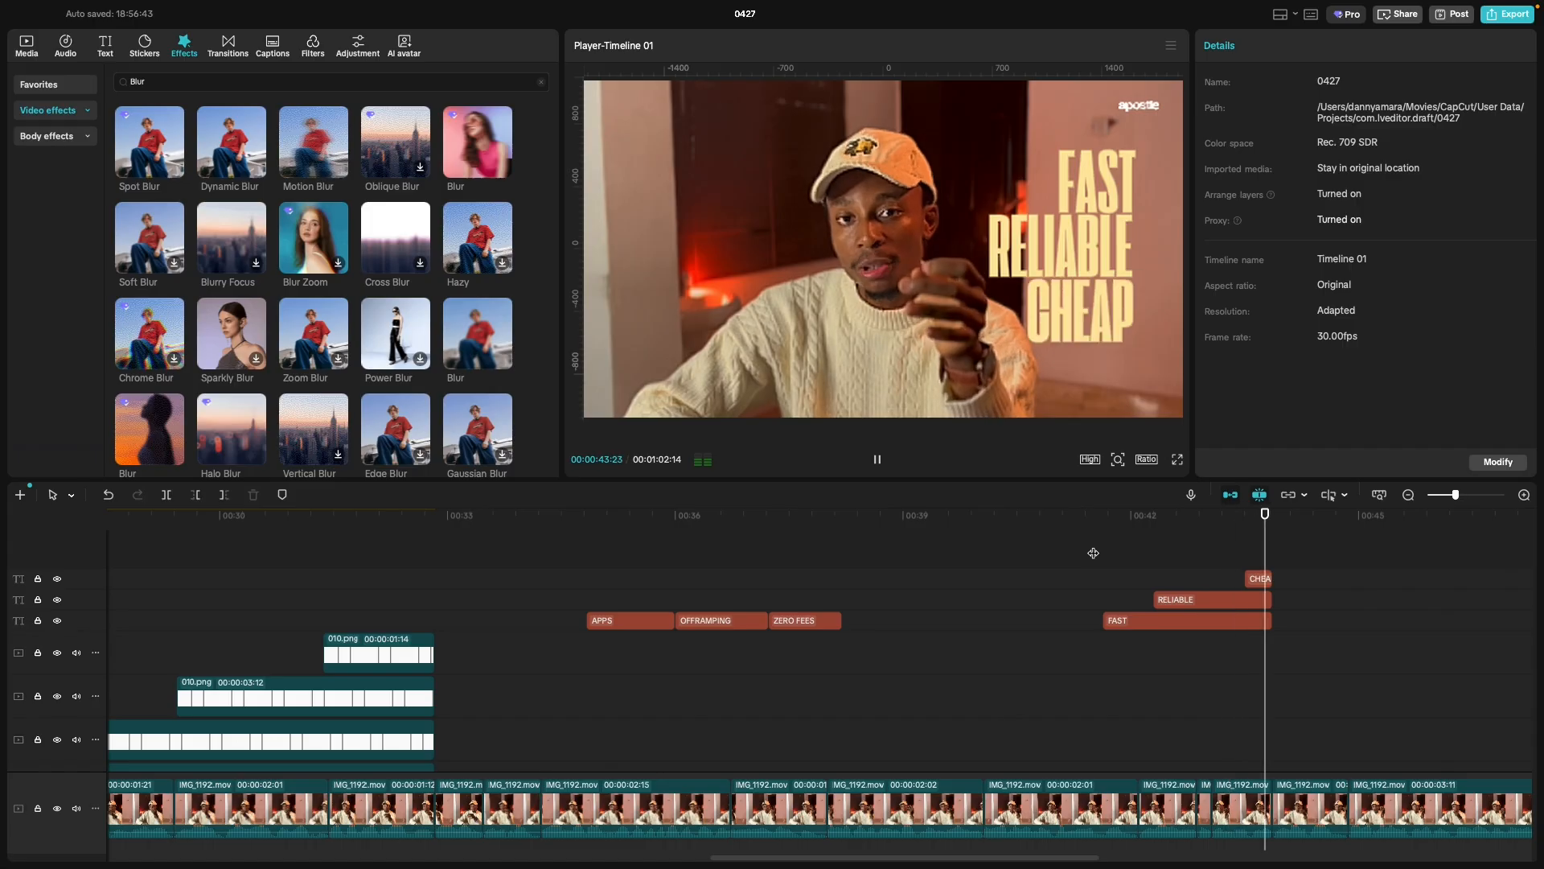
pyautogui.press('space')
# Play back the APPS and OFFRAMPING titles and split the main-track clip at 00:00:34:25, where APPS starts.
pyautogui.scroll(-3, 1116, 656)
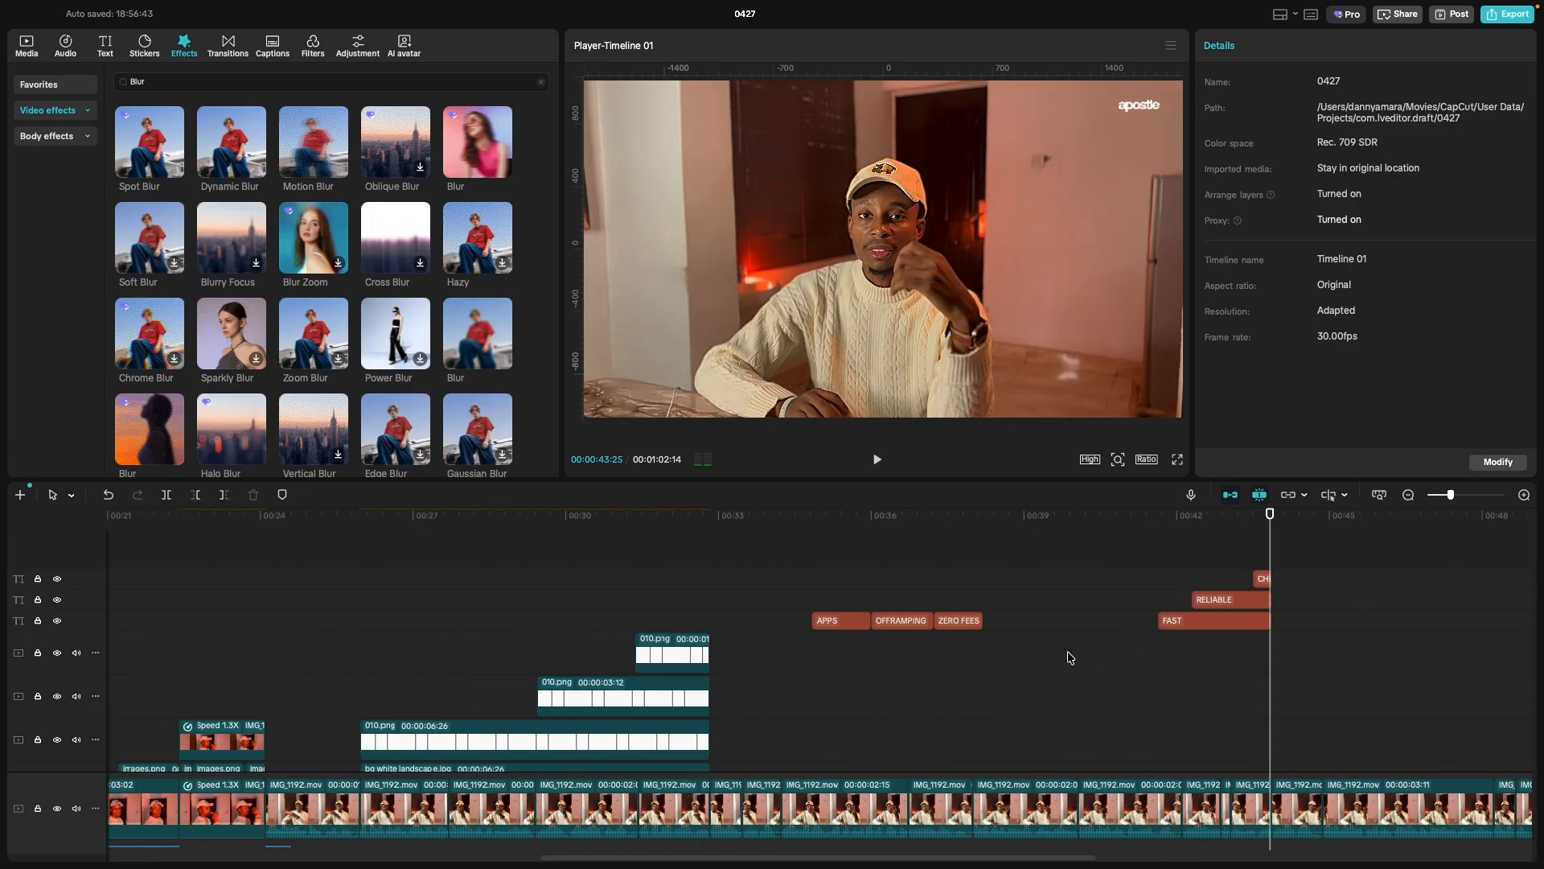
pyautogui.click(814, 596)
pyautogui.press('space')
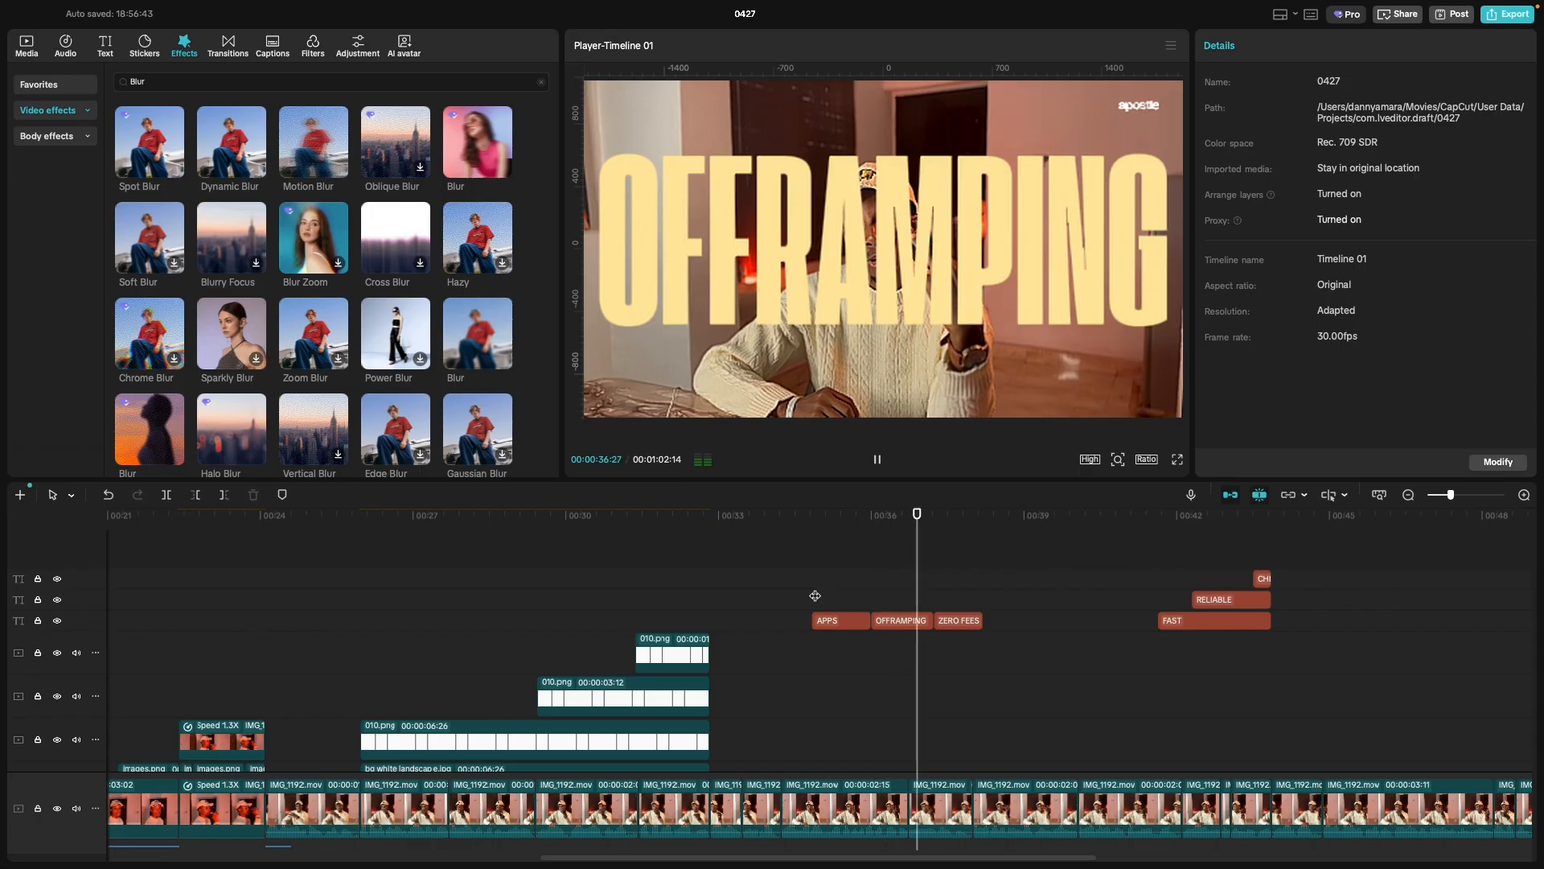
pyautogui.press('space')
pyautogui.click(815, 596)
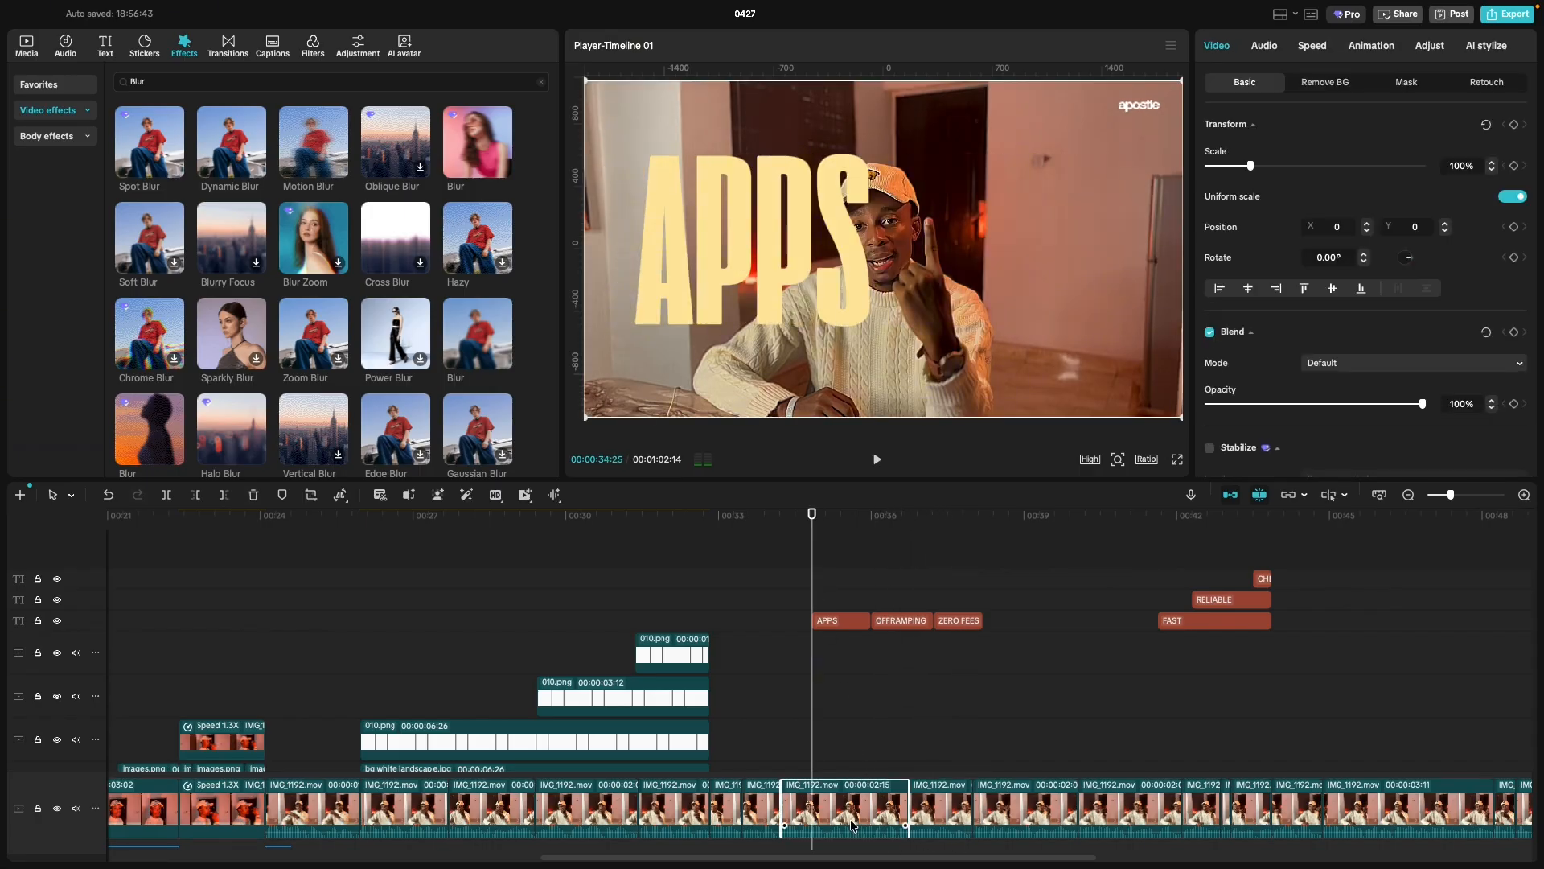
pyautogui.hotkey('ctrl', 'b')
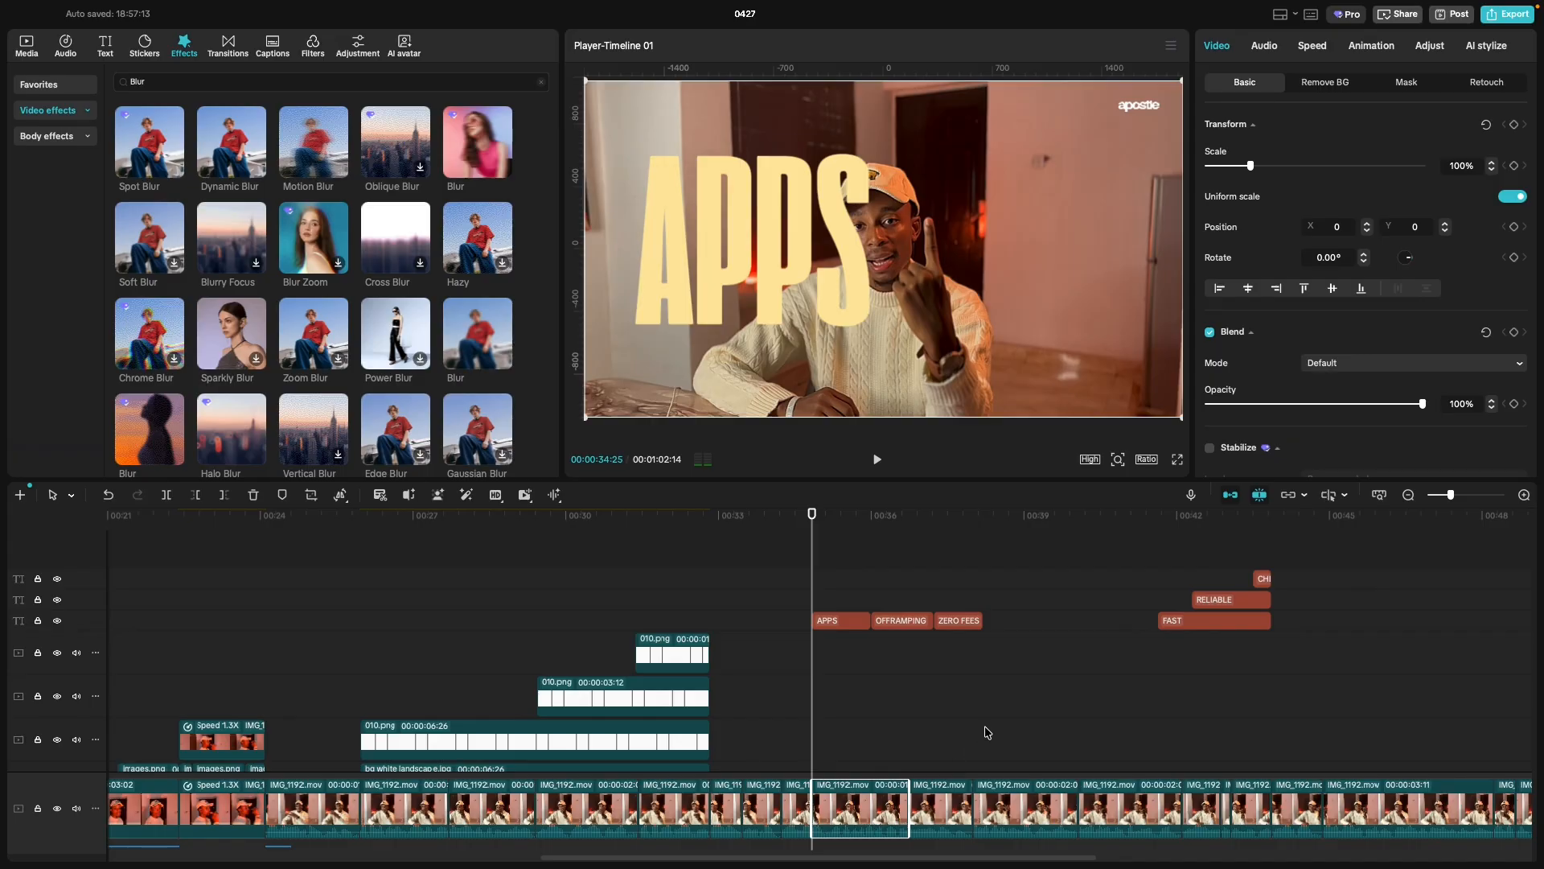
# Trim the end of the ZERO FEES title to 00:00:38:00 and play back the section that follows it.
pyautogui.click(988, 732)
pyautogui.press('space')
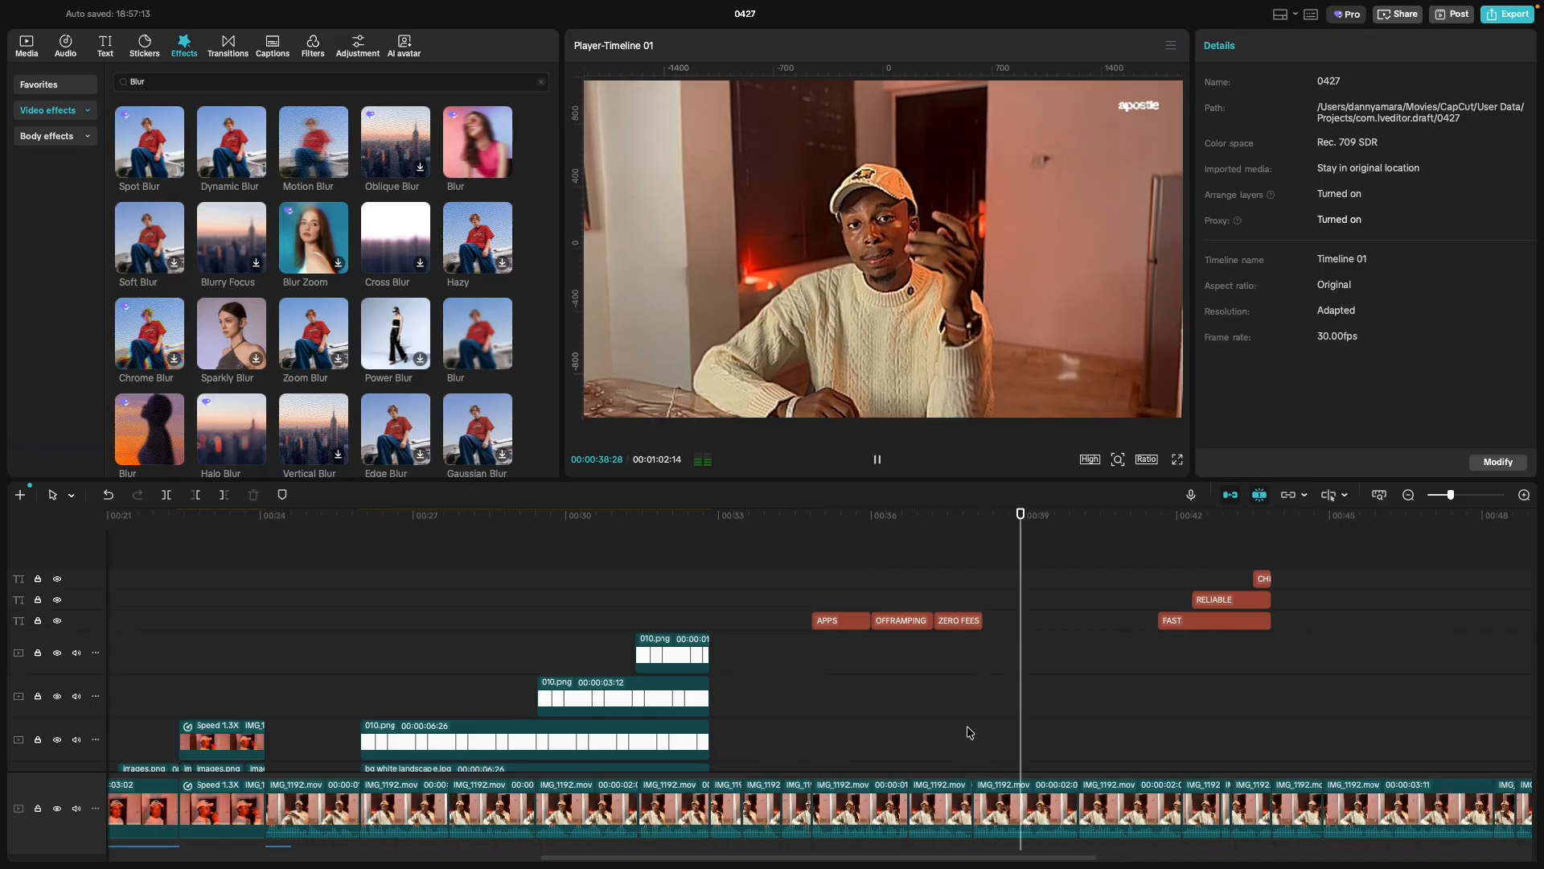
pyautogui.click(971, 732)
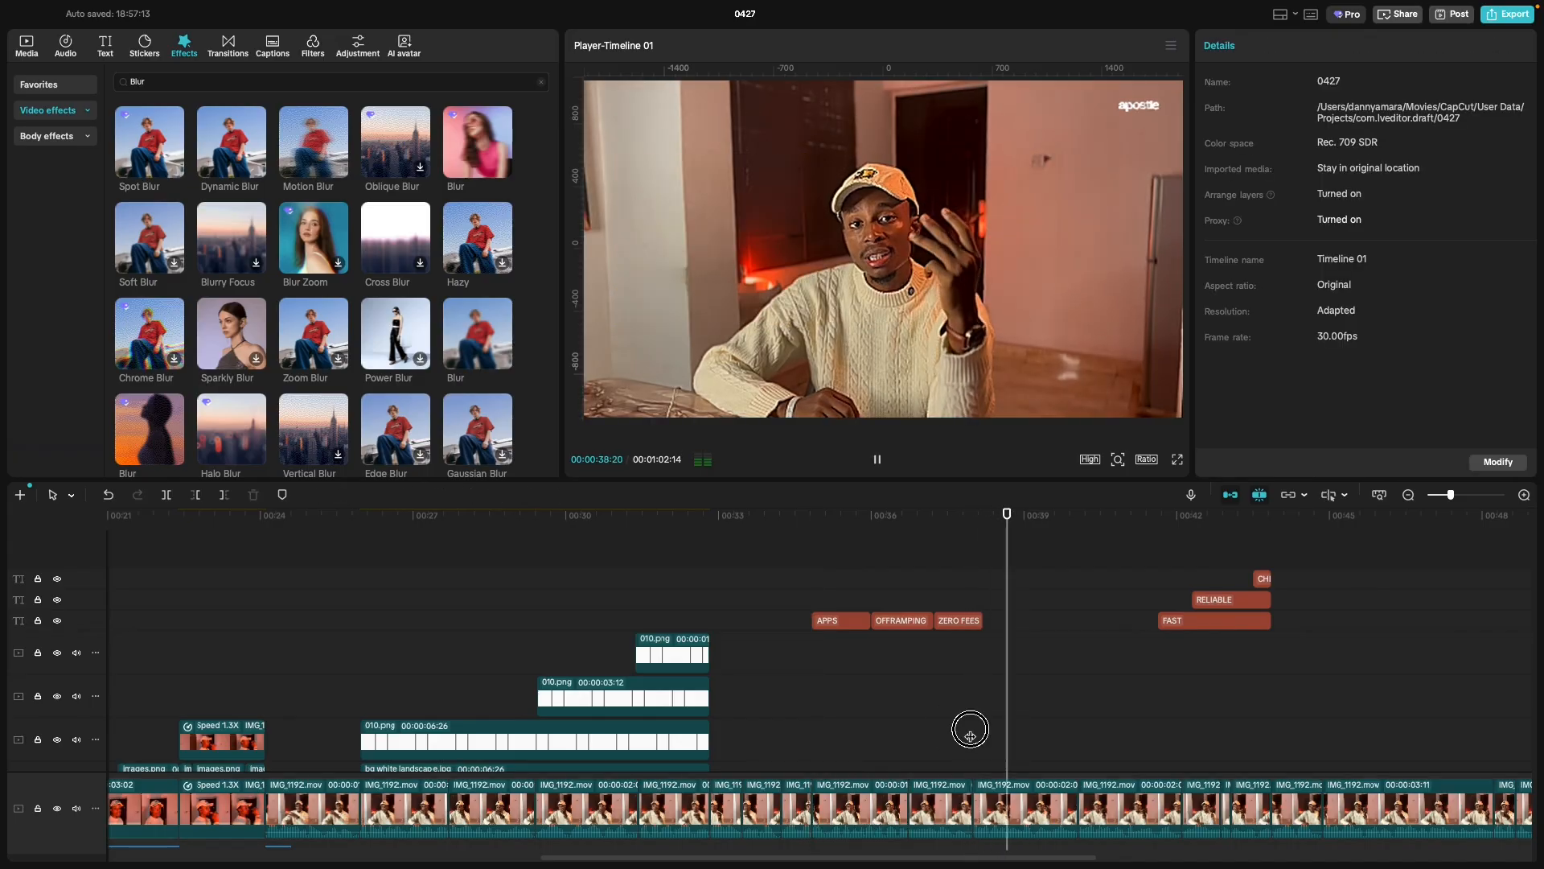
pyautogui.click(971, 729)
pyautogui.press('space')
pyautogui.click(952, 618)
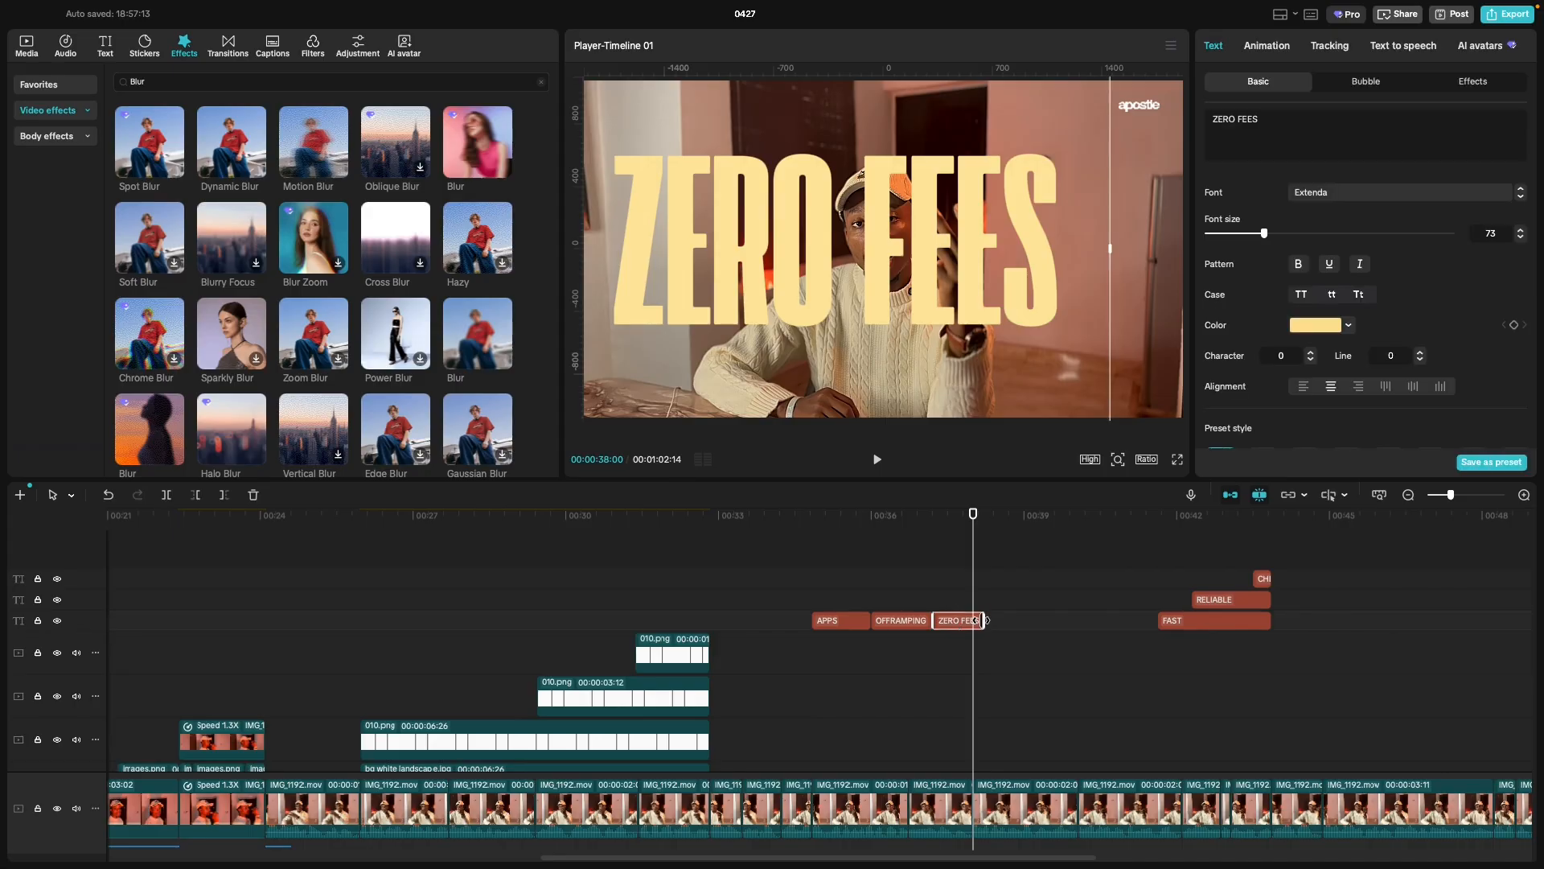
pyautogui.moveTo(986, 620); pyautogui.dragTo(974, 620)
pyautogui.press('space')
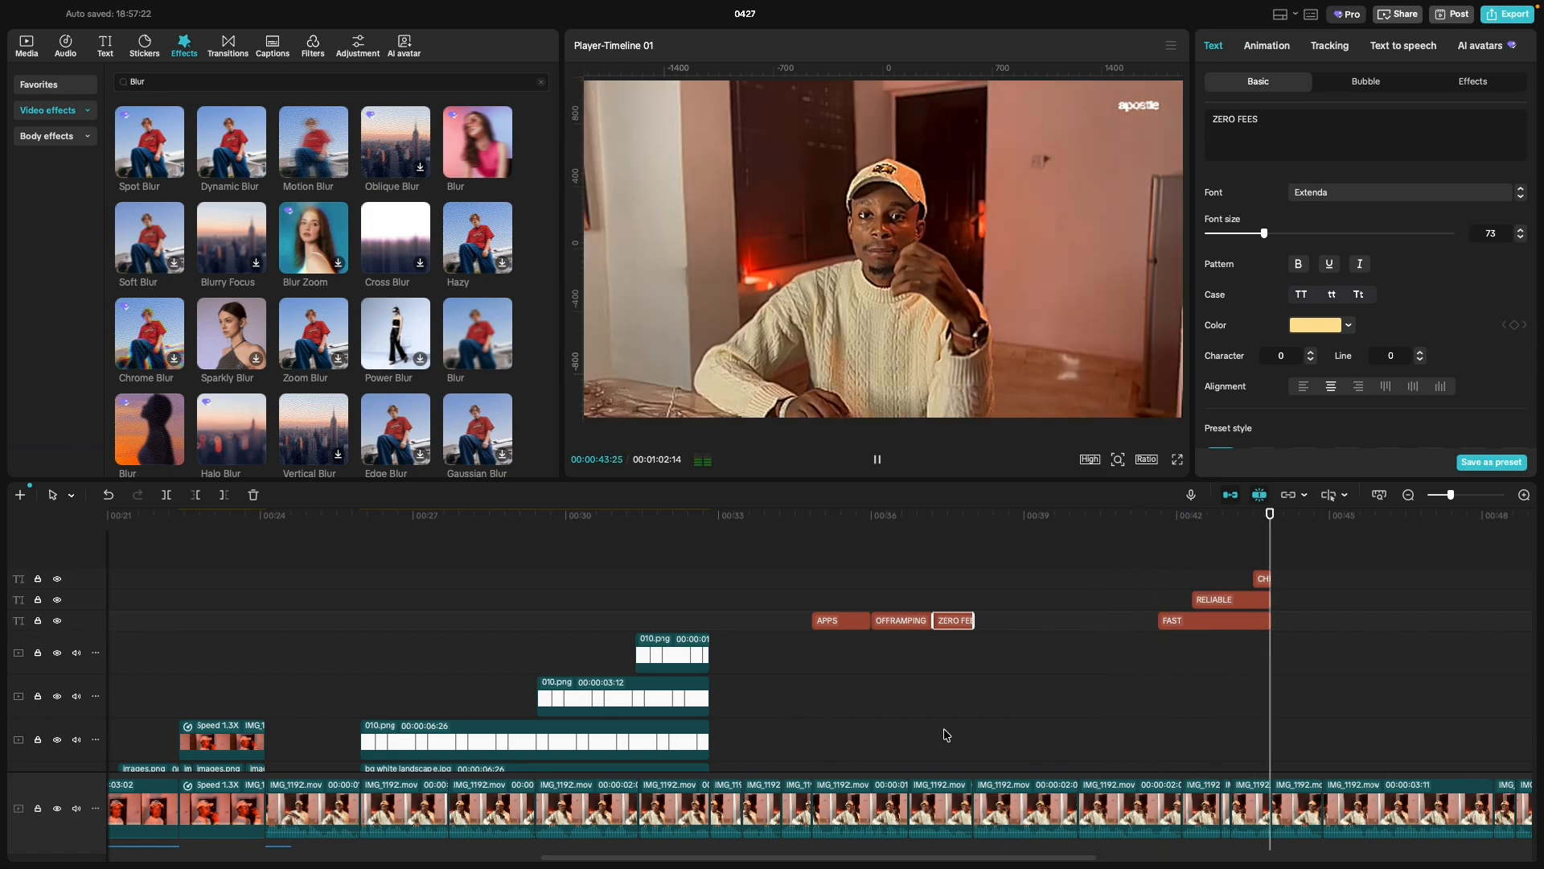
pyautogui.press('space')
# Set the scale of the main-track clip just before the FAST title, at 00:00:40:02, to 100%.
pyautogui.click(1086, 762)
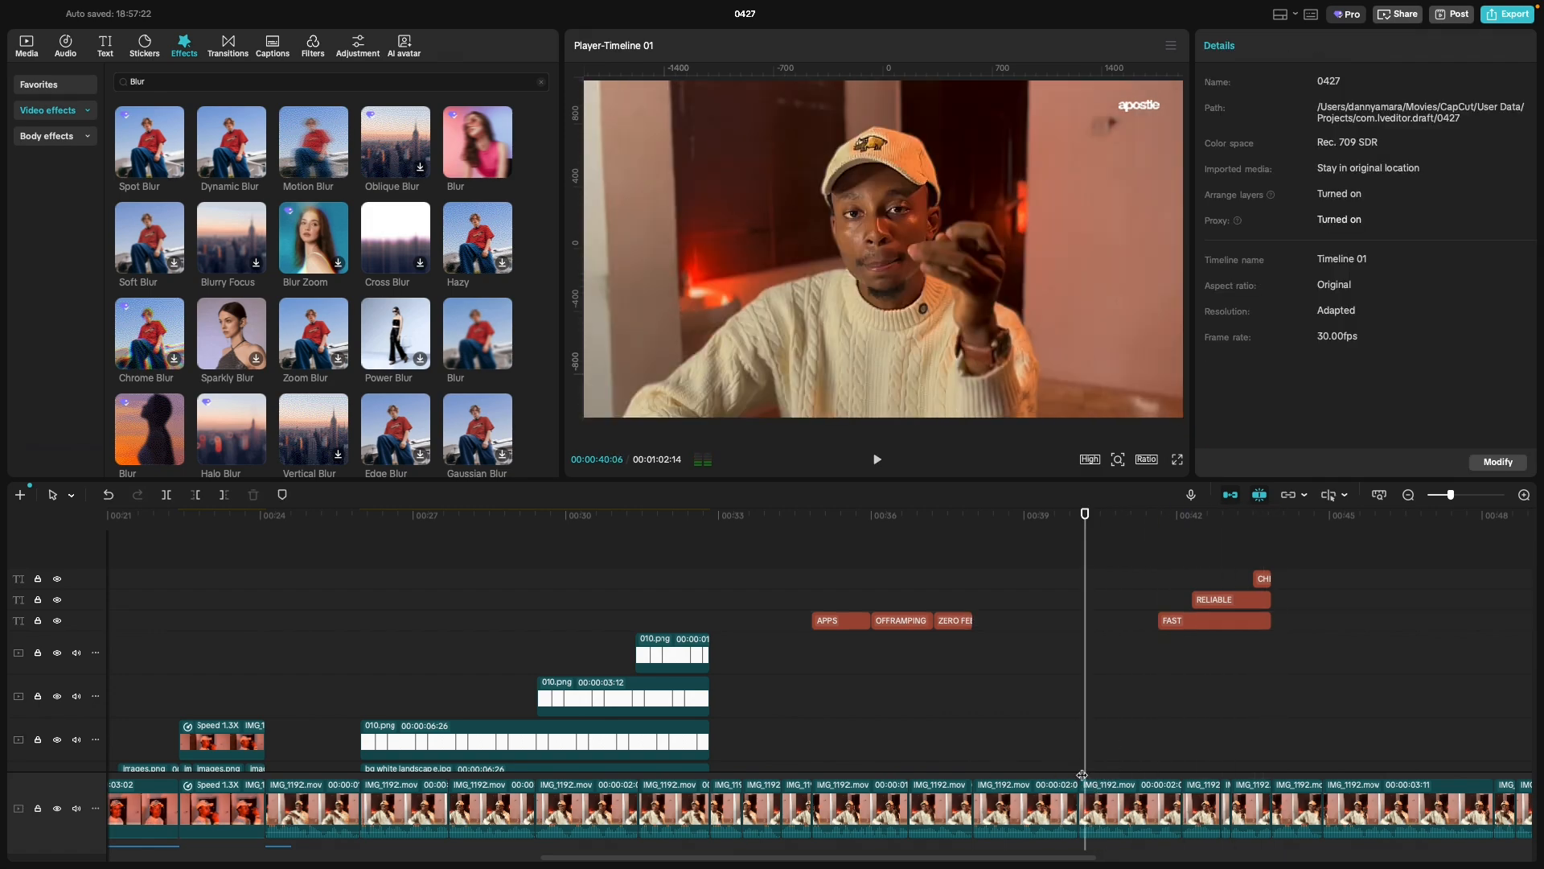
pyautogui.click(1079, 792)
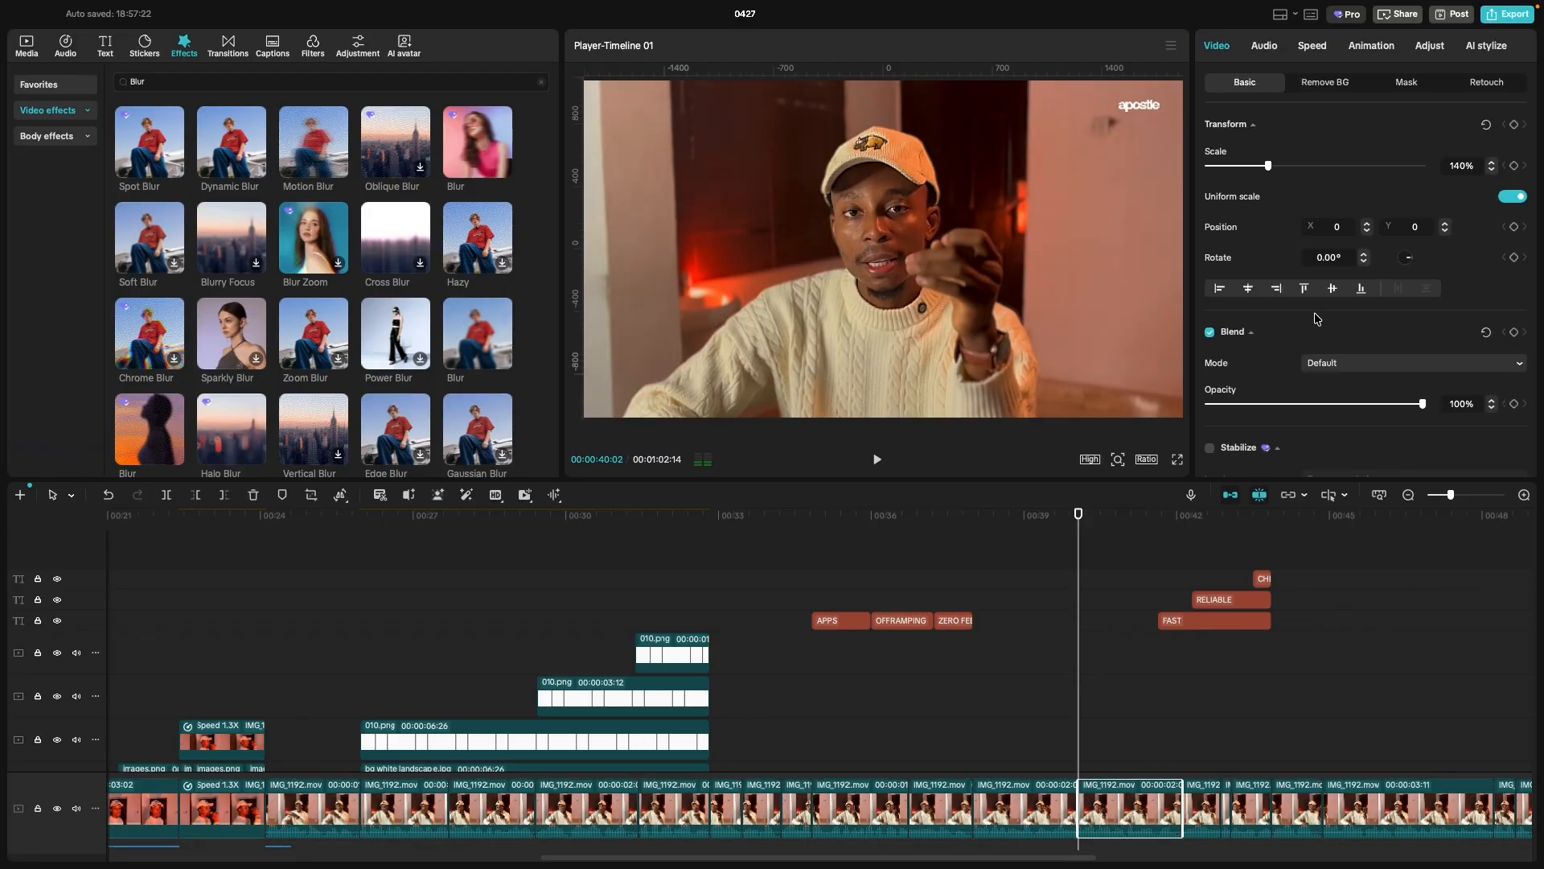
pyautogui.click(1492, 174)
pyautogui.click(1491, 174)
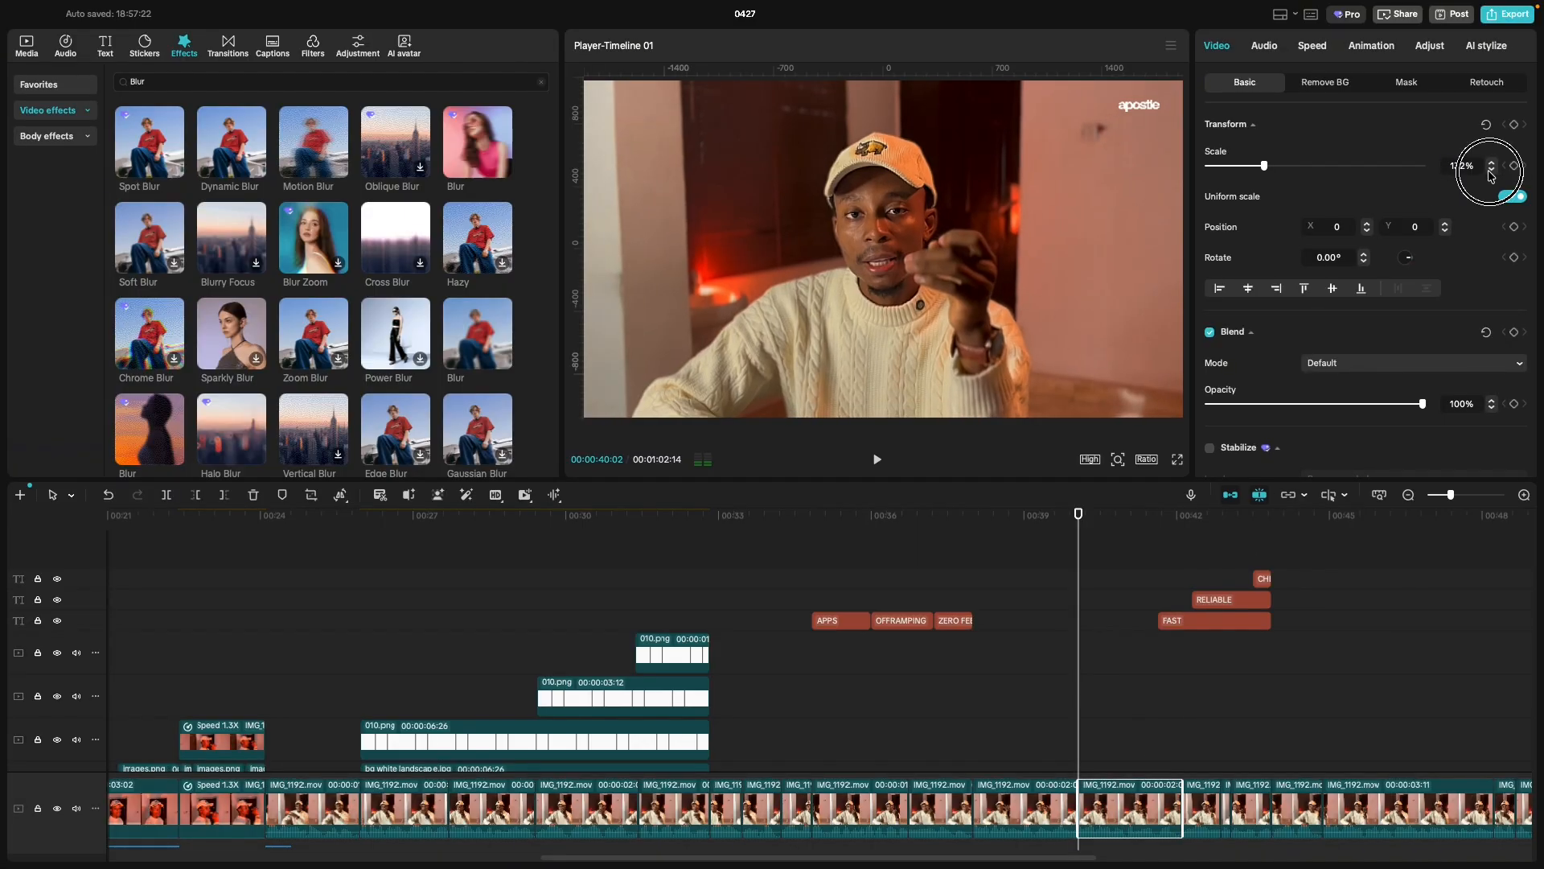
pyautogui.click(1492, 174)
pyautogui.click(1492, 174)
pyautogui.click(1492, 174)
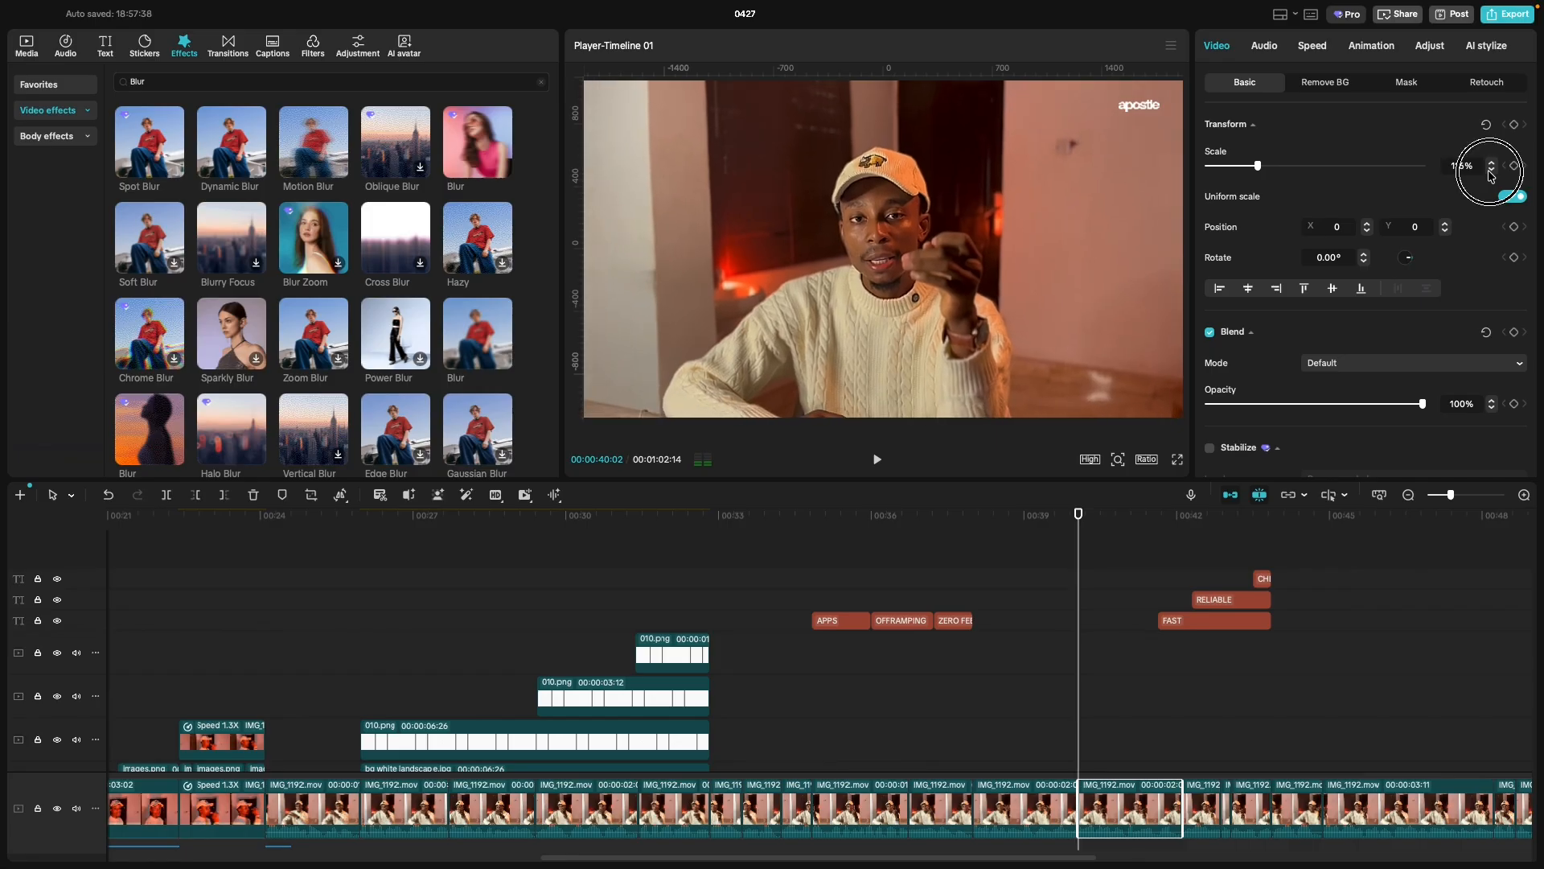
pyautogui.click(1492, 173)
pyautogui.click(1491, 174)
pyautogui.click(1492, 173)
pyautogui.click(1491, 174)
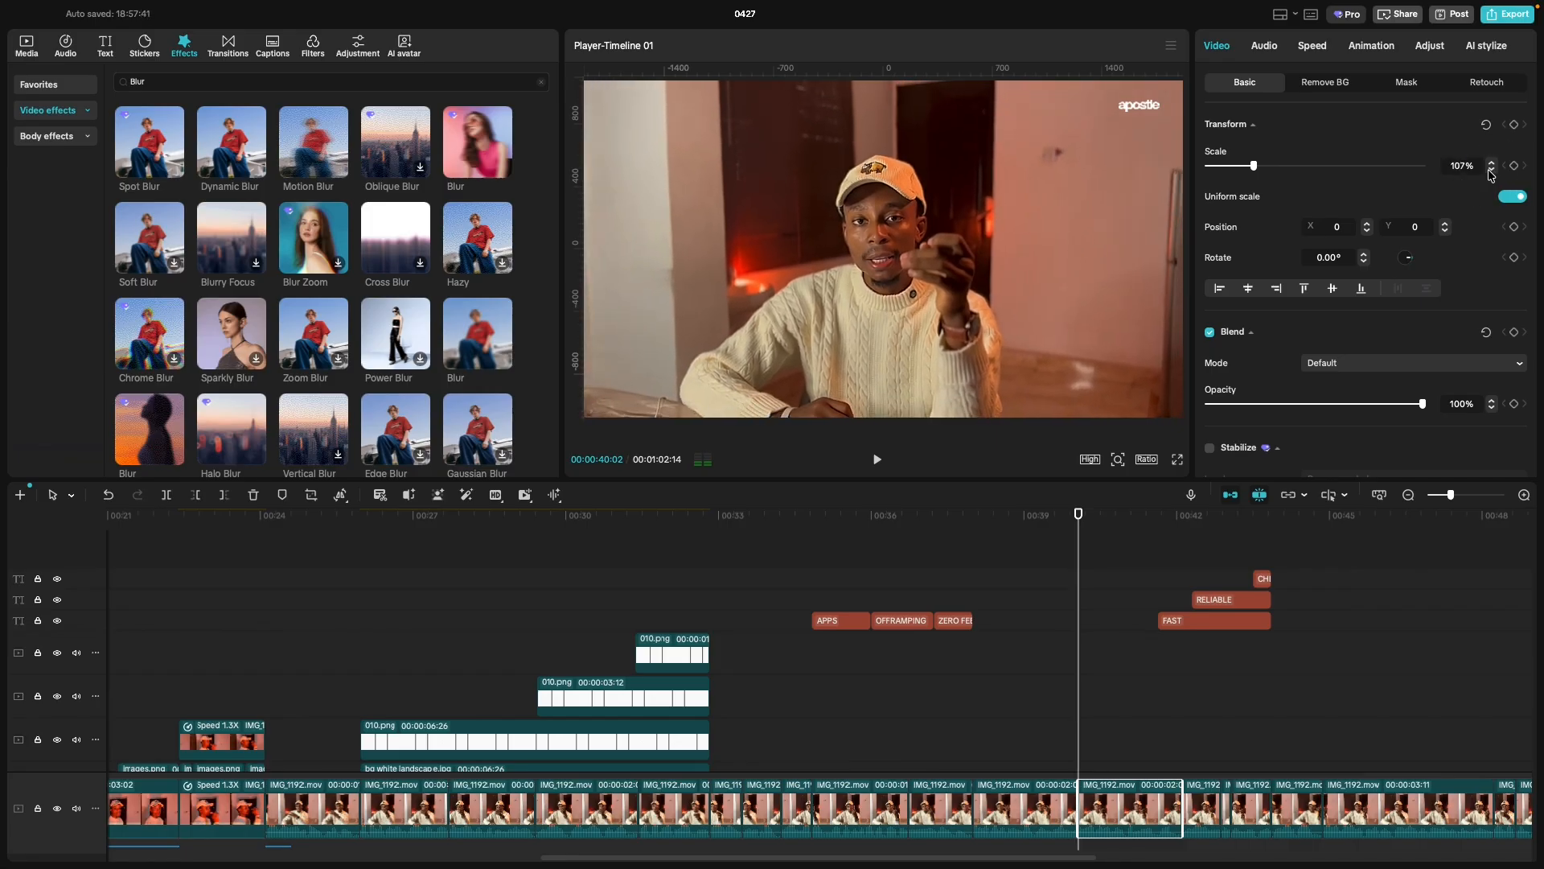
pyautogui.click(1491, 174)
pyautogui.click(1491, 174)
pyautogui.click(1491, 174)
pyautogui.click(1491, 173)
pyautogui.click(1491, 174)
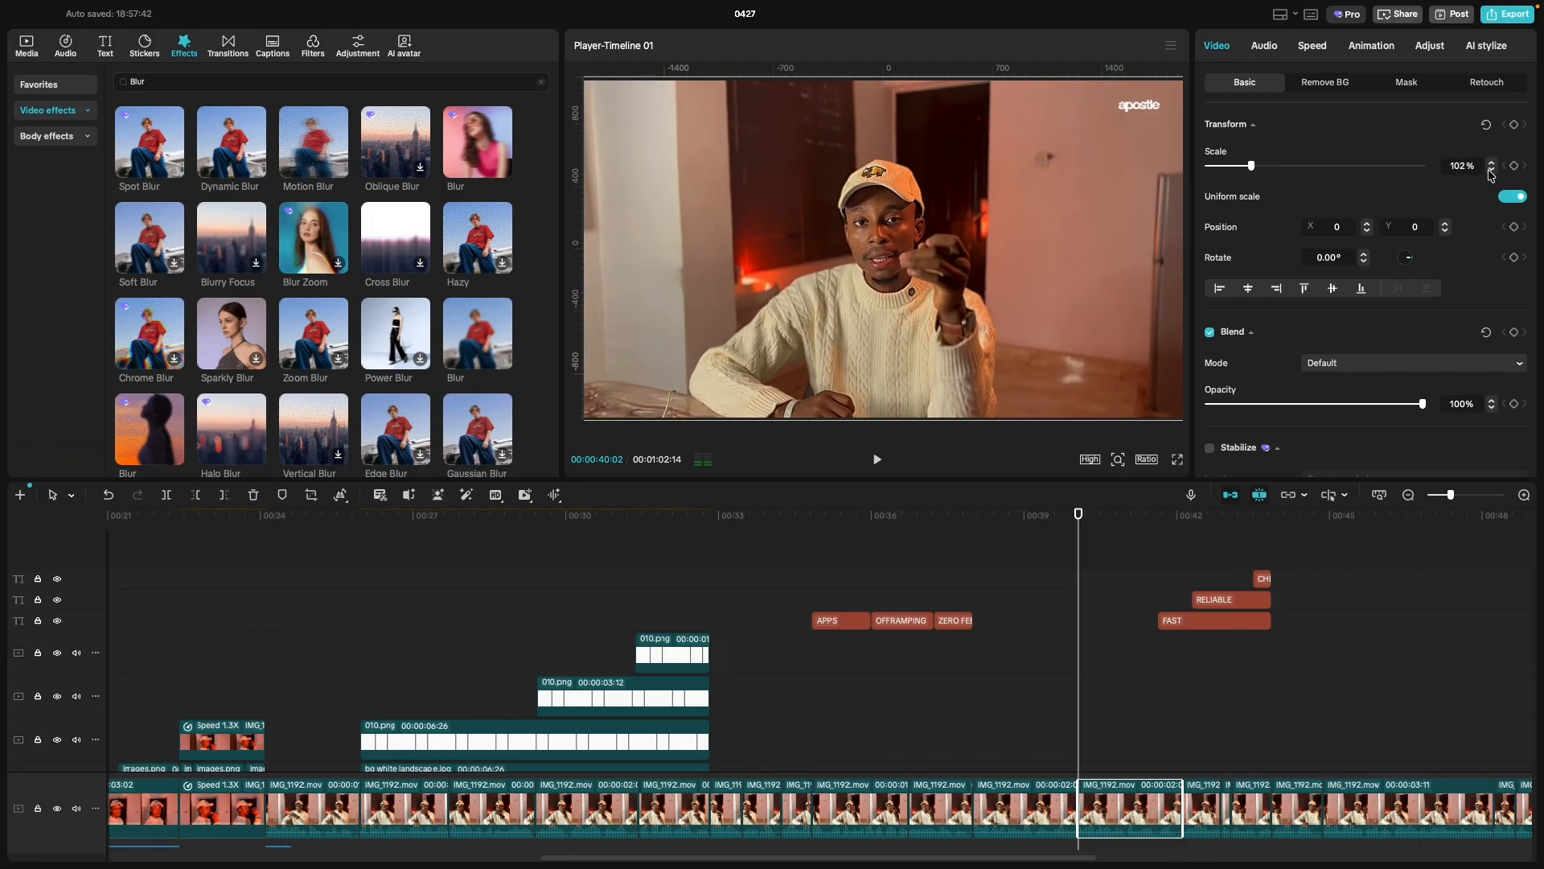
pyautogui.click(1491, 174)
pyautogui.click(1491, 174)
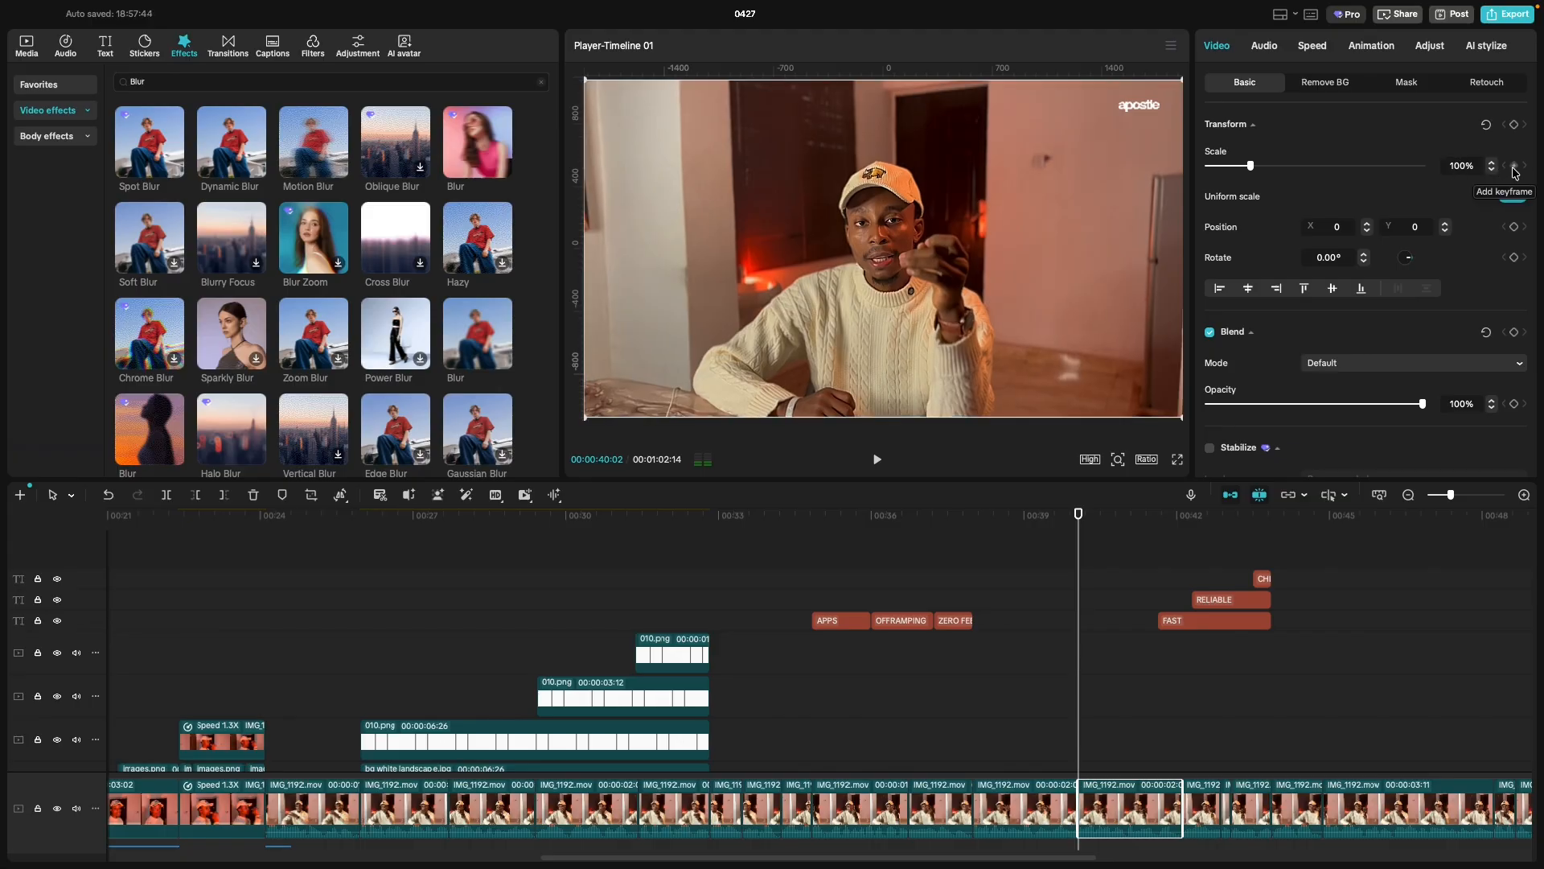
# Keyframe the clip's scale at 00:00:40:02 and set it to 140% at 00:00:41:19, where the FAST title starts.
pyautogui.click(1514, 166)
pyautogui.moveTo(1076, 707); pyautogui.dragTo(1156, 723)
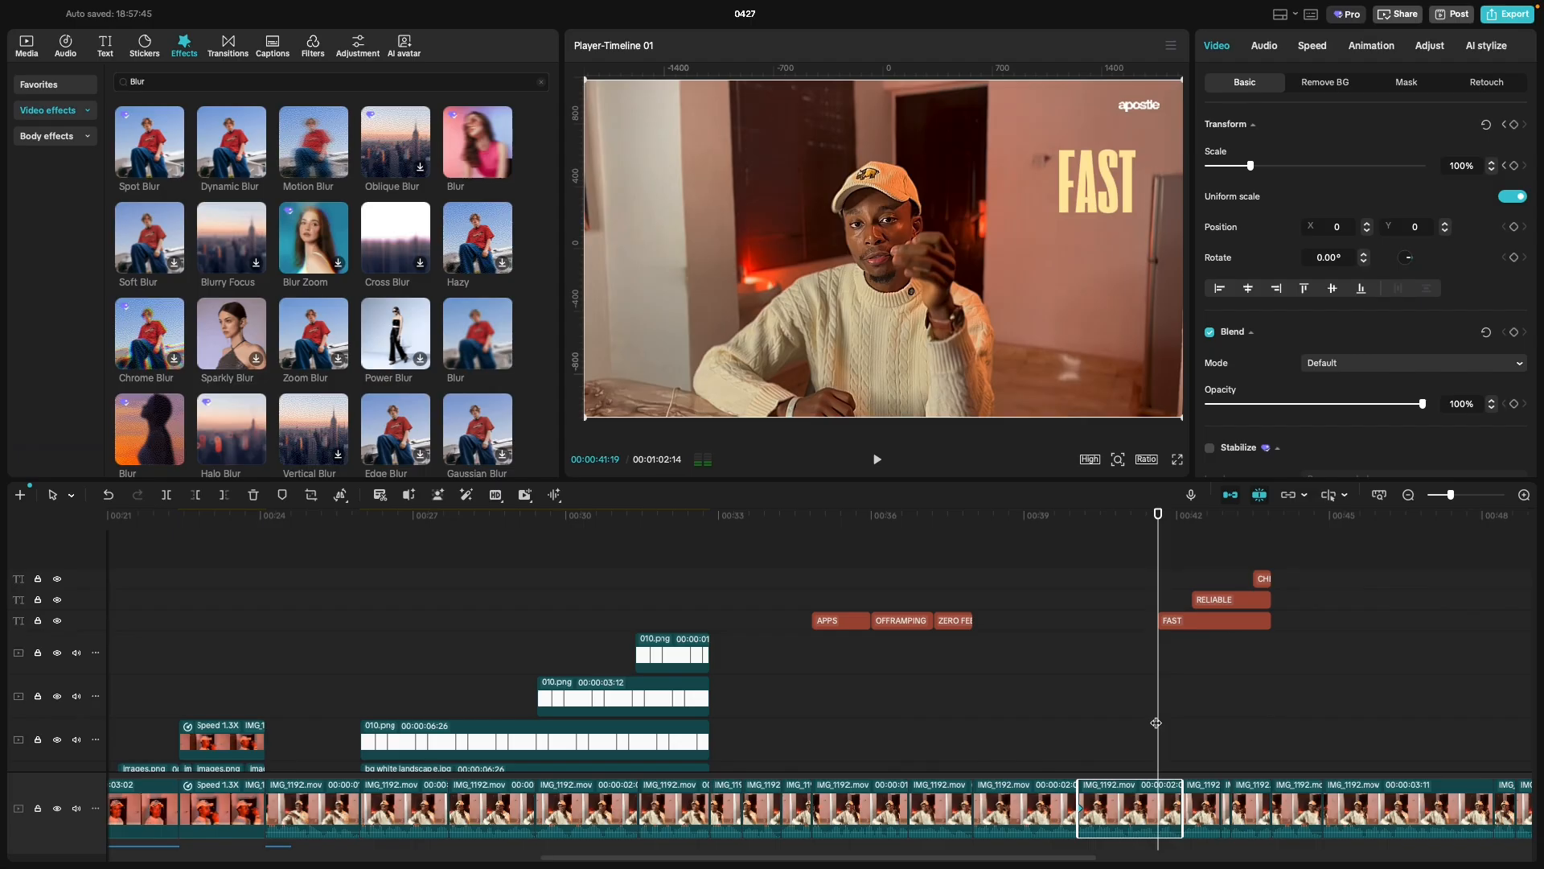
pyautogui.click(1452, 169)
pyautogui.doubleClick(1458, 167)
pyautogui.write('140')
pyautogui.press('Return')
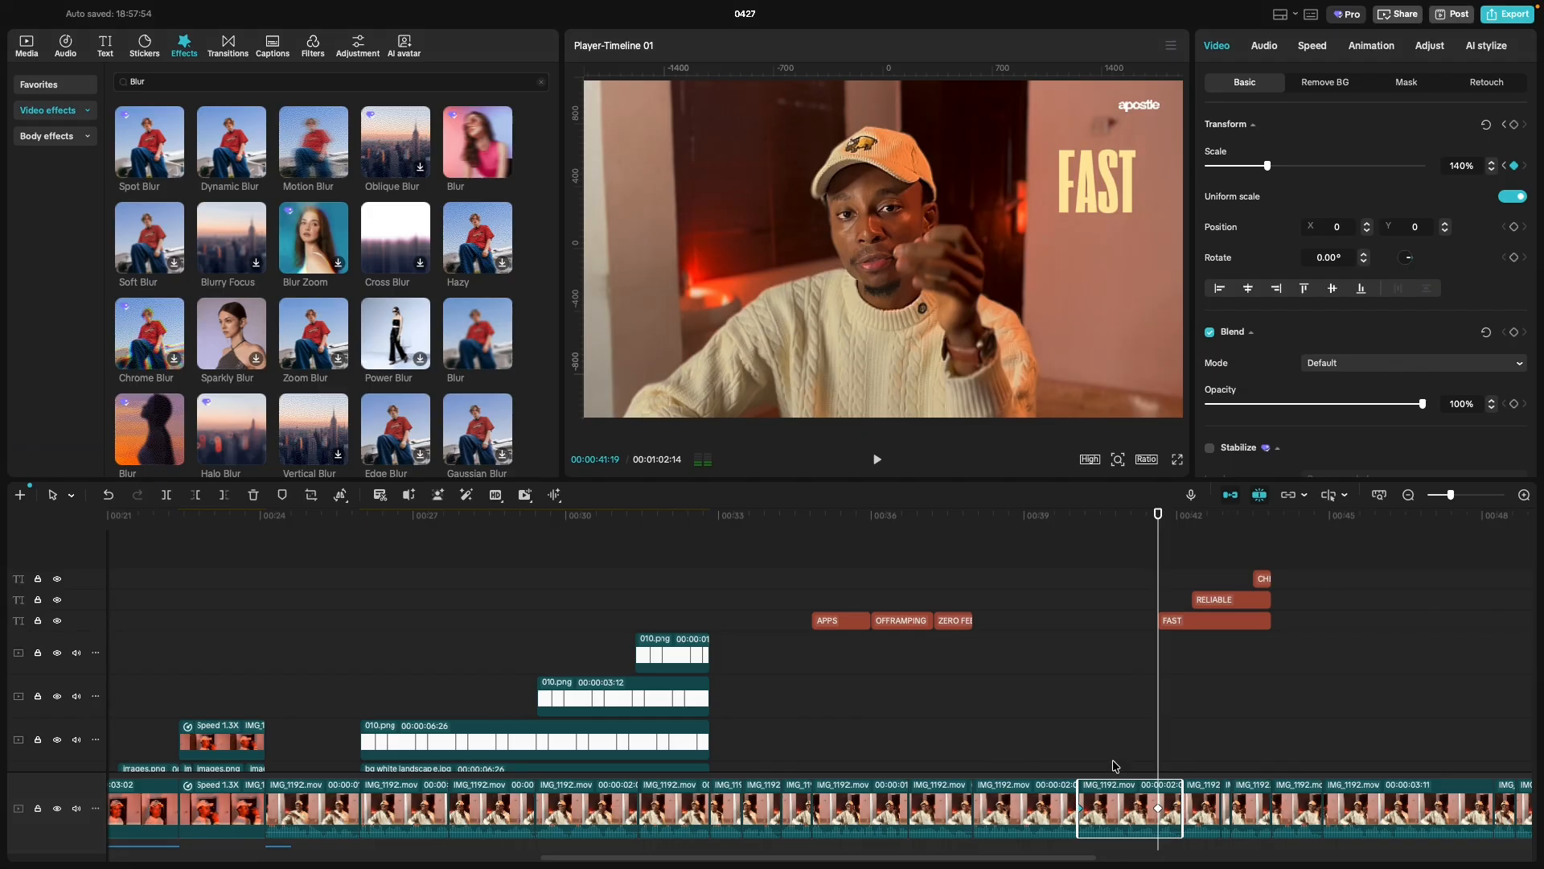
# Play back the keyframed zoom through the FAST, RELIABLE and CHEAP titles to check its timing.
pyautogui.click(1050, 737)
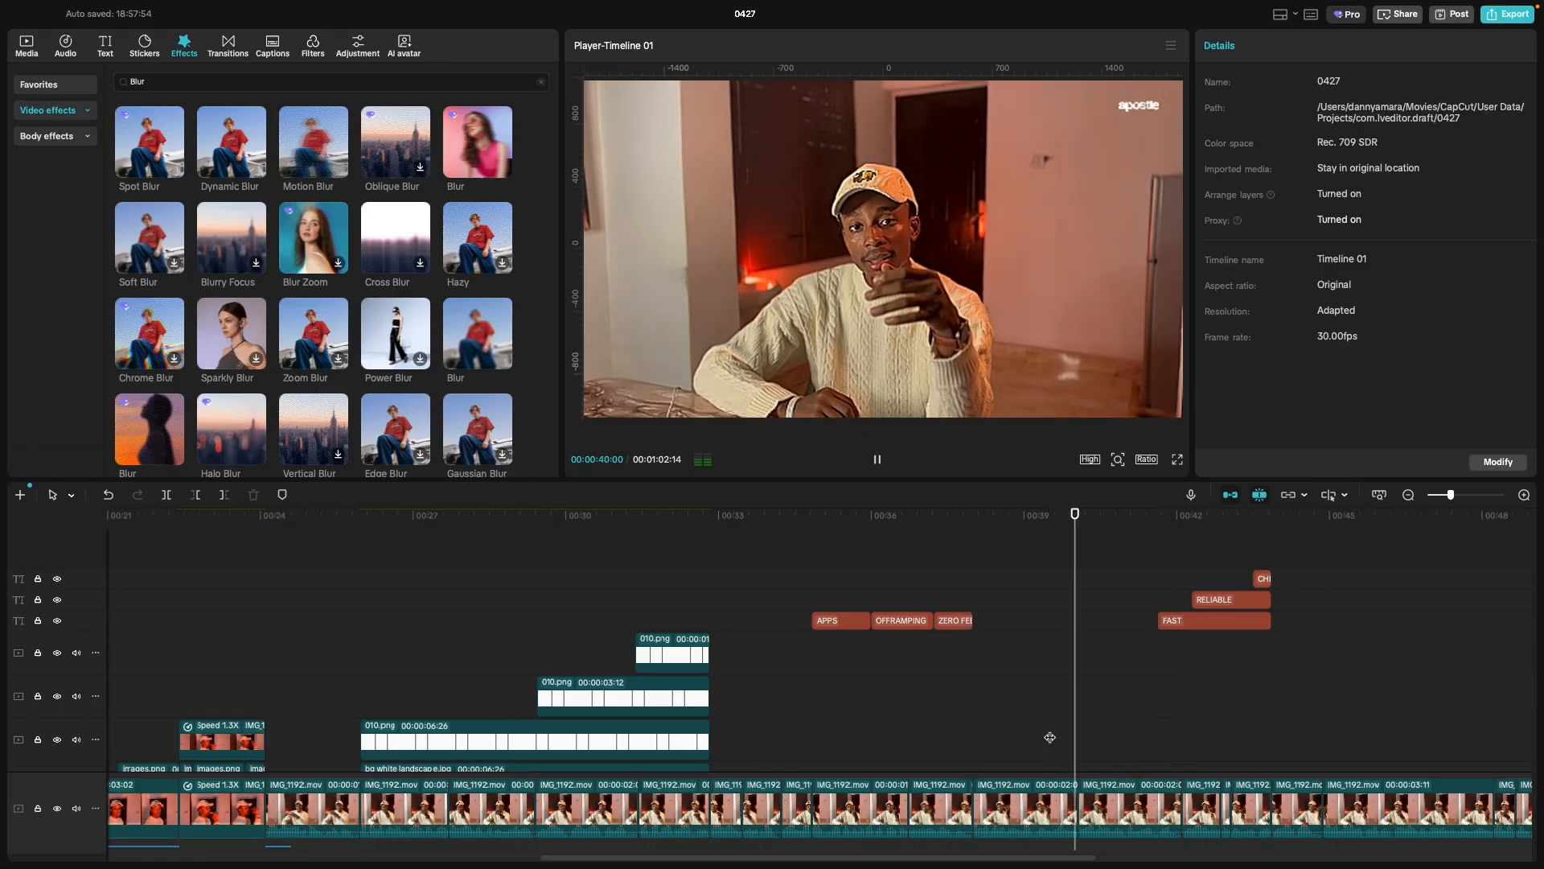
pyautogui.press('space')
pyautogui.click(1054, 739)
pyautogui.press('space')
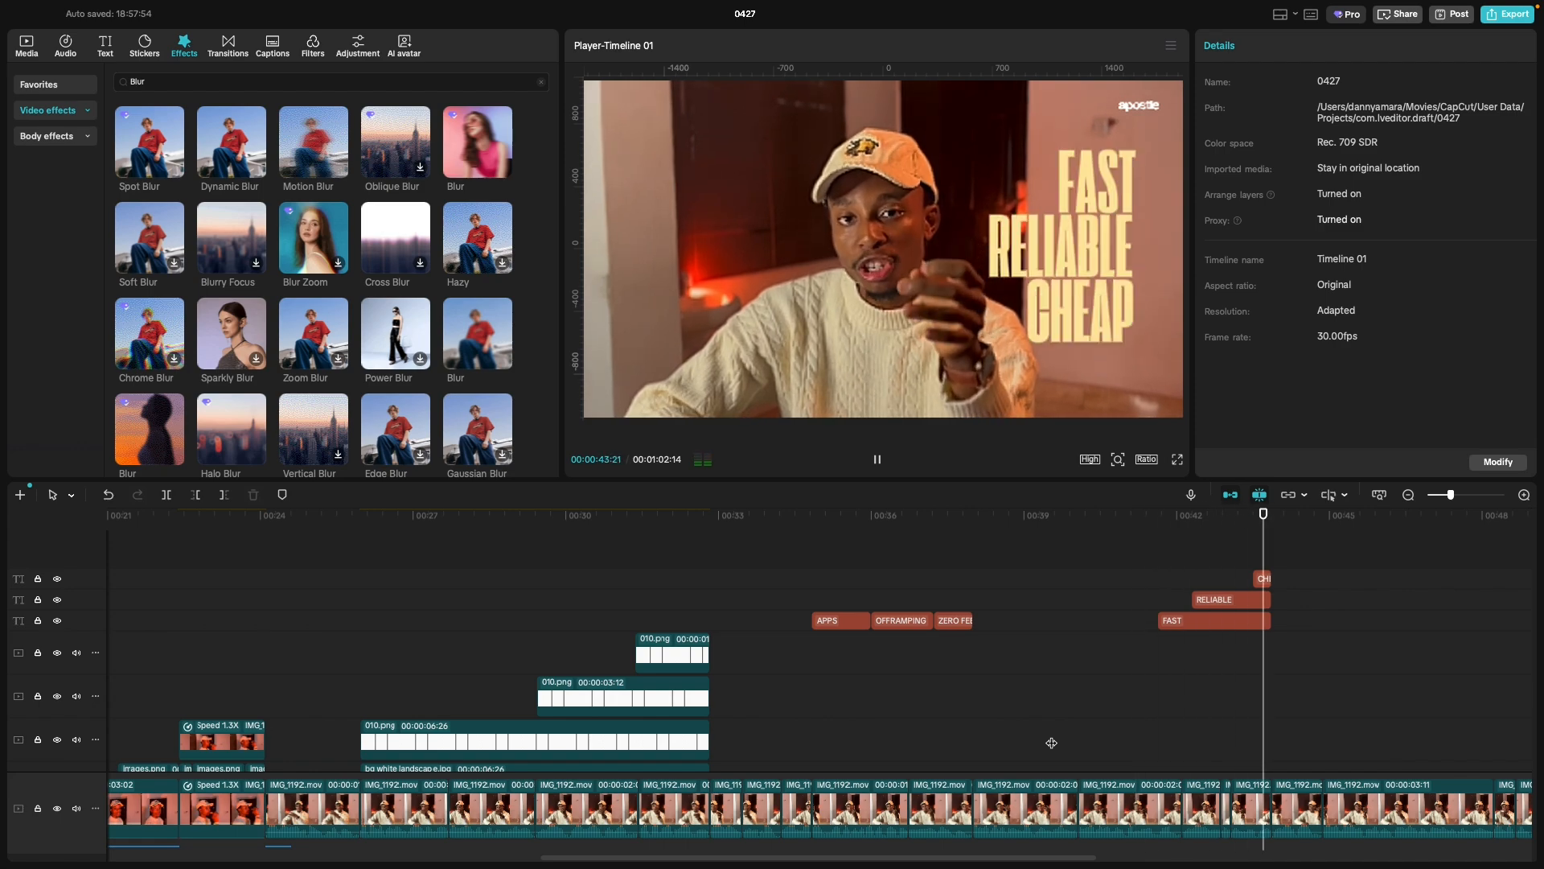
pyautogui.press('space')
# Duplicate the two main-track clips spanning the APPS, OFFRAMPING and ZERO FEES titles onto a new track above those titles.
pyautogui.click(758, 727)
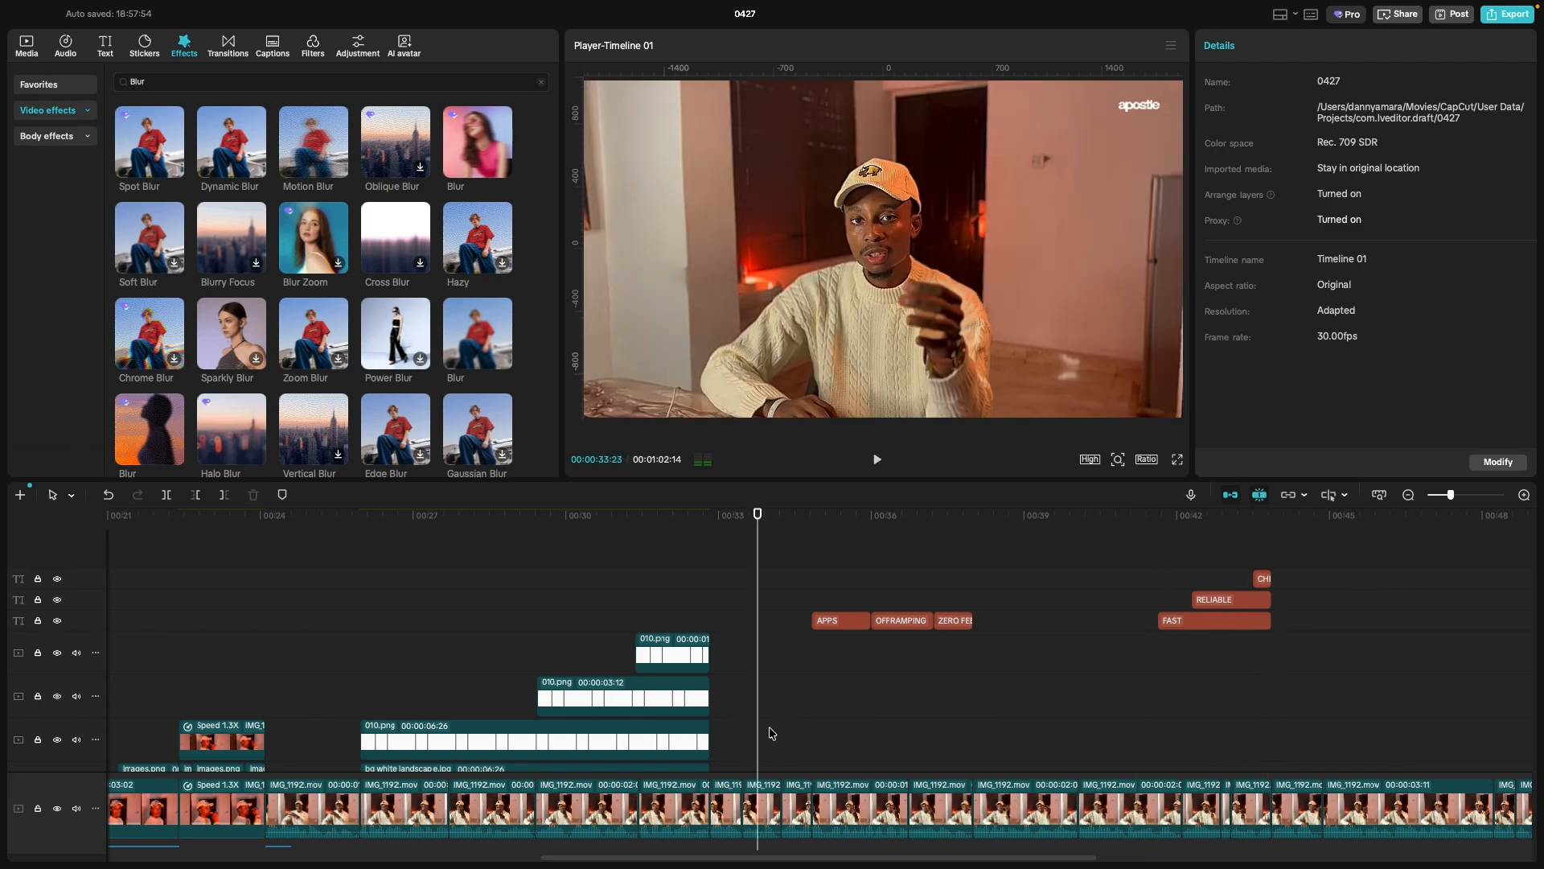
pyautogui.press('space')
pyautogui.press('space')
pyautogui.click(872, 802)
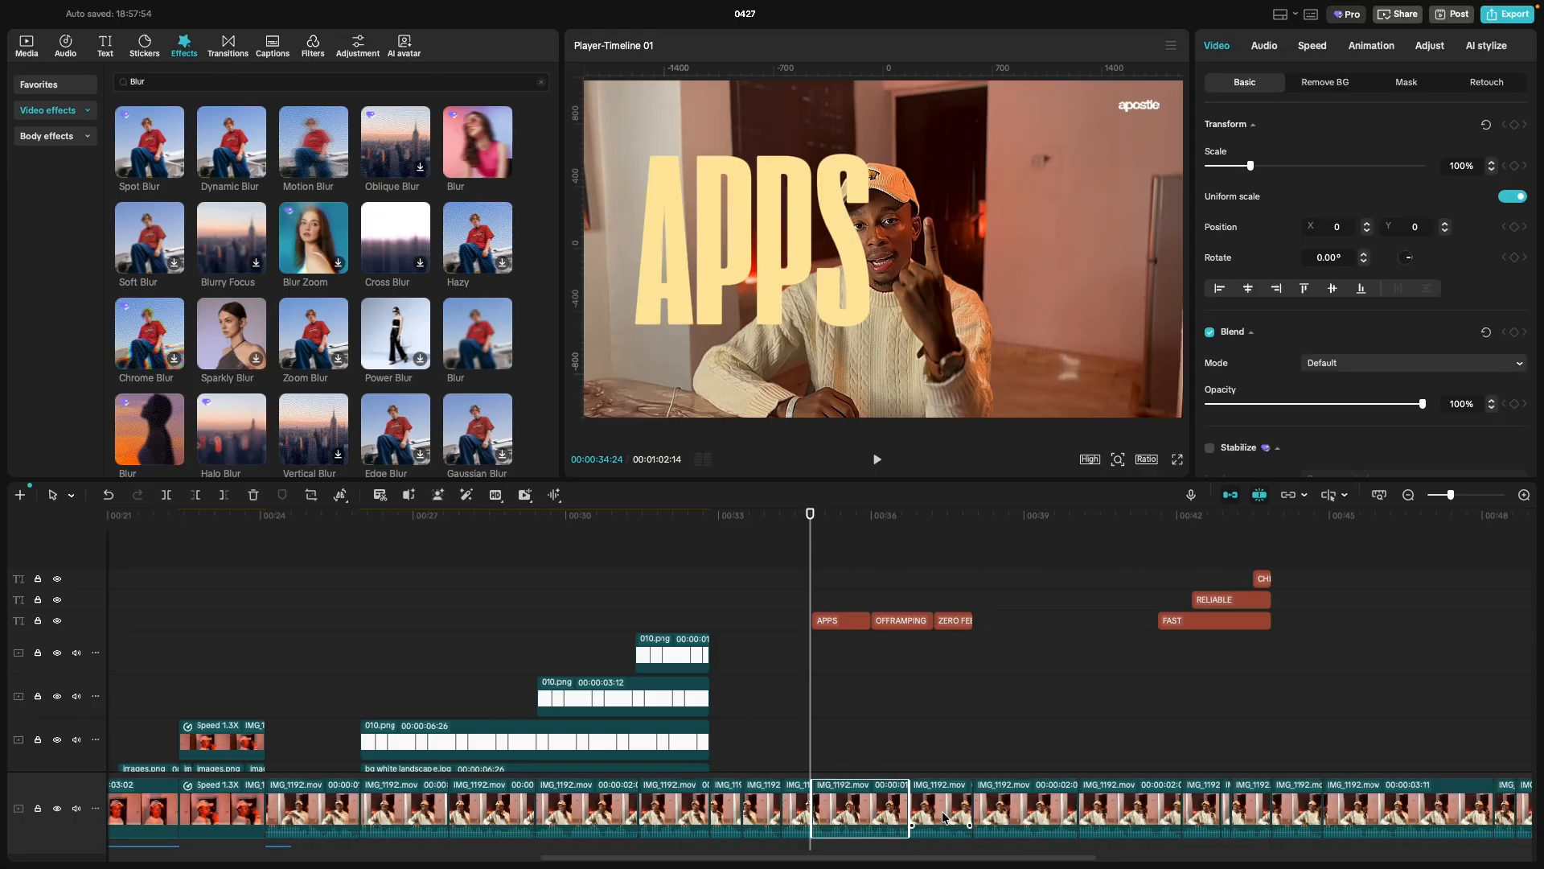
pyautogui.click(948, 815)
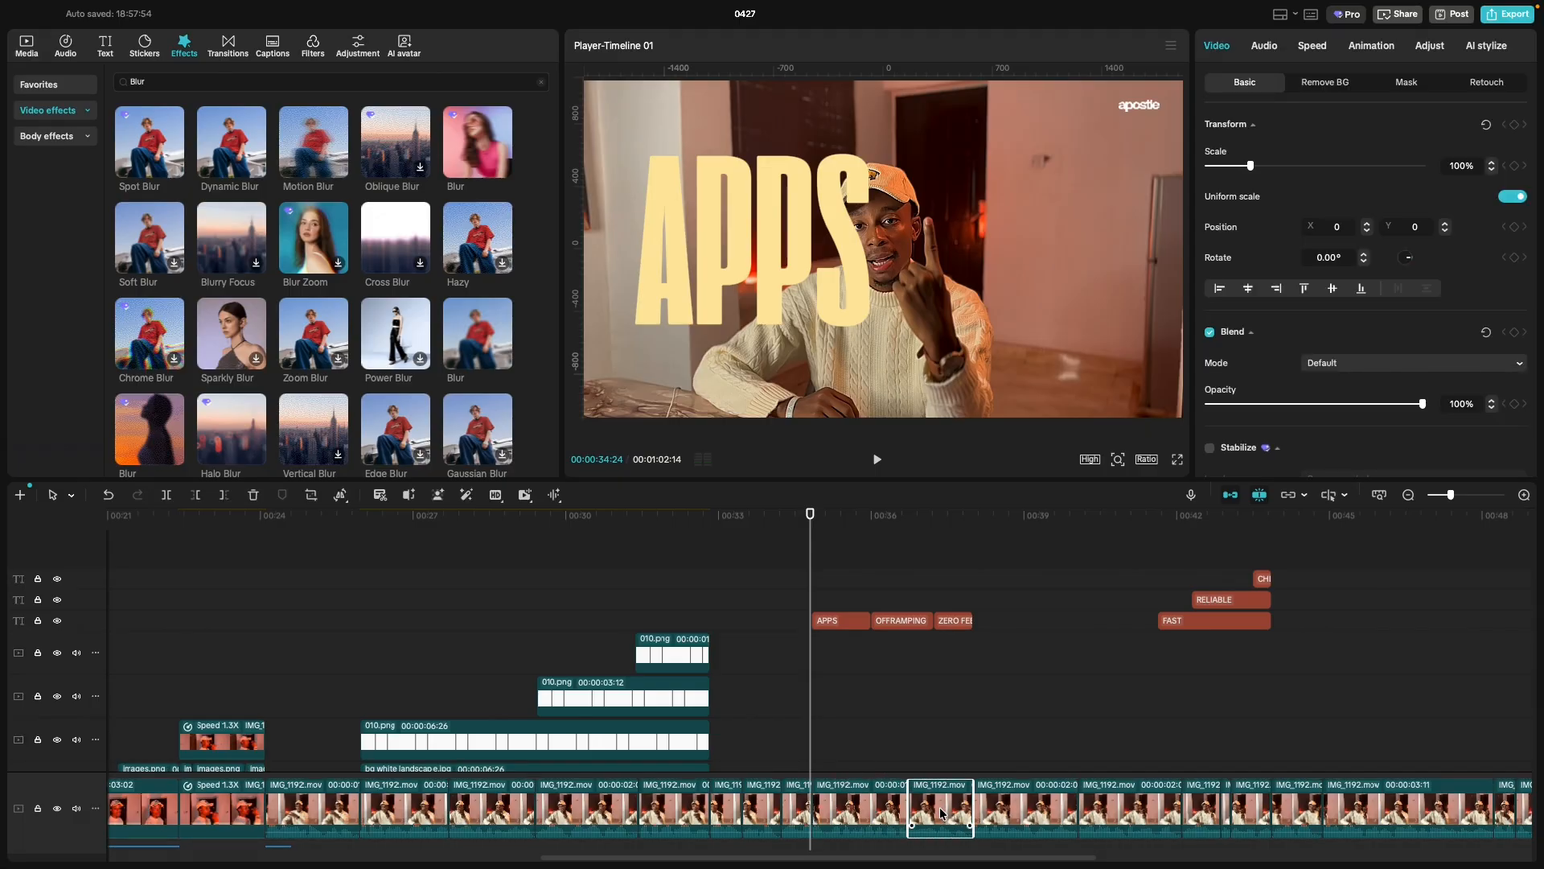
pyautogui.keyDown('shift'); pyautogui.click(866, 820); pyautogui.keyUp('shift')
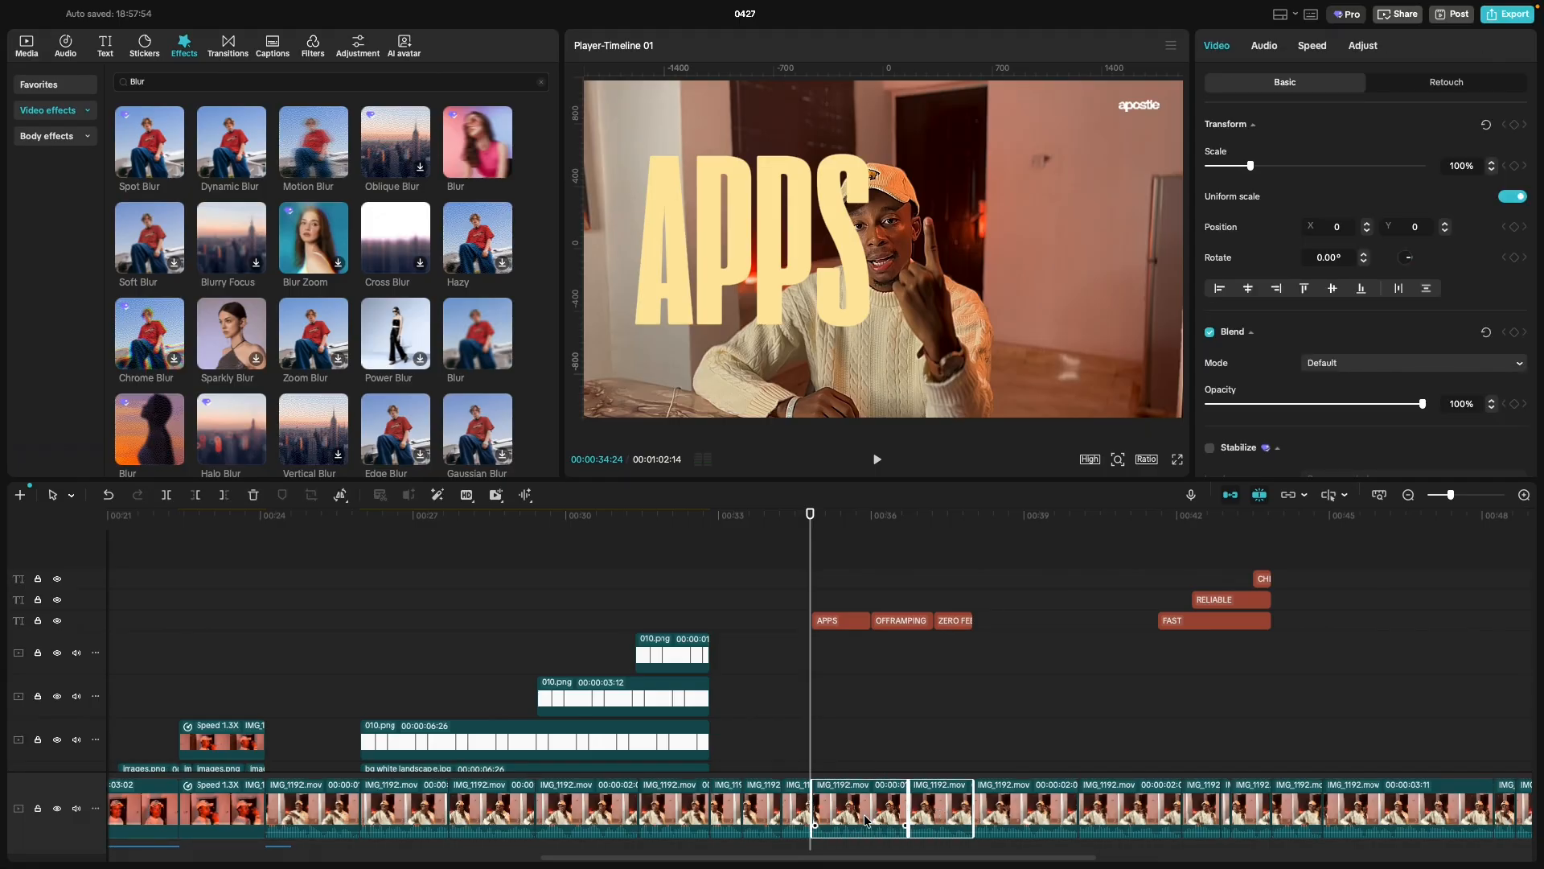
pyautogui.moveTo(883, 821); pyautogui.dragTo(885, 623)
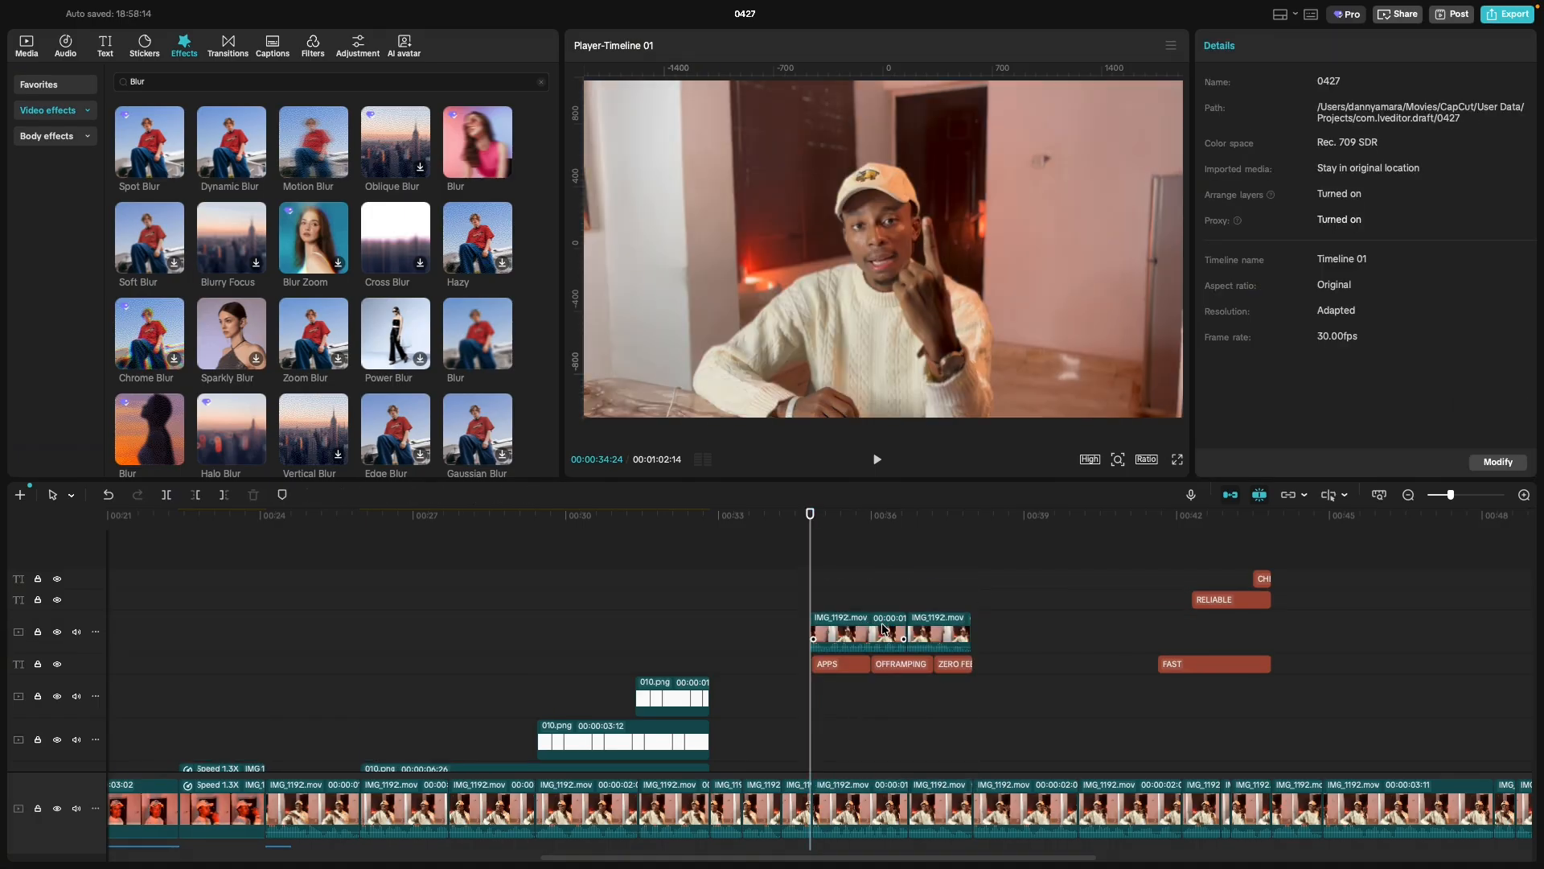
# Move the two duplicated clips onto the track directly beneath the APPS, OFFRAMPING and ZERO FEES titles.
pyautogui.click(884, 629)
pyautogui.click(933, 636)
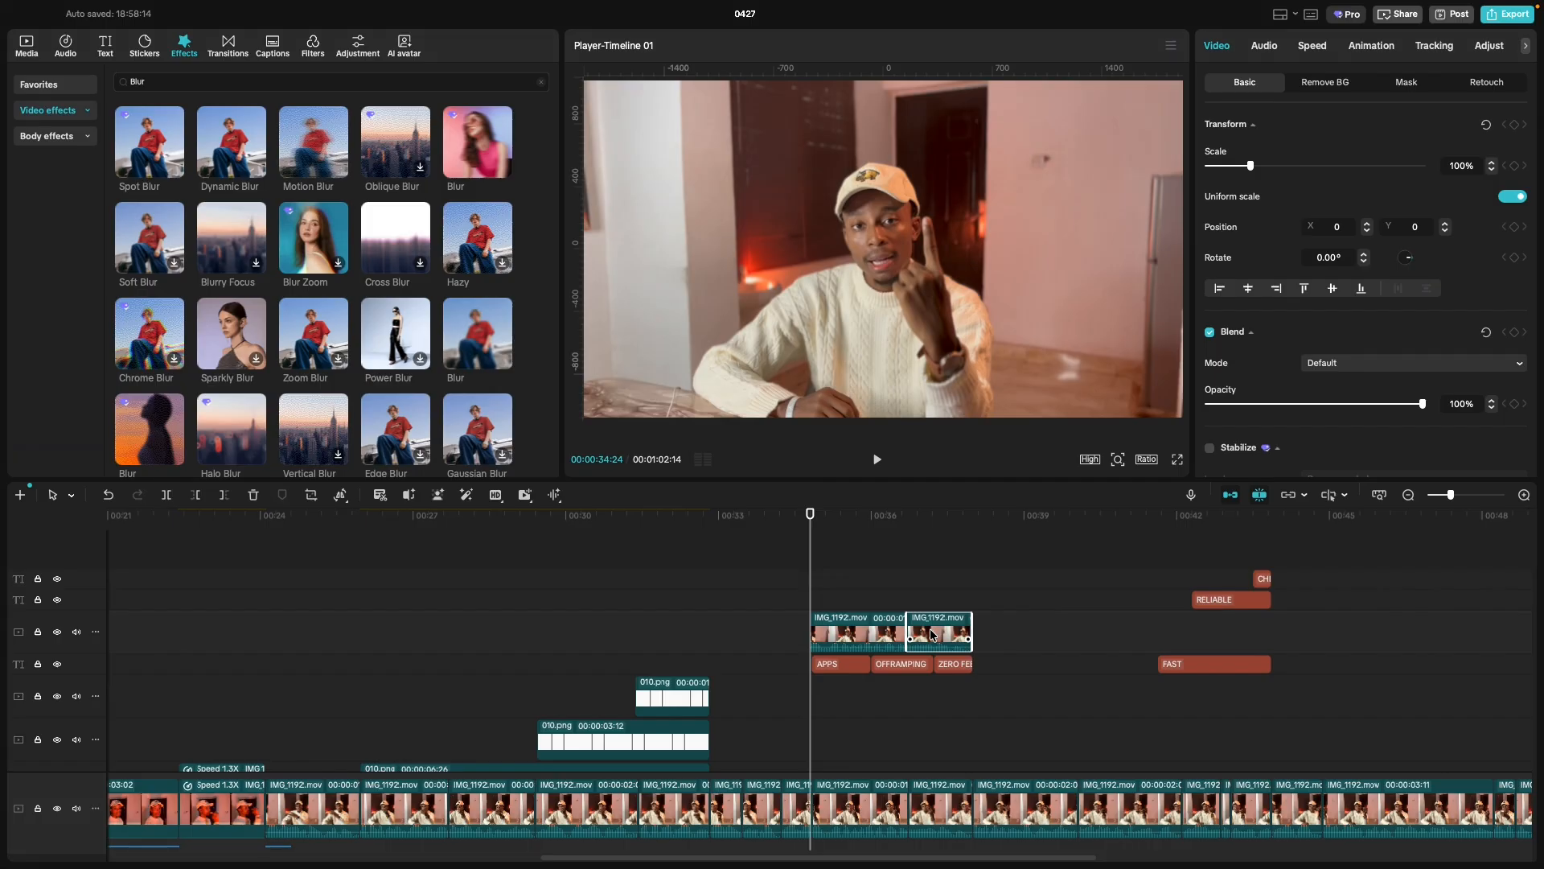
pyautogui.keyDown('shift'); pyautogui.click(898, 637); pyautogui.keyUp('shift')
pyautogui.moveTo(929, 638); pyautogui.dragTo(934, 703)
pyautogui.scroll(-2, 934, 703)
pyautogui.press('super+equal')
pyautogui.press('super+equal')
pyautogui.press('super+equal')
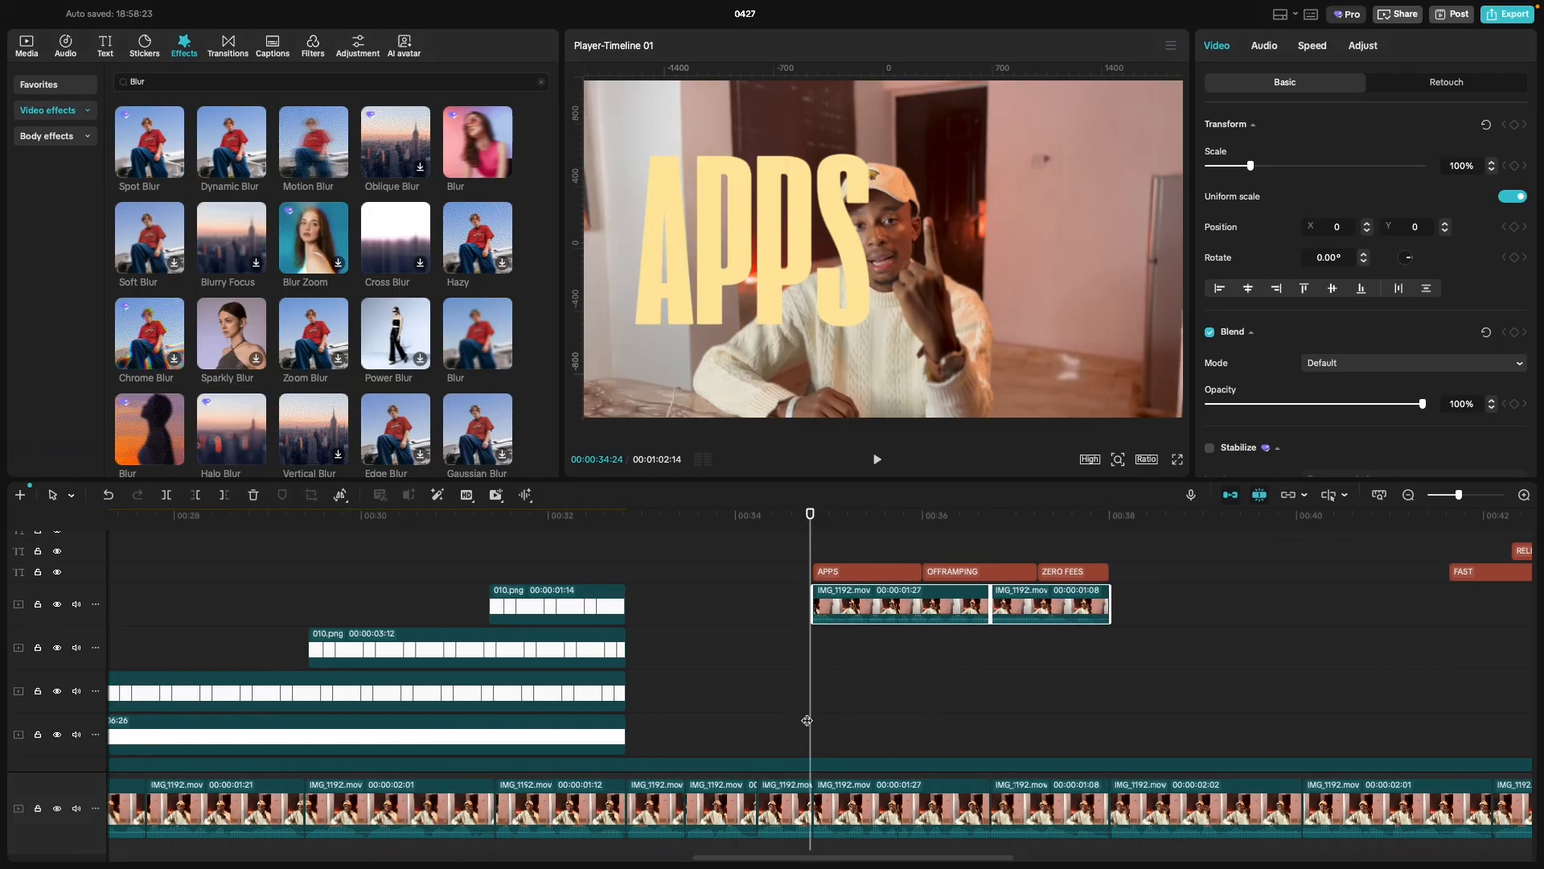
# Place the playhead at 00:00:34:18 and examine the long adjustment layer's color and lightness values.
pyautogui.moveTo(808, 720); pyautogui.dragTo(792, 717)
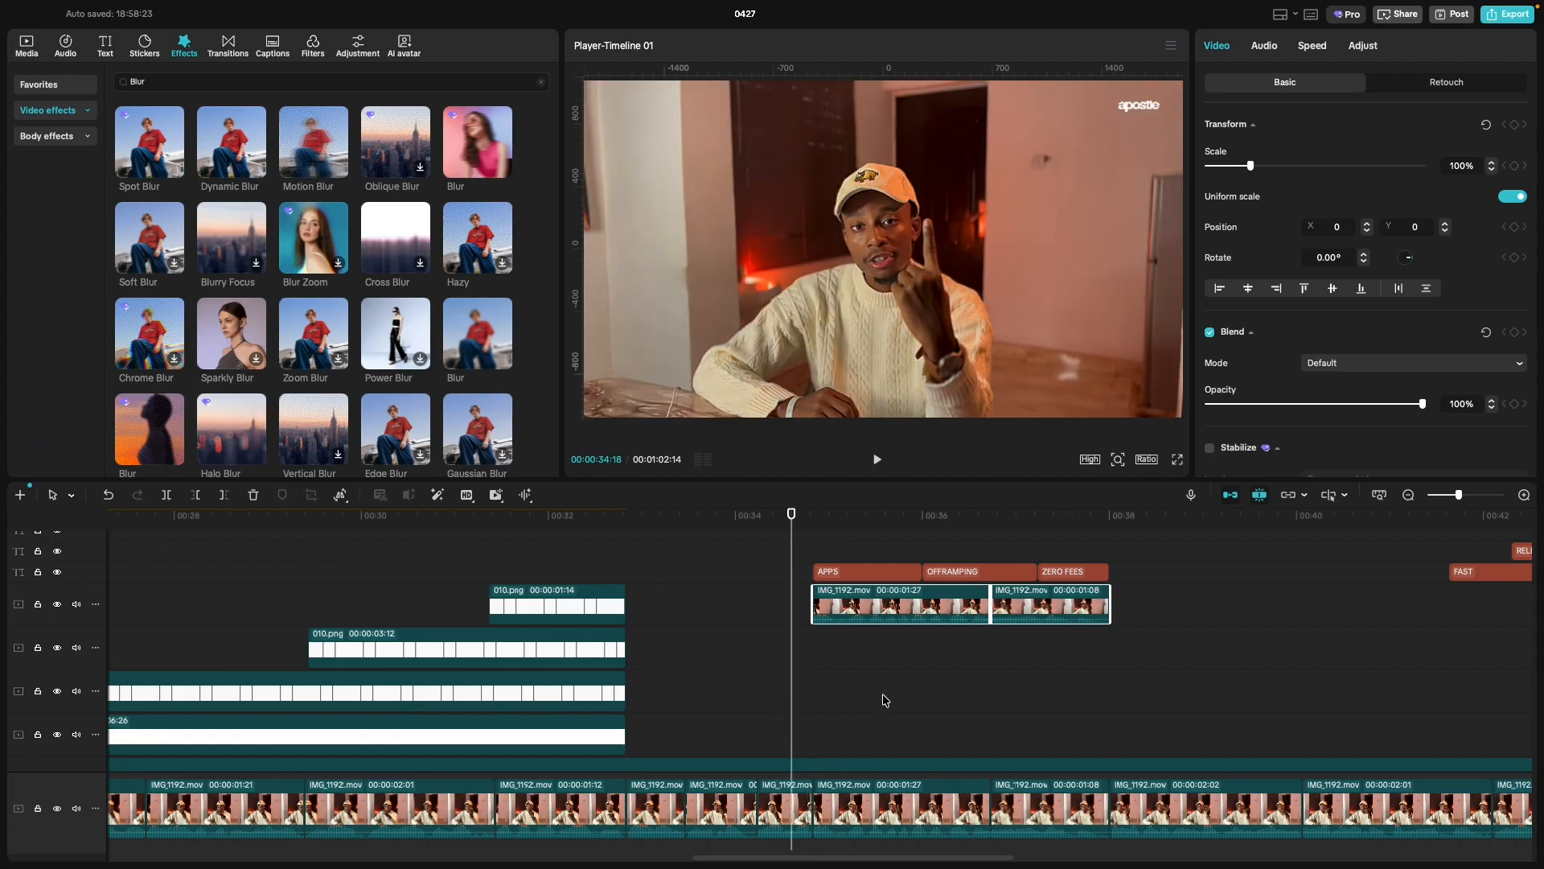
pyautogui.scroll(-2, 852, 756)
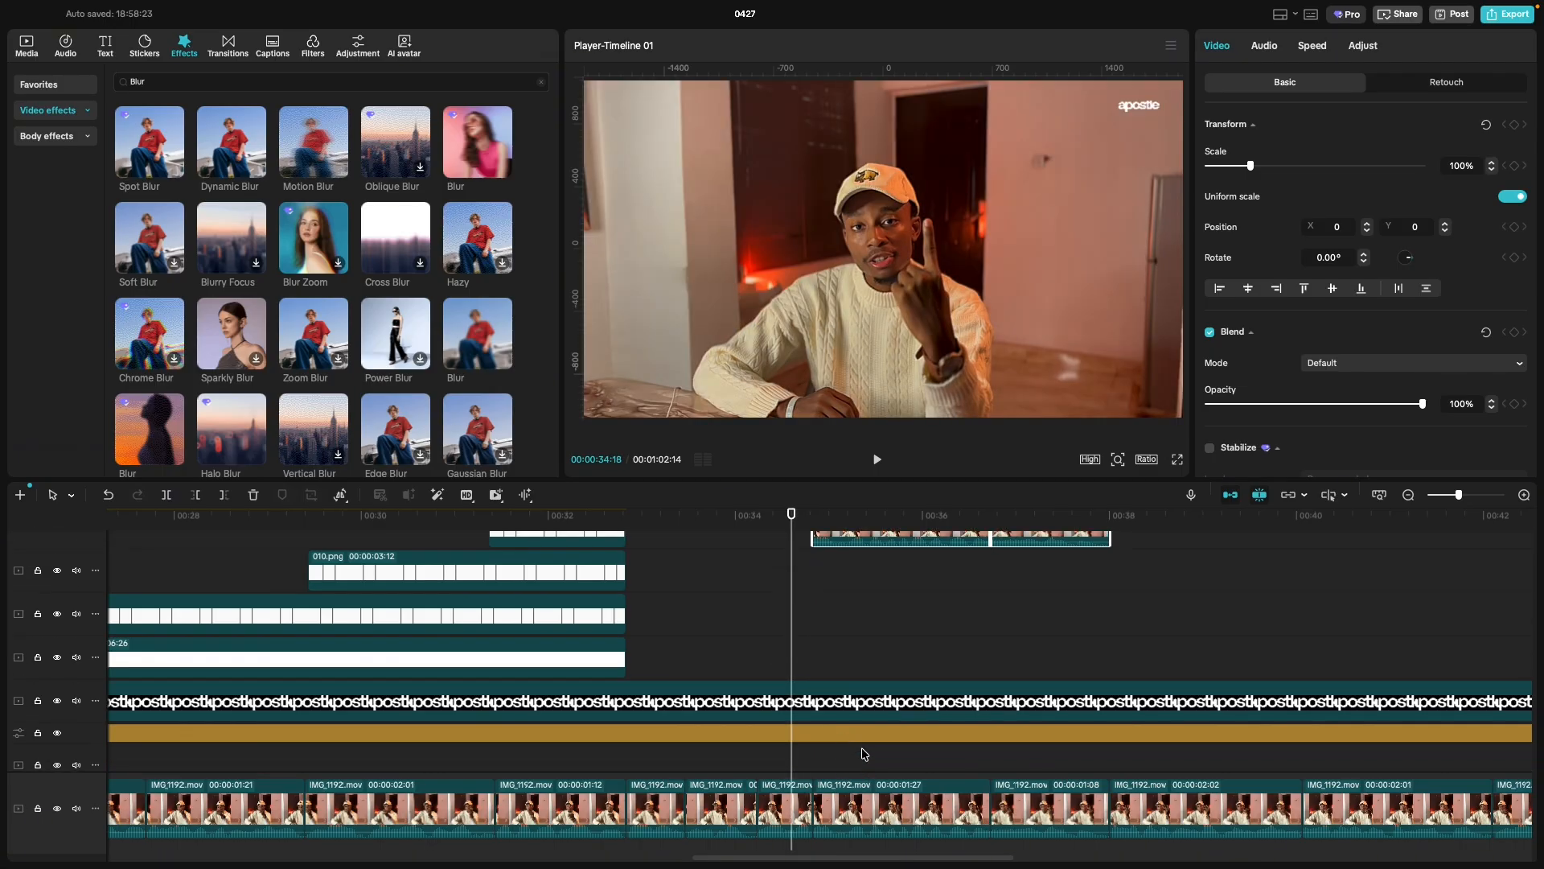
pyautogui.click(867, 743)
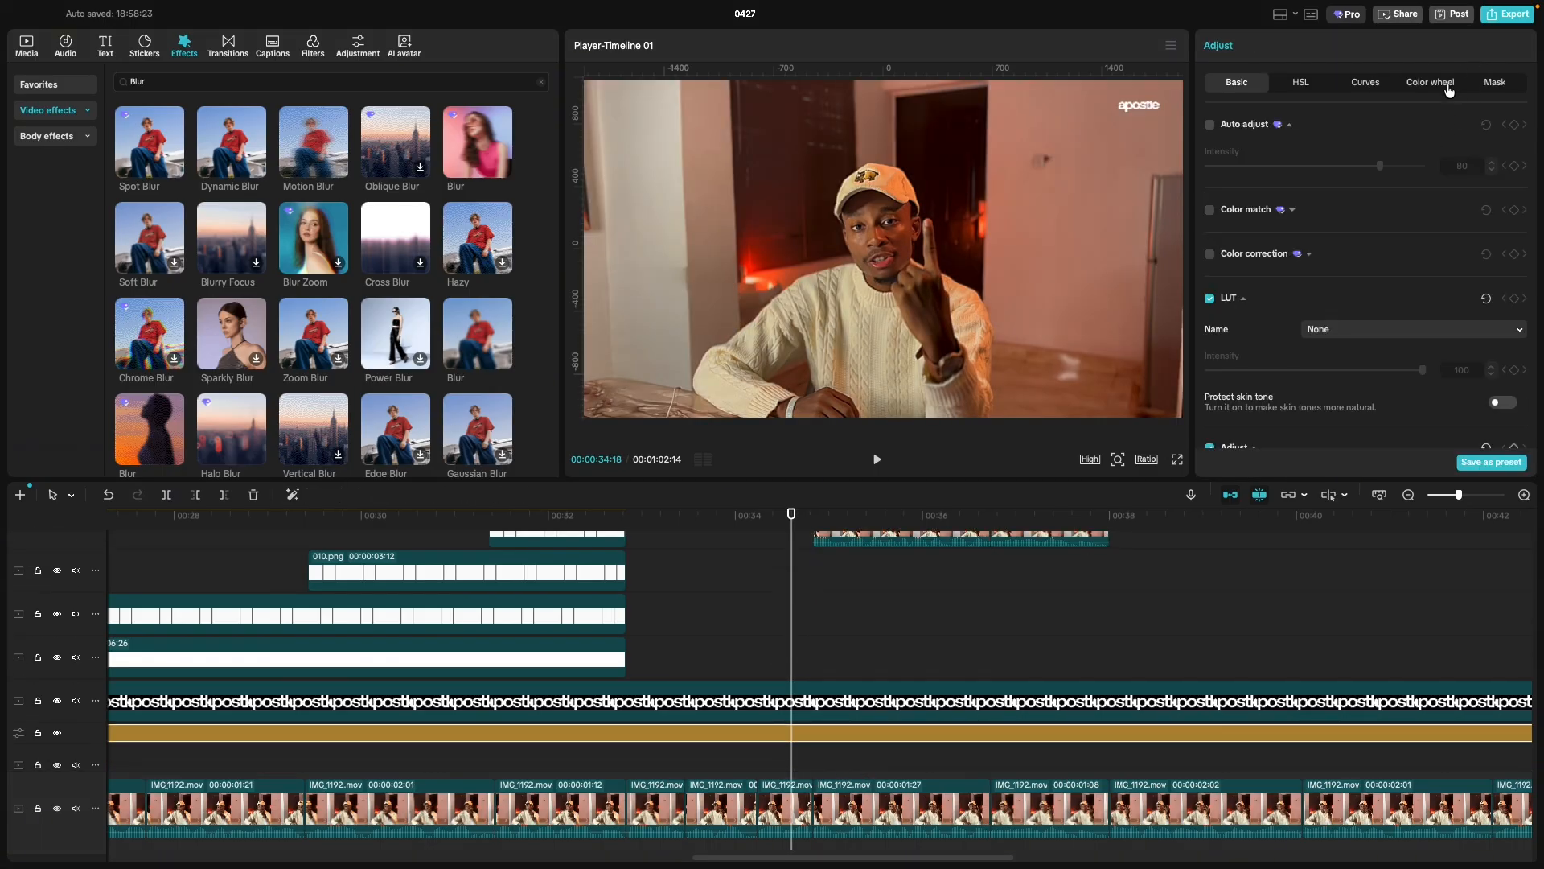
pyautogui.scroll(-5, 1296, 271)
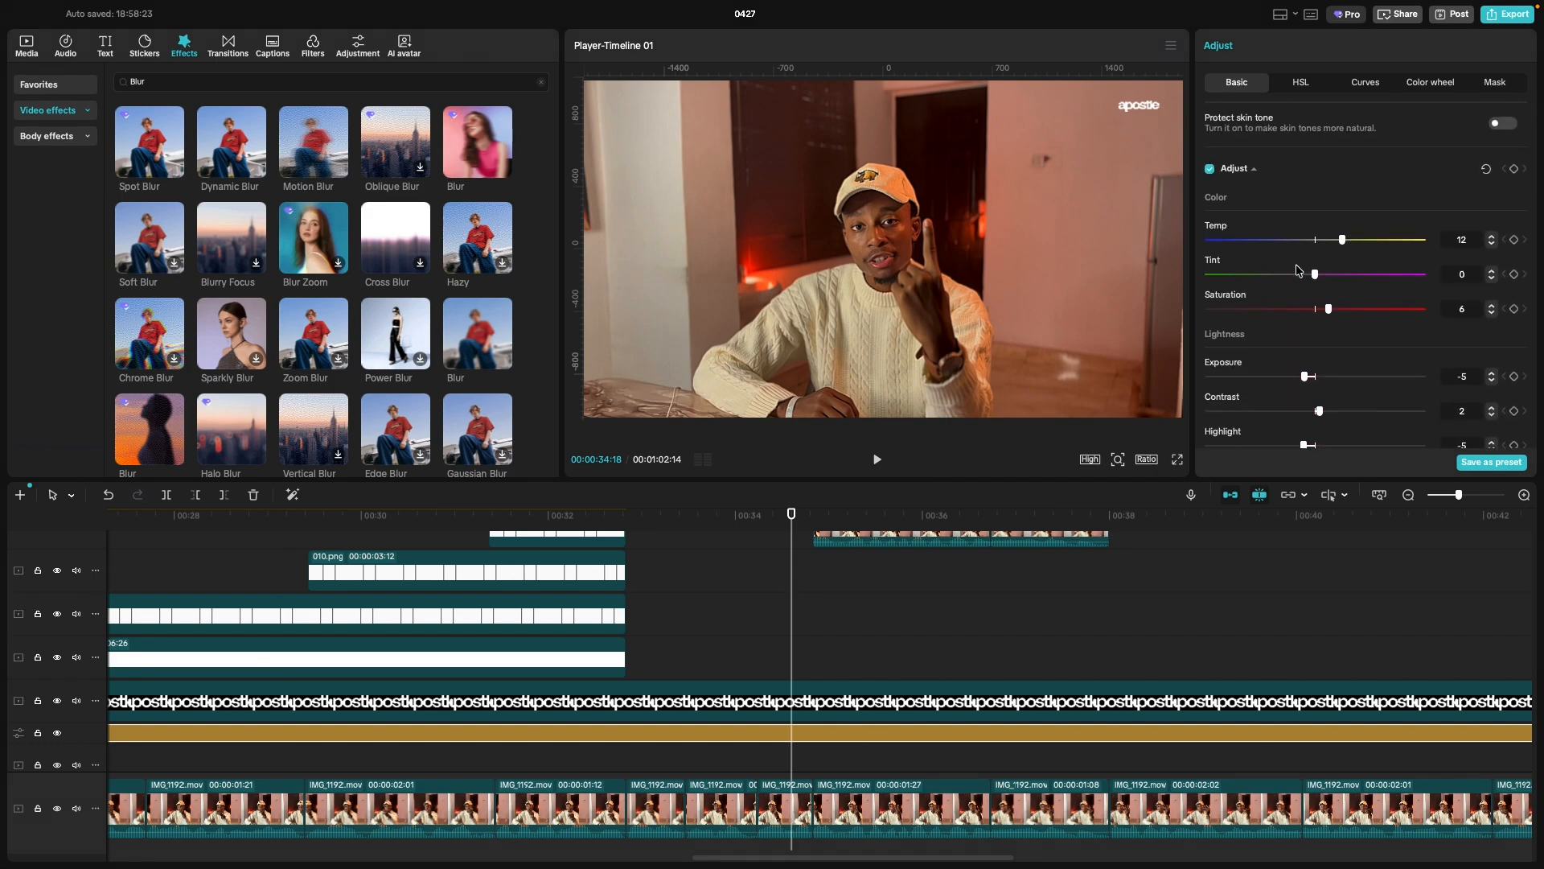
pyautogui.scroll(-3, 1296, 272)
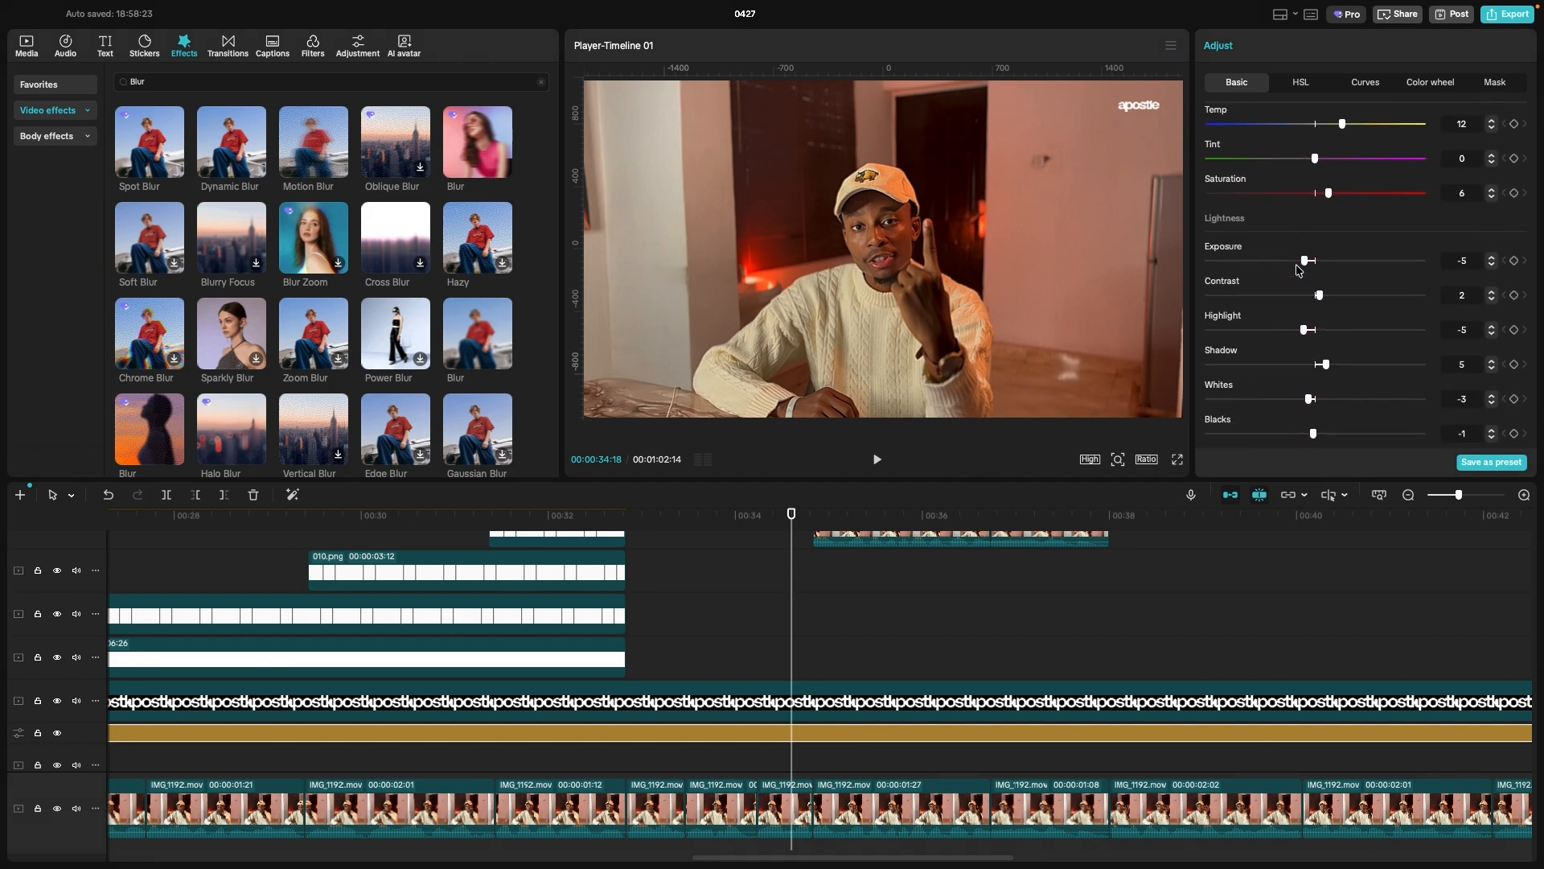
pyautogui.scroll(5, 1299, 269)
pyautogui.scroll(-3, 1240, 358)
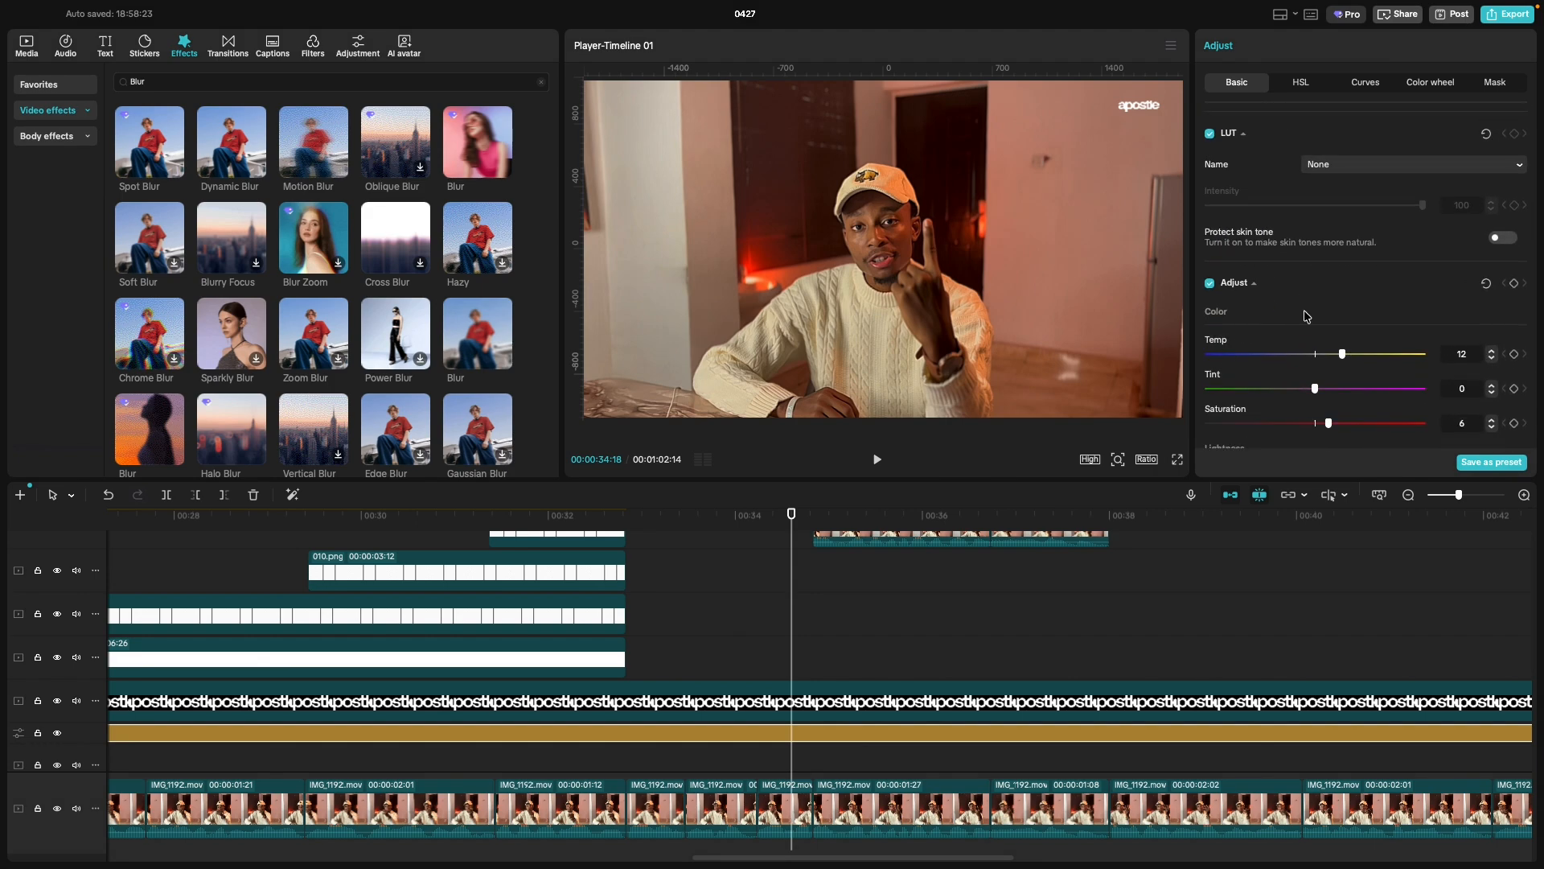
pyautogui.scroll(3, 1060, 584)
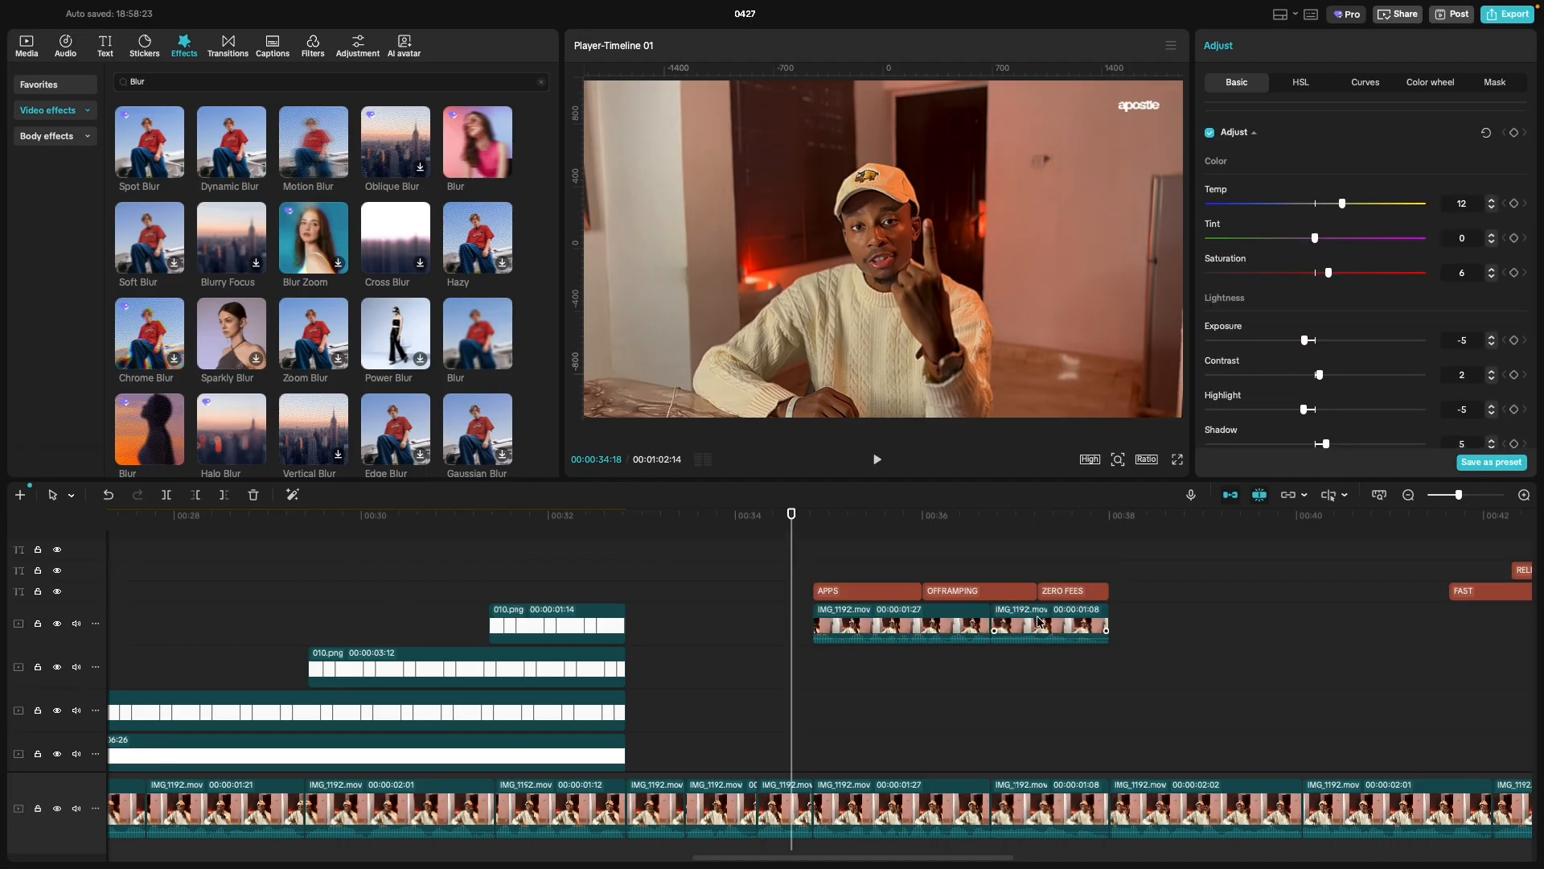
# Set the color adjustment of both duplicated clips to Temp 12 and Saturation 6.
pyautogui.moveTo(1161, 635); pyautogui.dragTo(914, 648)
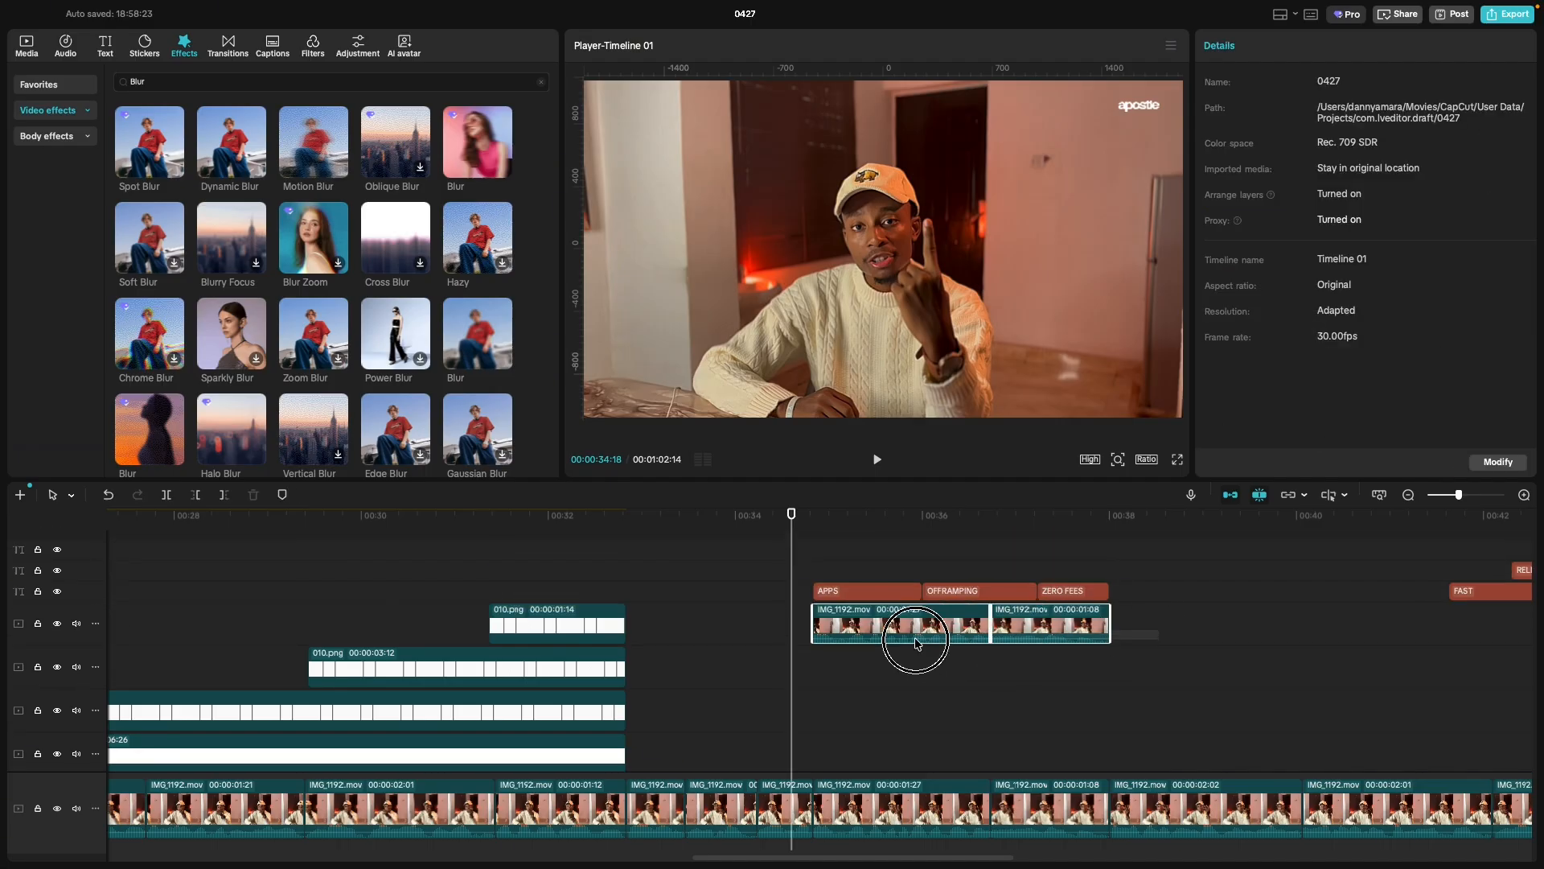
pyautogui.click(1364, 48)
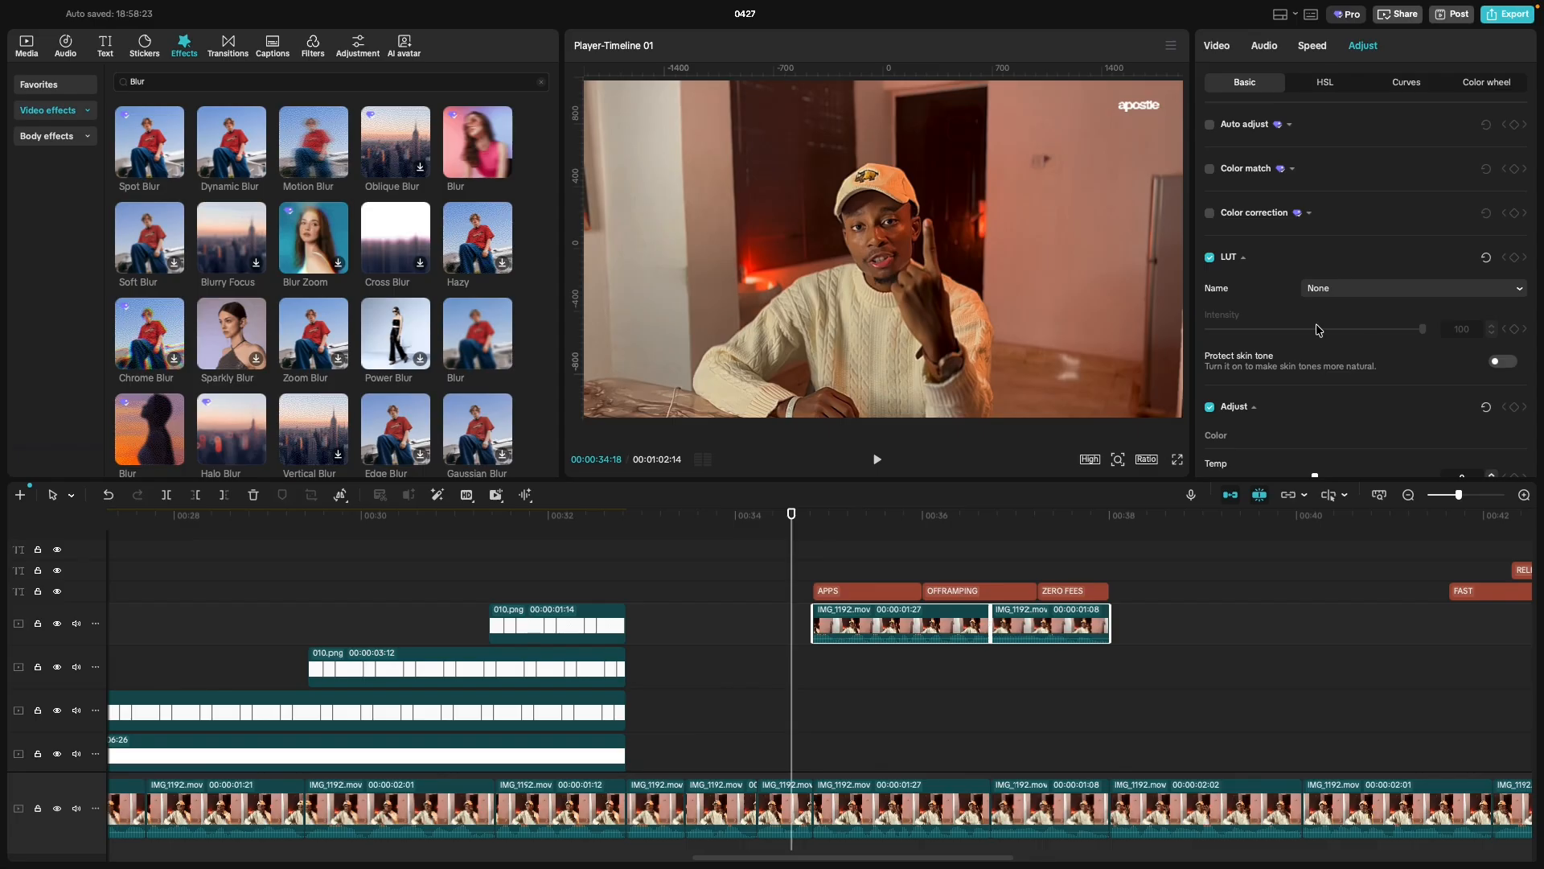
pyautogui.scroll(-6, 1341, 316)
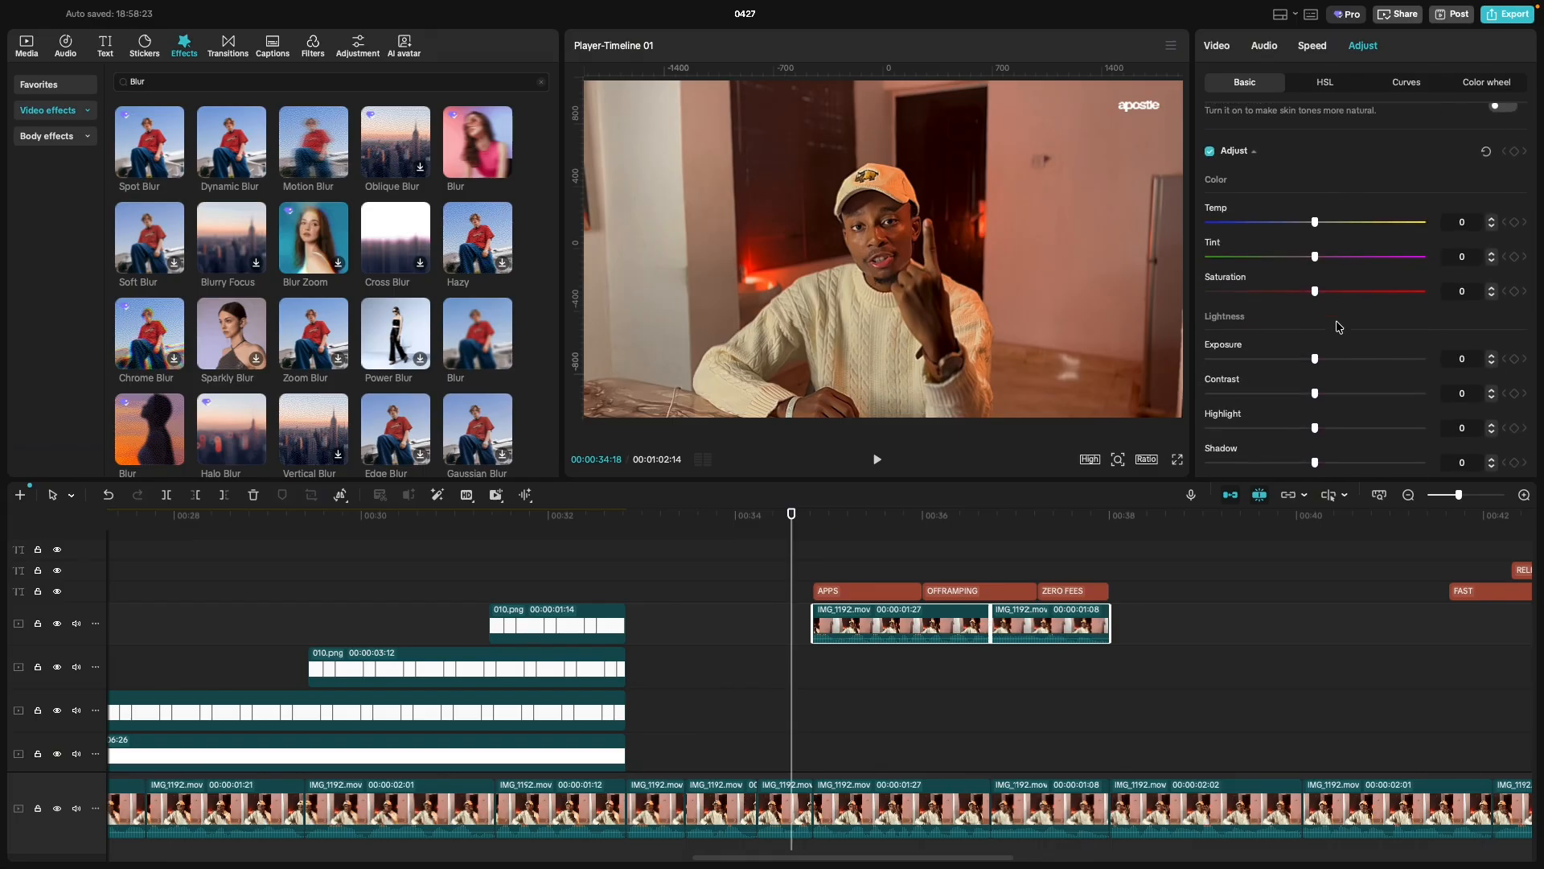
pyautogui.click(1341, 205)
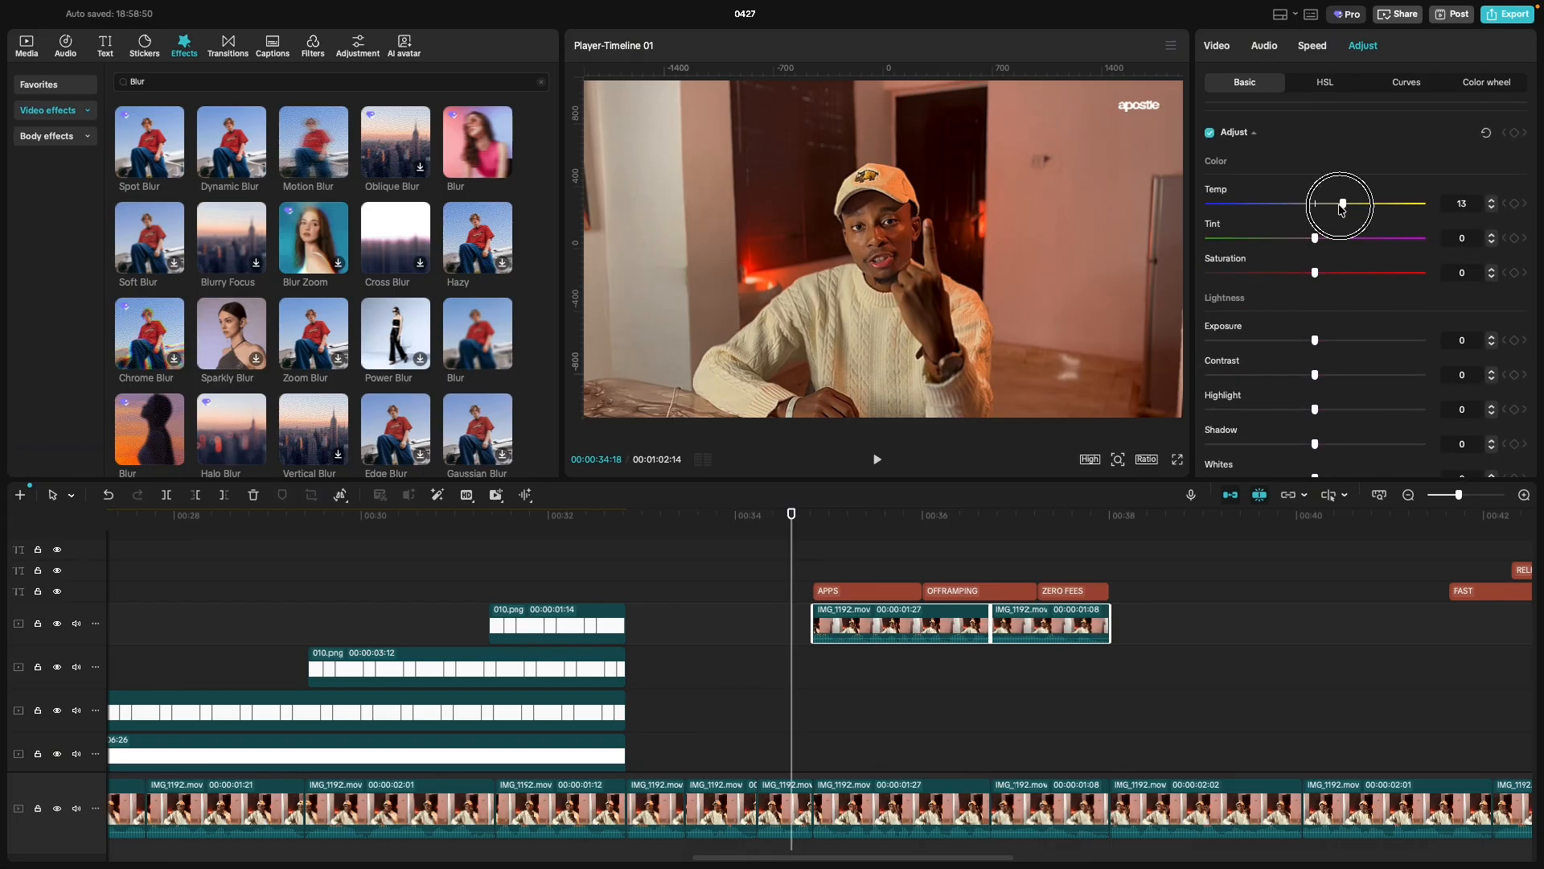
pyautogui.click(1335, 274)
pyautogui.click(1331, 276)
pyautogui.click(1329, 276)
pyautogui.click(1328, 277)
pyautogui.click(1326, 277)
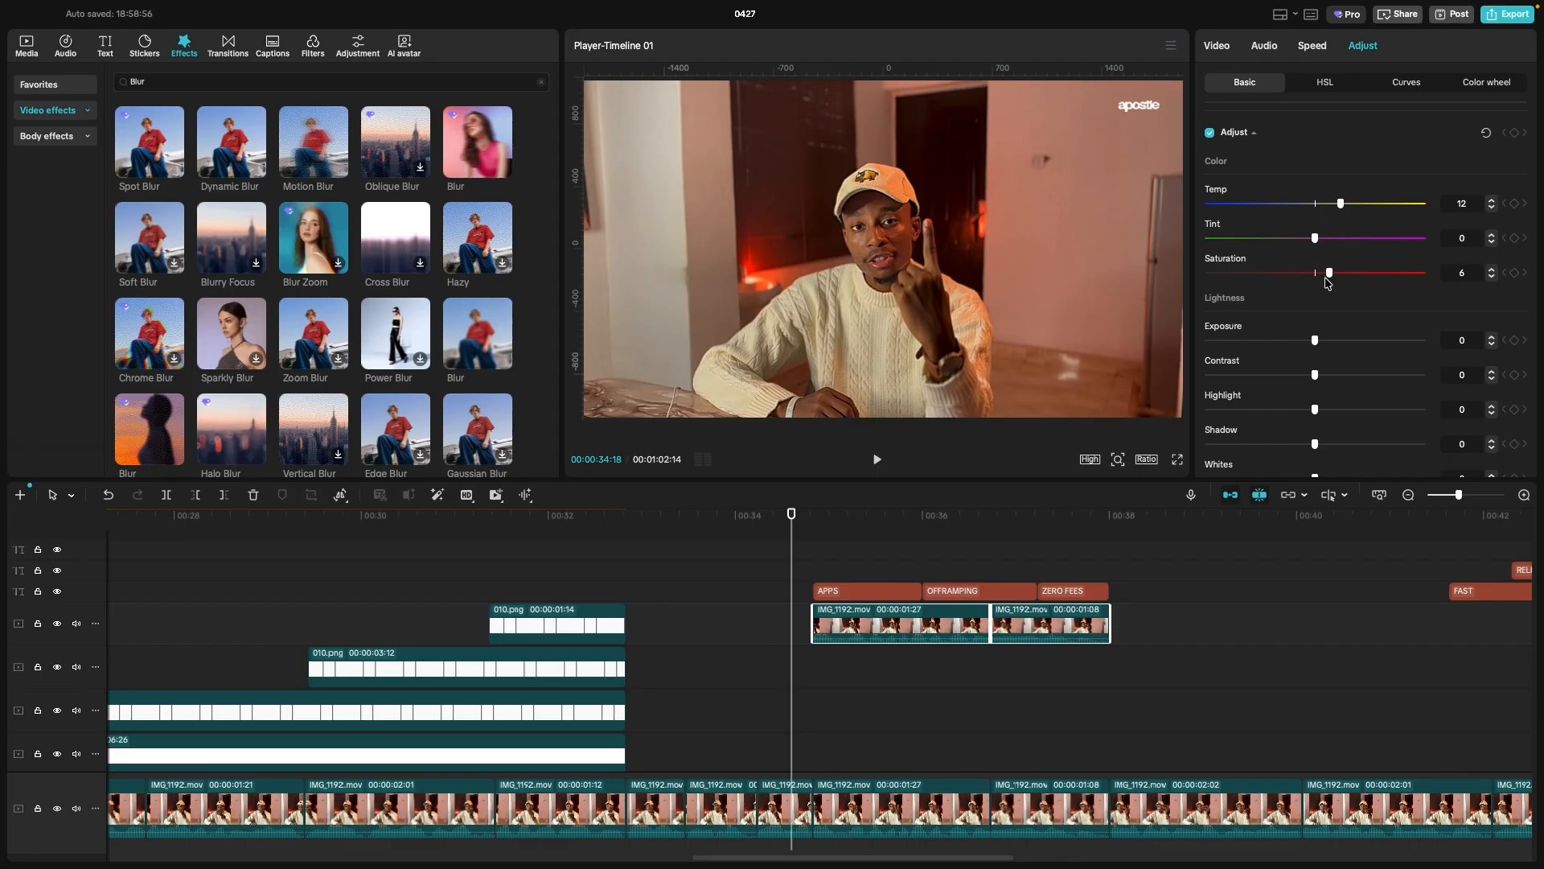
# Lower the exposure of both duplicated clips and reopen the long adjustment layer's settings for comparison.
pyautogui.moveTo(1317, 344); pyautogui.dragTo(1307, 349)
pyautogui.click(1305, 342)
pyautogui.click(1305, 342)
pyautogui.click(1493, 346)
pyautogui.scroll(-2, 1227, 581)
pyautogui.click(1176, 758)
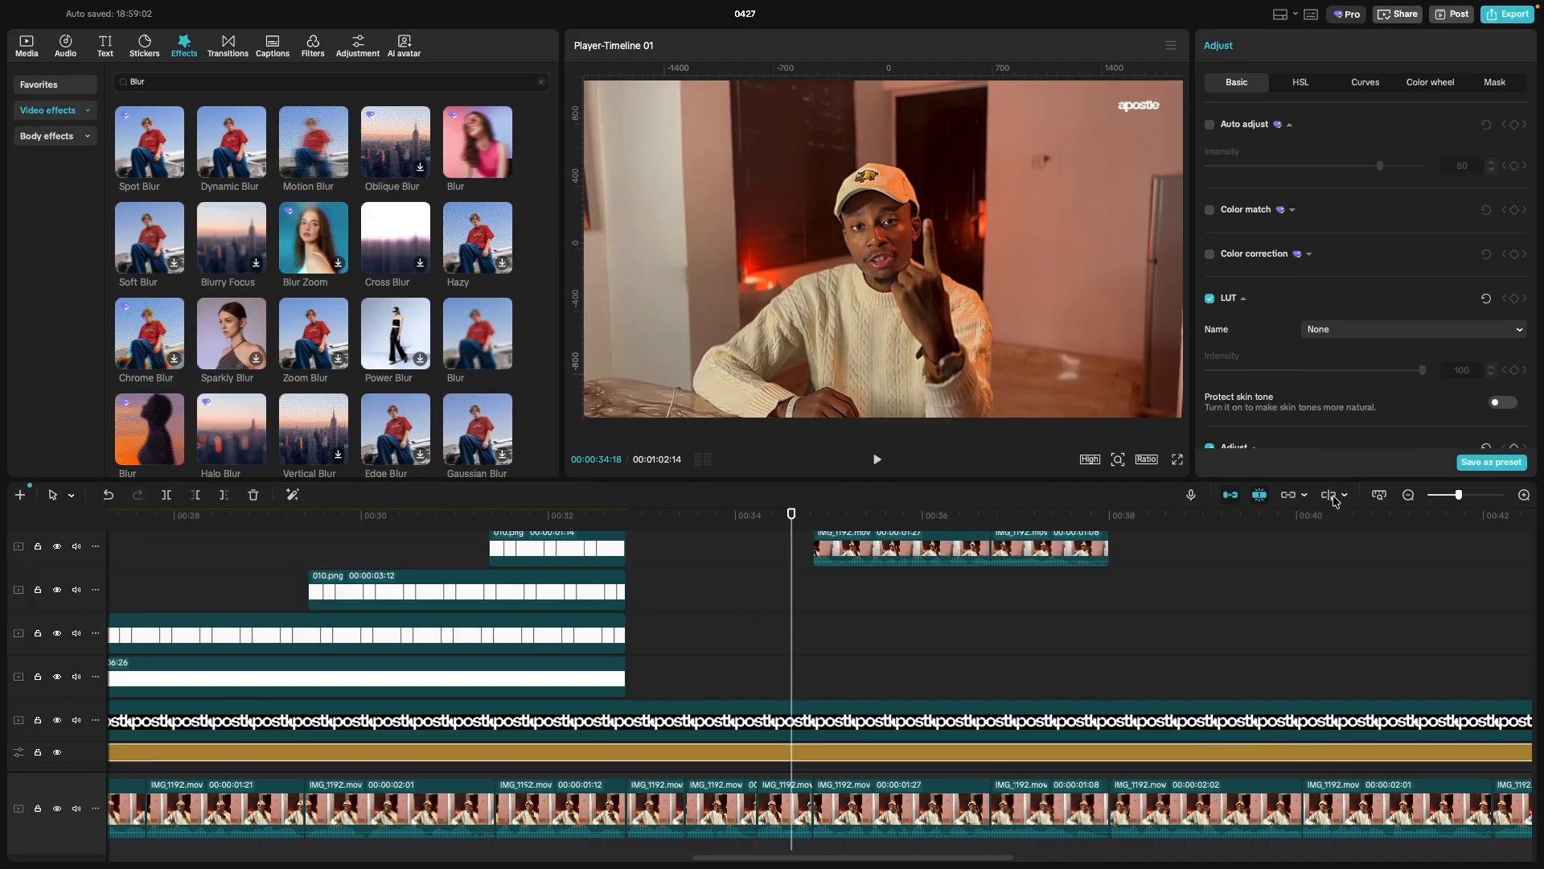
# Check the long adjustment layer's lightness and effects values, and set the contrast of both duplicated clips to 2.
pyautogui.scroll(-3, 1358, 355)
pyautogui.scroll(-6, 1357, 355)
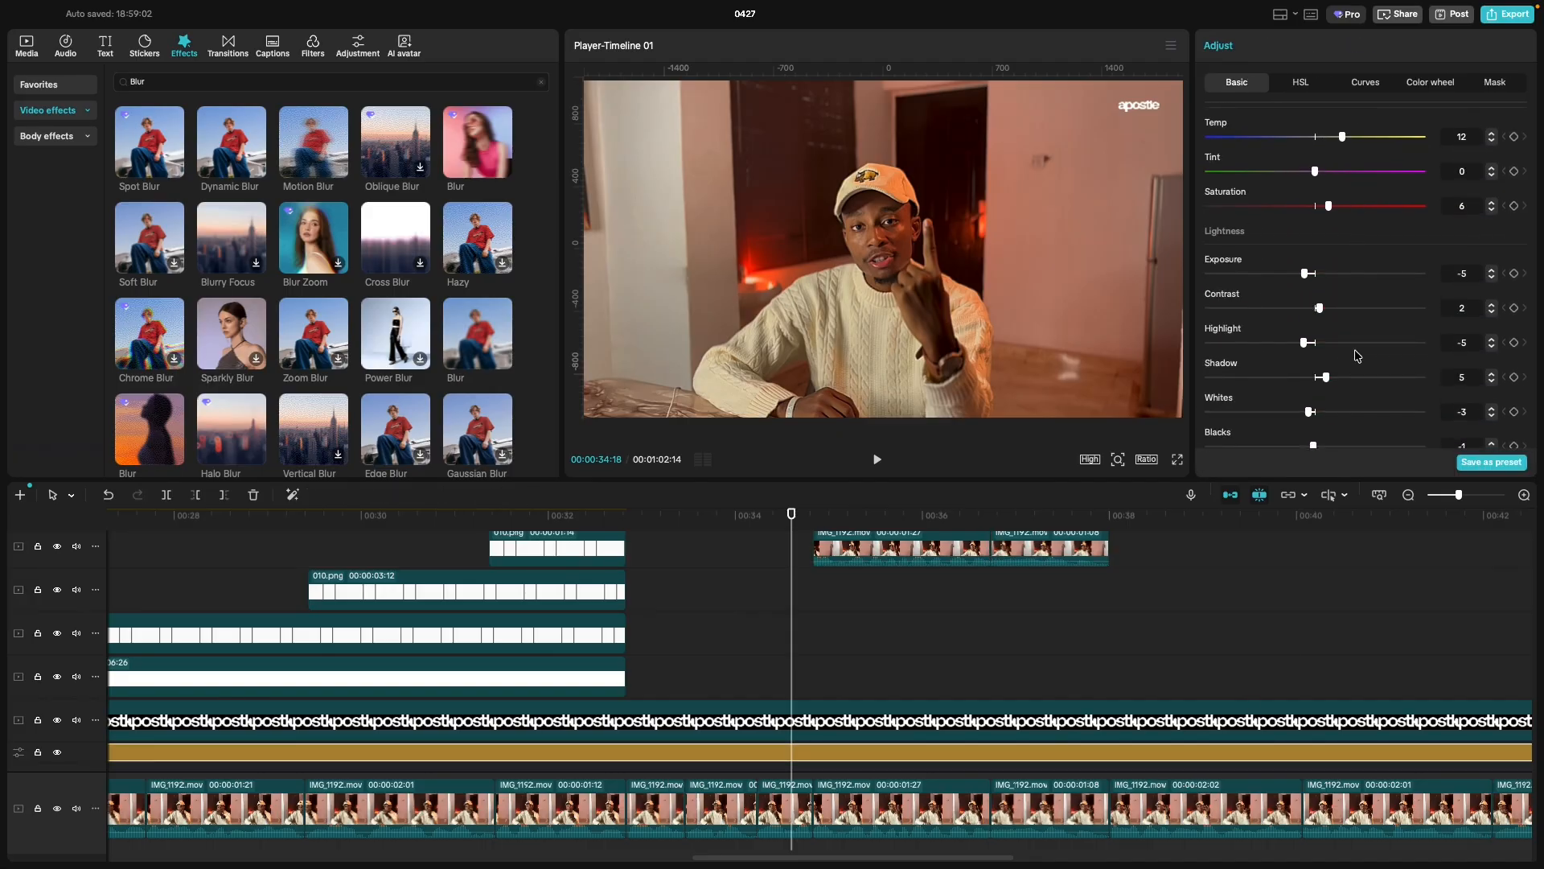
pyautogui.scroll(2, 1356, 355)
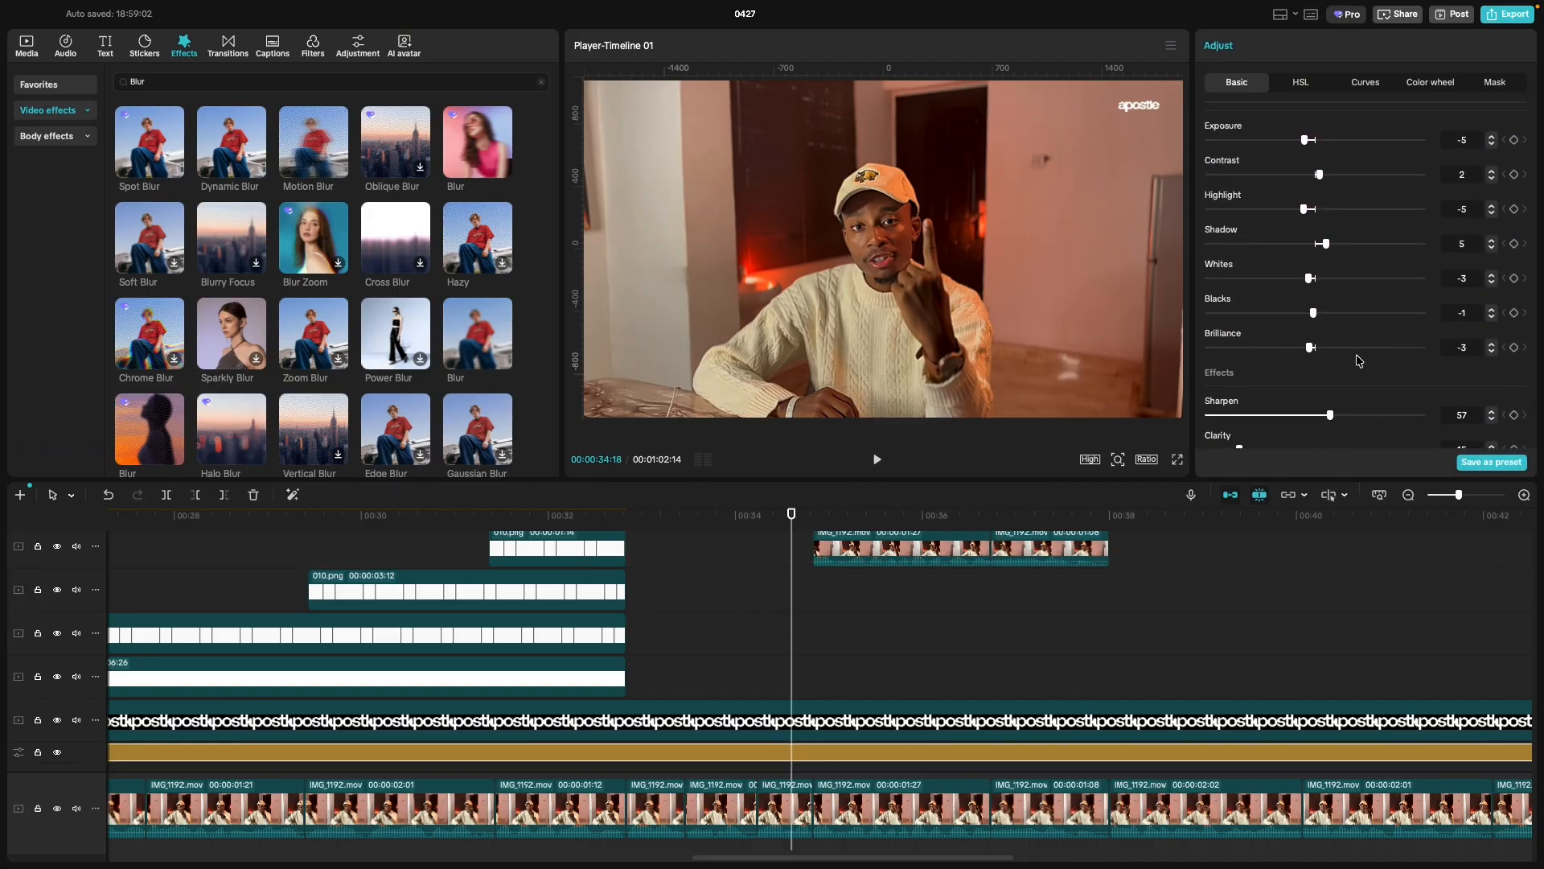
pyautogui.moveTo(1163, 559); pyautogui.dragTo(915, 554)
pyautogui.scroll(-6, 1417, 319)
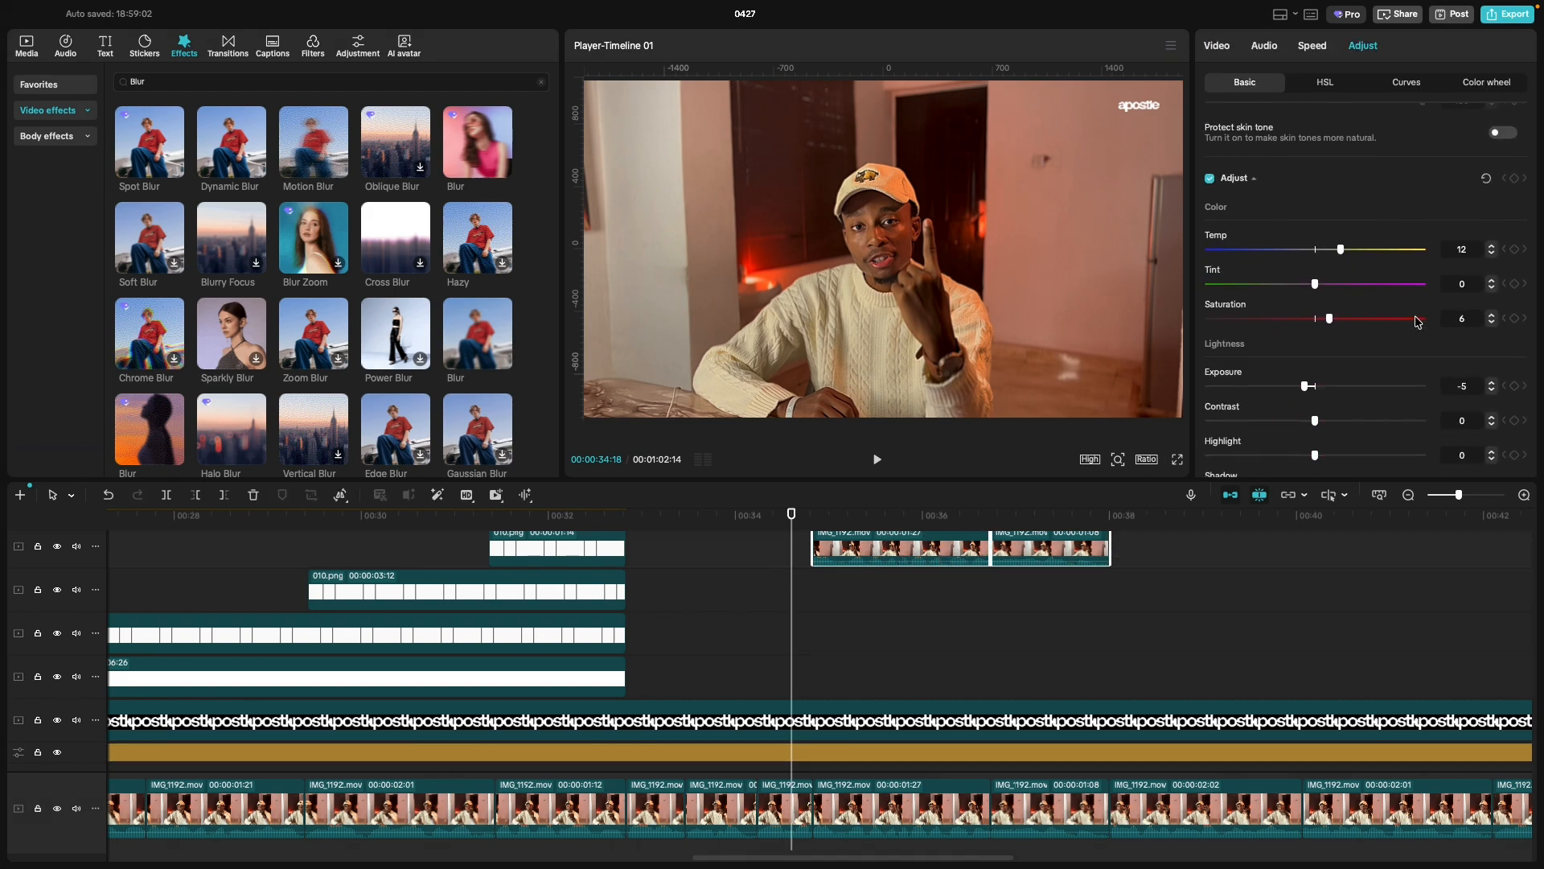
pyautogui.doubleClick(1493, 278)
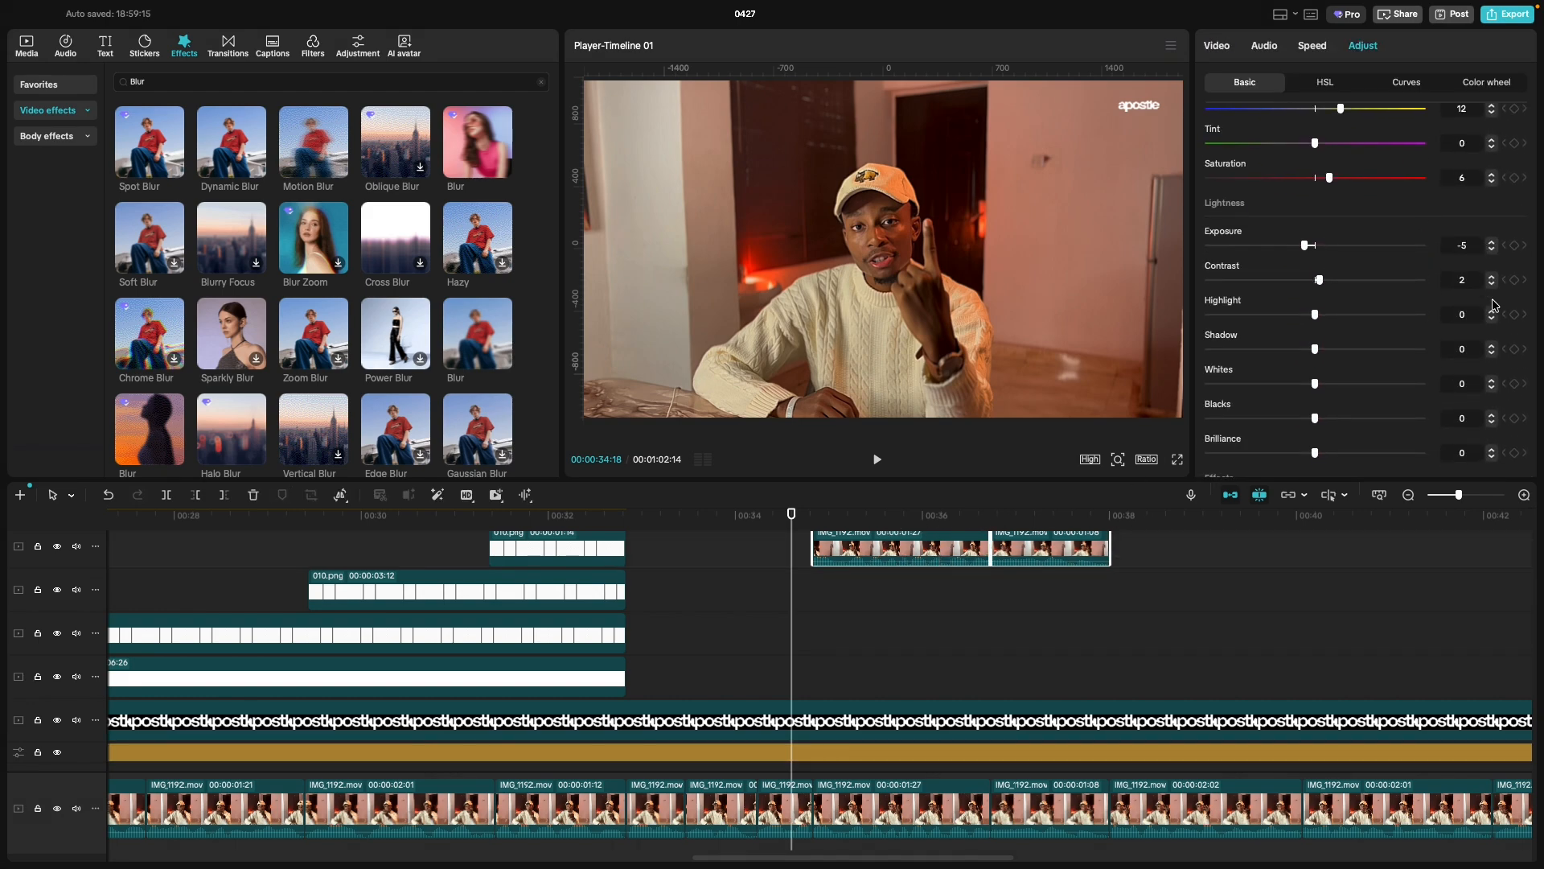
# Set the highlight of both duplicated clips to -5 and the shadow to 5.
pyautogui.click(1491, 320)
pyautogui.doubleClick(1493, 321)
pyautogui.doubleClick(1493, 321)
pyautogui.doubleClick(1493, 346)
pyautogui.doubleClick(1493, 346)
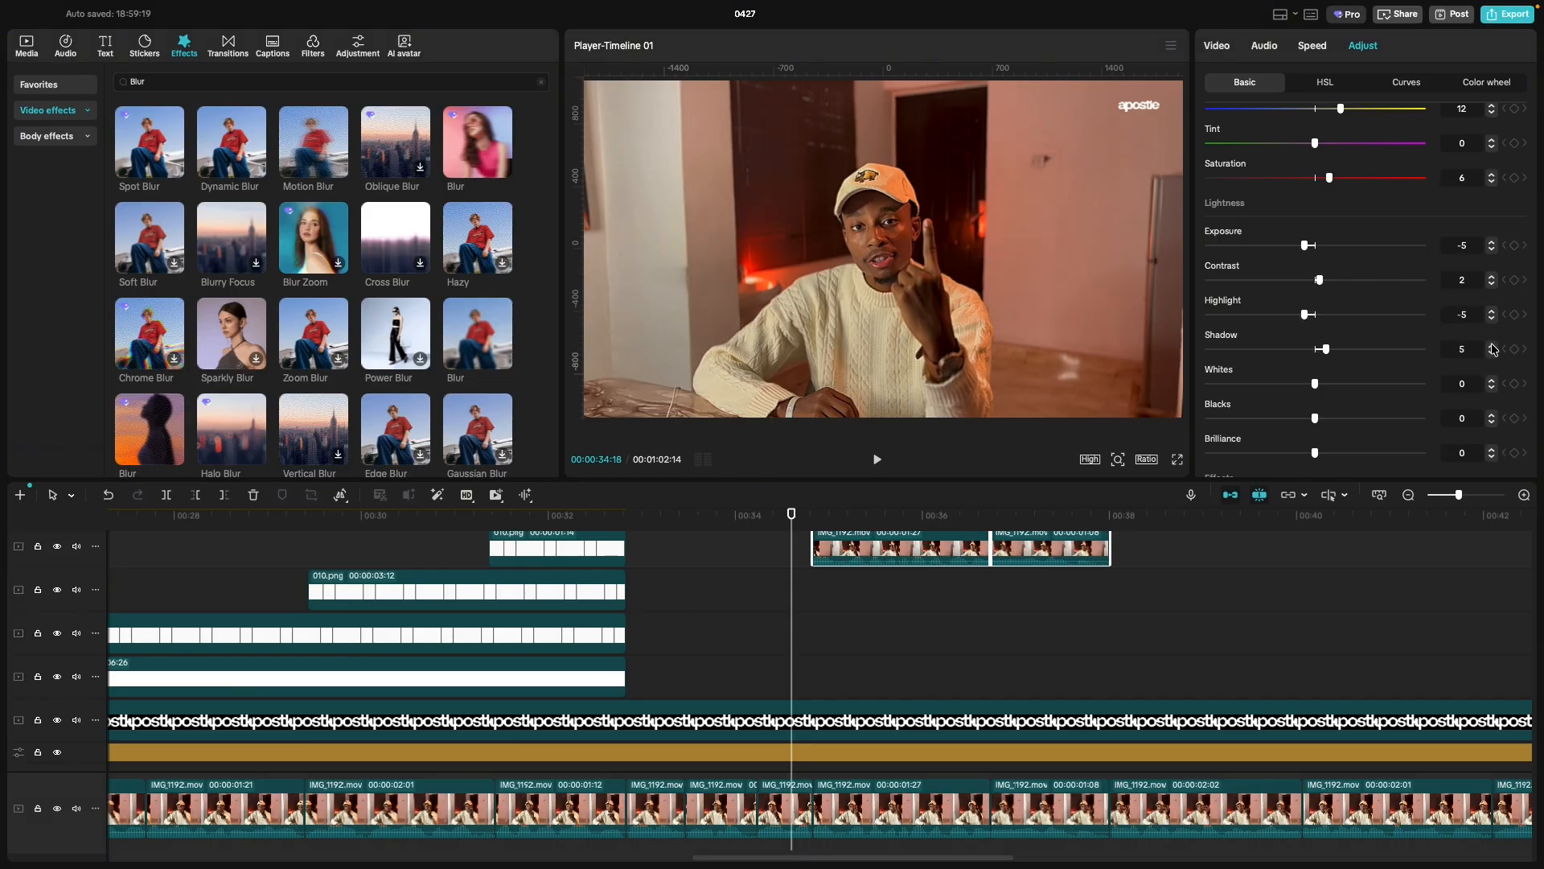
# Set Whites to -3, Blacks to 2 and Brilliance to -3 on both duplicated clips.
pyautogui.doubleClick(1493, 388)
pyautogui.click(1493, 389)
pyautogui.doubleClick(1493, 417)
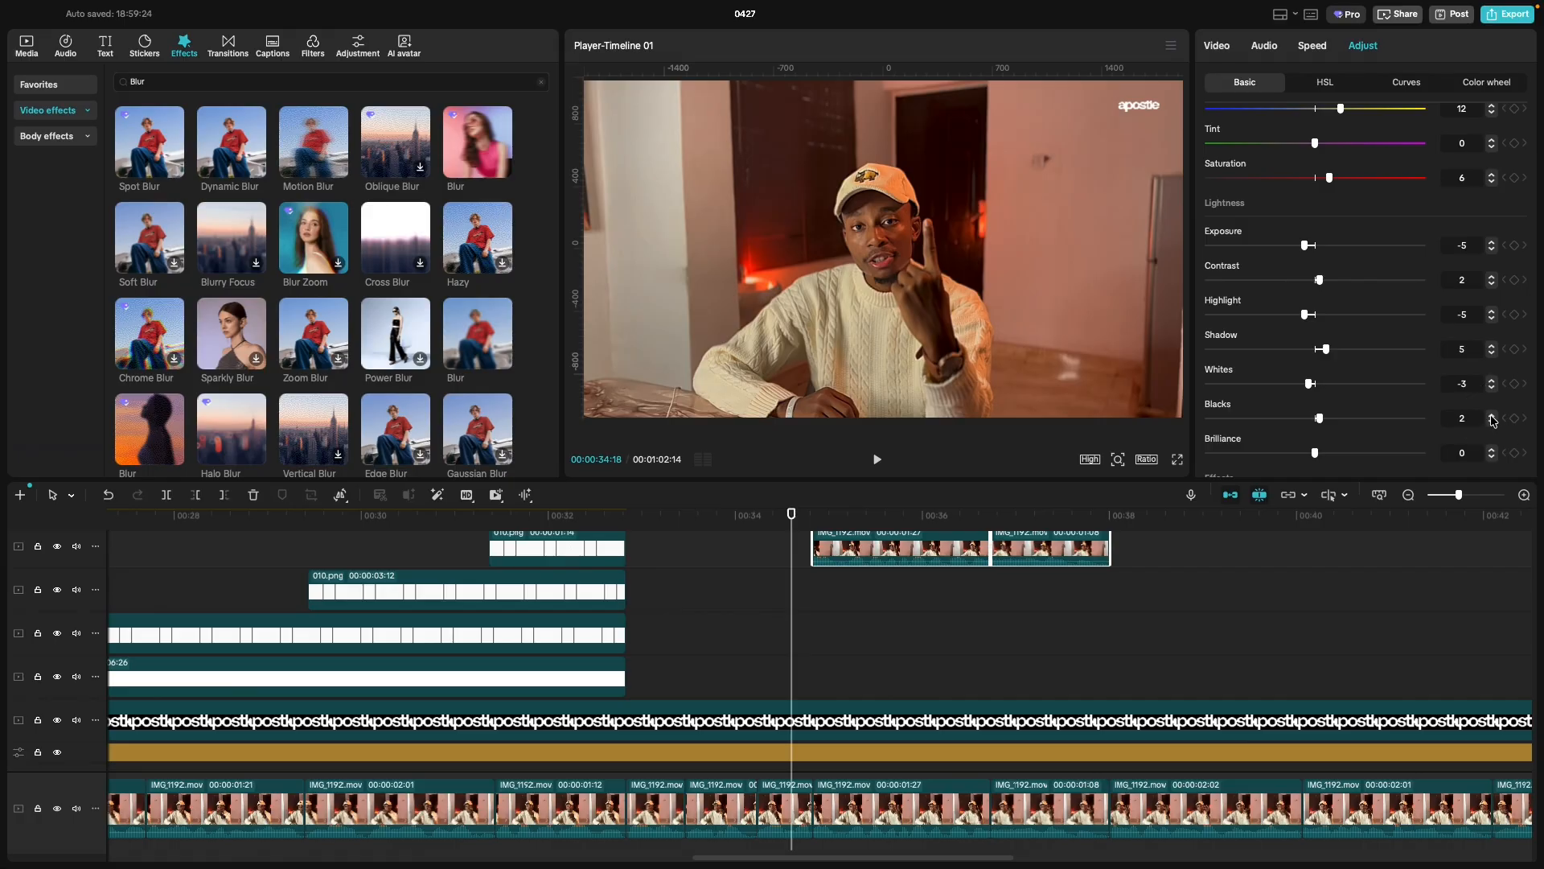
pyautogui.click(1492, 456)
pyautogui.scroll(-3, 1367, 434)
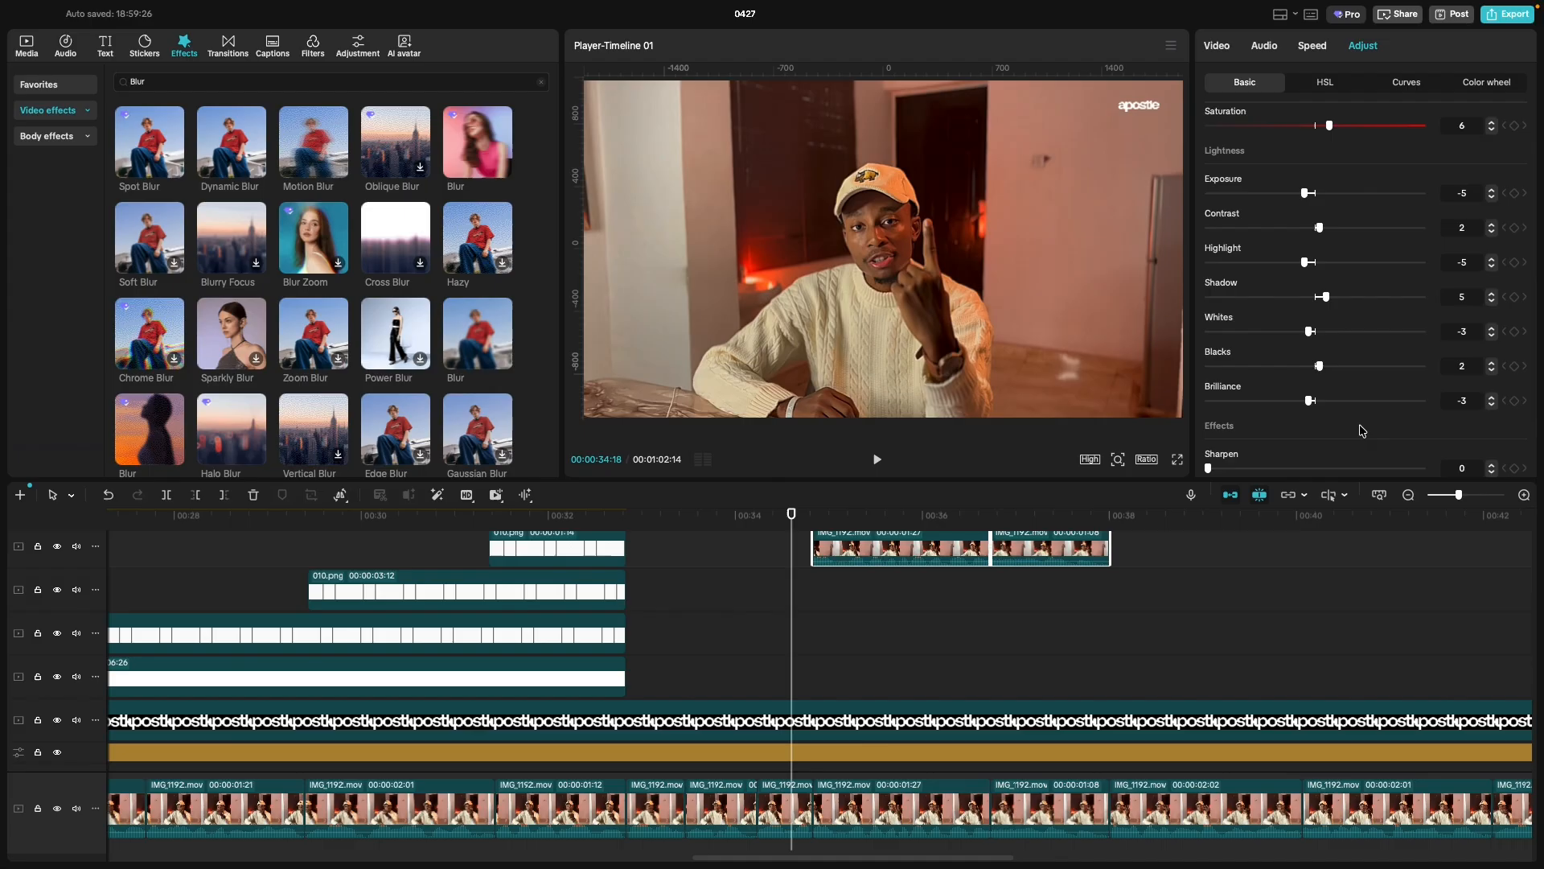
# Compare against the long adjustment layer's remaining values and set Blacks to -1 on both duplicated clips.
pyautogui.click(1088, 752)
pyautogui.scroll(-10, 1417, 354)
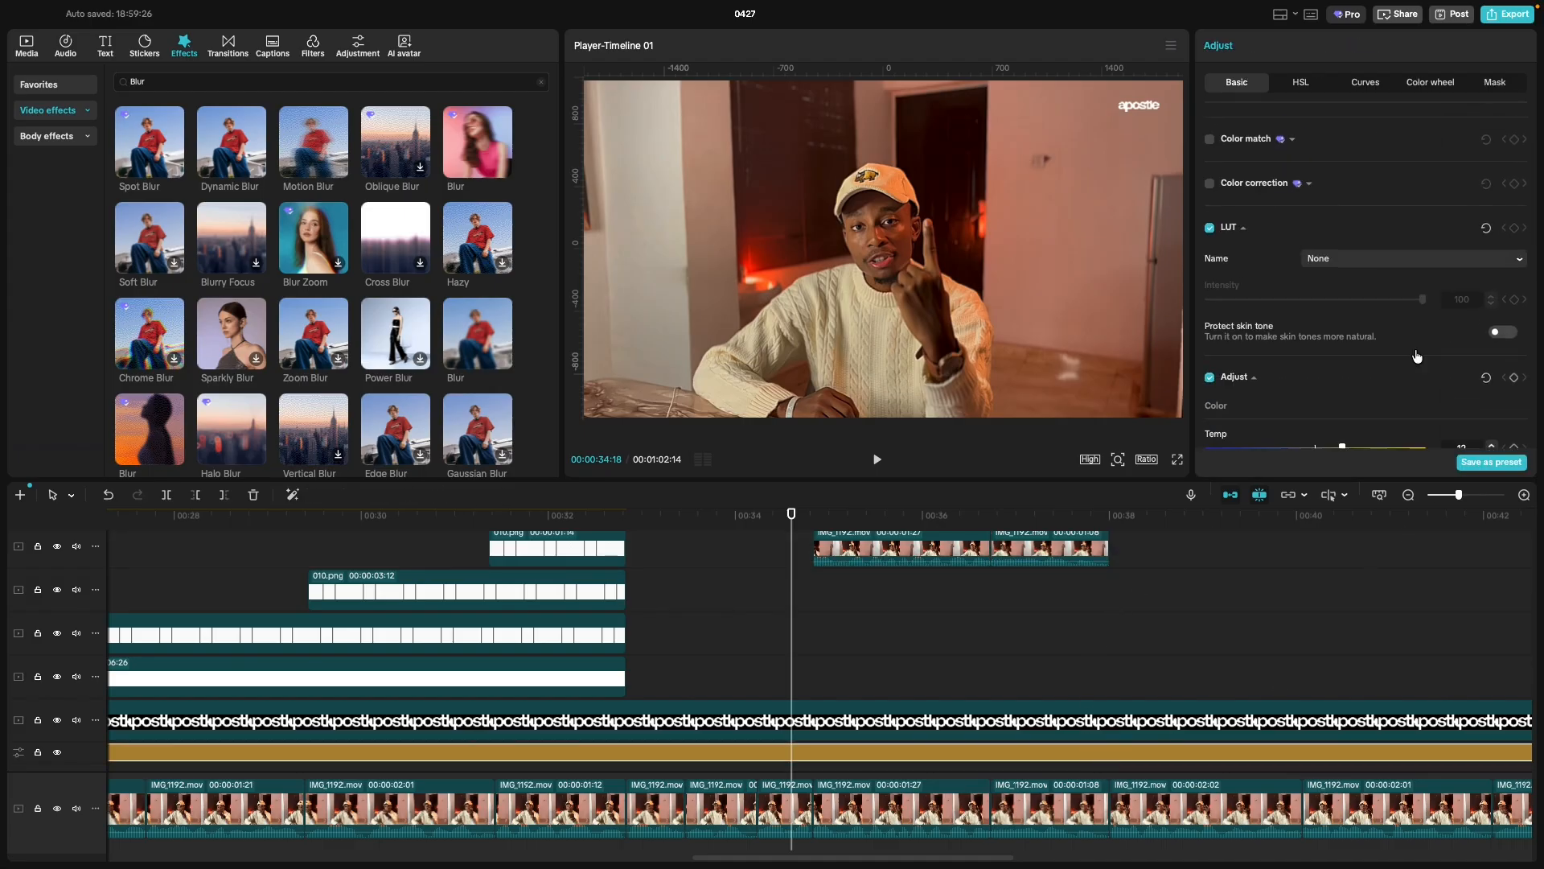
pyautogui.scroll(-2, 1417, 354)
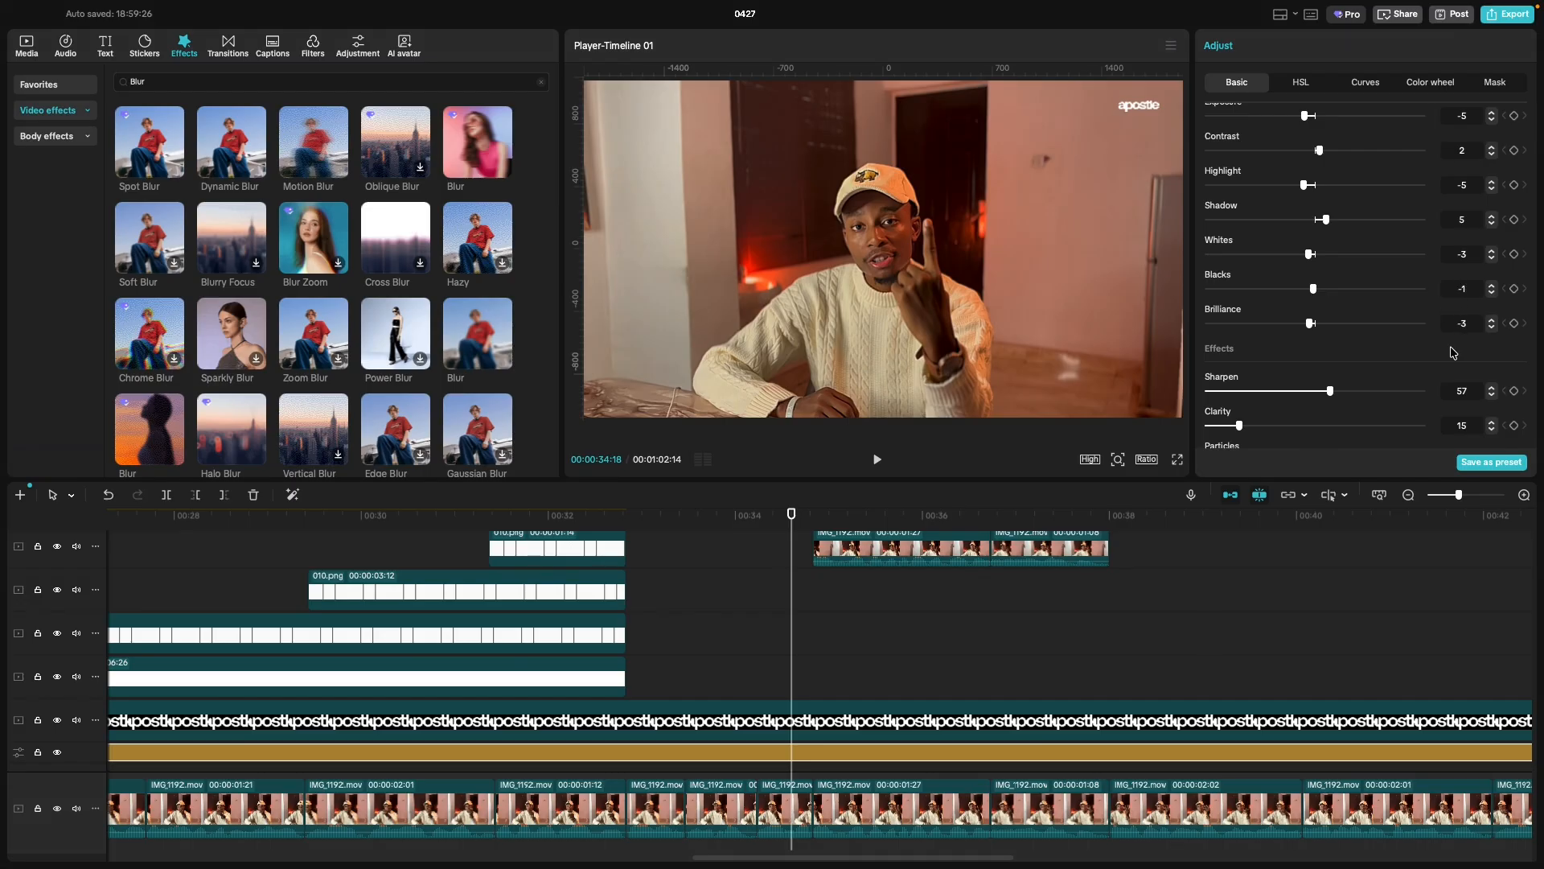
pyautogui.scroll(-3, 1453, 352)
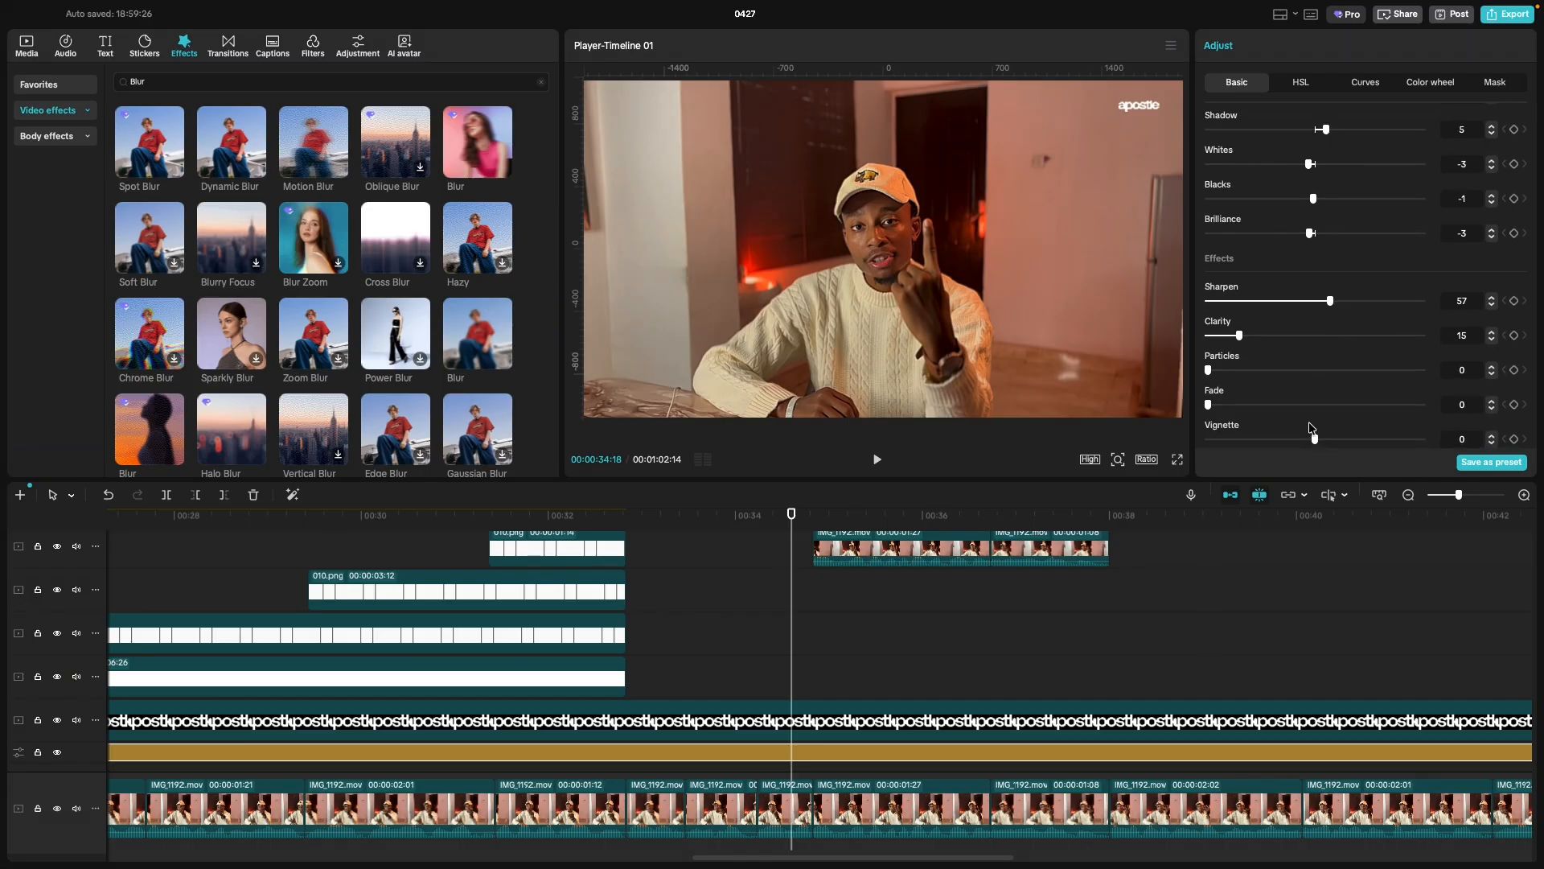
pyautogui.moveTo(1188, 565); pyautogui.dragTo(812, 523)
pyautogui.scroll(-8, 1374, 362)
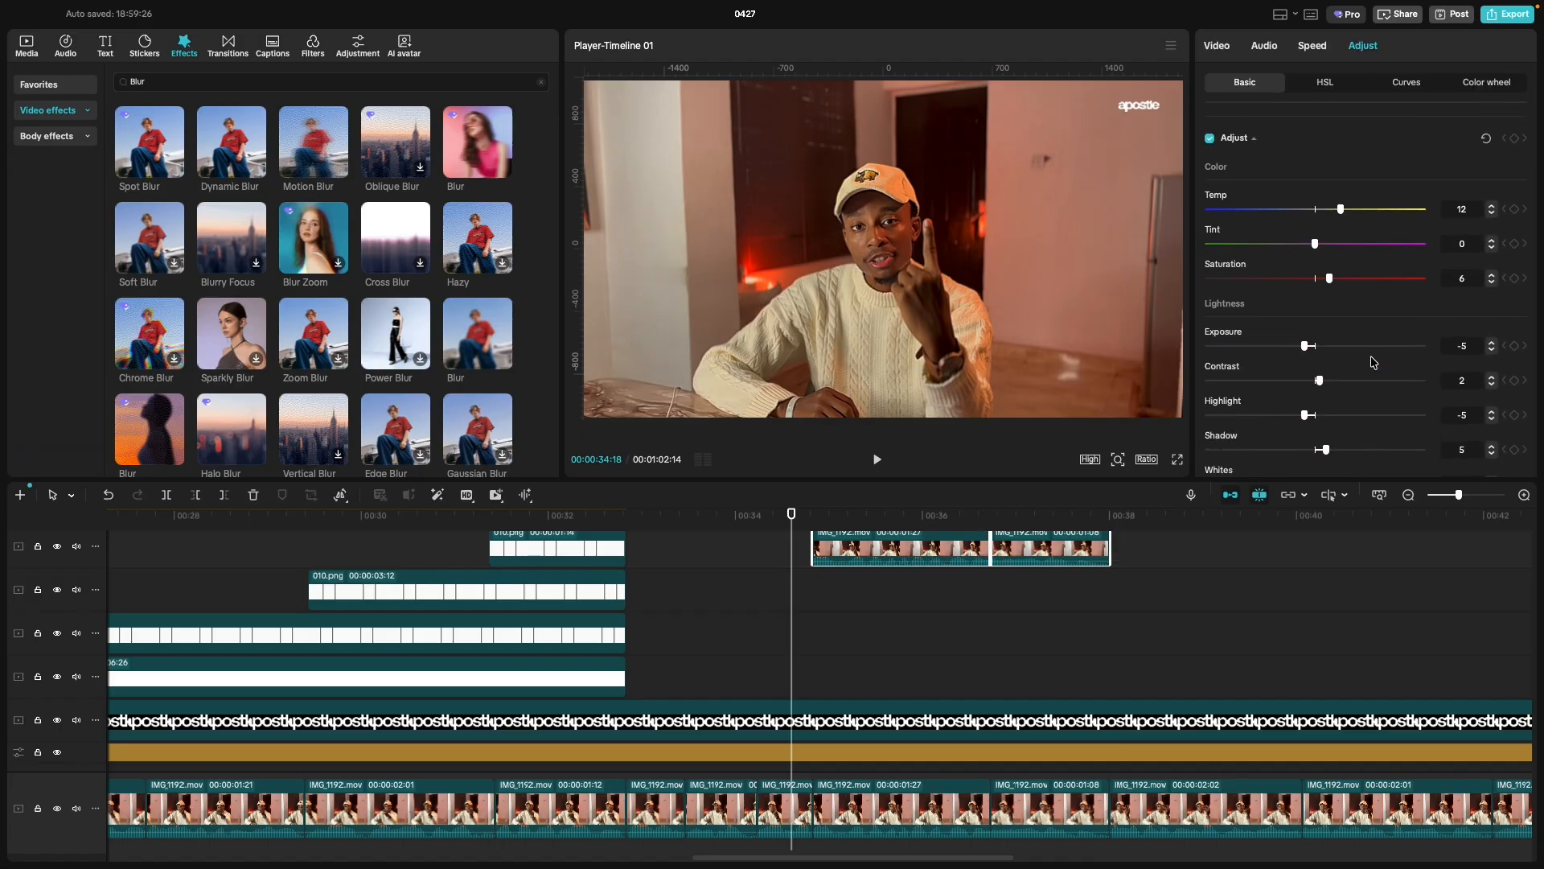
pyautogui.click(1491, 418)
pyautogui.click(1492, 419)
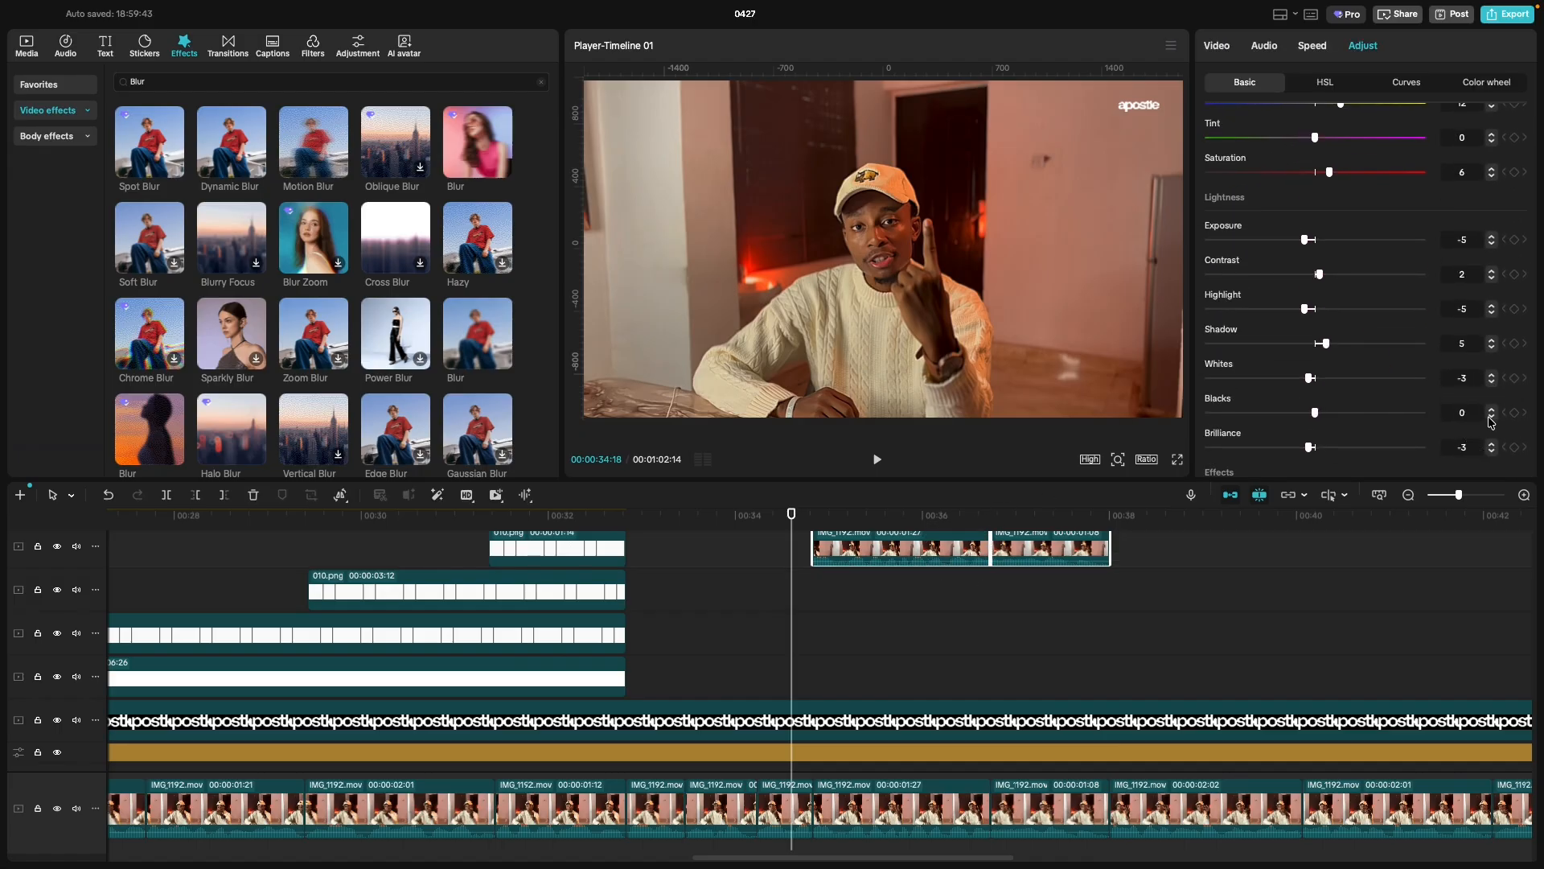
pyautogui.click(1491, 418)
# Set the effects adjustment of both duplicated clips to Sharpen 57 and Clarity 15.
pyautogui.scroll(-3, 1420, 475)
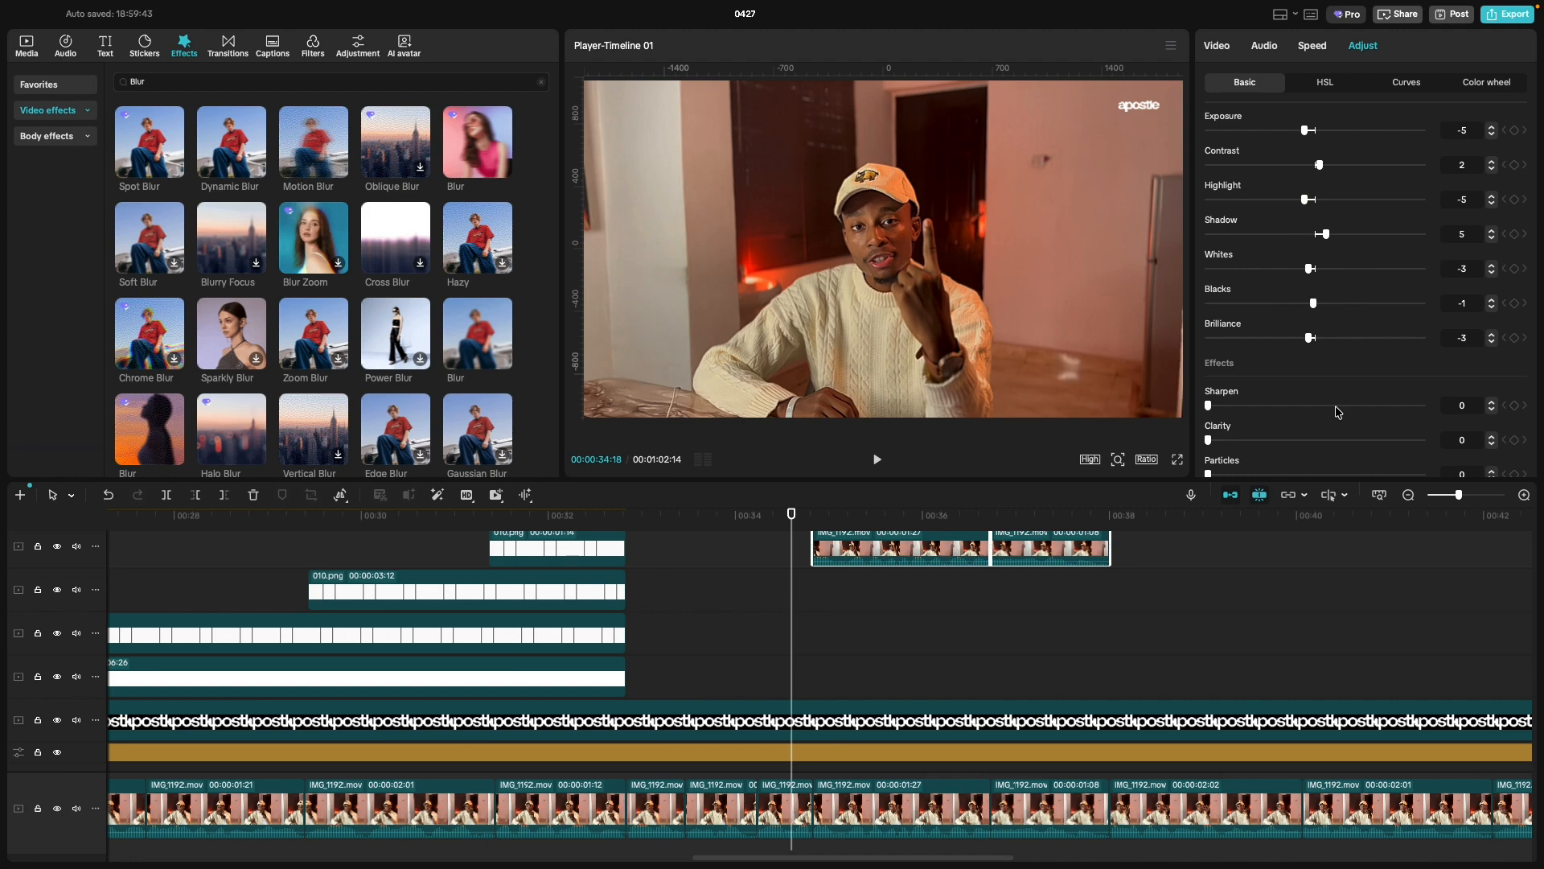
pyautogui.moveTo(1338, 412); pyautogui.dragTo(1328, 412)
pyautogui.click(1492, 412)
pyautogui.click(1244, 441)
pyautogui.click(1240, 441)
pyautogui.scroll(2, 933, 605)
# Place the playhead at 00:00:35:18 and turn on automatic background removal for the first duplicated clip beneath the APPS title.
pyautogui.click(882, 641)
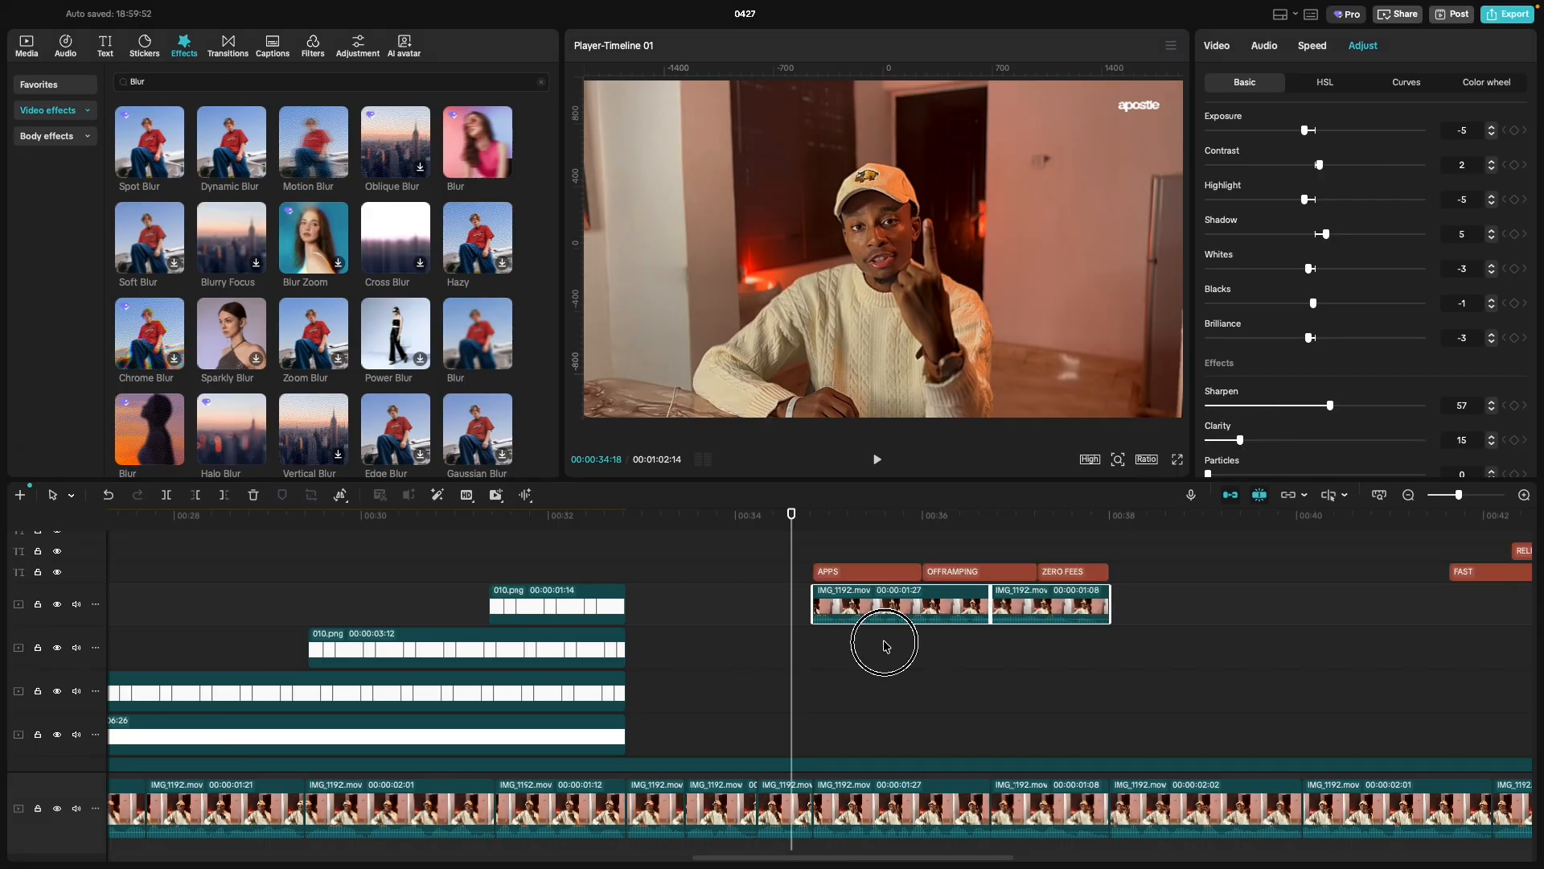
pyautogui.moveTo(1165, 596); pyautogui.dragTo(877, 607)
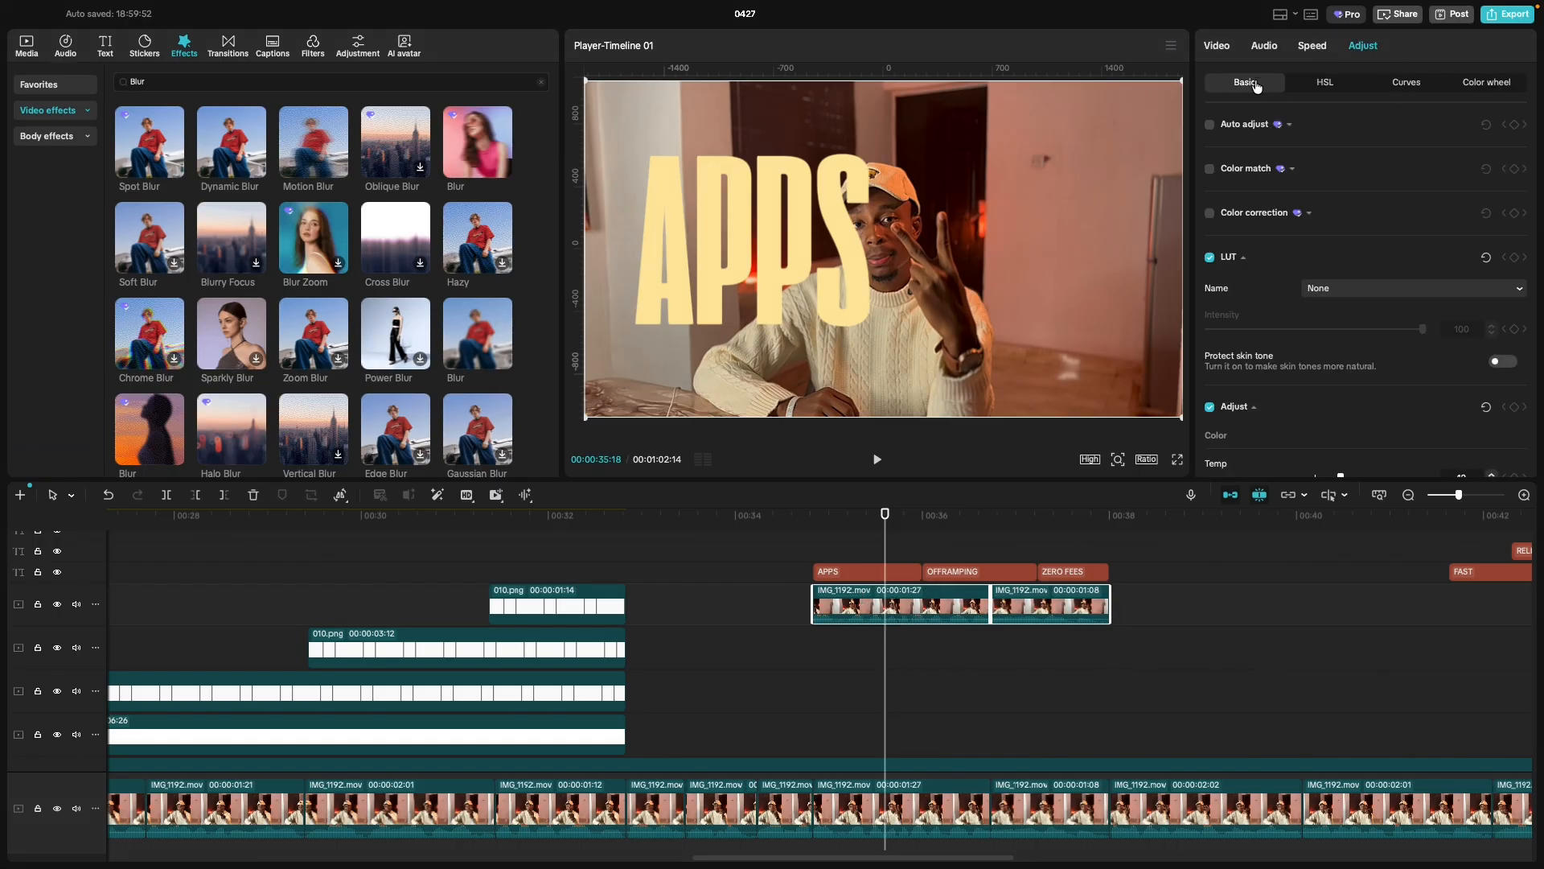
pyautogui.click(1217, 46)
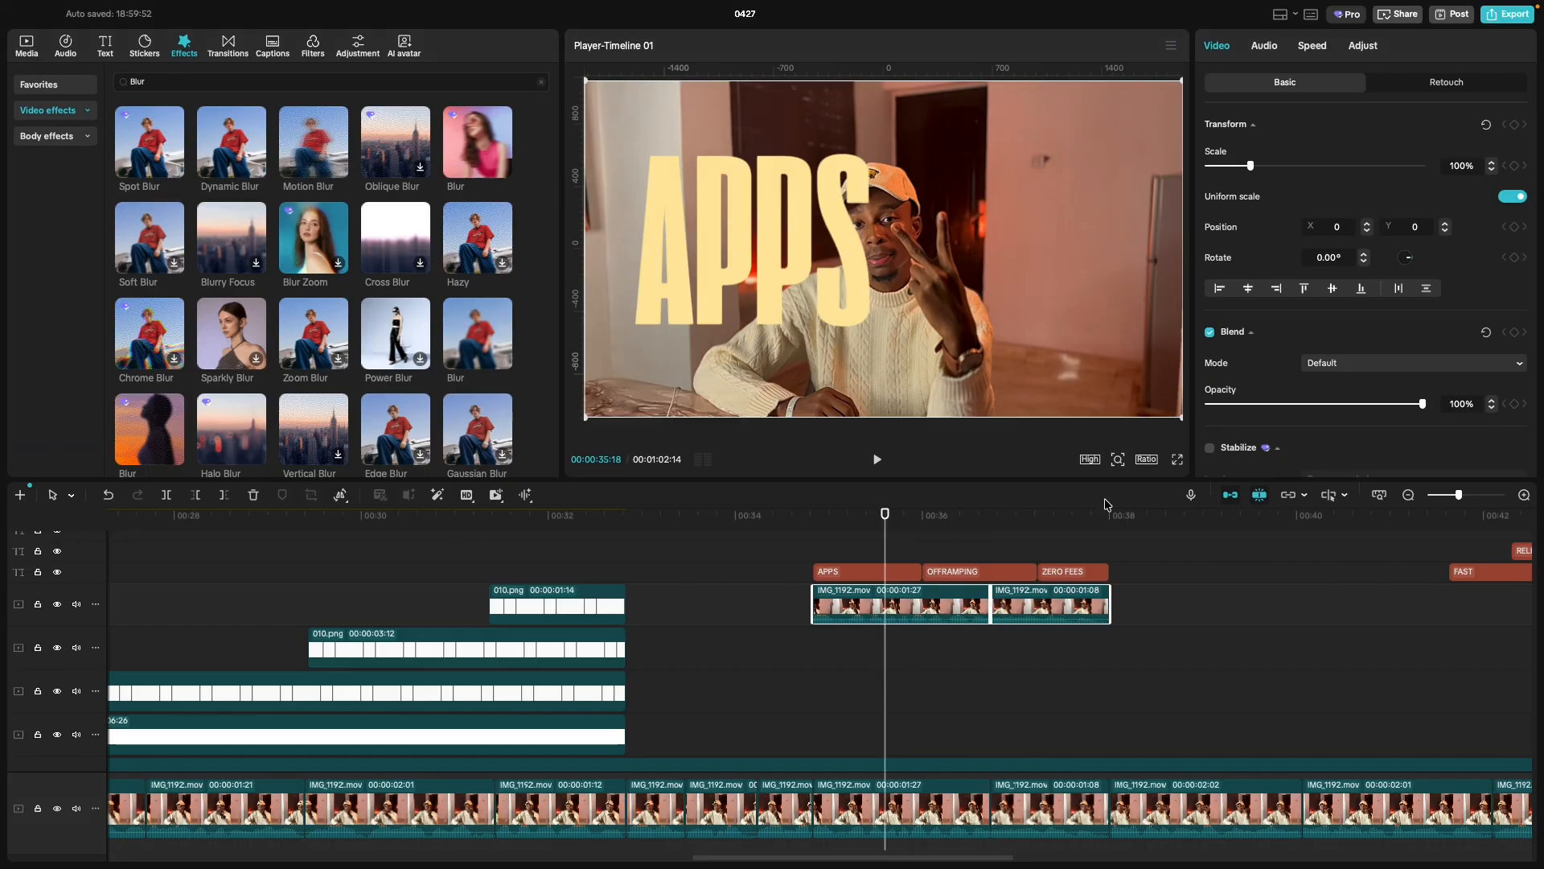
pyautogui.click(949, 620)
pyautogui.click(1319, 84)
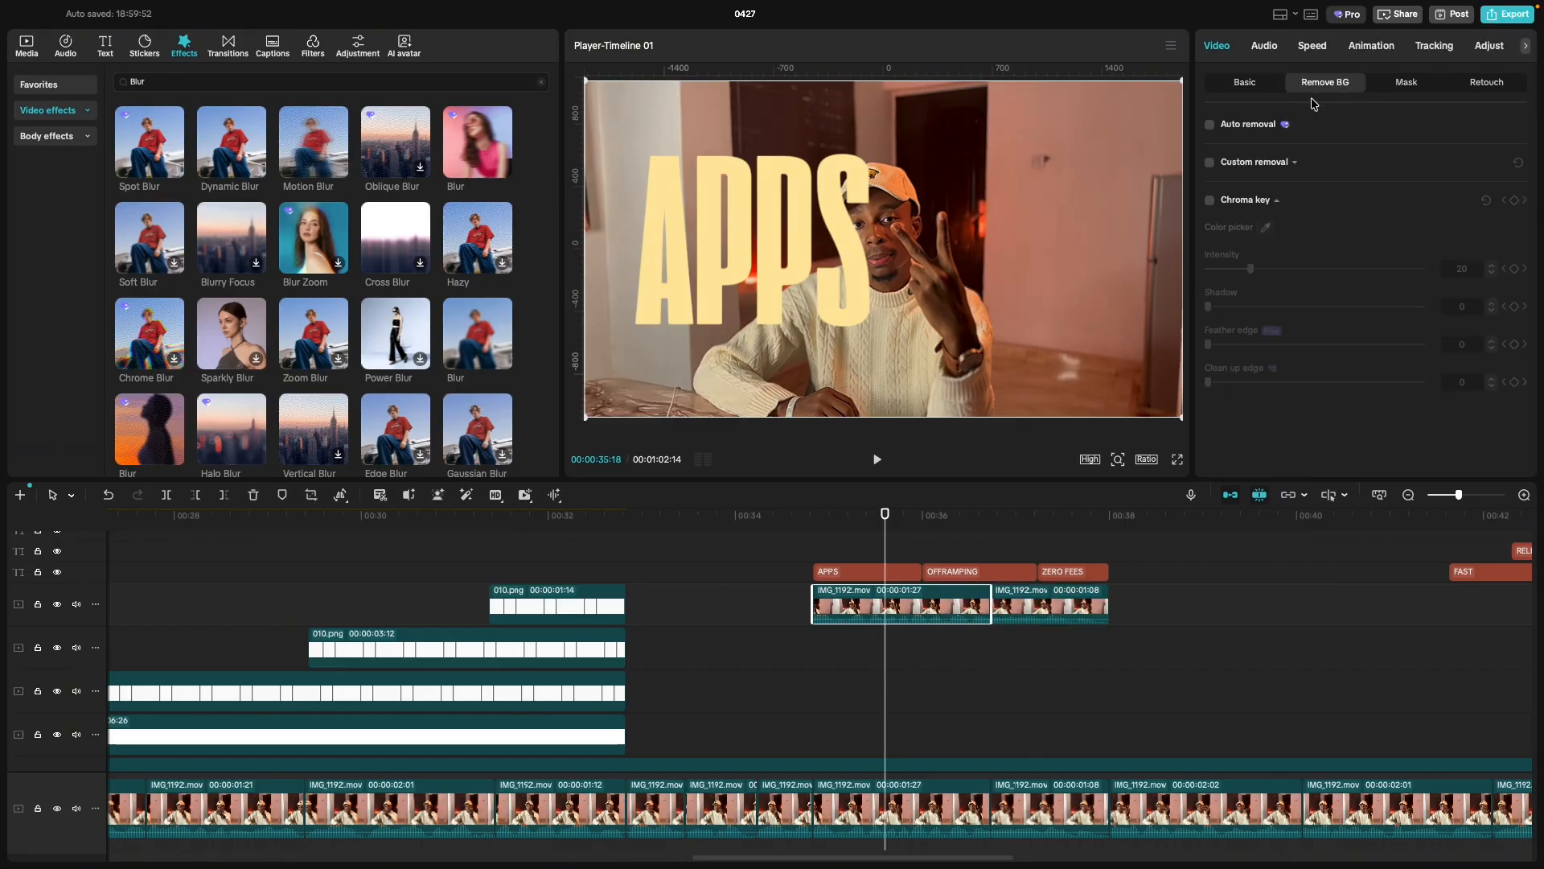
pyautogui.click(1211, 126)
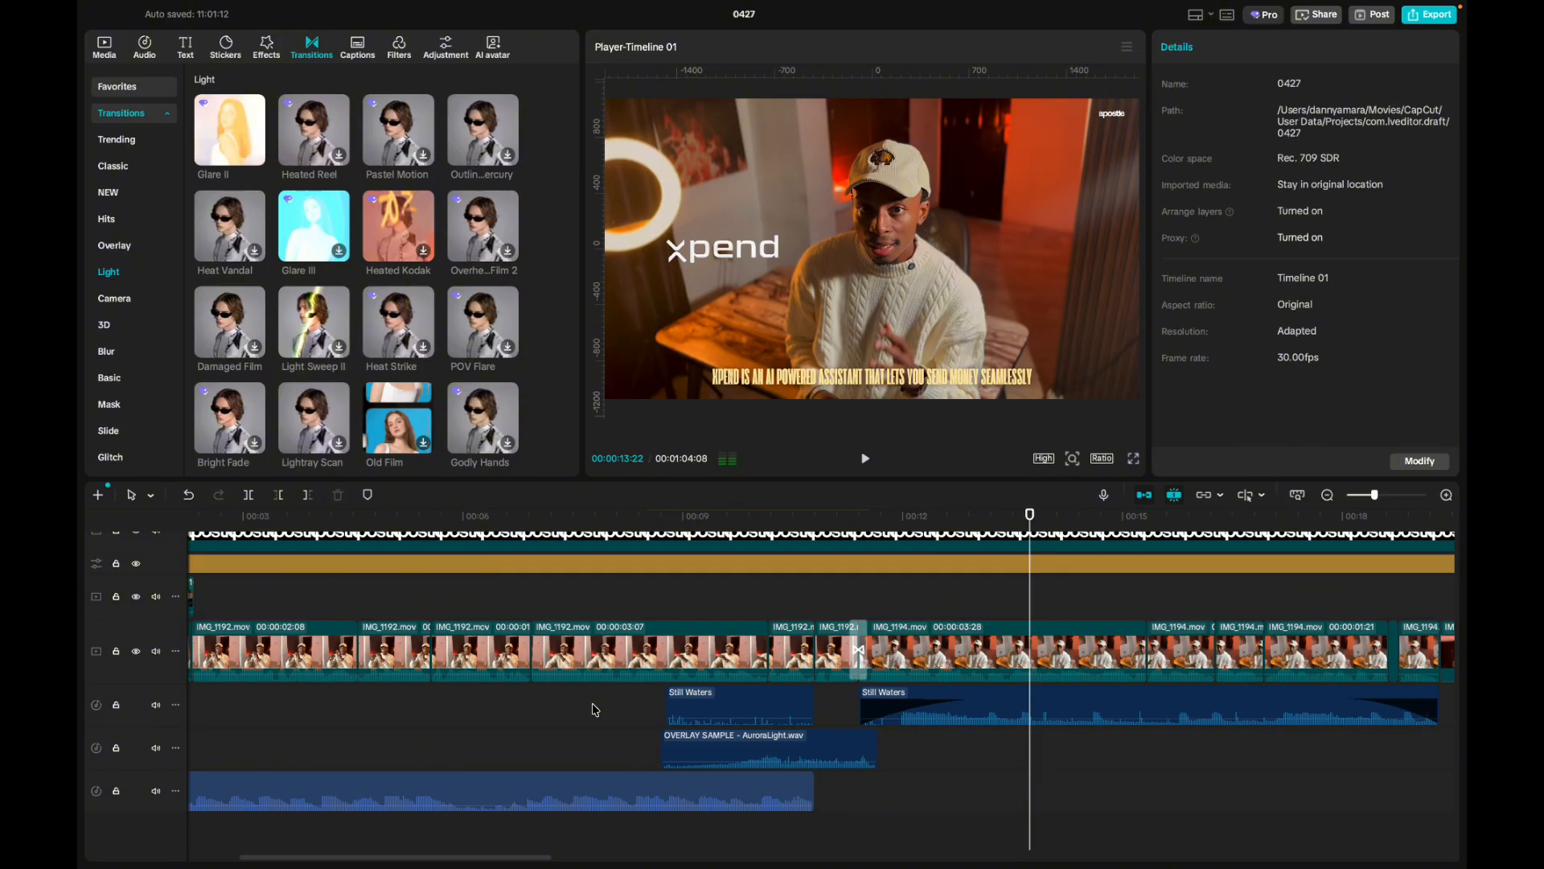
# Examine the whole timeline's layering, from the audio tracks through the overlay and adjustment tracks to the titles and captions.
pyautogui.hscroll(-5, 594, 709)
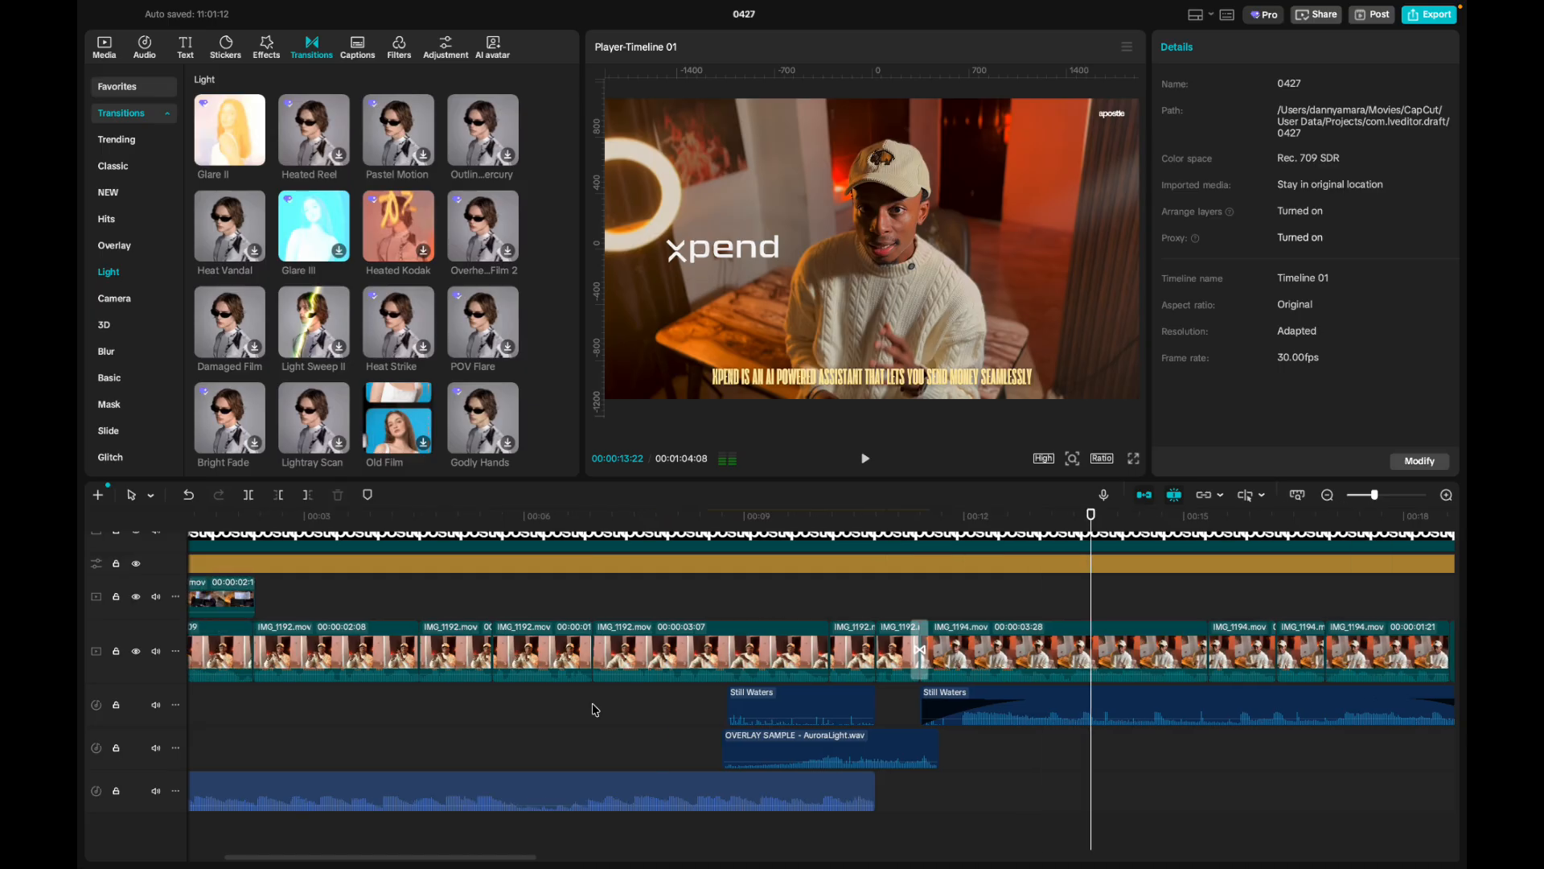
pyautogui.scroll(-5, 566, 713)
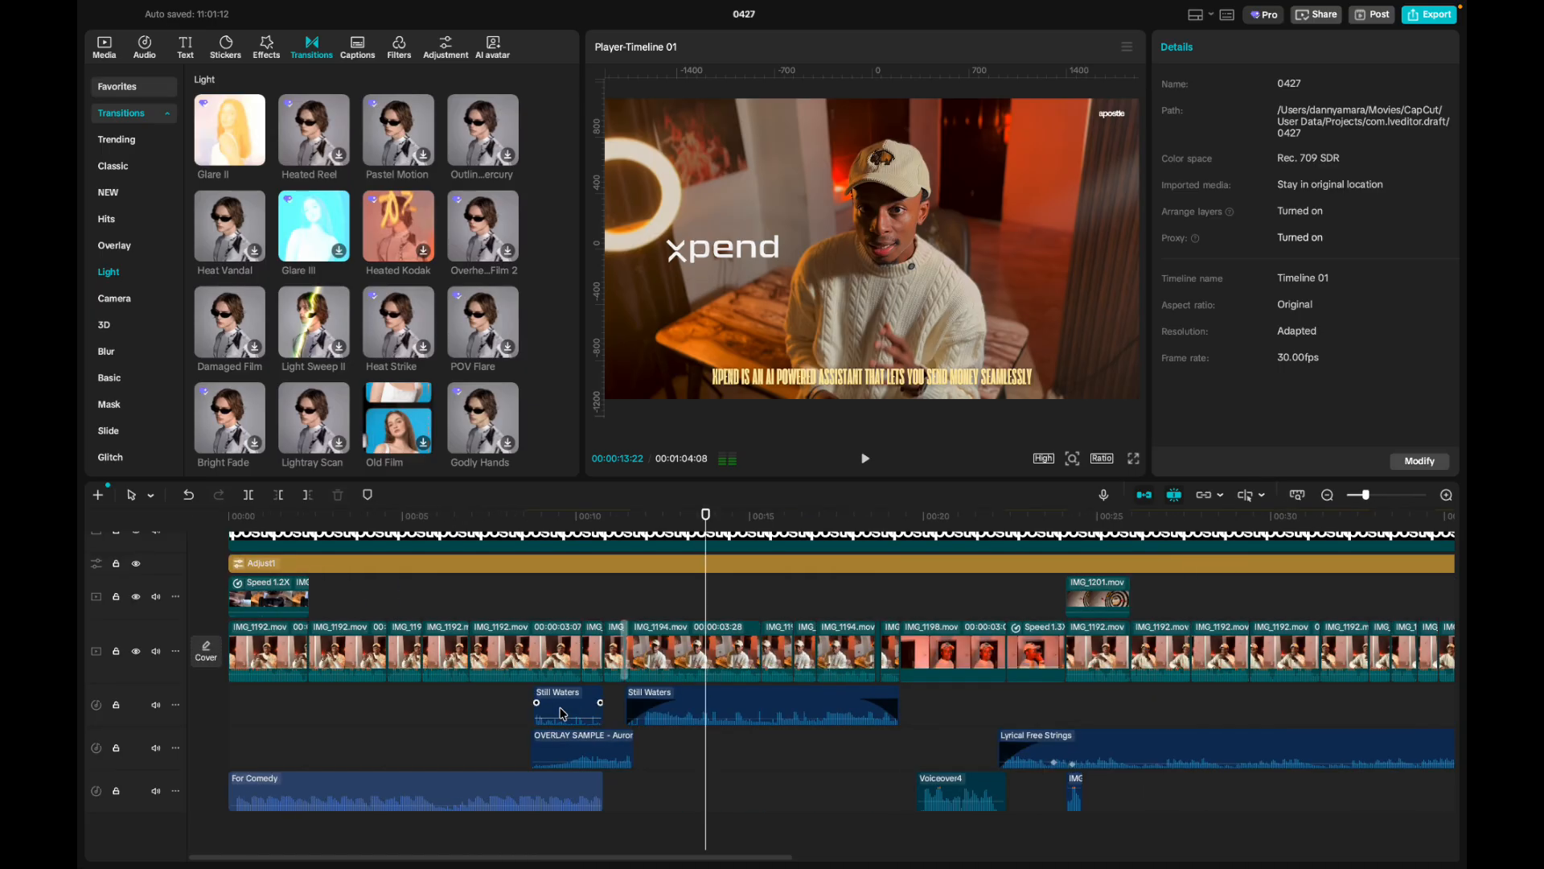
pyautogui.scroll(3, 563, 713)
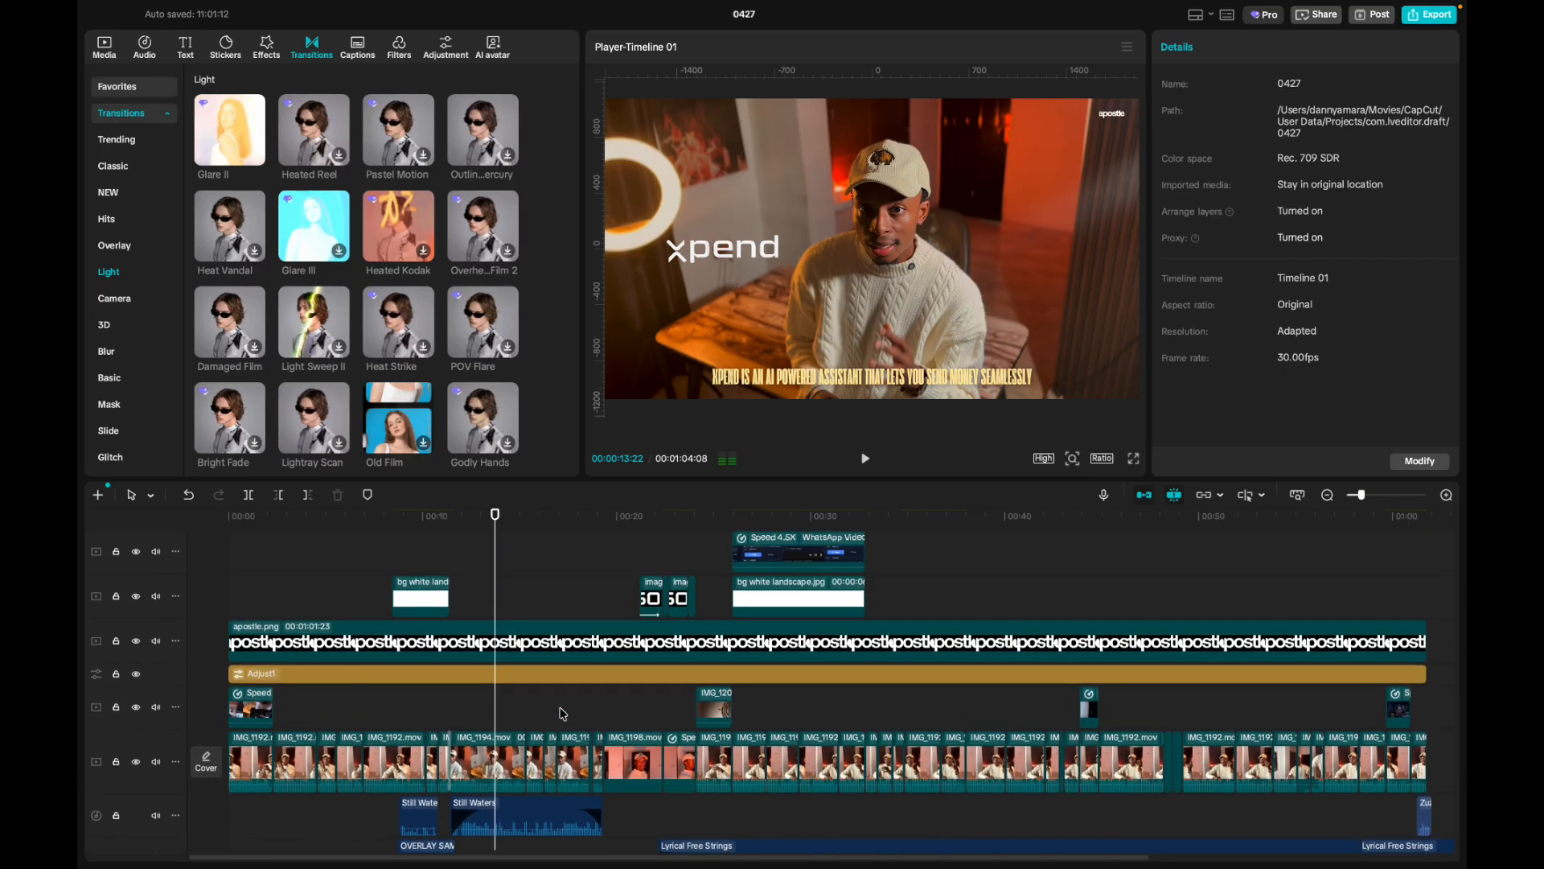
pyautogui.scroll(5, 563, 713)
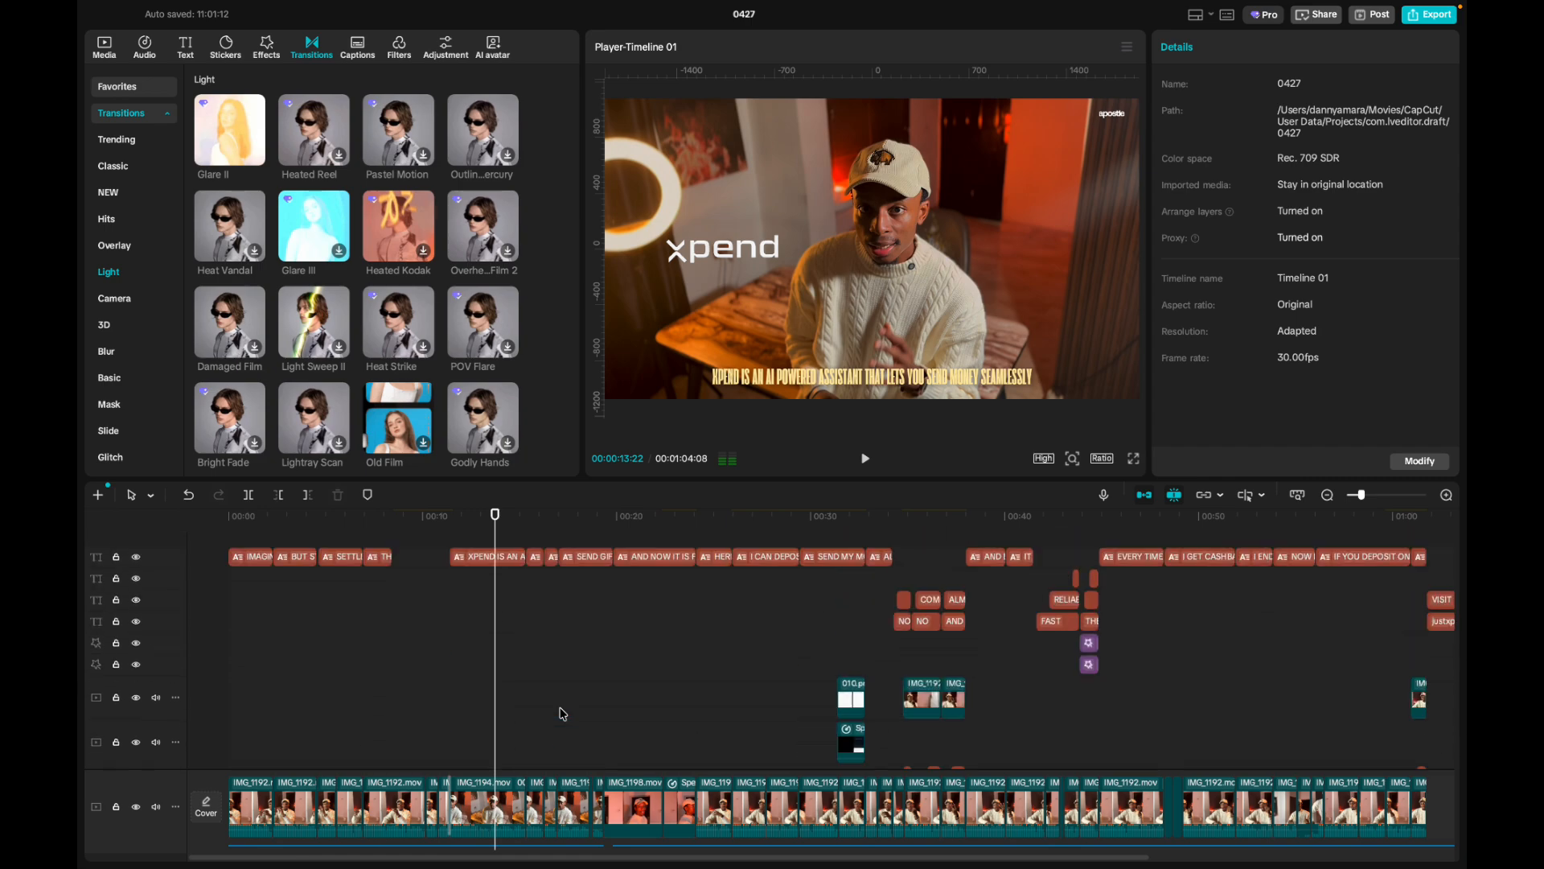
pyautogui.scroll(-8, 563, 713)
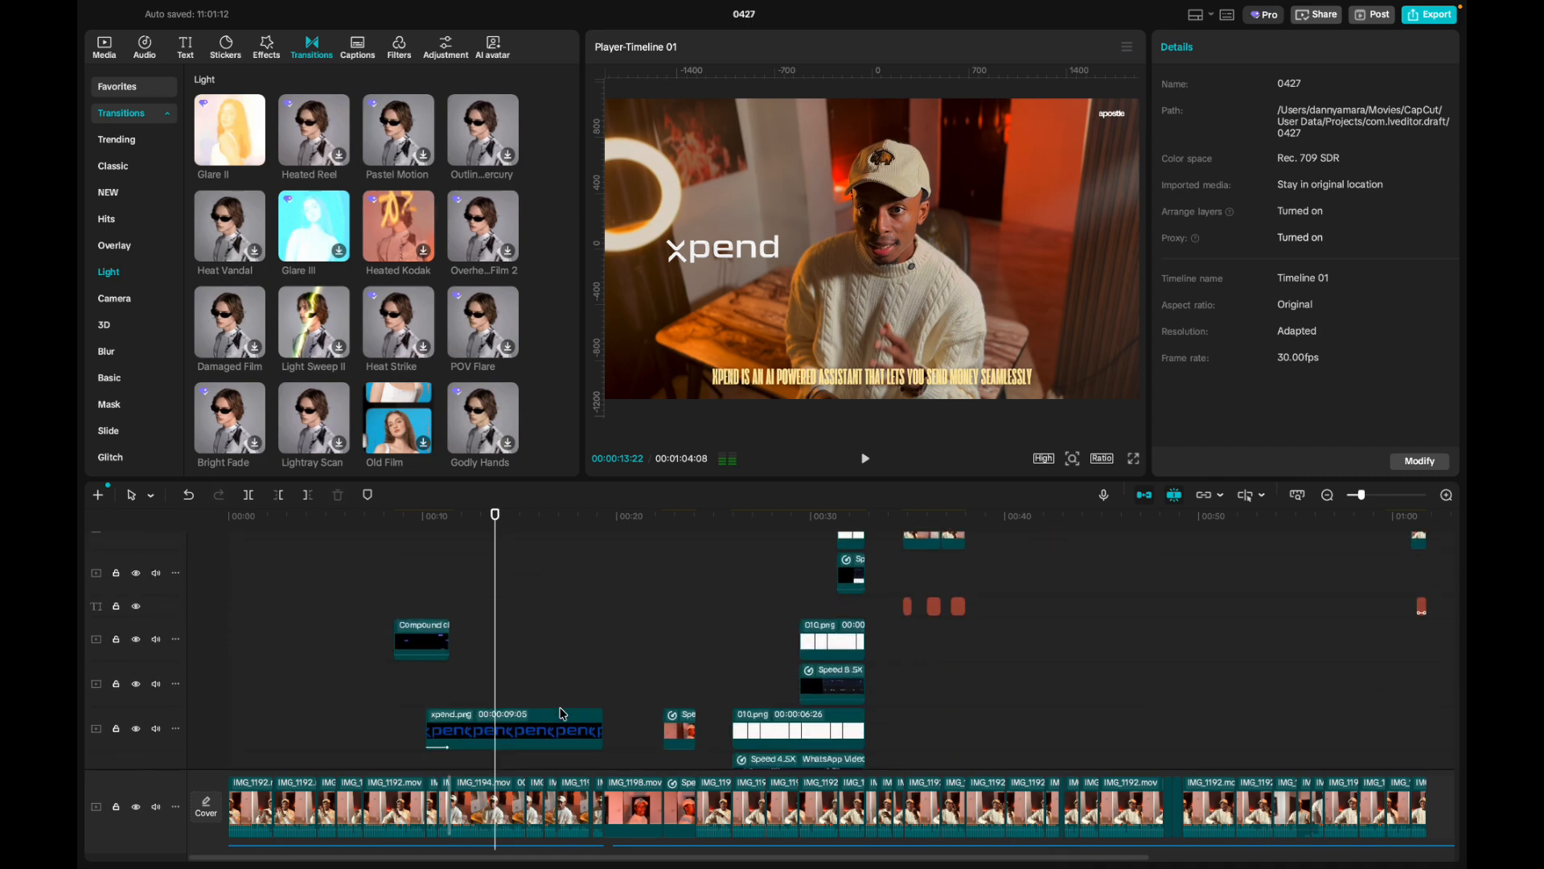
pyautogui.scroll(8, 563, 713)
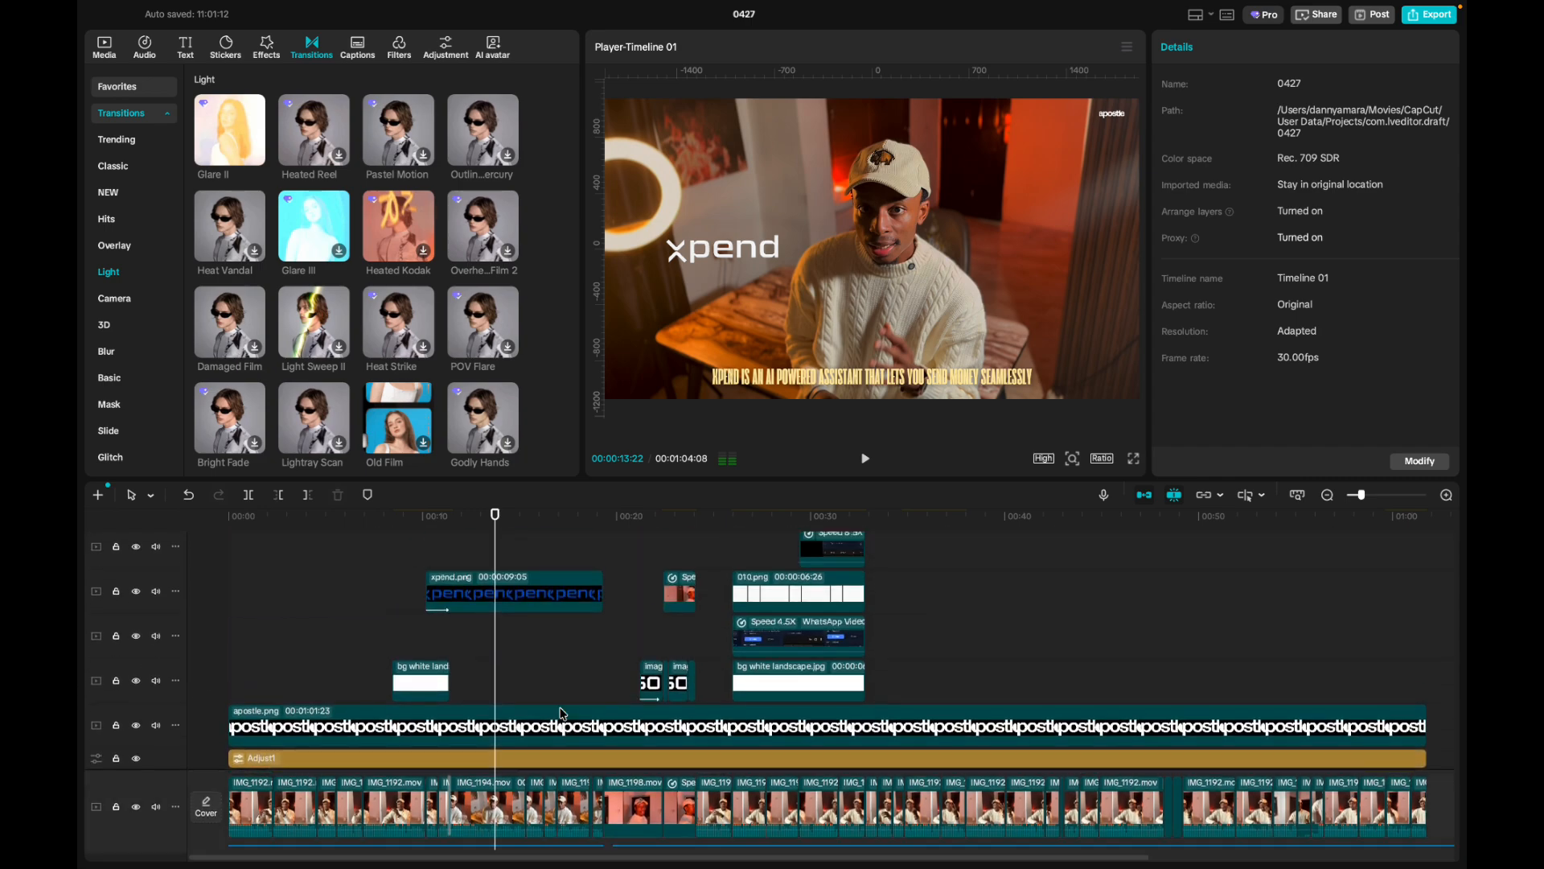
pyautogui.scroll(-2, 563, 714)
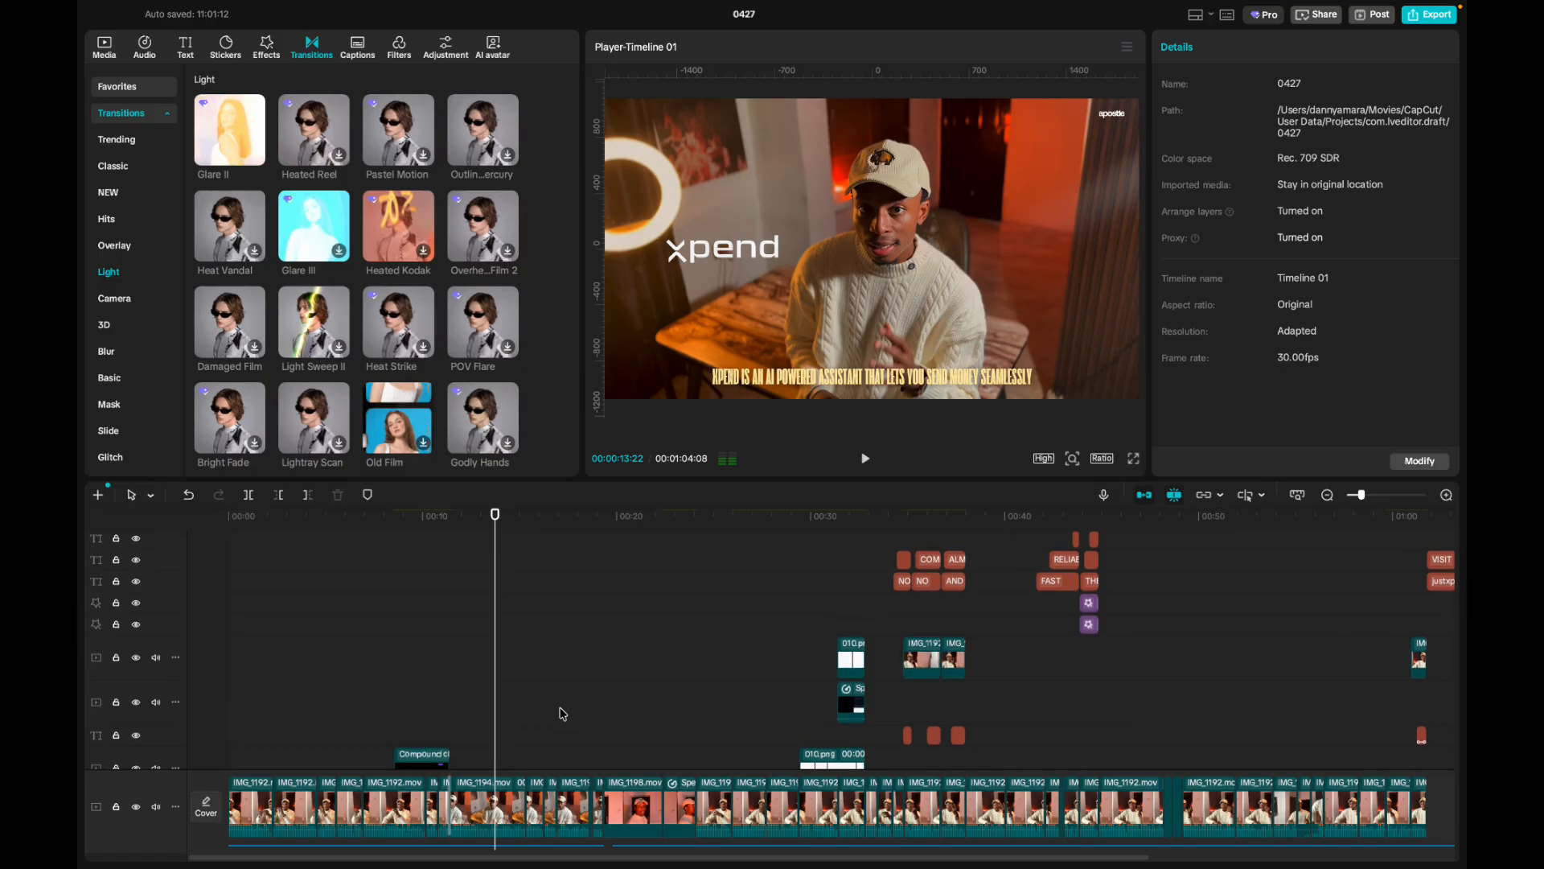
pyautogui.scroll(-1, 563, 714)
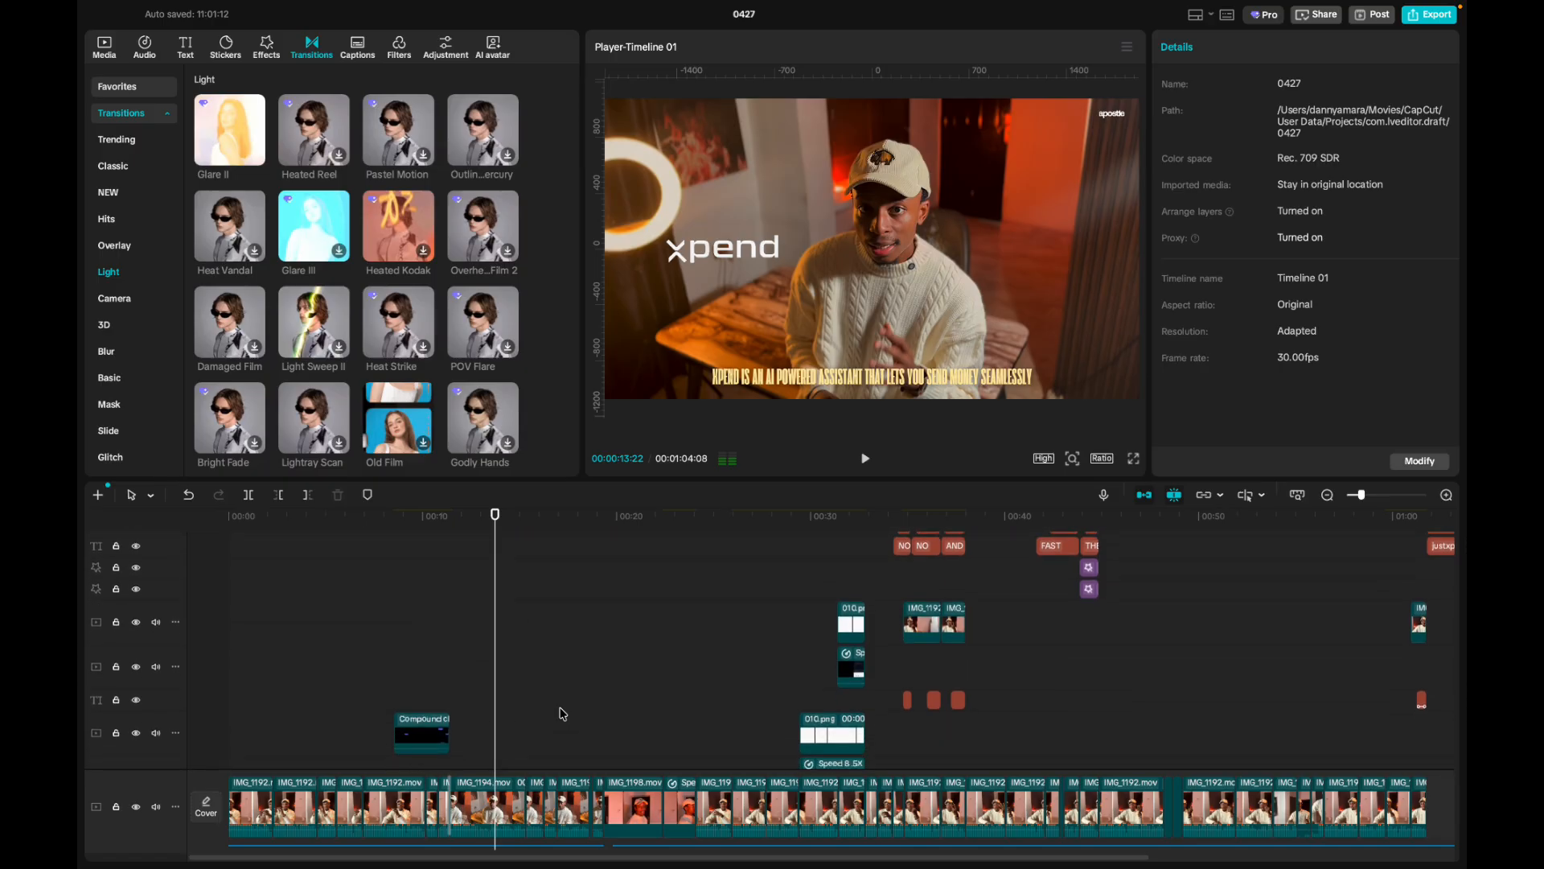
pyautogui.scroll(-10, 563, 714)
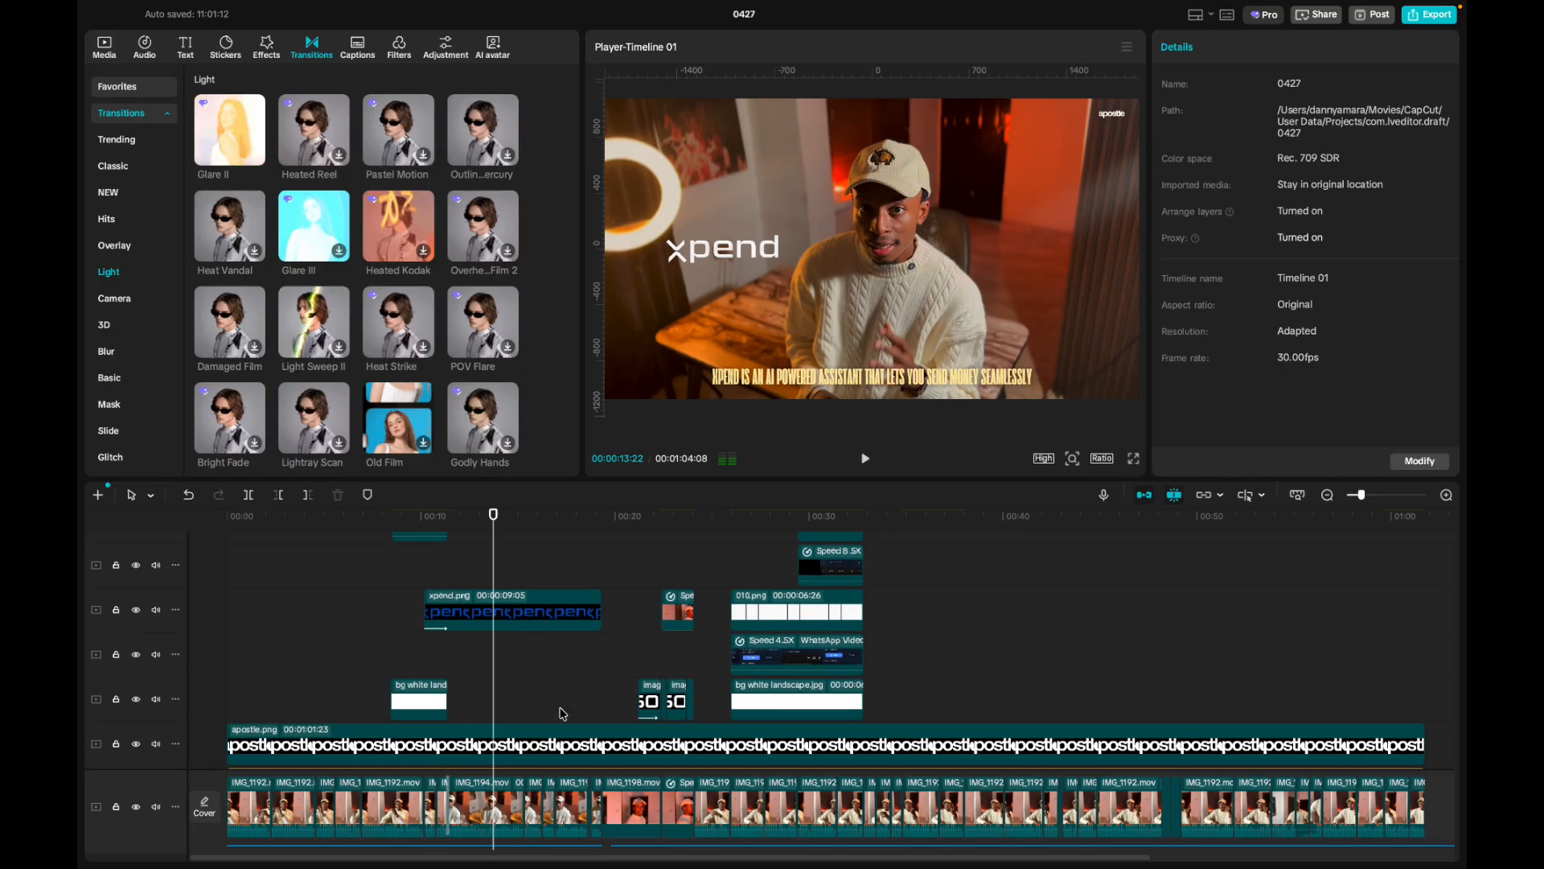
pyautogui.scroll(10, 563, 713)
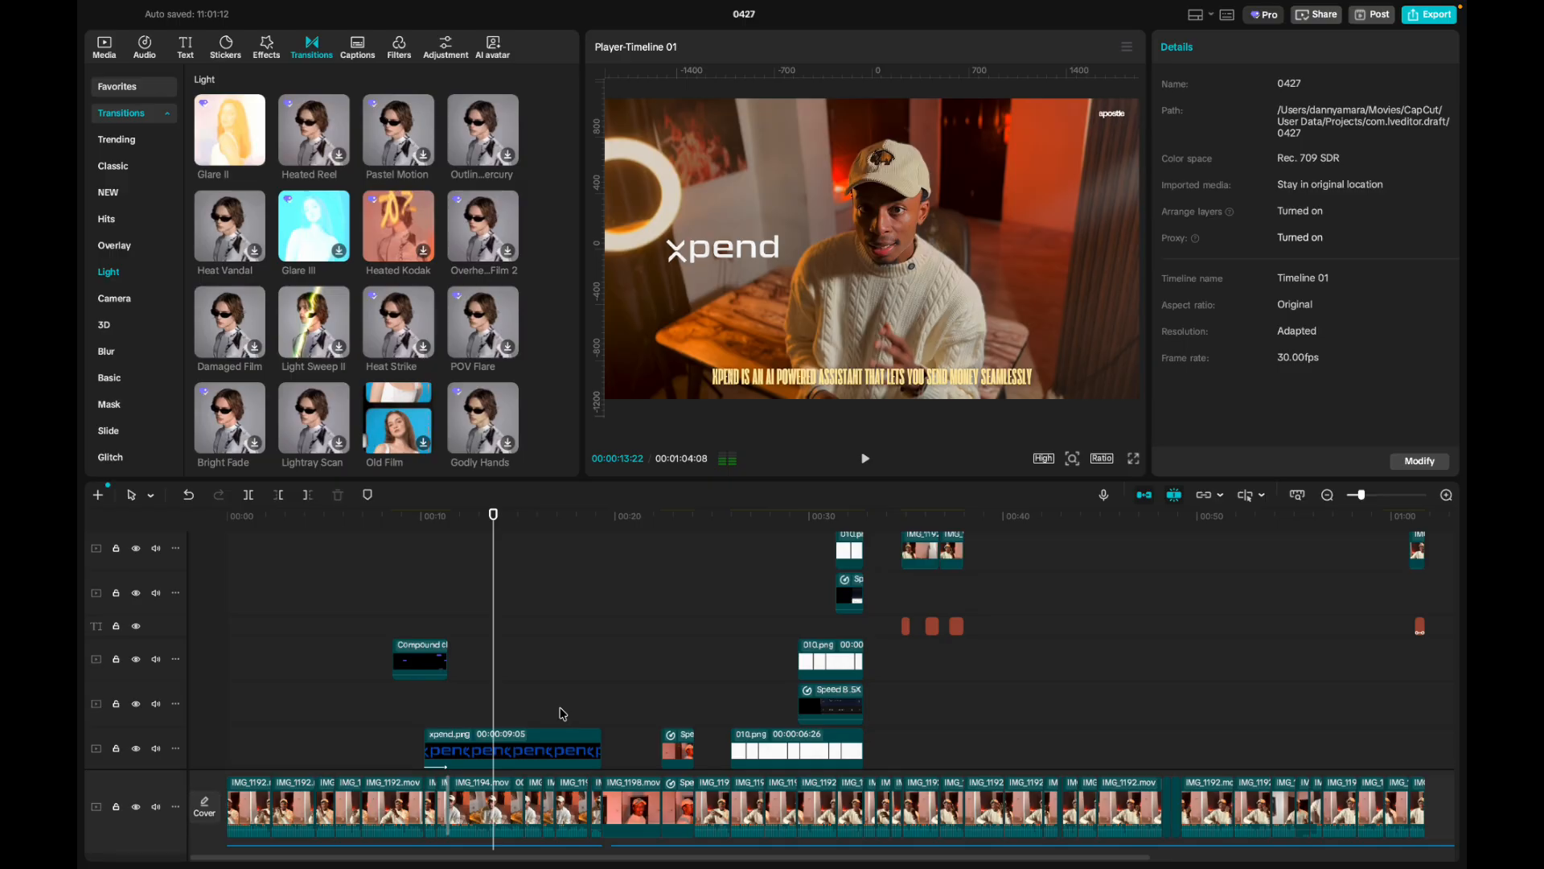
pyautogui.scroll(-3, 563, 713)
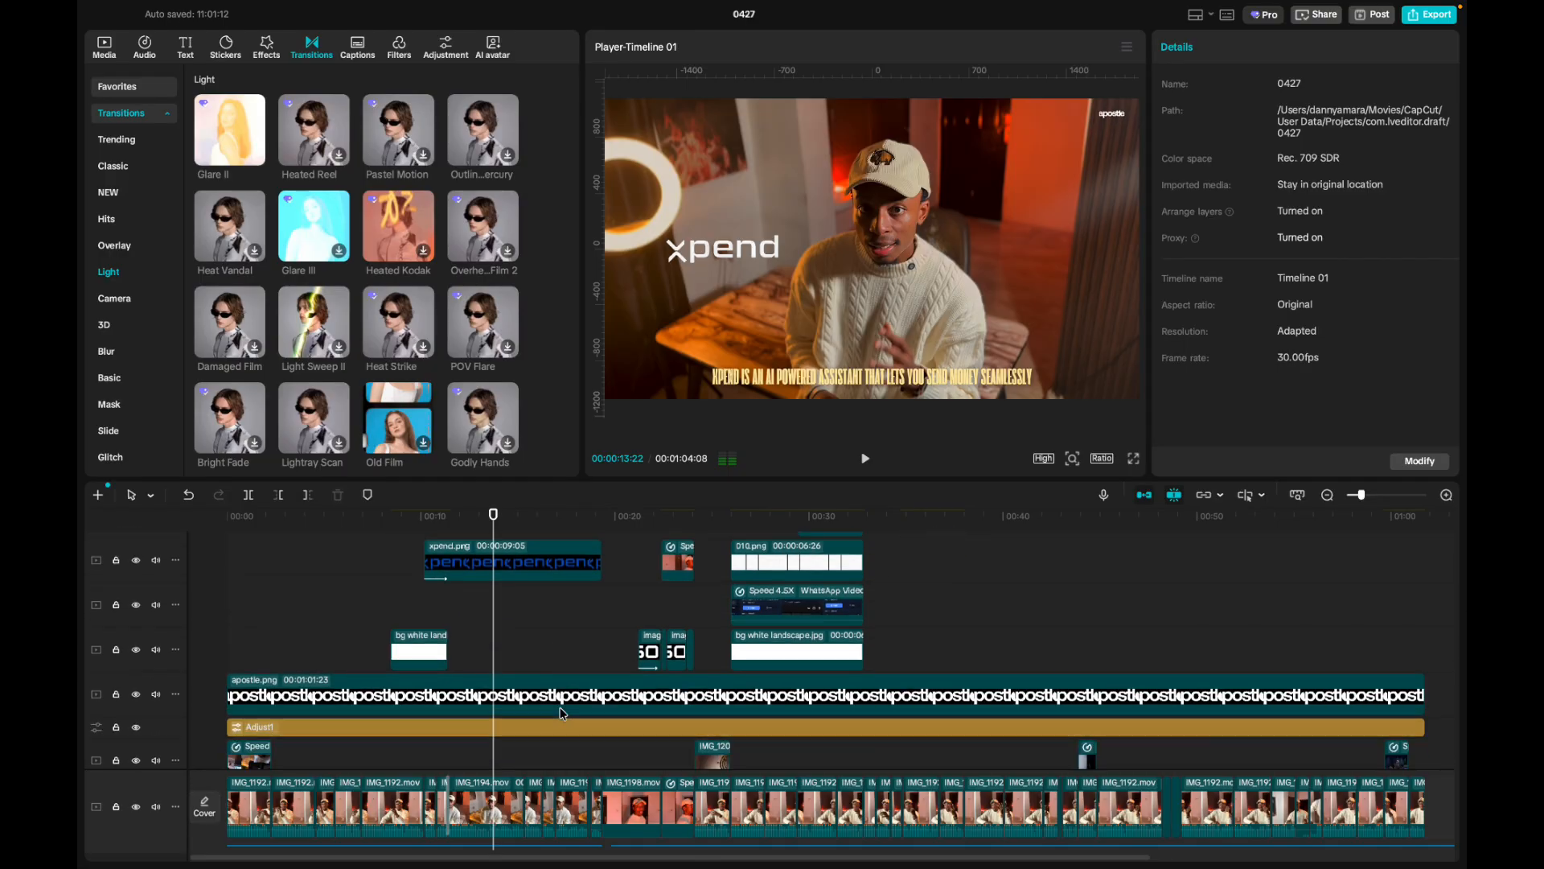
pyautogui.scroll(2, 562, 714)
pyautogui.scroll(1, 562, 713)
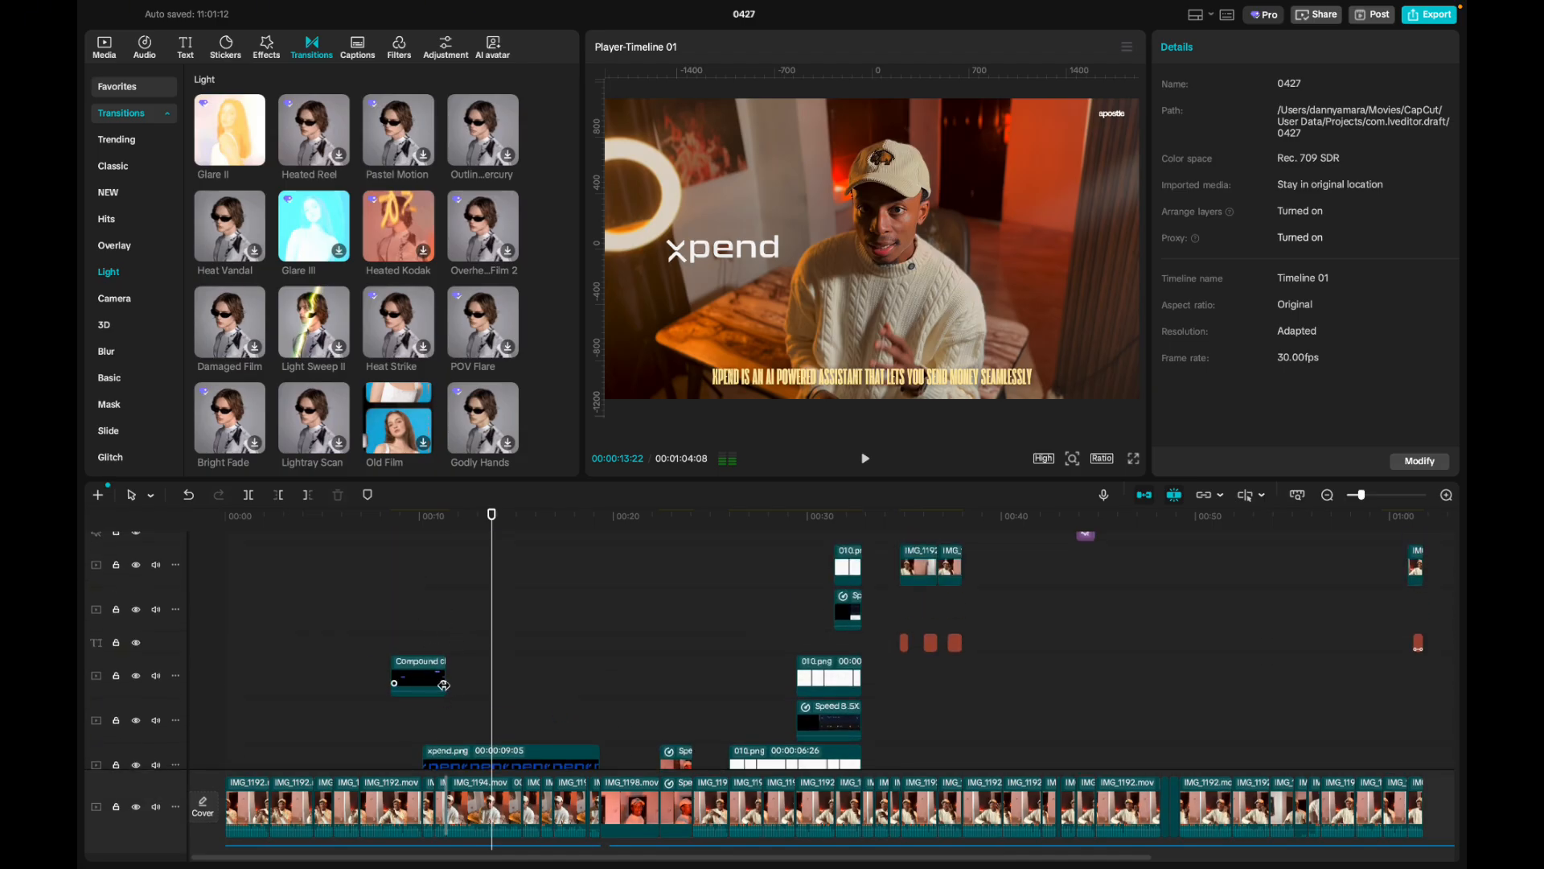
pyautogui.scroll(-3, 498, 724)
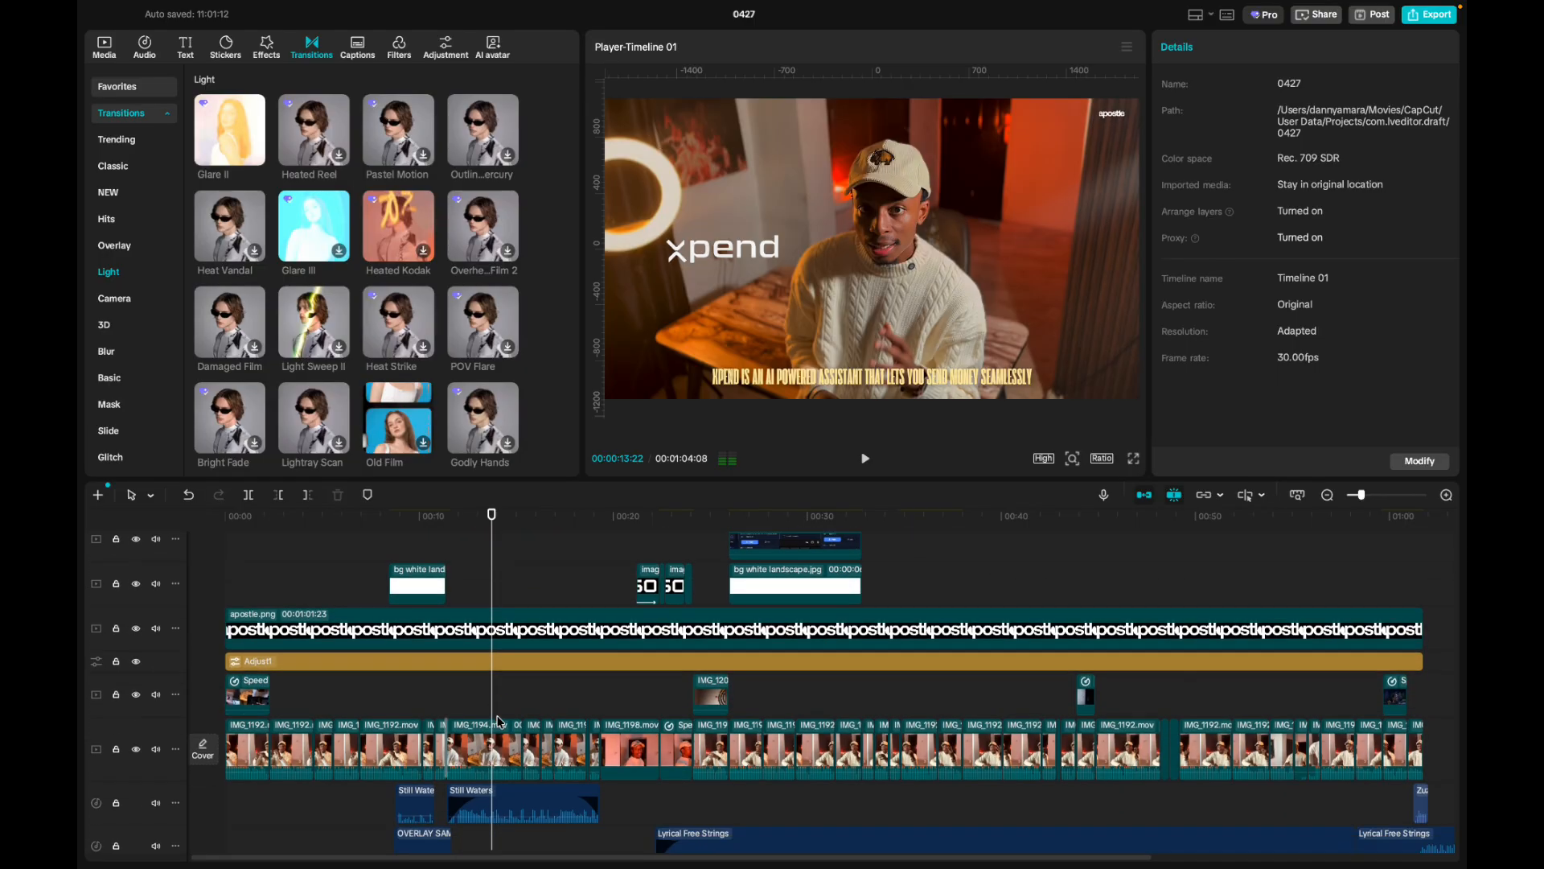
# Scrub from 00:00:25:29 to 00:00:29:12 to review the phone screen recording over the white background.
pyautogui.moveTo(492, 702); pyautogui.dragTo(729, 697)
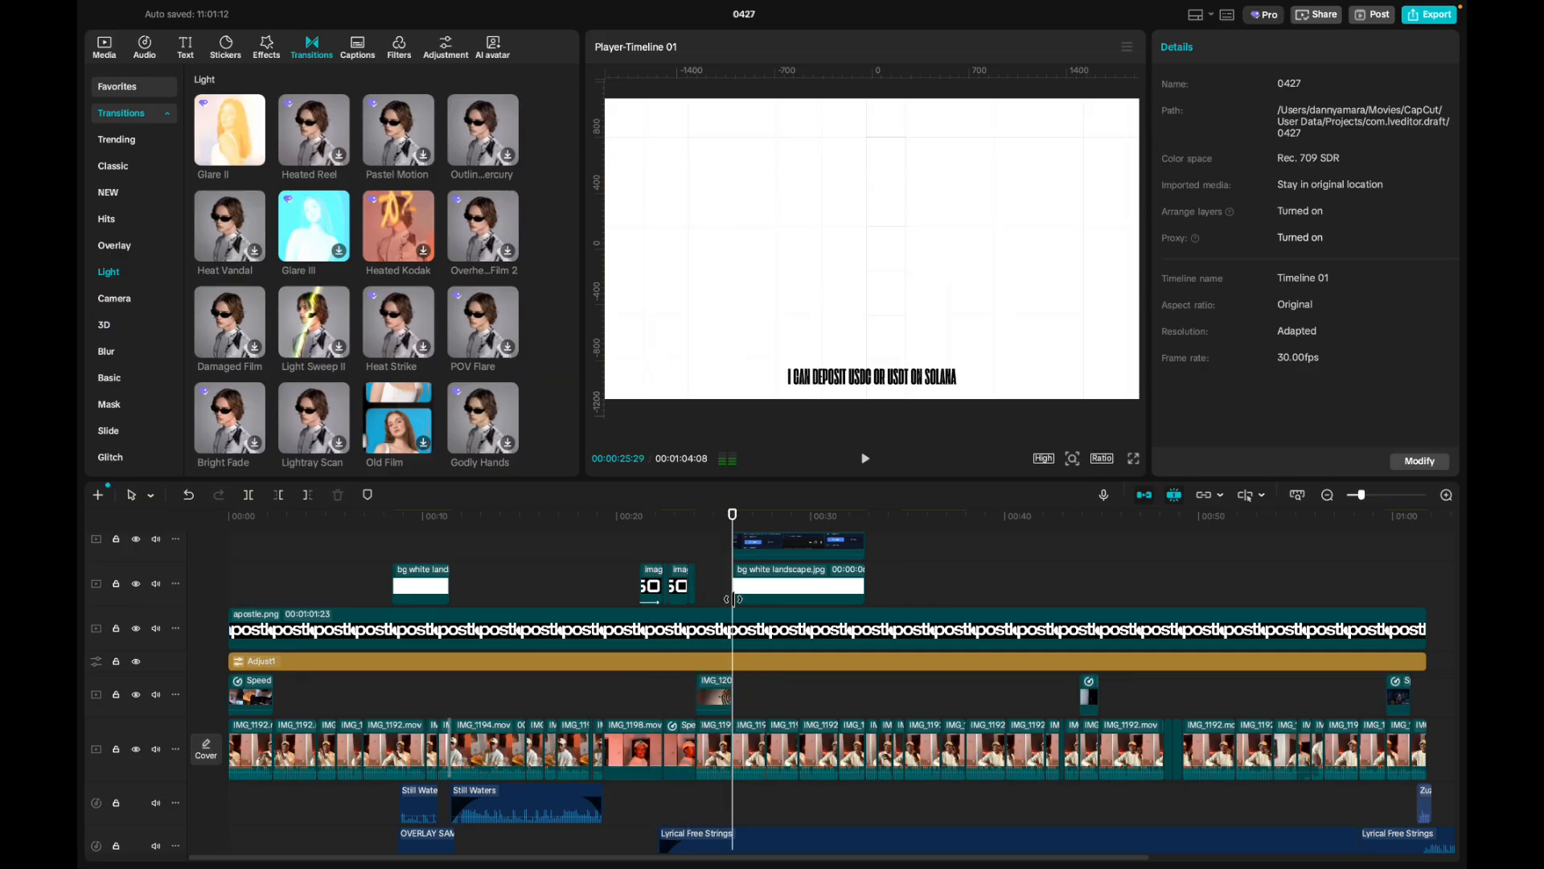
pyautogui.moveTo(732, 516); pyautogui.dragTo(745, 515)
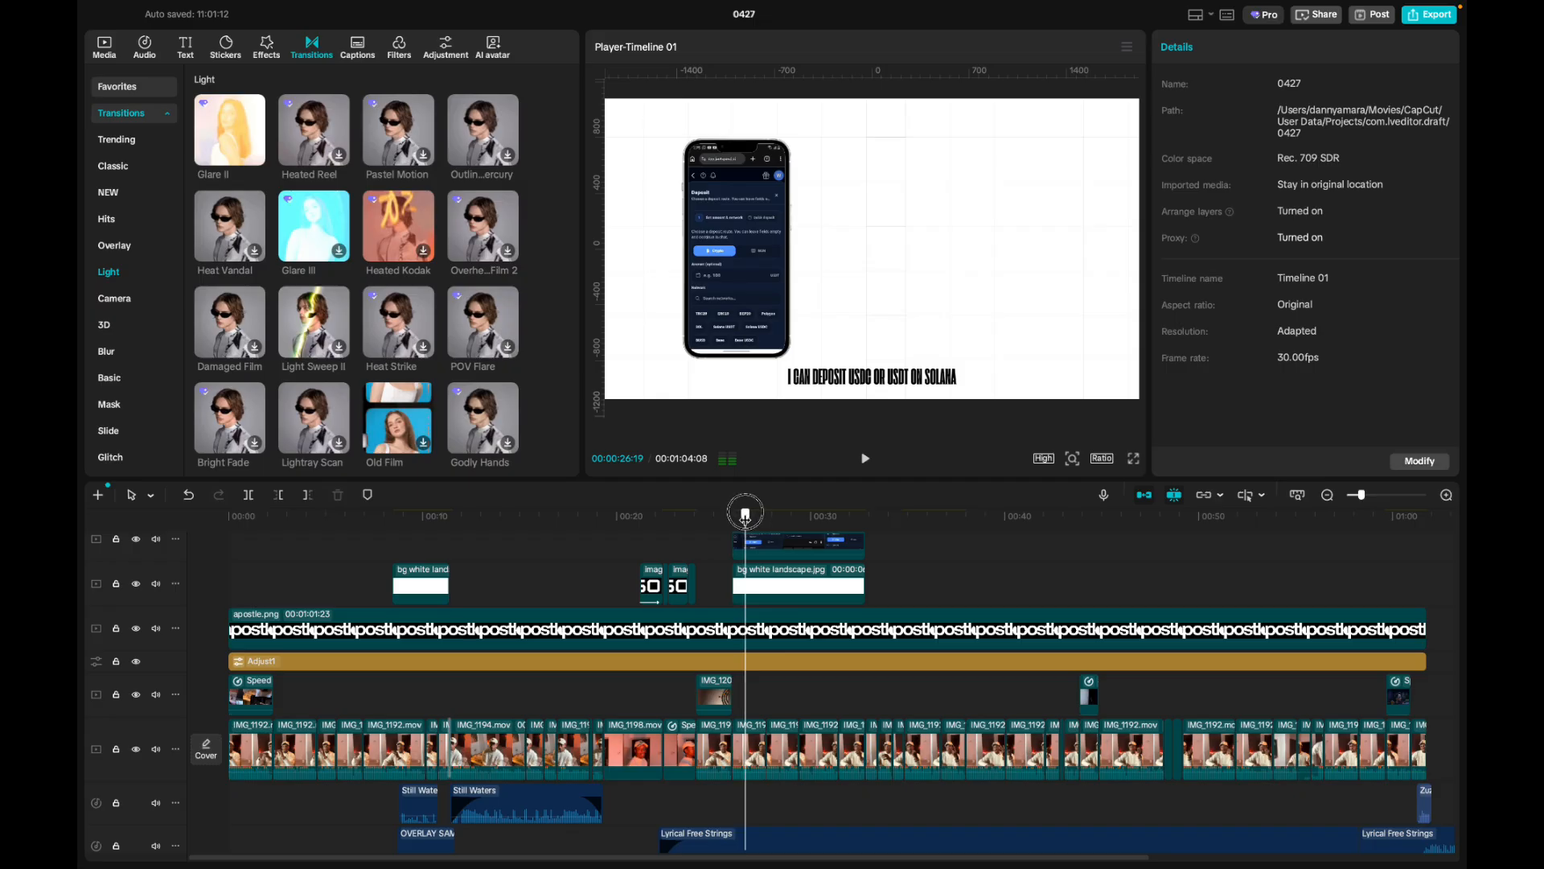
pyautogui.moveTo(745, 516); pyautogui.dragTo(790, 516)
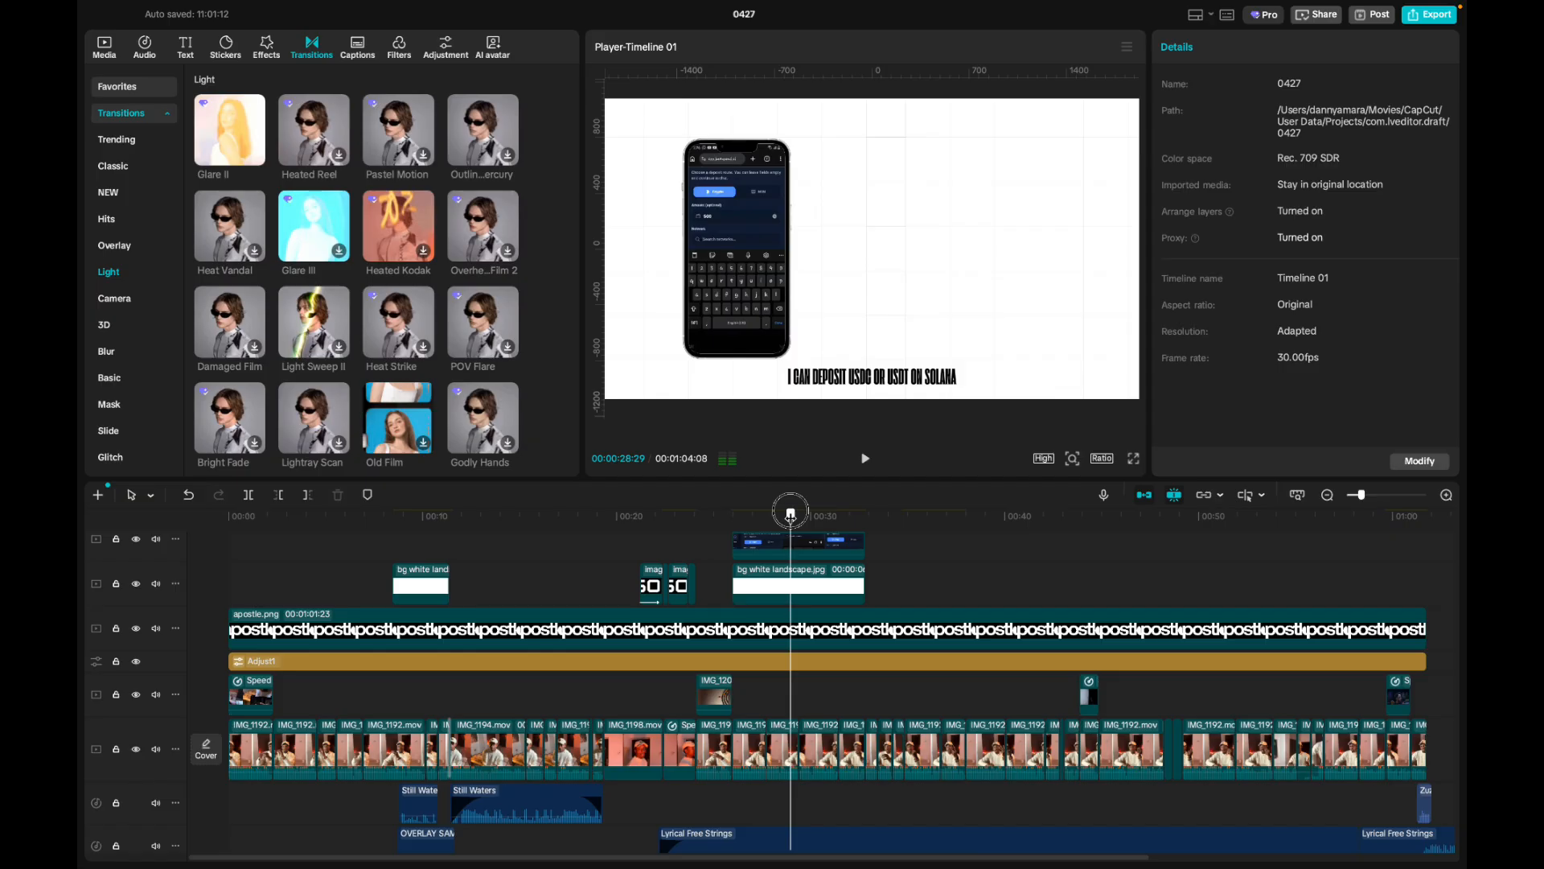
pyautogui.moveTo(791, 516); pyautogui.dragTo(798, 516)
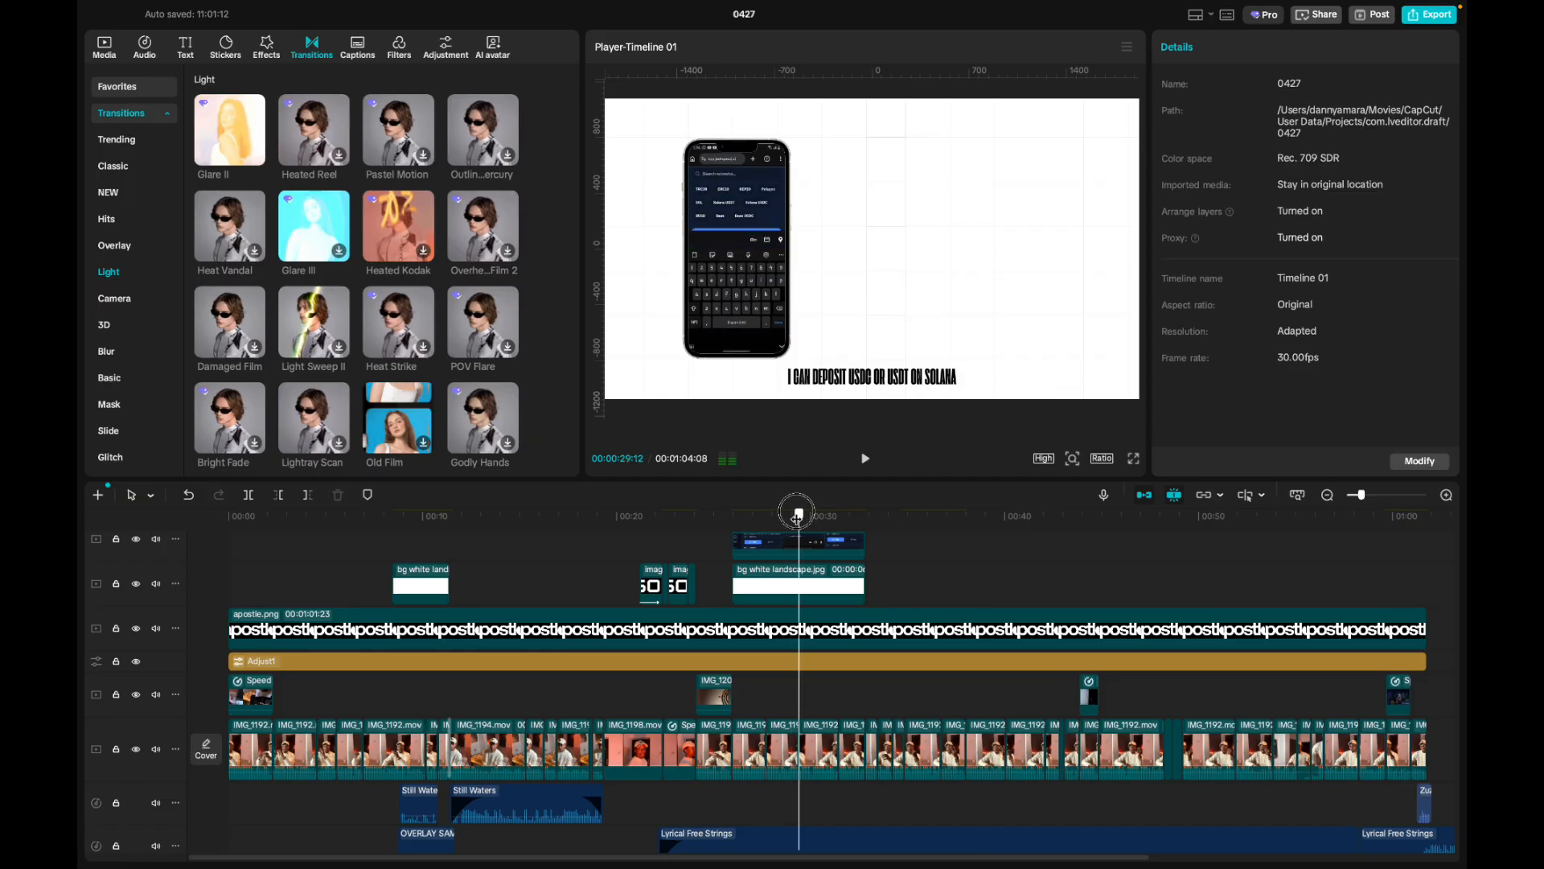
# Examine the layers of the first phone overlay at 00:00:28:27: the white background, the screen recording and the 010.png phone frame.
pyautogui.moveTo(798, 516); pyautogui.dragTo(788, 563)
pyautogui.click(792, 583)
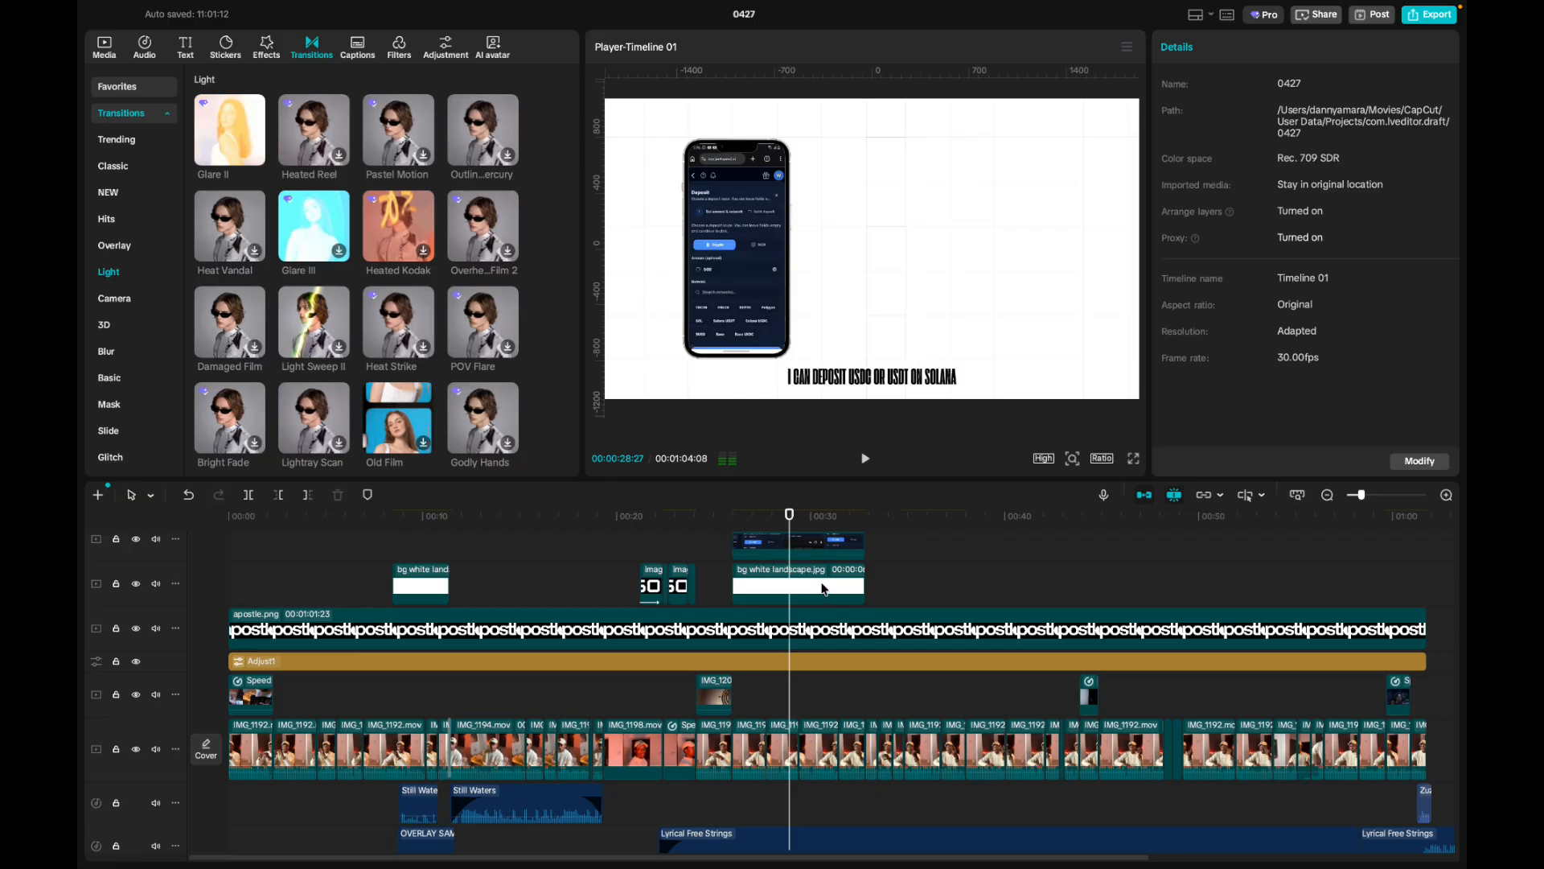
pyautogui.scroll(3, 788, 563)
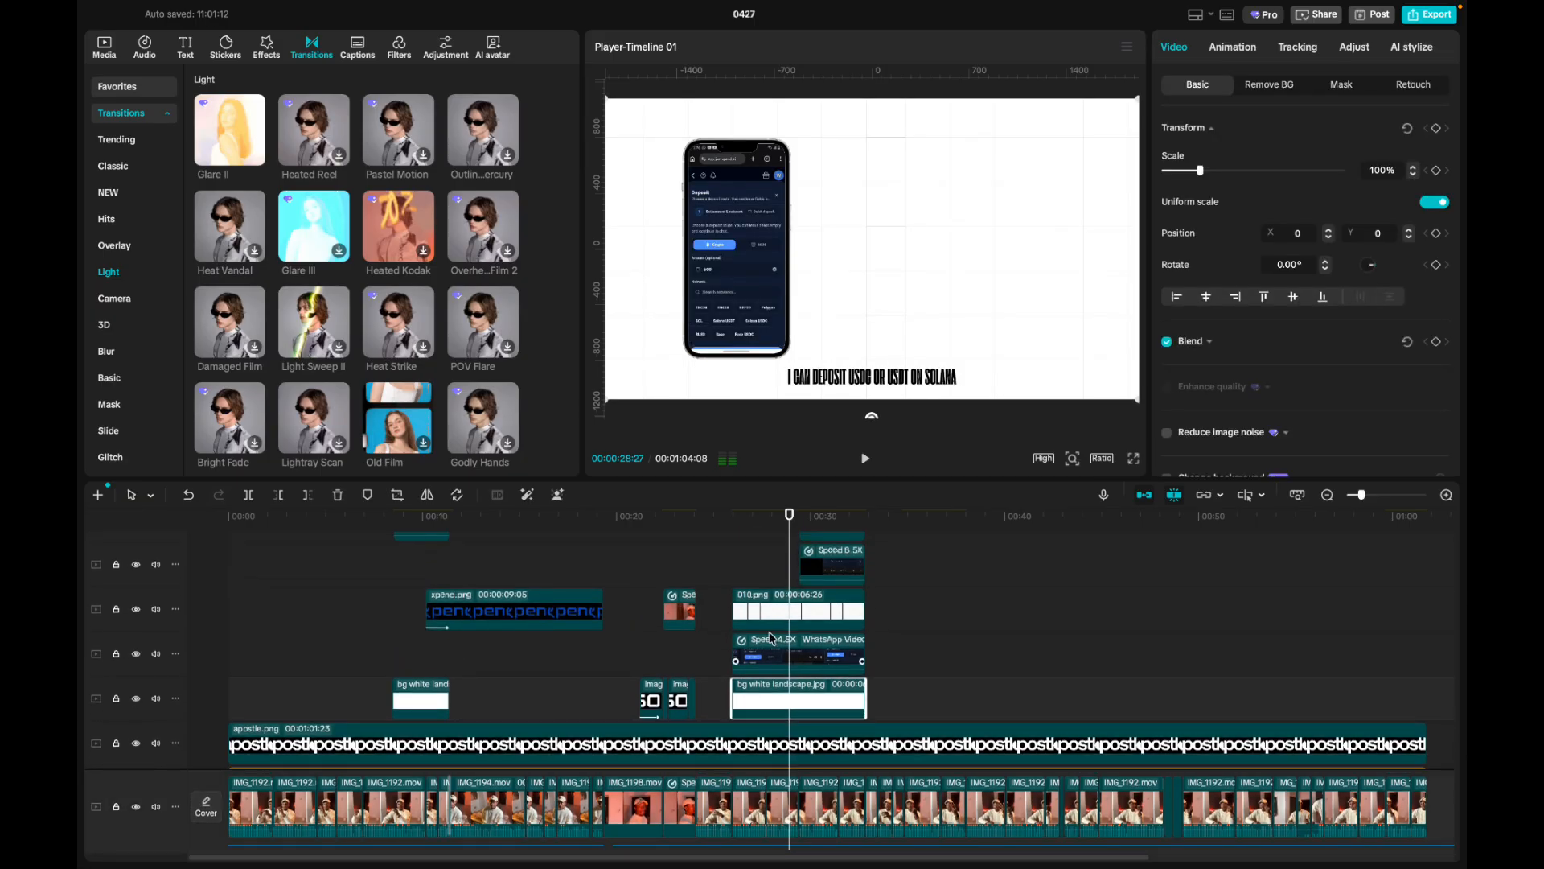
pyautogui.scroll(5, 770, 638)
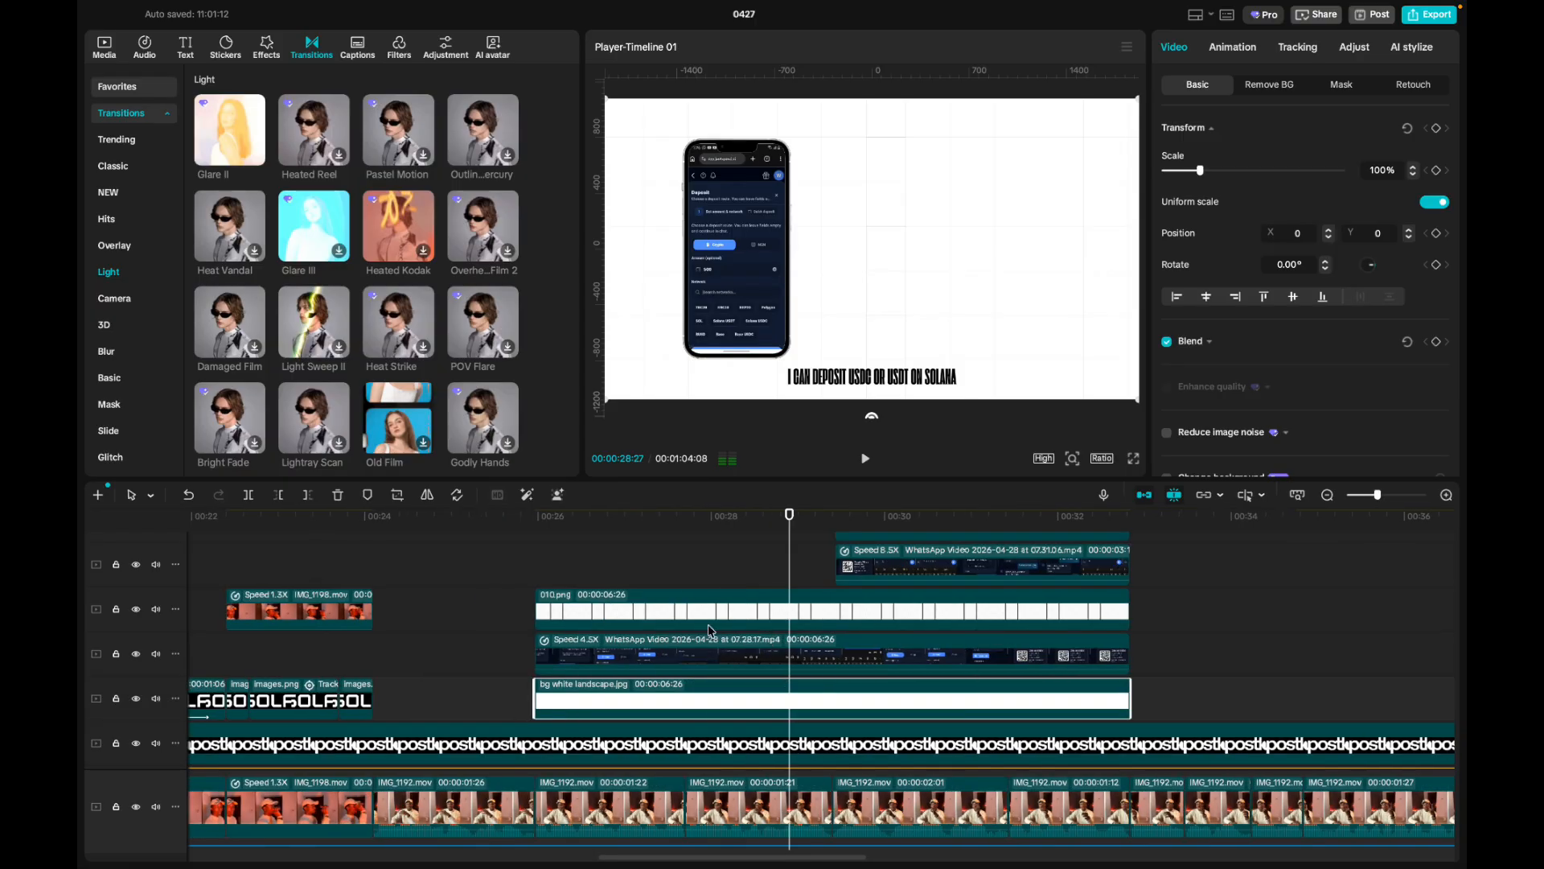
pyautogui.click(659, 651)
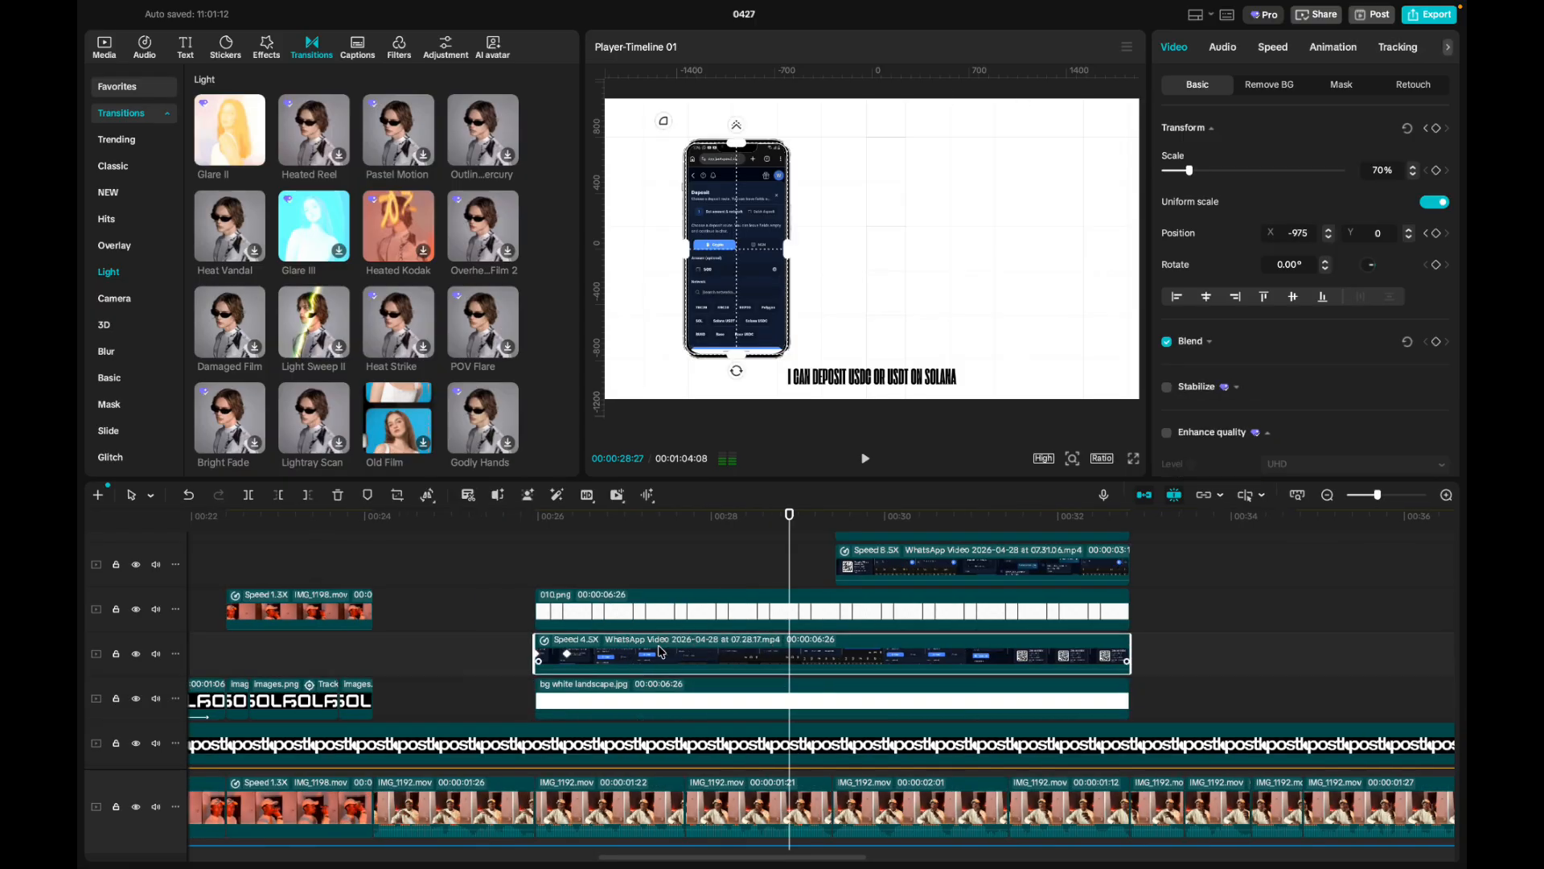
pyautogui.click(595, 716)
pyautogui.click(605, 607)
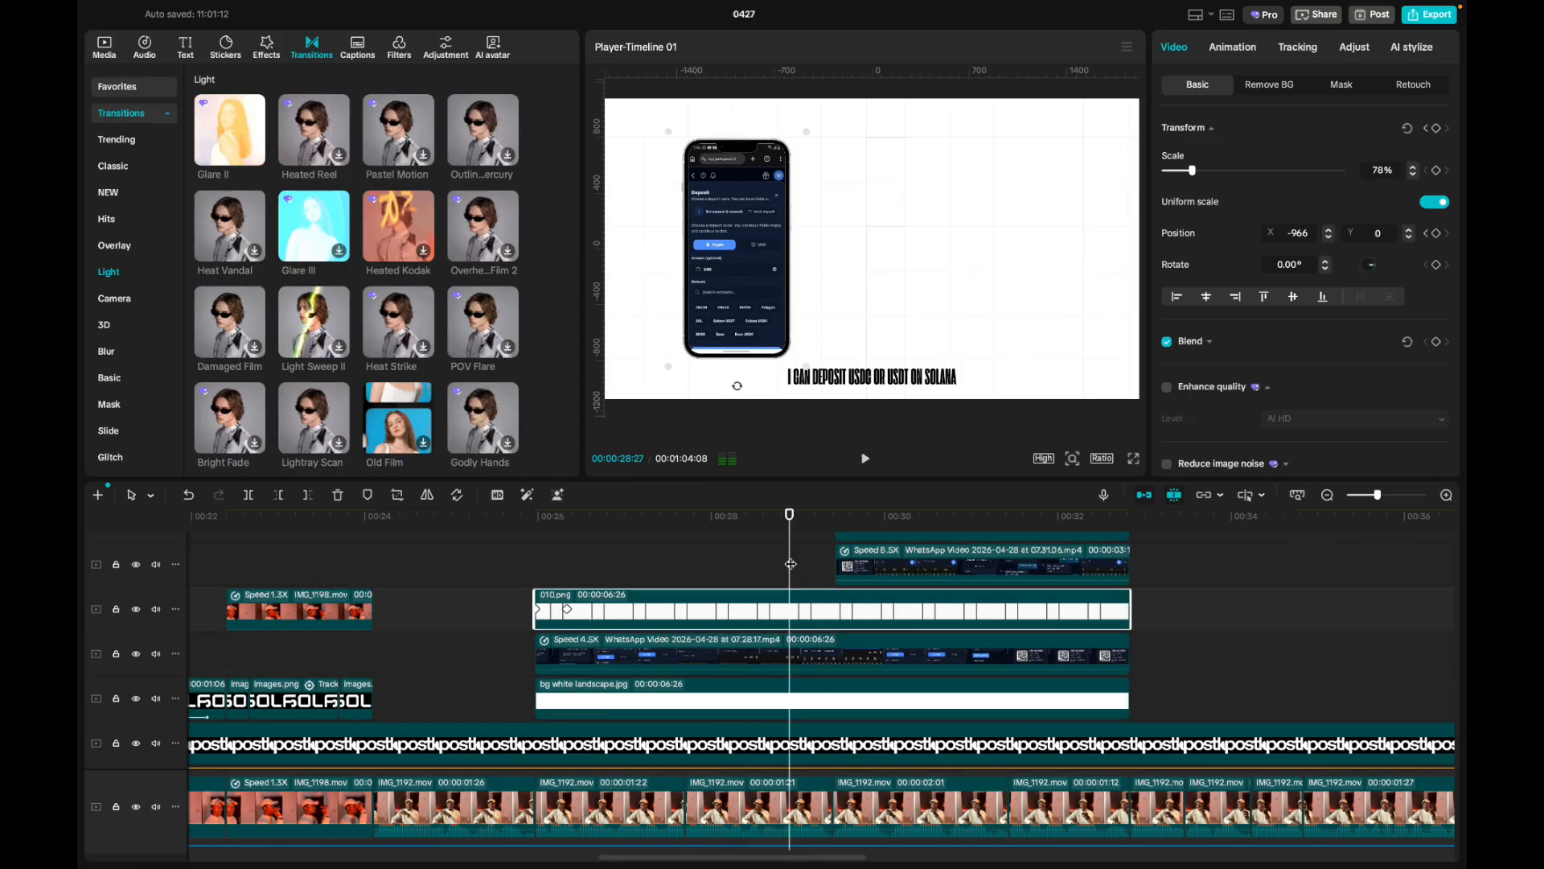
# Scrub from 00:00:28:27 to 00:00:32:13 to review how the three phone recordings appear side by side.
pyautogui.moveTo(791, 564); pyautogui.dragTo(1096, 547)
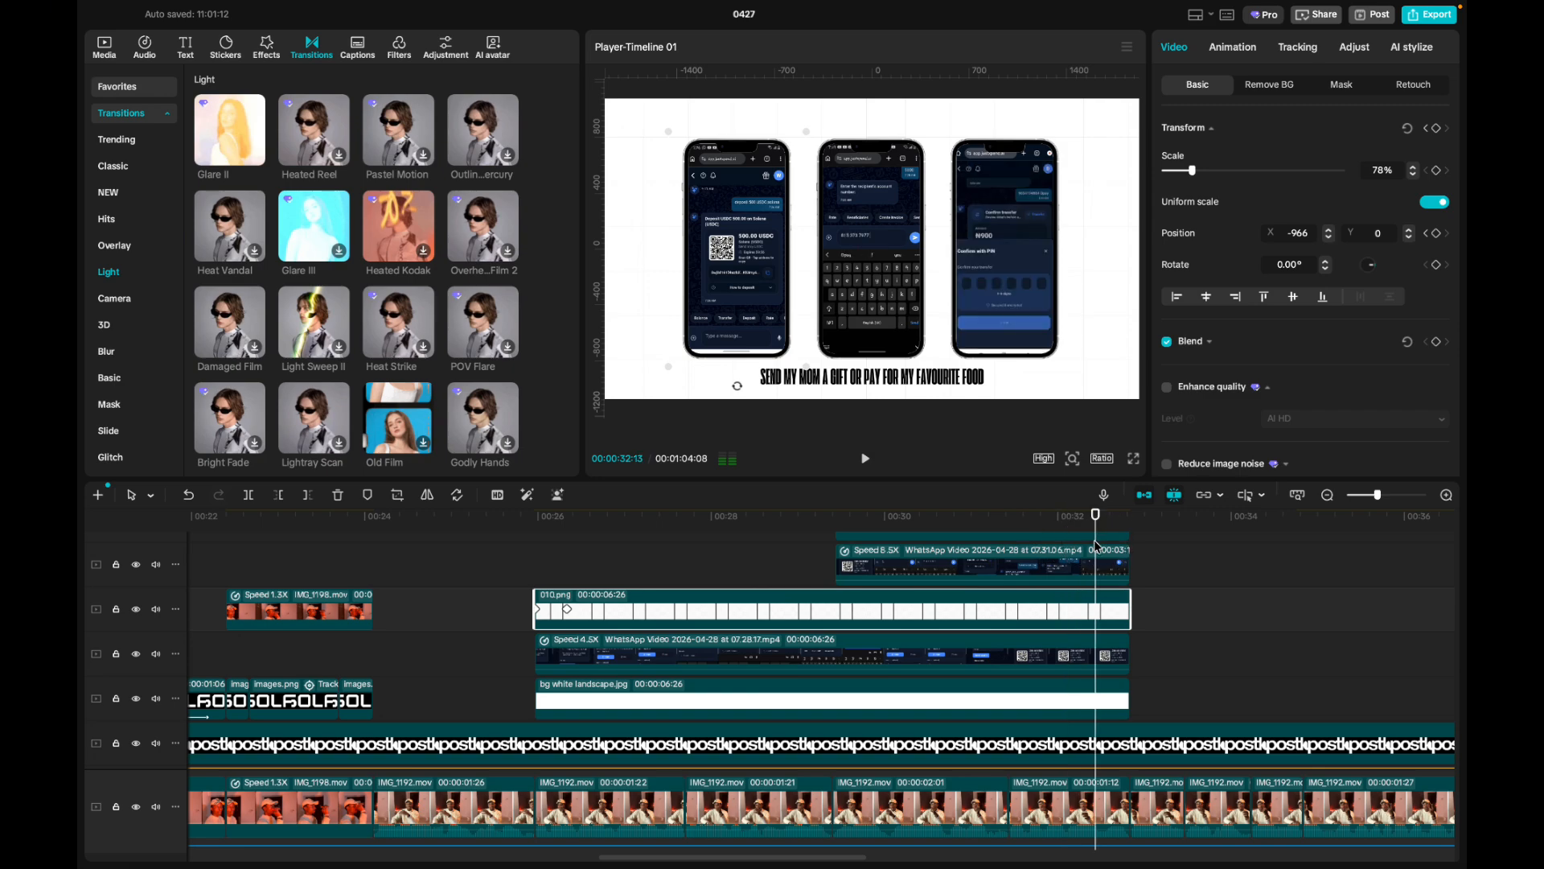
pyautogui.scroll(3, 1060, 612)
pyautogui.scroll(-2, 1060, 609)
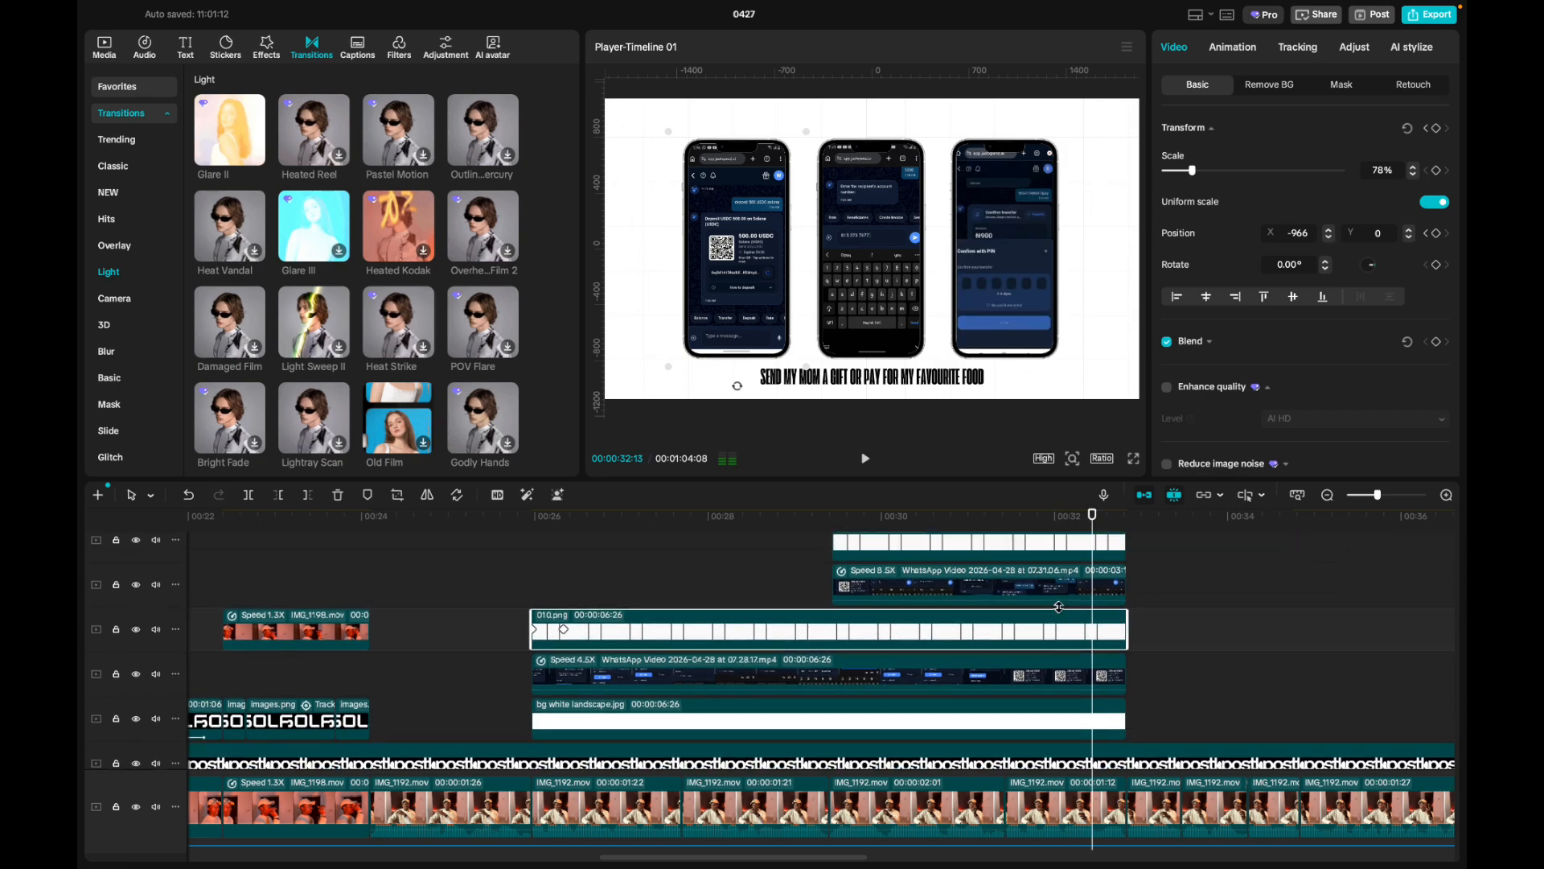
# Scrub on to 00:00:37:16 to review the APPS, OFFRAMPING and ZERO FEES titles layered behind the speaker.
pyautogui.moveTo(1091, 521); pyautogui.dragTo(1236, 519)
pyautogui.hscroll(3, 1240, 543)
pyautogui.scroll(3, 1010, 576)
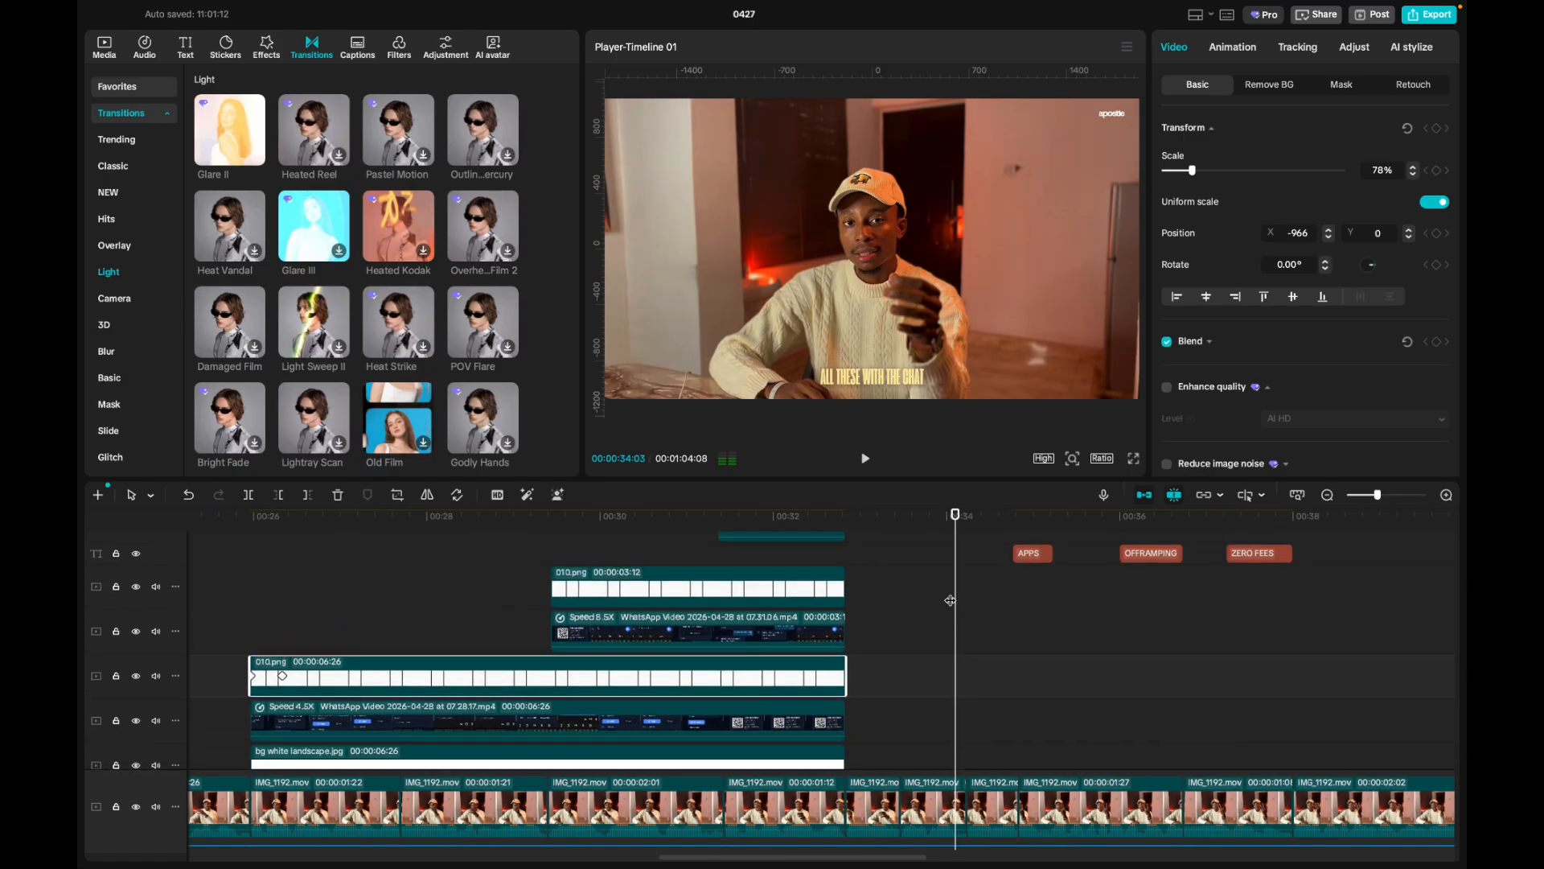
pyautogui.moveTo(955, 603); pyautogui.dragTo(1041, 604)
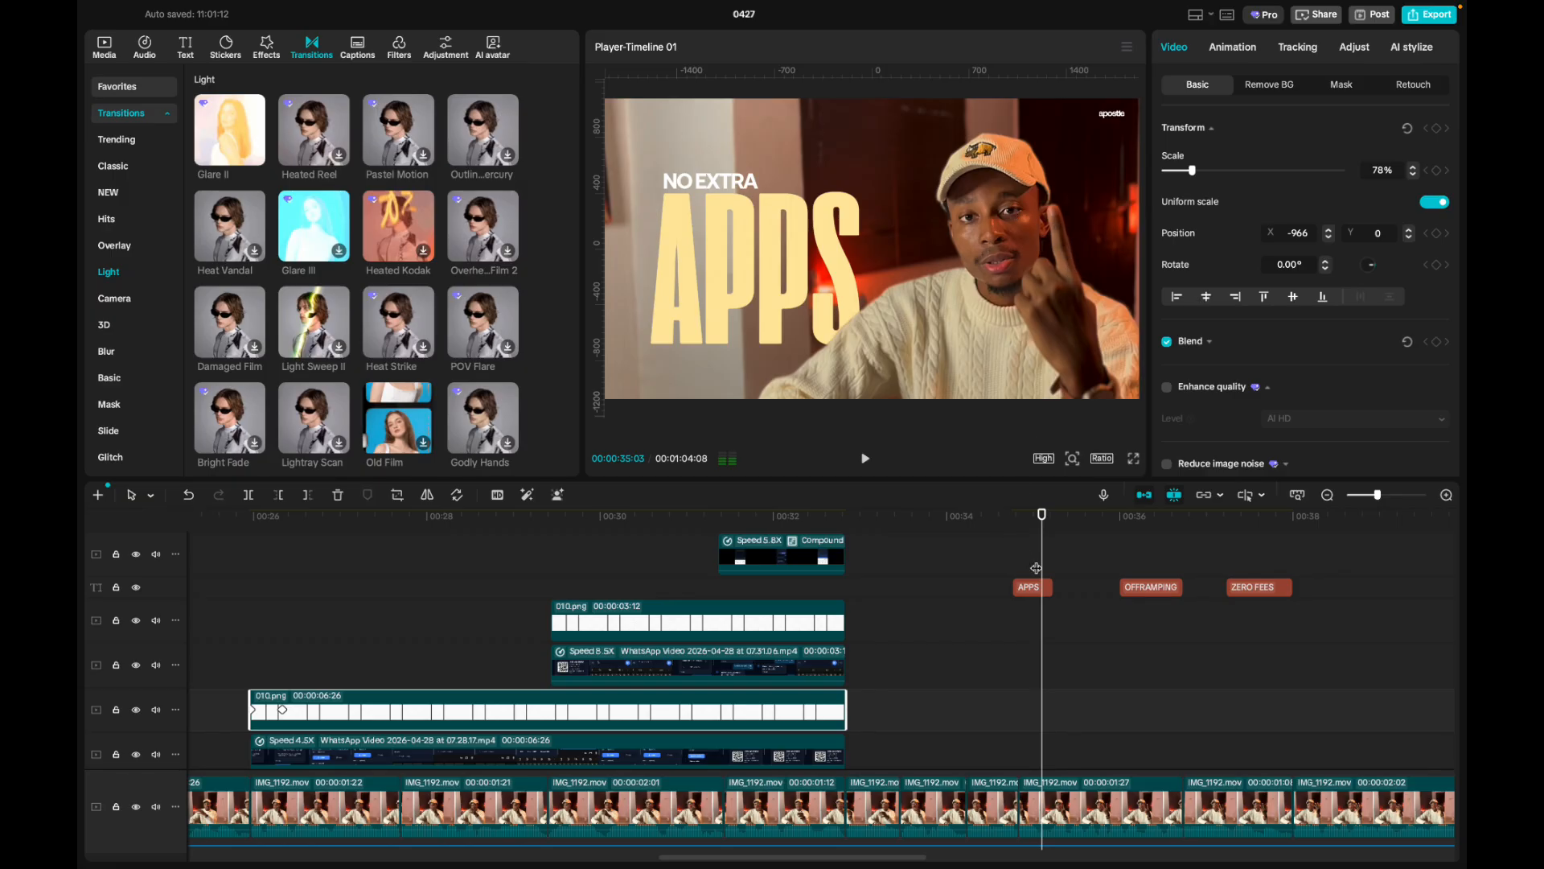
pyautogui.moveTo(1042, 568); pyautogui.dragTo(1253, 590)
pyautogui.hscroll(5, 1251, 588)
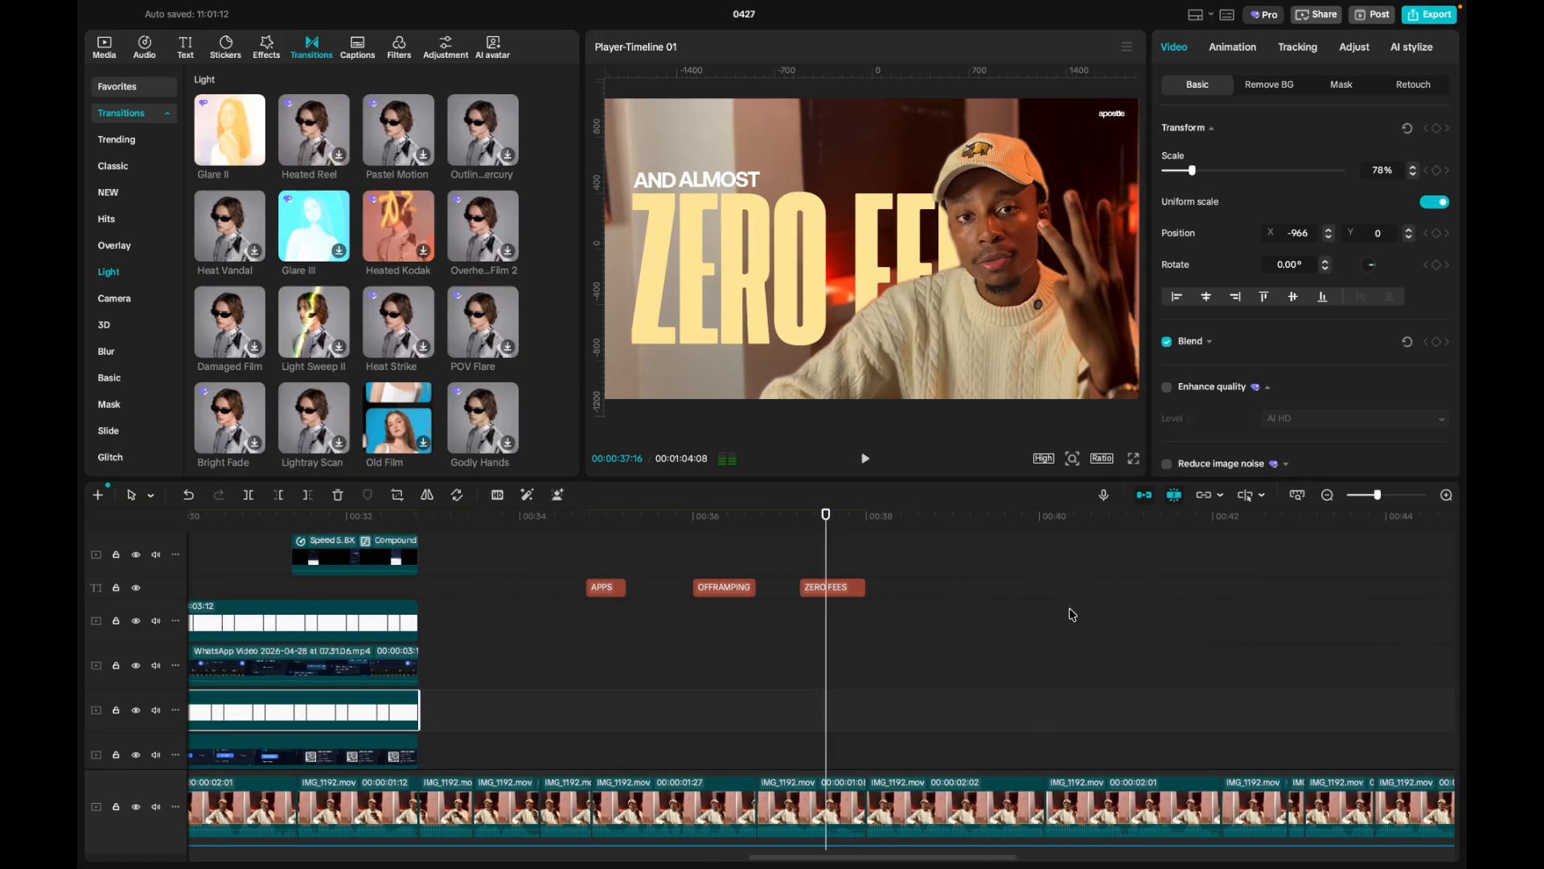
# Scrub from 00:00:37:16 to 00:00:55:05 to review the FAST RELIABLE title and the captioned talking-head section.
pyautogui.moveTo(827, 705); pyautogui.dragTo(1288, 701)
pyautogui.hscroll(4, 1288, 704)
pyautogui.hscroll(2, 1288, 703)
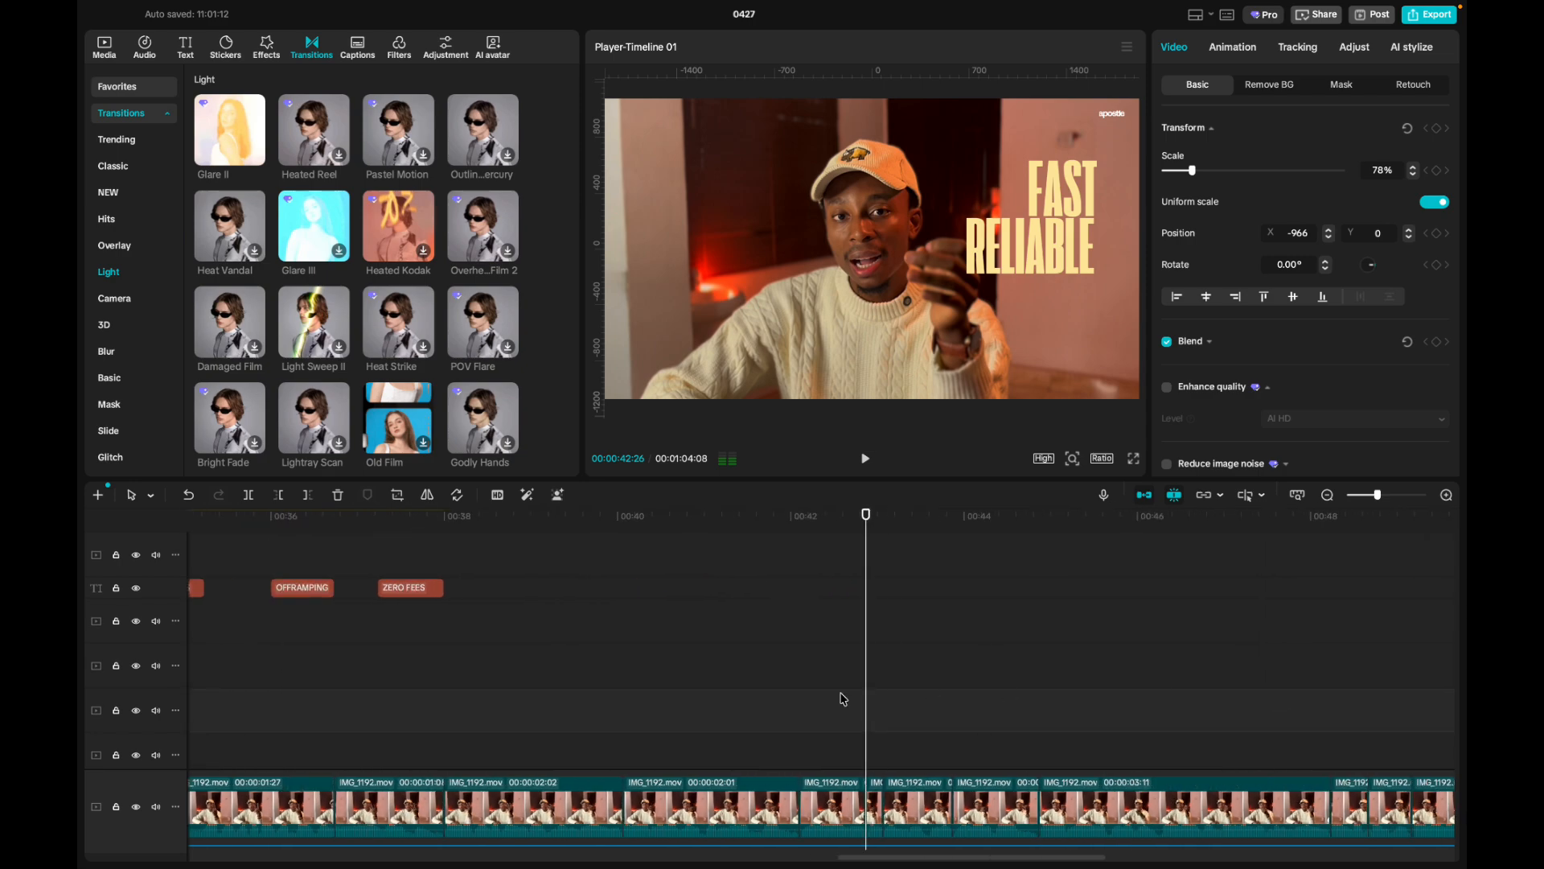
pyautogui.moveTo(865, 710); pyautogui.dragTo(1257, 718)
pyautogui.hscroll(8, 1257, 719)
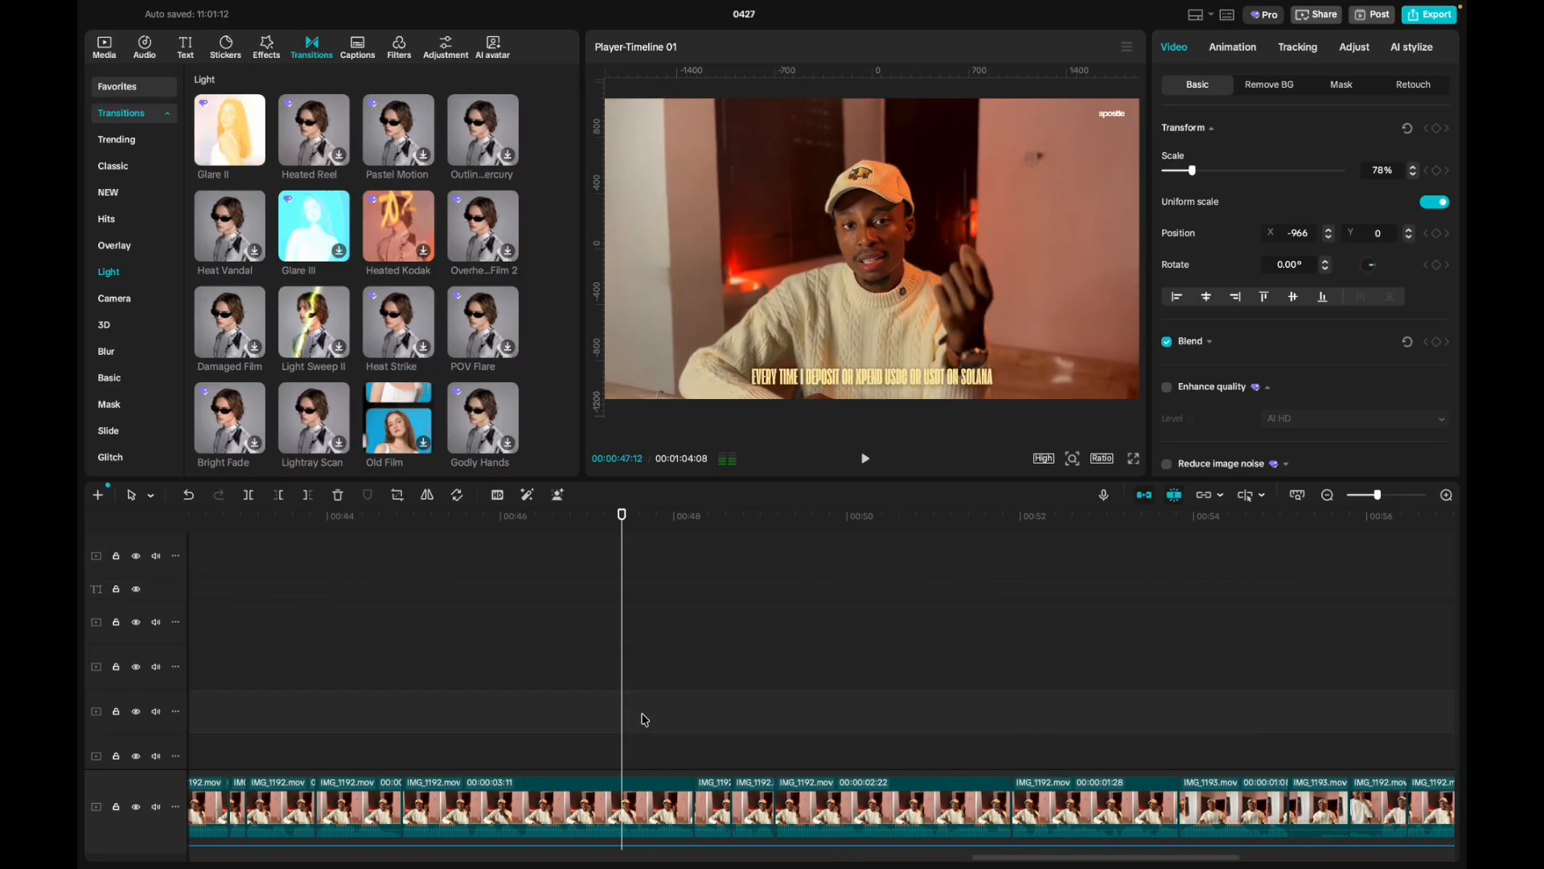
pyautogui.moveTo(643, 718); pyautogui.dragTo(1295, 731)
pyautogui.hscroll(8, 1295, 732)
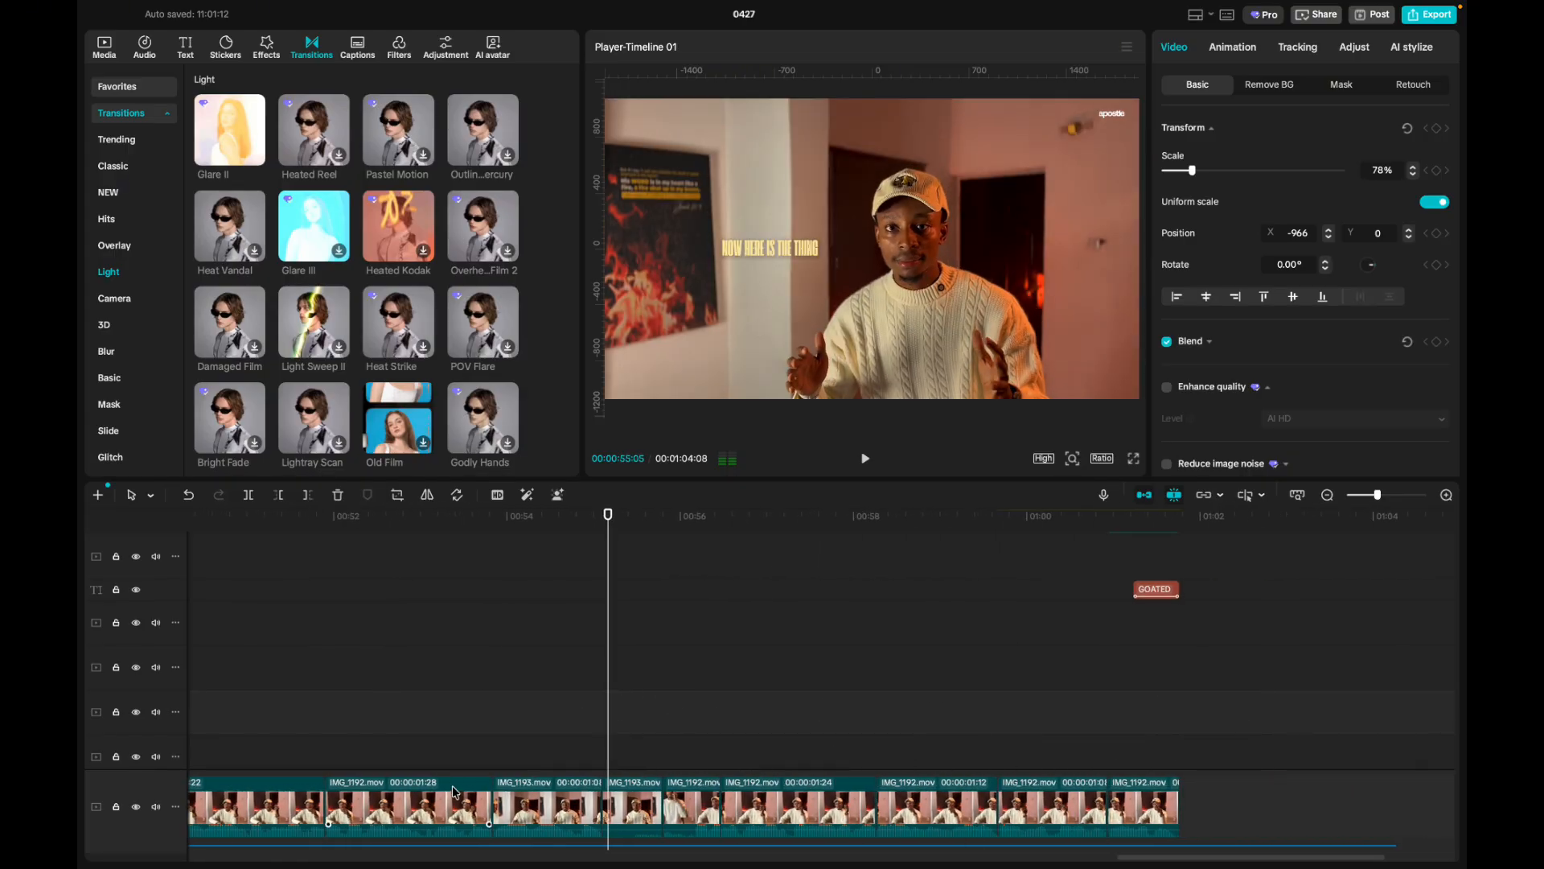
# Scrub from 00:00:55:05 to 00:01:02:13 to review the final captions, the GOATED title and the closing justxpend.ai screen.
pyautogui.moveTo(610, 724); pyautogui.dragTo(757, 761)
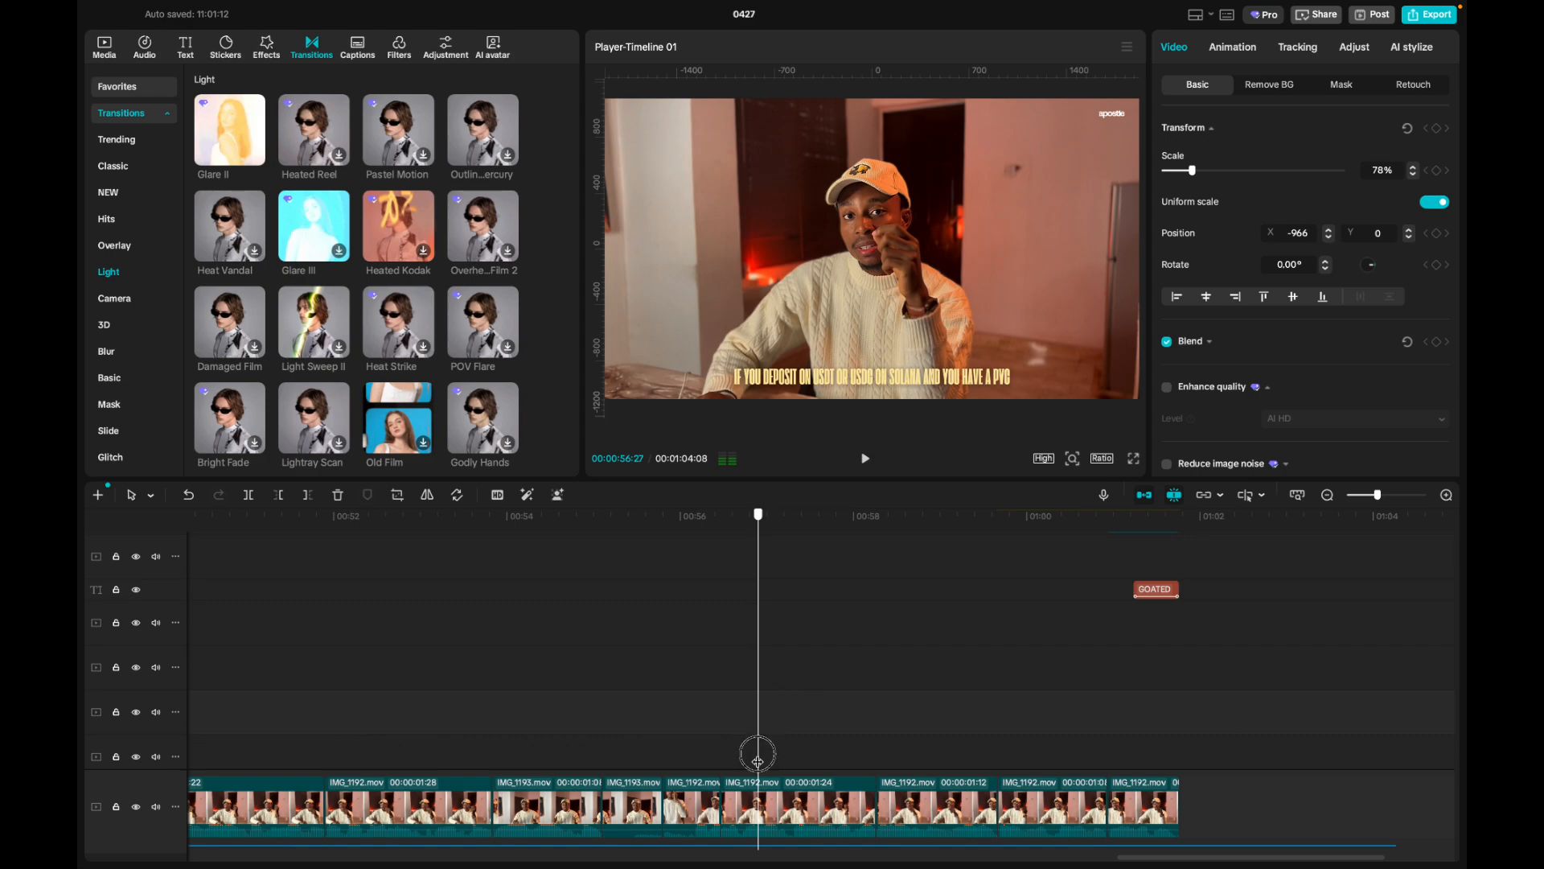
pyautogui.moveTo(758, 761); pyautogui.dragTo(708, 767)
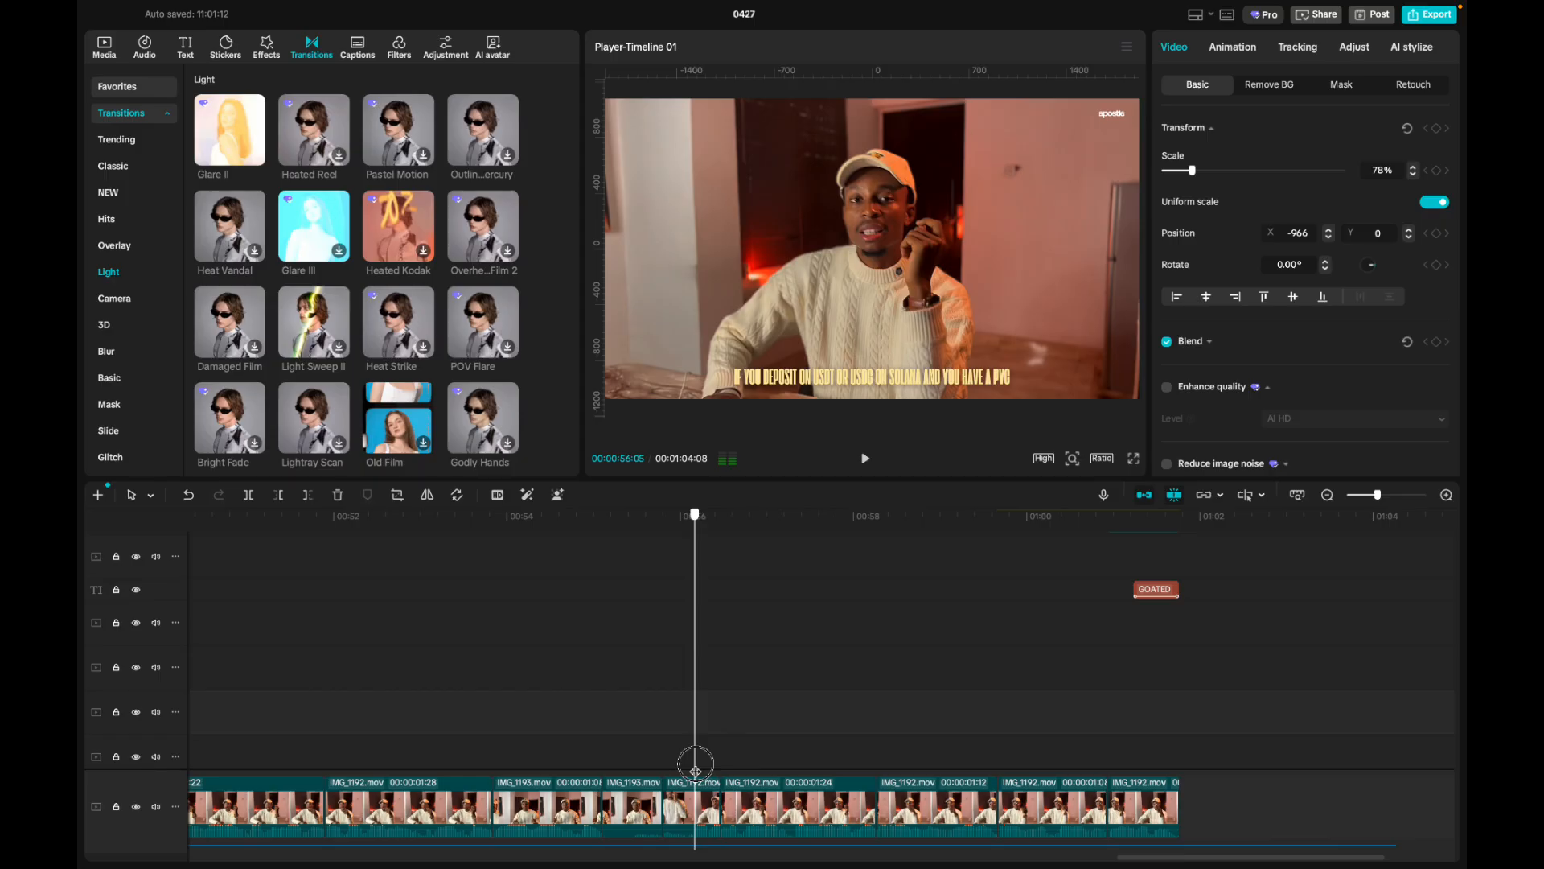
pyautogui.moveTo(695, 771); pyautogui.dragTo(1237, 762)
pyautogui.scroll(-5, 1237, 762)
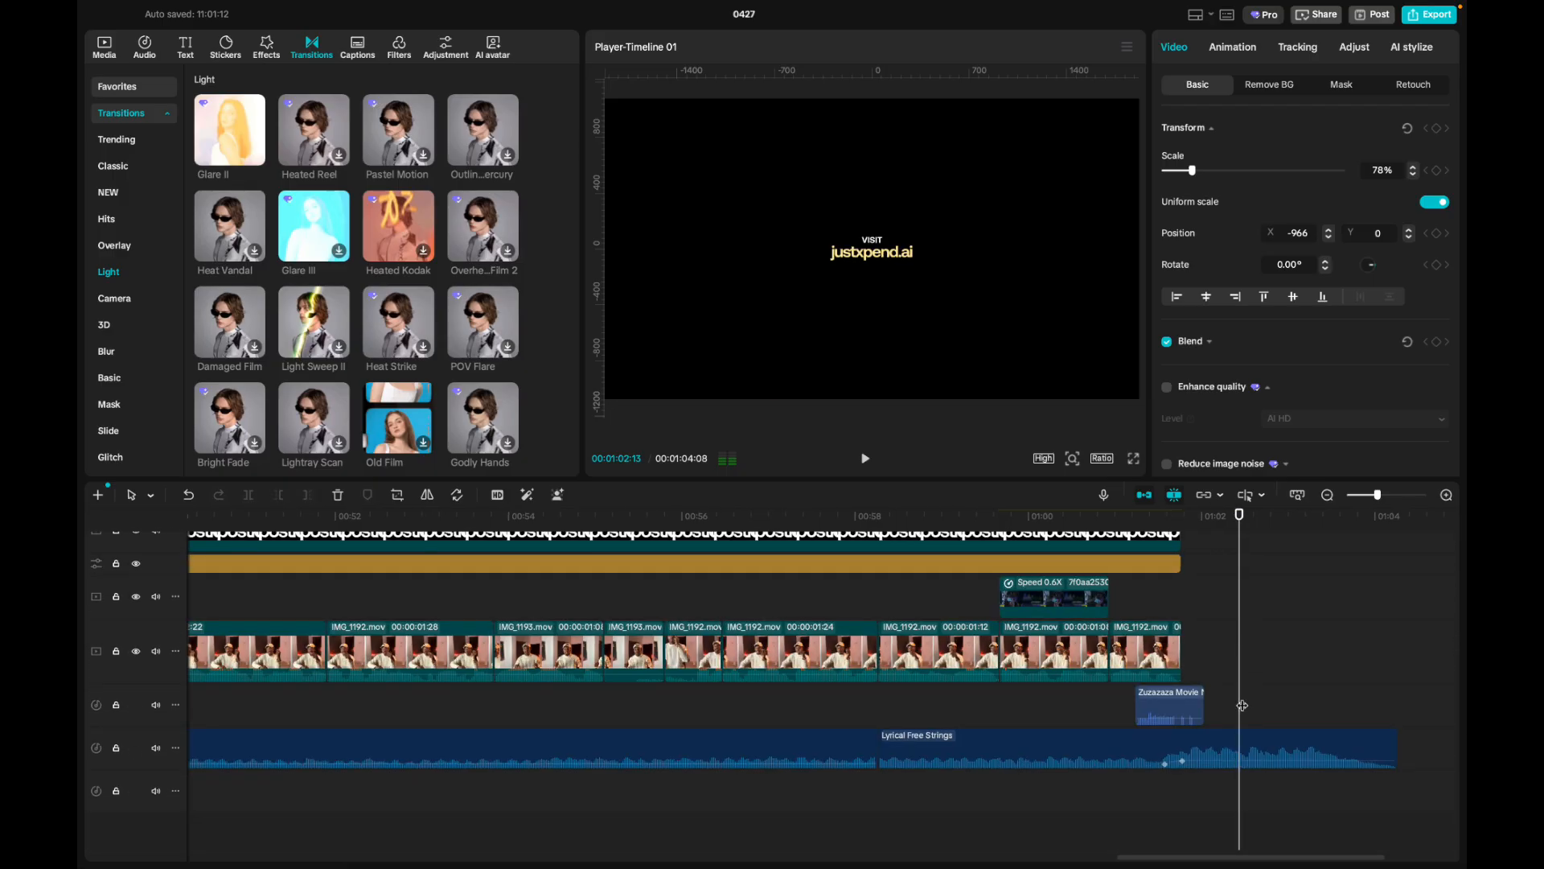
# Return the playhead to the start of the timeline with the audio tracks in view, and open the audio library.
pyautogui.scroll(-2, 1242, 705)
pyautogui.moveTo(1239, 697); pyautogui.dragTo(677, 722)
pyautogui.hscroll(-15, 677, 721)
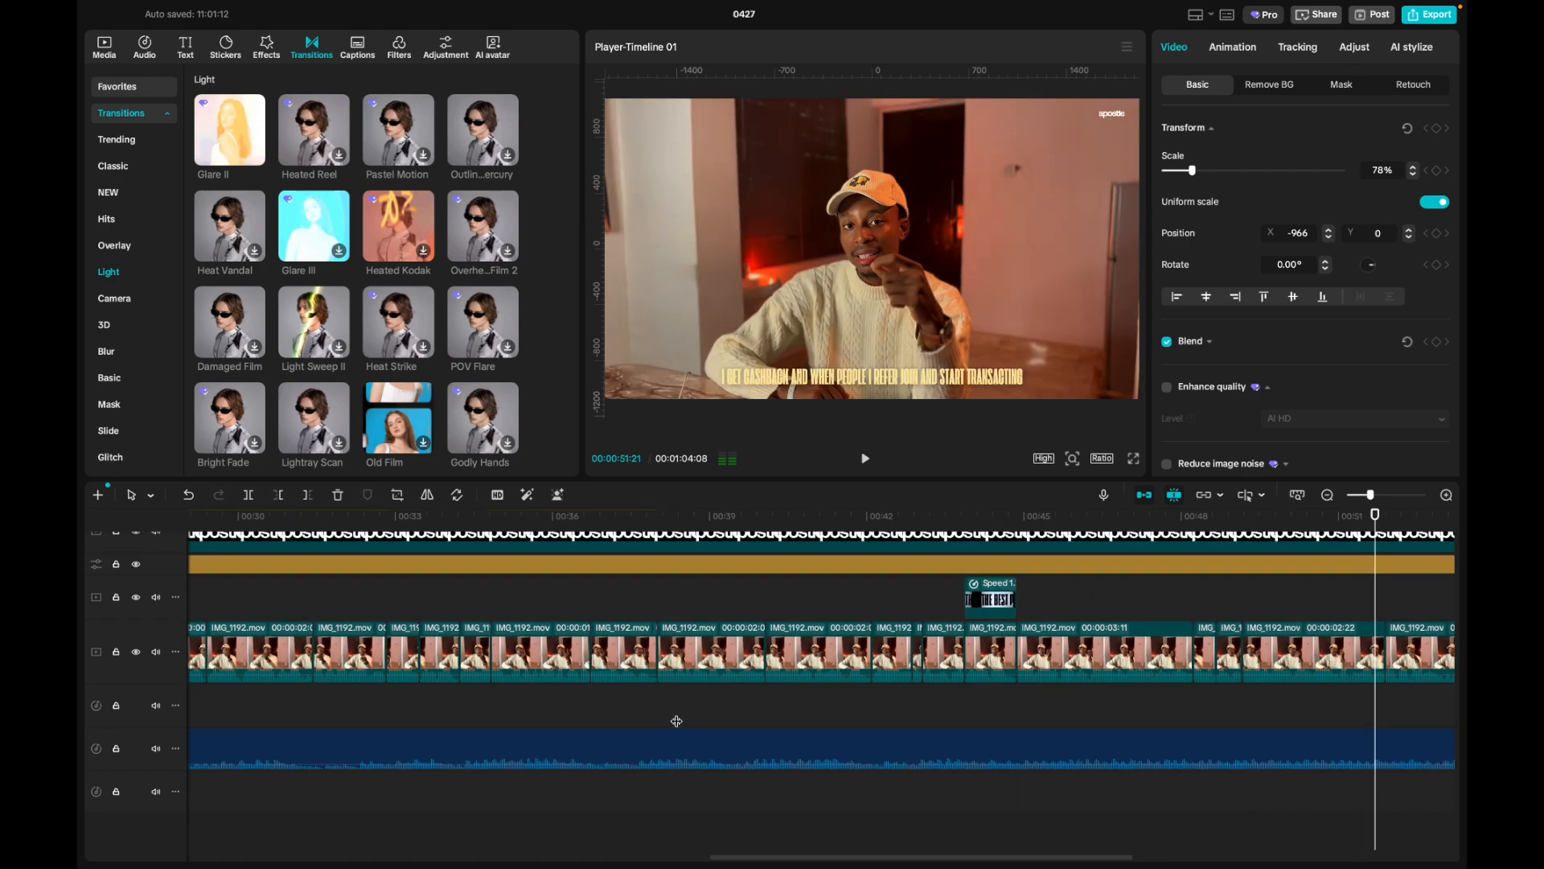
pyautogui.click(213, 744)
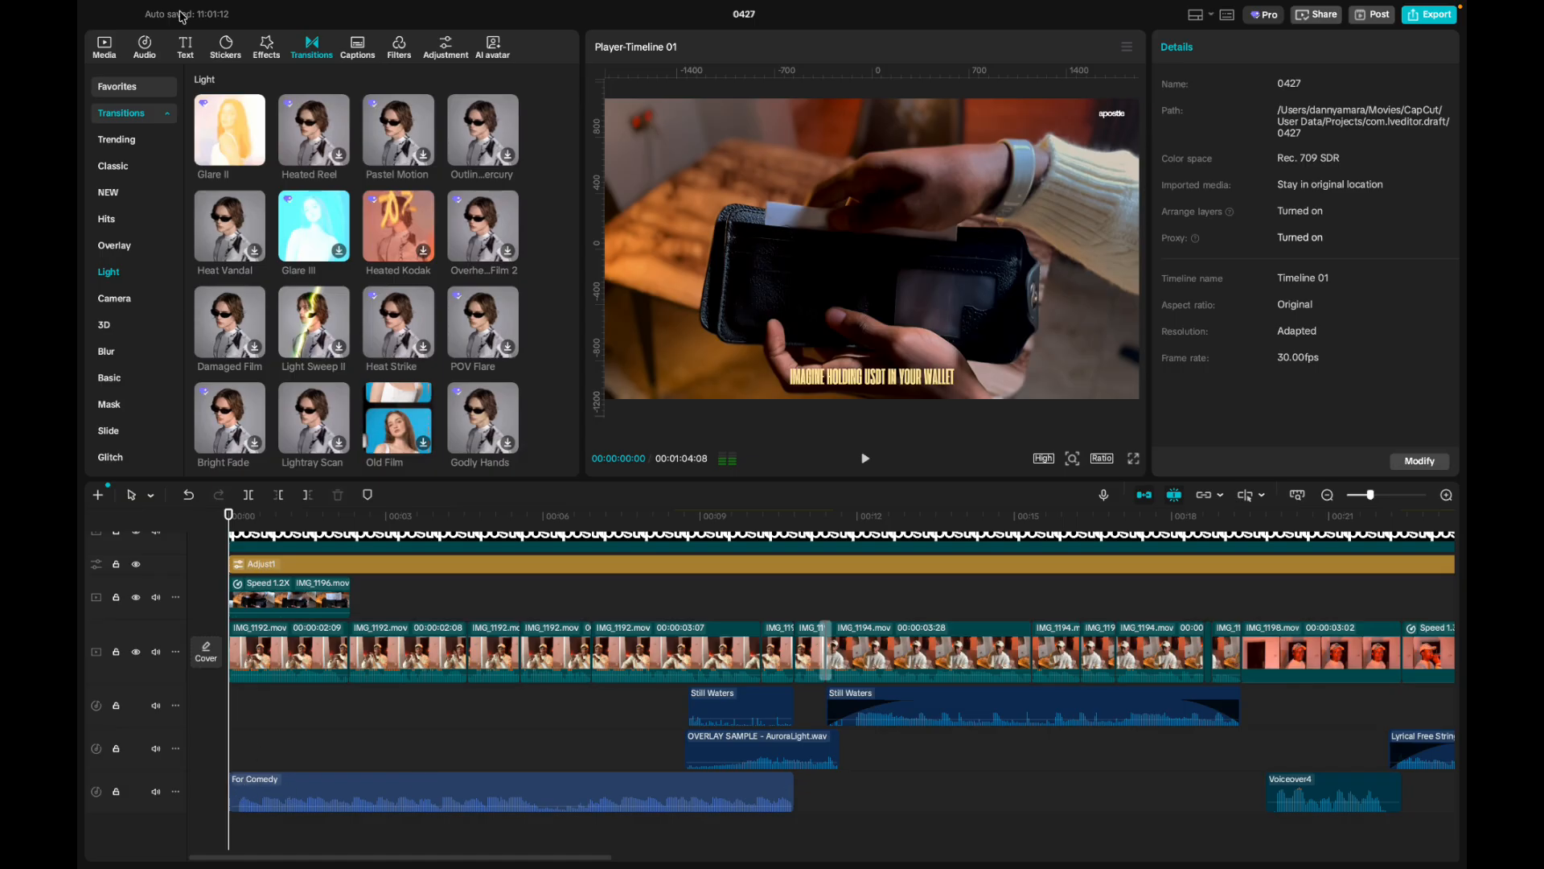
pyautogui.click(145, 50)
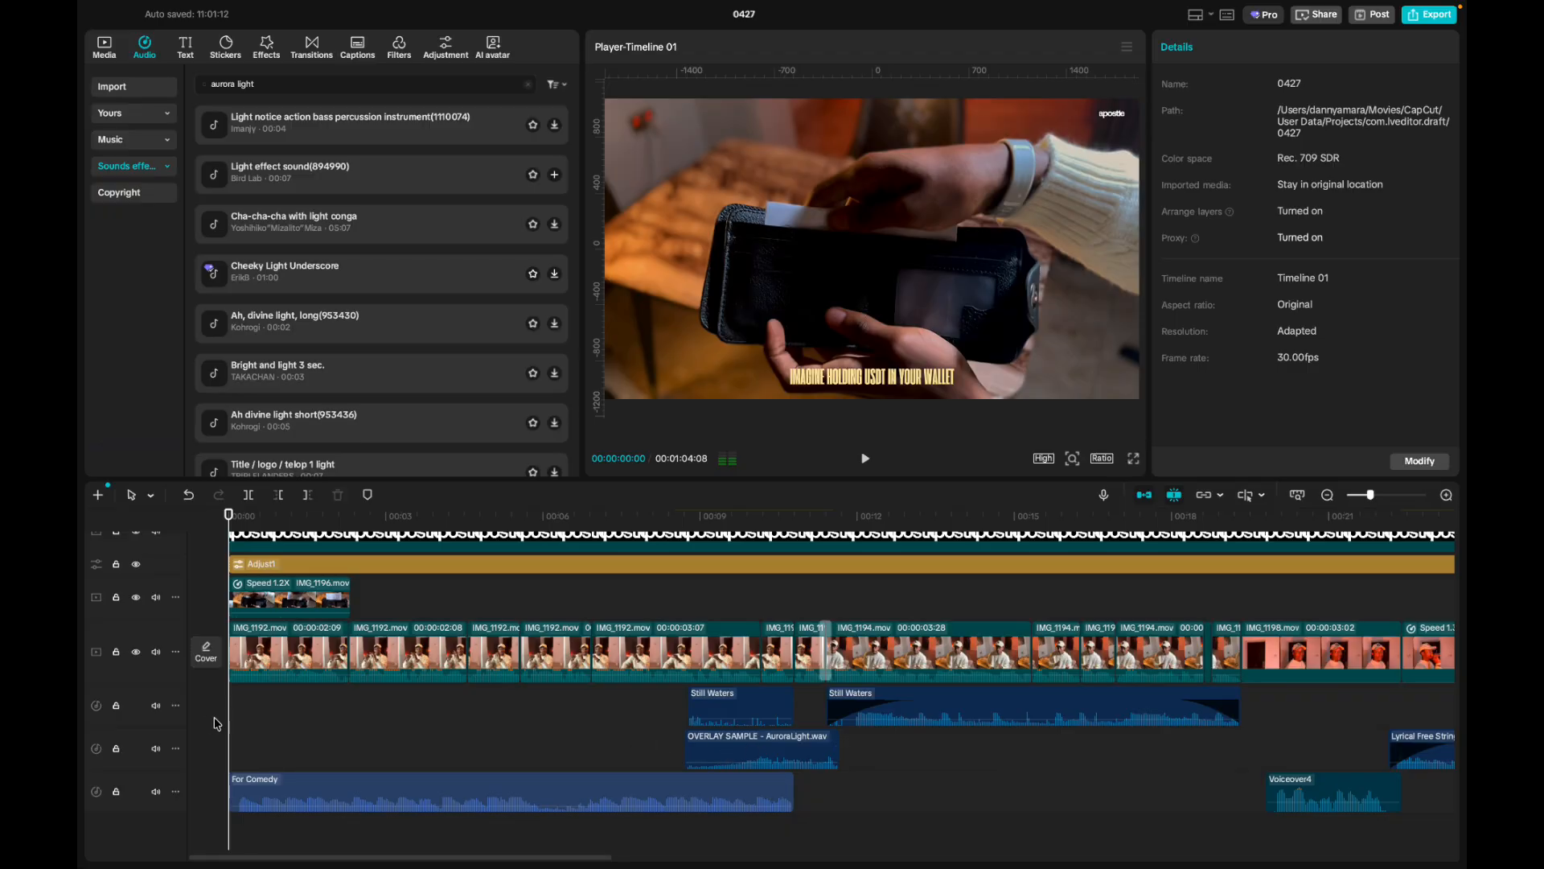
# Review the music and sound effect tracks from the start to 00:00:24:13, playing the Lyrical Free Strings fade-in at the Solana section.
pyautogui.moveTo(233, 732); pyautogui.dragTo(811, 756)
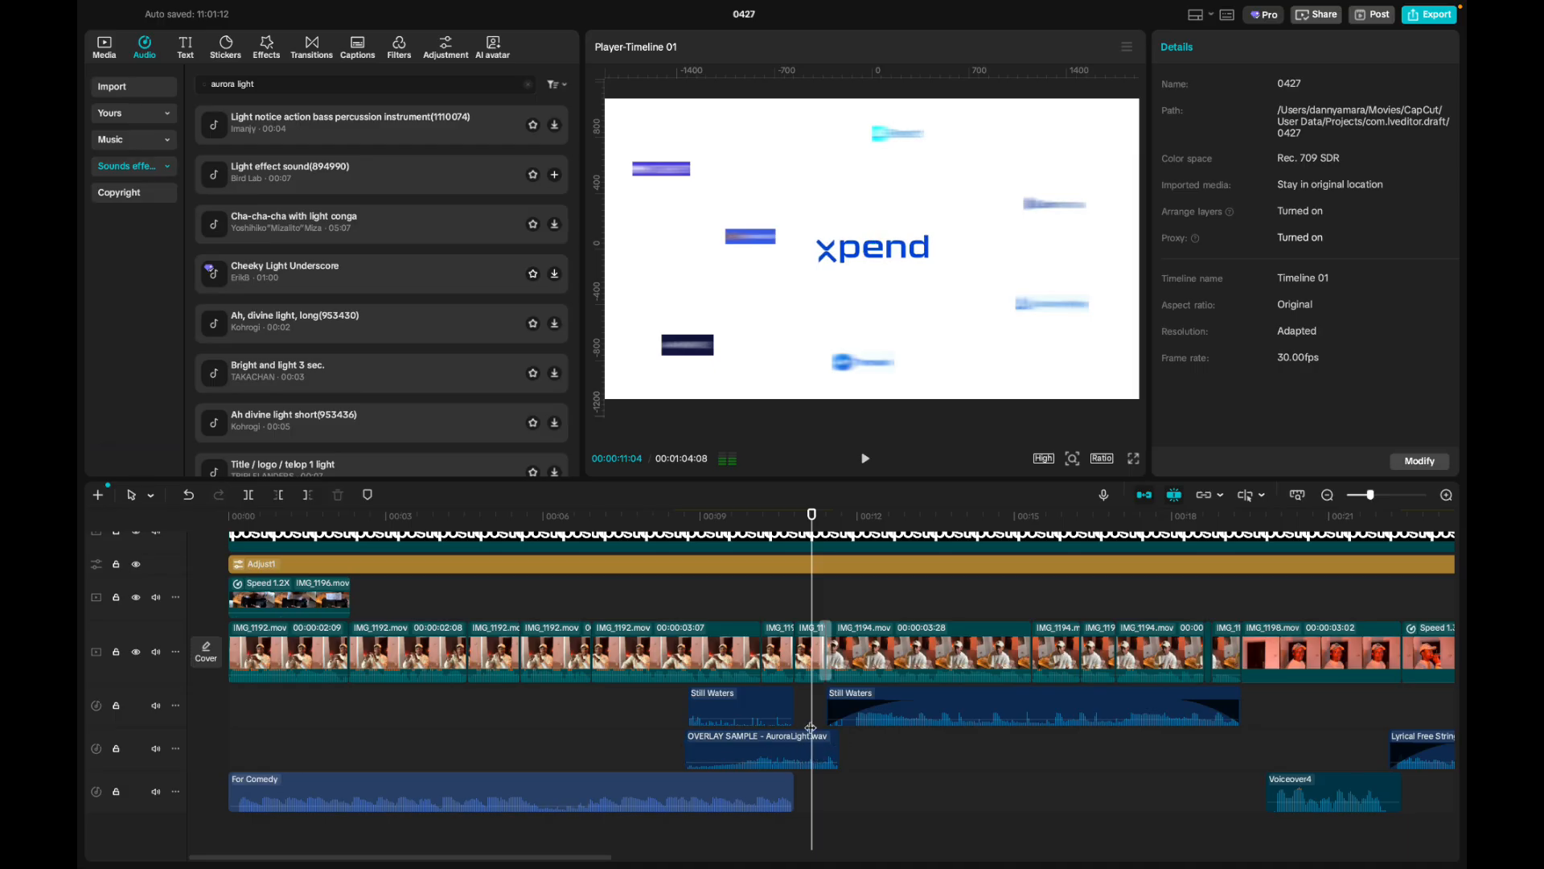
pyautogui.moveTo(811, 717); pyautogui.dragTo(990, 716)
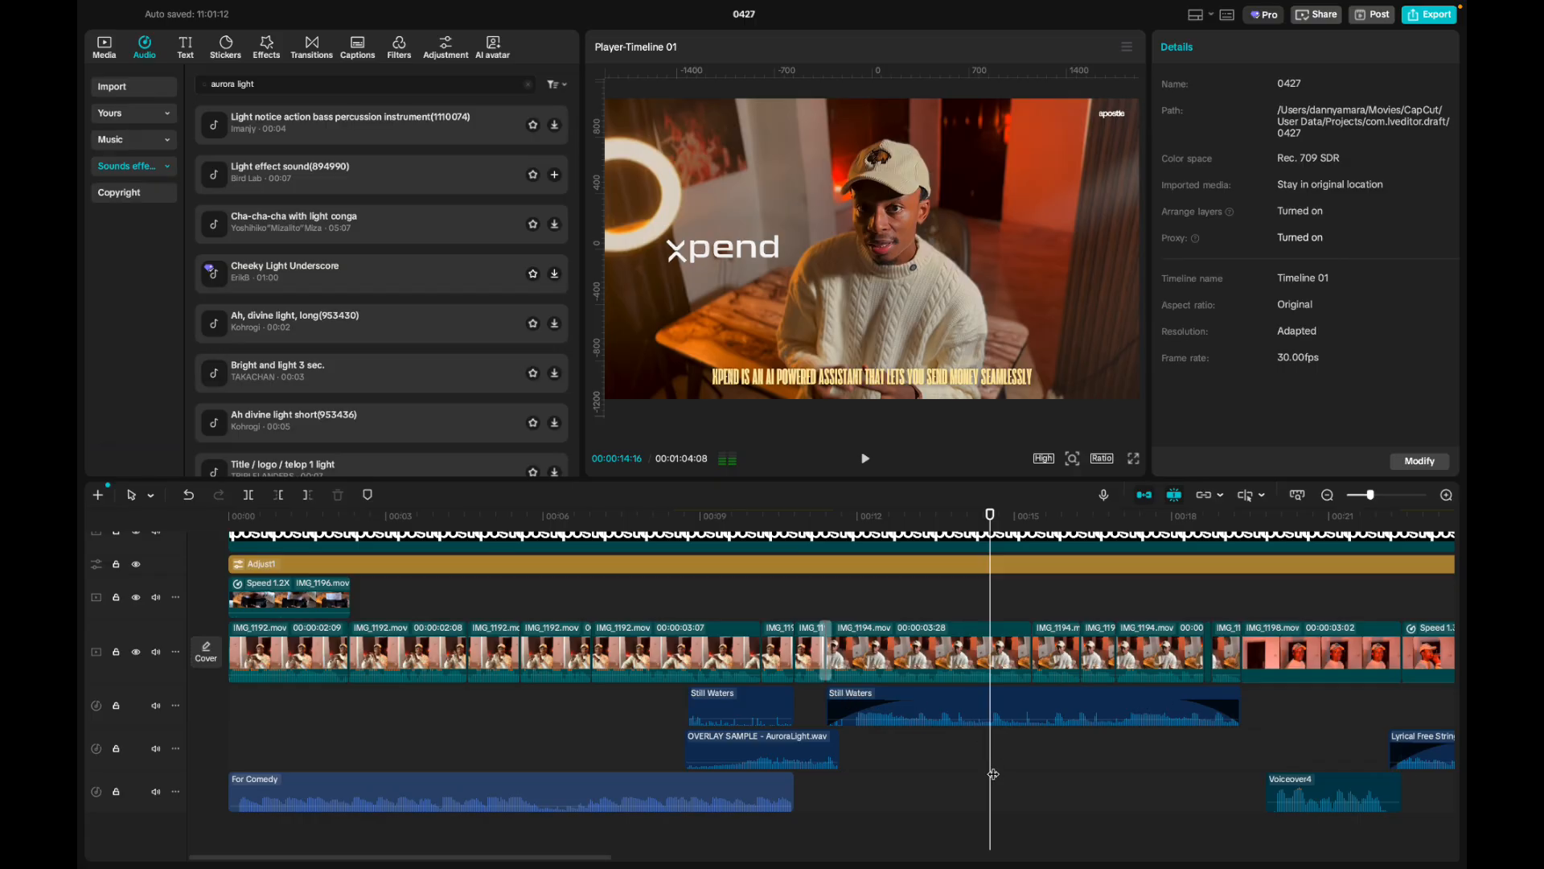
pyautogui.moveTo(993, 774); pyautogui.dragTo(1352, 760)
pyautogui.hscroll(5, 1351, 759)
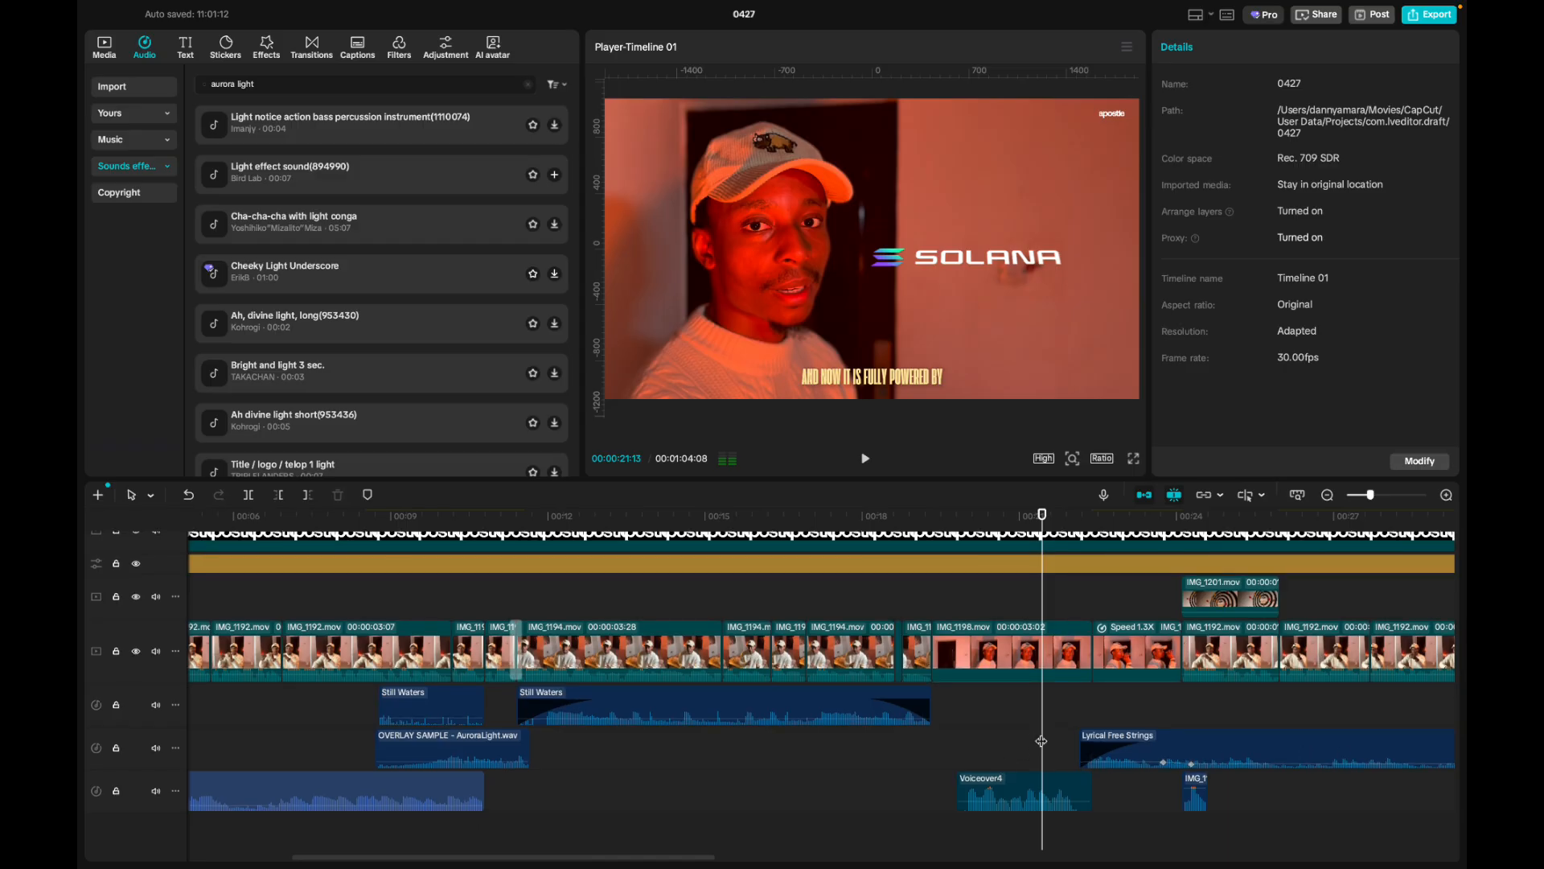
pyautogui.moveTo(1041, 741); pyautogui.dragTo(1136, 728)
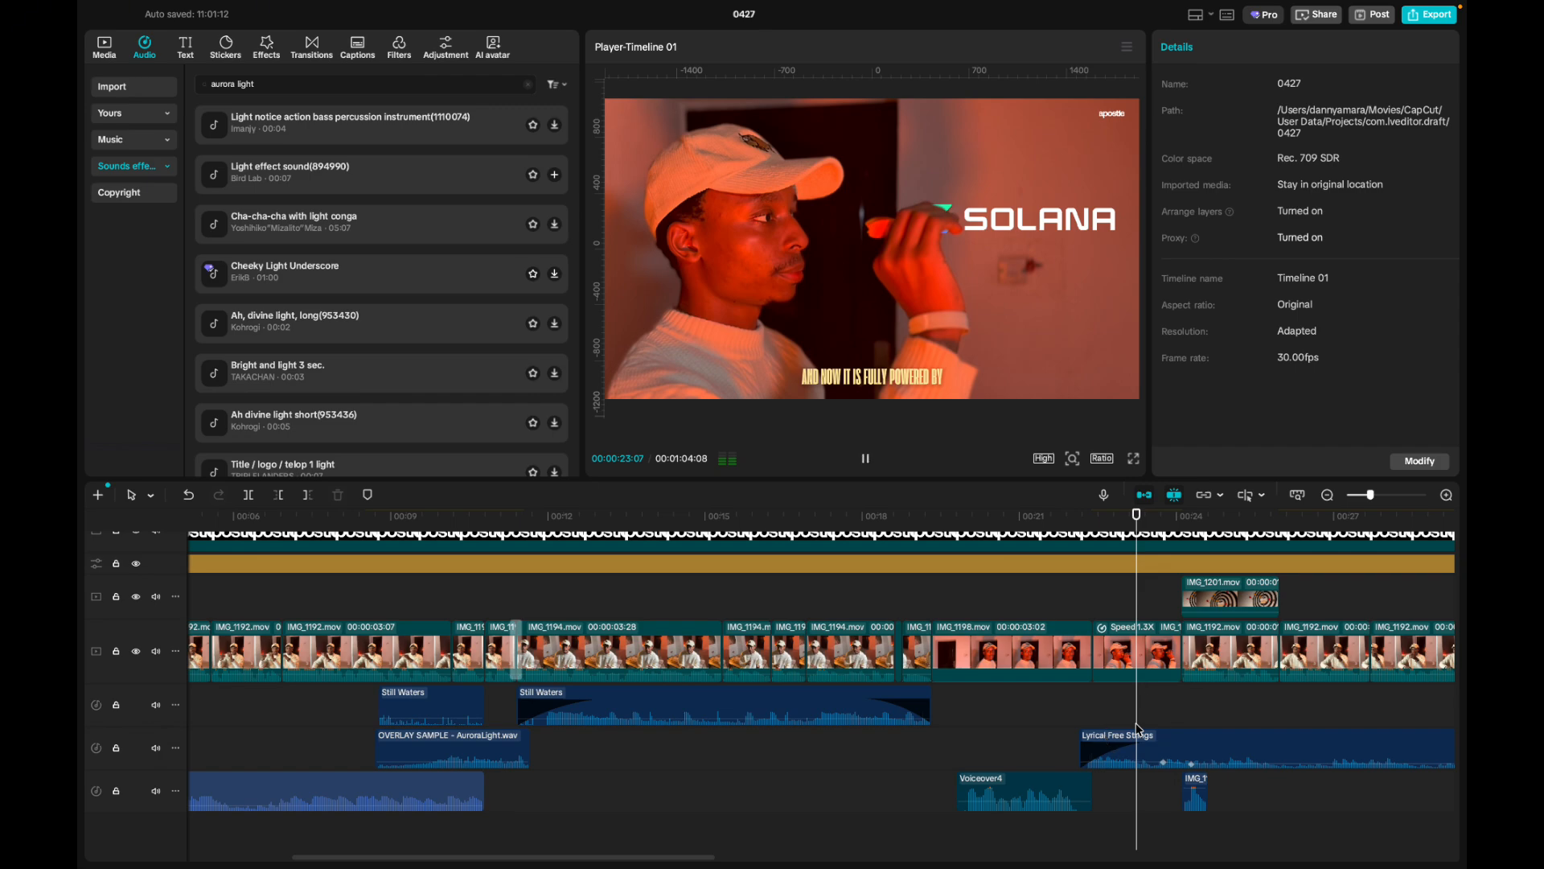
pyautogui.press('space')
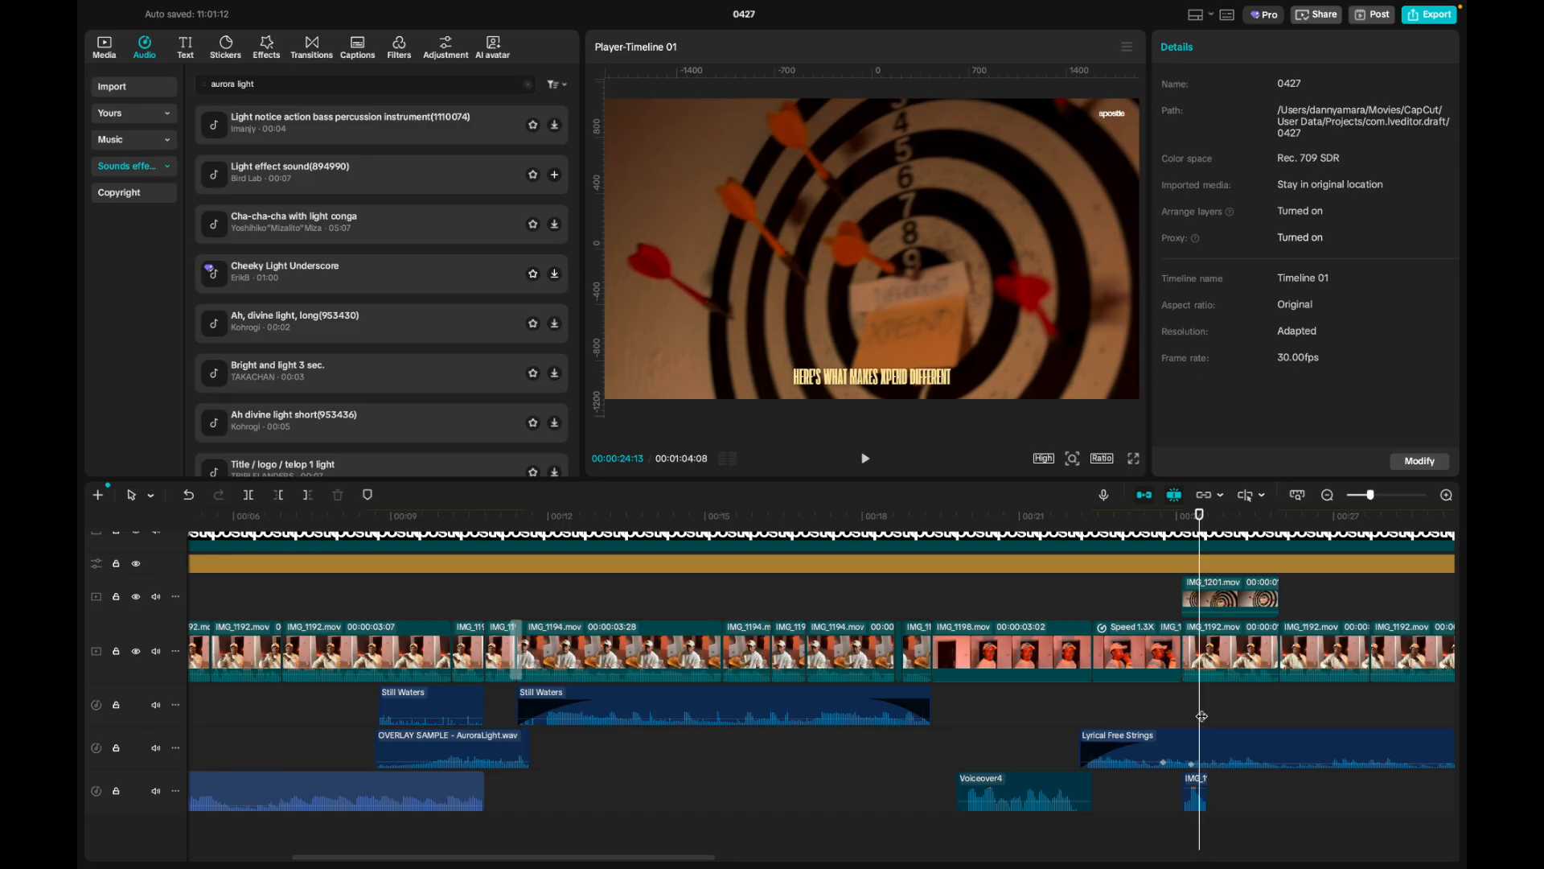
# Review the remaining audio tracks to the end at 00:01:04:08, including the sound effect under the GOATED title.
pyautogui.hscroll(5, 1201, 716)
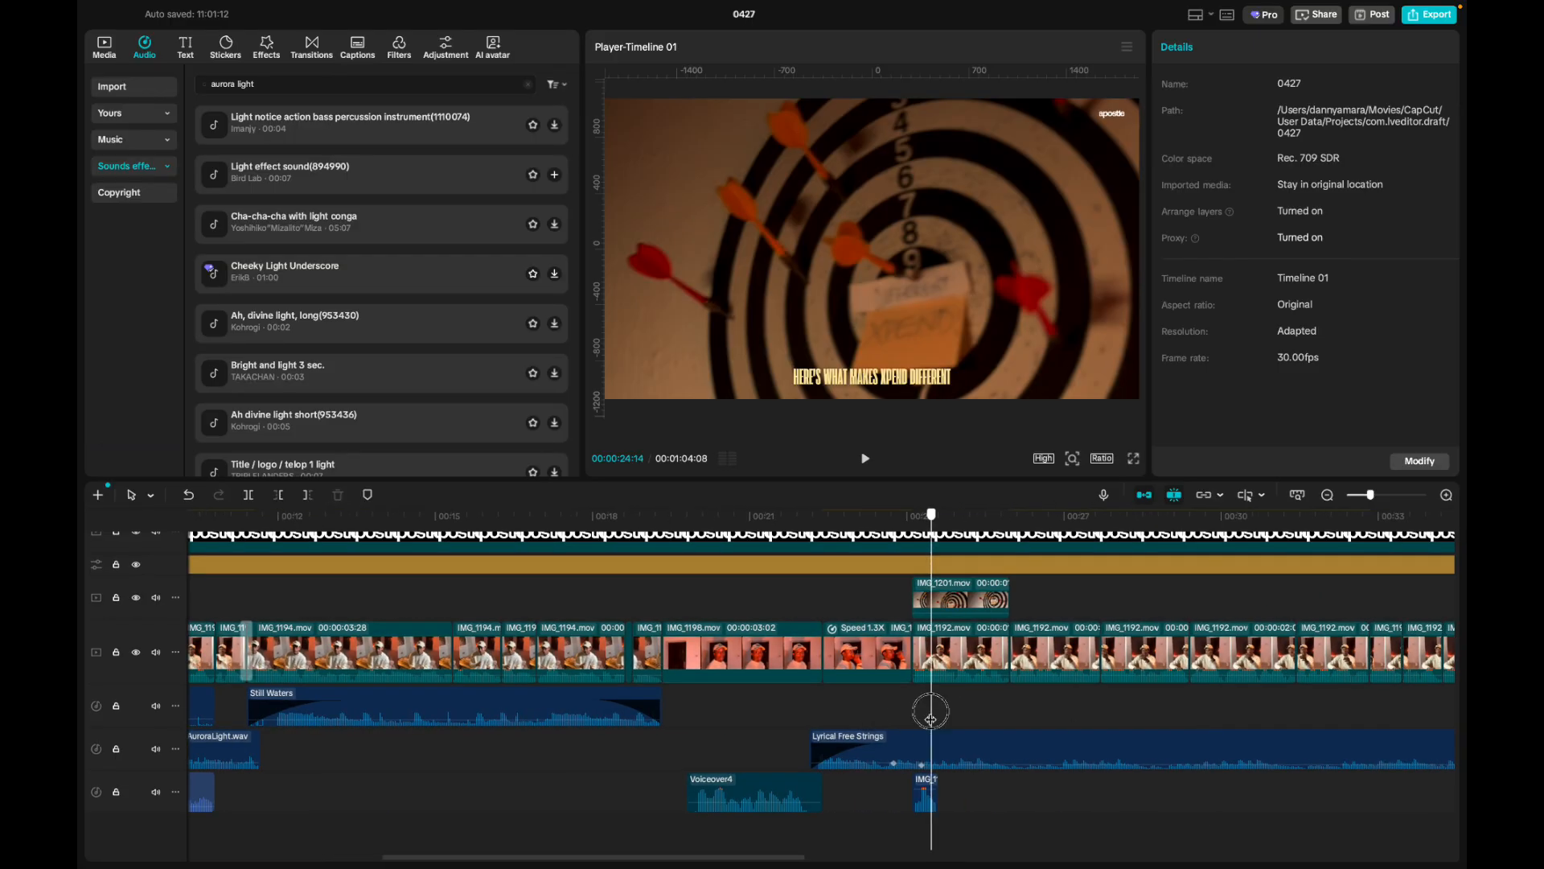
pyautogui.moveTo(923, 707); pyautogui.dragTo(1333, 712)
pyautogui.hscroll(20, 1331, 719)
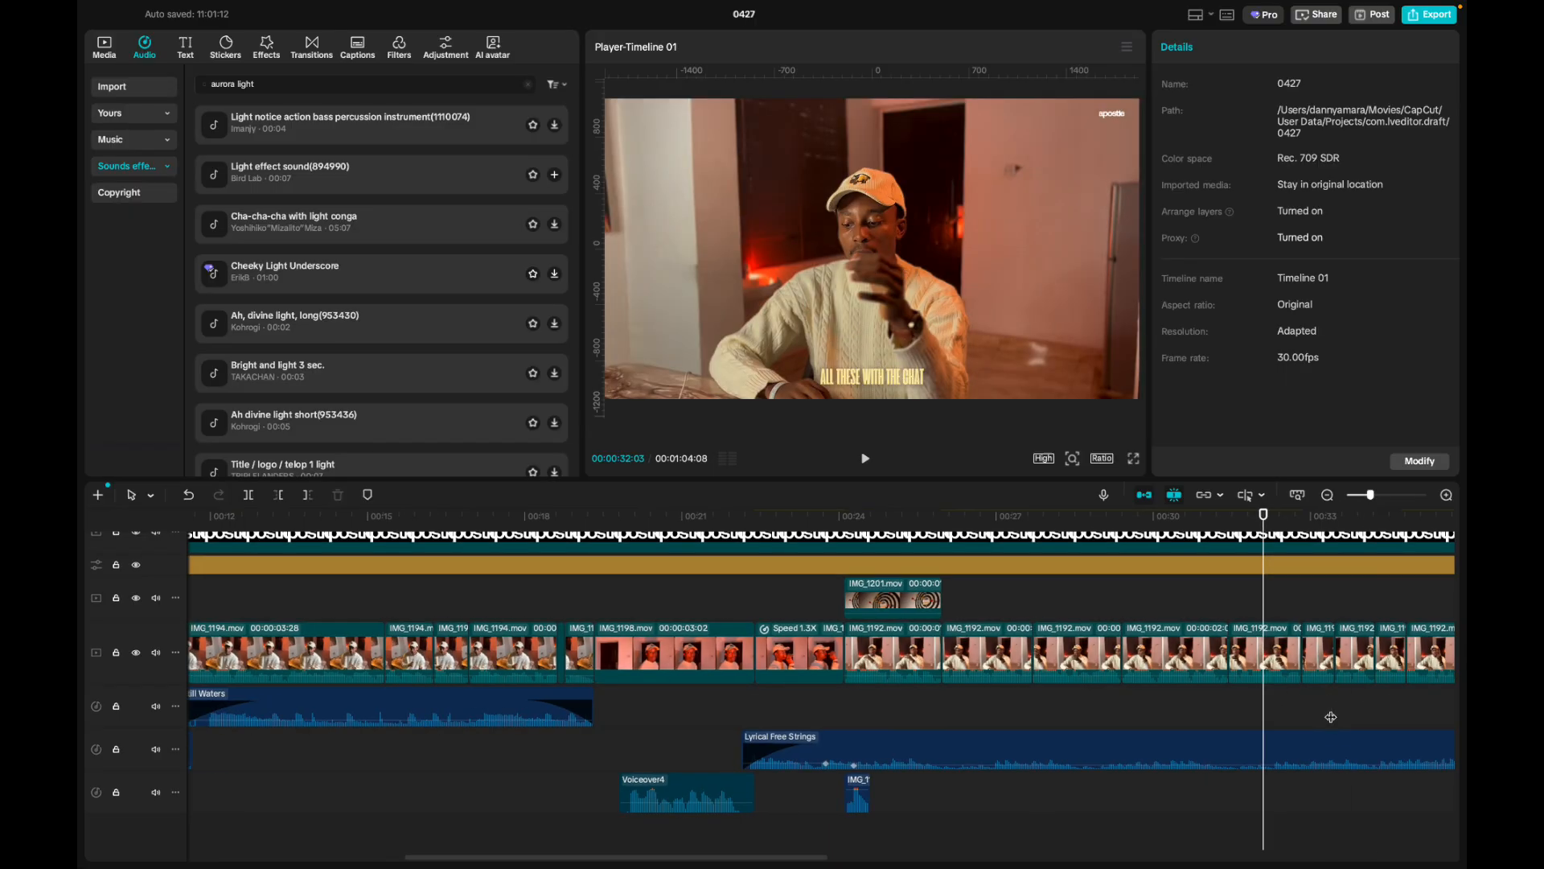
pyautogui.hscroll(10, 1332, 718)
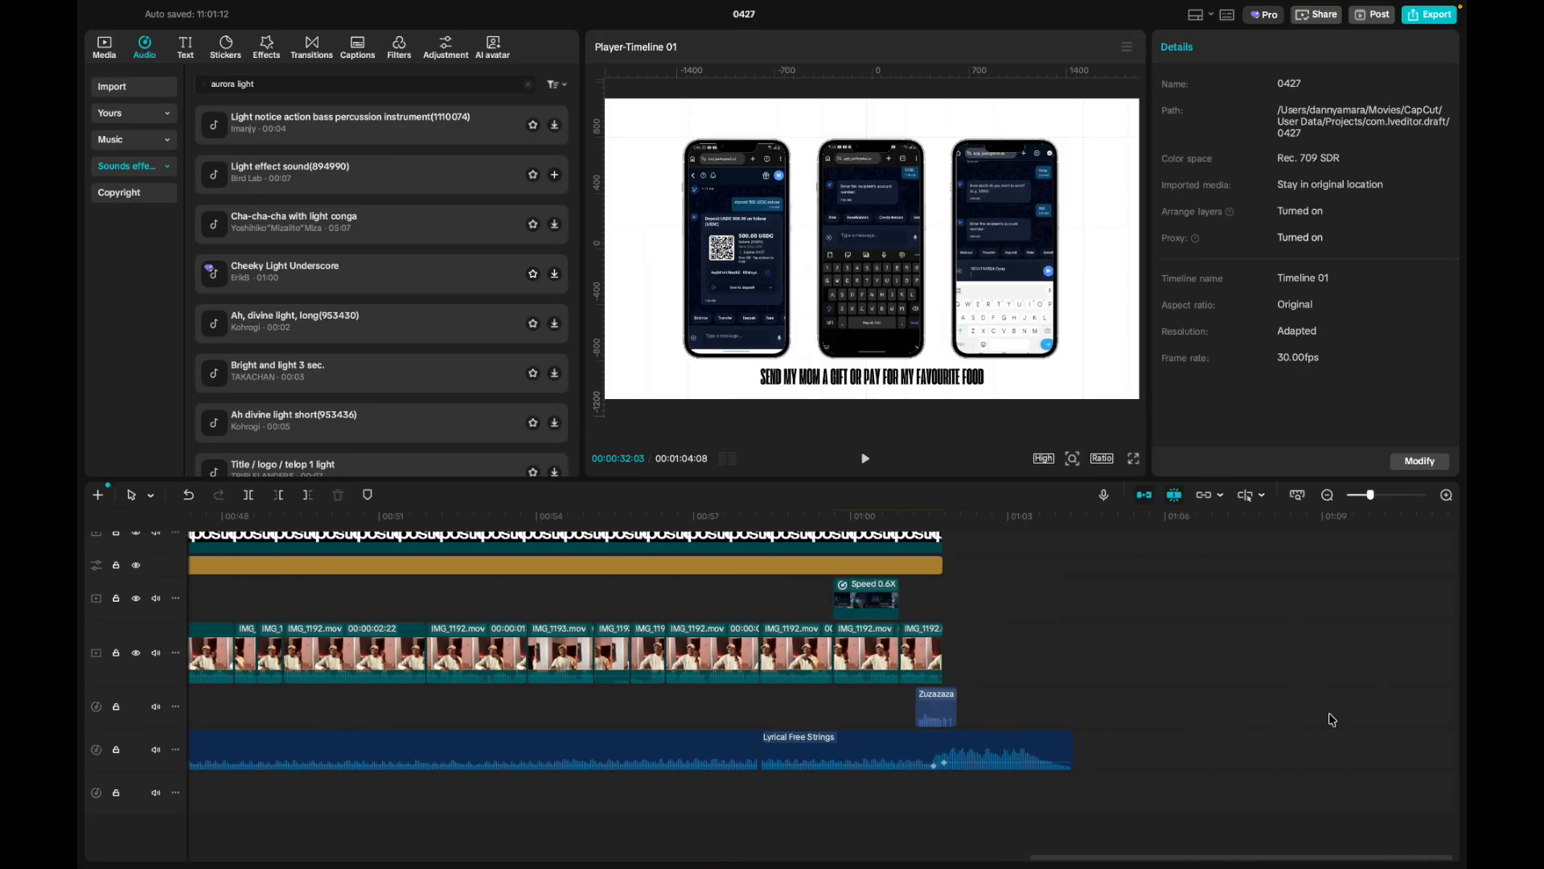
pyautogui.click(917, 816)
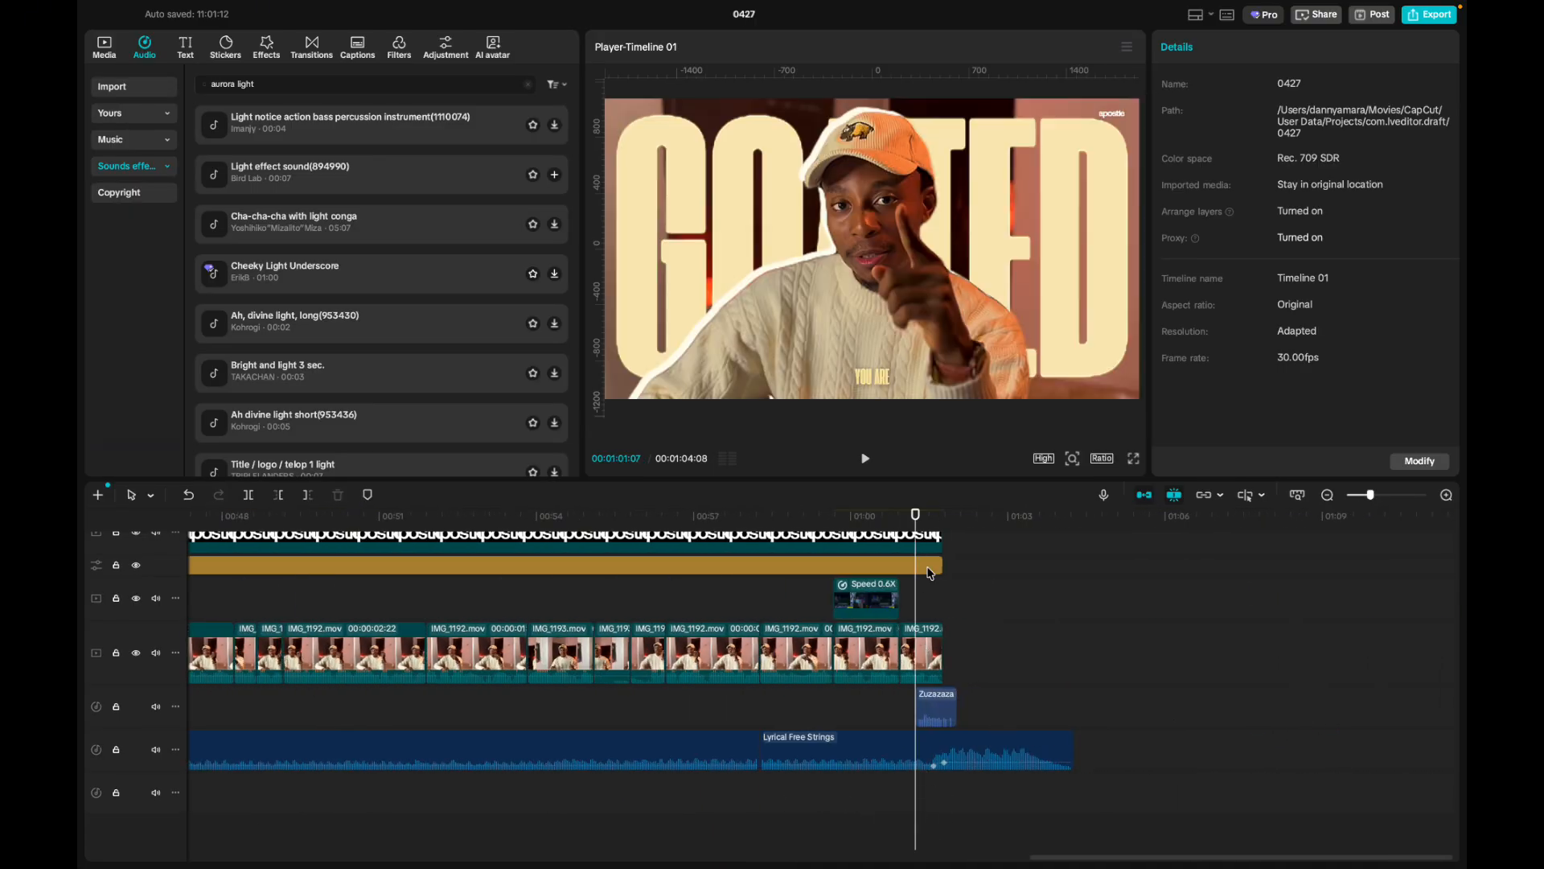
pyautogui.moveTo(917, 604); pyautogui.dragTo(1086, 597)
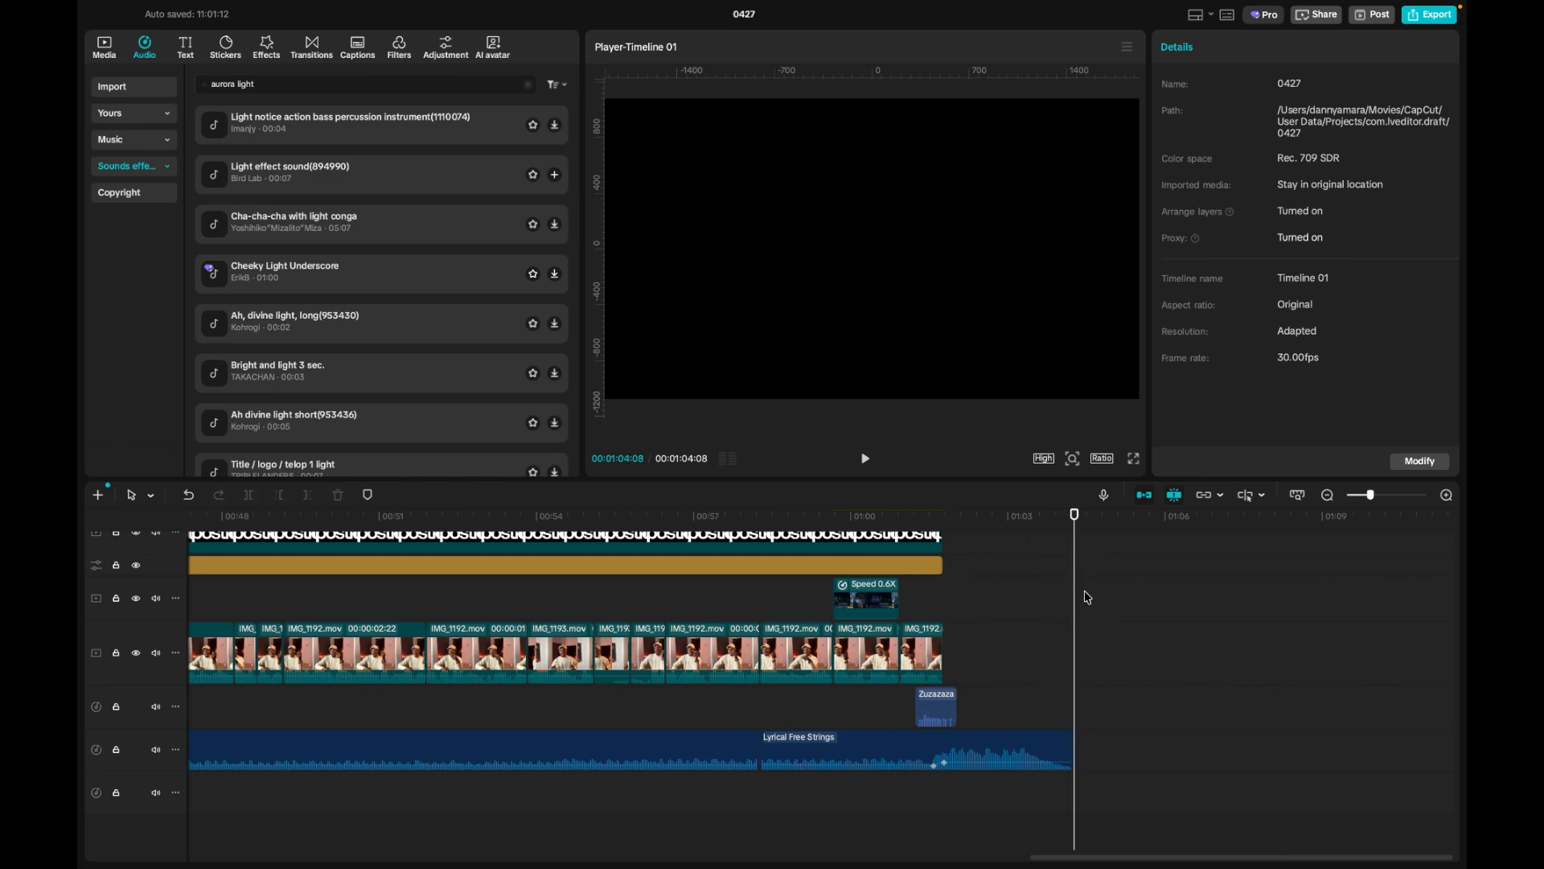
# Bring the timeline's beginning and upper tracks into view, and play the opening from the start through the xpend logo animation.
pyautogui.hscroll(-15, 1087, 597)
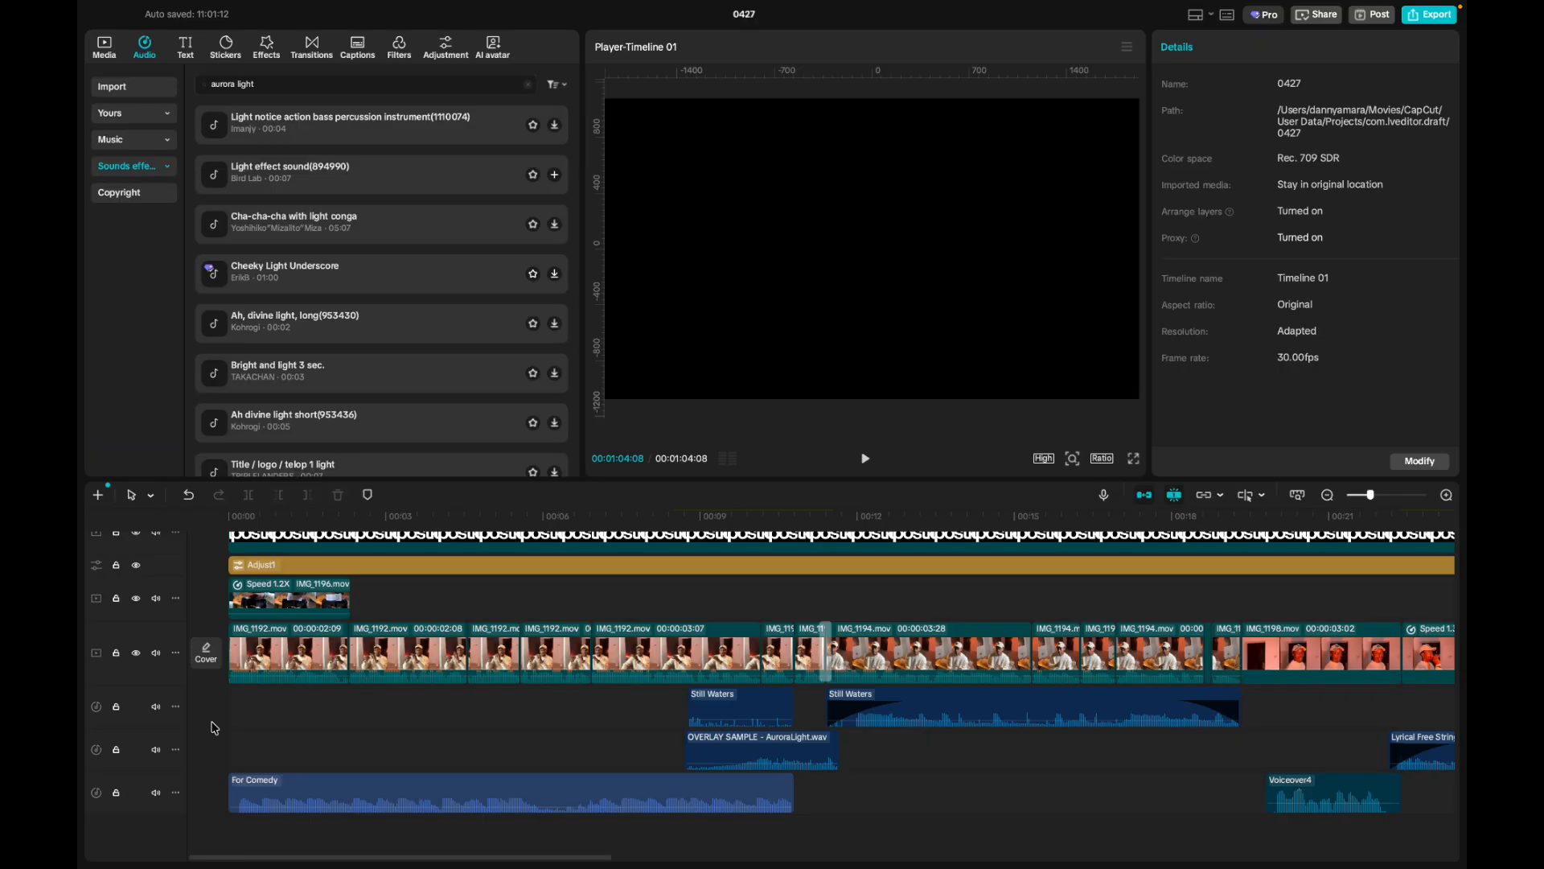
pyautogui.scroll(5, 362, 653)
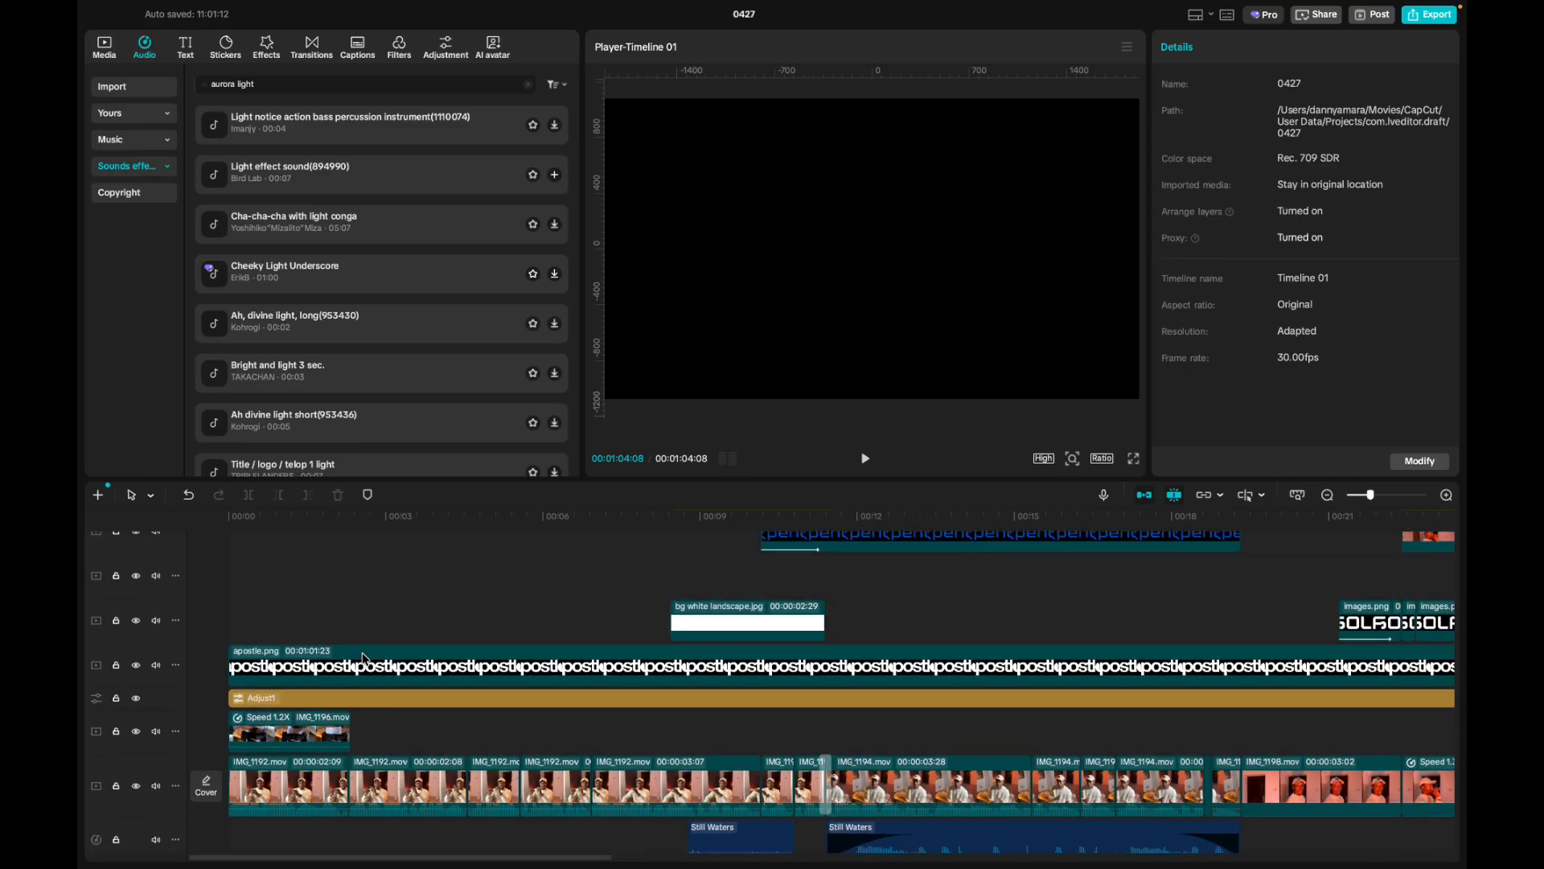
pyautogui.scroll(3, 362, 658)
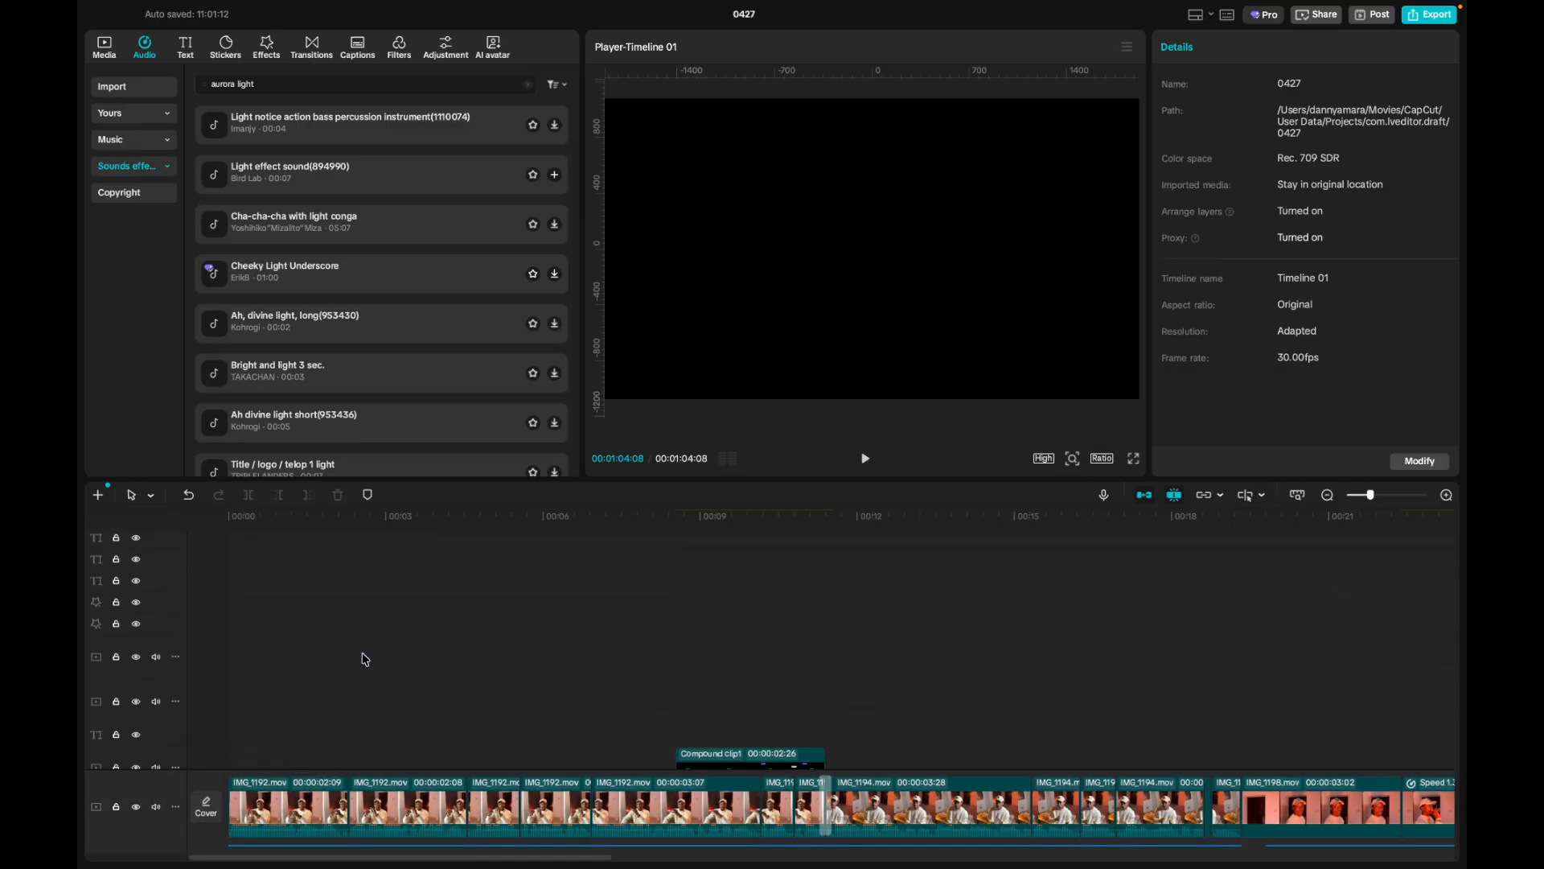
pyautogui.scroll(1, 364, 658)
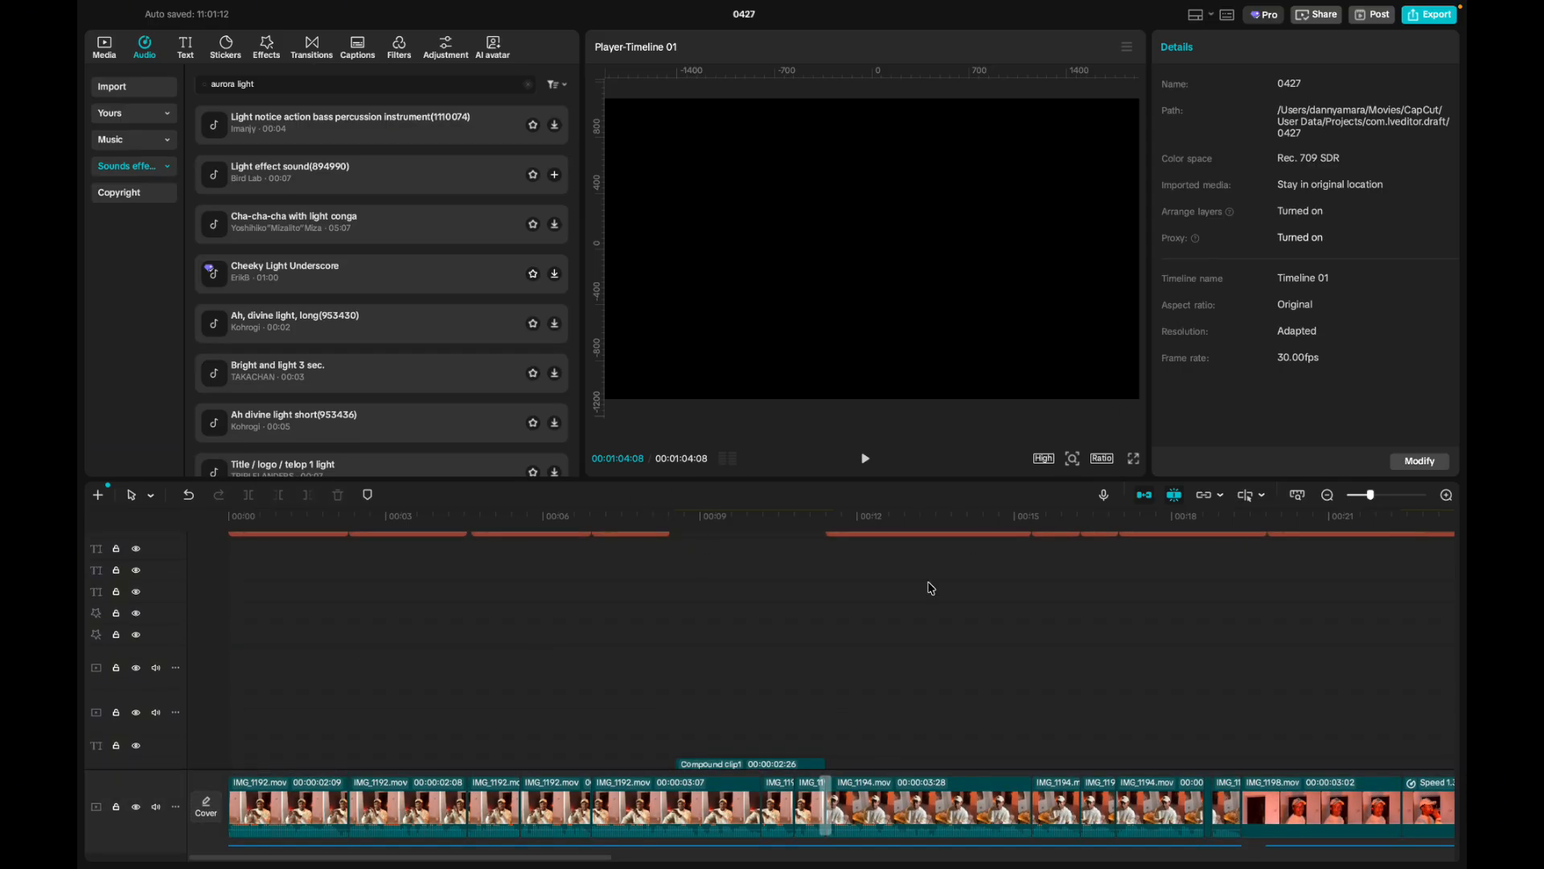
pyautogui.press('space')
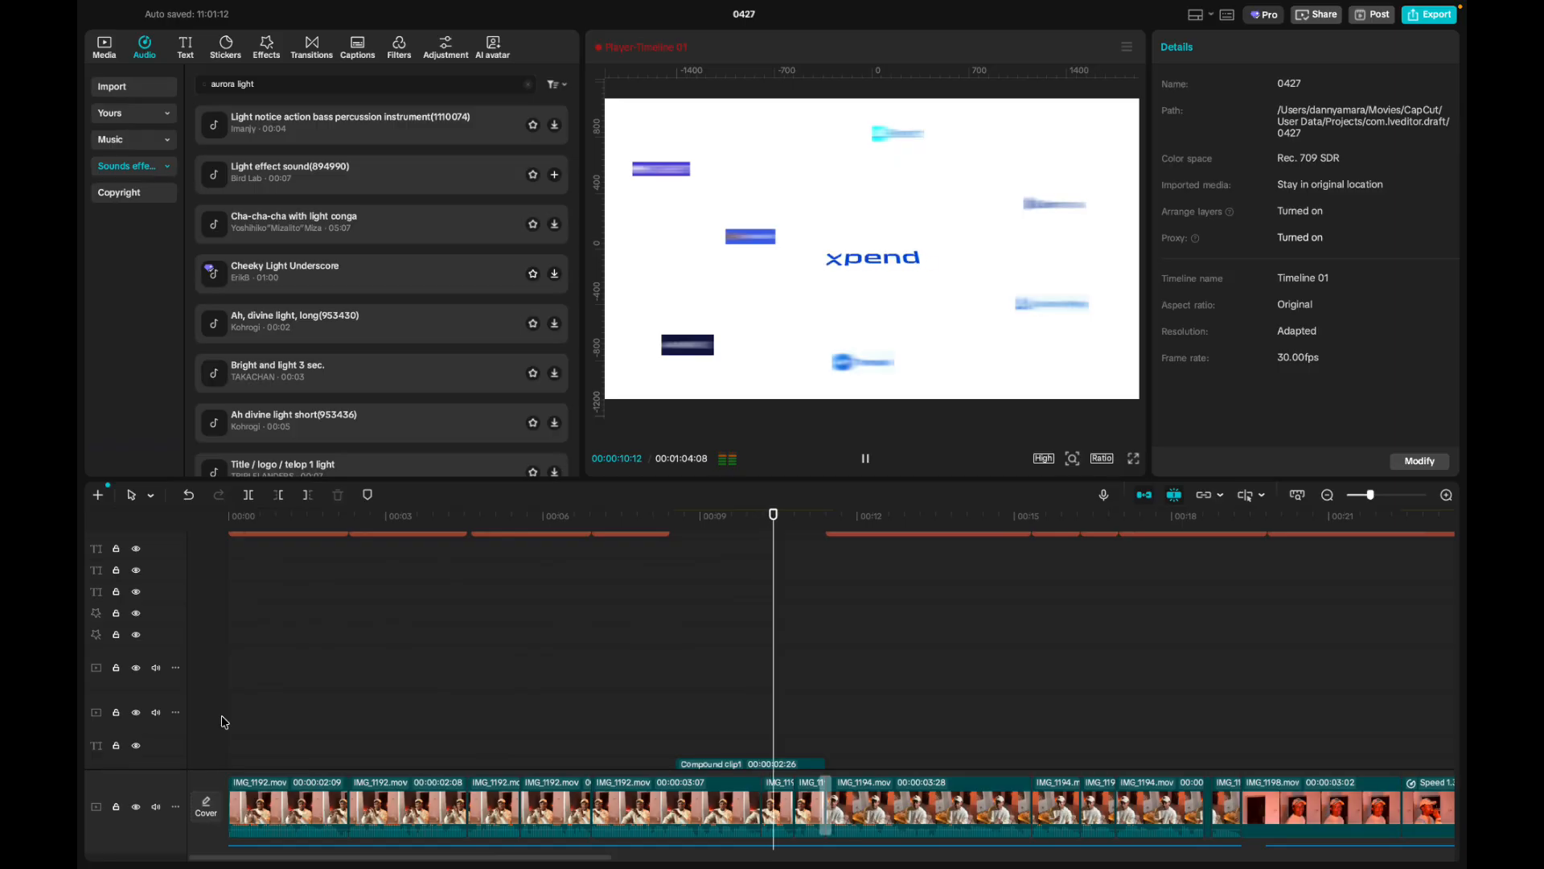
pyautogui.press('space')
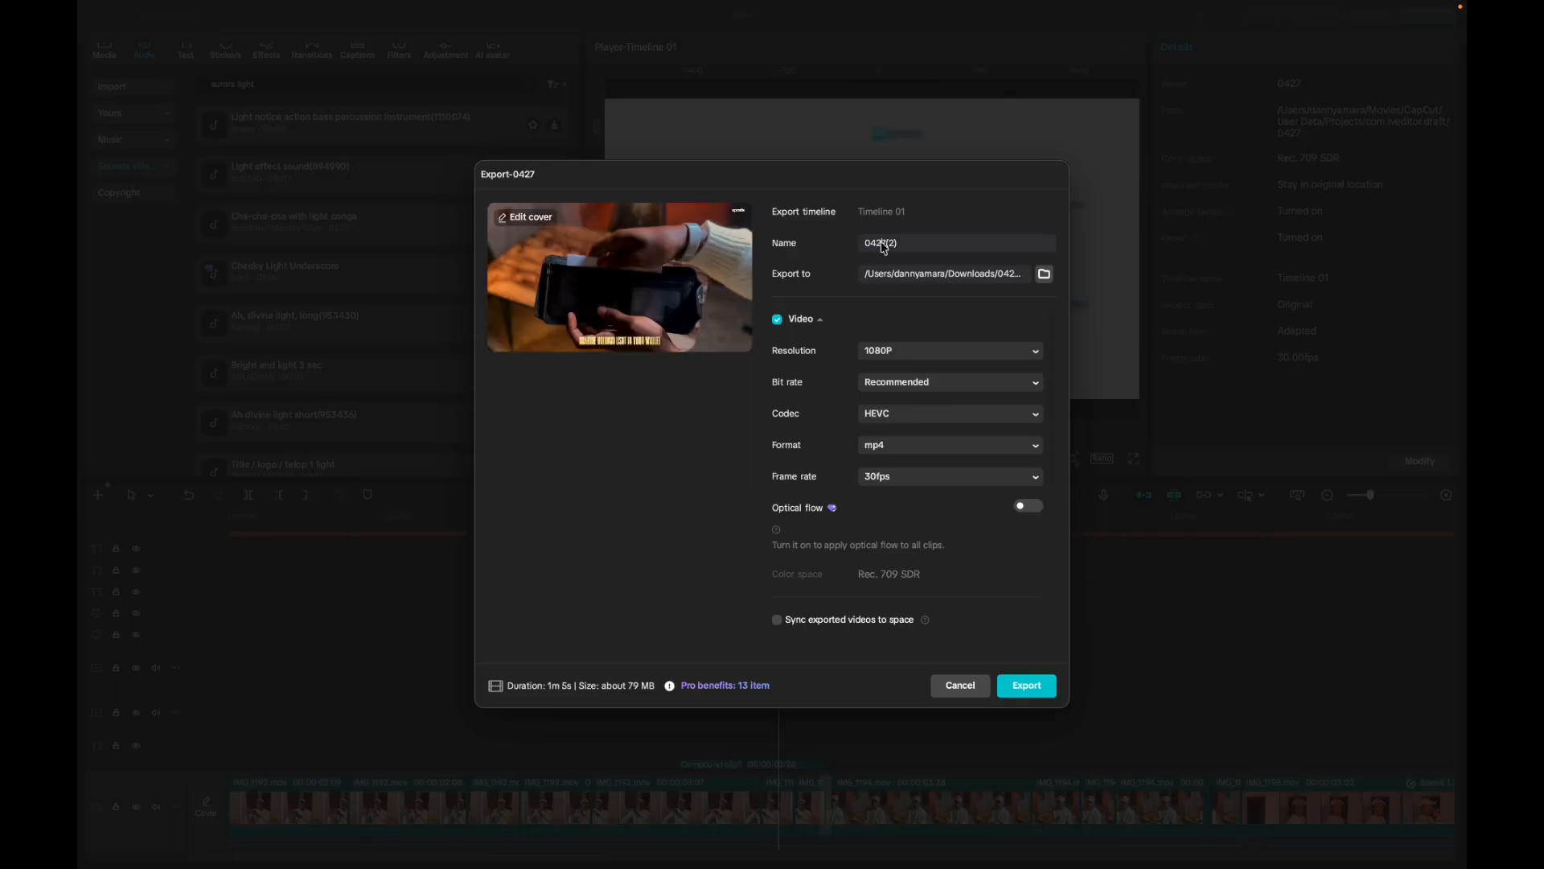
# Name the export "xpend", export the timeline as a 1080P HEVC mp4 at 30fps, and dismiss the sharing options.
pyautogui.doubleClick(881, 243)
pyautogui.write('xpend')
pyautogui.press('Return')
pyautogui.click(834, 505)
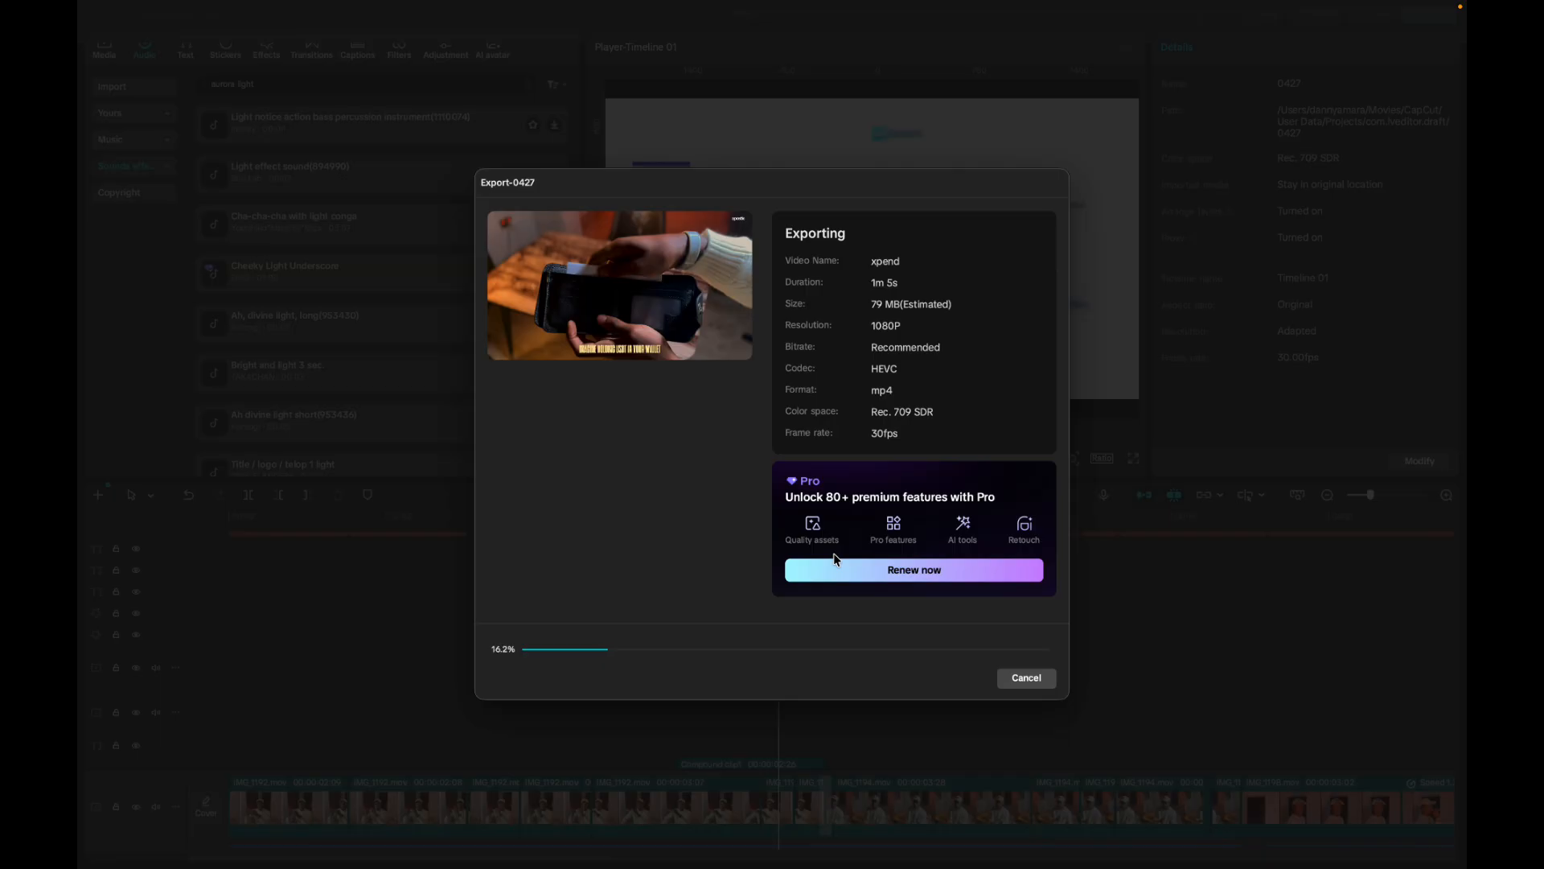
pyautogui.click(1033, 682)
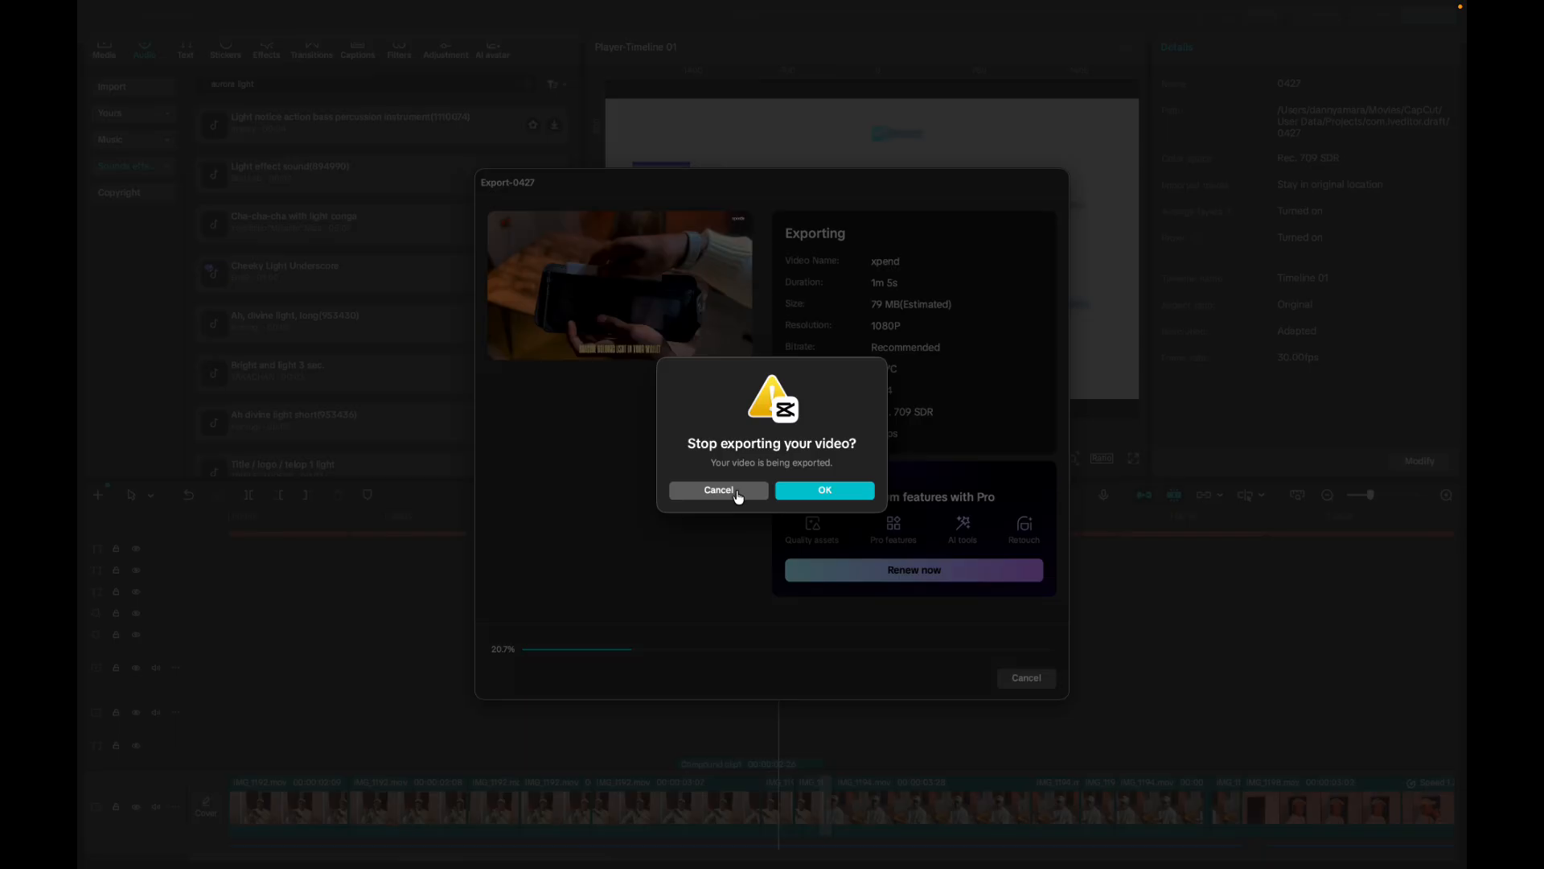
pyautogui.click(737, 493)
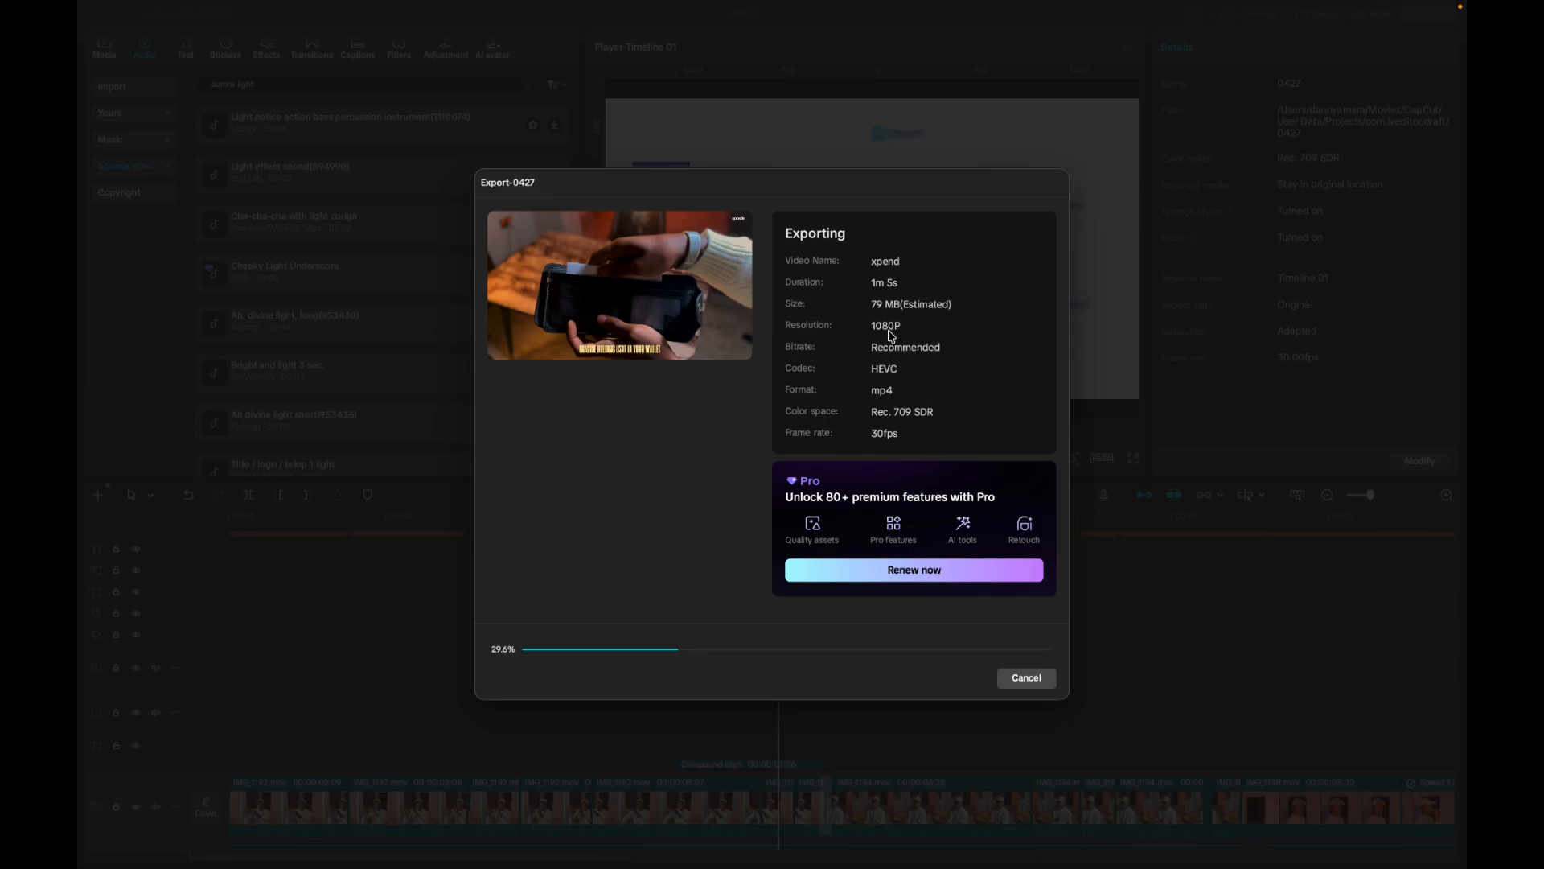
pyautogui.hotkey('ctrl', 'Left')
pyautogui.hotkey('ctrl', 'Right')
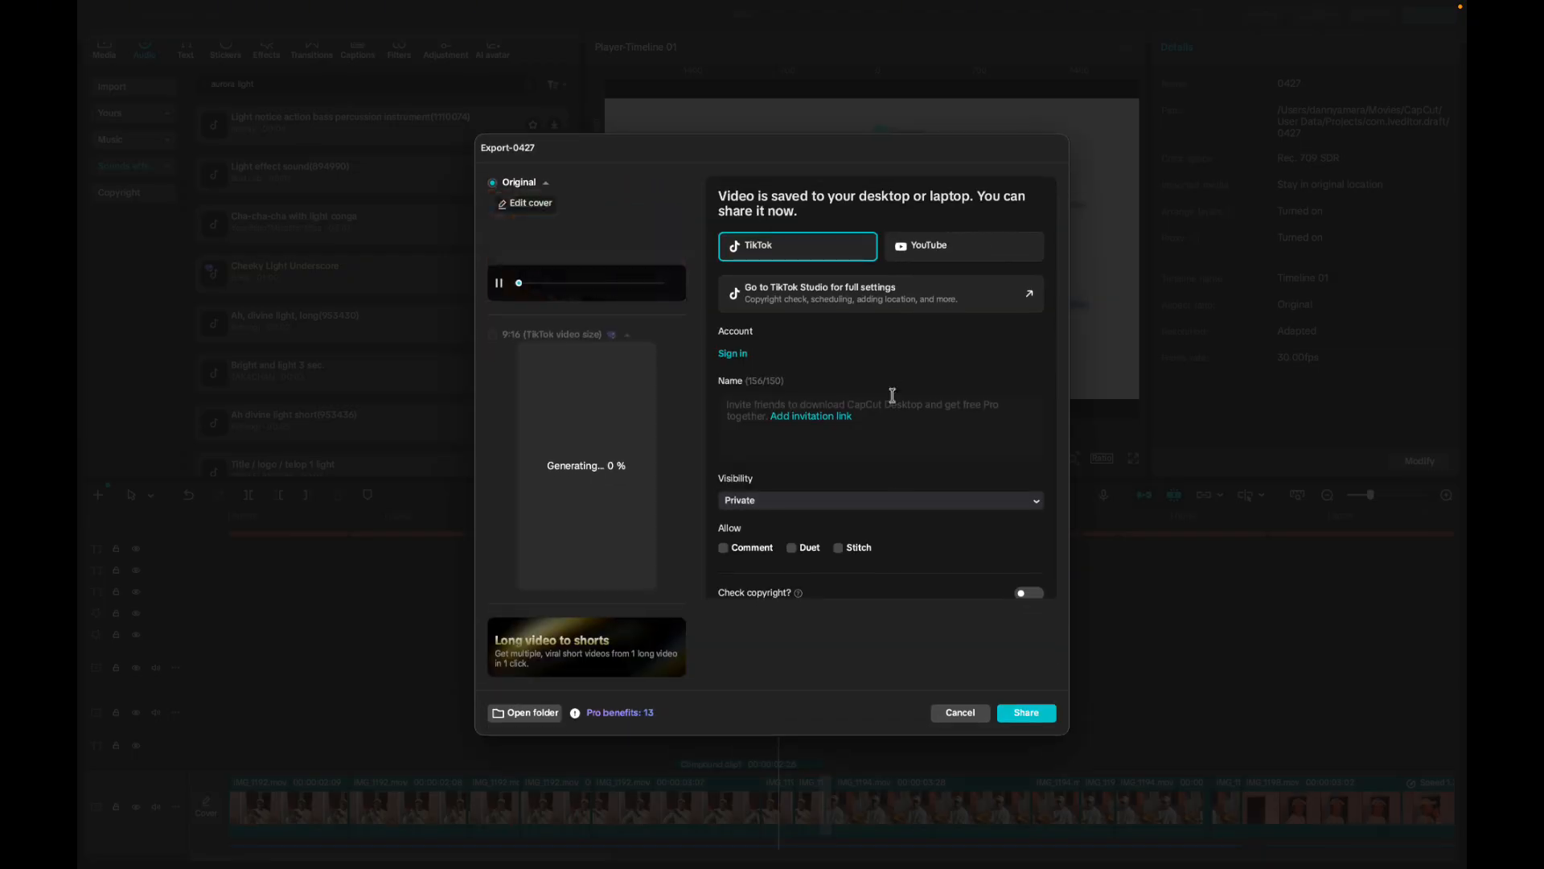
pyautogui.click(955, 714)
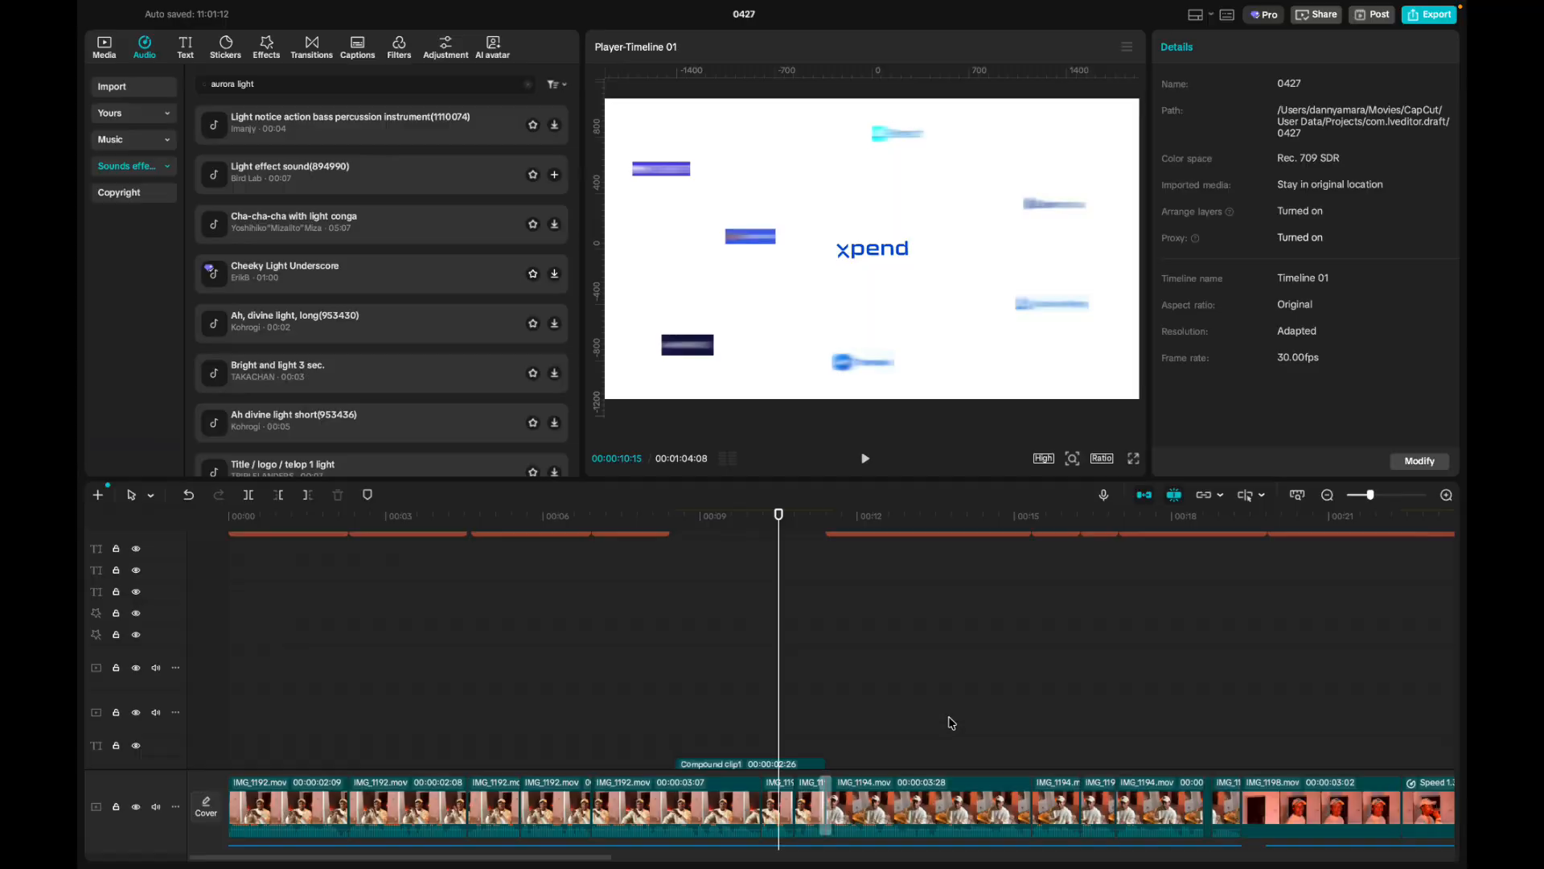
# Switch to Finder, play the exported xpend.mp4 from the Downloads folder through to its end, and close the player.
pyautogui.hotkey('ctrl', 'Right')
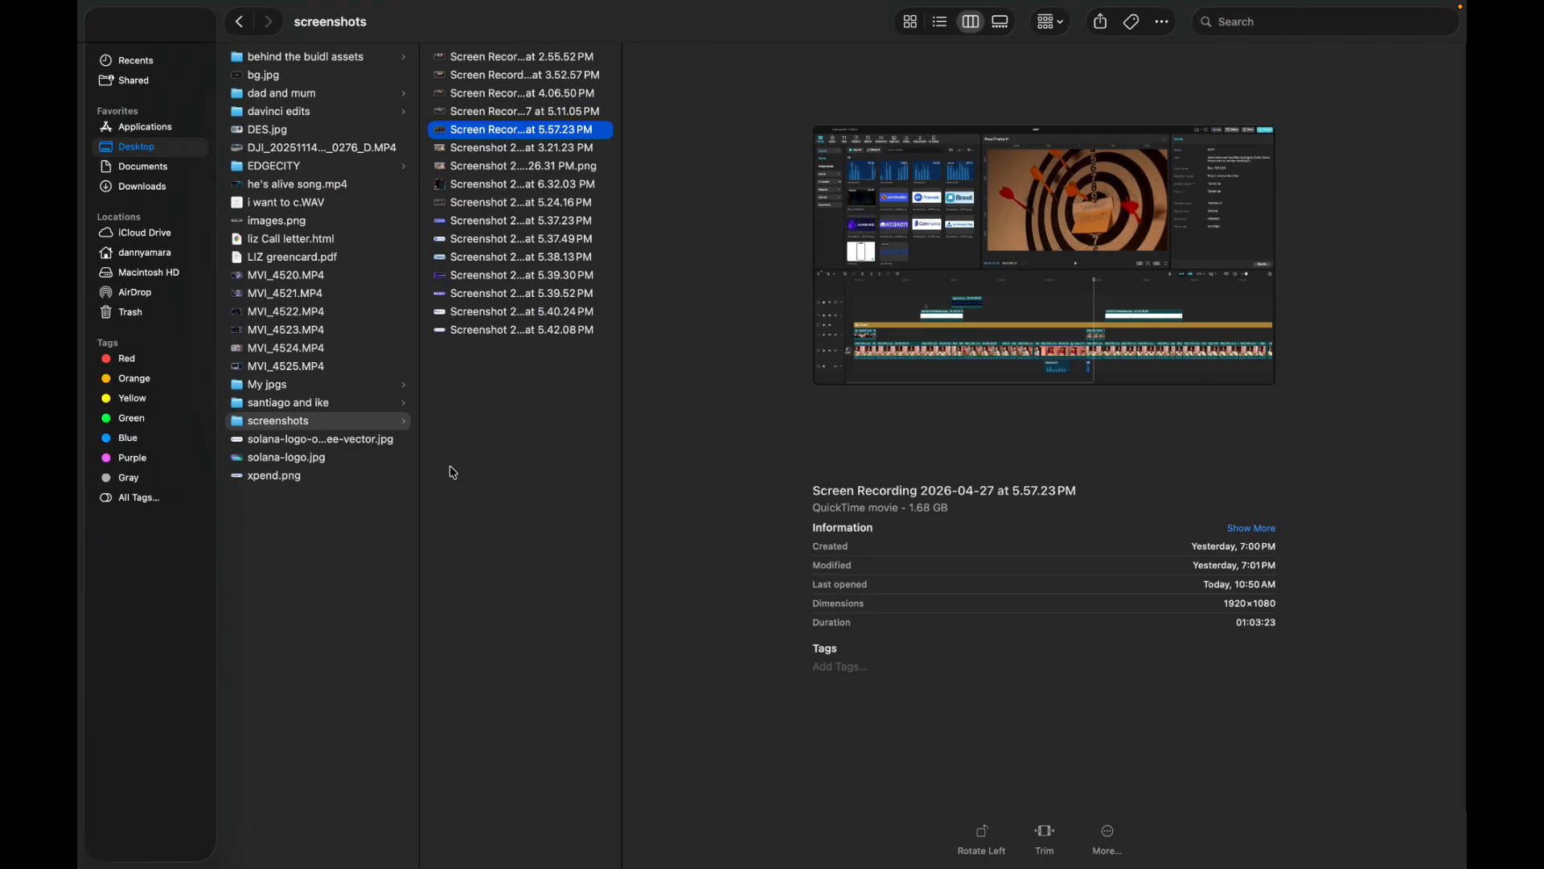
pyautogui.click(141, 187)
pyautogui.scroll(-20, 358, 475)
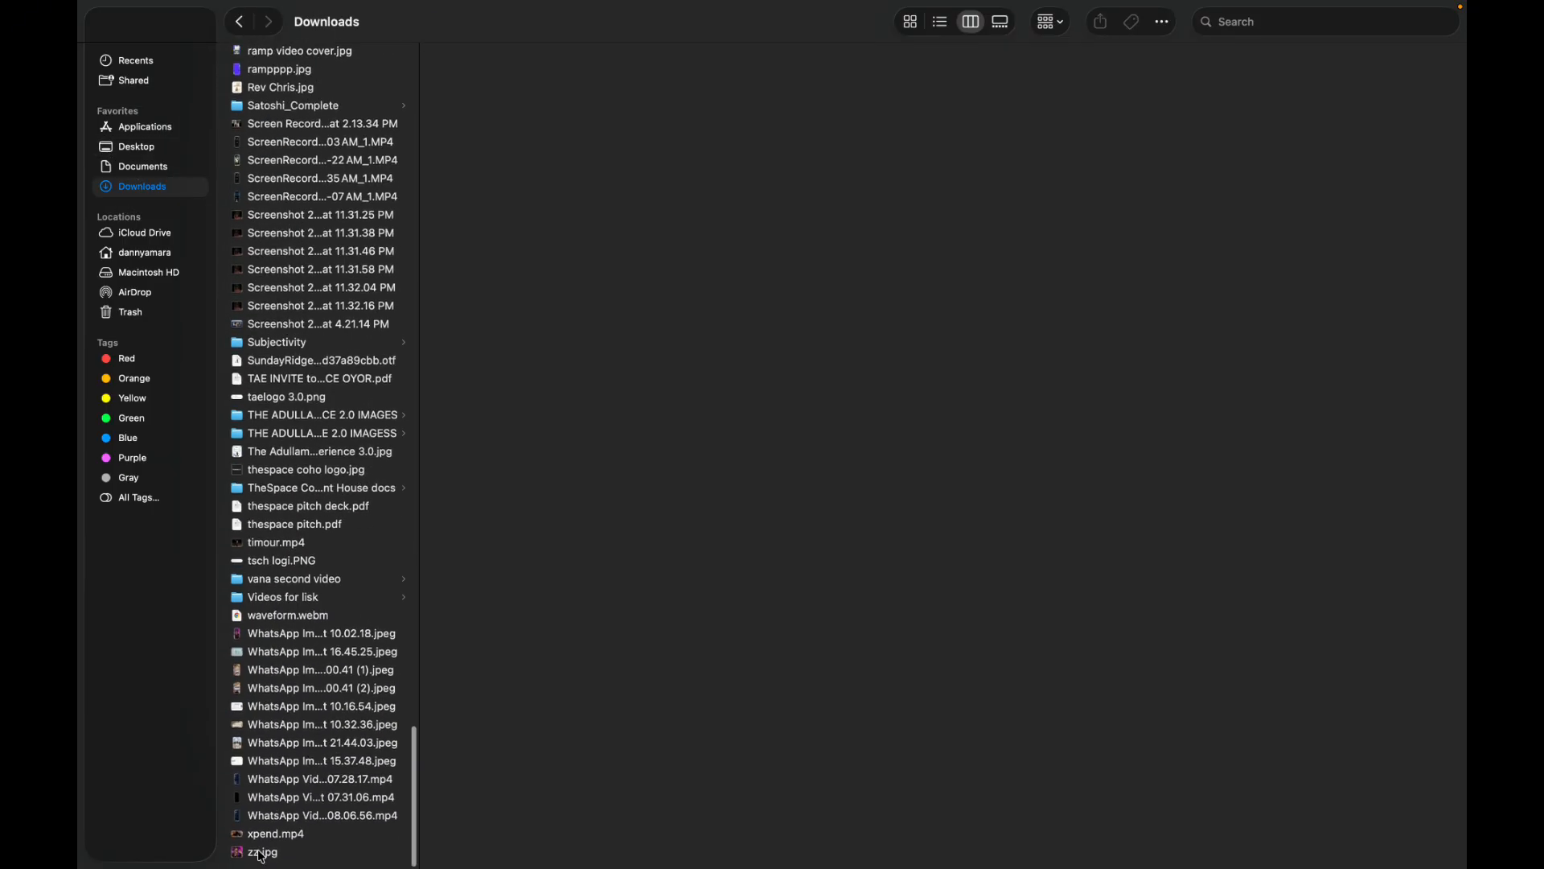
pyautogui.doubleClick(277, 836)
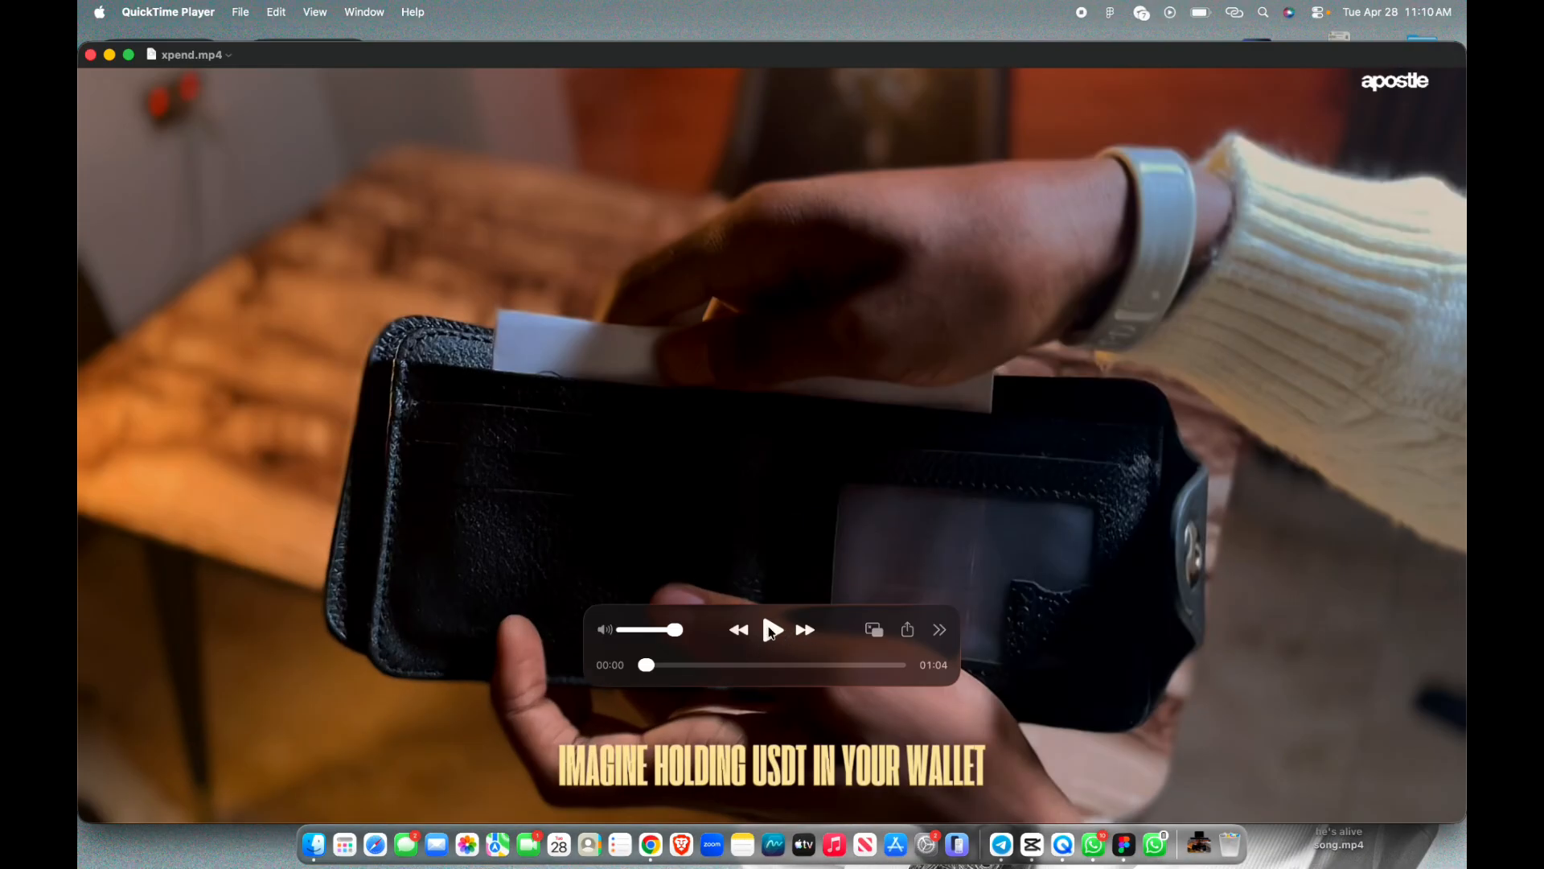
pyautogui.click(772, 632)
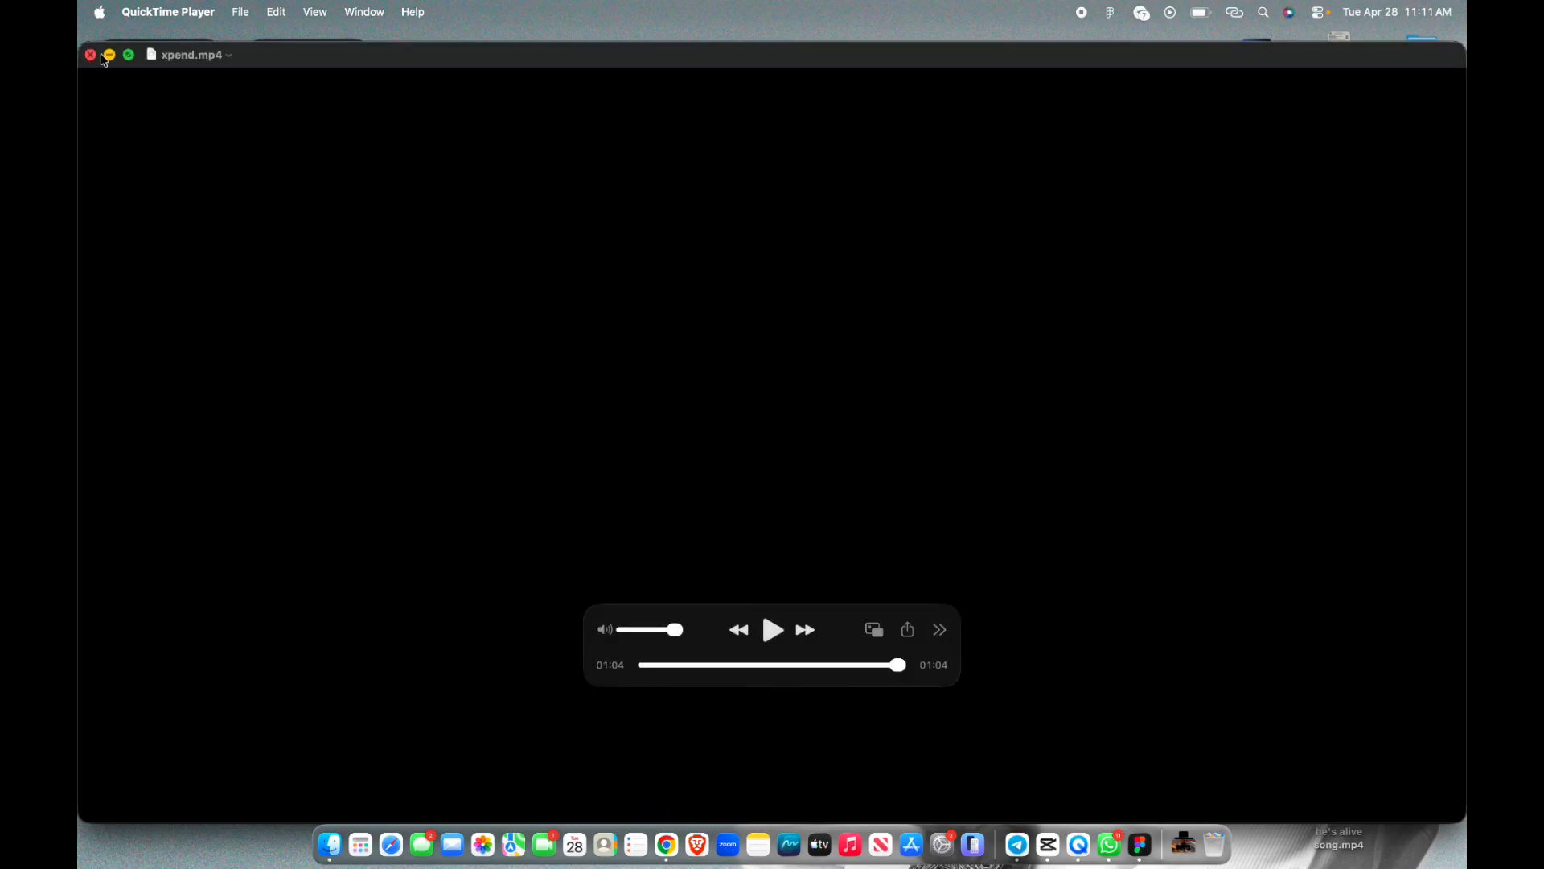
pyautogui.click(91, 57)
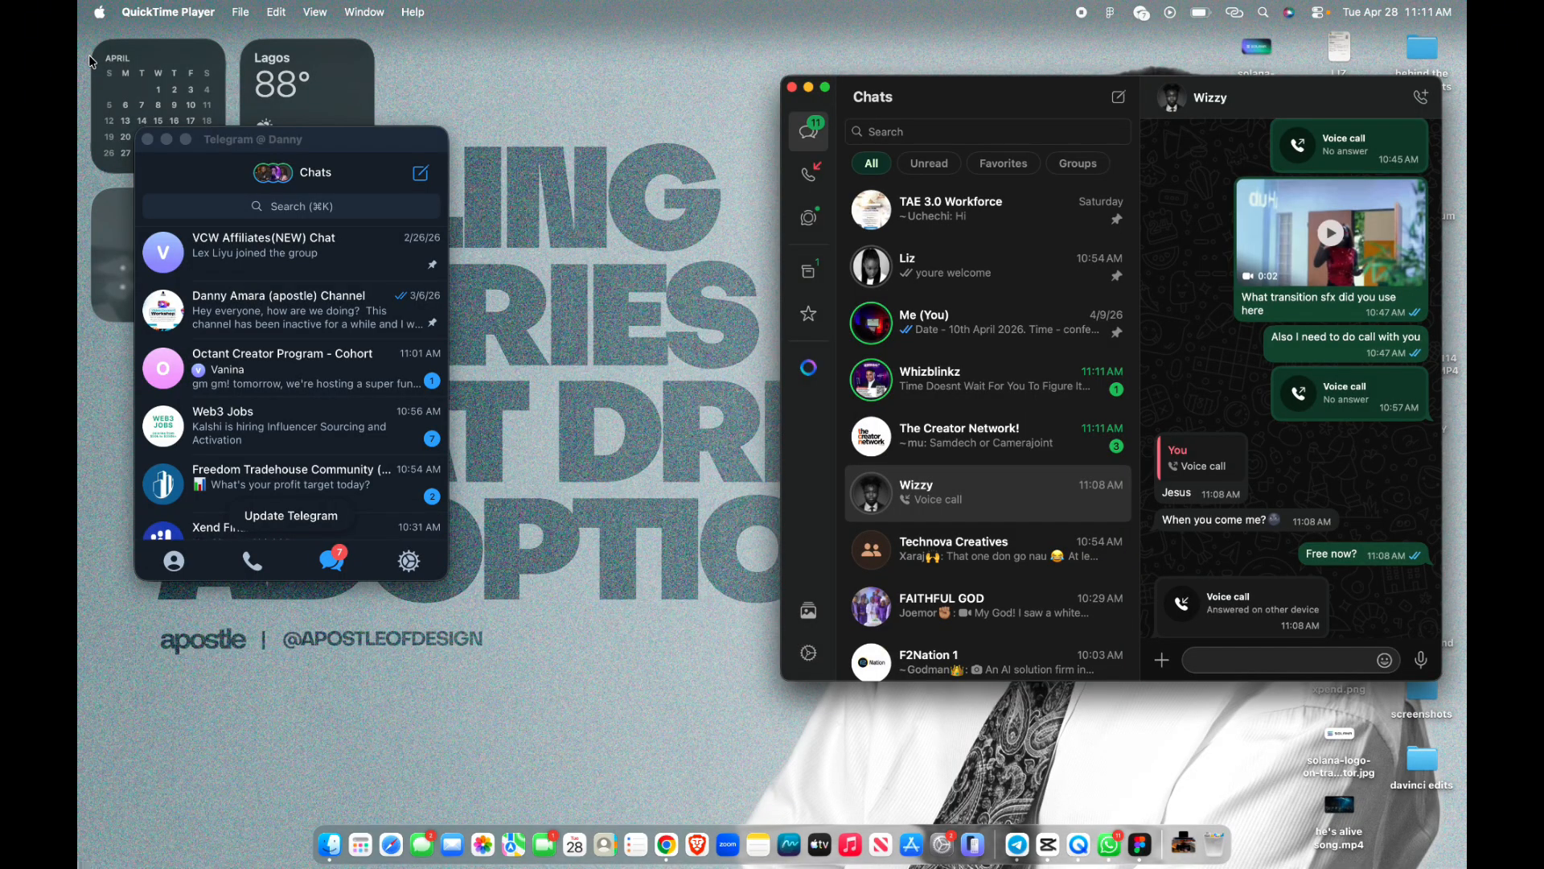
# Share xpend.mp4 from the Downloads folder with the nearby device over AirDrop.
pyautogui.hotkey('ctrl', 'Right')
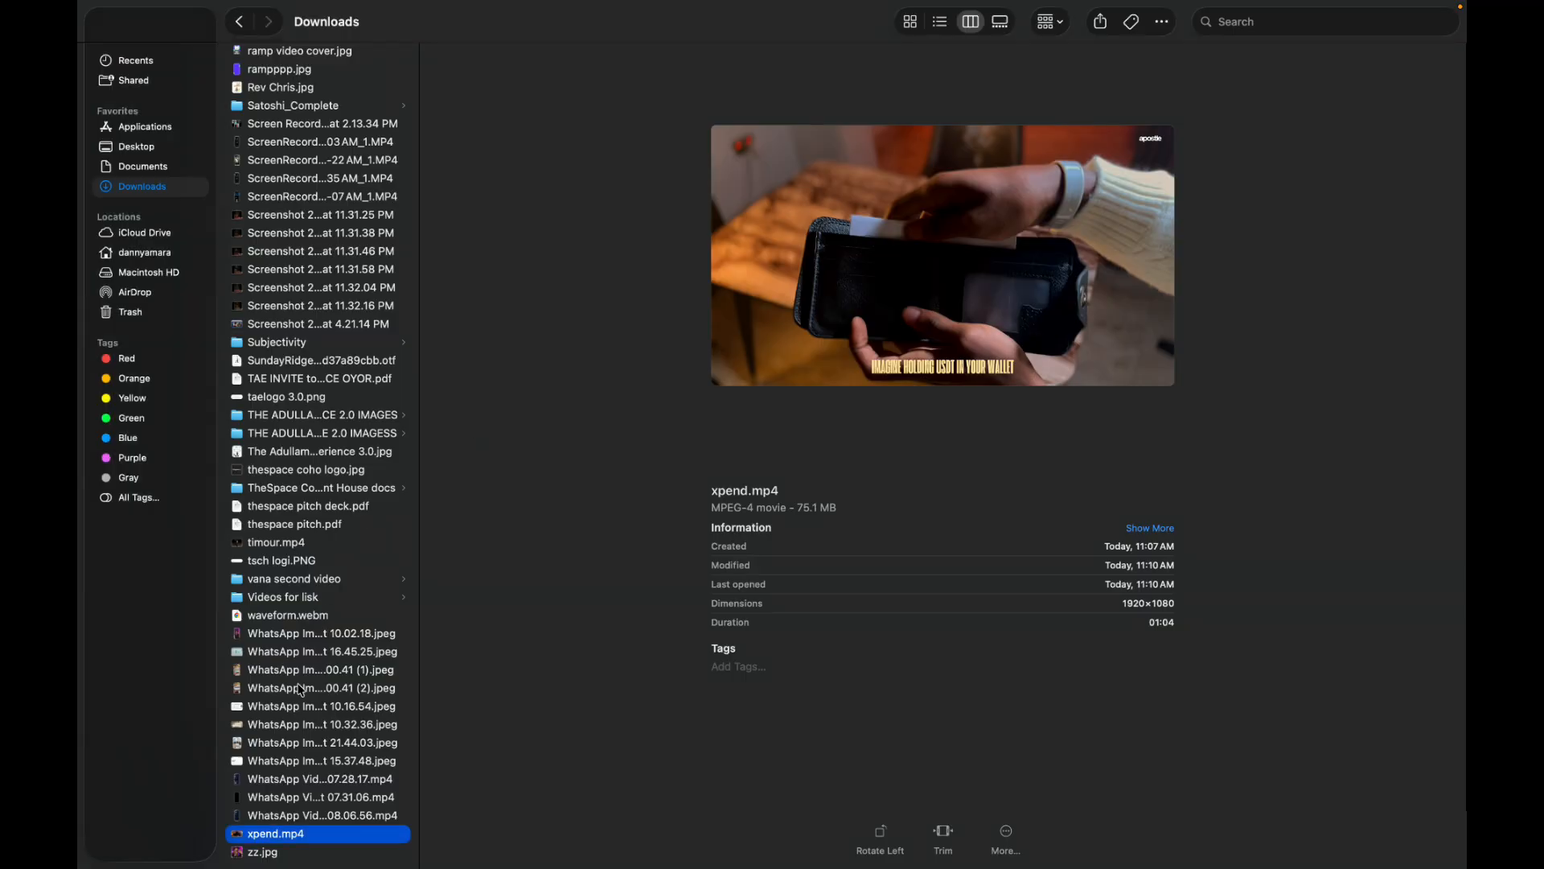
pyautogui.rightClick(294, 838)
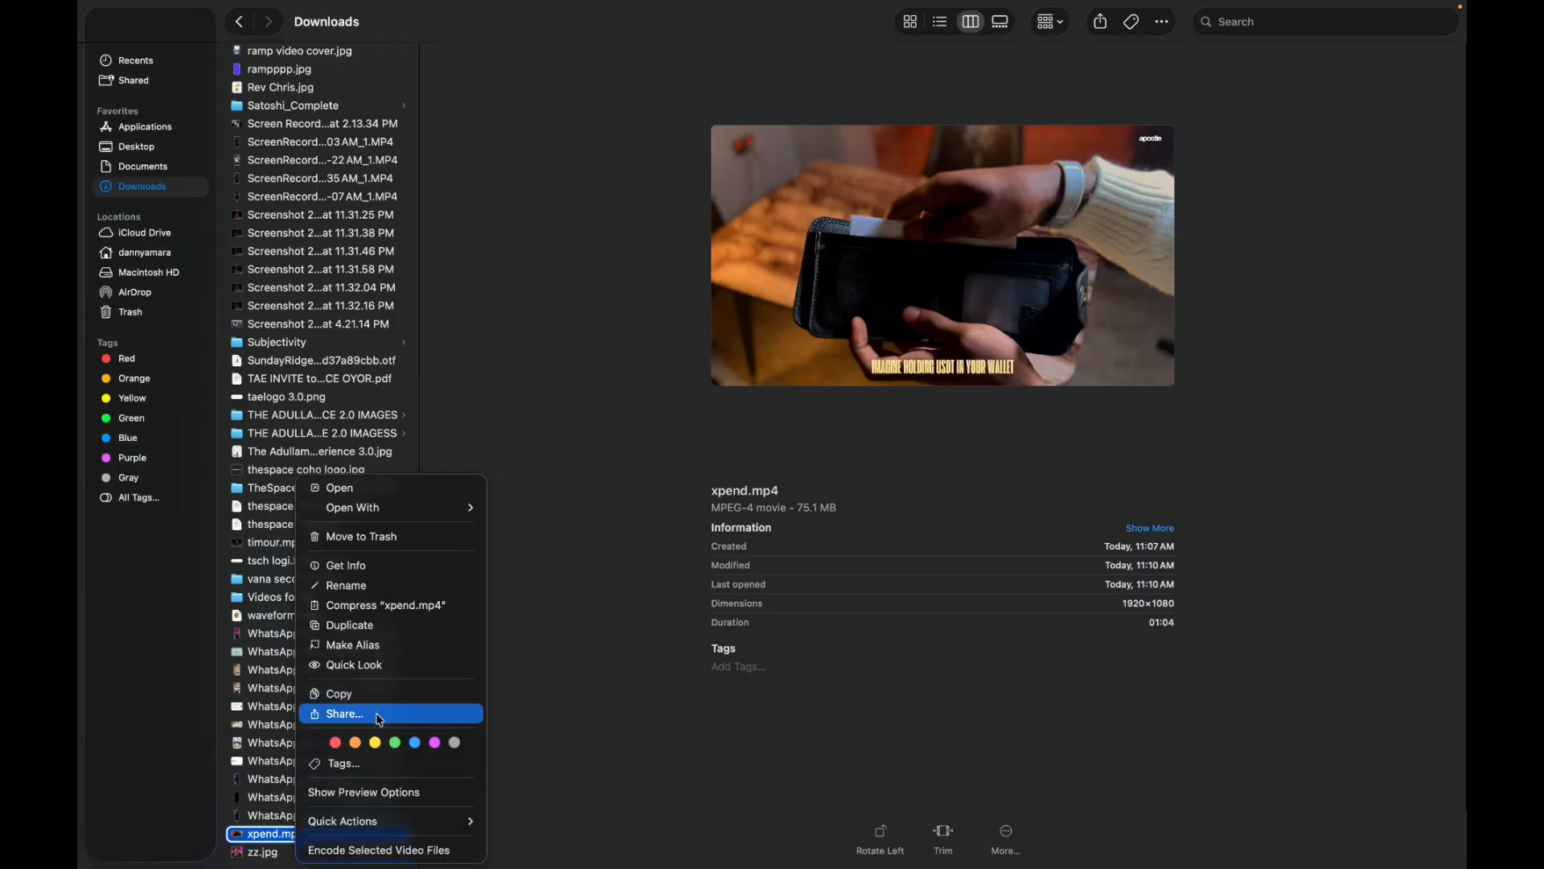
pyautogui.click(380, 715)
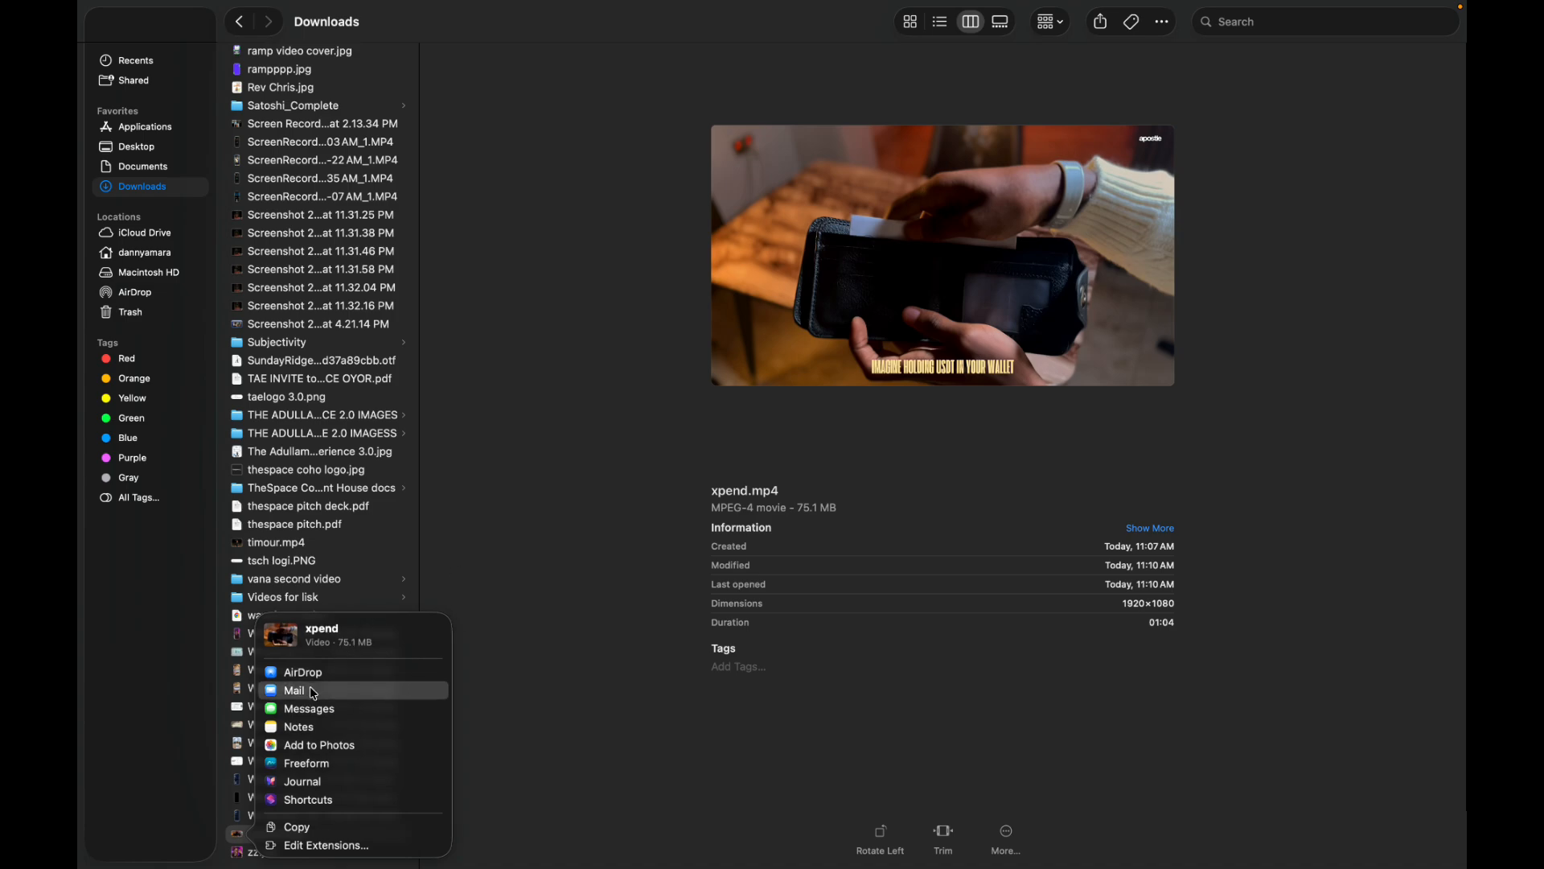
pyautogui.click(299, 672)
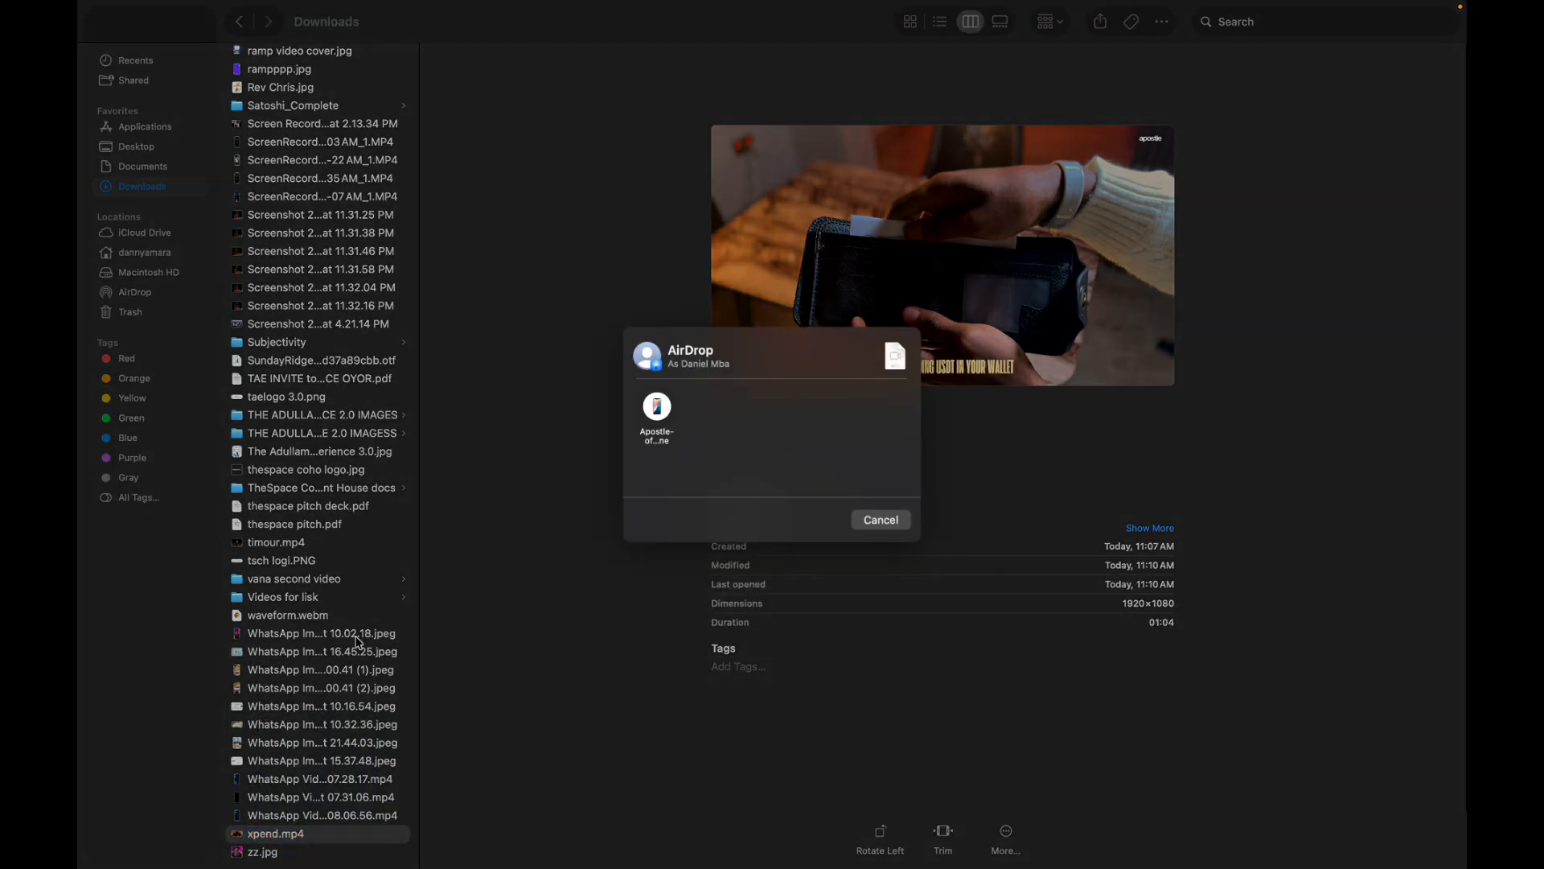
pyautogui.click(658, 409)
pyautogui.click(885, 519)
# Return to CapCut and inspect the end of the xpend logo animation around 00:00:11:14, leaving the playhead at 00:00:10:26.
pyautogui.hotkey('ctrl', 'Right')
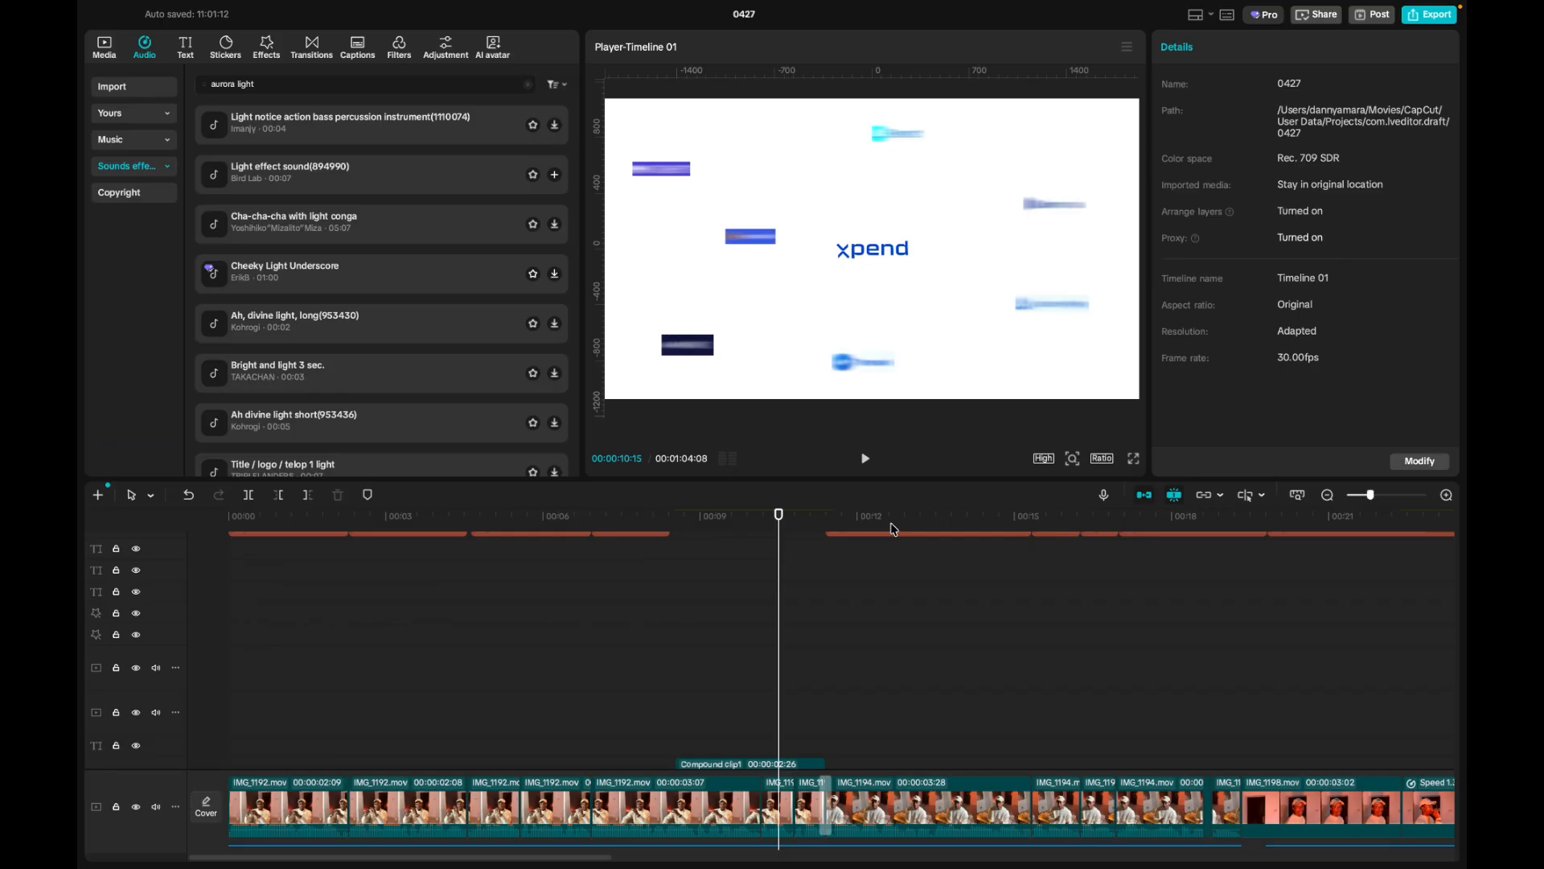
pyautogui.press('super+minus')
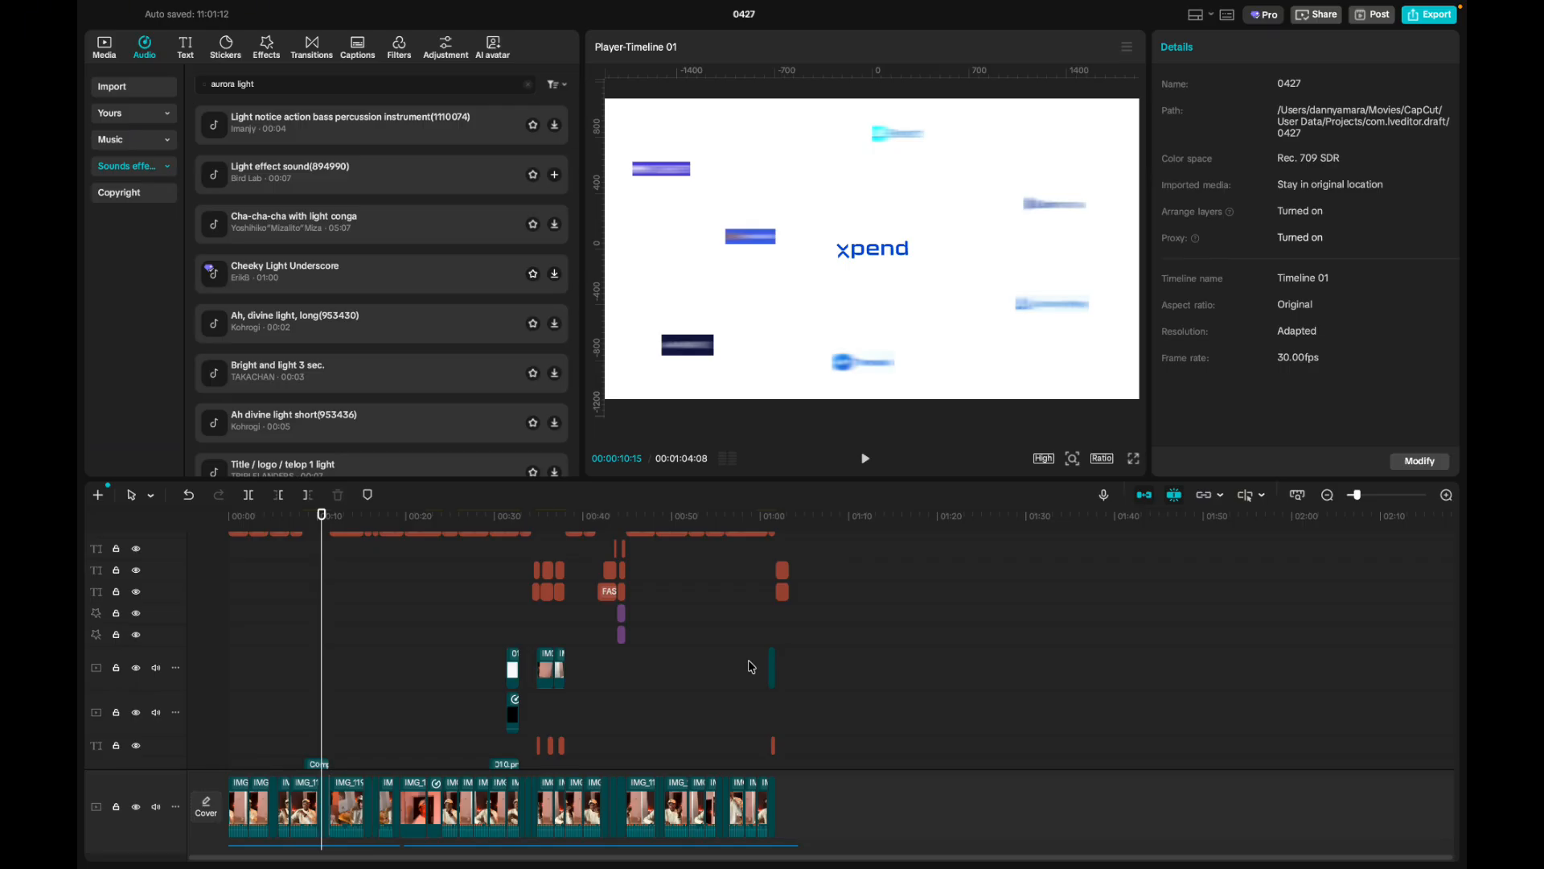
pyautogui.press('super+equal')
pyautogui.press('super+equal')
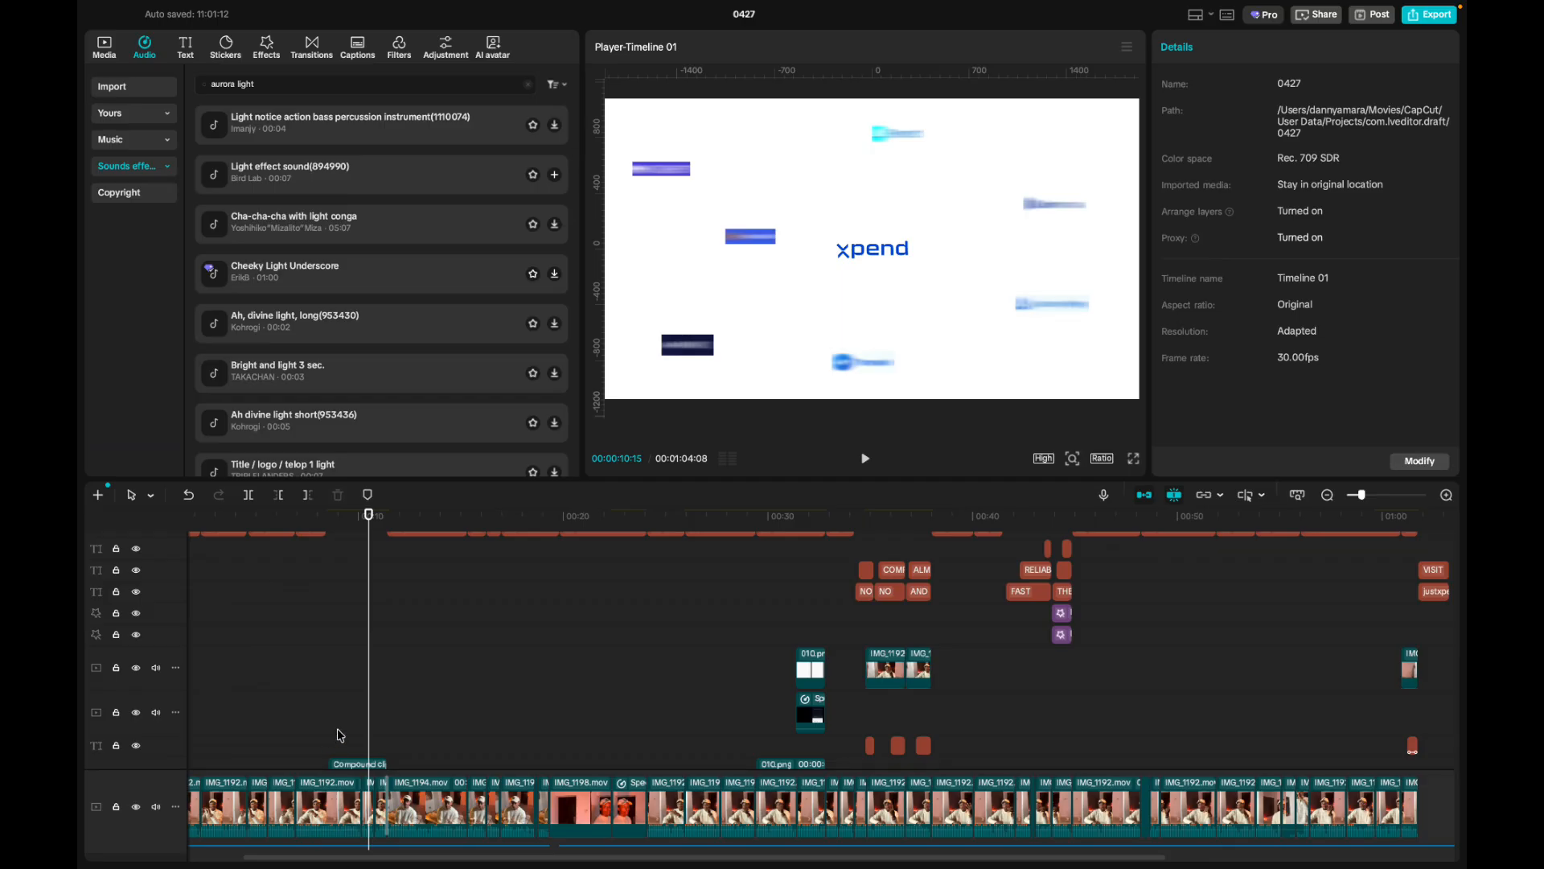
pyautogui.press('super+equal')
pyautogui.press('super+equal')
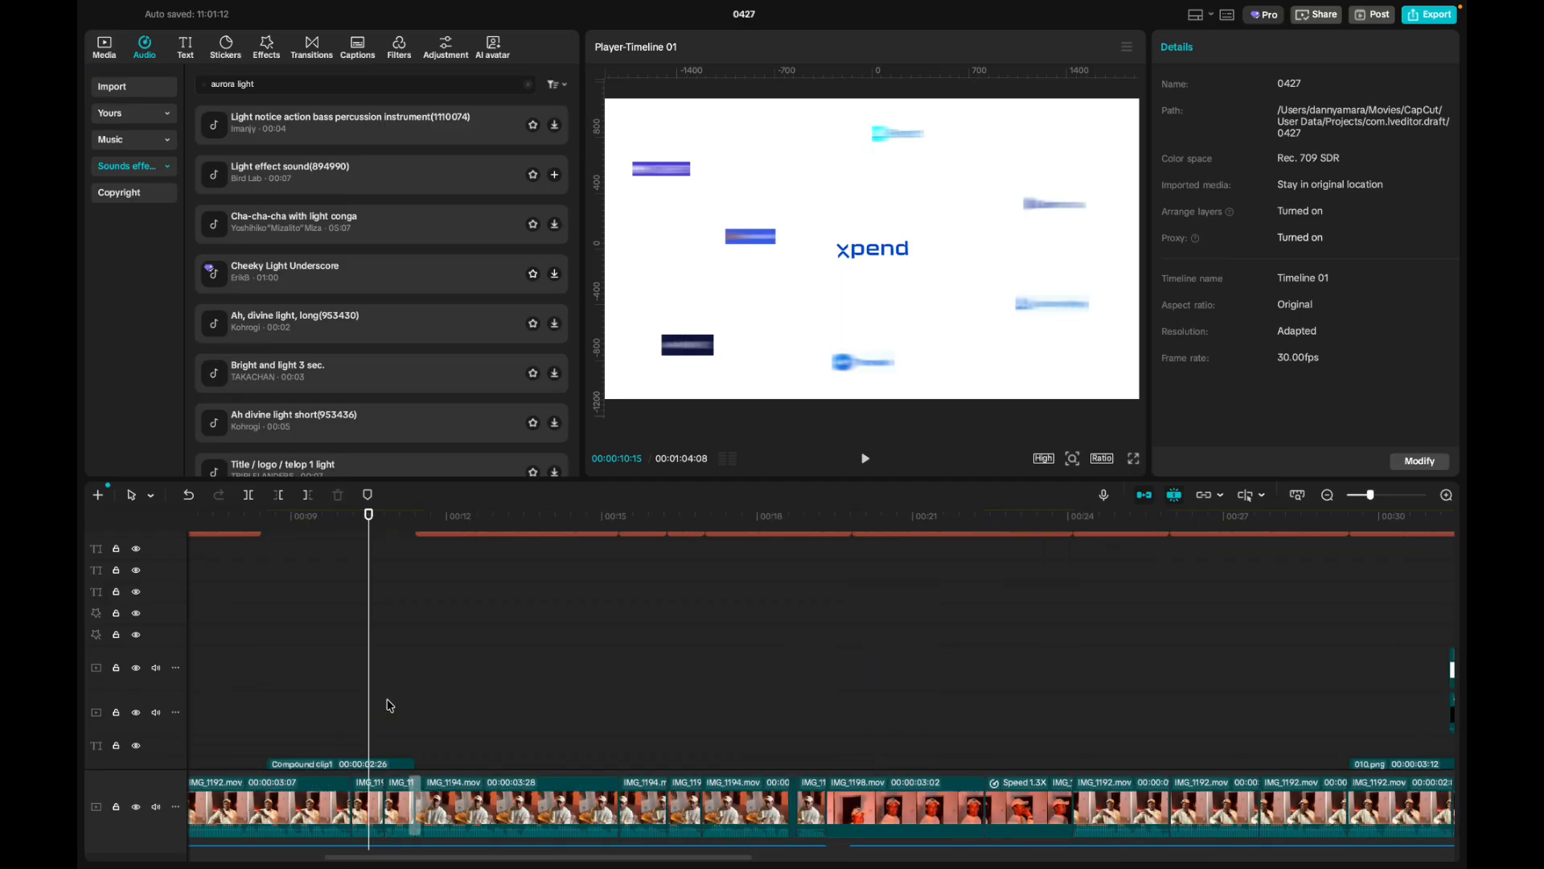
pyautogui.click(395, 718)
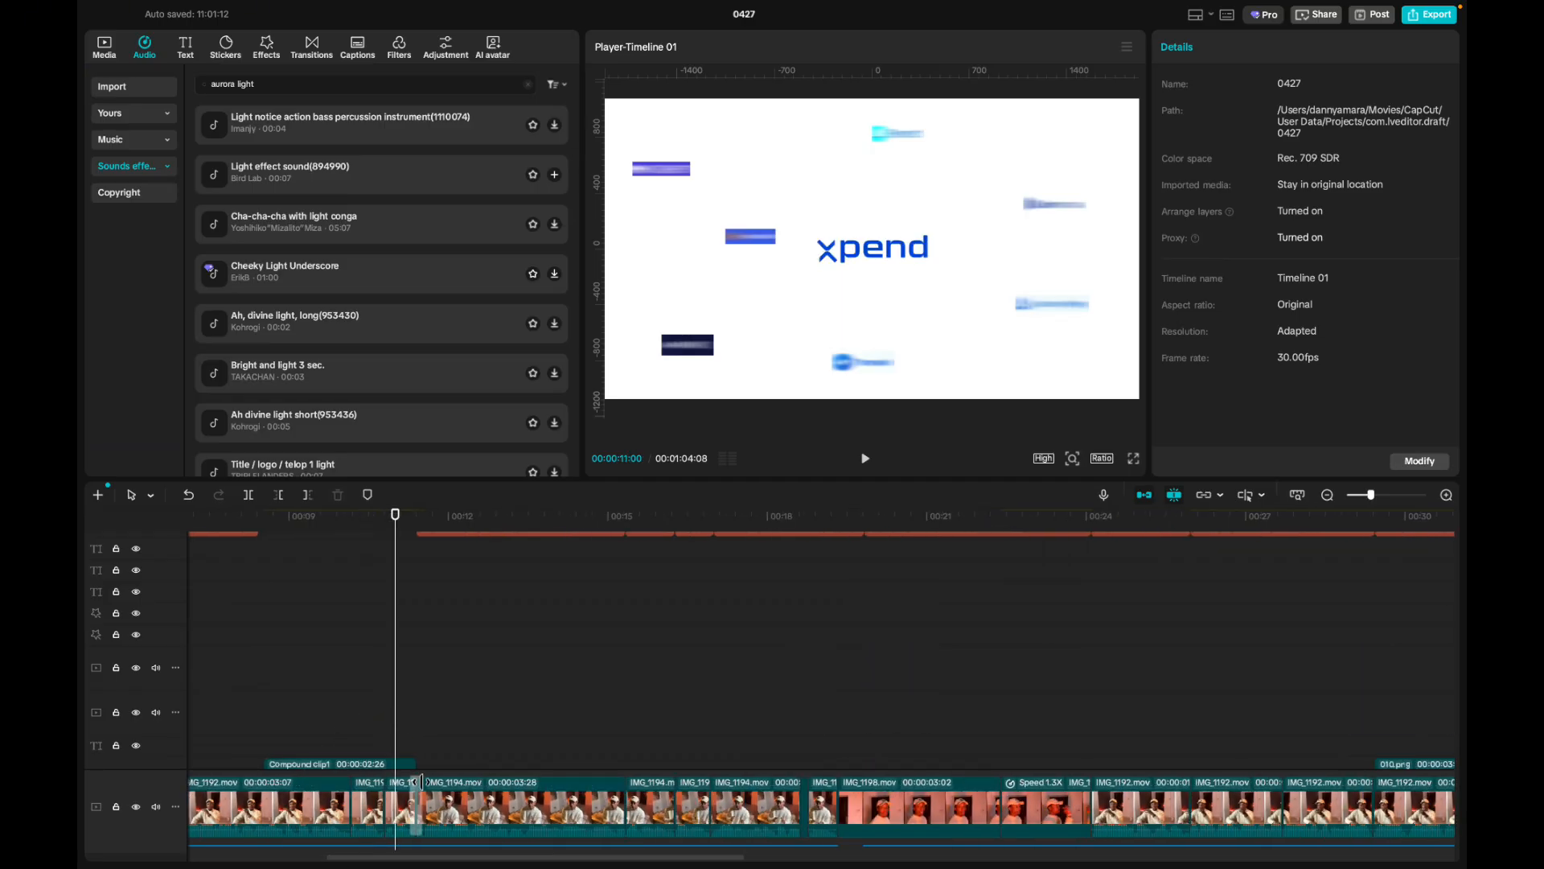
pyautogui.press('super+equal')
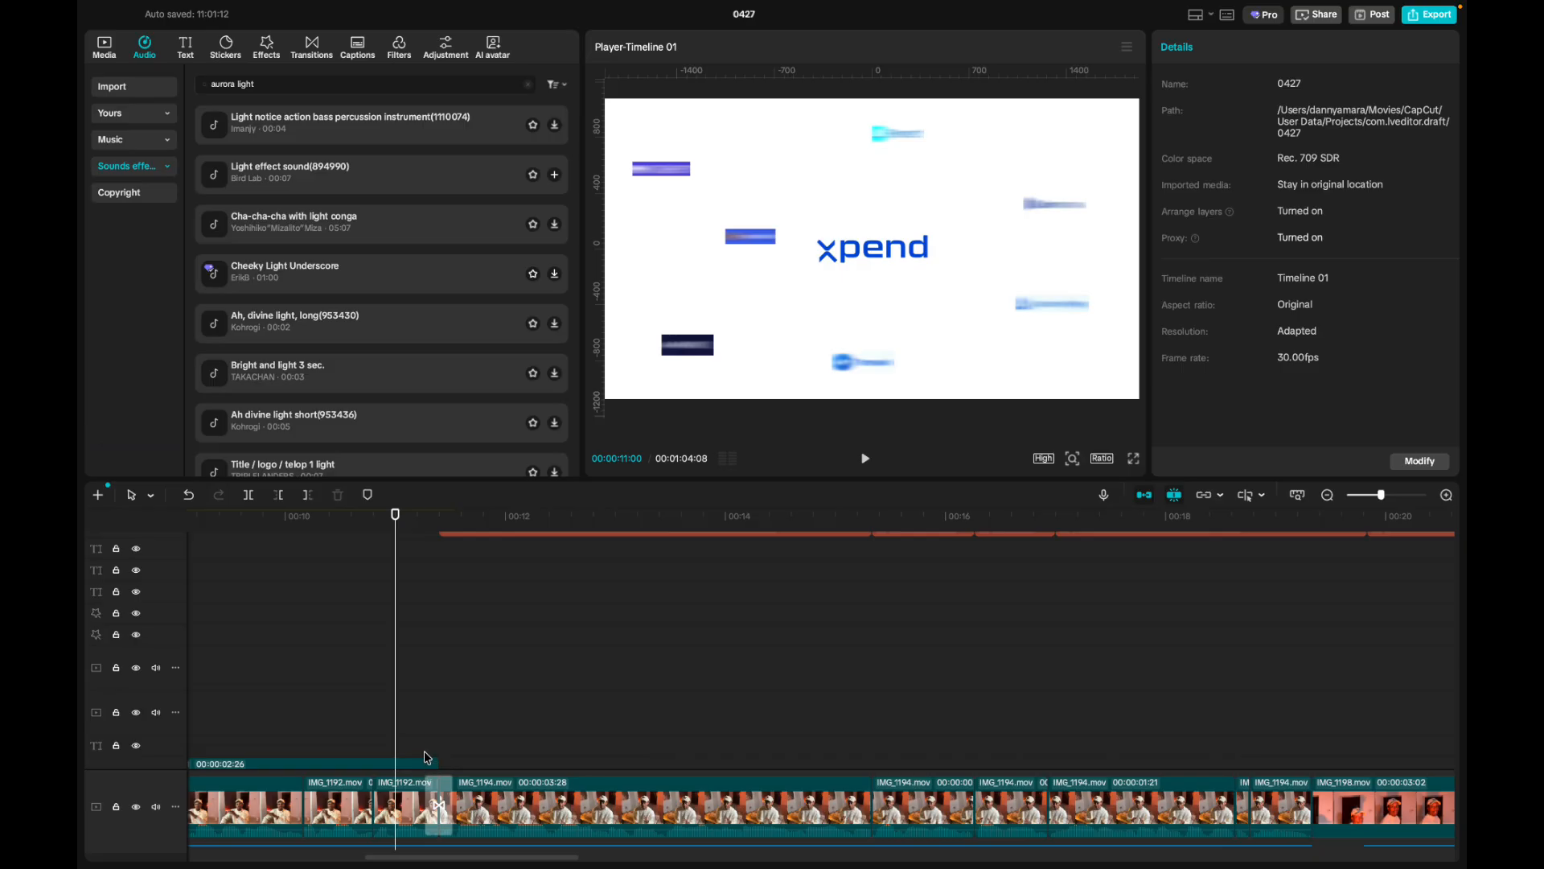
pyautogui.click(426, 744)
pyautogui.press('space')
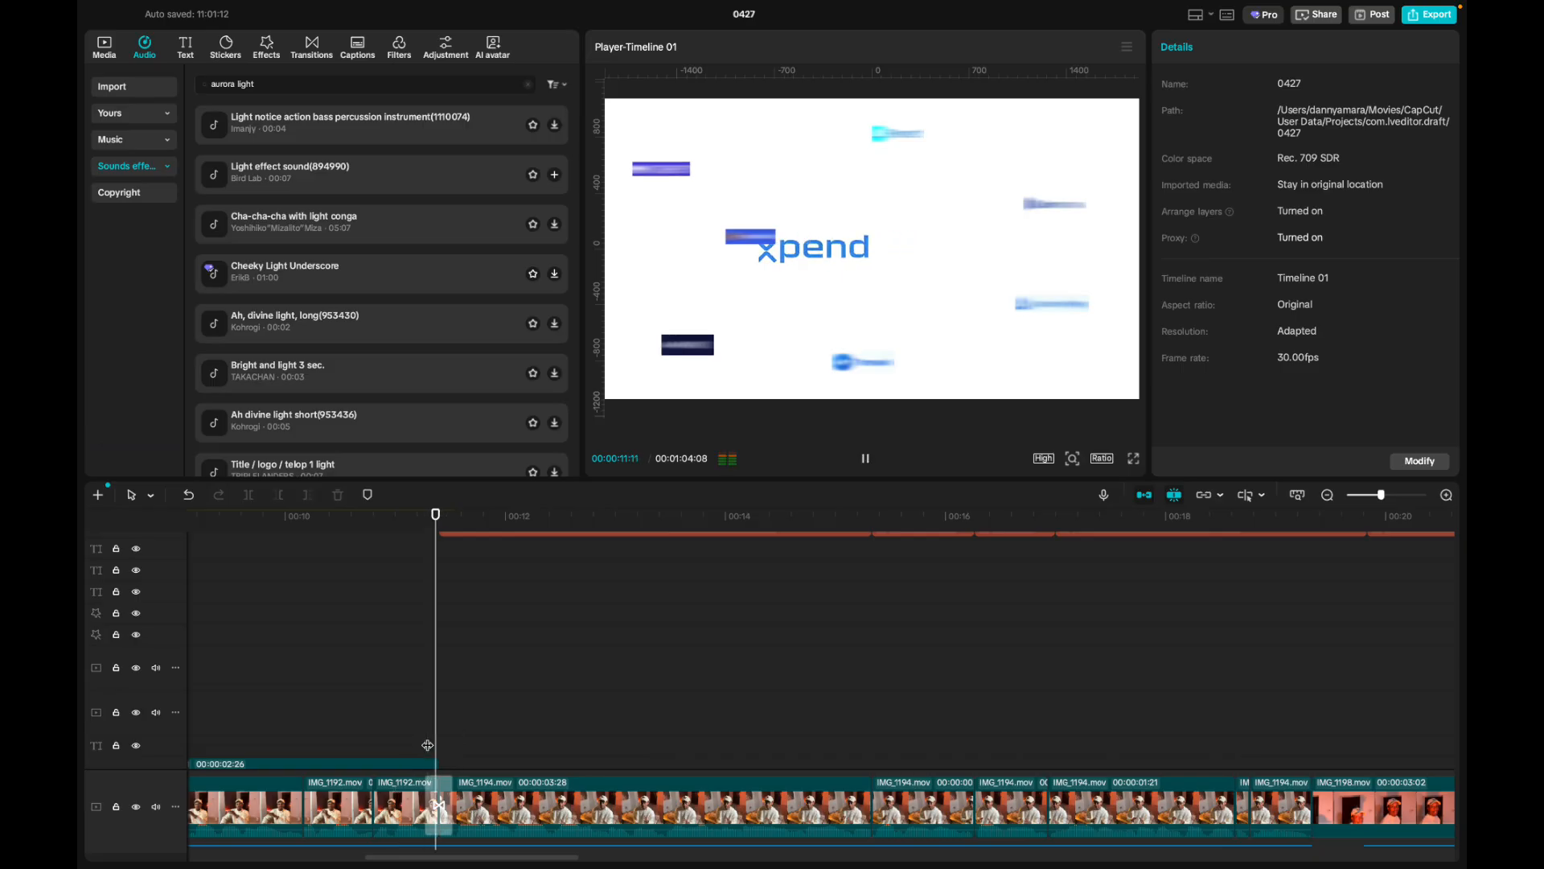
pyautogui.click(439, 745)
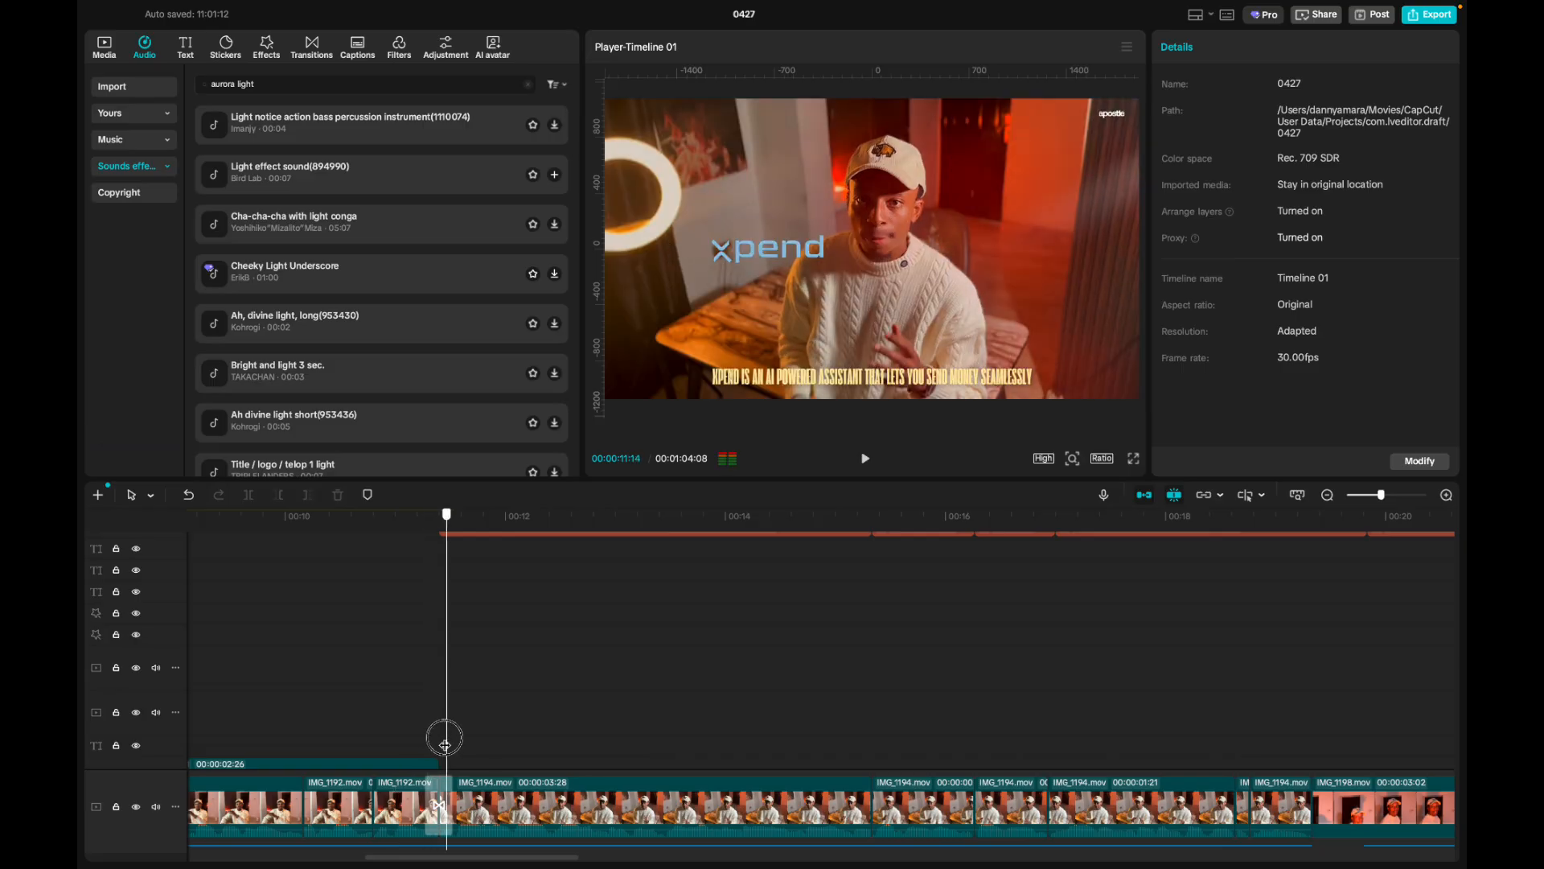
pyautogui.moveTo(438, 746); pyautogui.dragTo(379, 747)
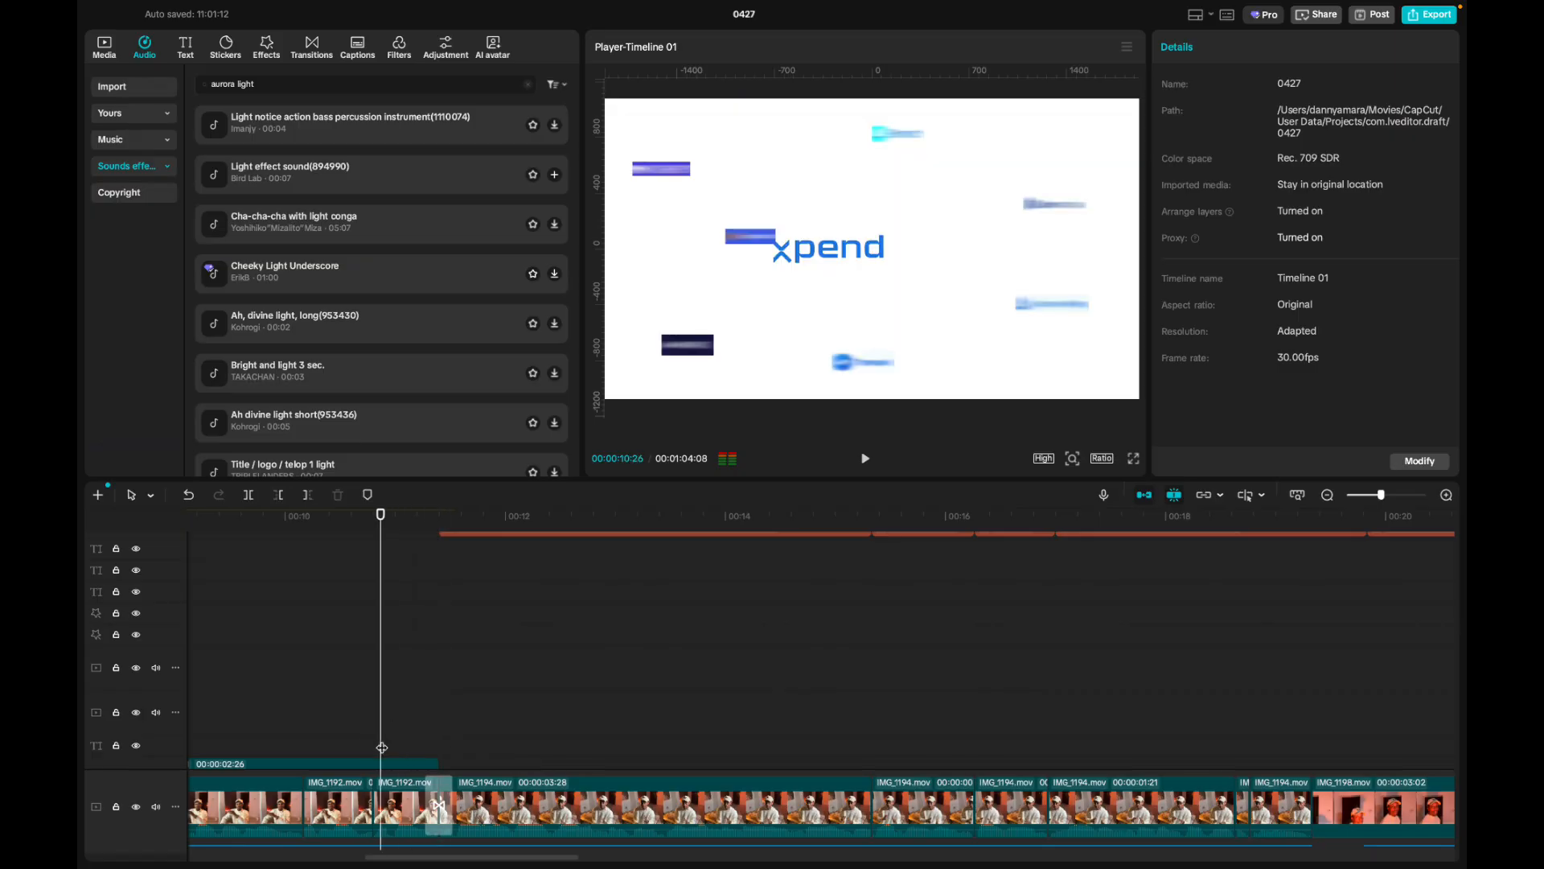
# Bring the caption and title tracks into view and scrub from the opening section to the NO APPS title at 00:00:35:06.
pyautogui.scroll(-3, 382, 748)
pyautogui.scroll(-2, 382, 748)
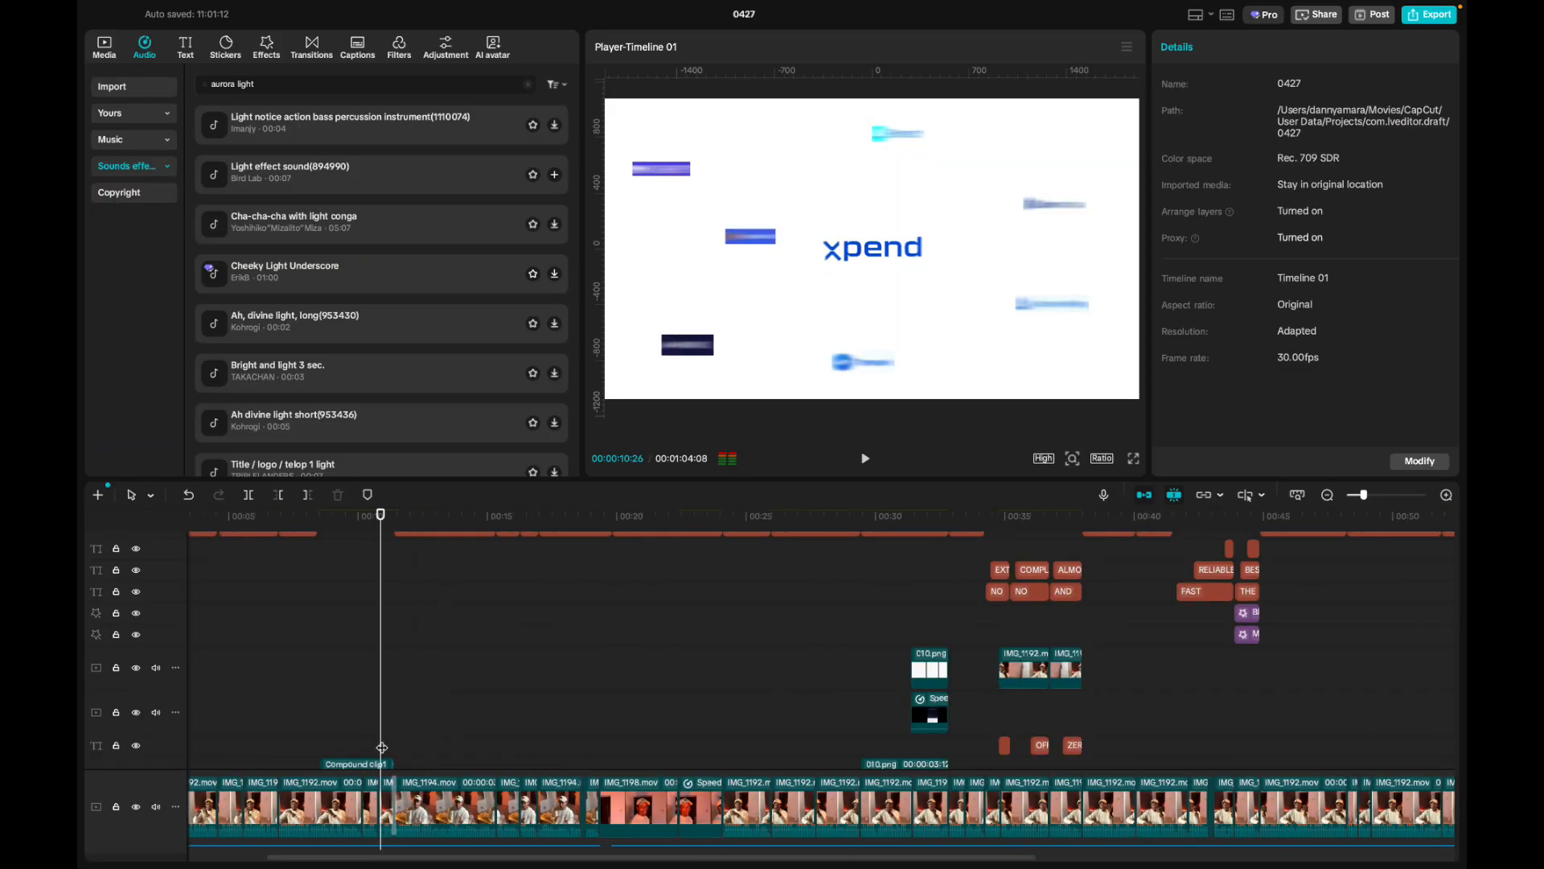
pyautogui.scroll(2, 666, 649)
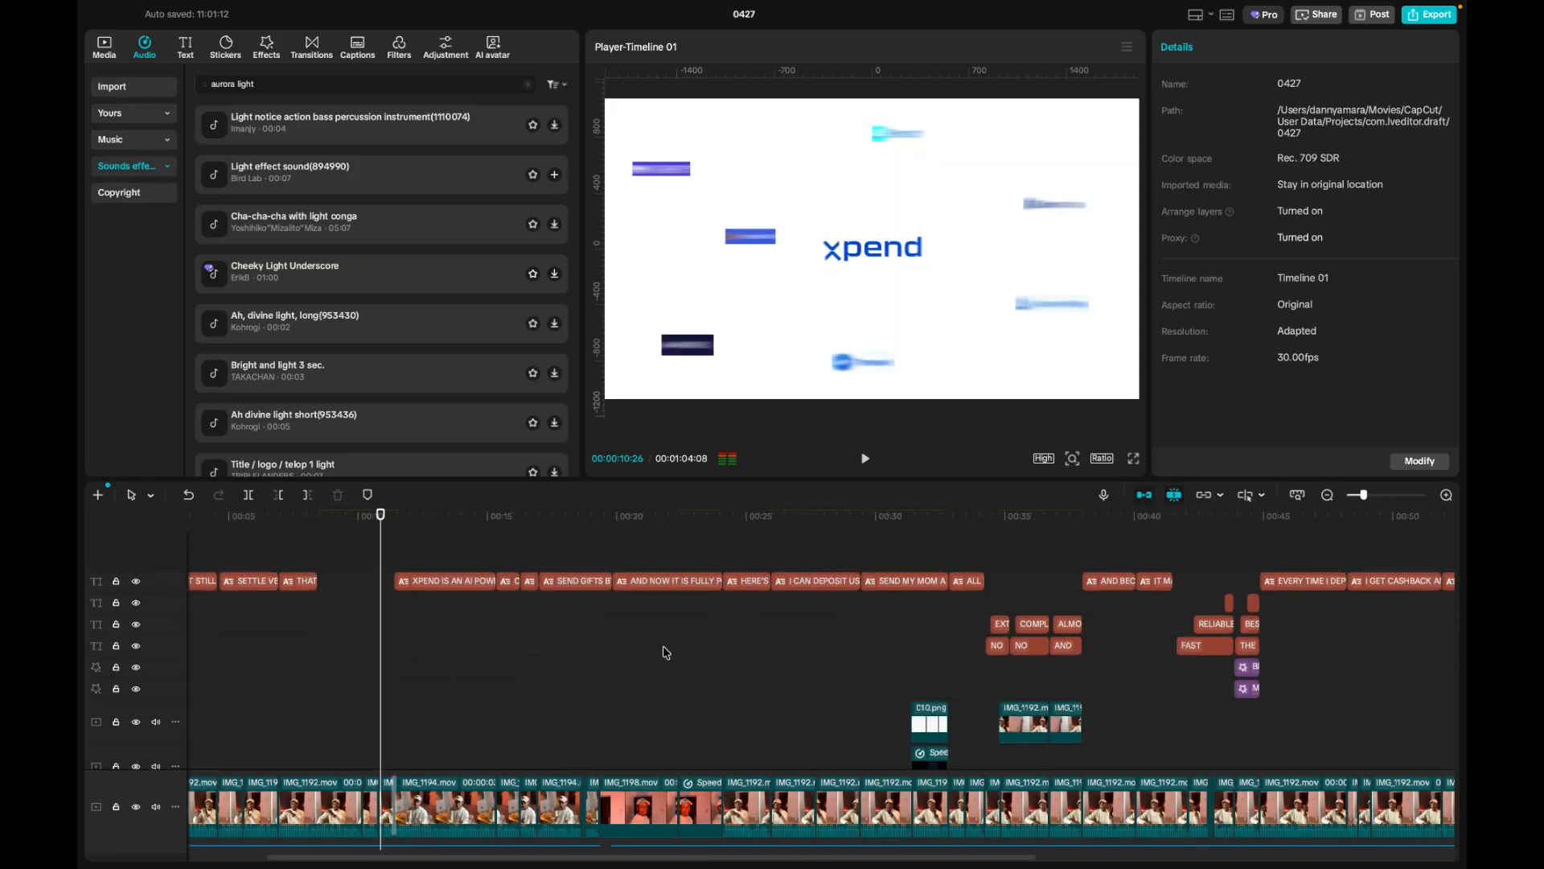
pyautogui.hscroll(-3, 269, 579)
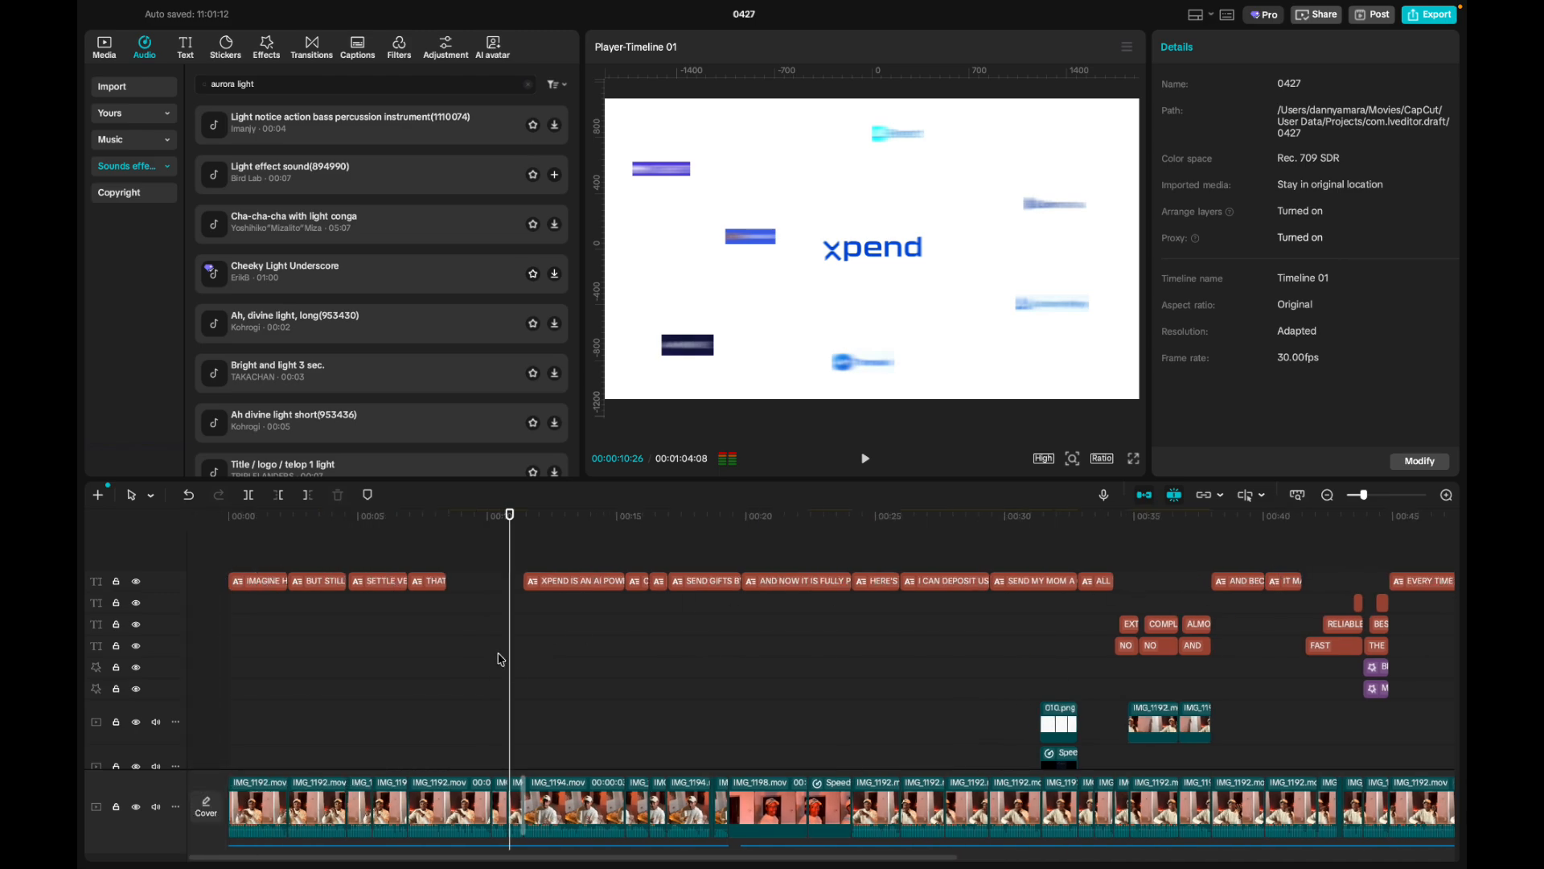
pyautogui.click(567, 676)
pyautogui.moveTo(567, 676); pyautogui.dragTo(1139, 632)
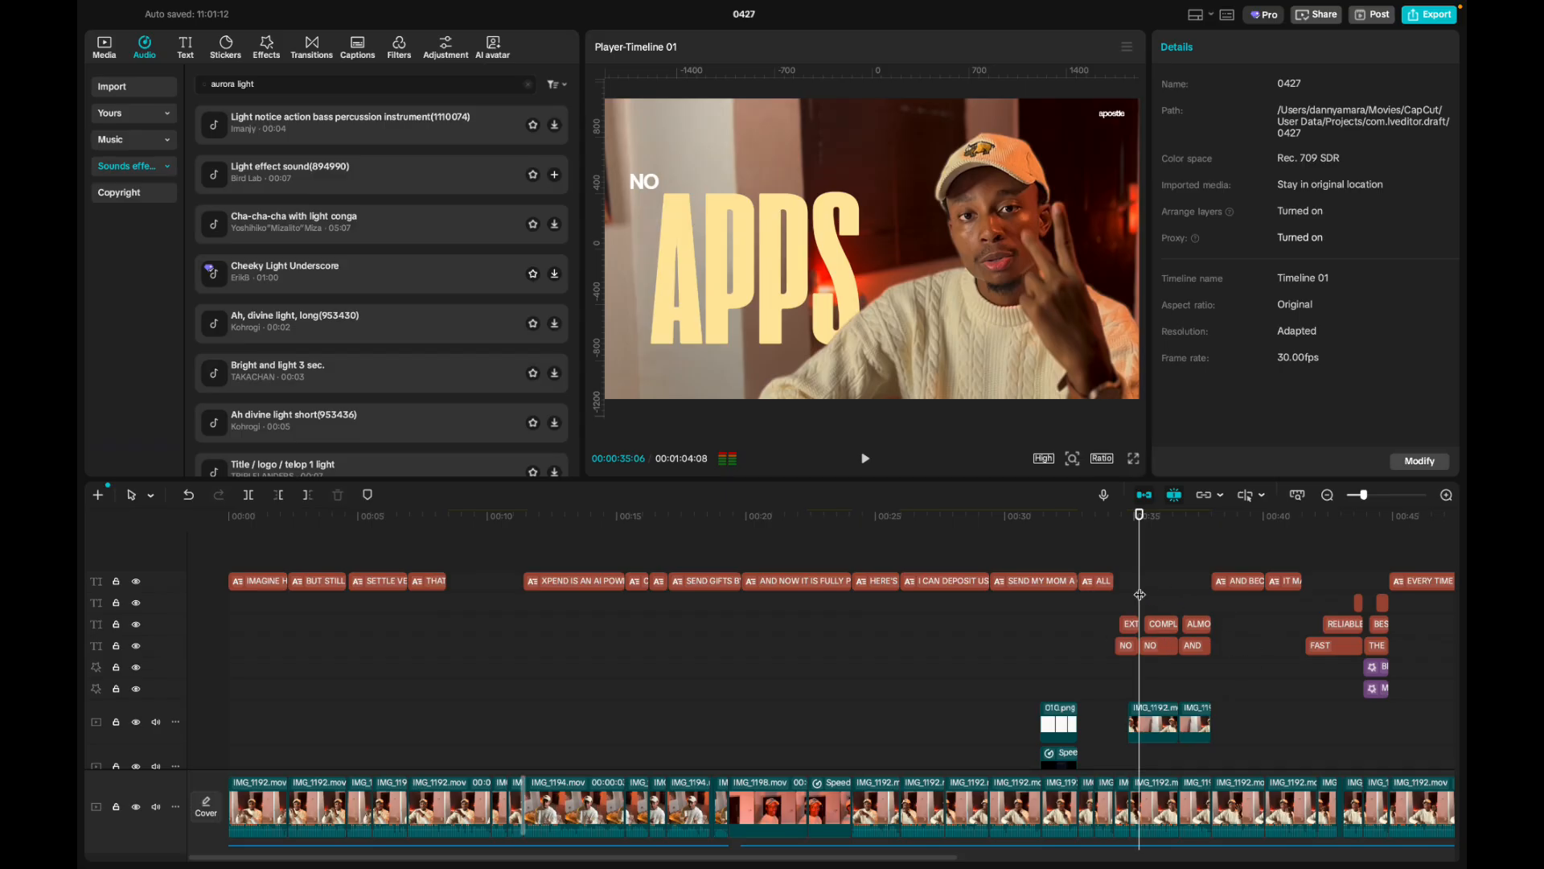
# Scrub past the FAST RELIABLE CHEAP title to 00:00:55:14, and return the playhead to THE BEST PART? title at 00:00:44:18.
pyautogui.click(1323, 599)
pyautogui.moveTo(1324, 596)
pyautogui.mouseDown()
pyautogui.moveTo(1370, 598)
pyautogui.moveTo(1354, 600)
pyautogui.mouseUp()
pyautogui.hscroll(4, 1350, 601)
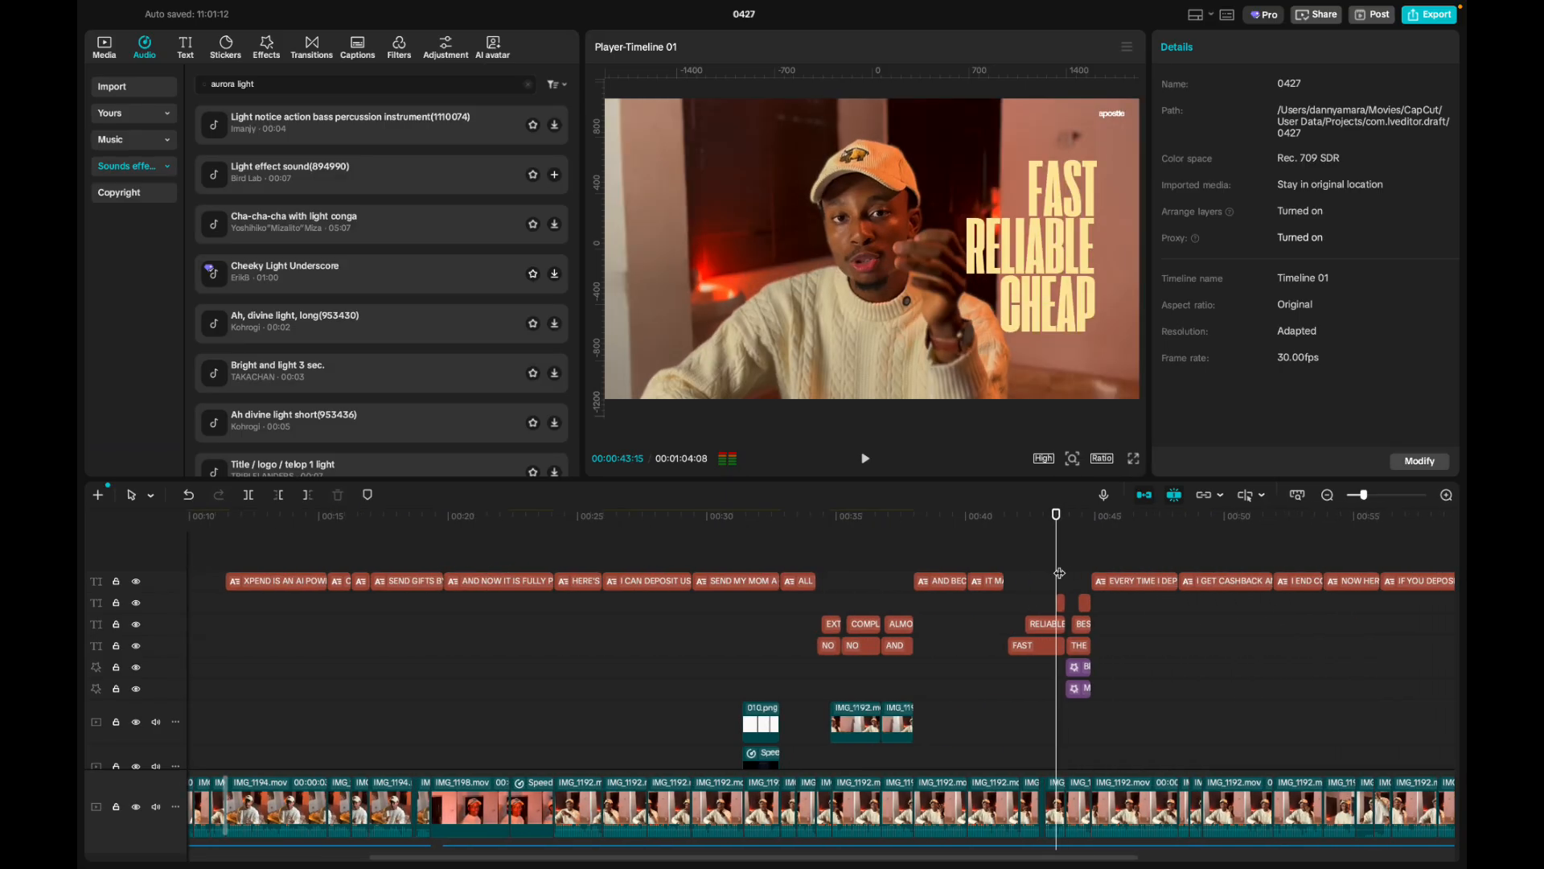
pyautogui.moveTo(1057, 565); pyautogui.dragTo(1365, 595)
pyautogui.hscroll(5, 1365, 597)
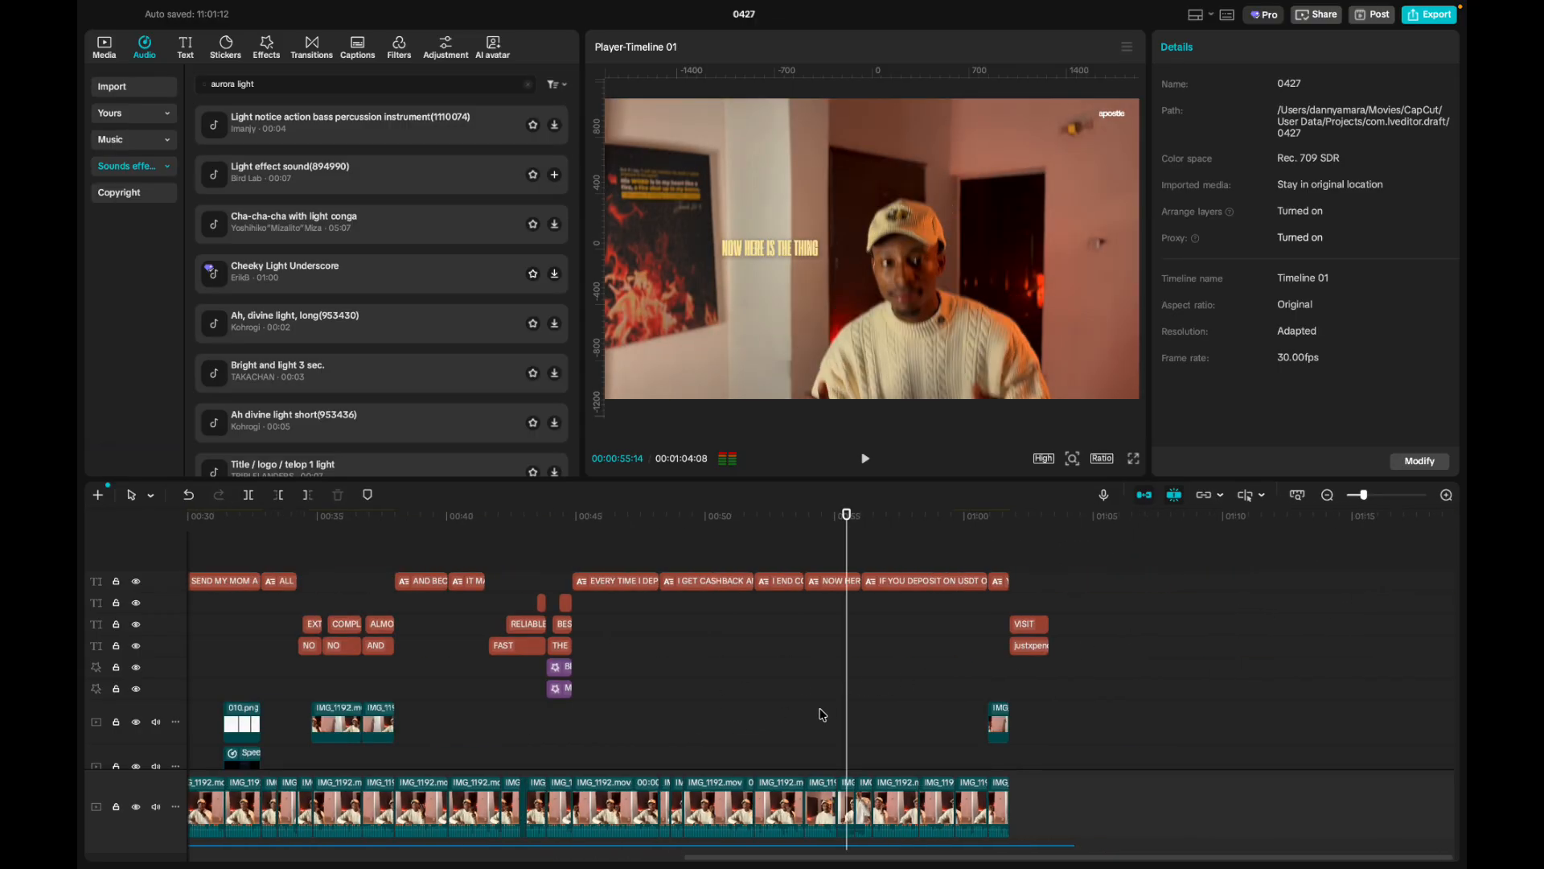
pyautogui.moveTo(848, 716); pyautogui.dragTo(746, 718)
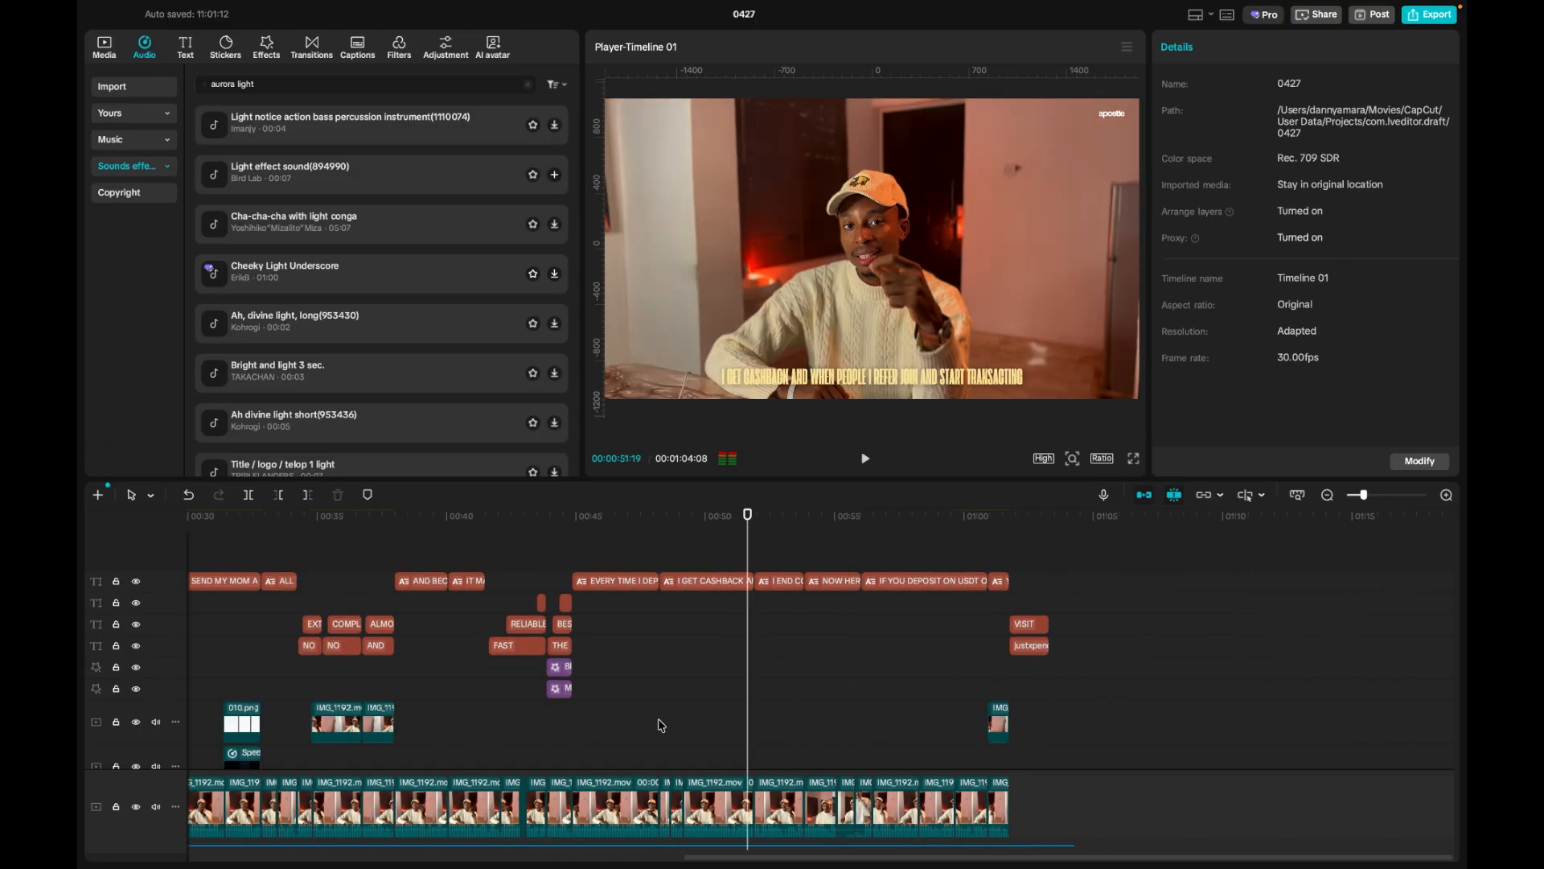
pyautogui.click(566, 734)
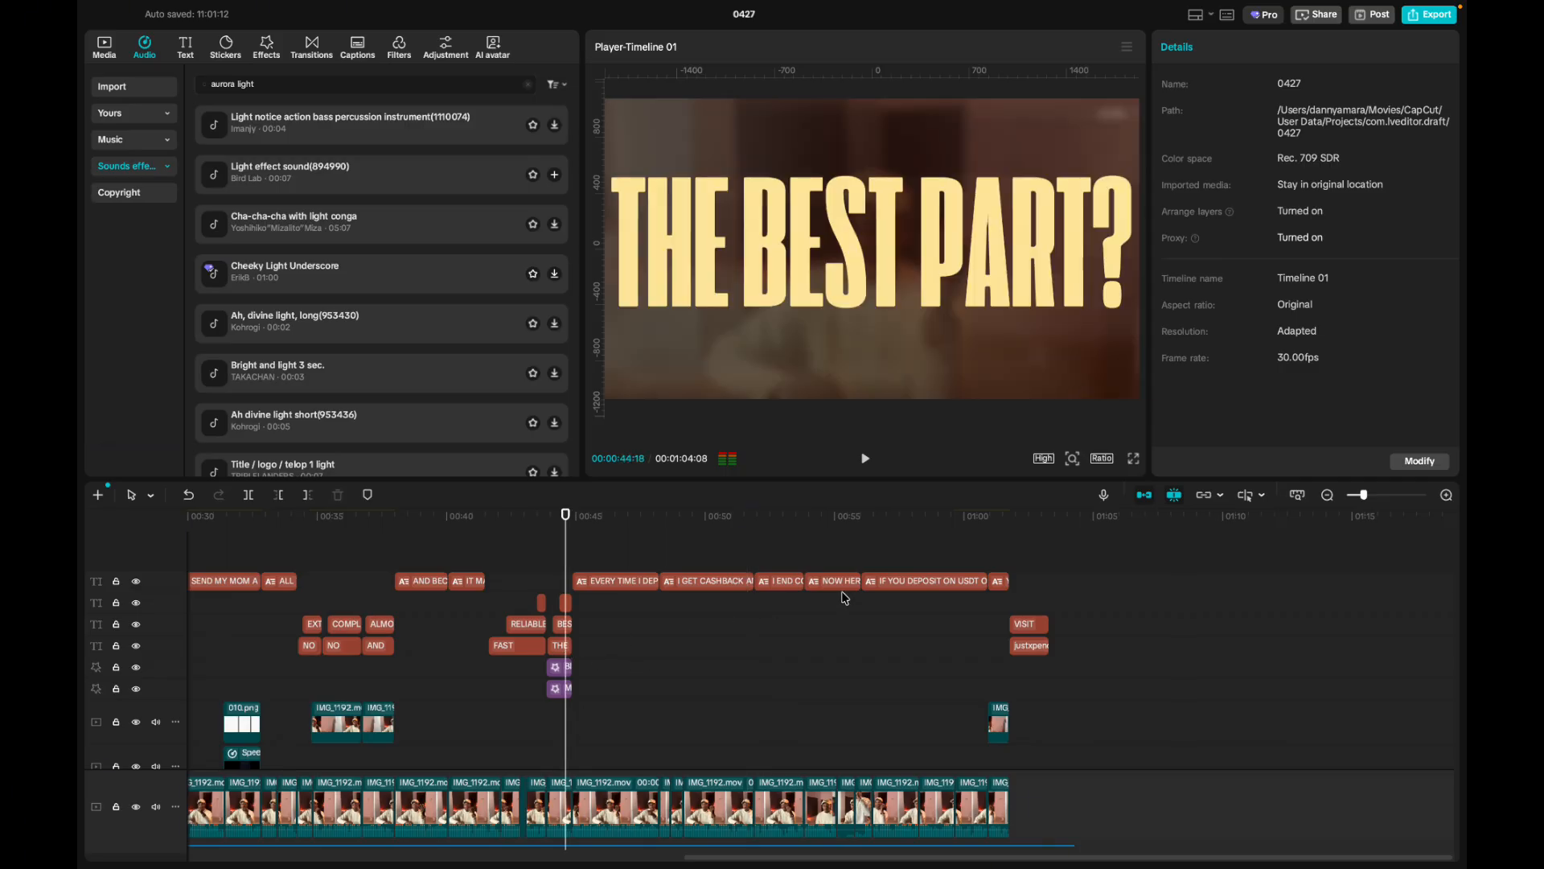
# Review the audio tracks across the whole timeline, placing the playhead over the Voiceover4 clip at 00:00:20:15.
pyautogui.hscroll(-5, 784, 633)
pyautogui.hscroll(-5, 785, 633)
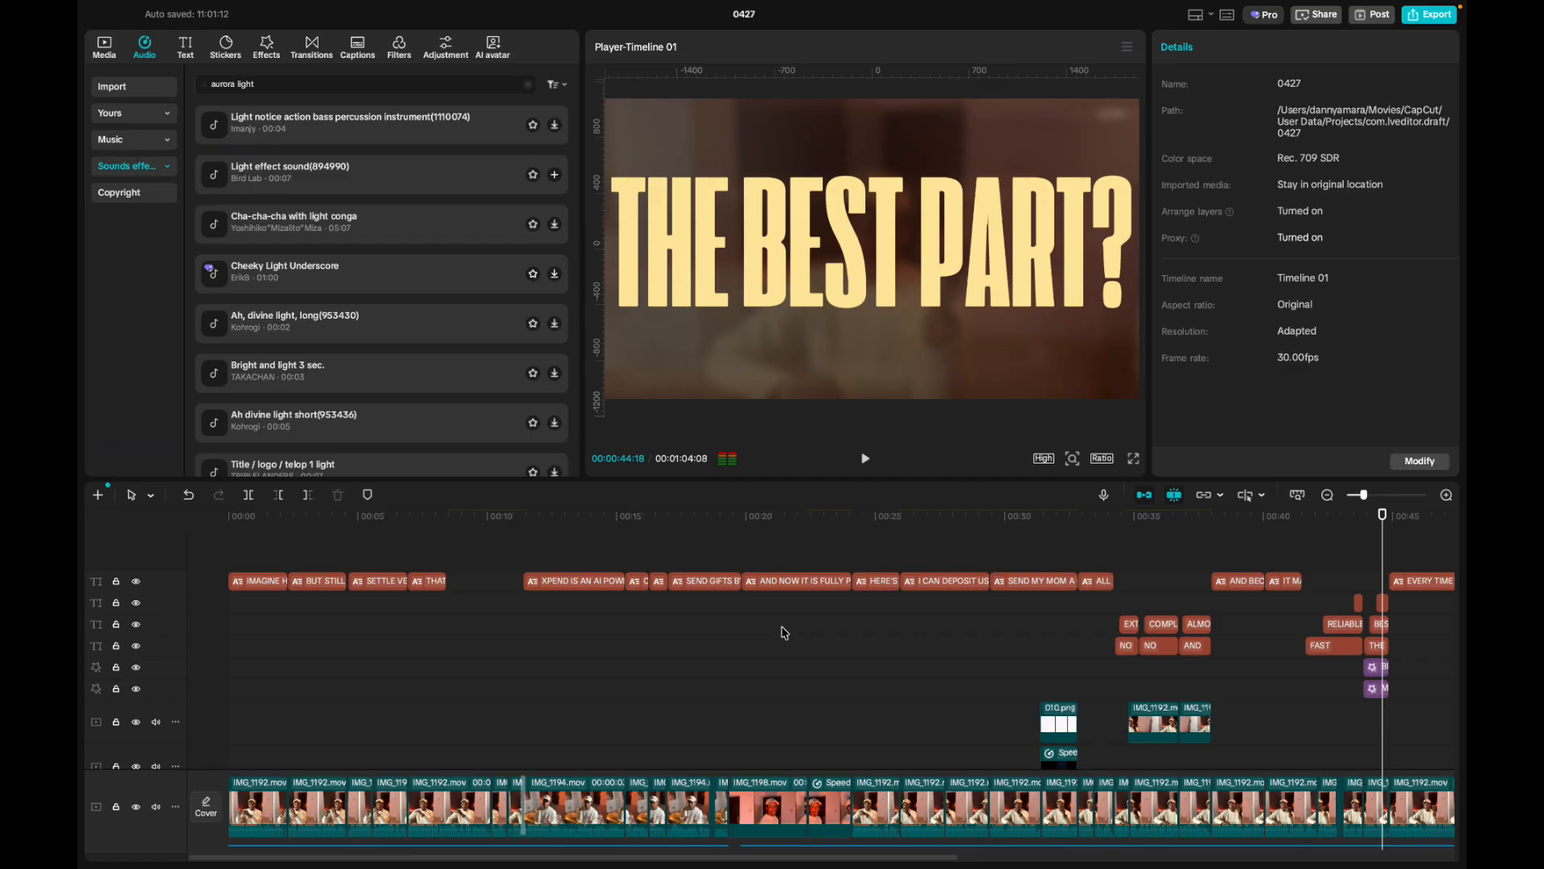
pyautogui.scroll(-5, 653, 754)
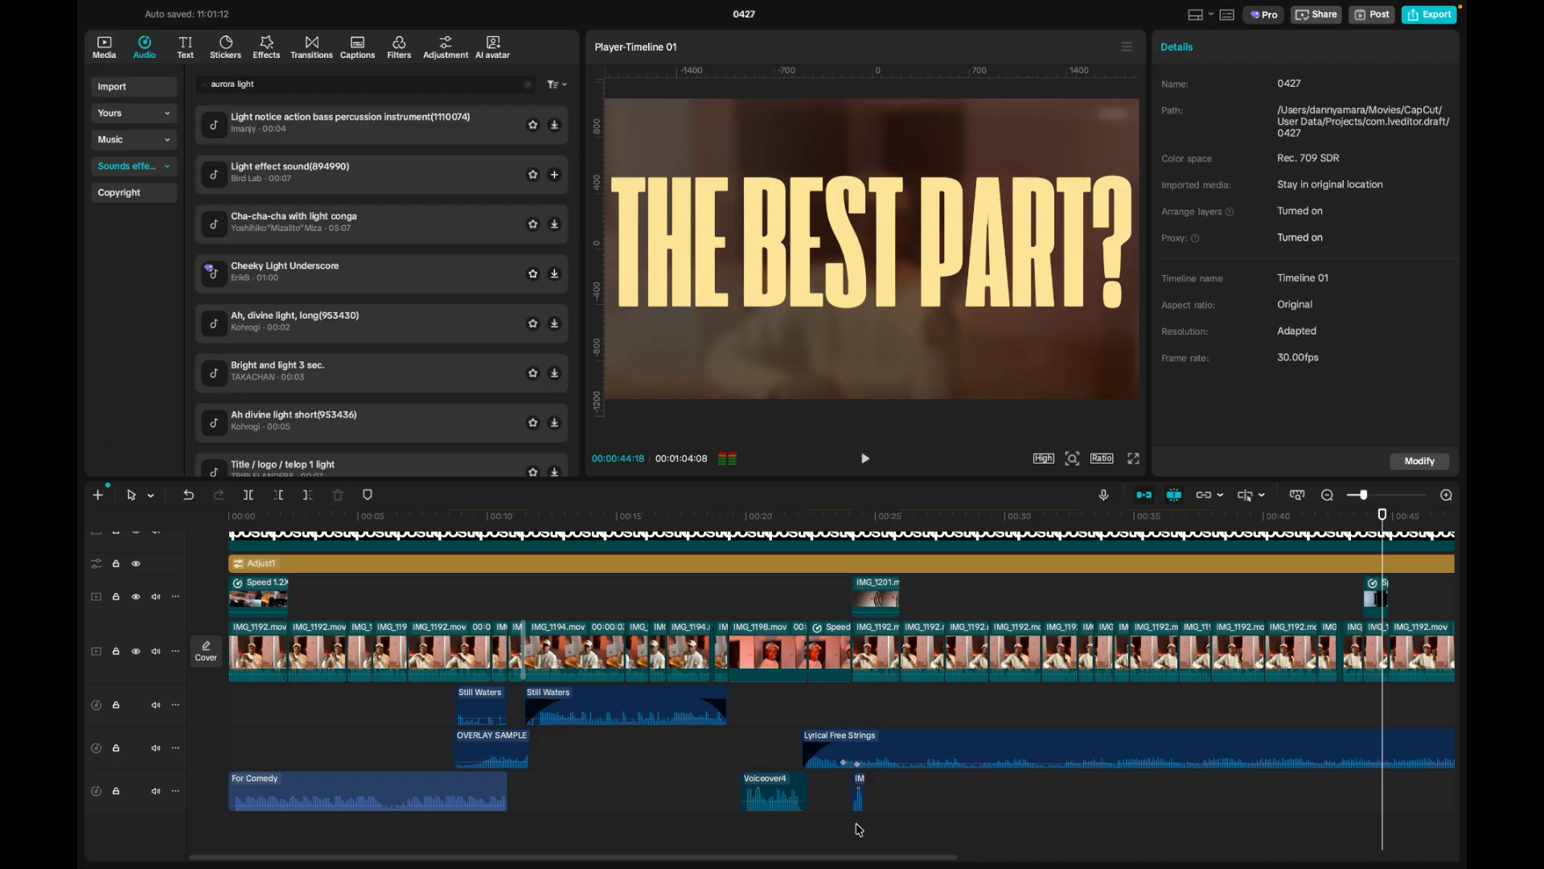
pyautogui.click(758, 819)
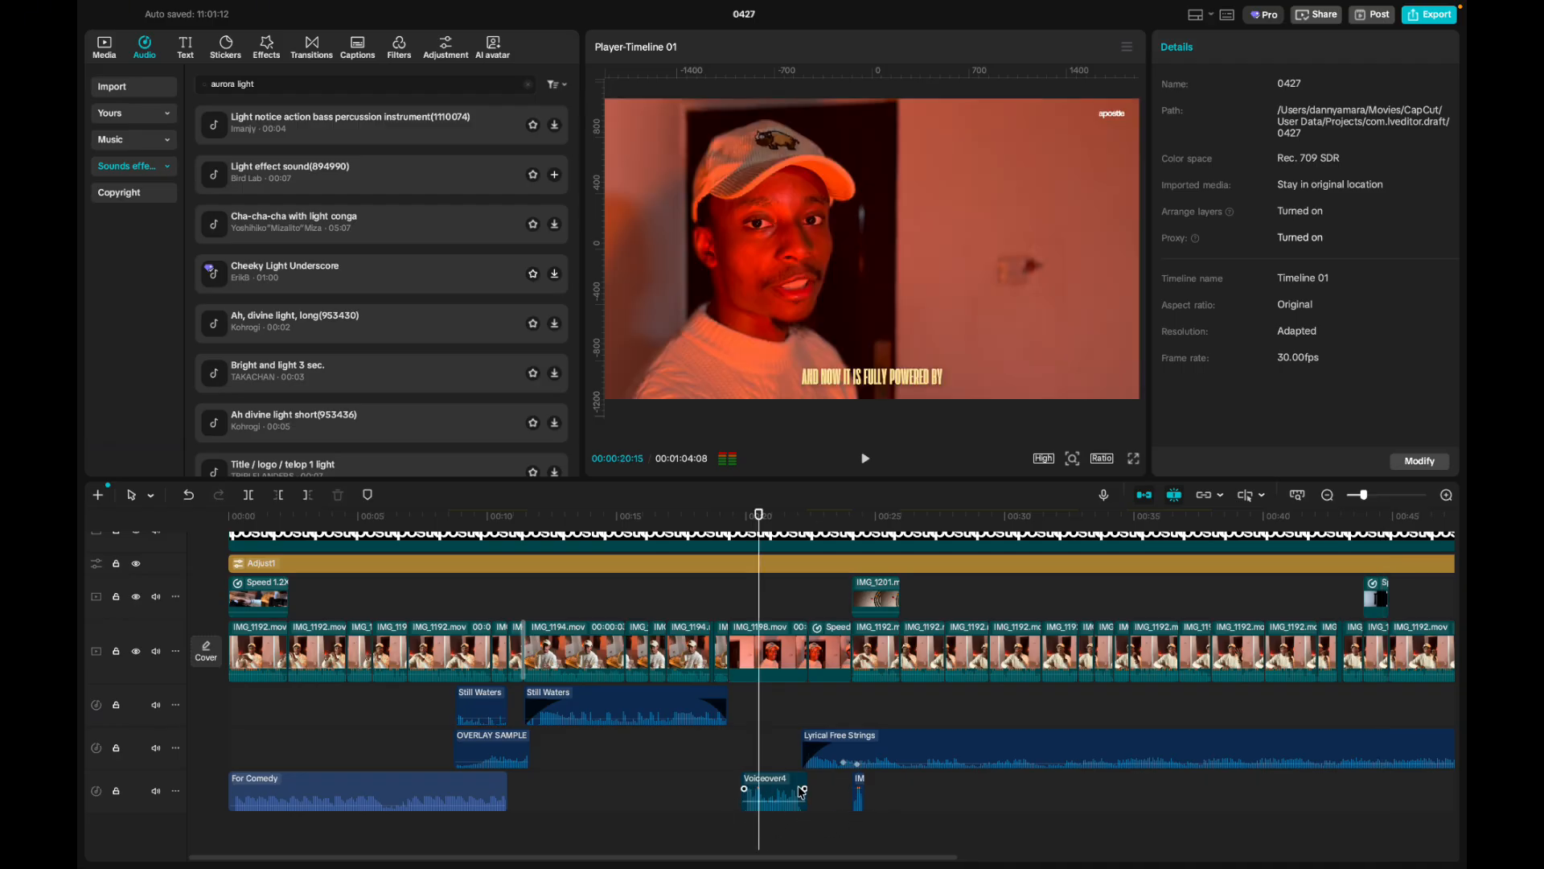
pyautogui.hscroll(10, 884, 820)
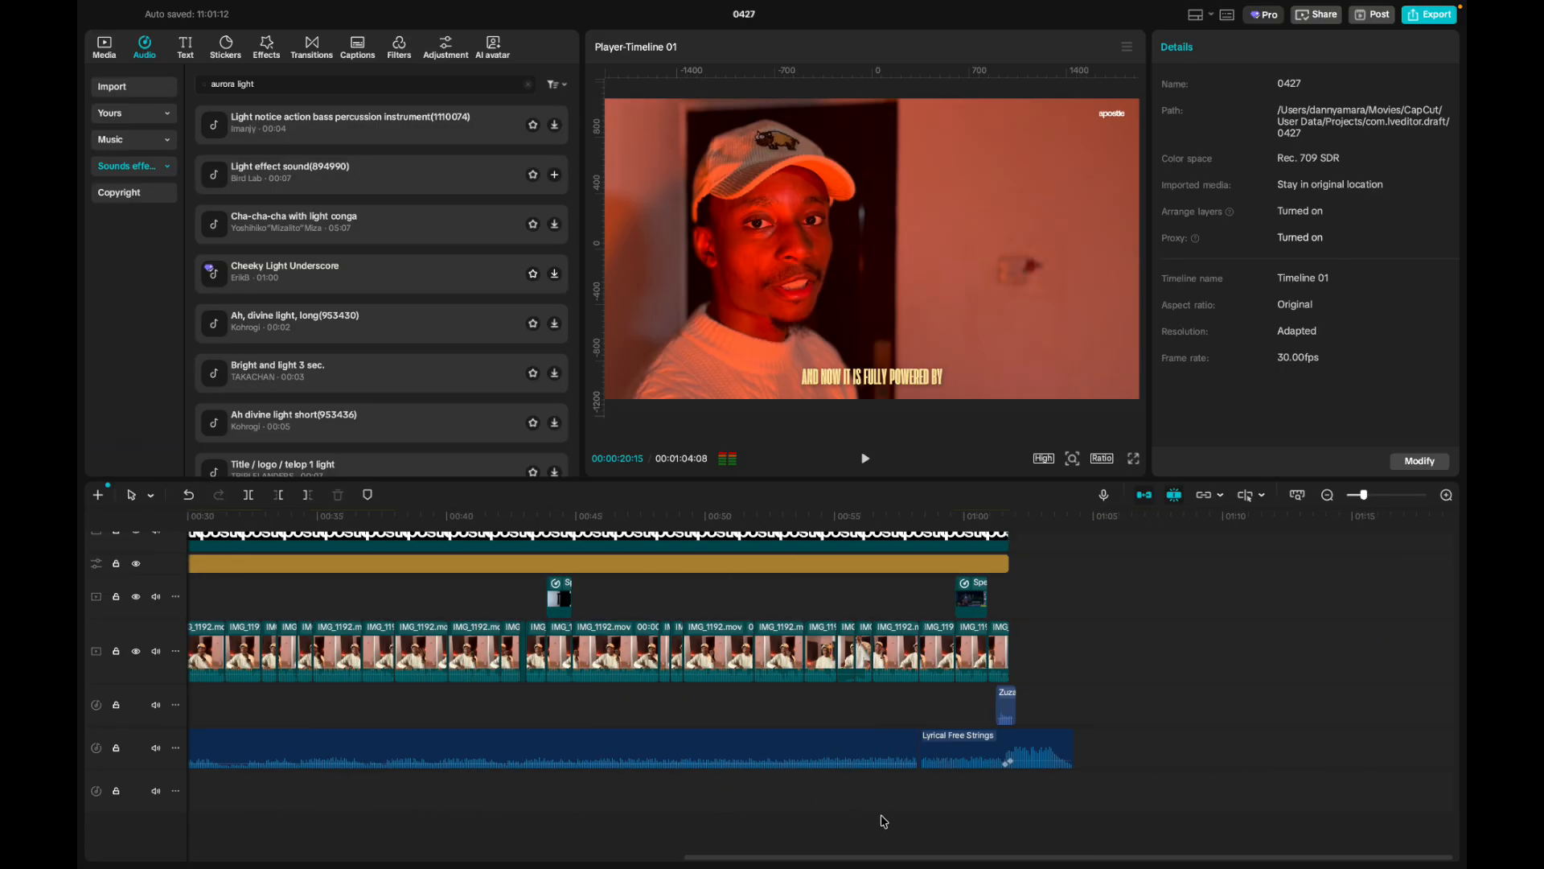
pyautogui.hscroll(-10, 884, 821)
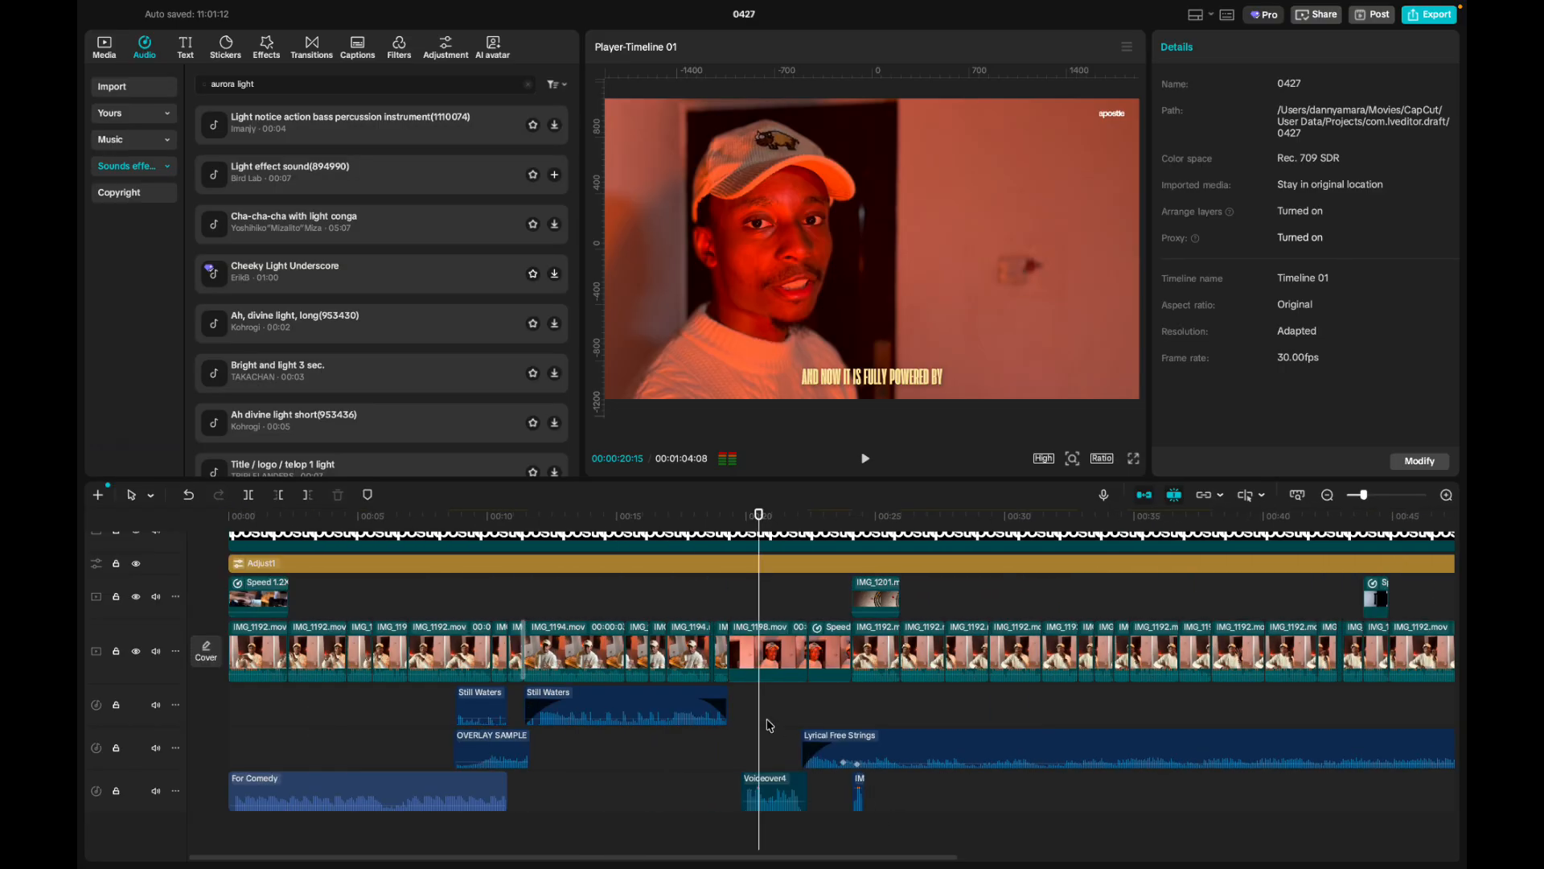